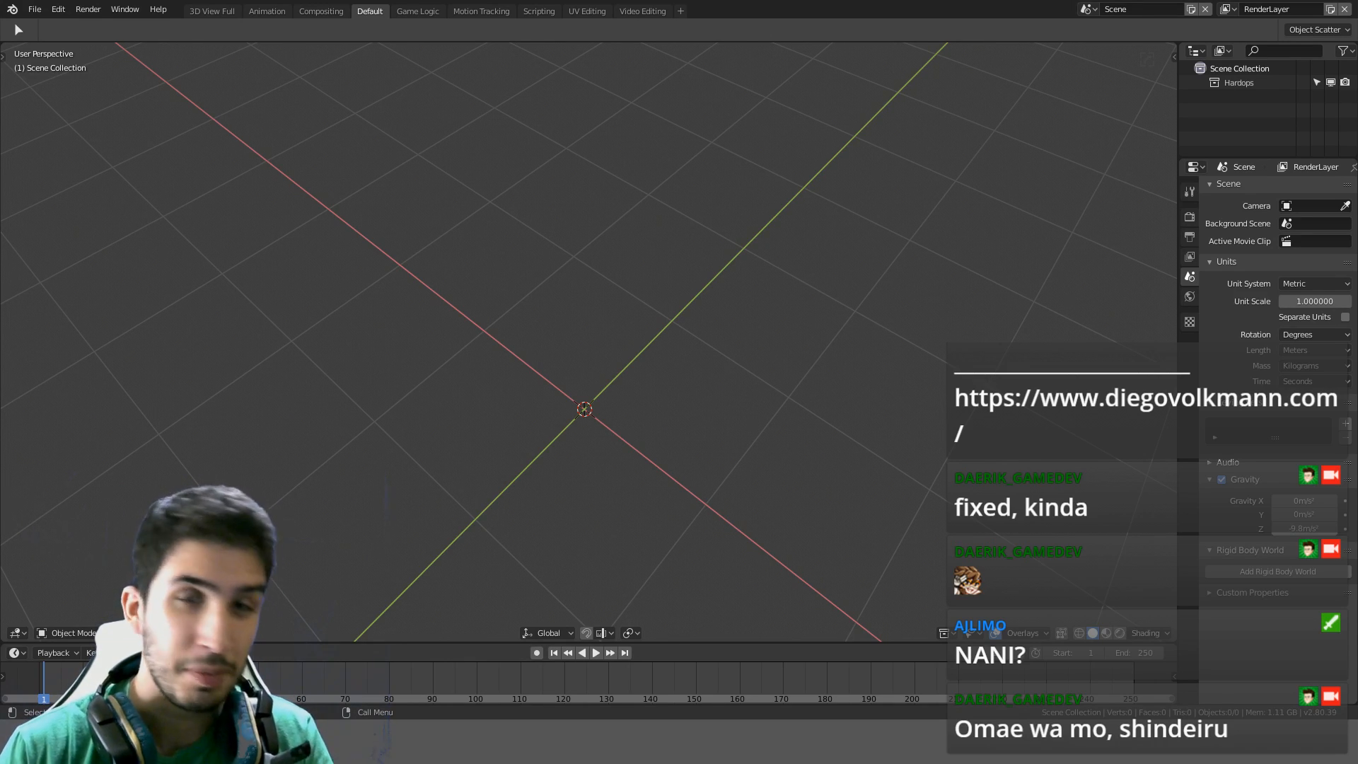
{"action": "middle_click_drag", "start_coordinate": [393, 342], "coordinate": [428, 302]}
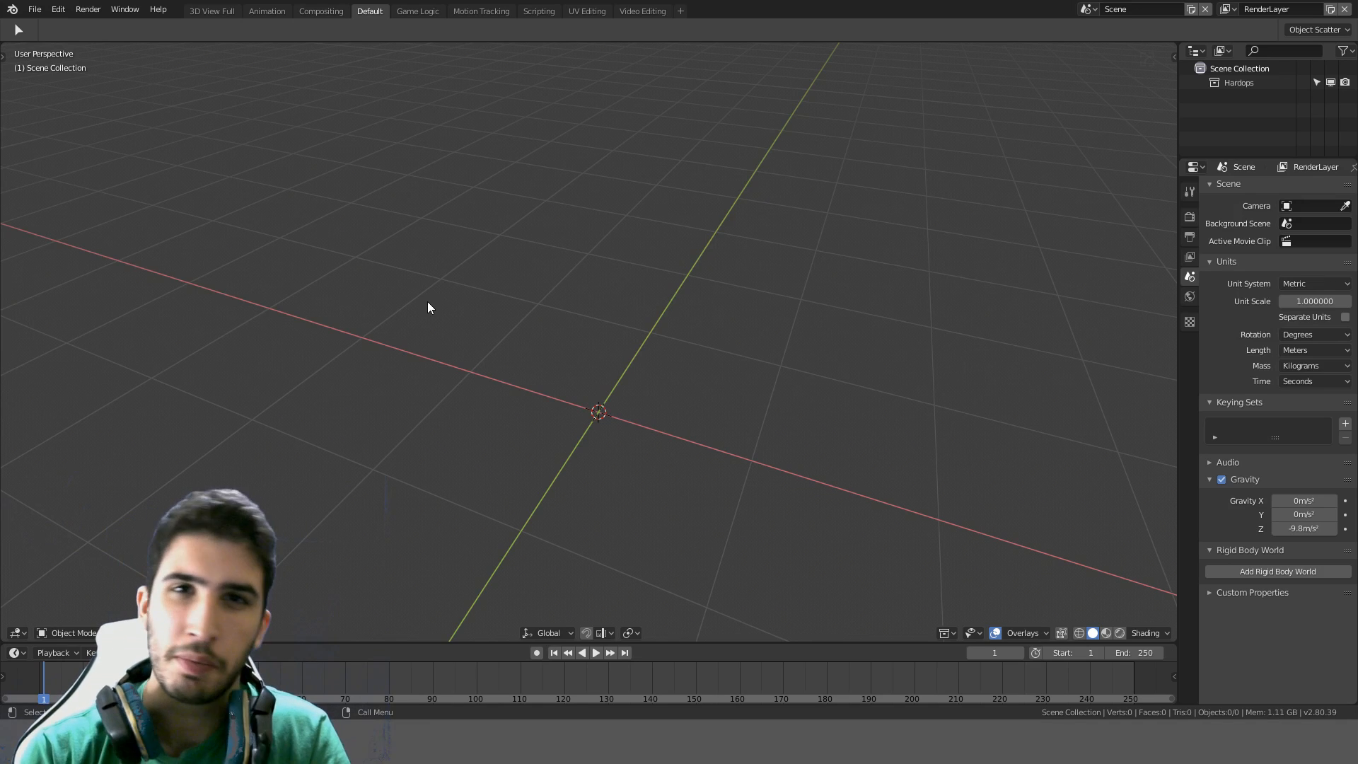
{"action": "middle_click_drag", "start_coordinate": [443, 295], "coordinate": [645, 310]}
{"action": "scroll", "coordinate": [589, 368], "scroll_direction": "down", "scroll_amount": 3}
{"action": "scroll", "coordinate": [609, 382], "scroll_direction": "up", "scroll_amount": 5}
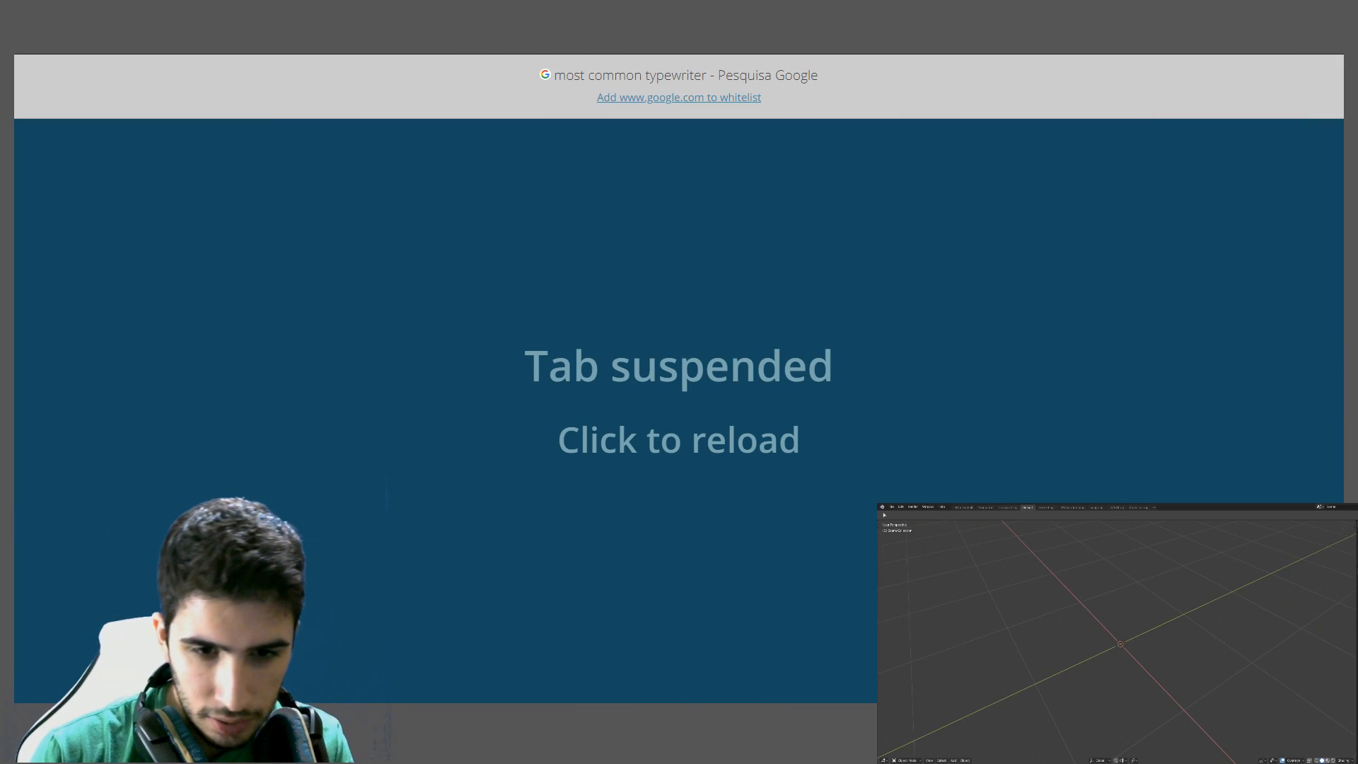
Switch to the browser, reload the suspended image search tab, and examine the magnifying glass reference picture
{"action": "left_click", "coordinate": [544, 620]}
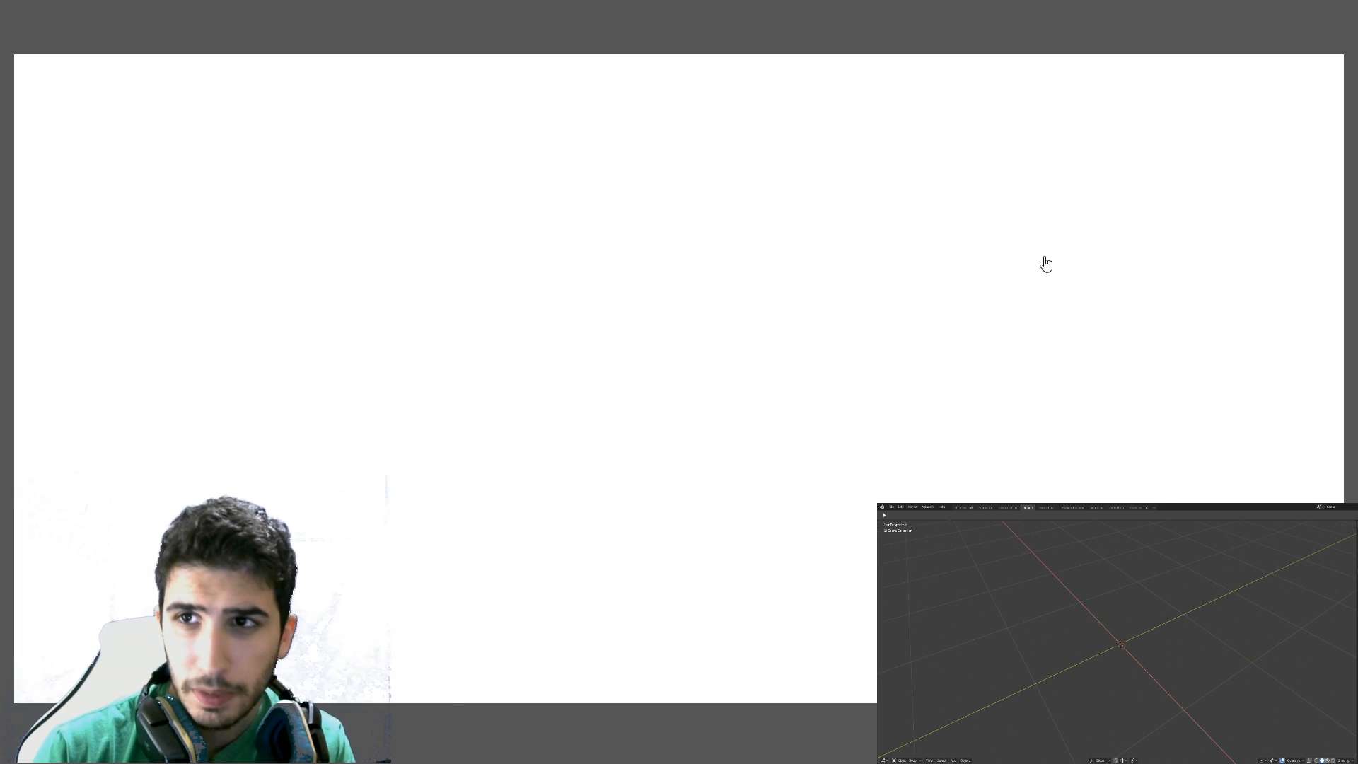
{"action": "scroll", "coordinate": [817, 382], "scroll_direction": "up", "scroll_amount": 2}
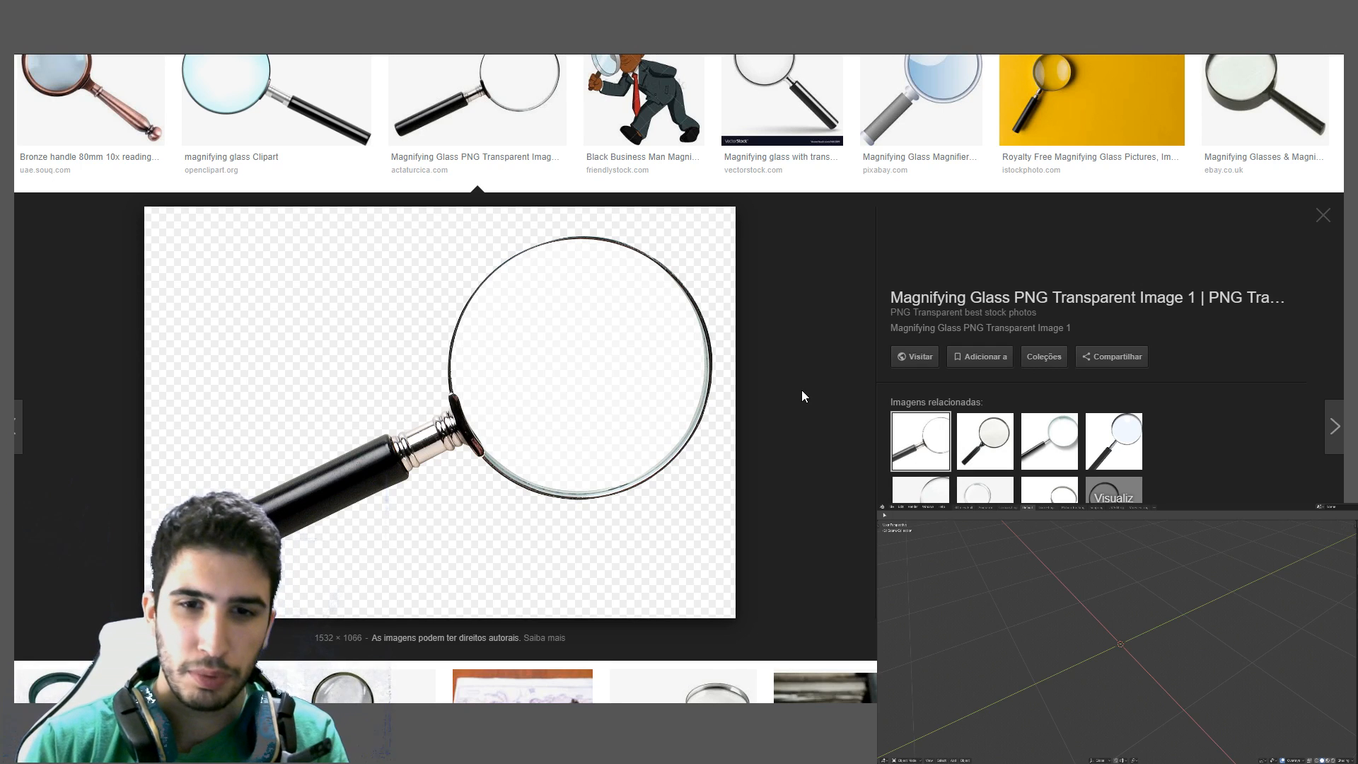
{"action": "scroll", "coordinate": [802, 391], "scroll_direction": "up", "scroll_amount": 1}
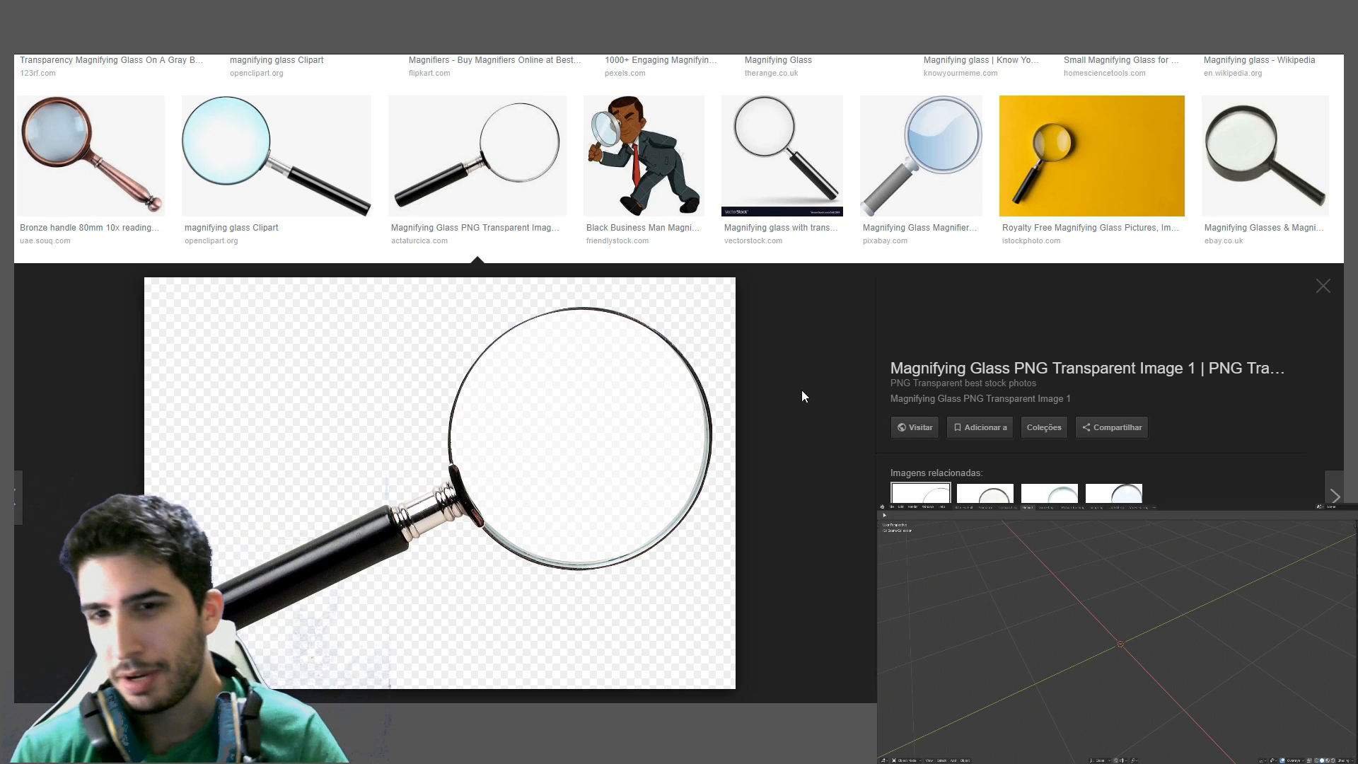
{"action": "scroll", "coordinate": [829, 396], "scroll_direction": "up", "scroll_amount": 1}
{"action": "scroll", "coordinate": [829, 396], "scroll_direction": "down", "scroll_amount": 1}
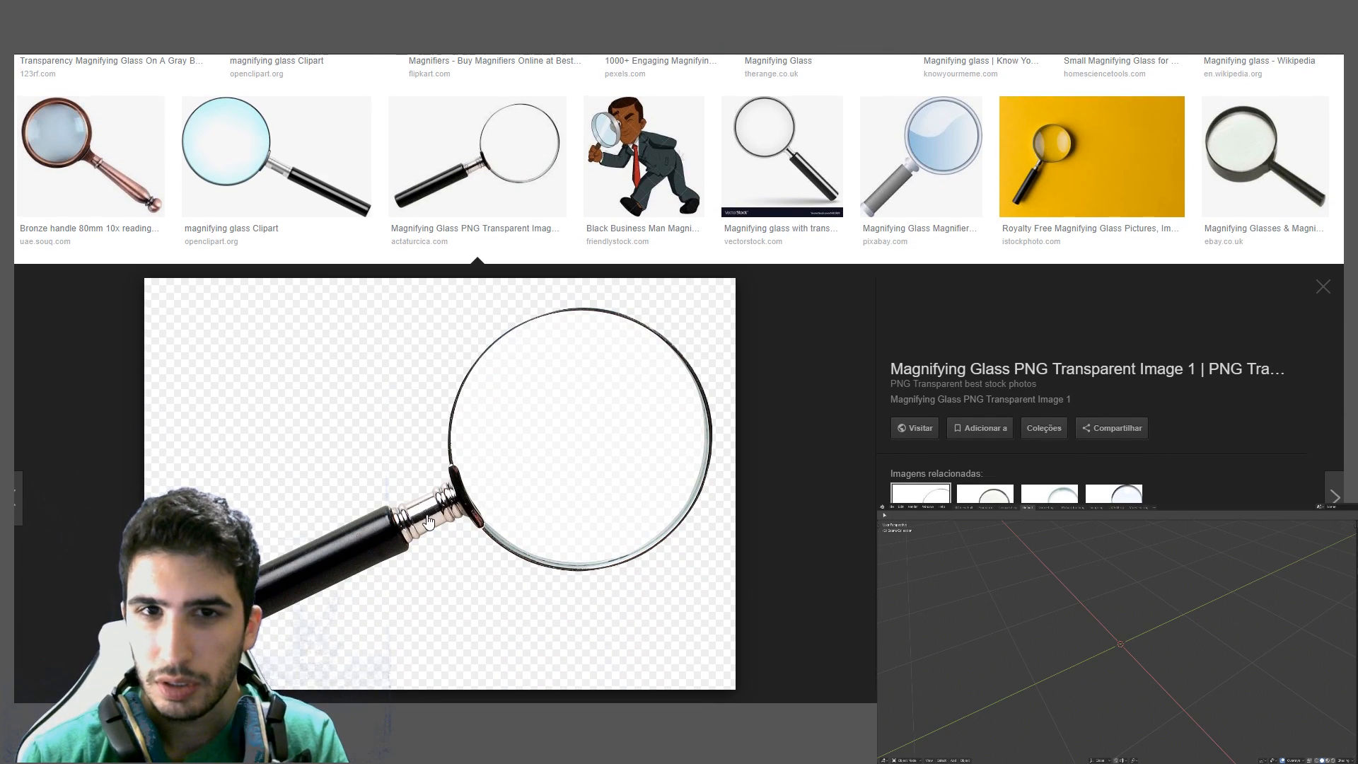
{"action": "scroll", "coordinate": [428, 521], "scroll_direction": "up", "scroll_amount": 1}
{"action": "scroll", "coordinate": [428, 521], "scroll_direction": "down", "scroll_amount": 2}
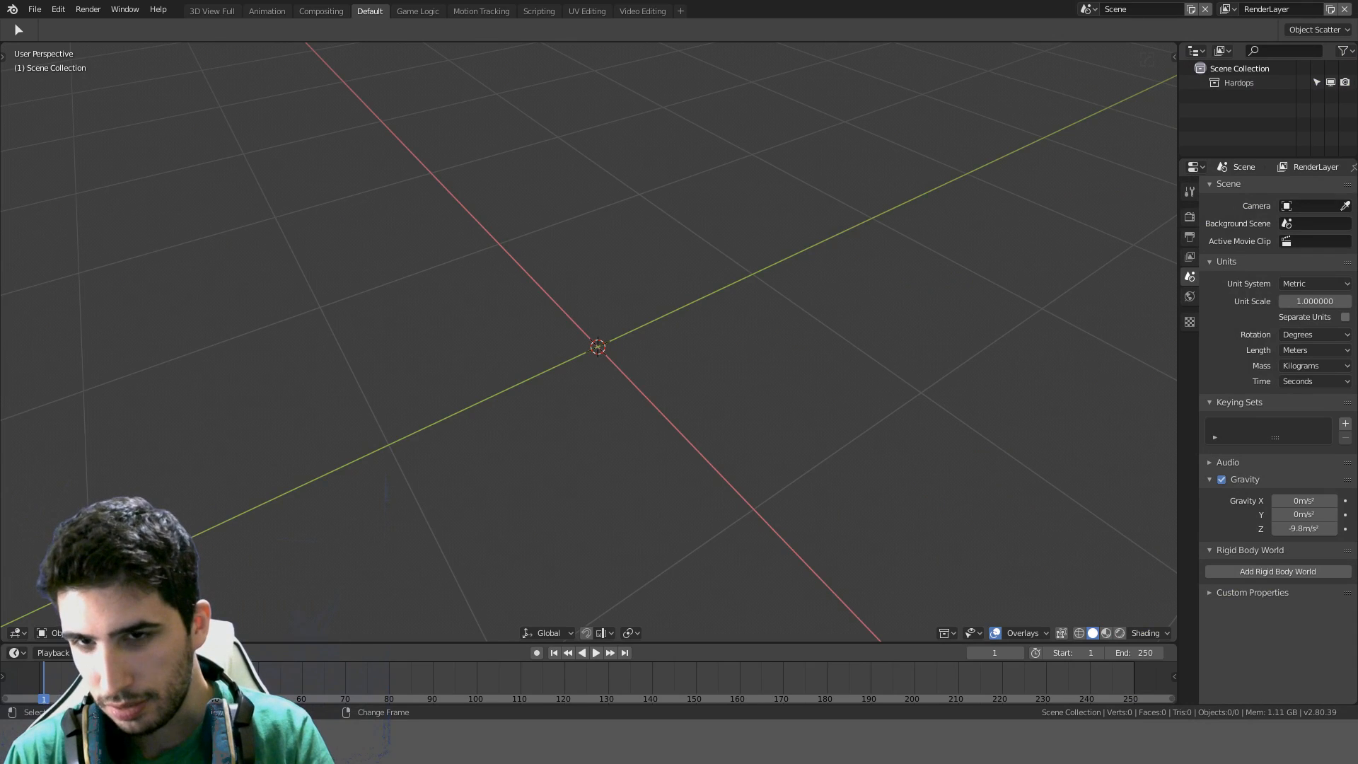
Add a mesh cylinder with 16 vertices at the scene origin
{"action": "middle_click_drag", "start_coordinate": [758, 413], "coordinate": [715, 381]}
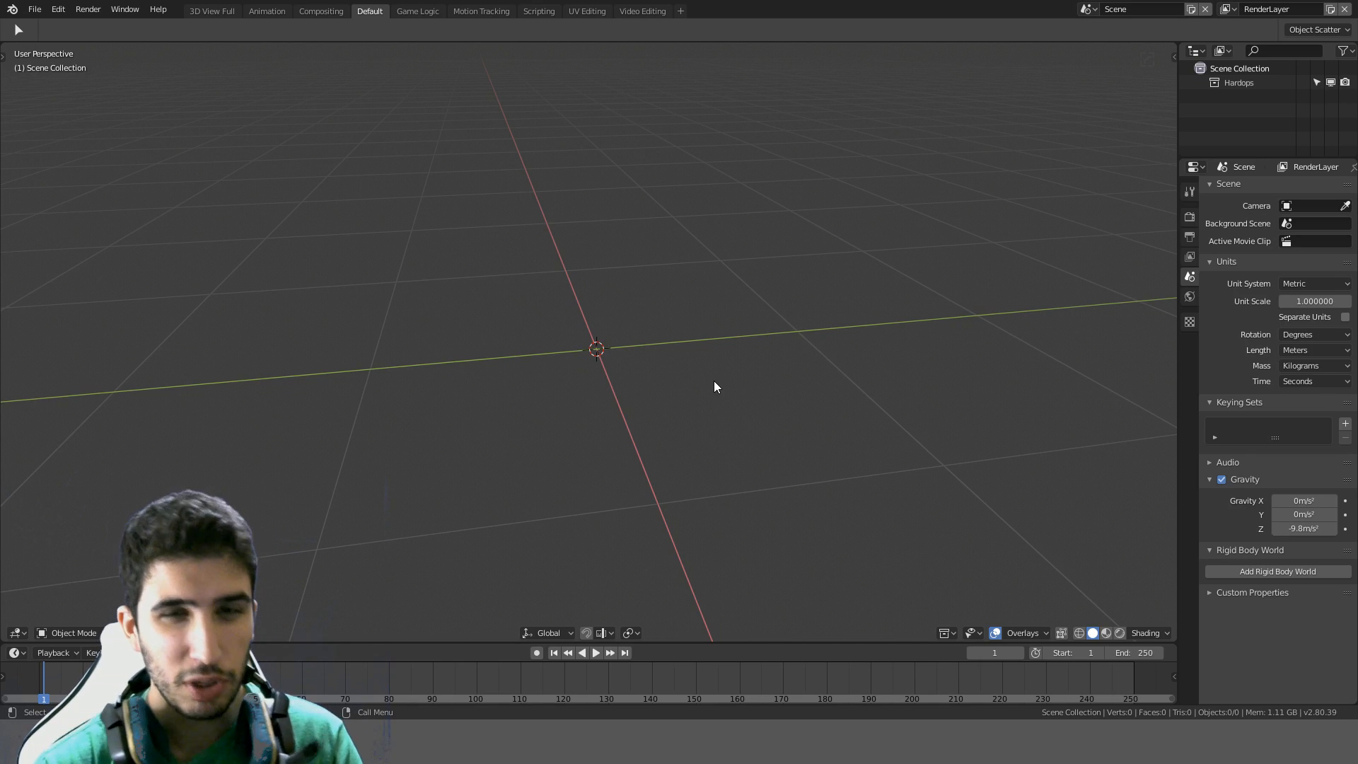
{"action": "middle_click_drag", "start_coordinate": [714, 382], "coordinate": [656, 409]}
{"action": "key", "text": "shift+a"}
{"action": "mouse_move", "coordinate": [617, 422]}
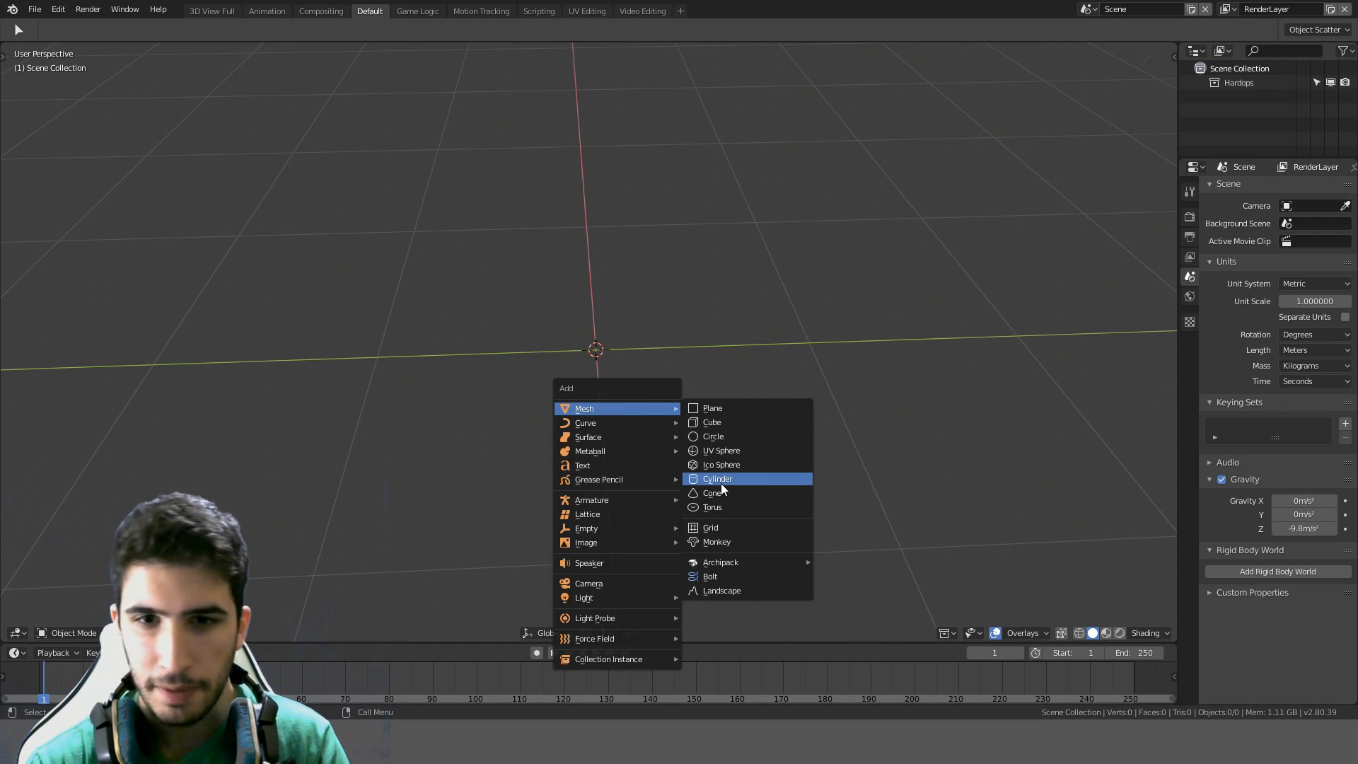
{"action": "left_click", "coordinate": [721, 483]}
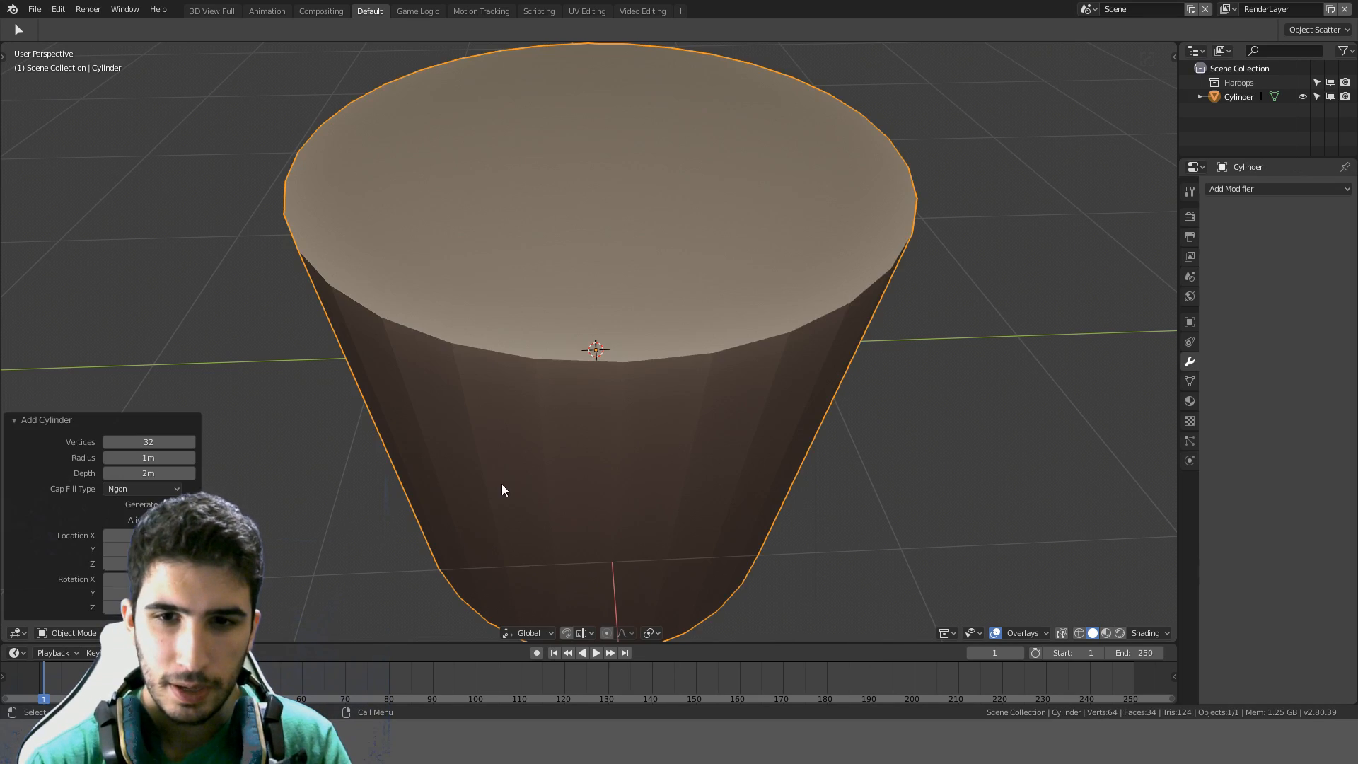
{"action": "left_click", "coordinate": [138, 442]}
{"action": "type", "text": "16"}
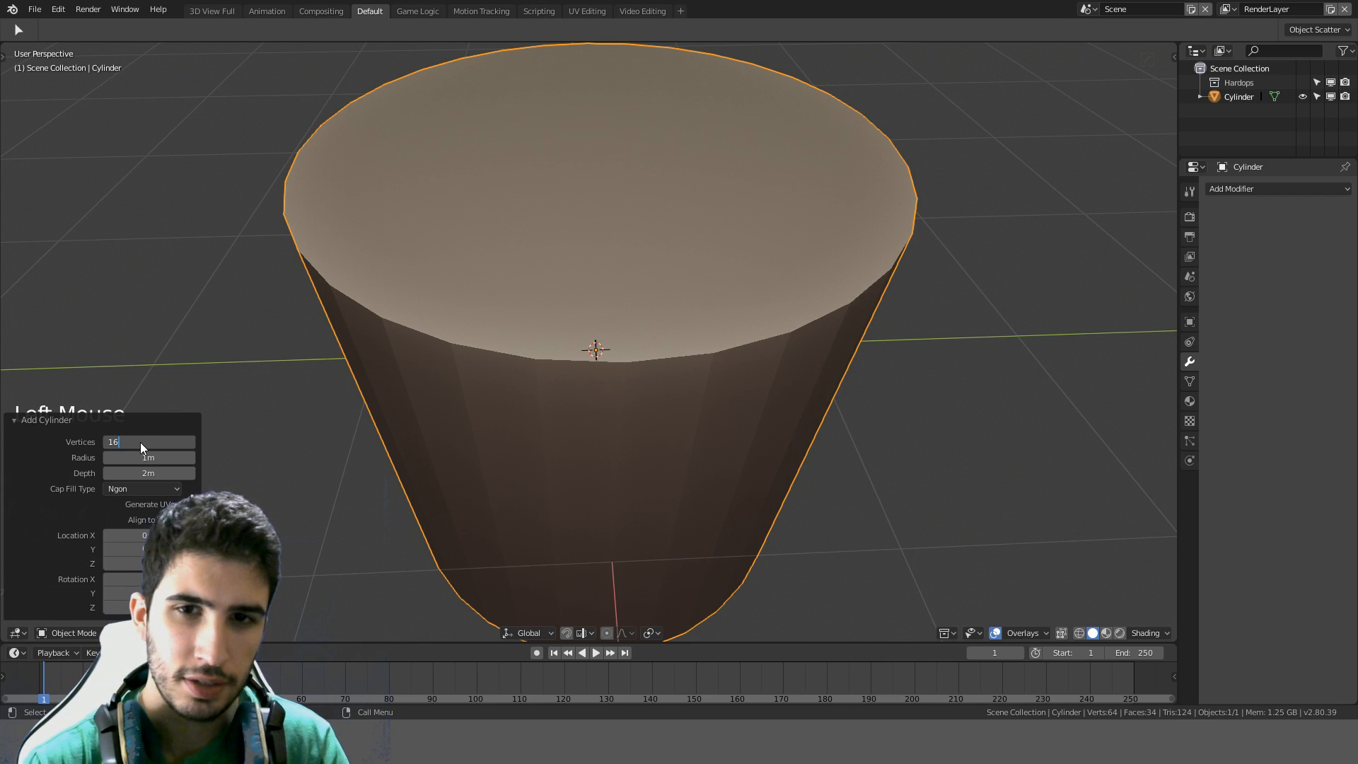
{"action": "key", "text": "Return"}
Display the tools and the cylinder's transform properties in the viewport, and collapse or expand the View settings section
{"action": "key", "text": "t"}
{"action": "middle_click_drag", "start_coordinate": [409, 446], "coordinate": [589, 469]}
{"action": "scroll", "coordinate": [589, 469], "scroll_direction": "up", "scroll_amount": 3}
{"action": "scroll", "coordinate": [563, 413], "scroll_direction": "down", "scroll_amount": 6}
{"action": "middle_click_drag", "start_coordinate": [719, 448], "coordinate": [672, 366]}
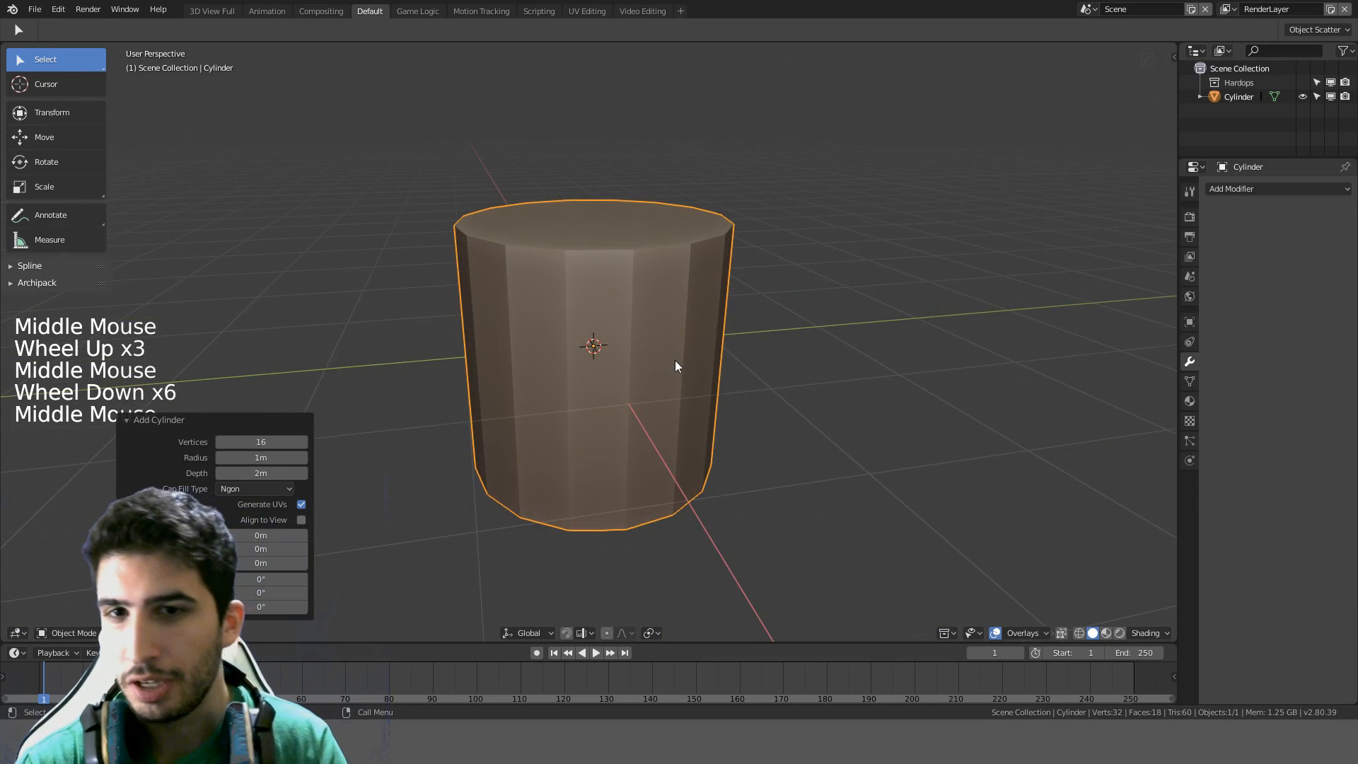
{"action": "scroll", "coordinate": [675, 365], "scroll_direction": "up", "scroll_amount": 3}
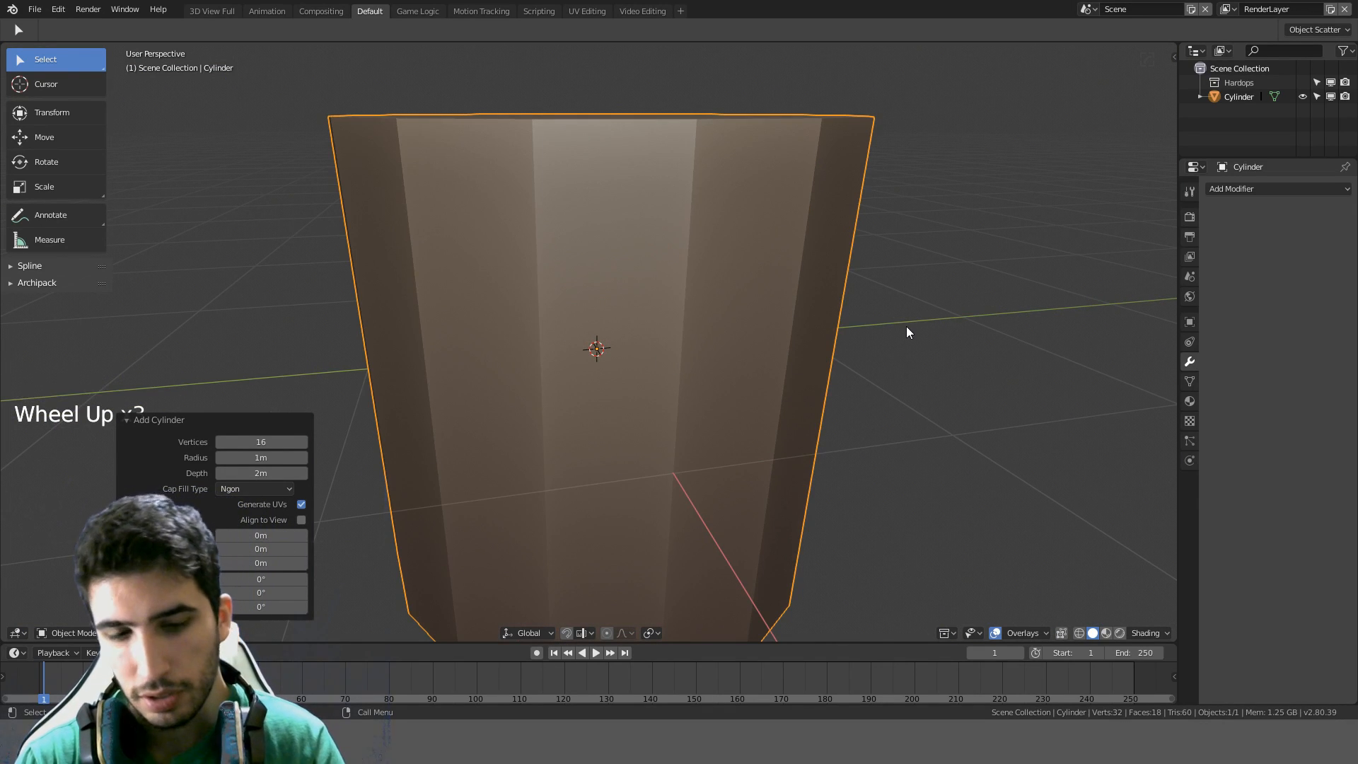
{"action": "key", "text": "n"}
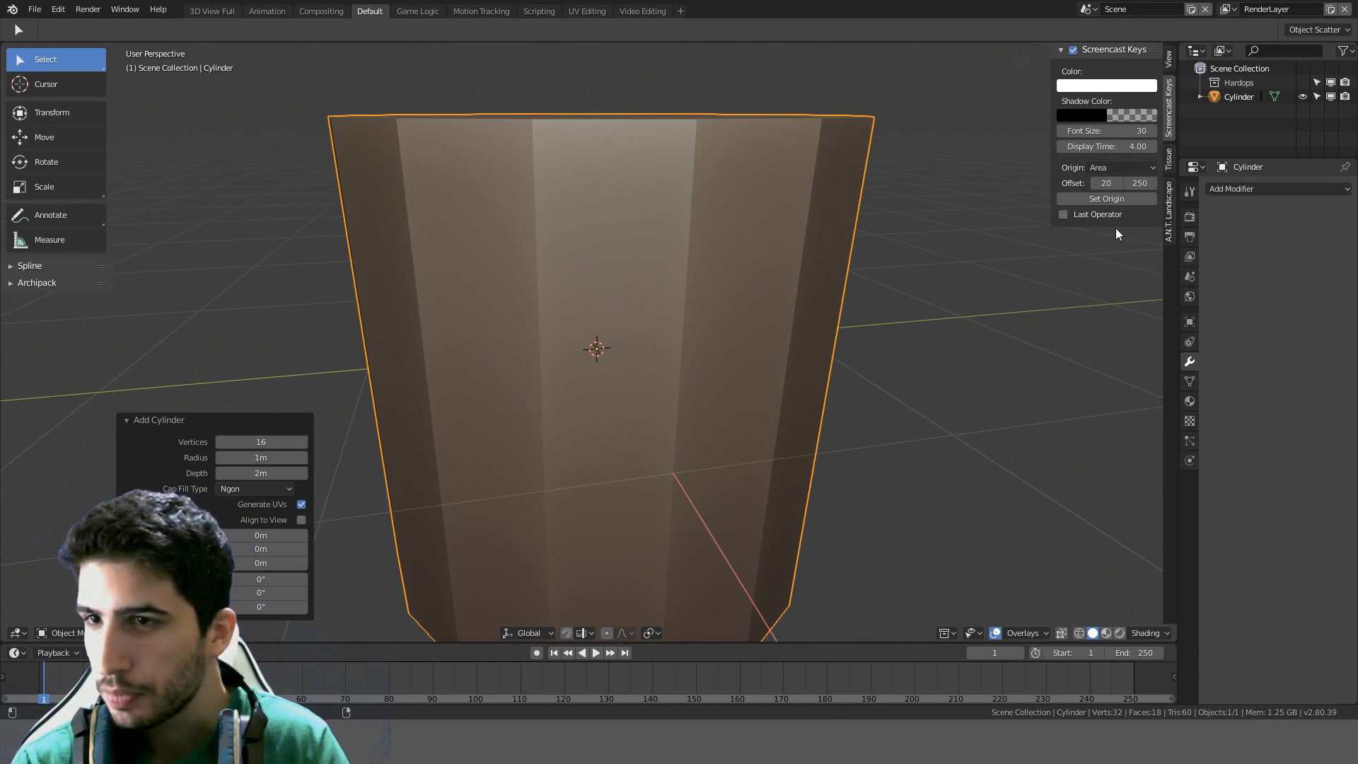
{"action": "left_click", "coordinate": [1169, 60]}
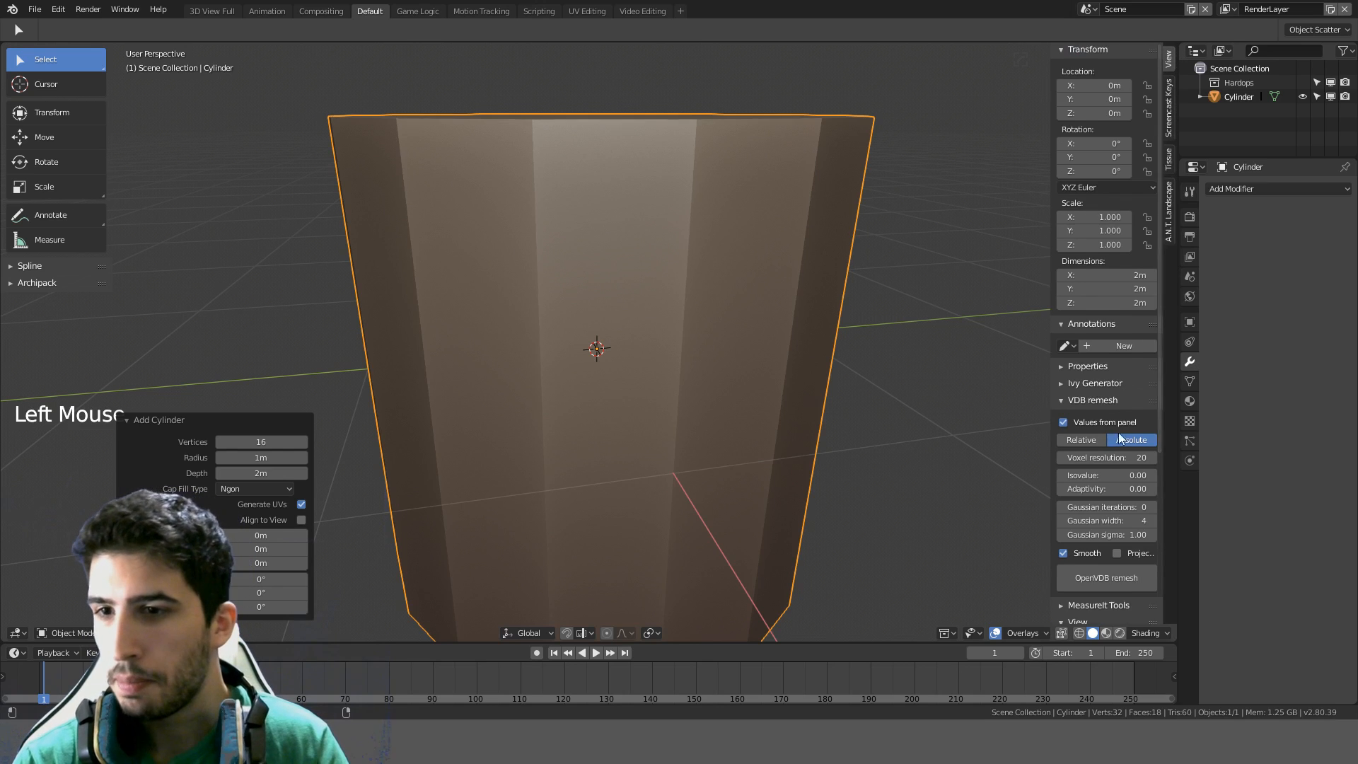
{"action": "scroll", "coordinate": [1120, 459], "scroll_direction": "down", "scroll_amount": 5}
{"action": "scroll", "coordinate": [1117, 456], "scroll_direction": "down", "scroll_amount": 3}
{"action": "scroll", "coordinate": [1110, 453], "scroll_direction": "up", "scroll_amount": 2}
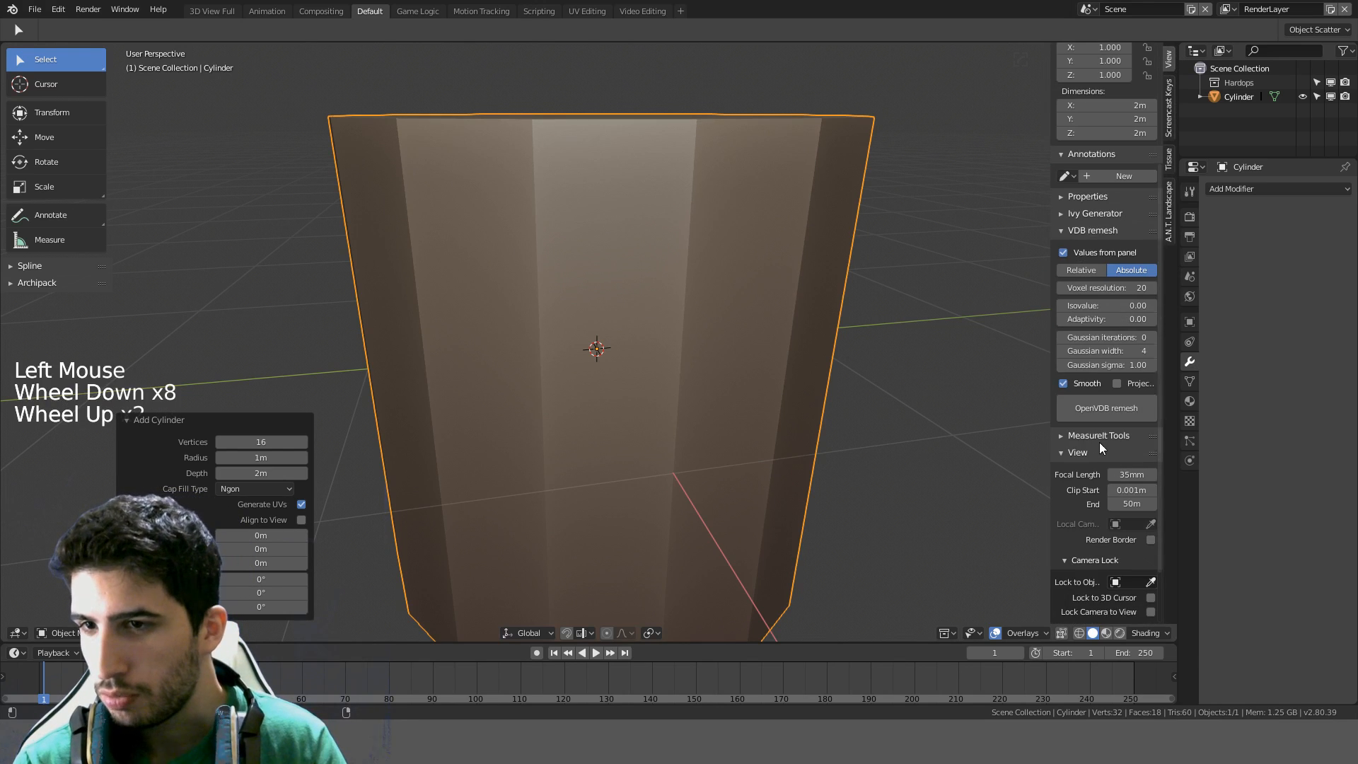
{"action": "left_click", "coordinate": [1064, 452]}
{"action": "scroll", "coordinate": [1067, 424], "scroll_direction": "up", "scroll_amount": 5}
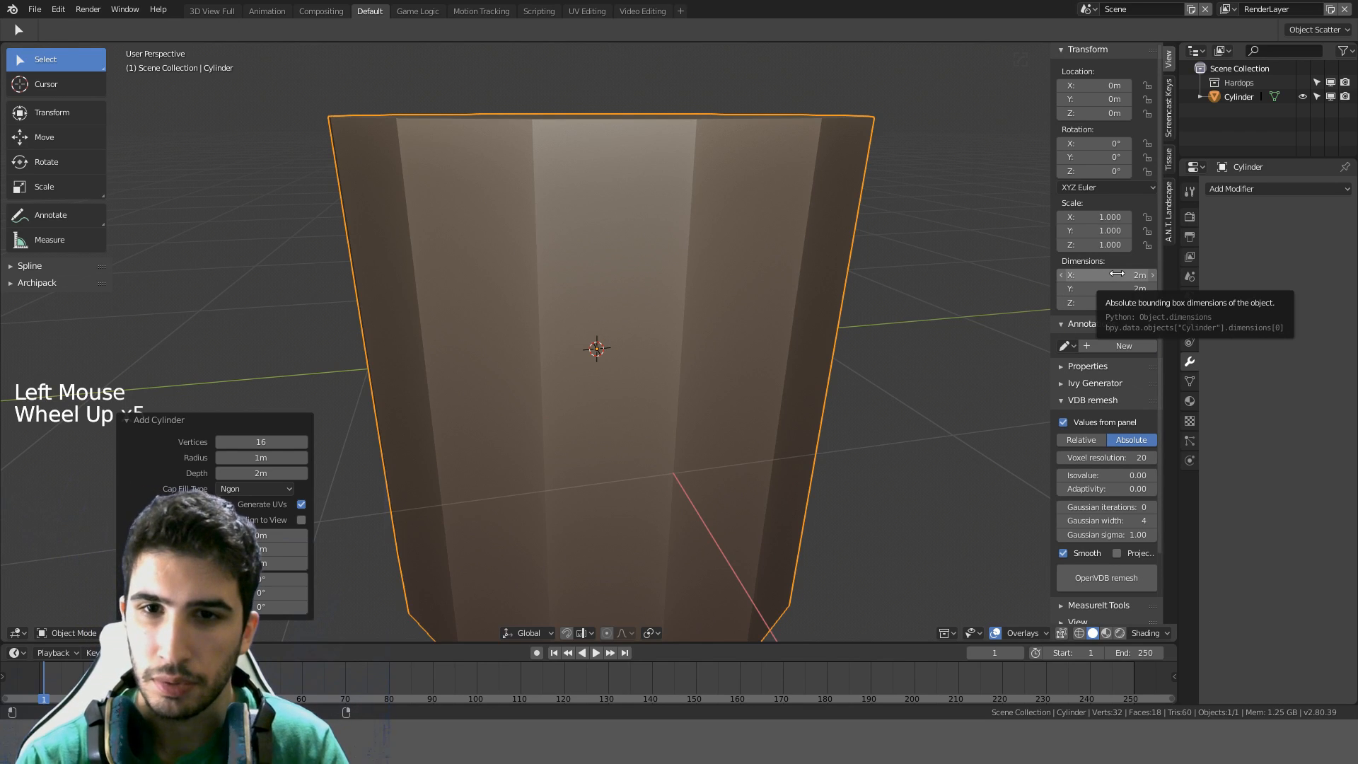
Set the cylinder's dimensions to 0.02 m in X, 0.02 m in Y and 0.11 m in Z
{"action": "left_click", "coordinate": [1116, 275]}
{"action": "type", "text": "0.02"}
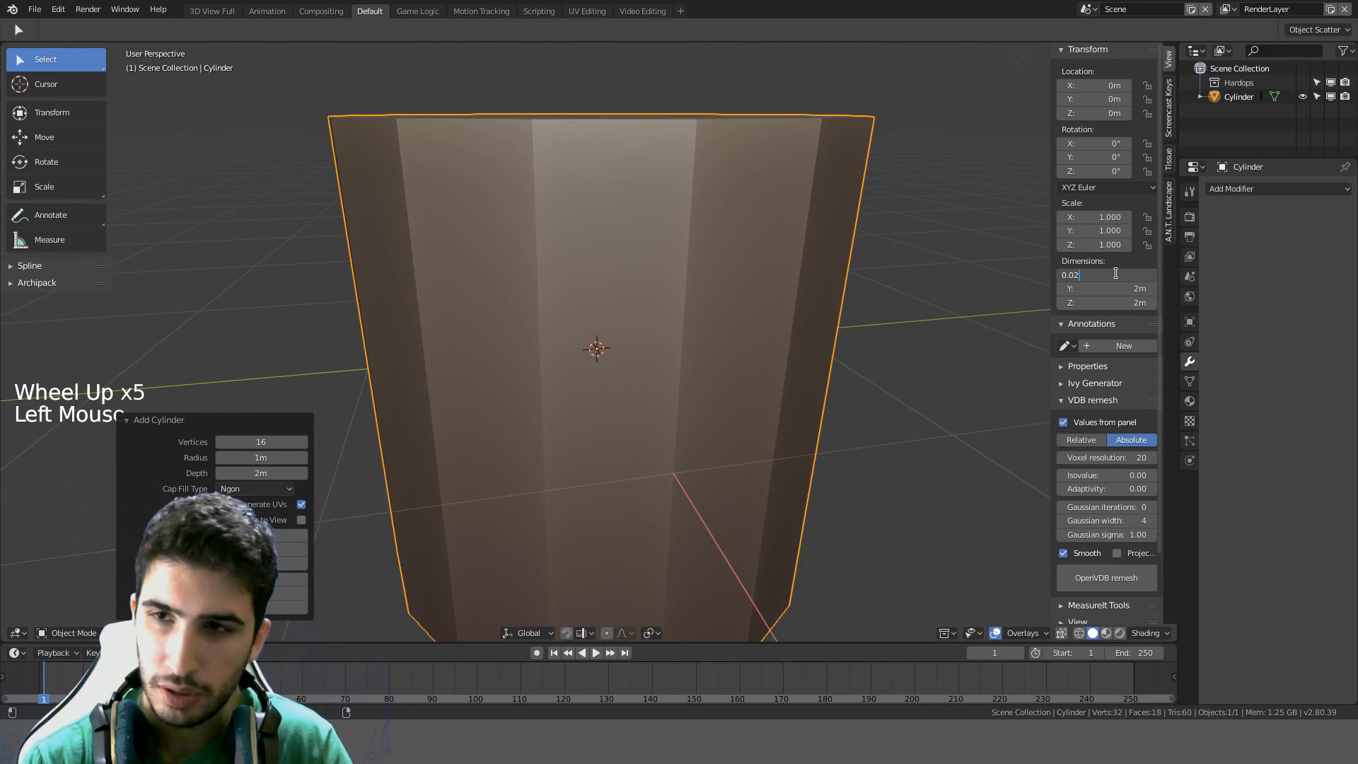
{"action": "key", "text": "Return"}
{"action": "left_click", "coordinate": [1109, 288]}
{"action": "type", "text": "0.02"}
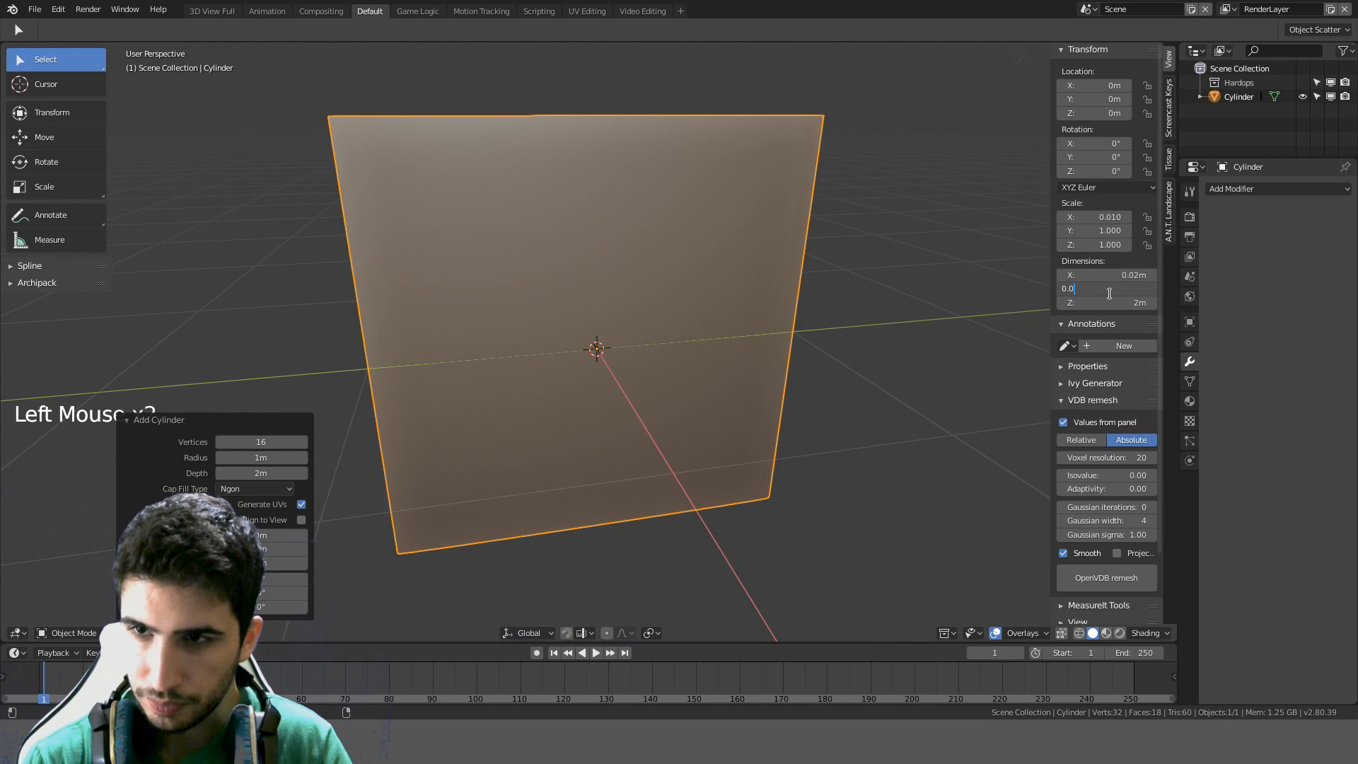
{"action": "key", "text": "Return"}
{"action": "left_click", "coordinate": [1112, 302]}
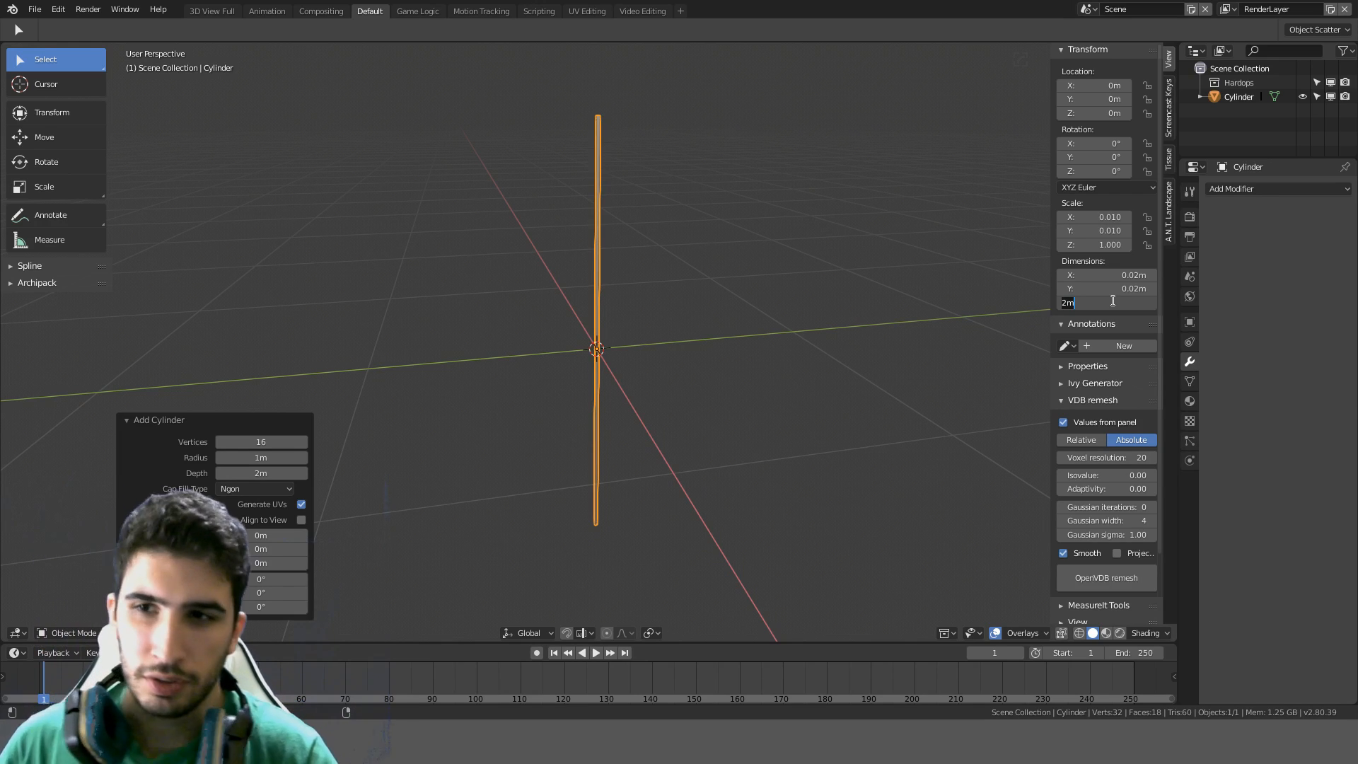
{"action": "type", "text": "0.11"}
{"action": "key", "text": "Return"}
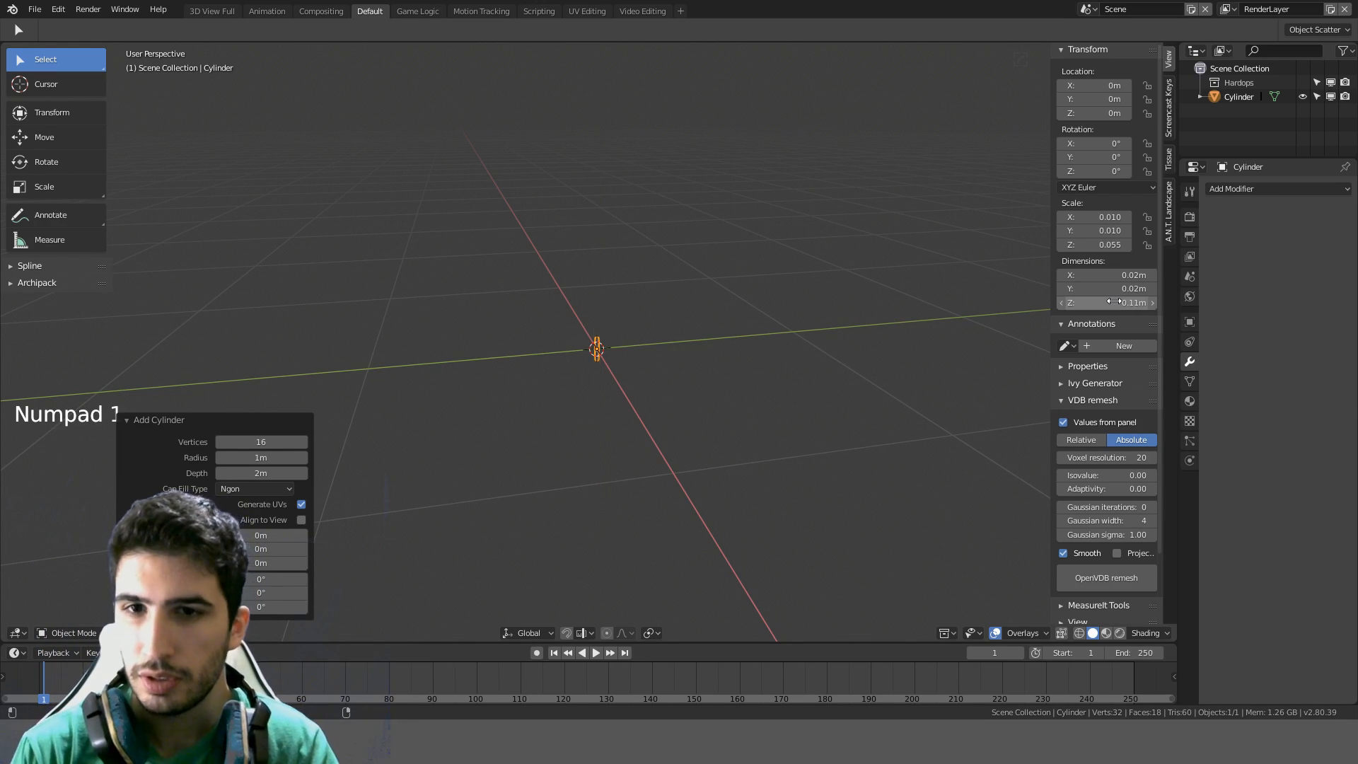
Apply the Hard Ops sharpening operation to the cylinder, giving it smooth shading with marked cap edges
{"action": "scroll", "coordinate": [856, 338], "scroll_direction": "up", "scroll_amount": 11}
{"action": "middle_click_drag", "start_coordinate": [838, 336], "coordinate": [747, 322]}
{"action": "scroll", "coordinate": [747, 299], "scroll_direction": "up", "scroll_amount": 3}
{"action": "key", "text": "q"}
{"action": "key", "text": "Escape"}
Examine the cylinder in front orthographic view and check its mesh in Edit Mode
{"action": "key", "text": "KP_1"}
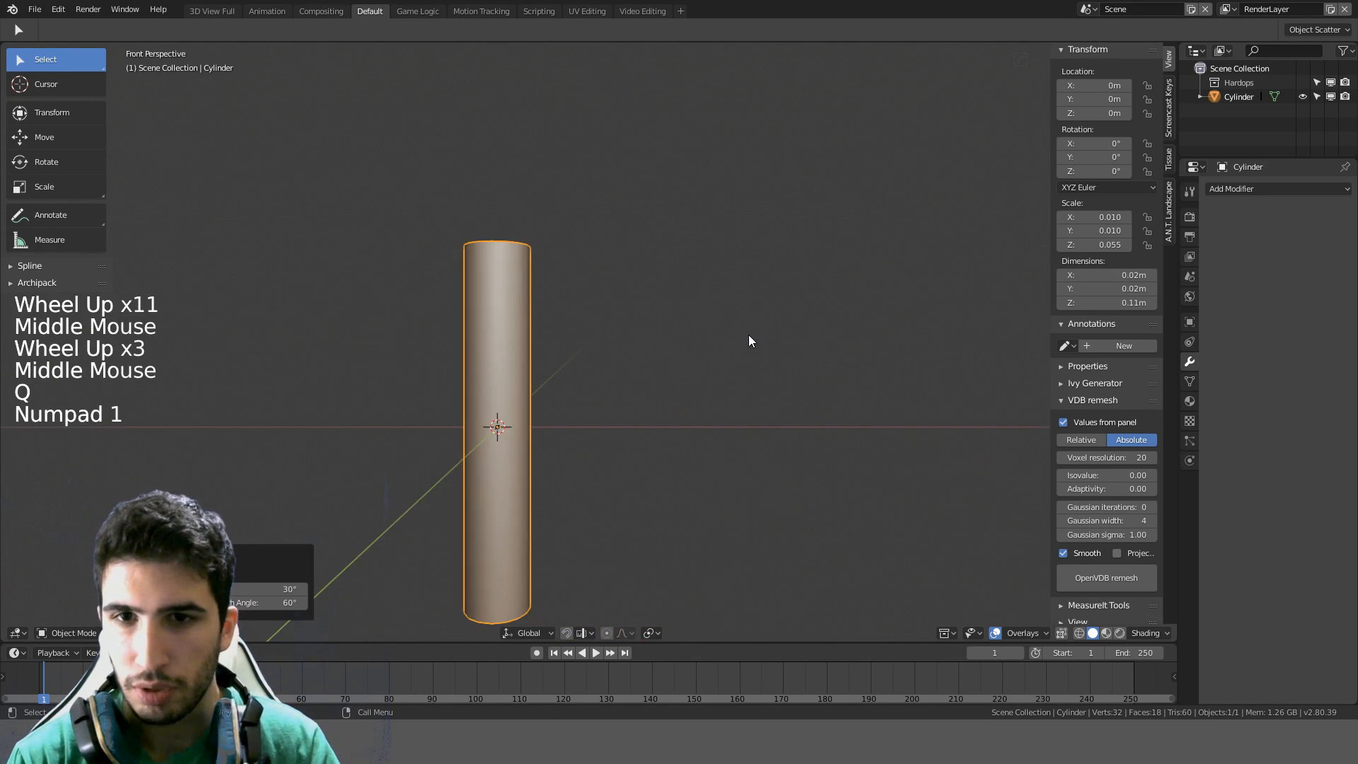
{"action": "key", "text": "KP_5"}
{"action": "scroll", "coordinate": [644, 294], "scroll_direction": "up", "scroll_amount": 3}
{"action": "middle_click_drag", "start_coordinate": [644, 294], "coordinate": [676, 413], "text": "shift"}
{"action": "key", "text": "Tab"}
{"action": "key", "text": "Tab"}
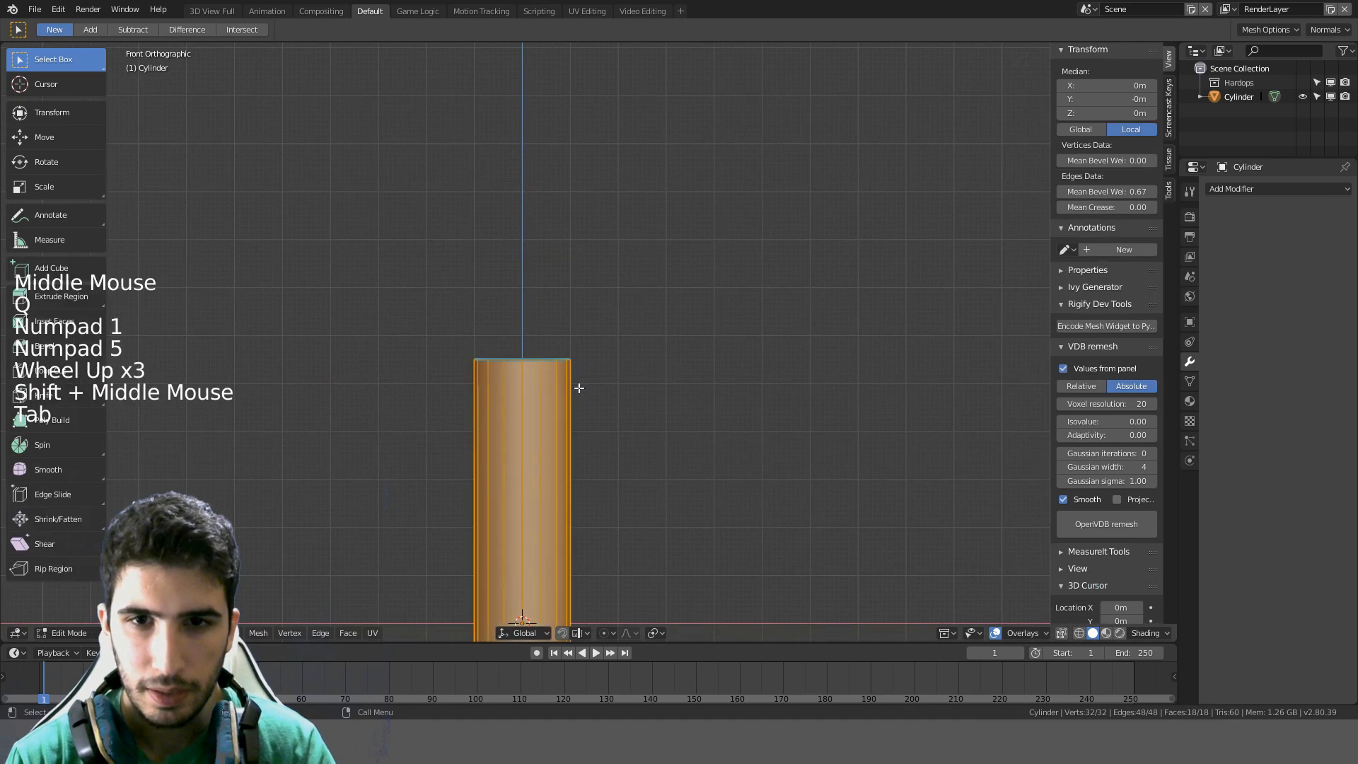
Duplicate the cylinder and place the copy 0.12 m above the original along Z
{"action": "scroll", "coordinate": [573, 388], "scroll_direction": "down", "scroll_amount": 6}
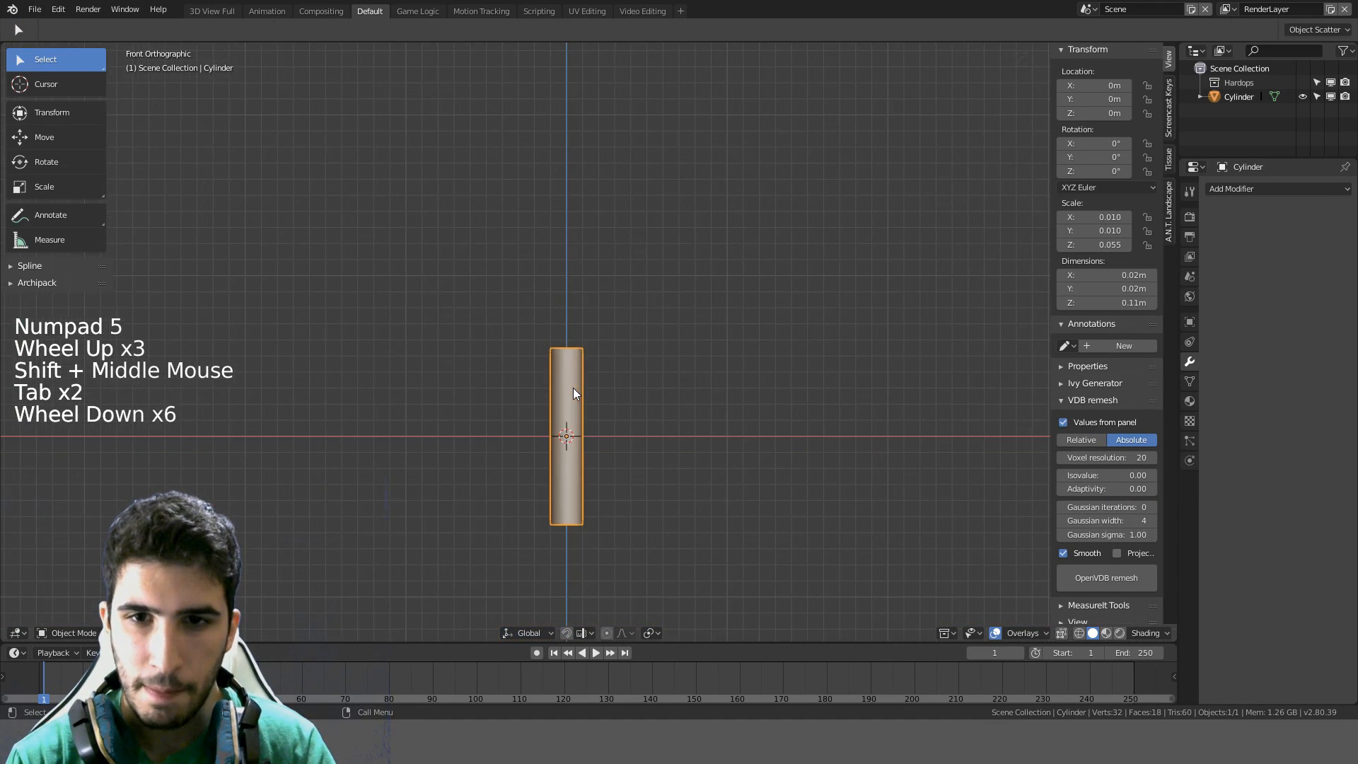
{"action": "scroll", "coordinate": [573, 388], "scroll_direction": "up", "scroll_amount": 3}
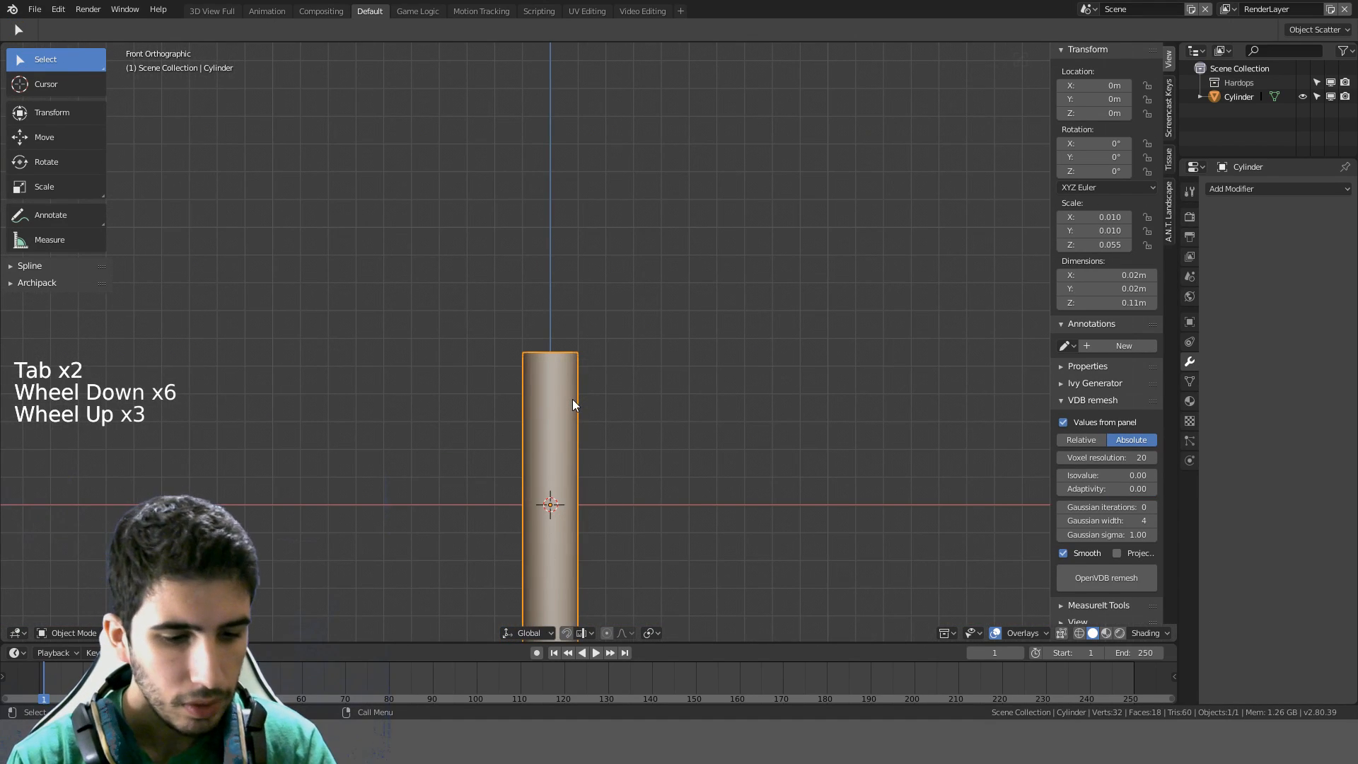
{"action": "scroll", "coordinate": [584, 402], "scroll_direction": "up", "scroll_amount": 6}
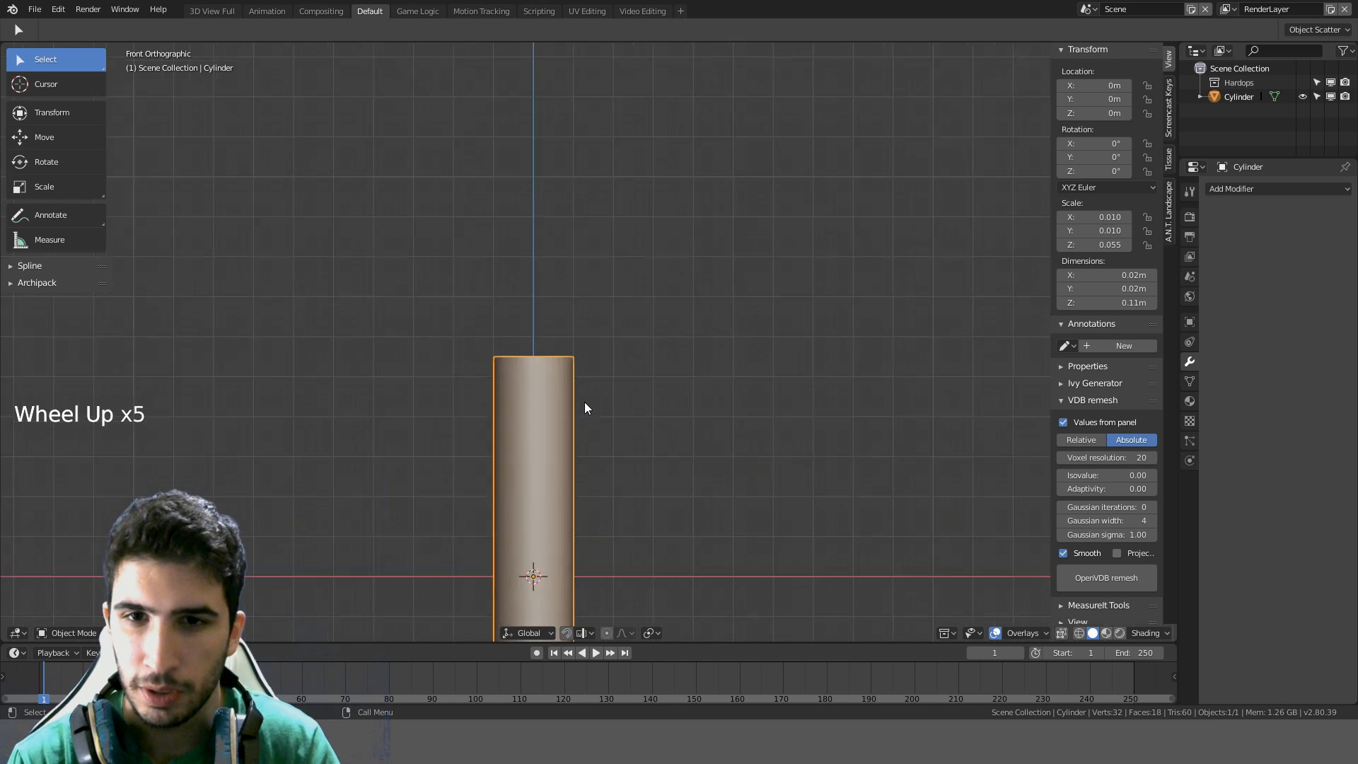
{"action": "scroll", "coordinate": [601, 396], "scroll_direction": "down", "scroll_amount": 5}
{"action": "scroll", "coordinate": [649, 392], "scroll_direction": "up", "scroll_amount": 3}
{"action": "middle_click_drag", "start_coordinate": [635, 292], "coordinate": [649, 443], "text": "shift"}
{"action": "scroll", "coordinate": [649, 392], "scroll_direction": "down", "scroll_amount": 4}
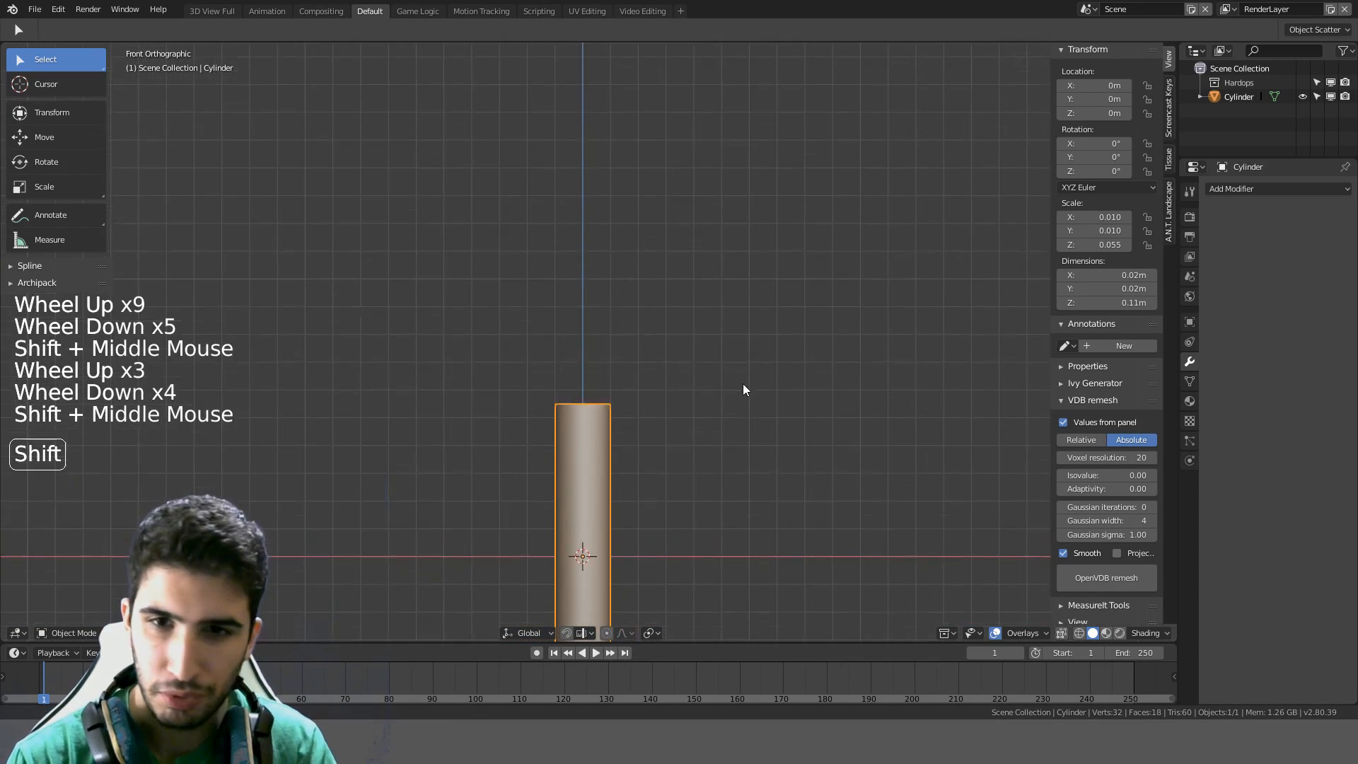
{"action": "key", "text": "shift+d"}
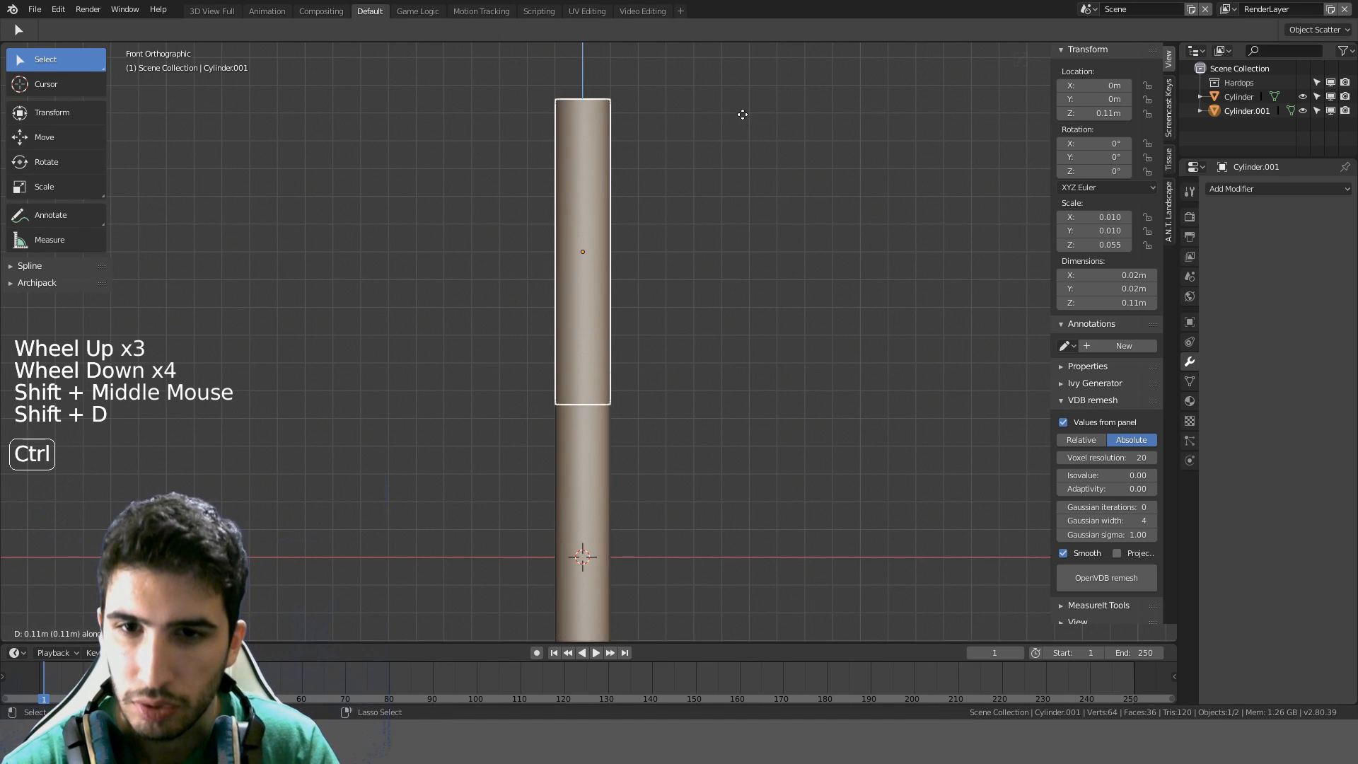
{"action": "left_click", "coordinate": [743, 109], "text": "ctrl"}
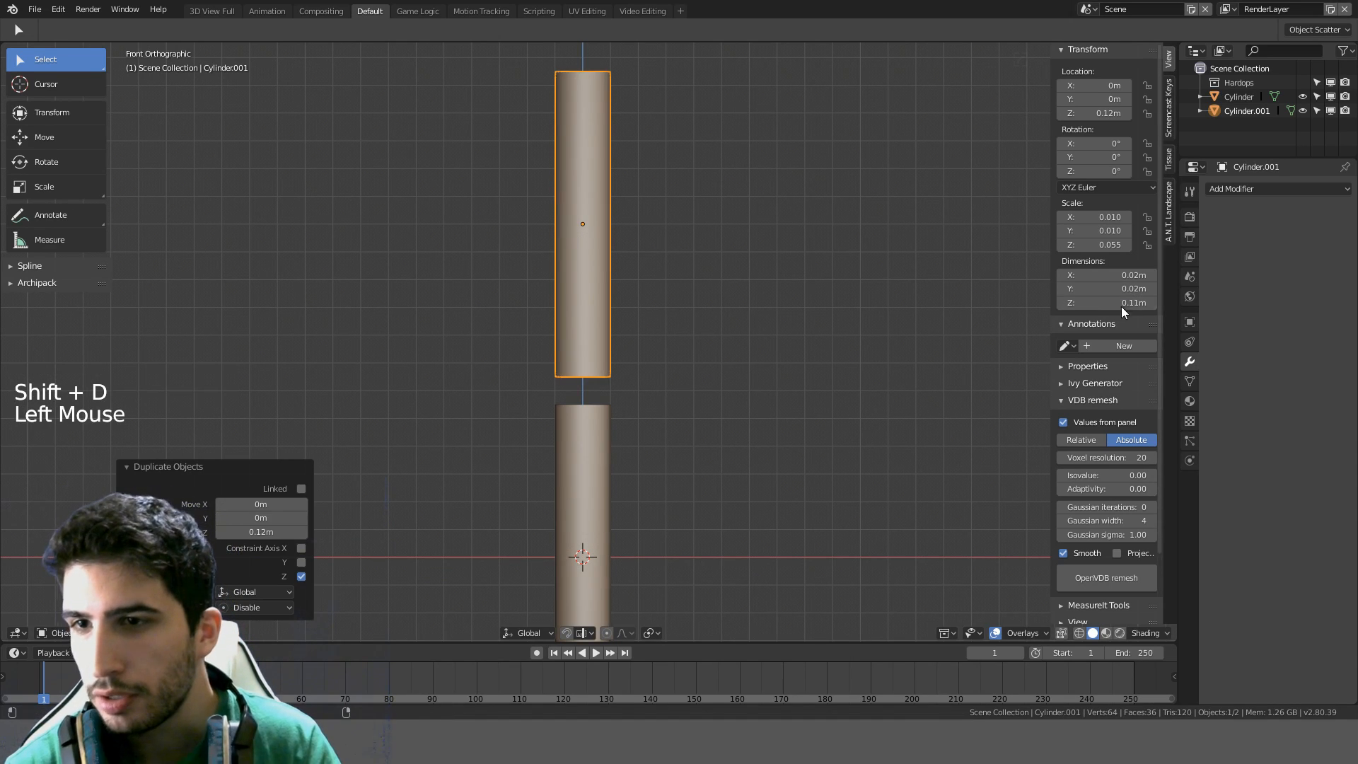
Set the copy's Z dimension to 0.03 m and move it down 0.05 m along Z onto the original cylinder
{"action": "double_click", "coordinate": [1122, 304]}
{"action": "key", "text": "Return"}
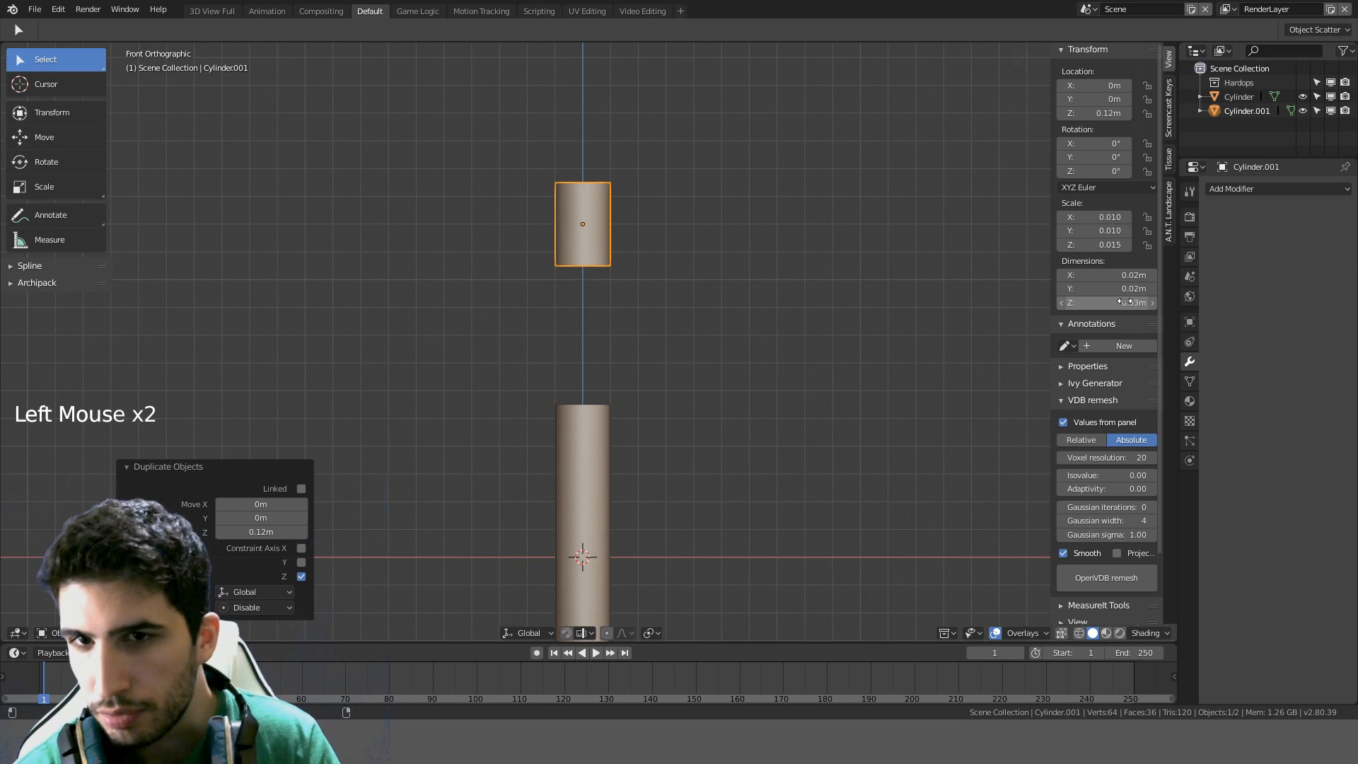
{"action": "scroll", "coordinate": [901, 270], "scroll_direction": "up", "scroll_amount": 4}
{"action": "scroll", "coordinate": [729, 190], "scroll_direction": "down", "scroll_amount": 1}
{"action": "key", "text": "g"}
{"action": "key", "text": "ctrl"}
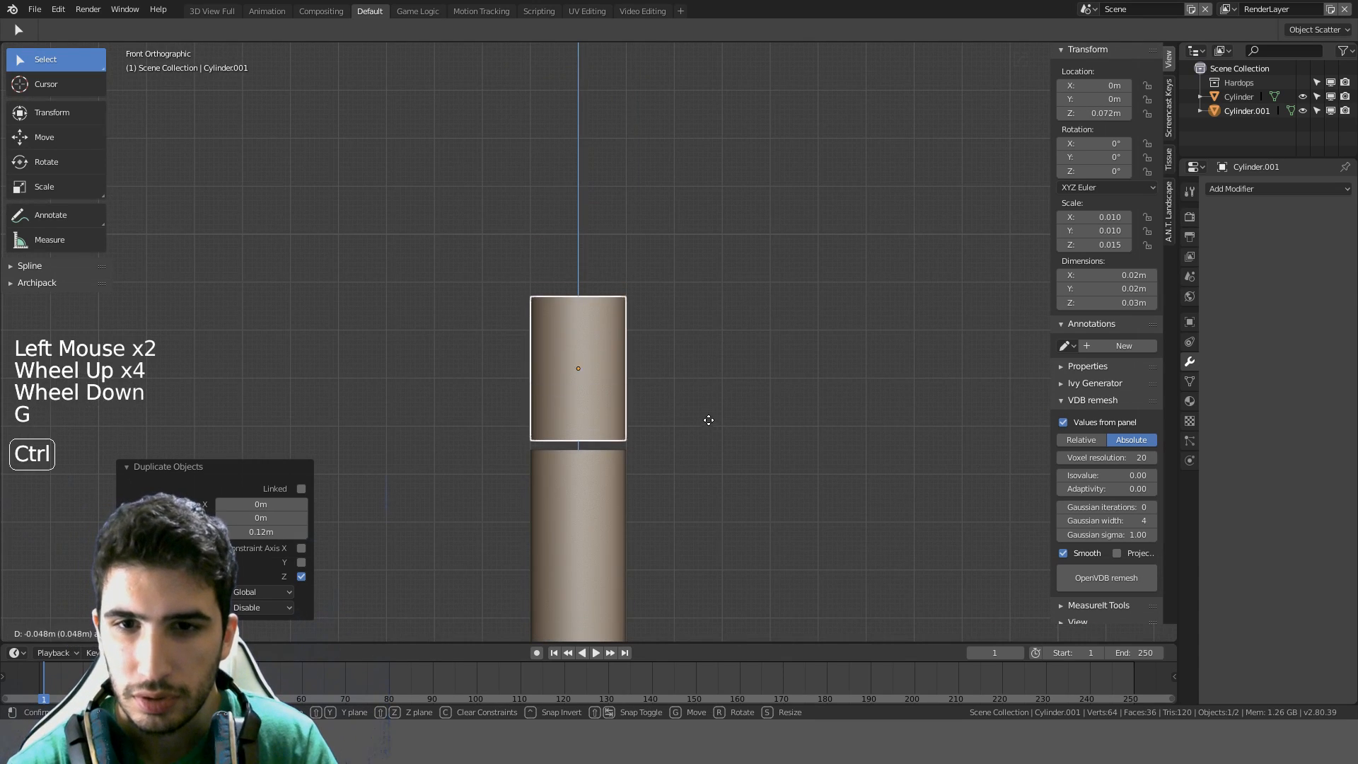
{"action": "left_click", "coordinate": [709, 427]}
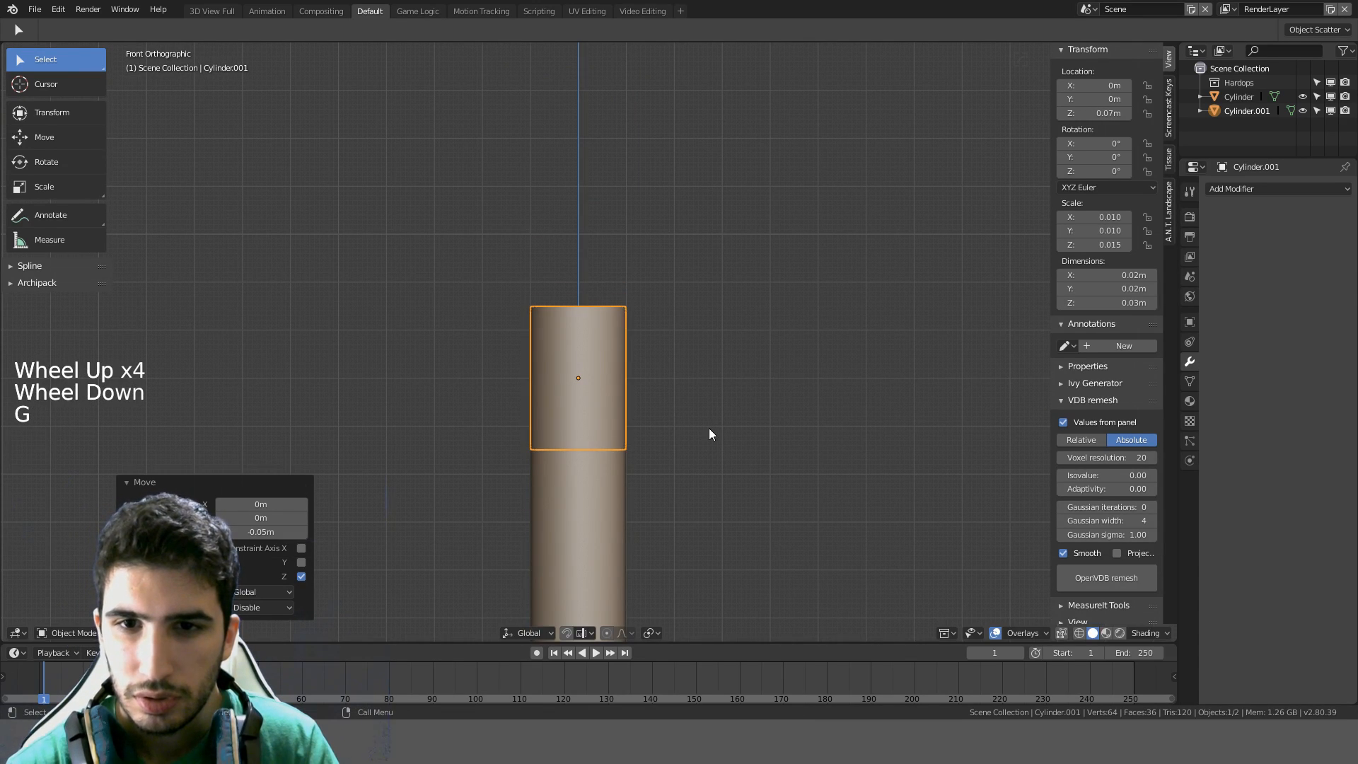
Move the short cylinder along X to 0.02 m, beside the long cylinder's axis
{"action": "key", "text": "g"}
{"action": "key", "text": "ctrl"}
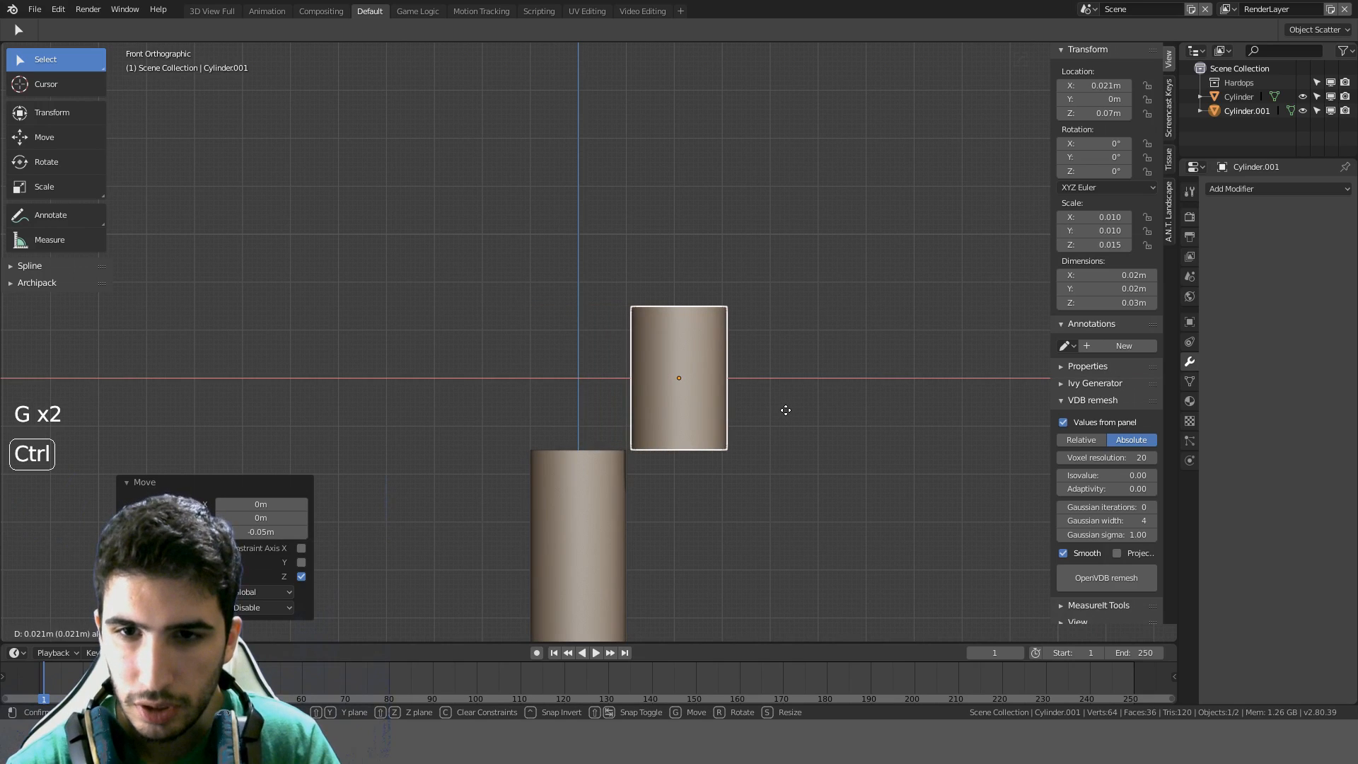
{"action": "left_click", "coordinate": [779, 410], "text": "ctrl"}
{"action": "key", "text": "g"}
{"action": "middle_click", "coordinate": [778, 410]}
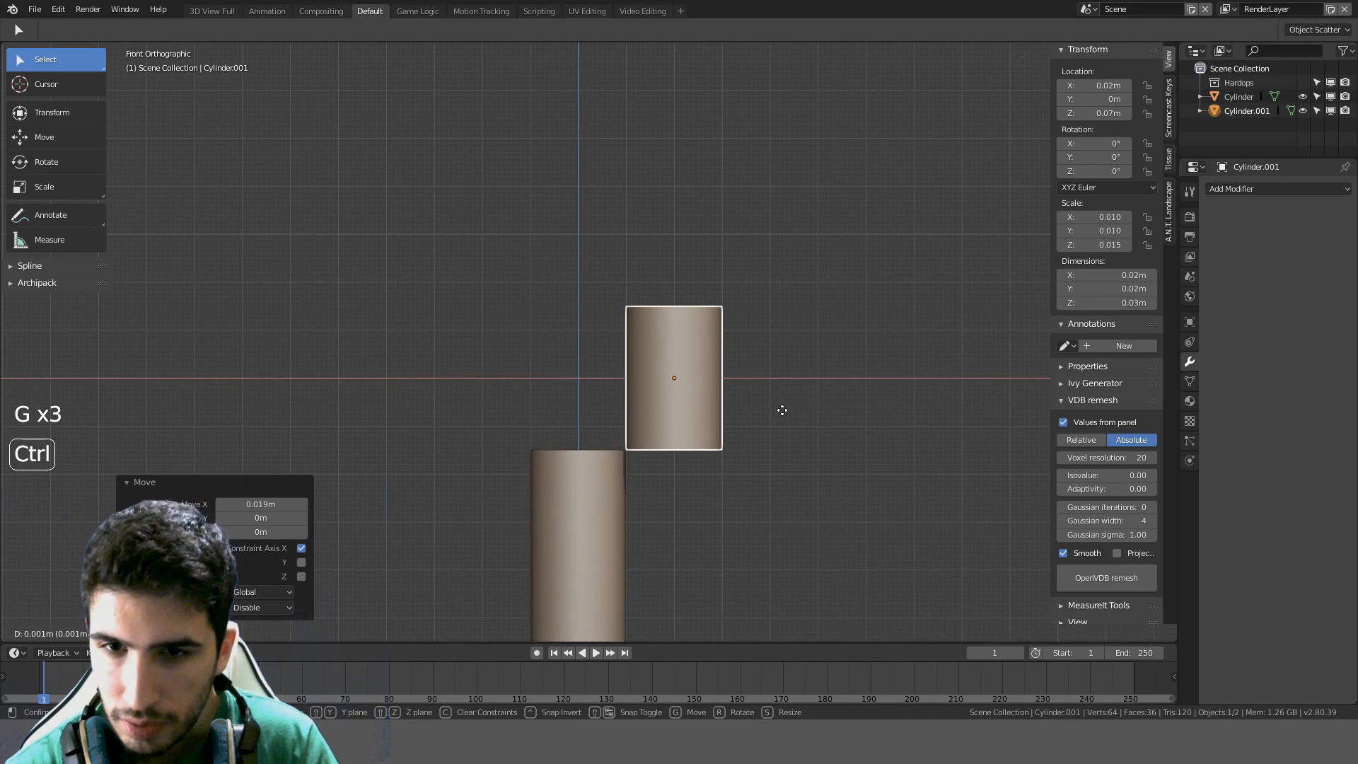
{"action": "left_click", "coordinate": [782, 410], "text": "ctrl"}
Extrude the long cylinder's top face upward by 0.03 m, level with the top of the short cylinder
{"action": "left_click", "coordinate": [597, 515]}
{"action": "key", "text": "Tab"}
{"action": "middle_click_drag", "start_coordinate": [597, 515], "coordinate": [400, 601]}
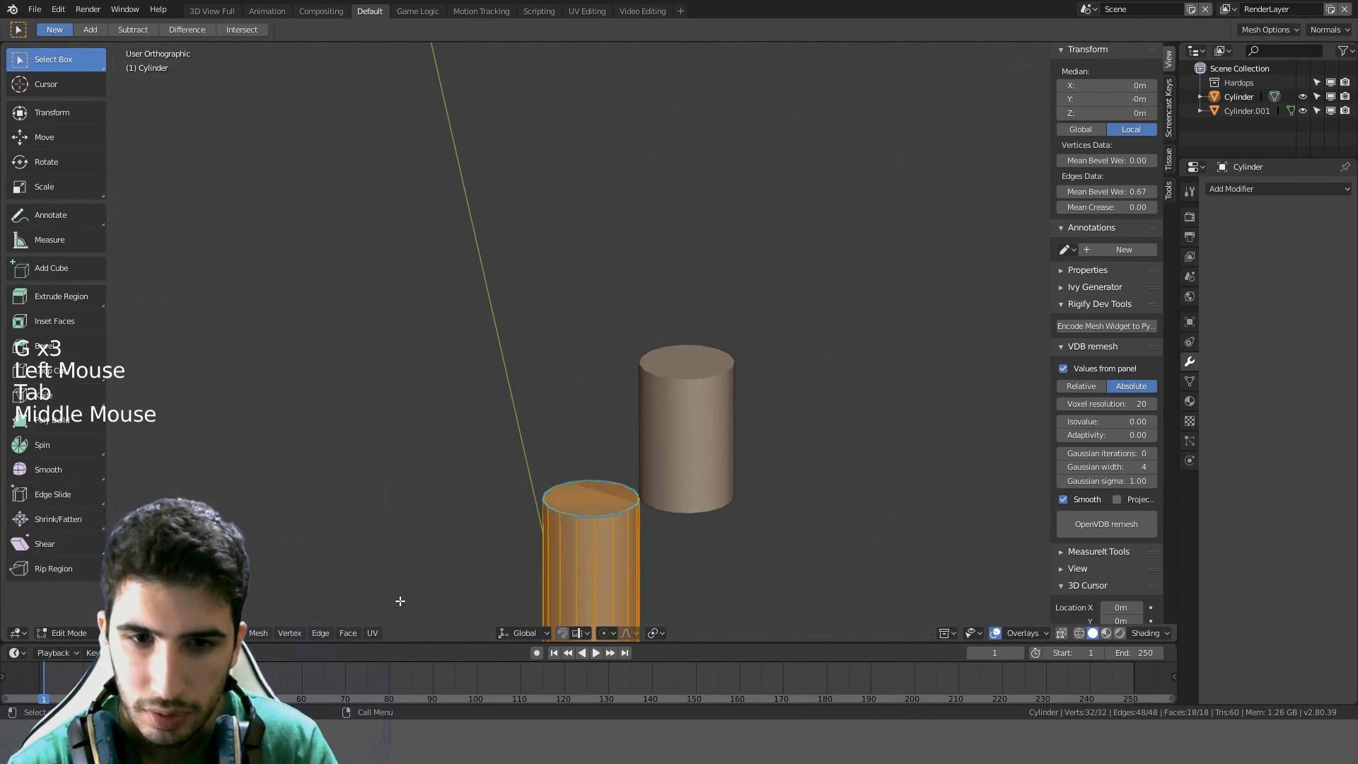
{"action": "left_click", "coordinate": [439, 558]}
{"action": "left_click", "coordinate": [585, 507]}
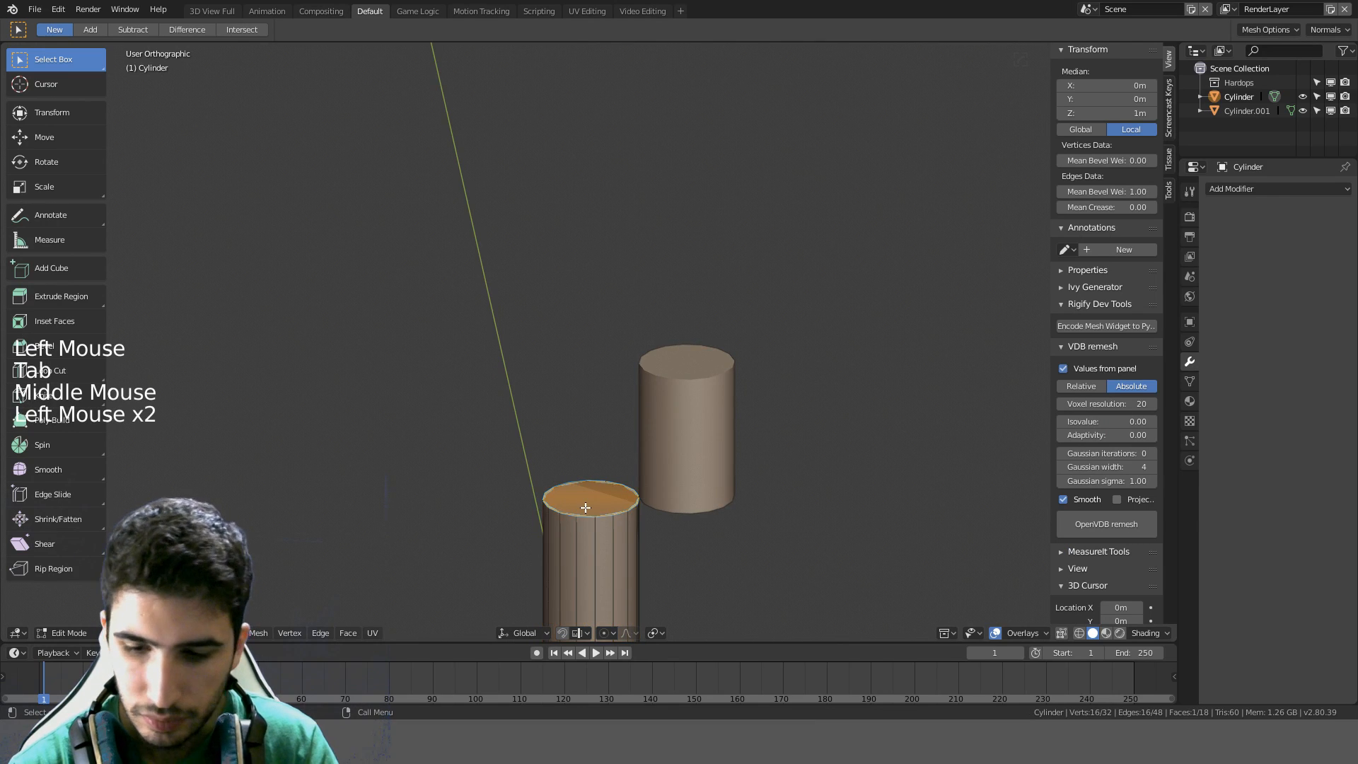
{"action": "key", "text": "KP_1"}
{"action": "scroll", "coordinate": [622, 486], "scroll_direction": "up", "scroll_amount": 3}
{"action": "key", "text": "e"}
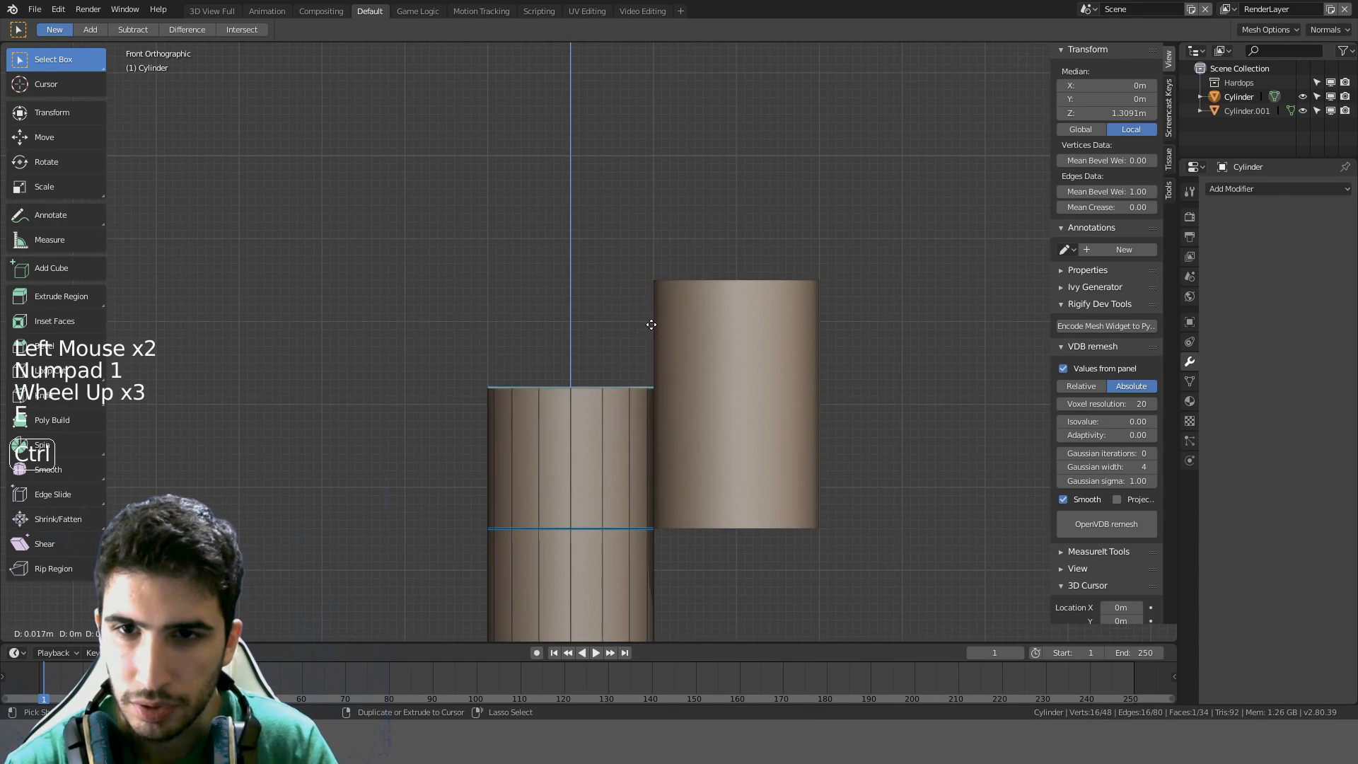
{"action": "left_click", "coordinate": [652, 227], "text": "ctrl"}
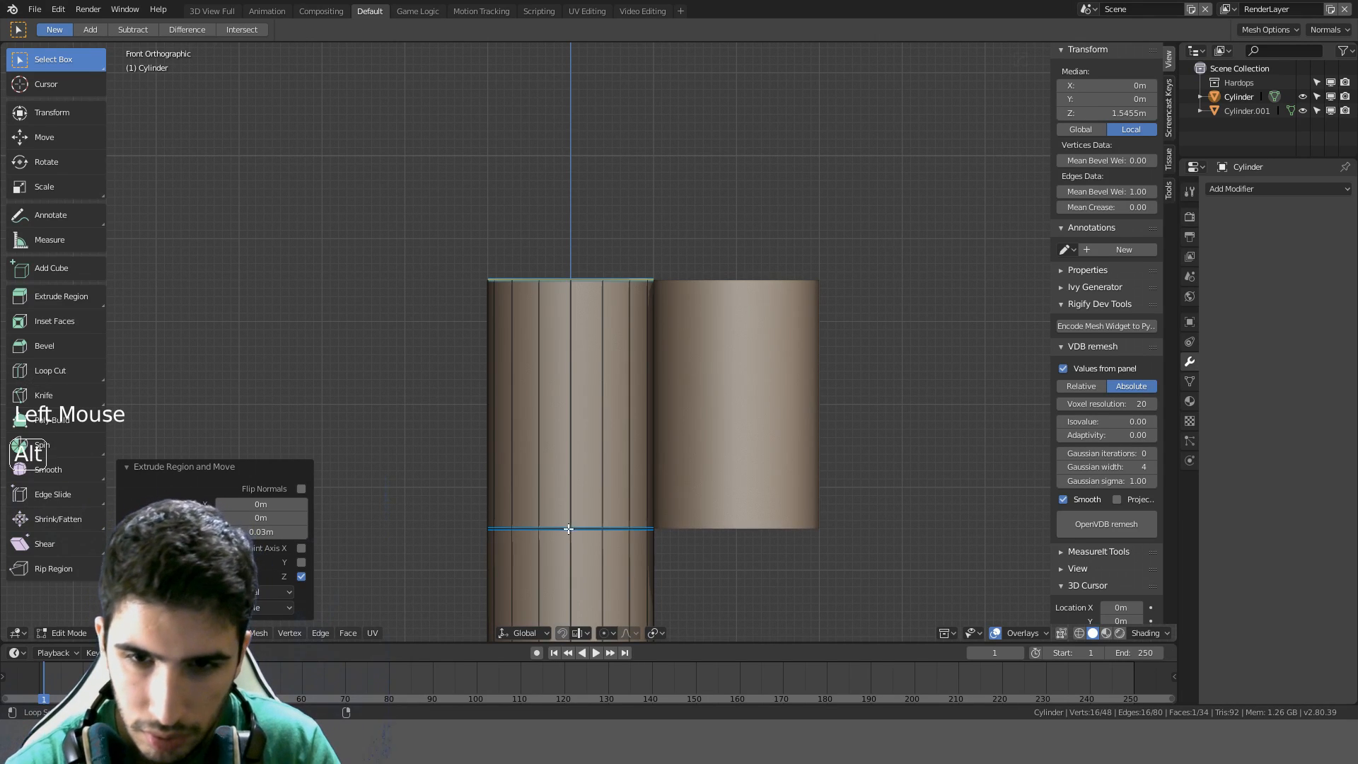
Add one edge loop around the extruded section and slide it by a factor of 0.9 down toward the section's base
{"action": "key", "text": "a"}
{"action": "key", "text": "a"}
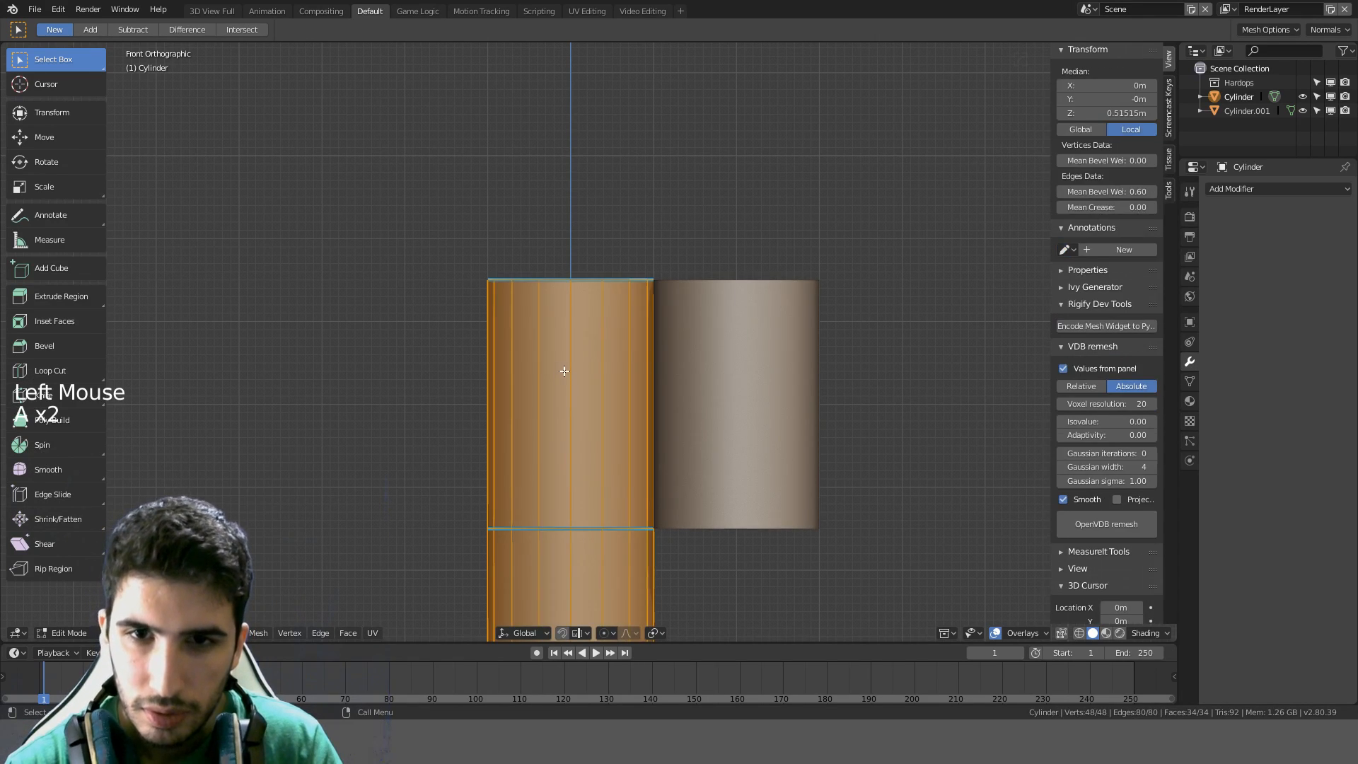
{"action": "key", "text": "a"}
{"action": "key", "text": "ctrl+r"}
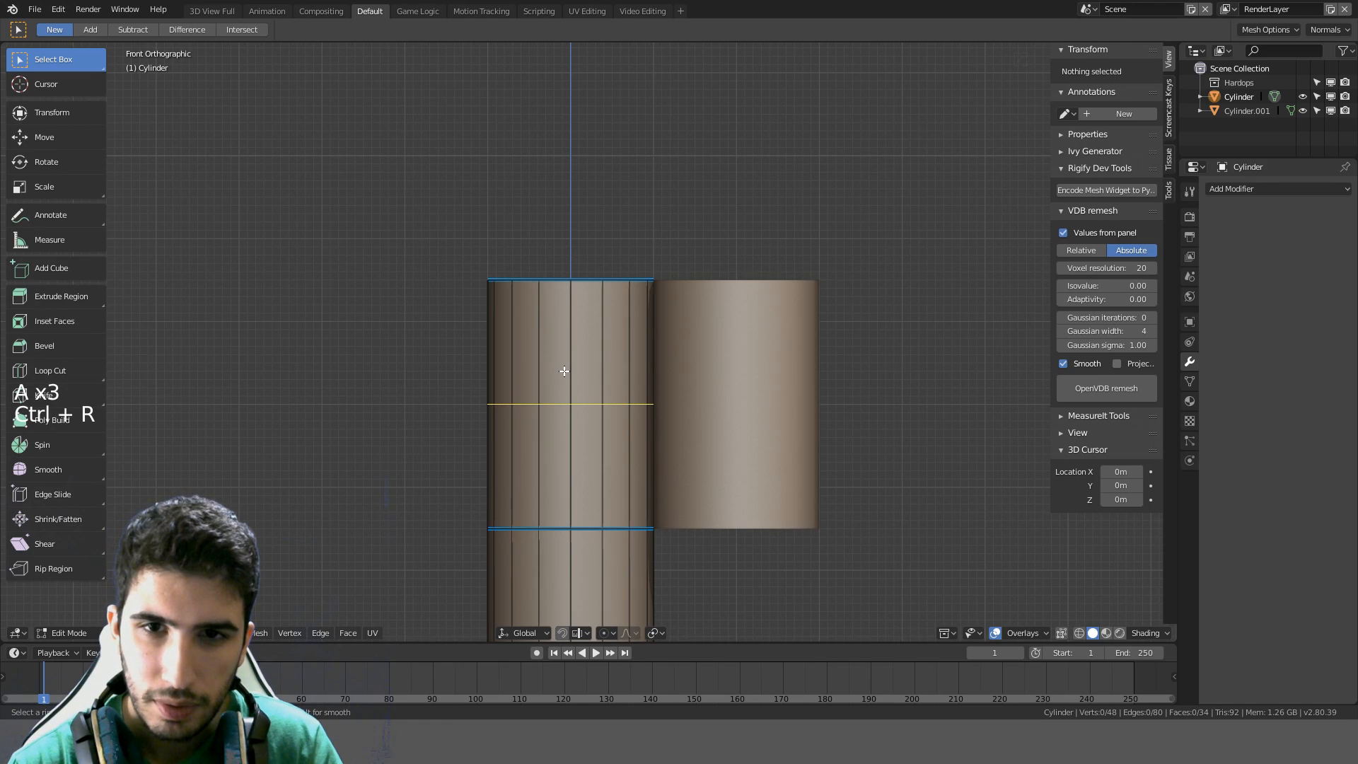
{"action": "left_click", "coordinate": [563, 371]}
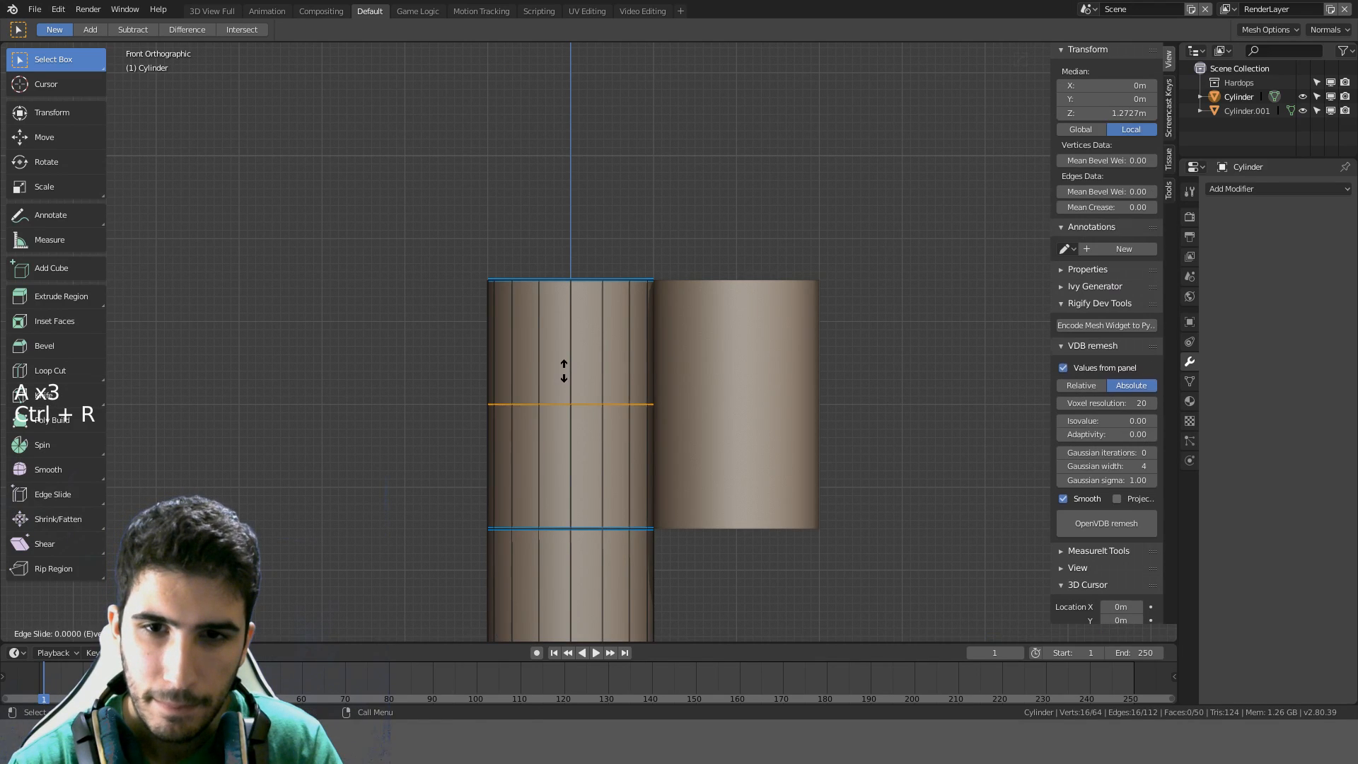
{"action": "left_click", "coordinate": [564, 486]}
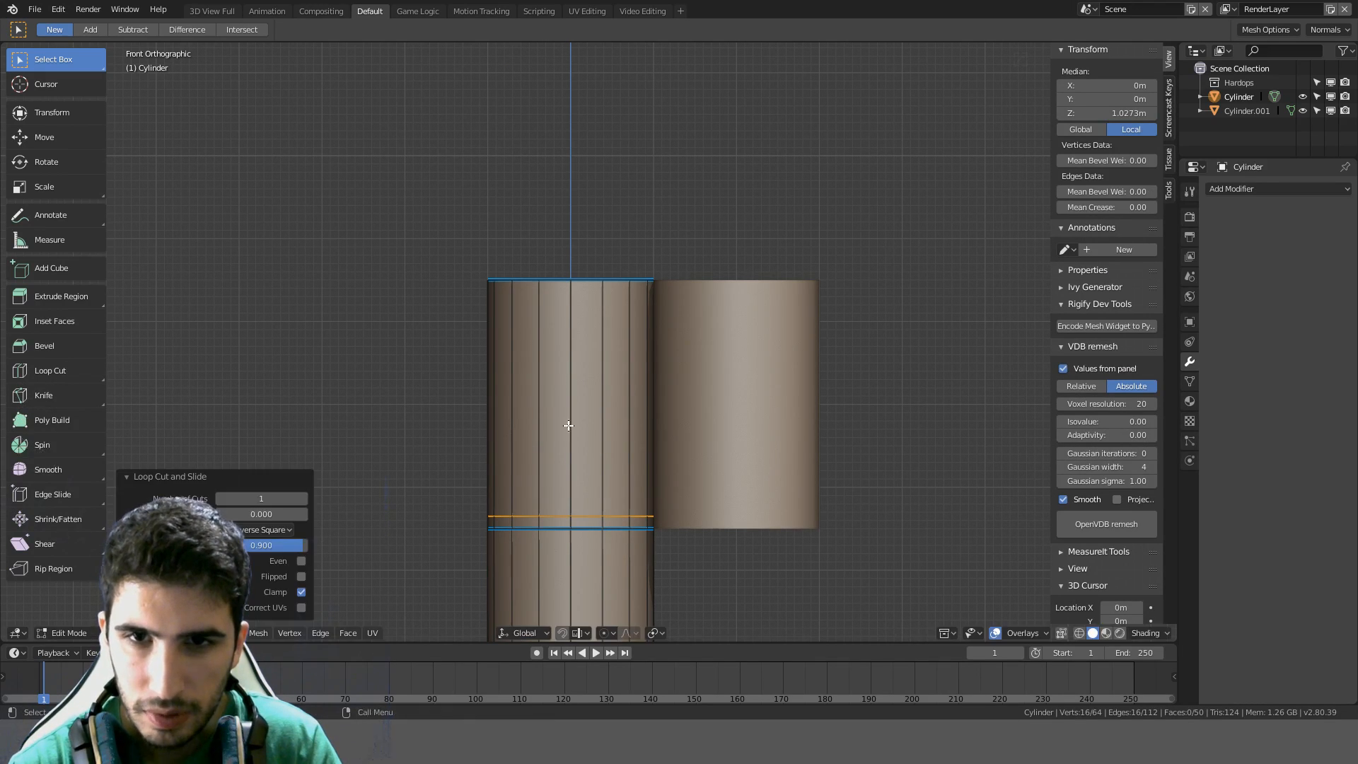
Scale the new edge loop and the top face together by 0.6, excluding Z, to form a narrower neck
{"action": "left_click", "coordinate": [566, 280], "text": "alt+shift"}
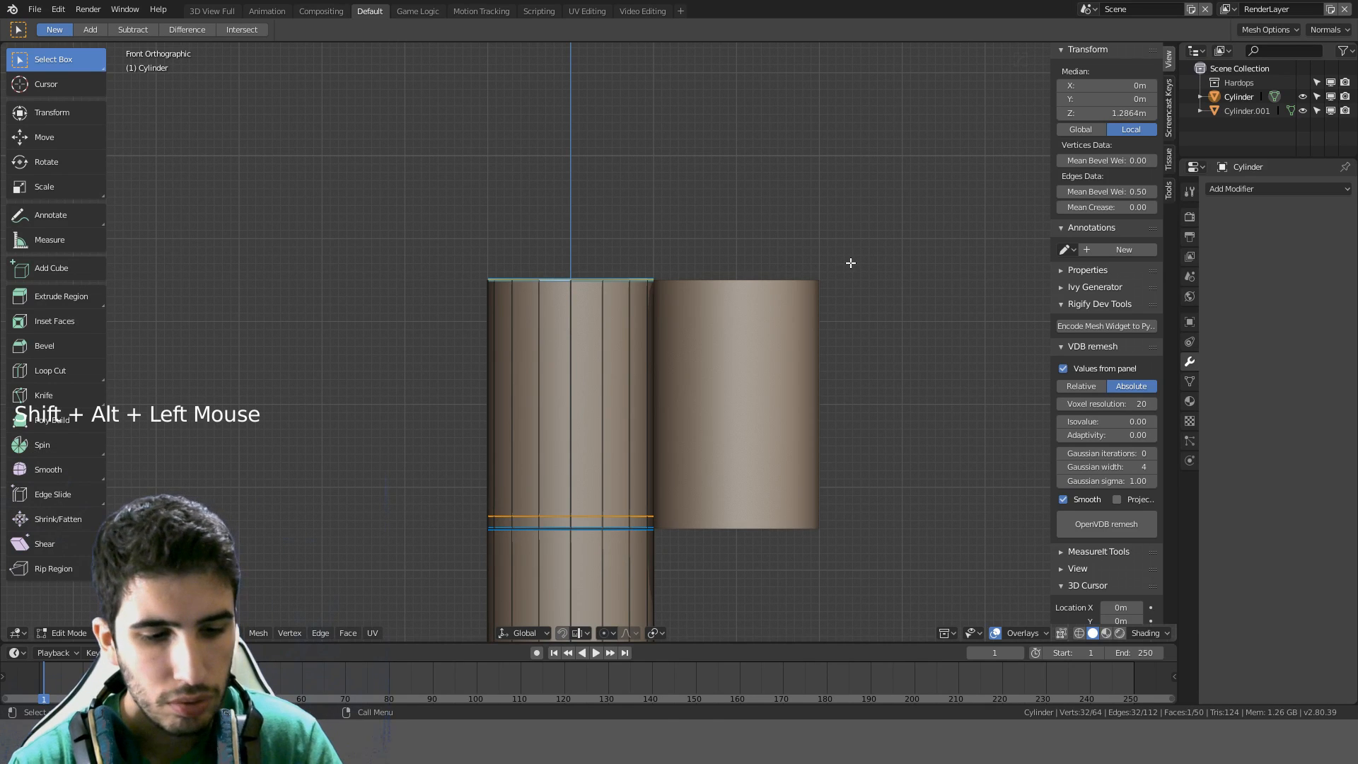
{"action": "key", "text": "s"}
{"action": "key", "text": "shift+z"}
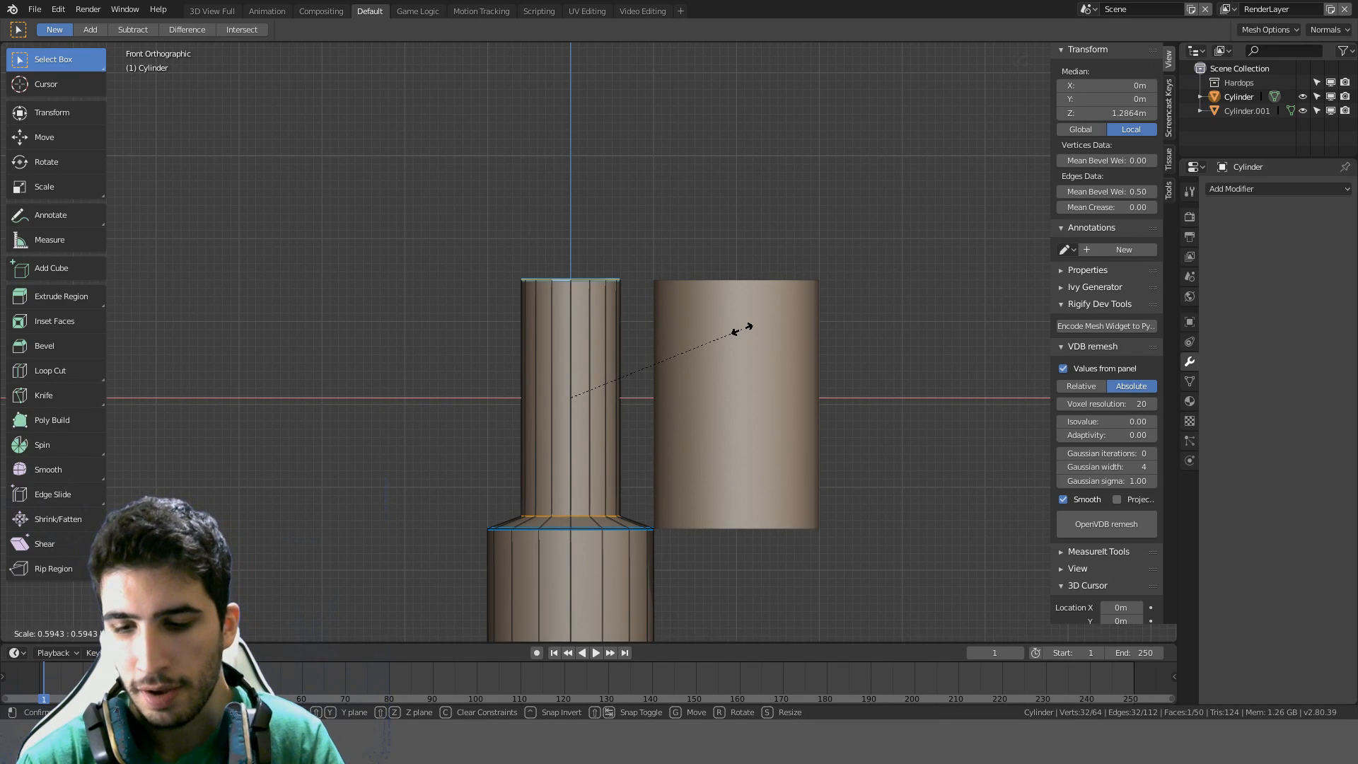
{"action": "type", "text": "0.75"}
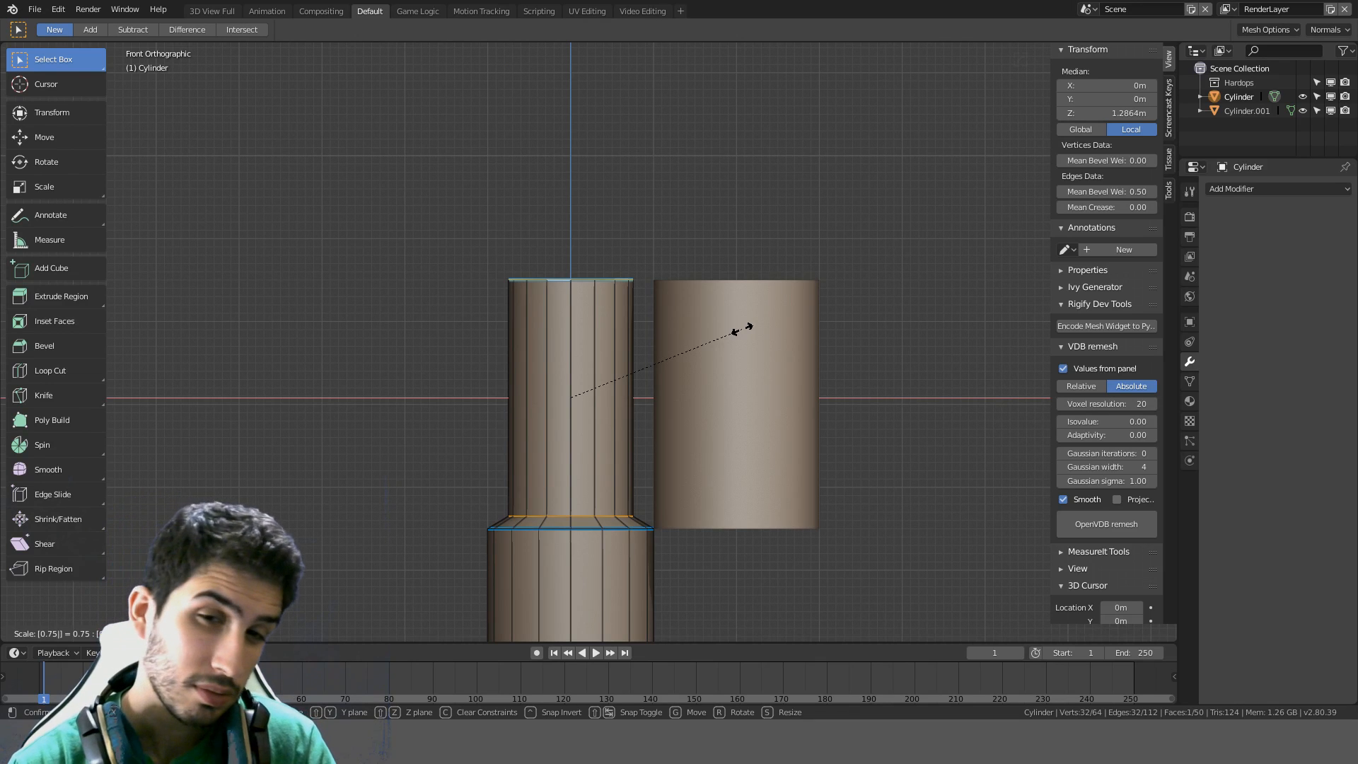
{"action": "key", "text": "BackSpace"}
{"action": "key", "text": "BackSpace"}
{"action": "type", "text": "5"}
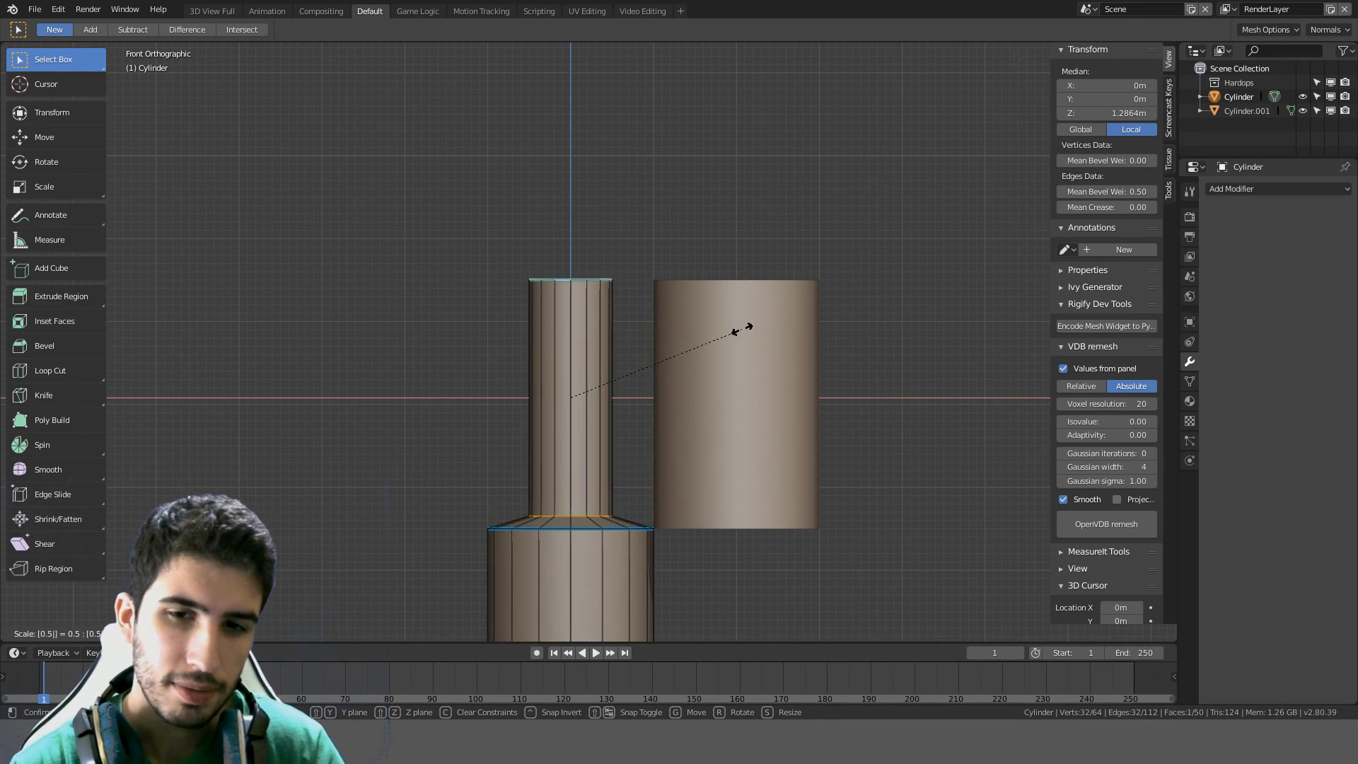
{"action": "key", "text": "BackSpace"}
{"action": "type", "text": "6"}
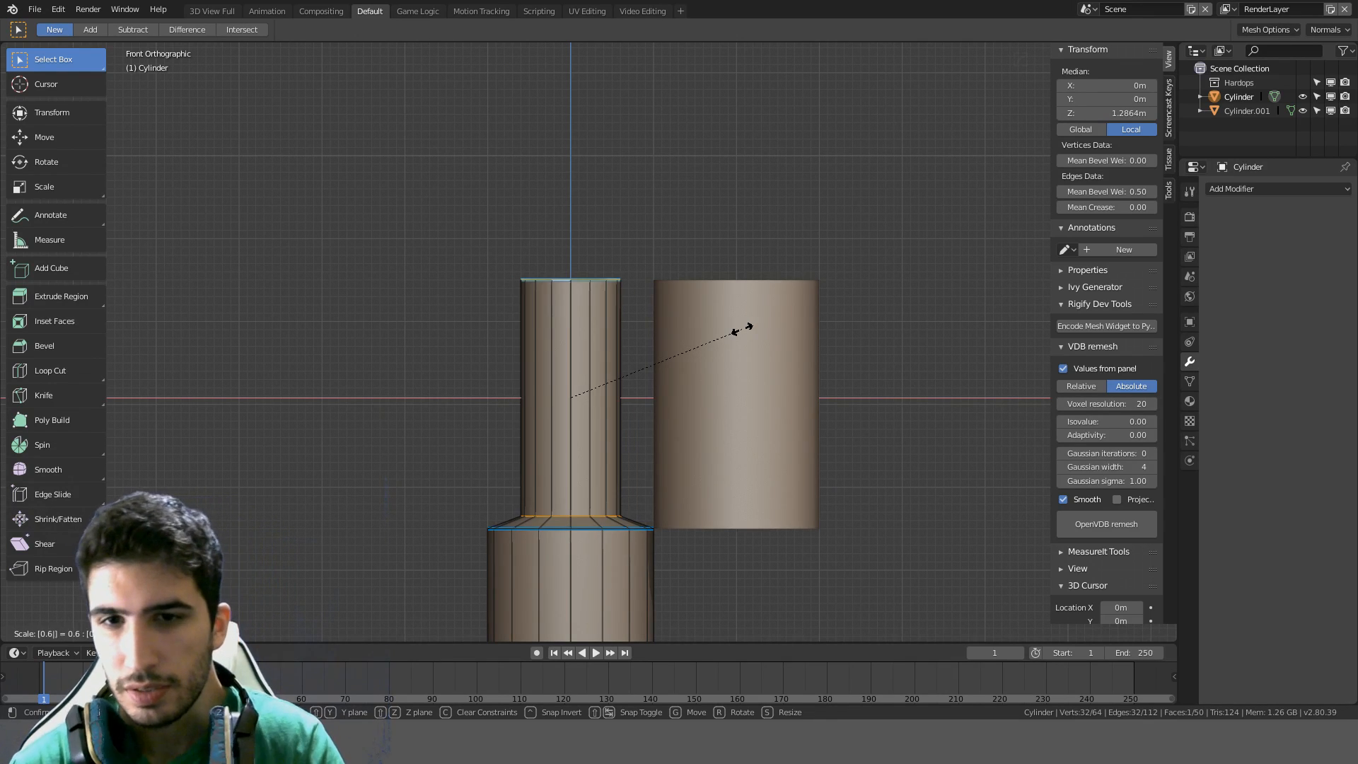
{"action": "key", "text": "Return"}
Return to Object Mode and delete the short reference cylinder beside the handle
{"action": "middle_click_drag", "start_coordinate": [743, 324], "coordinate": [716, 368]}
{"action": "scroll", "coordinate": [694, 403], "scroll_direction": "down", "scroll_amount": 2}
{"action": "scroll", "coordinate": [693, 403], "scroll_direction": "down", "scroll_amount": 1}
{"action": "key", "text": "Tab"}
{"action": "left_click", "coordinate": [653, 423]}
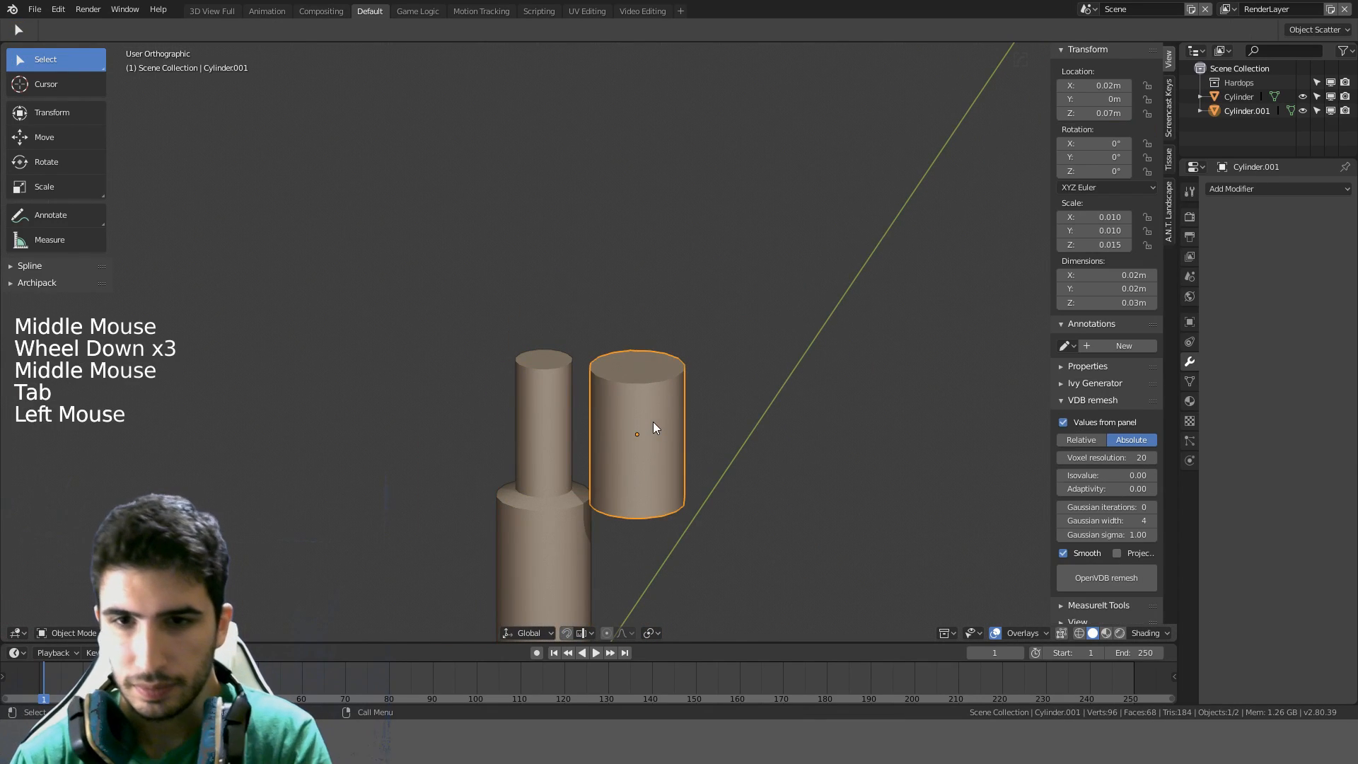
{"action": "key", "text": "Delete"}
Hide the viewport's sidebar and toolbar, framing the handle's neck in front orthographic view with free space above it
{"action": "key", "text": "KP_1"}
{"action": "scroll", "coordinate": [652, 421], "scroll_direction": "up", "scroll_amount": 3}
{"action": "middle_click_drag", "start_coordinate": [652, 422], "coordinate": [597, 442]}
{"action": "scroll", "coordinate": [495, 489], "scroll_direction": "down", "scroll_amount": 2}
{"action": "scroll", "coordinate": [494, 490], "scroll_direction": "down", "scroll_amount": 4}
{"action": "key", "text": "KP_1"}
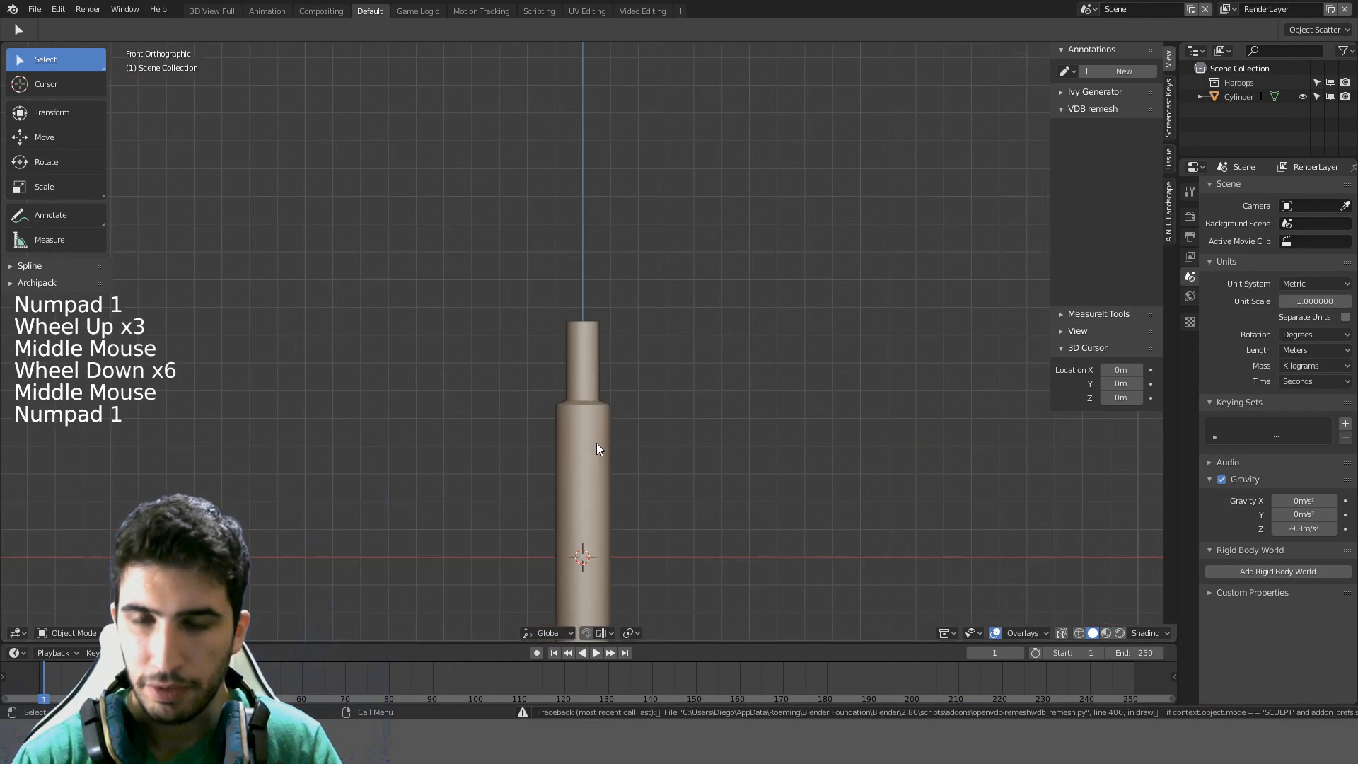
{"action": "scroll", "coordinate": [597, 443], "scroll_direction": "up", "scroll_amount": 4}
{"action": "scroll", "coordinate": [686, 300], "scroll_direction": "down", "scroll_amount": 4}
{"action": "middle_click_drag", "start_coordinate": [686, 300], "coordinate": [639, 372], "text": "shift"}
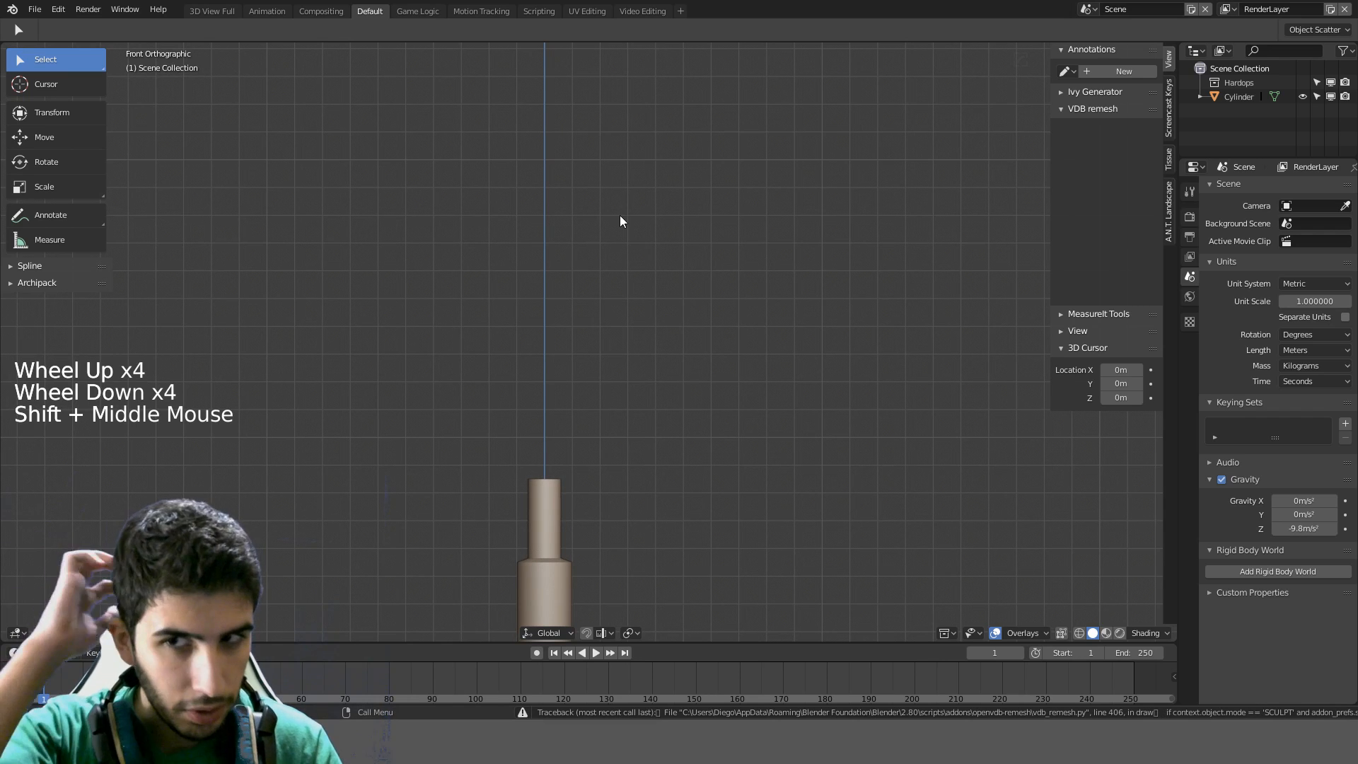
{"action": "key", "text": "n"}
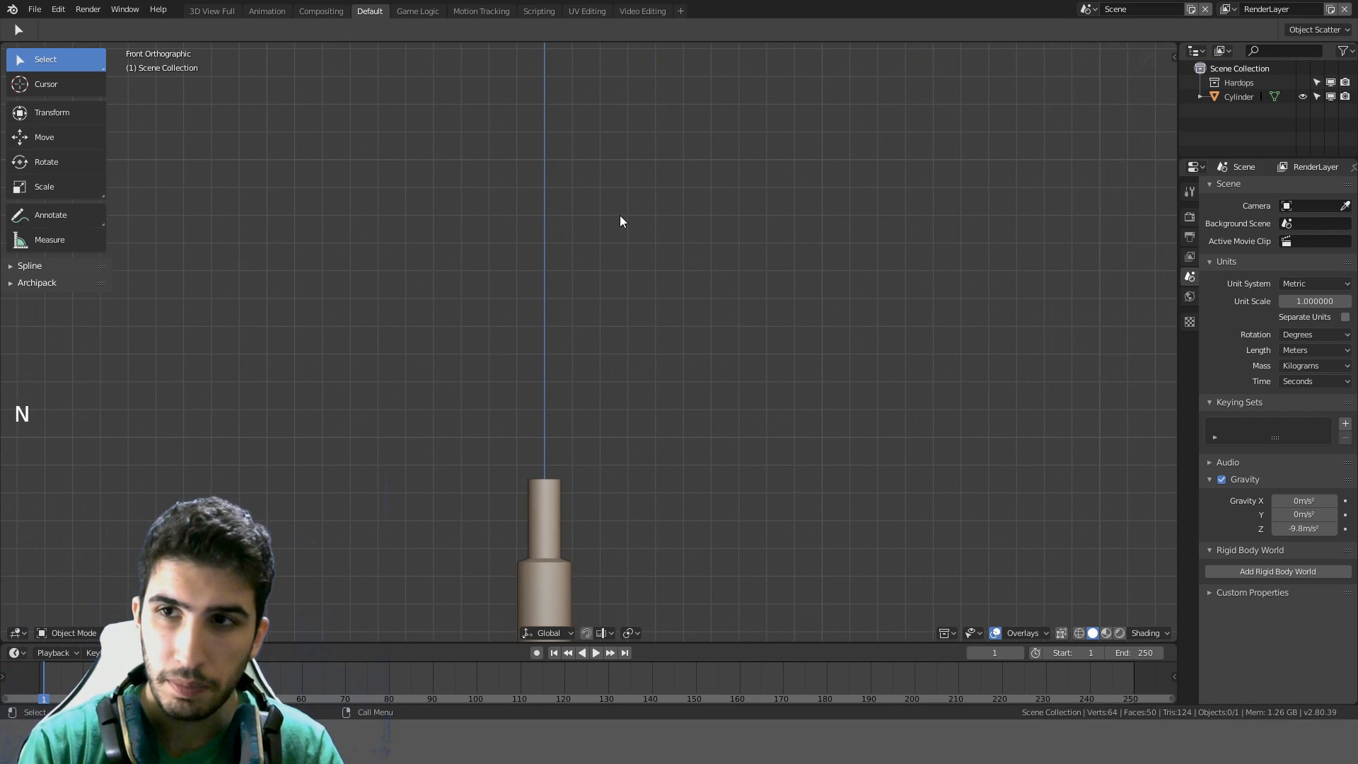
{"action": "key", "text": "t"}
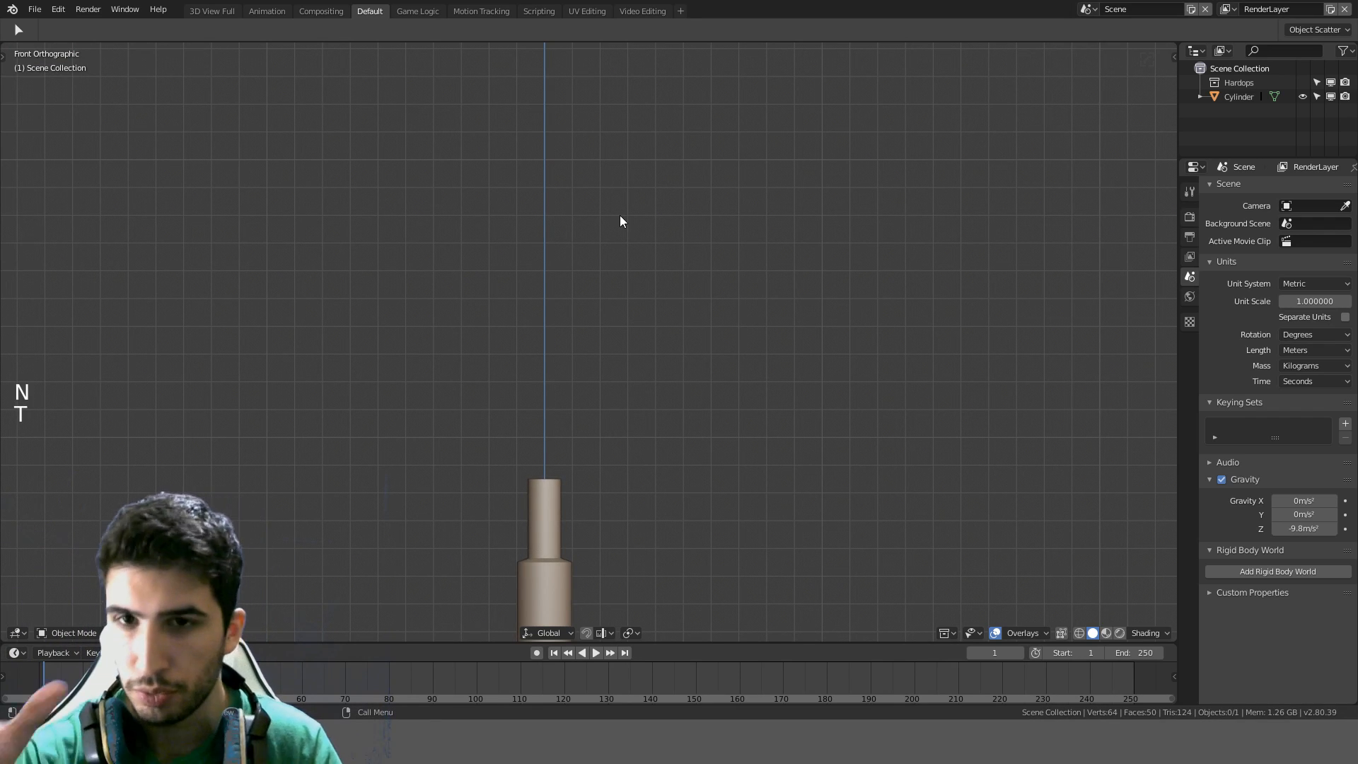
{"action": "scroll", "coordinate": [621, 218], "scroll_direction": "up", "scroll_amount": 3}
{"action": "middle_click_drag", "start_coordinate": [629, 407], "coordinate": [738, 212], "text": "shift"}
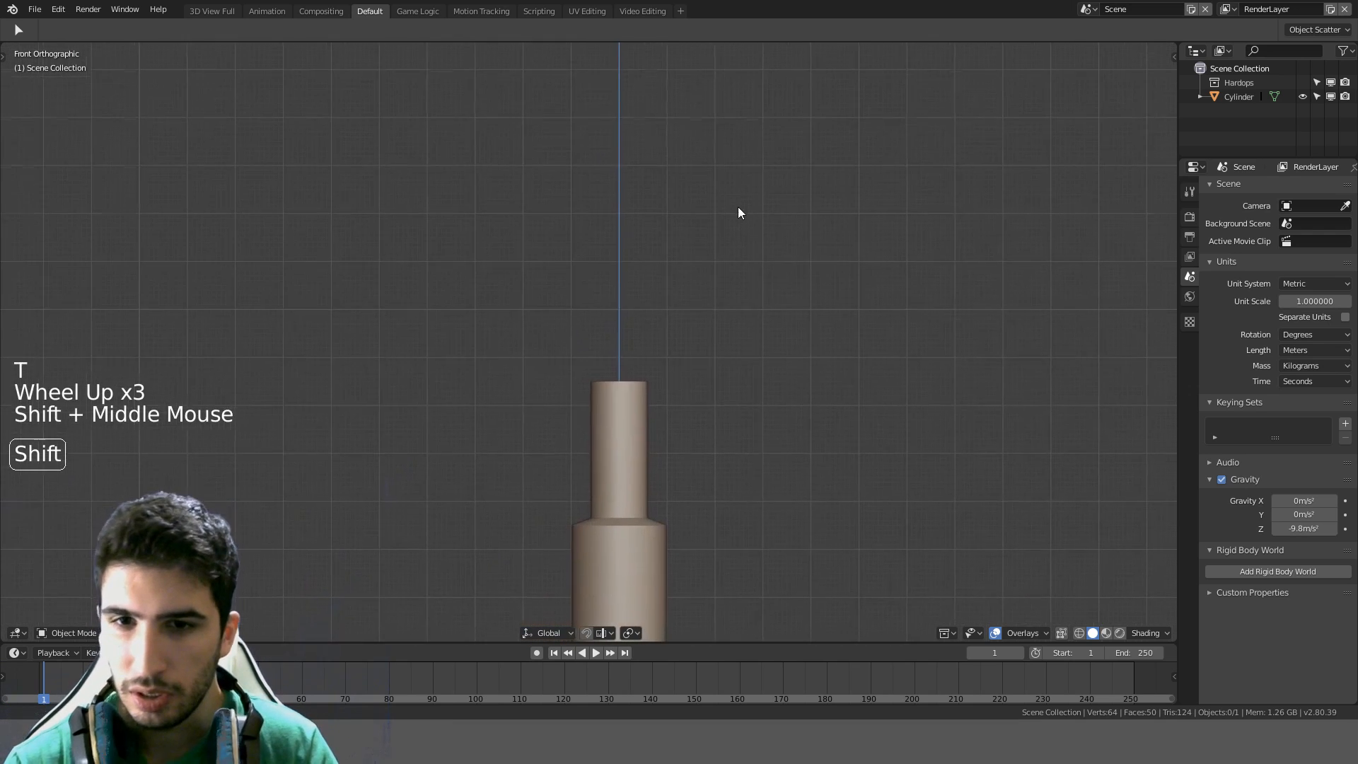
Add a 16-vertex cylinder with 1 m radius and 2 m depth and rotate it 90° about X
{"action": "key", "text": "shift+a"}
{"action": "mouse_move", "coordinate": [707, 302]}
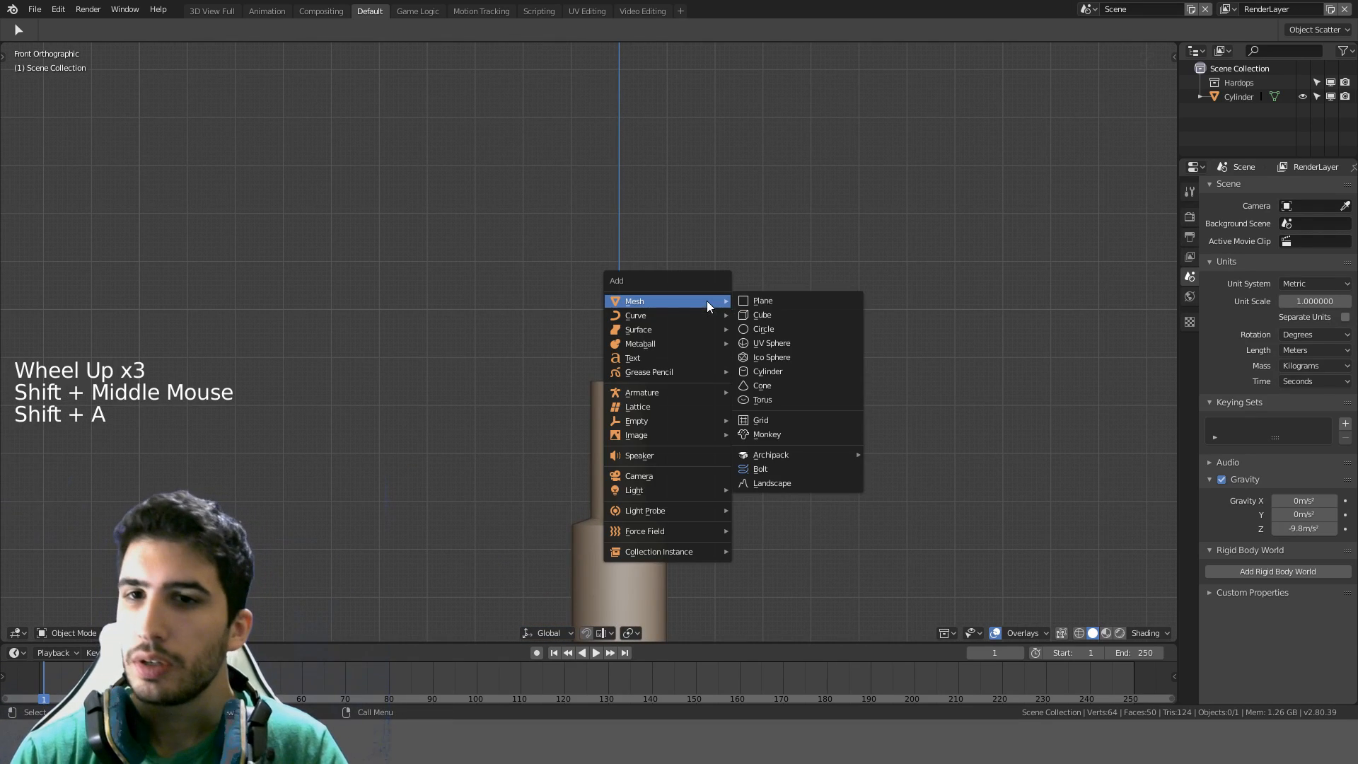
{"action": "left_click", "coordinate": [778, 370]}
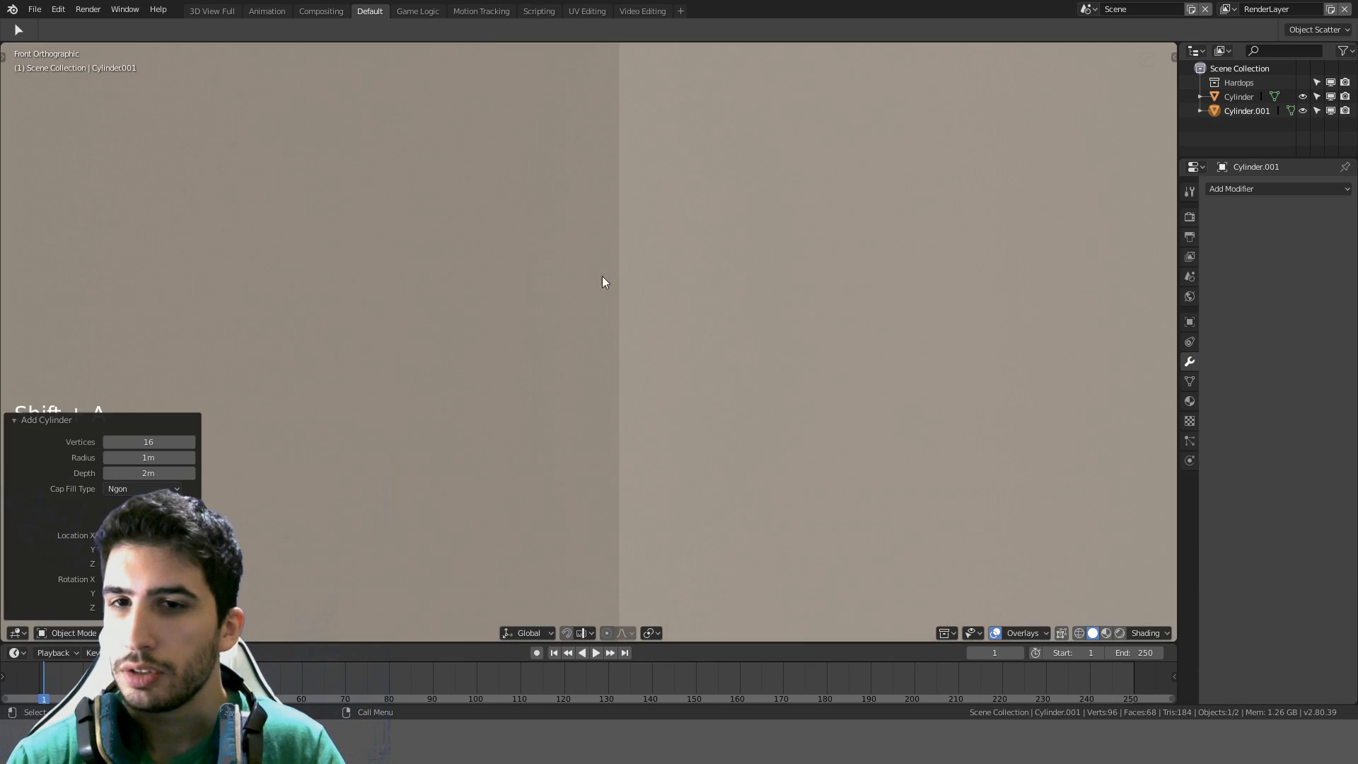
{"action": "scroll", "coordinate": [829, 286], "scroll_direction": "down", "scroll_amount": 15}
{"action": "scroll", "coordinate": [829, 290], "scroll_direction": "down", "scroll_amount": 5}
{"action": "type", "text": "r"}
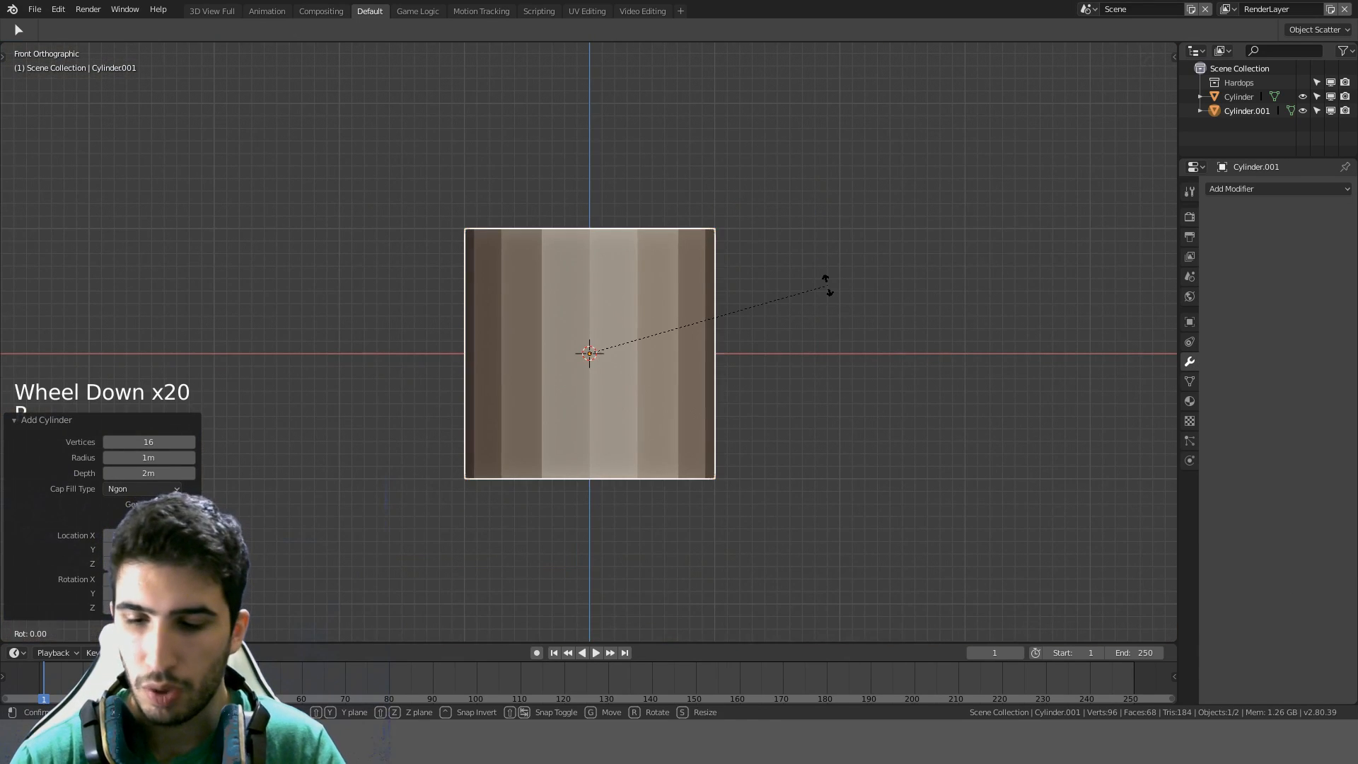
{"action": "type", "text": "x90"}
{"action": "key", "text": "Return"}
{"action": "scroll", "coordinate": [829, 290], "scroll_direction": "up", "scroll_amount": 4}
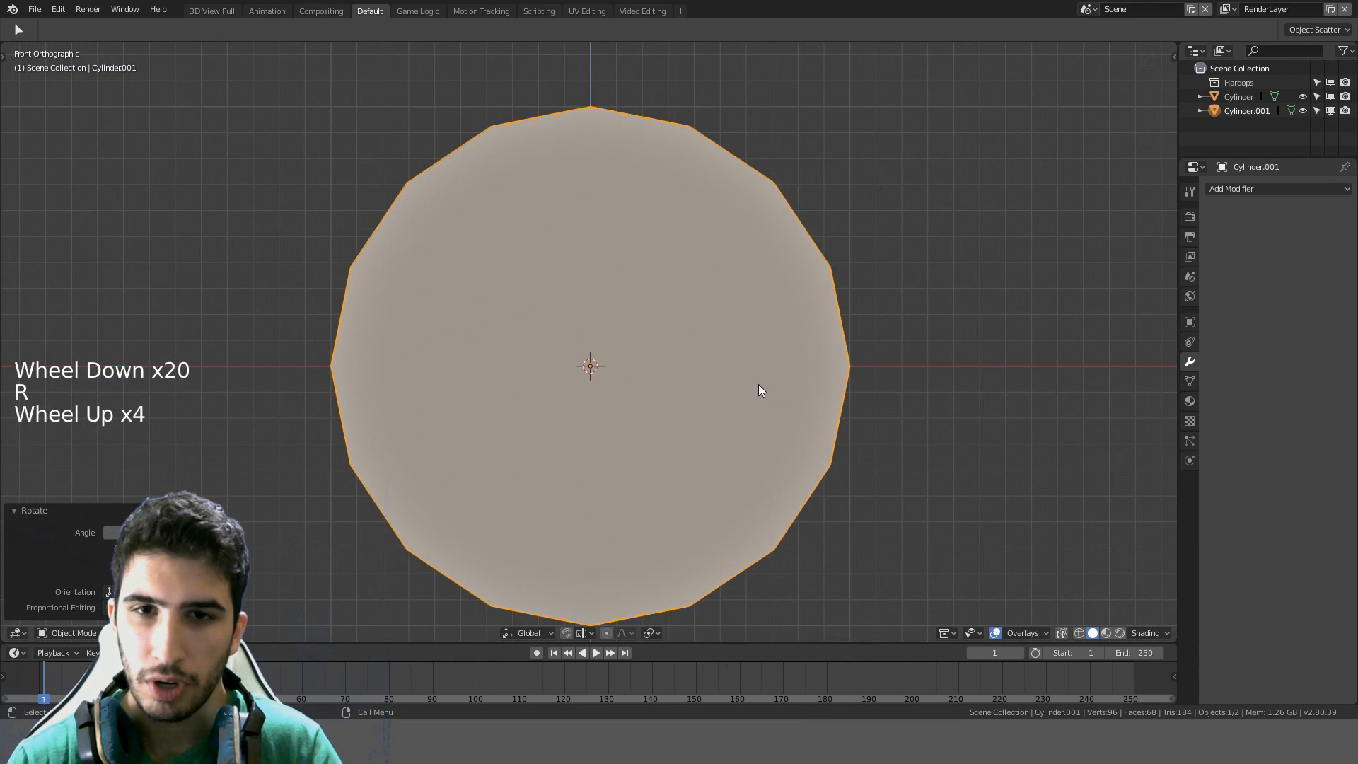
{"action": "middle_click_drag", "start_coordinate": [758, 389], "coordinate": [958, 400]}
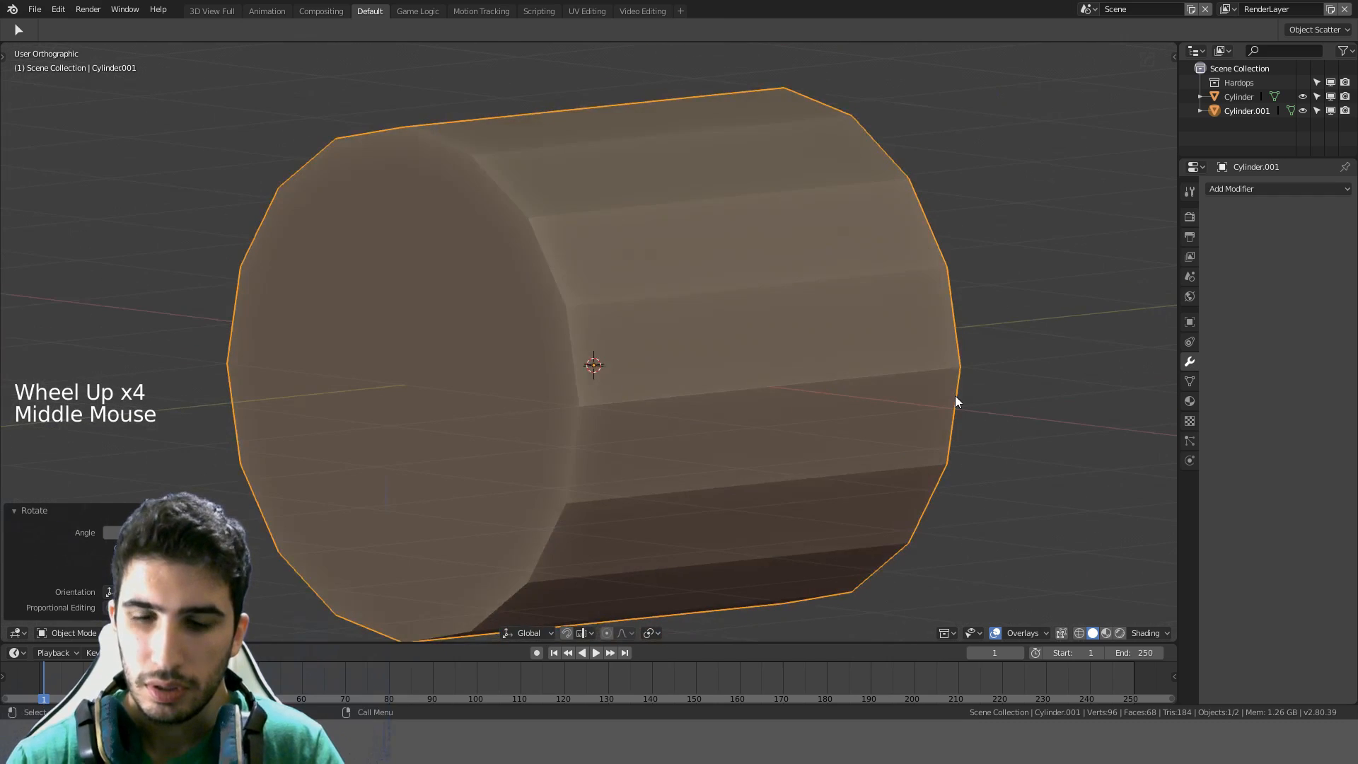
Show the front view in wireframe and scale the new cylinder down to about six times the handle's width
{"action": "key", "text": "KP_1"}
{"action": "key", "text": "z"}
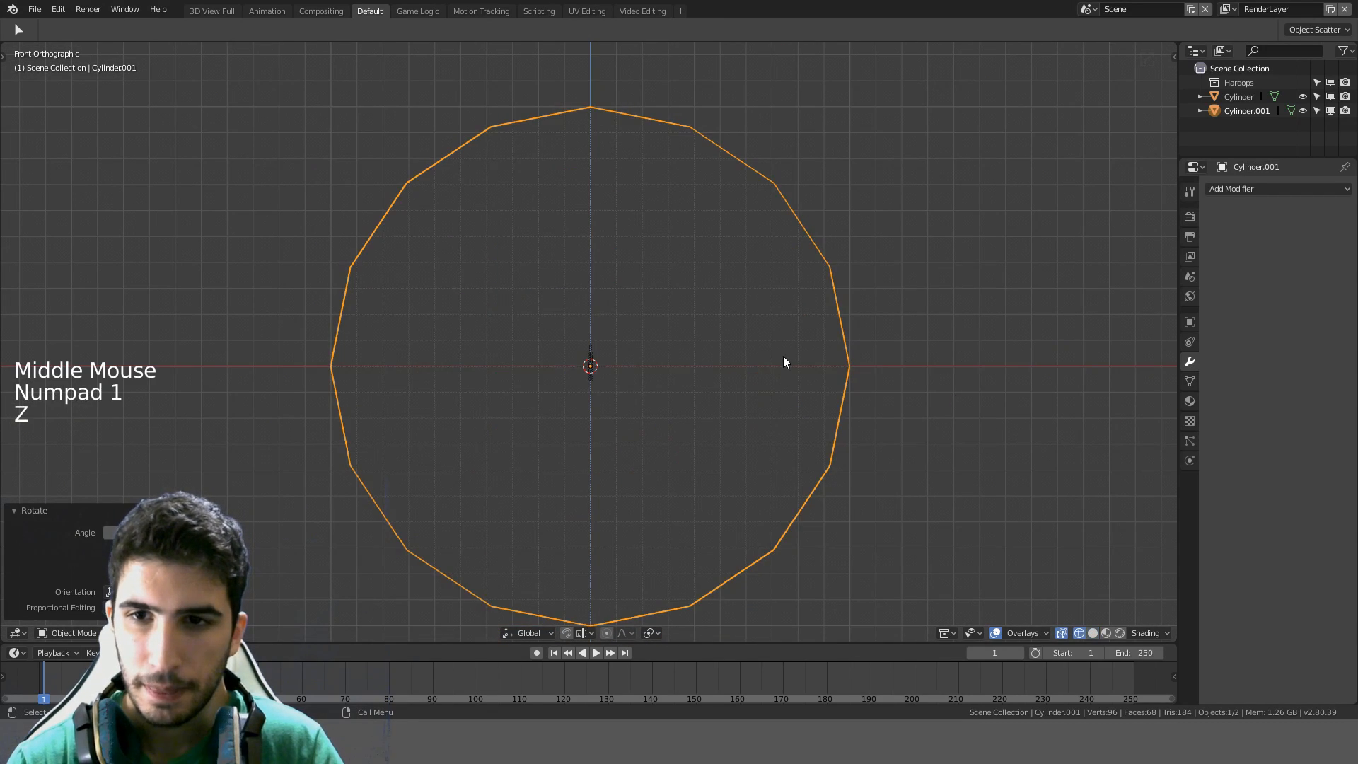
{"action": "scroll", "coordinate": [814, 379], "scroll_direction": "up", "scroll_amount": 4}
{"action": "key", "text": "s"}
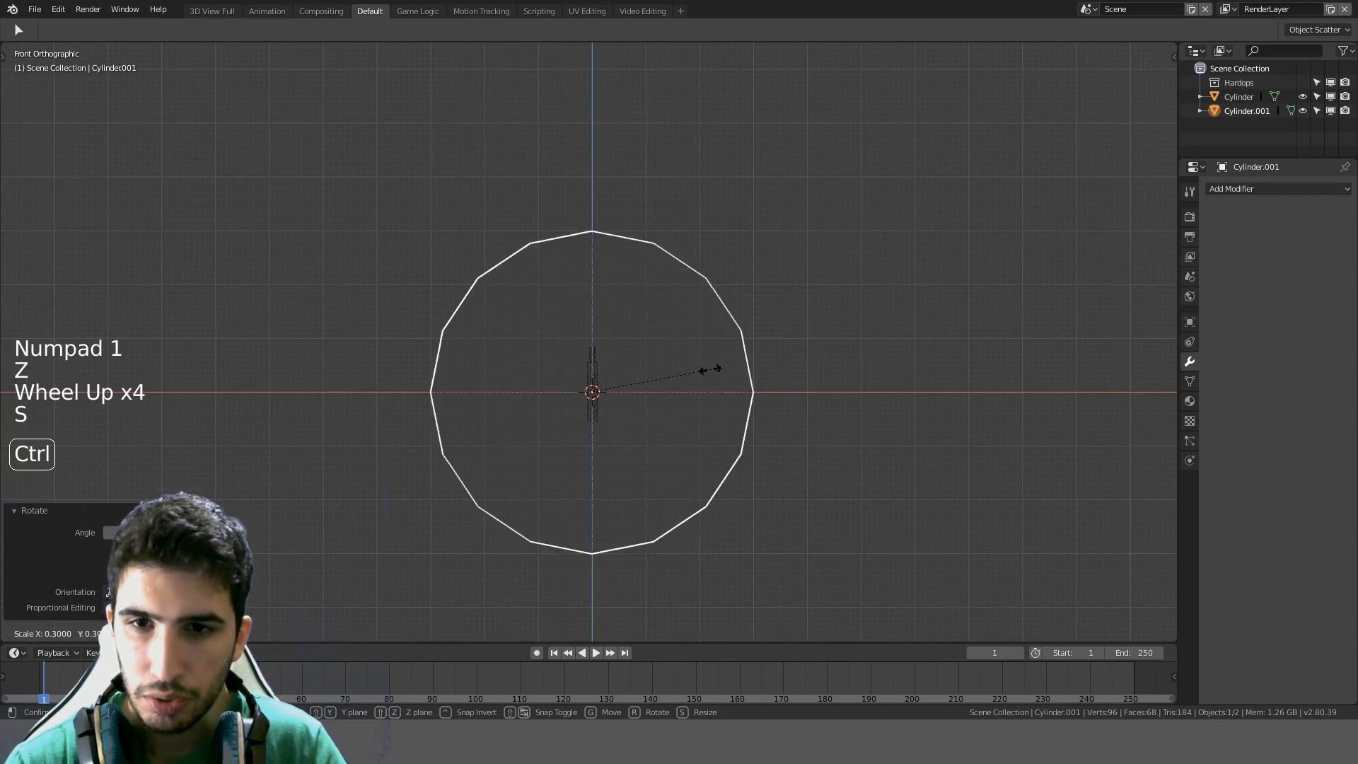
{"action": "left_click", "coordinate": [624, 416], "text": "ctrl"}
{"action": "scroll", "coordinate": [628, 460], "scroll_direction": "up", "scroll_amount": 7}
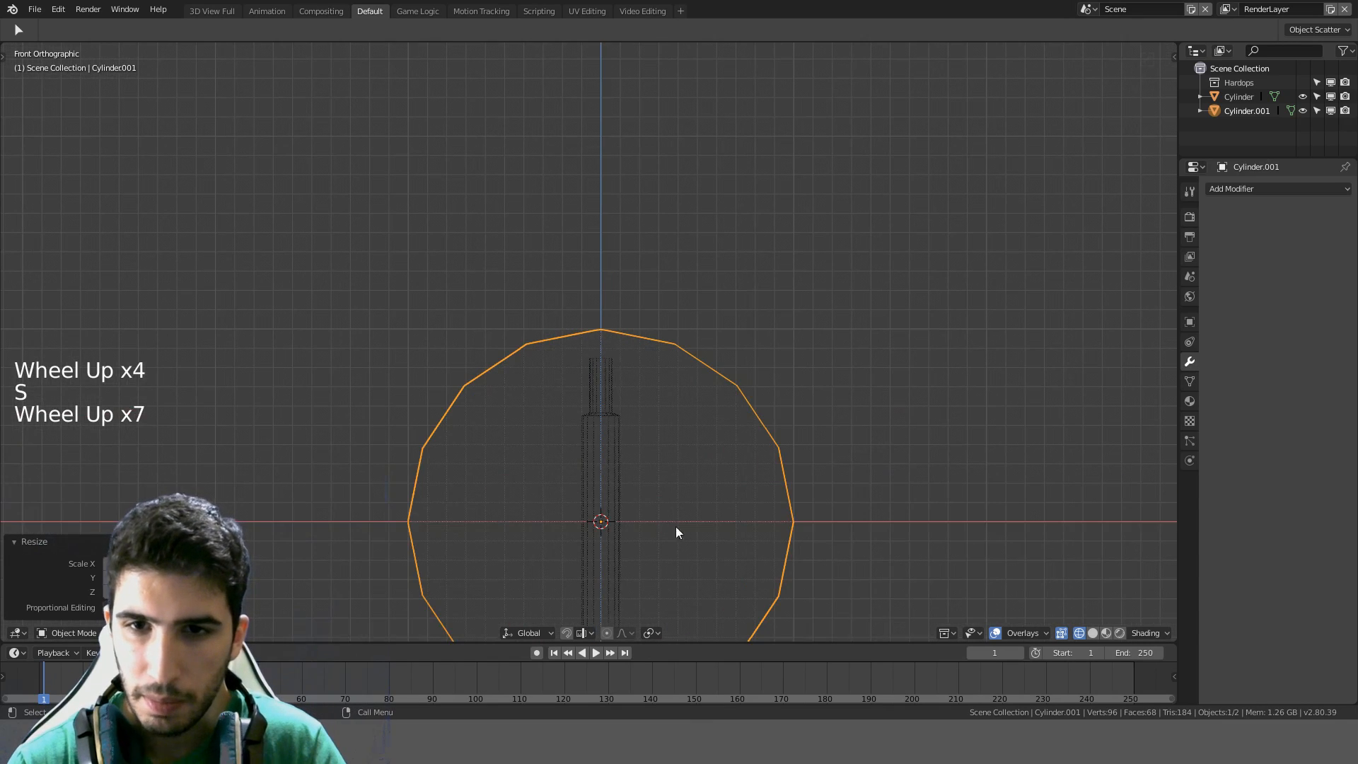
{"action": "middle_click_drag", "start_coordinate": [676, 526], "coordinate": [703, 428], "text": "shift"}
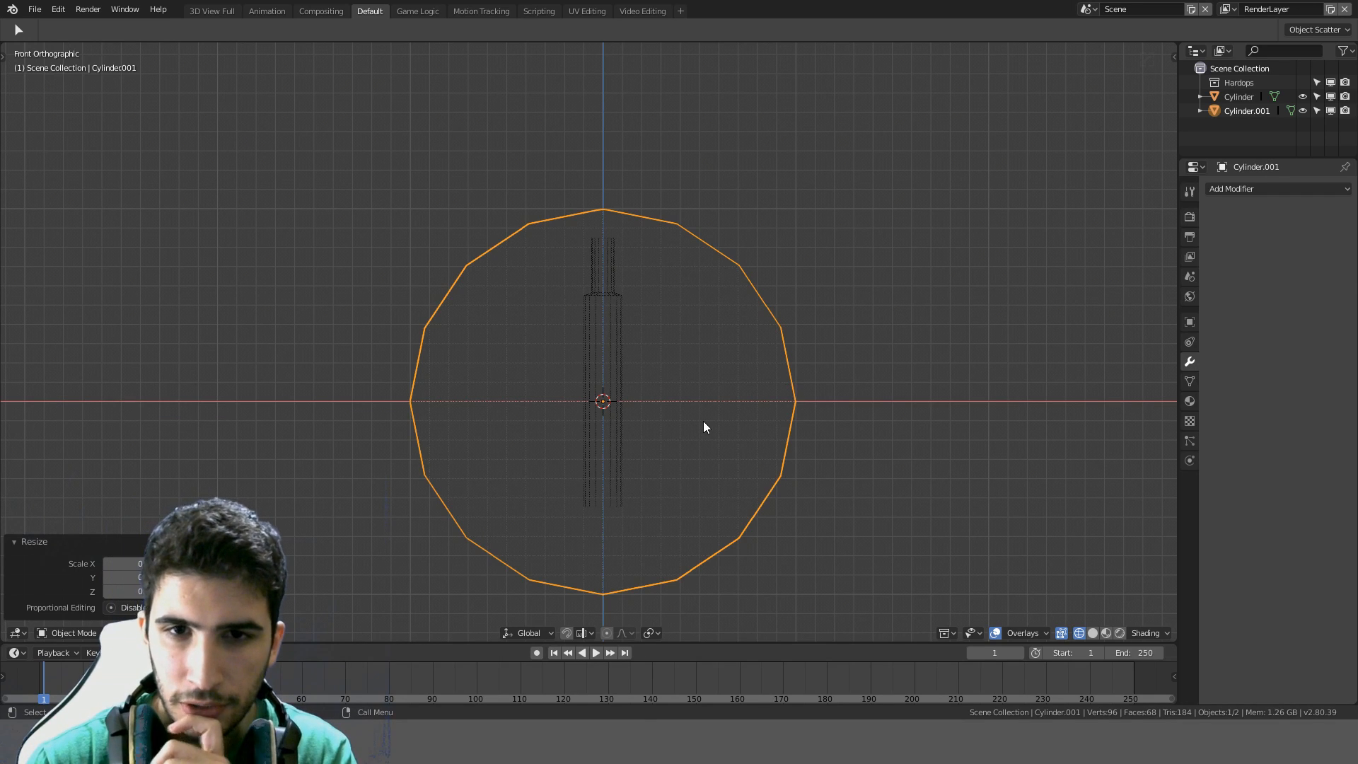
{"action": "key", "text": "s"}
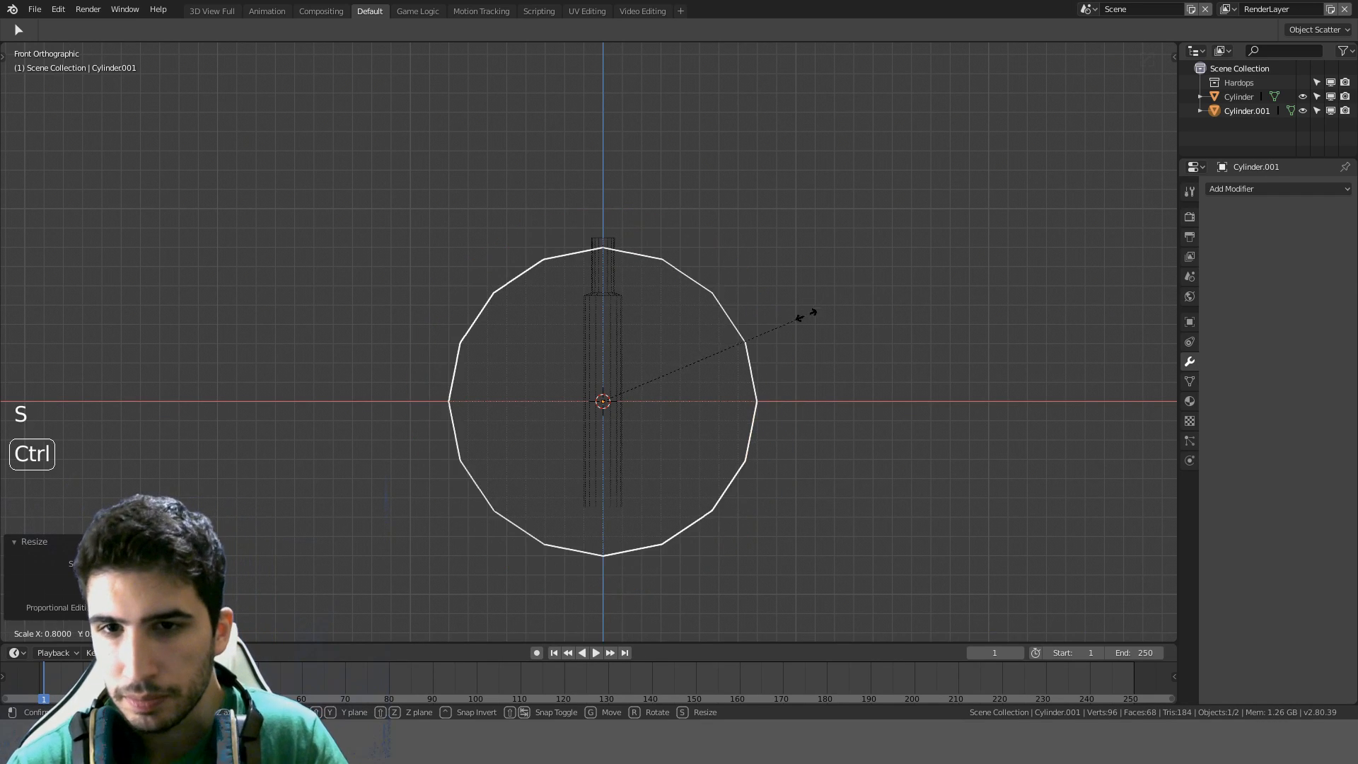
{"action": "left_click", "coordinate": [753, 351]}
Move the large cylinder up along Z until its lowest point slightly overlaps the top of the handle's neck
{"action": "key", "text": "g"}
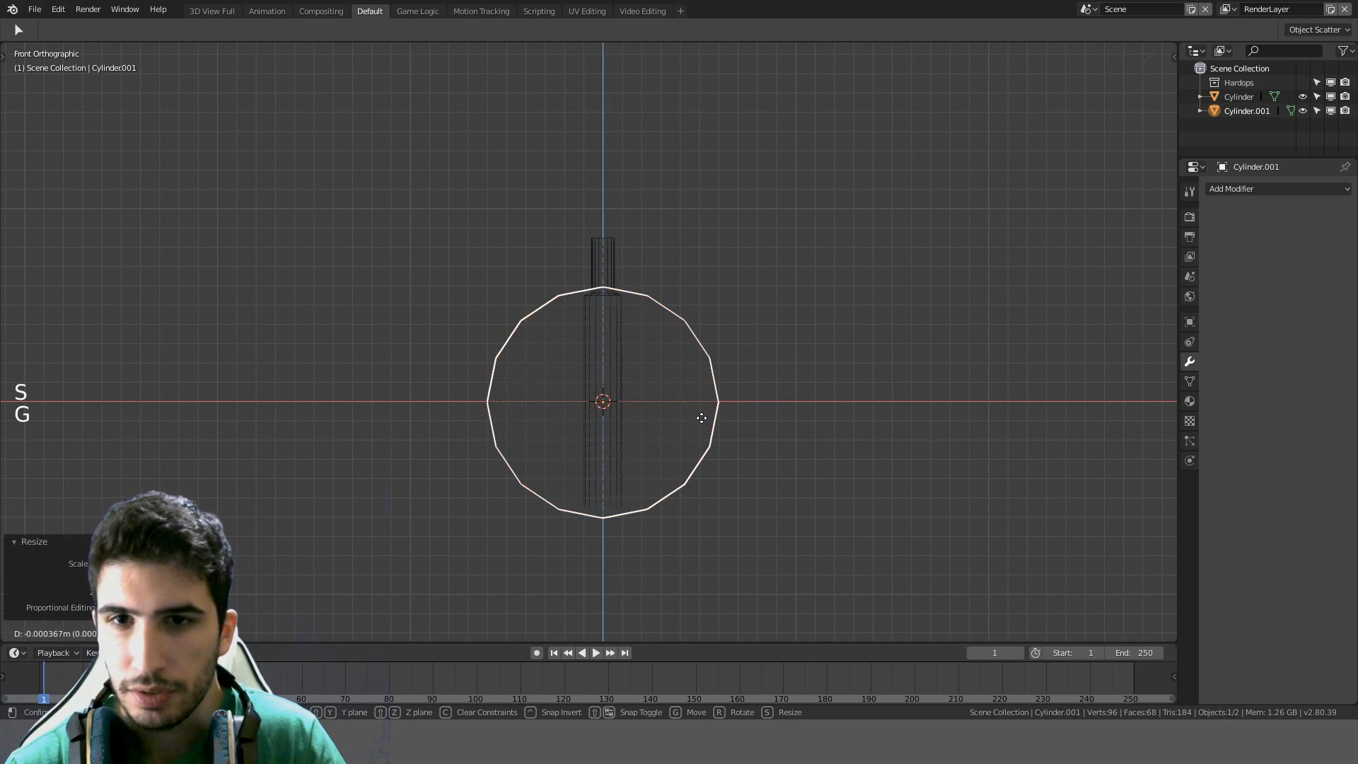
{"action": "left_click", "coordinate": [713, 141]}
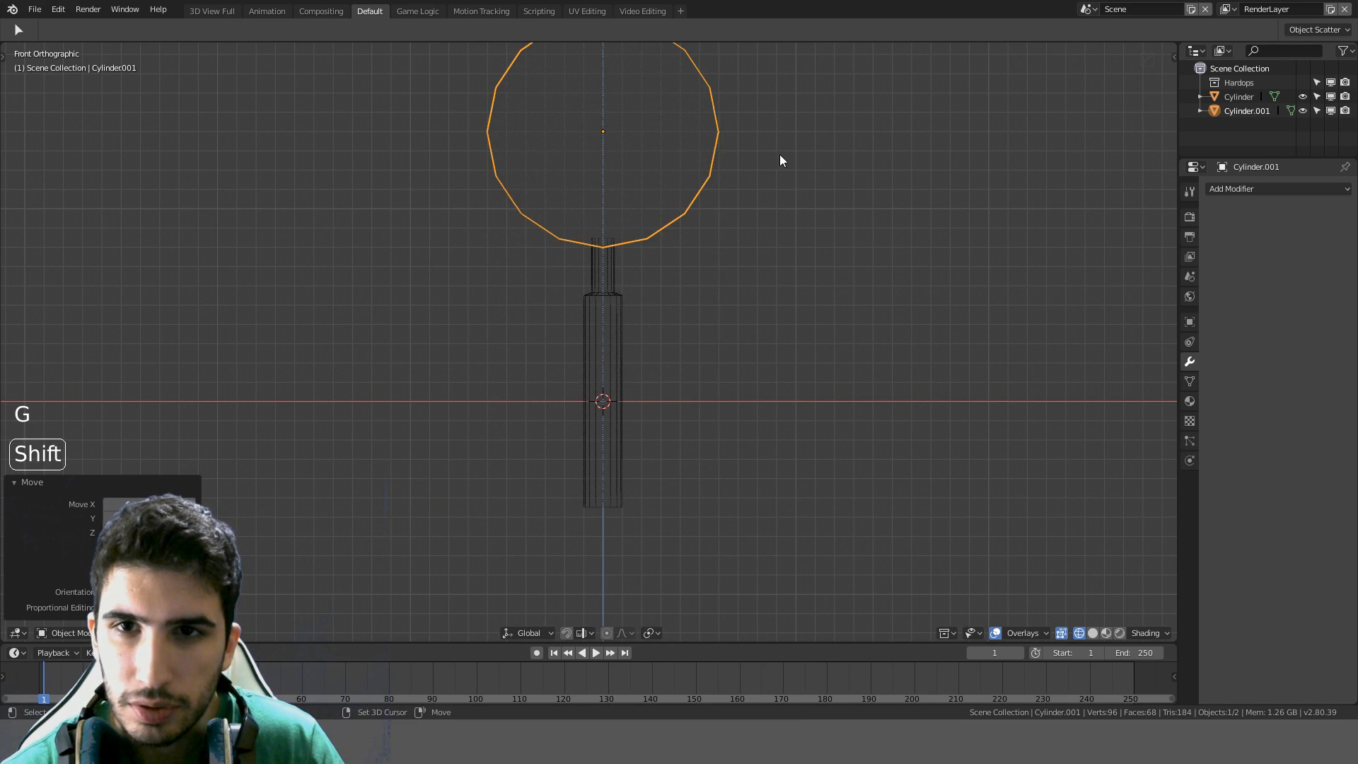
{"action": "scroll", "coordinate": [778, 320], "scroll_direction": "up", "scroll_amount": 7}
{"action": "middle_click_drag", "start_coordinate": [779, 155], "coordinate": [718, 252], "text": "shift"}
{"action": "key", "text": "g"}
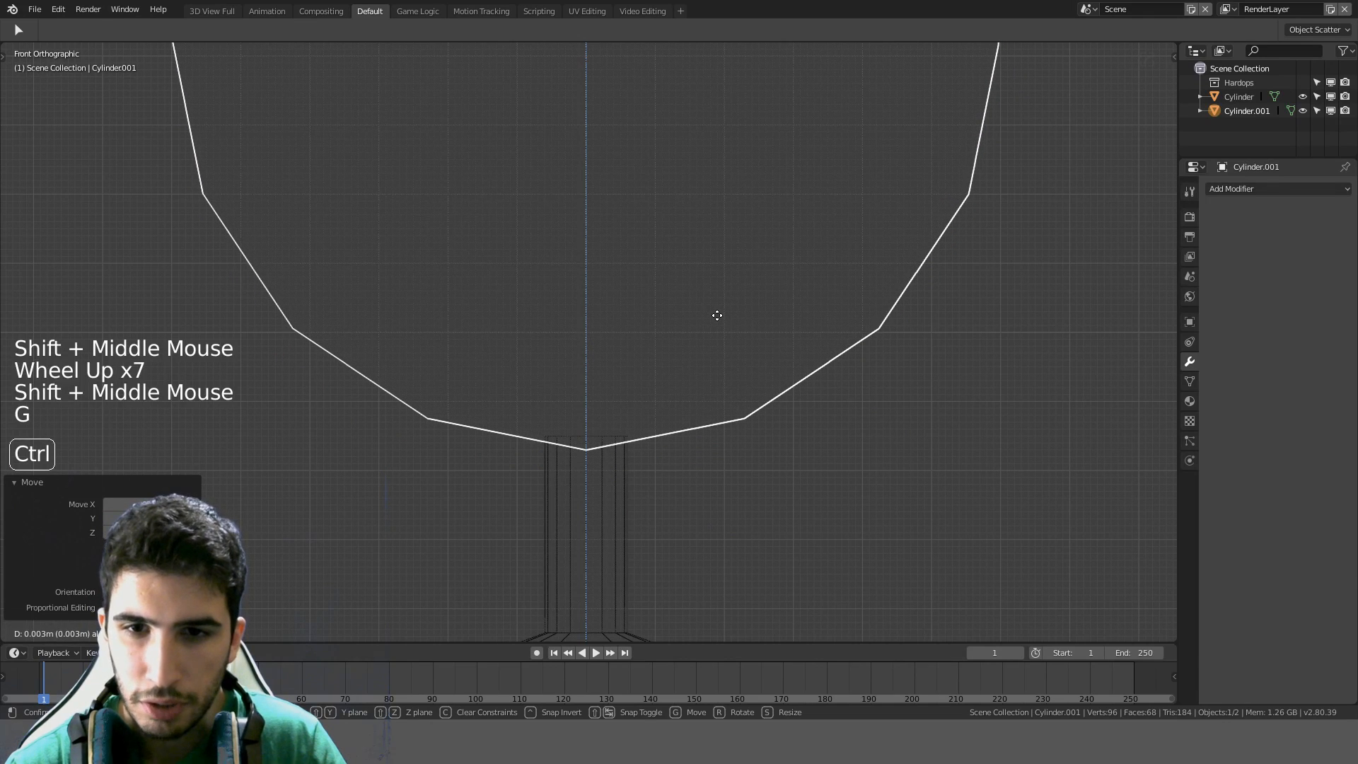
{"action": "left_click", "coordinate": [717, 316]}
Delete the front and back cap faces of the large cylinder in Edit Mode, leaving an open ring
{"action": "scroll", "coordinate": [717, 315], "scroll_direction": "down", "scroll_amount": 5}
{"action": "key", "text": "Tab"}
{"action": "middle_click_drag", "start_coordinate": [644, 326], "coordinate": [619, 380], "text": "shift"}
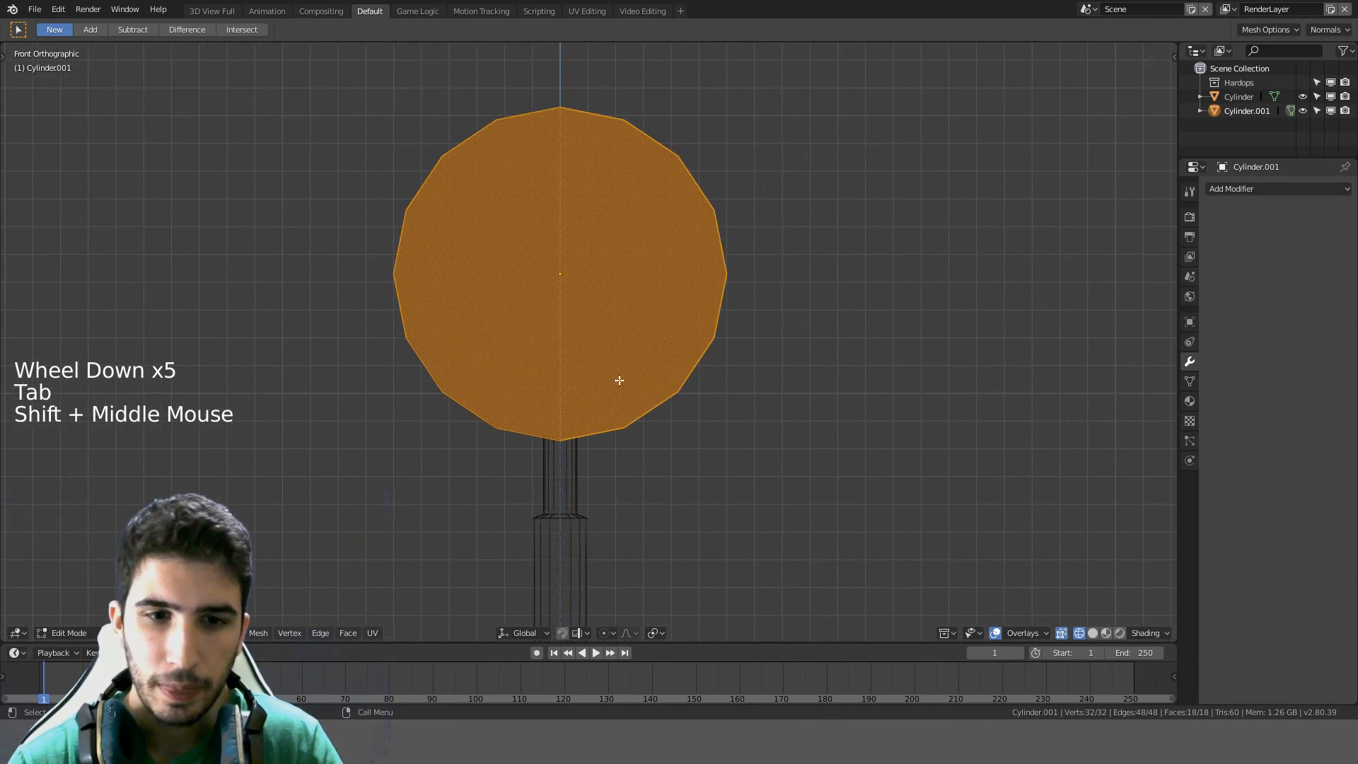
{"action": "left_click", "coordinate": [145, 633]}
{"action": "left_click", "coordinate": [580, 269], "text": "shift"}
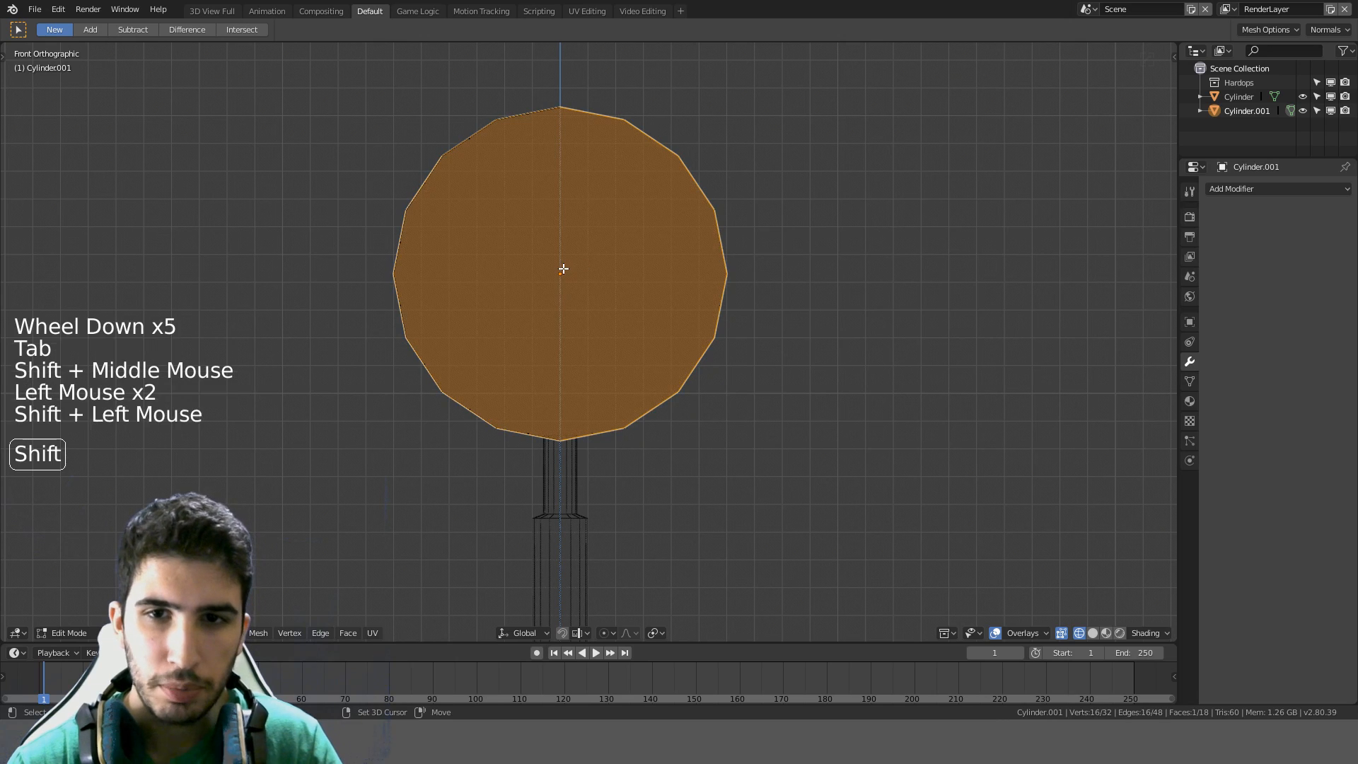
{"action": "key", "text": "Delete"}
{"action": "left_click", "coordinate": [514, 300]}
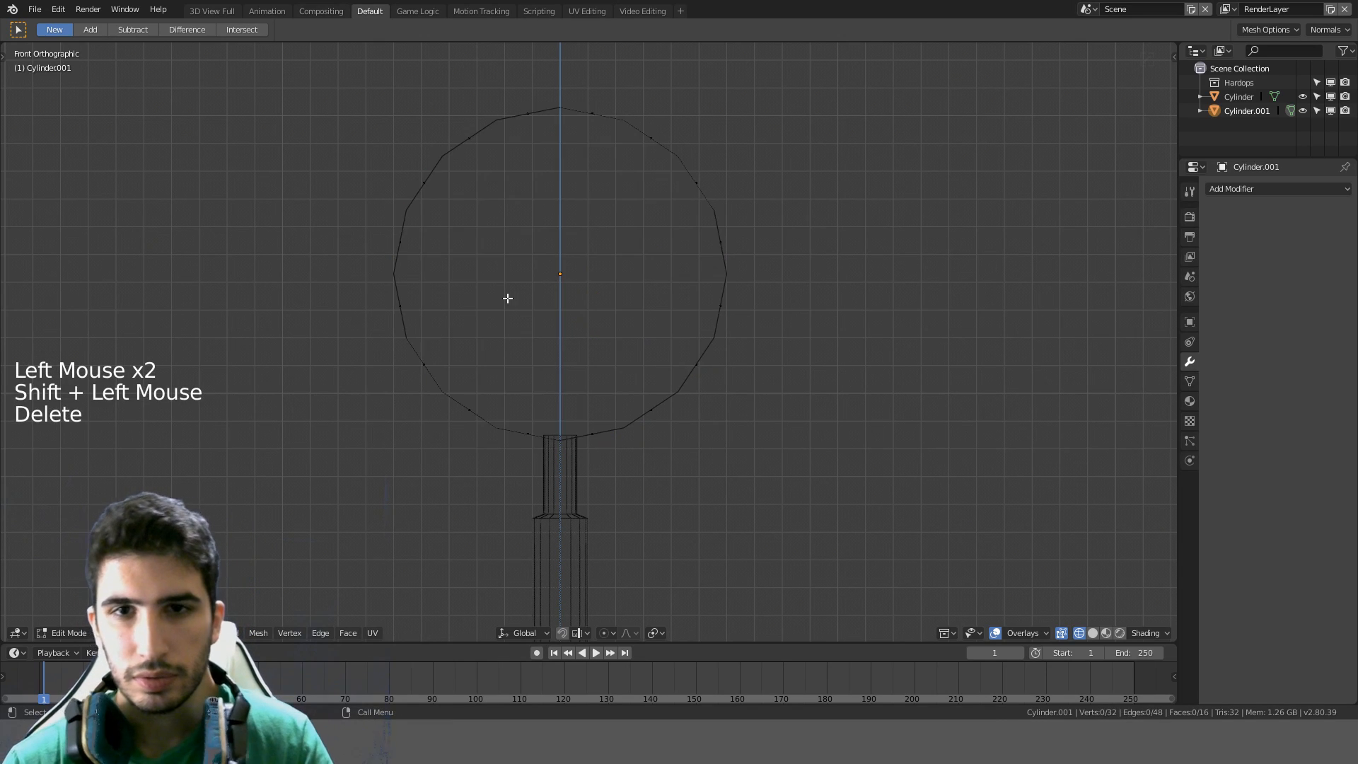
Show the open ring in solid shading and return to Object Mode
{"action": "middle_click_drag", "start_coordinate": [580, 265], "coordinate": [669, 253]}
{"action": "key", "text": "z"}
{"action": "left_click", "coordinate": [764, 262]}
{"action": "middle_click_drag", "start_coordinate": [835, 291], "coordinate": [895, 314]}
{"action": "key", "text": "Tab"}
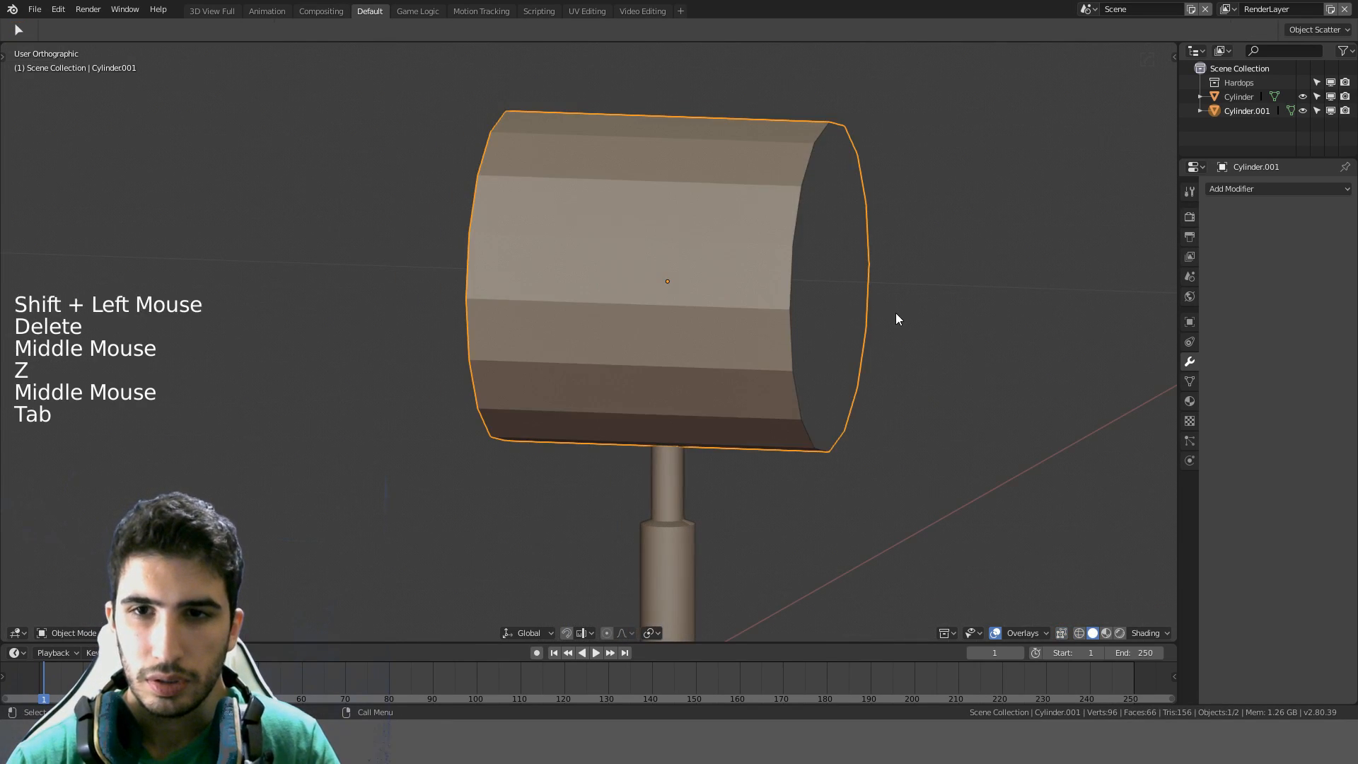
Scale the ring to 0.1 along the Y axis, judging its thickness from the side view
{"action": "key", "text": "KP_1"}
{"action": "key", "text": "KP_3"}
{"action": "scroll", "coordinate": [895, 312], "scroll_direction": "down", "scroll_amount": 1}
{"action": "scroll", "coordinate": [895, 313], "scroll_direction": "down", "scroll_amount": 1}
{"action": "key", "text": "s"}
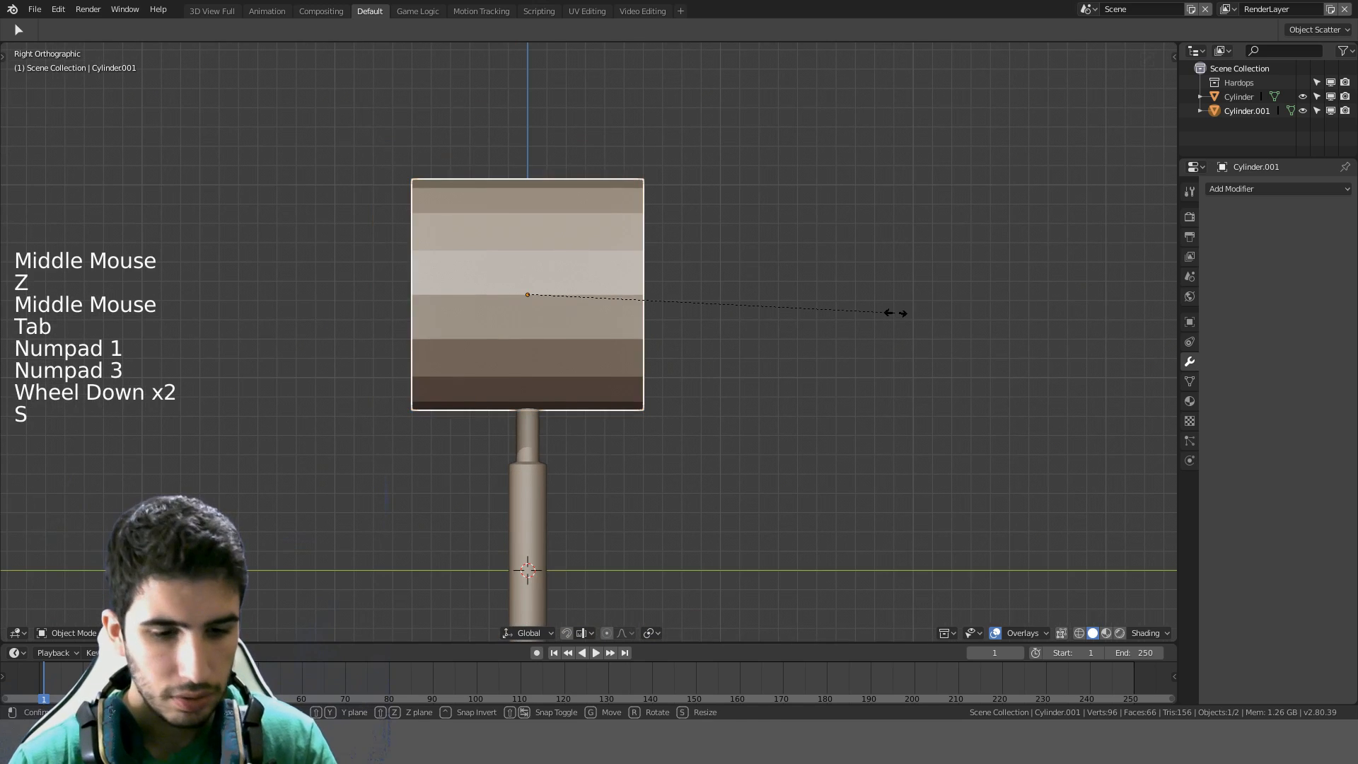
{"action": "key", "text": "y"}
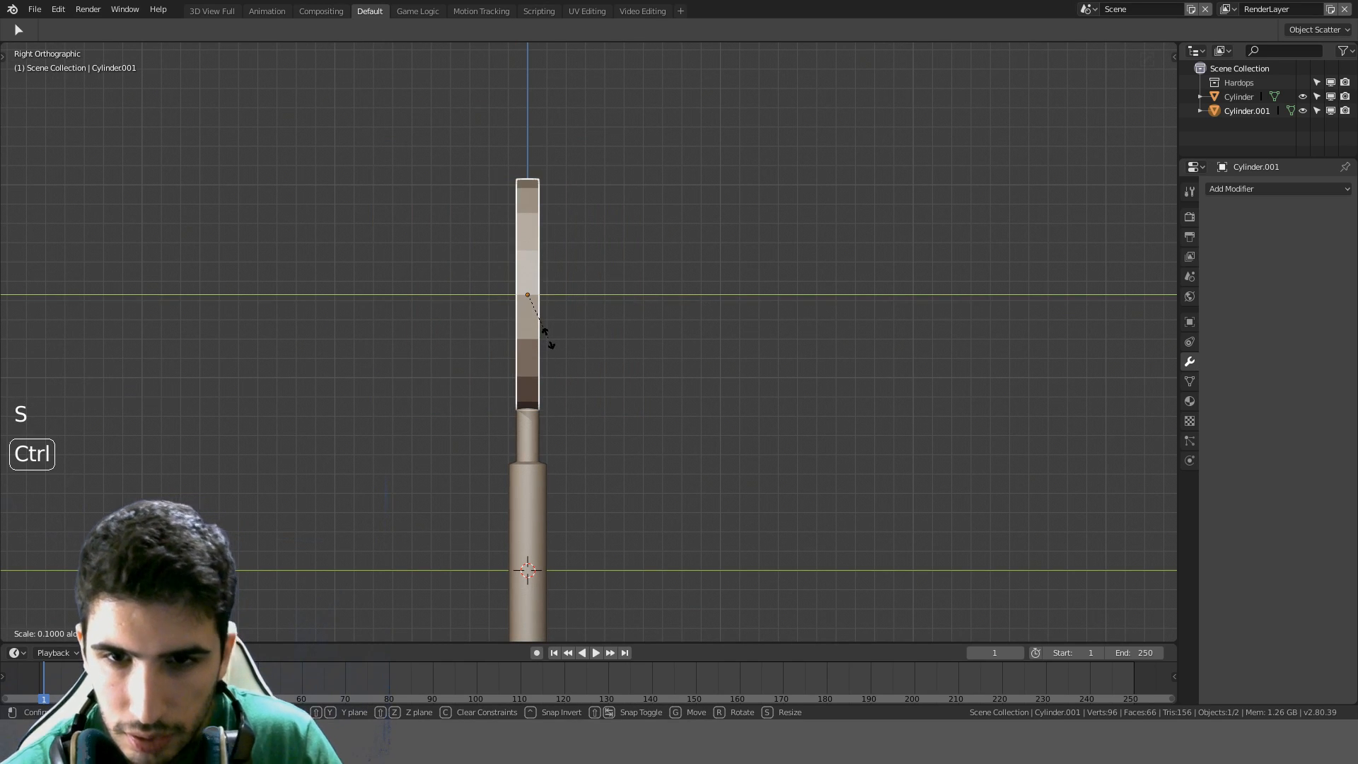
{"action": "left_click", "coordinate": [549, 350]}
Apply the HardOps Ssharpen operation to the thin ring to smooth its shading
{"action": "scroll", "coordinate": [629, 368], "scroll_direction": "up", "scroll_amount": 4}
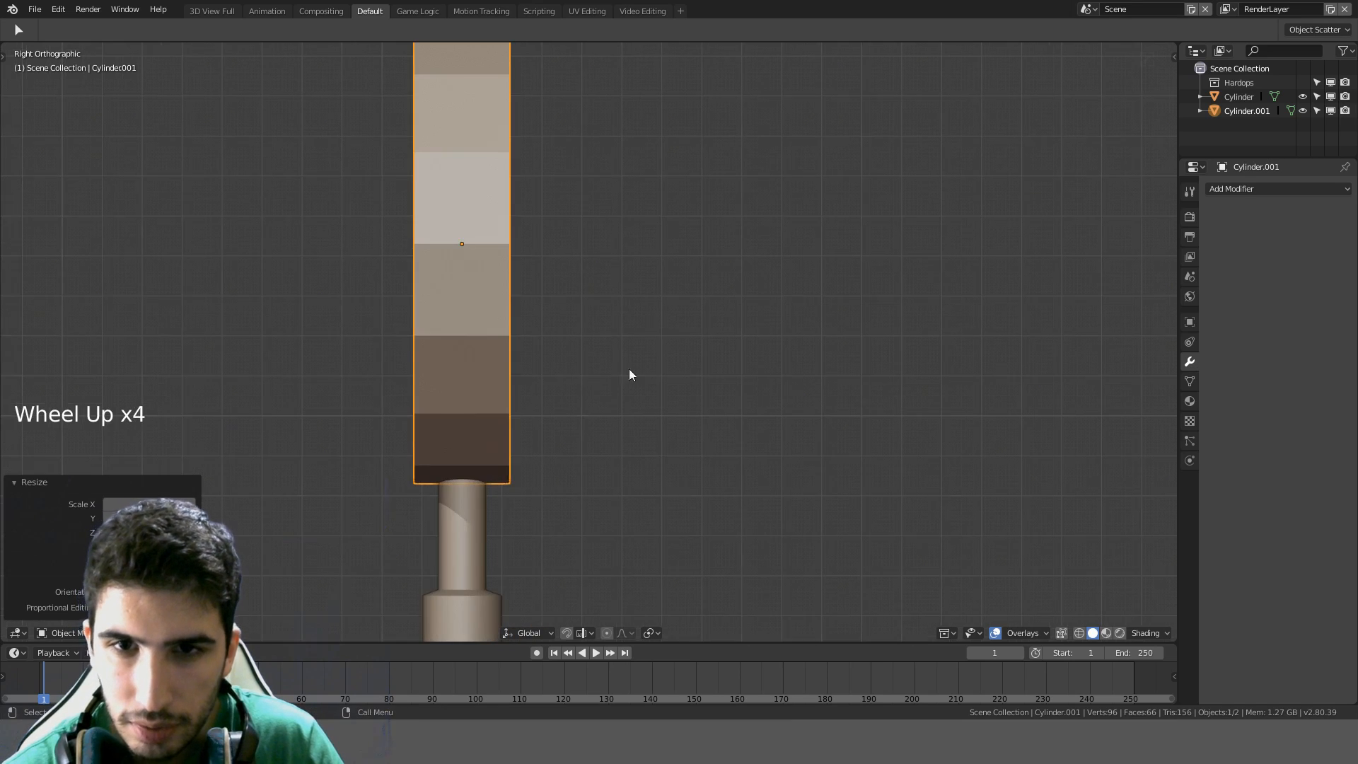
{"action": "key", "text": "q"}
{"action": "mouse_move", "coordinate": [629, 368]}
{"action": "middle_mouse_down"}
{"action": "mouse_move", "coordinate": [609, 372]}
{"action": "mouse_move", "coordinate": [621, 284]}
{"action": "mouse_move", "coordinate": [546, 247]}
{"action": "mouse_move", "coordinate": [460, 365]}
{"action": "mouse_move", "coordinate": [608, 408]}
{"action": "mouse_move", "coordinate": [633, 394]}
{"action": "middle_mouse_up"}
{"action": "left_click", "coordinate": [609, 372]}
{"action": "key", "text": "KP_1"}
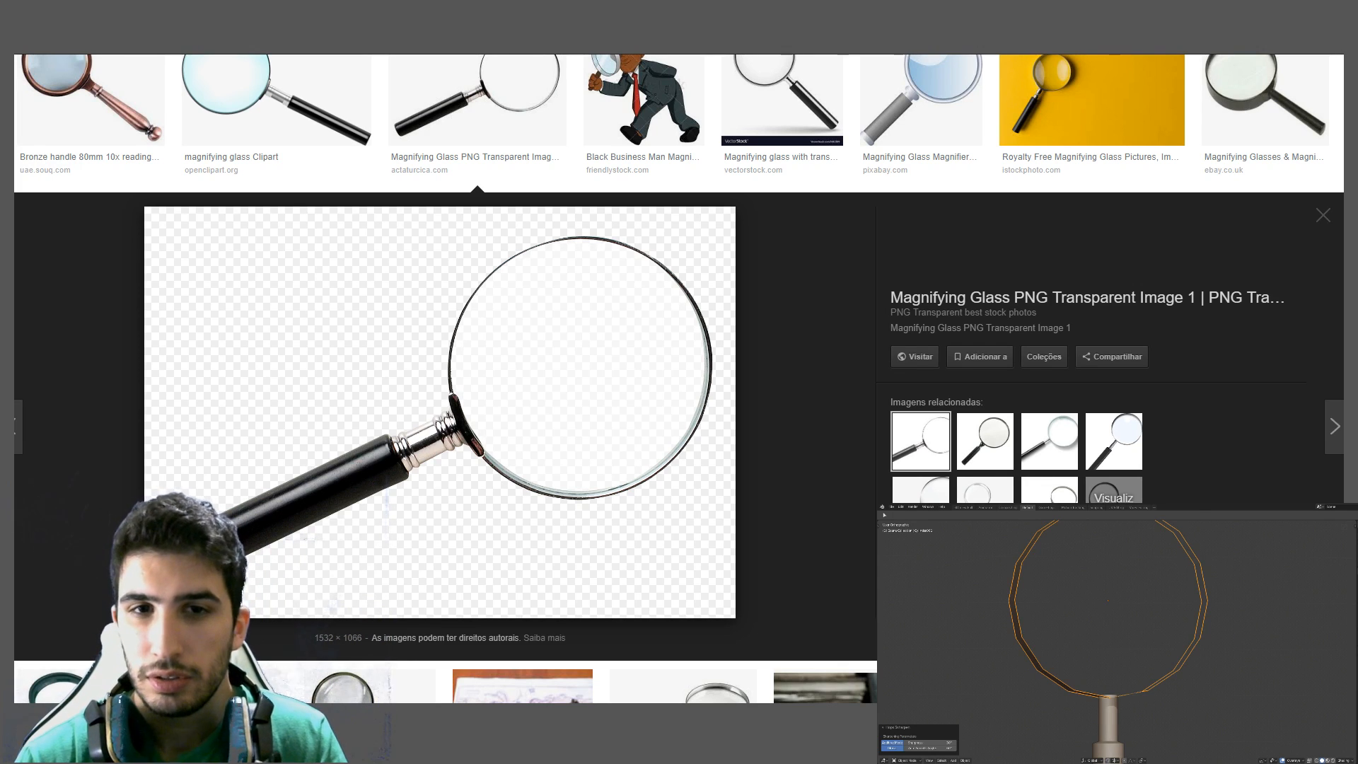
{"action": "middle_click_drag", "start_coordinate": [1103, 609], "coordinate": [1156, 643]}
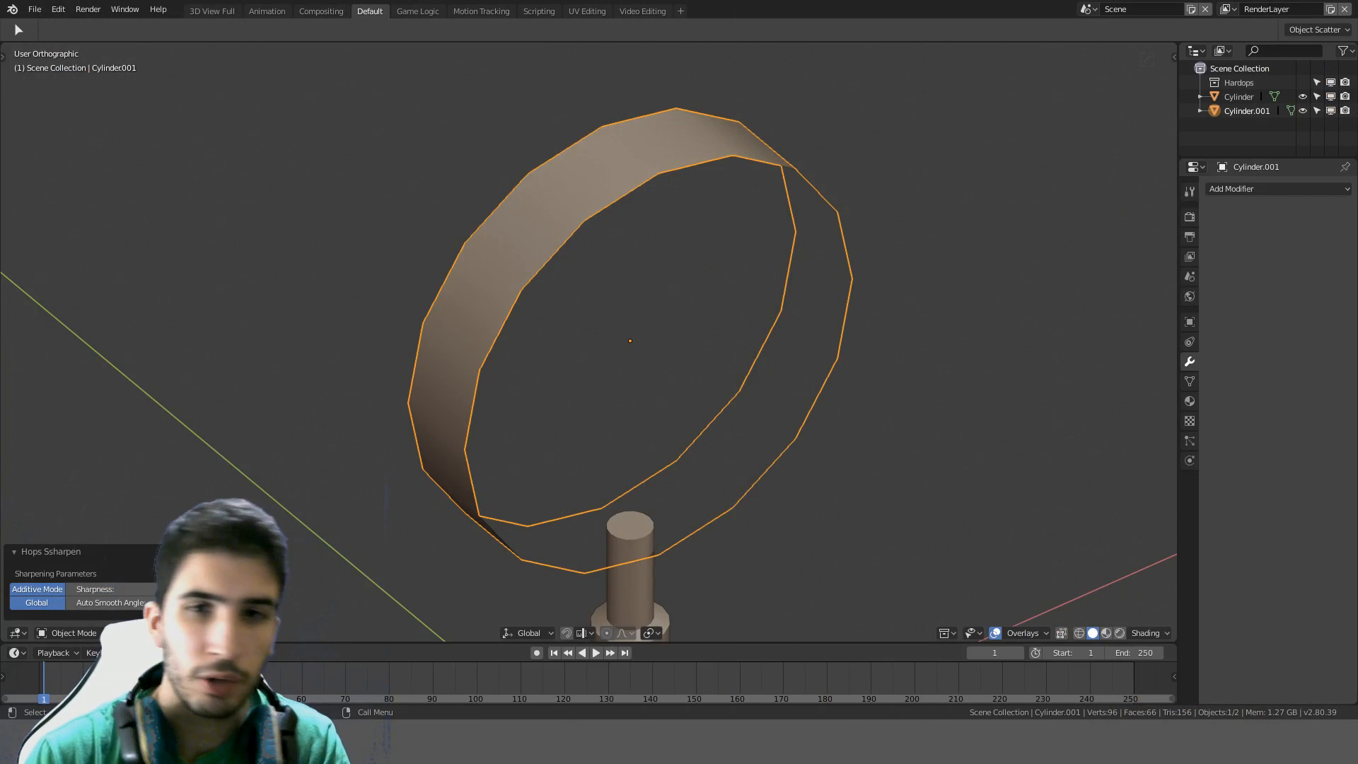
{"action": "middle_click_drag", "start_coordinate": [714, 244], "coordinate": [749, 285]}
Duplicate the whole ring mesh in Edit Mode and scale the copy down slightly to form an inner ring
{"action": "key", "text": "KP_1"}
{"action": "key", "text": "Tab"}
{"action": "key", "text": "a"}
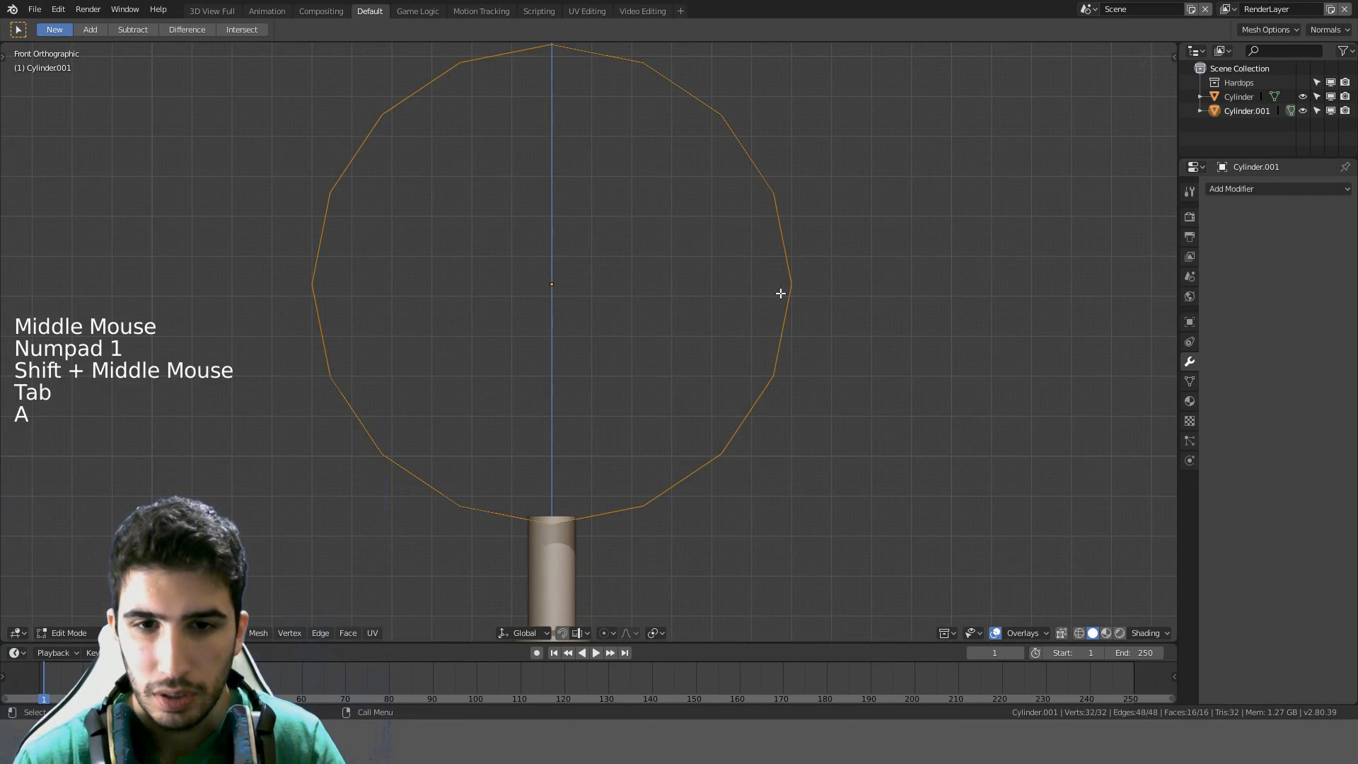
{"action": "key", "text": "shift+d"}
{"action": "key", "text": "s"}
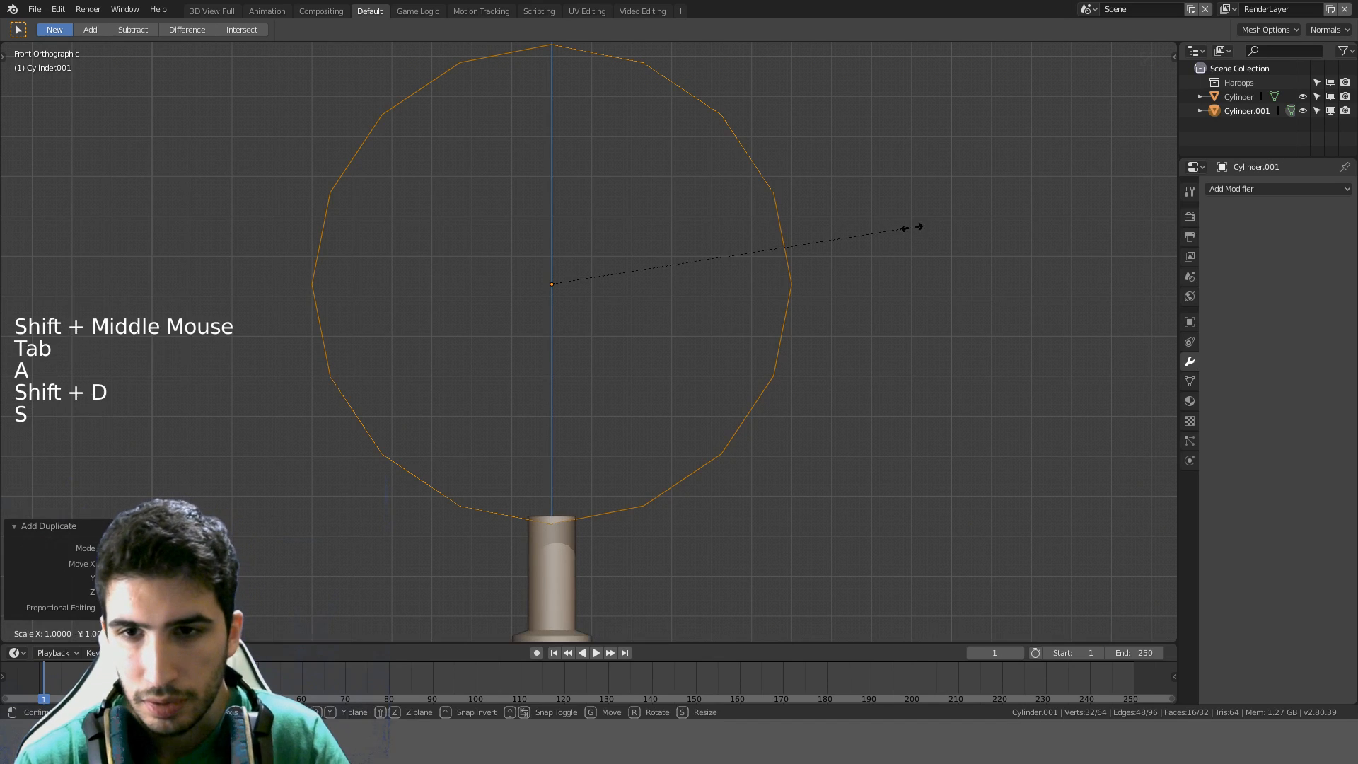
{"action": "left_click", "coordinate": [955, 217]}
{"action": "scroll", "coordinate": [909, 212], "scroll_direction": "up", "scroll_amount": 4}
{"action": "middle_click_drag", "start_coordinate": [910, 212], "coordinate": [582, 330], "text": "shift"}
{"action": "scroll", "coordinate": [825, 256], "scroll_direction": "up", "scroll_amount": 3}
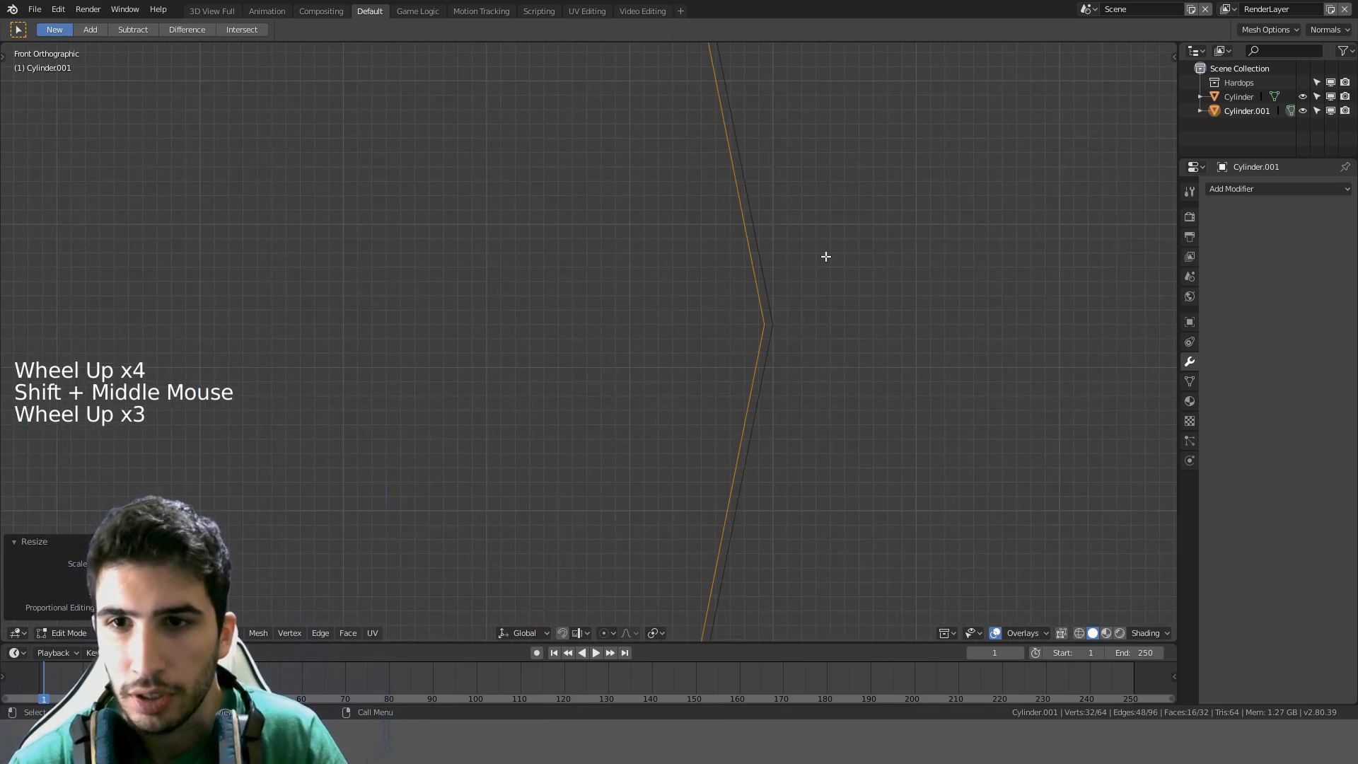
{"action": "middle_click_drag", "start_coordinate": [826, 256], "coordinate": [764, 312], "text": "shift"}
{"action": "scroll", "coordinate": [841, 222], "scroll_direction": "up", "scroll_amount": 3}
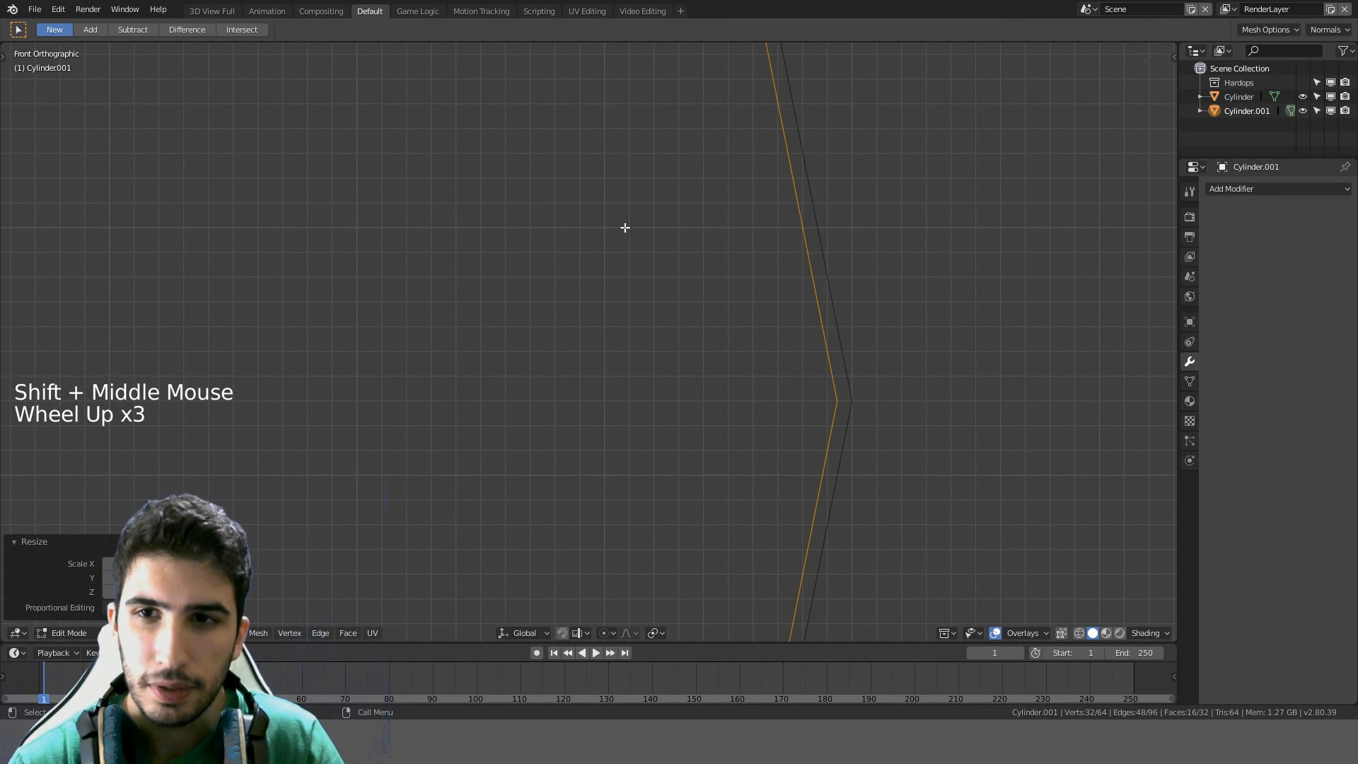
{"action": "scroll", "coordinate": [809, 248], "scroll_direction": "down", "scroll_amount": 10}
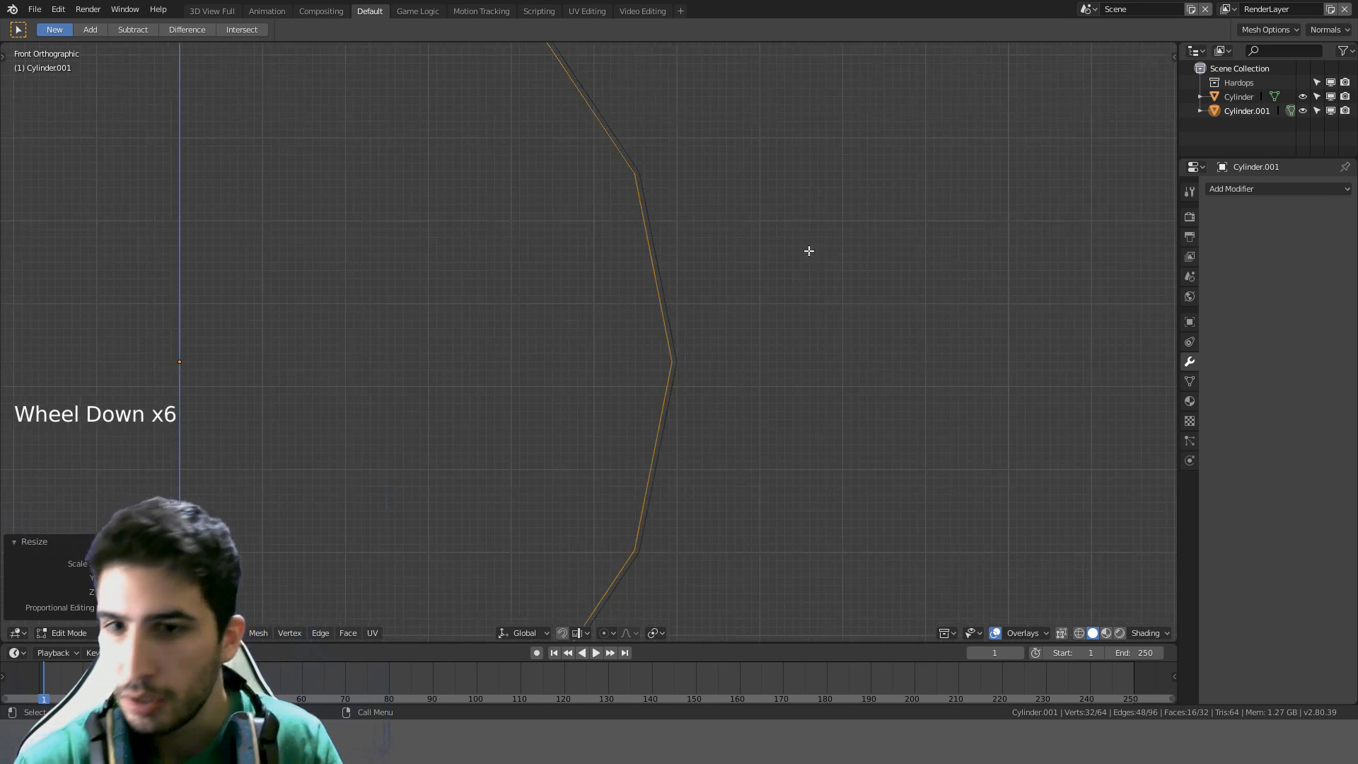
{"action": "middle_click_drag", "start_coordinate": [585, 354], "coordinate": [714, 356], "text": "shift"}
{"action": "key", "text": "z"}
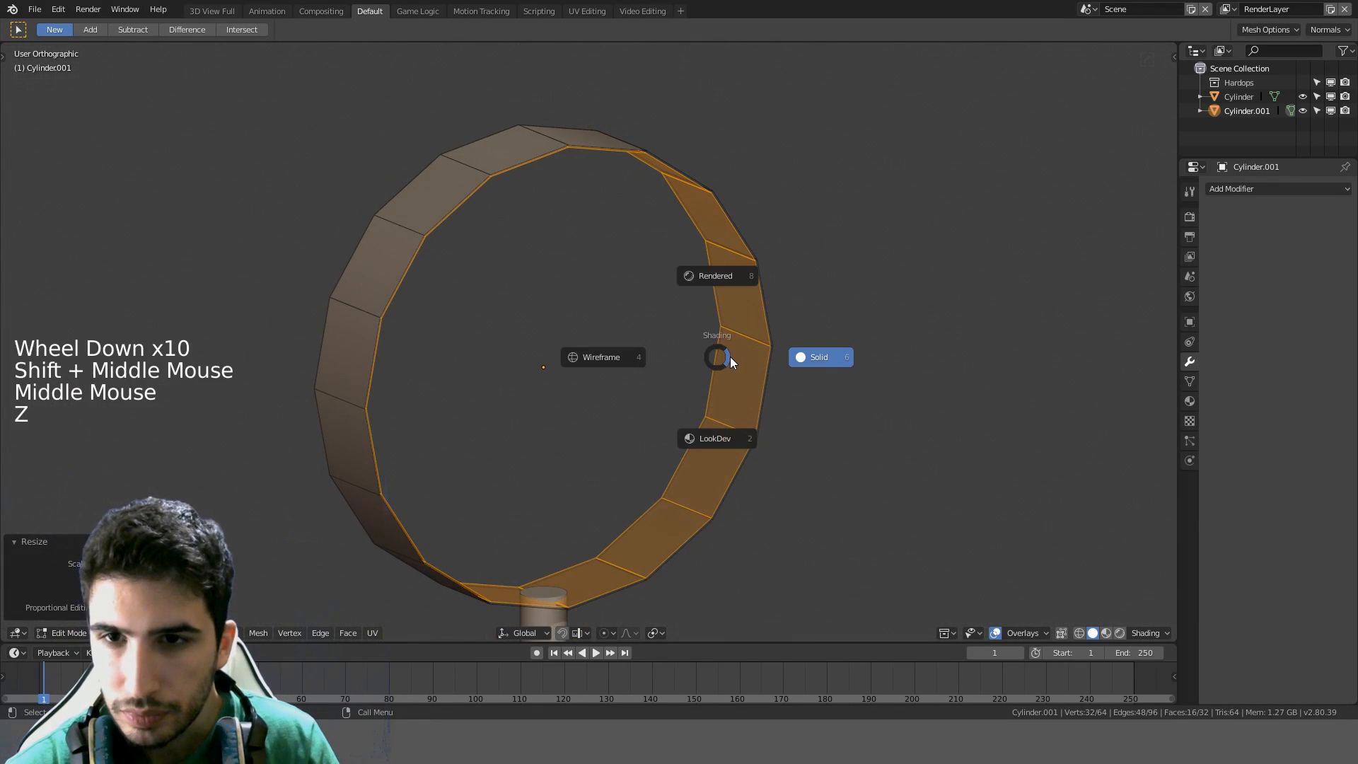
{"action": "left_click", "coordinate": [772, 189]}
{"action": "right_click", "coordinate": [773, 190]}
{"action": "left_click", "coordinate": [927, 167]}
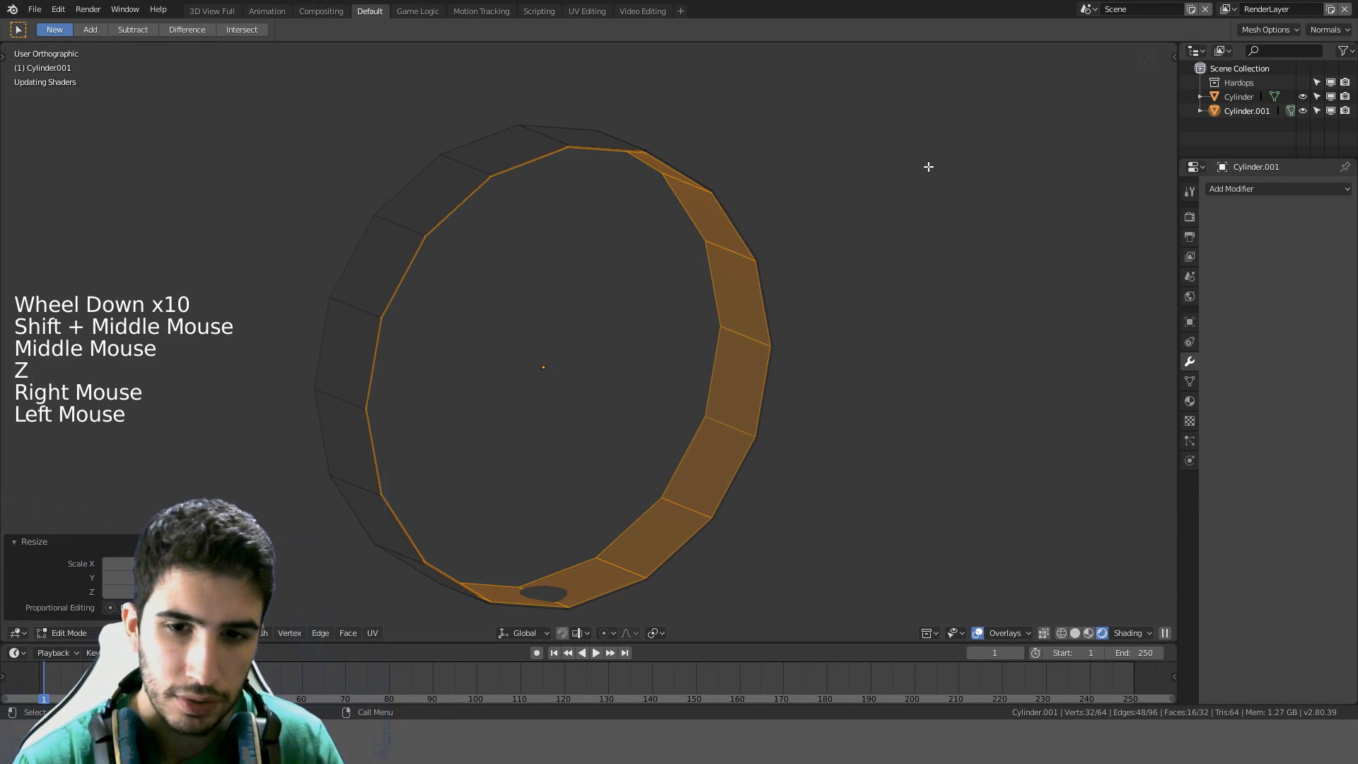
{"action": "mouse_move", "coordinate": [927, 167]}
{"action": "middle_mouse_down"}
{"action": "mouse_move", "coordinate": [839, 203]}
{"action": "mouse_move", "coordinate": [784, 168]}
{"action": "mouse_move", "coordinate": [837, 137]}
{"action": "mouse_move", "coordinate": [825, 249]}
{"action": "middle_mouse_up"}
{"action": "scroll", "coordinate": [784, 168], "scroll_direction": "down", "scroll_amount": 3}
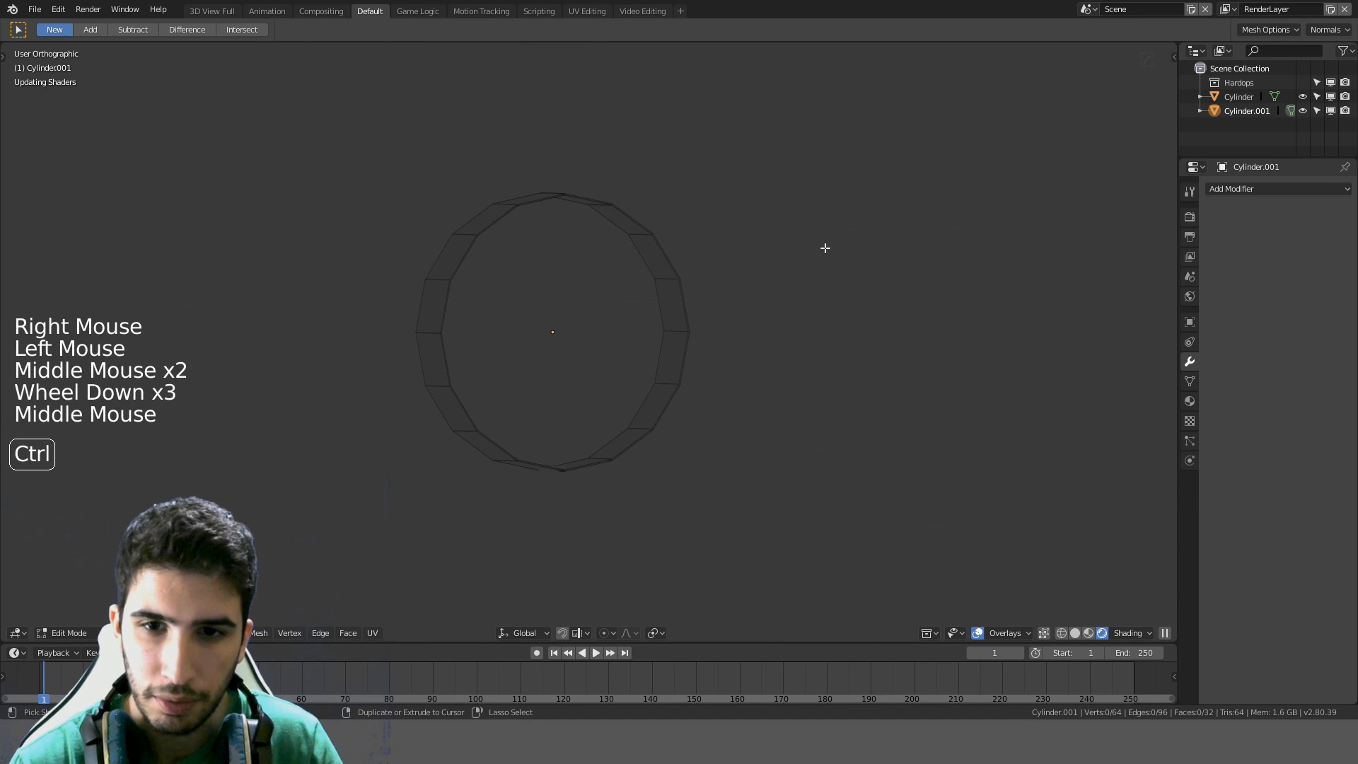
{"action": "key", "text": "ctrl+z"}
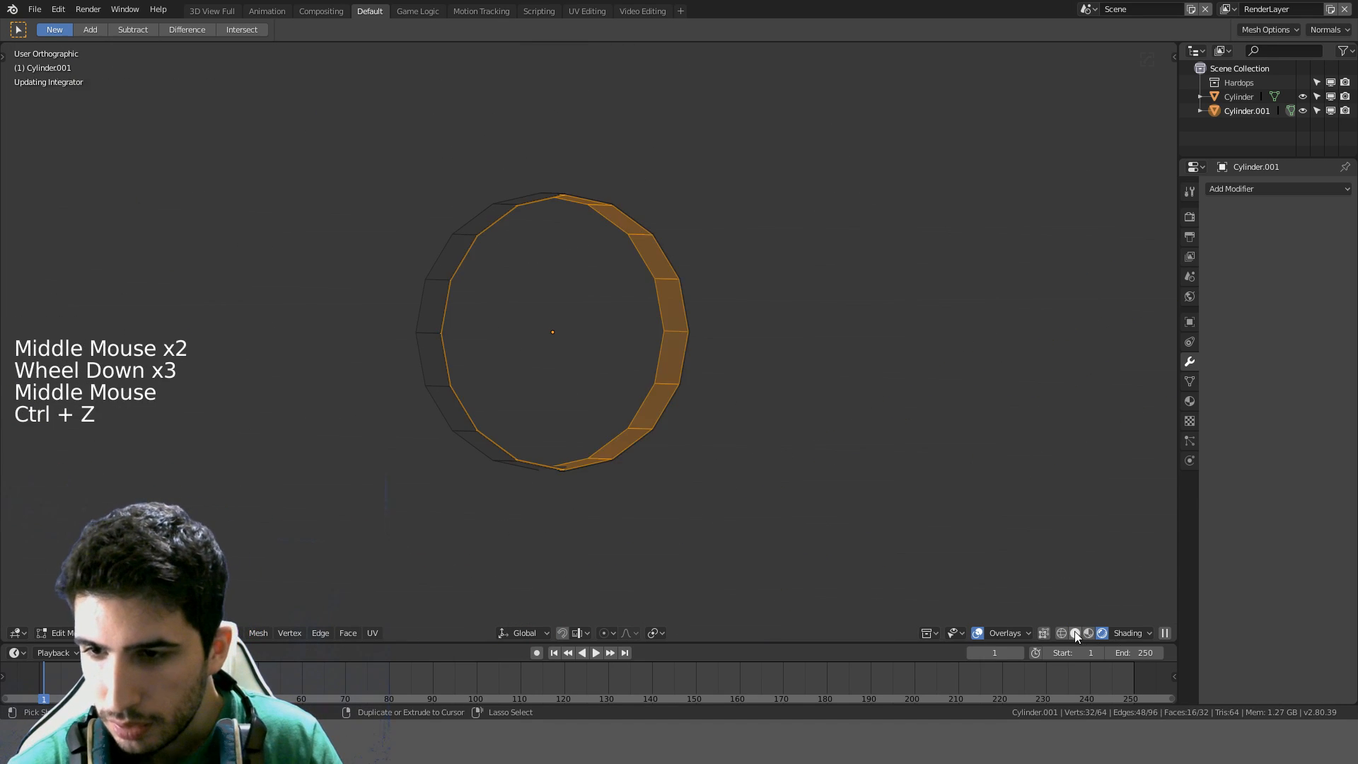
{"action": "left_click", "coordinate": [1076, 633]}
Recalculate the inner ring's normals to the inside, leave Edit Mode and check the shading of both rings
{"action": "middle_click_drag", "start_coordinate": [857, 372], "coordinate": [882, 303]}
{"action": "scroll", "coordinate": [860, 367], "scroll_direction": "up", "scroll_amount": 3}
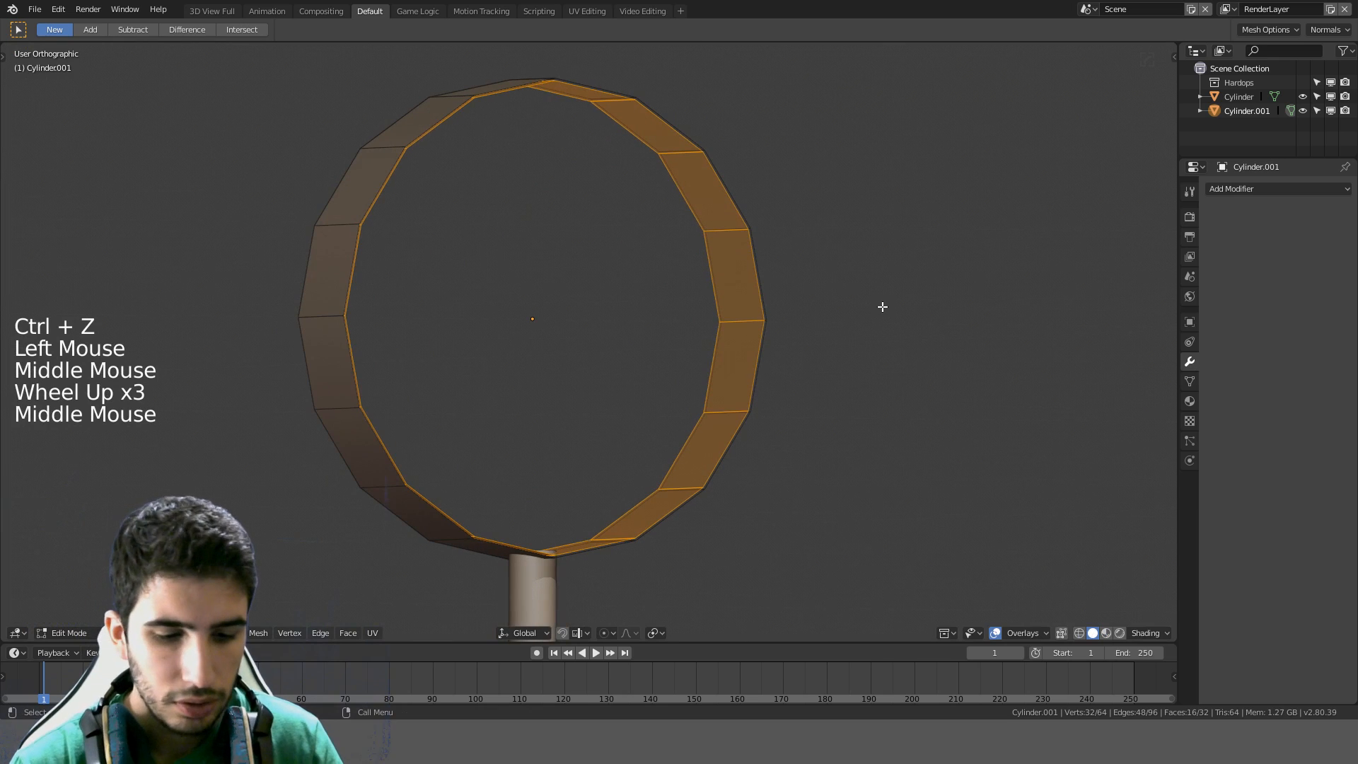
{"action": "key", "text": "shift+n"}
{"action": "key", "text": "shift+ctrl+n"}
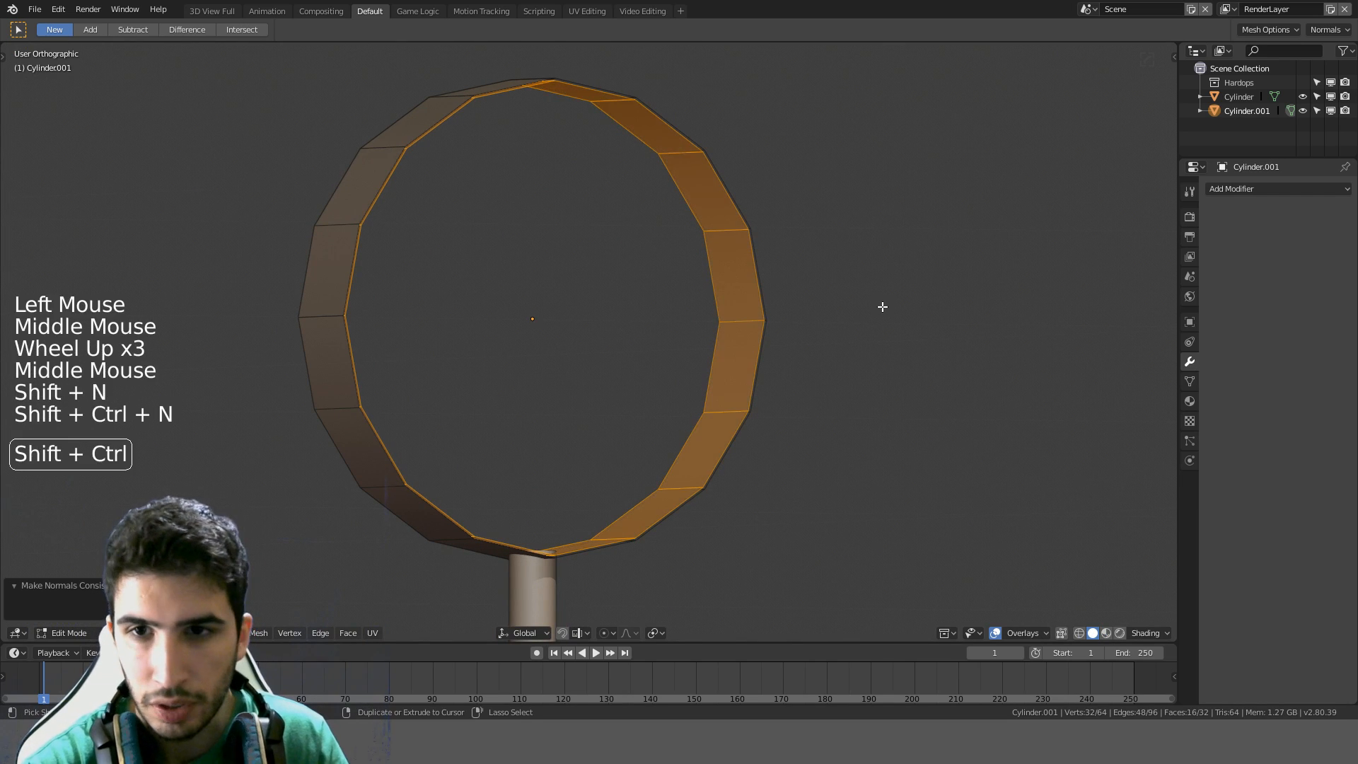
{"action": "key", "text": "Tab"}
{"action": "middle_click_drag", "start_coordinate": [882, 307], "coordinate": [734, 352]}
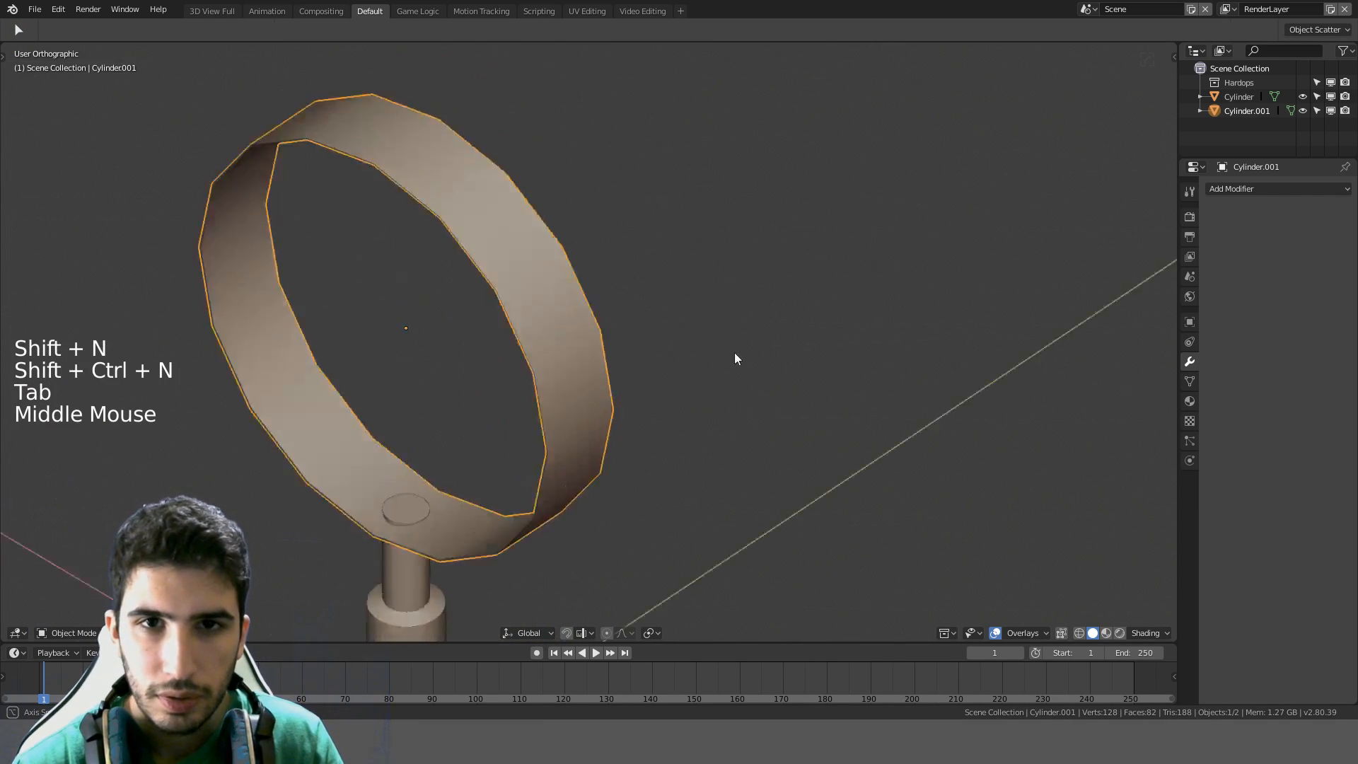
{"action": "scroll", "coordinate": [818, 331], "scroll_direction": "up", "scroll_amount": 3}
{"action": "middle_click_drag", "start_coordinate": [820, 329], "coordinate": [746, 291]}
{"action": "scroll", "coordinate": [829, 241], "scroll_direction": "up", "scroll_amount": 1}
{"action": "scroll", "coordinate": [778, 234], "scroll_direction": "up", "scroll_amount": 2}
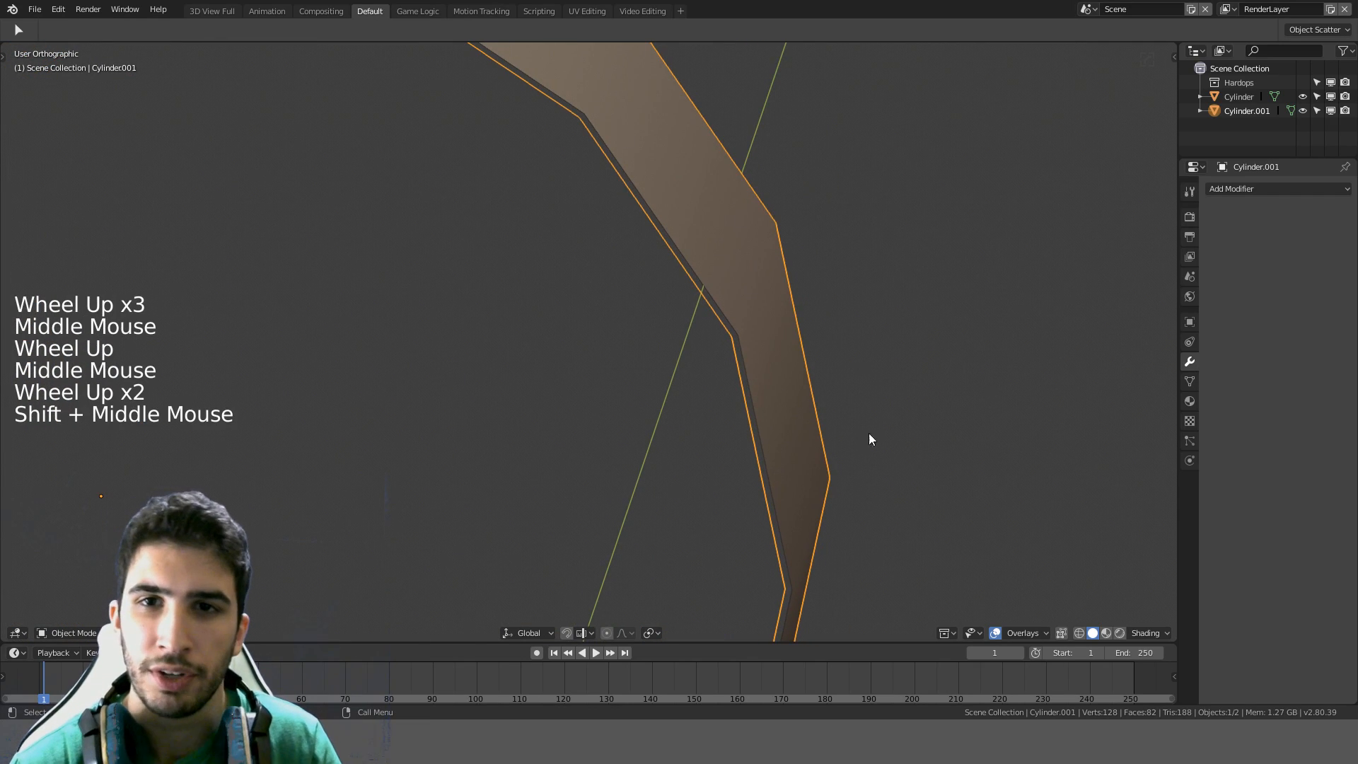
{"action": "scroll", "coordinate": [809, 403], "scroll_direction": "down", "scroll_amount": 7}
{"action": "middle_click_drag", "start_coordinate": [809, 404], "coordinate": [736, 433]}
Select all geometry of both rings and subdivide it with one cut
{"action": "key", "text": "Tab"}
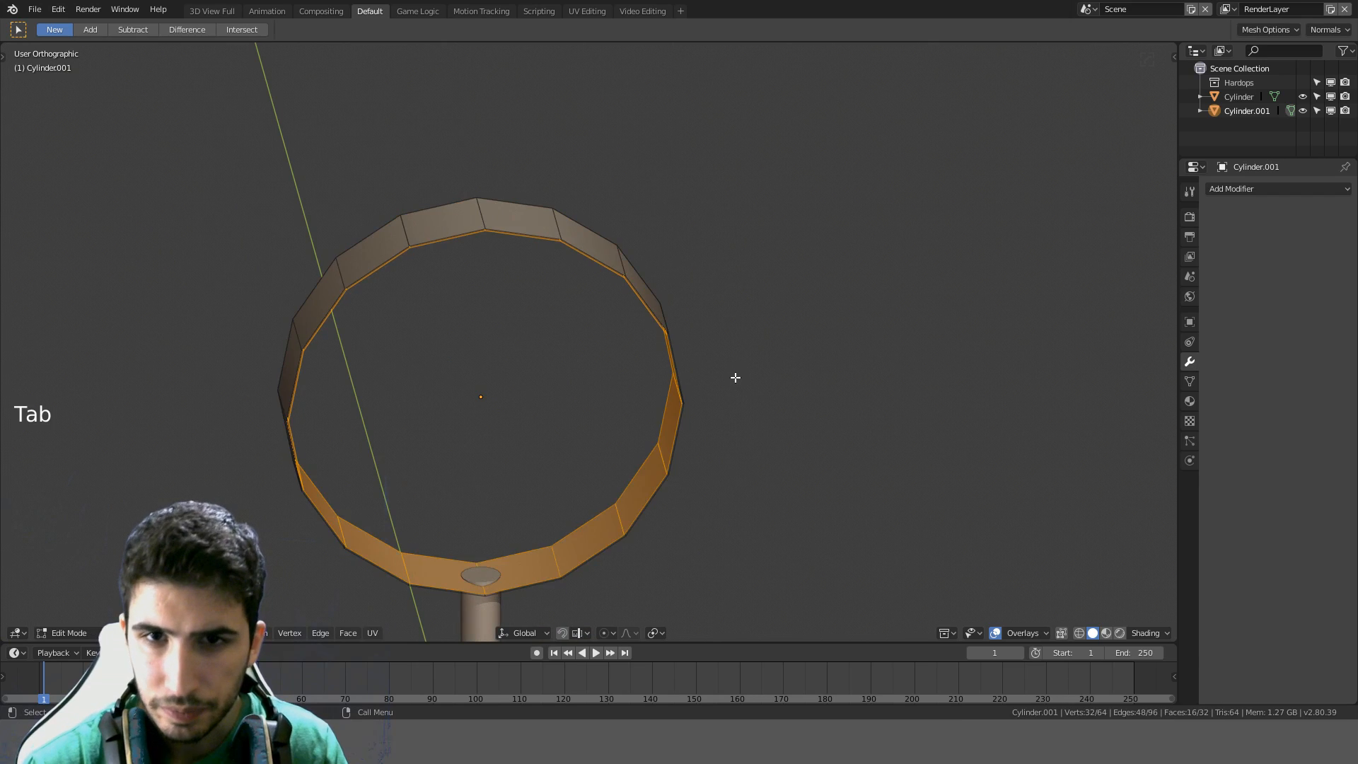
{"action": "key", "text": "a"}
{"action": "key", "text": "a"}
{"action": "key", "text": "a"}
{"action": "key", "text": "ctrl+e"}
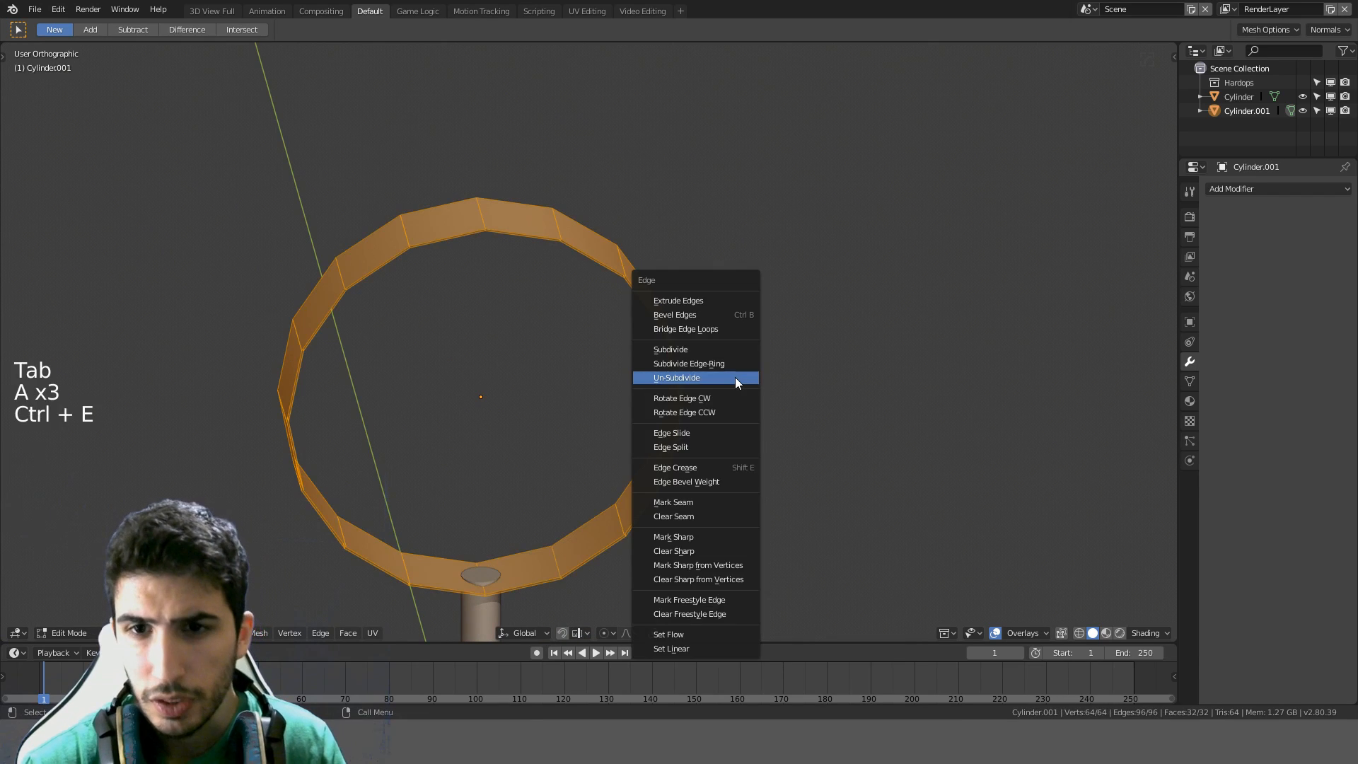
{"action": "left_click", "coordinate": [710, 348]}
{"action": "middle_click_drag", "start_coordinate": [710, 342], "coordinate": [667, 357]}
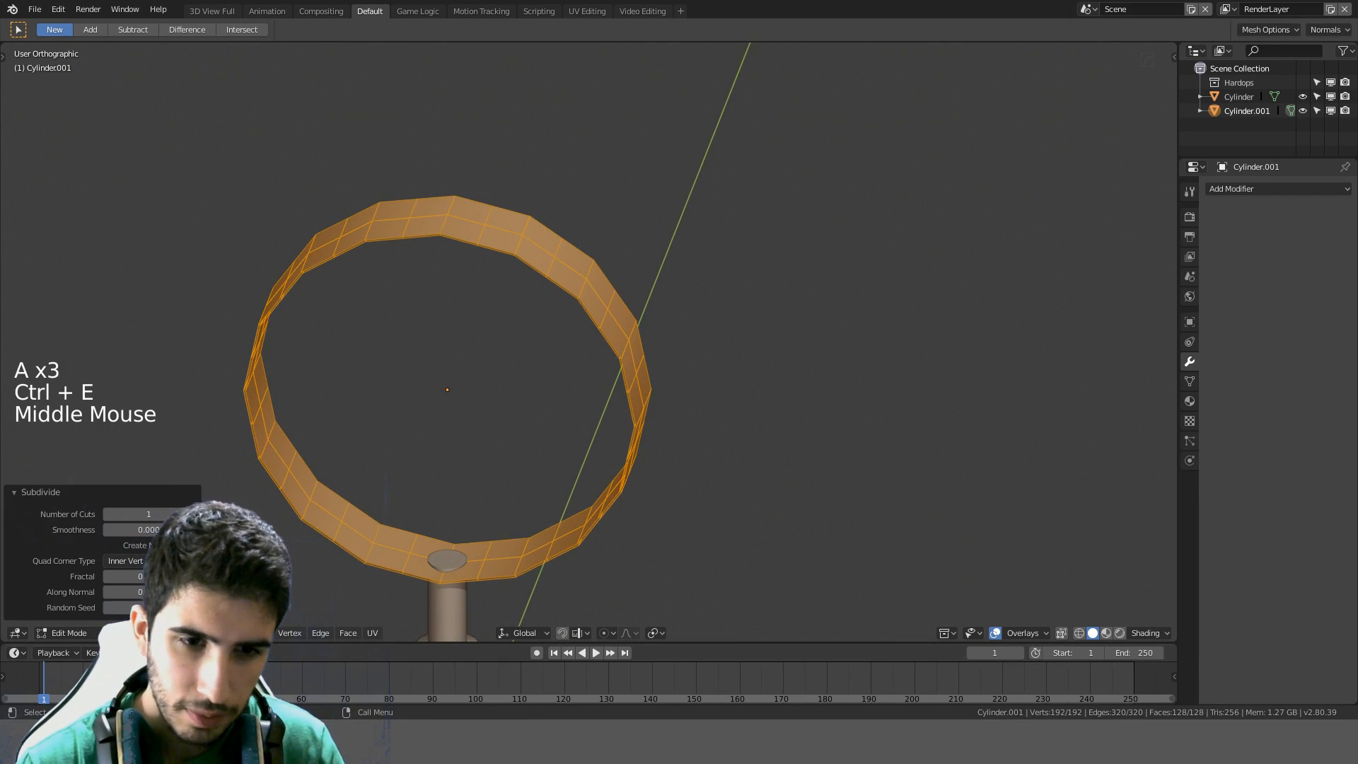
Dissolve the middle edge loops running around both rings, using edge selection mode
{"action": "left_click", "coordinate": [128, 633]}
{"action": "left_click", "coordinate": [467, 224], "text": "alt"}
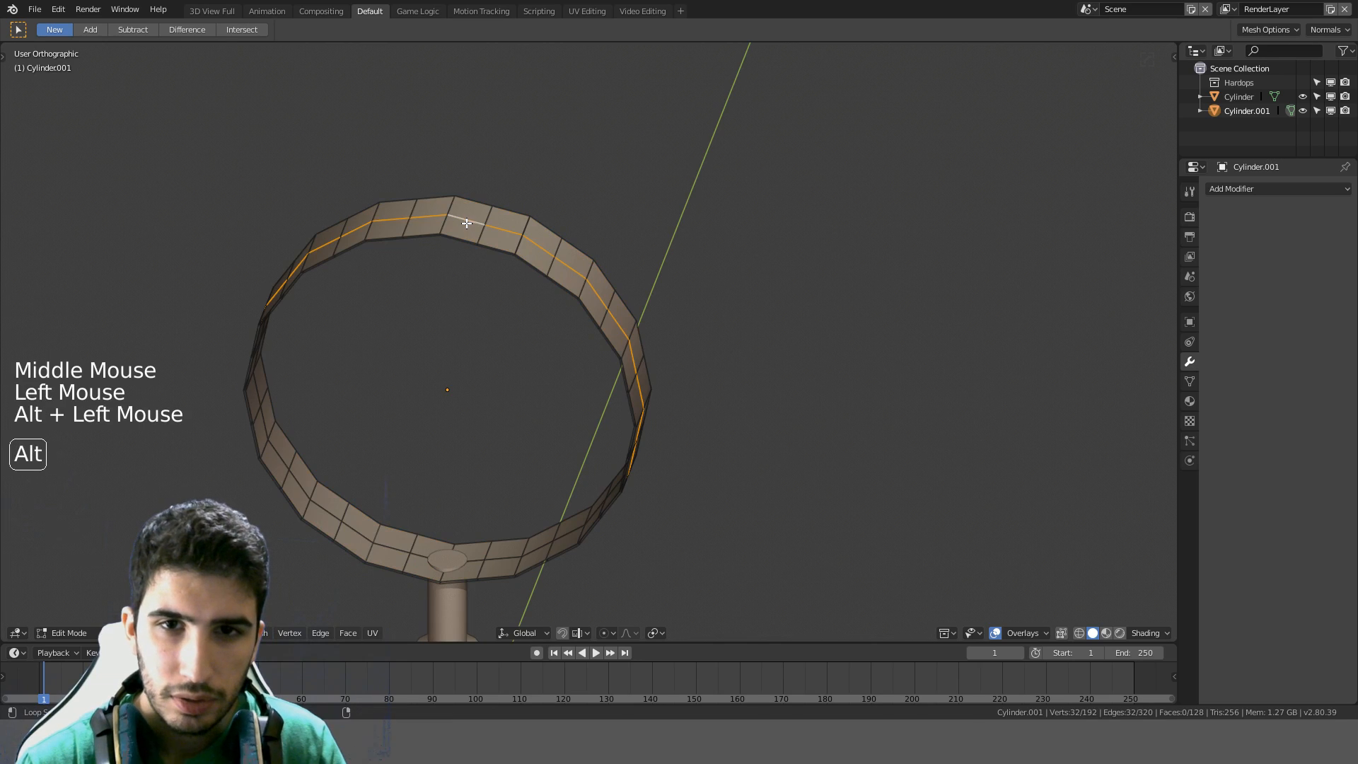
{"action": "left_click", "coordinate": [314, 483], "text": "alt+shift"}
{"action": "key", "text": "ctrl+x"}
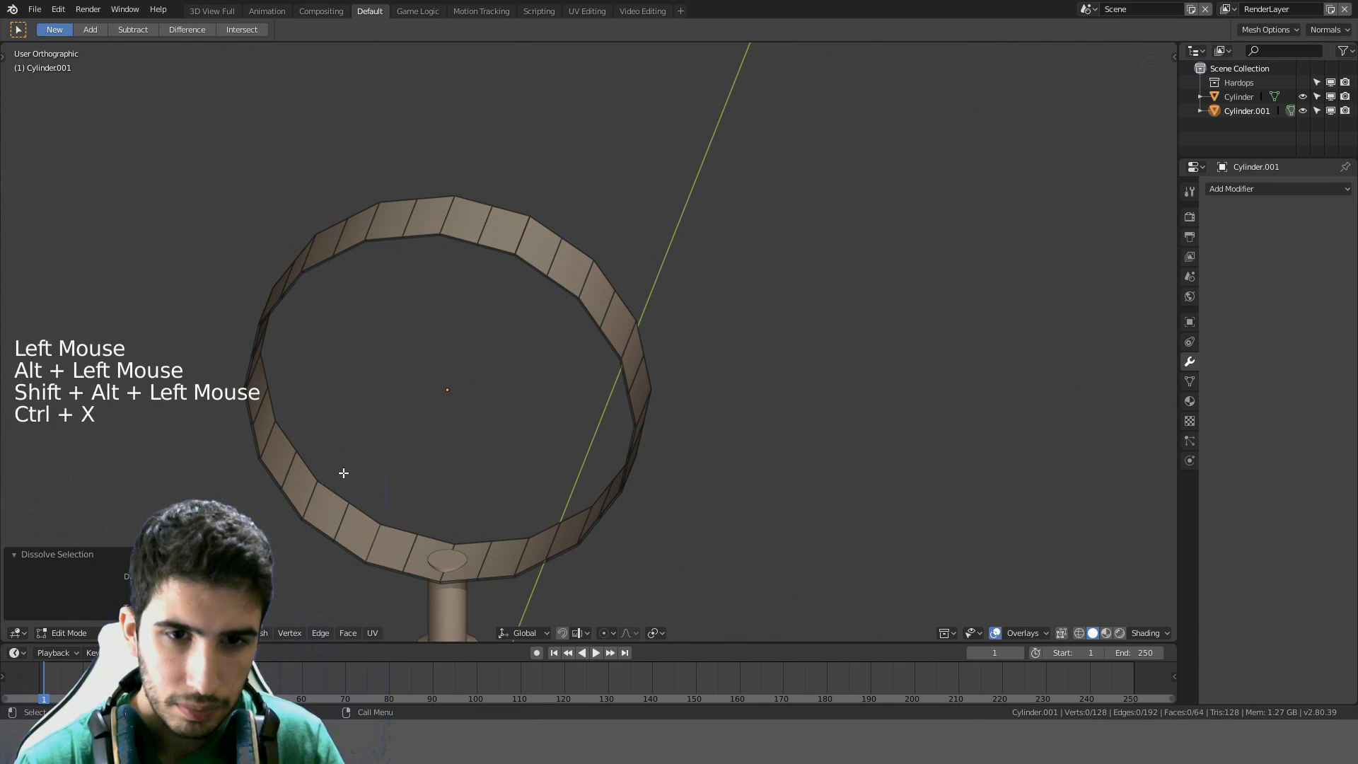
Select all border edge loops of both rings and round them with To Sphere at a factor of 1
{"action": "left_click", "coordinate": [325, 530], "text": "alt"}
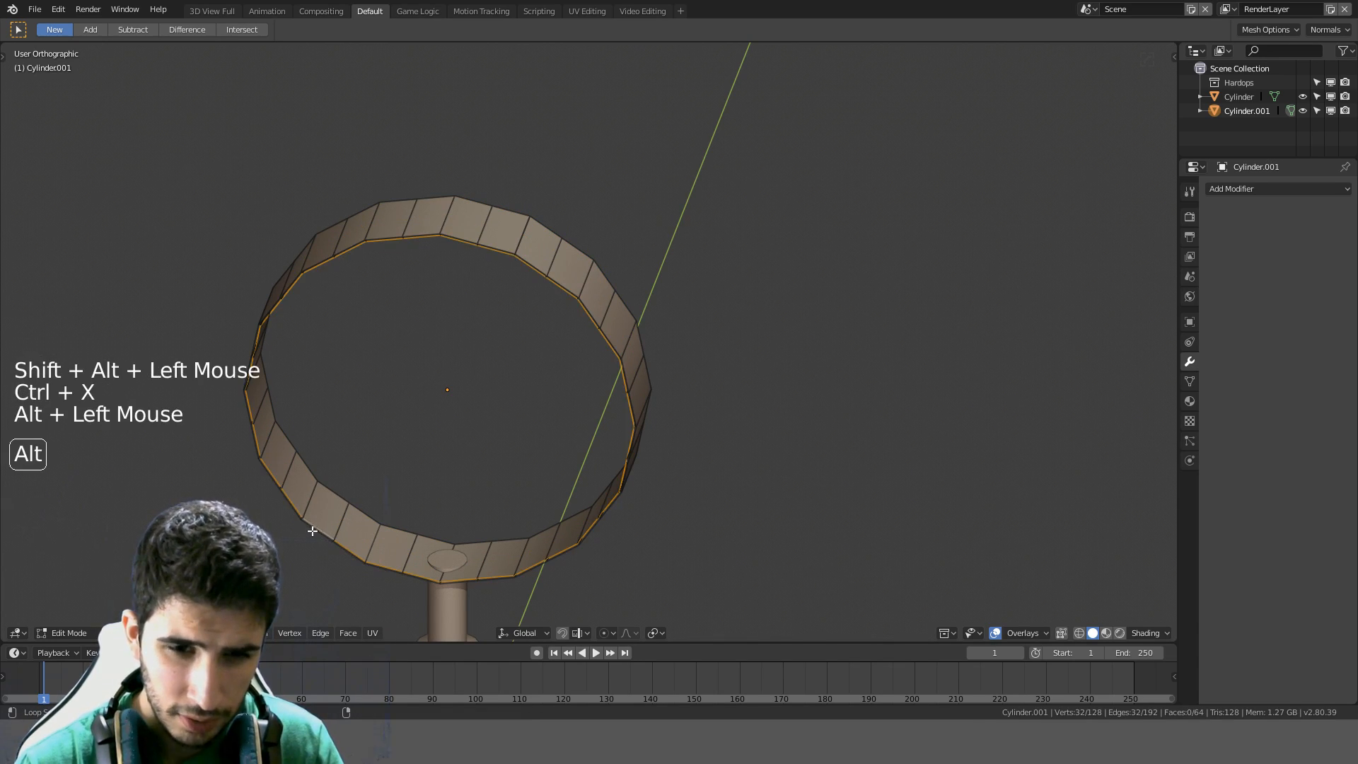
{"action": "left_click", "coordinate": [309, 524], "text": "alt+shift"}
{"action": "left_click", "coordinate": [324, 496], "text": "alt+shift"}
{"action": "middle_click_drag", "start_coordinate": [355, 440], "coordinate": [397, 227]}
{"action": "left_click", "coordinate": [397, 227], "text": "alt+shift"}
{"action": "key", "text": "KP_1"}
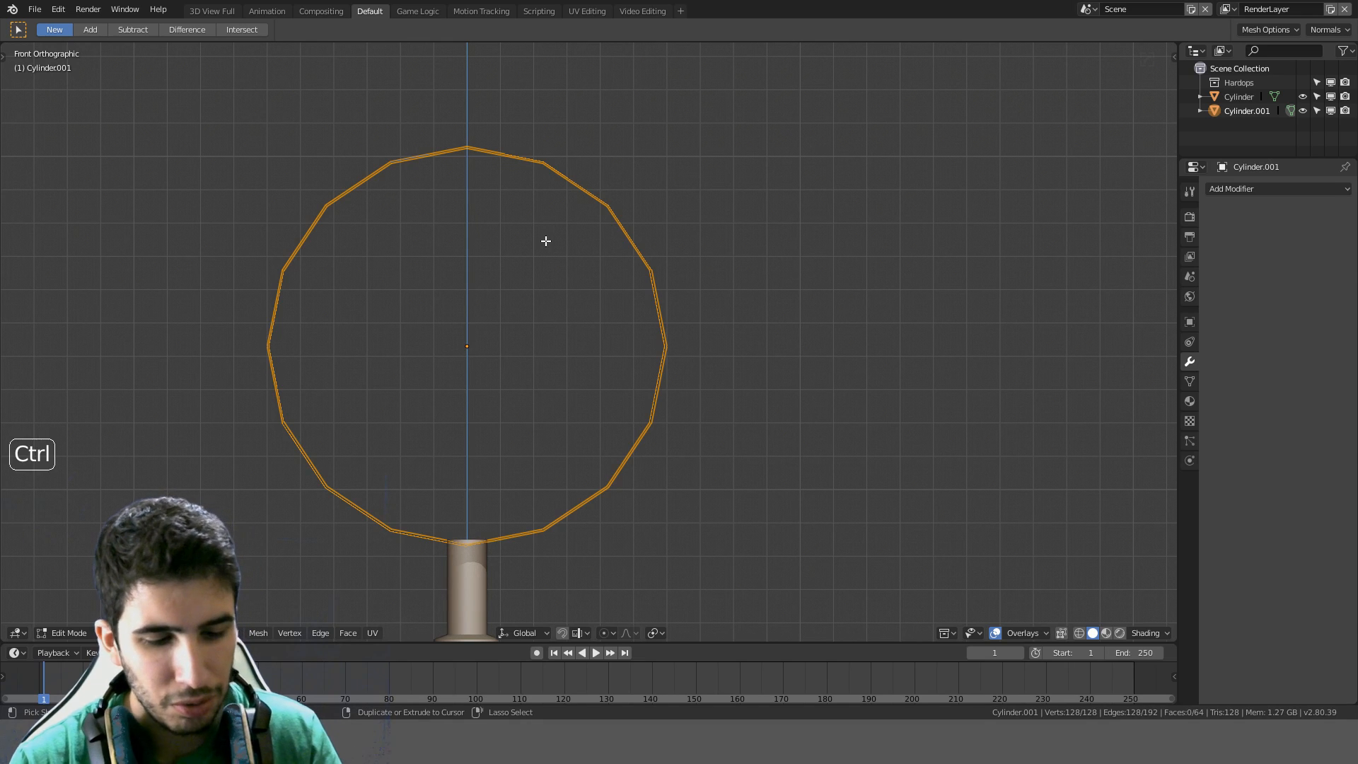
{"action": "key", "text": "ctrl+shift+s"}
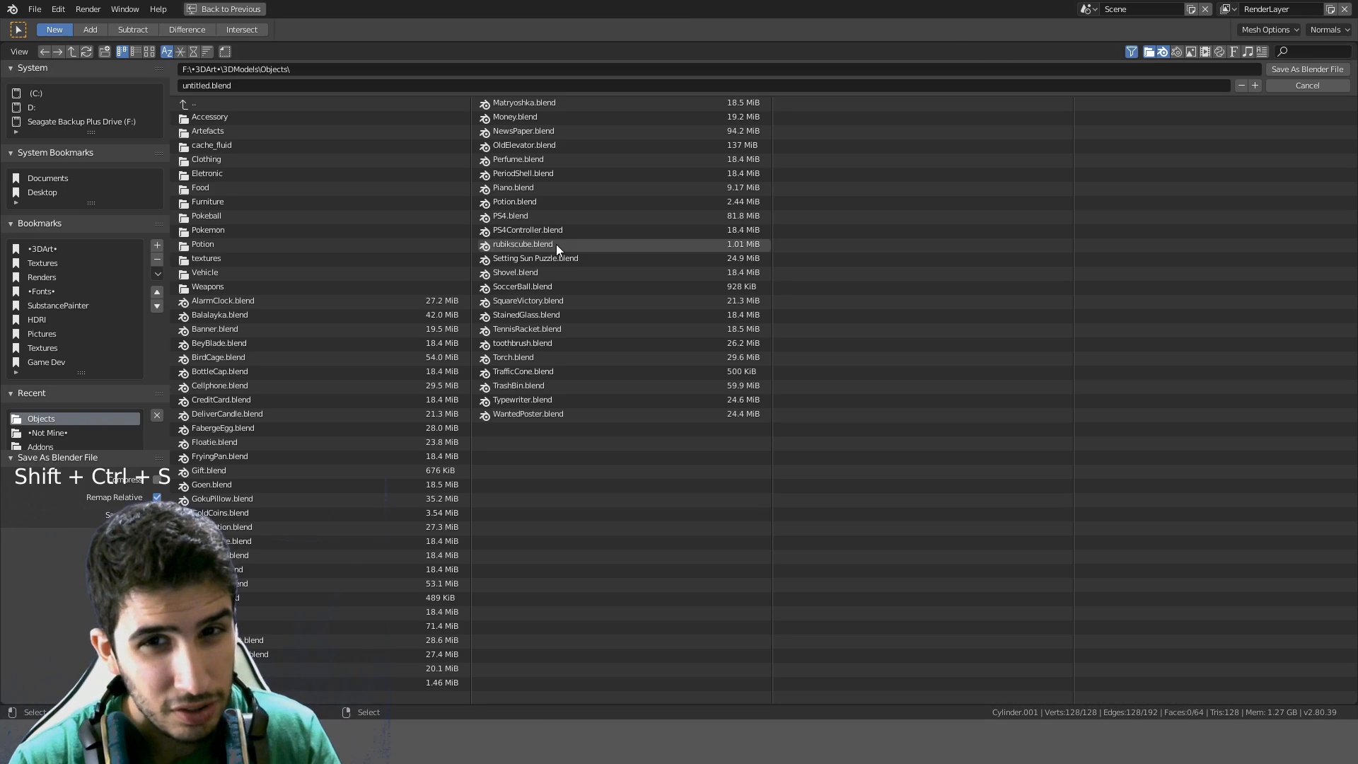
{"action": "left_click", "coordinate": [1307, 85]}
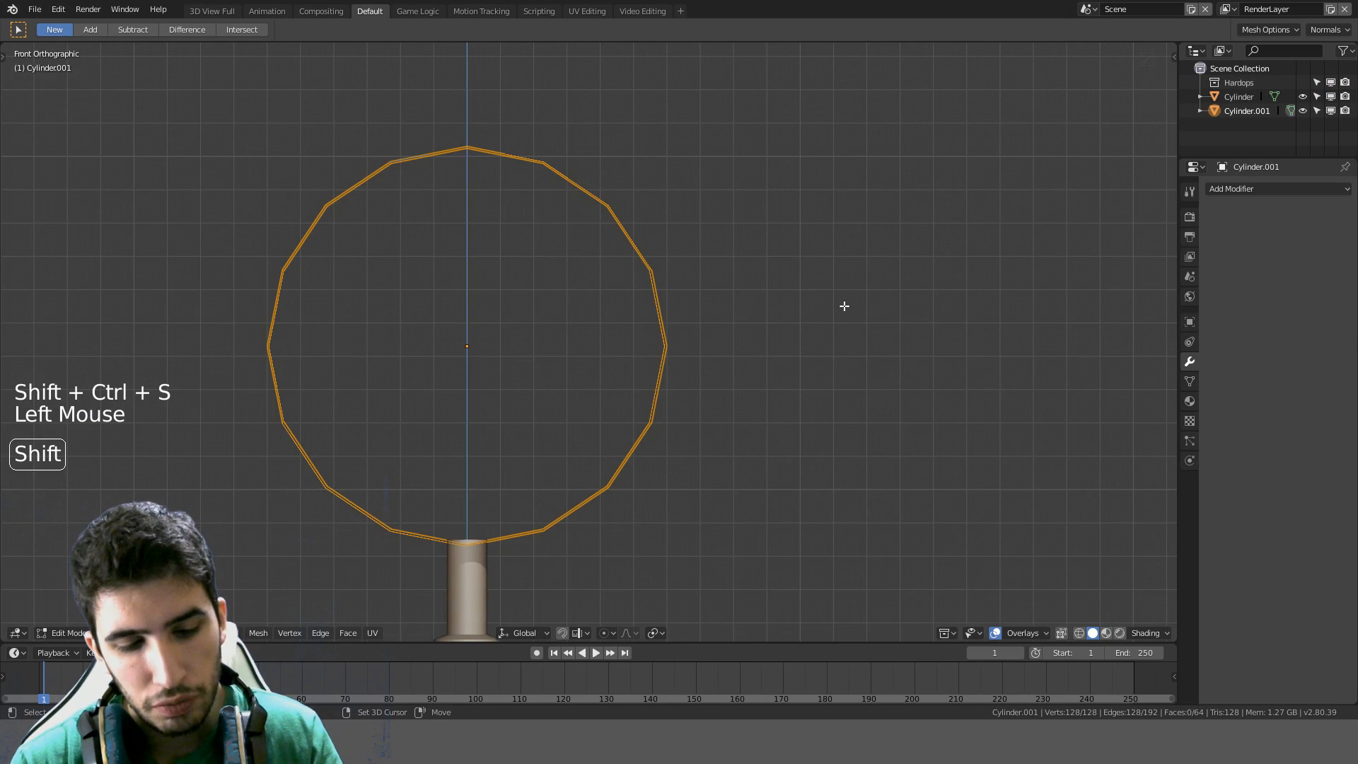
{"action": "key", "text": "shift+alt+s"}
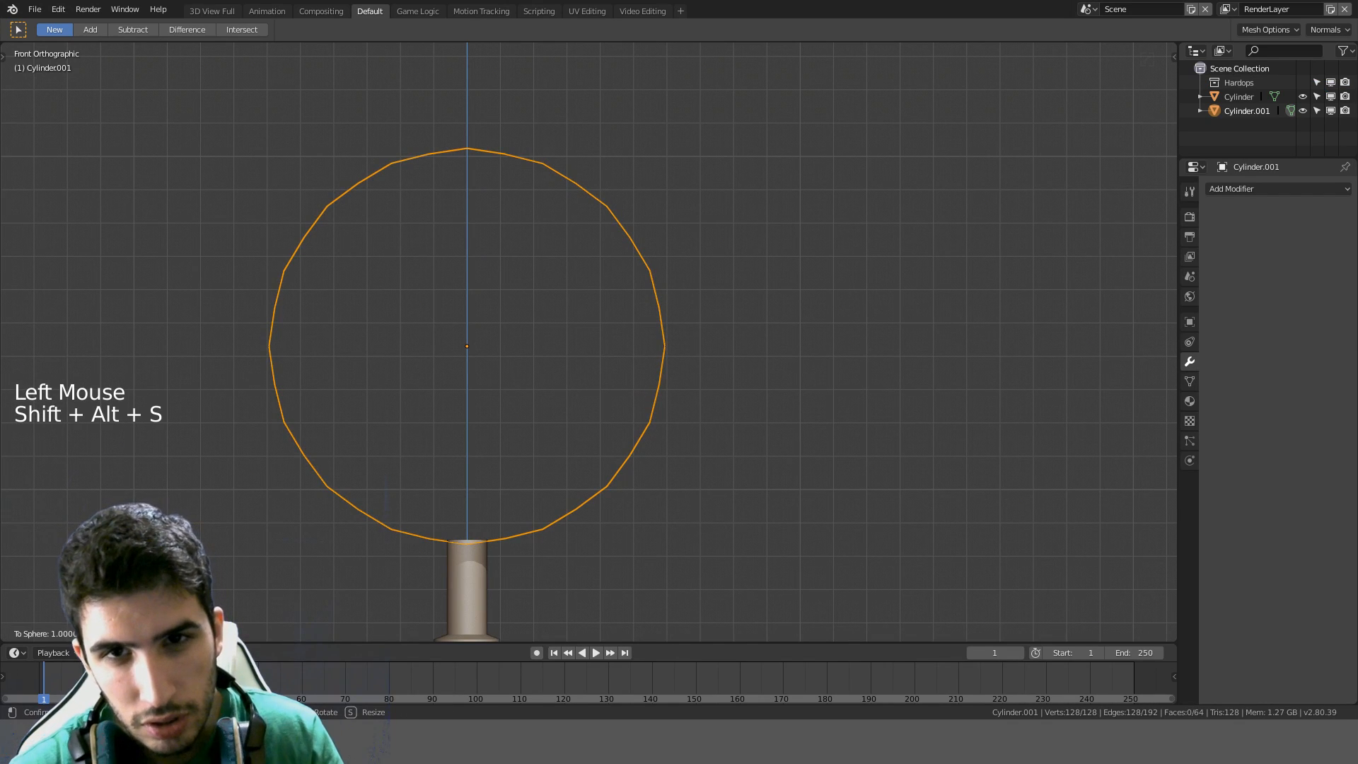
{"action": "left_click", "coordinate": [846, 312]}
Examine the rounded rings from several angles, checking the gap between the inner and outer surfaces
{"action": "middle_click_drag", "start_coordinate": [846, 312], "coordinate": [550, 315]}
{"action": "key", "text": "Tab"}
{"action": "key", "text": "Tab"}
{"action": "key", "text": "KP_1"}
{"action": "key", "text": "Tab"}
{"action": "key", "text": "KP_1"}
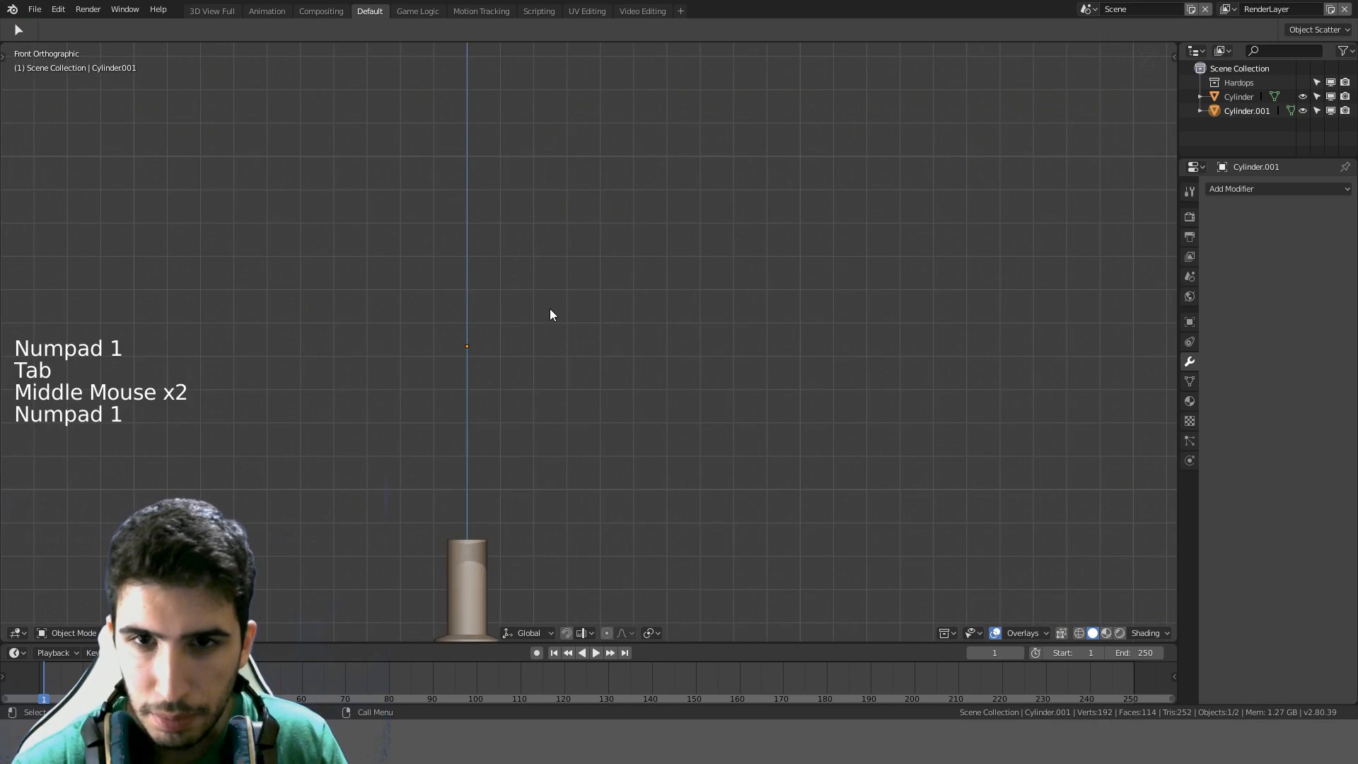
{"action": "key", "text": "Tab"}
{"action": "scroll", "coordinate": [670, 406], "scroll_direction": "up", "scroll_amount": 3}
{"action": "scroll", "coordinate": [670, 407], "scroll_direction": "up", "scroll_amount": 5}
{"action": "middle_click_drag", "start_coordinate": [761, 415], "coordinate": [792, 318], "text": "shift"}
{"action": "key", "text": "Tab"}
{"action": "scroll", "coordinate": [810, 339], "scroll_direction": "down", "scroll_amount": 4}
{"action": "key", "text": "Tab"}
Select only the inner ring's linked faces, scale them down slightly in front view and return to Object Mode
{"action": "key", "text": "l"}
{"action": "key", "text": "a"}
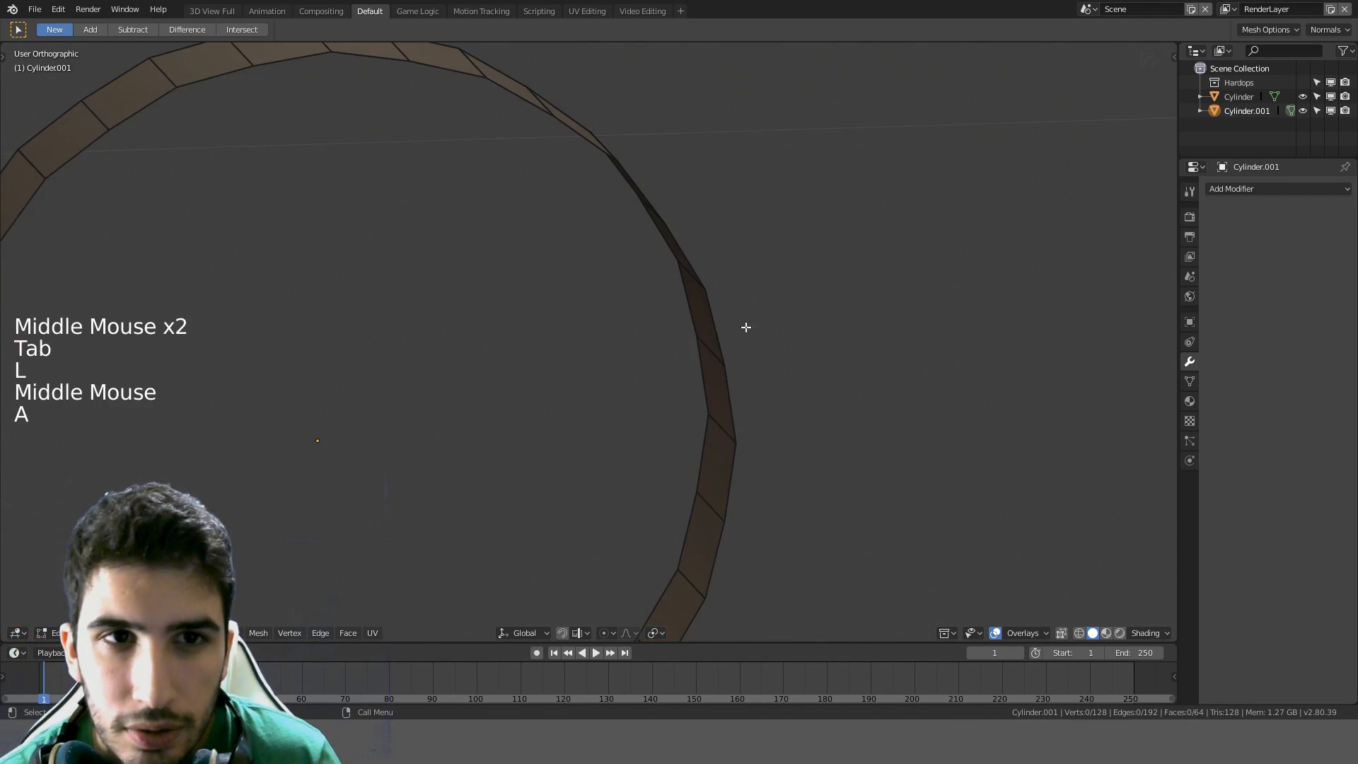
{"action": "key", "text": "l"}
{"action": "middle_click_drag", "start_coordinate": [694, 352], "coordinate": [728, 318]}
{"action": "key", "text": "KP_1"}
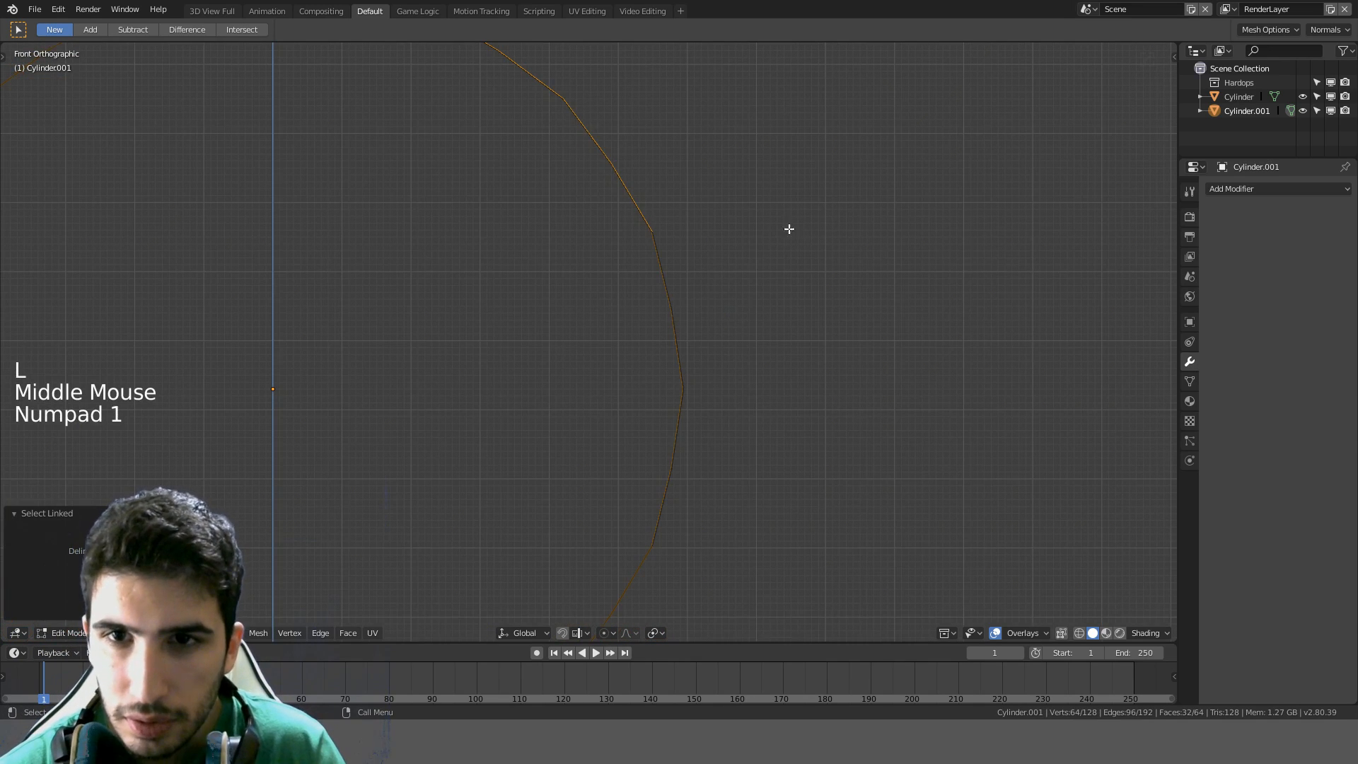
{"action": "key", "text": "s"}
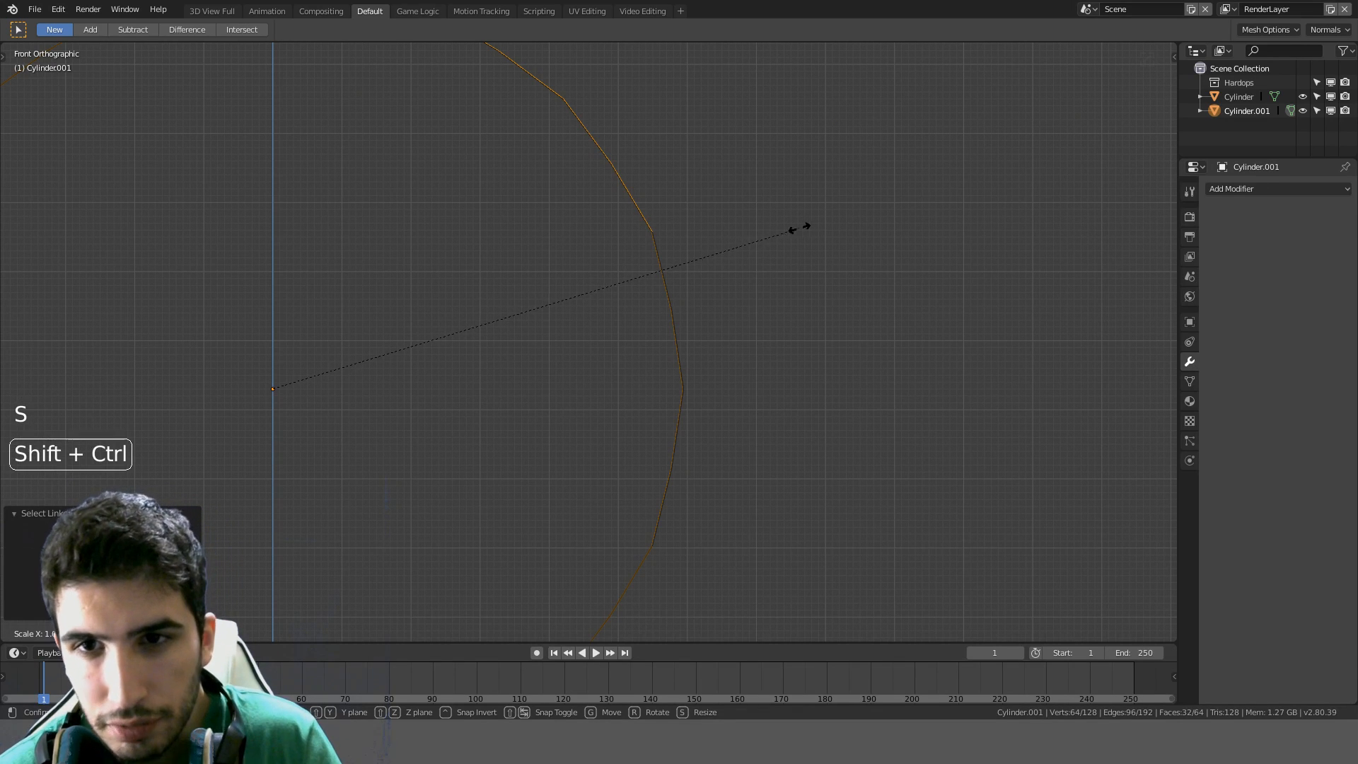
{"action": "left_click", "coordinate": [766, 244]}
{"action": "key", "text": "Tab"}
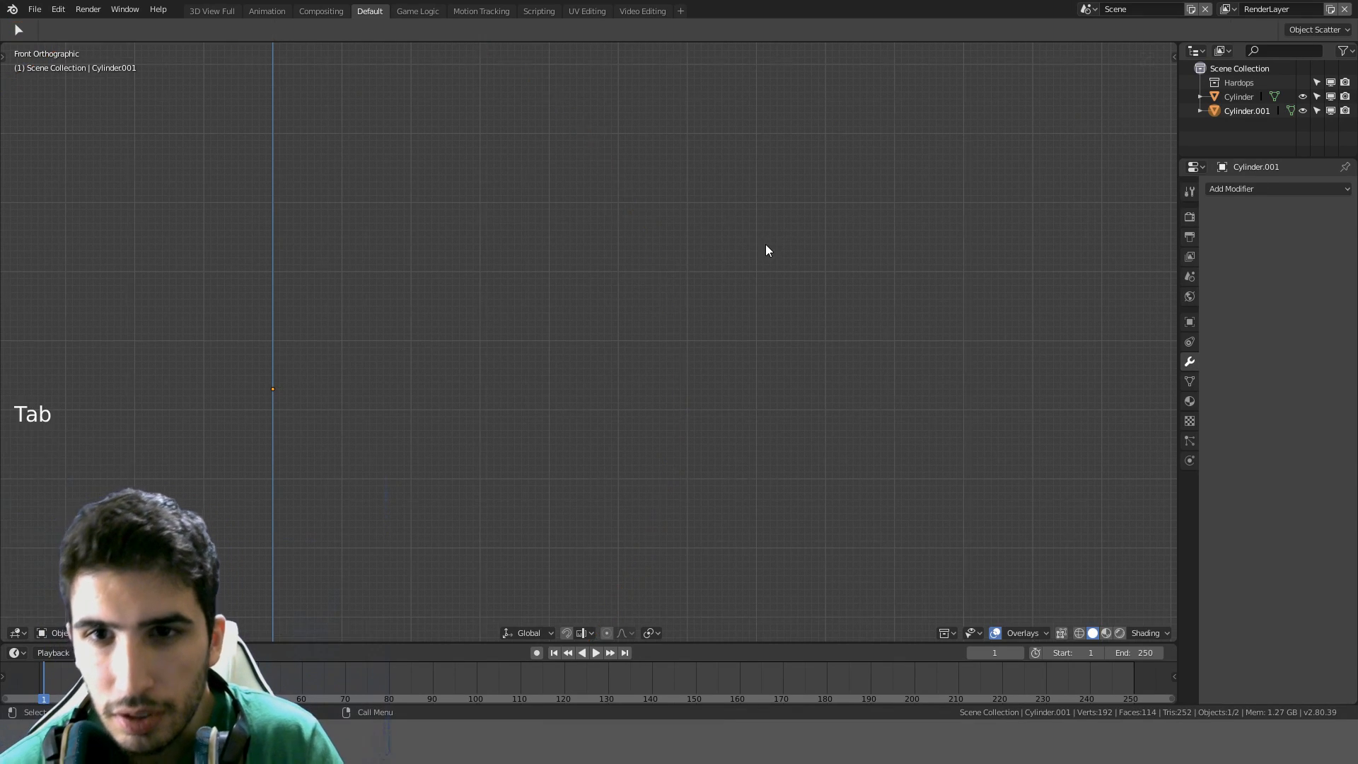
{"action": "scroll", "coordinate": [766, 244], "scroll_direction": "down", "scroll_amount": 3}
{"action": "middle_click_drag", "start_coordinate": [765, 244], "coordinate": [698, 279]}
{"action": "key", "text": "a"}
{"action": "key", "text": "KP_1"}
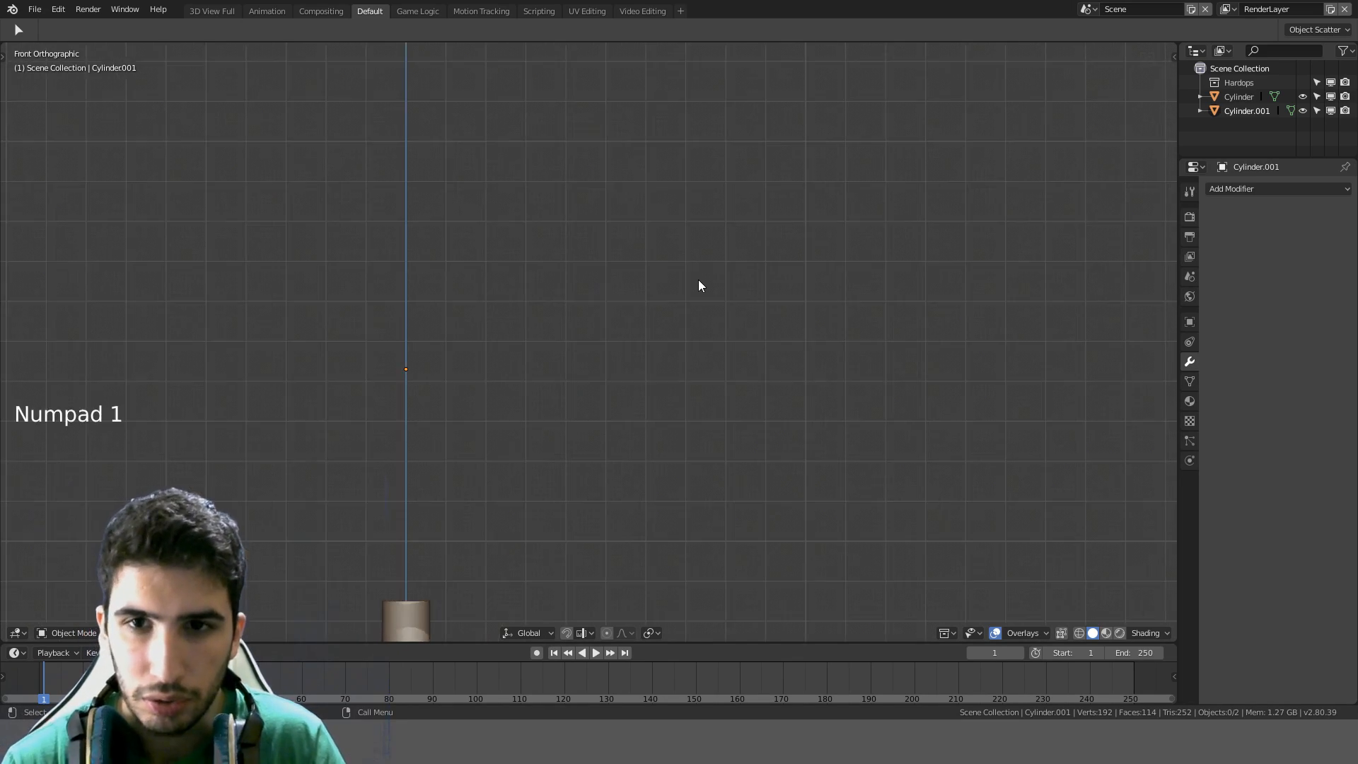
Select one border edge loop of the lens frame and round it with To Sphere at a factor of 1, applied twice
{"action": "key", "text": "Tab"}
{"action": "scroll", "coordinate": [698, 280], "scroll_direction": "up", "scroll_amount": 4}
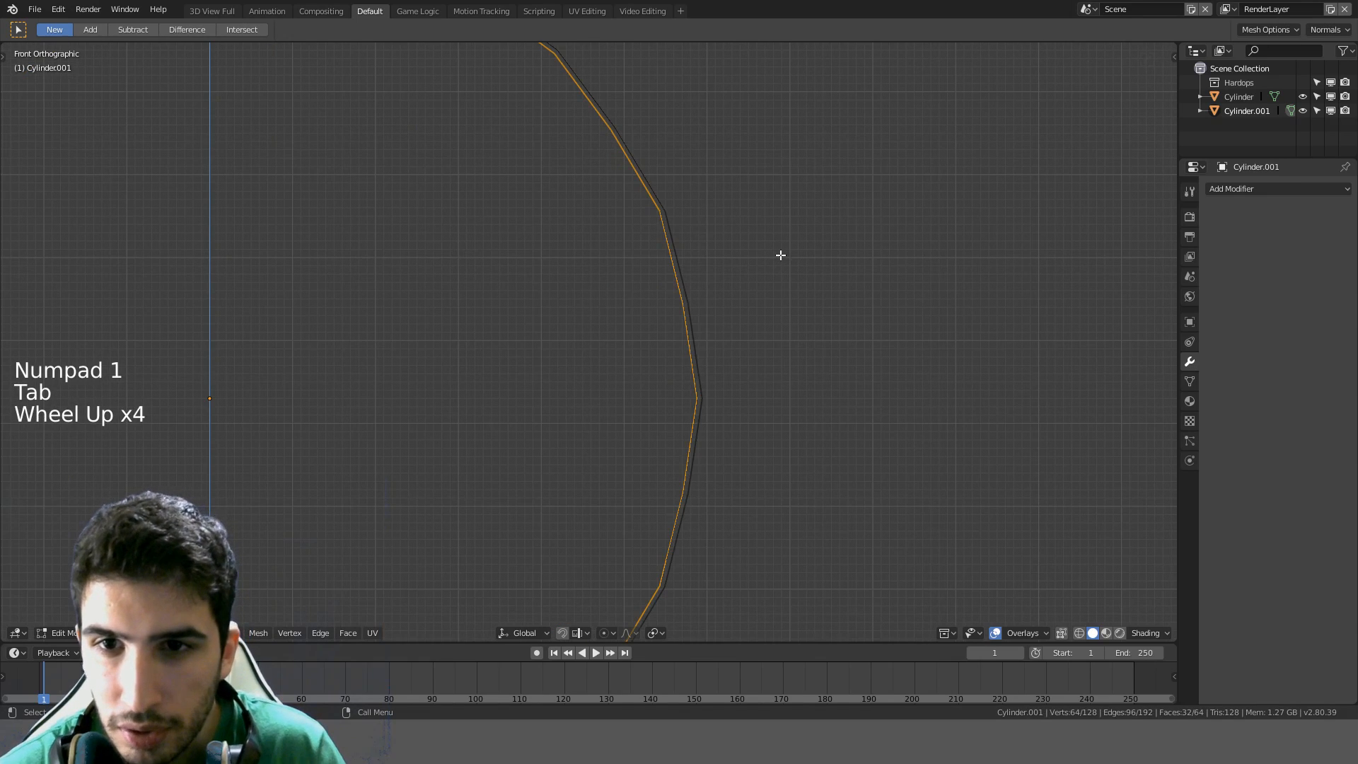
{"action": "key", "text": "Tab"}
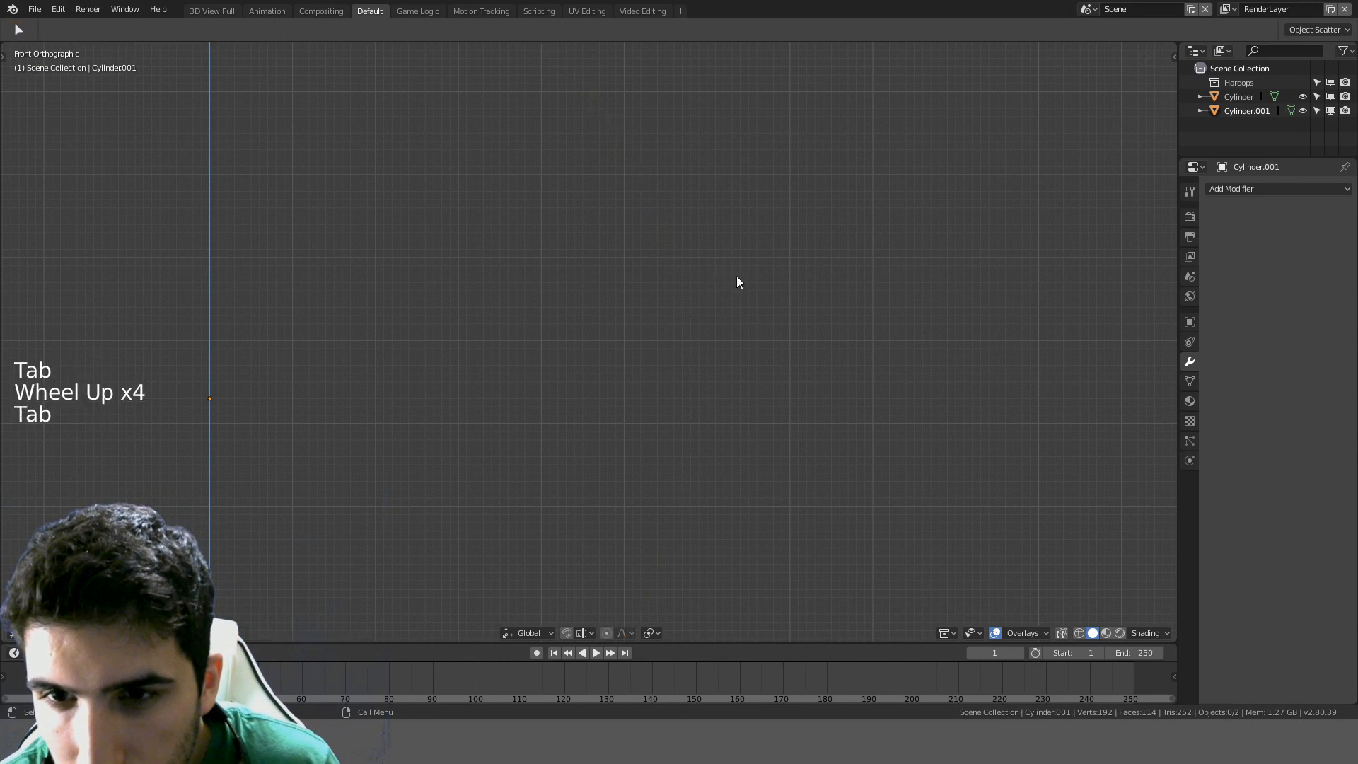
{"action": "middle_click_drag", "start_coordinate": [736, 279], "coordinate": [798, 278]}
{"action": "key", "text": "Tab"}
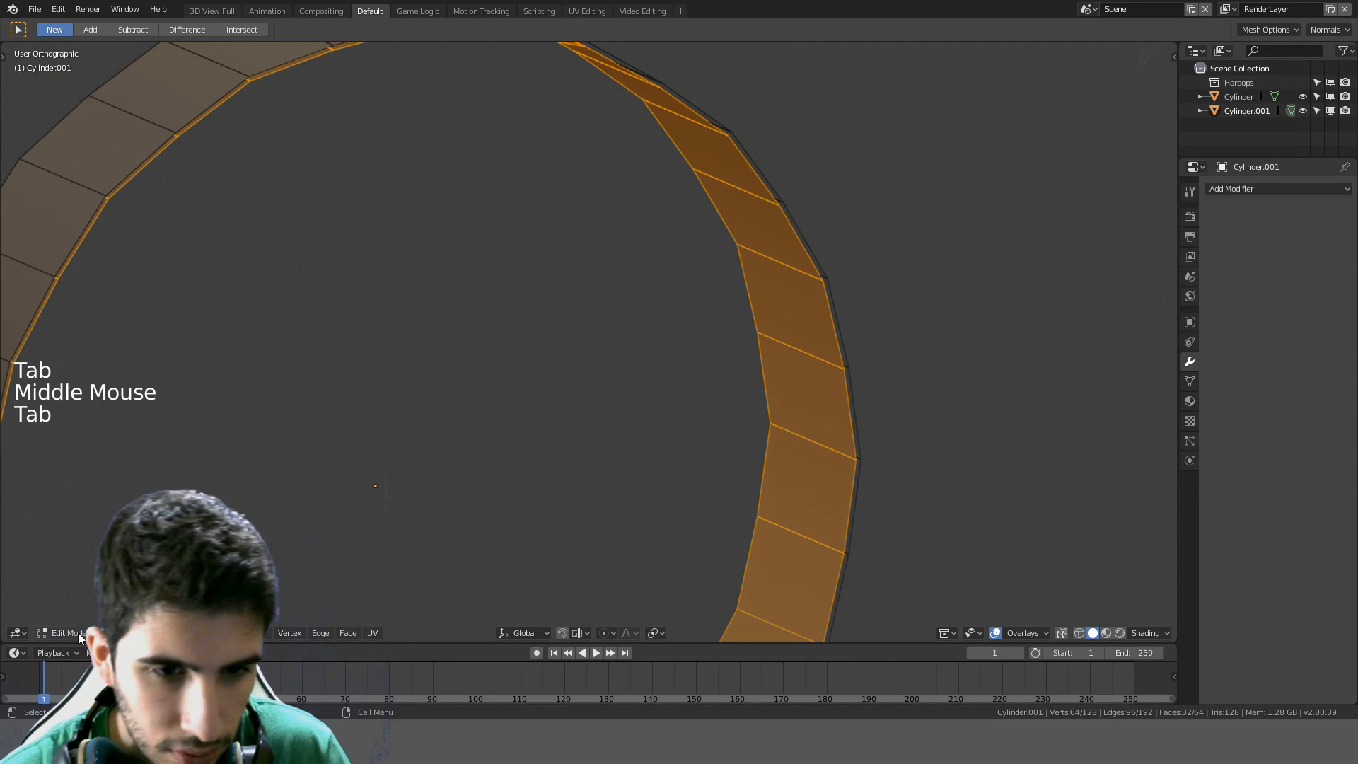
{"action": "left_click", "coordinate": [752, 373]}
{"action": "left_click", "coordinate": [838, 323], "text": "alt"}
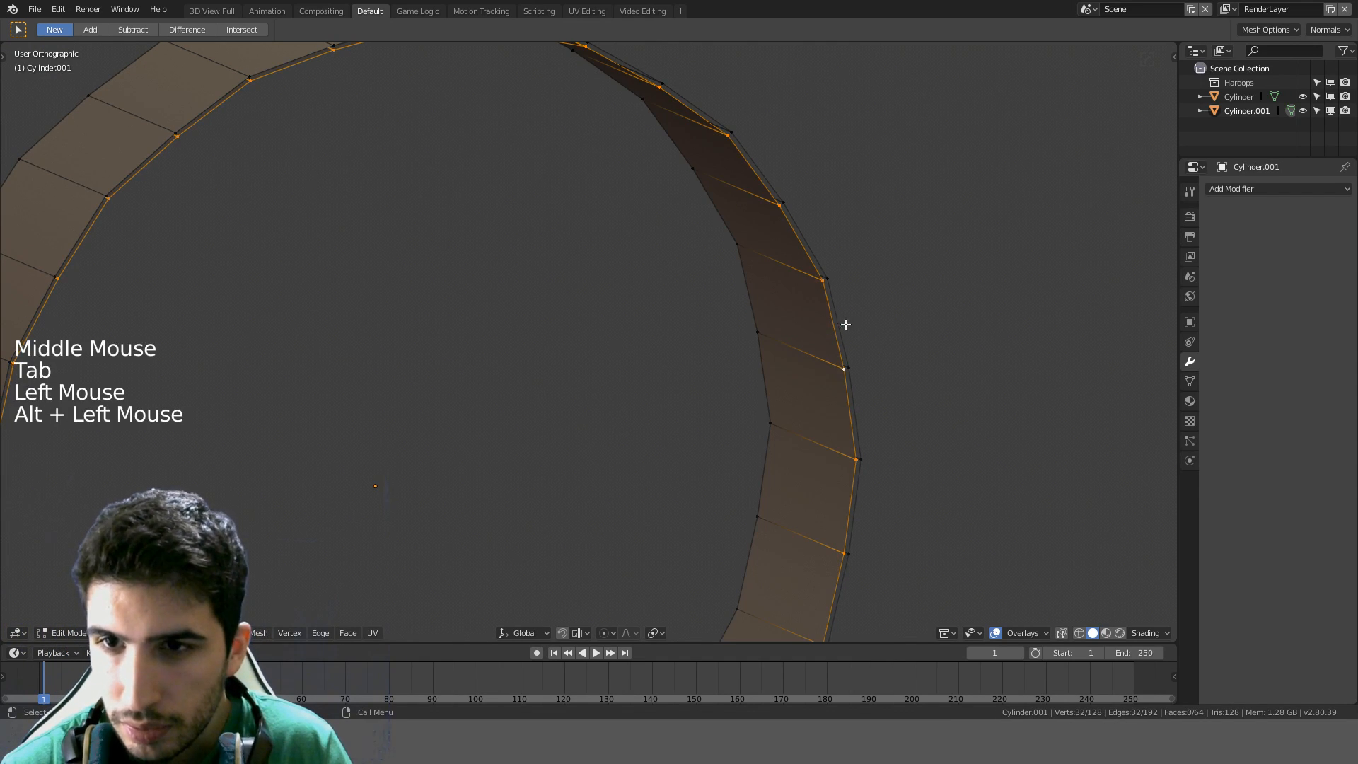
{"action": "key", "text": "shift+alt+s"}
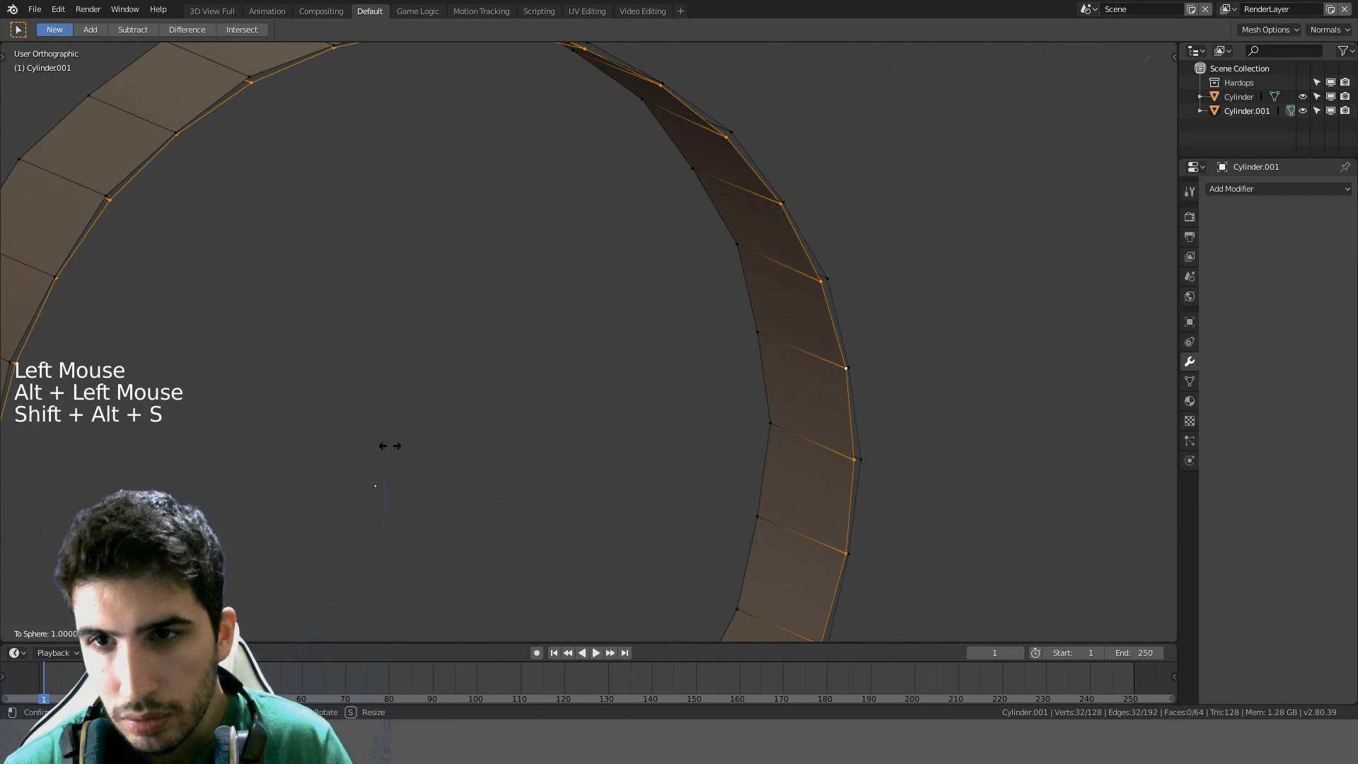
{"action": "left_click", "coordinate": [433, 437]}
{"action": "key", "text": "KP_1"}
{"action": "scroll", "coordinate": [442, 421], "scroll_direction": "down", "scroll_amount": 5}
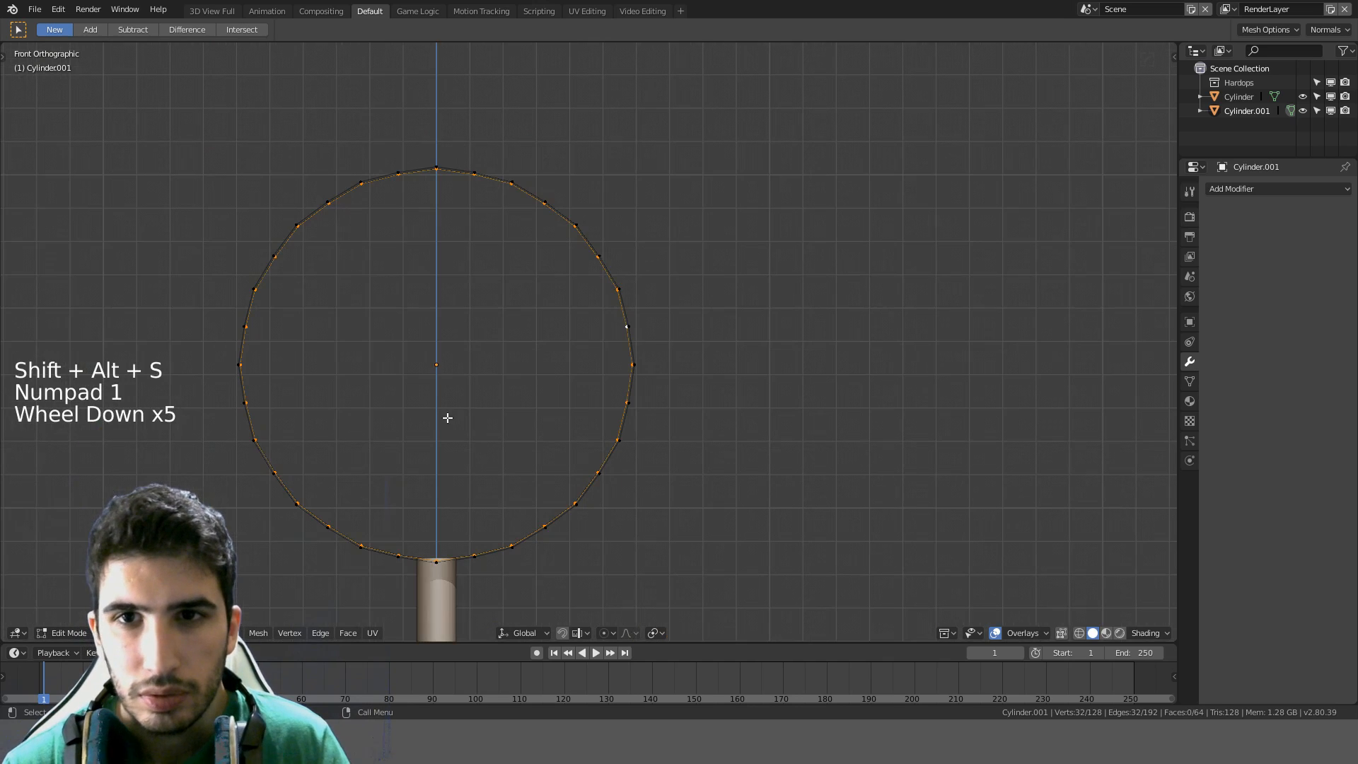
{"action": "key", "text": "shift+alt+s"}
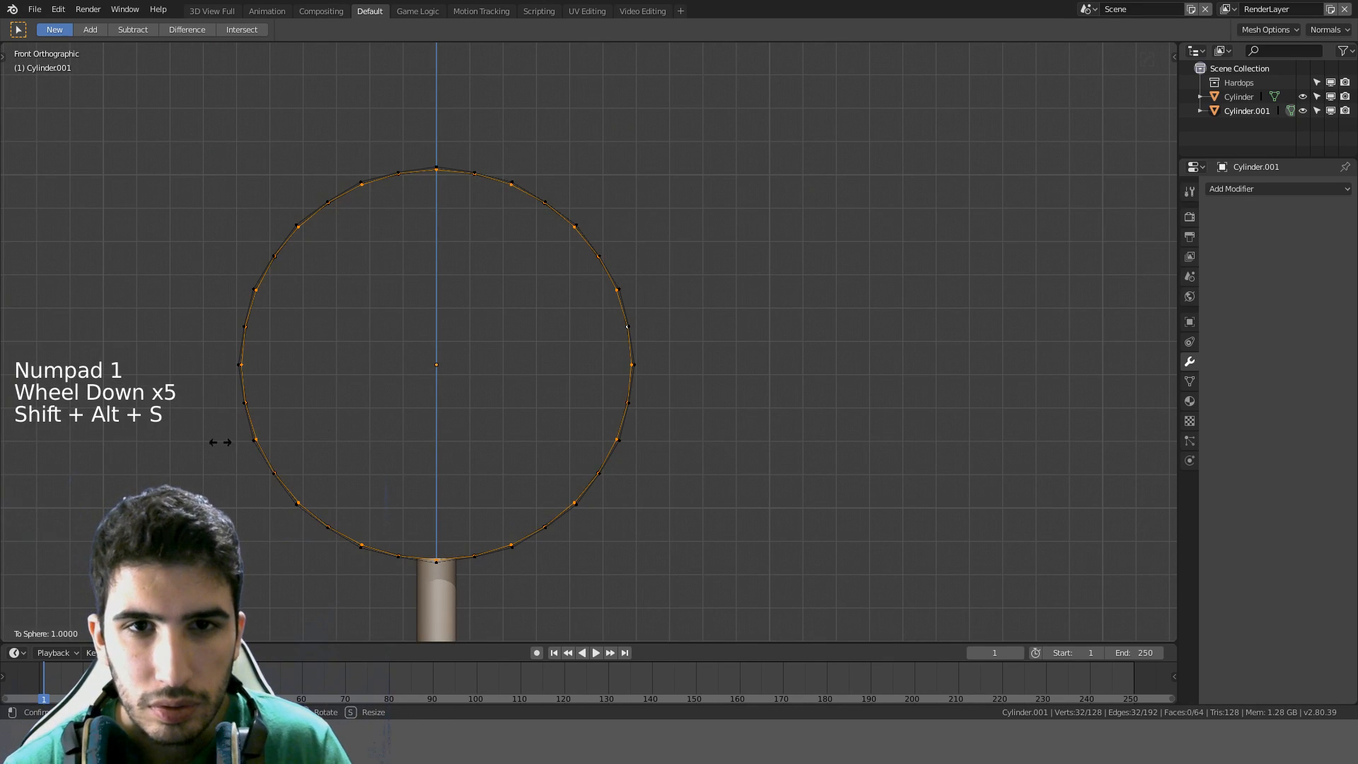
{"action": "left_click", "coordinate": [597, 403]}
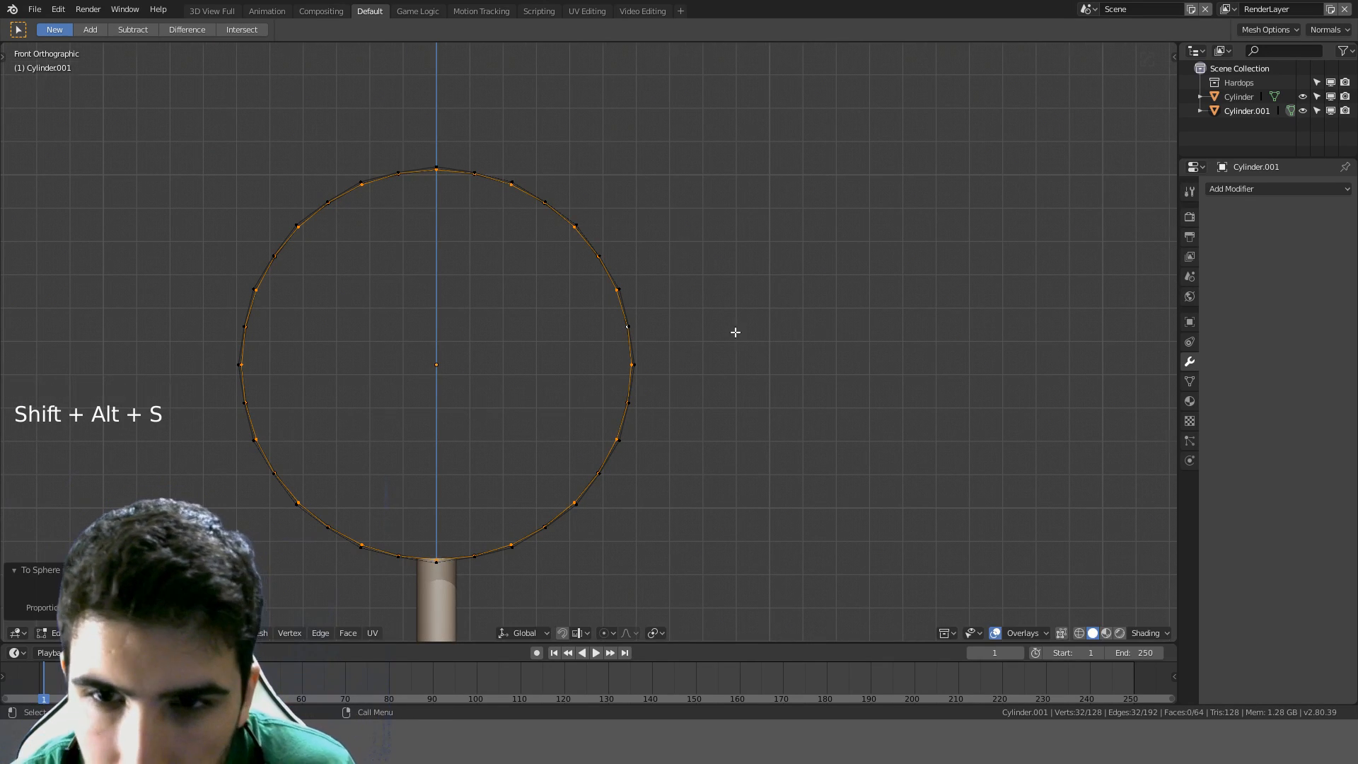
Round two further border edge loops of the lens frame individually with To Sphere in front view
{"action": "scroll", "coordinate": [682, 233], "scroll_direction": "up", "scroll_amount": 3}
{"action": "left_click", "coordinate": [635, 228], "text": "alt"}
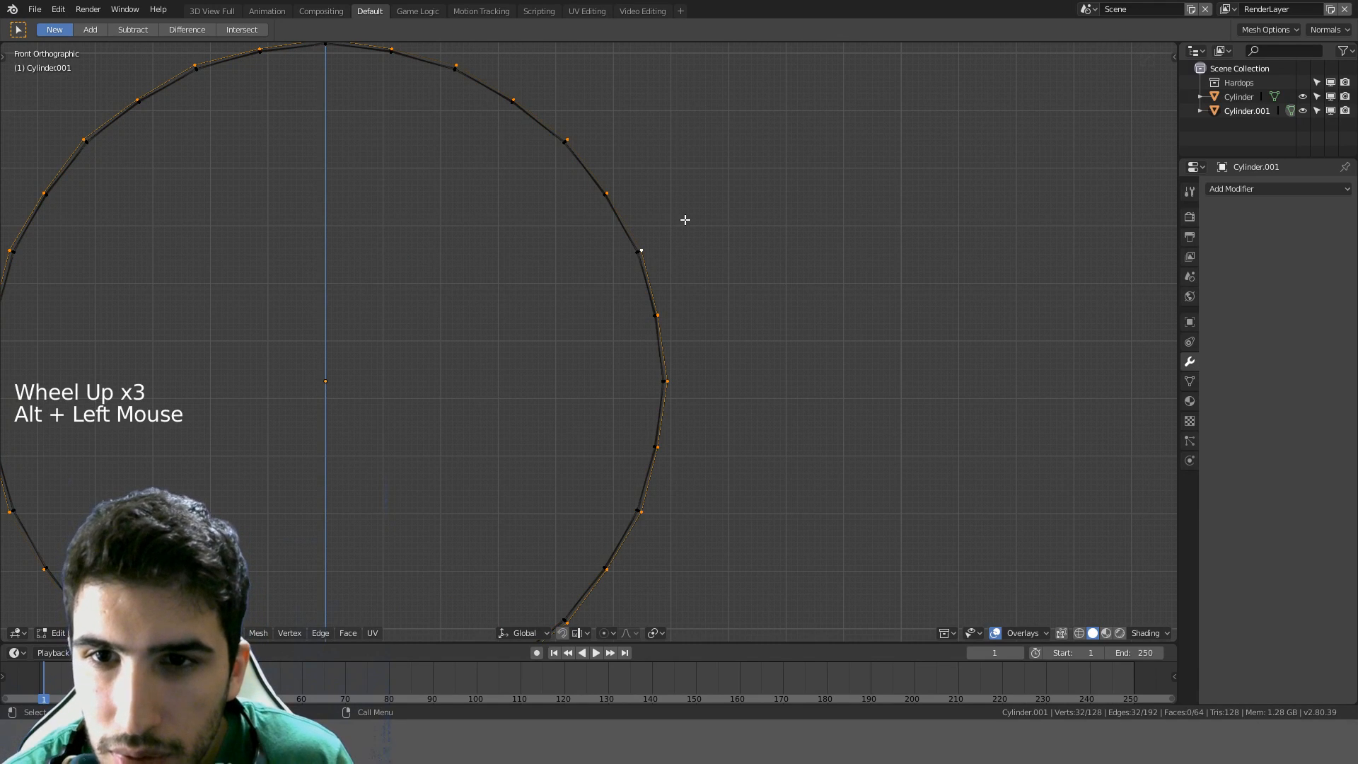
{"action": "key", "text": "shift+alt+s"}
{"action": "left_click", "coordinate": [351, 382]}
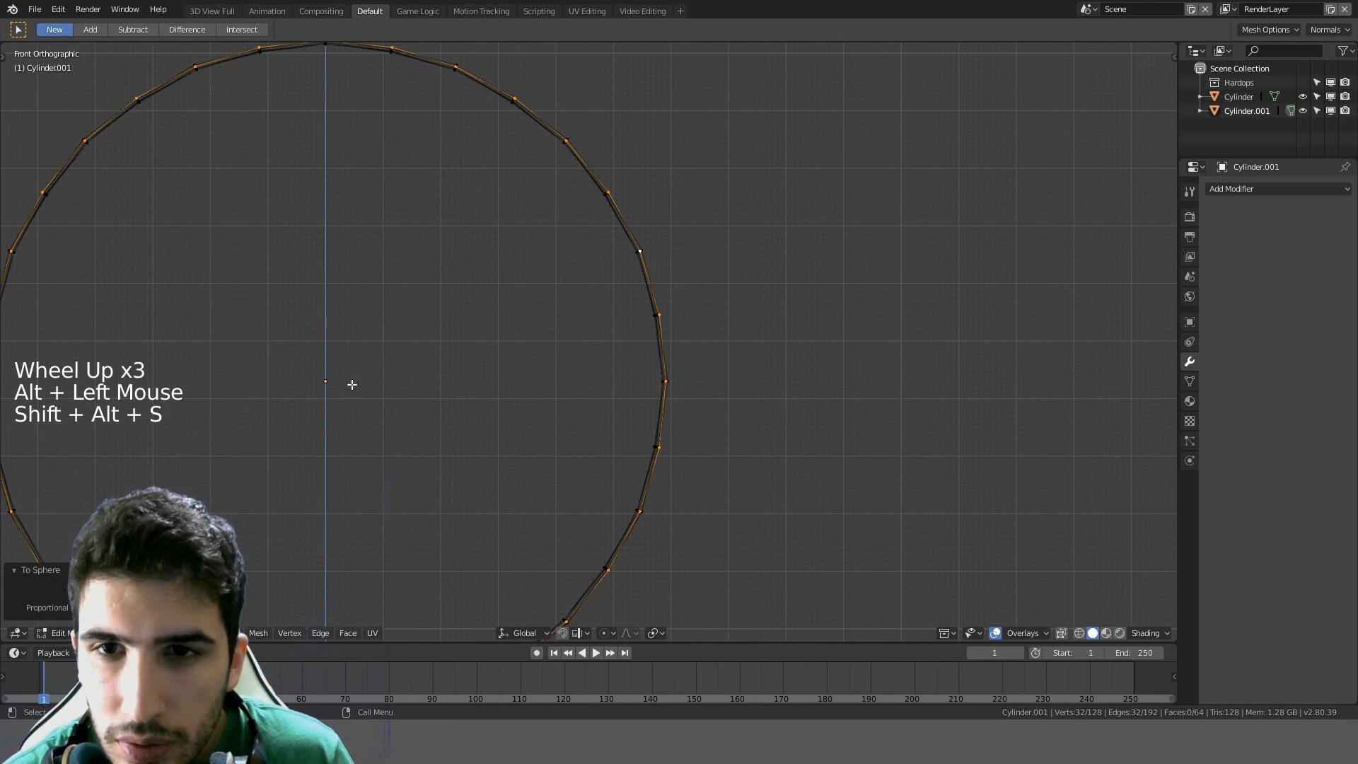
{"action": "left_click", "coordinate": [658, 244], "text": "alt"}
{"action": "key", "text": "shift+alt+s"}
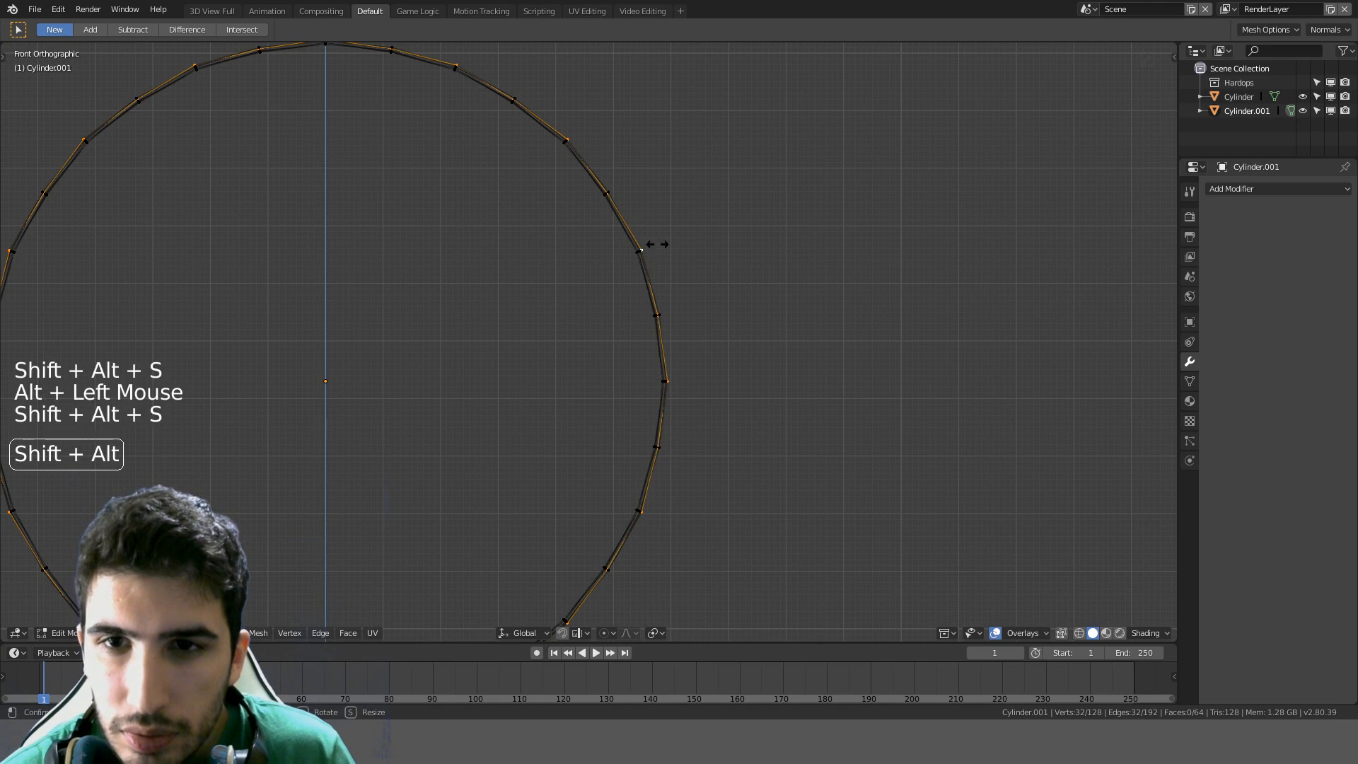
{"action": "left_click", "coordinate": [927, 341]}
Select the remaining border edge loop inside the frame and round it with To Sphere in front view
{"action": "middle_click_drag", "start_coordinate": [653, 272], "coordinate": [634, 252]}
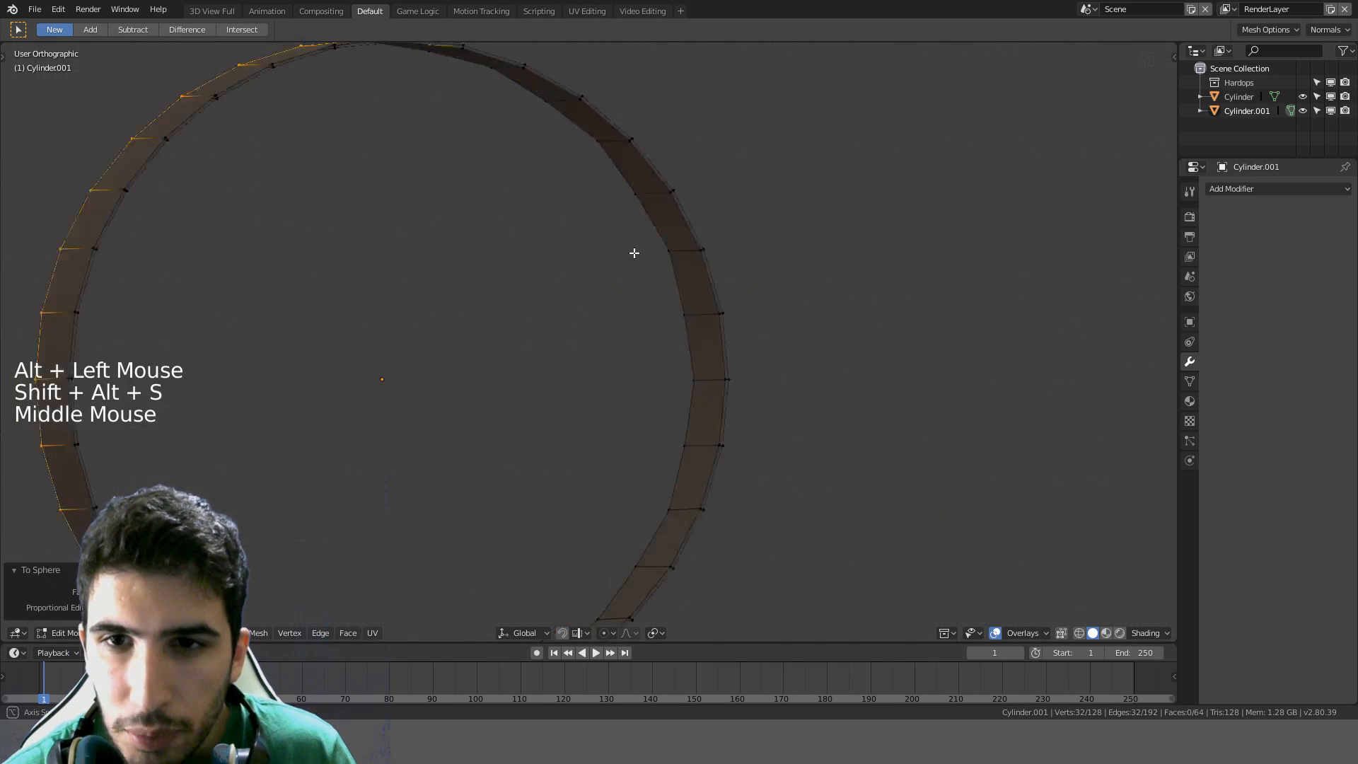
{"action": "left_click", "coordinate": [651, 258], "text": "alt"}
{"action": "key", "text": "KP_1"}
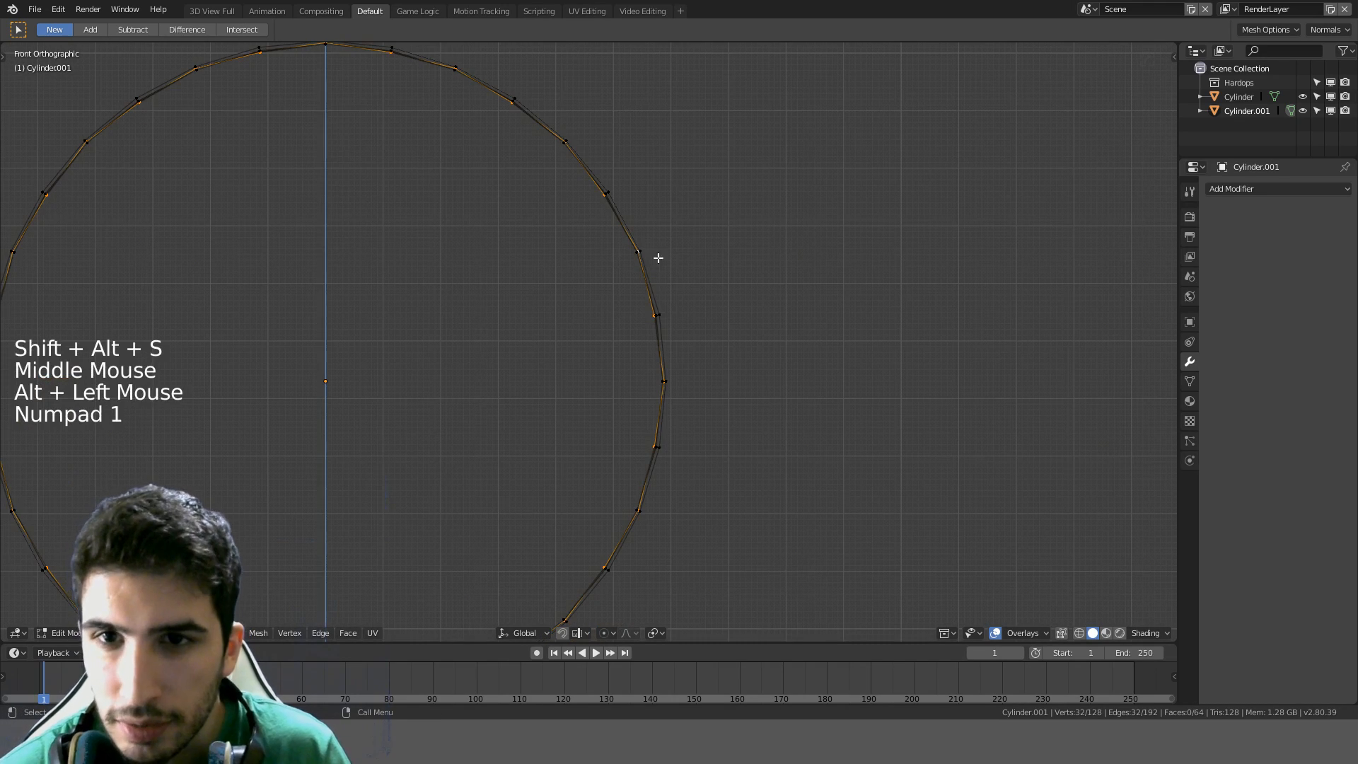
{"action": "key", "text": "shift+alt+s"}
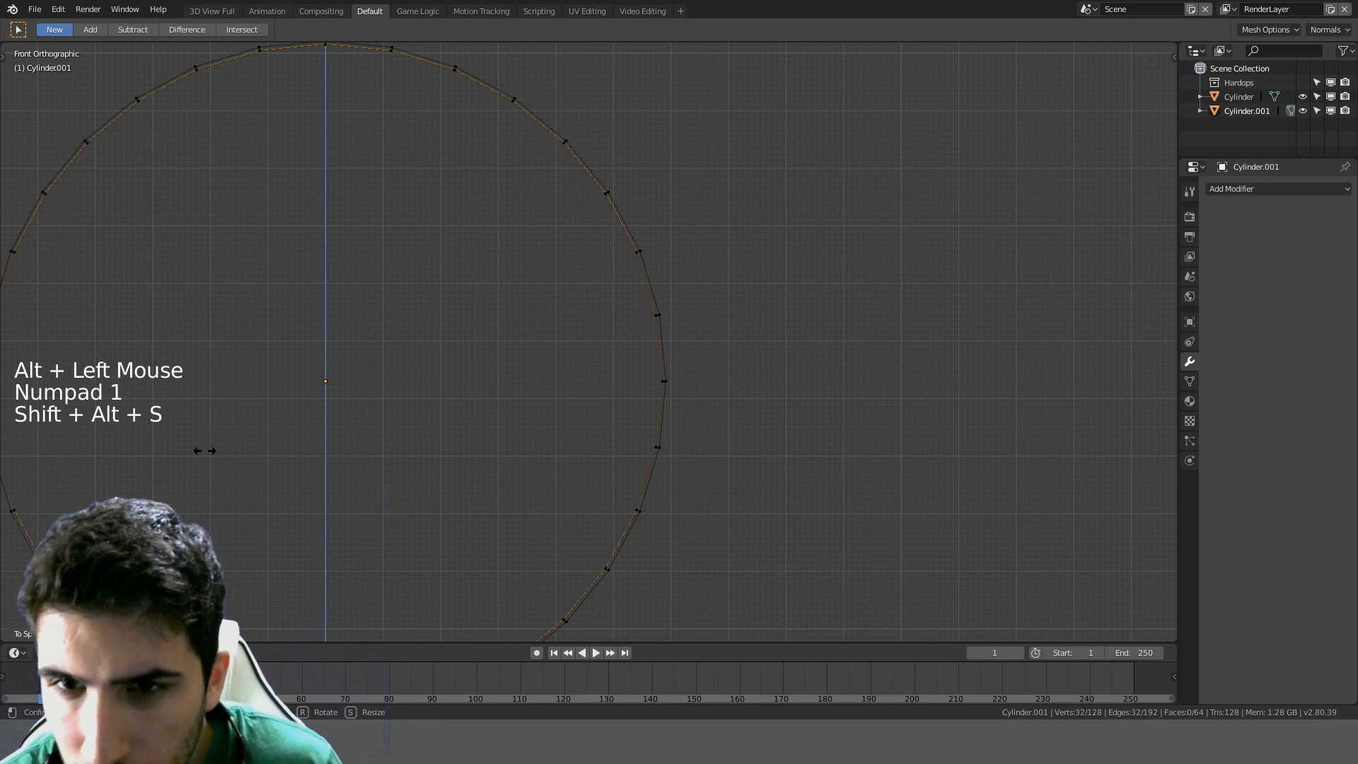
{"action": "left_click", "coordinate": [519, 434]}
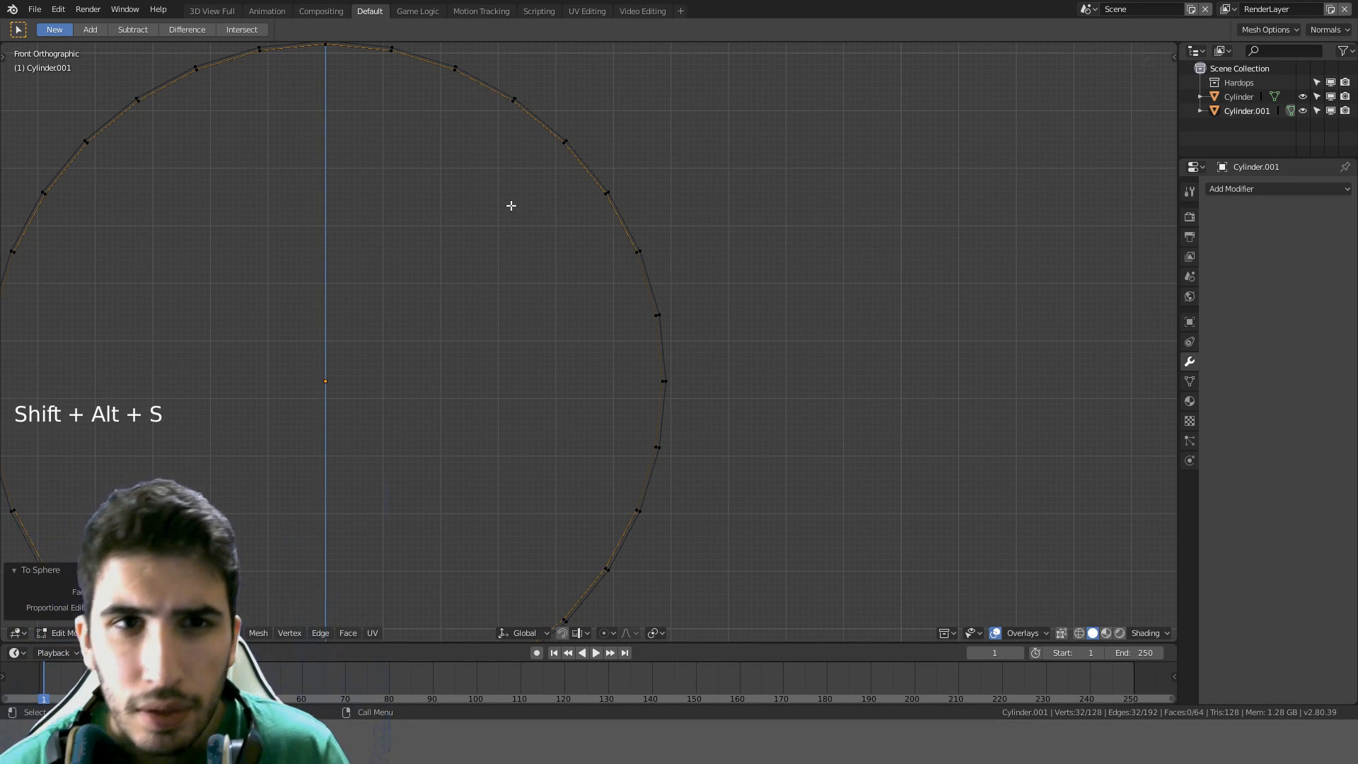
Return to Object Mode and examine the rounded lens frame from the front and at an angle
{"action": "scroll", "coordinate": [509, 212], "scroll_direction": "down", "scroll_amount": 1}
{"action": "key", "text": "Tab"}
{"action": "scroll", "coordinate": [487, 270], "scroll_direction": "down", "scroll_amount": 2}
{"action": "middle_click_drag", "start_coordinate": [486, 270], "coordinate": [730, 350]}
{"action": "key", "text": "KP_1"}
{"action": "scroll", "coordinate": [535, 304], "scroll_direction": "down", "scroll_amount": 2}
{"action": "key", "text": "Tab"}
{"action": "key", "text": "Tab"}
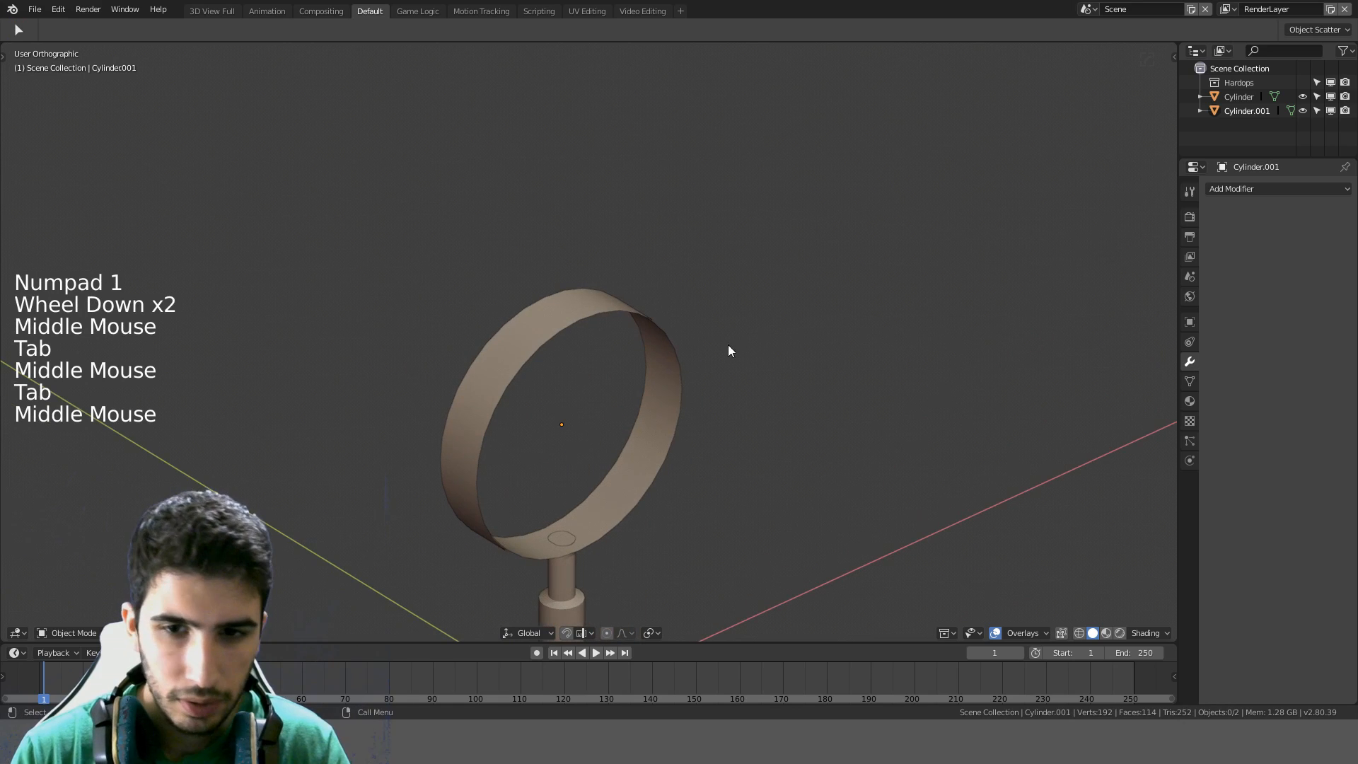
Save the project as DetectiveOffice.blend in the Objects folder
{"action": "left_click", "coordinate": [34, 9]}
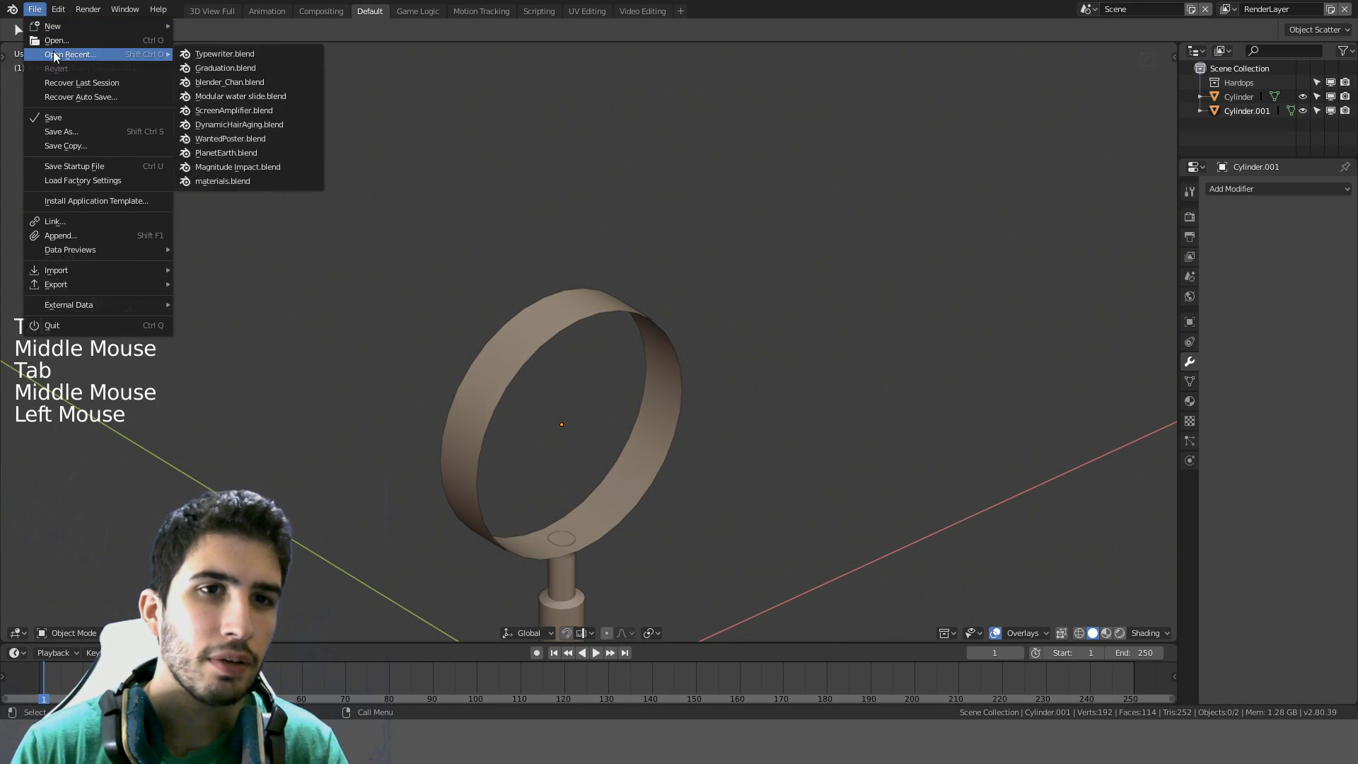
{"action": "left_click", "coordinate": [71, 131]}
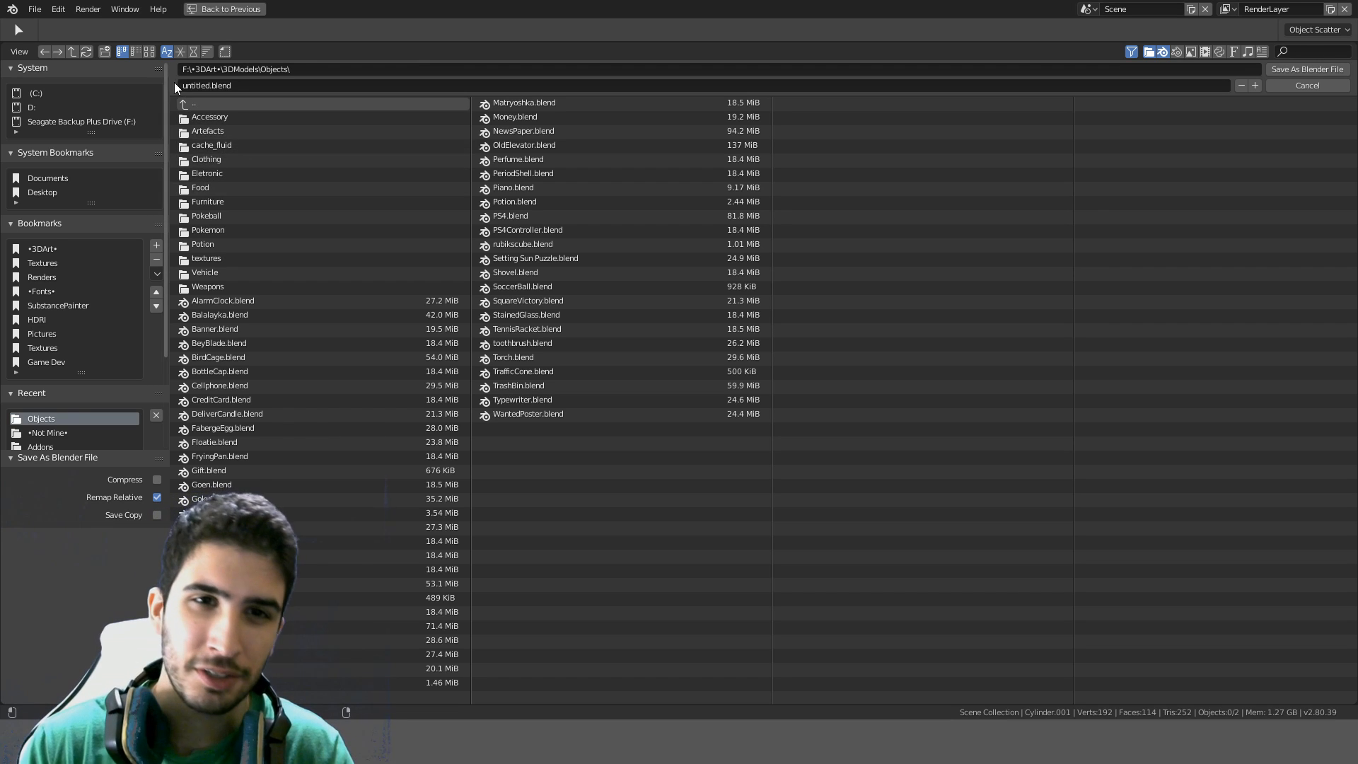
{"action": "left_click", "coordinate": [239, 82]}
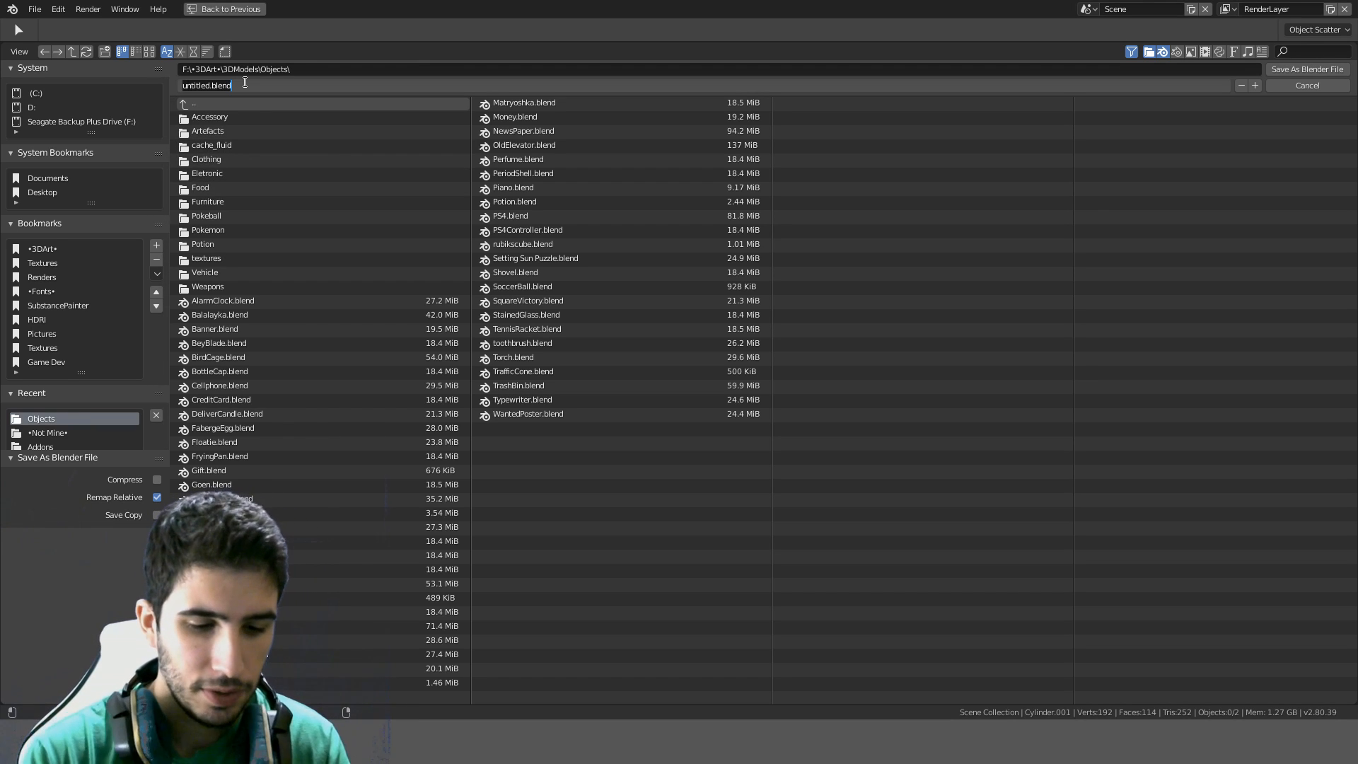
{"action": "type", "text": "DetectiveOff"}
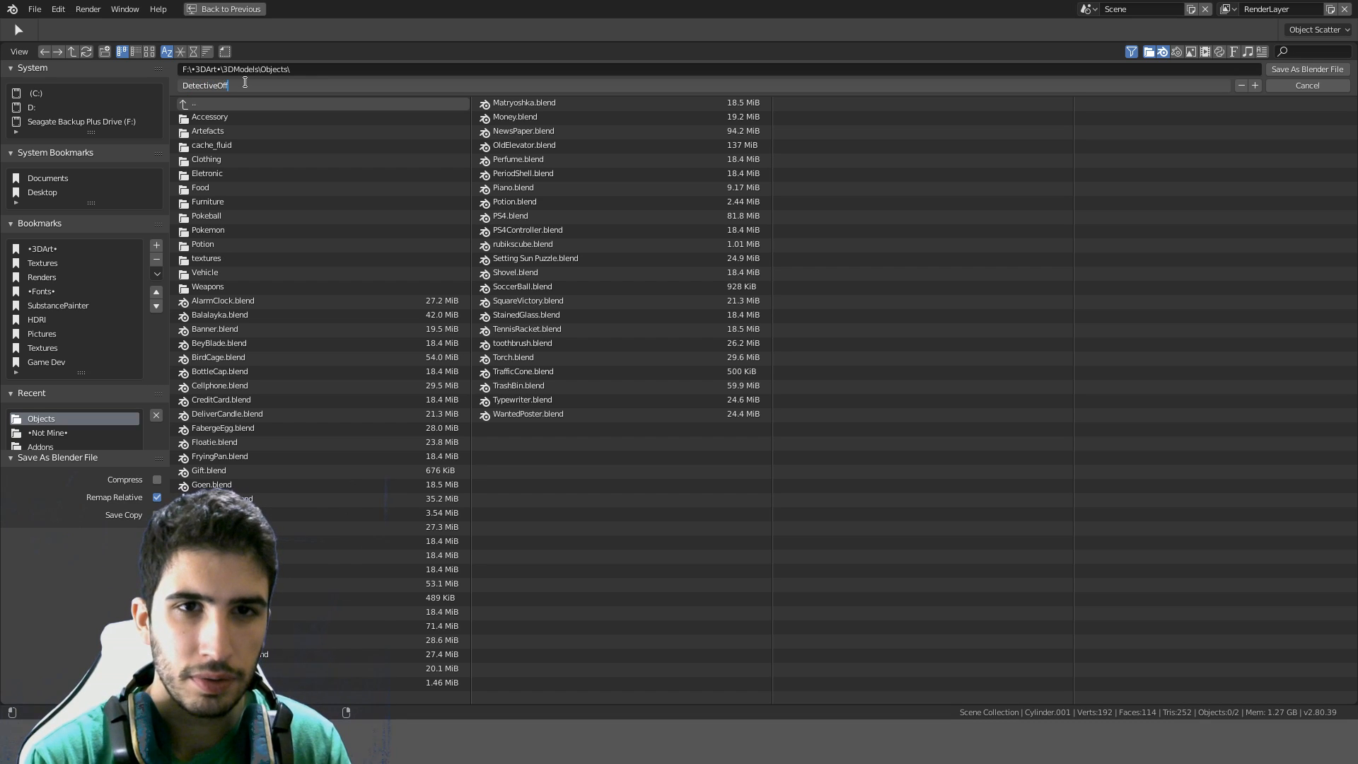
{"action": "type", "text": "ice"}
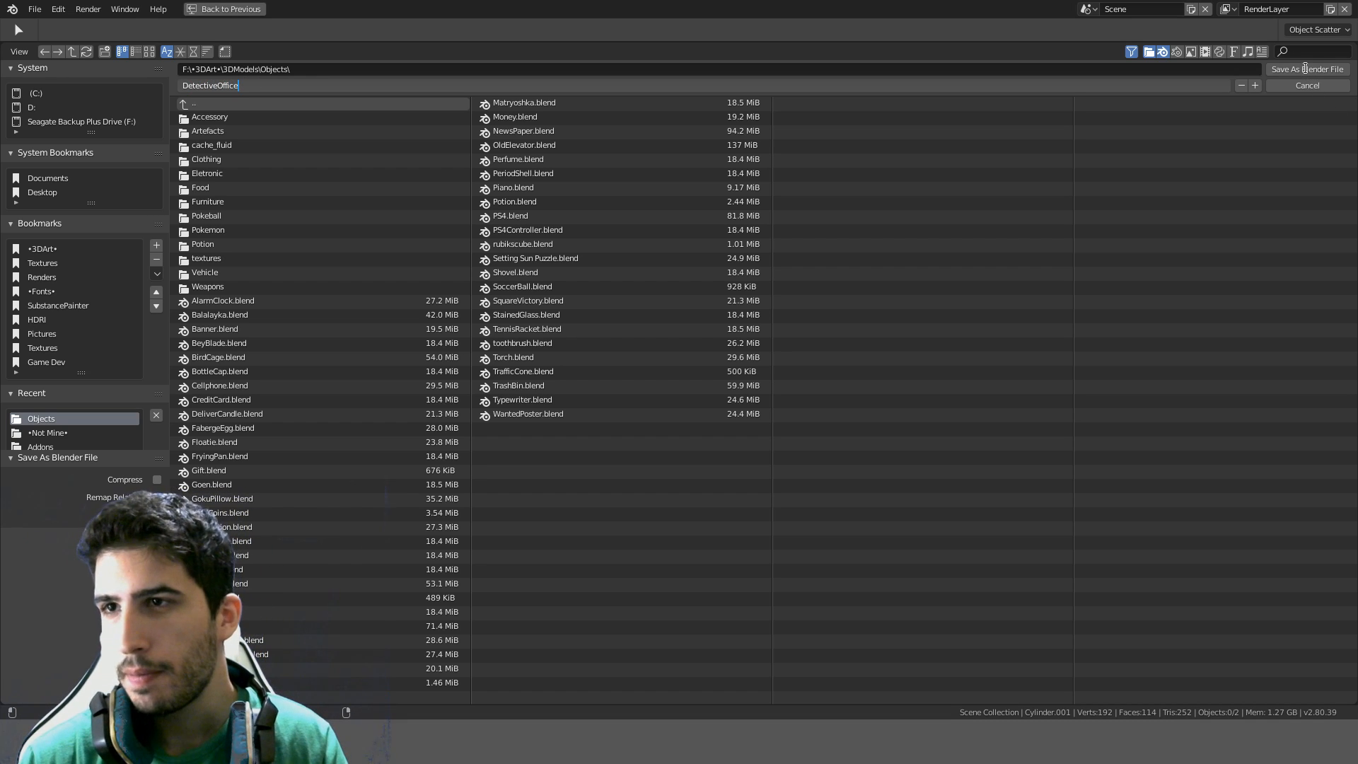
{"action": "key", "text": "Return"}
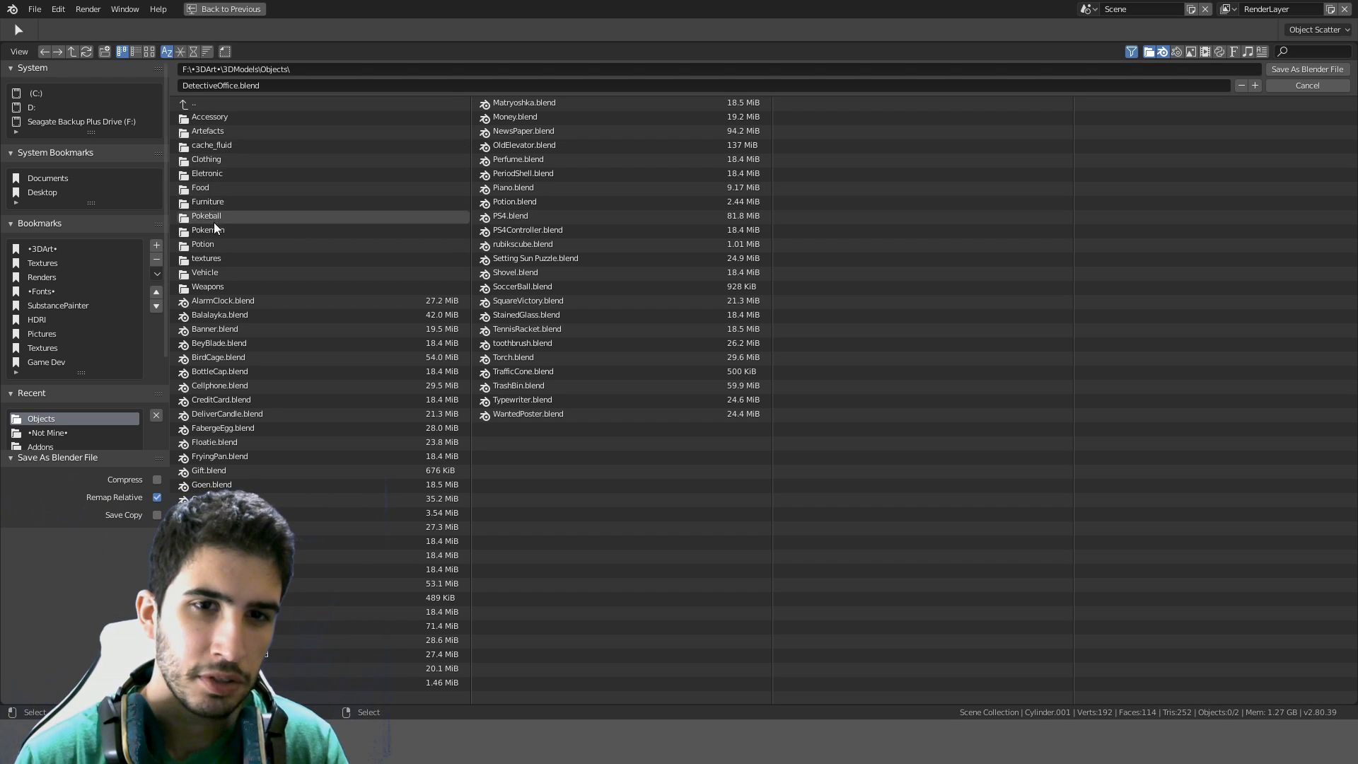
{"action": "left_click", "coordinate": [1280, 71]}
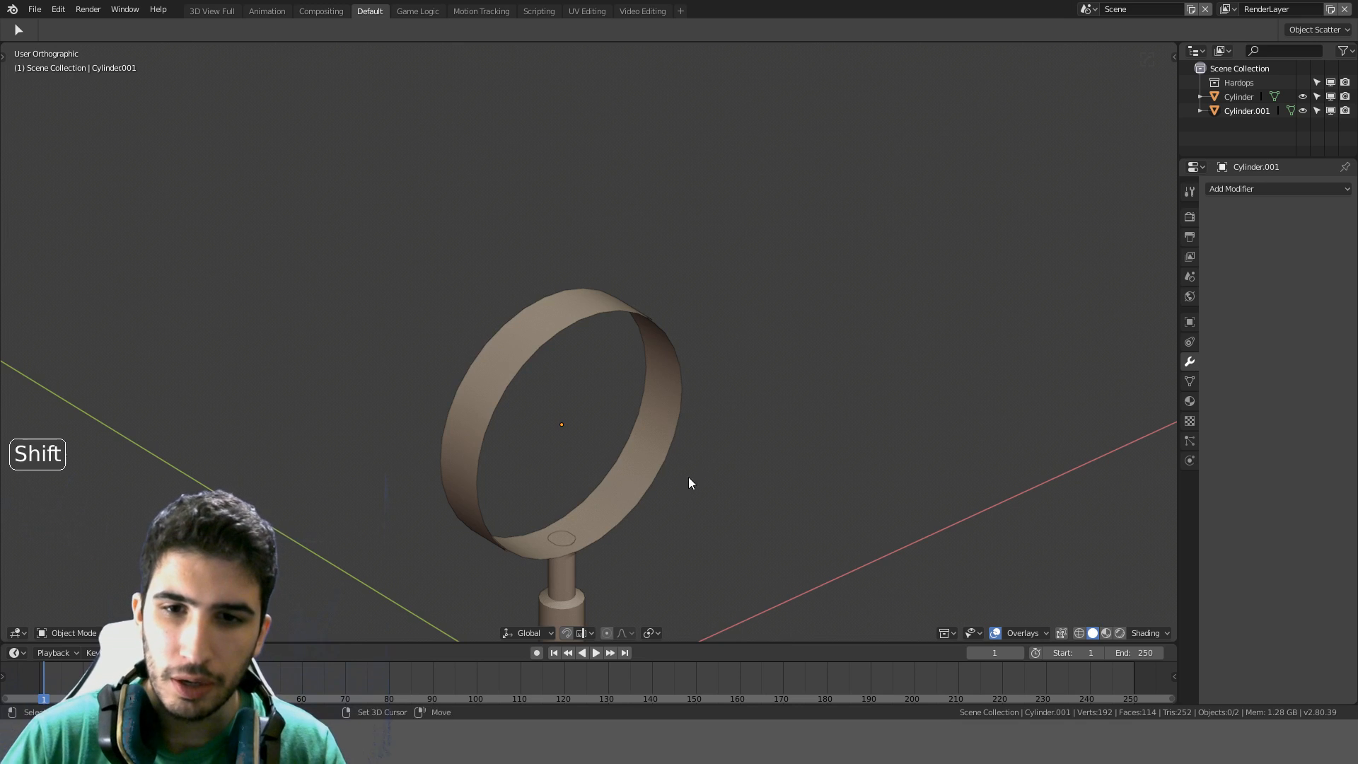
Examine how the handle's upper end meets the bottom of the lens frame from the front and at an angle
{"action": "middle_click_drag", "start_coordinate": [689, 478], "coordinate": [621, 383], "text": "shift"}
{"action": "scroll", "coordinate": [616, 396], "scroll_direction": "up", "scroll_amount": 7}
{"action": "middle_click_drag", "start_coordinate": [570, 468], "coordinate": [596, 260], "text": "shift"}
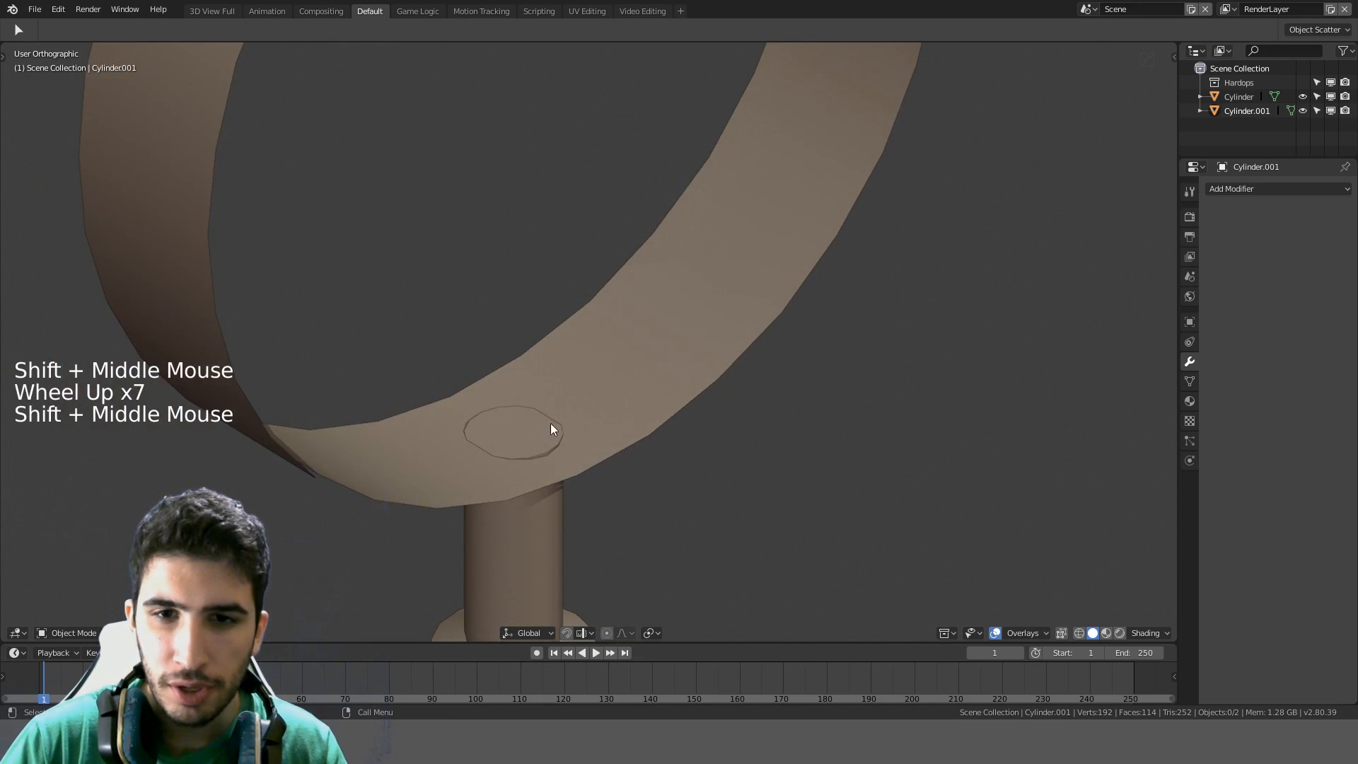
{"action": "key", "text": "KP_1"}
{"action": "scroll", "coordinate": [509, 443], "scroll_direction": "down", "scroll_amount": 4}
{"action": "middle_click_drag", "start_coordinate": [513, 443], "coordinate": [563, 419]}
{"action": "scroll", "coordinate": [558, 430], "scroll_direction": "up", "scroll_amount": 4}
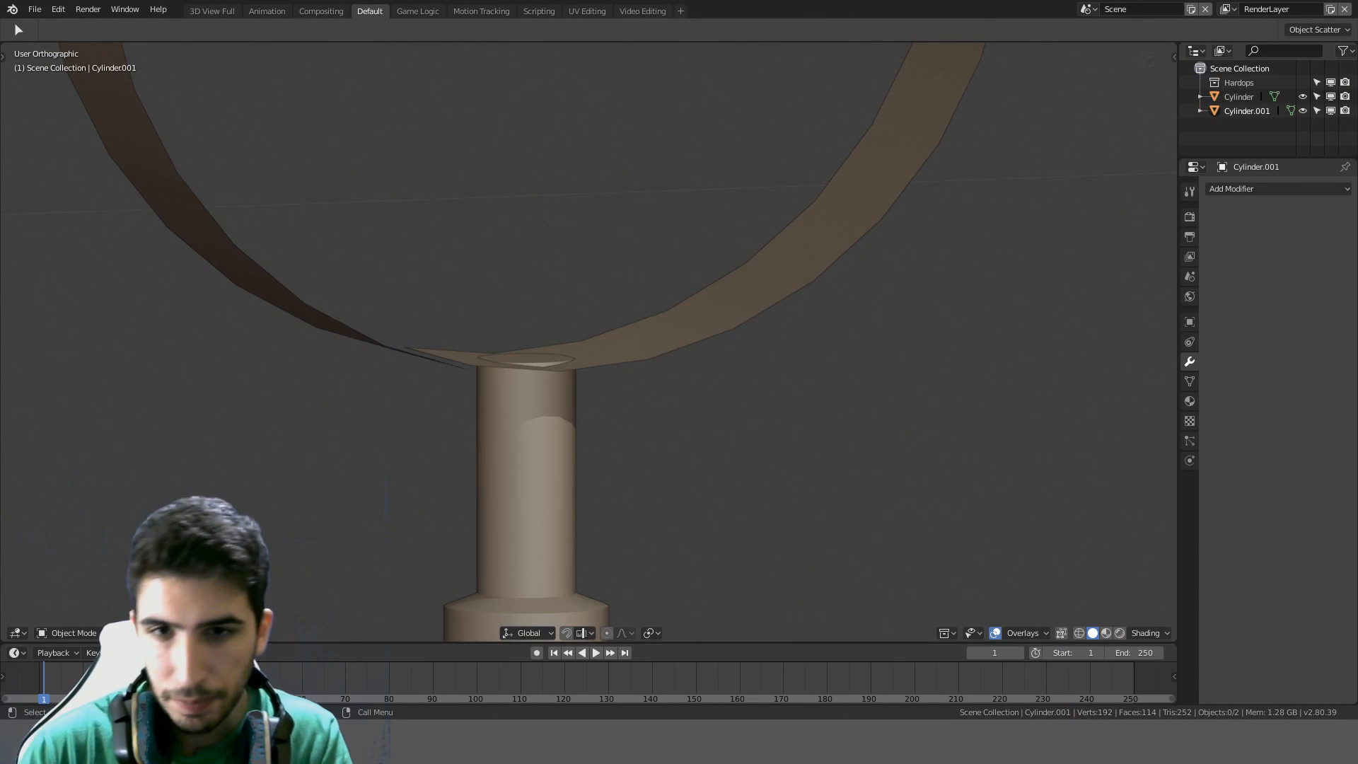
In Edit Mode on the lens frame, select the four faces around the handle's upper end, two on each ring
{"action": "left_click", "coordinate": [686, 310]}
{"action": "key", "text": "KP_1"}
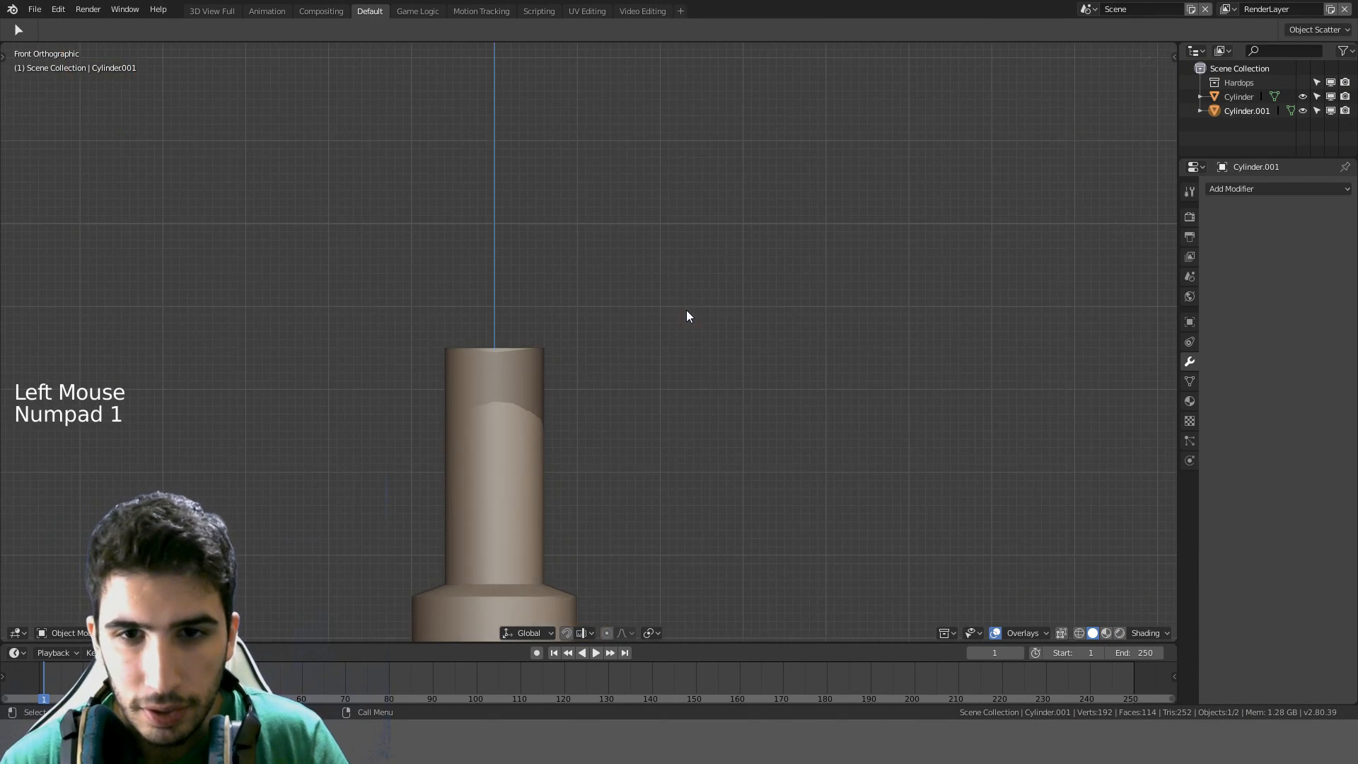
{"action": "scroll", "coordinate": [686, 309], "scroll_direction": "up", "scroll_amount": 1}
{"action": "key", "text": "Tab"}
{"action": "middle_click_drag", "start_coordinate": [686, 310], "coordinate": [572, 380]}
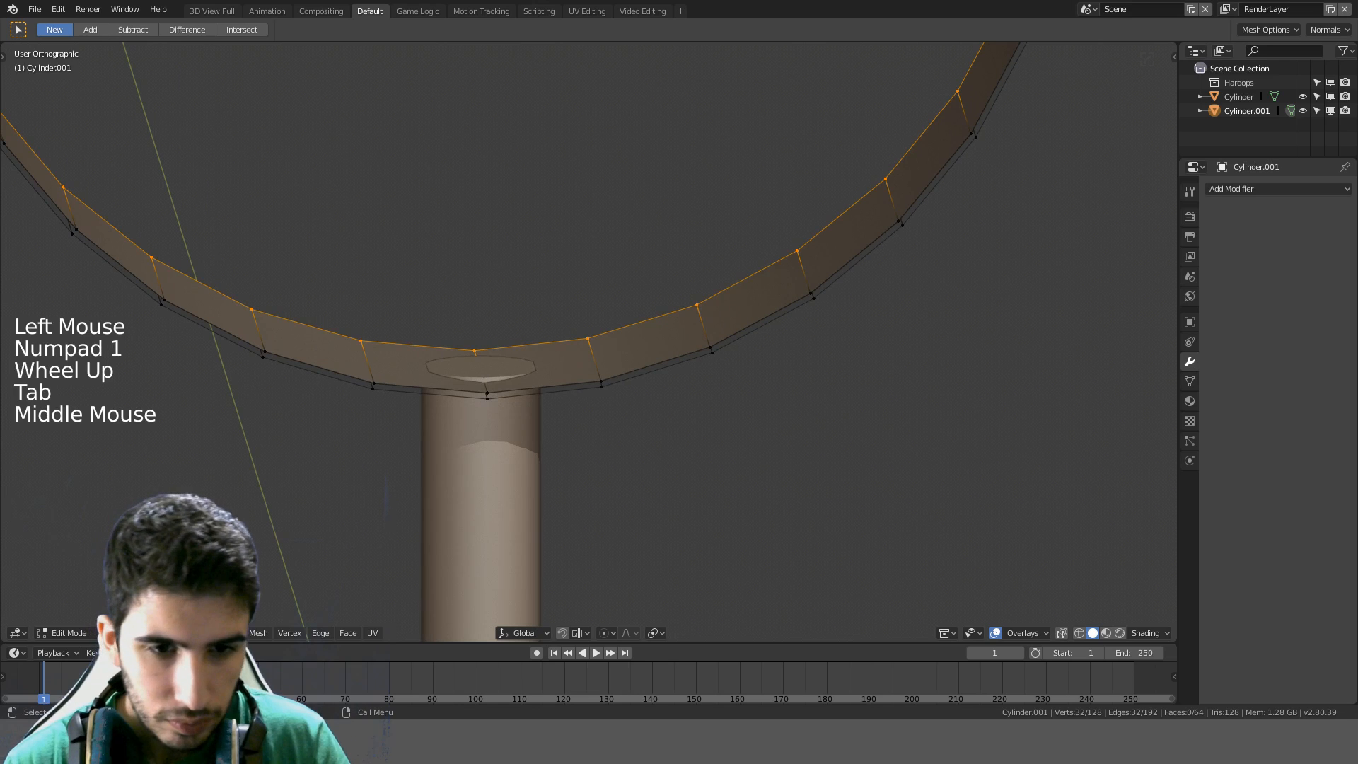
{"action": "left_click", "coordinate": [406, 358]}
{"action": "middle_click_drag", "start_coordinate": [406, 358], "coordinate": [398, 357]}
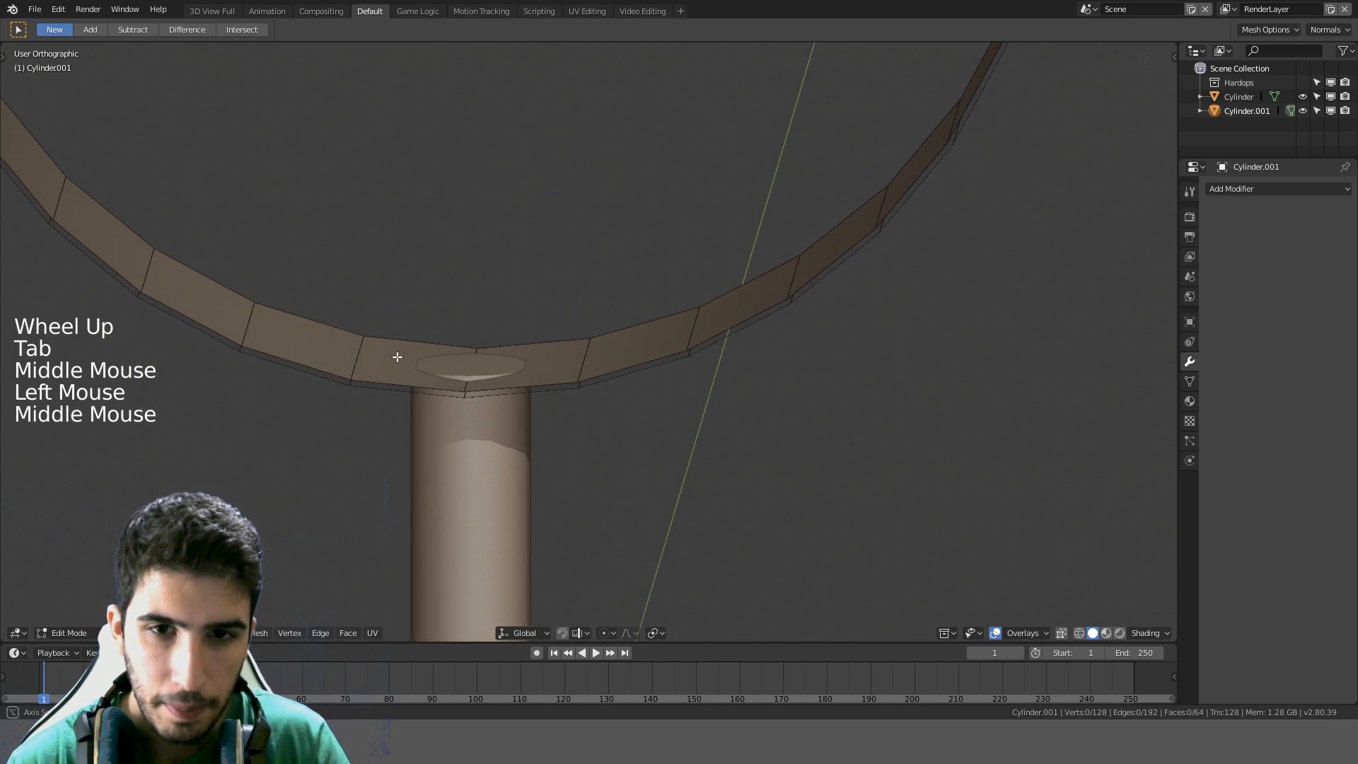
{"action": "left_click", "coordinate": [398, 357]}
{"action": "left_click", "coordinate": [537, 360], "text": "shift"}
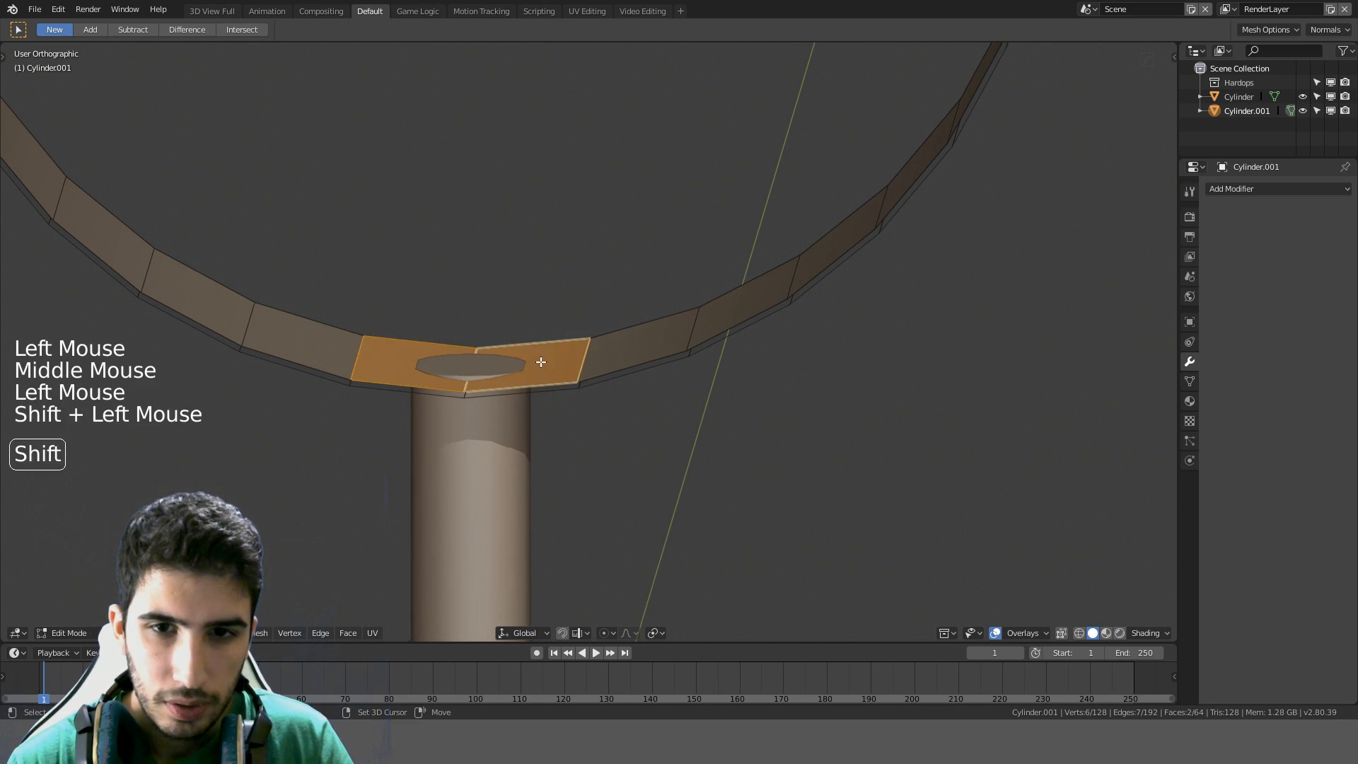
{"action": "middle_click_drag", "start_coordinate": [539, 358], "coordinate": [582, 300]}
{"action": "left_click", "coordinate": [575, 301], "text": "shift"}
{"action": "left_click", "coordinate": [459, 302], "text": "shift"}
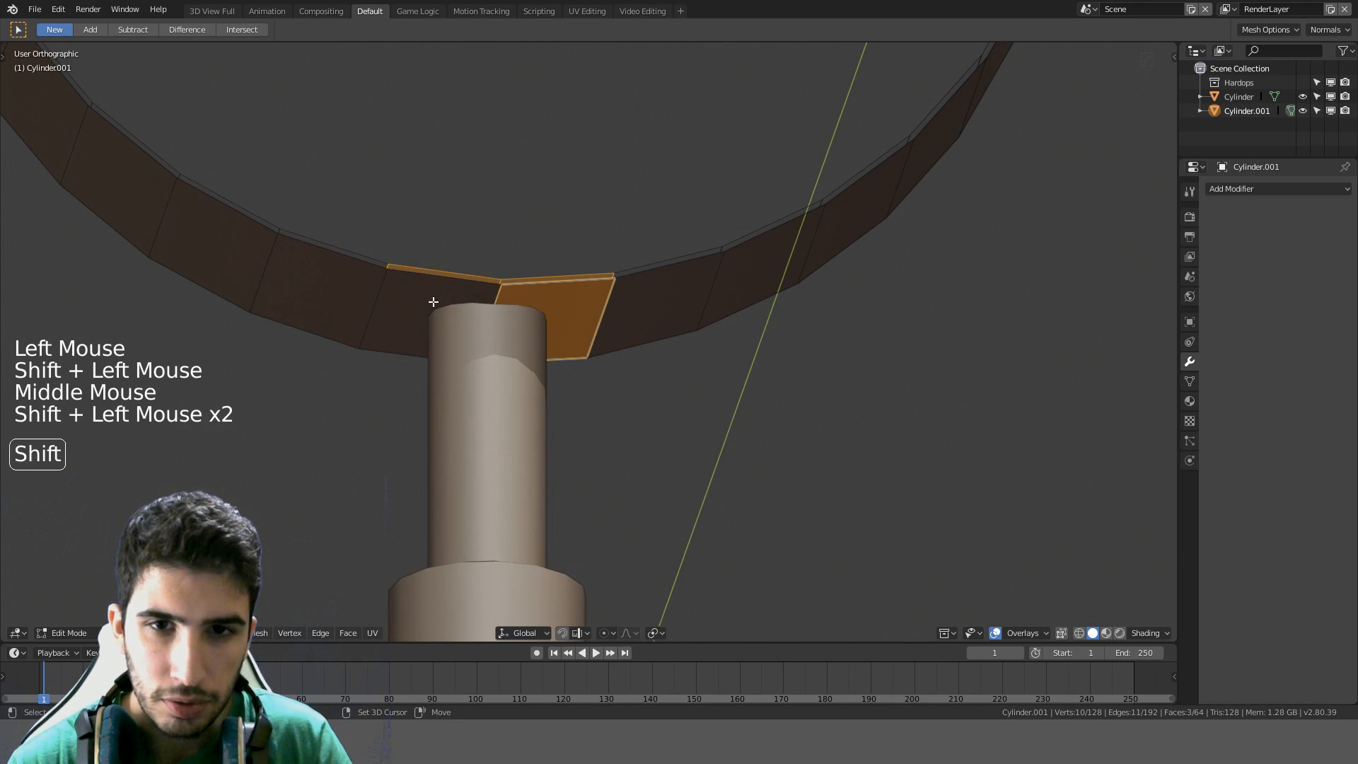
{"action": "key", "text": "KP_1"}
{"action": "middle_click_drag", "start_coordinate": [486, 292], "coordinate": [488, 329]}
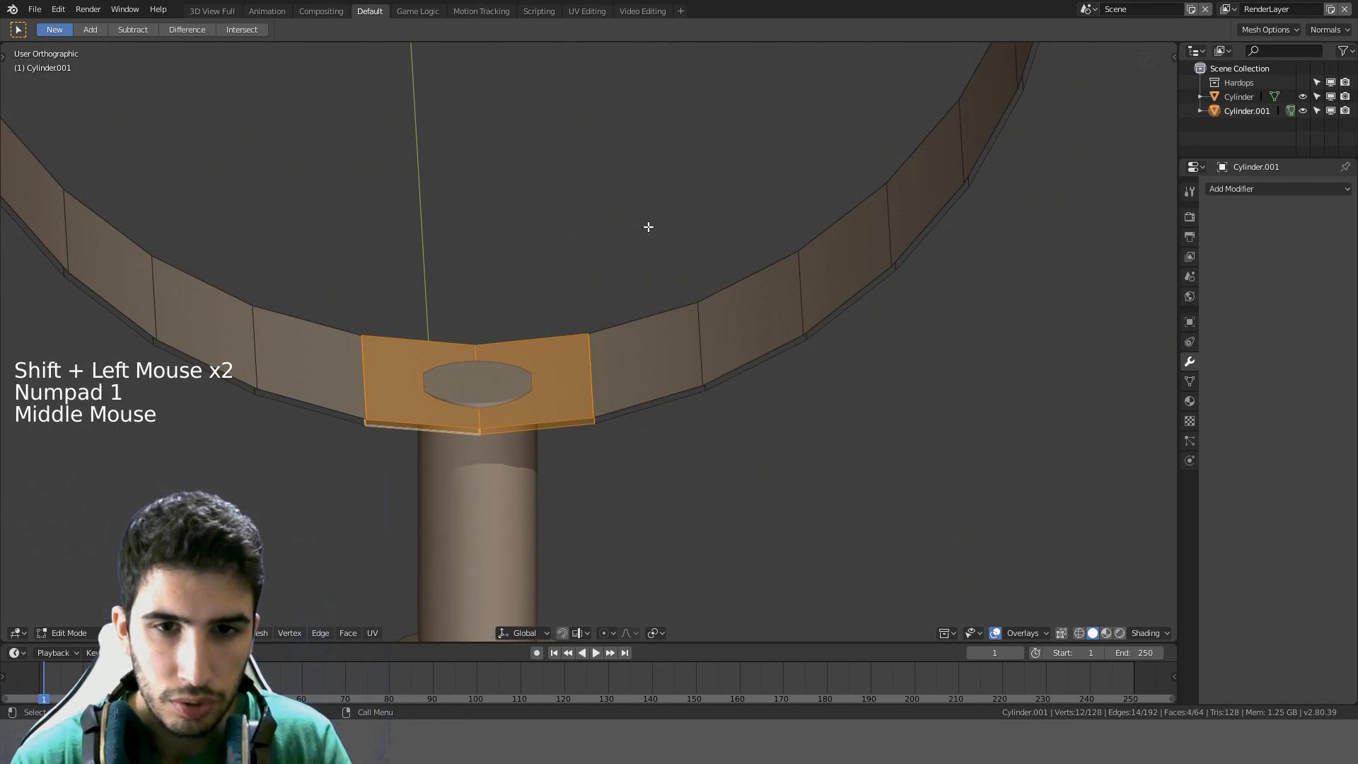
{"action": "key", "text": "i"}
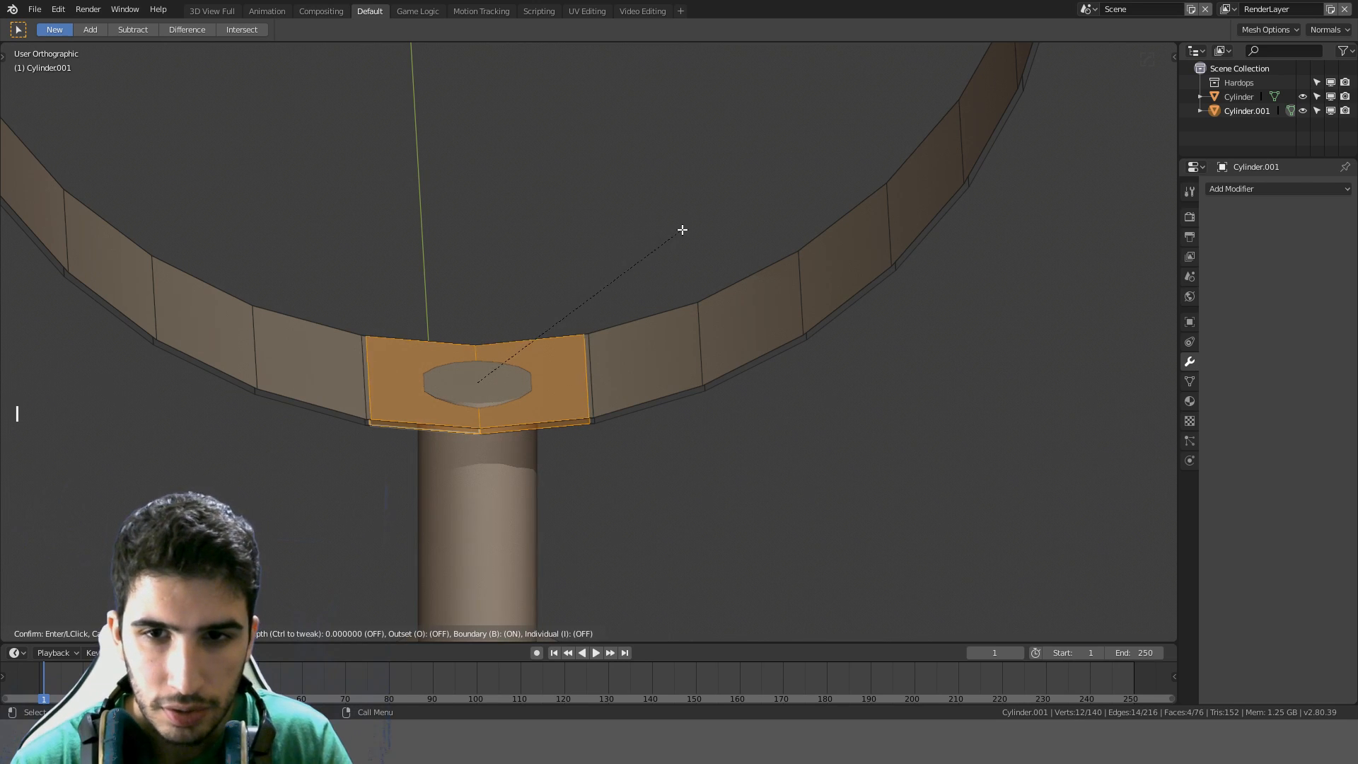
{"action": "key", "text": "Escape"}
{"action": "key", "text": "g"}
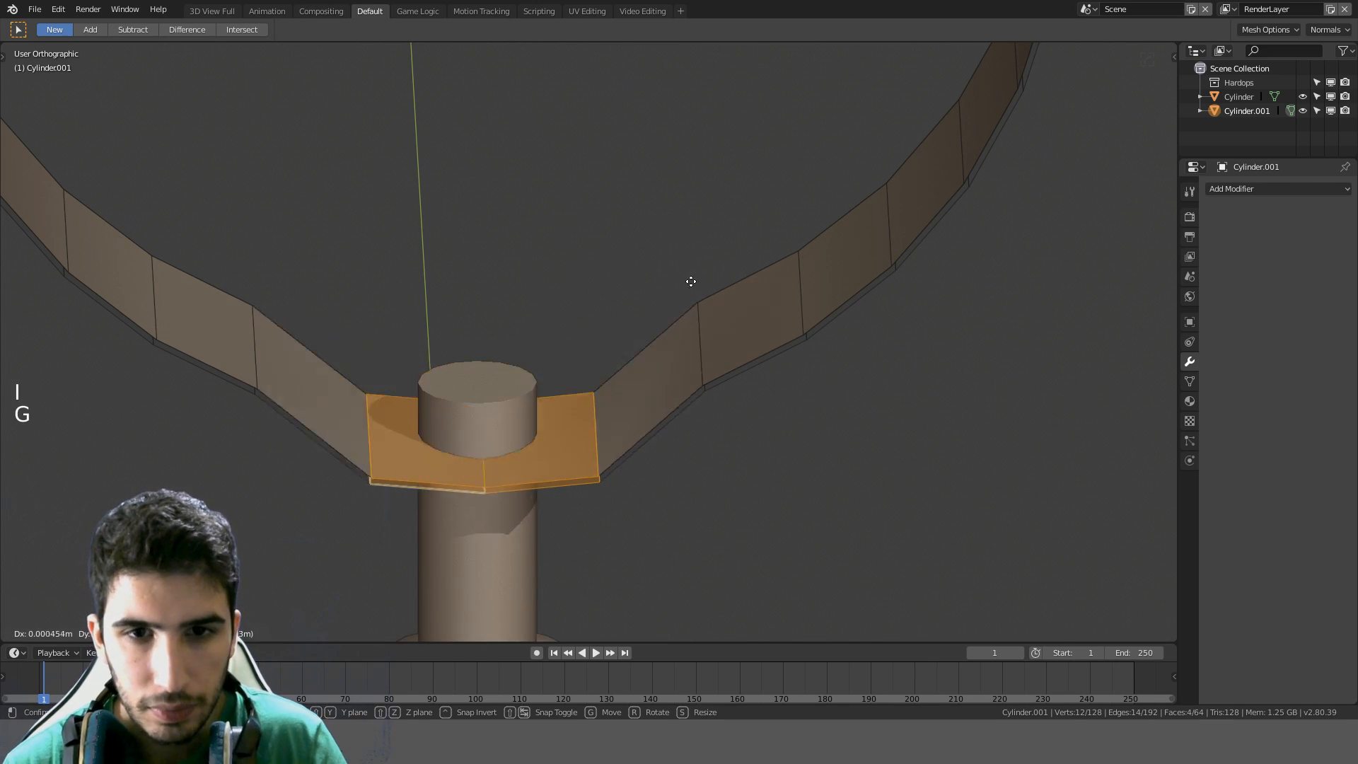
Select both the handle and the lens frame in Object Mode, apply their transforms, and open them together in Edit Mode
{"action": "key", "text": "Tab"}
{"action": "scroll", "coordinate": [714, 226], "scroll_direction": "down", "scroll_amount": 4}
{"action": "middle_click_drag", "start_coordinate": [734, 227], "coordinate": [782, 176]}
{"action": "key", "text": "a"}
{"action": "key", "text": "a"}
{"action": "key", "text": "a"}
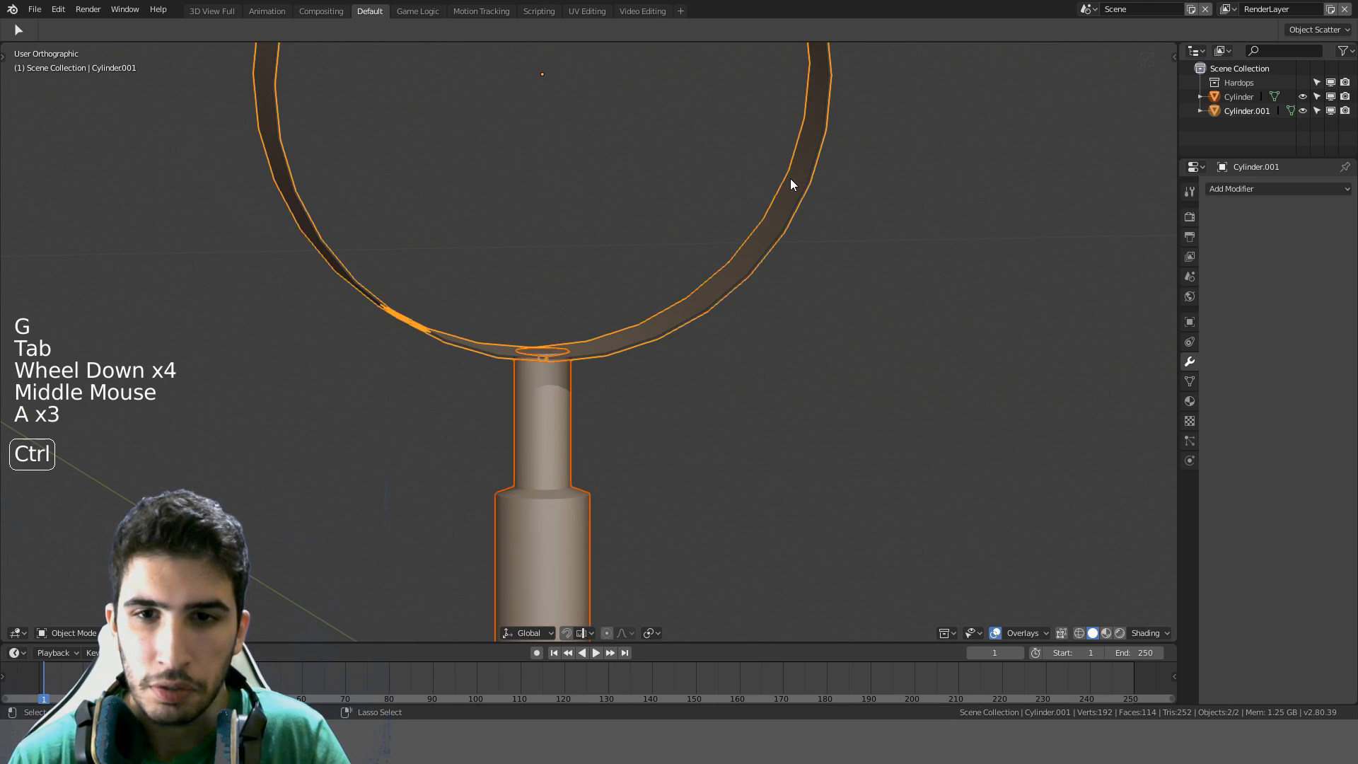
{"action": "key", "text": "ctrl+a"}
{"action": "left_click", "coordinate": [762, 225]}
{"action": "scroll", "coordinate": [636, 285], "scroll_direction": "up", "scroll_amount": 3}
{"action": "key", "text": "Tab"}
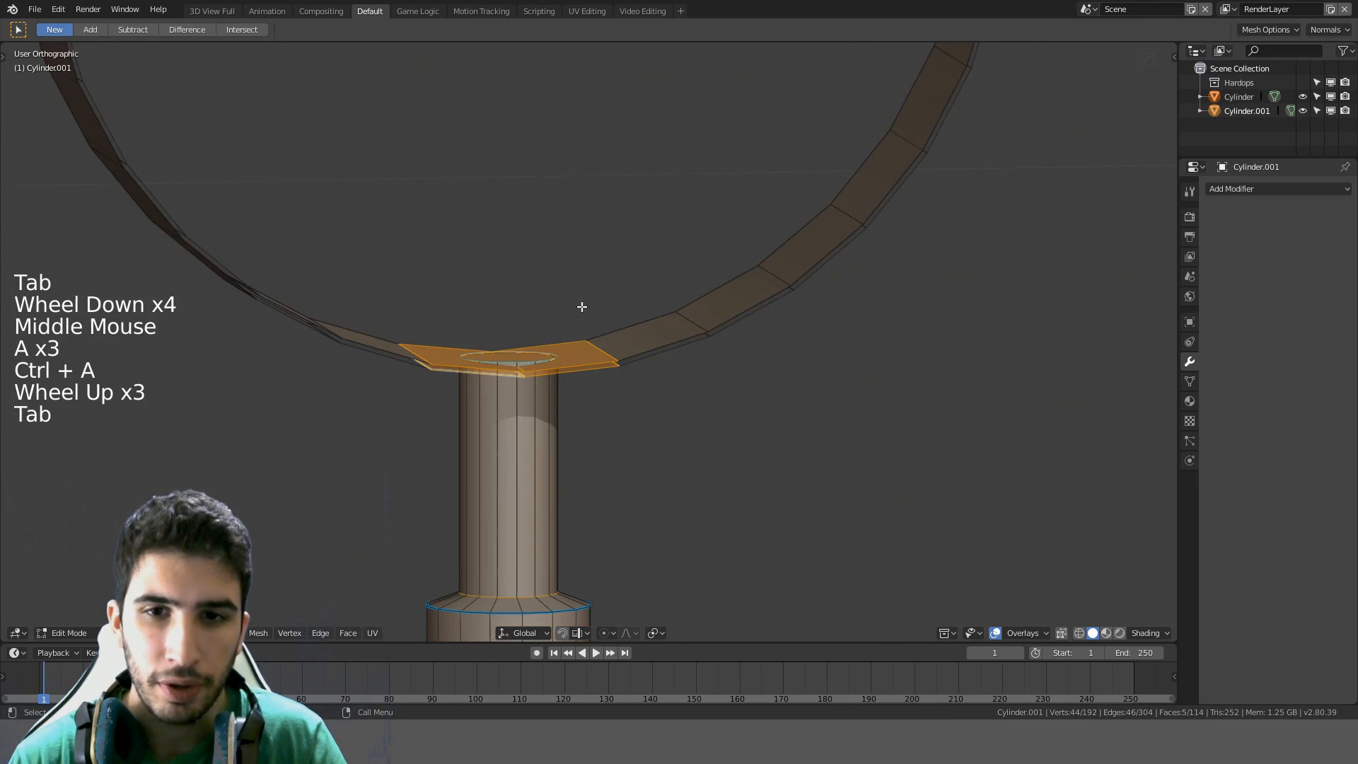
Clear the selection and select only the four lens frame faces around the handle's upper end, two on each ring
{"action": "middle_click_drag", "start_coordinate": [579, 307], "coordinate": [600, 290]}
{"action": "scroll", "coordinate": [600, 291], "scroll_direction": "up", "scroll_amount": 3}
{"action": "middle_click_drag", "start_coordinate": [625, 246], "coordinate": [612, 279]}
{"action": "key", "text": "a"}
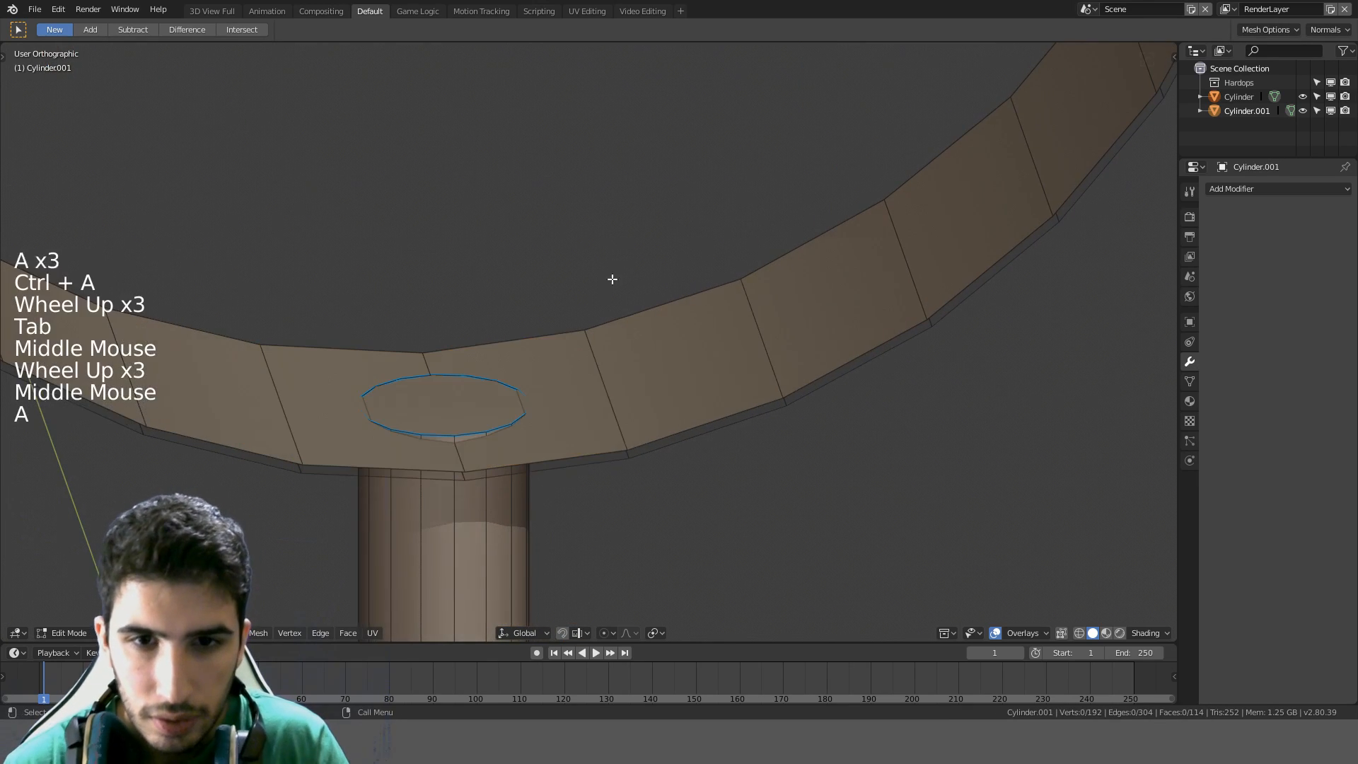
{"action": "left_click", "coordinate": [541, 375]}
{"action": "left_click", "coordinate": [358, 456], "text": "shift"}
{"action": "middle_click_drag", "start_coordinate": [358, 456], "coordinate": [594, 188]}
{"action": "left_click", "coordinate": [594, 188], "text": "shift"}
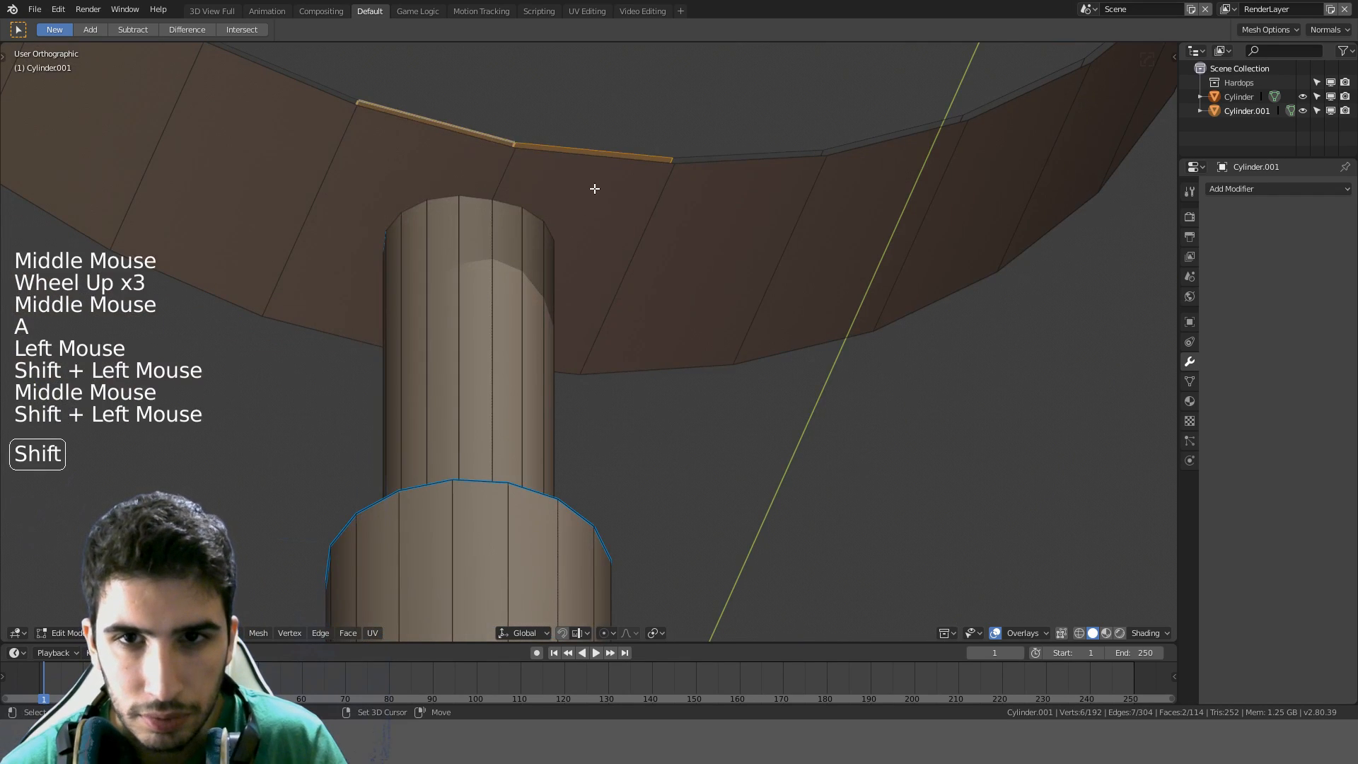
{"action": "left_click", "coordinate": [448, 169], "text": "shift"}
{"action": "middle_click_drag", "start_coordinate": [448, 170], "coordinate": [559, 303]}
Inset the four selected lens frame faces by a thin margin
{"action": "key", "text": "KP_1"}
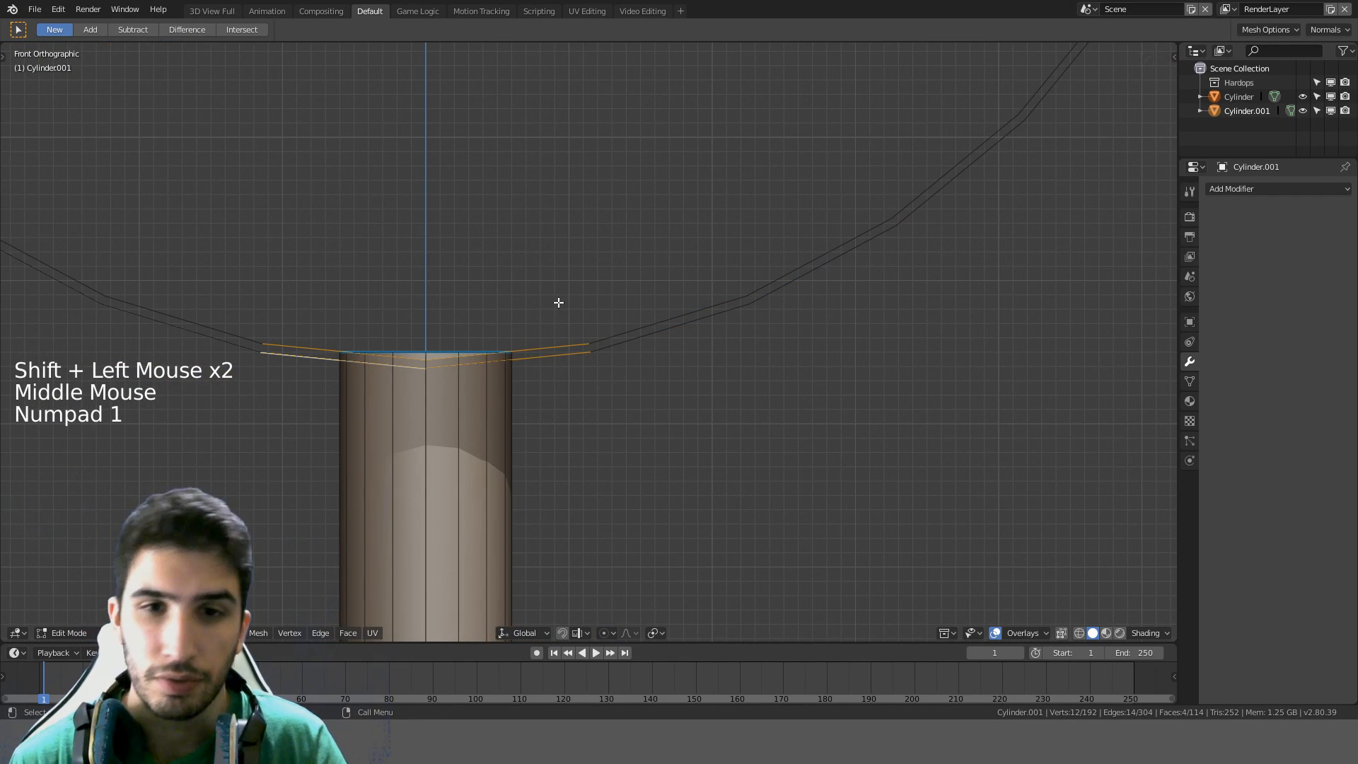
{"action": "middle_click_drag", "start_coordinate": [559, 303], "coordinate": [589, 294]}
{"action": "key", "text": "i"}
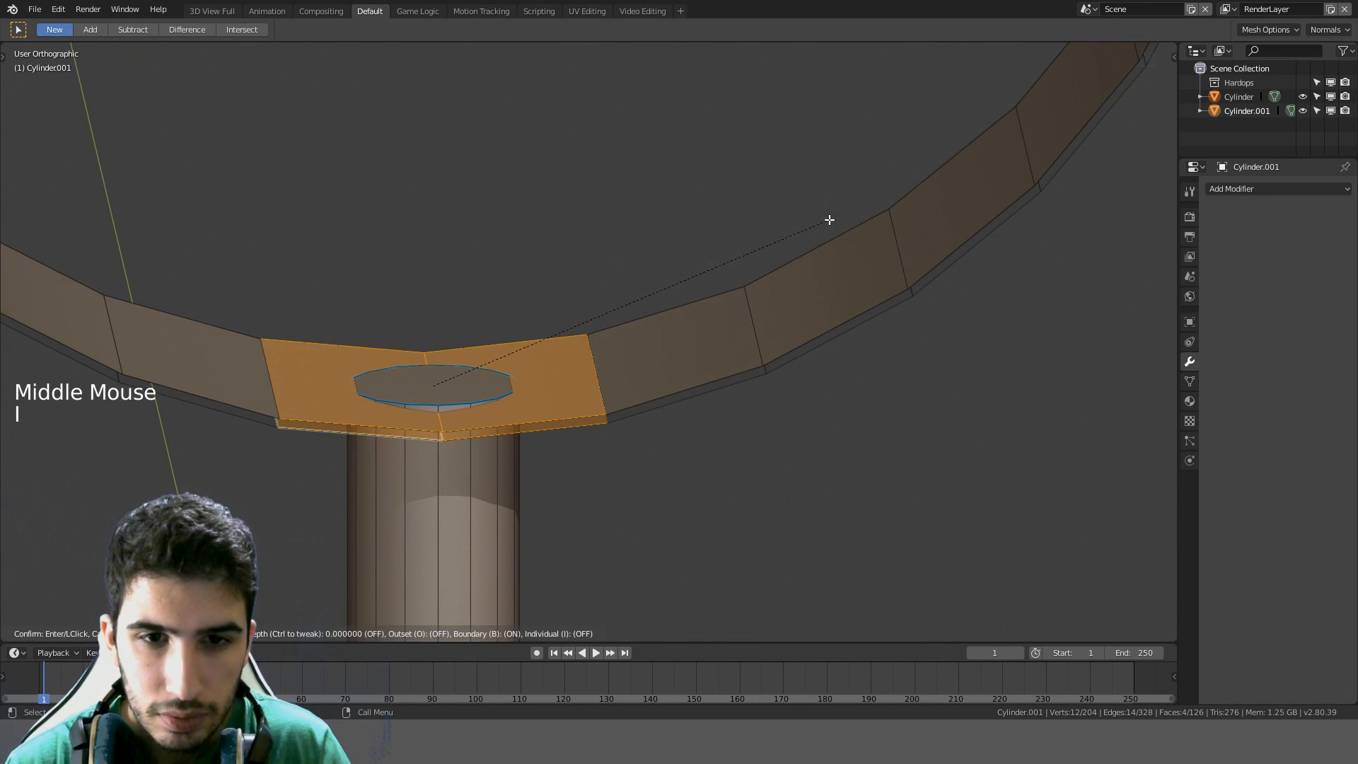
{"action": "left_click", "coordinate": [785, 246]}
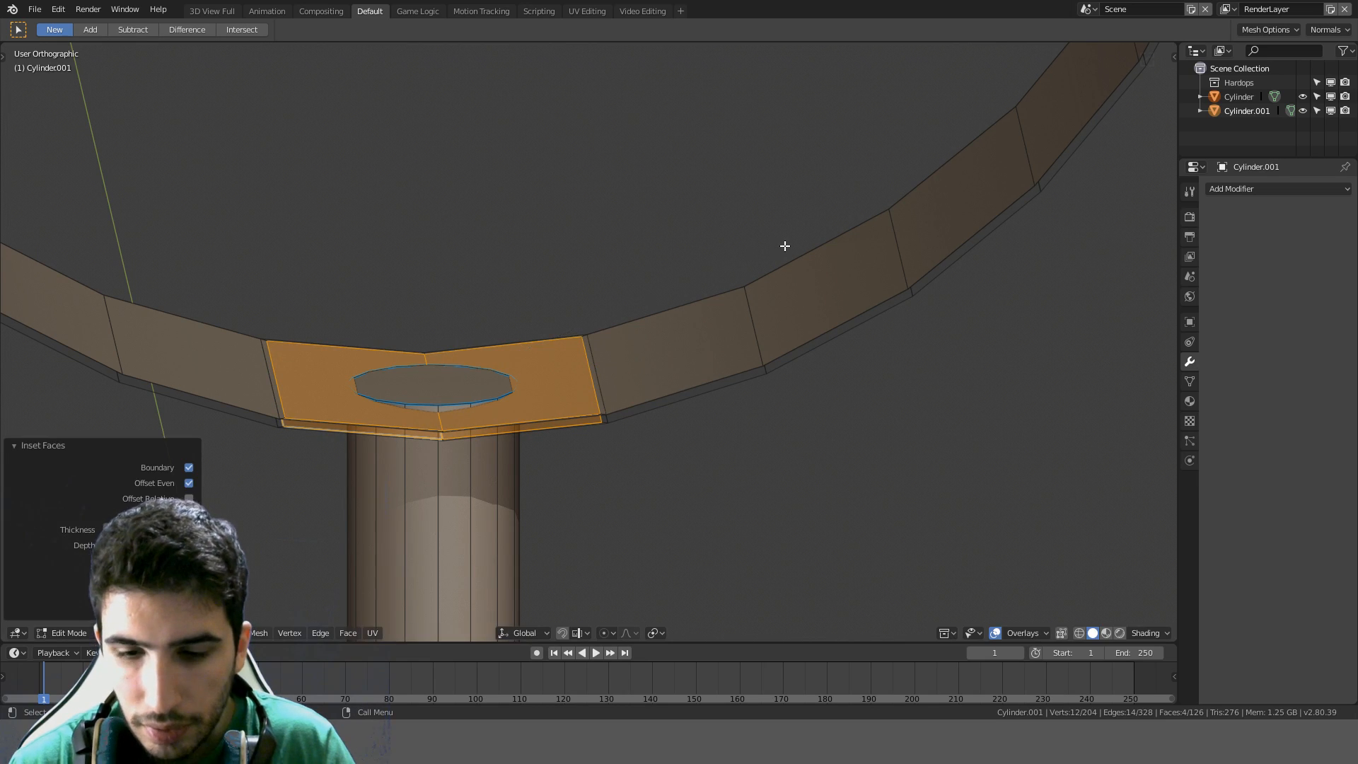
{"action": "key", "text": "KP_1"}
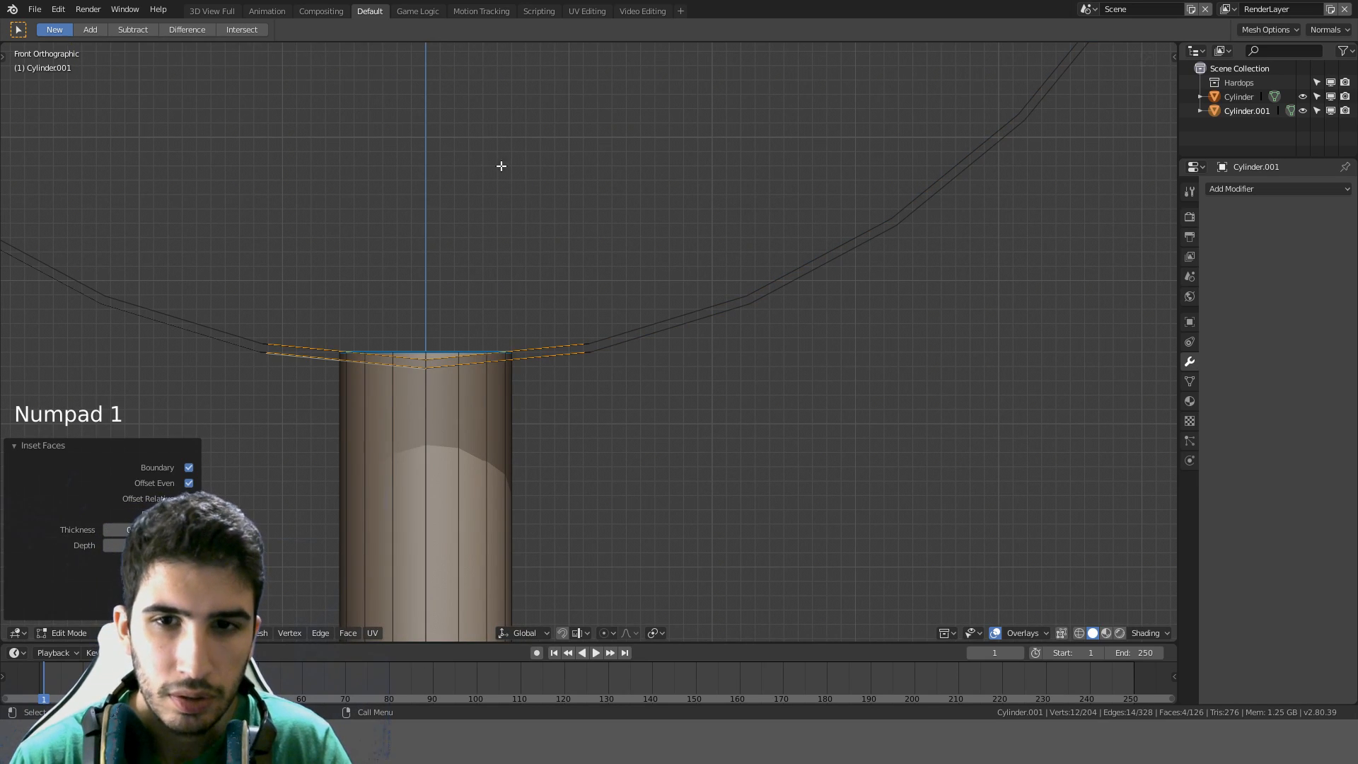
{"action": "key", "text": "s"}
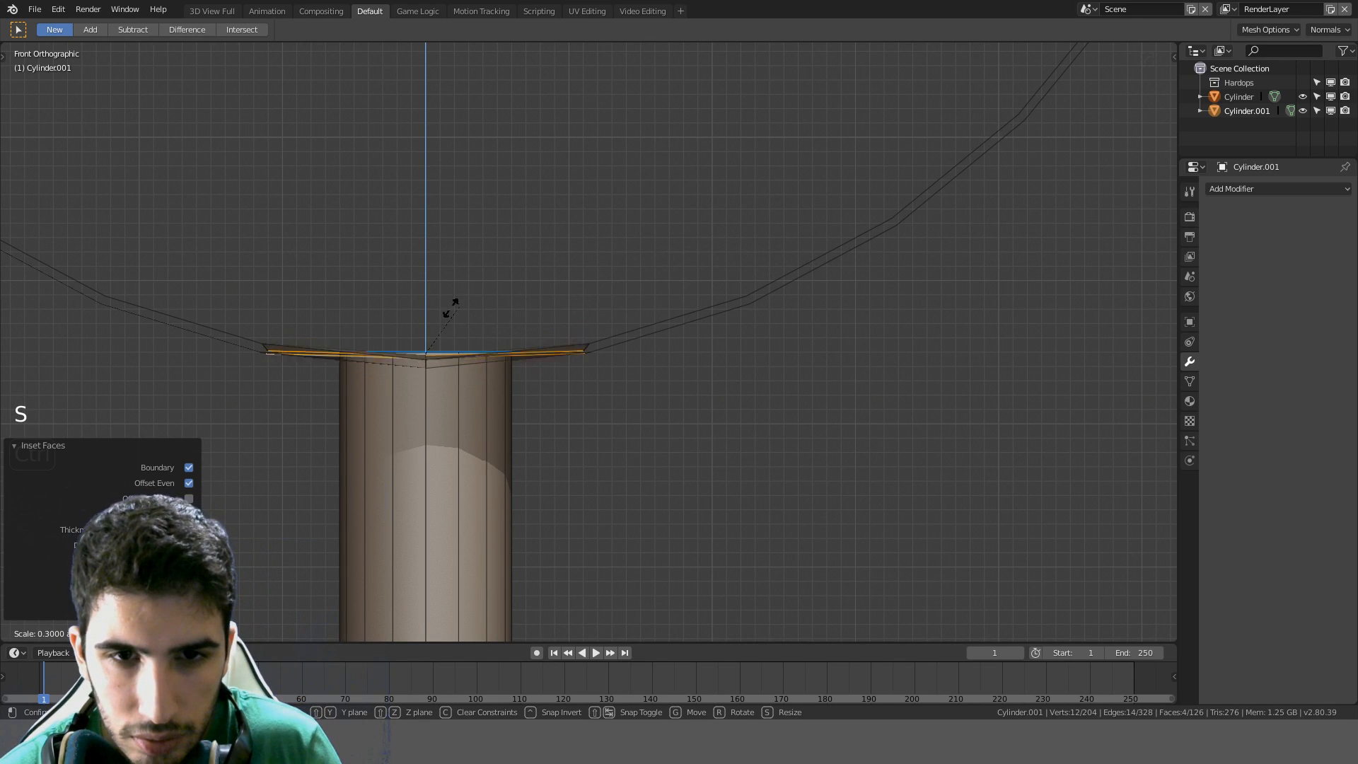
{"action": "middle_click_drag", "start_coordinate": [721, 273], "coordinate": [706, 306]}
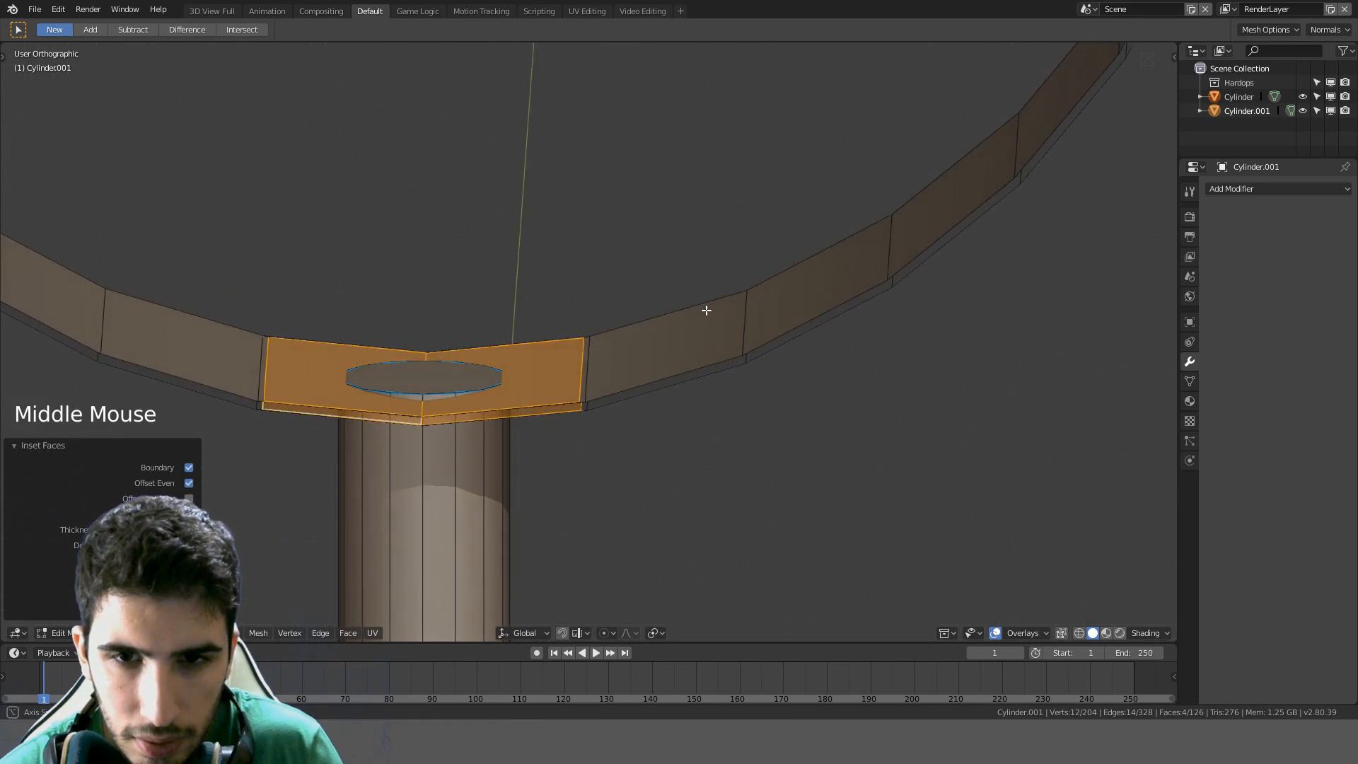
{"action": "key", "text": "s"}
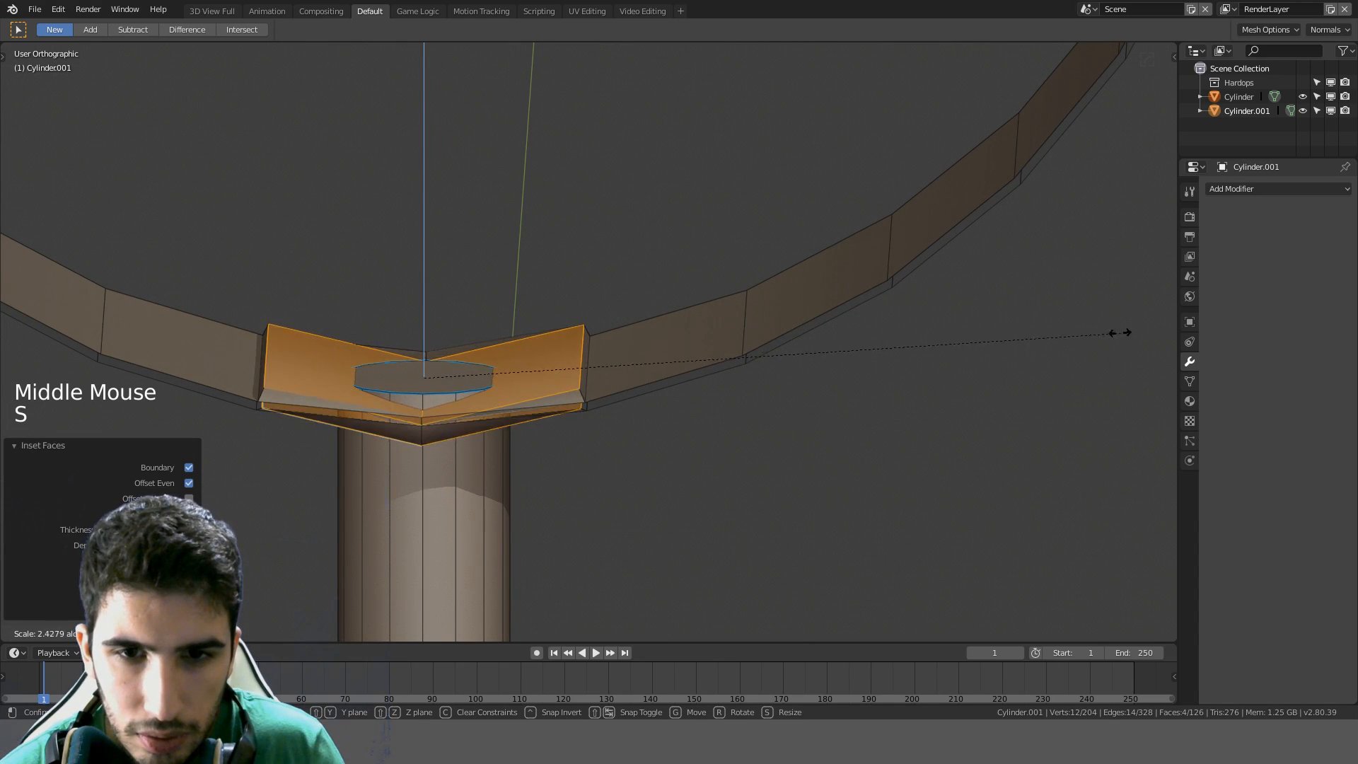
{"action": "right_click", "coordinate": [964, 294]}
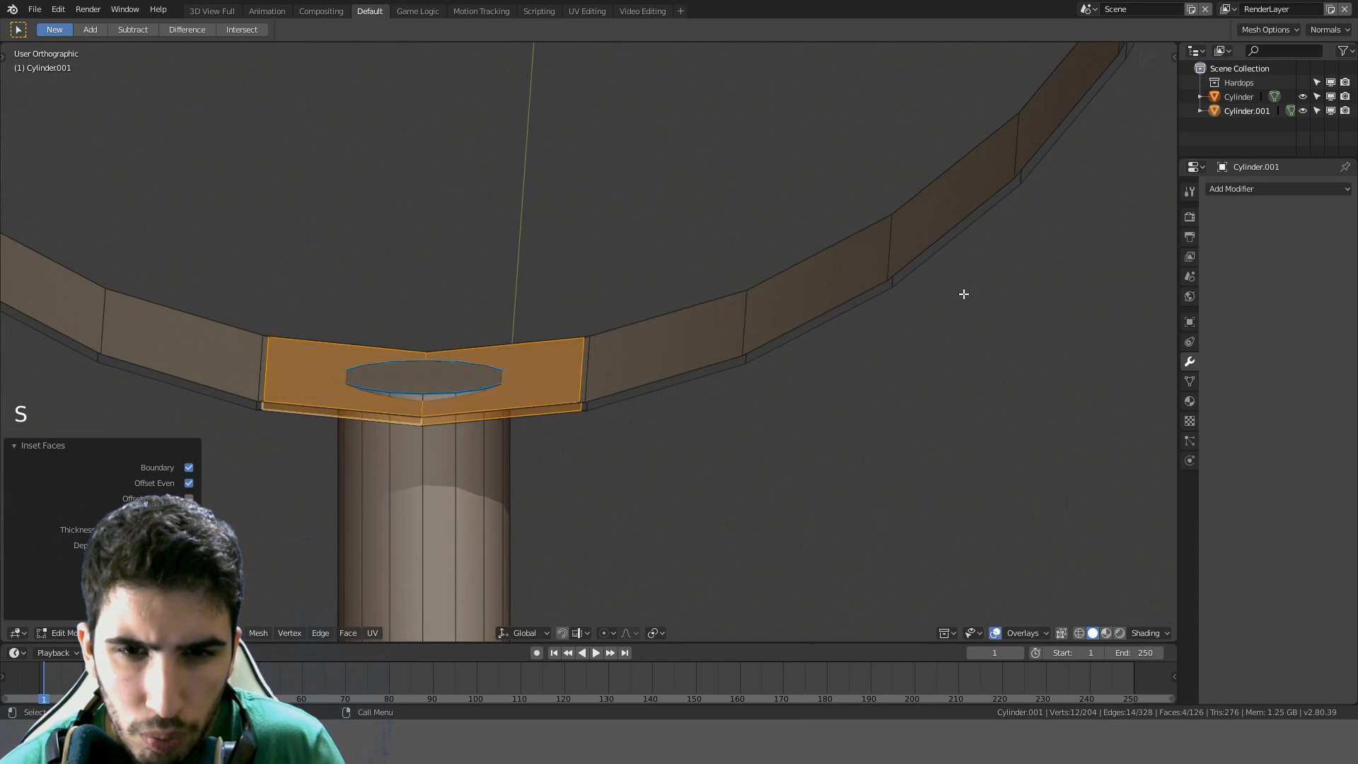
Select the two inset faces on the inner ring above the handle and move them up 0.0005 m along Z
{"action": "mouse_move", "coordinate": [546, 326]}
{"action": "middle_mouse_down"}
{"action": "mouse_move", "coordinate": [546, 292]}
{"action": "mouse_move", "coordinate": [553, 351]}
{"action": "middle_mouse_up"}
{"action": "scroll", "coordinate": [554, 359], "scroll_direction": "up", "scroll_amount": 1}
{"action": "left_click", "coordinate": [552, 358]}
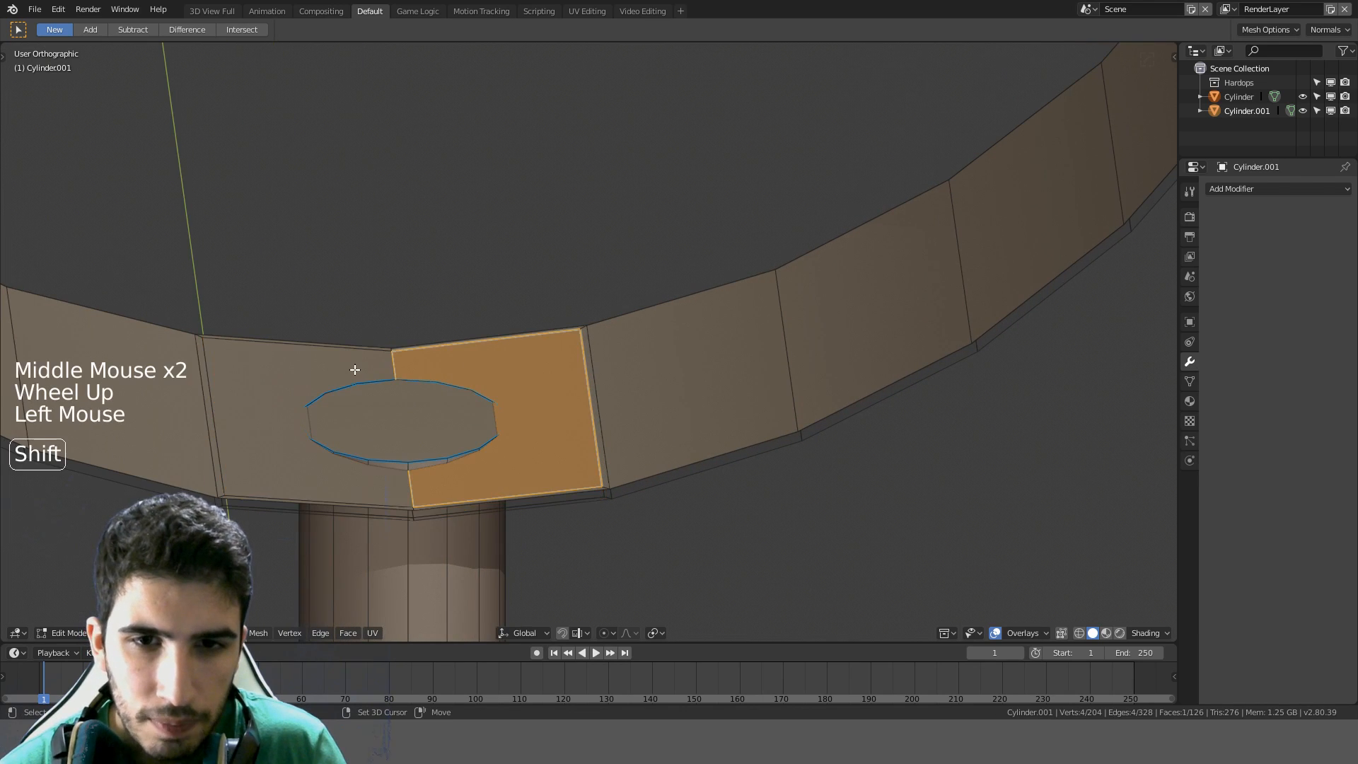
{"action": "left_click", "coordinate": [343, 368], "text": "shift"}
{"action": "key", "text": "KP_1"}
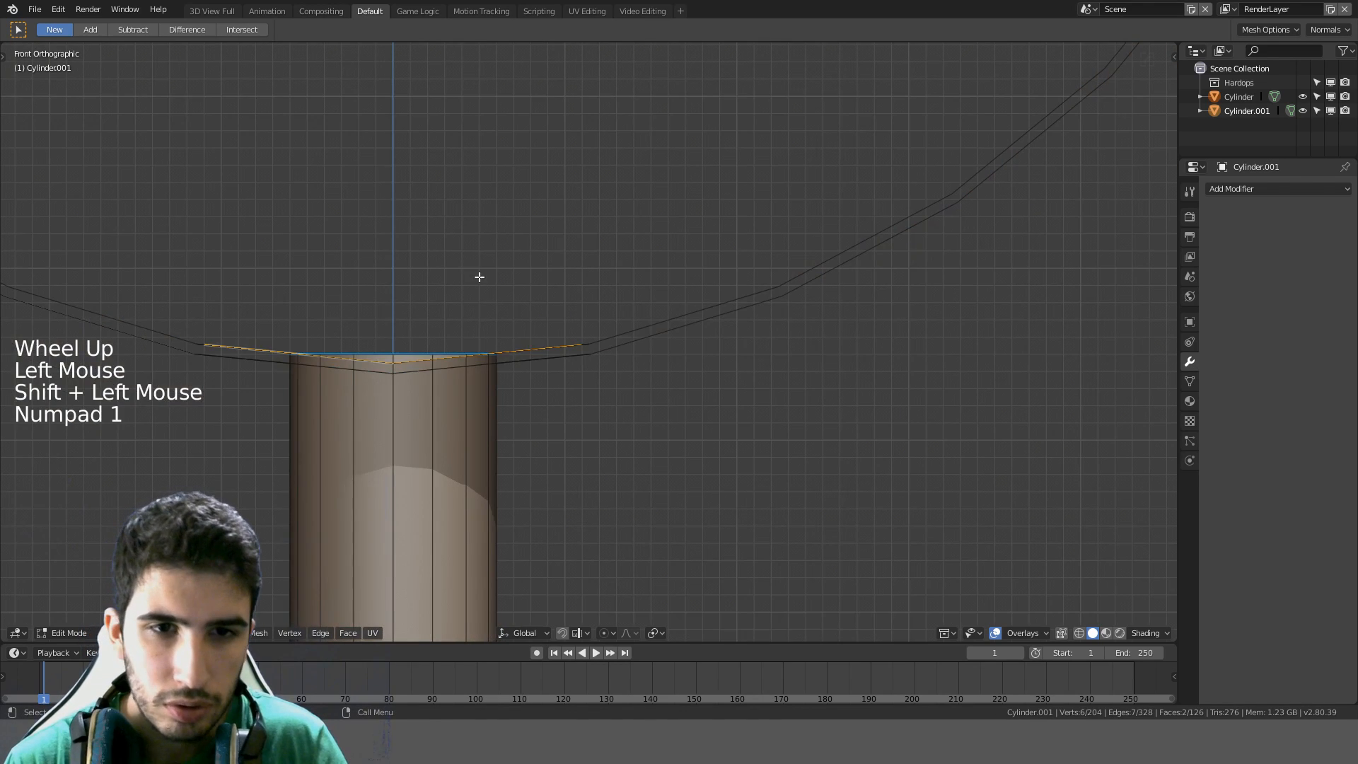
{"action": "key", "text": "g"}
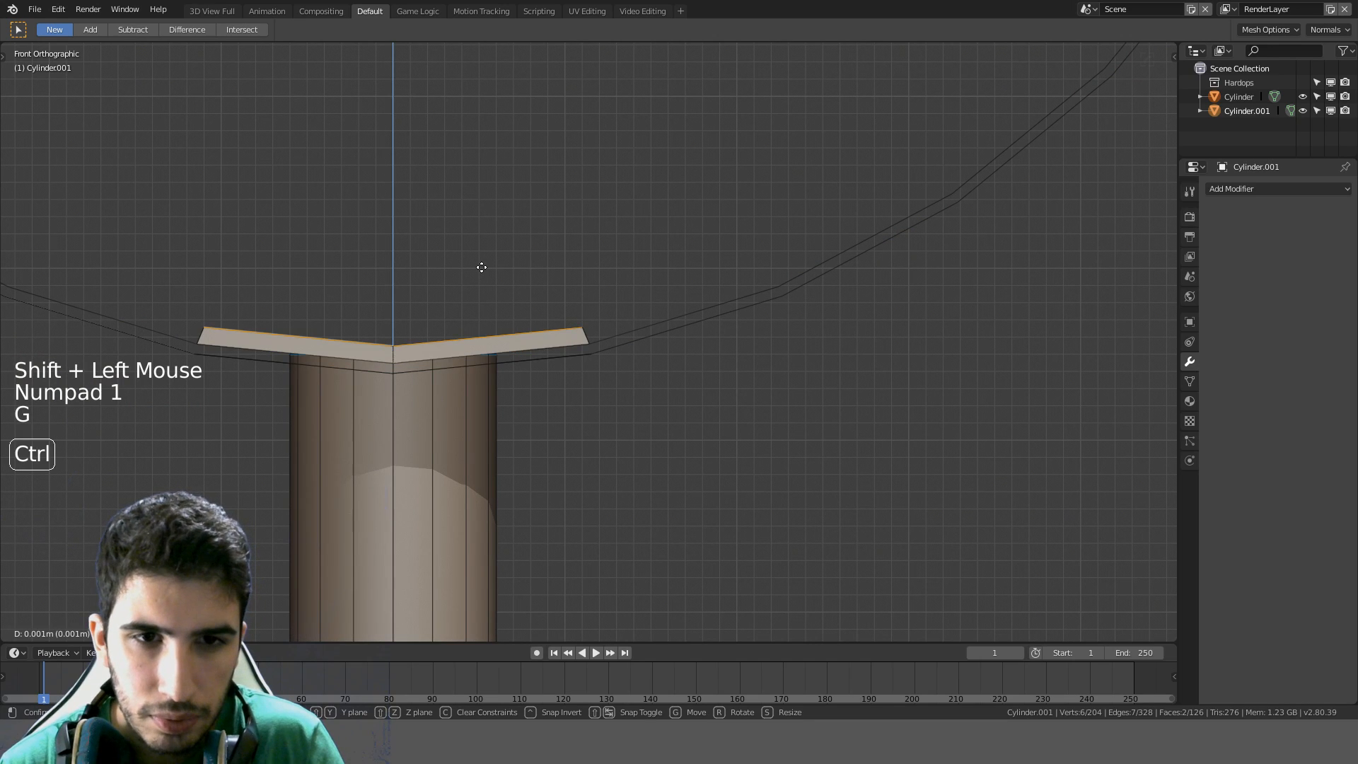
{"action": "left_click", "coordinate": [482, 290]}
{"action": "type", "text": "g"}
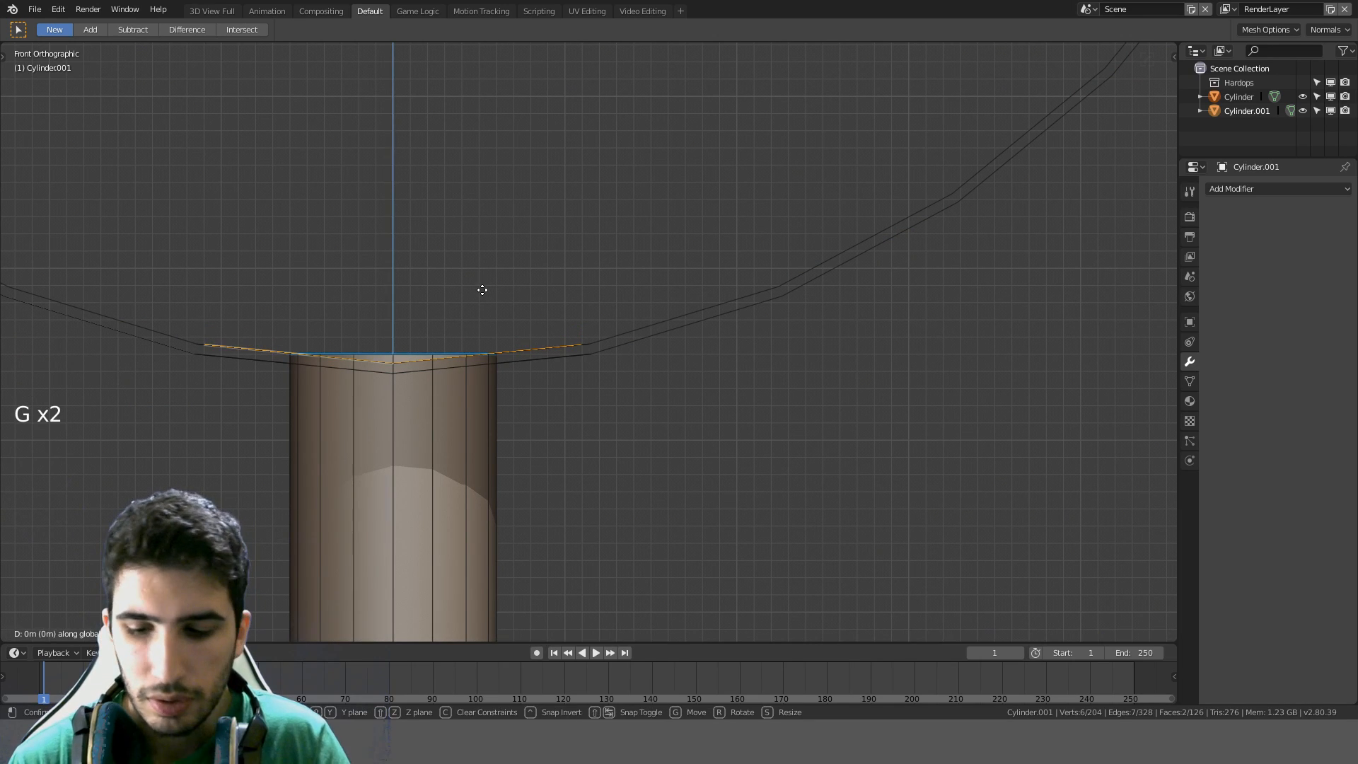
{"action": "type", "text": "0.05"}
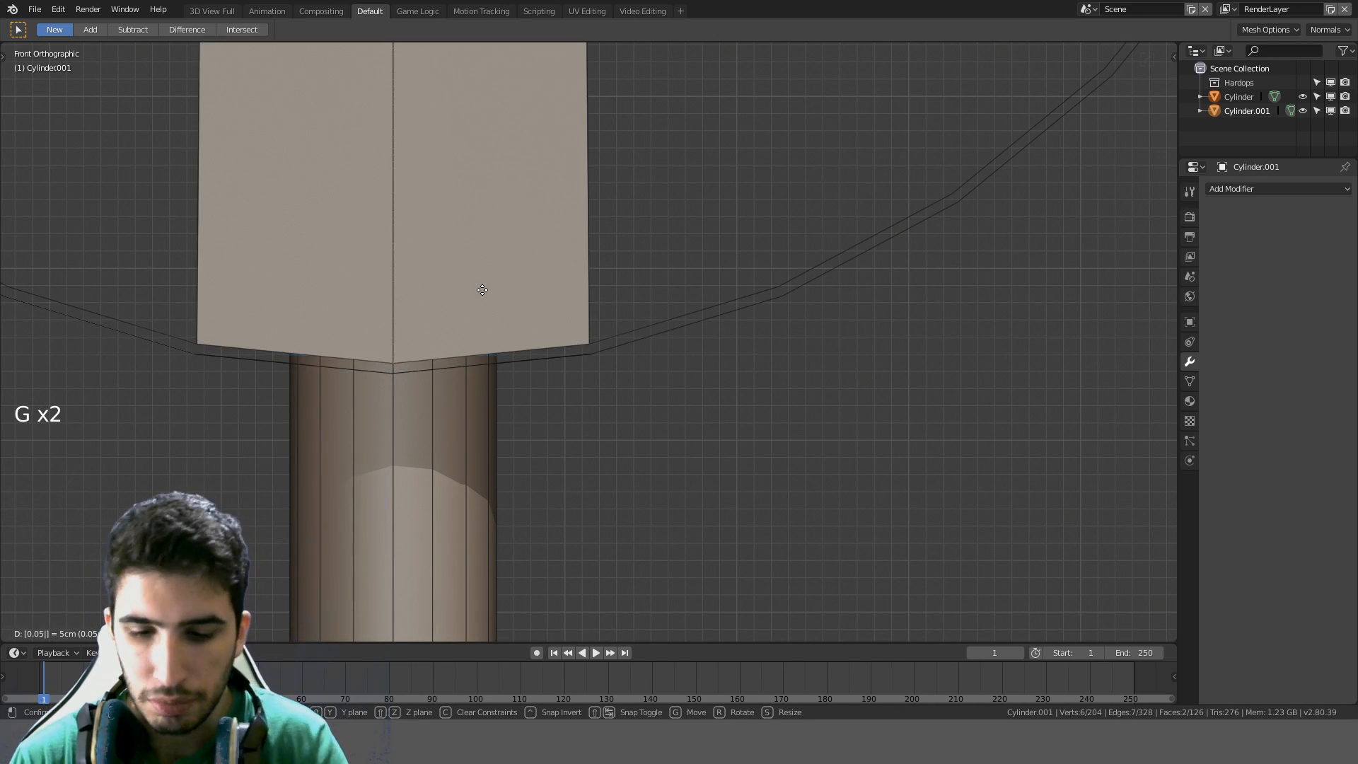
{"action": "key", "text": "BackSpace"}
{"action": "type", "text": "05"}
{"action": "key", "text": "BackSpace"}
{"action": "type", "text": "05"}
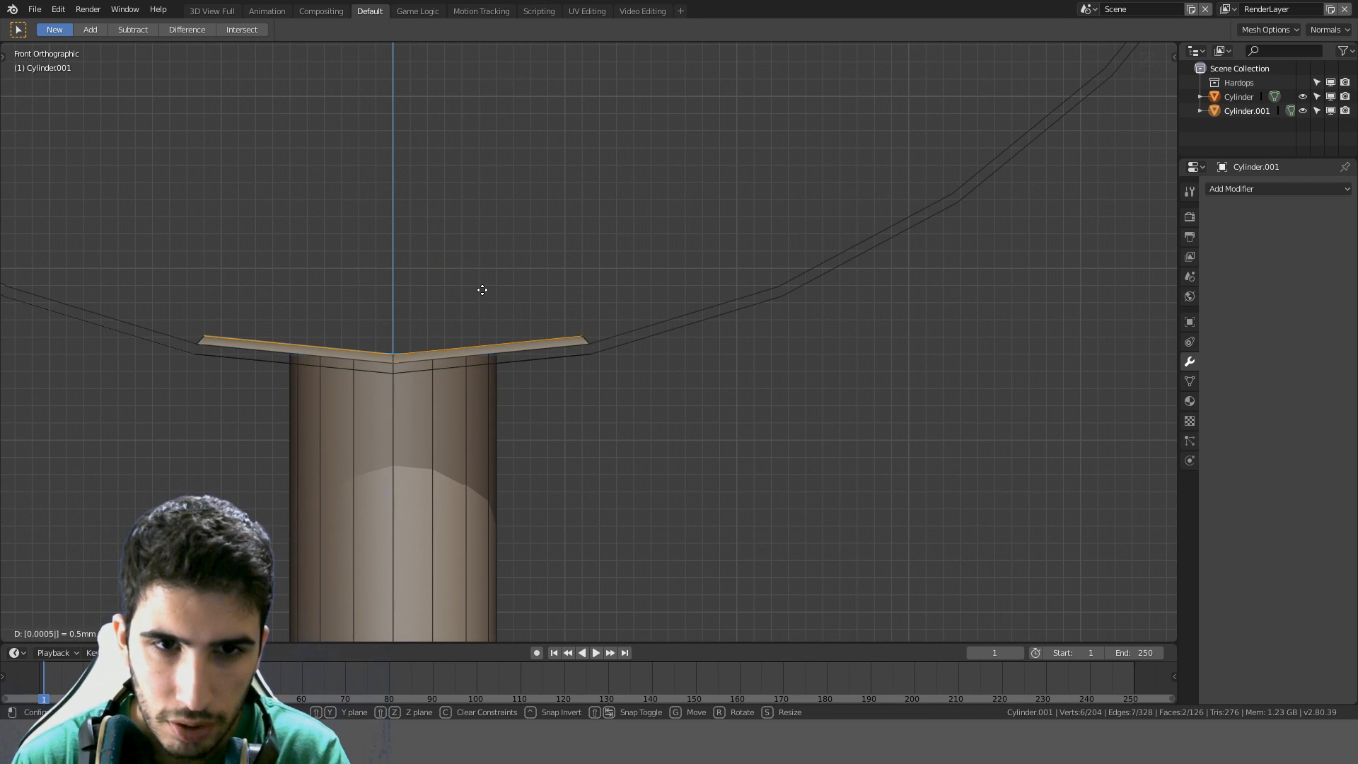
{"action": "key", "text": "Return"}
Select the two inset faces on the outer ring and move them down along Z by the same distance as the inner pair
{"action": "middle_click_drag", "start_coordinate": [483, 290], "coordinate": [518, 306]}
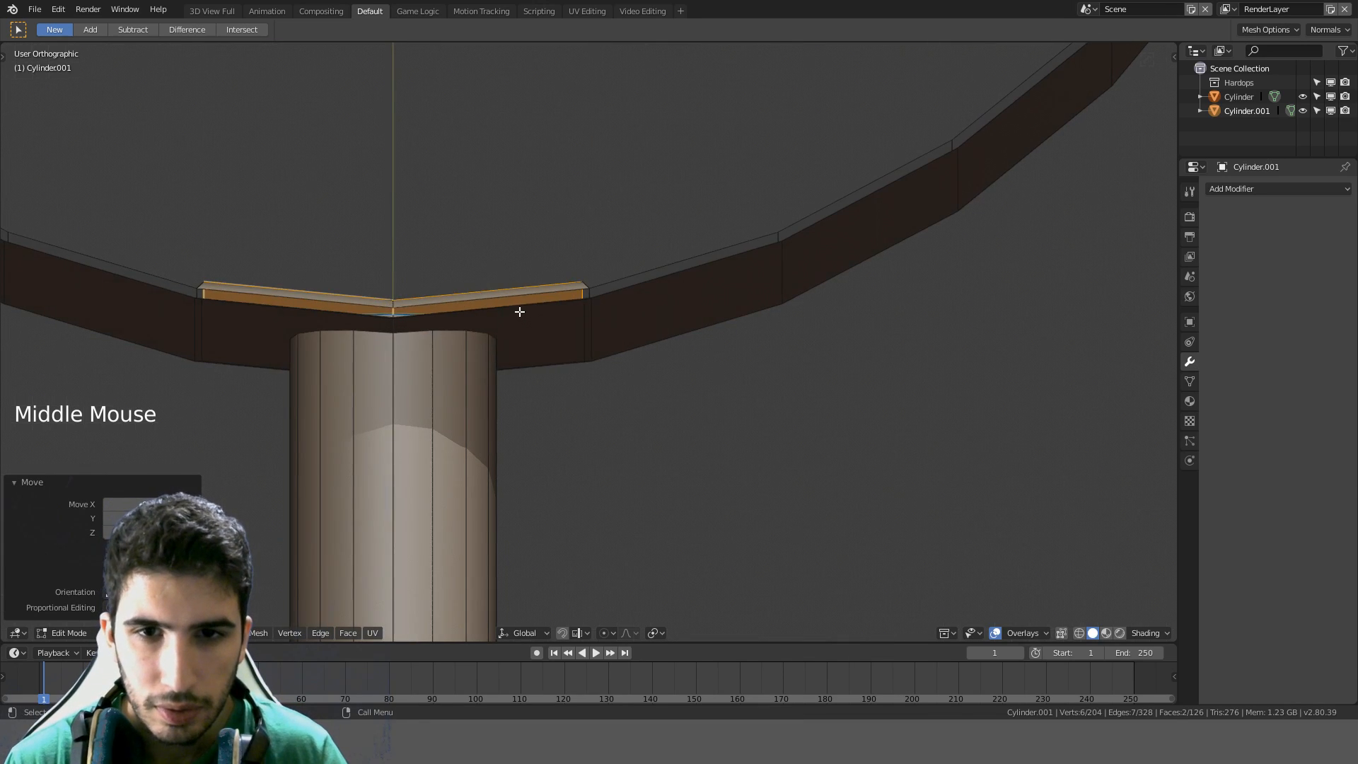
{"action": "left_click", "coordinate": [363, 329]}
{"action": "left_click", "coordinate": [275, 325], "text": "shift"}
{"action": "key", "text": "KP_1"}
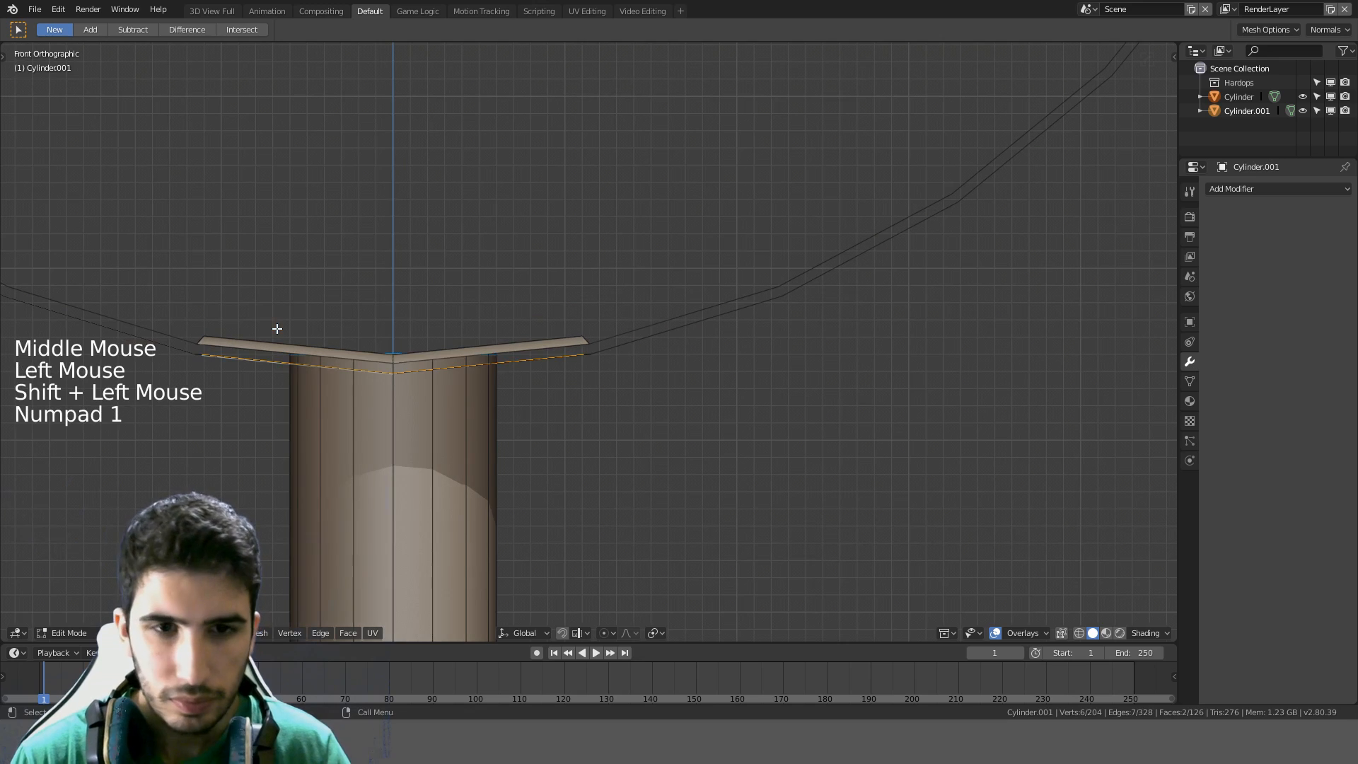
{"action": "type", "text": "gz0.005"}
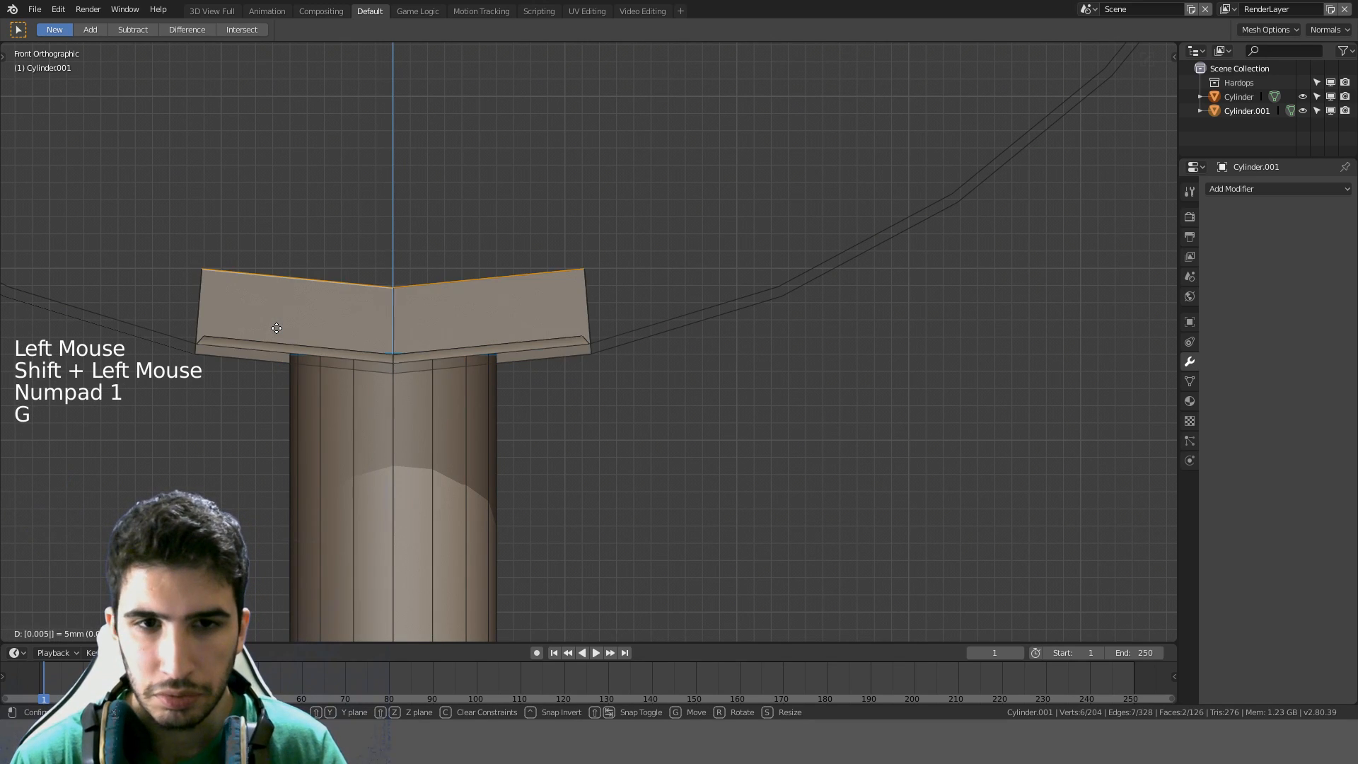
{"action": "key", "text": "minus"}
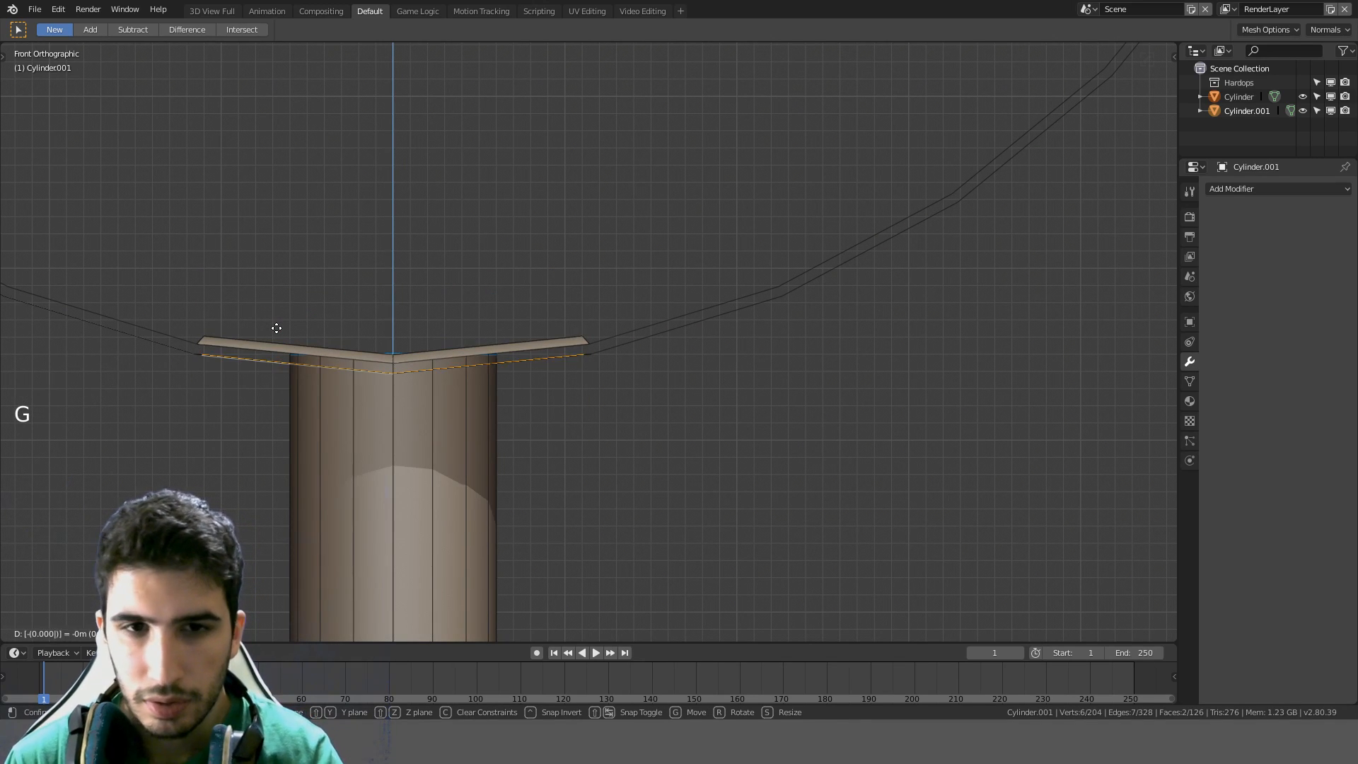
{"action": "left_click", "coordinate": [276, 328]}
Return to Object Mode, deselect everything, and open only the lens frame in Edit Mode near the thickened section
{"action": "key", "text": "Tab"}
{"action": "middle_click_drag", "start_coordinate": [276, 328], "coordinate": [430, 320]}
{"action": "scroll", "coordinate": [446, 300], "scroll_direction": "down", "scroll_amount": 4}
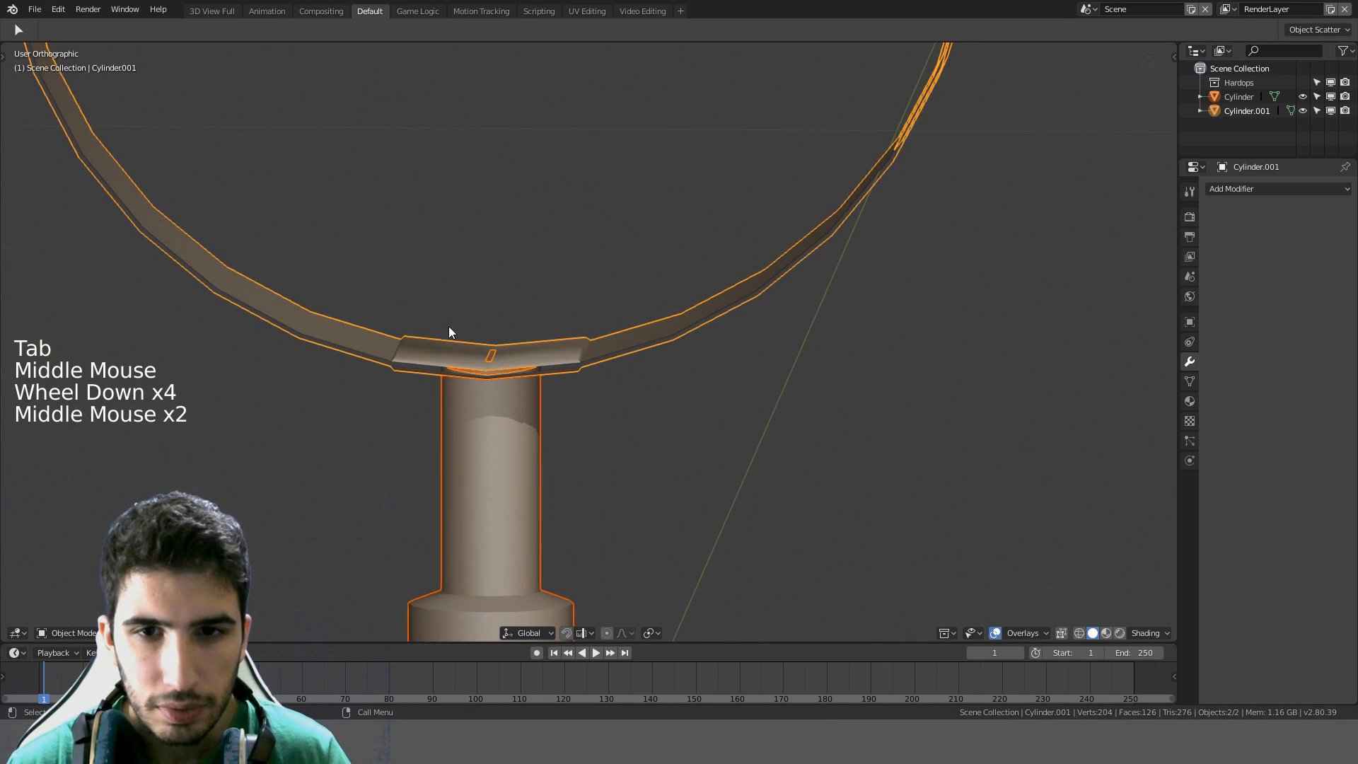
{"action": "key", "text": "a"}
{"action": "middle_click_drag", "start_coordinate": [536, 320], "coordinate": [523, 282]}
{"action": "key", "text": "Tab"}
{"action": "scroll", "coordinate": [533, 294], "scroll_direction": "up", "scroll_amount": 3}
{"action": "scroll", "coordinate": [523, 282], "scroll_direction": "up", "scroll_amount": 3}
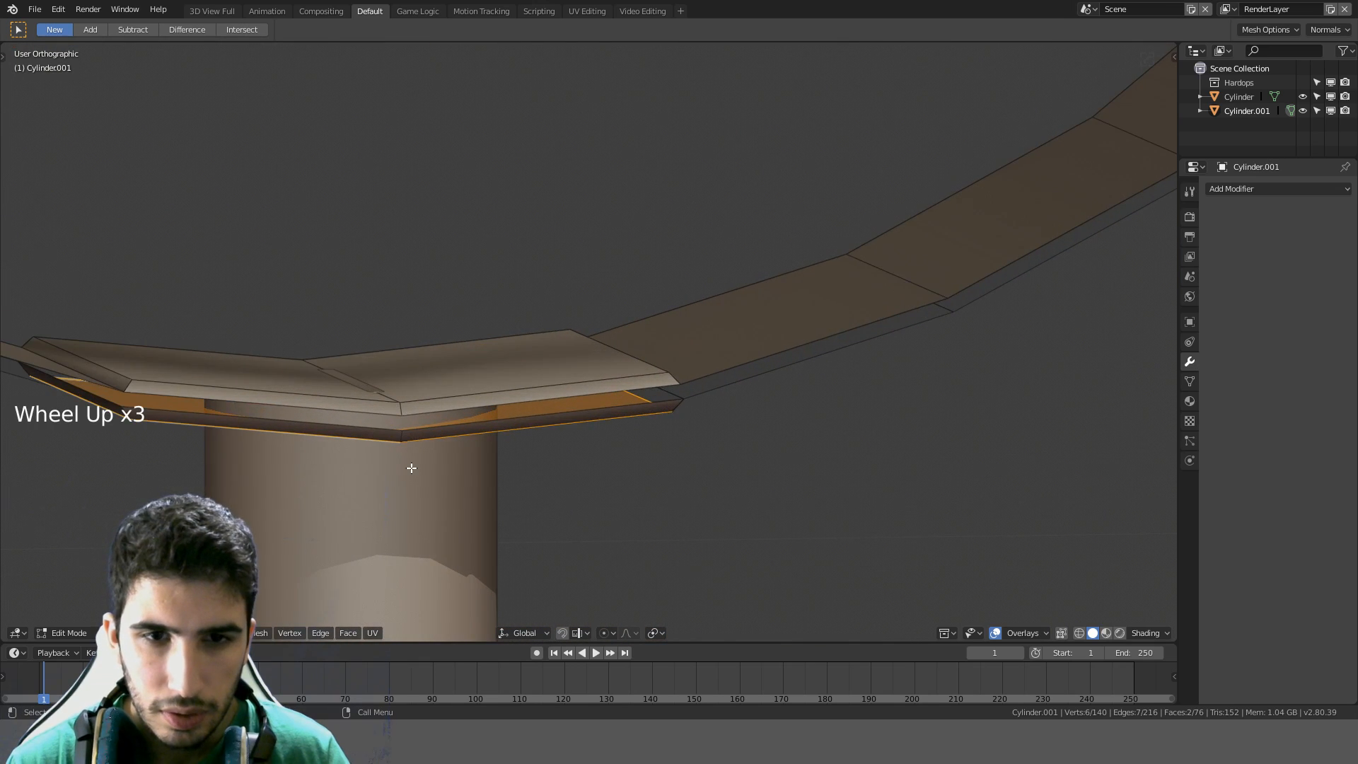
{"action": "middle_click_drag", "start_coordinate": [412, 467], "coordinate": [692, 442], "text": "shift"}
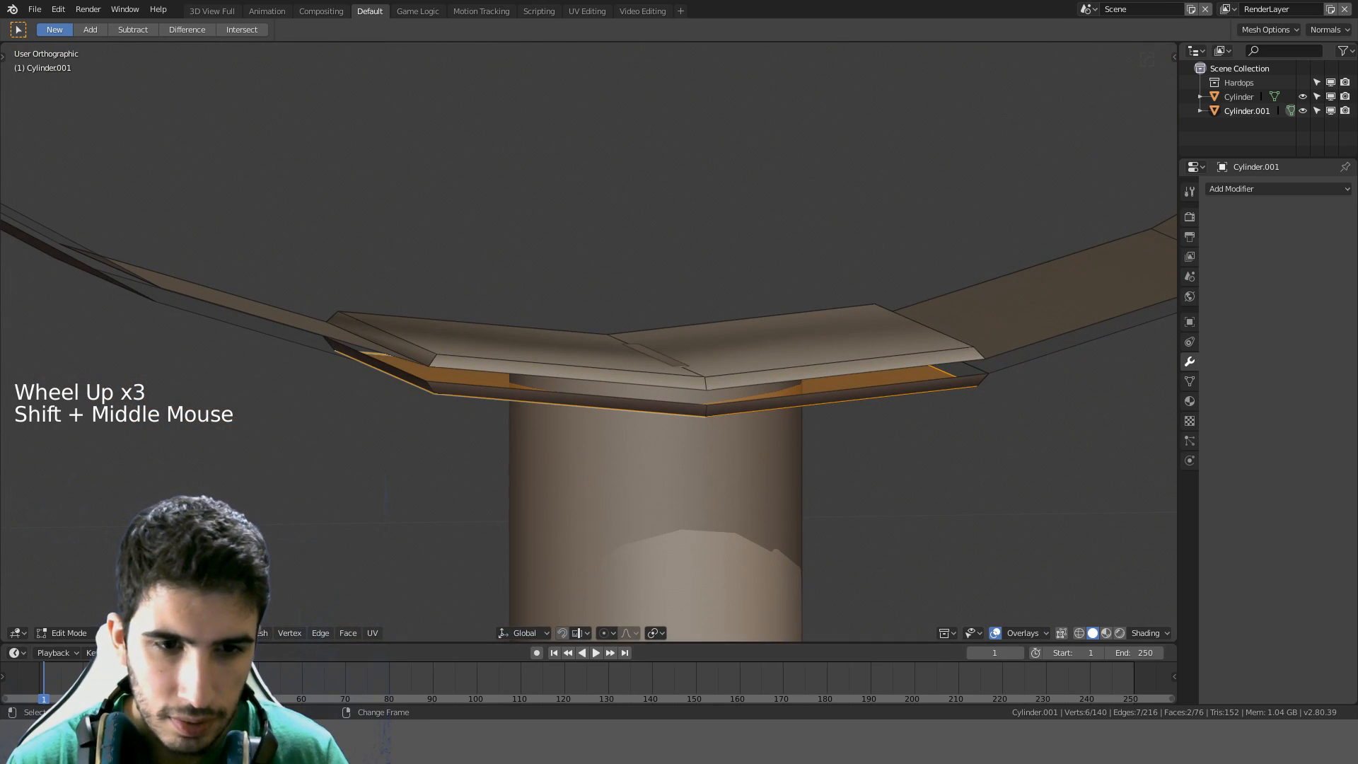
Join the inner and outer ring corner vertices with an edge and fill the open front side of the thickened section
{"action": "left_click", "coordinate": [336, 483]}
{"action": "left_click", "coordinate": [428, 365]}
{"action": "left_click", "coordinate": [427, 381], "text": "shift"}
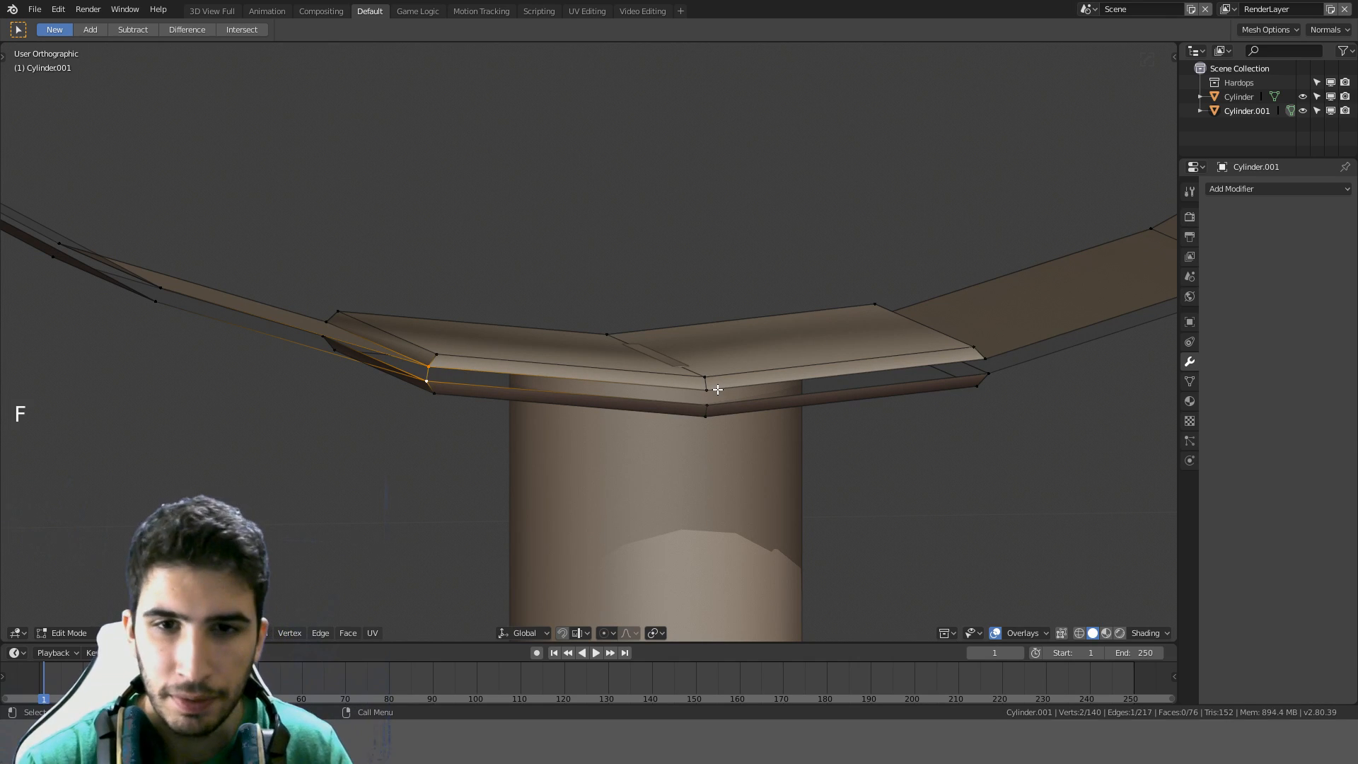
{"action": "key", "text": "f"}
{"action": "key", "text": "f"}
{"action": "middle_click_drag", "start_coordinate": [738, 393], "coordinate": [590, 396]}
{"action": "key", "text": "f"}
{"action": "key", "text": "ctrl+z"}
Fill the gap between the two rings on the opposite side of the thickened section with faces
{"action": "left_click", "coordinate": [396, 326], "text": "shift"}
{"action": "left_click", "coordinate": [393, 351], "text": "shift"}
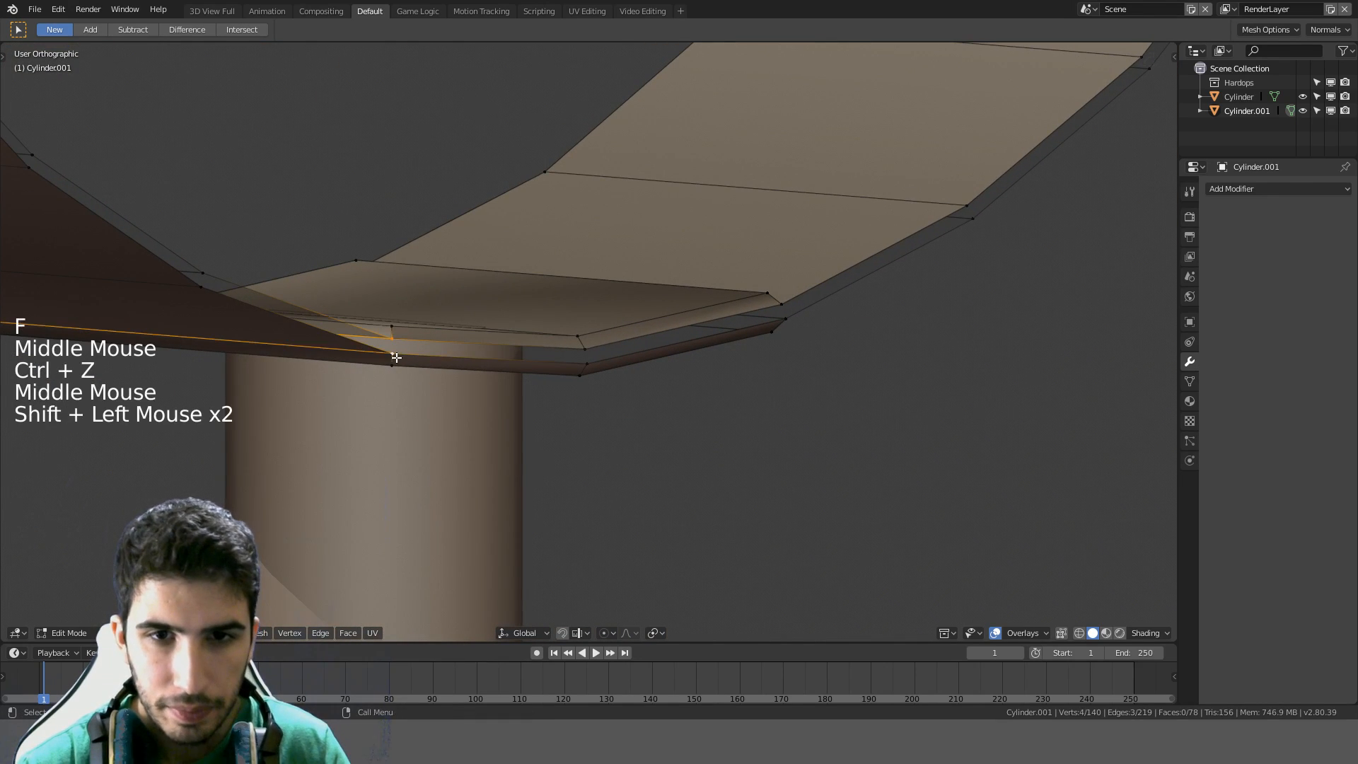
{"action": "key", "text": "f"}
{"action": "left_click", "coordinate": [394, 345]}
{"action": "left_click", "coordinate": [531, 326], "text": "shift"}
{"action": "key", "text": "f"}
{"action": "middle_click_drag", "start_coordinate": [530, 325], "coordinate": [669, 291]}
{"action": "key", "text": "f"}
{"action": "middle_click_drag", "start_coordinate": [864, 331], "coordinate": [769, 341]}
{"action": "left_click", "coordinate": [775, 368], "text": "shift"}
{"action": "key", "text": "f"}
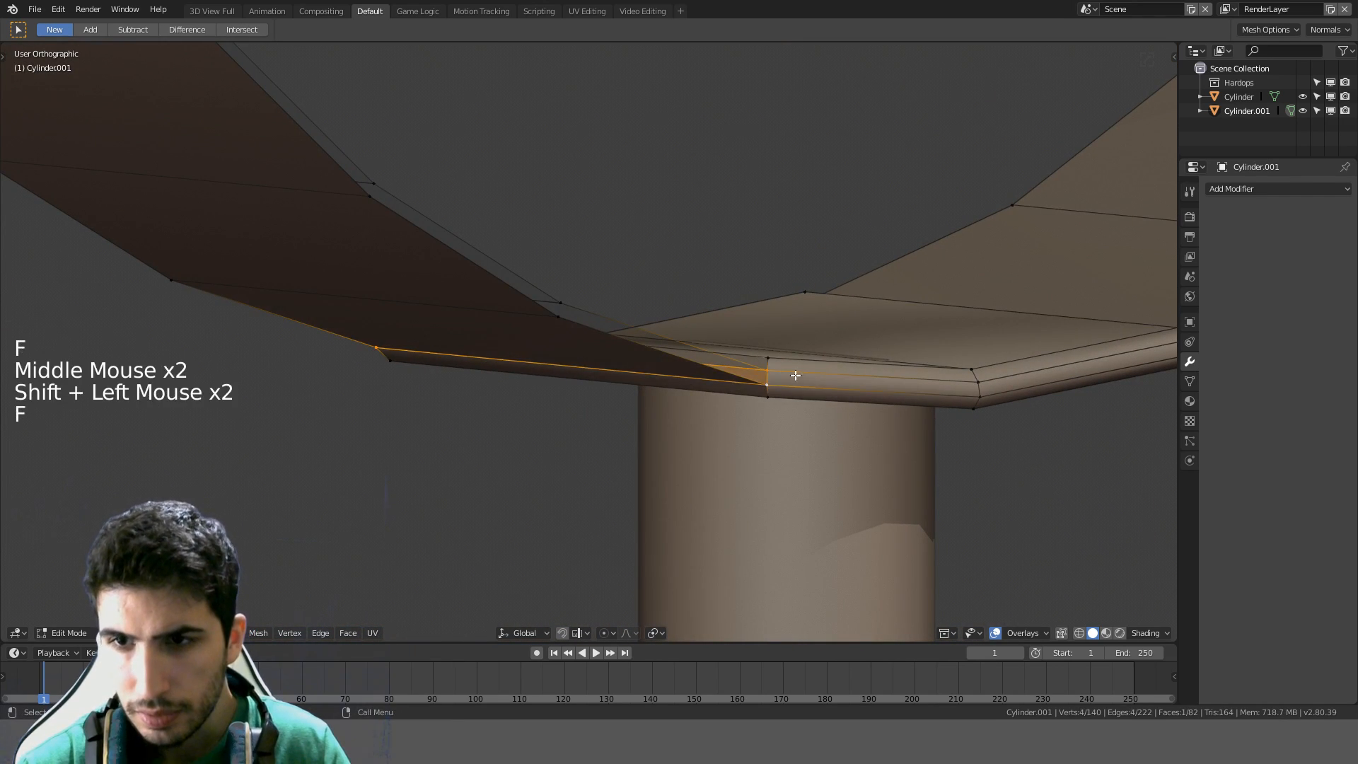
Examine the closed section above the handle in Object Mode and reopen the lens frame in Edit Mode
{"action": "key", "text": "a"}
{"action": "key", "text": "Tab"}
{"action": "scroll", "coordinate": [903, 342], "scroll_direction": "down", "scroll_amount": 4}
{"action": "middle_click_drag", "start_coordinate": [903, 343], "coordinate": [778, 400]}
{"action": "scroll", "coordinate": [752, 271], "scroll_direction": "down", "scroll_amount": 2}
{"action": "scroll", "coordinate": [799, 362], "scroll_direction": "down", "scroll_amount": 1}
{"action": "scroll", "coordinate": [778, 401], "scroll_direction": "up", "scroll_amount": 5}
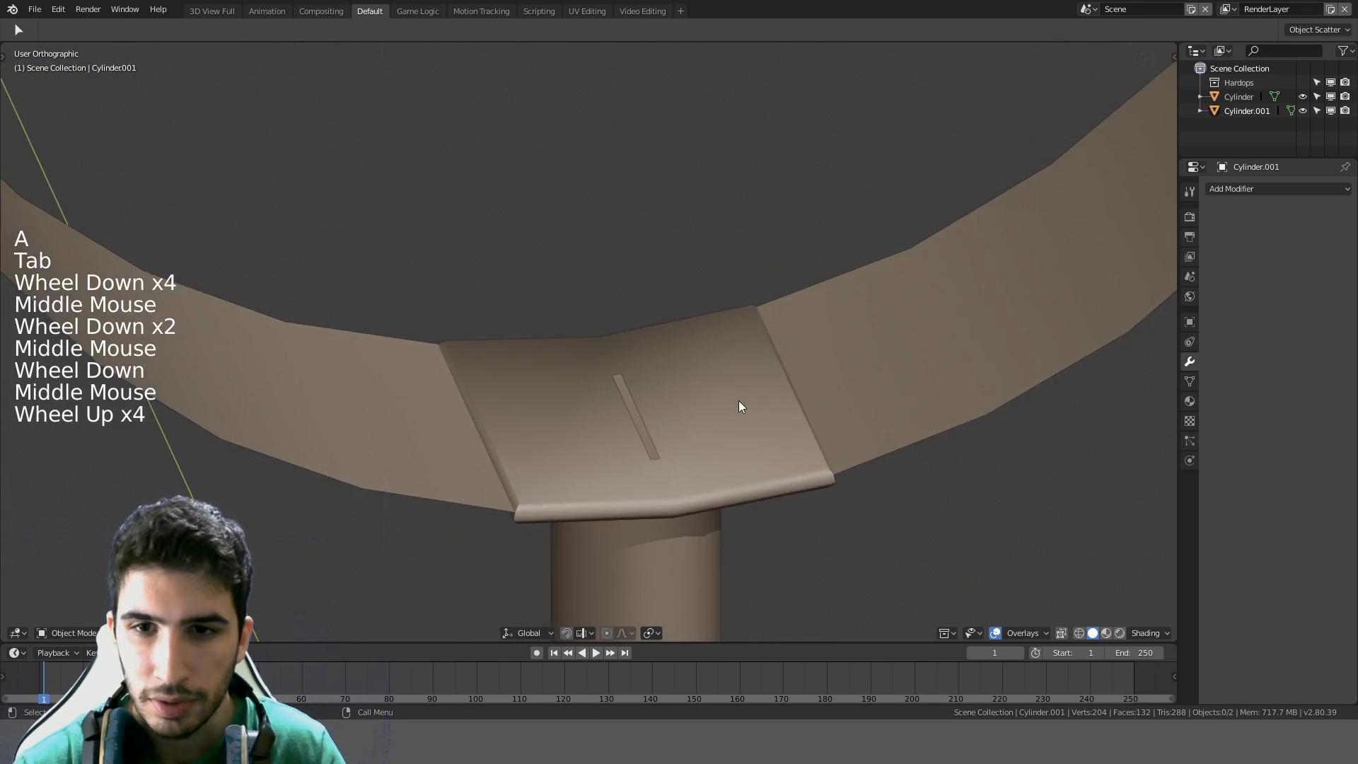
{"action": "key", "text": "Tab"}
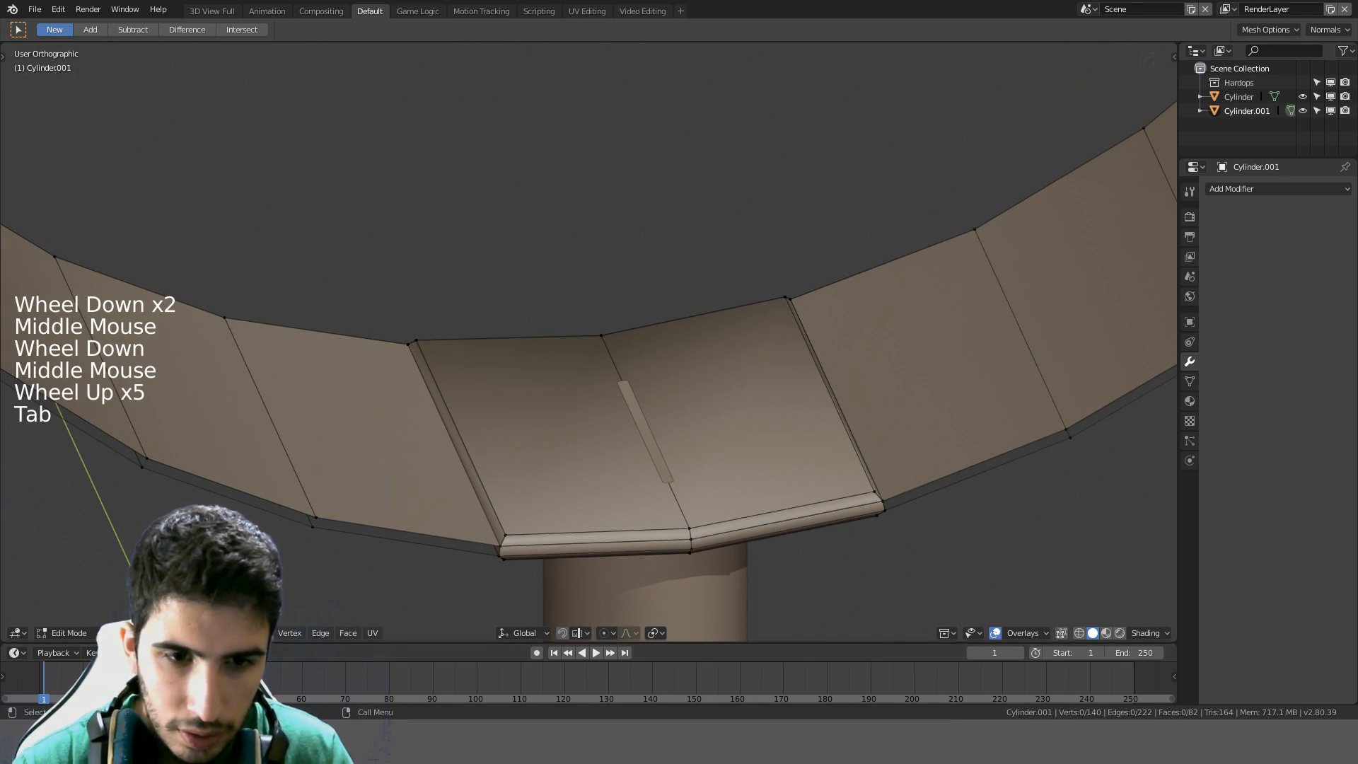
{"action": "left_click", "coordinate": [487, 439]}
{"action": "middle_click_drag", "start_coordinate": [625, 365], "coordinate": [670, 203]}
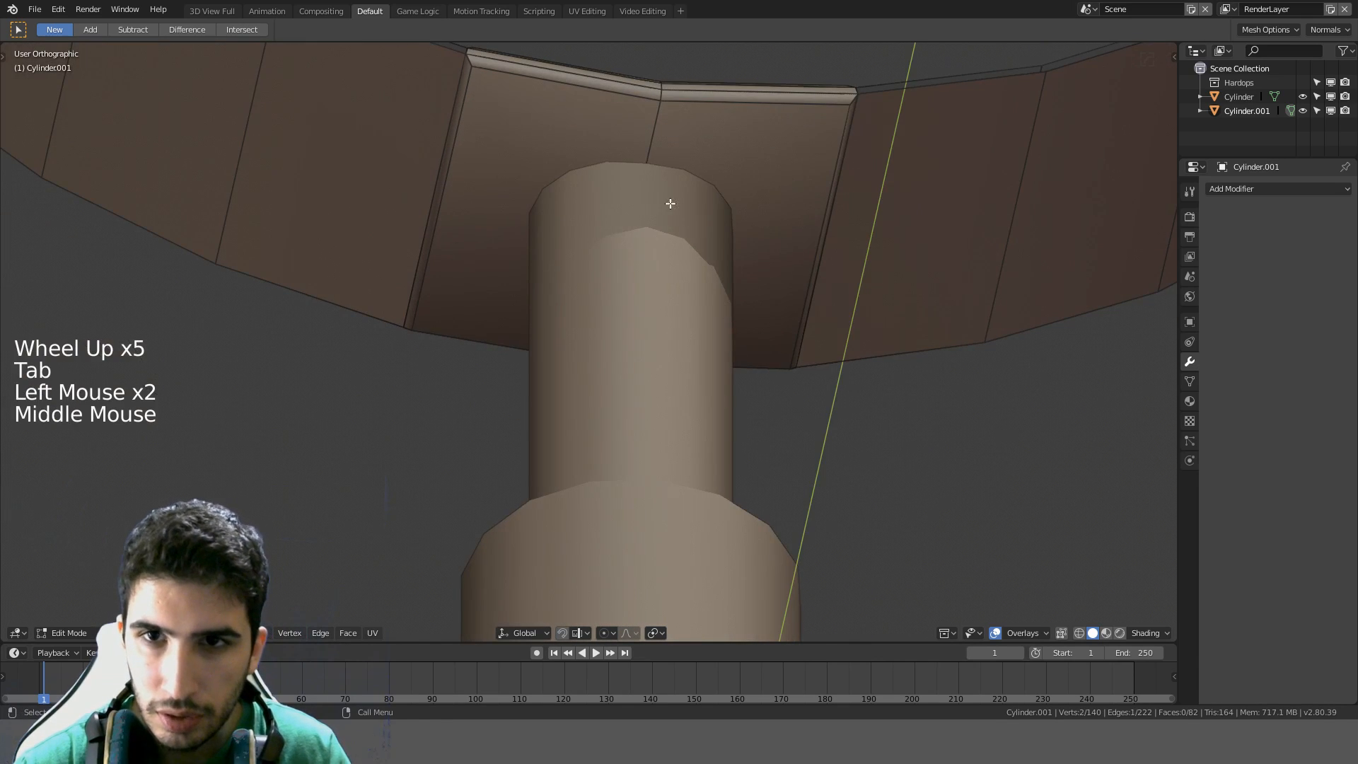
{"action": "left_click", "coordinate": [657, 146], "text": "shift"}
{"action": "key", "text": "KP_1"}
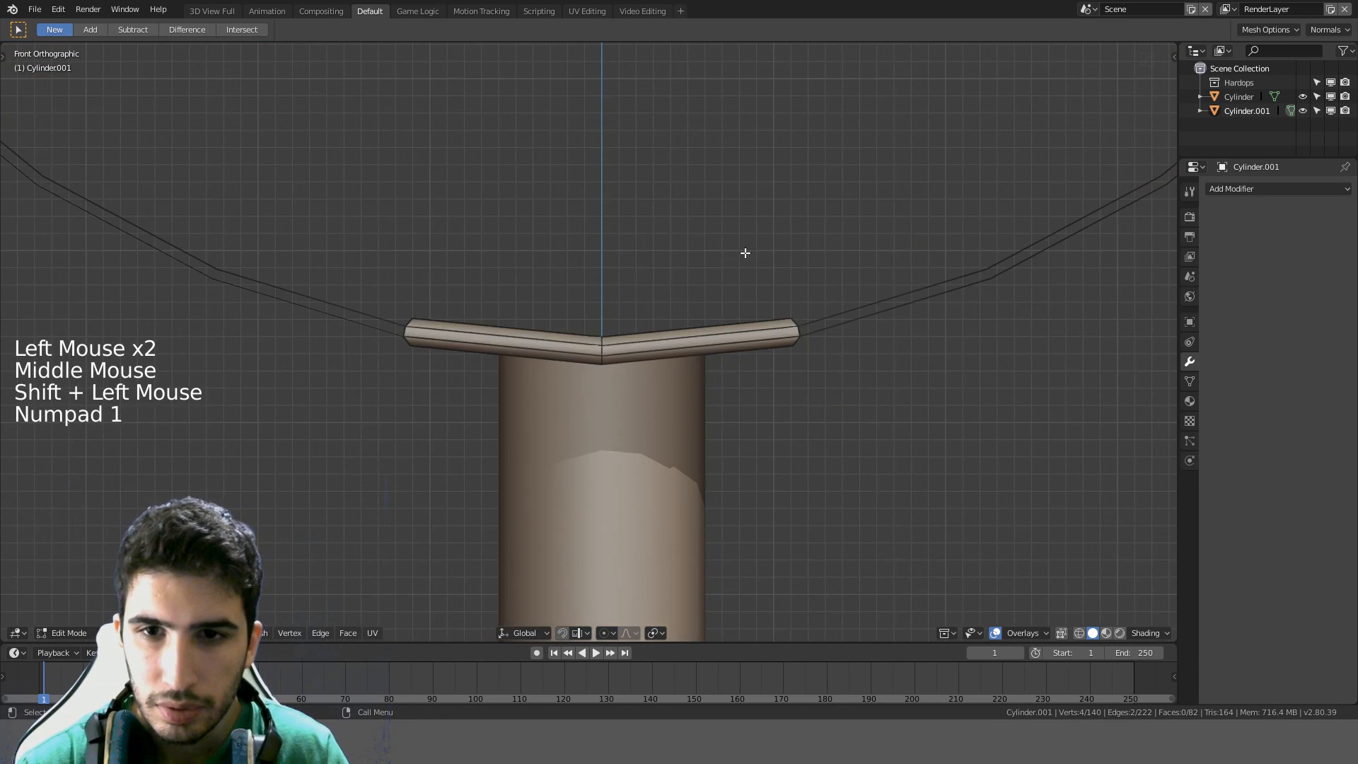
{"action": "key", "text": "z"}
{"action": "scroll", "coordinate": [758, 245], "scroll_direction": "up", "scroll_amount": 4}
{"action": "key", "text": "g"}
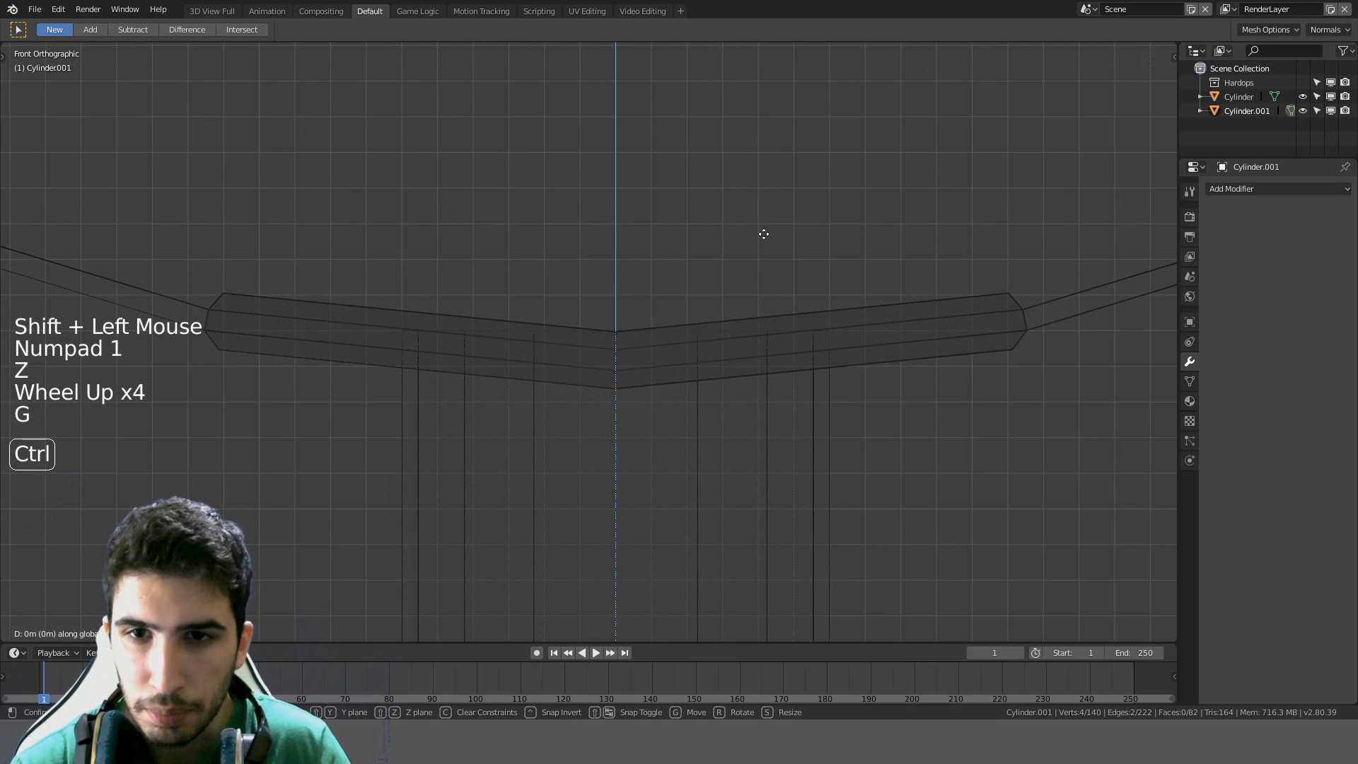
{"action": "left_click", "coordinate": [764, 234]}
{"action": "key", "text": "z"}
{"action": "left_click", "coordinate": [812, 259]}
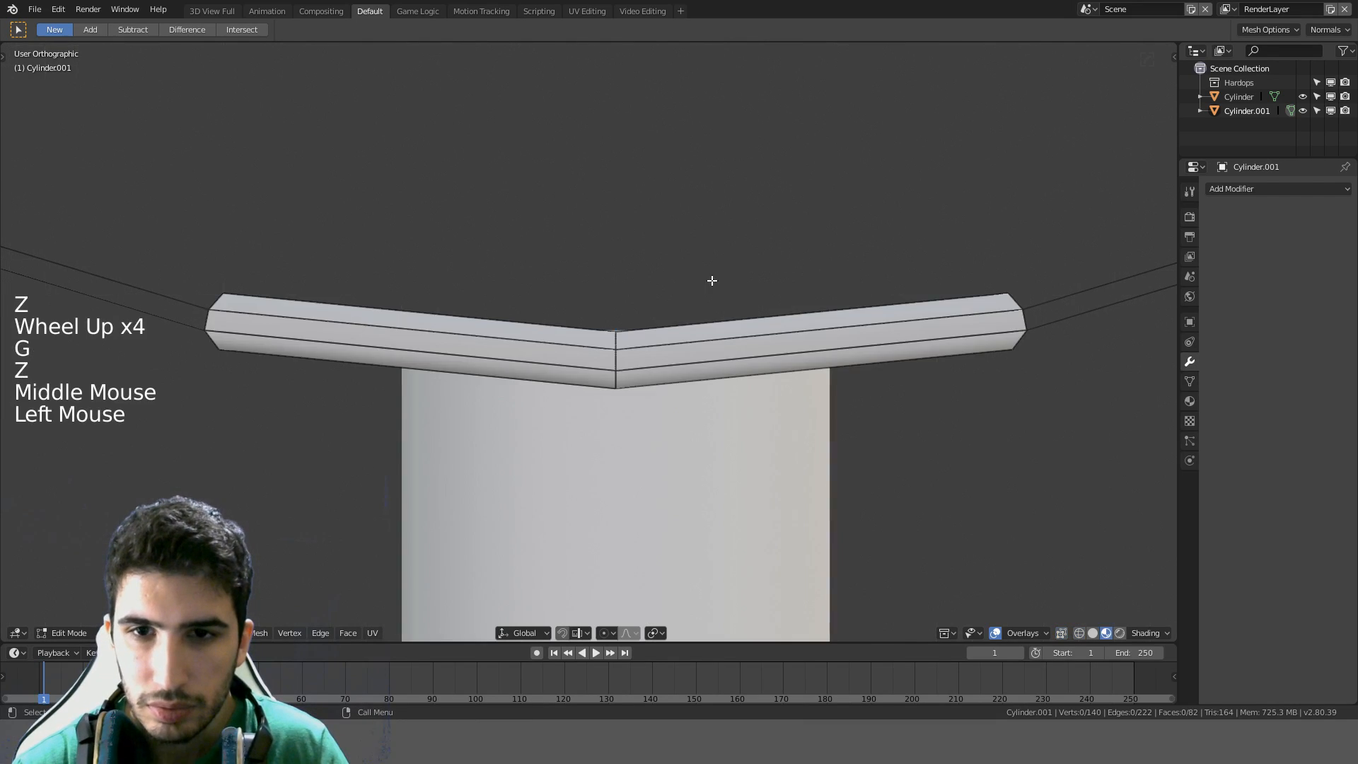
{"action": "middle_click_drag", "start_coordinate": [713, 279], "coordinate": [715, 306]}
{"action": "key", "text": "z"}
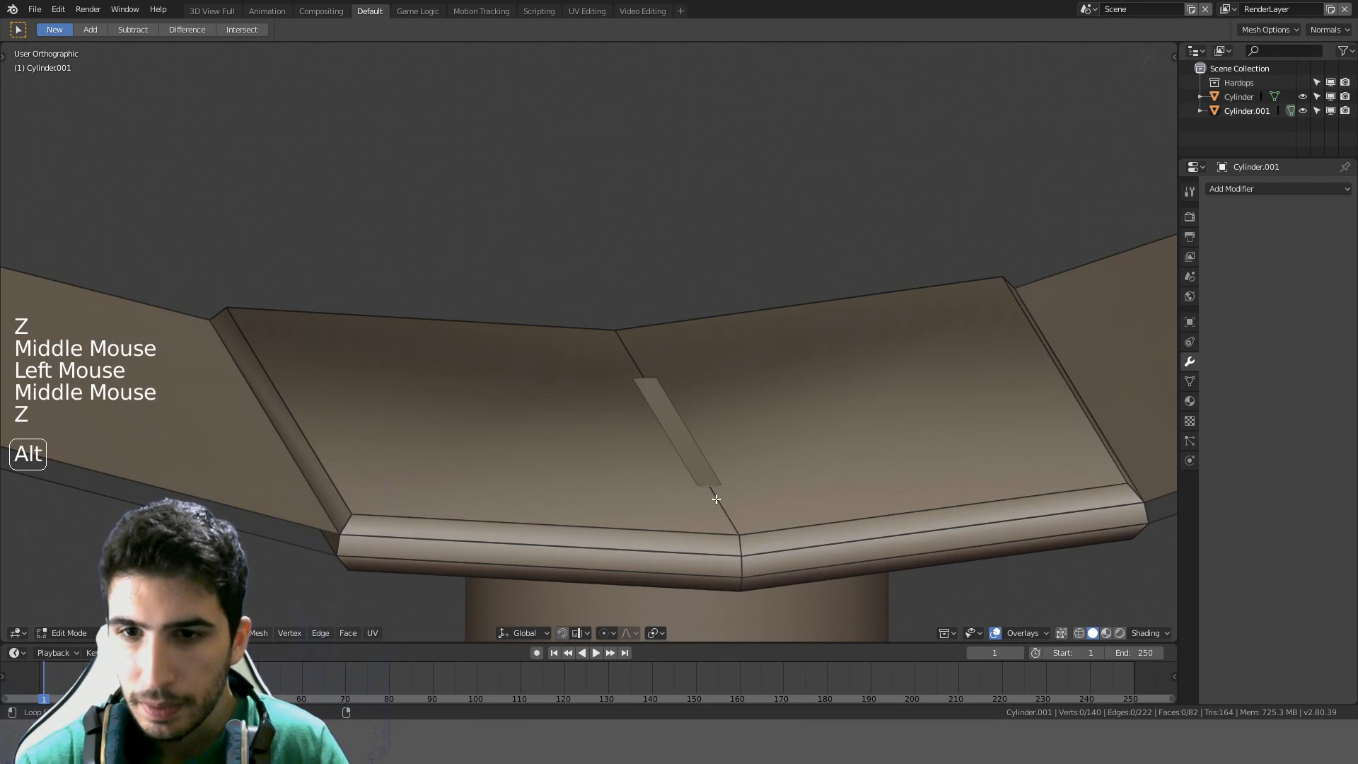
Adjust the vertical position of the thickened section's middle edge loop in the front view and clear the selection
{"action": "left_click", "coordinate": [716, 499], "text": "alt"}
{"action": "key", "text": "KP_1"}
{"action": "key", "text": "g"}
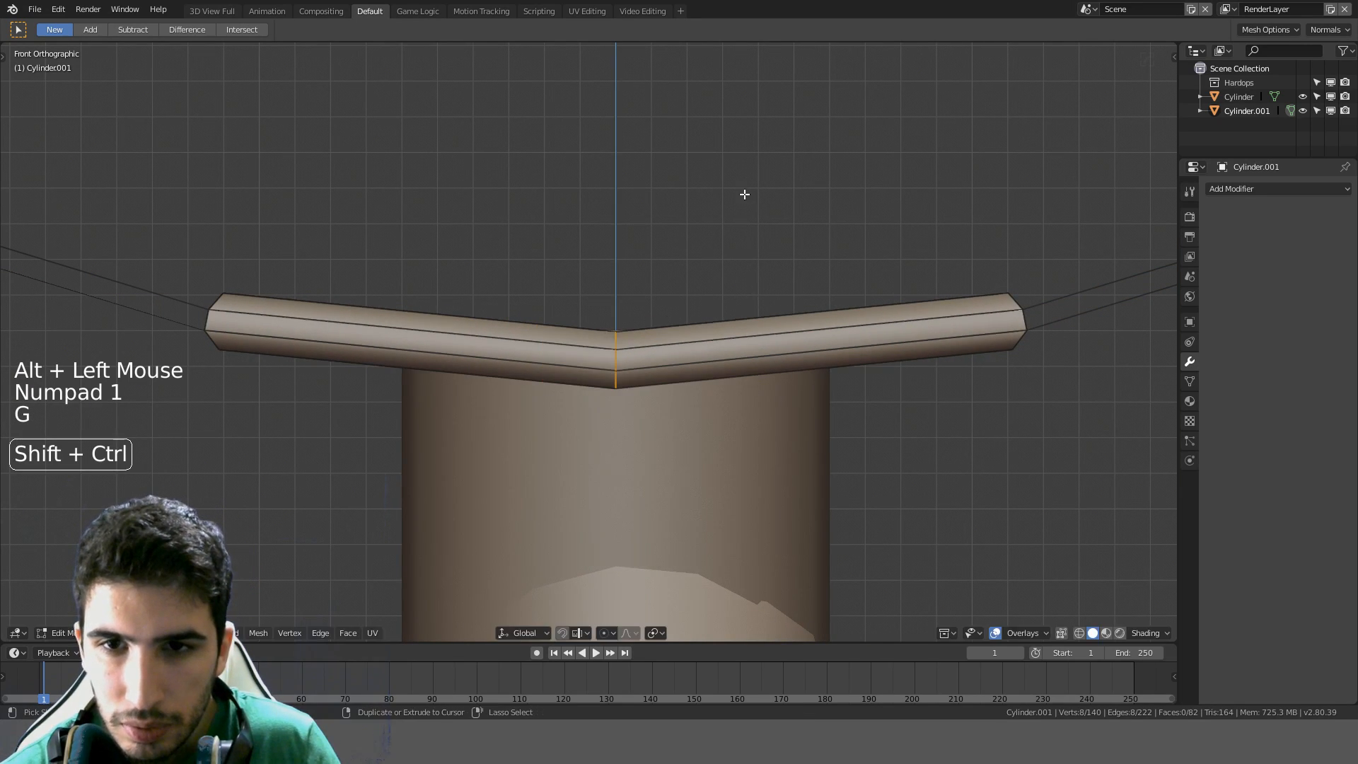
{"action": "key", "text": "g"}
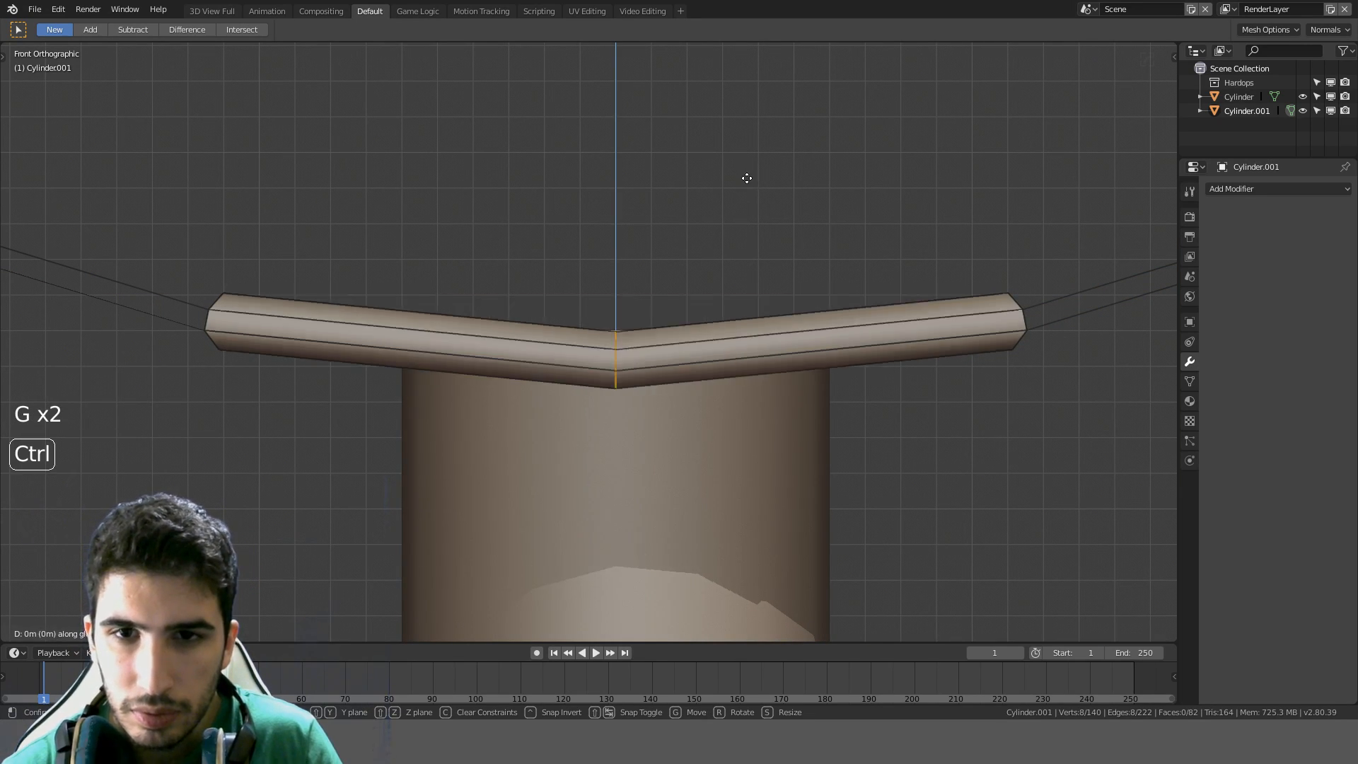
{"action": "left_click", "coordinate": [744, 184]}
{"action": "middle_click_drag", "start_coordinate": [744, 184], "coordinate": [743, 245]}
{"action": "key", "text": "a"}
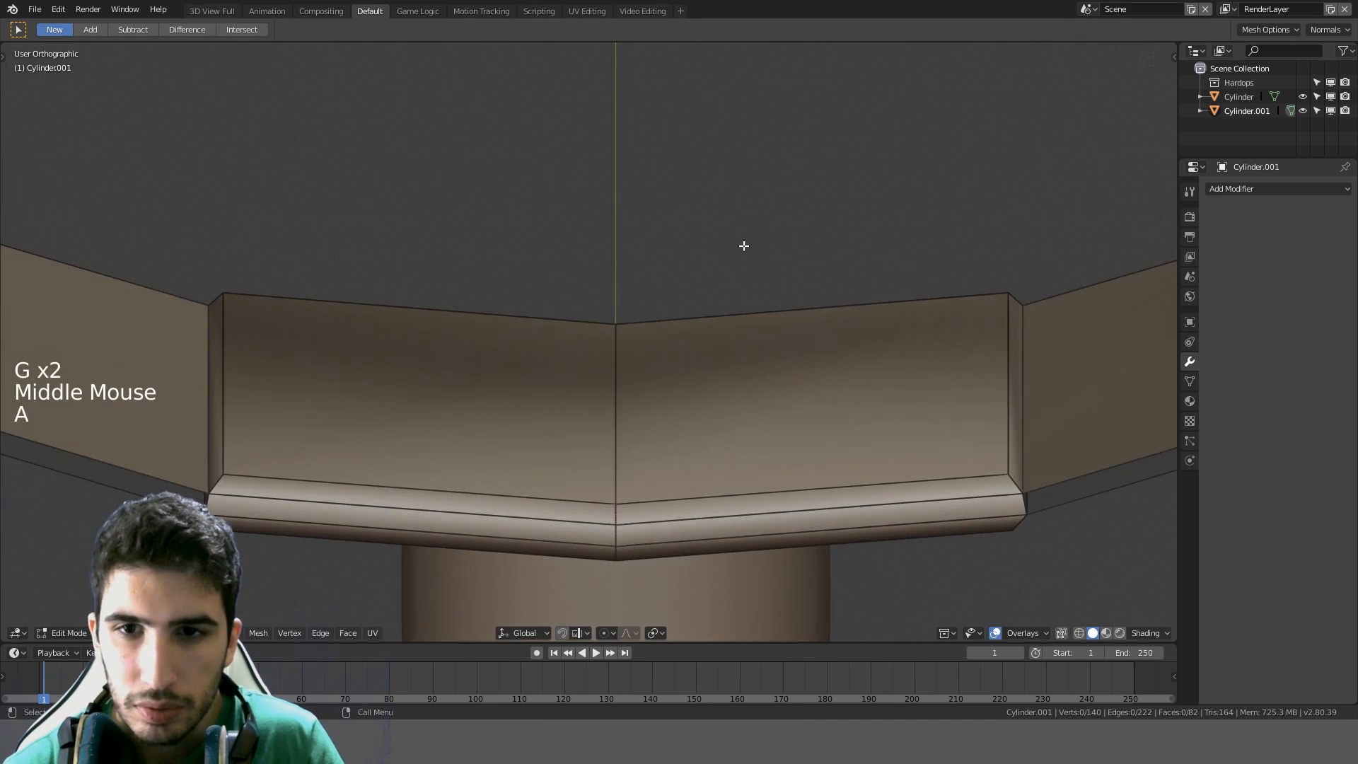
Return to Object Mode with the whole magnifying glass in view and save the DetectiveOffice.blend file
{"action": "scroll", "coordinate": [729, 283], "scroll_direction": "down", "scroll_amount": 4}
{"action": "key", "text": "Tab"}
{"action": "scroll", "coordinate": [722, 301], "scroll_direction": "down", "scroll_amount": 2}
{"action": "middle_click_drag", "start_coordinate": [722, 300], "coordinate": [741, 269]}
{"action": "scroll", "coordinate": [652, 378], "scroll_direction": "down", "scroll_amount": 3}
{"action": "middle_click_drag", "start_coordinate": [652, 379], "coordinate": [826, 293]}
{"action": "scroll", "coordinate": [676, 384], "scroll_direction": "down", "scroll_amount": 4}
{"action": "key", "text": "KP_1"}
{"action": "scroll", "coordinate": [679, 385], "scroll_direction": "down", "scroll_amount": 1}
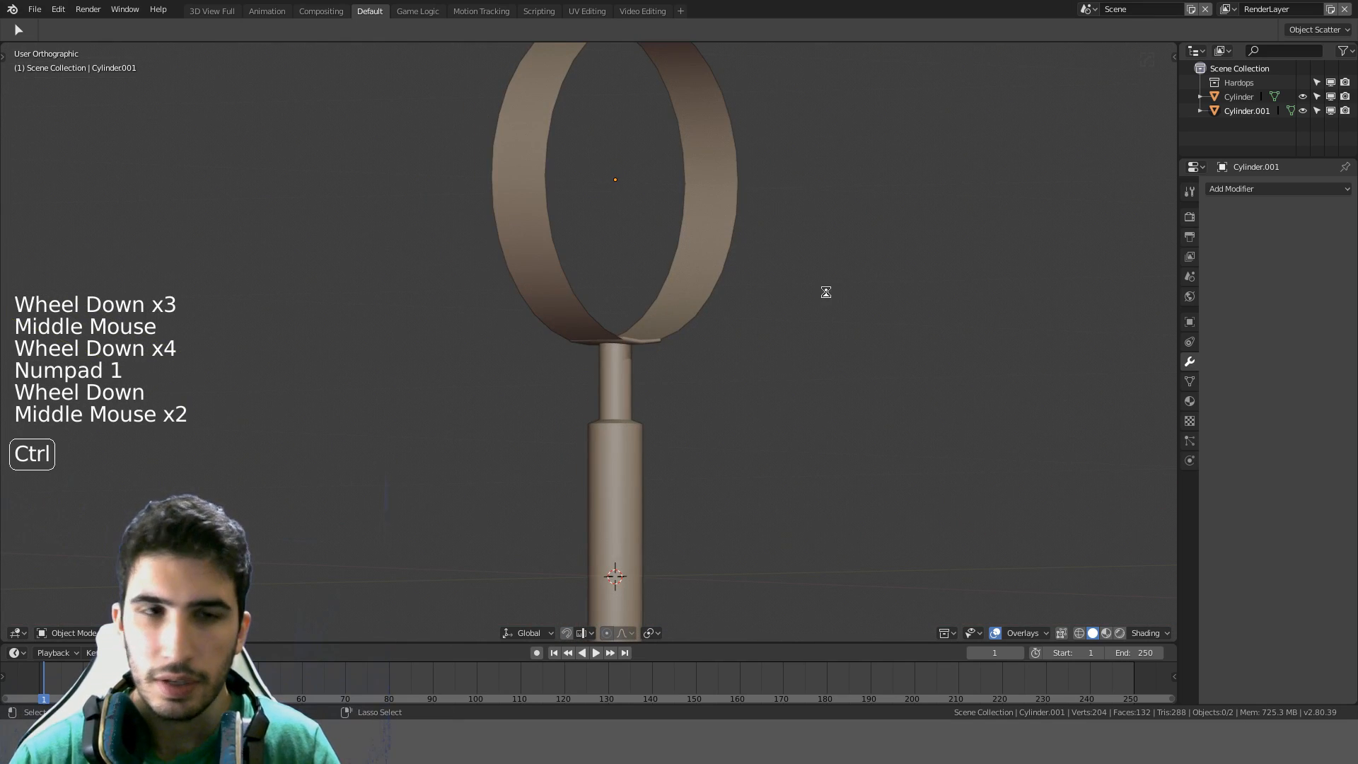
{"action": "key", "text": "ctrl+s"}
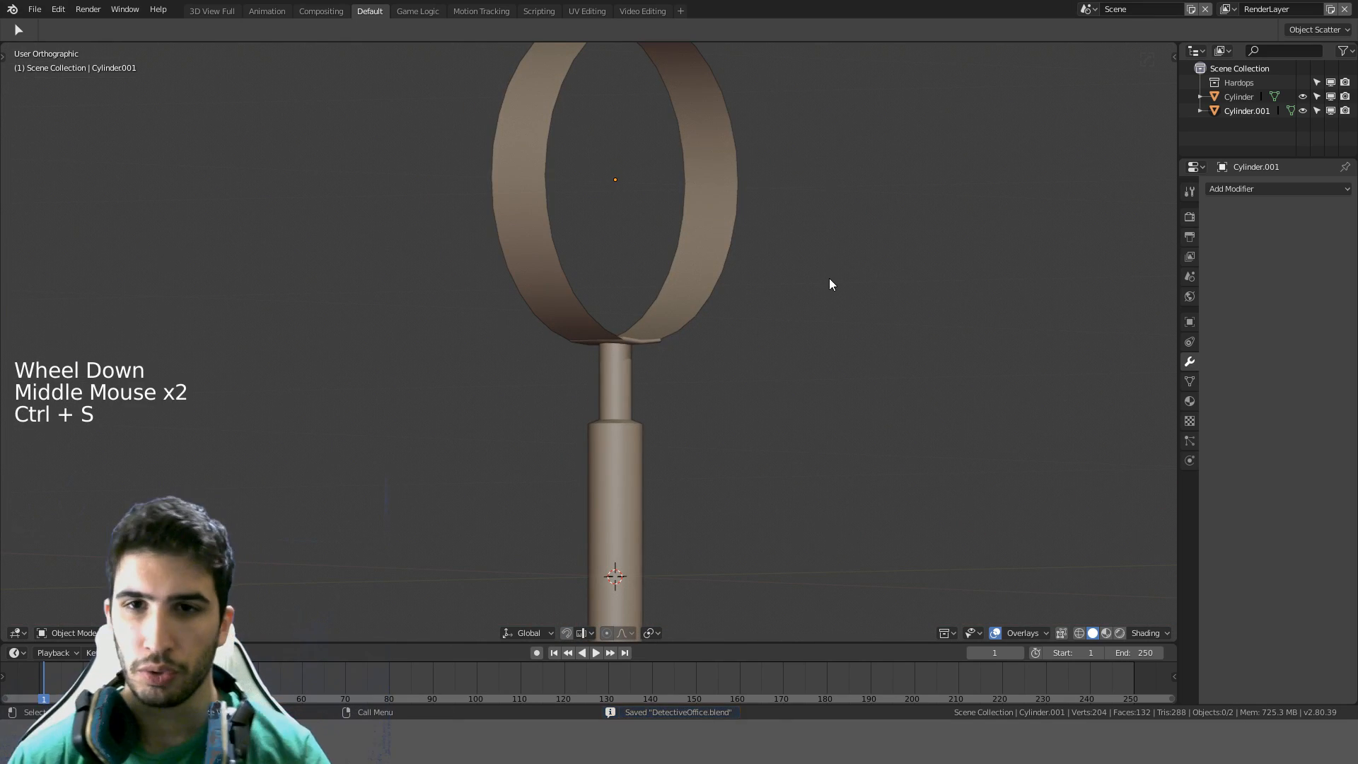
Compare the handle's narrow neck with the reference image, highlighting its faces in Edit Mode before deselecting the handle in Object Mode
{"action": "middle_click_drag", "start_coordinate": [828, 279], "coordinate": [693, 294], "text": "shift"}
{"action": "scroll", "coordinate": [725, 400], "scroll_direction": "up", "scroll_amount": 4}
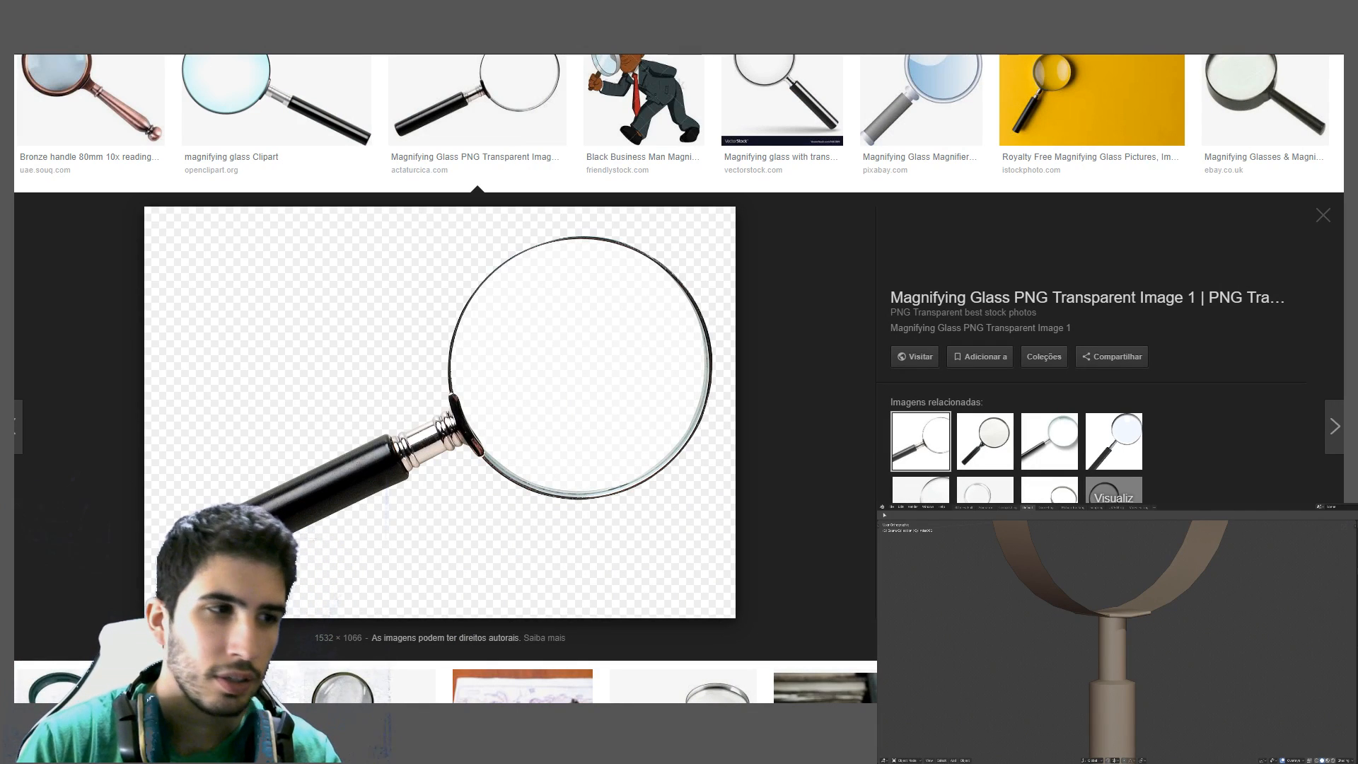
{"action": "left_click", "coordinate": [1232, 681]}
{"action": "middle_click_drag", "start_coordinate": [1232, 680], "coordinate": [1162, 667]}
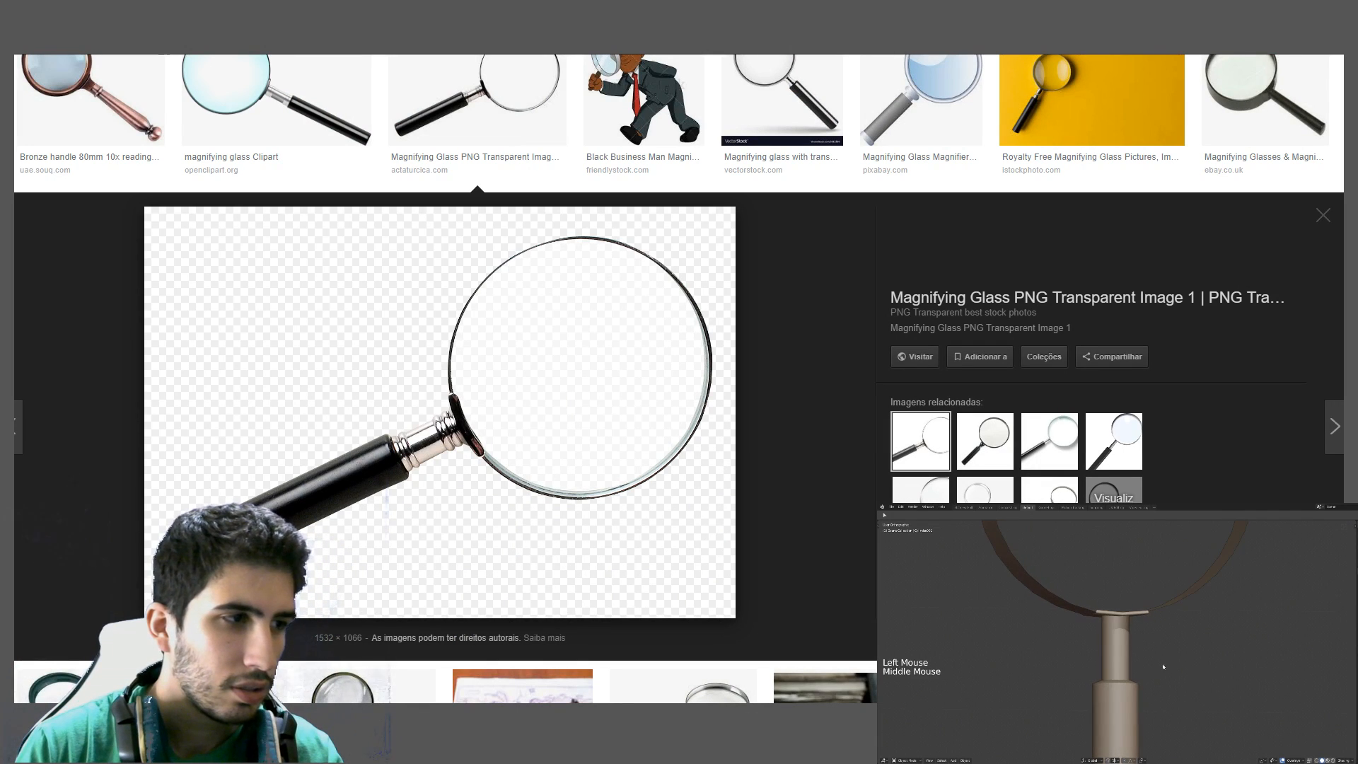
{"action": "left_click", "coordinate": [1127, 659]}
{"action": "key", "text": "Tab"}
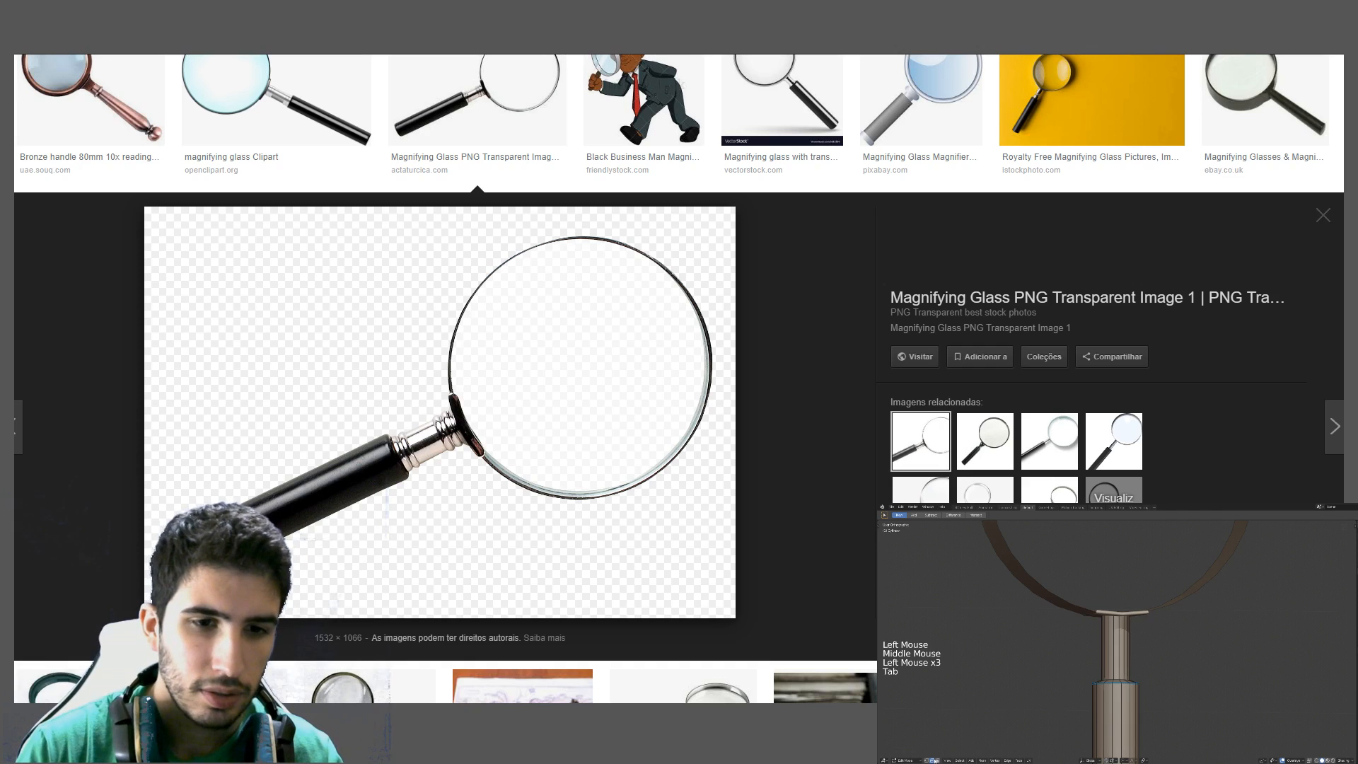
{"action": "left_click", "coordinate": [1130, 646], "text": "alt"}
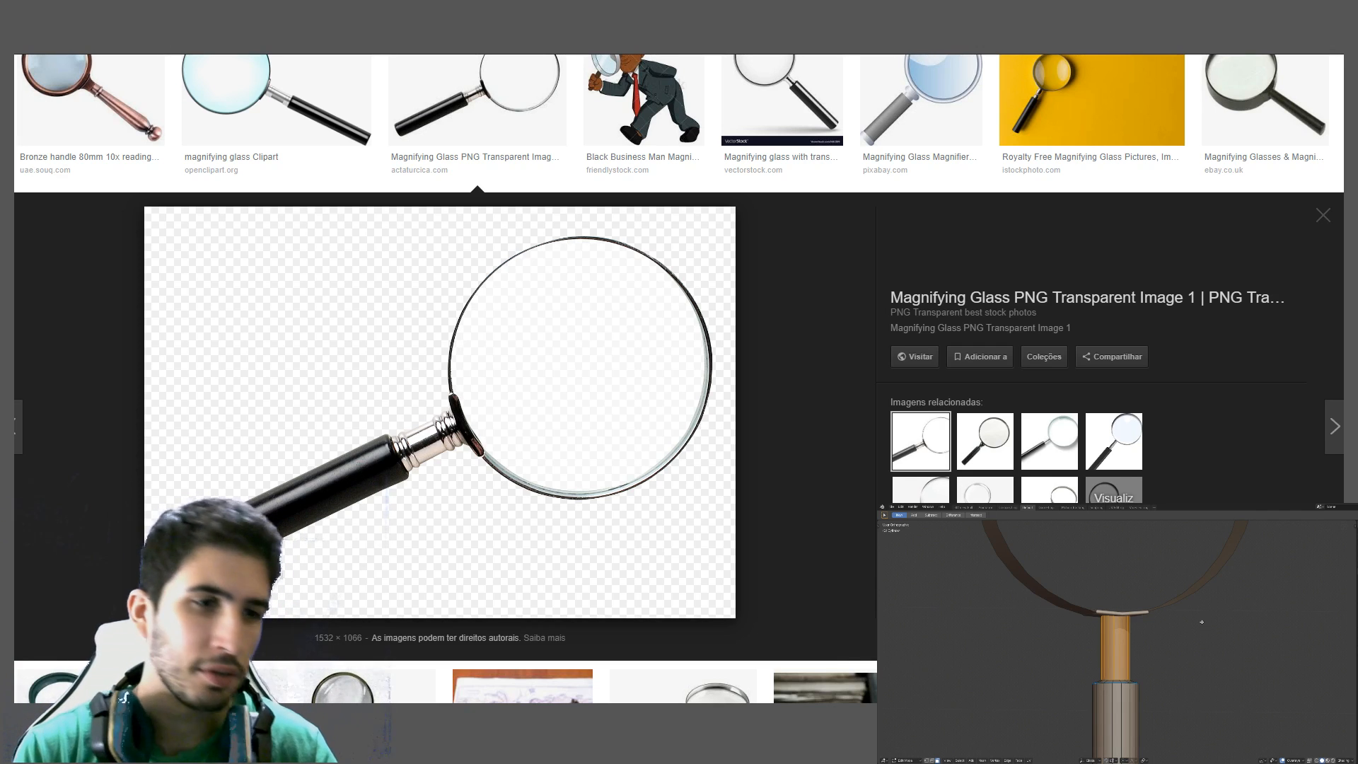
{"action": "key", "text": "Tab"}
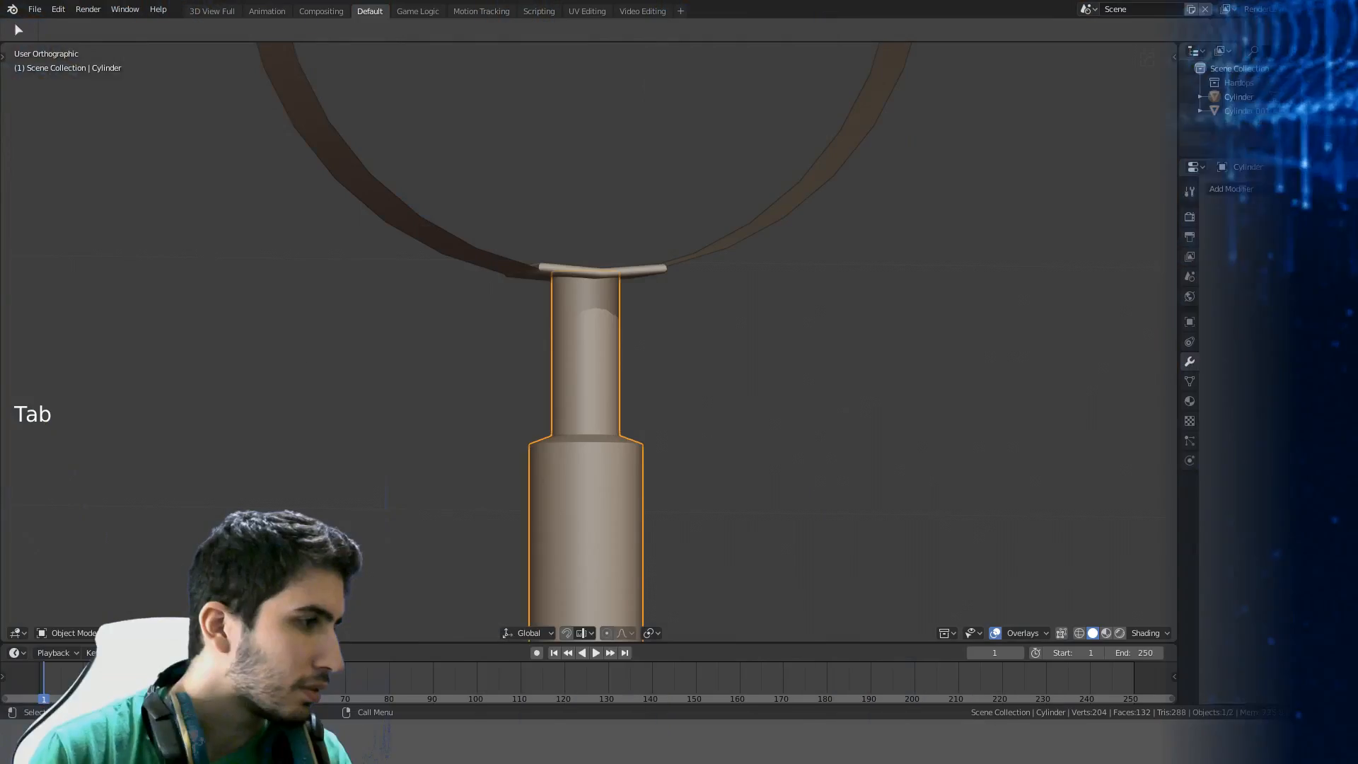
{"action": "middle_click_drag", "start_coordinate": [742, 332], "coordinate": [825, 241]}
{"action": "key", "text": "KP_1"}
{"action": "key", "text": "a"}
Select the lens frame and snap the 3D cursor to its origin
{"action": "scroll", "coordinate": [721, 246], "scroll_direction": "down", "scroll_amount": 2}
{"action": "scroll", "coordinate": [825, 242], "scroll_direction": "down", "scroll_amount": 8}
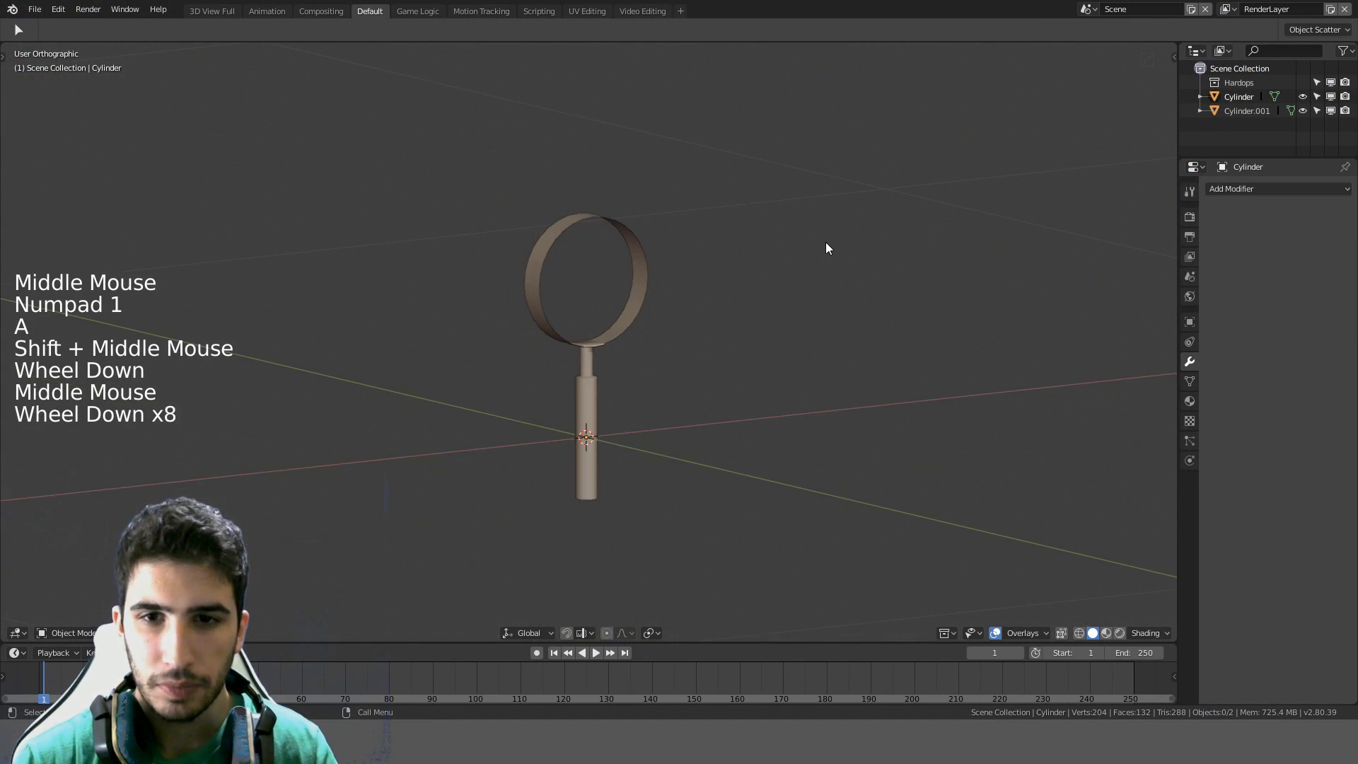
{"action": "key", "text": "shift+c"}
{"action": "left_click", "coordinate": [665, 206]}
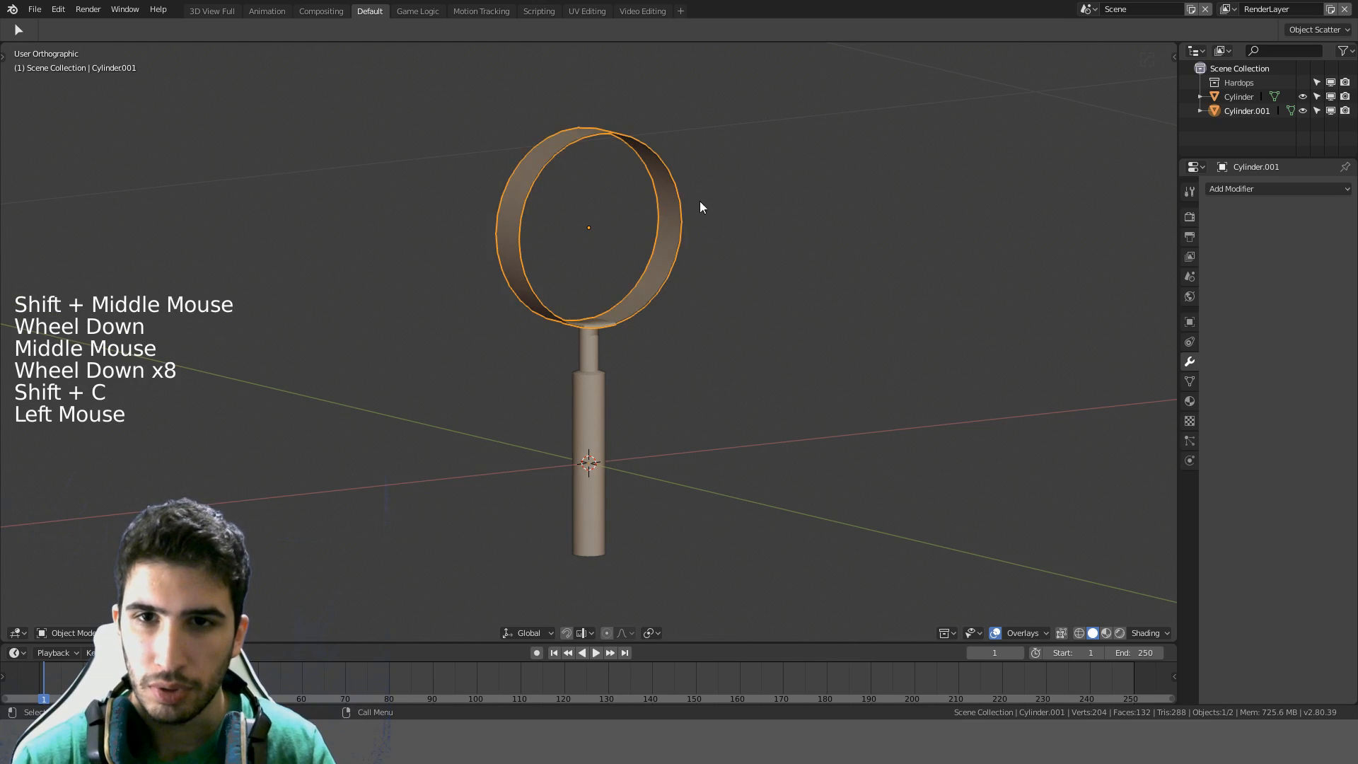
{"action": "key", "text": "Tab"}
{"action": "scroll", "coordinate": [700, 202], "scroll_direction": "up", "scroll_amount": 2}
{"action": "key", "text": "Tab"}
{"action": "key", "text": "shift+s"}
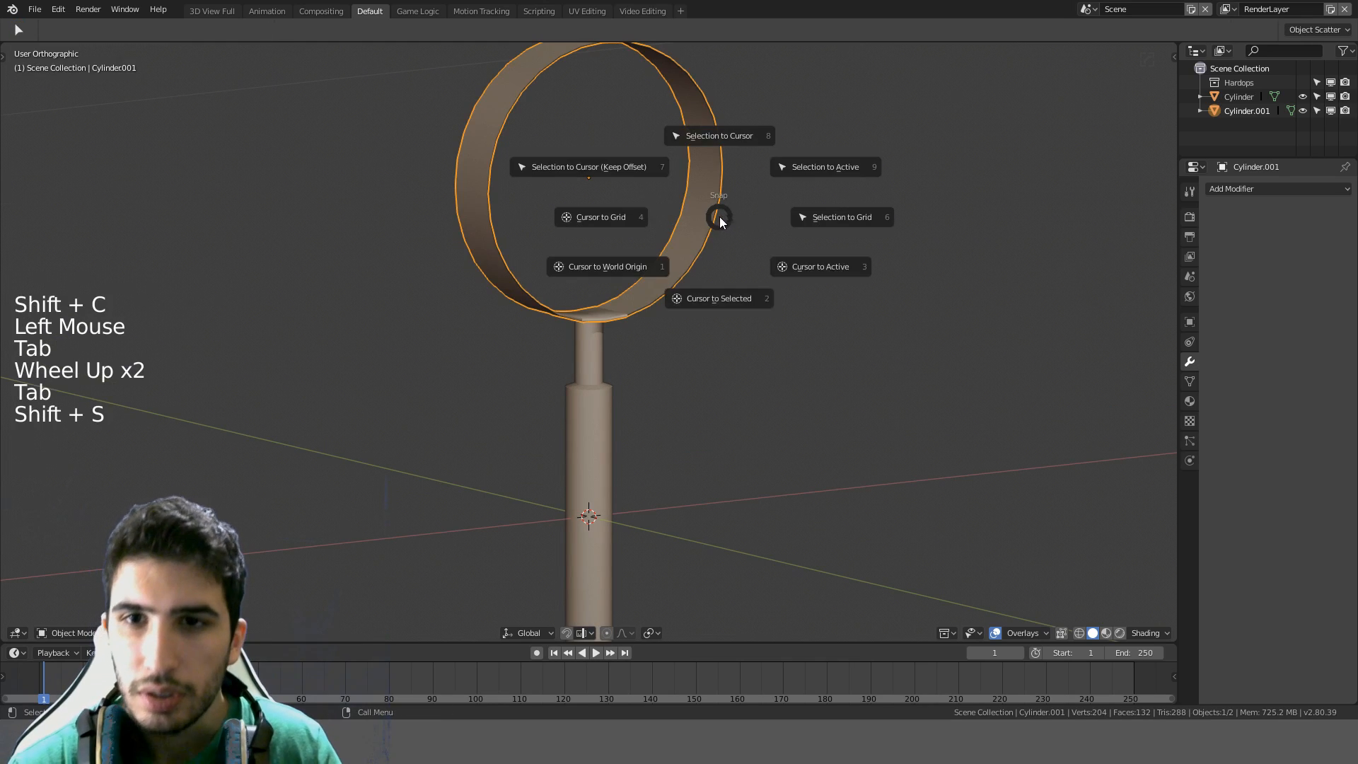
{"action": "left_click", "coordinate": [730, 296]}
Add a UV sphere at the 3D cursor with 16 segments and 8 rings for the lens
{"action": "middle_click_drag", "start_coordinate": [805, 259], "coordinate": [605, 259]}
{"action": "scroll", "coordinate": [566, 206], "scroll_direction": "down", "scroll_amount": 2}
{"action": "key", "text": "shift+a"}
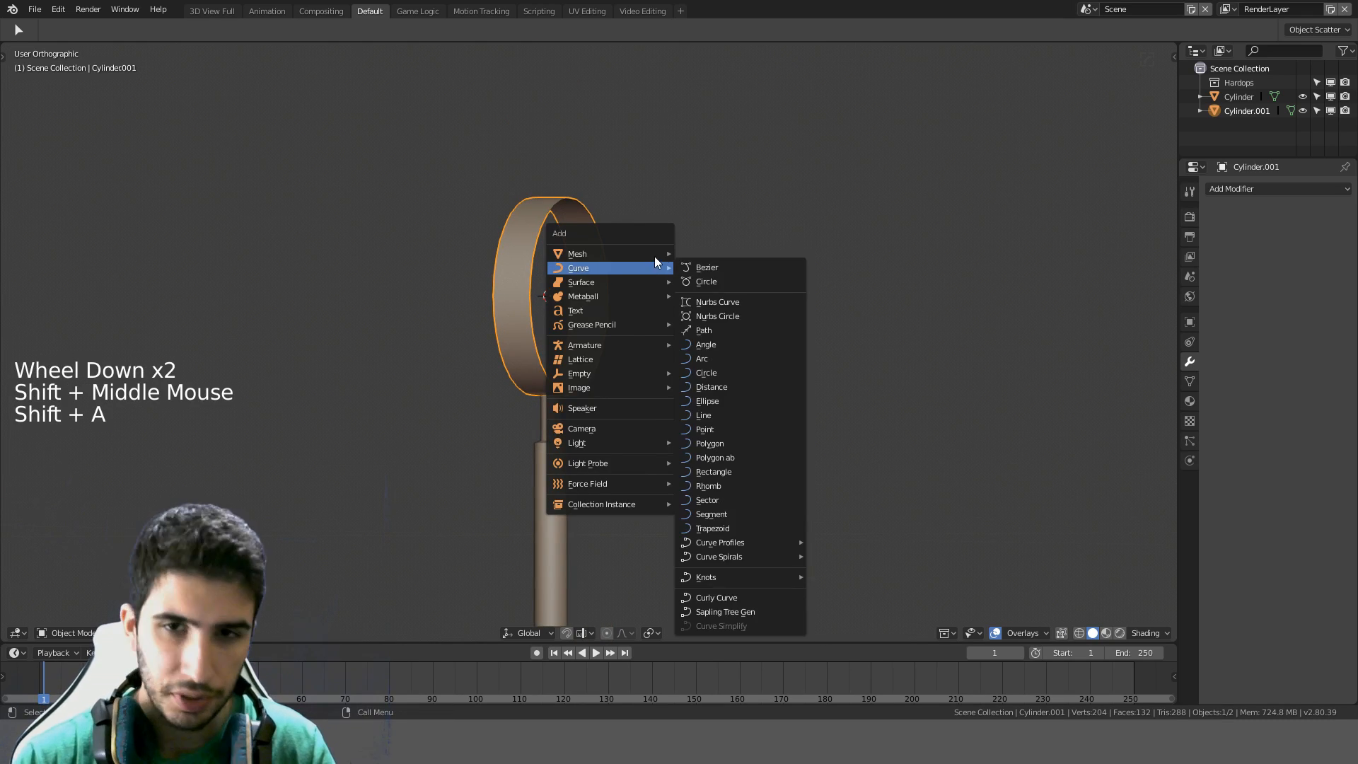
{"action": "mouse_move", "coordinate": [655, 256]}
{"action": "left_click", "coordinate": [734, 295]}
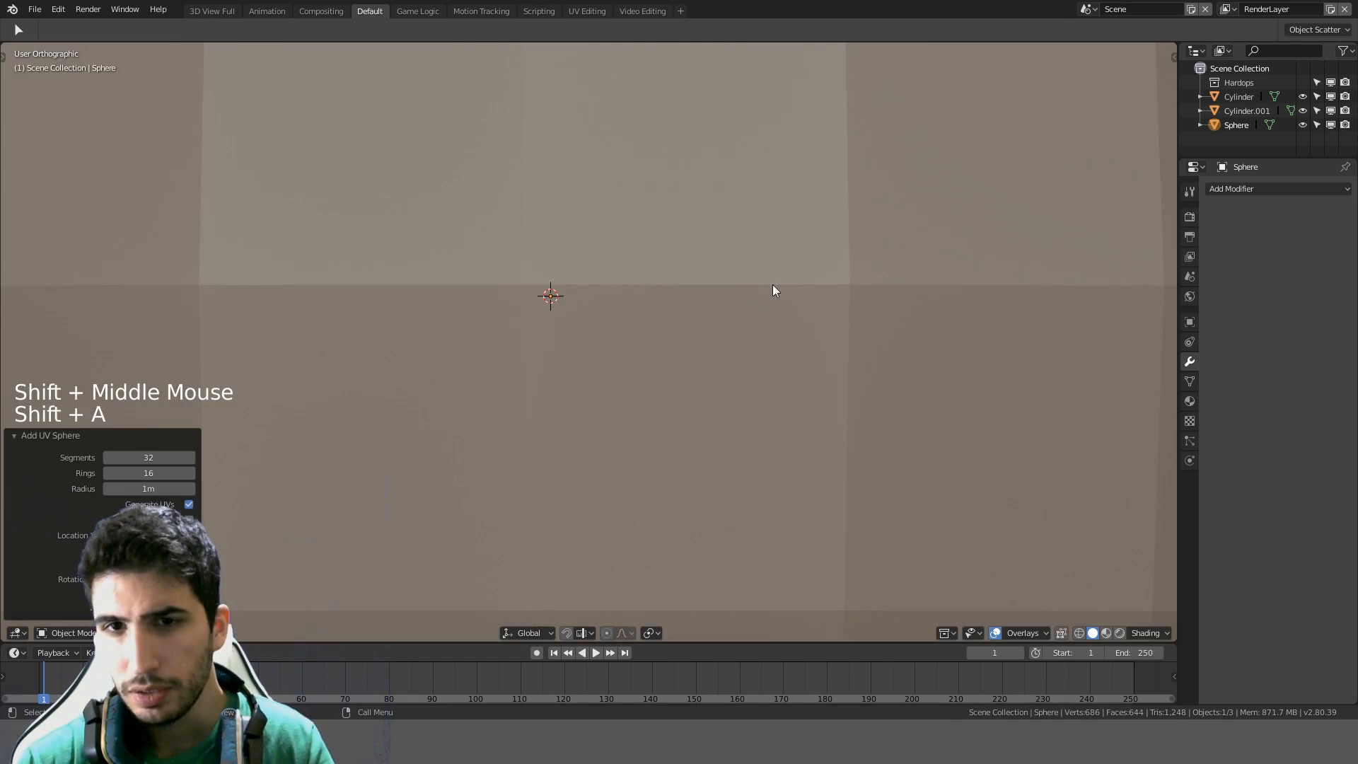
{"action": "scroll", "coordinate": [772, 284], "scroll_direction": "down", "scroll_amount": 13}
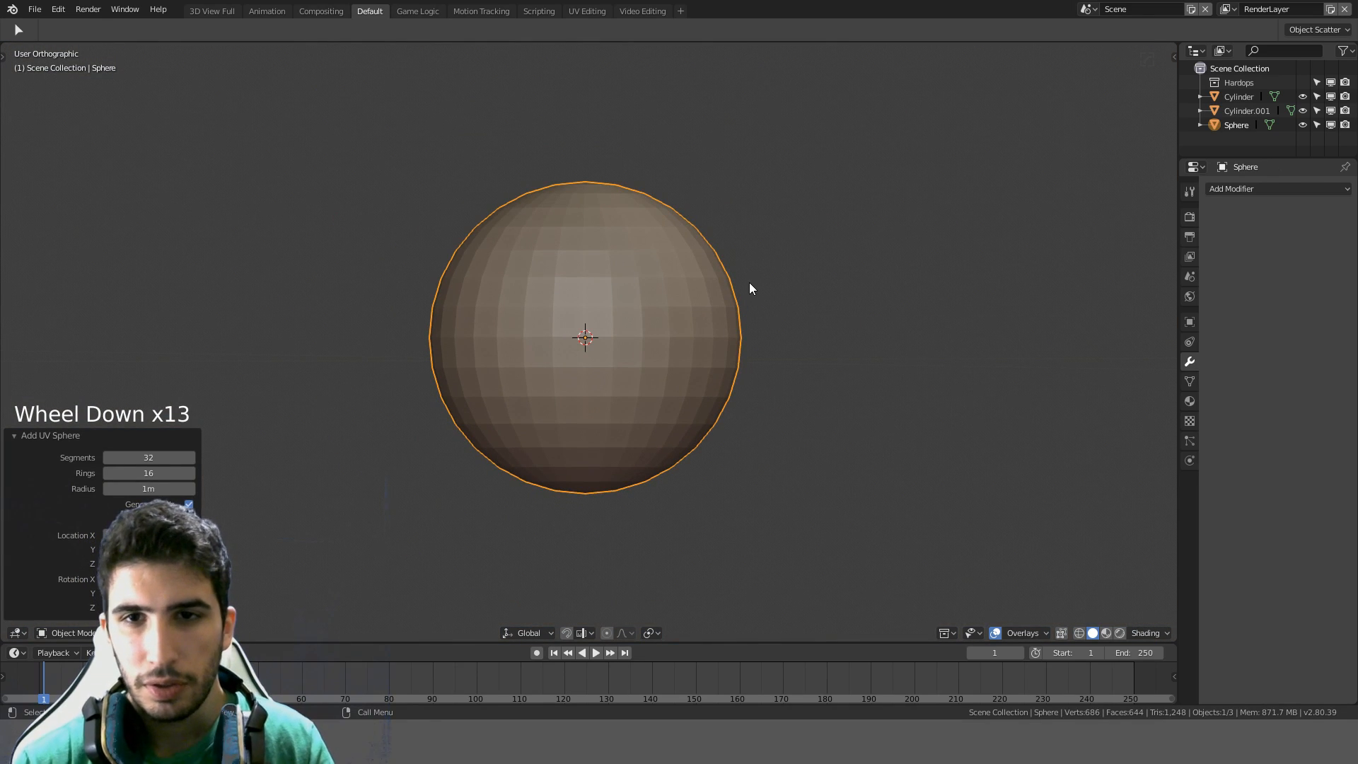
{"action": "mouse_move", "coordinate": [170, 458]}
{"action": "left_mouse_down"}
{"action": "mouse_move", "coordinate": [134, 457]}
{"action": "mouse_move", "coordinate": [166, 461]}
{"action": "left_mouse_up"}
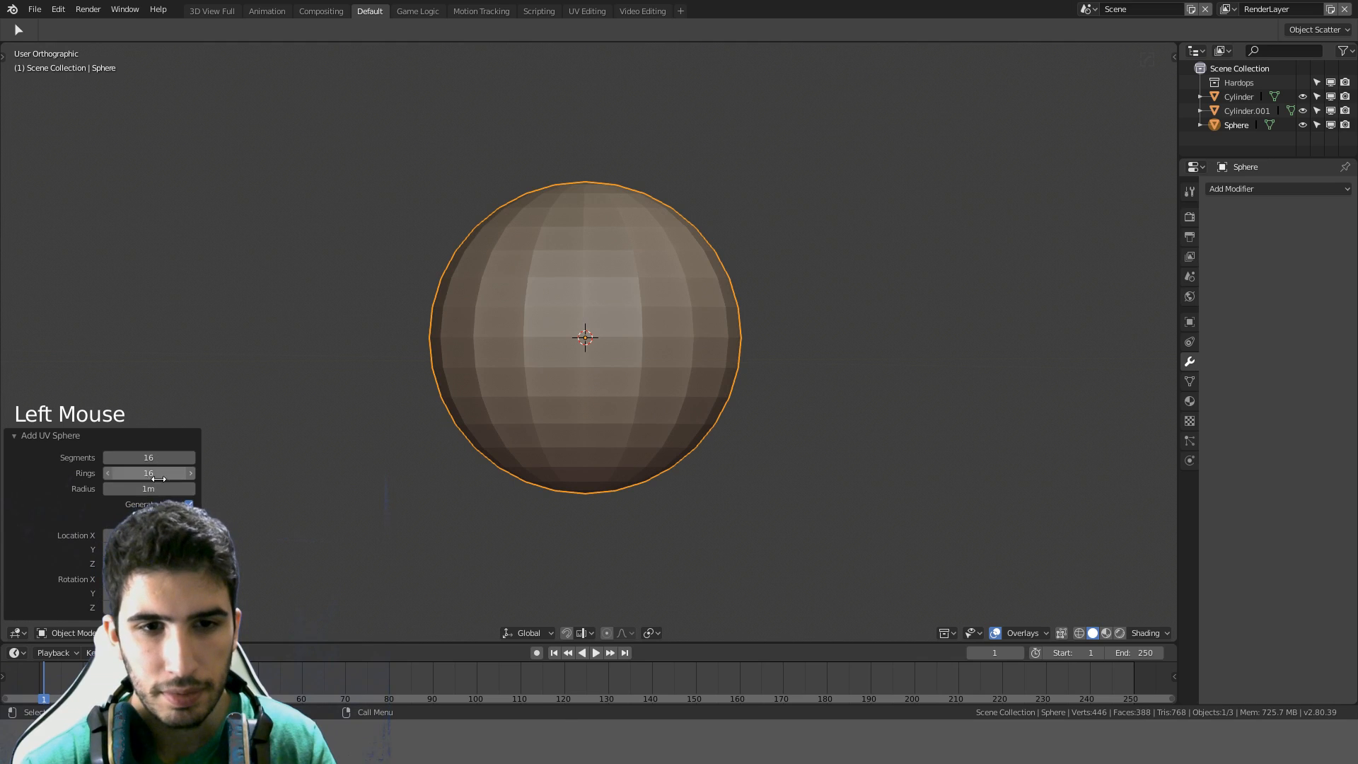
{"action": "double_click", "coordinate": [159, 474]}
{"action": "type", "text": "8"}
{"action": "key", "text": "Return"}
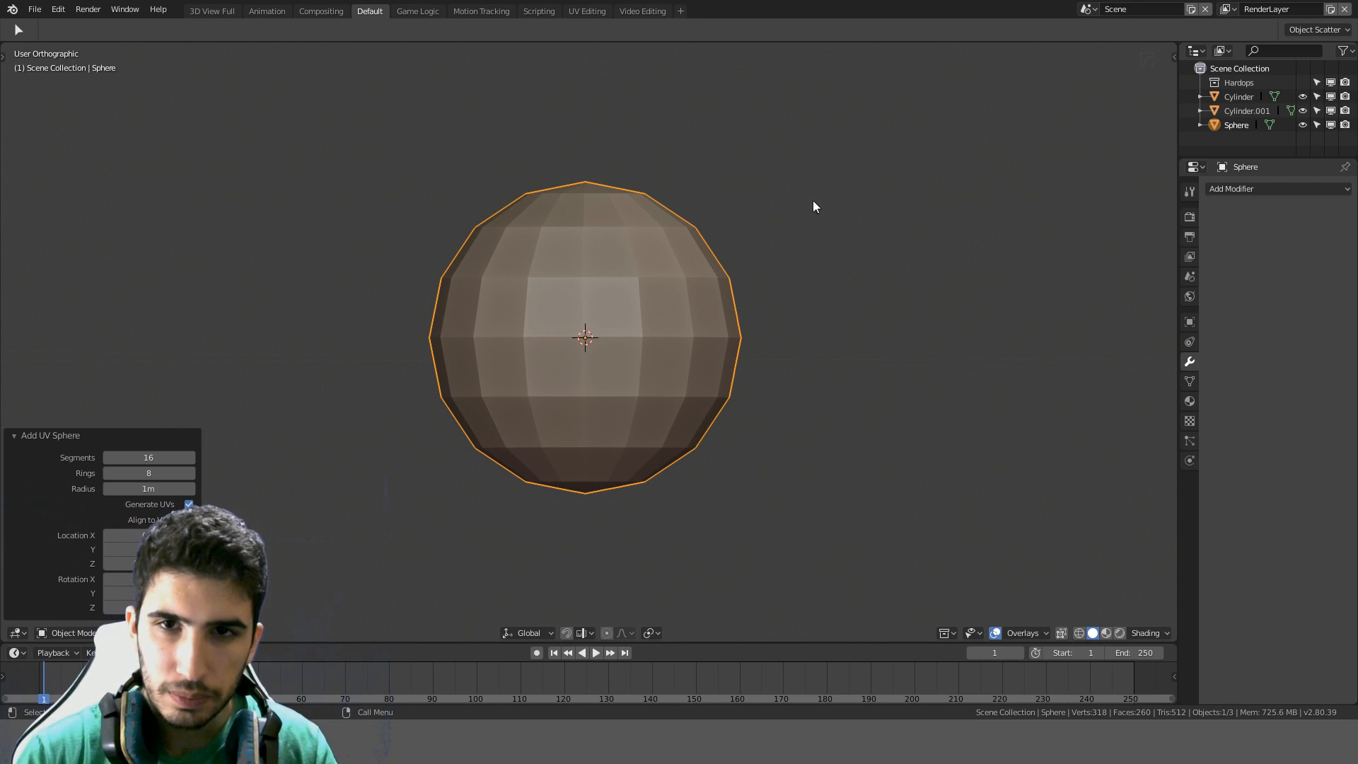
Display the scene in wireframe and rotate the sphere 90° in the right view so its poles face the frame's open sides
{"action": "middle_click_drag", "start_coordinate": [813, 202], "coordinate": [853, 272]}
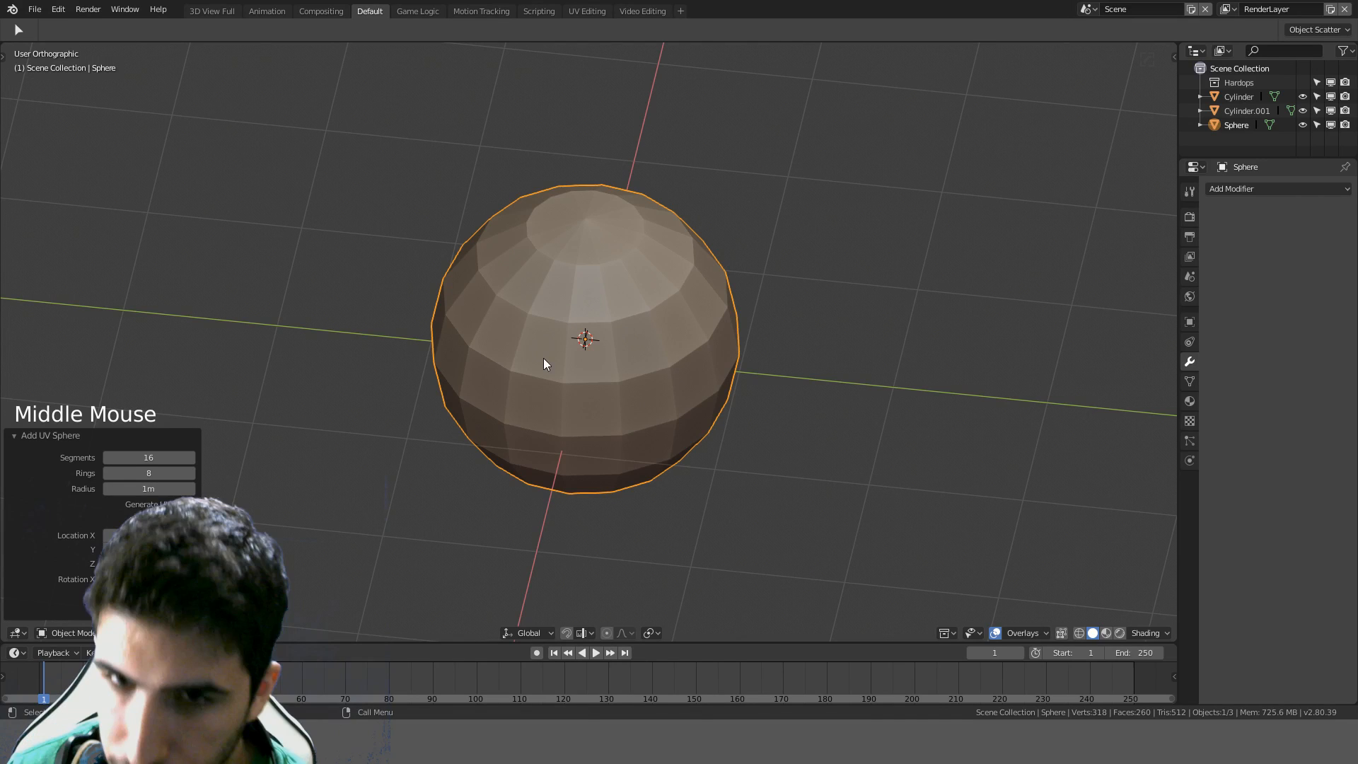
{"action": "key", "text": "KP_3"}
{"action": "key", "text": "KP_1"}
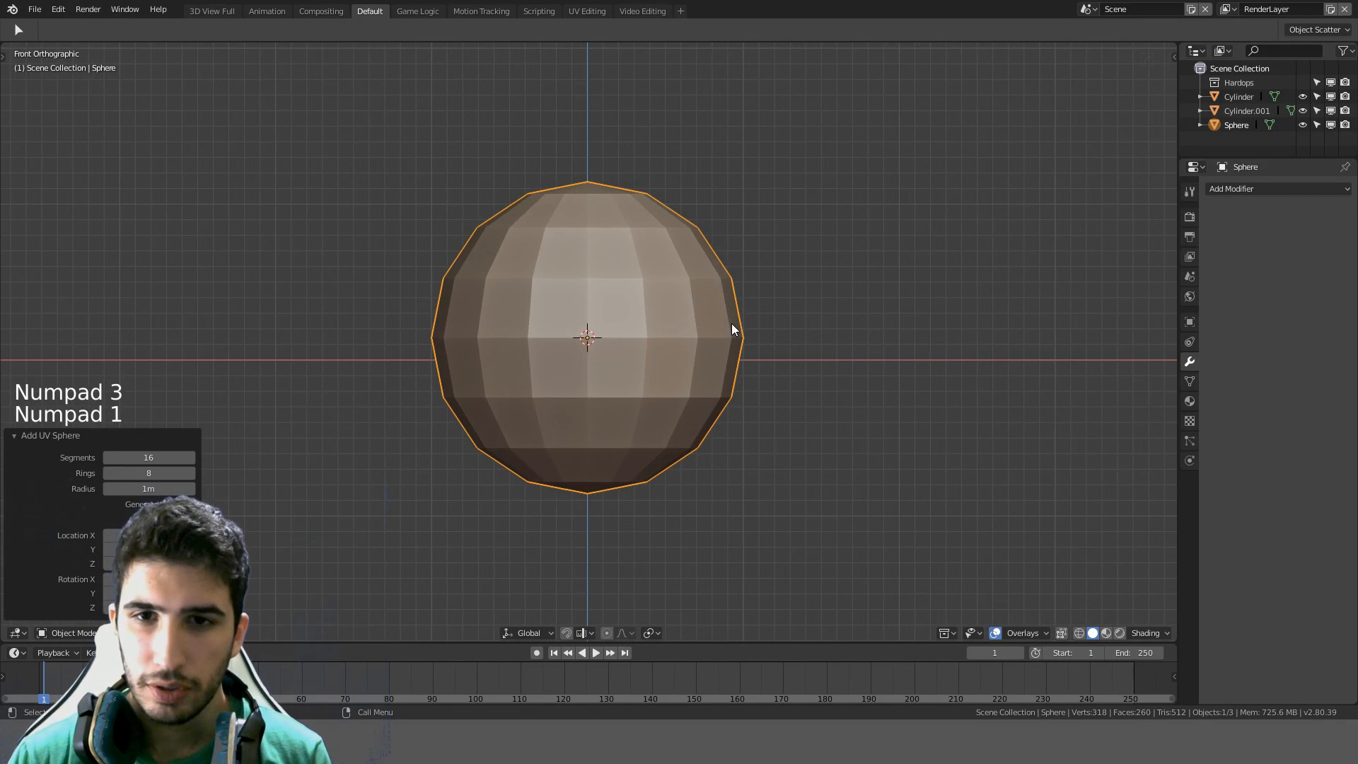
{"action": "key", "text": "z"}
{"action": "left_click", "coordinate": [630, 326]}
{"action": "scroll", "coordinate": [703, 290], "scroll_direction": "up", "scroll_amount": 11}
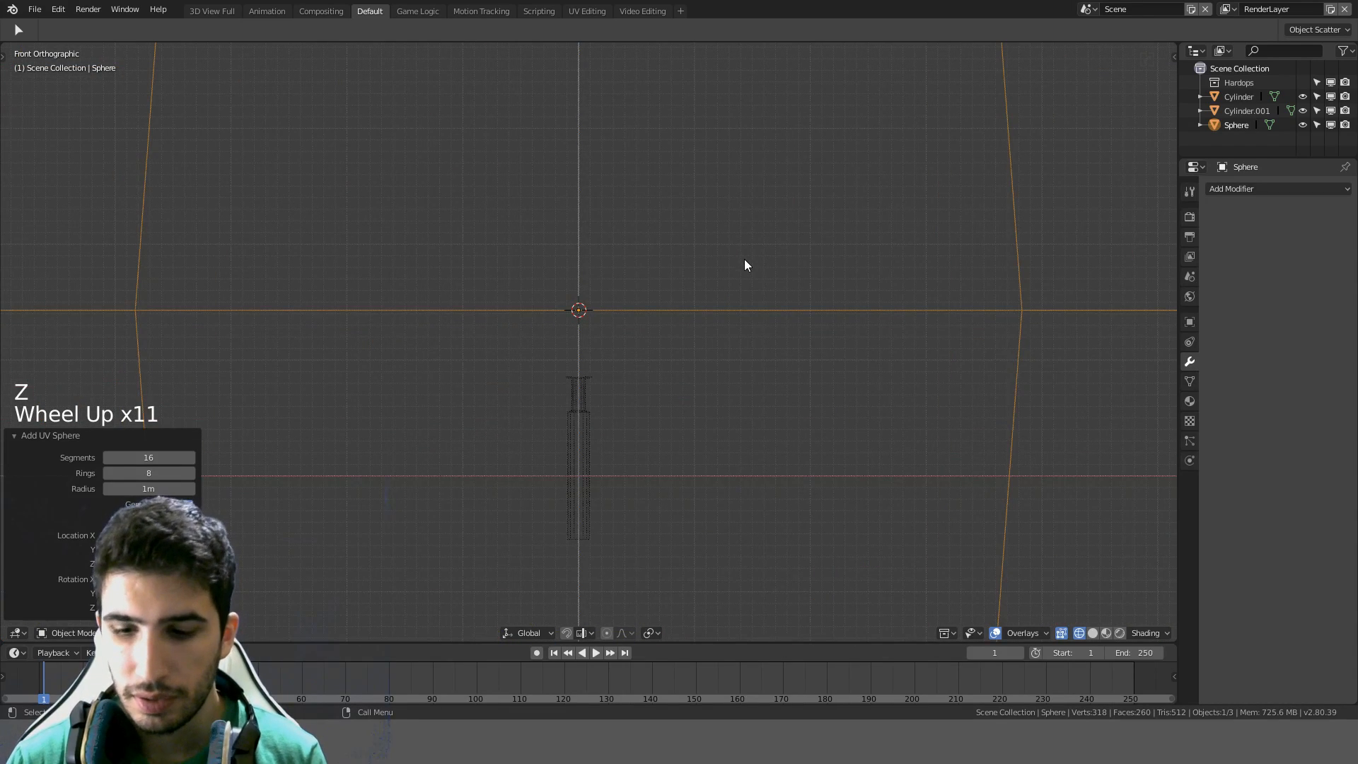
{"action": "key", "text": "KP_3"}
{"action": "scroll", "coordinate": [745, 265], "scroll_direction": "down", "scroll_amount": 3}
{"action": "scroll", "coordinate": [744, 259], "scroll_direction": "down", "scroll_amount": 5}
{"action": "key", "text": "r"}
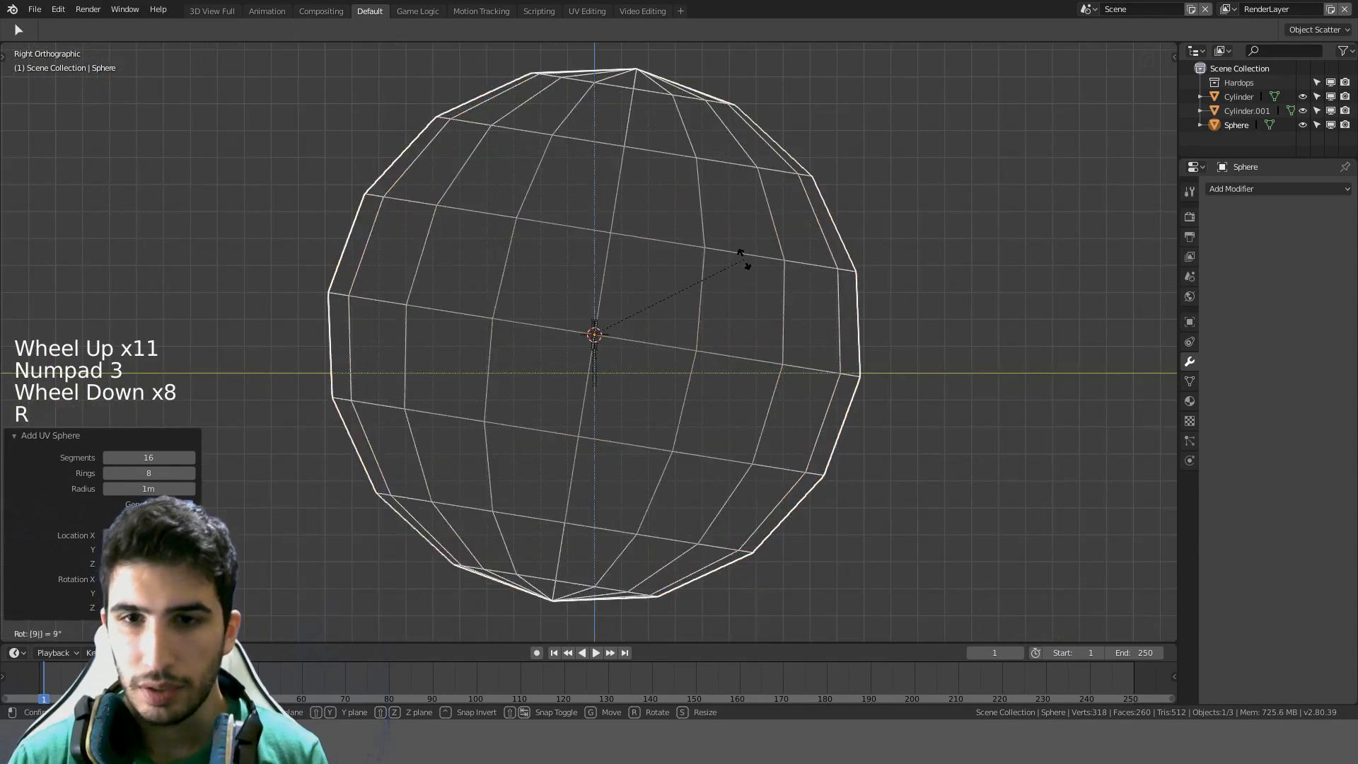
{"action": "left_click", "coordinate": [744, 259]}
Scale the sphere down uniformly until its height just fits inside the lens frame
{"action": "key", "text": "s"}
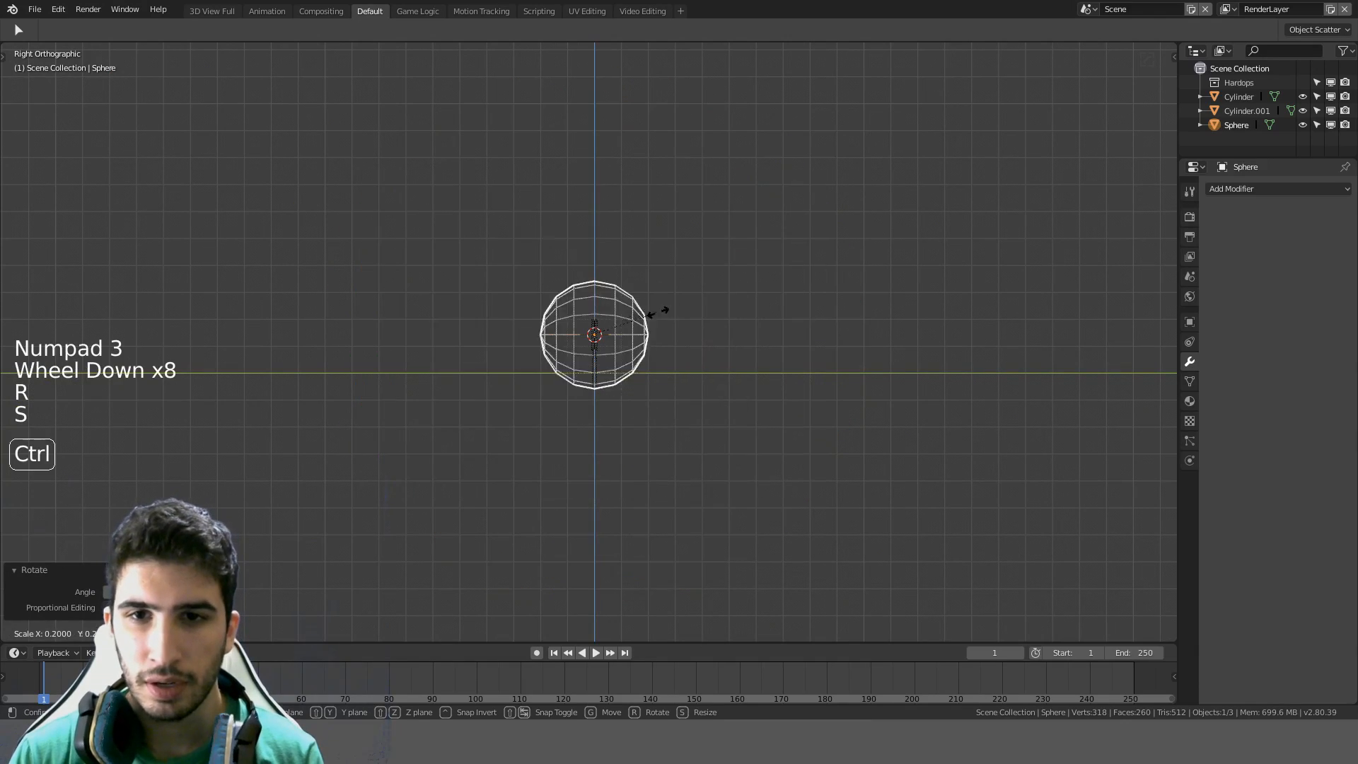
{"action": "left_click", "coordinate": [736, 279], "text": "ctrl"}
{"action": "scroll", "coordinate": [797, 241], "scroll_direction": "up", "scroll_amount": 7}
{"action": "scroll", "coordinate": [906, 86], "scroll_direction": "up", "scroll_amount": 7}
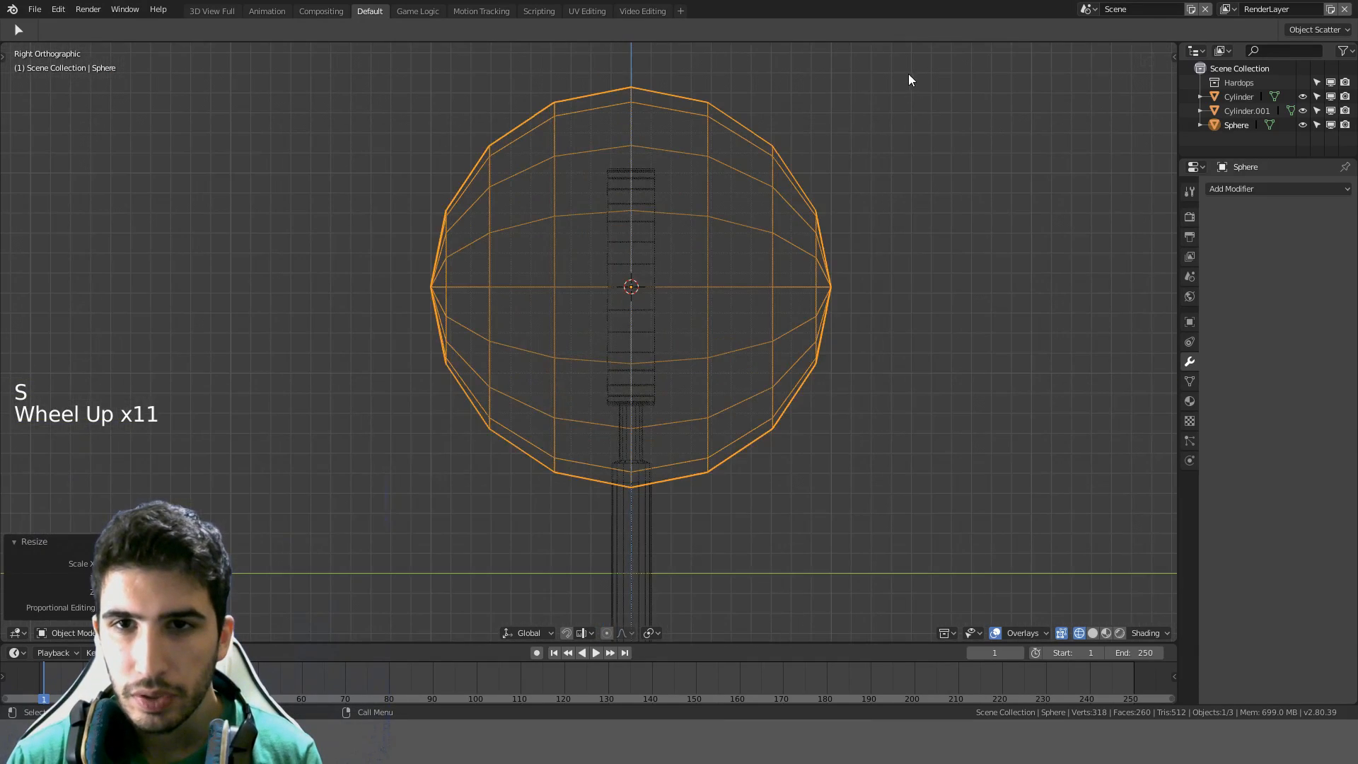
{"action": "key", "text": "s"}
{"action": "scroll", "coordinate": [947, 92], "scroll_direction": "down", "scroll_amount": 3}
{"action": "middle_click_drag", "start_coordinate": [961, 111], "coordinate": [918, 91], "text": "shift"}
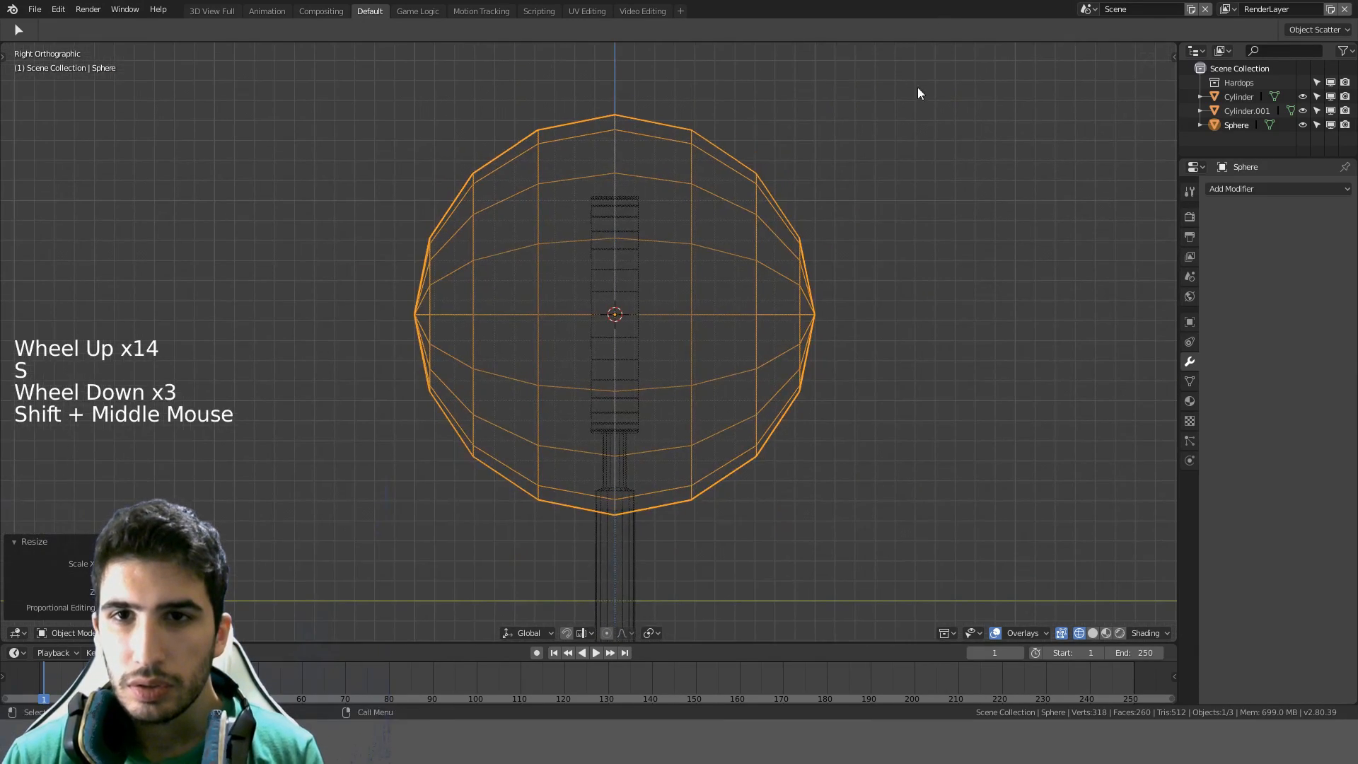
{"action": "key", "text": "s"}
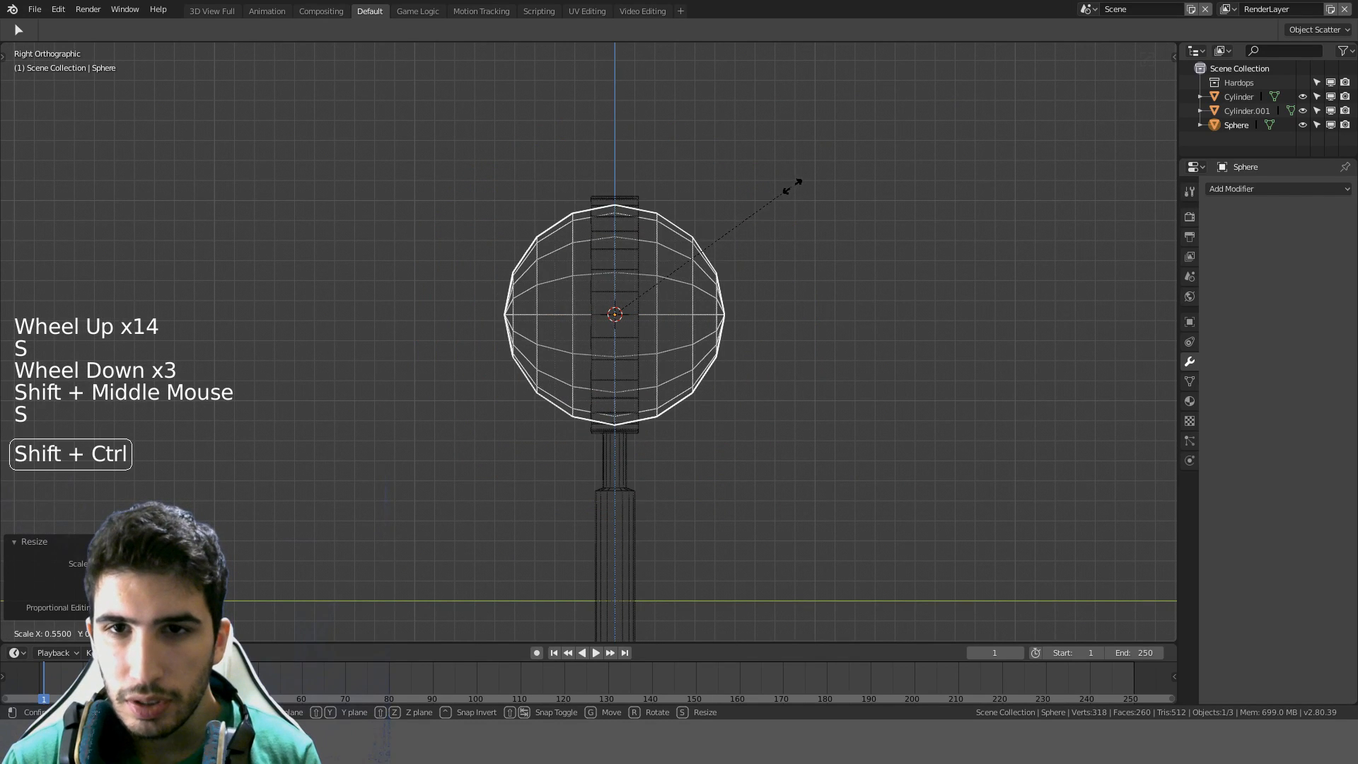
{"action": "left_click", "coordinate": [851, 176]}
{"action": "scroll", "coordinate": [877, 226], "scroll_direction": "up", "scroll_amount": 4}
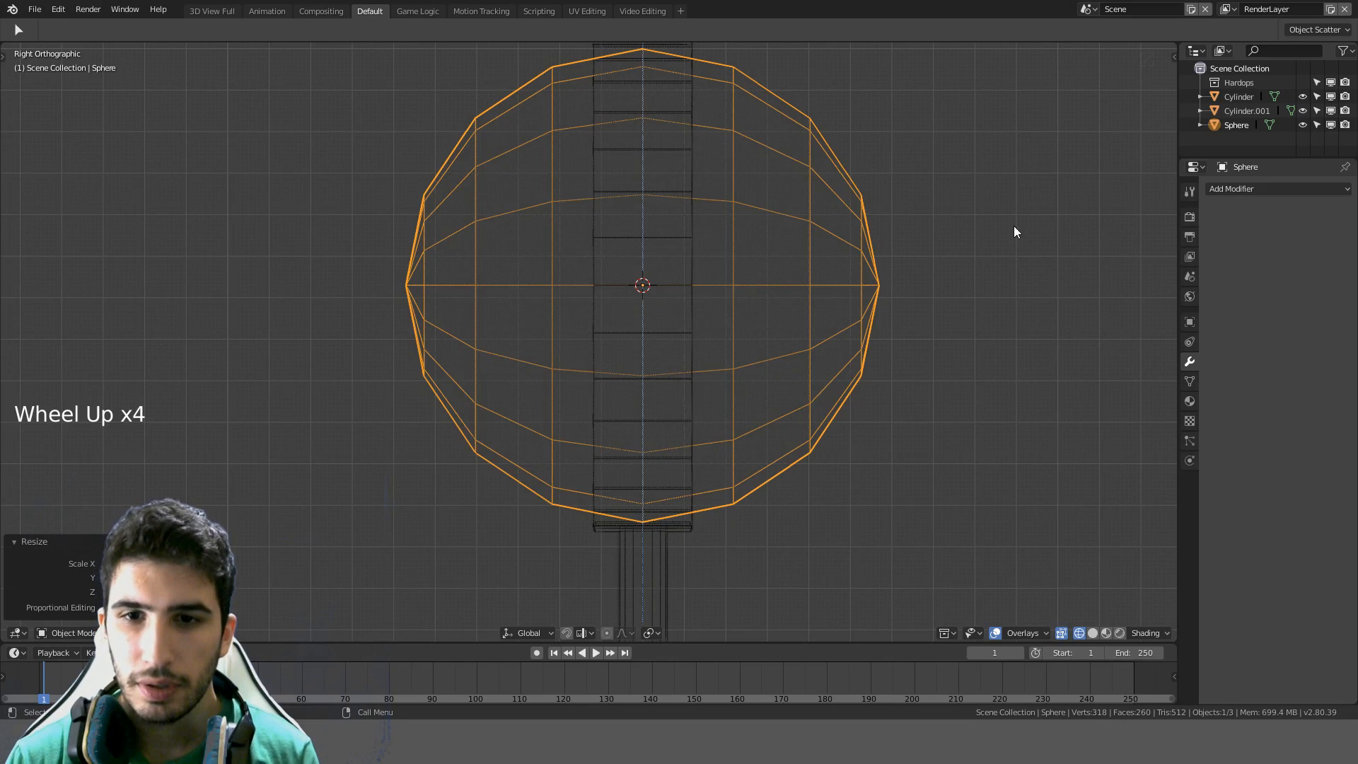
Flatten the sphere along the Y axis into a lens thinner than the frame's depth and return to solid shading
{"action": "key", "text": "s"}
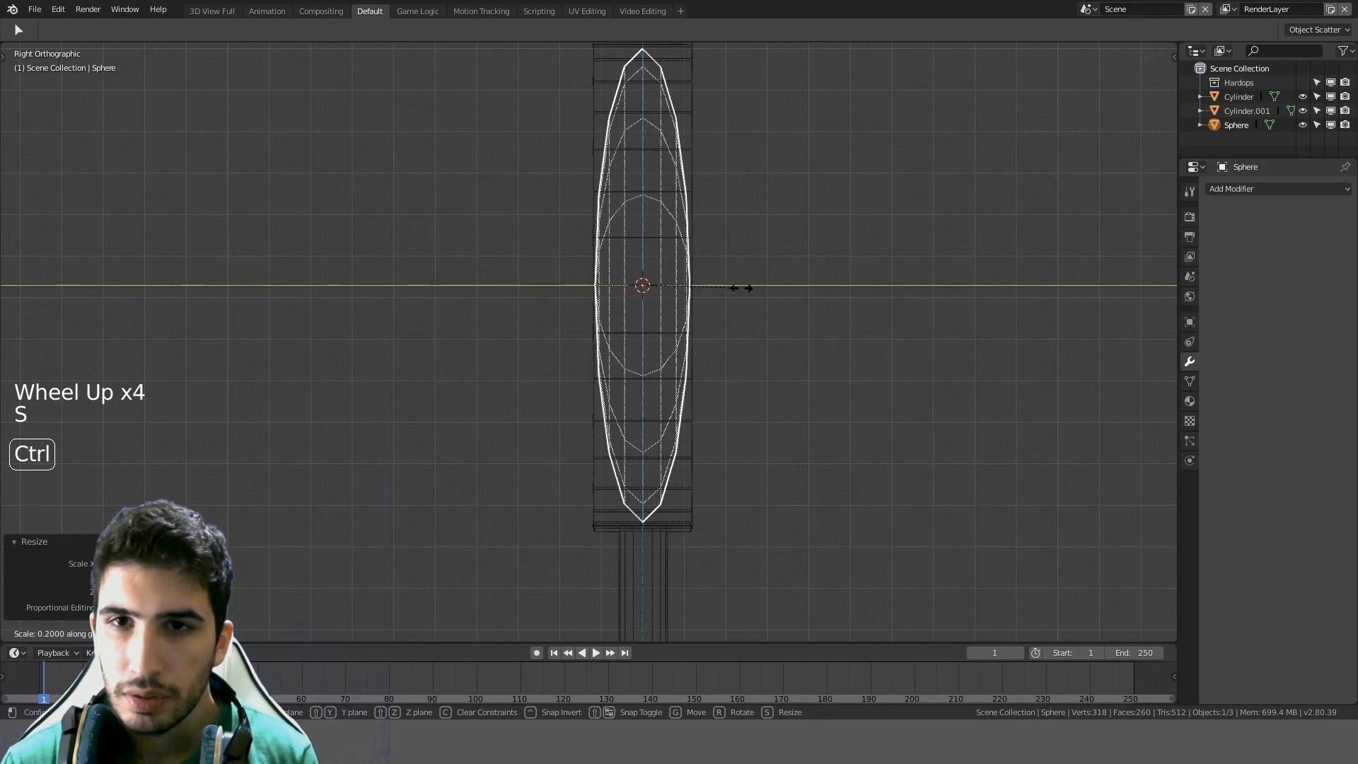
{"action": "left_click", "coordinate": [670, 282]}
{"action": "middle_click_drag", "start_coordinate": [747, 266], "coordinate": [627, 264]}
{"action": "key", "text": "z"}
{"action": "mouse_move", "coordinate": [787, 261]}
{"action": "middle_mouse_down"}
{"action": "mouse_move", "coordinate": [692, 219]}
{"action": "mouse_move", "coordinate": [661, 242]}
{"action": "middle_mouse_up"}
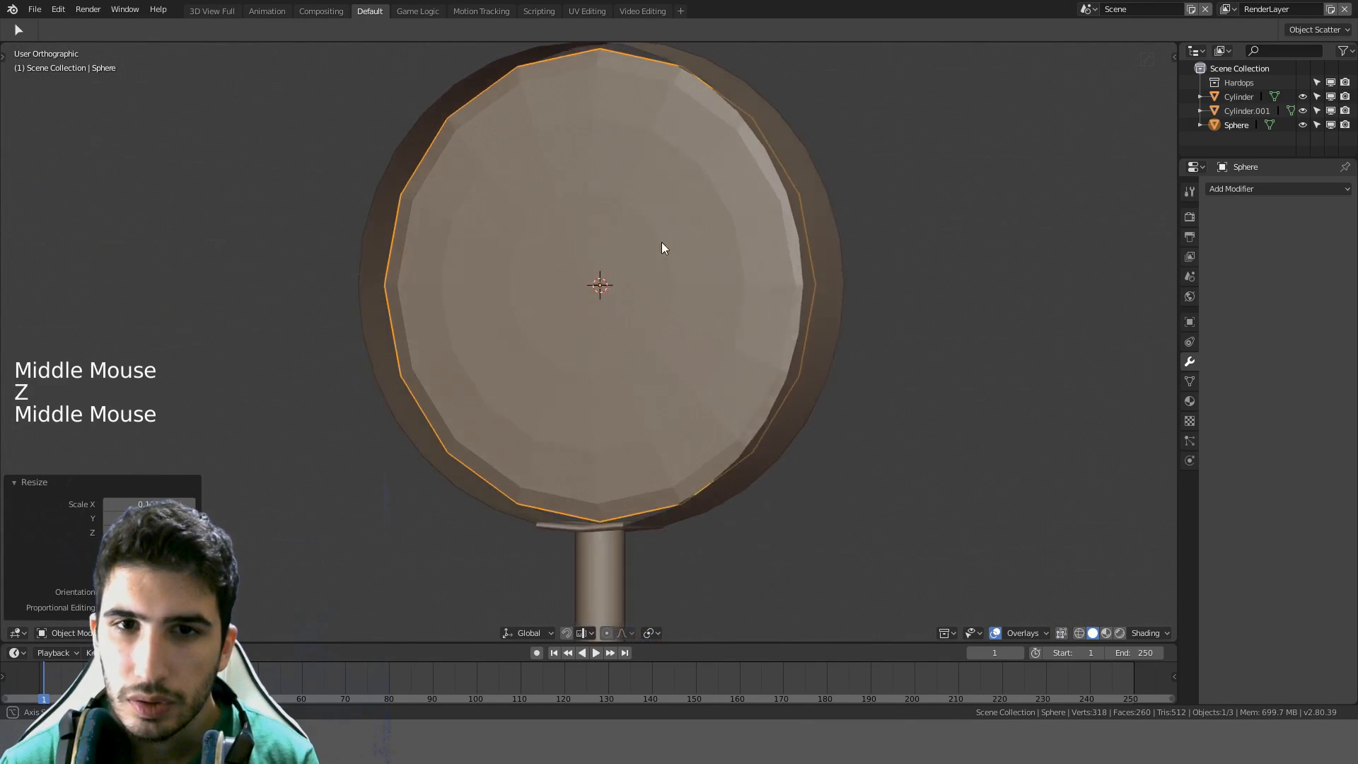
Apply Shade Smooth to all faces of the lens and deselect it in Object Mode
{"action": "key", "text": "Tab"}
{"action": "key", "text": "ctrl+f"}
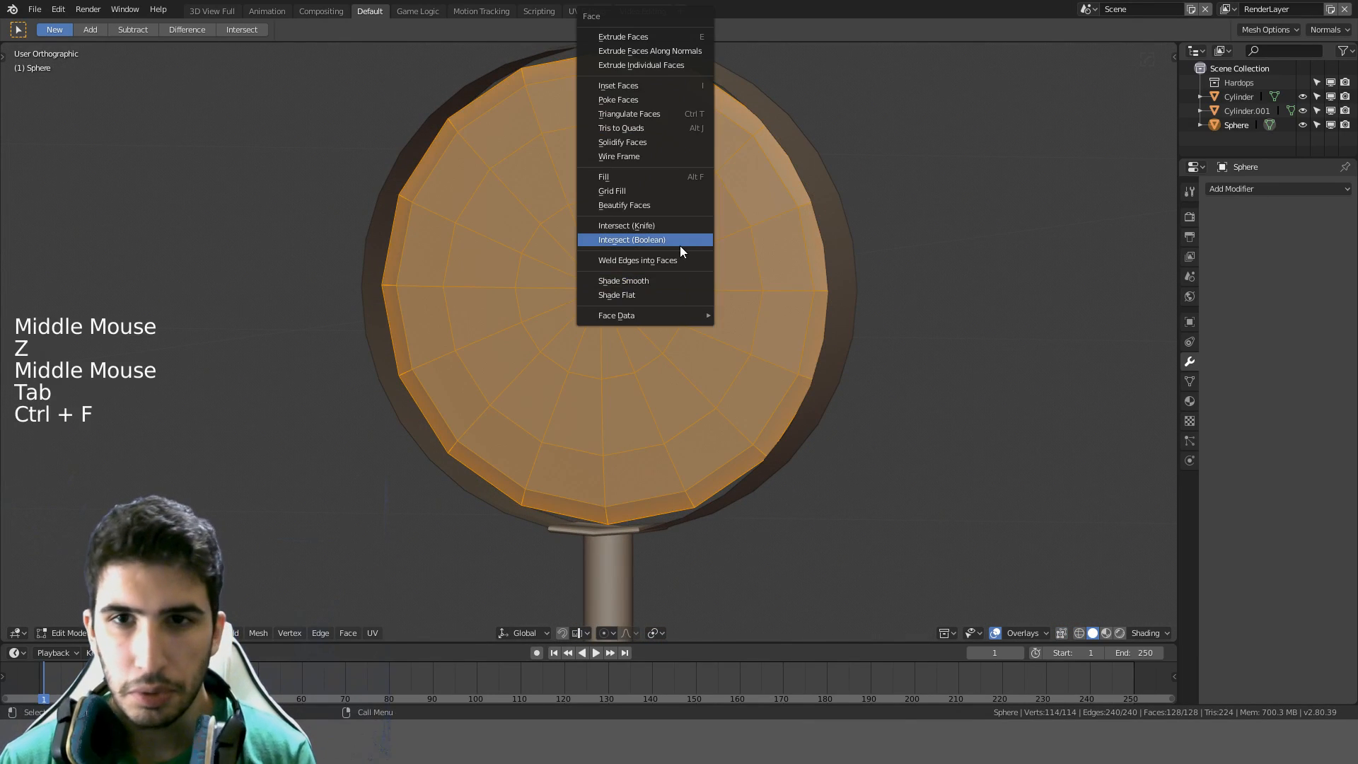
{"action": "left_click", "coordinate": [642, 275]}
{"action": "key", "text": "Tab"}
{"action": "middle_click_drag", "start_coordinate": [679, 205], "coordinate": [667, 338]}
{"action": "key", "text": "a"}
Reopen the lens in Edit Mode and apply the LoopTools Relax operation to all its faces with 1 iteration
{"action": "key", "text": "Tab"}
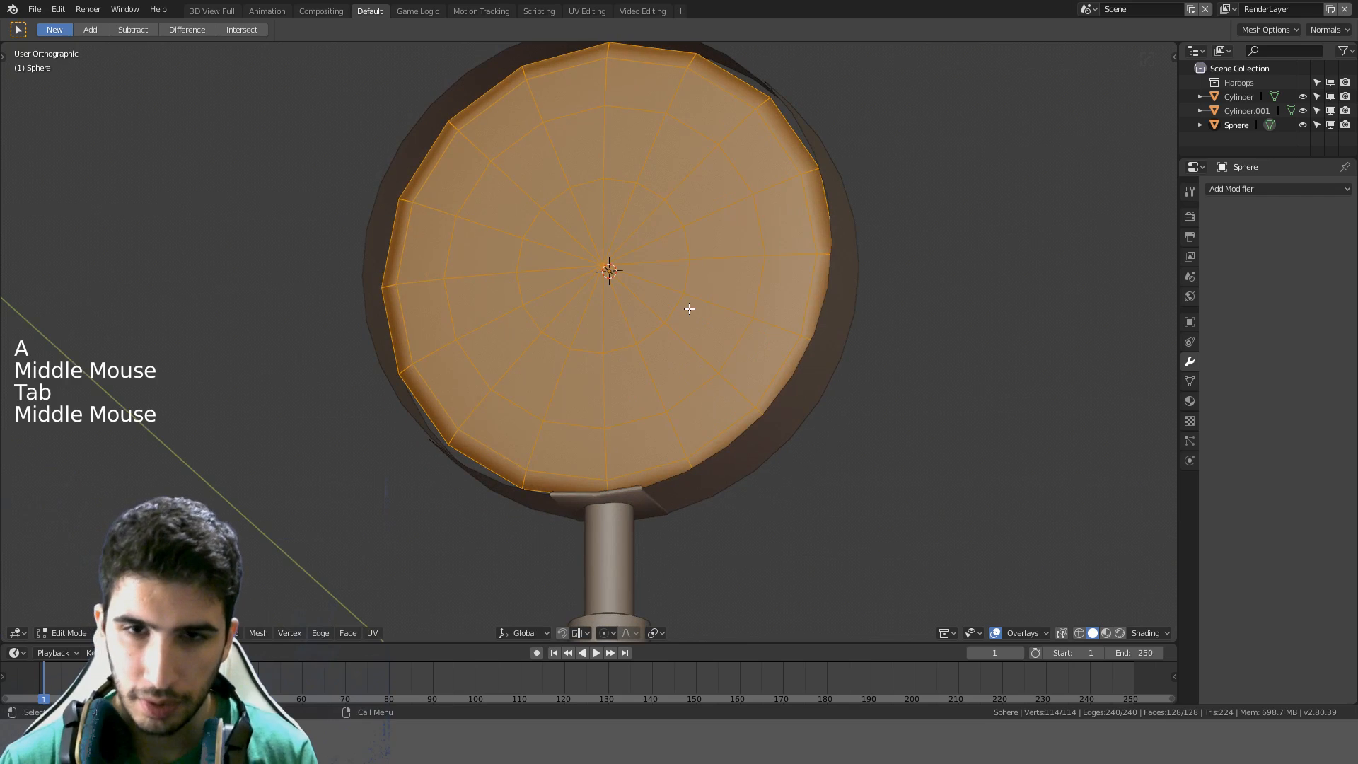
{"action": "right_click", "coordinate": [688, 309]}
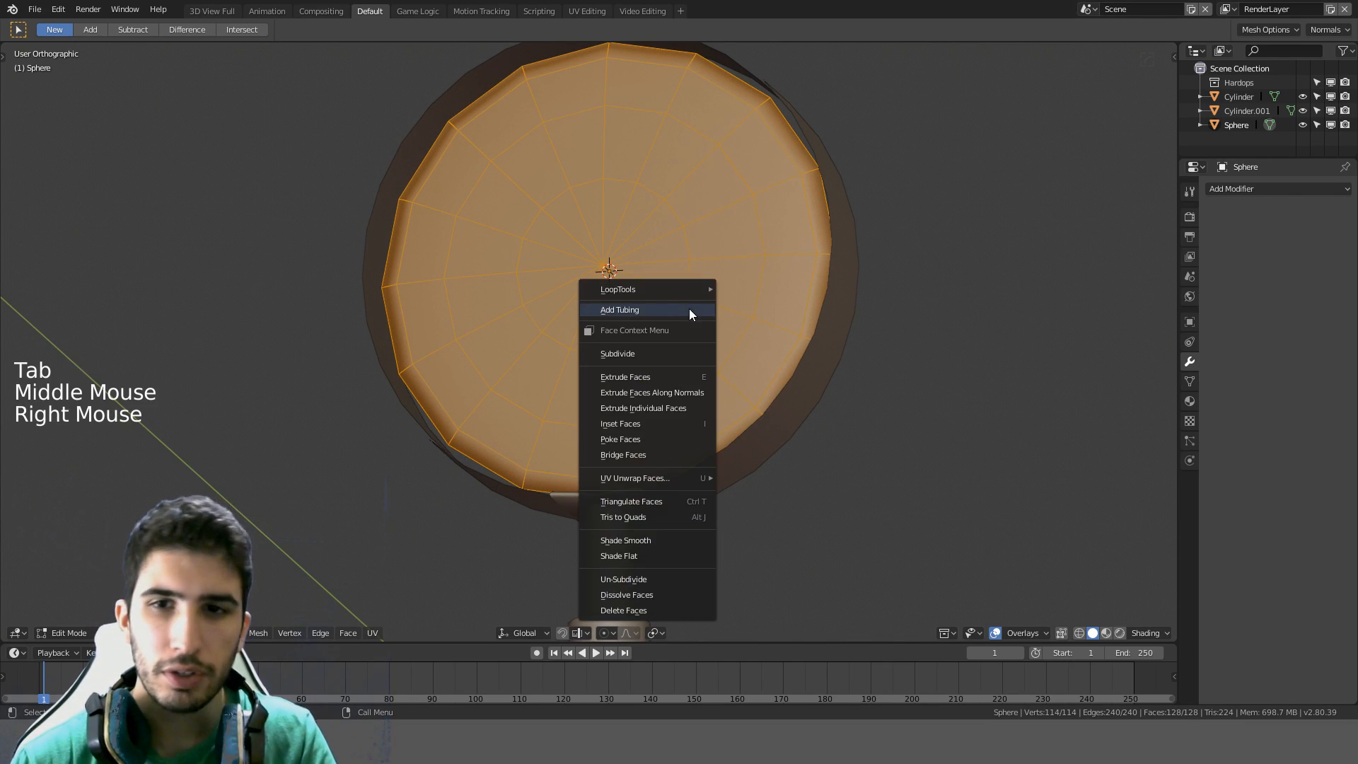
{"action": "mouse_move", "coordinate": [681, 286]}
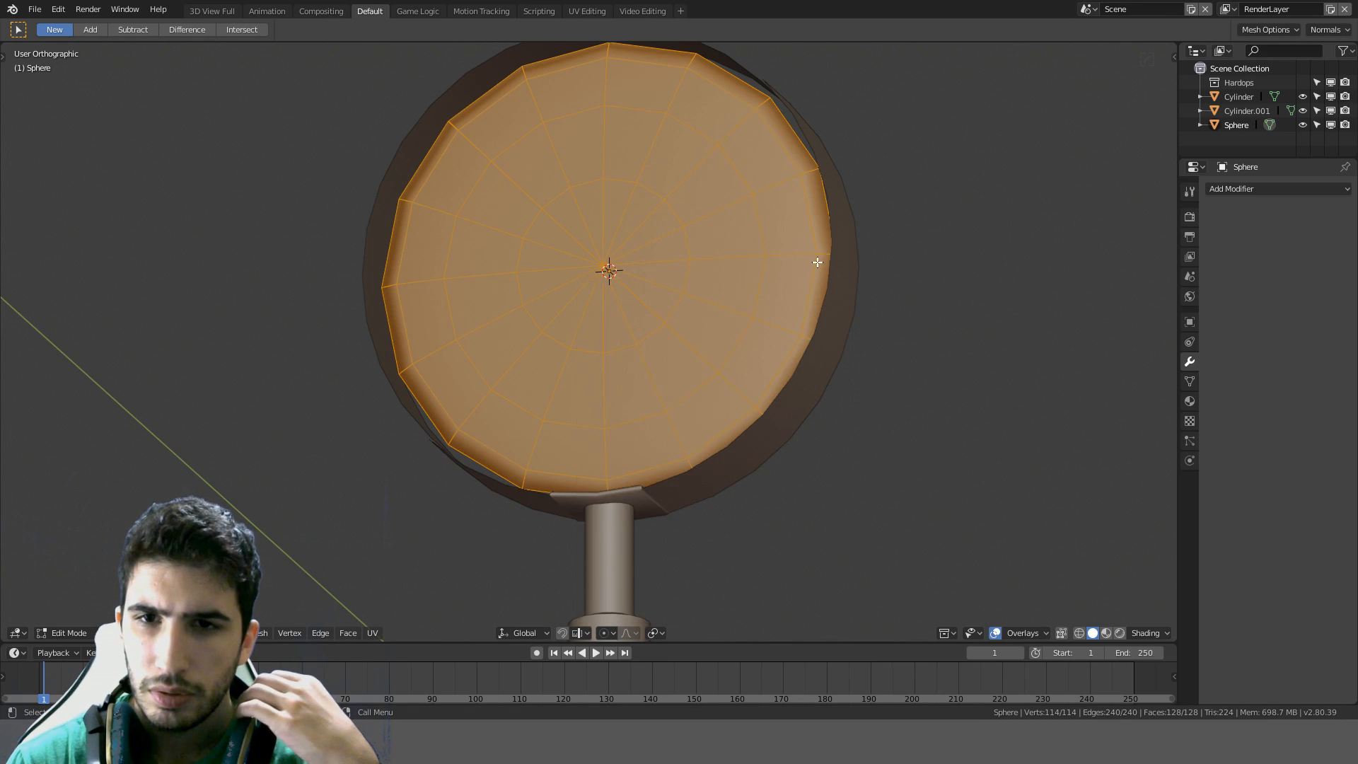
{"action": "right_click", "coordinate": [636, 283]}
{"action": "mouse_move", "coordinate": [634, 276]}
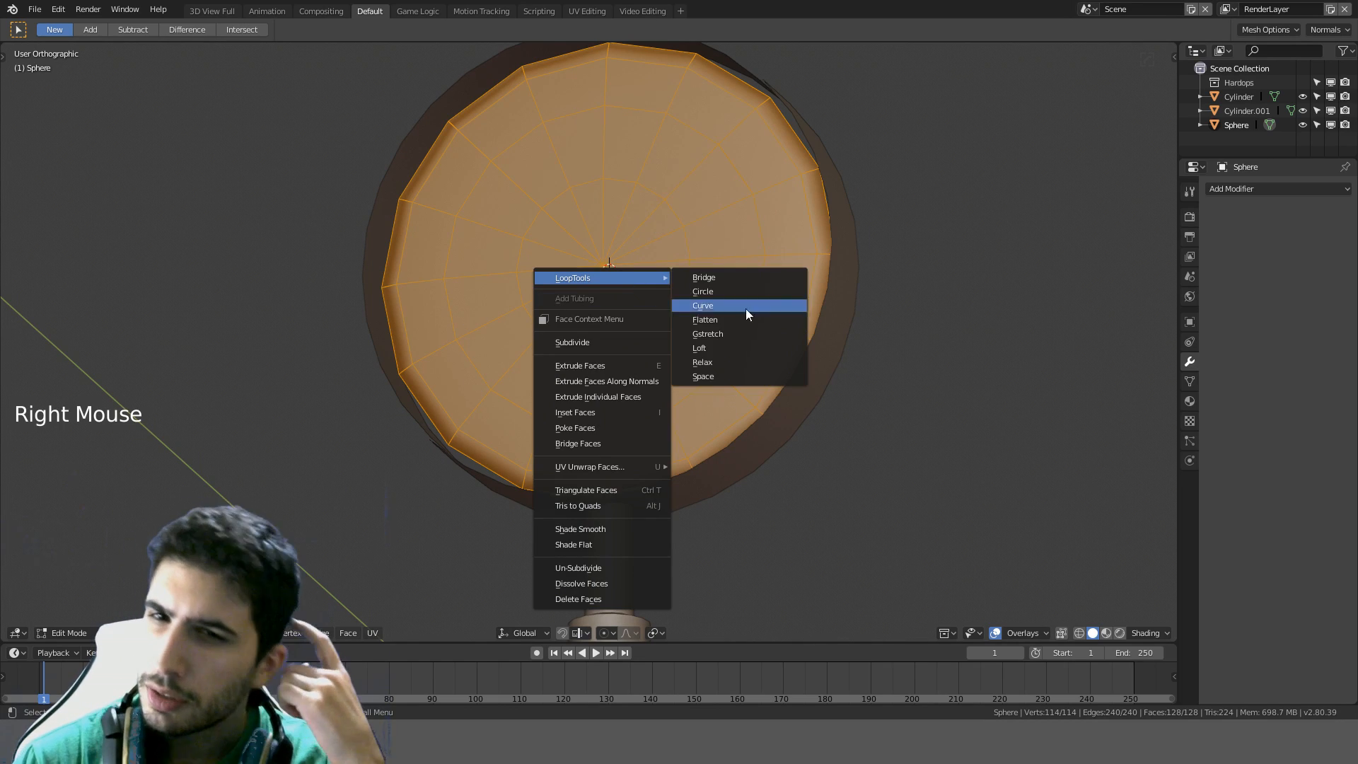
{"action": "left_click", "coordinate": [739, 361]}
{"action": "middle_click_drag", "start_coordinate": [736, 358], "coordinate": [736, 368]}
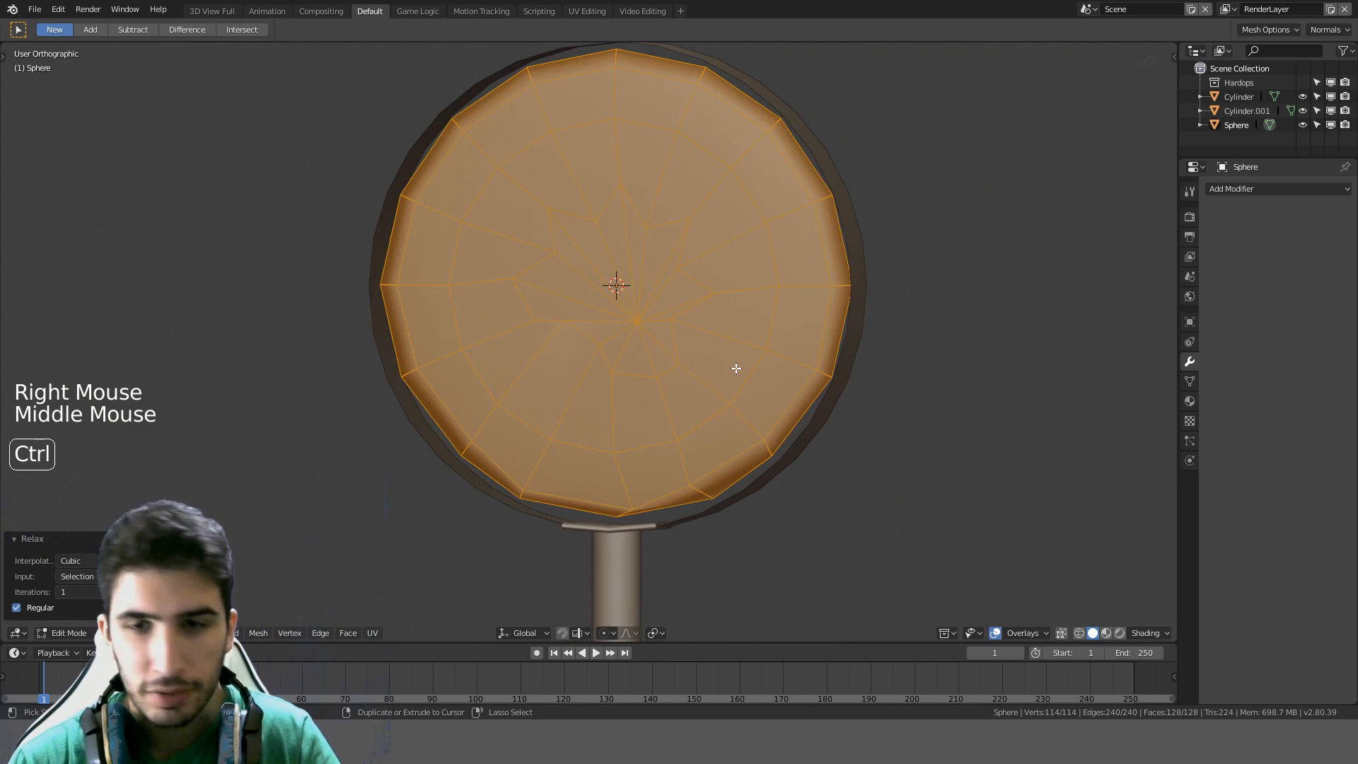
Undo the Relax on the lens, try LoopTools Relax again from the front view, and undo it
{"action": "key", "text": "ctrl+z"}
{"action": "key", "text": "KP_1"}
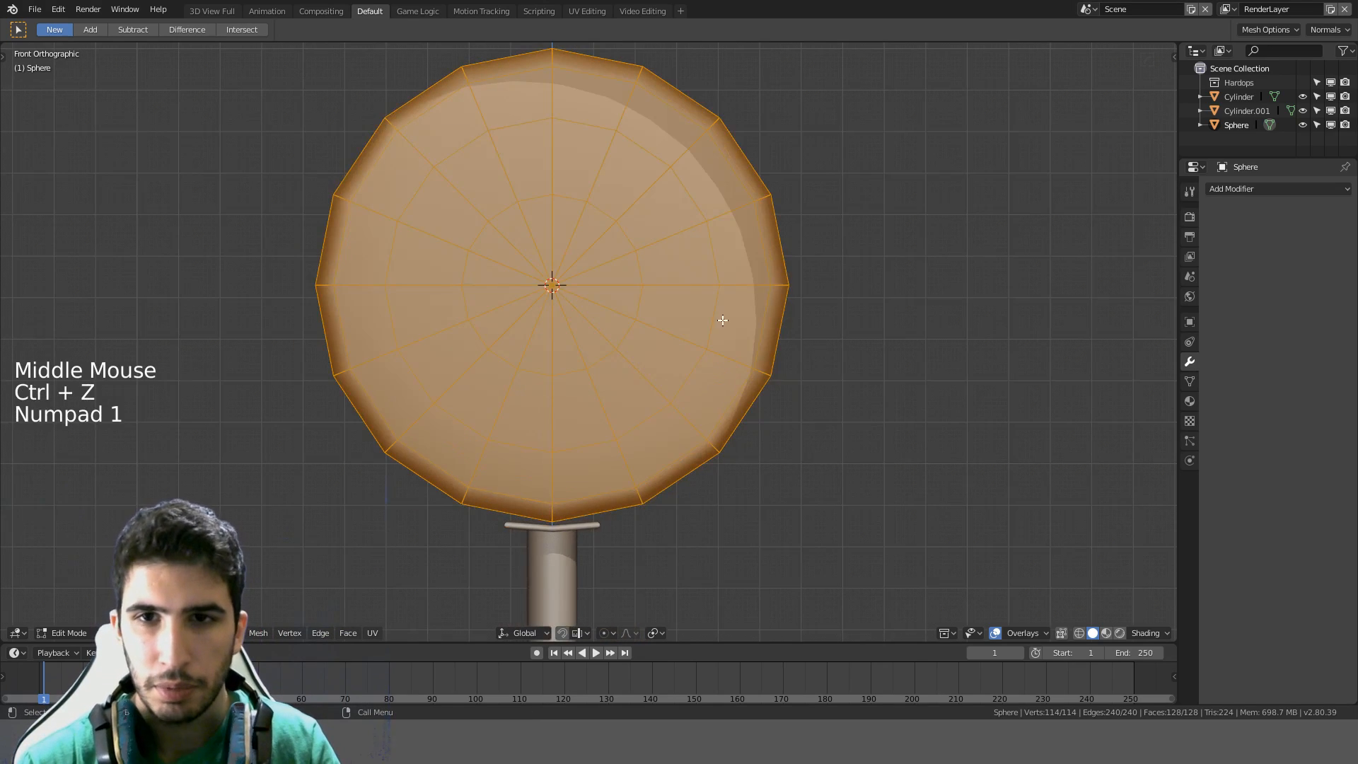
{"action": "right_click", "coordinate": [699, 274]}
{"action": "mouse_move", "coordinate": [699, 273]}
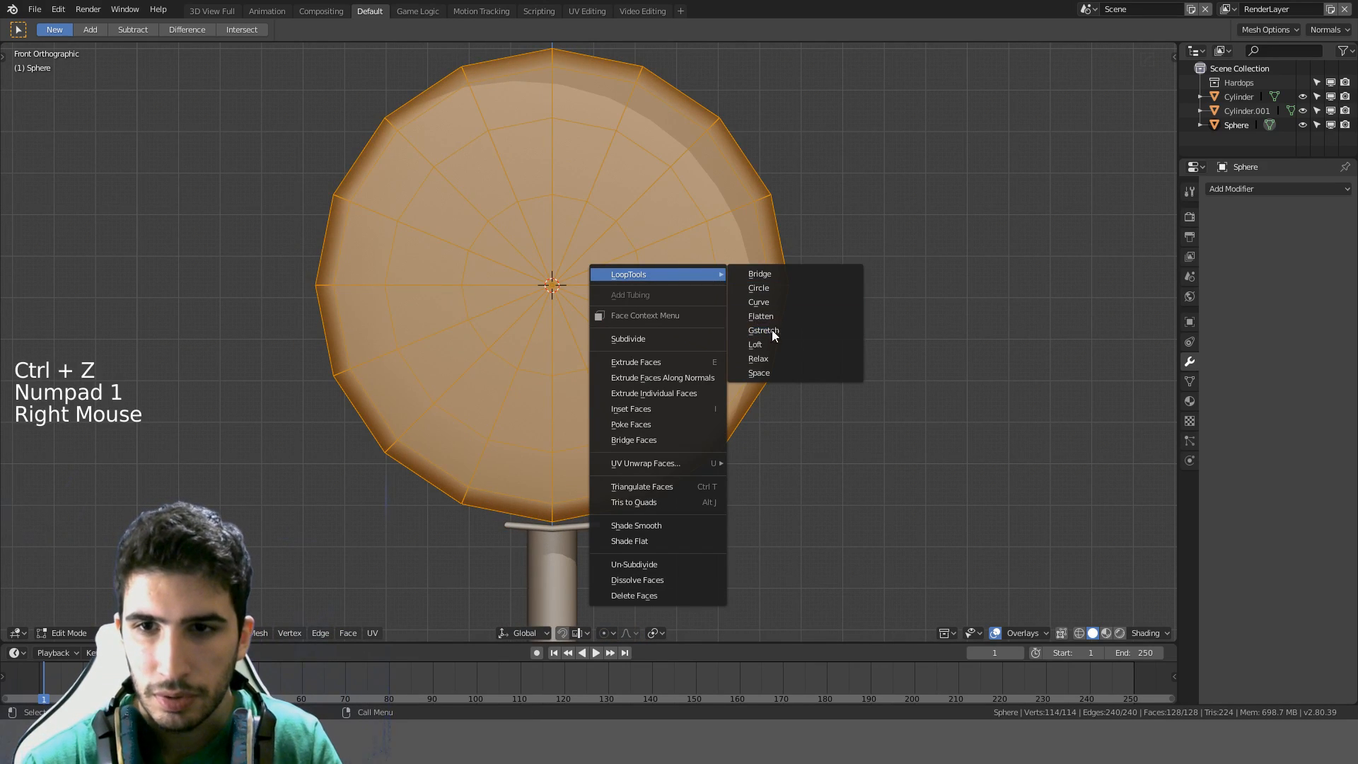
{"action": "left_click", "coordinate": [762, 354]}
{"action": "key", "text": "ctrl+z"}
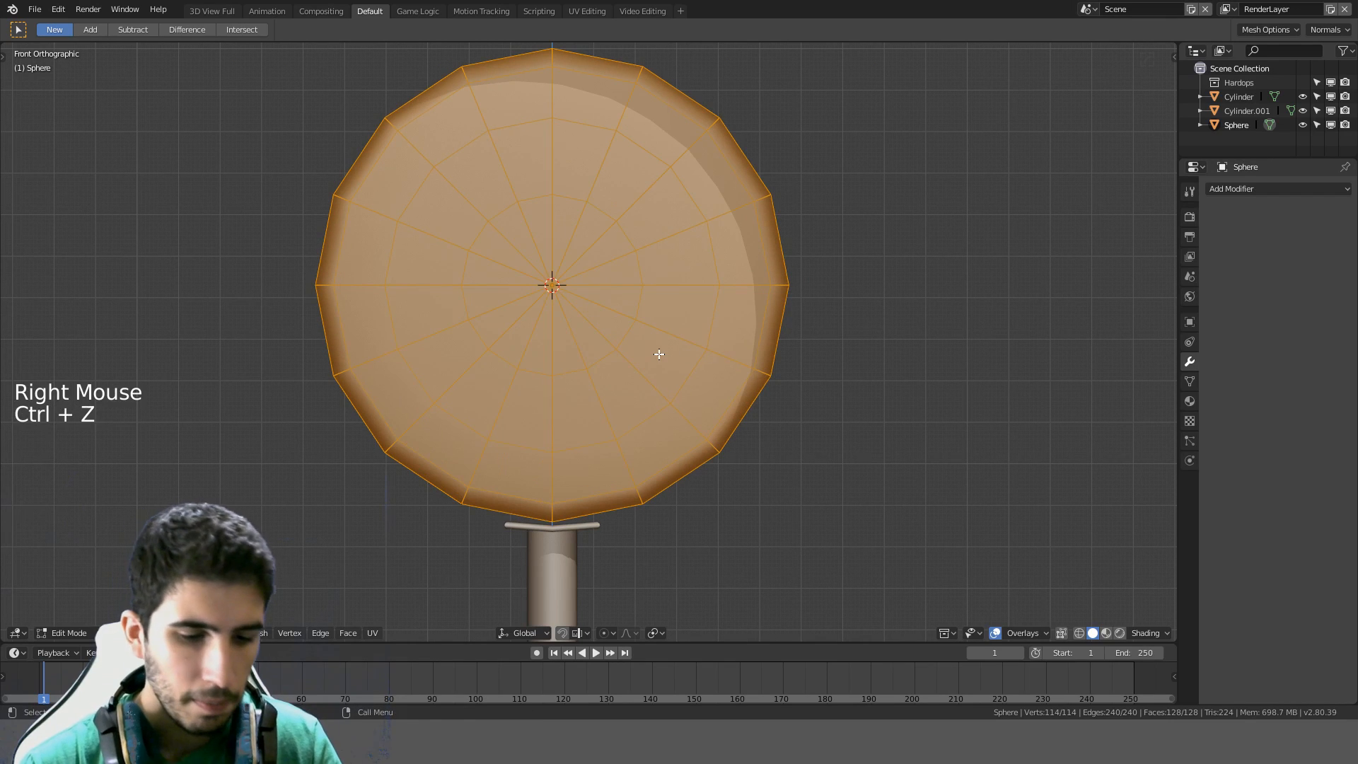
Try the Set Flow edge operation on the whole lens mesh and undo it
{"action": "key", "text": "ctrl+f"}
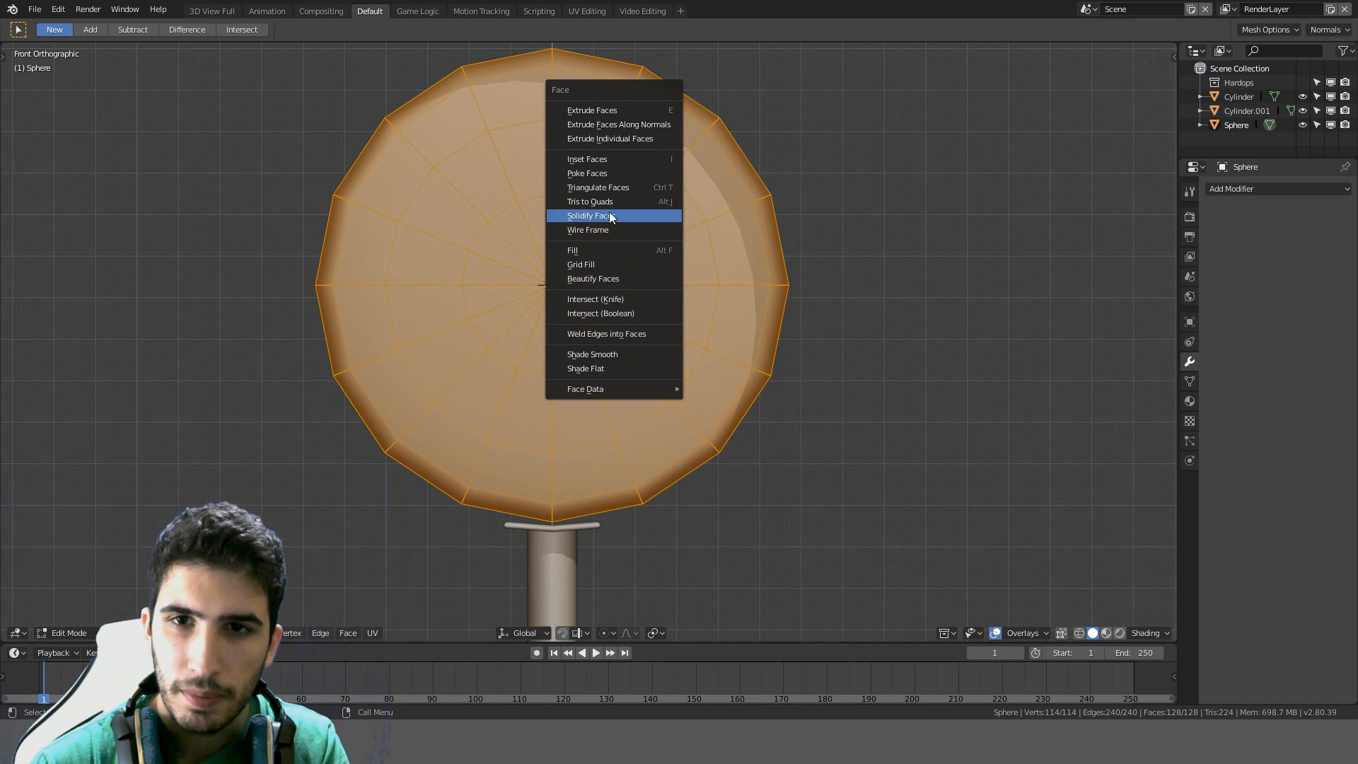
{"action": "left_click", "coordinate": [350, 633]}
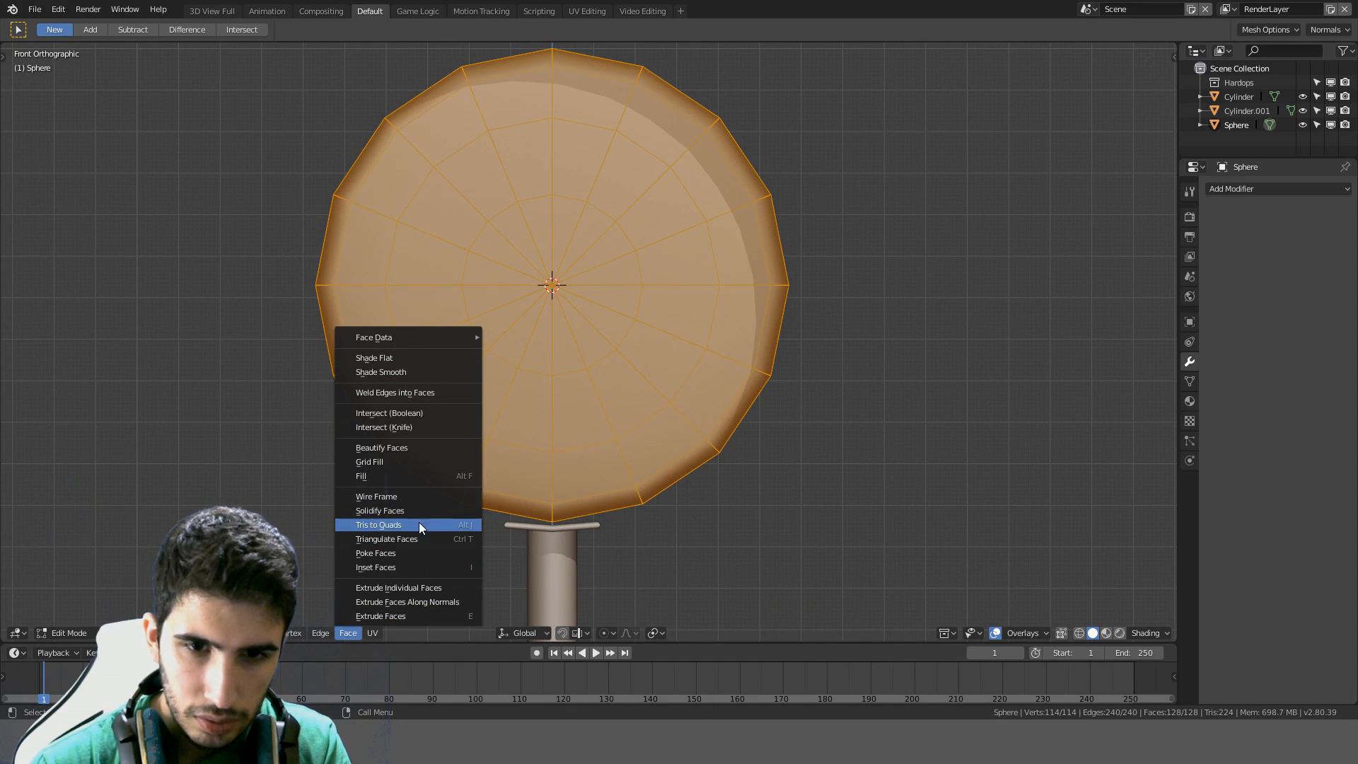
{"action": "mouse_move", "coordinate": [367, 630]}
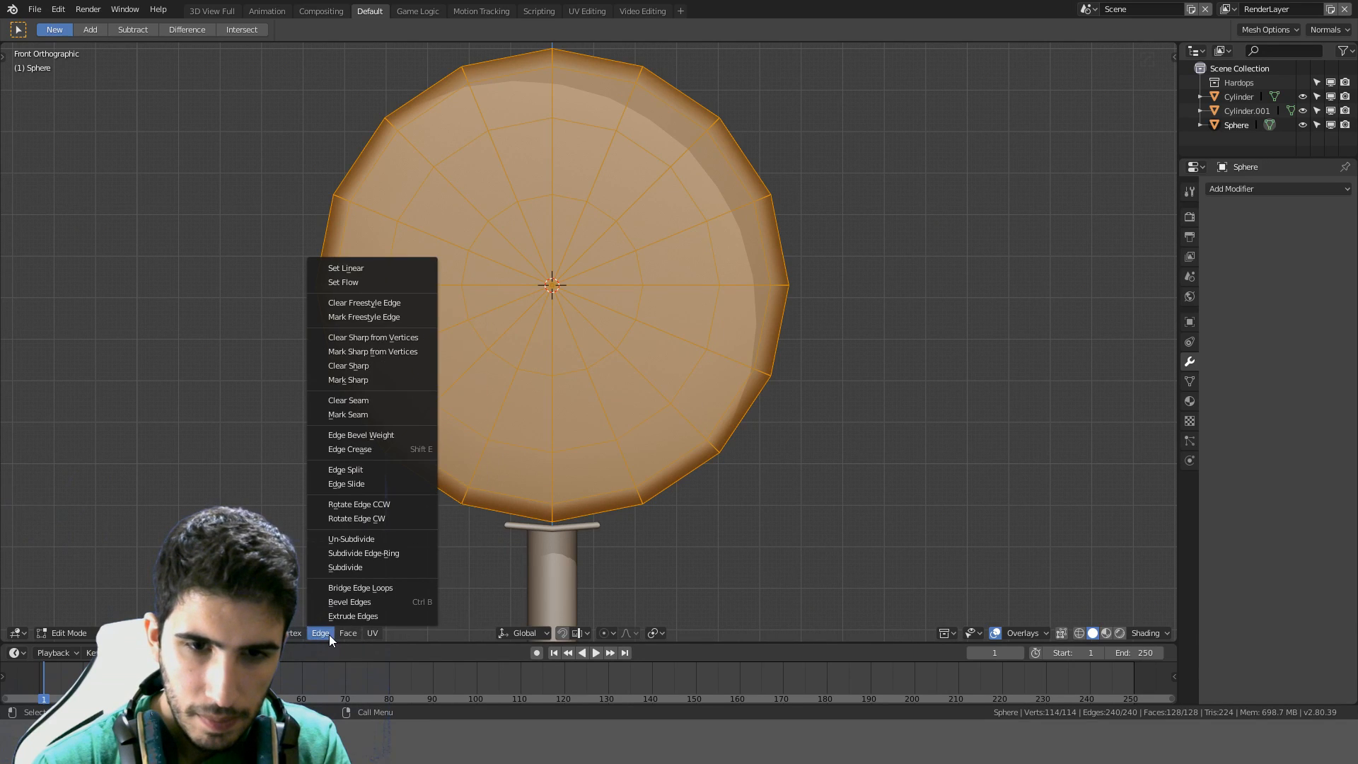
{"action": "mouse_move", "coordinate": [320, 633]}
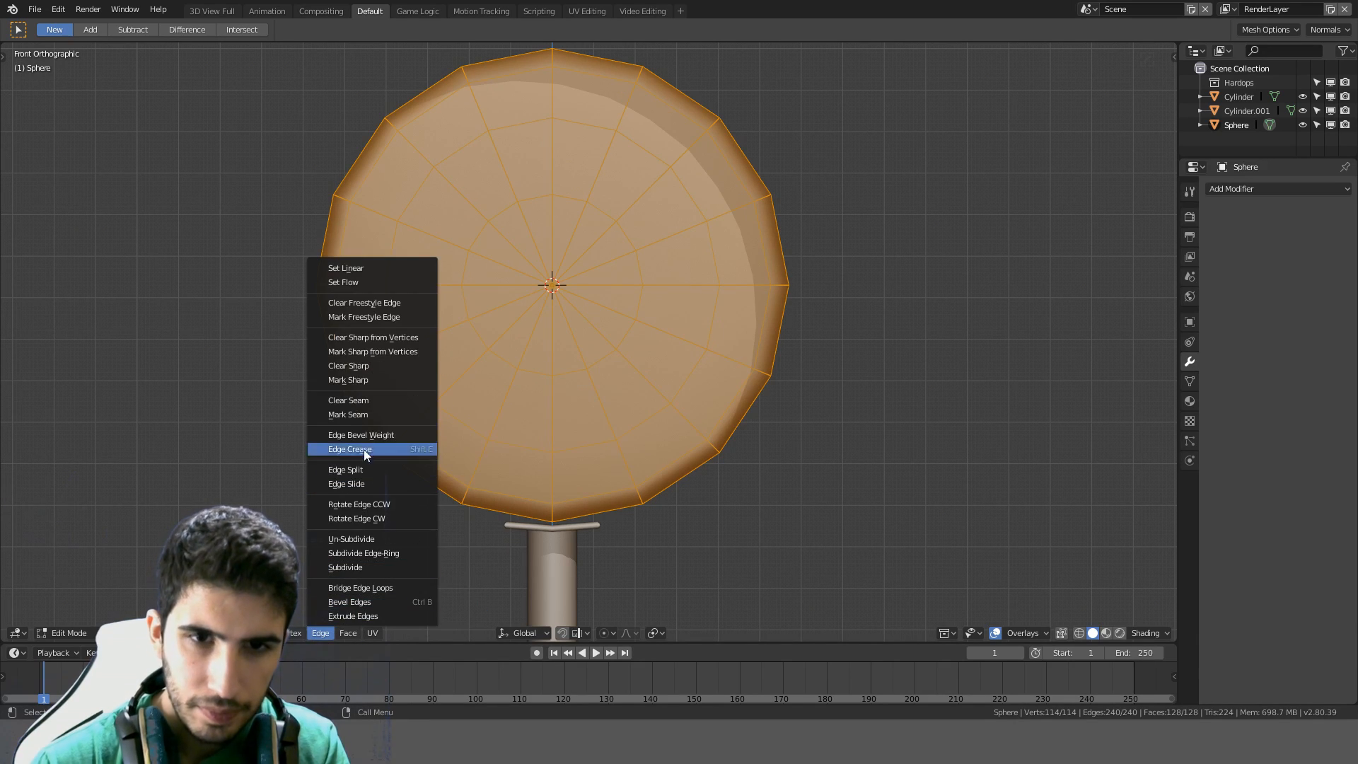
{"action": "left_click", "coordinate": [379, 281]}
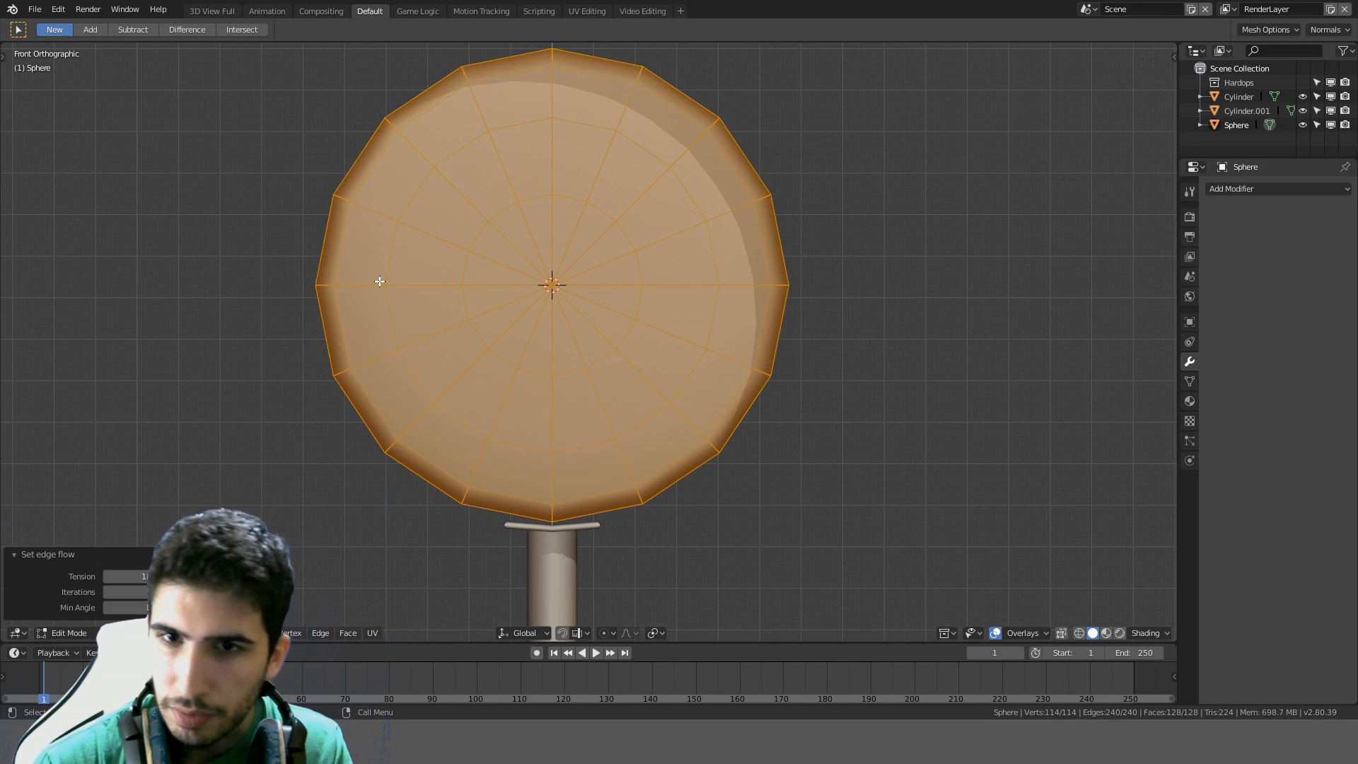
{"action": "key", "text": "ctrl+z"}
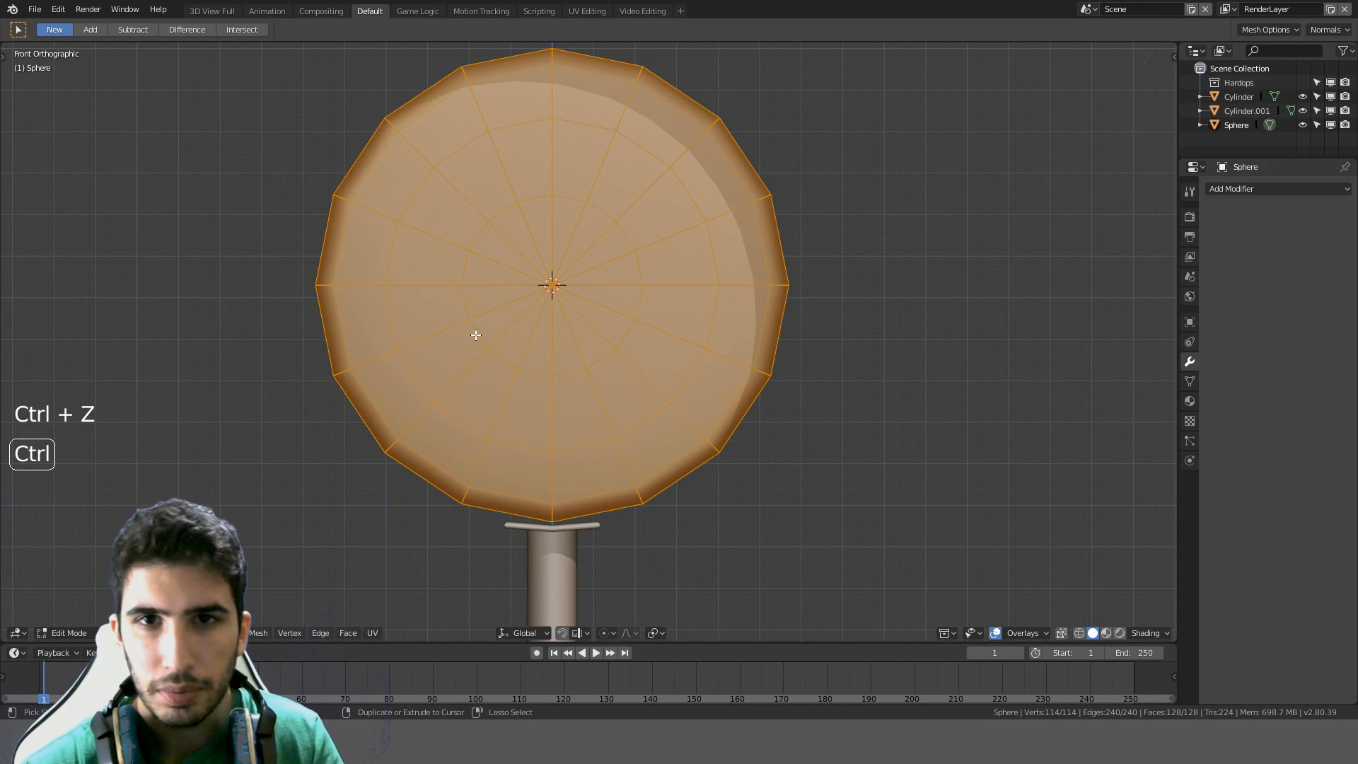
{"action": "left_click", "coordinate": [258, 632]}
{"action": "mouse_move", "coordinate": [313, 412]}
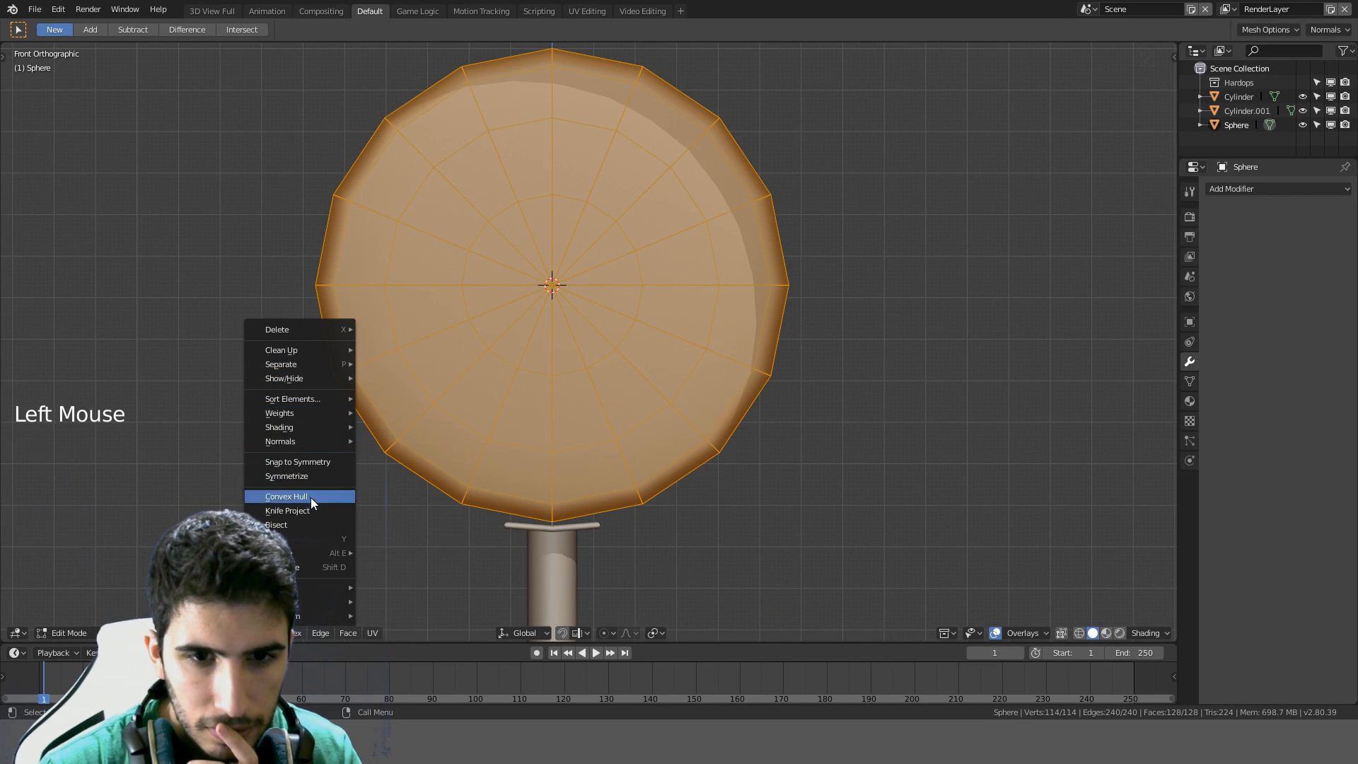
{"action": "mouse_move", "coordinate": [303, 615]}
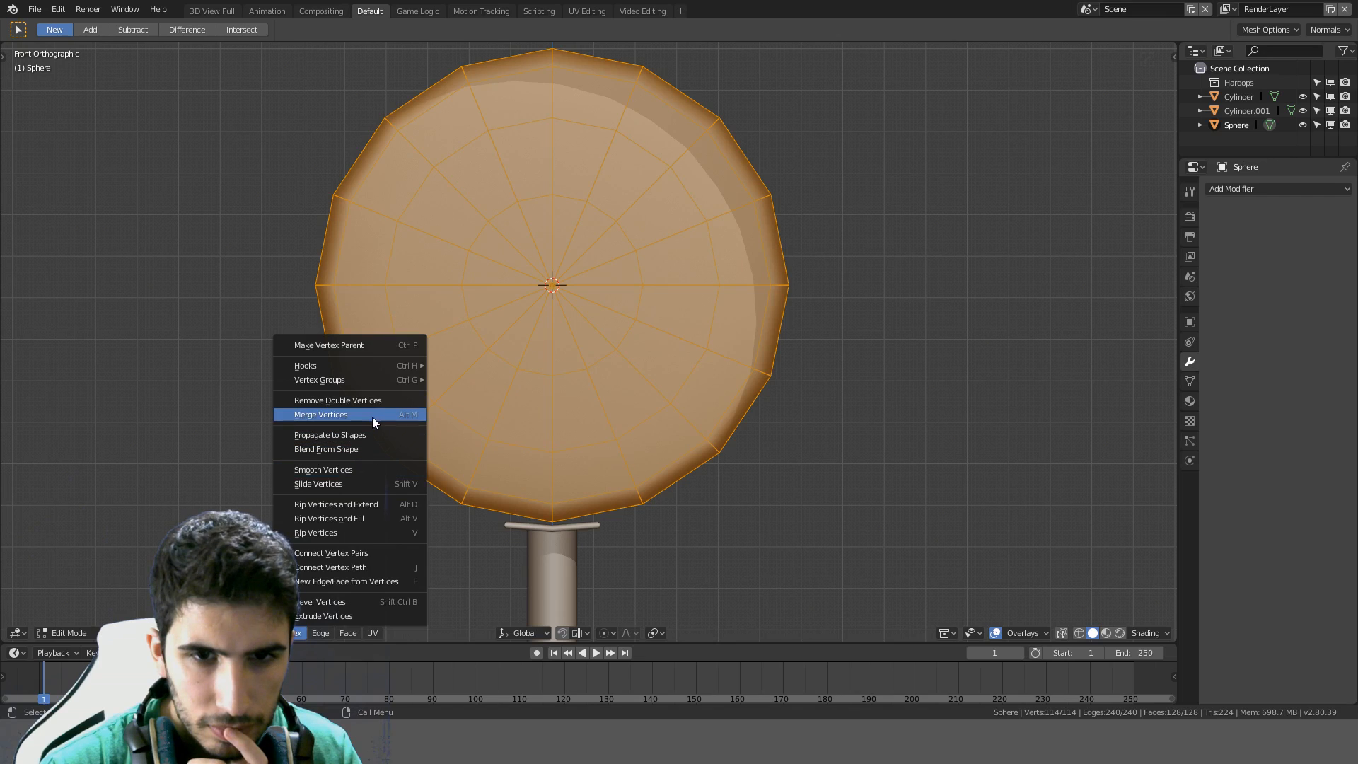
{"action": "mouse_move", "coordinate": [386, 367]}
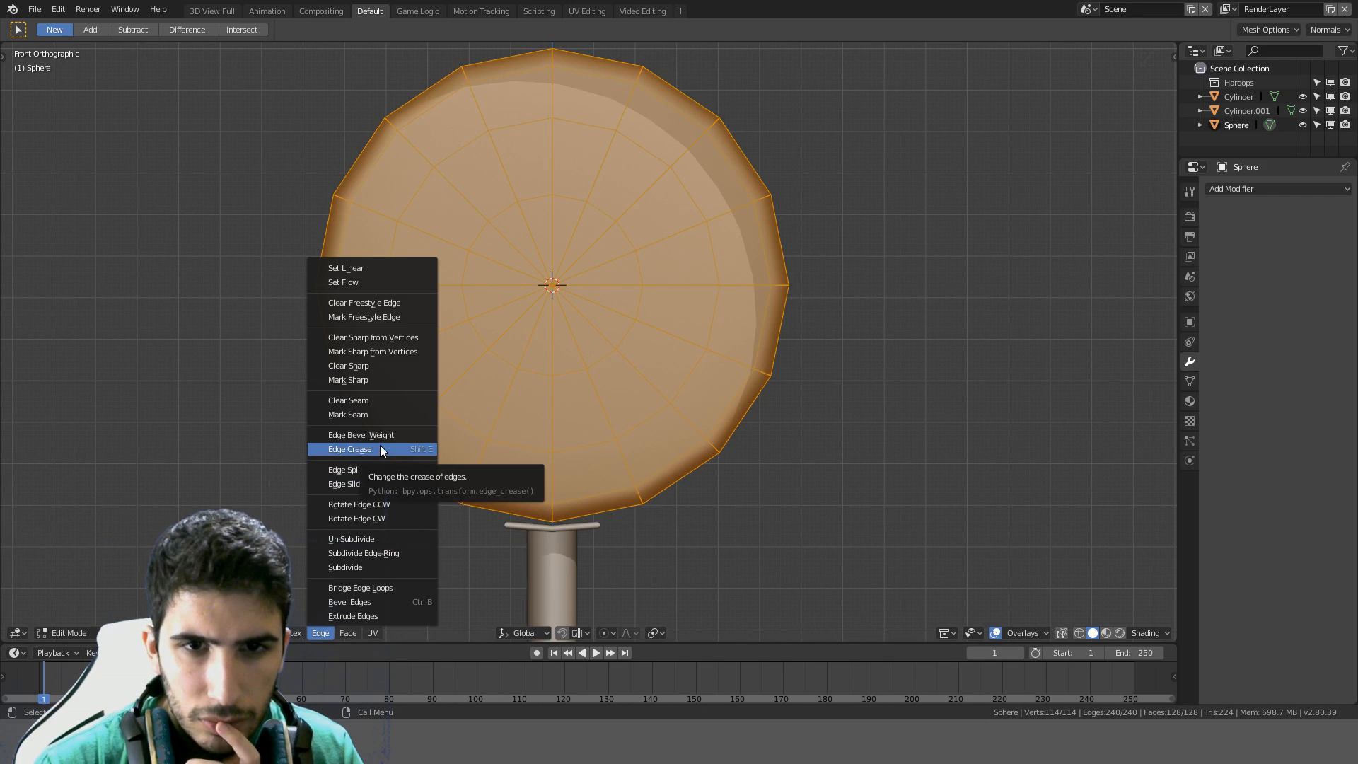
{"action": "middle_click_drag", "start_coordinate": [646, 303], "coordinate": [698, 183]}
{"action": "key", "text": "KP_1"}
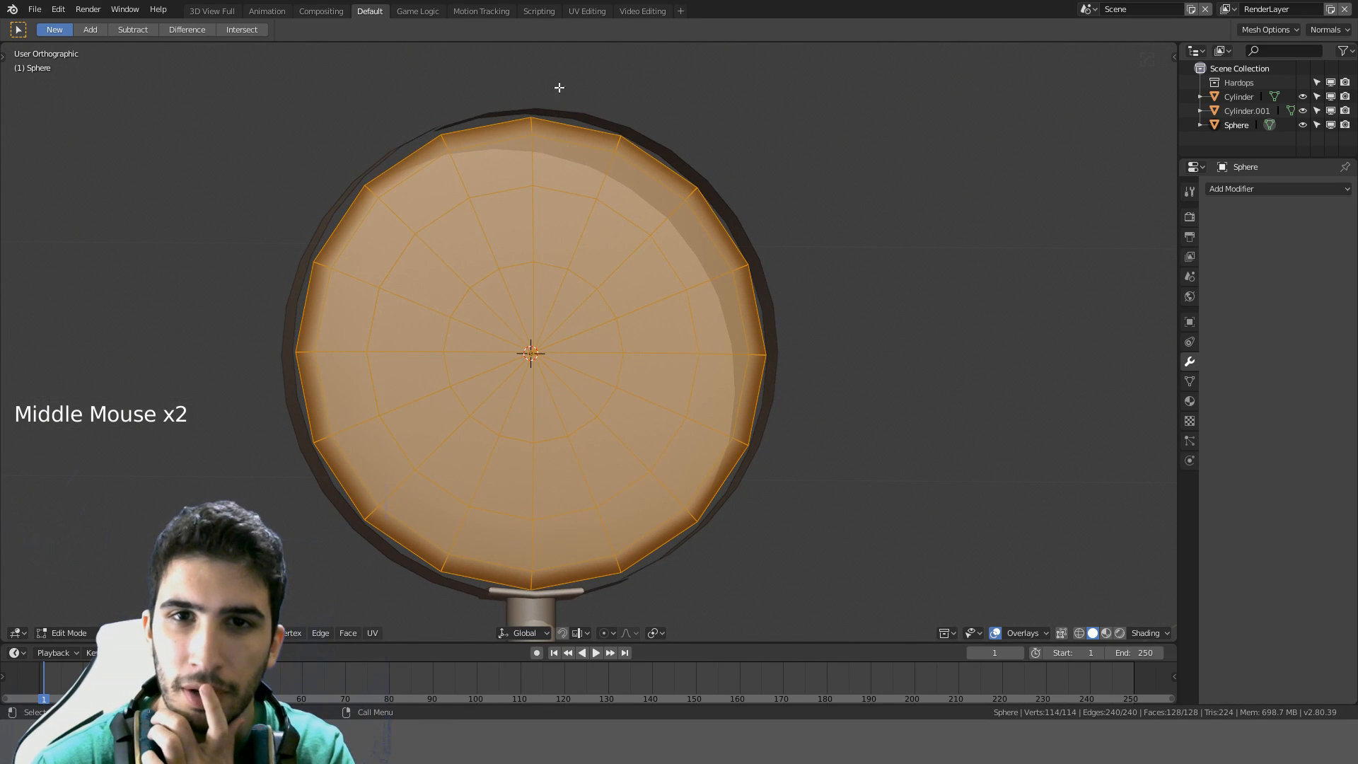
{"action": "middle_click_drag", "start_coordinate": [579, 94], "coordinate": [585, 148]}
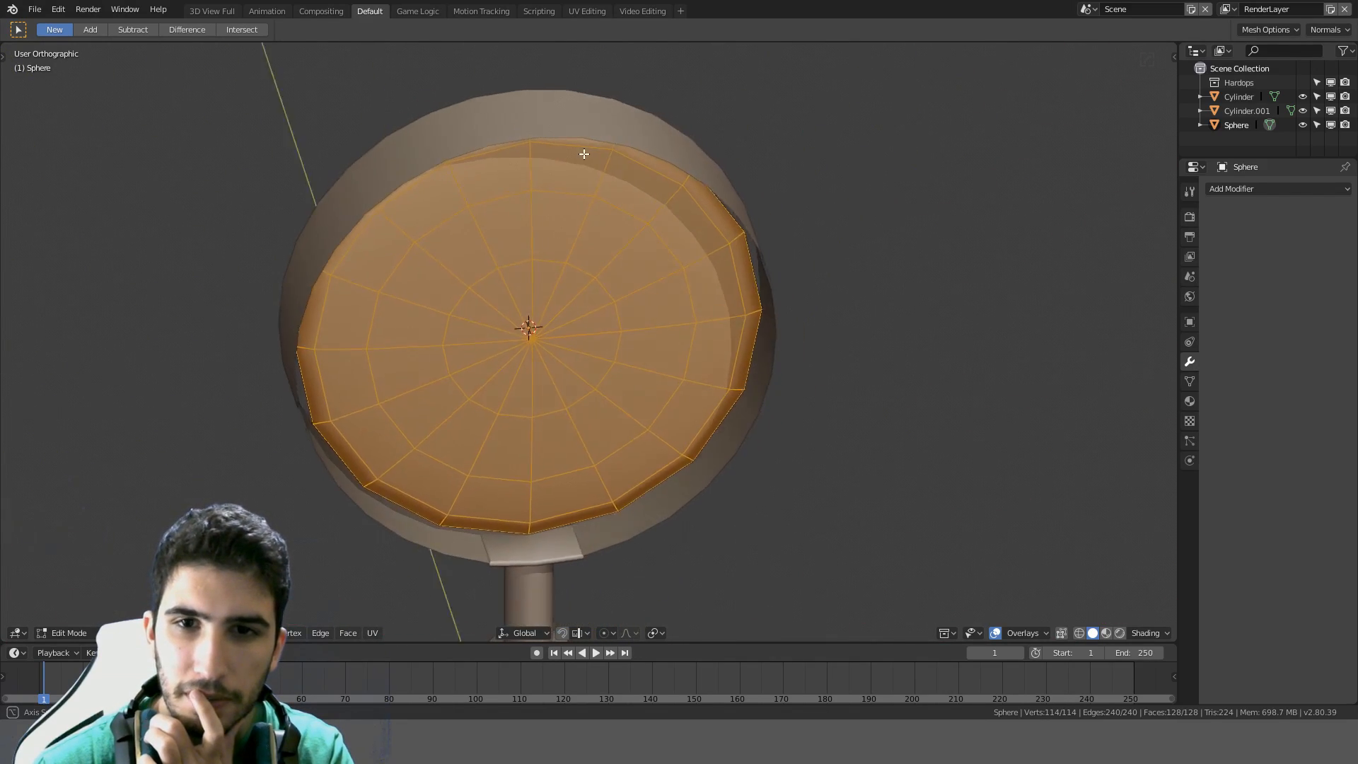
Return to Object Mode and delete the lens sphere from inside the frame
{"action": "scroll", "coordinate": [591, 155], "scroll_direction": "down", "scroll_amount": 7}
{"action": "key", "text": "Tab"}
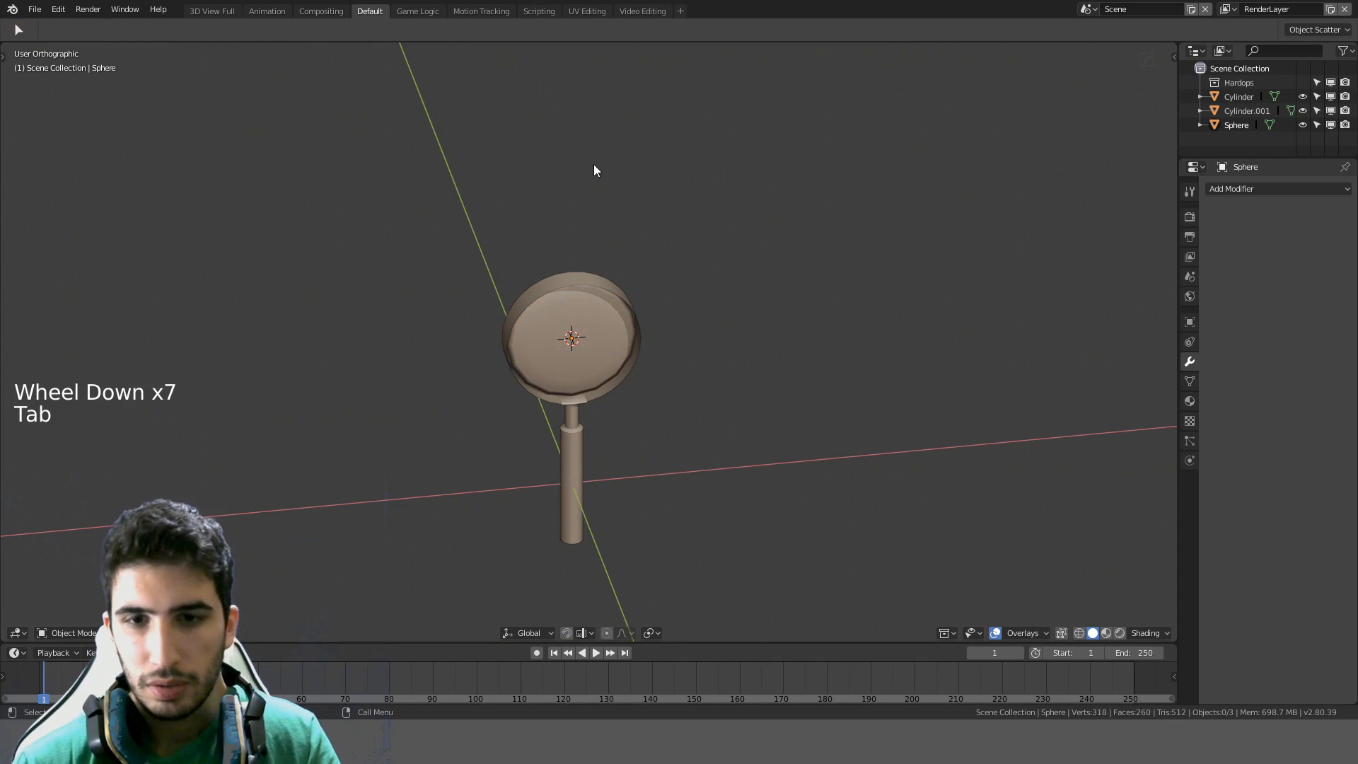
{"action": "left_click", "coordinate": [592, 332]}
{"action": "key", "text": "Delete"}
{"action": "middle_click_drag", "start_coordinate": [592, 333], "coordinate": [652, 312]}
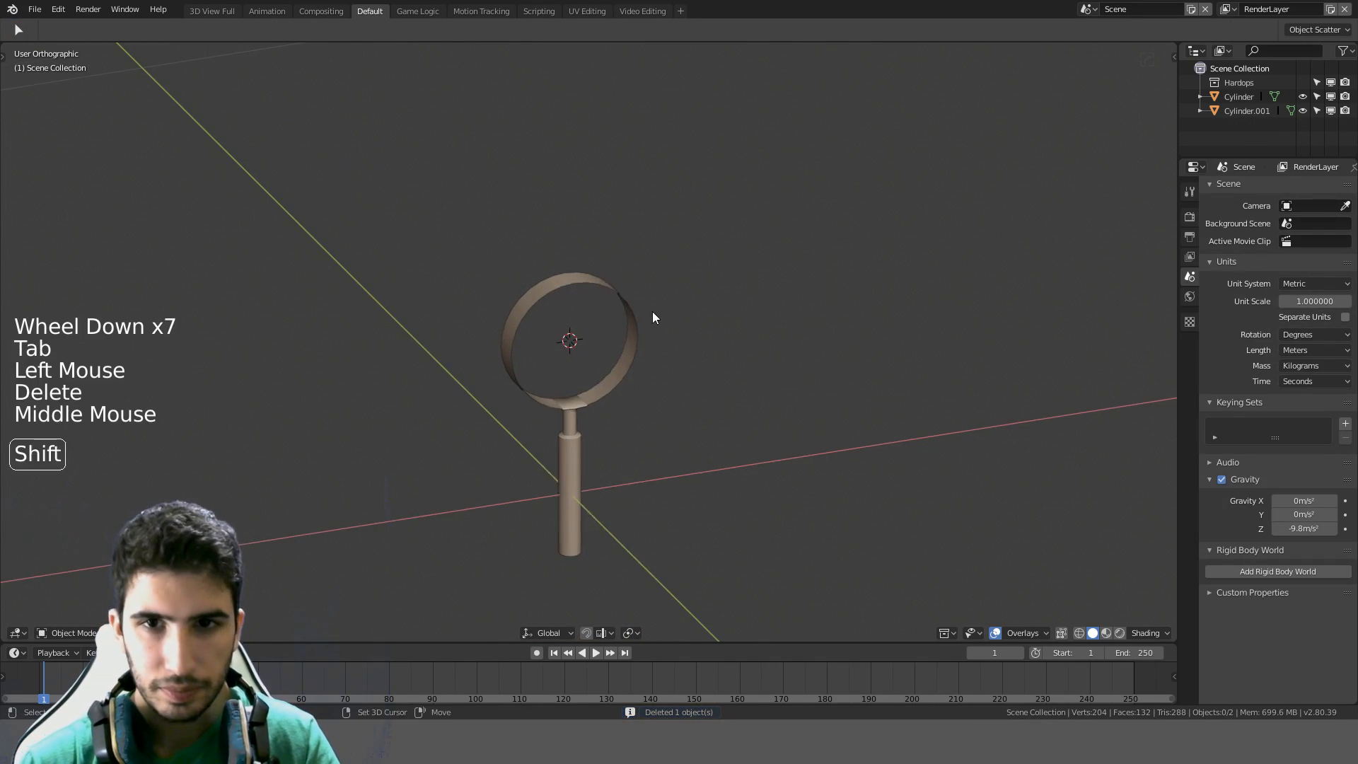
Add a new UV sphere at the frame's center and set its segments to 32
{"action": "key", "text": "shift+a"}
{"action": "mouse_move", "coordinate": [652, 313]}
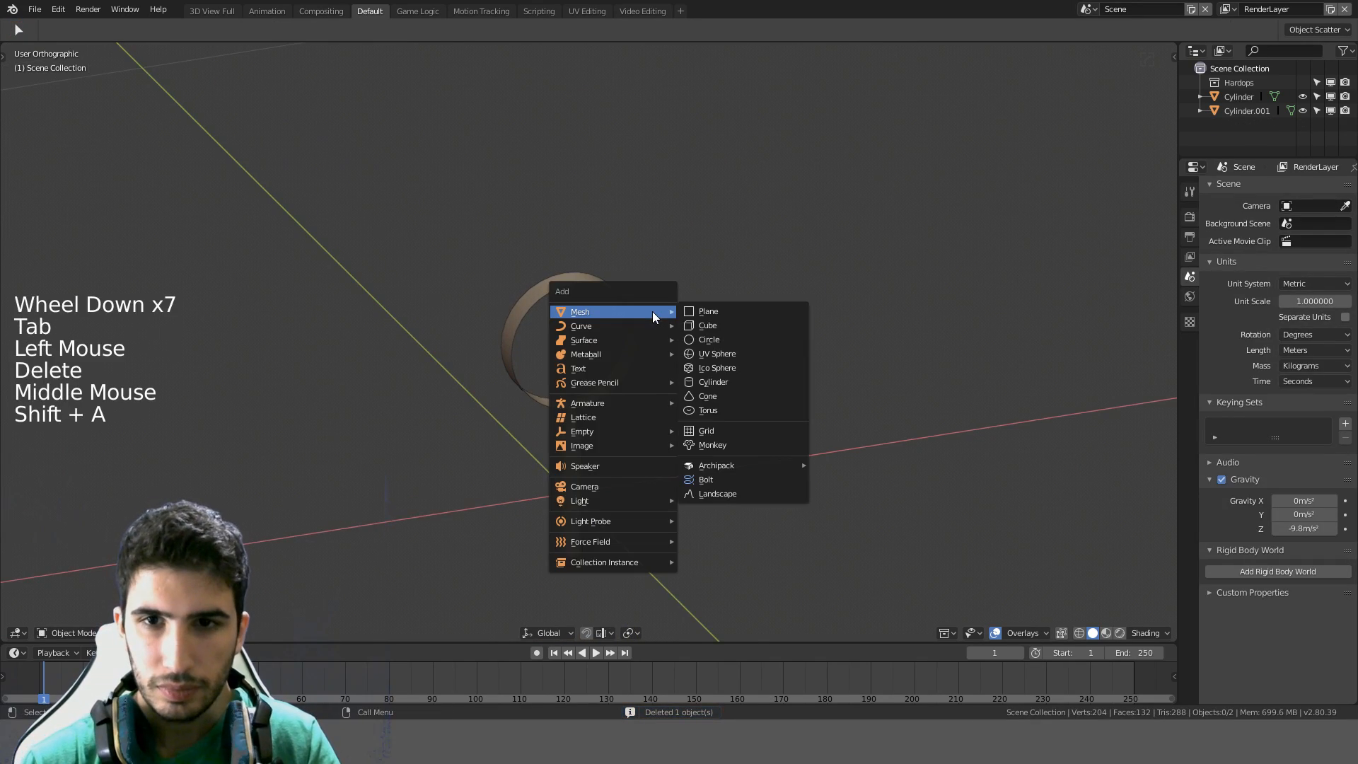
{"action": "left_click", "coordinate": [723, 356]}
{"action": "scroll", "coordinate": [724, 360], "scroll_direction": "down", "scroll_amount": 8}
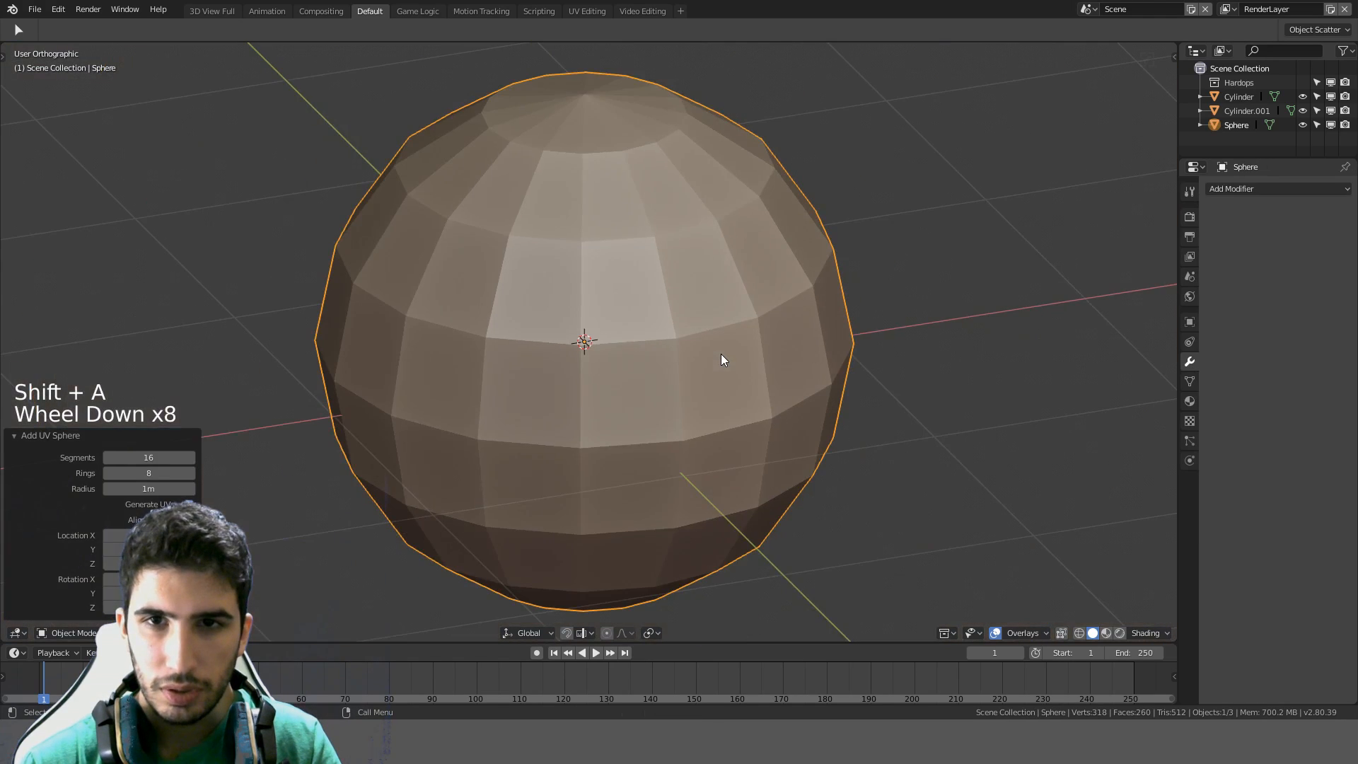
{"action": "middle_click_drag", "start_coordinate": [721, 354], "coordinate": [703, 453]}
{"action": "key", "text": "KP_7"}
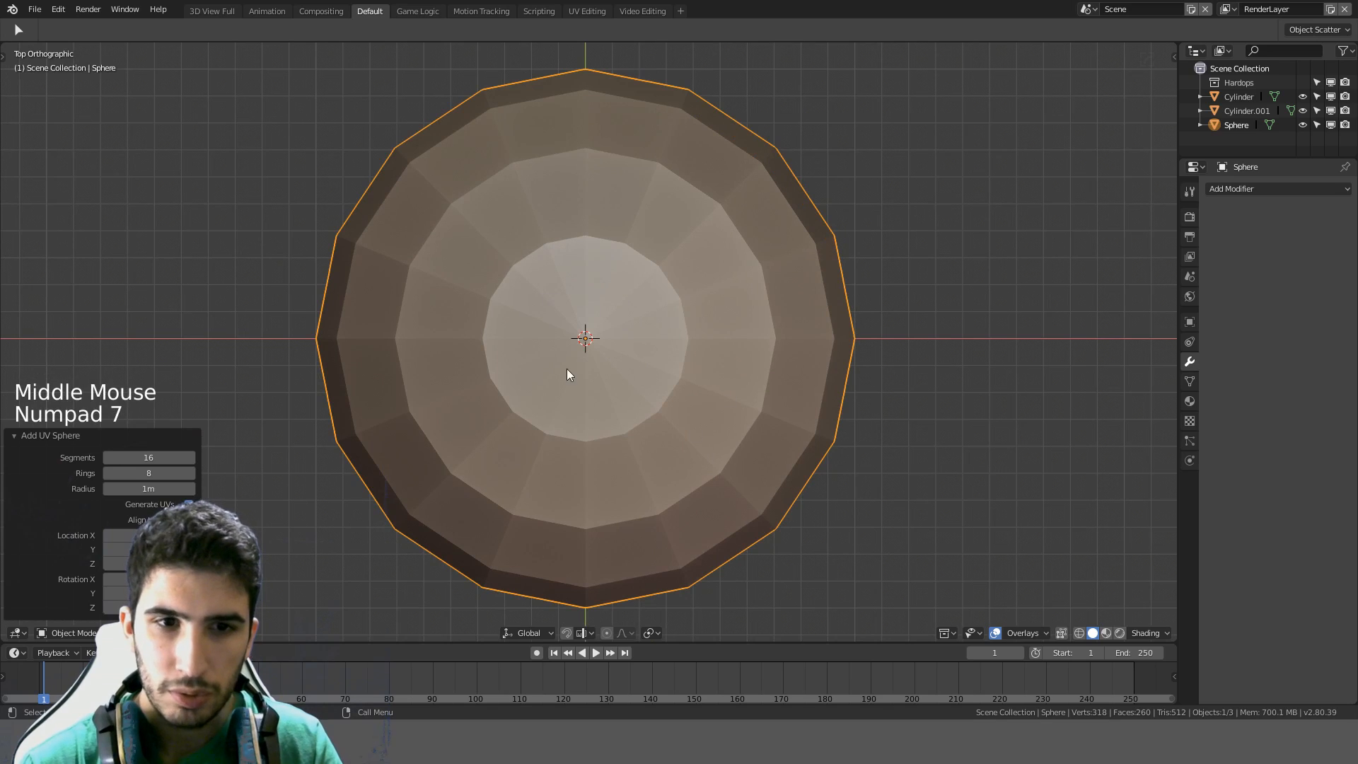
{"action": "left_click", "coordinate": [166, 473]}
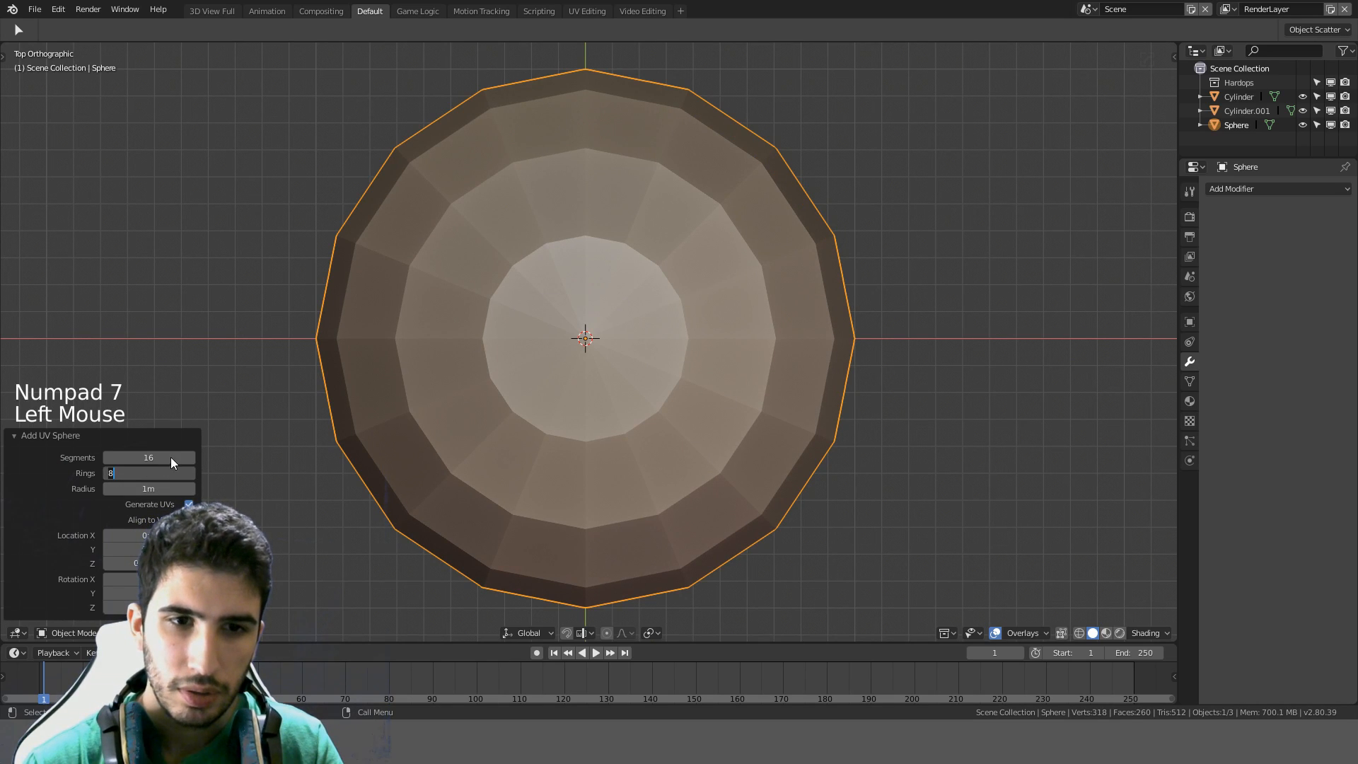
{"action": "double_click", "coordinate": [171, 458]}
{"action": "type", "text": "32"}
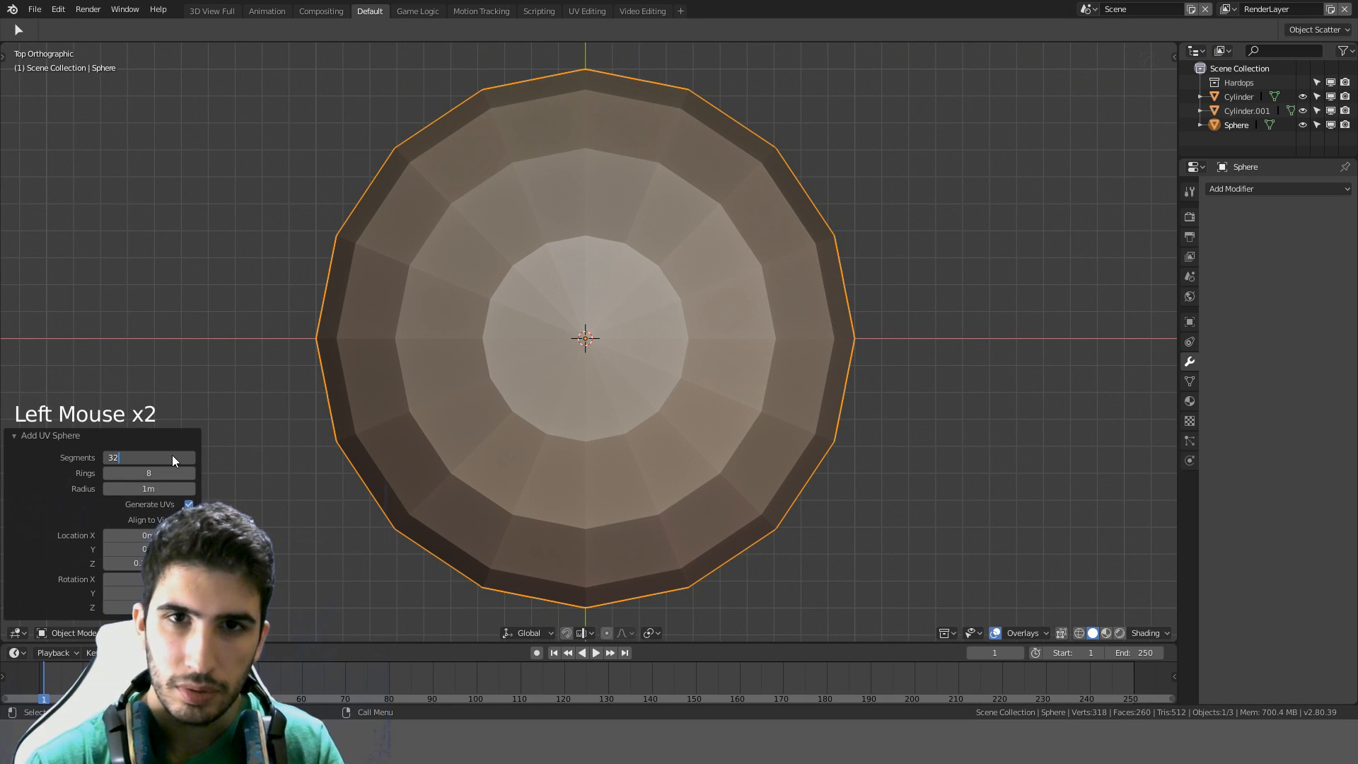
{"action": "key", "text": "Return"}
Rotate the sphere in the right side view so its poles lie along the Y axis
{"action": "middle_click_drag", "start_coordinate": [417, 325], "coordinate": [618, 193]}
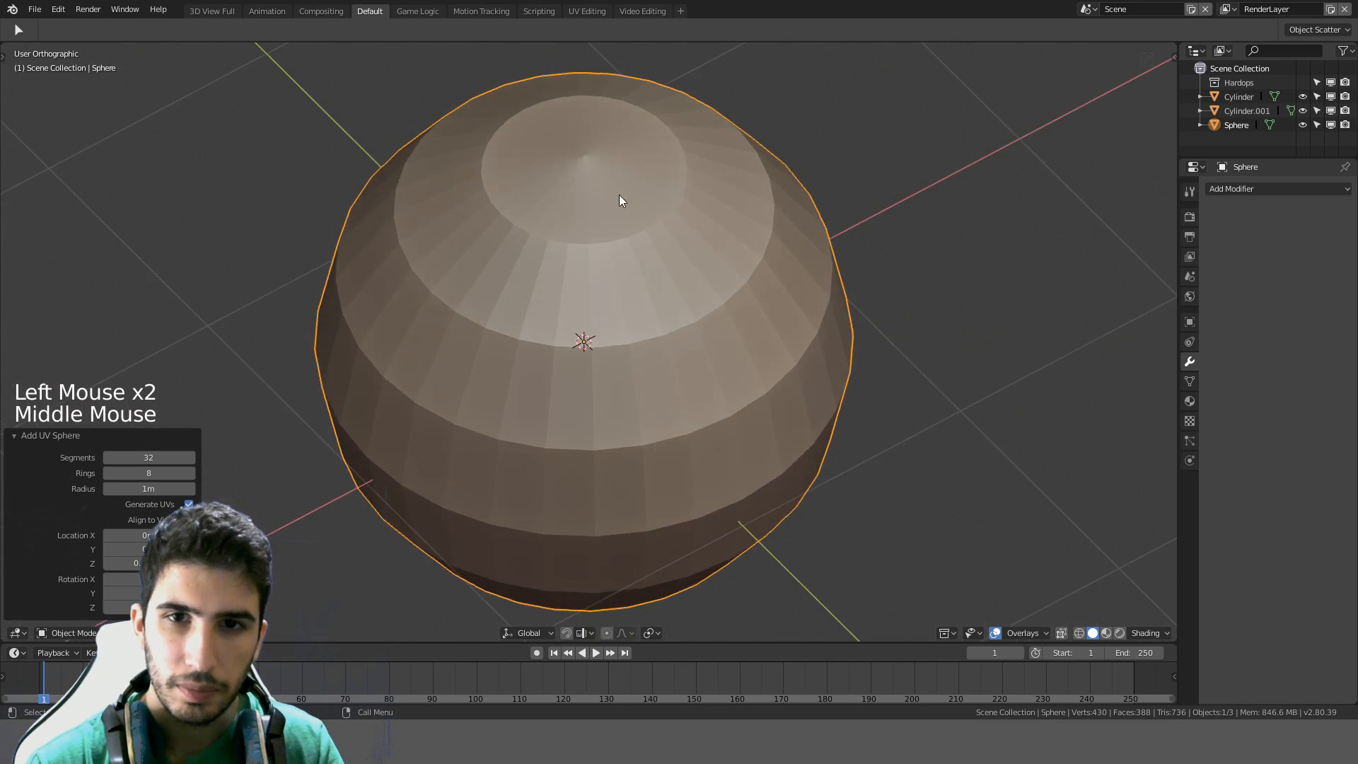
{"action": "scroll", "coordinate": [619, 195], "scroll_direction": "down", "scroll_amount": 2}
{"action": "key", "text": "KP_1"}
{"action": "key", "text": "KP_3"}
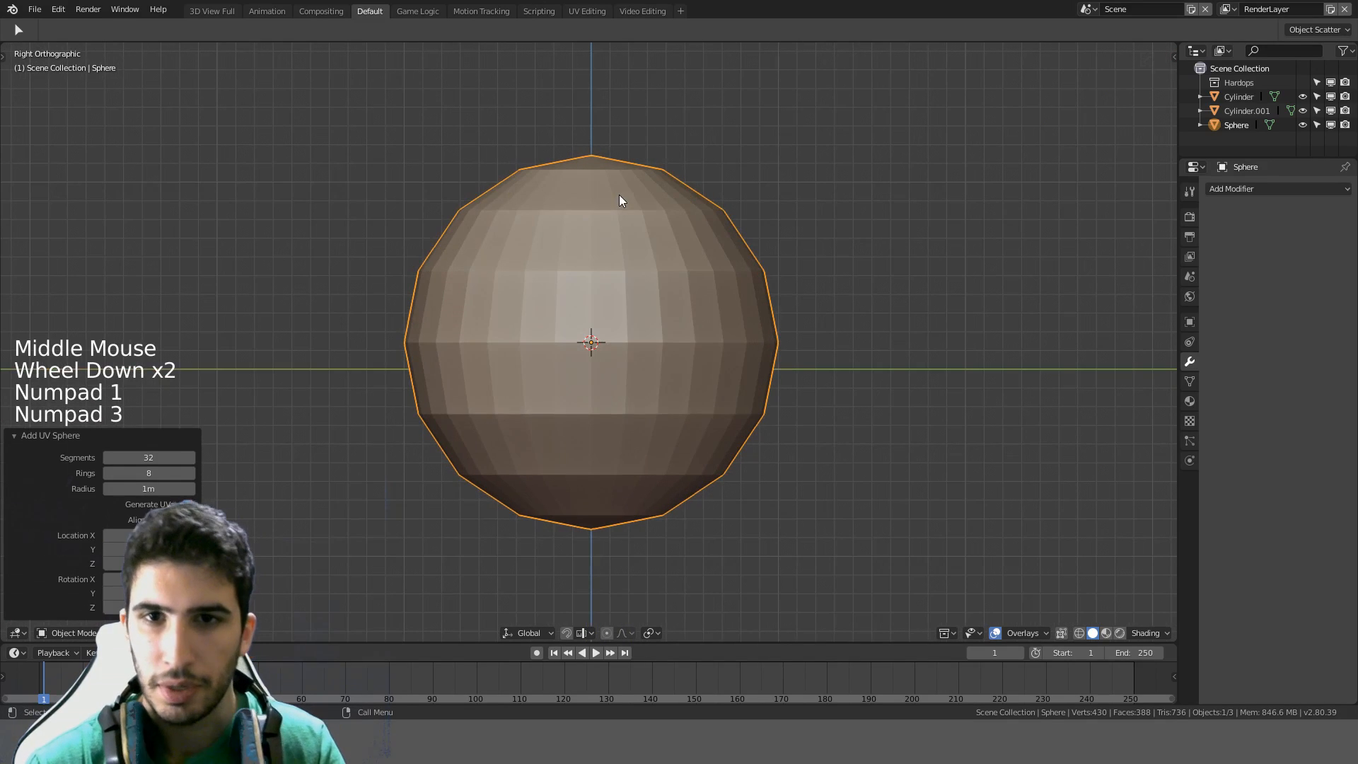
{"action": "key", "text": "r"}
{"action": "left_click", "coordinate": [740, 133]}
Scale the new sphere down uniformly in wireframe until its height just fits inside the lens frame
{"action": "key", "text": "s"}
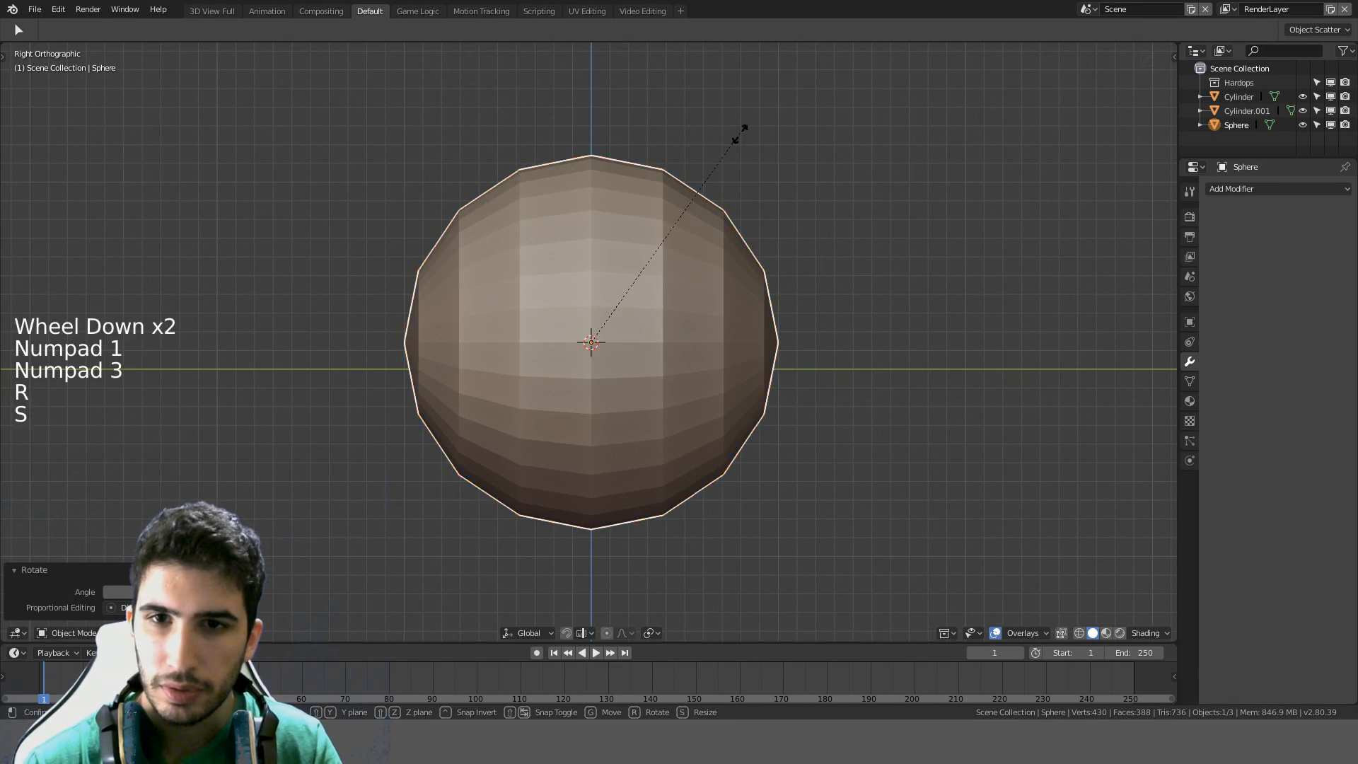
{"action": "left_click", "coordinate": [606, 312]}
{"action": "scroll", "coordinate": [658, 342], "scroll_direction": "up", "scroll_amount": 5}
{"action": "key", "text": "z"}
{"action": "scroll", "coordinate": [751, 316], "scroll_direction": "up", "scroll_amount": 4}
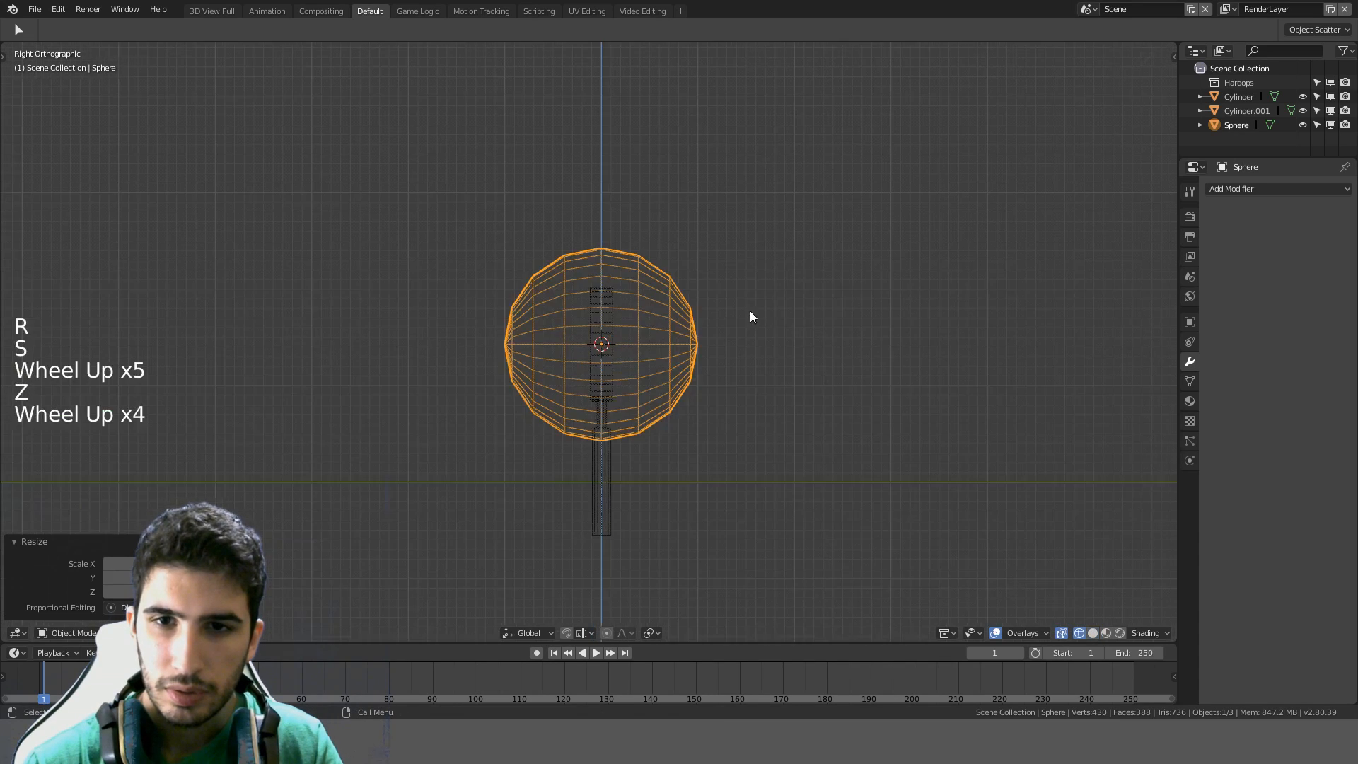
{"action": "scroll", "coordinate": [751, 316], "scroll_direction": "up", "scroll_amount": 4}
{"action": "key", "text": "s"}
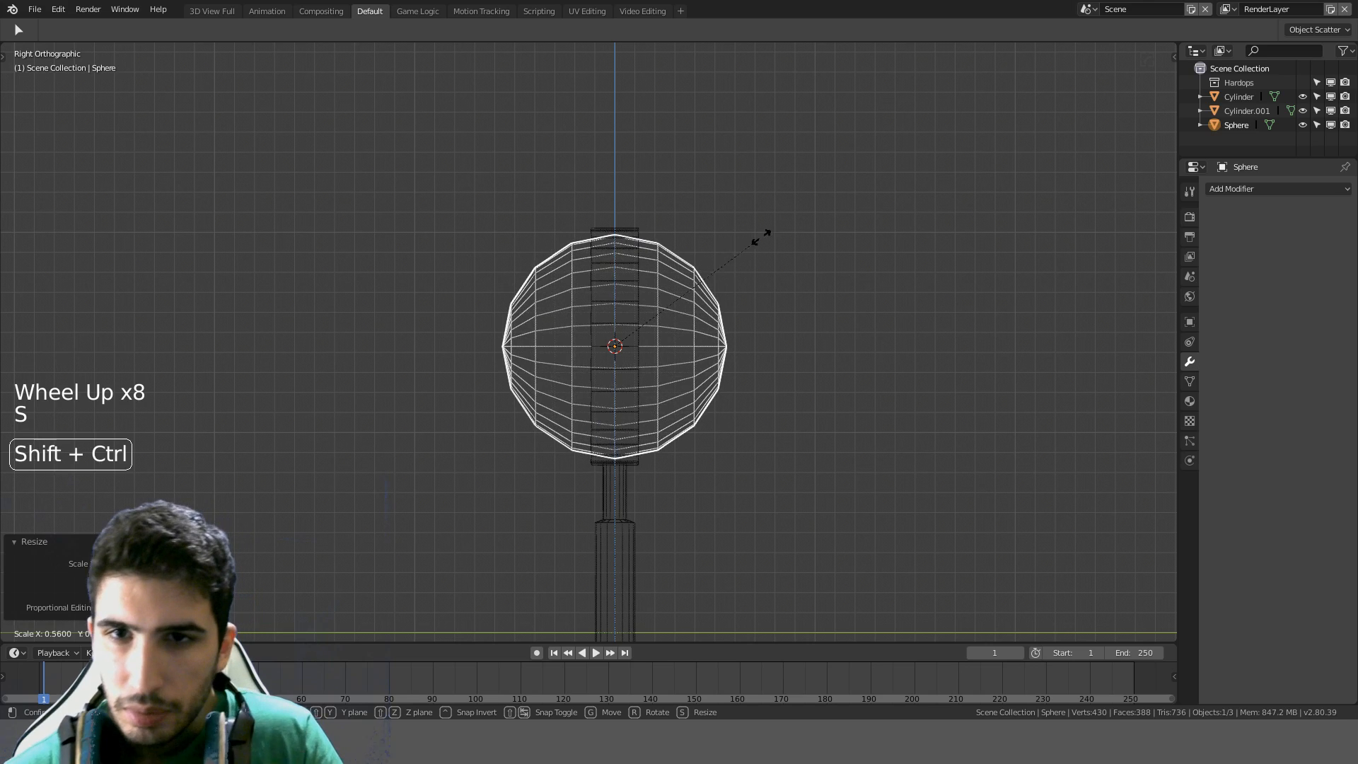
{"action": "left_click", "coordinate": [819, 225]}
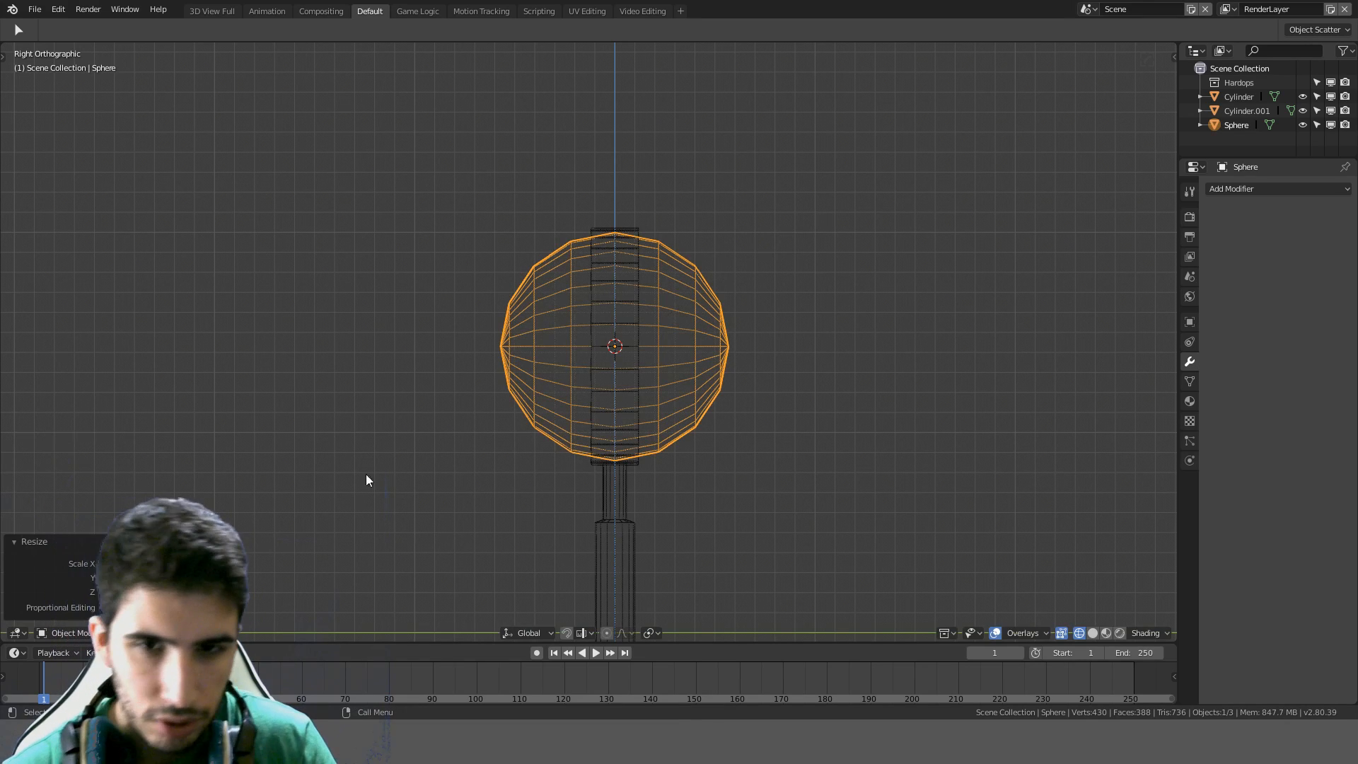
Select only the sphere's central vertical edge loop in Edit Mode
{"action": "key", "text": "Tab"}
{"action": "scroll", "coordinate": [366, 476], "scroll_direction": "up", "scroll_amount": 3}
{"action": "key", "text": "a"}
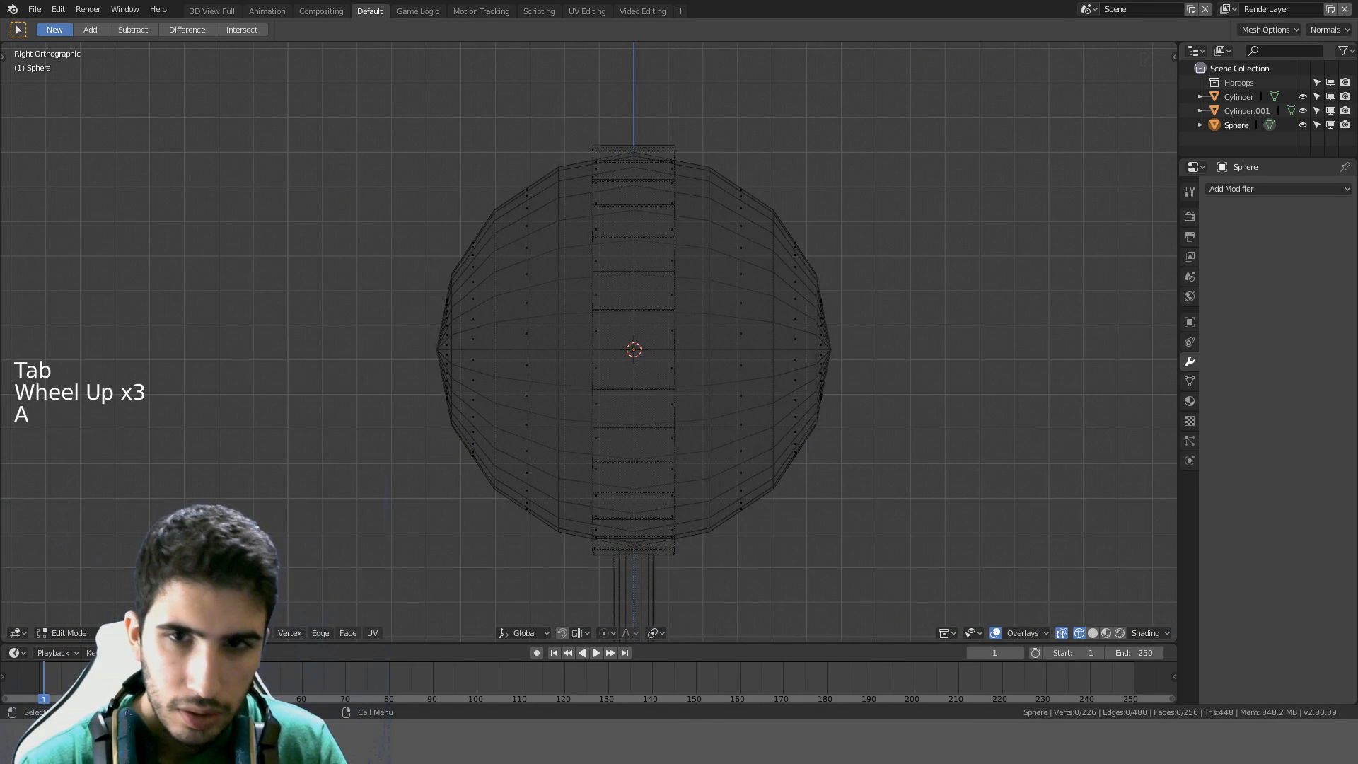
{"action": "left_click", "coordinate": [866, 418]}
{"action": "left_click", "coordinate": [397, 355], "text": "shift"}
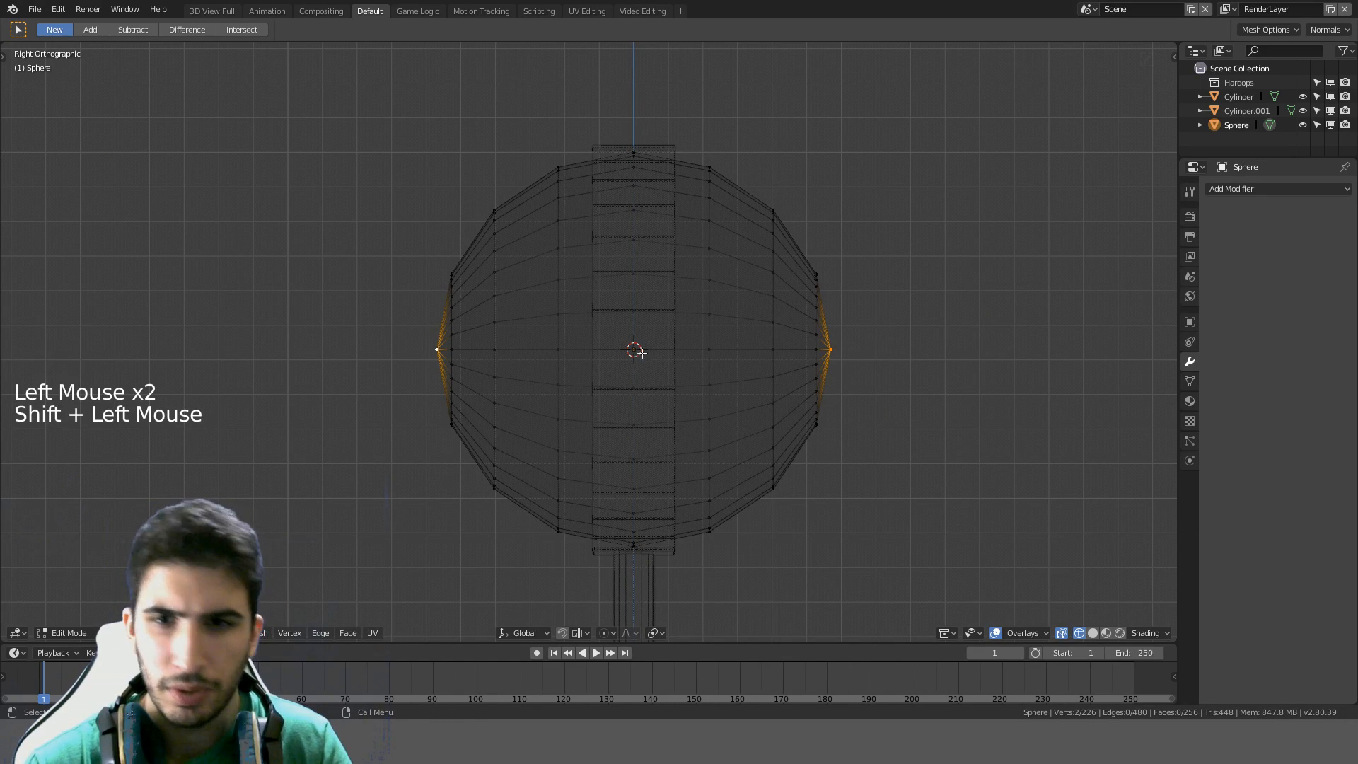
{"action": "key", "text": "a"}
{"action": "left_click", "coordinate": [633, 327], "text": "alt"}
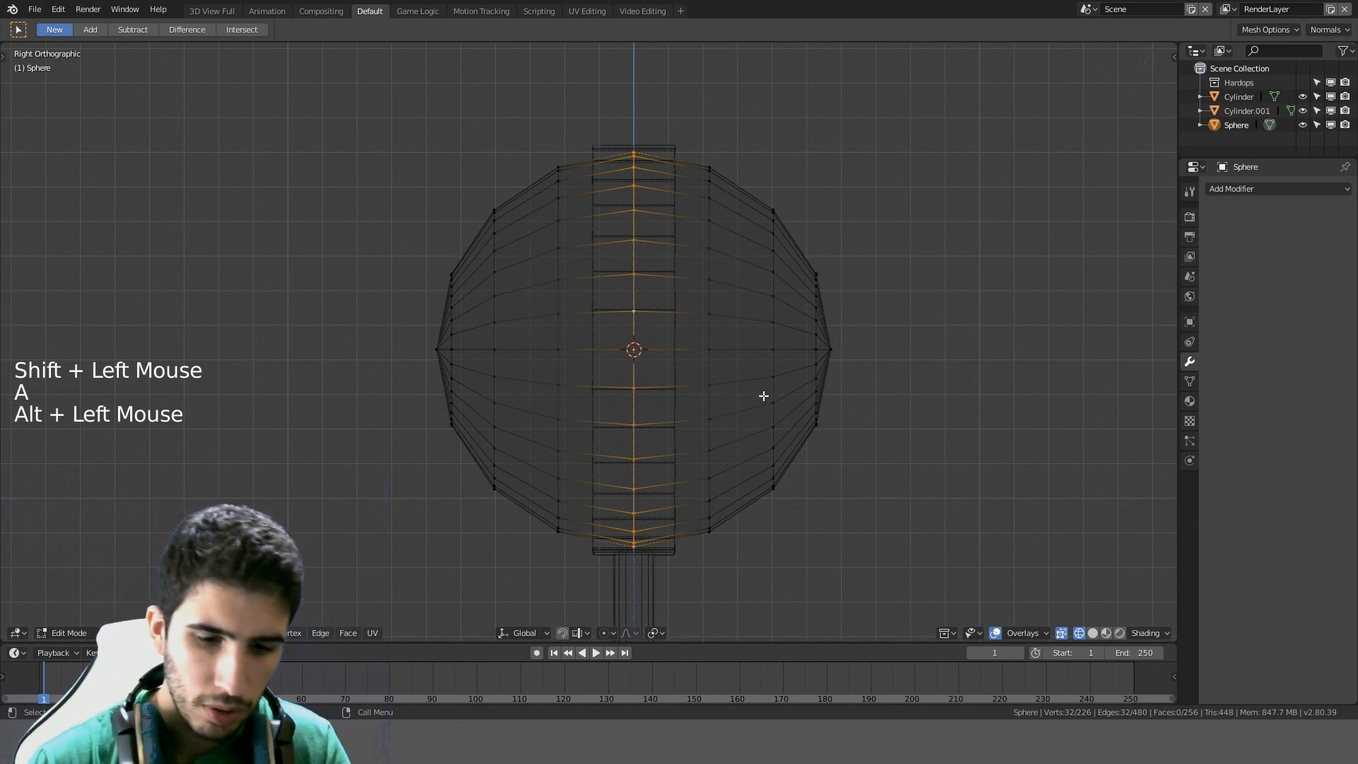
Flatten the sphere along Y to a scale of 0.1 using proportional editing with an adjusted falloff and enlarged influence
{"action": "left_click", "coordinate": [634, 634]}
{"action": "left_click", "coordinate": [673, 601]}
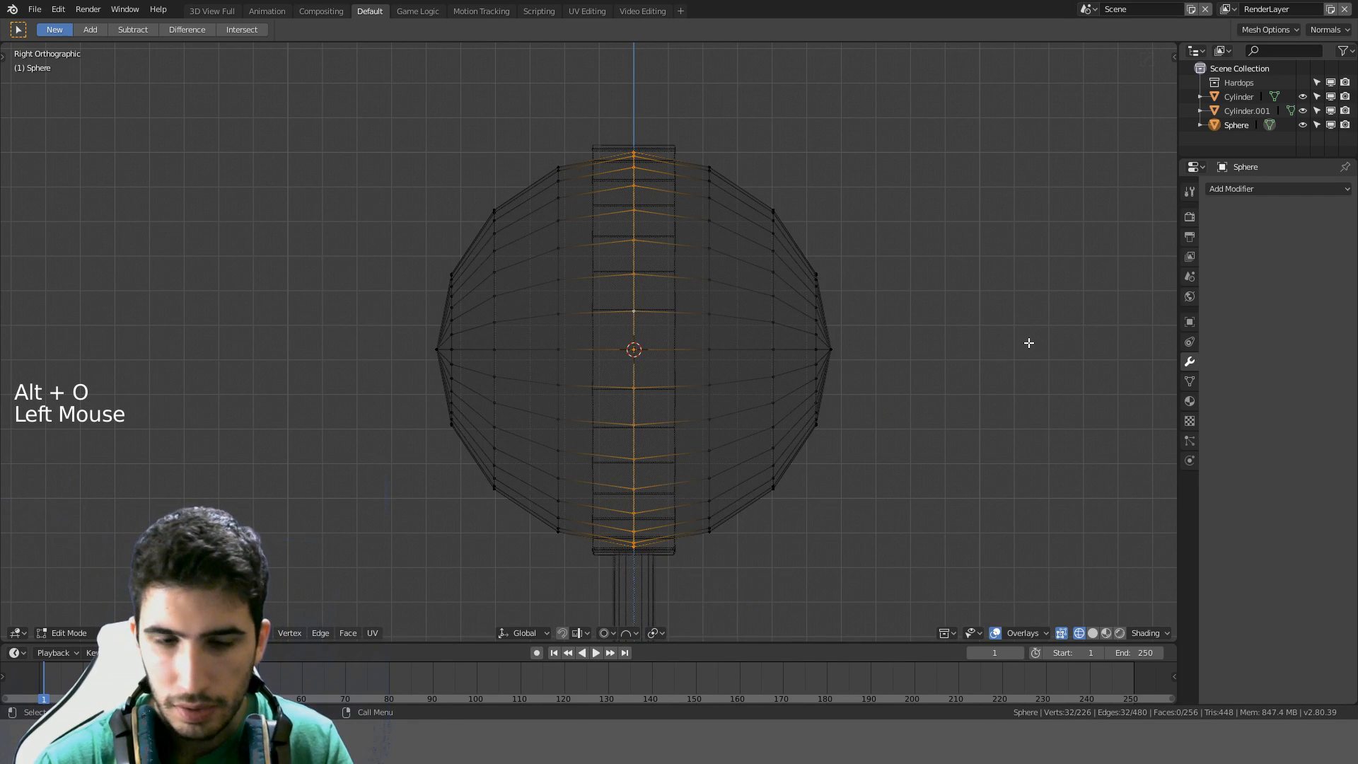
{"action": "key", "text": "s"}
{"action": "key", "text": "y"}
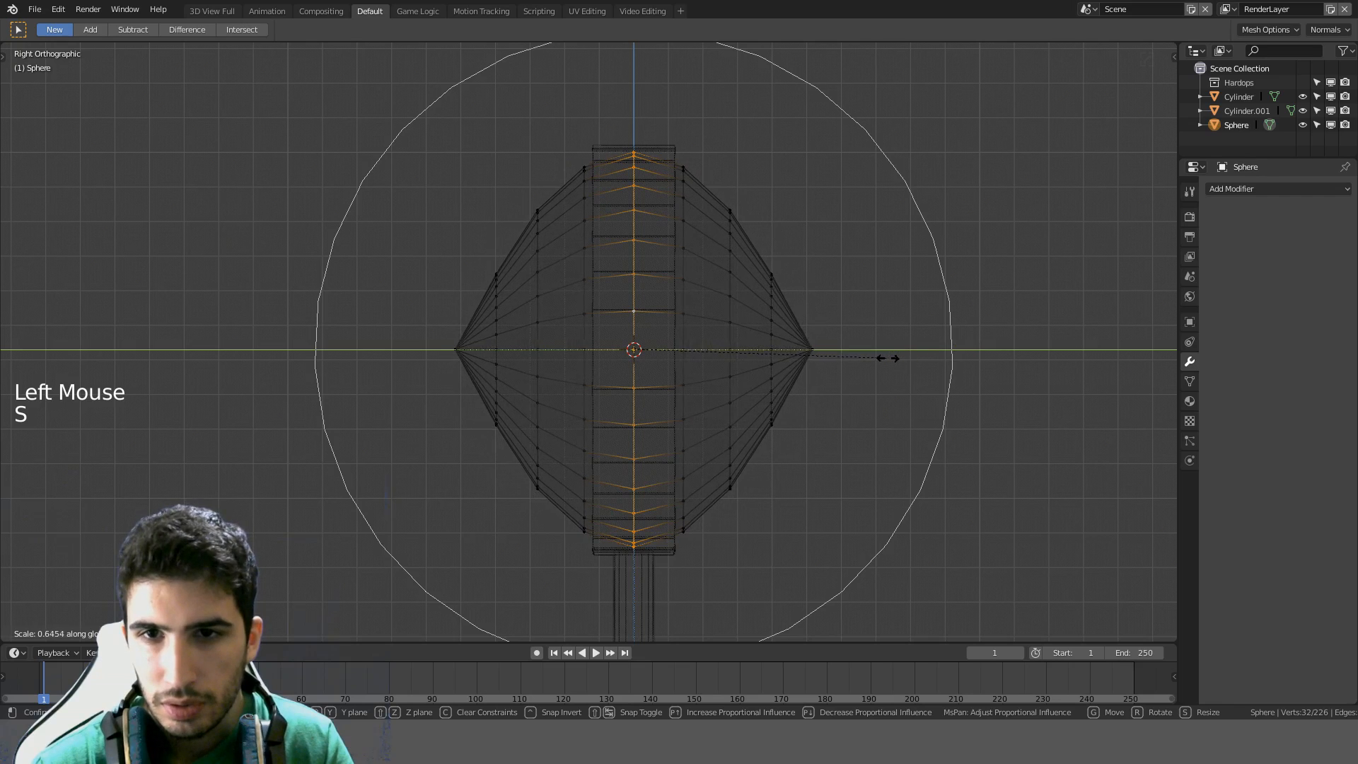
{"action": "scroll", "coordinate": [877, 359], "scroll_direction": "up", "scroll_amount": 3}
{"action": "scroll", "coordinate": [874, 360], "scroll_direction": "down", "scroll_amount": 8}
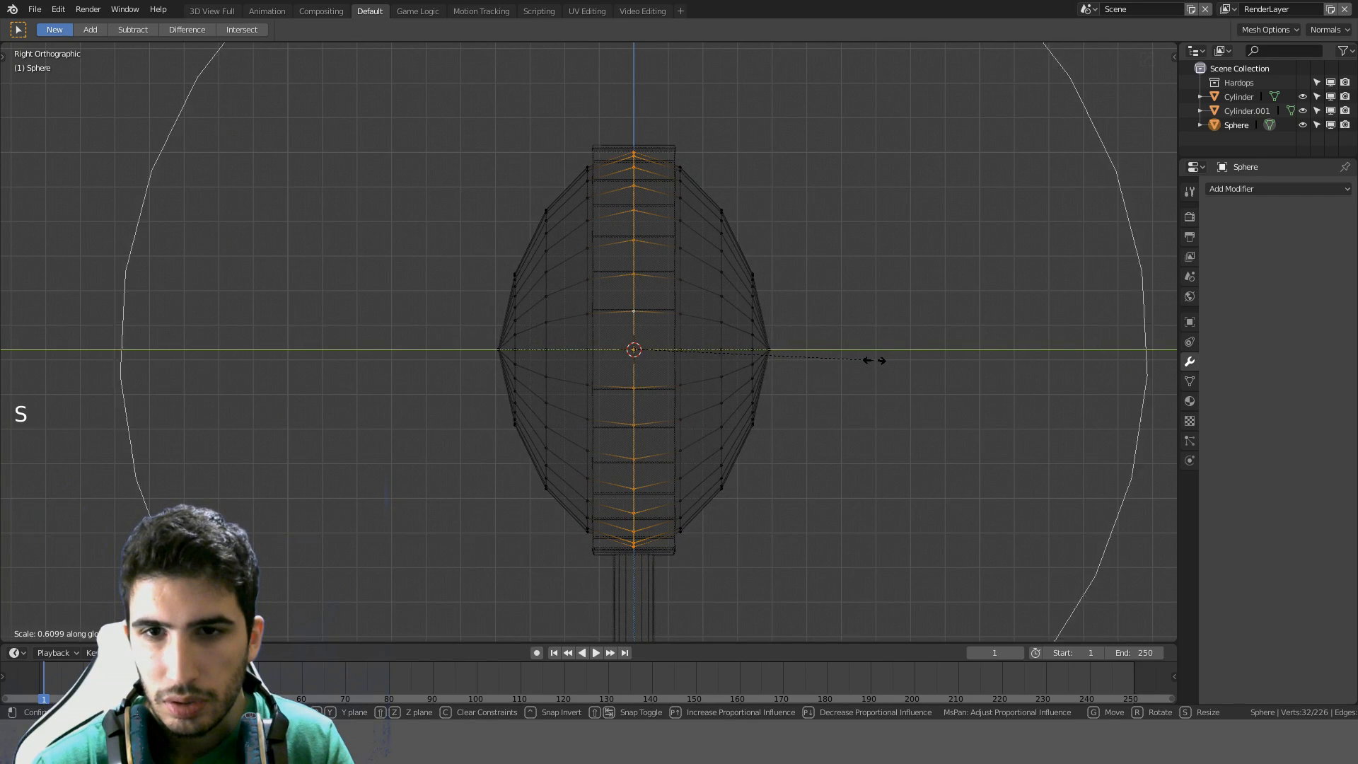
{"action": "scroll", "coordinate": [874, 360], "scroll_direction": "down", "scroll_amount": 5}
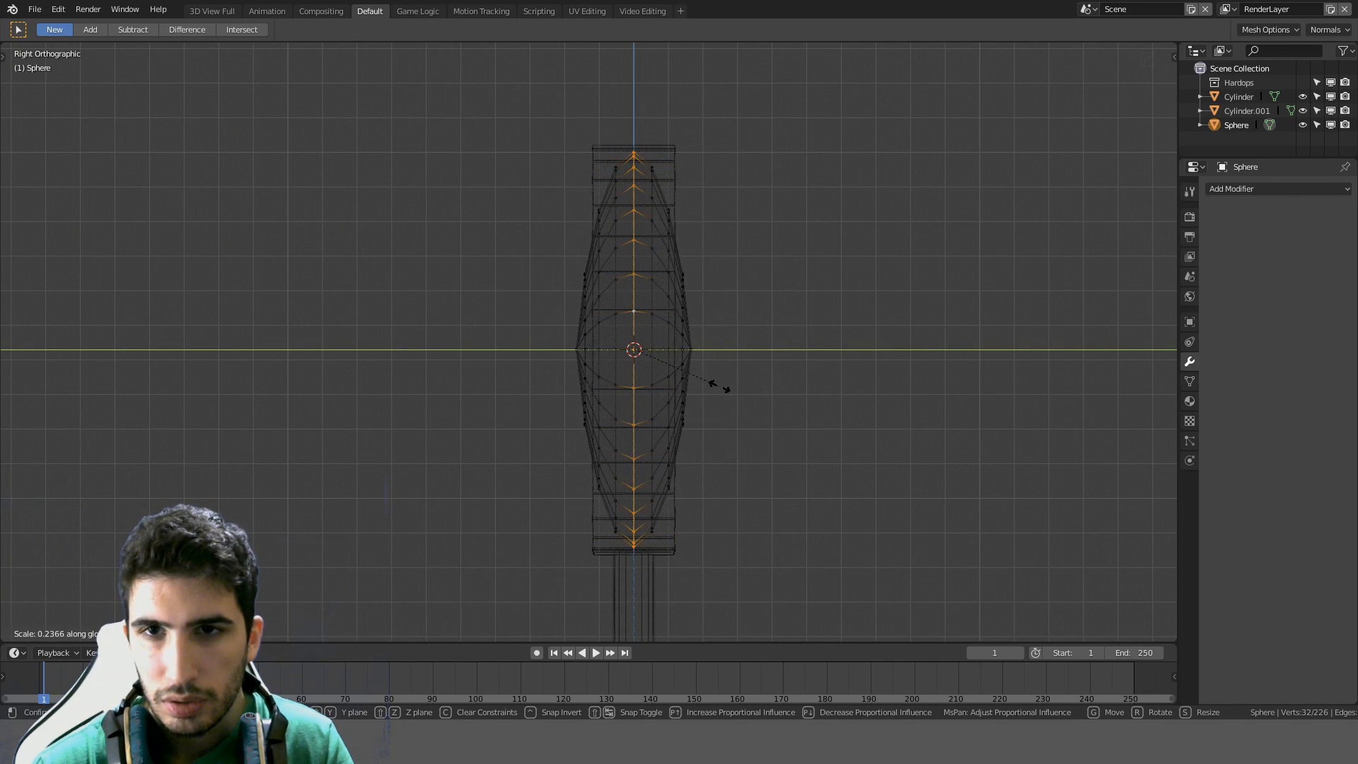
{"action": "key", "text": "ctrl"}
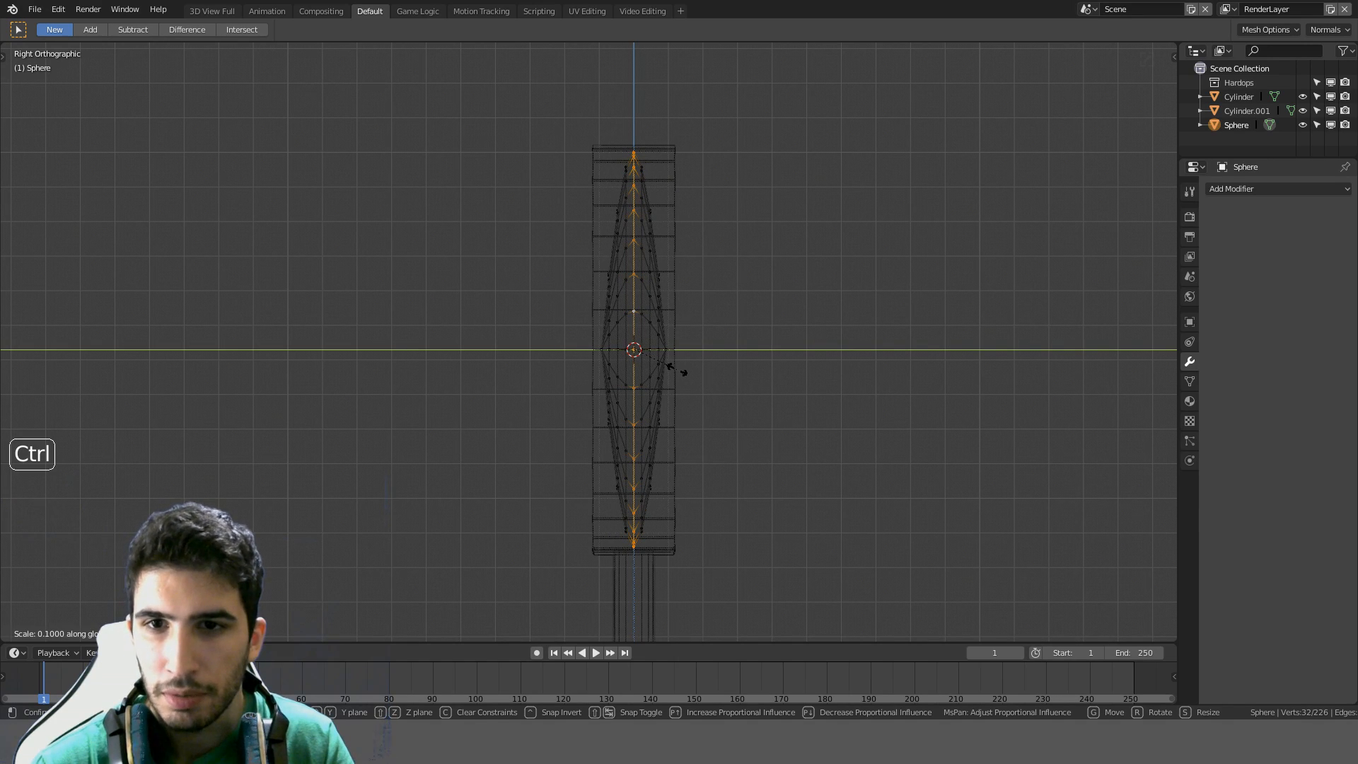
{"action": "left_click", "coordinate": [679, 370]}
Shade all faces of the flattened sphere smooth and inspect the lens in Object Mode with solid shading
{"action": "mouse_move", "coordinate": [679, 370]}
{"action": "middle_mouse_down"}
{"action": "mouse_move", "coordinate": [779, 382]}
{"action": "mouse_move", "coordinate": [731, 389]}
{"action": "middle_mouse_up"}
{"action": "key", "text": "z"}
{"action": "middle_click_drag", "start_coordinate": [932, 365], "coordinate": [809, 309]}
{"action": "key", "text": "Tab"}
{"action": "key", "text": "Tab"}
{"action": "key", "text": "a"}
{"action": "key", "text": "a"}
{"action": "key", "text": "a"}
{"action": "key", "text": "ctrl+f"}
{"action": "left_click", "coordinate": [869, 331]}
{"action": "key", "text": "Tab"}
{"action": "scroll", "coordinate": [721, 330], "scroll_direction": "up", "scroll_amount": 2}
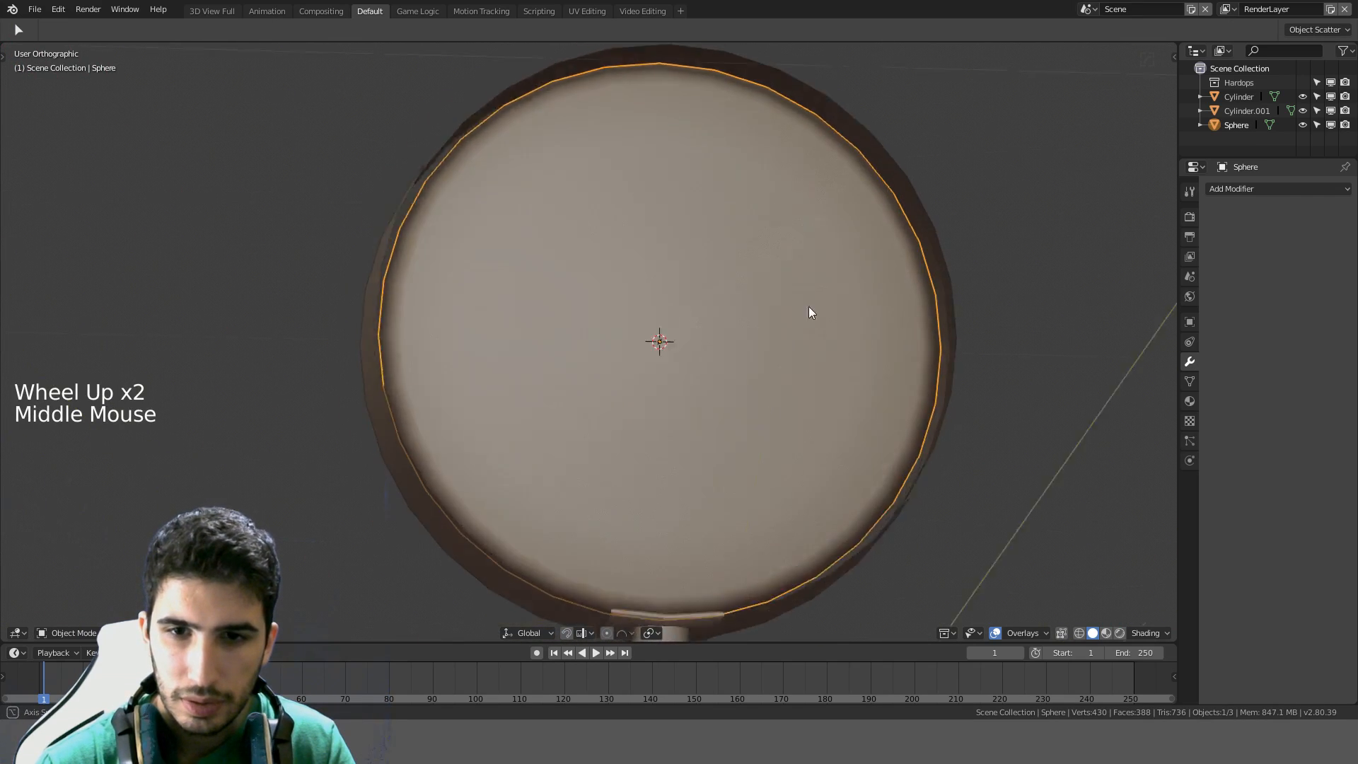
Select the lens's central rim edge loop in edge select mode, using the wireframe right side view
{"action": "key", "text": "Tab"}
{"action": "middle_click_drag", "start_coordinate": [803, 410], "coordinate": [659, 422]}
{"action": "key", "text": "KP_1"}
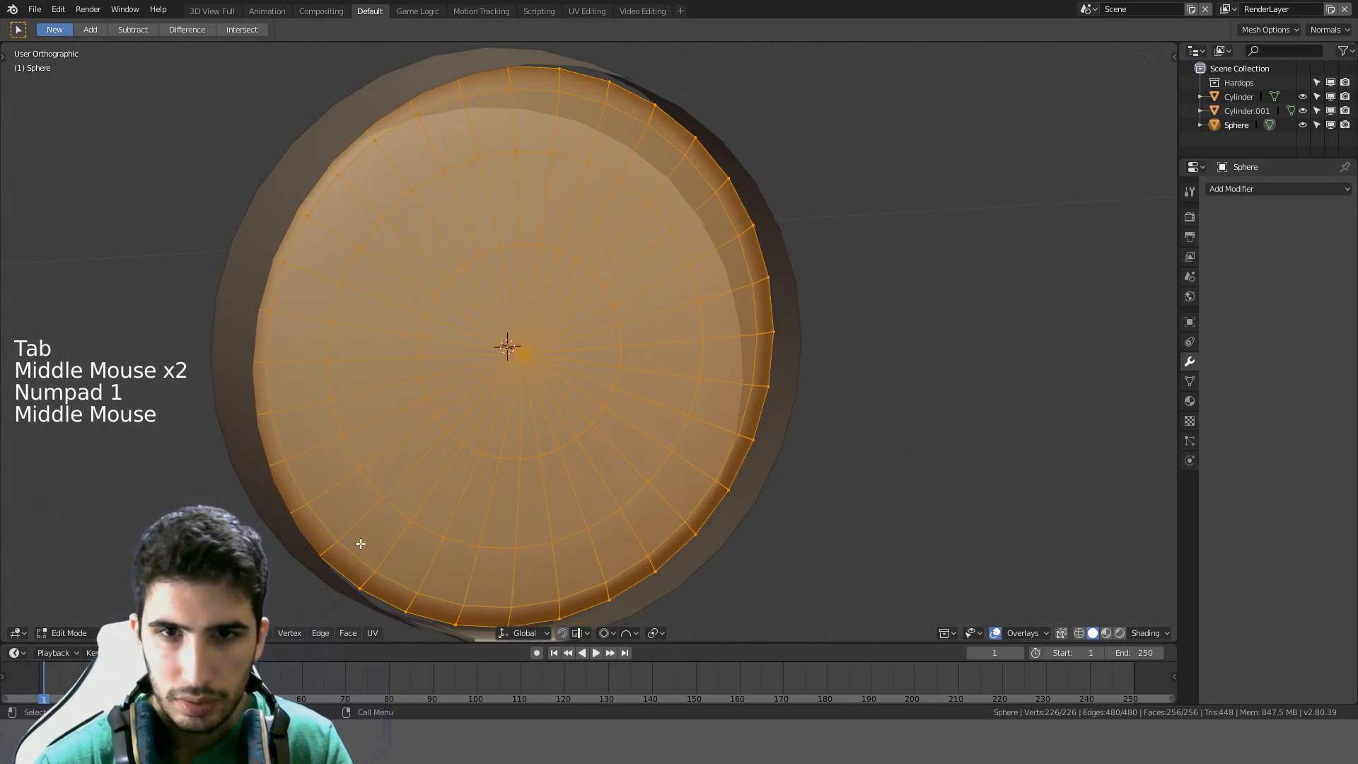
{"action": "left_click", "coordinate": [134, 633]}
{"action": "mouse_move", "coordinate": [542, 440]}
{"action": "middle_mouse_down"}
{"action": "mouse_move", "coordinate": [651, 494]}
{"action": "mouse_move", "coordinate": [573, 538]}
{"action": "mouse_move", "coordinate": [693, 435]}
{"action": "mouse_move", "coordinate": [673, 418]}
{"action": "mouse_move", "coordinate": [582, 429]}
{"action": "middle_mouse_up"}
{"action": "key", "text": "Tab"}
{"action": "key", "text": "Tab"}
{"action": "key", "text": "z"}
{"action": "scroll", "coordinate": [603, 409], "scroll_direction": "up", "scroll_amount": 2}
{"action": "key", "text": "a"}
{"action": "key", "text": "KP_3"}
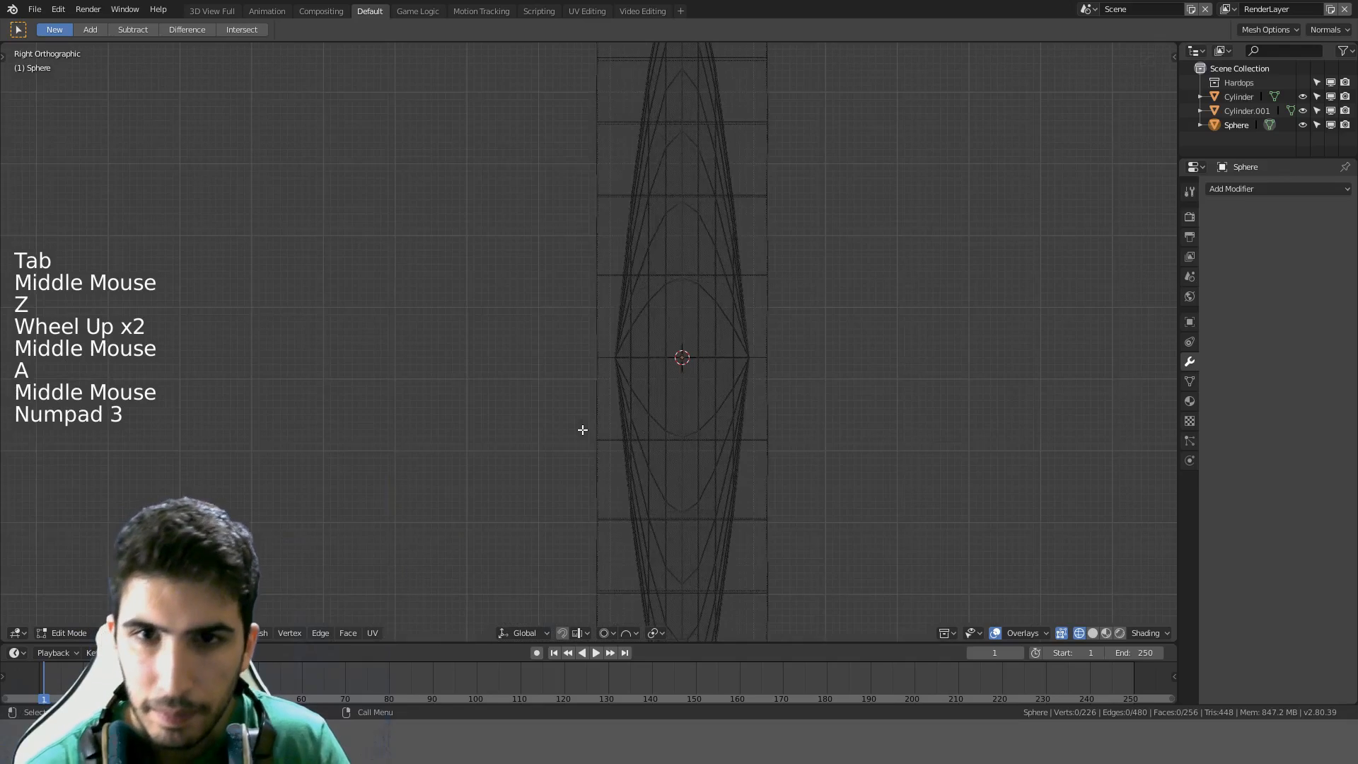
{"action": "middle_click_drag", "start_coordinate": [679, 382], "coordinate": [599, 438], "text": "shift"}
{"action": "left_click", "coordinate": [599, 438]}
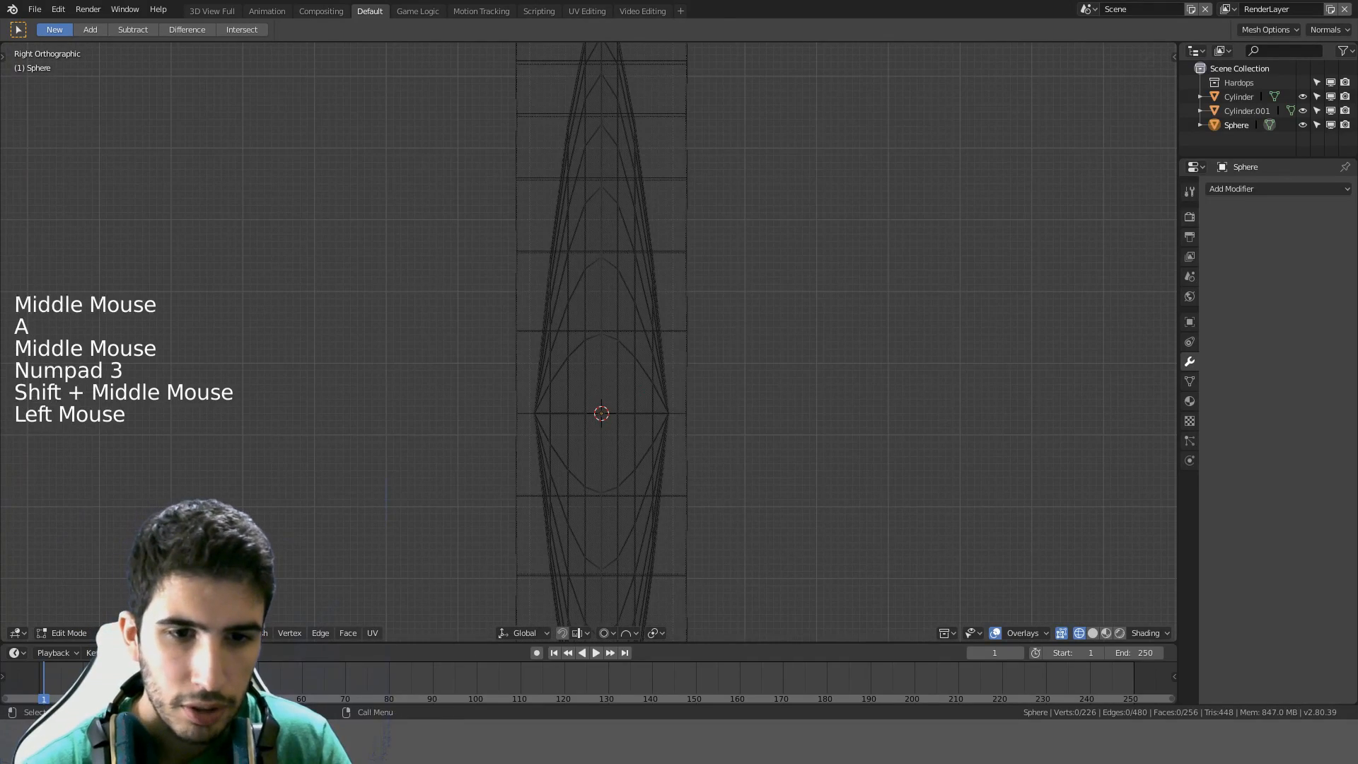
{"action": "left_click", "coordinate": [601, 288], "text": "alt"}
Try dissolving the lens's central rim edge loop, and undo it
{"action": "mouse_move", "coordinate": [601, 288]}
{"action": "middle_mouse_down"}
{"action": "mouse_move", "coordinate": [679, 297]}
{"action": "mouse_move", "coordinate": [812, 267]}
{"action": "mouse_move", "coordinate": [751, 306]}
{"action": "middle_mouse_up"}
{"action": "key", "text": "z"}
{"action": "key", "text": "ctrl+x"}
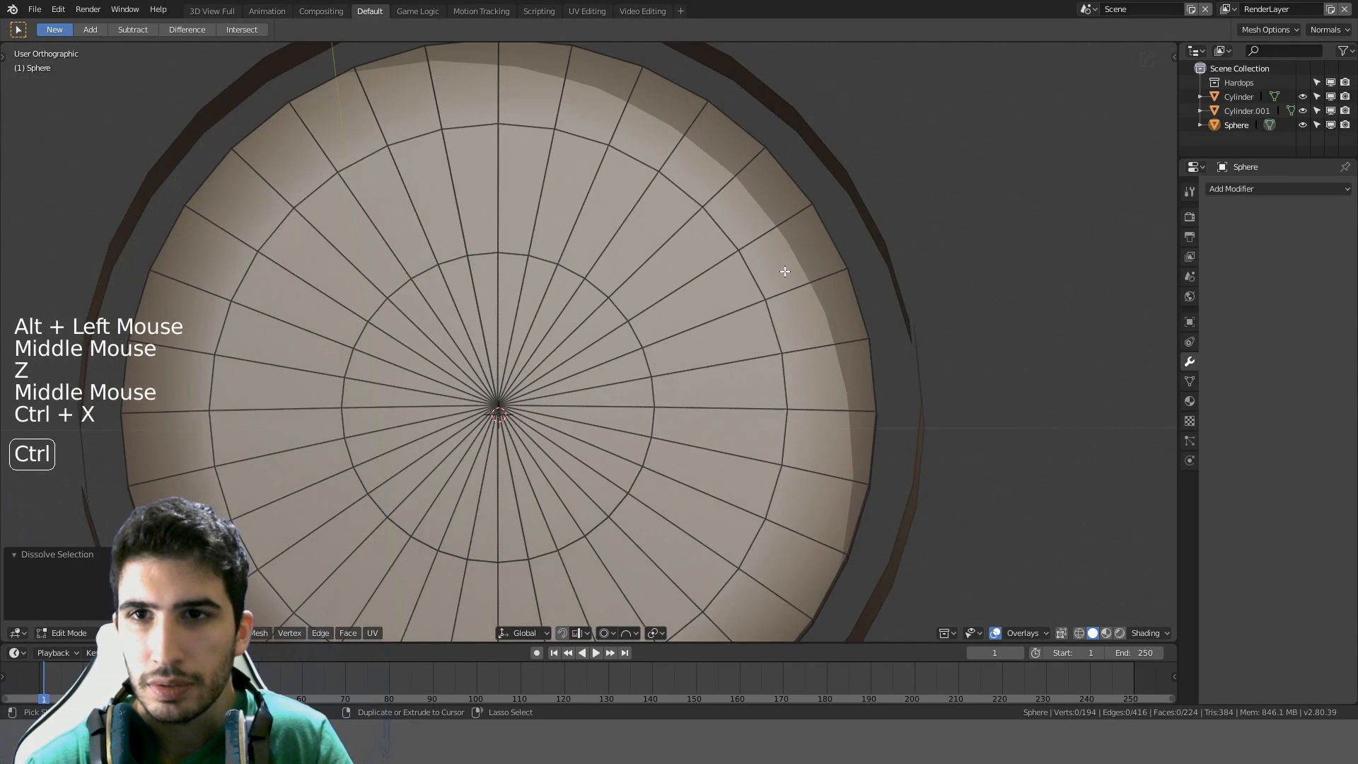
{"action": "key", "text": "ctrl+z"}
{"action": "scroll", "coordinate": [785, 270], "scroll_direction": "down", "scroll_amount": 3}
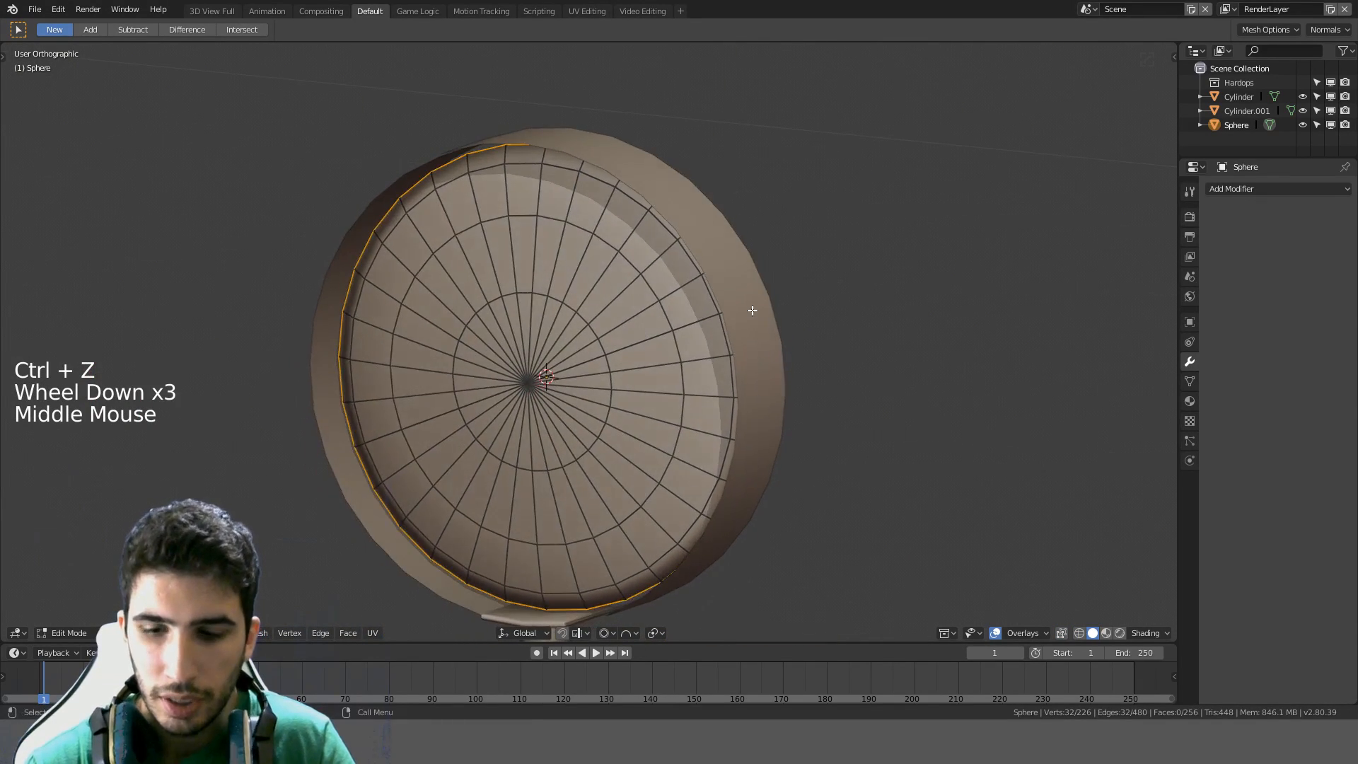
Bevel the lens's central rim edge loop with an offset of 0.05 and one segment
{"action": "key", "text": "z"}
{"action": "key", "text": "z"}
{"action": "key", "text": "KP_3"}
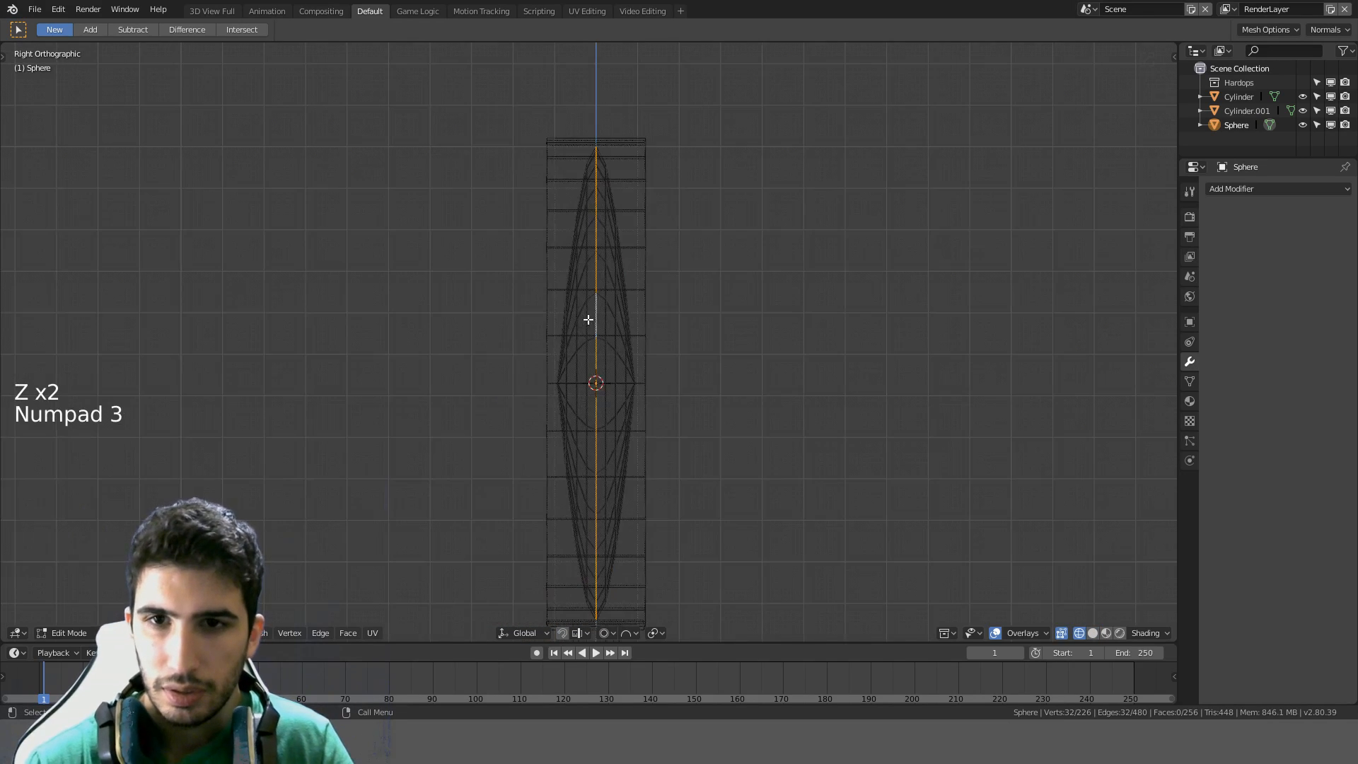
{"action": "scroll", "coordinate": [722, 172], "scroll_direction": "up", "scroll_amount": 3}
{"action": "scroll", "coordinate": [723, 174], "scroll_direction": "down", "scroll_amount": 2}
{"action": "key", "text": "ctrl+b"}
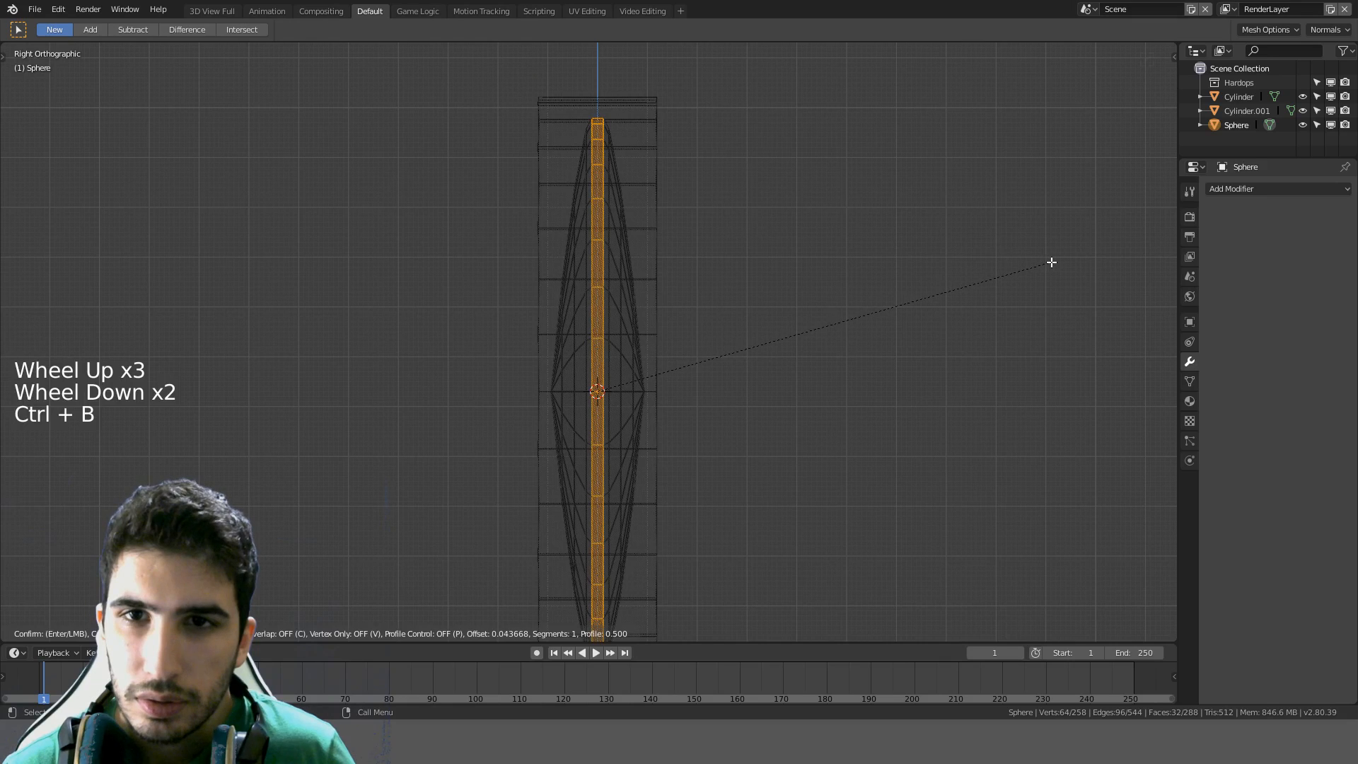
{"action": "key", "text": "0"}
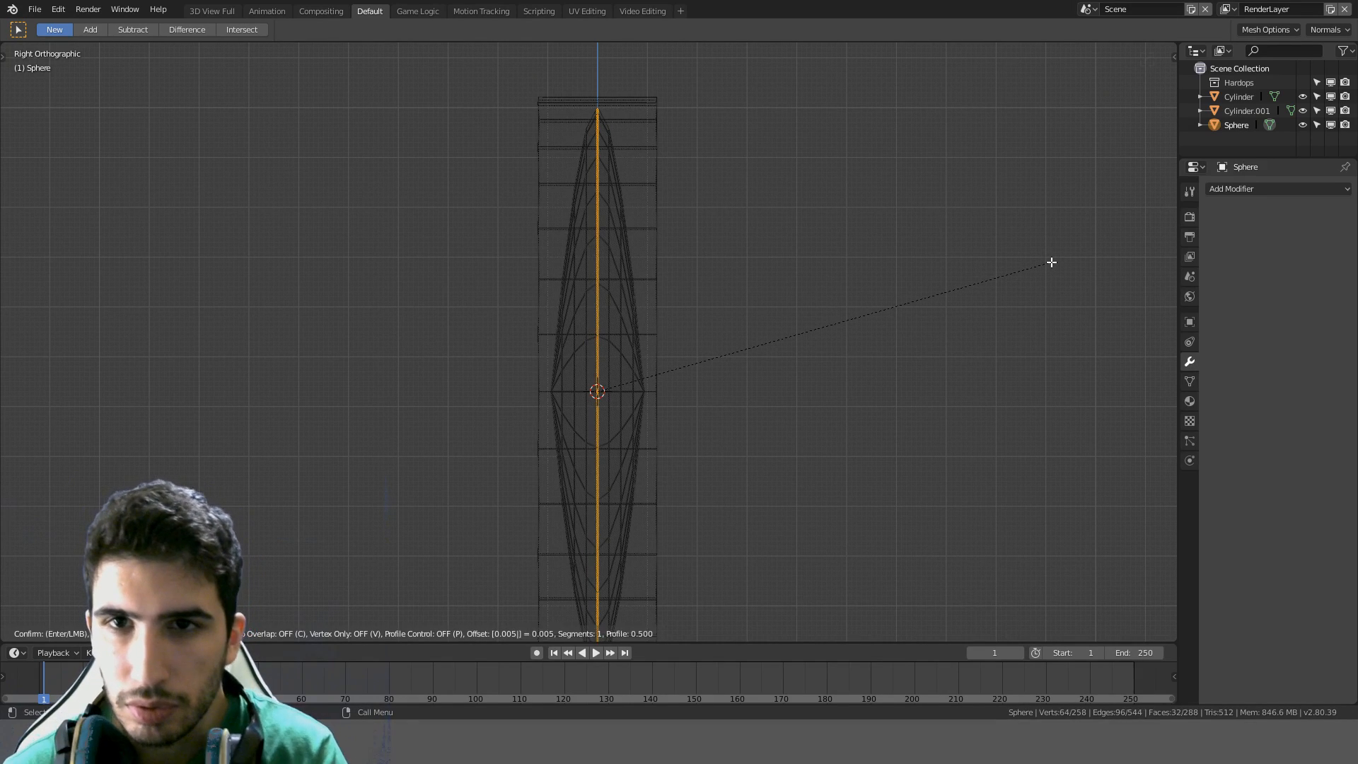
{"action": "key", "text": "5"}
{"action": "key", "text": "BackSpace"}
{"action": "key", "text": "2"}
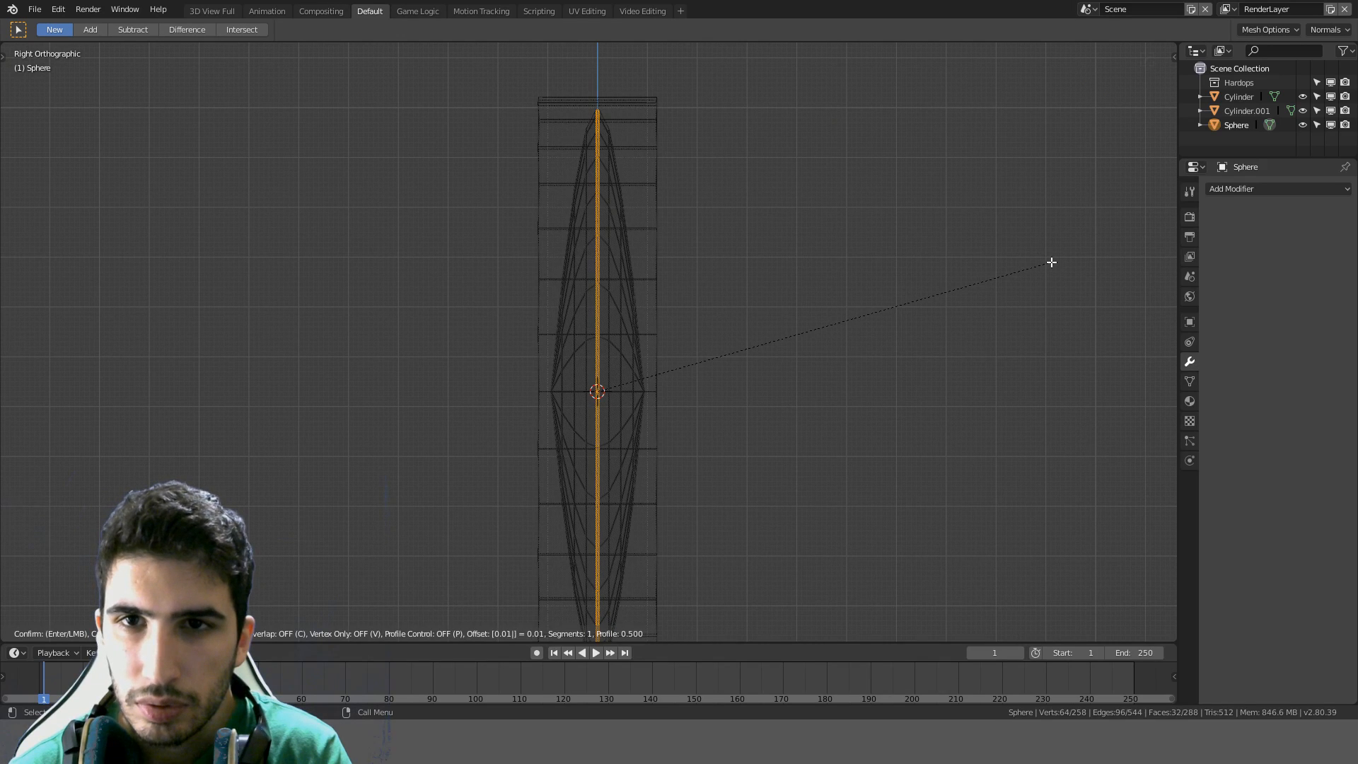
{"action": "key", "text": "BackSpace"}
{"action": "key", "text": "5"}
{"action": "key", "text": "Return"}
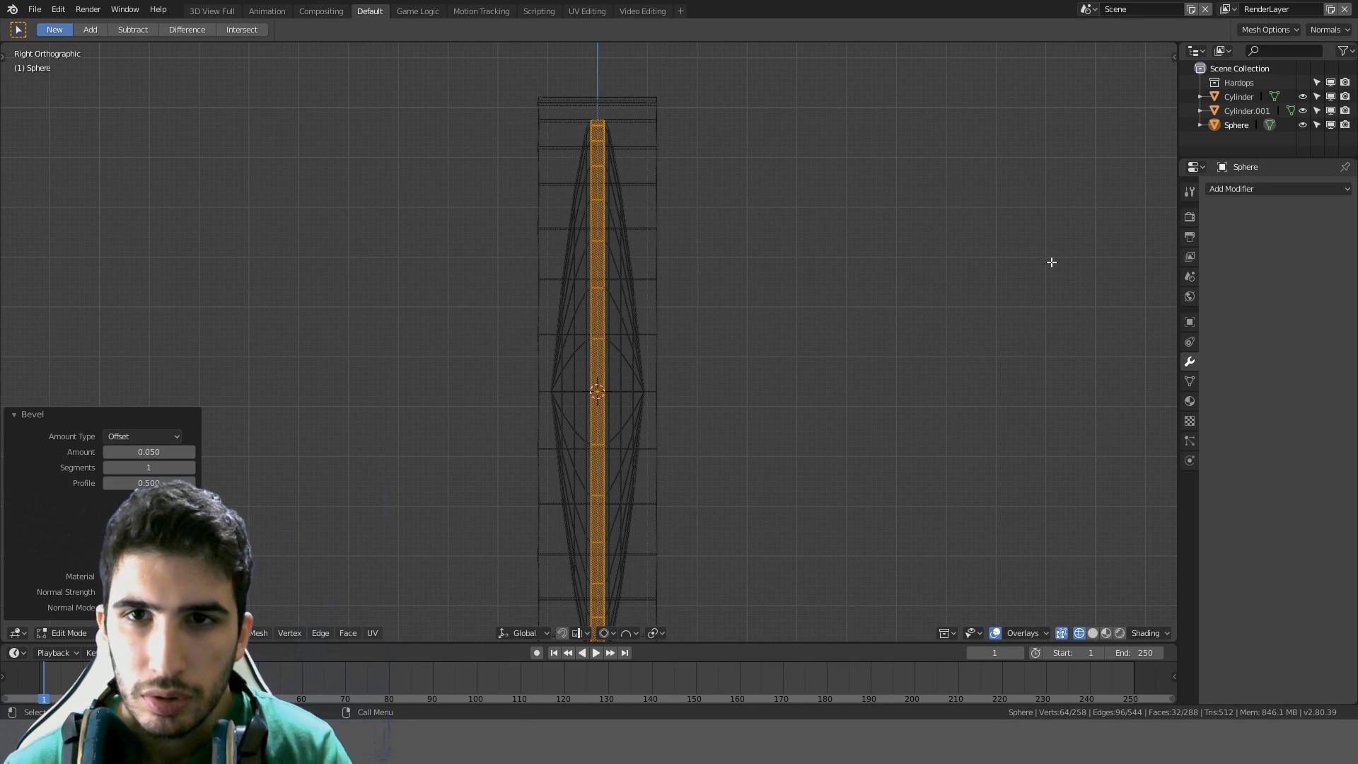
{"action": "key", "text": "s"}
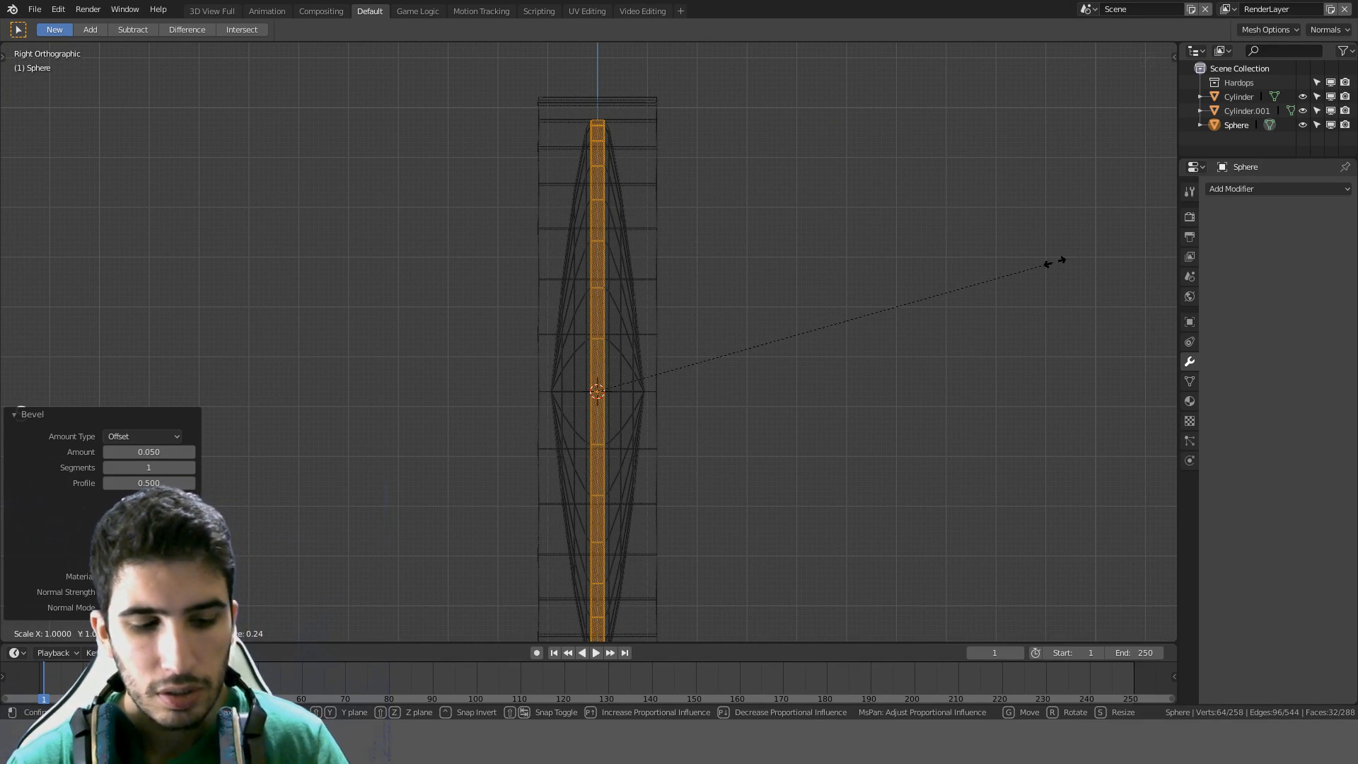
{"action": "key", "text": "z"}
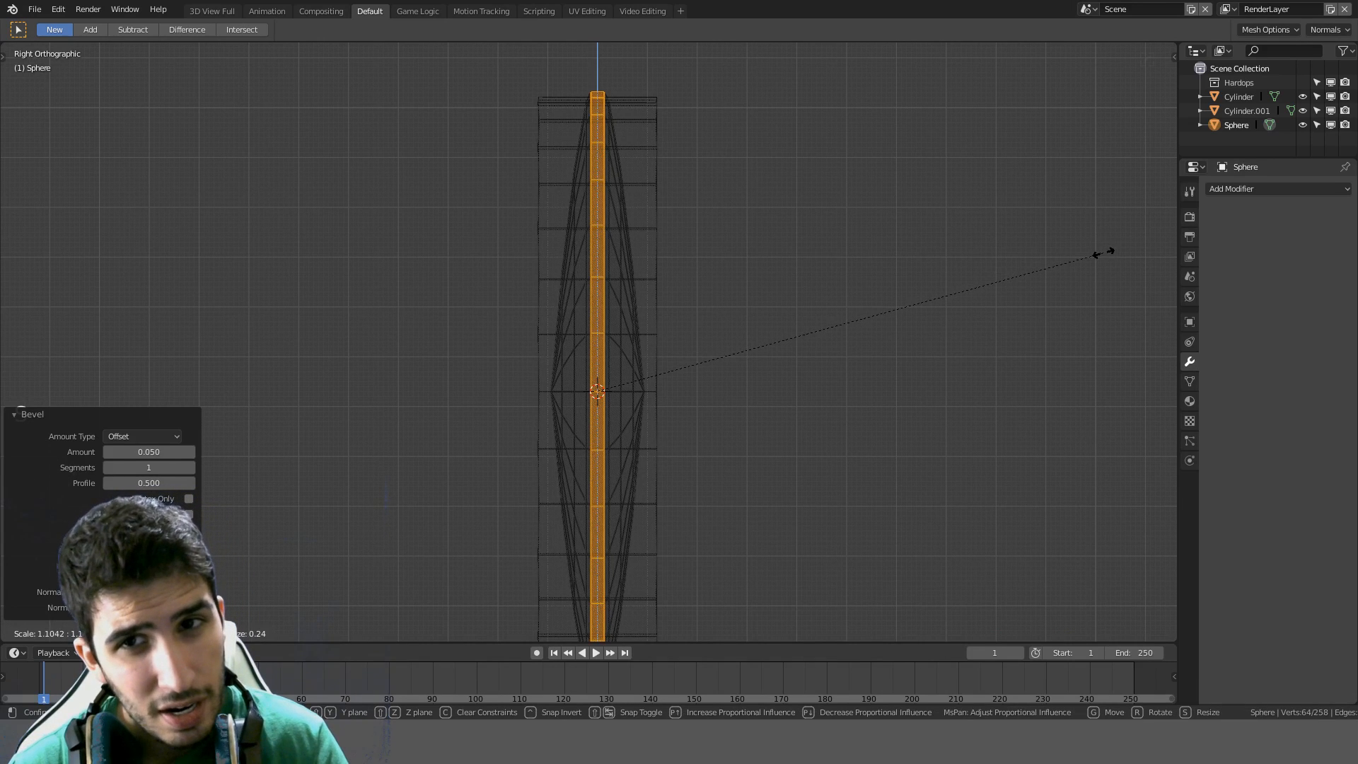
{"action": "right_click", "coordinate": [1074, 256]}
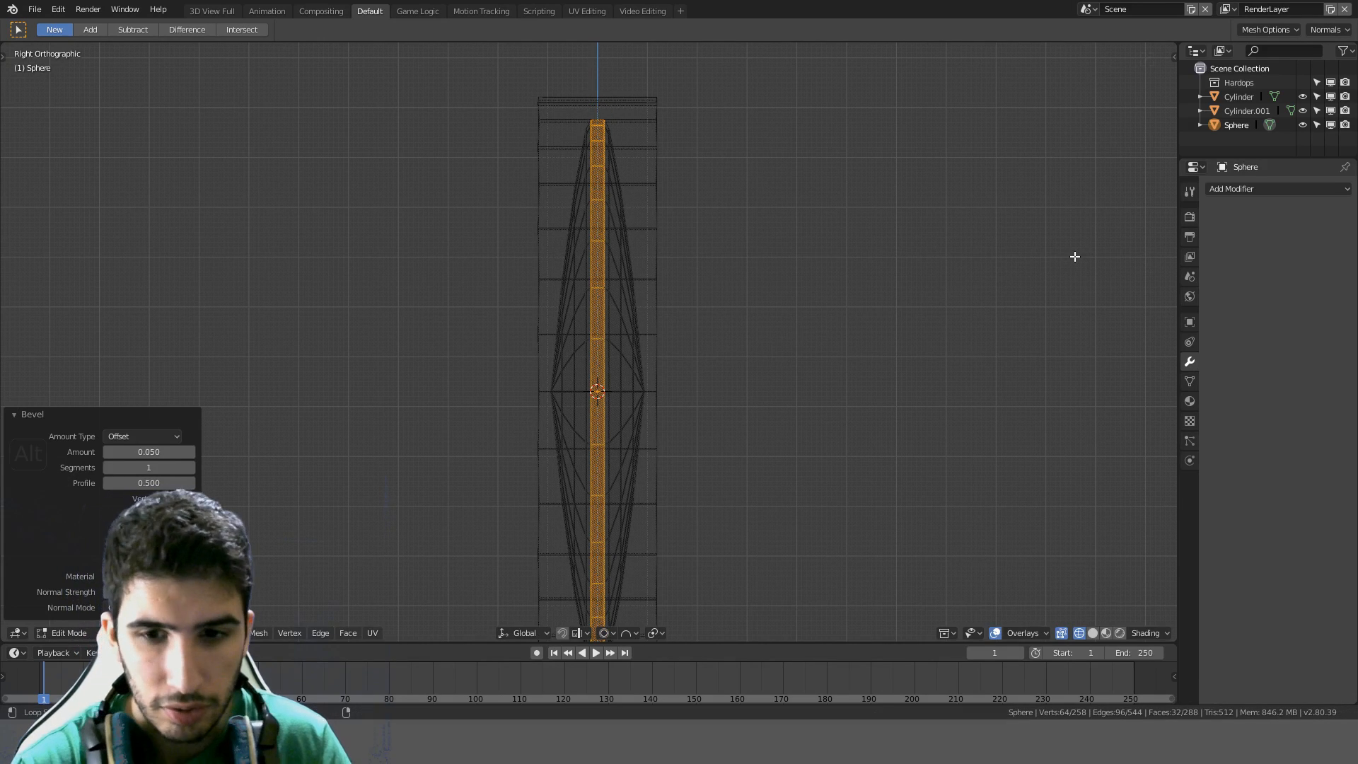
Disable proportional editing, scale the beveled rim band outward to meet the frame, and return to Object Mode in solid shading
{"action": "key", "text": "alt+o"}
{"action": "key", "text": "s"}
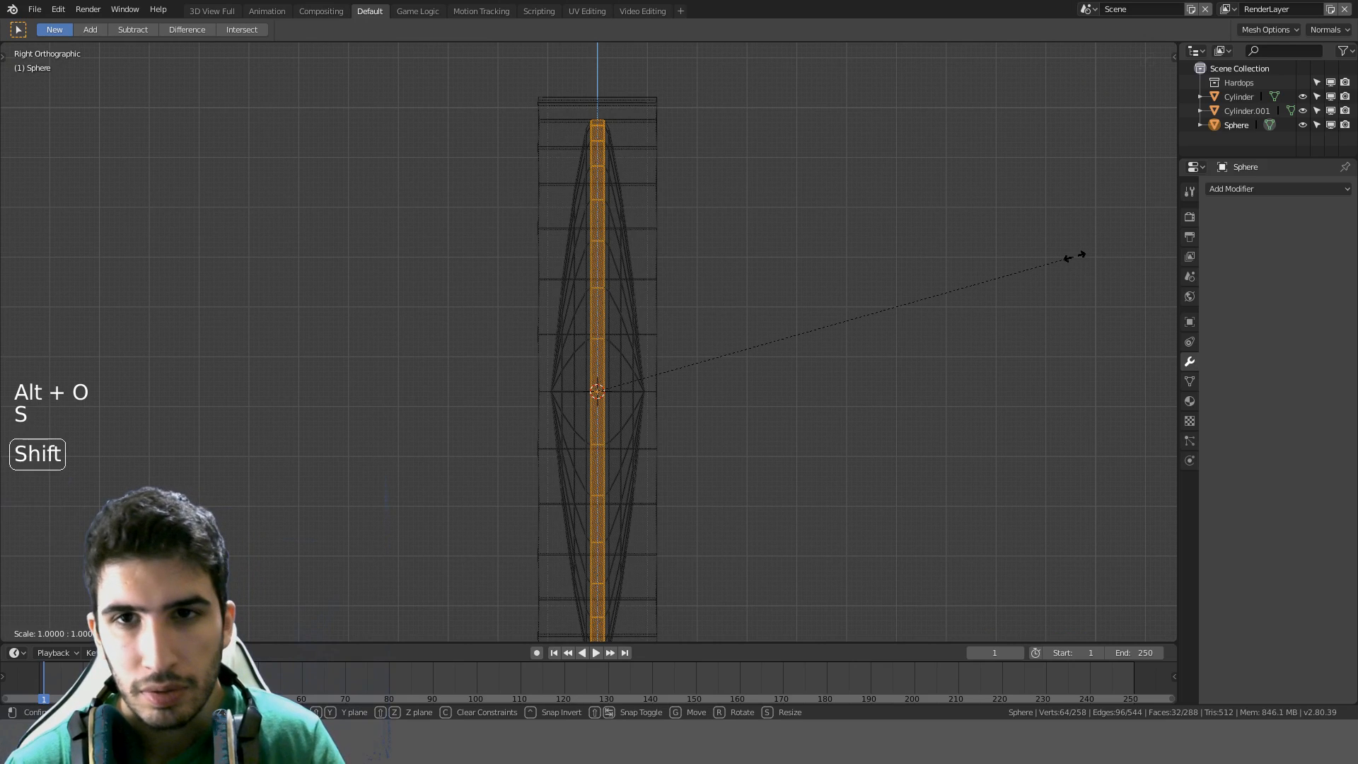
{"action": "left_click", "coordinate": [1110, 237]}
{"action": "mouse_move", "coordinate": [1110, 237]}
{"action": "middle_mouse_down"}
{"action": "mouse_move", "coordinate": [685, 282]}
{"action": "mouse_move", "coordinate": [795, 227]}
{"action": "mouse_move", "coordinate": [783, 294]}
{"action": "middle_mouse_up"}
{"action": "key", "text": "z"}
{"action": "key", "text": "Tab"}
{"action": "scroll", "coordinate": [772, 301], "scroll_direction": "down", "scroll_amount": 4}
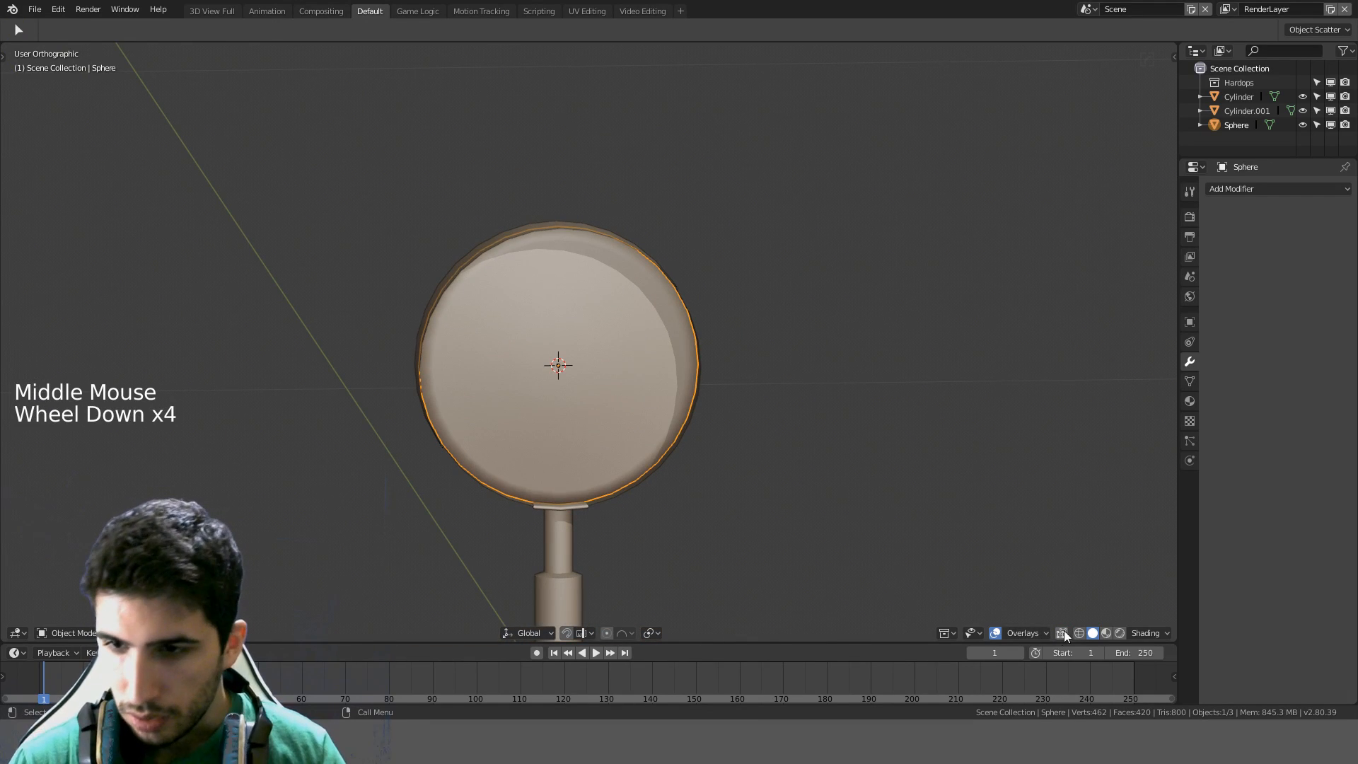
Preview the whole magnifying glass in LookDev shading and deselect all objects
{"action": "left_click", "coordinate": [1107, 632]}
{"action": "mouse_move", "coordinate": [977, 486]}
{"action": "middle_mouse_down"}
{"action": "mouse_move", "coordinate": [825, 463]}
{"action": "mouse_move", "coordinate": [836, 509]}
{"action": "middle_mouse_up"}
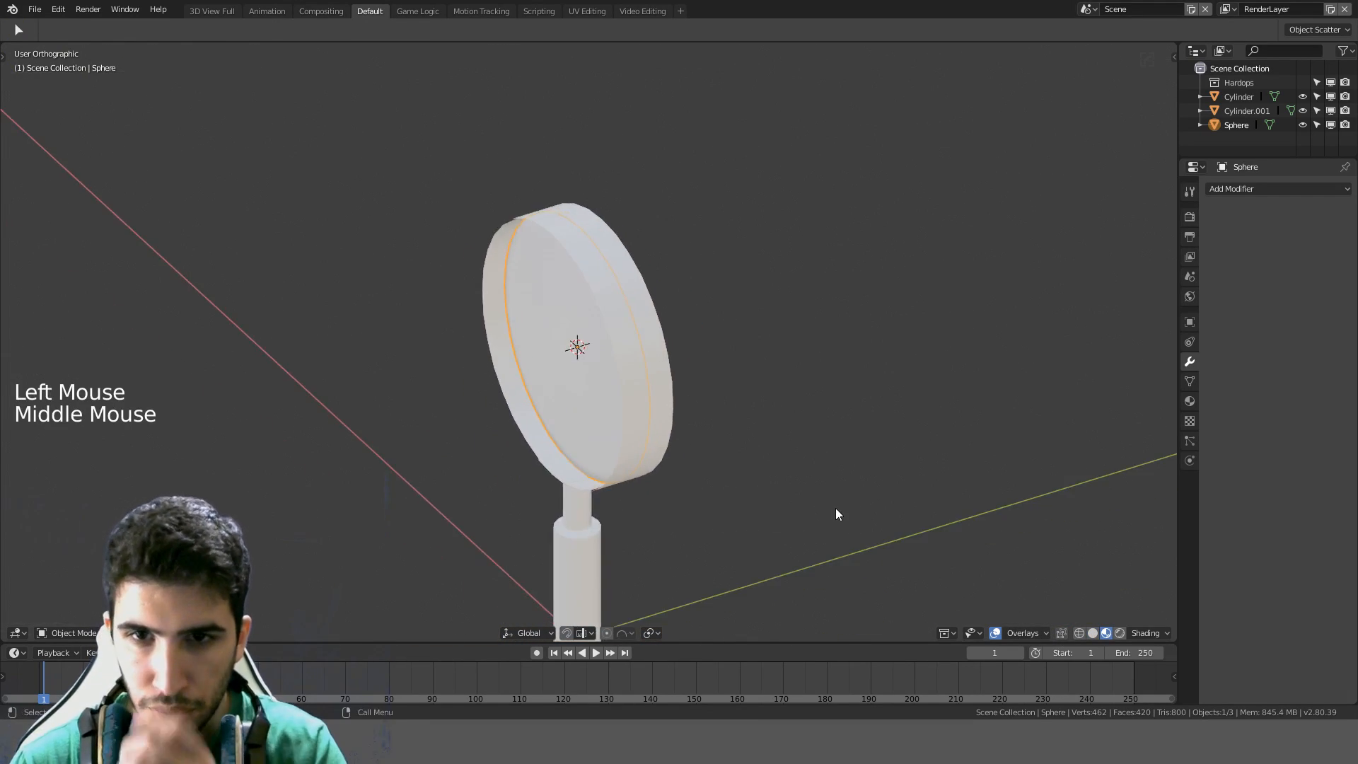
{"action": "scroll", "coordinate": [836, 508], "scroll_direction": "down", "scroll_amount": 4}
{"action": "key", "text": "KP_1"}
{"action": "key", "text": "KP_3"}
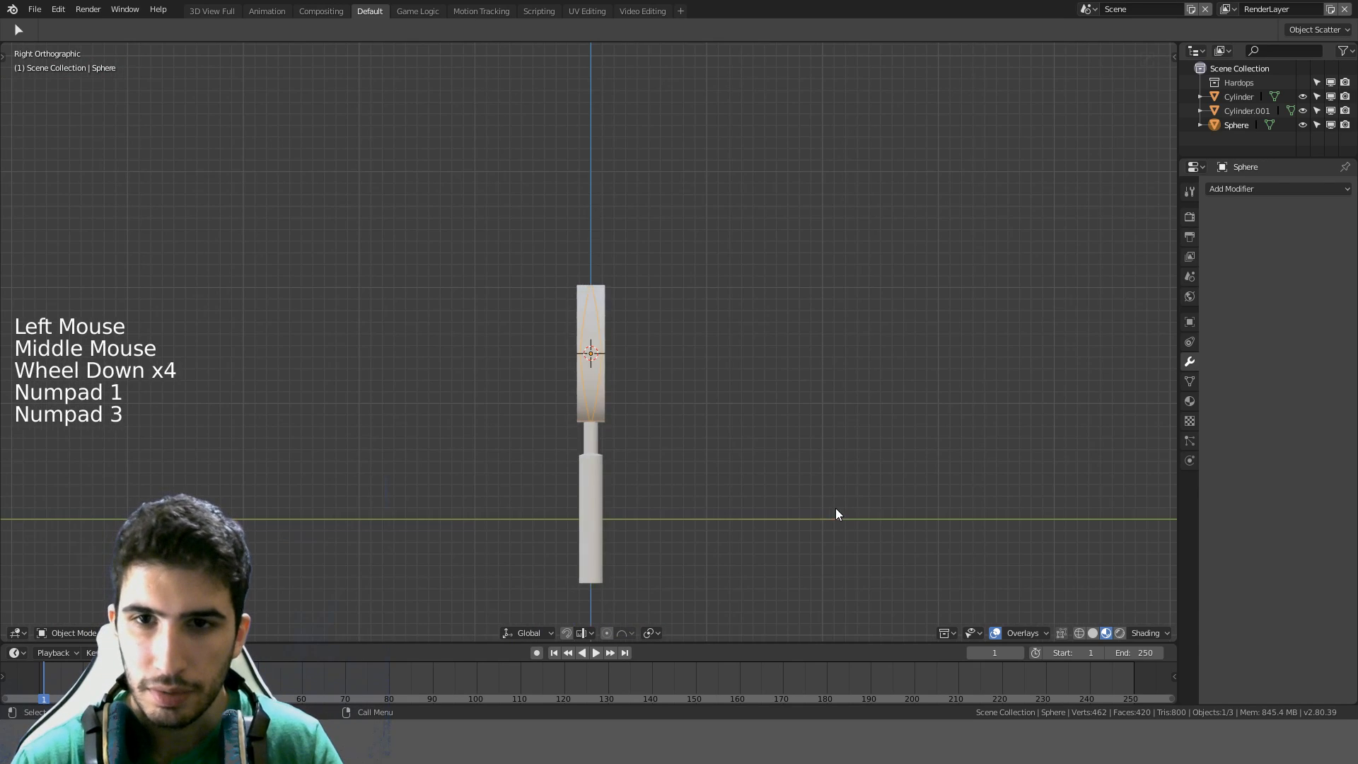
{"action": "key", "text": "a"}
{"action": "middle_click_drag", "start_coordinate": [770, 370], "coordinate": [803, 385]}
{"action": "scroll", "coordinate": [803, 385], "scroll_direction": "down", "scroll_amount": 4}
Add an ico sphere at the lens center and set its subdivisions to 1
{"action": "key", "text": "shift+a"}
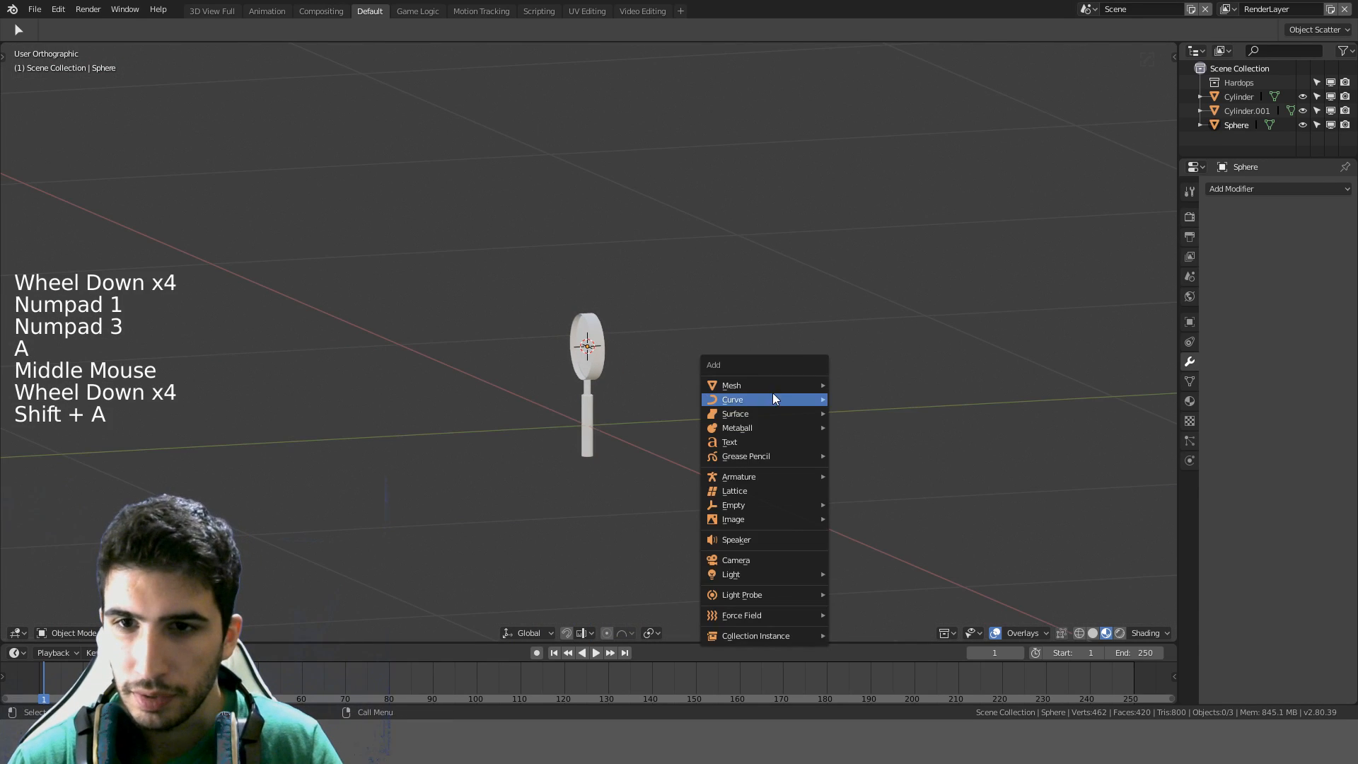
{"action": "mouse_move", "coordinate": [766, 397]}
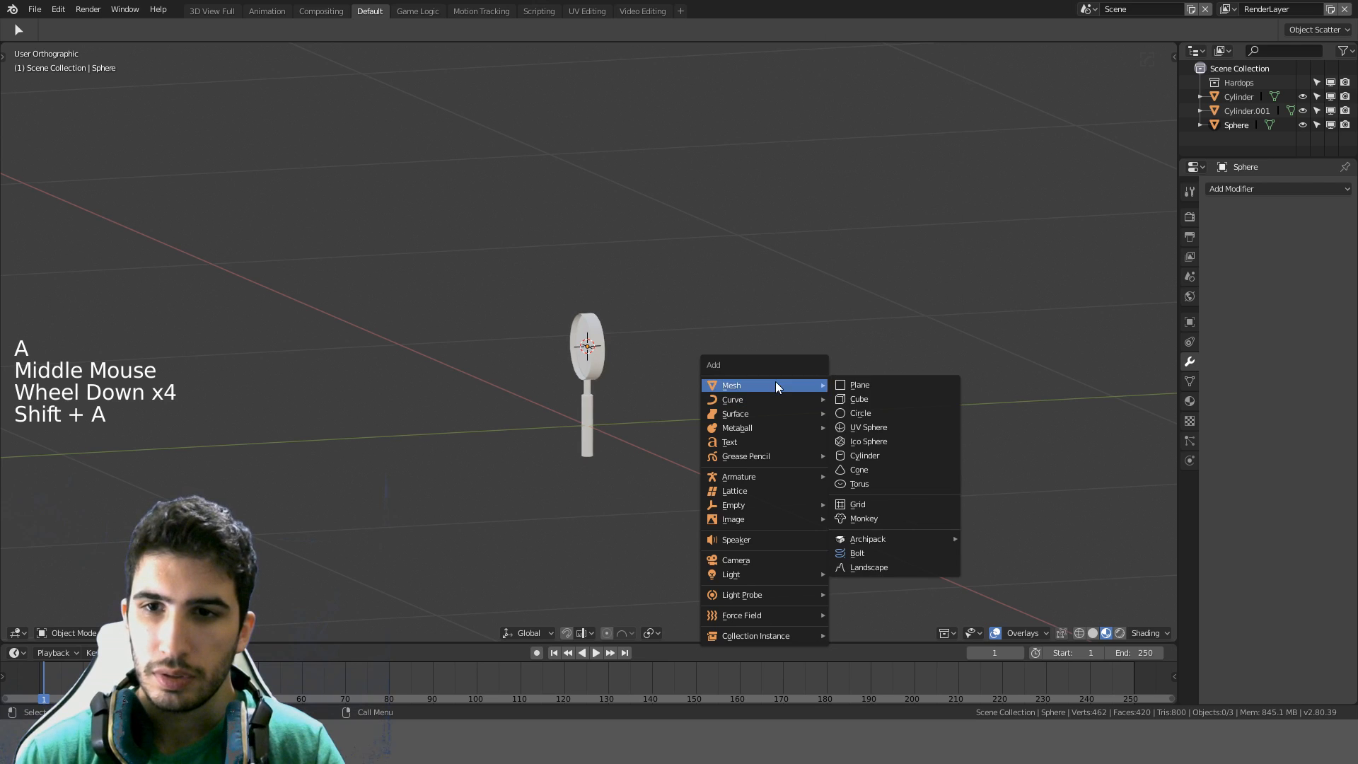
{"action": "left_click", "coordinate": [880, 440]}
{"action": "scroll", "coordinate": [744, 362], "scroll_direction": "down", "scroll_amount": 3}
{"action": "scroll", "coordinate": [745, 363], "scroll_direction": "down", "scroll_amount": 4}
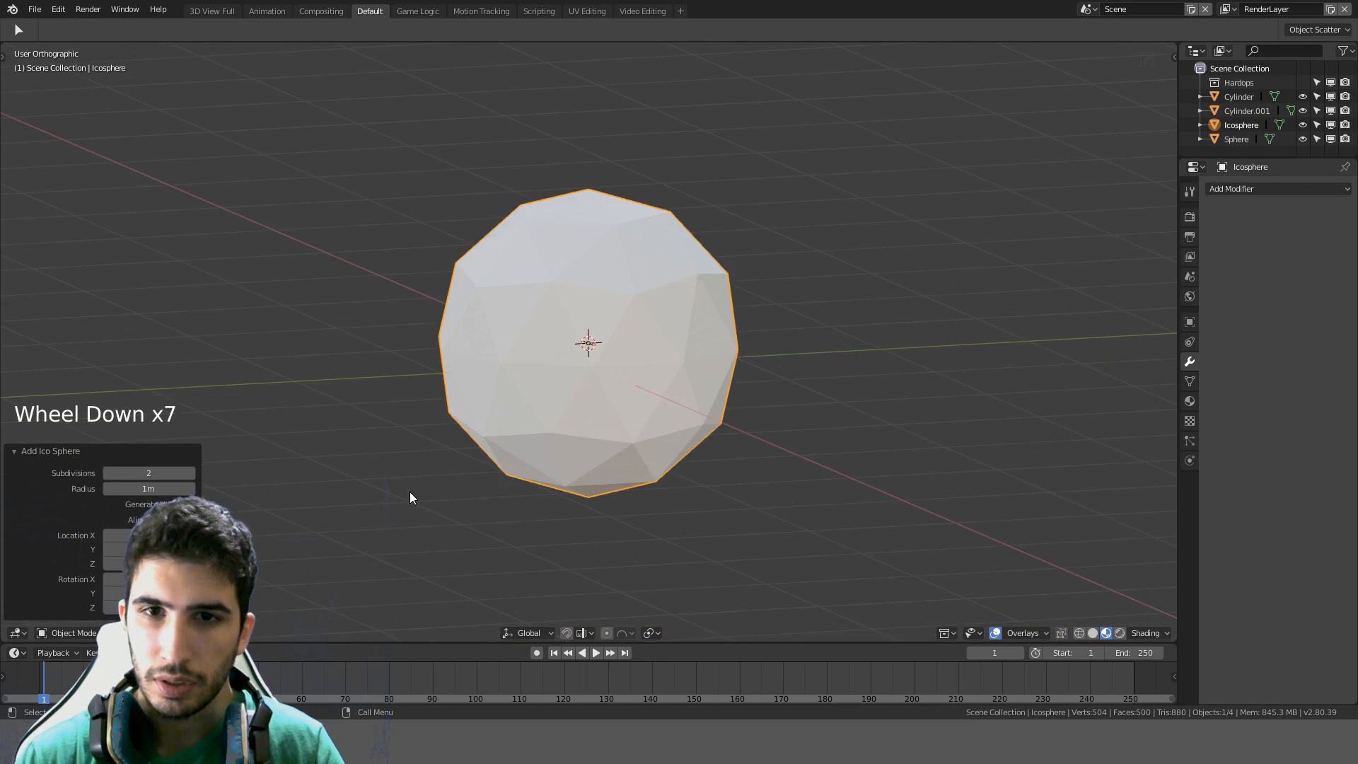
{"action": "left_click", "coordinate": [112, 473]}
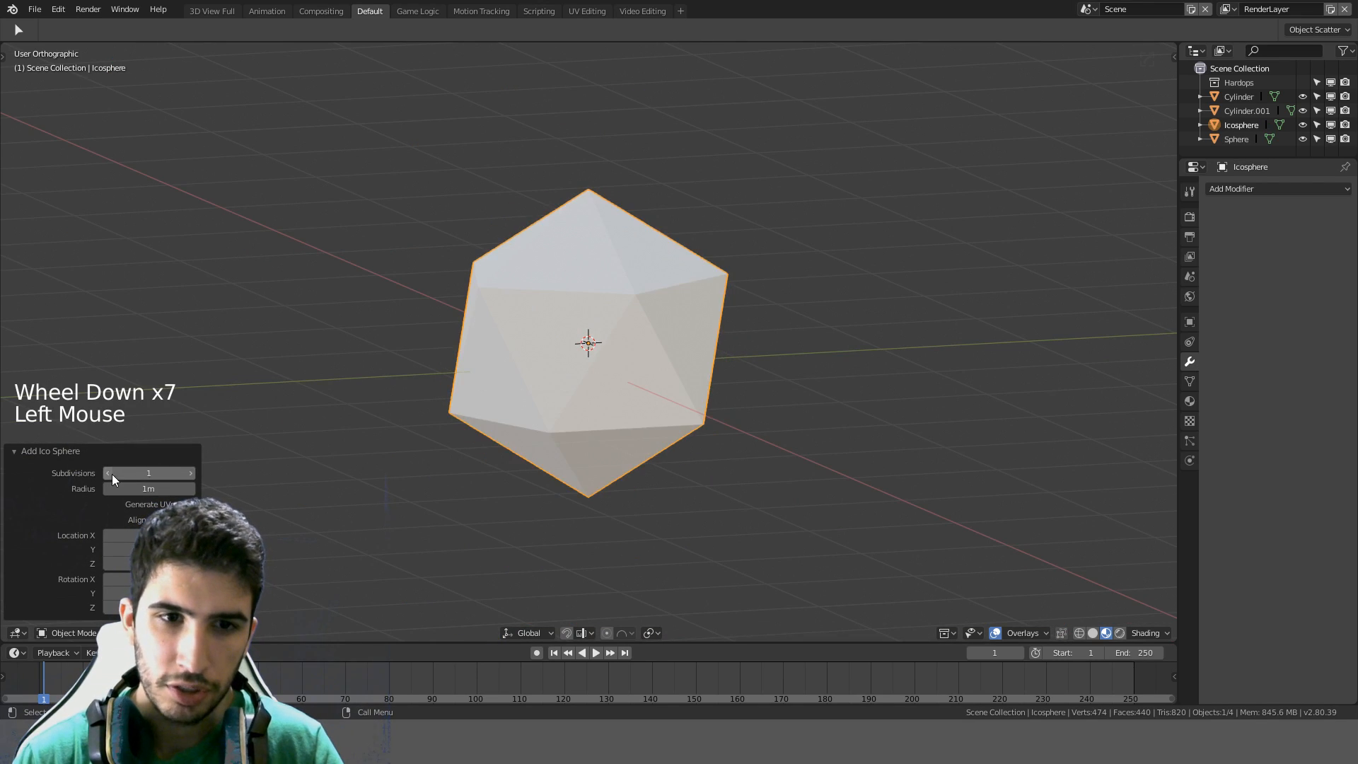
Move the ico sphere along the Y axis in wireframe until it is well clear of the magnifying glass
{"action": "scroll", "coordinate": [652, 262], "scroll_direction": "down", "scroll_amount": 3}
{"action": "middle_click_drag", "start_coordinate": [652, 262], "coordinate": [648, 240]}
{"action": "key", "text": "KP_3"}
{"action": "key", "text": "z"}
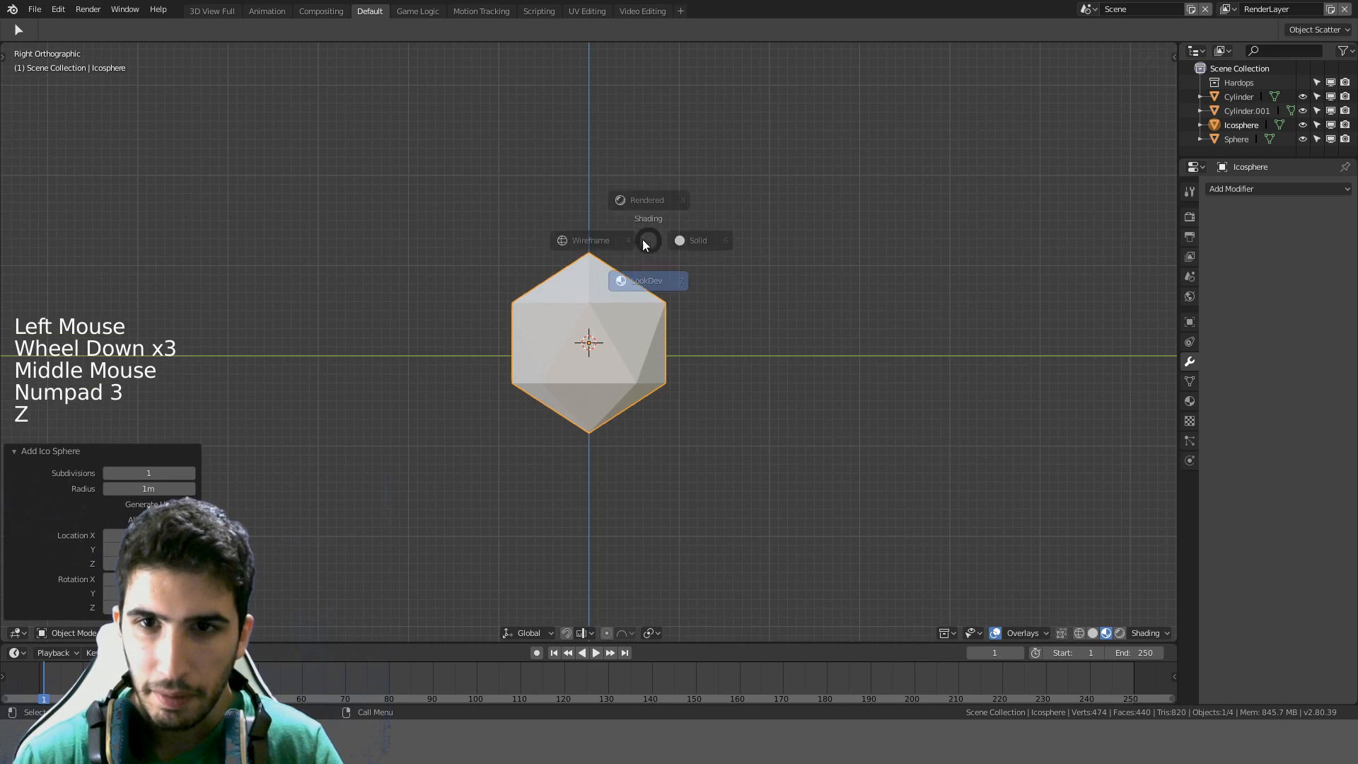
{"action": "scroll", "coordinate": [608, 289], "scroll_direction": "up", "scroll_amount": 1}
{"action": "scroll", "coordinate": [608, 289], "scroll_direction": "up", "scroll_amount": 4}
{"action": "key", "text": "g"}
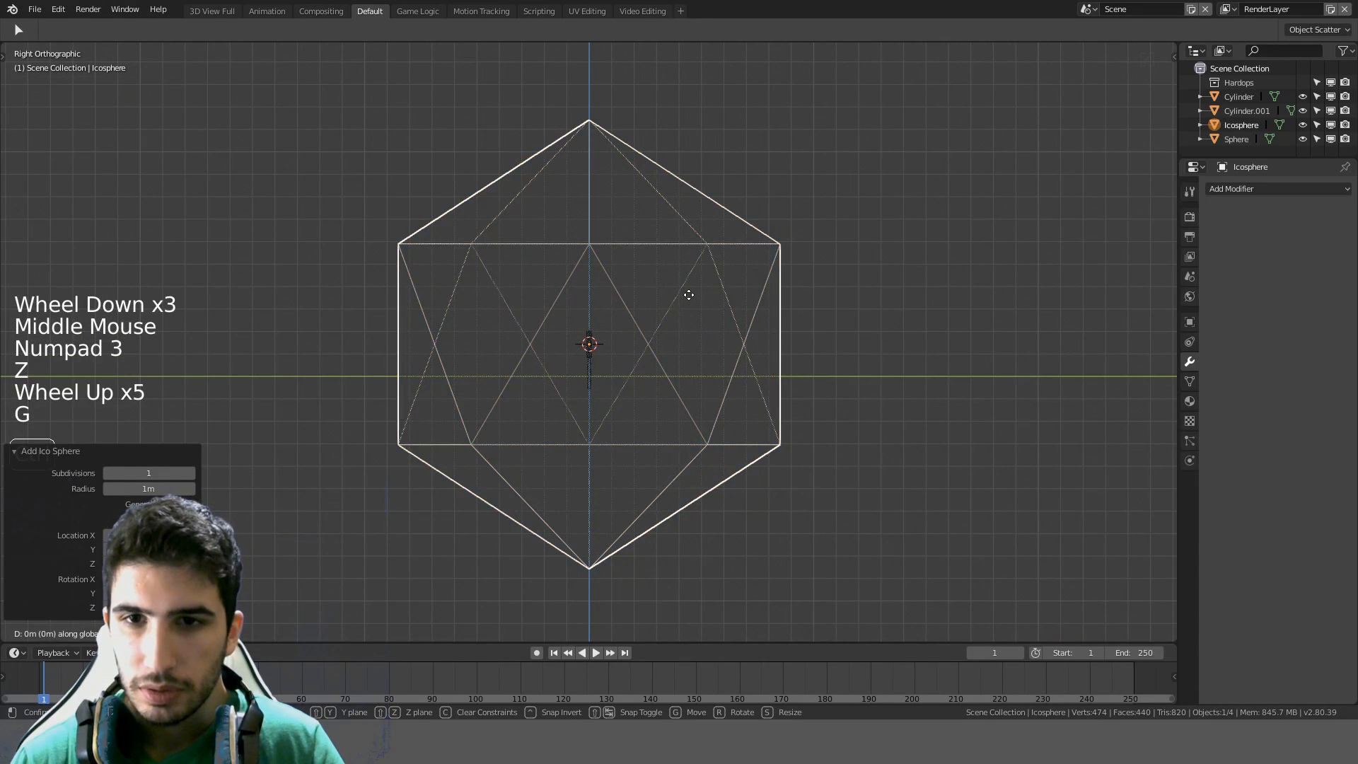
{"action": "right_click", "coordinate": [679, 296]}
{"action": "key", "text": "g"}
{"action": "key", "text": "y"}
{"action": "left_click", "coordinate": [928, 282]}
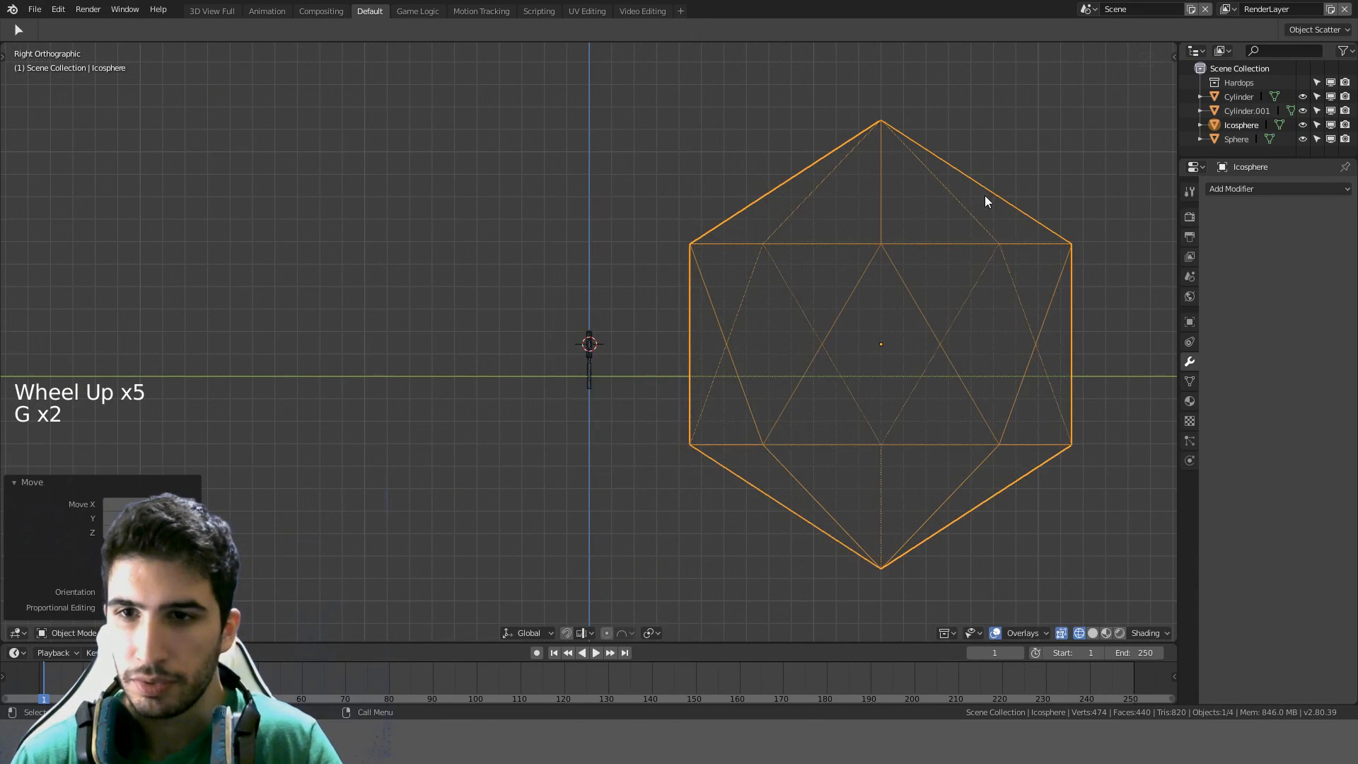
Scale the ico sphere down to slightly larger than the lens frame and return the viewport to LookDev shading
{"action": "key", "text": "s"}
{"action": "left_click", "coordinate": [862, 327]}
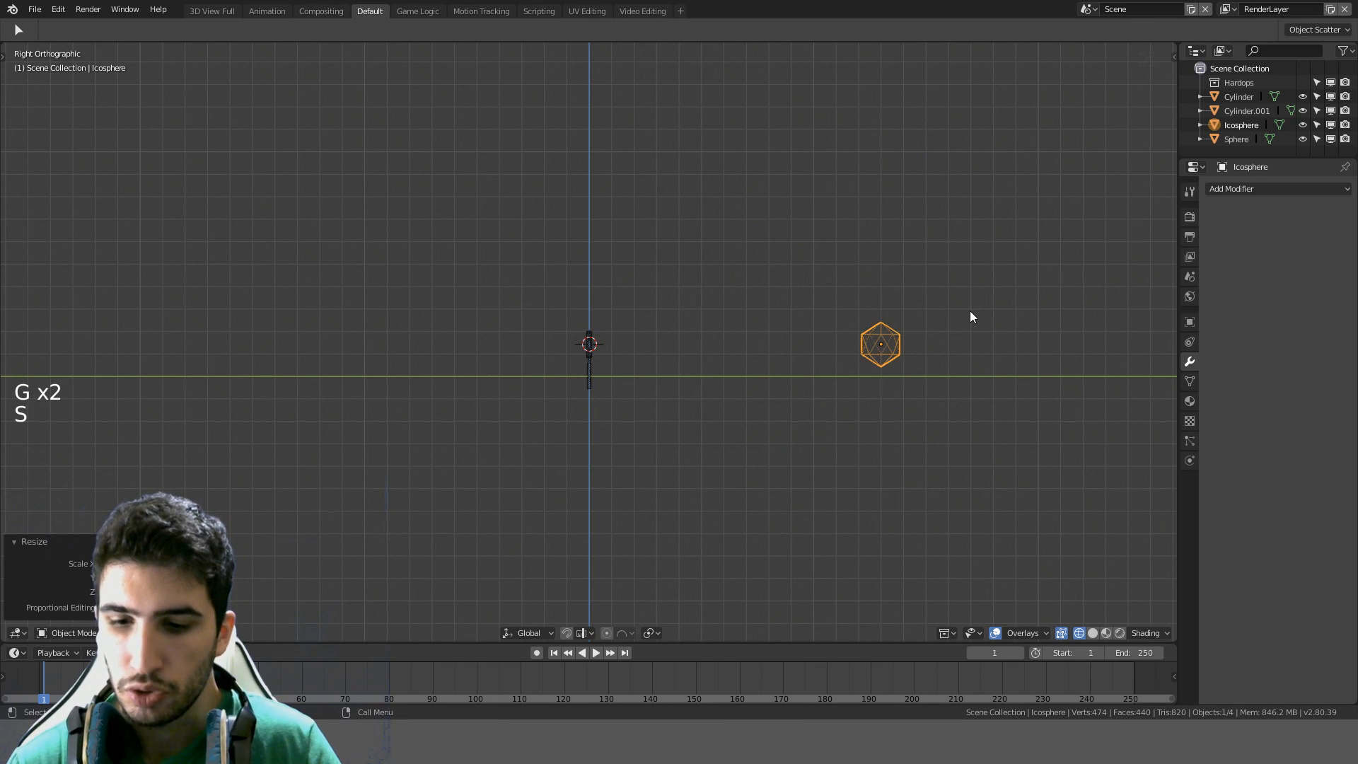
{"action": "key", "text": "KP_1"}
{"action": "scroll", "coordinate": [897, 319], "scroll_direction": "up", "scroll_amount": 8}
{"action": "key", "text": "z"}
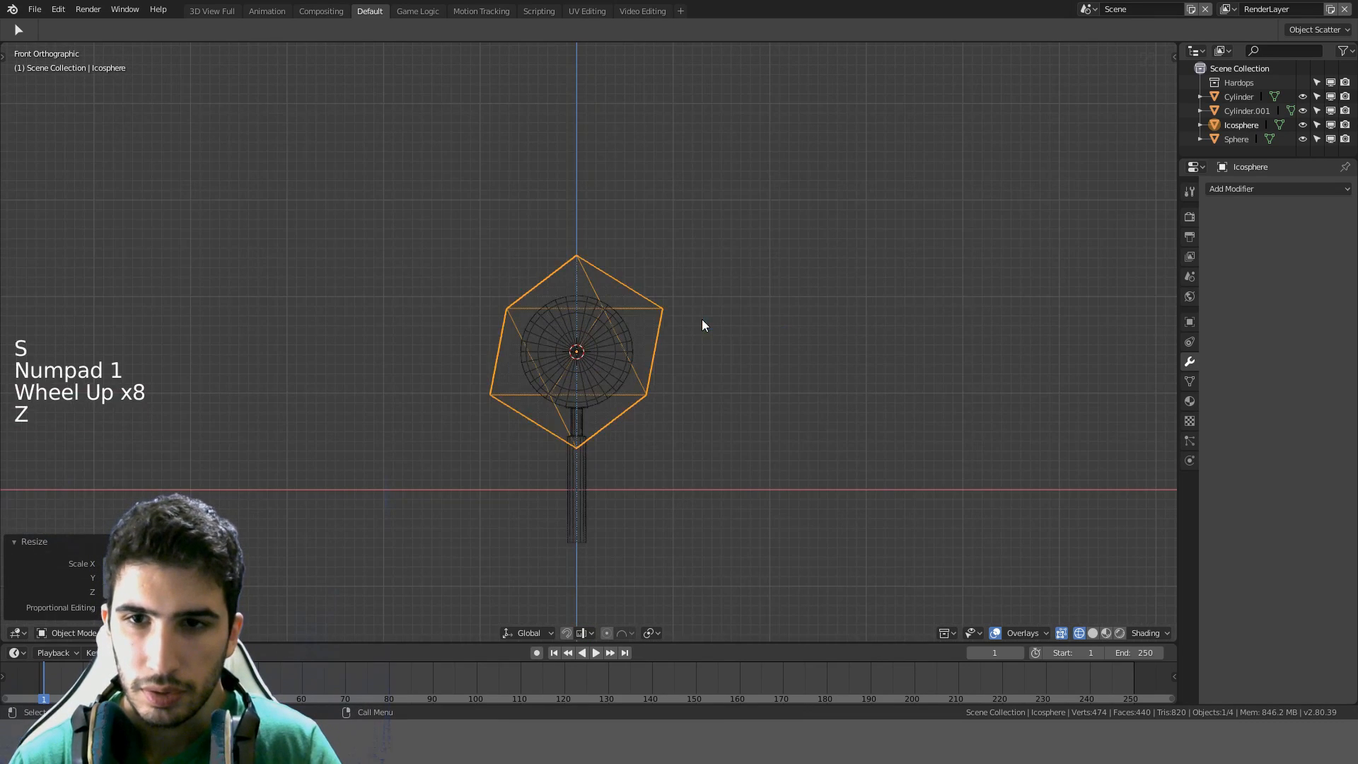
{"action": "key", "text": "z"}
{"action": "middle_click_drag", "start_coordinate": [991, 301], "coordinate": [787, 340]}
{"action": "key", "text": "z"}
{"action": "left_click", "coordinate": [779, 461]}
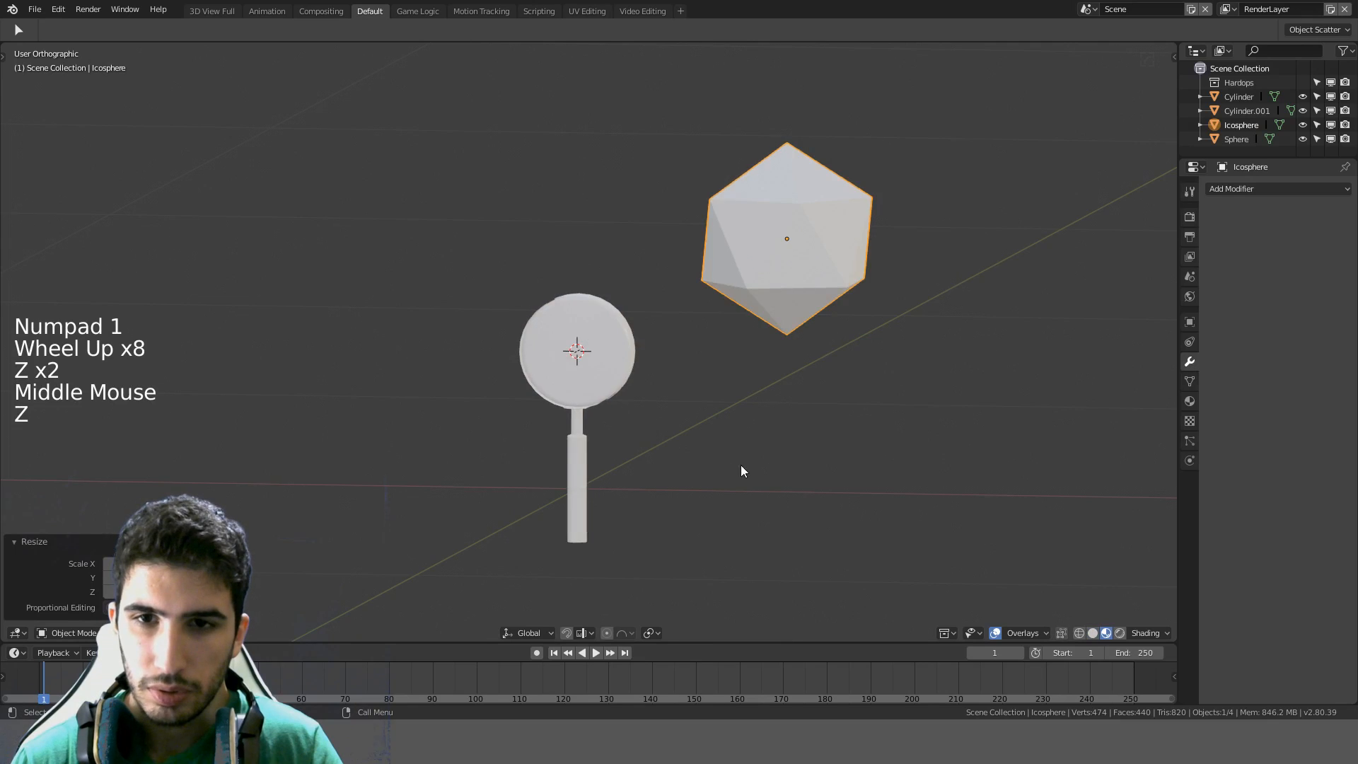
Select the magnifying glass's handle and give it a new material
{"action": "scroll", "coordinate": [609, 372], "scroll_direction": "up", "scroll_amount": 3}
{"action": "key", "text": "Tab"}
{"action": "key", "text": "Tab"}
{"action": "left_click", "coordinate": [647, 360]}
{"action": "middle_click_drag", "start_coordinate": [647, 359], "coordinate": [548, 547]}
{"action": "left_click", "coordinate": [551, 547]}
{"action": "middle_click_drag", "start_coordinate": [677, 478], "coordinate": [722, 410], "text": "shift"}
{"action": "middle_click_drag", "start_coordinate": [722, 410], "coordinate": [800, 354]}
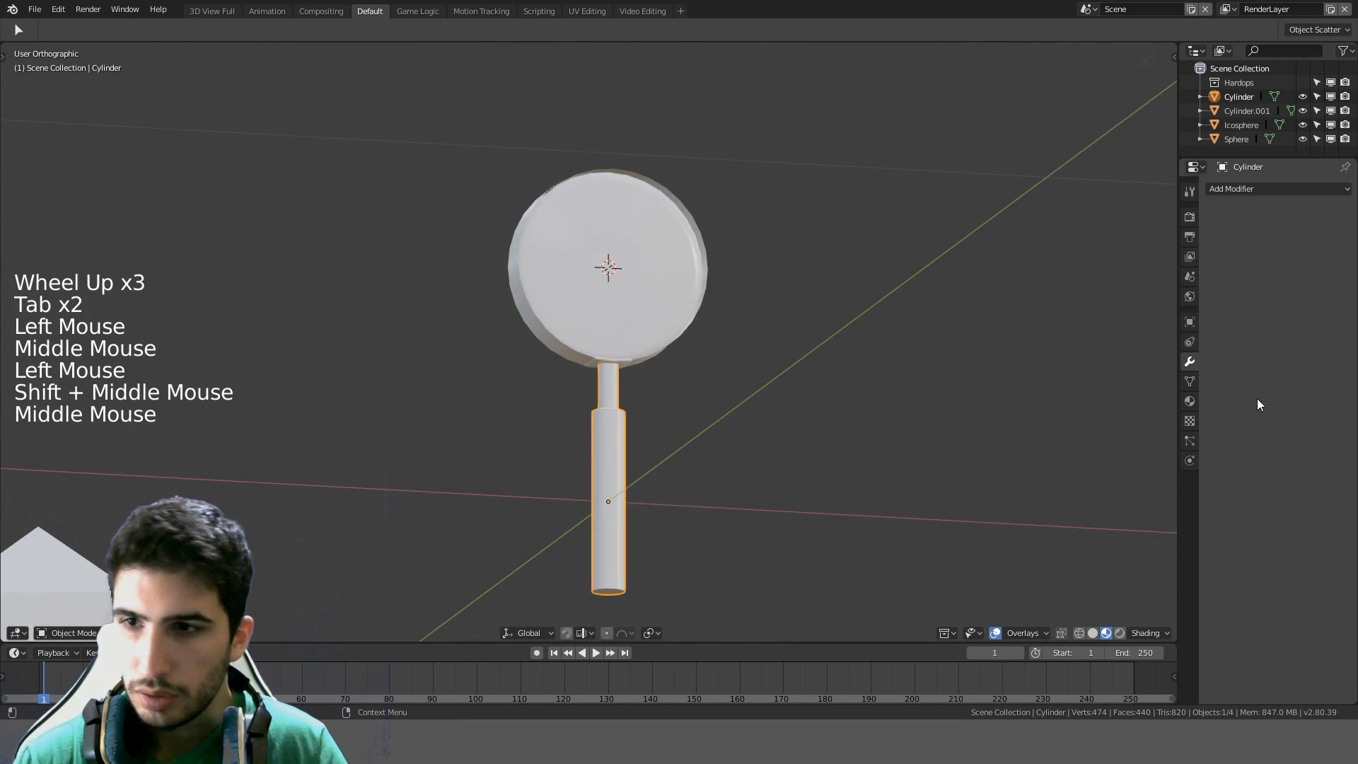
{"action": "left_click", "coordinate": [1190, 401]}
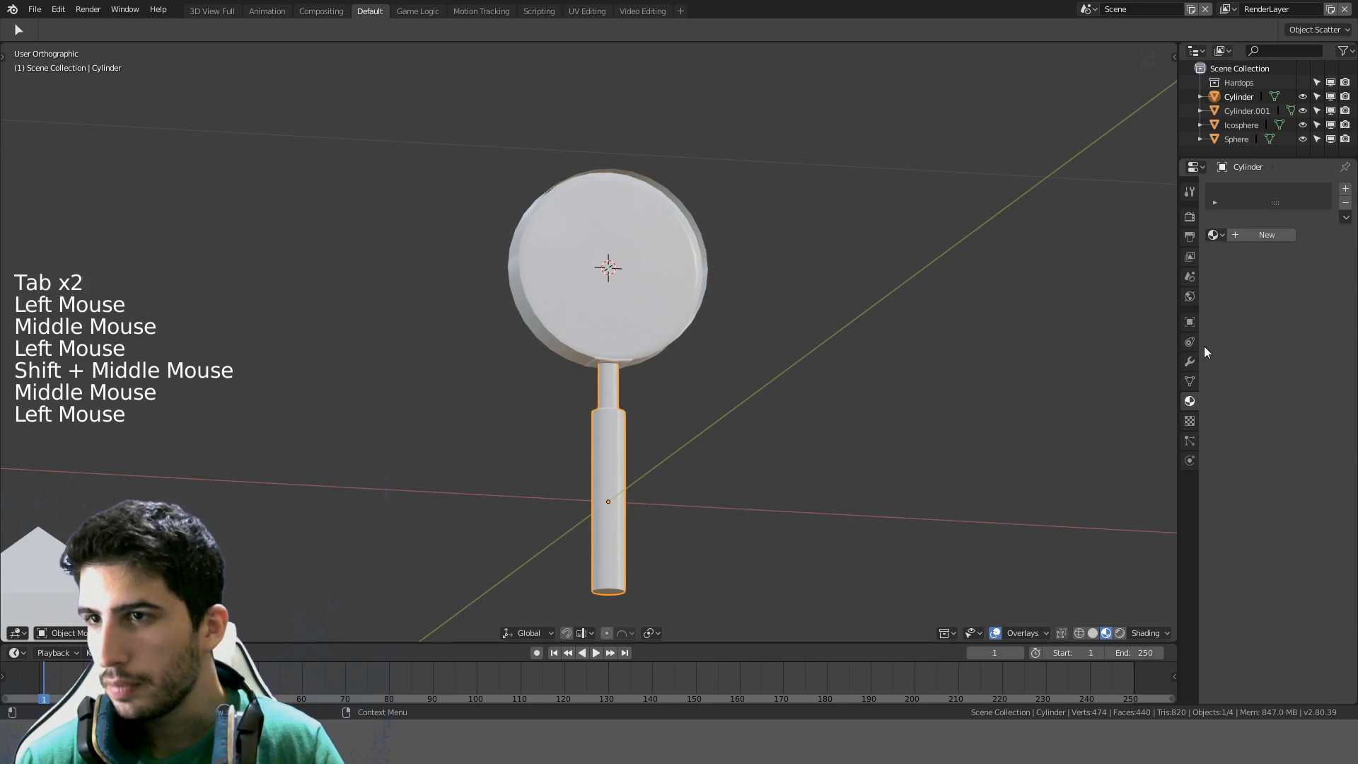
{"action": "left_click", "coordinate": [1239, 235]}
Enable PBR Materials for the handle's material and apply the Plastic dielectric preset
{"action": "scroll", "coordinate": [1253, 354], "scroll_direction": "down", "scroll_amount": 8}
{"action": "scroll", "coordinate": [1258, 449], "scroll_direction": "down", "scroll_amount": 4}
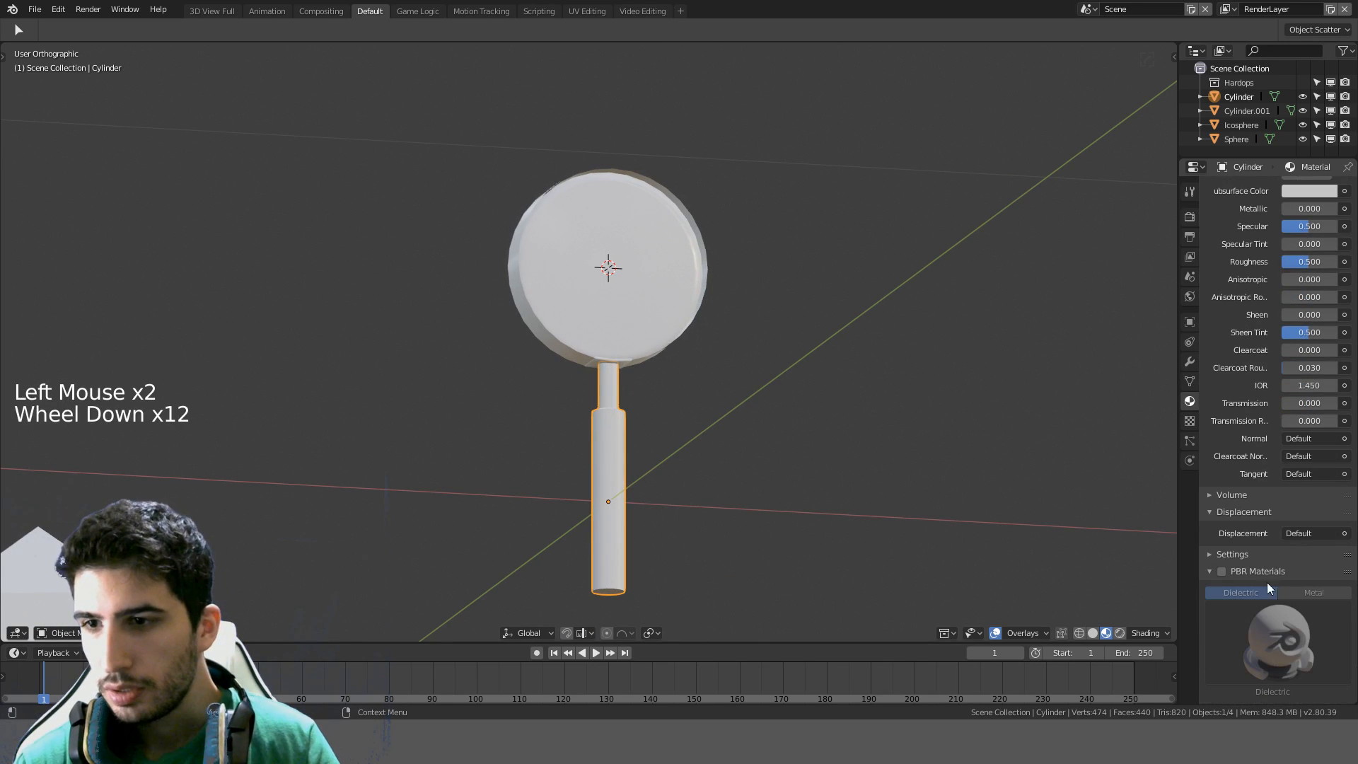
{"action": "left_click", "coordinate": [1222, 572]}
{"action": "left_click", "coordinate": [1266, 636]}
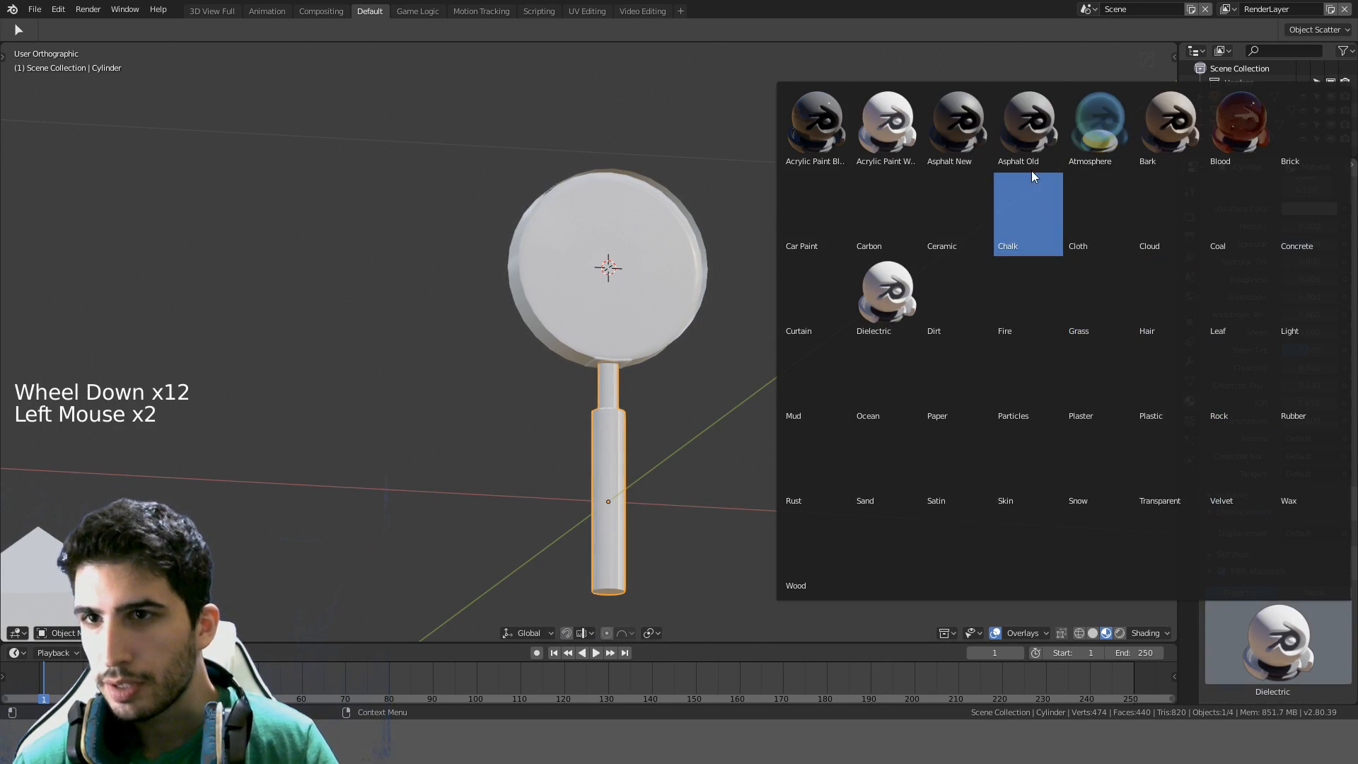
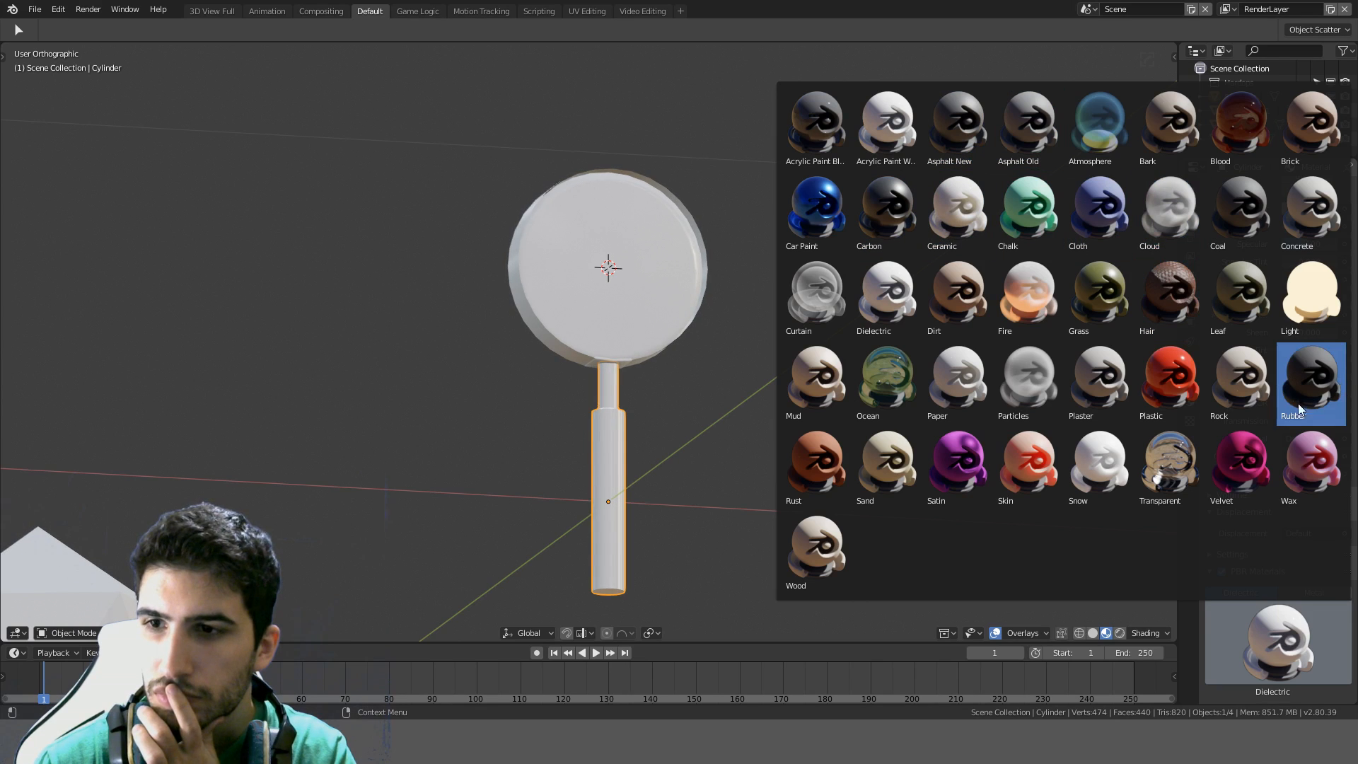
{"action": "left_click", "coordinate": [1175, 383]}
Set the handle material's roughness to 0.4 and its base color to HSV saturation 0 and value 0.1
{"action": "scroll", "coordinate": [1336, 271], "scroll_direction": "up", "scroll_amount": 2}
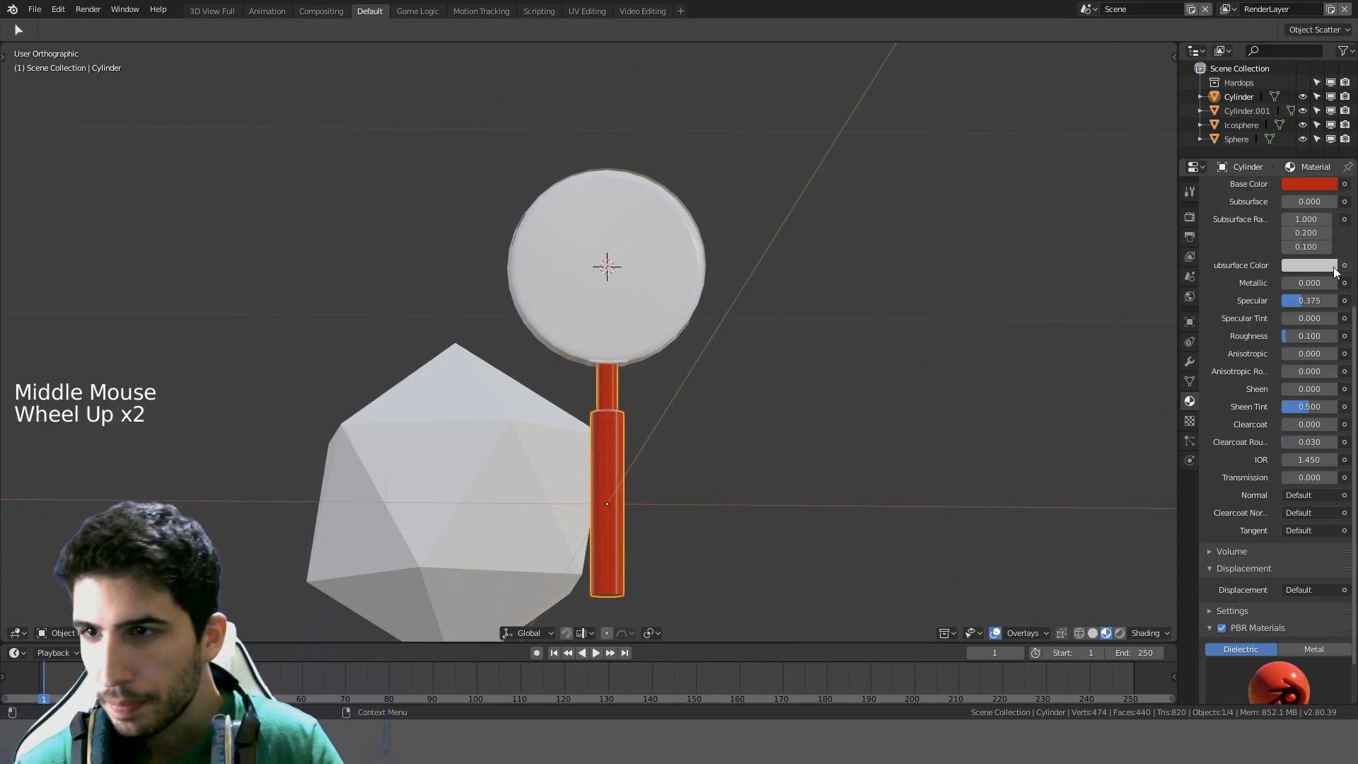
{"action": "left_click", "coordinate": [1305, 337]}
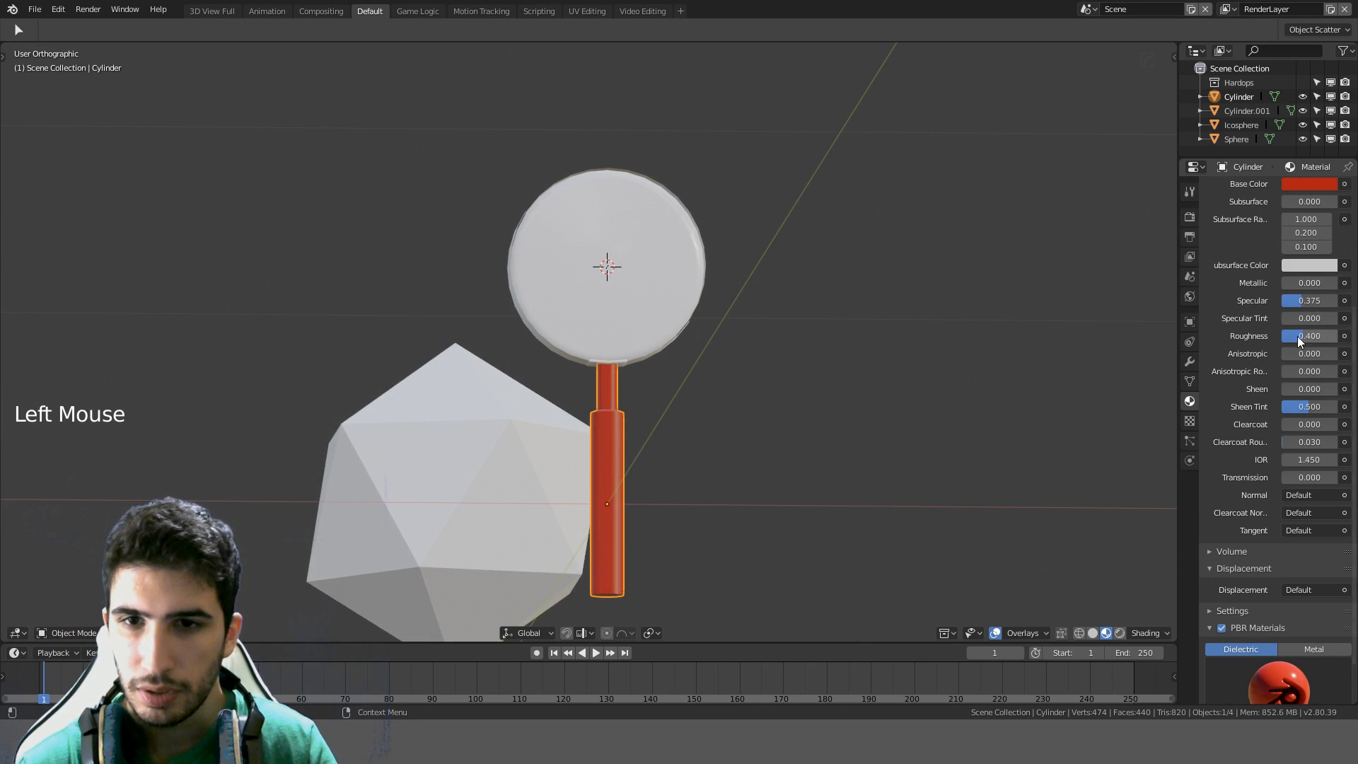
{"action": "left_click", "coordinate": [1304, 185]}
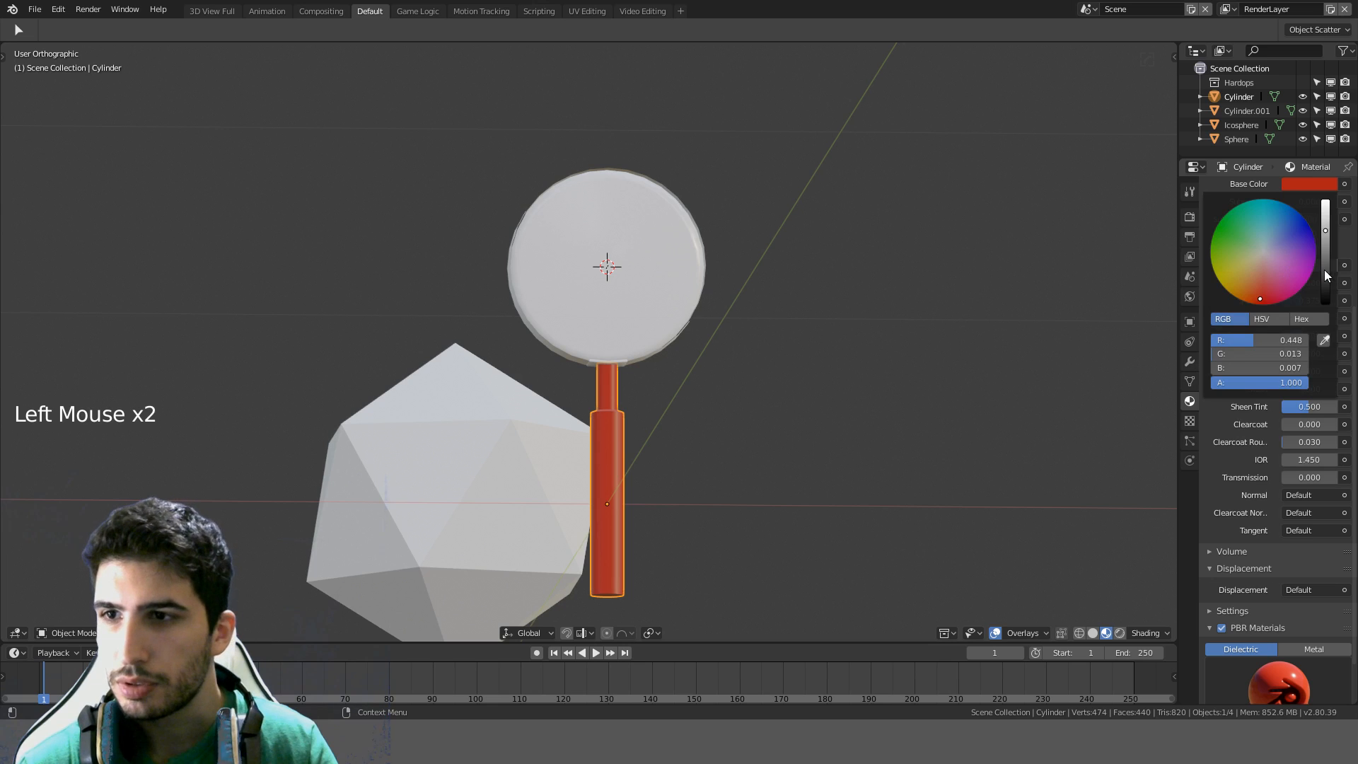
{"action": "left_click", "coordinate": [1279, 318]}
{"action": "left_click_drag", "start_coordinate": [1277, 353], "coordinate": [1181, 354]}
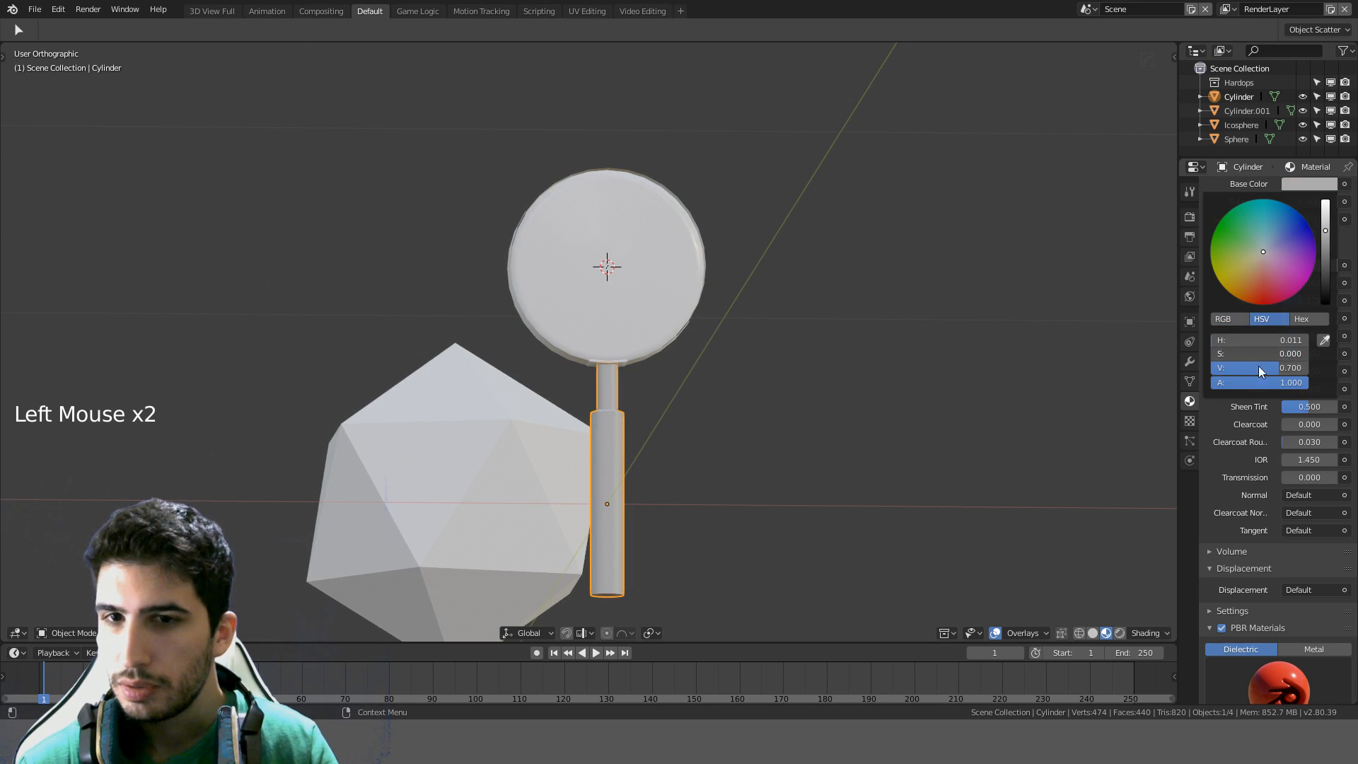
{"action": "left_click", "coordinate": [1289, 367]}
{"action": "type", "text": "0.1"}
{"action": "key", "text": "Return"}
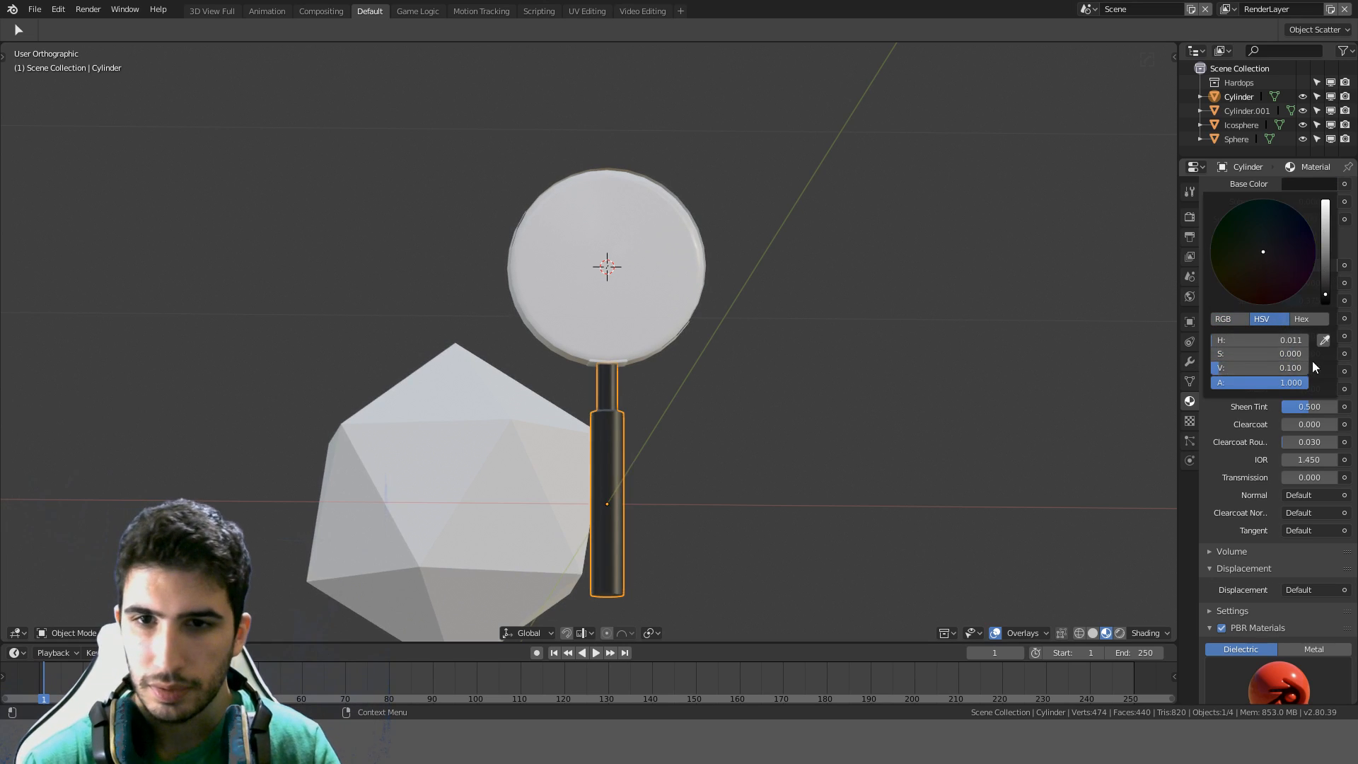
Select the metal ring around the lens and give it a new material
{"action": "scroll", "coordinate": [724, 295], "scroll_direction": "up", "scroll_amount": 6}
{"action": "middle_click_drag", "start_coordinate": [725, 293], "coordinate": [820, 388]}
{"action": "left_click", "coordinate": [761, 381]}
{"action": "scroll", "coordinate": [761, 381], "scroll_direction": "down", "scroll_amount": 4}
{"action": "scroll", "coordinate": [1237, 193], "scroll_direction": "up", "scroll_amount": 3}
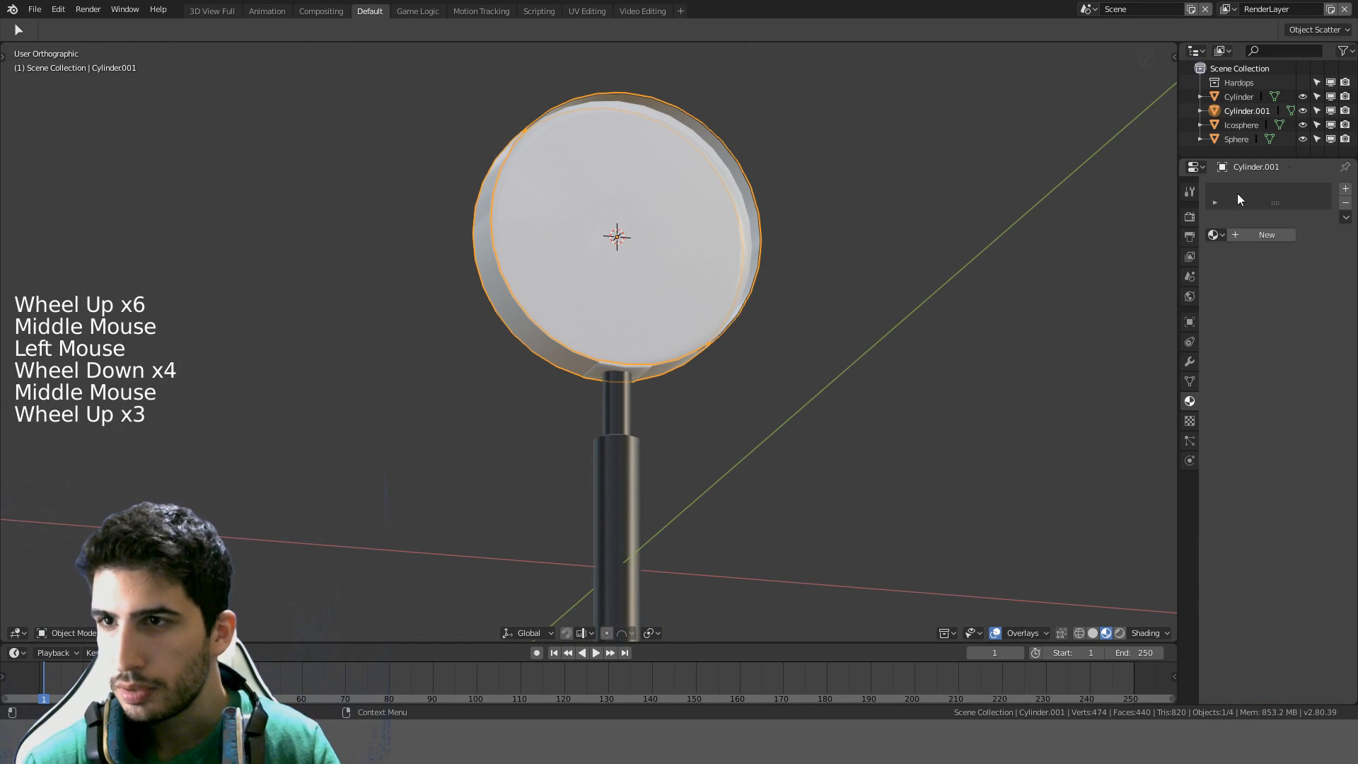
{"action": "left_click", "coordinate": [1246, 238]}
Apply the Aluminium preset from the PBR metal materials to the lens frame
{"action": "scroll", "coordinate": [1275, 515], "scroll_direction": "down", "scroll_amount": 7}
{"action": "scroll", "coordinate": [1287, 587], "scroll_direction": "down", "scroll_amount": 3}
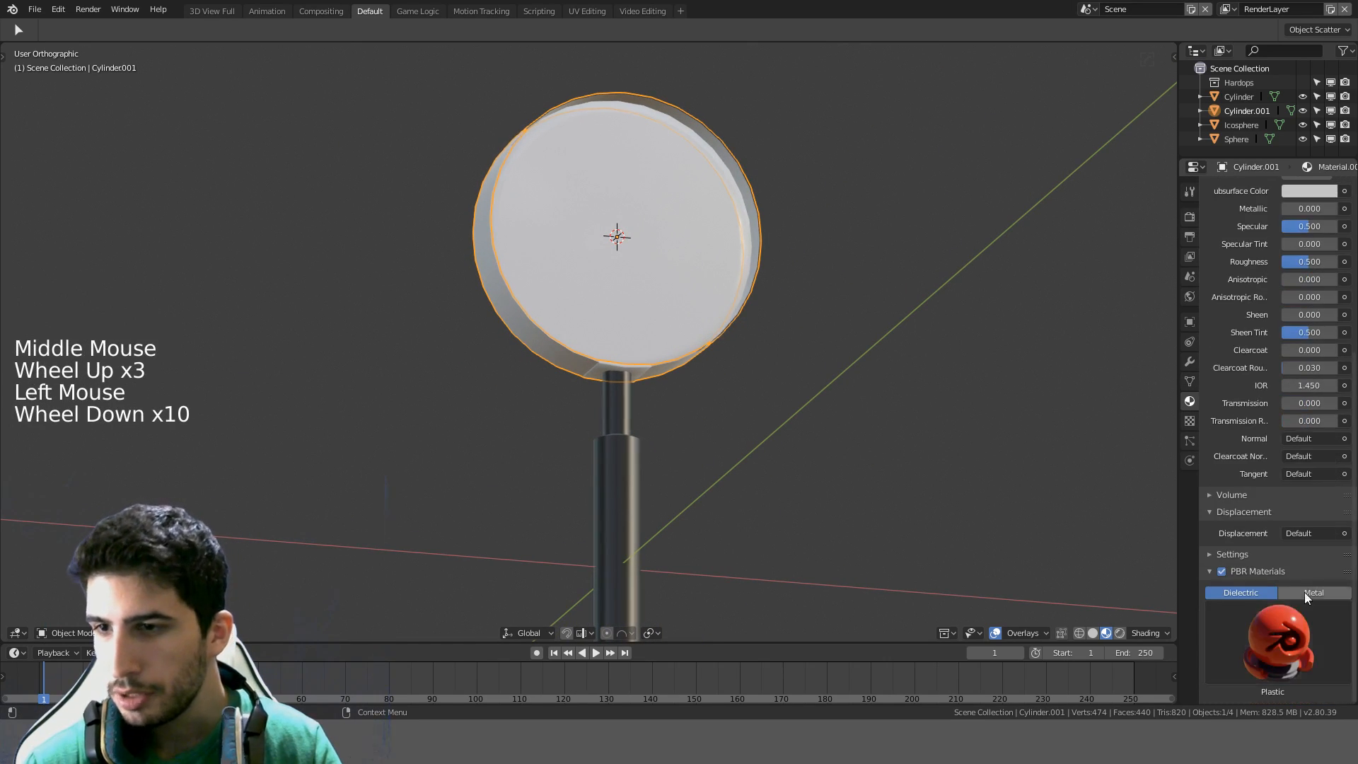
{"action": "left_click", "coordinate": [1313, 592]}
{"action": "left_click", "coordinate": [1277, 640]}
{"action": "left_click", "coordinate": [801, 368]}
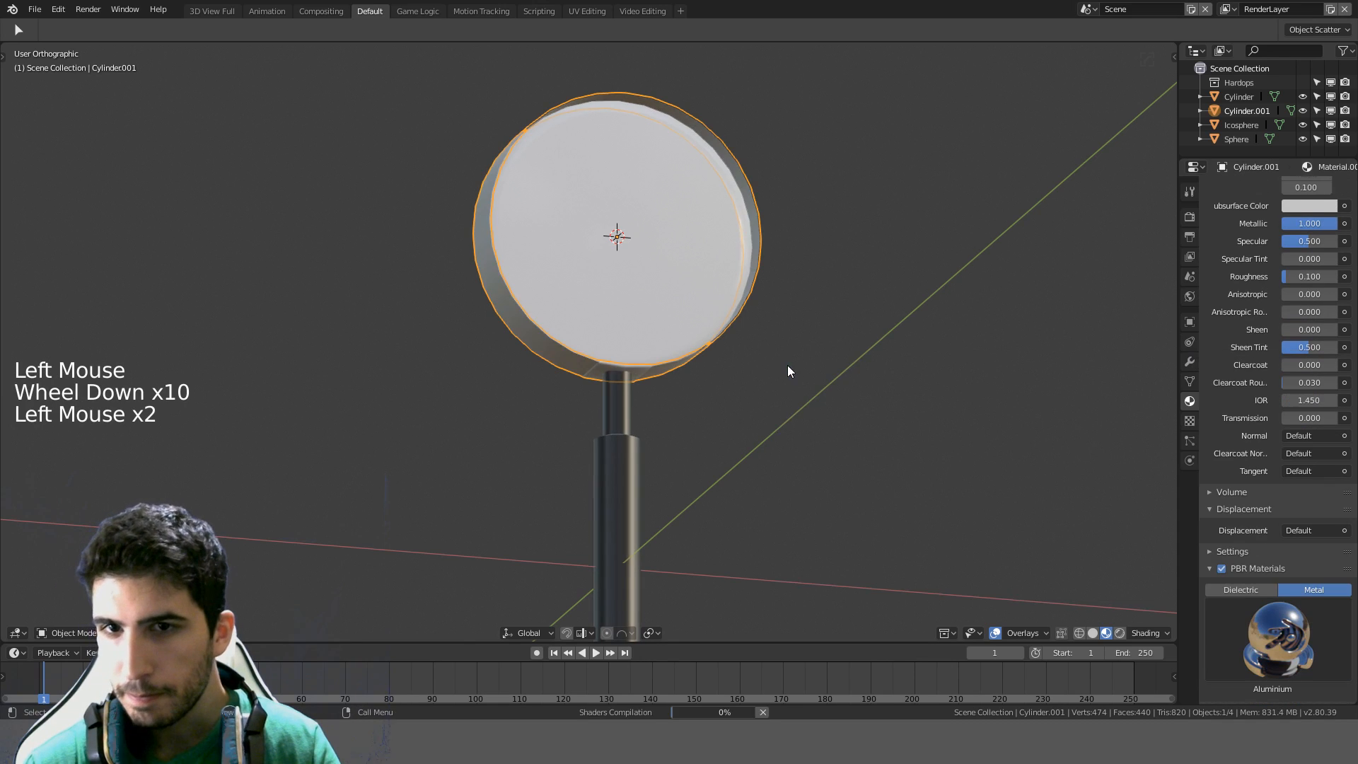
Set the lens frame material's metallic to 0.8 and its roughness to 0.2
{"action": "middle_click_drag", "start_coordinate": [788, 365], "coordinate": [1169, 337]}
{"action": "scroll", "coordinate": [1202, 338], "scroll_direction": "up", "scroll_amount": 3}
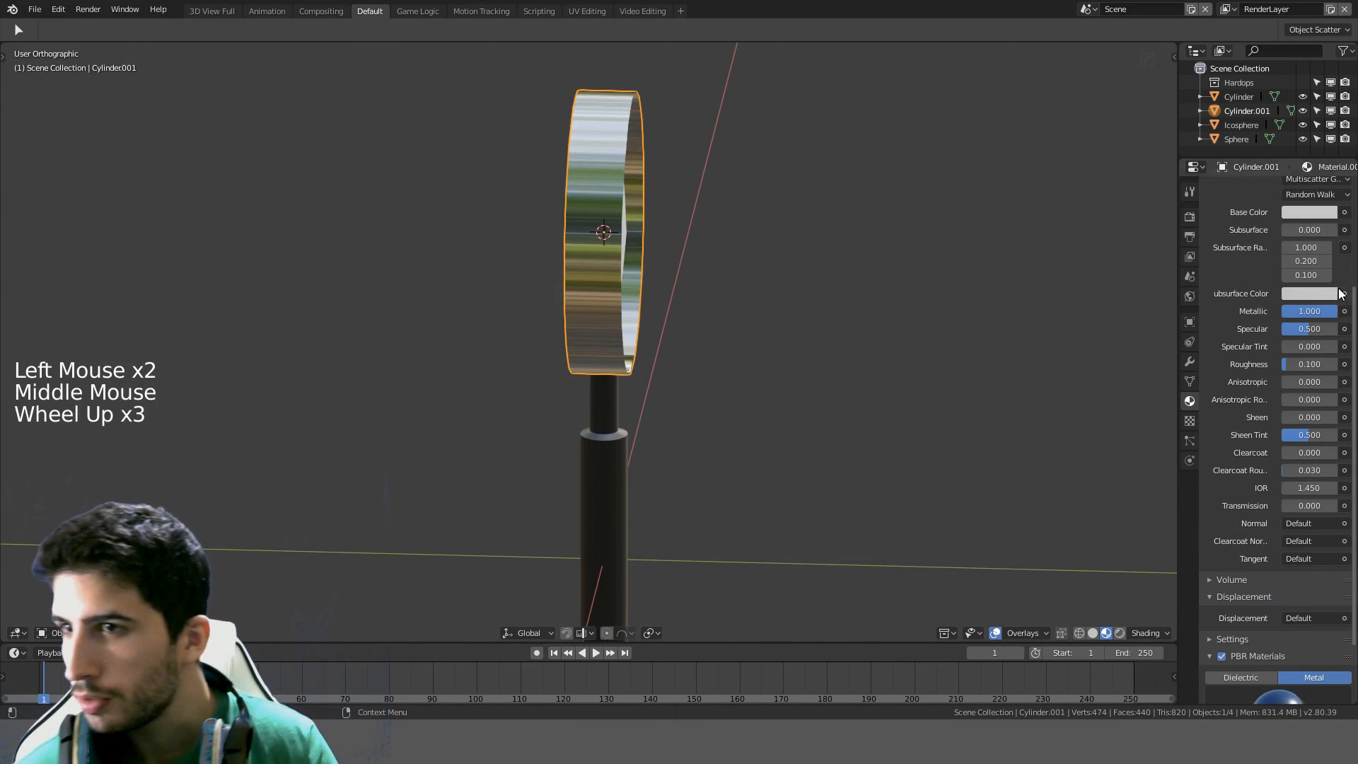
{"action": "middle_click_drag", "start_coordinate": [884, 318], "coordinate": [693, 365]}
{"action": "scroll", "coordinate": [899, 307], "scroll_direction": "up", "scroll_amount": 3}
{"action": "middle_click_drag", "start_coordinate": [898, 307], "coordinate": [939, 262]}
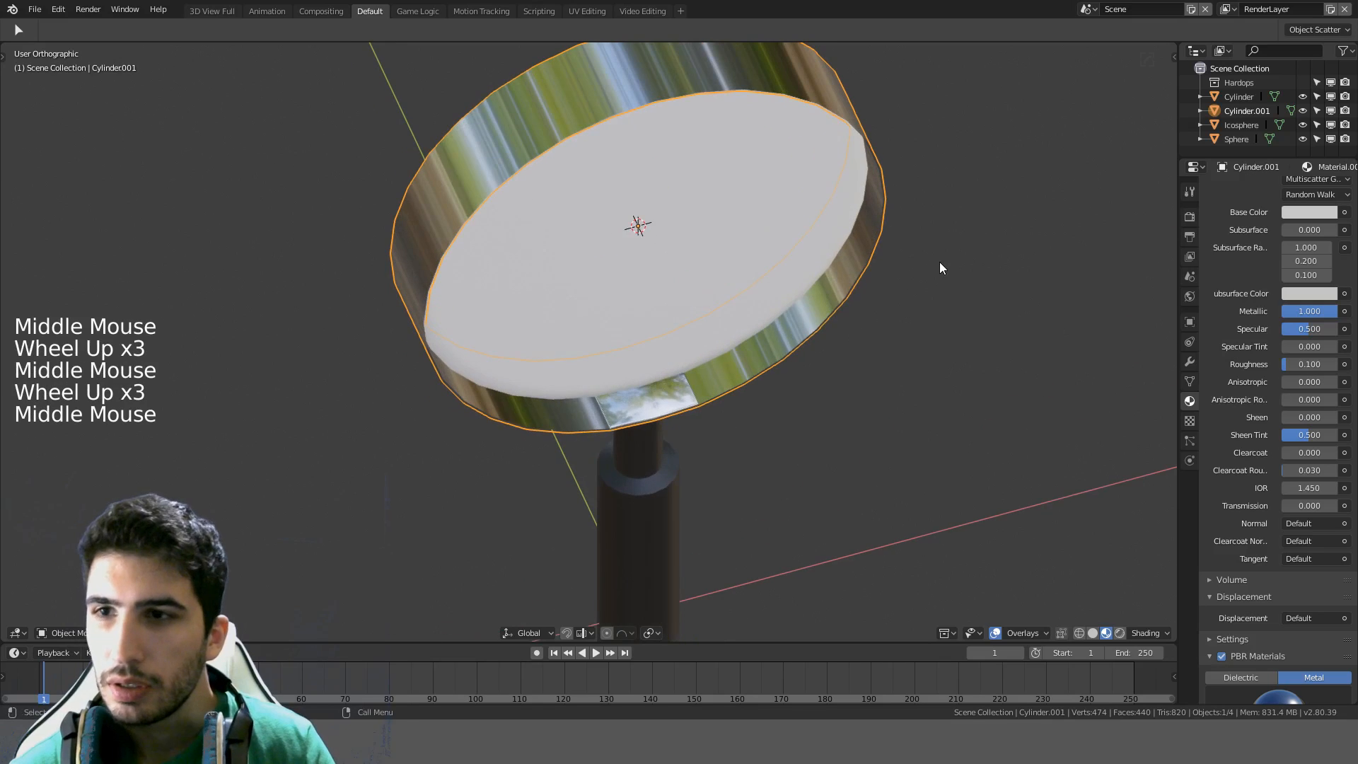
{"action": "left_click", "coordinate": [1306, 311]}
{"action": "type", "text": "0.8"}
{"action": "key", "text": "Return"}
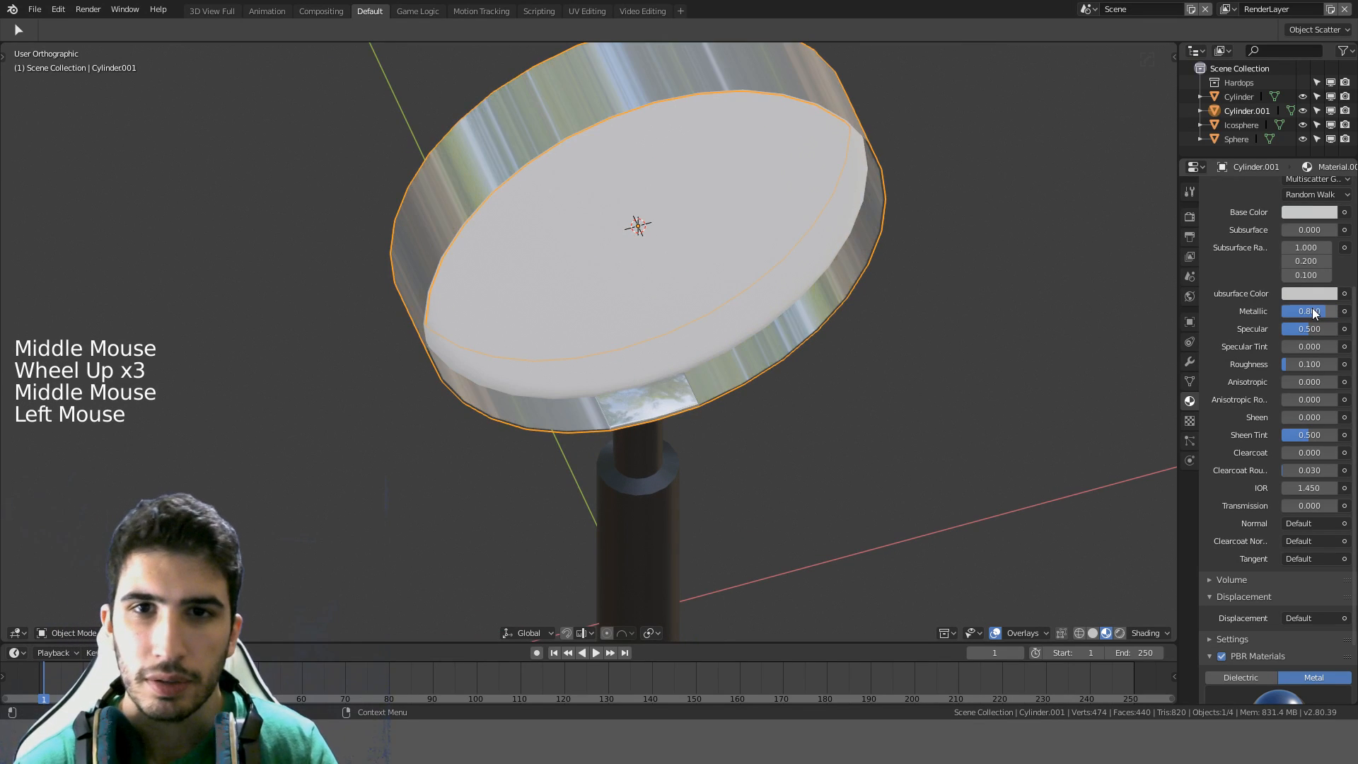
{"action": "mouse_move", "coordinate": [1051, 273]}
{"action": "middle_mouse_down"}
{"action": "mouse_move", "coordinate": [1056, 205]}
{"action": "mouse_move", "coordinate": [1131, 262]}
{"action": "middle_mouse_up"}
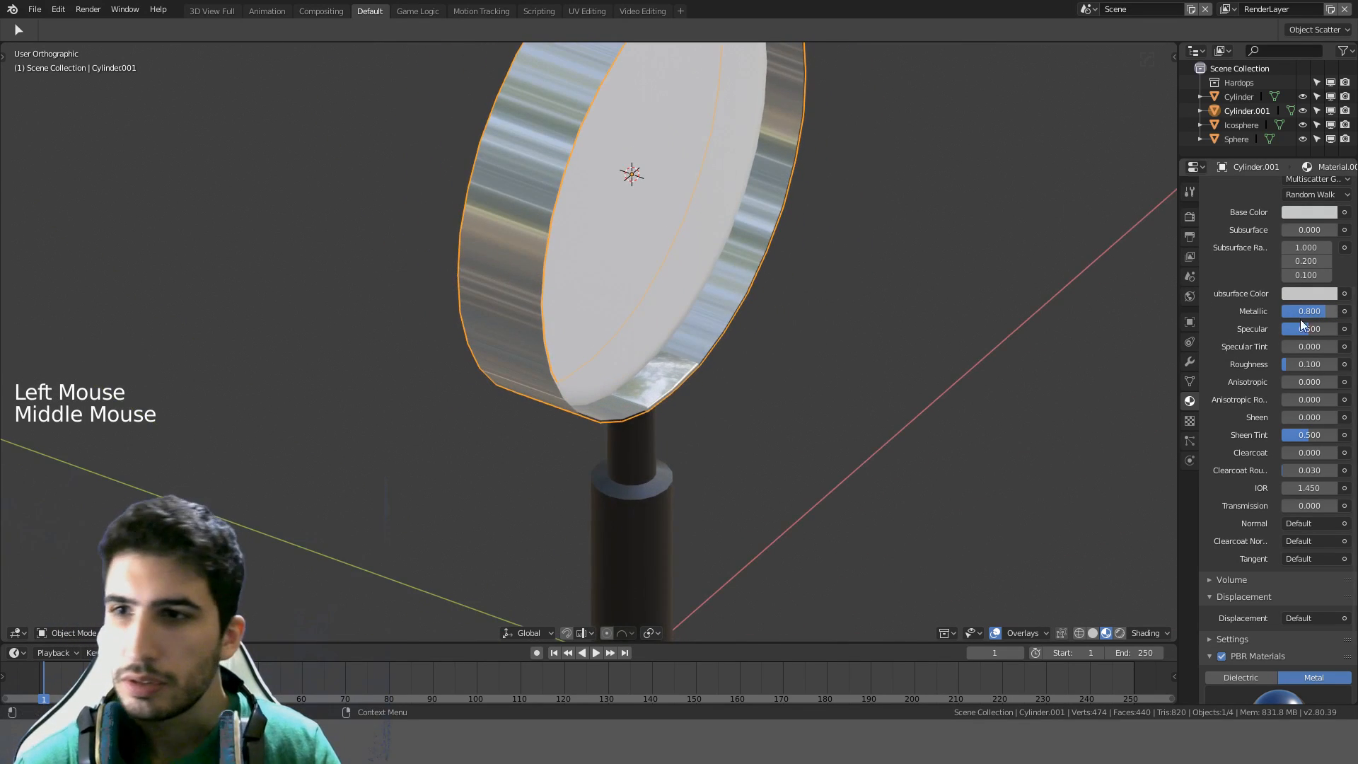
{"action": "left_click", "coordinate": [1316, 363]}
{"action": "type", "text": "0.2"}
{"action": "key", "text": "Return"}
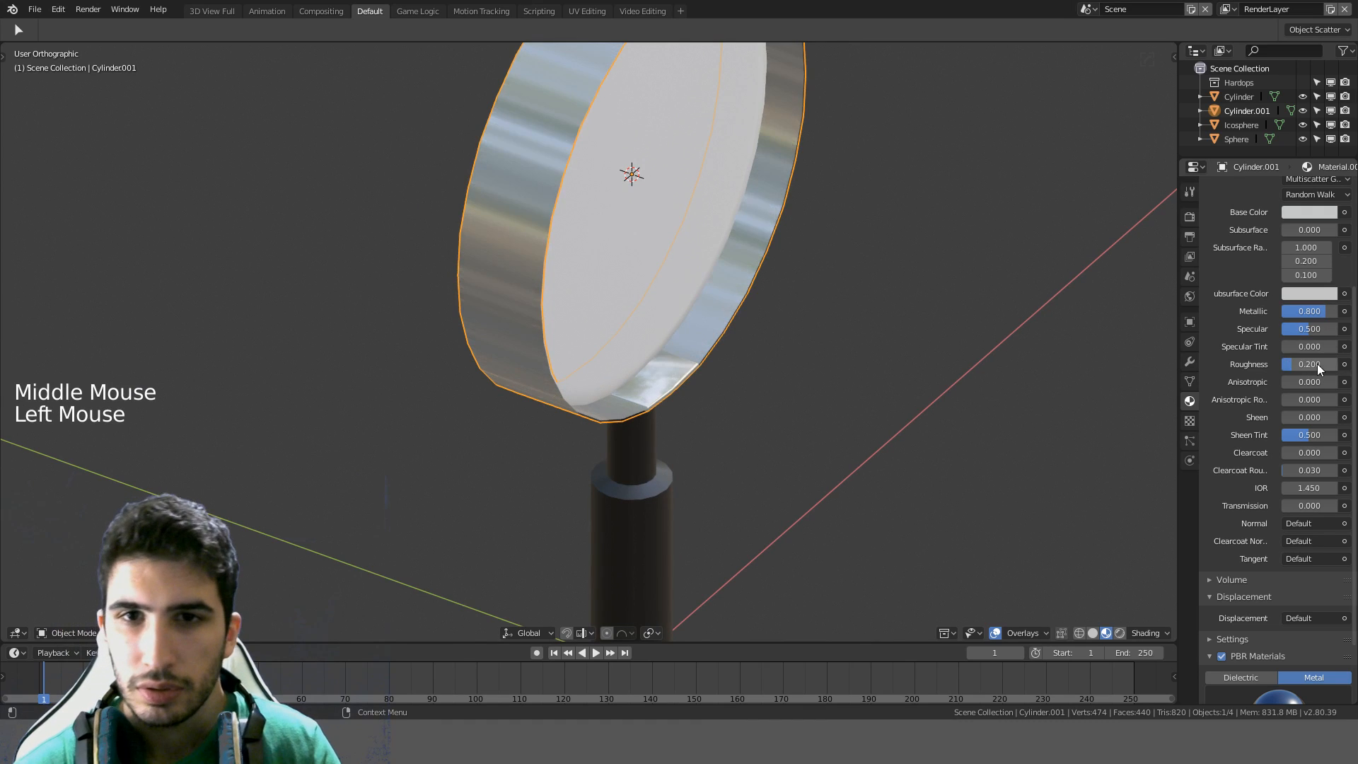
Select the lens and give it a new material
{"action": "scroll", "coordinate": [731, 271], "scroll_direction": "down", "scroll_amount": 4}
{"action": "mouse_move", "coordinate": [731, 271]}
{"action": "middle_mouse_down"}
{"action": "mouse_move", "coordinate": [730, 186]}
{"action": "mouse_move", "coordinate": [819, 188]}
{"action": "mouse_move", "coordinate": [845, 250]}
{"action": "mouse_move", "coordinate": [762, 268]}
{"action": "mouse_move", "coordinate": [638, 215]}
{"action": "mouse_move", "coordinate": [725, 183]}
{"action": "middle_mouse_up"}
{"action": "scroll", "coordinate": [607, 199], "scroll_direction": "up", "scroll_amount": 2}
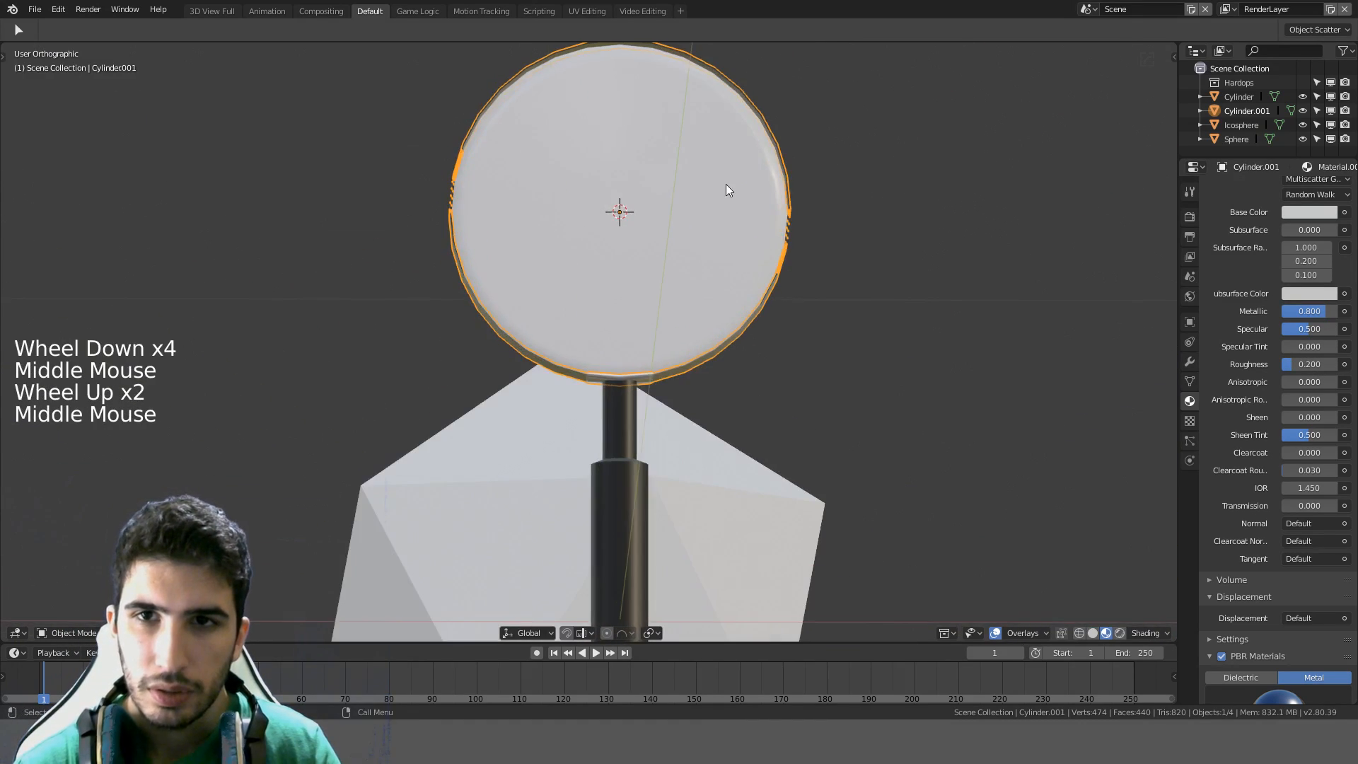
{"action": "left_click", "coordinate": [959, 185]}
{"action": "scroll", "coordinate": [1007, 204], "scroll_direction": "down", "scroll_amount": 3}
{"action": "middle_click_drag", "start_coordinate": [1007, 204], "coordinate": [997, 312], "text": "shift"}
{"action": "scroll", "coordinate": [1266, 336], "scroll_direction": "up", "scroll_amount": 8}
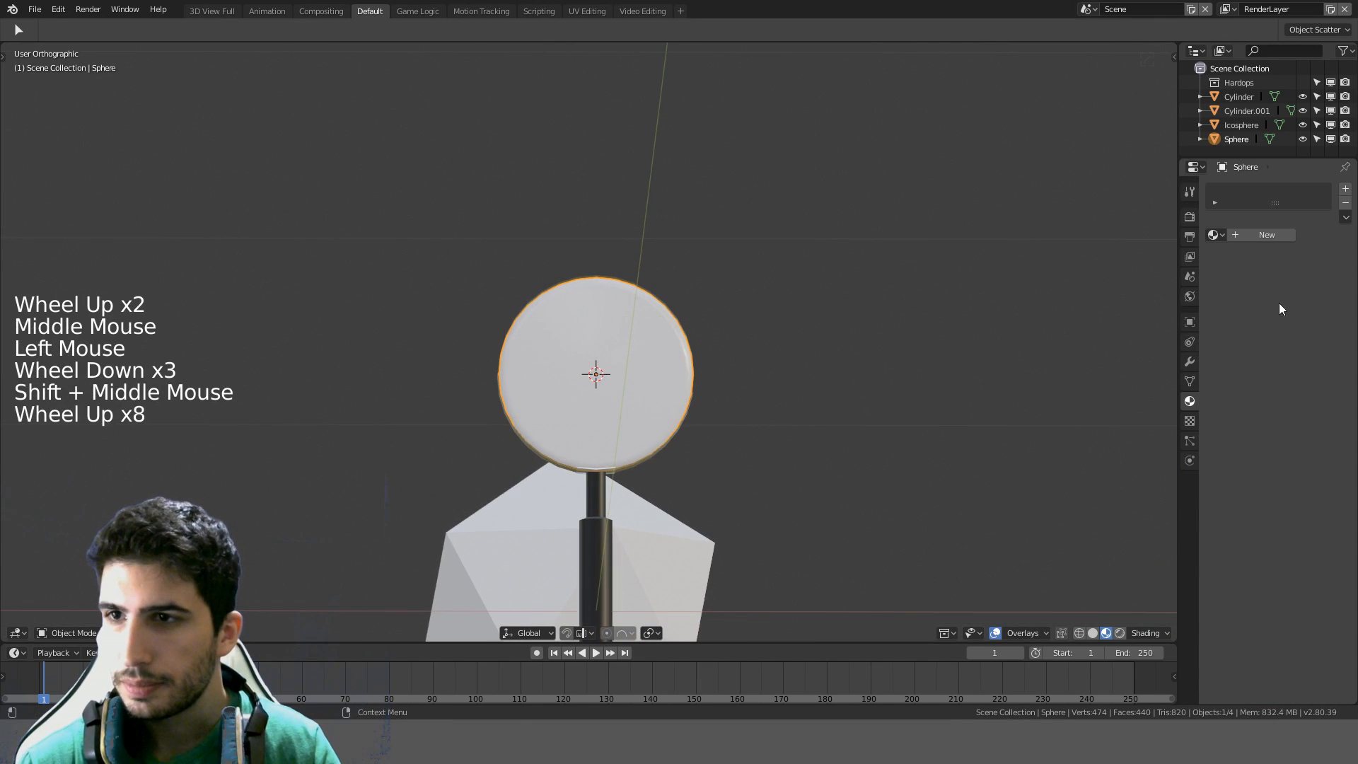
{"action": "left_click", "coordinate": [1280, 239]}
Enable PBR Materials for the lens's material and apply the Transparent dielectric preset
{"action": "scroll", "coordinate": [1274, 397], "scroll_direction": "down", "scroll_amount": 3}
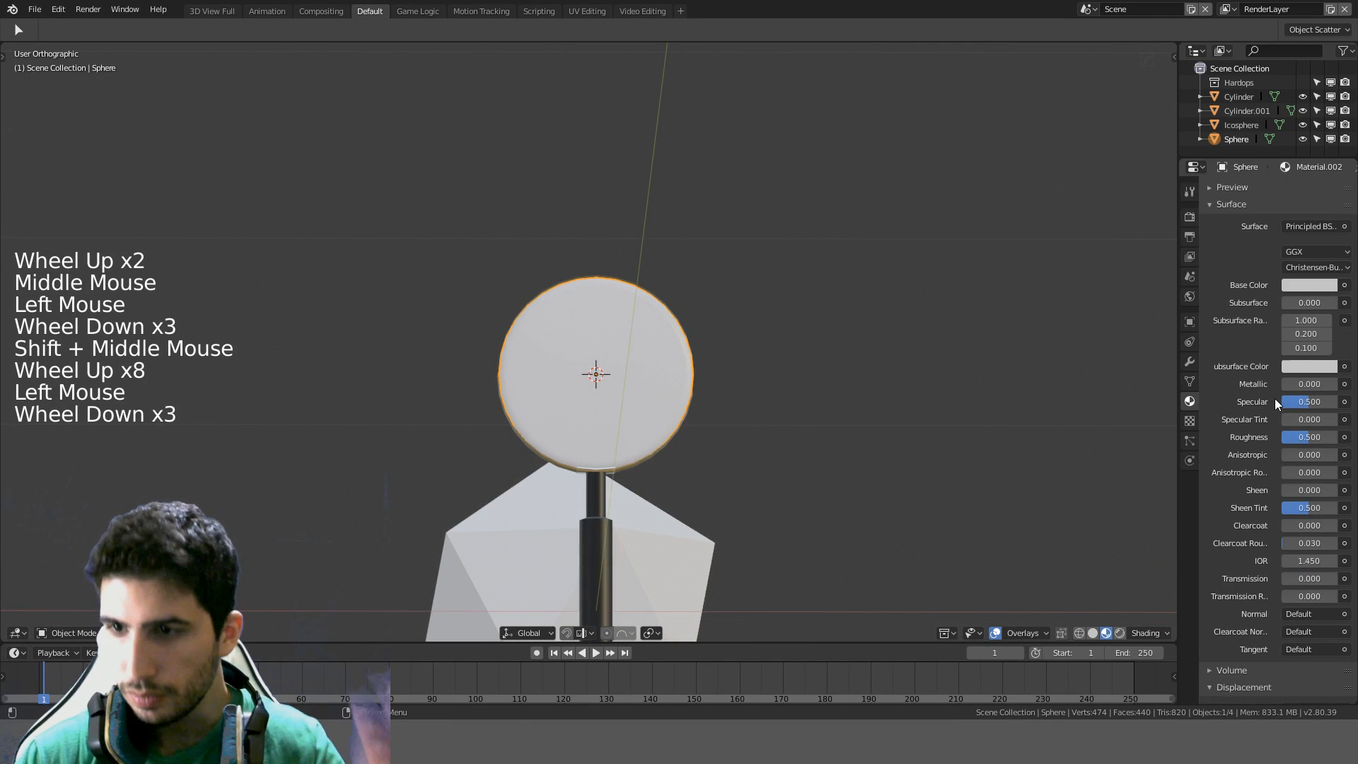
{"action": "scroll", "coordinate": [1275, 397], "scroll_direction": "down", "scroll_amount": 9}
{"action": "left_click", "coordinate": [1221, 571]}
{"action": "left_click", "coordinate": [1250, 594]}
{"action": "left_click", "coordinate": [1263, 639]}
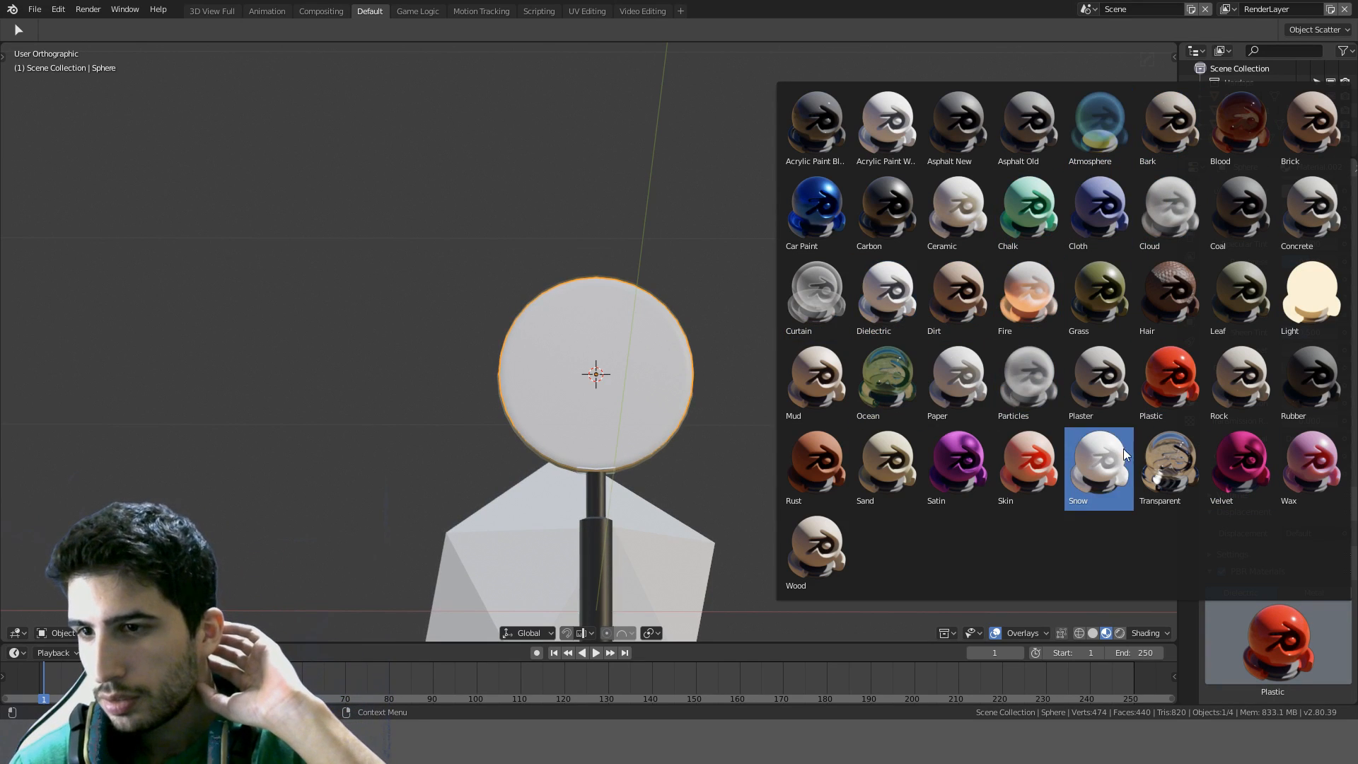
{"action": "left_click", "coordinate": [1160, 462]}
Show the lens in front view with Rendered shading
{"action": "mouse_move", "coordinate": [696, 328]}
{"action": "middle_mouse_down"}
{"action": "mouse_move", "coordinate": [701, 364]}
{"action": "mouse_move", "coordinate": [719, 331]}
{"action": "middle_mouse_up"}
{"action": "key", "text": "KP_3"}
{"action": "key", "text": "KP_1"}
{"action": "scroll", "coordinate": [715, 350], "scroll_direction": "up", "scroll_amount": 6}
{"action": "key", "text": "z"}
{"action": "scroll", "coordinate": [707, 184], "scroll_direction": "down", "scroll_amount": 4}
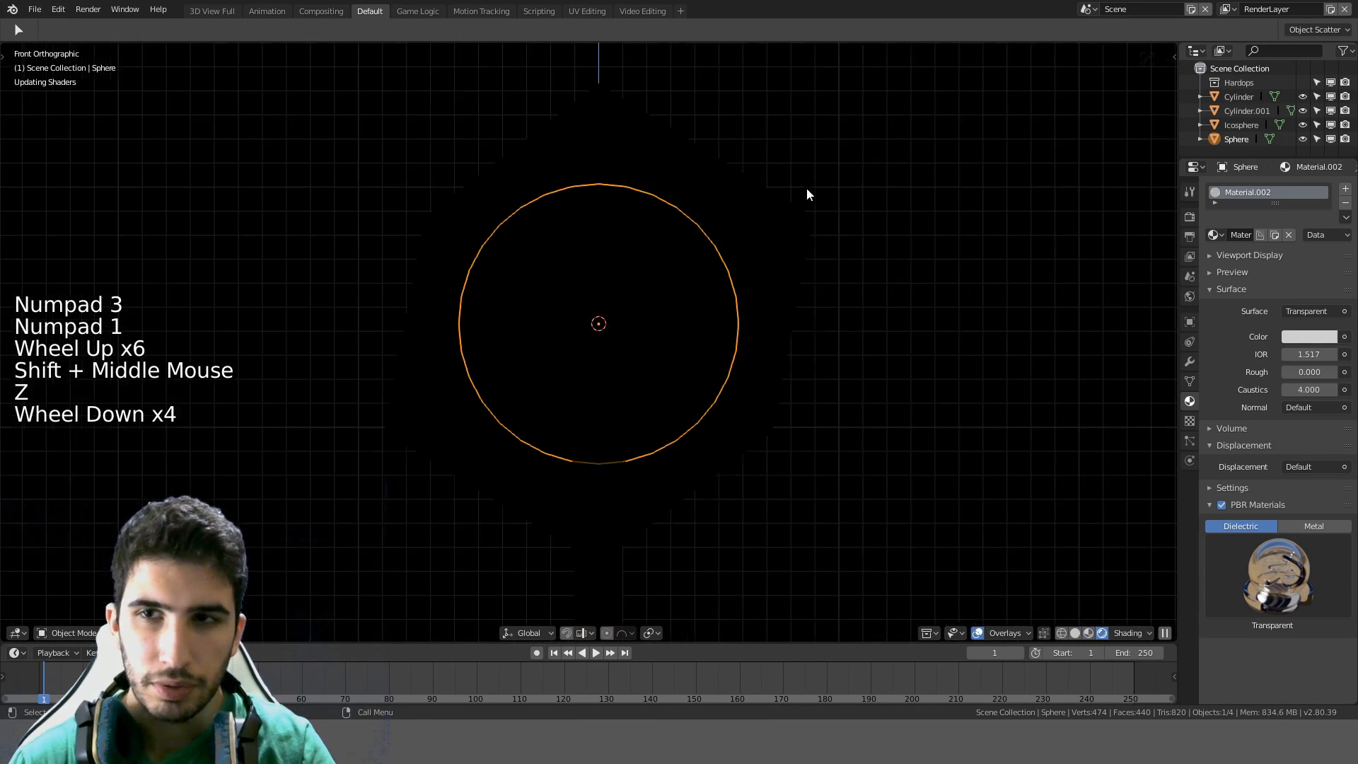
Split the viewport in two and show the lens material's nodes in a Shader Editor beside the rendered view
{"action": "left_click_drag", "start_coordinate": [1172, 46], "coordinate": [583, 149]}
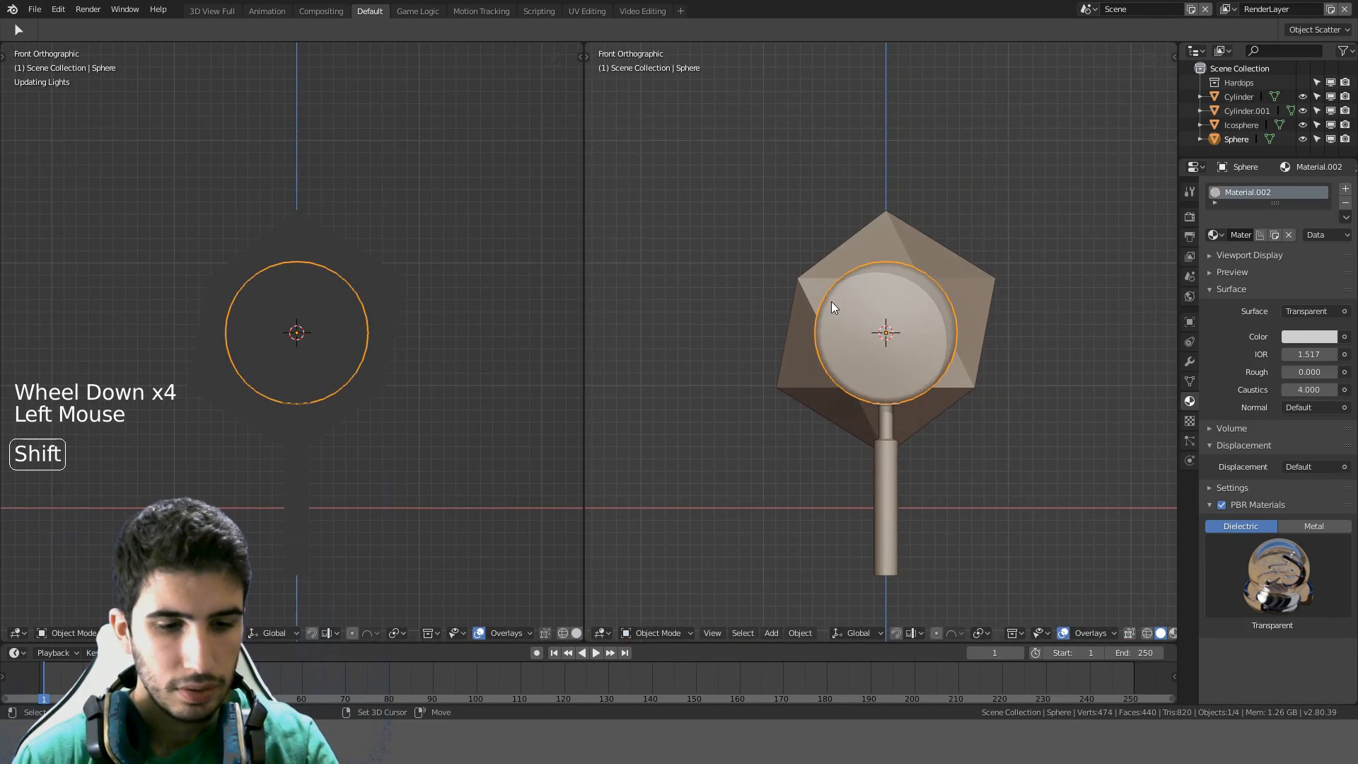
{"action": "key", "text": "shift+F3"}
{"action": "key", "text": "shift+F3"}
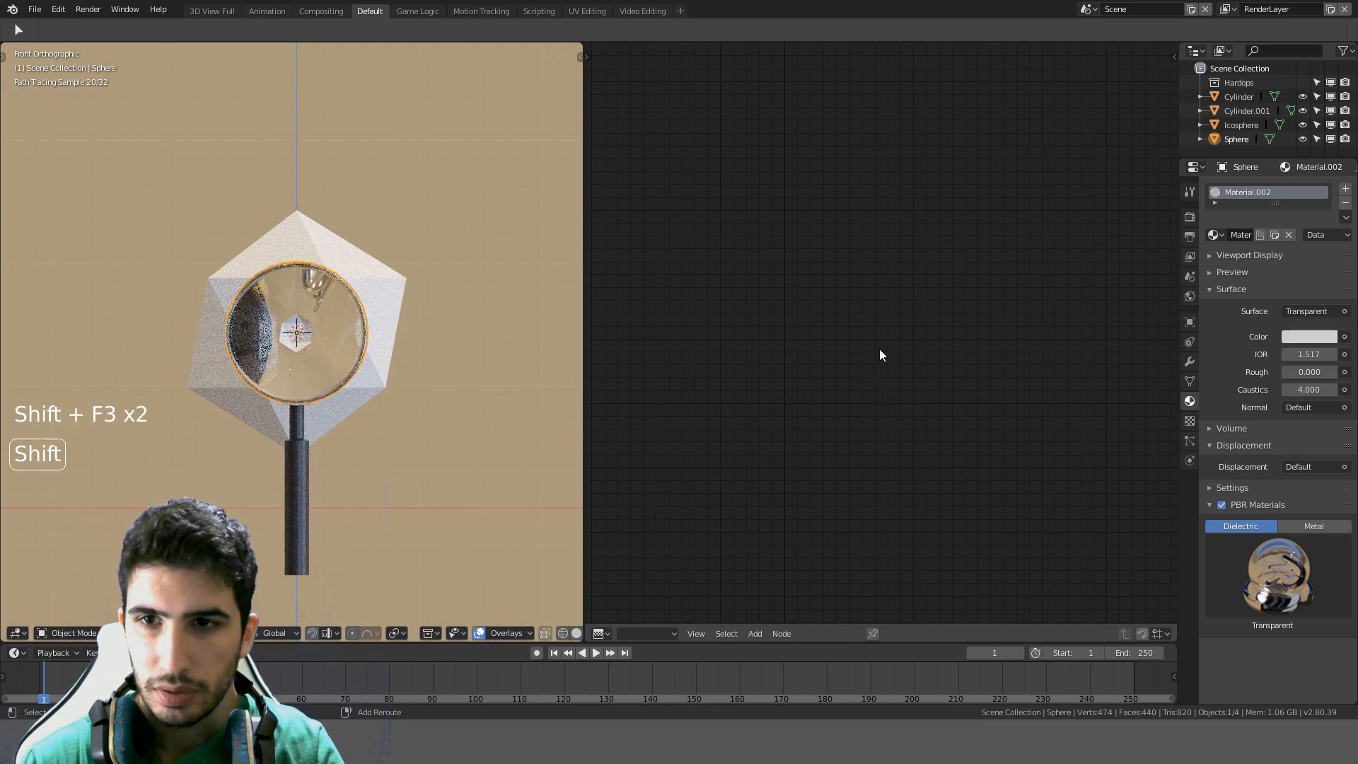
{"action": "key", "text": "shift+F3"}
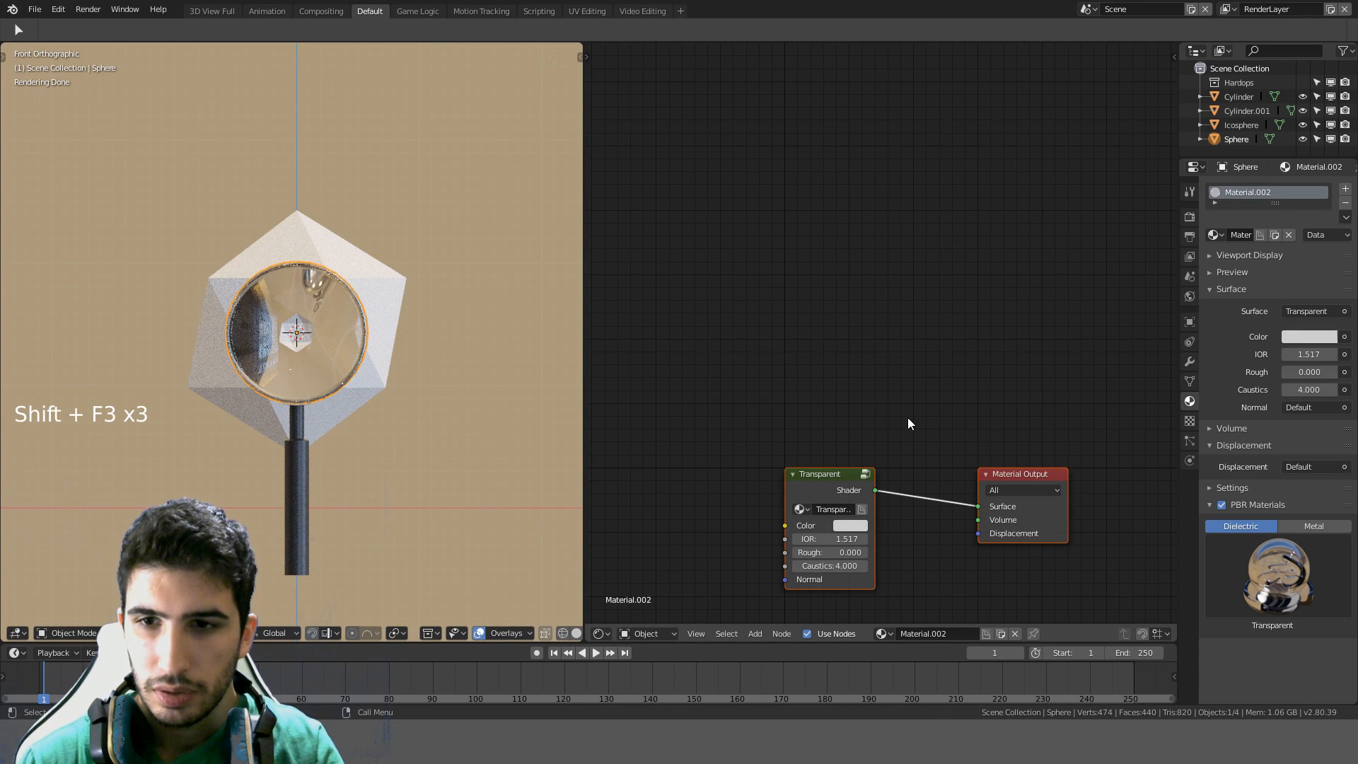
{"action": "middle_click_drag", "start_coordinate": [906, 417], "coordinate": [943, 218]}
{"action": "scroll", "coordinate": [939, 265], "scroll_direction": "up", "scroll_amount": 7}
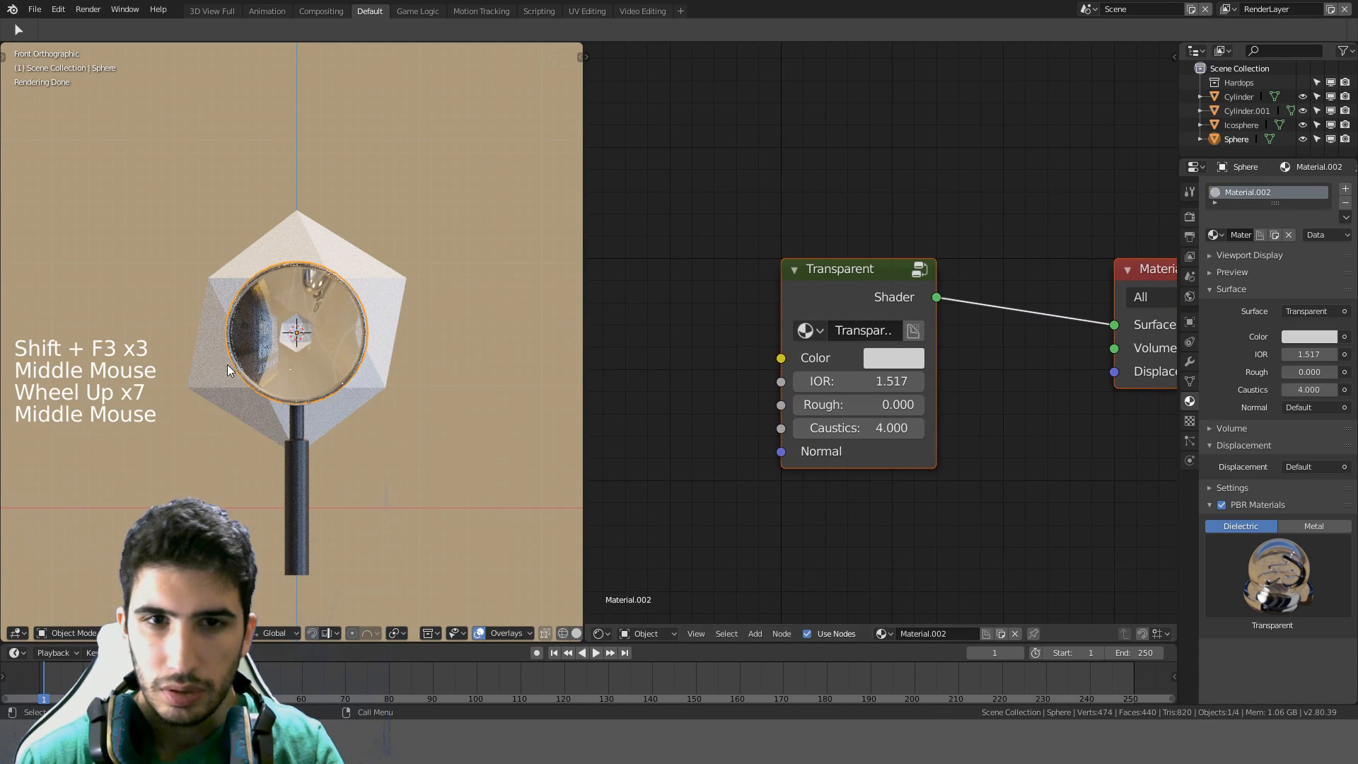
Examine how the lens refracts the ico sphere and surroundings at several distances, in front view and in perspective
{"action": "scroll", "coordinate": [239, 361], "scroll_direction": "up", "scroll_amount": 4}
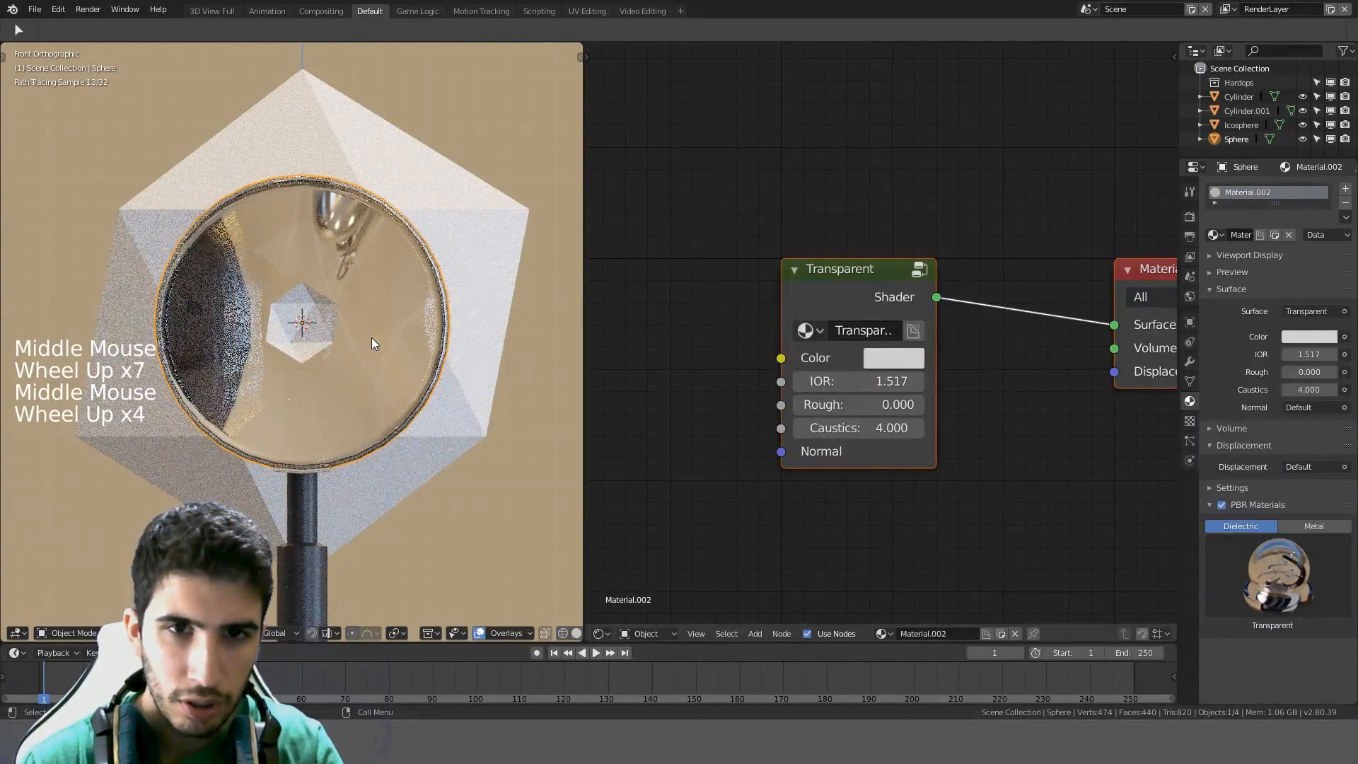
{"action": "scroll", "coordinate": [373, 343], "scroll_direction": "down", "scroll_amount": 1}
{"action": "scroll", "coordinate": [373, 343], "scroll_direction": "up", "scroll_amount": 1}
{"action": "scroll", "coordinate": [372, 343], "scroll_direction": "down", "scroll_amount": 1}
{"action": "scroll", "coordinate": [371, 338], "scroll_direction": "up", "scroll_amount": 1}
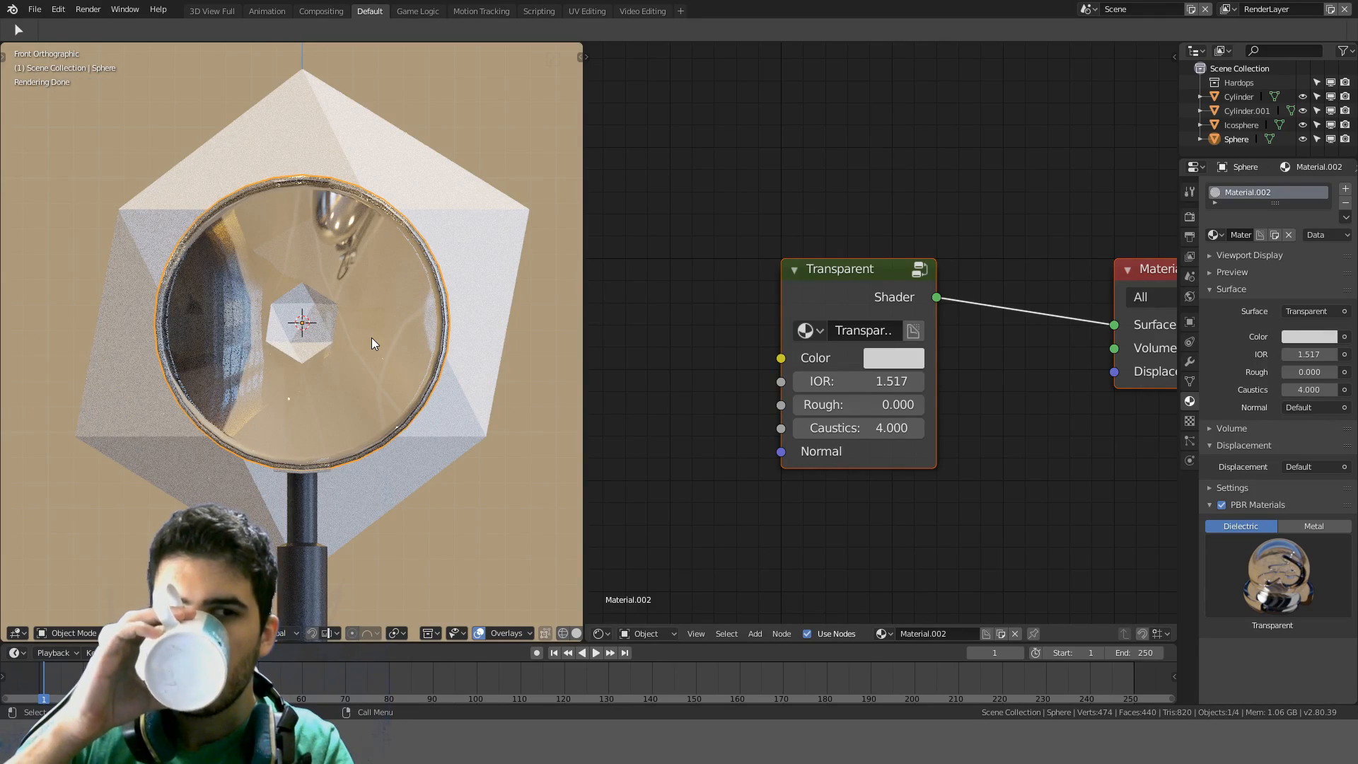
{"action": "scroll", "coordinate": [371, 337], "scroll_direction": "down", "scroll_amount": 1}
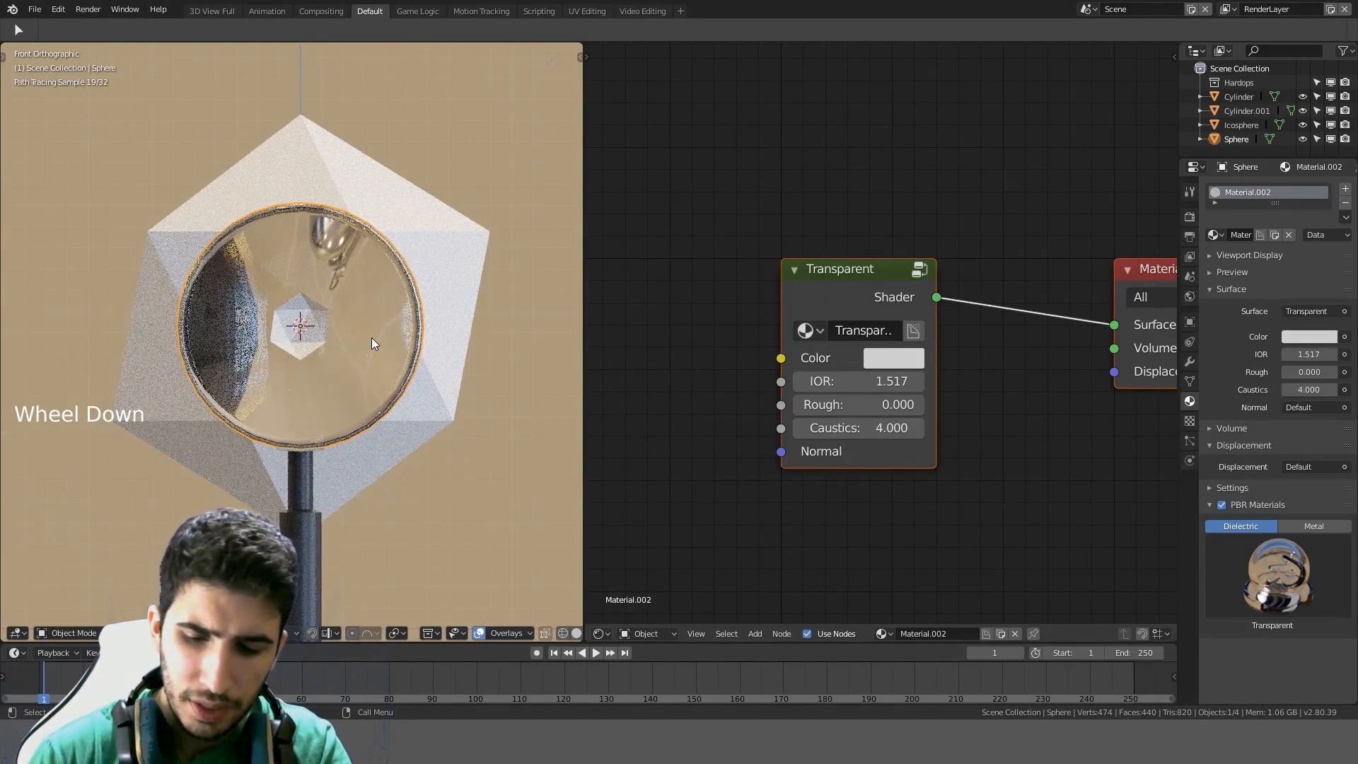
{"action": "key", "text": "KP_5"}
{"action": "scroll", "coordinate": [371, 337], "scroll_direction": "down", "scroll_amount": 1}
{"action": "middle_click_drag", "start_coordinate": [394, 290], "coordinate": [371, 311]}
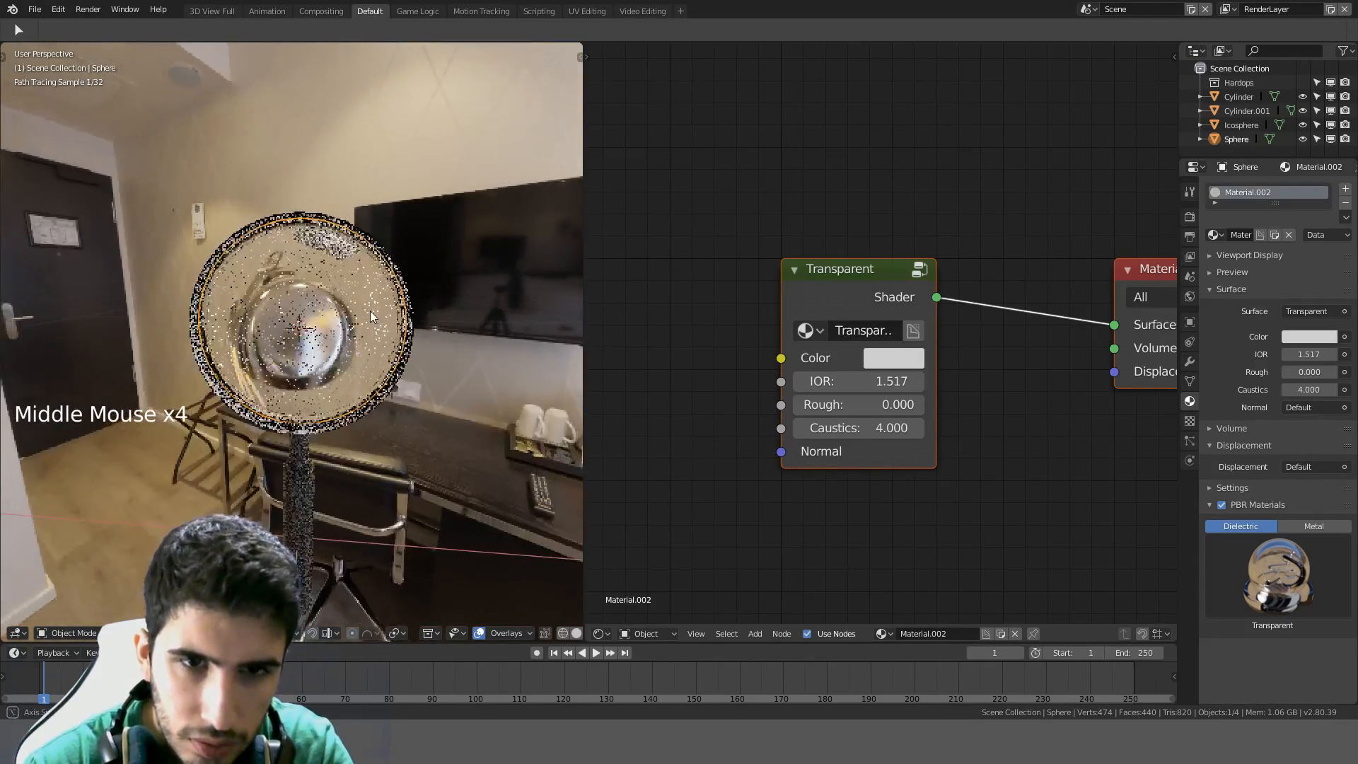
{"action": "scroll", "coordinate": [370, 311], "scroll_direction": "up", "scroll_amount": 3}
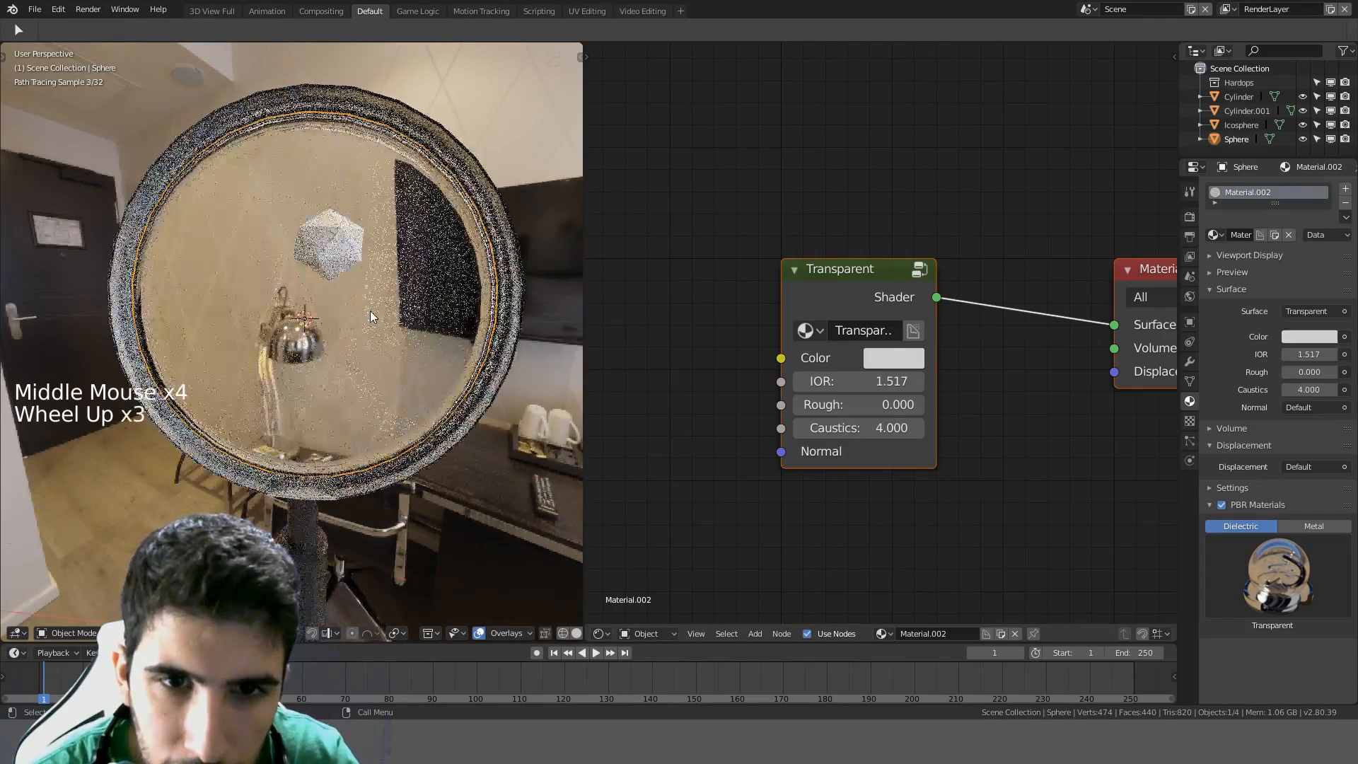
{"action": "scroll", "coordinate": [370, 311], "scroll_direction": "down", "scroll_amount": 1}
{"action": "scroll", "coordinate": [371, 311], "scroll_direction": "down", "scroll_amount": 5}
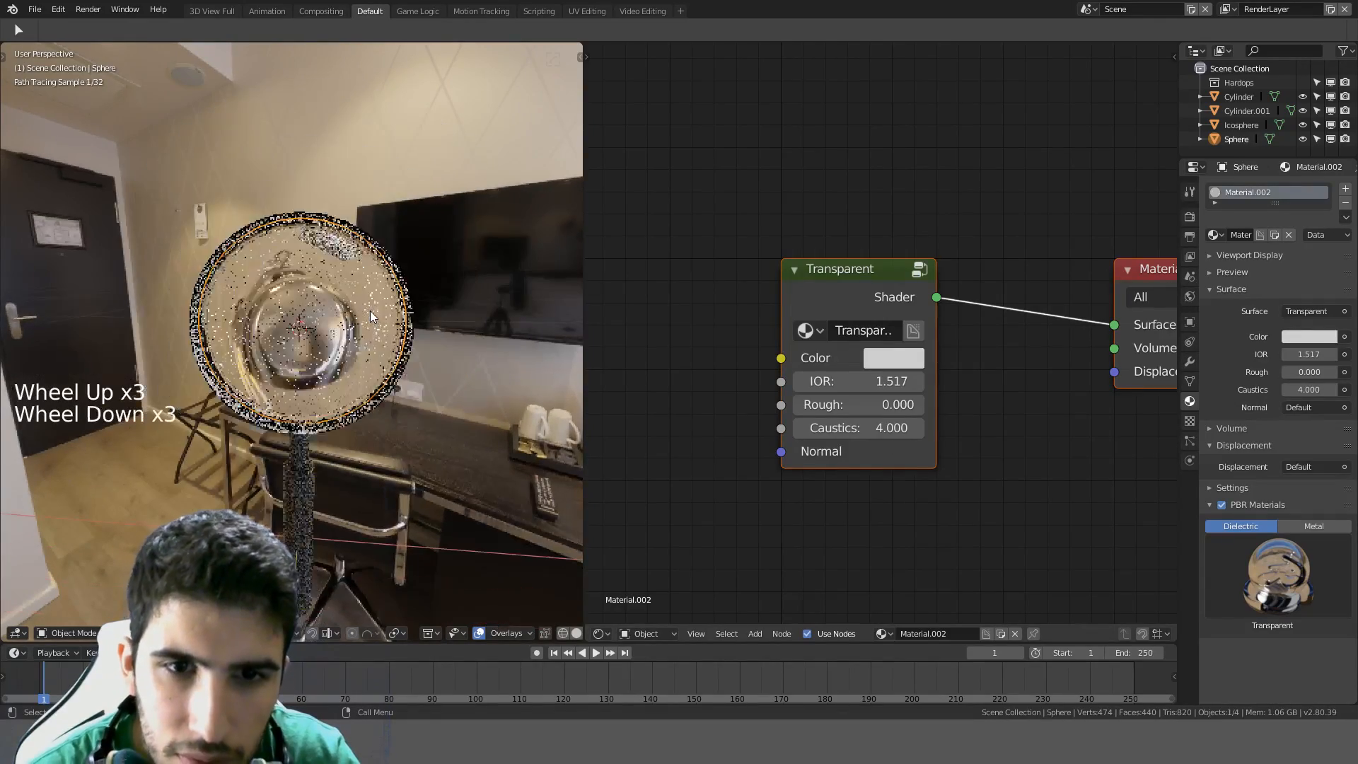
{"action": "scroll", "coordinate": [404, 311], "scroll_direction": "up", "scroll_amount": 1}
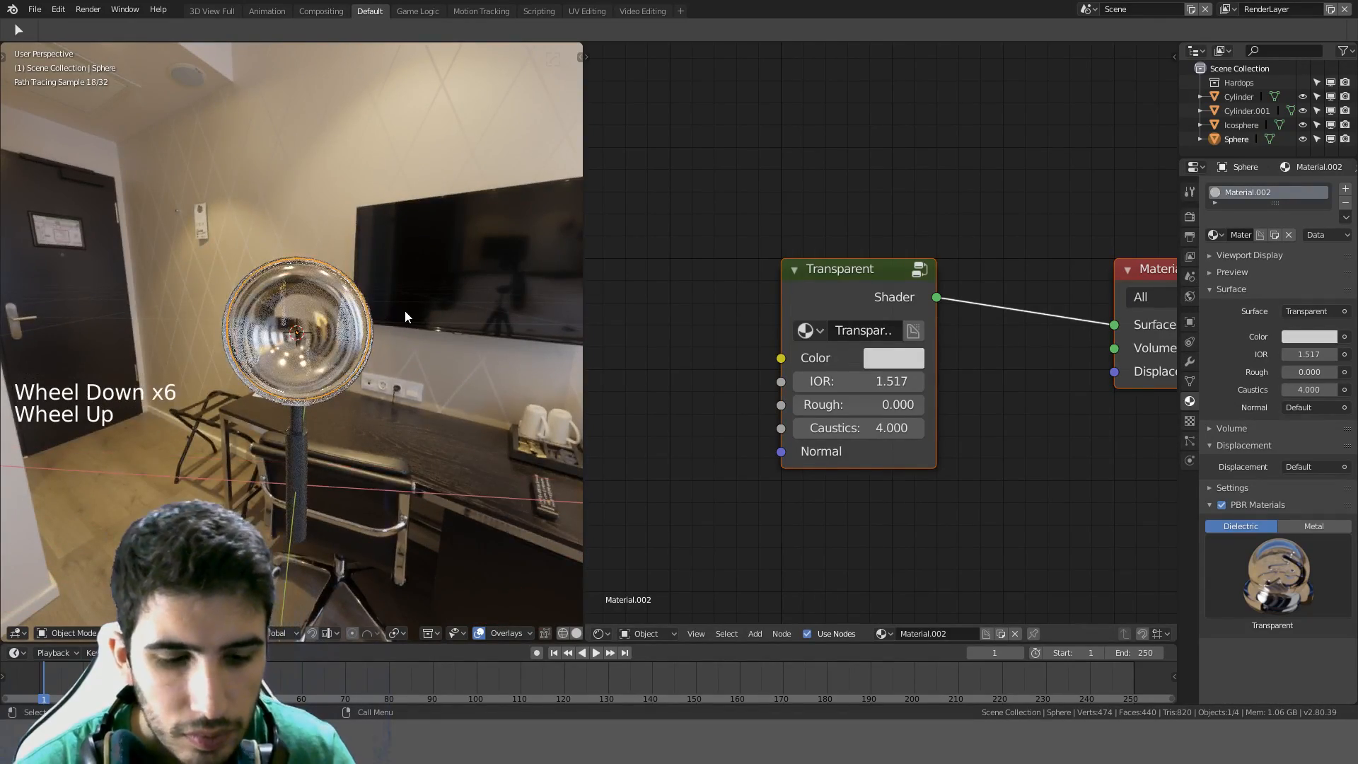
Walk through the rendered scene and examine the ico sphere and room through the lens from several positions
{"action": "key", "text": "shift+f"}
{"action": "key", "text": "a"}
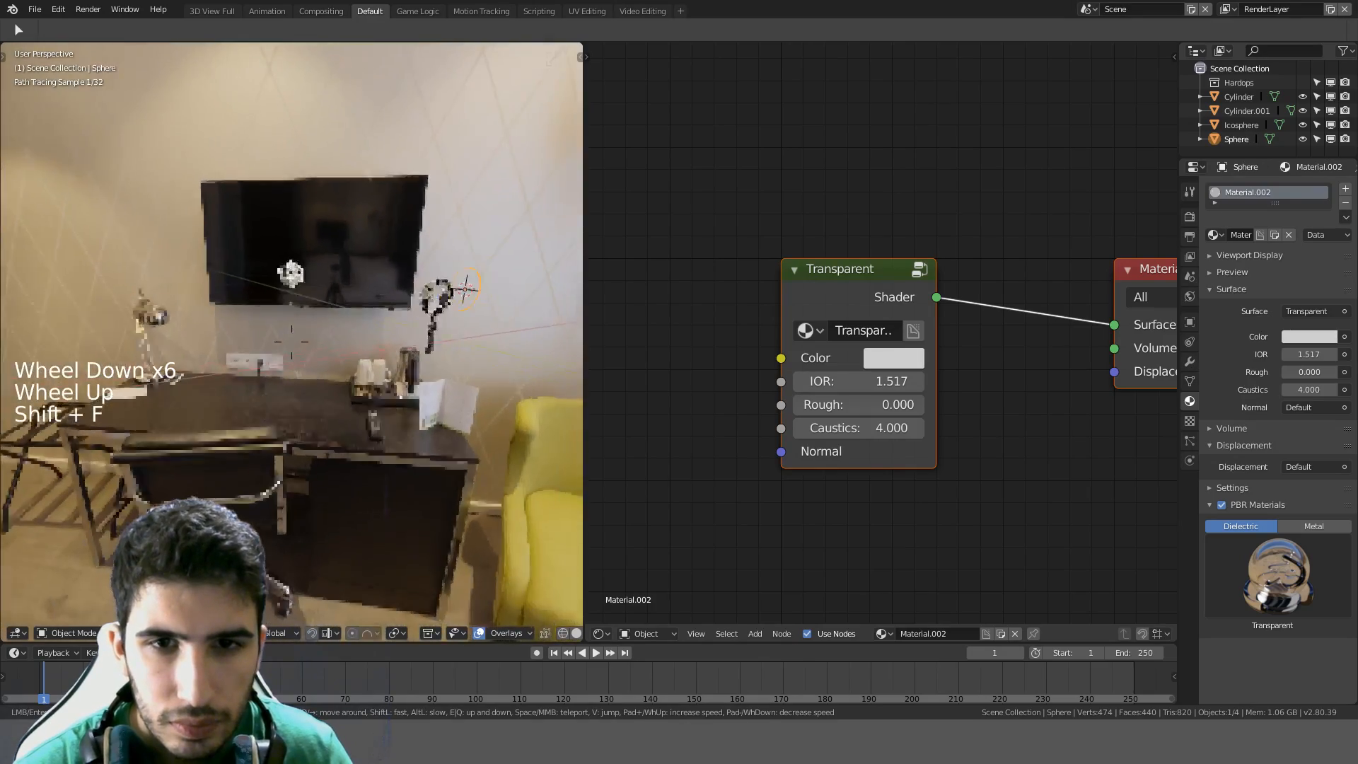
{"action": "key", "text": "w"}
{"action": "key", "text": "d"}
{"action": "key", "text": "s"}
{"action": "key", "text": "w"}
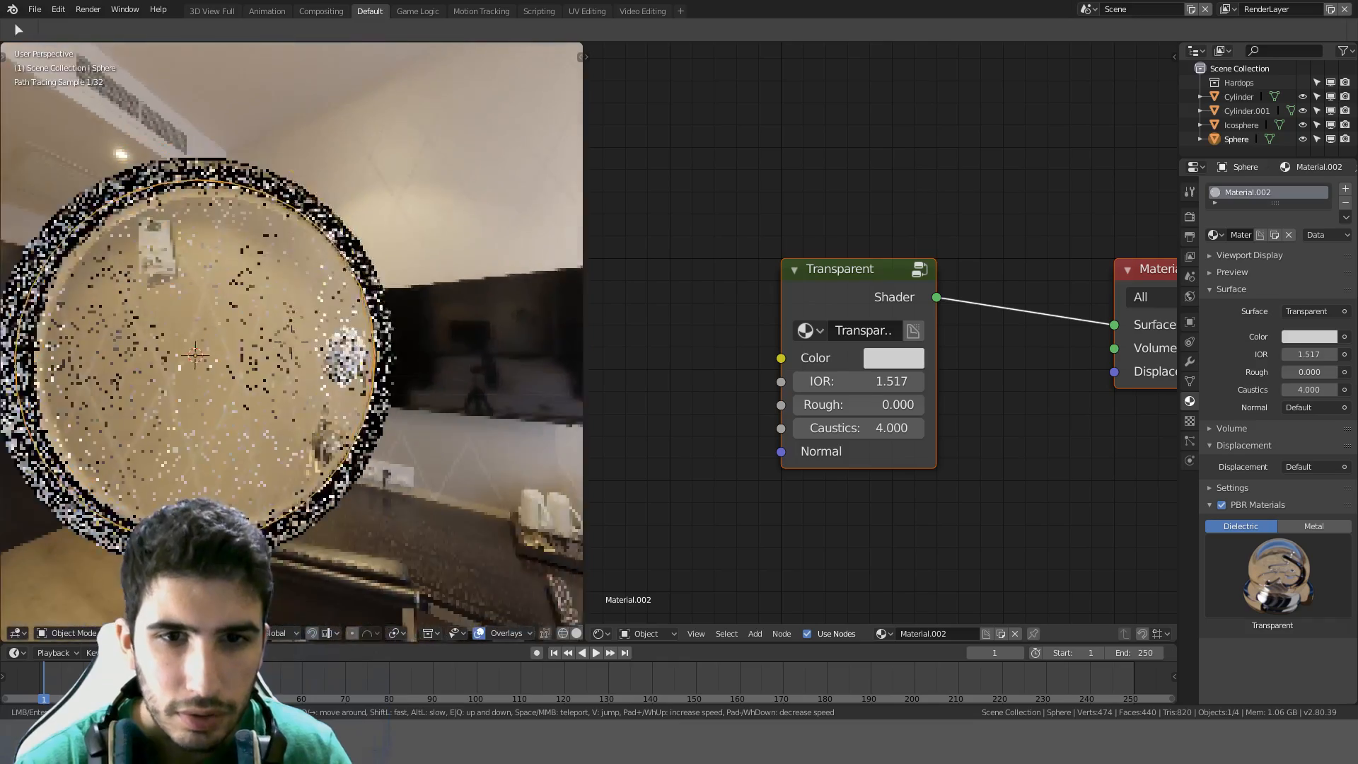
{"action": "key", "text": "a"}
{"action": "key", "text": "d"}
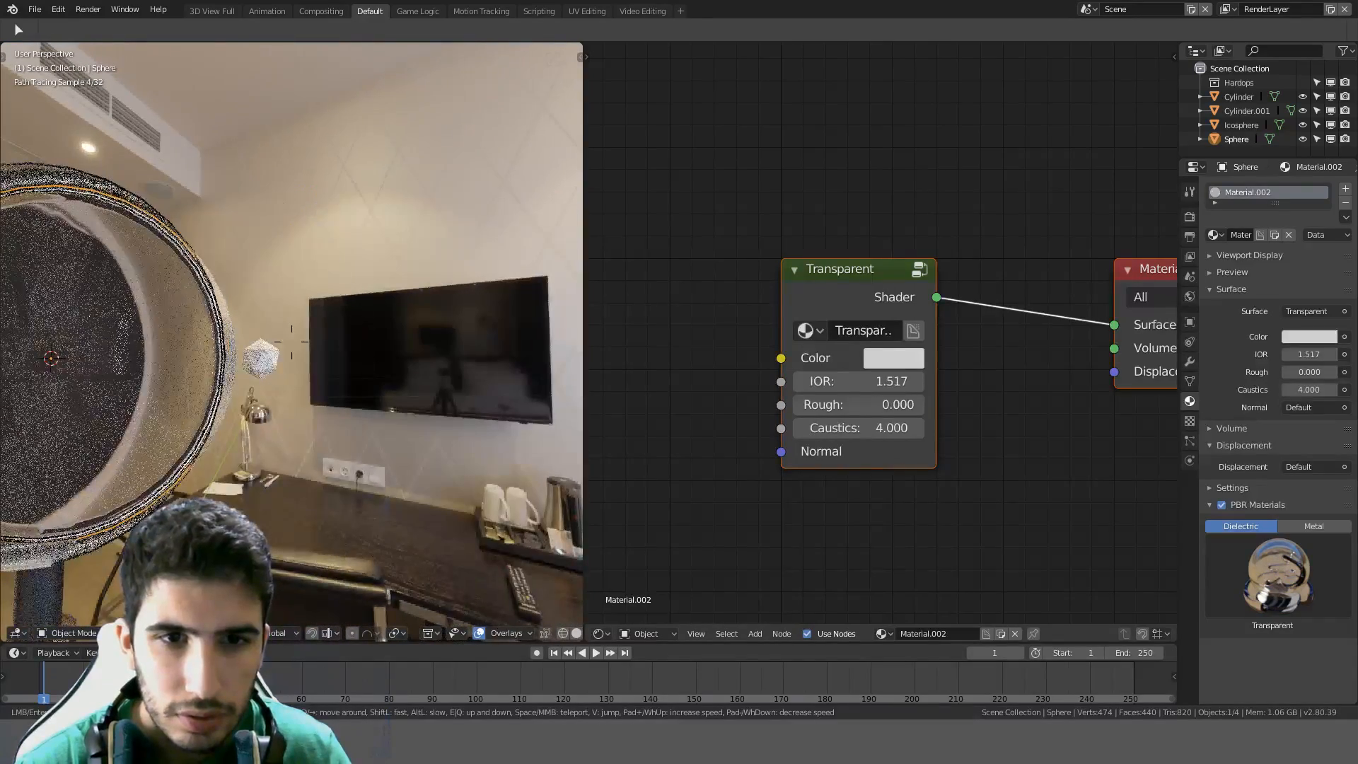
{"action": "key", "text": "a"}
{"action": "key", "text": "alt"}
{"action": "key", "text": "a"}
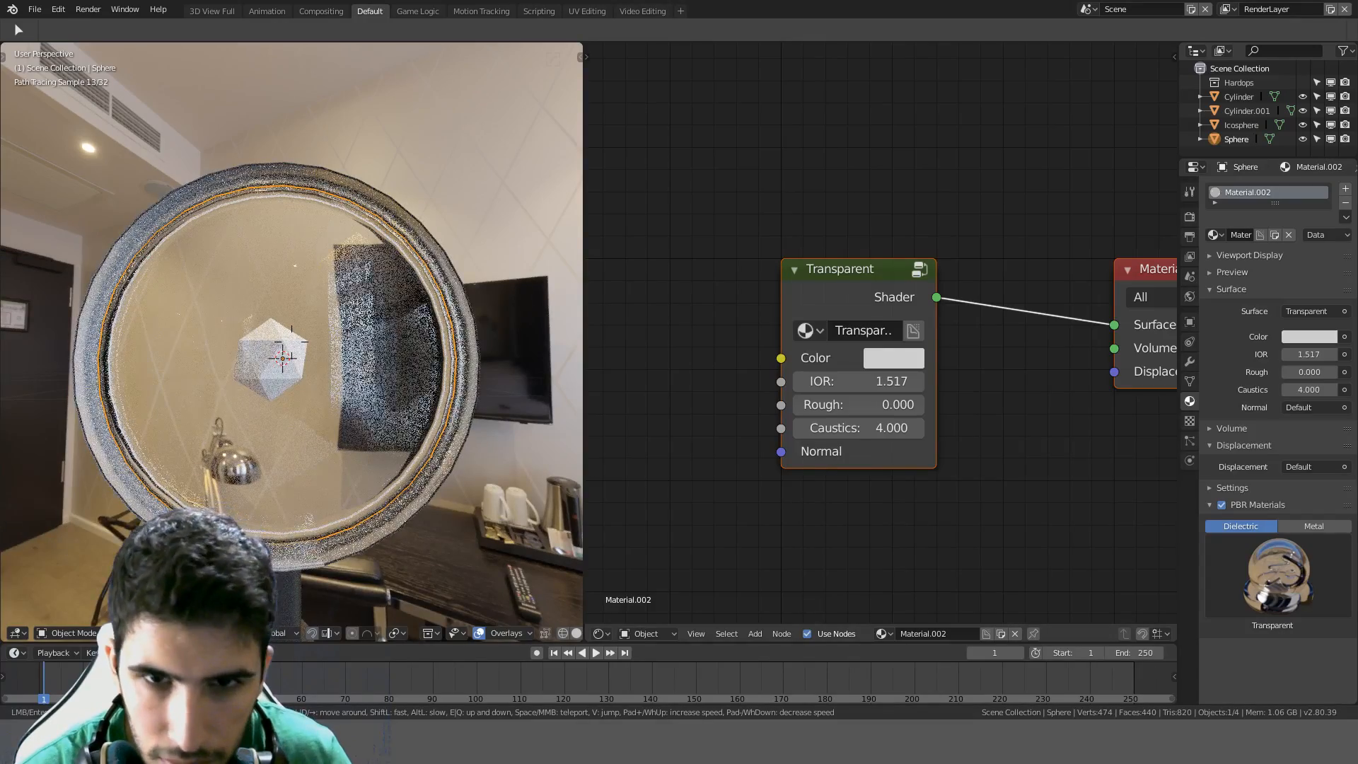
{"action": "key", "text": "Escape"}
{"action": "scroll", "coordinate": [322, 352], "scroll_direction": "up", "scroll_amount": 3}
{"action": "mouse_move", "coordinate": [322, 348]}
{"action": "middle_mouse_down"}
{"action": "mouse_move", "coordinate": [345, 359]}
{"action": "mouse_move", "coordinate": [360, 332]}
{"action": "mouse_move", "coordinate": [339, 333]}
{"action": "middle_mouse_up"}
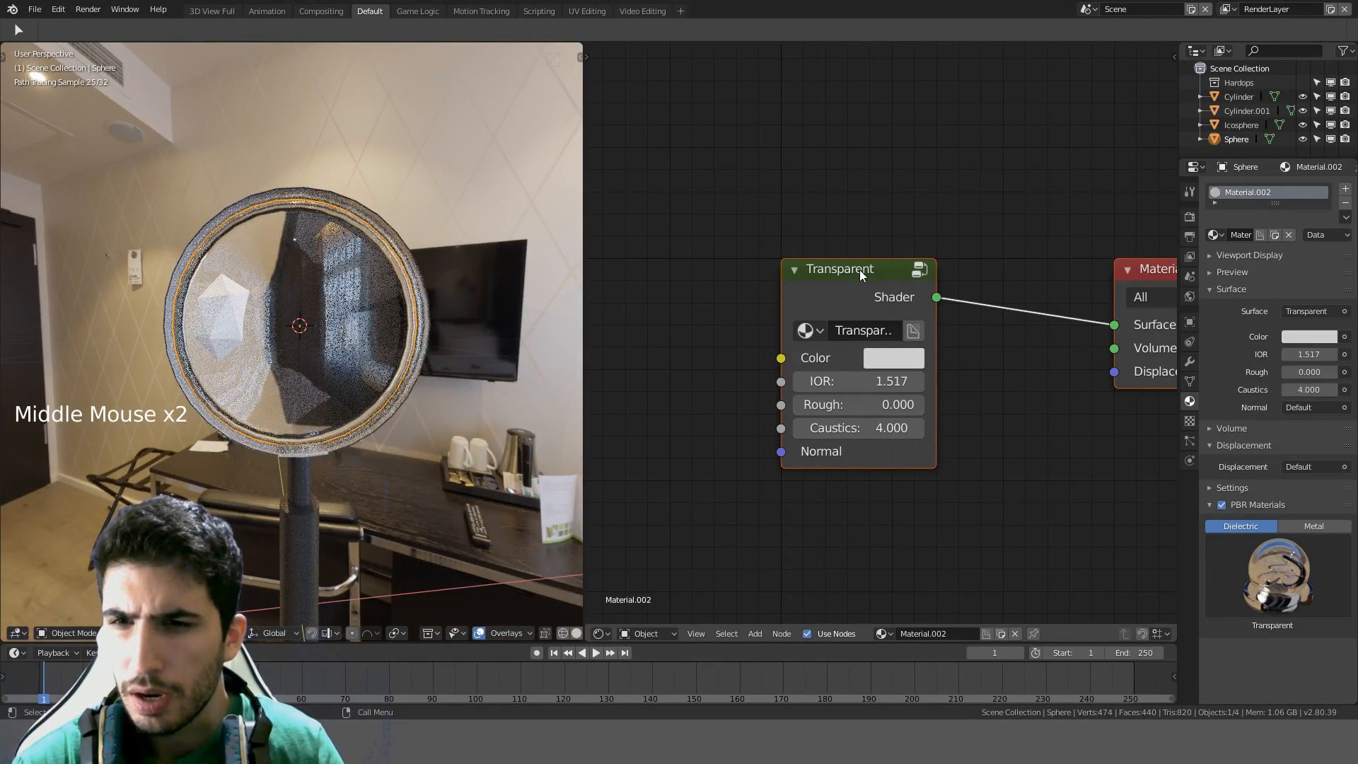
Move the Transparent node up and away from the Material Output and cut the link between them
{"action": "scroll", "coordinate": [944, 249], "scroll_direction": "down", "scroll_amount": 3}
{"action": "middle_click_drag", "start_coordinate": [986, 232], "coordinate": [949, 213], "text": "shift"}
{"action": "middle_click", "coordinate": [474, 264]}
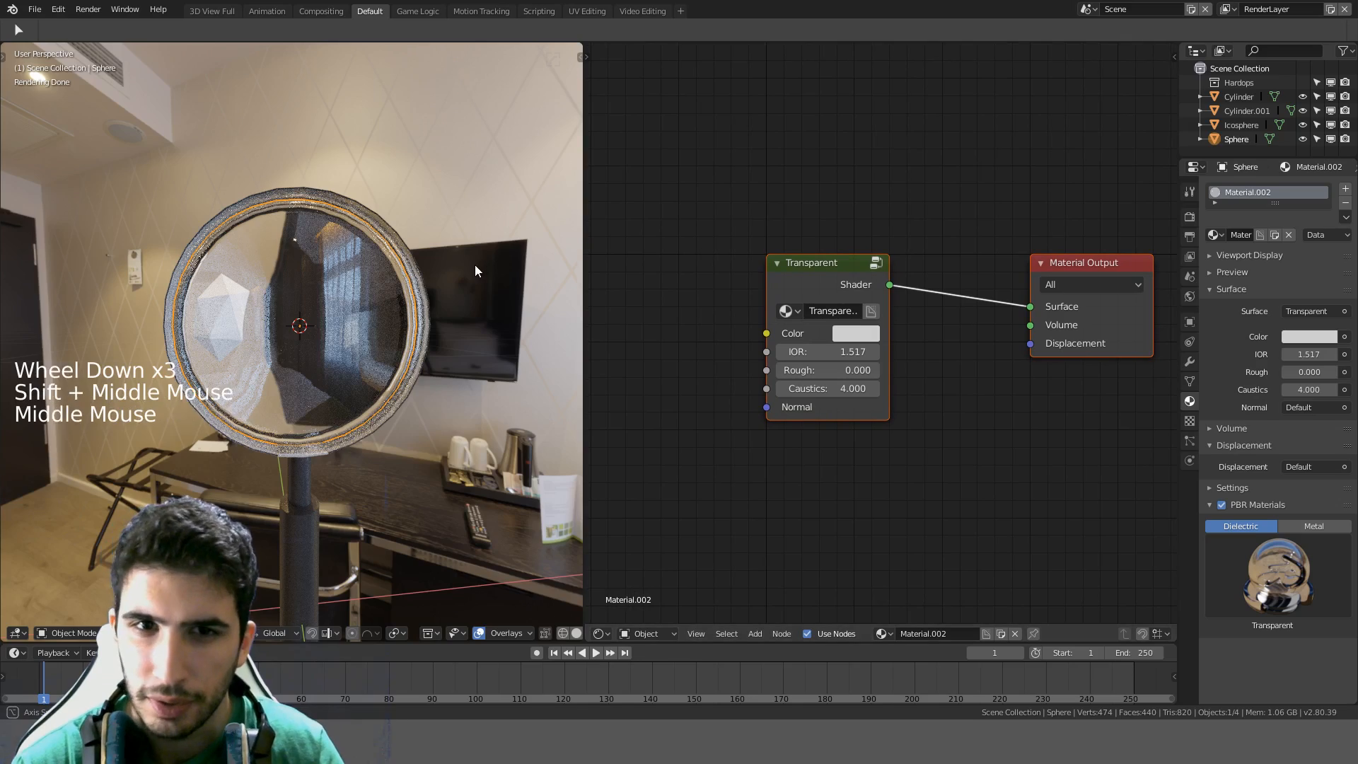
{"action": "middle_click_drag", "start_coordinate": [474, 264], "coordinate": [464, 264]}
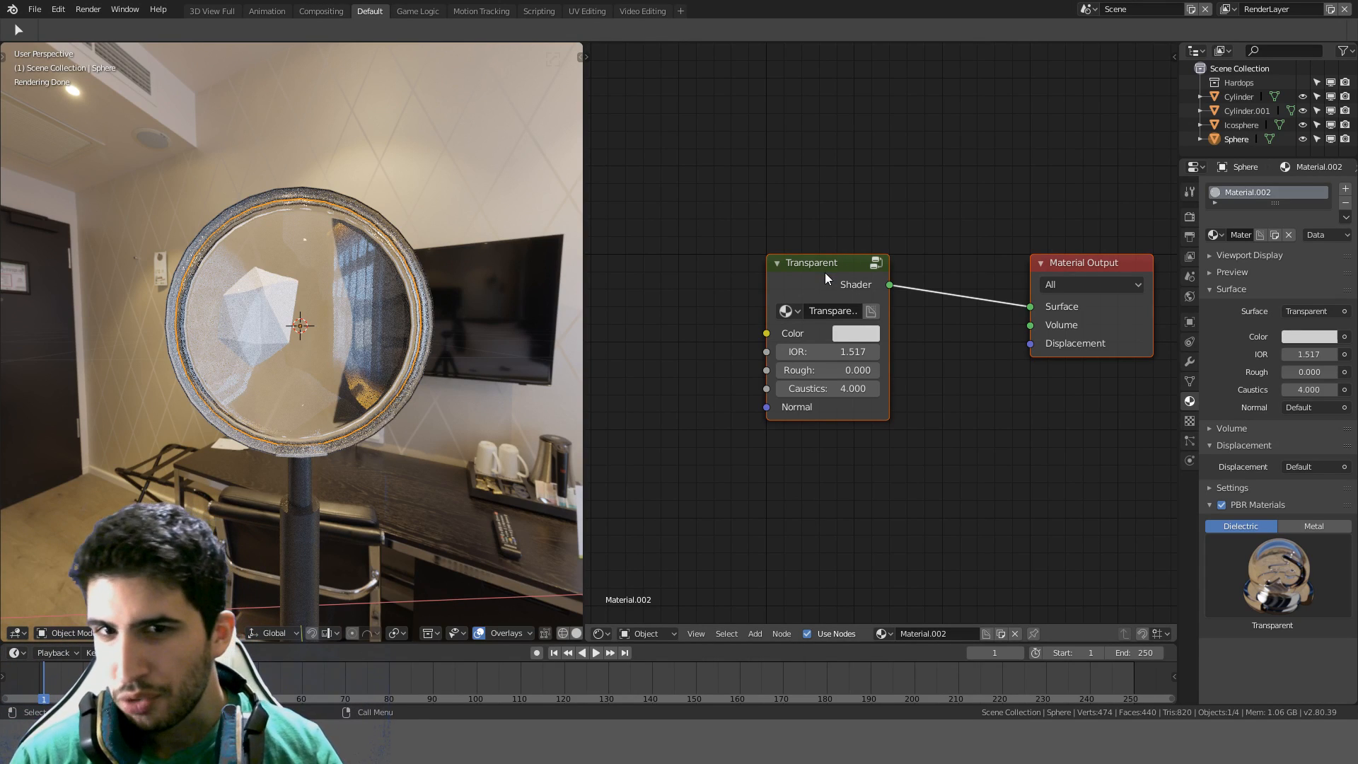
{"action": "left_click_drag", "start_coordinate": [825, 273], "coordinate": [800, 218]}
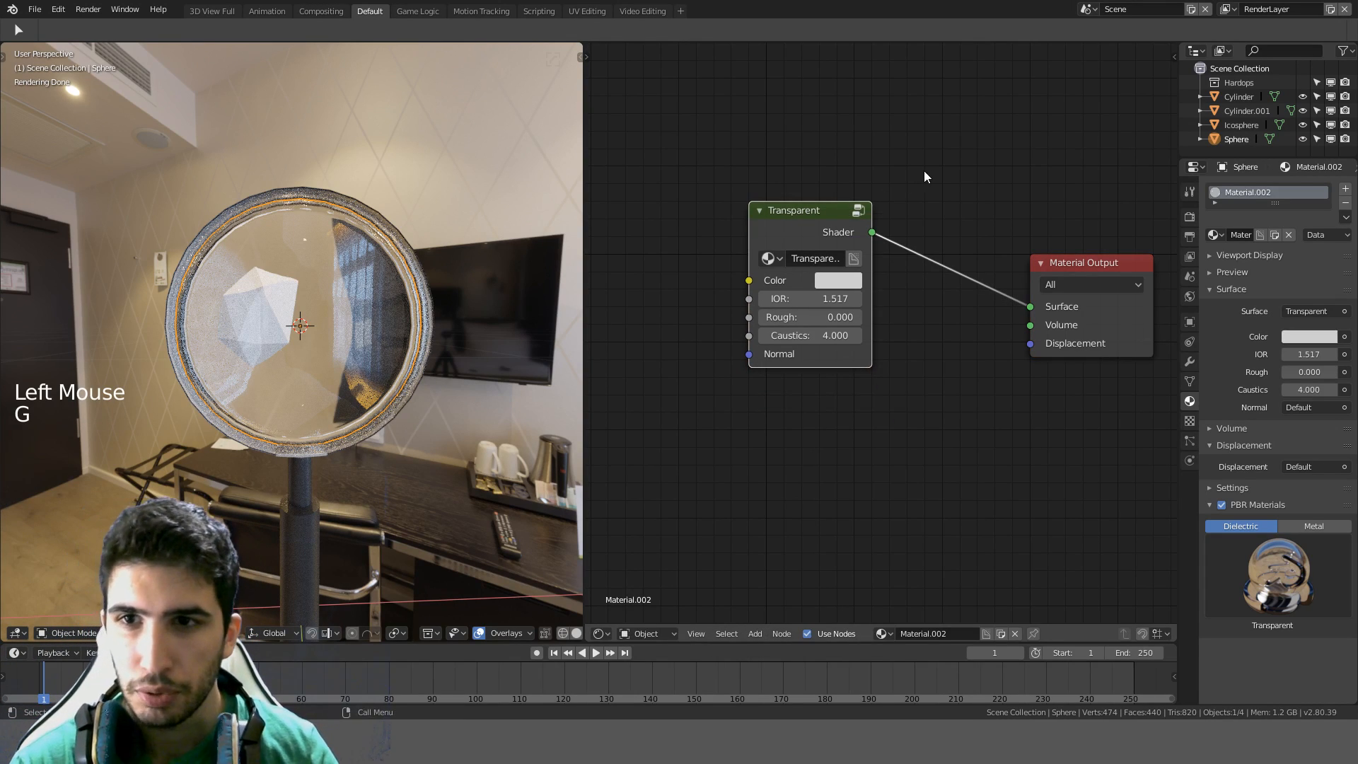
{"action": "left_click_drag", "start_coordinate": [924, 177], "coordinate": [936, 311], "text": "ctrl"}
Add a Glass BSDF node below the Transparent node and connect it to the Material Output's Surface input
{"action": "key", "text": "shift+a"}
{"action": "left_click", "coordinate": [940, 412]}
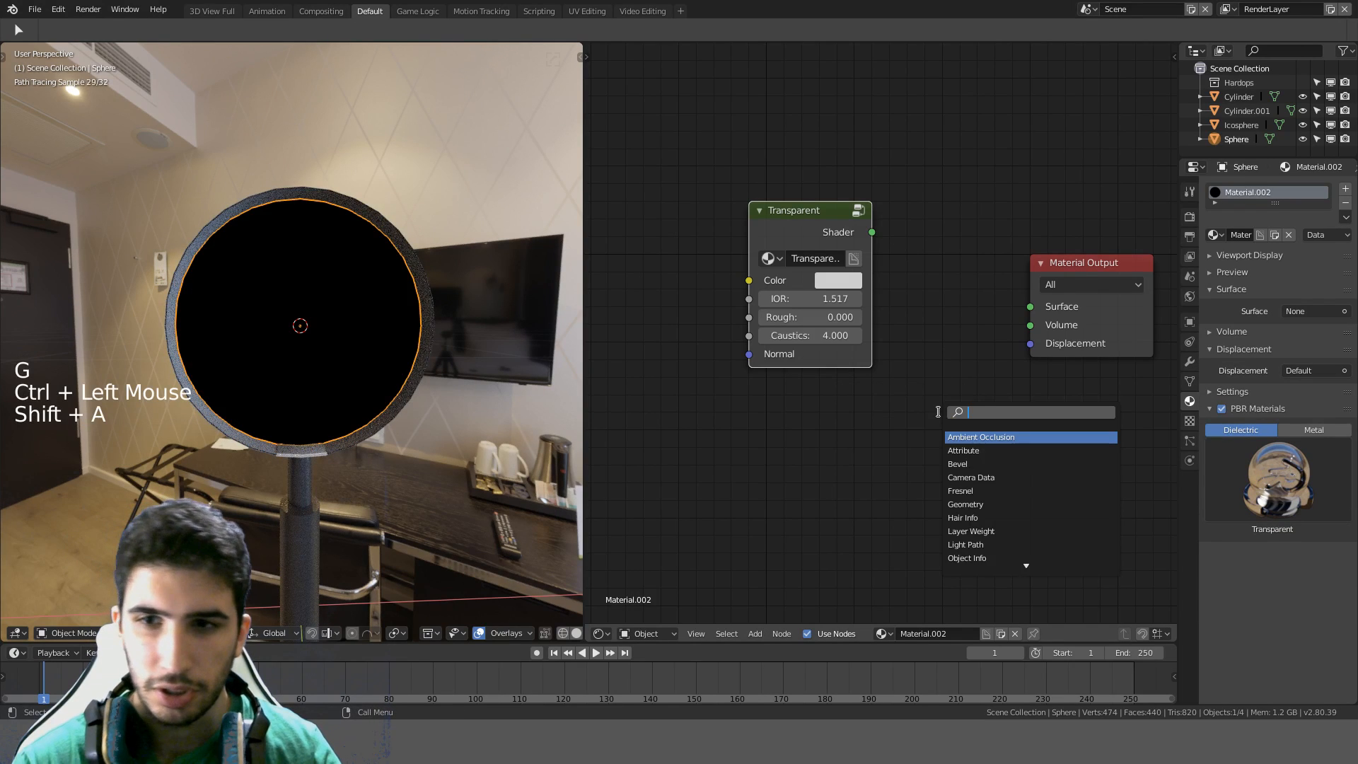
{"action": "type", "text": "glass"}
{"action": "key", "text": "Return"}
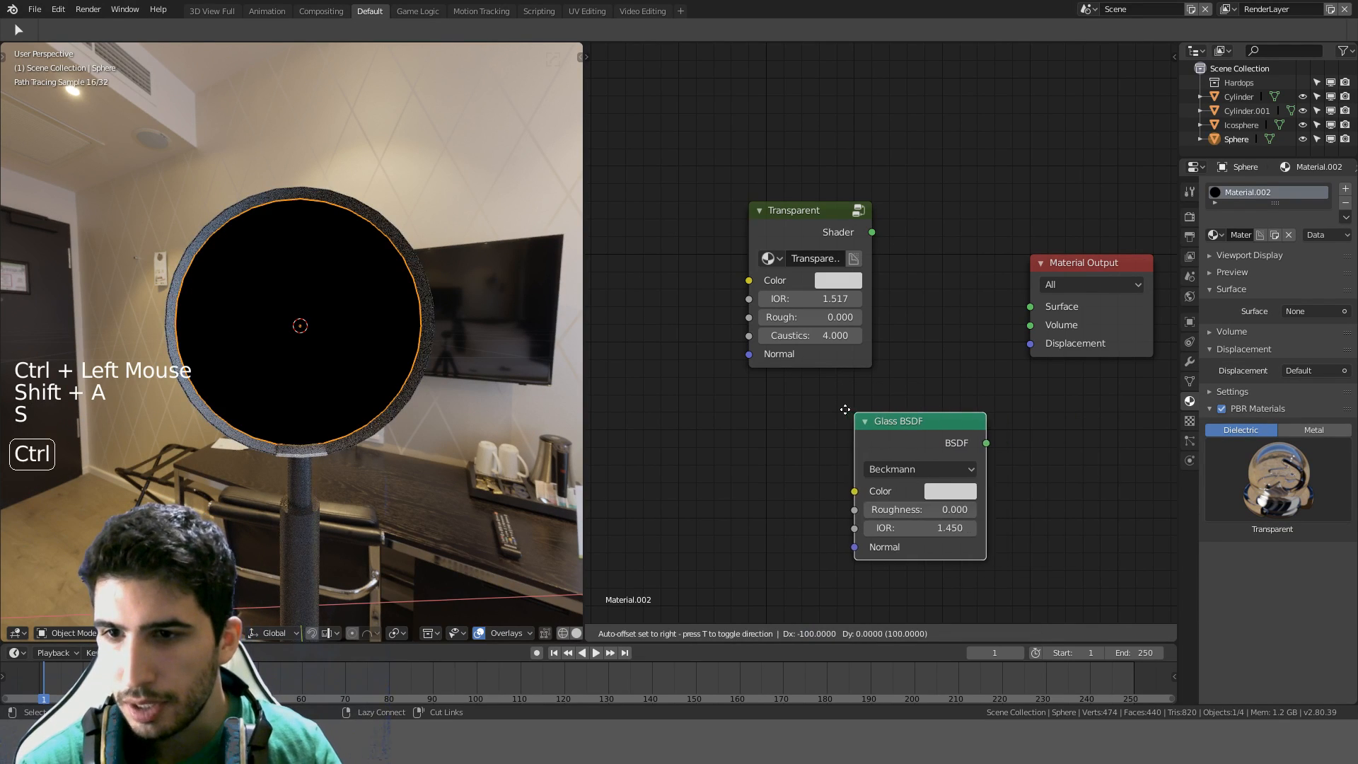
{"action": "left_click", "coordinate": [742, 389]}
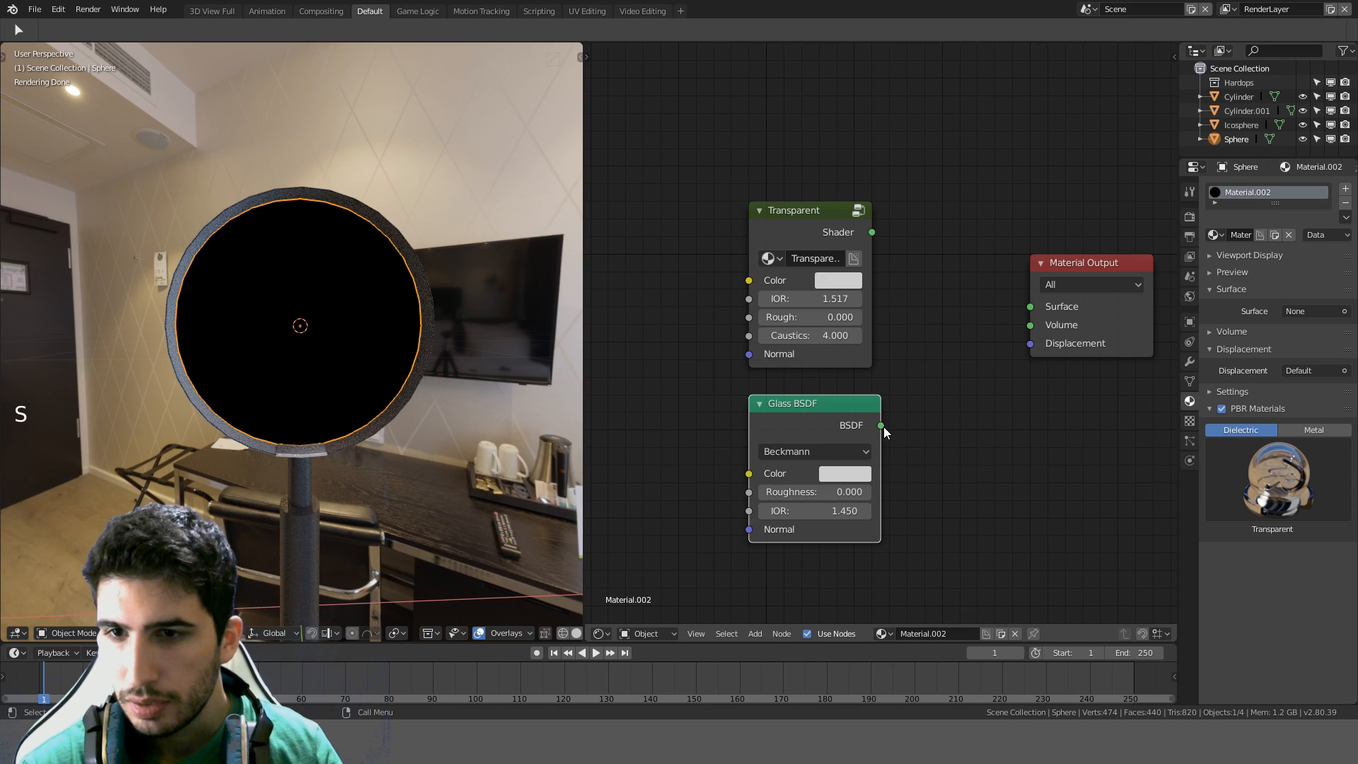
{"action": "left_click_drag", "start_coordinate": [1030, 304], "coordinate": [1030, 306]}
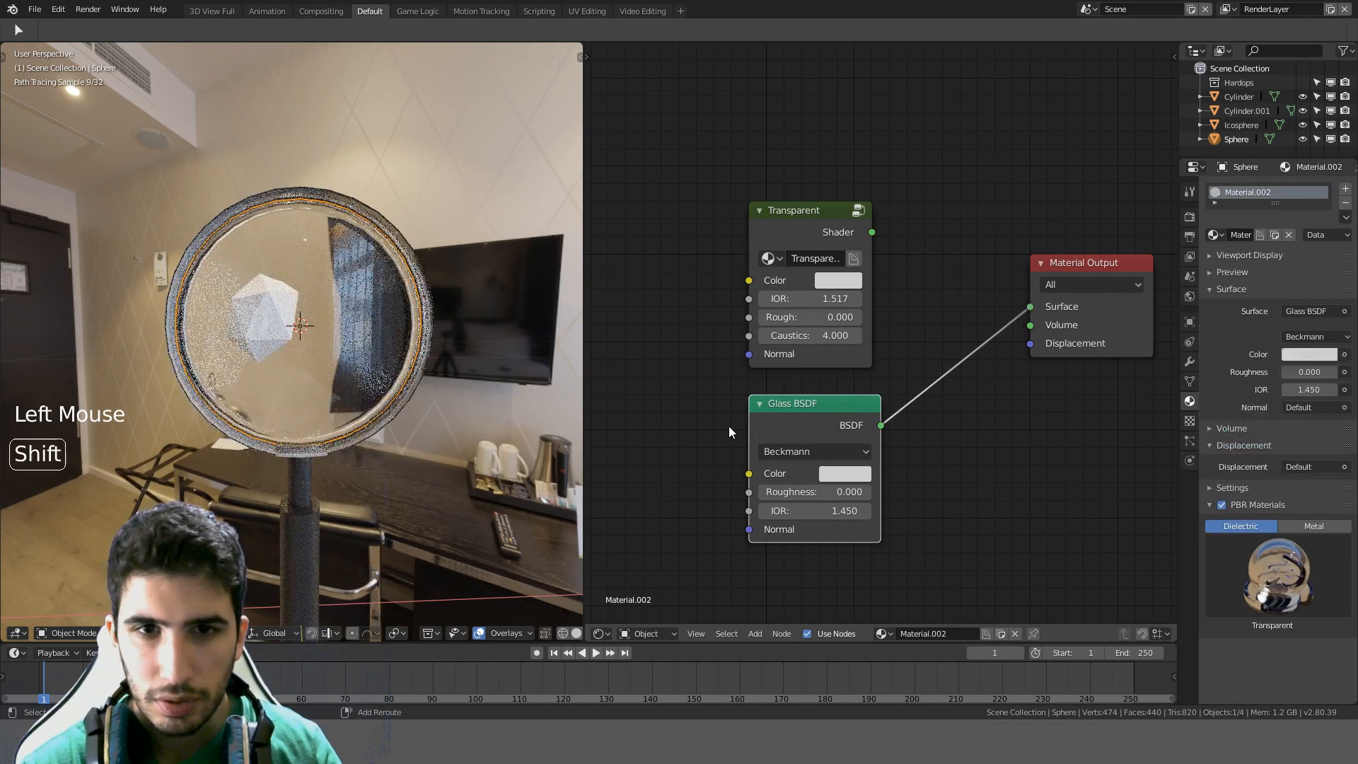
Add a Fresnel node beside the Glass BSDF and connect its Fac output to the glass IOR input
{"action": "middle_click_drag", "start_coordinate": [728, 425], "coordinate": [745, 376], "text": "shift"}
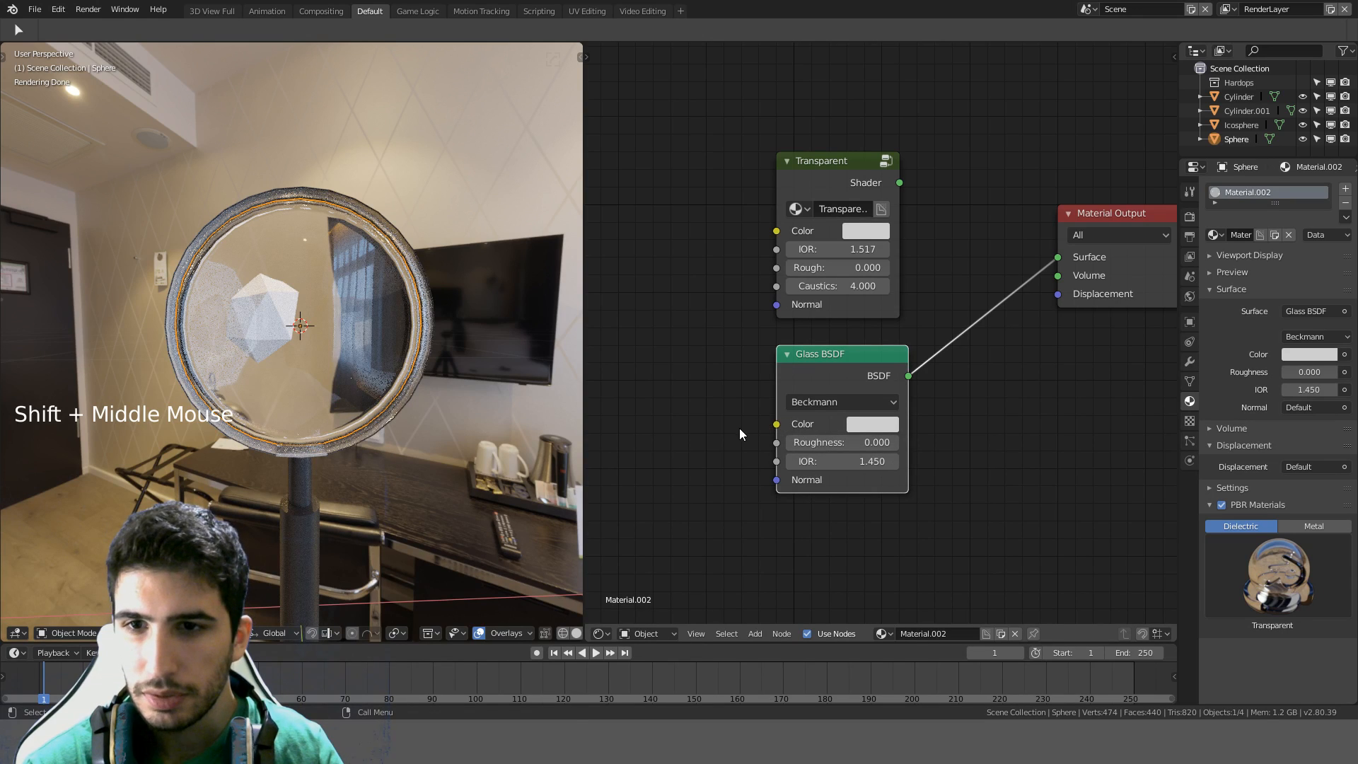
{"action": "middle_click_drag", "start_coordinate": [950, 444], "coordinate": [978, 434], "text": "shift"}
{"action": "key", "text": "shift+a"}
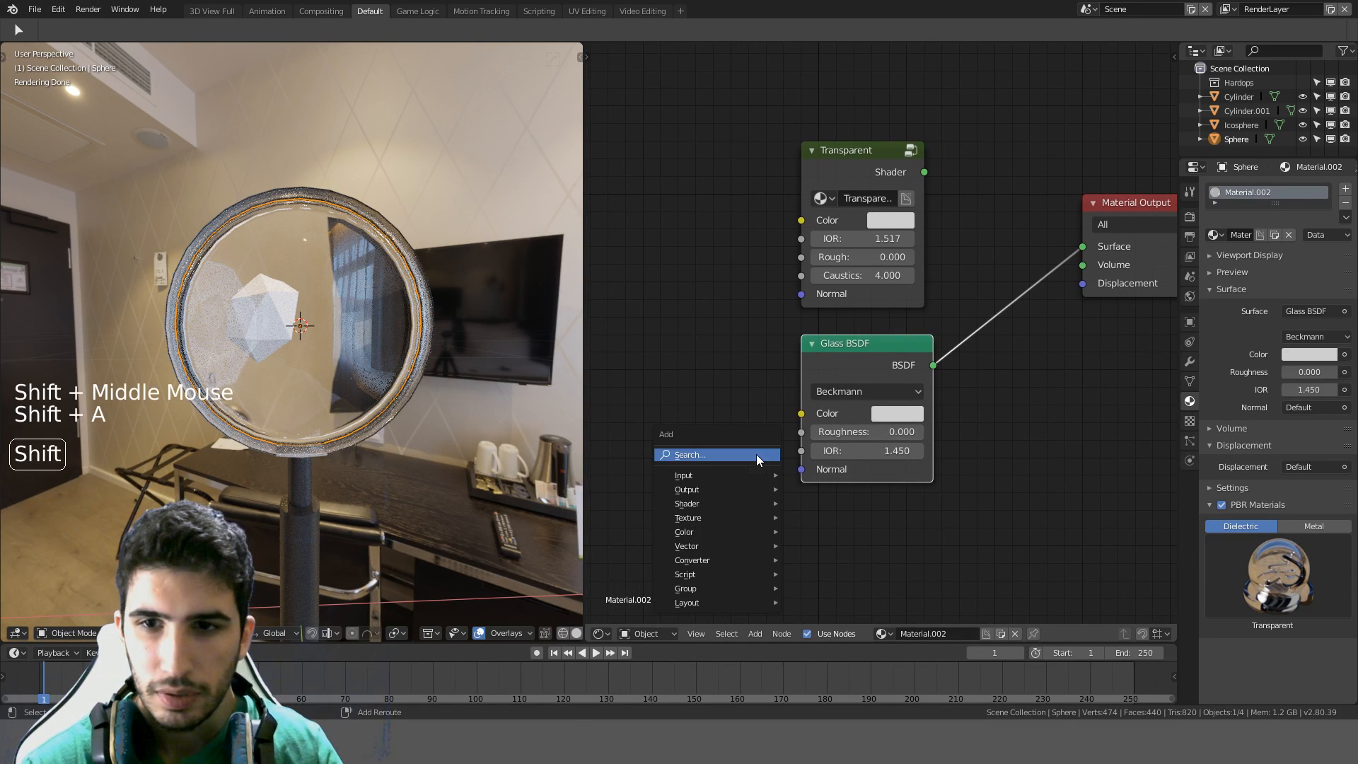
{"action": "left_click", "coordinate": [755, 454]}
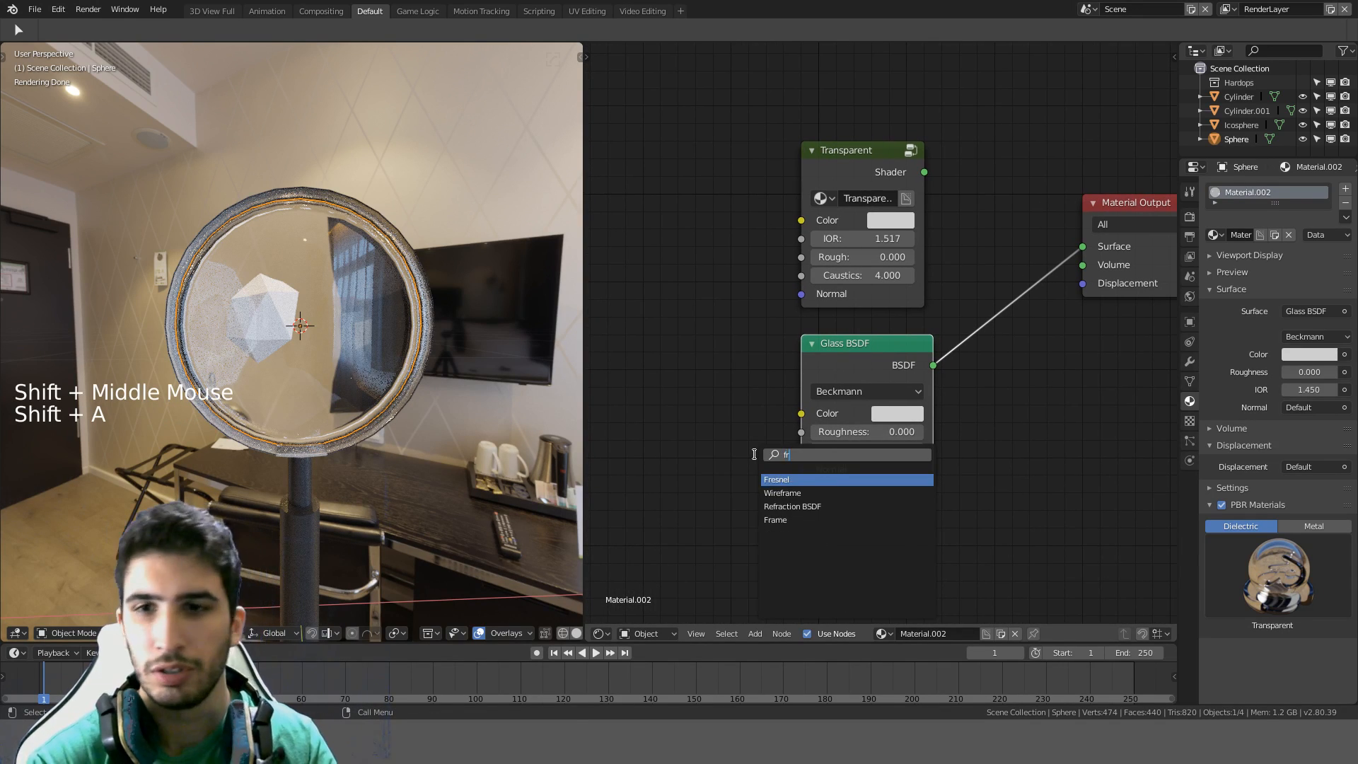
{"action": "key", "text": "Return"}
{"action": "left_click", "coordinate": [626, 442]}
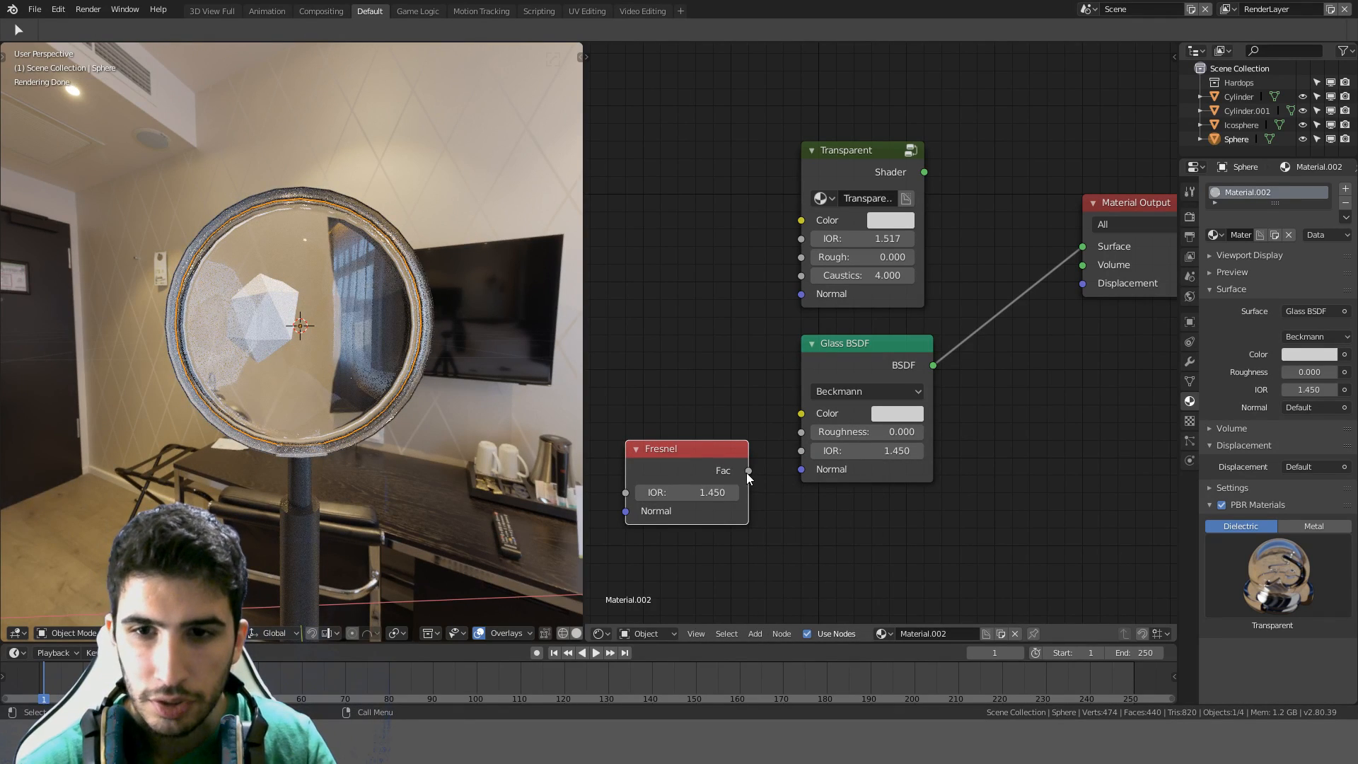
{"action": "left_click_drag", "start_coordinate": [787, 456], "coordinate": [802, 453]}
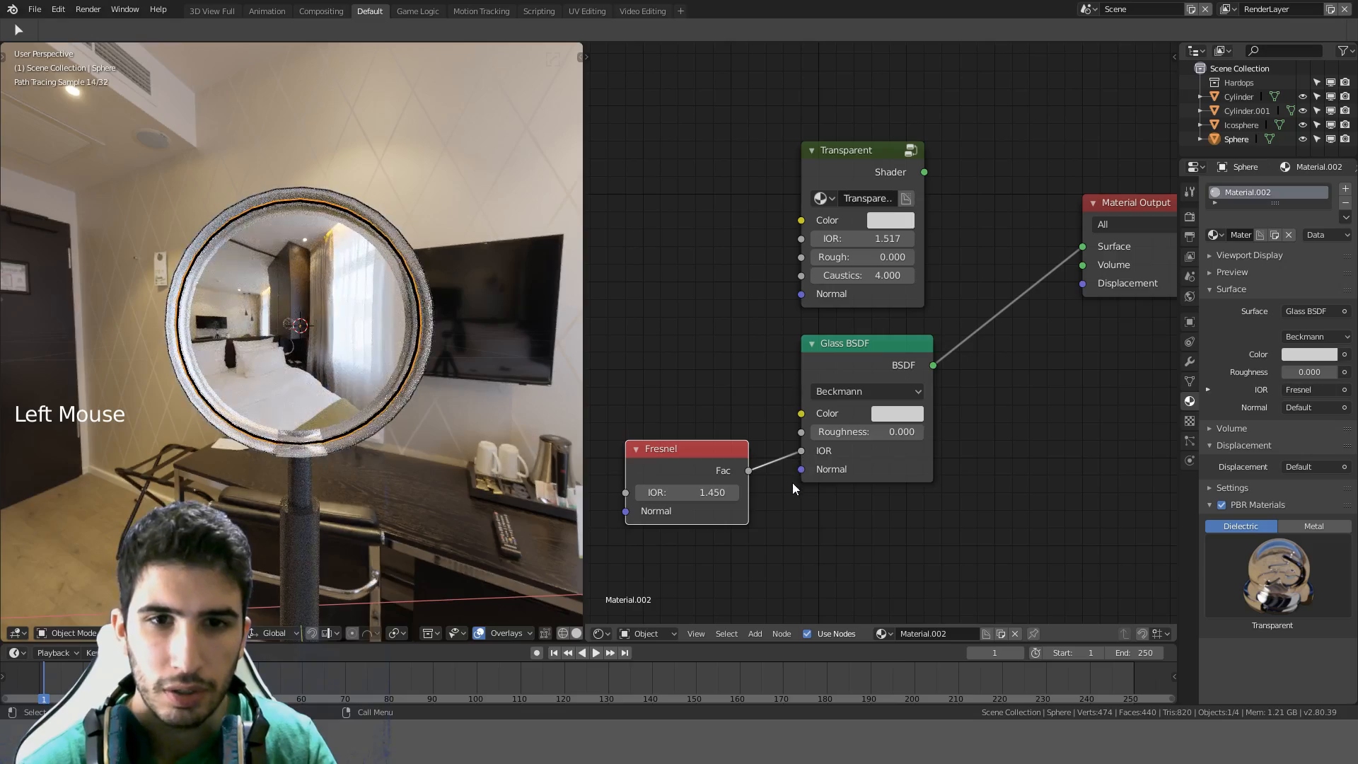
Try Fresnel IOR values of 1 and 0 to compare their effect on the lens
{"action": "middle_click_drag", "start_coordinate": [406, 376], "coordinate": [367, 332]}
{"action": "scroll", "coordinate": [367, 332], "scroll_direction": "up", "scroll_amount": 1}
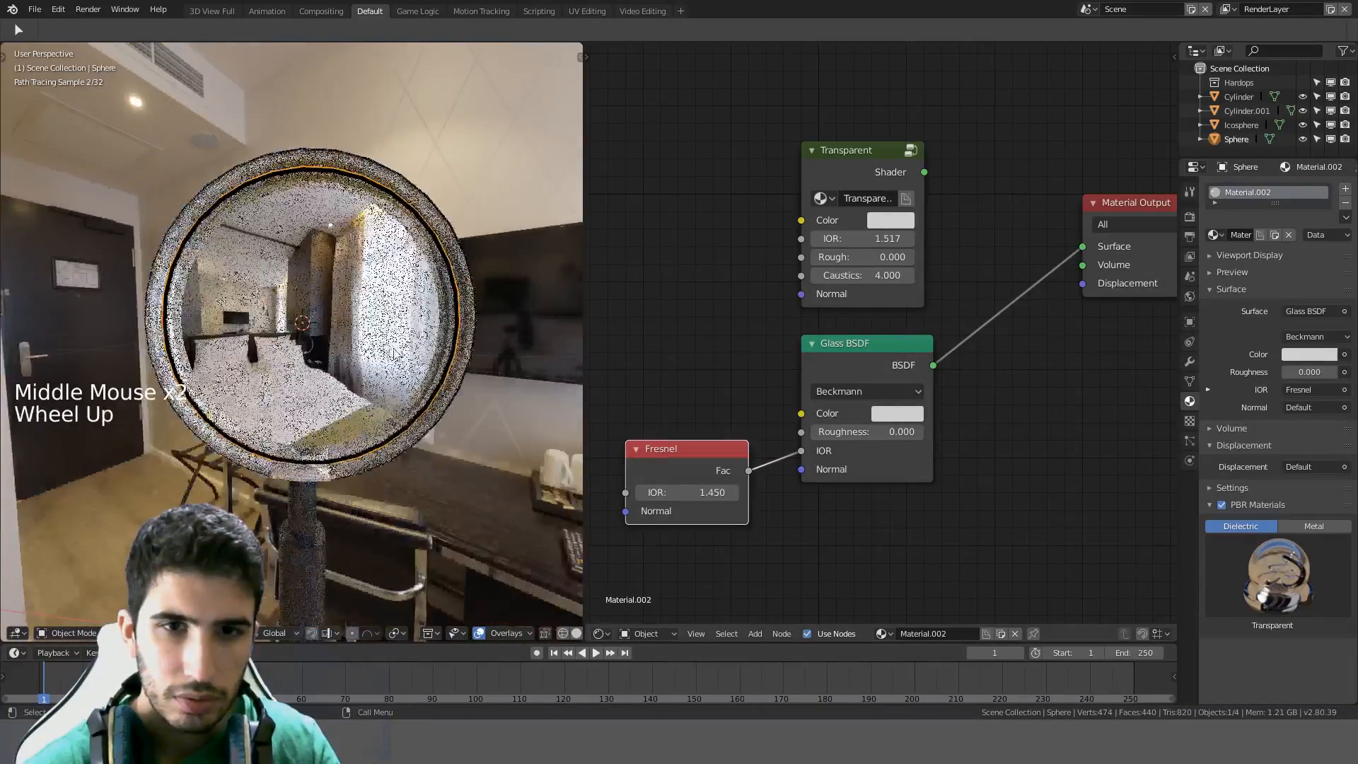
{"action": "left_click", "coordinate": [688, 493]}
{"action": "type", "text": "1"}
{"action": "key", "text": "Return"}
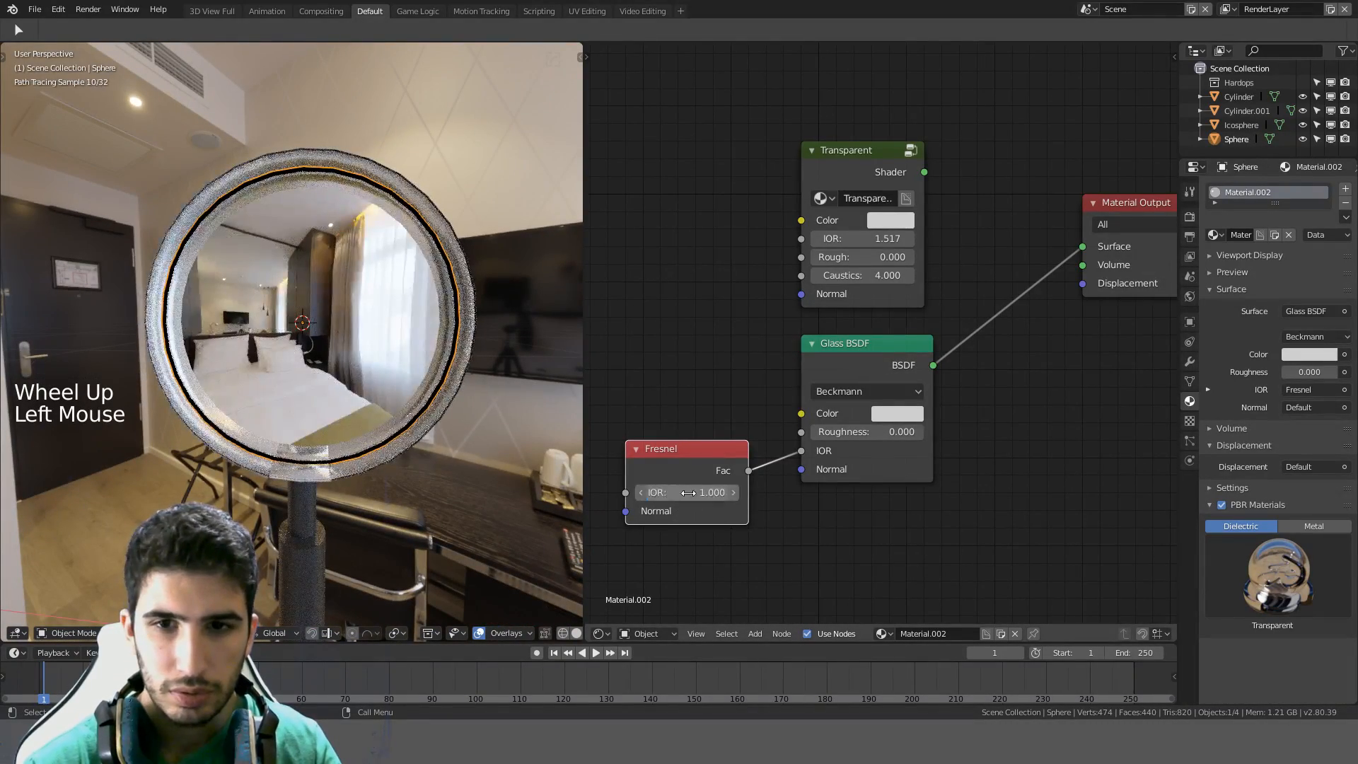
{"action": "key", "text": "Return"}
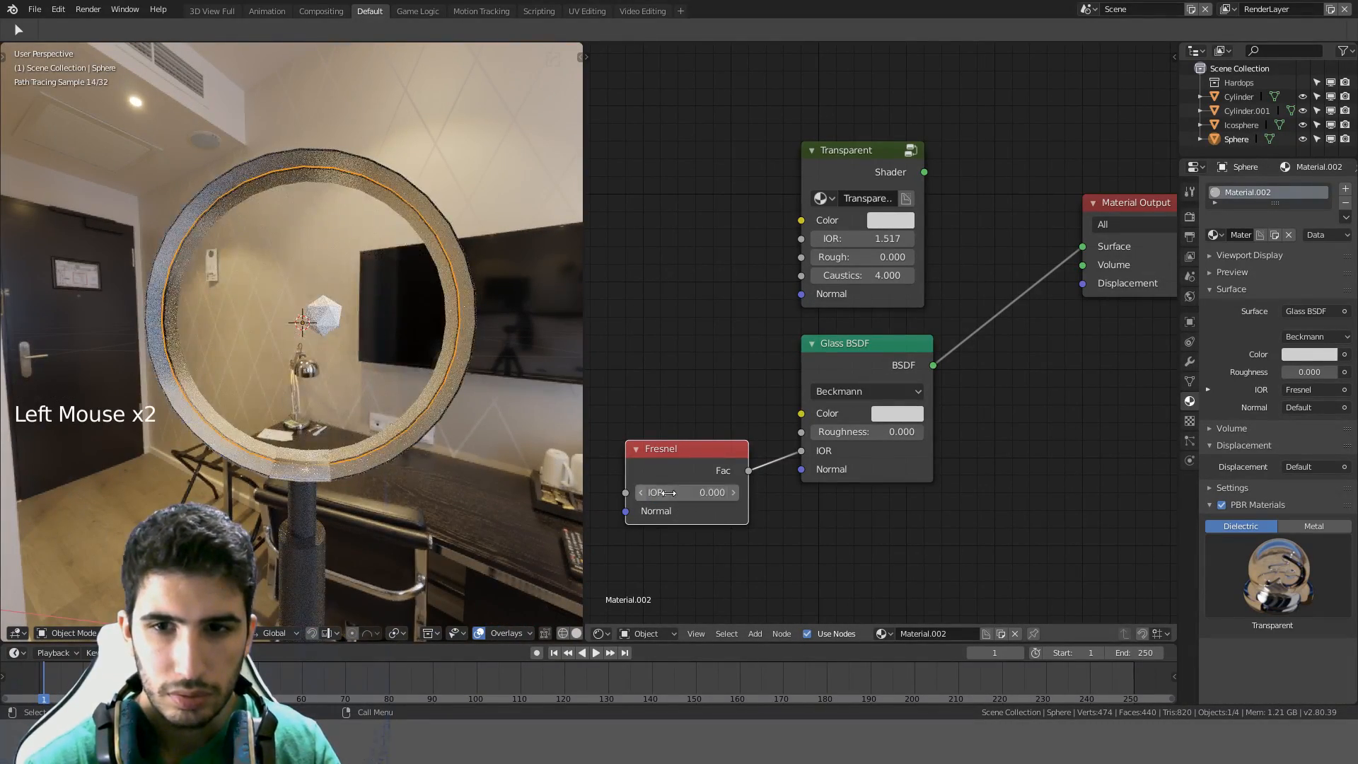
In front view, test a Fresnel IOR of 0.1 and set it to 0.2
{"action": "middle_click_drag", "start_coordinate": [257, 335], "coordinate": [347, 337]}
{"action": "key", "text": "KP_1"}
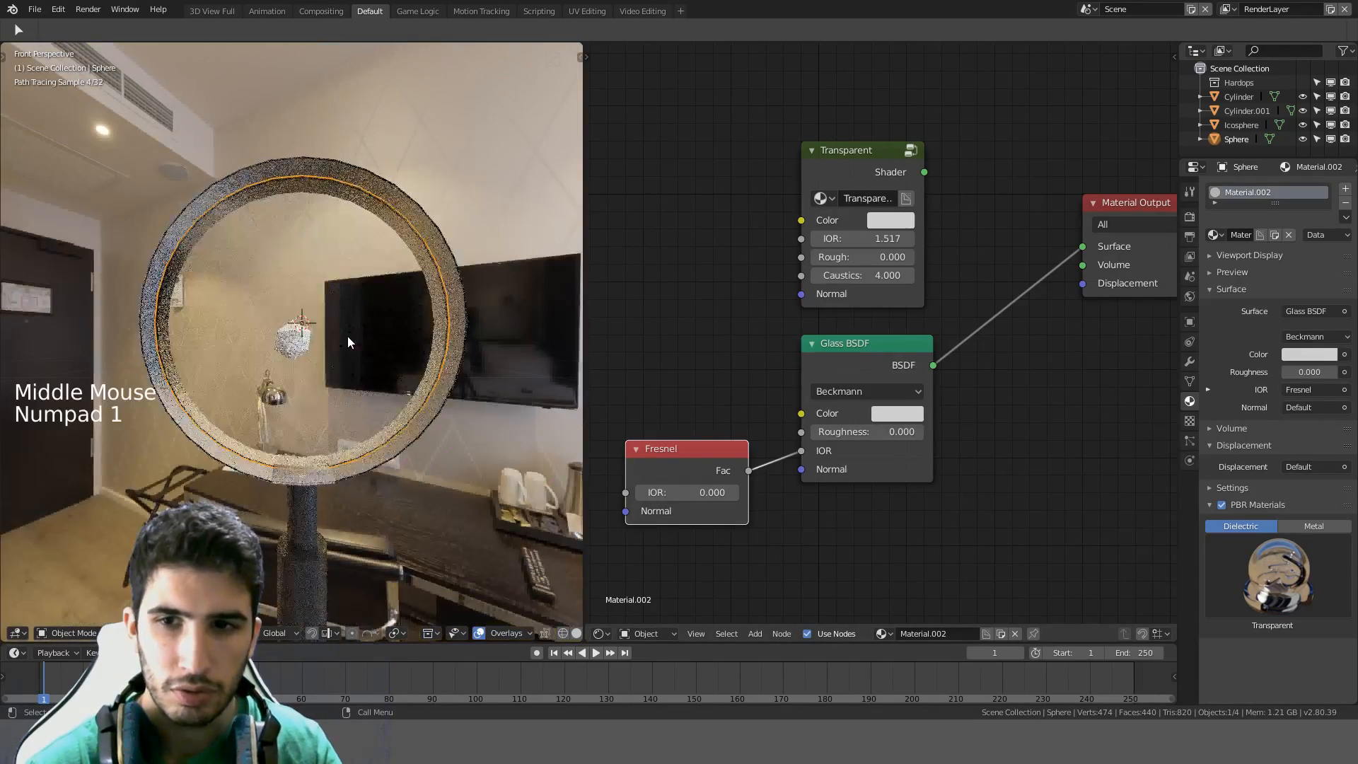
{"action": "scroll", "coordinate": [346, 337], "scroll_direction": "up", "scroll_amount": 2}
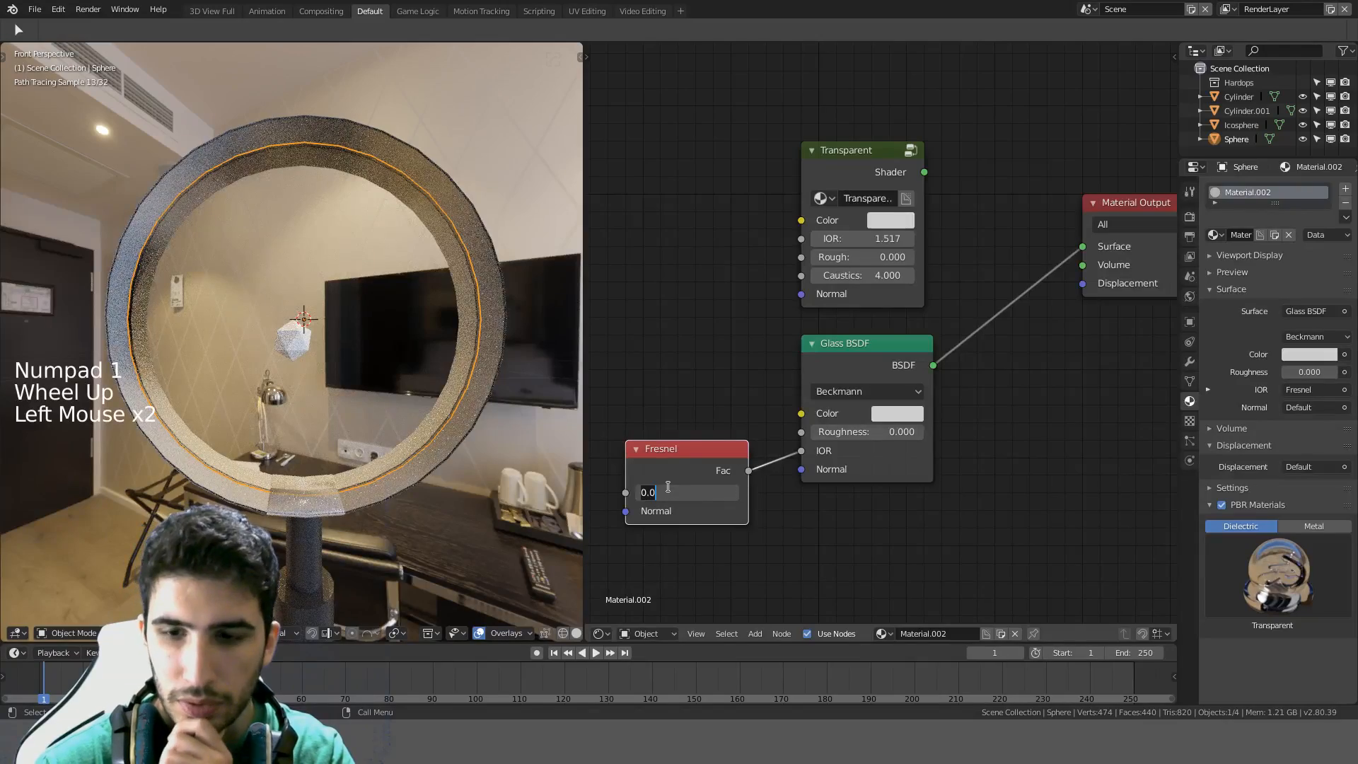
{"action": "key", "text": "Return"}
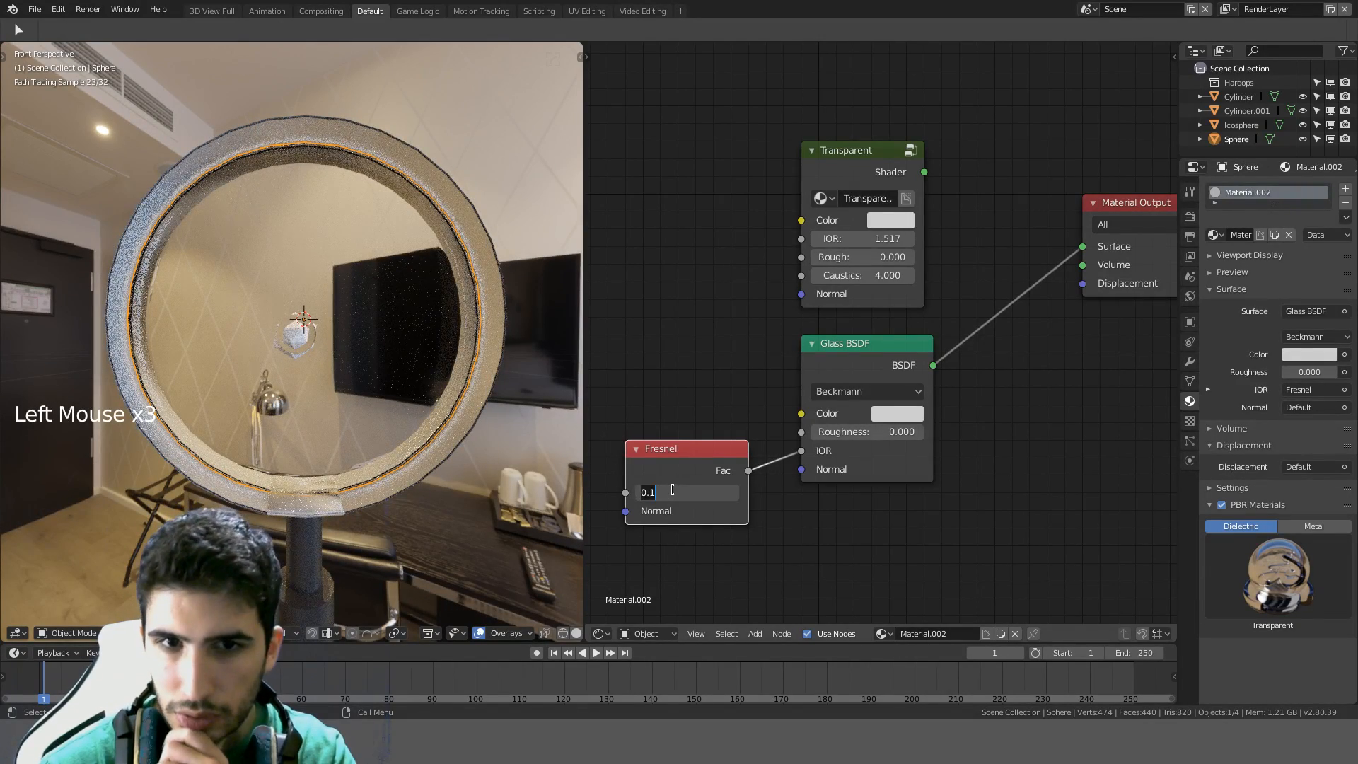
{"action": "key", "text": "Return"}
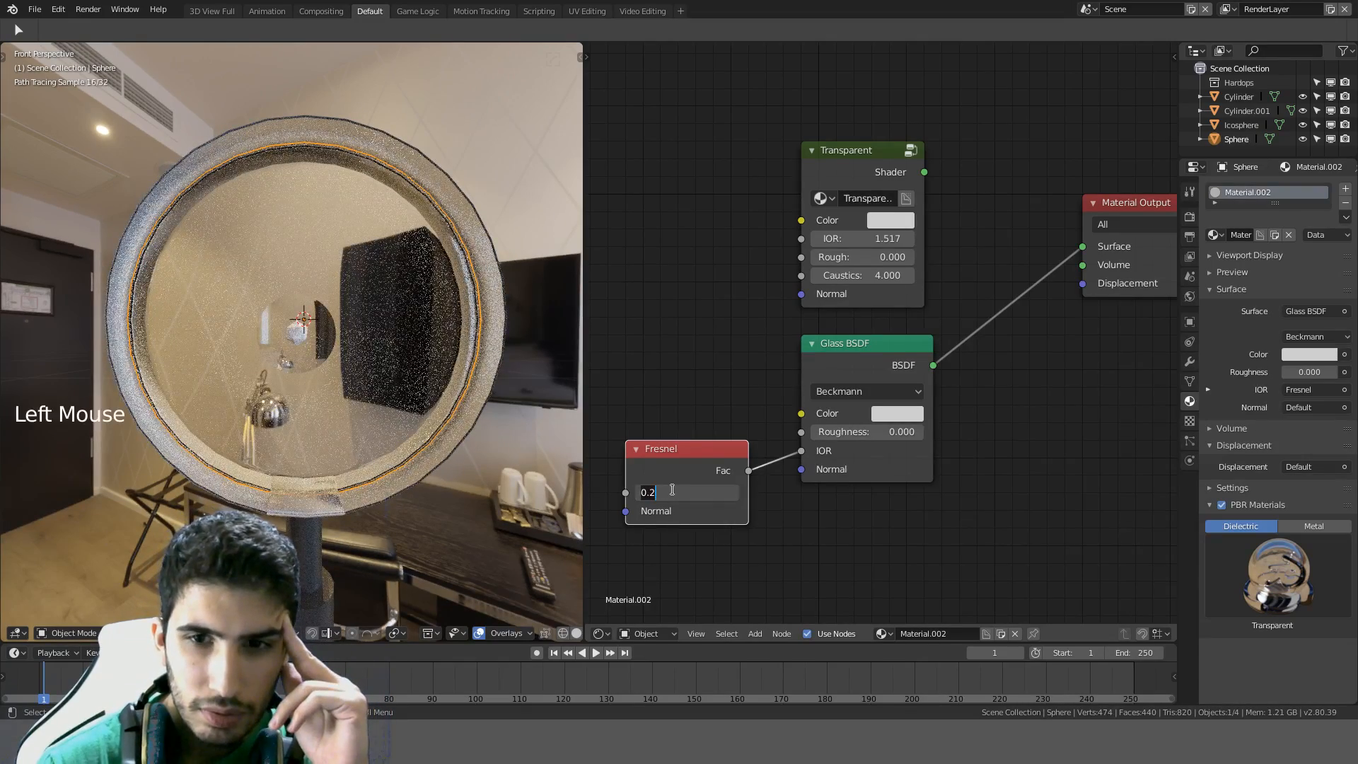
{"action": "key", "text": "Return"}
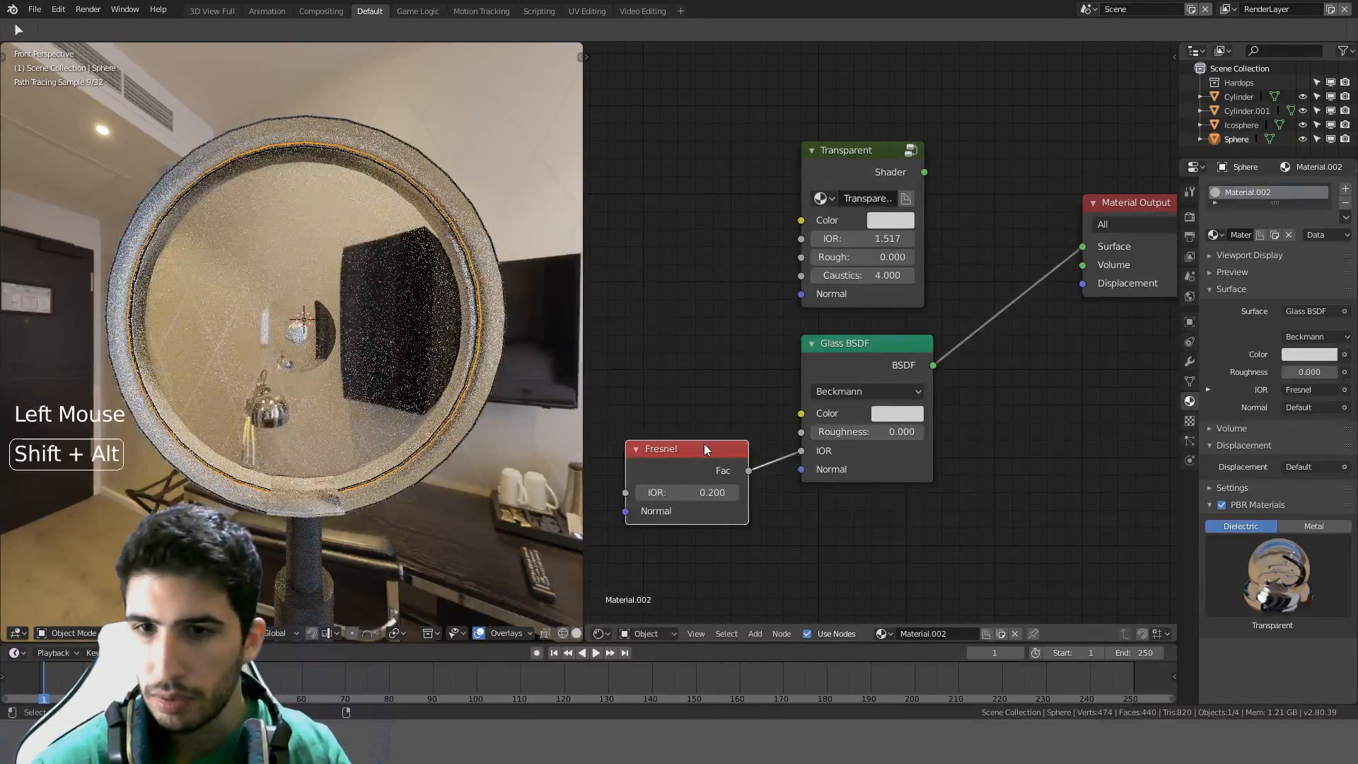
Preview the Fresnel node's output on the lens through a Viewer node and inspect it from several angles
{"action": "left_click", "coordinate": [705, 449], "text": "ctrl+shift"}
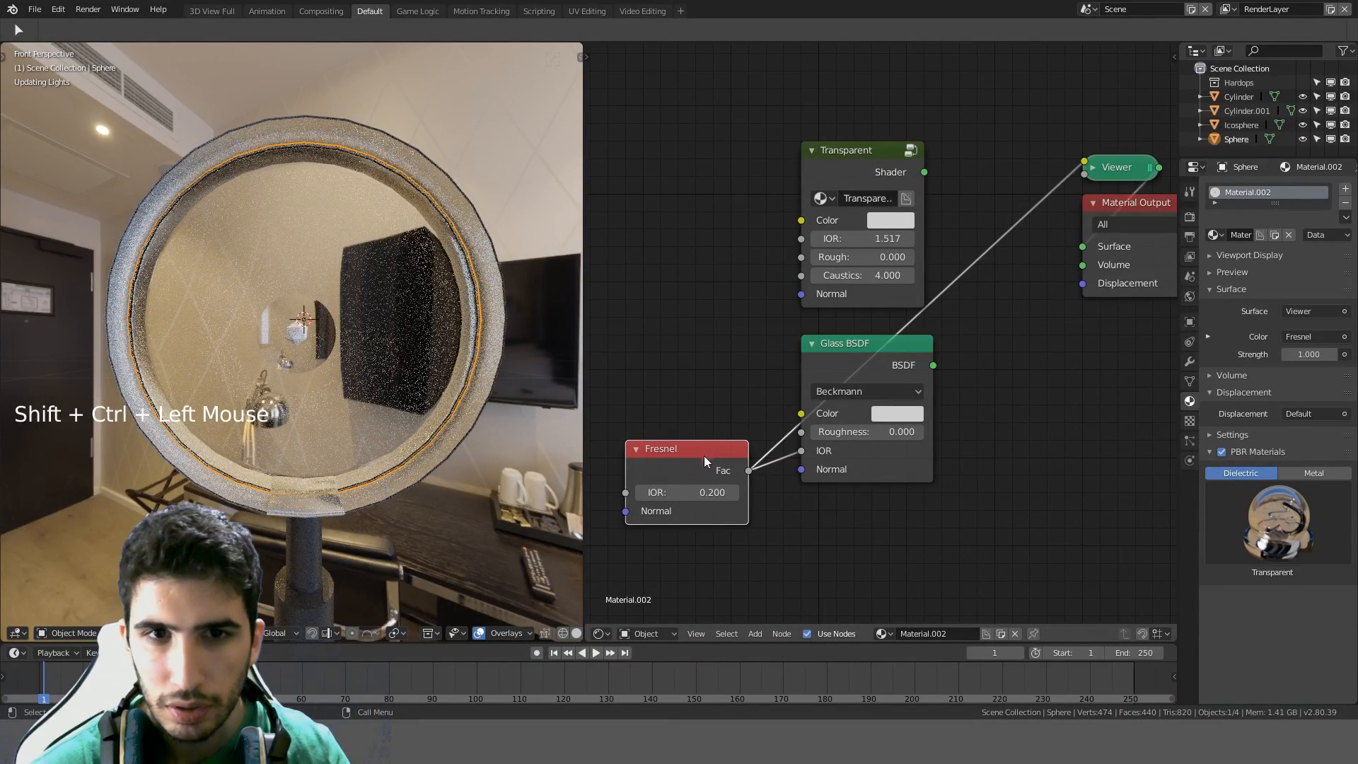
{"action": "scroll", "coordinate": [372, 346], "scroll_direction": "down", "scroll_amount": 3}
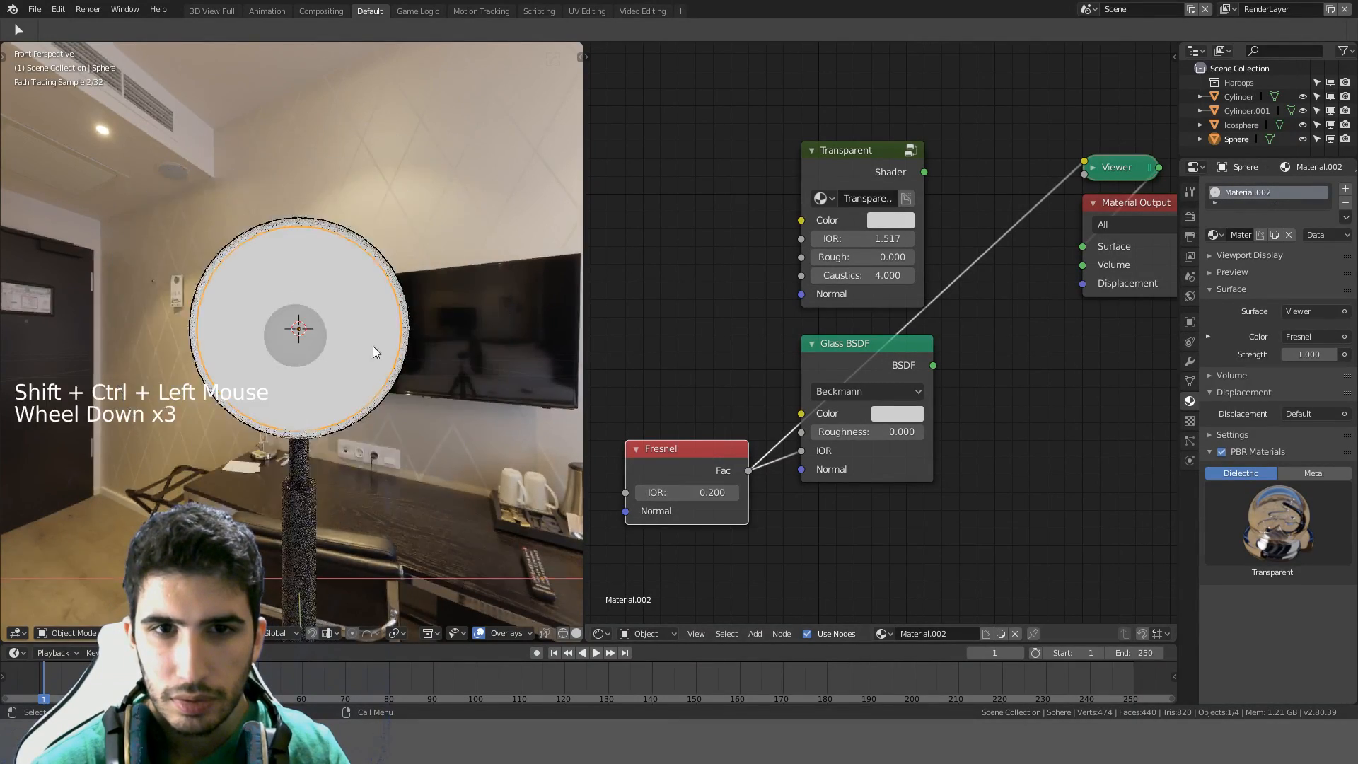
{"action": "middle_click_drag", "start_coordinate": [372, 346], "coordinate": [427, 329]}
{"action": "middle_click_drag", "start_coordinate": [333, 329], "coordinate": [296, 331]}
{"action": "scroll", "coordinate": [294, 331], "scroll_direction": "down", "scroll_amount": 1}
{"action": "scroll", "coordinate": [294, 331], "scroll_direction": "down", "scroll_amount": 3}
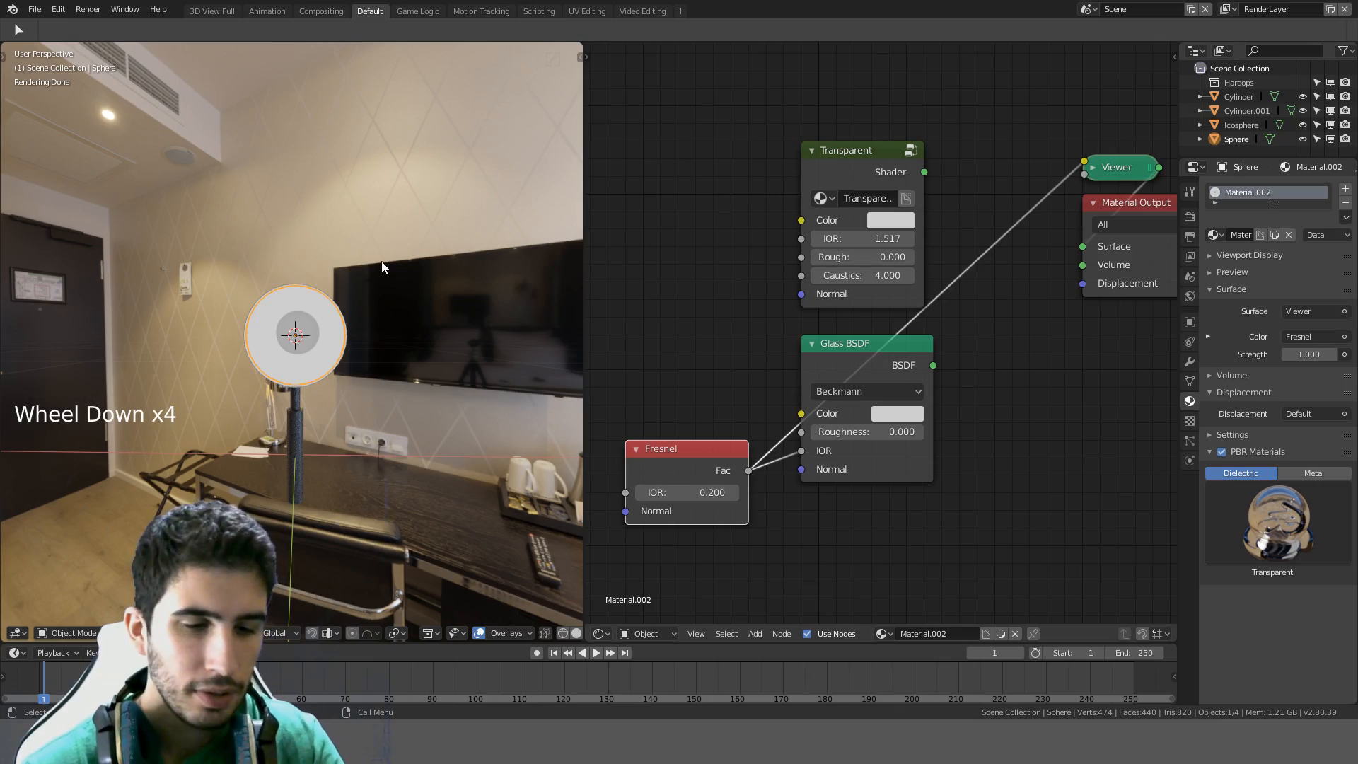
Add a 2 m plane at the lens and rotate it 90° about the X axis
{"action": "key", "text": "shift+a"}
{"action": "left_click", "coordinate": [430, 265]}
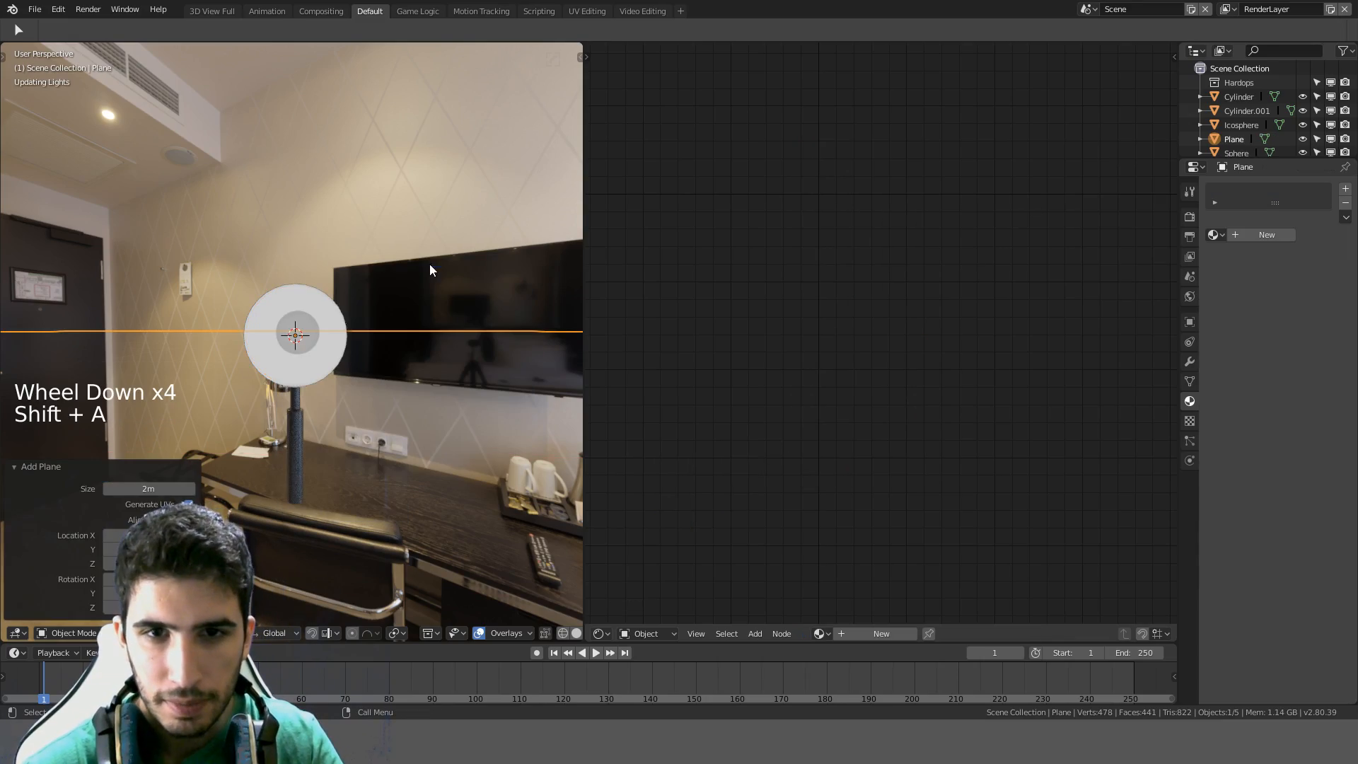
{"action": "type", "text": "rx90"}
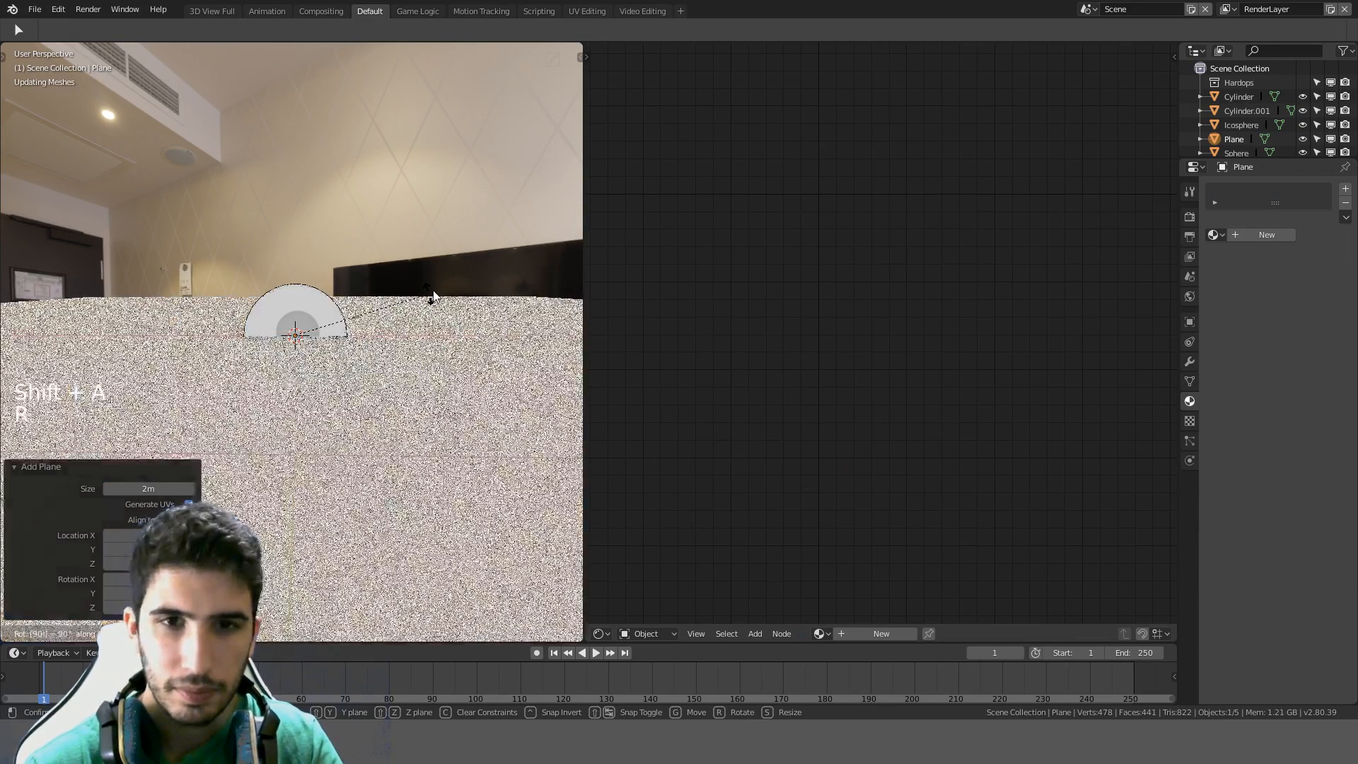
{"action": "key", "text": "Return"}
Scale the plane down to somewhat larger than the lens and move it about 0.197 m along X beside it
{"action": "scroll", "coordinate": [433, 296], "scroll_direction": "down", "scroll_amount": 2}
{"action": "key", "text": "s"}
{"action": "key", "text": "ctrl"}
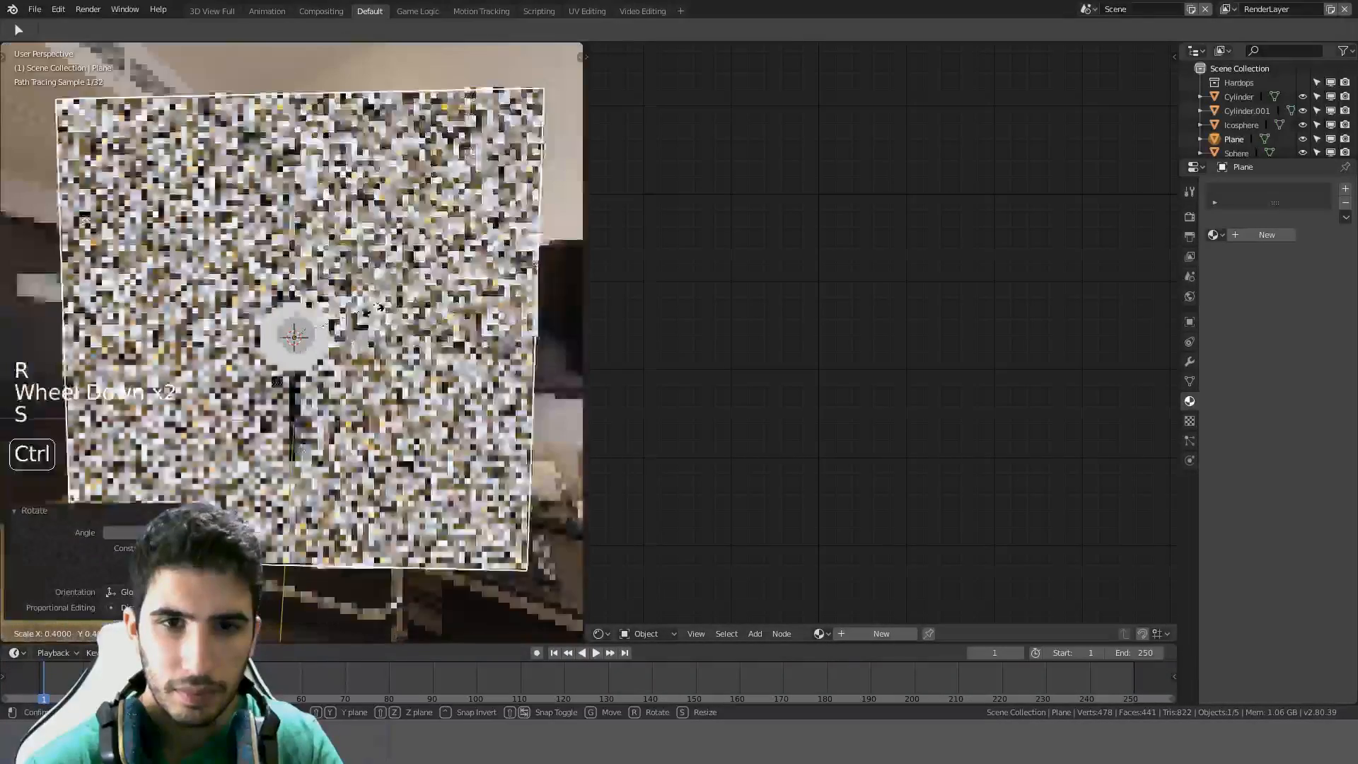
{"action": "left_click", "coordinate": [360, 349]}
{"action": "key", "text": "g"}
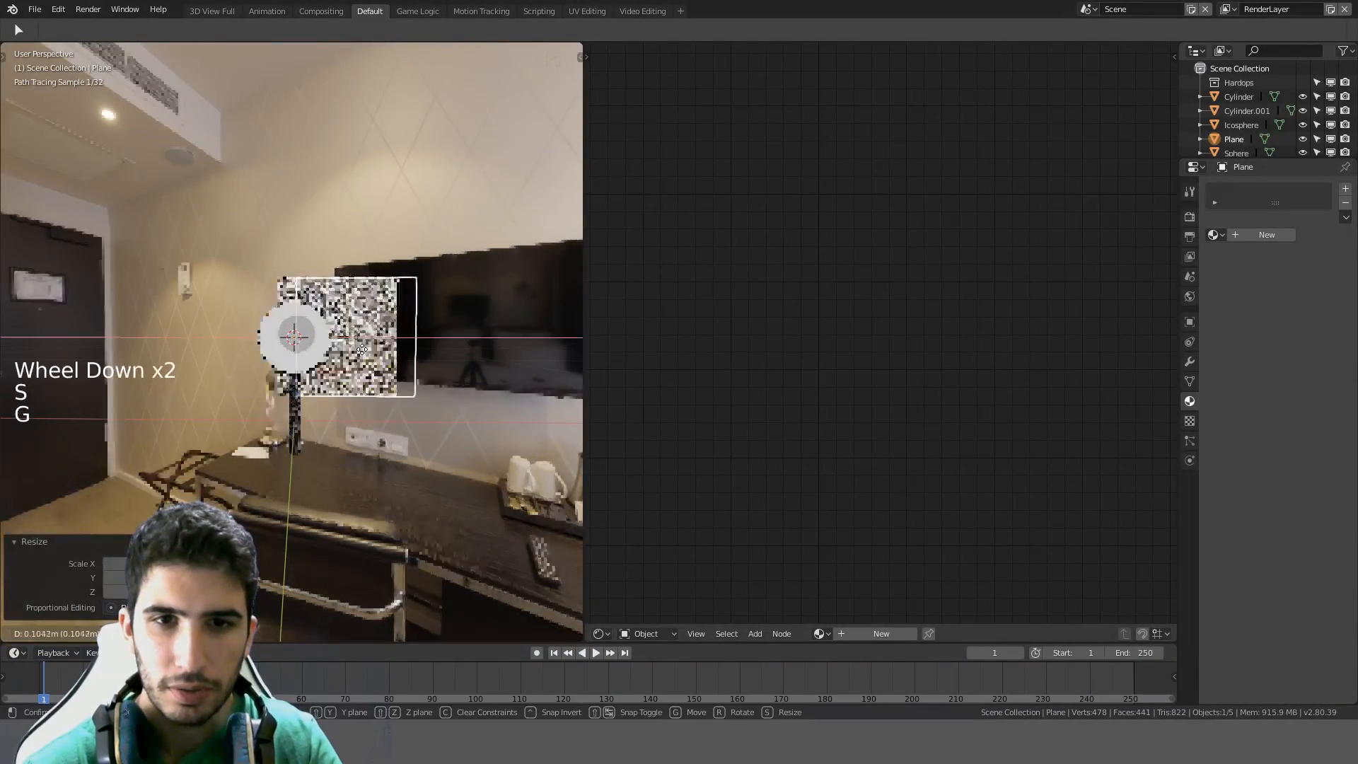
{"action": "key", "text": "ctrl"}
{"action": "left_click", "coordinate": [495, 332]}
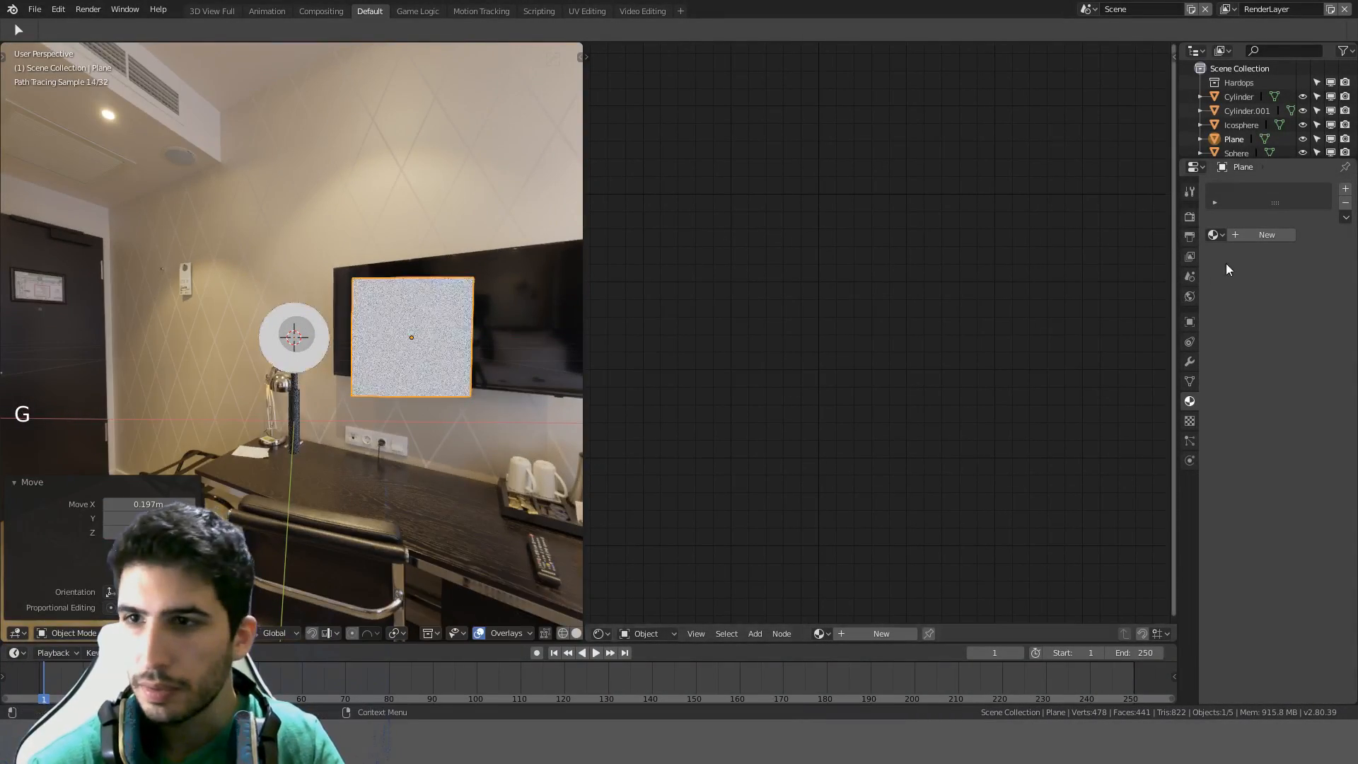
Assign the lens's existing material, Material.002, to the plane
{"action": "left_click", "coordinate": [1216, 235]}
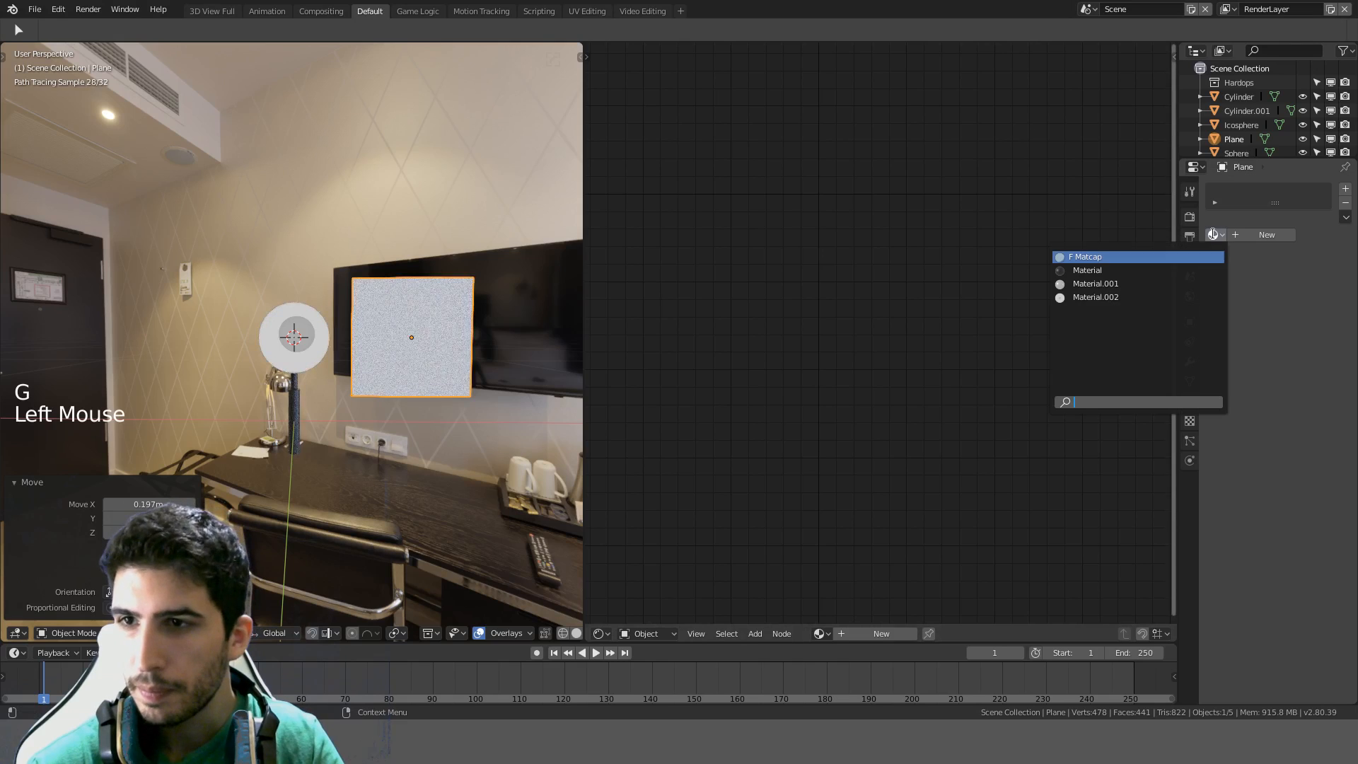
{"action": "left_click", "coordinate": [1131, 297]}
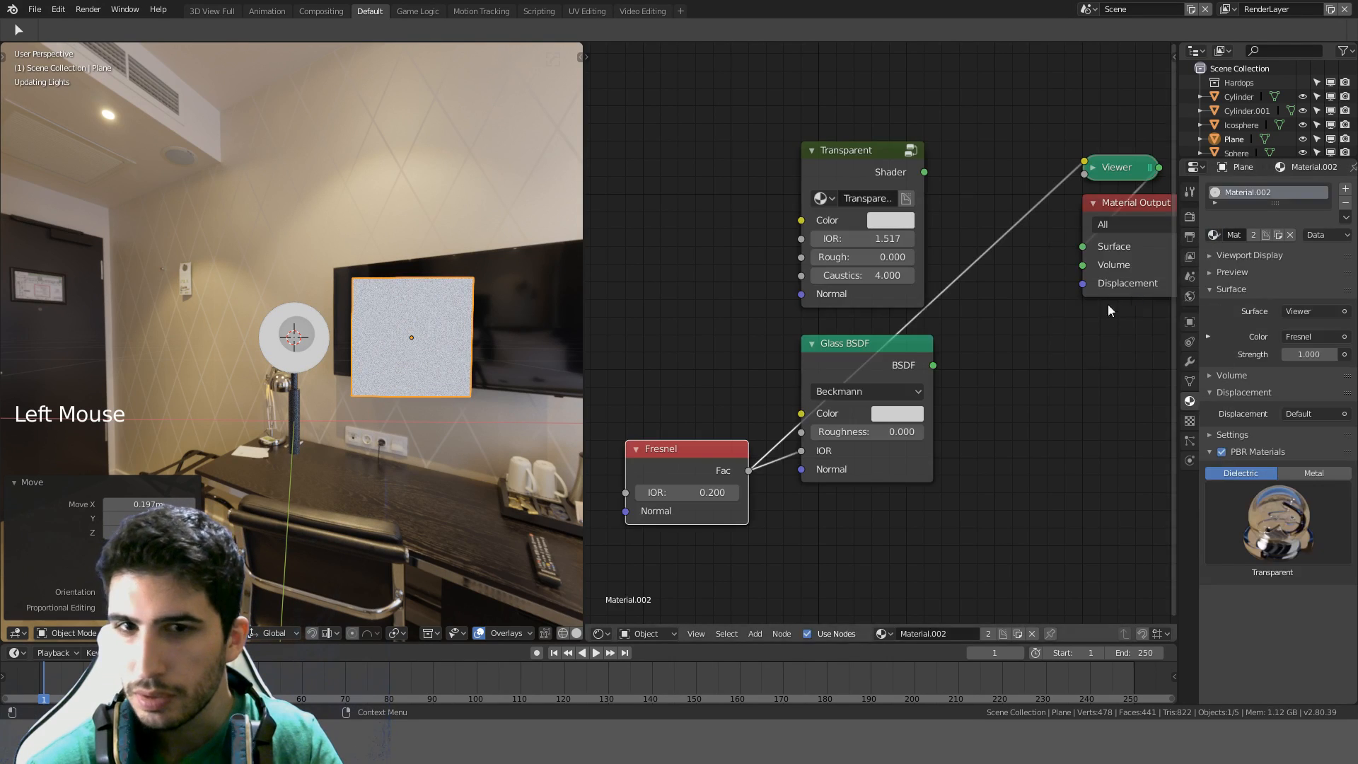
Set the Fresnel node's IOR to 0.5 and compare its output on the lens and the plane
{"action": "scroll", "coordinate": [481, 404], "scroll_direction": "up", "scroll_amount": 4}
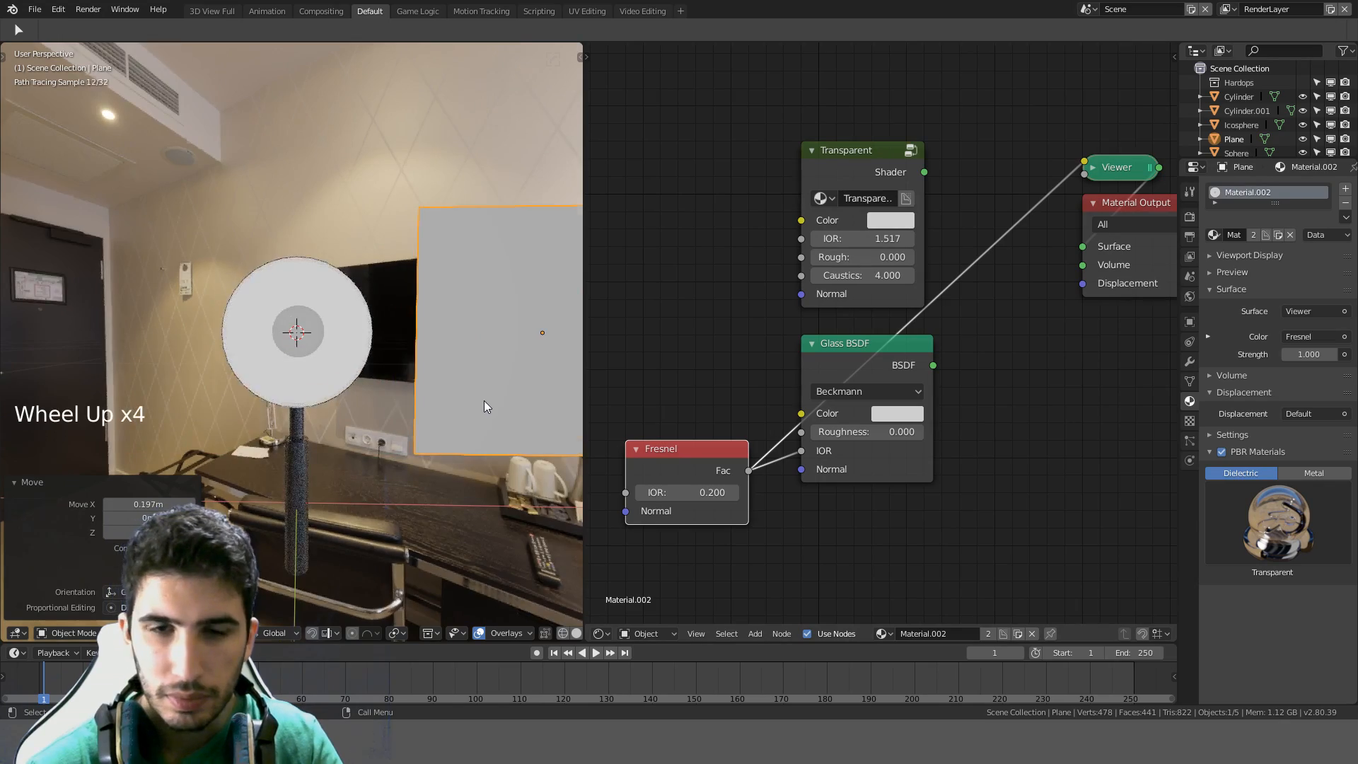
{"action": "scroll", "coordinate": [485, 402], "scroll_direction": "down", "scroll_amount": 1}
{"action": "middle_click_drag", "start_coordinate": [484, 402], "coordinate": [418, 327], "text": "shift"}
{"action": "scroll", "coordinate": [412, 395], "scroll_direction": "down", "scroll_amount": 1}
{"action": "scroll", "coordinate": [373, 387], "scroll_direction": "up", "scroll_amount": 2}
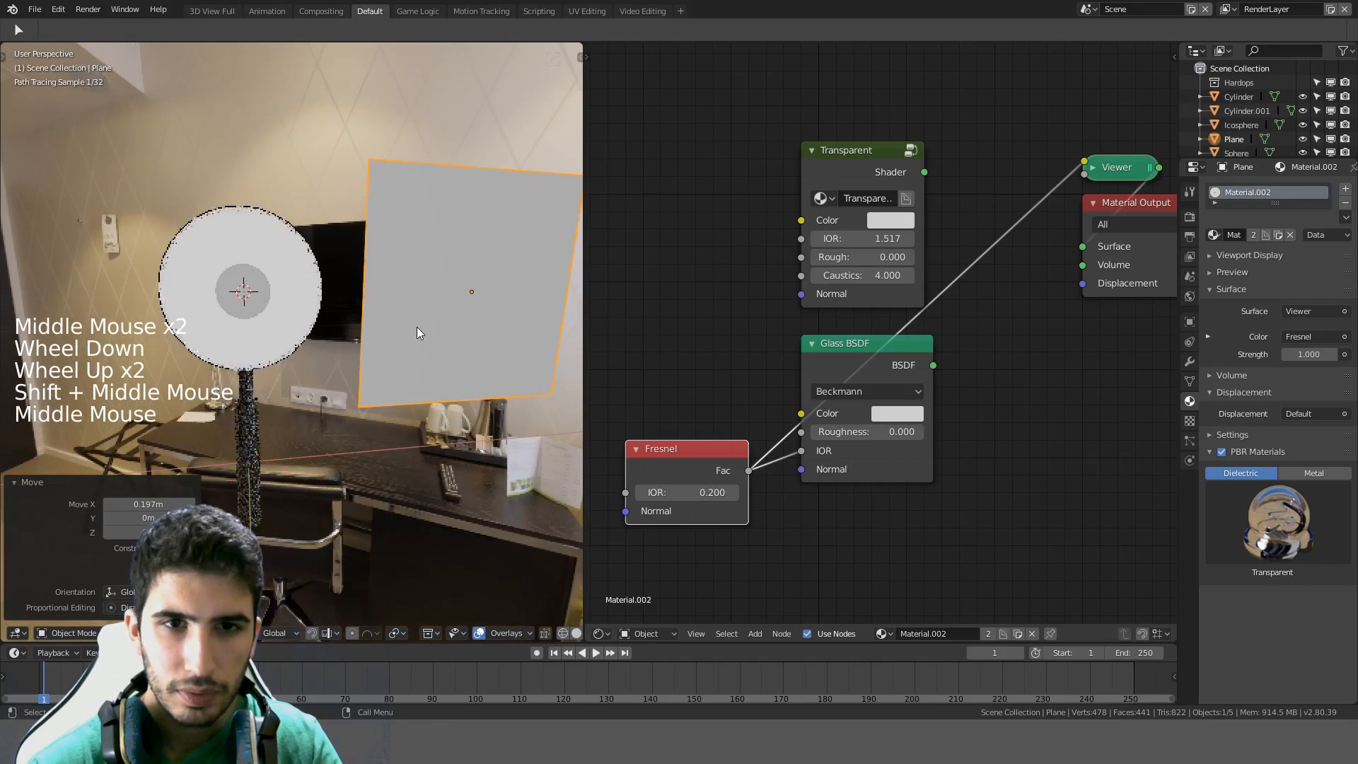
{"action": "left_click", "coordinate": [693, 486]}
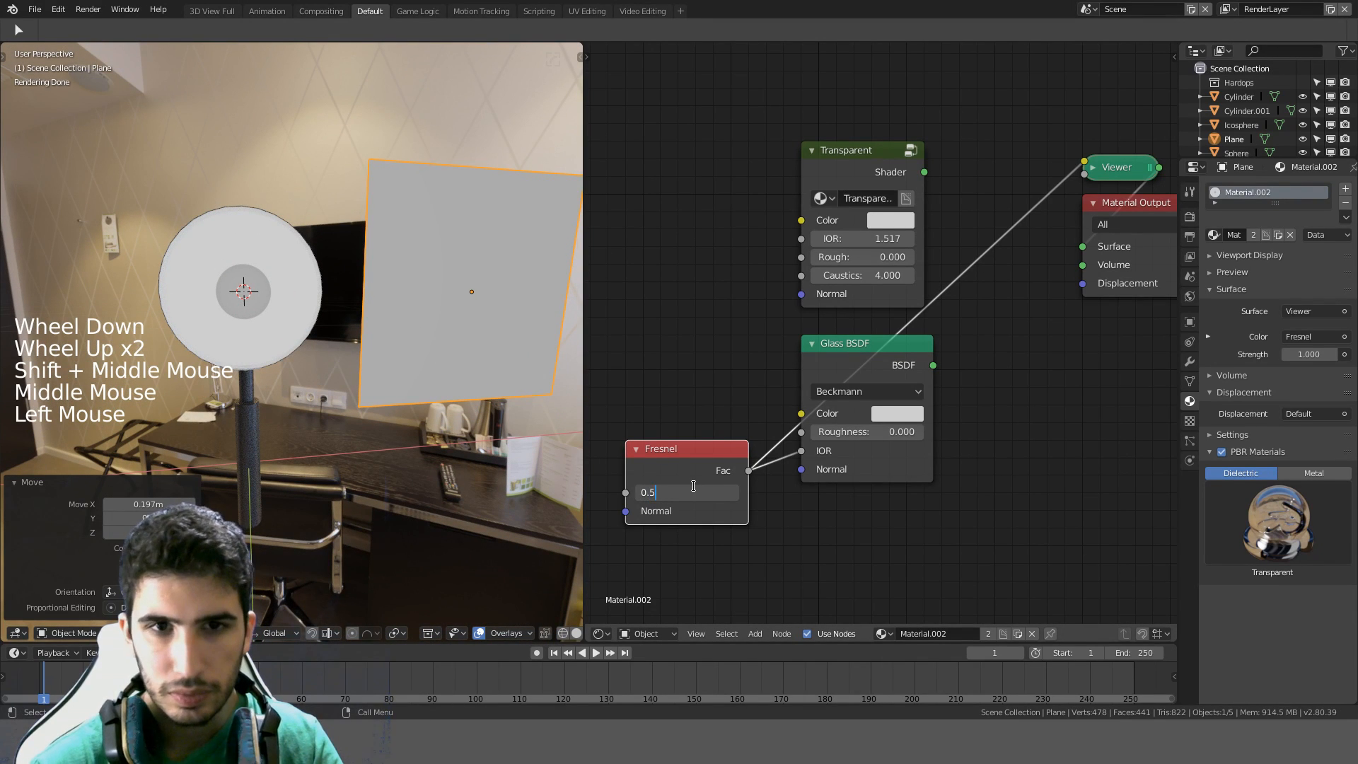
{"action": "type", "text": "0.5"}
{"action": "key", "text": "Return"}
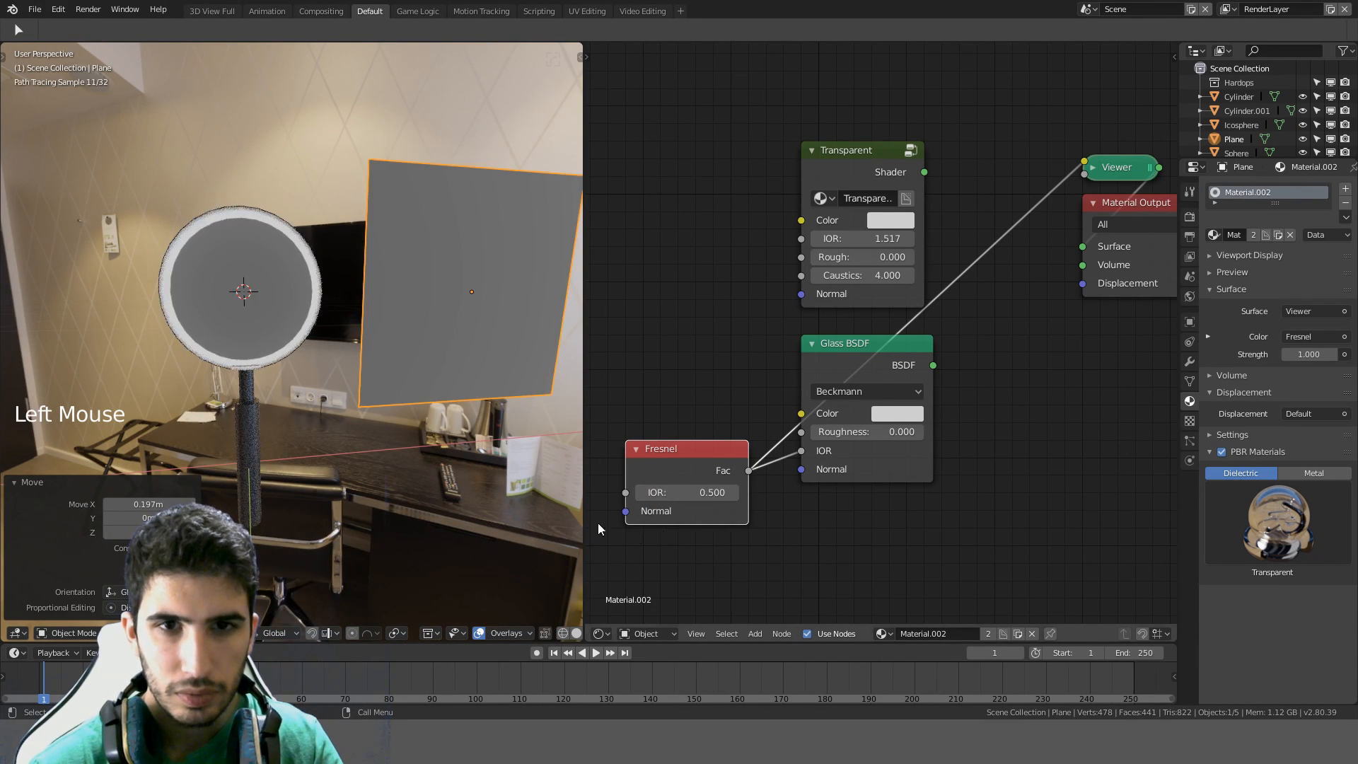
{"action": "mouse_move", "coordinate": [375, 396]}
{"action": "middle_mouse_down"}
{"action": "mouse_move", "coordinate": [381, 366]}
{"action": "mouse_move", "coordinate": [397, 390]}
{"action": "mouse_move", "coordinate": [345, 419]}
{"action": "mouse_move", "coordinate": [375, 423]}
{"action": "middle_mouse_up"}
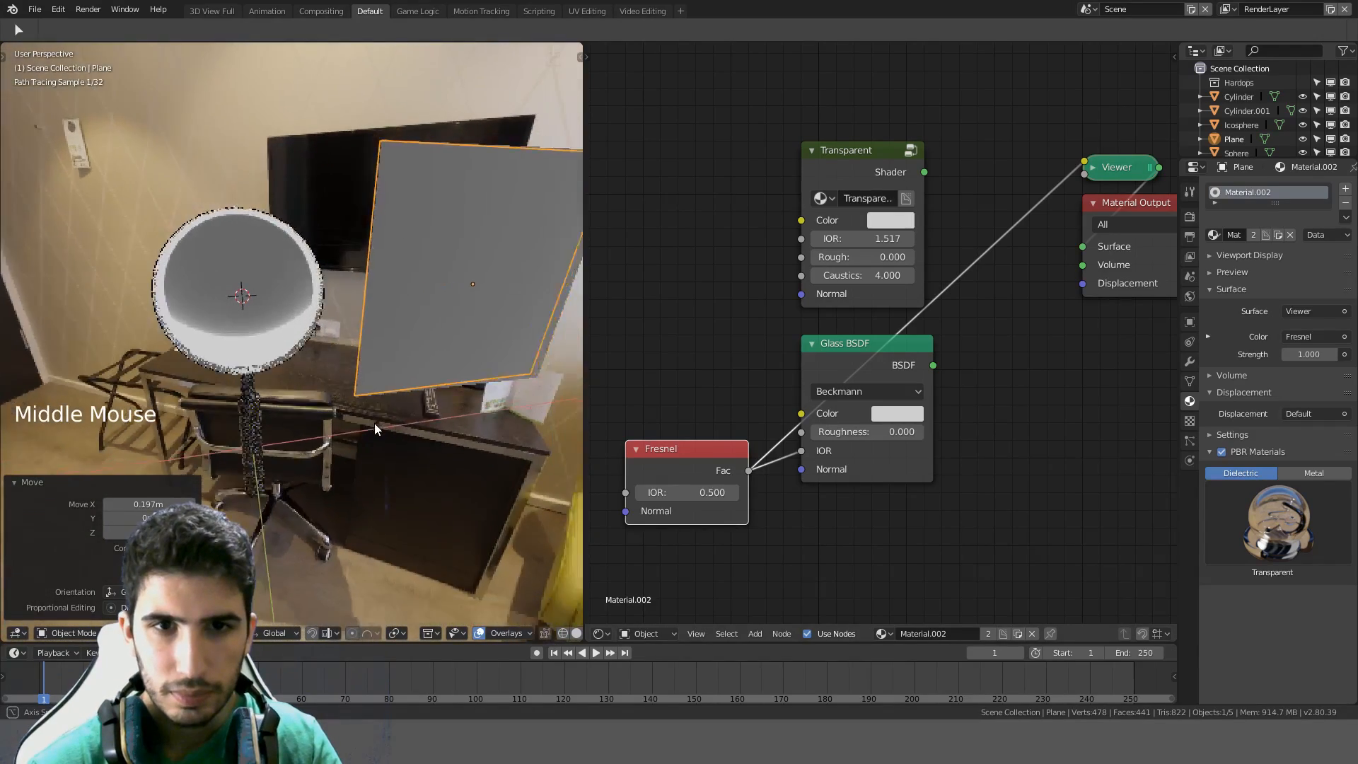
Connect the Glass BSDF directly to the Material Output surface and inspect the lens and plane up close
{"action": "left_click", "coordinate": [901, 341], "text": "ctrl+shift"}
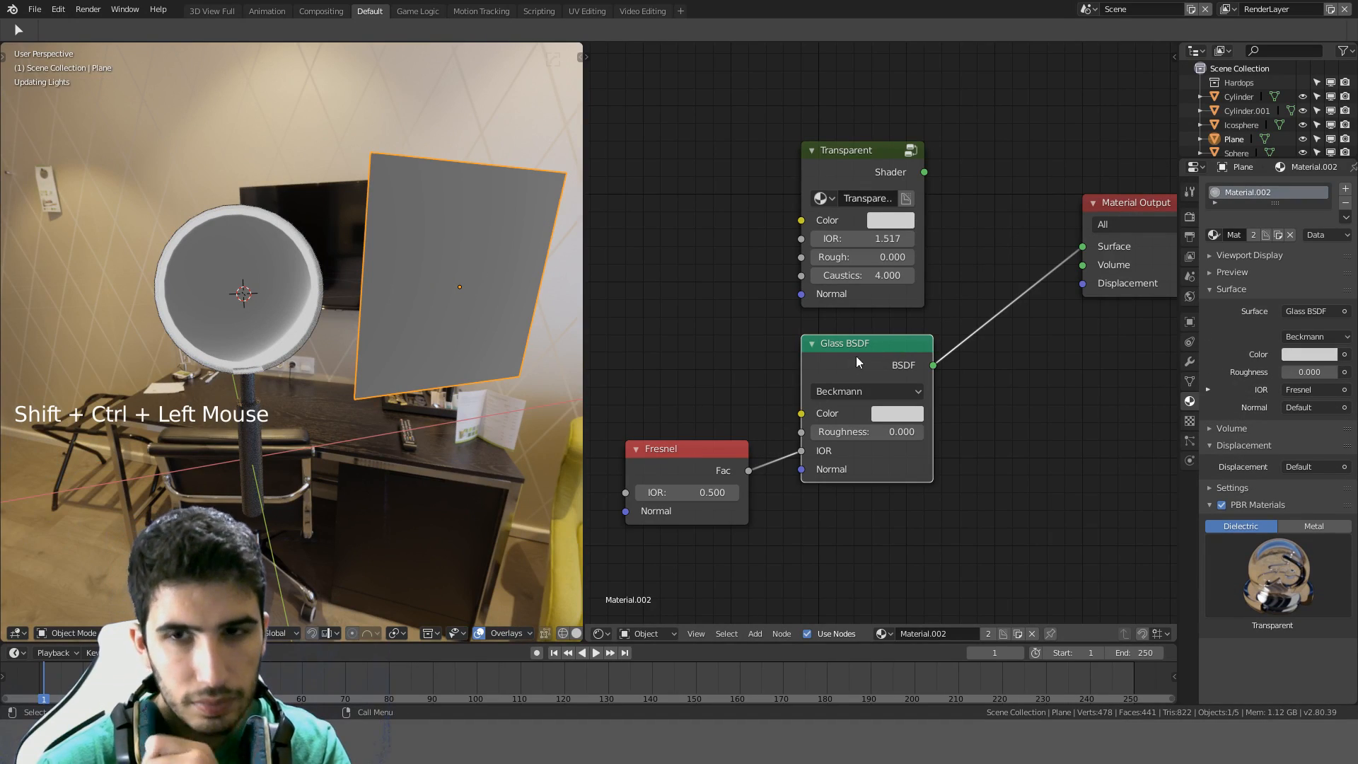
{"action": "middle_click_drag", "start_coordinate": [372, 374], "coordinate": [358, 371]}
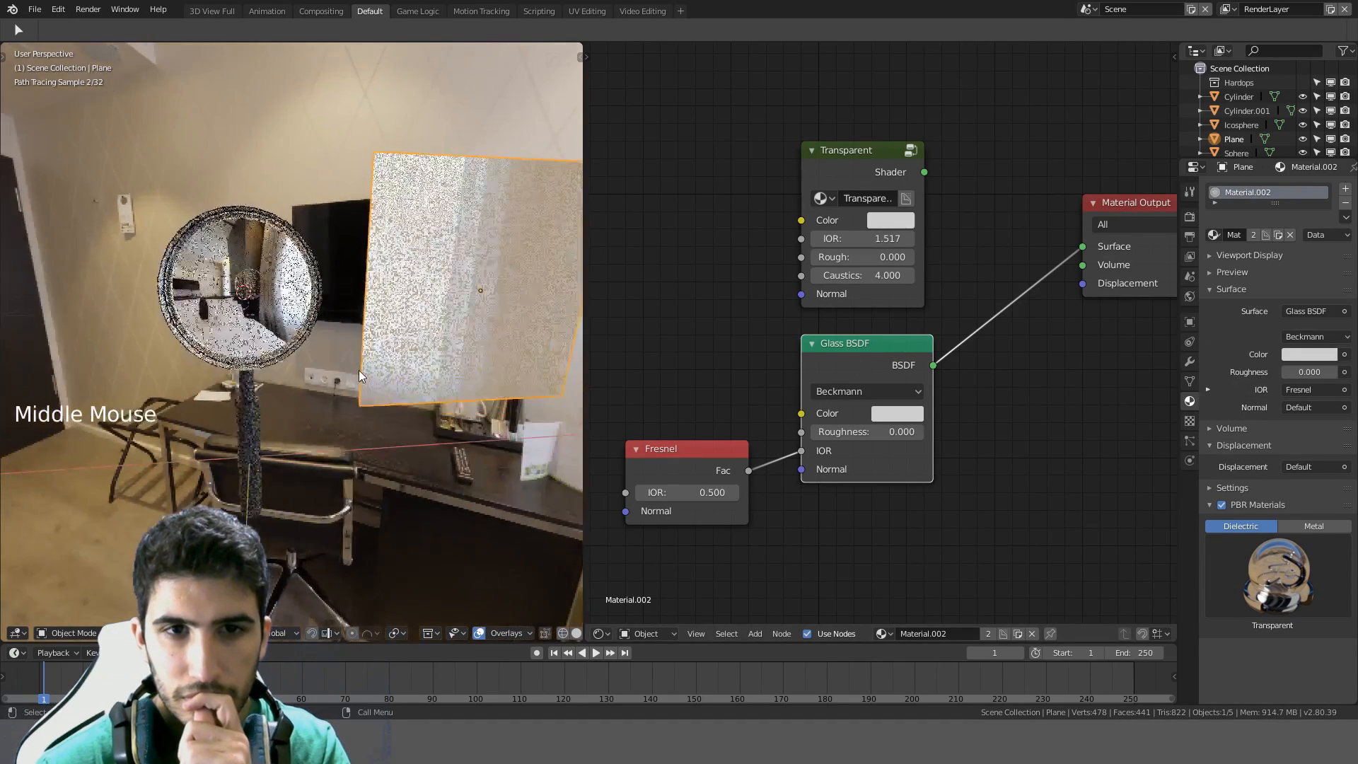
{"action": "scroll", "coordinate": [358, 371], "scroll_direction": "up", "scroll_amount": 2}
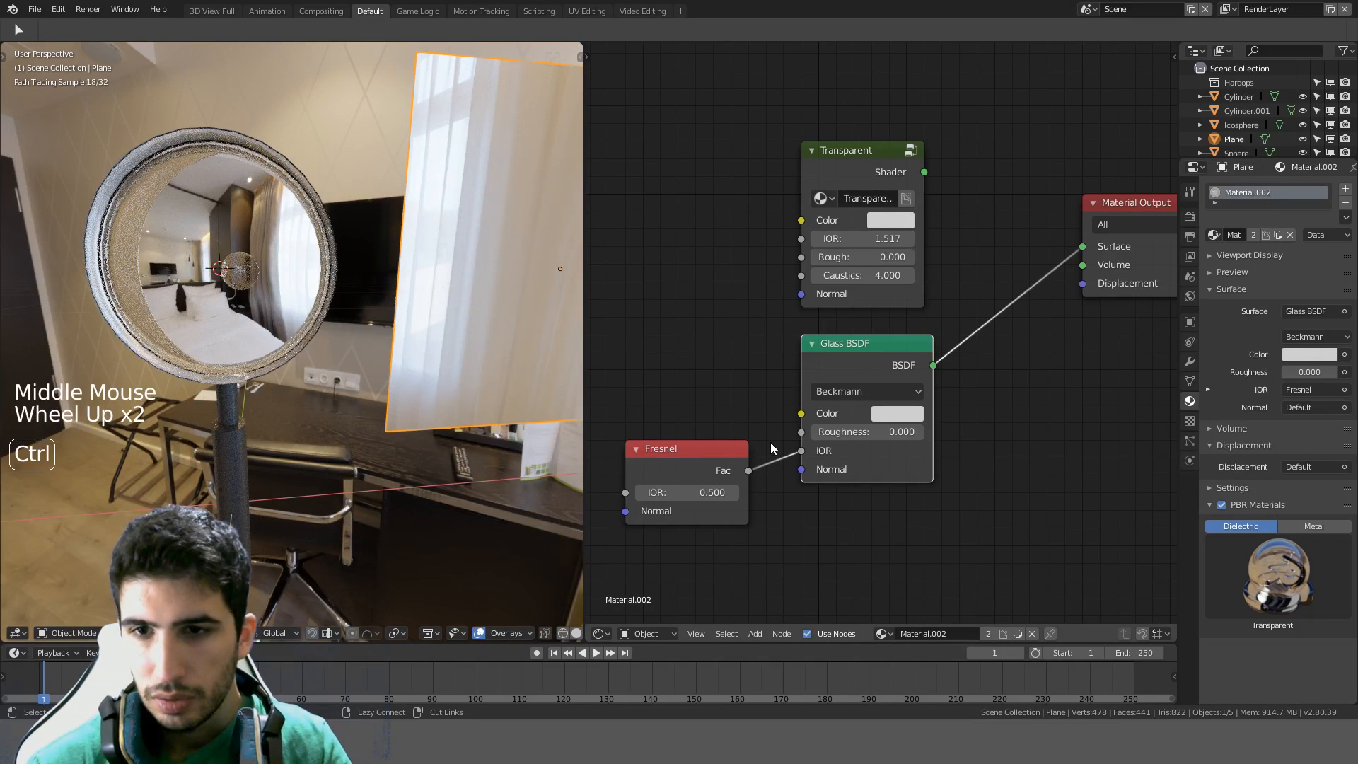
Move the Fresnel node up beside the Transparent node to free the space next to the Glass BSDF
{"action": "left_click", "coordinate": [714, 445]}
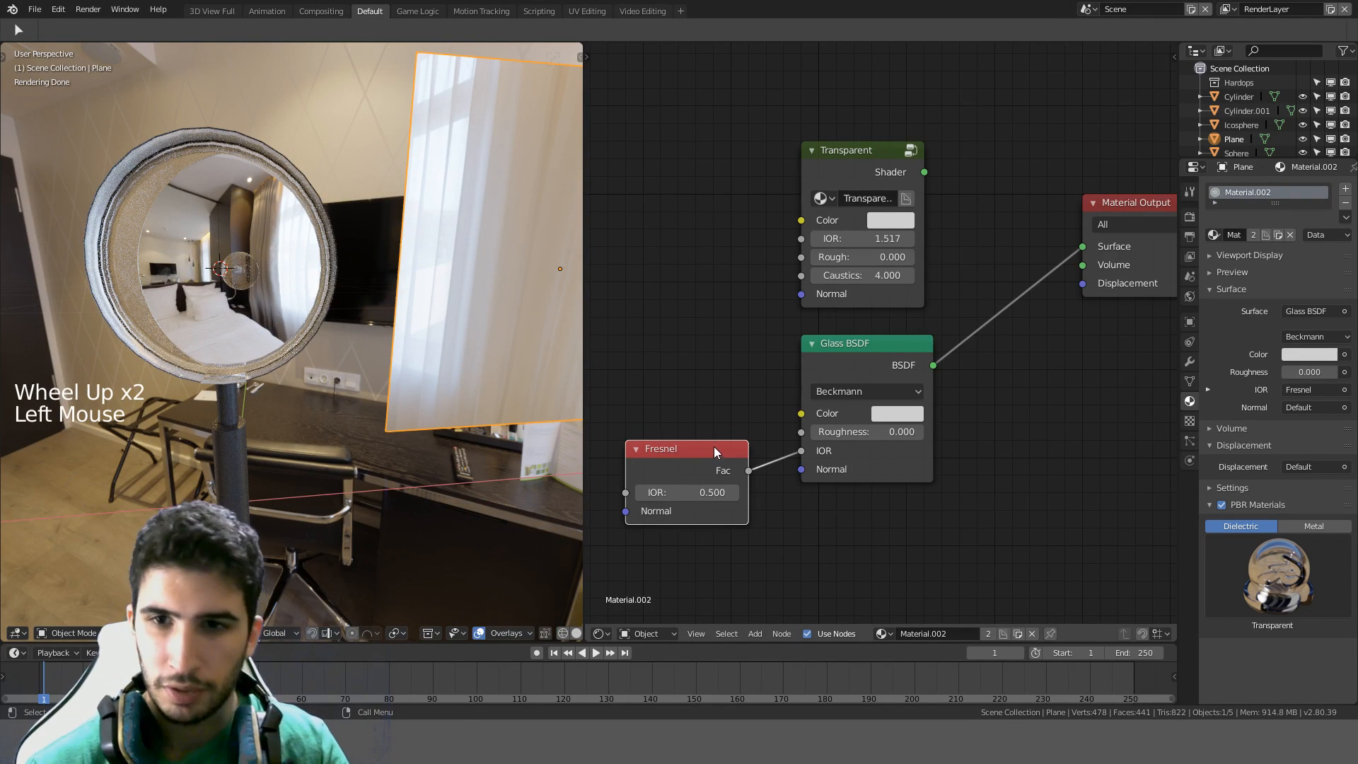
{"action": "scroll", "coordinate": [715, 451], "scroll_direction": "down", "scroll_amount": 3}
{"action": "key", "text": "g"}
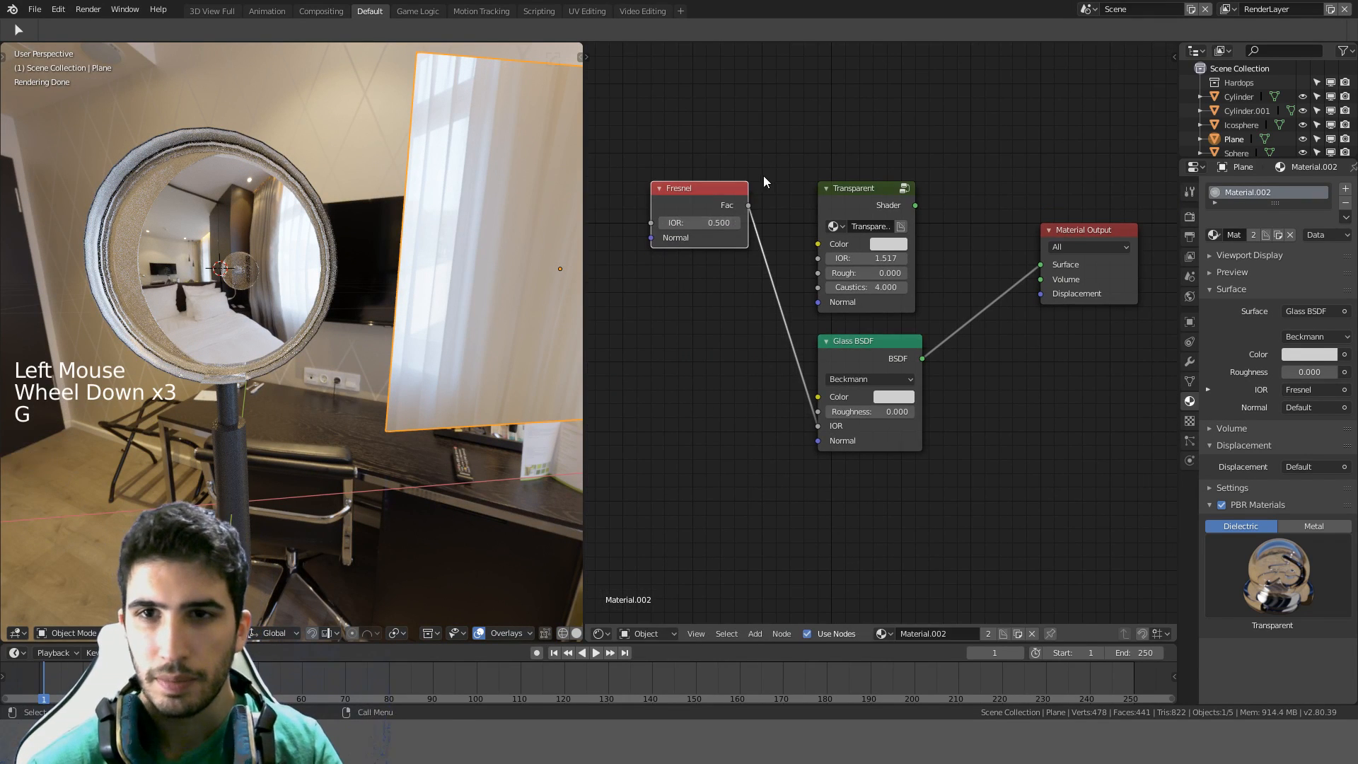
Add a Layer Weight node and place it below the Fresnel node, beside the Glass BSDF
{"action": "key", "text": "shift+a"}
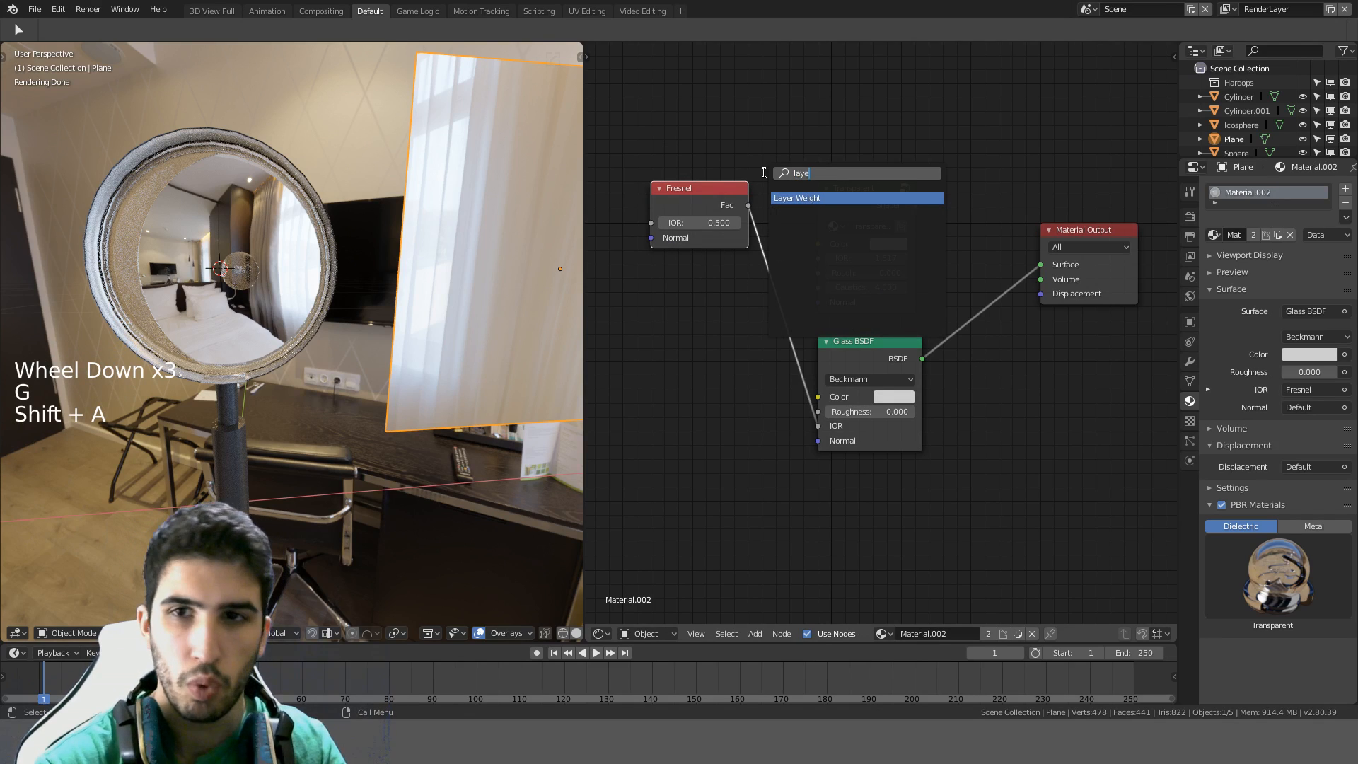
{"action": "type", "text": "laye"}
{"action": "key", "text": "Return"}
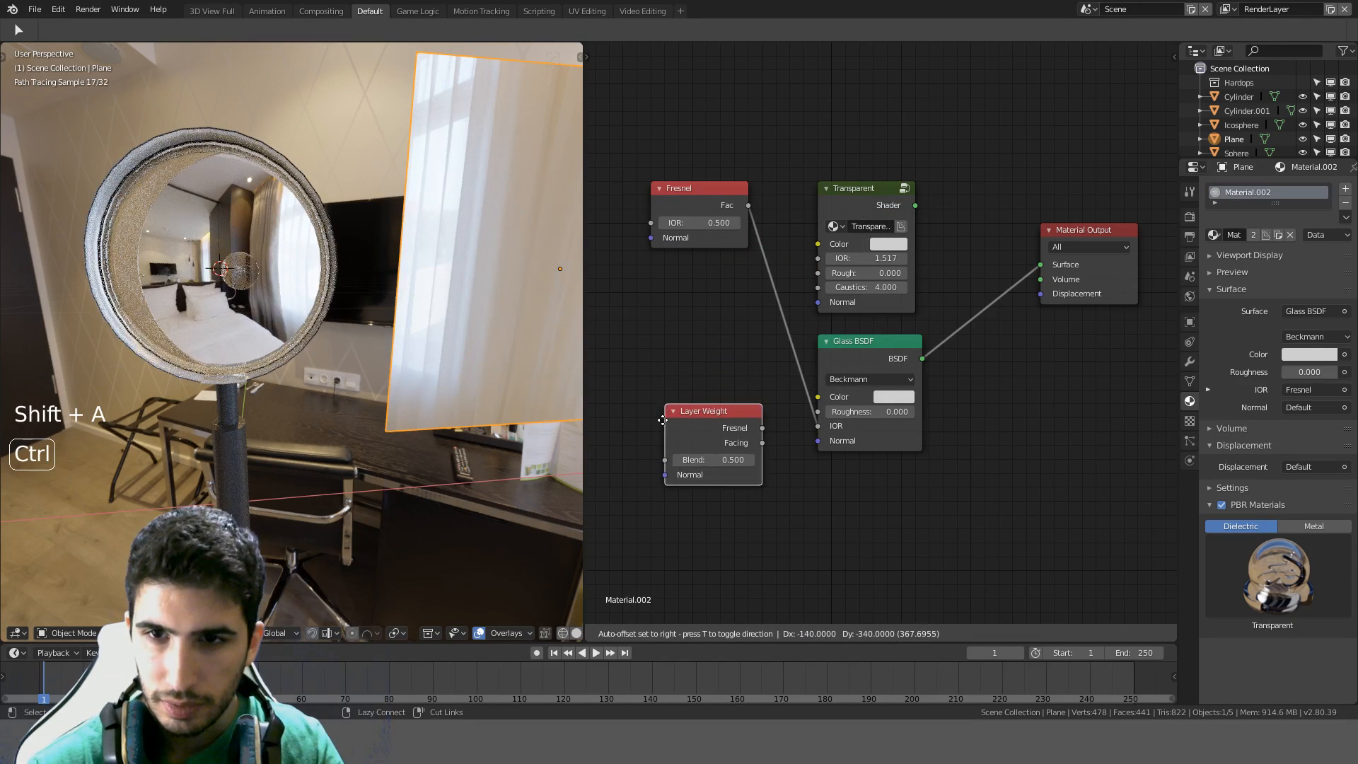
{"action": "left_click", "coordinate": [659, 424]}
{"action": "scroll", "coordinate": [749, 424], "scroll_direction": "up", "scroll_amount": 1}
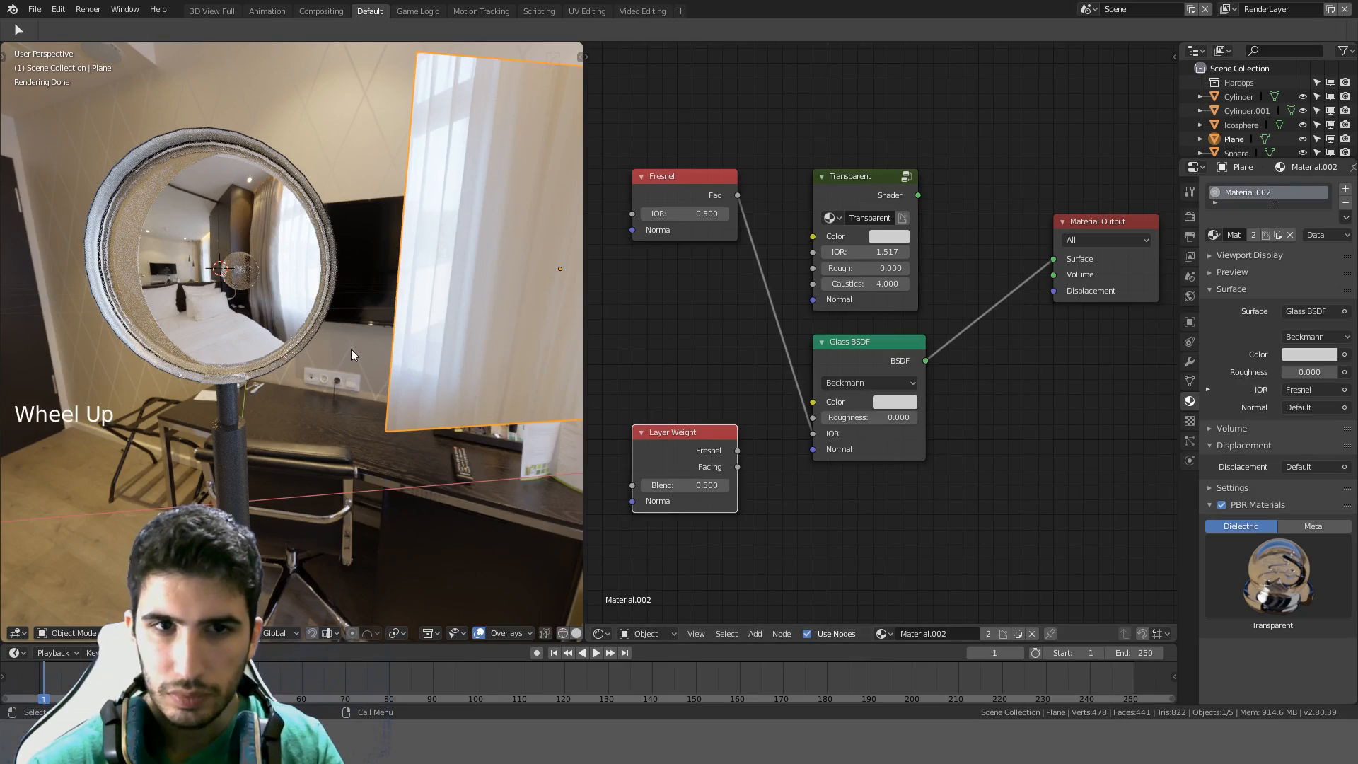
Cut the link between the Fresnel node and the Glass BSDF's IOR, and examine the lens in perspective
{"action": "key", "text": "KP_1"}
{"action": "key", "text": "KP_5"}
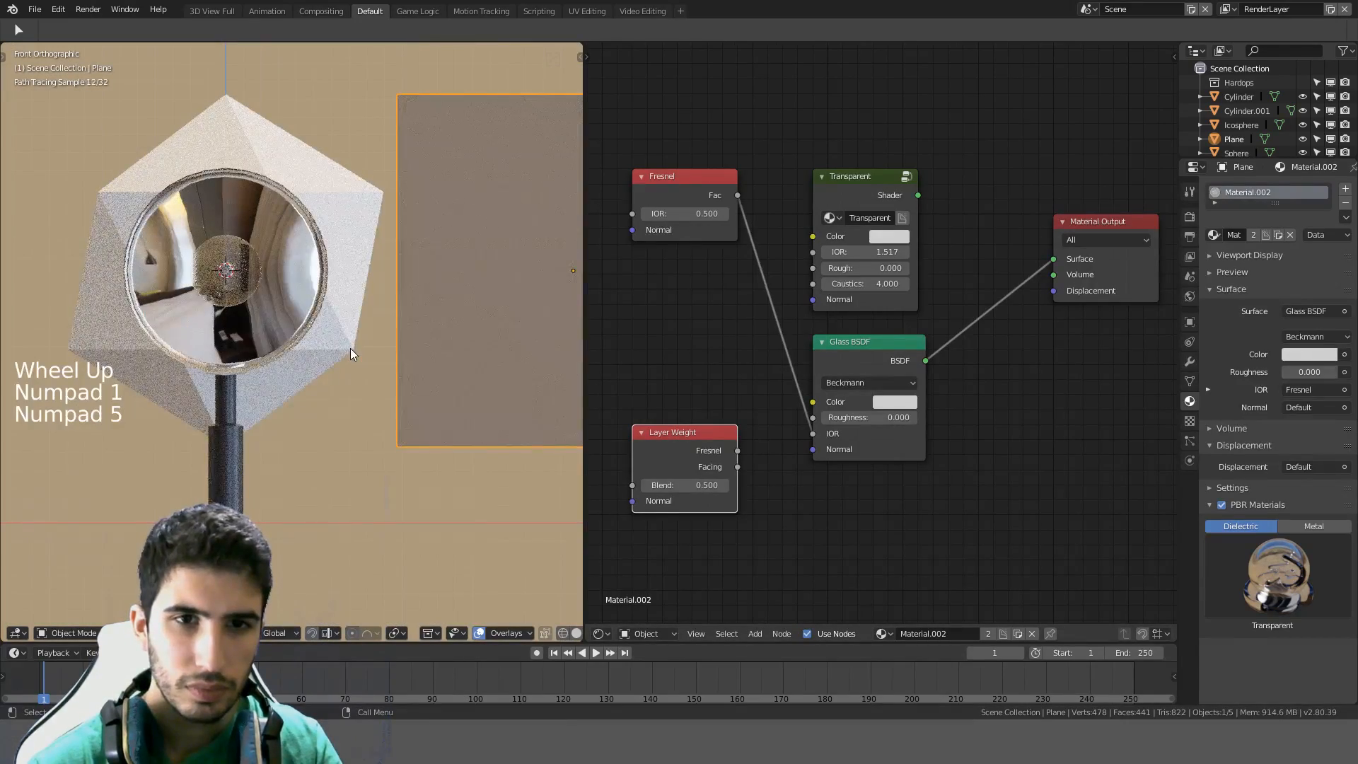
{"action": "key", "text": "KP_5"}
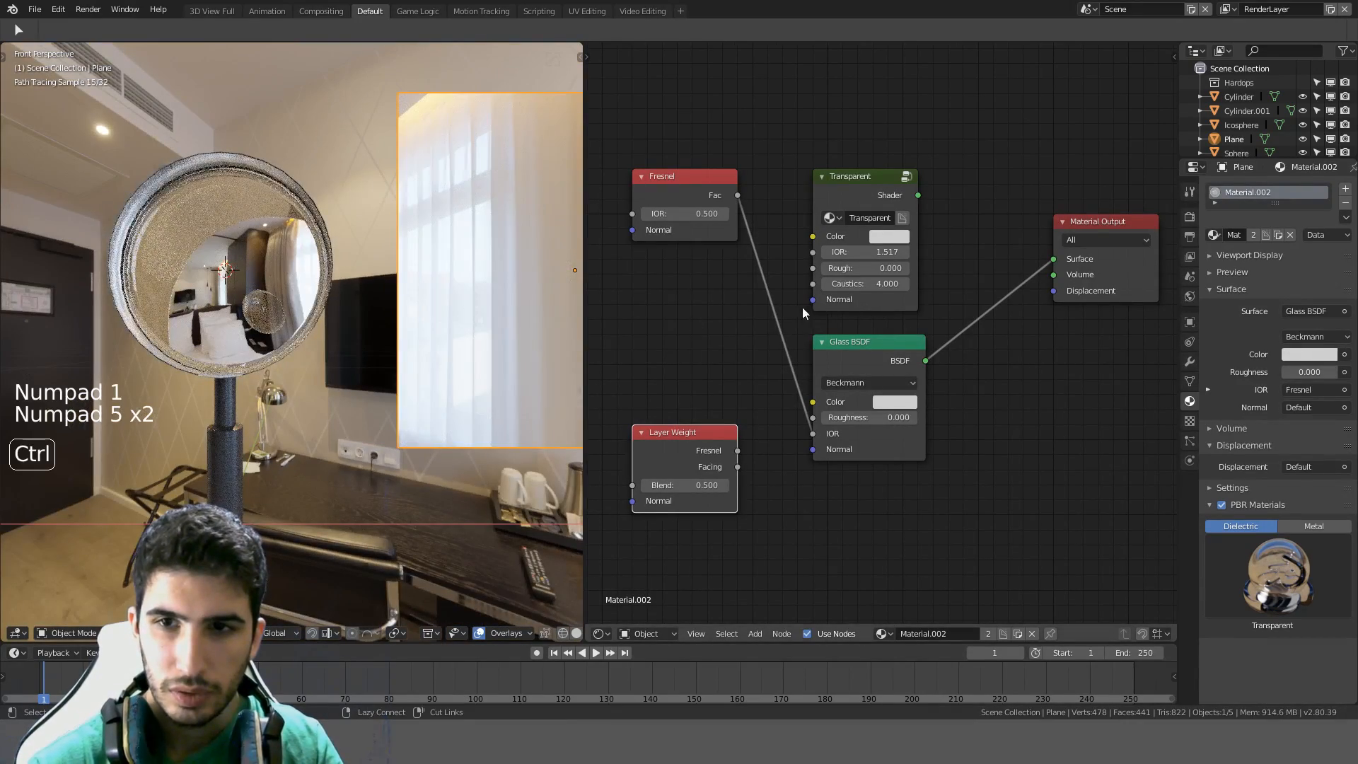
{"action": "left_click_drag", "start_coordinate": [802, 307], "coordinate": [758, 362], "text": "ctrl"}
{"action": "scroll", "coordinate": [322, 358], "scroll_direction": "up", "scroll_amount": 2}
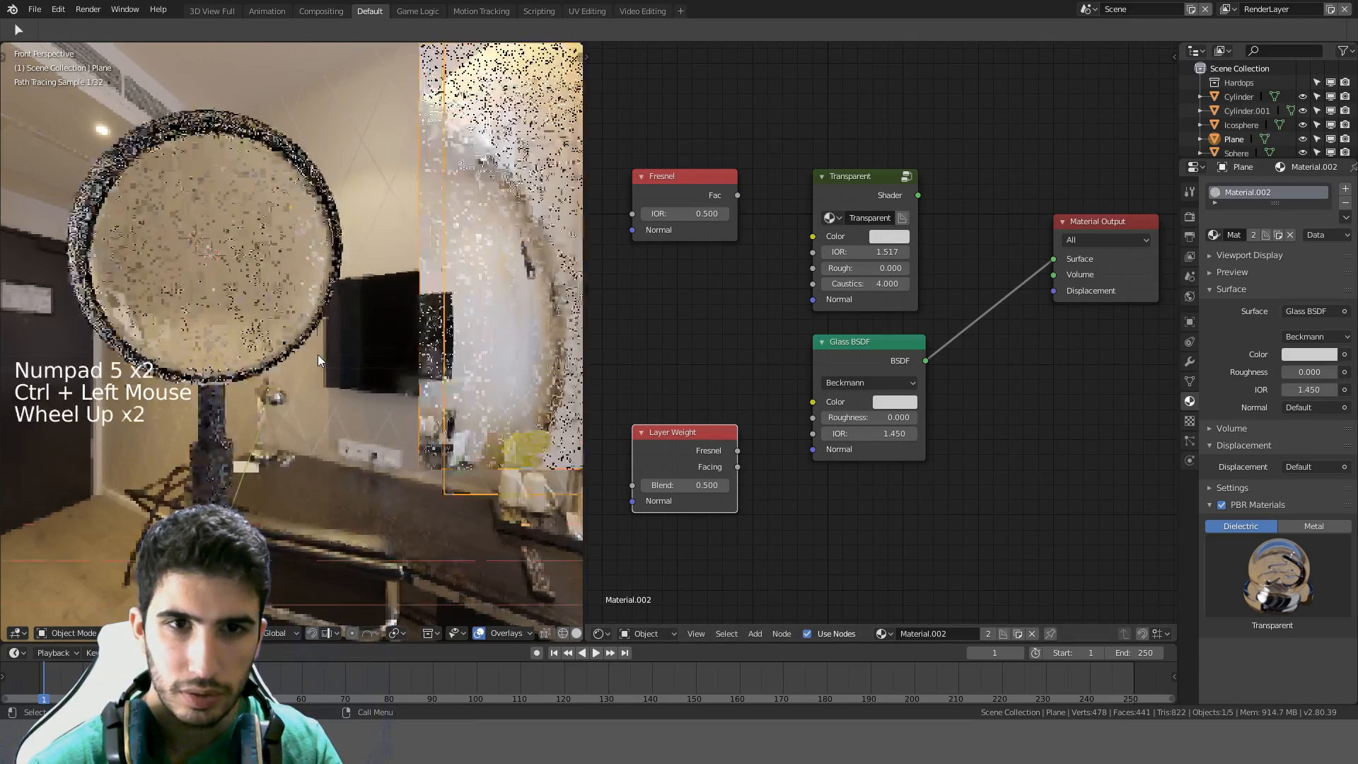
{"action": "middle_click_drag", "start_coordinate": [317, 354], "coordinate": [419, 436]}
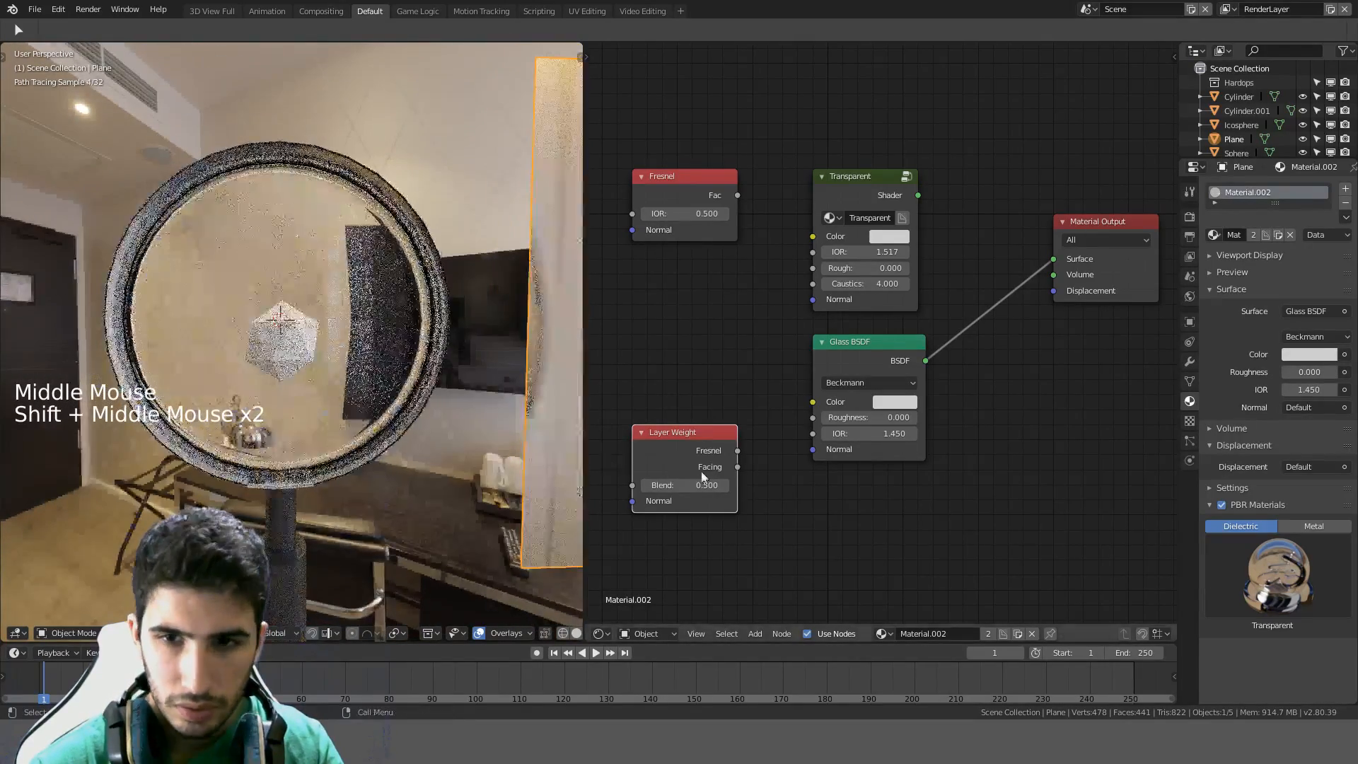
Connect the Layer Weight's Facing output to the Glass BSDF's IOR, trying a Blend of 1 before setting it to 0.8
{"action": "left_click_drag", "start_coordinate": [737, 450], "coordinate": [811, 439]}
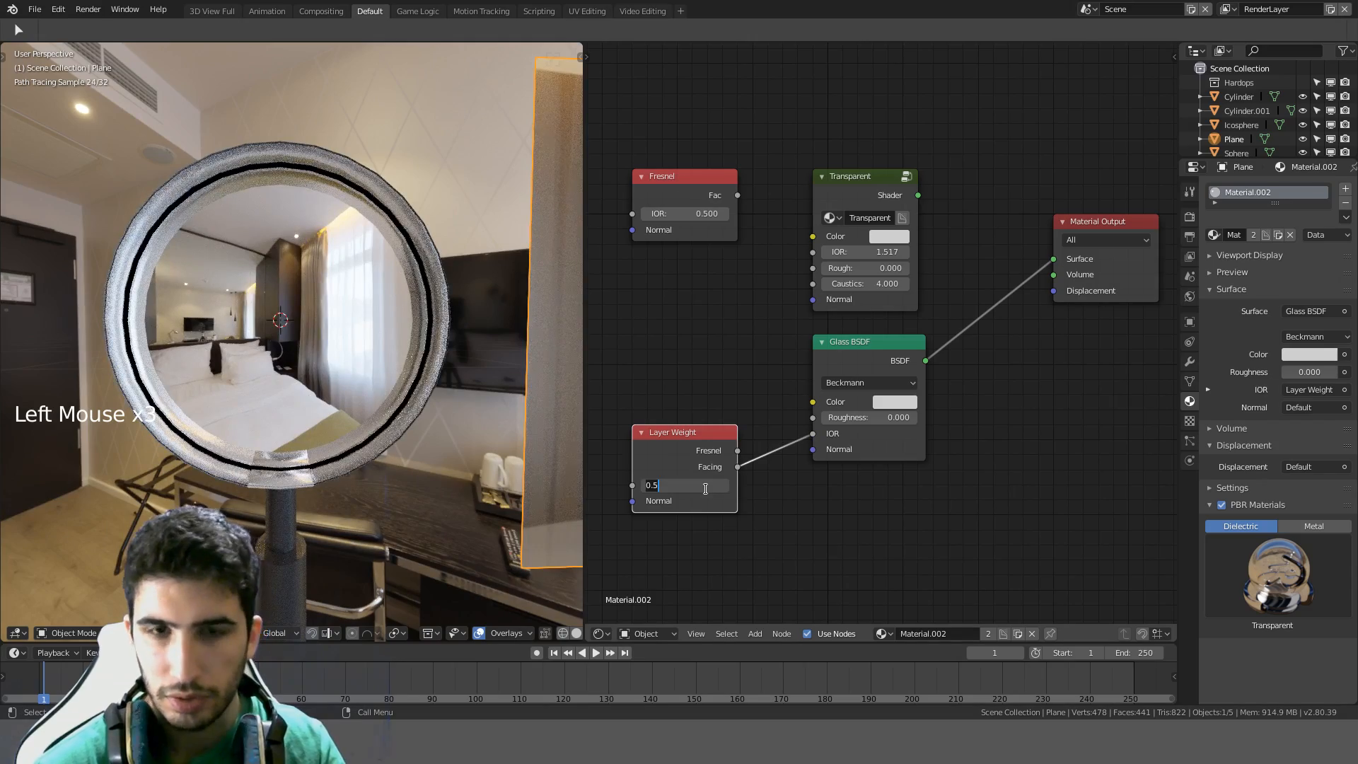
{"action": "type", "text": "1"}
{"action": "key", "text": "Return"}
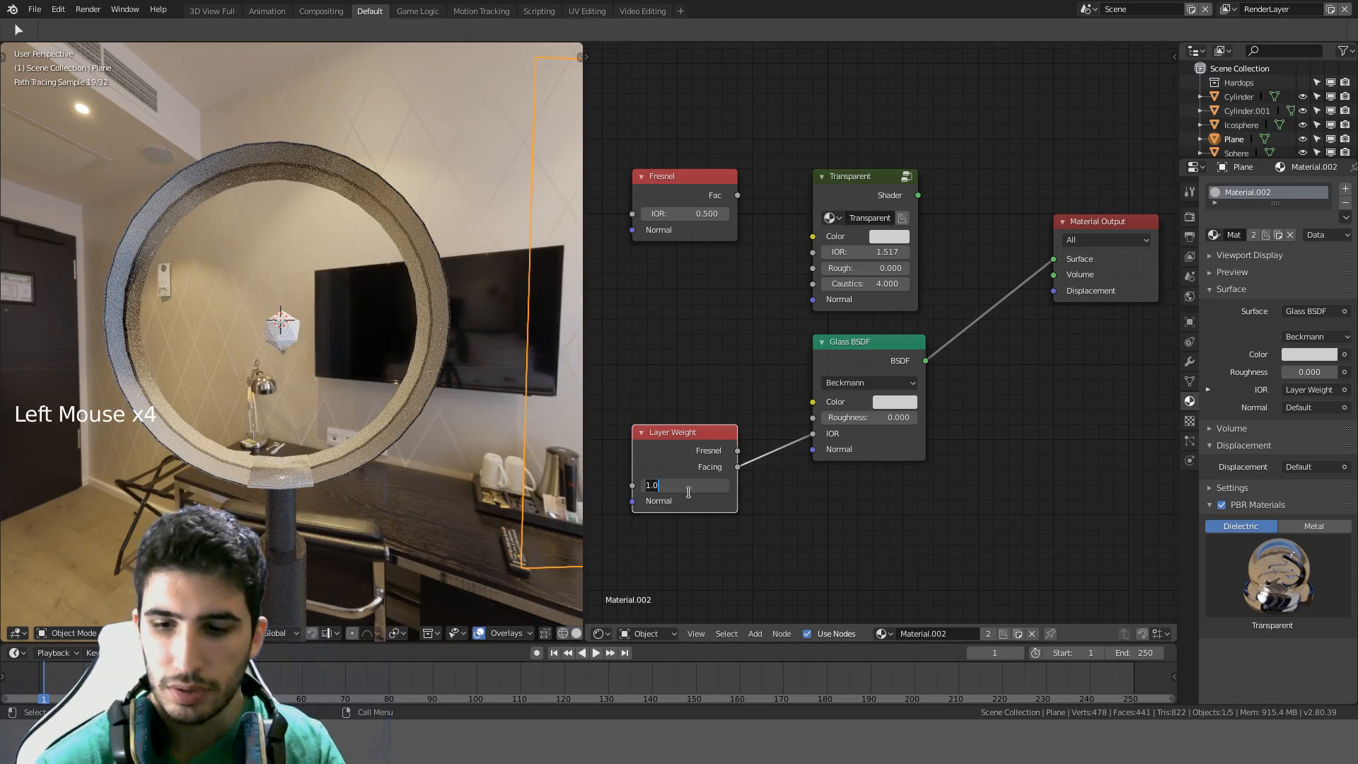
{"action": "type", "text": "0.8"}
{"action": "key", "text": "Return"}
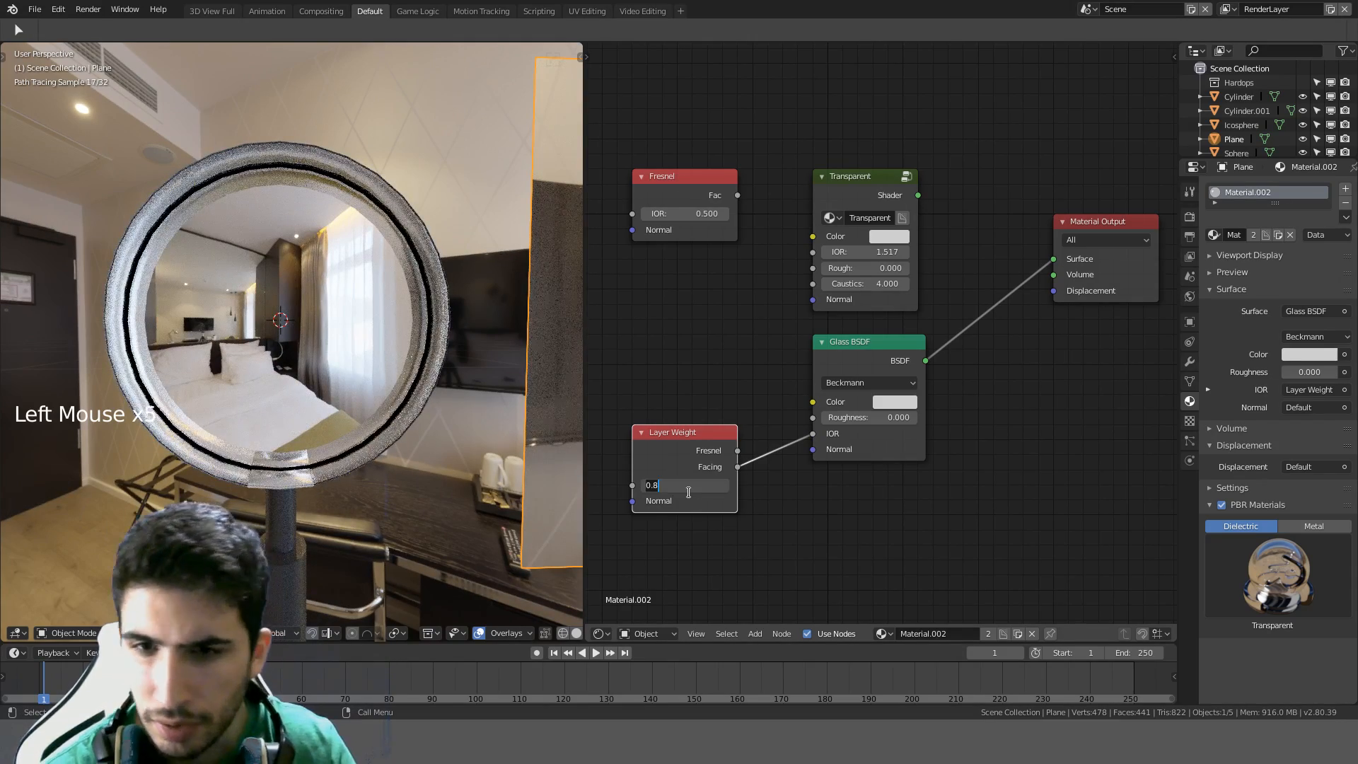
Set the Layer Weight node's Blend to 0.1 and connect its Fresnel output to the Glass BSDF's IOR
{"action": "type", "text": "0.1"}
{"action": "key", "text": "Return"}
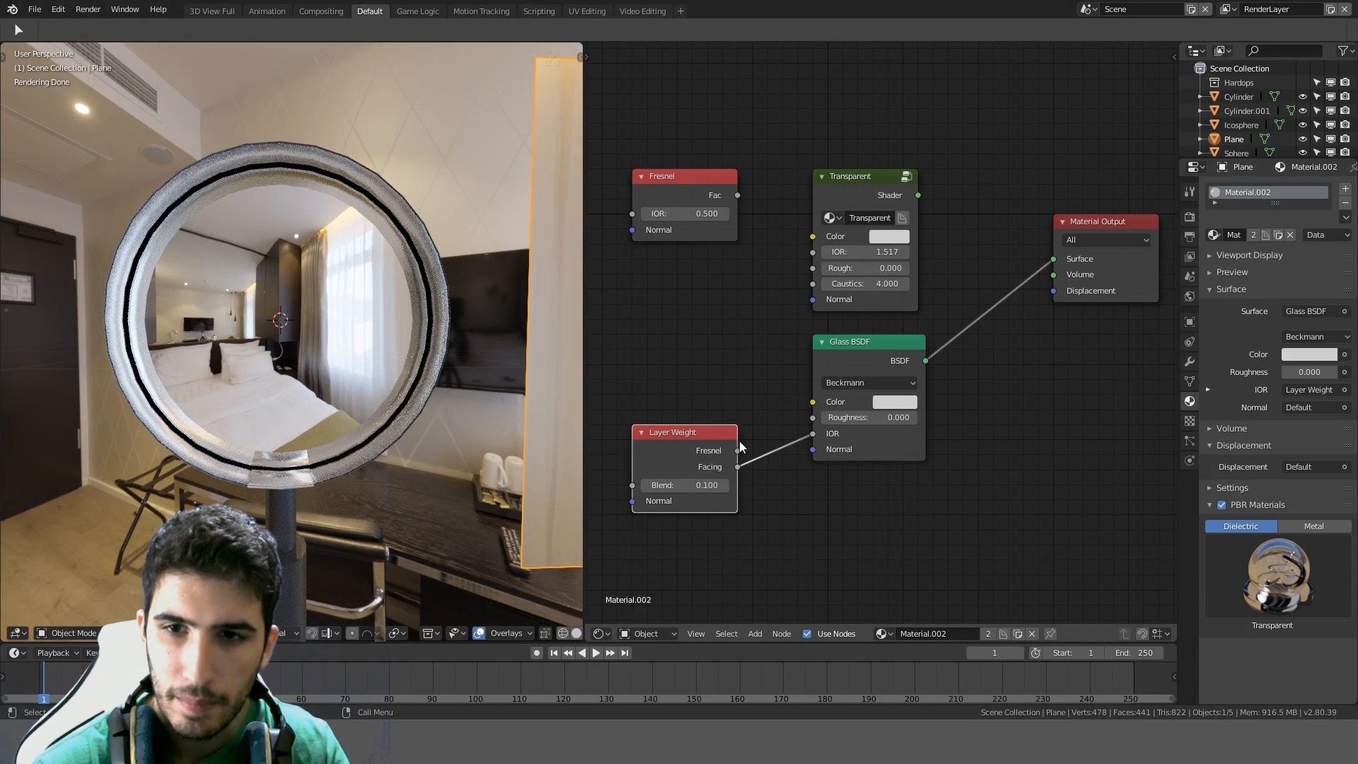
{"action": "left_click_drag", "start_coordinate": [815, 436], "coordinate": [814, 436]}
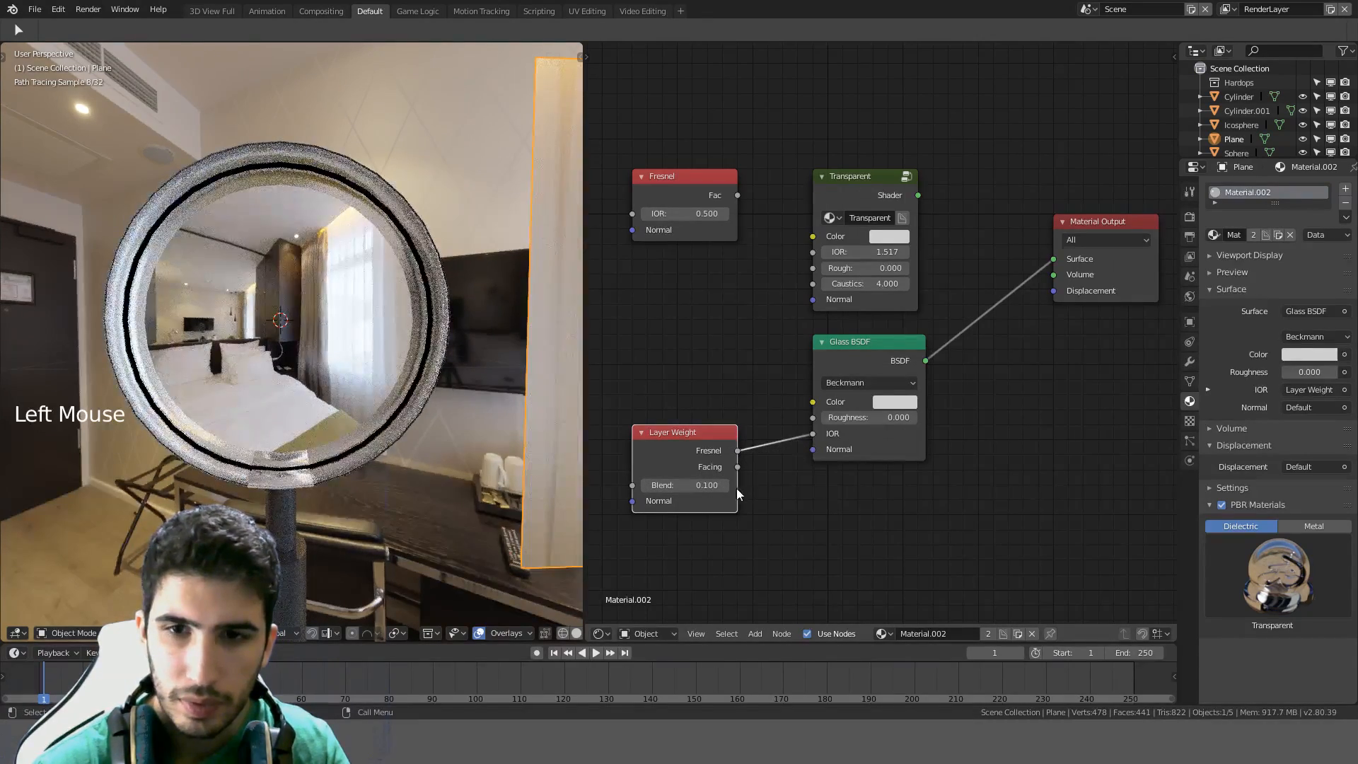
Try Blend values of 0.5, 1 and 5 on the Layer Weight node
{"action": "key", "text": "Return"}
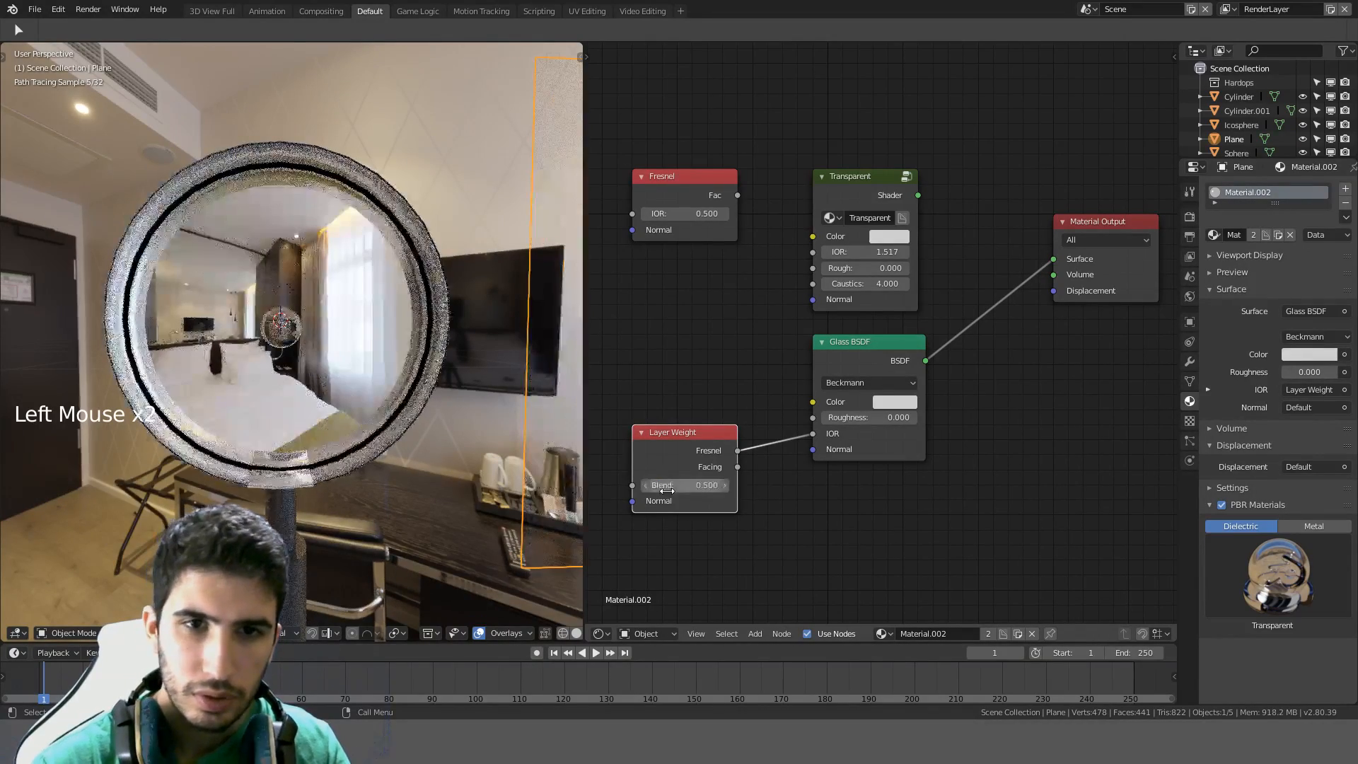
{"action": "type", "text": "1"}
{"action": "key", "text": "Return"}
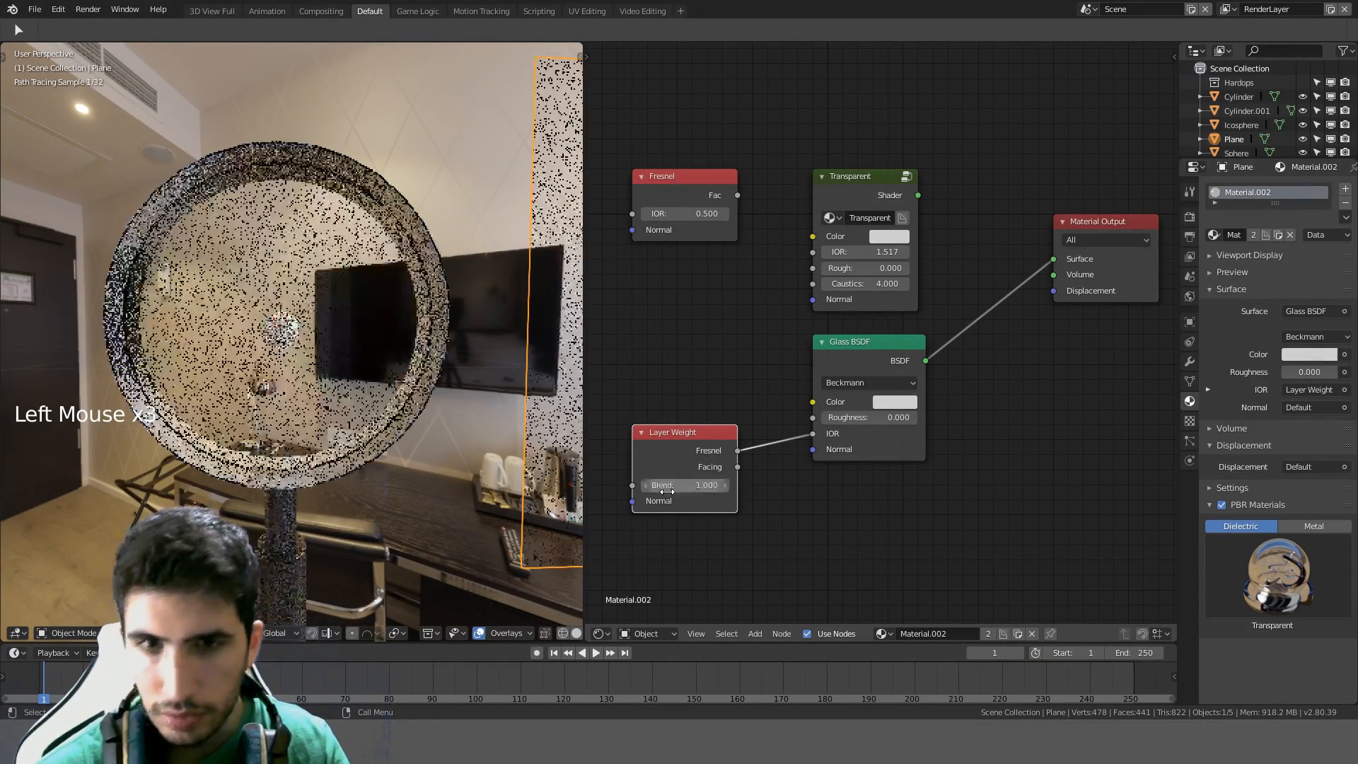
{"action": "left_click", "coordinate": [665, 491]}
{"action": "type", "text": "1.5"}
{"action": "key", "text": "Return"}
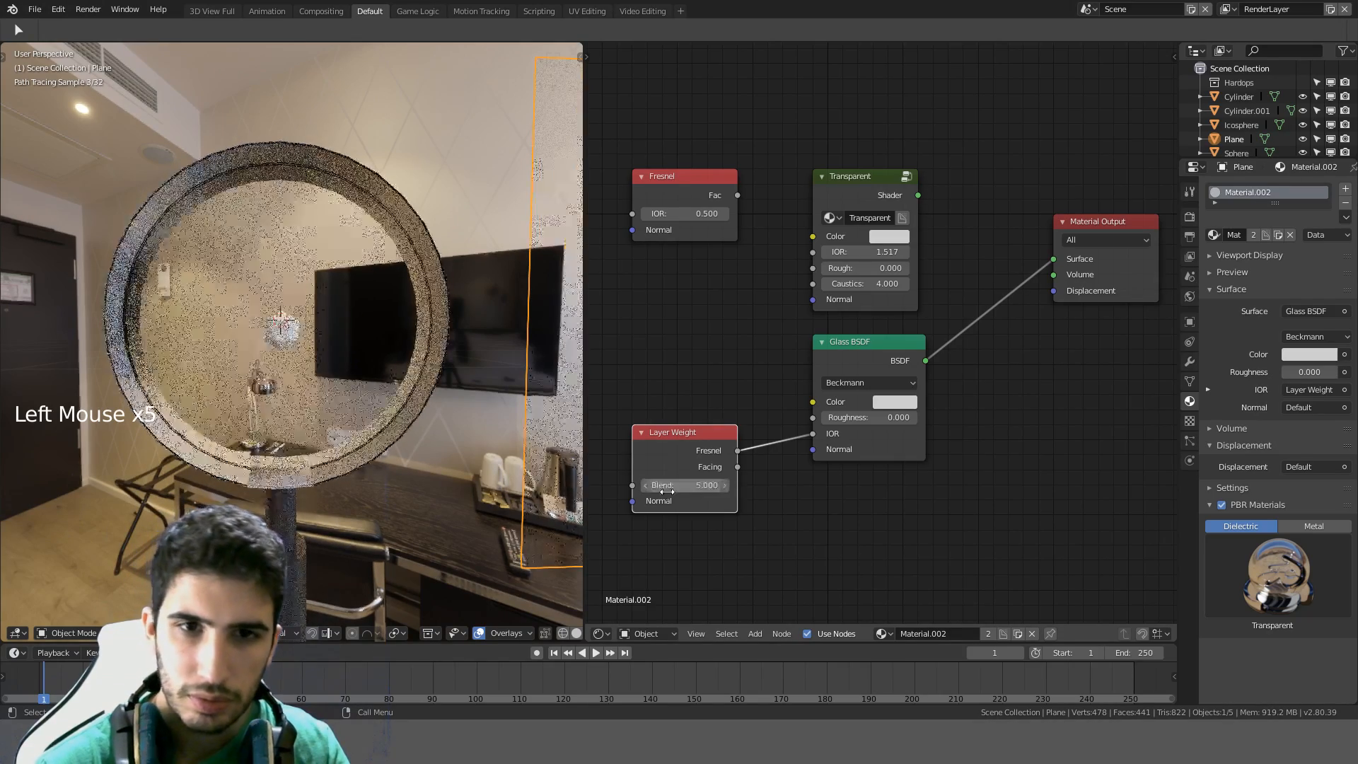
Connect the Layer Weight's Facing output to the Glass BSDF's IOR, then delete the Layer Weight node
{"action": "left_click_drag", "start_coordinate": [738, 467], "coordinate": [813, 433]}
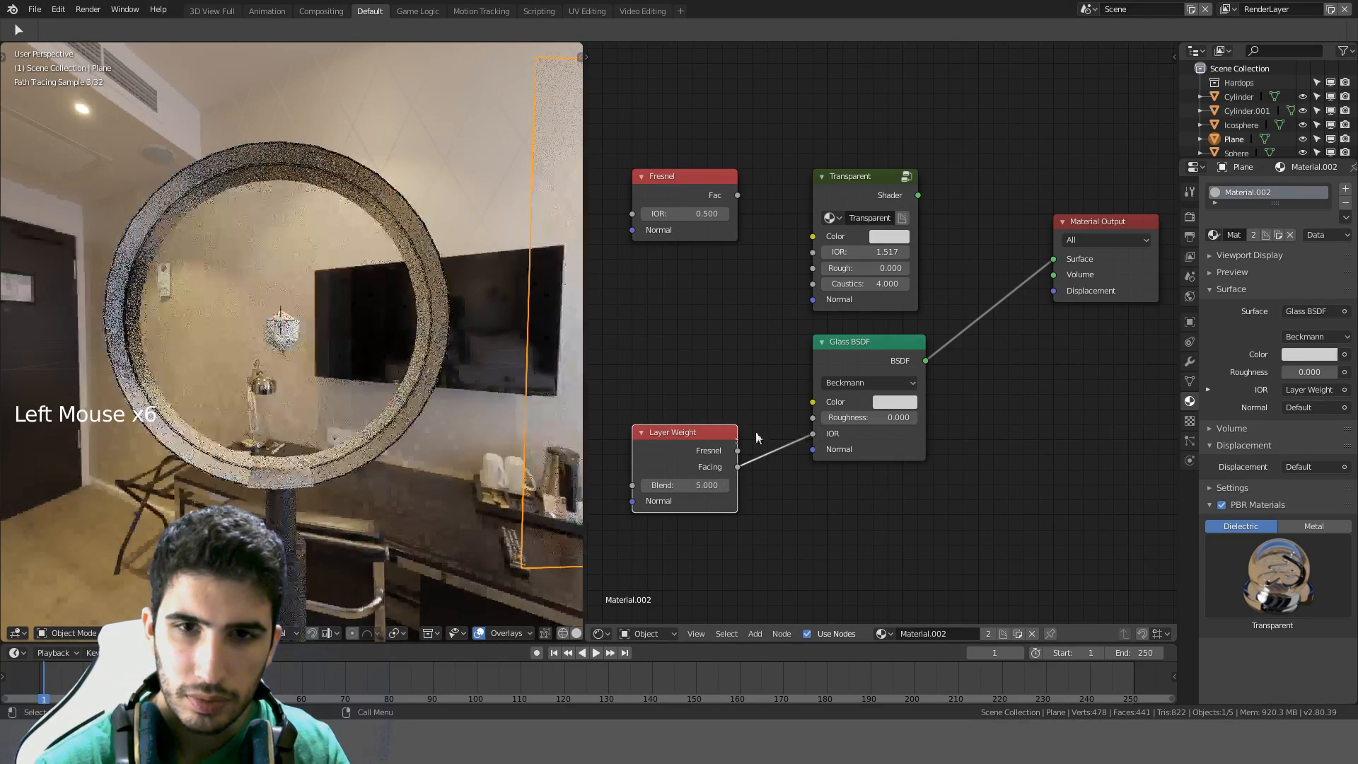
{"action": "key", "text": "Delete"}
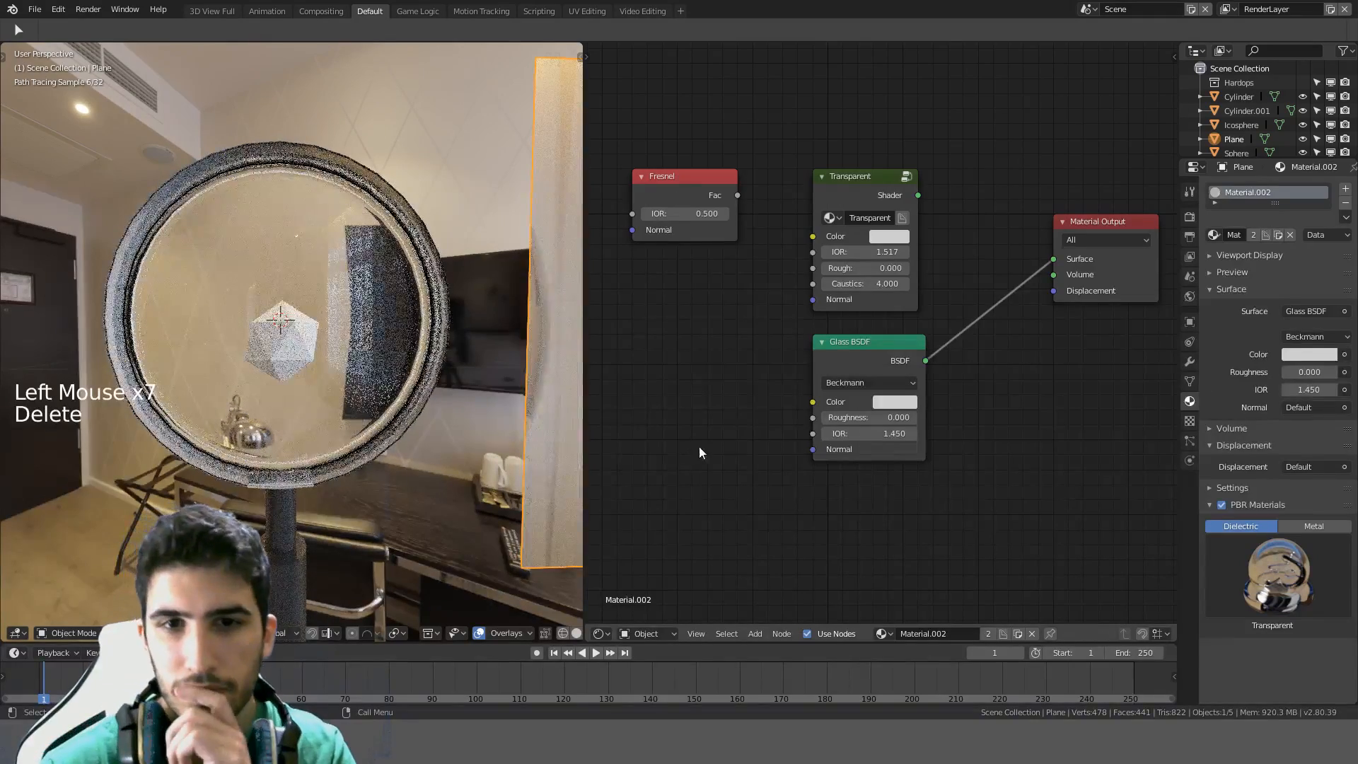
Try IOR values of 1, 1.2 and 1.8 on the Glass BSDF node
{"action": "left_click", "coordinate": [886, 435]}
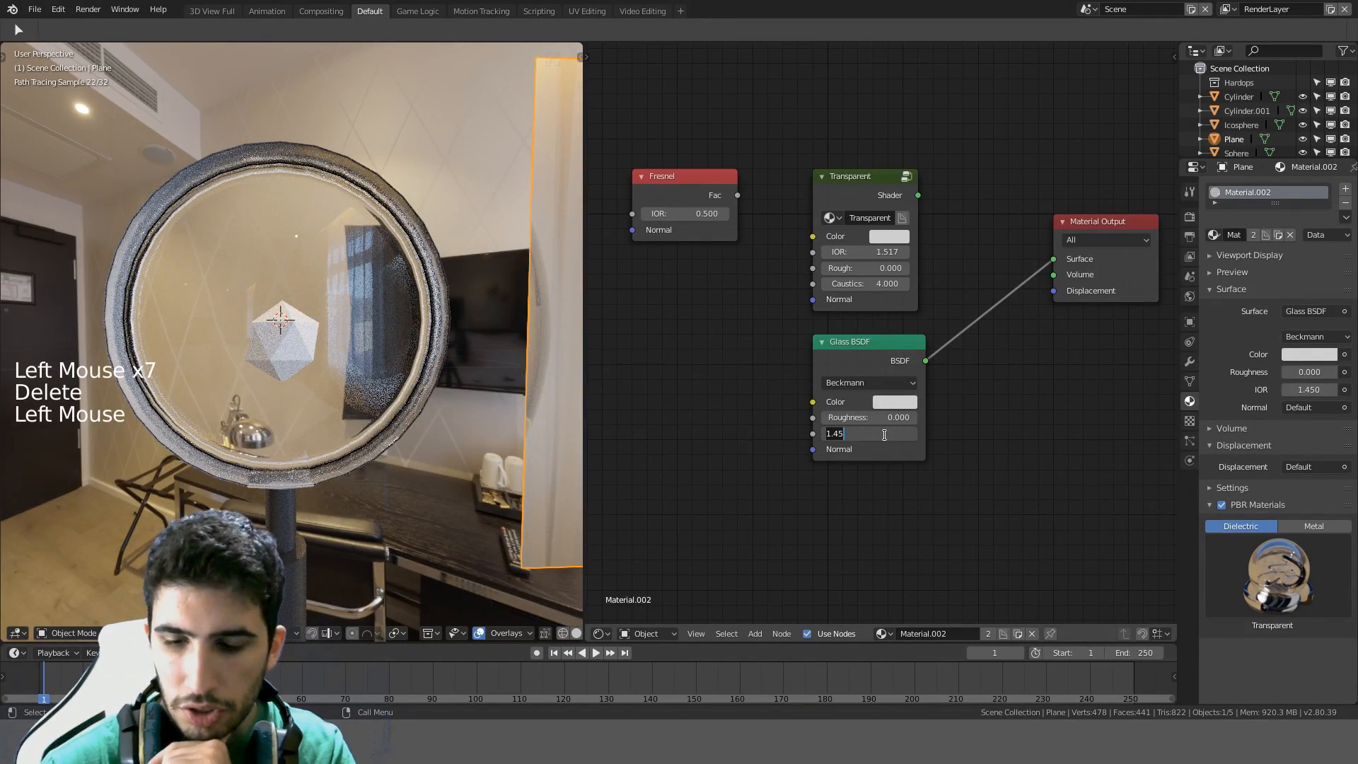
{"action": "type", "text": "1"}
{"action": "key", "text": "Return"}
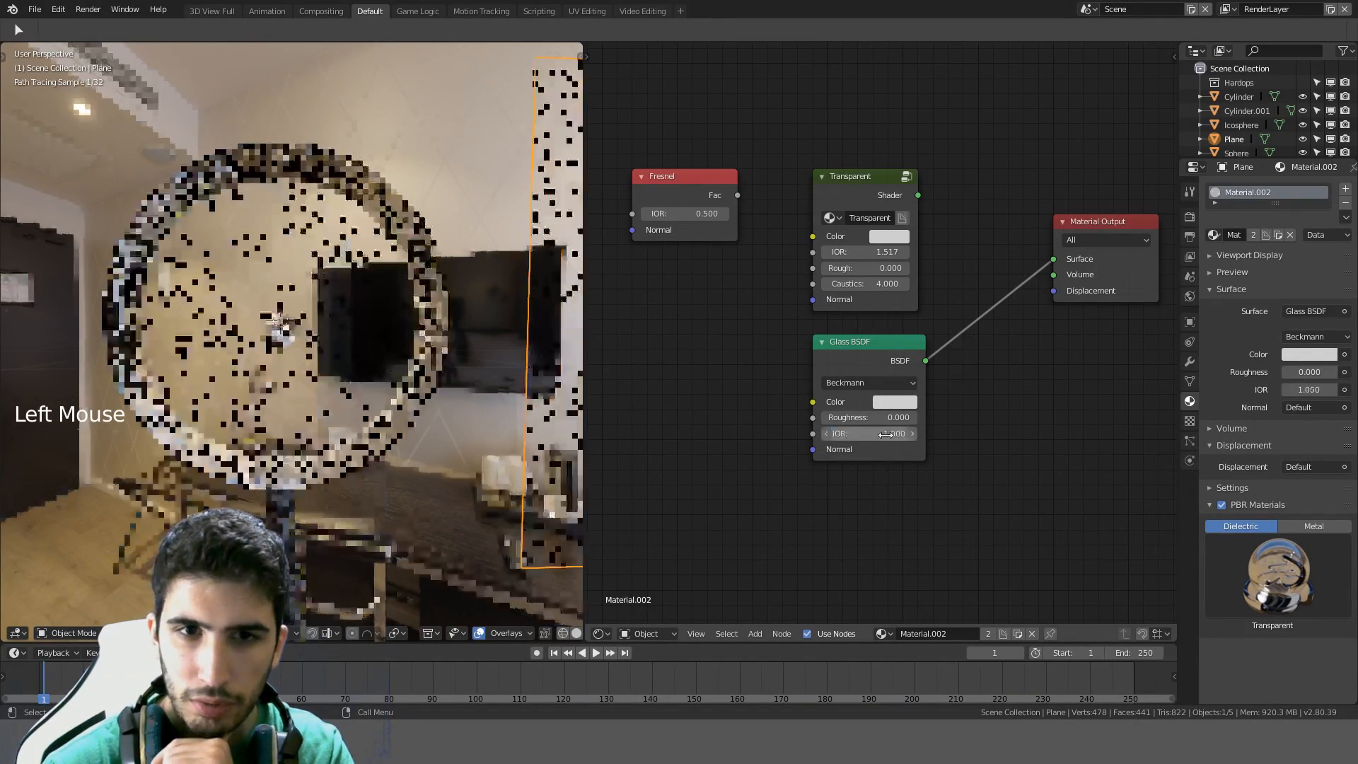
{"action": "type", "text": "1"}
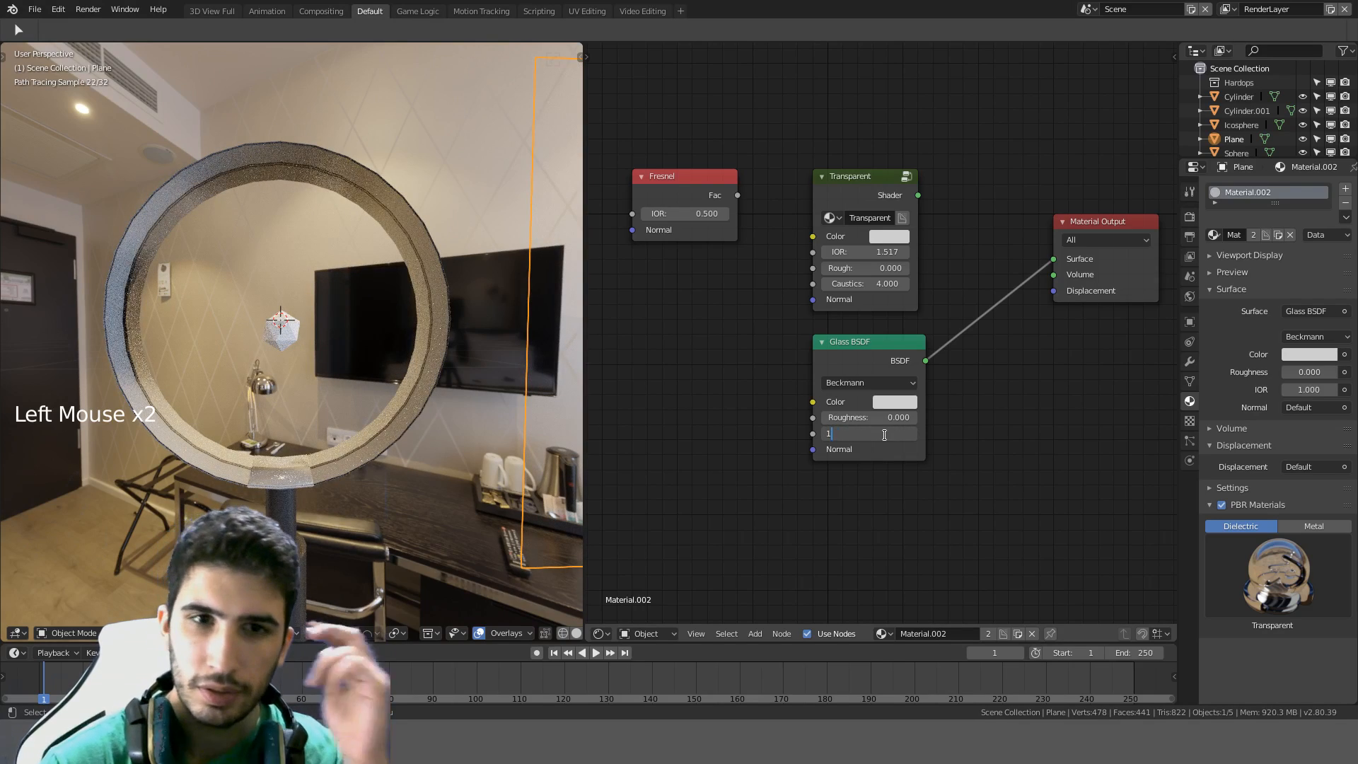
{"action": "type", "text": ".2"}
{"action": "key", "text": "Return"}
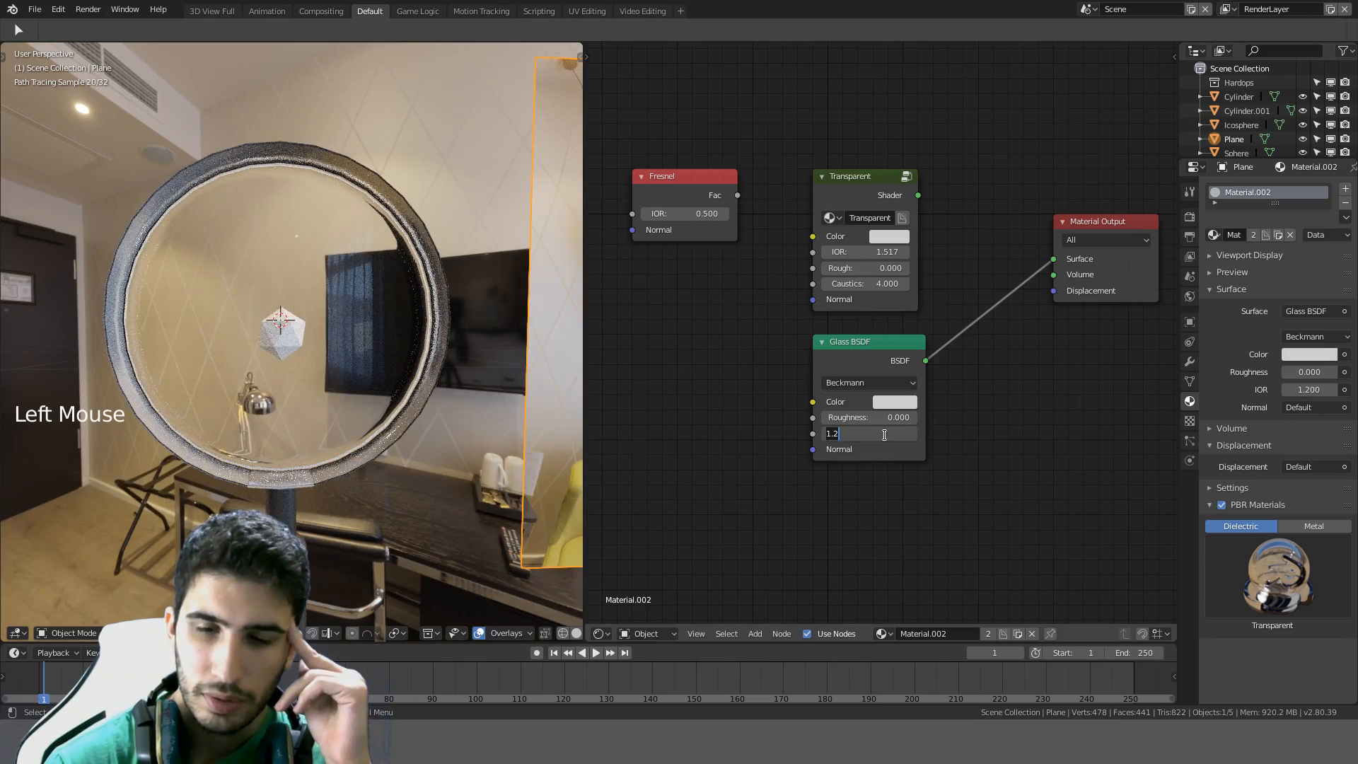
{"action": "type", "text": "8"}
{"action": "key", "text": "Return"}
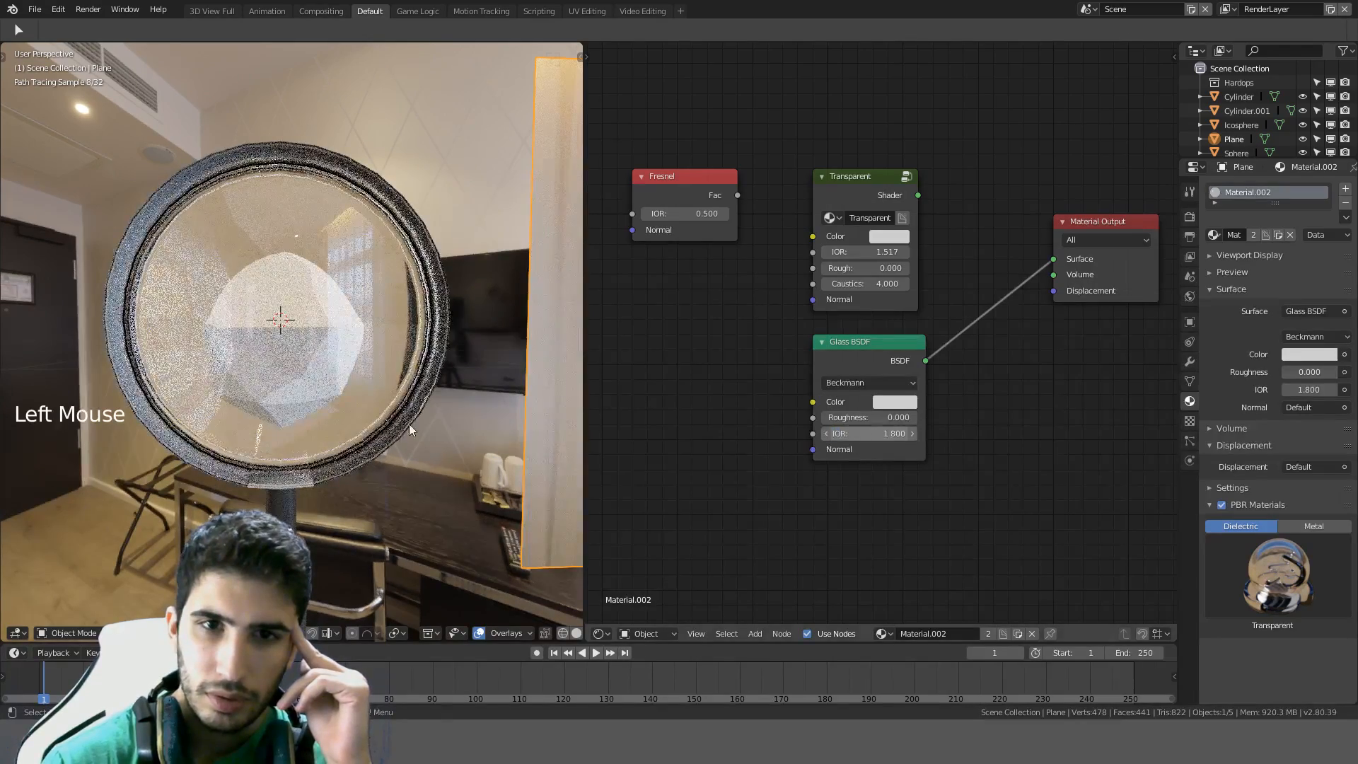
Examine the refraction through the round lens and the plane from an angle, from the front and at different distances
{"action": "scroll", "coordinate": [297, 430], "scroll_direction": "down", "scroll_amount": 4}
{"action": "middle_click_drag", "start_coordinate": [297, 430], "coordinate": [329, 440]}
{"action": "scroll", "coordinate": [329, 440], "scroll_direction": "up", "scroll_amount": 3}
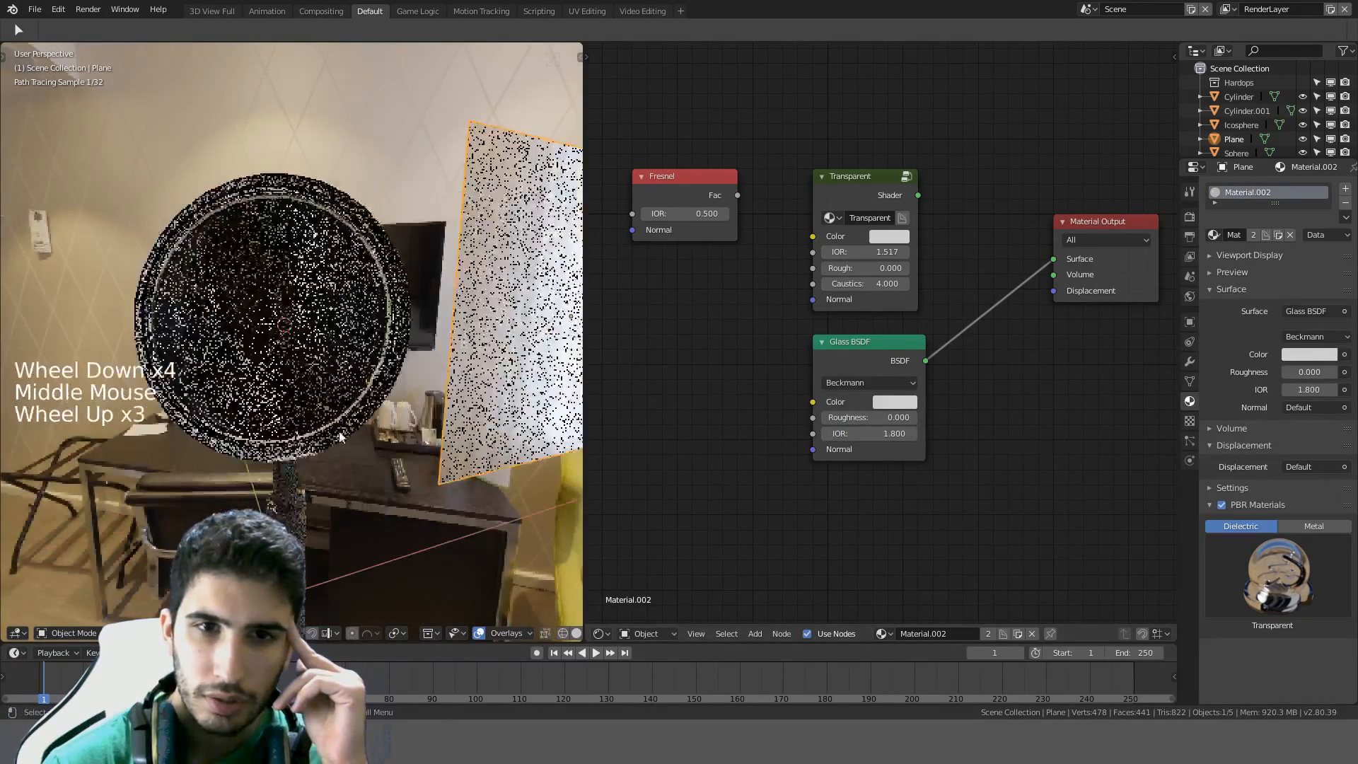
{"action": "middle_click_drag", "start_coordinate": [407, 393], "coordinate": [409, 383]}
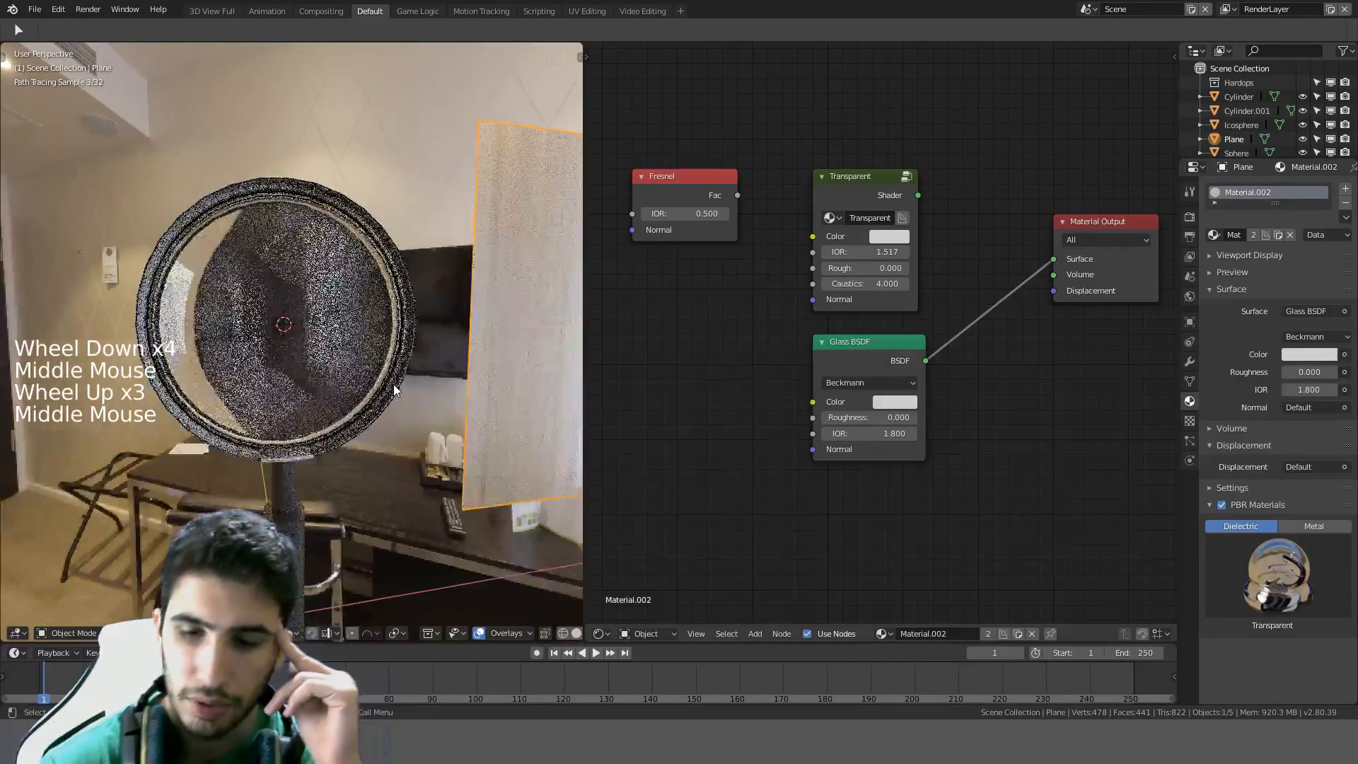
{"action": "key", "text": "KP_1"}
{"action": "scroll", "coordinate": [414, 384], "scroll_direction": "up", "scroll_amount": 3}
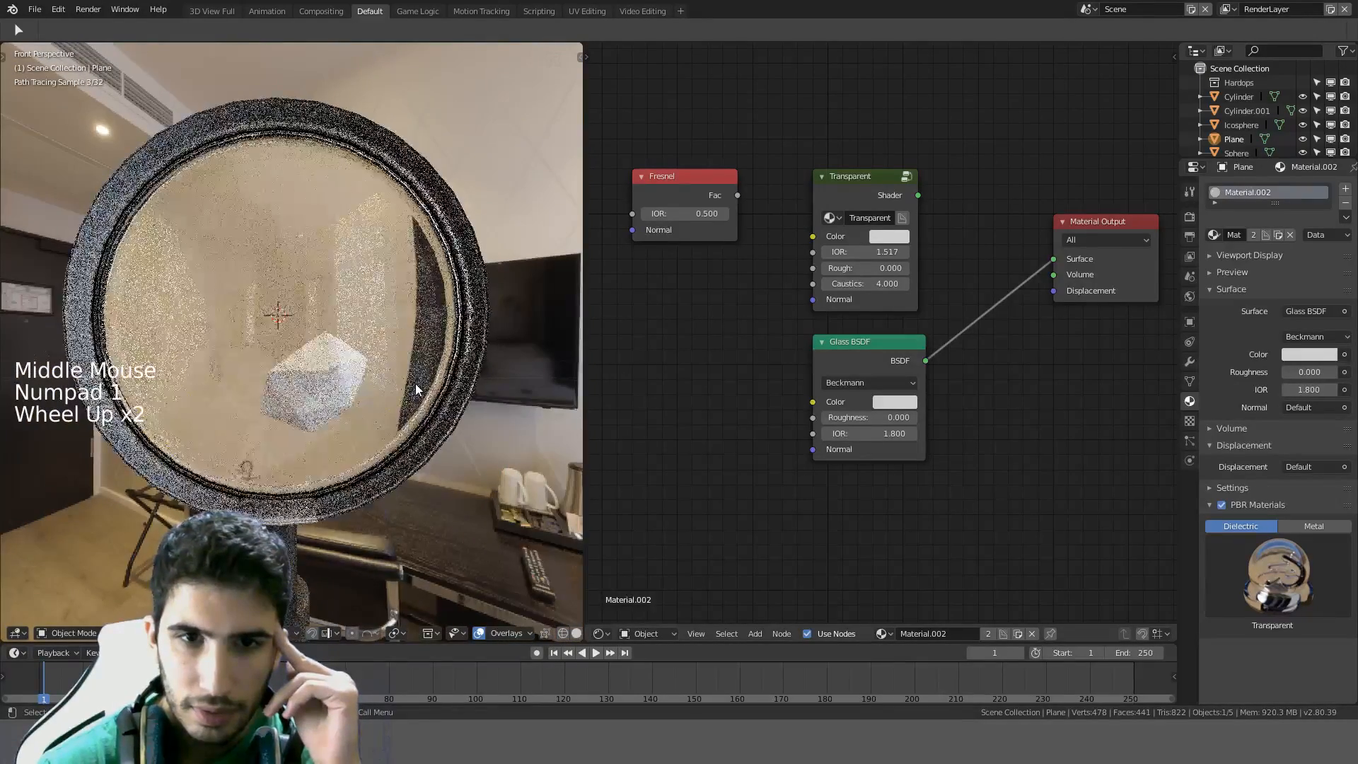
{"action": "scroll", "coordinate": [415, 389], "scroll_direction": "down", "scroll_amount": 4}
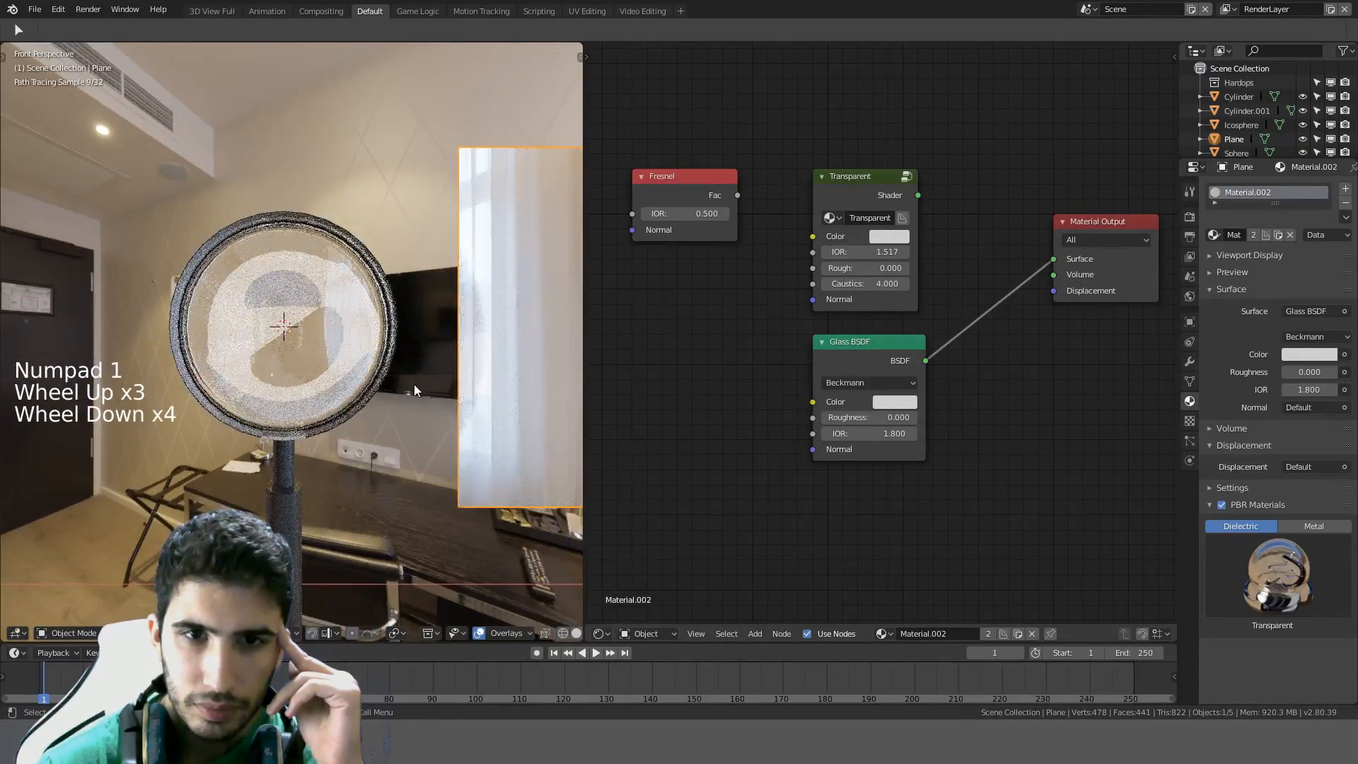
{"action": "scroll", "coordinate": [367, 379], "scroll_direction": "down", "scroll_amount": 1}
{"action": "scroll", "coordinate": [279, 347], "scroll_direction": "up", "scroll_amount": 2}
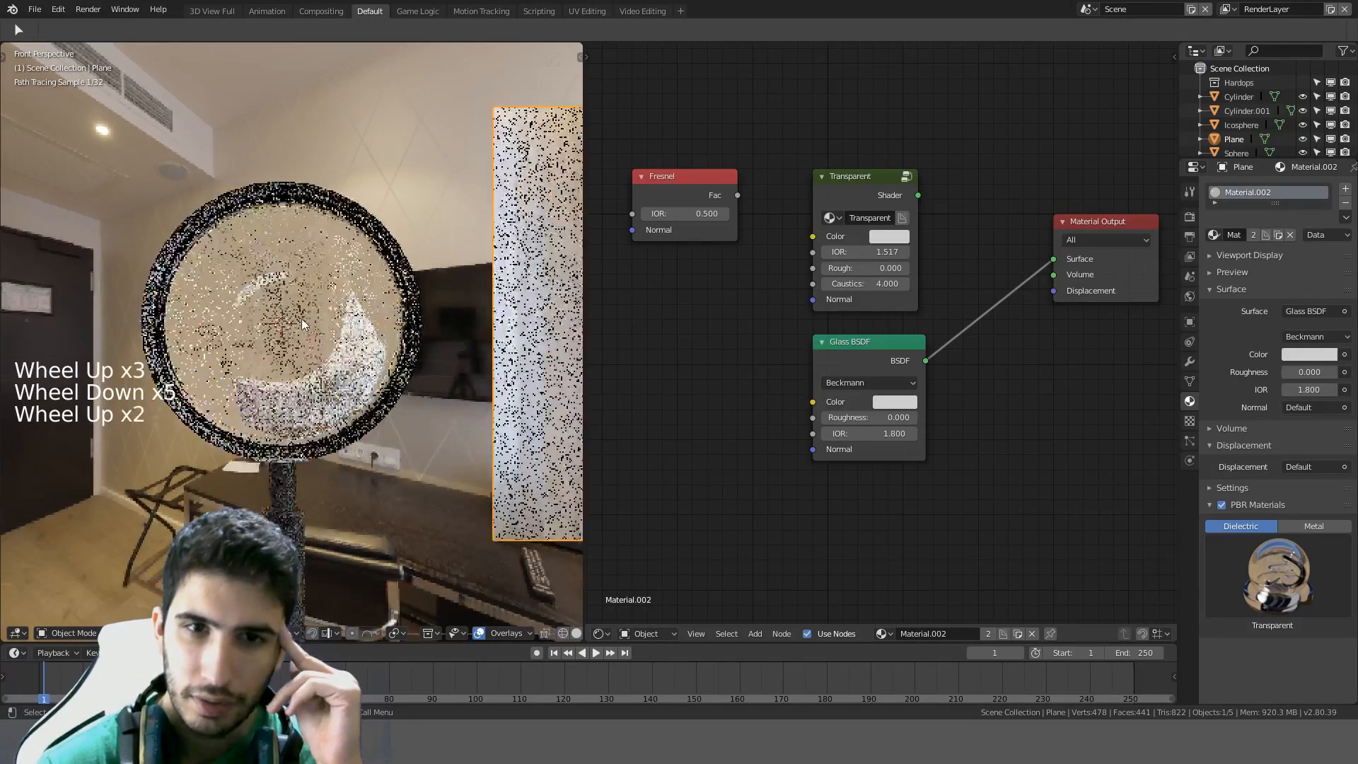
Try IOR values of 1.5 and 1.4 on the Glass BSDF node
{"action": "left_click", "coordinate": [888, 434]}
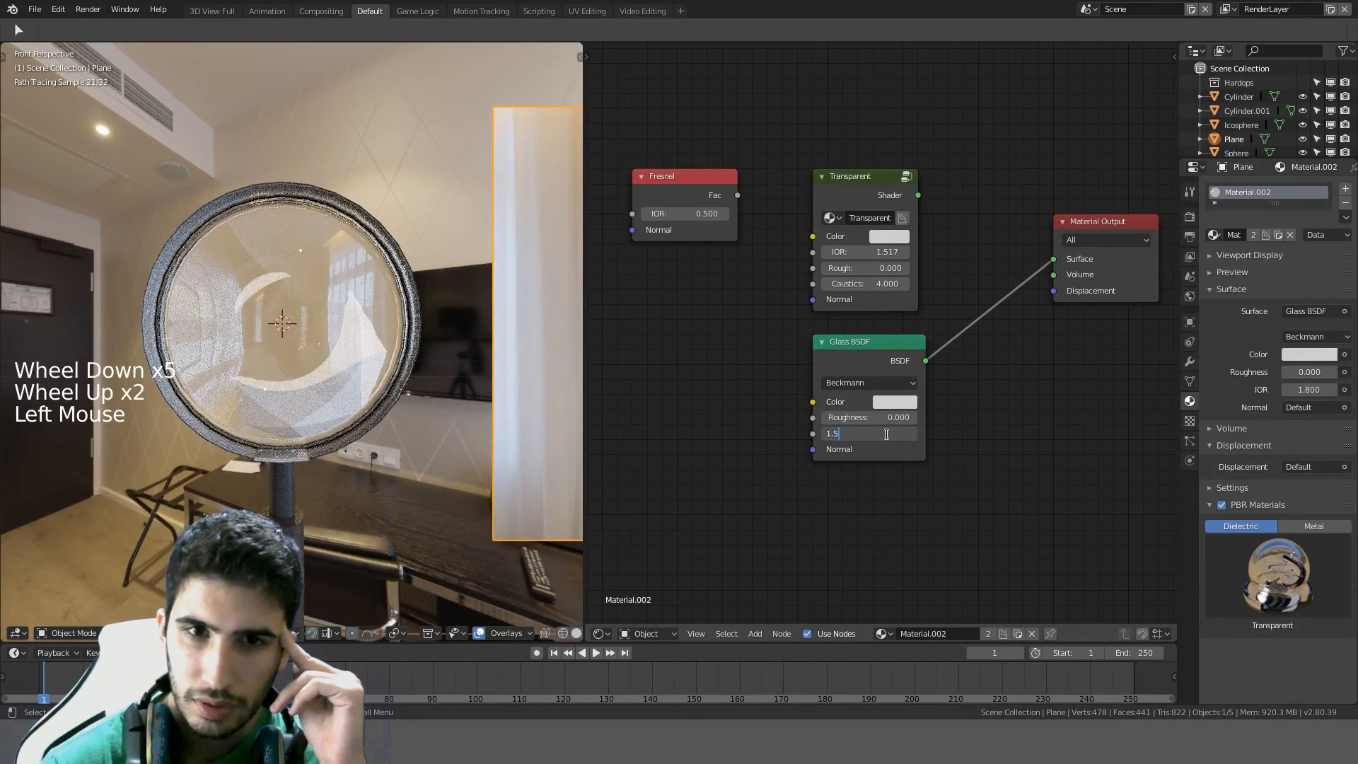
{"action": "key", "text": "Return"}
{"action": "scroll", "coordinate": [468, 345], "scroll_direction": "down", "scroll_amount": 3}
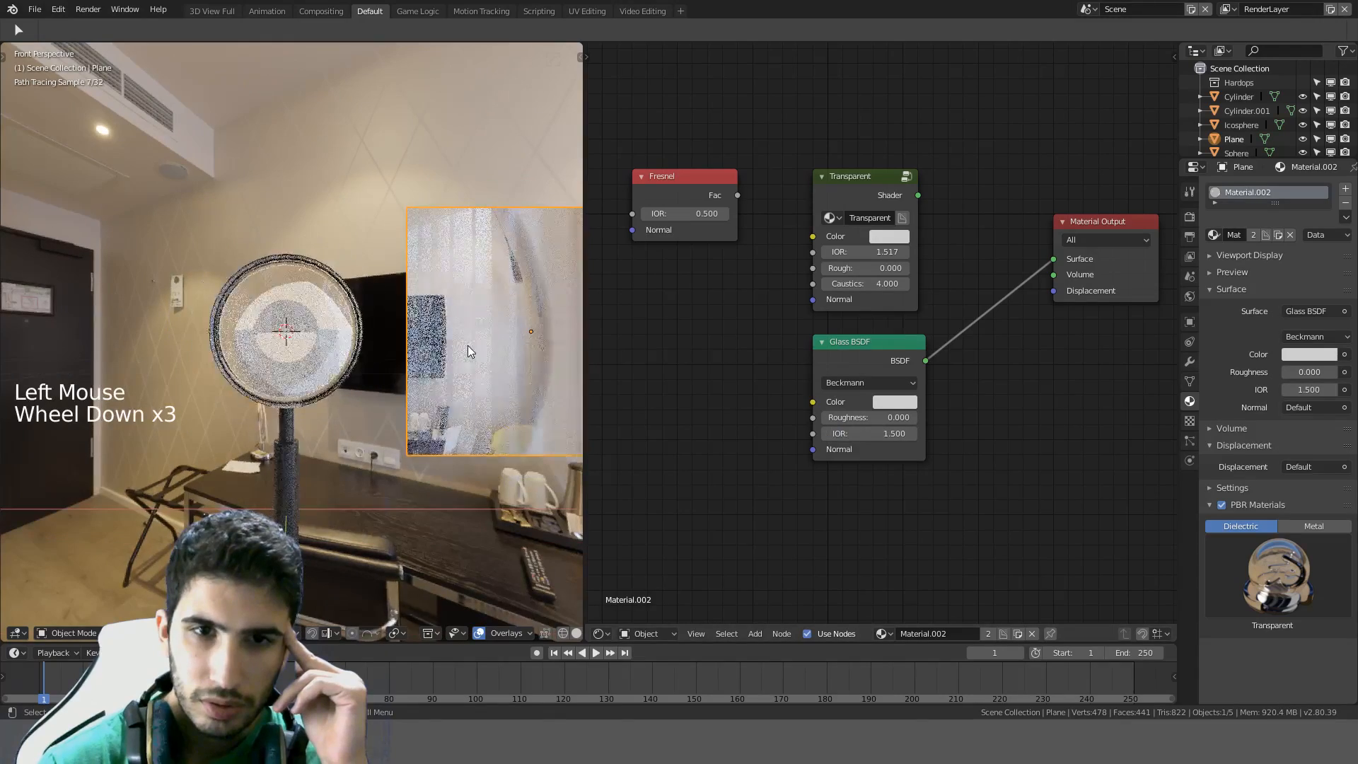
{"action": "left_click", "coordinate": [890, 436]}
{"action": "type", "text": "1."}
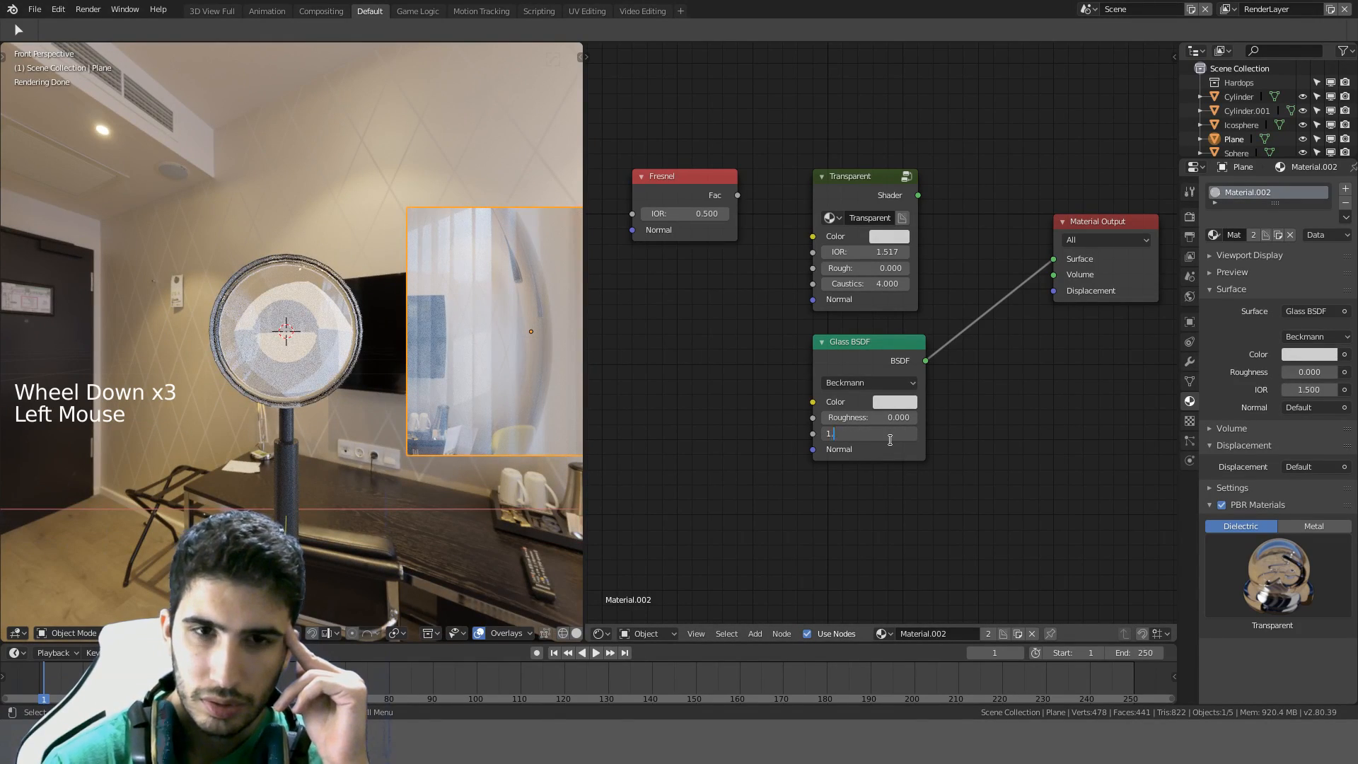
{"action": "type", "text": "400"}
{"action": "key", "text": "Return"}
Examine how the glass plane refracts the room in front view at different distances
{"action": "scroll", "coordinate": [371, 344], "scroll_direction": "down", "scroll_amount": 2}
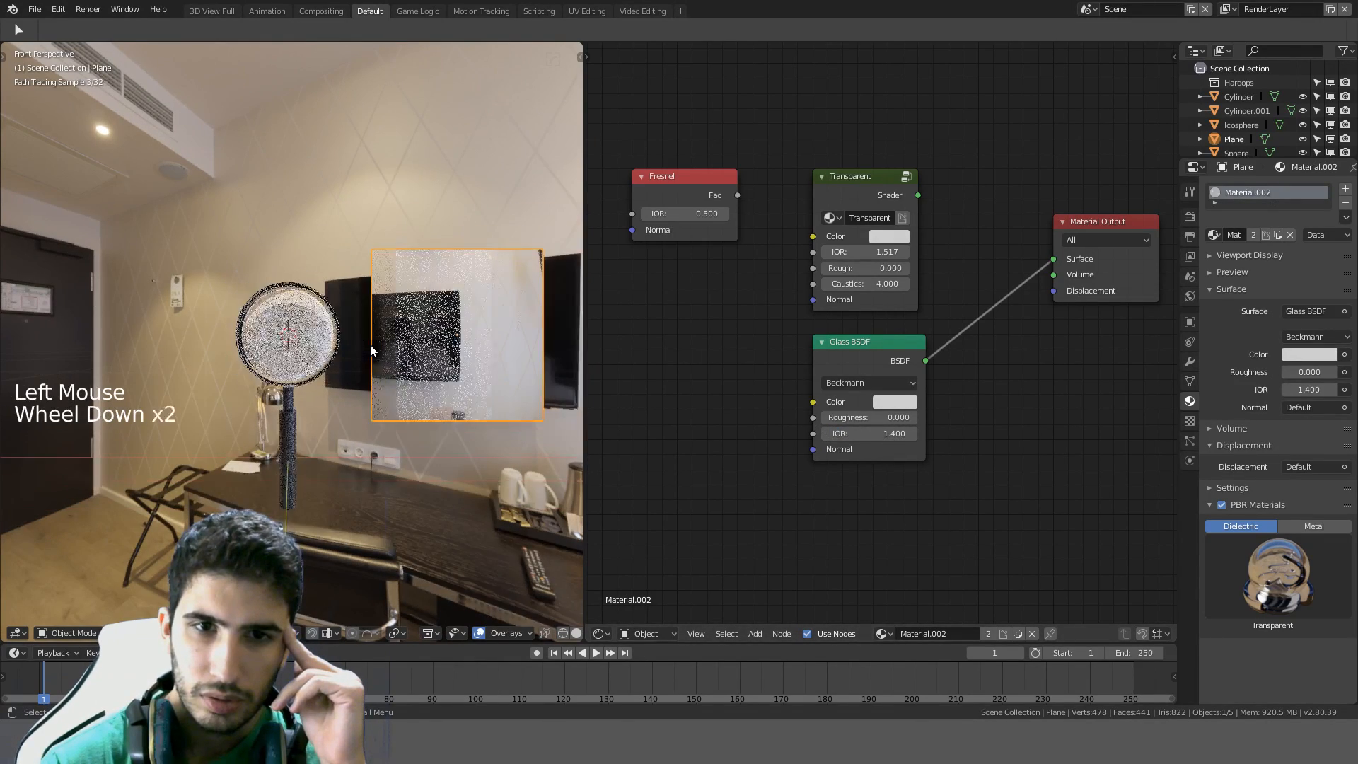
{"action": "scroll", "coordinate": [377, 354], "scroll_direction": "down", "scroll_amount": 1}
{"action": "scroll", "coordinate": [379, 363], "scroll_direction": "down", "scroll_amount": 2}
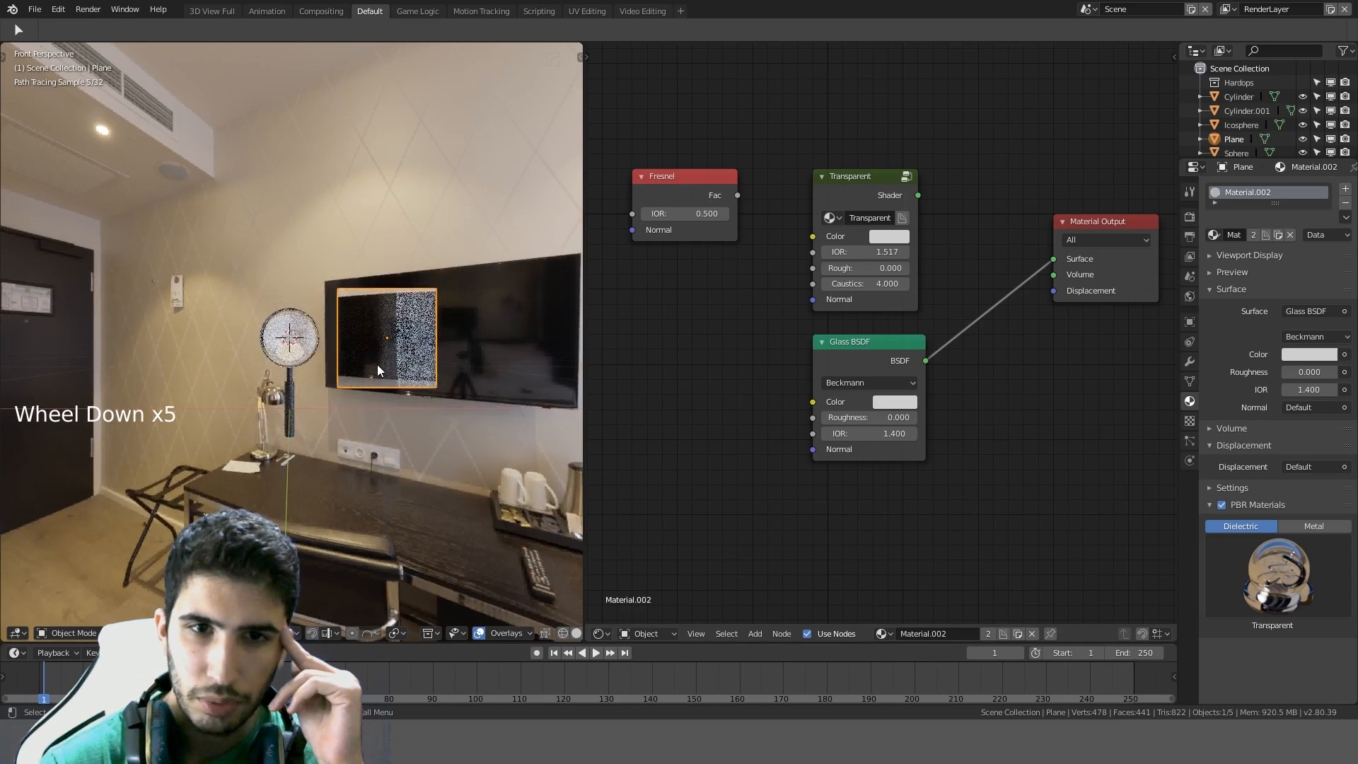
{"action": "scroll", "coordinate": [362, 372], "scroll_direction": "down", "scroll_amount": 2}
{"action": "scroll", "coordinate": [360, 372], "scroll_direction": "up", "scroll_amount": 2}
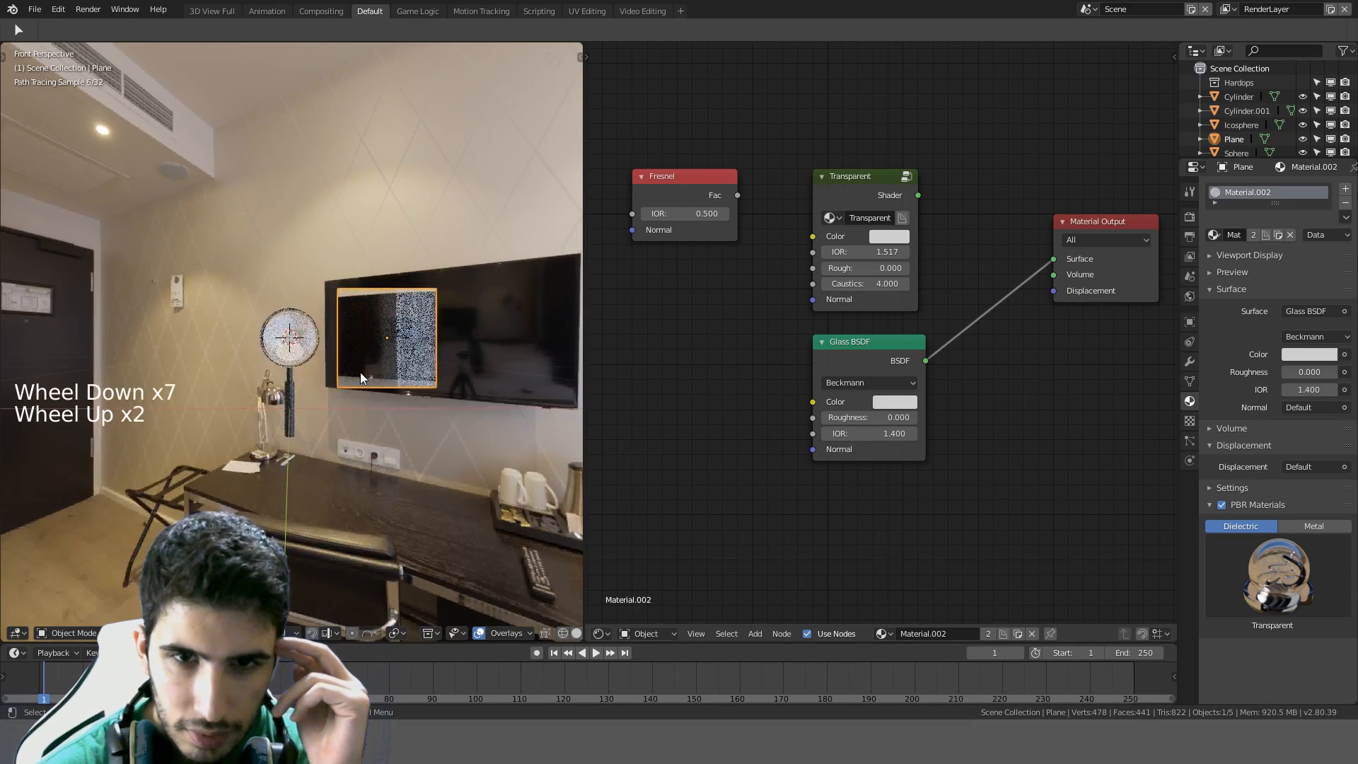
{"action": "scroll", "coordinate": [359, 372], "scroll_direction": "up", "scroll_amount": 2}
{"action": "scroll", "coordinate": [362, 376], "scroll_direction": "up", "scroll_amount": 1}
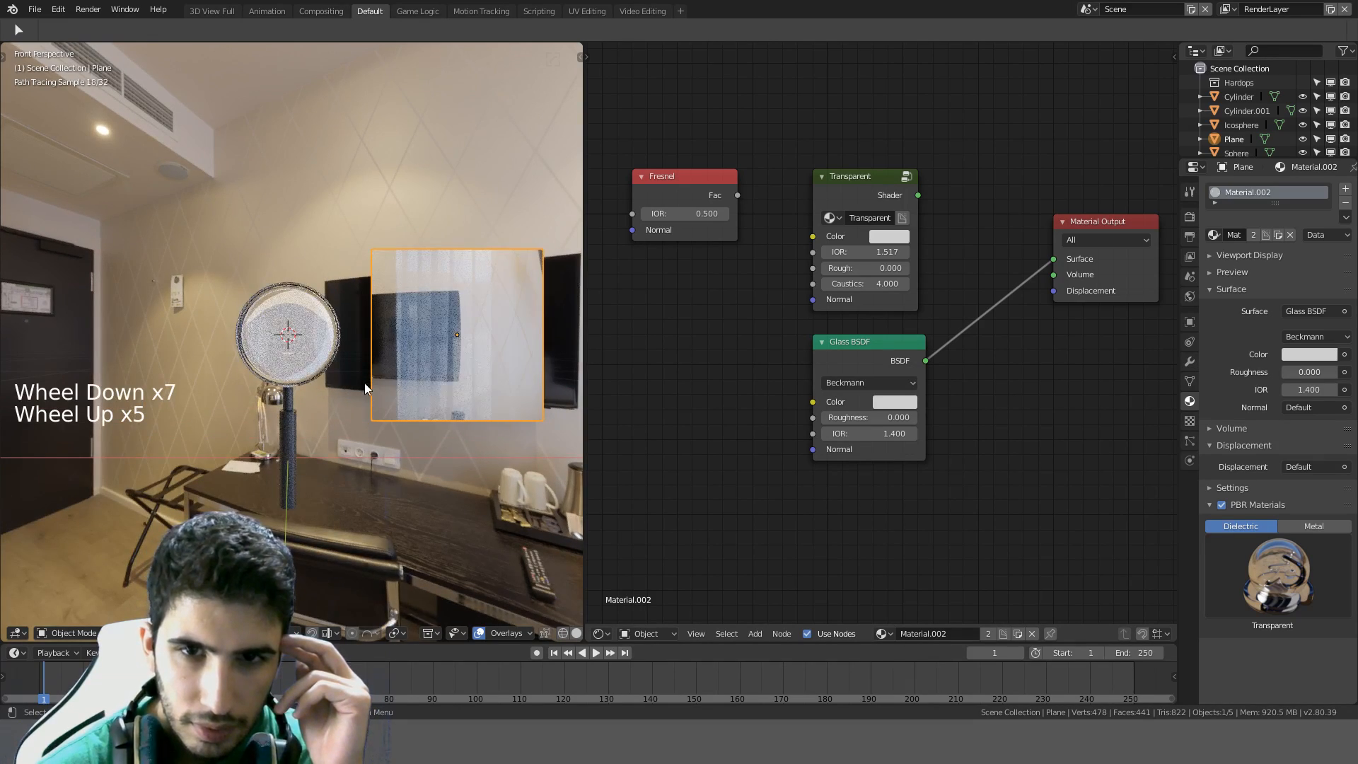
{"action": "scroll", "coordinate": [368, 389], "scroll_direction": "up", "scroll_amount": 1}
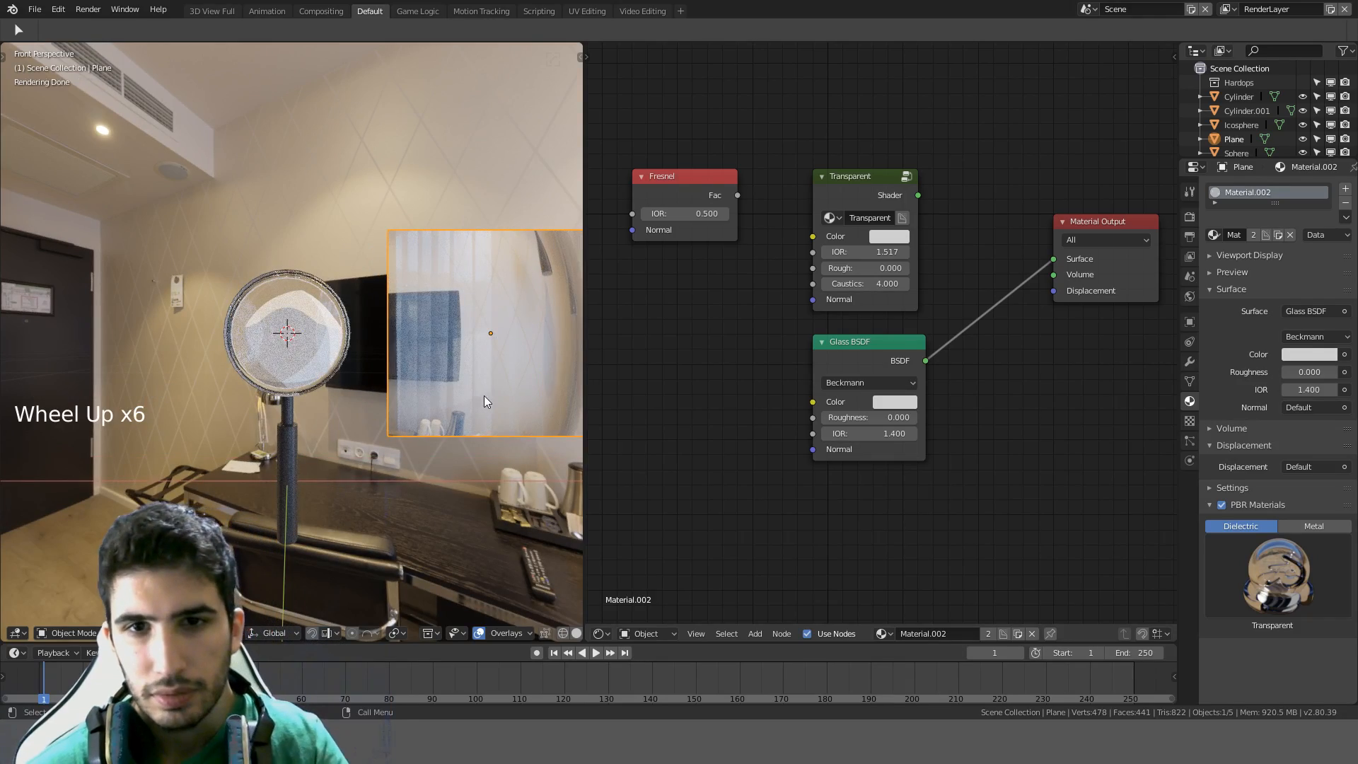
{"action": "mouse_move", "coordinate": [484, 398]}
{"action": "middle_mouse_down", "text": "shift"}
{"action": "mouse_move", "coordinate": [398, 401]}
{"action": "mouse_move", "coordinate": [503, 397]}
{"action": "mouse_move", "coordinate": [450, 398]}
{"action": "mouse_move", "coordinate": [469, 395]}
{"action": "middle_mouse_up", "text": "shift"}
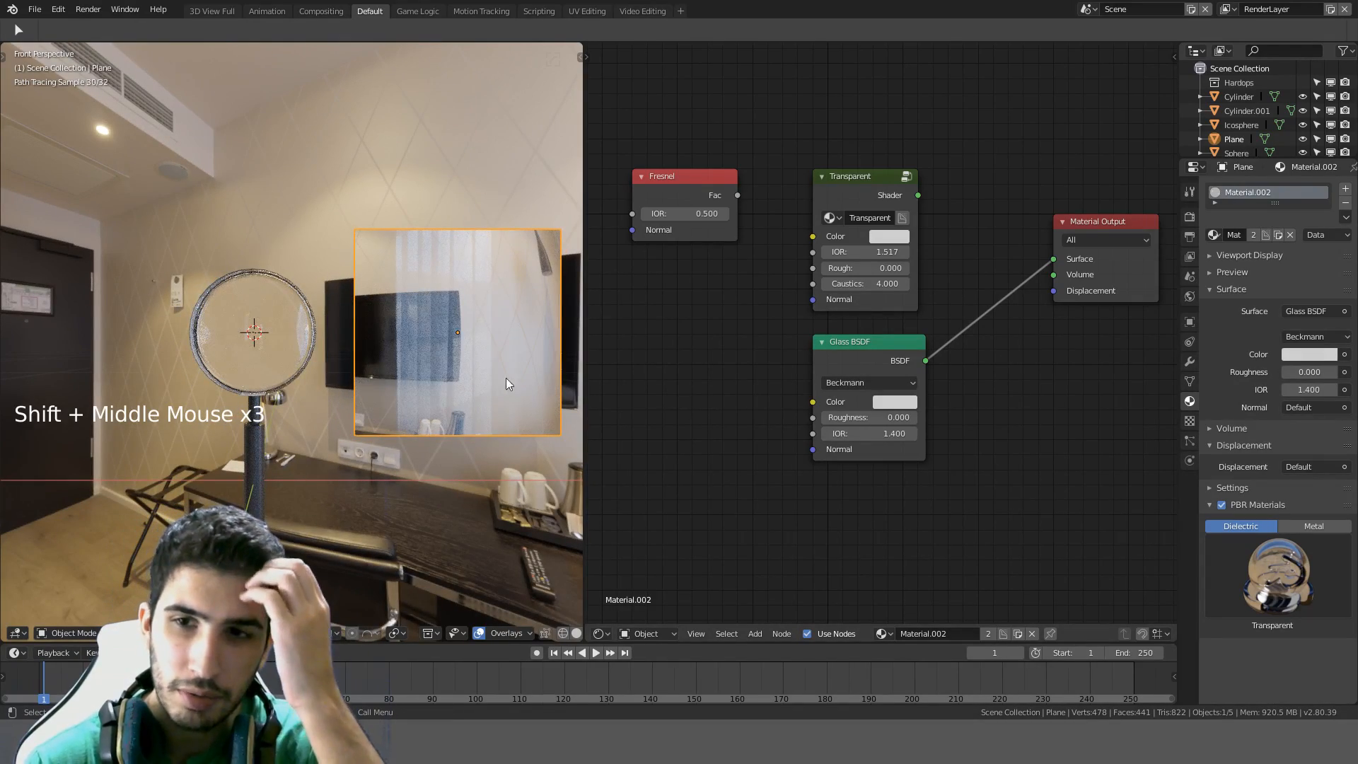
Try an IOR of 0.8 on the Glass BSDF and check the refraction from the front and from an angle
{"action": "left_click", "coordinate": [876, 436]}
{"action": "type", "text": "0.8"}
{"action": "key", "text": "Return"}
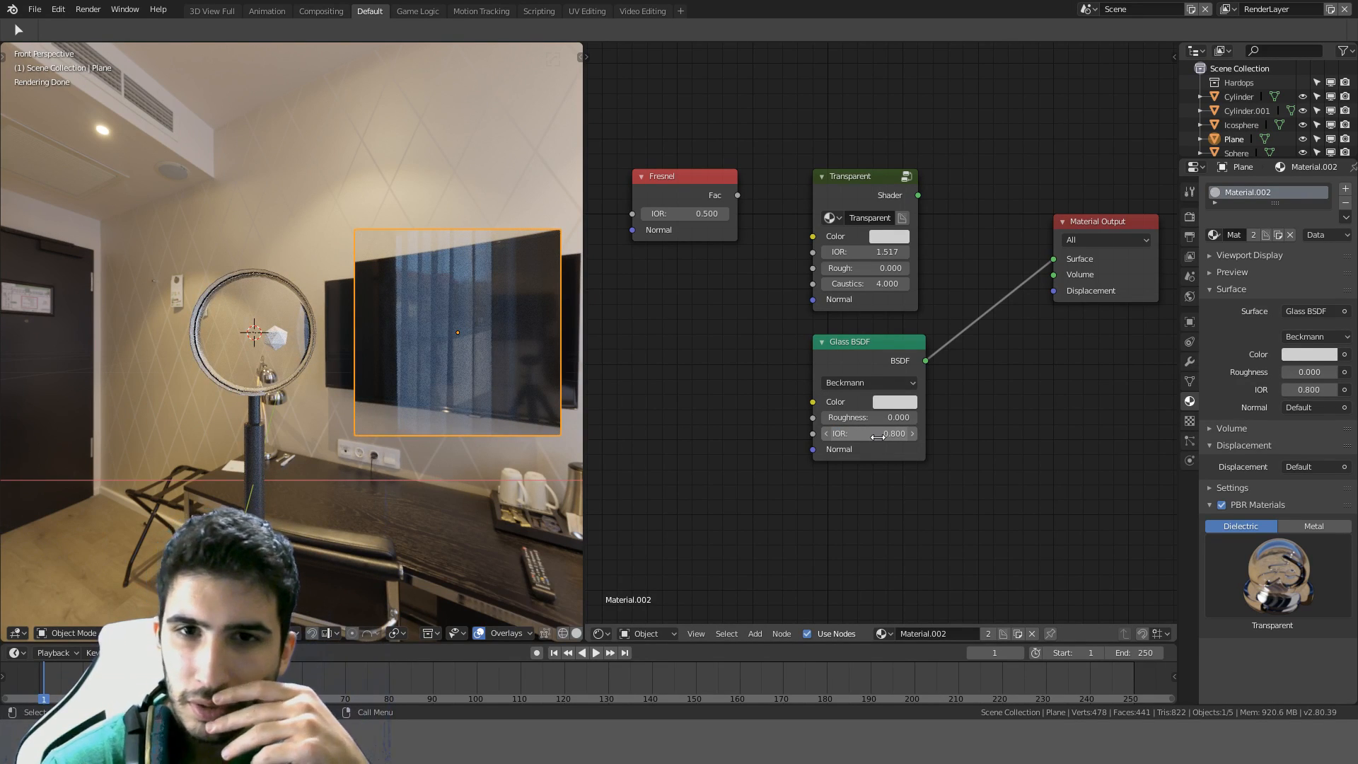
{"action": "middle_click_drag", "start_coordinate": [439, 386], "coordinate": [459, 404]}
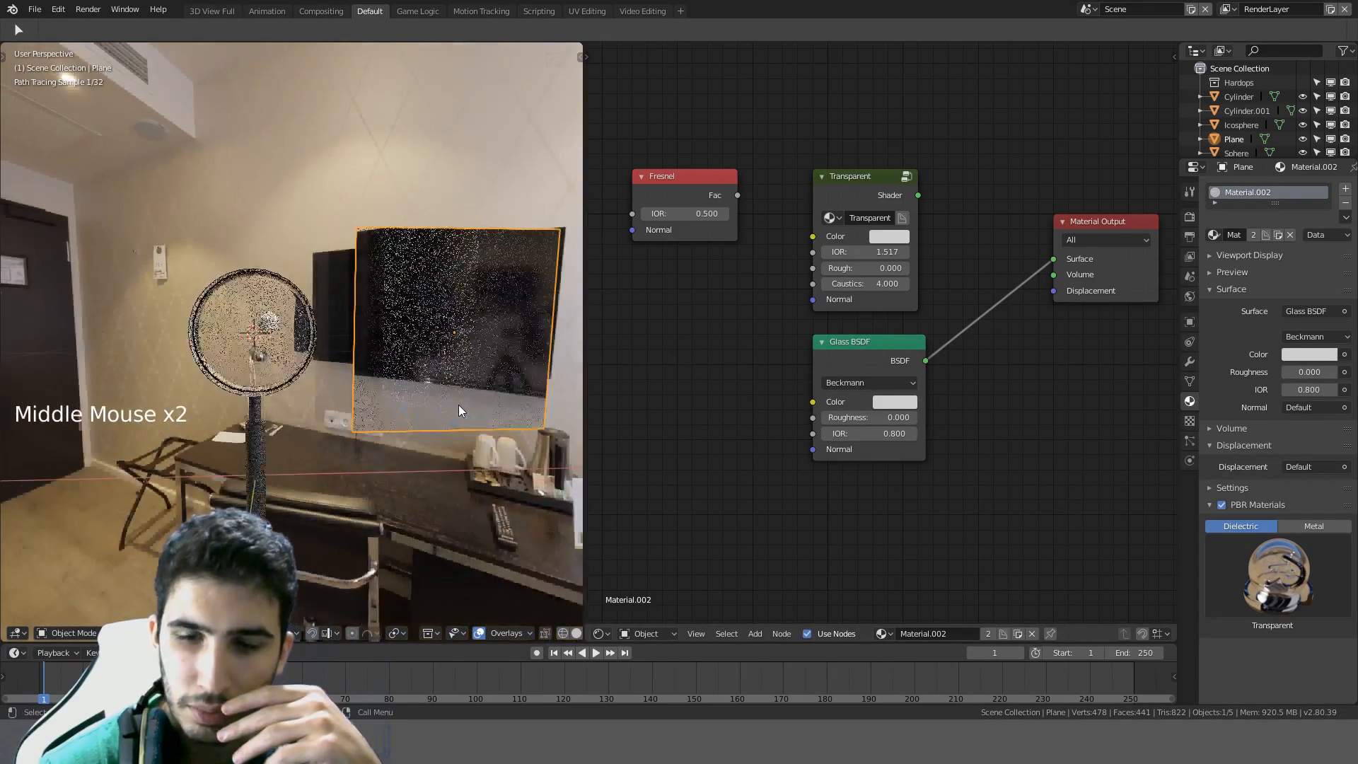
{"action": "key", "text": "KP_1"}
{"action": "scroll", "coordinate": [458, 404], "scroll_direction": "up", "scroll_amount": 3}
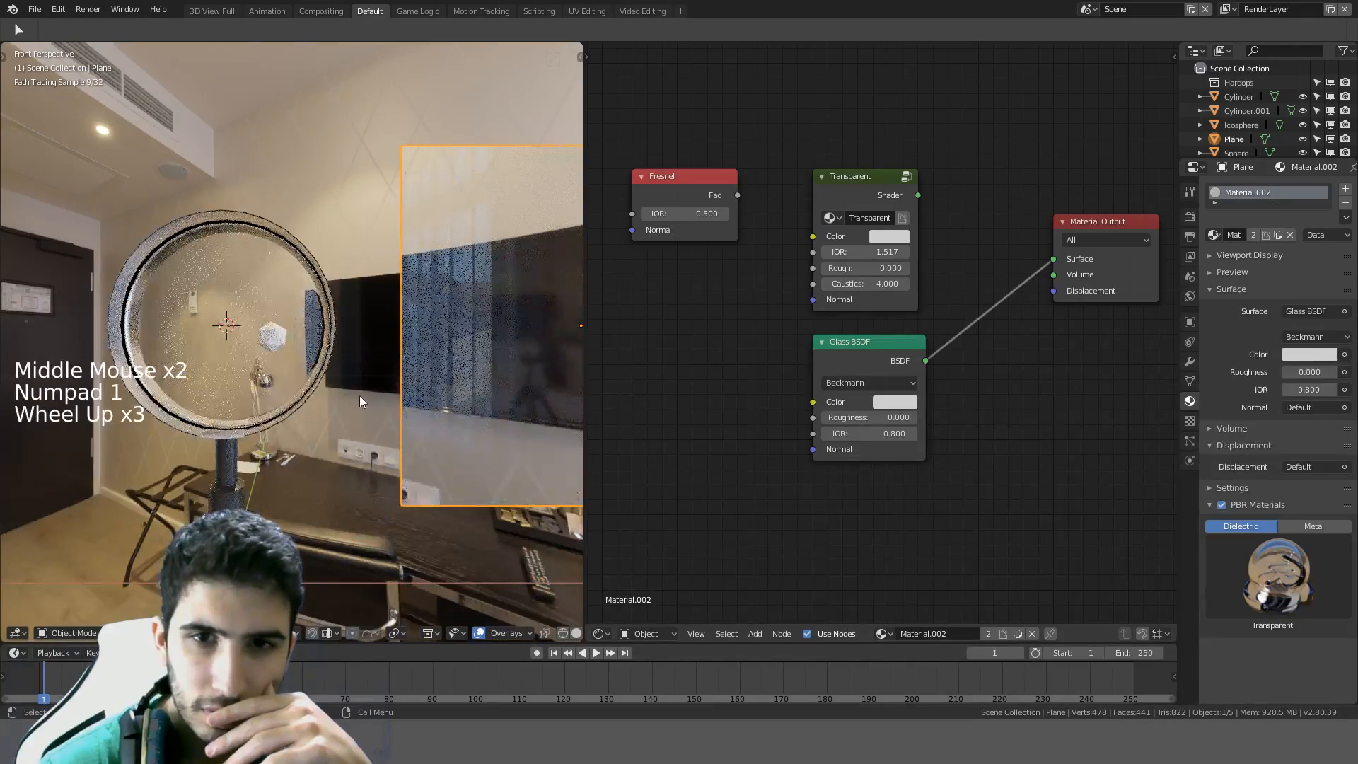
{"action": "middle_click_drag", "start_coordinate": [351, 430], "coordinate": [402, 447]}
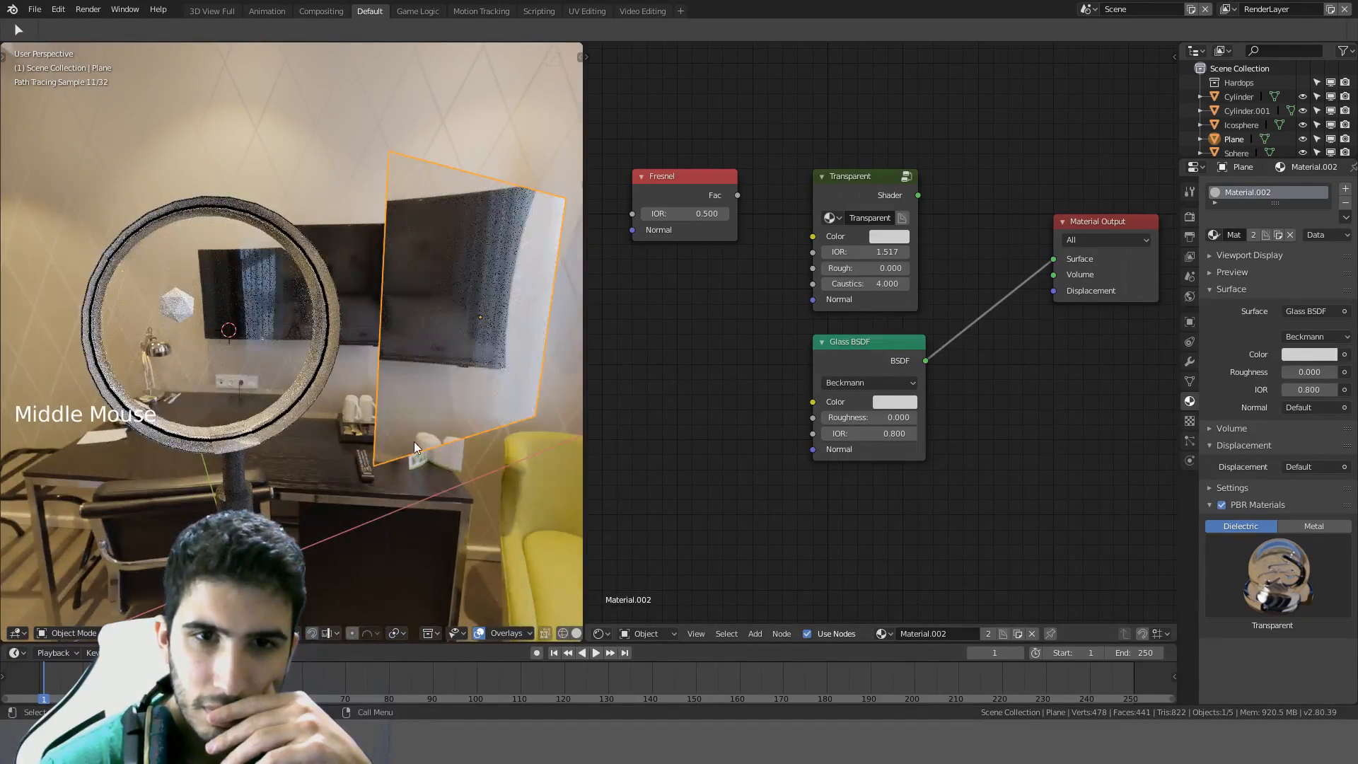
Set the Glass BSDF's IOR to 1.45
{"action": "left_click", "coordinate": [867, 433]}
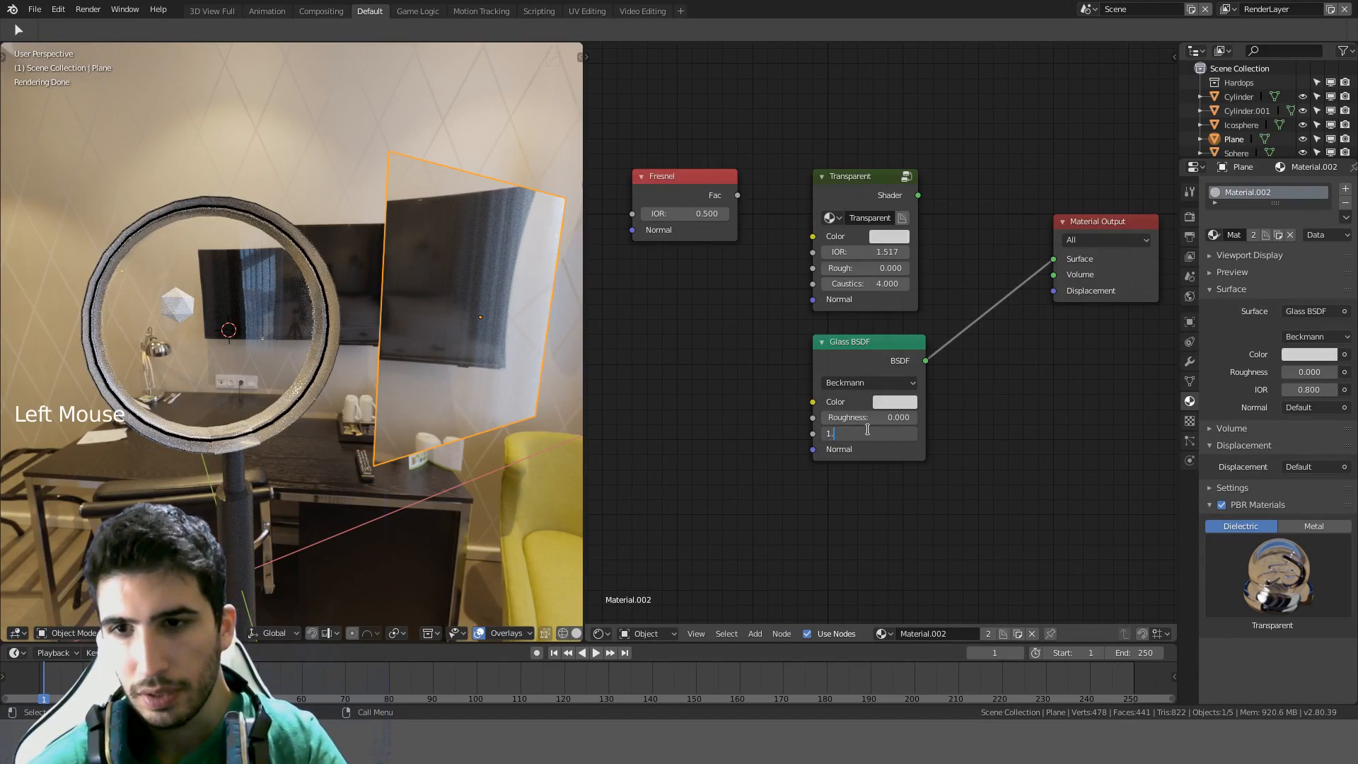
{"action": "type", "text": "1.45"}
{"action": "key", "text": "Return"}
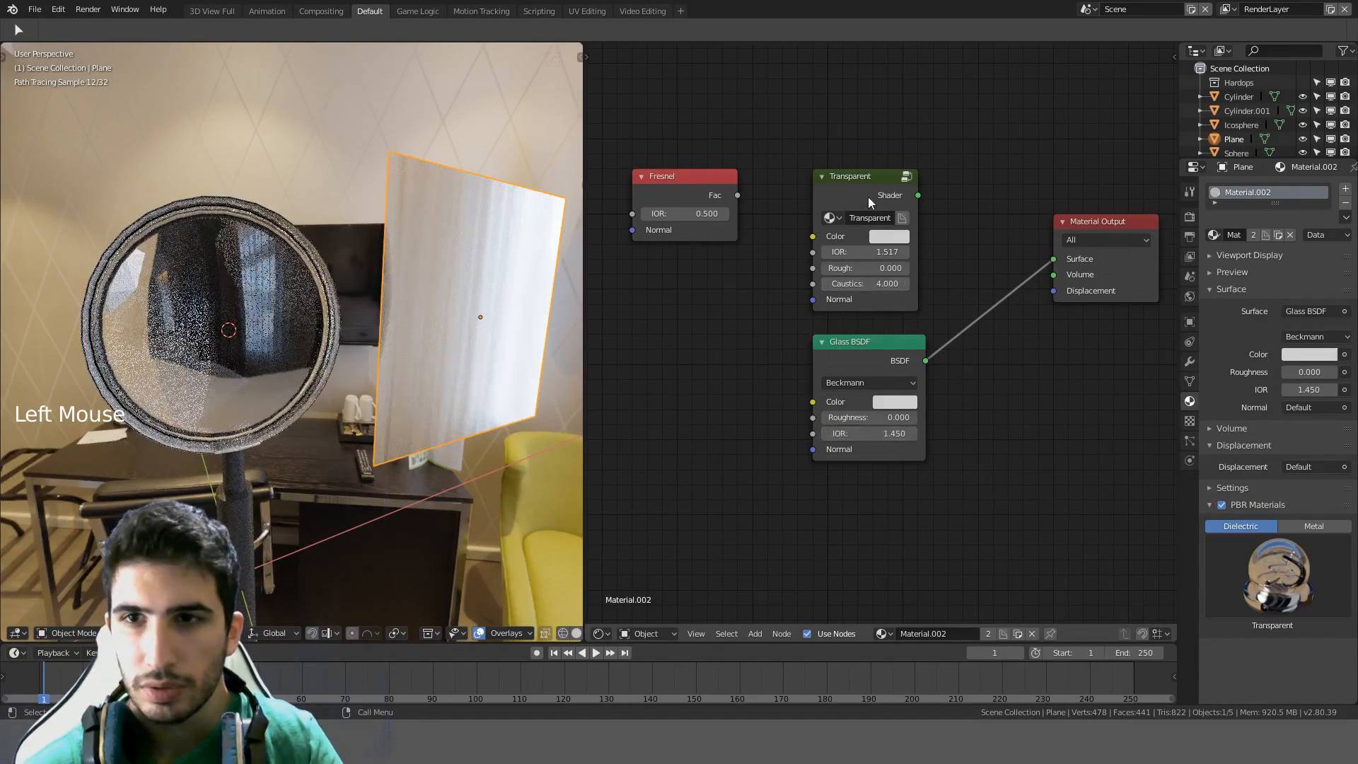
Connect the Transparent node group to the Material Output's Surface, comparing its render with the Glass BSDF's
{"action": "left_click", "coordinate": [870, 185], "text": "ctrl+shift"}
{"action": "middle_click_drag", "start_coordinate": [331, 362], "coordinate": [316, 356]}
{"action": "scroll", "coordinate": [311, 354], "scroll_direction": "down", "scroll_amount": 2}
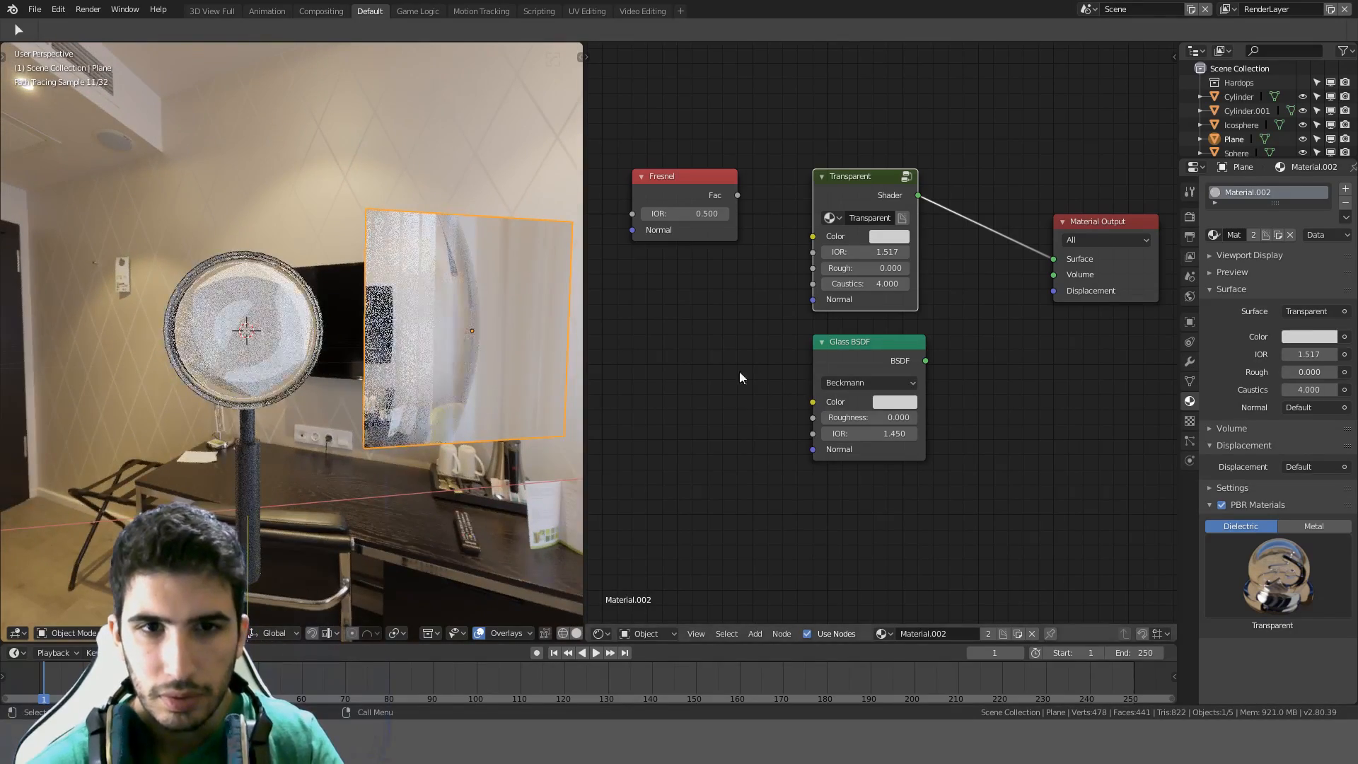
{"action": "left_click", "coordinate": [880, 358], "text": "ctrl+shift"}
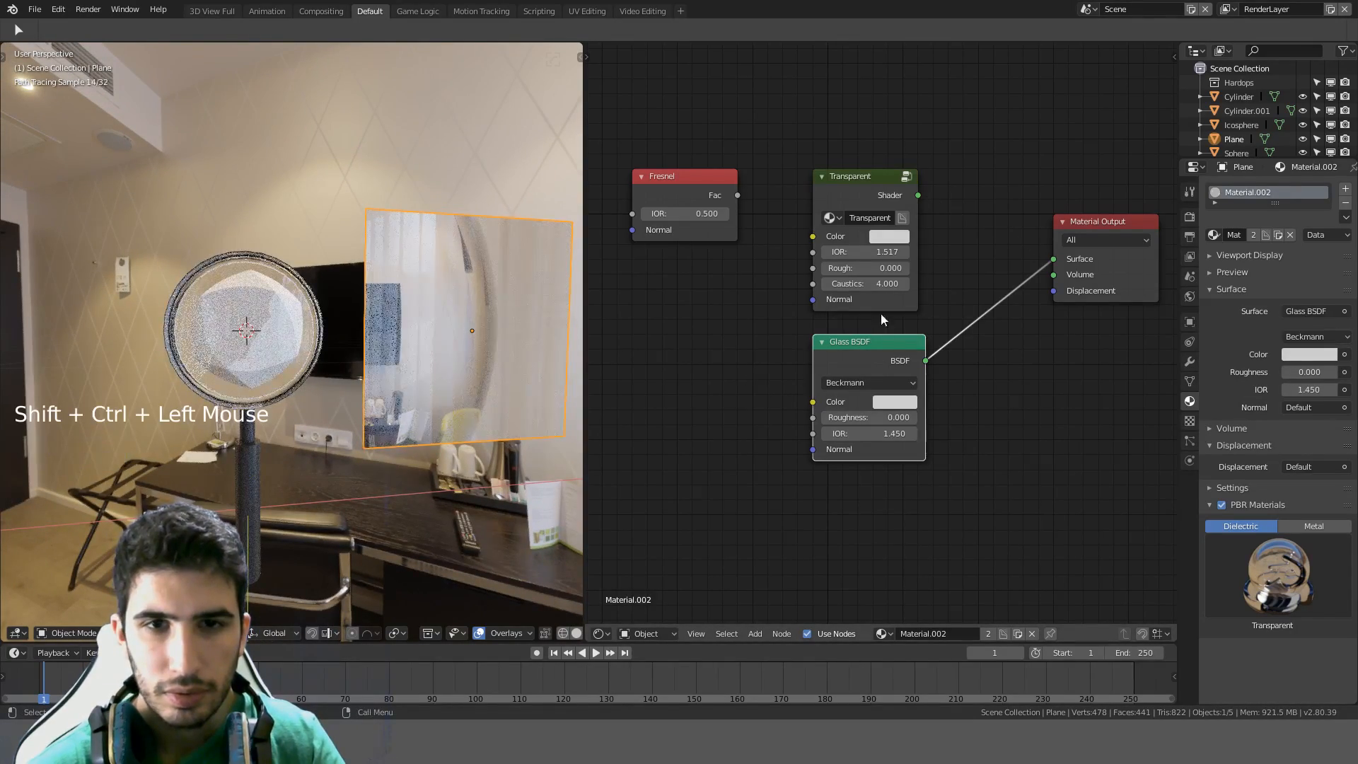
{"action": "left_click", "coordinate": [882, 181], "text": "ctrl+shift"}
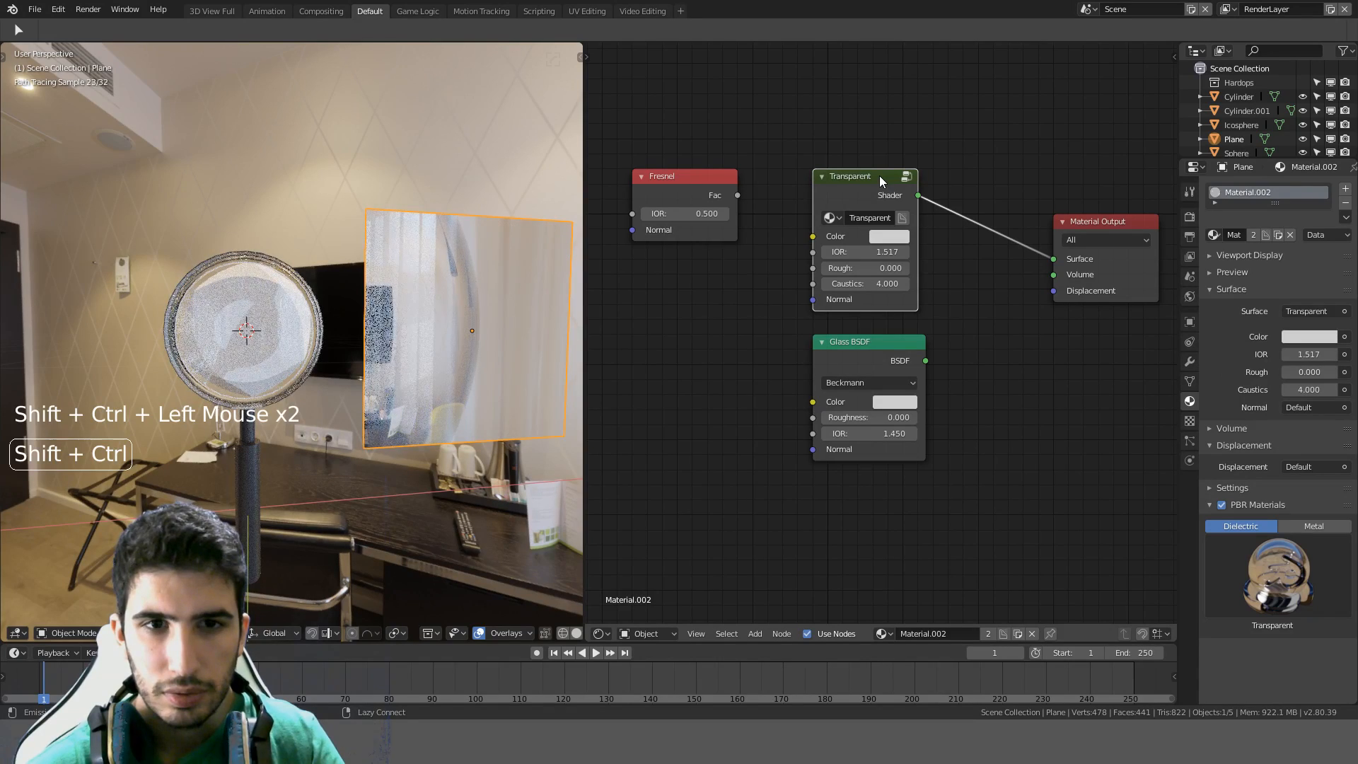
Alternate the Material Output's Surface between the Glass BSDF and the Transparent node group several times to compare their renders, ending on Transparent
{"action": "left_click", "coordinate": [861, 359], "text": "ctrl+shift"}
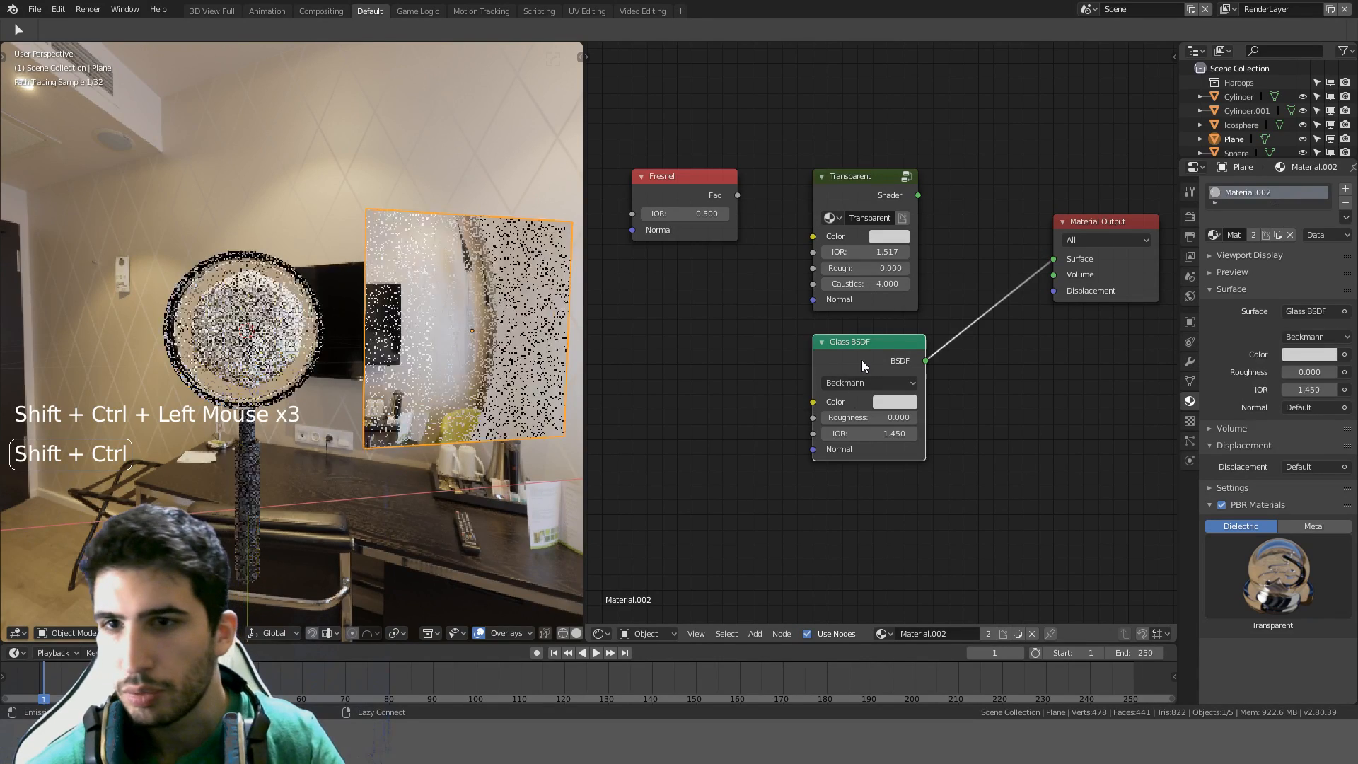
{"action": "left_click", "coordinate": [861, 200], "text": "ctrl+shift"}
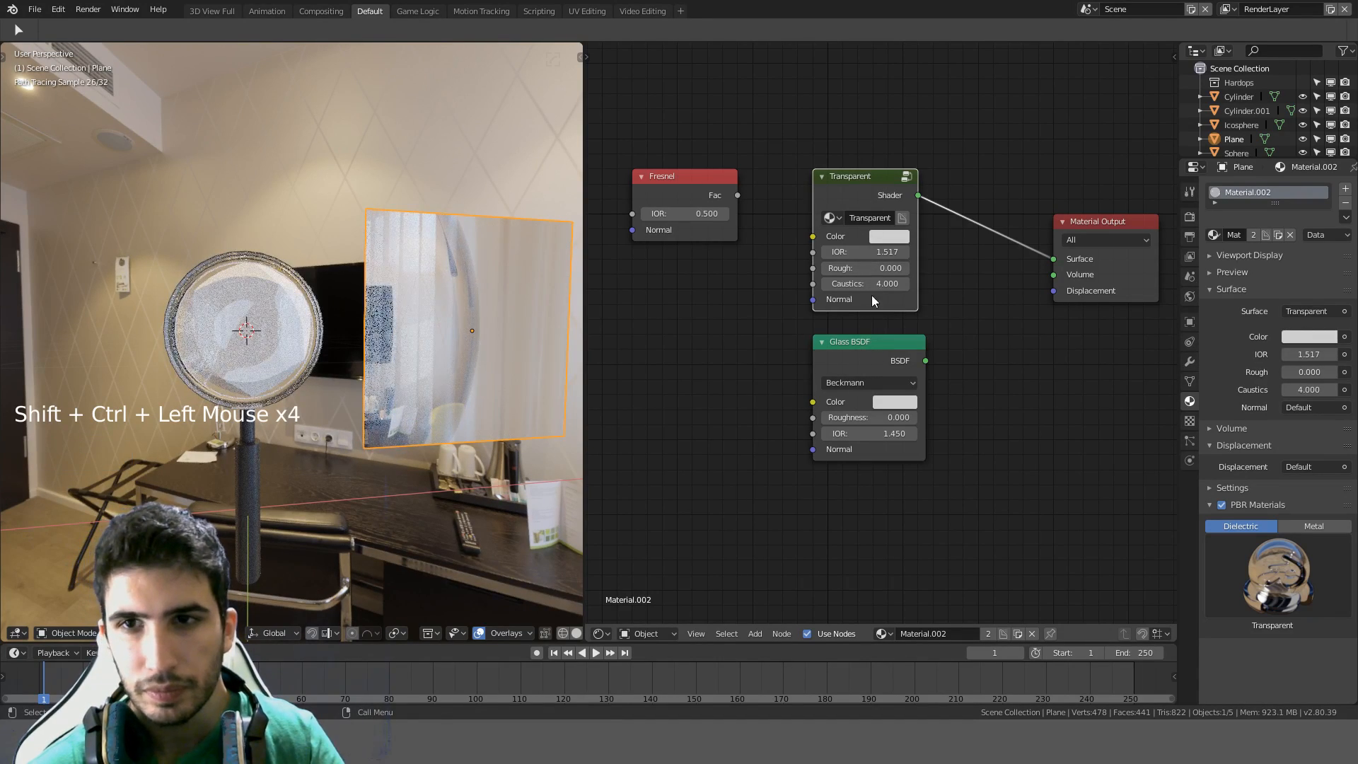
{"action": "left_click", "coordinate": [872, 342], "text": "ctrl+shift"}
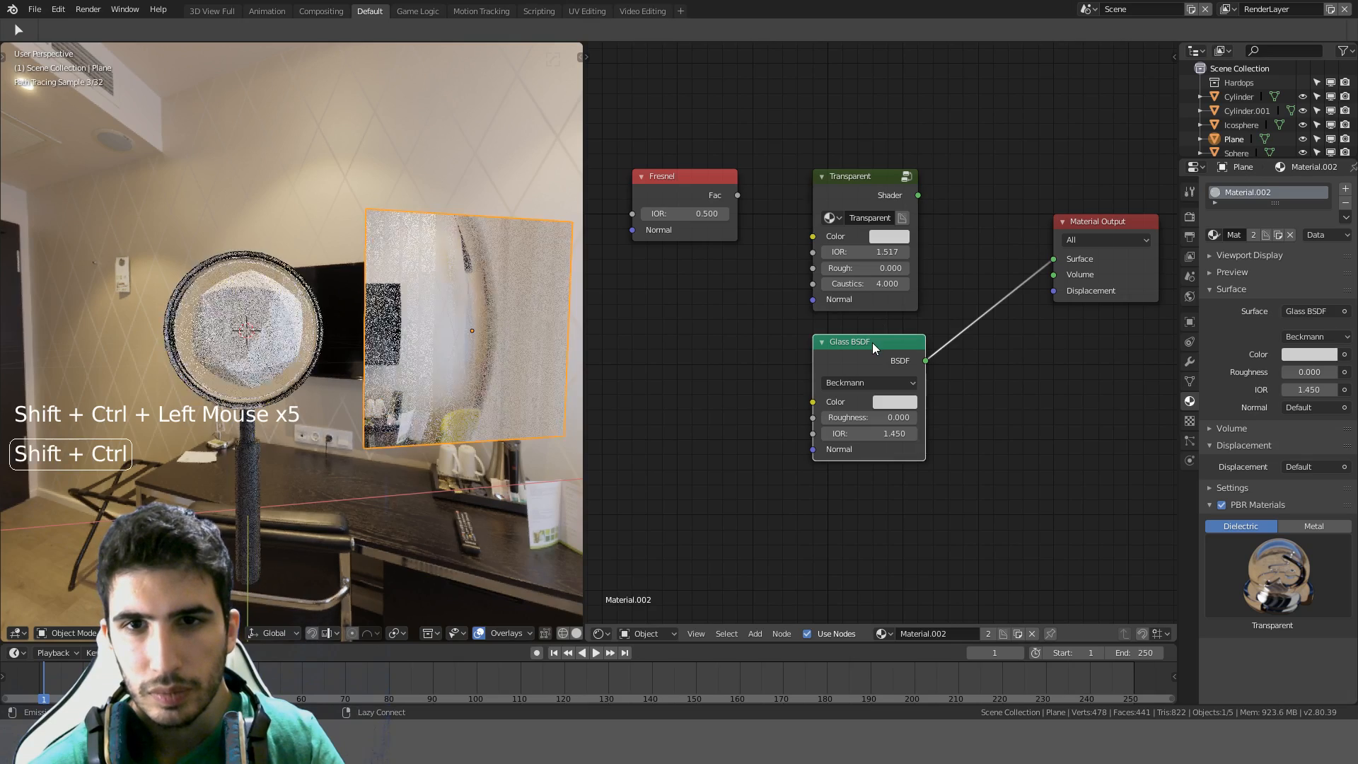
{"action": "left_click", "coordinate": [850, 173], "text": "ctrl+shift"}
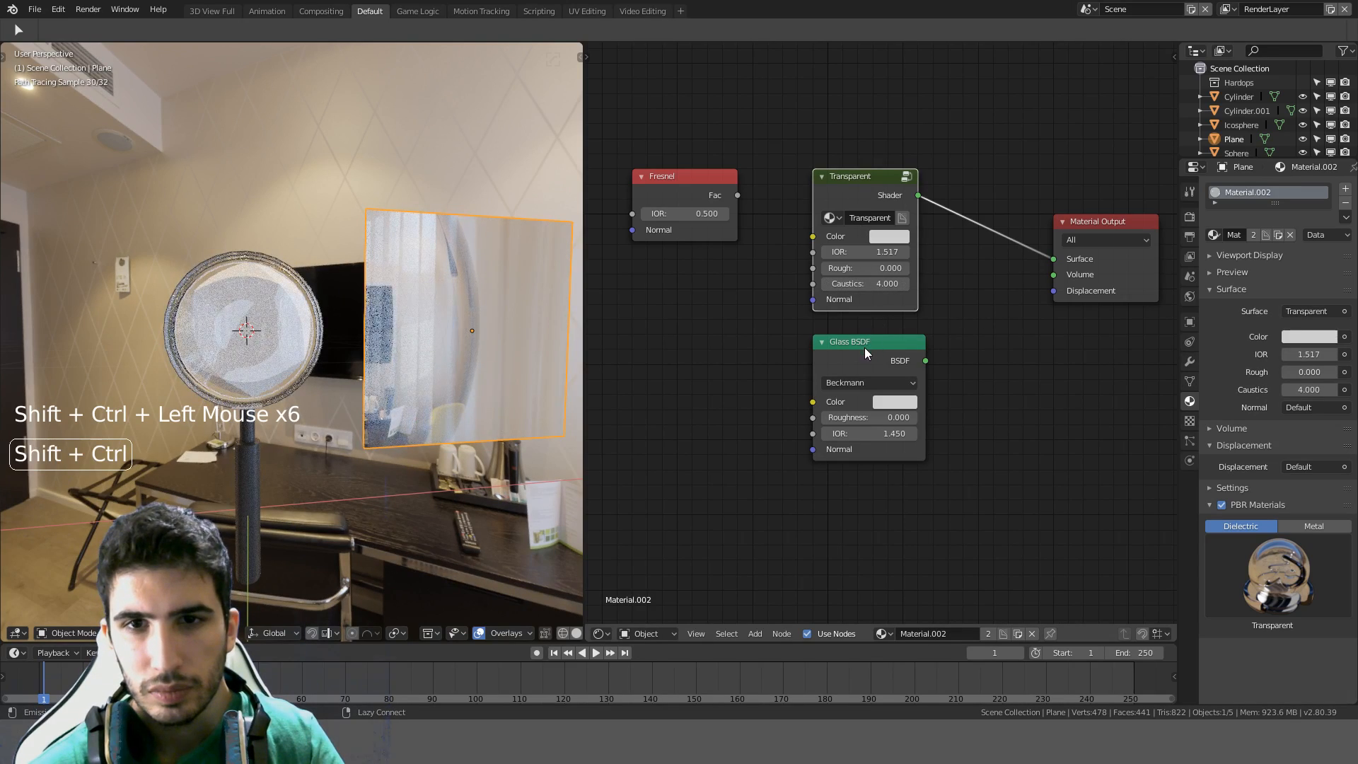
{"action": "left_click", "coordinate": [865, 348], "text": "ctrl+shift"}
{"action": "left_click", "coordinate": [859, 190], "text": "ctrl+shift"}
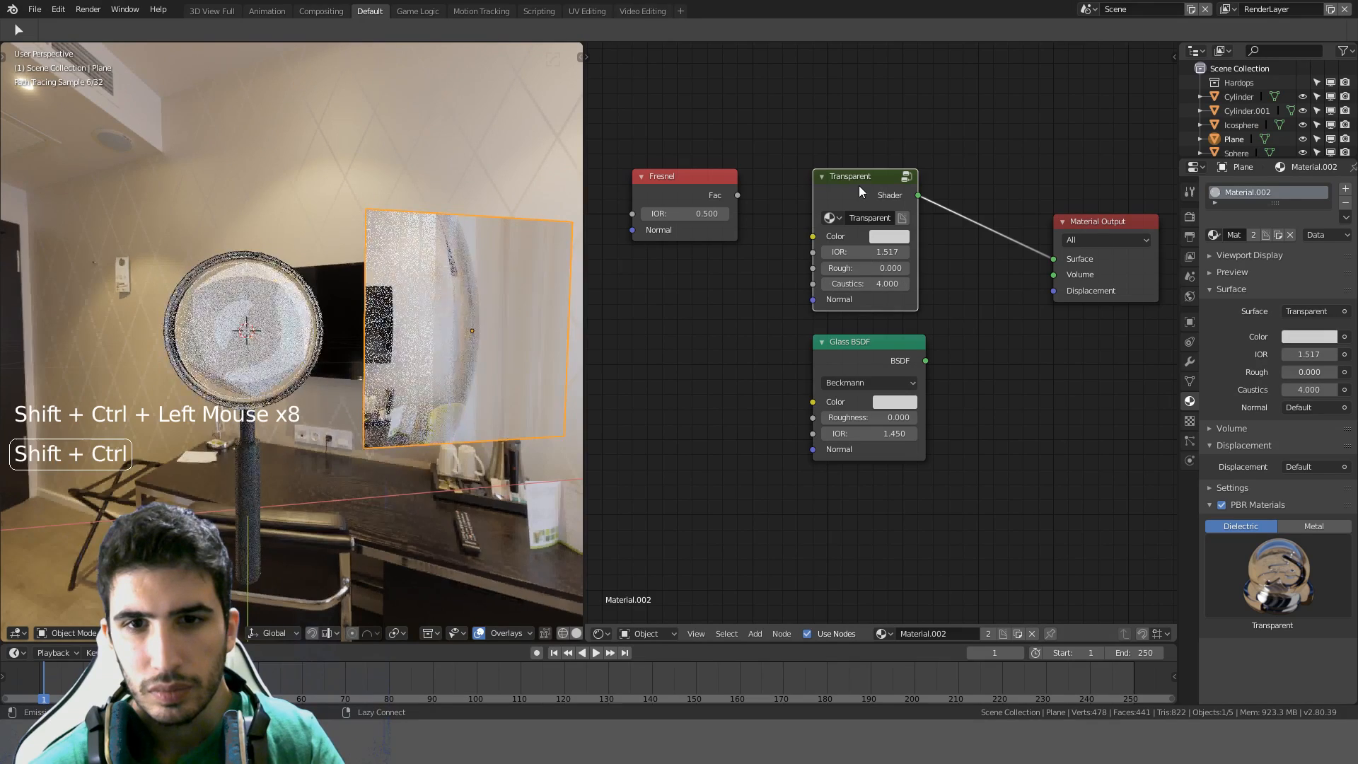
Delete the Glass BSDF and Fresnel nodes from Material.002's node tree
{"action": "left_click", "coordinate": [867, 350]}
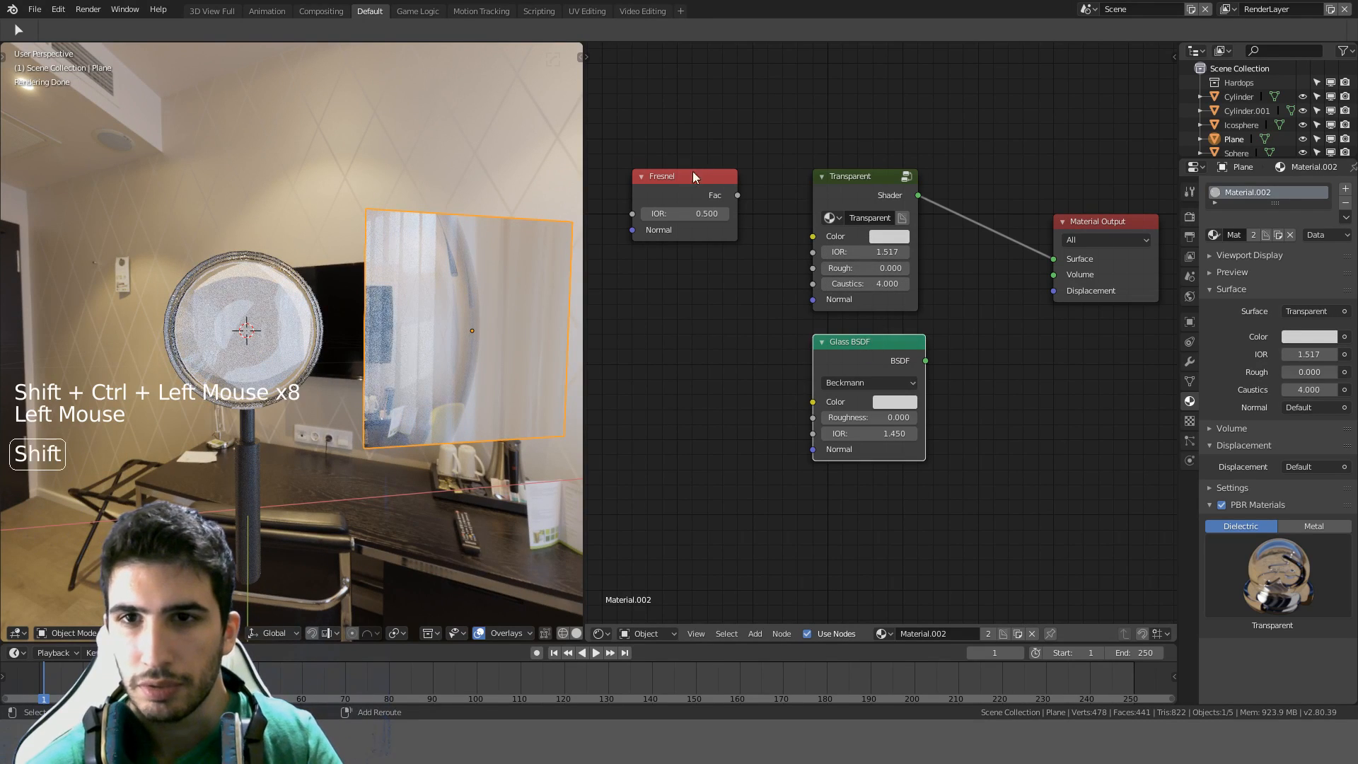
{"action": "left_click", "coordinate": [692, 176], "text": "shift"}
{"action": "key", "text": "Delete"}
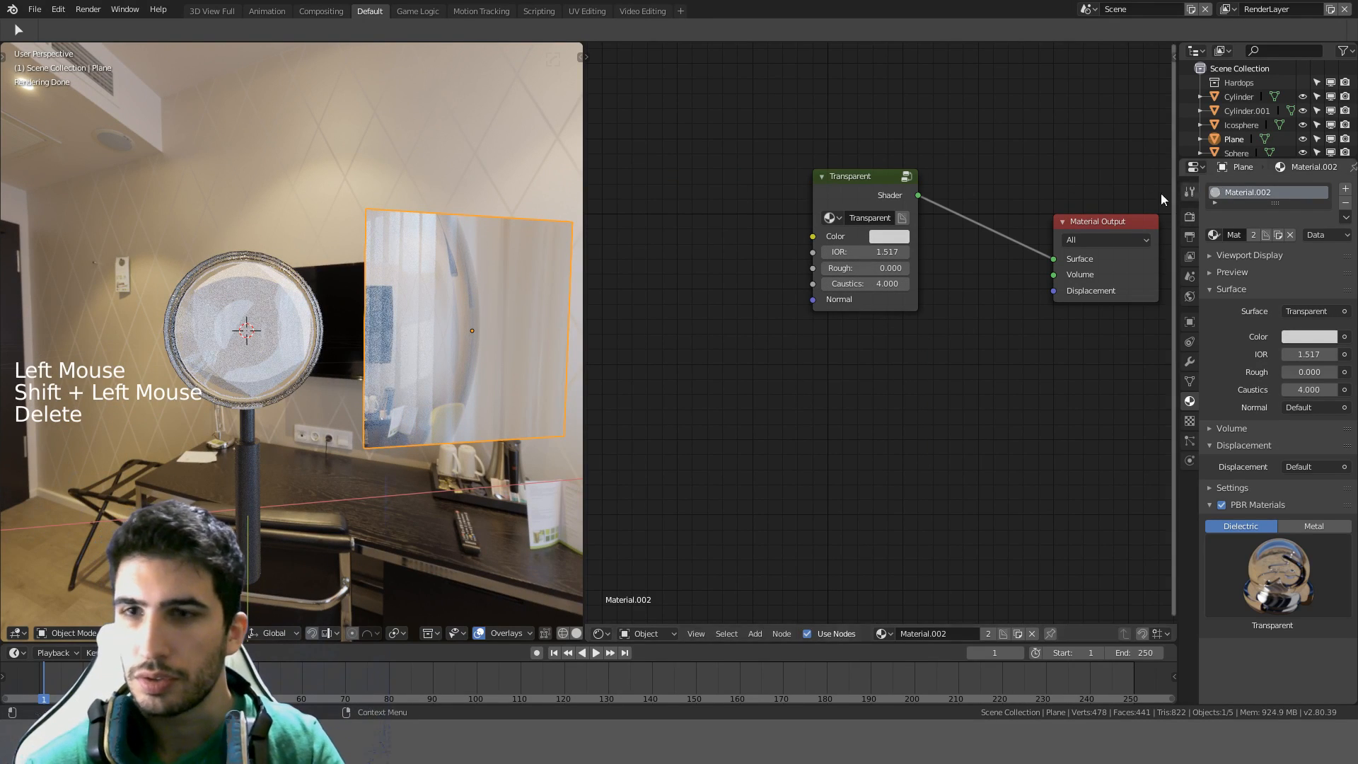
Delete the glass test plane beside the magnifying glass
{"action": "middle_click_drag", "start_coordinate": [373, 297], "coordinate": [408, 313]}
{"action": "left_click", "coordinate": [453, 310]}
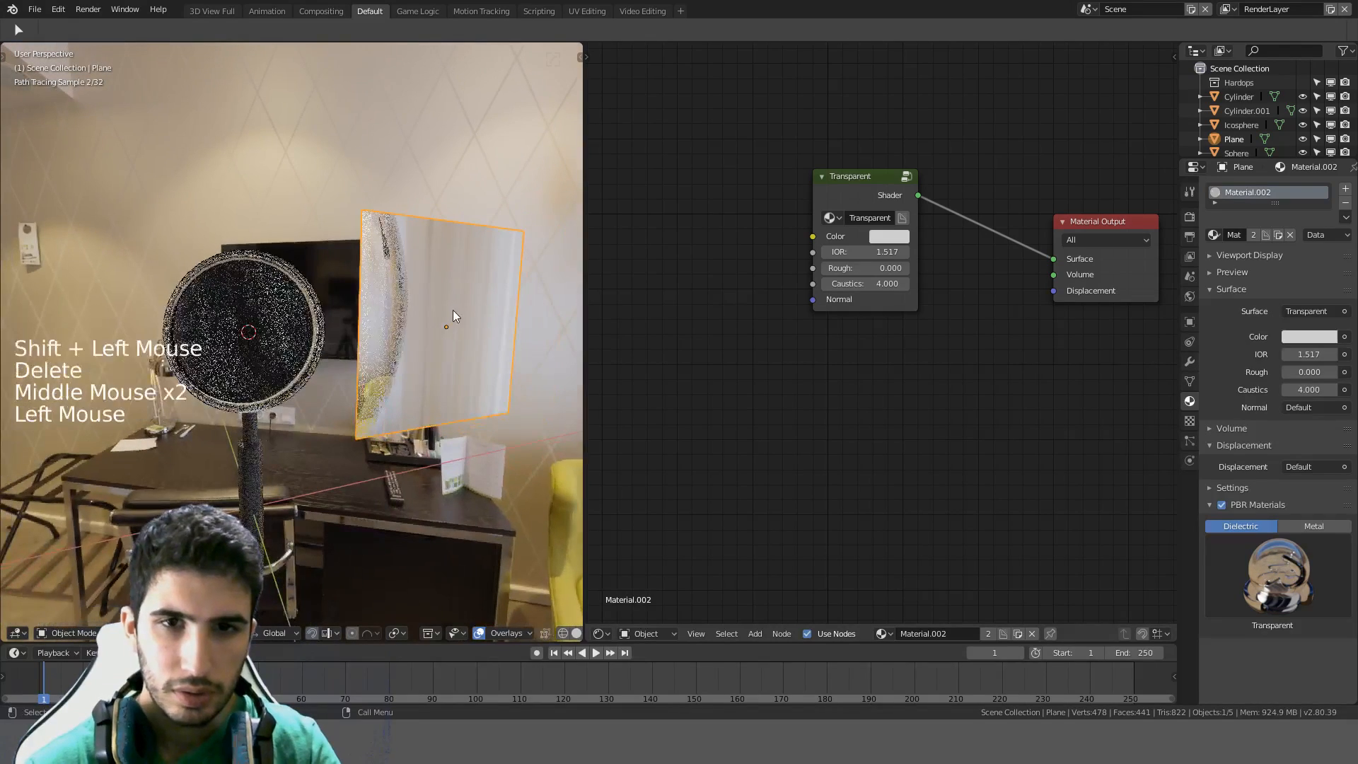
{"action": "key", "text": "Delete"}
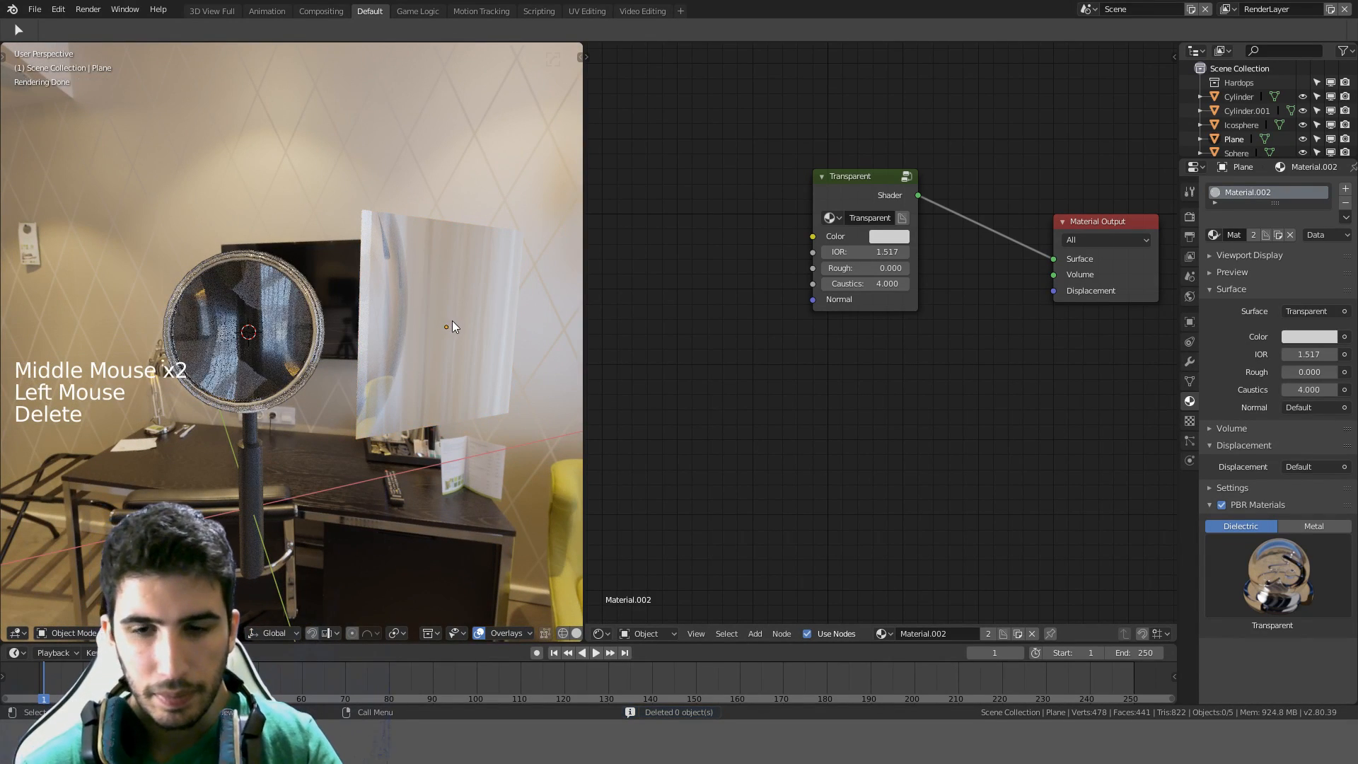
{"action": "left_click", "coordinate": [452, 326]}
{"action": "key", "text": "Delete"}
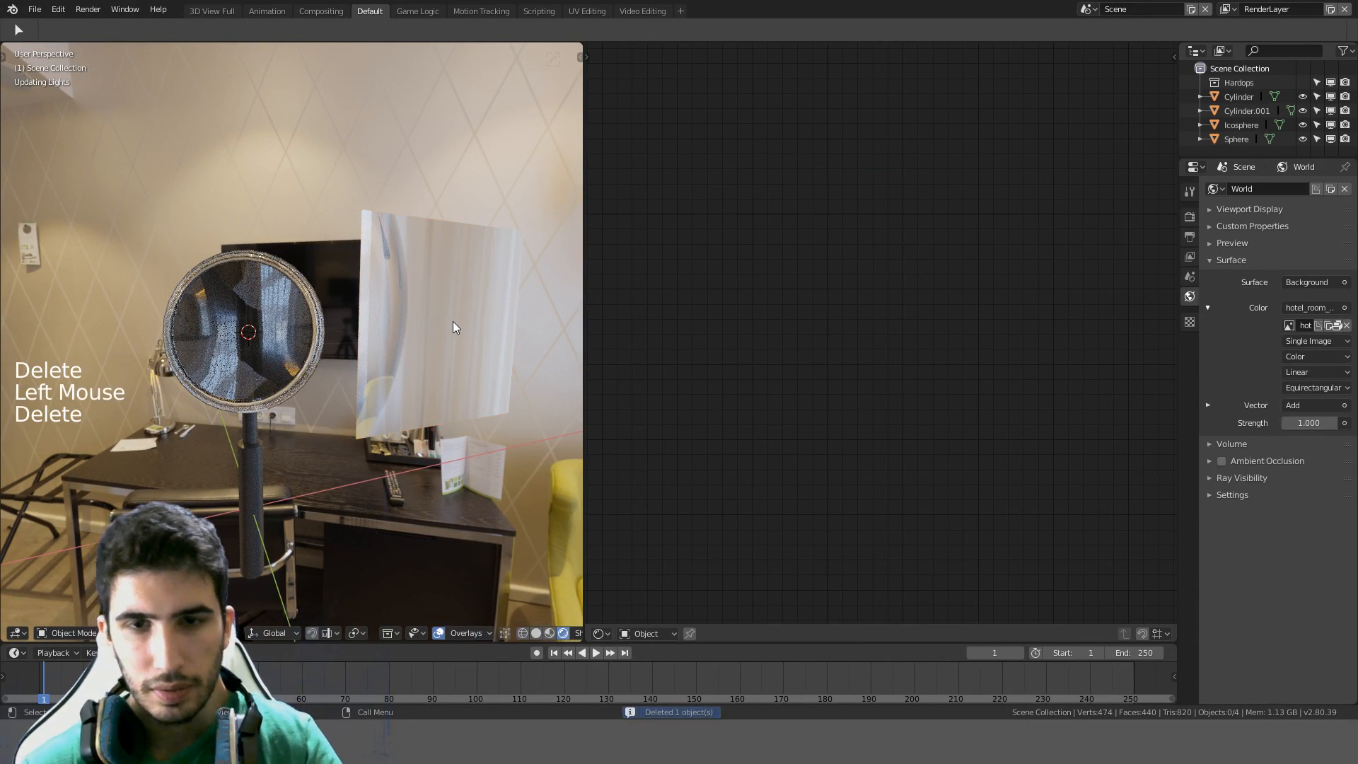
Switch the viewport to solid shading and delete the icosphere behind the magnifying glass
{"action": "key", "text": "z"}
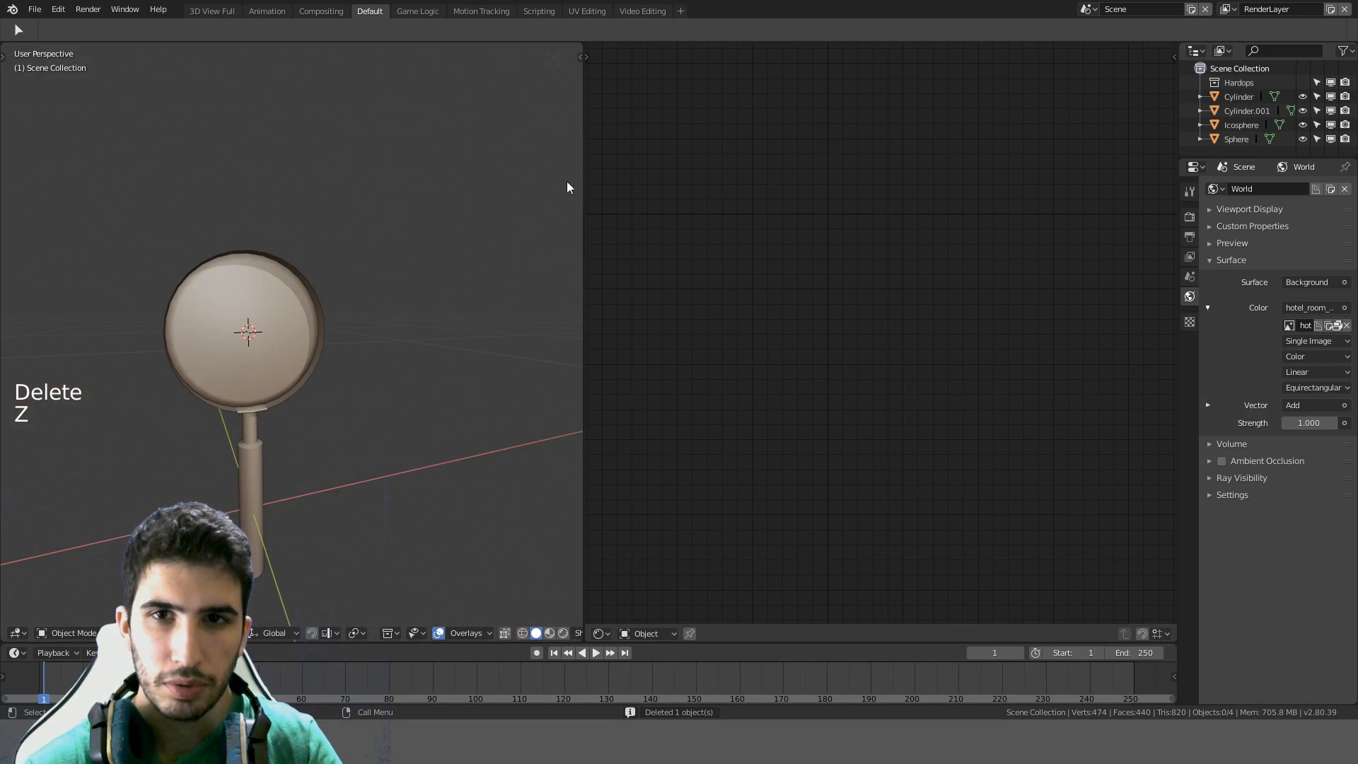
{"action": "middle_click_drag", "start_coordinate": [567, 181], "coordinate": [447, 265]}
{"action": "scroll", "coordinate": [132, 254], "scroll_direction": "down", "scroll_amount": 3}
{"action": "left_click", "coordinate": [103, 243]}
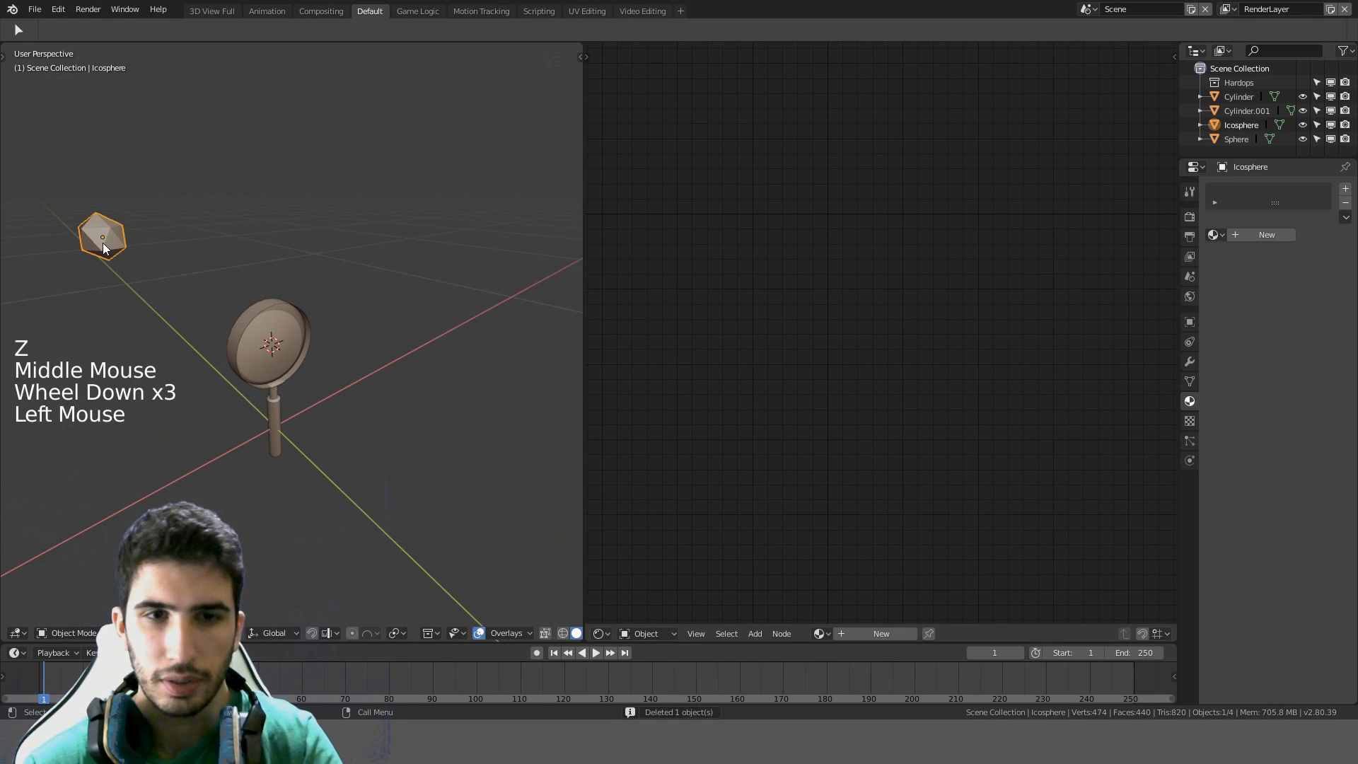
{"action": "key", "text": "Delete"}
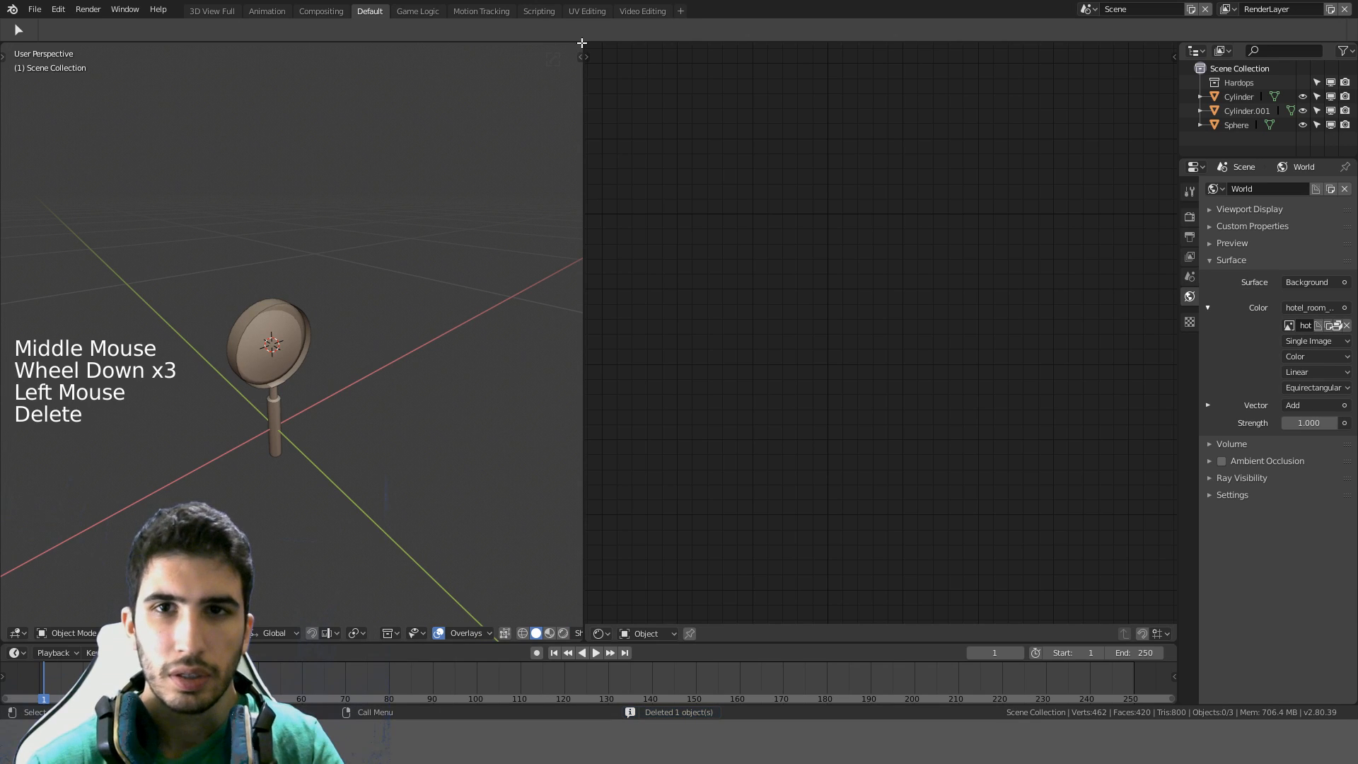
Merge the node editor area into the 3D viewport and show the magnifying glass from the front in LookDev shading
{"action": "left_click_drag", "start_coordinate": [581, 43], "coordinate": [664, 450]}
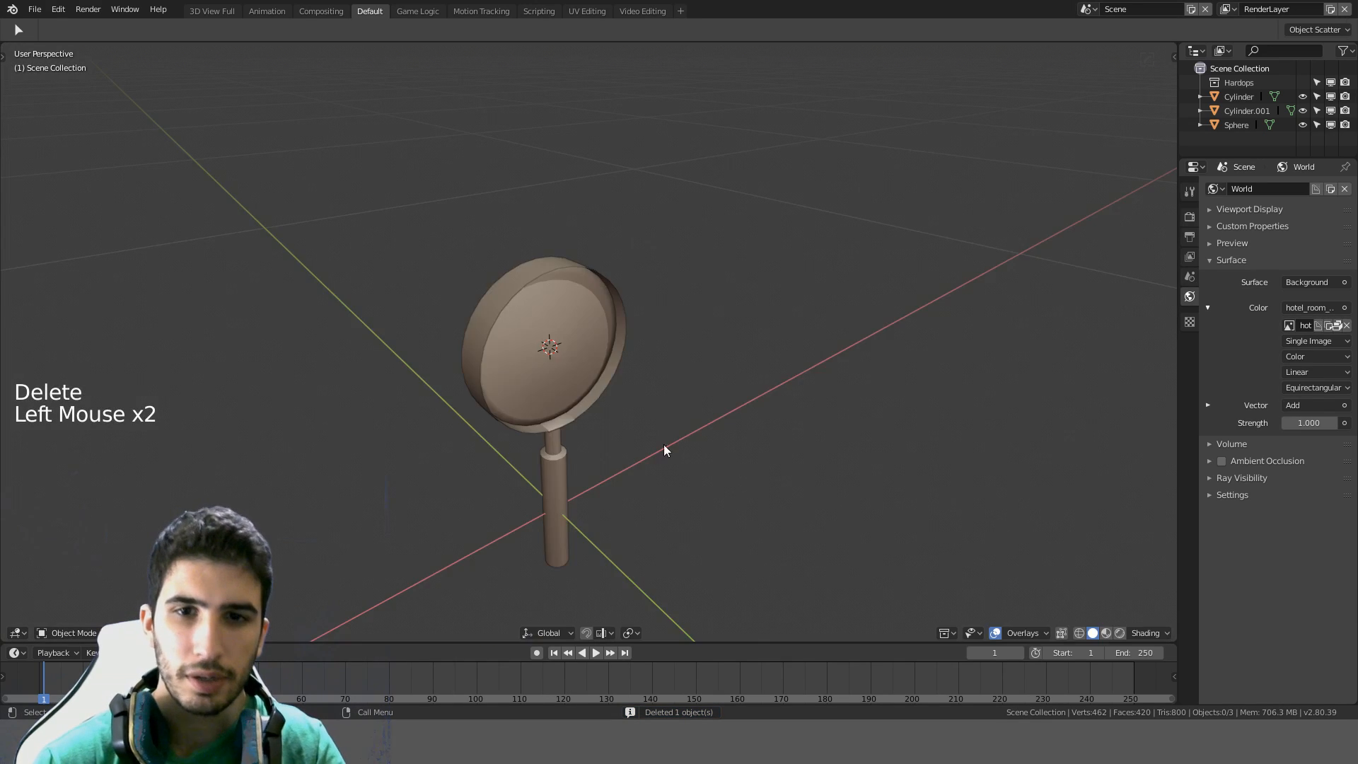
{"action": "middle_click_drag", "start_coordinate": [663, 450], "coordinate": [495, 390]}
{"action": "scroll", "coordinate": [579, 366], "scroll_direction": "up", "scroll_amount": 5}
{"action": "key", "text": "KP_1"}
{"action": "key", "text": "z"}
Join the lens, frame and handle into one object with the handle as the active object
{"action": "left_click", "coordinate": [499, 401]}
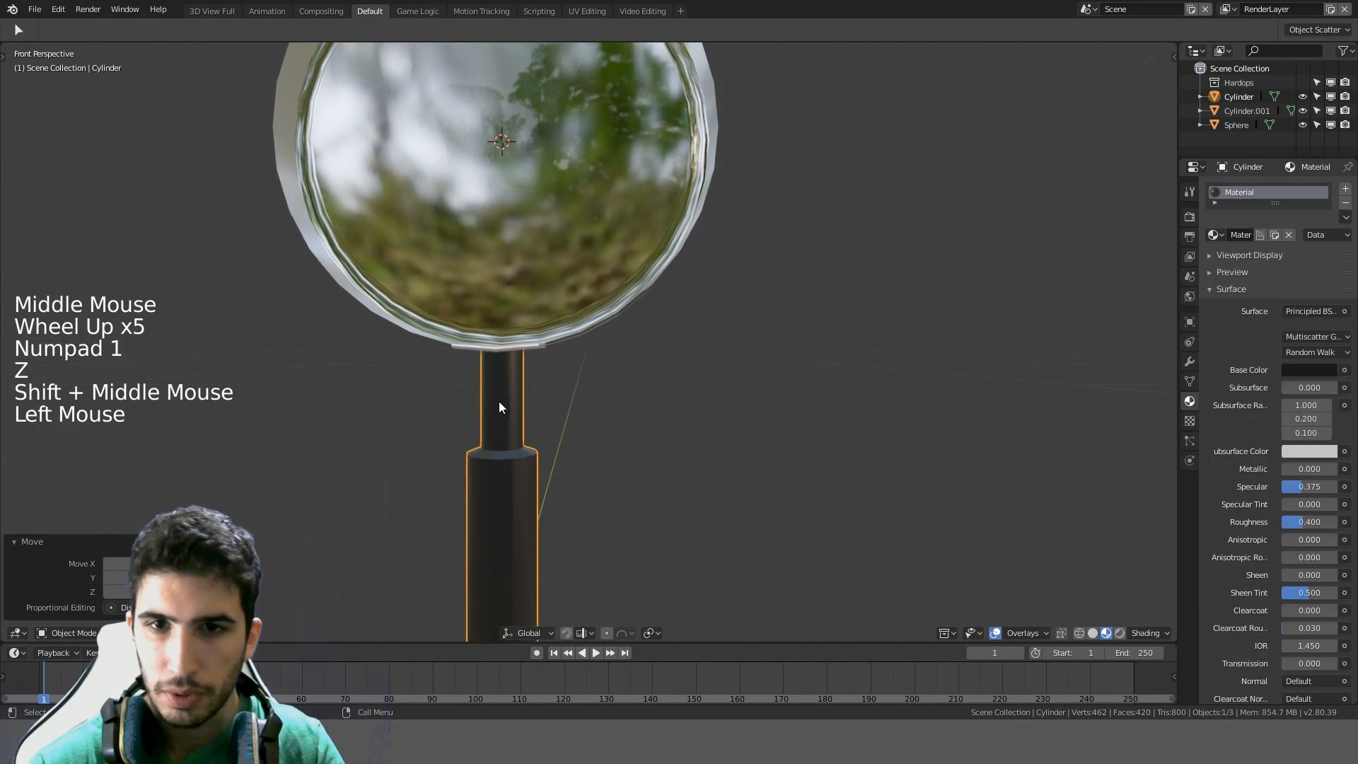
{"action": "scroll", "coordinate": [703, 283], "scroll_direction": "down", "scroll_amount": 4}
{"action": "middle_click_drag", "start_coordinate": [703, 282], "coordinate": [621, 382], "text": "shift"}
{"action": "key", "text": "a"}
{"action": "key", "text": "a"}
{"action": "key", "text": "a"}
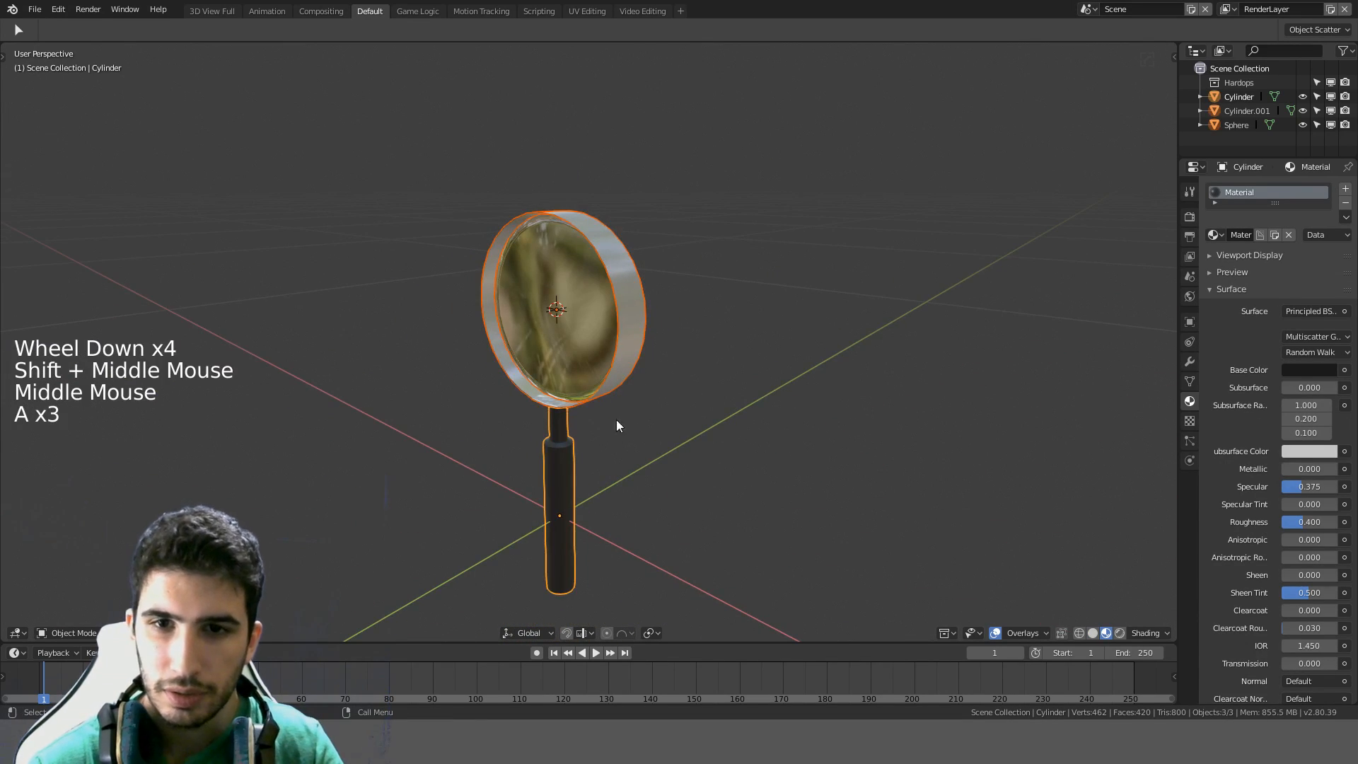
{"action": "key", "text": "ctrl+j"}
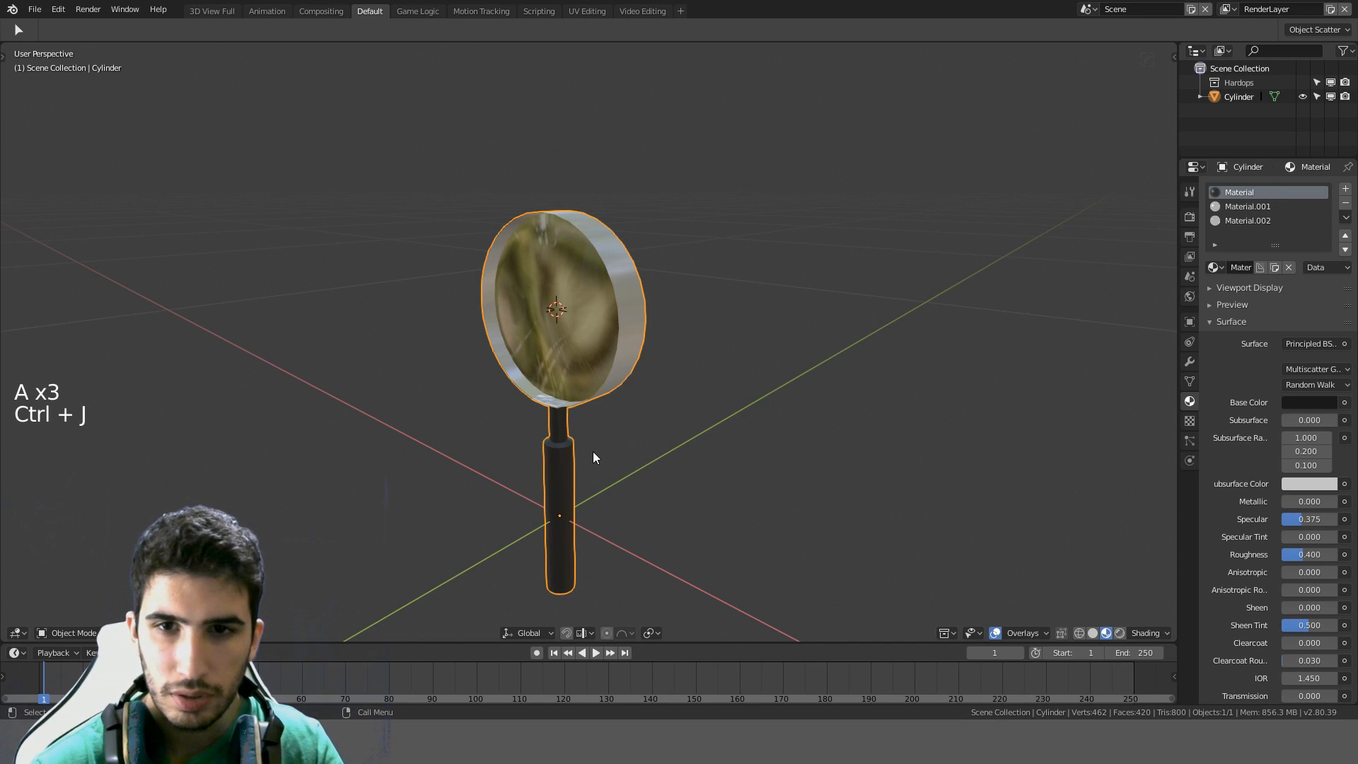
Rename the joined object's three materials as Black for the handle, Aluminum for the frame and Glass for the lens
{"action": "middle_click_drag", "start_coordinate": [592, 457], "coordinate": [644, 379]}
{"action": "scroll", "coordinate": [617, 414], "scroll_direction": "up", "scroll_amount": 4}
{"action": "middle_click_drag", "start_coordinate": [644, 379], "coordinate": [673, 388]}
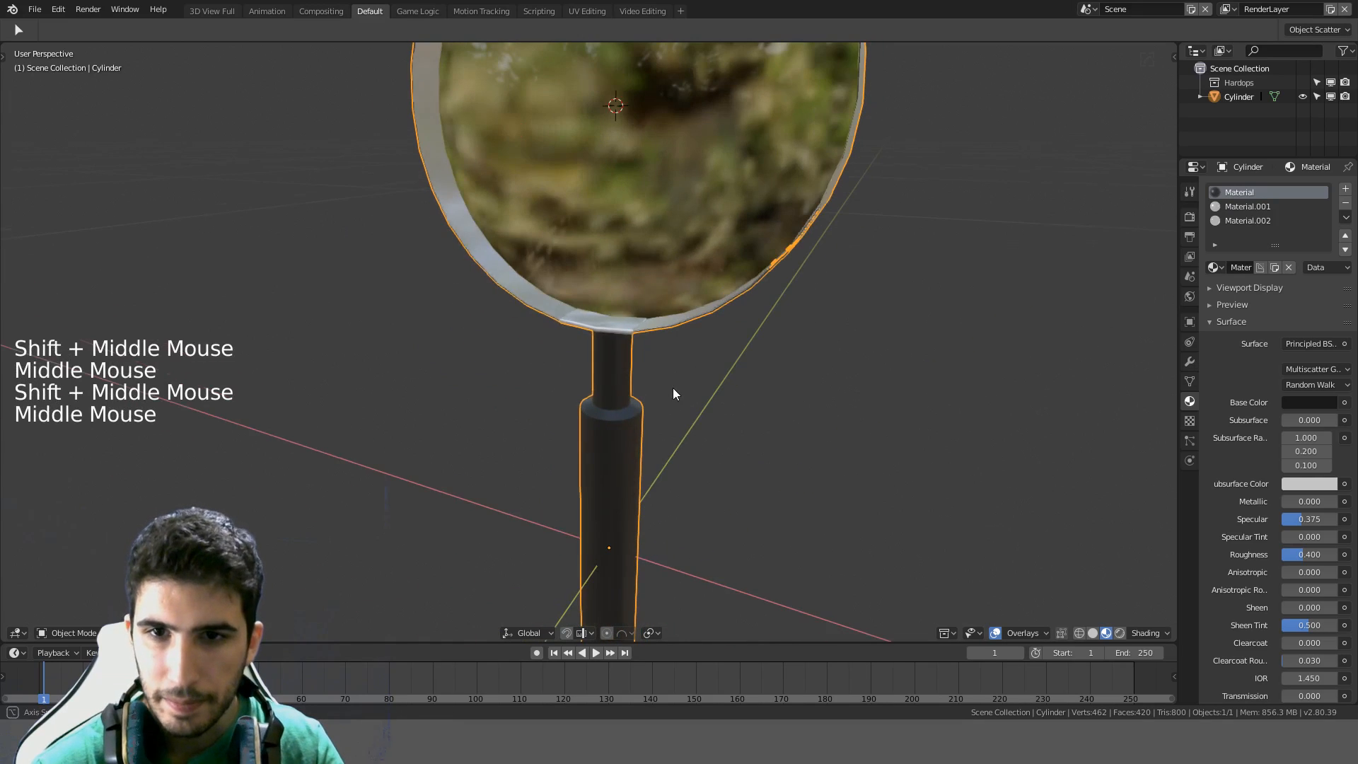
{"action": "triple_click", "coordinate": [1237, 193]}
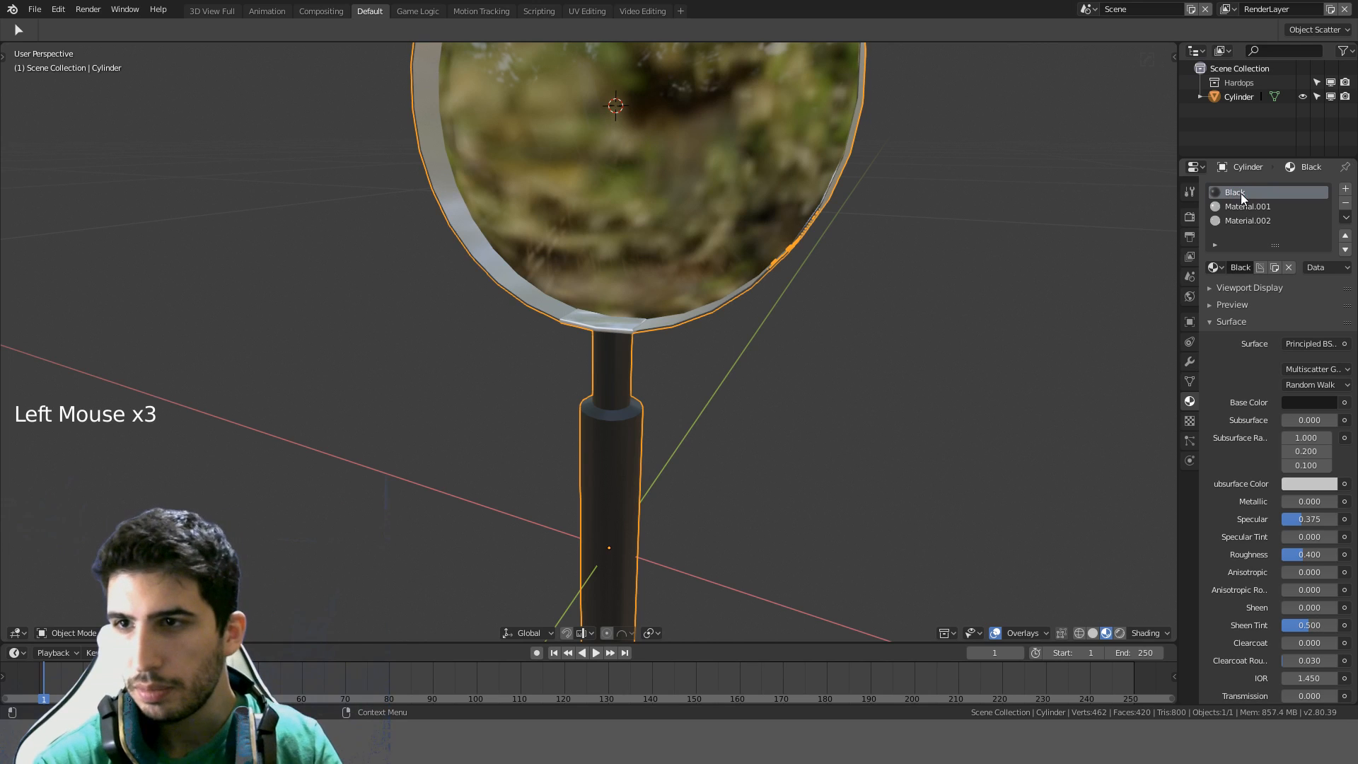
{"action": "triple_click", "coordinate": [1248, 207]}
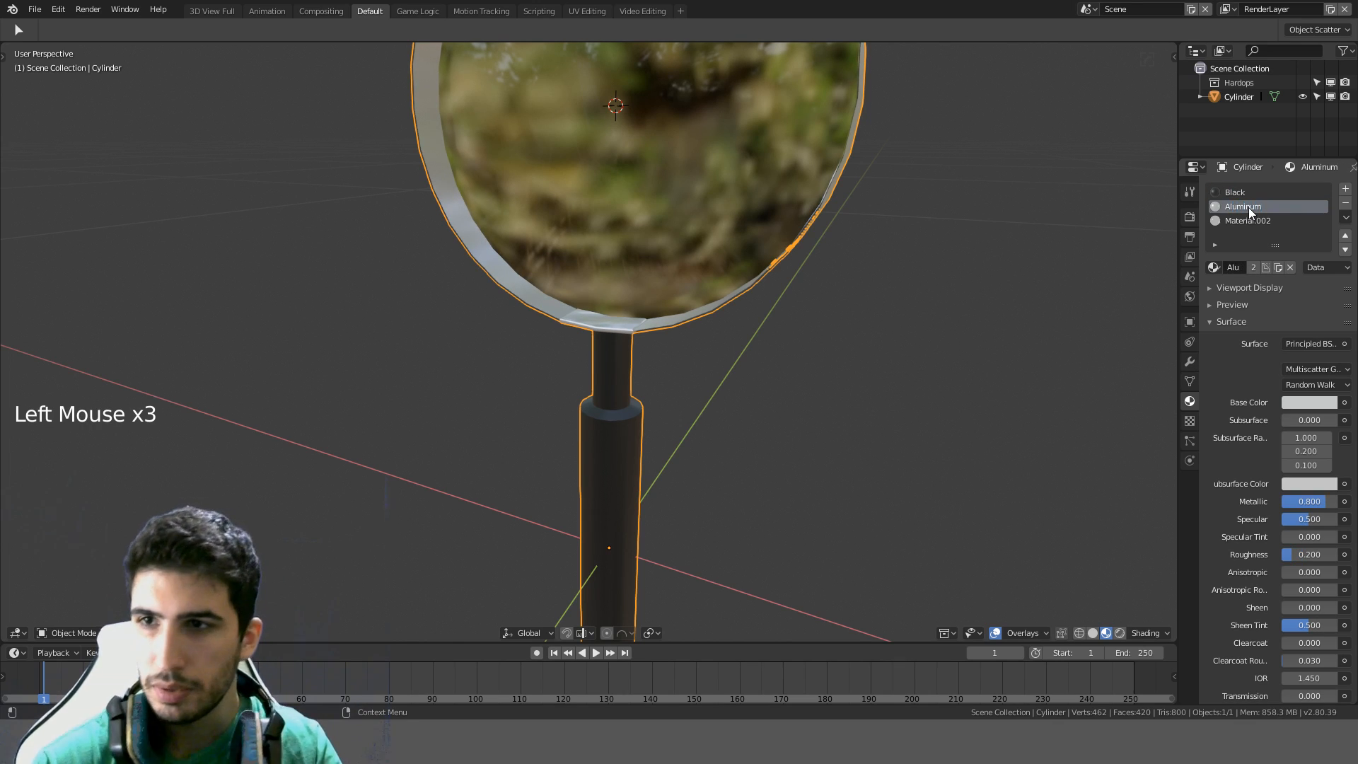
{"action": "left_click", "coordinate": [1242, 219]}
{"action": "triple_click", "coordinate": [1242, 219]}
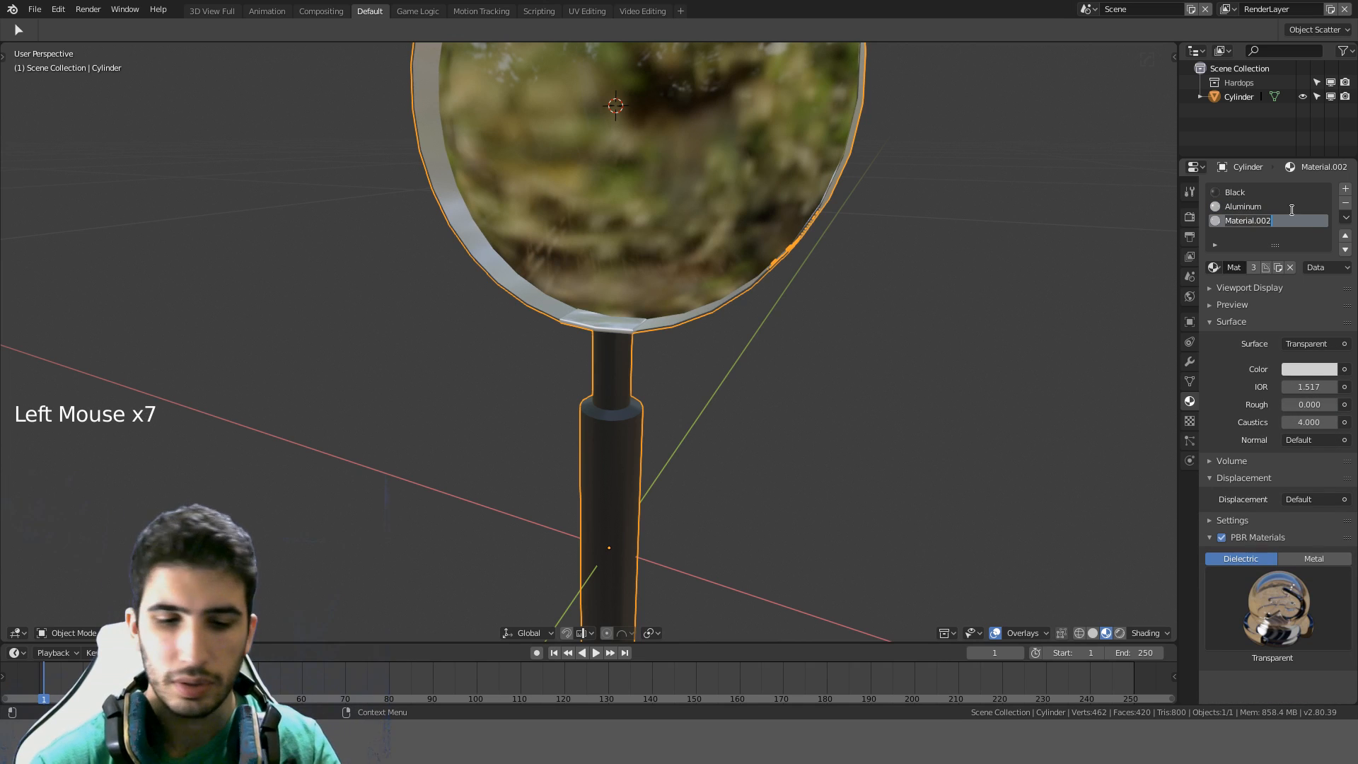
{"action": "type", "text": "Glass"}
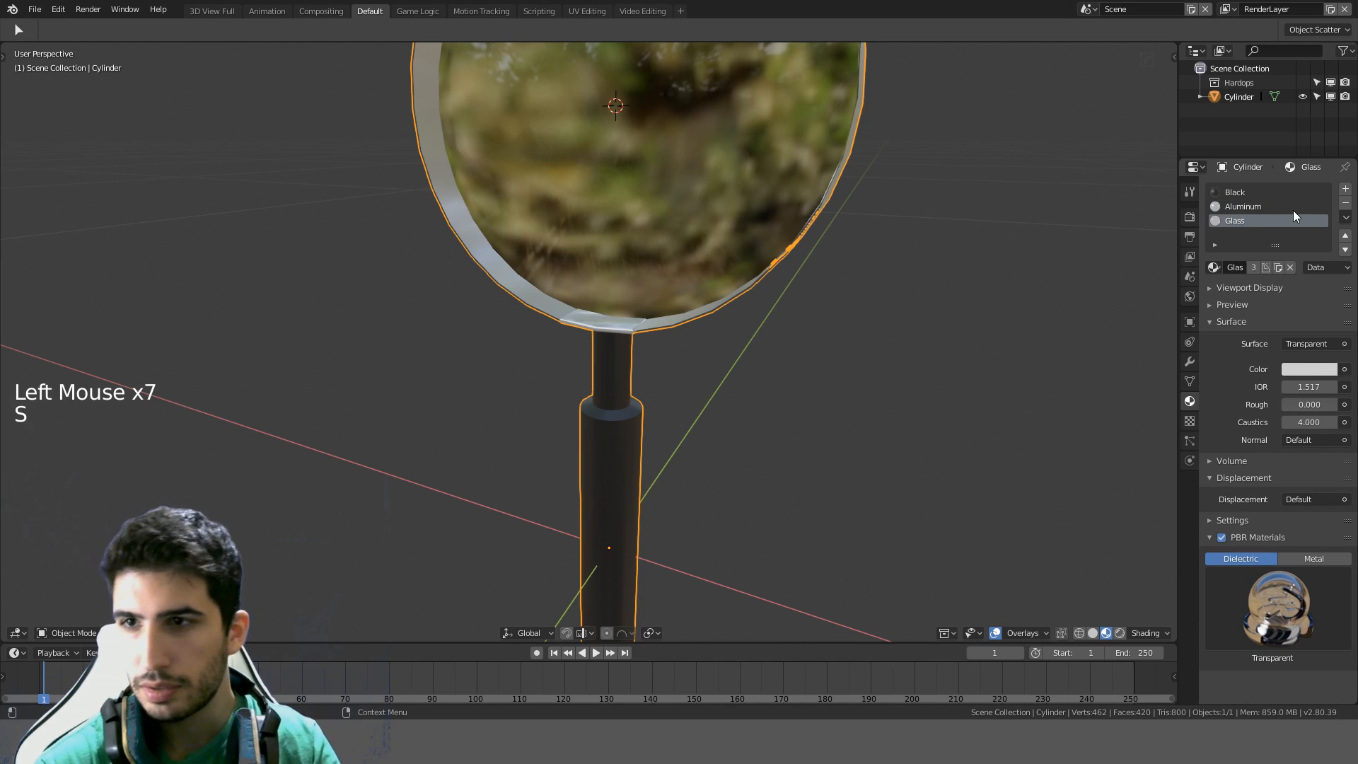
Assign the Aluminum material to the narrow neck between the handle and the frame
{"action": "middle_click_drag", "start_coordinate": [540, 278], "coordinate": [589, 243]}
{"action": "scroll", "coordinate": [635, 287], "scroll_direction": "up", "scroll_amount": 3}
{"action": "key", "text": "KP_1"}
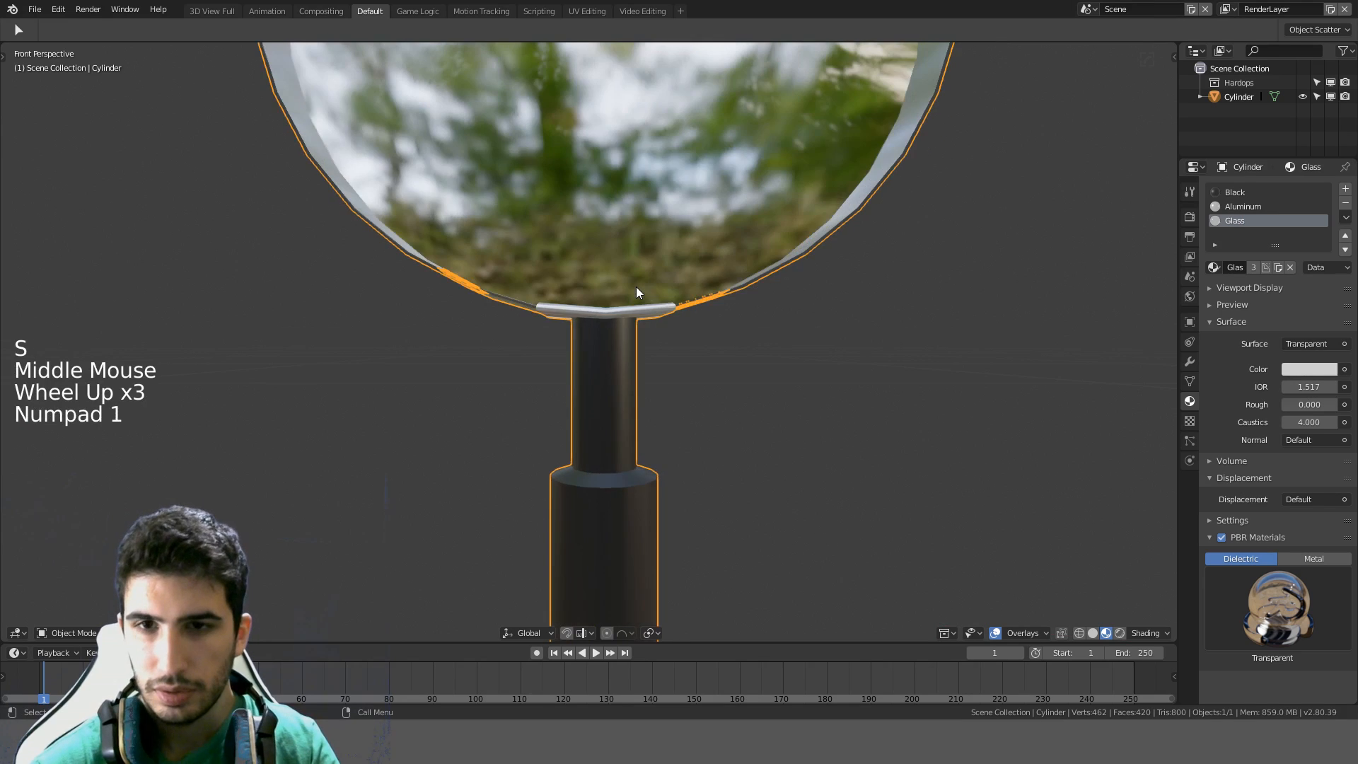
{"action": "key", "text": "Tab"}
{"action": "left_click", "coordinate": [1242, 206]}
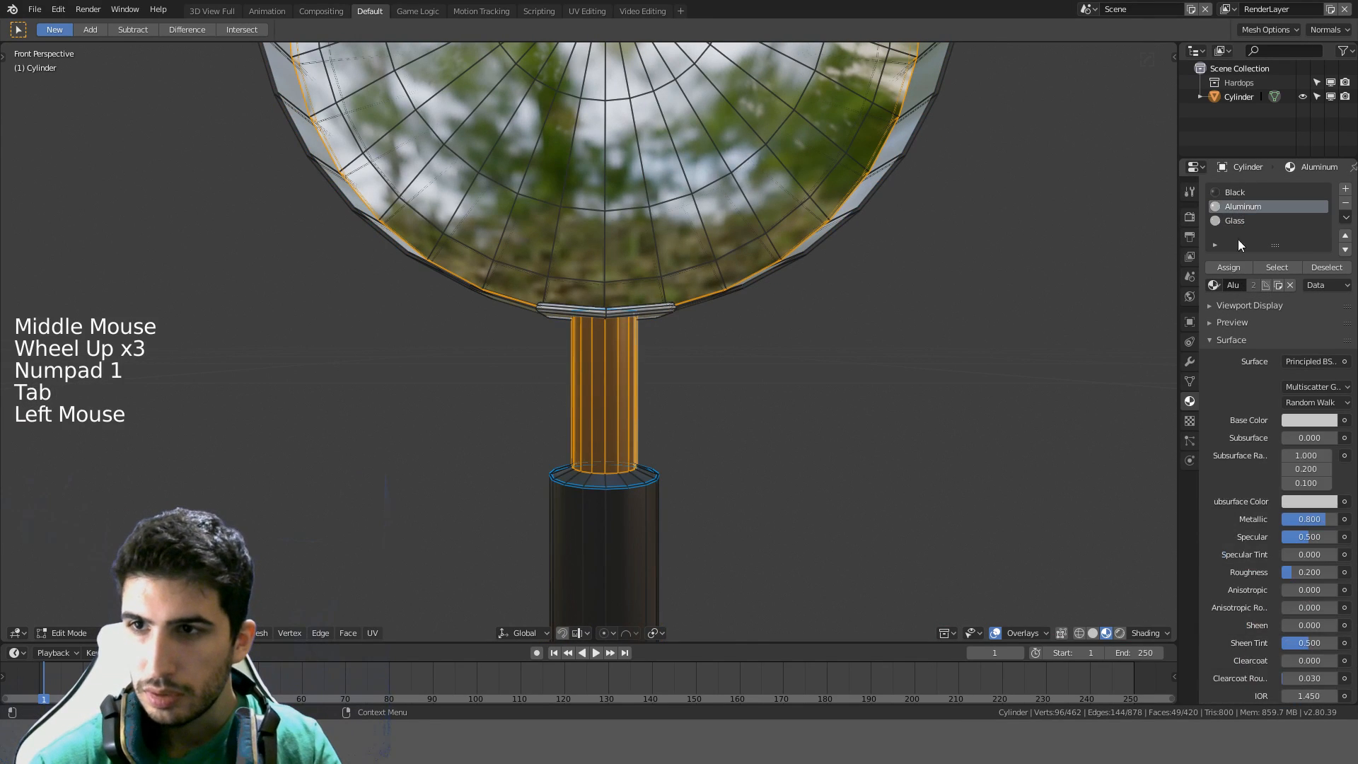
{"action": "left_click", "coordinate": [1229, 267]}
{"action": "scroll", "coordinate": [715, 342], "scroll_direction": "down", "scroll_amount": 3}
{"action": "key", "text": "Tab"}
{"action": "middle_click_drag", "start_coordinate": [715, 343], "coordinate": [640, 283]}
{"action": "scroll", "coordinate": [616, 414], "scroll_direction": "down", "scroll_amount": 3}
{"action": "middle_click_drag", "start_coordinate": [640, 283], "coordinate": [770, 260]}
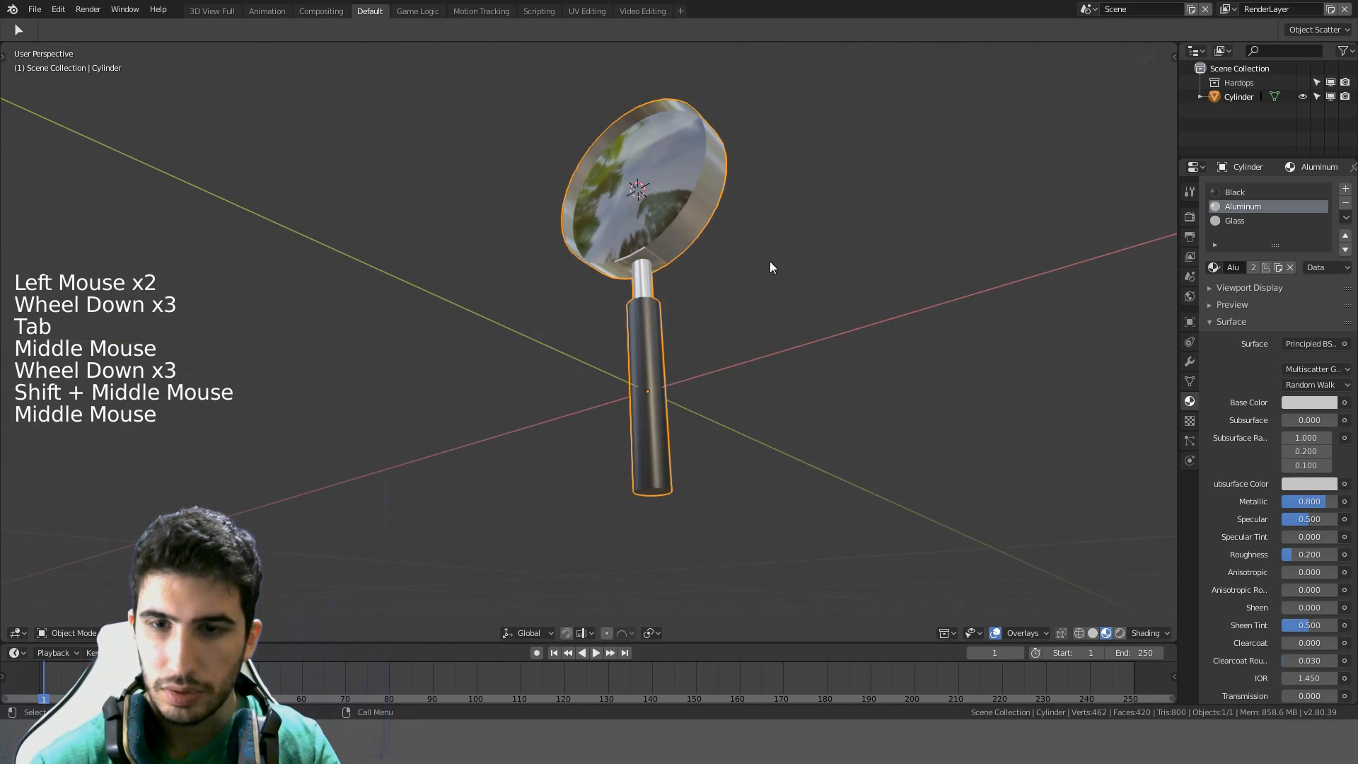
Extrude the handle's bottom end face slightly downward and scale it inward to form a chamfered end
{"action": "key", "text": "KP_1"}
{"action": "middle_click_drag", "start_coordinate": [716, 386], "coordinate": [626, 304]}
{"action": "scroll", "coordinate": [698, 432], "scroll_direction": "up", "scroll_amount": 4}
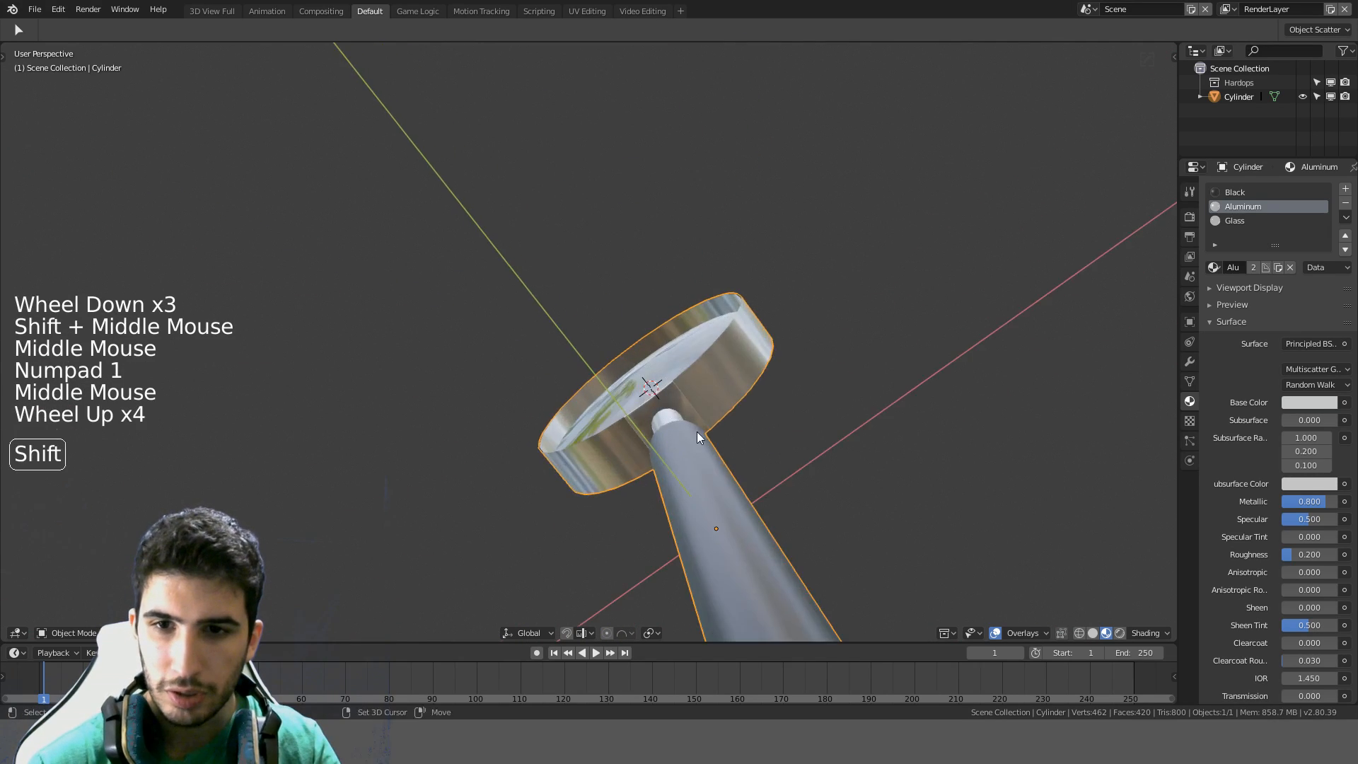
{"action": "middle_click_drag", "start_coordinate": [697, 431], "coordinate": [369, 331], "text": "shift"}
{"action": "left_click", "coordinate": [369, 331]}
{"action": "key", "text": "Tab"}
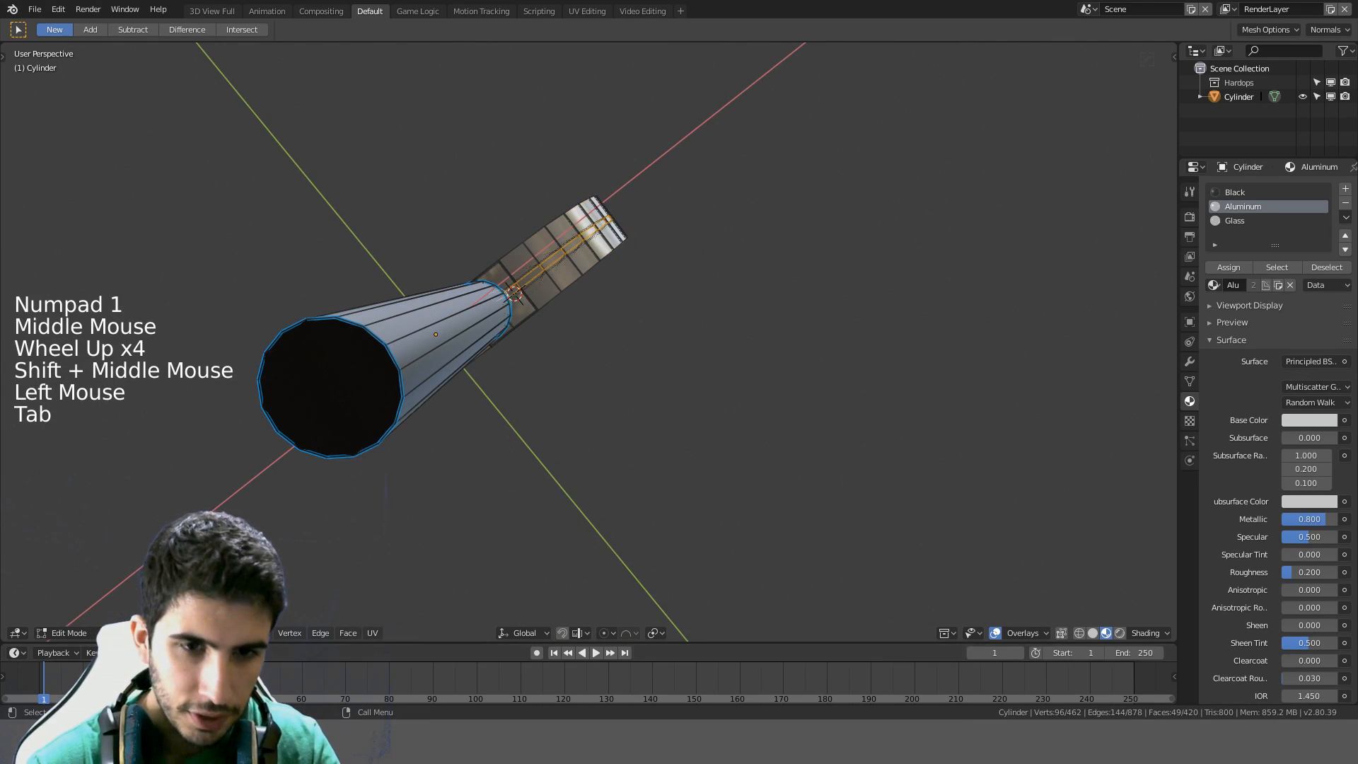
{"action": "double_click", "coordinate": [375, 374]}
{"action": "key", "text": "KP_1"}
{"action": "scroll", "coordinate": [472, 319], "scroll_direction": "down", "scroll_amount": 6}
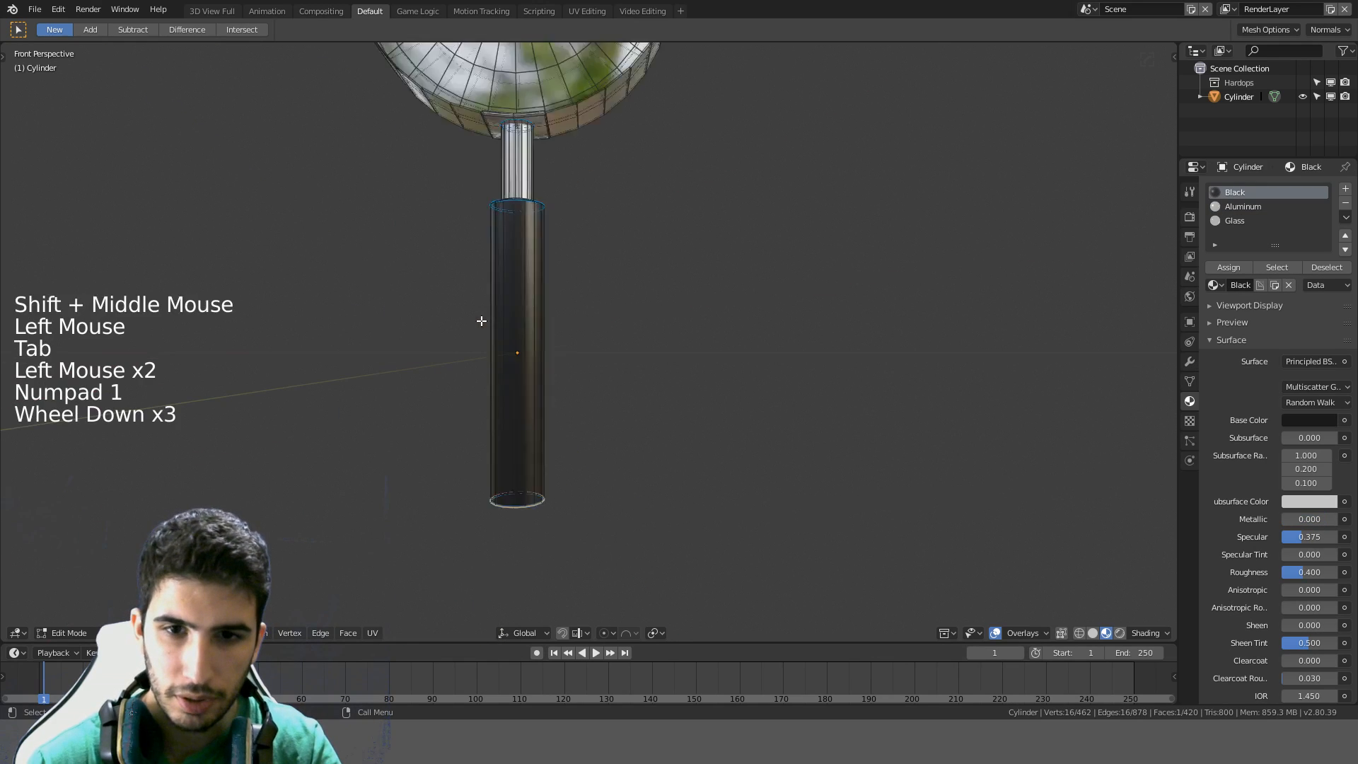
{"action": "key", "text": "KP_5"}
{"action": "scroll", "coordinate": [642, 318], "scroll_direction": "up", "scroll_amount": 5}
{"action": "middle_click_drag", "start_coordinate": [643, 318], "coordinate": [657, 264], "text": "shift"}
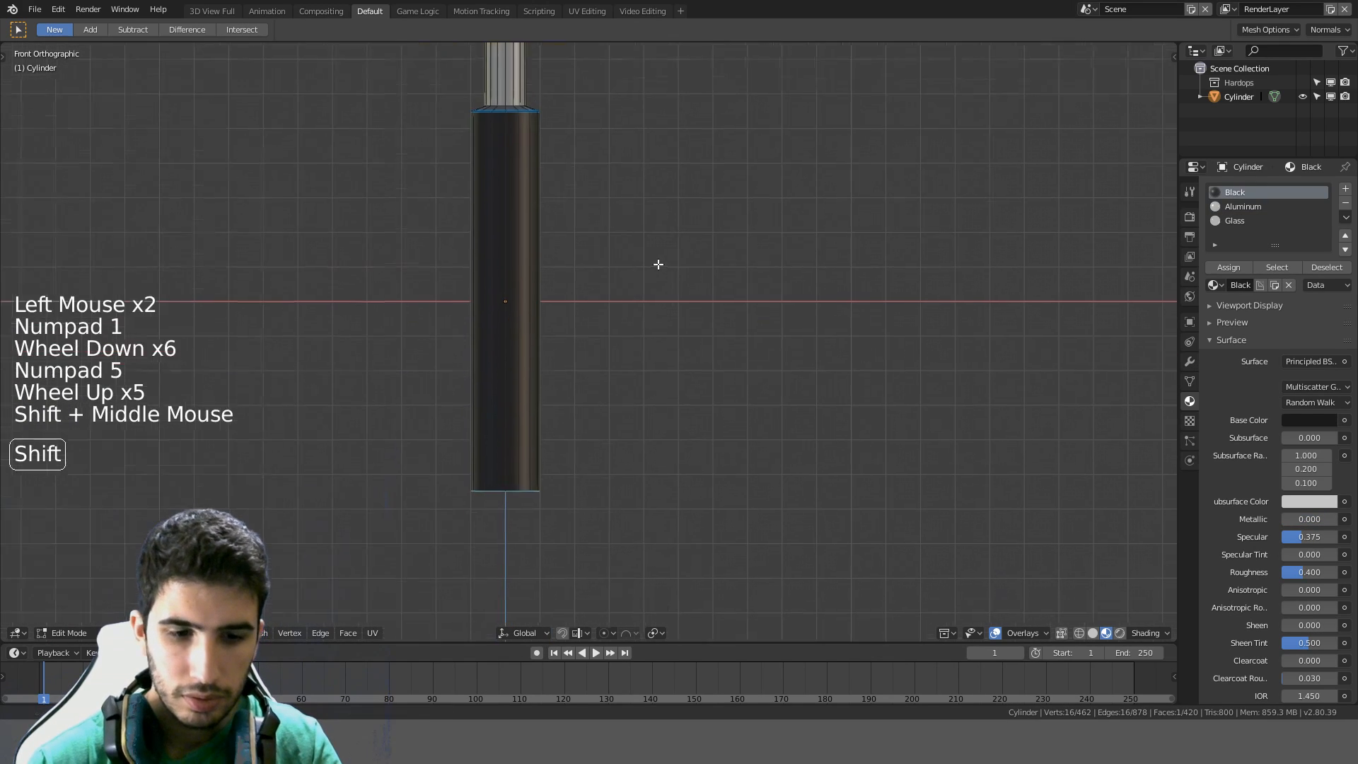
{"action": "scroll", "coordinate": [626, 267], "scroll_direction": "up", "scroll_amount": 2}
{"action": "key", "text": "e"}
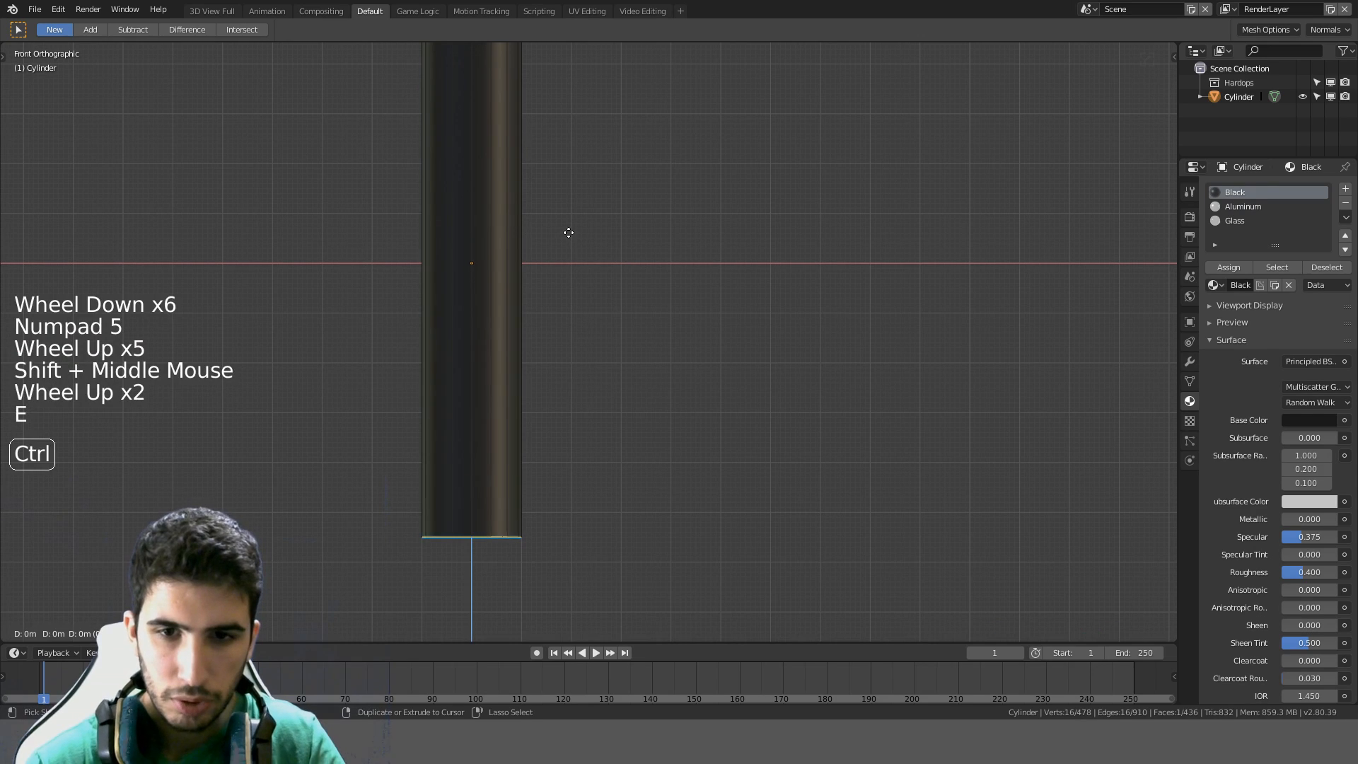
{"action": "right_click", "coordinate": [563, 244]}
{"action": "key", "text": "s"}
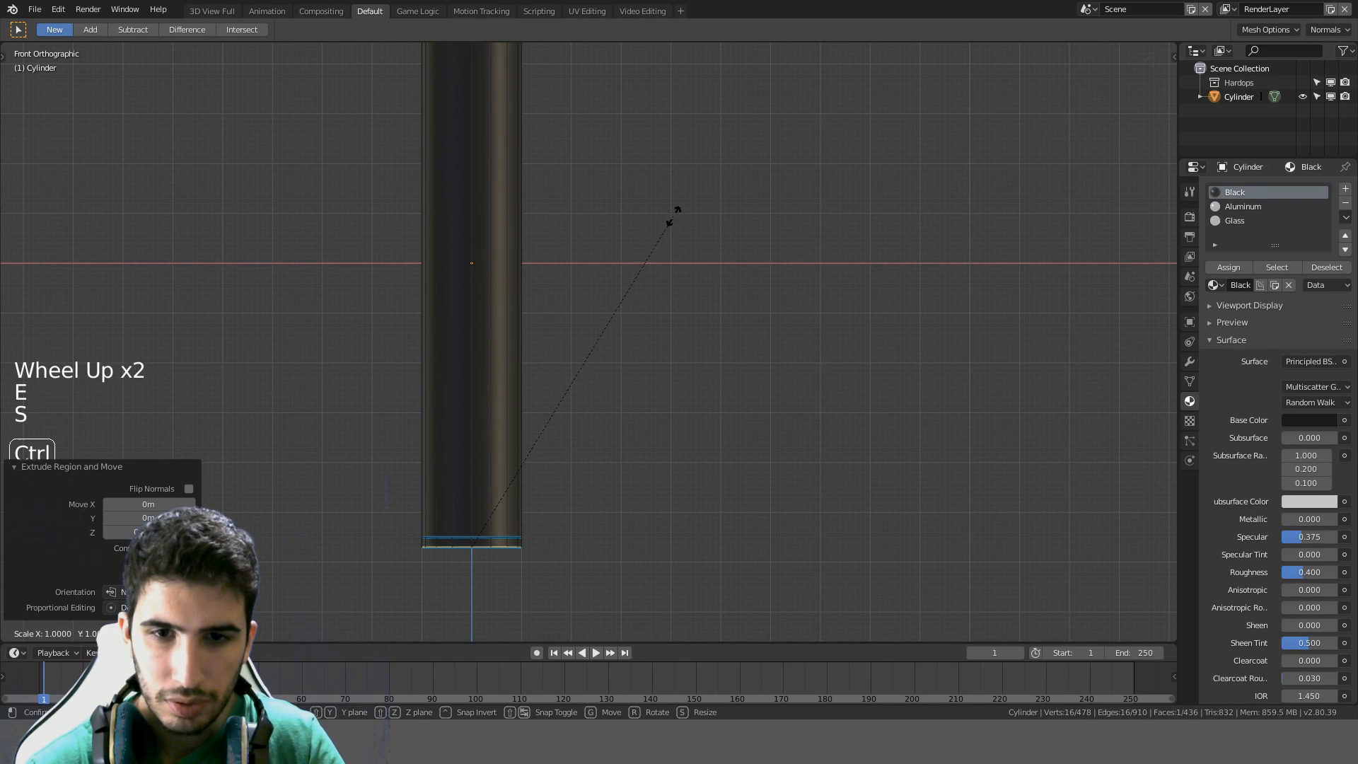
{"action": "left_click", "coordinate": [641, 260]}
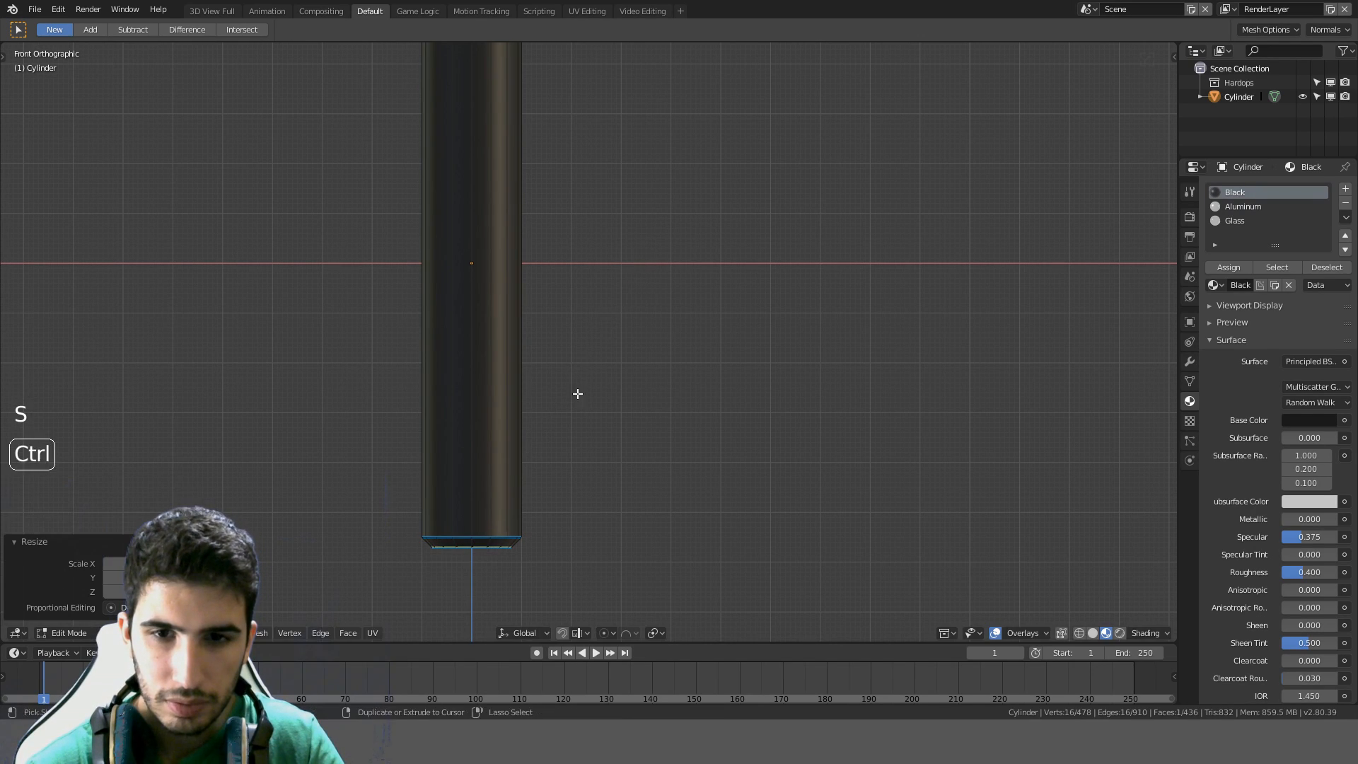
Scale the two edge loops at the handle's chamfered bottom end inward to taper the handle downward
{"action": "left_click", "coordinate": [464, 532], "text": "alt"}
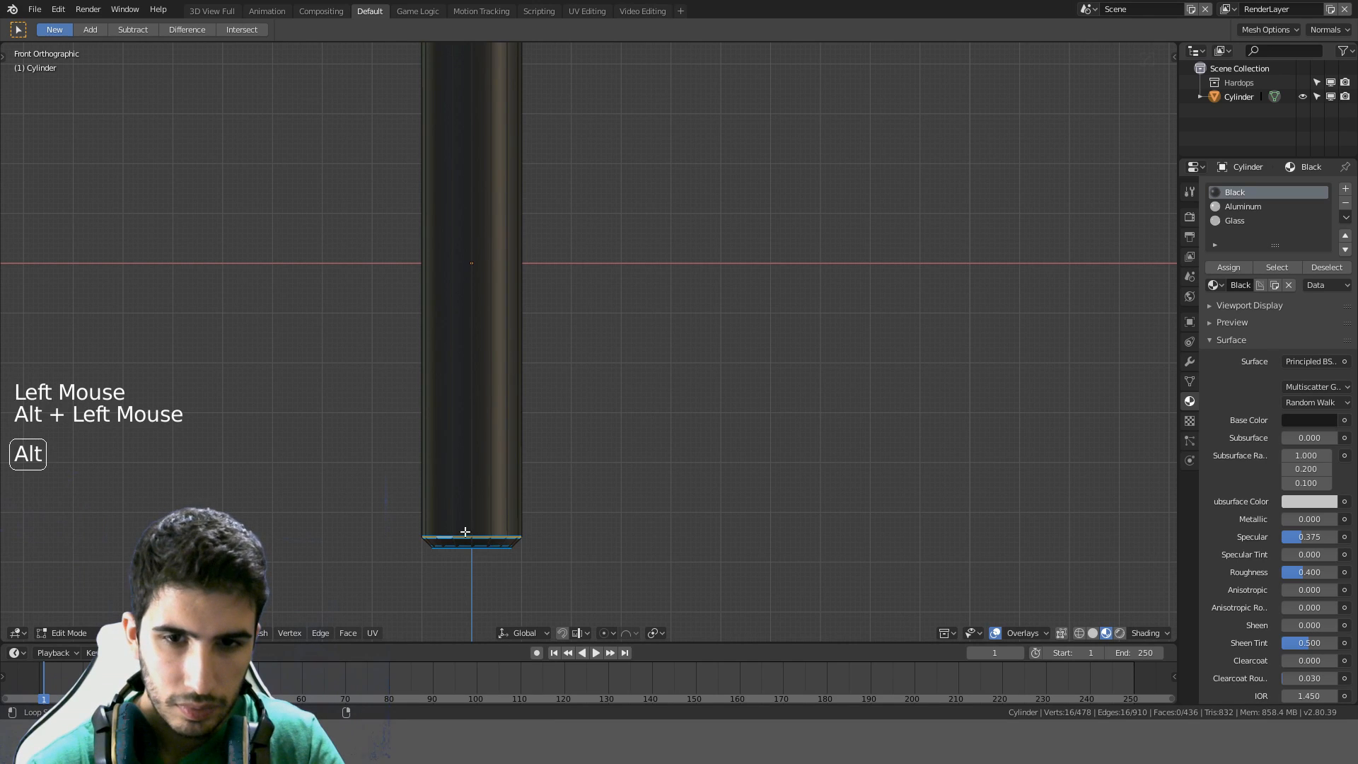
{"action": "key", "text": "q"}
{"action": "key", "text": "Tab"}
{"action": "scroll", "coordinate": [600, 410], "scroll_direction": "down", "scroll_amount": 5}
{"action": "middle_click_drag", "start_coordinate": [559, 491], "coordinate": [719, 203]}
{"action": "key", "text": "KP_1"}
{"action": "scroll", "coordinate": [631, 372], "scroll_direction": "up", "scroll_amount": 3}
{"action": "key", "text": "Tab"}
{"action": "scroll", "coordinate": [634, 403], "scroll_direction": "up", "scroll_amount": 5}
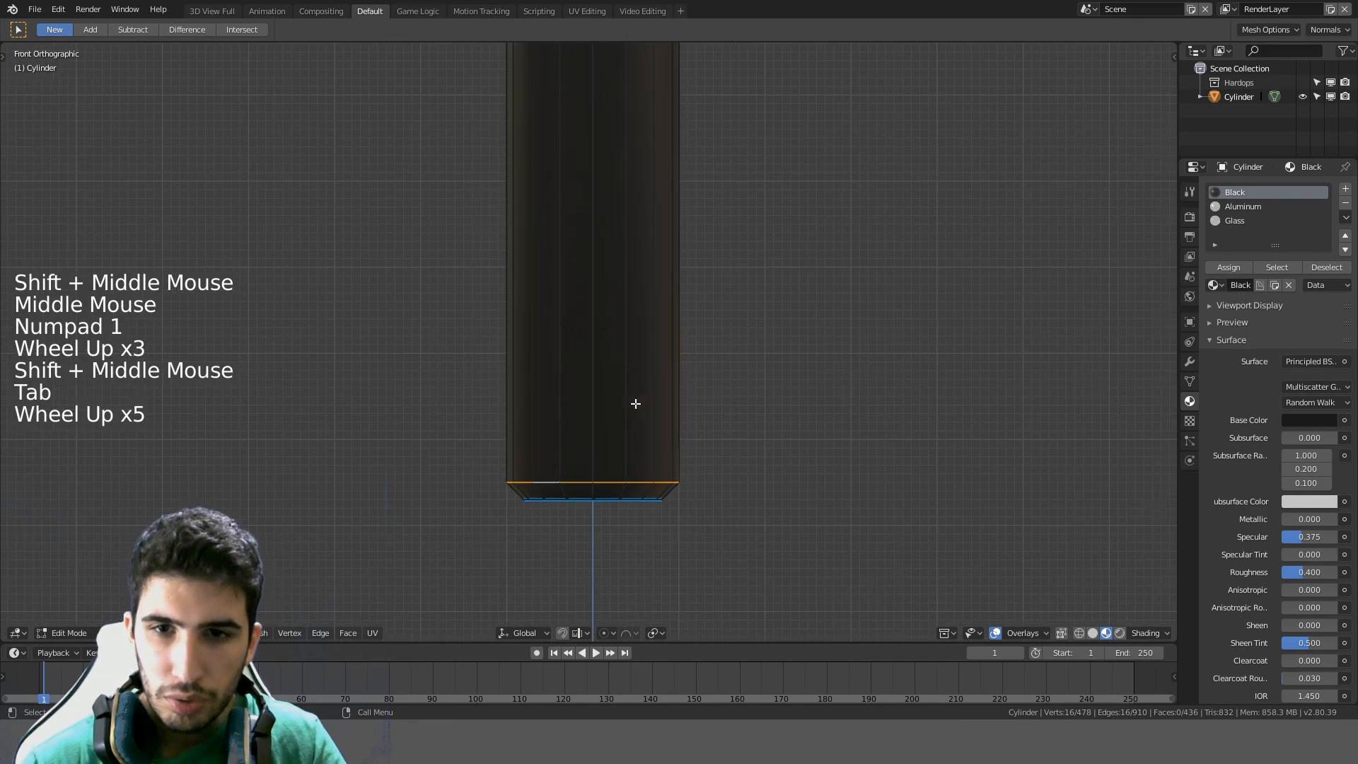
{"action": "left_click", "coordinate": [588, 501], "text": "alt+shift"}
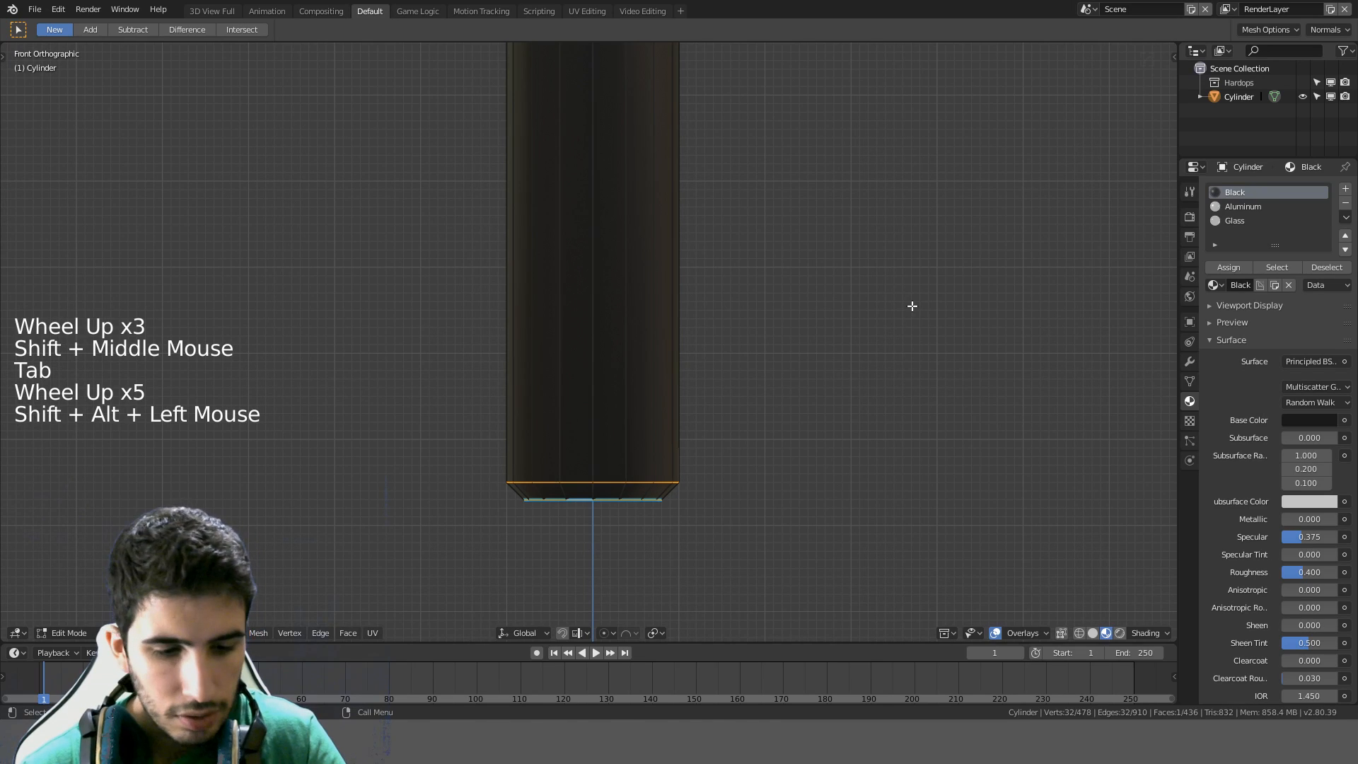
{"action": "key", "text": "s"}
{"action": "key", "text": "ctrl"}
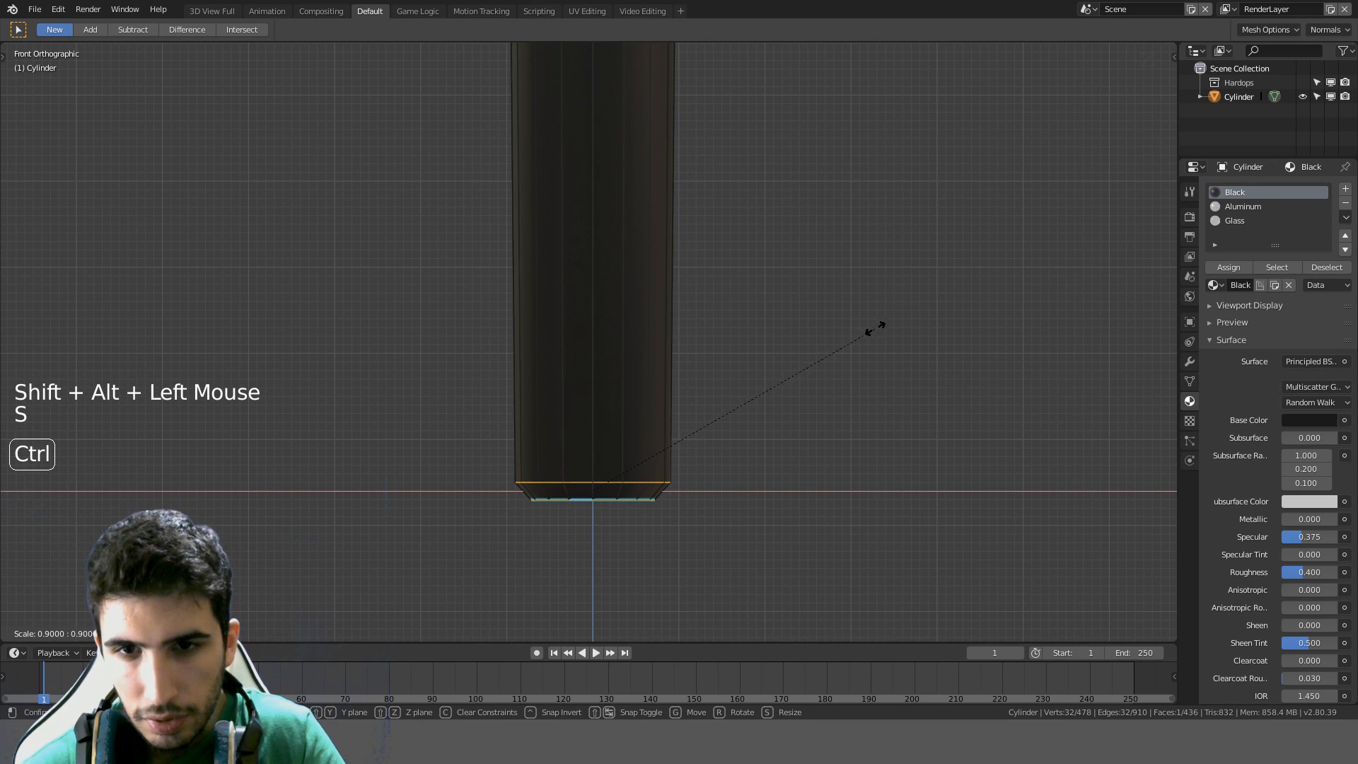
{"action": "left_click", "coordinate": [846, 342]}
{"action": "scroll", "coordinate": [846, 342], "scroll_direction": "down", "scroll_amount": 10}
{"action": "middle_click_drag", "start_coordinate": [846, 343], "coordinate": [837, 413], "text": "shift"}
{"action": "key", "text": "Tab"}
Compare the neck between the handle and frame with reference photos of magnifying glasses in the image search
{"action": "scroll", "coordinate": [829, 309], "scroll_direction": "up", "scroll_amount": 5}
{"action": "scroll", "coordinate": [782, 418], "scroll_direction": "up", "scroll_amount": 3}
{"action": "scroll", "coordinate": [736, 370], "scroll_direction": "up", "scroll_amount": 4}
{"action": "middle_click_drag", "start_coordinate": [736, 370], "coordinate": [737, 462], "text": "shift"}
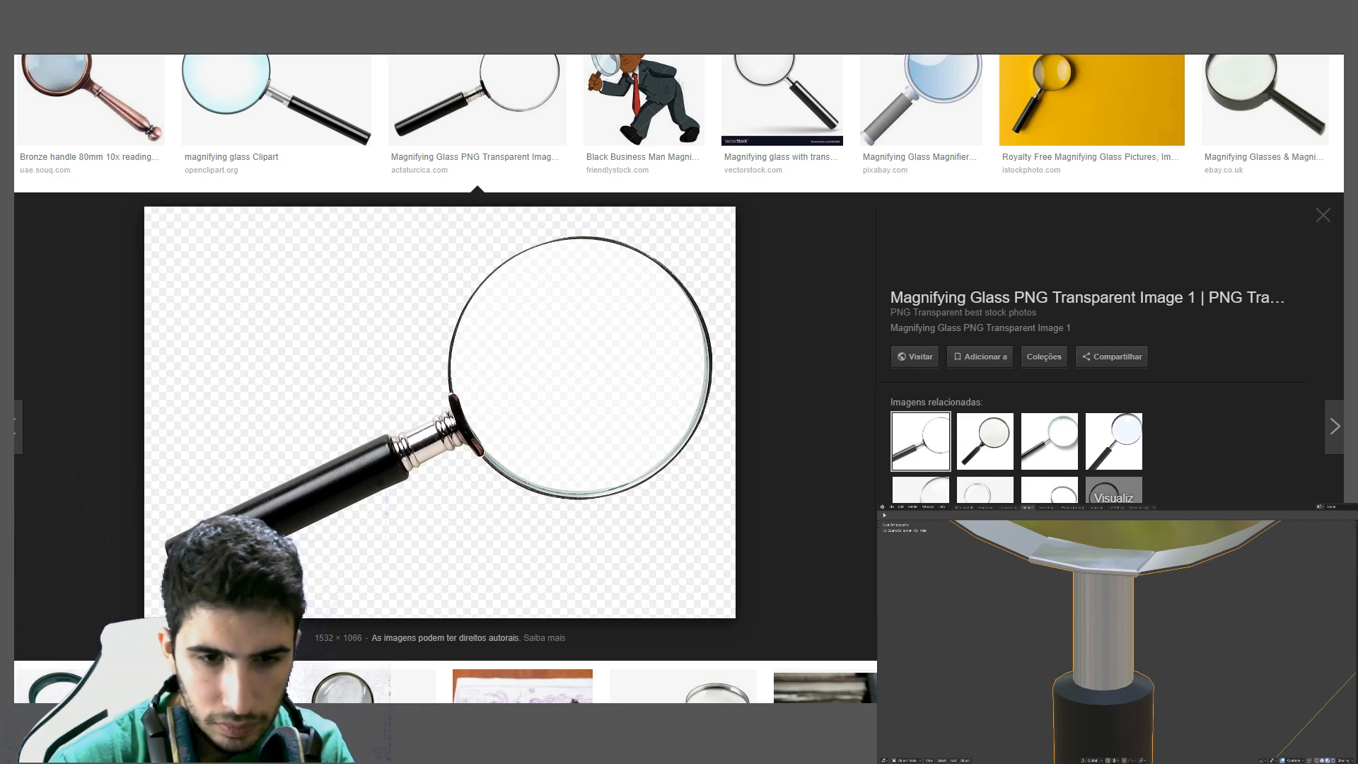
{"action": "scroll", "coordinate": [561, 434], "scroll_direction": "up", "scroll_amount": 3}
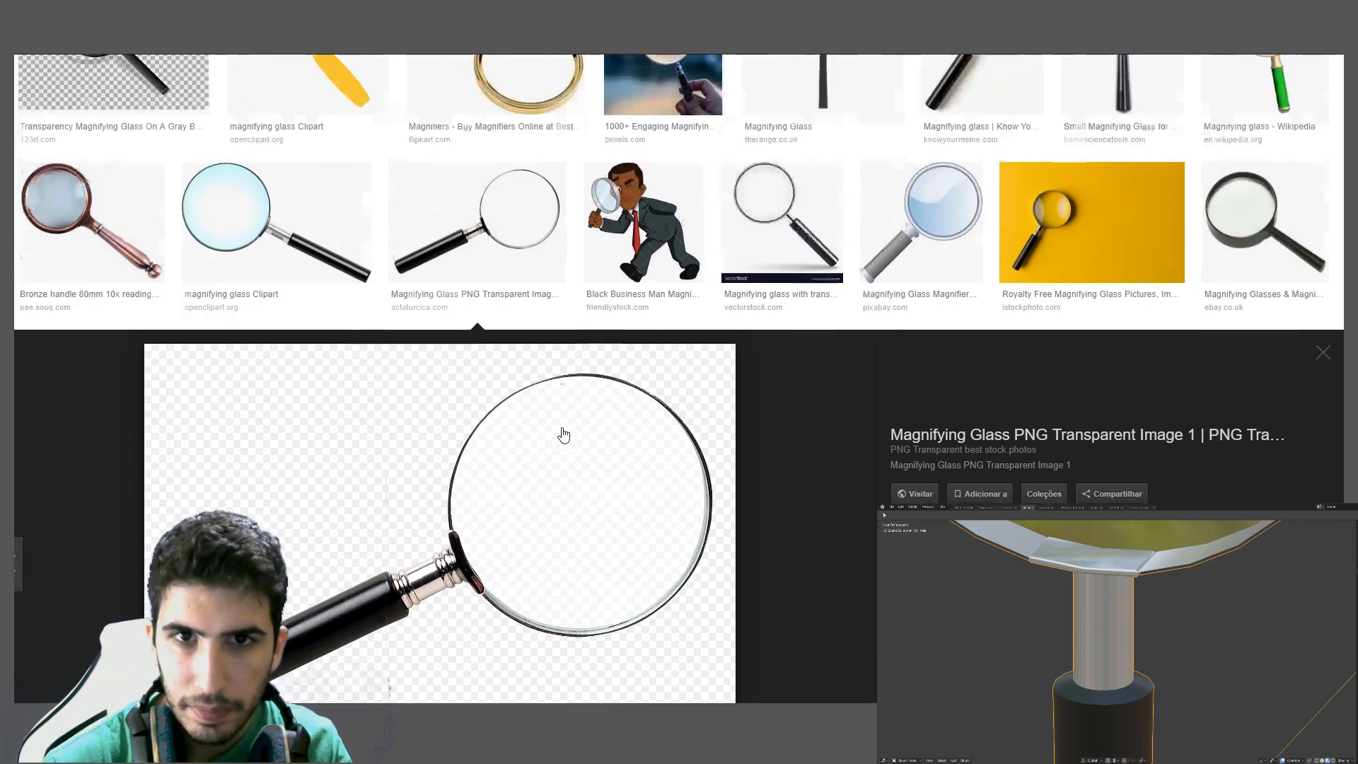
{"action": "scroll", "coordinate": [813, 311], "scroll_direction": "up", "scroll_amount": 9}
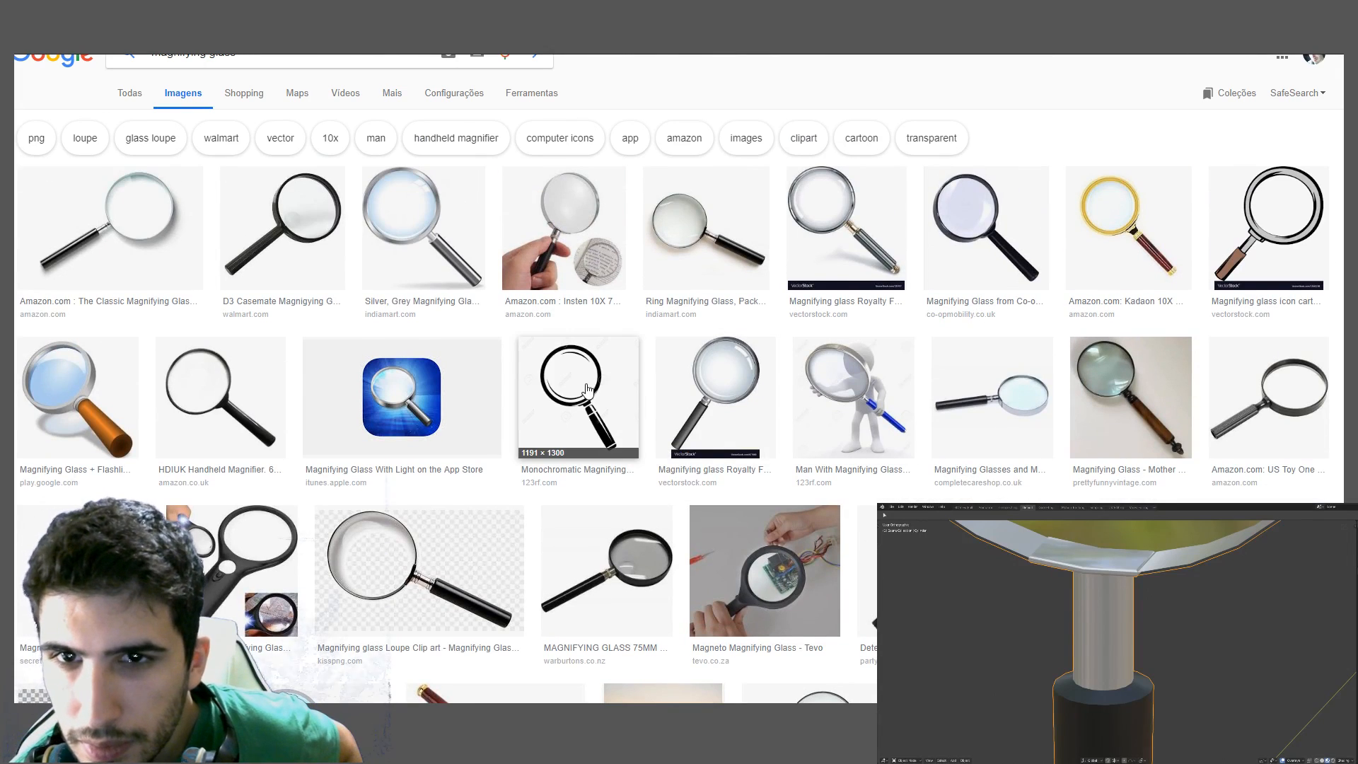
{"action": "left_click", "coordinate": [693, 255]}
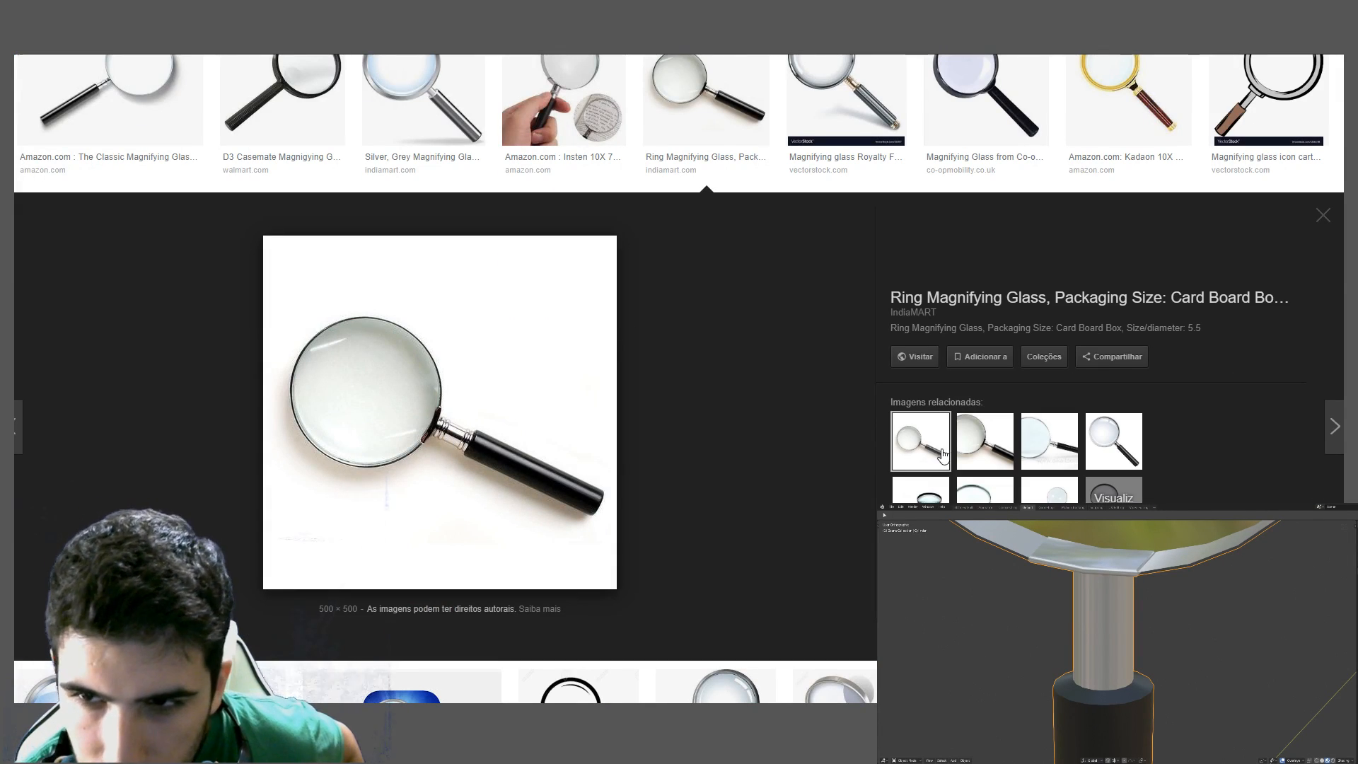
{"action": "left_click", "coordinate": [981, 458]}
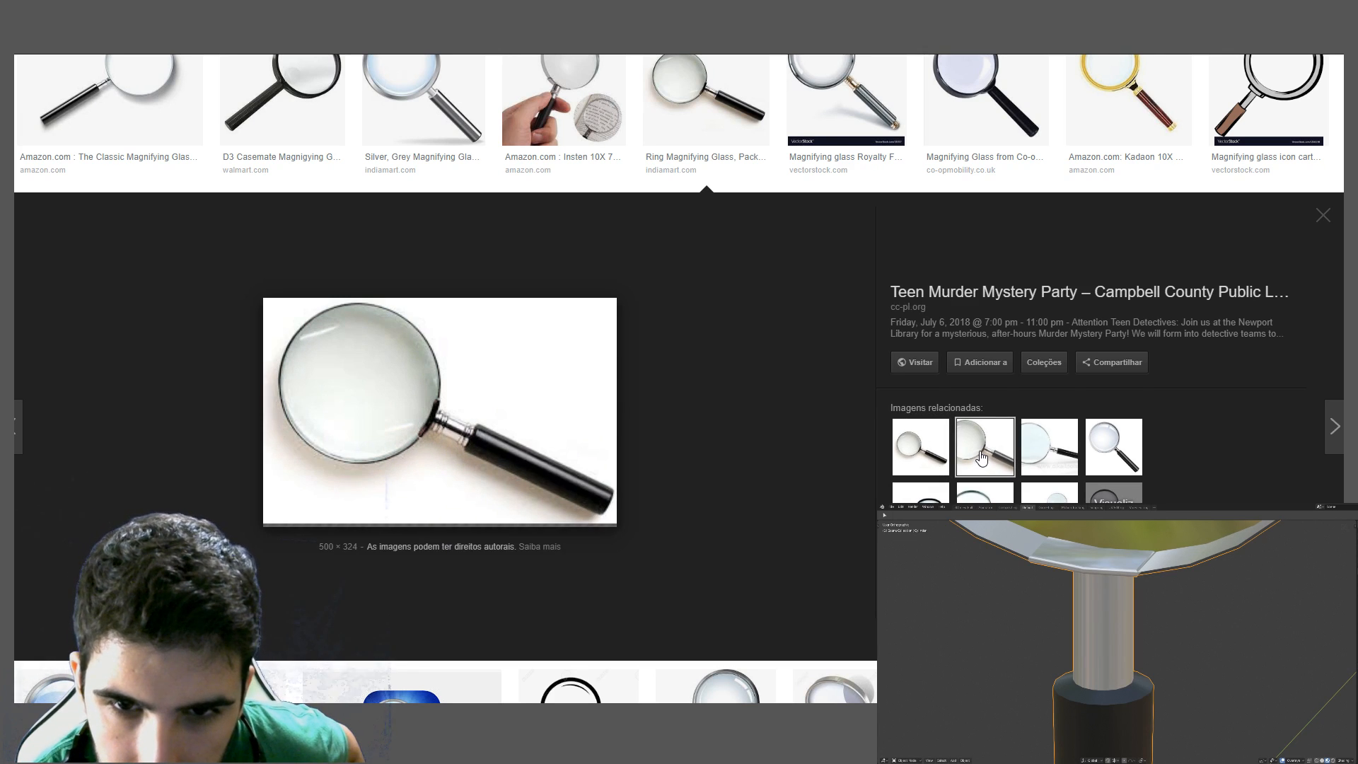
{"action": "scroll", "coordinate": [324, 248], "scroll_direction": "up", "scroll_amount": 1}
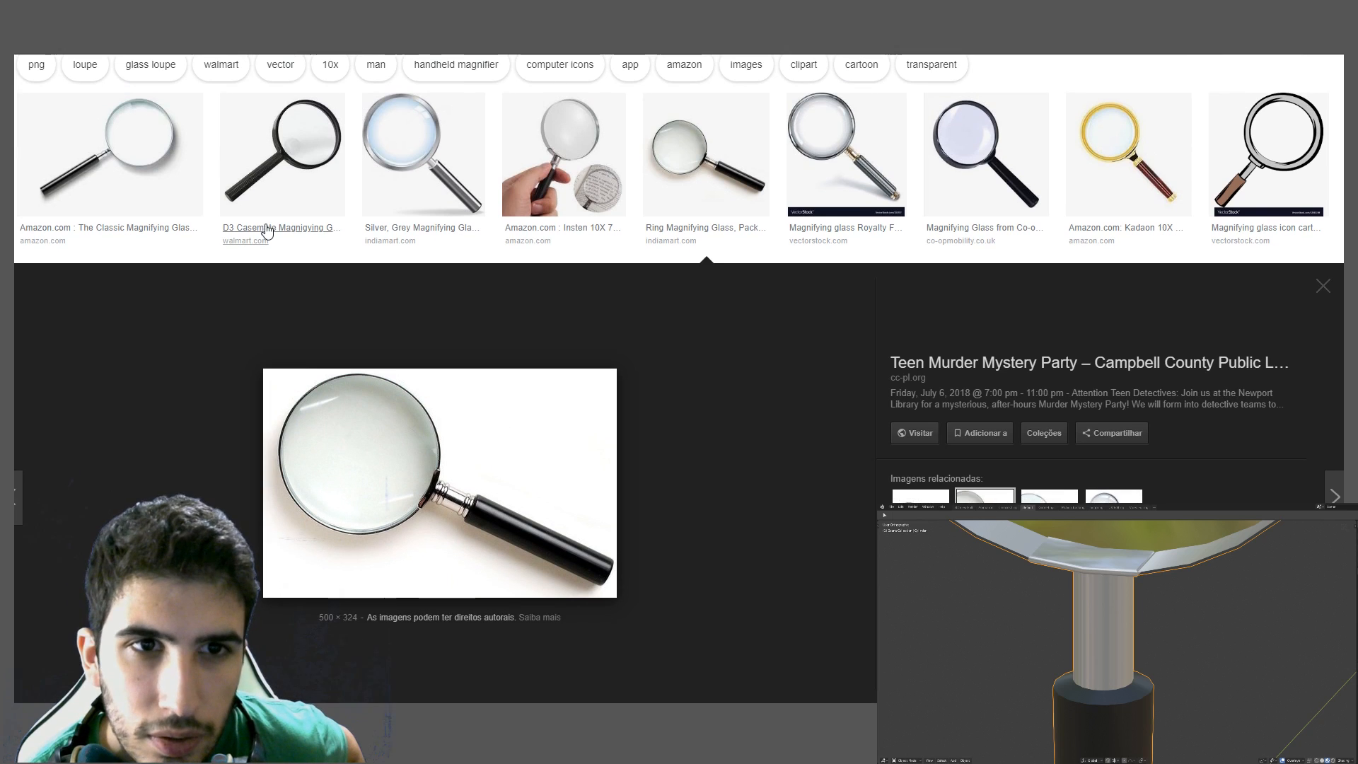
{"action": "scroll", "coordinate": [455, 244], "scroll_direction": "down", "scroll_amount": 2}
{"action": "scroll", "coordinate": [455, 244], "scroll_direction": "down", "scroll_amount": 6}
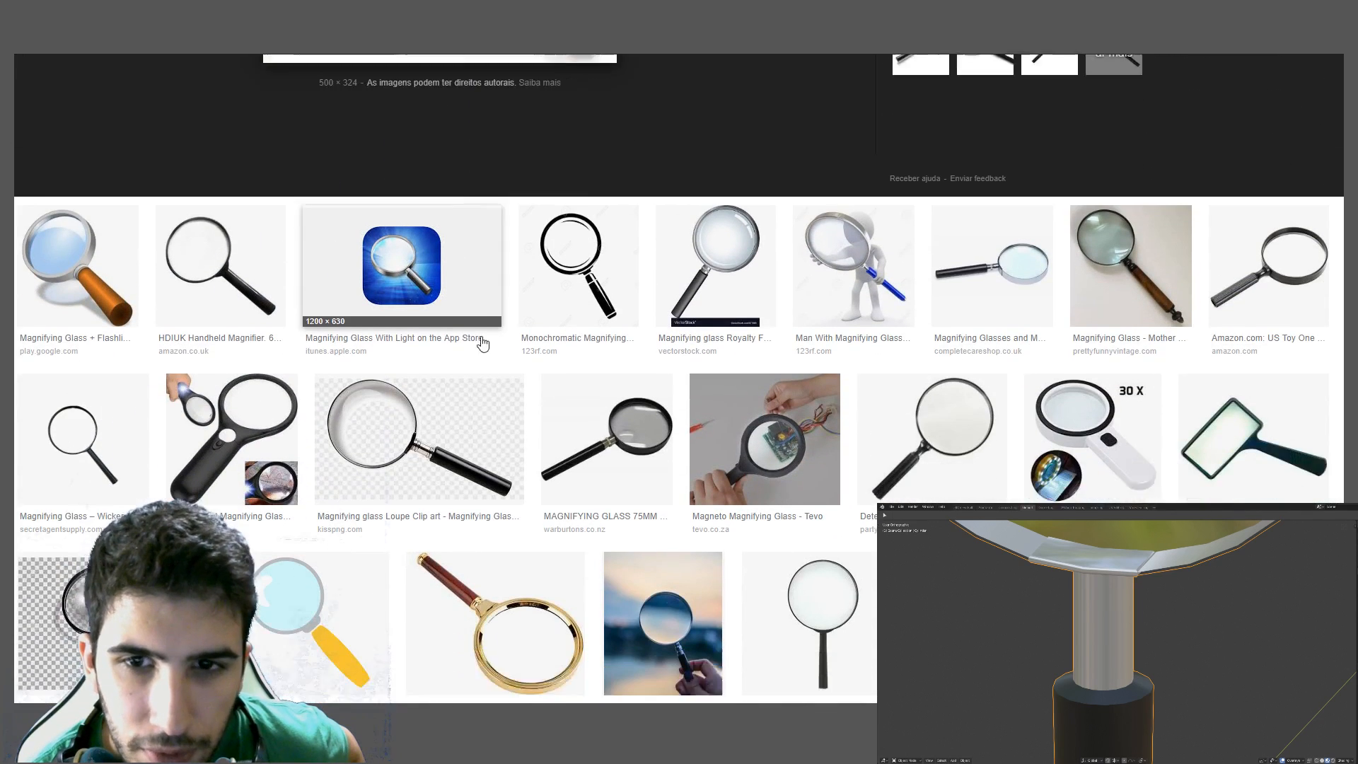
{"action": "scroll", "coordinate": [644, 398], "scroll_direction": "up", "scroll_amount": 7}
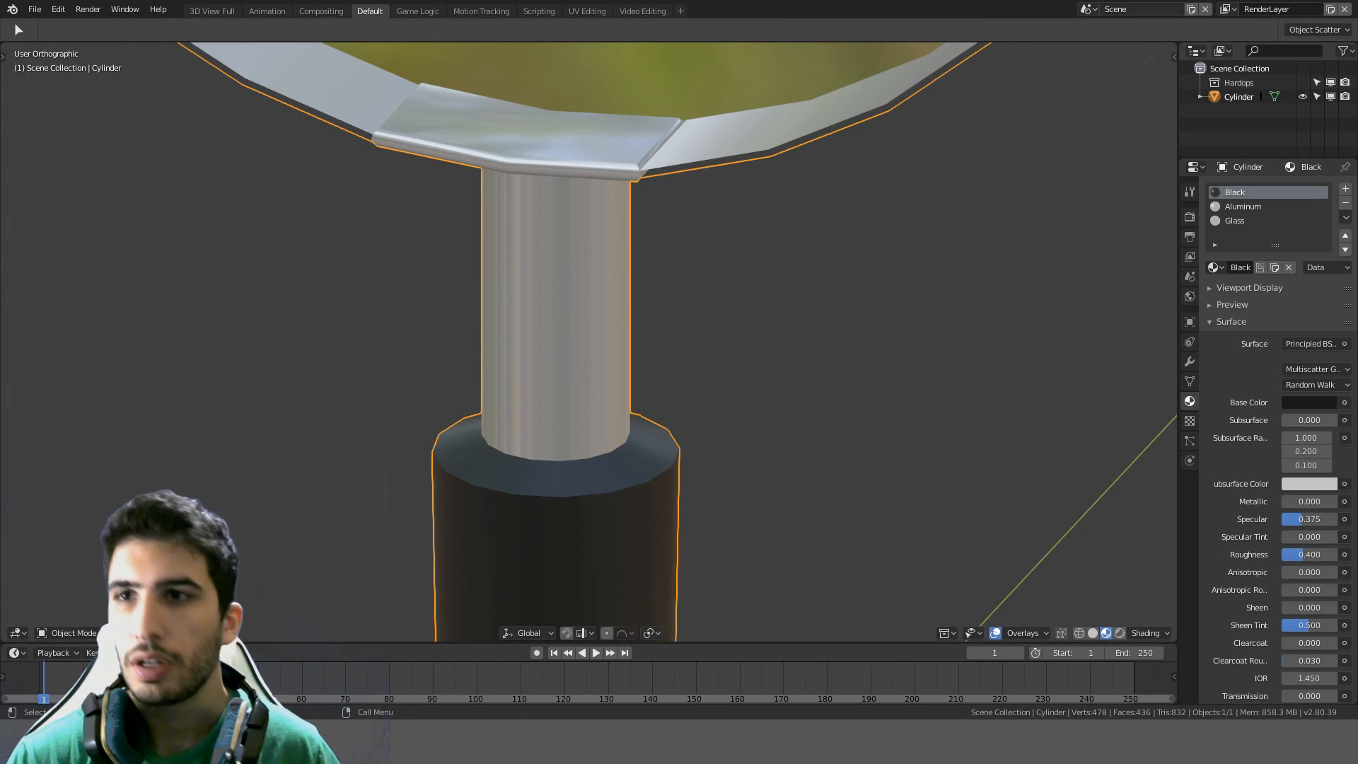
Split the 3D viewport vertically and turn the new area into a UV Editor
{"action": "scroll", "coordinate": [1030, 248], "scroll_direction": "down", "scroll_amount": 11}
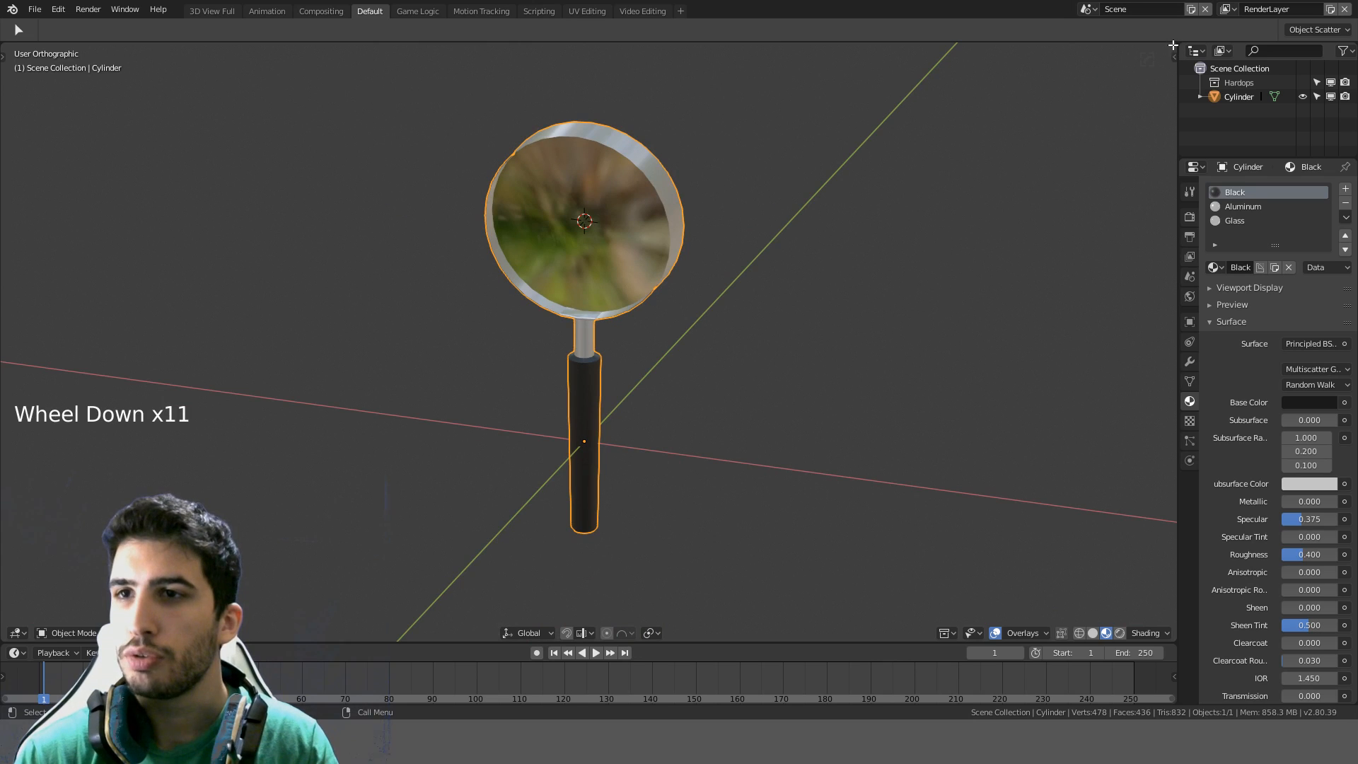
{"action": "left_click_drag", "start_coordinate": [1173, 49], "coordinate": [740, 212]}
{"action": "middle_click_drag", "start_coordinate": [476, 307], "coordinate": [477, 271]}
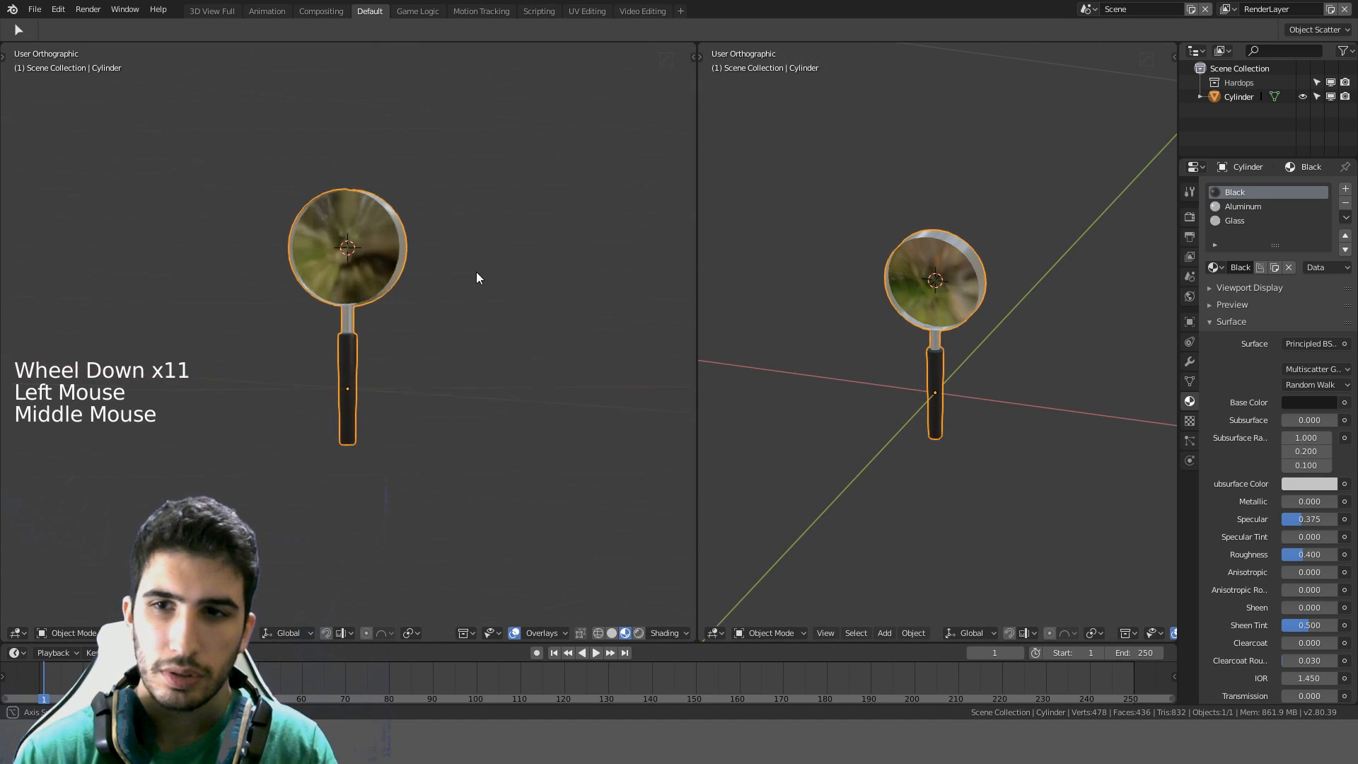
{"action": "left_click", "coordinate": [716, 633]}
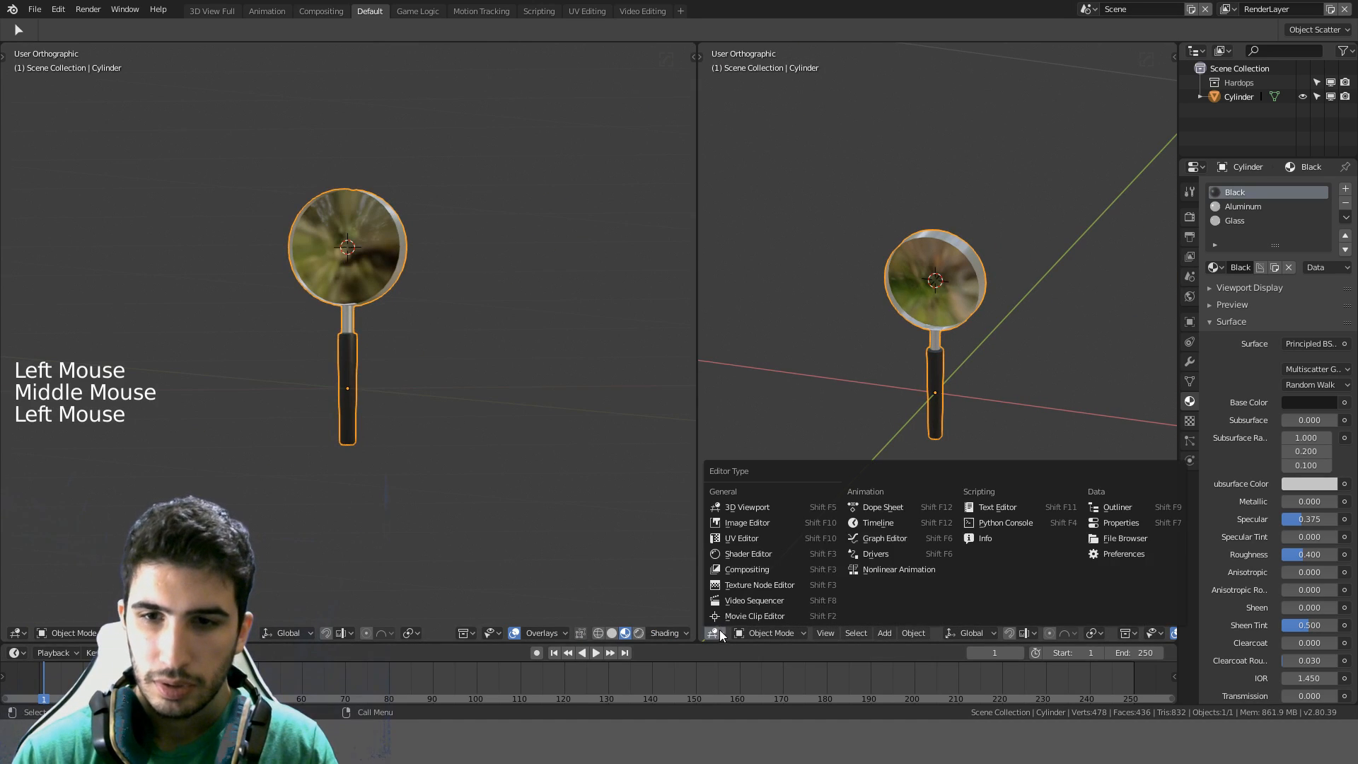
{"action": "left_click", "coordinate": [753, 538]}
Select the magnifying glass's entire mesh in Edit Mode and pack its UV islands
{"action": "key", "text": "Tab"}
{"action": "key", "text": "a"}
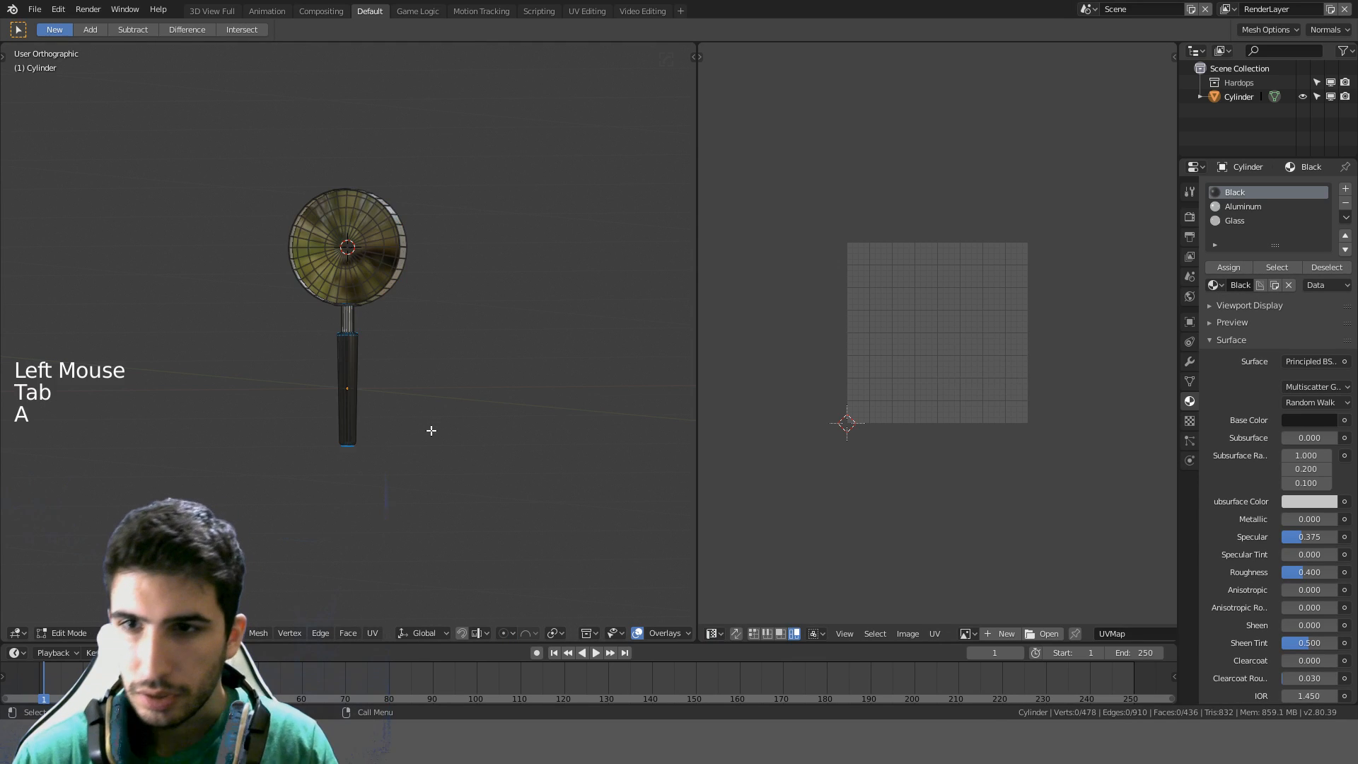
{"action": "key", "text": "a"}
{"action": "key", "text": "a"}
{"action": "scroll", "coordinate": [433, 428], "scroll_direction": "up", "scroll_amount": 3}
{"action": "key", "text": "a"}
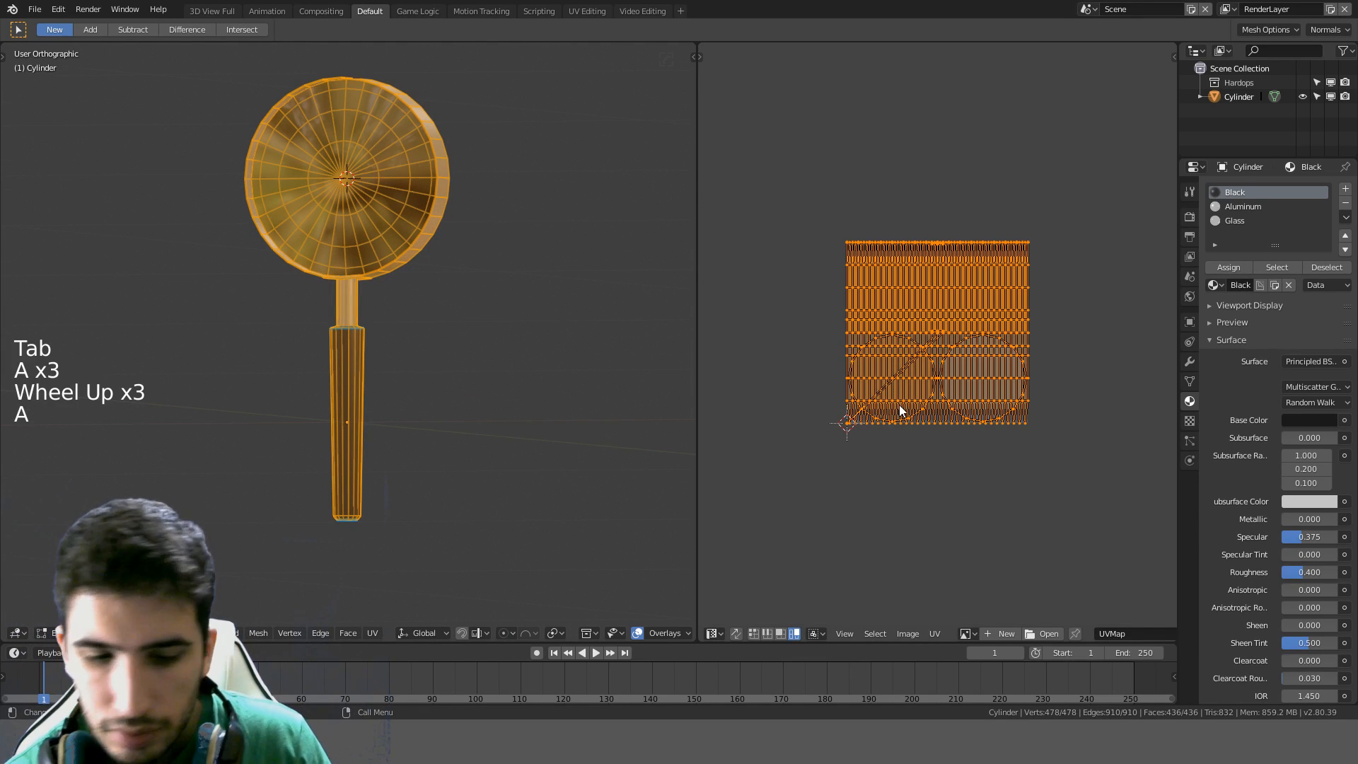
{"action": "key", "text": "ctrl+p"}
{"action": "scroll", "coordinate": [900, 411], "scroll_direction": "up", "scroll_amount": 3}
{"action": "scroll", "coordinate": [899, 411], "scroll_direction": "up", "scroll_amount": 3}
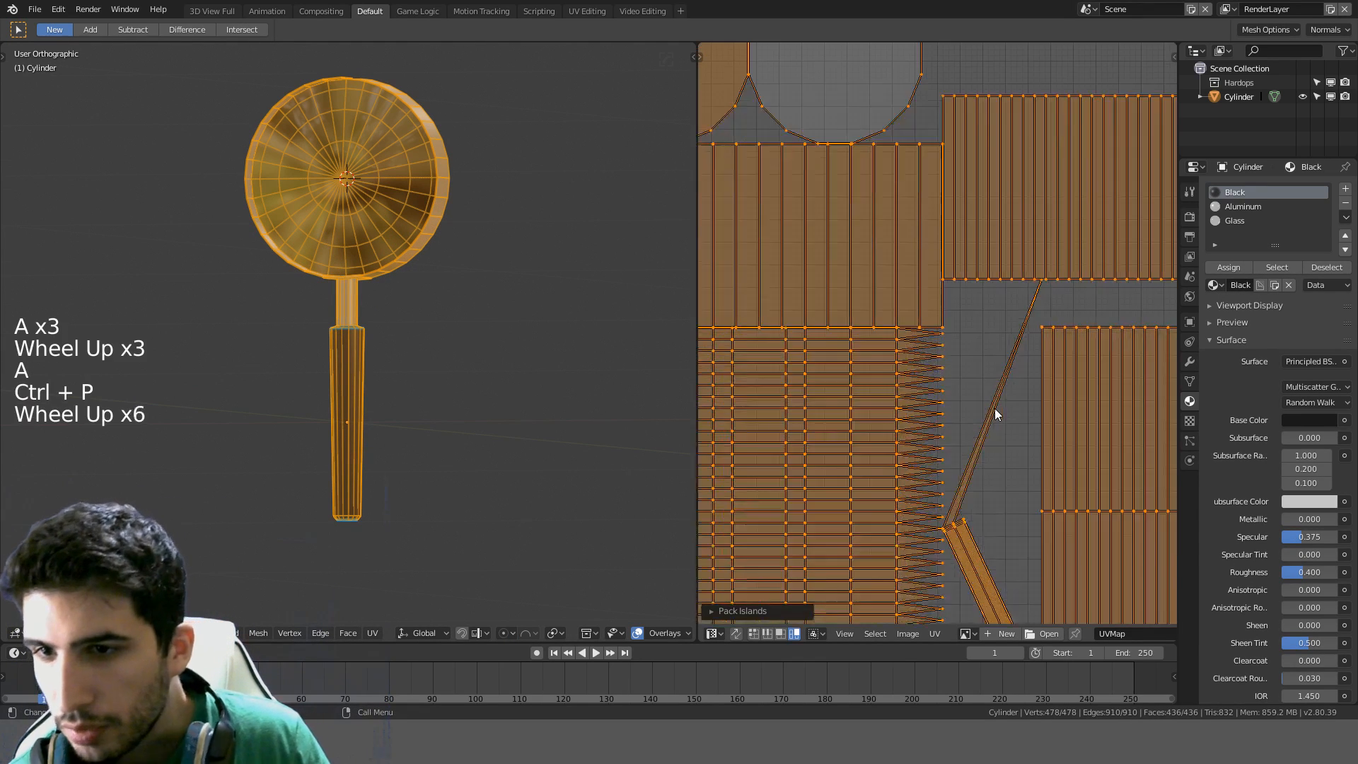
{"action": "scroll", "coordinate": [774, 417], "scroll_direction": "down", "scroll_amount": 4}
{"action": "scroll", "coordinate": [881, 345], "scroll_direction": "up", "scroll_amount": 3}
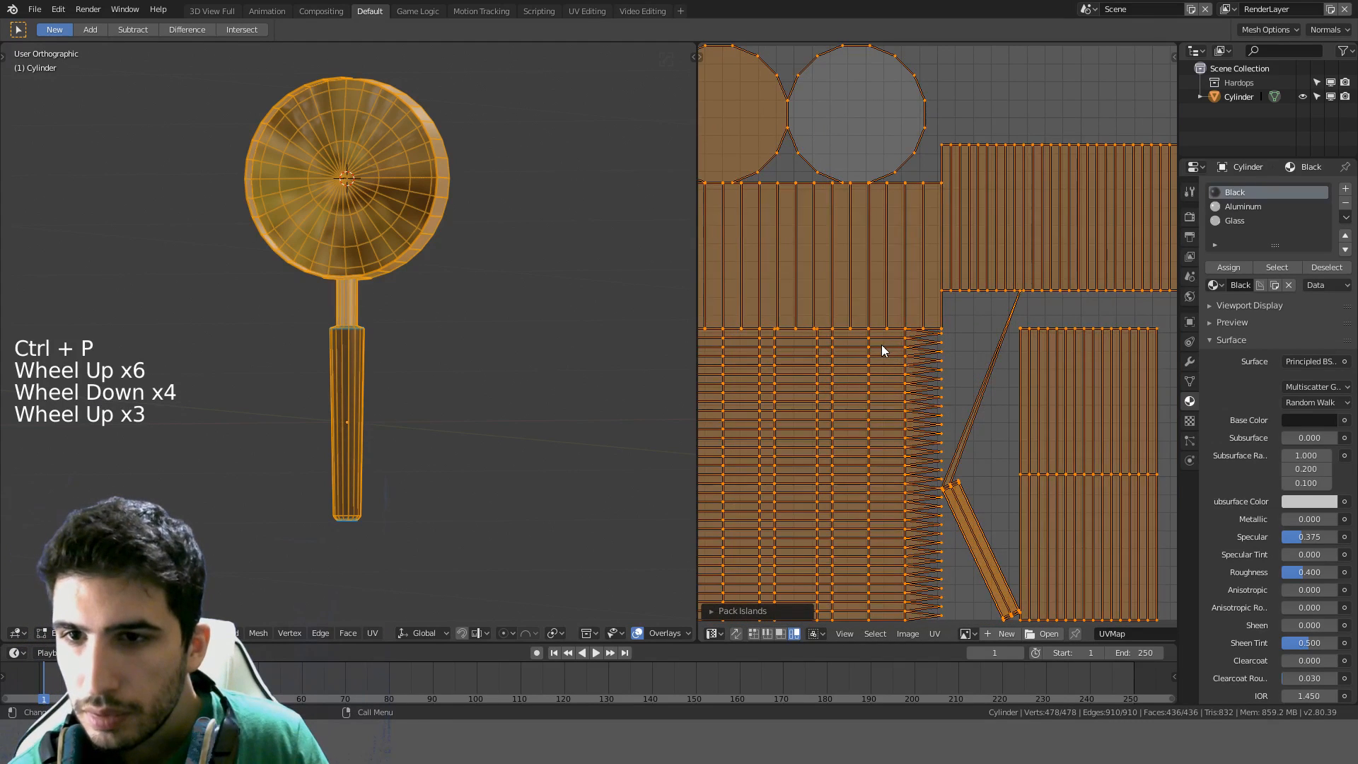
{"action": "middle_click_drag", "start_coordinate": [881, 345], "coordinate": [876, 352], "text": "shift"}
Enable UV sync selection and select three edges inside the large square UV island
{"action": "left_click", "coordinate": [886, 363]}
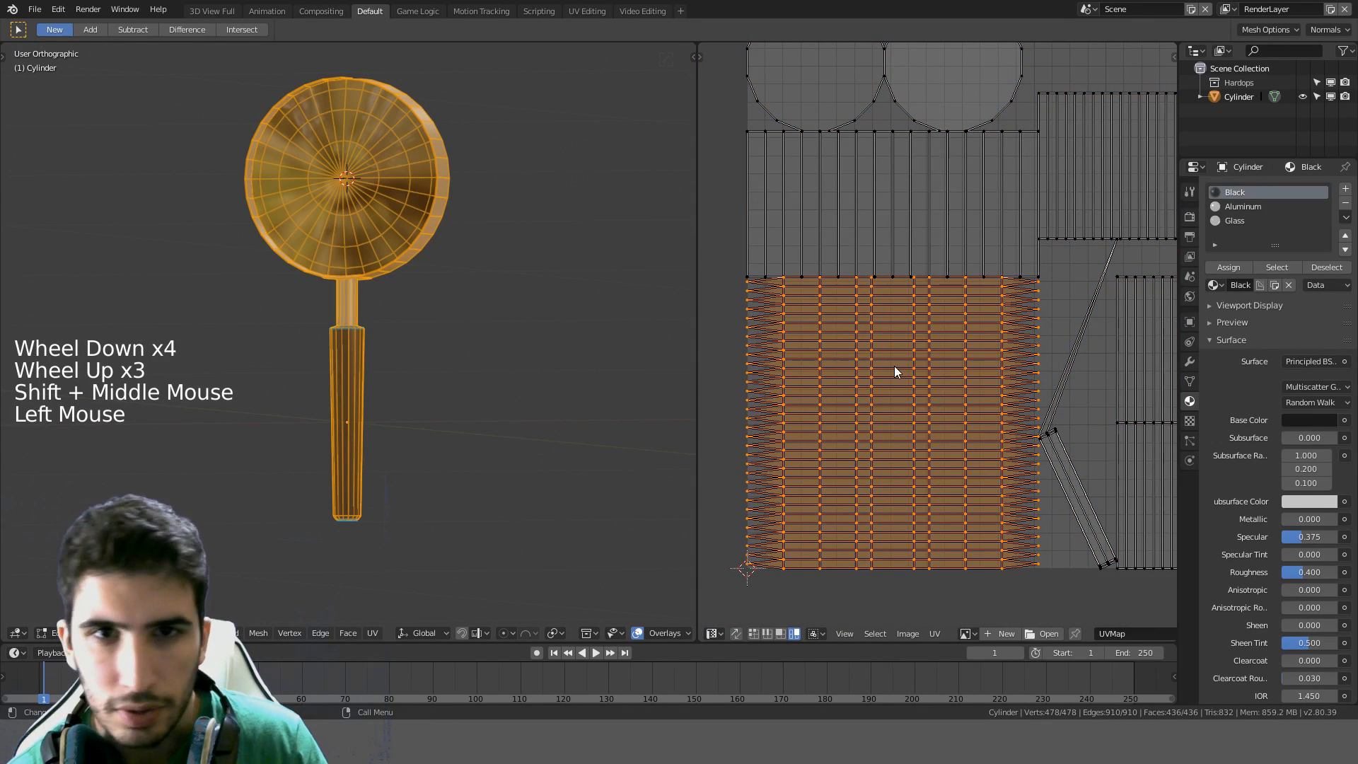
{"action": "left_click", "coordinate": [732, 631]}
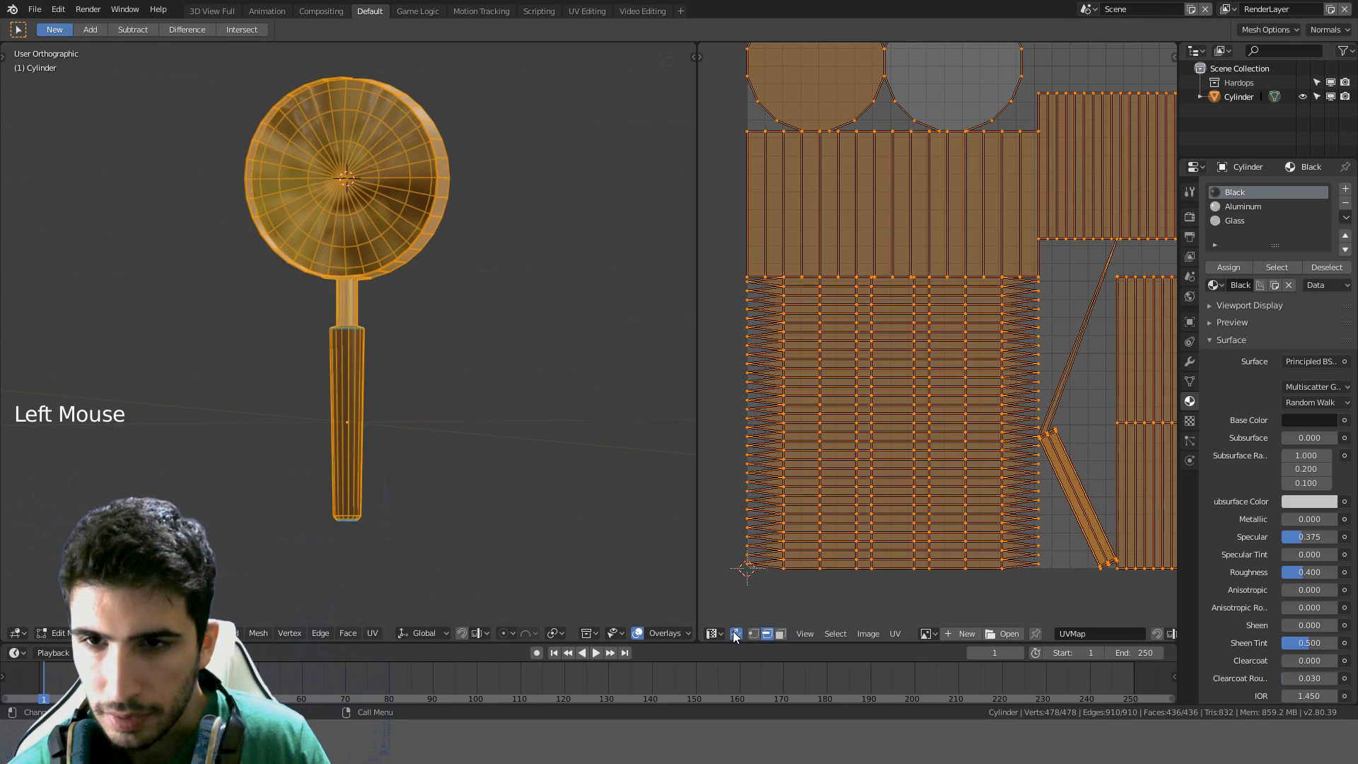
{"action": "left_click", "coordinate": [855, 493]}
{"action": "left_click", "coordinate": [839, 387], "text": "shift"}
{"action": "left_click", "coordinate": [892, 441], "text": "shift"}
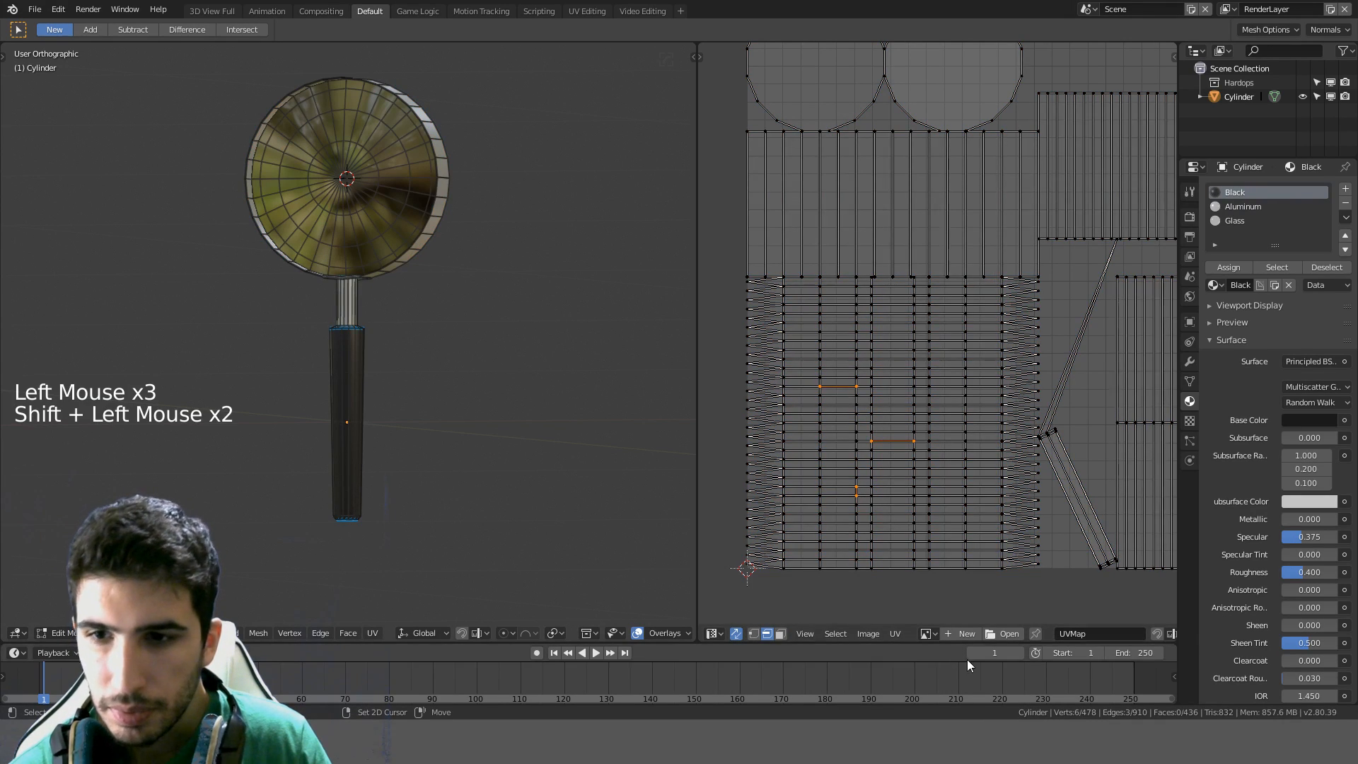
{"action": "scroll", "coordinate": [965, 635], "scroll_direction": "down", "scroll_amount": 4}
{"action": "scroll", "coordinate": [931, 635], "scroll_direction": "up", "scroll_amount": 5}
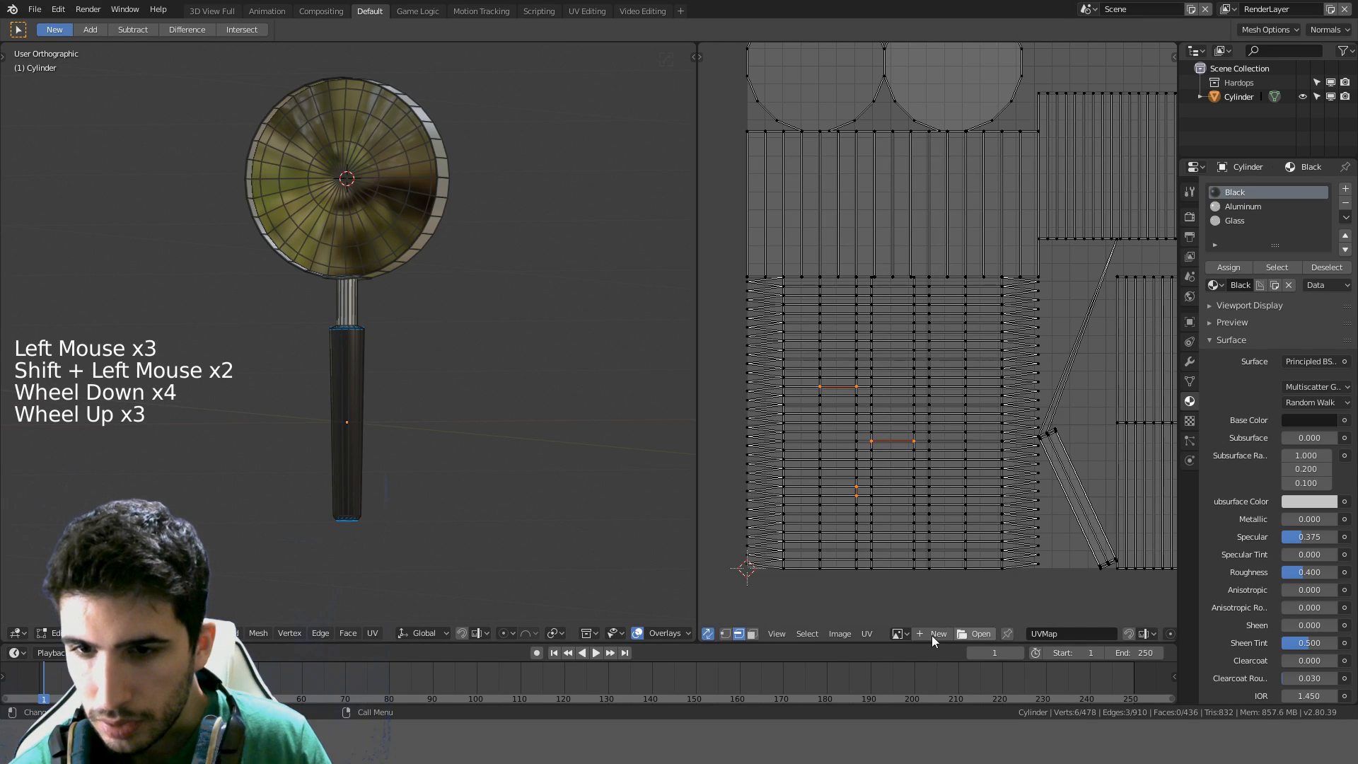
Circle-select faces across the middle of the large UV island in face mode and examine where they lie on the lens
{"action": "left_click", "coordinate": [779, 633]}
{"action": "key", "text": "c"}
{"action": "left_click_drag", "start_coordinate": [893, 415], "coordinate": [898, 516]}
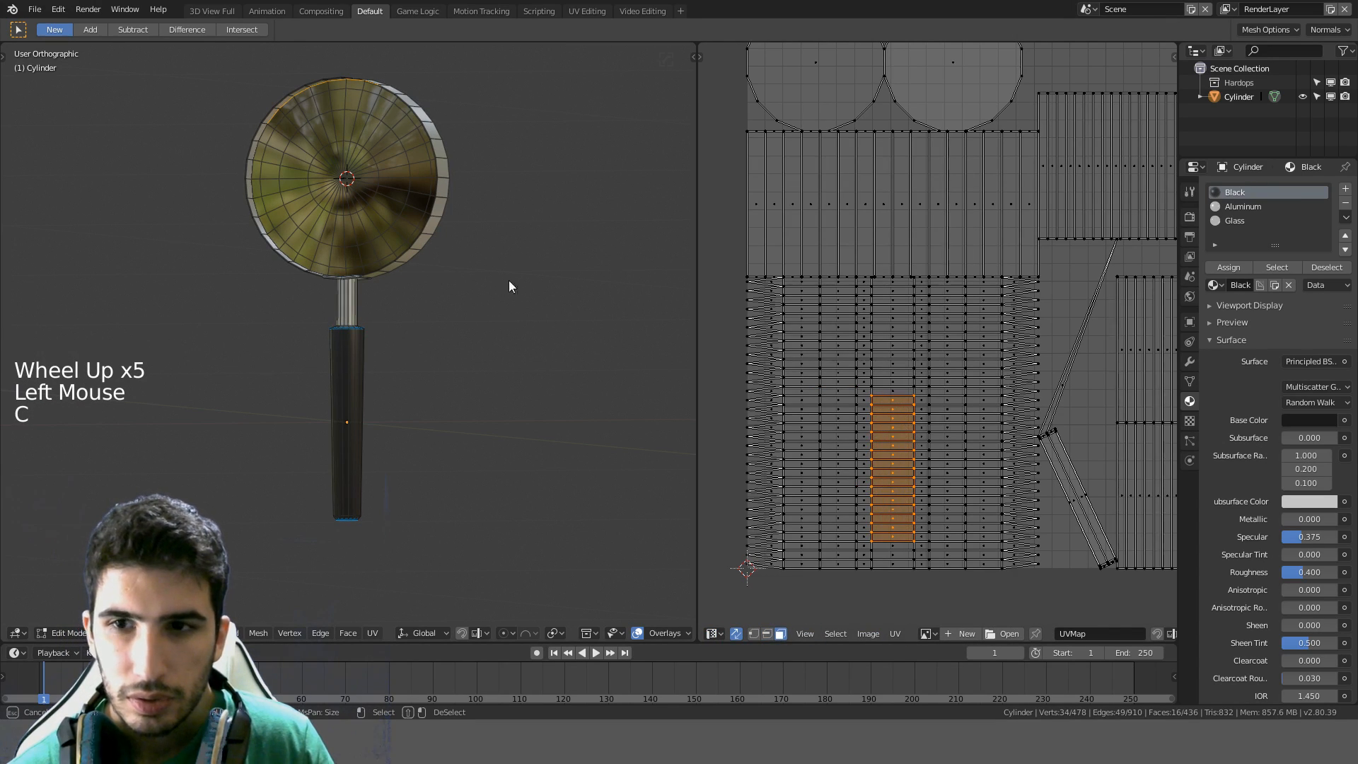
{"action": "mouse_move", "coordinate": [946, 464]}
{"action": "left_mouse_down"}
{"action": "mouse_move", "coordinate": [979, 388]}
{"action": "mouse_move", "coordinate": [1000, 448]}
{"action": "mouse_move", "coordinate": [1006, 393]}
{"action": "mouse_move", "coordinate": [859, 387]}
{"action": "mouse_move", "coordinate": [832, 364]}
{"action": "left_mouse_up"}
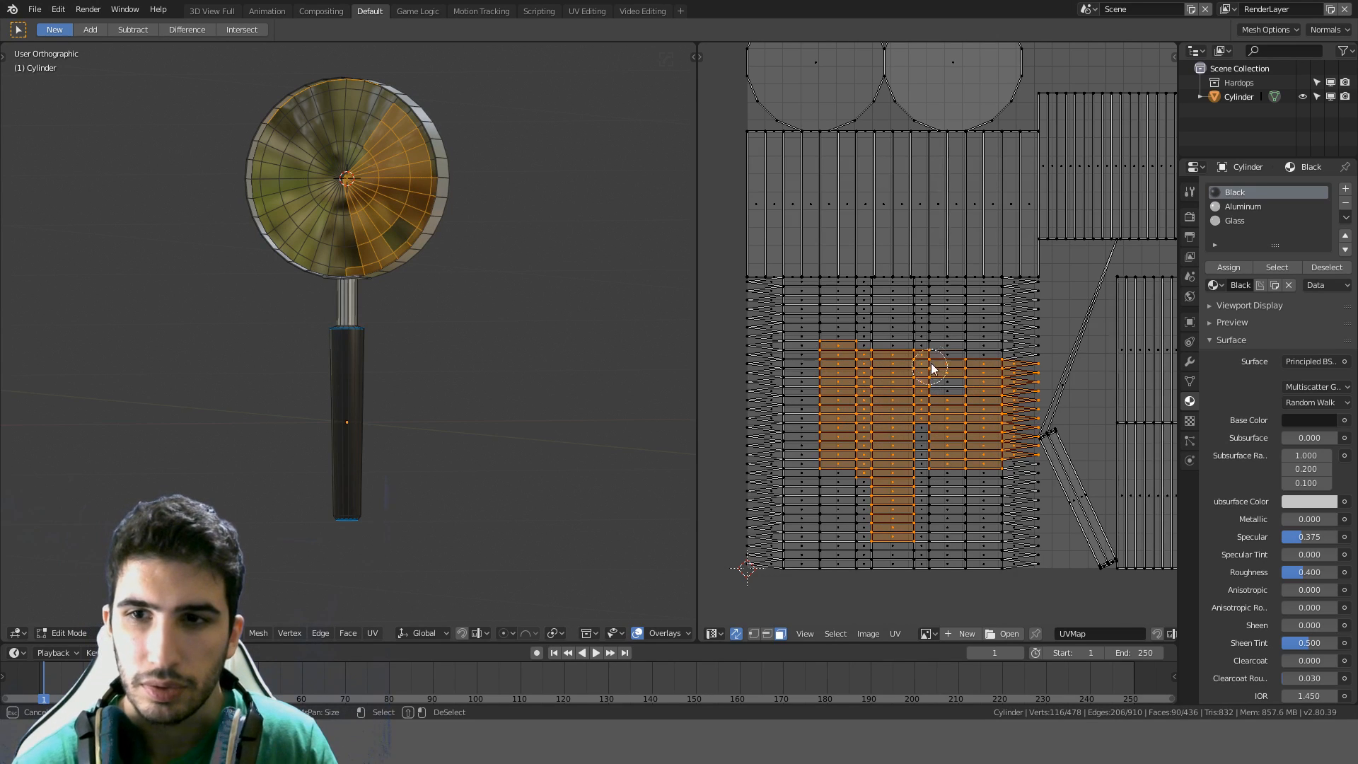
{"action": "left_click_drag", "start_coordinate": [931, 368], "coordinate": [931, 456]}
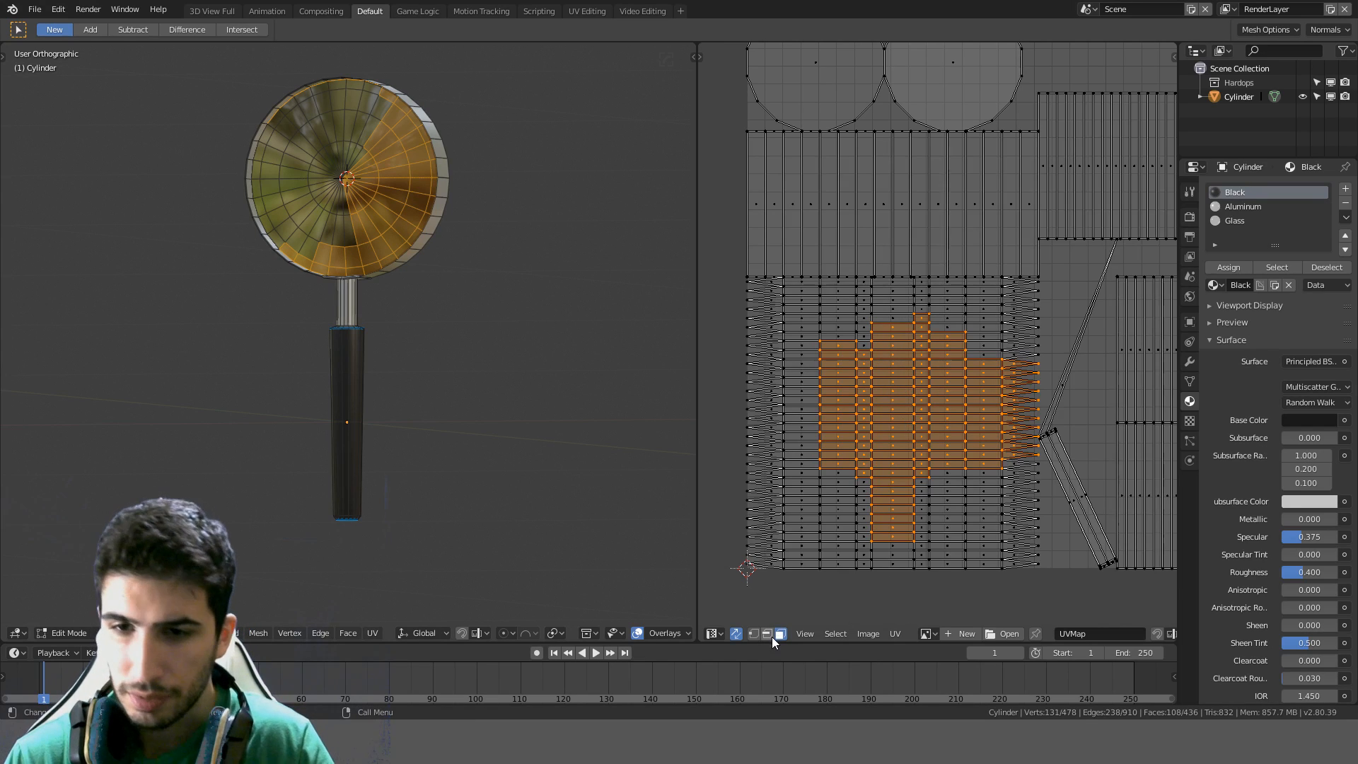
{"action": "scroll", "coordinate": [933, 454], "scroll_direction": "down", "scroll_amount": 4}
{"action": "middle_click_drag", "start_coordinate": [934, 453], "coordinate": [934, 473], "text": "shift"}
{"action": "scroll", "coordinate": [409, 249], "scroll_direction": "up", "scroll_amount": 3}
{"action": "middle_click_drag", "start_coordinate": [485, 252], "coordinate": [340, 394]}
{"action": "scroll", "coordinate": [384, 468], "scroll_direction": "up", "scroll_amount": 3}
{"action": "scroll", "coordinate": [867, 410], "scroll_direction": "up", "scroll_amount": 3}
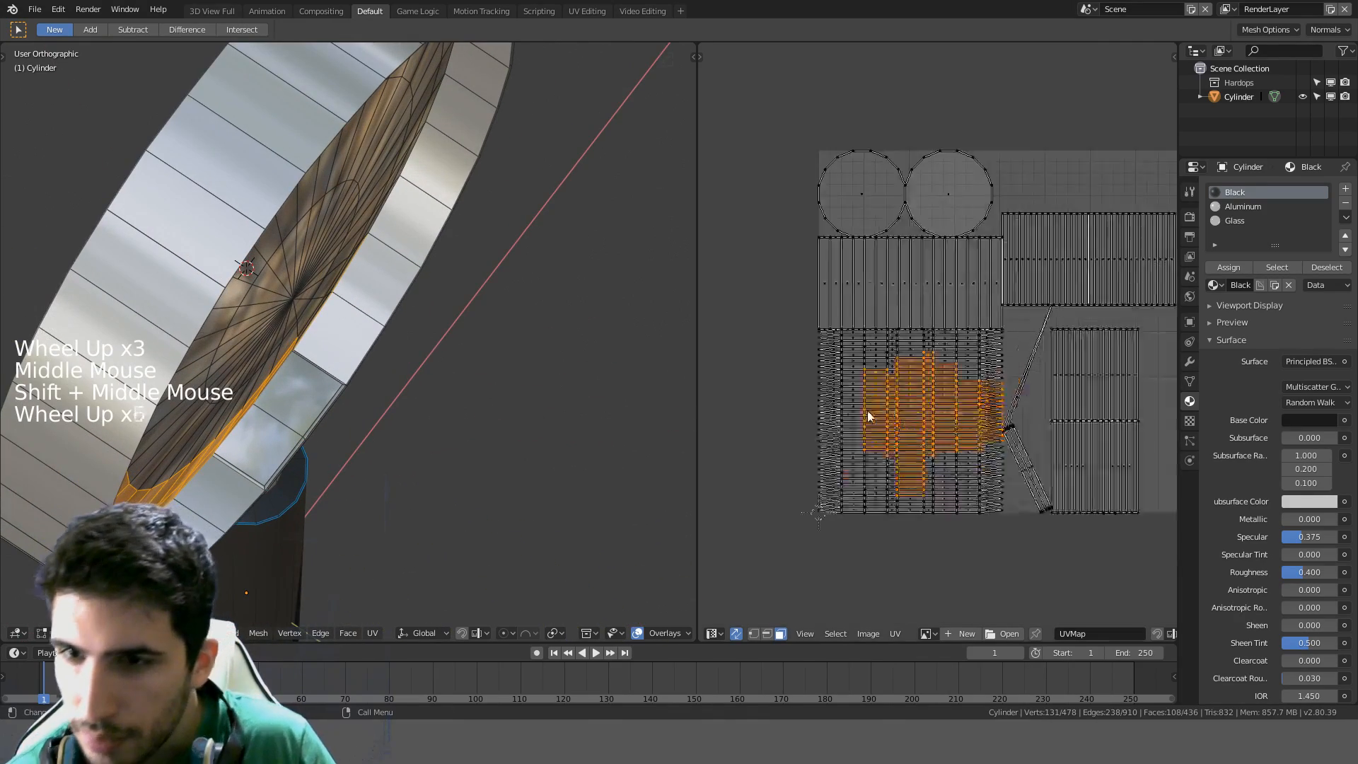
{"action": "scroll", "coordinate": [877, 407], "scroll_direction": "up", "scroll_amount": 4}
{"action": "middle_click_drag", "start_coordinate": [877, 408], "coordinate": [753, 372], "text": "shift"}
{"action": "scroll", "coordinate": [753, 372], "scroll_direction": "down", "scroll_amount": 1}
{"action": "scroll", "coordinate": [753, 372], "scroll_direction": "down", "scroll_amount": 1}
{"action": "mouse_move", "coordinate": [244, 279]}
{"action": "middle_mouse_down"}
{"action": "mouse_move", "coordinate": [213, 219]}
{"action": "mouse_move", "coordinate": [294, 221]}
{"action": "mouse_move", "coordinate": [311, 255]}
{"action": "middle_mouse_up"}
Check the large UV island's central faces against the lens in wireframe display by circle-selecting them, and clear the selection
{"action": "key", "text": "z"}
{"action": "key", "text": "a"}
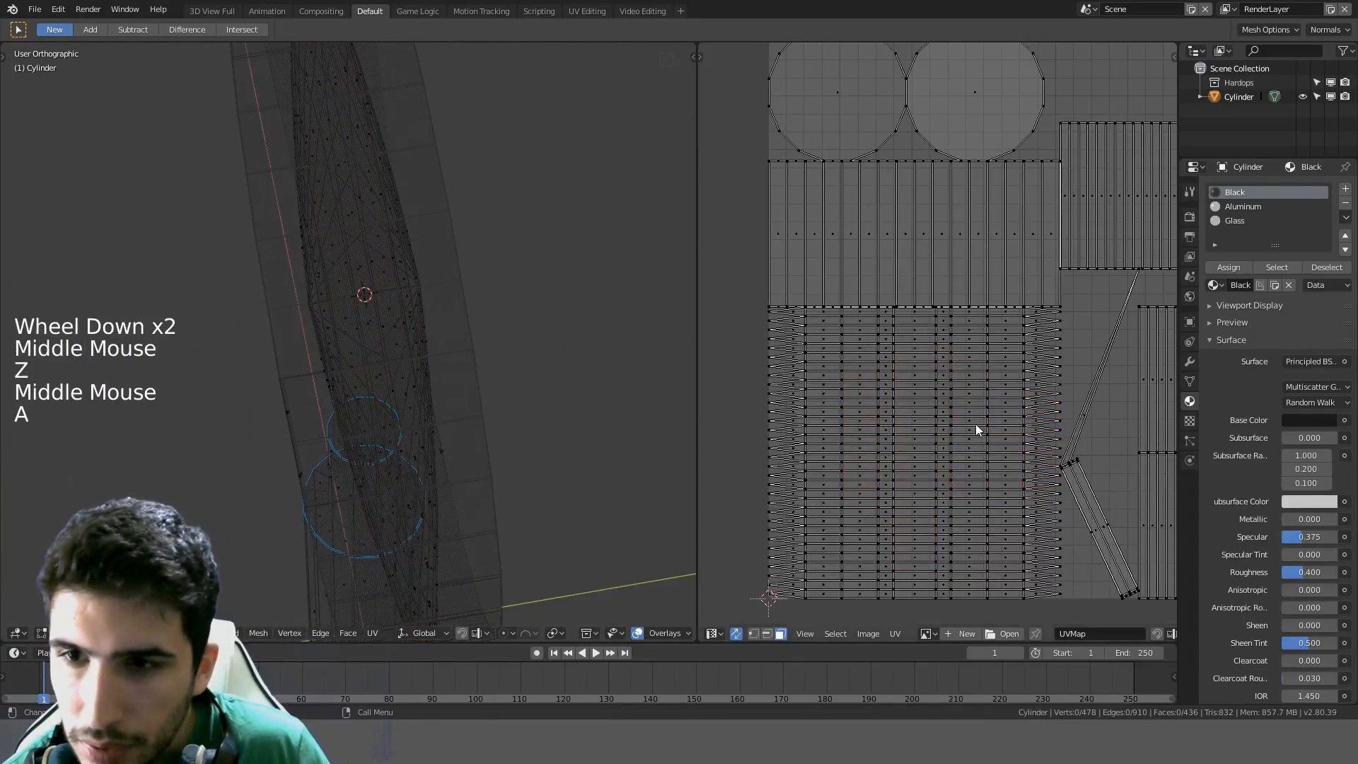
{"action": "key", "text": "c"}
{"action": "left_click", "coordinate": [918, 384]}
{"action": "left_click_drag", "start_coordinate": [918, 409], "coordinate": [918, 537]}
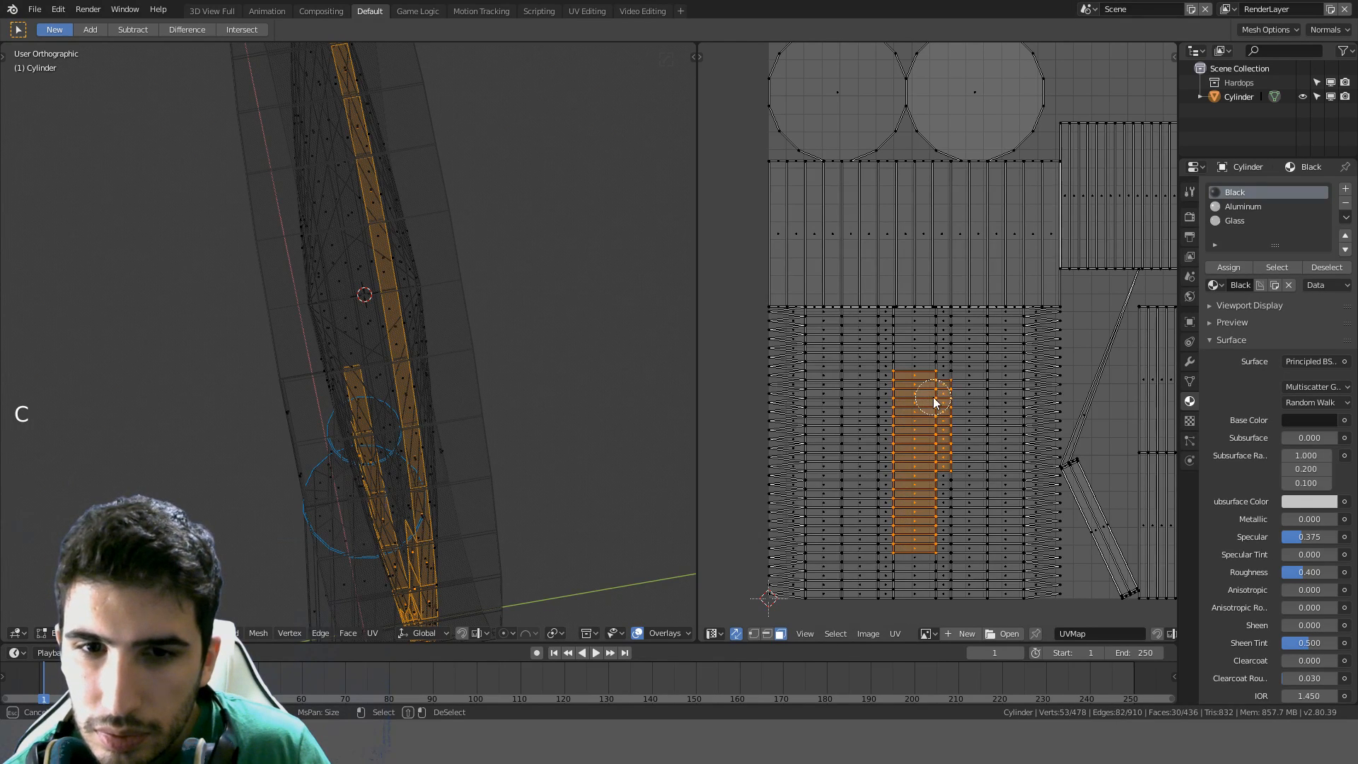
{"action": "scroll", "coordinate": [932, 397], "scroll_direction": "down", "scroll_amount": 3}
{"action": "key", "text": "a"}
{"action": "key", "text": "a"}
{"action": "key", "text": "a"}
{"action": "key", "text": "a"}
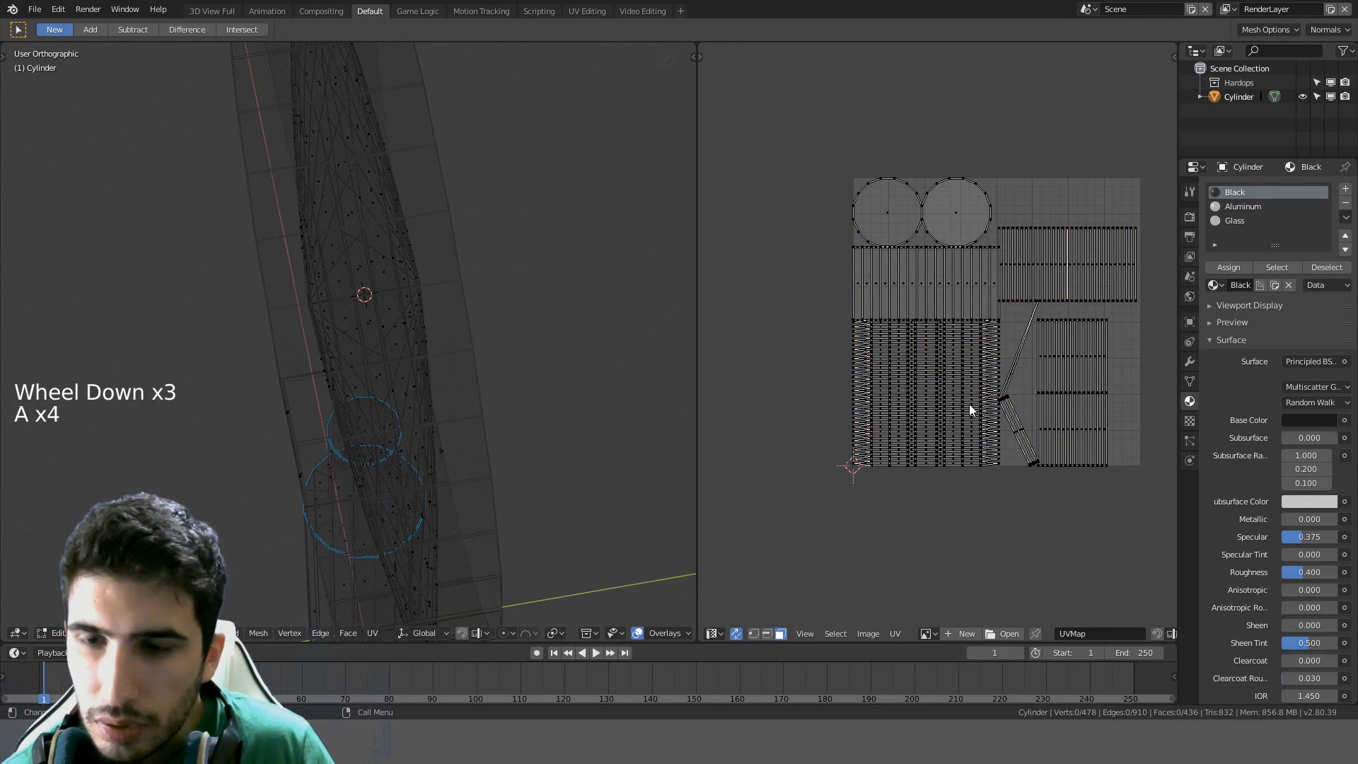
{"action": "scroll", "coordinate": [969, 405], "scroll_direction": "down", "scroll_amount": 1}
{"action": "key", "text": "n"}
{"action": "middle_click", "coordinate": [1058, 396]}
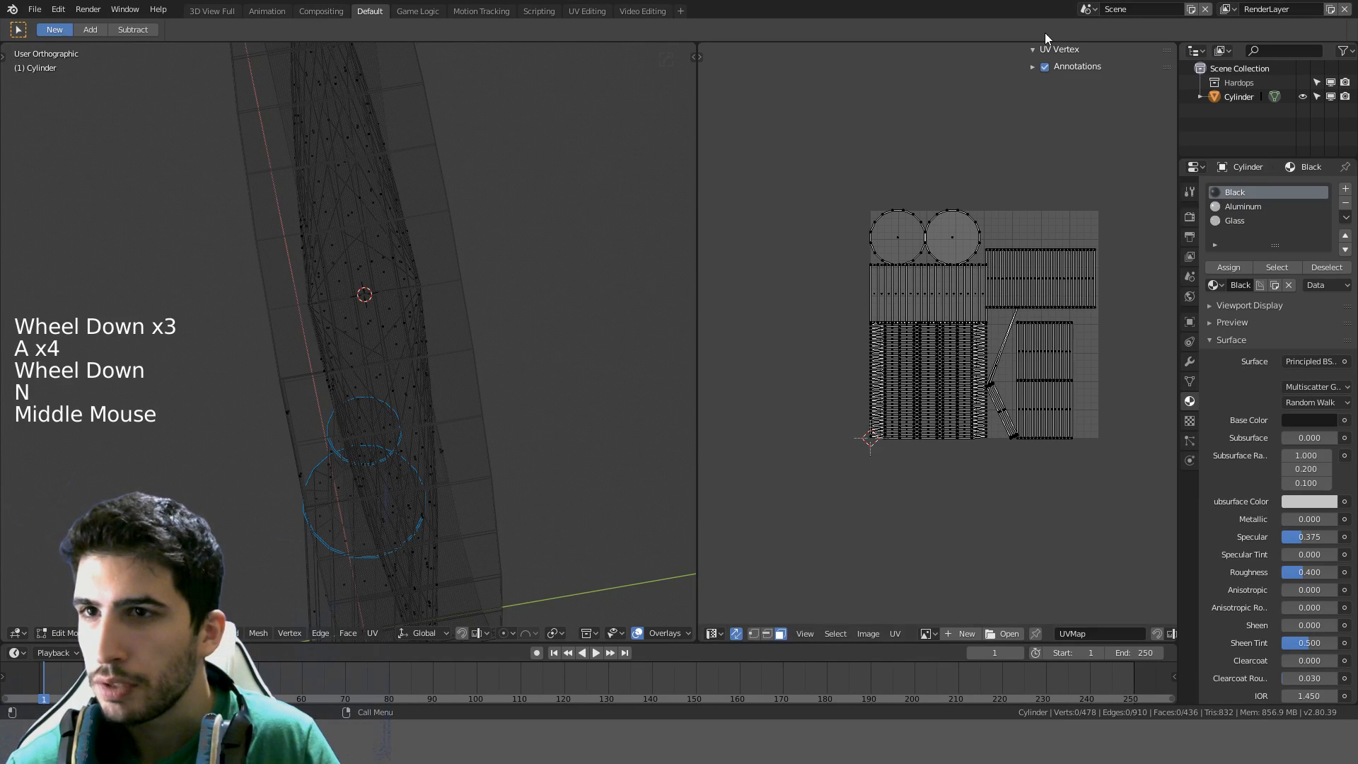
{"action": "left_click", "coordinate": [1033, 49]}
{"action": "left_click", "coordinate": [1033, 49]}
{"action": "left_click", "coordinate": [1032, 65]}
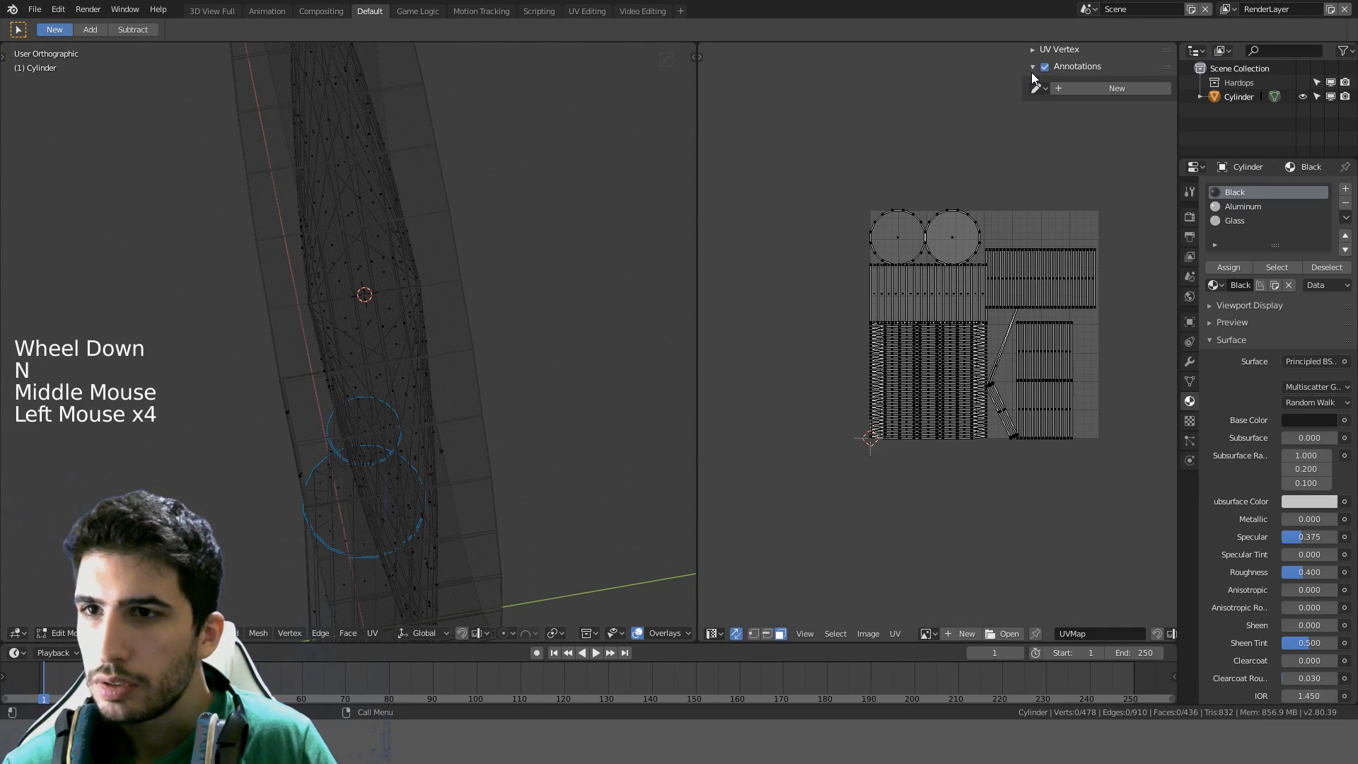
{"action": "left_click", "coordinate": [1031, 72]}
{"action": "key", "text": "n"}
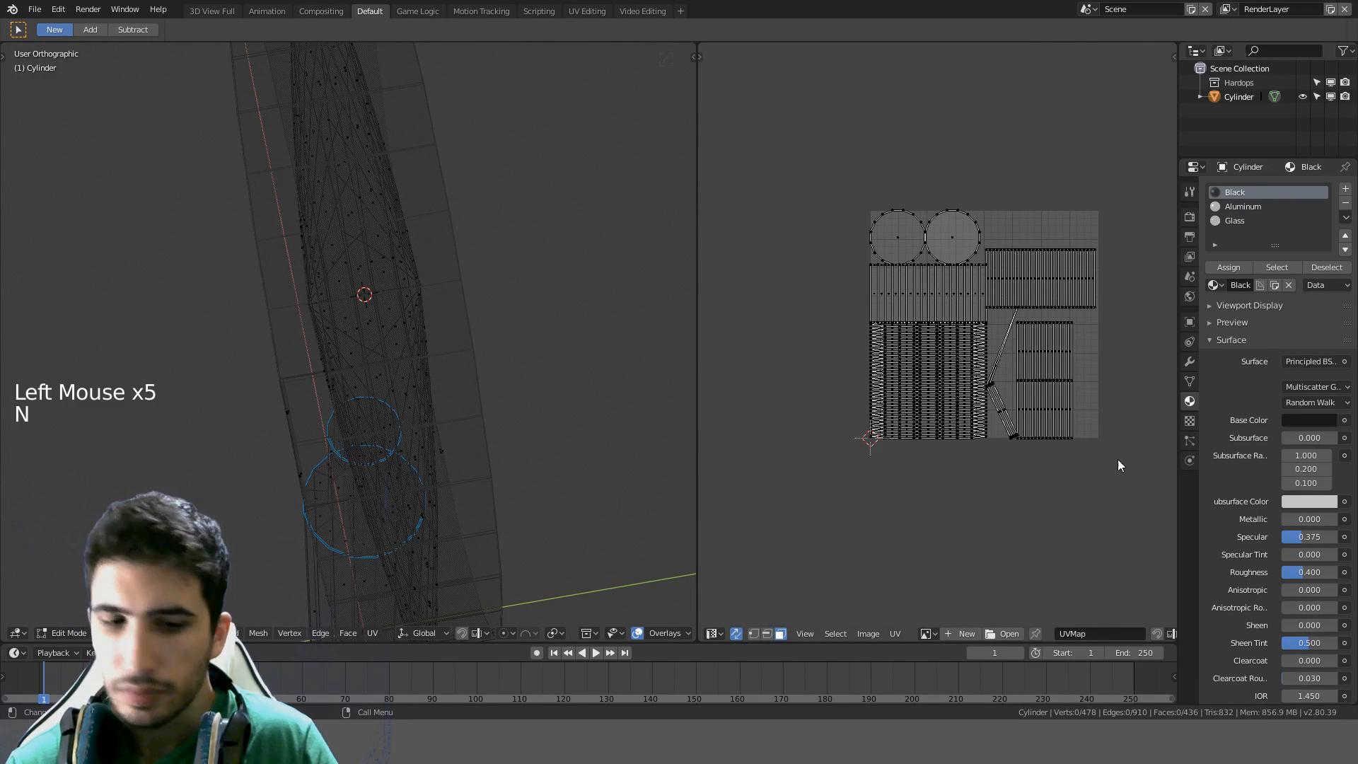
Show the UV Editor's tool shelf and widen it until the UVPackmaster settings are fully readable
{"action": "key", "text": "t"}
{"action": "scroll", "coordinate": [978, 490], "scroll_direction": "up", "scroll_amount": 1}
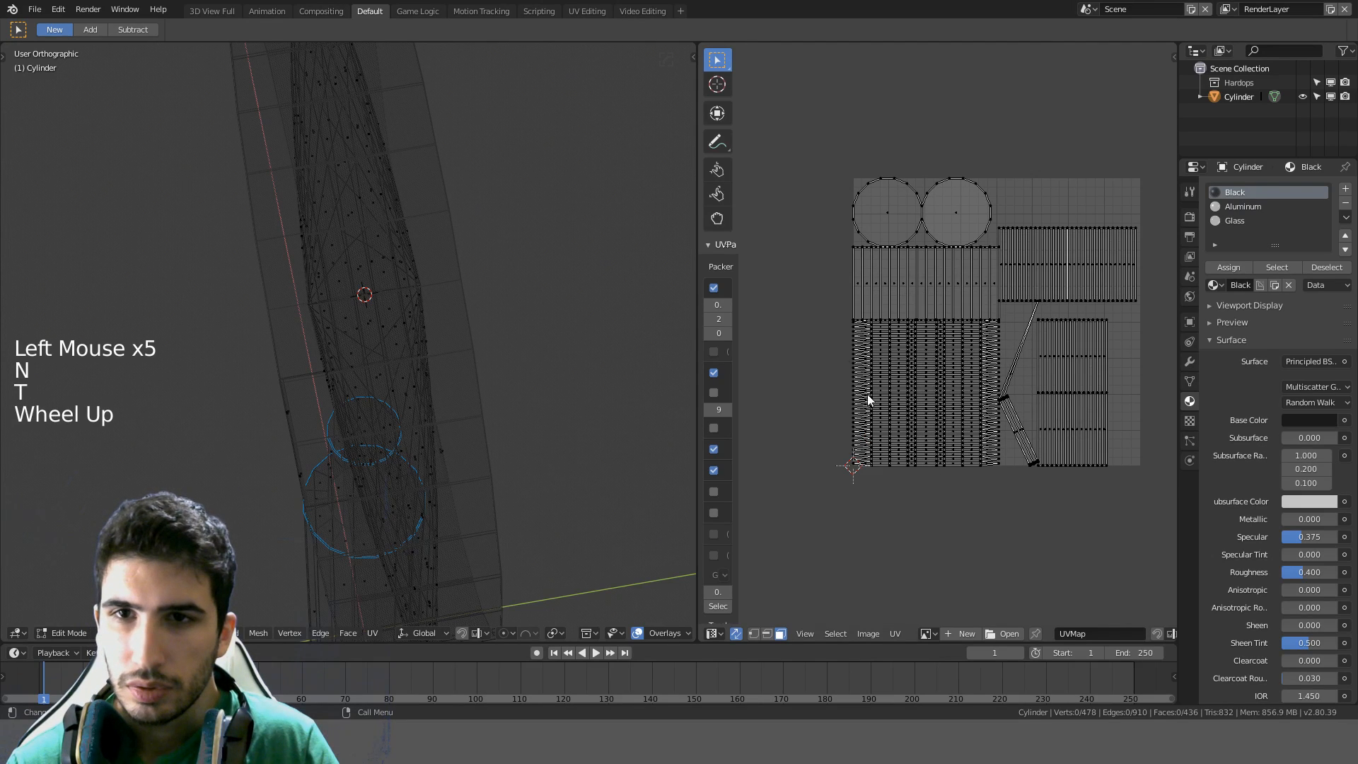
{"action": "left_click_drag", "start_coordinate": [736, 276], "coordinate": [762, 276]}
{"action": "left_click_drag", "start_coordinate": [764, 204], "coordinate": [843, 208]}
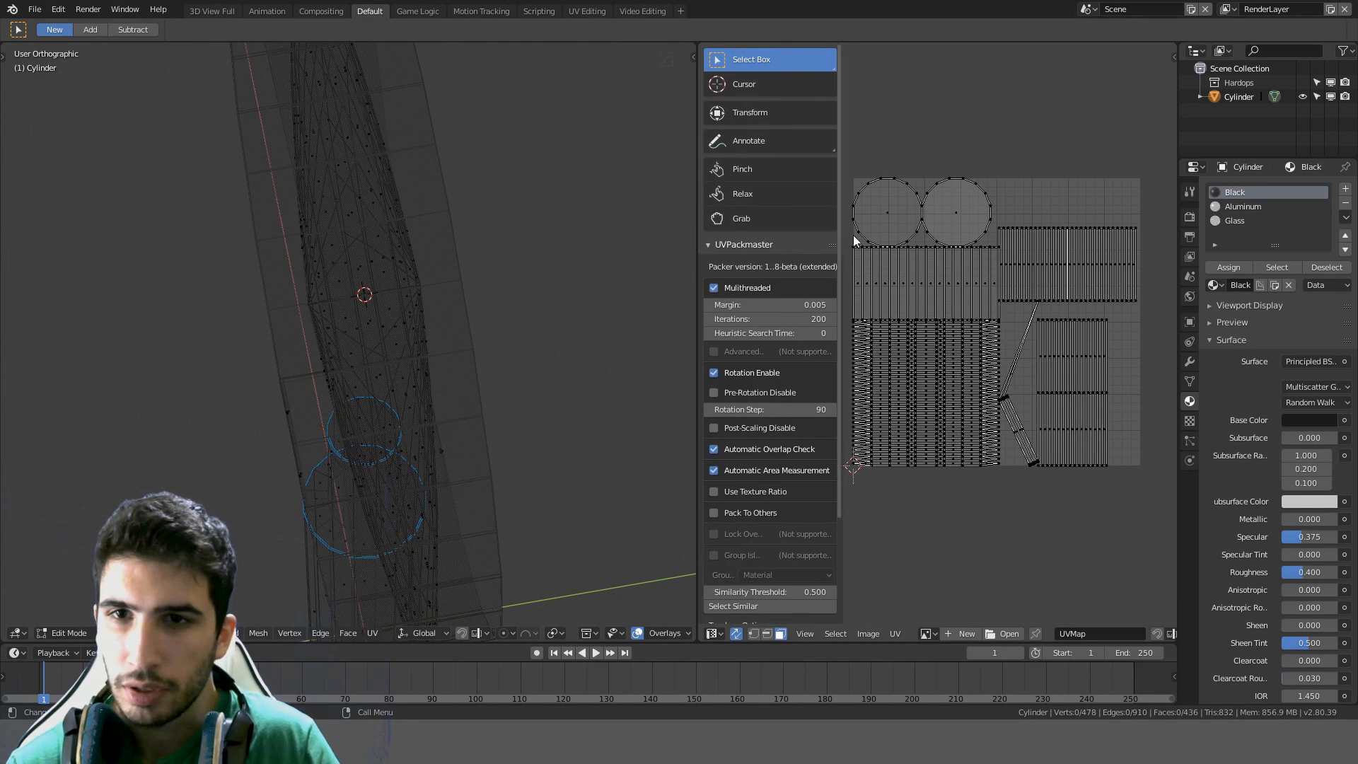
Try to pack all UV islands with UVPackmaster using its current settings
{"action": "middle_click_drag", "start_coordinate": [915, 379], "coordinate": [957, 350], "text": "shift"}
{"action": "scroll", "coordinate": [805, 430], "scroll_direction": "down", "scroll_amount": 7}
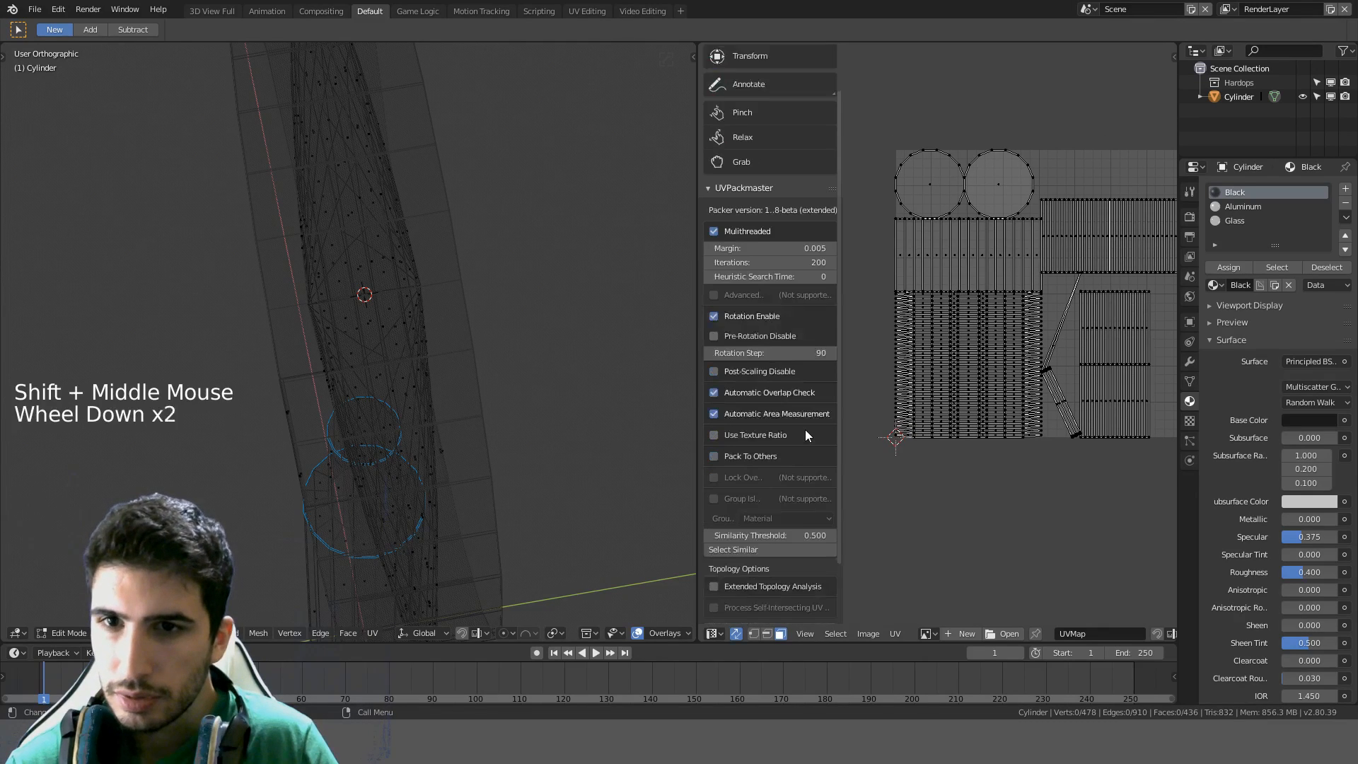
{"action": "key", "text": "a"}
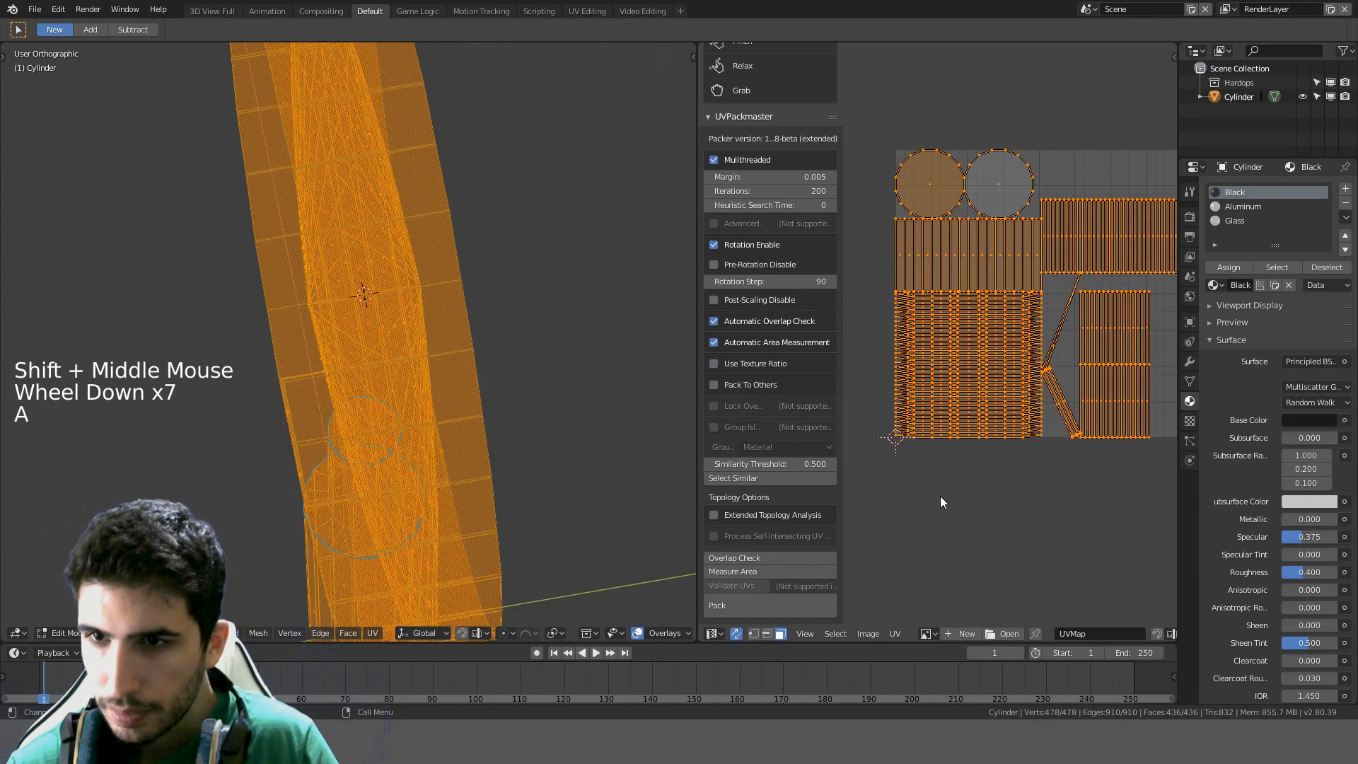
{"action": "left_click", "coordinate": [750, 605]}
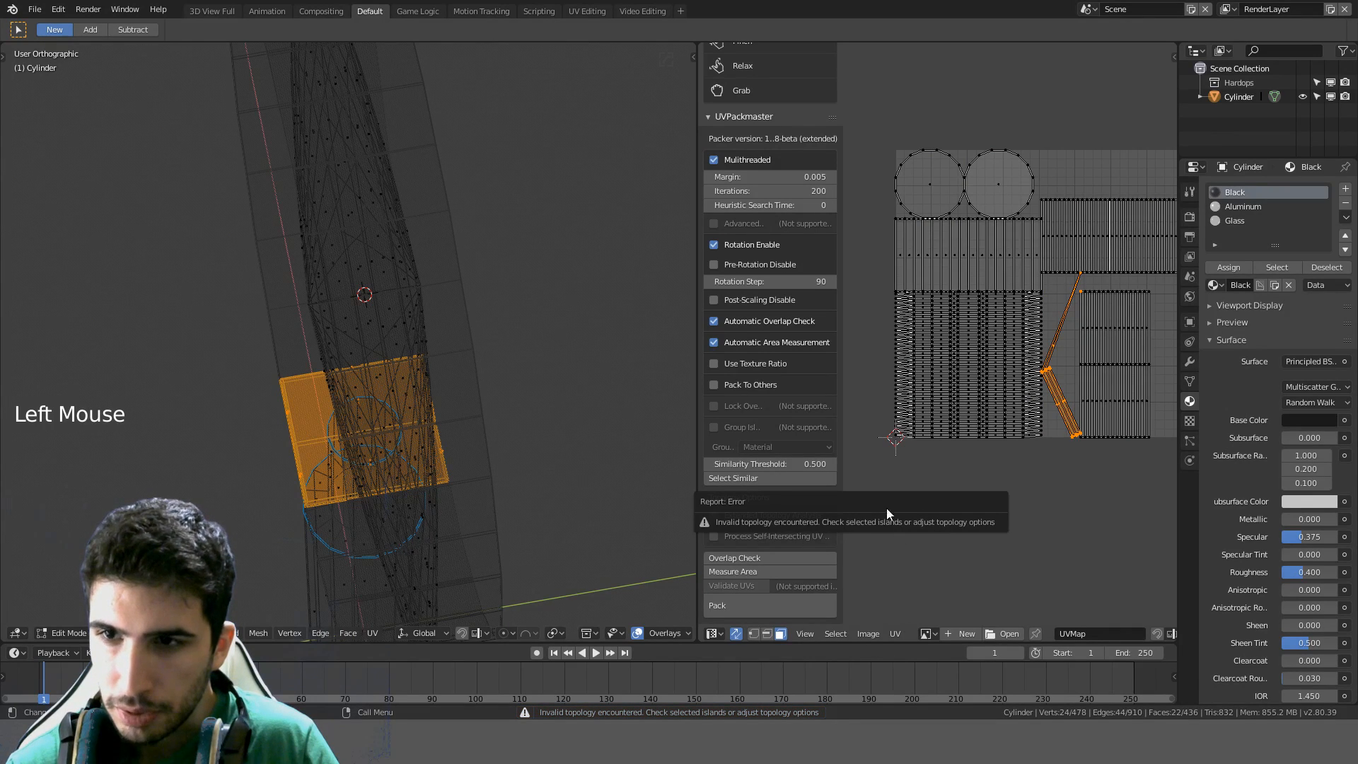
{"action": "middle_click_drag", "start_coordinate": [1052, 319], "coordinate": [1053, 205], "text": "shift"}
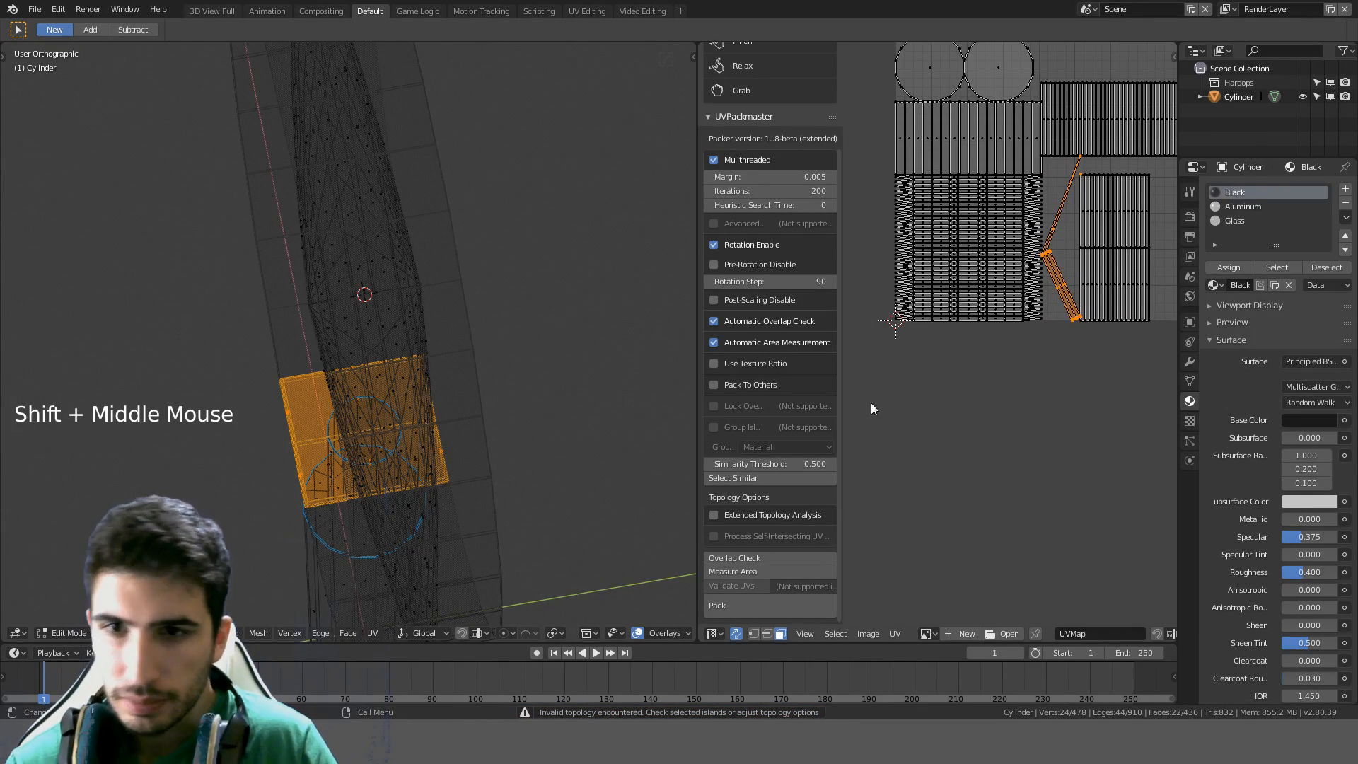
Disable UV sync selection, hide the UV Editor's tool shelf, and select the whole mesh to display all its UV islands
{"action": "left_click", "coordinate": [734, 633]}
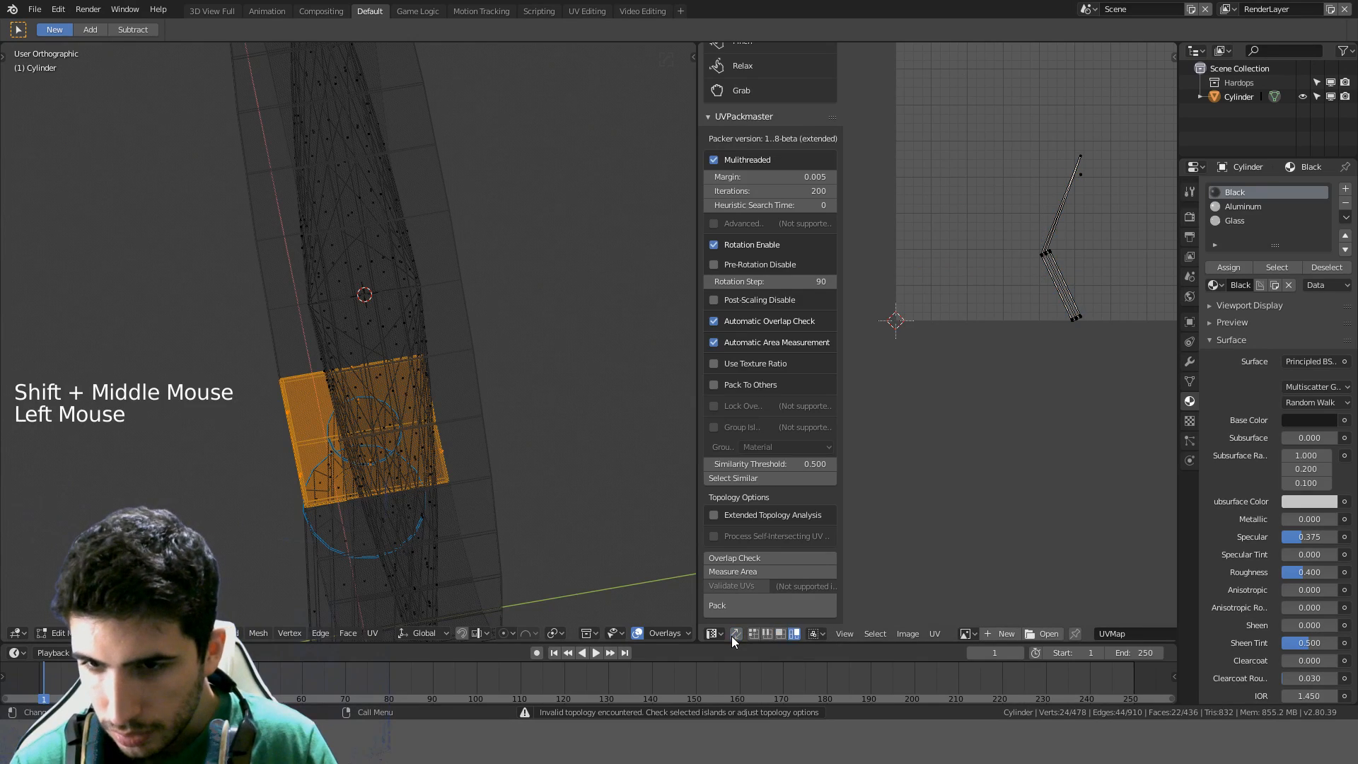
{"action": "key", "text": "t"}
{"action": "key", "text": "a"}
{"action": "key", "text": "a"}
{"action": "key", "text": "a"}
{"action": "key", "text": "a"}
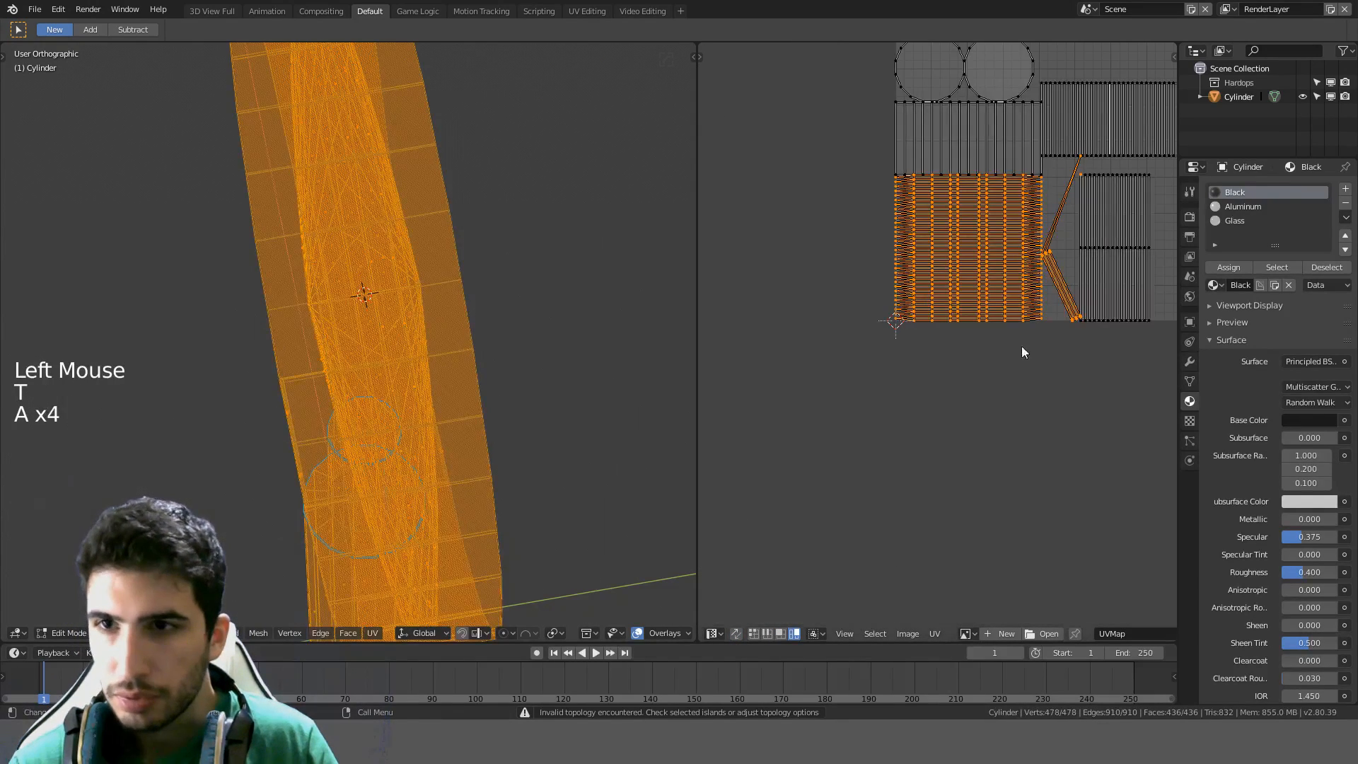
{"action": "scroll", "coordinate": [1021, 346], "scroll_direction": "down", "scroll_amount": 2}
{"action": "middle_click_drag", "start_coordinate": [1021, 346], "coordinate": [982, 379], "text": "shift"}
{"action": "scroll", "coordinate": [966, 380], "scroll_direction": "up", "scroll_amount": 3}
{"action": "key", "text": "a"}
{"action": "scroll", "coordinate": [1020, 630], "scroll_direction": "down", "scroll_amount": 16}
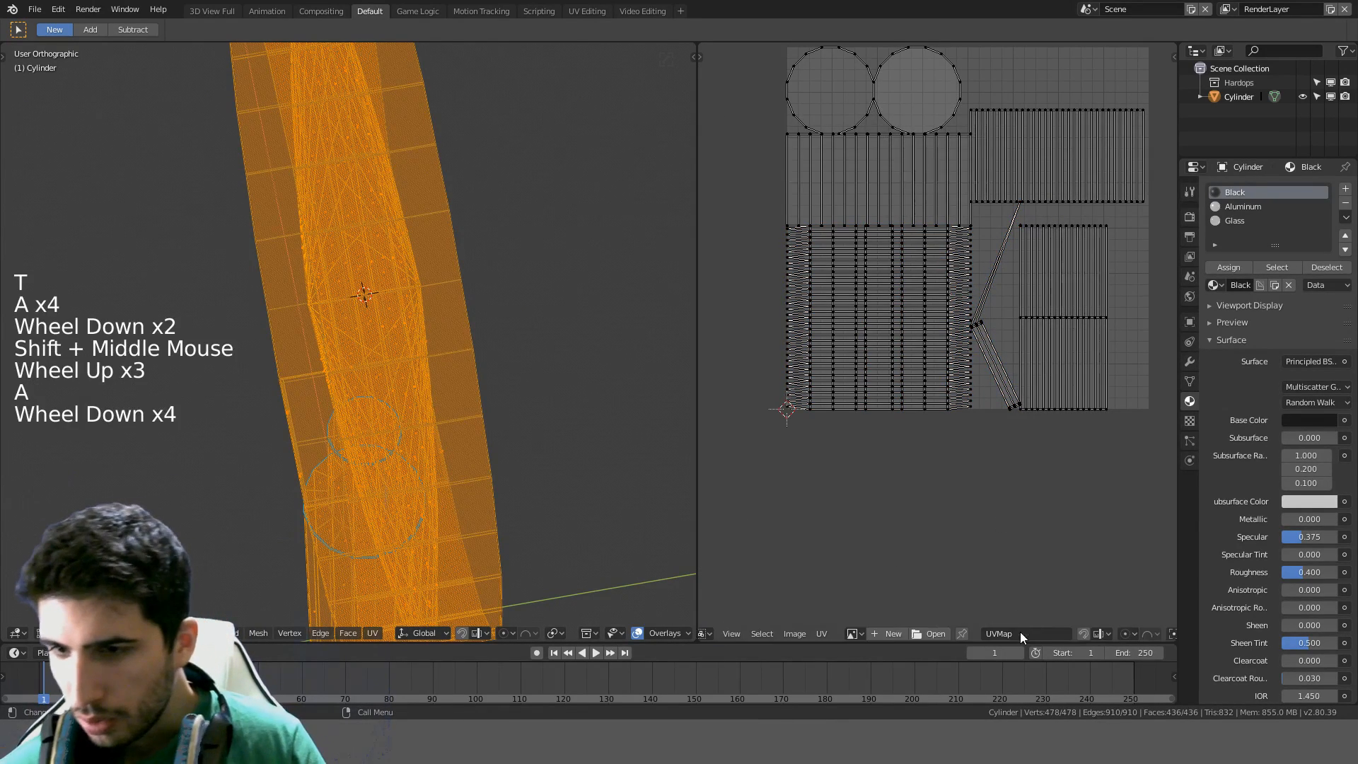
Turn on the UV Editor's stretch overlay and set its type to Area to examine the islands' distortion
{"action": "left_click", "coordinate": [1146, 634]}
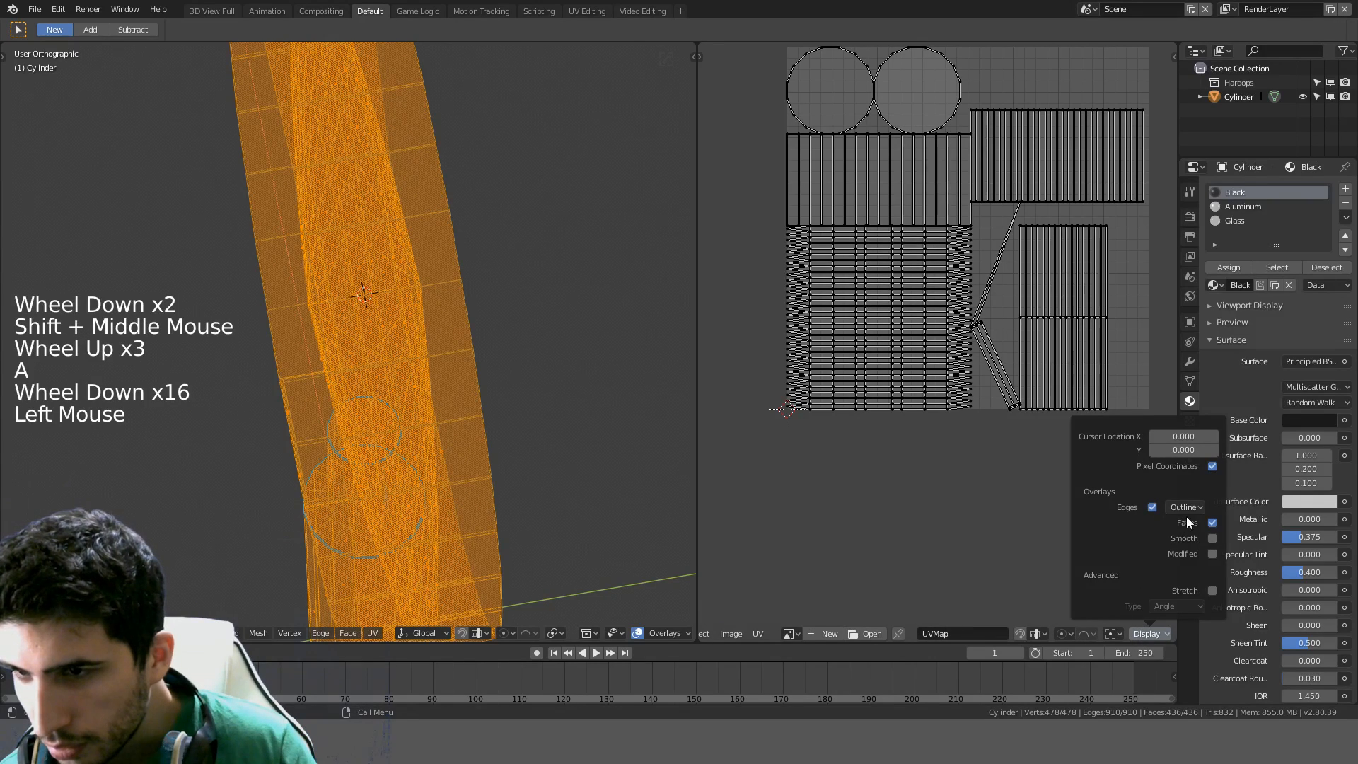
{"action": "left_click", "coordinate": [1213, 590]}
{"action": "scroll", "coordinate": [927, 431], "scroll_direction": "up", "scroll_amount": 3}
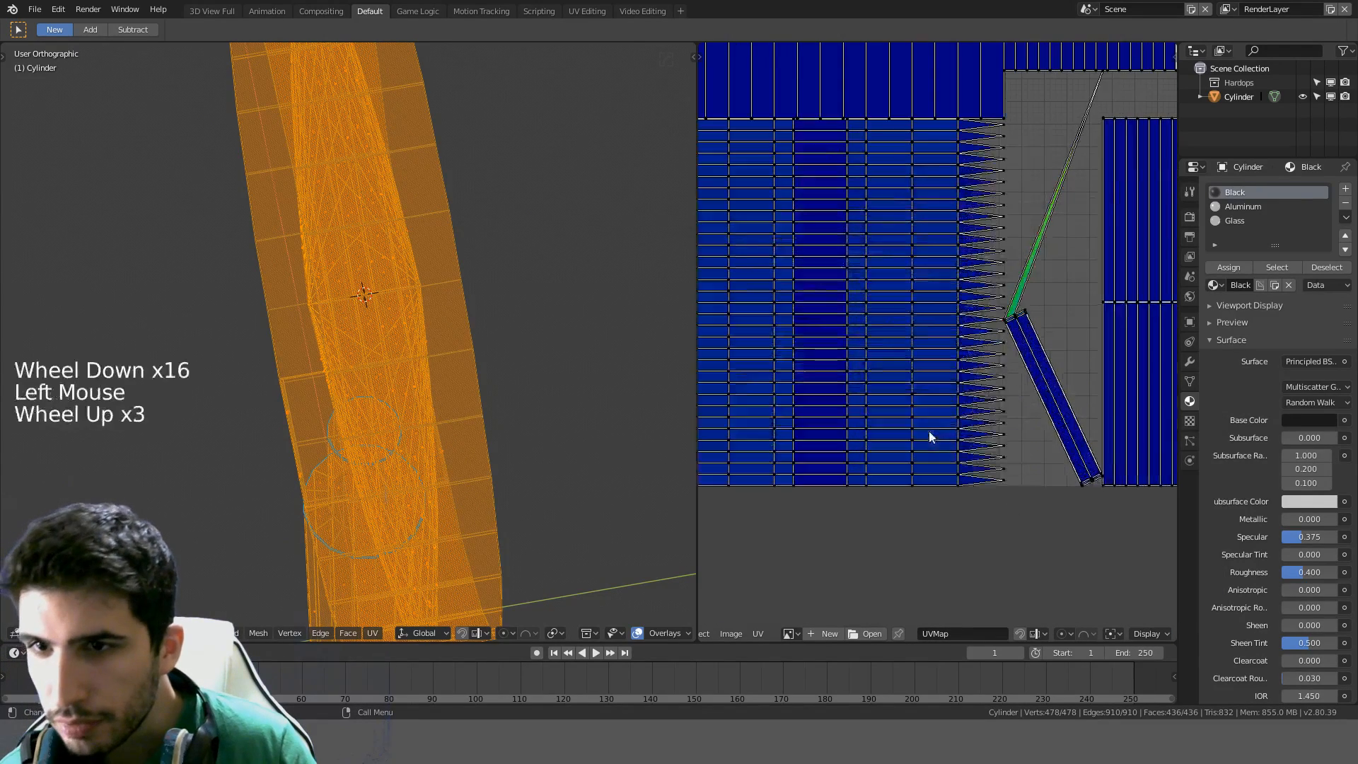
{"action": "middle_click_drag", "start_coordinate": [969, 410], "coordinate": [1030, 453], "text": "shift"}
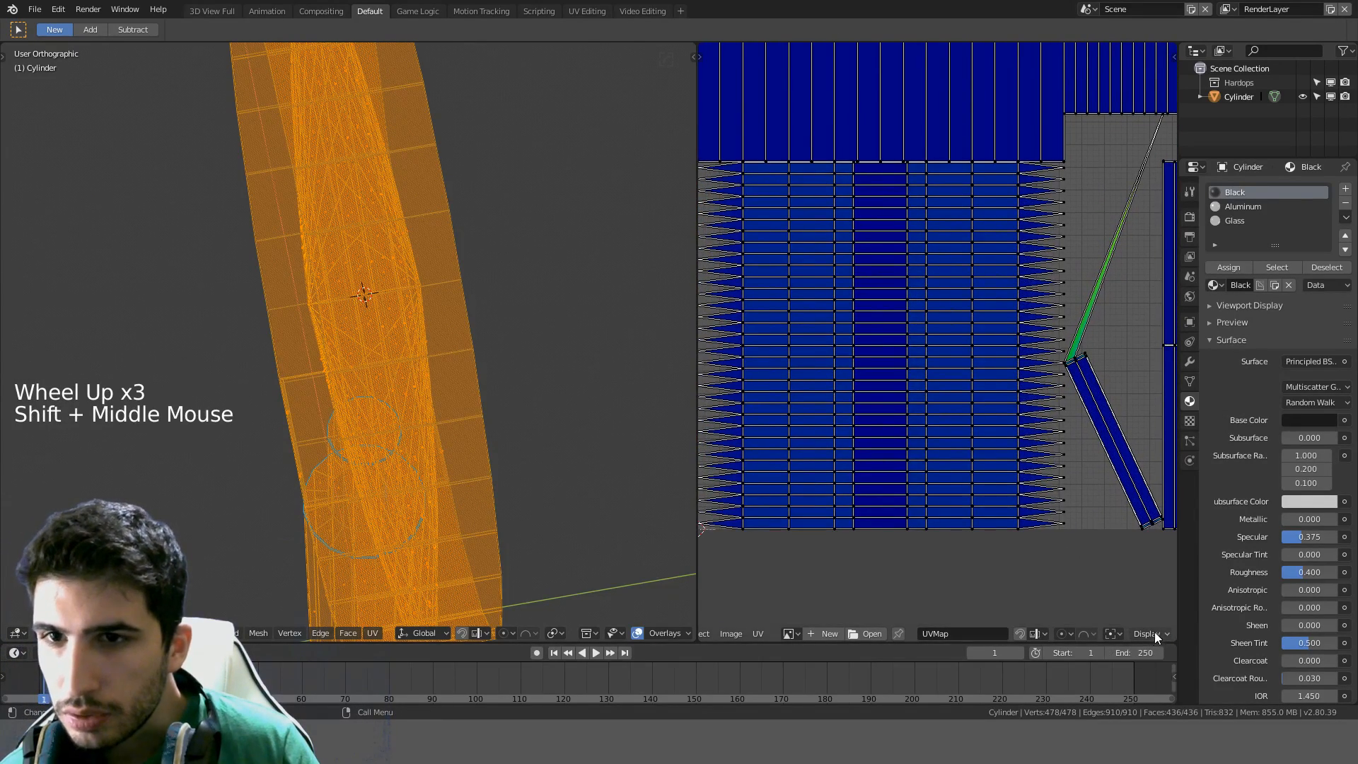
{"action": "left_click", "coordinate": [1154, 631]}
{"action": "left_click", "coordinate": [1185, 608]}
{"action": "left_click", "coordinate": [1180, 573]}
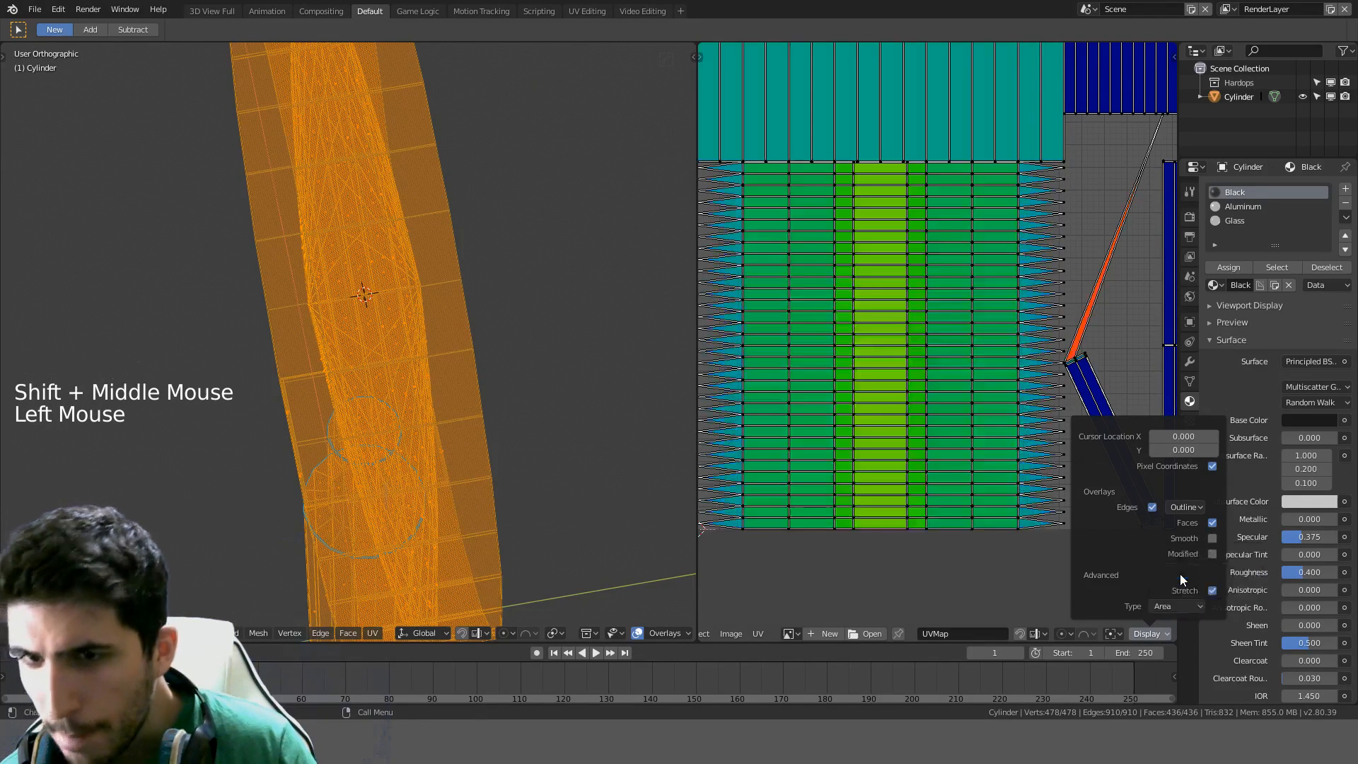
{"action": "scroll", "coordinate": [944, 537], "scroll_direction": "down", "scroll_amount": 3}
{"action": "scroll", "coordinate": [957, 536], "scroll_direction": "up", "scroll_amount": 2}
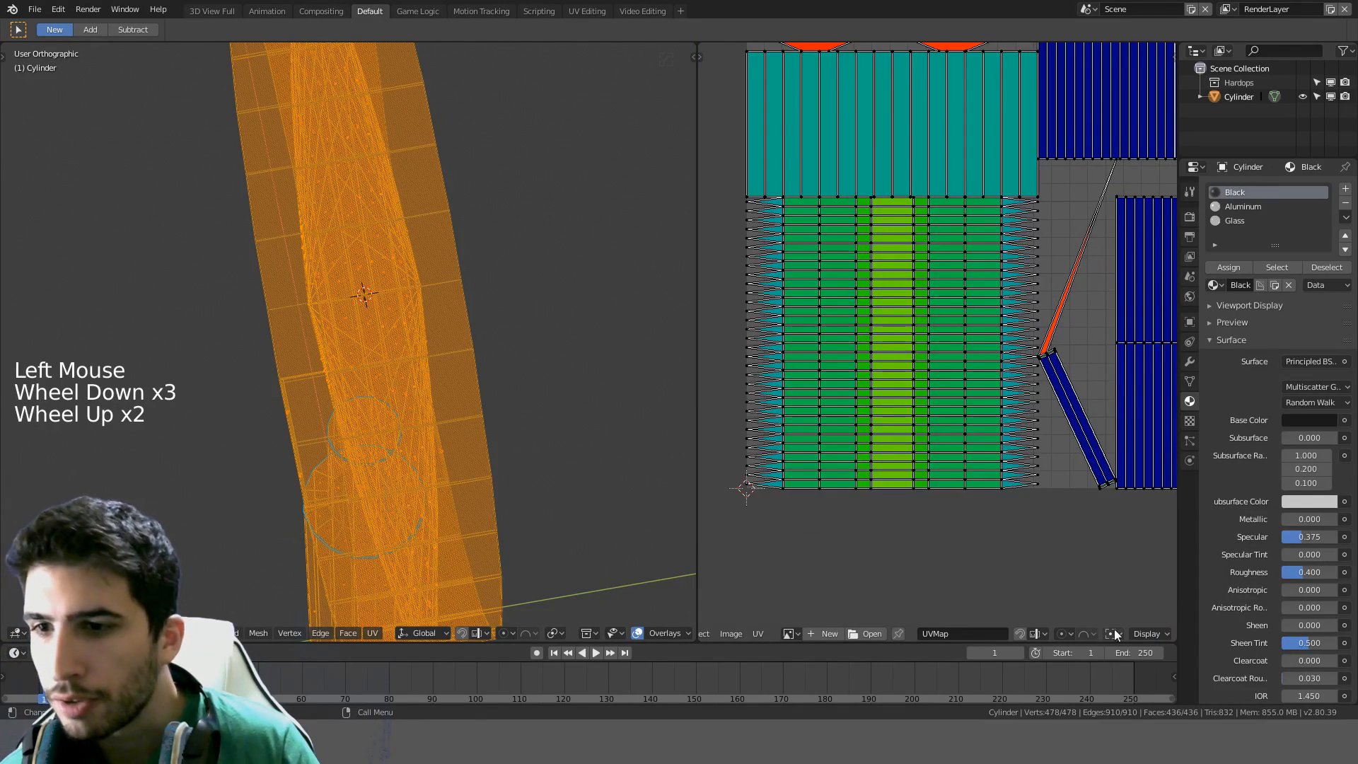
Set the stretch overlay type to Angle and average the scale of all UV islands
{"action": "left_click", "coordinate": [1145, 633]}
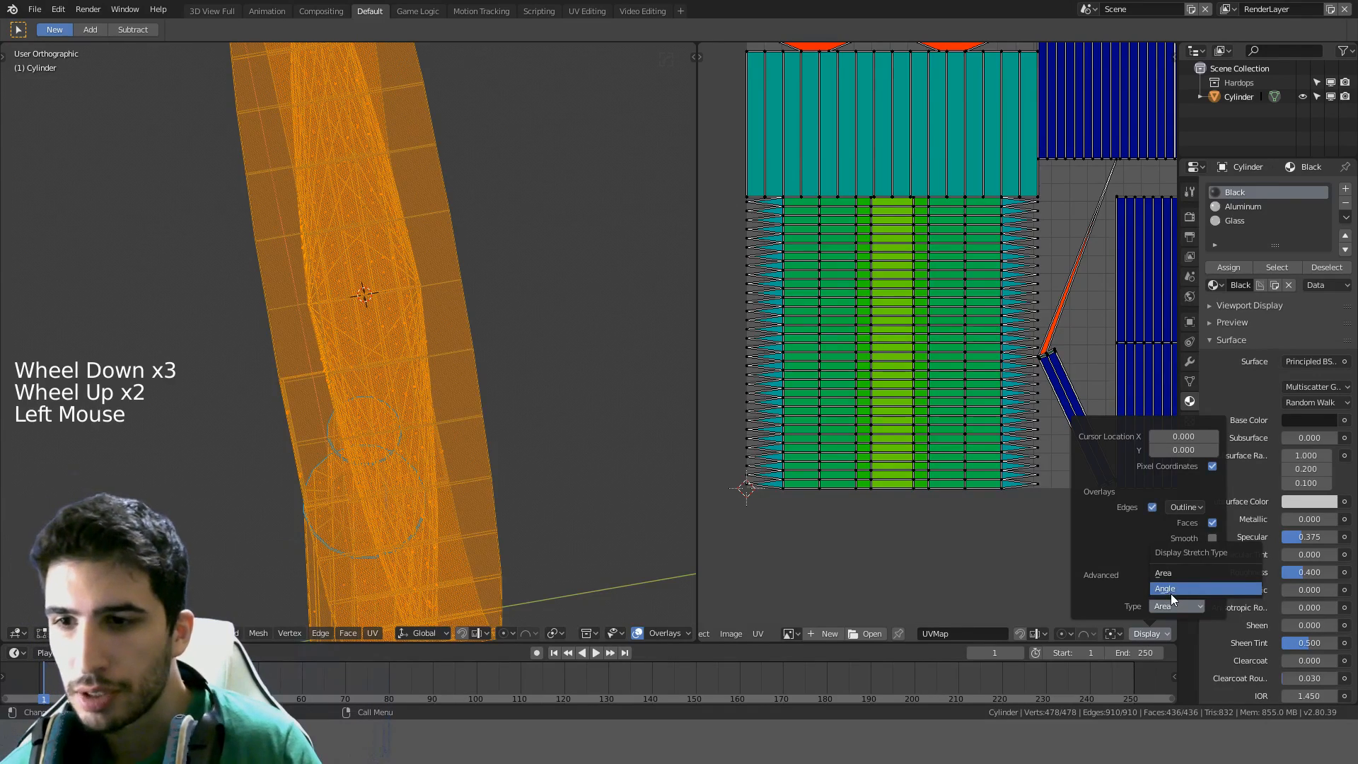
{"action": "left_click", "coordinate": [1174, 591]}
{"action": "scroll", "coordinate": [986, 539], "scroll_direction": "down", "scroll_amount": 4}
{"action": "key", "text": "a"}
{"action": "key", "text": "a"}
{"action": "key", "text": "a"}
{"action": "key", "text": "a"}
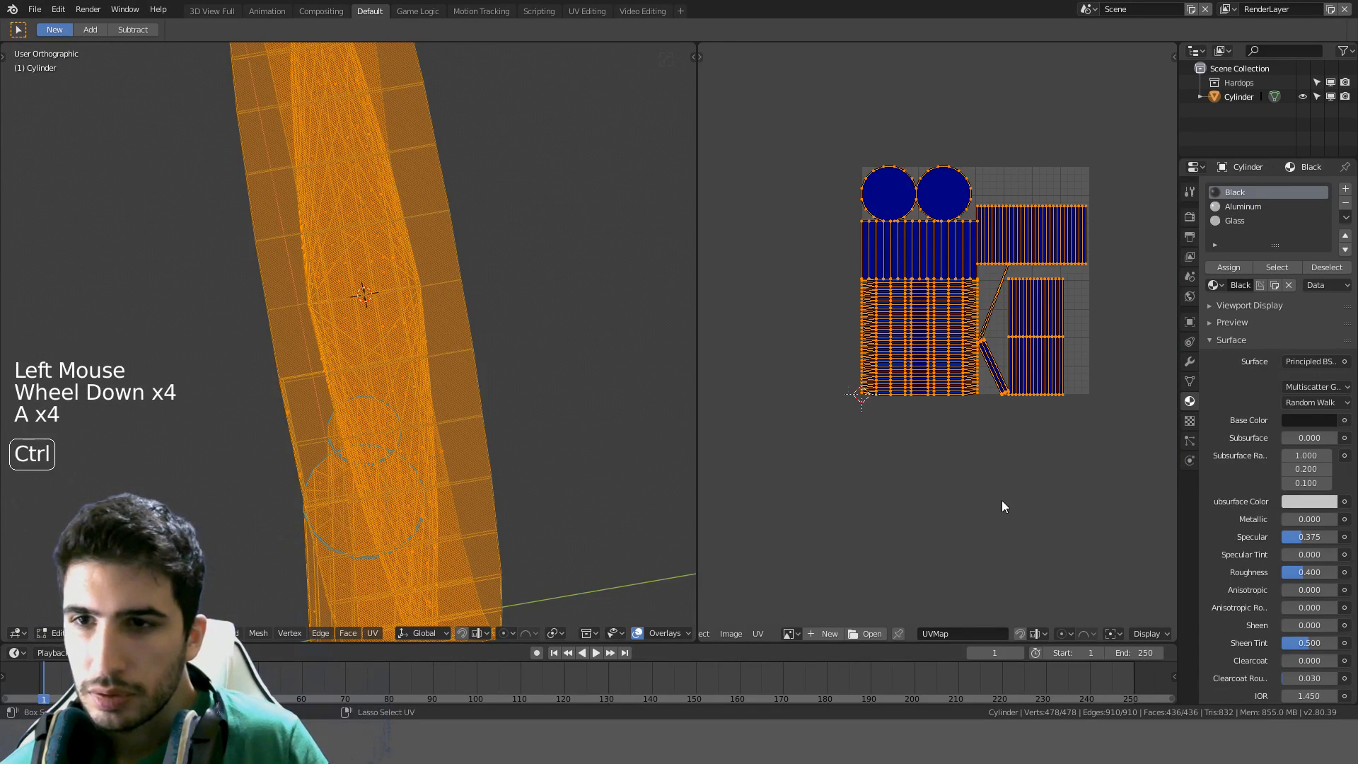
{"action": "key", "text": "ctrl+a"}
Examine the rescaled islands with the Area stretch type, and return the overlay to Angle
{"action": "left_click", "coordinate": [1151, 633]}
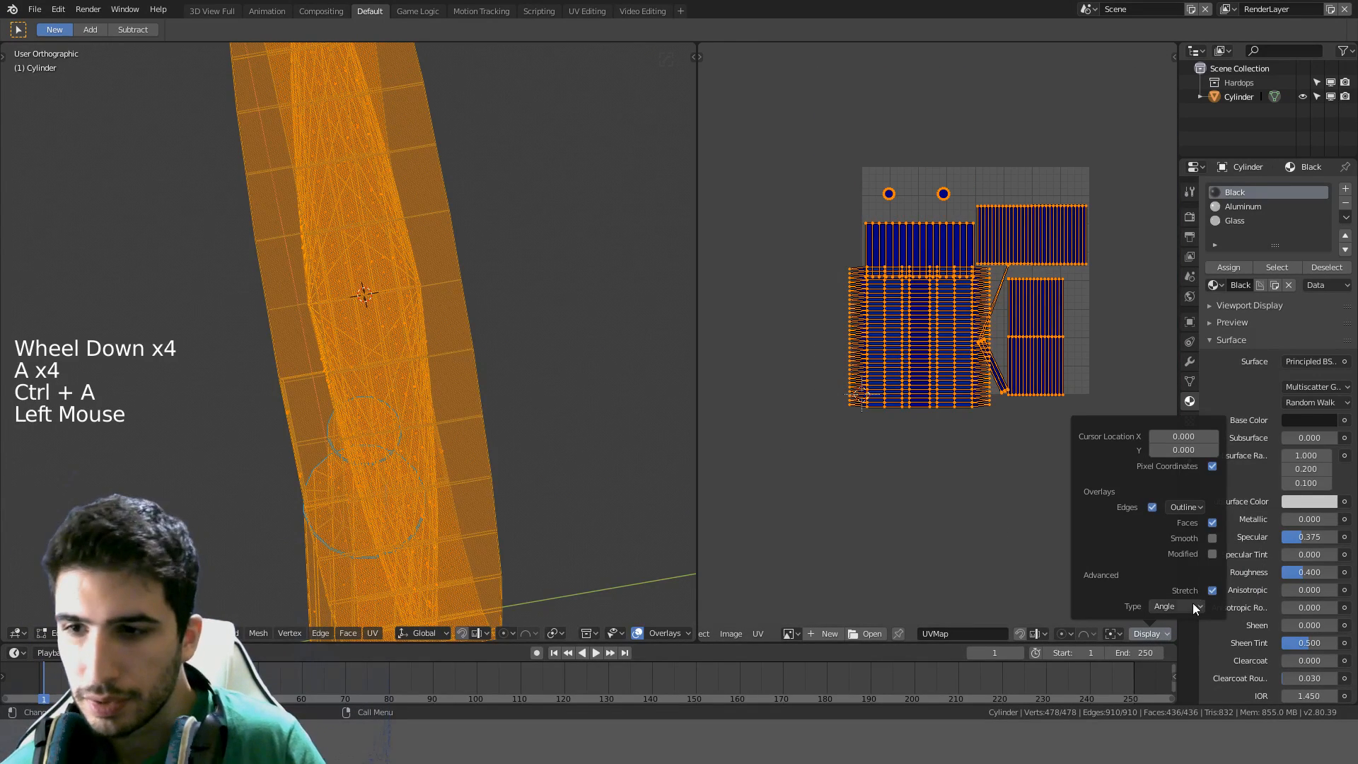
{"action": "left_click", "coordinate": [1177, 607]}
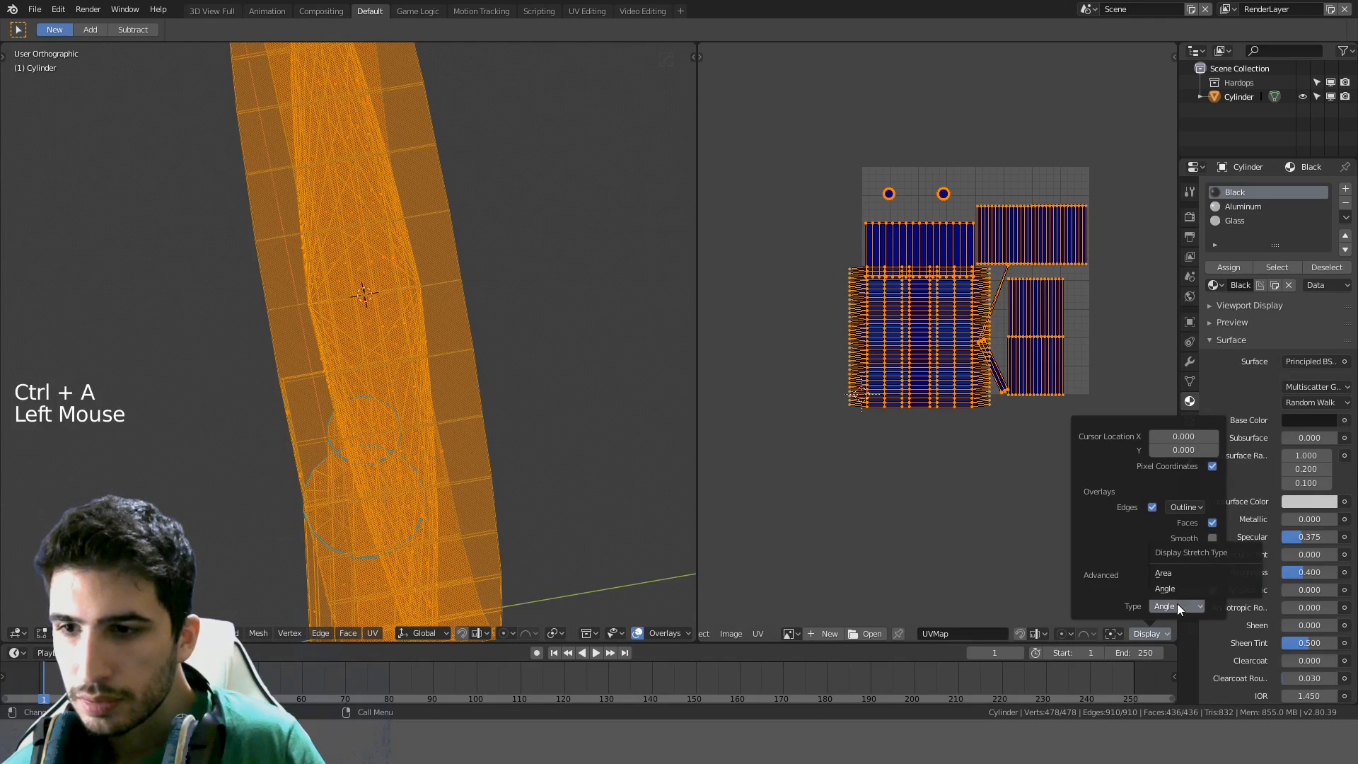
{"action": "left_click", "coordinate": [1162, 573]}
{"action": "scroll", "coordinate": [976, 451], "scroll_direction": "up", "scroll_amount": 5}
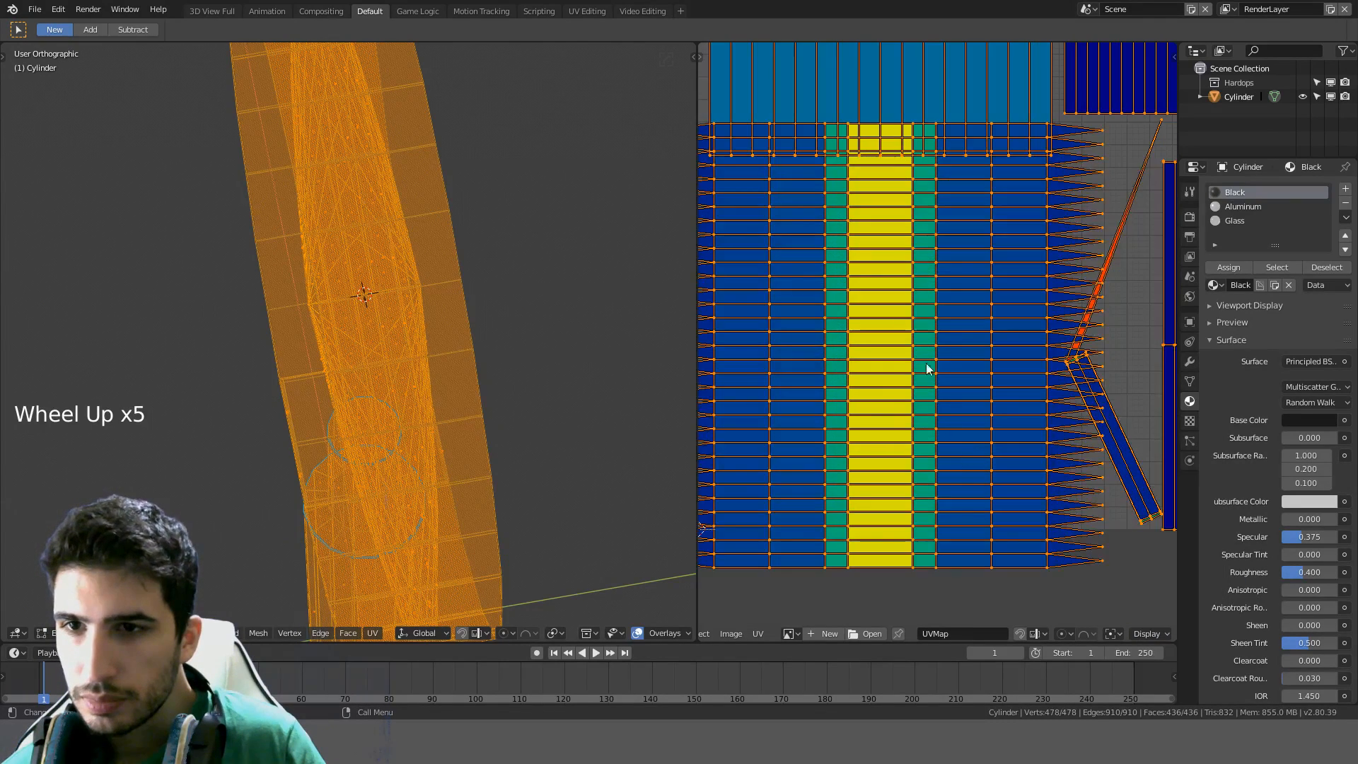
{"action": "scroll", "coordinate": [893, 300], "scroll_direction": "down", "scroll_amount": 2}
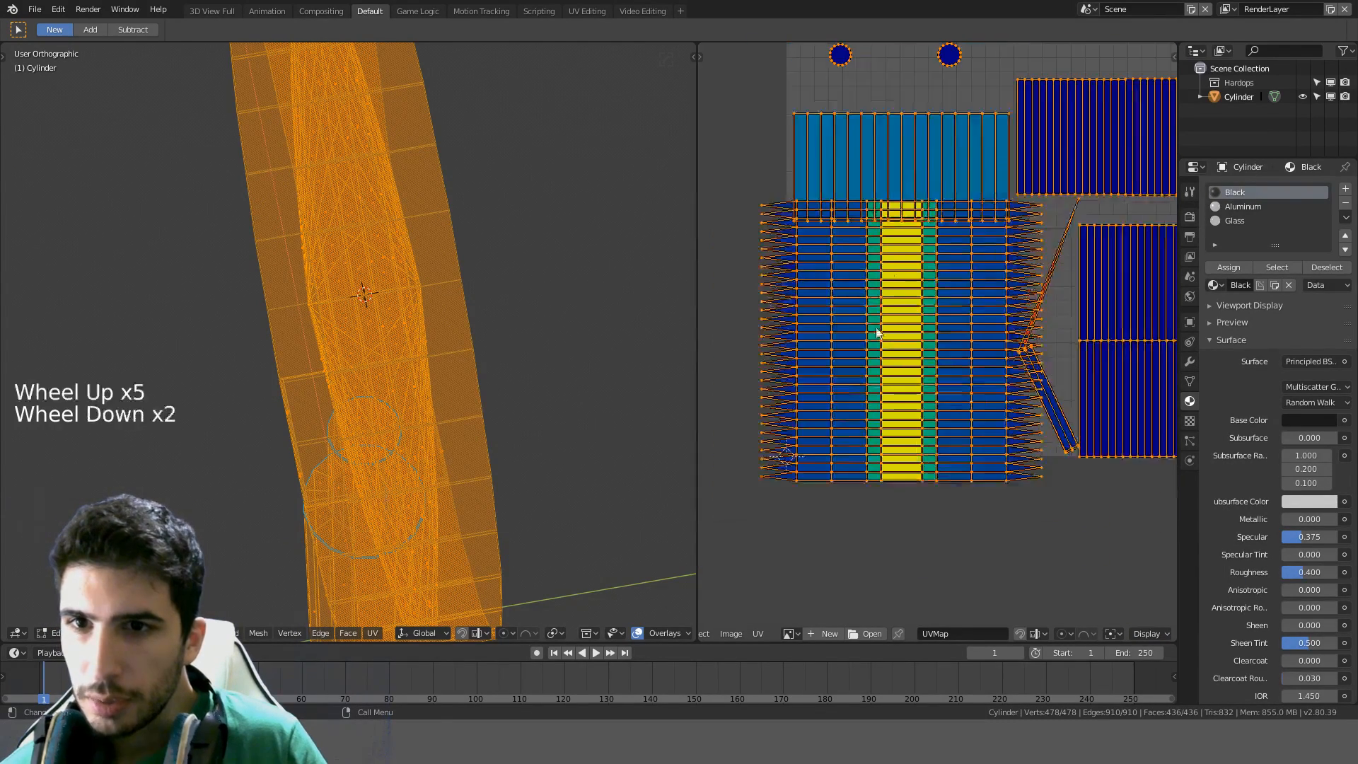
{"action": "left_click", "coordinate": [1150, 634]}
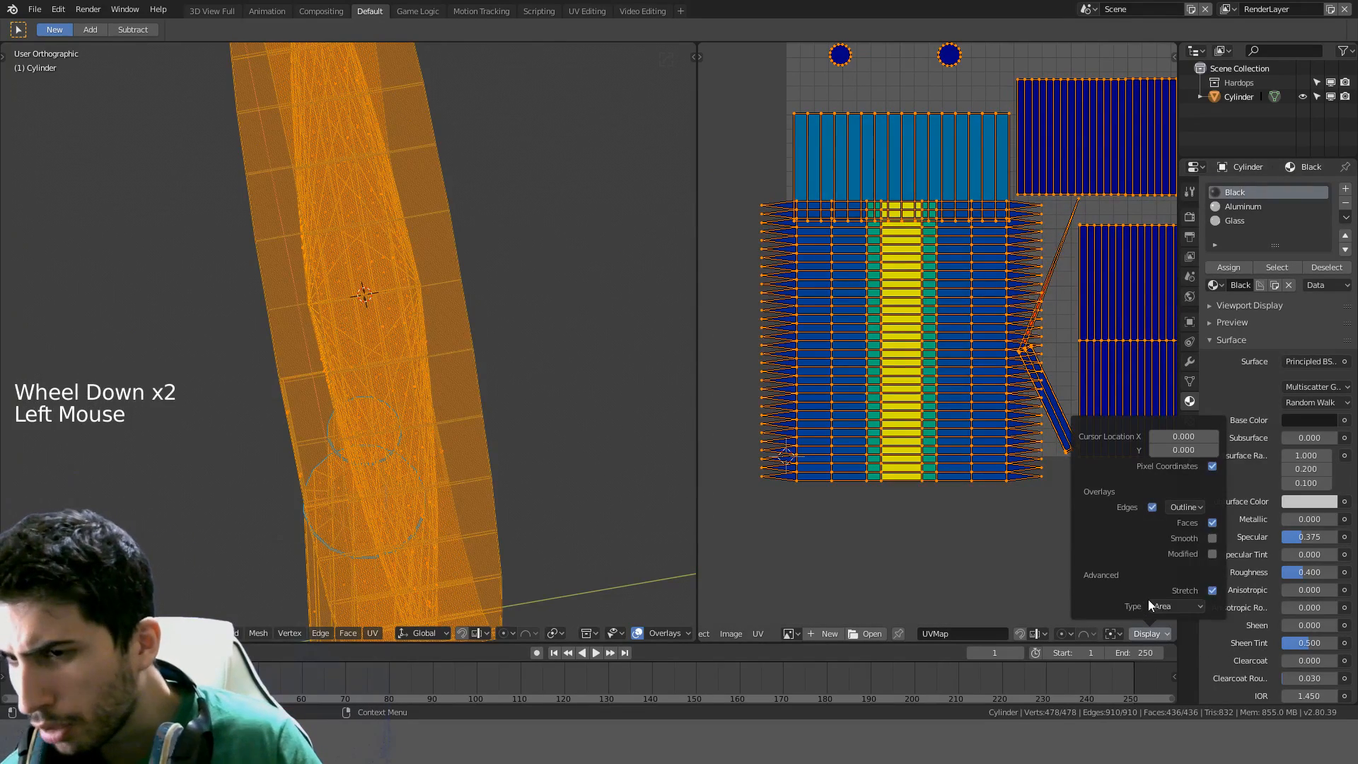
{"action": "left_click", "coordinate": [1177, 606]}
{"action": "left_click", "coordinate": [1170, 589]}
{"action": "scroll", "coordinate": [840, 416], "scroll_direction": "down", "scroll_amount": 3}
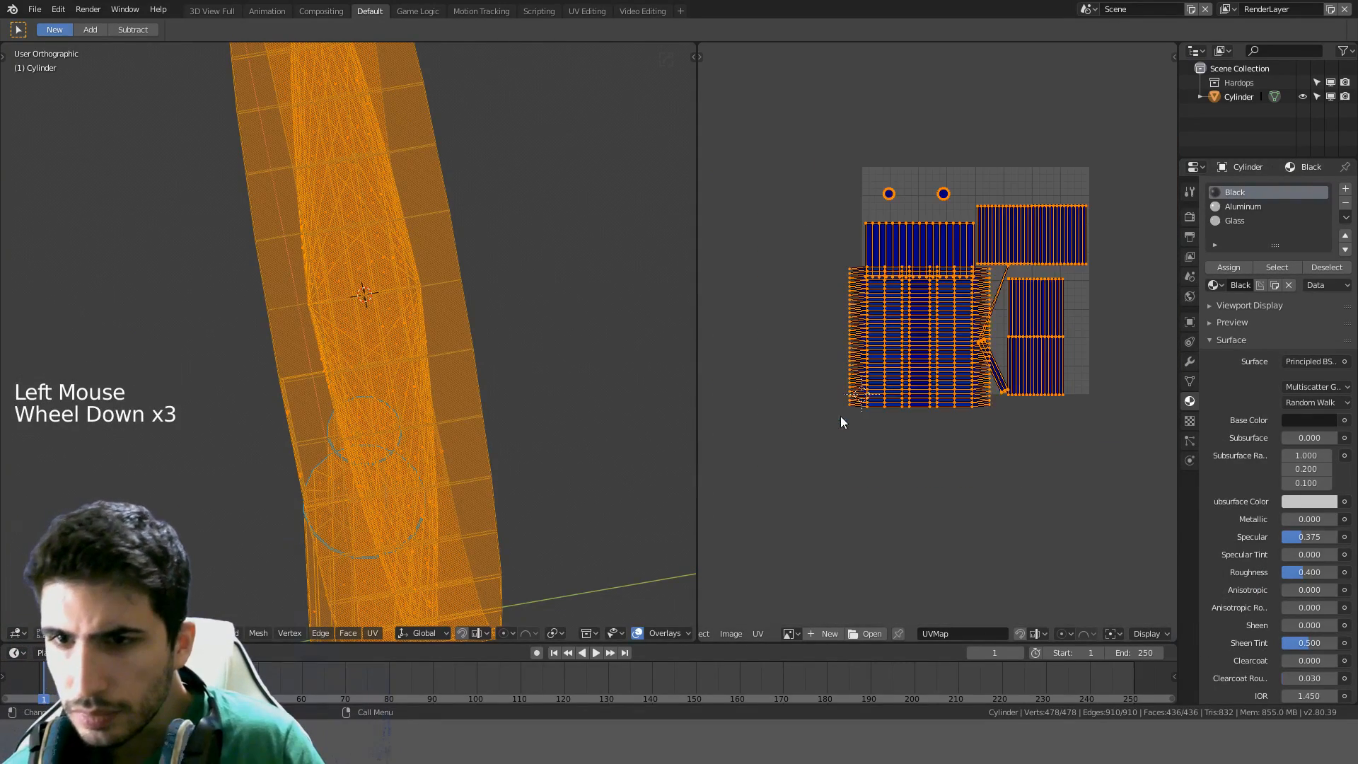
Select the lens's face rings one at a time to check which strips of the large UV island they occupy
{"action": "key", "text": "a"}
{"action": "middle_click_drag", "start_coordinate": [427, 469], "coordinate": [434, 400]}
{"action": "scroll", "coordinate": [506, 422], "scroll_direction": "down", "scroll_amount": 4}
{"action": "key", "text": "KP_1"}
{"action": "scroll", "coordinate": [434, 400], "scroll_direction": "up", "scroll_amount": 3}
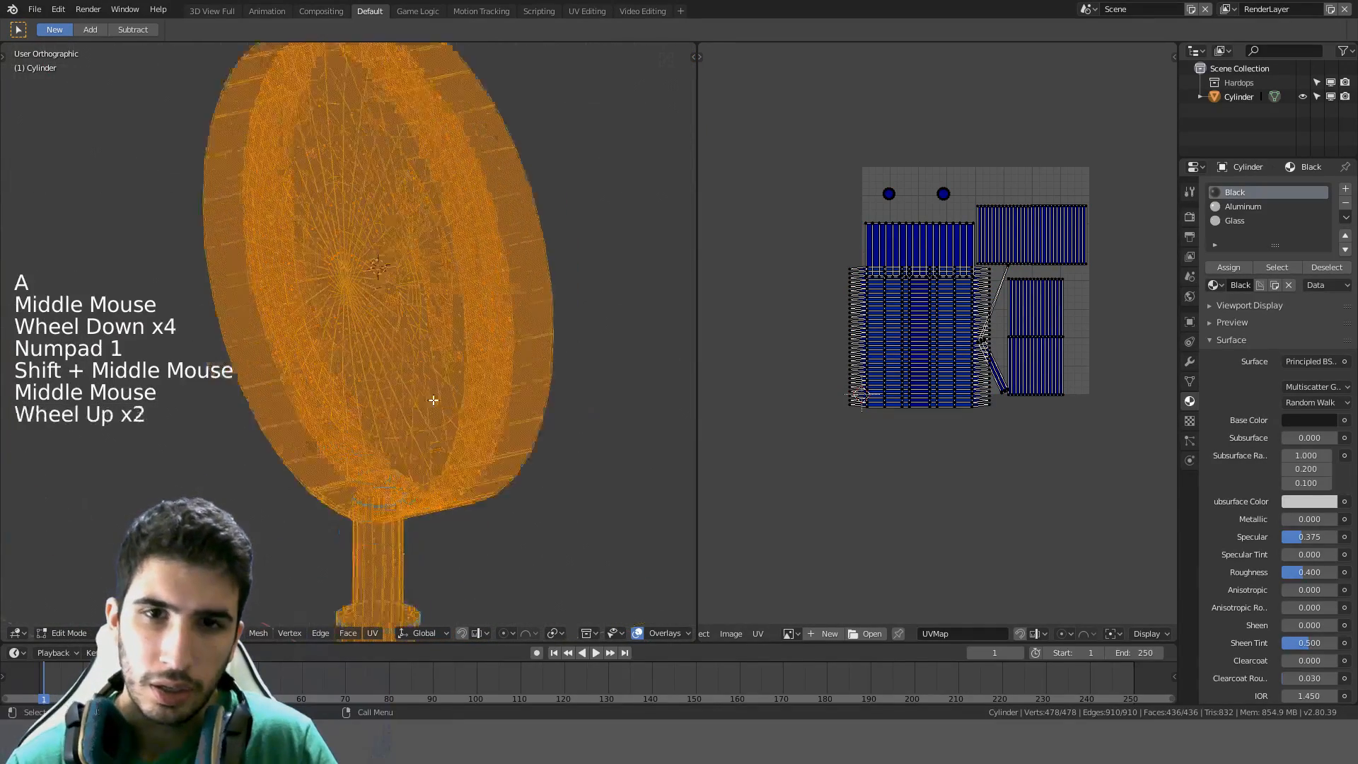
{"action": "key", "text": "a"}
{"action": "middle_click_drag", "start_coordinate": [521, 273], "coordinate": [399, 316], "text": "shift"}
{"action": "left_click", "coordinate": [300, 573]}
{"action": "left_click", "coordinate": [340, 303], "text": "alt"}
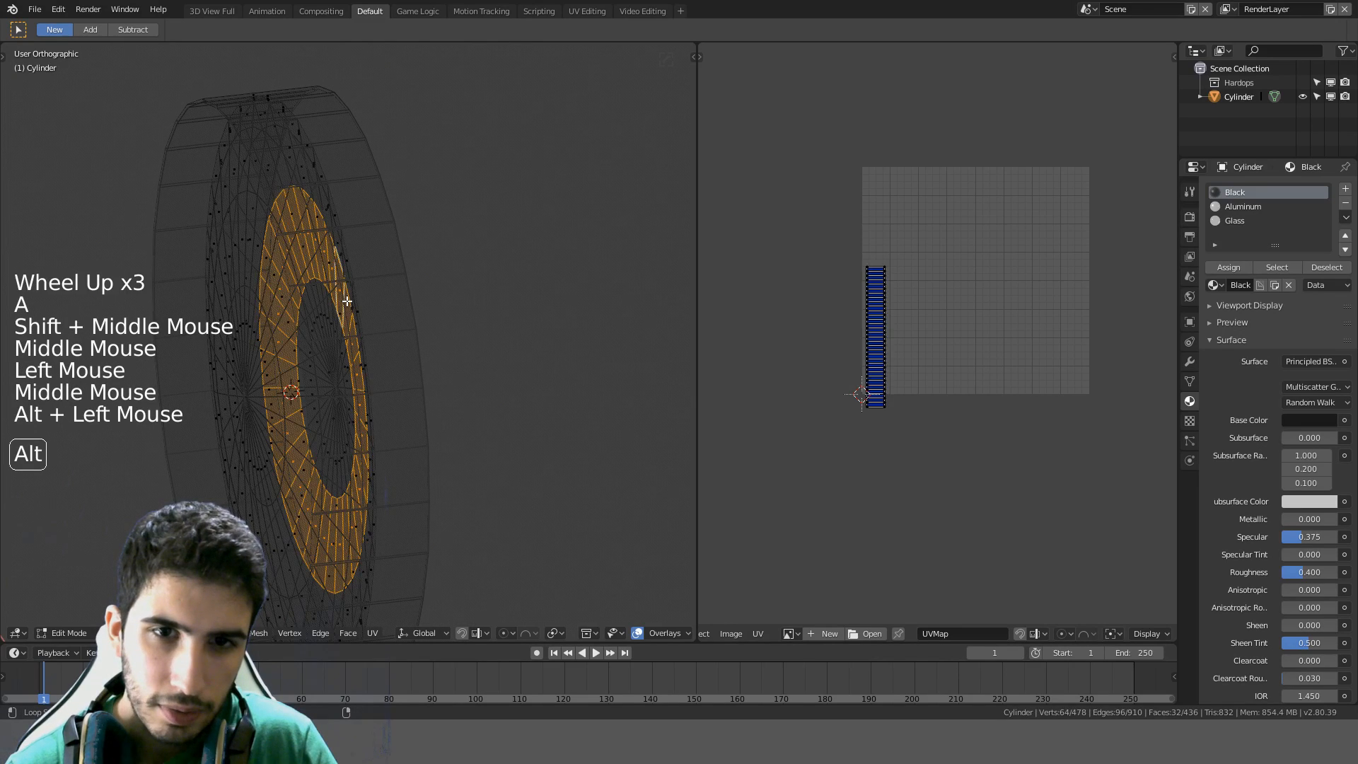
{"action": "left_click", "coordinate": [346, 301], "text": "alt"}
{"action": "left_click", "coordinate": [345, 280], "text": "alt"}
{"action": "left_click", "coordinate": [344, 283], "text": "alt"}
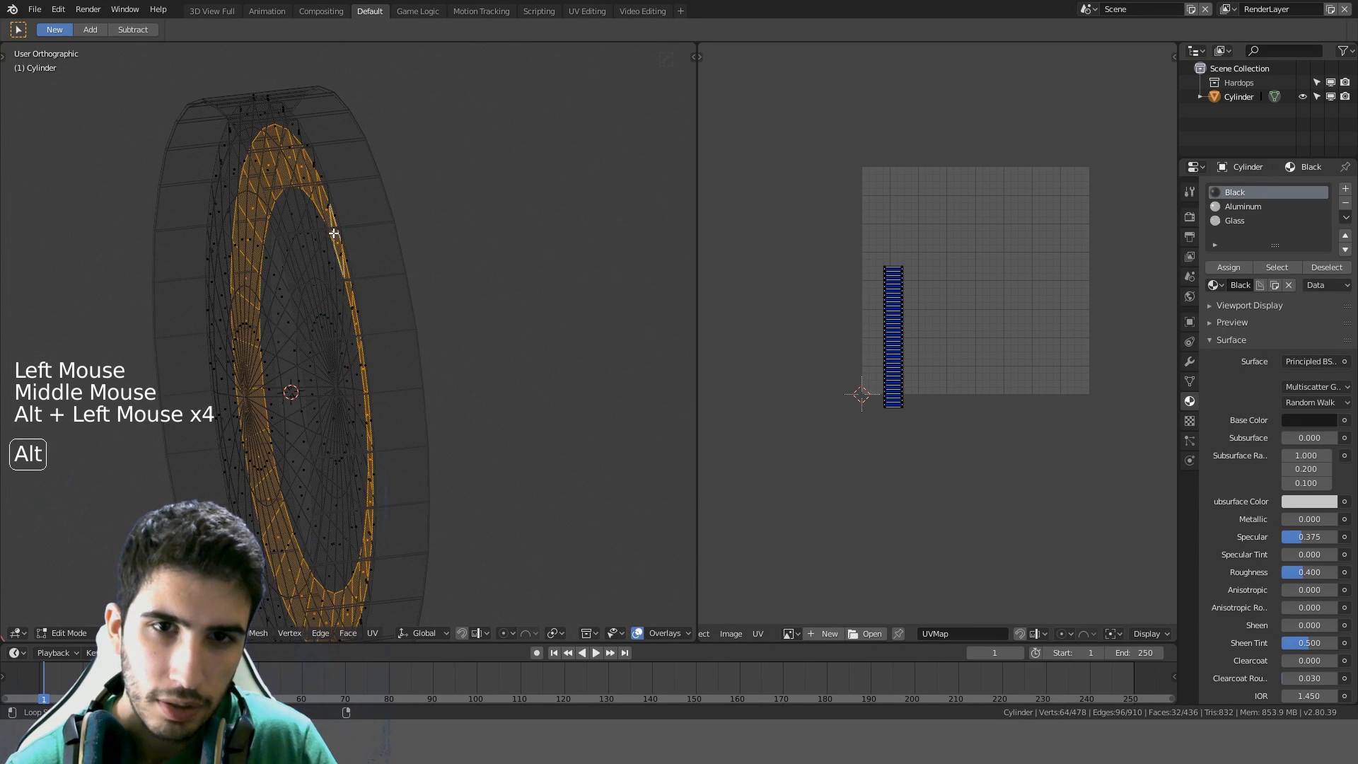
Check the outer rim band and the lens's narrow edge ring against their UV strips by loop-selecting their faces
{"action": "middle_click_drag", "start_coordinate": [344, 283], "coordinate": [293, 100]}
{"action": "left_click", "coordinate": [278, 67], "text": "alt"}
{"action": "left_click", "coordinate": [277, 66], "text": "alt"}
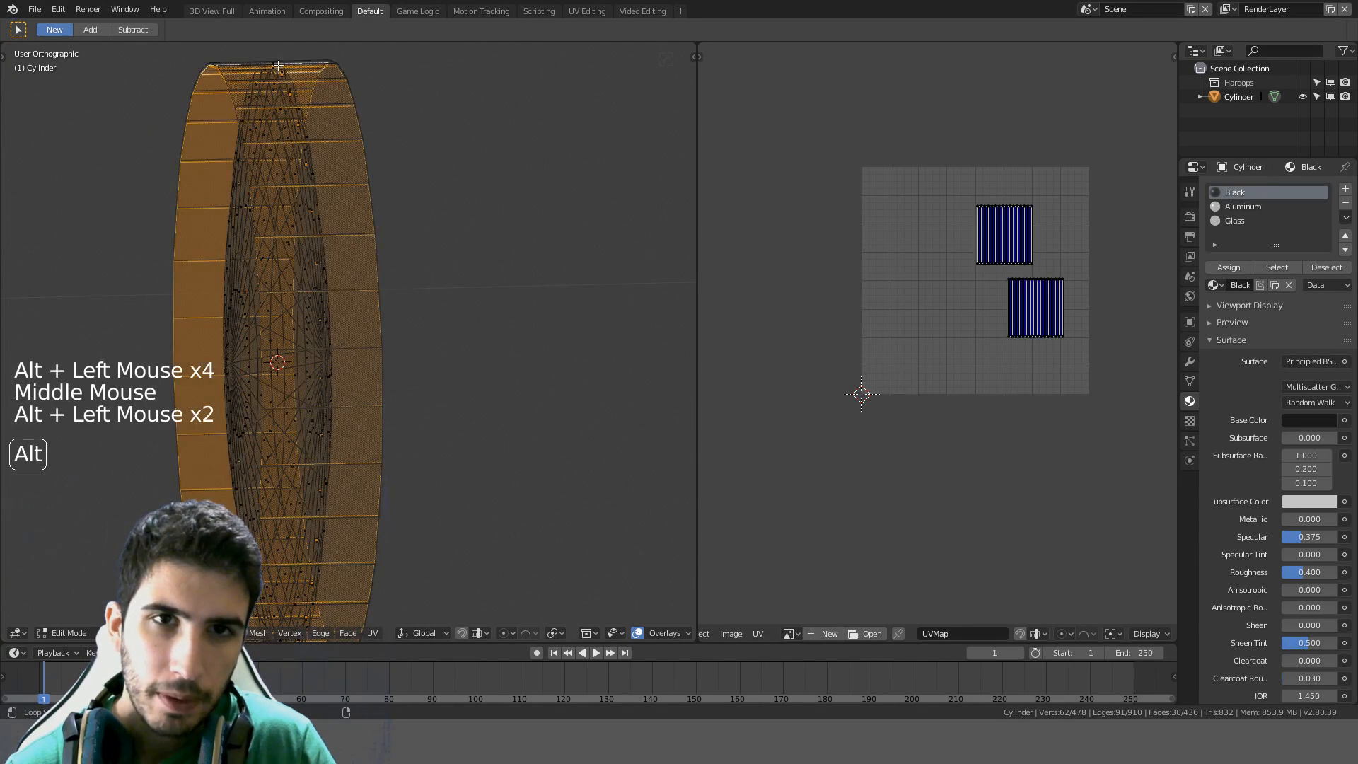
{"action": "left_click", "coordinate": [277, 66], "text": "alt"}
{"action": "left_click", "coordinate": [276, 65], "text": "alt"}
{"action": "left_click", "coordinate": [277, 69], "text": "alt"}
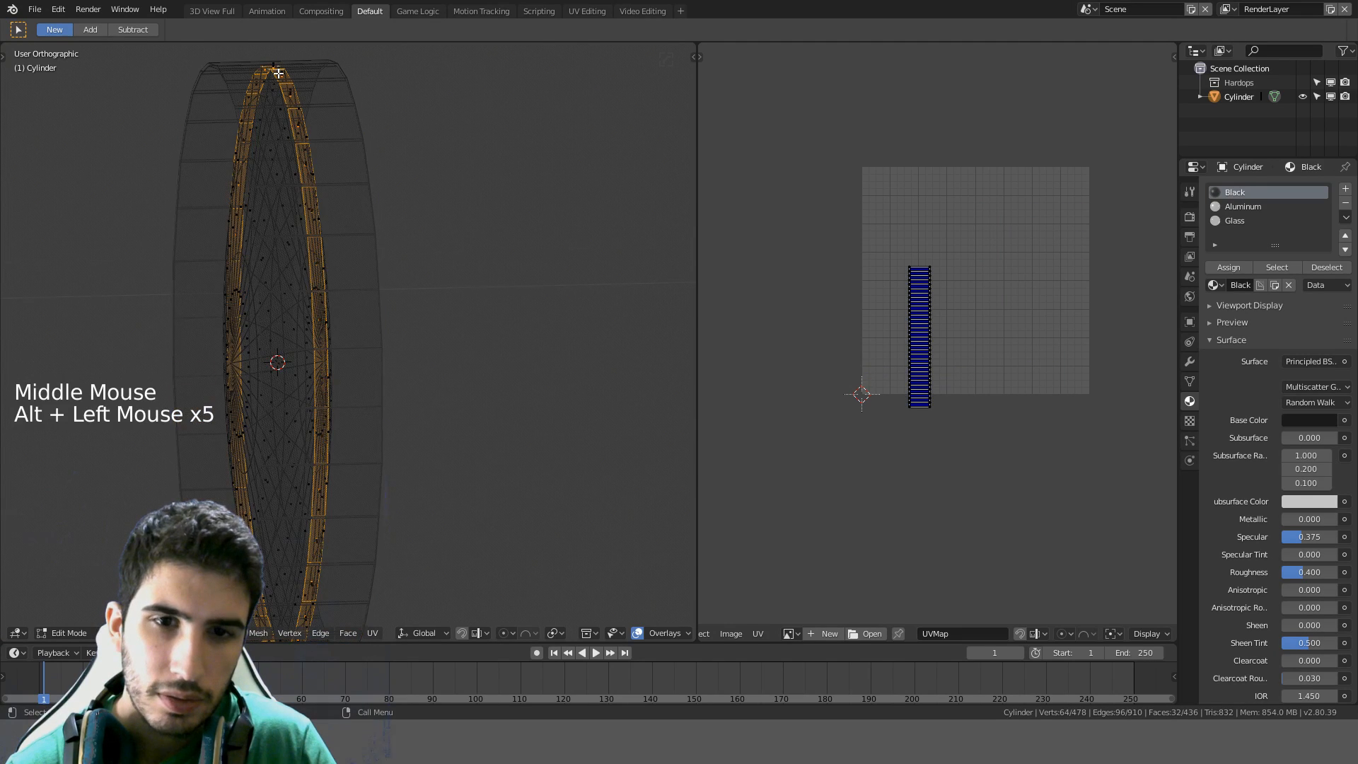
{"action": "middle_click_drag", "start_coordinate": [278, 72], "coordinate": [340, 82]}
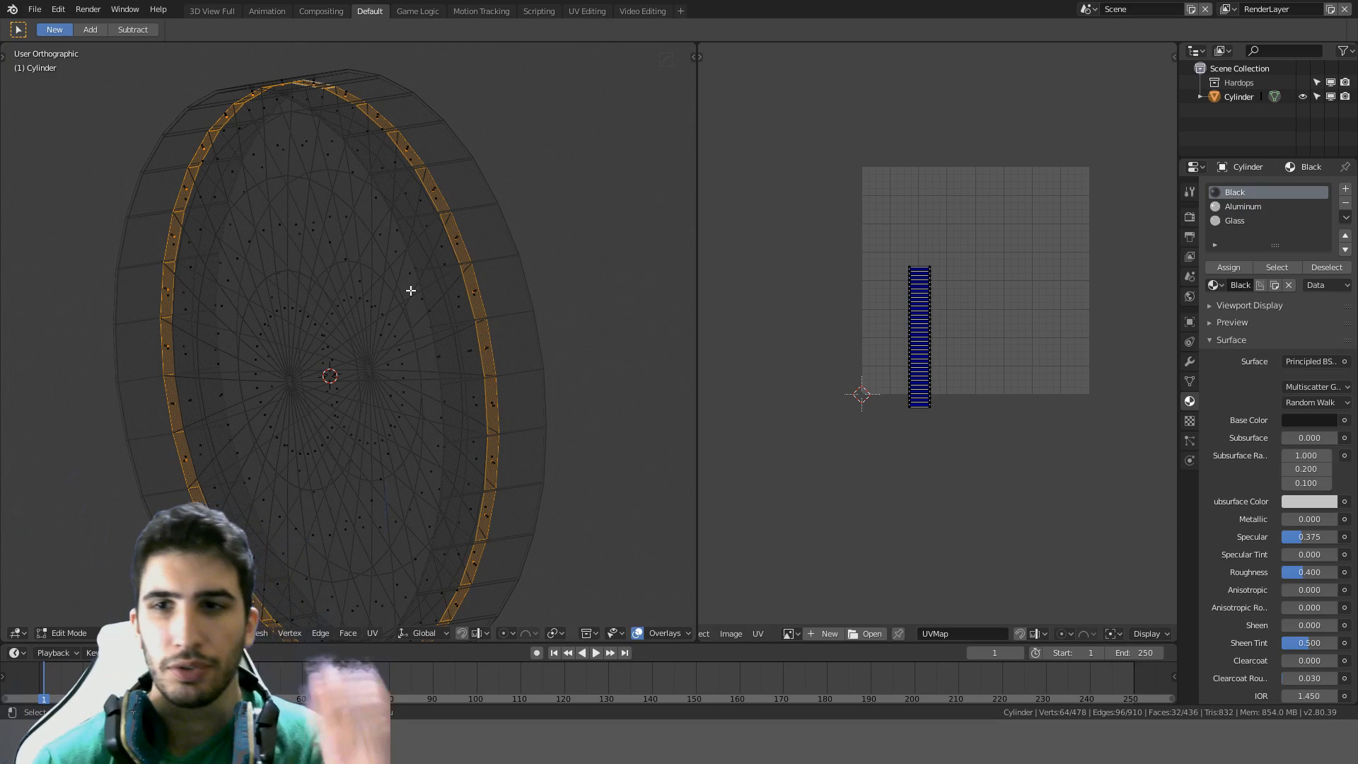
Select the whole mesh with all its UVs and pack the islands using Blender's Pack Islands
{"action": "key", "text": "a"}
{"action": "key", "text": "a"}
{"action": "key", "text": "a"}
{"action": "key", "text": "a"}
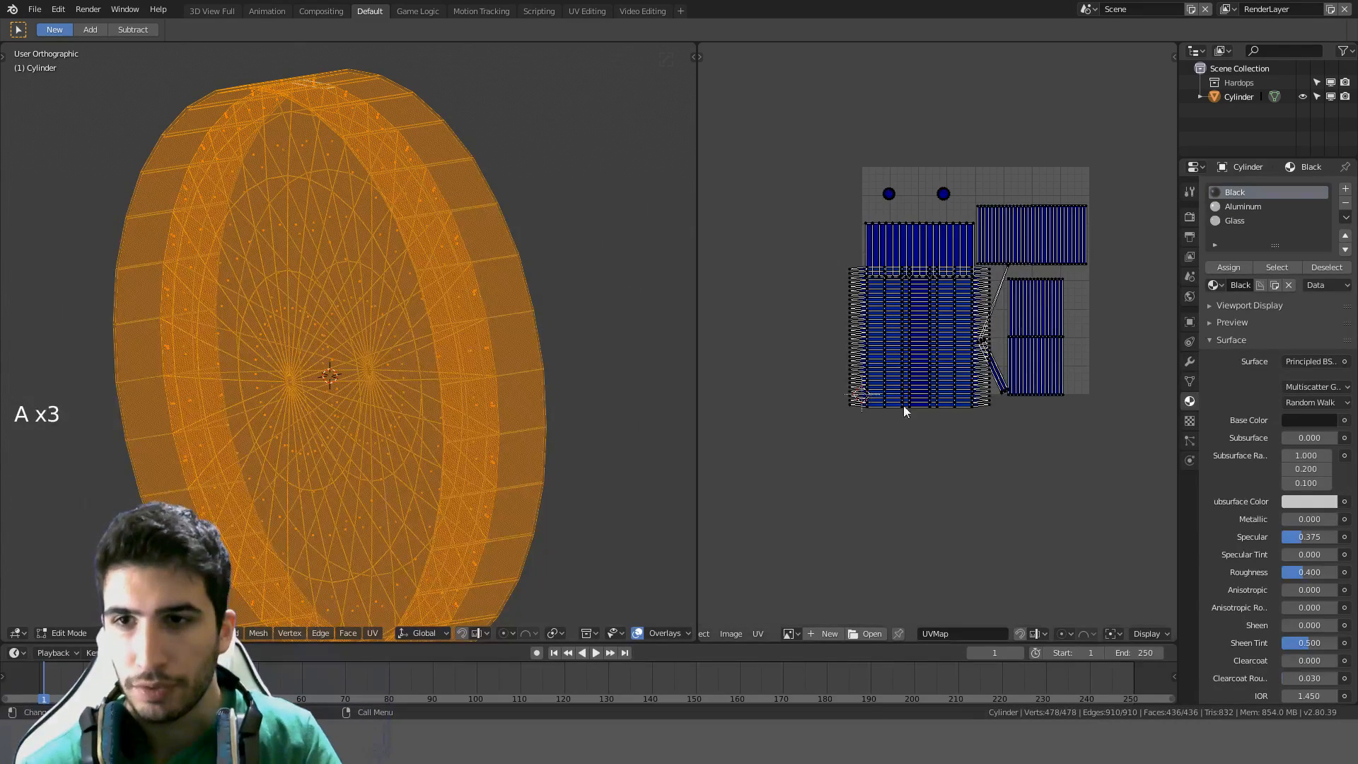
{"action": "key", "text": "ctrl+p"}
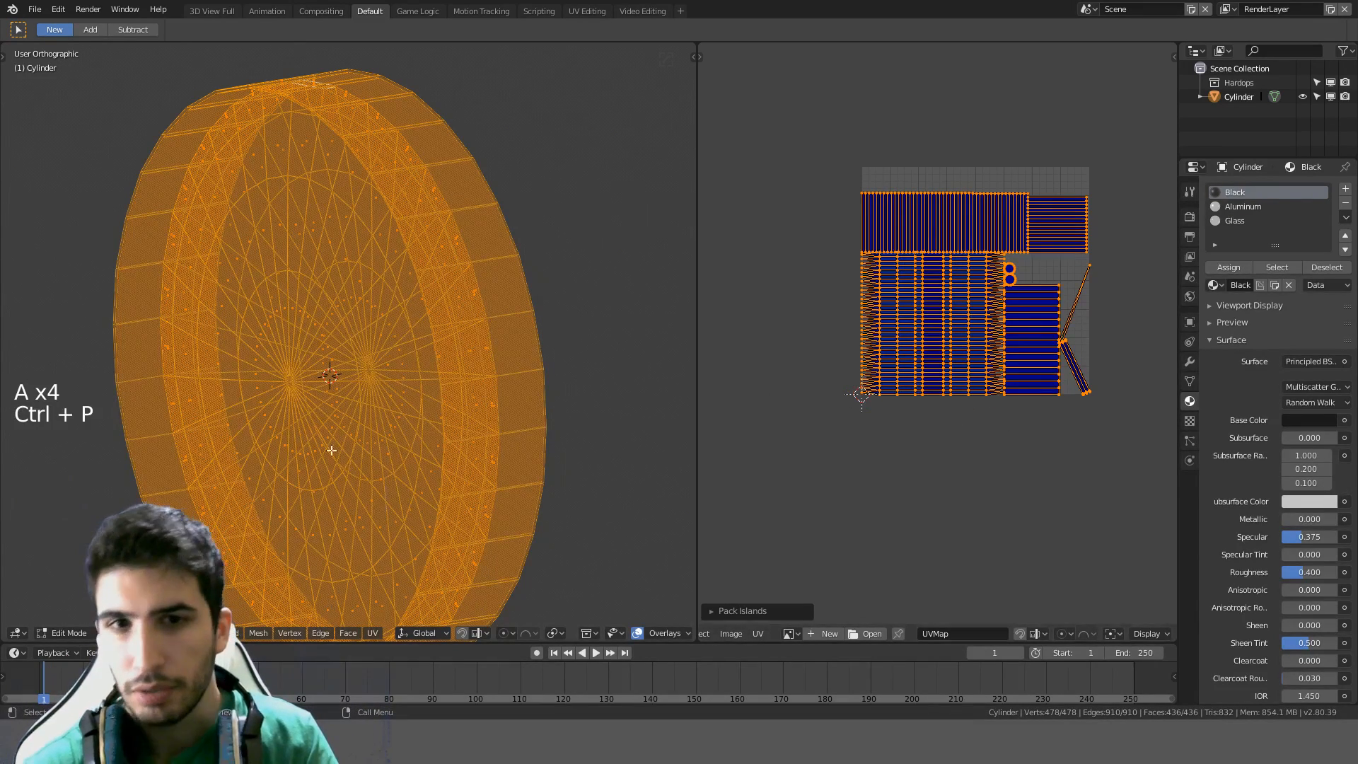
Show the handle from the front in solid shading, widen the 3D viewport, and clear the mesh selection
{"action": "middle_click_drag", "start_coordinate": [332, 451], "coordinate": [370, 401]}
{"action": "key", "text": "KP_1"}
{"action": "scroll", "coordinate": [370, 400], "scroll_direction": "down", "scroll_amount": 6}
{"action": "middle_click_drag", "start_coordinate": [449, 418], "coordinate": [453, 258], "text": "shift"}
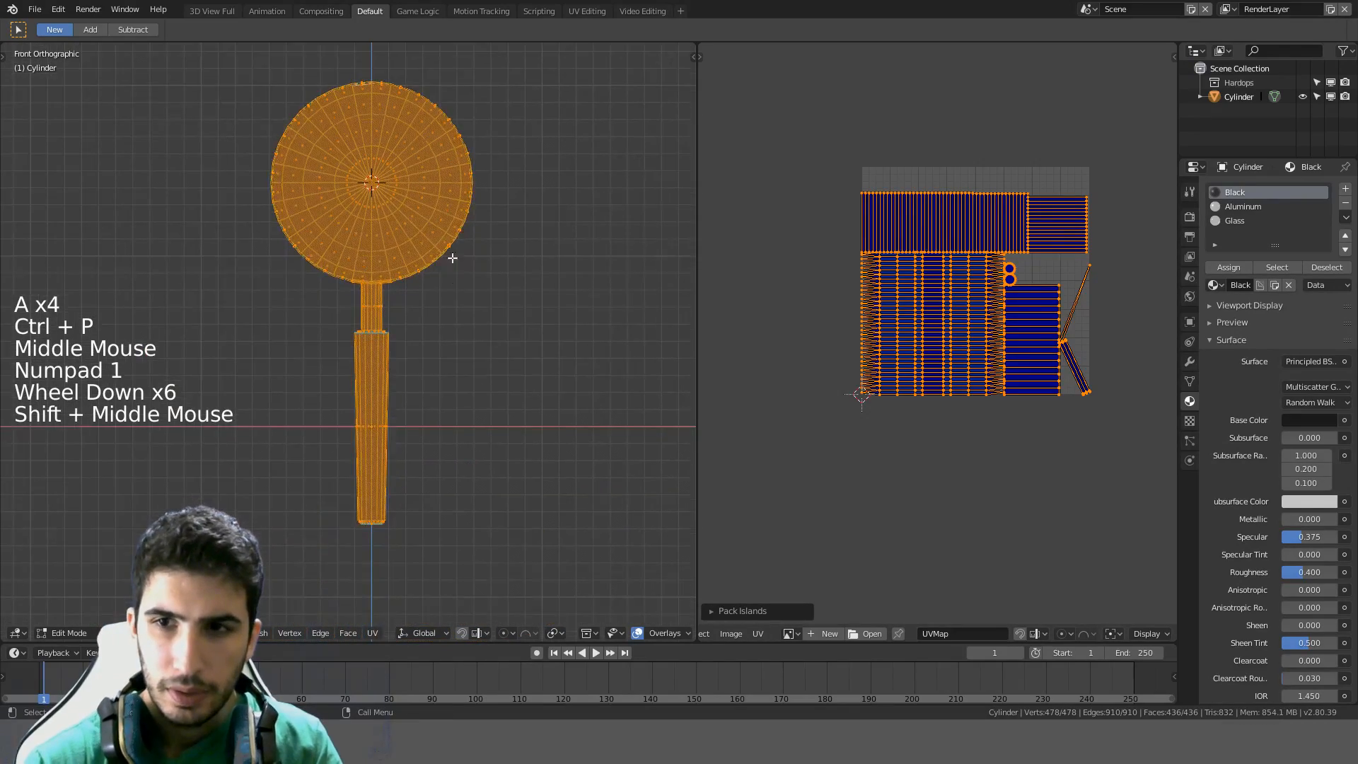
{"action": "scroll", "coordinate": [453, 258], "scroll_direction": "up", "scroll_amount": 3}
{"action": "key", "text": "z"}
{"action": "key", "text": "z"}
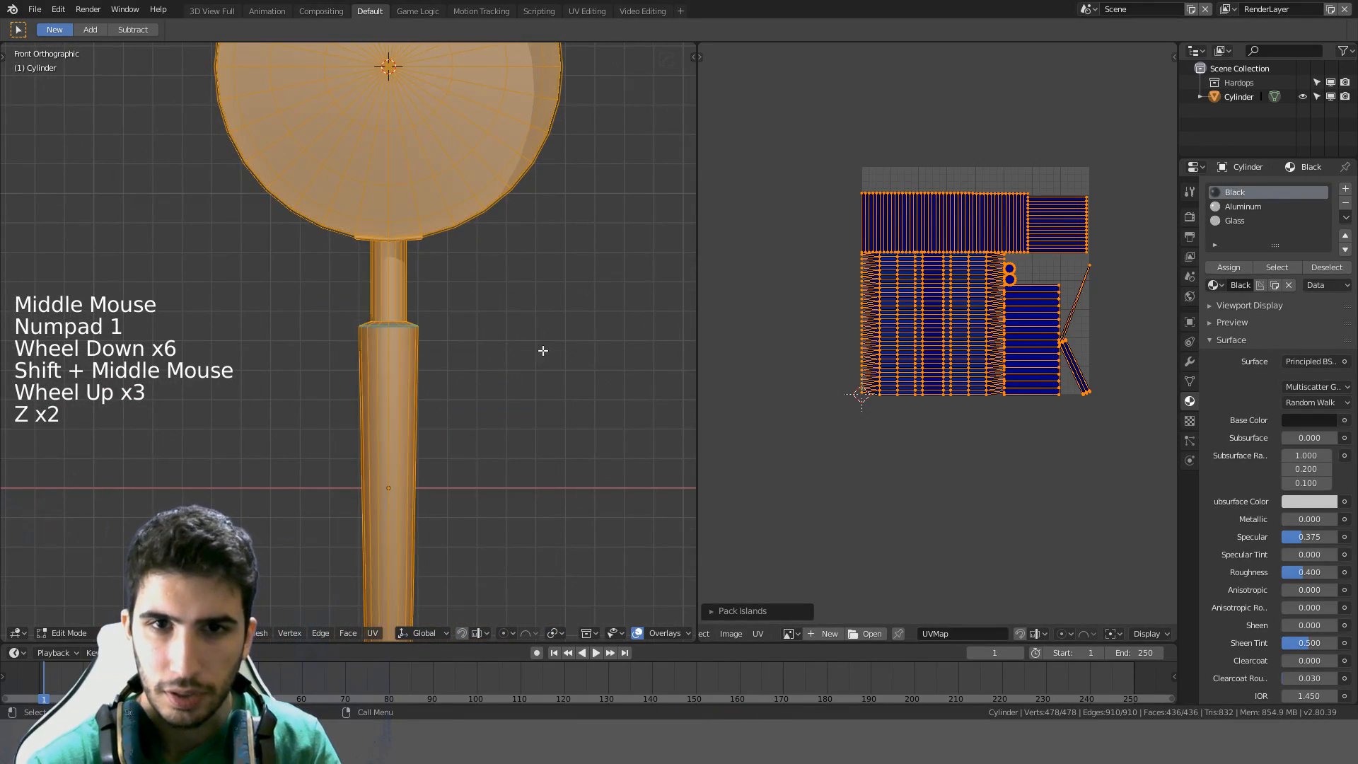
{"action": "middle_click_drag", "start_coordinate": [542, 350], "coordinate": [530, 283], "text": "shift"}
{"action": "left_click_drag", "start_coordinate": [696, 269], "coordinate": [764, 268]}
{"action": "key", "text": "a"}
{"action": "key", "text": "Tab"}
{"action": "key", "text": "Tab"}
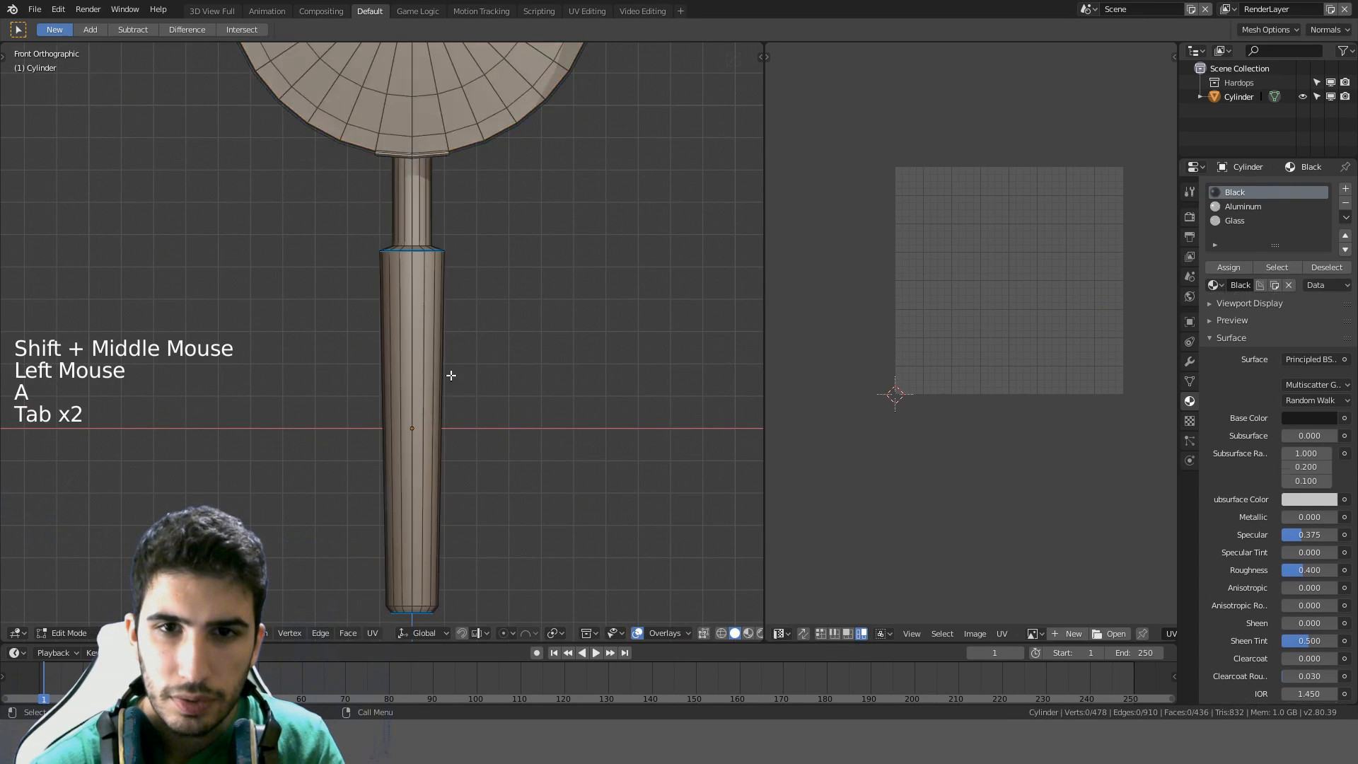
Mark a seam on the edge loop where the narrow neck meets the top of the handle
{"action": "middle_click_drag", "start_coordinate": [460, 401], "coordinate": [428, 433]}
{"action": "scroll", "coordinate": [428, 432], "scroll_direction": "up", "scroll_amount": 3}
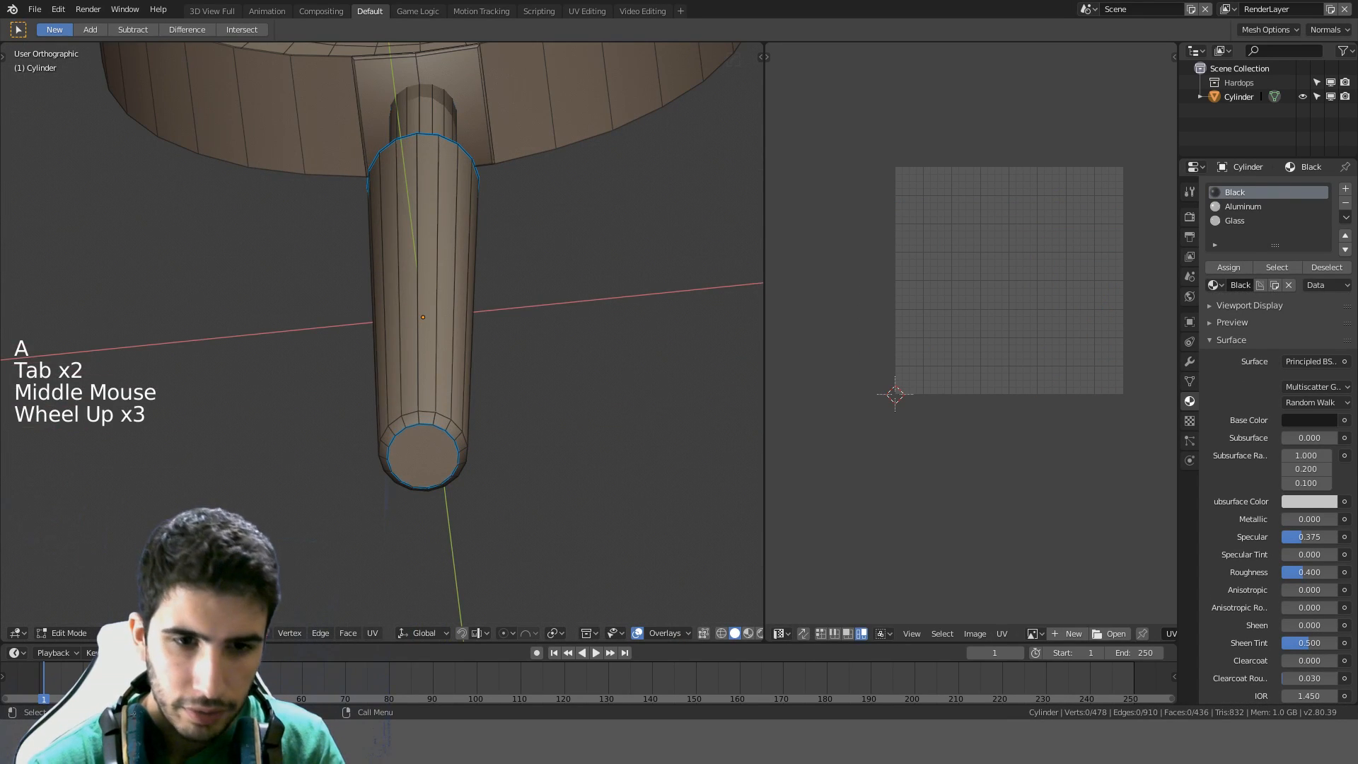
{"action": "left_click", "coordinate": [118, 633]}
{"action": "left_click", "coordinate": [131, 633]}
{"action": "mouse_move", "coordinate": [430, 277]}
{"action": "middle_mouse_down"}
{"action": "mouse_move", "coordinate": [449, 362]}
{"action": "mouse_move", "coordinate": [440, 451]}
{"action": "middle_mouse_up"}
{"action": "scroll", "coordinate": [451, 259], "scroll_direction": "up", "scroll_amount": 3}
{"action": "left_click", "coordinate": [463, 234], "text": "alt"}
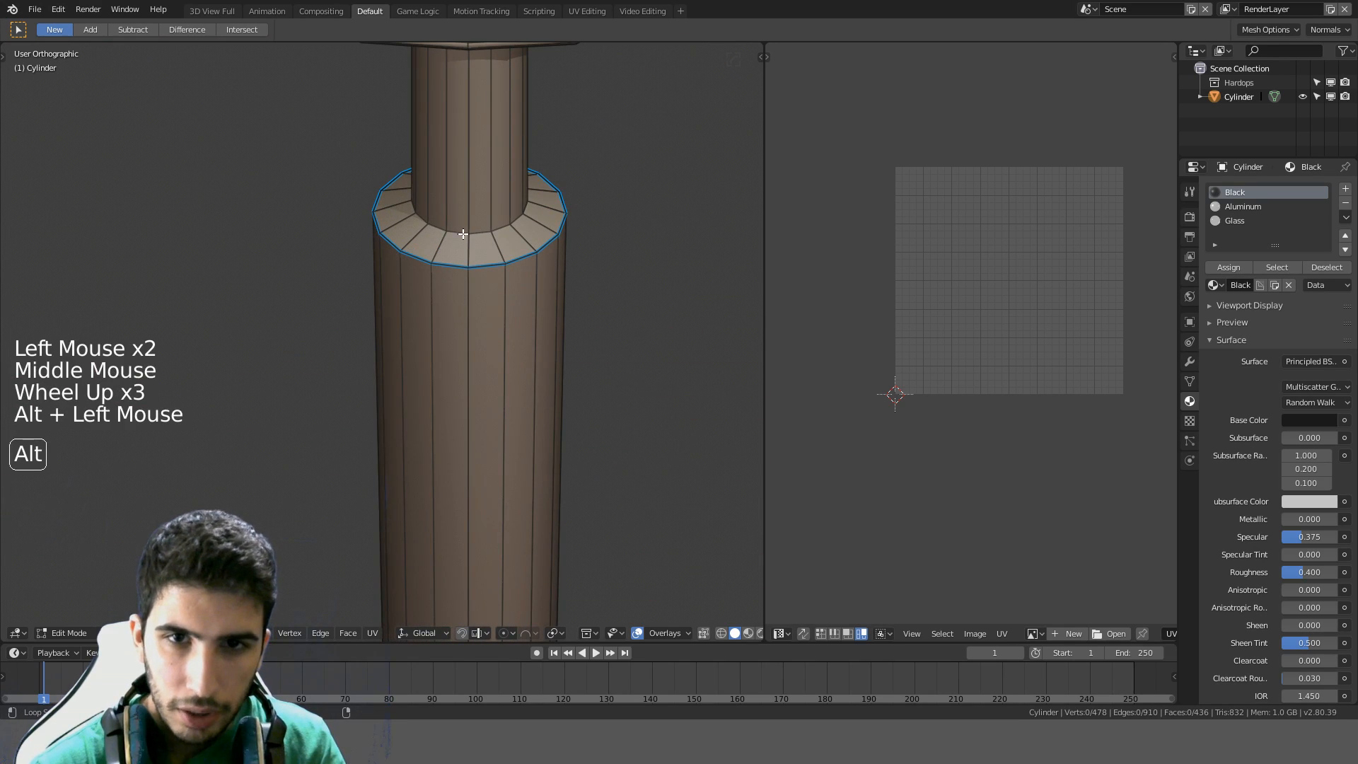
{"action": "middle_click_drag", "start_coordinate": [539, 255], "coordinate": [515, 240]}
{"action": "key", "text": "ctrl+e"}
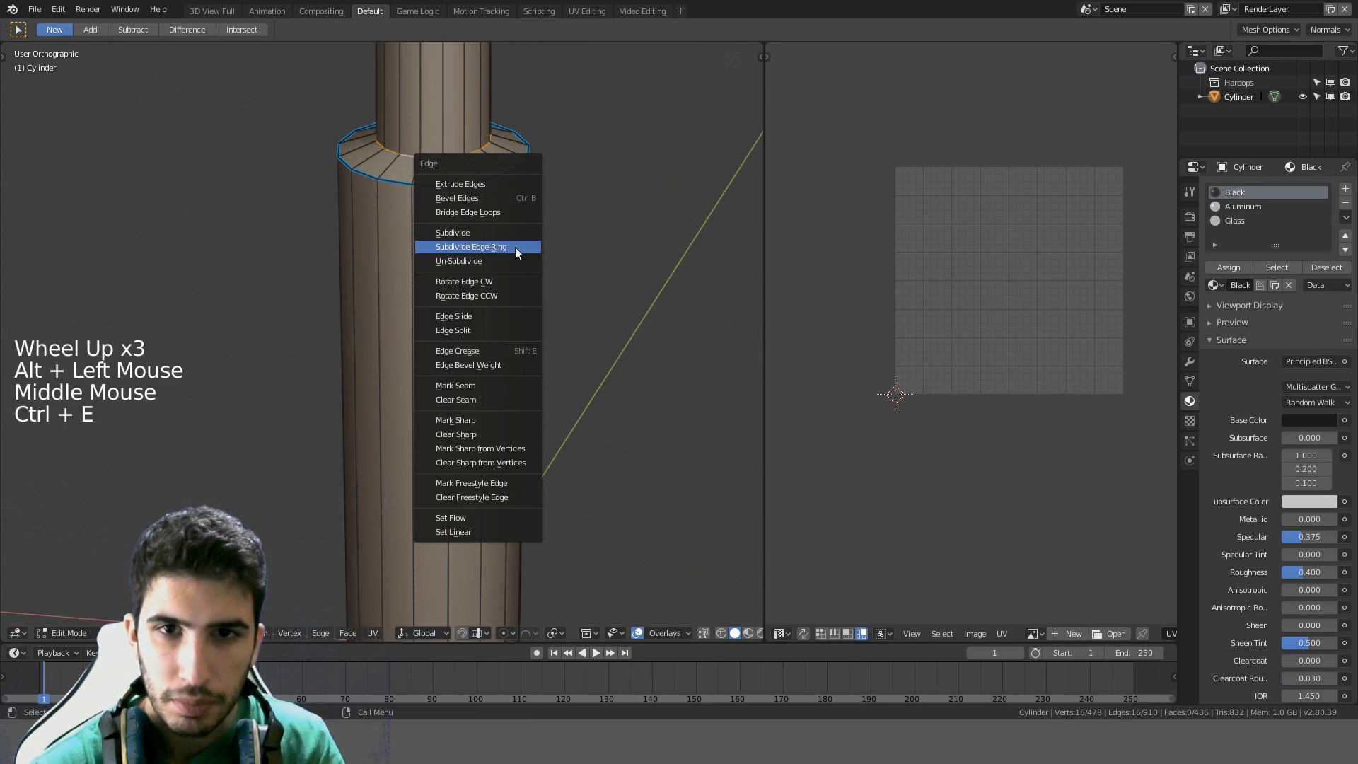
{"action": "left_click", "coordinate": [485, 385]}
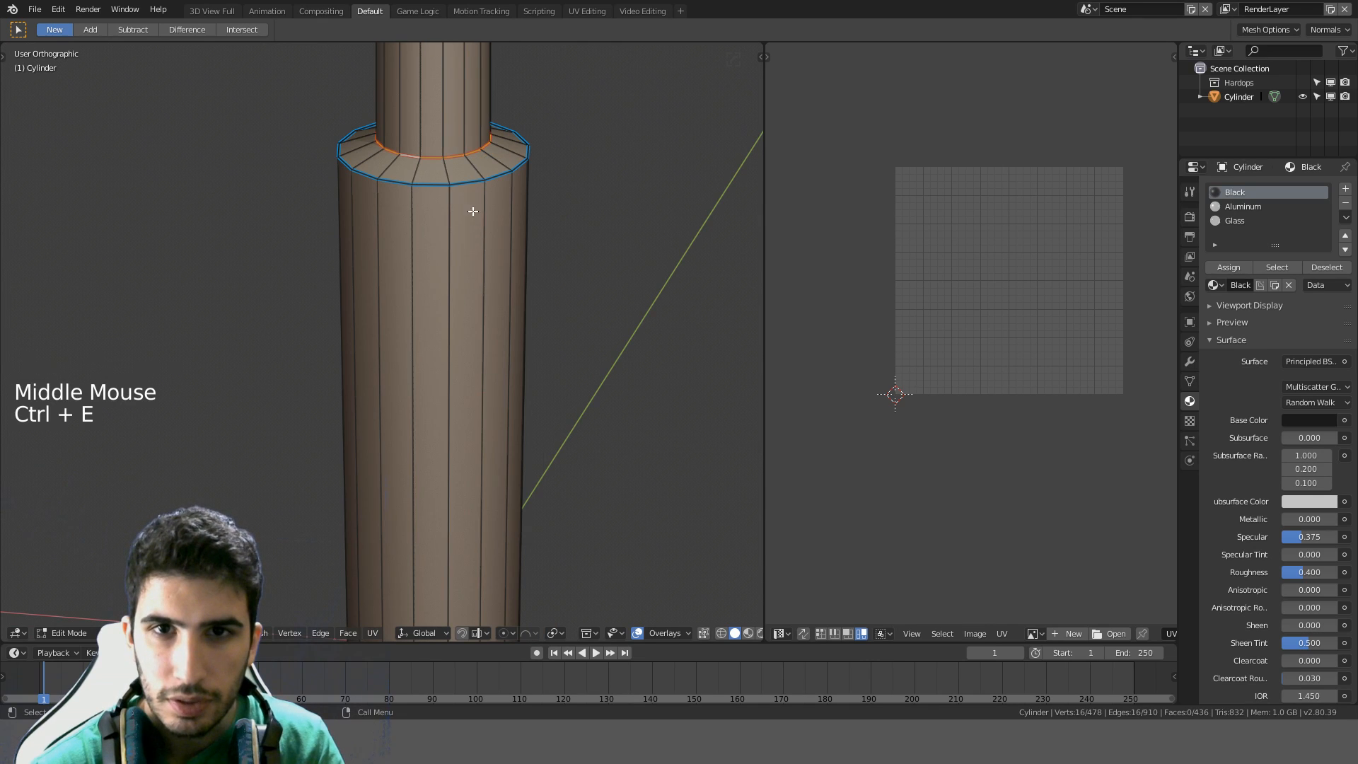
Mark a seam along the vertical edge line running down the side of the neck and handle in the right view
{"action": "middle_click_drag", "start_coordinate": [469, 209], "coordinate": [391, 210]}
{"action": "key", "text": "KP_1"}
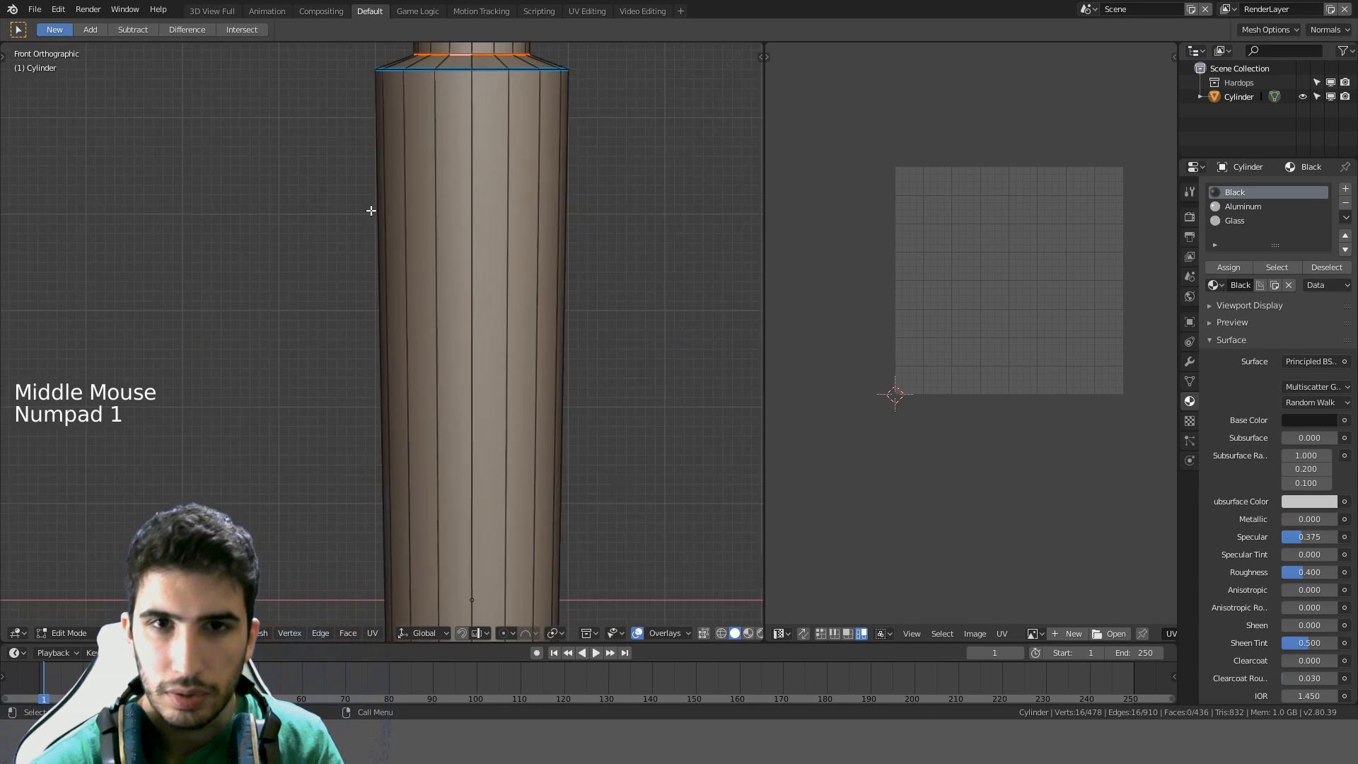
{"action": "key", "text": "KP_3"}
{"action": "left_click", "coordinate": [241, 140], "text": "alt"}
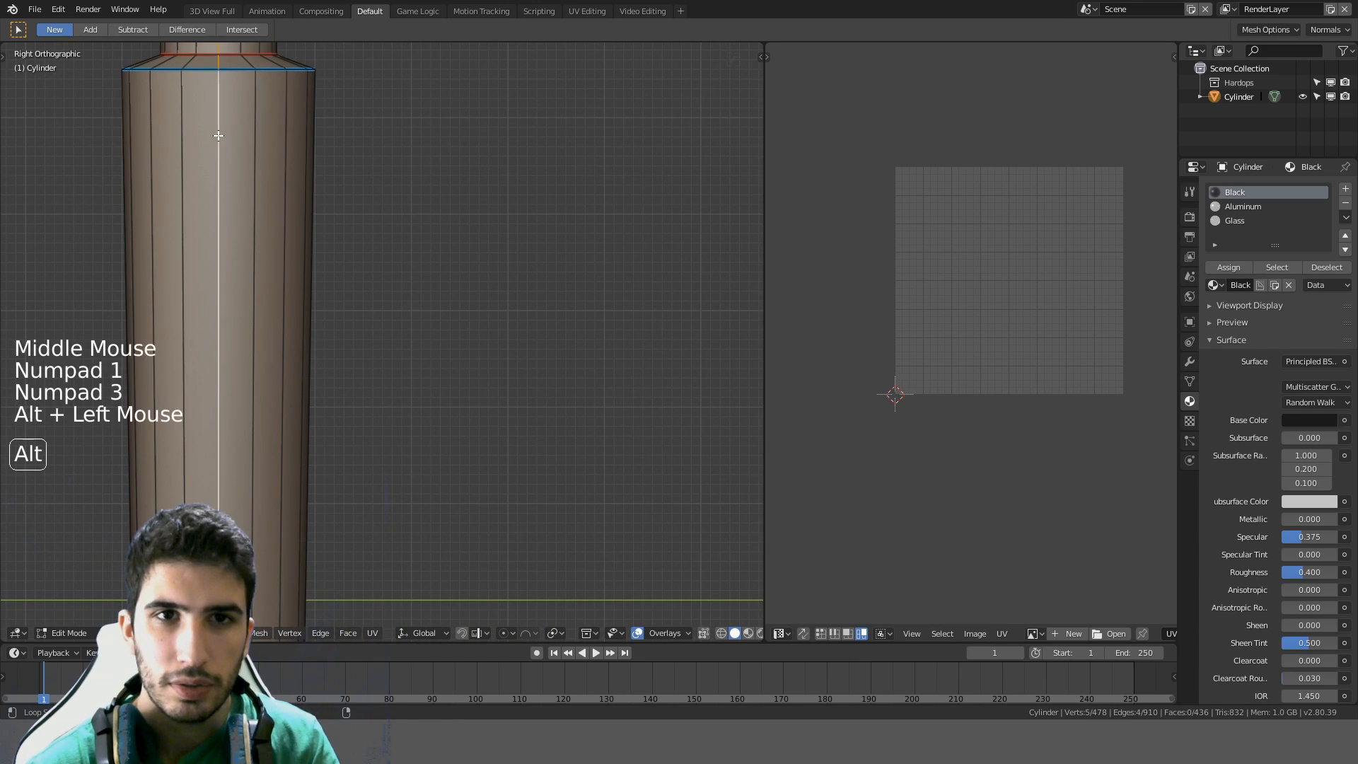
{"action": "scroll", "coordinate": [241, 140], "scroll_direction": "down", "scroll_amount": 4}
{"action": "middle_click_drag", "start_coordinate": [346, 177], "coordinate": [533, 403], "text": "shift"}
{"action": "key", "text": "ctrl+e"}
{"action": "left_click", "coordinate": [430, 355]}
Delete the neck's top cap face hidden inside the rim, using wireframe shading and face selection
{"action": "scroll", "coordinate": [434, 375], "scroll_direction": "up", "scroll_amount": 3}
{"action": "key", "text": "z"}
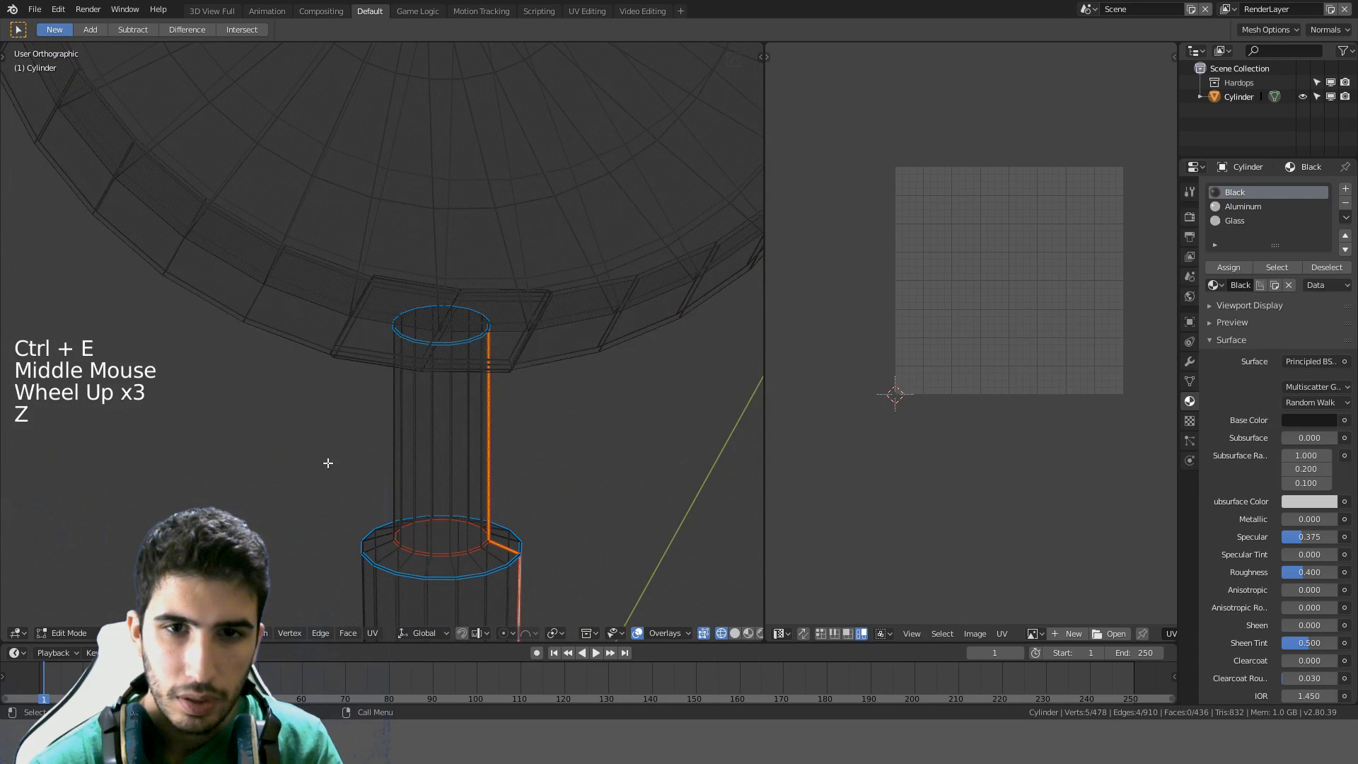
{"action": "left_click", "coordinate": [138, 633]}
{"action": "left_click", "coordinate": [462, 329]}
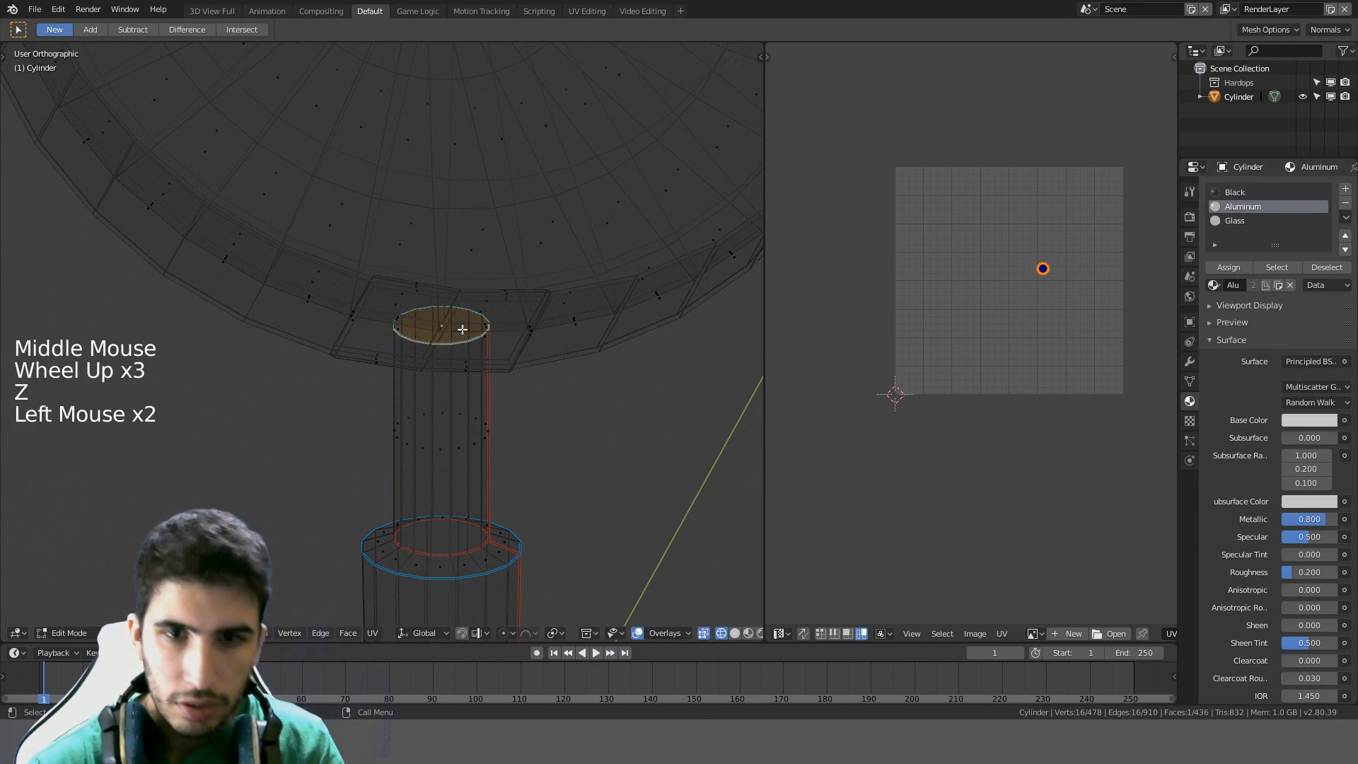
{"action": "key", "text": "Delete"}
{"action": "left_click", "coordinate": [461, 329]}
{"action": "middle_click_drag", "start_coordinate": [460, 327], "coordinate": [531, 313]}
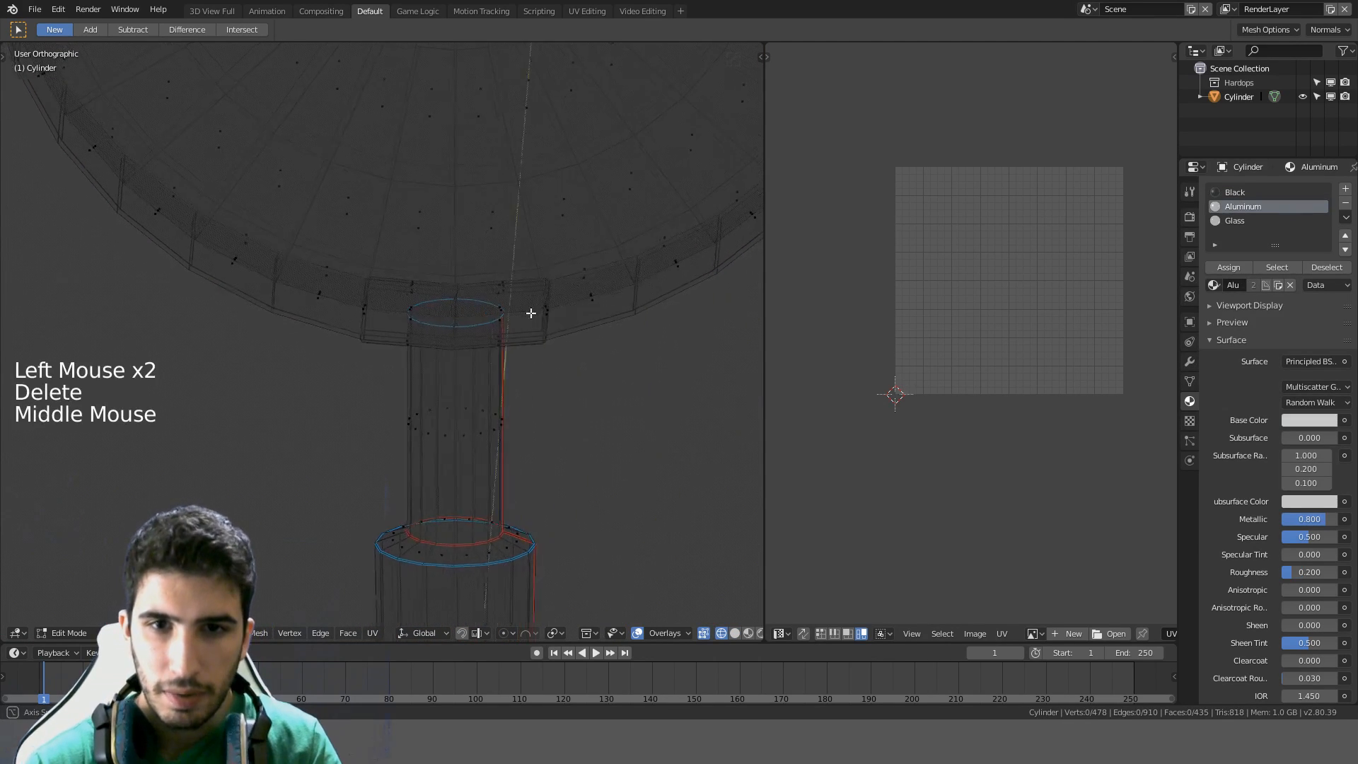
{"action": "middle_click_drag", "start_coordinate": [548, 442], "coordinate": [501, 438]}
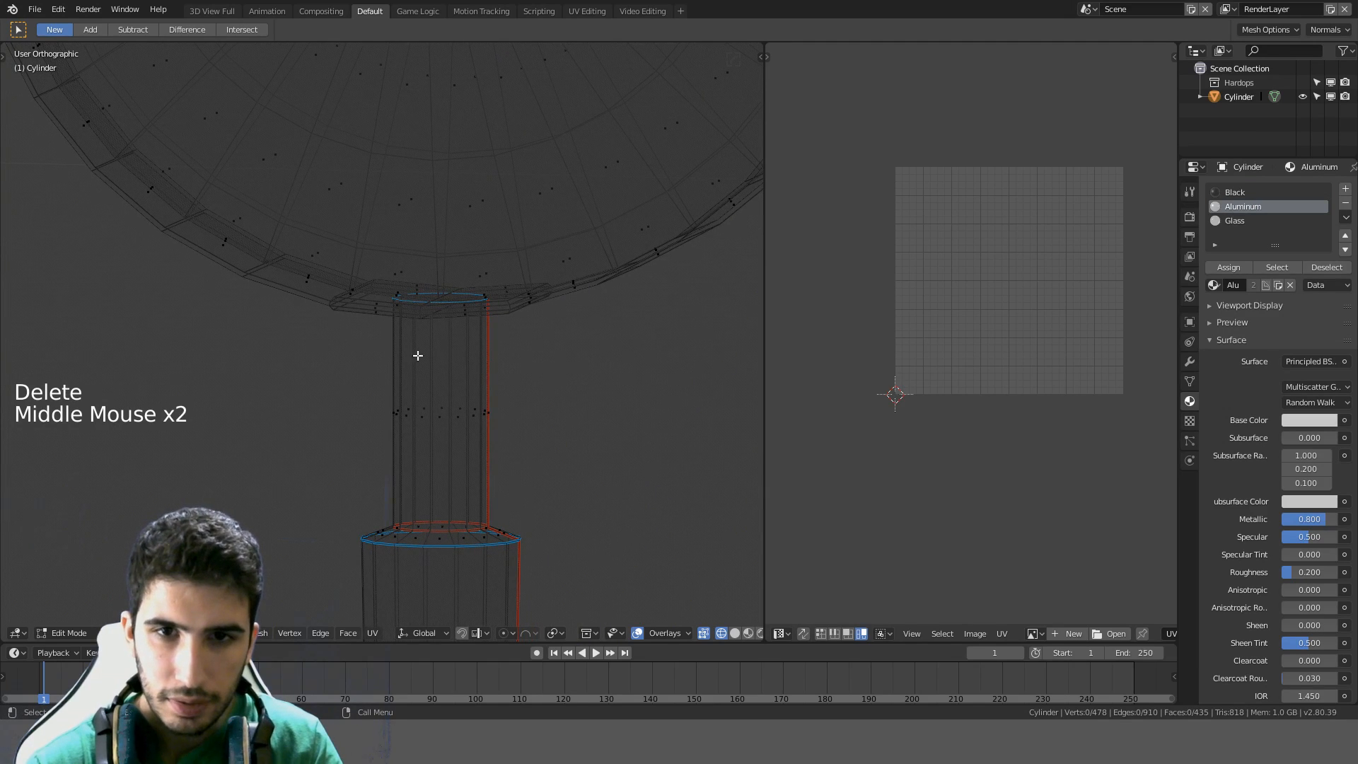
Select the linked rim faces and examine their UV islands and the edges where the neck meets the rim
{"action": "middle_click_drag", "start_coordinate": [478, 392], "coordinate": [542, 375]}
{"action": "key", "text": "l"}
{"action": "scroll", "coordinate": [543, 375], "scroll_direction": "down", "scroll_amount": 2}
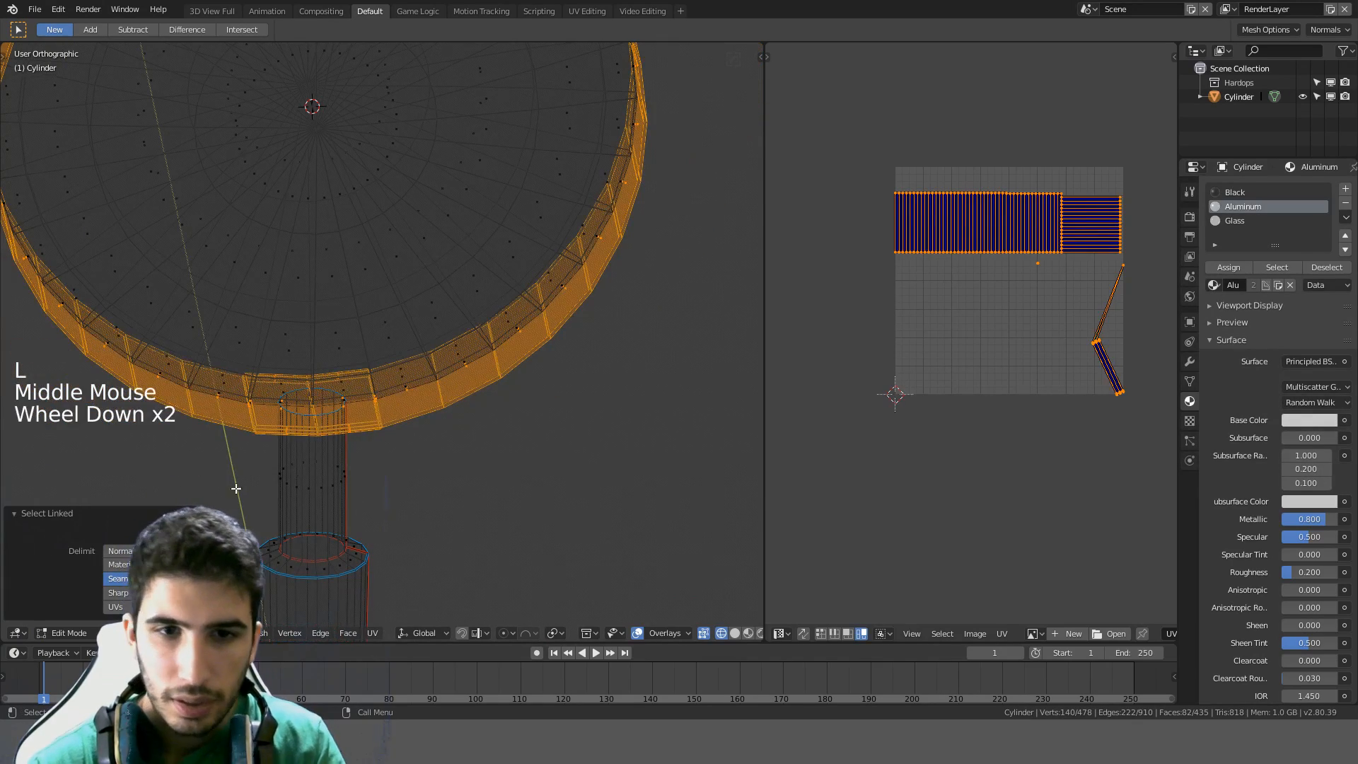
{"action": "left_click", "coordinate": [129, 633]}
{"action": "scroll", "coordinate": [304, 447], "scroll_direction": "up", "scroll_amount": 3}
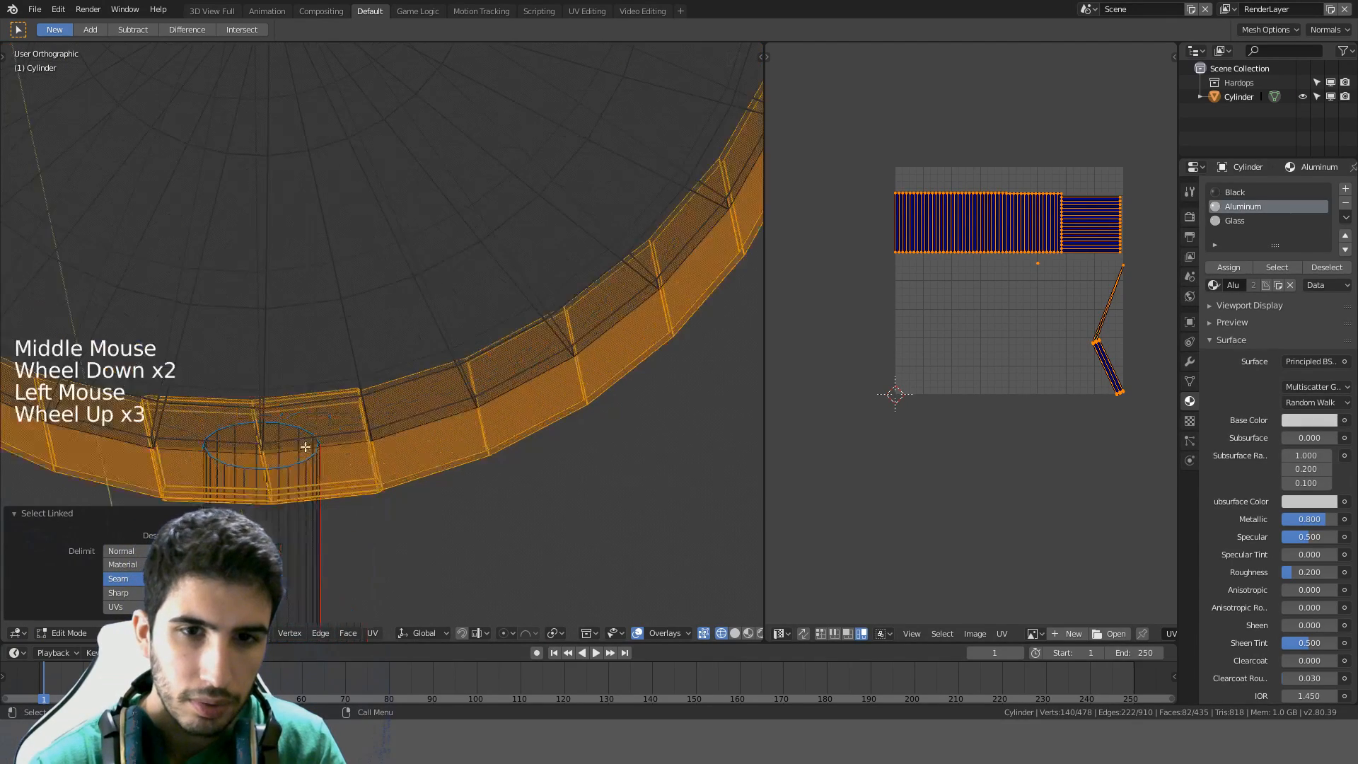
{"action": "middle_click_drag", "start_coordinate": [306, 447], "coordinate": [433, 419], "text": "shift"}
Clear the rim selection, return to solid shading, and examine the cross-section edges of the rim above the neck
{"action": "scroll", "coordinate": [430, 424], "scroll_direction": "up", "scroll_amount": 3}
{"action": "key", "text": "a"}
{"action": "middle_click_drag", "start_coordinate": [409, 515], "coordinate": [411, 471]}
{"action": "left_click", "coordinate": [412, 500], "text": "alt"}
{"action": "key", "text": "z"}
{"action": "key", "text": "z"}
{"action": "mouse_move", "coordinate": [554, 436]}
{"action": "middle_mouse_down"}
{"action": "mouse_move", "coordinate": [503, 412]}
{"action": "mouse_move", "coordinate": [380, 410]}
{"action": "middle_mouse_up"}
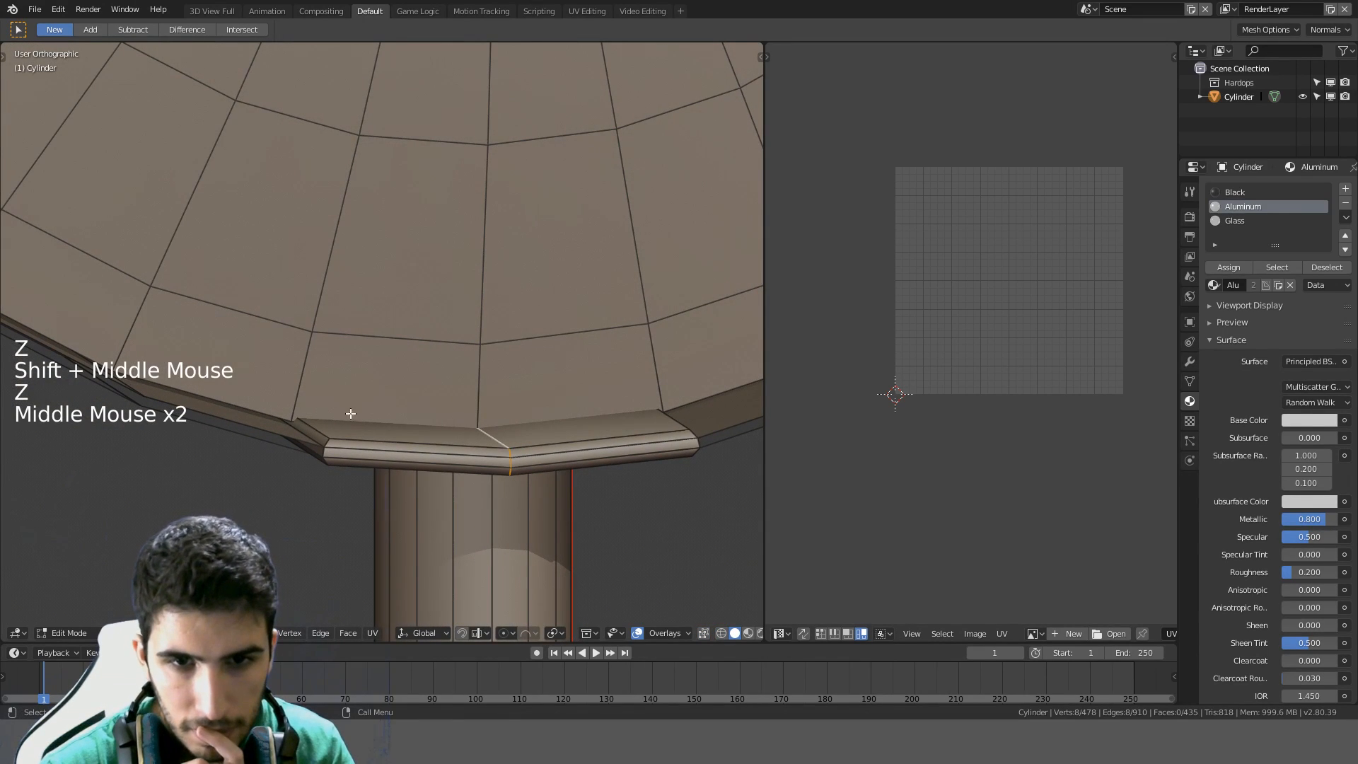
{"action": "left_click", "coordinate": [312, 430]}
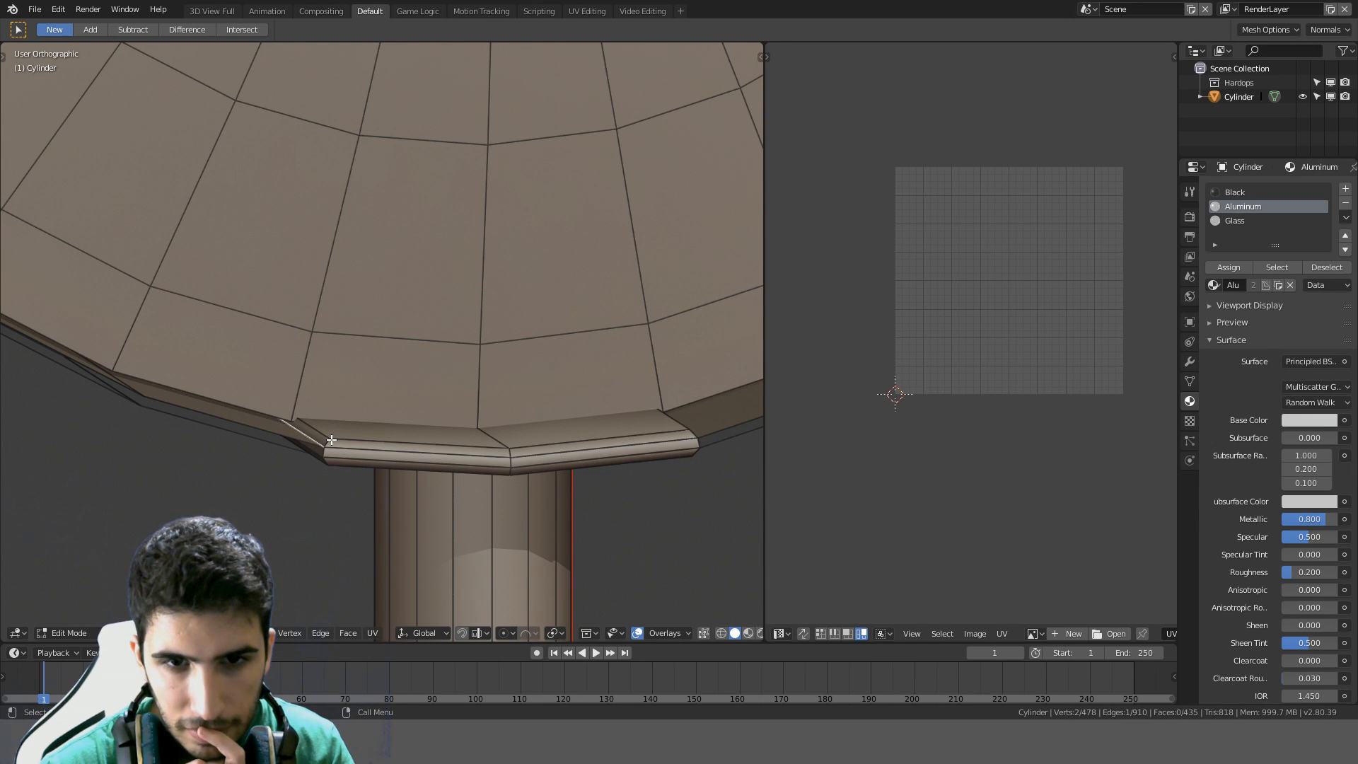
{"action": "mouse_move", "coordinate": [331, 439]}
{"action": "middle_mouse_down"}
{"action": "mouse_move", "coordinate": [361, 437]}
{"action": "mouse_move", "coordinate": [351, 446]}
{"action": "middle_mouse_up"}
{"action": "scroll", "coordinate": [361, 436], "scroll_direction": "up", "scroll_amount": 1}
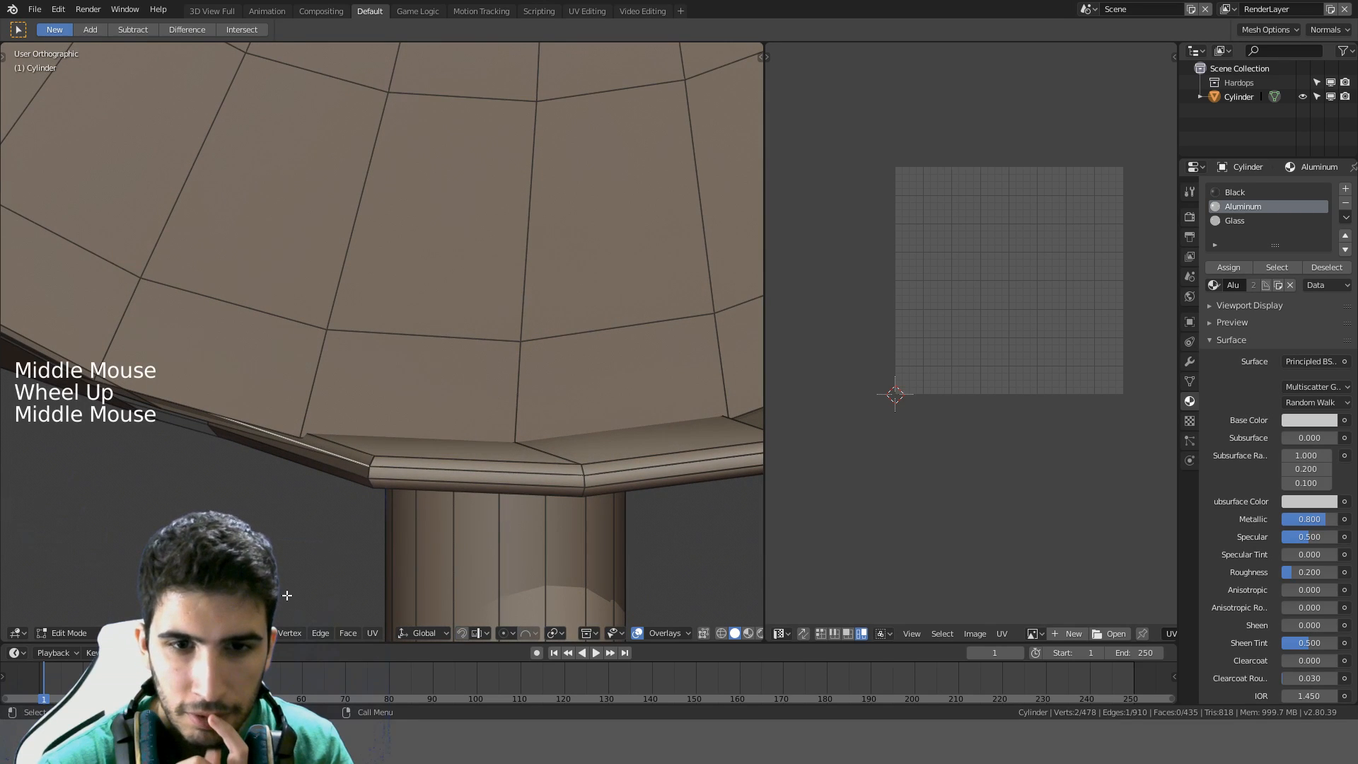
Delete the thin faces at both ends of the rim's bevelled lower section above the neck
{"action": "left_click", "coordinate": [150, 632]}
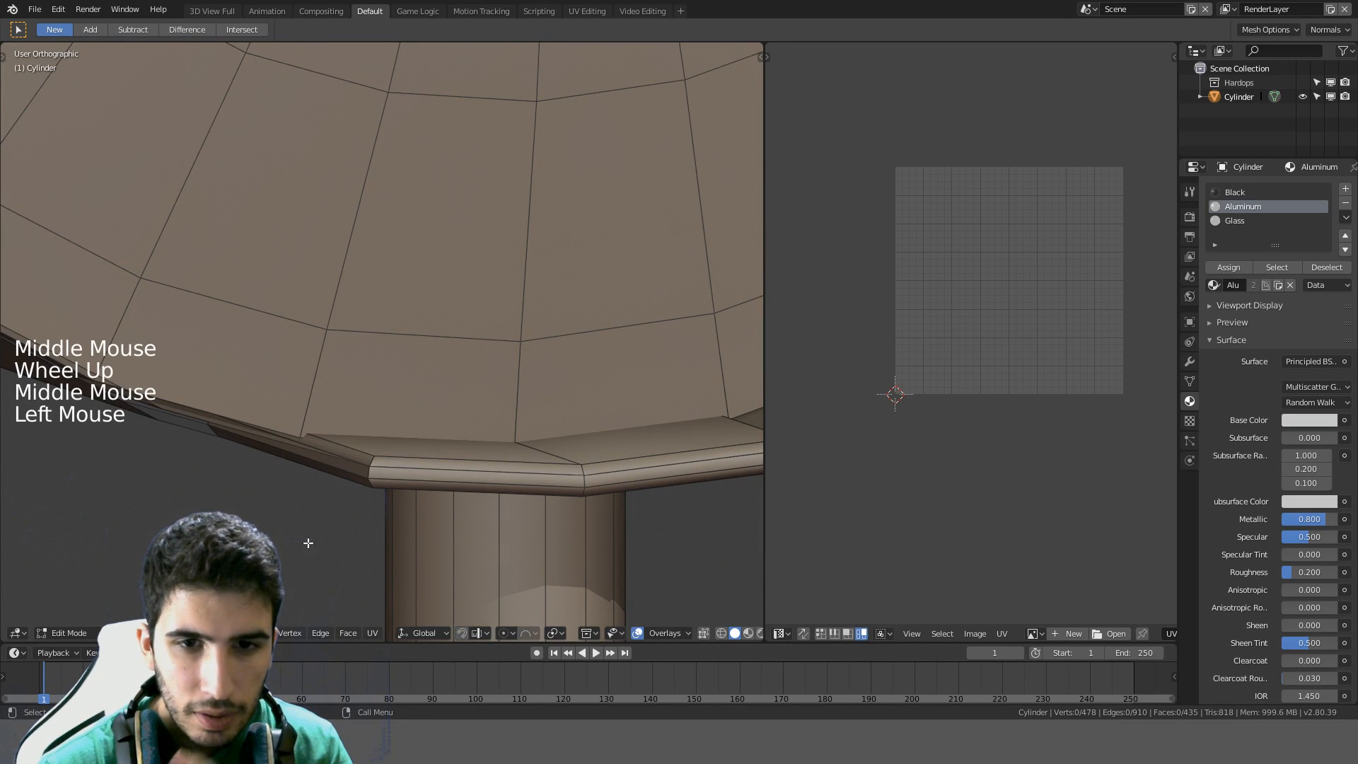
{"action": "left_click", "coordinate": [365, 472]}
{"action": "middle_click_drag", "start_coordinate": [403, 472], "coordinate": [318, 476]}
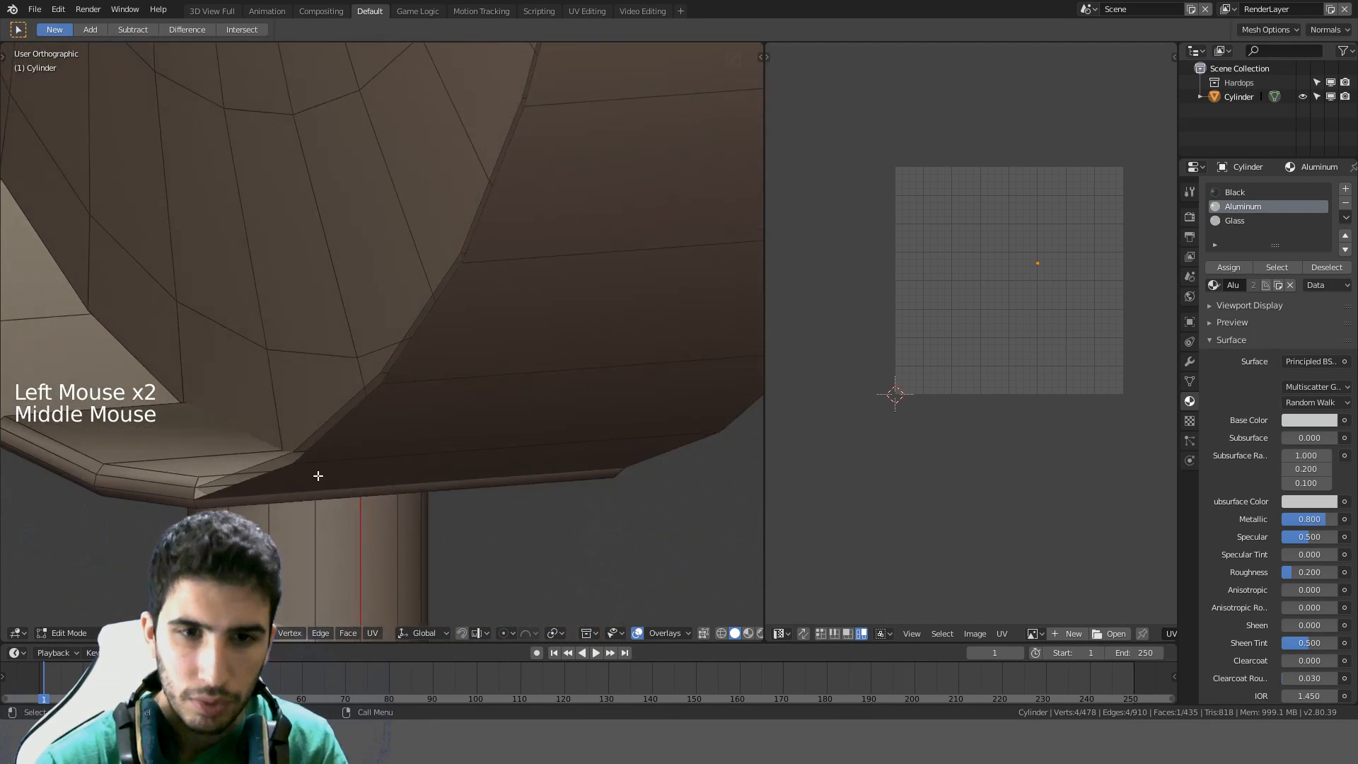
{"action": "left_click", "coordinate": [196, 492], "text": "shift"}
{"action": "key", "text": "Delete"}
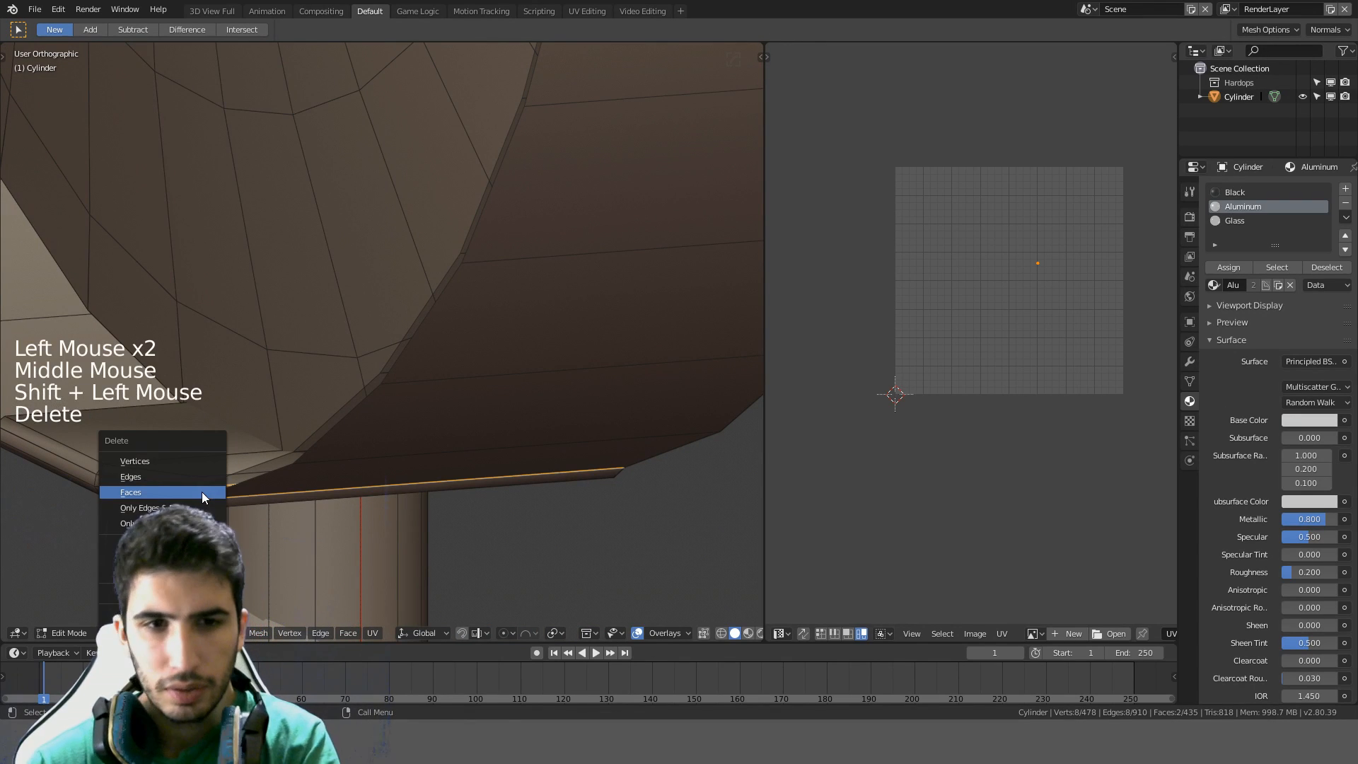
{"action": "left_click", "coordinate": [193, 492]}
{"action": "middle_click_drag", "start_coordinate": [194, 492], "coordinate": [384, 494]}
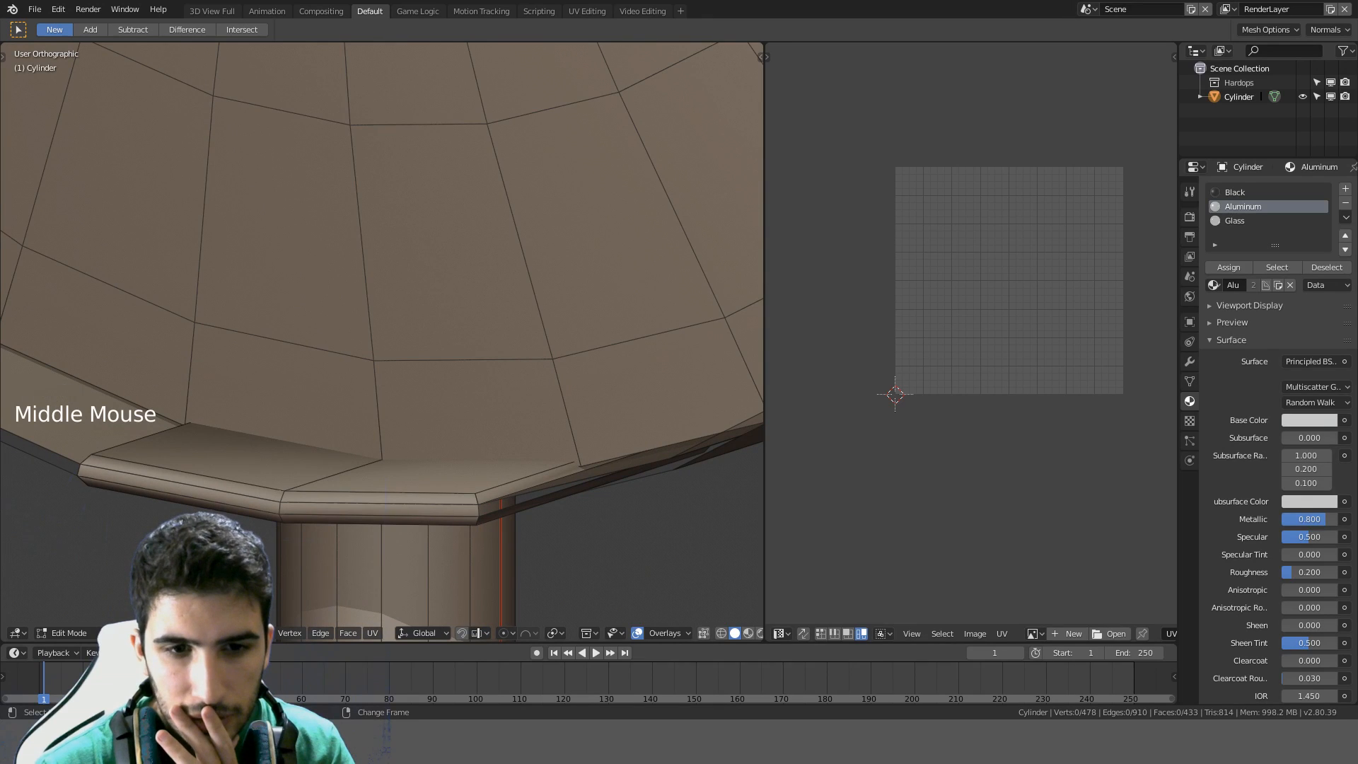
Mark a seam on the edges at both ends of the rim's bevelled lower section and on the two edges along its front
{"action": "left_click", "coordinate": [135, 632]}
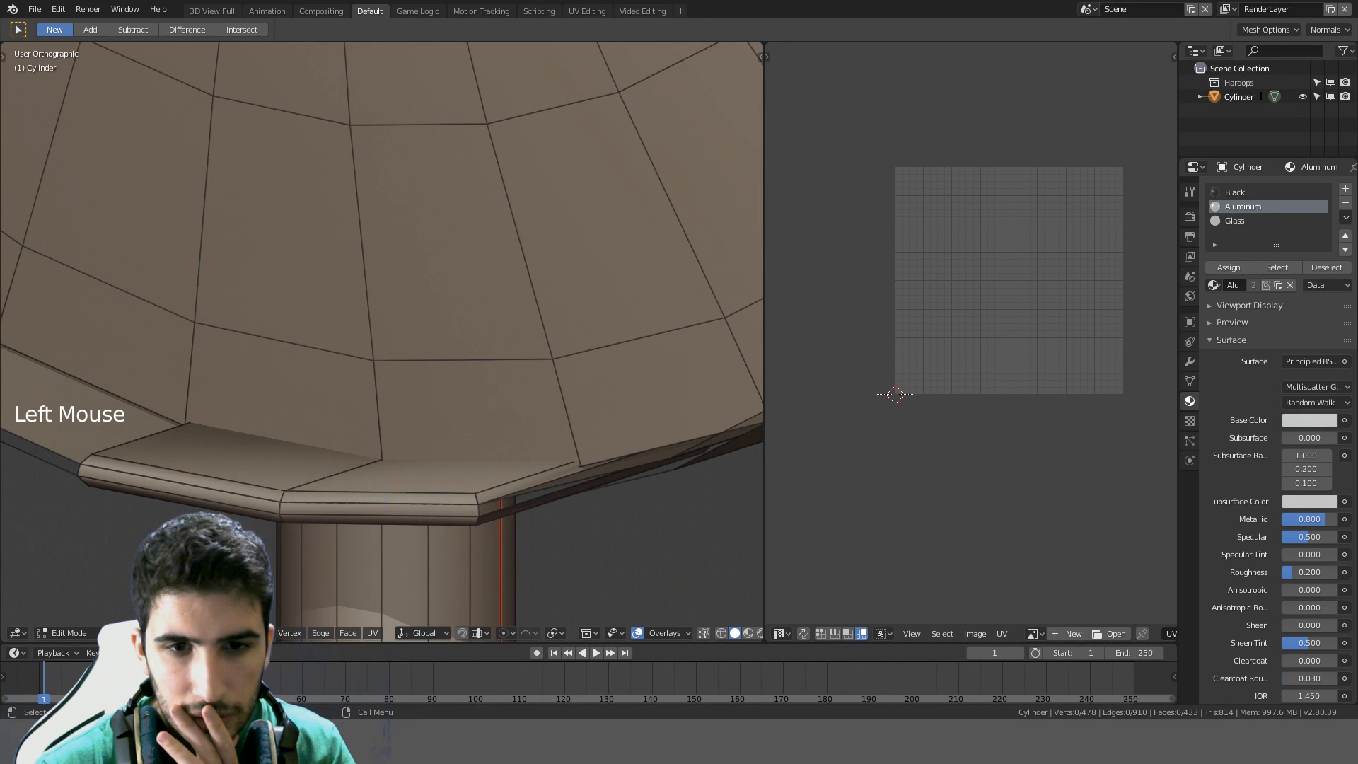
{"action": "middle_click_drag", "start_coordinate": [280, 549], "coordinate": [471, 529]}
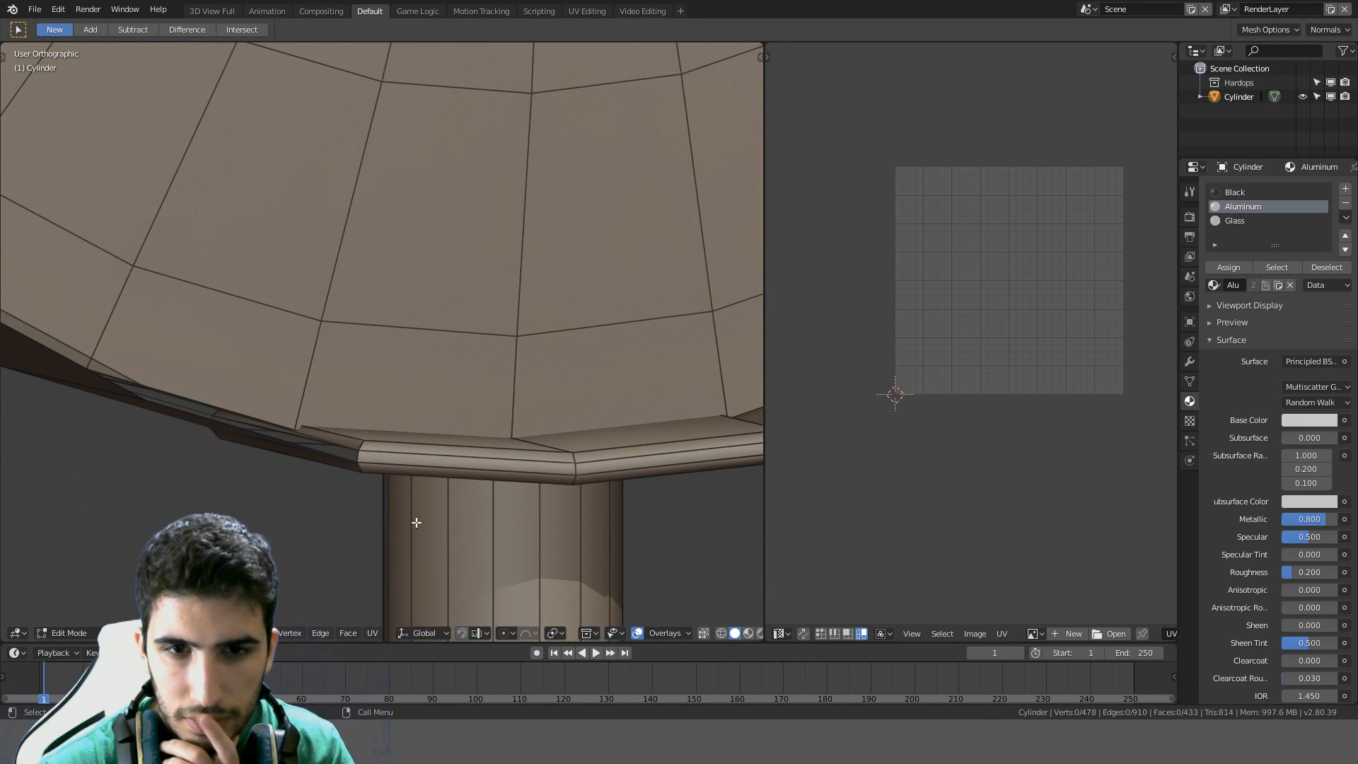
{"action": "middle_click_drag", "start_coordinate": [385, 507], "coordinate": [384, 515]}
{"action": "left_click", "coordinate": [314, 455]}
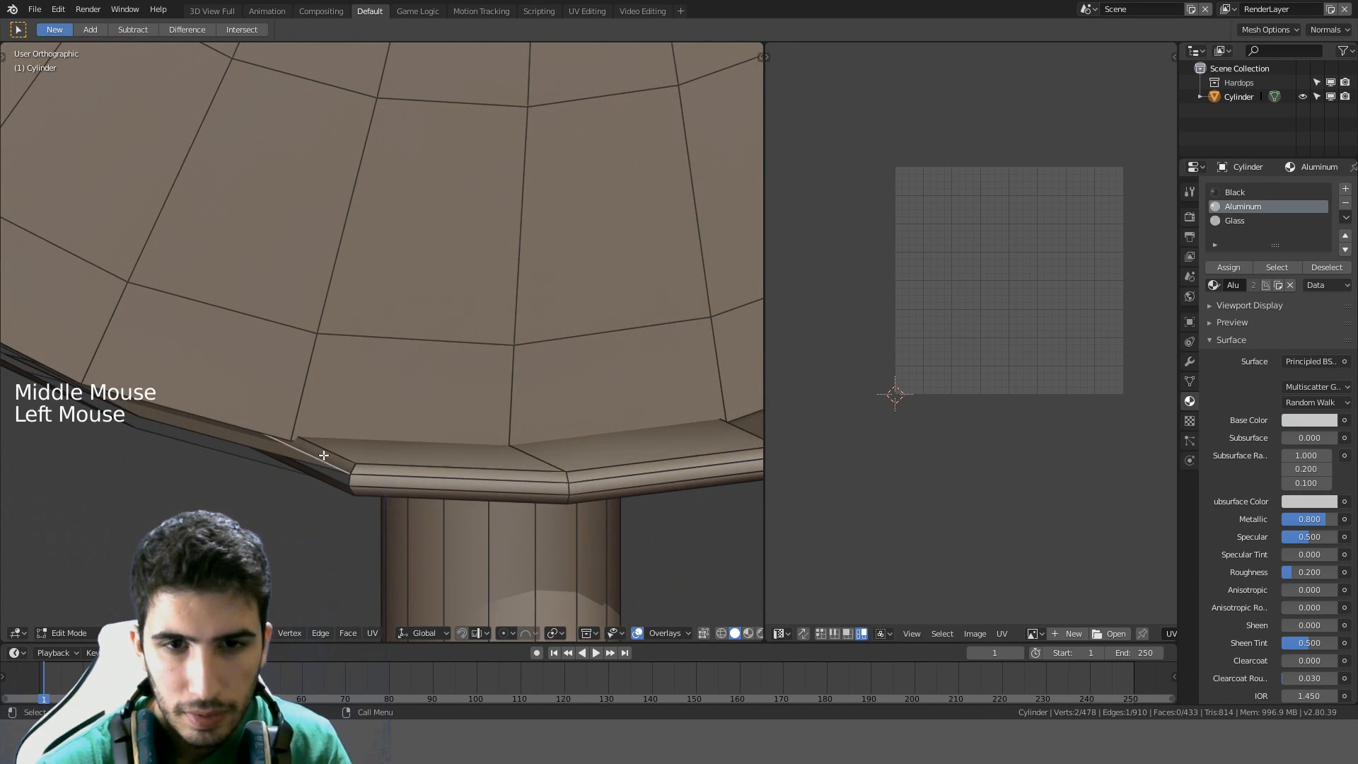
{"action": "left_click", "coordinate": [322, 454], "text": "shift"}
{"action": "middle_click_drag", "start_coordinate": [321, 454], "coordinate": [329, 397]}
{"action": "left_click", "coordinate": [467, 365], "text": "shift"}
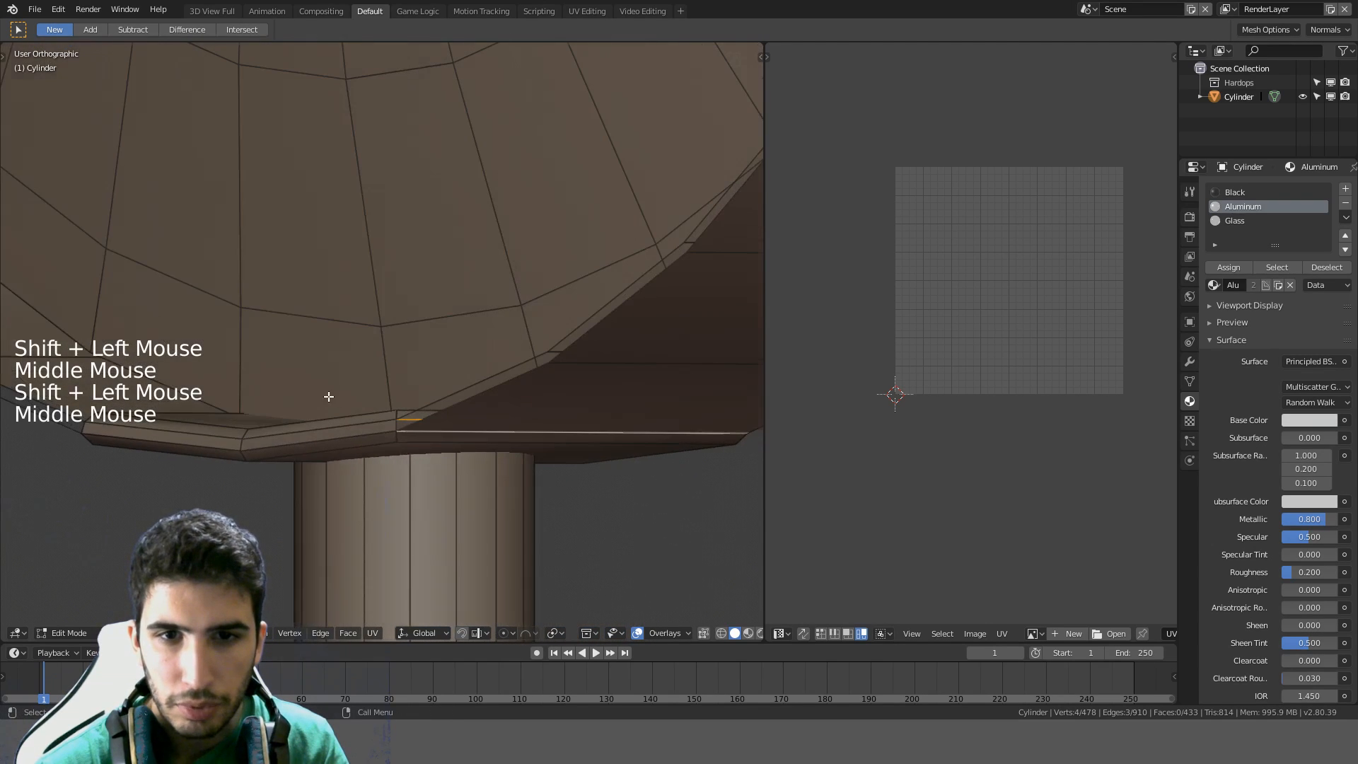
{"action": "left_click", "coordinate": [381, 425], "text": "shift"}
{"action": "middle_click_drag", "start_coordinate": [417, 469], "coordinate": [359, 451]}
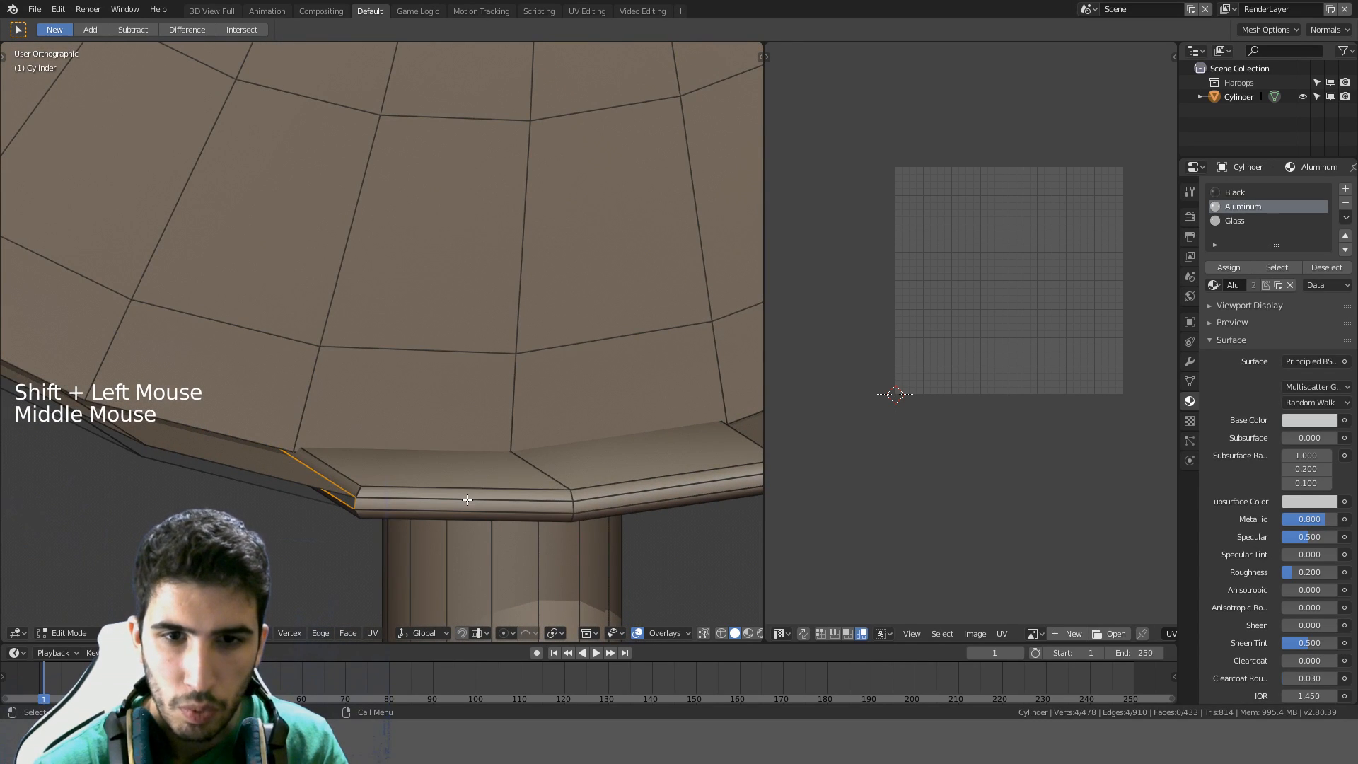
{"action": "middle_click_drag", "start_coordinate": [467, 500], "coordinate": [424, 468]}
{"action": "left_click", "coordinate": [400, 433], "text": "shift"}
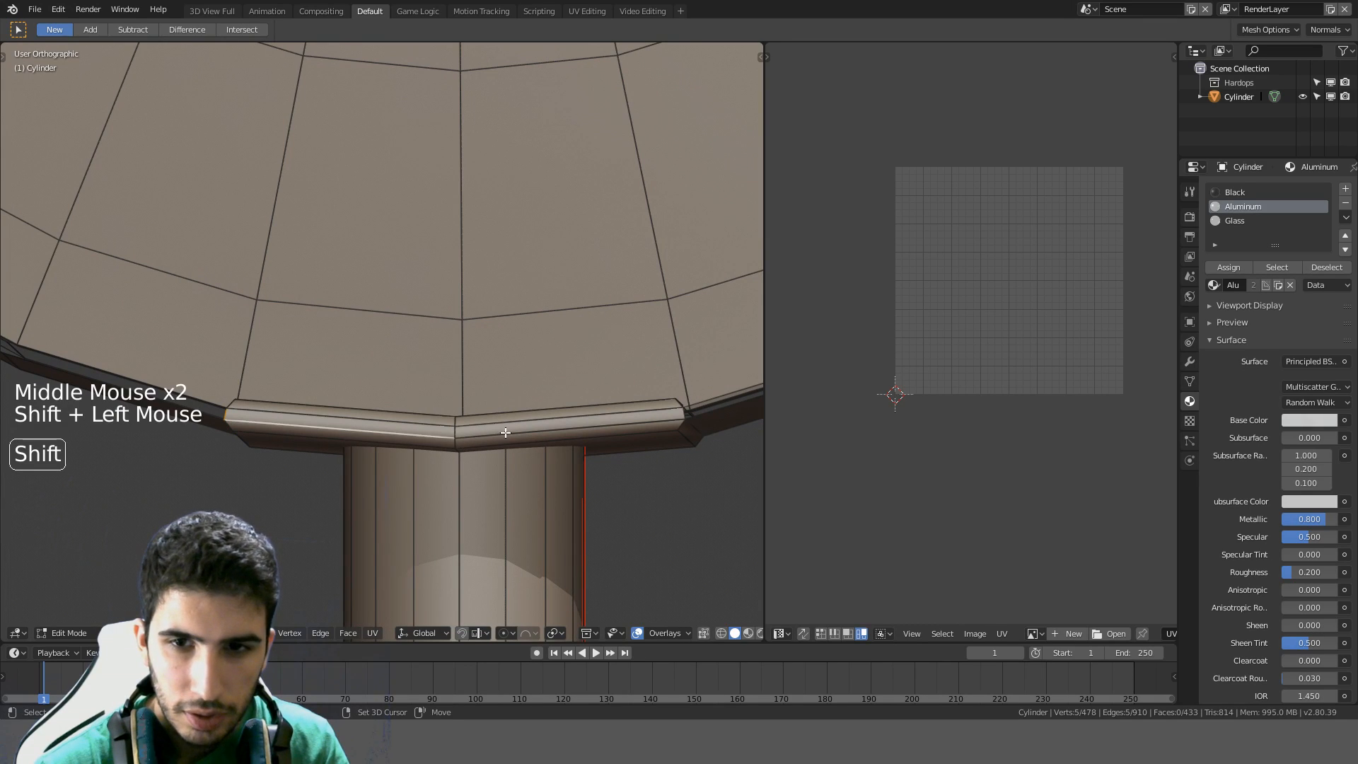
{"action": "left_click", "coordinate": [663, 427], "text": "shift"}
{"action": "middle_click_drag", "start_coordinate": [504, 436], "coordinate": [448, 363]}
{"action": "left_click", "coordinate": [447, 369], "text": "shift"}
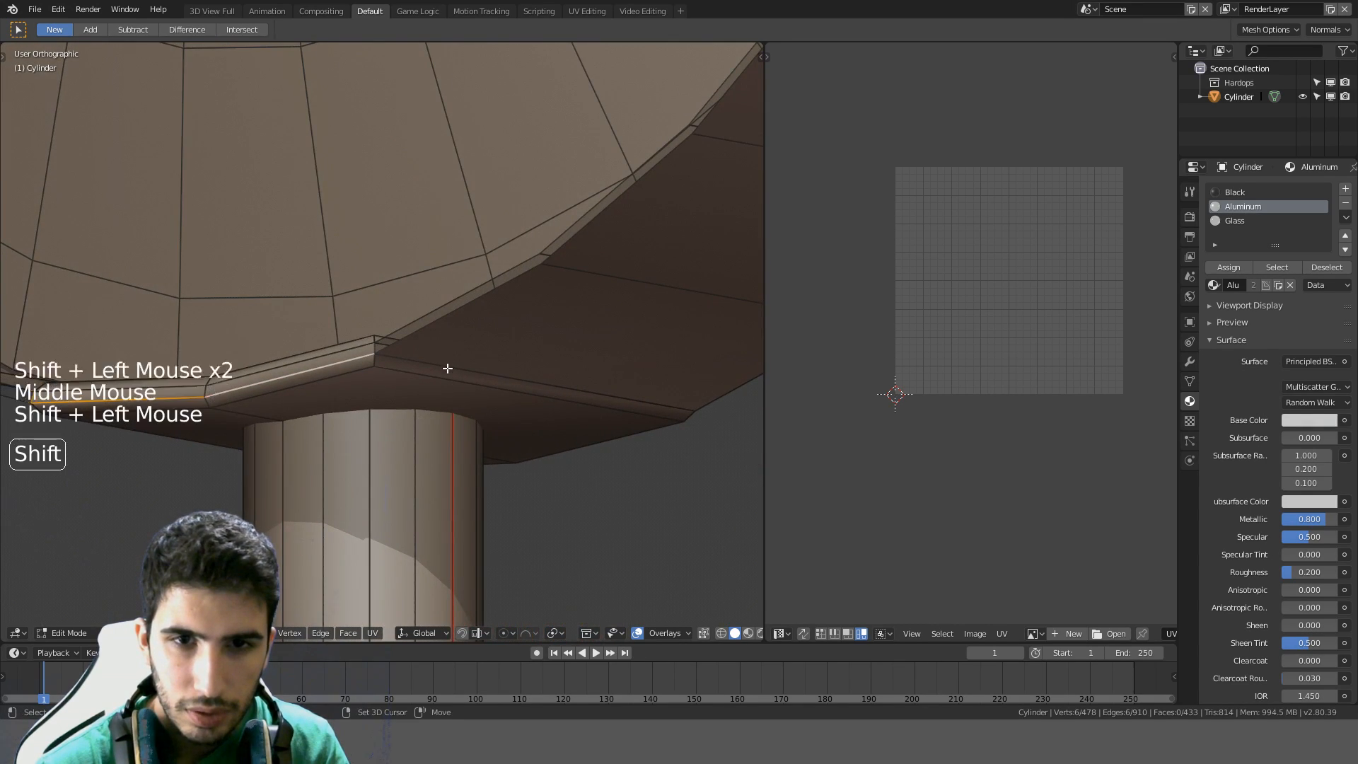
{"action": "middle_click_drag", "start_coordinate": [645, 376], "coordinate": [474, 404]}
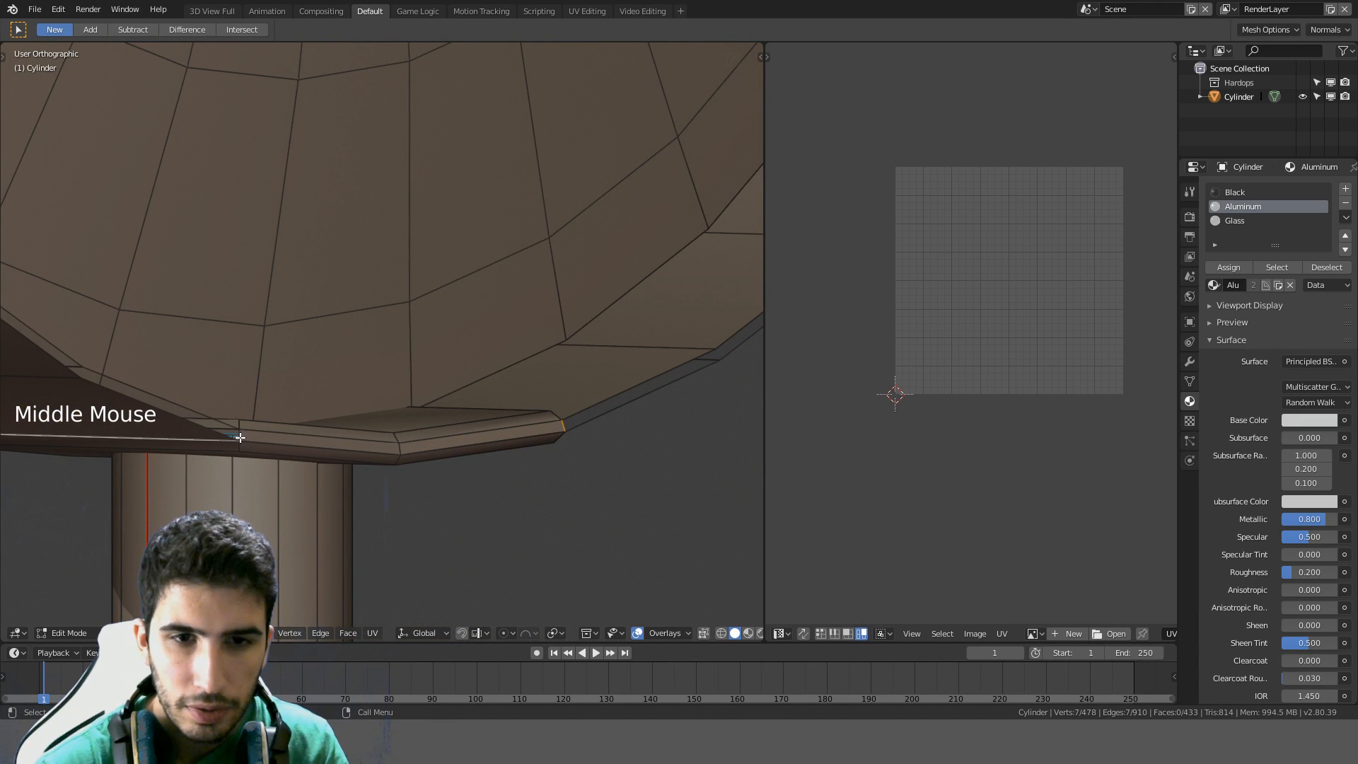
{"action": "middle_click_drag", "start_coordinate": [417, 458], "coordinate": [388, 409]}
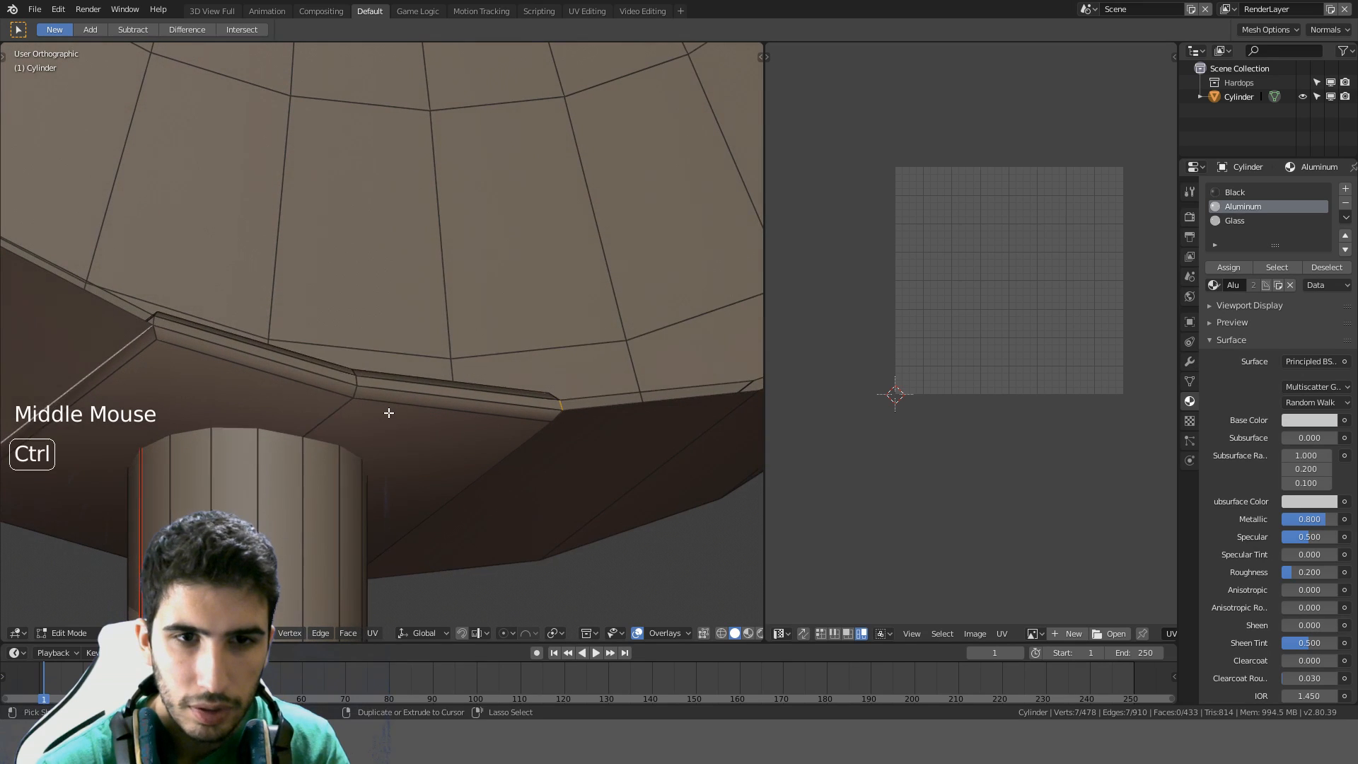
{"action": "key", "text": "ctrl+e"}
{"action": "left_click", "coordinate": [388, 413]}
Unwrap the linked neck and handle faces and inspect the UV stretch around the bottom cap
{"action": "scroll", "coordinate": [406, 430], "scroll_direction": "down", "scroll_amount": 12}
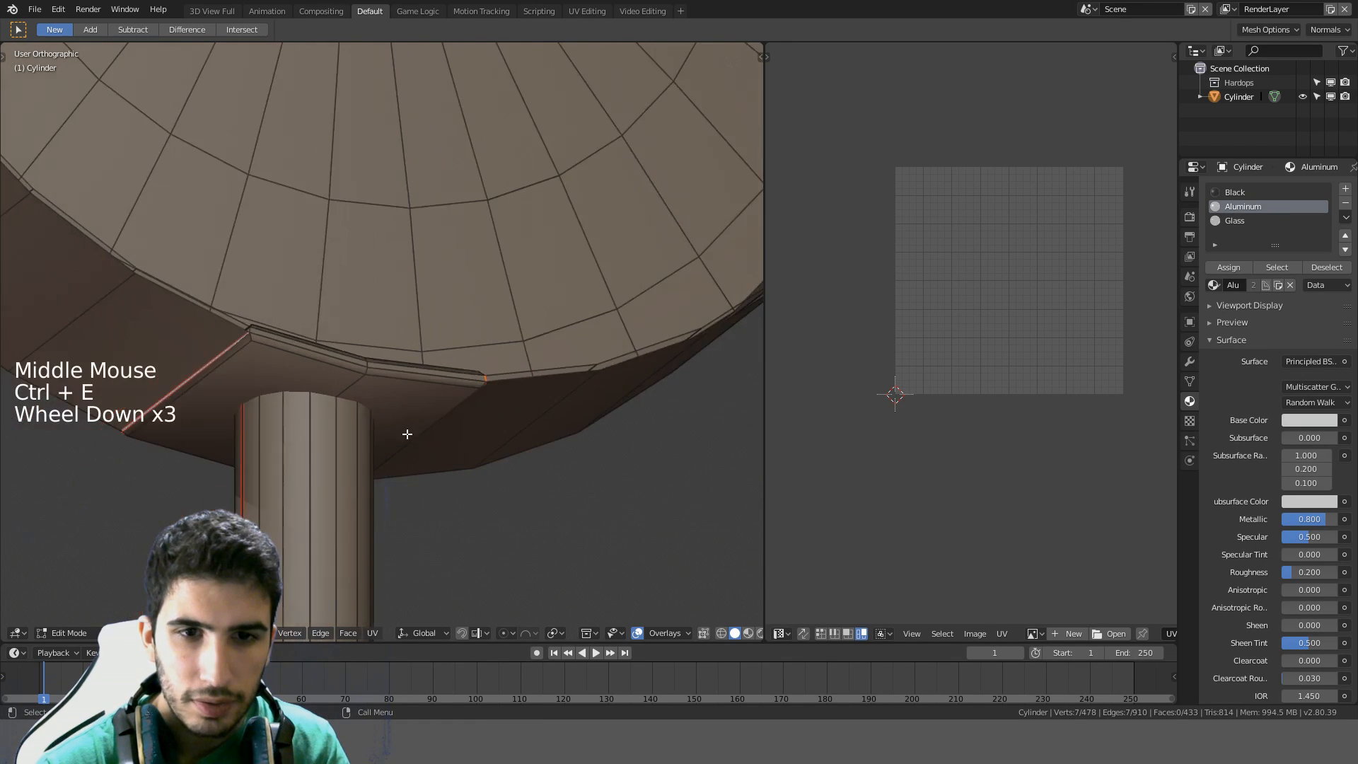
{"action": "key", "text": "l"}
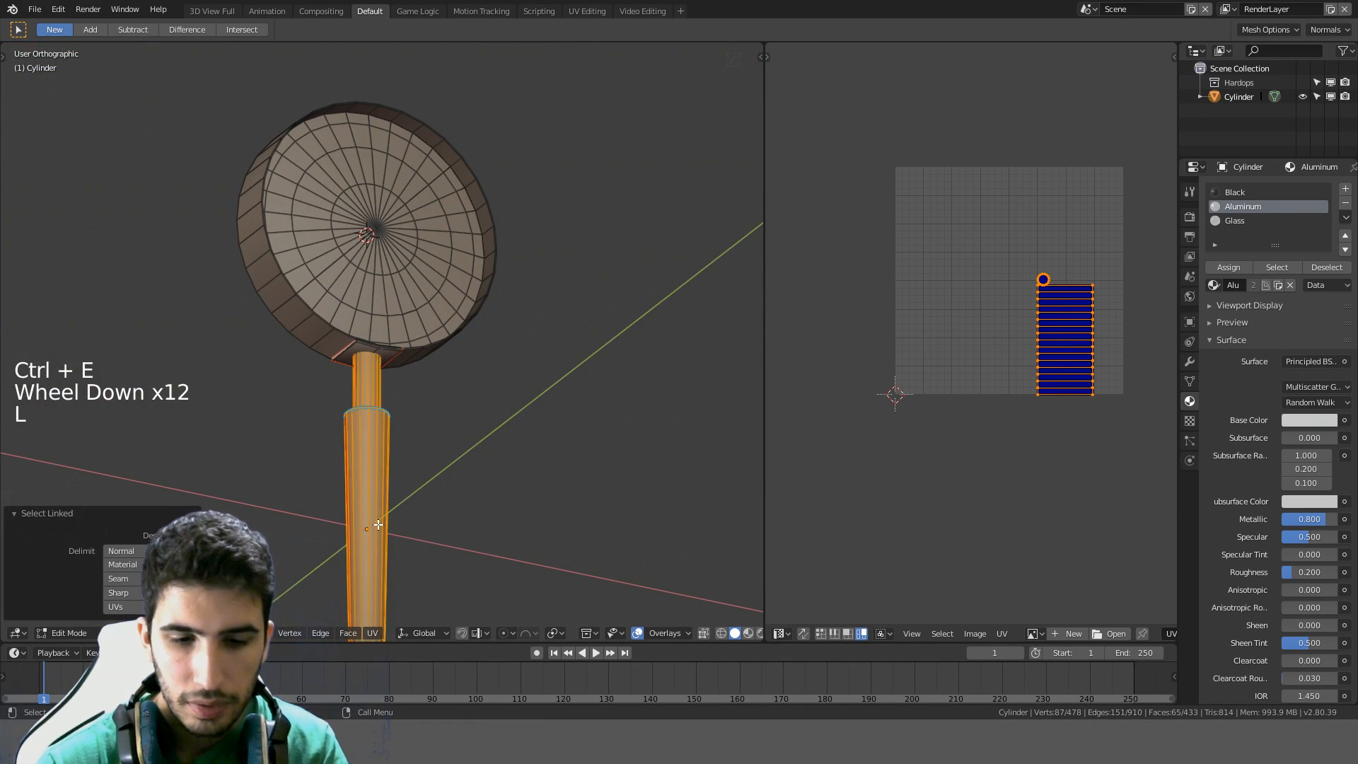
{"action": "key", "text": "u"}
{"action": "left_click", "coordinate": [378, 524]}
{"action": "scroll", "coordinate": [1004, 382], "scroll_direction": "up", "scroll_amount": 3}
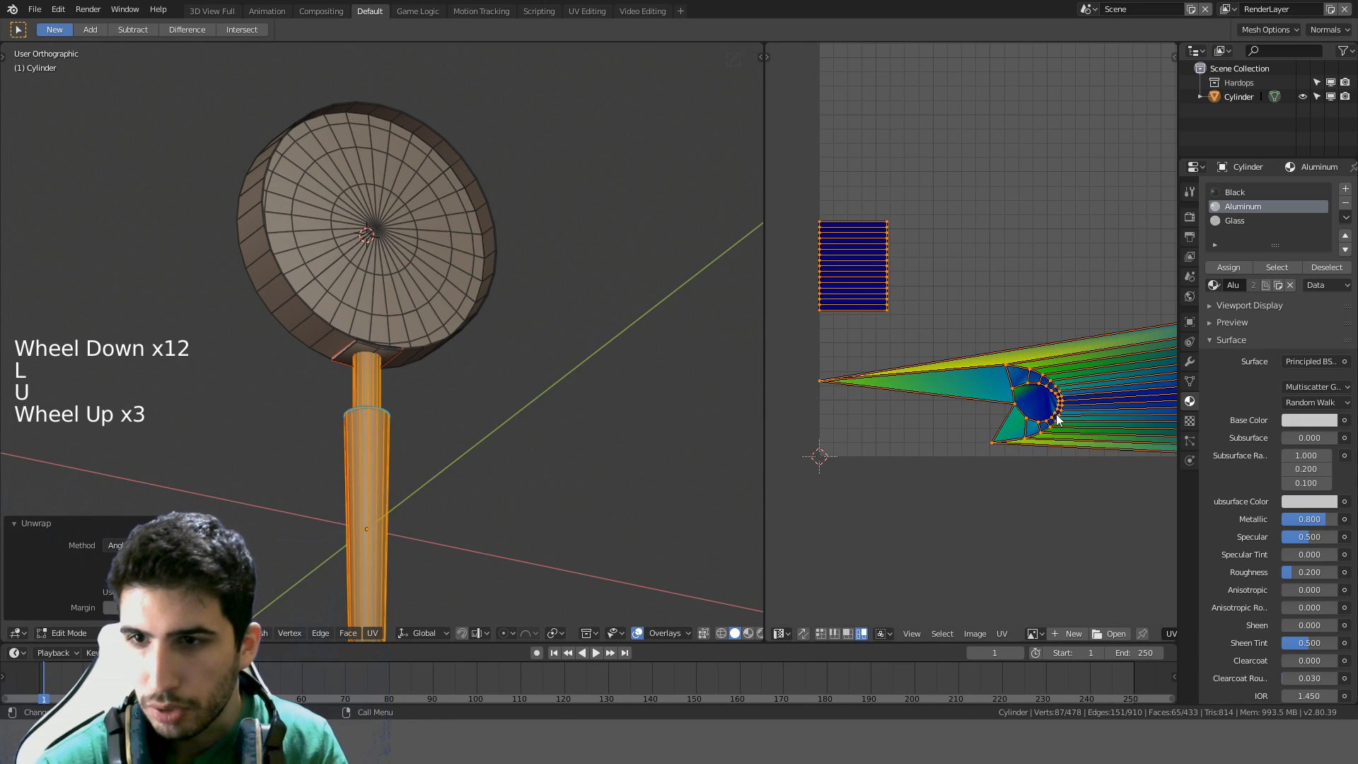
{"action": "middle_click_drag", "start_coordinate": [1057, 420], "coordinate": [1038, 350], "text": "shift"}
{"action": "scroll", "coordinate": [1007, 352], "scroll_direction": "up", "scroll_amount": 4}
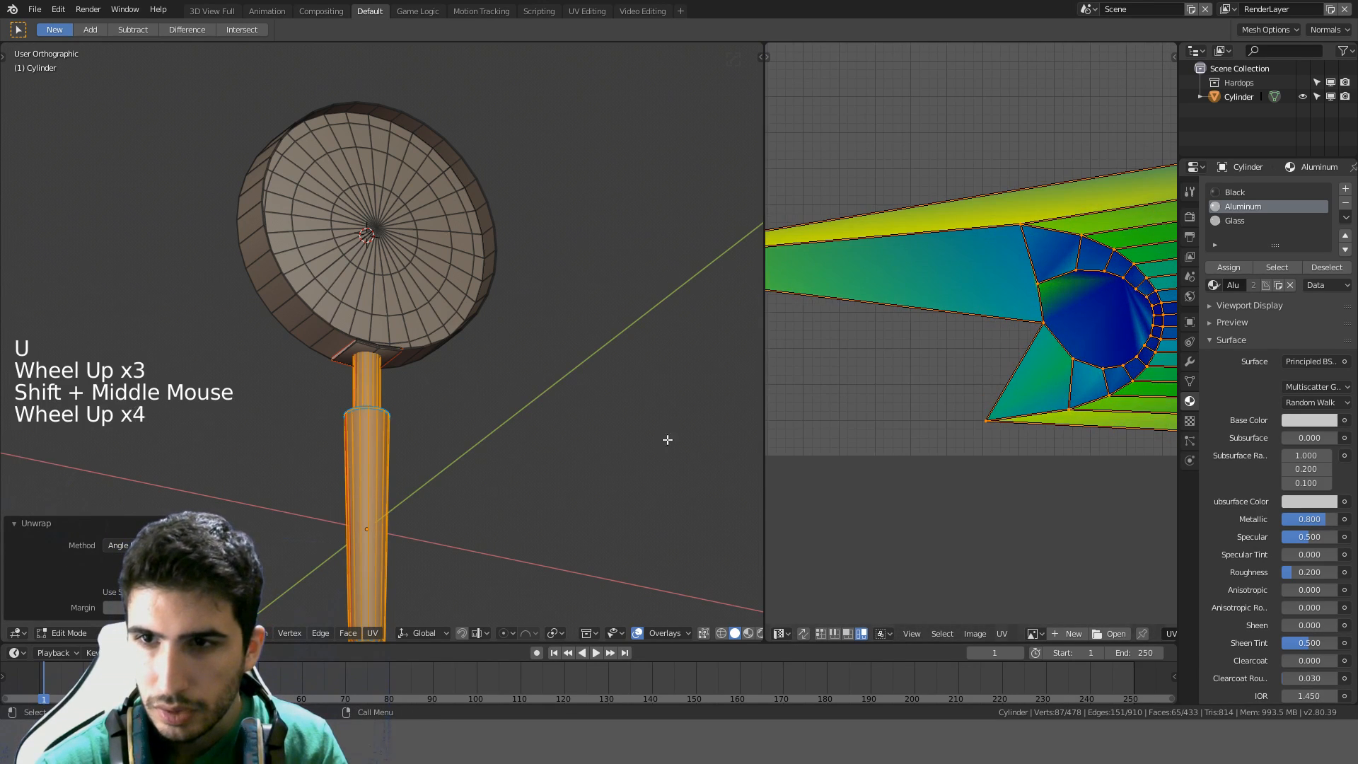
Mark a seam on the edge loop around the handle's bottom cap
{"action": "middle_click_drag", "start_coordinate": [667, 439], "coordinate": [686, 233], "text": "shift"}
{"action": "middle_click_drag", "start_coordinate": [407, 332], "coordinate": [458, 376]}
{"action": "scroll", "coordinate": [421, 331], "scroll_direction": "up", "scroll_amount": 8}
{"action": "key", "text": "a"}
{"action": "scroll", "coordinate": [439, 331], "scroll_direction": "up", "scroll_amount": 2}
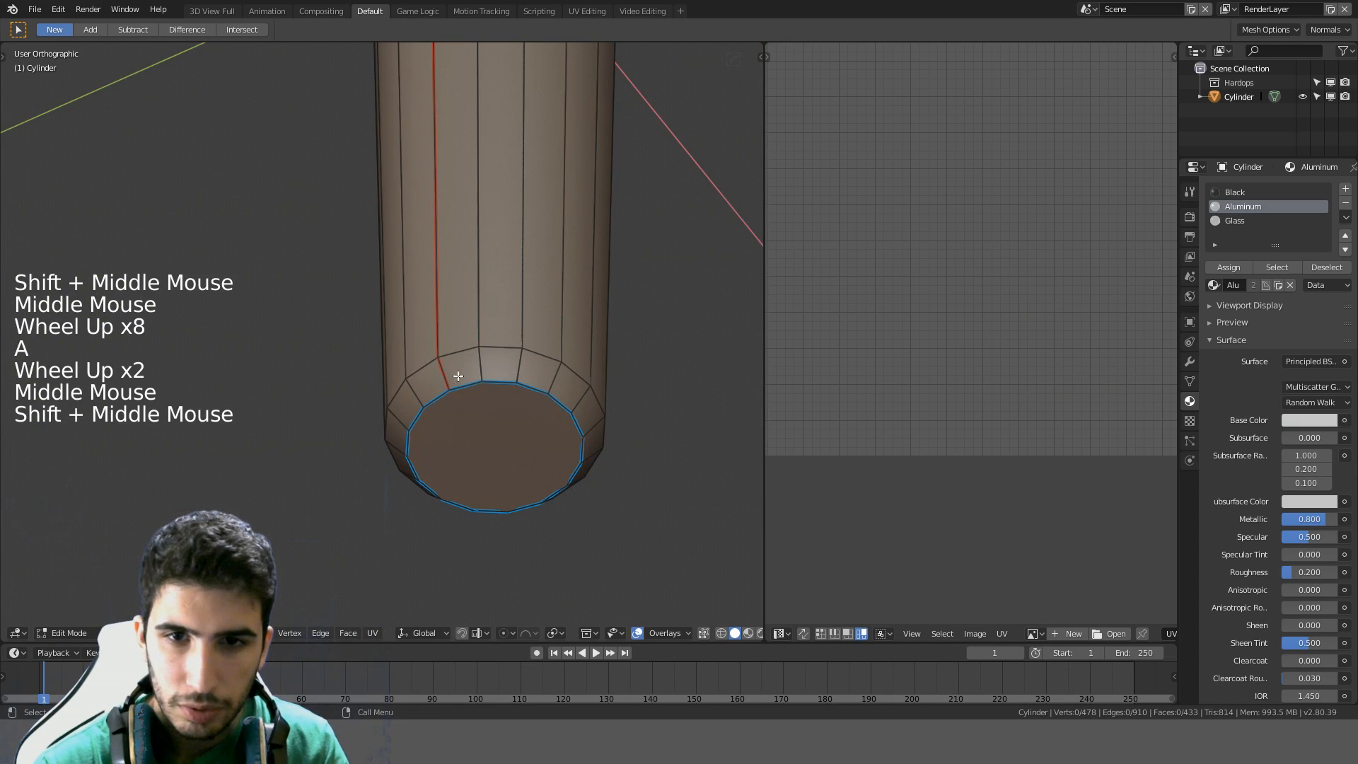
{"action": "left_click", "coordinate": [469, 385], "text": "alt"}
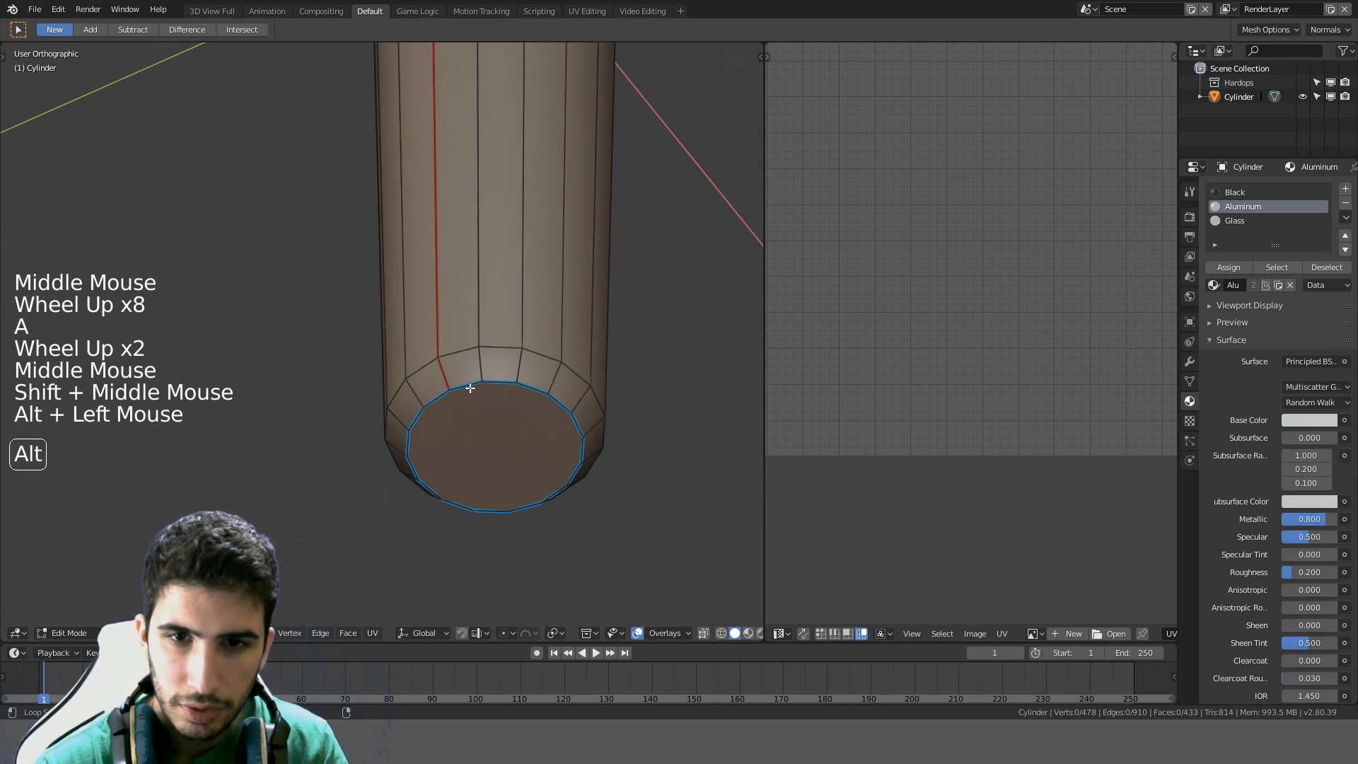
{"action": "key", "text": "ctrl+e"}
{"action": "left_click", "coordinate": [573, 404]}
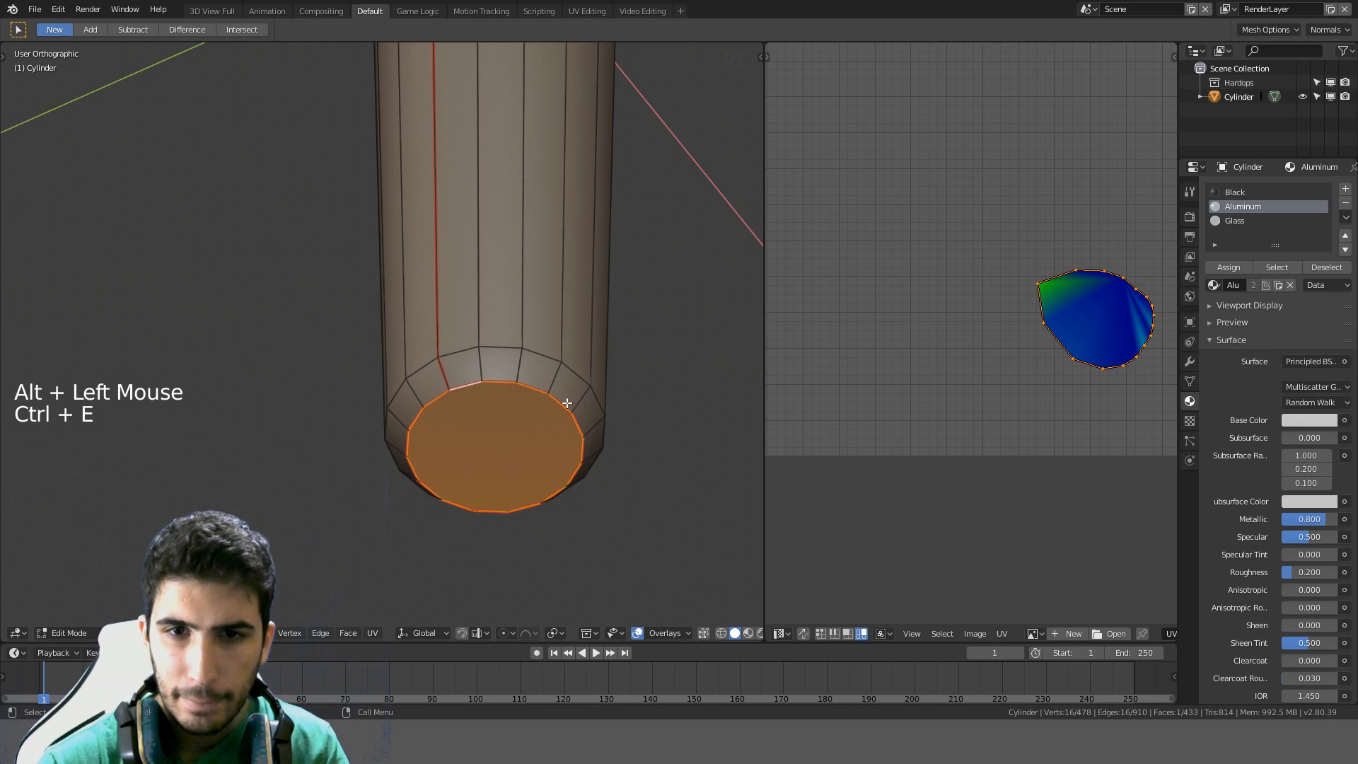
Select the linked neck and handle faces, unwrap them with the cap seam in place, and check the UV islands for stretch
{"action": "key", "text": "a"}
{"action": "key", "text": "l"}
{"action": "key", "text": "y"}
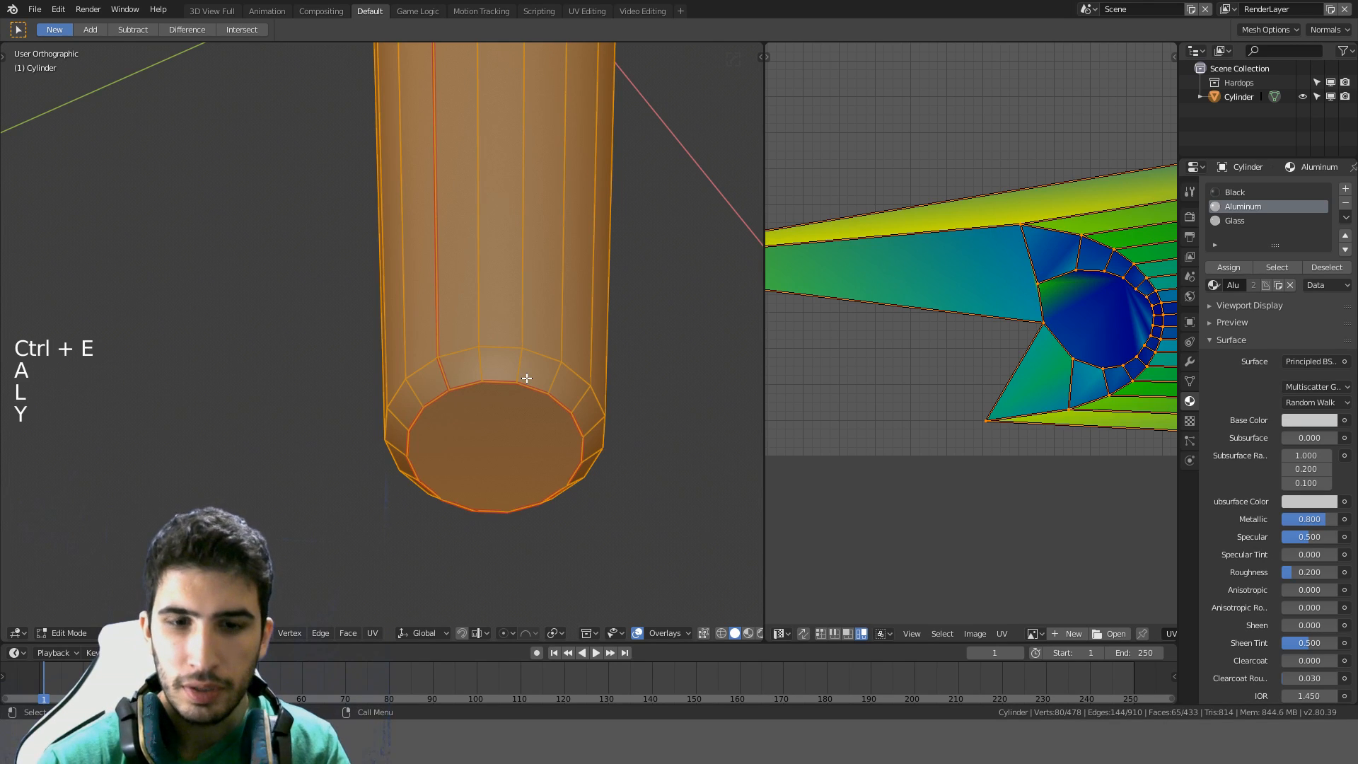
{"action": "key", "text": "u"}
{"action": "left_click", "coordinate": [526, 378]}
{"action": "scroll", "coordinate": [1026, 349], "scroll_direction": "down", "scroll_amount": 4}
{"action": "scroll", "coordinate": [1061, 347], "scroll_direction": "up", "scroll_amount": 1}
{"action": "scroll", "coordinate": [1089, 347], "scroll_direction": "down", "scroll_amount": 5}
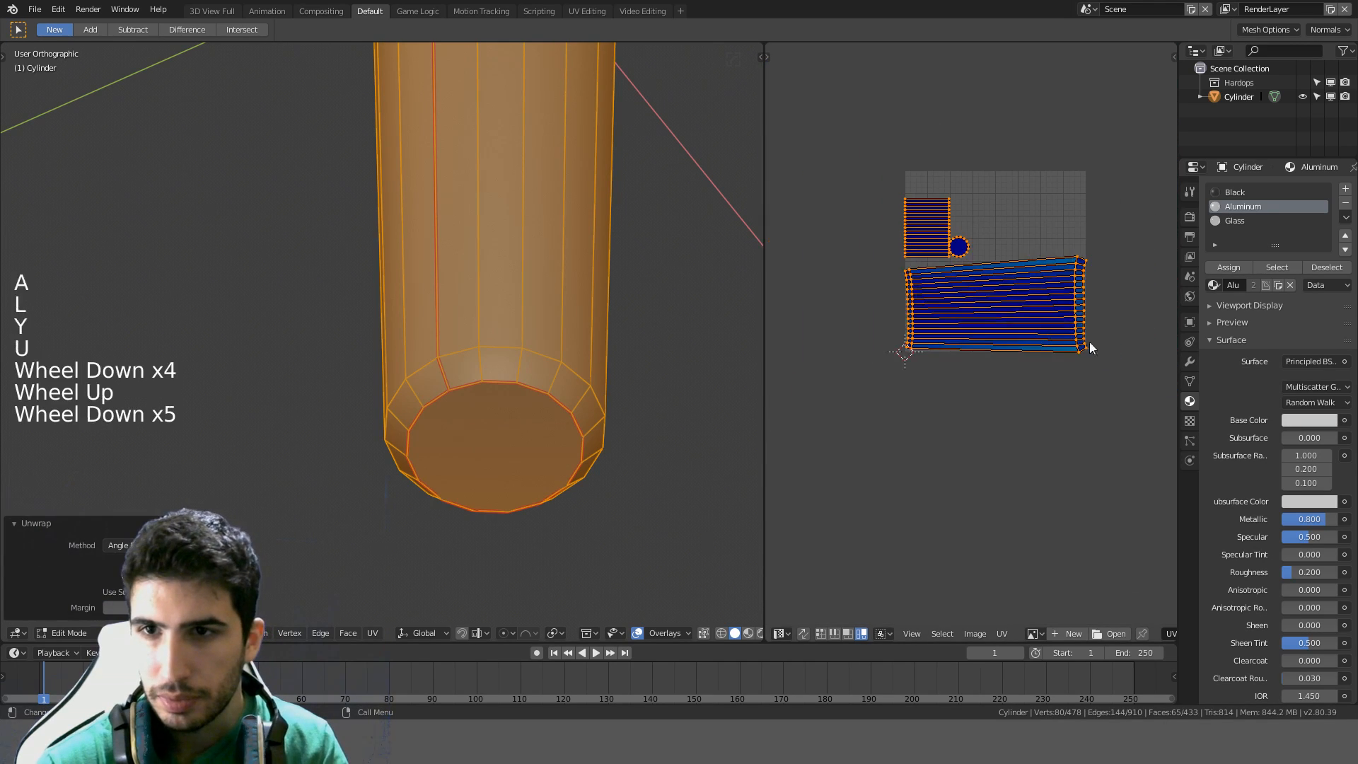
{"action": "scroll", "coordinate": [1017, 376], "scroll_direction": "up", "scroll_amount": 3}
{"action": "middle_click_drag", "start_coordinate": [1032, 324], "coordinate": [976, 403], "text": "shift"}
{"action": "scroll", "coordinate": [976, 385], "scroll_direction": "up", "scroll_amount": 2}
{"action": "scroll", "coordinate": [975, 384], "scroll_direction": "down", "scroll_amount": 3}
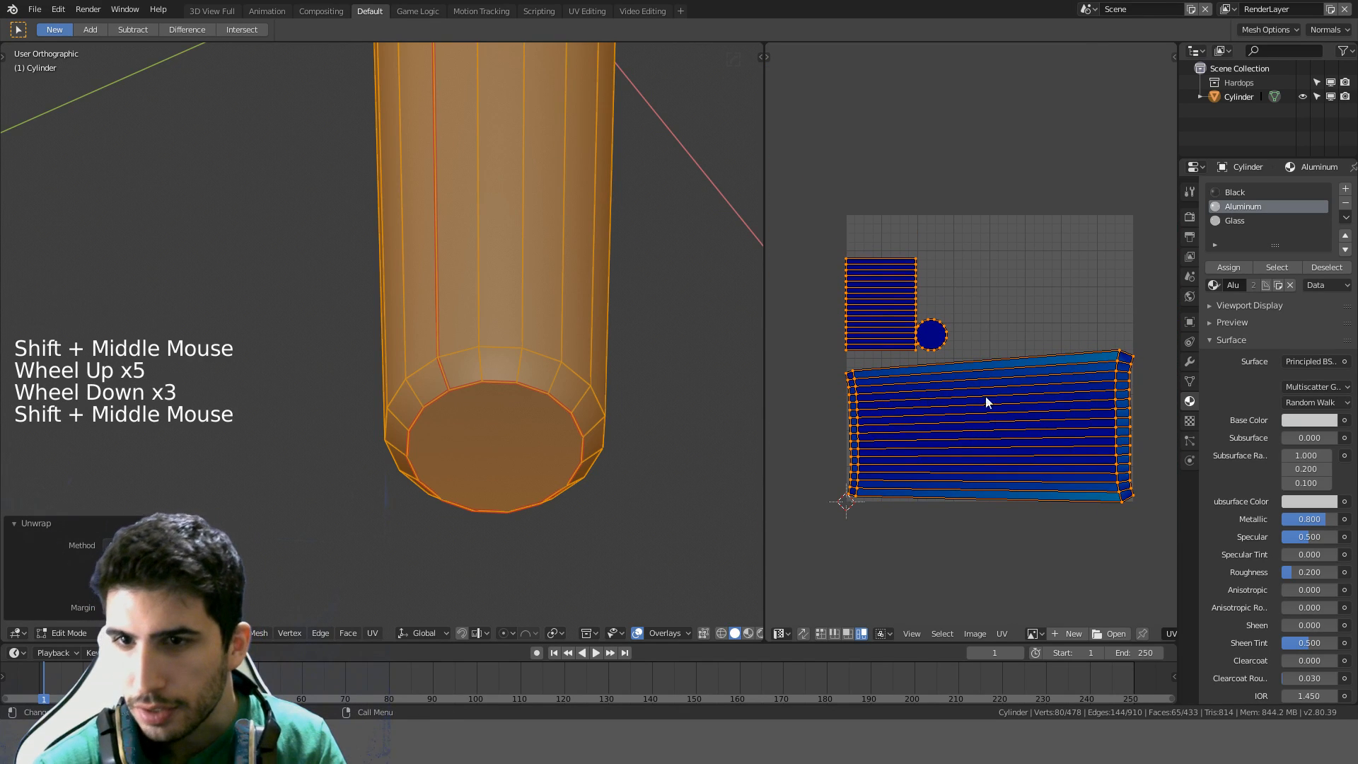
Clear the neck and handle selection and bring the side of the rim into view
{"action": "middle_click_drag", "start_coordinate": [739, 358], "coordinate": [506, 516], "text": "shift"}
{"action": "scroll", "coordinate": [506, 231], "scroll_direction": "down", "scroll_amount": 8}
{"action": "middle_click_drag", "start_coordinate": [506, 231], "coordinate": [494, 434], "text": "shift"}
{"action": "key", "text": "a"}
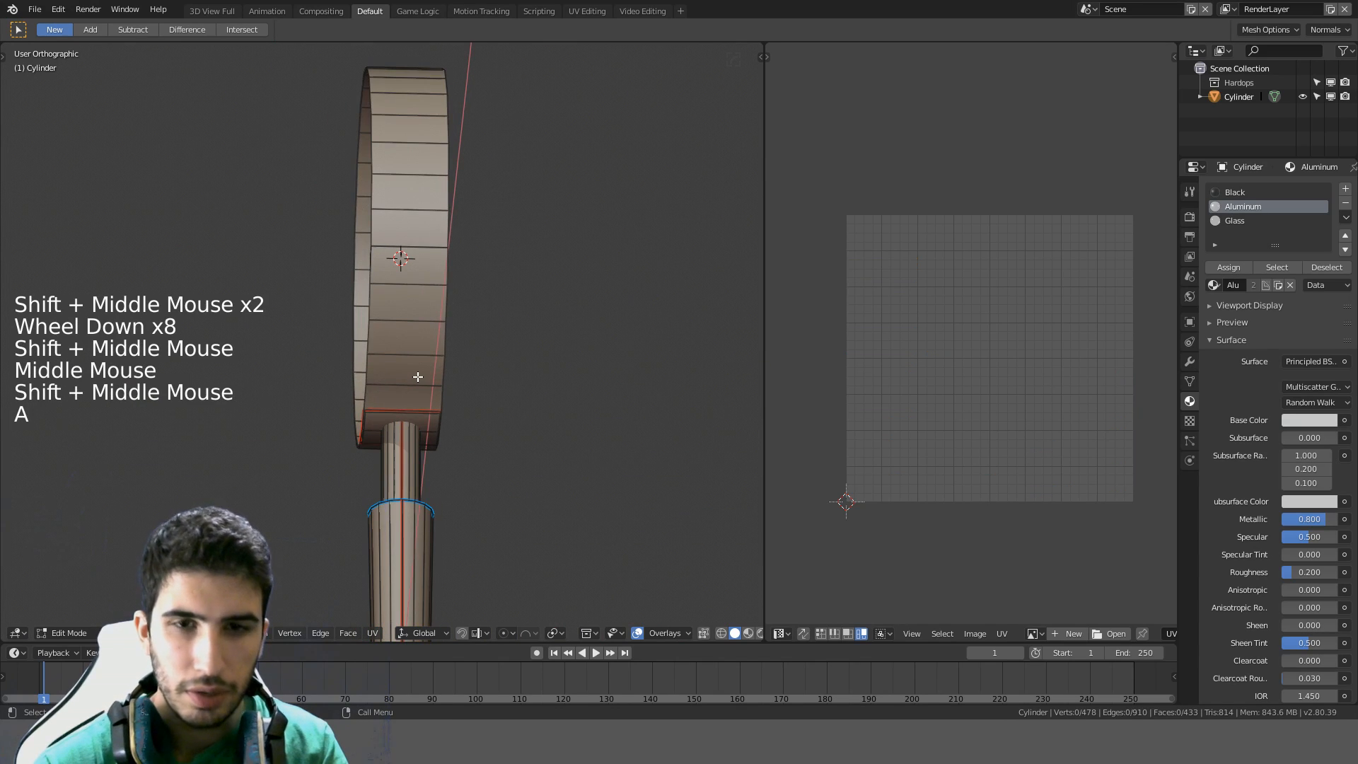
Select the rim's linked faces, unwrap them, and check the UV islands for stretch around the neck joint
{"action": "key", "text": "l"}
{"action": "key", "text": "u"}
{"action": "left_click", "coordinate": [417, 376]}
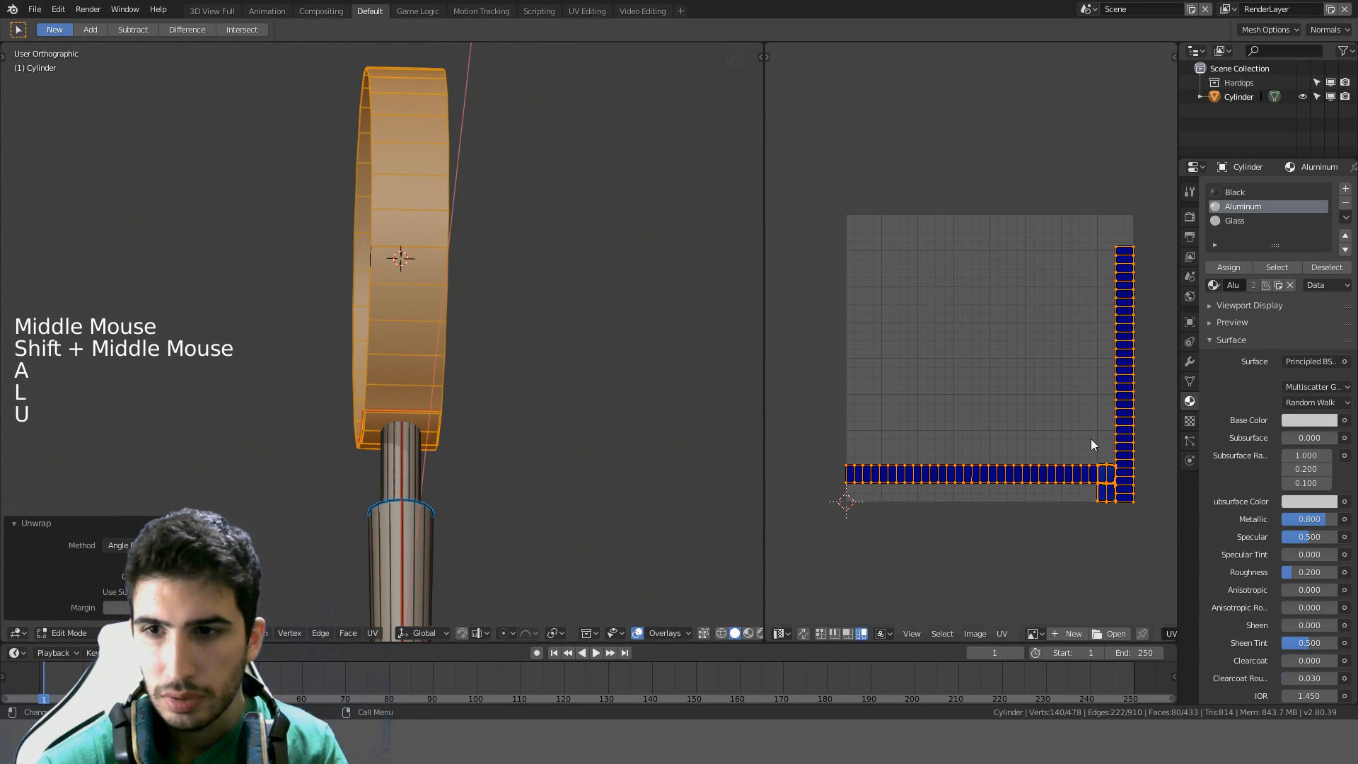
{"action": "scroll", "coordinate": [1142, 444], "scroll_direction": "up", "scroll_amount": 2}
{"action": "middle_click_drag", "start_coordinate": [1141, 443], "coordinate": [1092, 455], "text": "shift"}
{"action": "scroll", "coordinate": [922, 325], "scroll_direction": "up", "scroll_amount": 4}
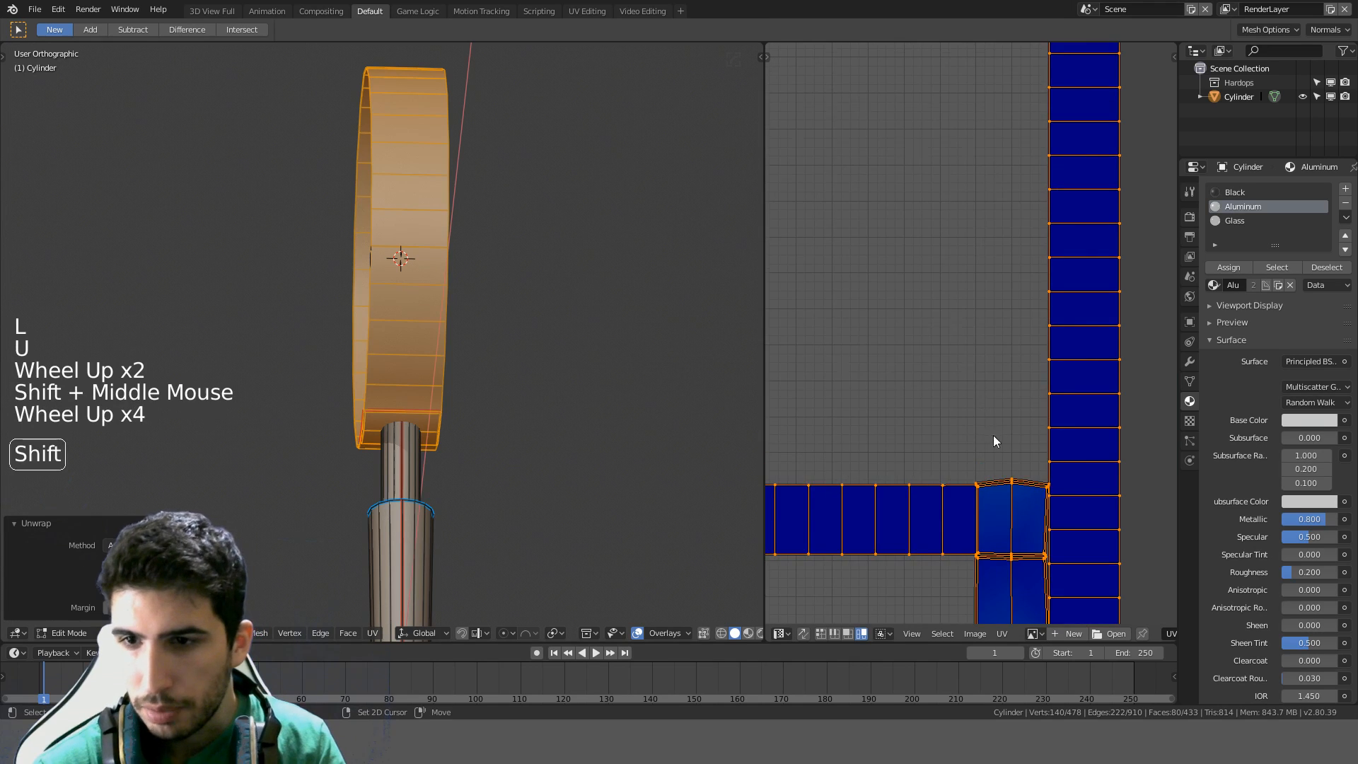
{"action": "middle_click_drag", "start_coordinate": [993, 437], "coordinate": [996, 358], "text": "shift"}
{"action": "scroll", "coordinate": [1058, 461], "scroll_direction": "up", "scroll_amount": 2}
{"action": "middle_click_drag", "start_coordinate": [1058, 460], "coordinate": [1001, 341], "text": "shift"}
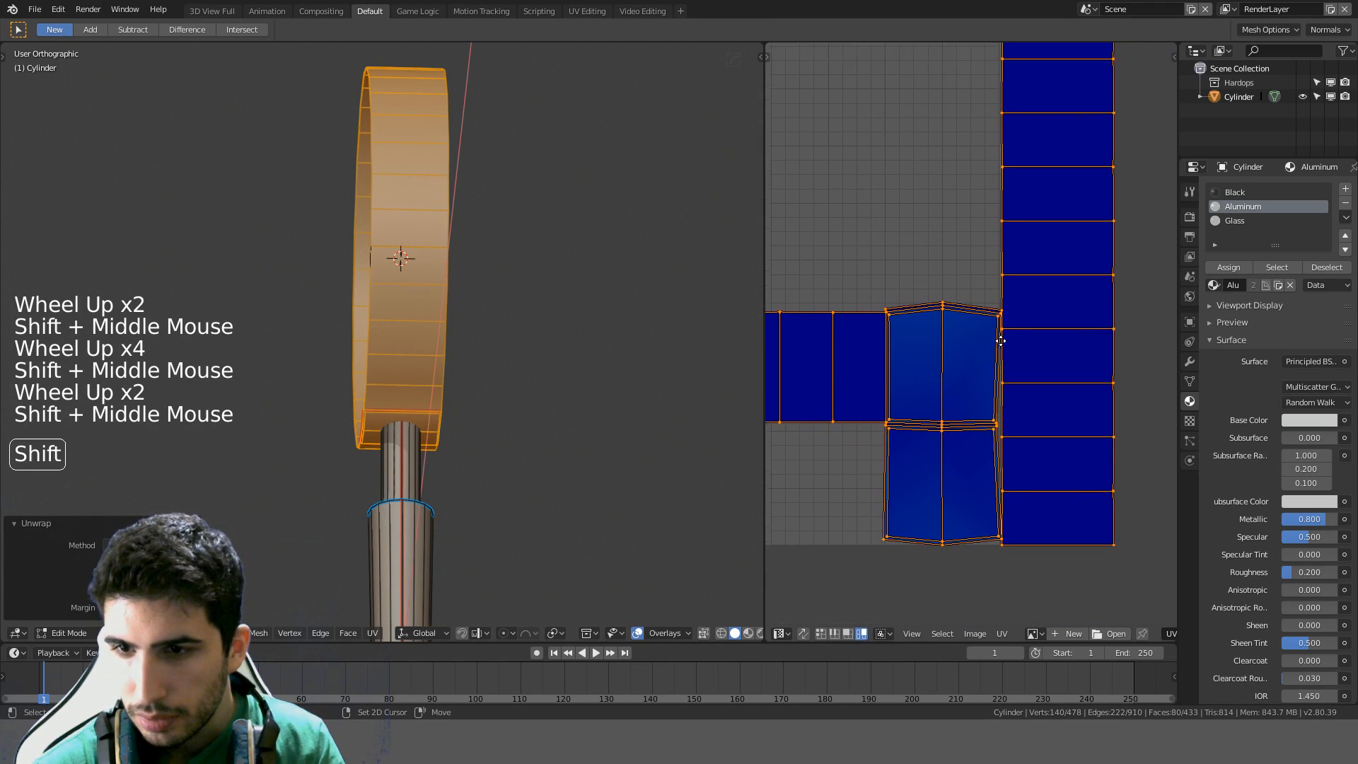
{"action": "scroll", "coordinate": [1004, 382], "scroll_direction": "up", "scroll_amount": 2}
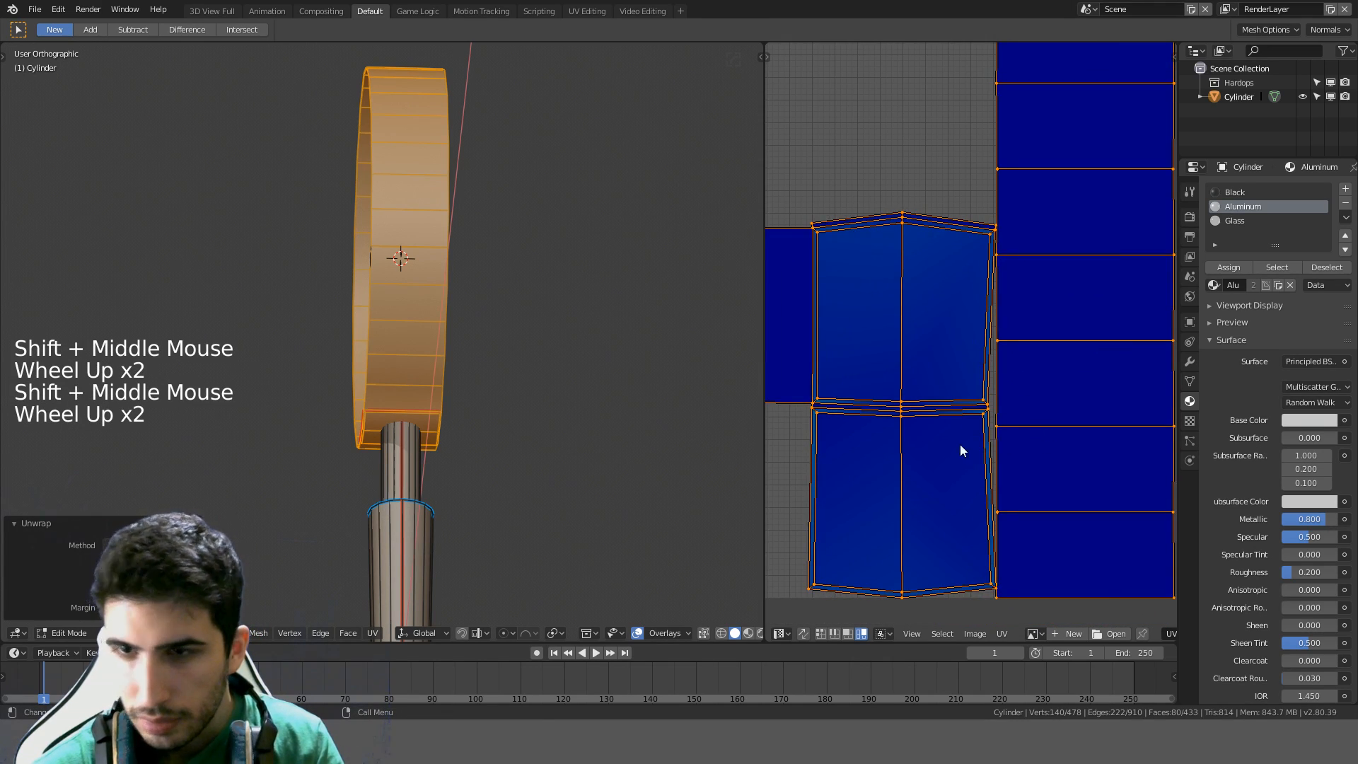
Select the rim's horizontal strip island in UV space and try to move it
{"action": "left_click", "coordinate": [917, 426]}
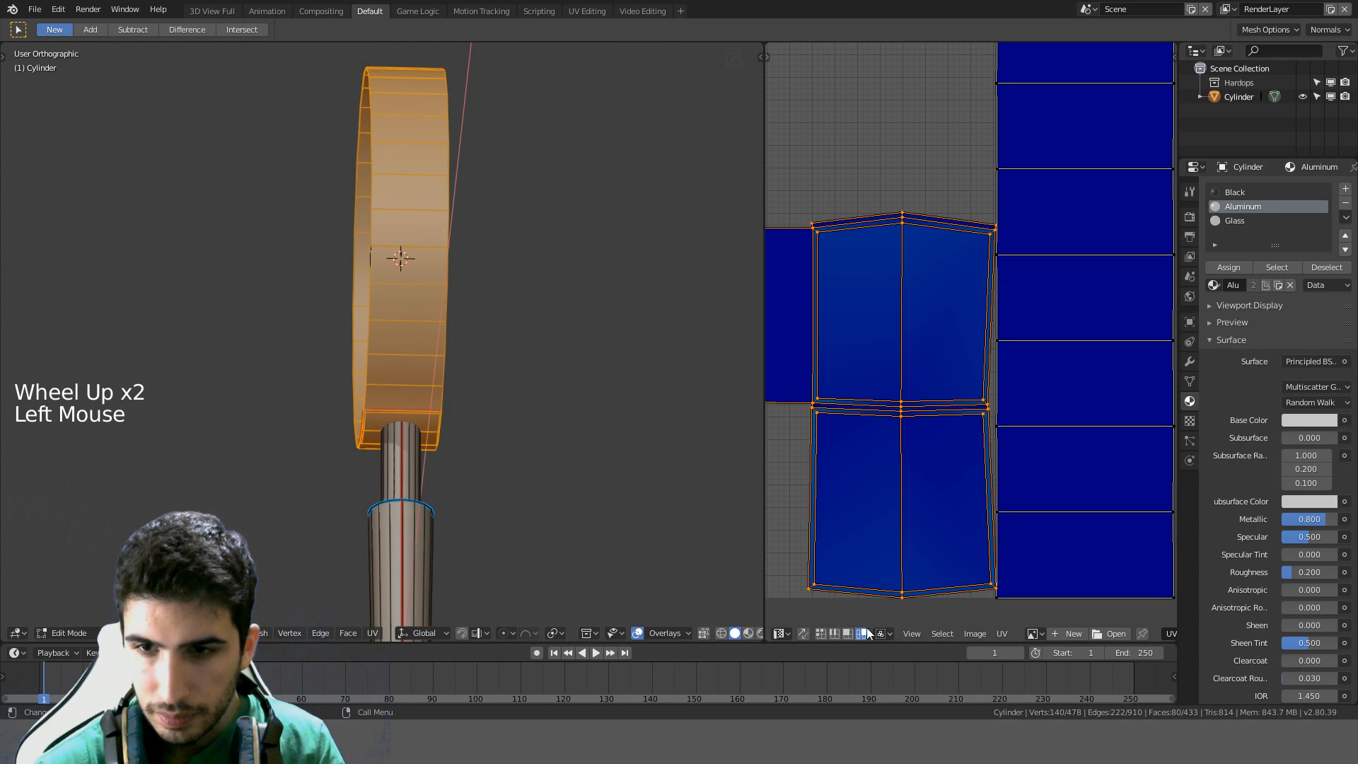
{"action": "key", "text": "g"}
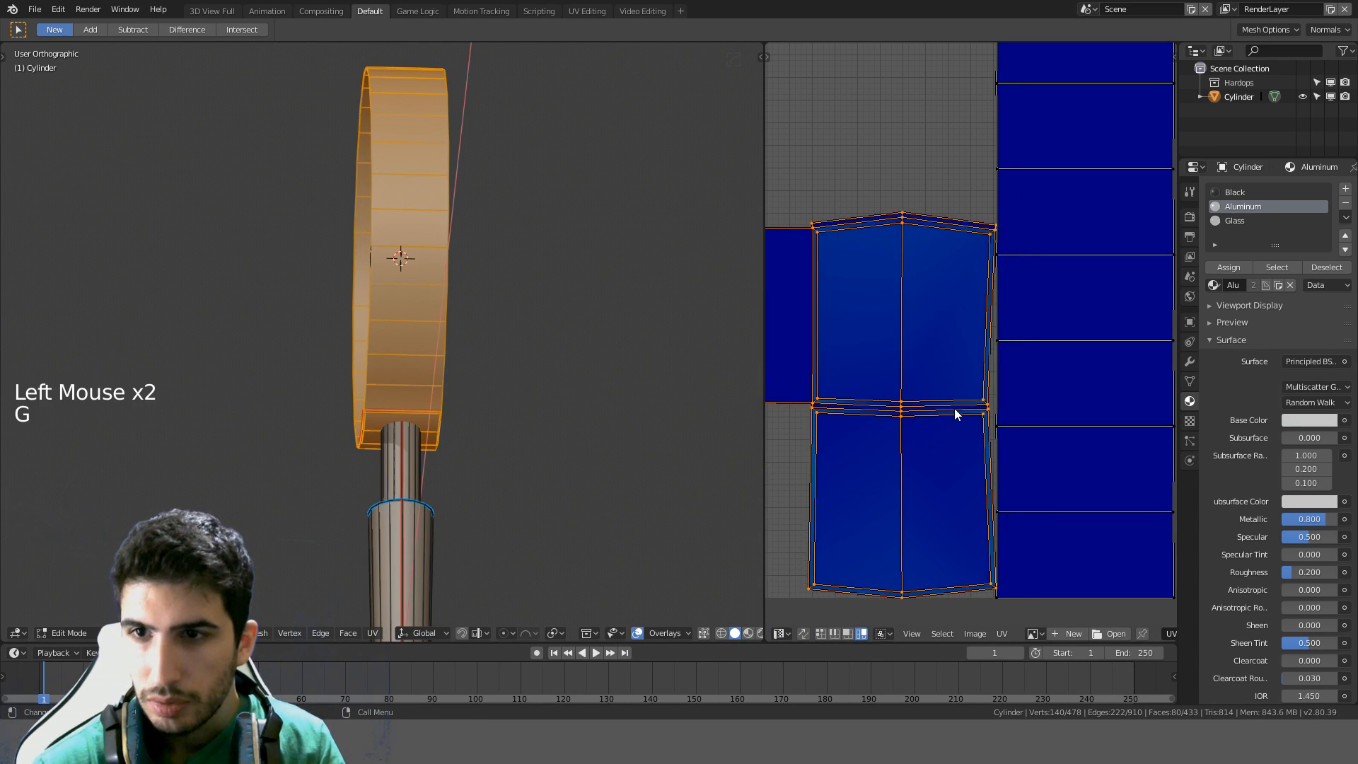
{"action": "scroll", "coordinate": [970, 404], "scroll_direction": "down", "scroll_amount": 7}
{"action": "scroll", "coordinate": [970, 399], "scroll_direction": "down", "scroll_amount": 4}
{"action": "middle_click_drag", "start_coordinate": [999, 326], "coordinate": [1003, 332], "text": "shift"}
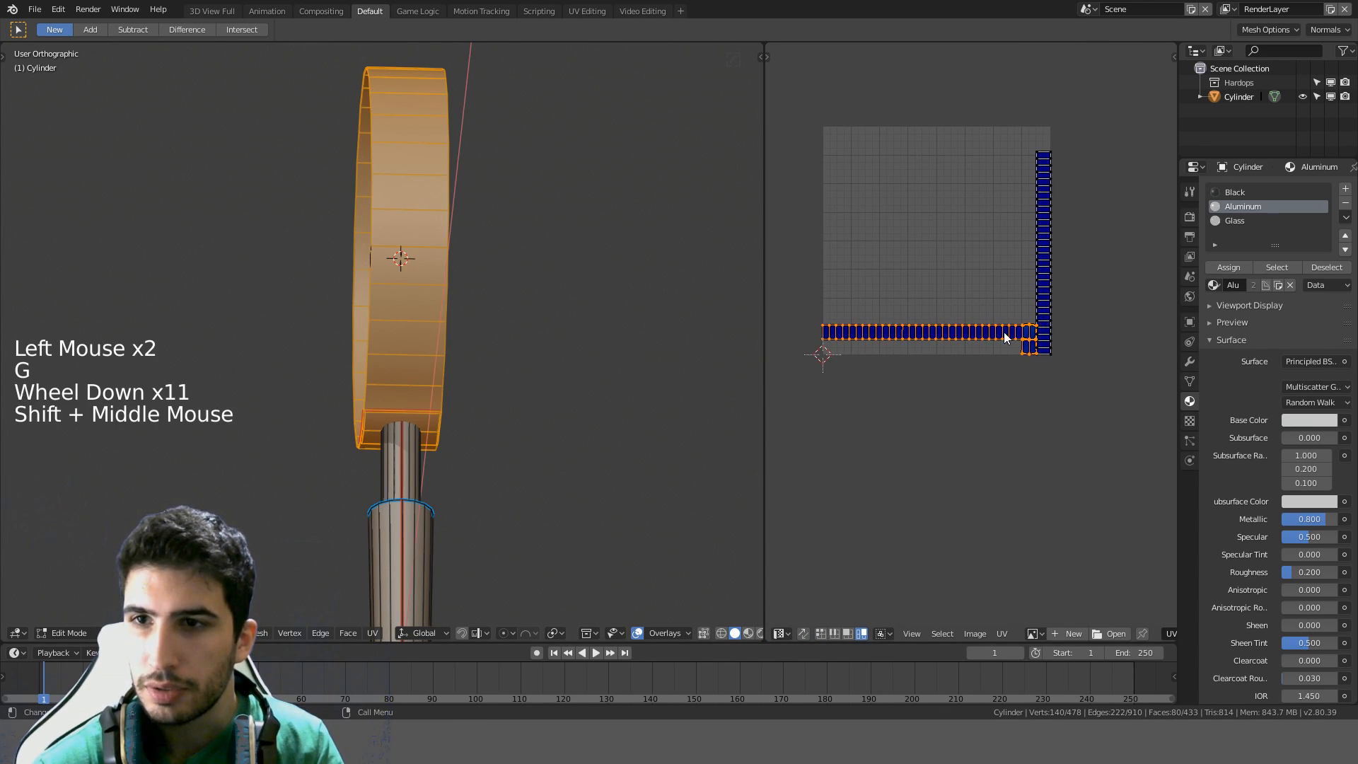
Clear the selection and remove the seam from the slanted edge at the rim's base, beside the neck
{"action": "middle_click_drag", "start_coordinate": [495, 375], "coordinate": [709, 459]}
{"action": "key", "text": "a"}
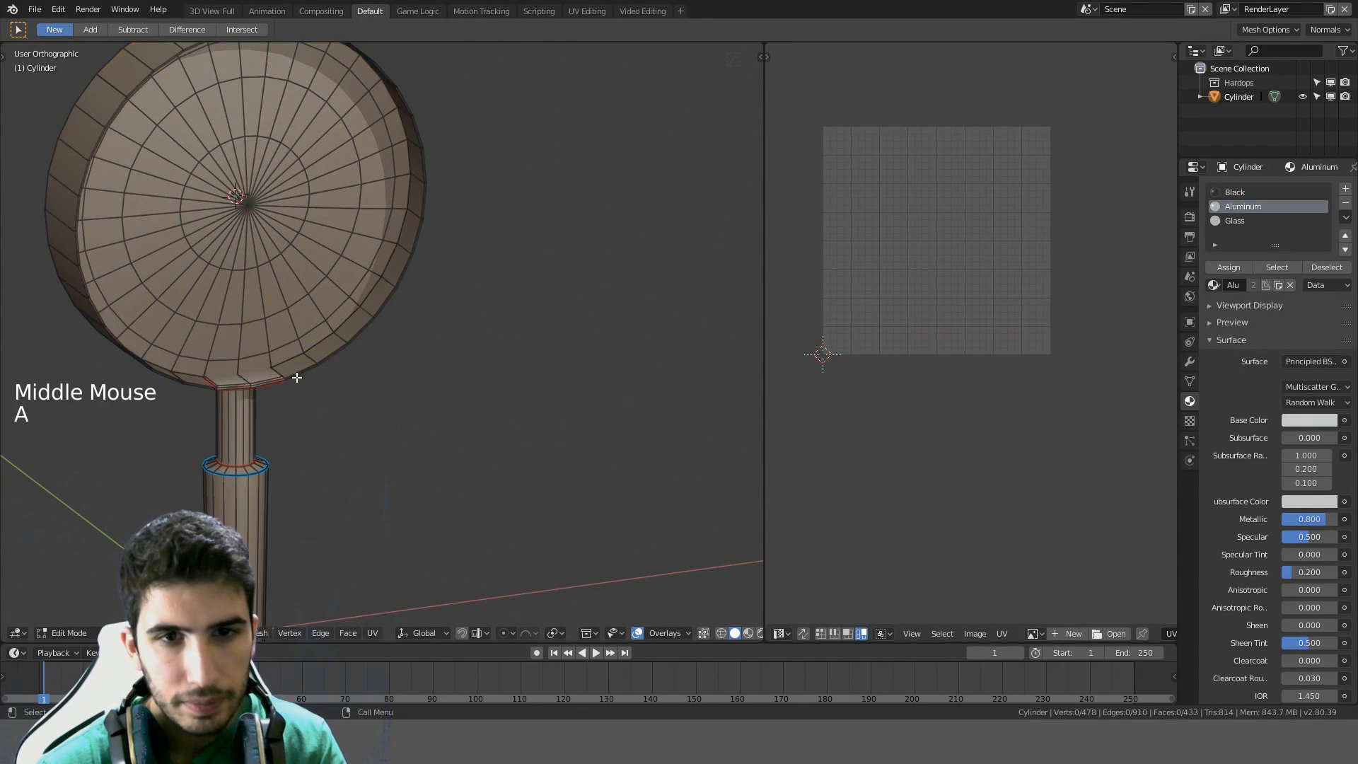
{"action": "scroll", "coordinate": [305, 371], "scroll_direction": "up", "scroll_amount": 2}
{"action": "middle_click_drag", "start_coordinate": [305, 372], "coordinate": [350, 332], "text": "shift"}
{"action": "middle_click_drag", "start_coordinate": [350, 332], "coordinate": [460, 418]}
{"action": "scroll", "coordinate": [394, 297], "scroll_direction": "up", "scroll_amount": 2}
{"action": "scroll", "coordinate": [400, 298], "scroll_direction": "up", "scroll_amount": 3}
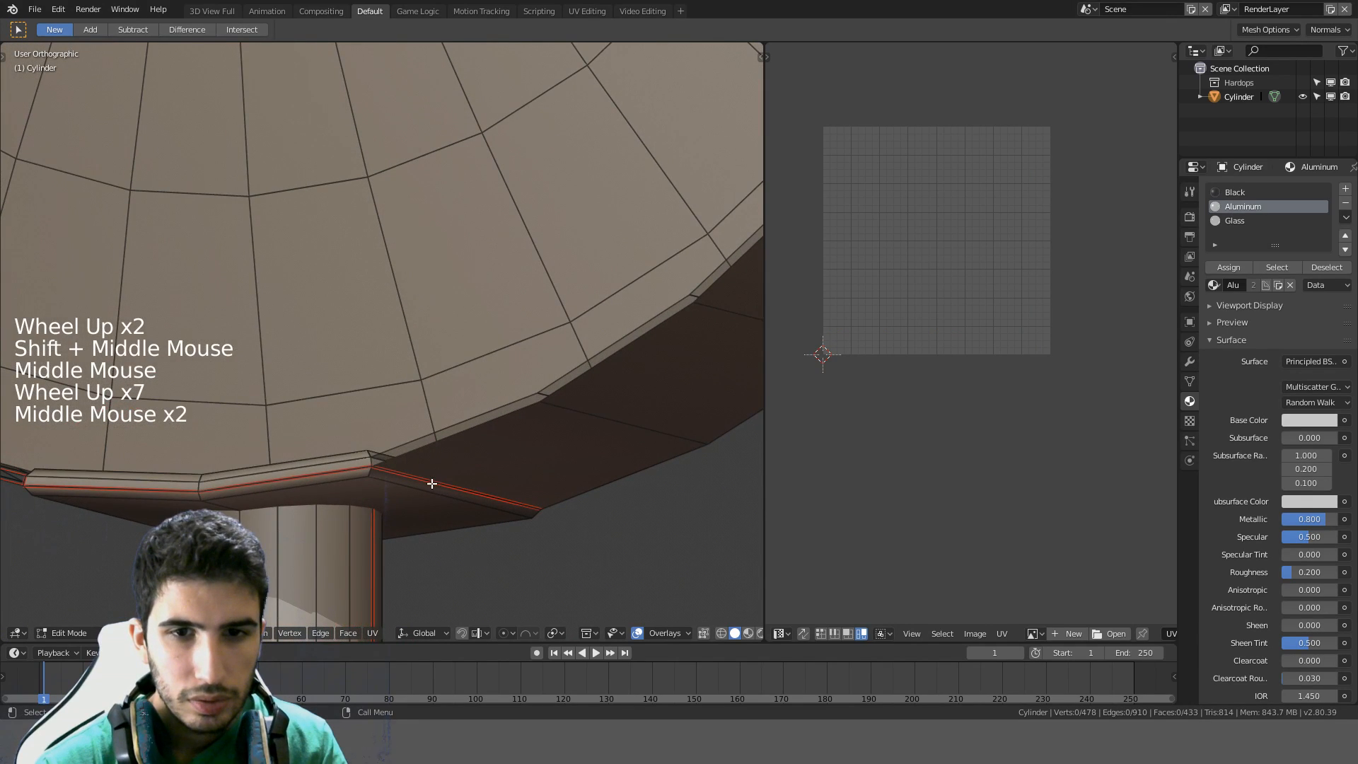
{"action": "scroll", "coordinate": [432, 484], "scroll_direction": "down", "scroll_amount": 1}
{"action": "middle_click_drag", "start_coordinate": [432, 483], "coordinate": [427, 448]}
{"action": "scroll", "coordinate": [427, 449], "scroll_direction": "up", "scroll_amount": 5}
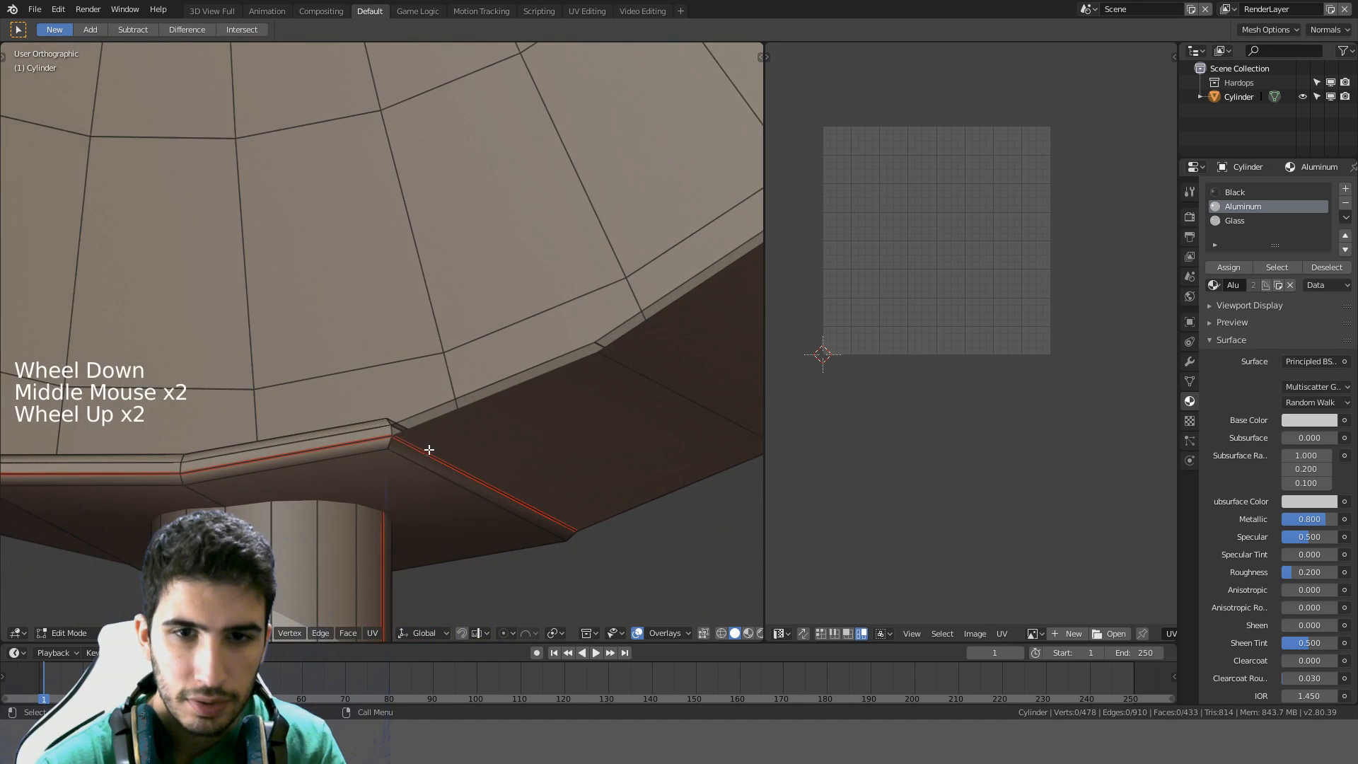
{"action": "middle_click_drag", "start_coordinate": [461, 543], "coordinate": [442, 488], "text": "shift"}
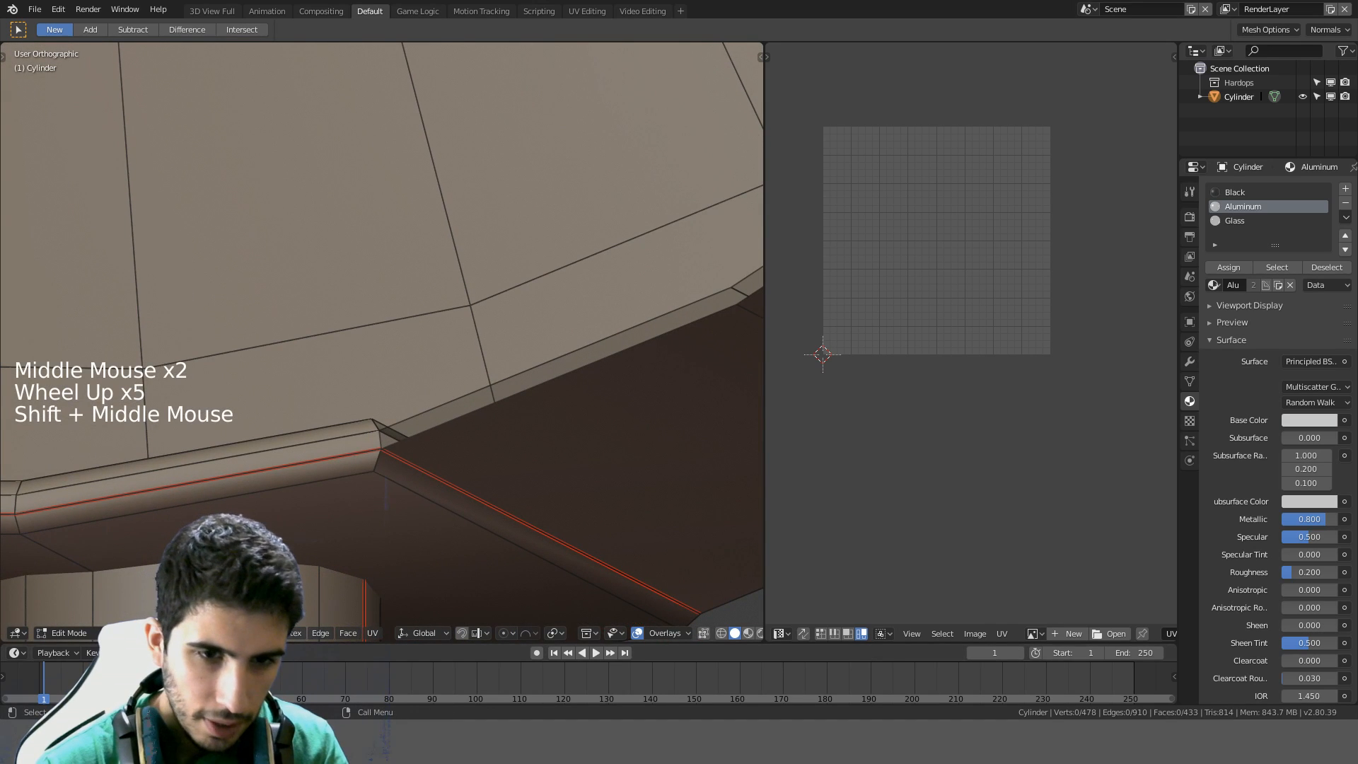
{"action": "left_click", "coordinate": [437, 470]}
{"action": "middle_click_drag", "start_coordinate": [488, 505], "coordinate": [431, 224]}
{"action": "key", "text": "ctrl+e"}
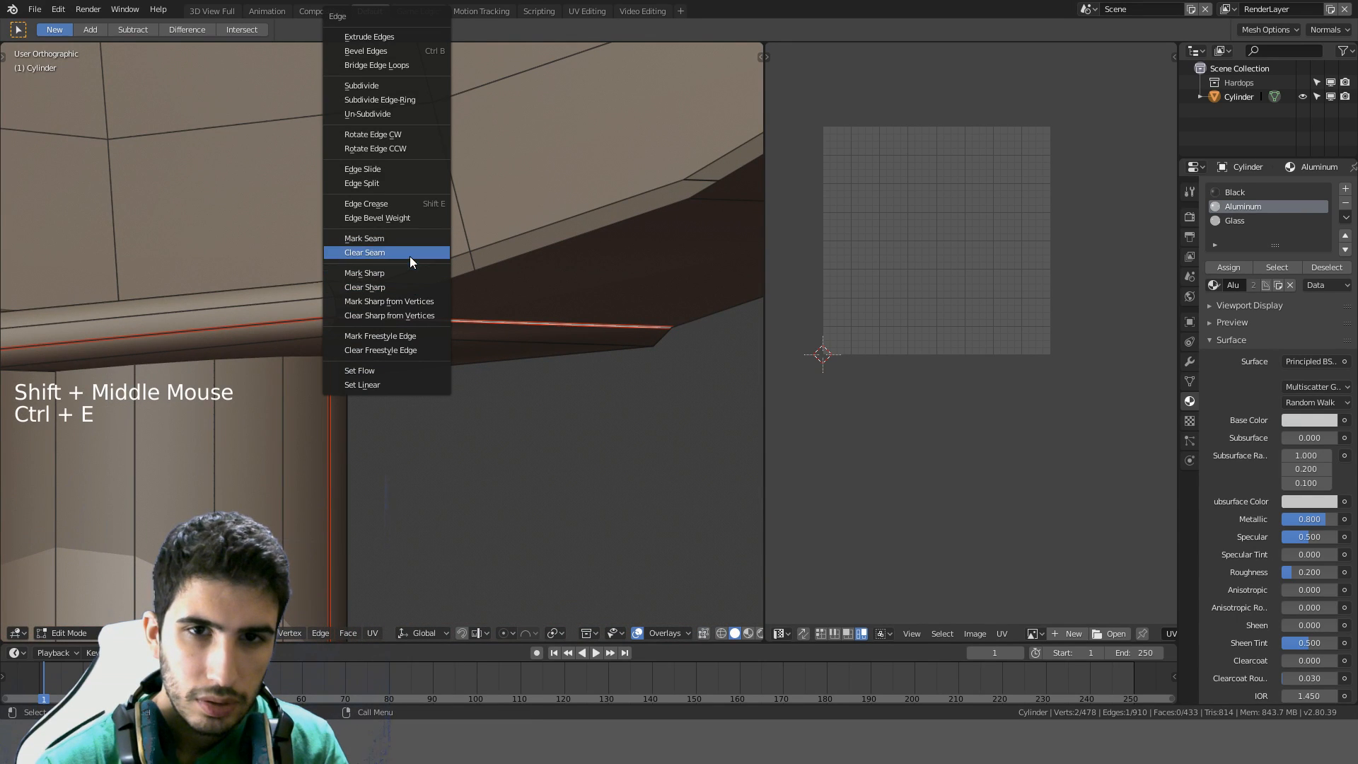
{"action": "left_click", "coordinate": [410, 256]}
{"action": "middle_click_drag", "start_coordinate": [410, 256], "coordinate": [461, 300]}
{"action": "mouse_move", "coordinate": [504, 419]}
{"action": "middle_mouse_down"}
{"action": "mouse_move", "coordinate": [530, 415]}
{"action": "mouse_move", "coordinate": [507, 394]}
{"action": "middle_mouse_up"}
{"action": "scroll", "coordinate": [497, 394], "scroll_direction": "down", "scroll_amount": 3}
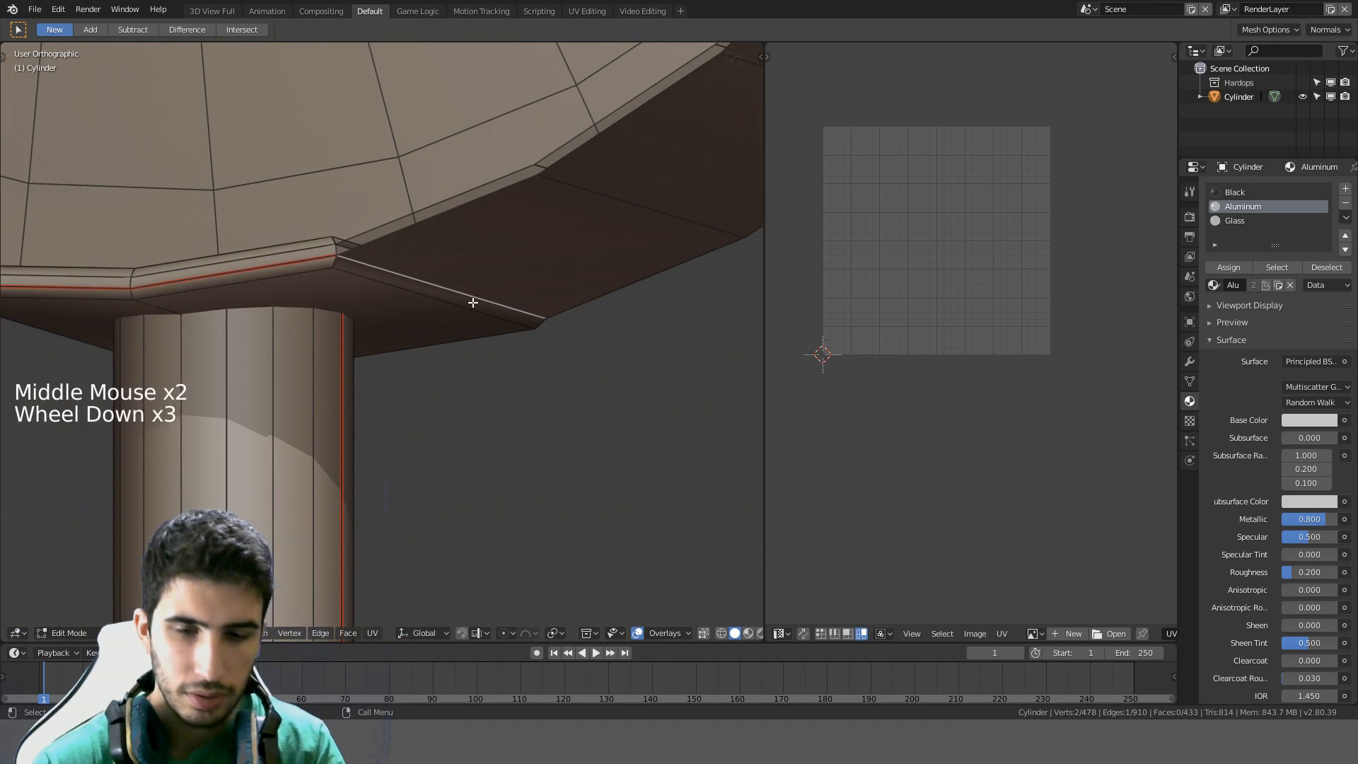
Select the linked rim faces, unwrap them without the slanted edge's seam, and inspect both ends of the UV strips
{"action": "key", "text": "l"}
{"action": "key", "text": "u"}
{"action": "left_click", "coordinate": [472, 302]}
{"action": "scroll", "coordinate": [981, 347], "scroll_direction": "up", "scroll_amount": 4}
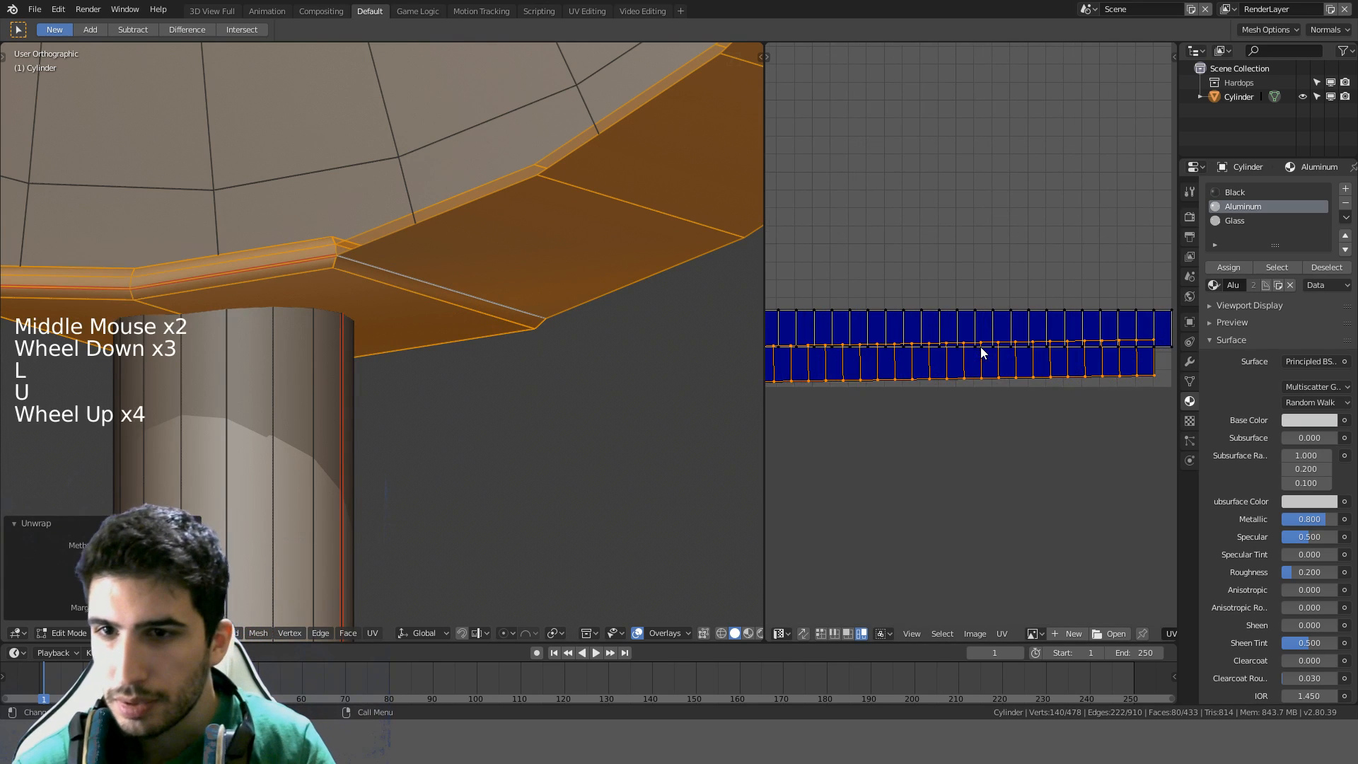
{"action": "scroll", "coordinate": [980, 347], "scroll_direction": "down", "scroll_amount": 1}
{"action": "middle_click_drag", "start_coordinate": [988, 354], "coordinate": [1126, 337], "text": "shift"}
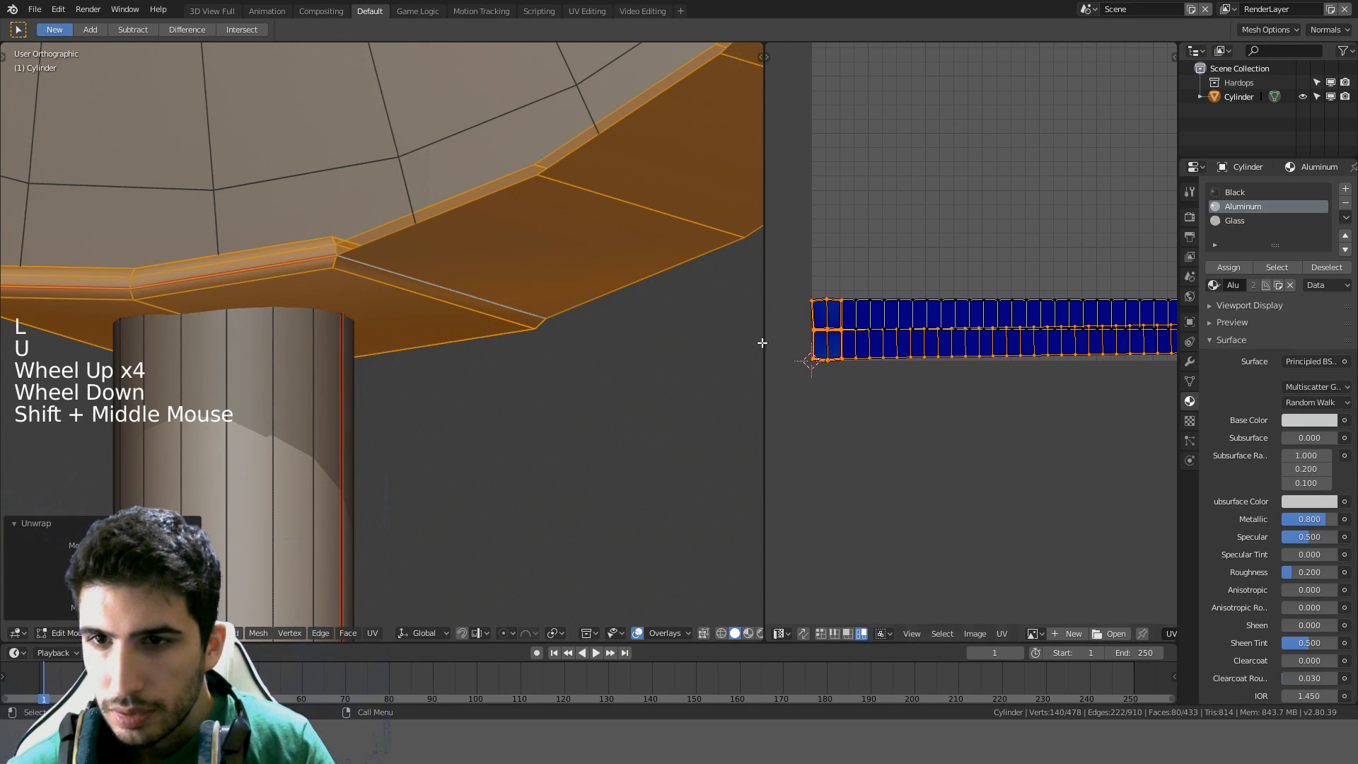
Check the rim's base from another angle and undo the unwrap and the seam removal on its slanted edge
{"action": "key", "text": "a"}
{"action": "middle_click_drag", "start_coordinate": [434, 327], "coordinate": [379, 439]}
{"action": "key", "text": "a"}
{"action": "scroll", "coordinate": [365, 385], "scroll_direction": "up", "scroll_amount": 4}
{"action": "scroll", "coordinate": [382, 437], "scroll_direction": "down", "scroll_amount": 3}
{"action": "middle_click_drag", "start_coordinate": [470, 415], "coordinate": [534, 373]}
{"action": "scroll", "coordinate": [495, 393], "scroll_direction": "down", "scroll_amount": 1}
{"action": "key", "text": "ctrl+z"}
{"action": "key", "text": "ctrl+z"}
{"action": "key", "text": "ctrl+z"}
{"action": "key", "text": "ctrl+z"}
{"action": "key", "text": "ctrl+z"}
{"action": "key", "text": "ctrl+z"}
Reset the selection to the linked rim faces, unwrap them with the restored seam, and inspect the island corner
{"action": "key", "text": "a"}
{"action": "key", "text": "a"}
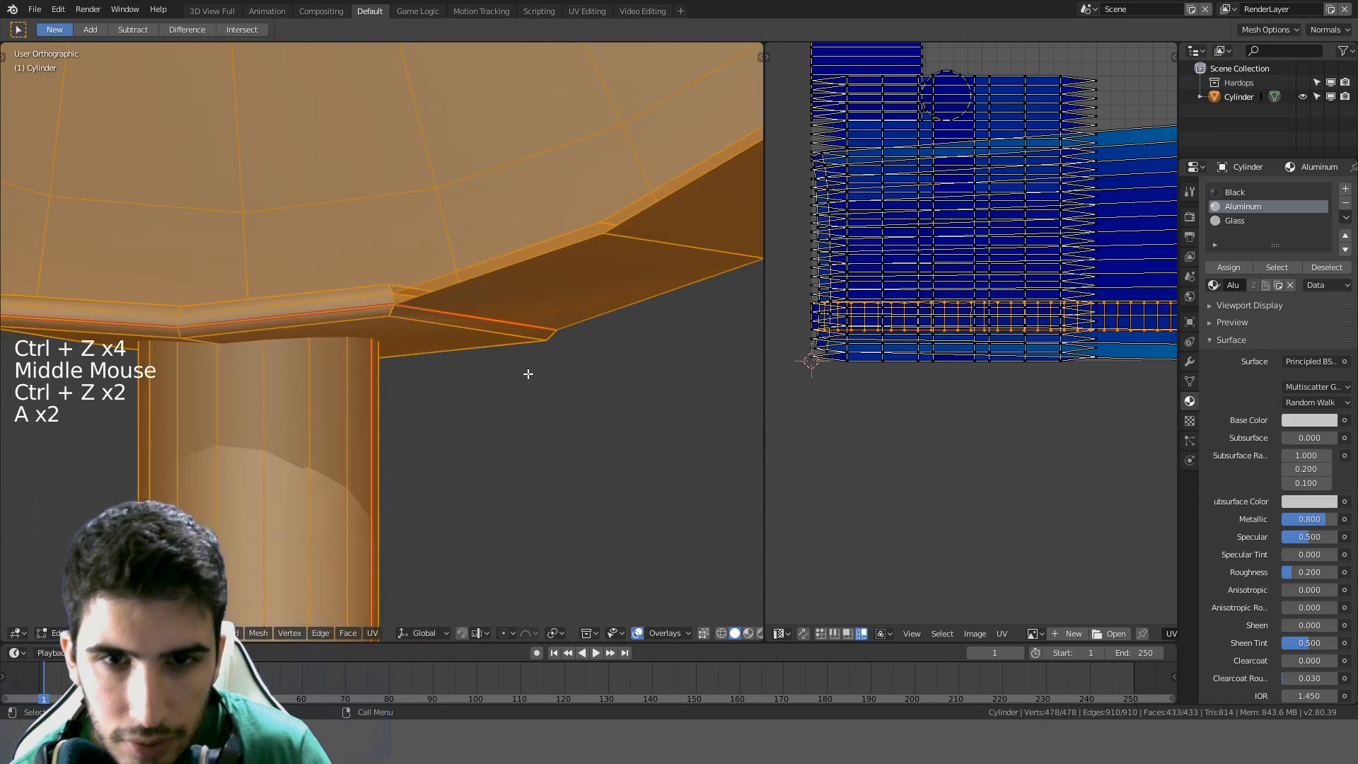
{"action": "key", "text": "a"}
{"action": "key", "text": "a"}
{"action": "key", "text": "l"}
{"action": "key", "text": "u"}
{"action": "left_click", "coordinate": [465, 320]}
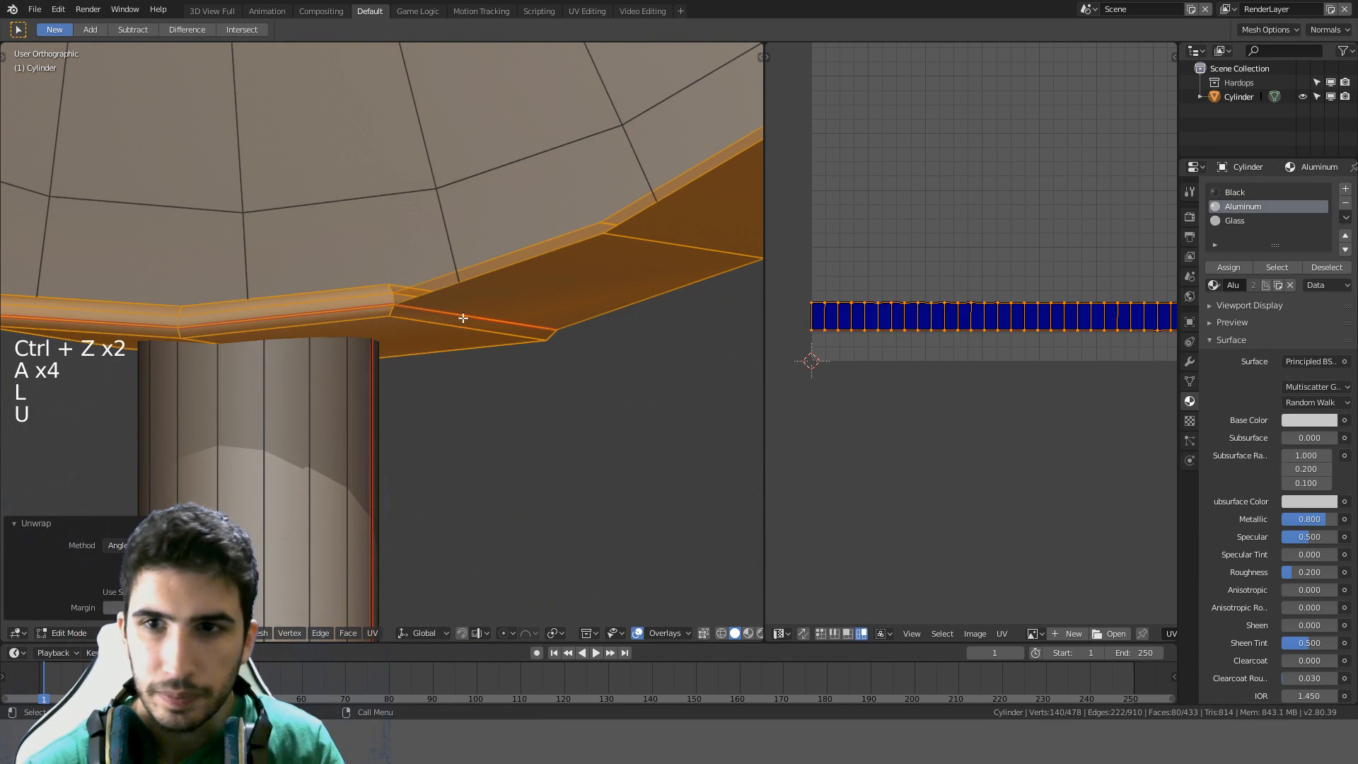
{"action": "scroll", "coordinate": [948, 324], "scroll_direction": "down", "scroll_amount": 3}
{"action": "middle_click_drag", "start_coordinate": [948, 324], "coordinate": [831, 369]}
{"action": "scroll", "coordinate": [830, 369], "scroll_direction": "up", "scroll_amount": 2}
{"action": "scroll", "coordinate": [897, 367], "scroll_direction": "up", "scroll_amount": 3}
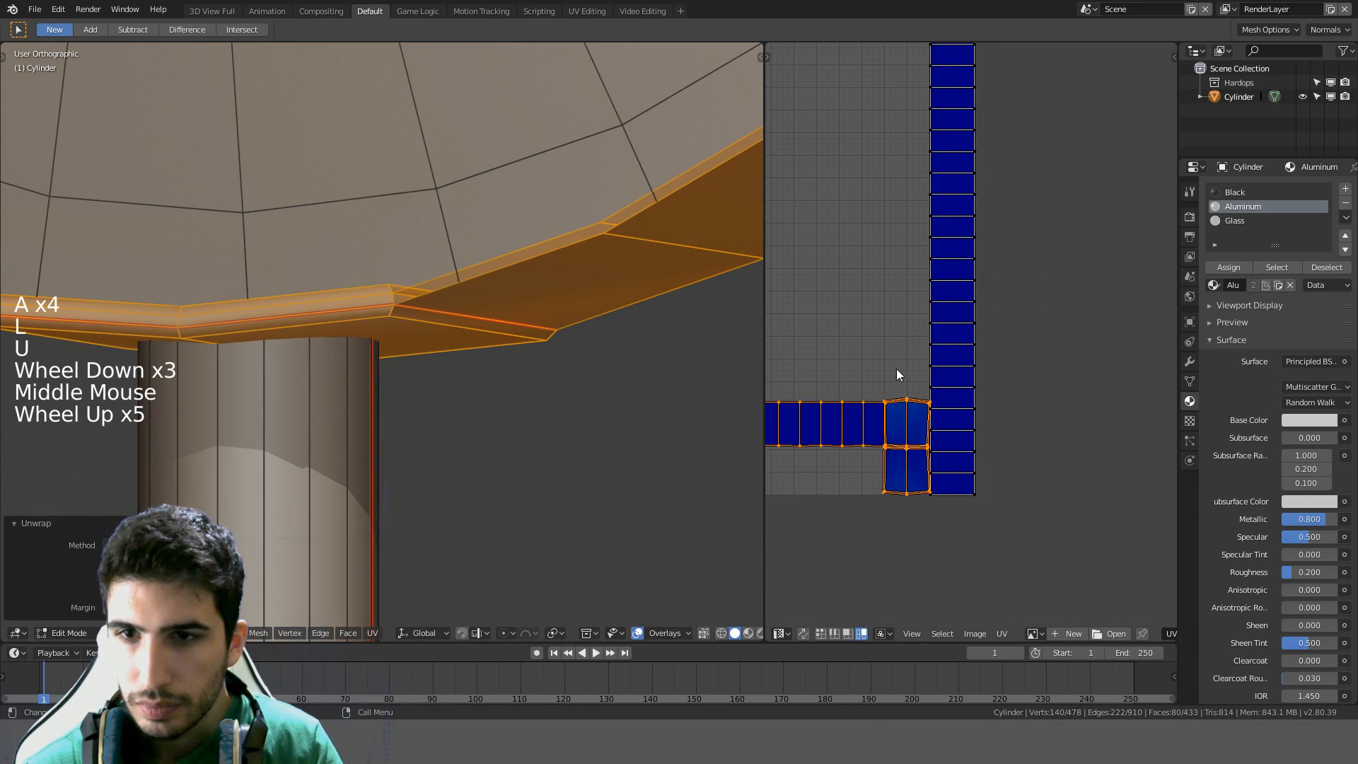
Select only the linked lens faces and inspect their UV layout for stretch and overlap
{"action": "key", "text": "a"}
{"action": "scroll", "coordinate": [410, 198], "scroll_direction": "down", "scroll_amount": 4}
{"action": "key", "text": "l"}
{"action": "scroll", "coordinate": [876, 366], "scroll_direction": "down", "scroll_amount": 7}
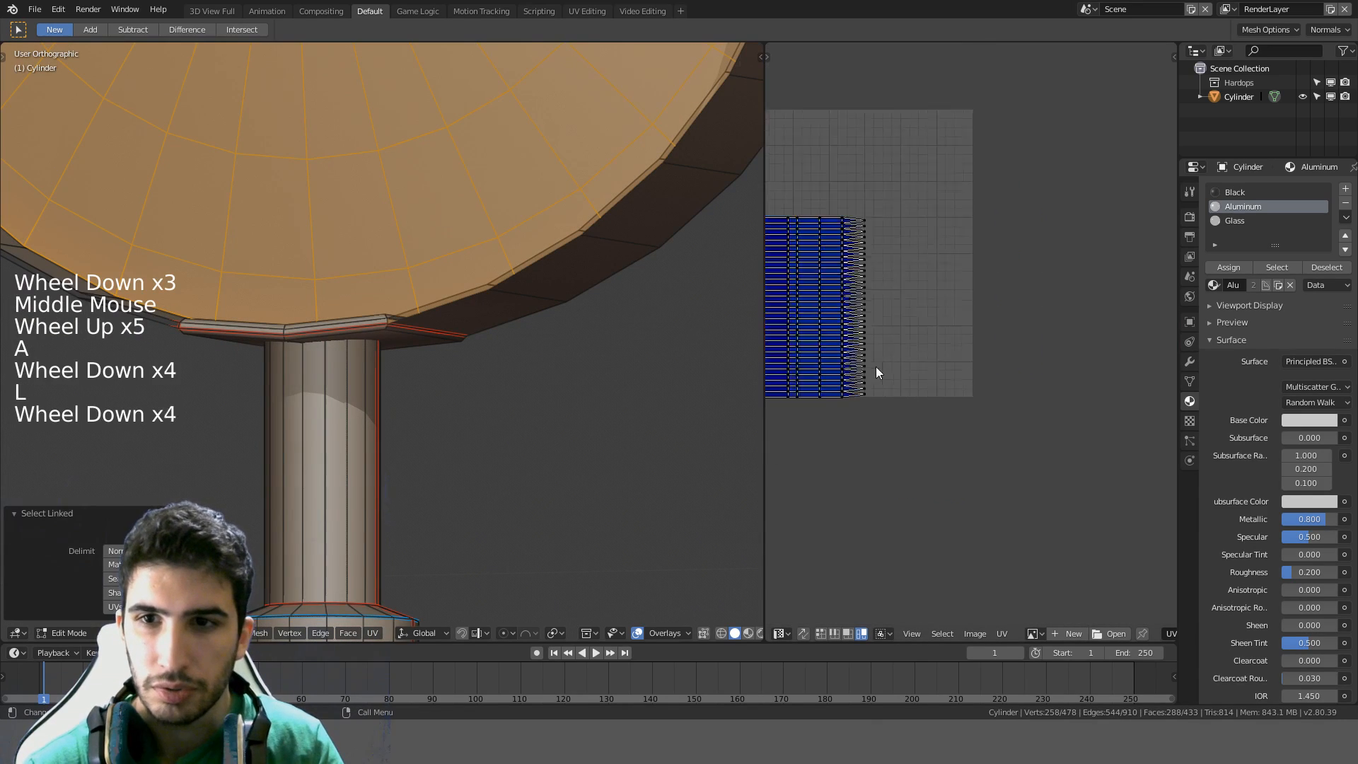
{"action": "middle_click_drag", "start_coordinate": [891, 365], "coordinate": [1049, 409], "text": "shift"}
{"action": "scroll", "coordinate": [940, 444], "scroll_direction": "down", "scroll_amount": 2}
{"action": "scroll", "coordinate": [940, 445], "scroll_direction": "up", "scroll_amount": 3}
{"action": "scroll", "coordinate": [940, 444], "scroll_direction": "up", "scroll_amount": 3}
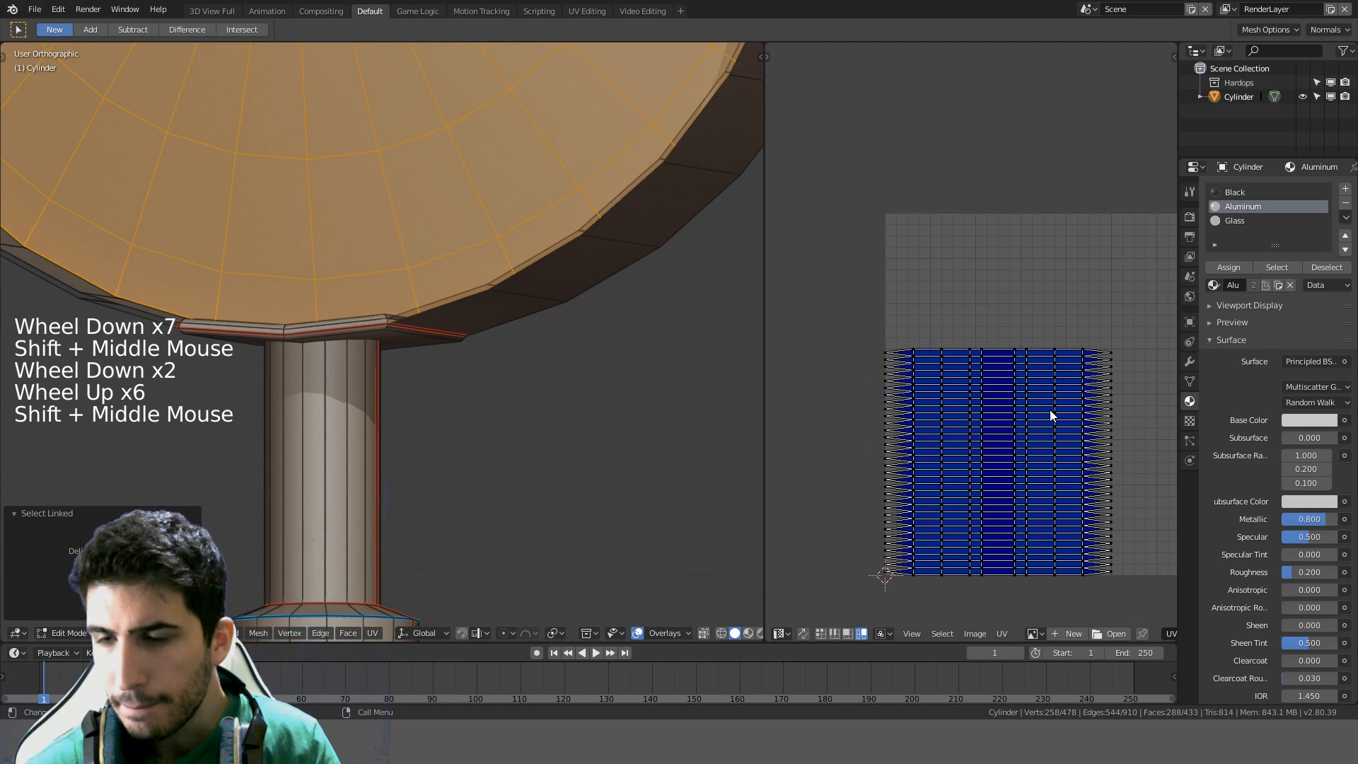
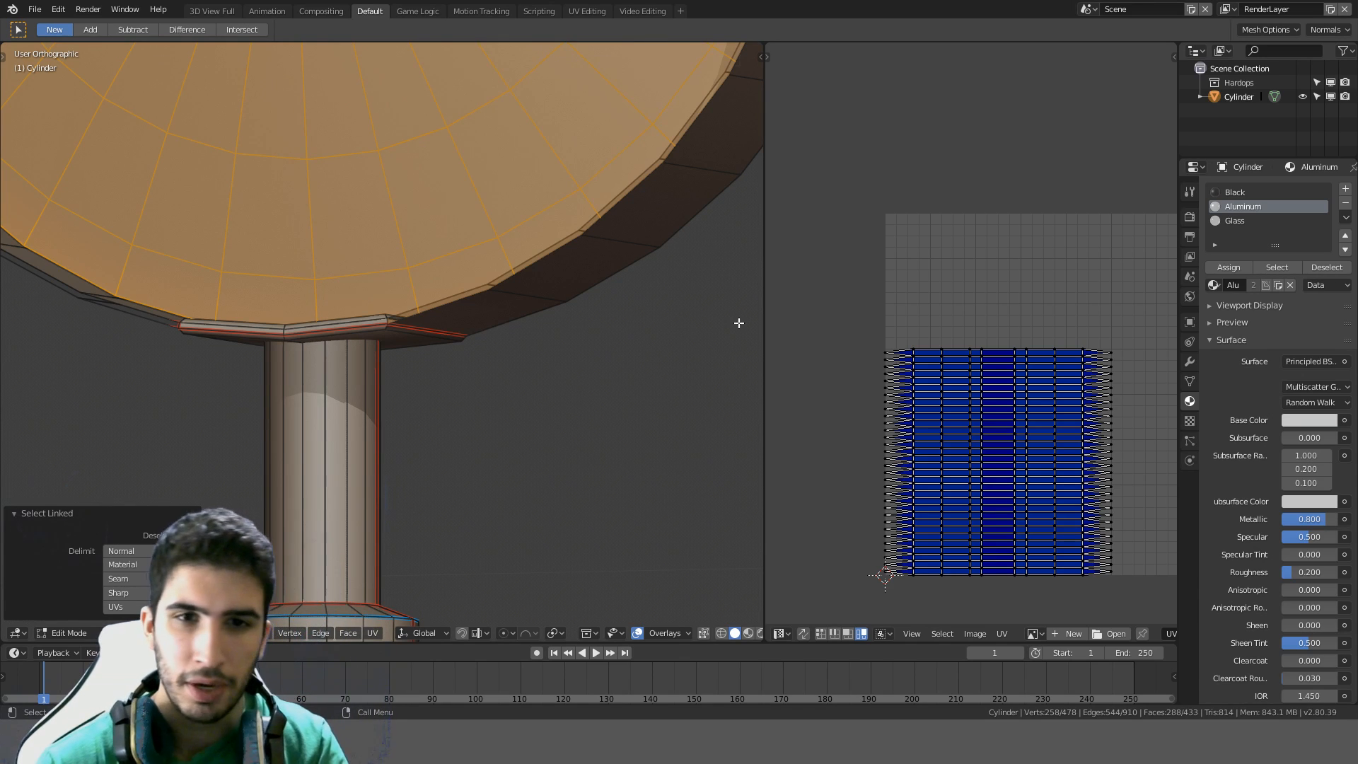
Select the whole model, deselect the lens faces, and unwrap the rim, neck and handle together
{"action": "key", "text": "a"}
{"action": "key", "text": "a"}
{"action": "key", "text": "a"}
{"action": "scroll", "coordinate": [735, 327], "scroll_direction": "down", "scroll_amount": 2}
{"action": "key", "text": "u"}
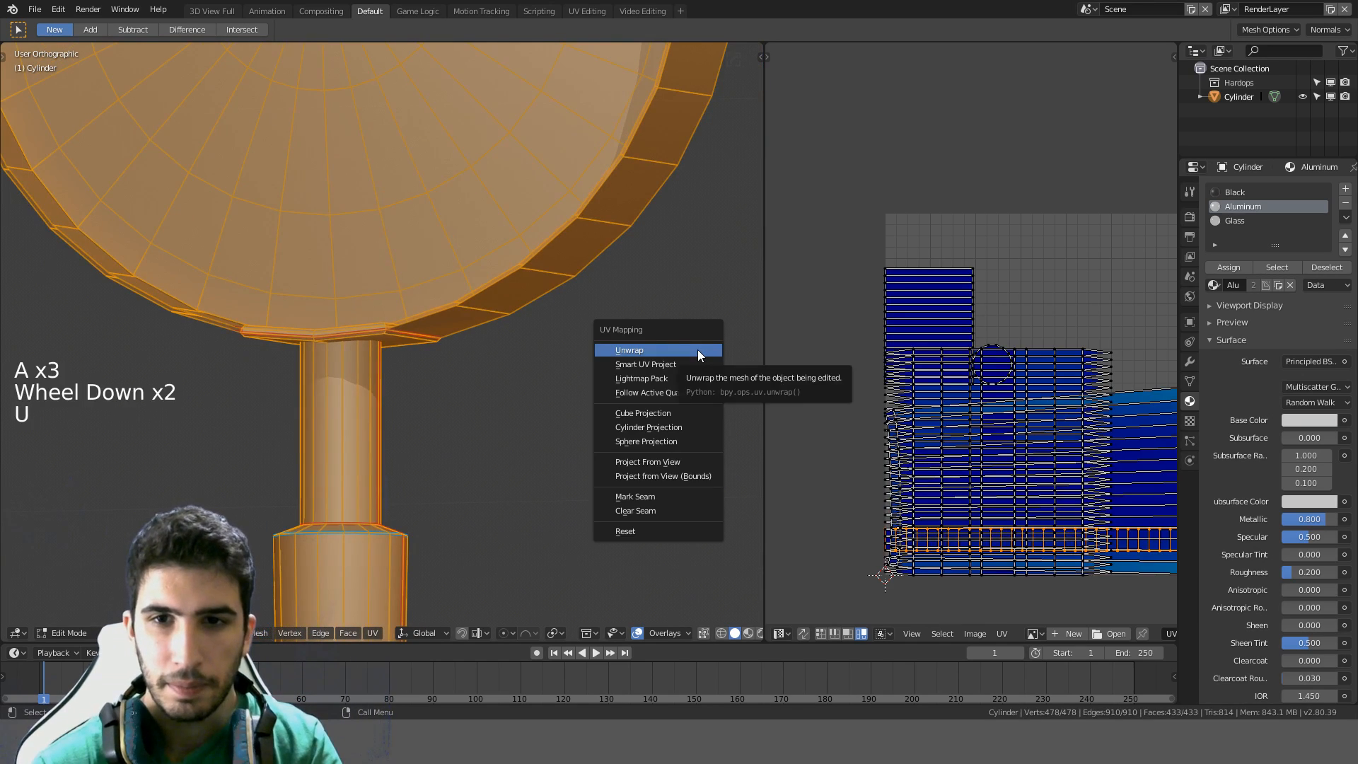
{"action": "scroll", "coordinate": [413, 226], "scroll_direction": "down", "scroll_amount": 4}
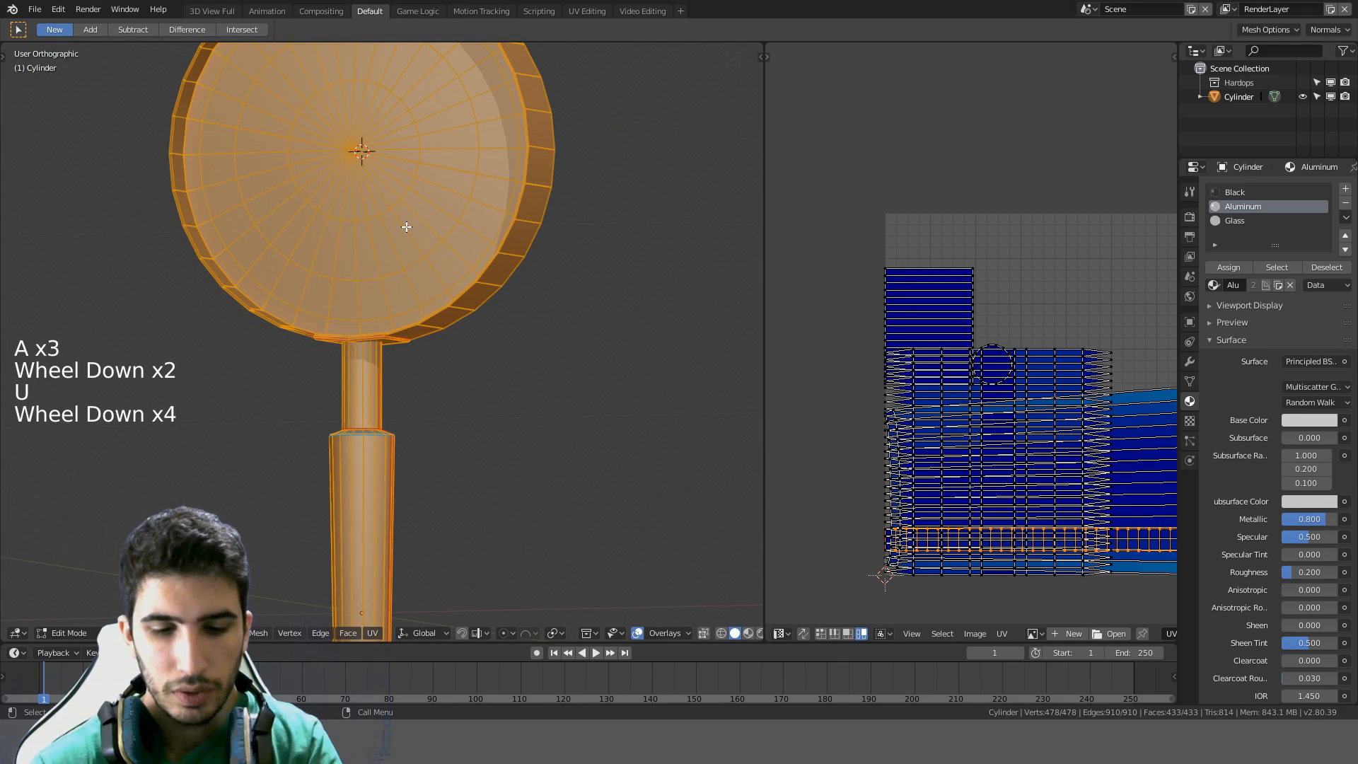
{"action": "key", "text": "shift+l"}
{"action": "key", "text": "u"}
{"action": "left_click", "coordinate": [463, 323]}
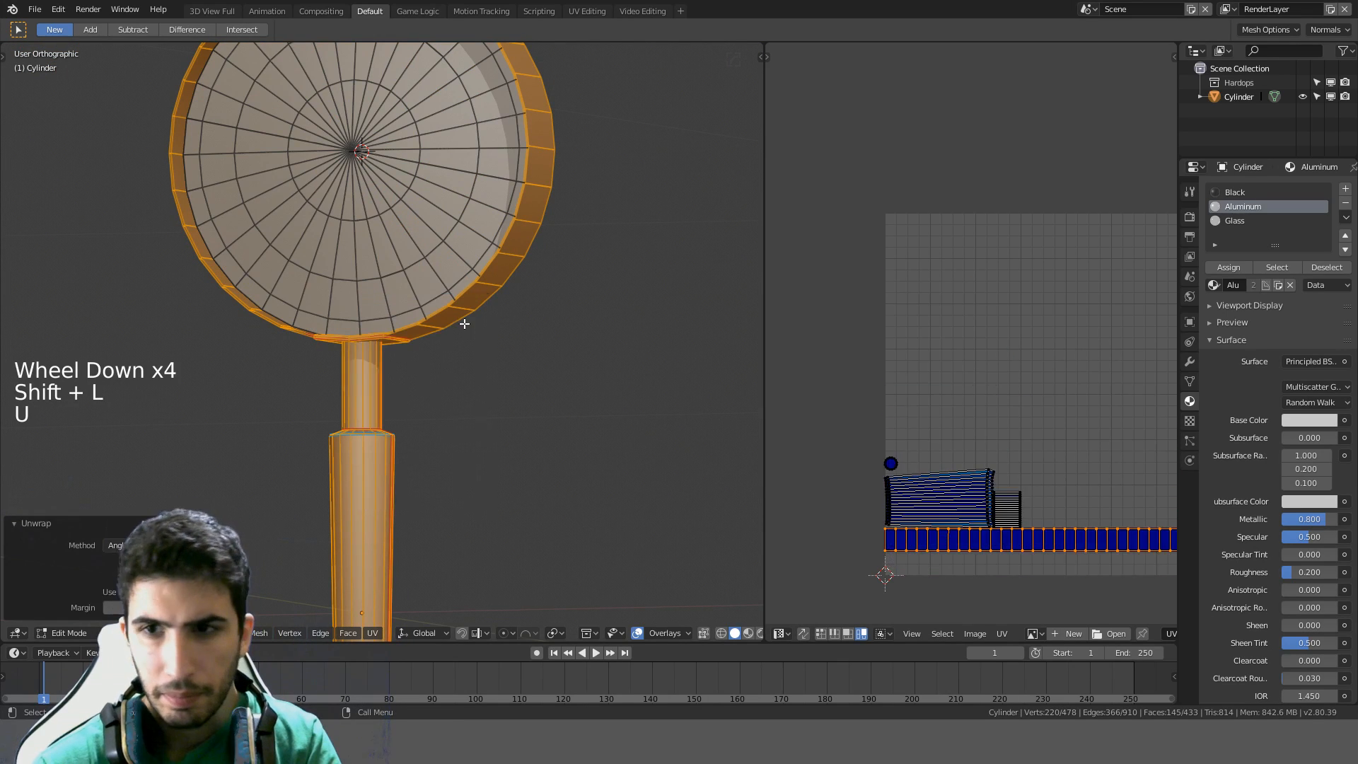
Inspect the combined UV islands for stretch and add the handle's large island to the UV selection
{"action": "scroll", "coordinate": [1045, 421], "scroll_direction": "down", "scroll_amount": 2}
{"action": "middle_click_drag", "start_coordinate": [1046, 421], "coordinate": [1051, 321]}
{"action": "scroll", "coordinate": [1033, 404], "scroll_direction": "up", "scroll_amount": 4}
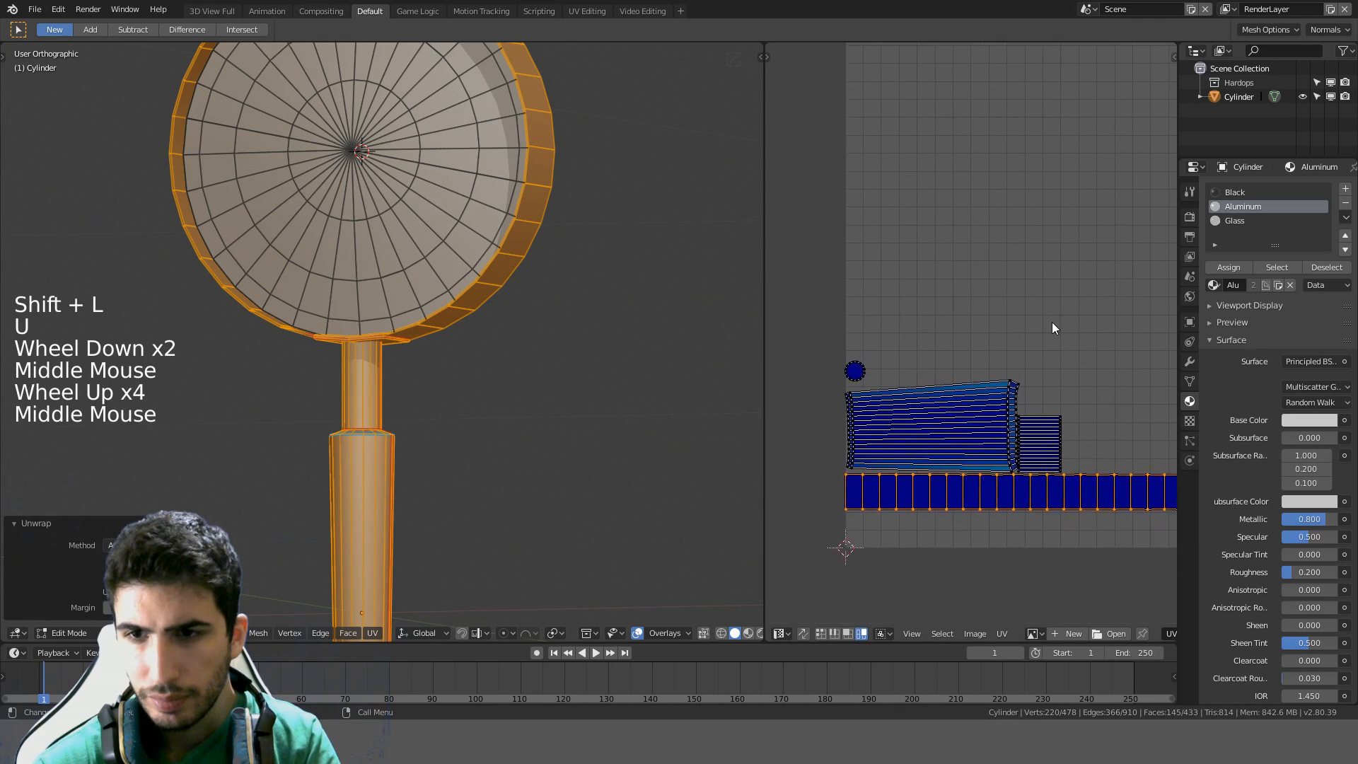
{"action": "scroll", "coordinate": [1051, 321], "scroll_direction": "up", "scroll_amount": 4}
{"action": "middle_click_drag", "start_coordinate": [1025, 434], "coordinate": [1049, 362]}
{"action": "scroll", "coordinate": [1028, 400], "scroll_direction": "down", "scroll_amount": 3}
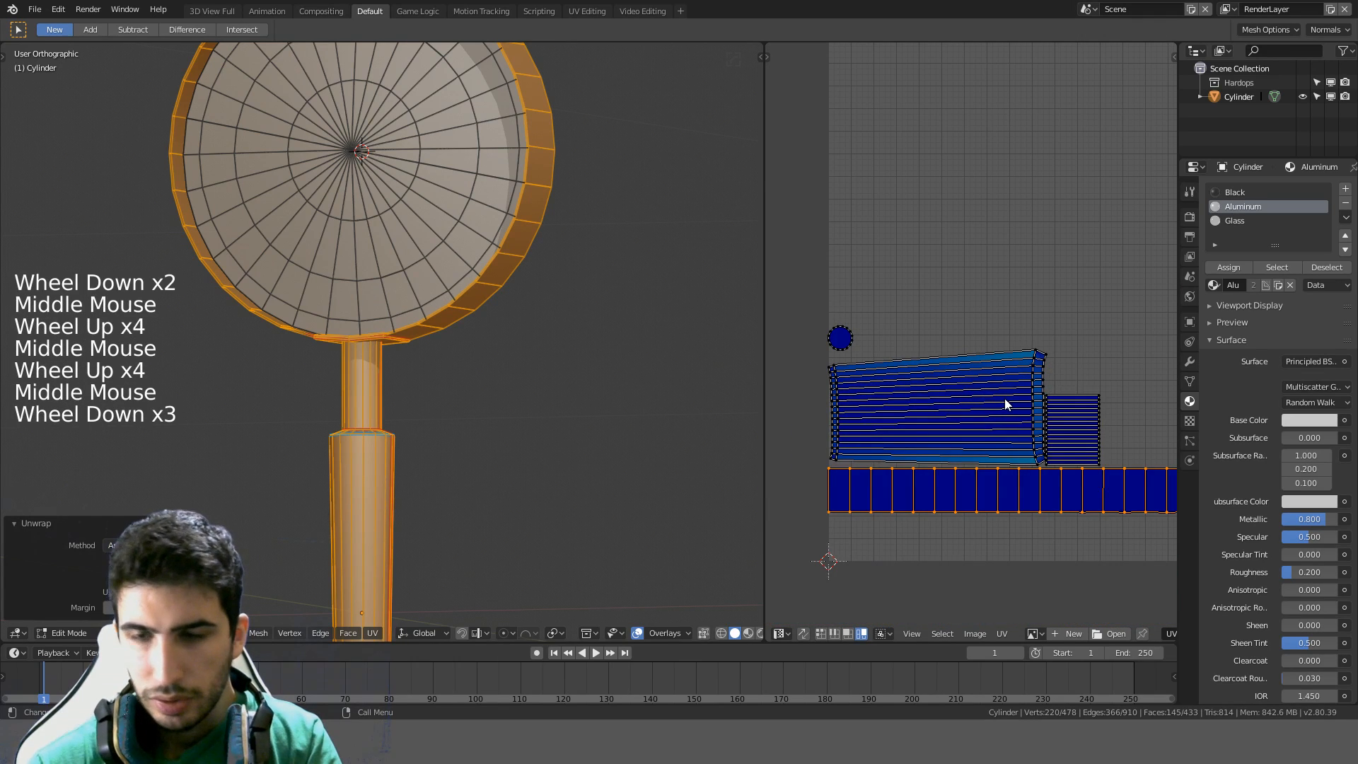
{"action": "key", "text": "l"}
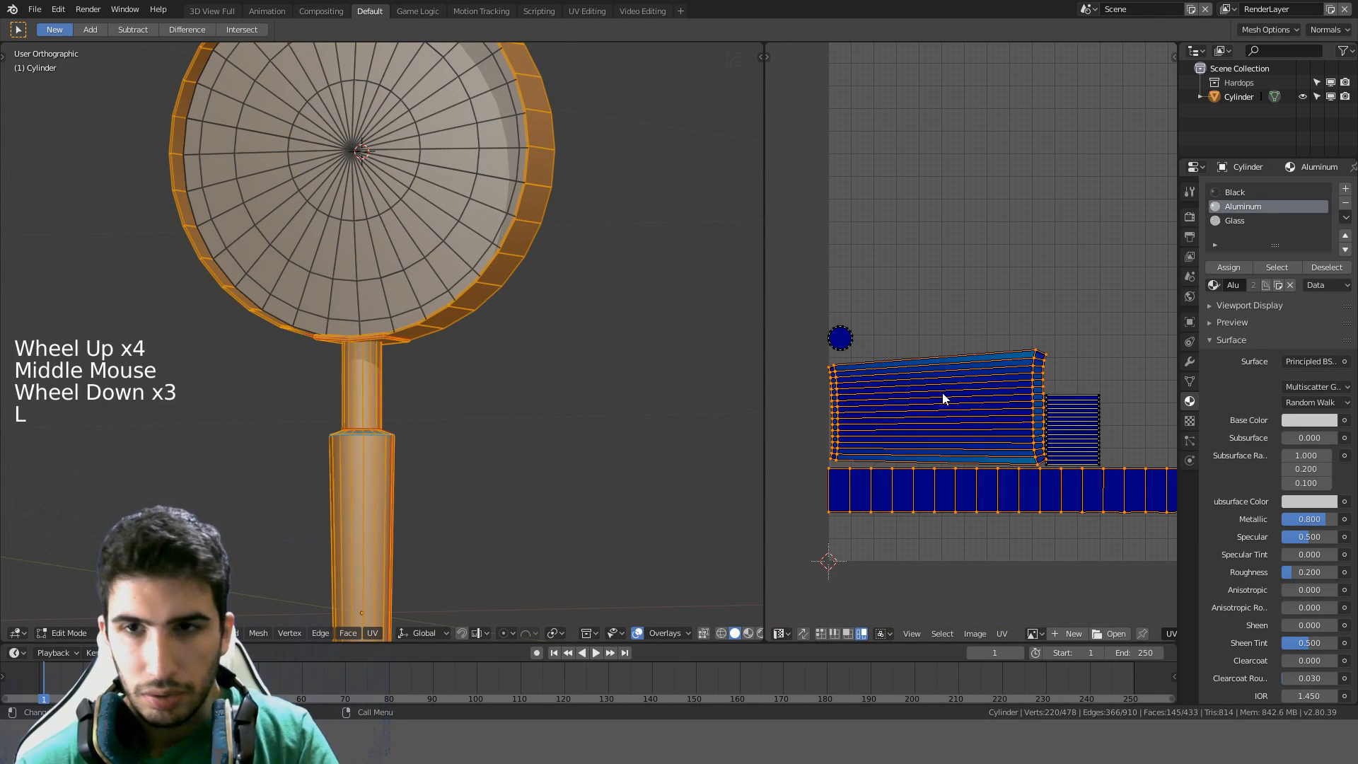
Review the UVPackmaster packing options and the available UV editing commands for the selected islands
{"action": "key", "text": "t"}
{"action": "scroll", "coordinate": [903, 277], "scroll_direction": "up", "scroll_amount": 9}
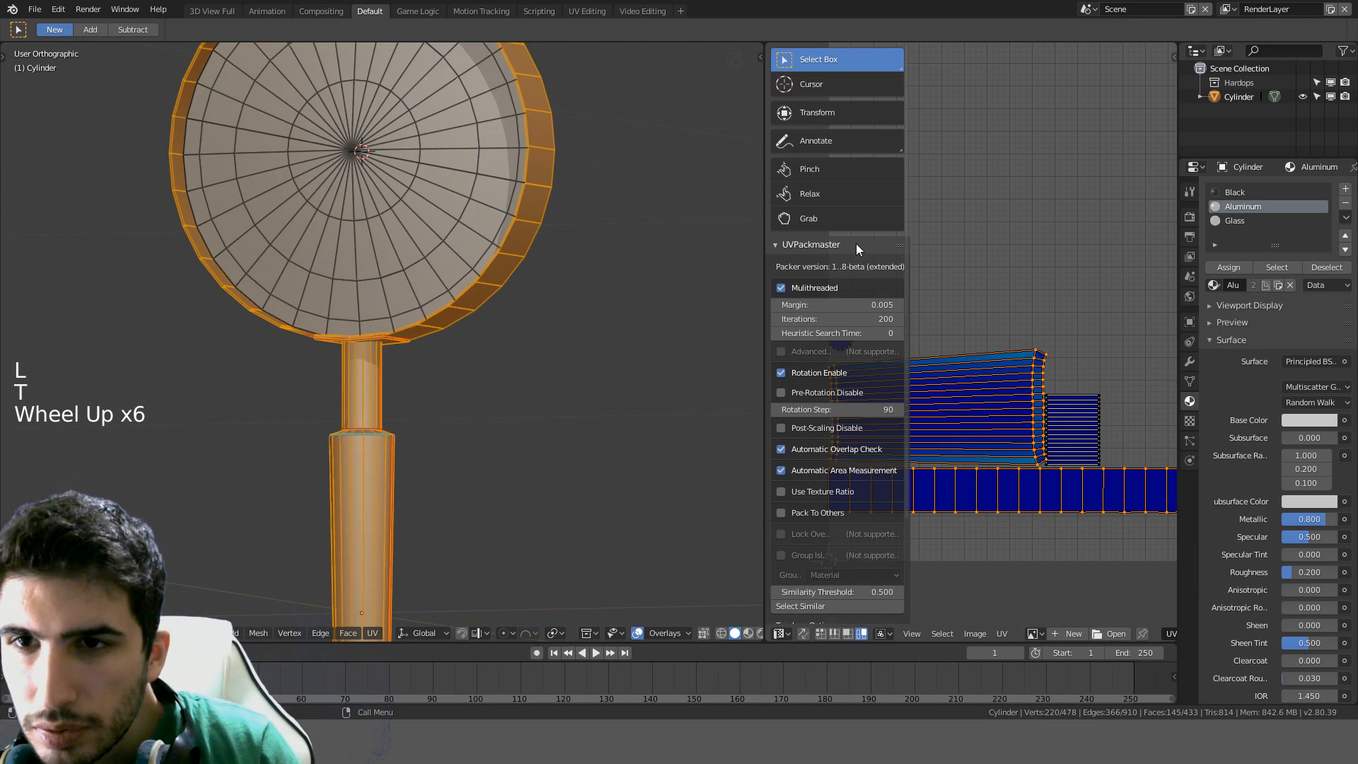
{"action": "scroll", "coordinate": [845, 338], "scroll_direction": "down", "scroll_amount": 10}
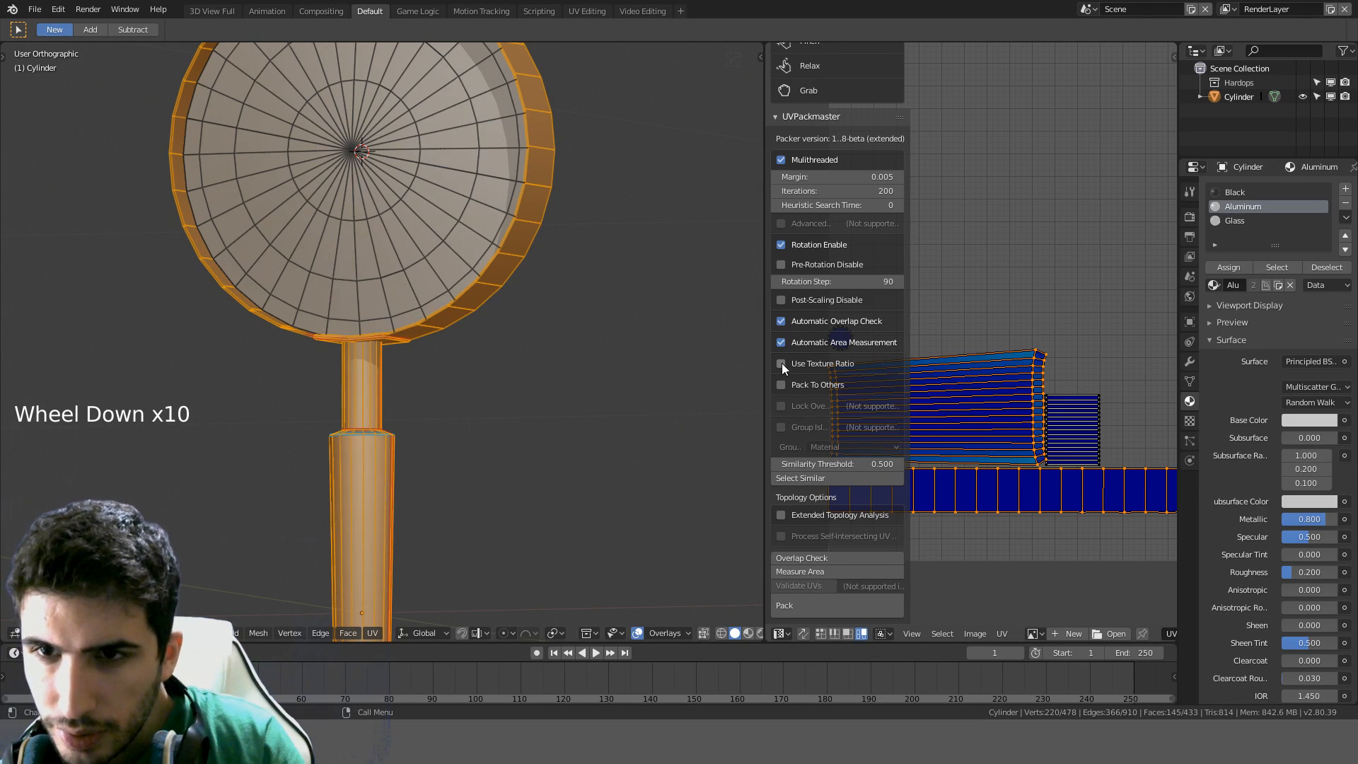
{"action": "key", "text": "t"}
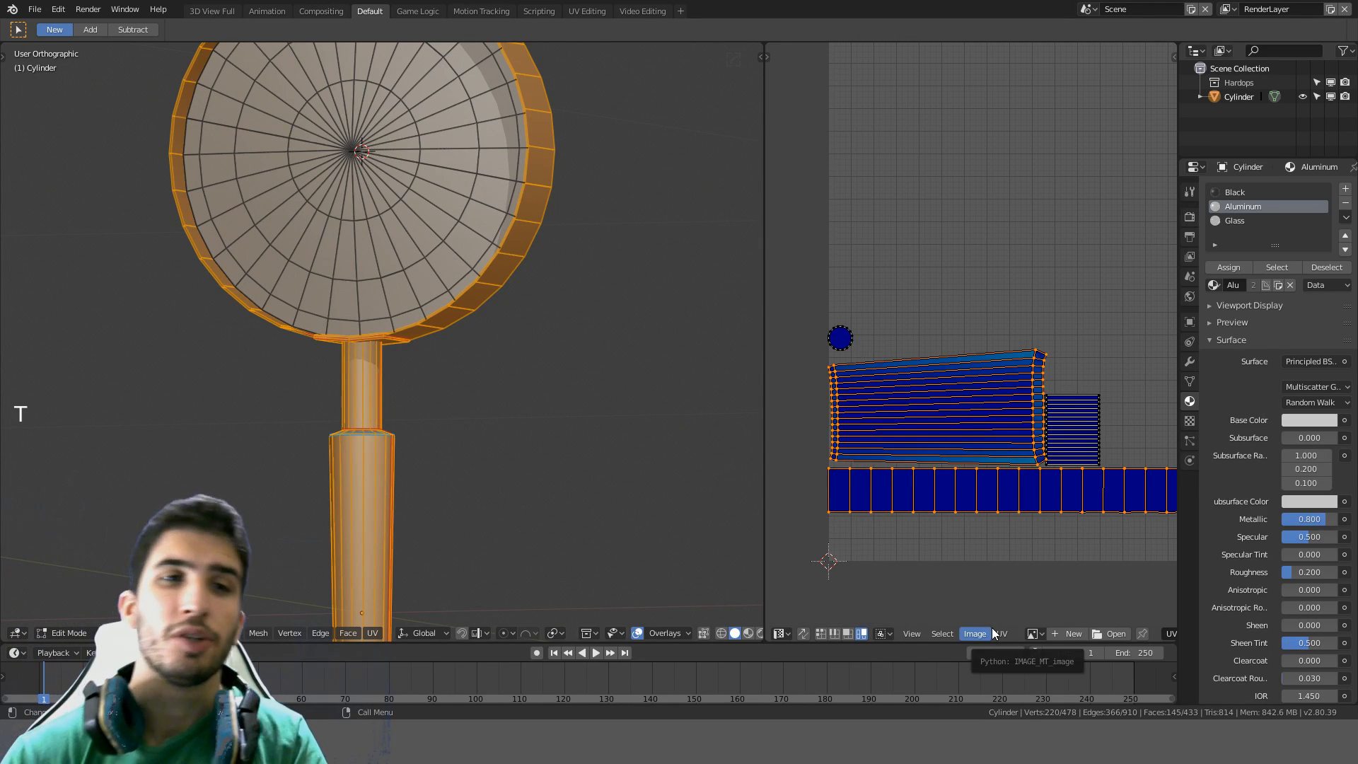
{"action": "scroll", "coordinate": [1029, 488], "scroll_direction": "up", "scroll_amount": 3}
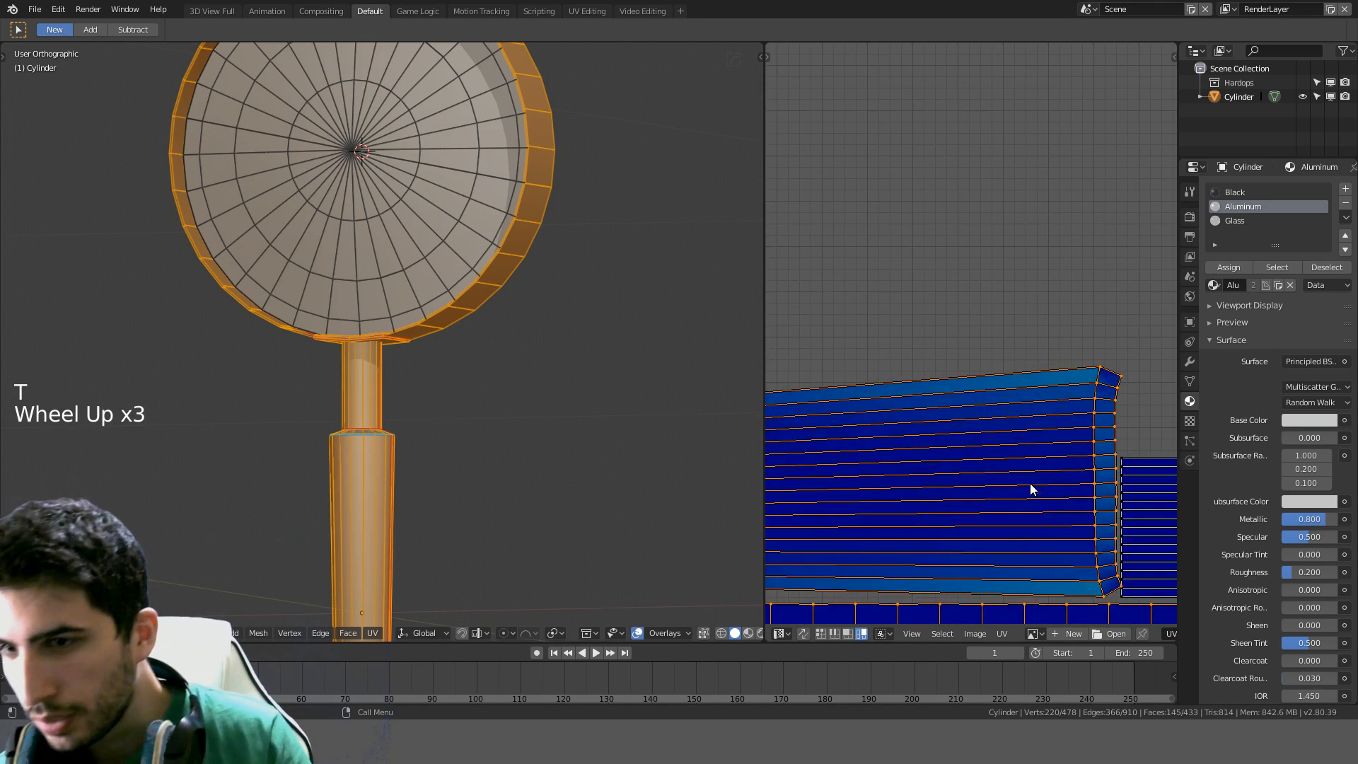
{"action": "scroll", "coordinate": [1029, 488], "scroll_direction": "down", "scroll_amount": 3}
{"action": "left_click", "coordinate": [1002, 634]}
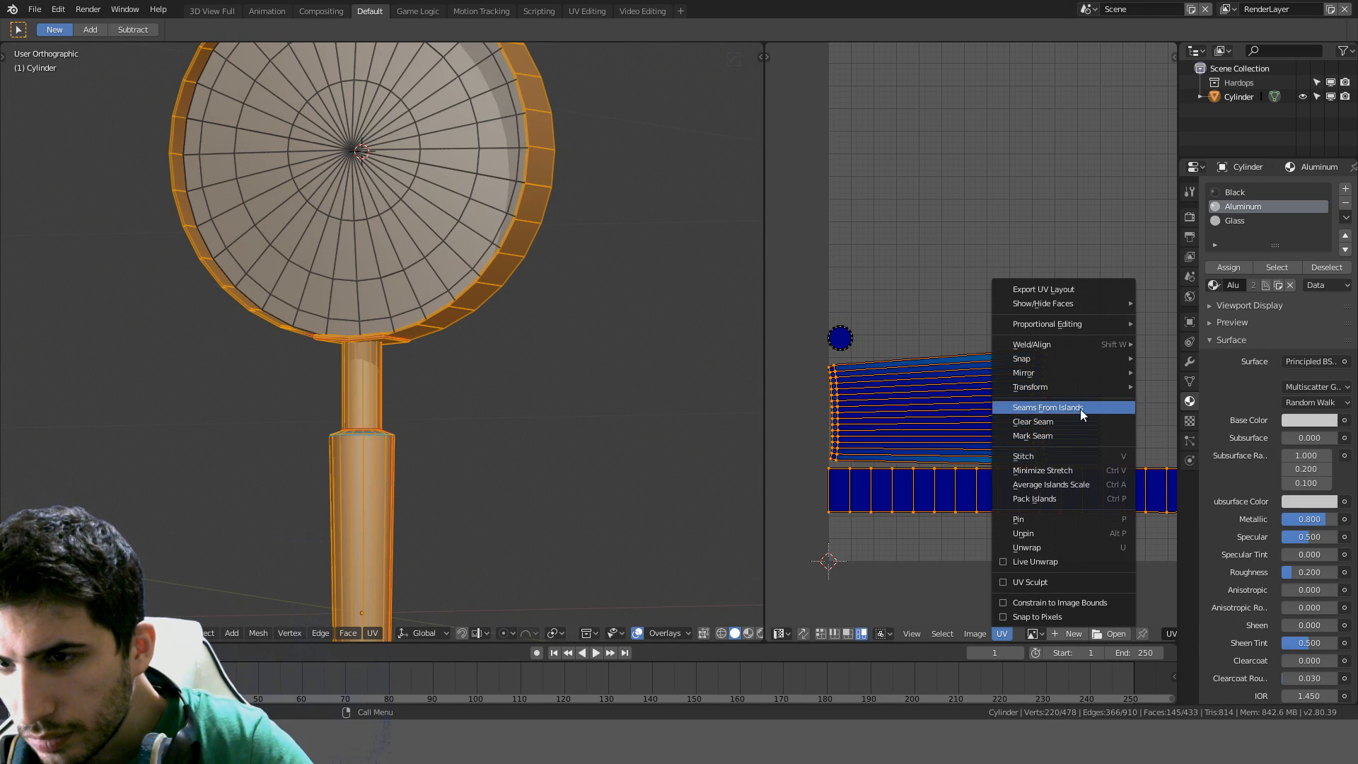
{"action": "mouse_move", "coordinate": [1077, 387]}
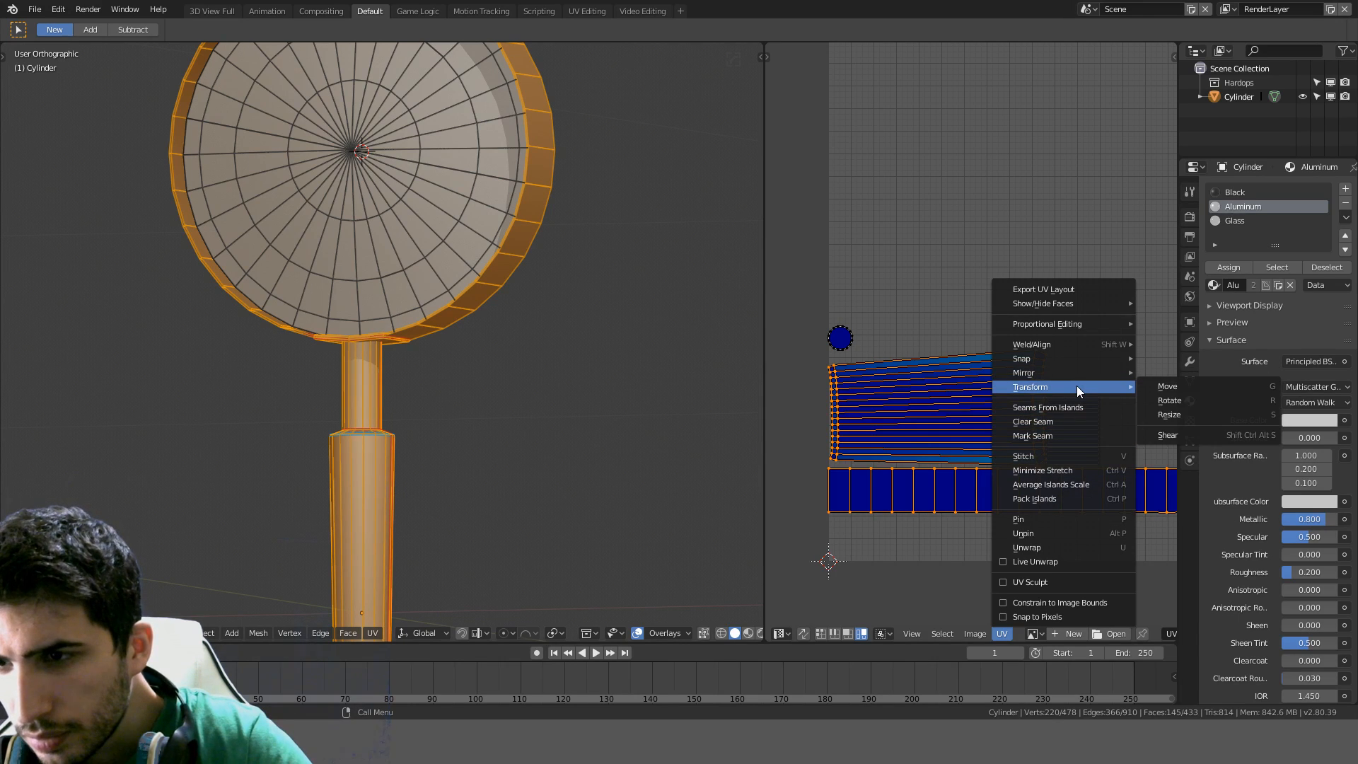
{"action": "mouse_move", "coordinate": [1071, 346]}
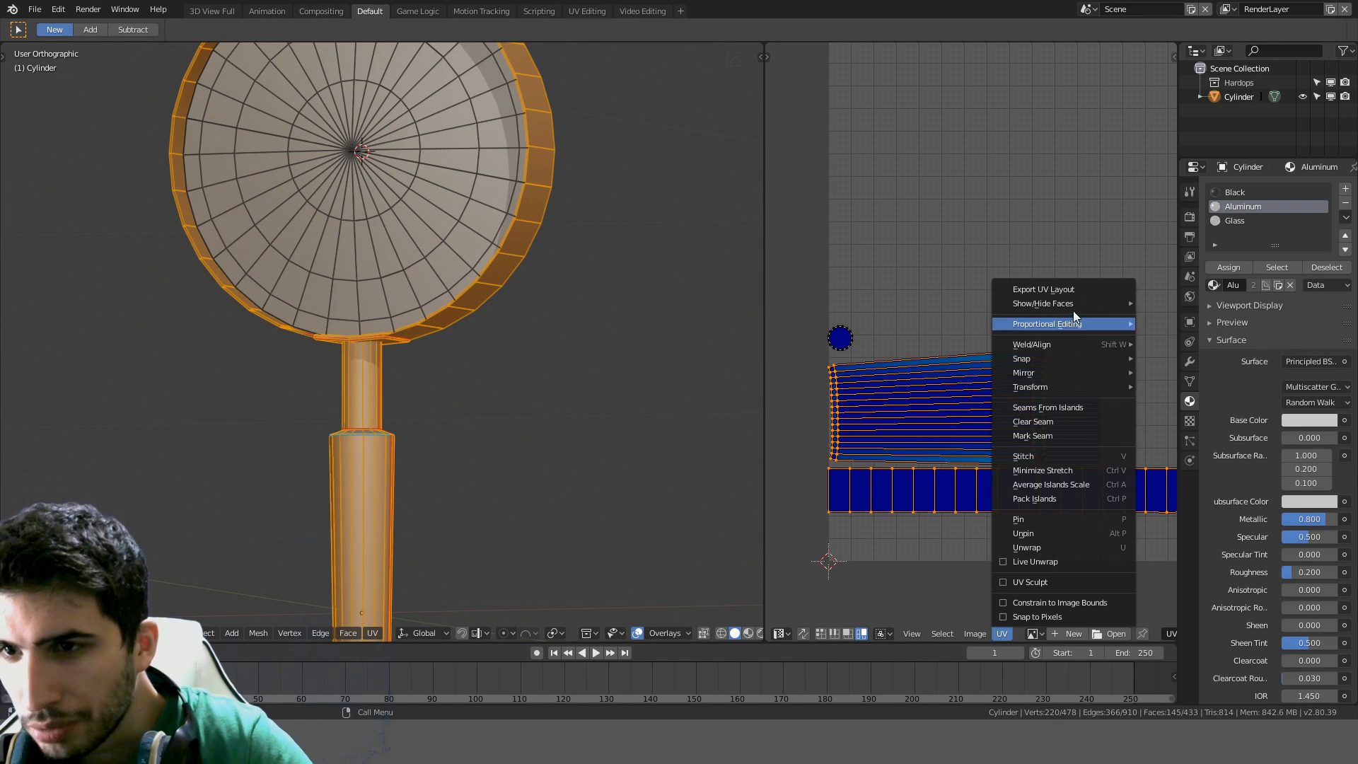
{"action": "mouse_move", "coordinate": [1079, 303]}
{"action": "scroll", "coordinate": [962, 290], "scroll_direction": "down", "scroll_amount": 2}
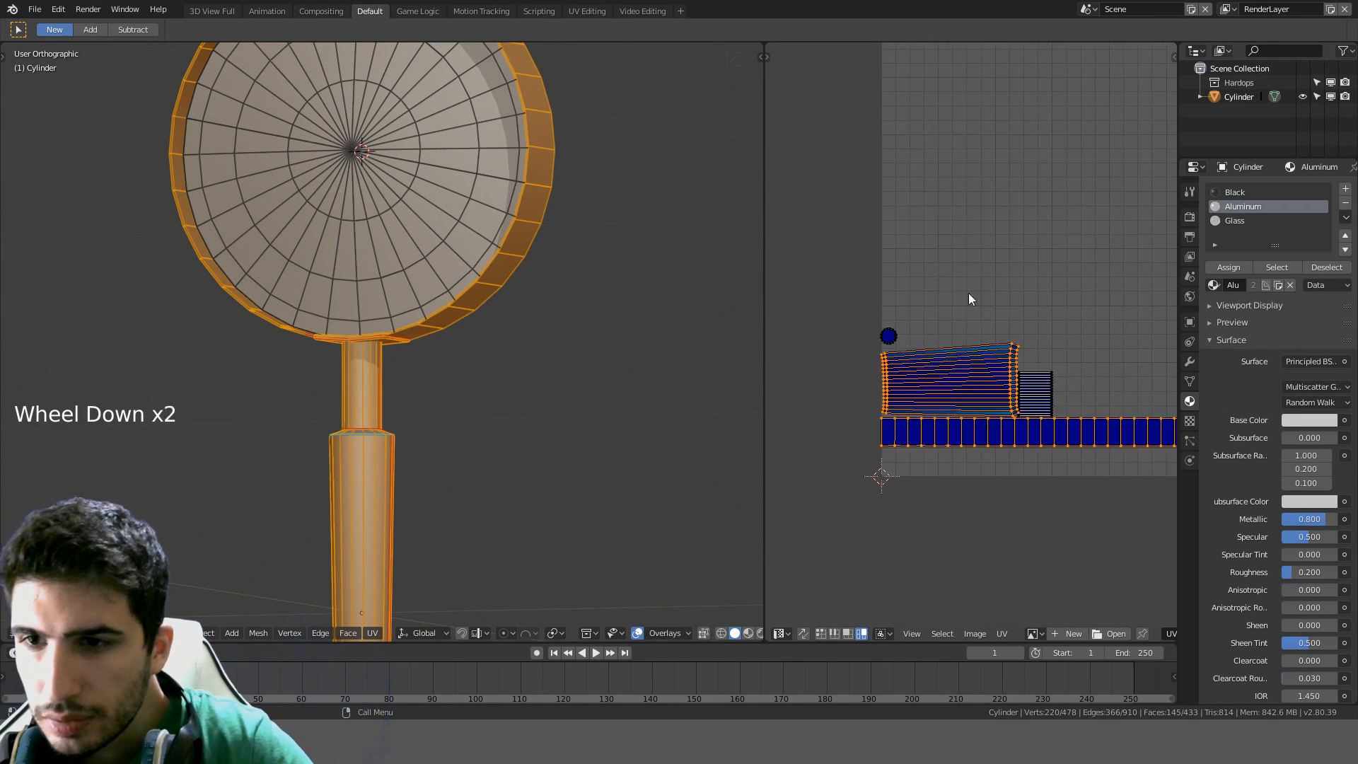
Switch UV selection to edges and flatten the handle island's top edge loop by scaling it to 0 along Y
{"action": "scroll", "coordinate": [976, 300], "scroll_direction": "up", "scroll_amount": 4}
{"action": "mouse_move", "coordinate": [987, 312]}
{"action": "middle_mouse_down"}
{"action": "mouse_move", "coordinate": [1002, 316]}
{"action": "mouse_move", "coordinate": [990, 298]}
{"action": "middle_mouse_up"}
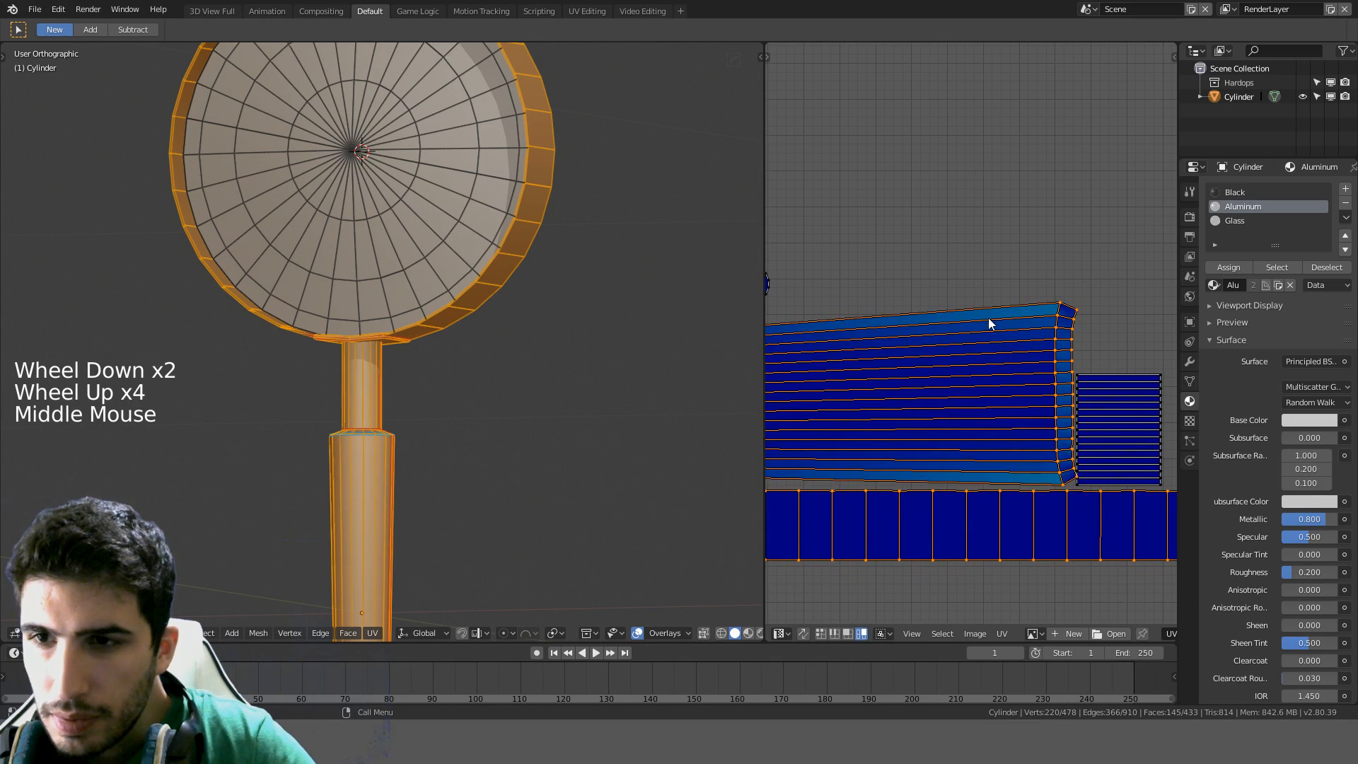
{"action": "scroll", "coordinate": [989, 321], "scroll_direction": "down", "scroll_amount": 1}
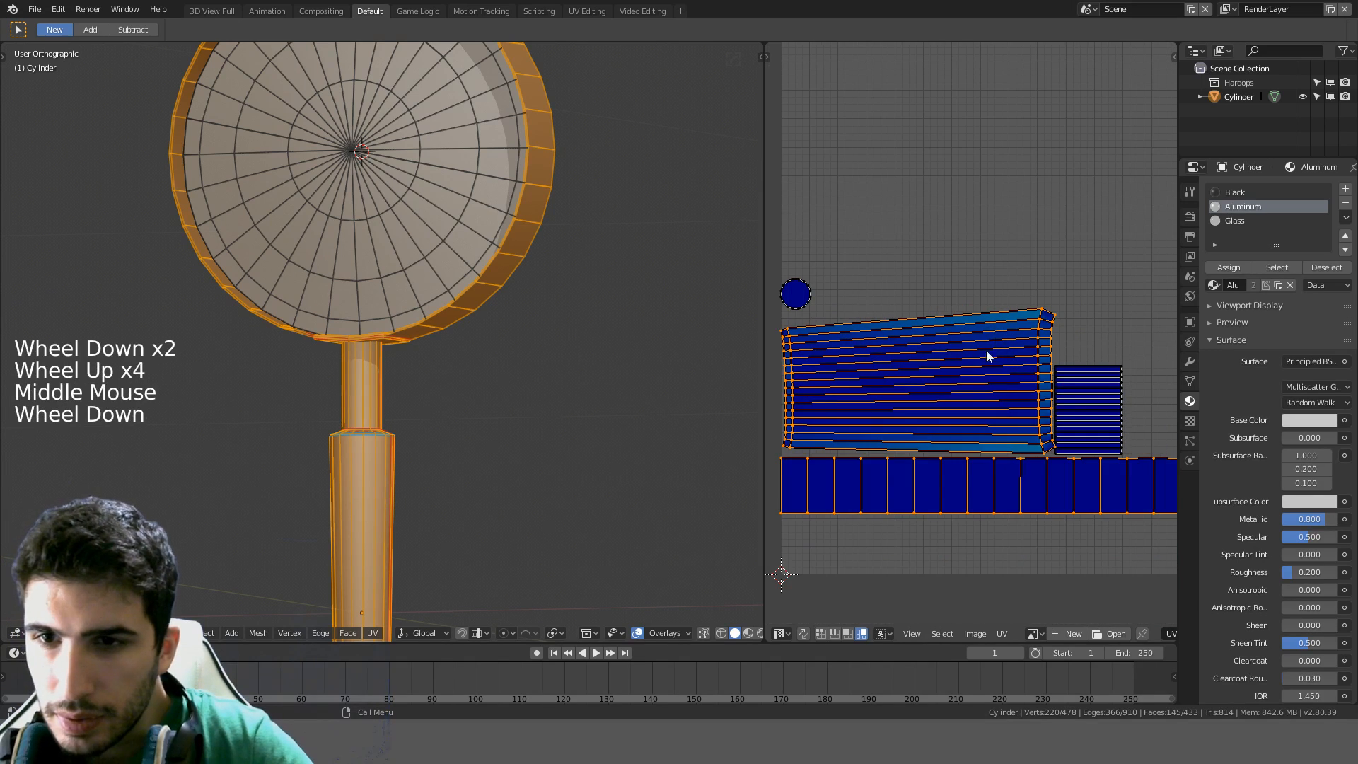
{"action": "left_click", "coordinate": [832, 634]}
{"action": "left_click", "coordinate": [903, 321]}
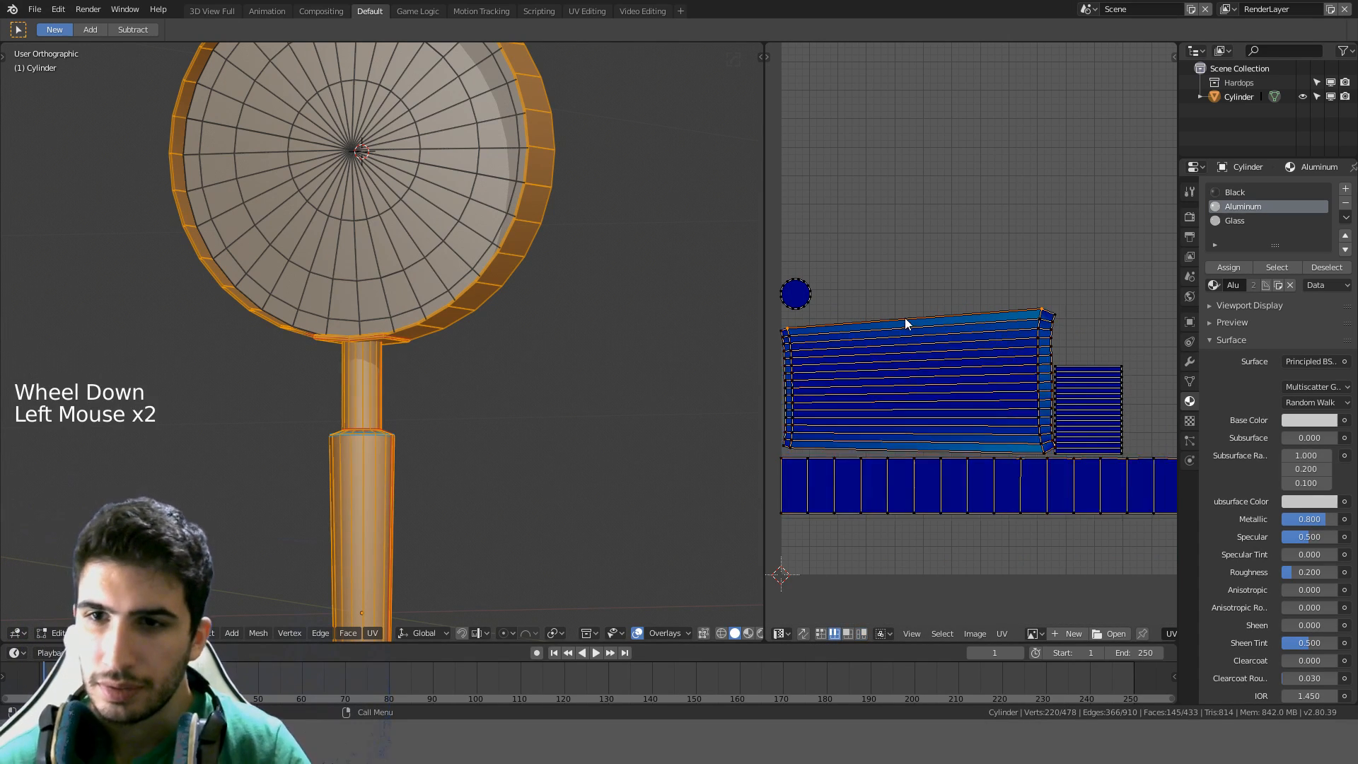
{"action": "left_click", "coordinate": [905, 322], "text": "alt"}
{"action": "key", "text": "s"}
{"action": "key", "text": "y"}
{"action": "key", "text": "0"}
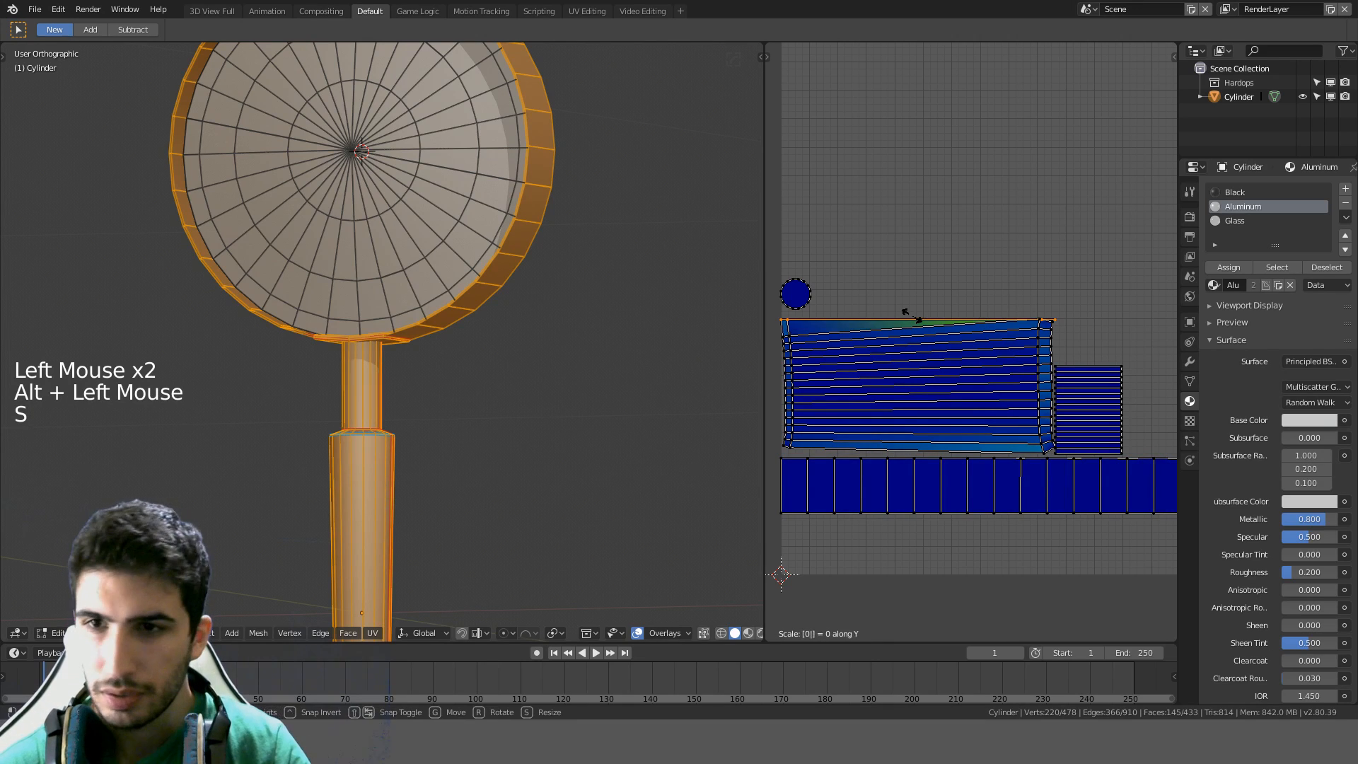
{"action": "key", "text": "Return"}
Flatten the second and third edge rows from the top of the handle island by scaling each to 0 along Y
{"action": "left_click", "coordinate": [906, 324], "text": "alt"}
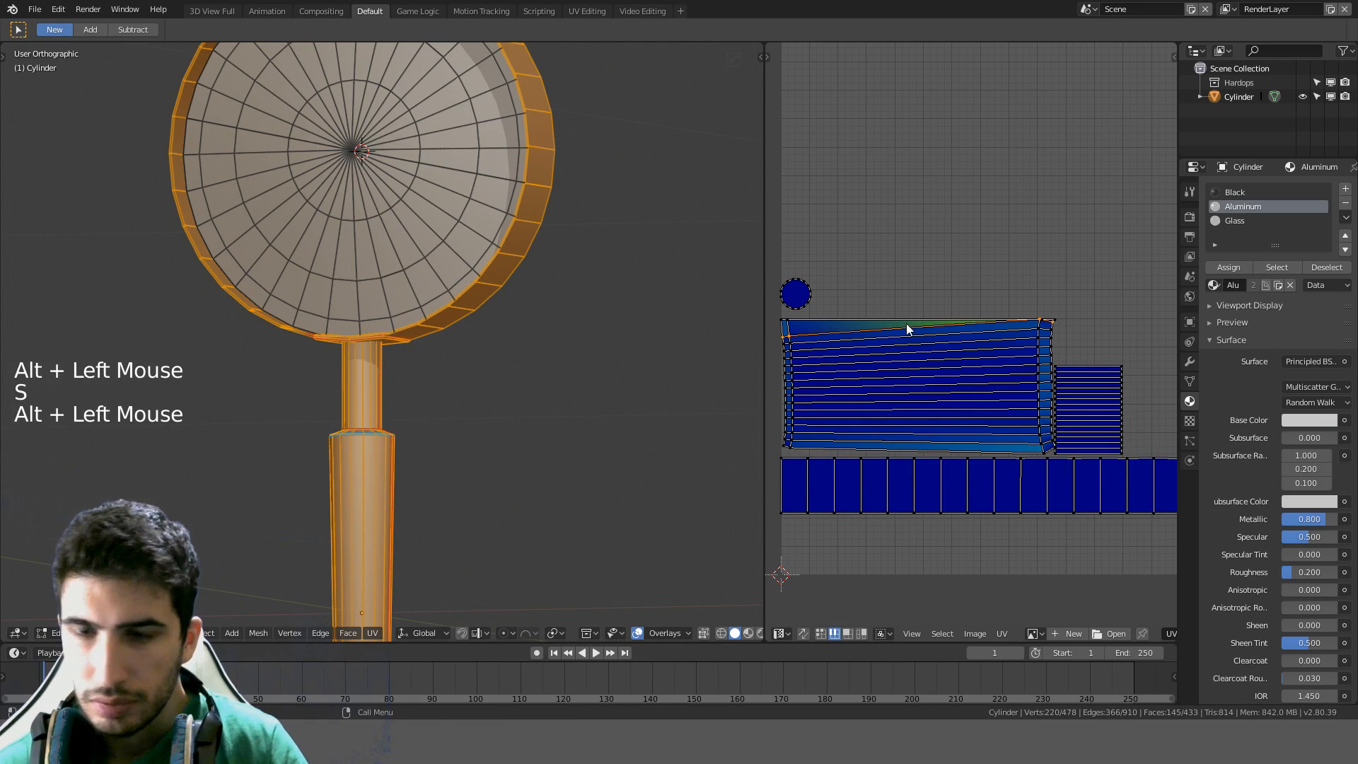
{"action": "key", "text": "s"}
{"action": "key", "text": "y"}
{"action": "key", "text": "0"}
{"action": "key", "text": "Return"}
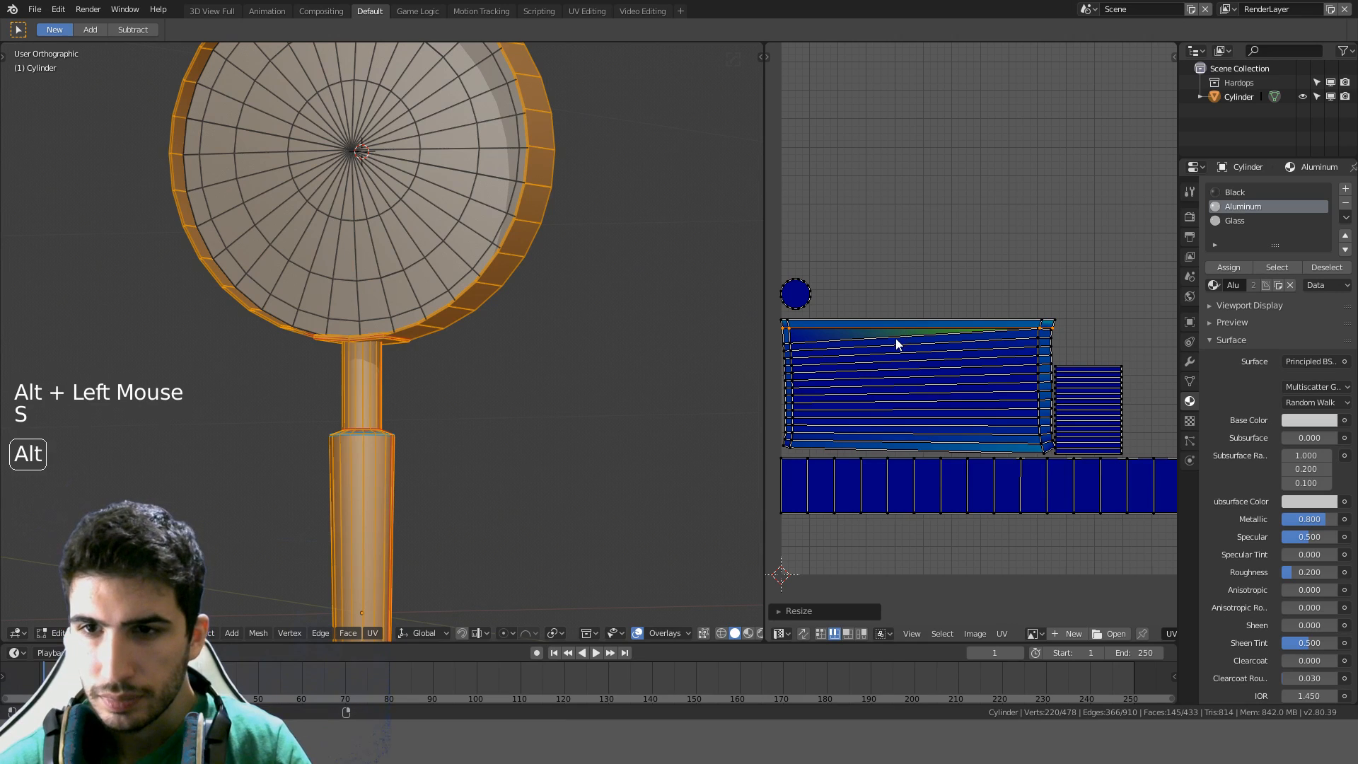
{"action": "left_click", "coordinate": [896, 338], "text": "alt"}
{"action": "key", "text": "s"}
{"action": "key", "text": "y"}
{"action": "key", "text": "0"}
{"action": "key", "text": "Return"}
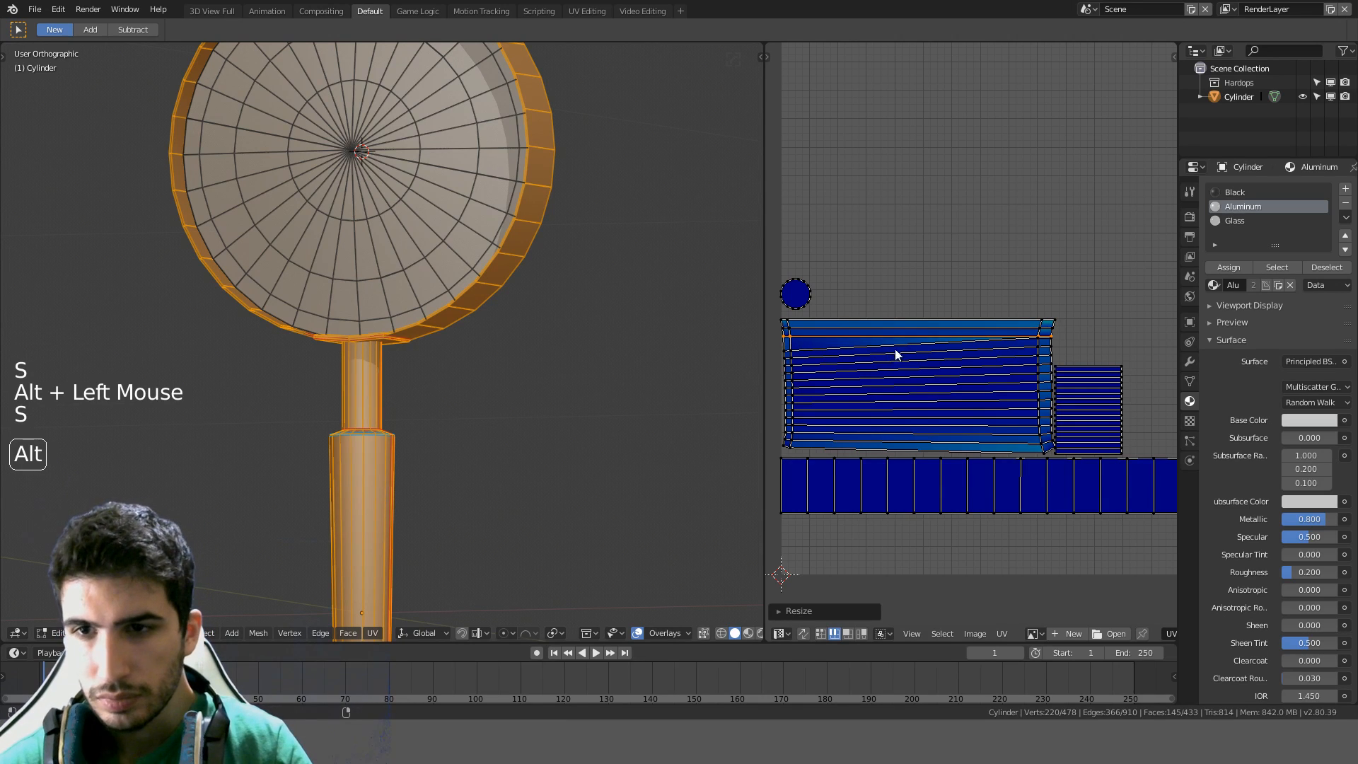
Straighten the fourth and fifth edge rows of the handle island horizontally, scaling each to 0 along Y
{"action": "left_click", "coordinate": [897, 345], "text": "alt"}
{"action": "key", "text": "s"}
{"action": "key", "text": "y"}
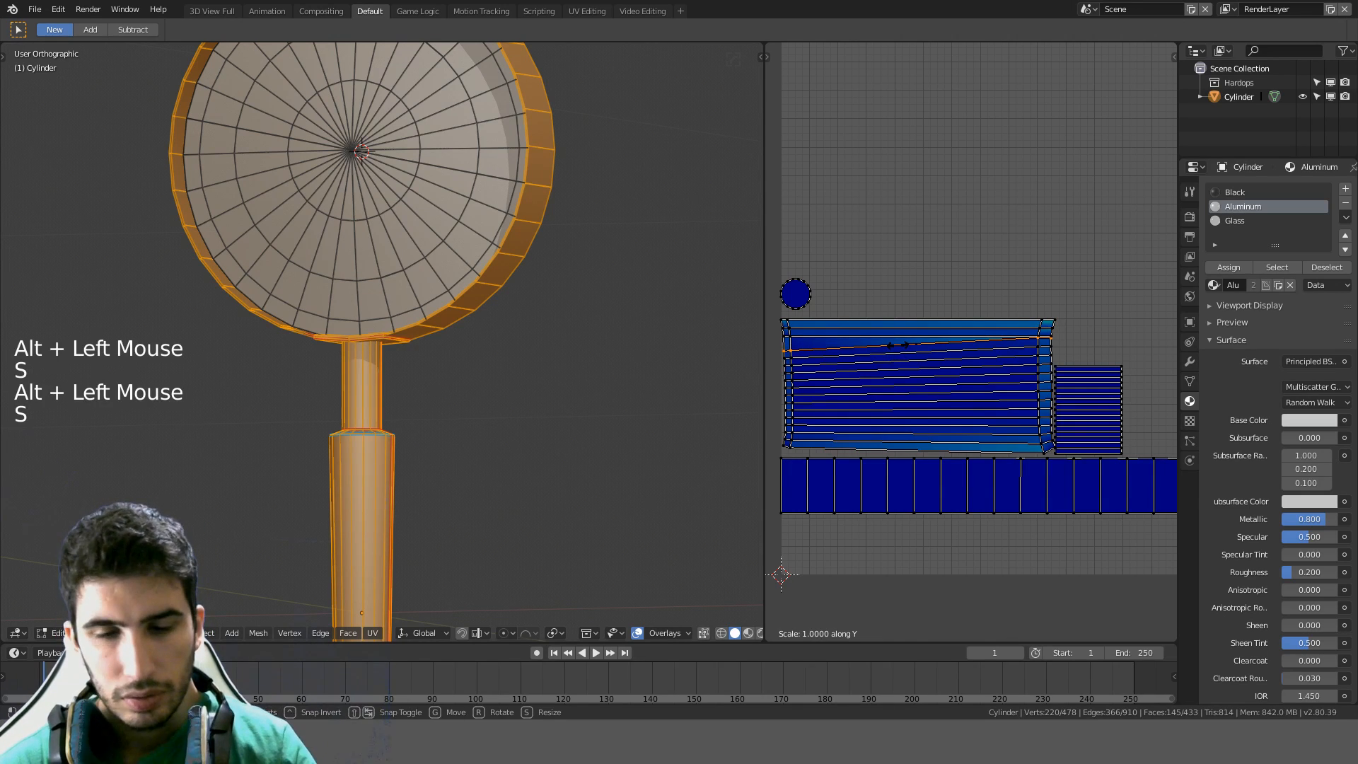
{"action": "key", "text": "0"}
{"action": "key", "text": "Return"}
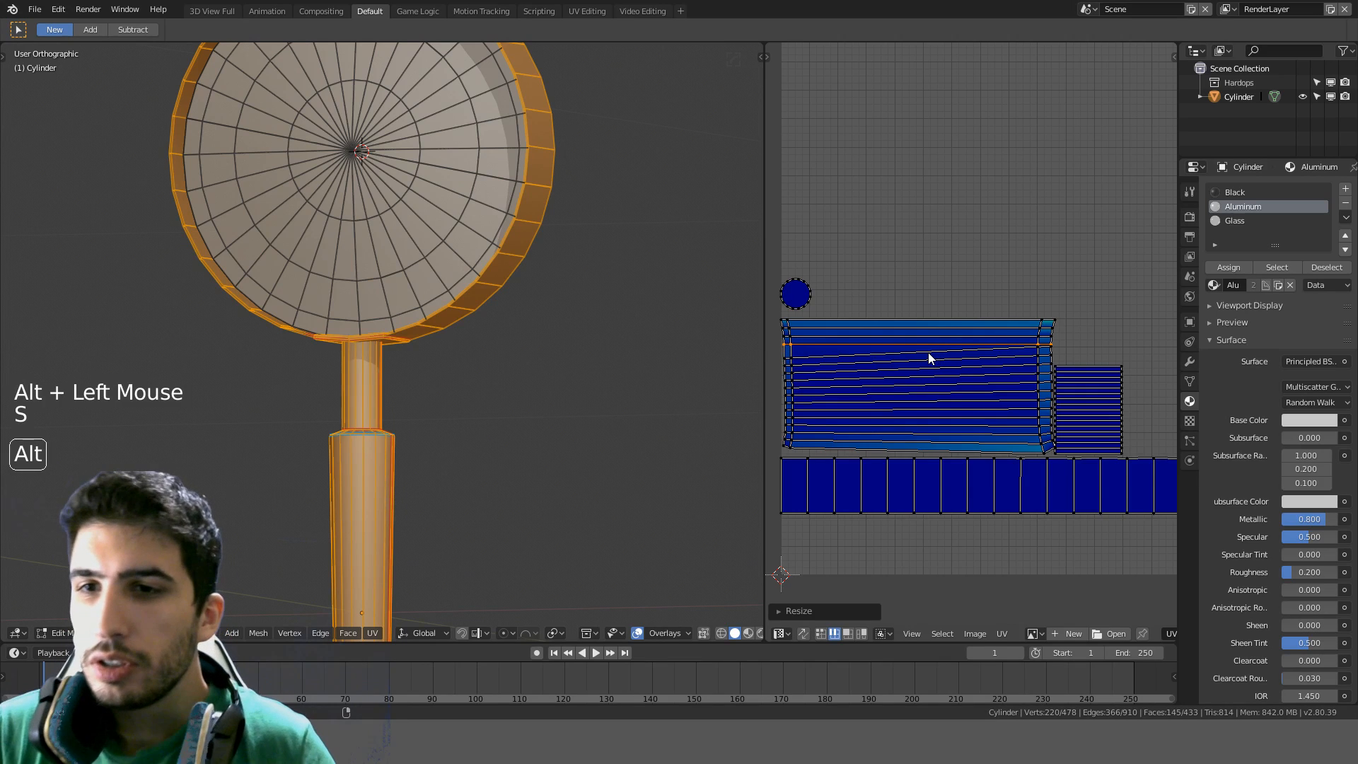
{"action": "left_click", "coordinate": [927, 346], "text": "alt"}
{"action": "left_click", "coordinate": [919, 349], "text": "alt"}
{"action": "key", "text": "s"}
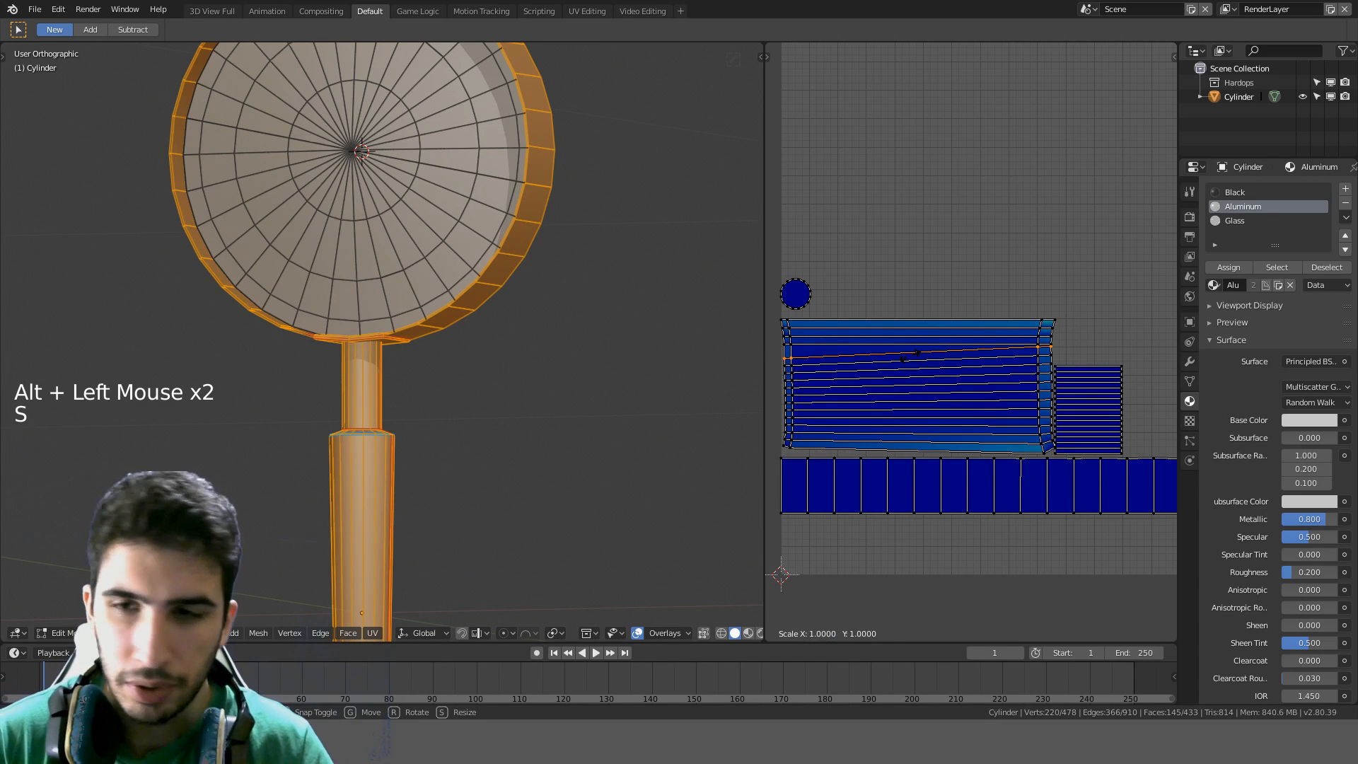
{"action": "key", "text": "y"}
{"action": "key", "text": "0"}
{"action": "key", "text": "Return"}
Level the handle island's sixth and seventh edge rows, scaling each one to 0 along Y
{"action": "left_click", "coordinate": [894, 361], "text": "alt"}
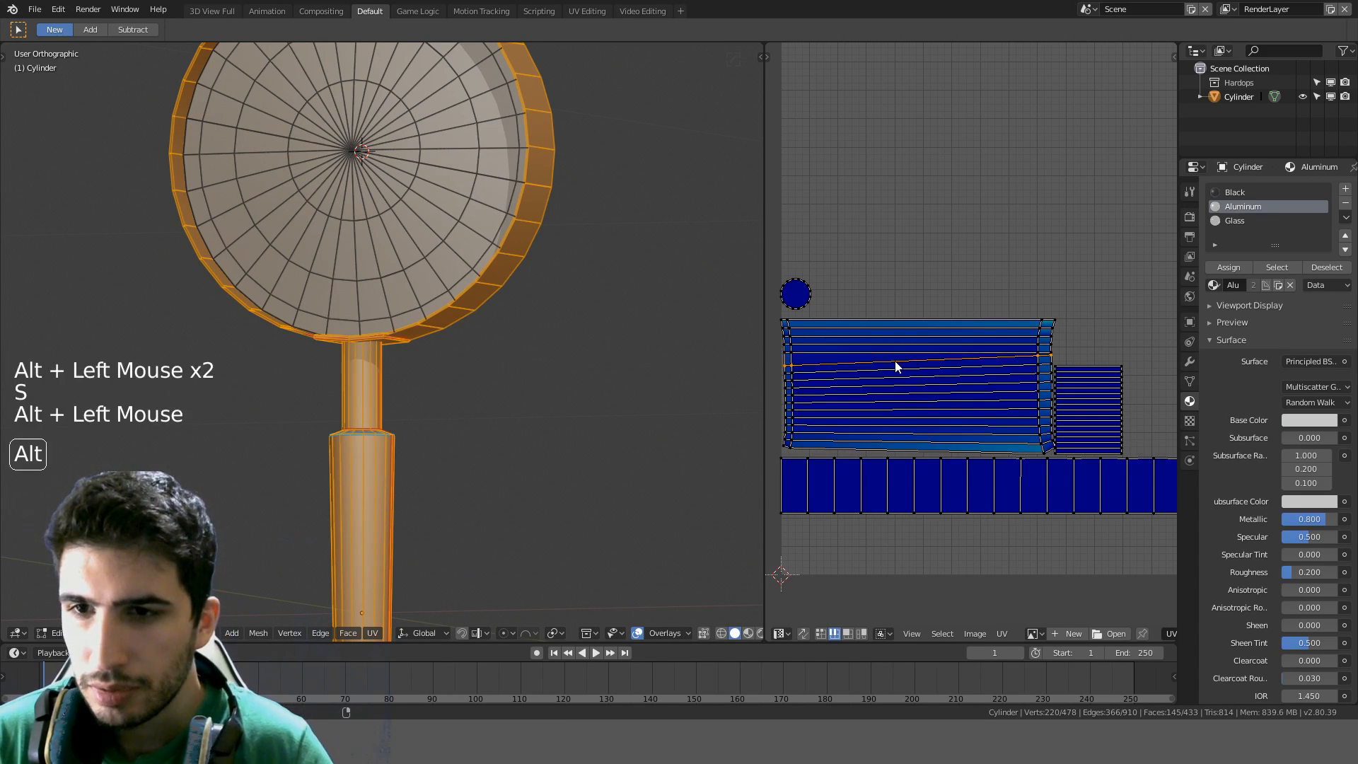
{"action": "key", "text": "s"}
{"action": "key", "text": "y"}
{"action": "key", "text": "0"}
{"action": "key", "text": "Return"}
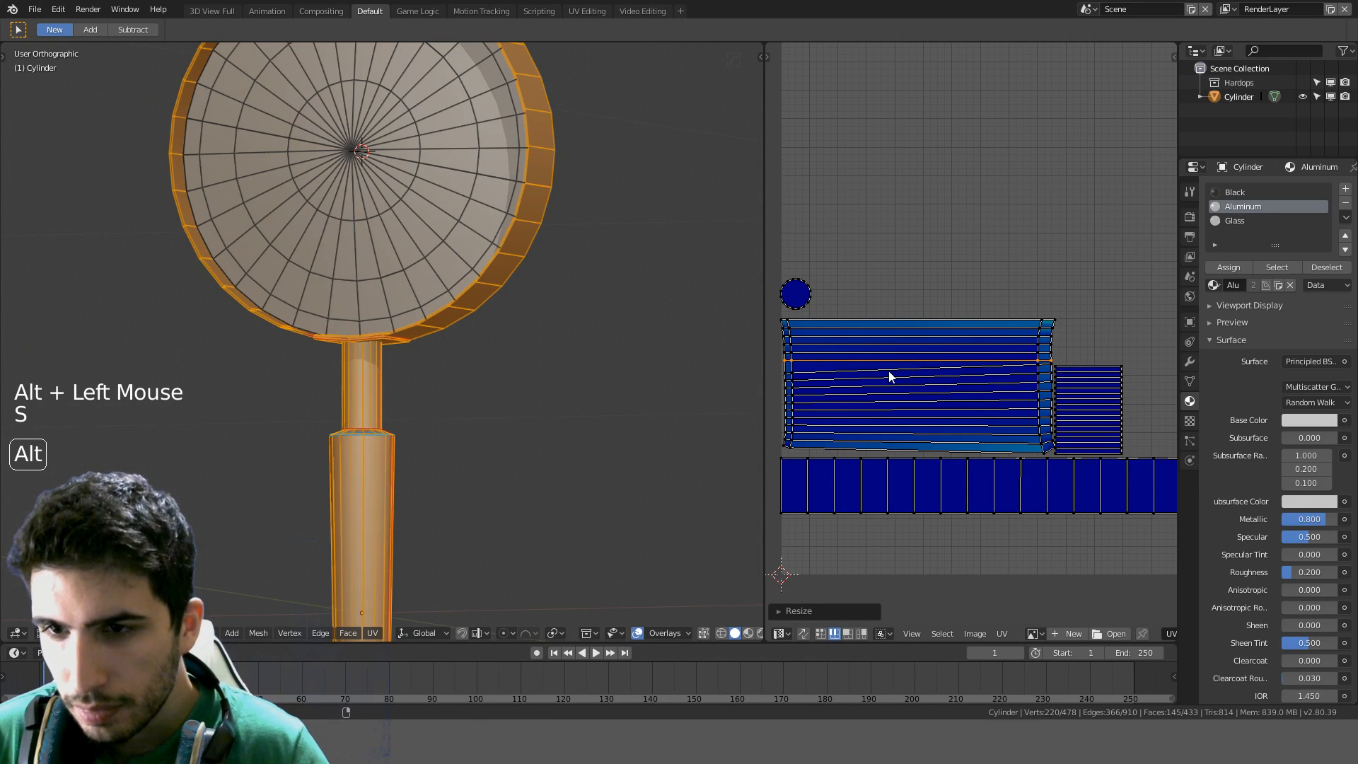
{"action": "left_click", "coordinate": [889, 371], "text": "alt"}
{"action": "key", "text": "s"}
{"action": "key", "text": "y"}
{"action": "key", "text": "0"}
{"action": "key", "text": "Return"}
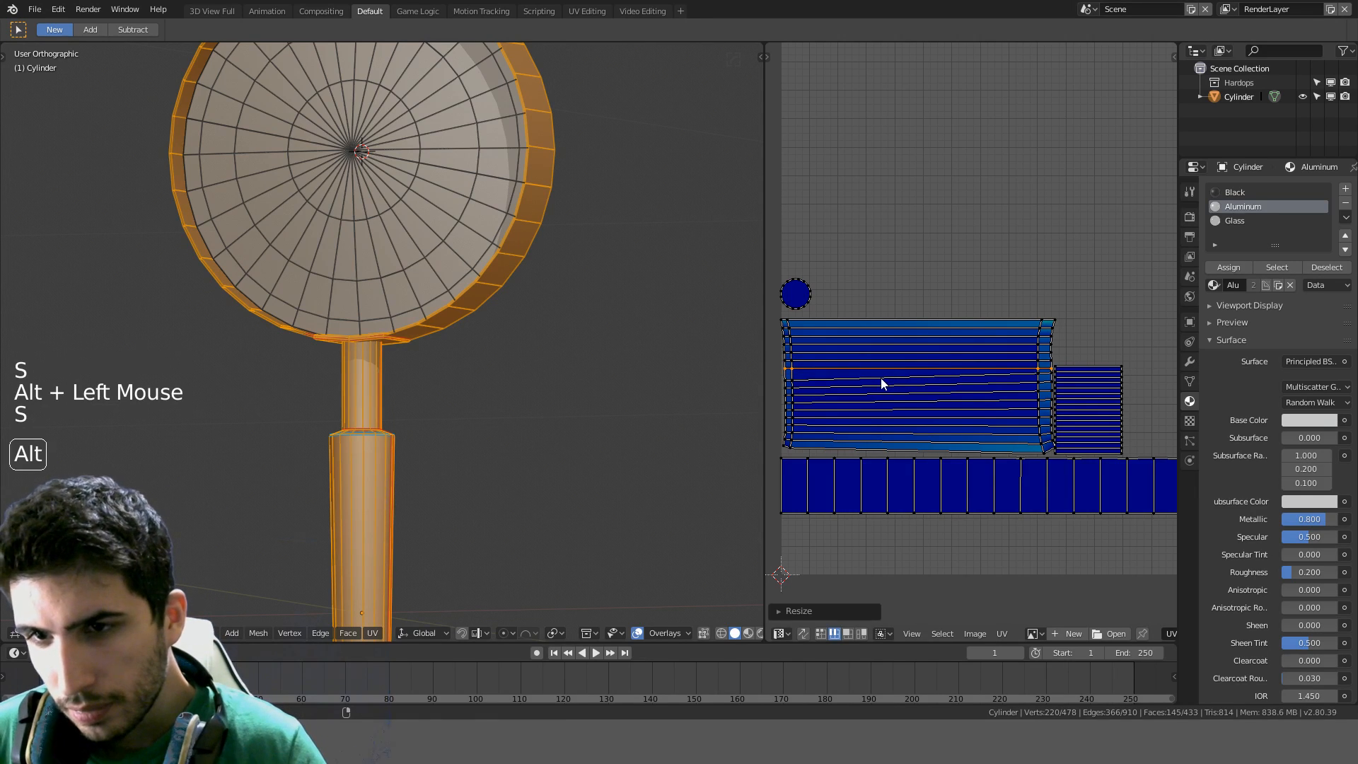
Flatten the eighth and ninth edge rows around the middle of the handle island with a Y scale of 0
{"action": "left_click", "coordinate": [881, 384], "text": "alt"}
{"action": "key", "text": "s"}
{"action": "key", "text": "y"}
{"action": "key", "text": "0"}
{"action": "key", "text": "Return"}
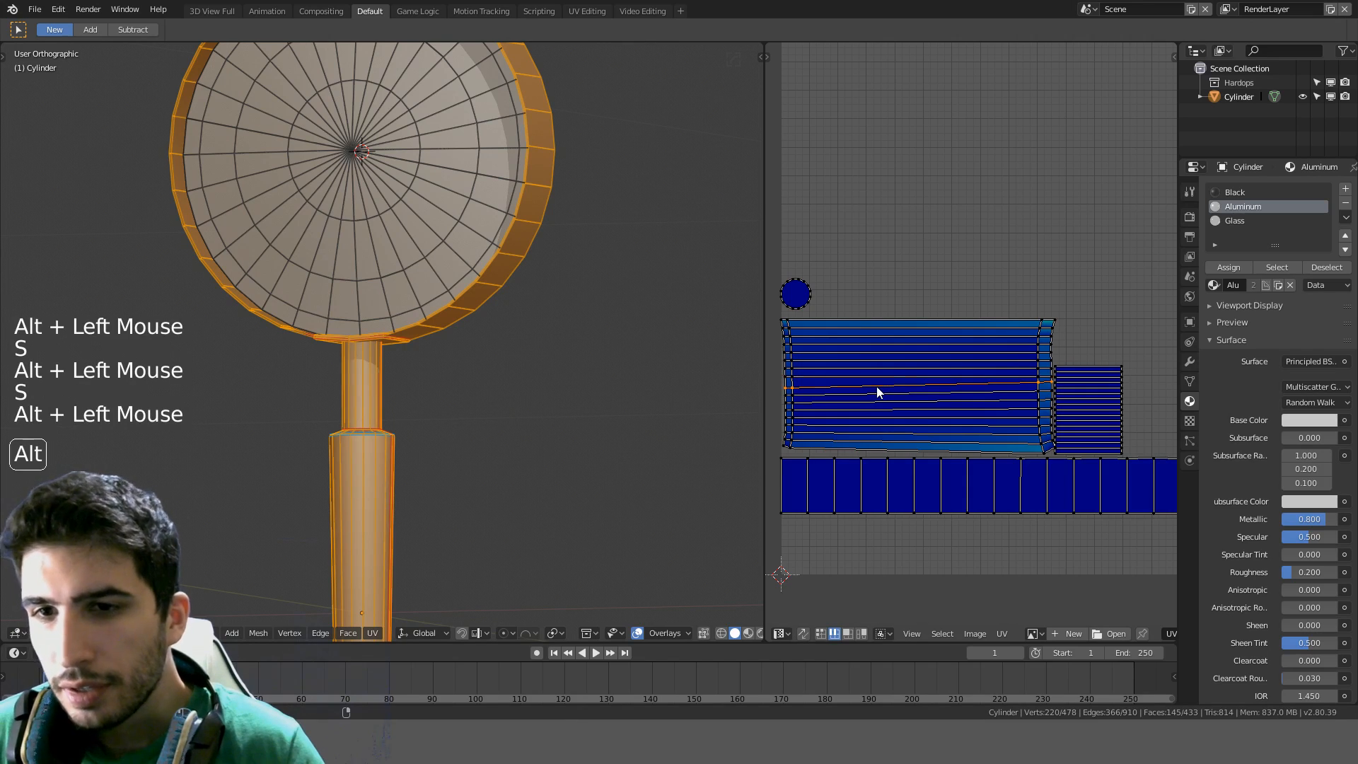
{"action": "left_click", "coordinate": [876, 386], "text": "alt"}
{"action": "key", "text": "s"}
{"action": "key", "text": "y"}
{"action": "key", "text": "0"}
{"action": "key", "text": "Return"}
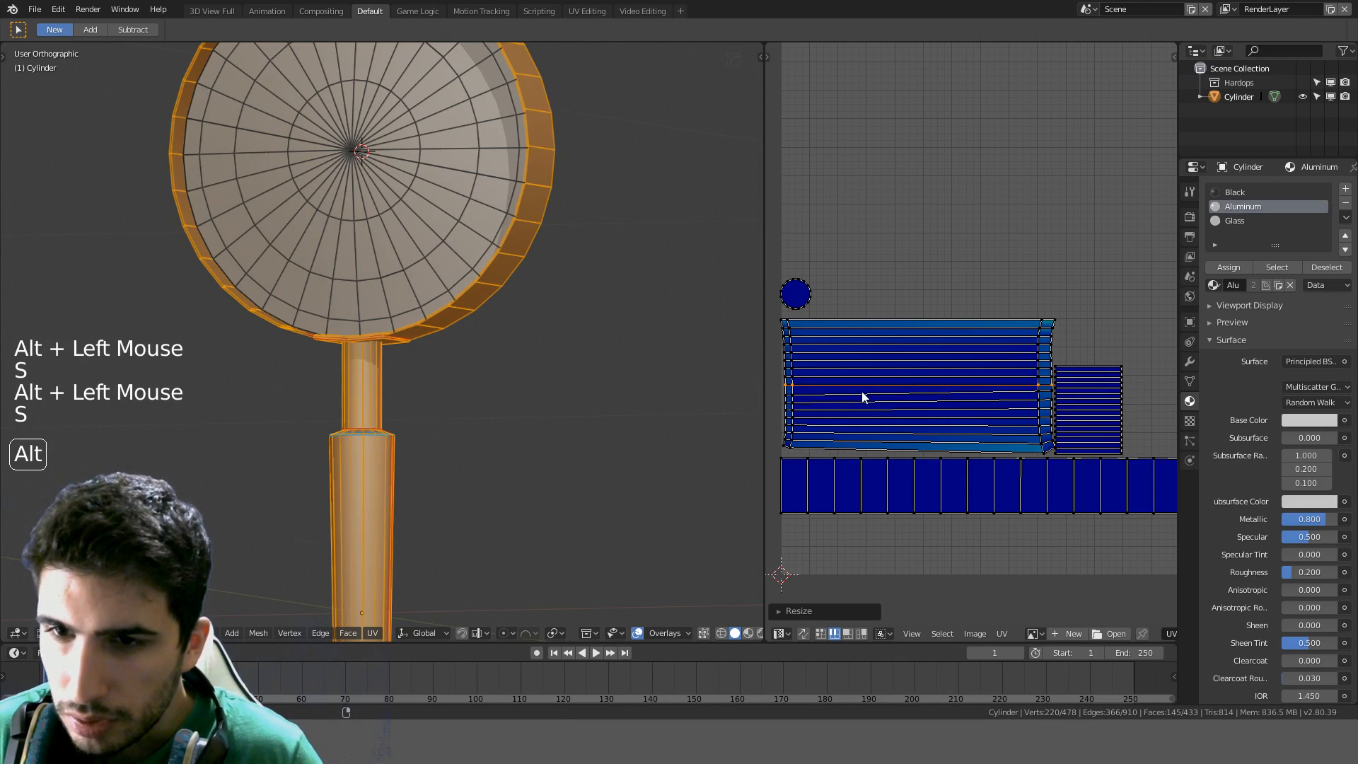
Flatten the two edge rows just below the handle island's middle by scaling each to 0 along Y
{"action": "left_click", "coordinate": [863, 395], "text": "alt"}
{"action": "key", "text": "s"}
{"action": "key", "text": "y"}
{"action": "key", "text": "0"}
{"action": "key", "text": "Return"}
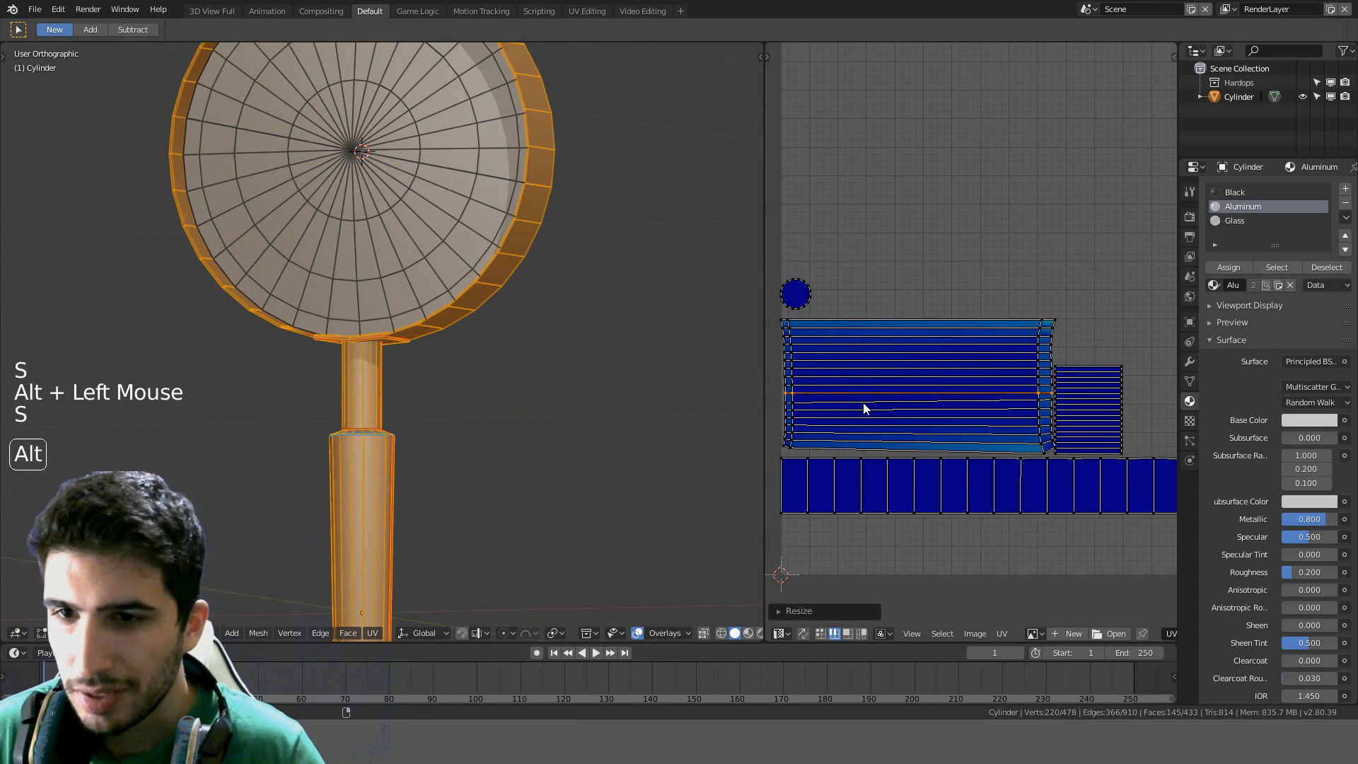
{"action": "left_click", "coordinate": [864, 403], "text": "alt"}
{"action": "key", "text": "s"}
{"action": "key", "text": "y"}
{"action": "key", "text": "0"}
{"action": "key", "text": "Return"}
Straighten the next two slanted edge rows in the handle island's lower half, scaling each to 0 along Y
{"action": "left_click", "coordinate": [866, 409], "text": "alt"}
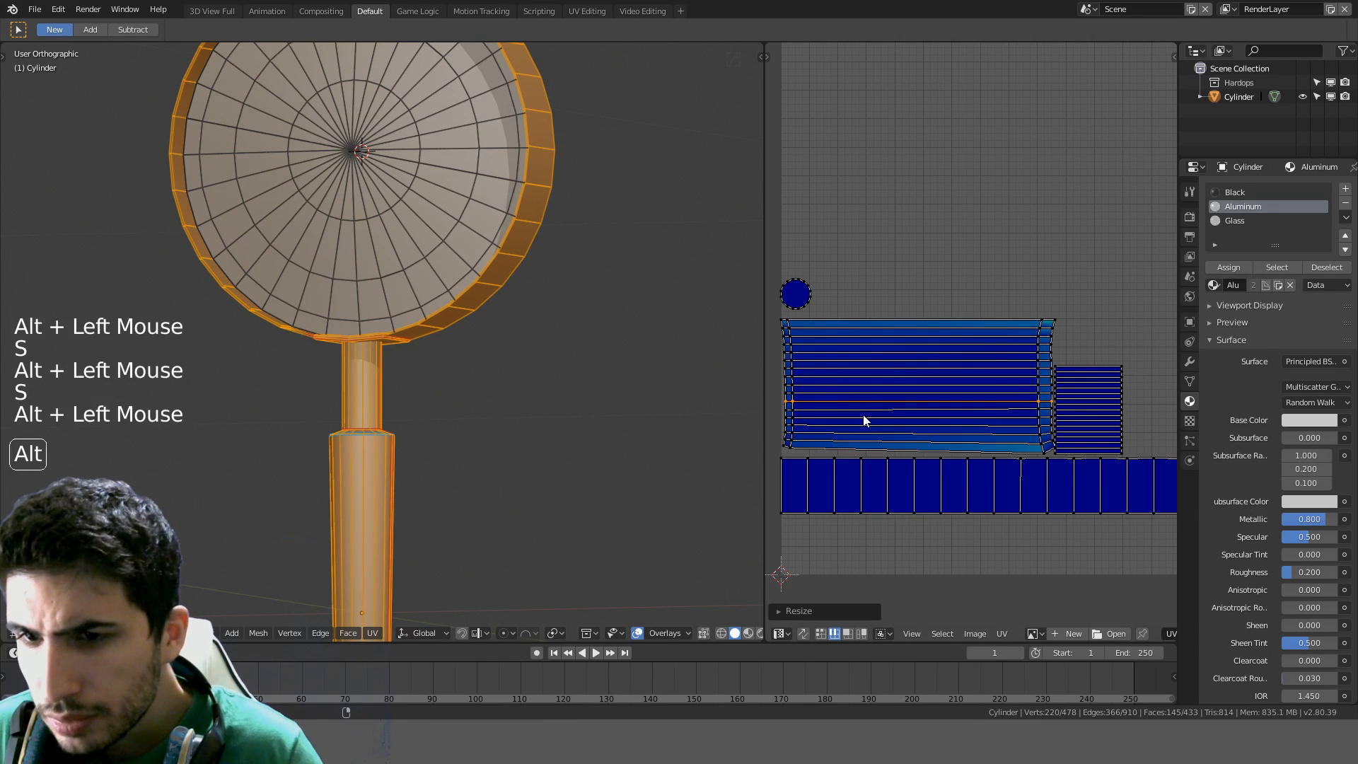
{"action": "left_click", "coordinate": [873, 410], "text": "alt"}
{"action": "key", "text": "s"}
{"action": "key", "text": "y"}
{"action": "key", "text": "0"}
{"action": "key", "text": "Return"}
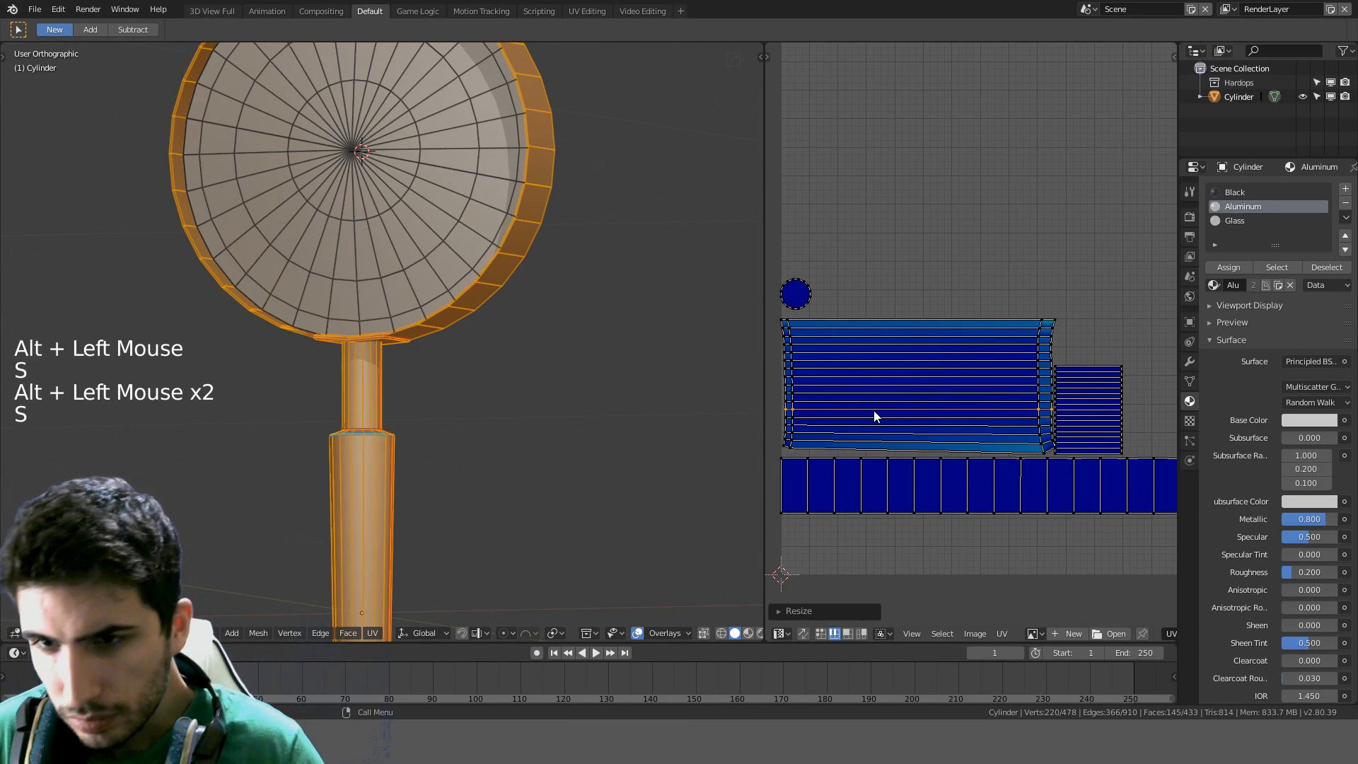
{"action": "left_click", "coordinate": [873, 418], "text": "alt"}
{"action": "key", "text": "s"}
{"action": "key", "text": "y"}
{"action": "key", "text": "0"}
{"action": "key", "text": "Return"}
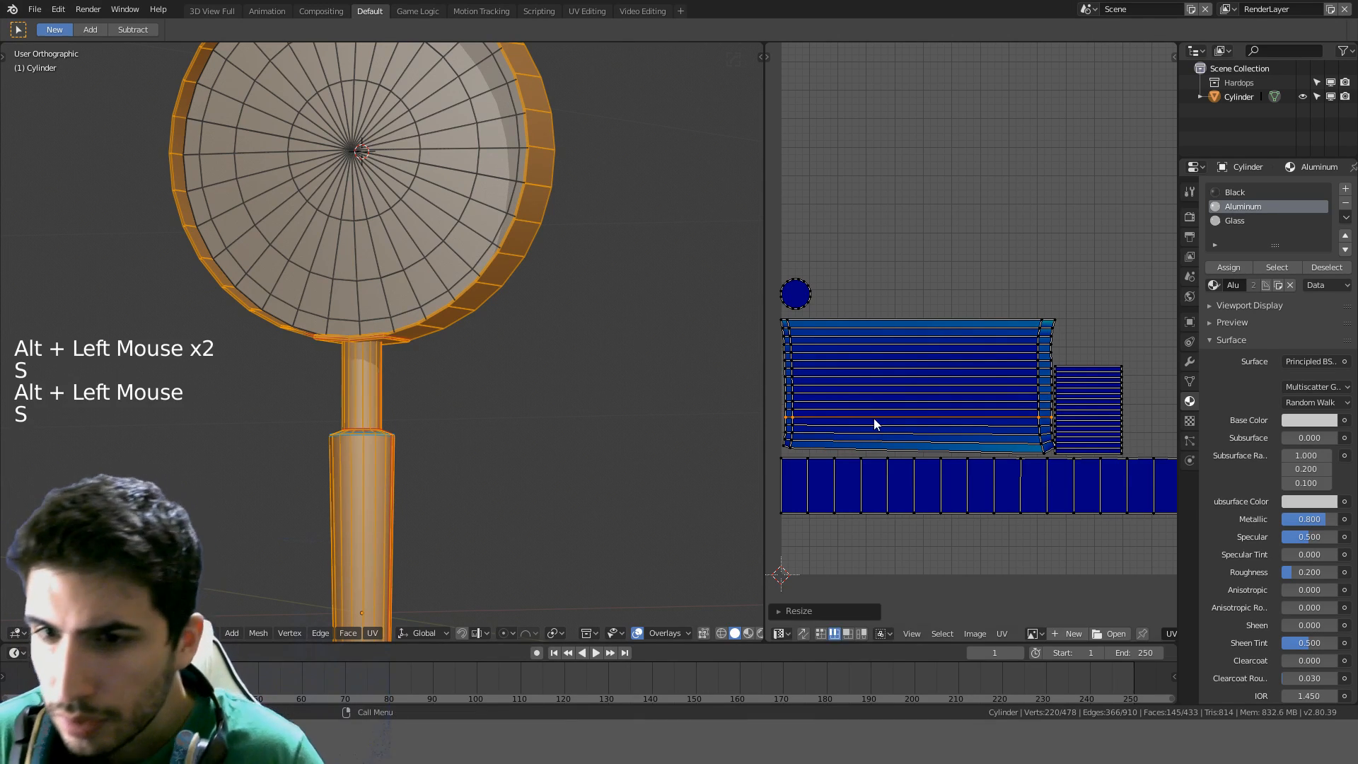
Level the two edge rows above the handle island's last slanted strips by scaling each to 0 along Y
{"action": "left_click", "coordinate": [856, 424], "text": "alt"}
{"action": "key", "text": "s"}
{"action": "key", "text": "y"}
{"action": "key", "text": "0"}
{"action": "key", "text": "Return"}
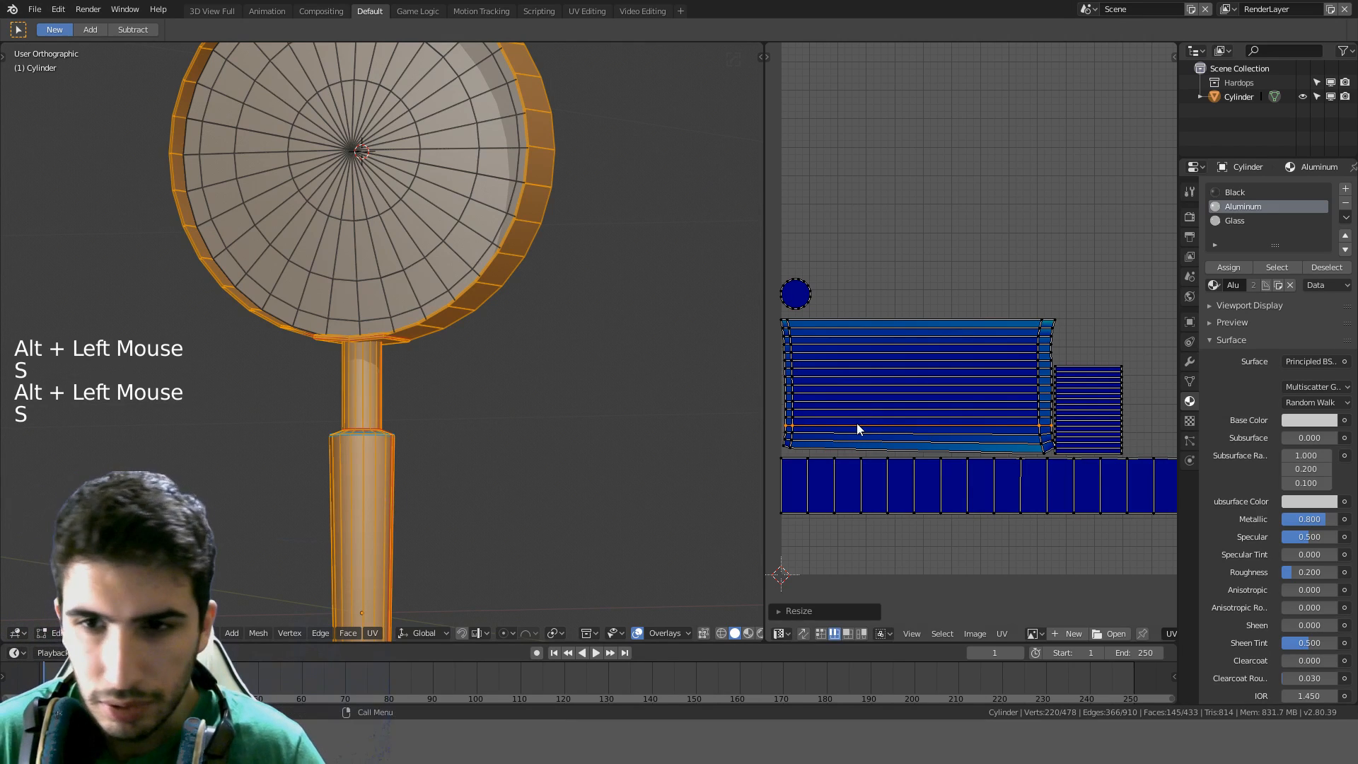
{"action": "left_click", "coordinate": [842, 430], "text": "alt"}
{"action": "key", "text": "s"}
{"action": "key", "text": "y"}
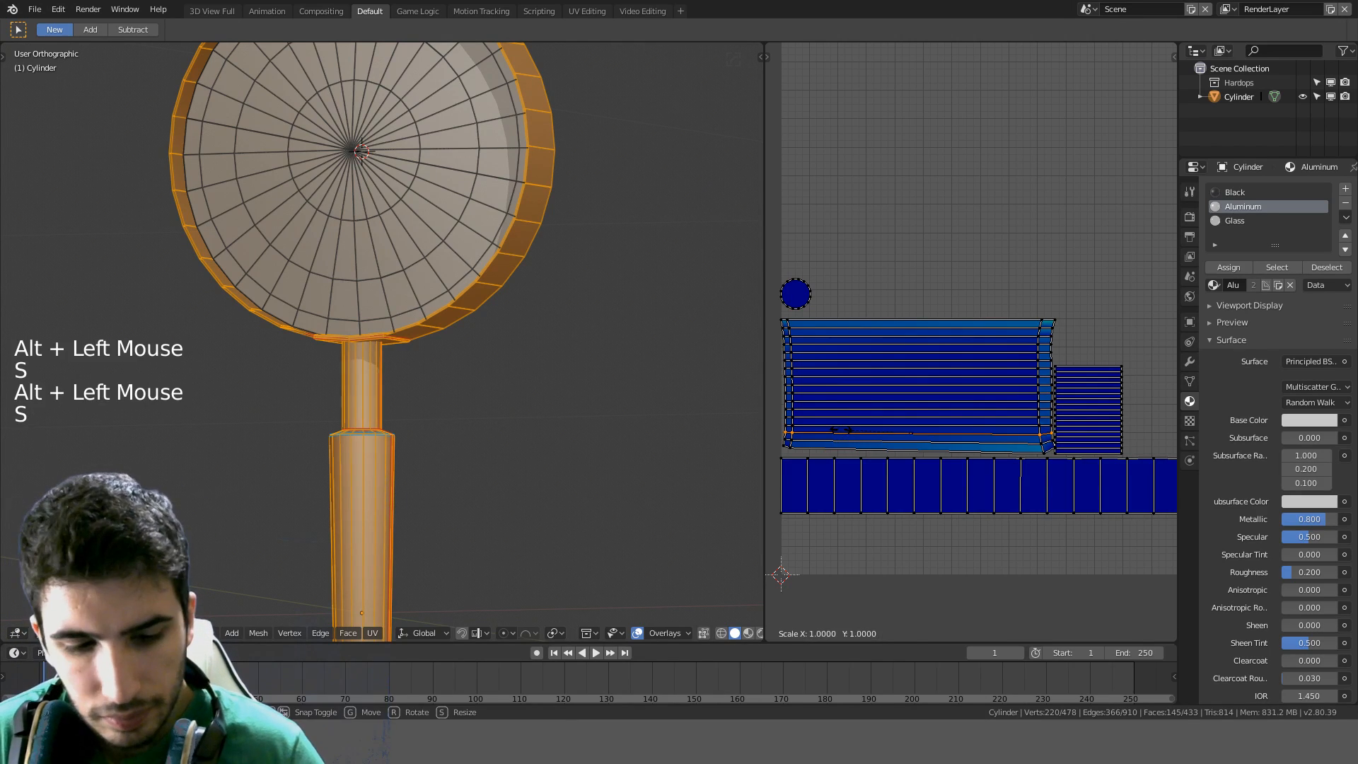
{"action": "key", "text": "0"}
{"action": "key", "text": "Return"}
Flatten the handle island's lowest inner edge row and its bottom border by scaling each to 0 along Y
{"action": "left_click", "coordinate": [850, 447], "text": "alt"}
{"action": "key", "text": "s"}
{"action": "key", "text": "y"}
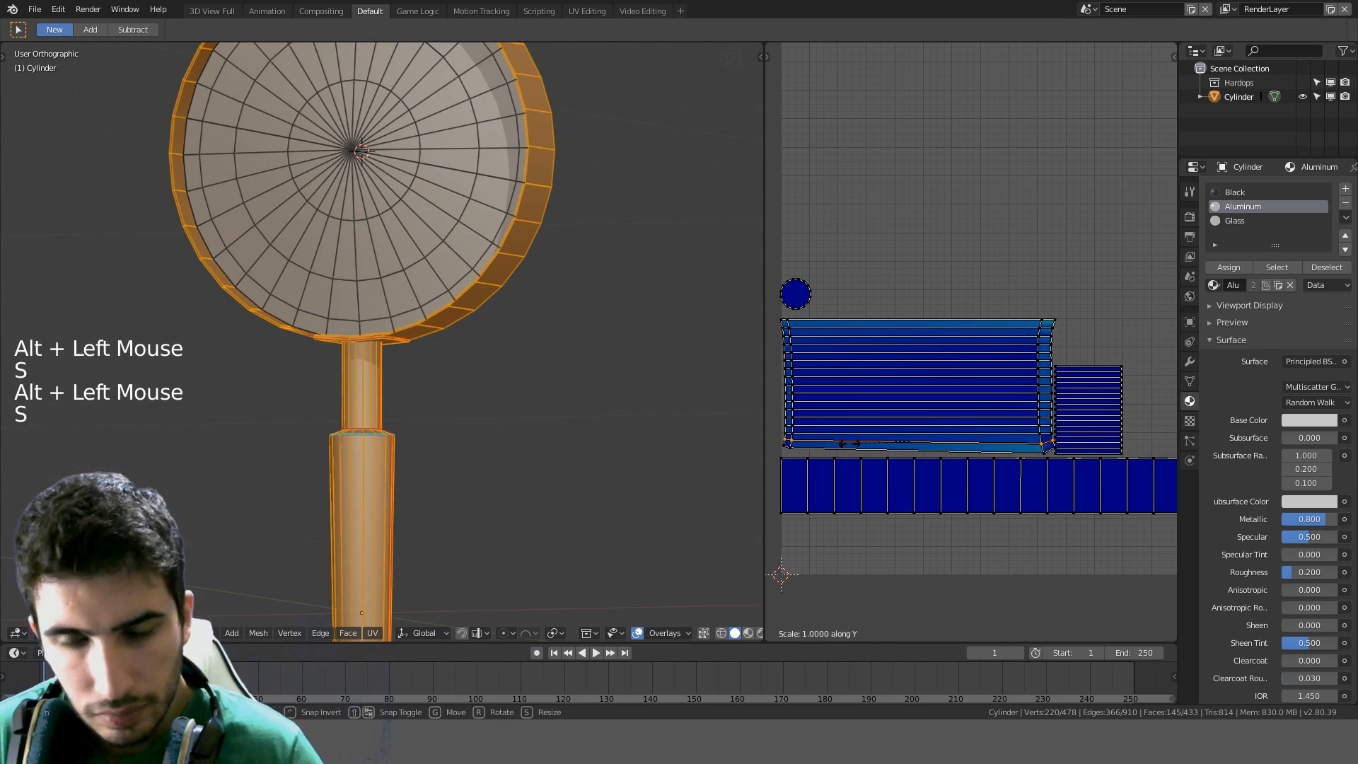
{"action": "key", "text": "0"}
{"action": "key", "text": "Return"}
{"action": "left_click", "coordinate": [847, 450], "text": "alt"}
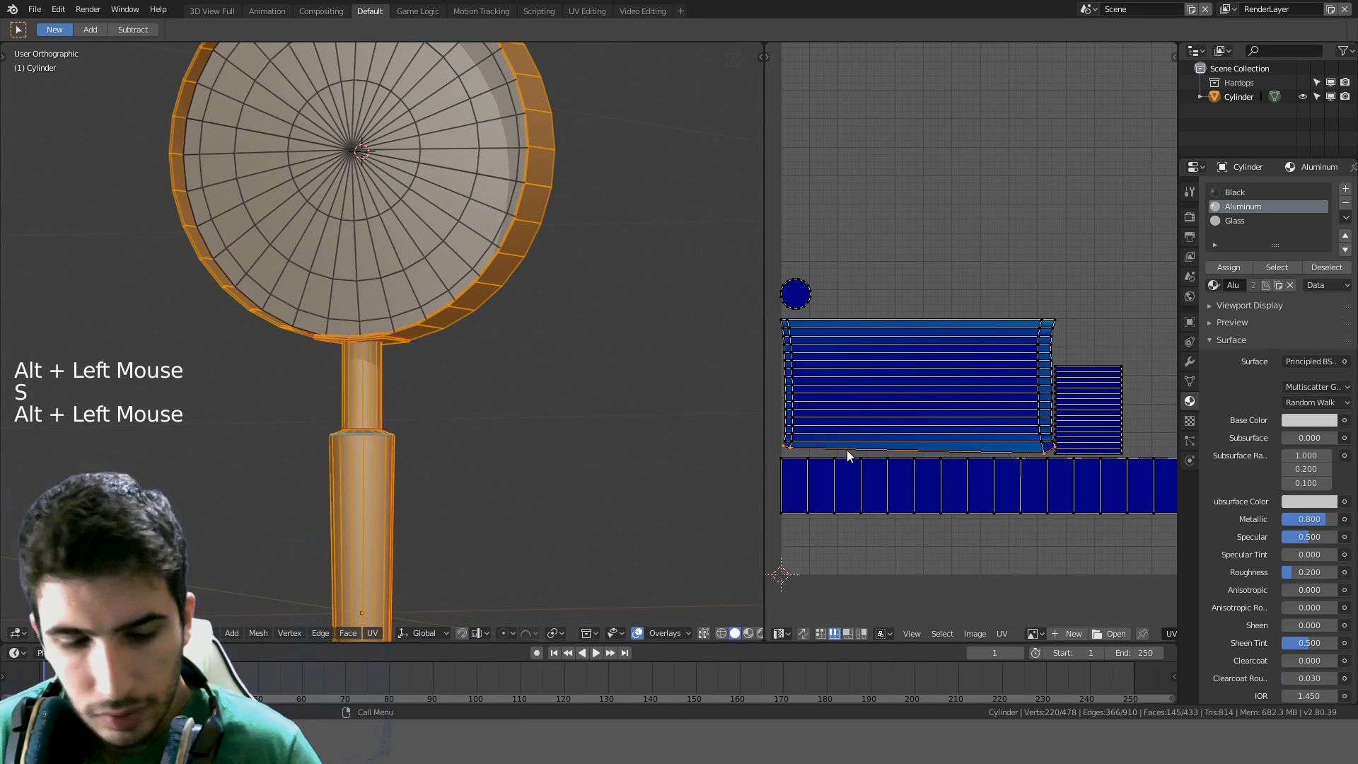
{"action": "key", "text": "s"}
{"action": "key", "text": "y"}
{"action": "key", "text": "0"}
{"action": "key", "text": "Return"}
Straighten the handle island's left border and the neighbouring vertical edge loop by scaling each to 0 along X
{"action": "left_click", "coordinate": [782, 409], "text": "alt"}
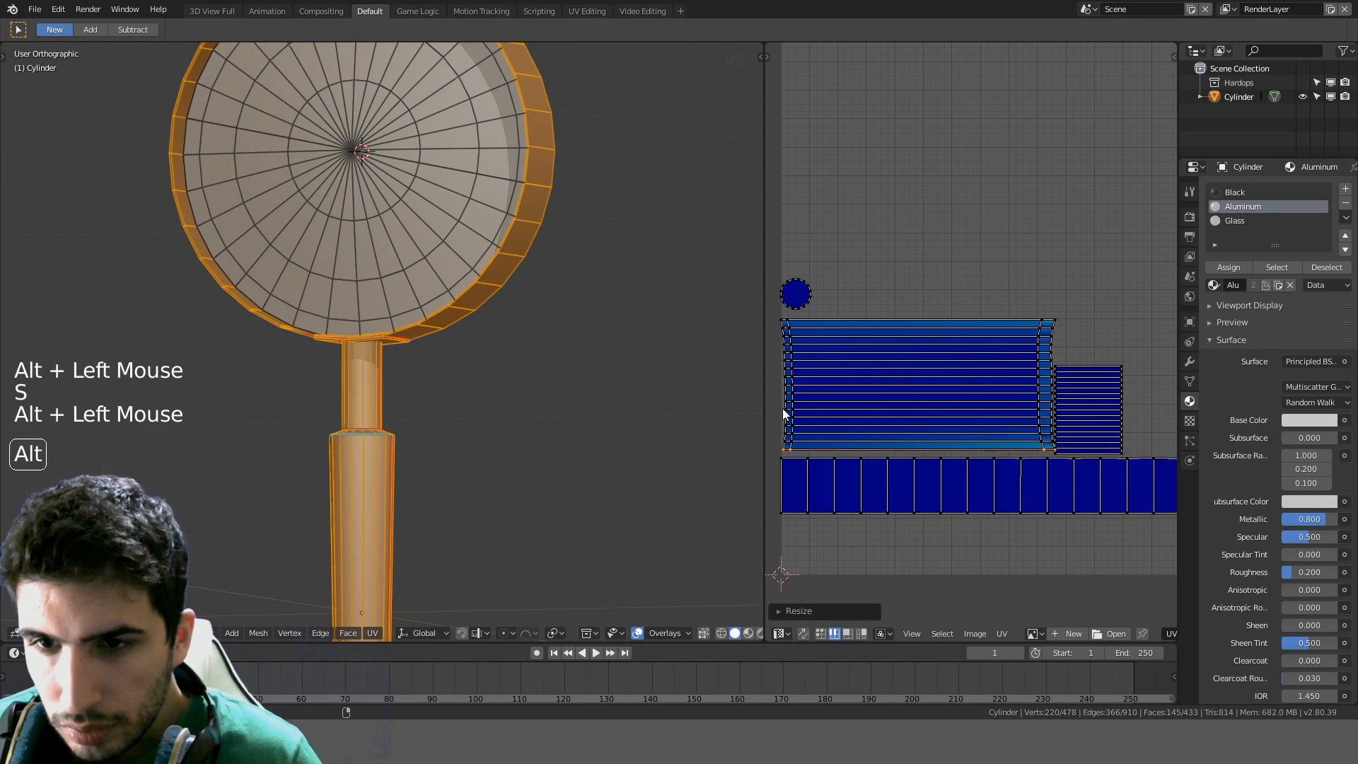
{"action": "key", "text": "s"}
{"action": "key", "text": "x"}
{"action": "key", "text": "0"}
{"action": "key", "text": "Return"}
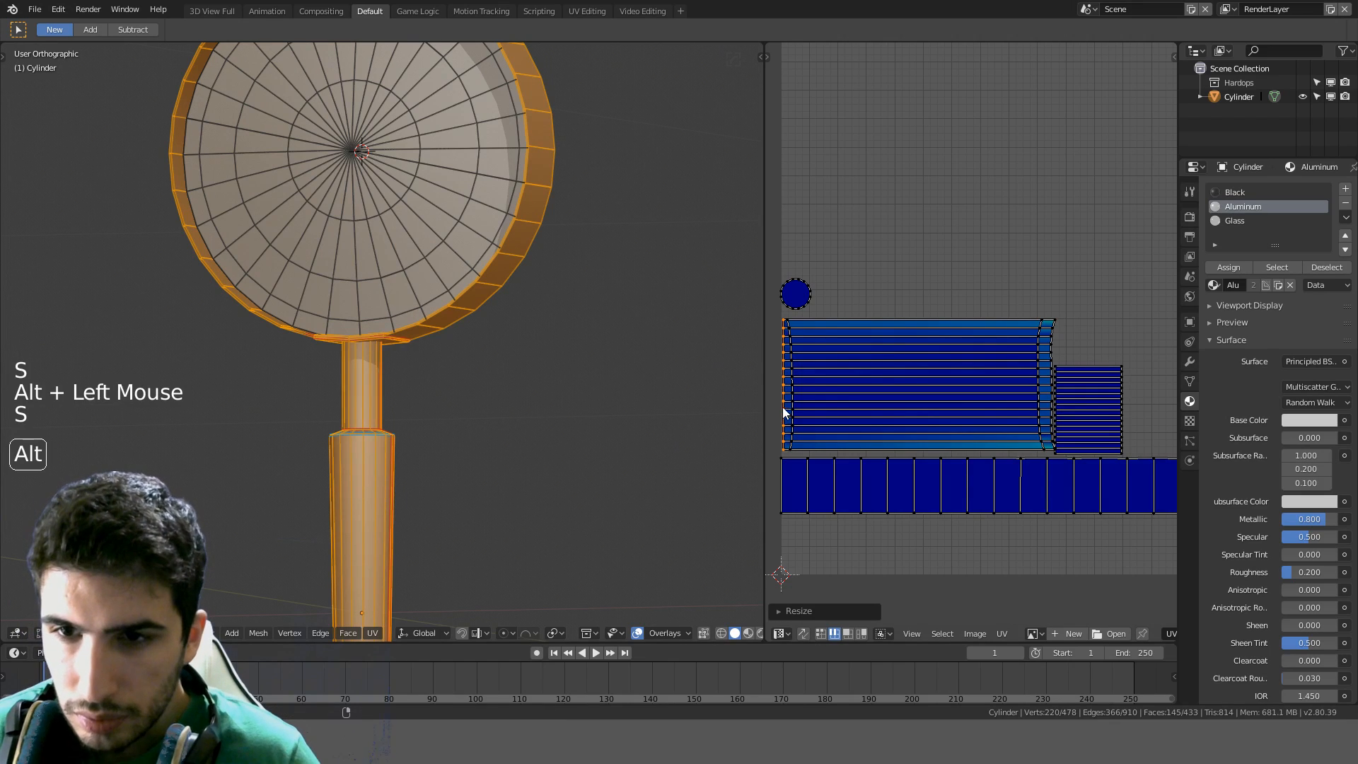
{"action": "left_click", "coordinate": [792, 402], "text": "alt"}
{"action": "left_click", "coordinate": [793, 399], "text": "alt"}
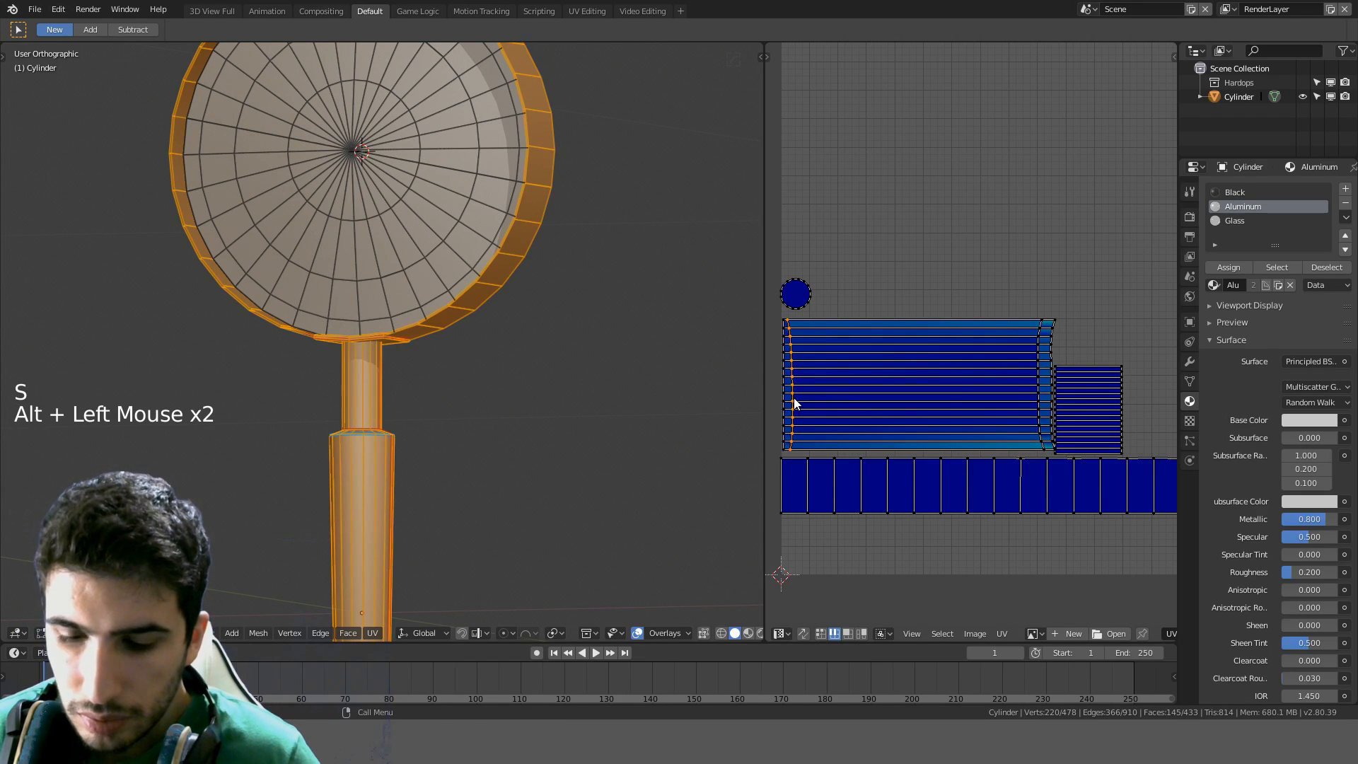
{"action": "key", "text": "s"}
{"action": "key", "text": "x"}
{"action": "key", "text": "0"}
{"action": "key", "text": "Return"}
Straighten the handle island's inner right edge loop and right border by scaling each to 0 along X
{"action": "left_click", "coordinate": [1040, 383], "text": "alt"}
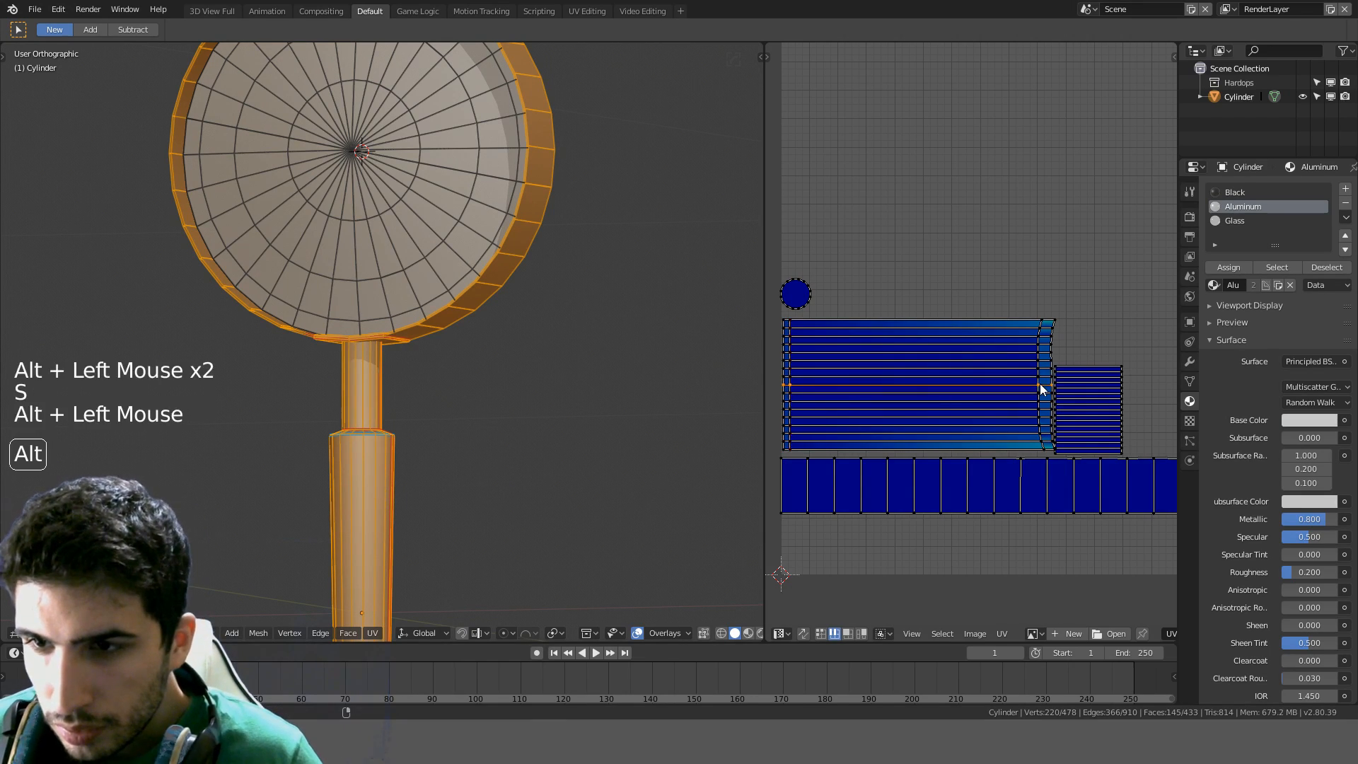
{"action": "key", "text": "s"}
{"action": "key", "text": "x"}
{"action": "key", "text": "0"}
{"action": "key", "text": "Return"}
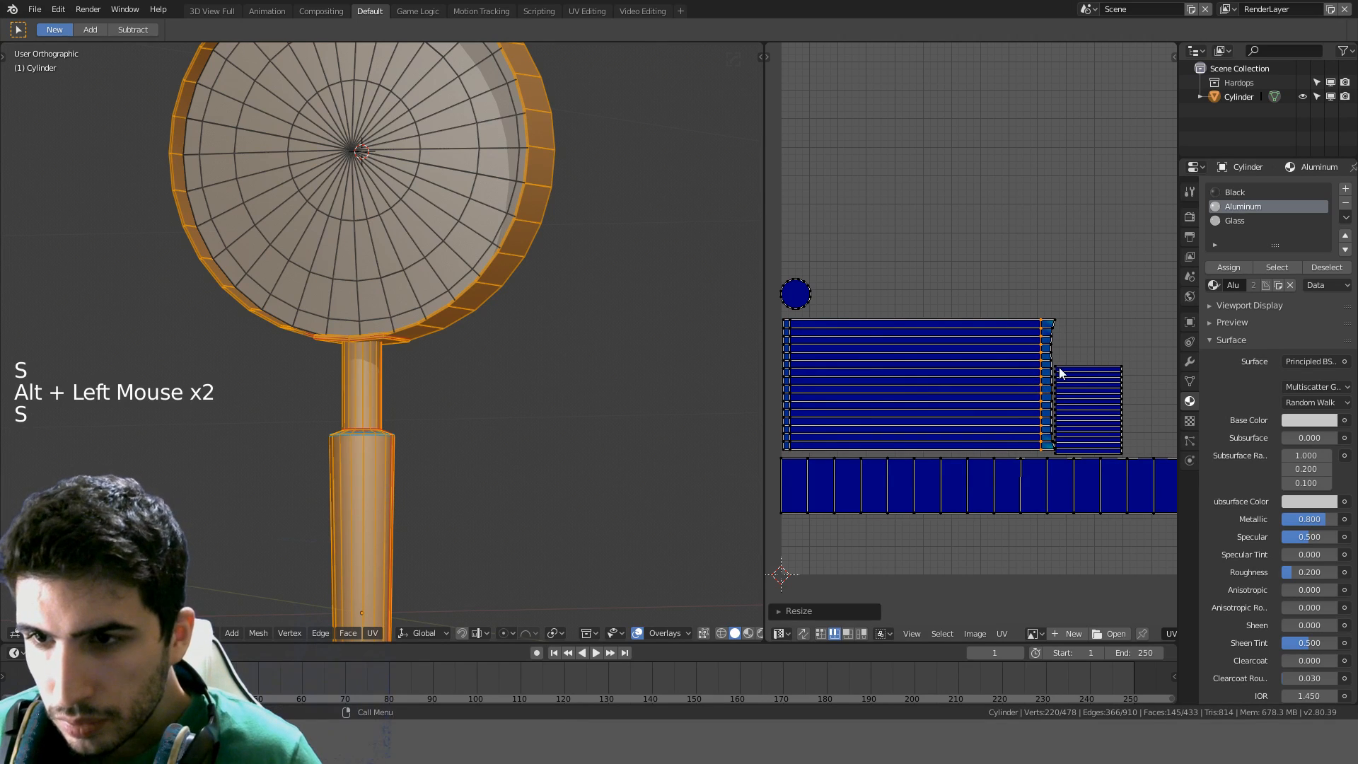
{"action": "left_click", "coordinate": [1053, 346], "text": "alt"}
{"action": "key", "text": "s"}
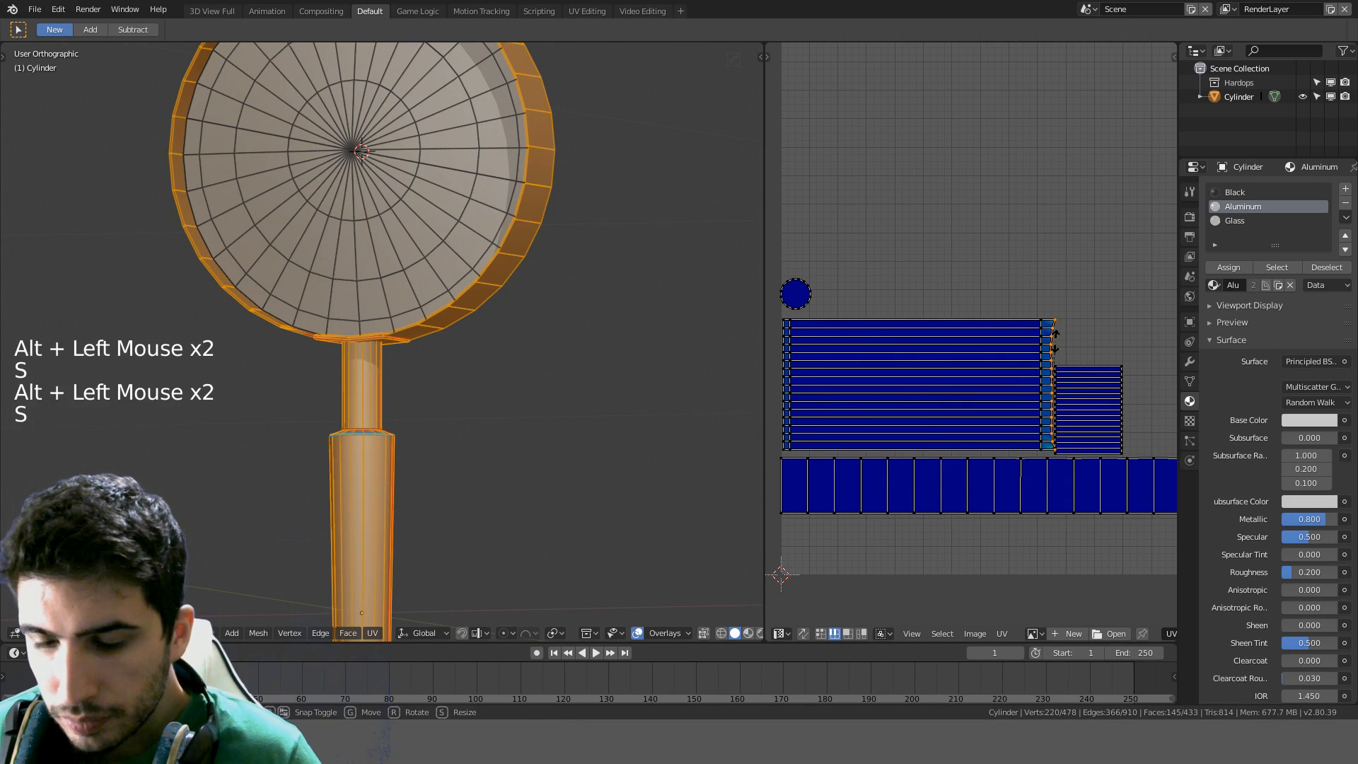
{"action": "key", "text": "x"}
{"action": "key", "text": "0"}
{"action": "key", "text": "Return"}
{"action": "scroll", "coordinate": [1056, 341], "scroll_direction": "up", "scroll_amount": 2}
{"action": "scroll", "coordinate": [1058, 340], "scroll_direction": "down", "scroll_amount": 5}
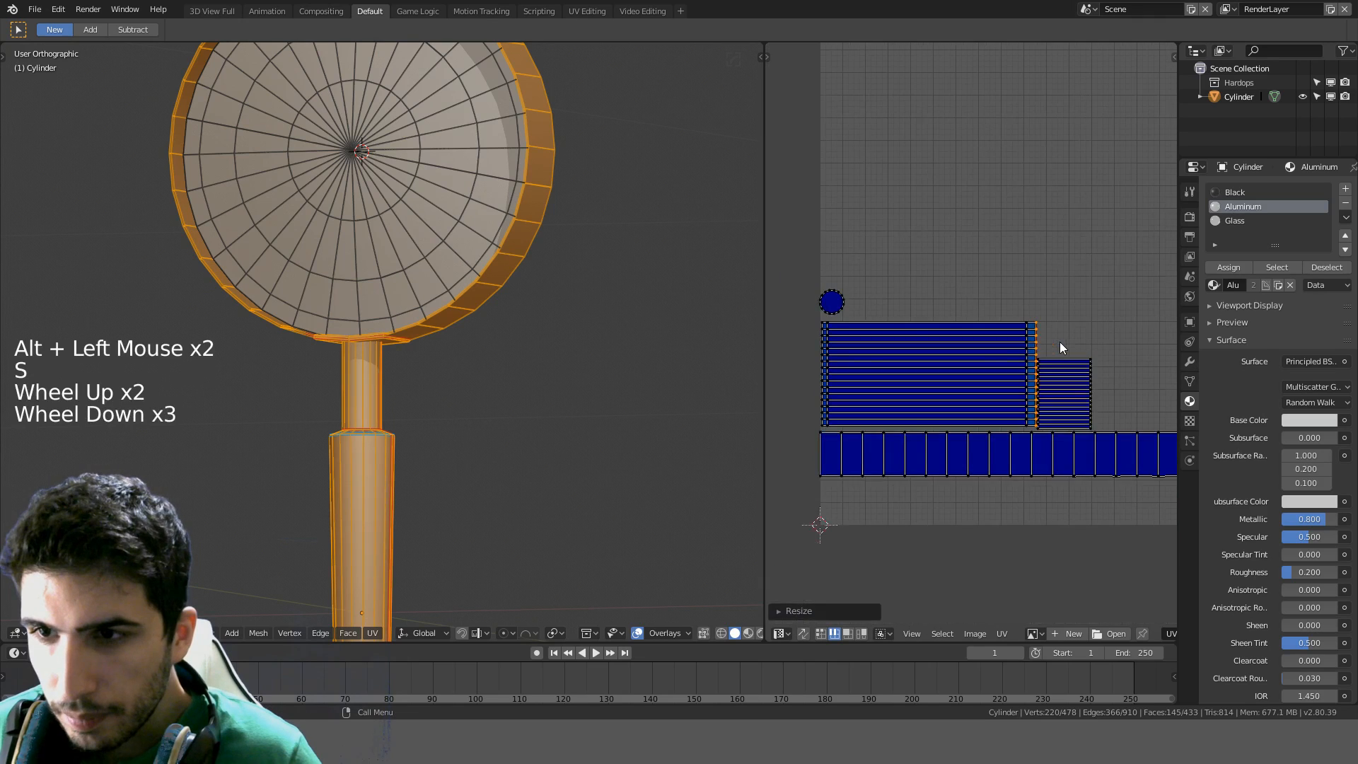
{"action": "scroll", "coordinate": [921, 297], "scroll_direction": "up", "scroll_amount": 3}
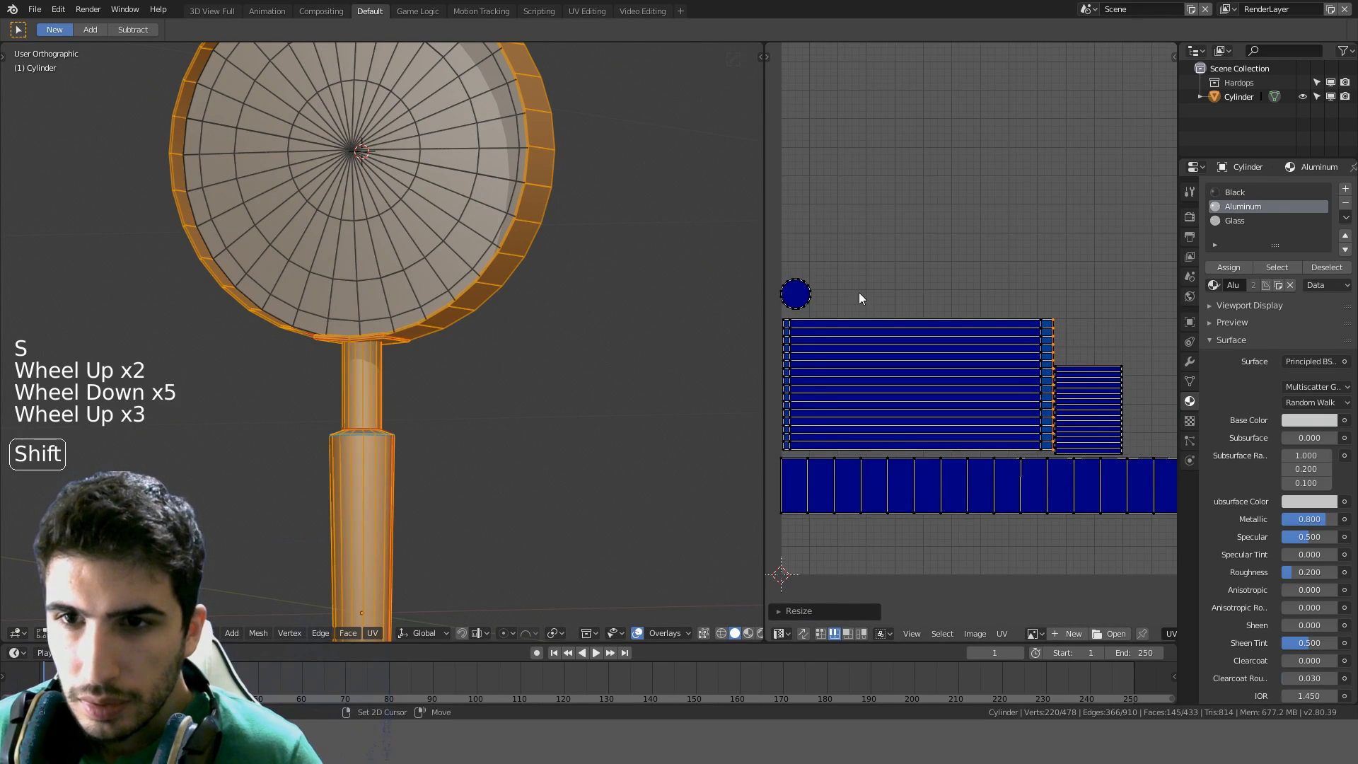
Select the entire magnifying glass mesh and all of its UV islands, including the lens
{"action": "middle_click_drag", "start_coordinate": [859, 292], "coordinate": [955, 343], "text": "shift"}
{"action": "scroll", "coordinate": [557, 317], "scroll_direction": "down", "scroll_amount": 3}
{"action": "key", "text": "a"}
{"action": "key", "text": "a"}
{"action": "scroll", "coordinate": [1089, 363], "scroll_direction": "down", "scroll_amount": 6}
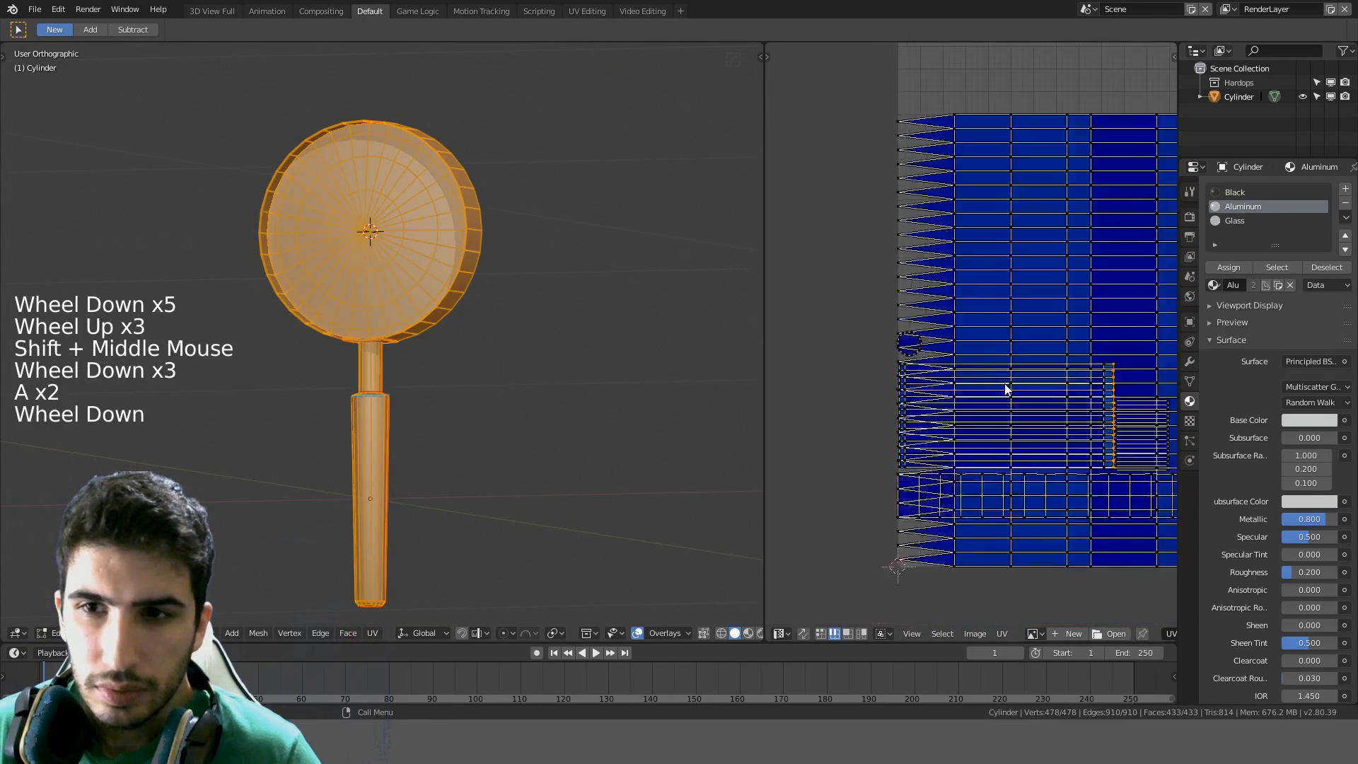
{"action": "middle_click_drag", "start_coordinate": [1089, 364], "coordinate": [997, 377], "text": "shift"}
{"action": "key", "text": "a"}
{"action": "key", "text": "a"}
{"action": "key", "text": "a"}
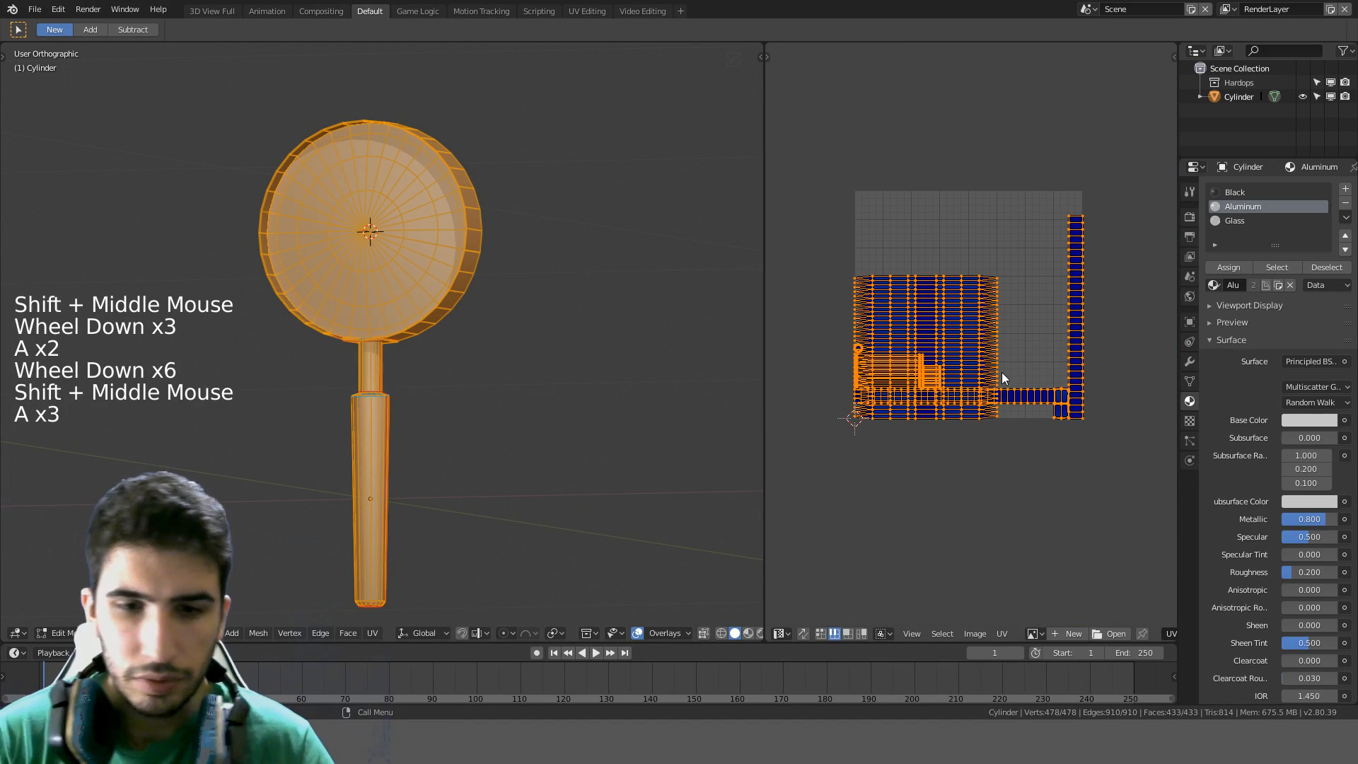
Pack all the selected UV islands with UVPackmaster and check the spacing between the packed islands
{"action": "key", "text": "t"}
{"action": "scroll", "coordinate": [850, 550], "scroll_direction": "down", "scroll_amount": 4}
{"action": "left_click", "coordinate": [813, 604]}
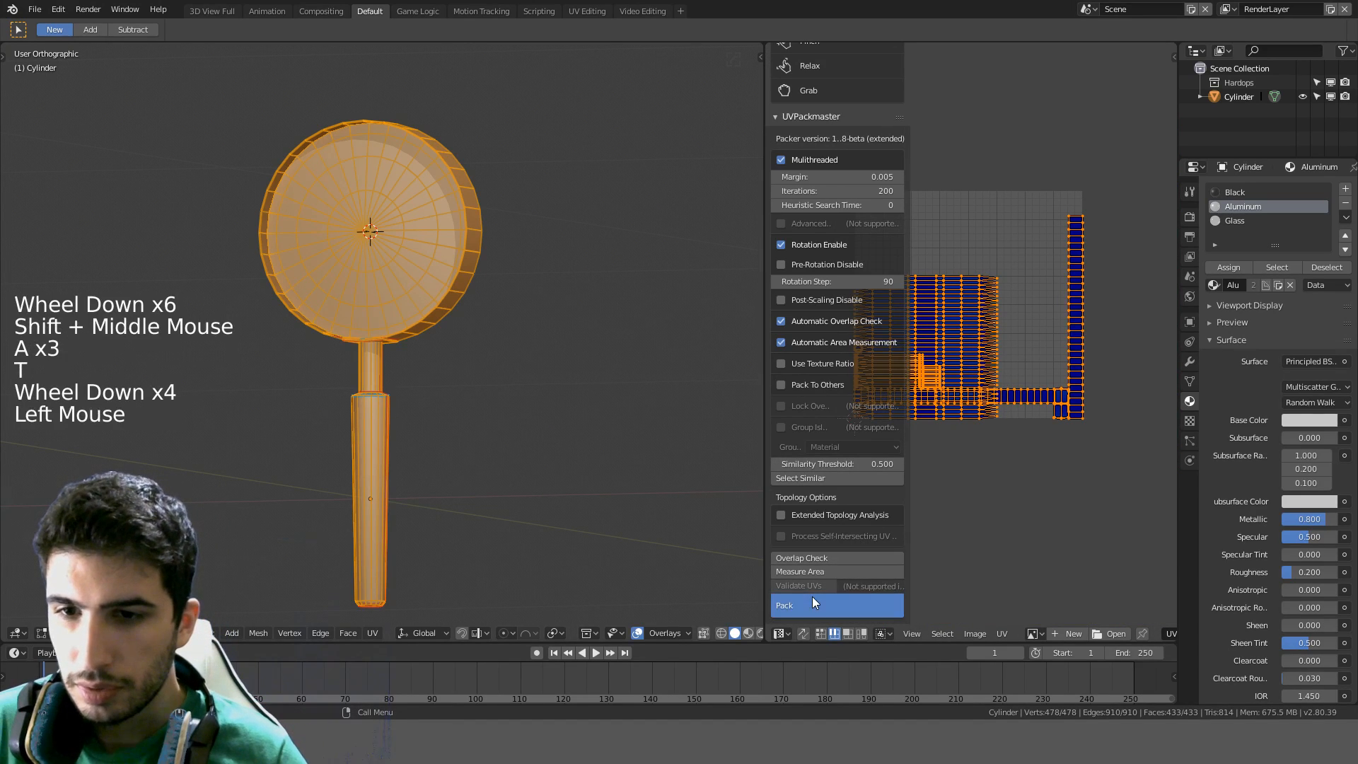
{"action": "middle_click_drag", "start_coordinate": [970, 454], "coordinate": [911, 348]}
{"action": "scroll", "coordinate": [1026, 505], "scroll_direction": "up", "scroll_amount": 8}
{"action": "scroll", "coordinate": [1040, 498], "scroll_direction": "up", "scroll_amount": 2}
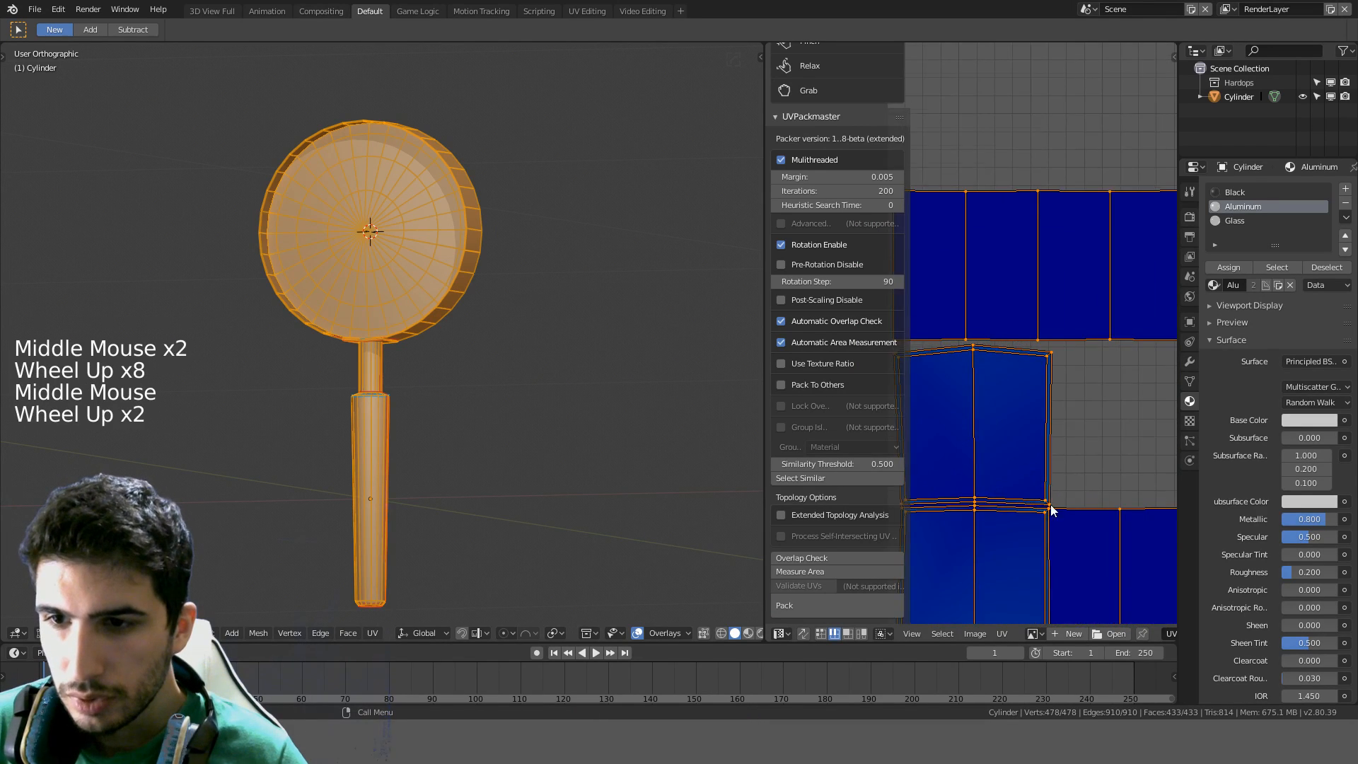
Mark a seam on the UV edge joining the distorted two-column patch to the long strip of the lens frame
{"action": "middle_click_drag", "start_coordinate": [1052, 506], "coordinate": [1037, 424]}
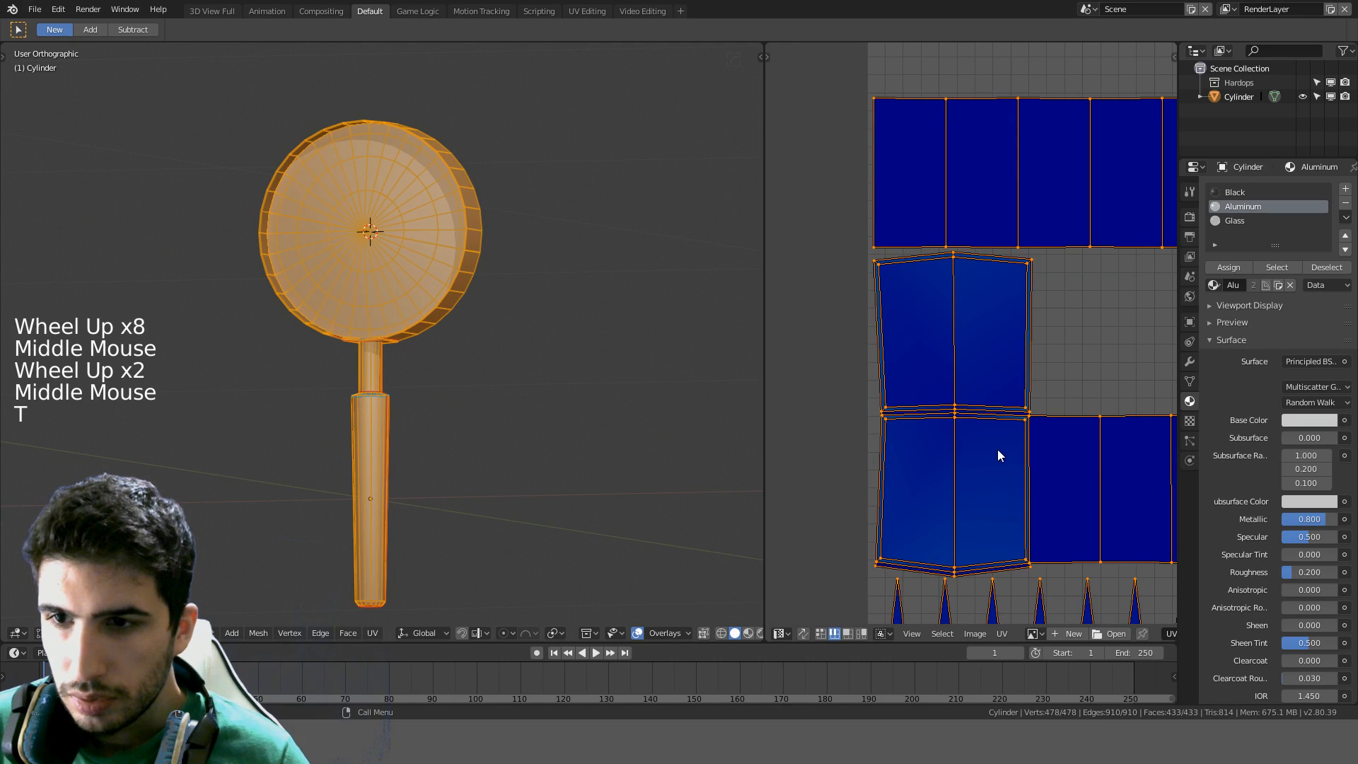
{"action": "middle_click_drag", "start_coordinate": [999, 455], "coordinate": [962, 452]}
{"action": "left_click", "coordinate": [836, 632]}
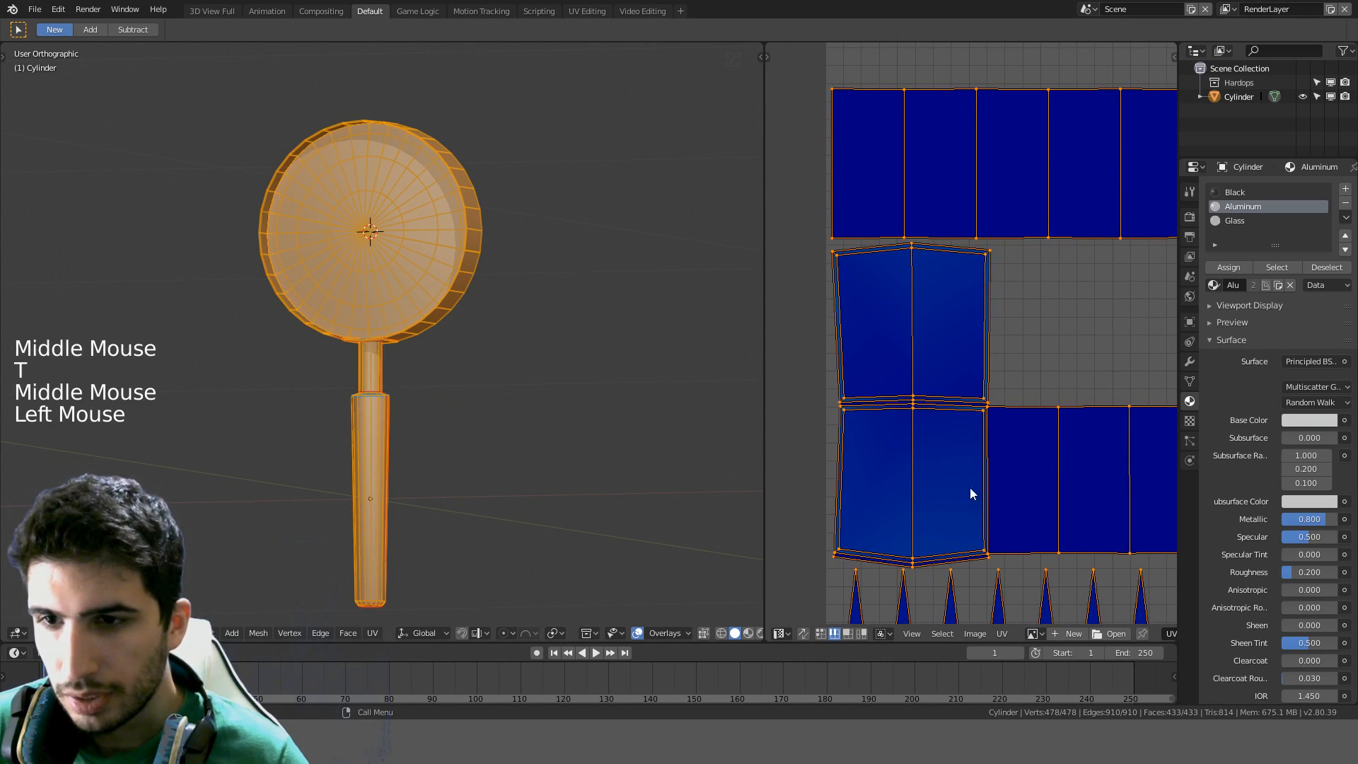
{"action": "left_click", "coordinate": [994, 466]}
{"action": "key", "text": "ctrl+e"}
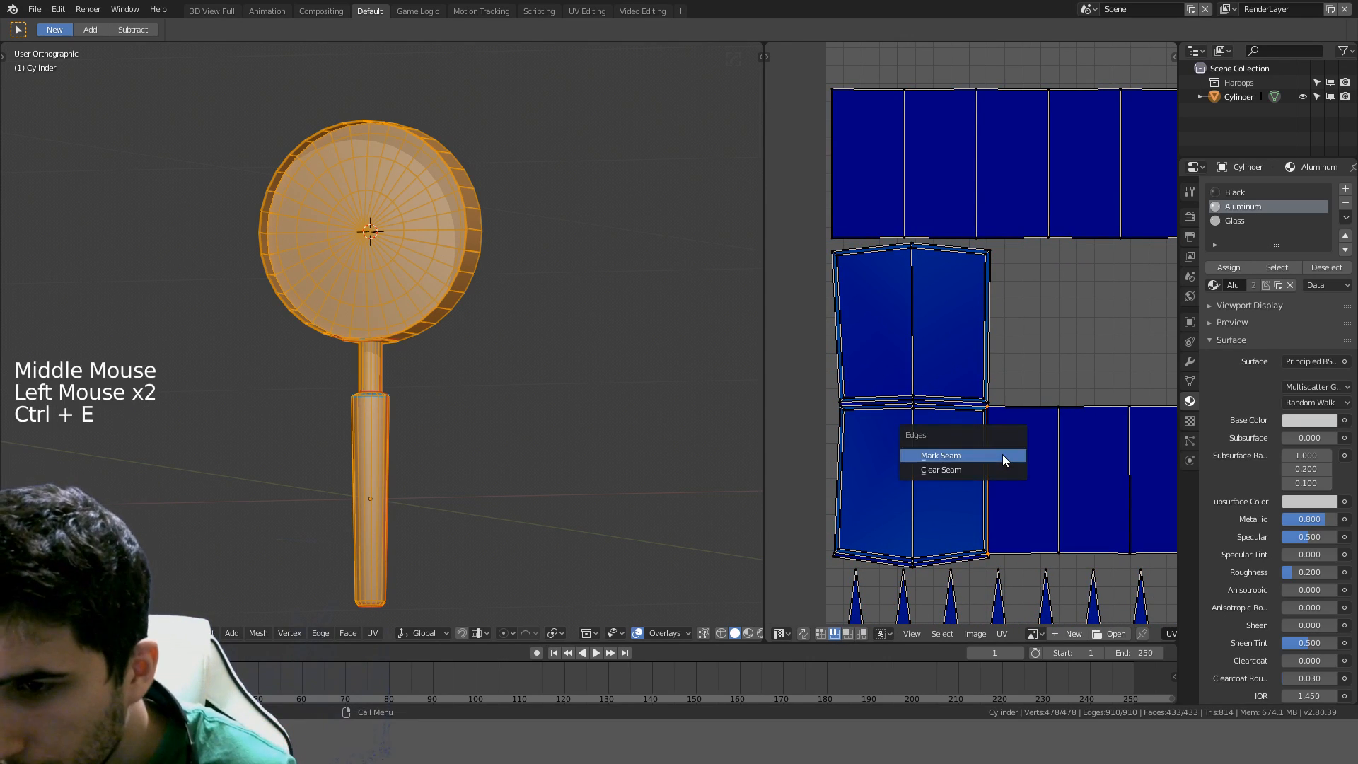
{"action": "left_click", "coordinate": [1003, 454]}
Clear the selection, select the linked lens frame ring and unwrap it with the new seam
{"action": "key", "text": "a"}
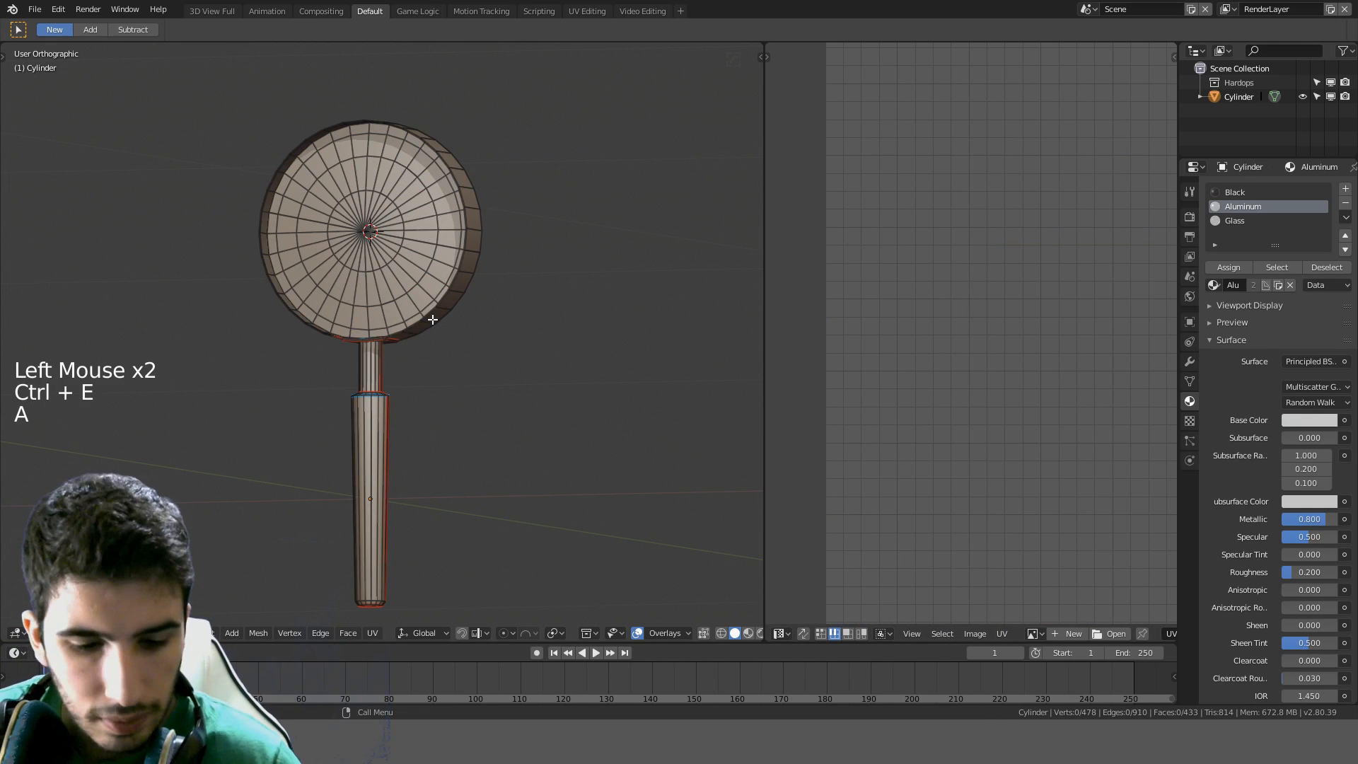
{"action": "key", "text": "l"}
{"action": "key", "text": "u"}
{"action": "left_click", "coordinate": [432, 319]}
{"action": "scroll", "coordinate": [1048, 415], "scroll_direction": "down", "scroll_amount": 7}
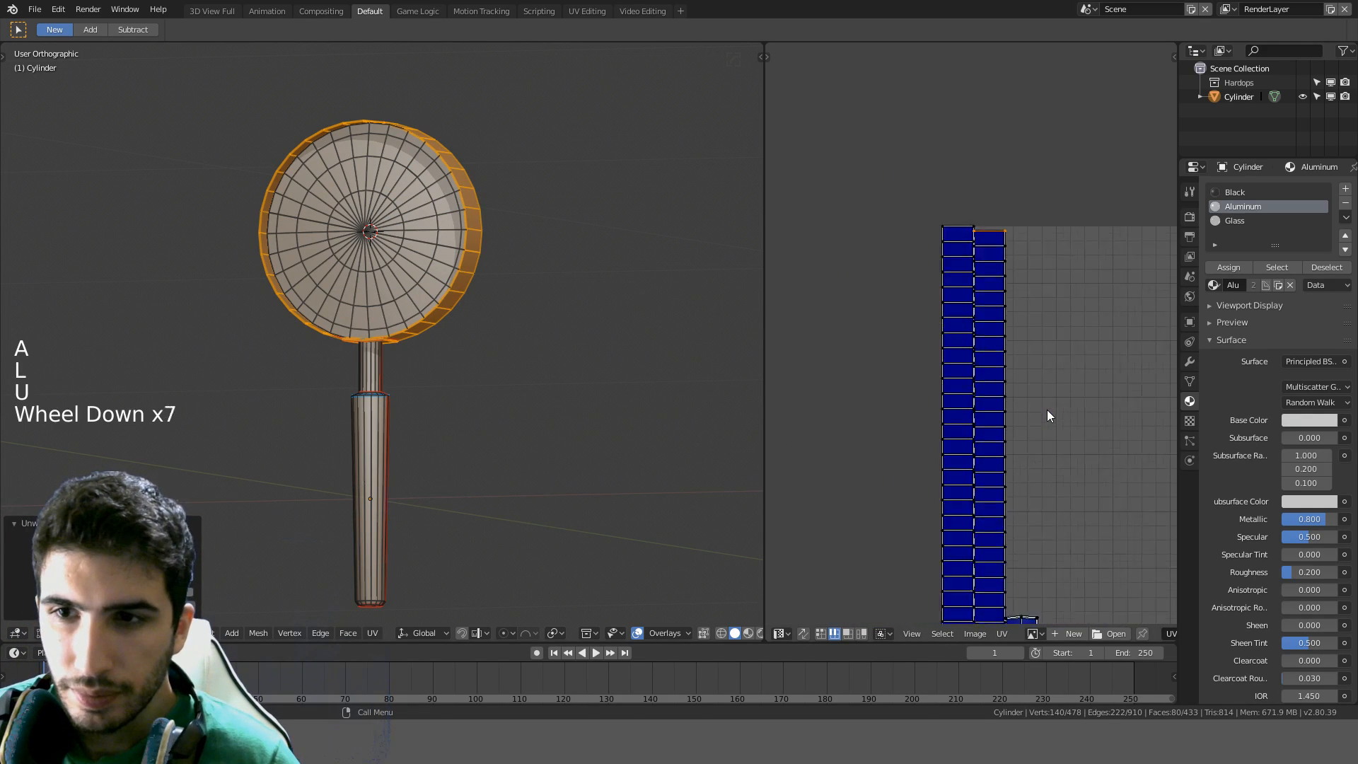
Select the whole mesh and all UV islands, average the islands' scale and pack them with UVPackmaster
{"action": "scroll", "coordinate": [1048, 415], "scroll_direction": "down", "scroll_amount": 3}
{"action": "middle_click_drag", "start_coordinate": [1049, 415], "coordinate": [958, 367], "text": "shift"}
{"action": "key", "text": "a"}
{"action": "key", "text": "a"}
{"action": "key", "text": "a"}
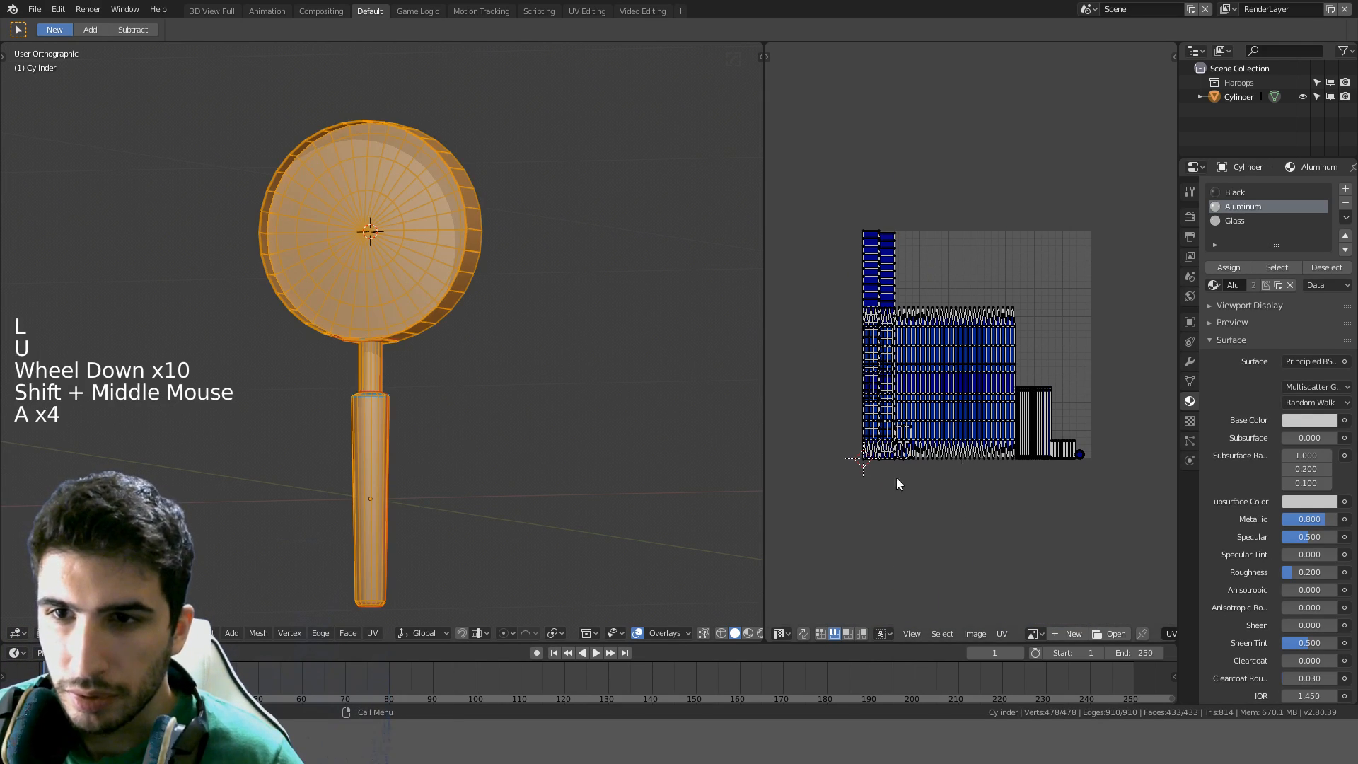
{"action": "key", "text": "a"}
{"action": "key", "text": "ctrl+a"}
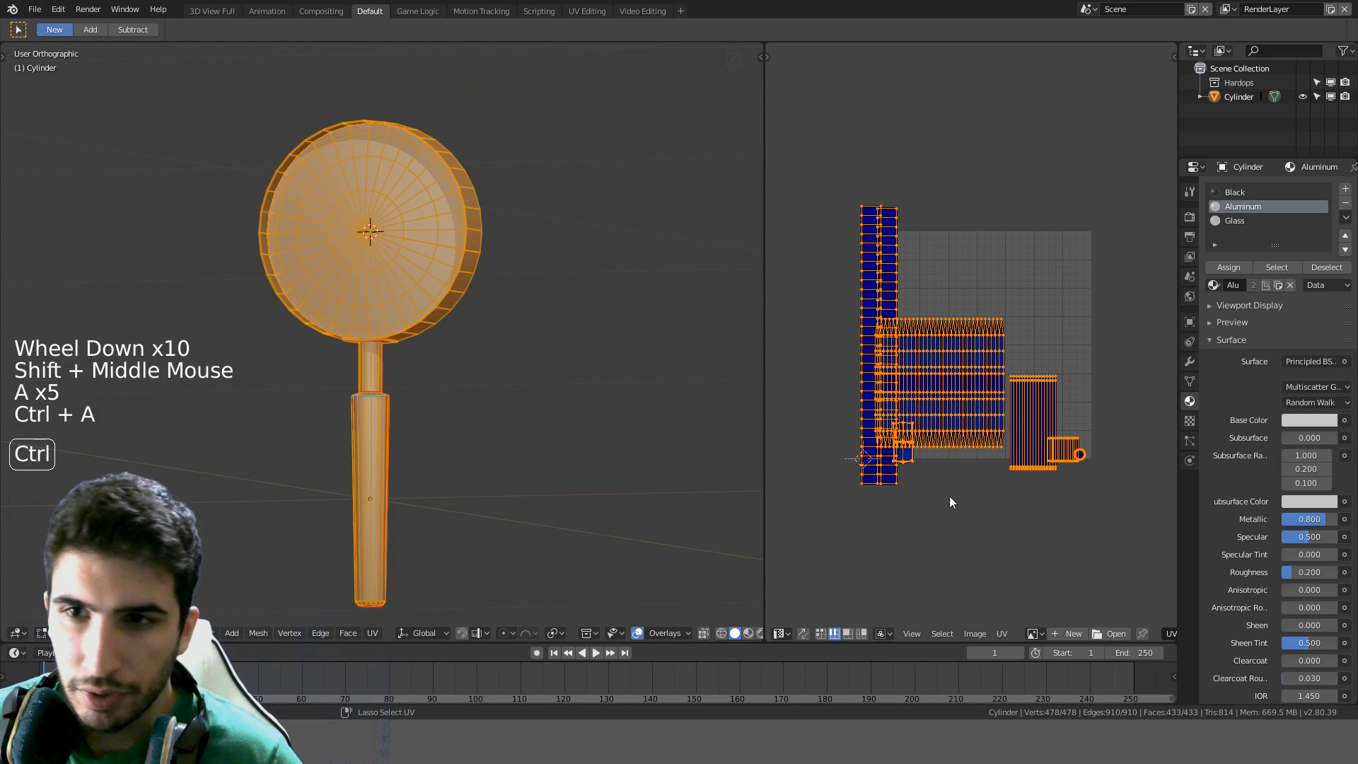
{"action": "key", "text": "t"}
{"action": "left_click", "coordinate": [828, 606]}
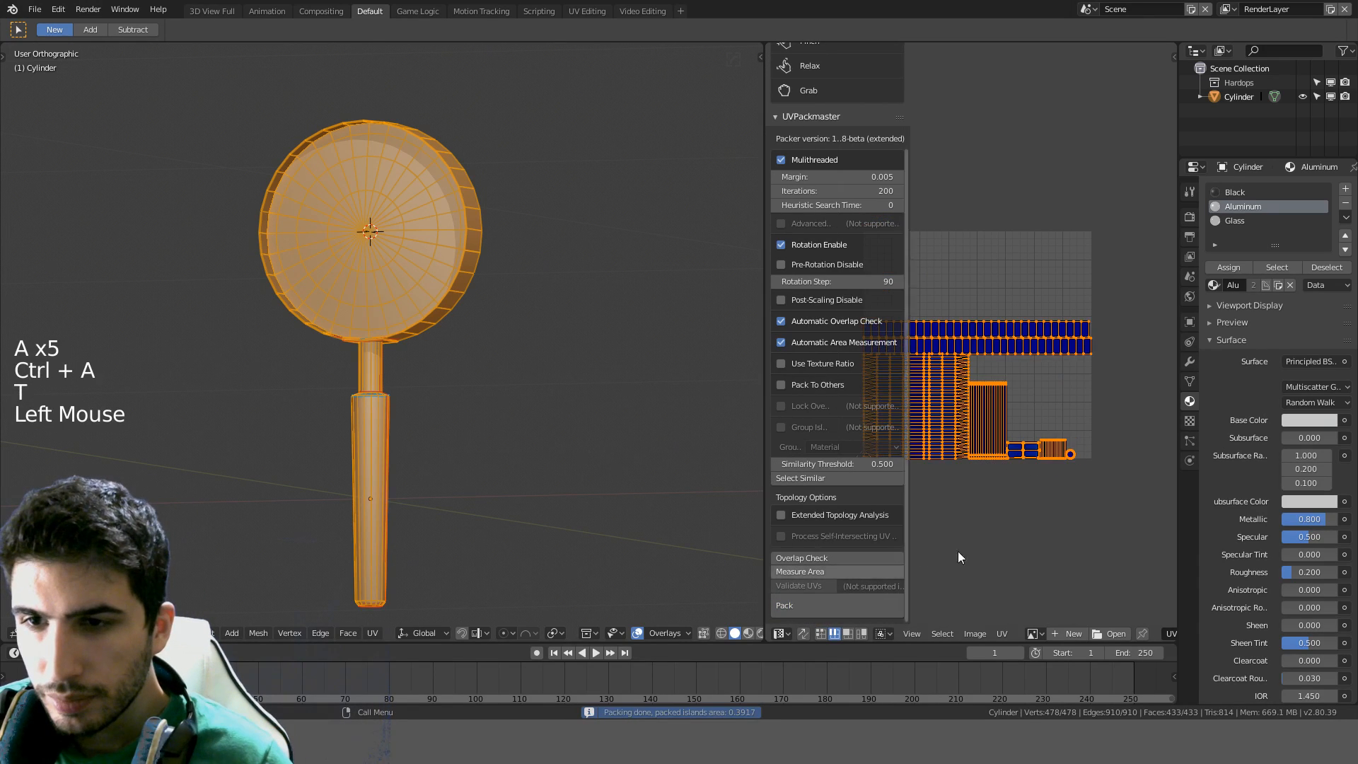
Examine the packed UV layout, checking the frame strips, lens grid and handle islands up close
{"action": "scroll", "coordinate": [1041, 498], "scroll_direction": "up", "scroll_amount": 2}
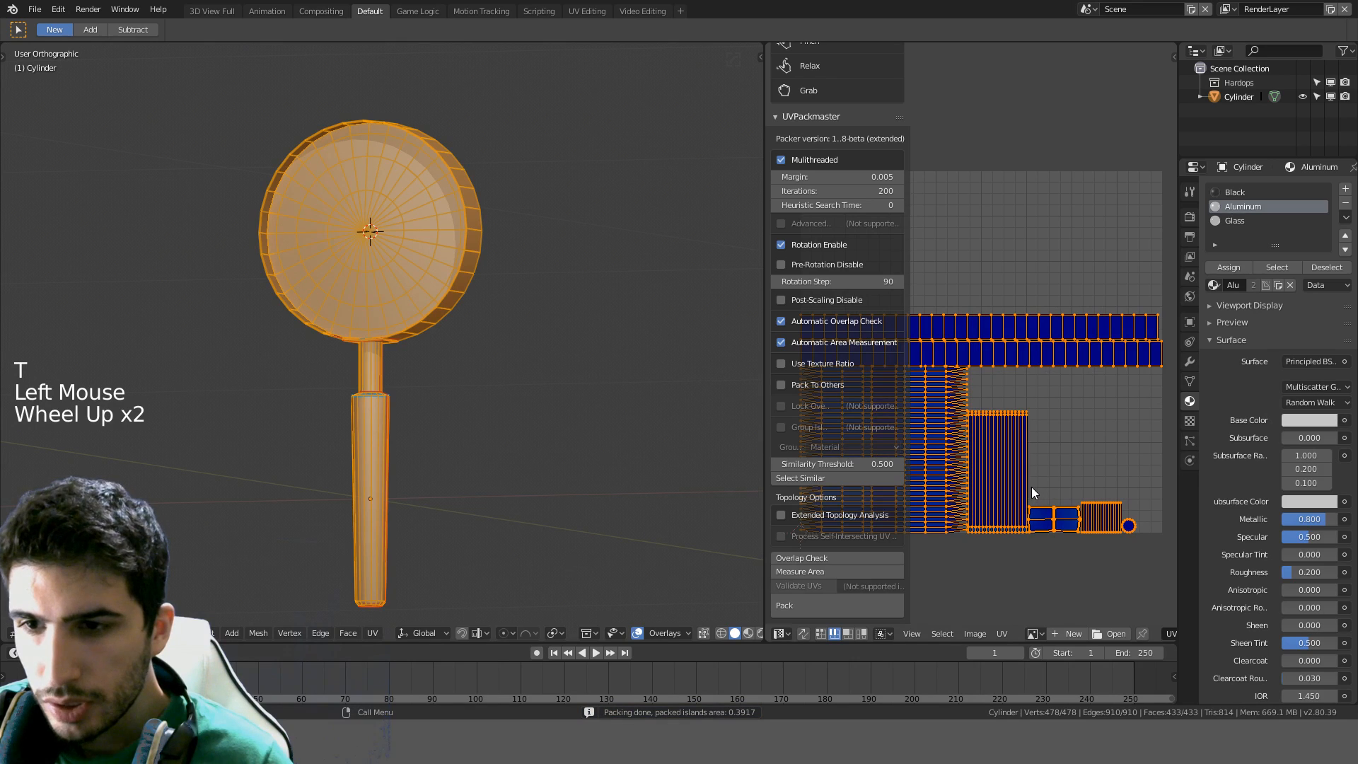
{"action": "scroll", "coordinate": [1025, 486], "scroll_direction": "up", "scroll_amount": 2}
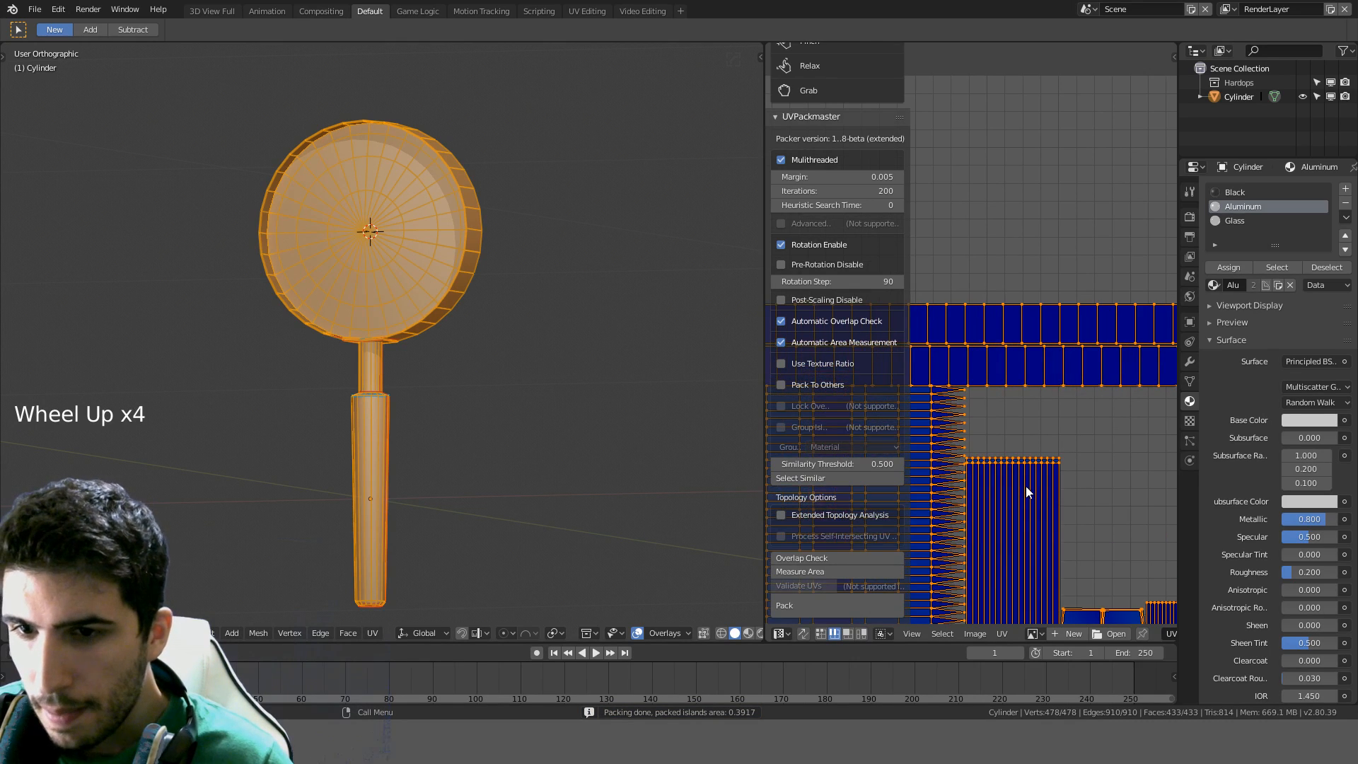
{"action": "key", "text": "t"}
{"action": "middle_click_drag", "start_coordinate": [1025, 486], "coordinate": [1036, 389]}
{"action": "scroll", "coordinate": [978, 386], "scroll_direction": "down", "scroll_amount": 3}
{"action": "scroll", "coordinate": [1046, 391], "scroll_direction": "up", "scroll_amount": 3}
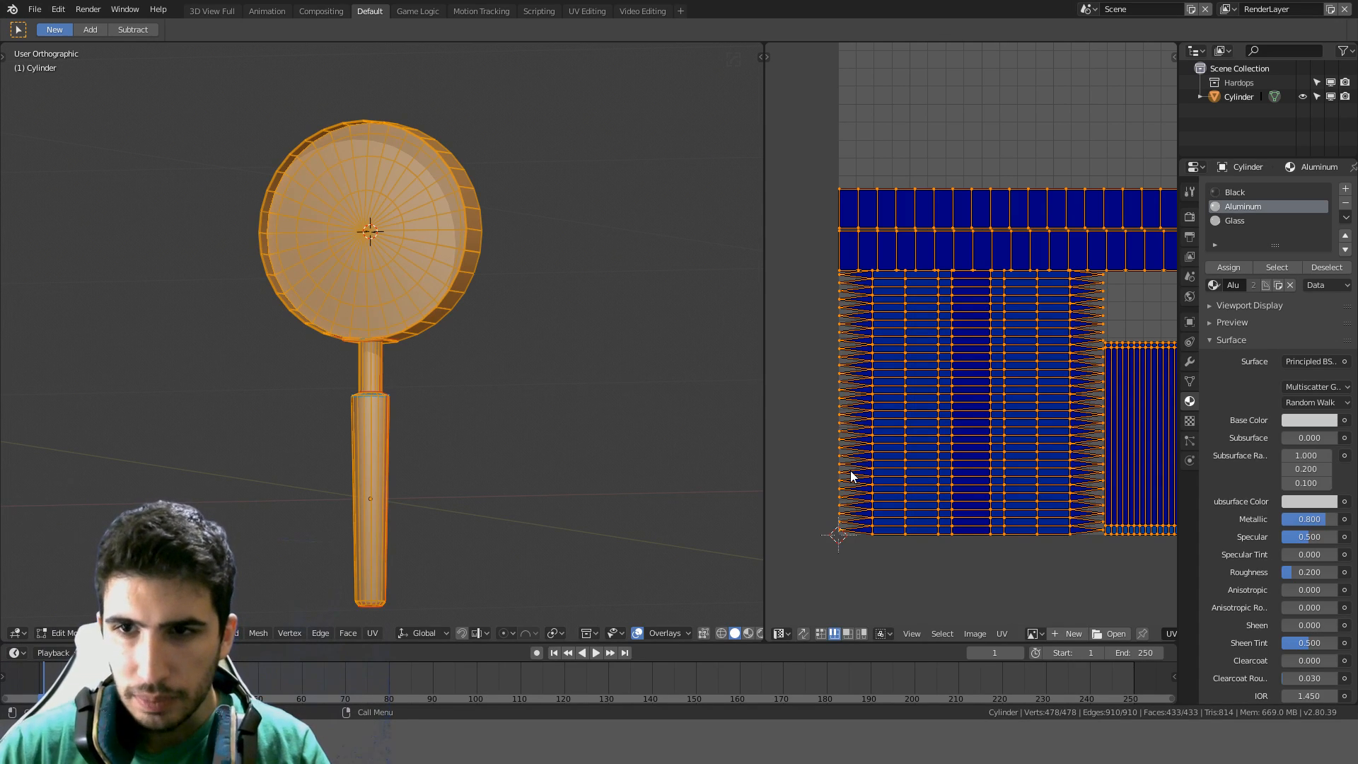
{"action": "scroll", "coordinate": [994, 235], "scroll_direction": "down", "scroll_amount": 1}
{"action": "scroll", "coordinate": [464, 304], "scroll_direction": "down", "scroll_amount": 1}
Select only the linked lens disc in front view, duplicate it and place the copy beside the magnifying glass
{"action": "key", "text": "KP_1"}
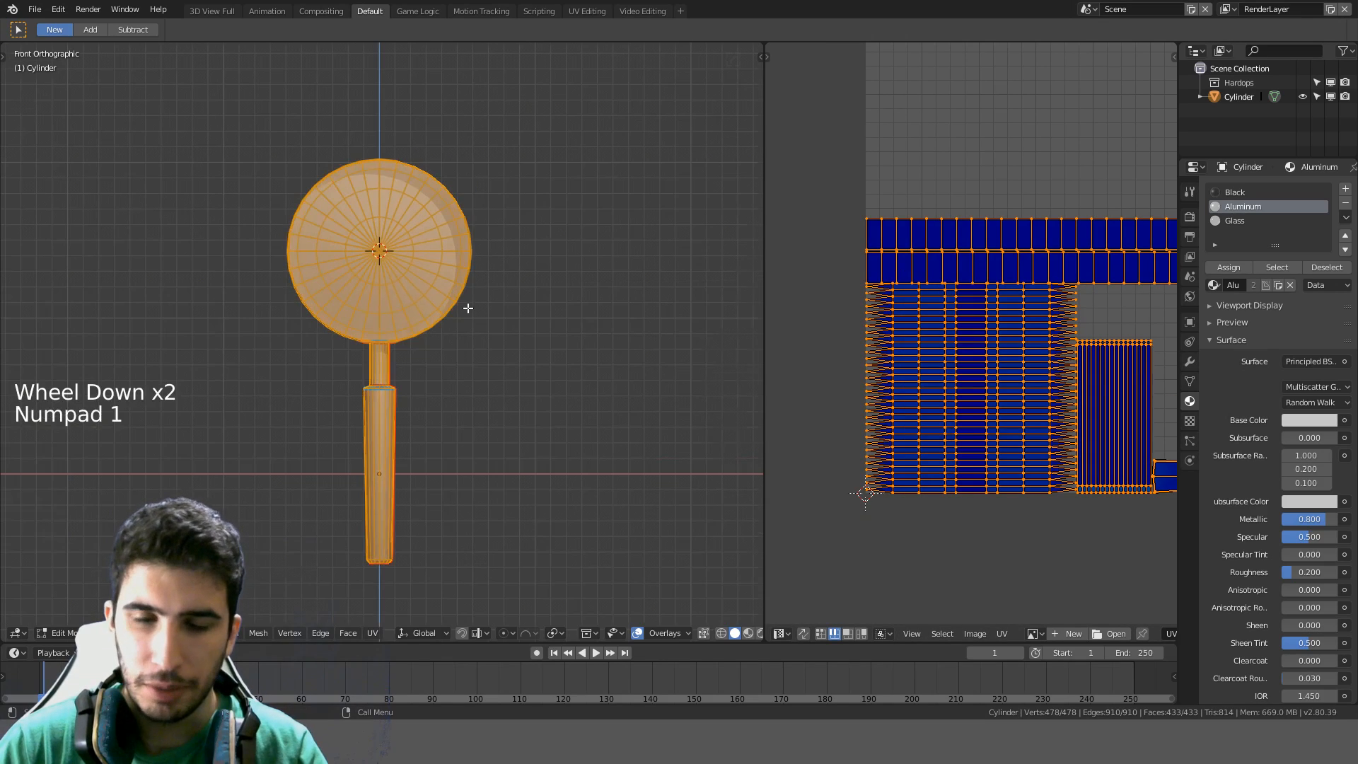
{"action": "scroll", "coordinate": [467, 310], "scroll_direction": "up", "scroll_amount": 2}
{"action": "key", "text": "a"}
{"action": "key", "text": "l"}
{"action": "scroll", "coordinate": [403, 240], "scroll_direction": "down", "scroll_amount": 4}
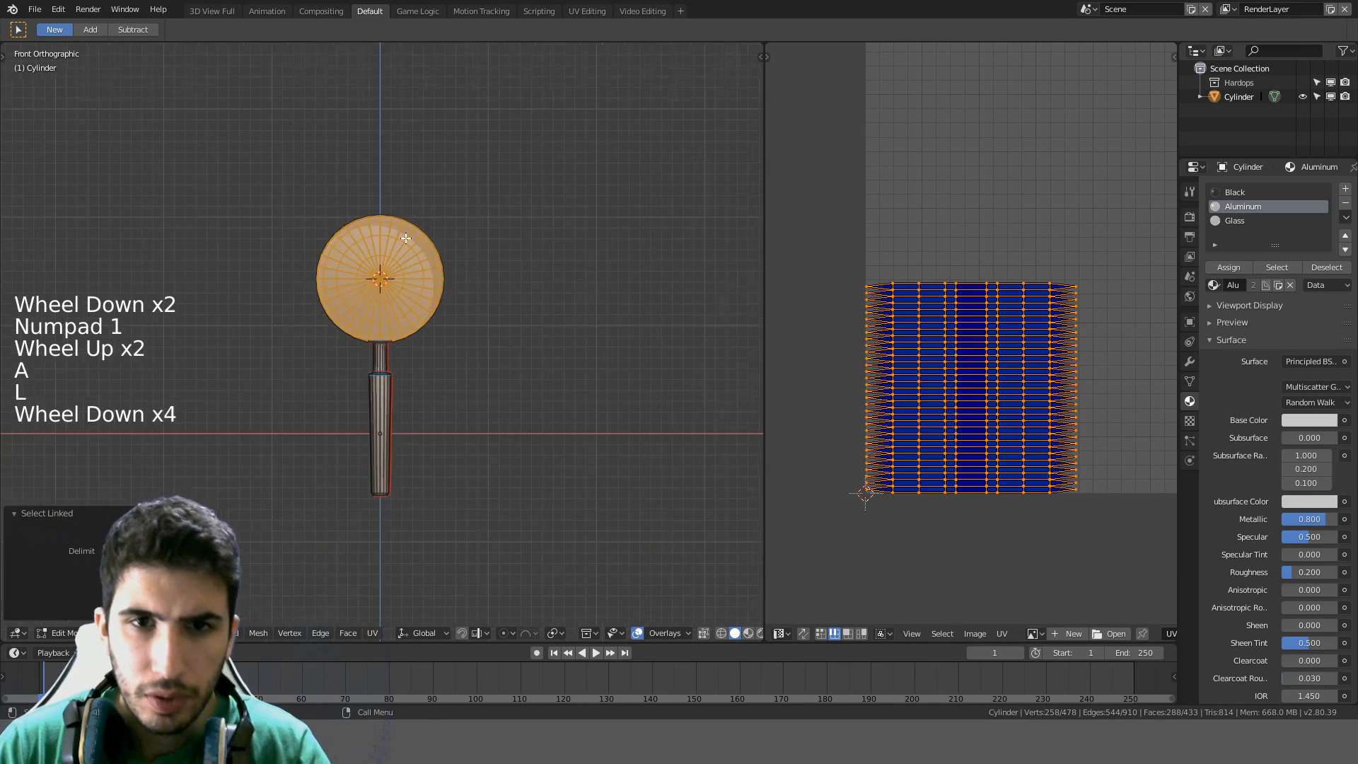
{"action": "middle_click_drag", "start_coordinate": [503, 238], "coordinate": [354, 241], "text": "shift"}
{"action": "key", "text": "shift+d"}
{"action": "key", "text": "ctrl"}
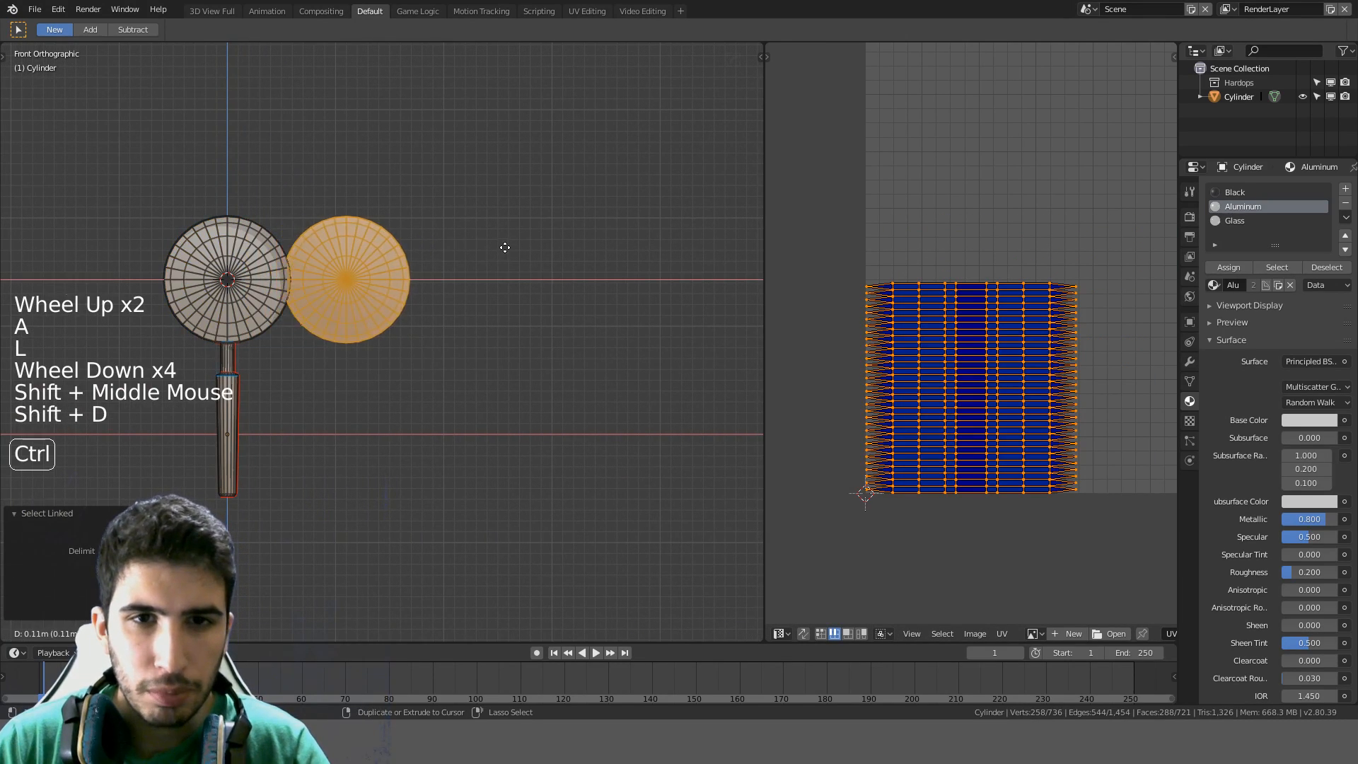
{"action": "left_click", "coordinate": [509, 249]}
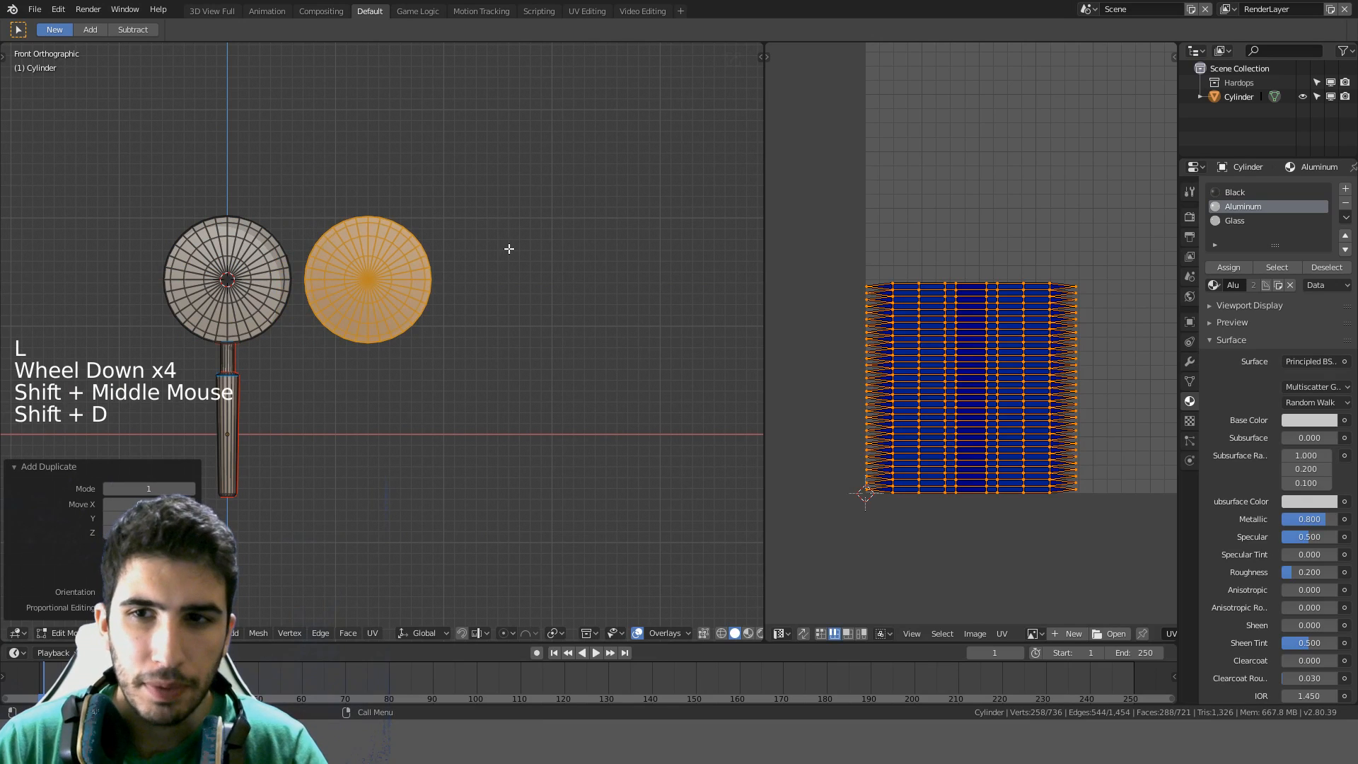
Unwrap the duplicated lens disc without adding any seams and check its shape outside Edit Mode
{"action": "key", "text": "u"}
{"action": "left_click", "coordinate": [384, 276]}
{"action": "scroll", "coordinate": [974, 355], "scroll_direction": "up", "scroll_amount": 2}
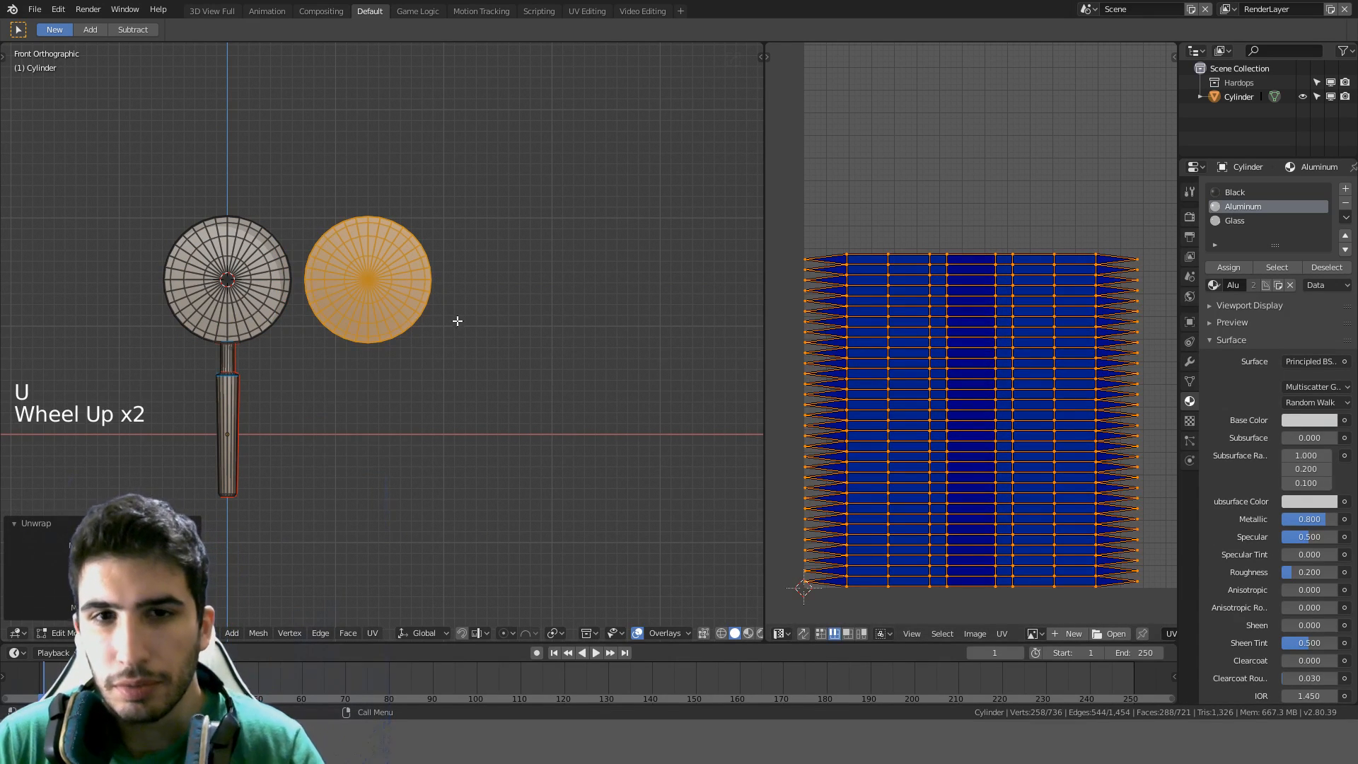
{"action": "scroll", "coordinate": [397, 297], "scroll_direction": "up", "scroll_amount": 5}
{"action": "key", "text": "Tab"}
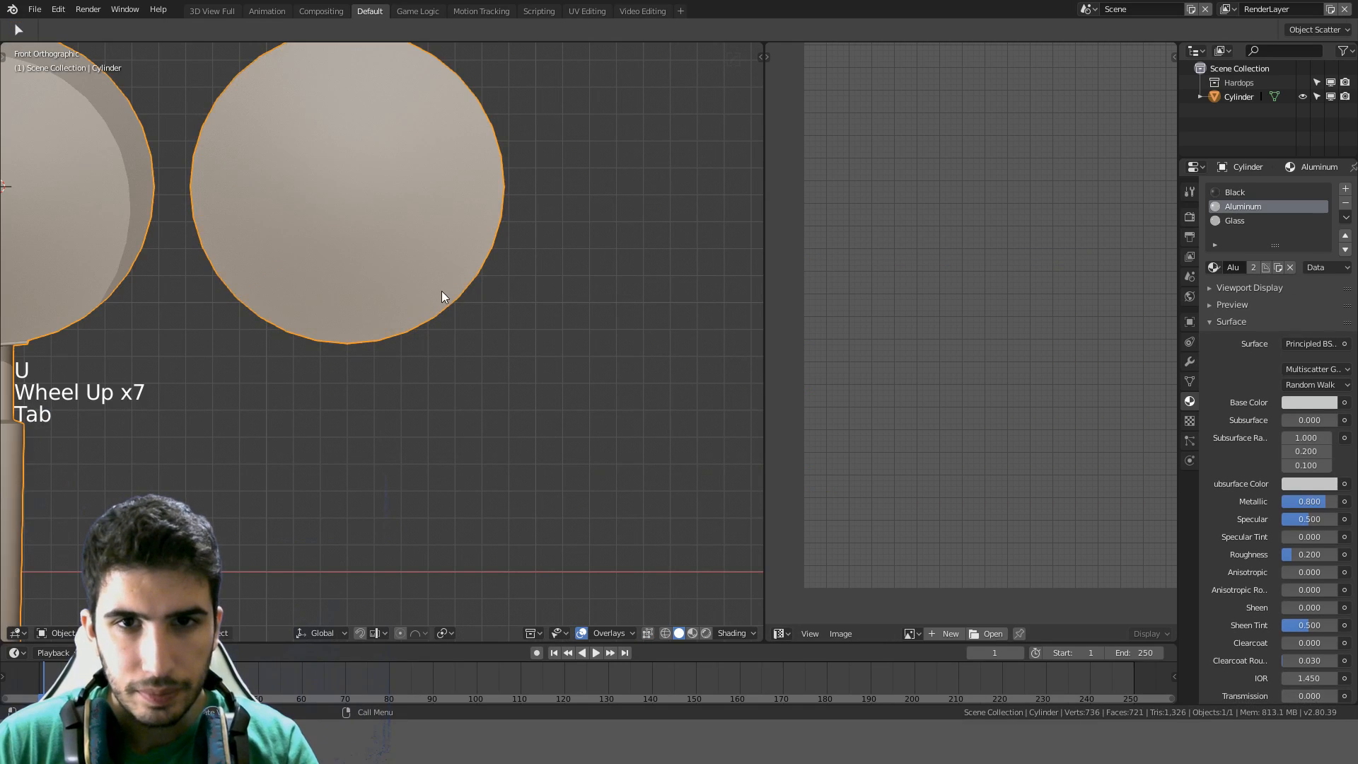
{"action": "key", "text": "Tab"}
Mark seams on the duplicated disc along one outer rim loop and the ring of short edges across its thickness
{"action": "key", "text": "a"}
{"action": "middle_click_drag", "start_coordinate": [455, 290], "coordinate": [439, 385]}
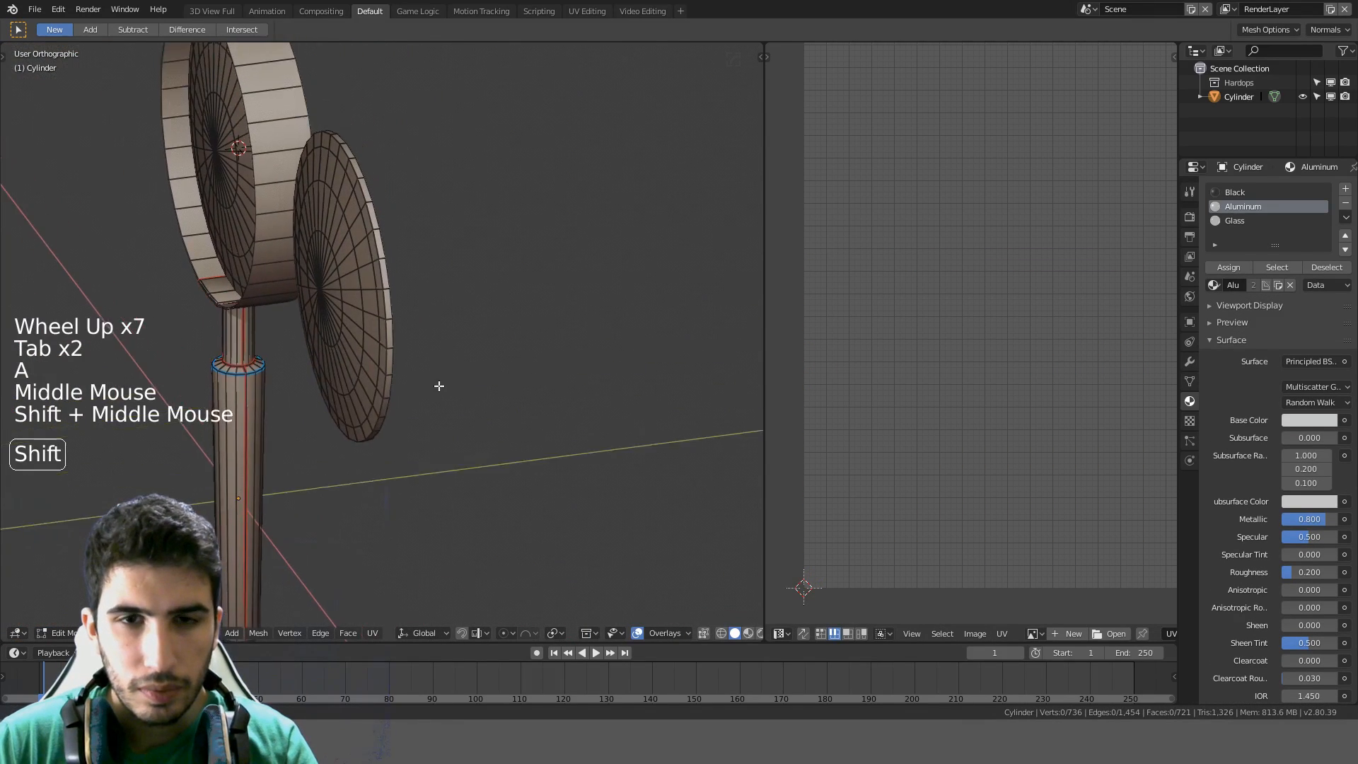
{"action": "scroll", "coordinate": [362, 452], "scroll_direction": "up", "scroll_amount": 3}
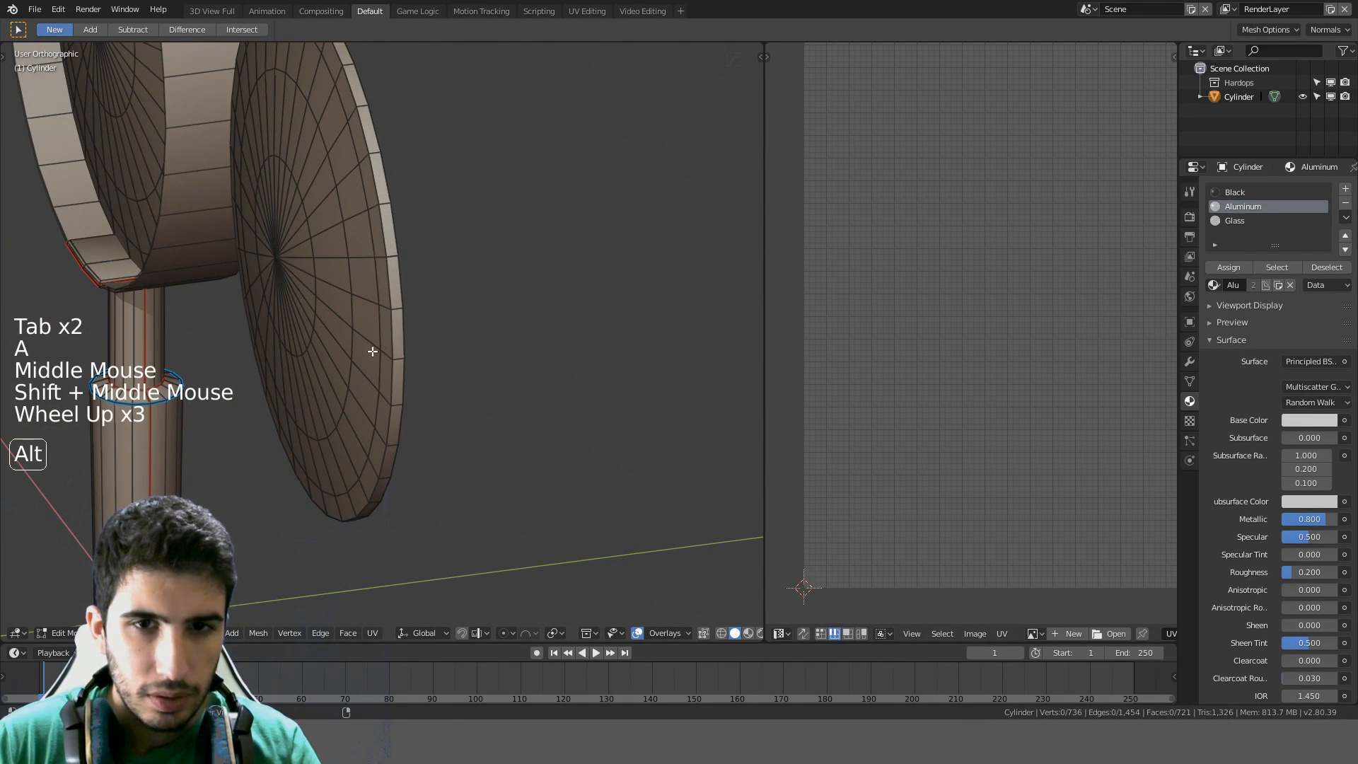
{"action": "left_click", "coordinate": [392, 339], "text": "alt"}
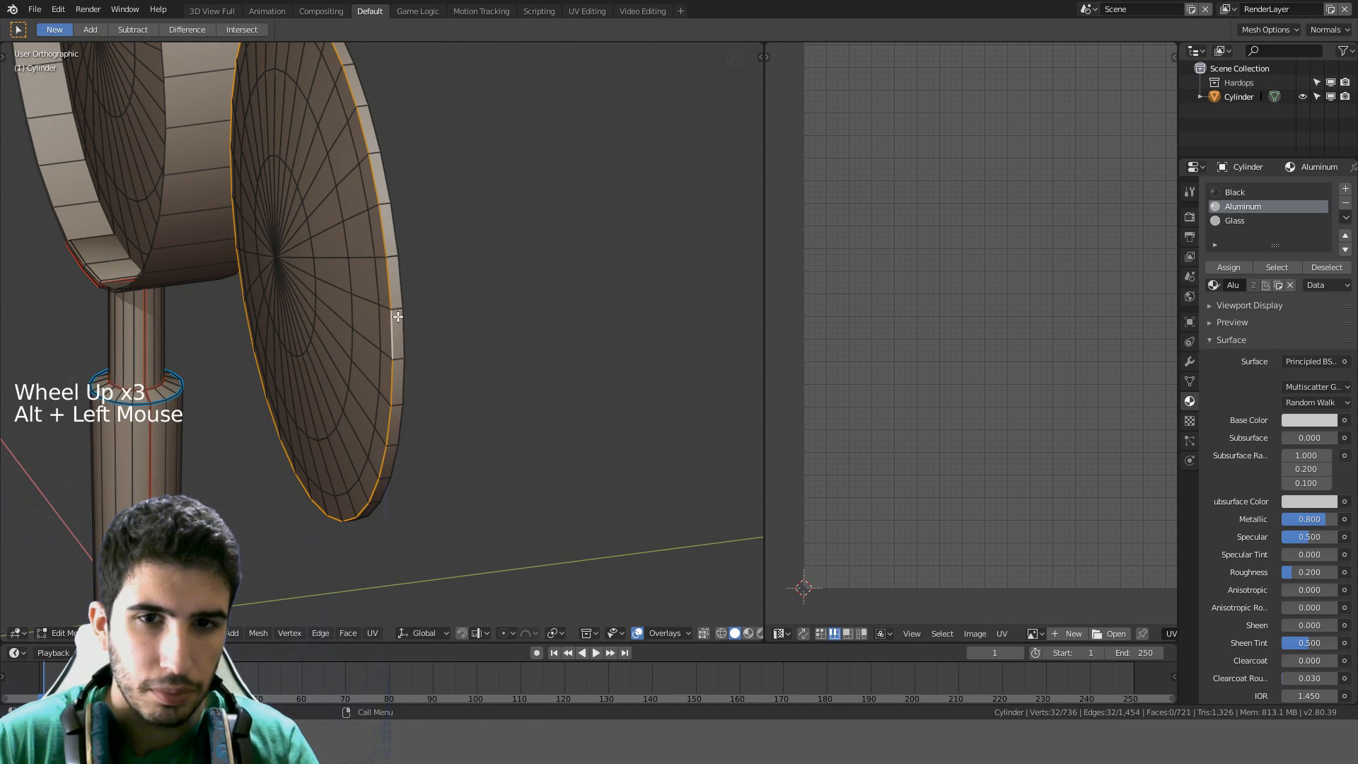
{"action": "left_click", "coordinate": [394, 305], "text": "ctrl+alt+shift"}
{"action": "key", "text": "ctrl+e"}
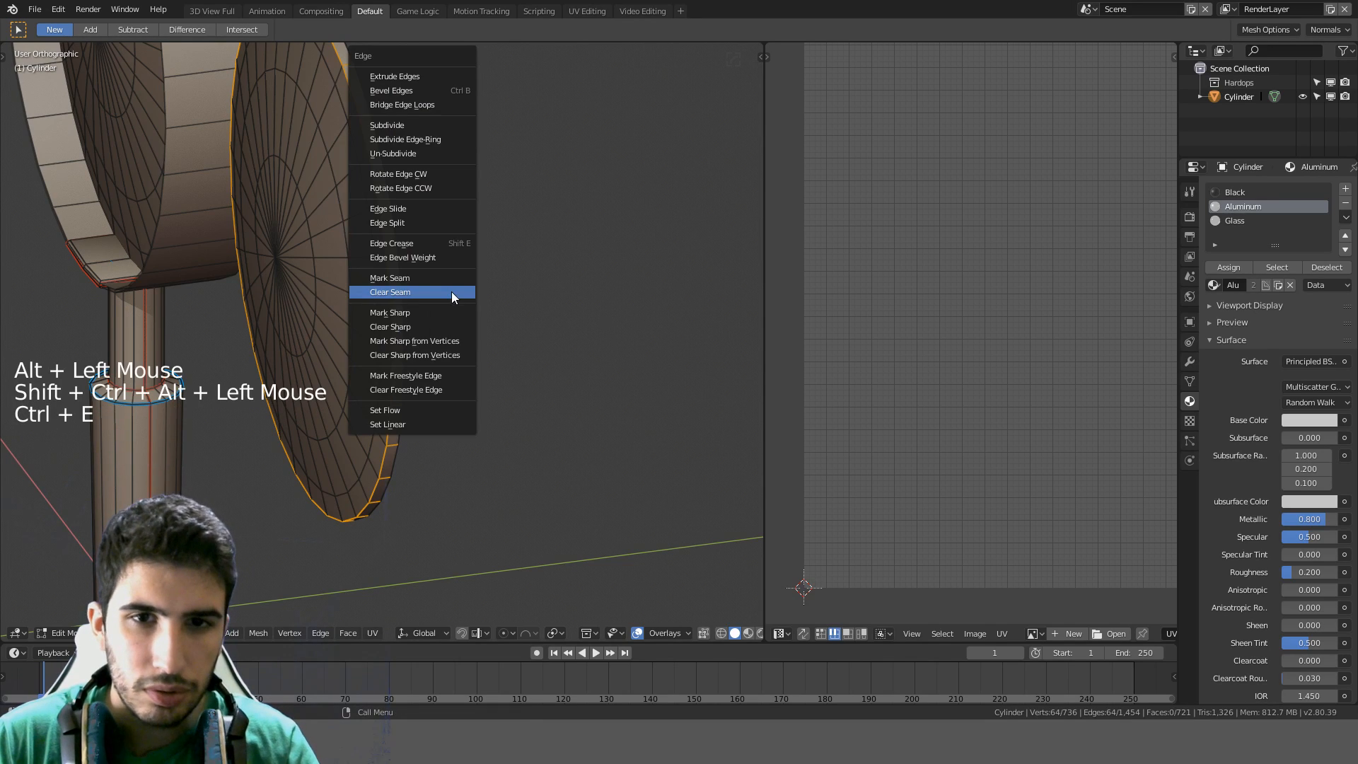
{"action": "left_click", "coordinate": [451, 278]}
Unwrap the duplicated disc using the rim-loop and cross-edge seams, and inspect where its two circular islands meet
{"action": "key", "text": "l"}
{"action": "scroll", "coordinate": [415, 294], "scroll_direction": "down", "scroll_amount": 4}
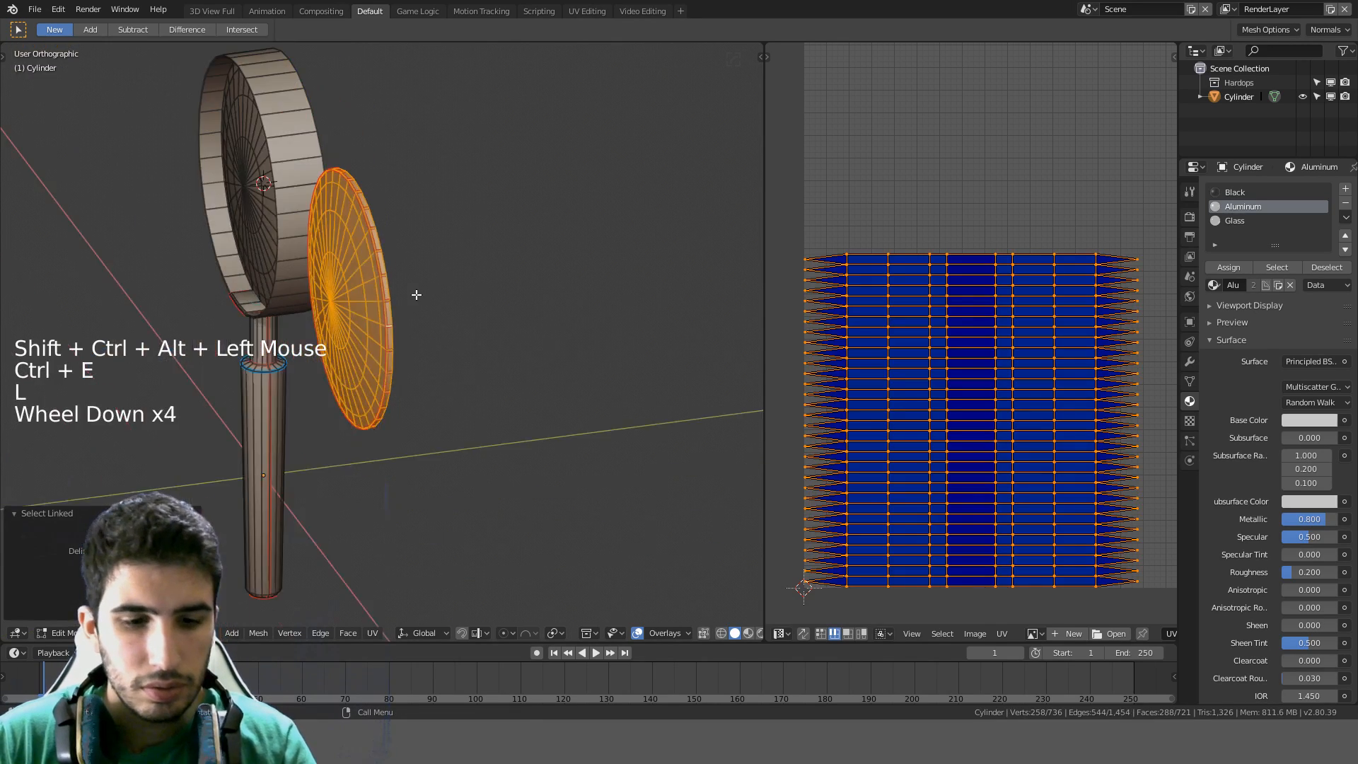
{"action": "key", "text": "u"}
{"action": "left_click", "coordinate": [425, 294]}
{"action": "scroll", "coordinate": [1017, 361], "scroll_direction": "down", "scroll_amount": 4}
{"action": "middle_click_drag", "start_coordinate": [1017, 362], "coordinate": [982, 325]}
{"action": "scroll", "coordinate": [1059, 388], "scroll_direction": "up", "scroll_amount": 8}
{"action": "scroll", "coordinate": [982, 325], "scroll_direction": "down", "scroll_amount": 5}
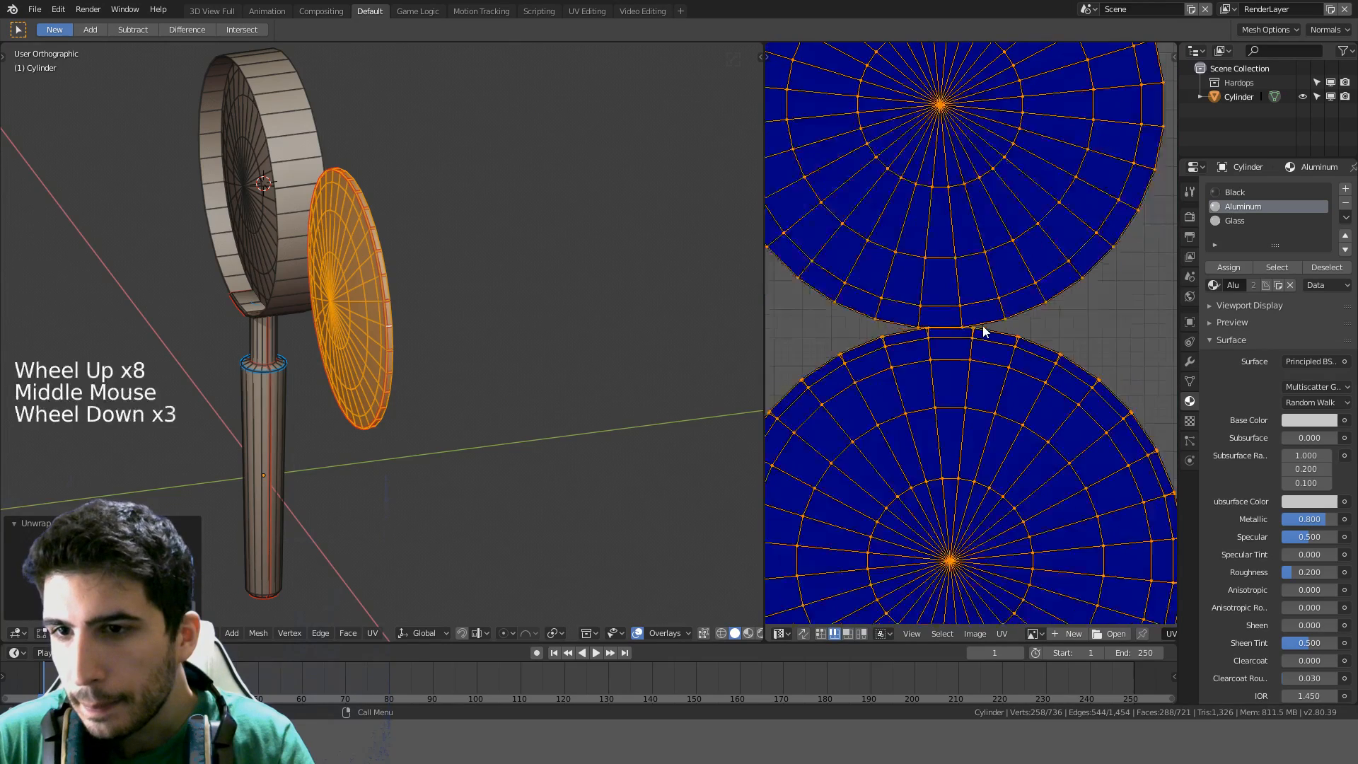
{"action": "scroll", "coordinate": [1014, 329], "scroll_direction": "up", "scroll_amount": 2}
Clear the seams from the ring of short edges across the duplicated disc's thickness
{"action": "key", "text": "a"}
{"action": "scroll", "coordinate": [411, 340], "scroll_direction": "up", "scroll_amount": 2}
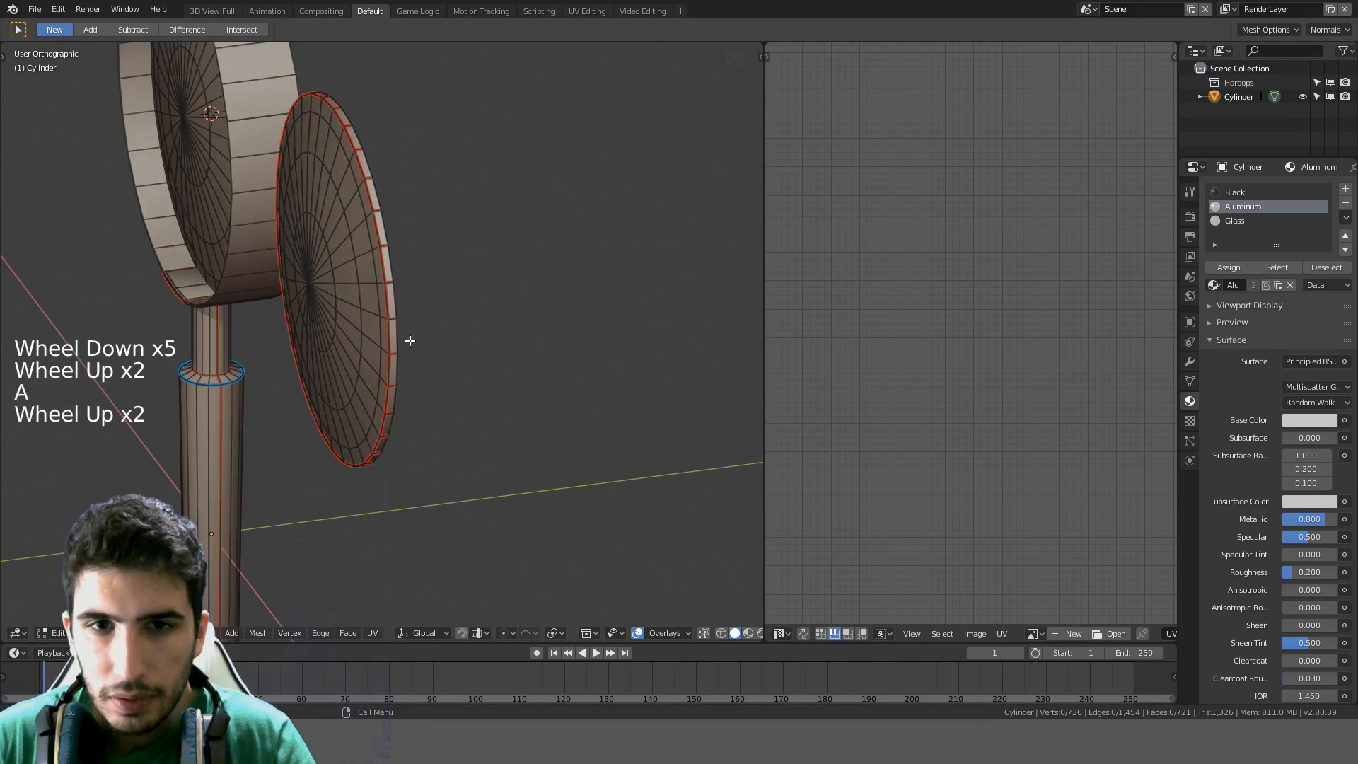
{"action": "left_click", "coordinate": [394, 321], "text": "ctrl+alt"}
{"action": "key", "text": "ctrl+e"}
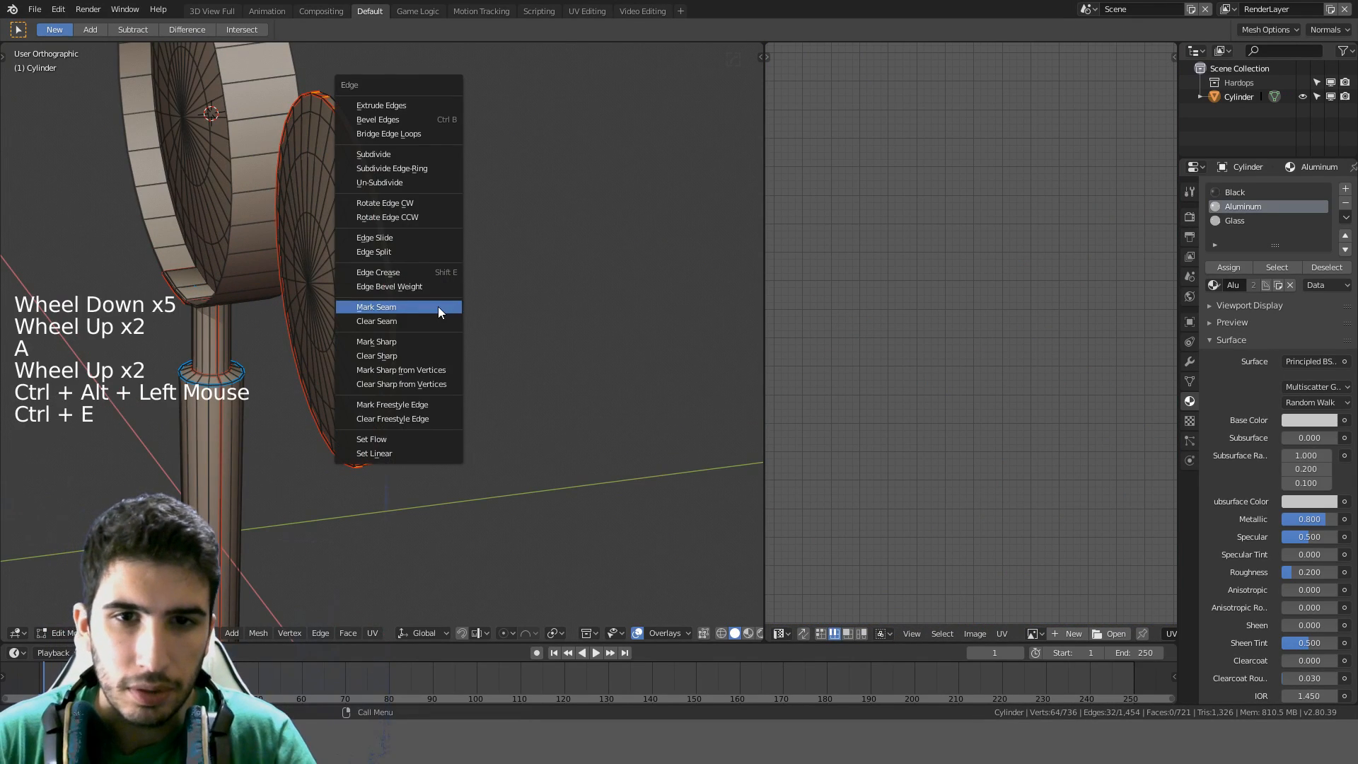
{"action": "left_click", "coordinate": [429, 320]}
Select the linked duplicated disc and unwrap it using only the rim-loop seam
{"action": "key", "text": "a"}
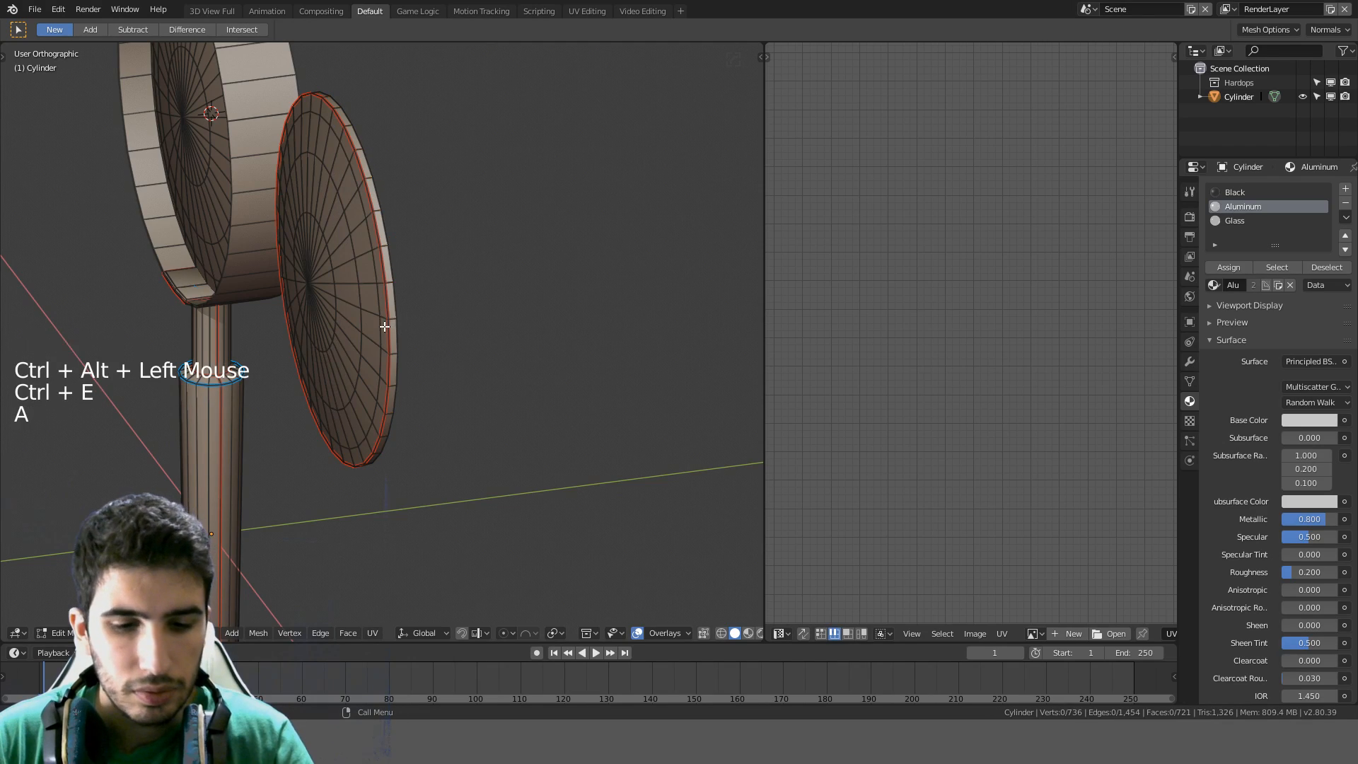
{"action": "key", "text": "l"}
{"action": "key", "text": "u"}
{"action": "left_click", "coordinate": [383, 325]}
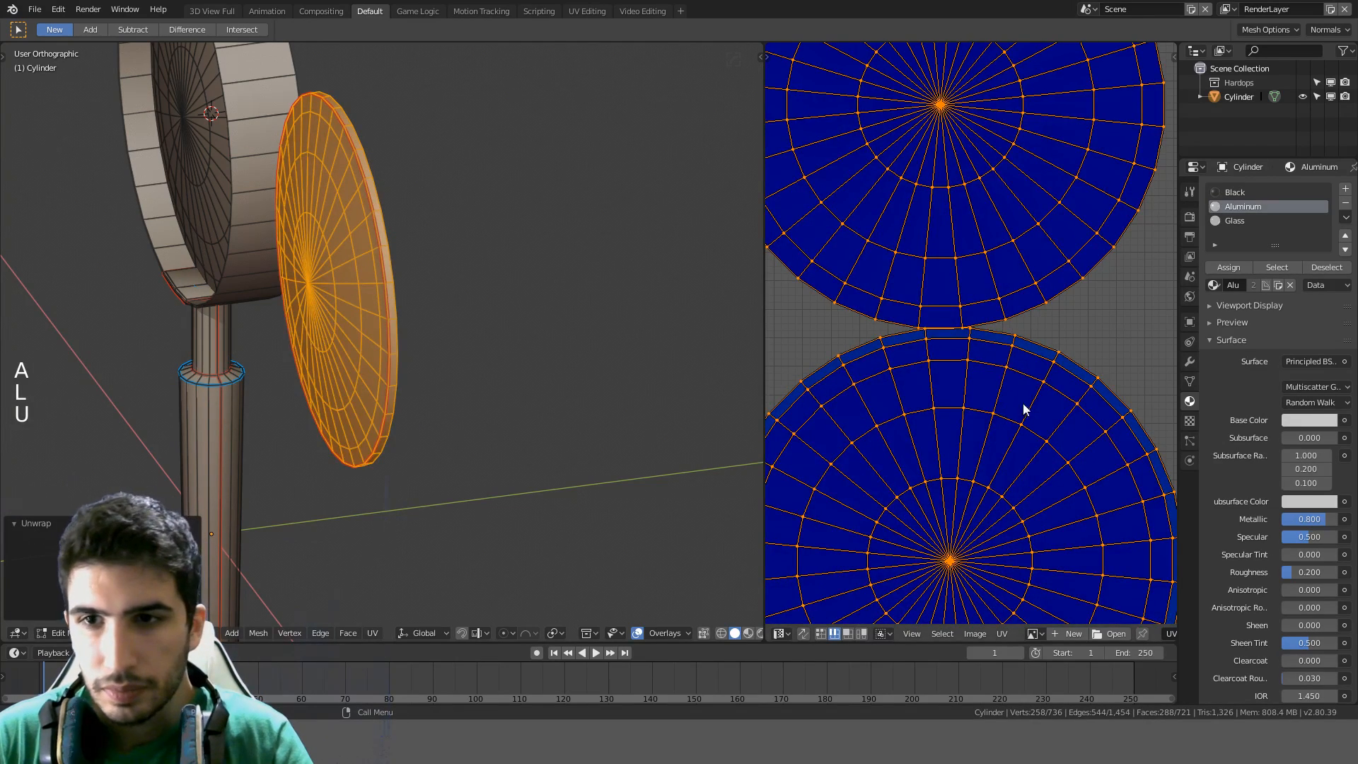
Examine the outer band of faces on the lower circular island and compare it with the upper island
{"action": "scroll", "coordinate": [1039, 413], "scroll_direction": "down", "scroll_amount": 1}
{"action": "scroll", "coordinate": [1038, 413], "scroll_direction": "up", "scroll_amount": 8}
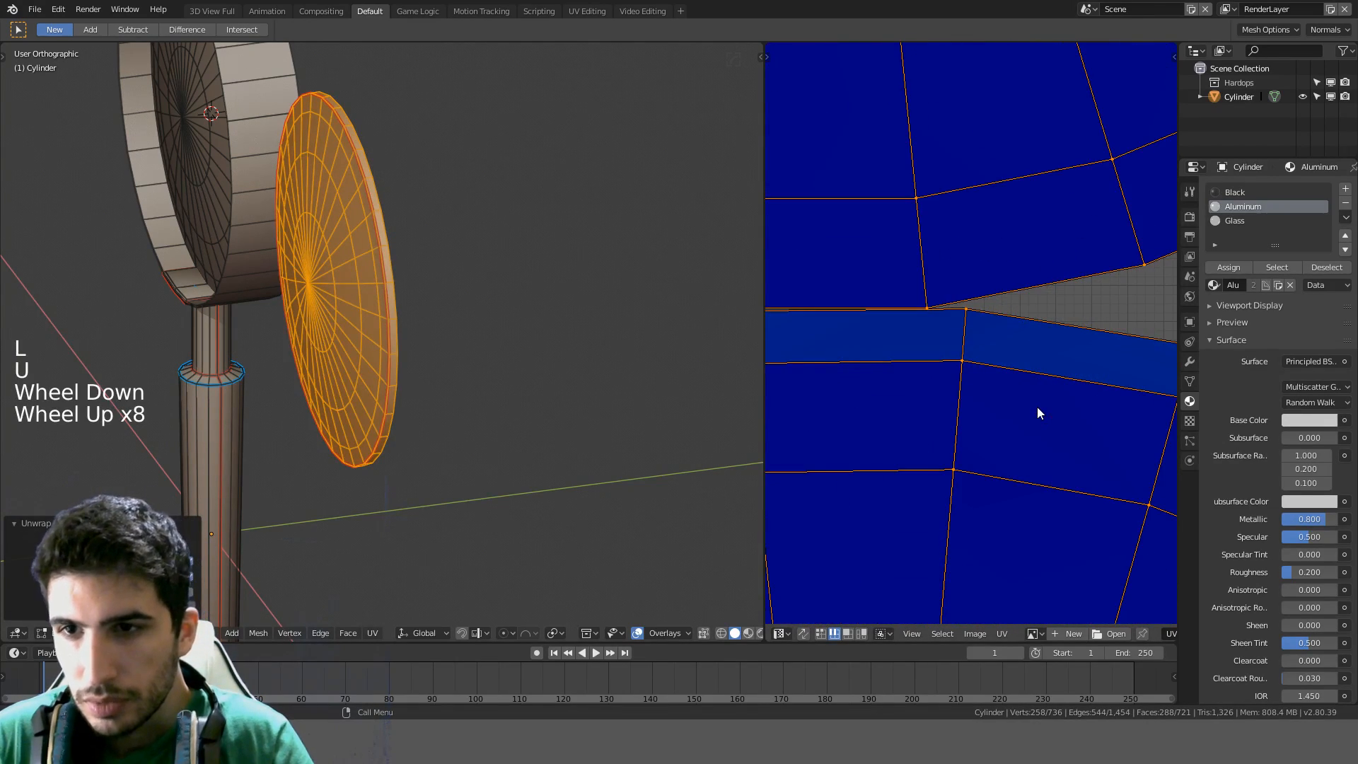
{"action": "scroll", "coordinate": [1038, 413], "scroll_direction": "down", "scroll_amount": 5}
{"action": "scroll", "coordinate": [1037, 413], "scroll_direction": "down", "scroll_amount": 6}
{"action": "scroll", "coordinate": [1037, 413], "scroll_direction": "up", "scroll_amount": 7}
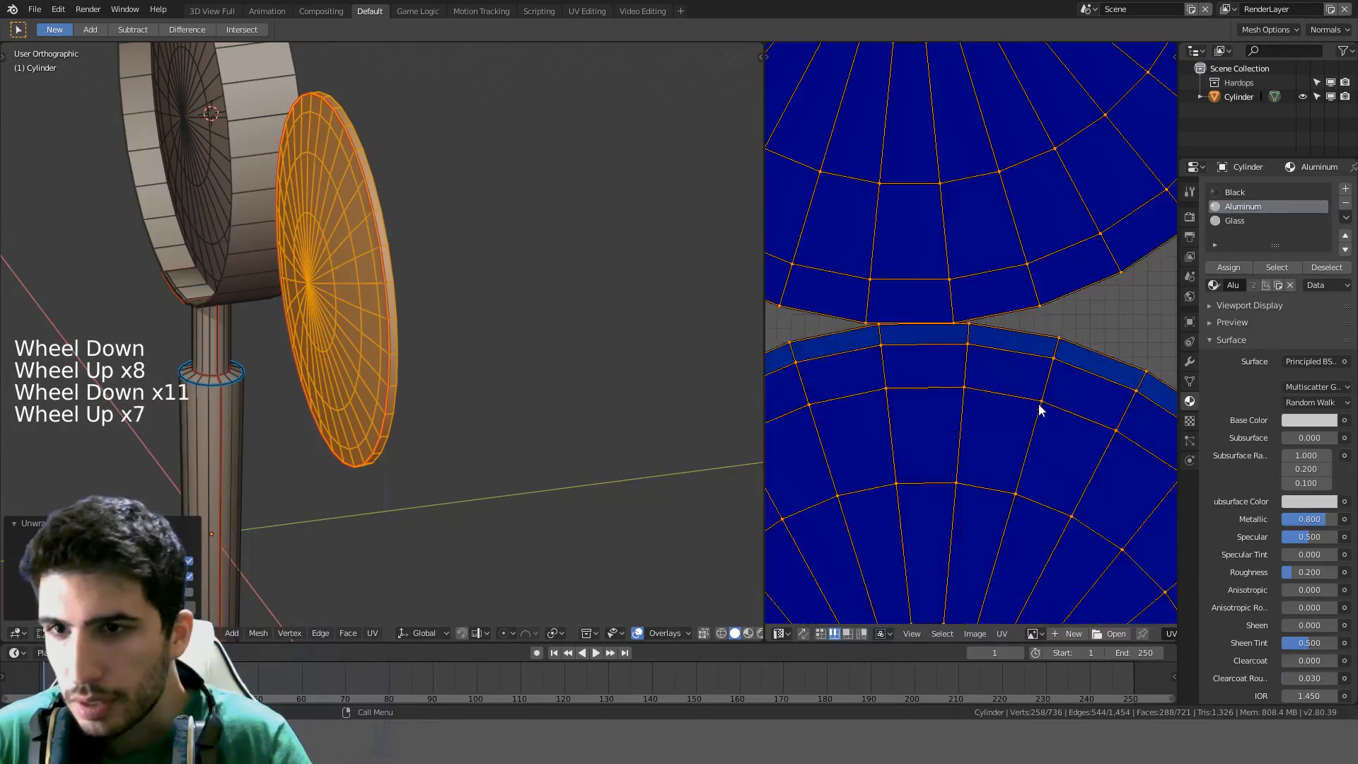
{"action": "middle_click_drag", "start_coordinate": [1052, 344], "coordinate": [970, 446], "text": "shift"}
{"action": "scroll", "coordinate": [1031, 364], "scroll_direction": "down", "scroll_amount": 4}
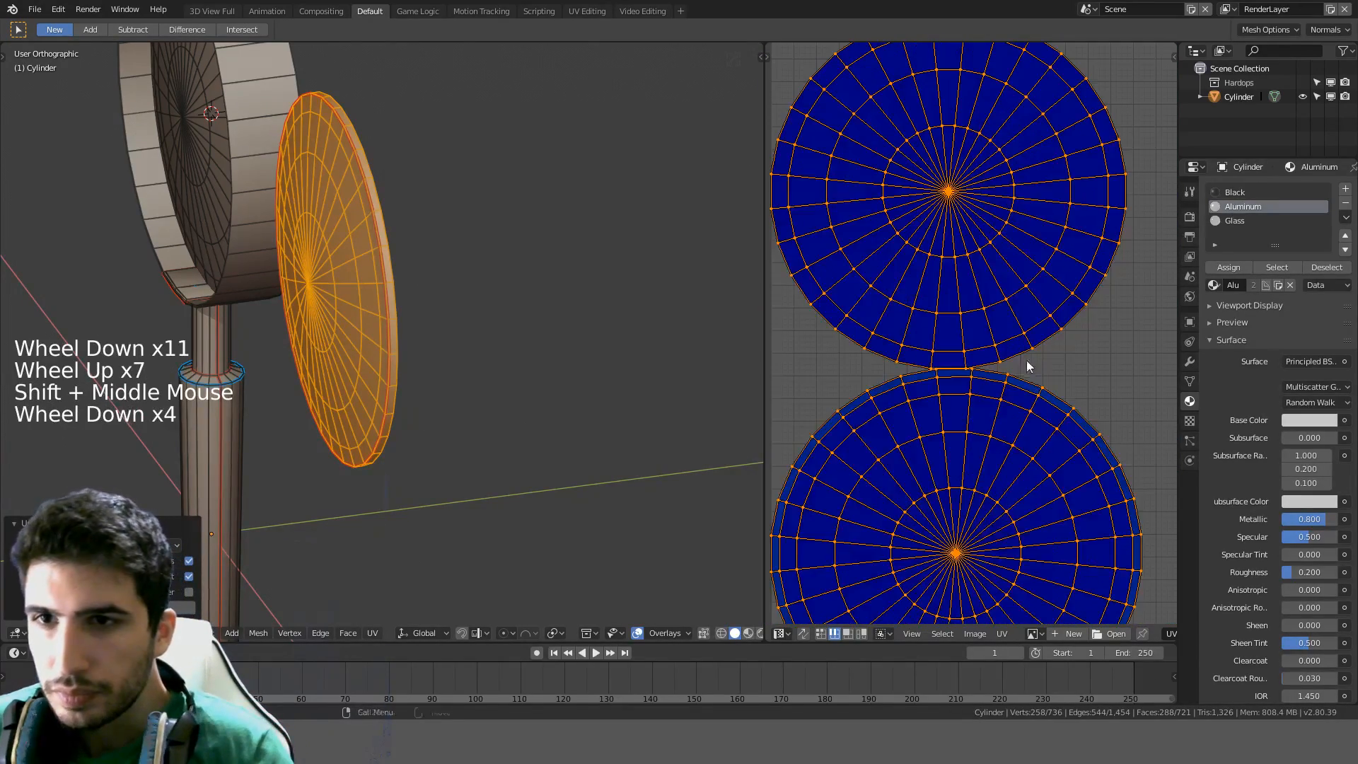
{"action": "middle_click_drag", "start_coordinate": [1030, 364], "coordinate": [1042, 389], "text": "shift"}
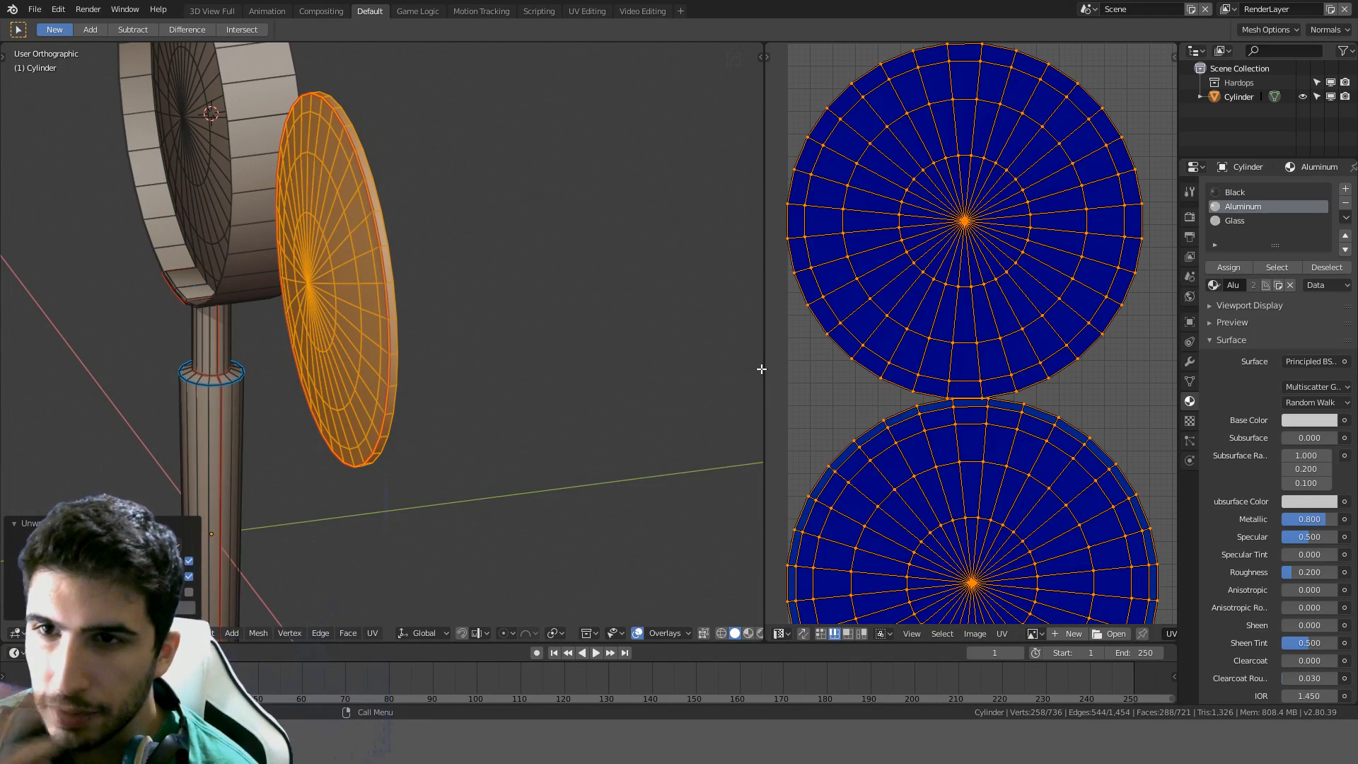
Try moving the lower circular island over the upper one to compare their sizes
{"action": "left_click", "coordinate": [1025, 493]}
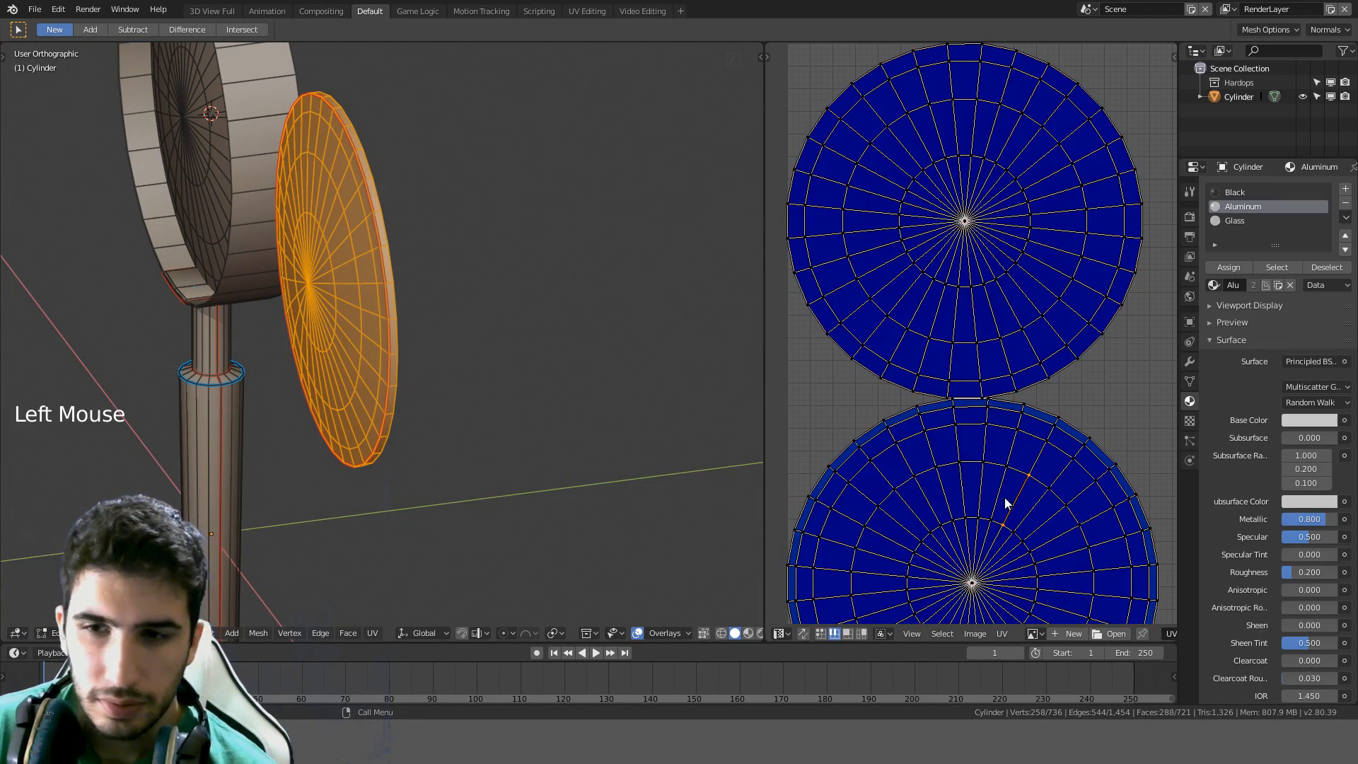
{"action": "left_click", "coordinate": [997, 502]}
{"action": "key", "text": "l"}
{"action": "key", "text": "g"}
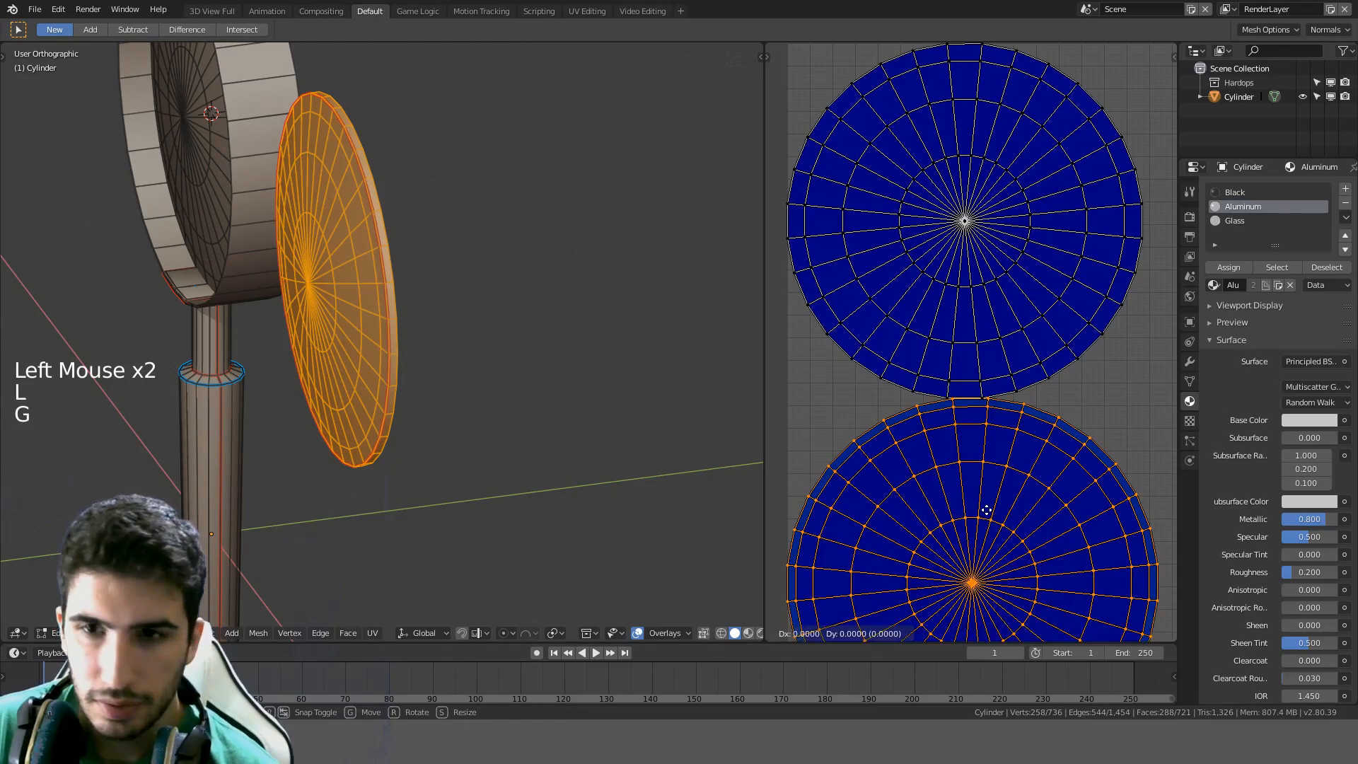
{"action": "right_click", "coordinate": [983, 150]}
{"action": "key", "text": "g"}
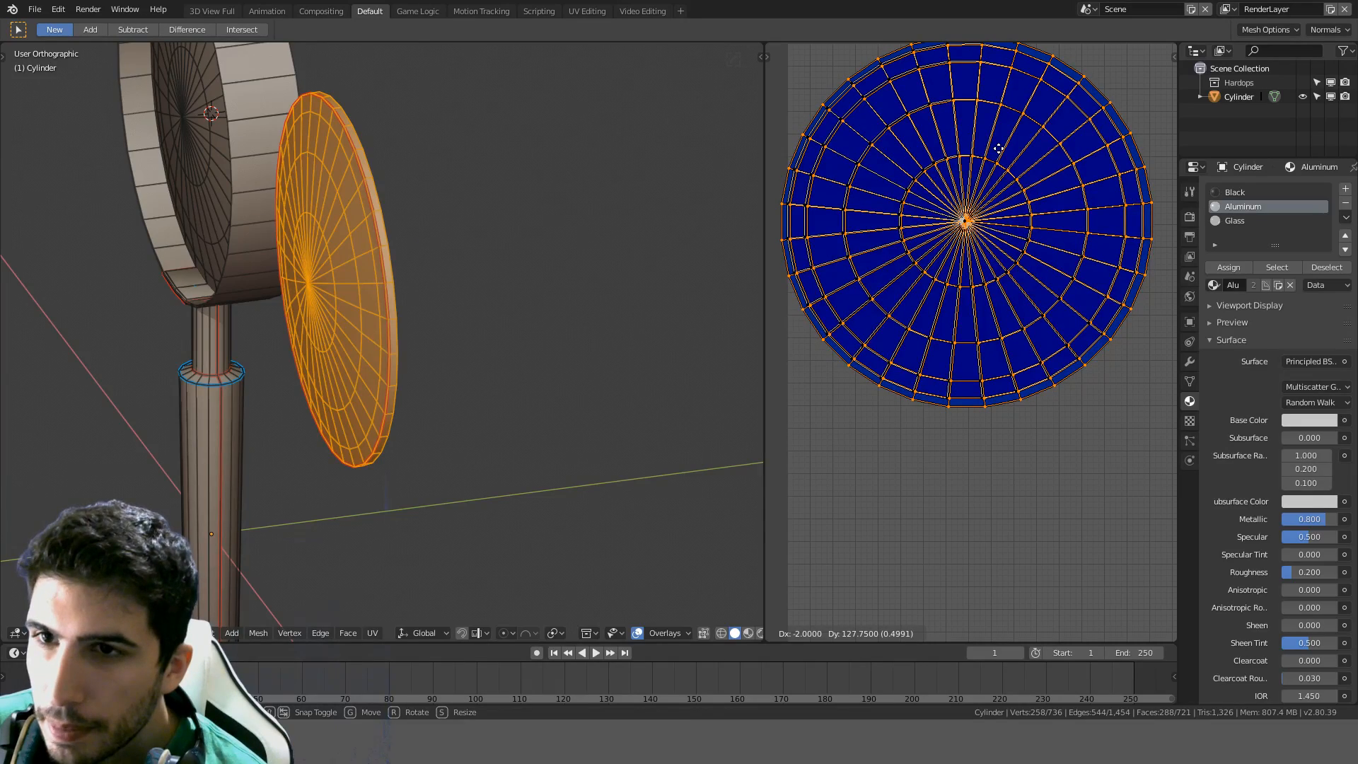
{"action": "right_click", "coordinate": [843, 206]}
Select the whole linked duplicated disc beside the magnifying glass and delete its faces
{"action": "scroll", "coordinate": [461, 295], "scroll_direction": "down", "scroll_amount": 3}
{"action": "middle_click_drag", "start_coordinate": [460, 295], "coordinate": [619, 338]}
{"action": "scroll", "coordinate": [559, 283], "scroll_direction": "up", "scroll_amount": 5}
{"action": "key", "text": "a"}
{"action": "scroll", "coordinate": [503, 282], "scroll_direction": "down", "scroll_amount": 4}
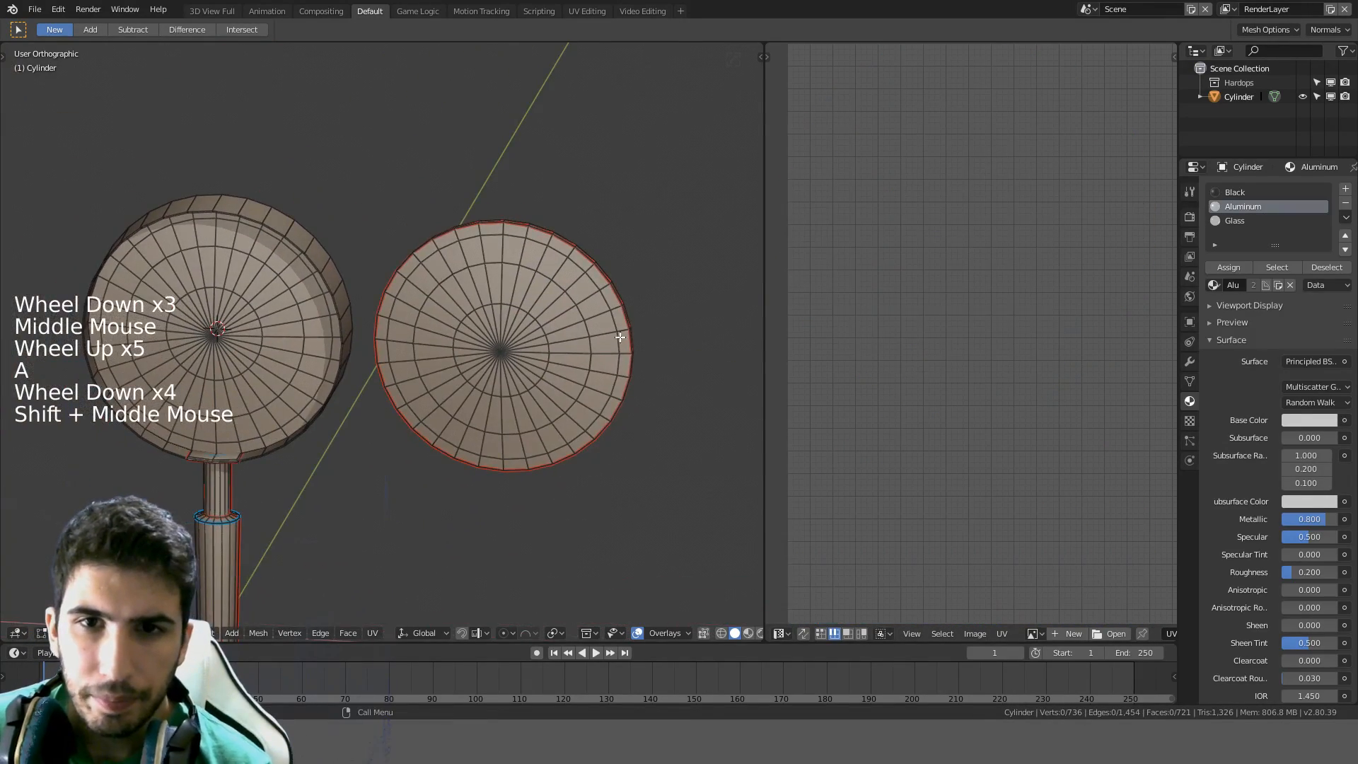
{"action": "key", "text": "Tab"}
{"action": "key", "text": "Tab"}
{"action": "key", "text": "l"}
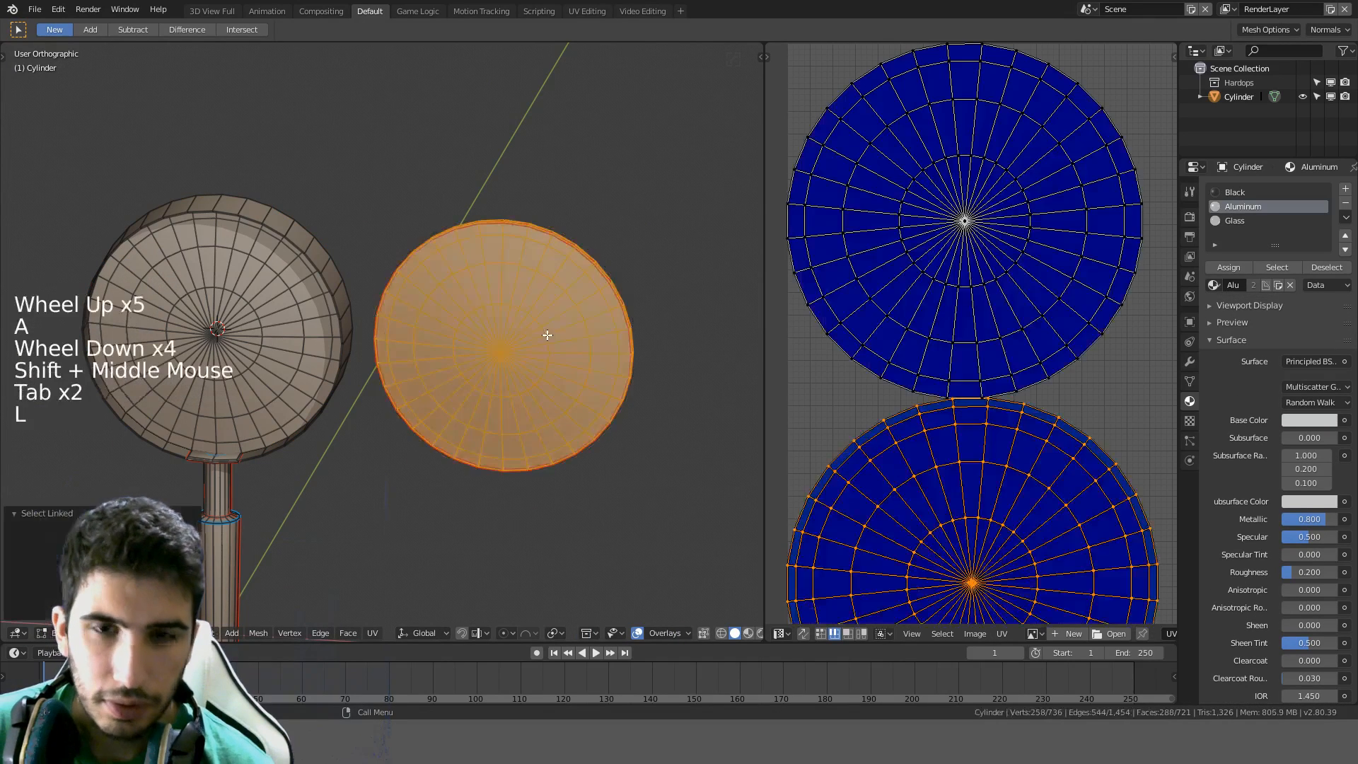
{"action": "key", "text": "Delete"}
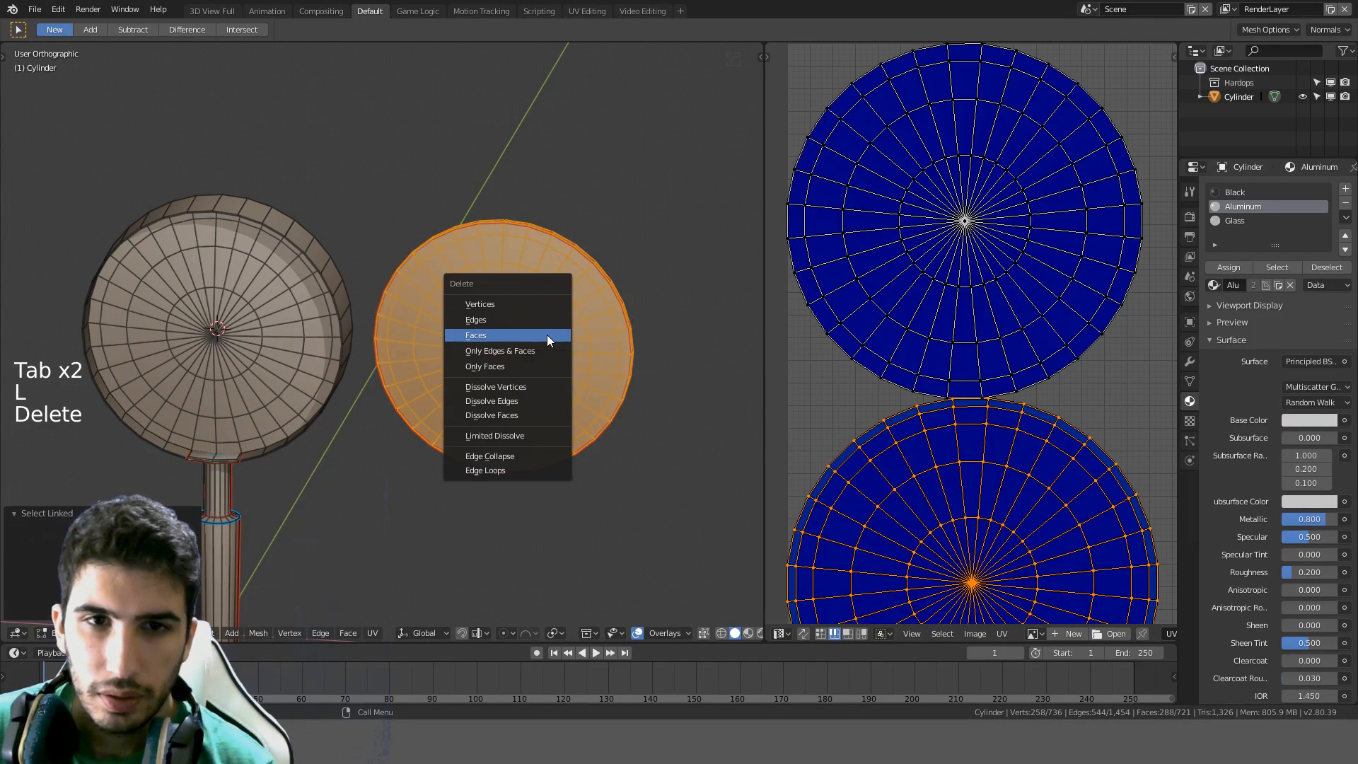
{"action": "left_click", "coordinate": [546, 333]}
In wireframe display, select the edge loop around the original lens's rim and mark it as a seam
{"action": "middle_click_drag", "start_coordinate": [318, 311], "coordinate": [461, 401], "text": "shift"}
{"action": "key", "text": "z"}
{"action": "scroll", "coordinate": [418, 382], "scroll_direction": "up", "scroll_amount": 4}
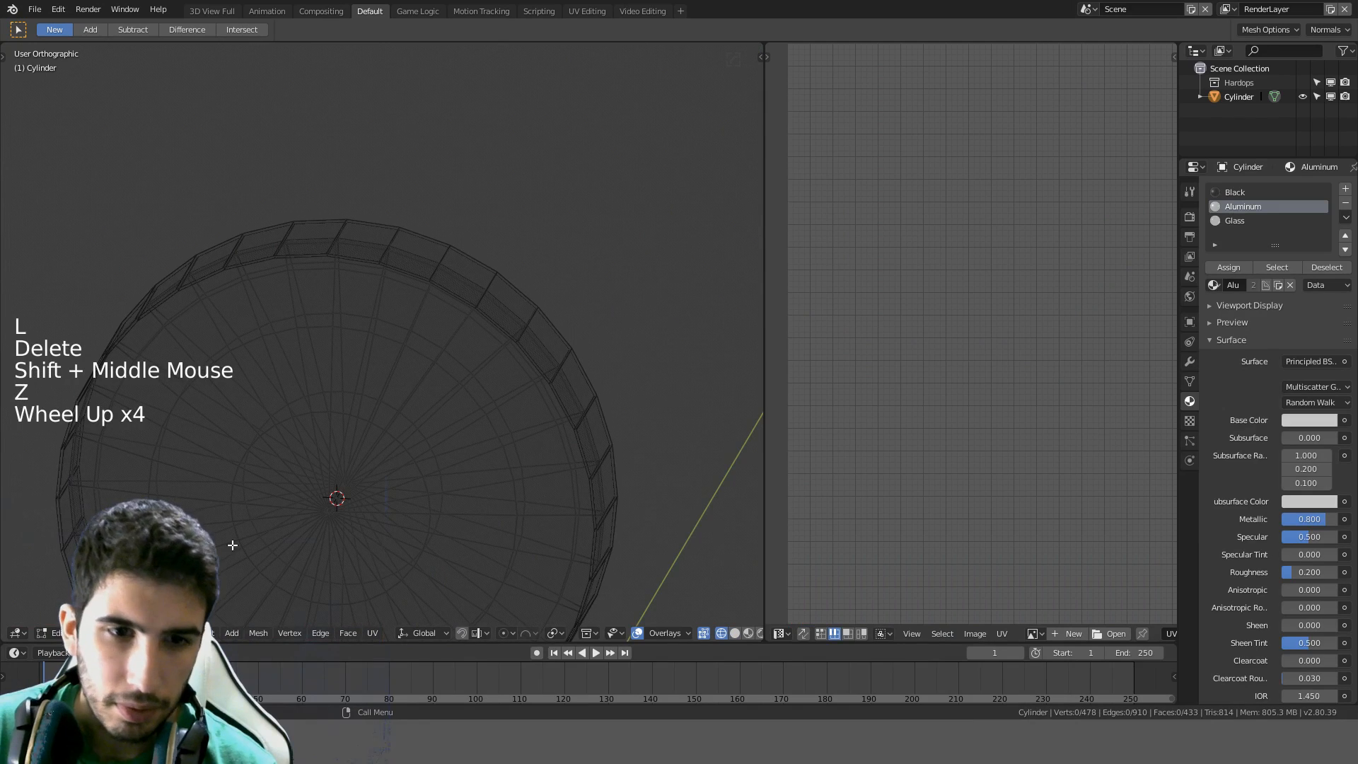
{"action": "mouse_move", "coordinate": [350, 353]}
{"action": "middle_mouse_down"}
{"action": "mouse_move", "coordinate": [297, 376]}
{"action": "mouse_move", "coordinate": [374, 334]}
{"action": "mouse_move", "coordinate": [373, 303]}
{"action": "mouse_move", "coordinate": [403, 275]}
{"action": "mouse_move", "coordinate": [351, 333]}
{"action": "middle_mouse_up"}
{"action": "scroll", "coordinate": [339, 369], "scroll_direction": "up", "scroll_amount": 2}
{"action": "key", "text": "ctrl+e"}
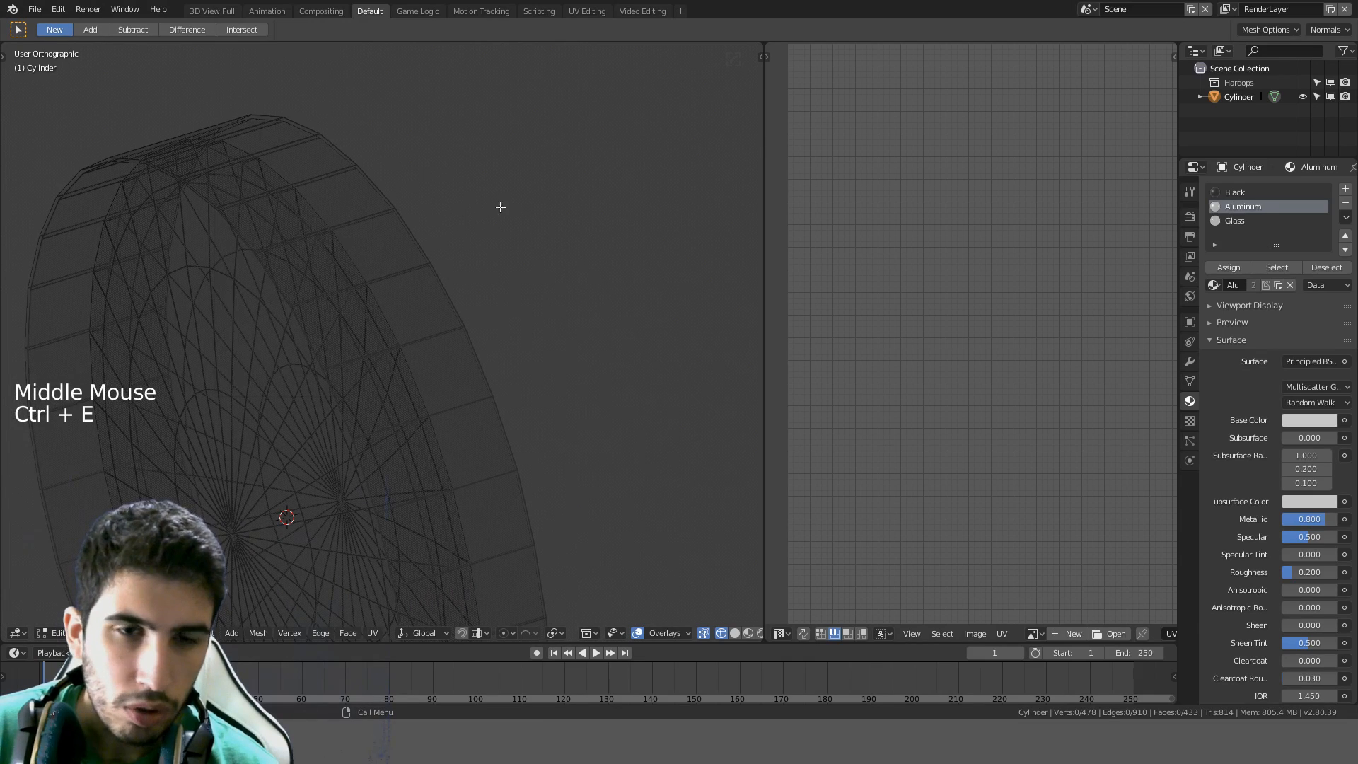
{"action": "key", "text": "ctrl+r"}
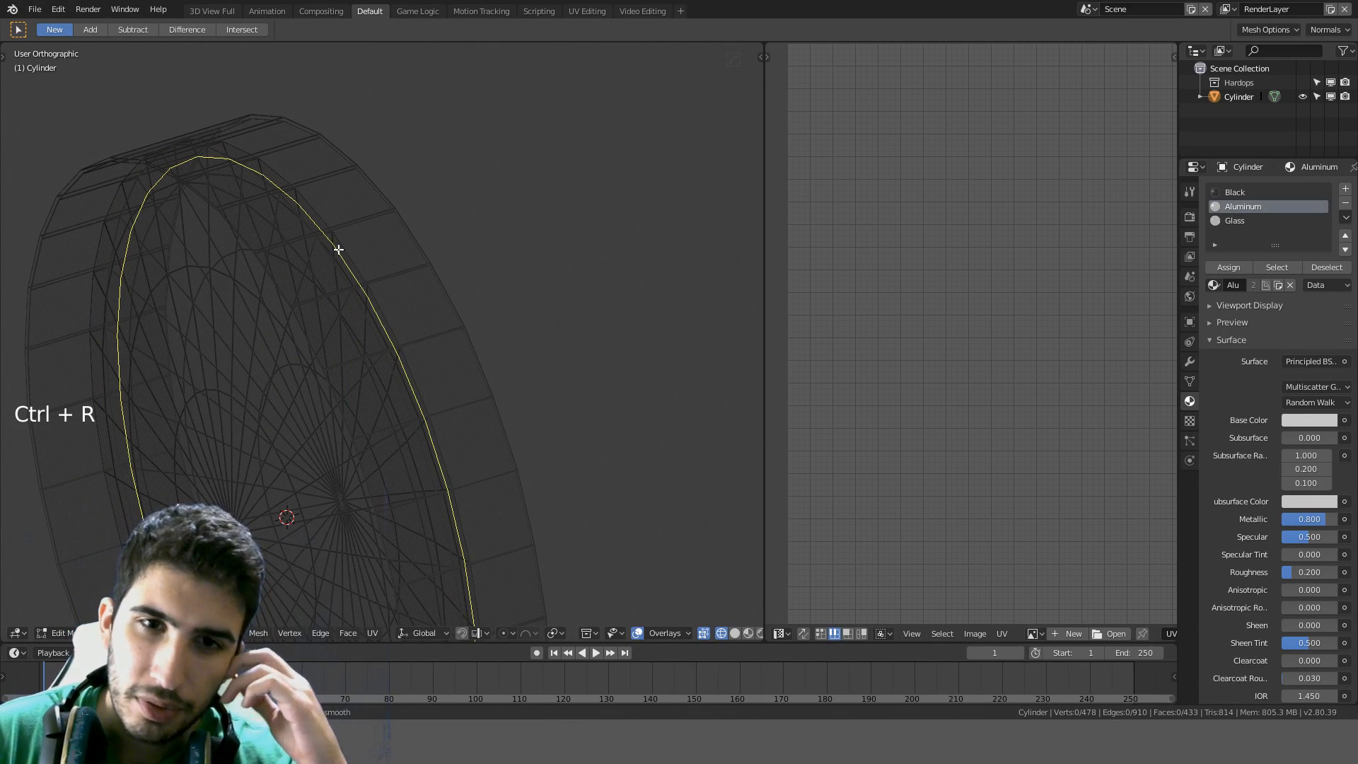
{"action": "middle_click_drag", "start_coordinate": [337, 245], "coordinate": [400, 235]}
{"action": "left_click", "coordinate": [338, 285], "text": "alt"}
{"action": "left_click", "coordinate": [403, 222], "text": "alt"}
{"action": "key", "text": "ctrl+e"}
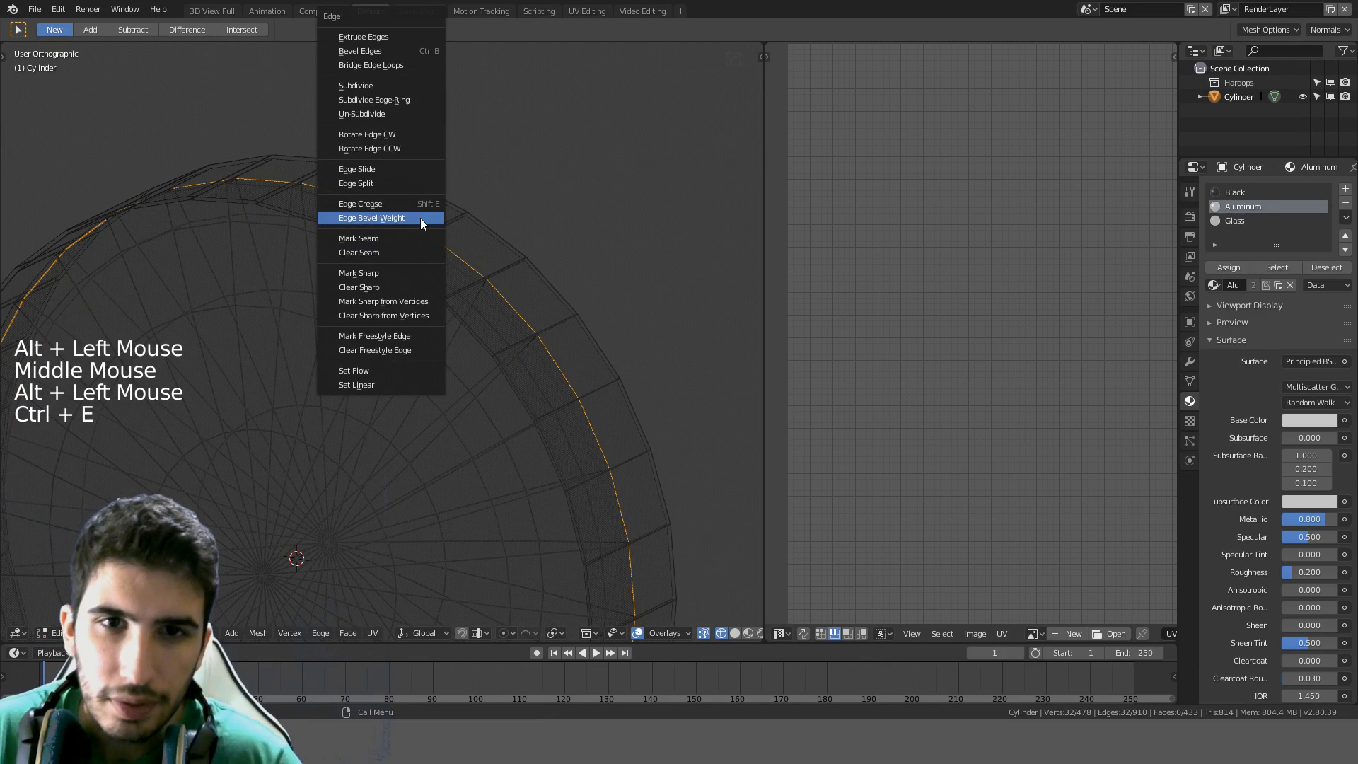
Select the entire magnifying glass mesh, unwrap it, and average the scale of its UV islands
{"action": "scroll", "coordinate": [452, 279], "scroll_direction": "down", "scroll_amount": 4}
{"action": "key", "text": "a"}
{"action": "key", "text": "a"}
{"action": "key", "text": "a"}
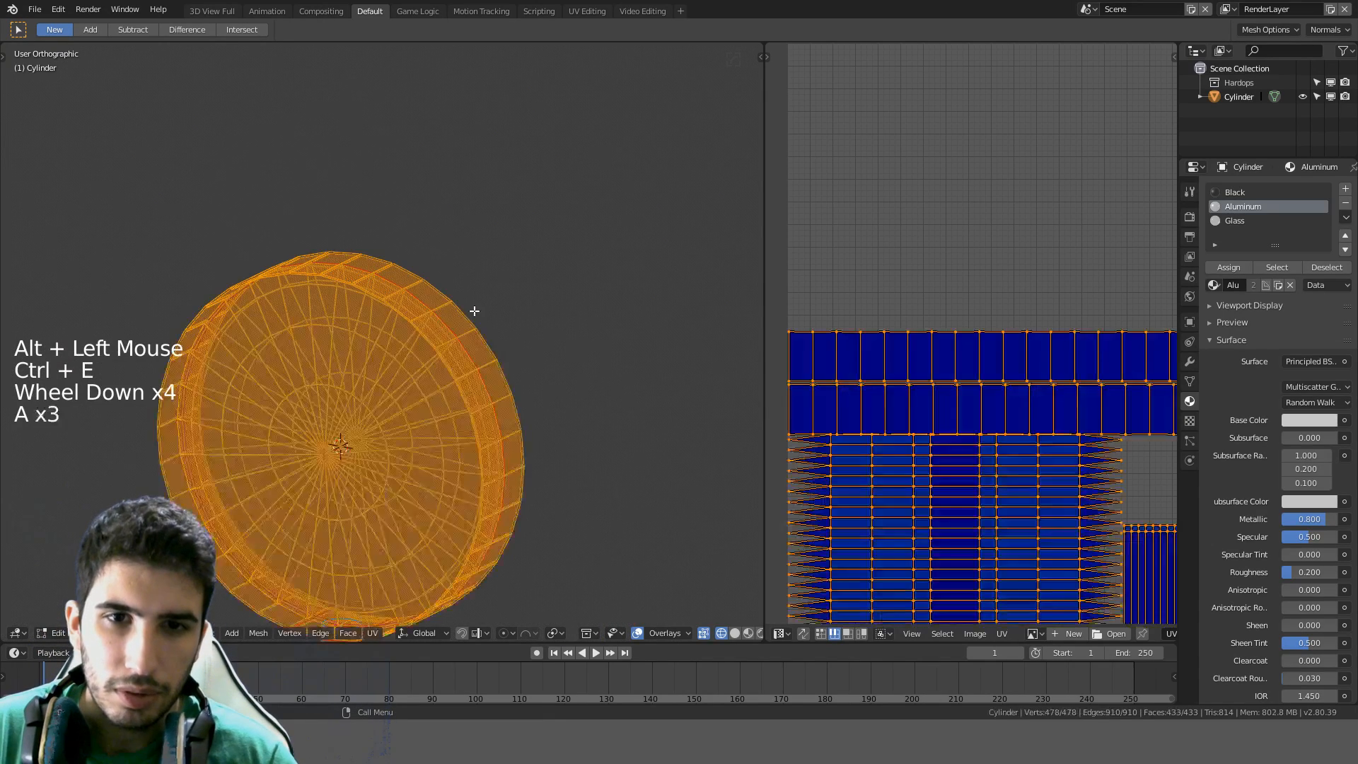
{"action": "scroll", "coordinate": [476, 314], "scroll_direction": "down", "scroll_amount": 4}
{"action": "key", "text": "u"}
{"action": "left_click", "coordinate": [477, 314]}
{"action": "scroll", "coordinate": [1025, 354], "scroll_direction": "down", "scroll_amount": 4}
{"action": "middle_click_drag", "start_coordinate": [1025, 354], "coordinate": [989, 350], "text": "shift"}
{"action": "key", "text": "ctrl+a"}
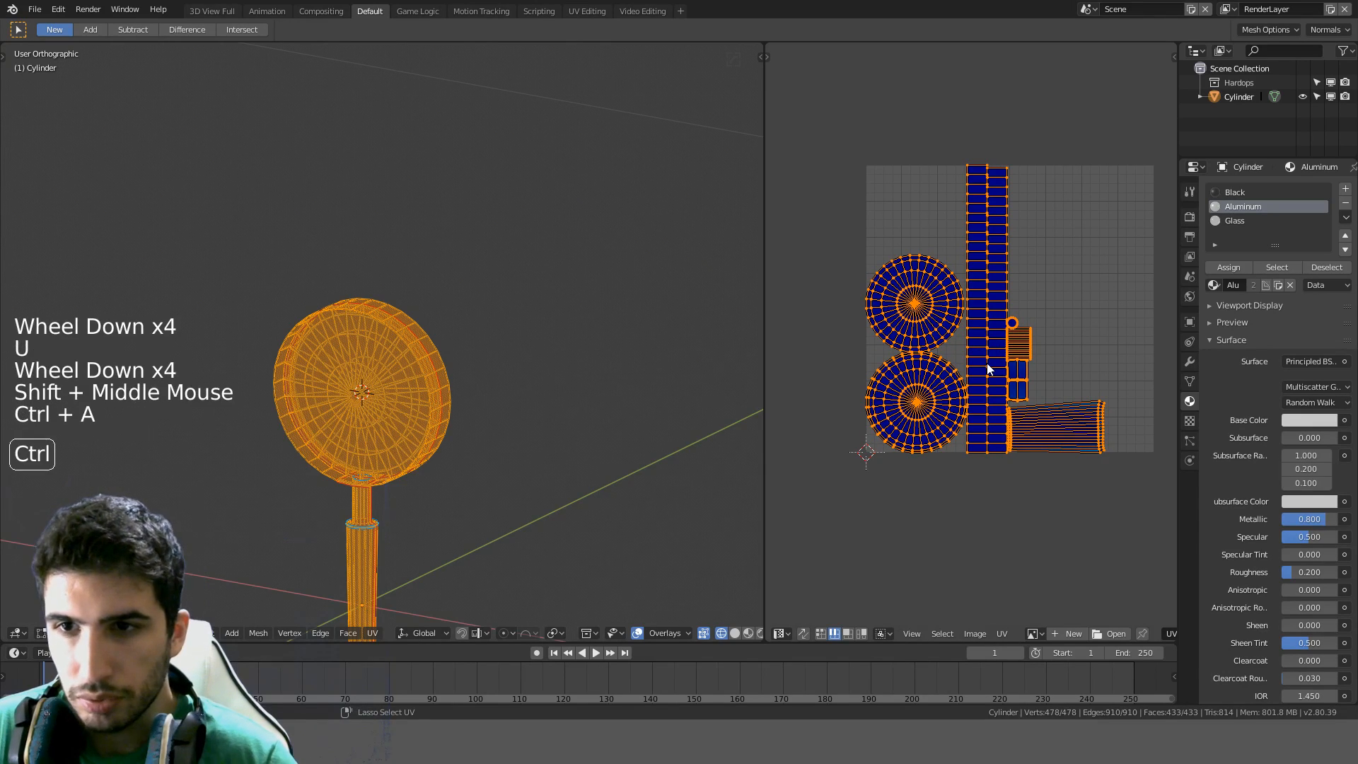
Pack all UV islands with UVPackmaster and inspect the resulting layout
{"action": "key", "text": "t"}
{"action": "scroll", "coordinate": [842, 533], "scroll_direction": "down", "scroll_amount": 4}
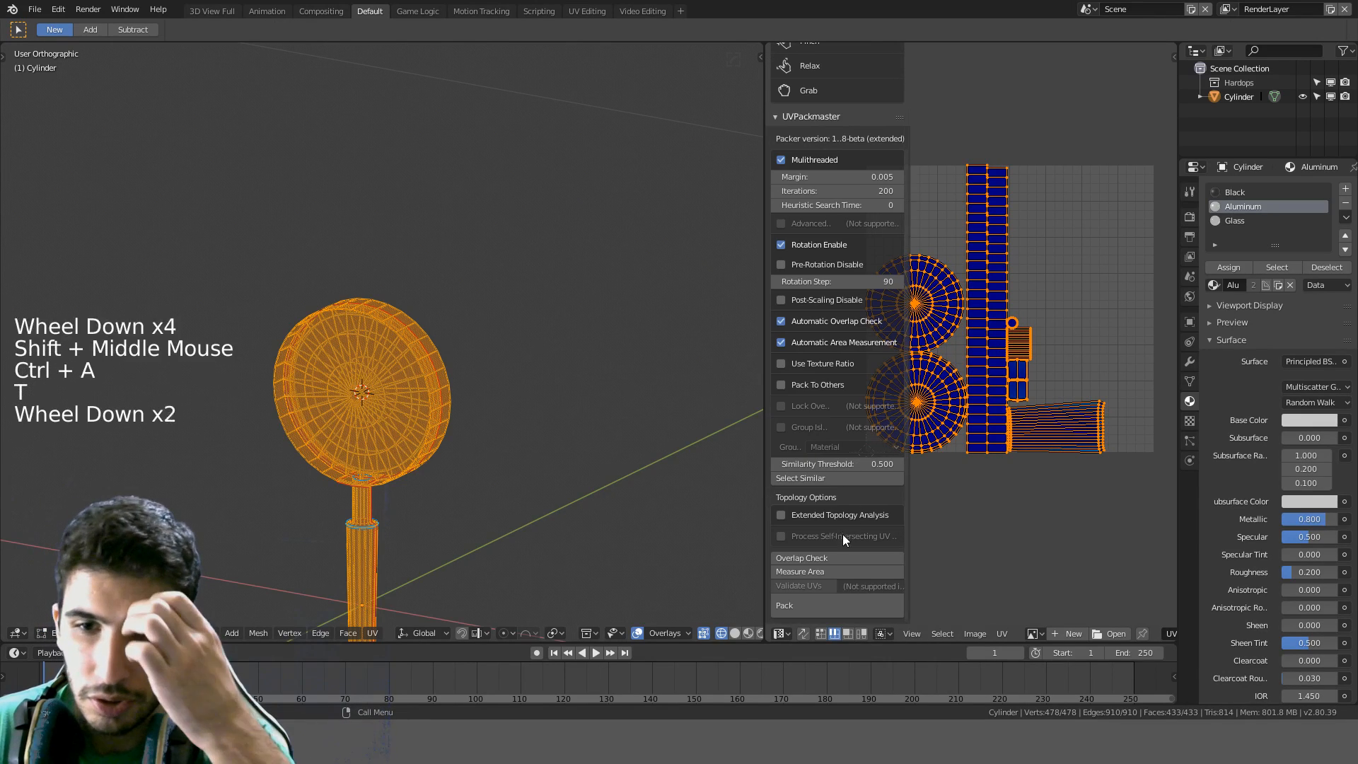
{"action": "left_click", "coordinate": [807, 602]}
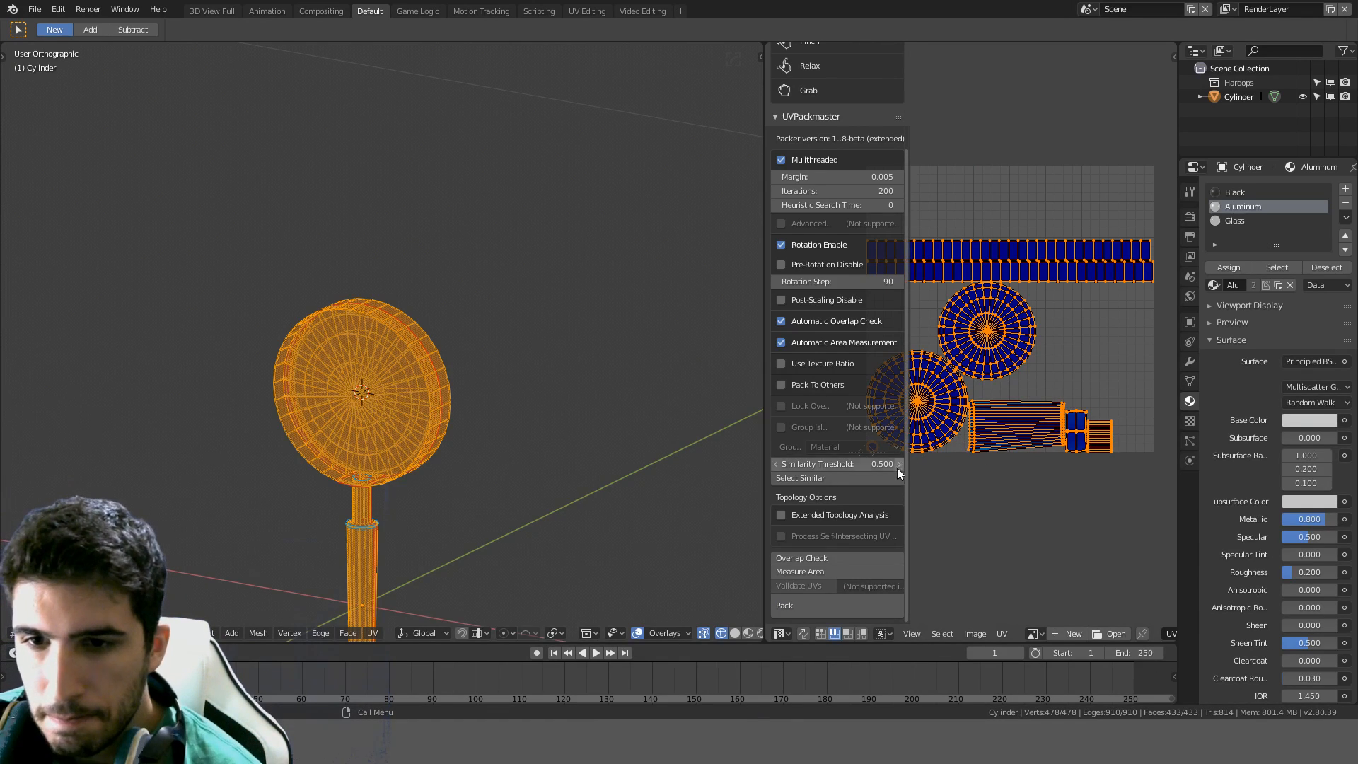
{"action": "scroll", "coordinate": [951, 493], "scroll_direction": "up", "scroll_amount": 2}
{"action": "middle_click_drag", "start_coordinate": [989, 448], "coordinate": [1084, 471]}
{"action": "scroll", "coordinate": [1082, 471], "scroll_direction": "down", "scroll_amount": 2}
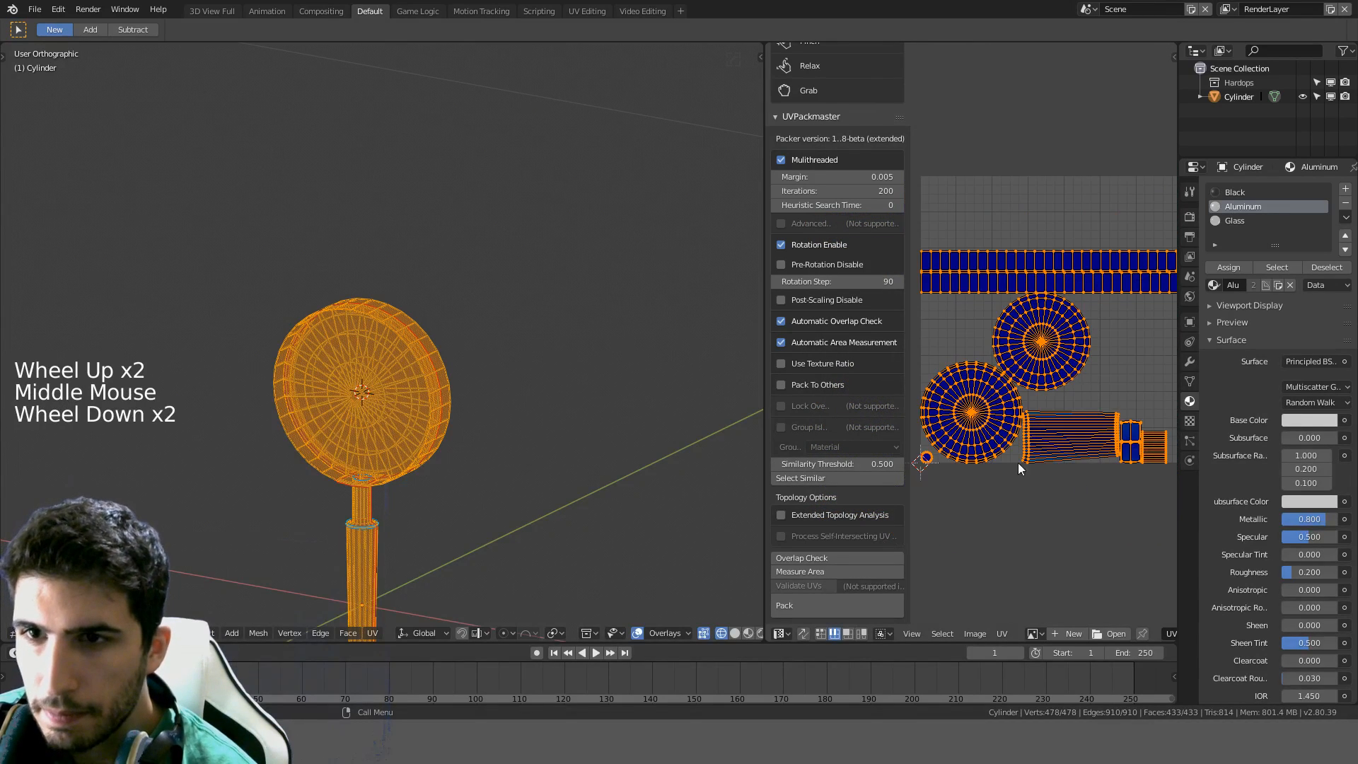
Set the UVPackmaster margin to 0.001 and its iterations to 400
{"action": "left_click", "coordinate": [882, 176]}
{"action": "type", "text": "0."}
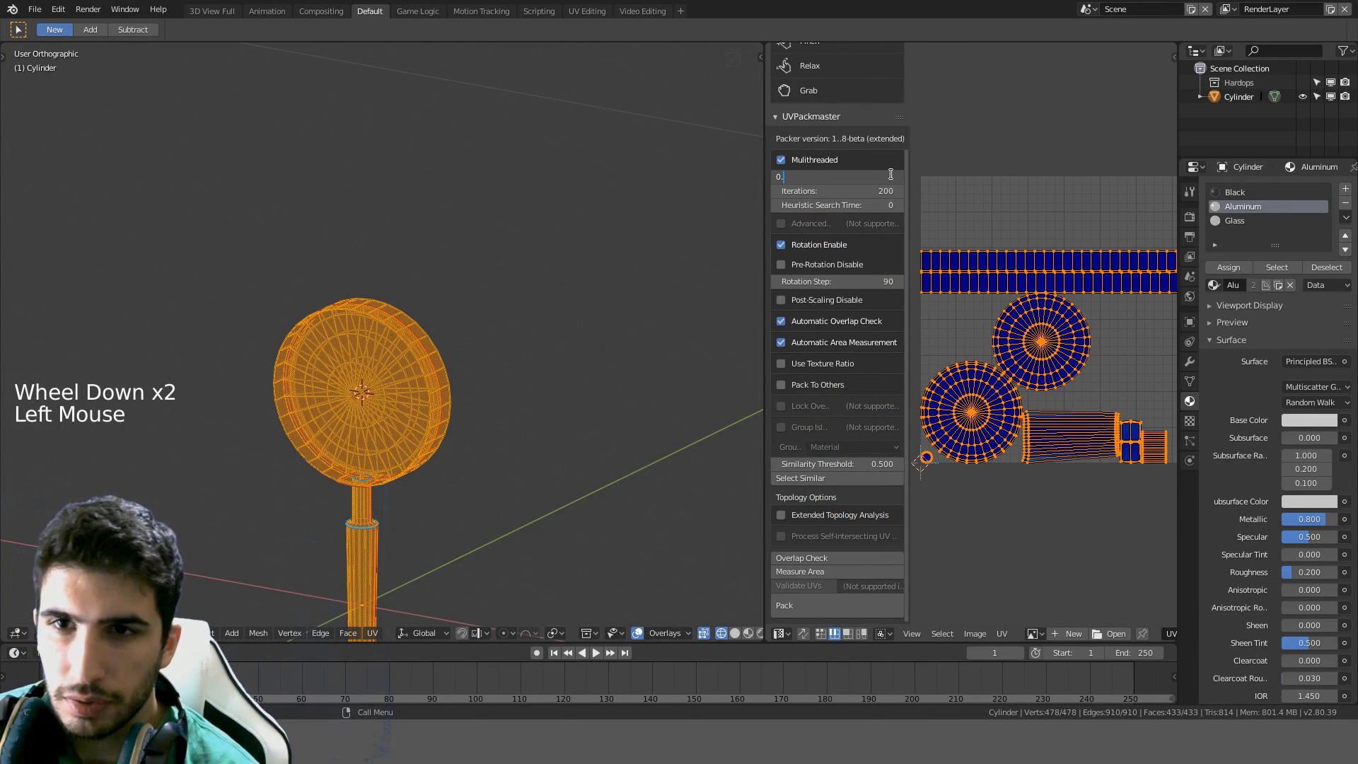
{"action": "type", "text": "001"}
{"action": "key", "text": "Return"}
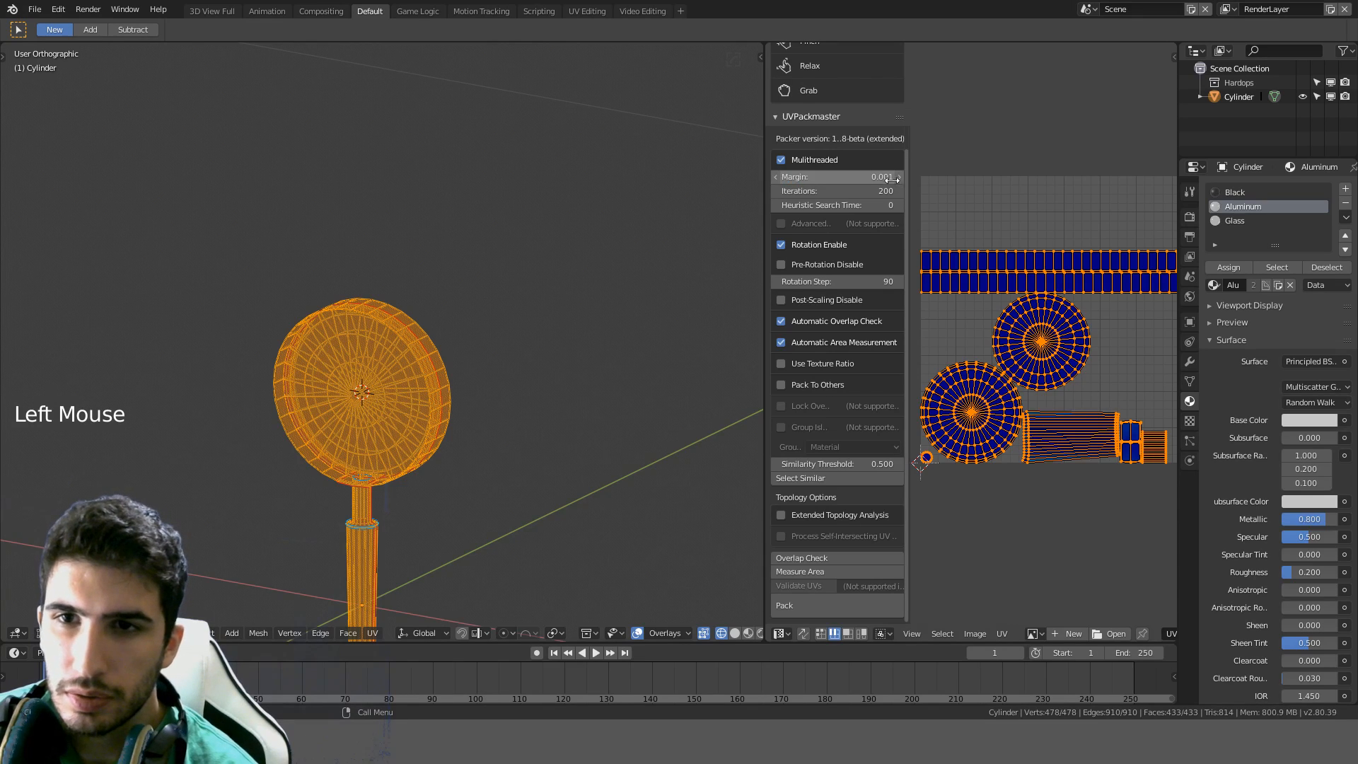
{"action": "left_click", "coordinate": [870, 190]}
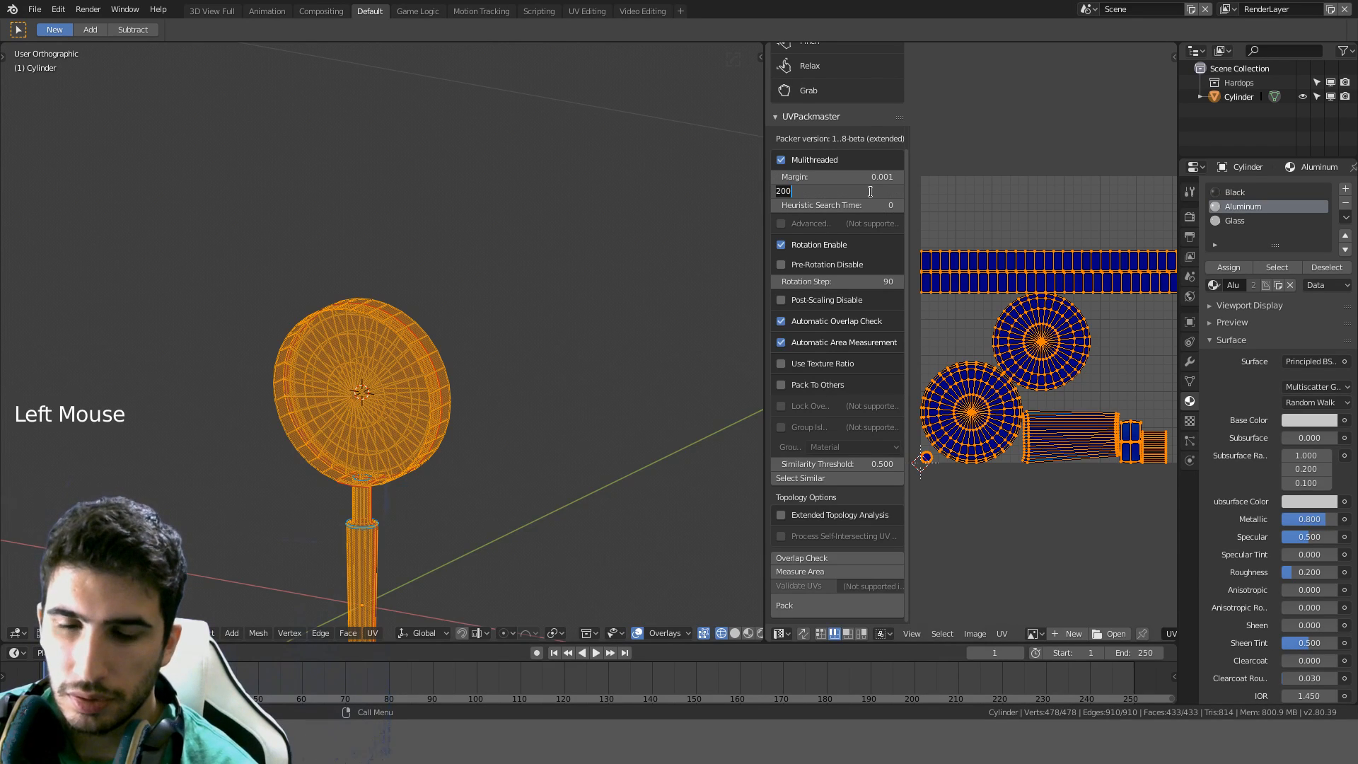
{"action": "type", "text": "400"}
{"action": "key", "text": "Return"}
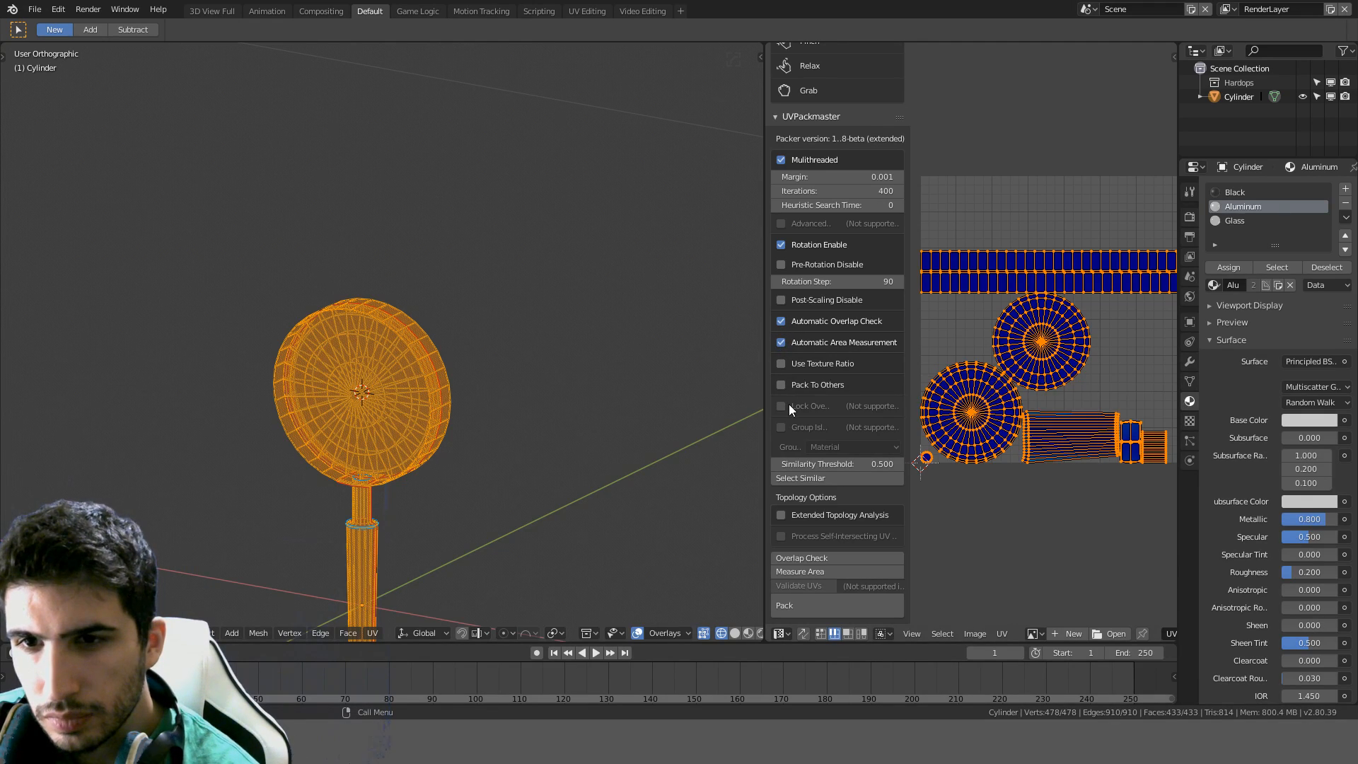
{"action": "scroll", "coordinate": [792, 396], "scroll_direction": "down", "scroll_amount": 2}
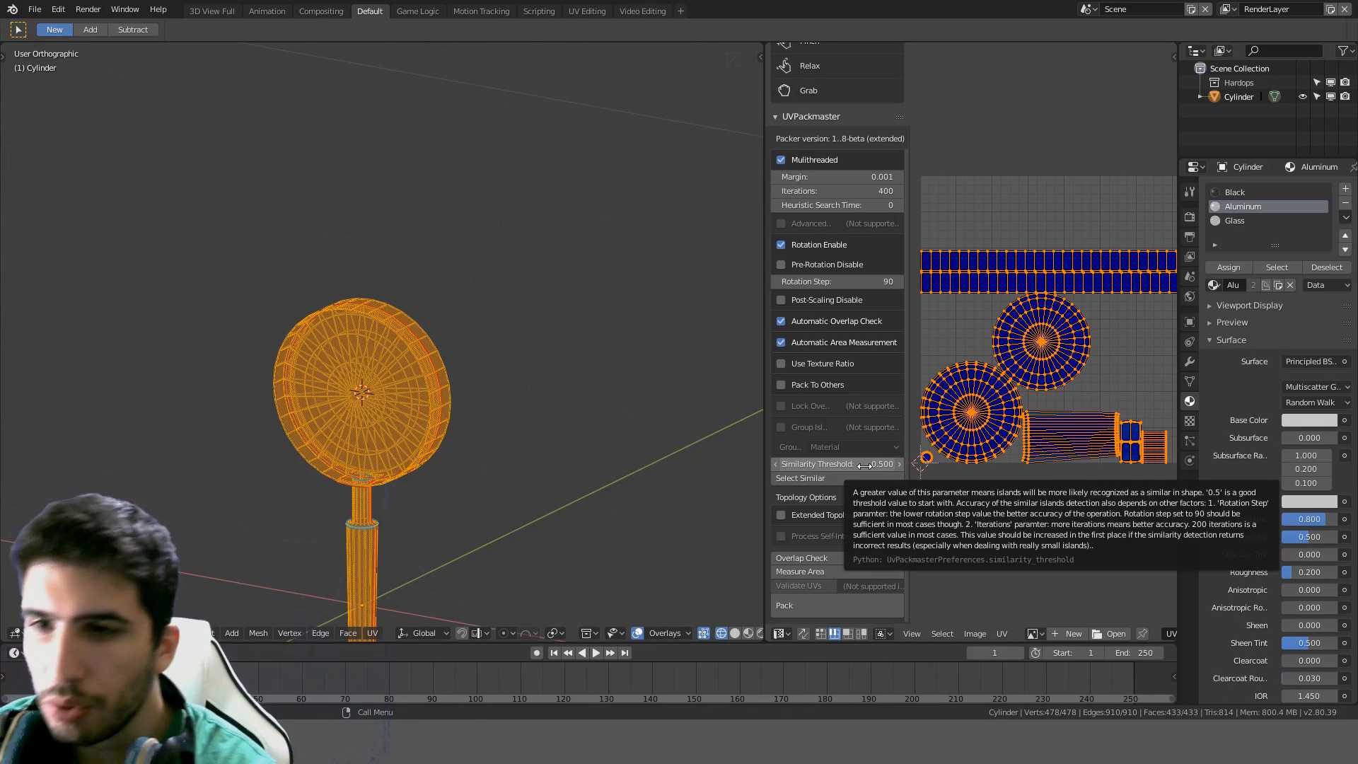
Undo the whole-model unwrap, scale averaging and packing, going back to the newly marked lens seam
{"action": "scroll", "coordinate": [1054, 392], "scroll_direction": "up", "scroll_amount": 3}
{"action": "middle_click_drag", "start_coordinate": [1071, 481], "coordinate": [948, 346]}
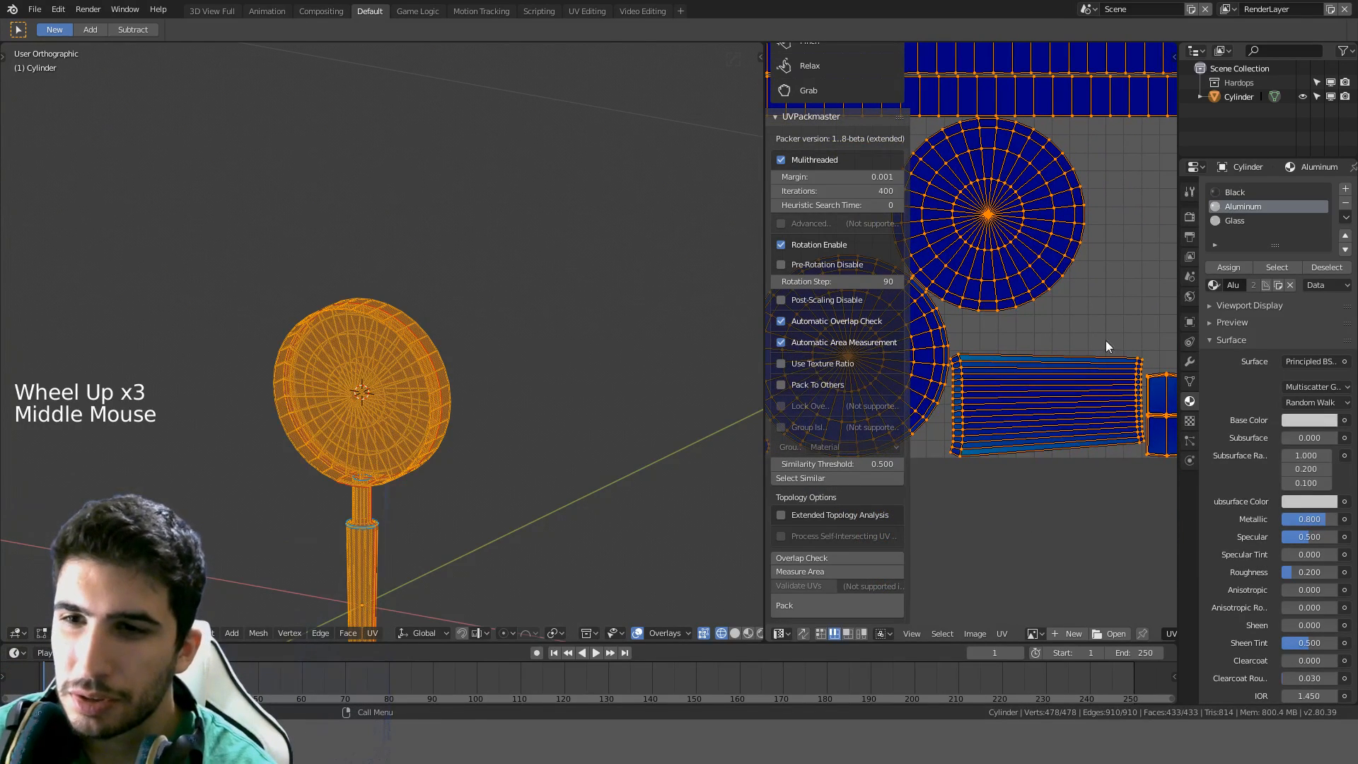
{"action": "scroll", "coordinate": [474, 376], "scroll_direction": "down", "scroll_amount": 2}
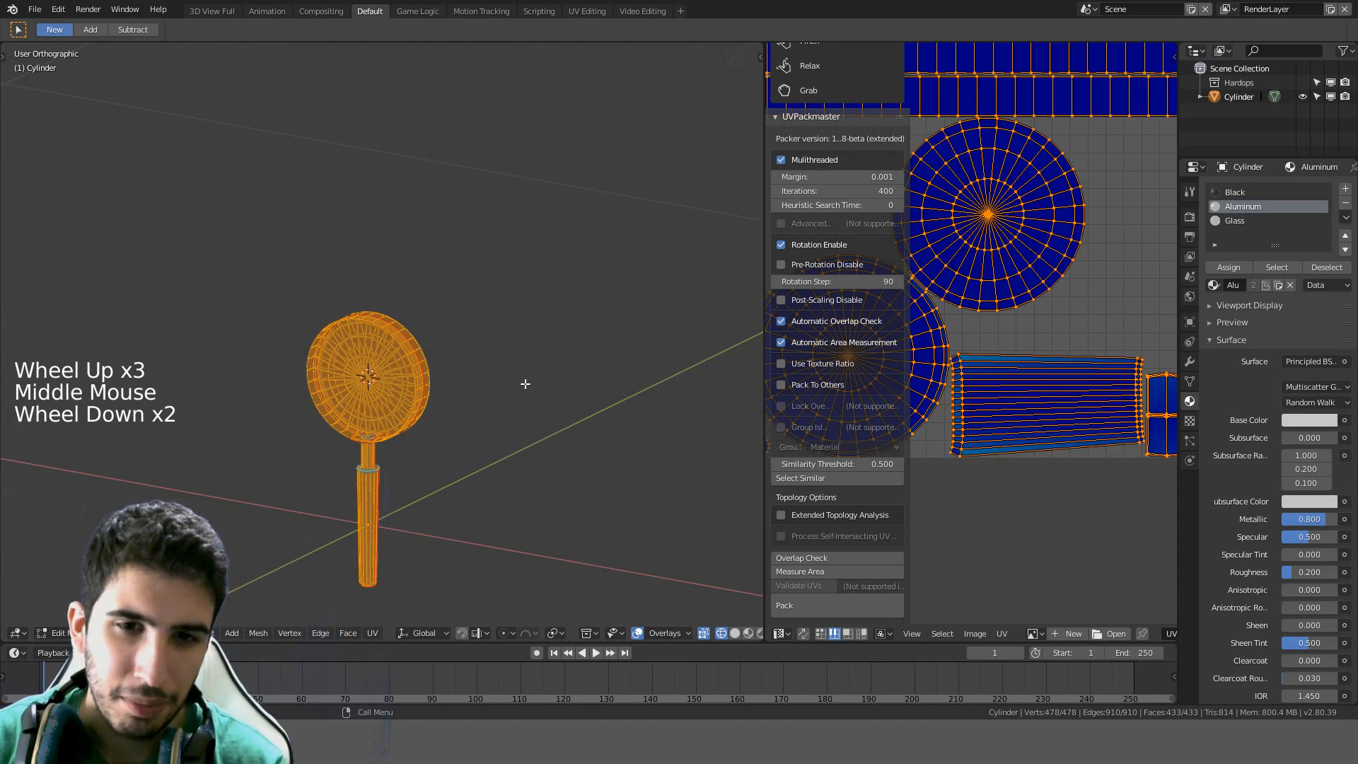
{"action": "key", "text": "ctrl+z"}
{"action": "key", "text": "ctrl+z"}
{"action": "key", "text": "ctrl+z"}
{"action": "key", "text": "ctrl+z"}
{"action": "key", "text": "ctrl+z"}
{"action": "key", "text": "ctrl+z"}
{"action": "key", "text": "ctrl+z"}
{"action": "key", "text": "ctrl+z"}
{"action": "key", "text": "ctrl+z"}
{"action": "key", "text": "ctrl+z"}
{"action": "key", "text": "ctrl+z"}
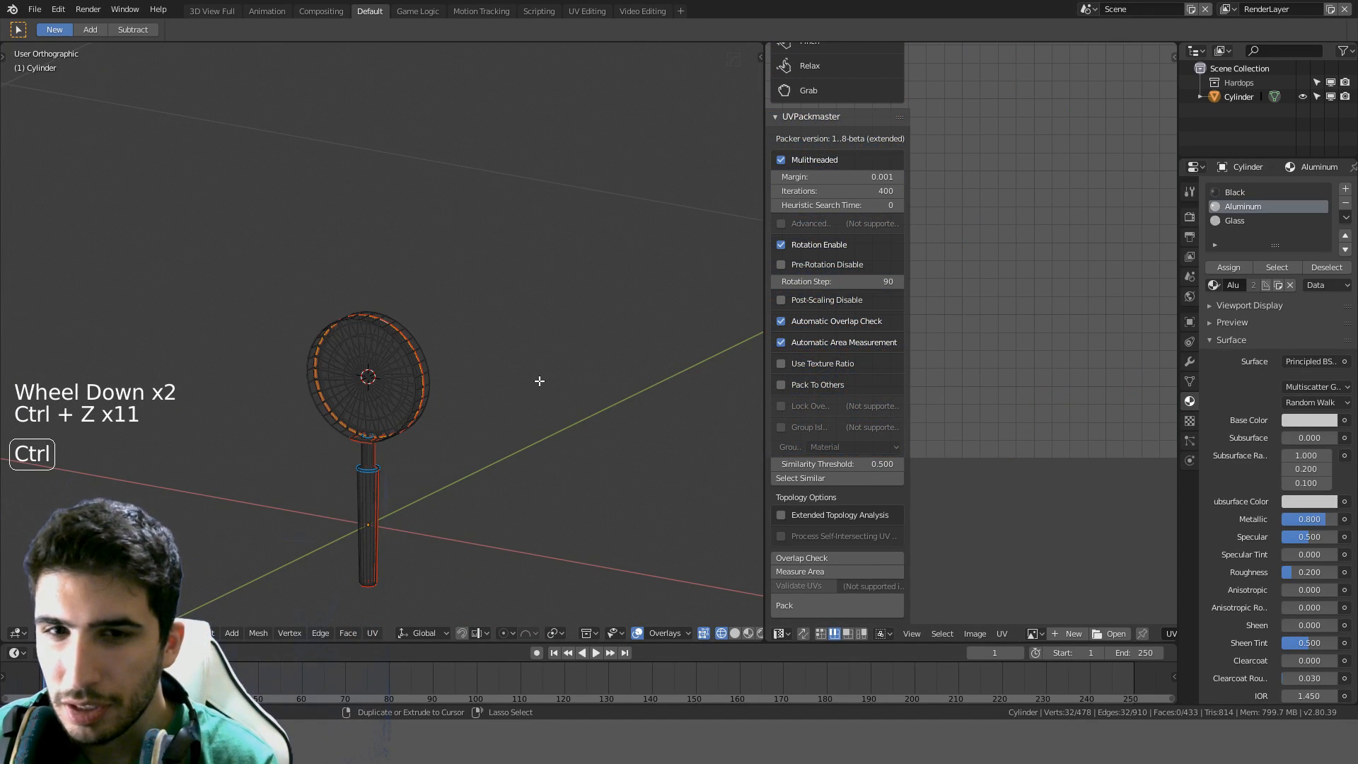
{"action": "key", "text": "ctrl+shift+z"}
{"action": "key", "text": "ctrl+shift+z"}
{"action": "key", "text": "ctrl+shift+z"}
{"action": "scroll", "coordinate": [955, 332], "scroll_direction": "up", "scroll_amount": 1}
{"action": "scroll", "coordinate": [955, 332], "scroll_direction": "down", "scroll_amount": 4}
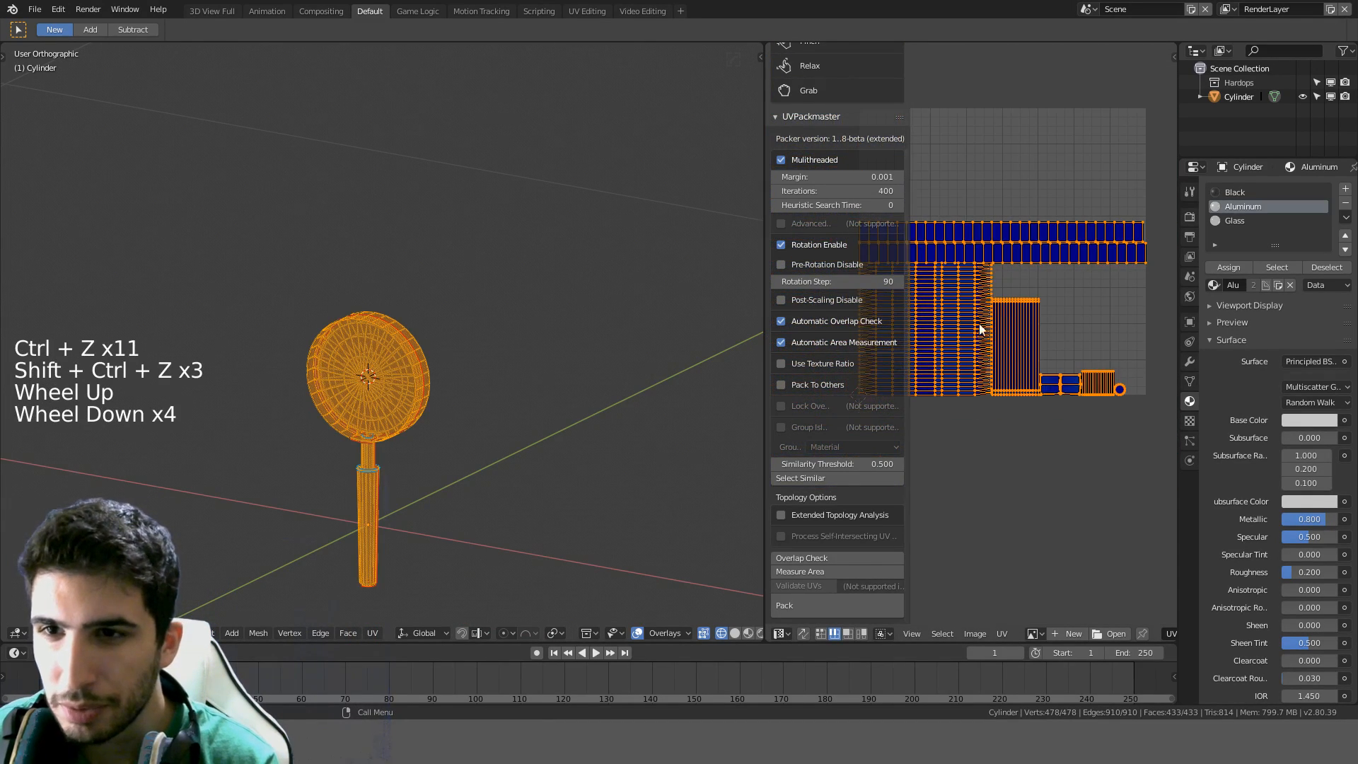
{"action": "middle_click_drag", "start_coordinate": [991, 339], "coordinate": [1060, 339]}
Select only the linked lens geometry inside the frame and unwrap it along its rim seam
{"action": "scroll", "coordinate": [460, 411], "scroll_direction": "up", "scroll_amount": 3}
{"action": "key", "text": "a"}
{"action": "scroll", "coordinate": [460, 407], "scroll_direction": "up", "scroll_amount": 3}
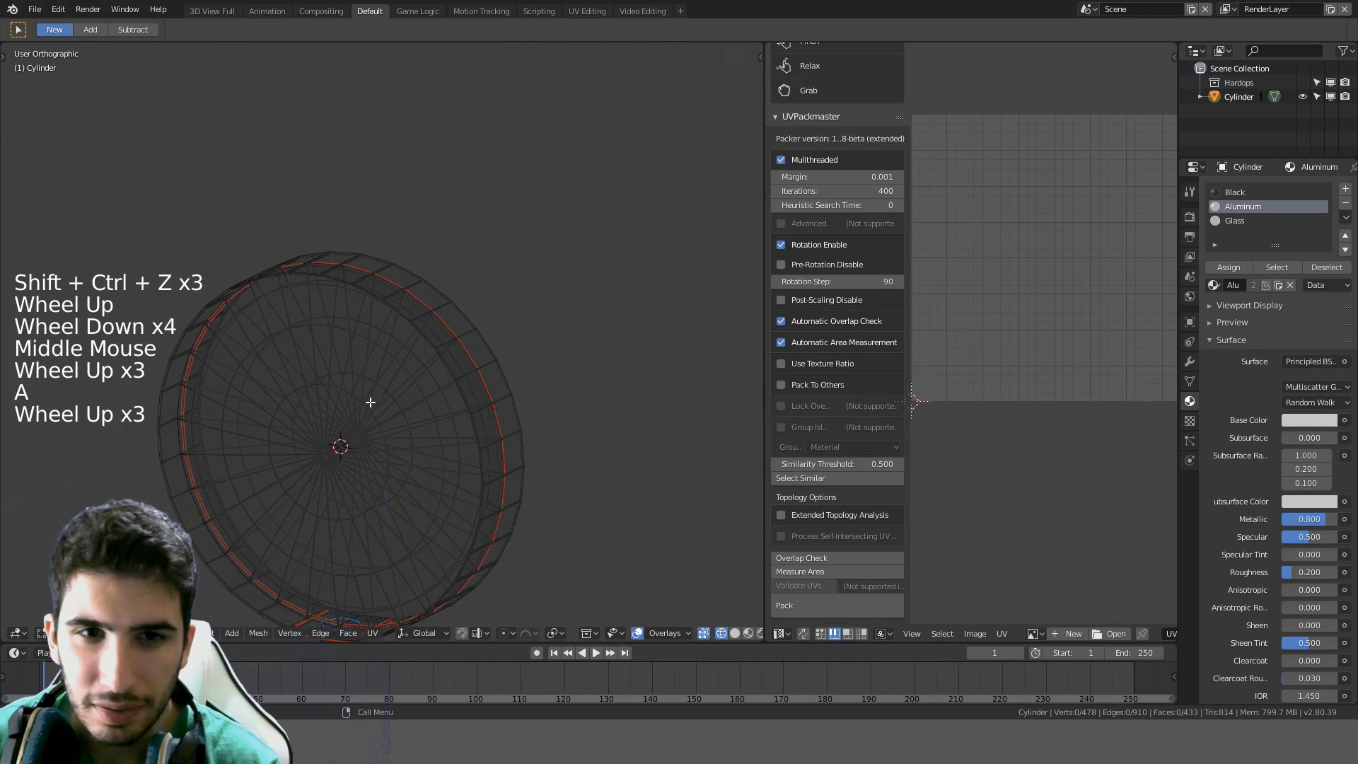
{"action": "key", "text": "l"}
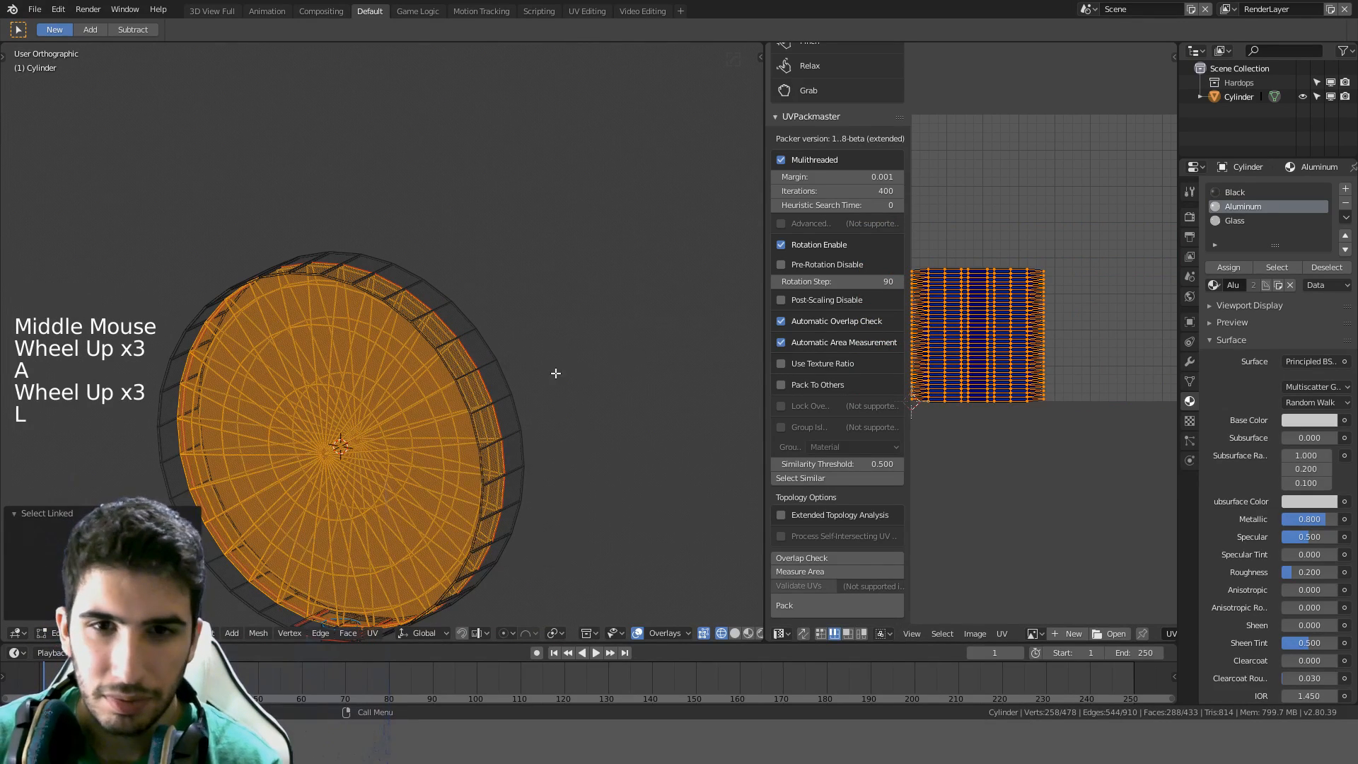
{"action": "key", "text": "u"}
Select the entire mesh, pack its UV islands with Pack Islands, and average their scale
{"action": "key", "text": "a"}
{"action": "key", "text": "a"}
{"action": "key", "text": "a"}
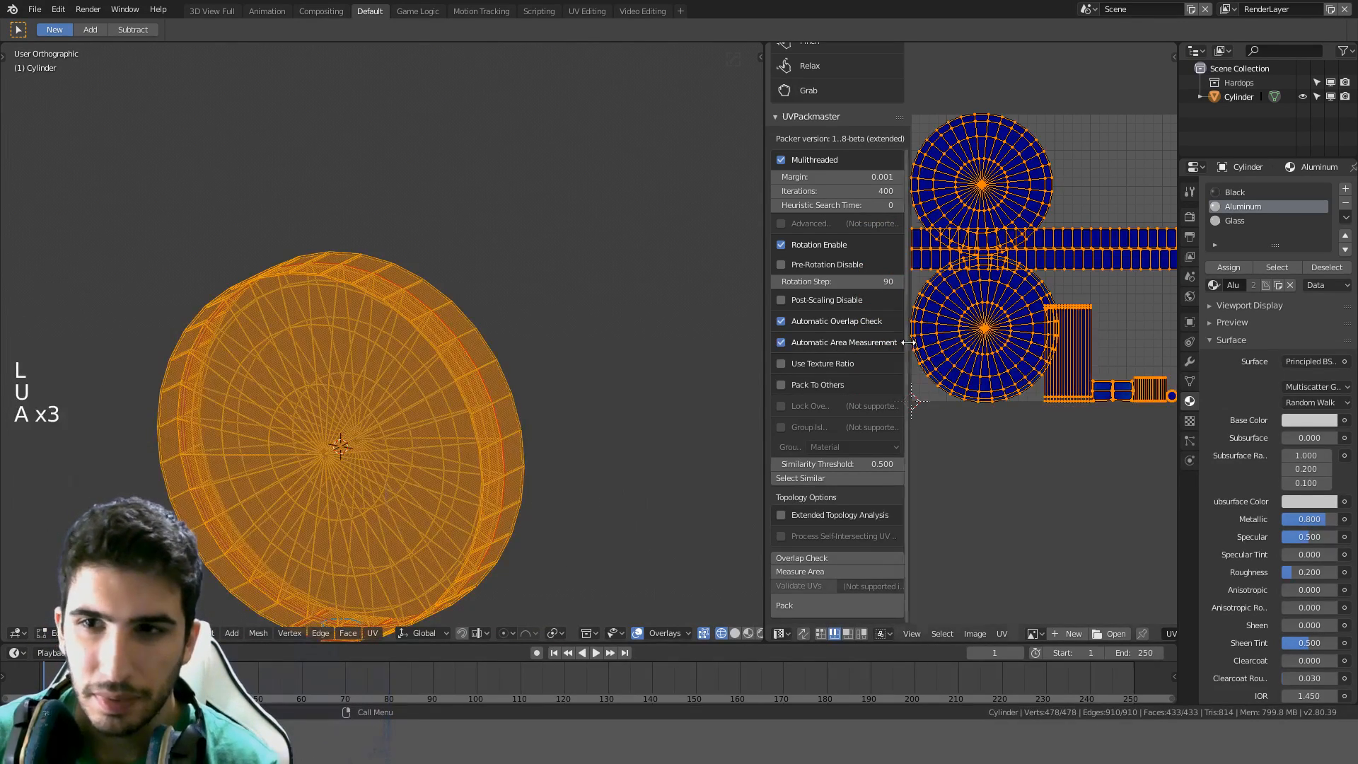
{"action": "scroll", "coordinate": [1025, 340], "scroll_direction": "down", "scroll_amount": 3}
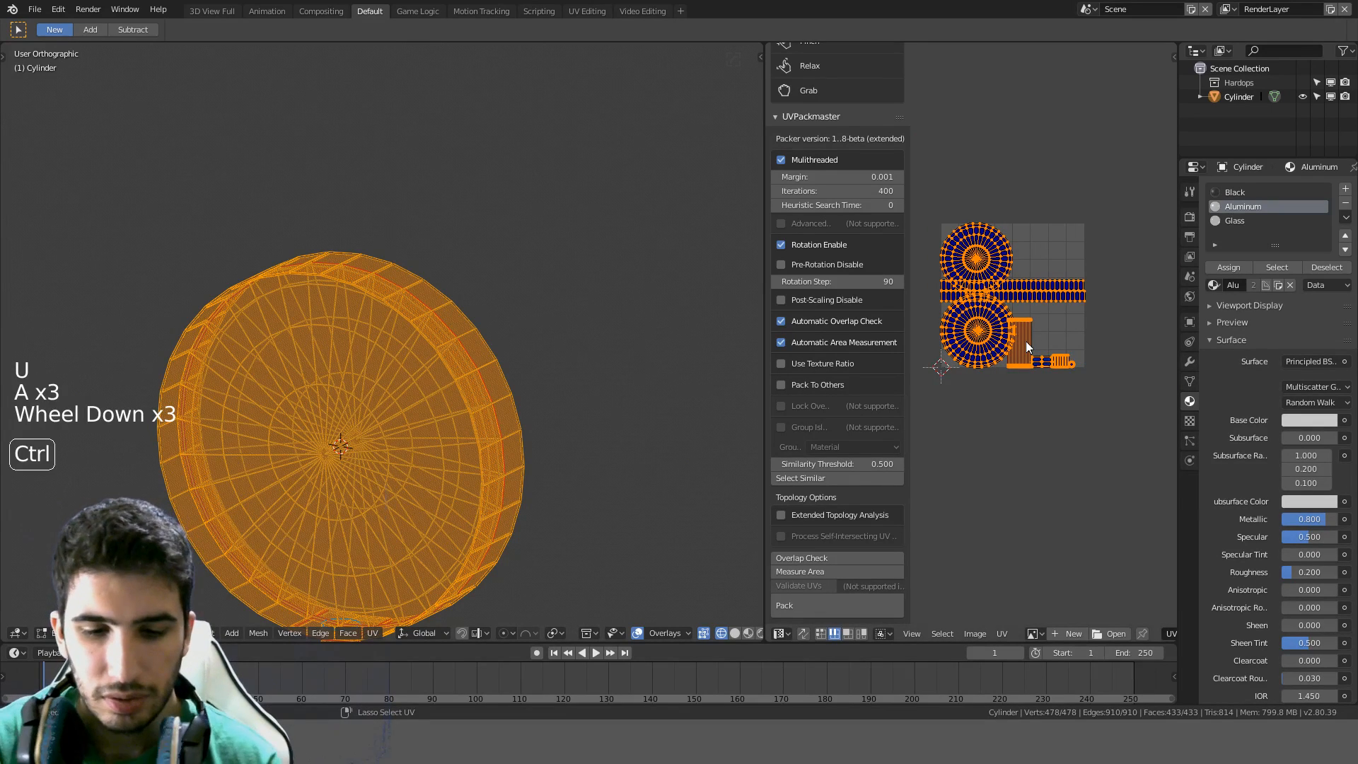
{"action": "key", "text": "ctrl+p"}
{"action": "scroll", "coordinate": [1025, 341], "scroll_direction": "up", "scroll_amount": 3}
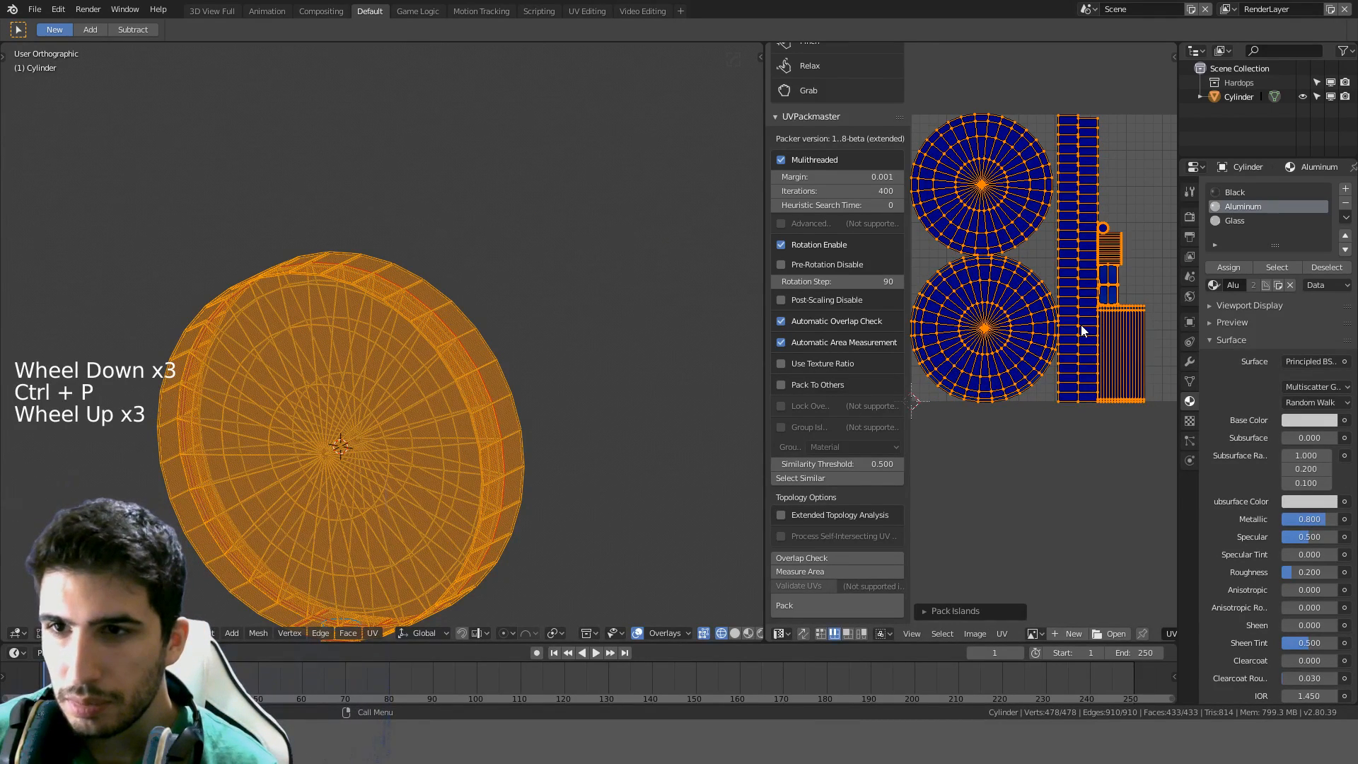
{"action": "key", "text": "ctrl+a"}
{"action": "key", "text": "ctrl+z"}
{"action": "key", "text": "ctrl+a"}
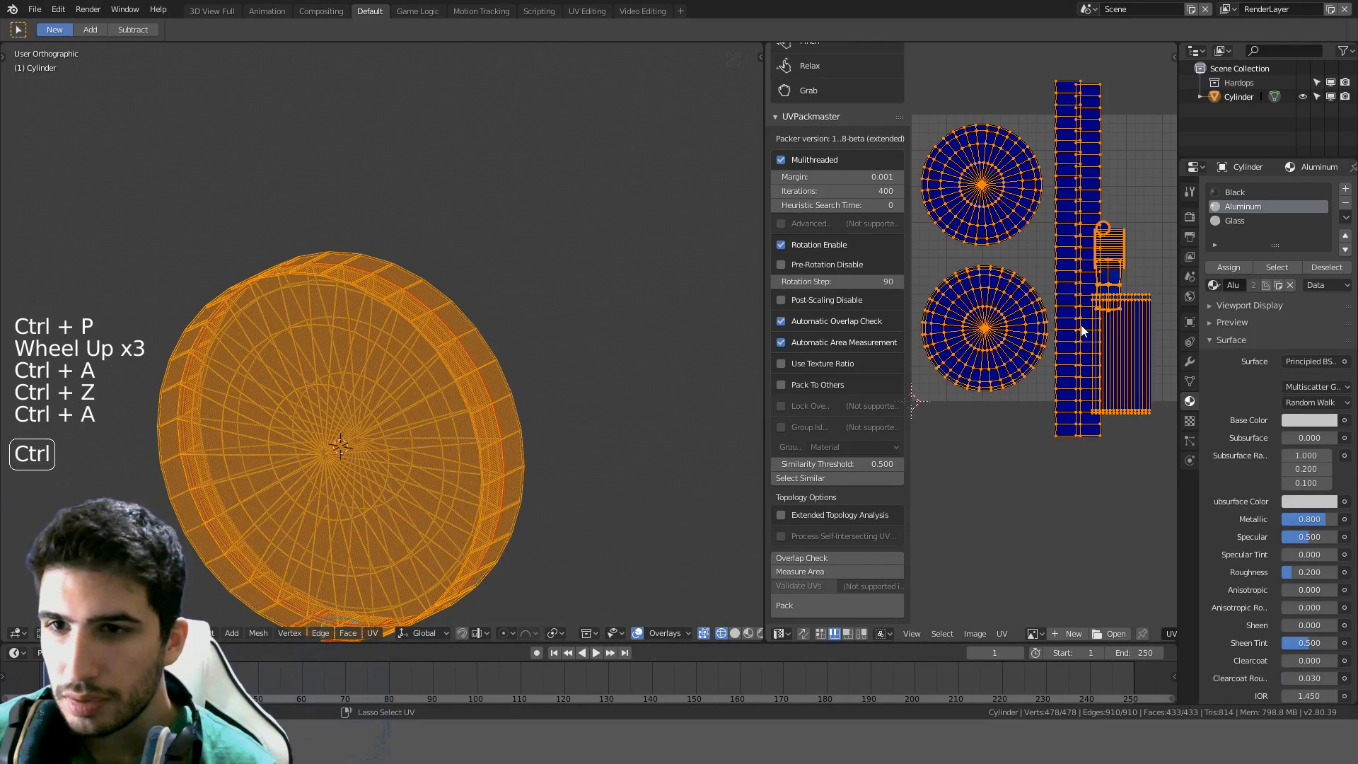
Pack all UV islands with UVPackmaster using the 0.001 margin
{"action": "scroll", "coordinate": [816, 609], "scroll_direction": "down", "scroll_amount": 1}
{"action": "left_click", "coordinate": [817, 608]}
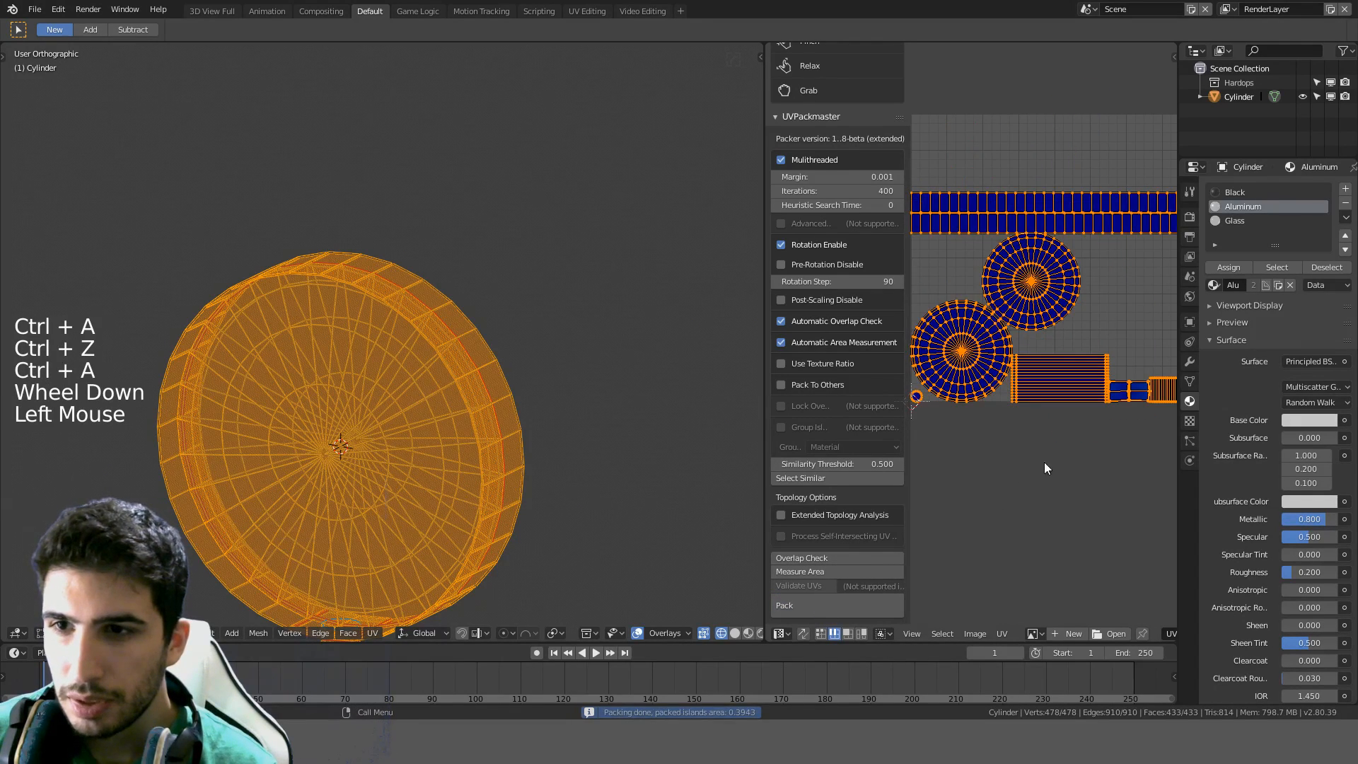
{"action": "scroll", "coordinate": [1067, 433], "scroll_direction": "down", "scroll_amount": 2}
{"action": "scroll", "coordinate": [1067, 433], "scroll_direction": "up", "scroll_amount": 1}
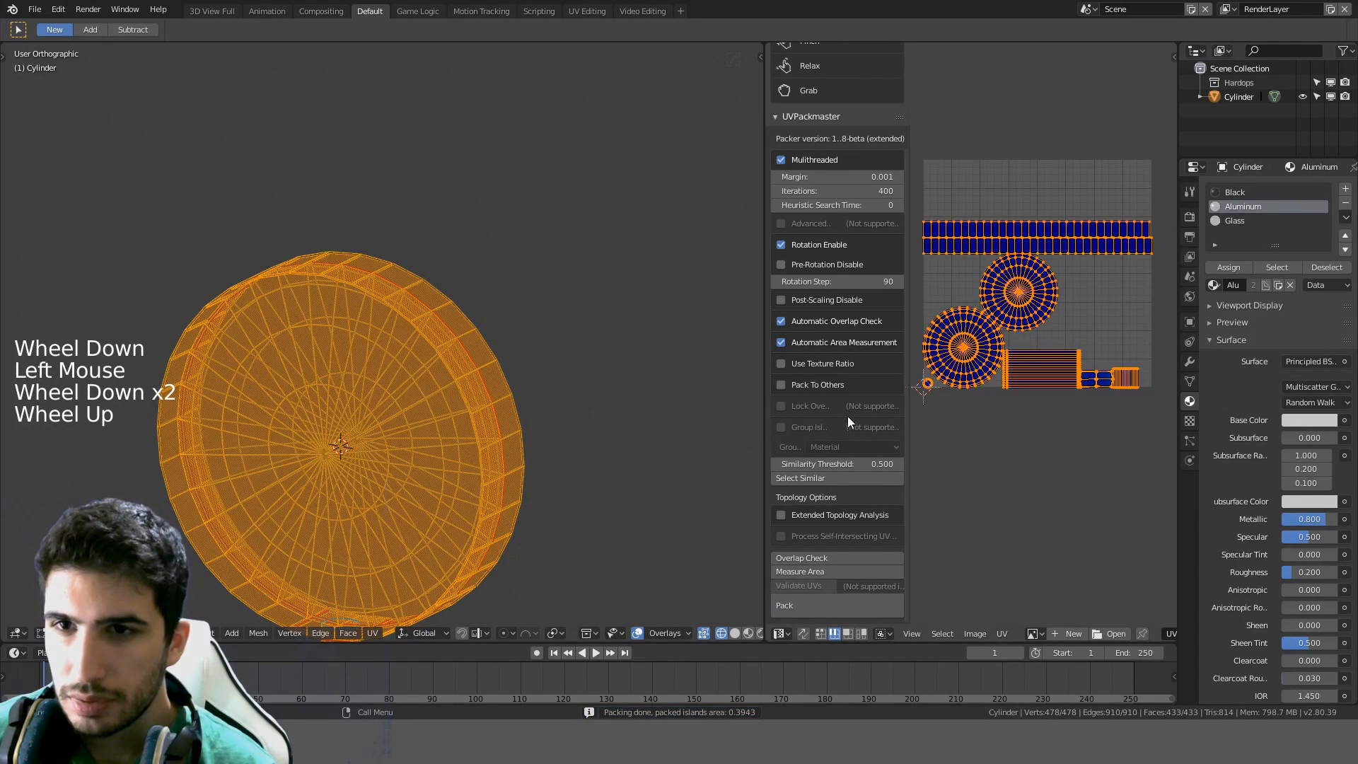
Set the UVPackmaster margin to 0.010 and repack all islands with post-scaling left enabled
{"action": "left_click", "coordinate": [883, 180]}
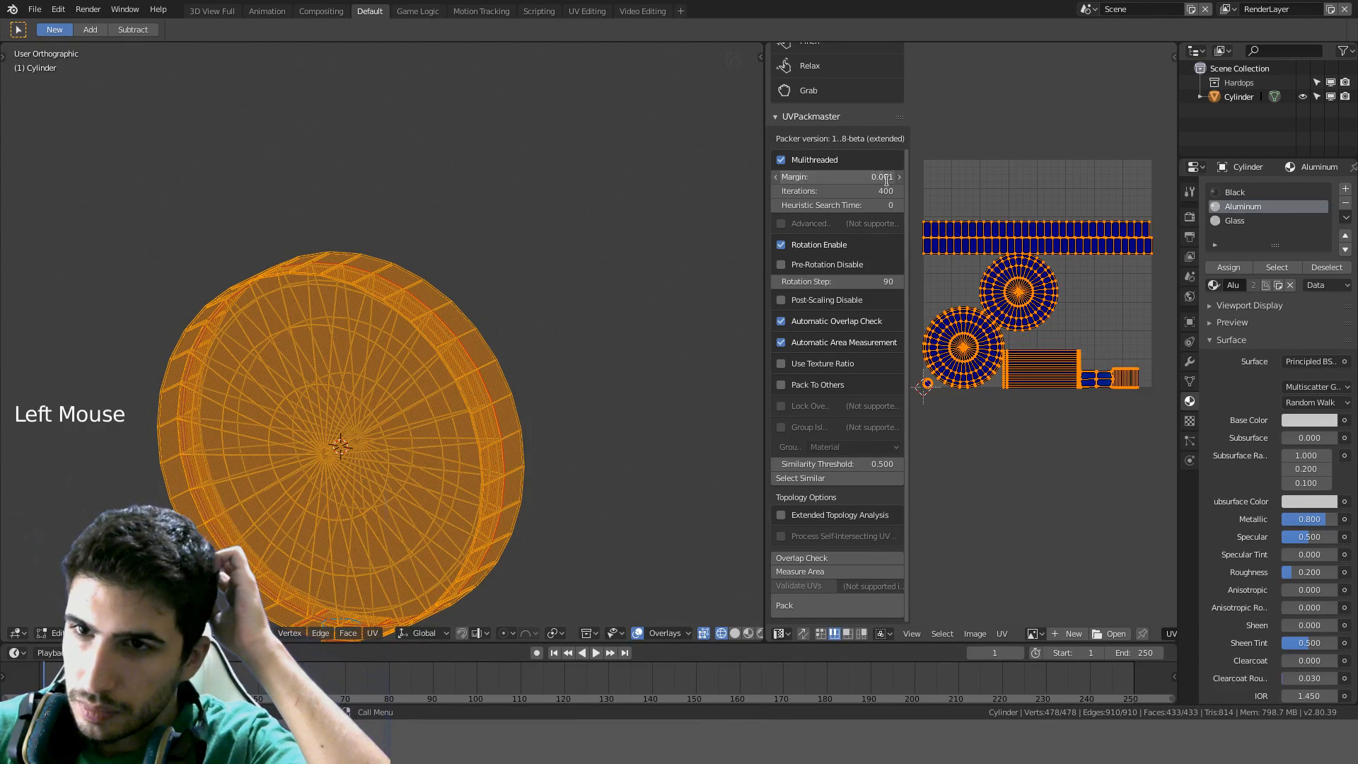
{"action": "type", "text": "0"}
{"action": "key", "text": "Return"}
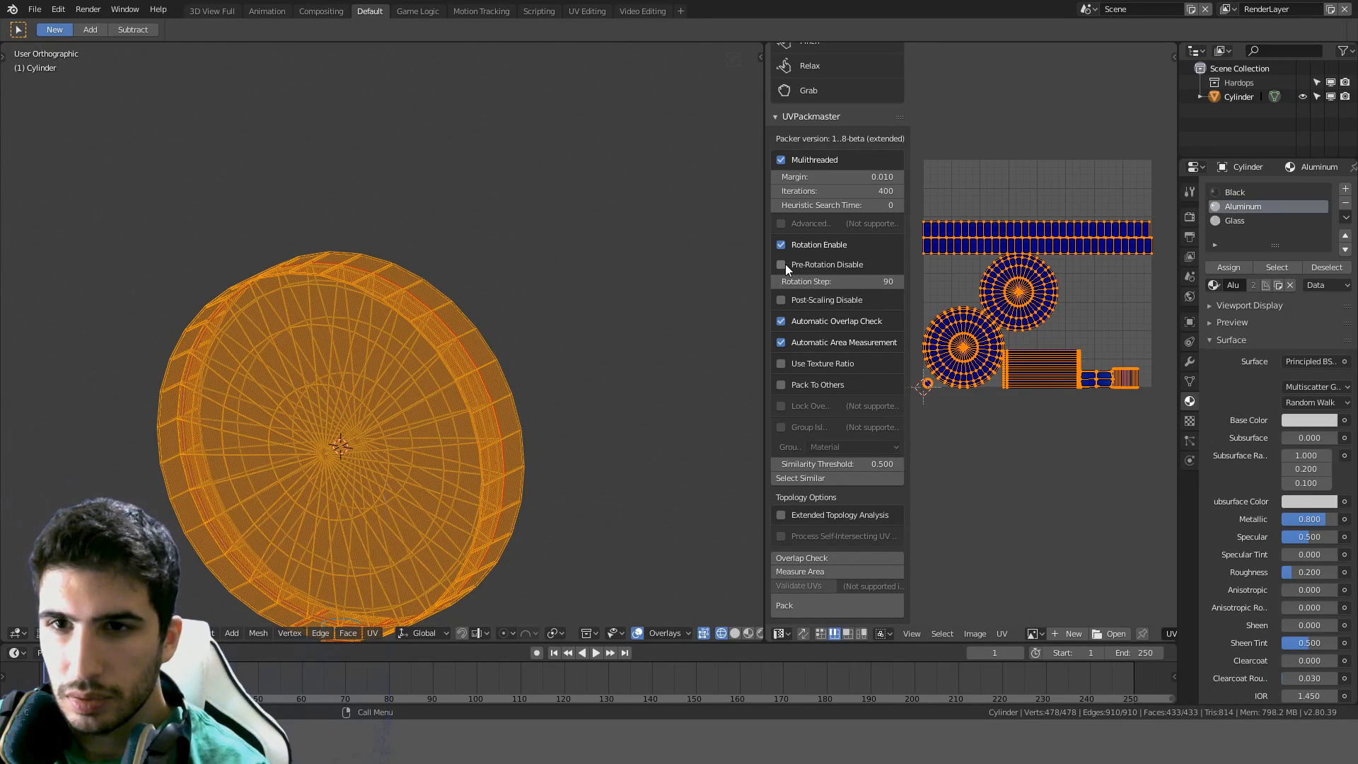
{"action": "left_click", "coordinate": [782, 299]}
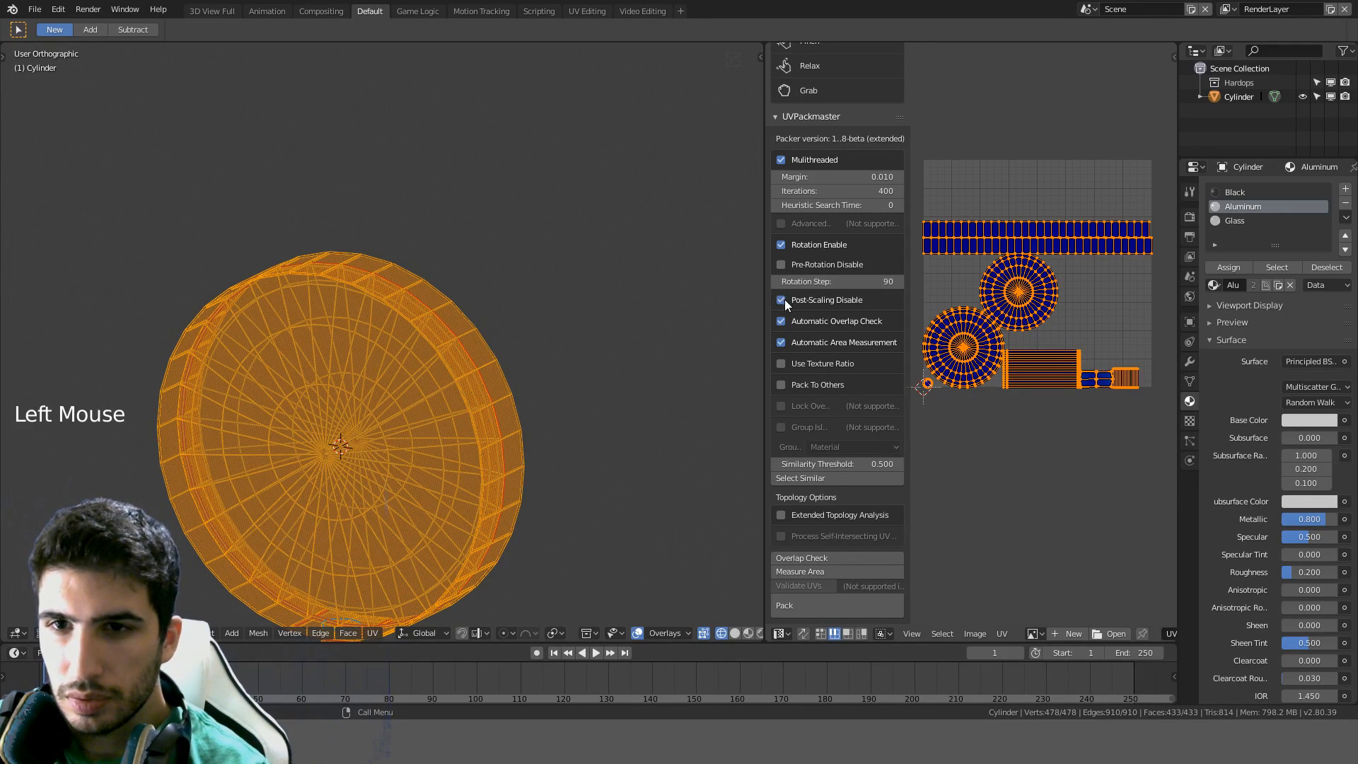
{"action": "left_click", "coordinate": [842, 609]}
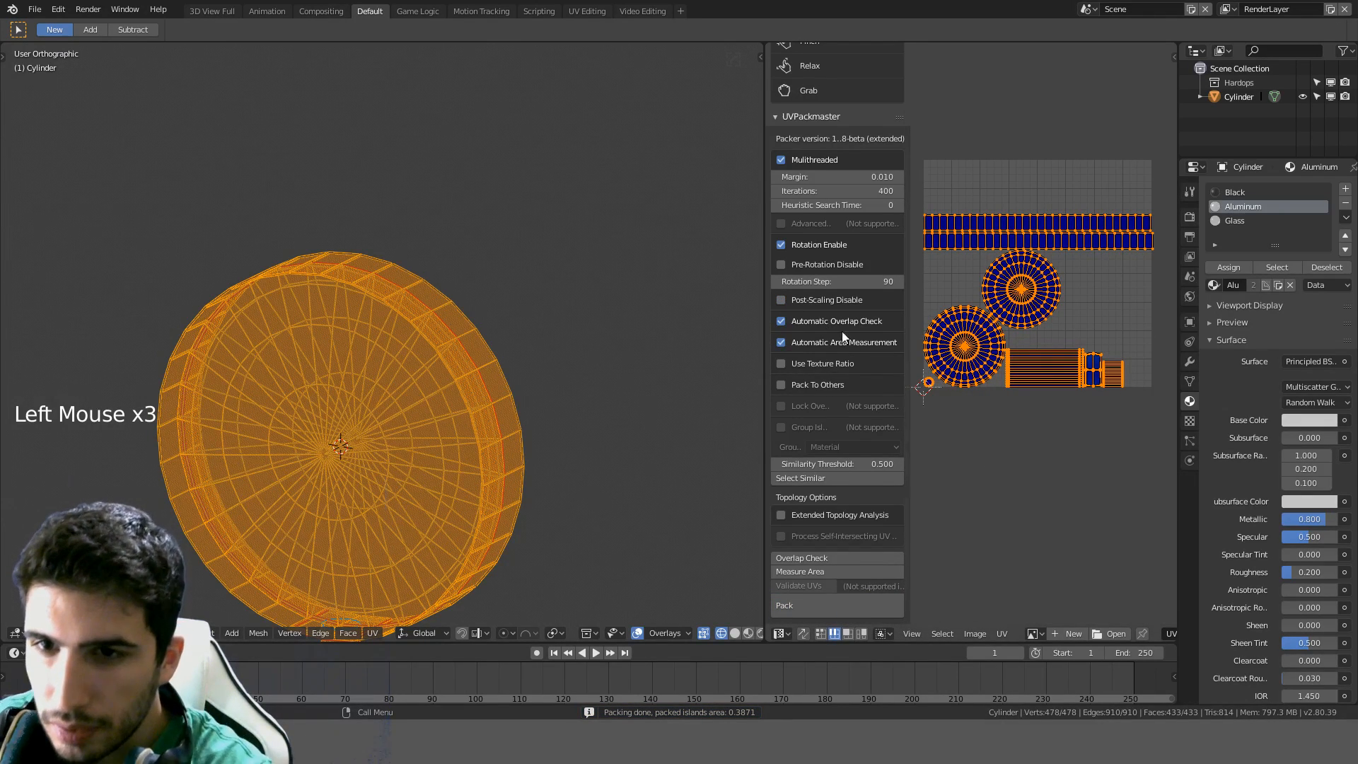
Average the scale of the packed UV islands and hide the packing tools
{"action": "scroll", "coordinate": [1004, 334], "scroll_direction": "down", "scroll_amount": 2}
{"action": "scroll", "coordinate": [1004, 334], "scroll_direction": "up", "scroll_amount": 2}
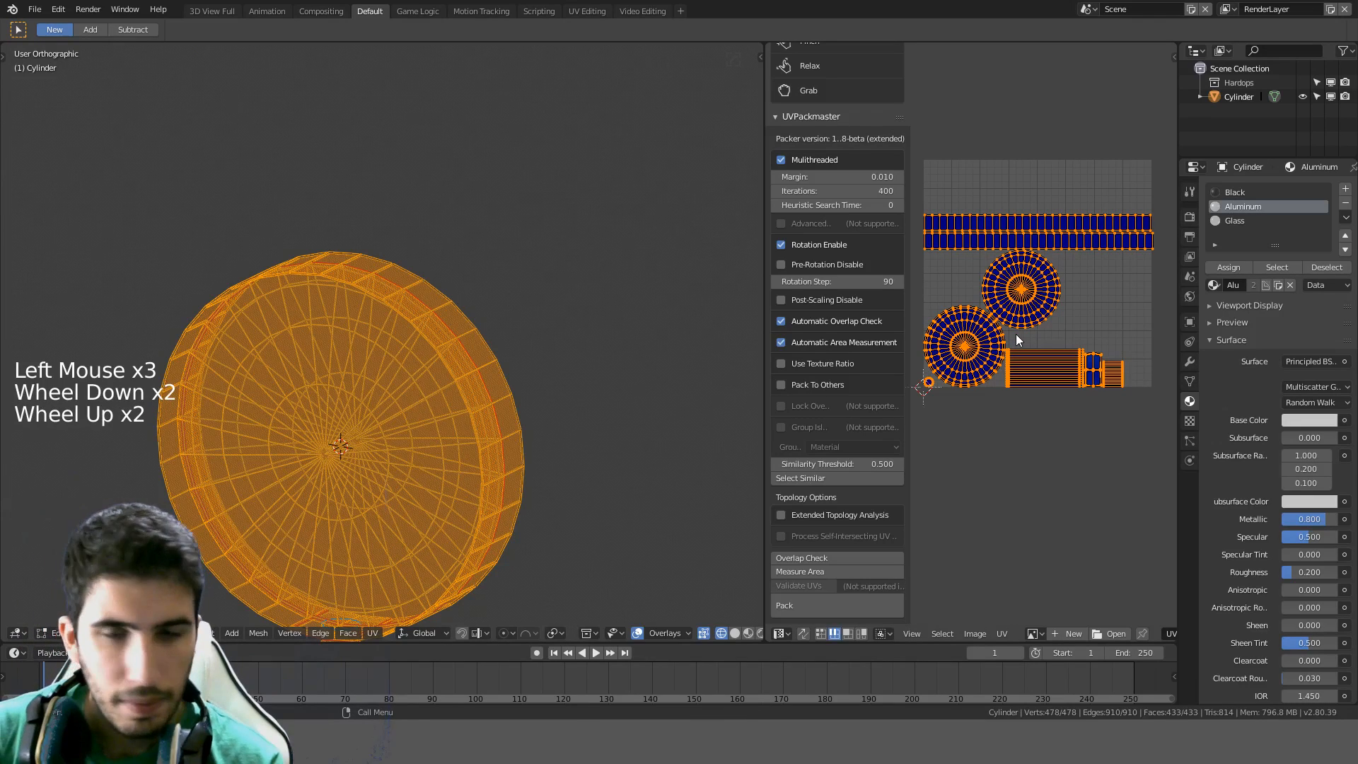
{"action": "key", "text": "ctrl+a"}
{"action": "key", "text": "t"}
{"action": "scroll", "coordinate": [1012, 334], "scroll_direction": "up", "scroll_amount": 1}
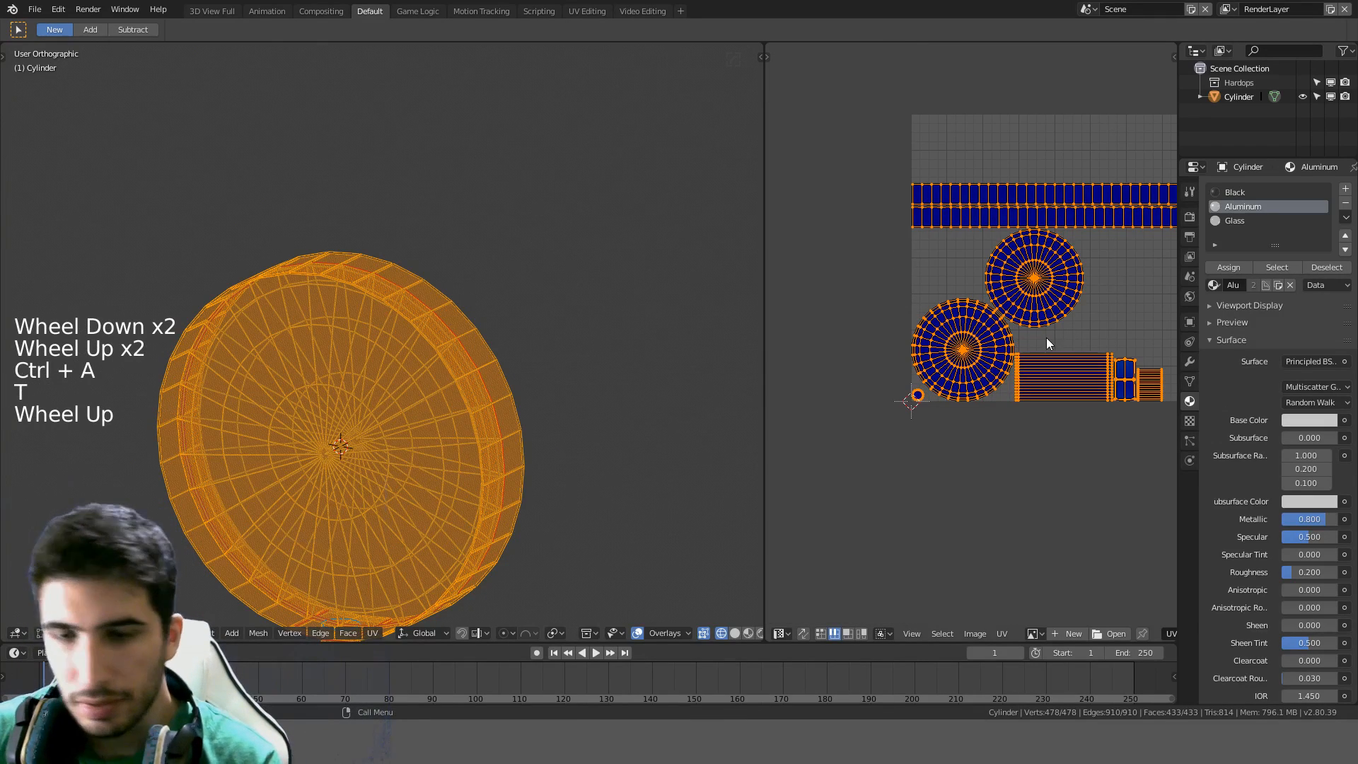
Repack all UV islands with Pack Islands and select only the two large circular islands
{"action": "key", "text": "ctrl+p"}
{"action": "left_click", "coordinate": [966, 306]}
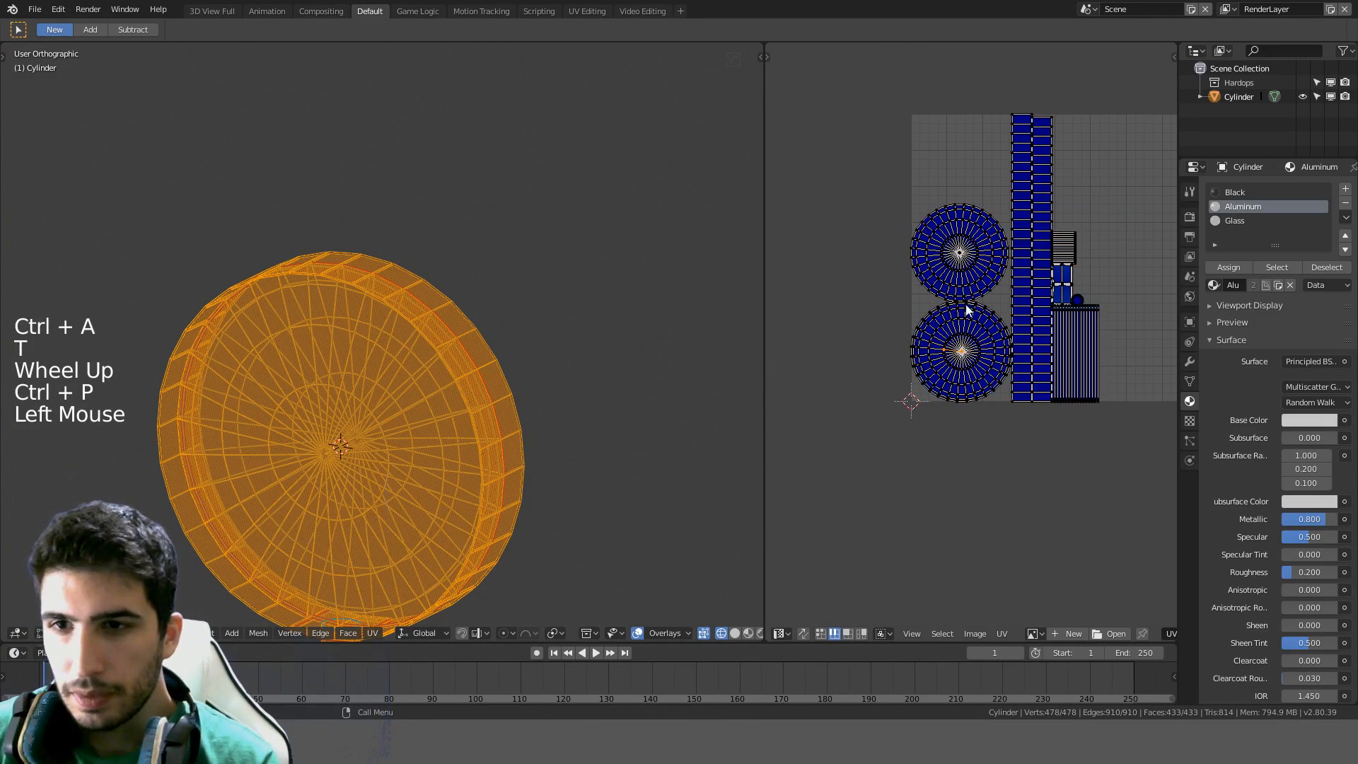
{"action": "left_click", "coordinate": [995, 368]}
{"action": "left_click", "coordinate": [983, 272], "text": "shift"}
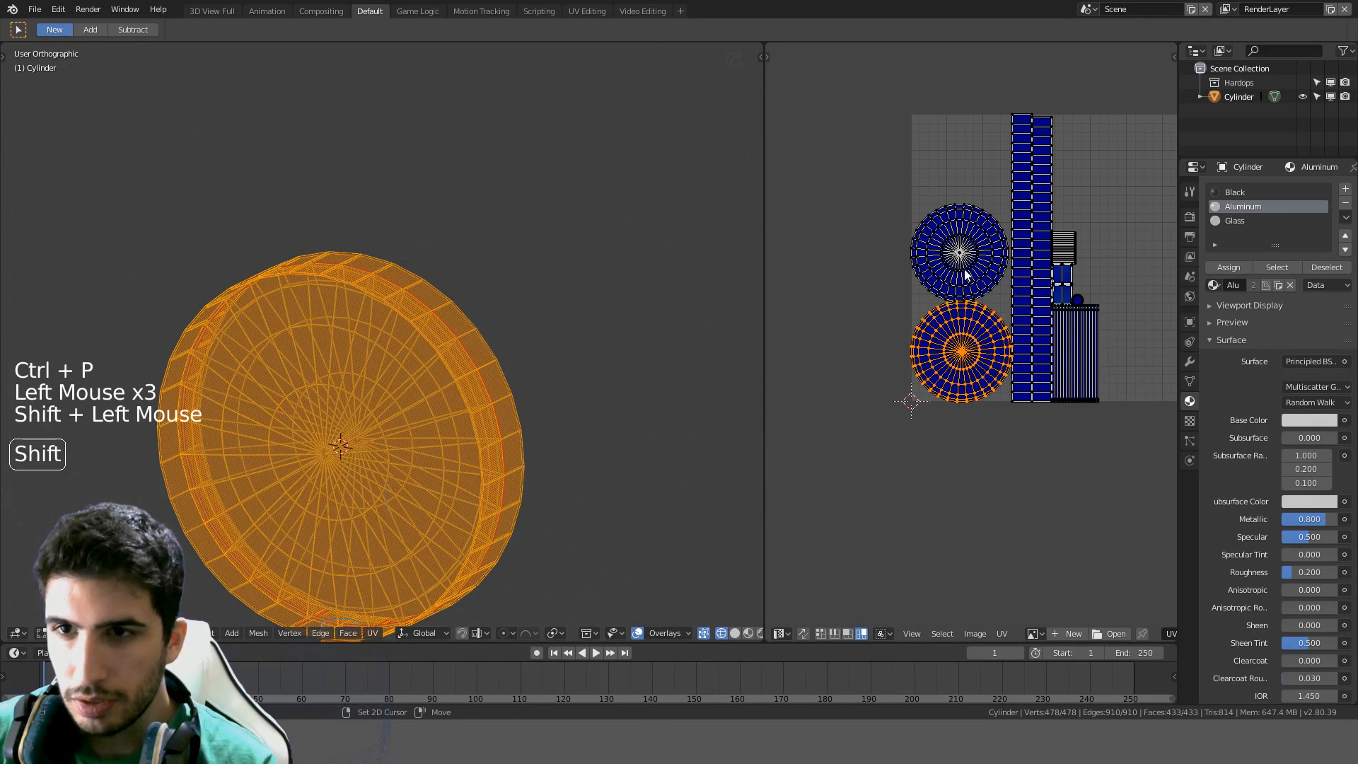
Enlarge the two circular UV islands to about twice their size and repack all islands
{"action": "key", "text": "s"}
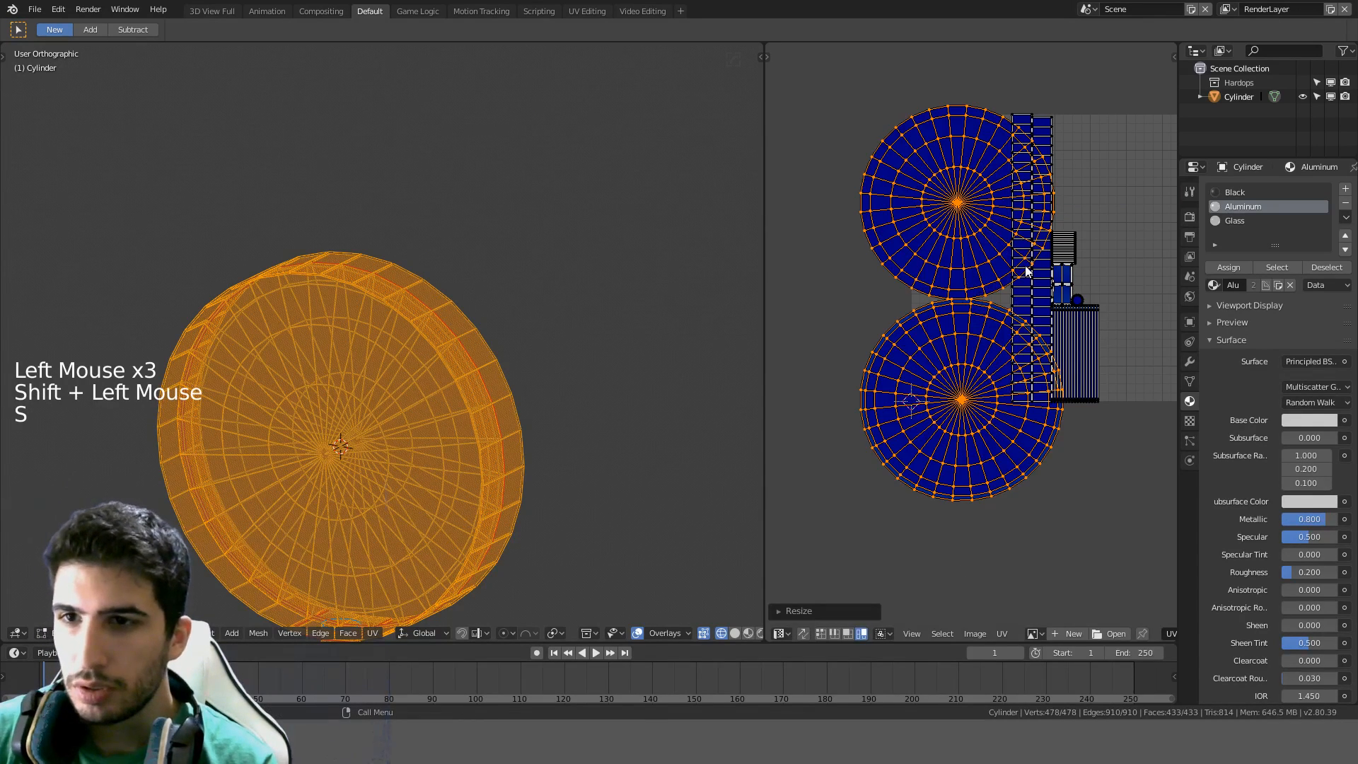
{"action": "scroll", "coordinate": [1025, 269], "scroll_direction": "down", "scroll_amount": 4}
{"action": "key", "text": "a"}
{"action": "key", "text": "a"}
{"action": "key", "text": "a"}
{"action": "key", "text": "ctrl+p"}
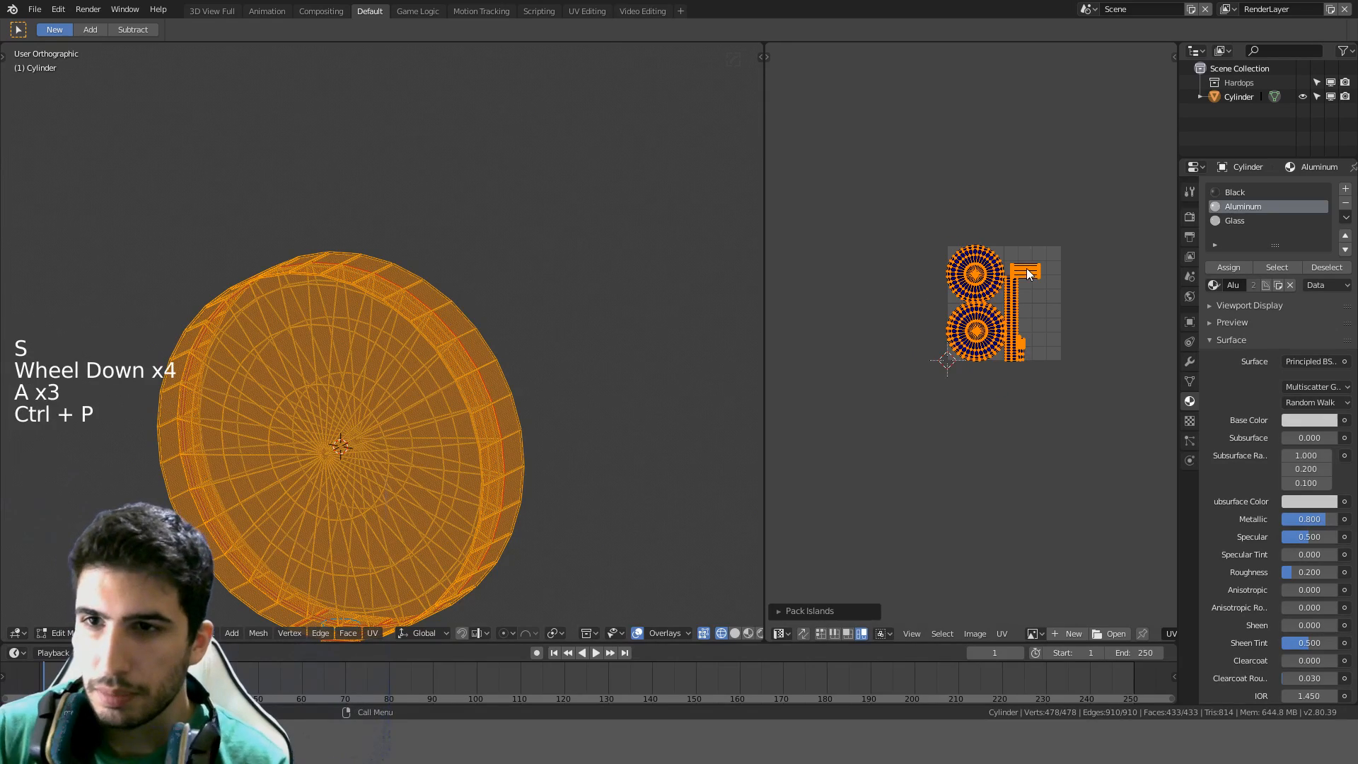
{"action": "scroll", "coordinate": [1028, 273], "scroll_direction": "up", "scroll_amount": 4}
{"action": "mouse_move", "coordinate": [1029, 276]}
{"action": "middle_mouse_down", "text": "shift"}
{"action": "mouse_move", "coordinate": [855, 365]}
{"action": "mouse_move", "coordinate": [1036, 294]}
{"action": "middle_mouse_up", "text": "shift"}
{"action": "scroll", "coordinate": [908, 349], "scroll_direction": "up", "scroll_amount": 2}
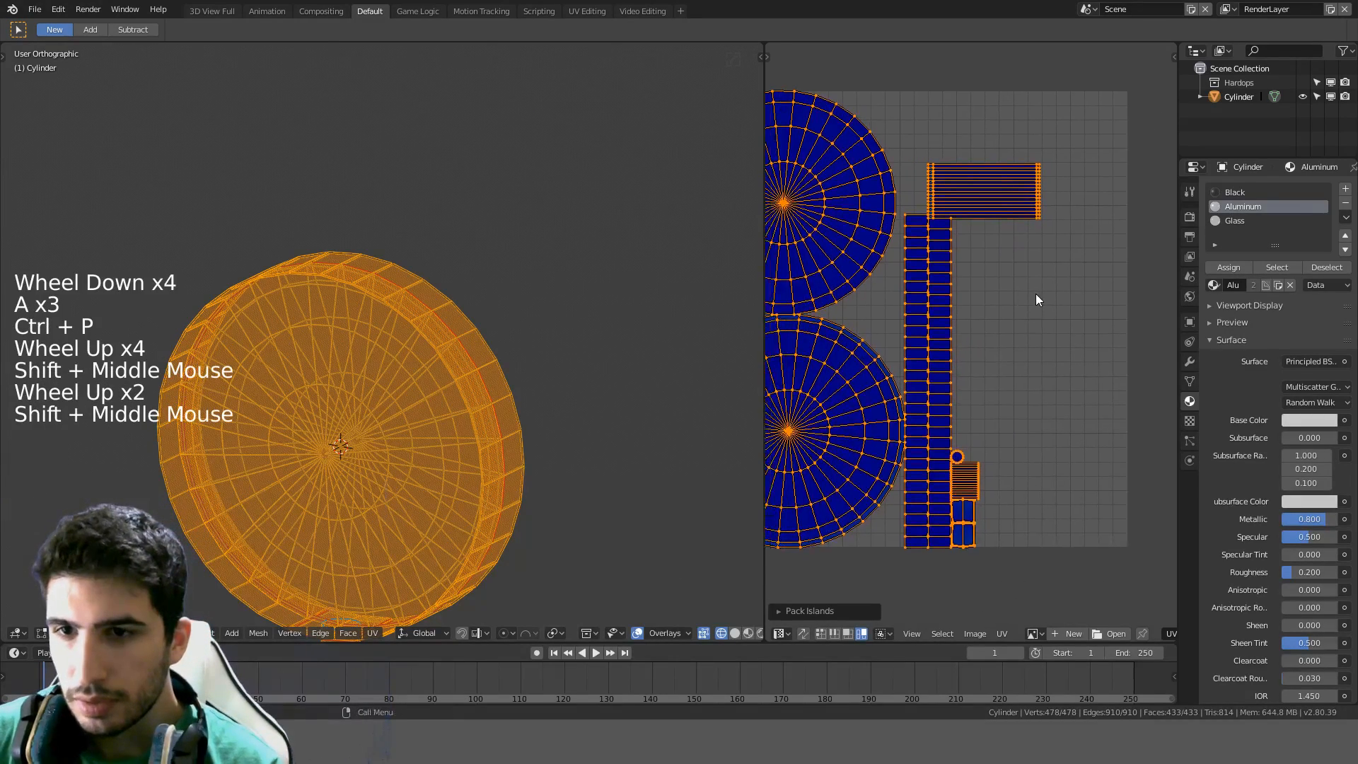
Undo the repacking and the enlargement of the two circular islands, keeping both circles selected
{"action": "key", "text": "ctrl+z"}
{"action": "scroll", "coordinate": [1007, 297], "scroll_direction": "down", "scroll_amount": 3}
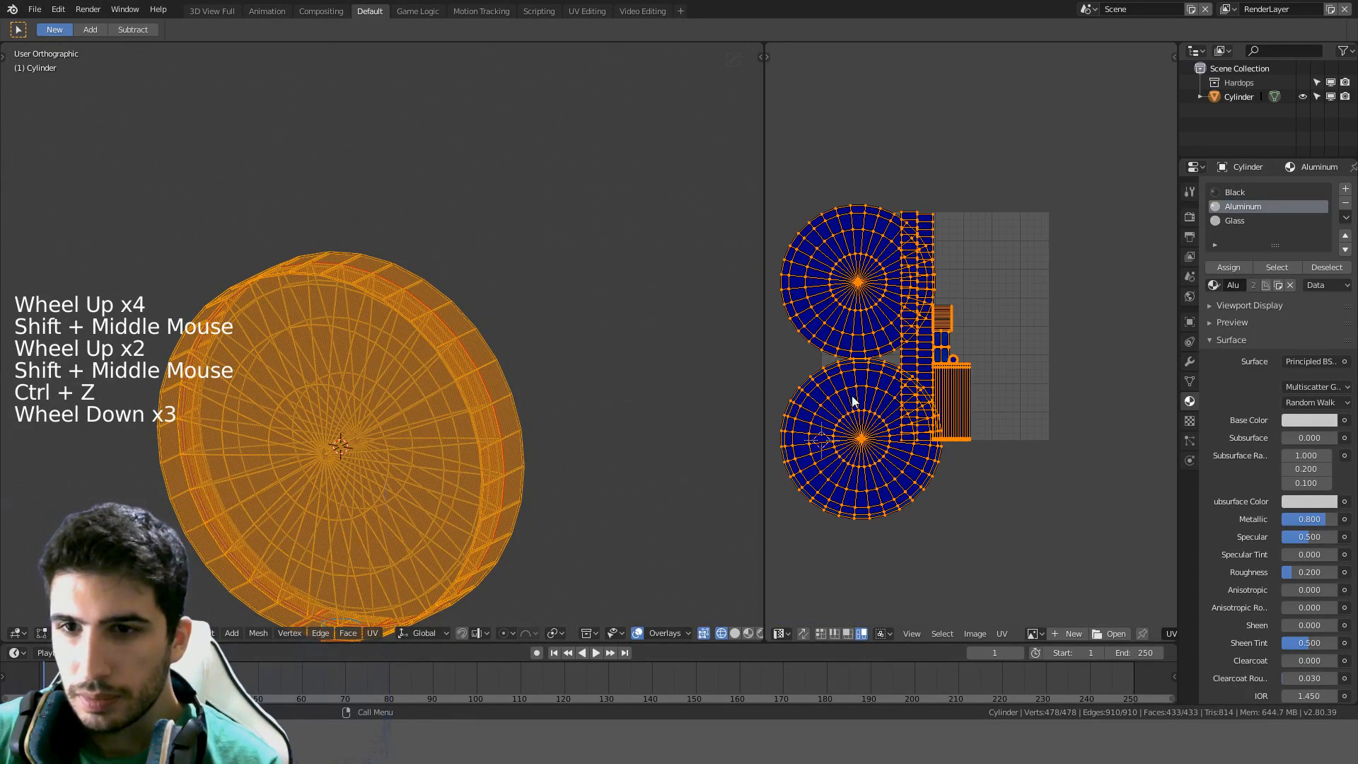
{"action": "key", "text": "ctrl+z"}
{"action": "key", "text": "ctrl+z"}
{"action": "key", "text": "ctrl+z"}
{"action": "key", "text": "ctrl+z"}
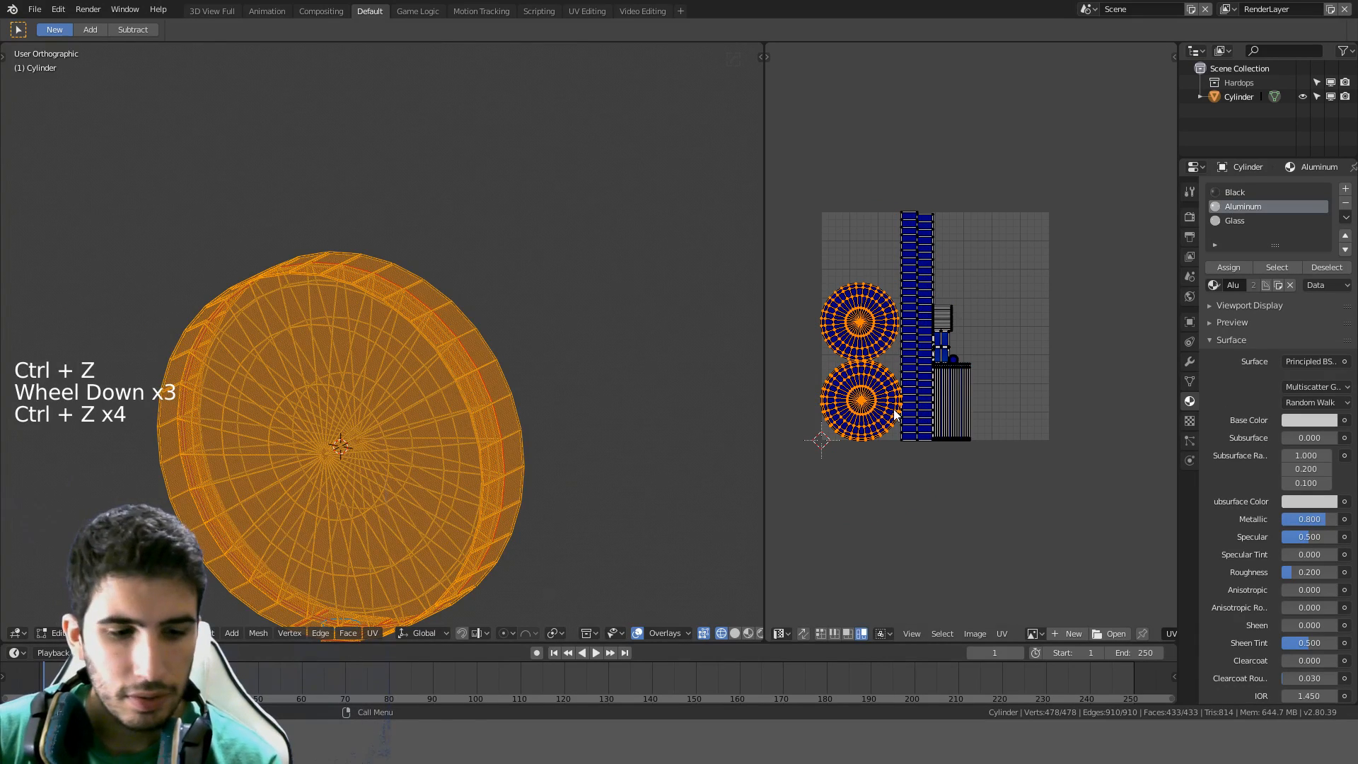
Scale the two circular UV islands up about 1.5 times and repack all islands
{"action": "key", "text": "s"}
{"action": "left_click", "coordinate": [898, 414]}
{"action": "key", "text": "a"}
{"action": "key", "text": "a"}
{"action": "key", "text": "a"}
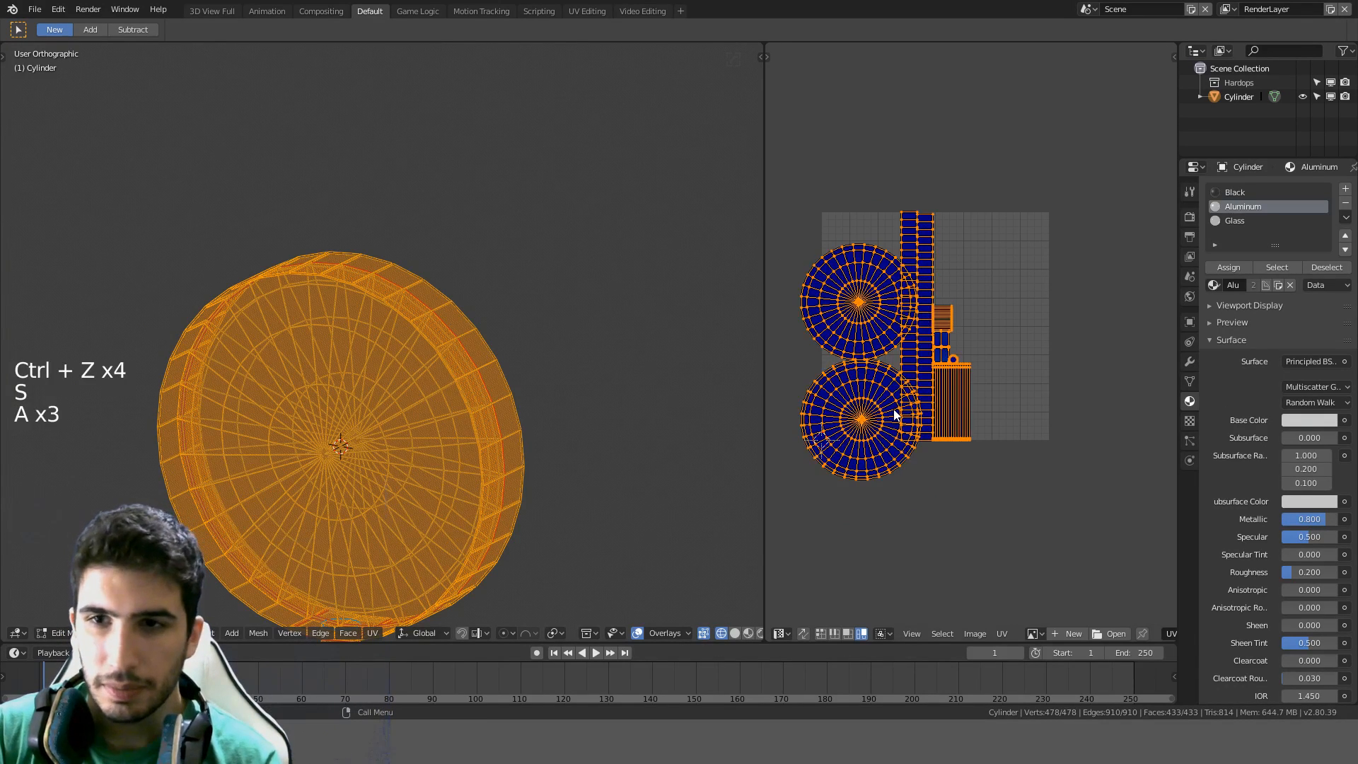
{"action": "key", "text": "ctrl+p"}
{"action": "scroll", "coordinate": [958, 375], "scroll_direction": "up", "scroll_amount": 2}
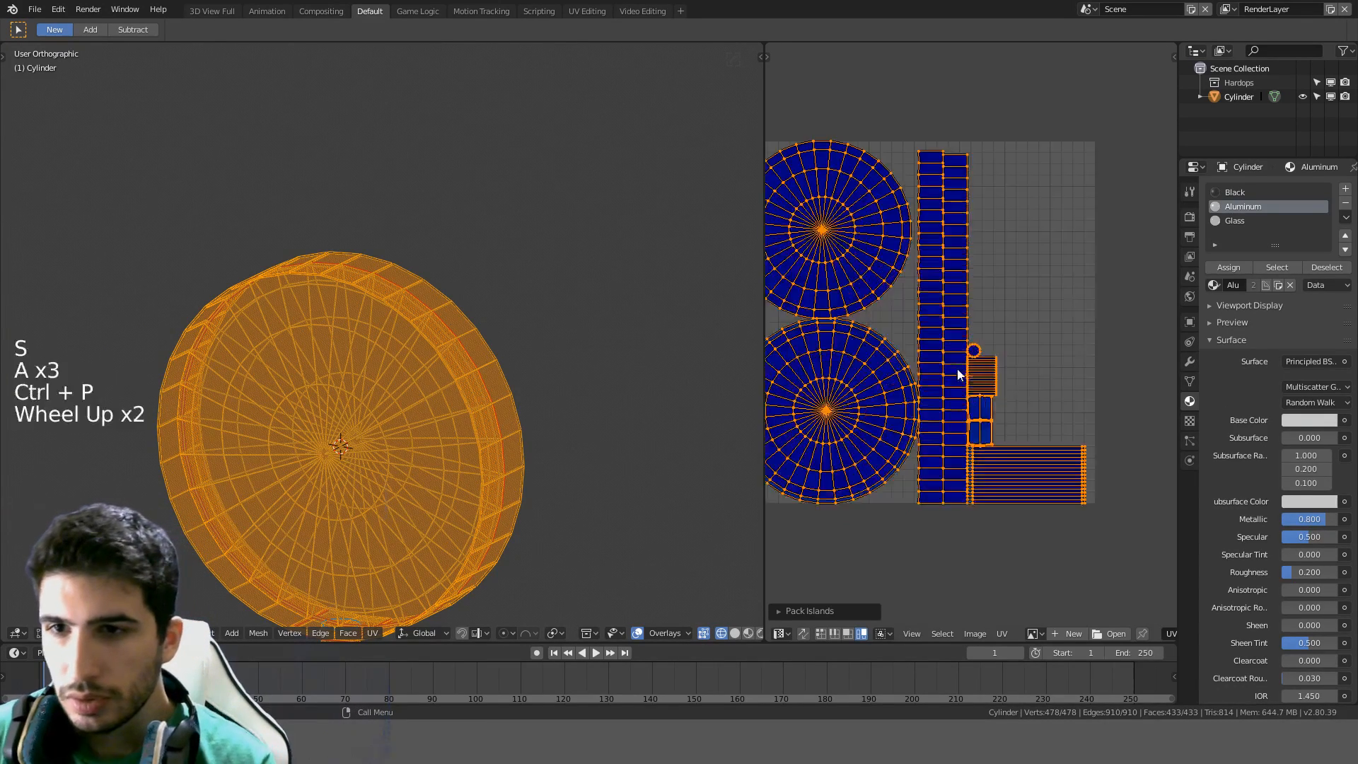
Select the small striped, large striped and small round UV islands and scale them by 1.5
{"action": "scroll", "coordinate": [1038, 365], "scroll_direction": "up", "scroll_amount": 2}
{"action": "scroll", "coordinate": [1038, 366], "scroll_direction": "down", "scroll_amount": 2}
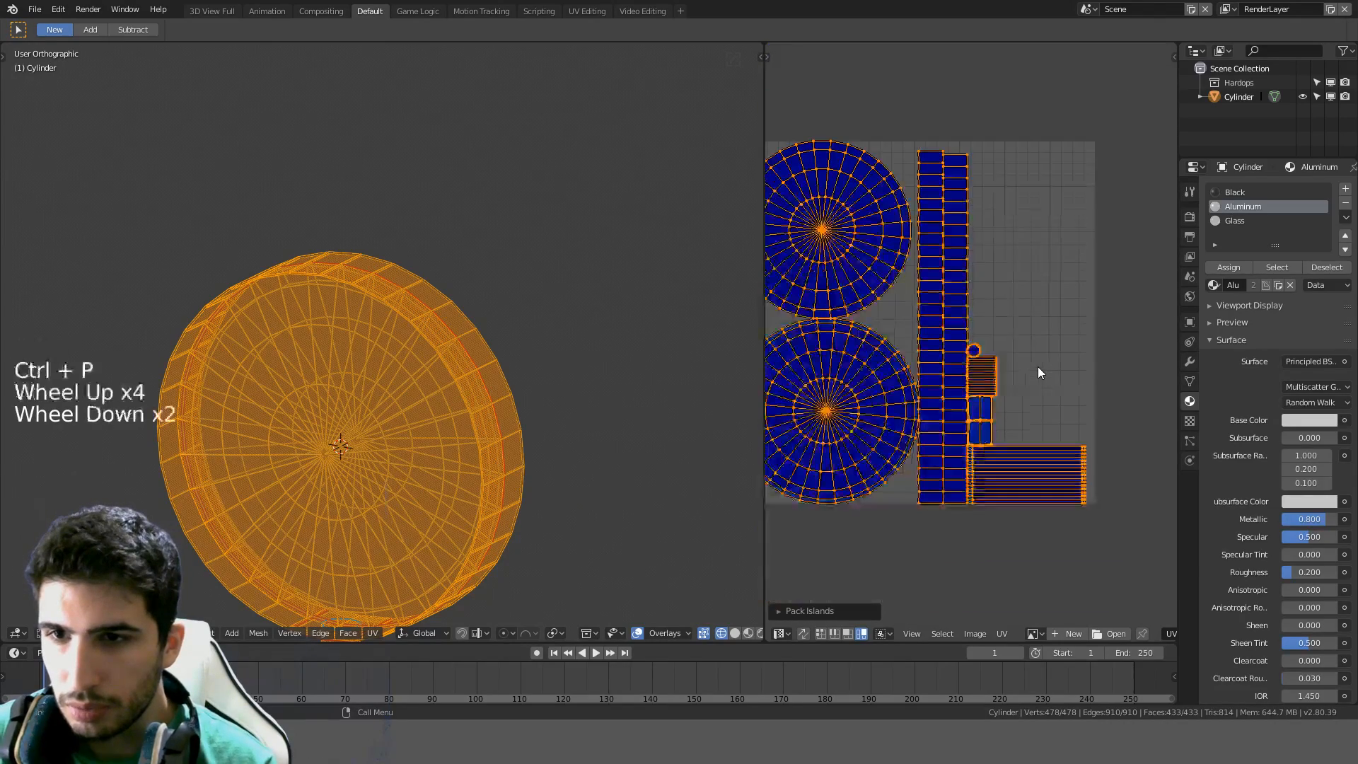
{"action": "middle_click_drag", "start_coordinate": [1037, 366], "coordinate": [943, 167], "text": "shift"}
{"action": "scroll", "coordinate": [1083, 392], "scroll_direction": "up", "scroll_amount": 4}
{"action": "middle_click_drag", "start_coordinate": [1020, 229], "coordinate": [960, 302], "text": "shift"}
{"action": "left_click", "coordinate": [923, 329]}
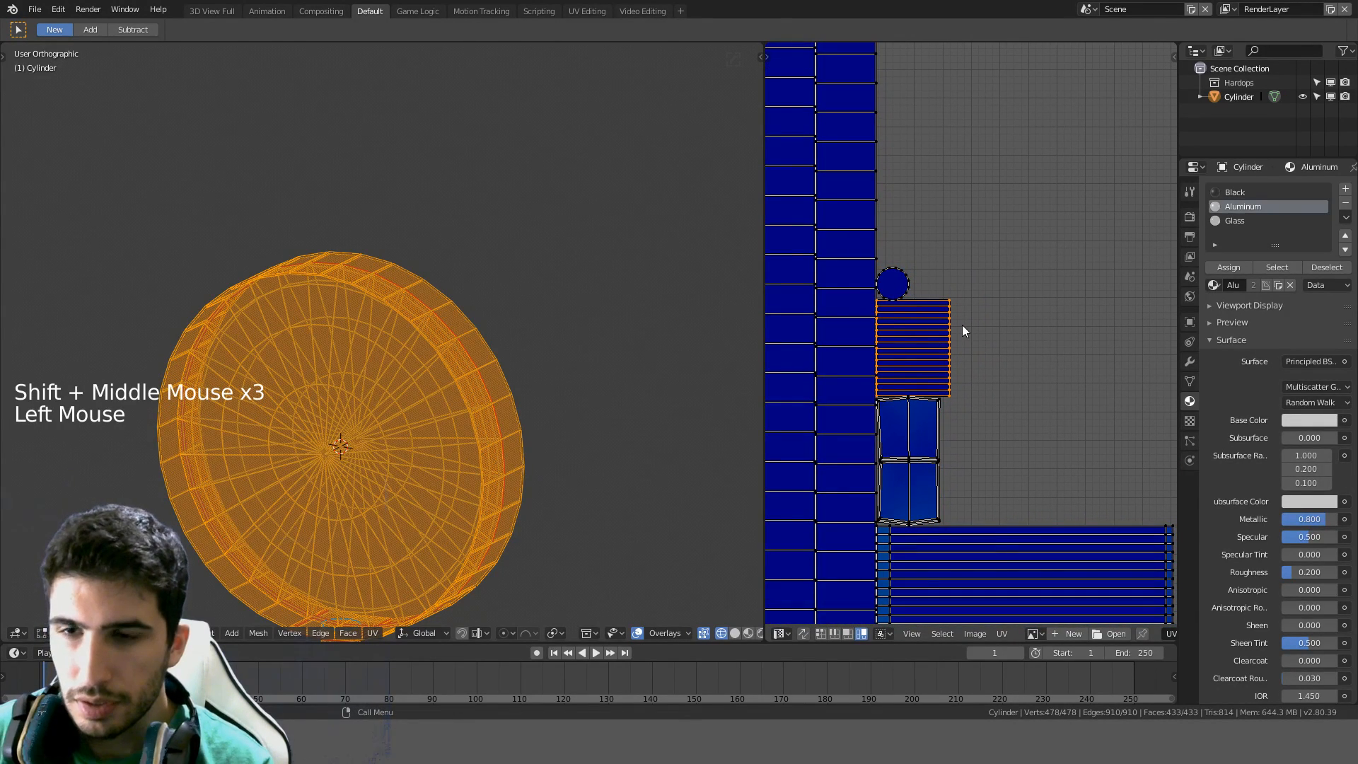
{"action": "scroll", "coordinate": [958, 332], "scroll_direction": "down", "scroll_amount": 3}
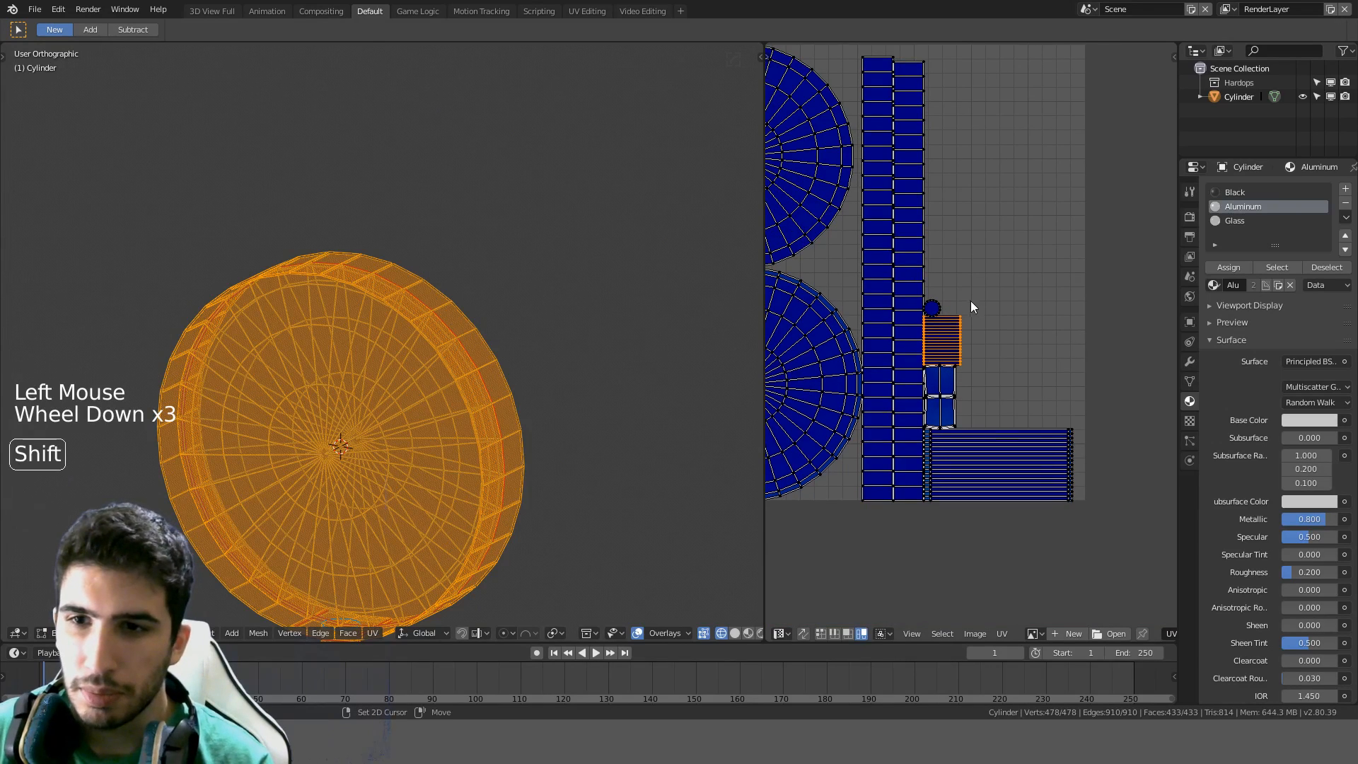
{"action": "middle_click_drag", "start_coordinate": [970, 306], "coordinate": [953, 327], "text": "shift"}
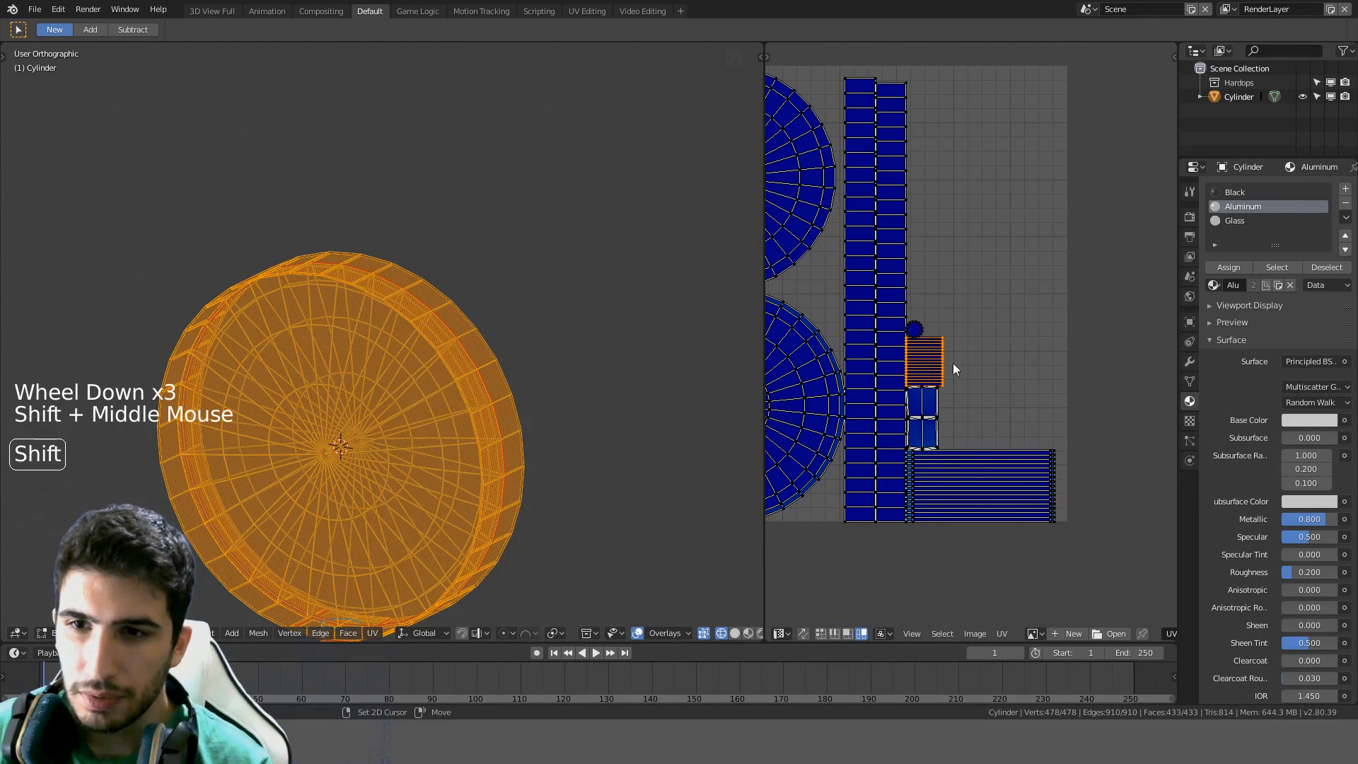
{"action": "left_click", "coordinate": [922, 515], "text": "shift"}
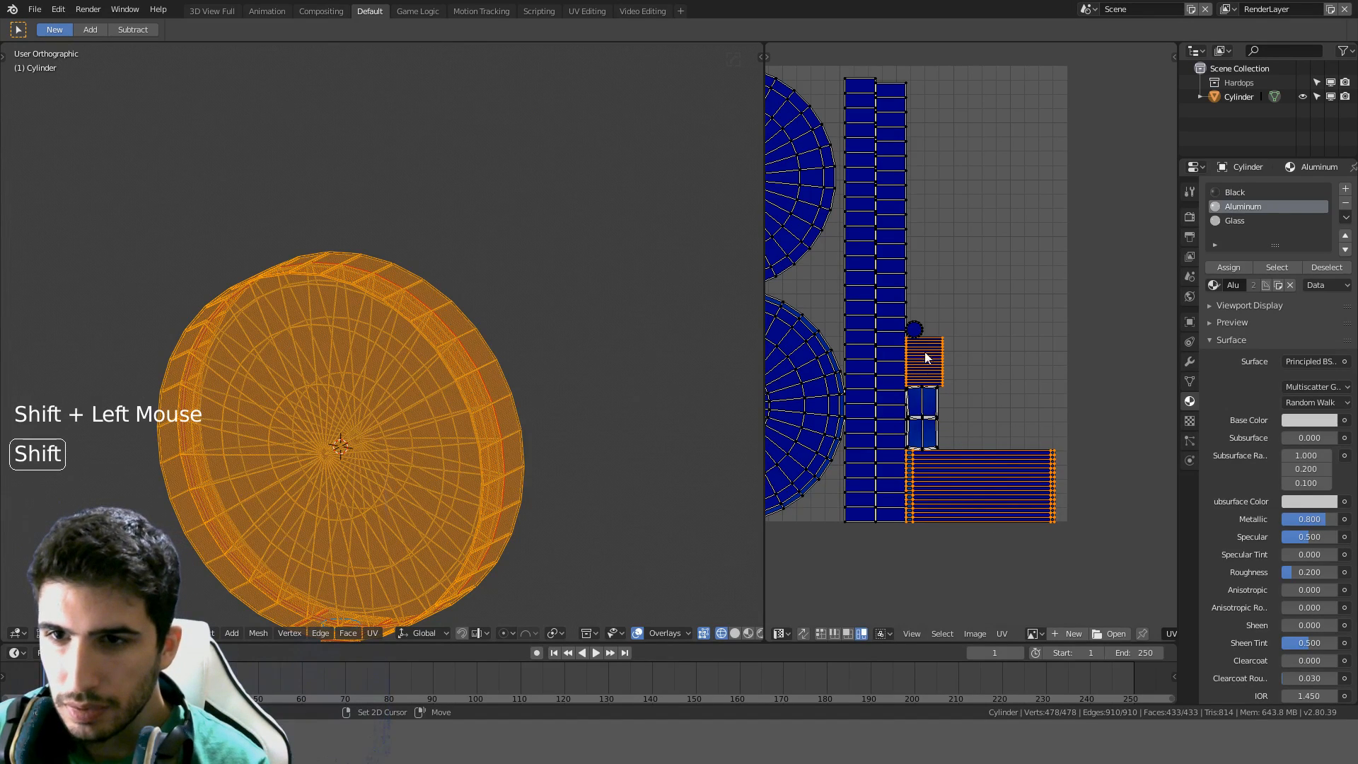
{"action": "key", "text": "s"}
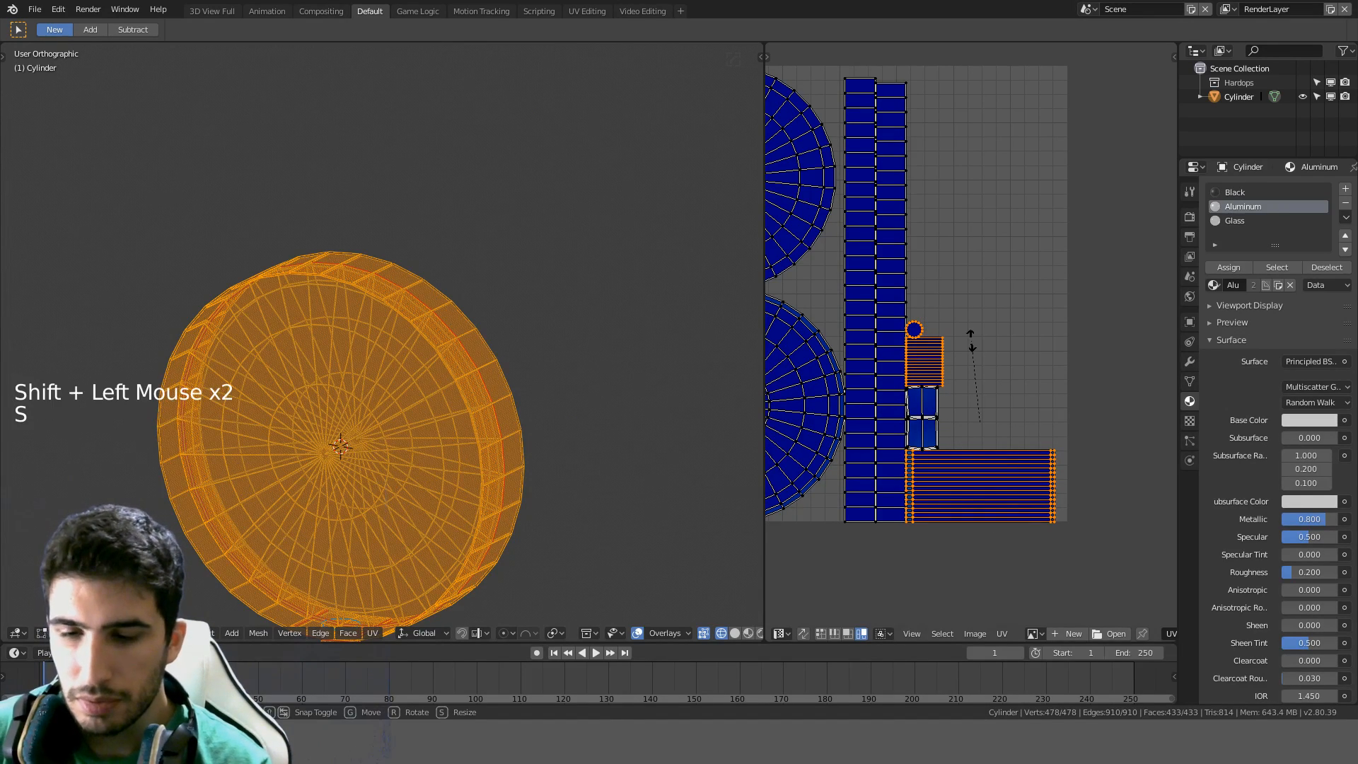
{"action": "key", "text": "Return"}
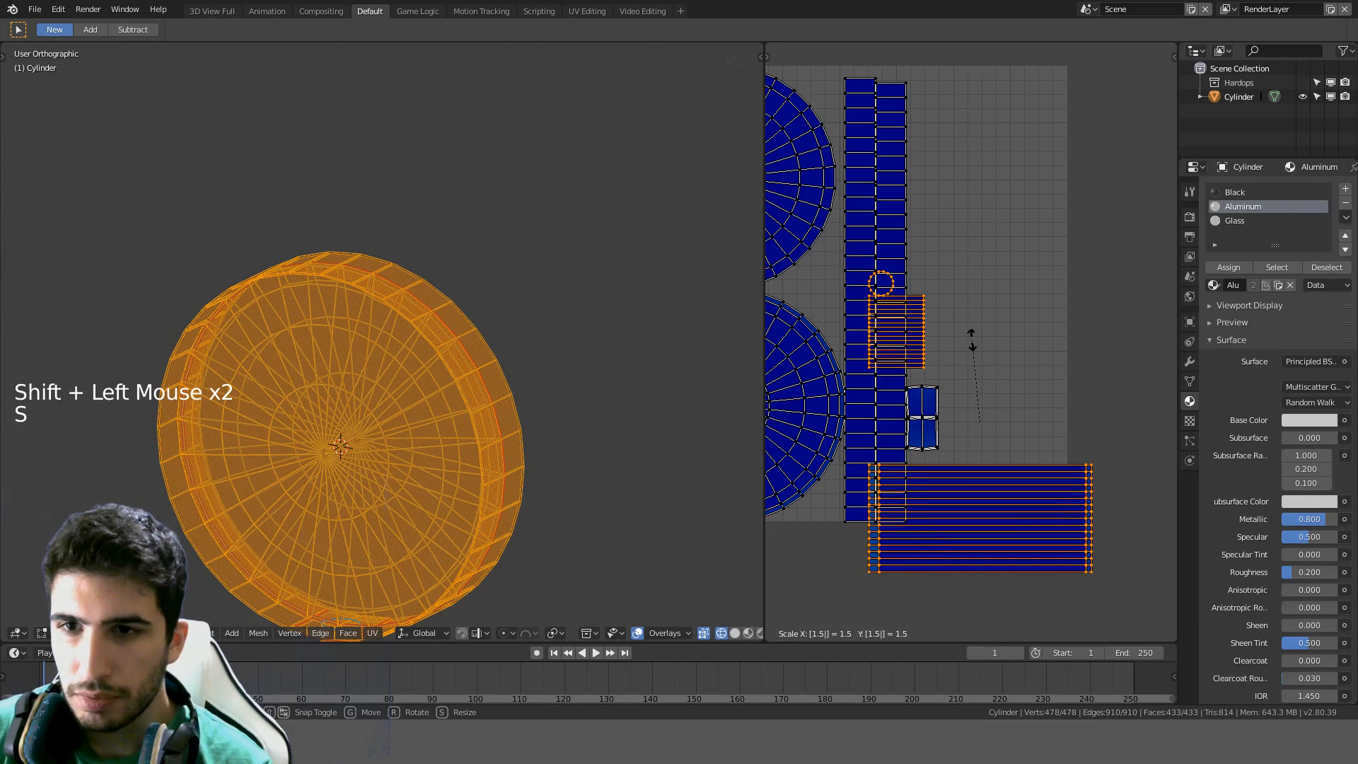
Try repacking all UV islands after the scaling, and undo that packing
{"action": "key", "text": "a"}
{"action": "key", "text": "a"}
{"action": "key", "text": "a"}
{"action": "key", "text": "ctrl+p"}
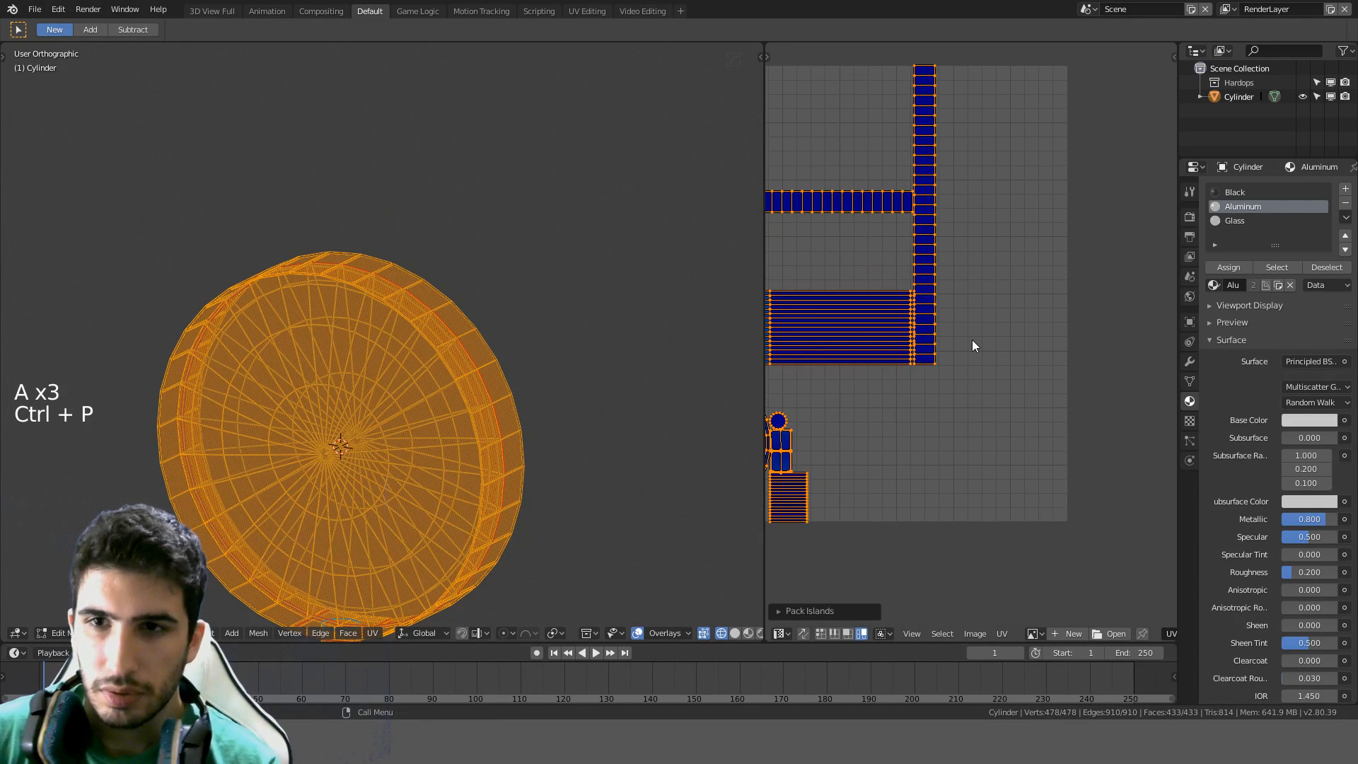
{"action": "scroll", "coordinate": [973, 341], "scroll_direction": "down", "scroll_amount": 3}
{"action": "key", "text": "ctrl+z"}
{"action": "scroll", "coordinate": [990, 347], "scroll_direction": "up", "scroll_amount": 1}
{"action": "scroll", "coordinate": [992, 363], "scroll_direction": "up", "scroll_amount": 2}
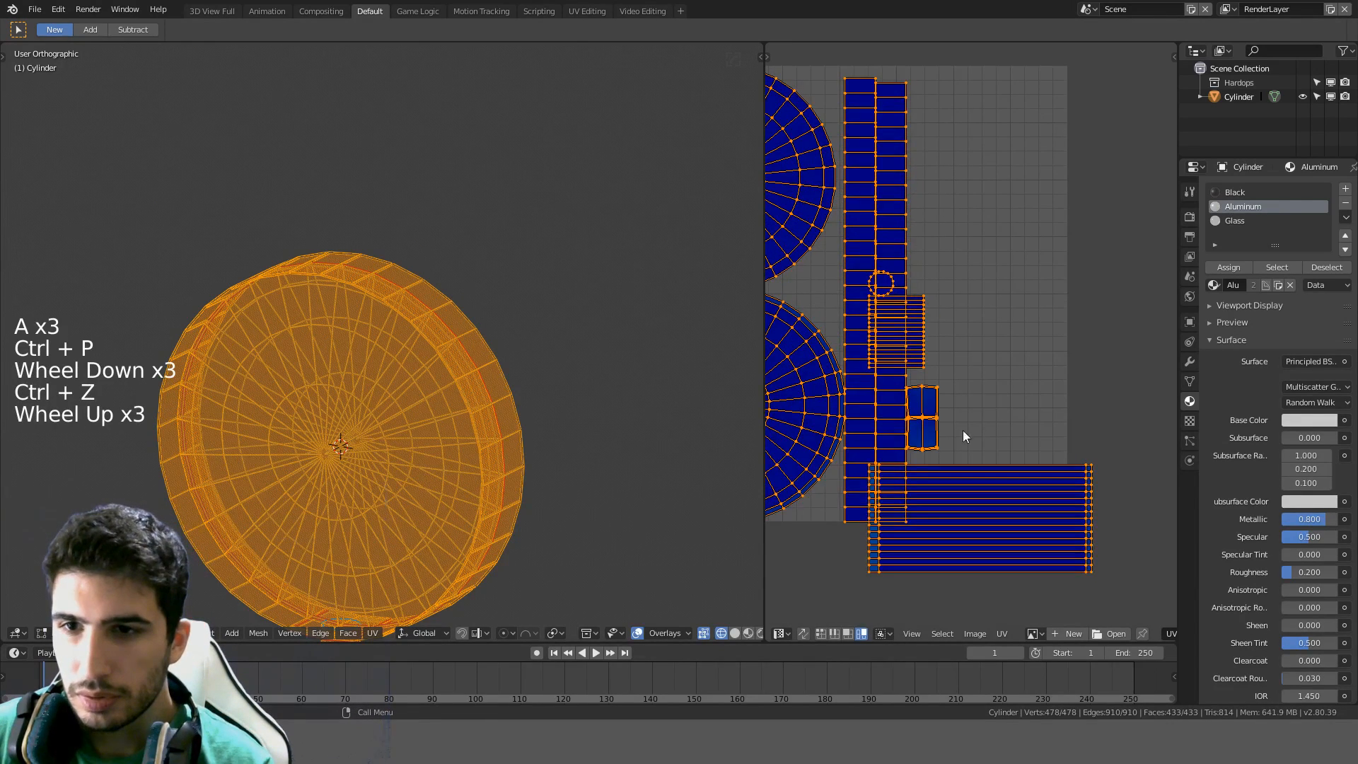
Rotate the large striped UV island 90 degrees and move it into the empty lower corner of the UV square
{"action": "left_click", "coordinate": [922, 417]}
{"action": "left_click", "coordinate": [983, 488]}
{"action": "key", "text": "r"}
{"action": "left_click", "coordinate": [991, 486]}
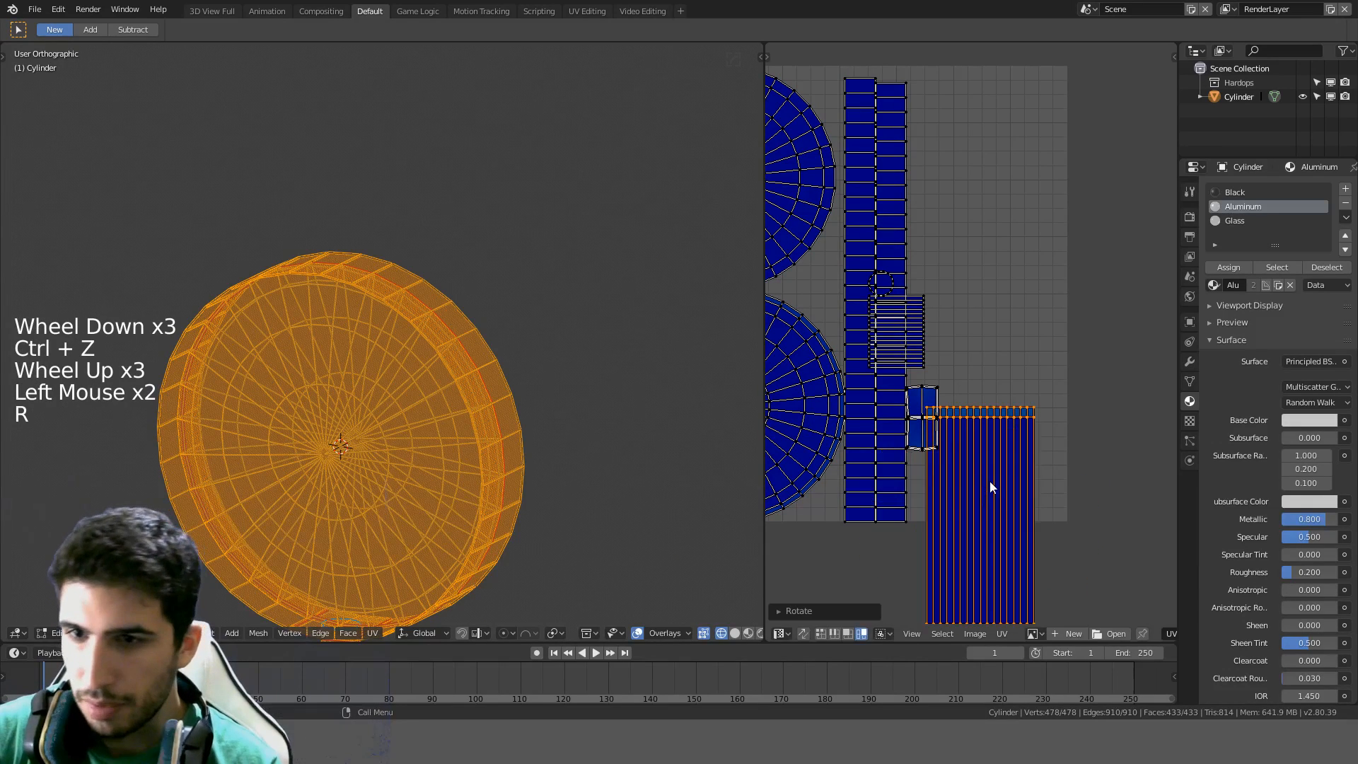
{"action": "key", "text": "g"}
{"action": "left_click", "coordinate": [1022, 346], "text": "ctrl"}
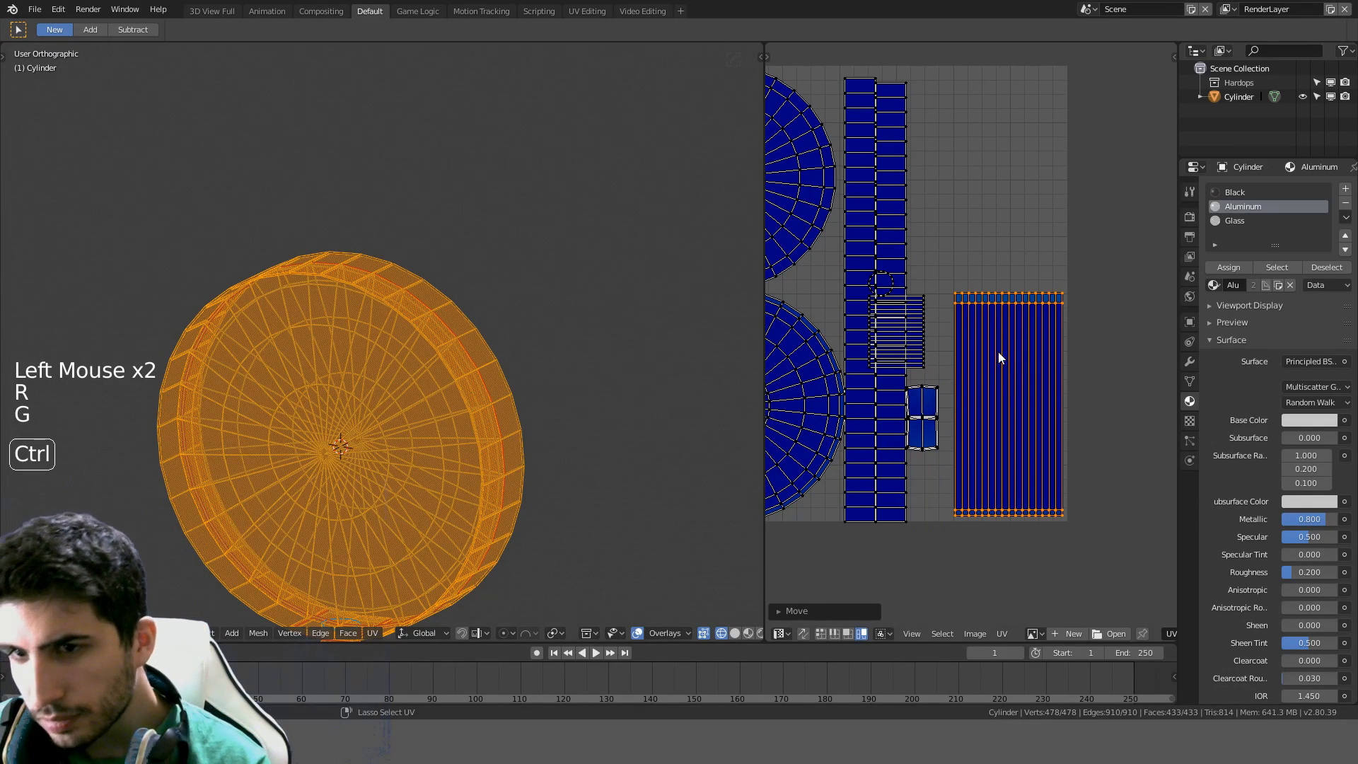
Rotate the small striped UV island 90 degrees and move it above the large striped island
{"action": "left_click", "coordinate": [918, 343]}
{"action": "key", "text": "r"}
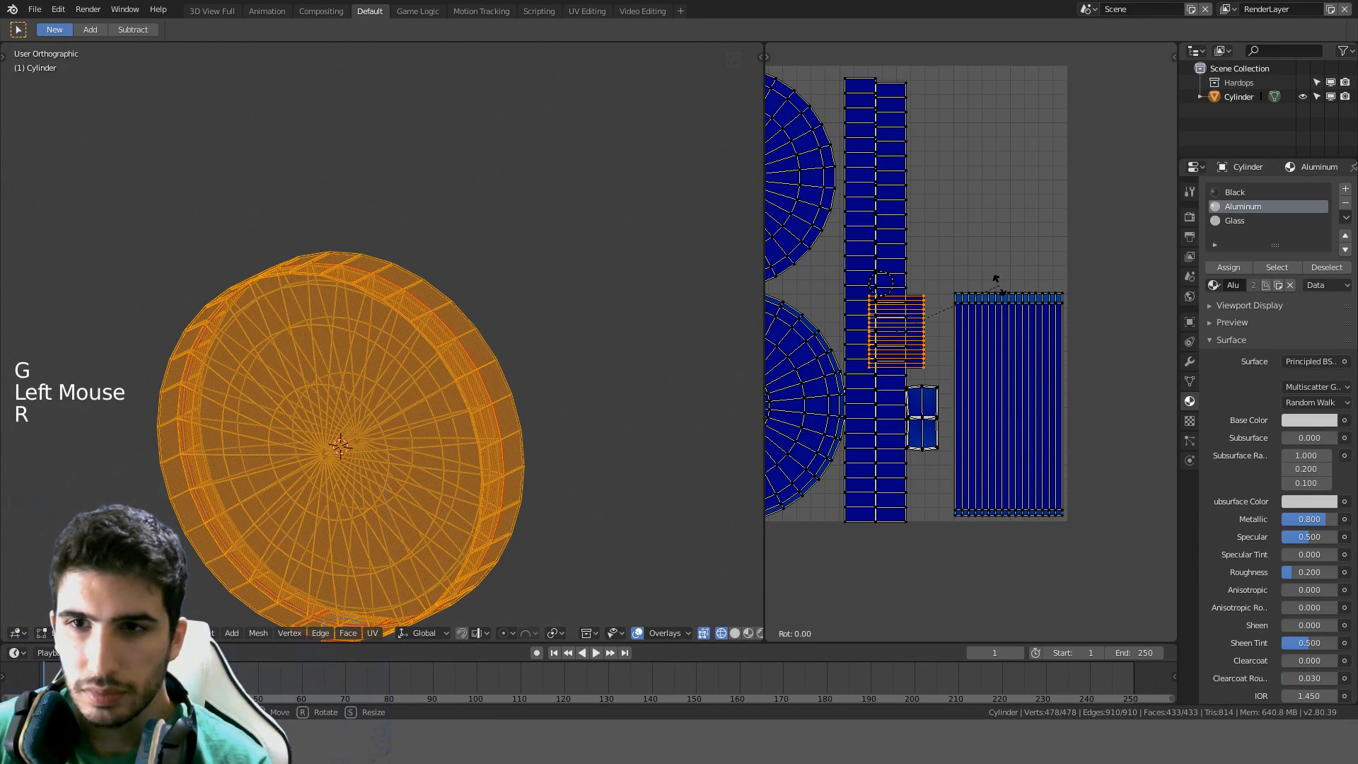
{"action": "key", "text": "ctrl"}
{"action": "left_click", "coordinate": [950, 433]}
{"action": "key", "text": "g"}
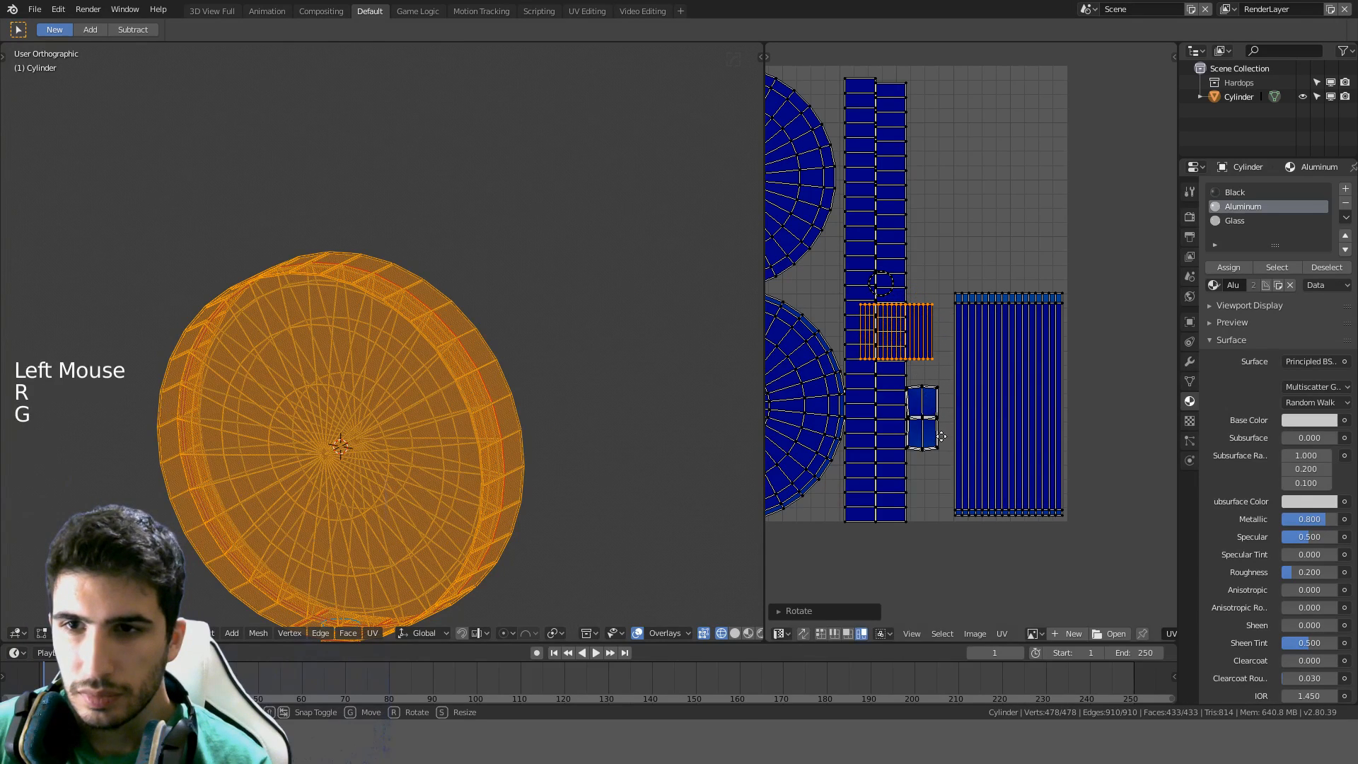
{"action": "left_click", "coordinate": [1056, 341], "text": "ctrl"}
Move the small round UV island off the long strips to the gap below the small four-panel island
{"action": "left_click", "coordinate": [880, 283]}
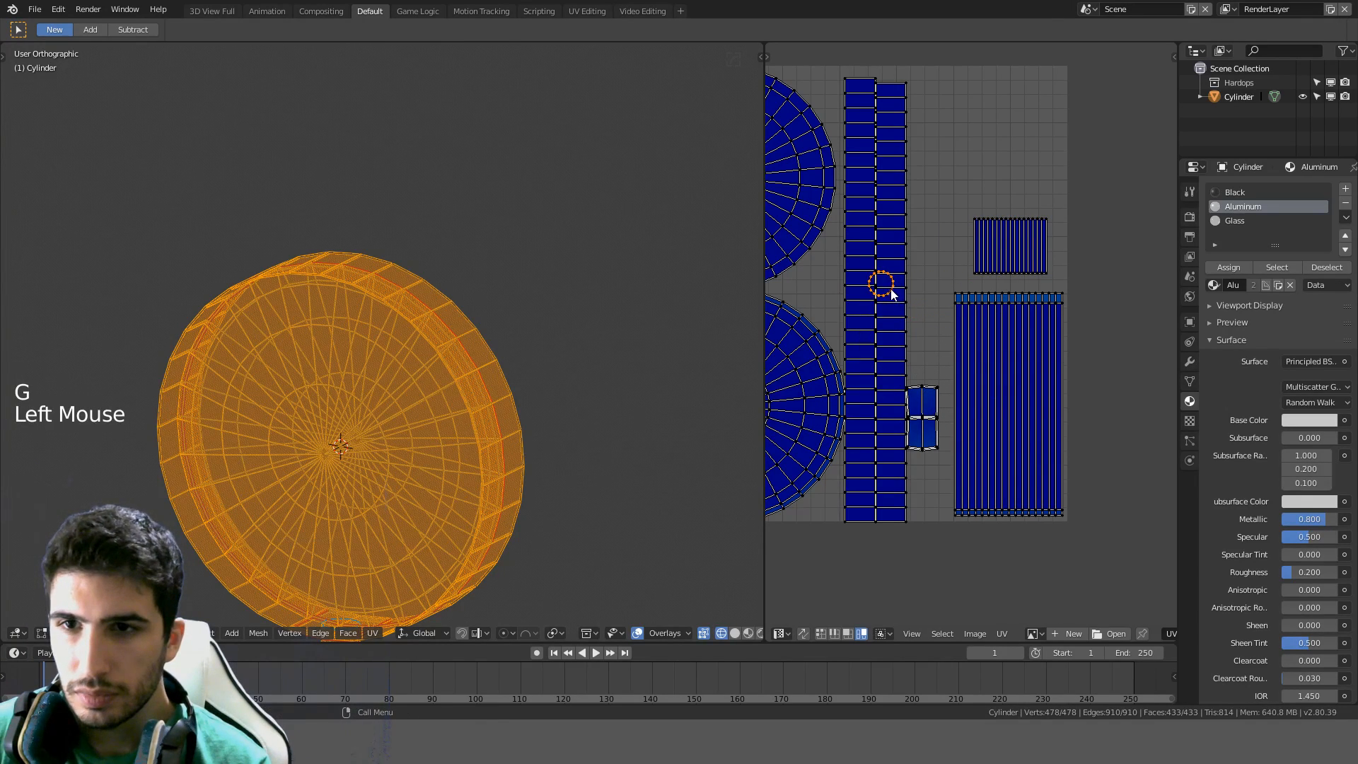
{"action": "key", "text": "g"}
{"action": "left_click", "coordinate": [942, 503], "text": "ctrl"}
{"action": "scroll", "coordinate": [925, 388], "scroll_direction": "down", "scroll_amount": 3}
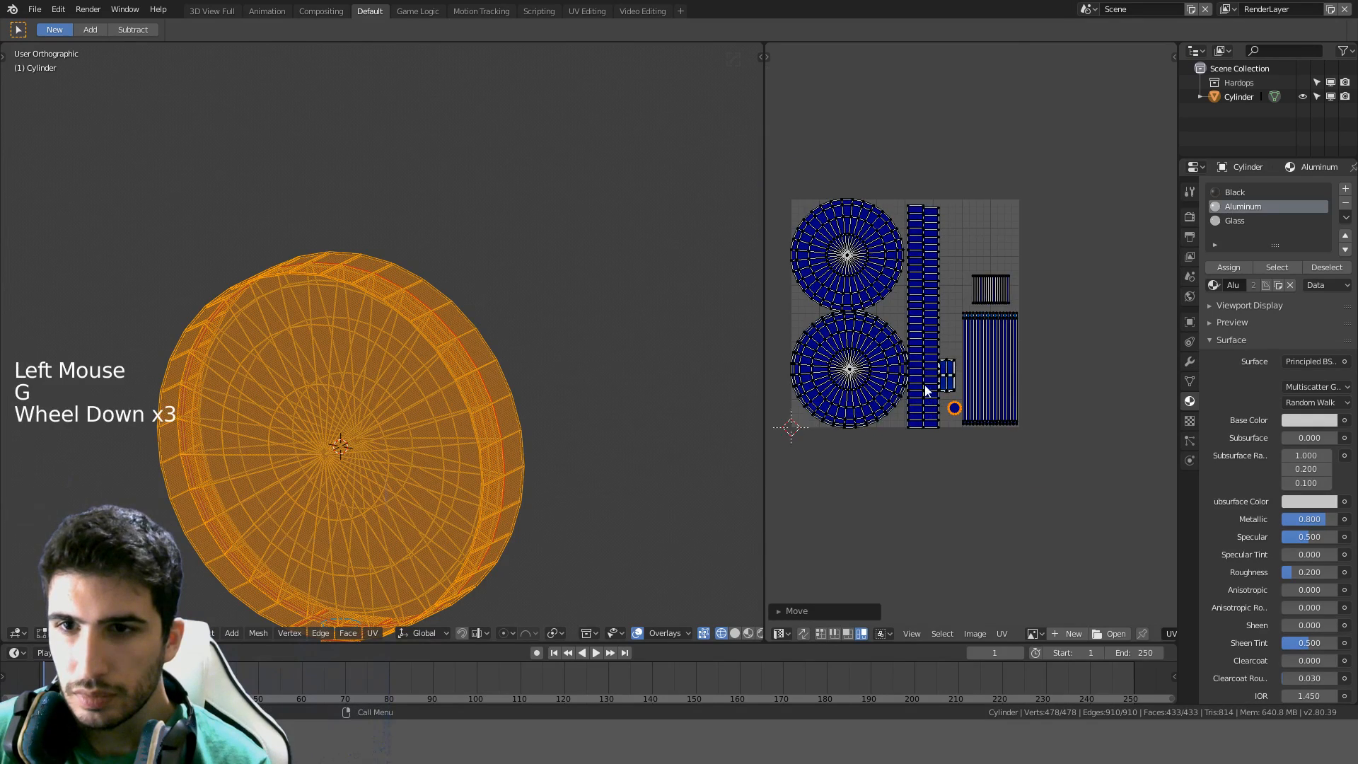
Select all UV islands and repack the rearranged layout with Pack Islands
{"action": "scroll", "coordinate": [931, 379], "scroll_direction": "up", "scroll_amount": 4}
{"action": "middle_click_drag", "start_coordinate": [932, 378], "coordinate": [979, 338], "text": "shift"}
{"action": "left_click", "coordinate": [891, 365]}
{"action": "scroll", "coordinate": [896, 375], "scroll_direction": "up", "scroll_amount": 2}
{"action": "key", "text": "a"}
{"action": "key", "text": "a"}
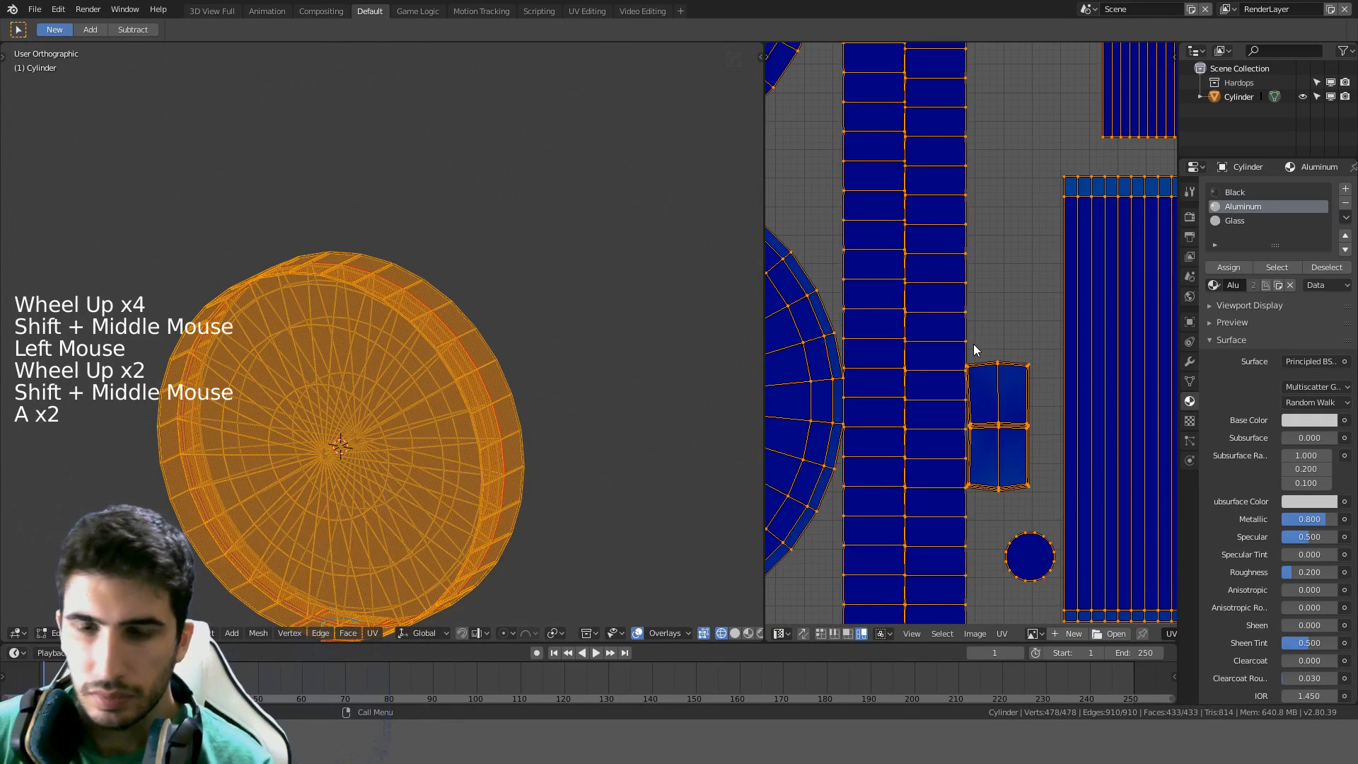
{"action": "key", "text": "ctrl+p"}
Collapse the UVPackmaster settings among the UV editor's tools and hide the tools again
{"action": "key", "text": "t"}
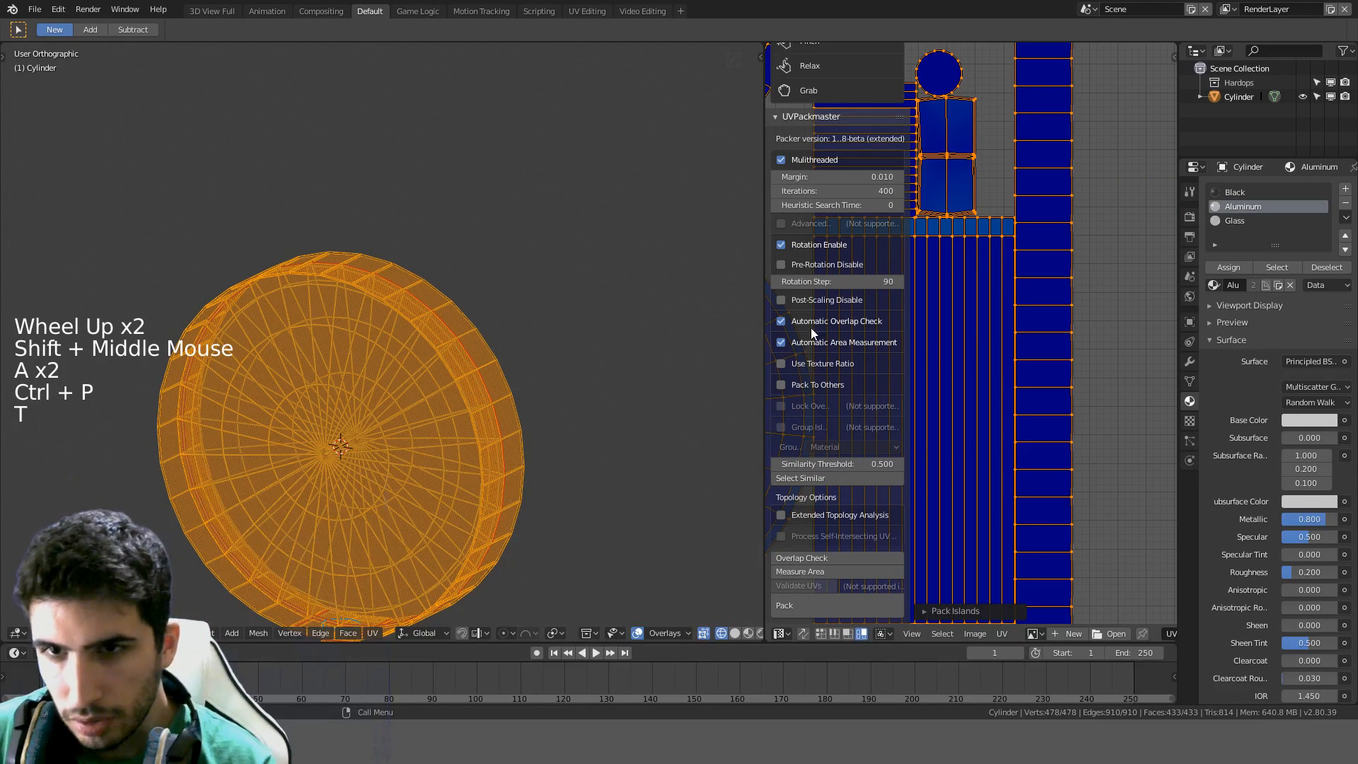
{"action": "scroll", "coordinate": [875, 201], "scroll_direction": "up", "scroll_amount": 6}
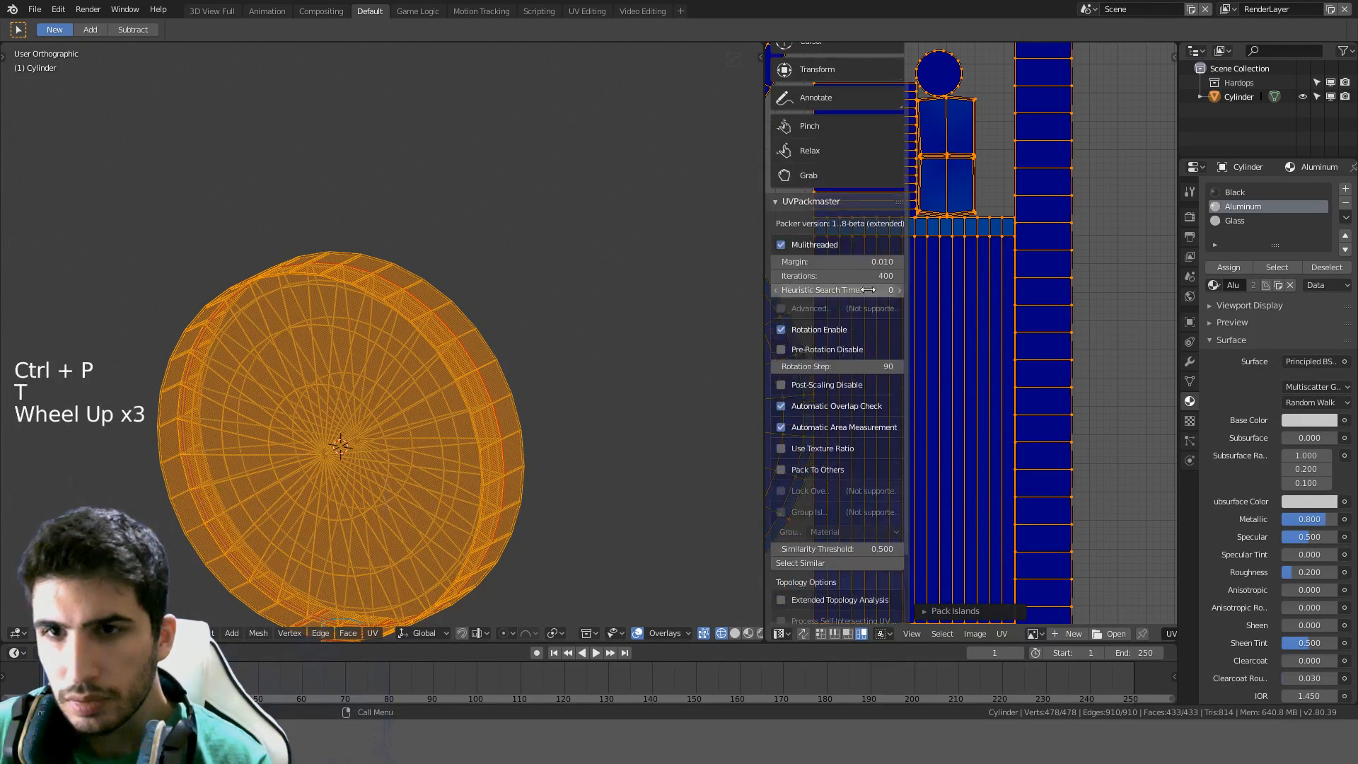
{"action": "left_click", "coordinate": [782, 244]}
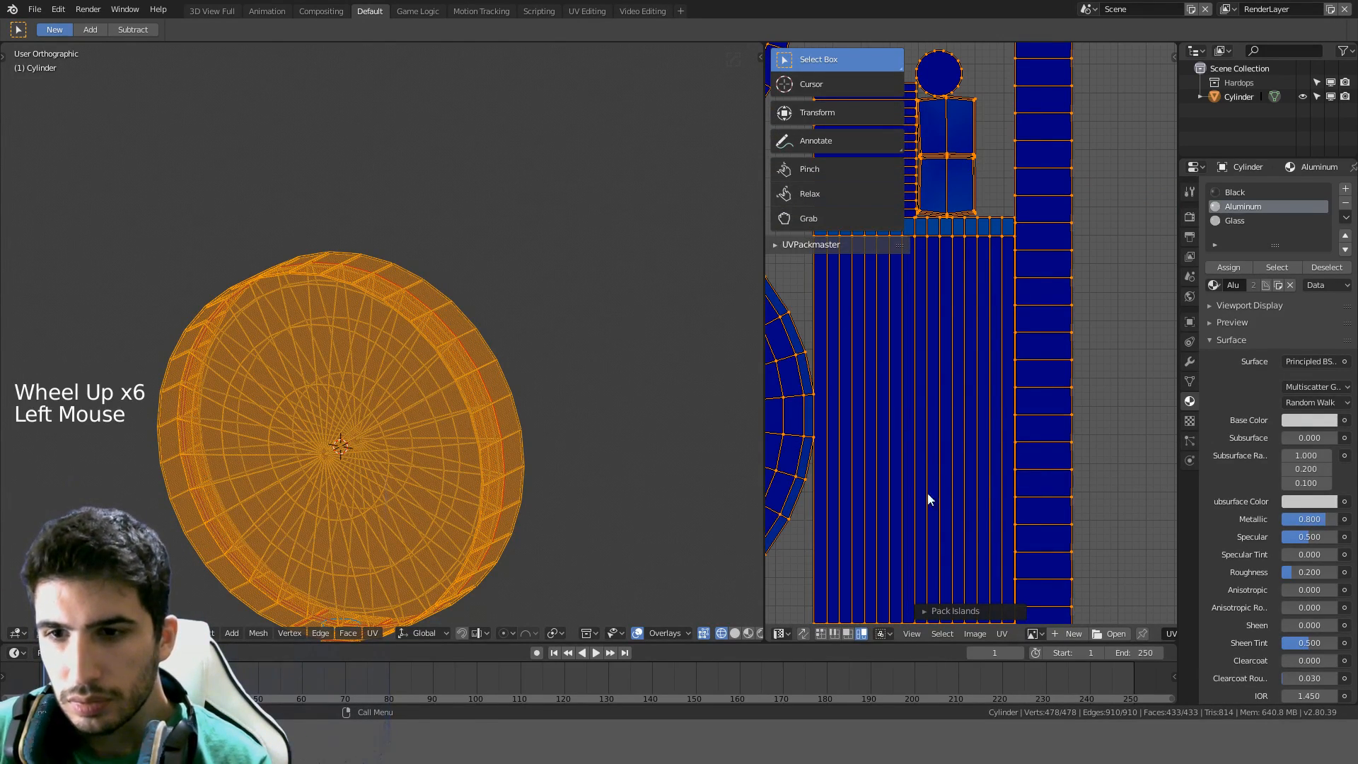
{"action": "key", "text": "t"}
Set the Pack Islands margin to 0.01 with rotation left enabled
{"action": "left_click", "coordinate": [914, 611]}
{"action": "left_click", "coordinate": [911, 606]}
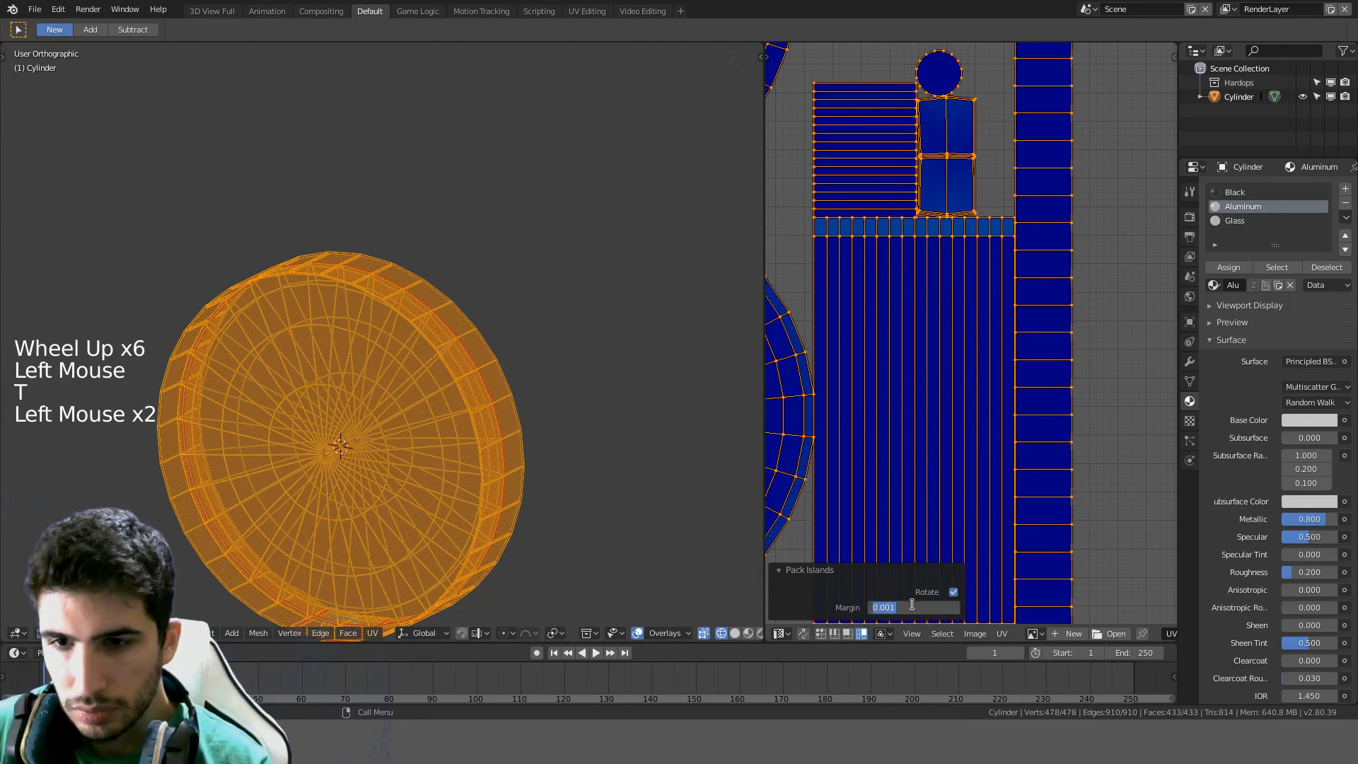
{"action": "type", "text": "0.01"}
{"action": "key", "text": "Return"}
{"action": "scroll", "coordinate": [936, 579], "scroll_direction": "down", "scroll_amount": 5}
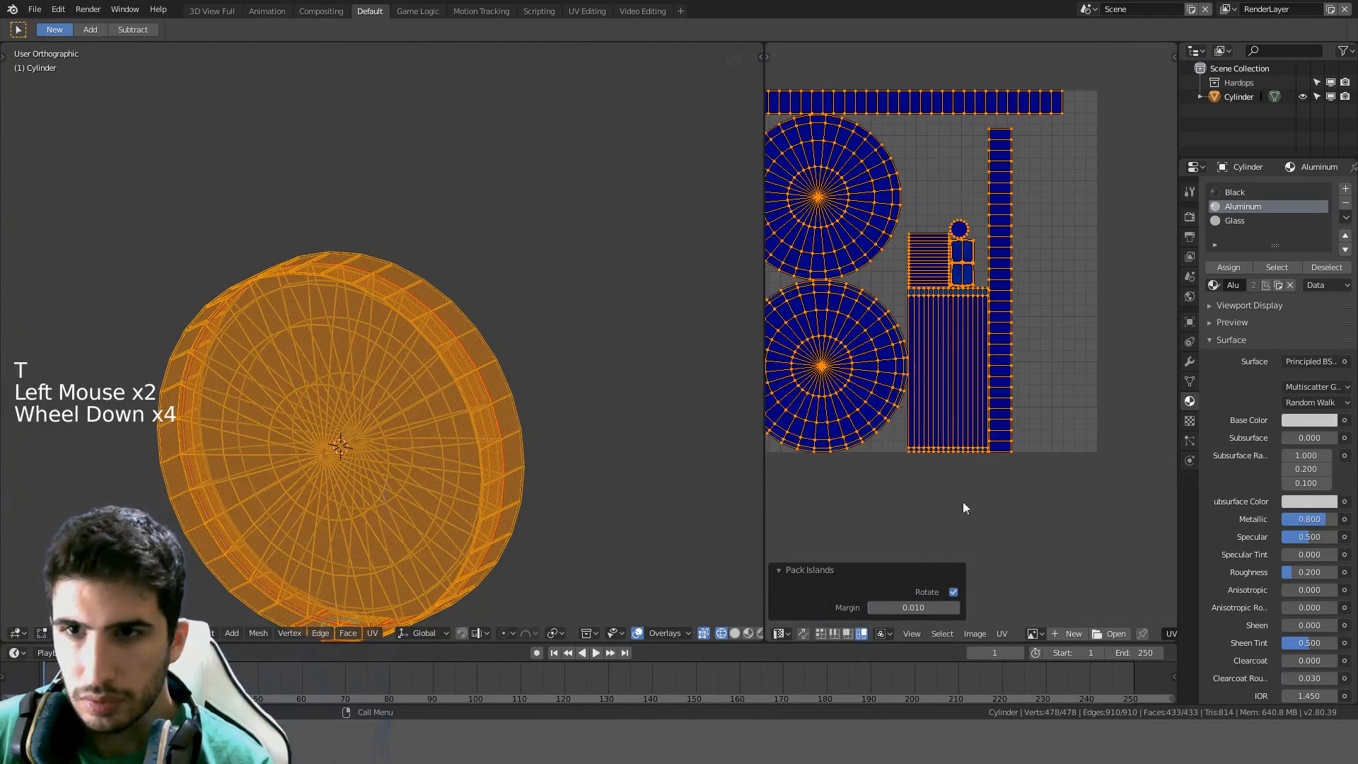
{"action": "key", "text": "t"}
{"action": "key", "text": "t"}
Rotate the horizontal strip island 90 degrees and place it alongside the vertical strip island
{"action": "scroll", "coordinate": [1038, 369], "scroll_direction": "up", "scroll_amount": 1}
{"action": "middle_click_drag", "start_coordinate": [1039, 370], "coordinate": [1064, 434], "text": "shift"}
{"action": "left_click", "coordinate": [1075, 210]}
{"action": "type", "text": "r90"}
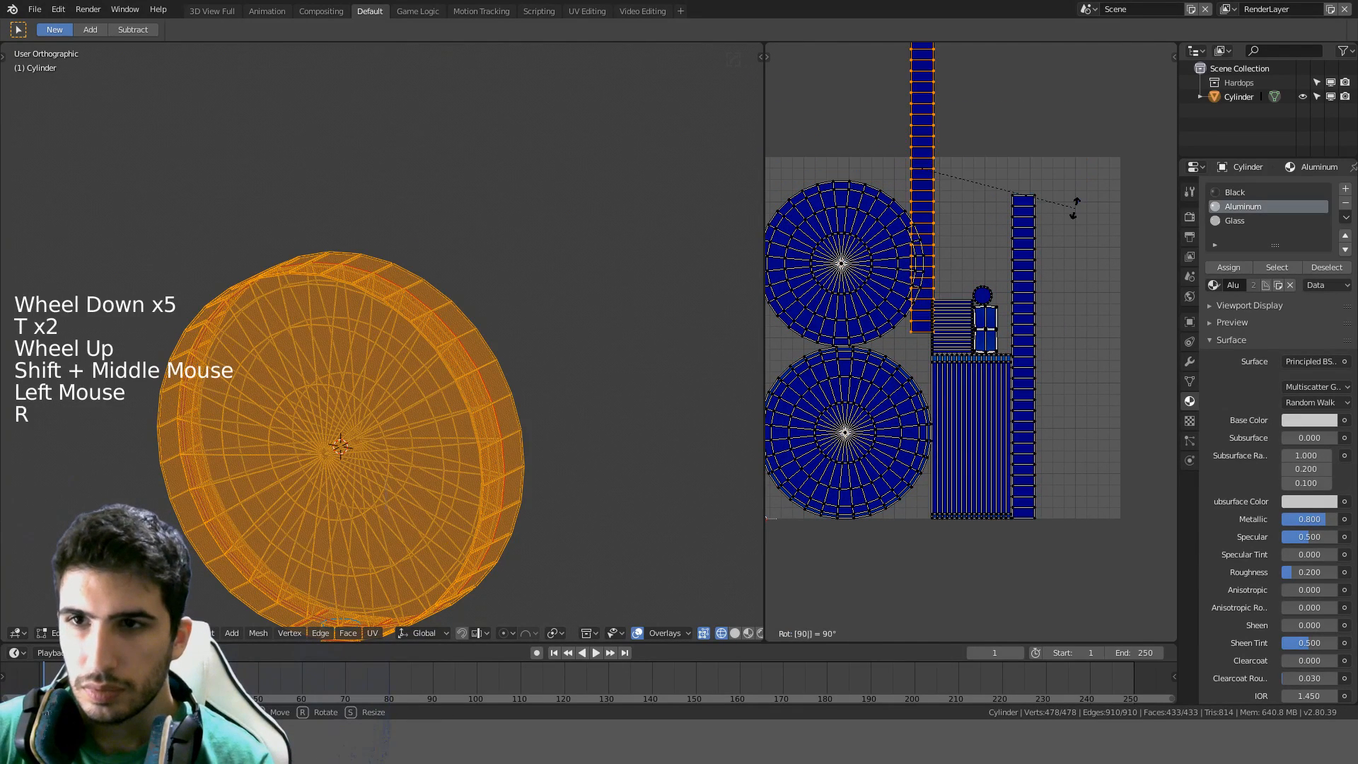
{"action": "key", "text": "Return"}
{"action": "key", "text": "g"}
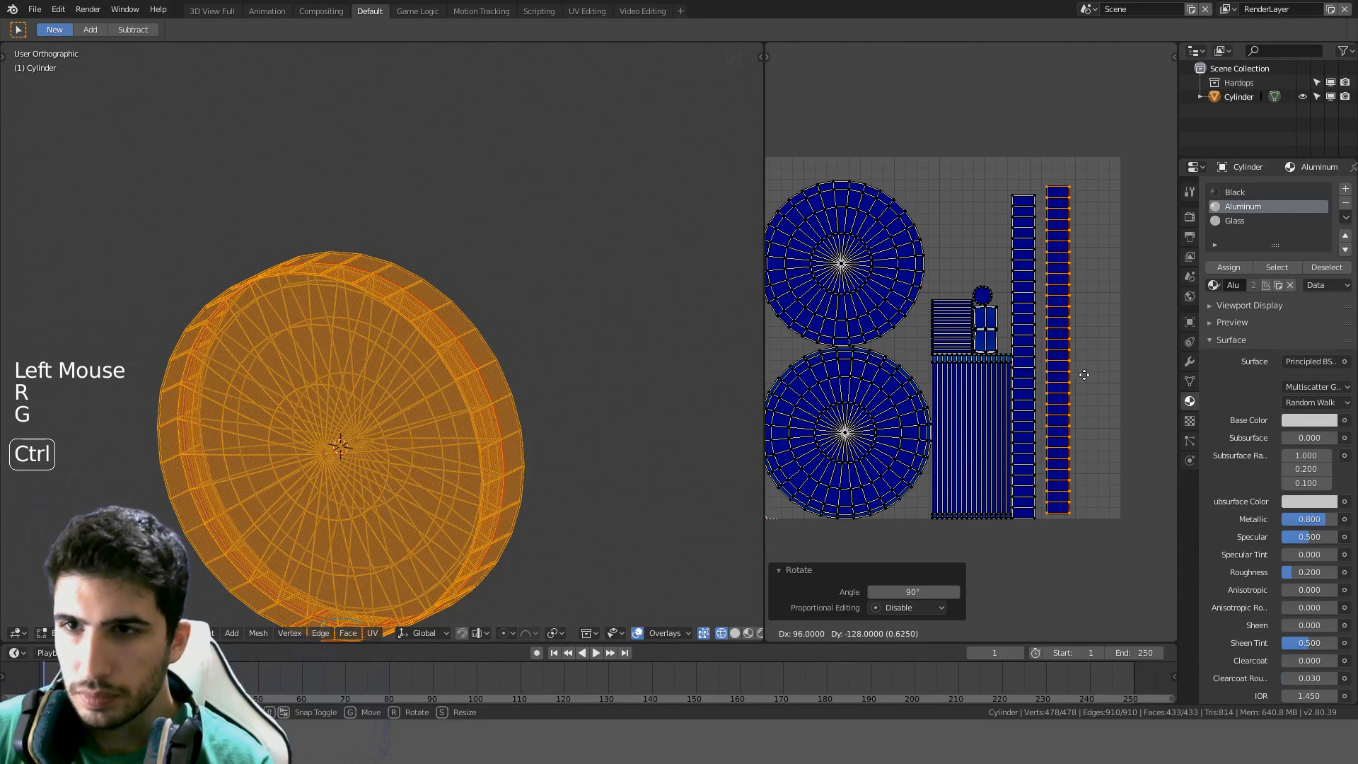
{"action": "left_click", "coordinate": [1126, 363]}
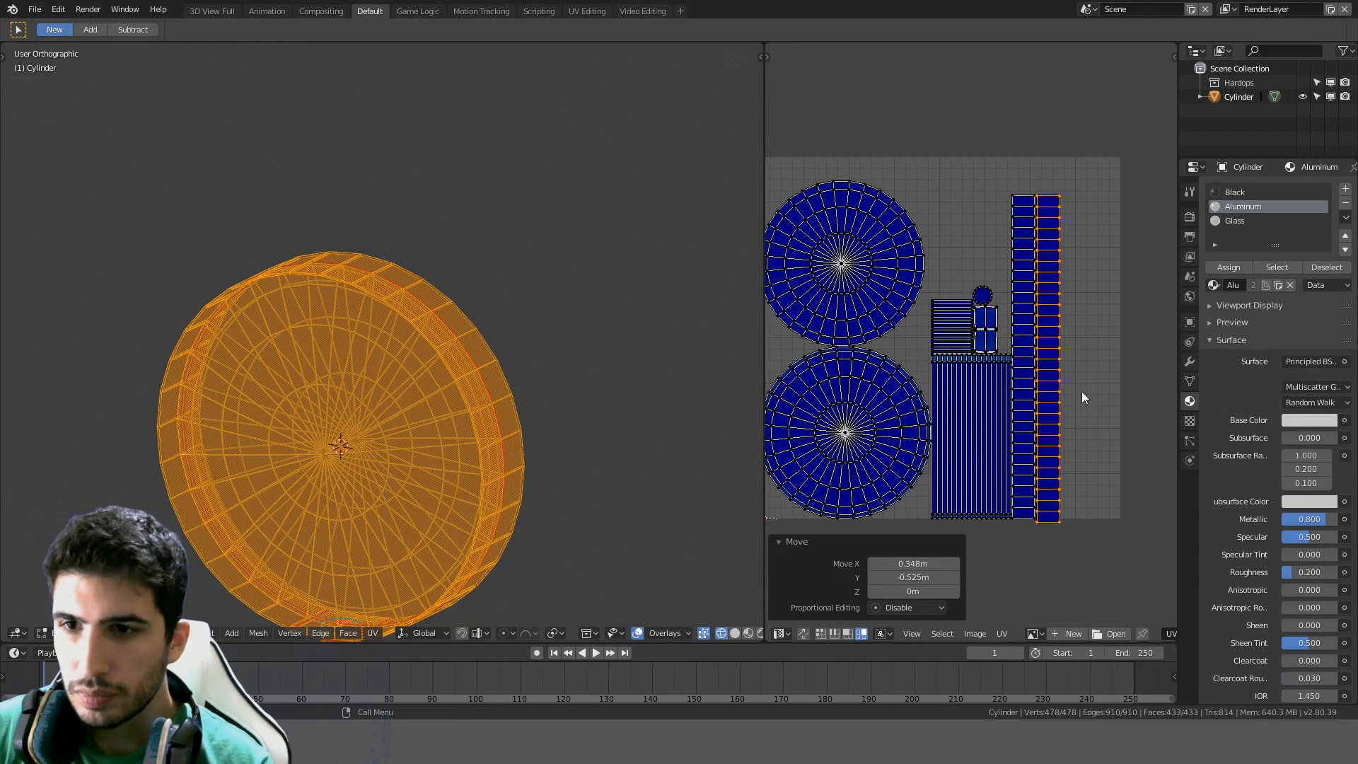
Nudge the rotated strip upward to align its lower end with the neighbouring strip
{"action": "scroll", "coordinate": [1082, 396], "scroll_direction": "up", "scroll_amount": 2}
{"action": "middle_click_drag", "start_coordinate": [1114, 384], "coordinate": [1118, 304], "text": "shift"}
{"action": "key", "text": "g"}
{"action": "left_click", "coordinate": [1097, 332]}
{"action": "scroll", "coordinate": [1101, 311], "scroll_direction": "down", "scroll_amount": 2, "text": "shift"}
{"action": "scroll", "coordinate": [1101, 311], "scroll_direction": "down", "scroll_amount": 2}
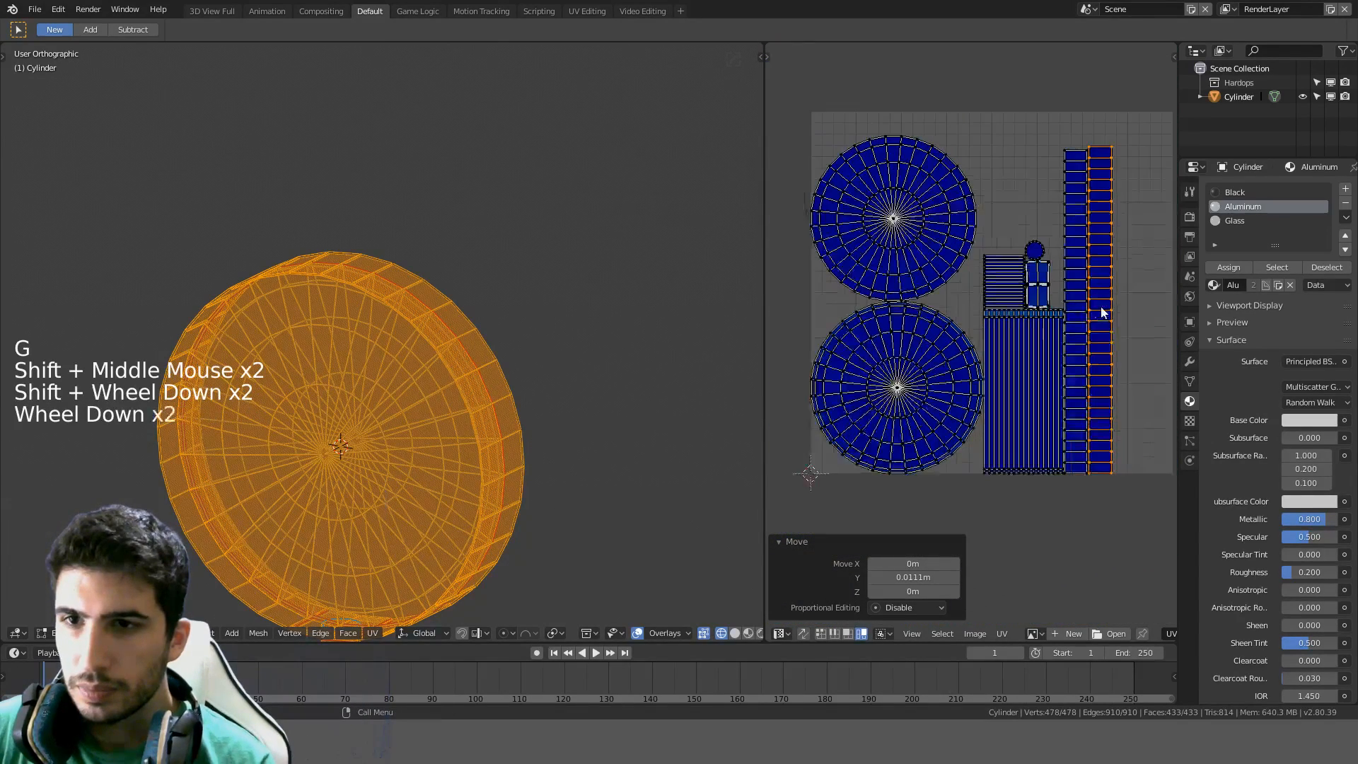
Undo the strip island's moves and its 90-degree rotation
{"action": "key", "text": "ctrl+z"}
{"action": "key", "text": "ctrl+z"}
{"action": "key", "text": "ctrl+z"}
{"action": "key", "text": "ctrl+z"}
{"action": "key", "text": "ctrl+z"}
{"action": "key", "text": "ctrl+z"}
{"action": "key", "text": "ctrl+z"}
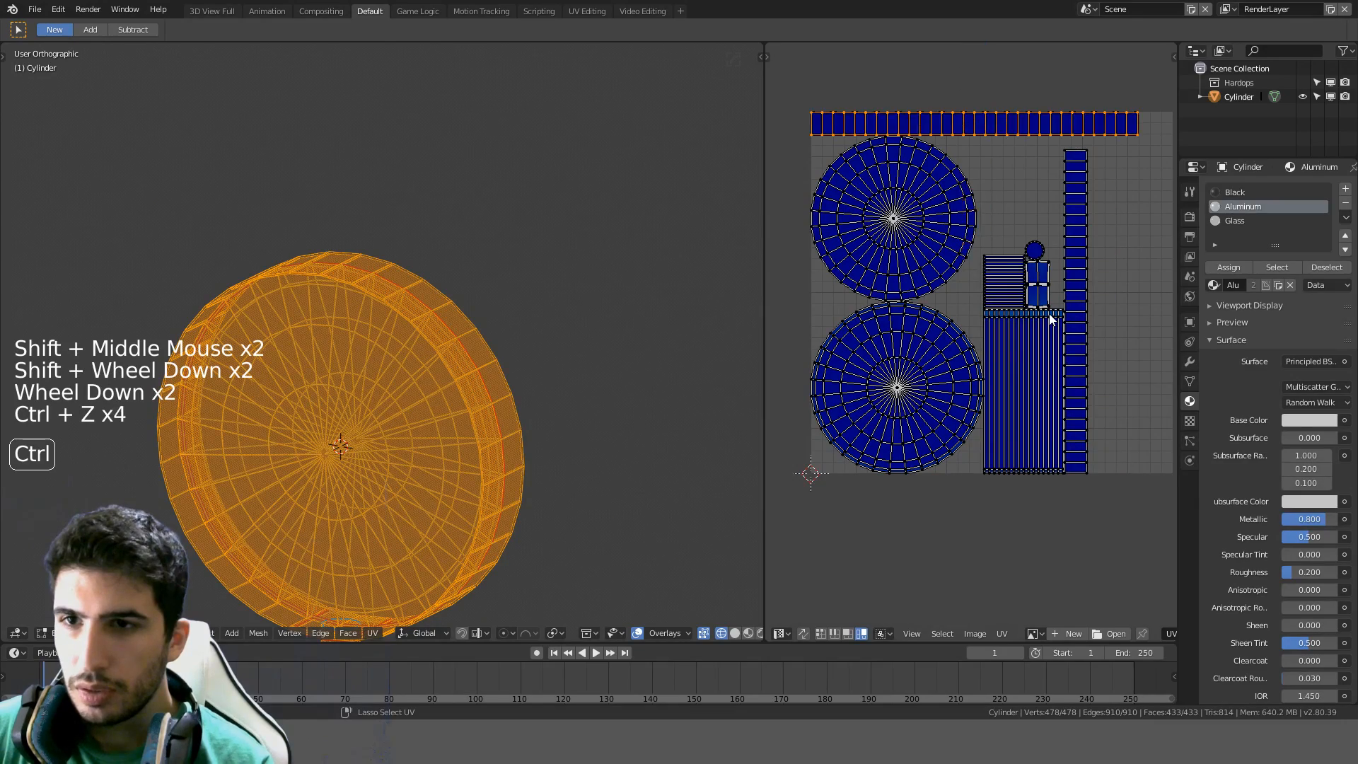
Move the second vertical strip and the small two-part island about 0.008 along X, away from the first strip
{"action": "middle_click_drag", "start_coordinate": [1049, 316], "coordinate": [1003, 331], "text": "shift"}
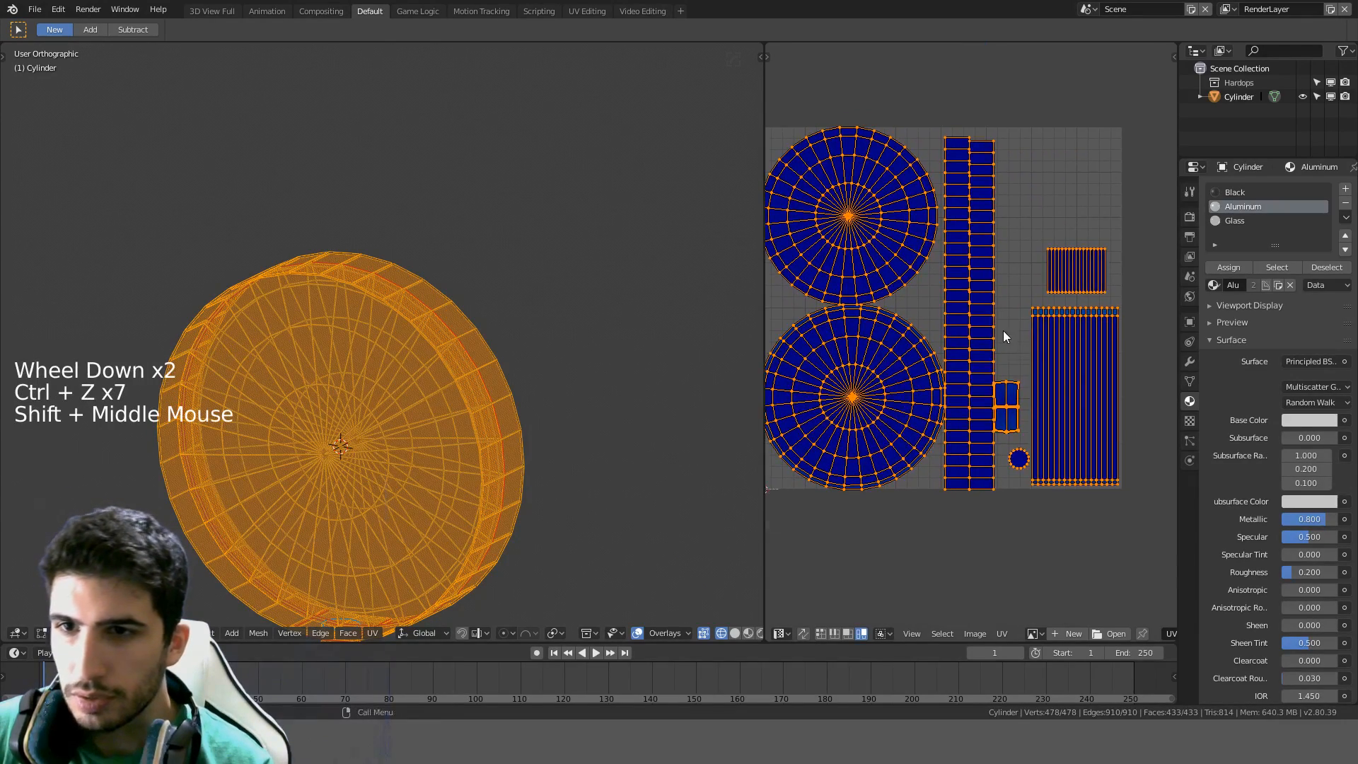
{"action": "scroll", "coordinate": [1002, 326], "scroll_direction": "up", "scroll_amount": 10}
{"action": "scroll", "coordinate": [1001, 321], "scroll_direction": "down", "scroll_amount": 9}
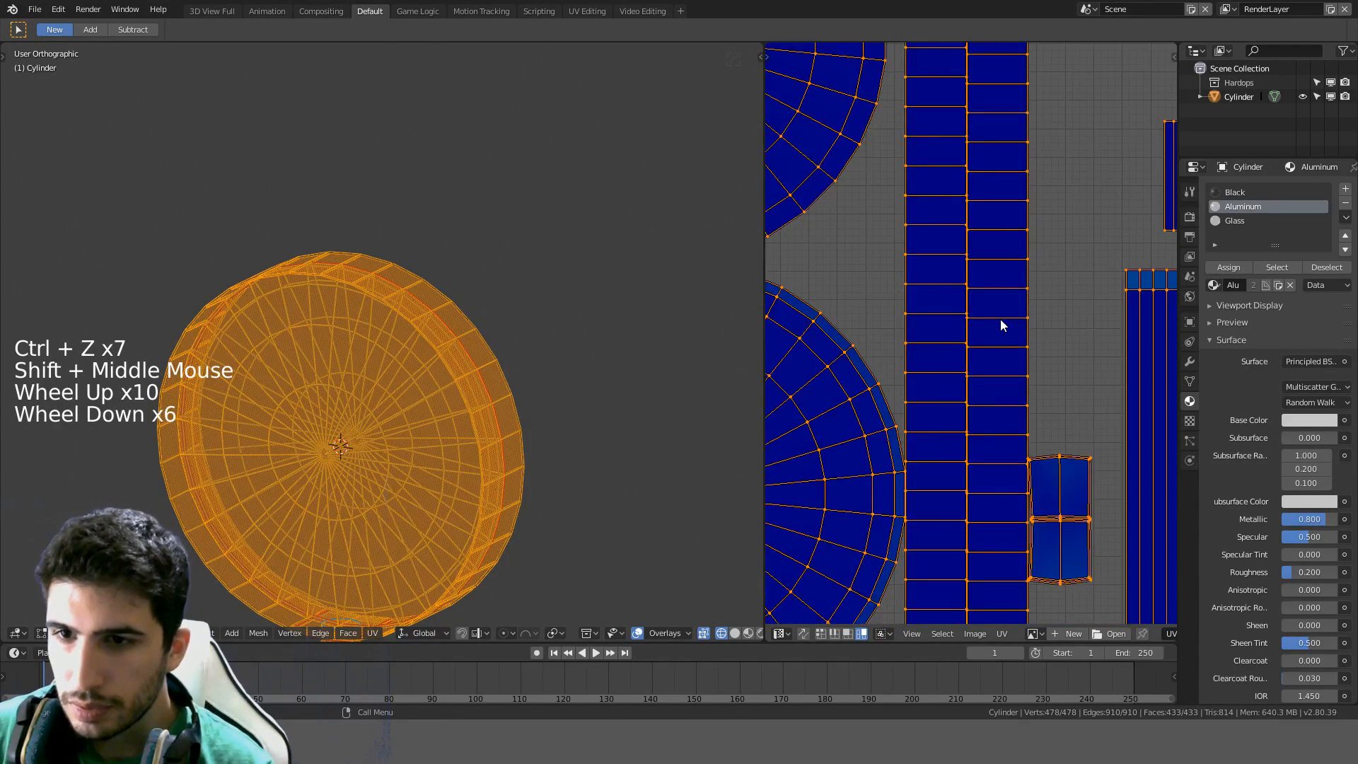
{"action": "left_click", "coordinate": [982, 319]}
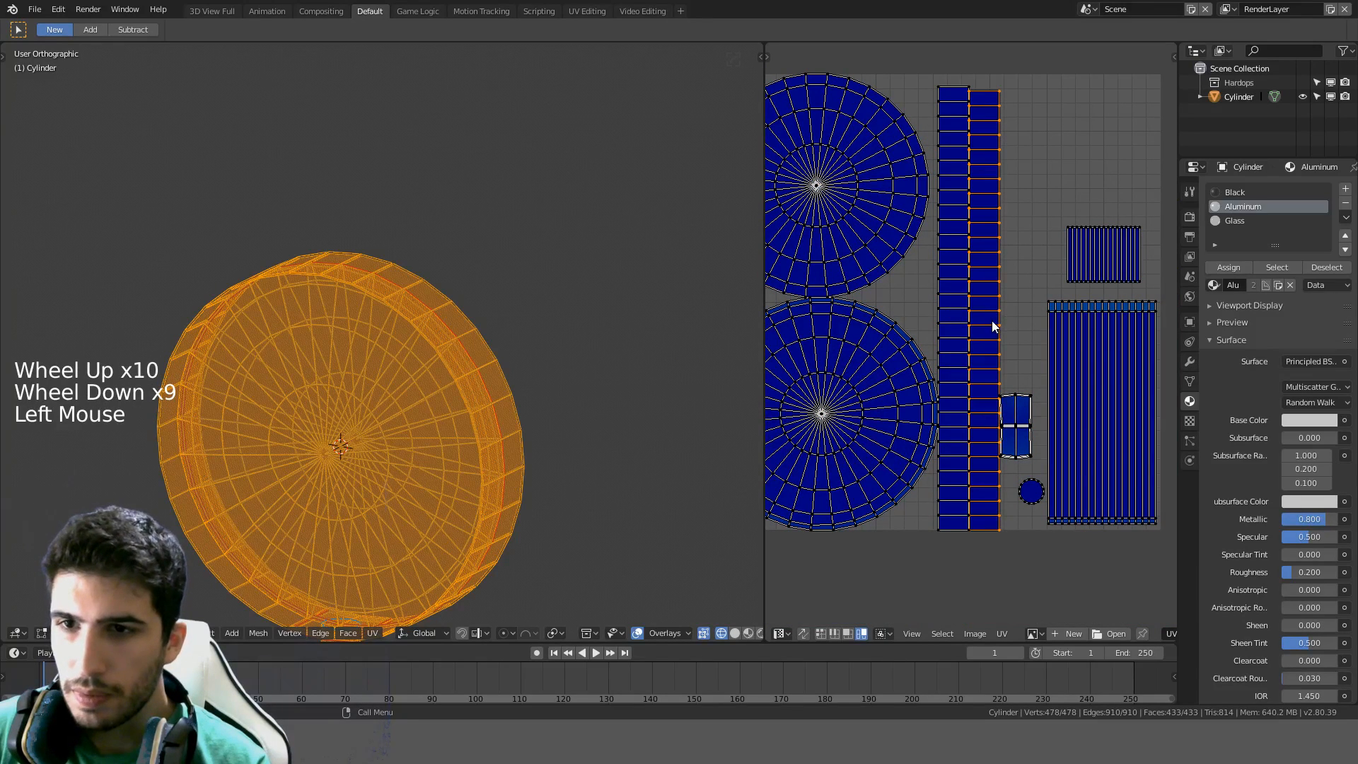
{"action": "left_click", "coordinate": [1023, 437], "text": "shift"}
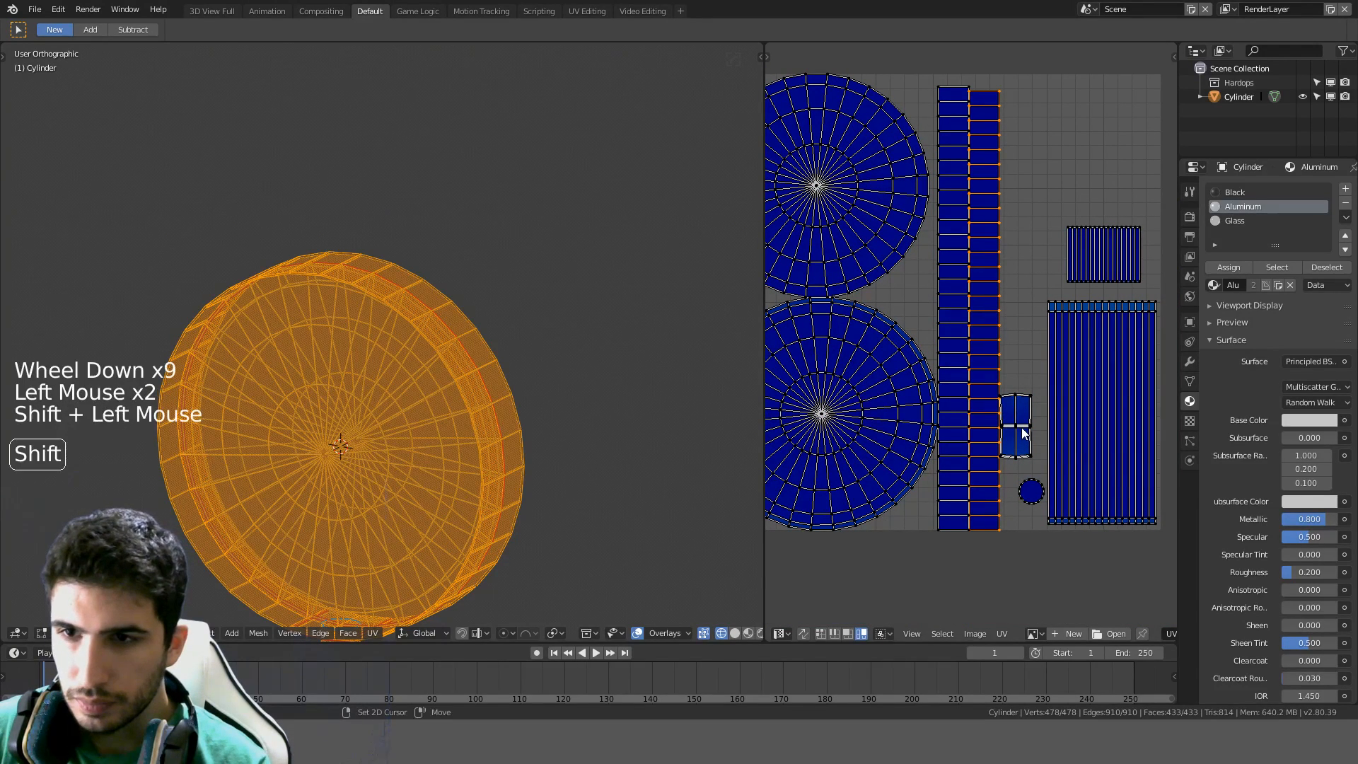
{"action": "key", "text": "g"}
{"action": "left_click", "coordinate": [1034, 373]}
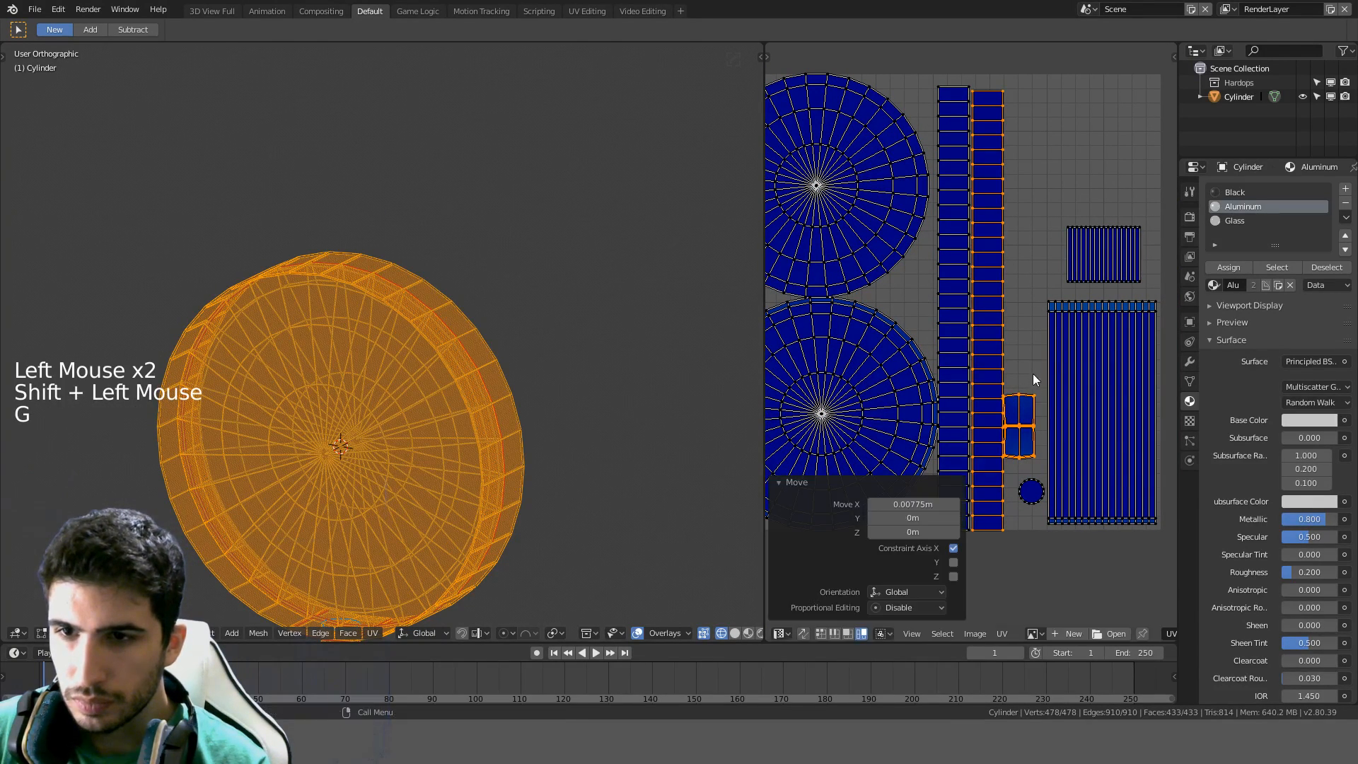
Shift only the small two-part island about 0.009 along X, away from the adjacent vertical strip
{"action": "left_click", "coordinate": [1011, 431]}
{"action": "key", "text": "g"}
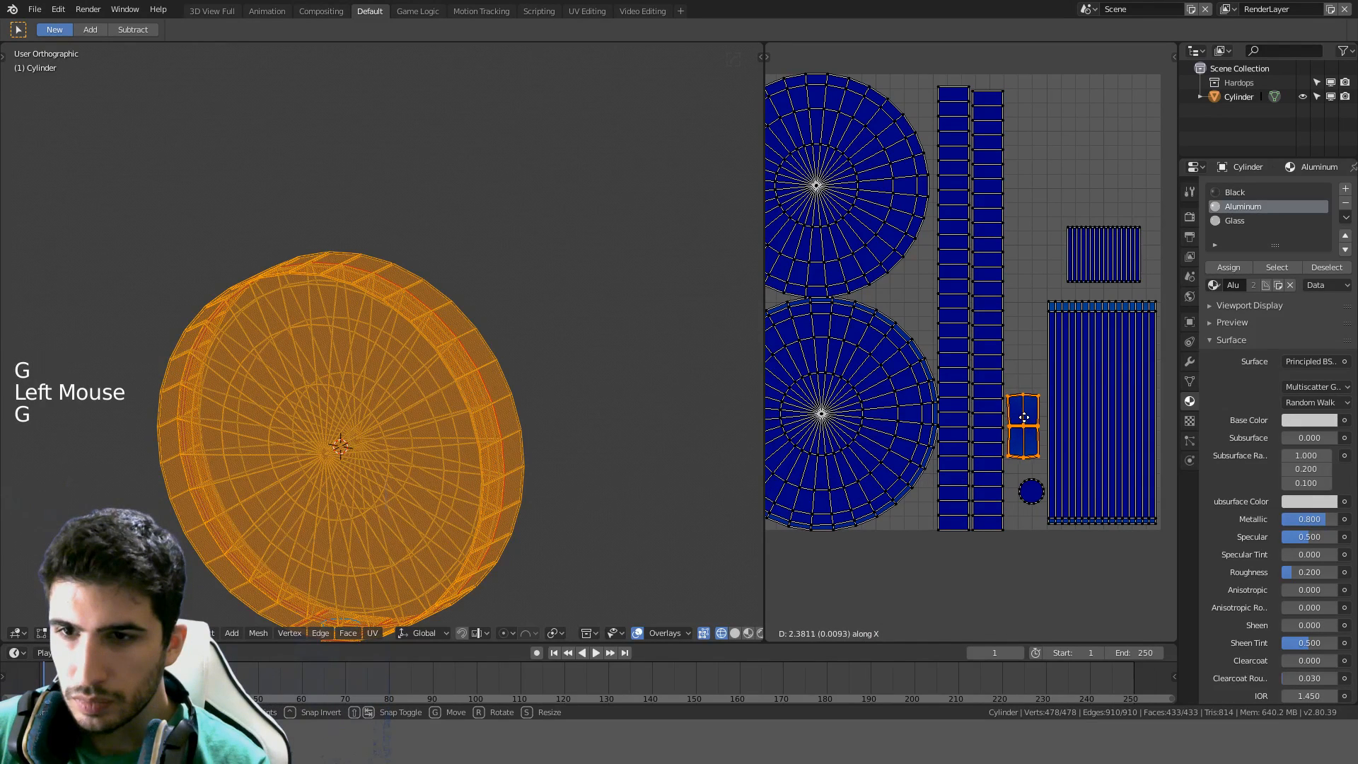
{"action": "left_click", "coordinate": [1022, 417]}
Move both vertical strips and the small two-part island together about 0.012 along X and about 0.011 upward along Y
{"action": "left_click", "coordinate": [996, 420]}
{"action": "left_click", "coordinate": [1017, 418], "text": "shift"}
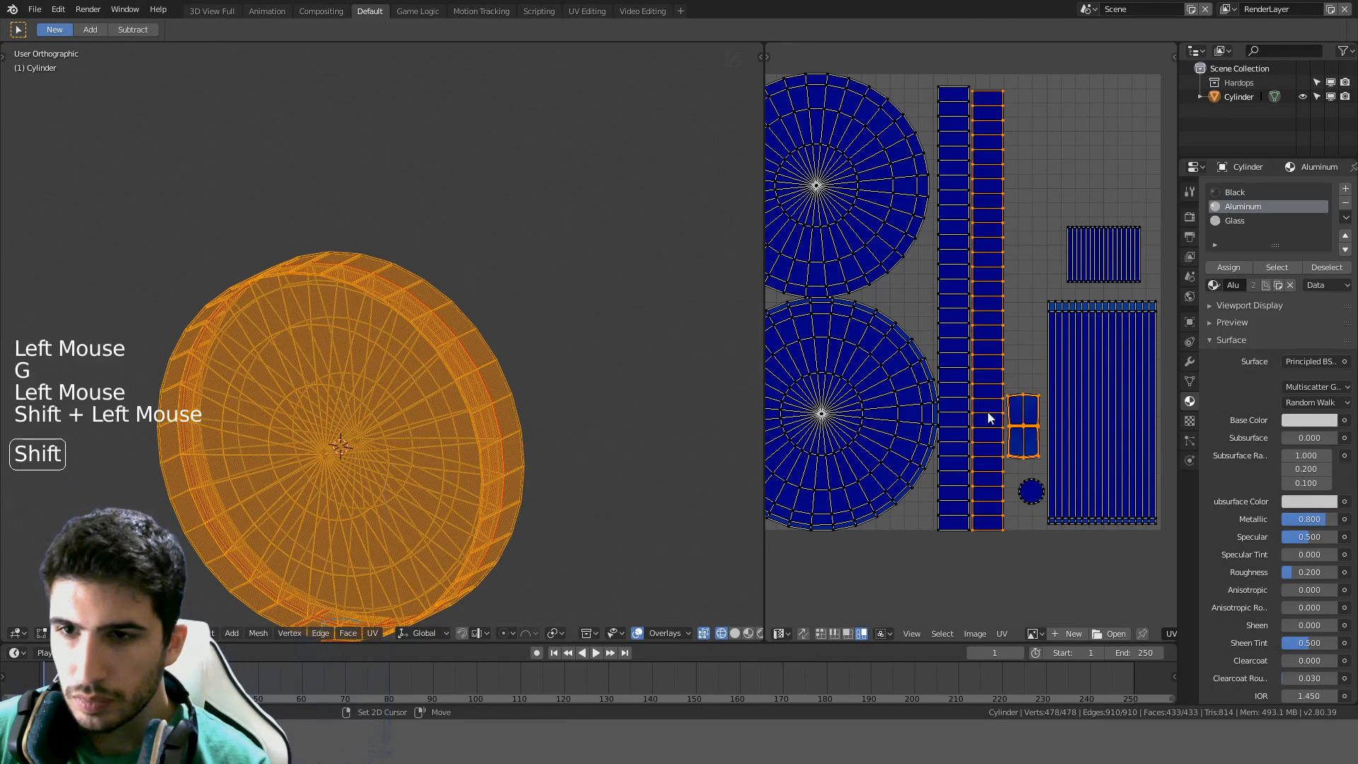
{"action": "left_click", "coordinate": [966, 412], "text": "shift"}
{"action": "key", "text": "g"}
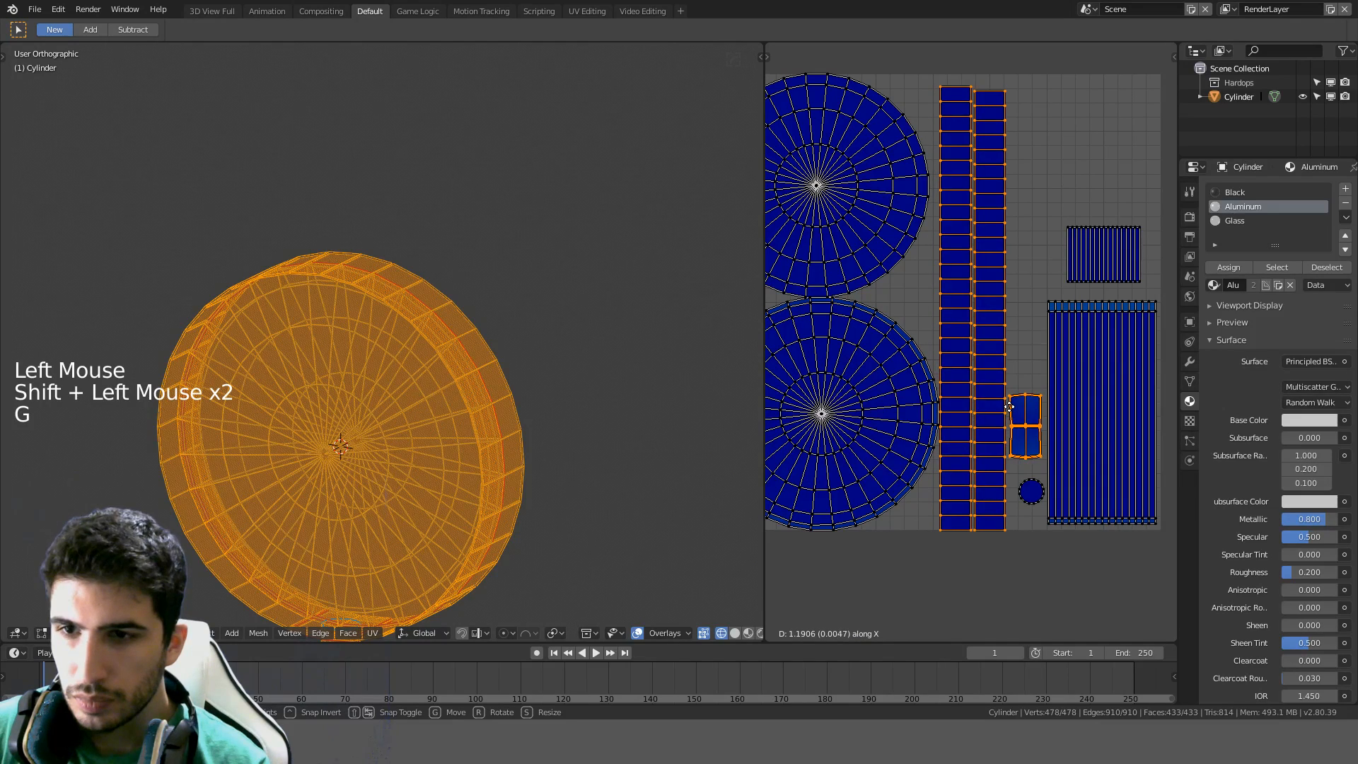
{"action": "left_click", "coordinate": [1013, 406]}
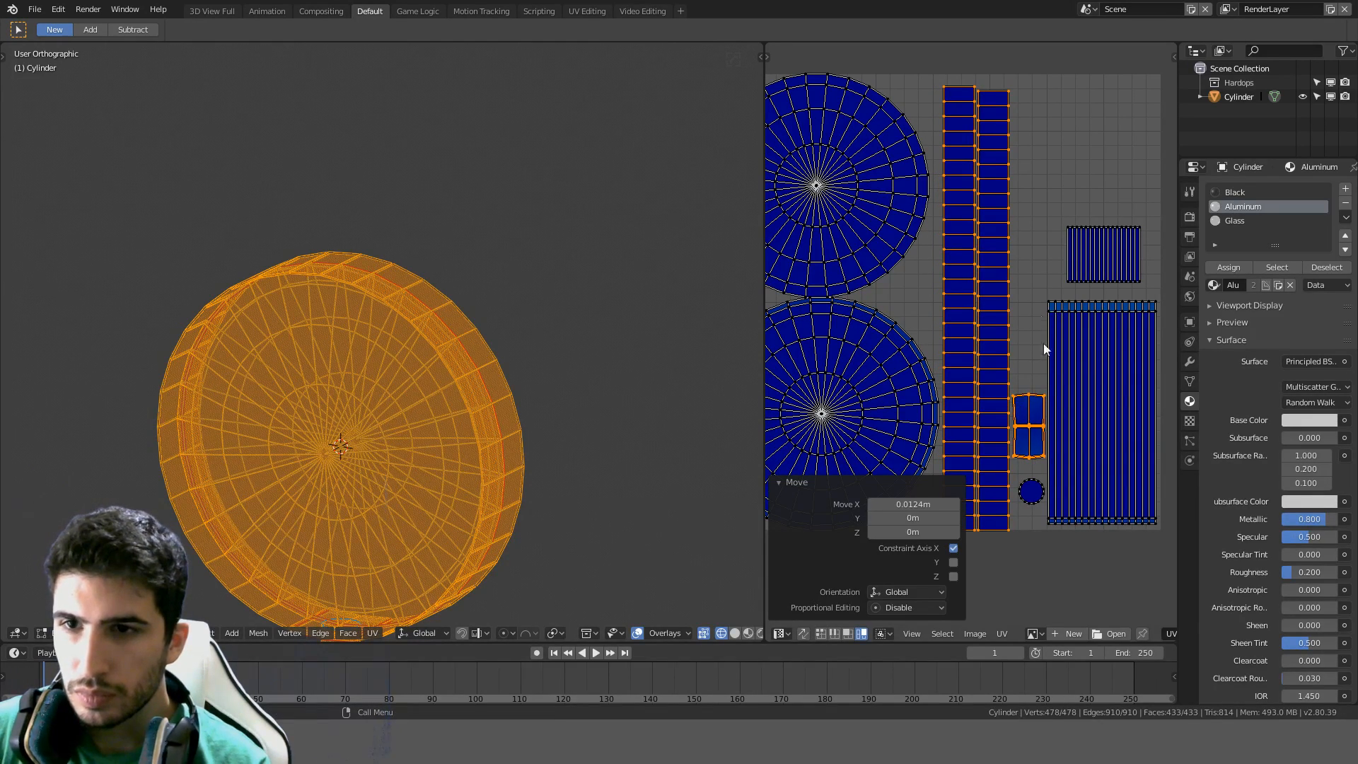
{"action": "key", "text": "g"}
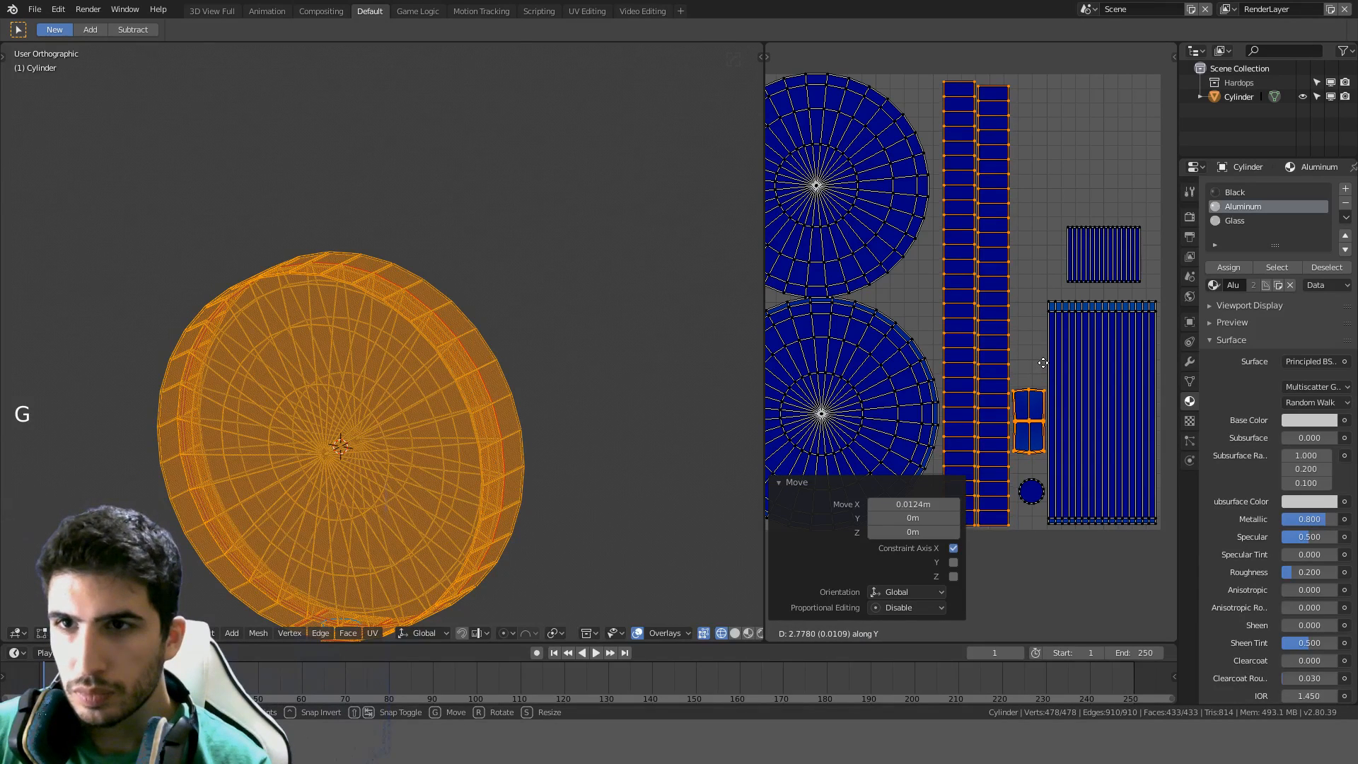
{"action": "left_click", "coordinate": [1042, 363]}
Scale the small striped island above the large striped one by a factor of 2
{"action": "left_click", "coordinate": [1109, 276]}
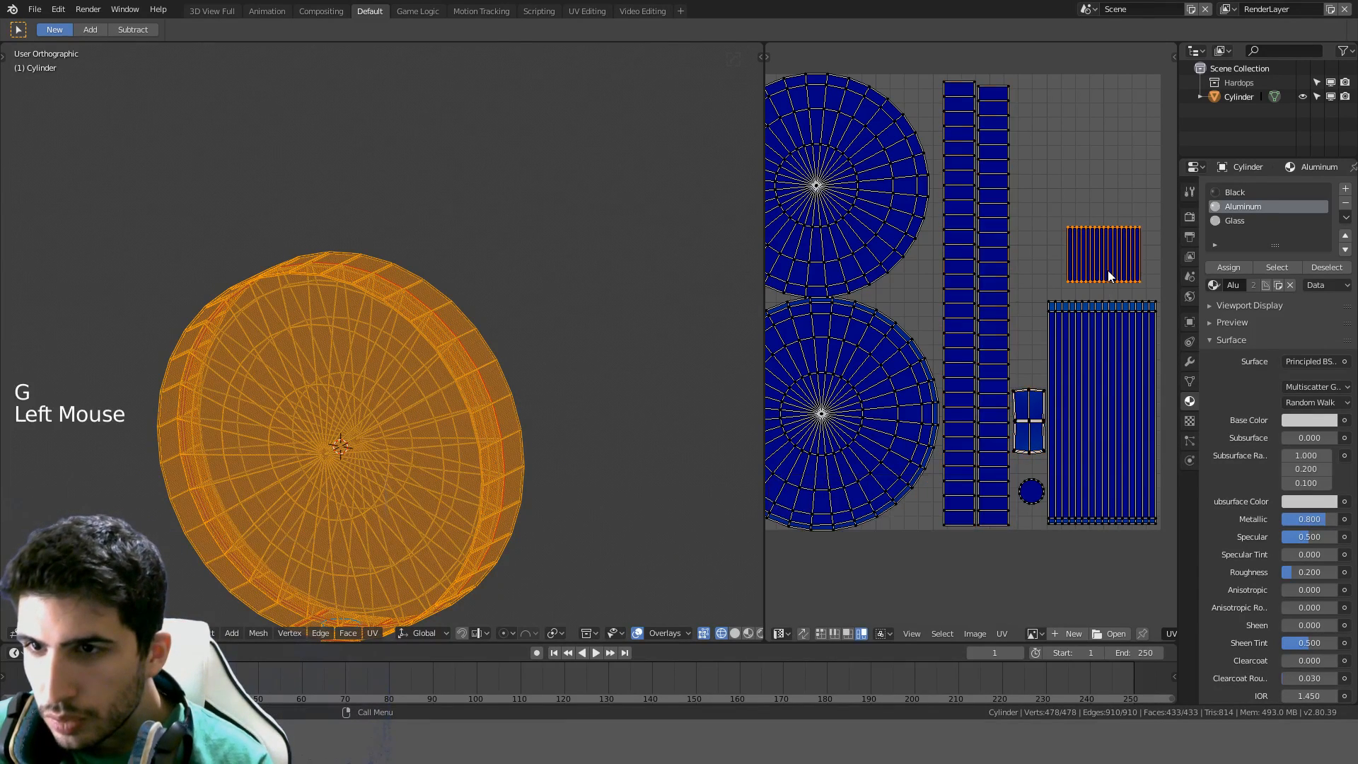
{"action": "middle_click_drag", "start_coordinate": [1109, 276], "coordinate": [1064, 328], "text": "shift"}
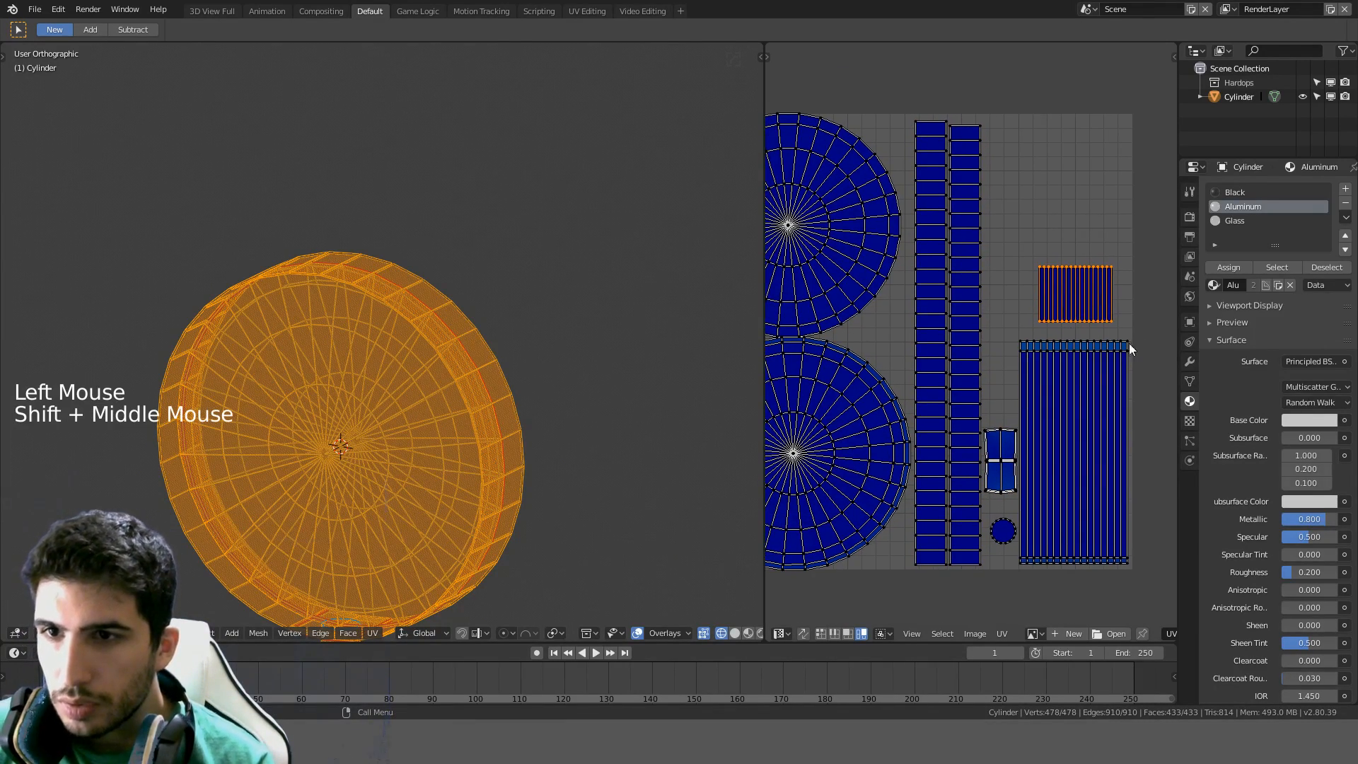
{"action": "key", "text": "s"}
{"action": "right_click", "coordinate": [1169, 441], "text": "ctrl"}
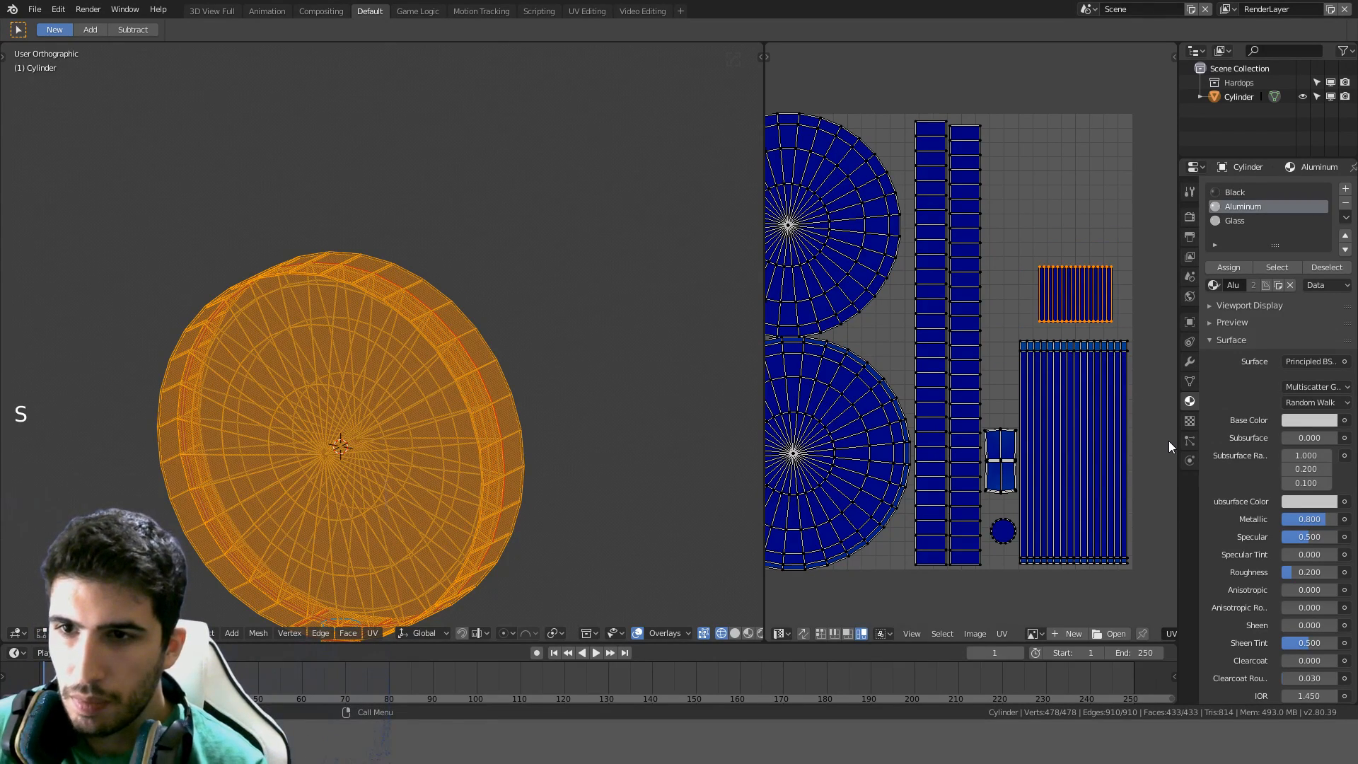
{"action": "key", "text": "s"}
{"action": "key", "text": "2"}
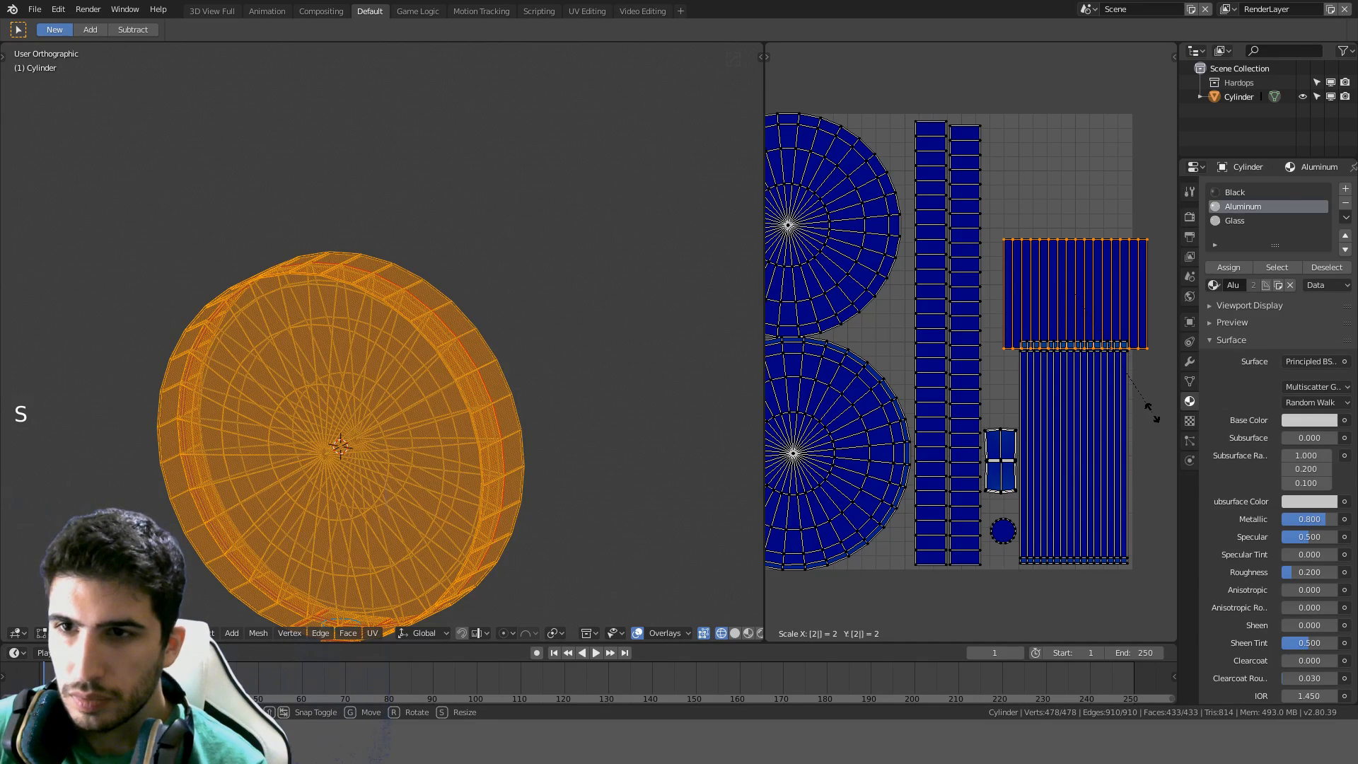
Scale the selected striped UV island by 2 and move it into the free space above the tall striped island
{"action": "key", "text": "Escape"}
{"action": "key", "text": "s"}
{"action": "key", "text": "2"}
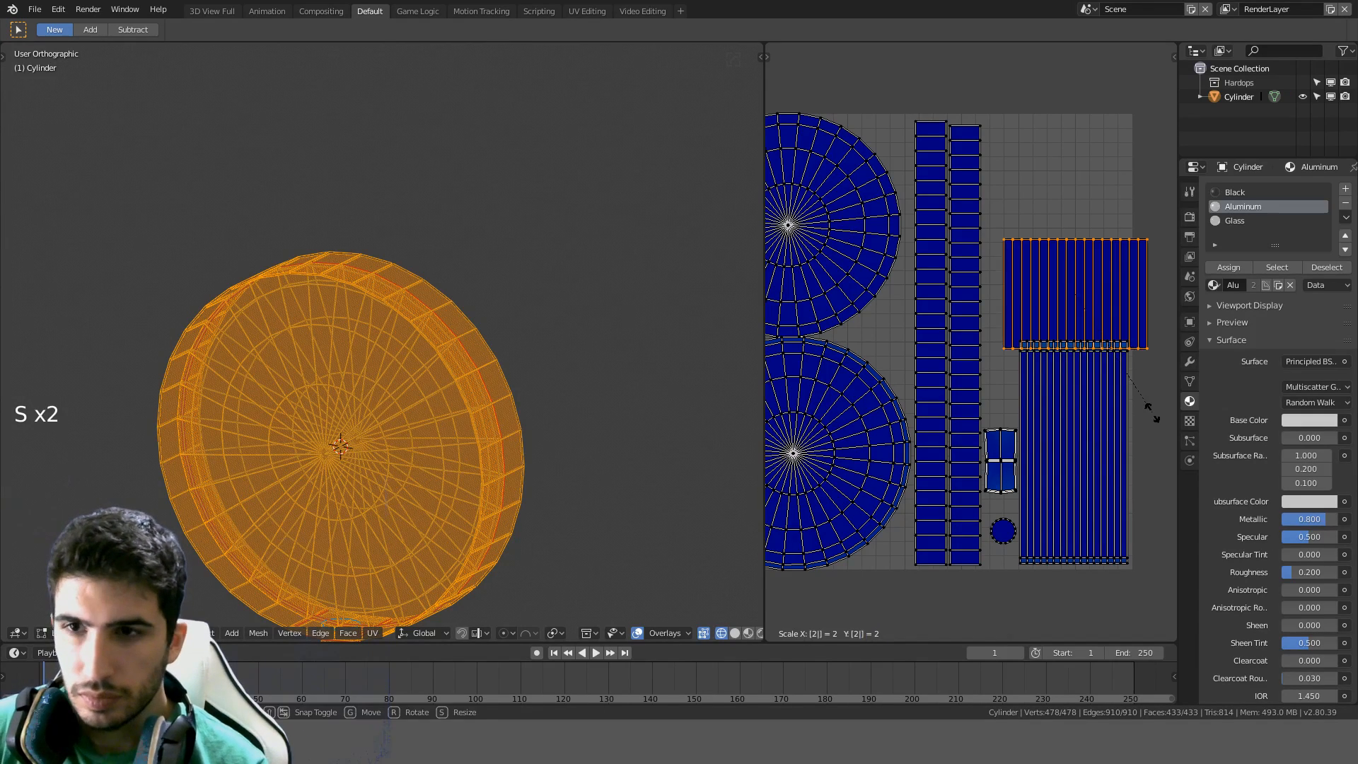
{"action": "key", "text": "Return"}
{"action": "key", "text": "g"}
{"action": "key", "text": "ctrl"}
{"action": "key", "text": "ctrl+shift"}
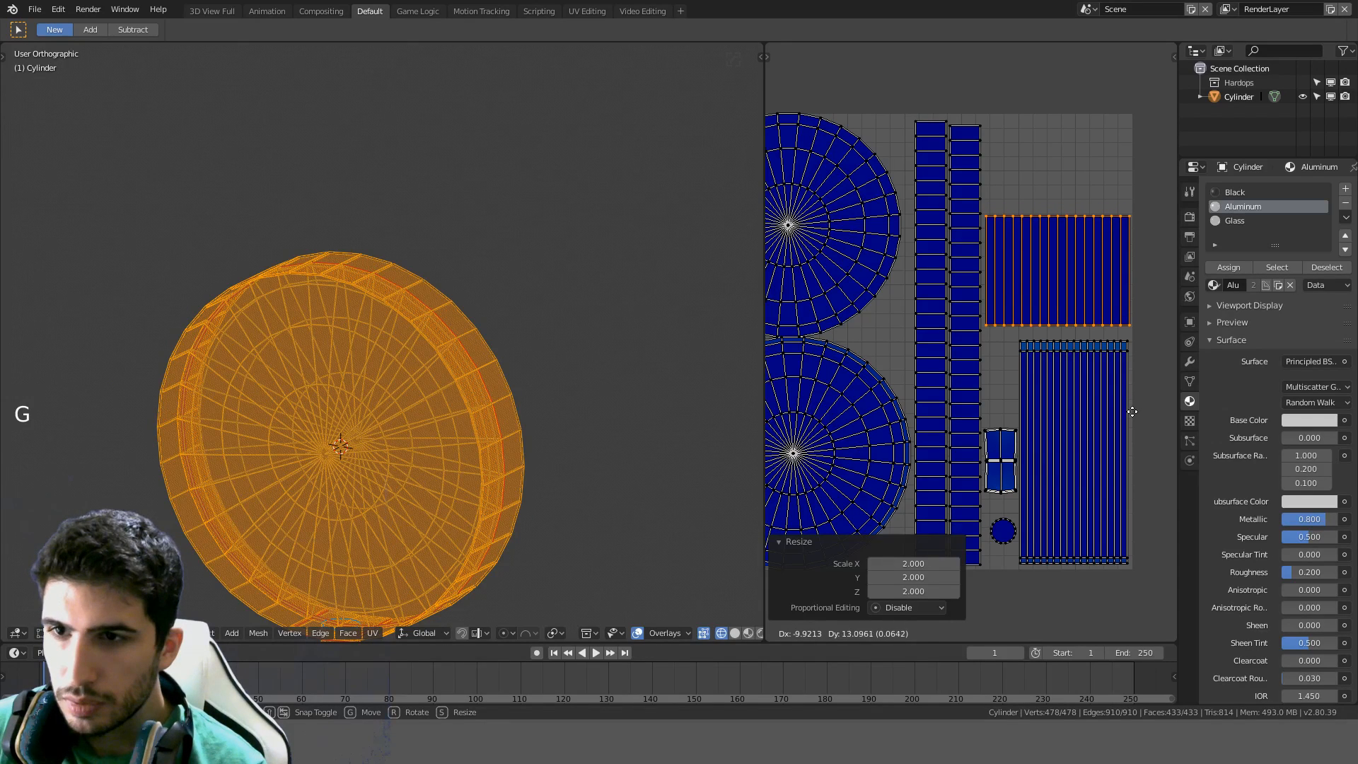
{"action": "left_click", "coordinate": [1132, 417]}
{"action": "scroll", "coordinate": [1033, 419], "scroll_direction": "down", "scroll_amount": 5}
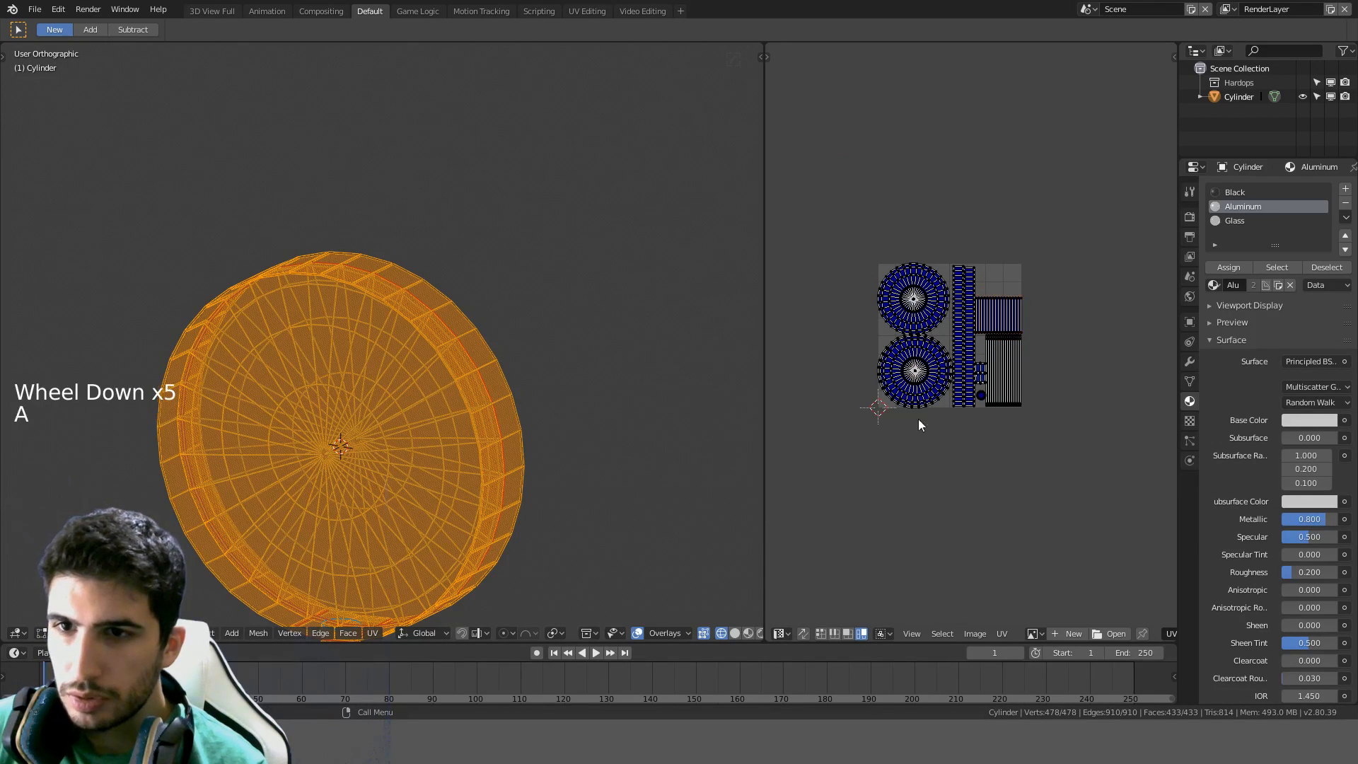
Leave Edit Mode, deselect everything, and display the whole magnifying glass in solid shading
{"action": "key", "text": "a"}
{"action": "key", "text": "Tab"}
{"action": "scroll", "coordinate": [569, 435], "scroll_direction": "down", "scroll_amount": 3}
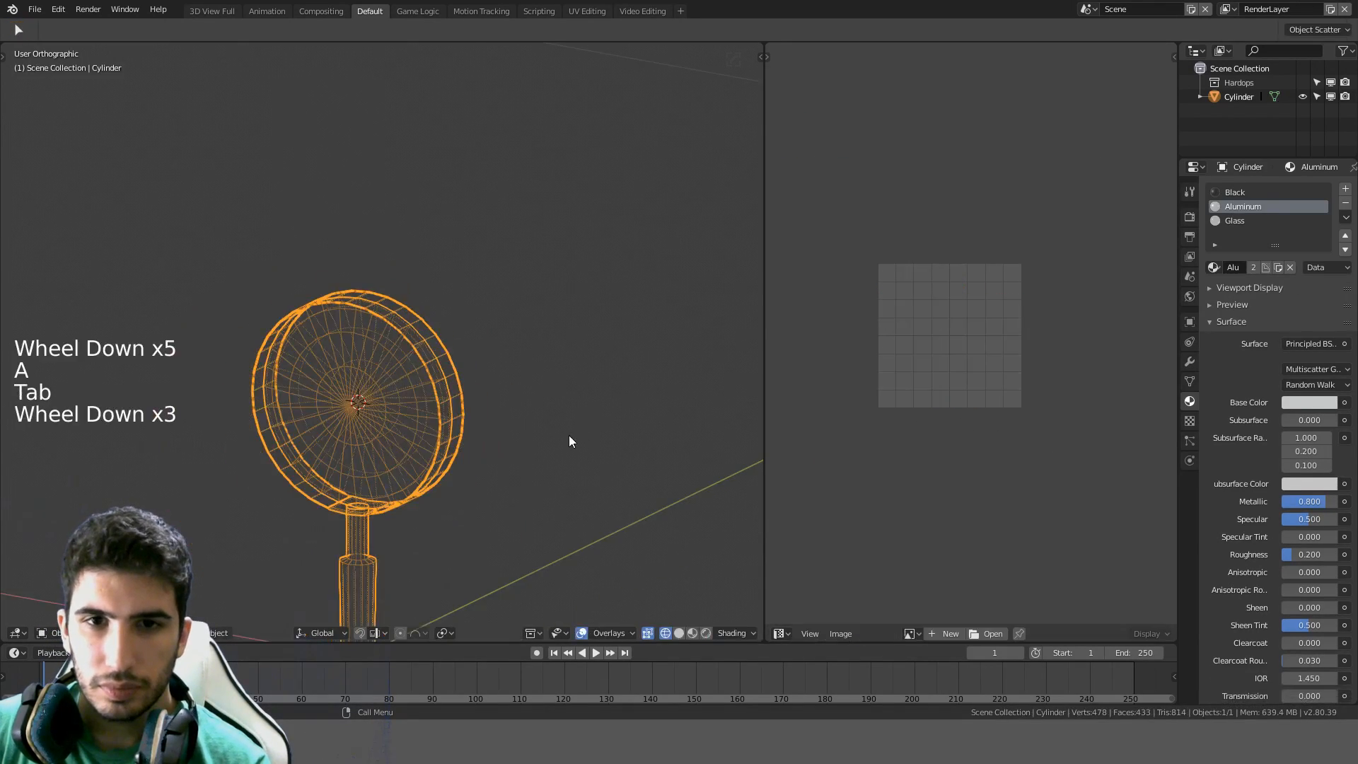
{"action": "mouse_move", "coordinate": [569, 434]}
{"action": "middle_mouse_down"}
{"action": "mouse_move", "coordinate": [611, 393]}
{"action": "mouse_move", "coordinate": [648, 269]}
{"action": "mouse_move", "coordinate": [613, 269]}
{"action": "middle_mouse_up"}
{"action": "key", "text": "KP_1"}
{"action": "key", "text": "a"}
{"action": "key", "text": "z"}
{"action": "left_click", "coordinate": [681, 288]}
{"action": "middle_click_drag", "start_coordinate": [492, 334], "coordinate": [416, 399]}
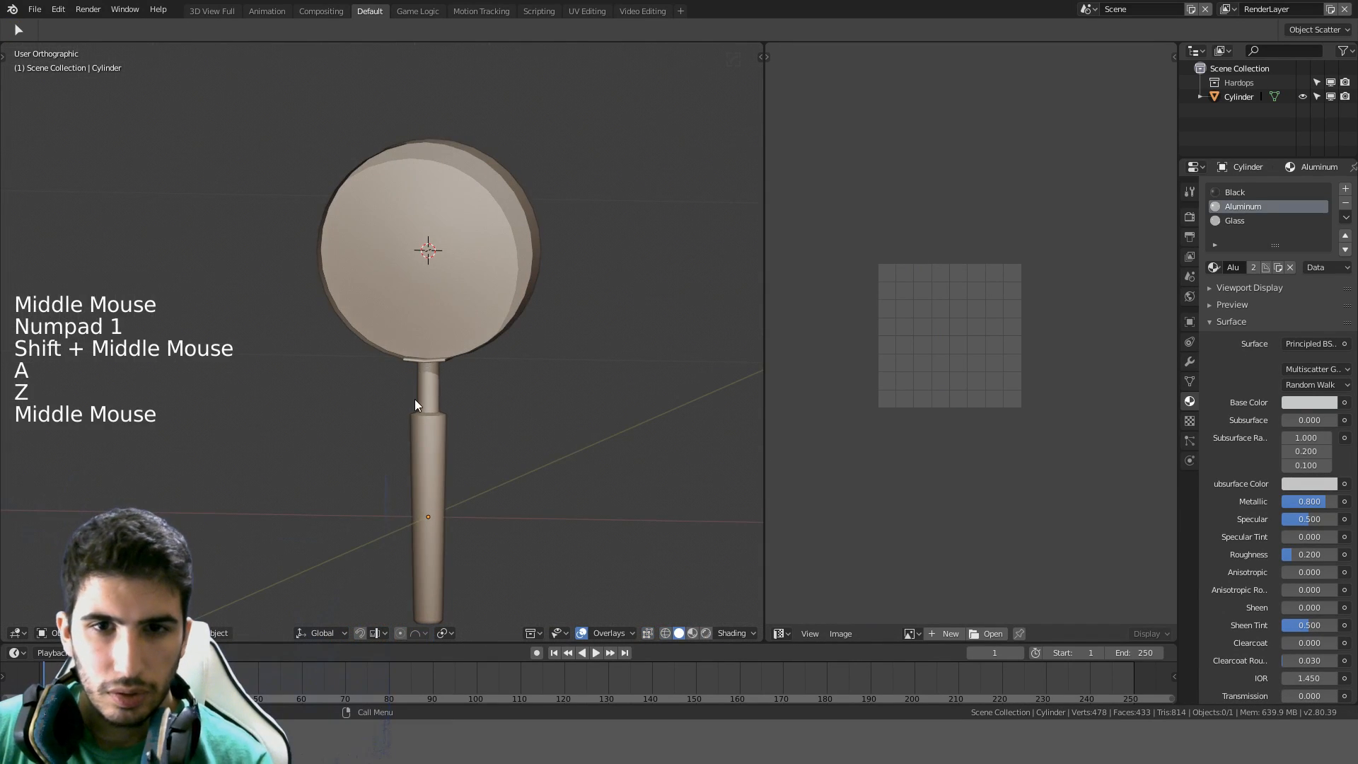
Select the magnifying glass object and save the blend file
{"action": "left_click", "coordinate": [416, 399]}
{"action": "key", "text": "ctrl"}
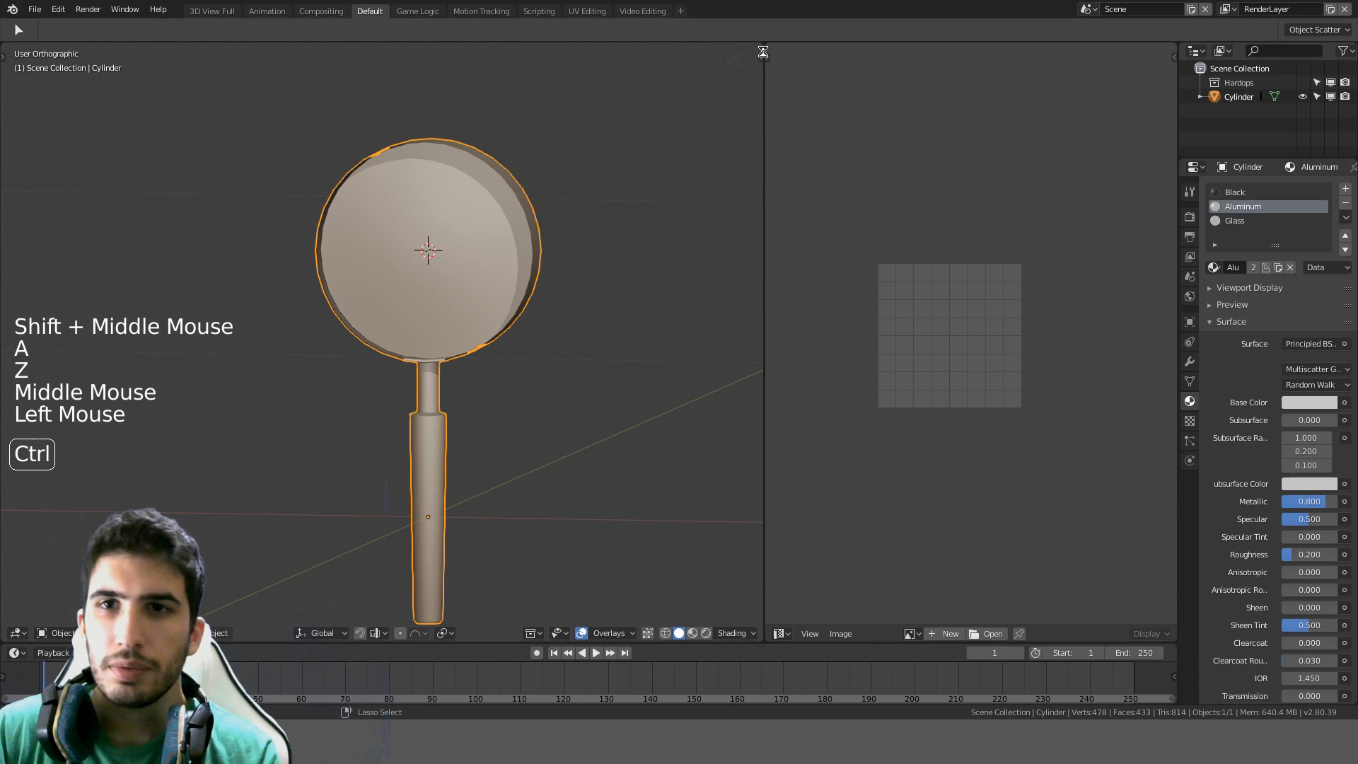
{"action": "key", "text": "ctrl+s"}
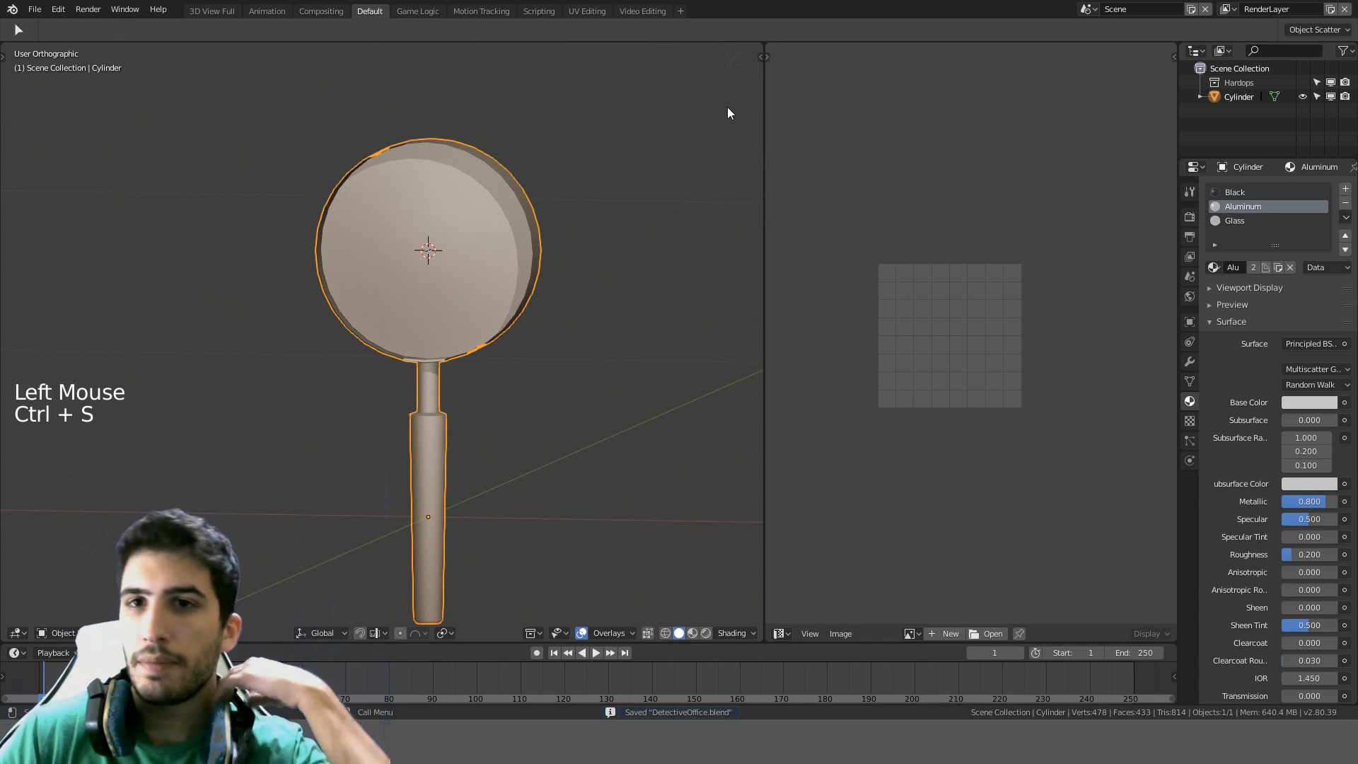
In Edit Mode, select all linked geometry of the magnifying glass handle and duplicate it in place
{"action": "scroll", "coordinate": [519, 321], "scroll_direction": "up", "scroll_amount": 6}
{"action": "middle_click_drag", "start_coordinate": [533, 418], "coordinate": [473, 270], "text": "shift"}
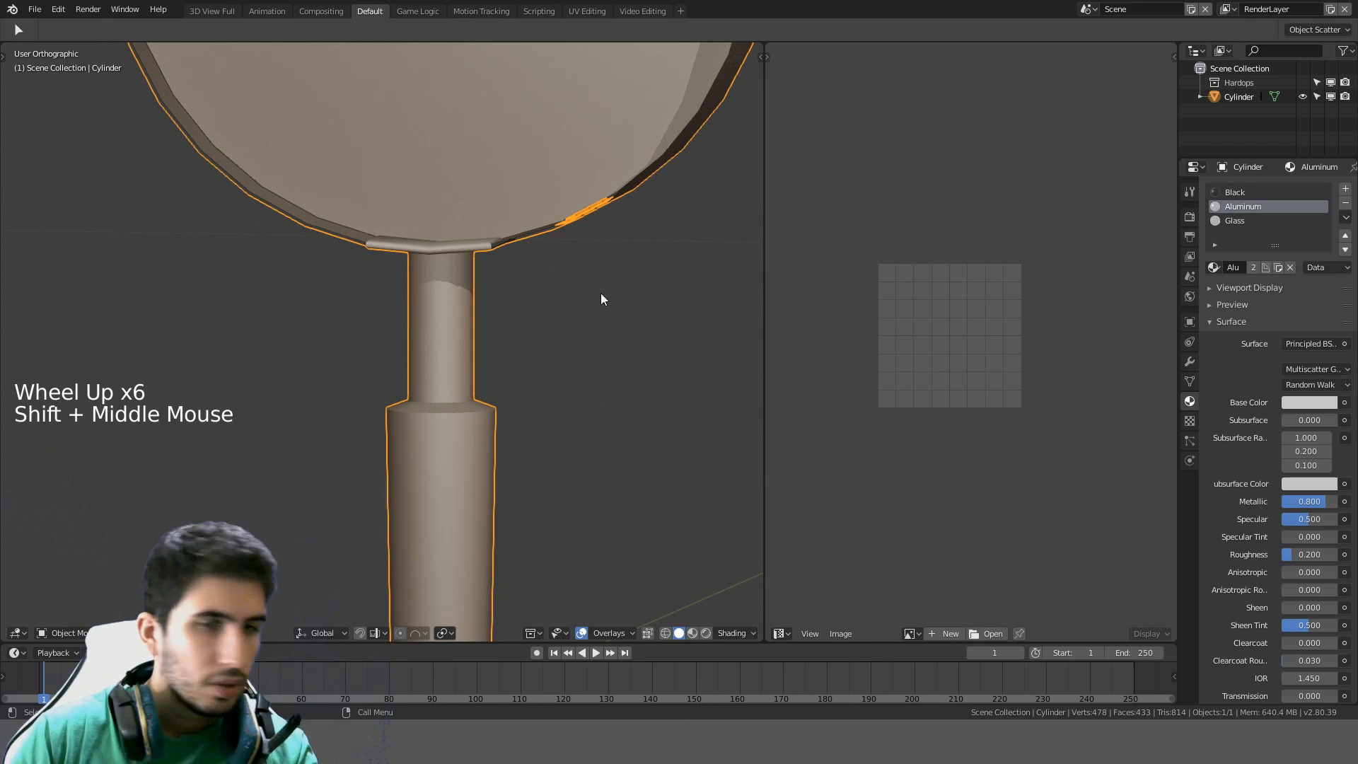
{"action": "left_click", "coordinate": [465, 351]}
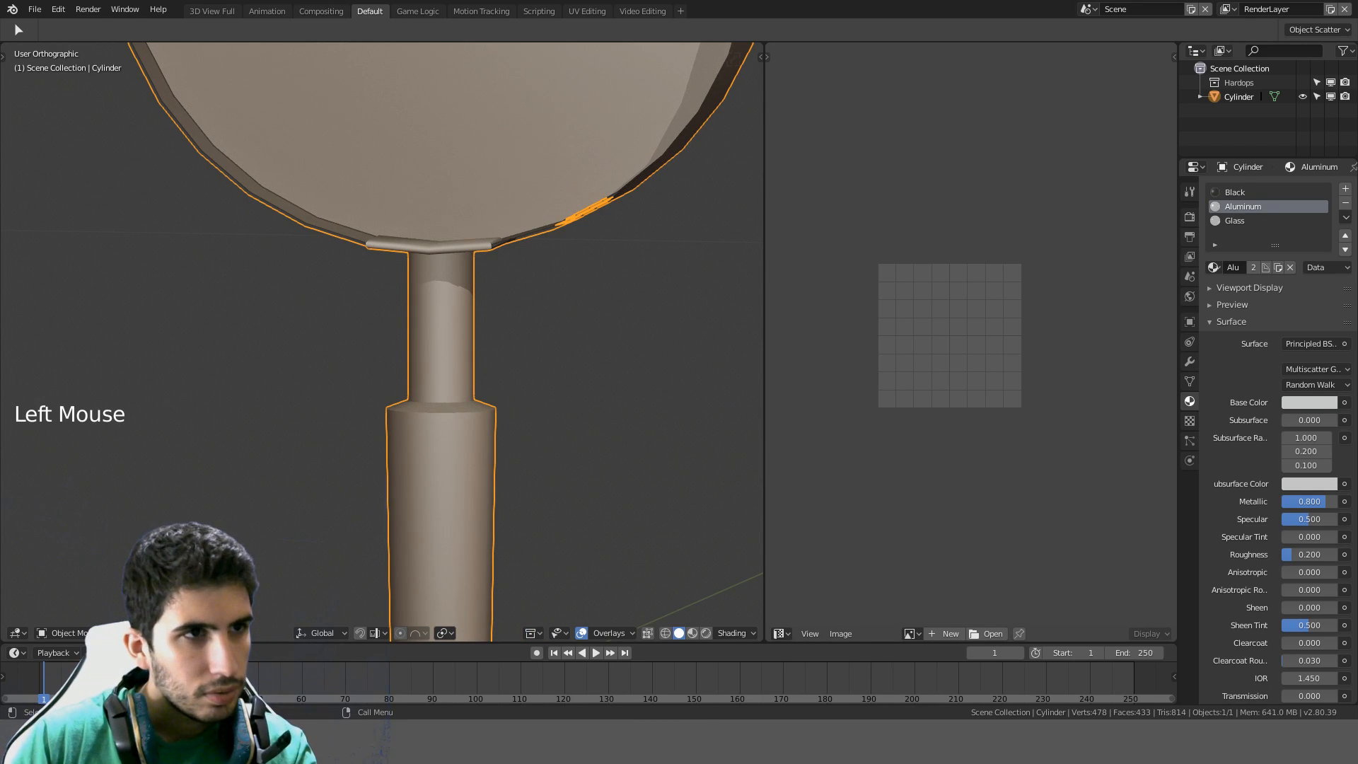
{"action": "left_click", "coordinate": [422, 334]}
{"action": "key", "text": "Tab"}
{"action": "key", "text": "Tab"}
{"action": "key", "text": "Tab"}
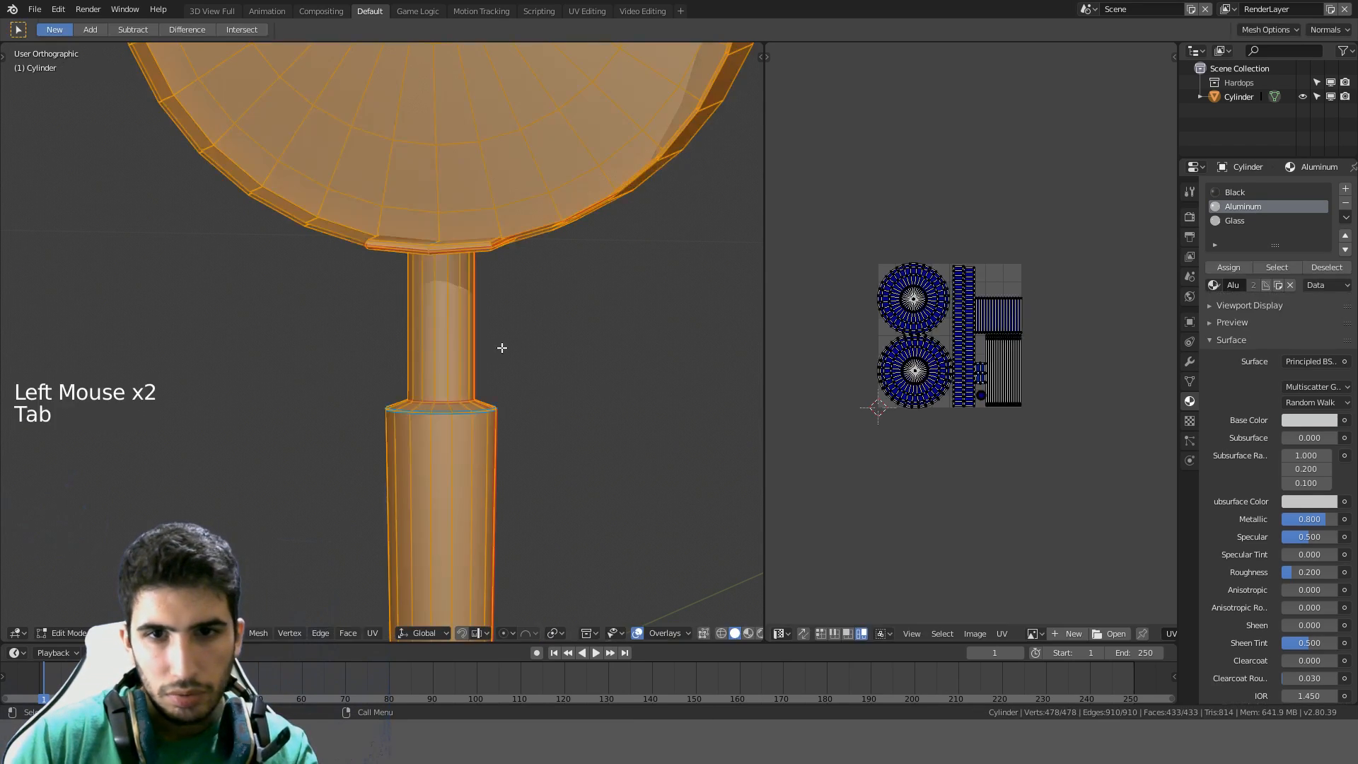
{"action": "key", "text": "alt+a"}
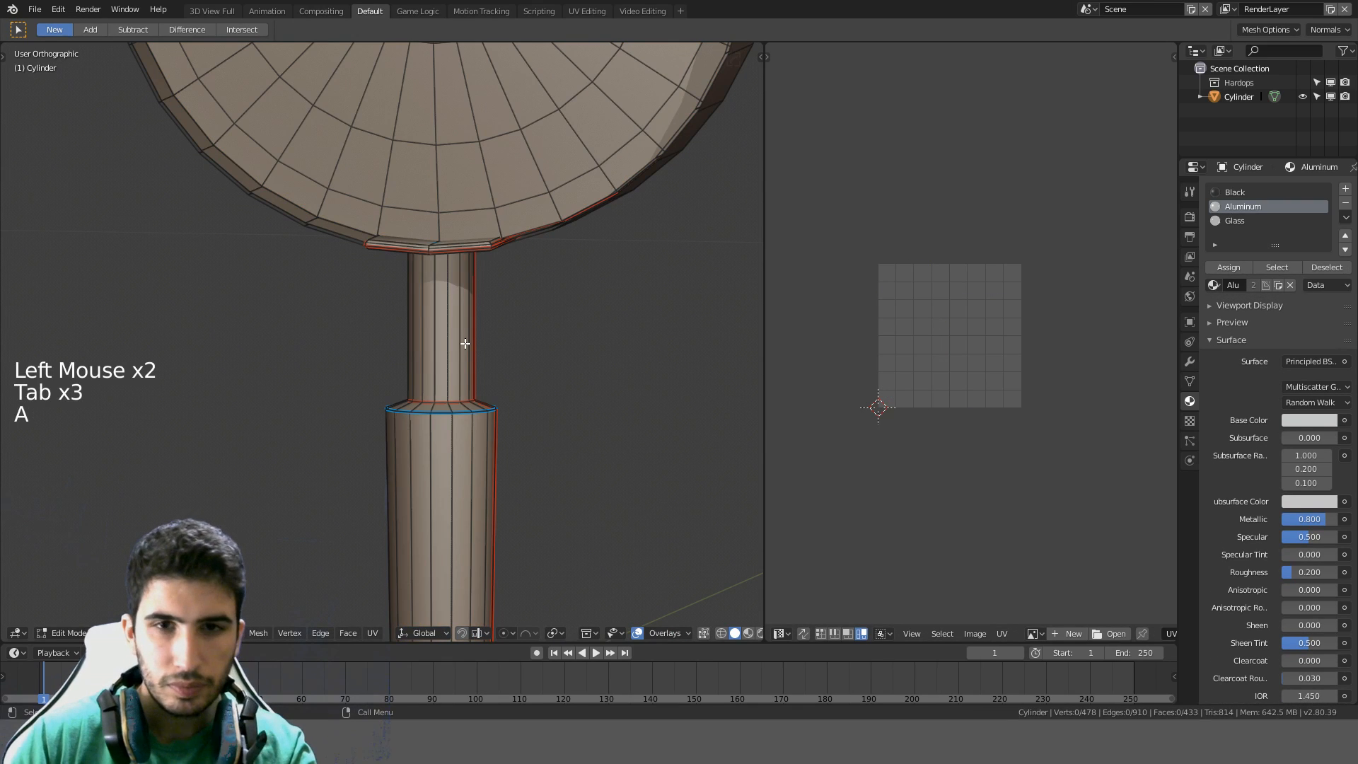
{"action": "key", "text": "l"}
{"action": "key", "text": "KP_1"}
{"action": "middle_click_drag", "start_coordinate": [464, 343], "coordinate": [469, 309], "text": "shift"}
{"action": "key", "text": "shift+d"}
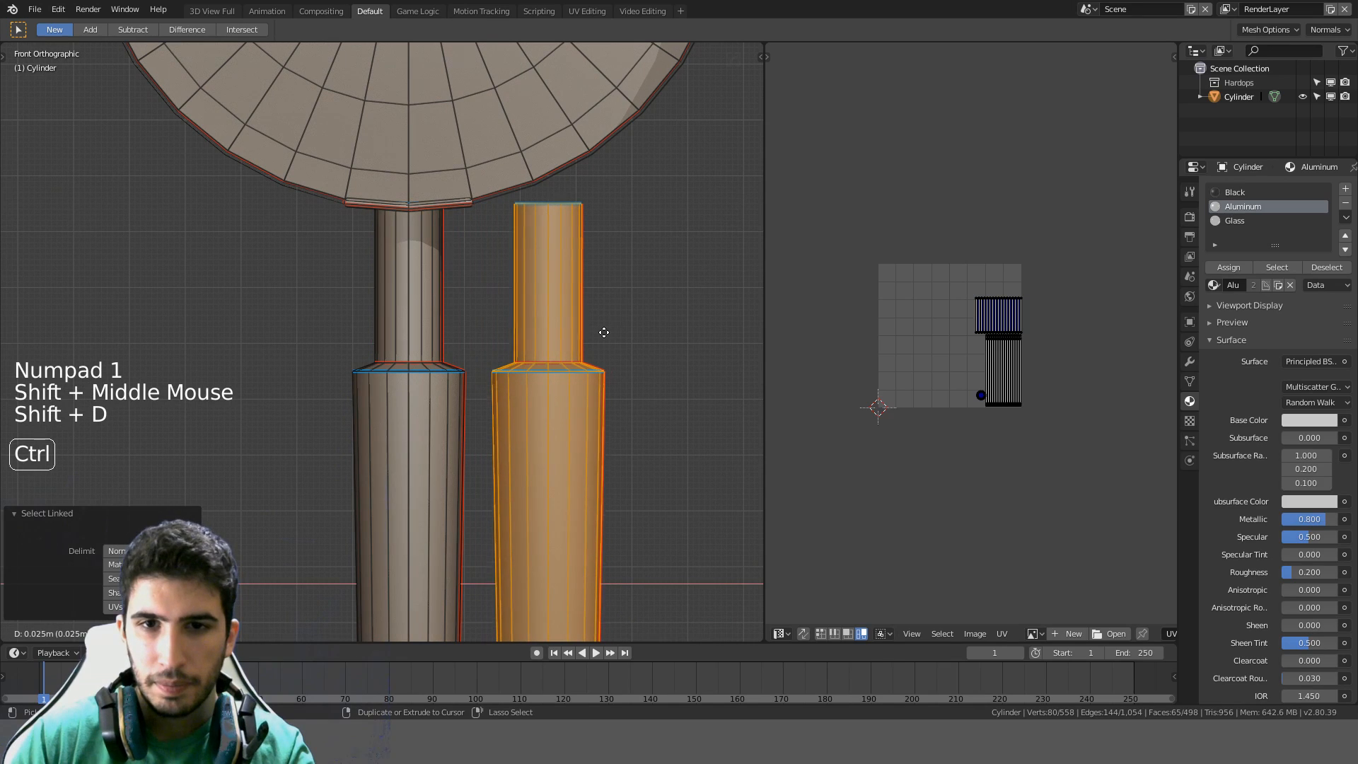
{"action": "right_click", "coordinate": [463, 358]}
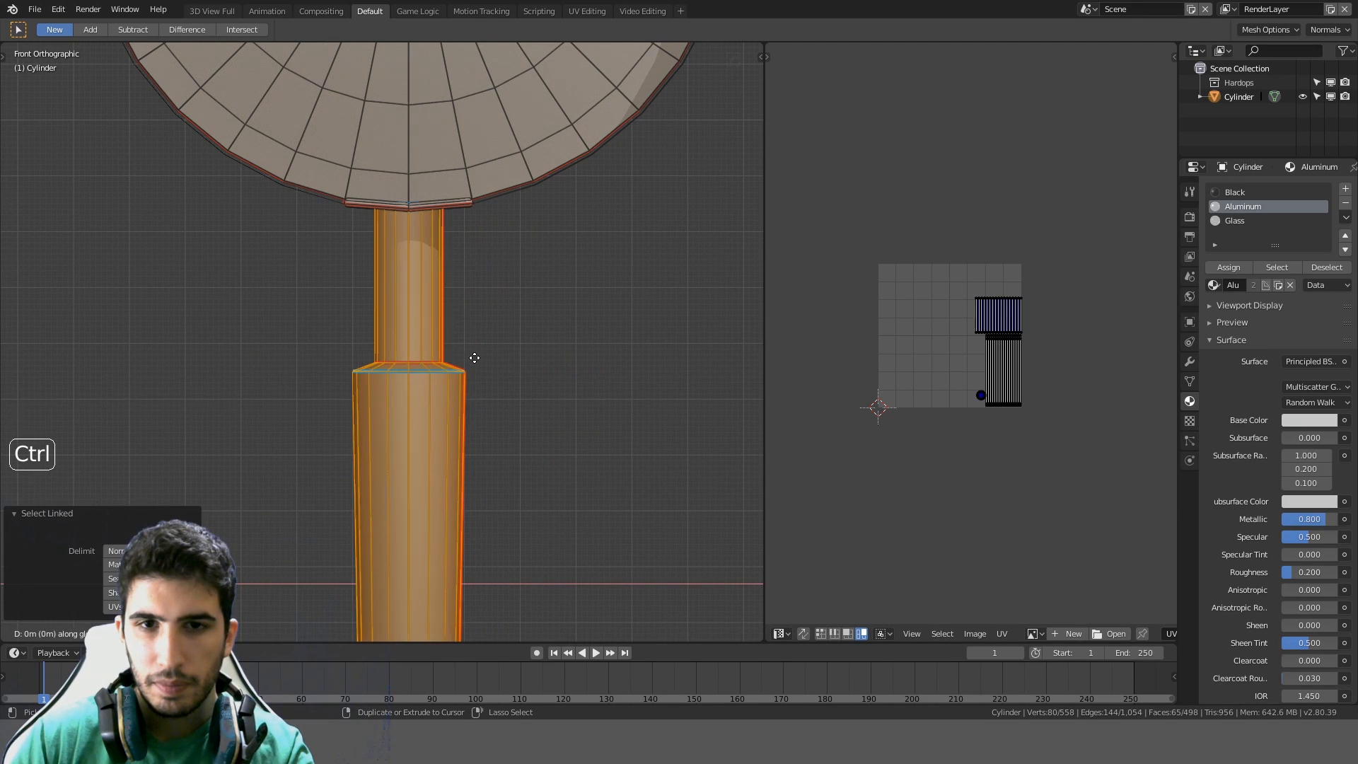
Separate the duplicated handle geometry into its own object and return to Object Mode
{"action": "key", "text": "p"}
{"action": "left_click", "coordinate": [546, 358]}
{"action": "key", "text": "Tab"}
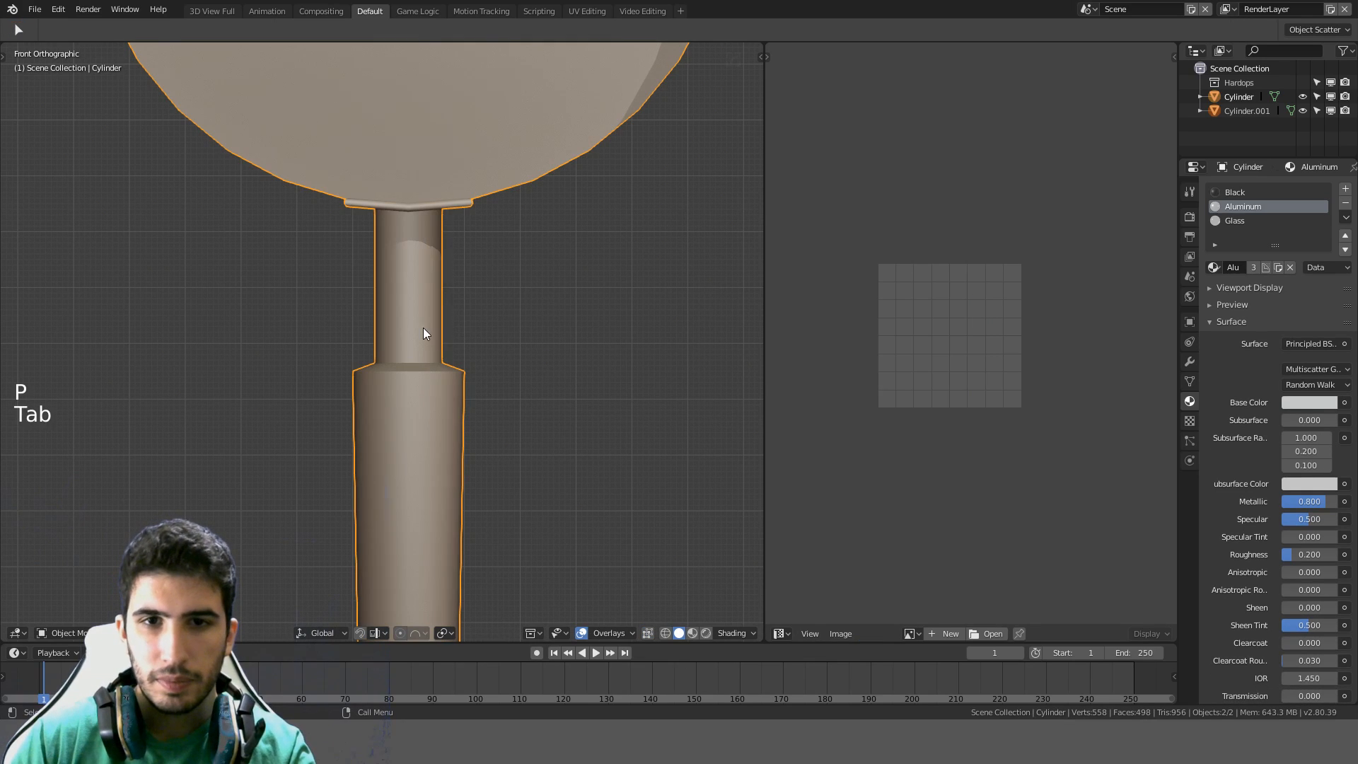
Select the separated handle copy and isolate it by hiding all unselected objects
{"action": "left_click", "coordinate": [423, 329]}
{"action": "key", "text": "alt+h"}
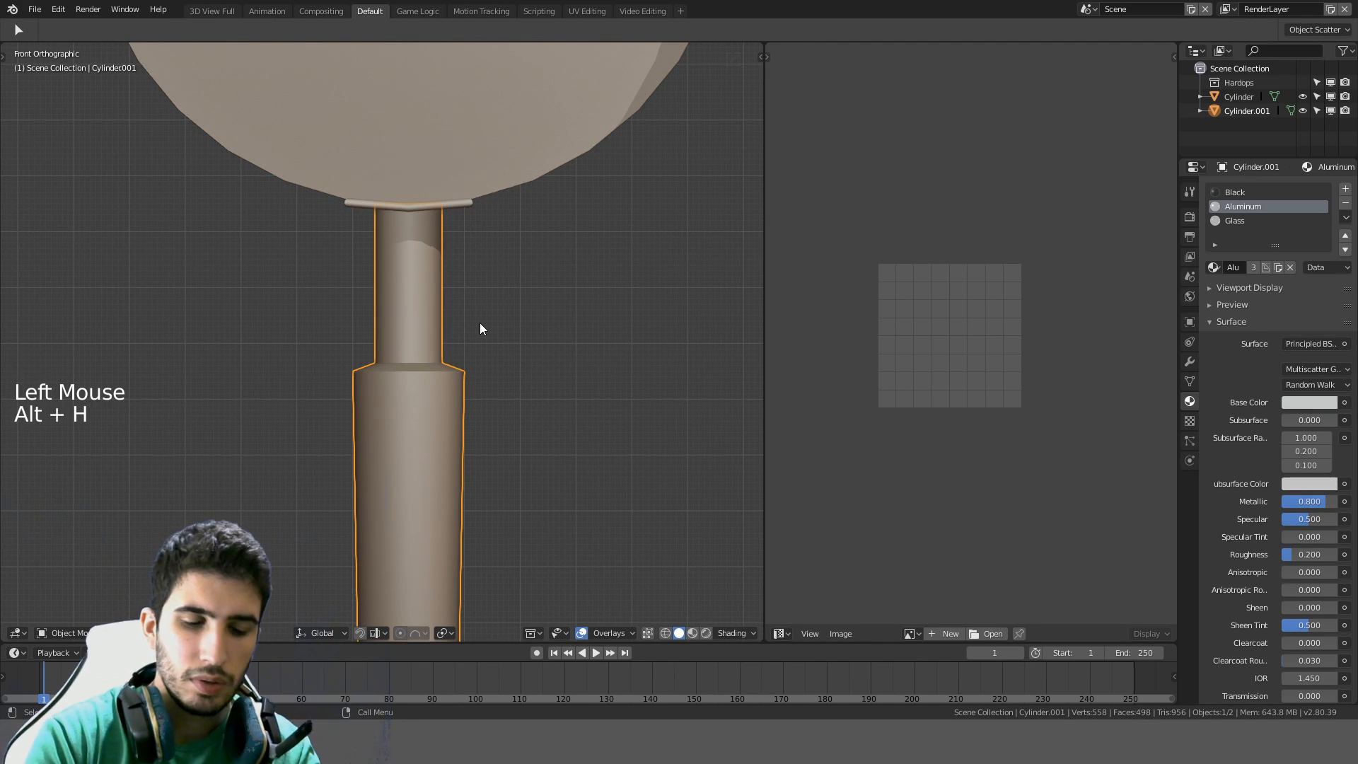
{"action": "key", "text": "ctrl+h"}
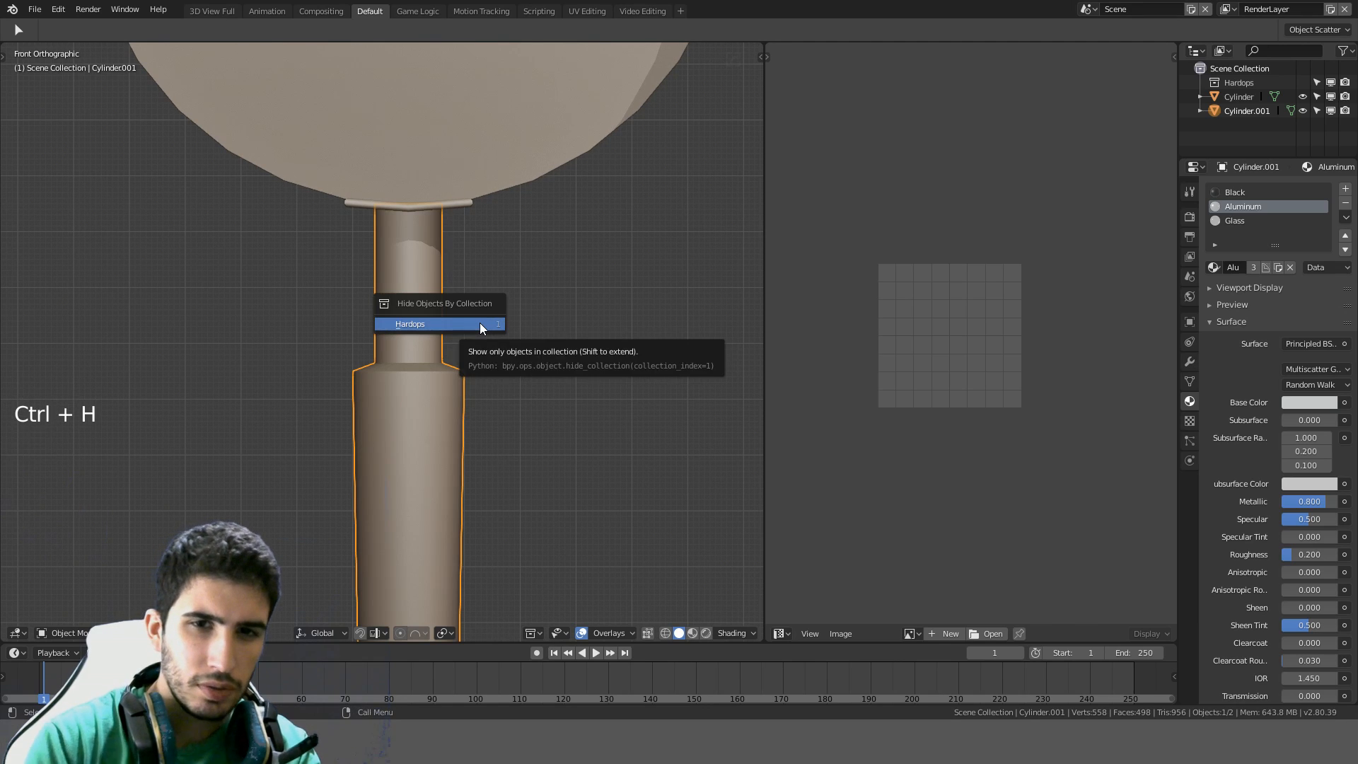
{"action": "key", "text": "shift+h"}
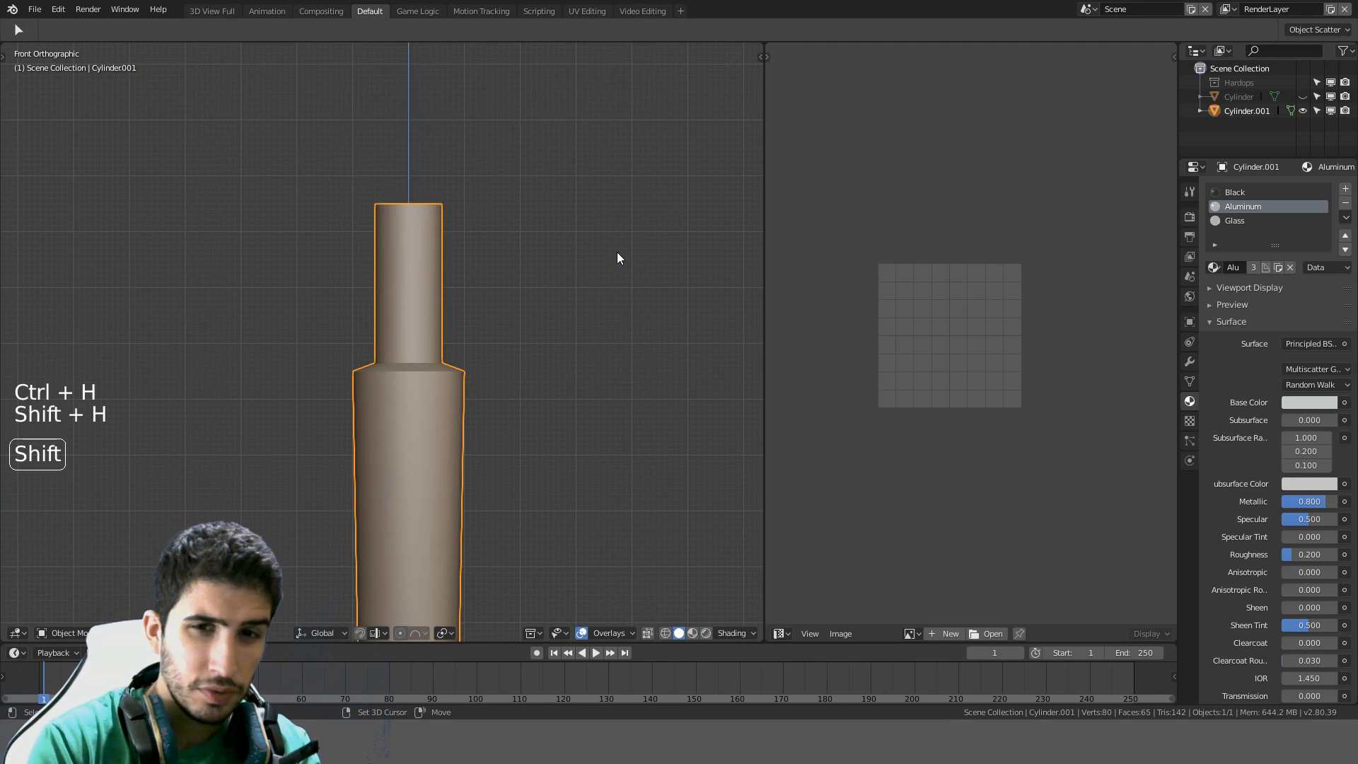
{"action": "right_click", "coordinate": [564, 260]}
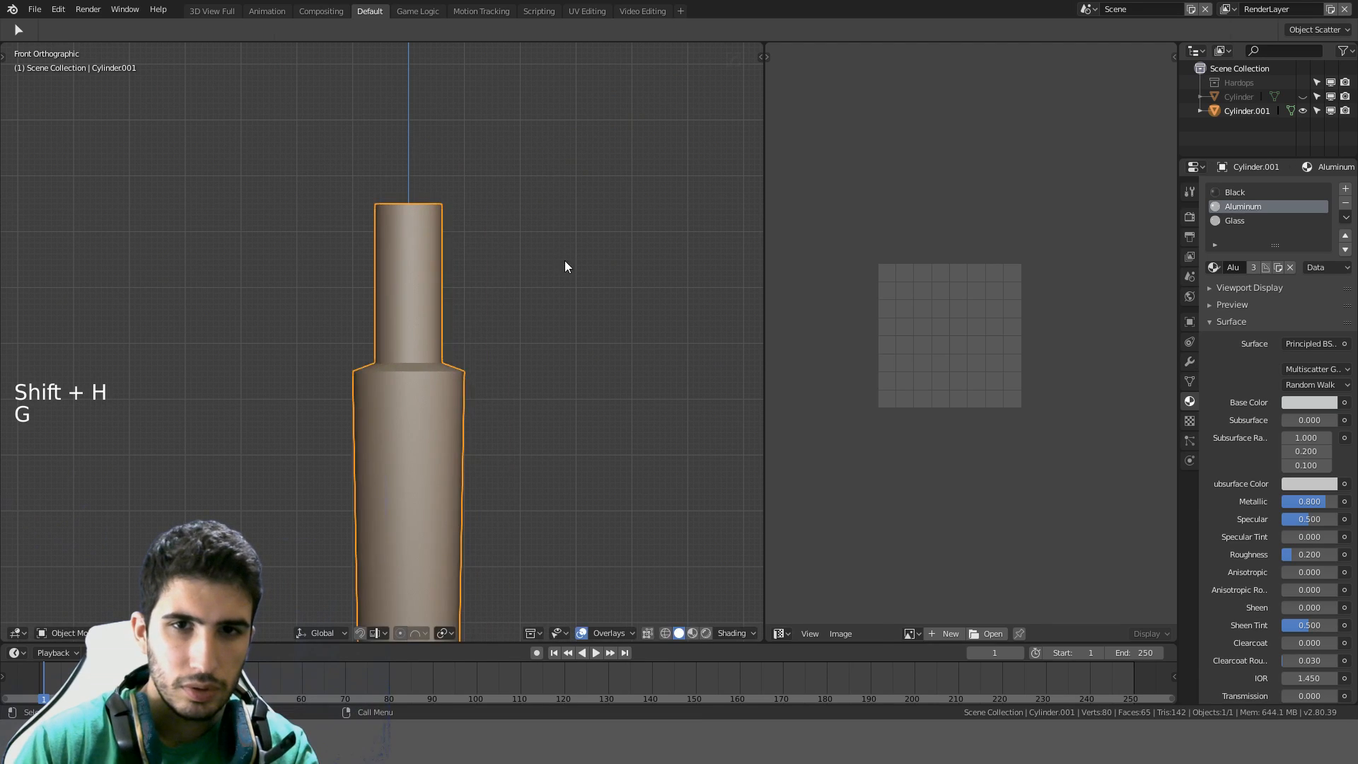
Add 48 evenly spaced loop cuts around the narrow neck of the separated handle in Edit Mode
{"action": "key", "text": "Tab"}
{"action": "scroll", "coordinate": [470, 261], "scroll_direction": "up", "scroll_amount": 2}
{"action": "middle_click_drag", "start_coordinate": [469, 260], "coordinate": [455, 336], "text": "shift"}
{"action": "scroll", "coordinate": [449, 330], "scroll_direction": "up", "scroll_amount": 4}
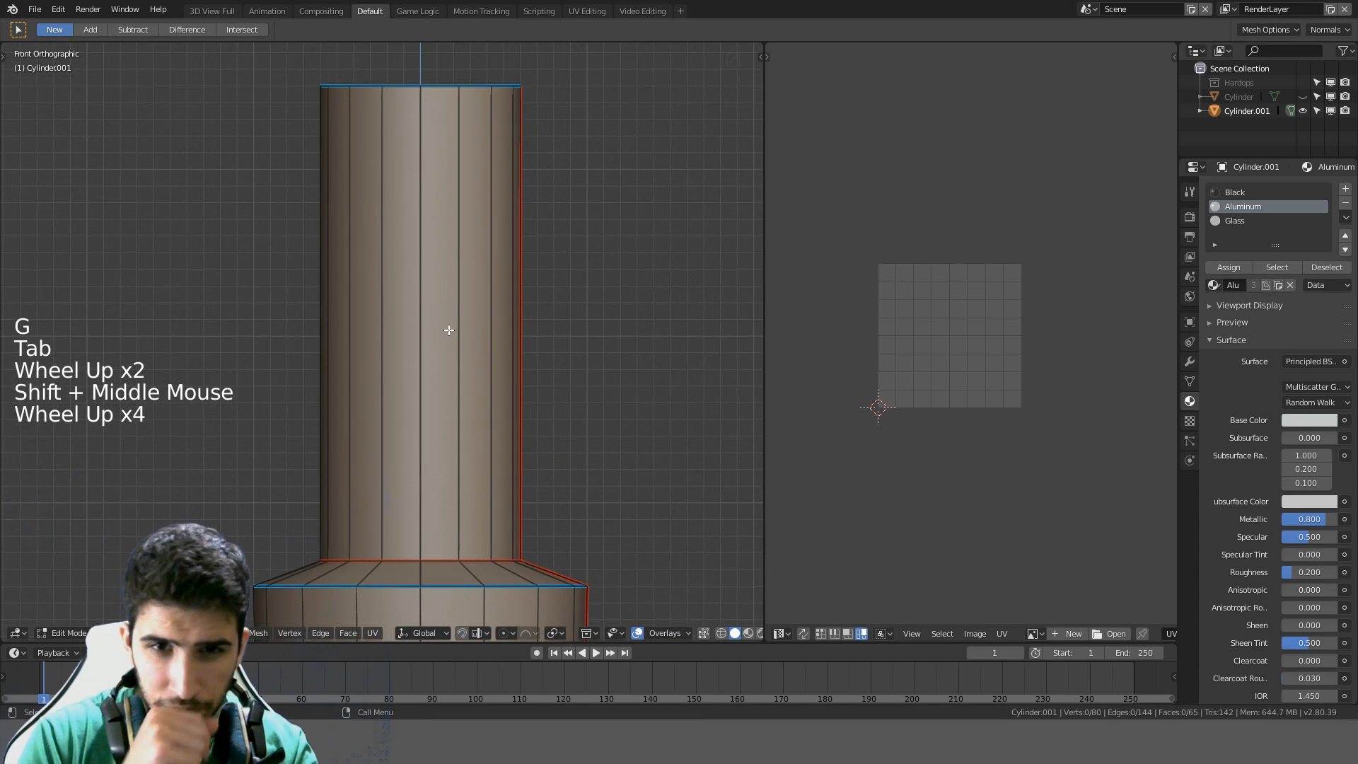
{"action": "key", "text": "a"}
{"action": "key", "text": "a"}
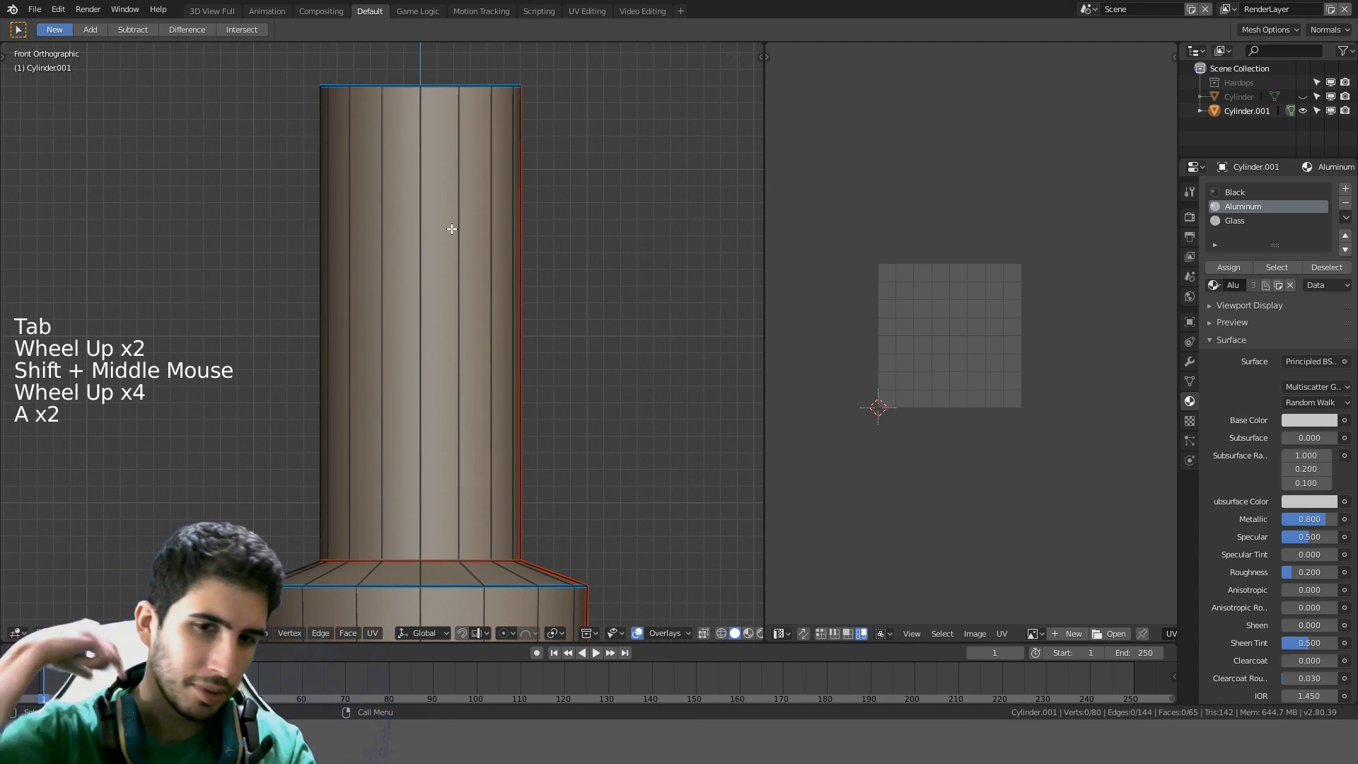
{"action": "key", "text": "ctrl+r"}
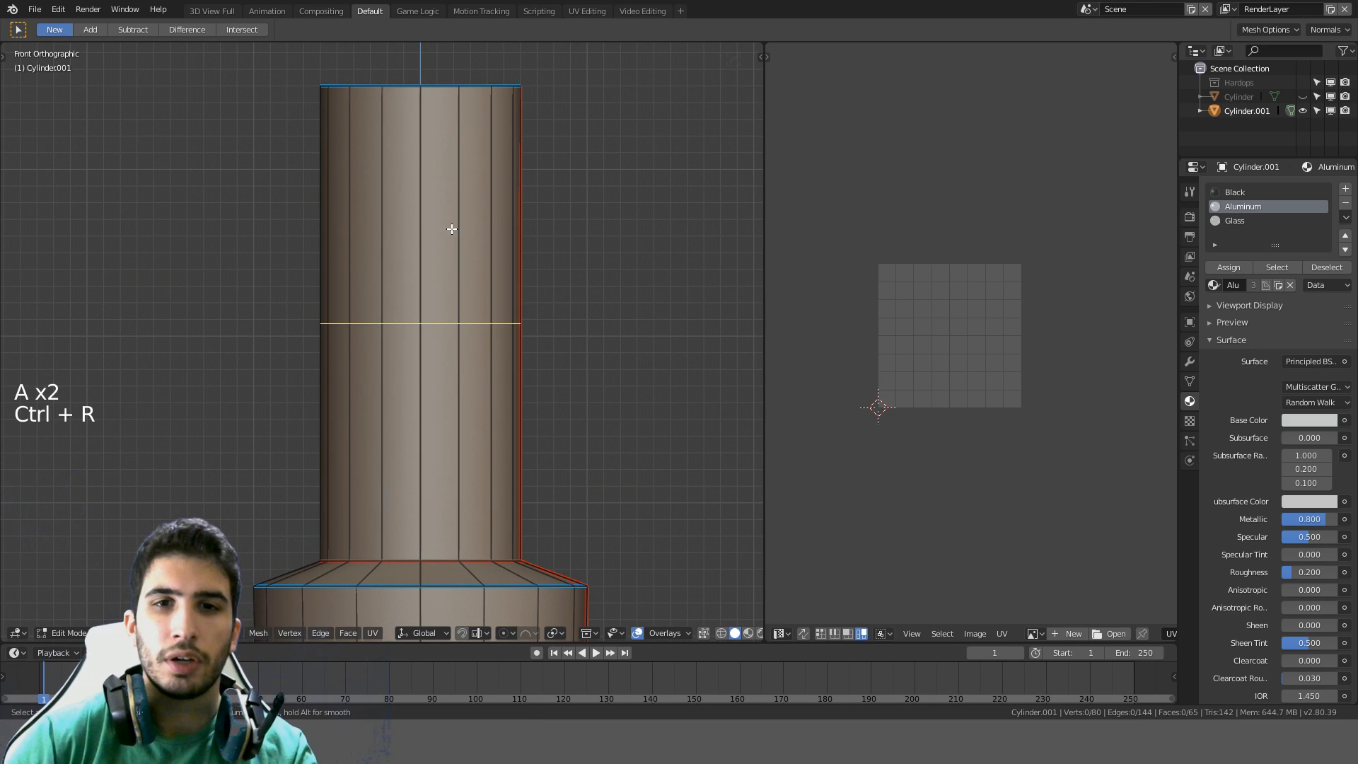
{"action": "scroll", "coordinate": [452, 228], "scroll_direction": "up", "scroll_amount": 9}
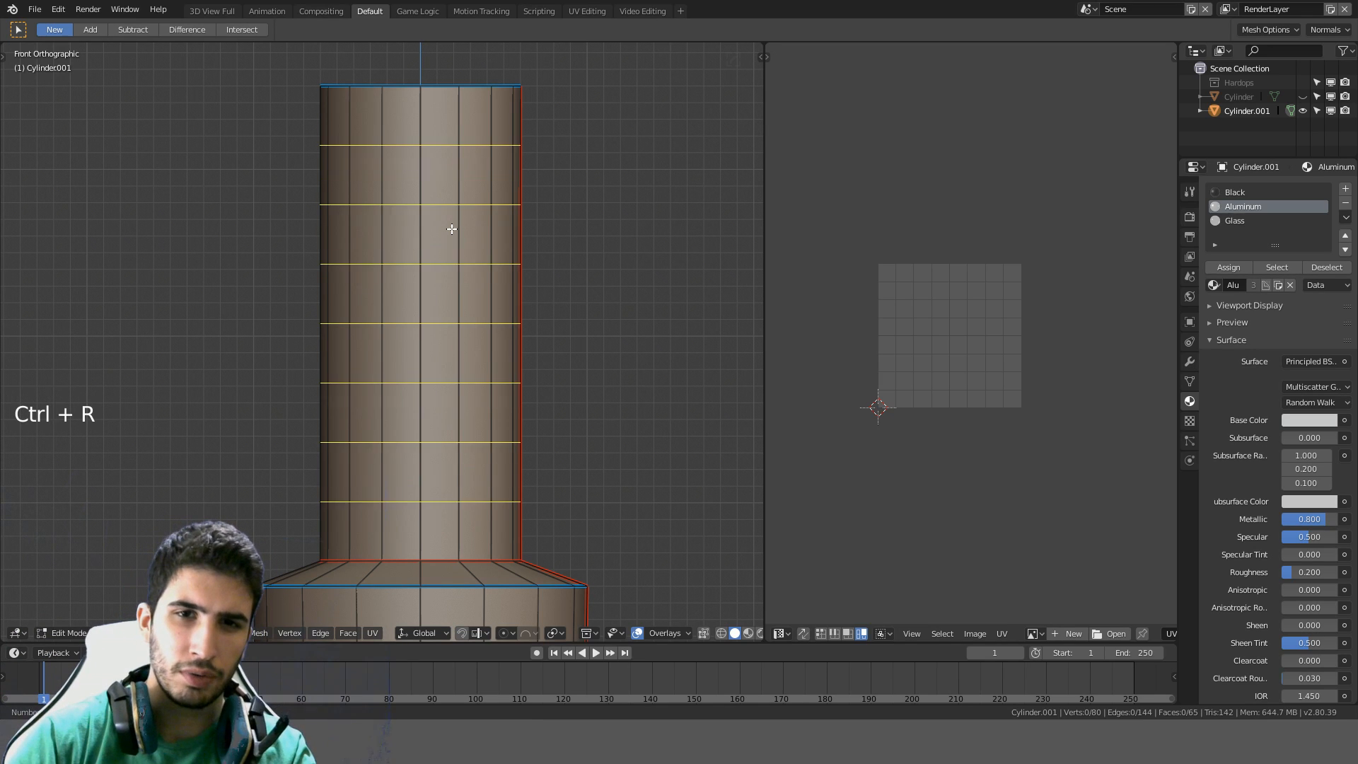
{"action": "scroll", "coordinate": [452, 229], "scroll_direction": "up", "scroll_amount": 16}
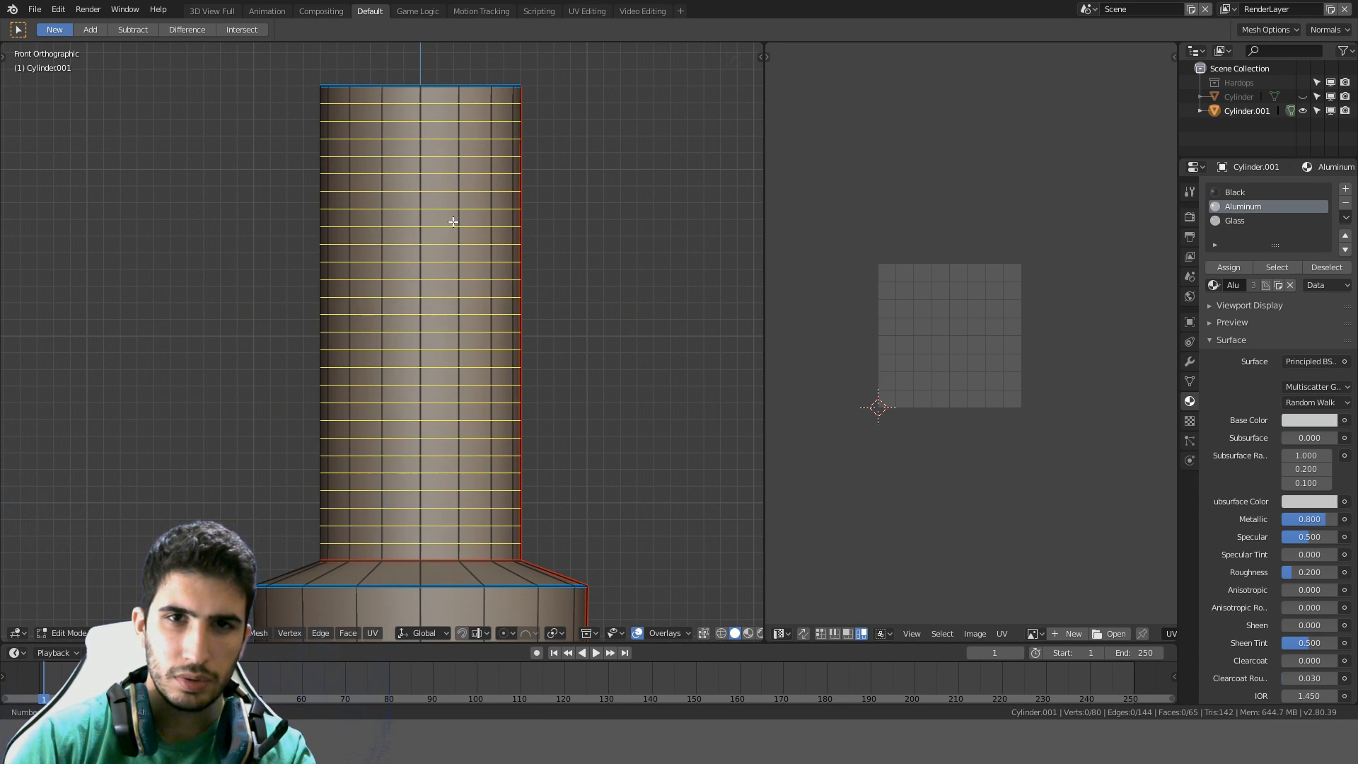
{"action": "scroll", "coordinate": [453, 222], "scroll_direction": "up", "scroll_amount": 8}
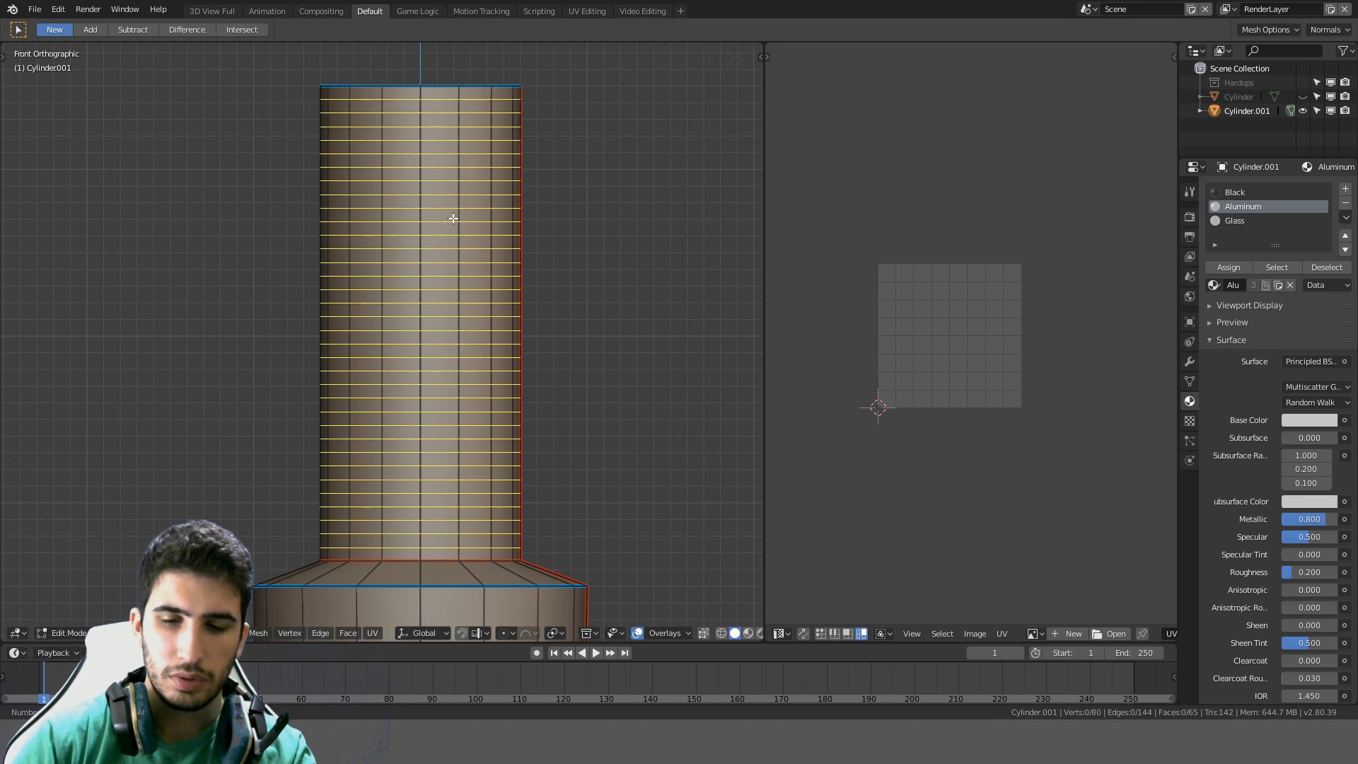
{"action": "scroll", "coordinate": [452, 219], "scroll_direction": "down", "scroll_amount": 10}
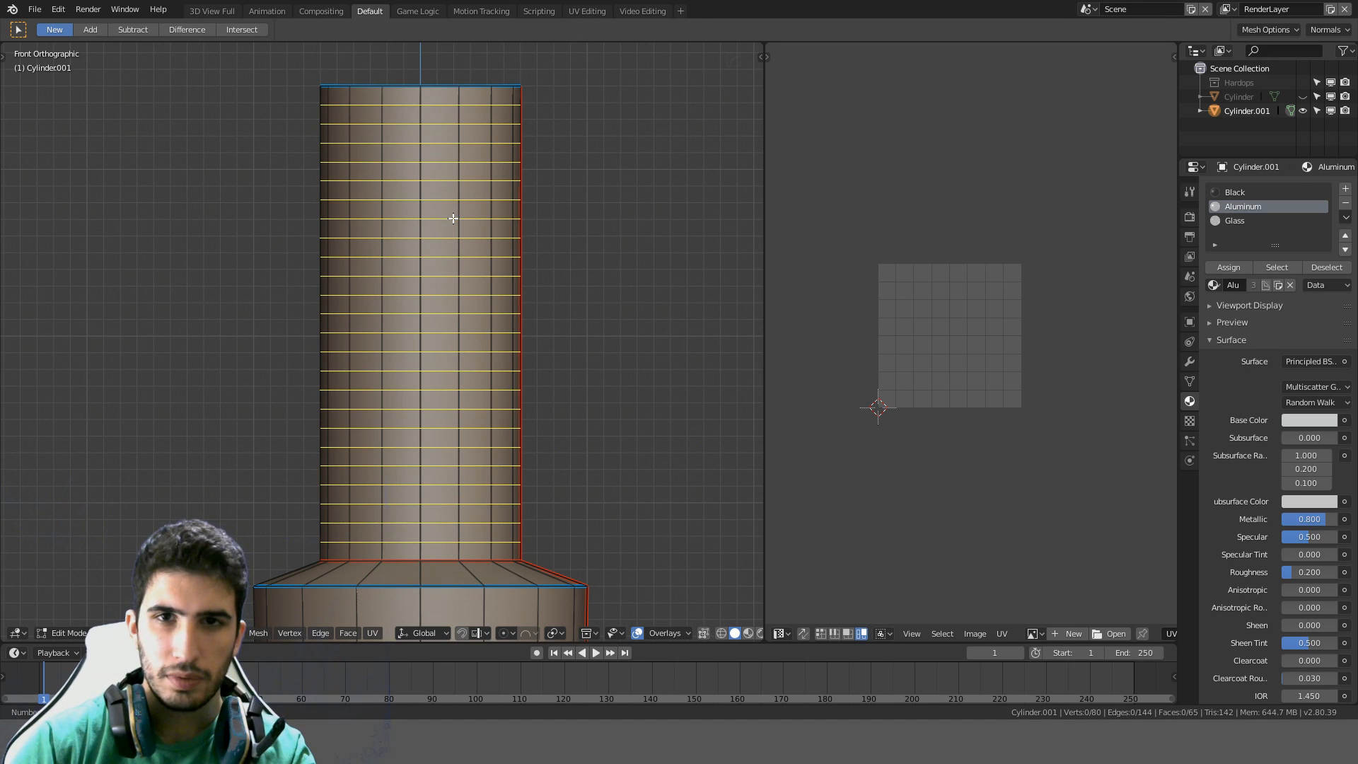
{"action": "scroll", "coordinate": [453, 219], "scroll_direction": "down", "scroll_amount": 14}
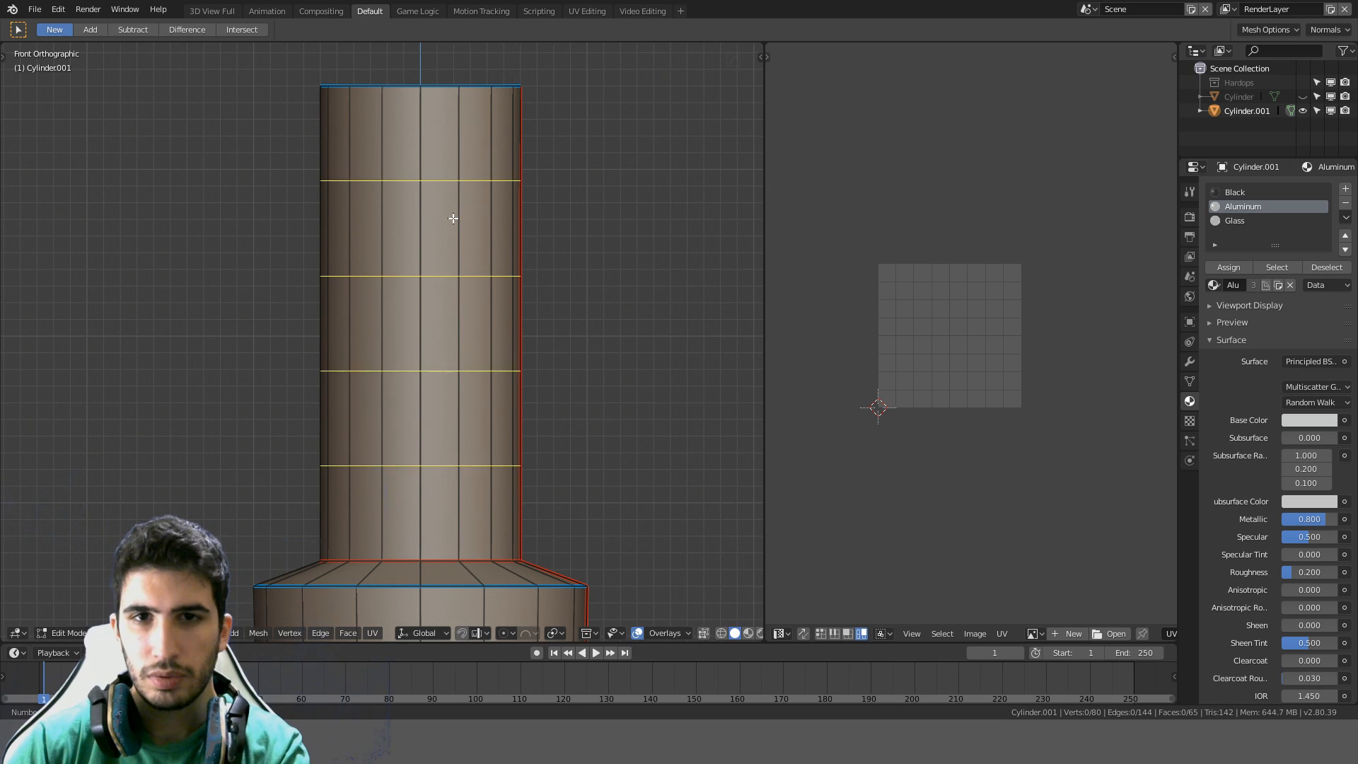
{"action": "scroll", "coordinate": [454, 219], "scroll_direction": "up", "scroll_amount": 20}
{"action": "left_click", "coordinate": [453, 219]}
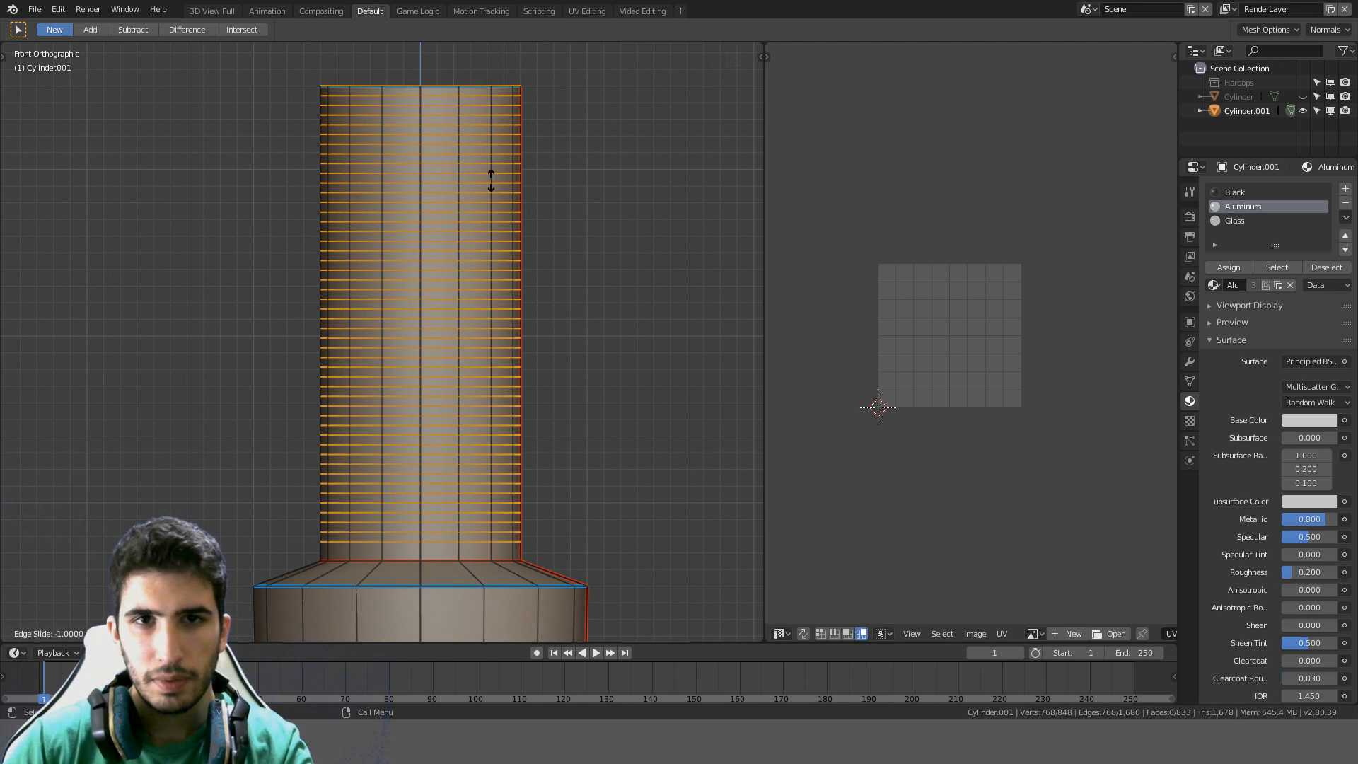
{"action": "left_click", "coordinate": [580, 162]}
{"action": "middle_click_drag", "start_coordinate": [582, 157], "coordinate": [618, 273], "text": "shift"}
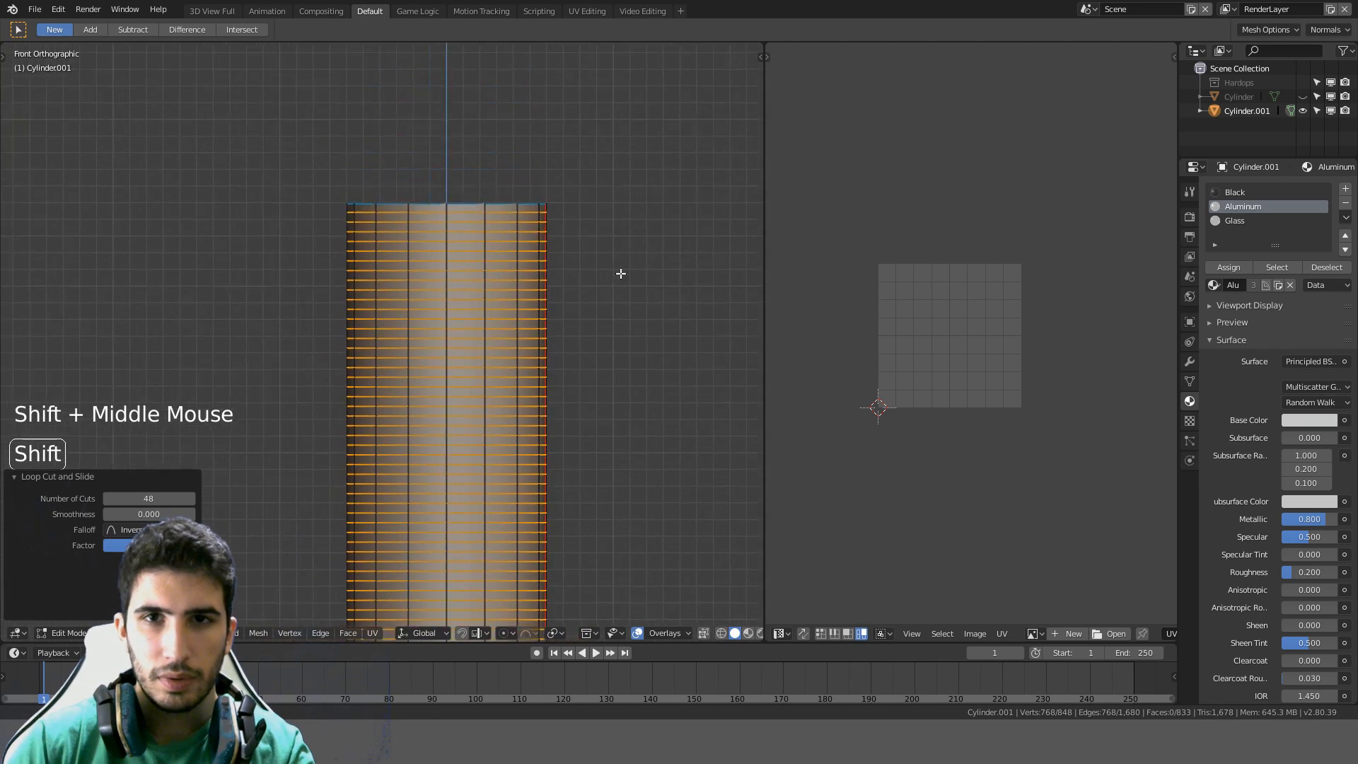
{"action": "scroll", "coordinate": [627, 298], "scroll_direction": "up", "scroll_amount": 3}
{"action": "key", "text": "a"}
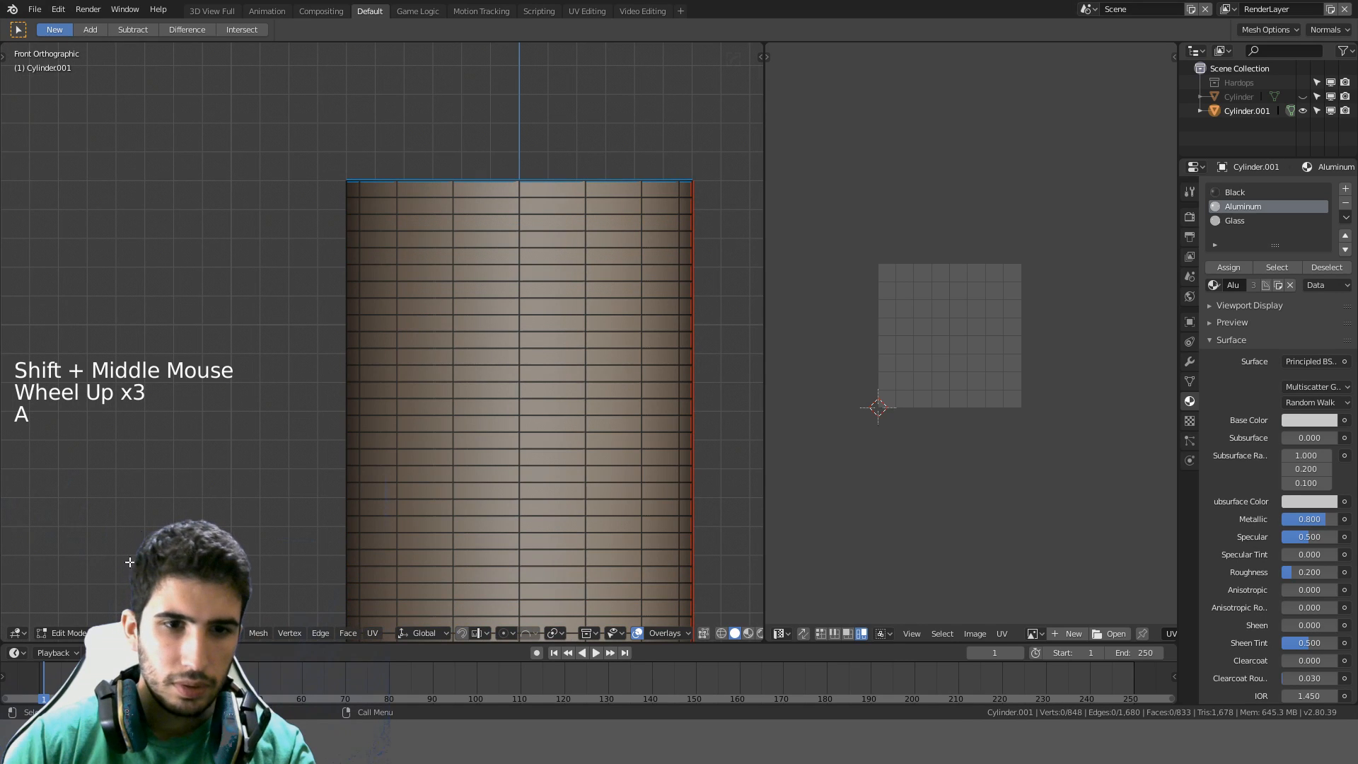
{"action": "left_click", "coordinate": [492, 212], "text": "alt"}
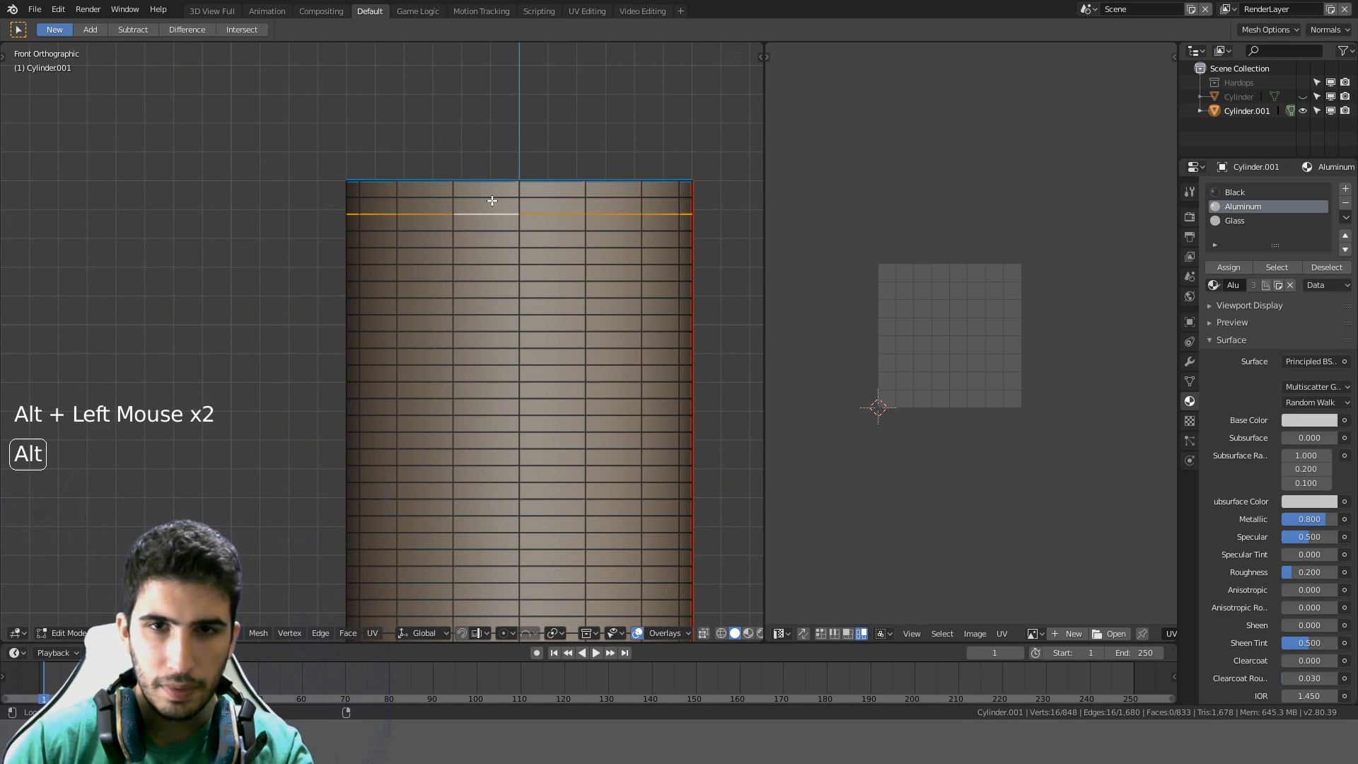
{"action": "left_click", "coordinate": [492, 198], "text": "alt"}
{"action": "left_click", "coordinate": [491, 214], "text": "alt"}
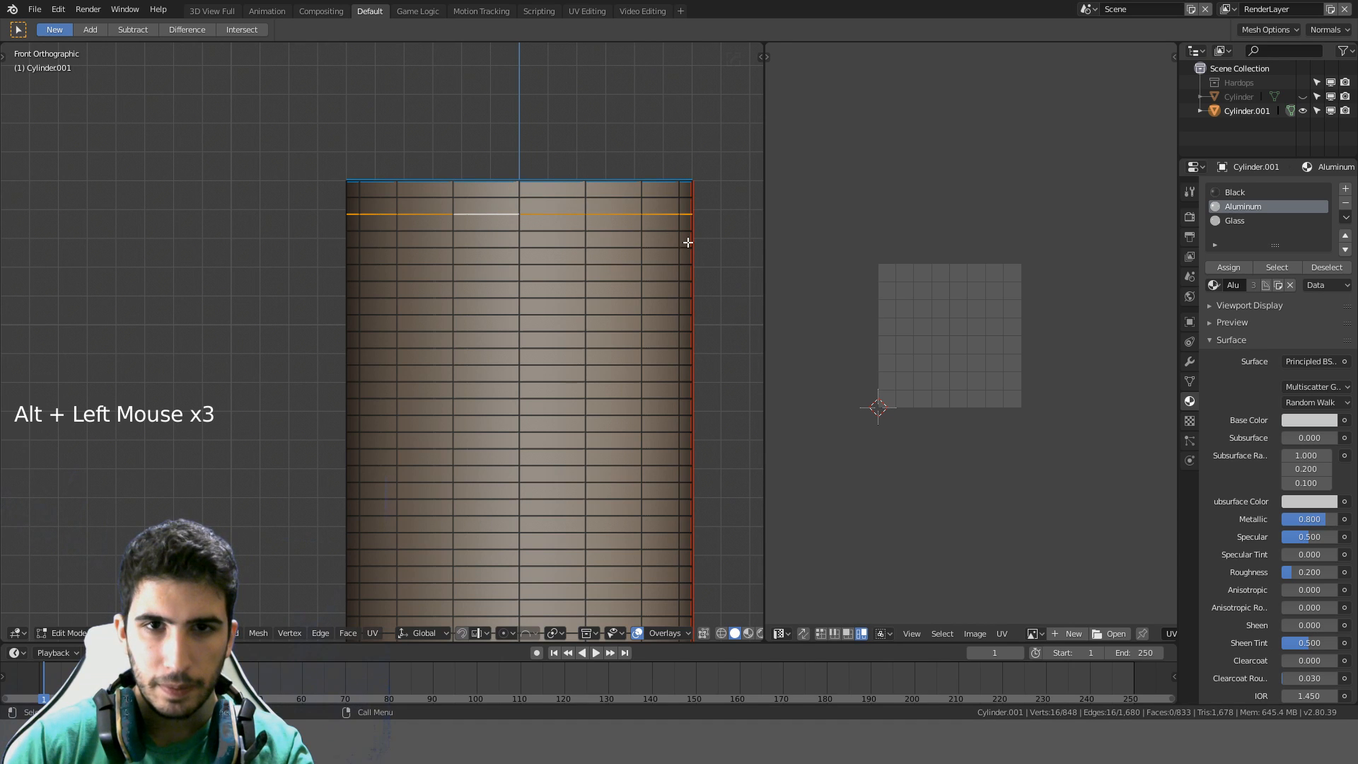
{"action": "key", "text": "s"}
{"action": "key", "text": "shift+z"}
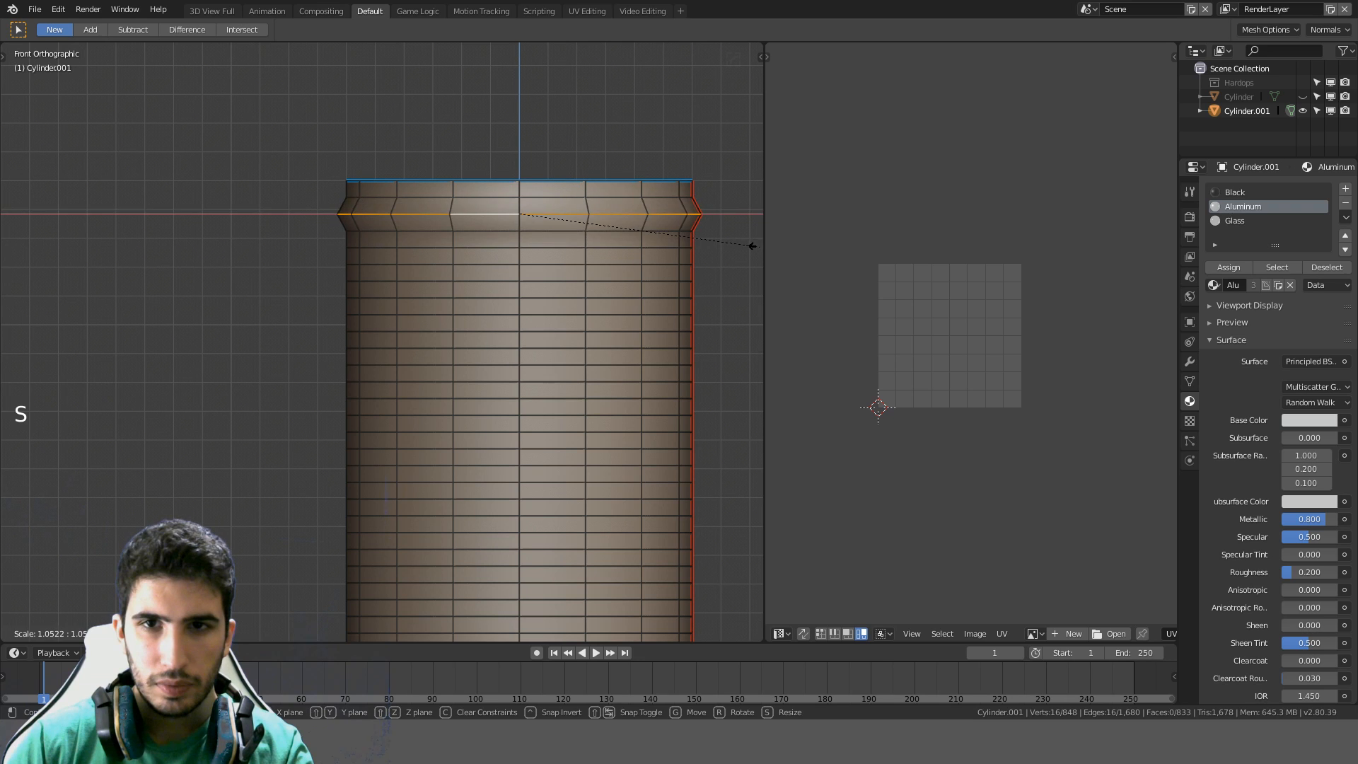
{"action": "right_click", "coordinate": [757, 246]}
Undo the recent edge-loop selections back to the 48 loop cuts and clear the mesh selection
{"action": "scroll", "coordinate": [749, 251], "scroll_direction": "down", "scroll_amount": 1}
{"action": "key", "text": "ctrl+z"}
{"action": "key", "text": "ctrl+z"}
{"action": "key", "text": "ctrl+z"}
{"action": "key", "text": "ctrl+z"}
{"action": "key", "text": "ctrl+z"}
{"action": "key", "text": "ctrl+z"}
{"action": "key", "text": "ctrl+z"}
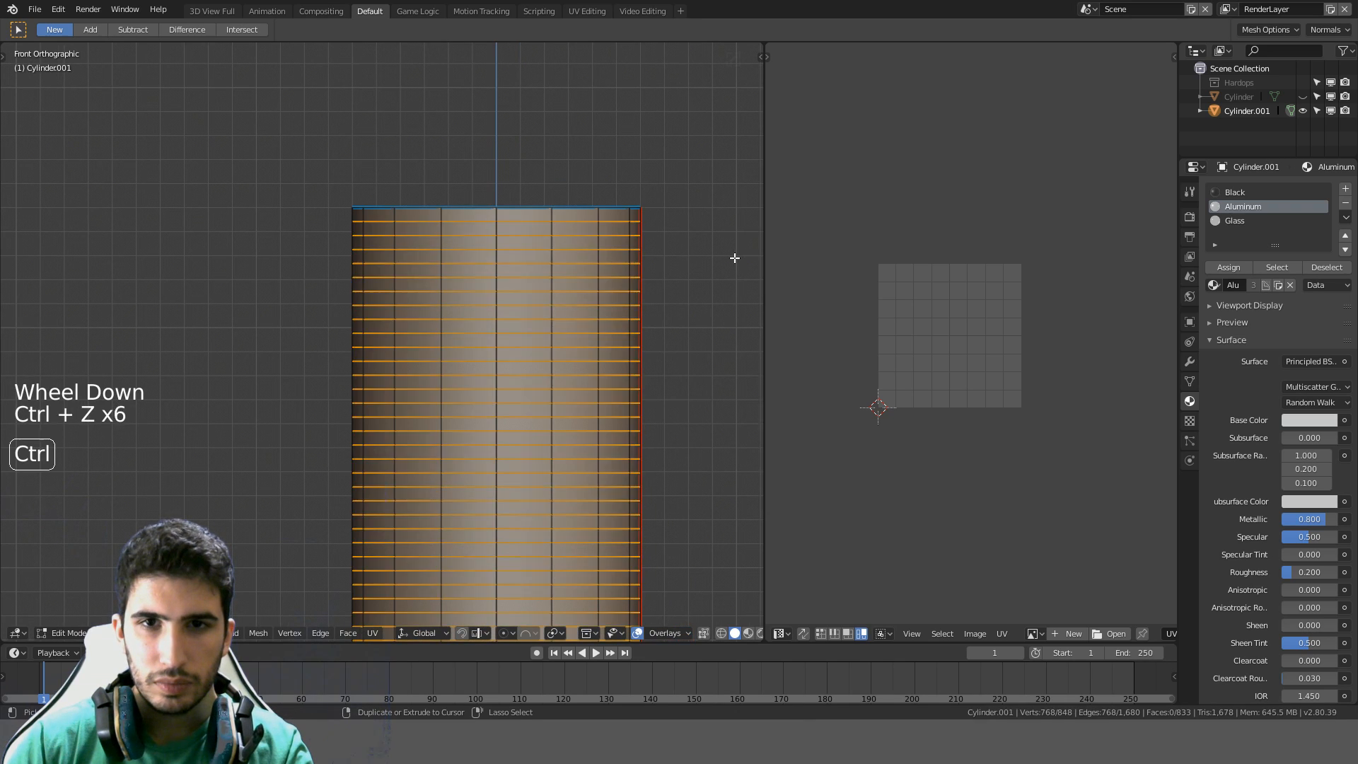
{"action": "key", "text": "ctrl+shift+z"}
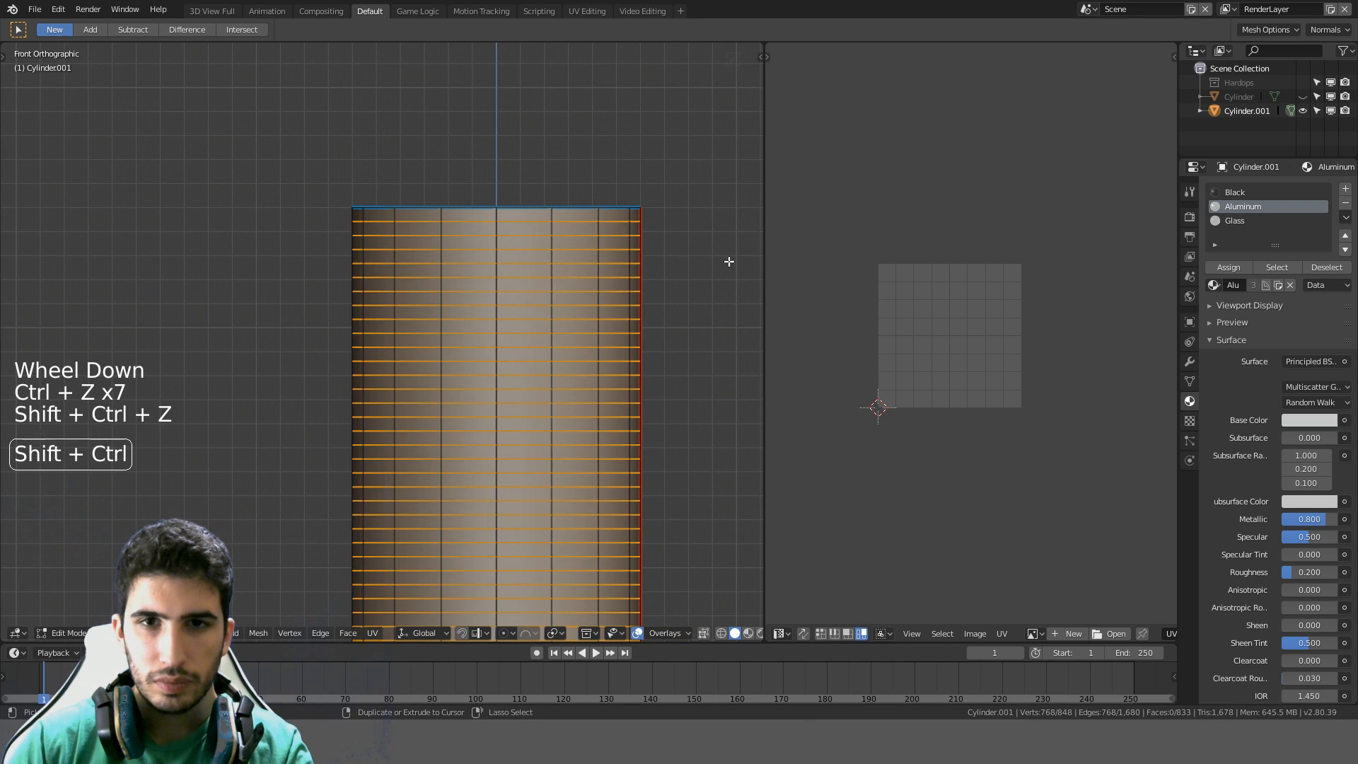
{"action": "key", "text": "a"}
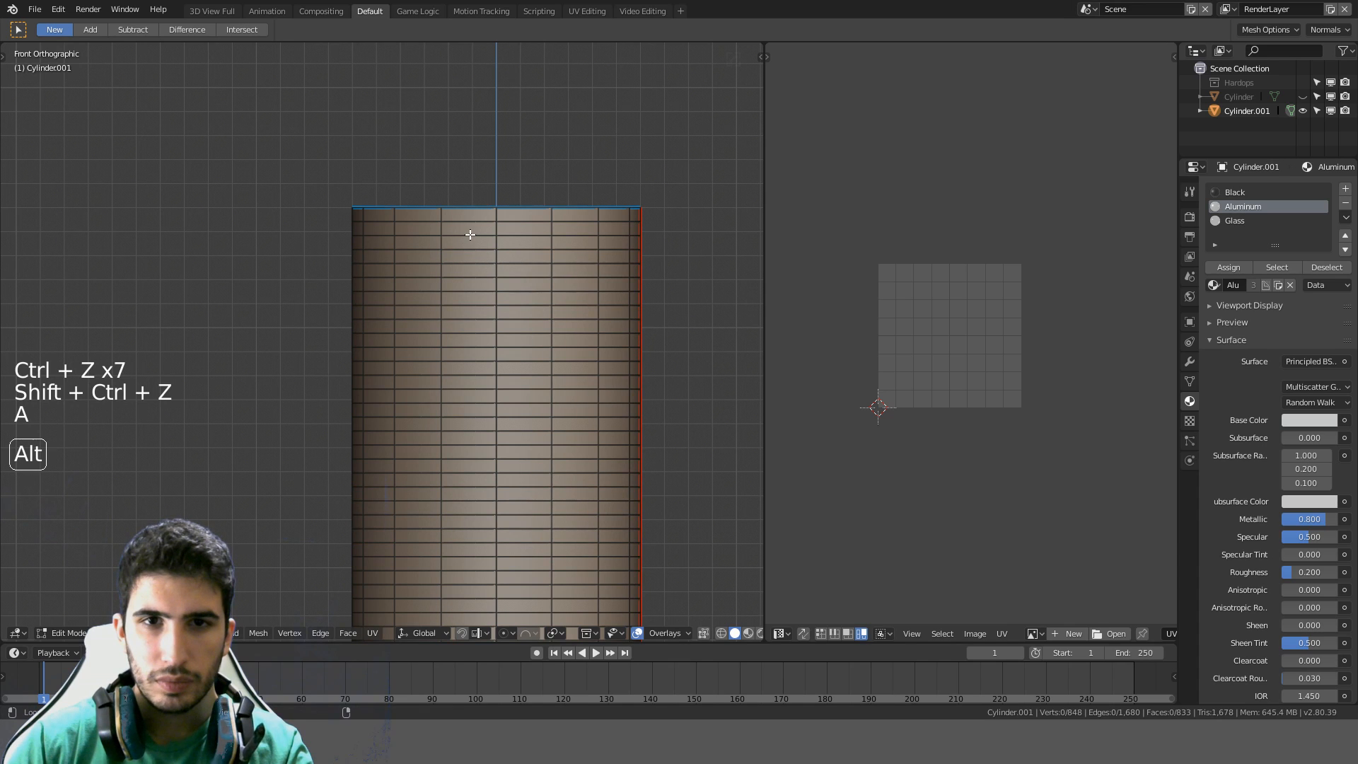
Select the second edge loop below the neck's upper rim and scale it outward by 1.1
{"action": "left_click", "coordinate": [475, 235], "text": "alt"}
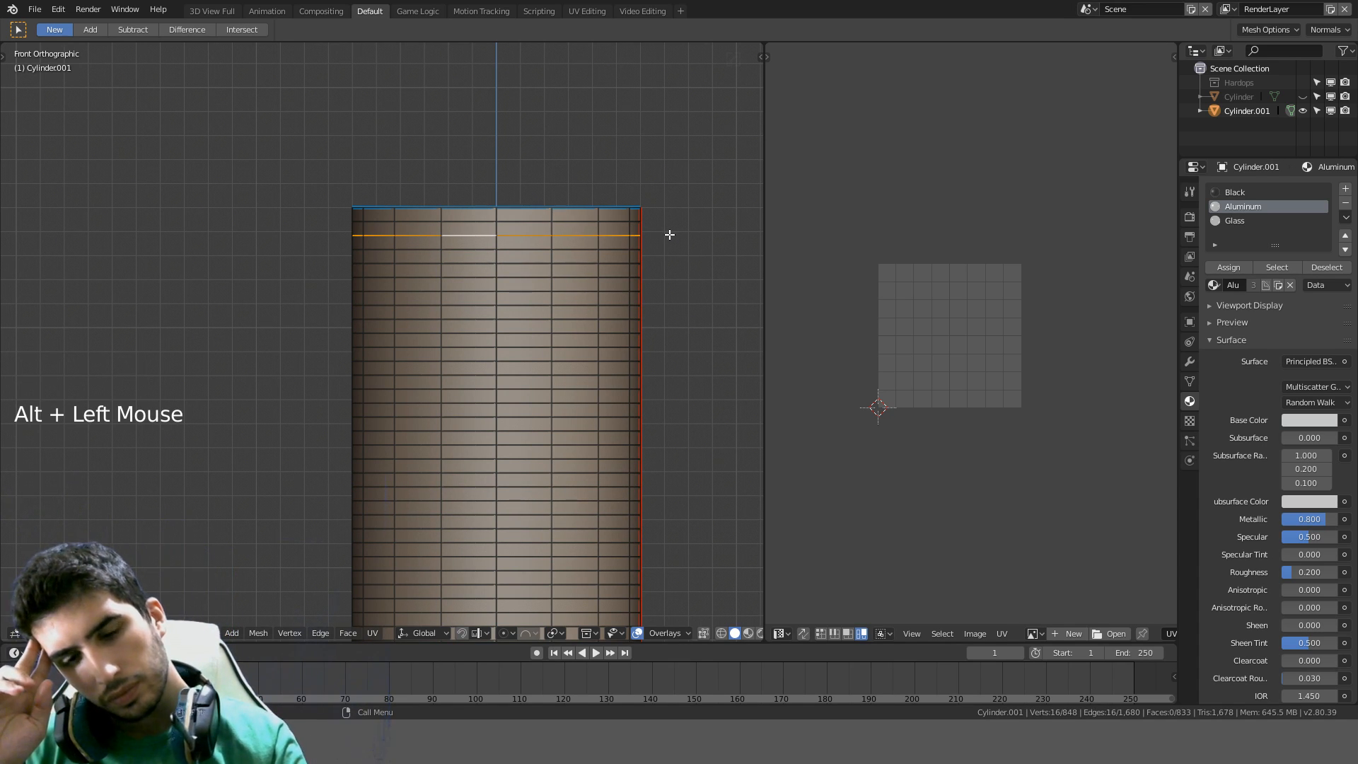
{"action": "key", "text": "s"}
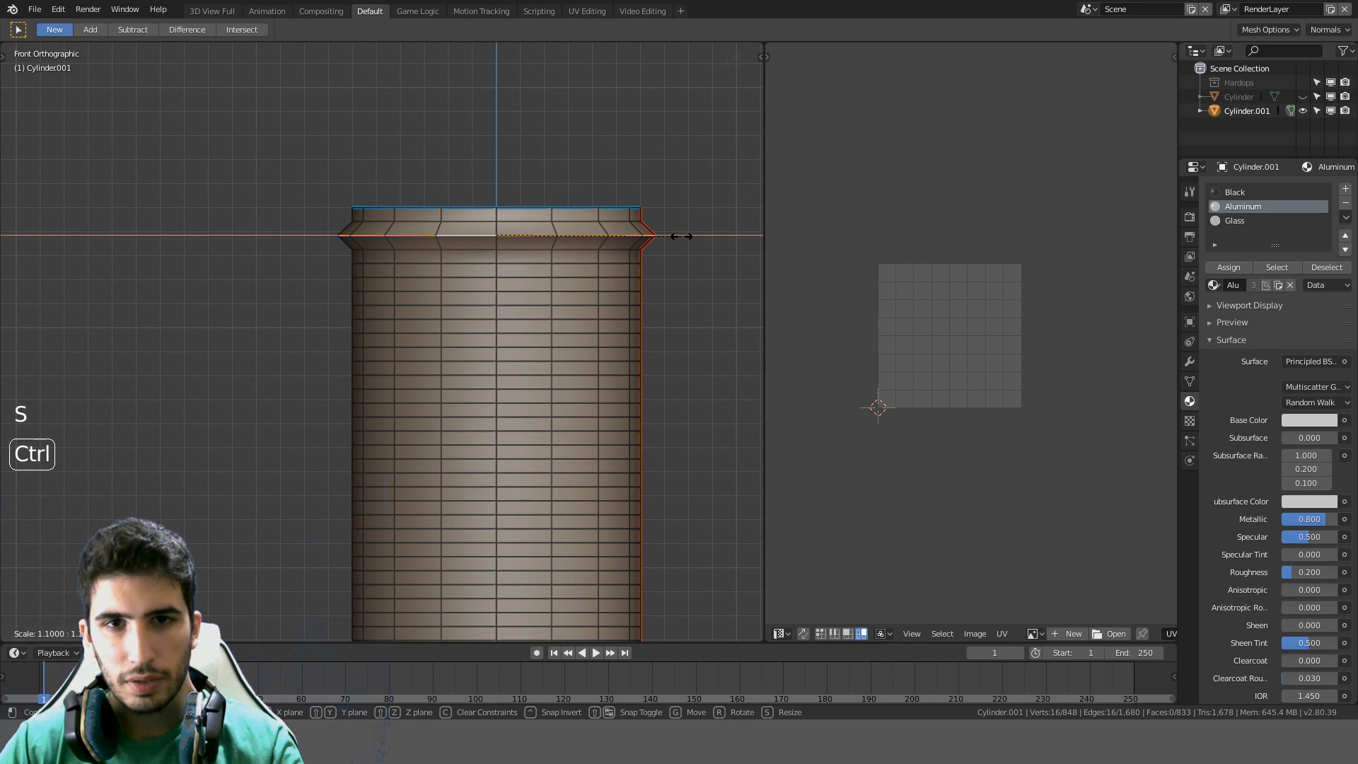
{"action": "left_click", "coordinate": [682, 237], "text": "ctrl"}
{"action": "key", "text": "ctrl+b"}
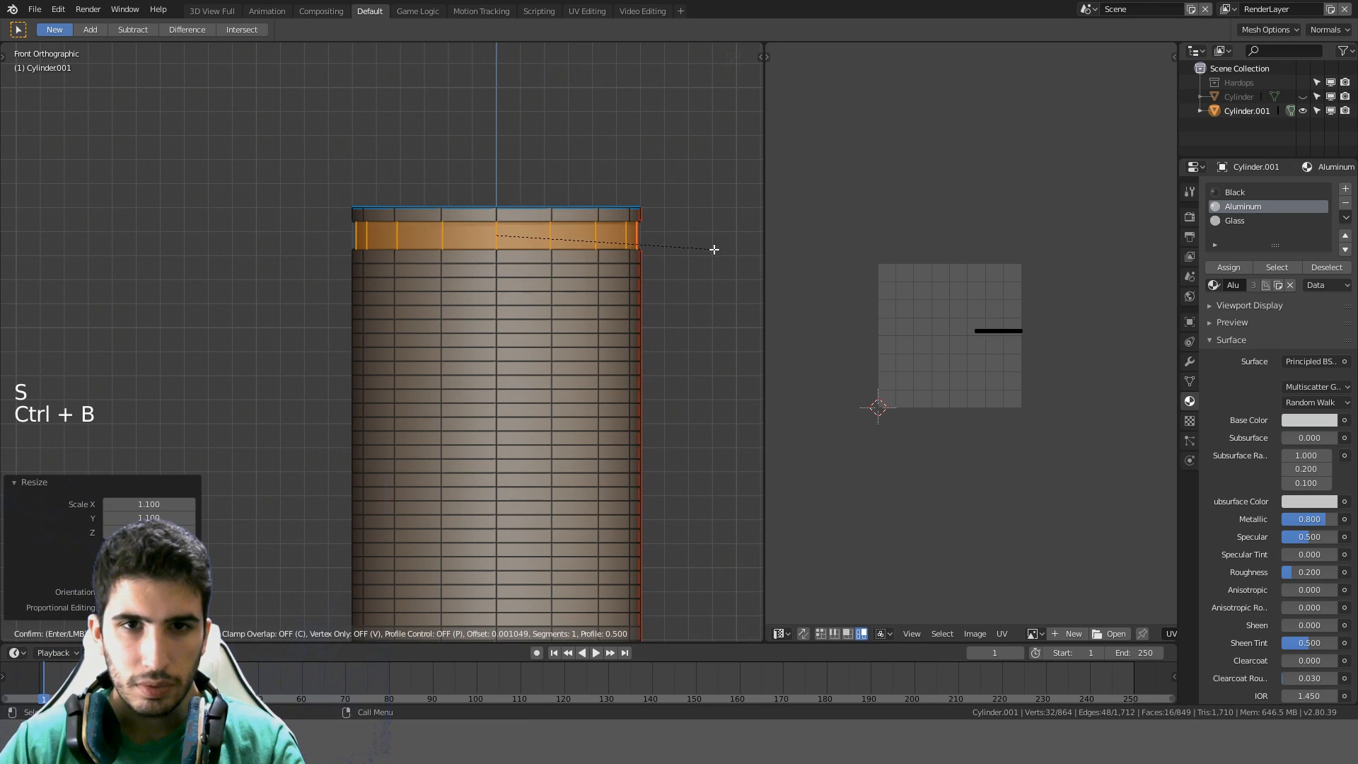
{"action": "scroll", "coordinate": [703, 248], "scroll_direction": "up", "scroll_amount": 1}
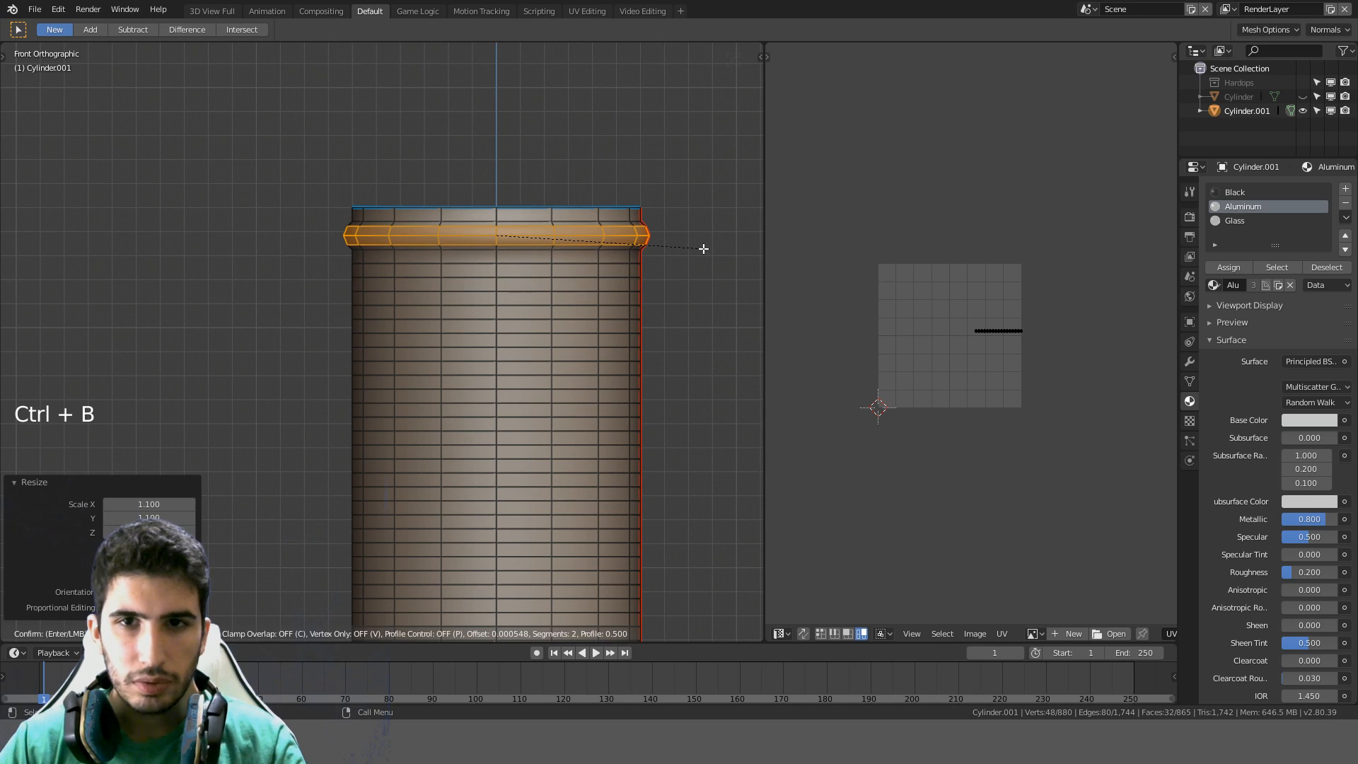
{"action": "right_click", "coordinate": [703, 248]}
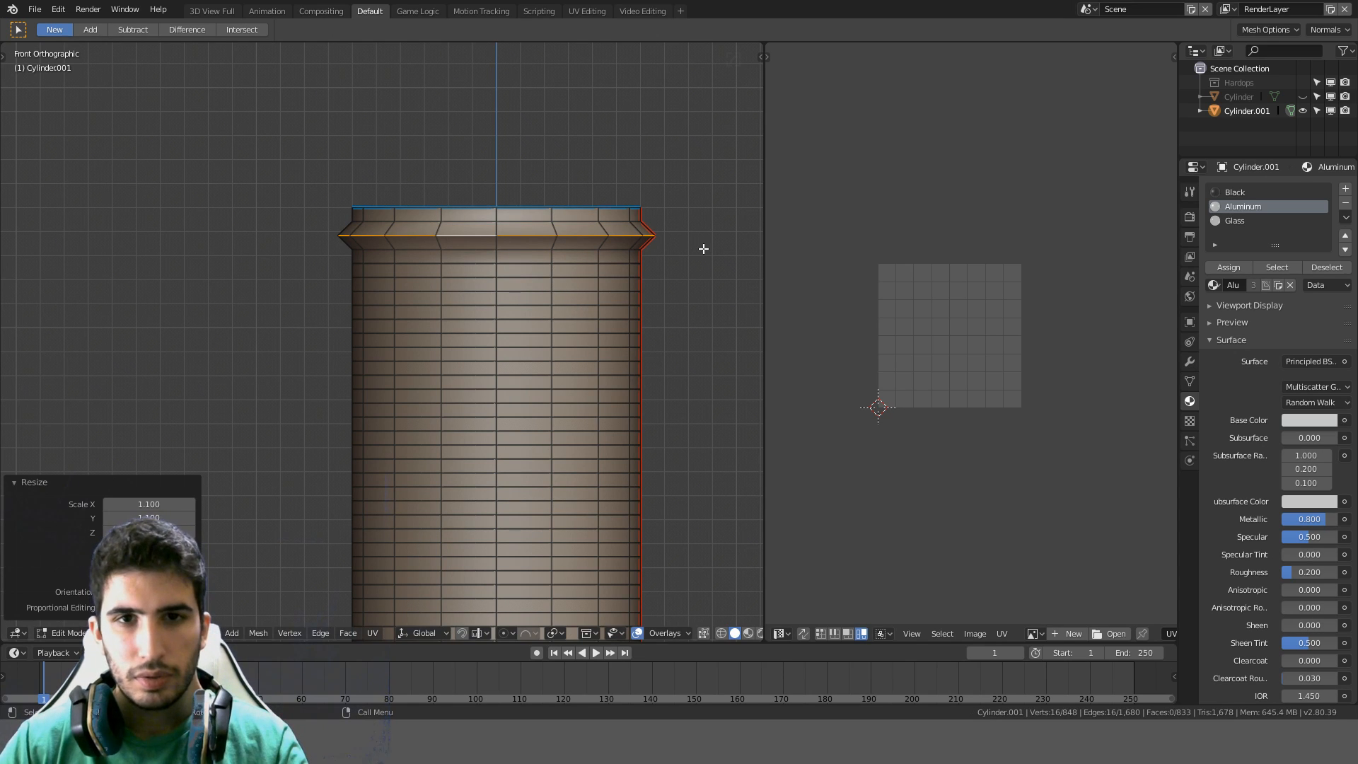
Bevel the enlarged edge loop near the neck's upper rim with an offset of 0.0005 and 2 segments
{"action": "key", "text": "ctrl+b"}
{"action": "type", "text": "0.0"}
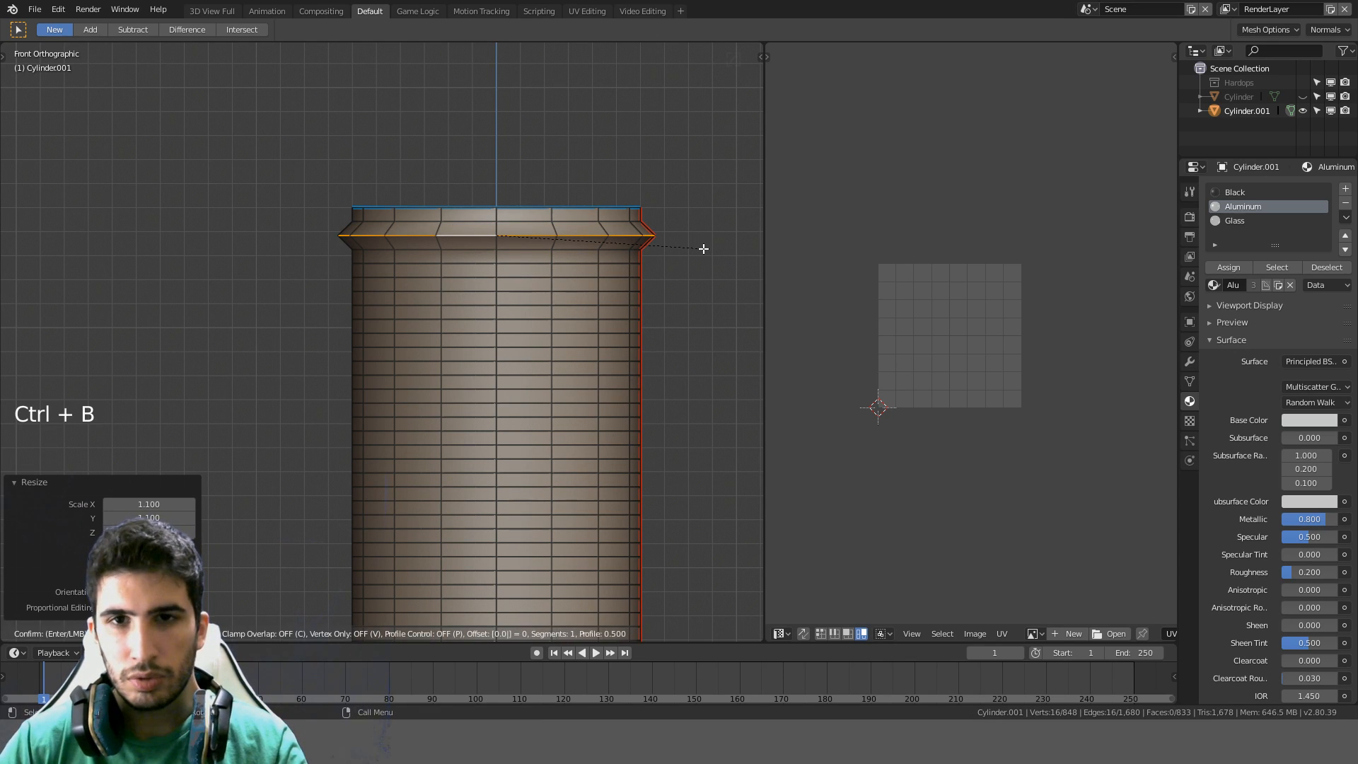
{"action": "type", "text": "1"}
{"action": "key", "text": "BackSpace"}
{"action": "type", "text": "01"}
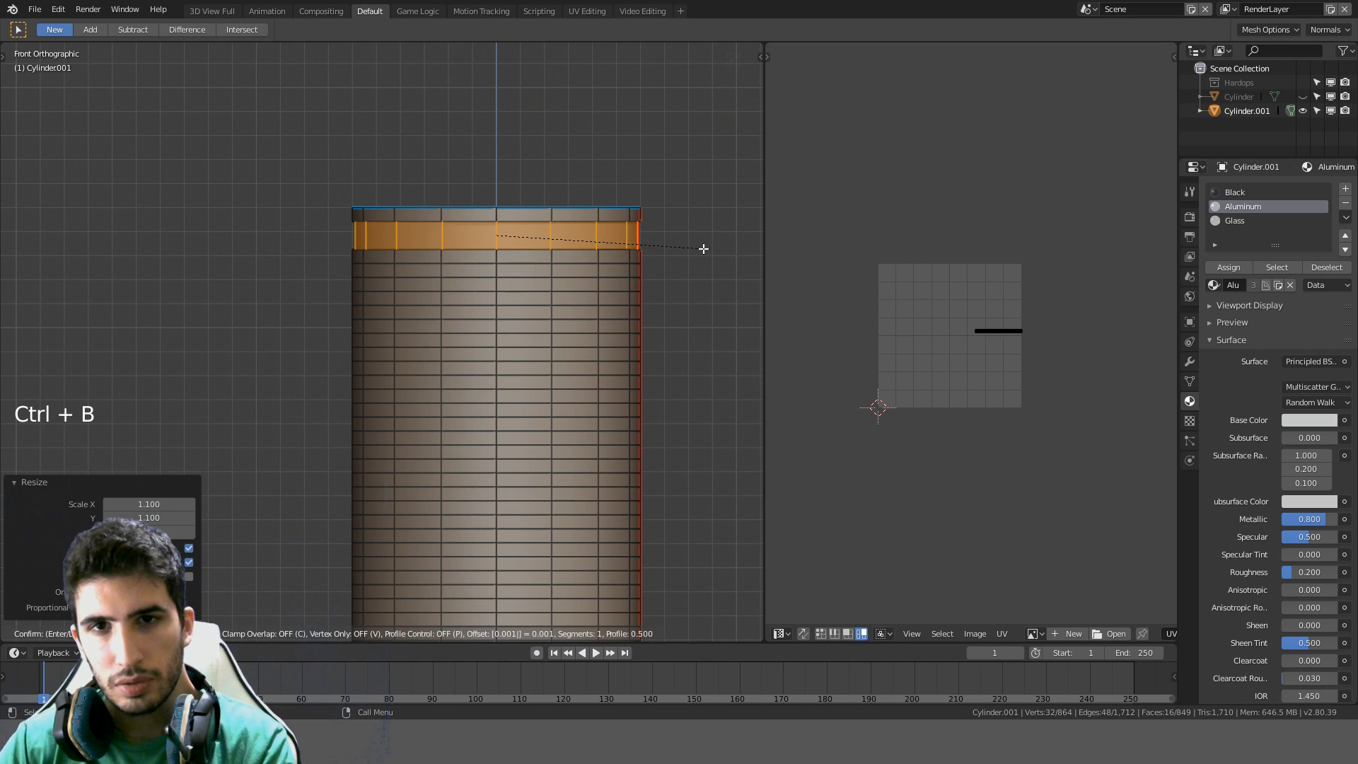
{"action": "key", "text": "BackSpace"}
{"action": "type", "text": "01"}
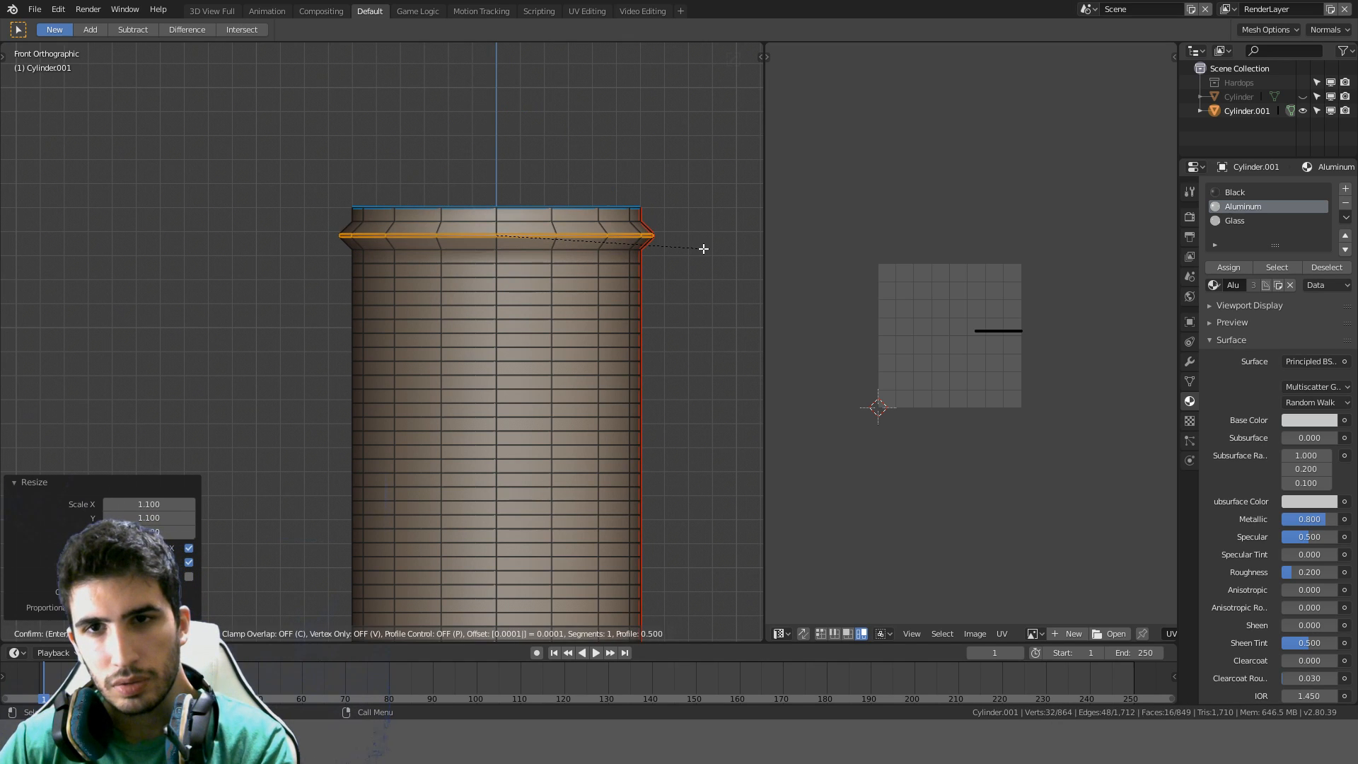
{"action": "key", "text": "BackSpace"}
{"action": "type", "text": "5"}
{"action": "scroll", "coordinate": [703, 249], "scroll_direction": "up", "scroll_amount": 1}
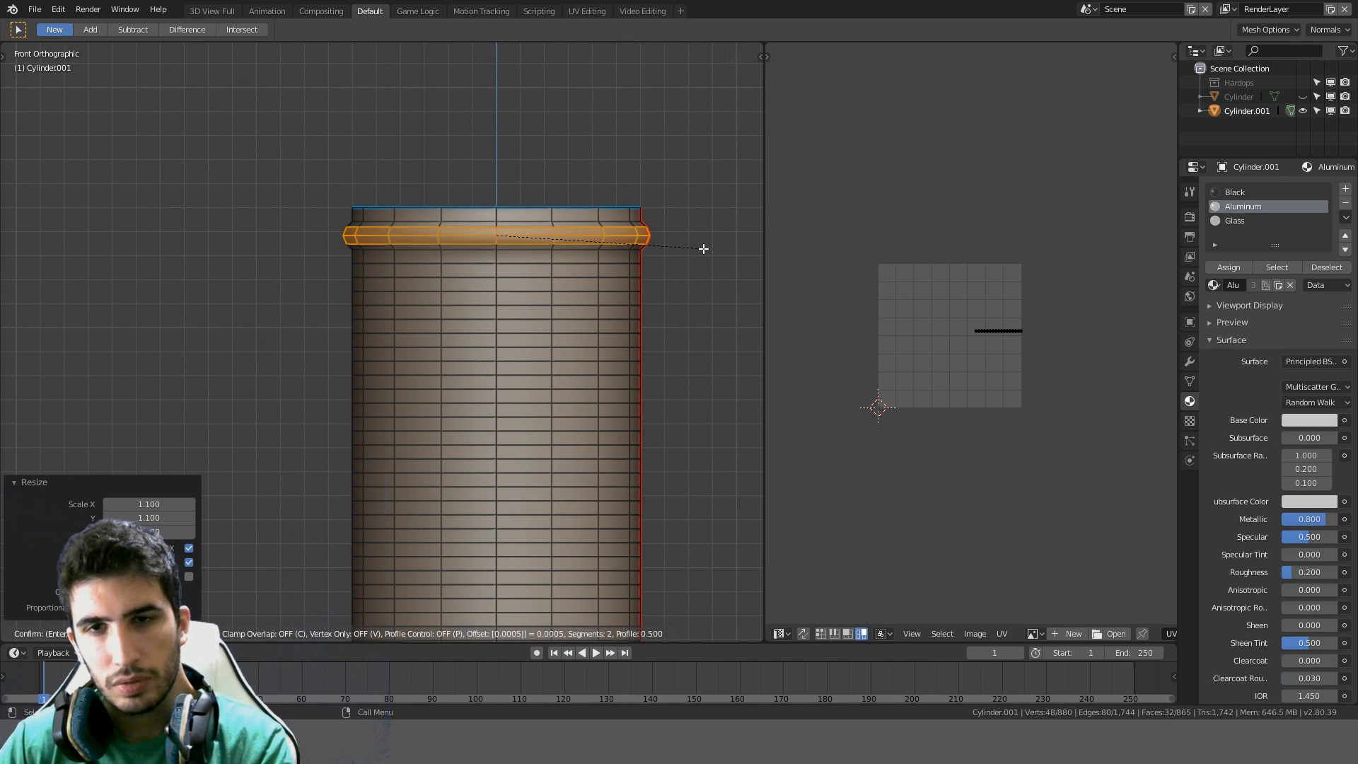
{"action": "left_click", "coordinate": [703, 248]}
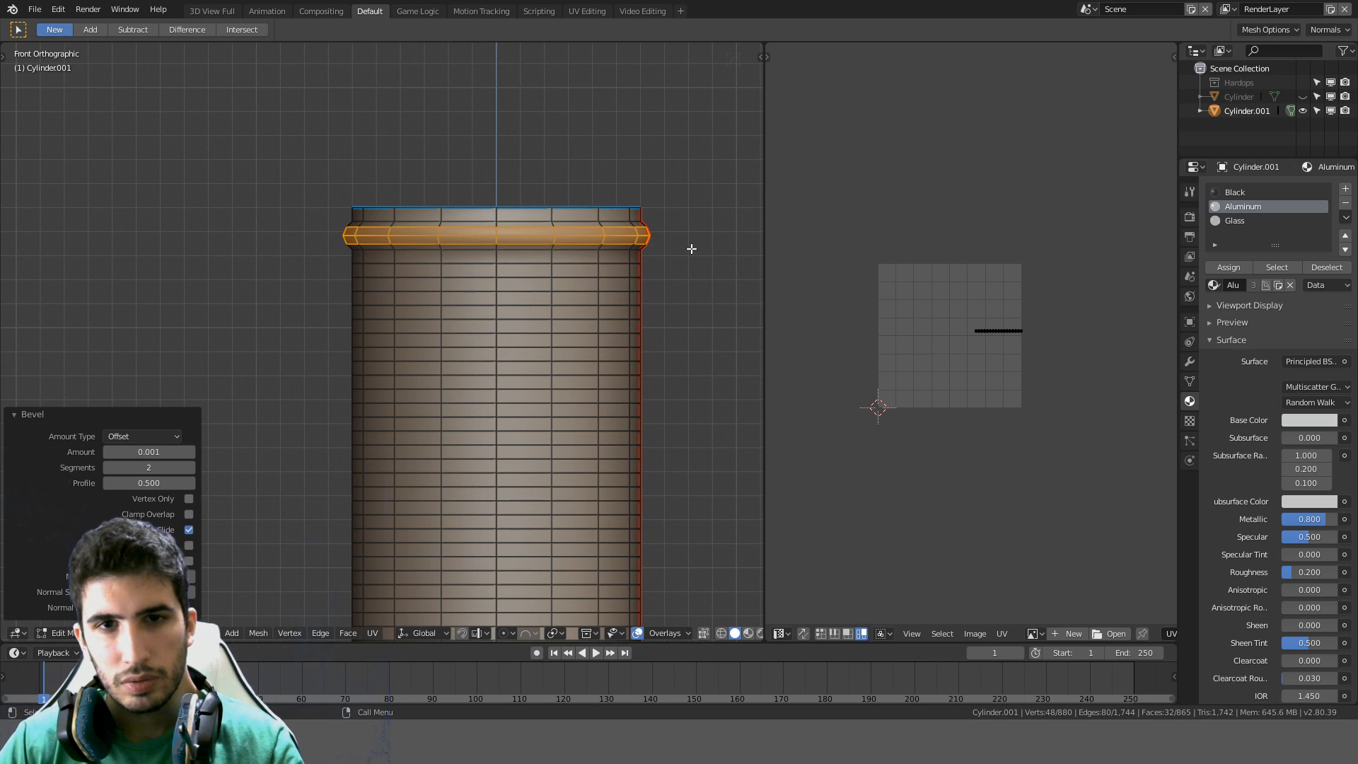
Clear the selection, select an edge loop just below the upper ridge and scale it outward by 1.1
{"action": "key", "text": "Tab"}
{"action": "key", "text": "Tab"}
{"action": "key", "text": "a"}
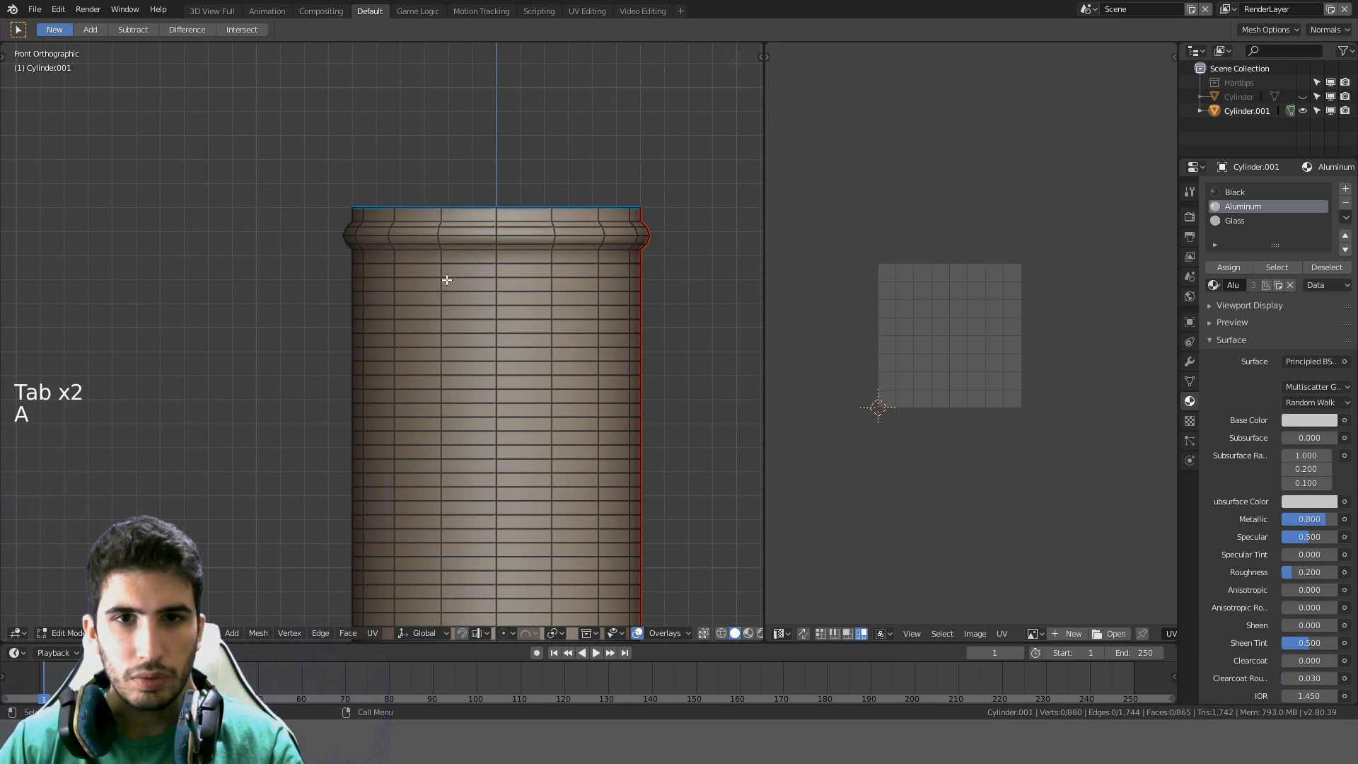
{"action": "left_click", "coordinate": [424, 277], "text": "alt"}
{"action": "key", "text": "s"}
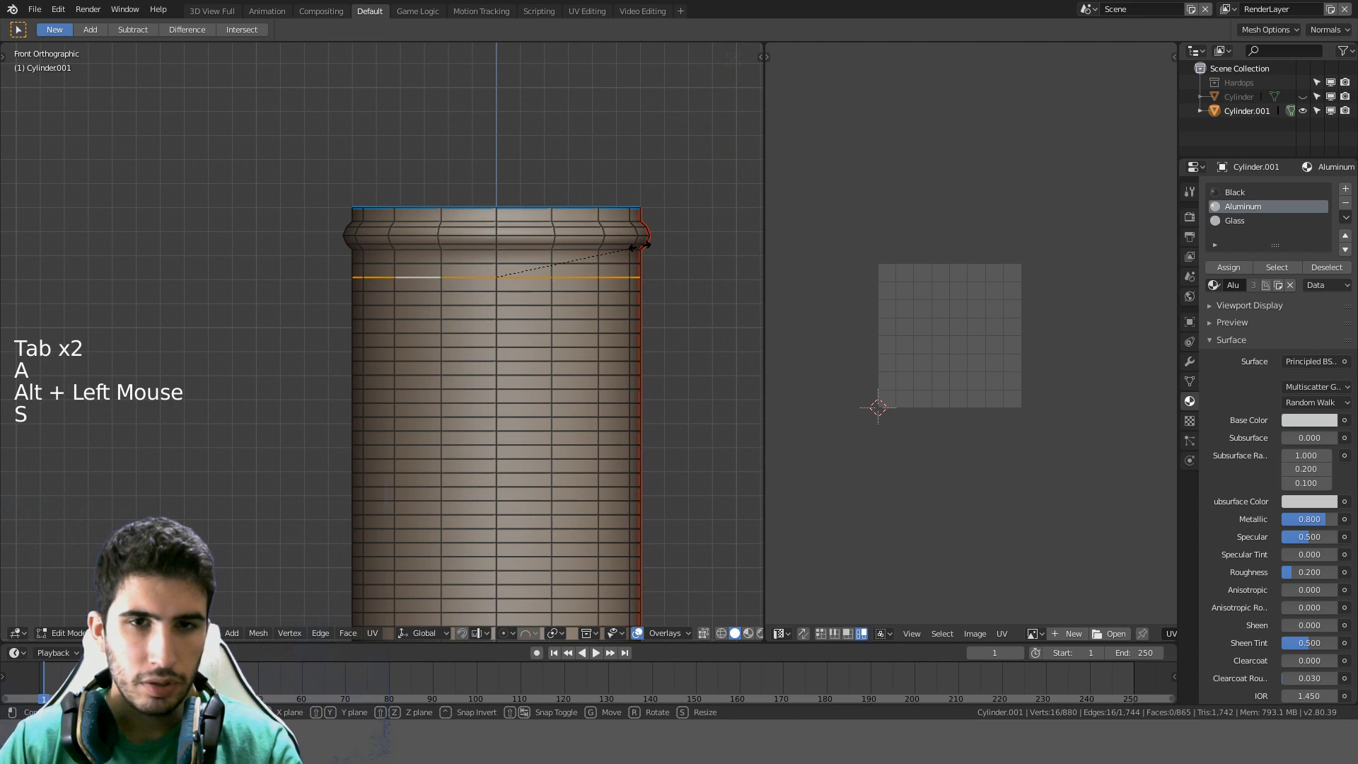
{"action": "key", "text": "shift+z"}
{"action": "left_click", "coordinate": [652, 246]}
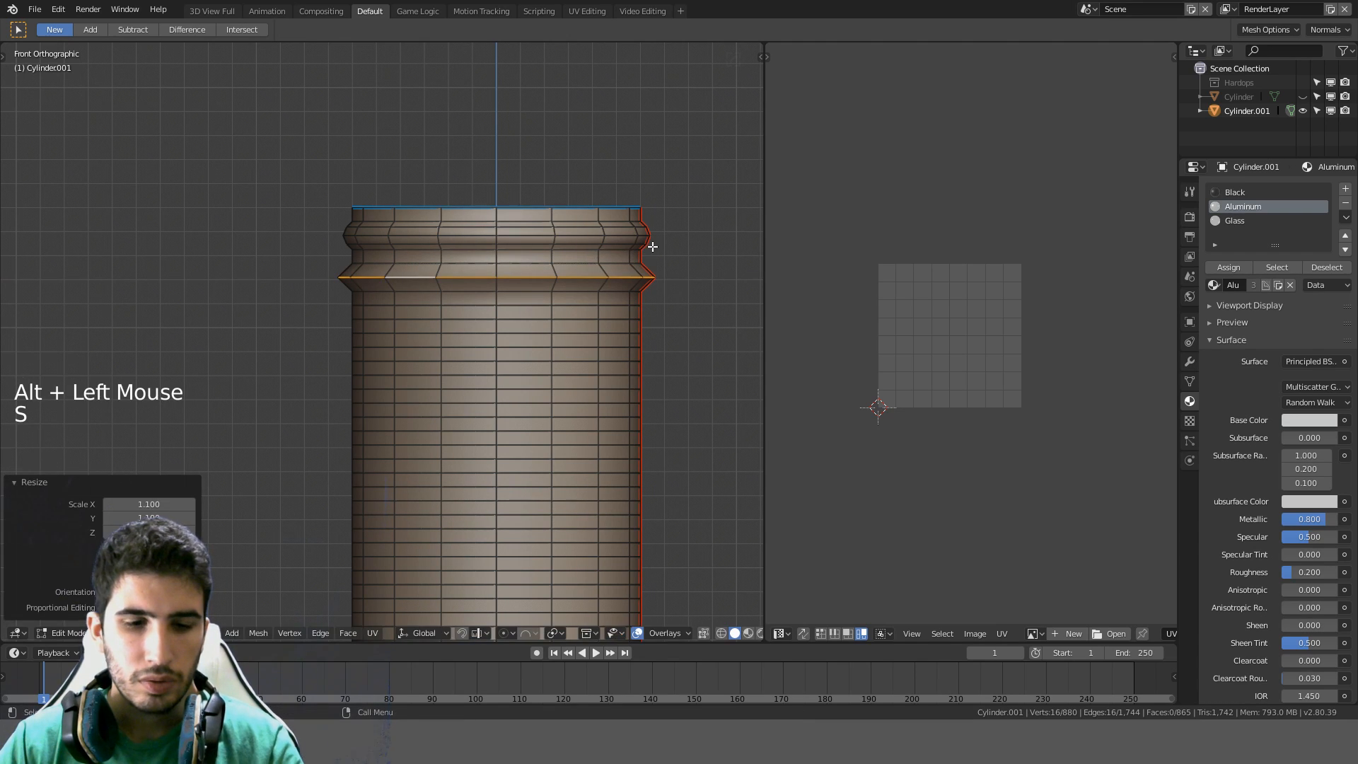
Bevel this second enlarged loop with an offset of 0.0005 and 2 segments to form another rounded ridge
{"action": "key", "text": "ctrl+b"}
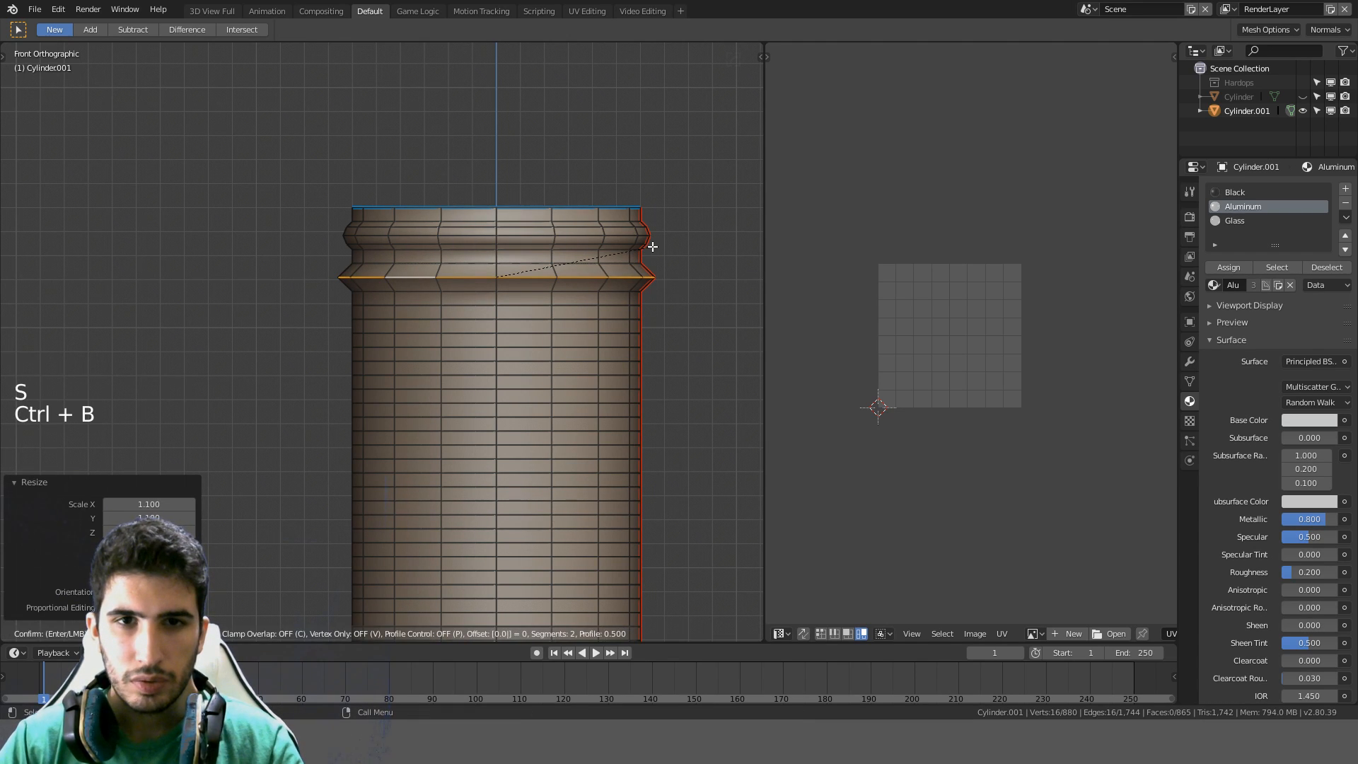
{"action": "key", "text": "BackSpace"}
{"action": "type", "text": "01"}
{"action": "key", "text": "BackSpace"}
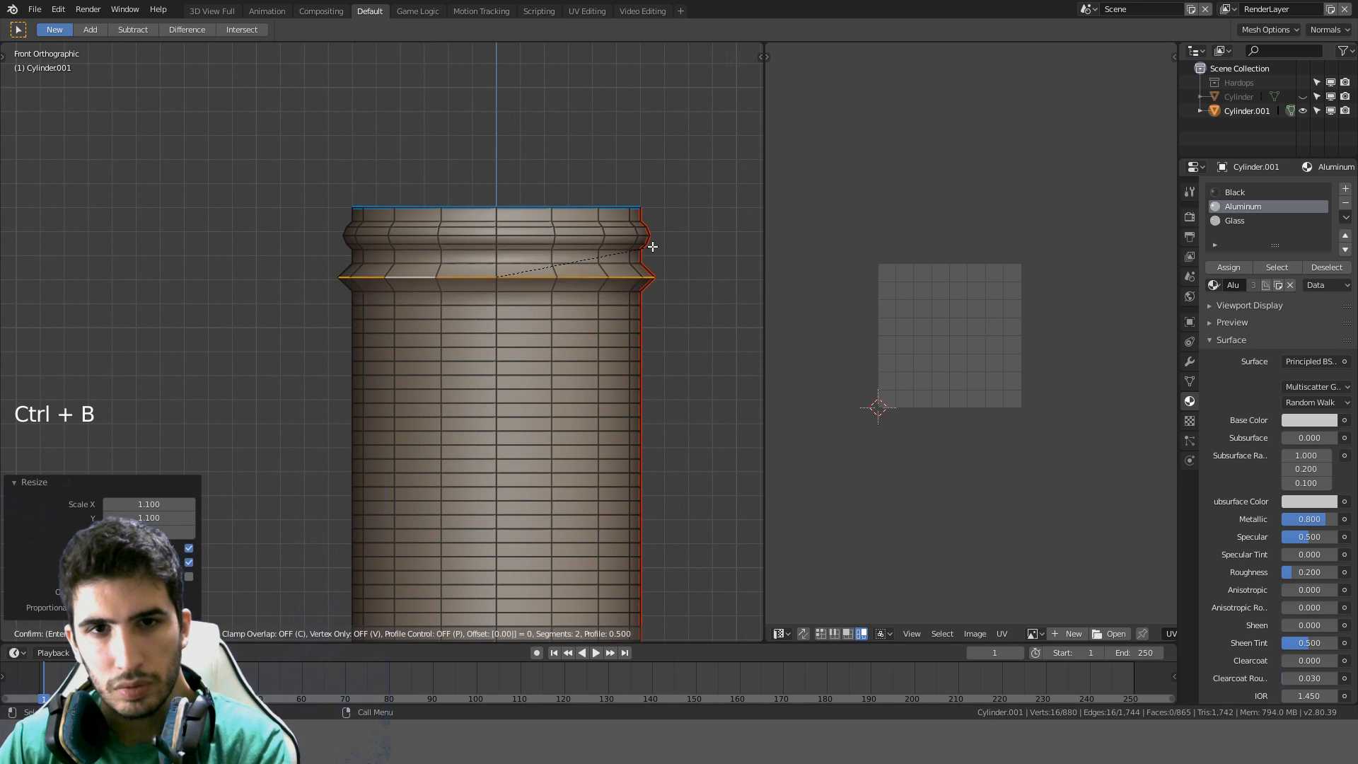
{"action": "type", "text": "05"}
{"action": "key", "text": "Return"}
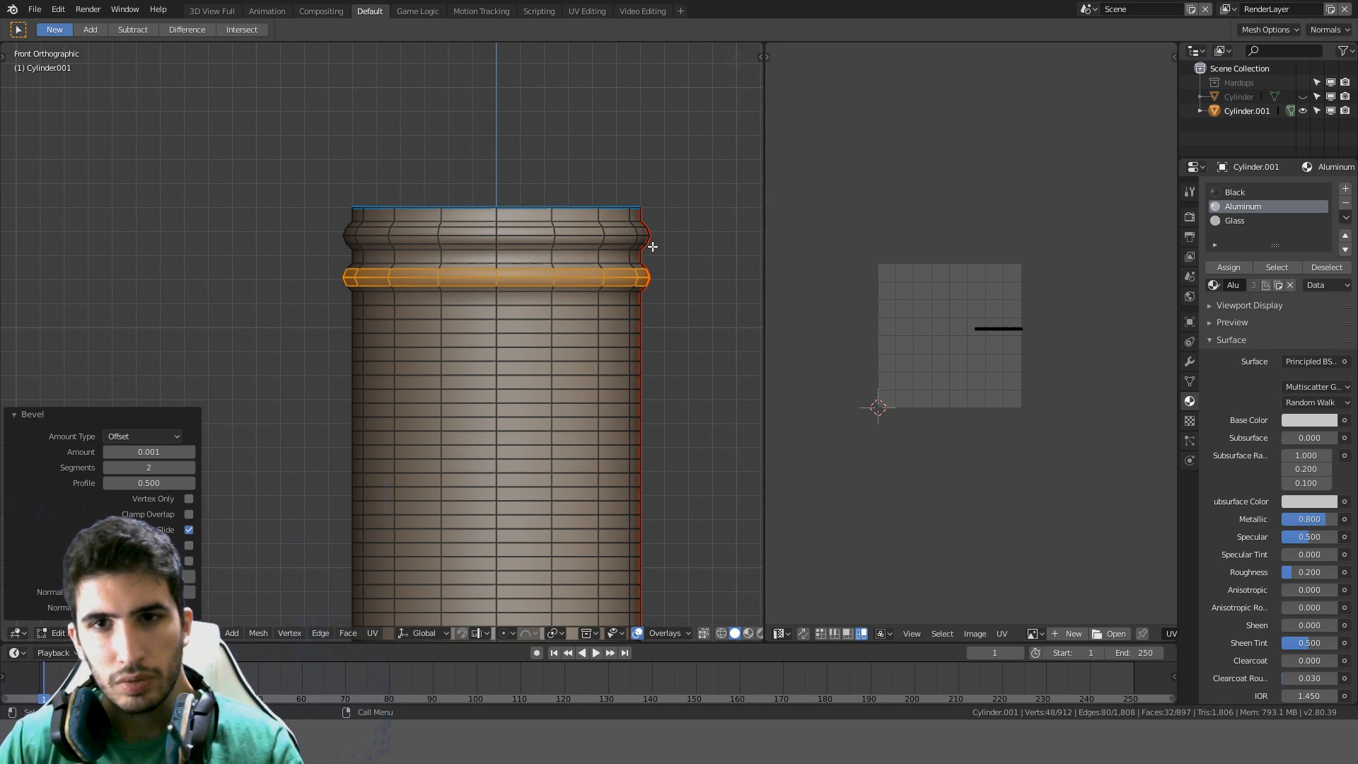
Scale two separate edge loops near the neck's lower end, just above the shoulder, outward by 1.1 each
{"action": "scroll", "coordinate": [642, 294], "scroll_direction": "down", "scroll_amount": 3}
{"action": "middle_click_drag", "start_coordinate": [641, 293], "coordinate": [672, 191], "text": "shift"}
{"action": "scroll", "coordinate": [582, 409], "scroll_direction": "up", "scroll_amount": 1}
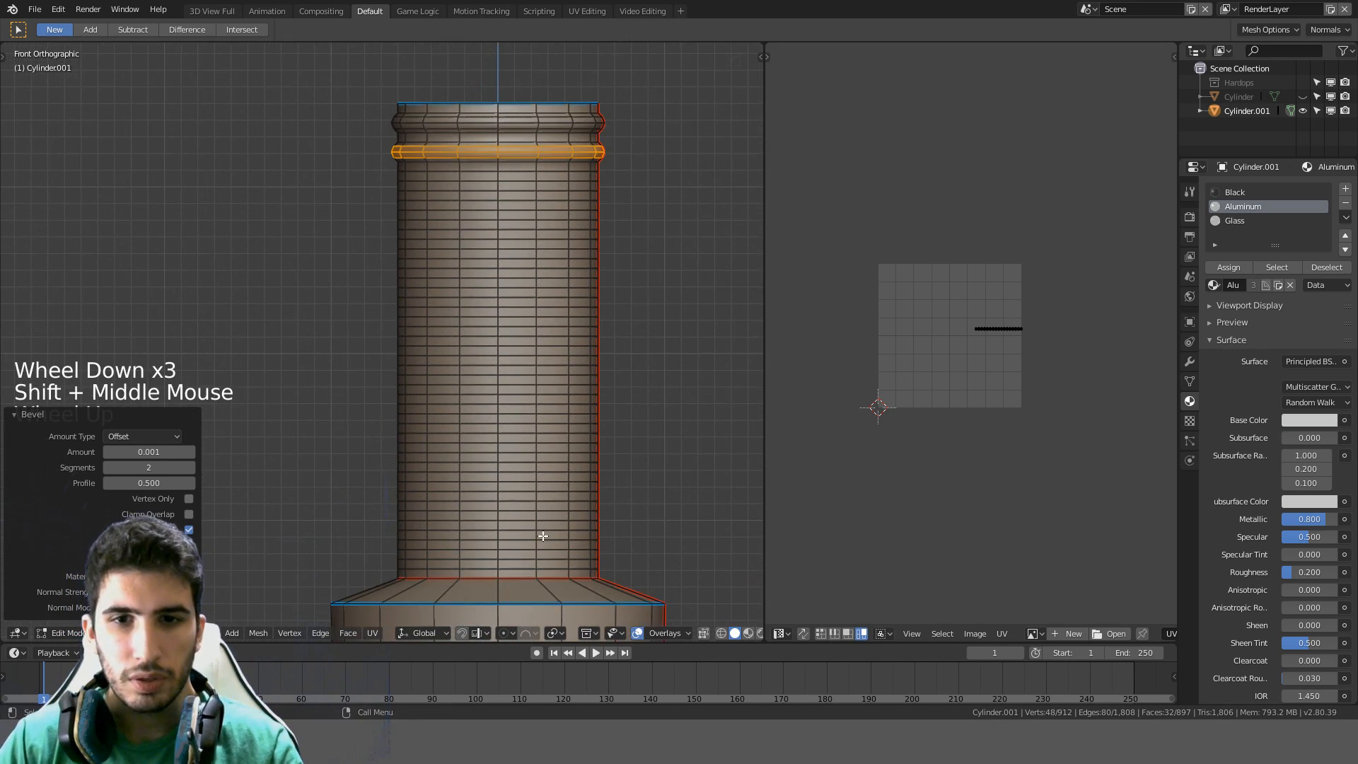
{"action": "key", "text": "a"}
{"action": "left_click", "coordinate": [512, 558], "text": "alt"}
{"action": "key", "text": "s"}
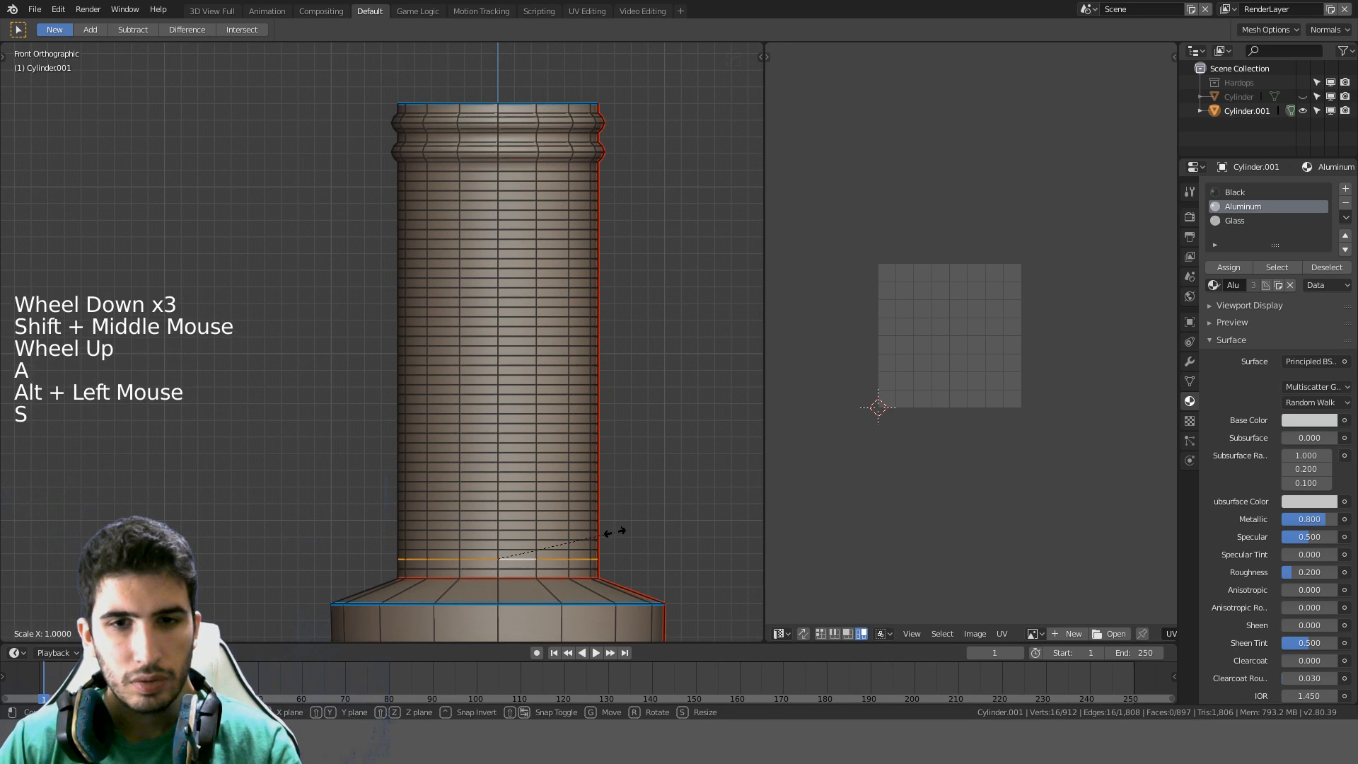
{"action": "left_click", "coordinate": [626, 531]}
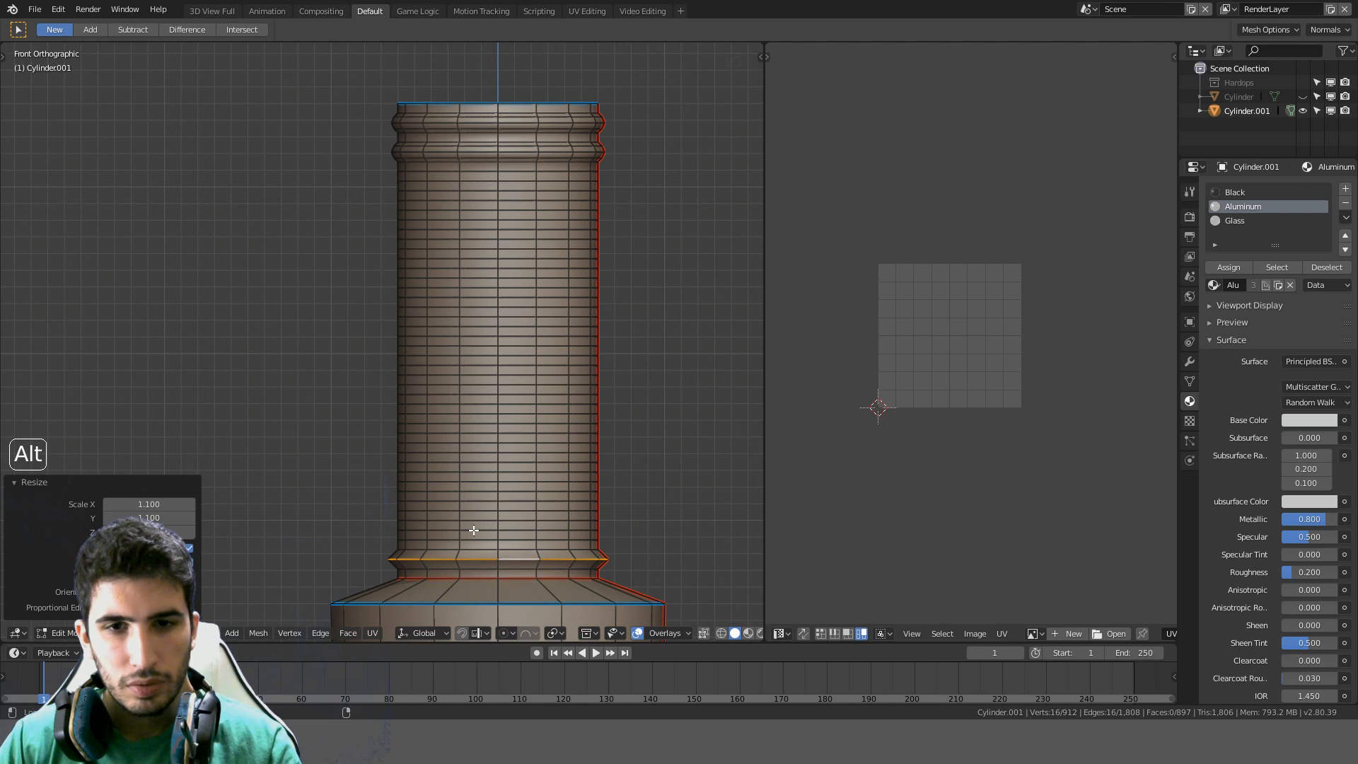
{"action": "left_click", "coordinate": [474, 531], "text": "alt"}
{"action": "key", "text": "s"}
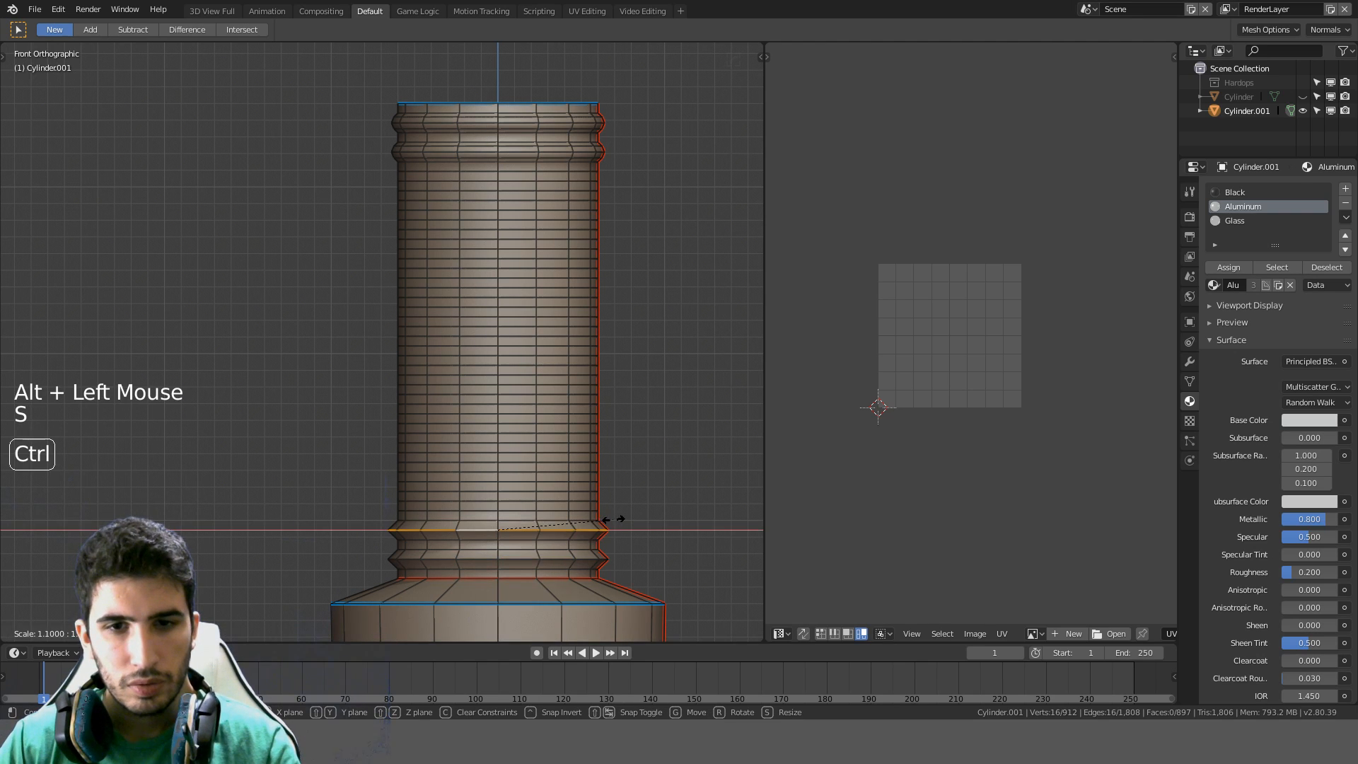
{"action": "left_click", "coordinate": [613, 519]}
Select both enlarged loops above the shoulder and bevel them with an offset of 0.0005 and 2 segments
{"action": "left_click", "coordinate": [478, 559], "text": "alt+shift"}
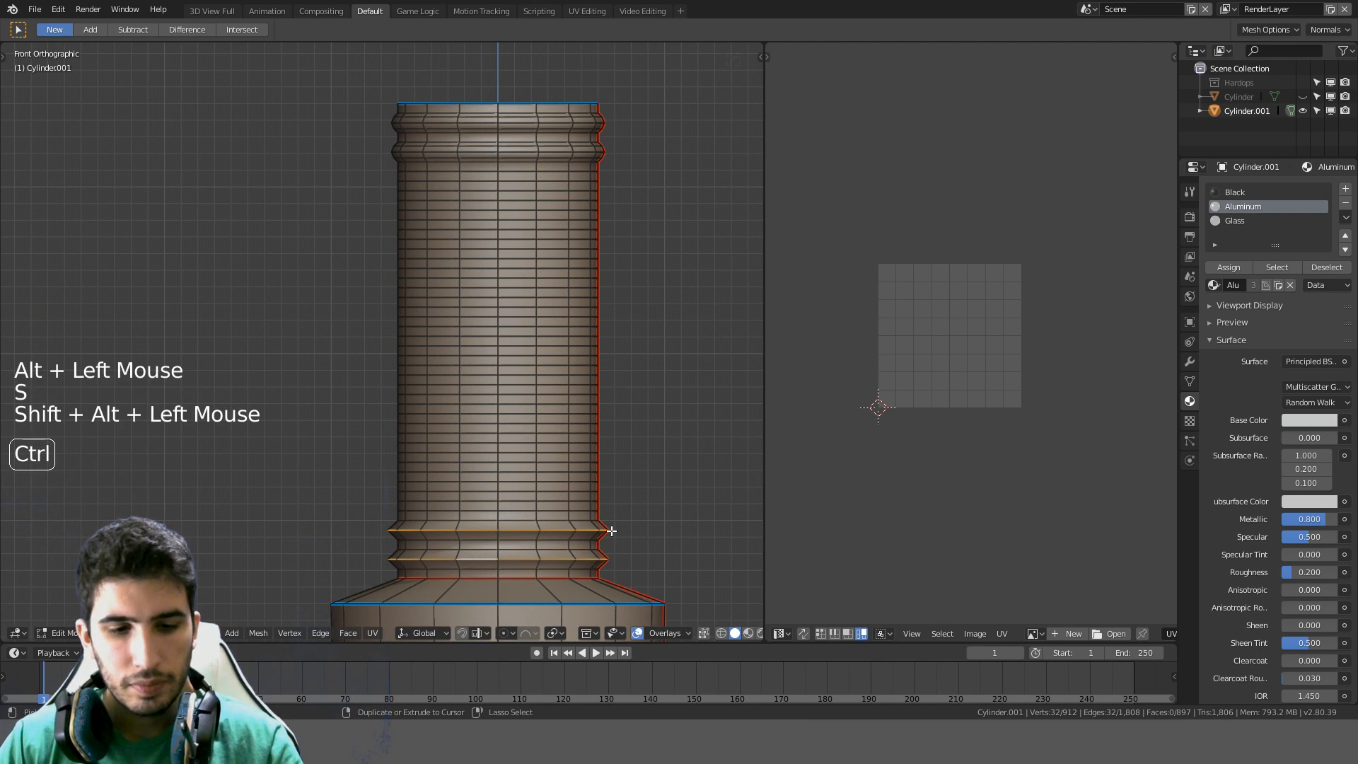
{"action": "key", "text": "ctrl+b"}
{"action": "type", "text": "0.005"}
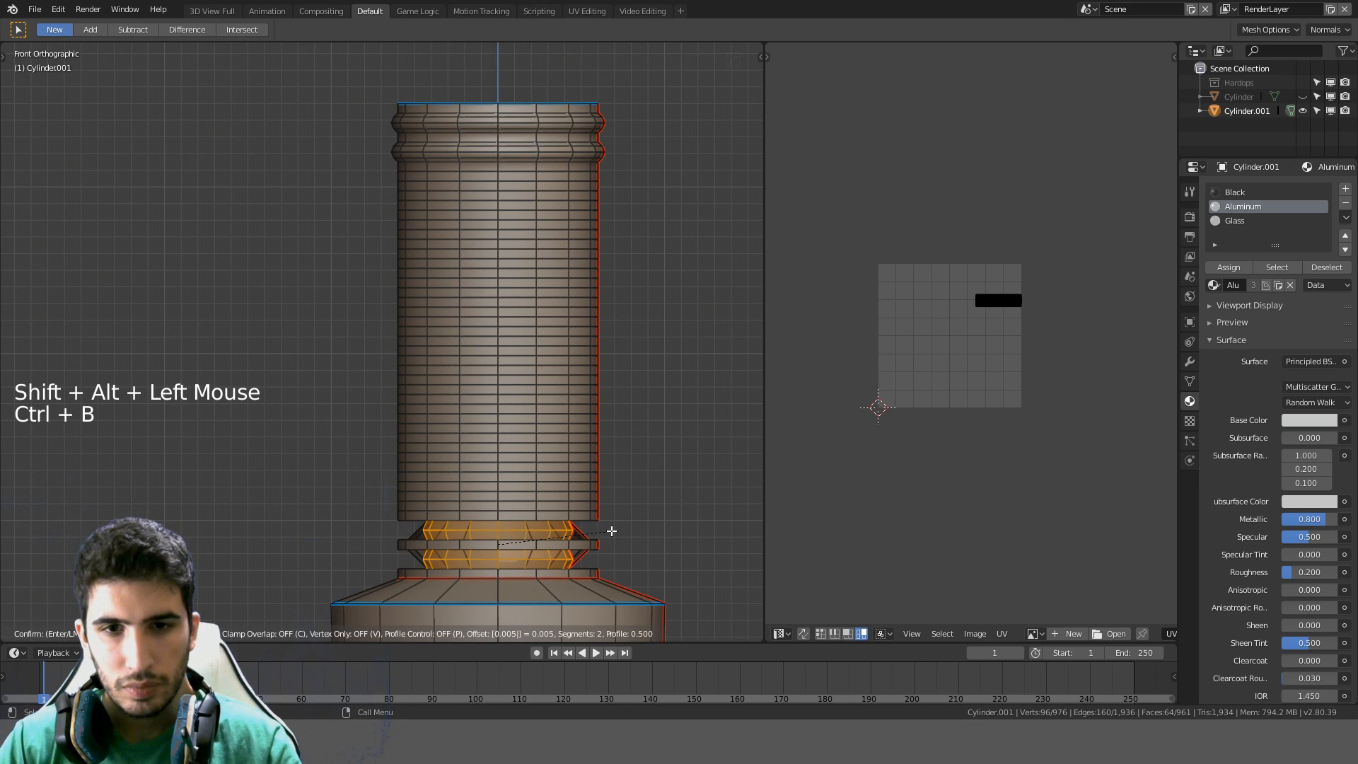
{"action": "key", "text": "BackSpace"}
{"action": "type", "text": "05"}
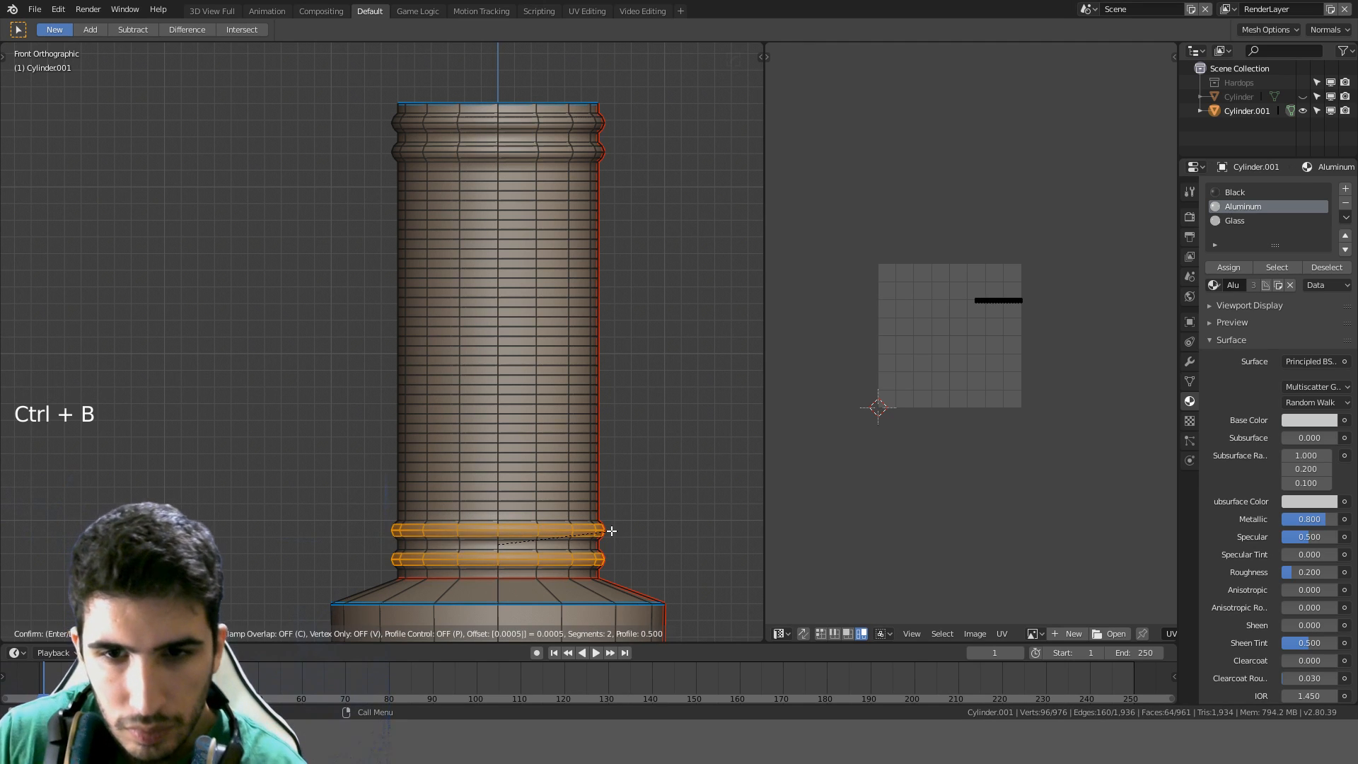
{"action": "key", "text": "Return"}
Return to Object Mode and examine the ridges at both ends of the neck from several angles
{"action": "key", "text": "Tab"}
{"action": "scroll", "coordinate": [611, 530], "scroll_direction": "down", "scroll_amount": 4}
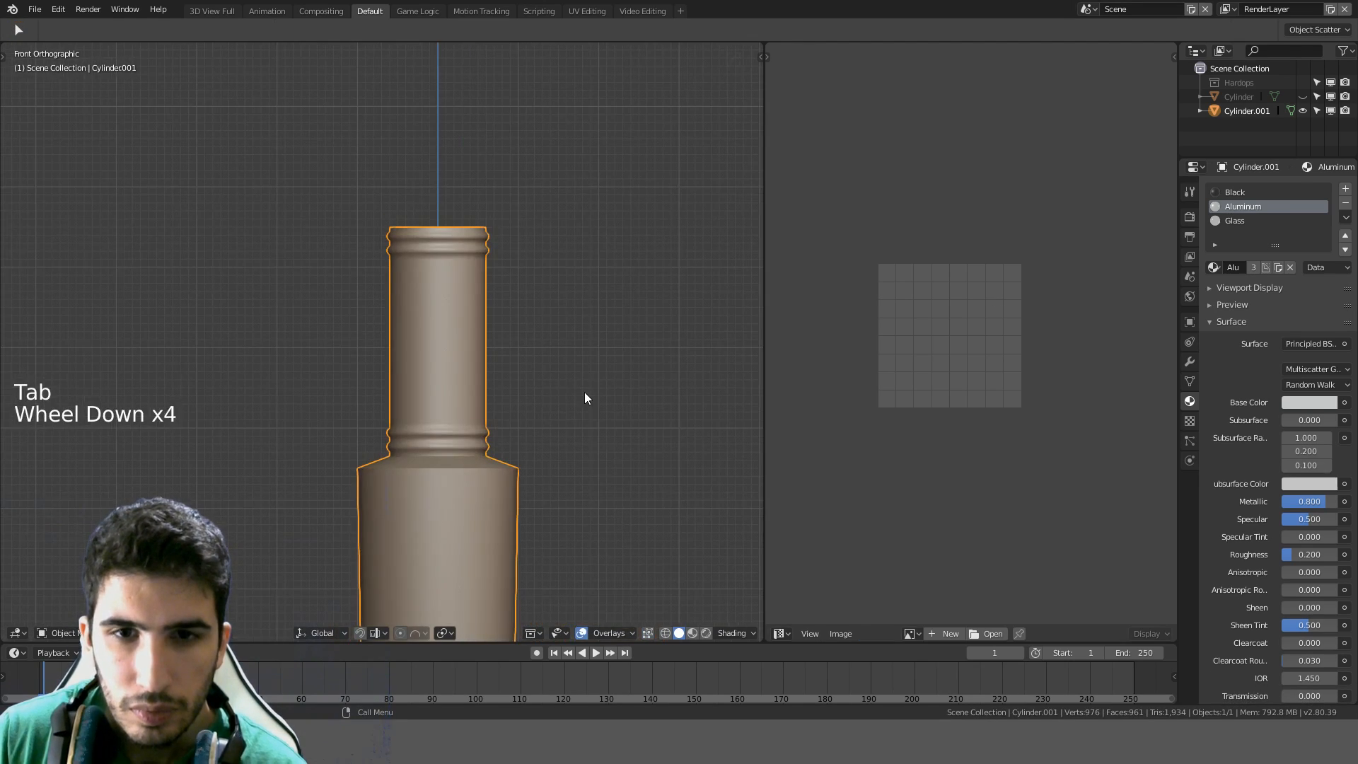
{"action": "middle_click_drag", "start_coordinate": [584, 391], "coordinate": [540, 369]}
{"action": "key", "text": "KP_1"}
{"action": "scroll", "coordinate": [541, 368], "scroll_direction": "up", "scroll_amount": 4}
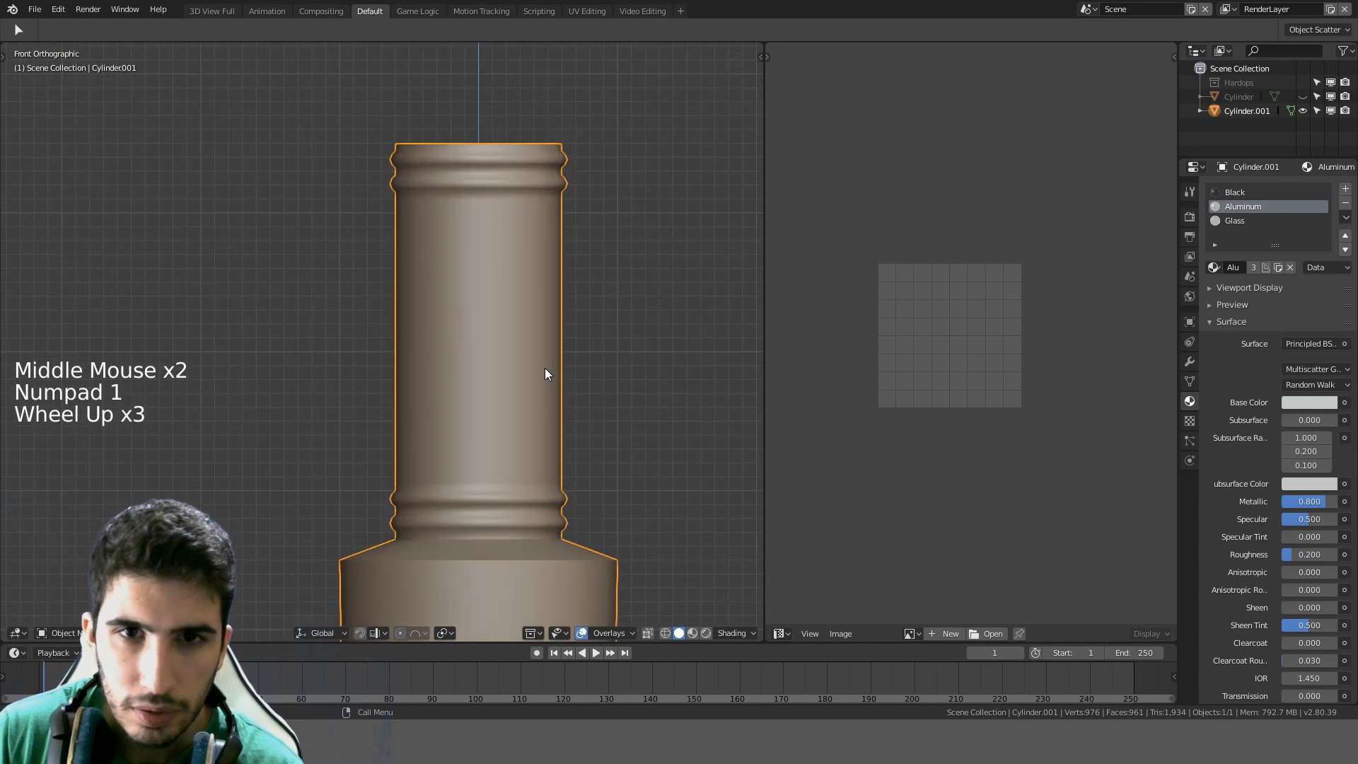
{"action": "mouse_move", "coordinate": [554, 266]}
{"action": "middle_mouse_down", "text": "shift"}
{"action": "mouse_move", "coordinate": [576, 261]}
{"action": "mouse_move", "coordinate": [549, 248]}
{"action": "mouse_move", "coordinate": [535, 261]}
{"action": "mouse_move", "coordinate": [567, 266]}
{"action": "middle_mouse_up", "text": "shift"}
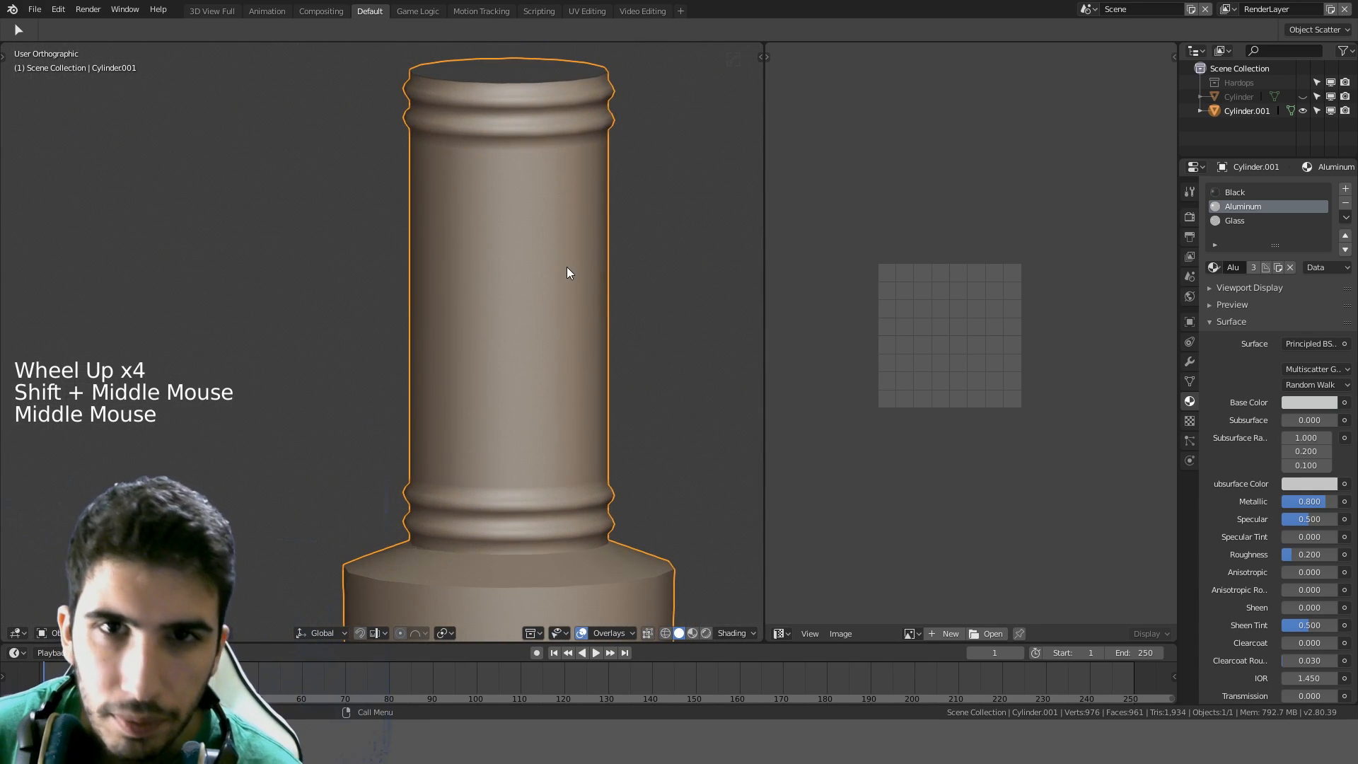
{"action": "scroll", "coordinate": [566, 276], "scroll_direction": "down", "scroll_amount": 6}
{"action": "scroll", "coordinate": [531, 391], "scroll_direction": "down", "scroll_amount": 2}
{"action": "key", "text": "KP_1"}
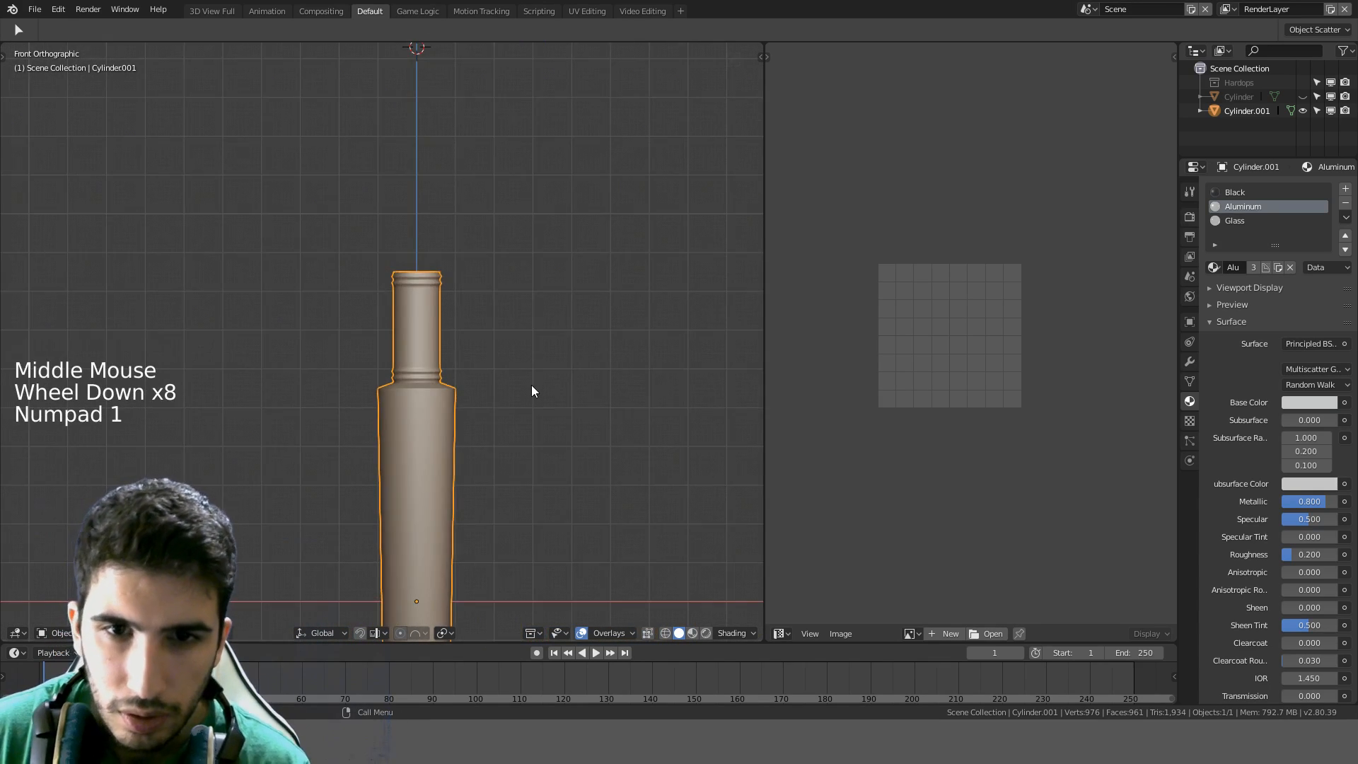
In Edit Mode, select the wide handle body including its shoulder and delete it, keeping only the ridged neck
{"action": "scroll", "coordinate": [532, 391], "scroll_direction": "down", "scroll_amount": 3}
{"action": "middle_click_drag", "start_coordinate": [458, 491], "coordinate": [485, 394], "text": "shift"}
{"action": "key", "text": "Tab"}
{"action": "scroll", "coordinate": [432, 304], "scroll_direction": "up", "scroll_amount": 2}
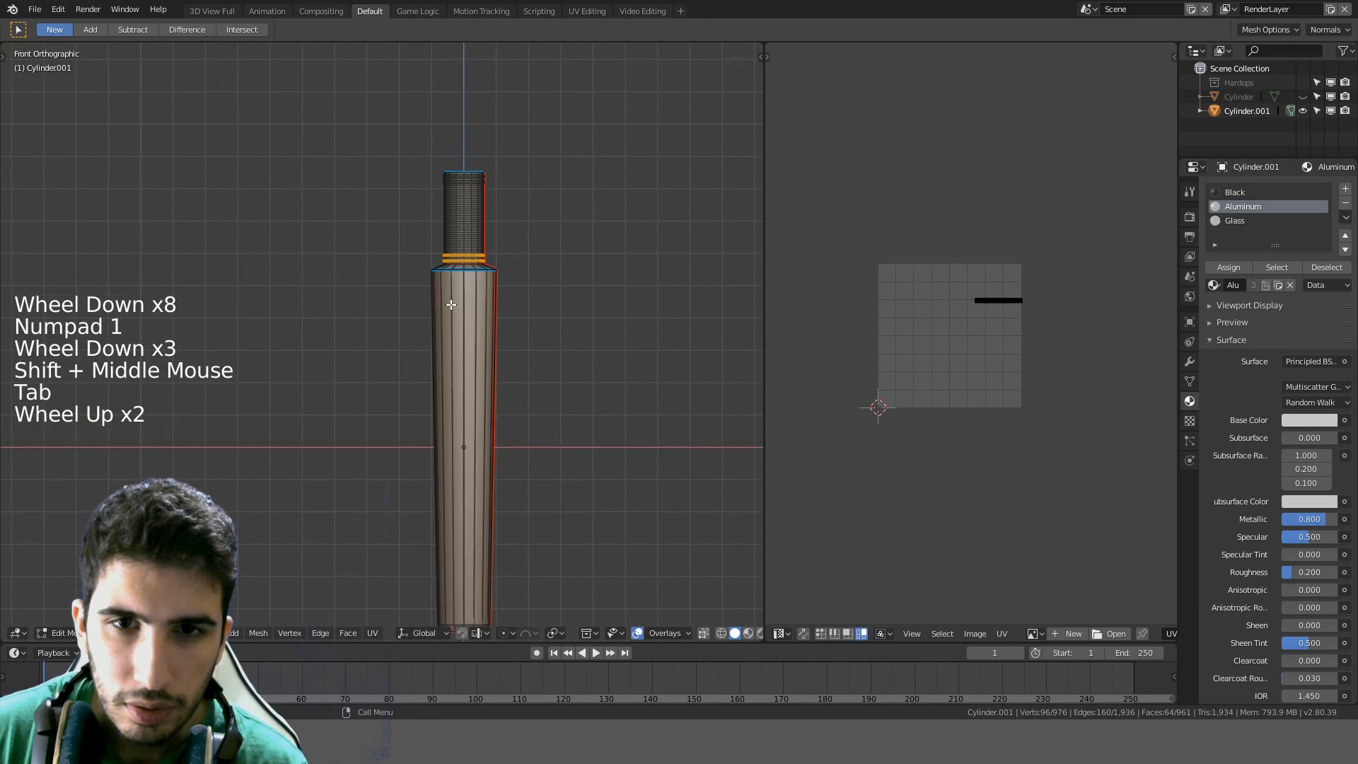
{"action": "key", "text": "a"}
{"action": "left_click", "coordinate": [459, 438]}
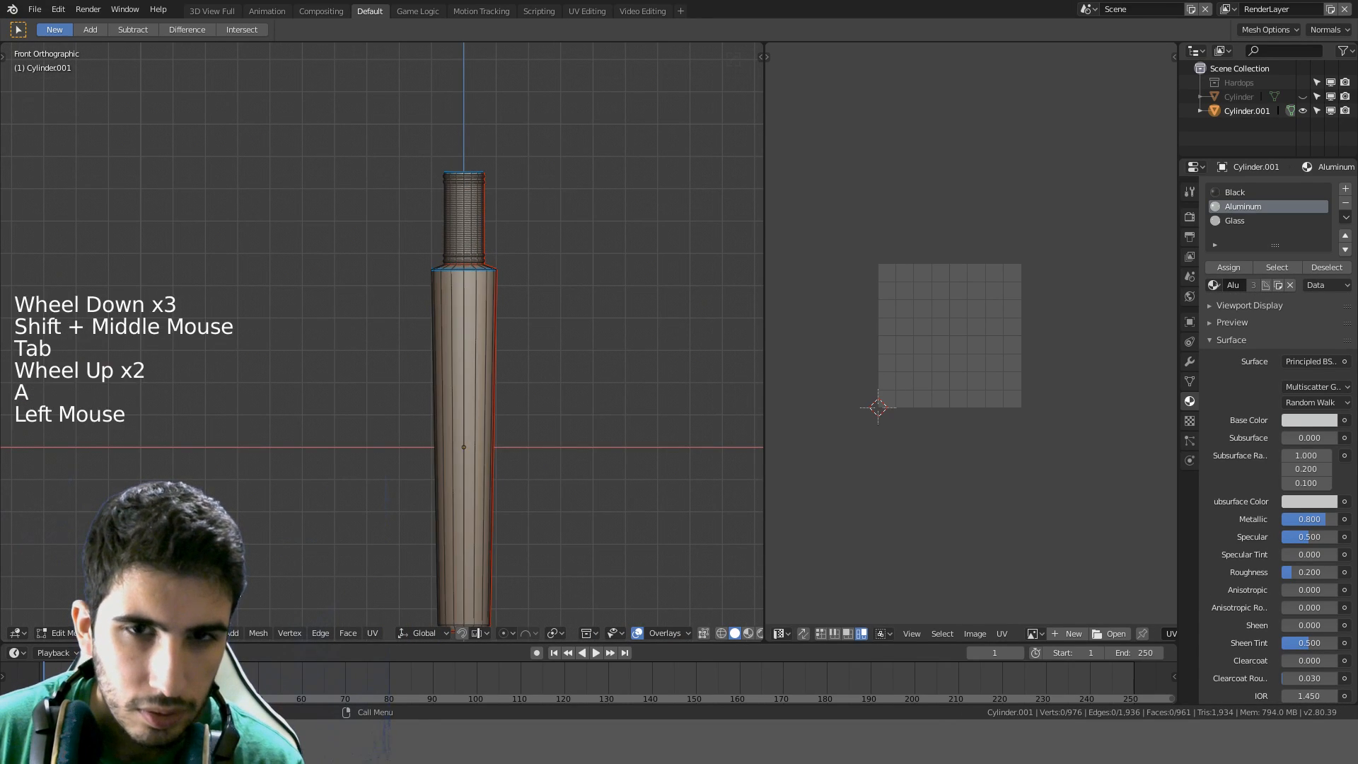
{"action": "left_click", "coordinate": [461, 439], "text": "alt"}
{"action": "key", "text": "ctrl+KP_Add"}
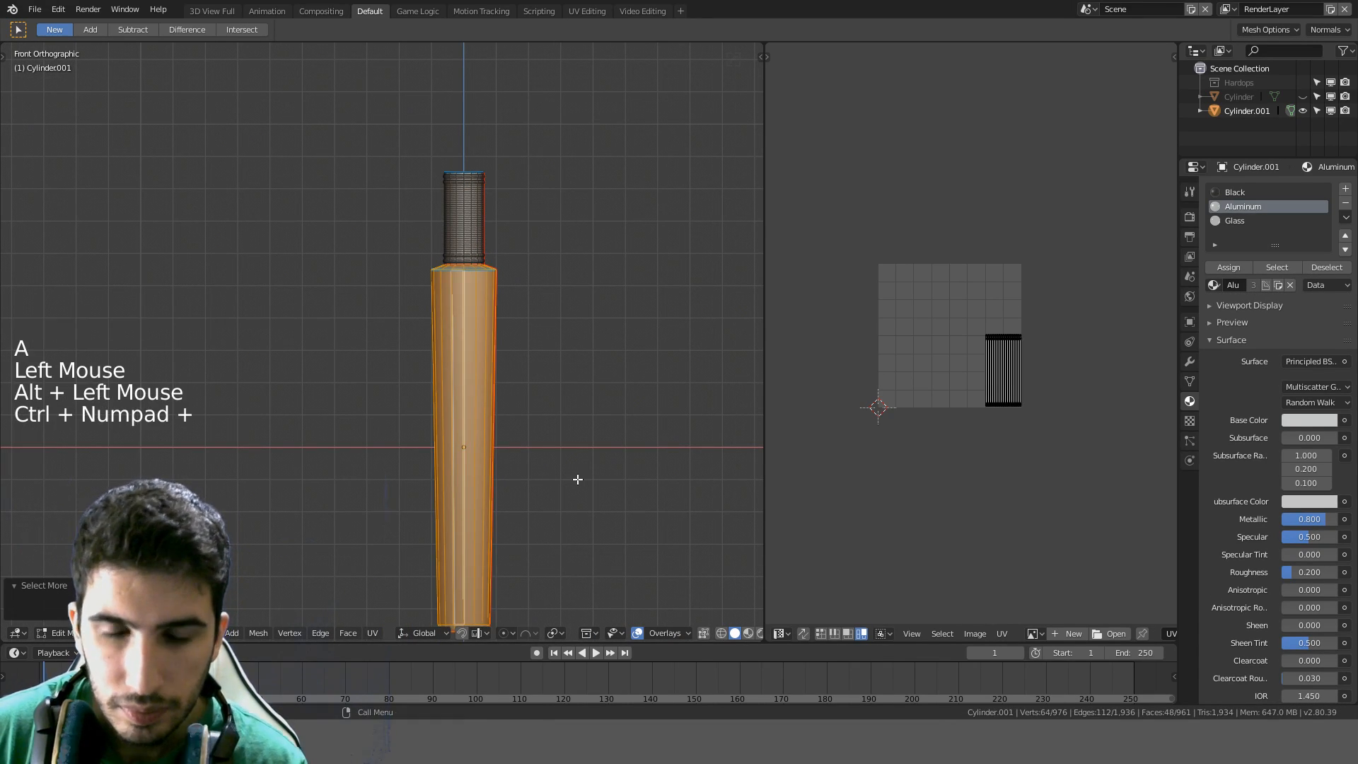
{"action": "key", "text": "Delete"}
{"action": "left_click", "coordinate": [573, 448]}
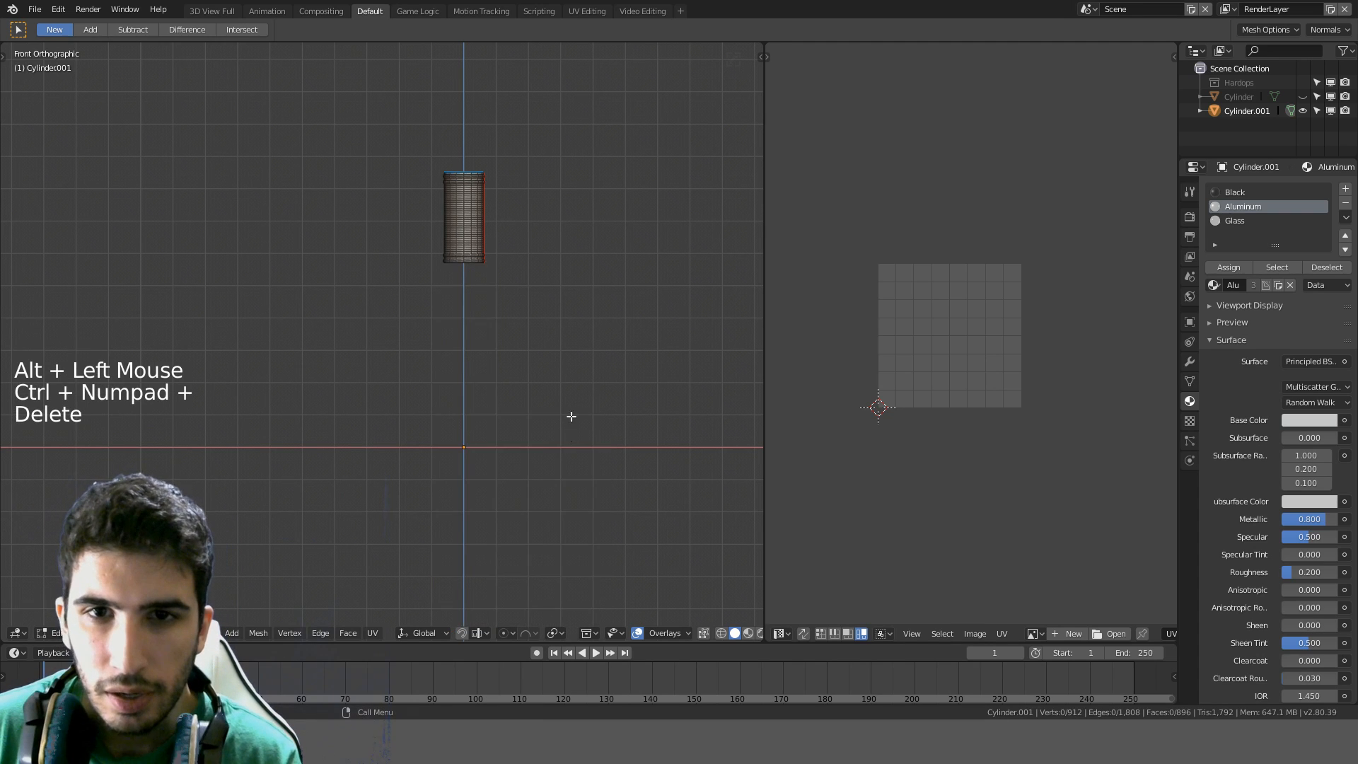
Return to Object Mode, add a level 1 Subdivision Surface modifier to the ridged neck and display its modifier settings
{"action": "scroll", "coordinate": [607, 82], "scroll_direction": "up", "scroll_amount": 4}
{"action": "middle_click_drag", "start_coordinate": [607, 82], "coordinate": [533, 303], "text": "shift"}
{"action": "key", "text": "Tab"}
{"action": "scroll", "coordinate": [563, 285], "scroll_direction": "up", "scroll_amount": 3}
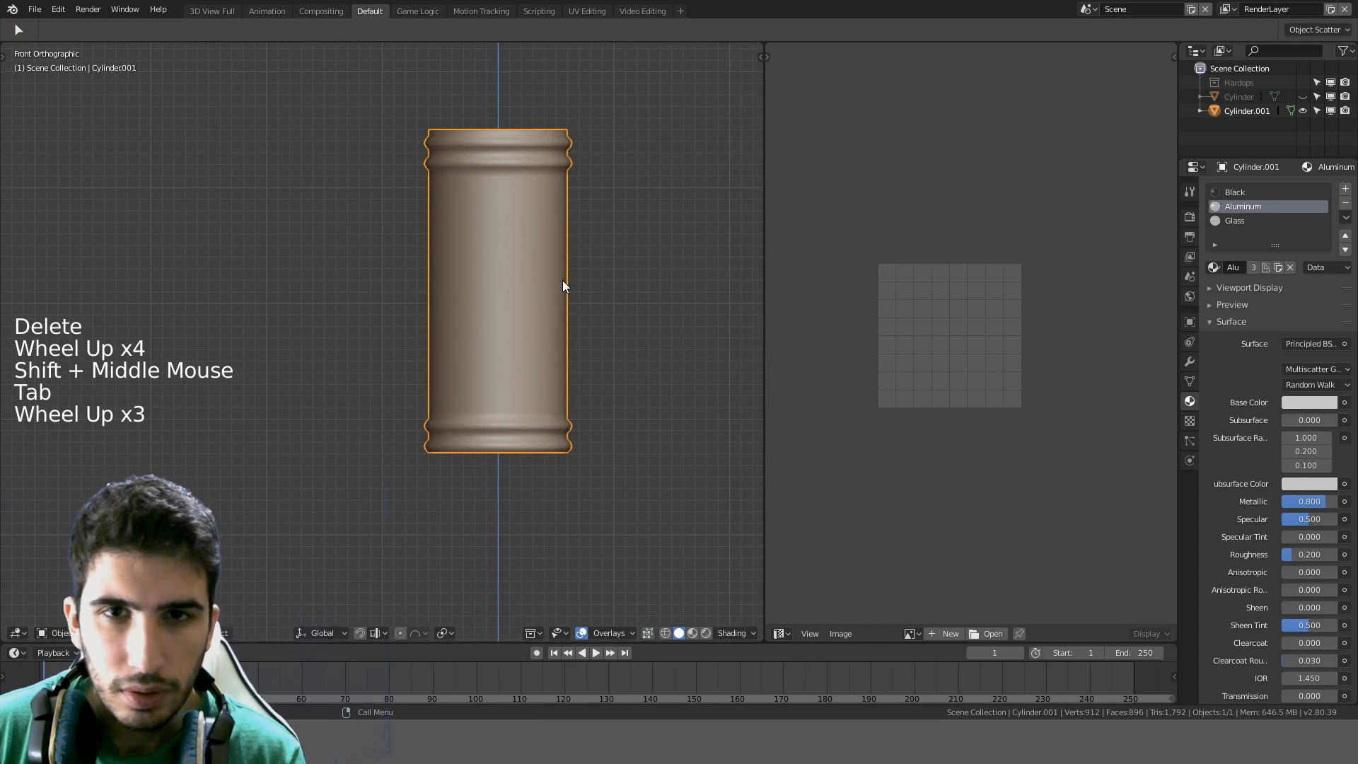
{"action": "key", "text": "ctrl+1"}
{"action": "scroll", "coordinate": [565, 283], "scroll_direction": "up", "scroll_amount": 4}
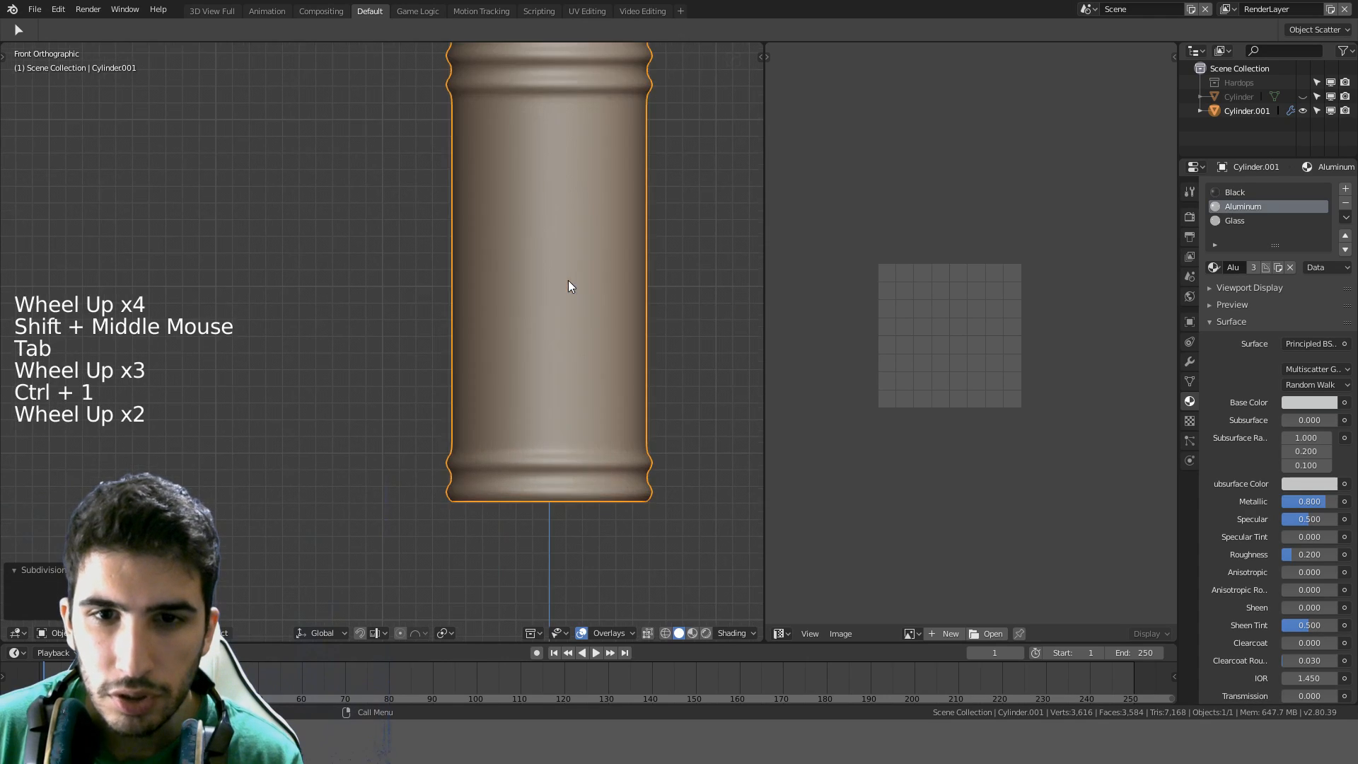
{"action": "middle_click_drag", "start_coordinate": [604, 291], "coordinate": [474, 285], "text": "shift"}
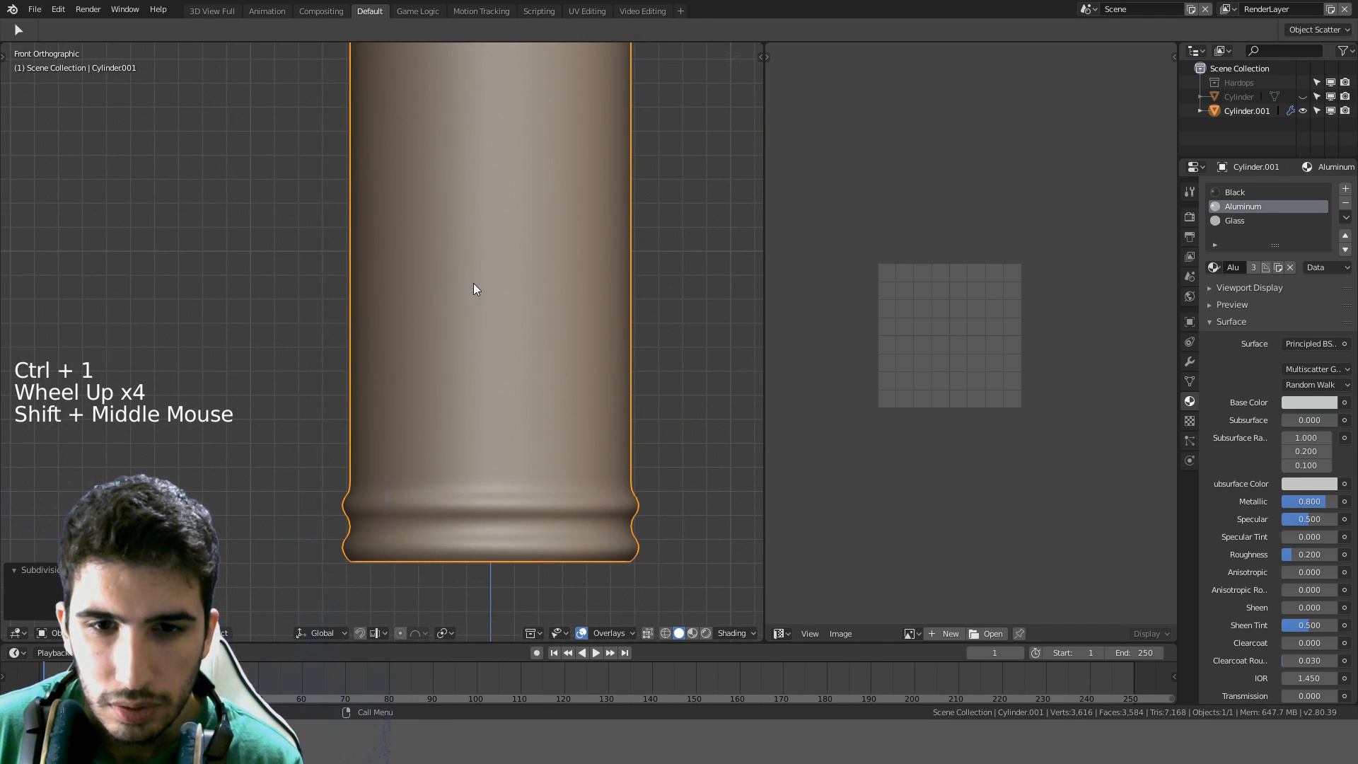
{"action": "left_click", "coordinate": [1190, 361]}
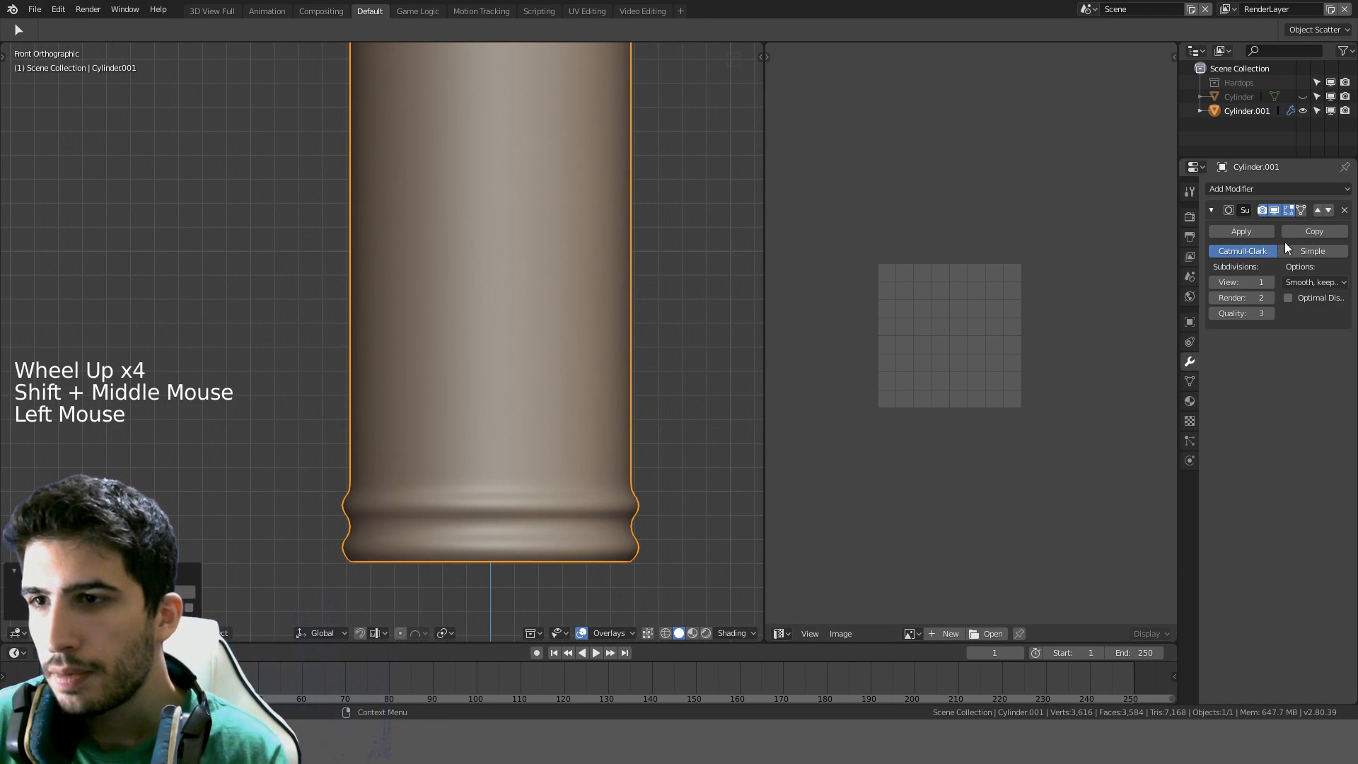
Compare the ridged neck with its Subdivision Surface modifier shown and hidden in the viewport, and remove the modifier
{"action": "left_click", "coordinate": [1276, 211]}
{"action": "left_click", "coordinate": [1276, 211]}
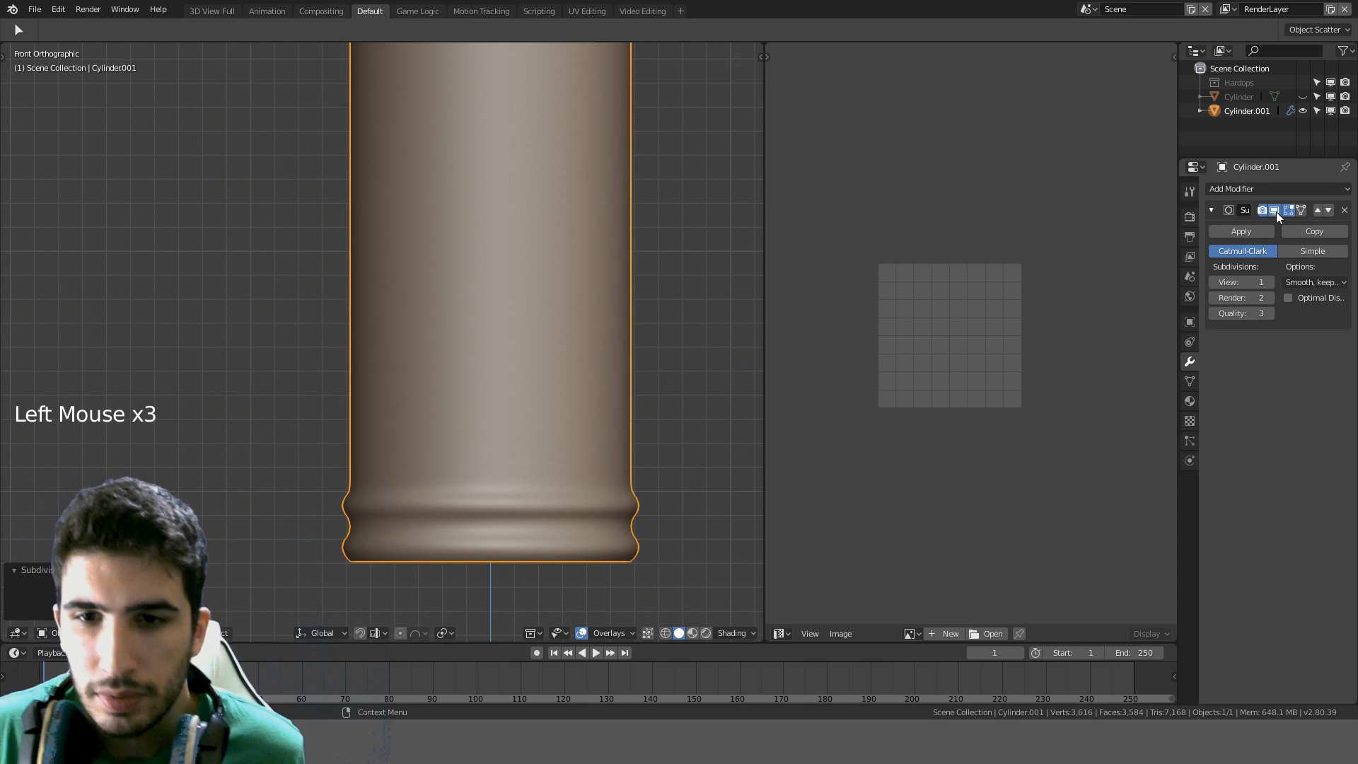
{"action": "left_click", "coordinate": [1276, 211]}
{"action": "left_click", "coordinate": [1276, 211]}
{"action": "left_click", "coordinate": [1276, 211]}
{"action": "left_click", "coordinate": [1276, 210]}
{"action": "left_click", "coordinate": [1276, 210]}
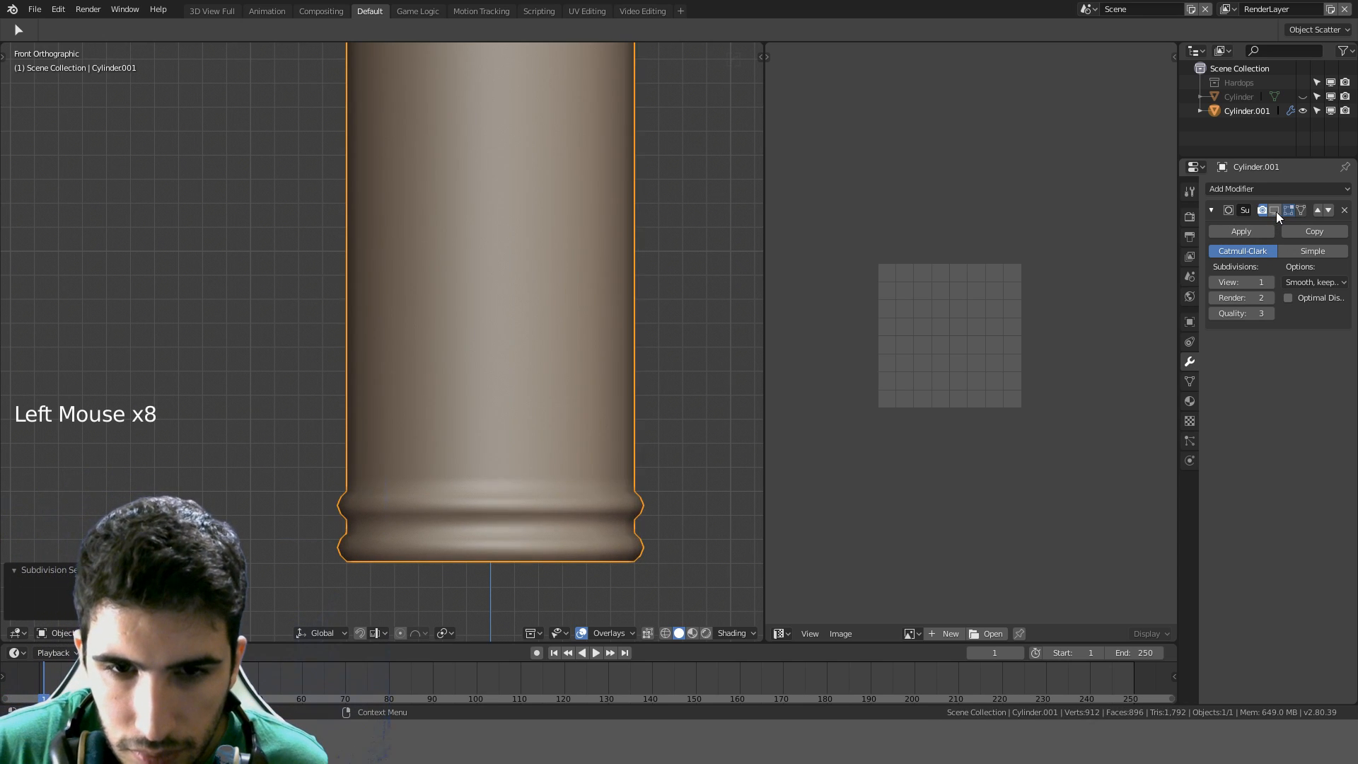
{"action": "left_click", "coordinate": [1276, 211]}
{"action": "left_click", "coordinate": [1276, 211]}
{"action": "left_click", "coordinate": [1344, 210]}
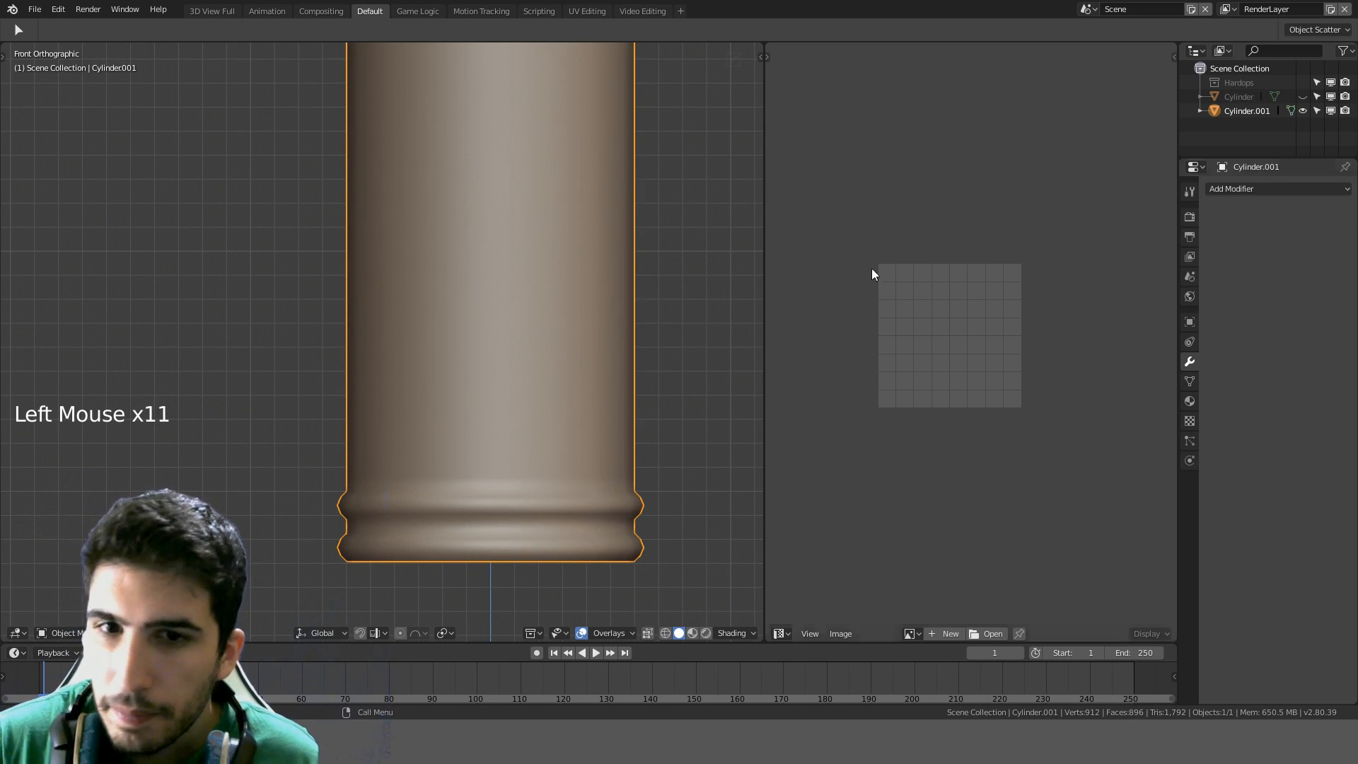
In Edit Mode, select all the horizontal edge loops between the neck's upper and lower ridges and dissolve them
{"action": "scroll", "coordinate": [624, 306], "scroll_direction": "down", "scroll_amount": 4}
{"action": "key", "text": "Tab"}
{"action": "scroll", "coordinate": [559, 290], "scroll_direction": "up", "scroll_amount": 2}
{"action": "middle_click_drag", "start_coordinate": [495, 25], "coordinate": [497, 175], "text": "shift"}
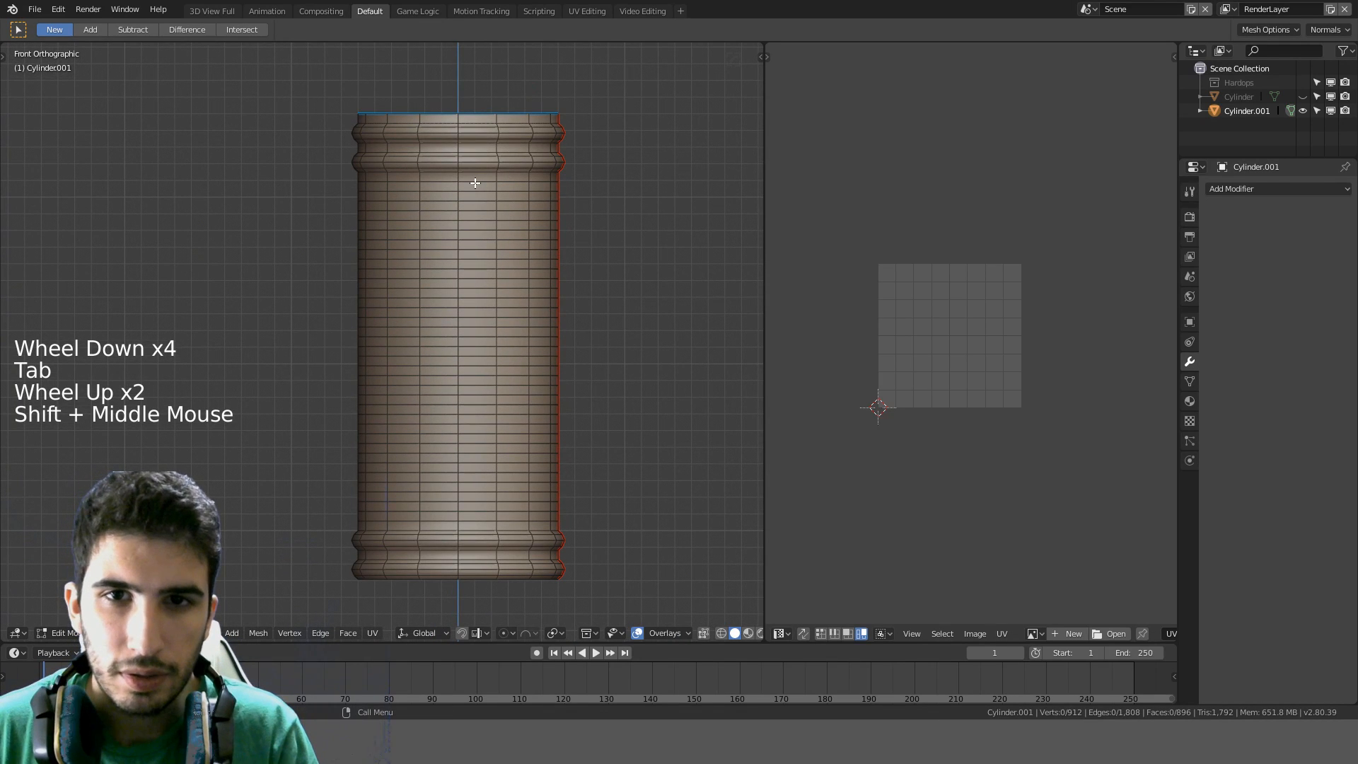
{"action": "key", "text": "c"}
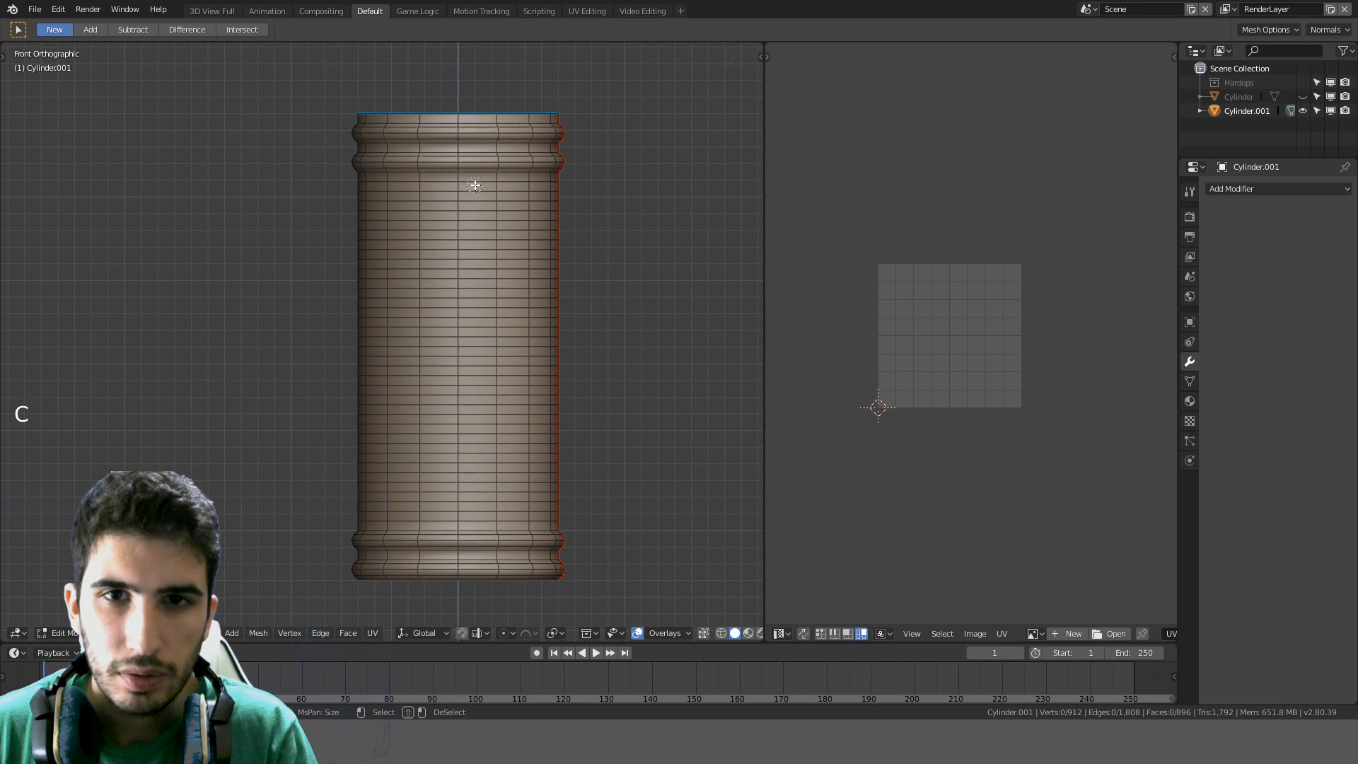
{"action": "left_click", "coordinate": [475, 186]}
{"action": "key", "text": "a"}
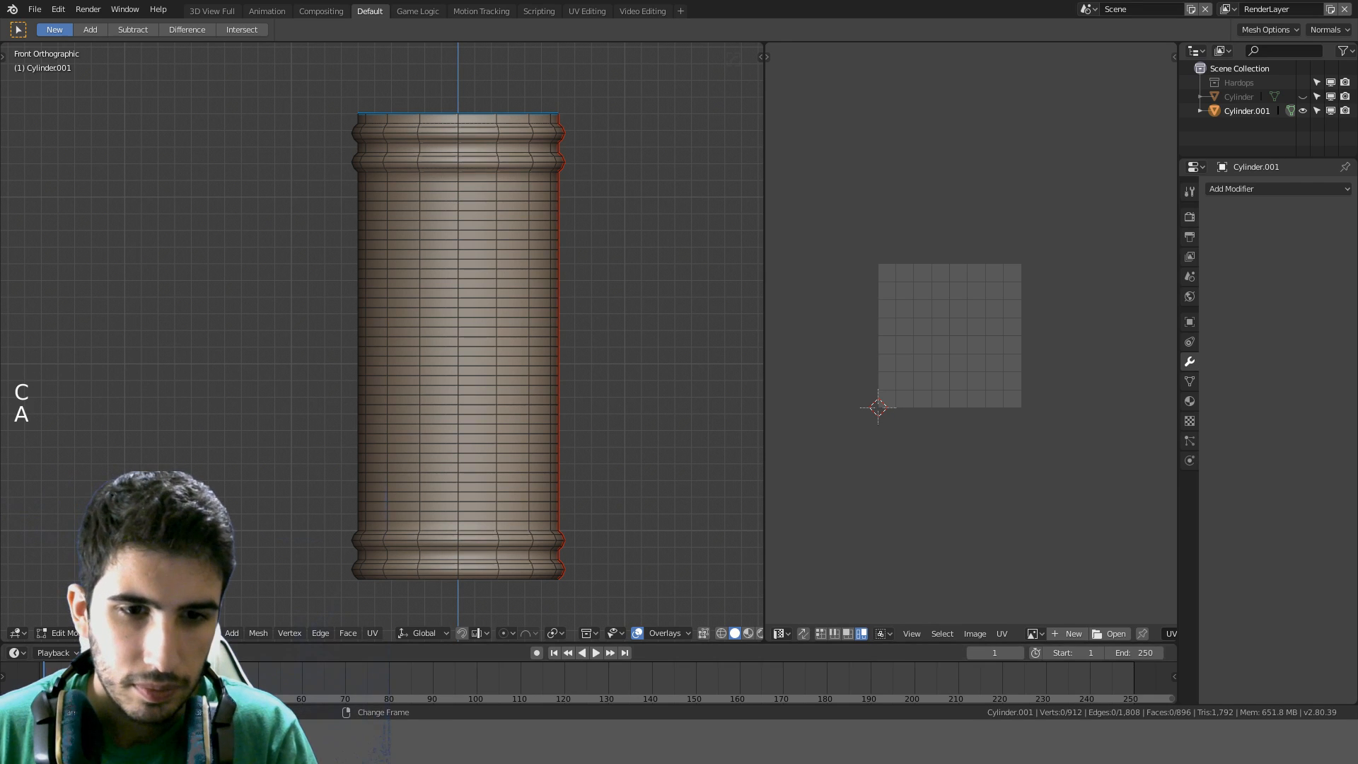
{"action": "left_click", "coordinate": [445, 263]}
{"action": "key", "text": "c"}
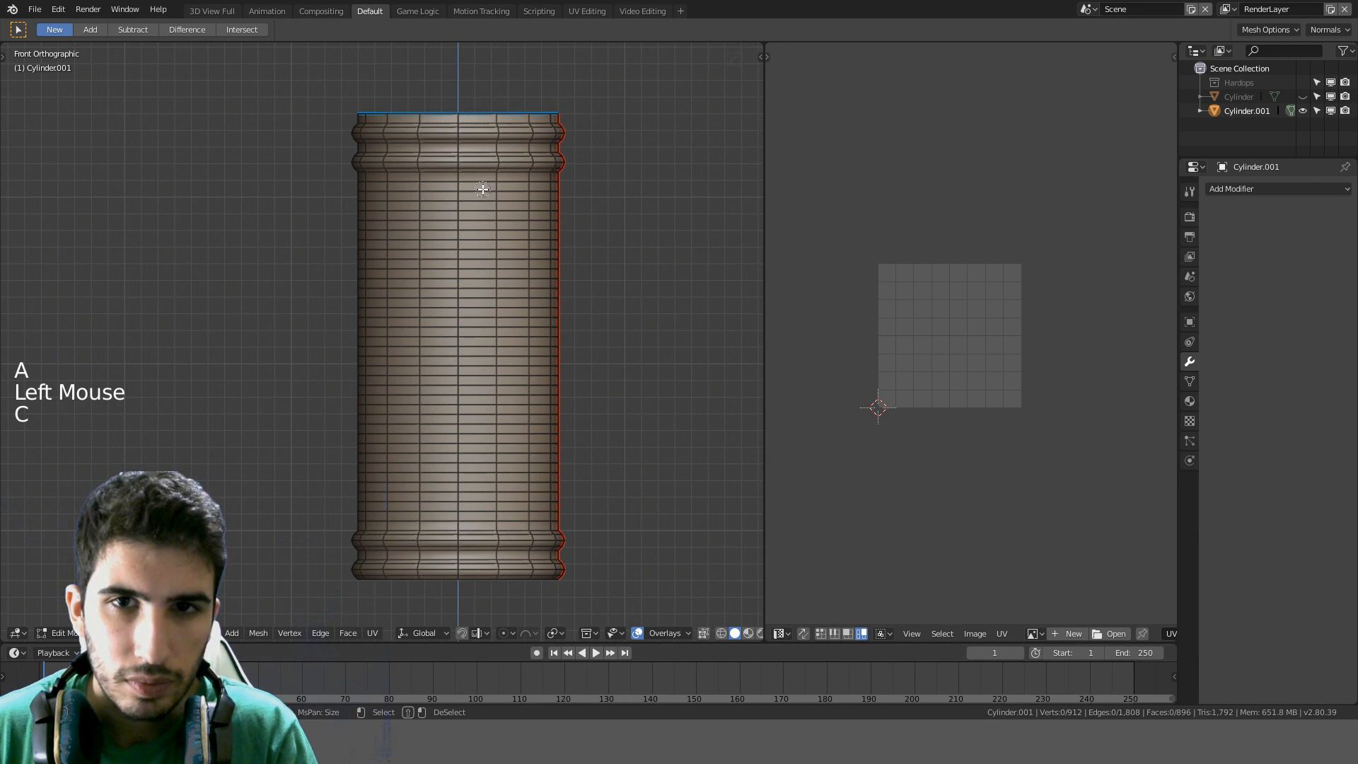
{"action": "mouse_move", "coordinate": [483, 188]}
{"action": "left_mouse_down"}
{"action": "mouse_move", "coordinate": [480, 509]}
{"action": "mouse_move", "coordinate": [477, 358]}
{"action": "left_mouse_up"}
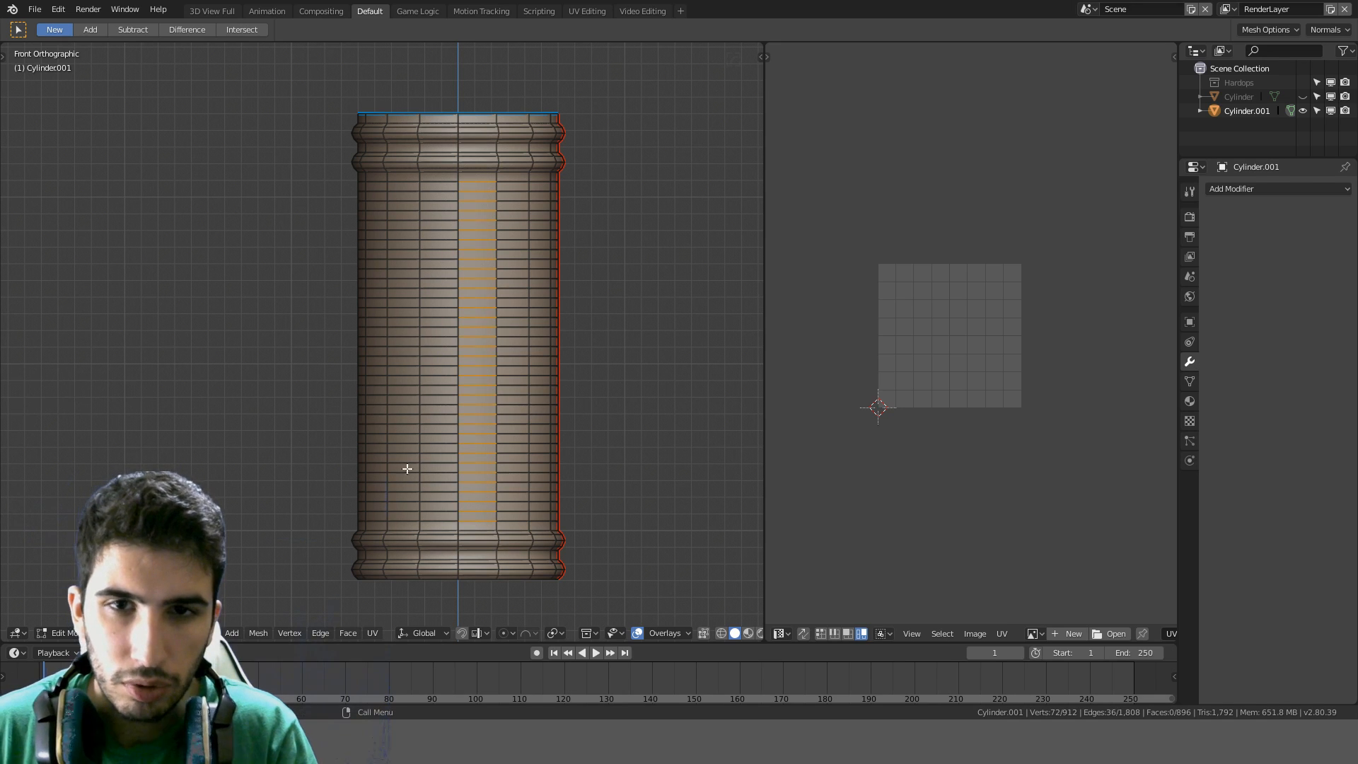
{"action": "left_click", "coordinate": [200, 633]}
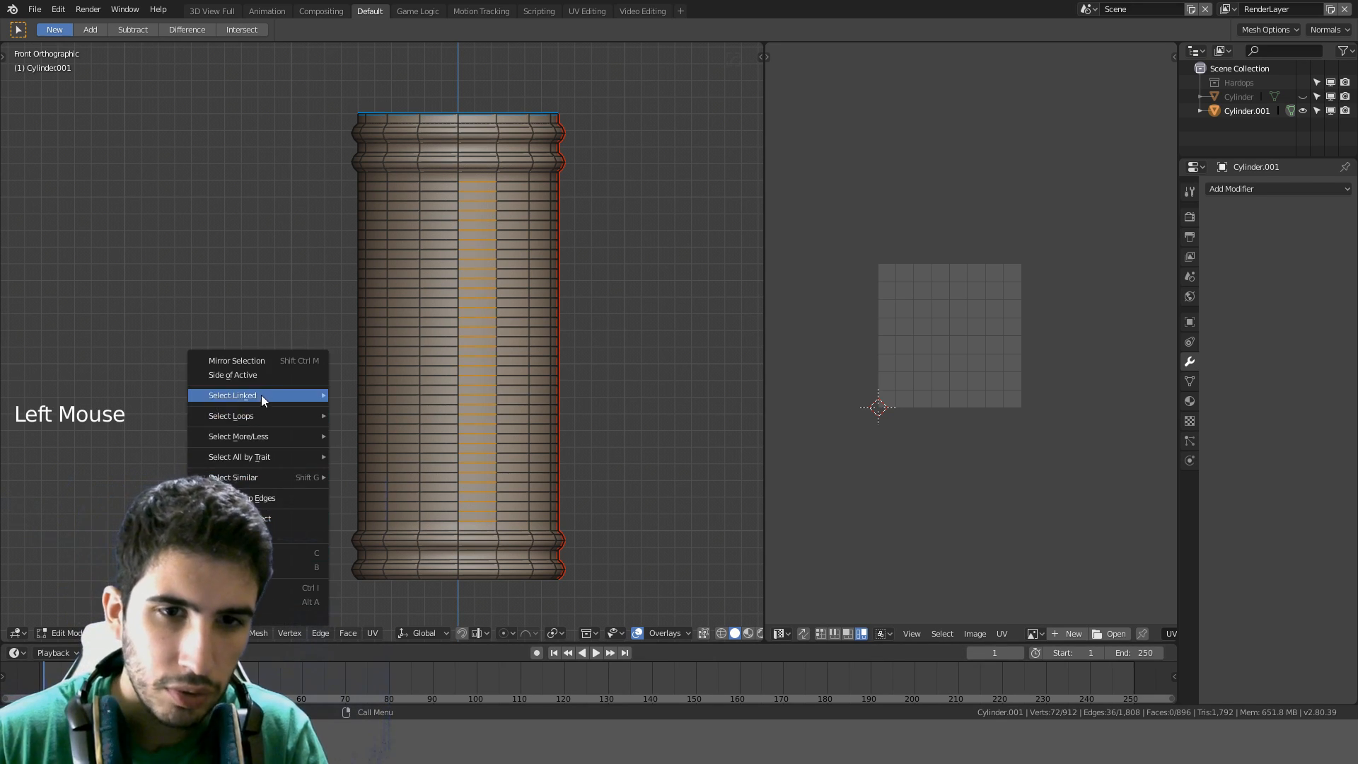
{"action": "mouse_move", "coordinate": [256, 416]}
{"action": "left_click", "coordinate": [380, 419]}
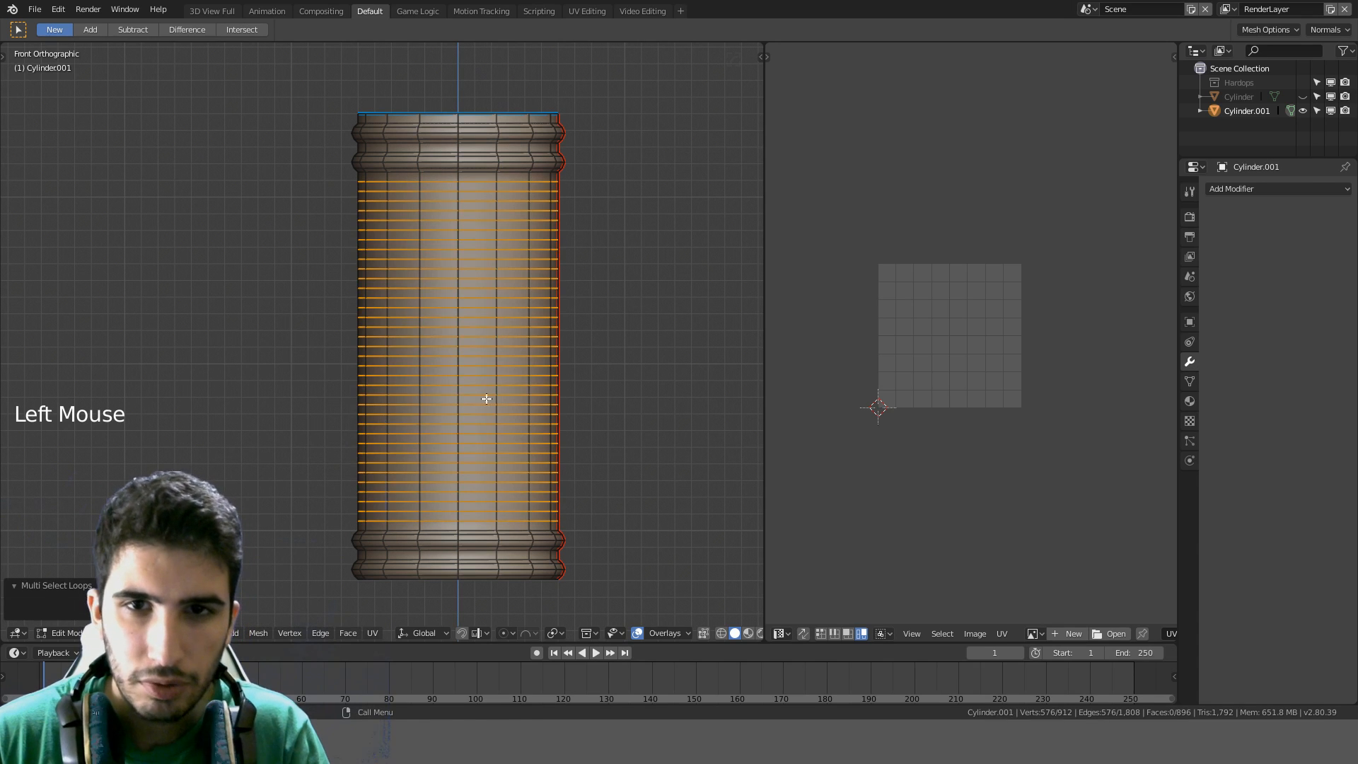
{"action": "key", "text": "ctrl+x"}
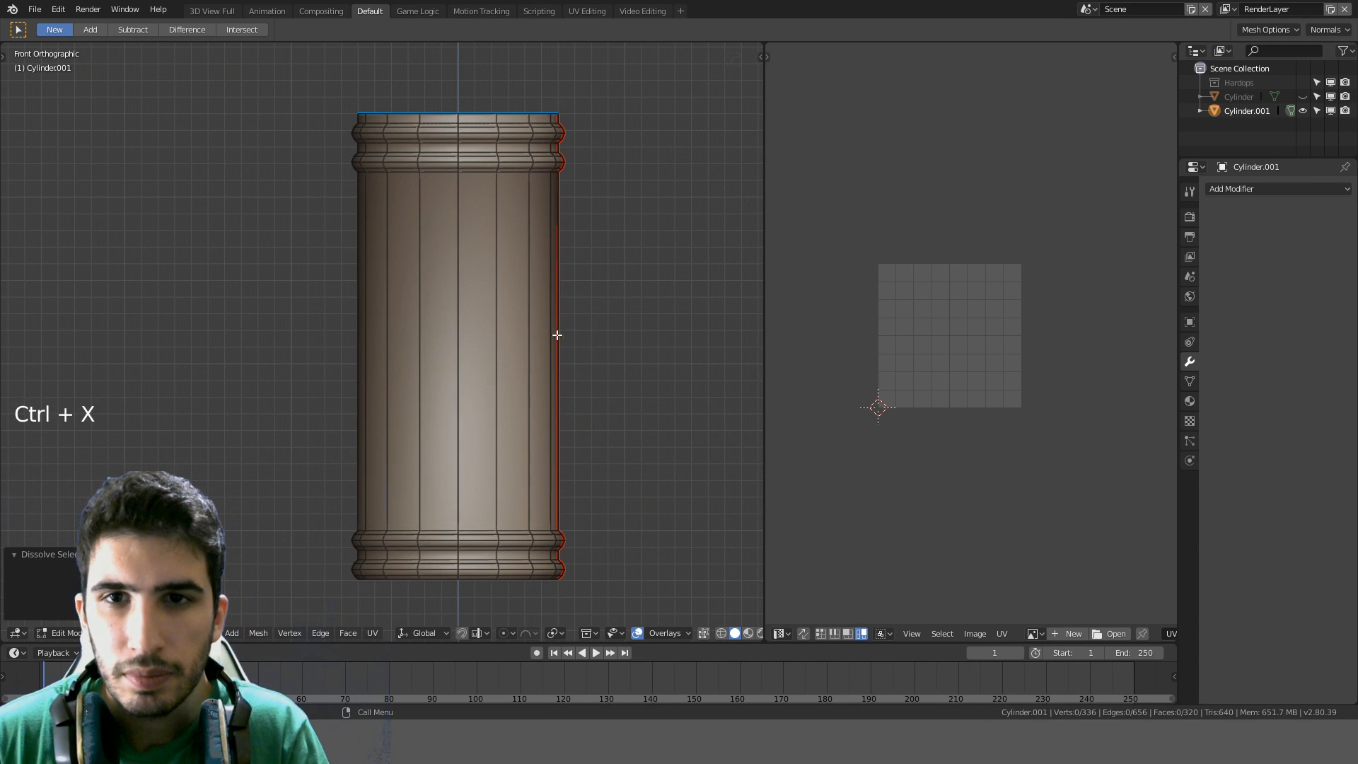
In Object Mode, sharpen the neck so that its ridge edge loops are marked sharp, and return to the front view
{"action": "key", "text": "Tab"}
{"action": "mouse_move", "coordinate": [557, 335]}
{"action": "middle_mouse_down"}
{"action": "mouse_move", "coordinate": [600, 319]}
{"action": "mouse_move", "coordinate": [685, 337]}
{"action": "mouse_move", "coordinate": [679, 384]}
{"action": "mouse_move", "coordinate": [467, 309]}
{"action": "mouse_move", "coordinate": [507, 325]}
{"action": "mouse_move", "coordinate": [582, 323]}
{"action": "mouse_move", "coordinate": [581, 345]}
{"action": "middle_mouse_up"}
{"action": "key", "text": "q"}
{"action": "left_click", "coordinate": [508, 325]}
{"action": "key", "text": "KP_1"}
In Edit Mode, select the crest loops of all four ridges, clear their sharp marking, and return to Object Mode
{"action": "key", "text": "Tab"}
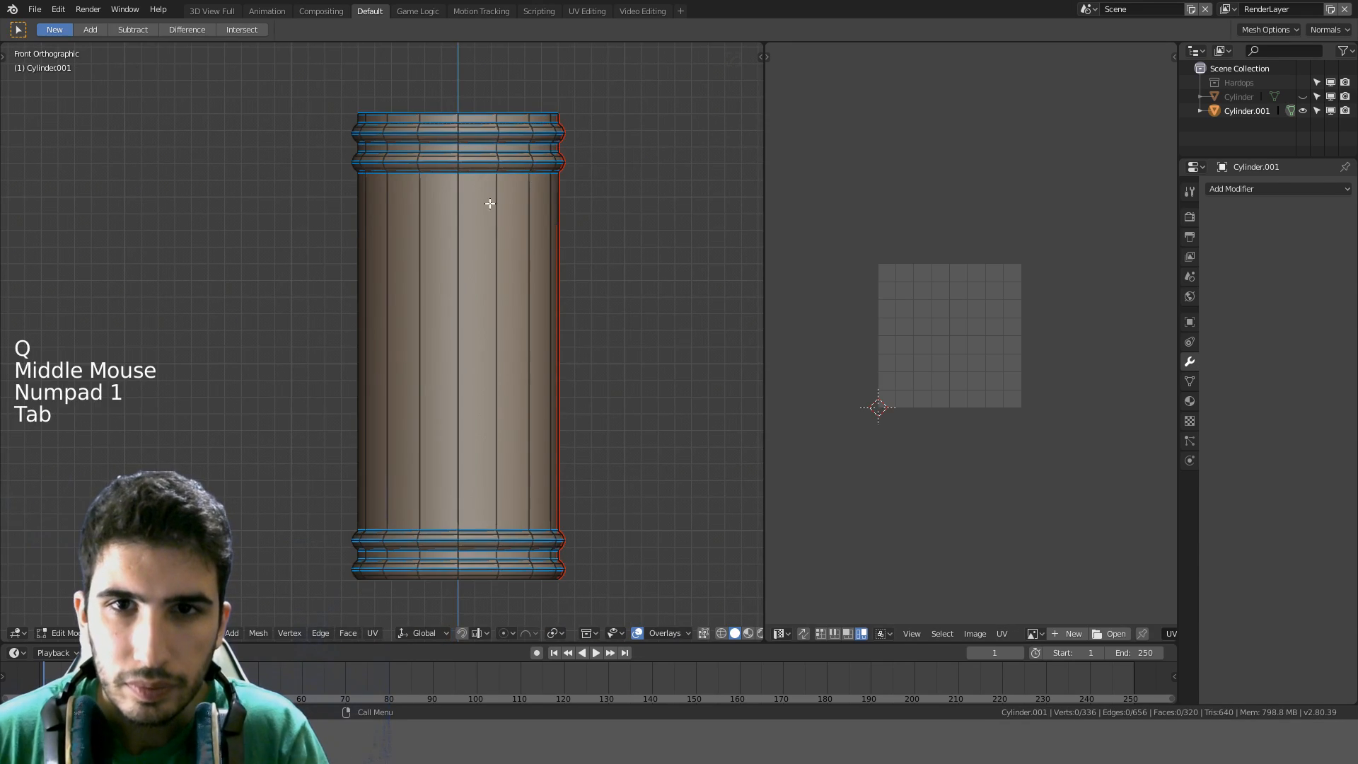
{"action": "scroll", "coordinate": [485, 177], "scroll_direction": "up", "scroll_amount": 2}
{"action": "middle_click_drag", "start_coordinate": [485, 161], "coordinate": [427, 330], "text": "shift"}
{"action": "scroll", "coordinate": [479, 274], "scroll_direction": "up", "scroll_amount": 3}
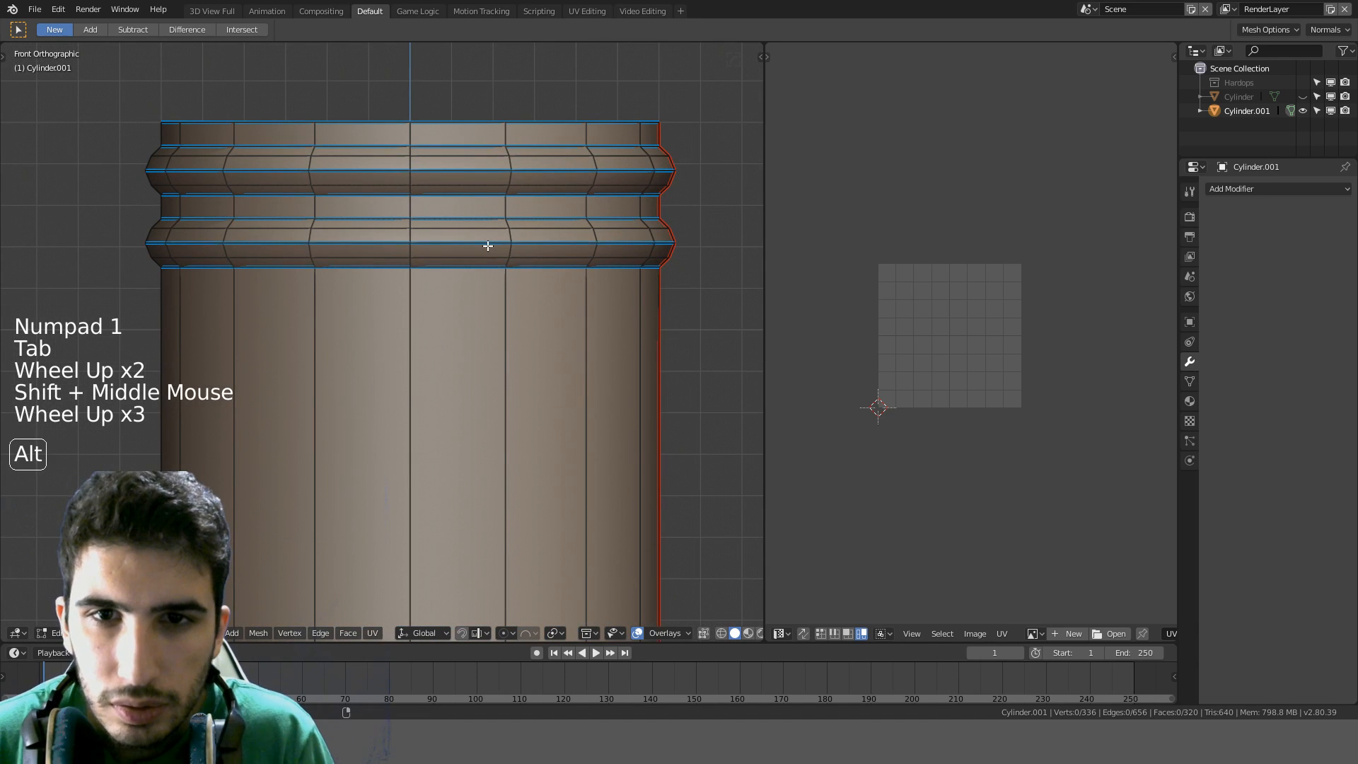
{"action": "left_click", "coordinate": [481, 242], "text": "alt"}
{"action": "left_click", "coordinate": [464, 169], "text": "alt+shift"}
{"action": "scroll", "coordinate": [494, 344], "scroll_direction": "down", "scroll_amount": 4}
{"action": "middle_click_drag", "start_coordinate": [494, 344], "coordinate": [531, 203], "text": "shift"}
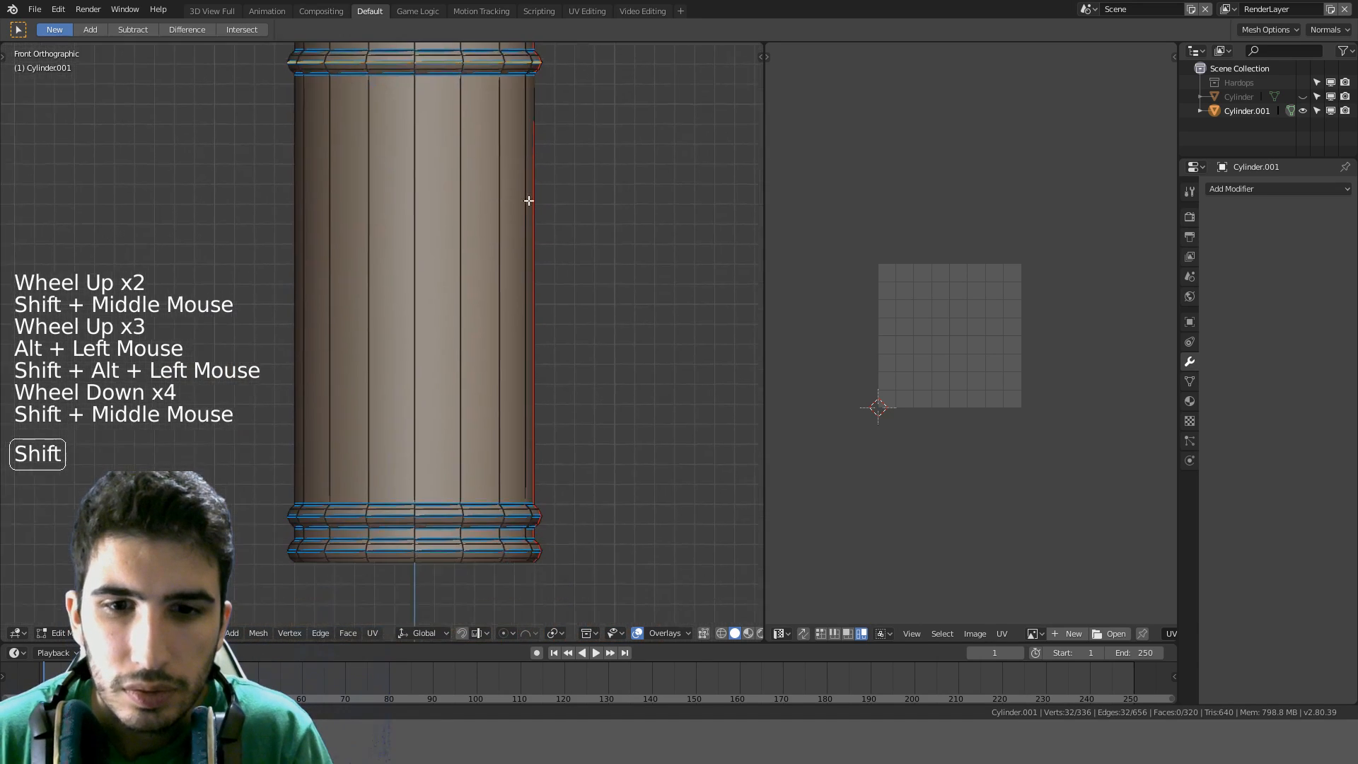
{"action": "scroll", "coordinate": [425, 469], "scroll_direction": "up", "scroll_amount": 3}
{"action": "middle_click_drag", "start_coordinate": [424, 469], "coordinate": [445, 385], "text": "shift"}
{"action": "left_click", "coordinate": [480, 404], "text": "alt+shift"}
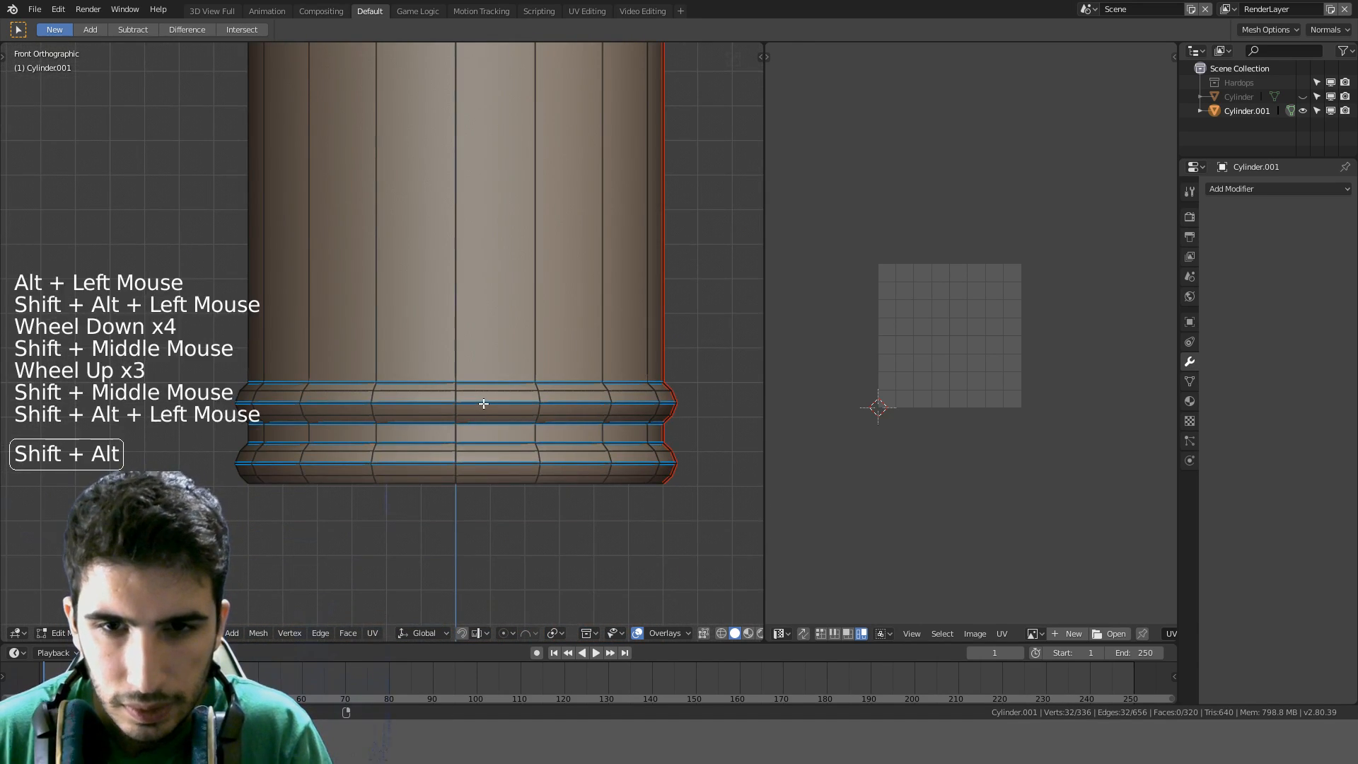
{"action": "left_click", "coordinate": [484, 462], "text": "alt+shift"}
{"action": "key", "text": "q"}
{"action": "left_click", "coordinate": [483, 463]}
{"action": "key", "text": "Tab"}
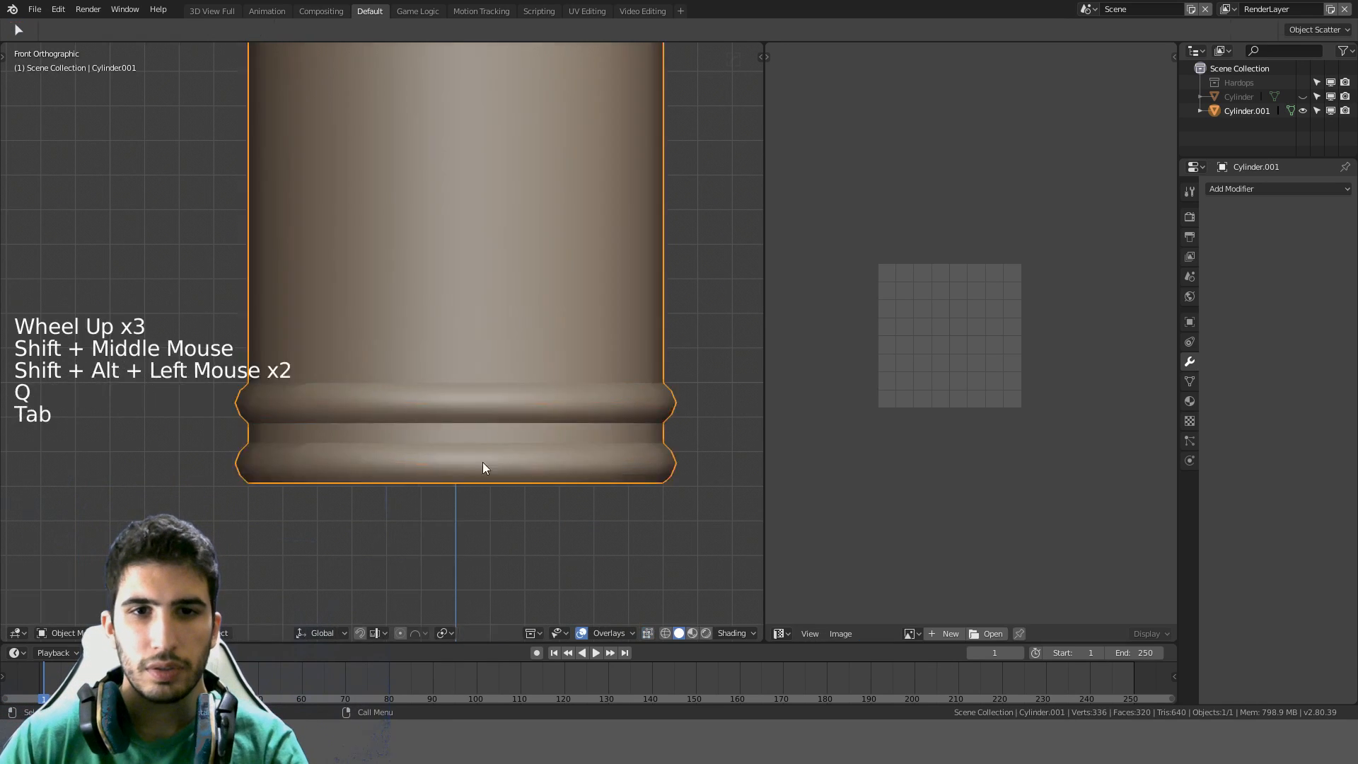
Unhide all objects and select only the original magnifying glass, leaving the ridged neck copy unselected
{"action": "scroll", "coordinate": [482, 461], "scroll_direction": "down", "scroll_amount": 5}
{"action": "middle_click_drag", "start_coordinate": [552, 282], "coordinate": [398, 440], "text": "shift"}
{"action": "key", "text": "KP_1"}
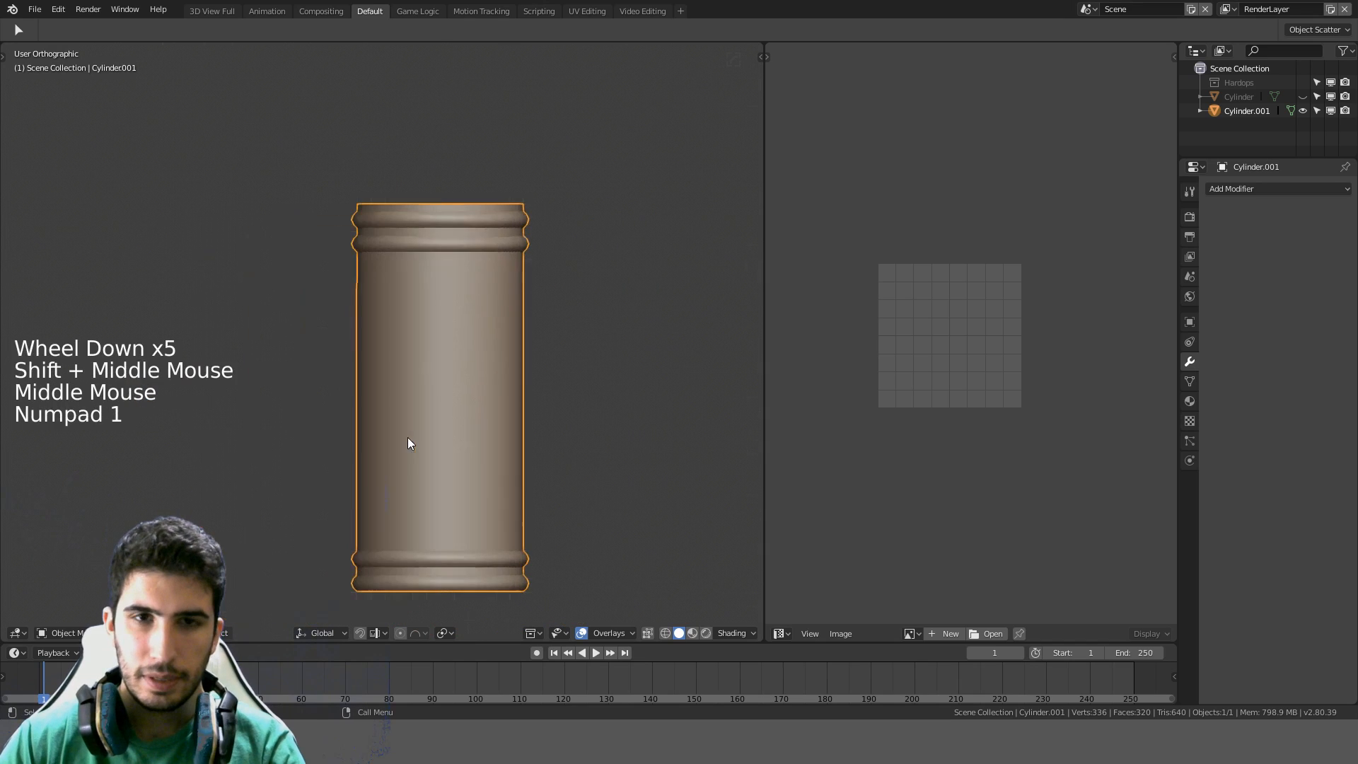
{"action": "scroll", "coordinate": [407, 438], "scroll_direction": "down", "scroll_amount": 2}
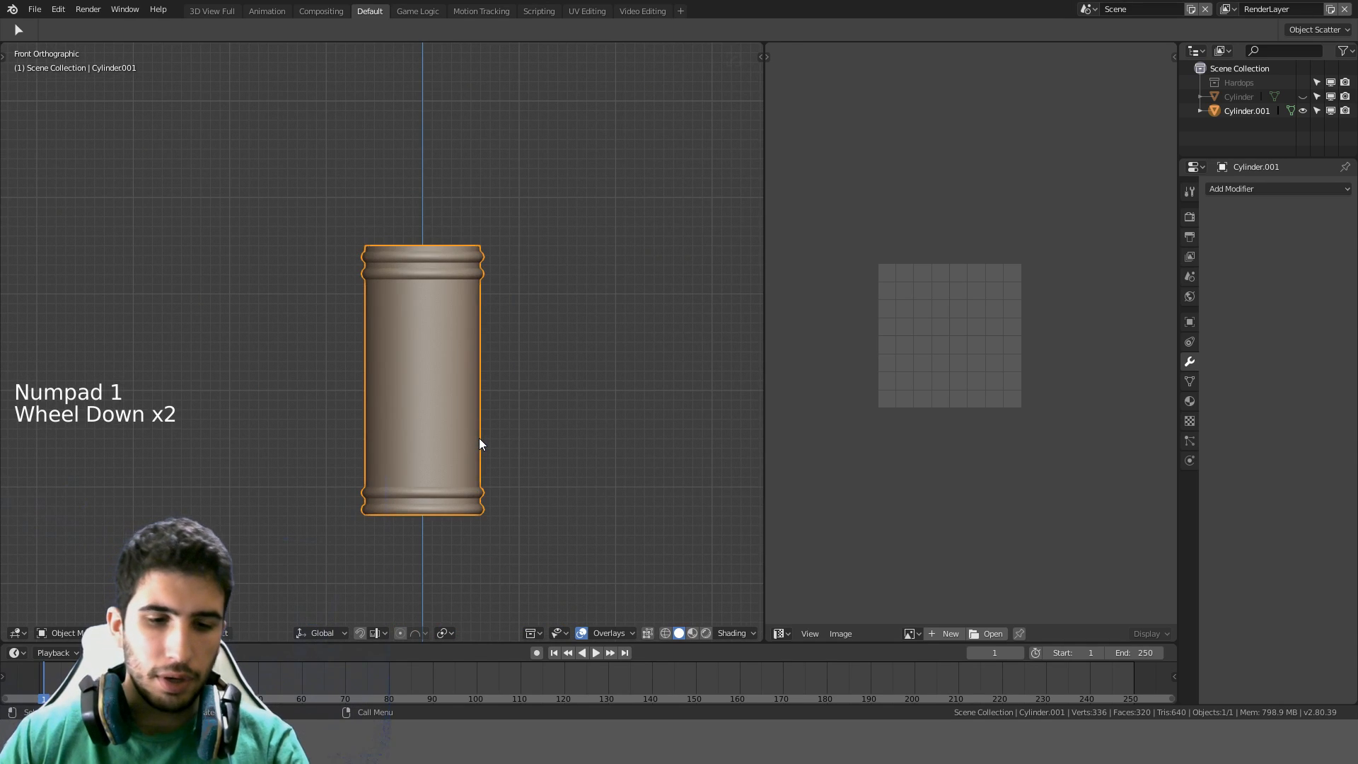
{"action": "key", "text": "alt+h"}
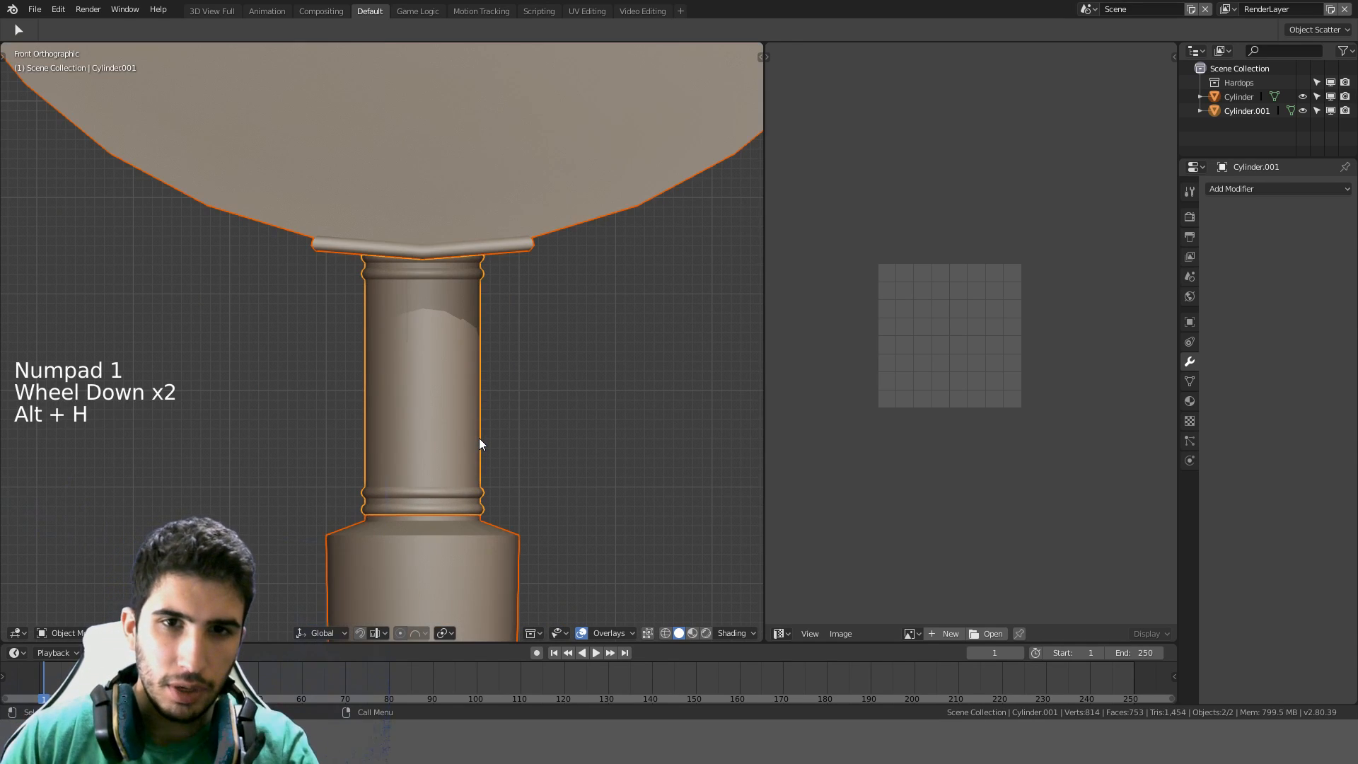
{"action": "left_click", "coordinate": [457, 518]}
{"action": "left_click", "coordinate": [468, 490]}
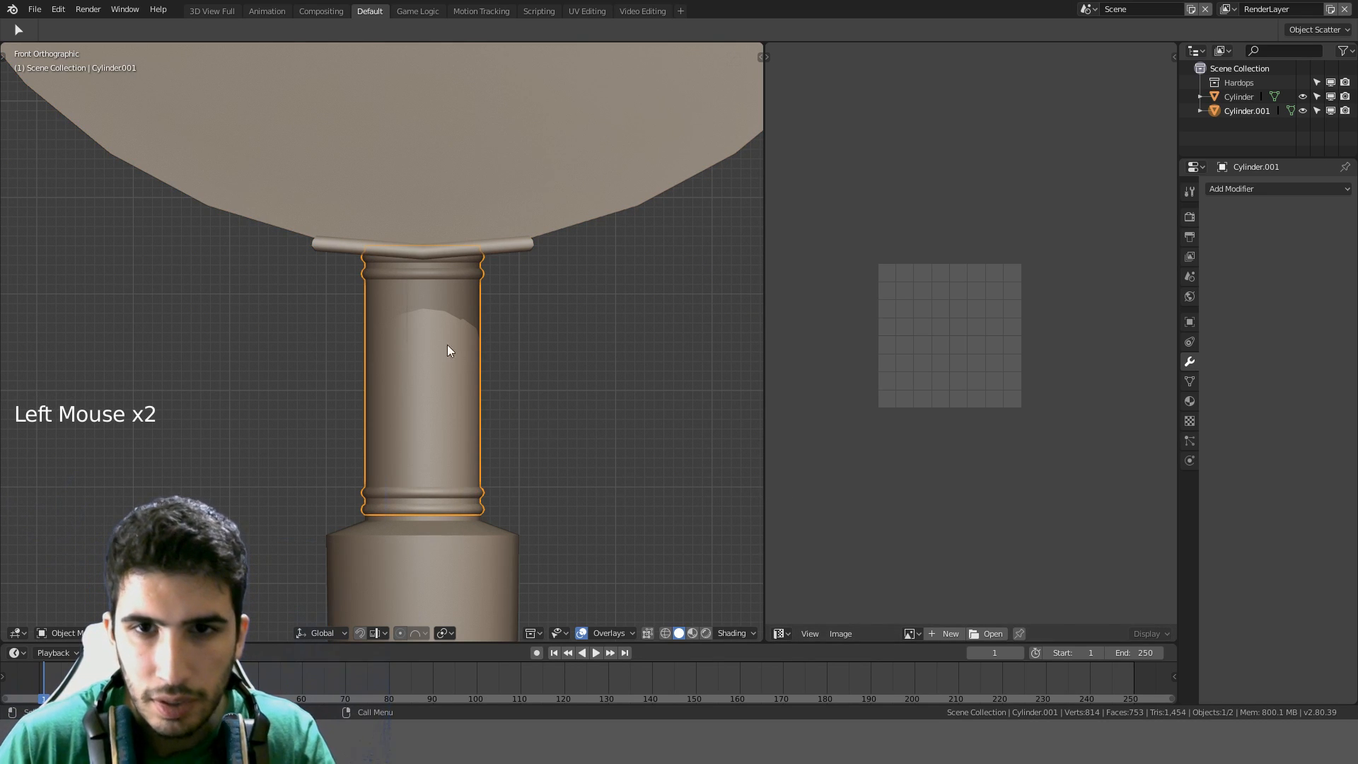
{"action": "left_click", "coordinate": [435, 308]}
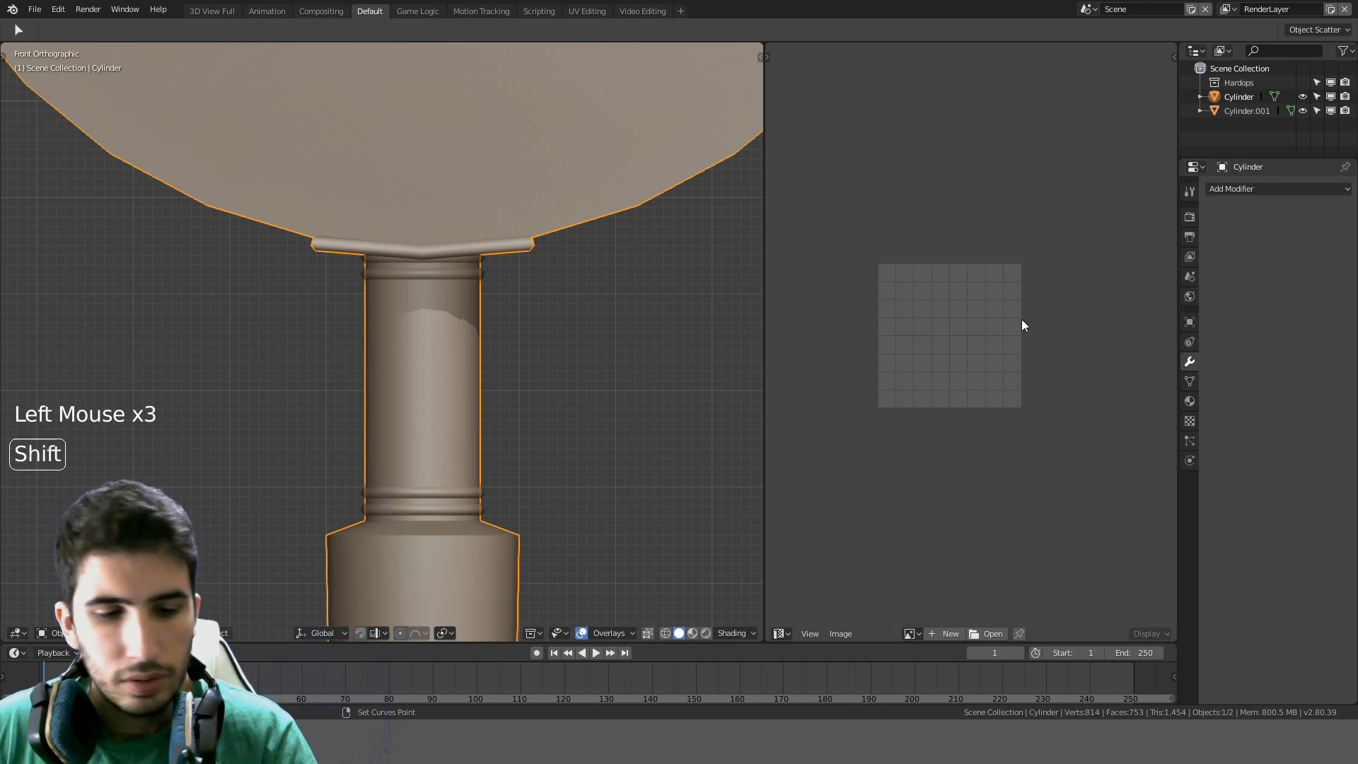
Switch the UV editor area to the Shader Editor and bring the Aluminum material's nodes into view
{"action": "key", "text": "shift+F3"}
{"action": "key", "text": "shift+F3"}
{"action": "key", "text": "shift+F3"}
{"action": "key", "text": "shift+F3"}
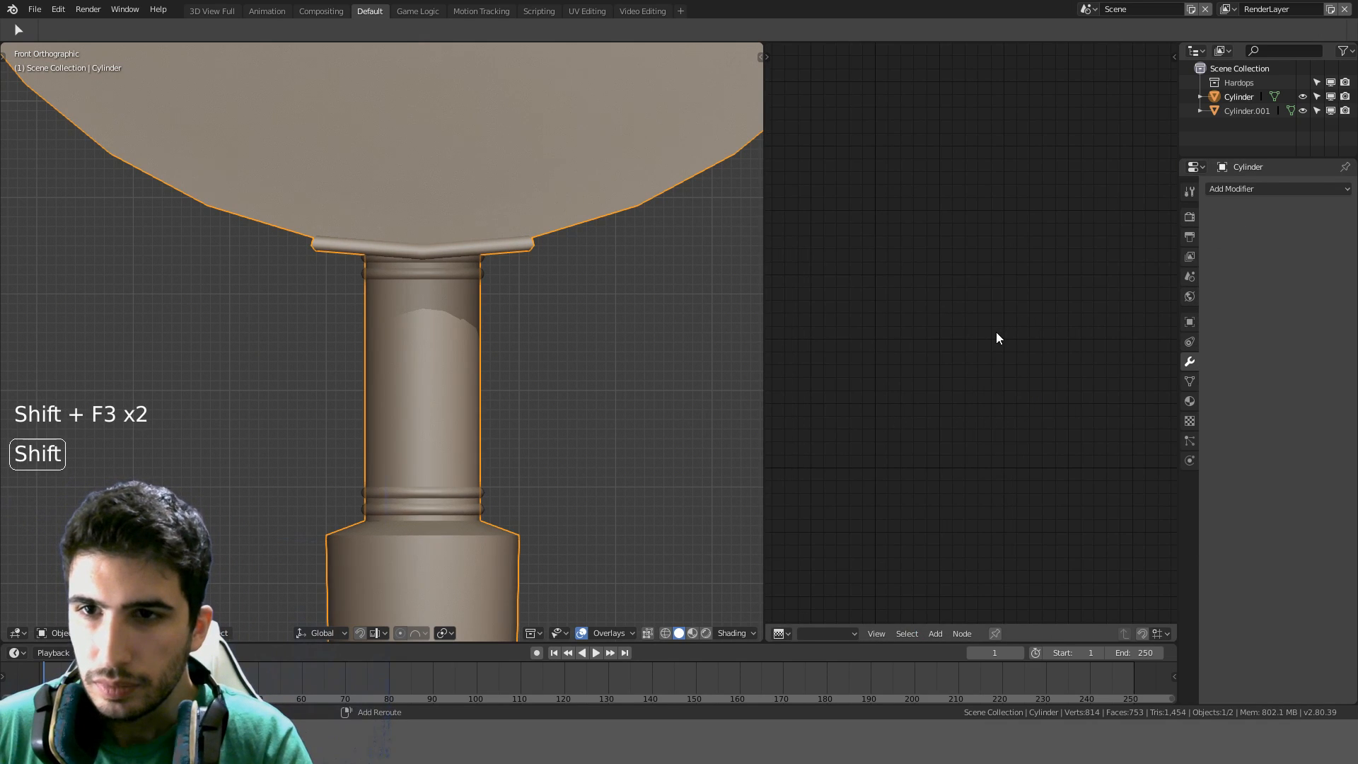
{"action": "scroll", "coordinate": [996, 342], "scroll_direction": "down", "scroll_amount": 3}
{"action": "middle_click_drag", "start_coordinate": [995, 343], "coordinate": [999, 208]}
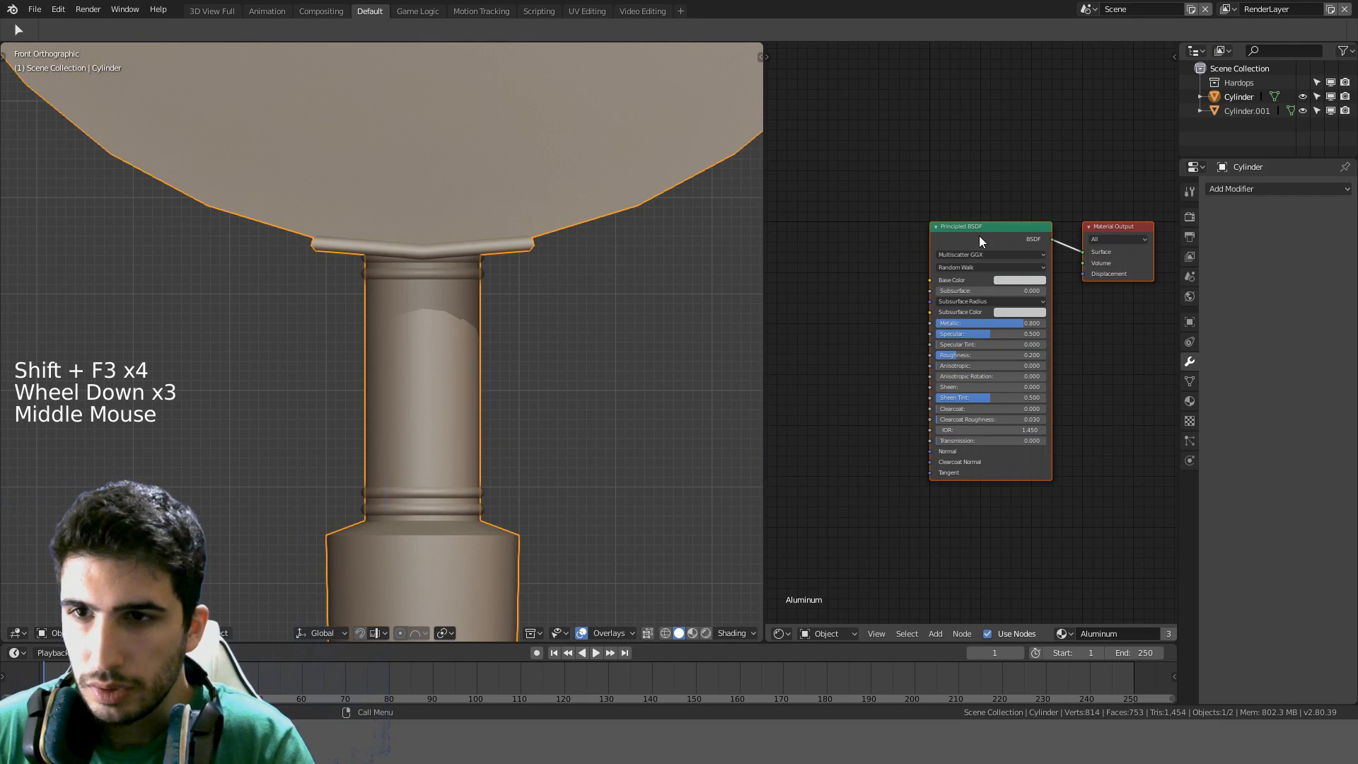
Add Texture Coordinate, Mapping and Image Texture nodes to the Principled BSDF and place them below and to its left
{"action": "left_click", "coordinate": [894, 281]}
{"action": "middle_click_drag", "start_coordinate": [894, 280], "coordinate": [1003, 253]}
{"action": "key", "text": "ctrl+t"}
{"action": "scroll", "coordinate": [958, 251], "scroll_direction": "down", "scroll_amount": 5}
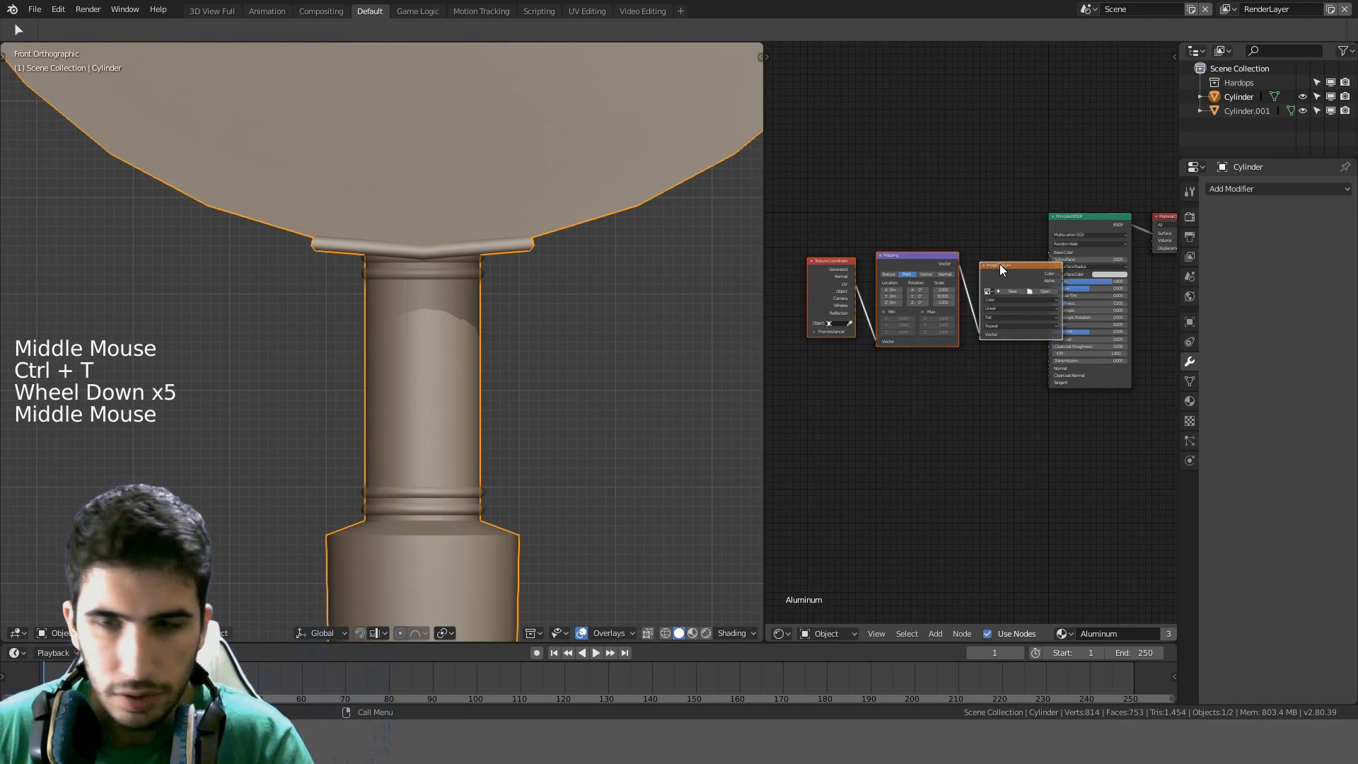
{"action": "key", "text": "g"}
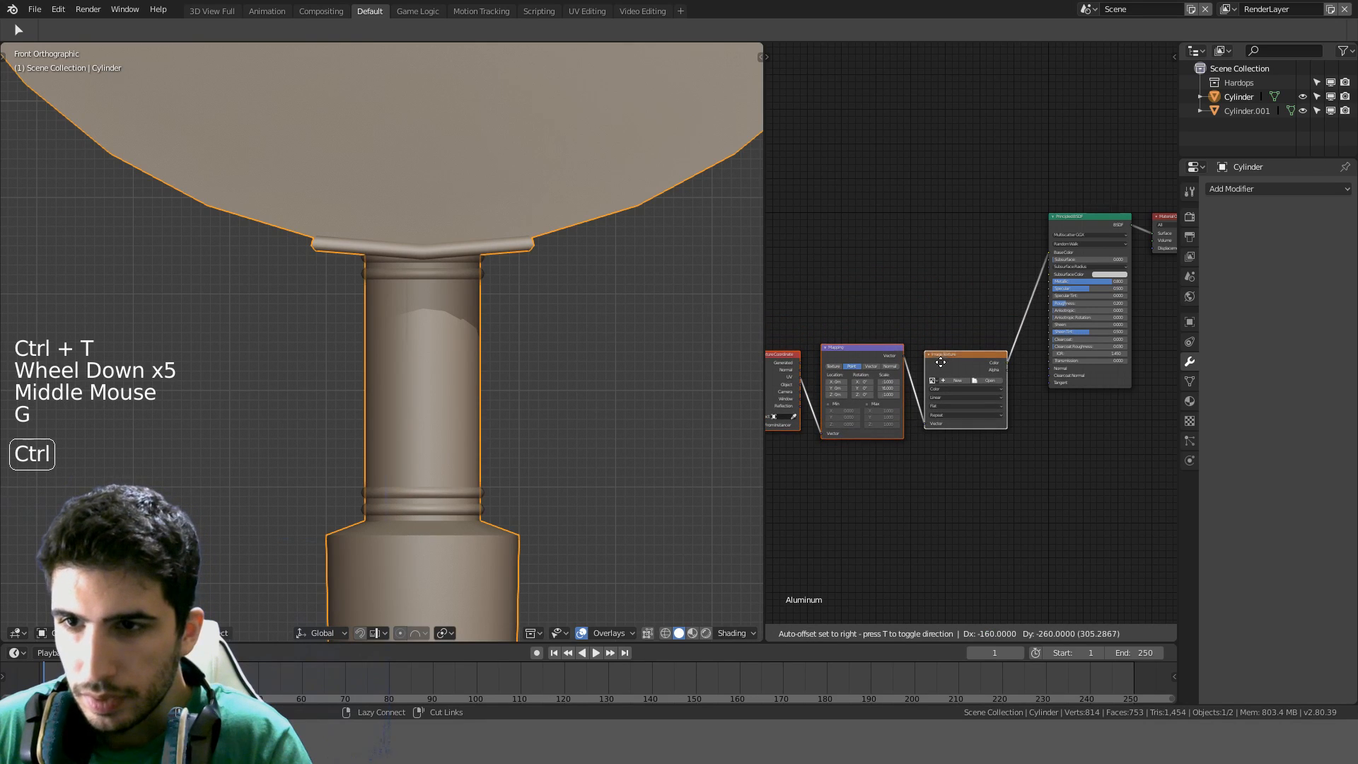
{"action": "left_click", "coordinate": [874, 381]}
Add a Normal Map node, connect the Image Texture's color through it to the Principled BSDF's Normal input, and cut the Base Color link
{"action": "key", "text": "shift+a"}
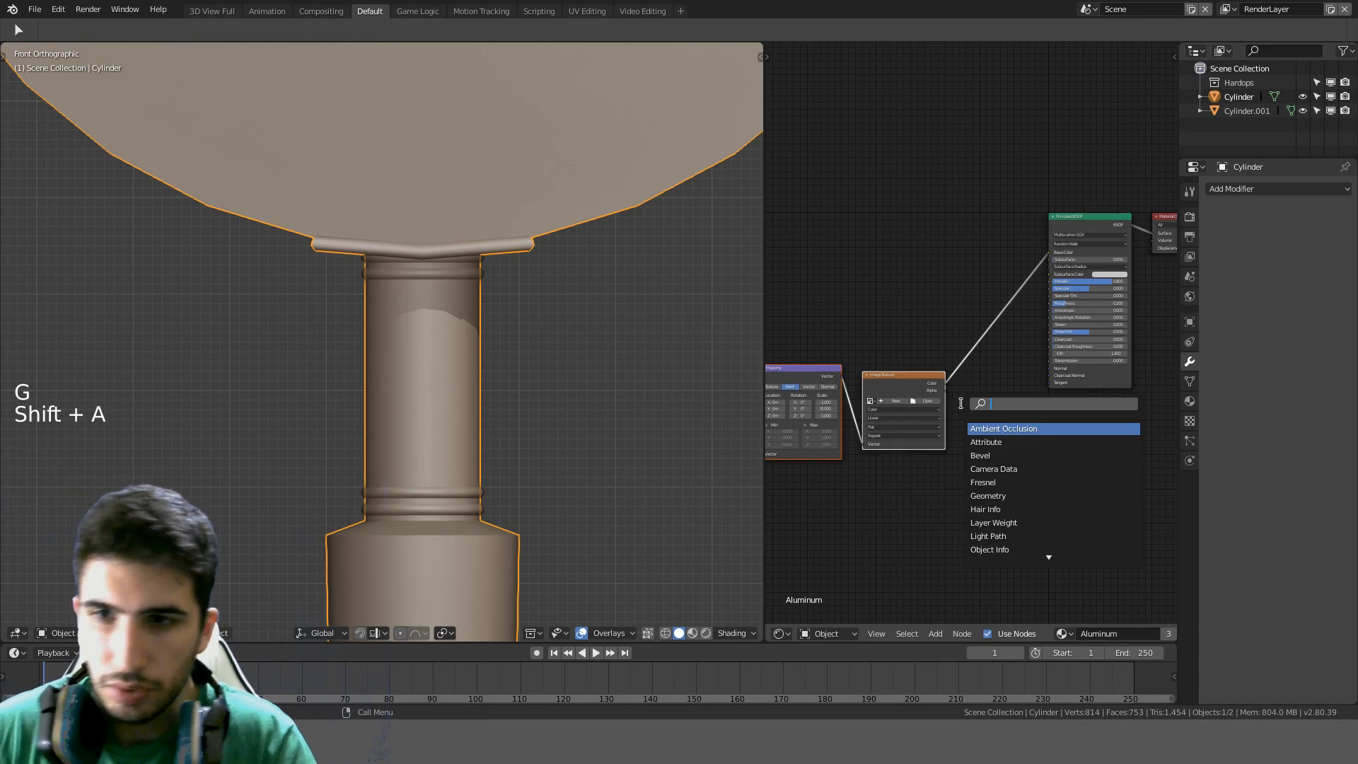
{"action": "type", "text": "norm"}
{"action": "key", "text": "Down"}
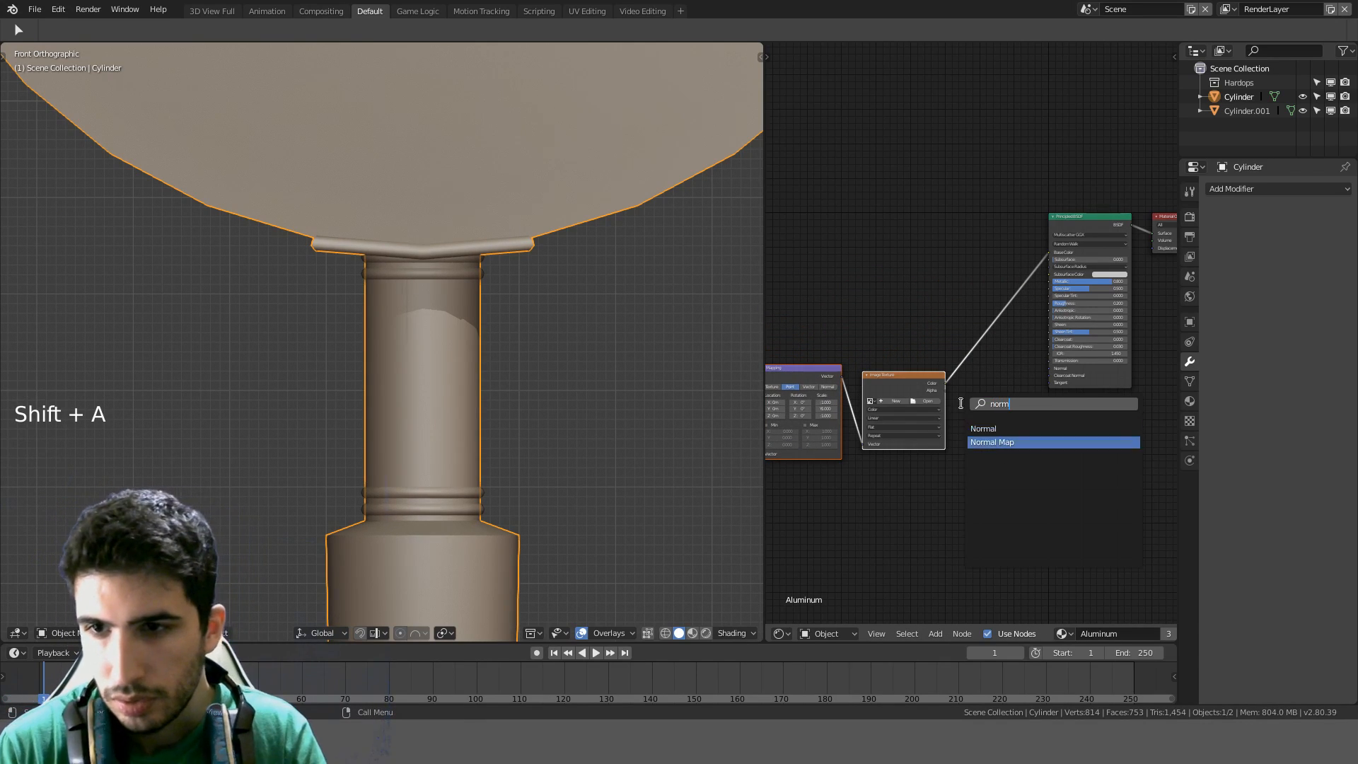
{"action": "key", "text": "Return"}
{"action": "left_click", "coordinate": [927, 381]}
{"action": "right_click_drag", "start_coordinate": [926, 379], "coordinate": [988, 408], "text": "ctrl"}
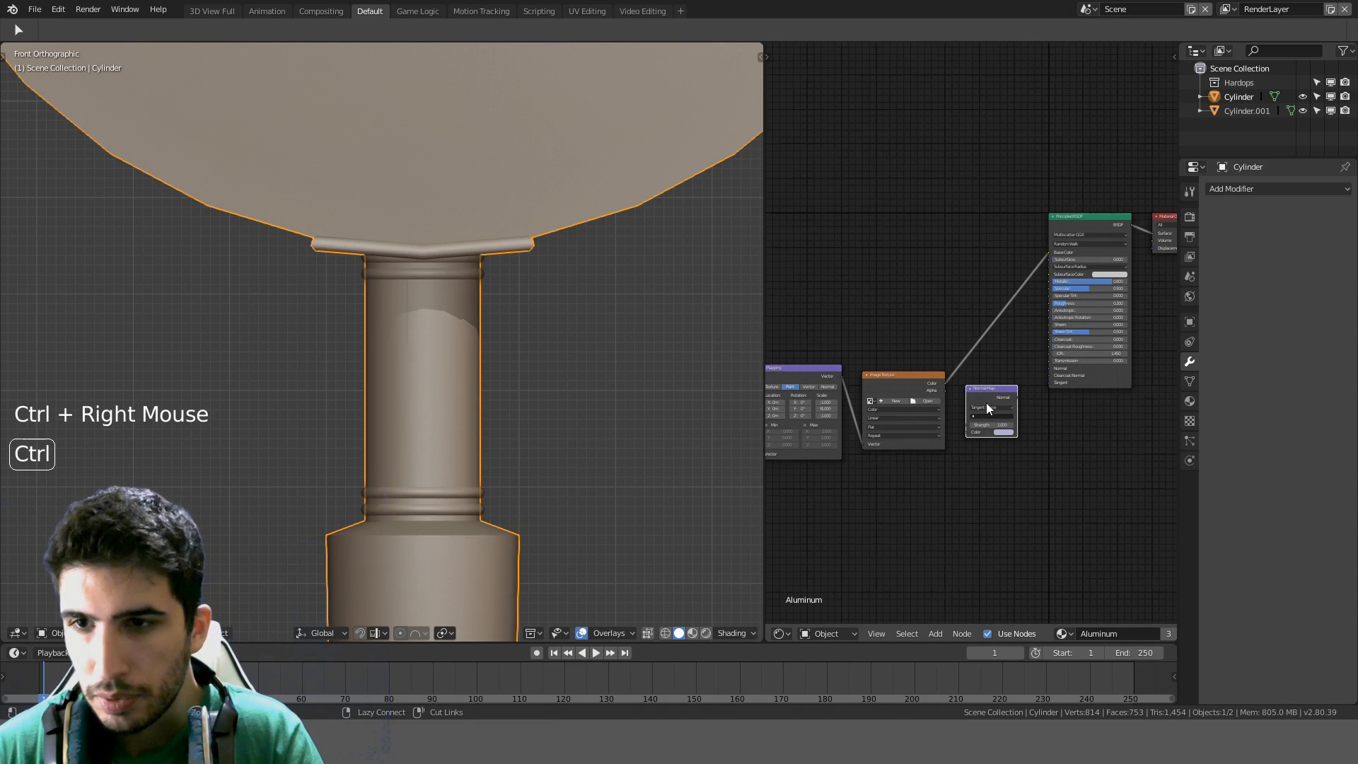
{"action": "left_click_drag", "start_coordinate": [978, 286], "coordinate": [1027, 367], "text": "ctrl"}
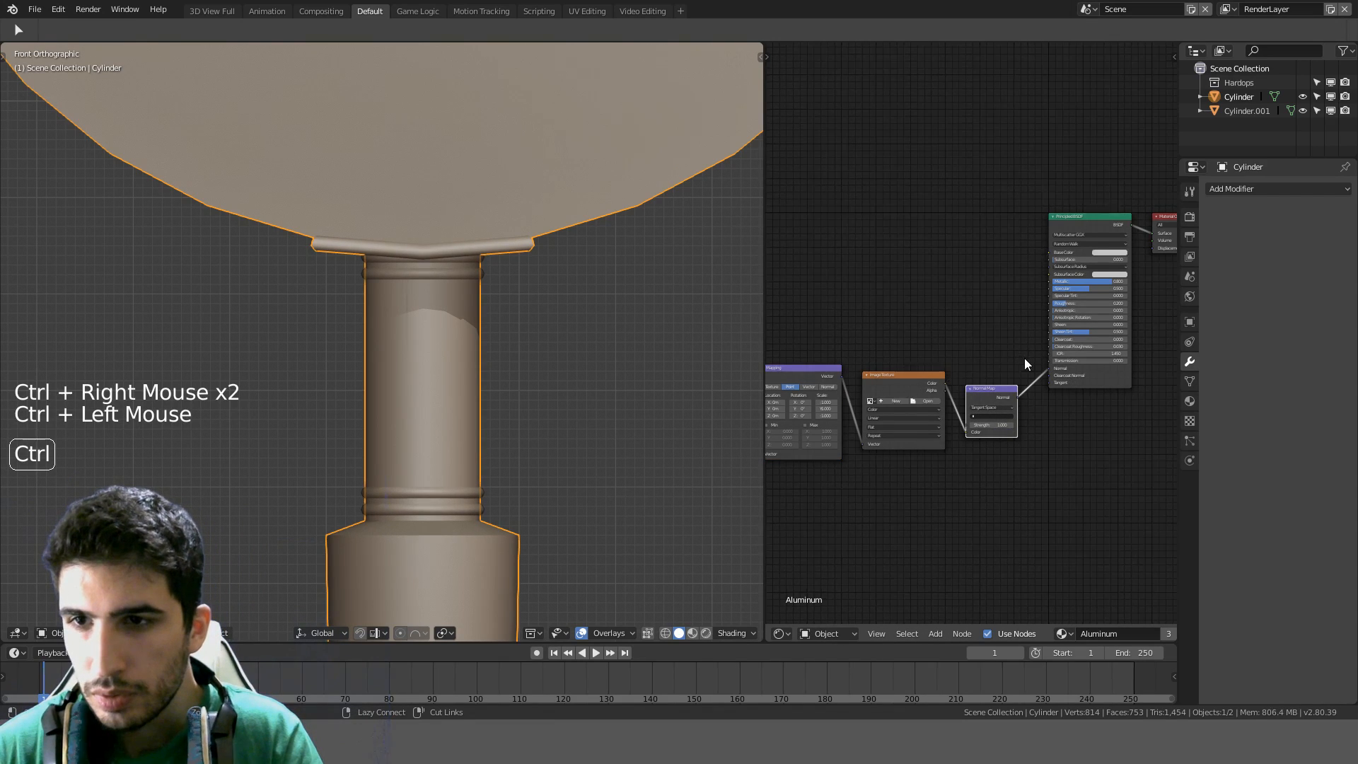
Set the Image Texture node's color space to Non-Color
{"action": "scroll", "coordinate": [1029, 389], "scroll_direction": "up", "scroll_amount": 7}
{"action": "middle_click_drag", "start_coordinate": [991, 433], "coordinate": [965, 379], "text": "shift"}
{"action": "scroll", "coordinate": [1010, 360], "scroll_direction": "up", "scroll_amount": 2}
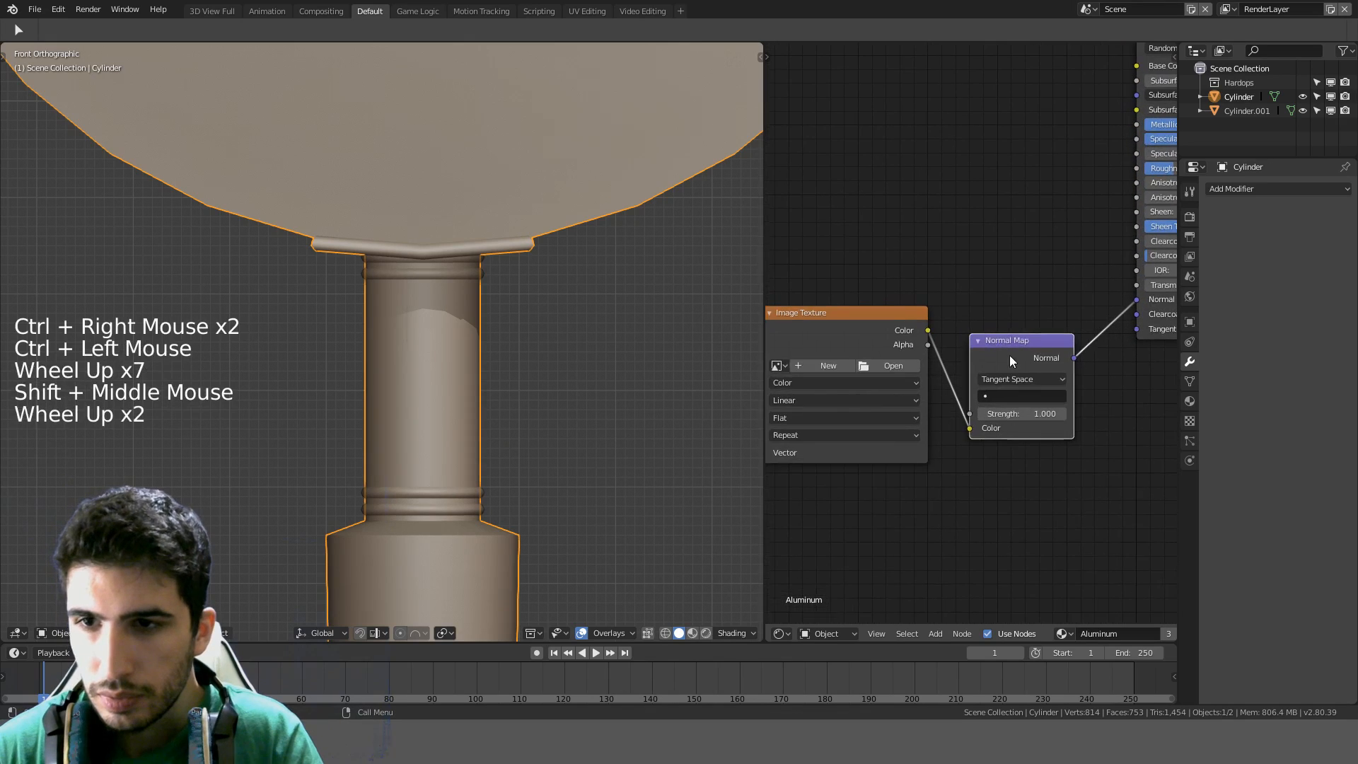
{"action": "middle_click_drag", "start_coordinate": [999, 312], "coordinate": [1021, 295], "text": "shift"}
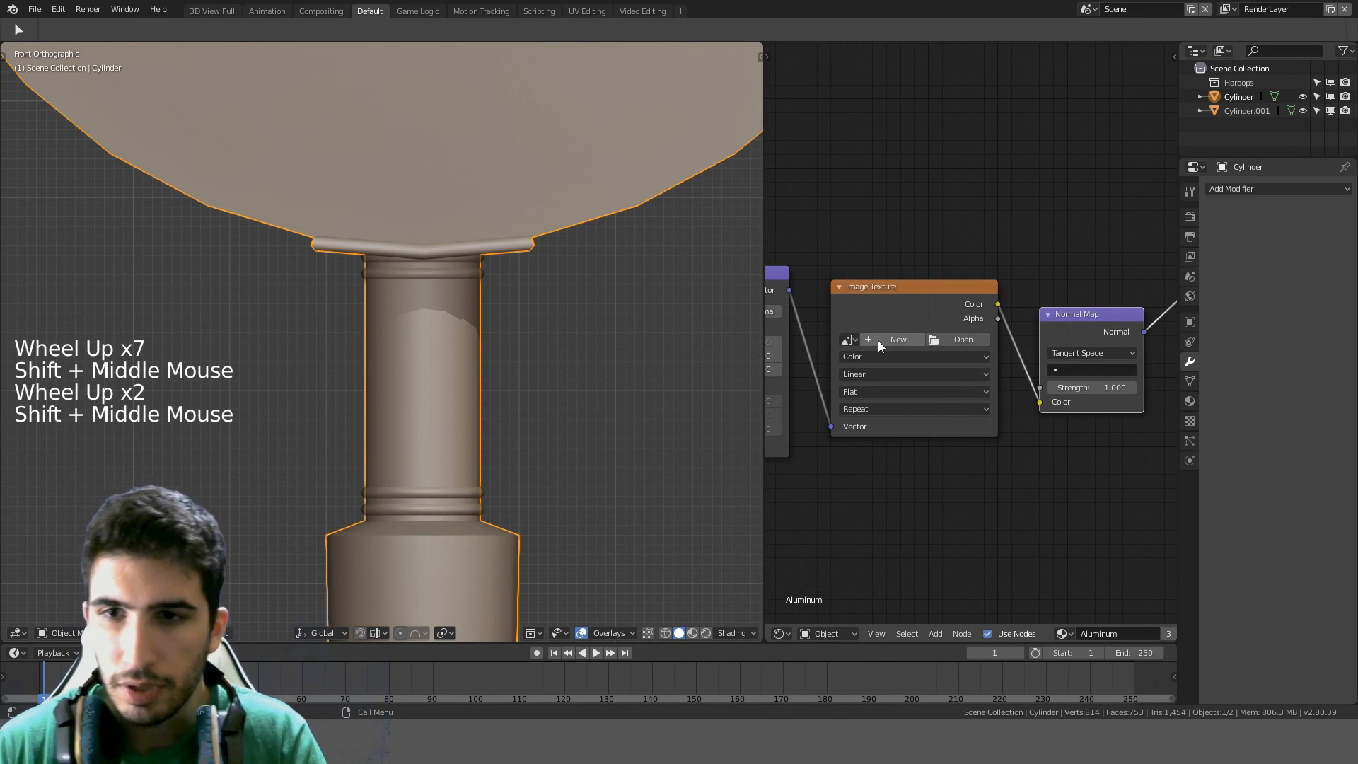
{"action": "left_click_drag", "start_coordinate": [872, 353], "coordinate": [875, 325]}
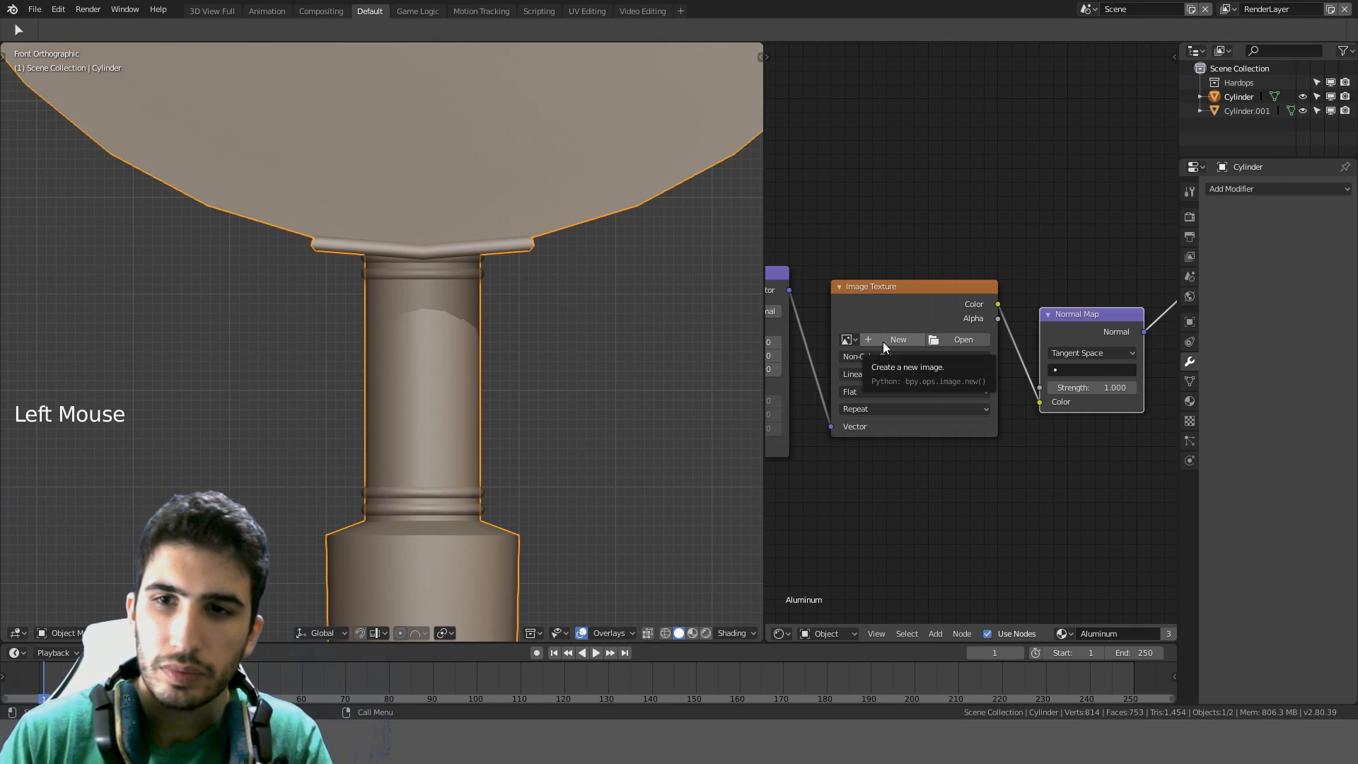
Create a new 2048 × 2048 px blank image in the Image Texture node and make that node active
{"action": "left_click", "coordinate": [882, 342]}
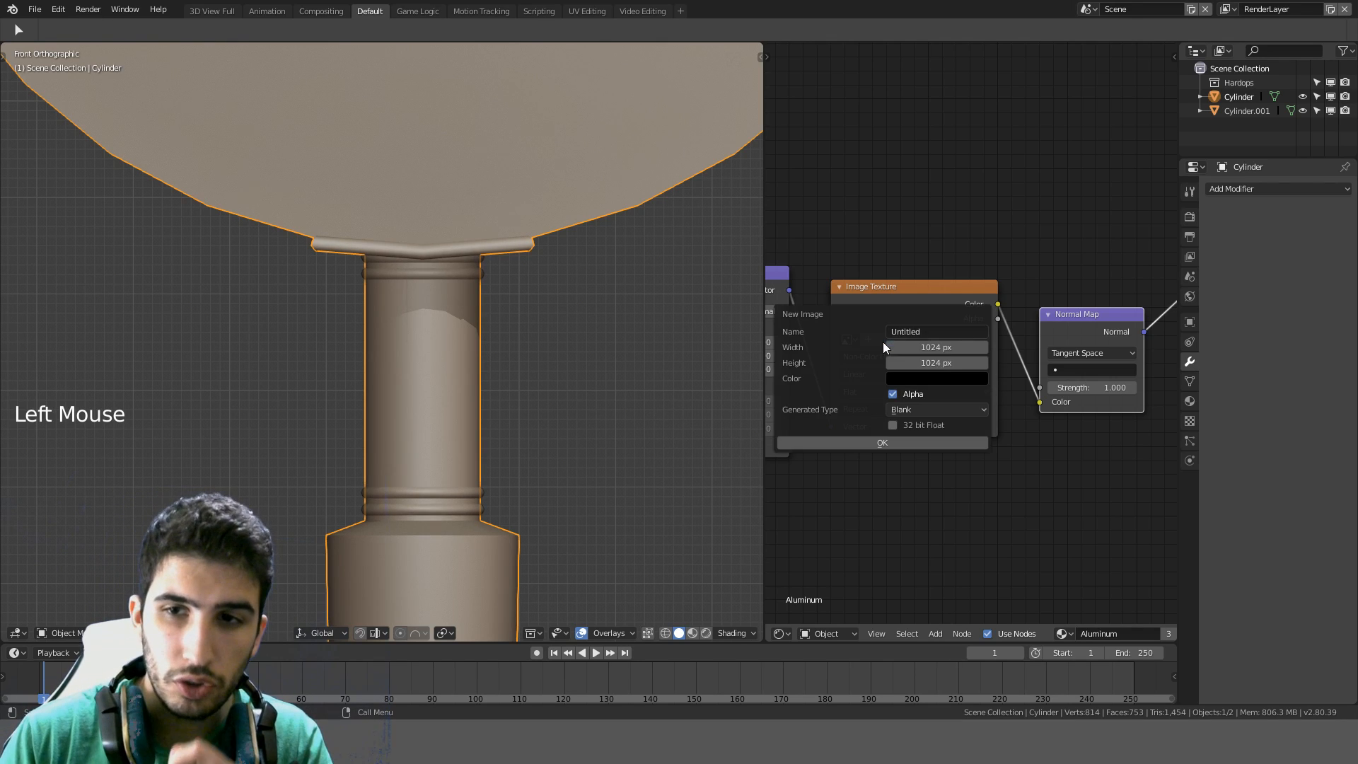
{"action": "left_click", "coordinate": [951, 347]}
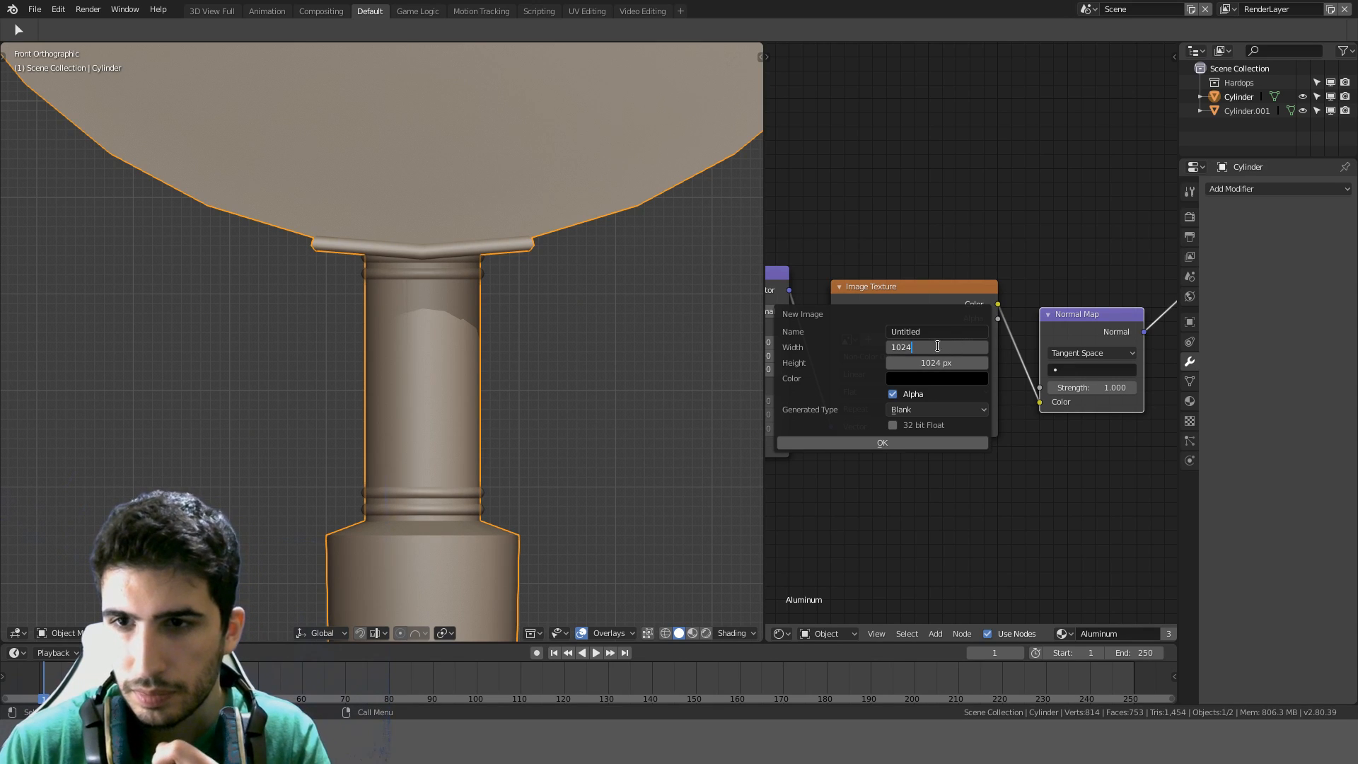
{"action": "left_click_drag", "start_coordinate": [921, 347], "coordinate": [922, 363]}
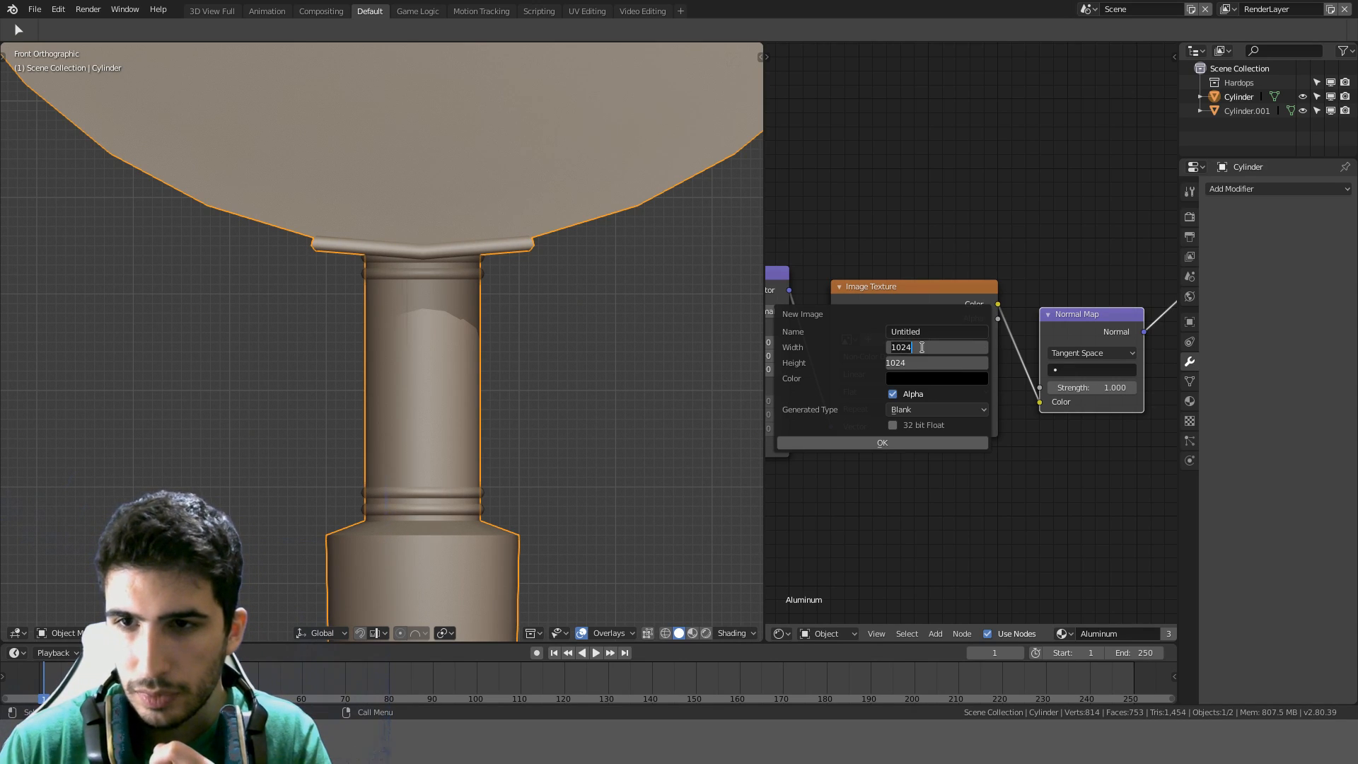
{"action": "type", "text": "2048"}
{"action": "key", "text": "Return"}
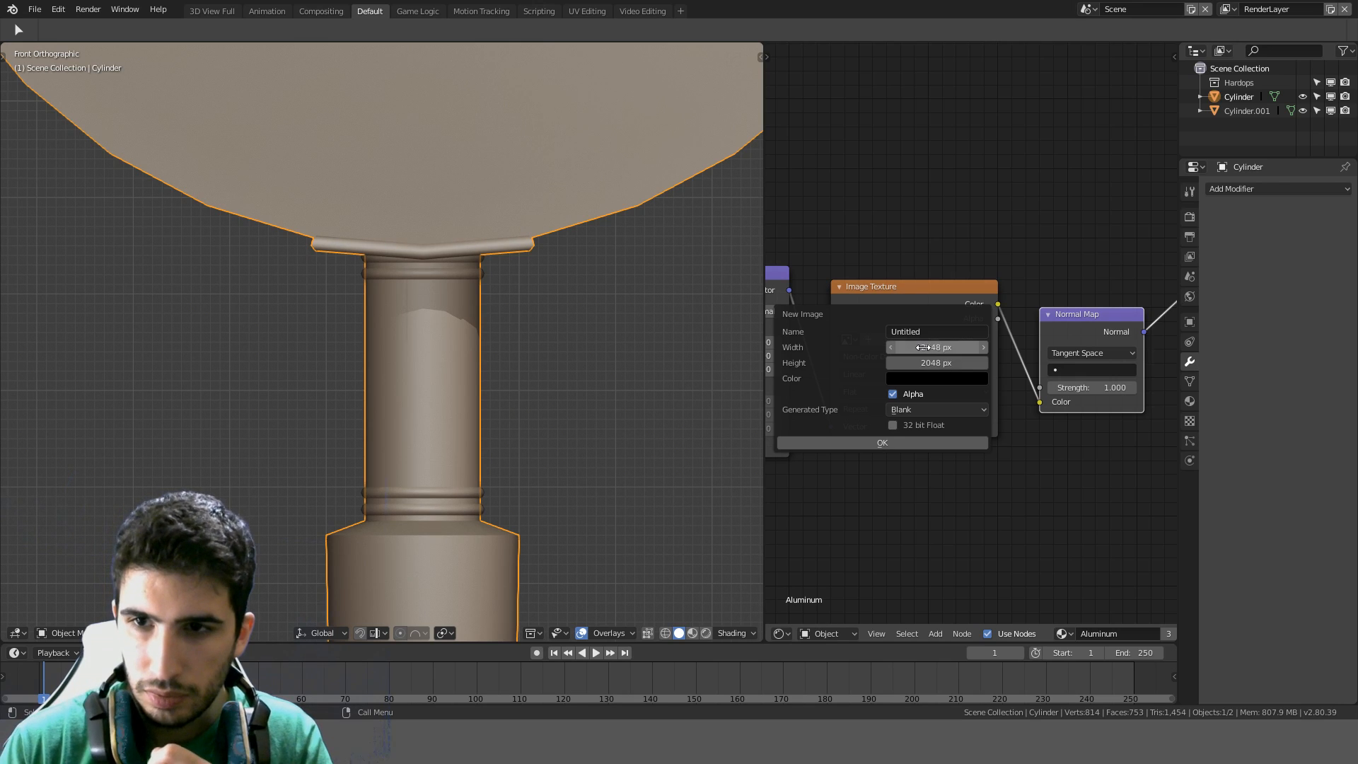
{"action": "left_click", "coordinate": [883, 443]}
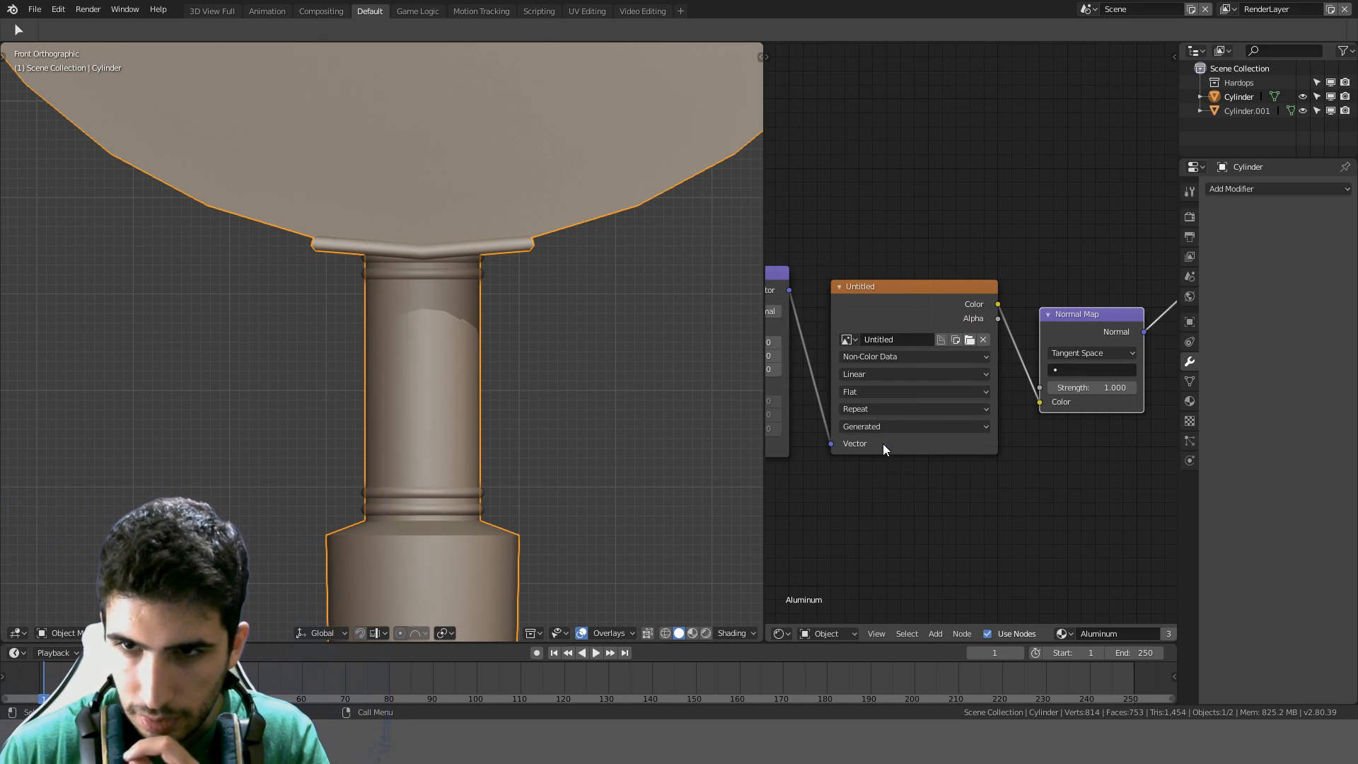
{"action": "left_click", "coordinate": [906, 301]}
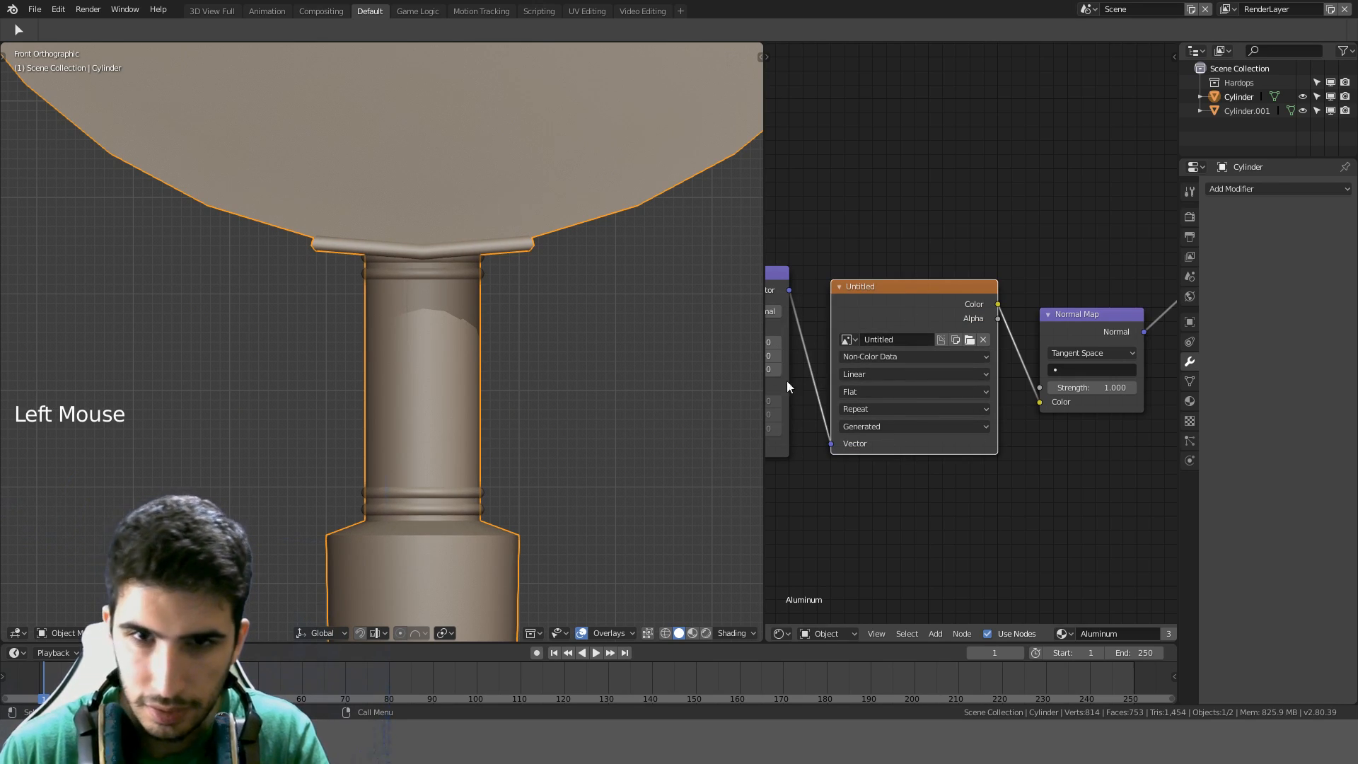
Select the ridged neck copy and add the original magnifying glass as the active object, and expand the Cycles Bake settings
{"action": "left_click", "coordinate": [473, 279]}
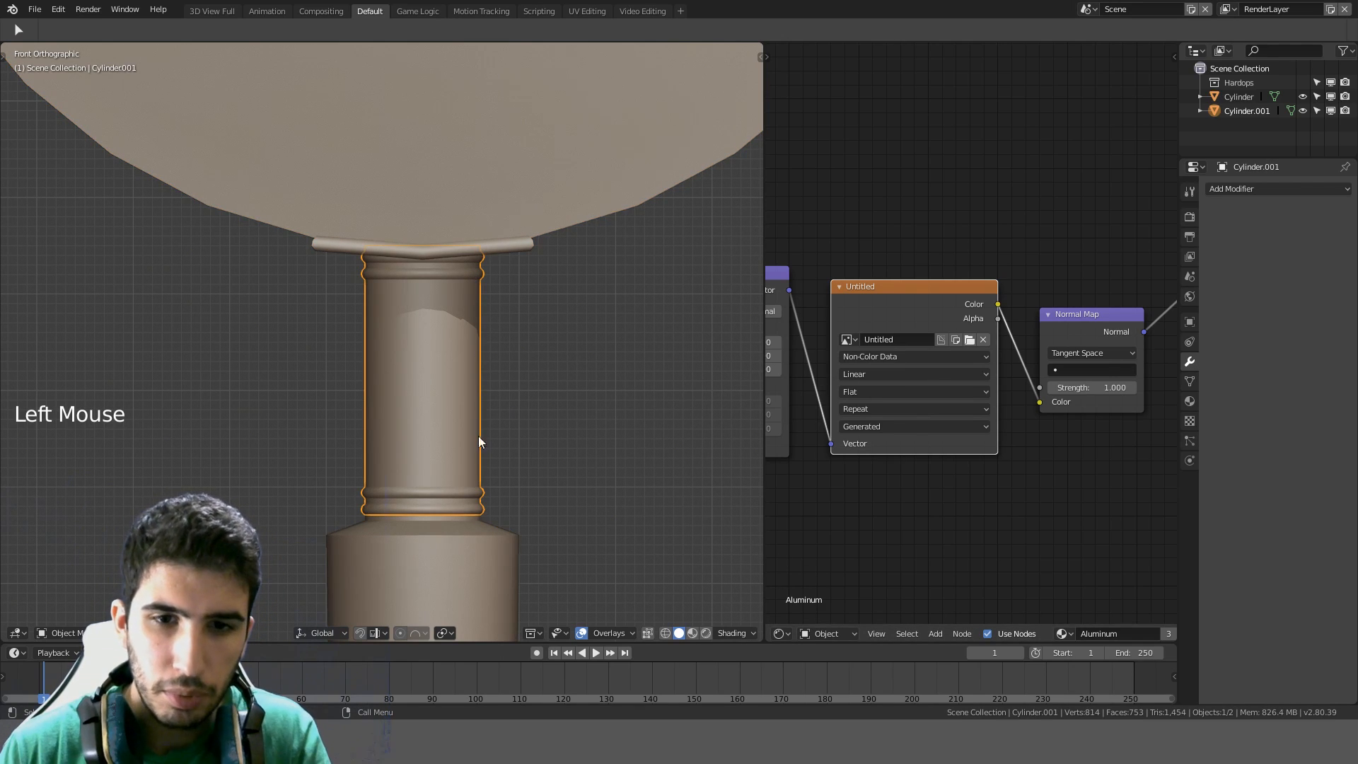
{"action": "left_click", "coordinate": [478, 542], "text": "shift"}
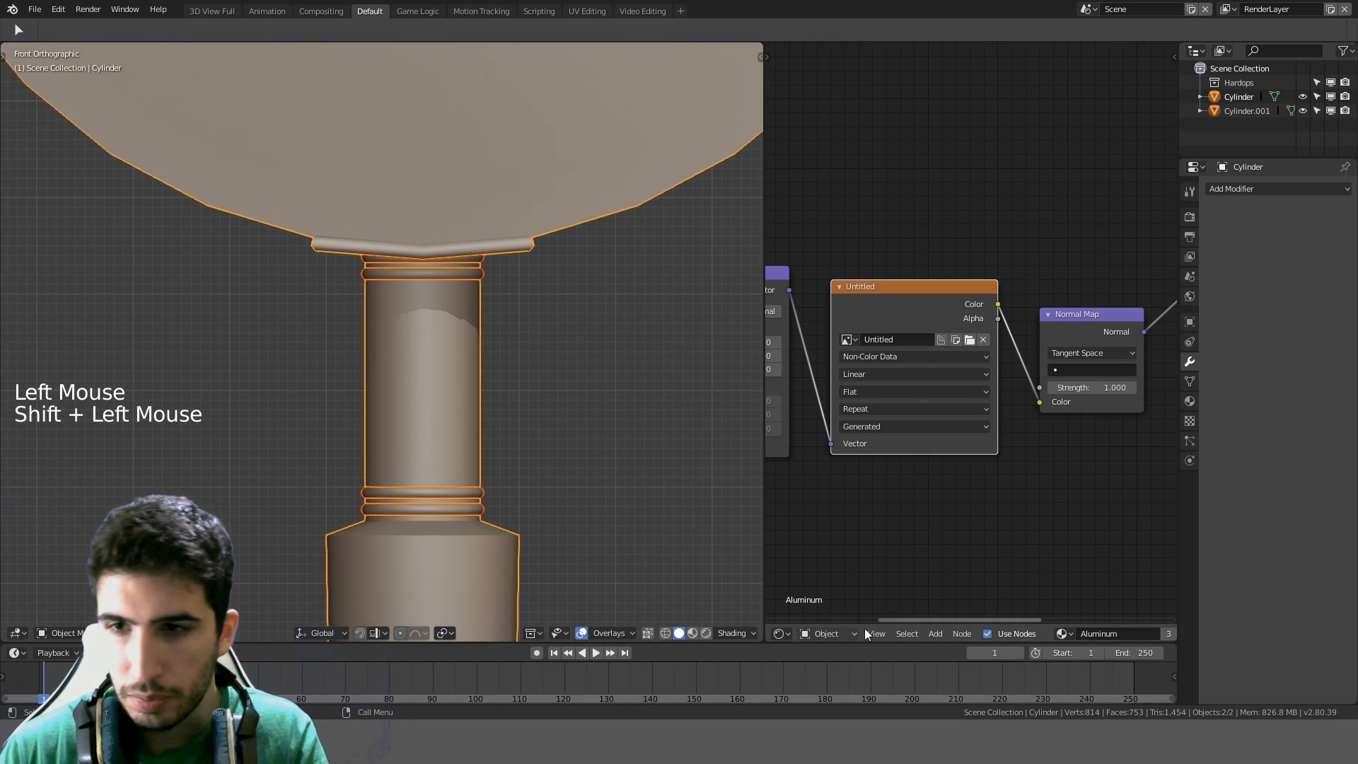
{"action": "left_click", "coordinate": [1189, 238]}
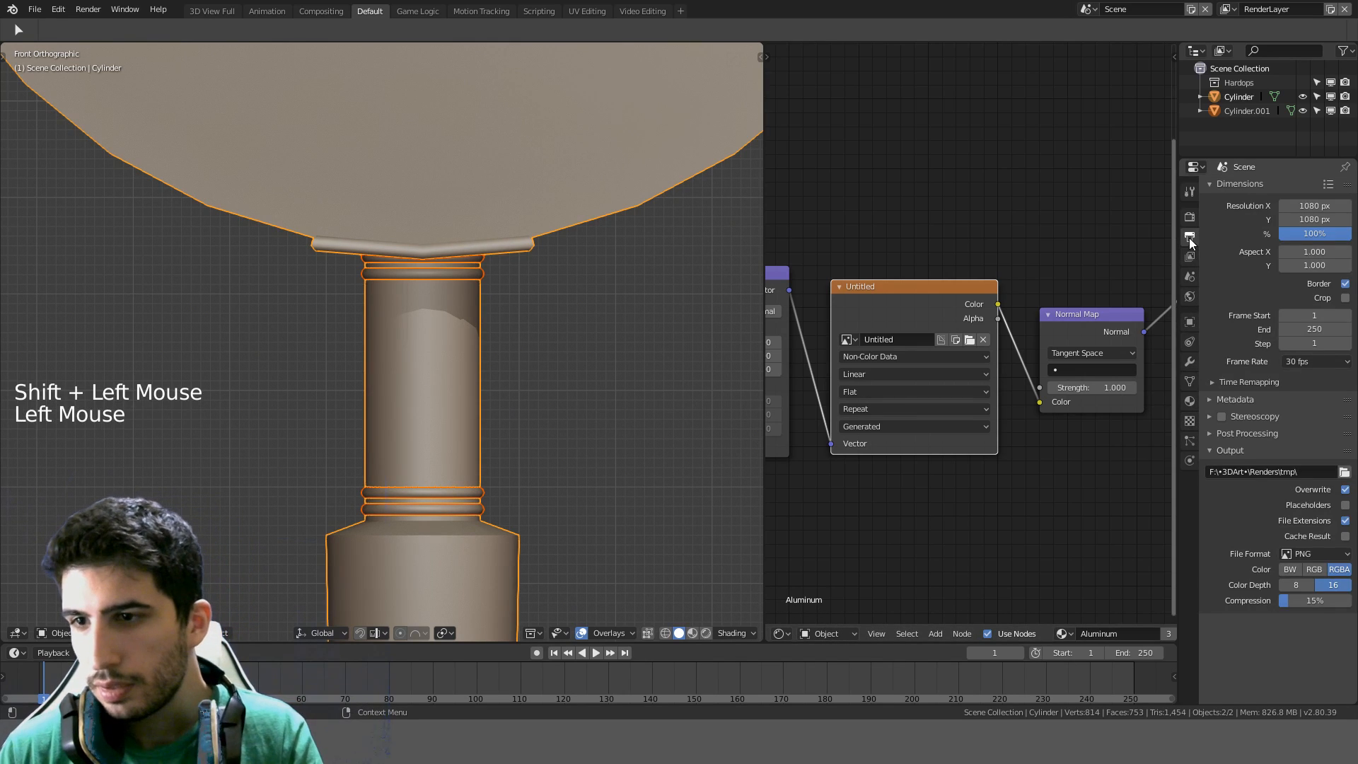
{"action": "left_click", "coordinate": [1189, 216]}
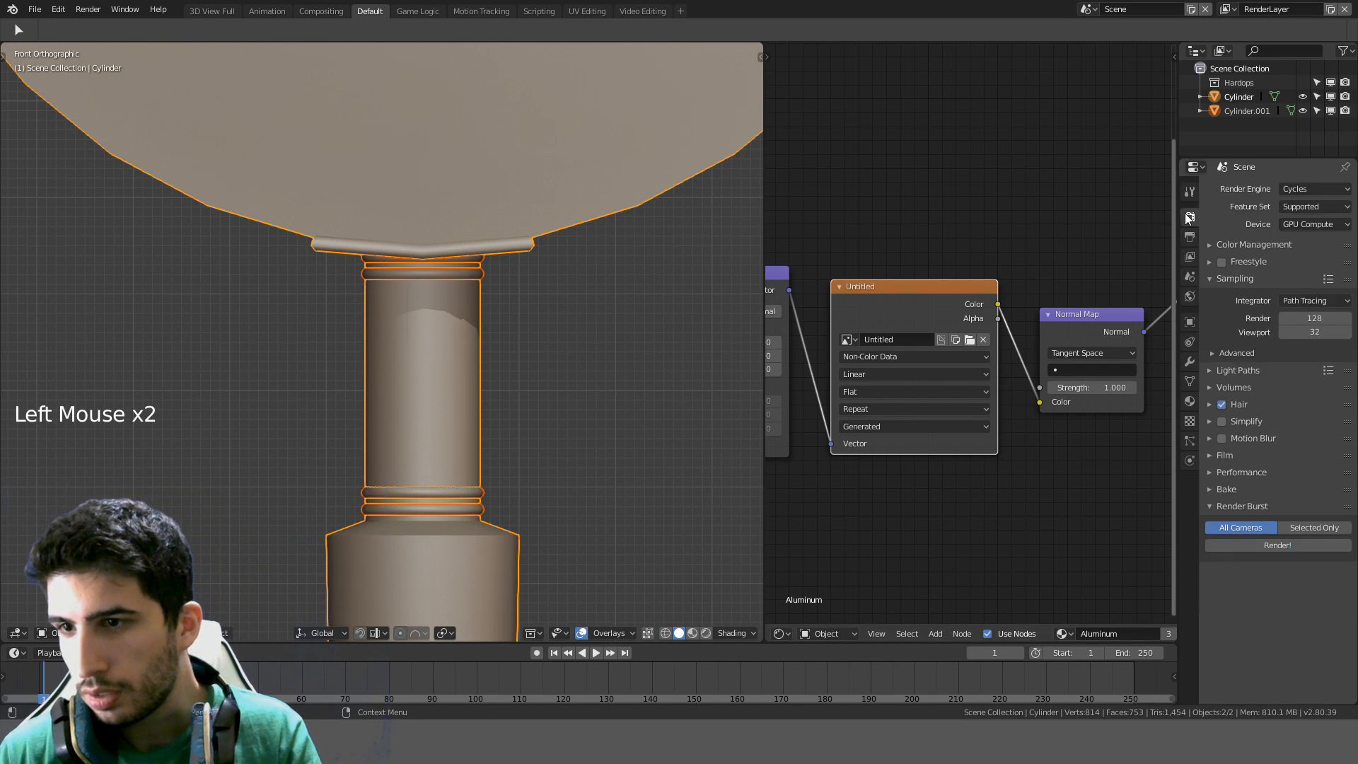
{"action": "left_click", "coordinate": [1219, 488]}
{"action": "scroll", "coordinate": [1225, 523], "scroll_direction": "down", "scroll_amount": 3}
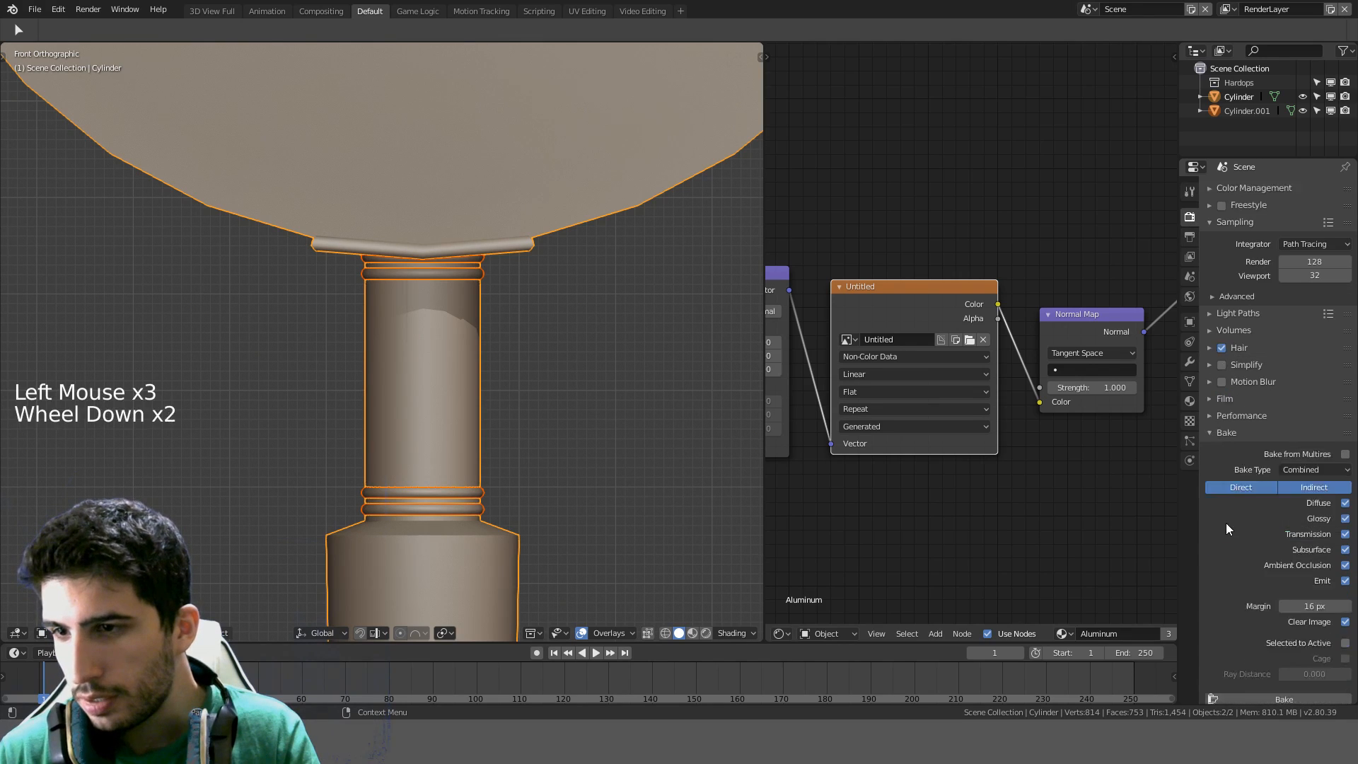
Switch the node area to the UV Editor, widen it, and display the Untitled image there
{"action": "left_click", "coordinate": [782, 634]}
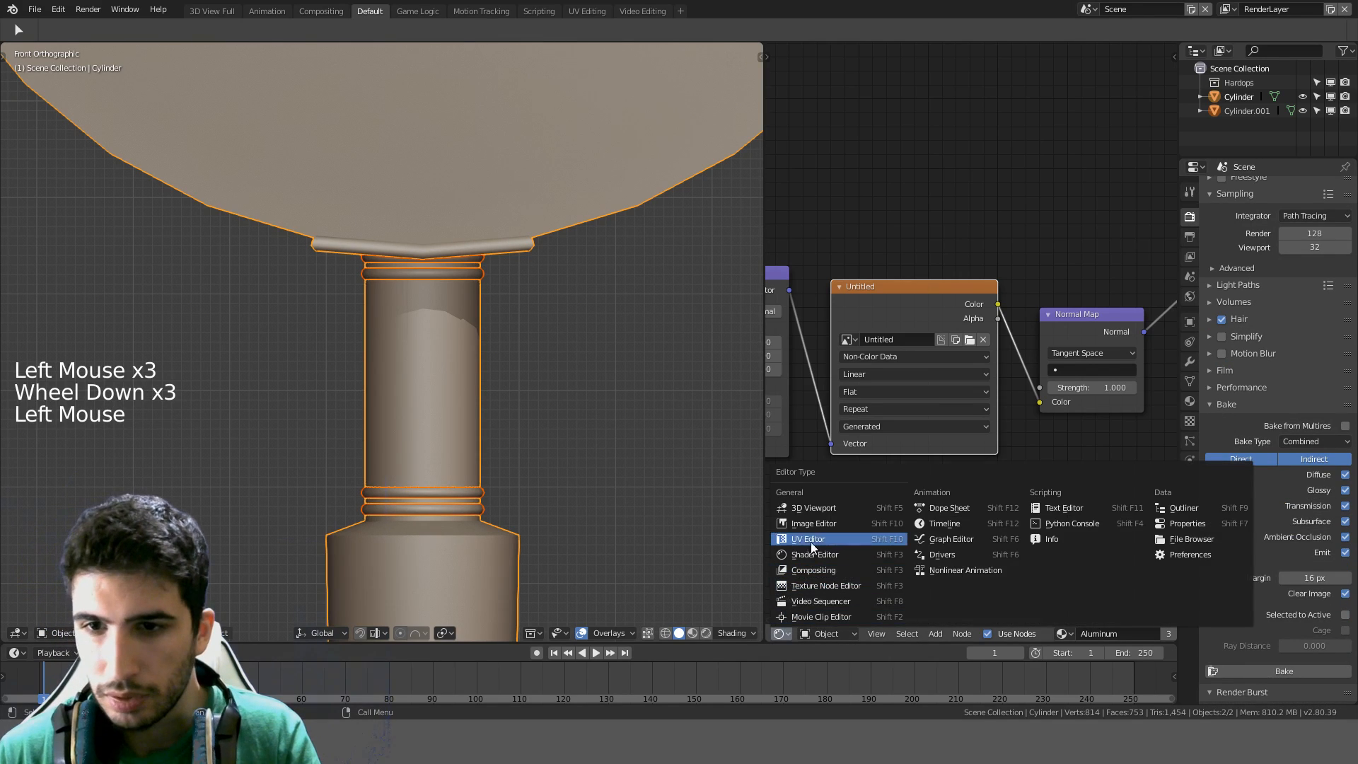
{"action": "left_click", "coordinate": [808, 544]}
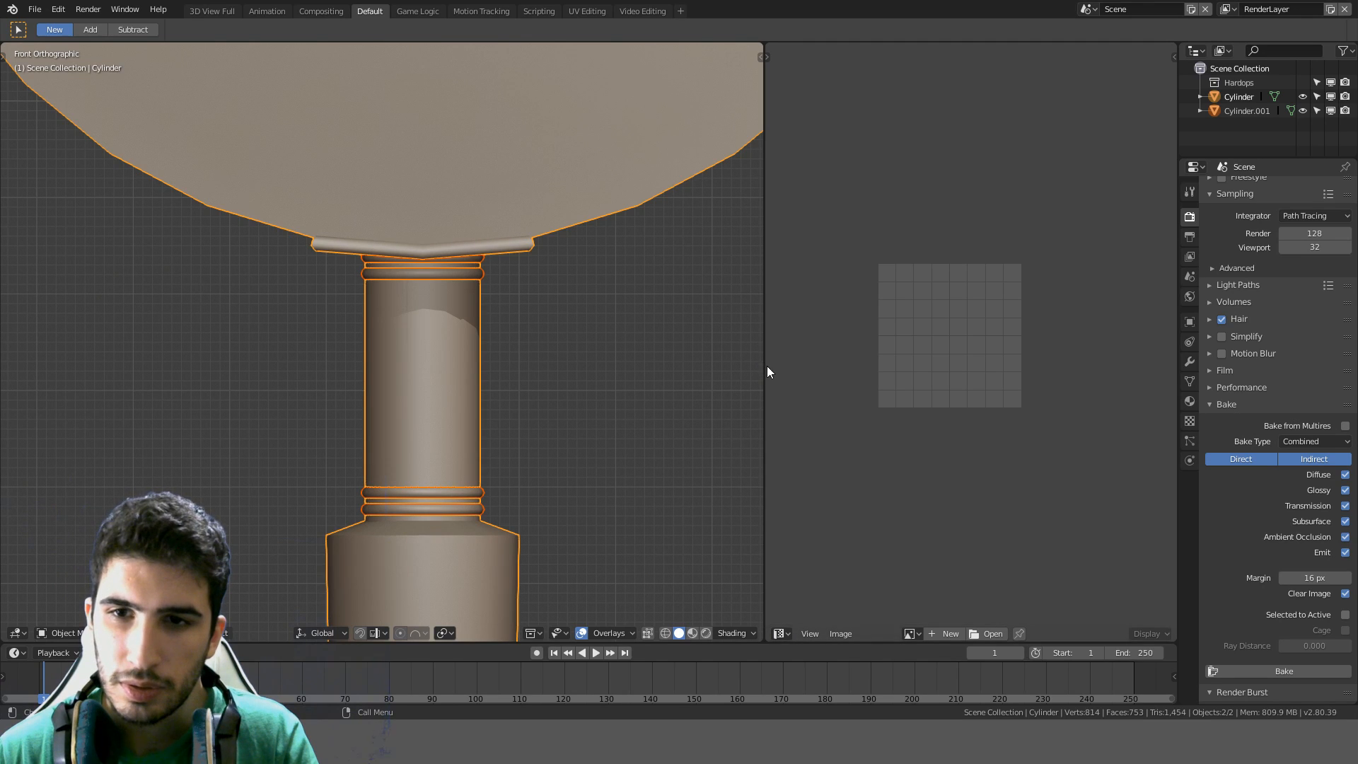
{"action": "left_click_drag", "start_coordinate": [766, 366], "coordinate": [304, 366]}
{"action": "left_click", "coordinate": [681, 633]}
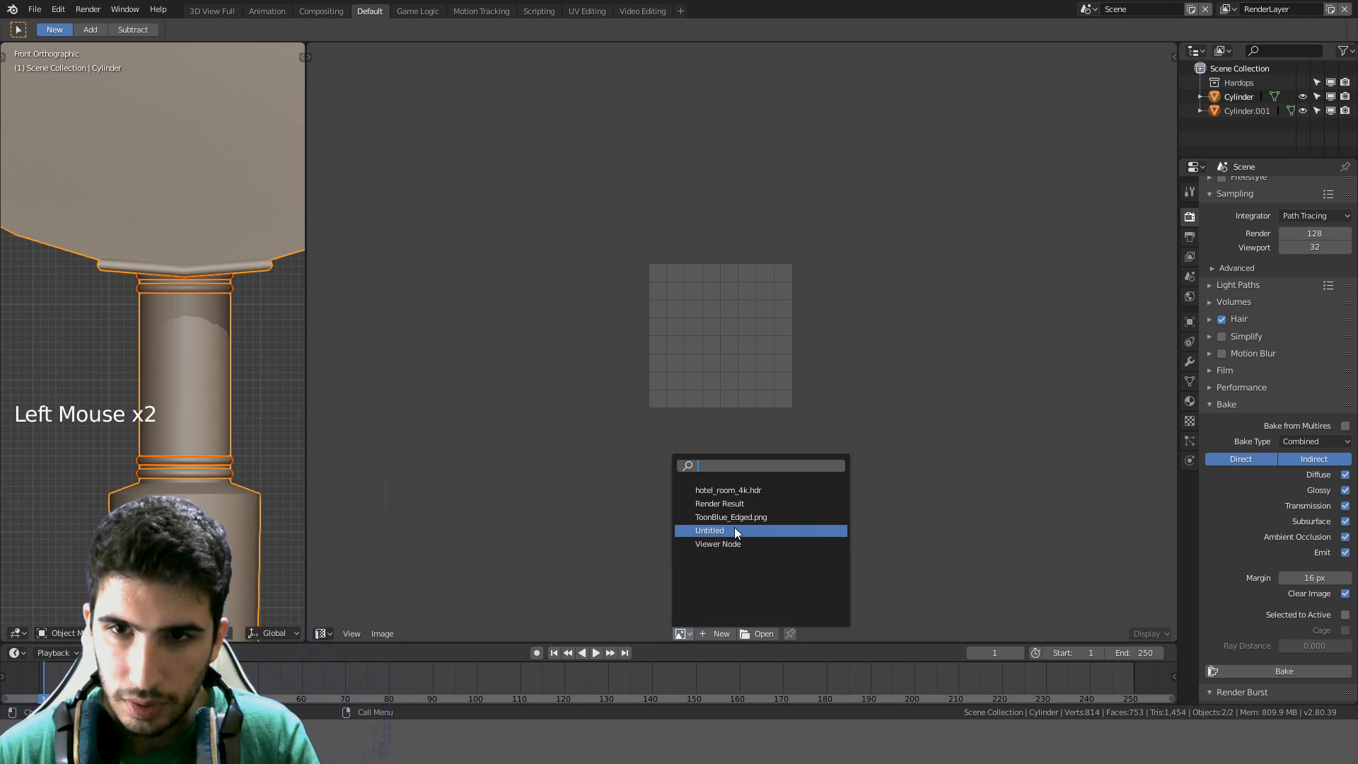
{"action": "left_click", "coordinate": [735, 530]}
{"action": "scroll", "coordinate": [922, 389], "scroll_direction": "down", "scroll_amount": 4}
{"action": "scroll", "coordinate": [923, 388], "scroll_direction": "up", "scroll_amount": 1}
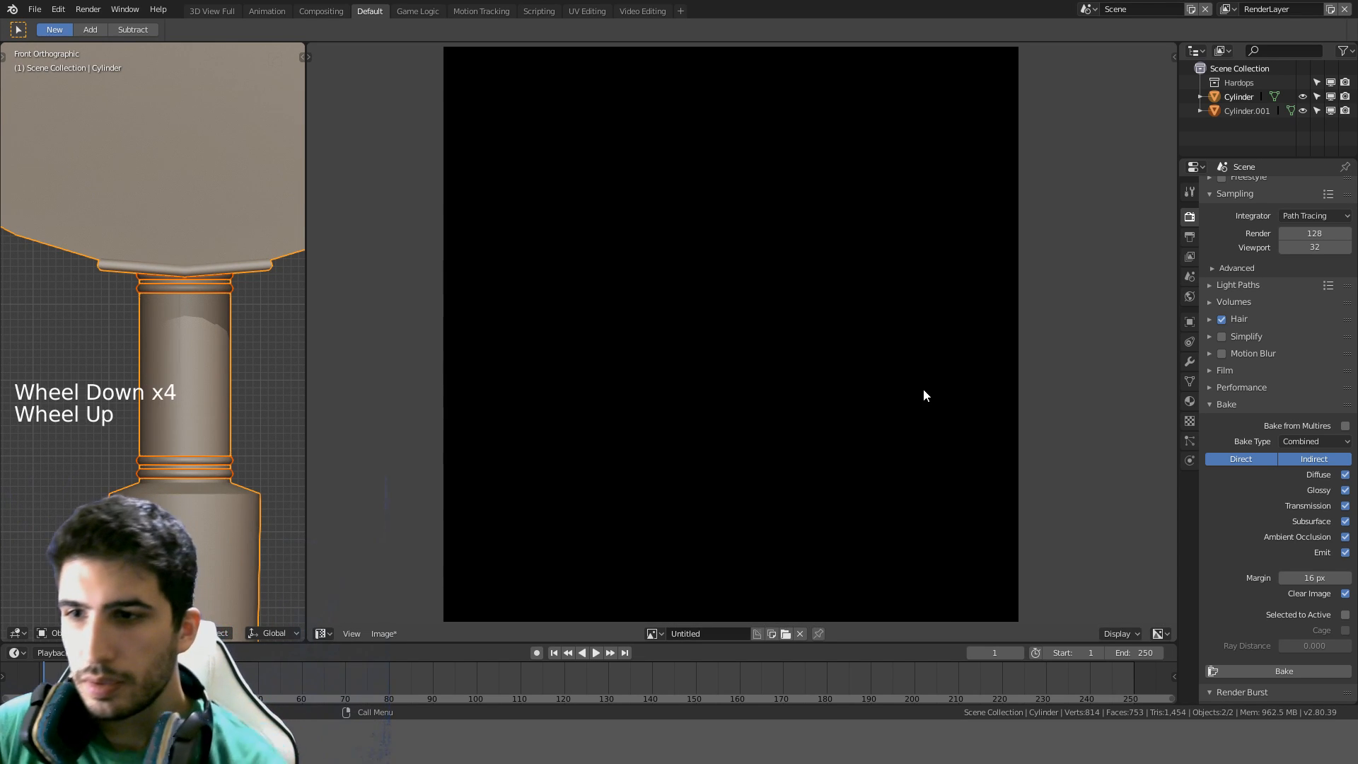
Bake a Normal map from selected to active with a ray distance of 0.01
{"action": "left_click", "coordinate": [1306, 441]}
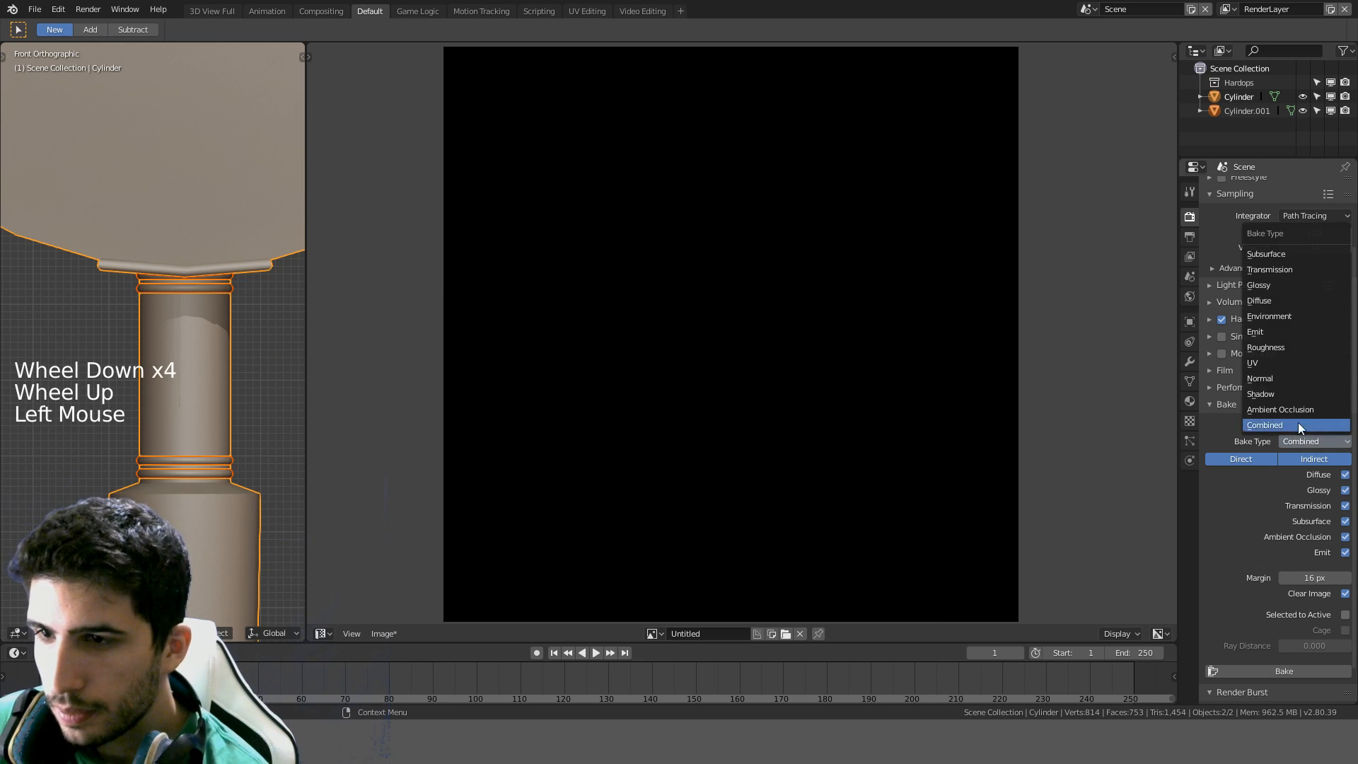
{"action": "left_click", "coordinate": [1275, 380]}
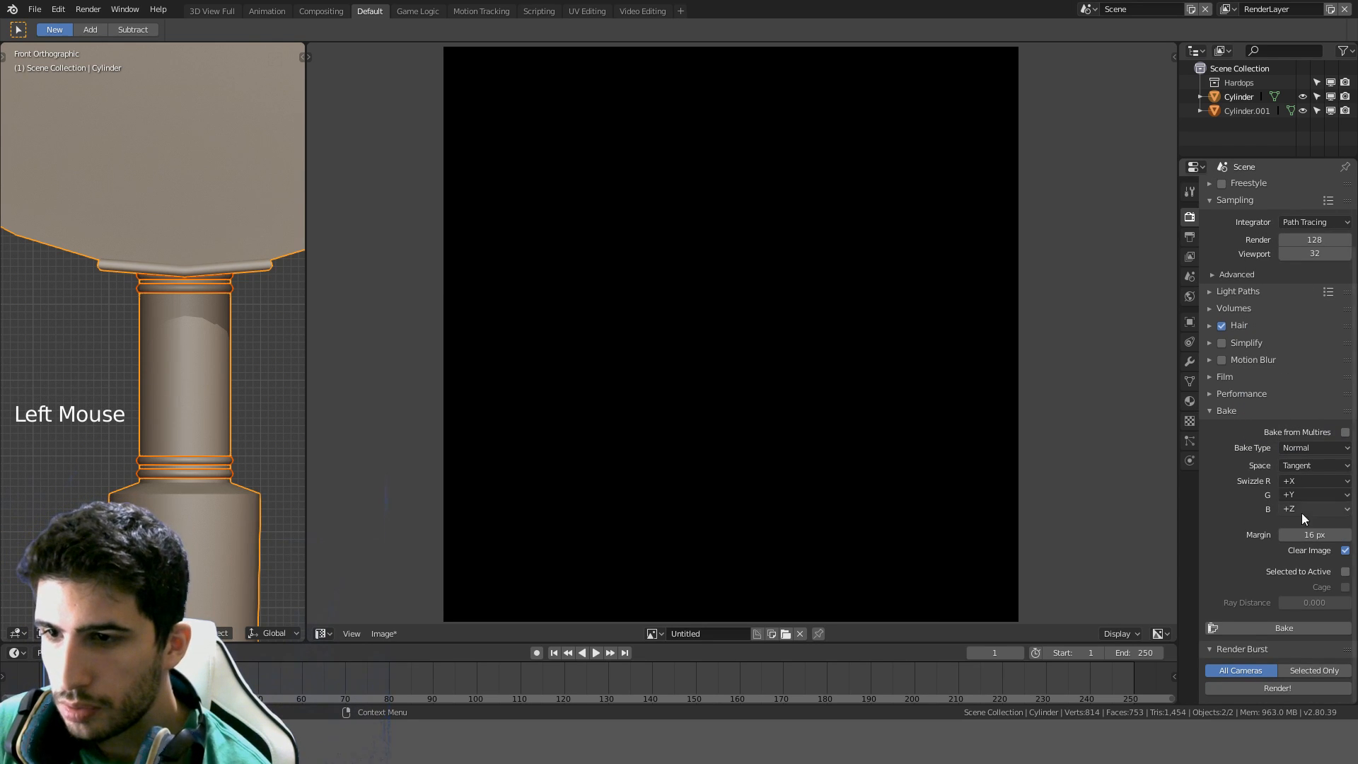
{"action": "left_click", "coordinate": [1344, 572]}
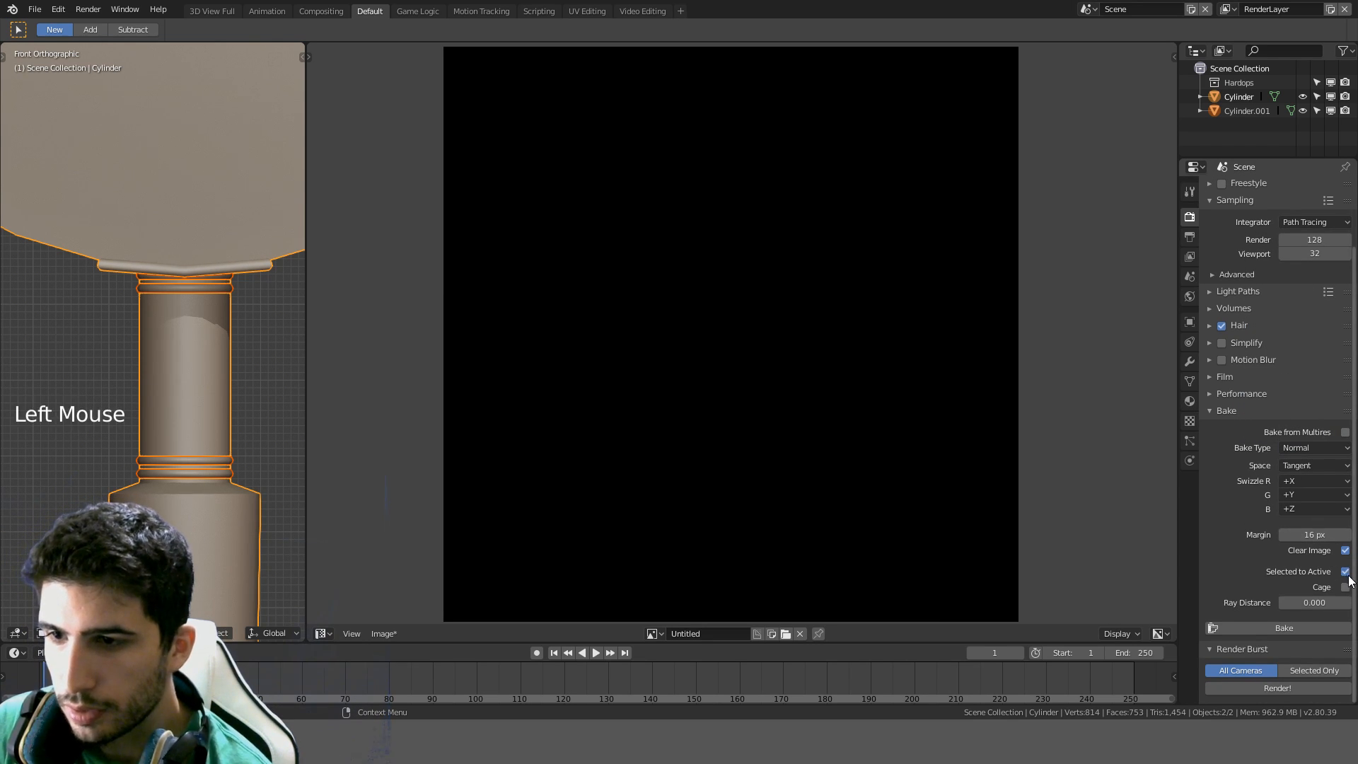
{"action": "left_click", "coordinate": [1327, 603]}
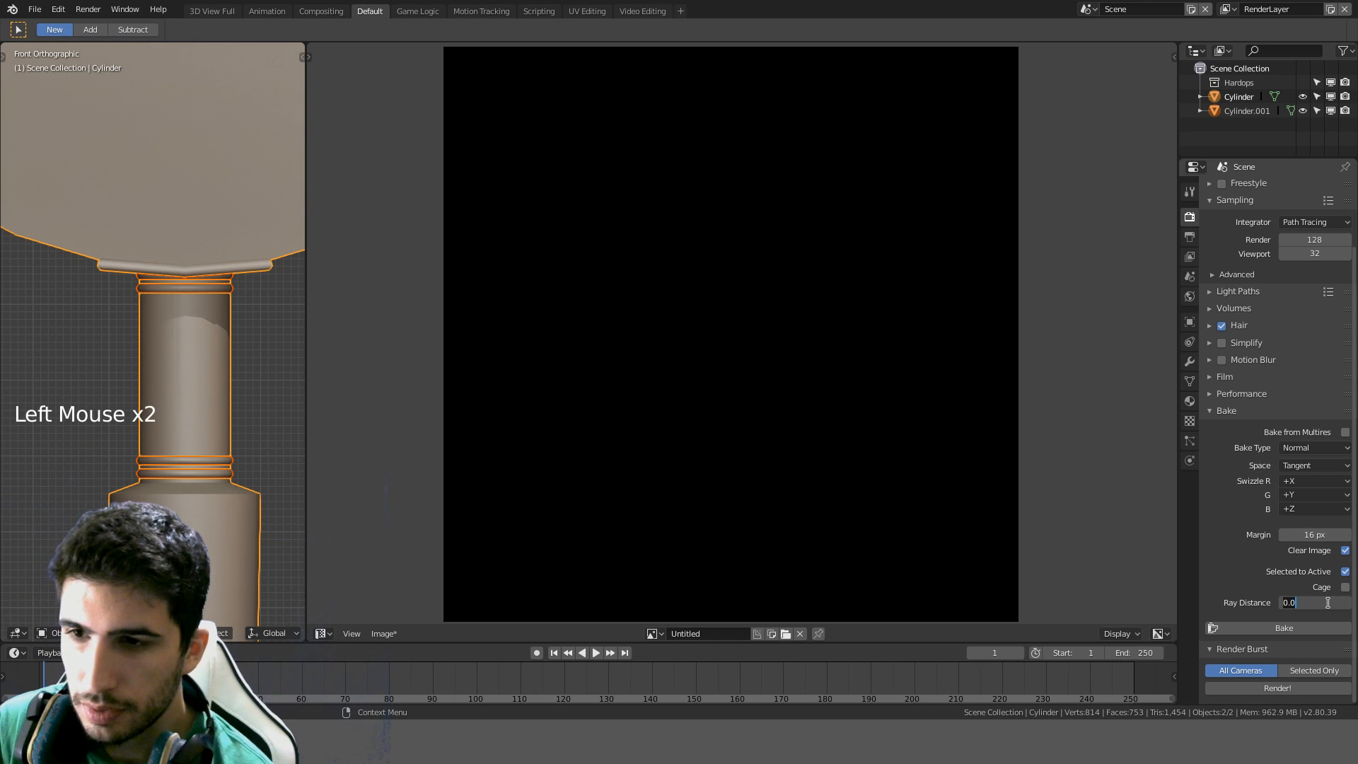
{"action": "type", "text": "1"}
{"action": "key", "text": "Return"}
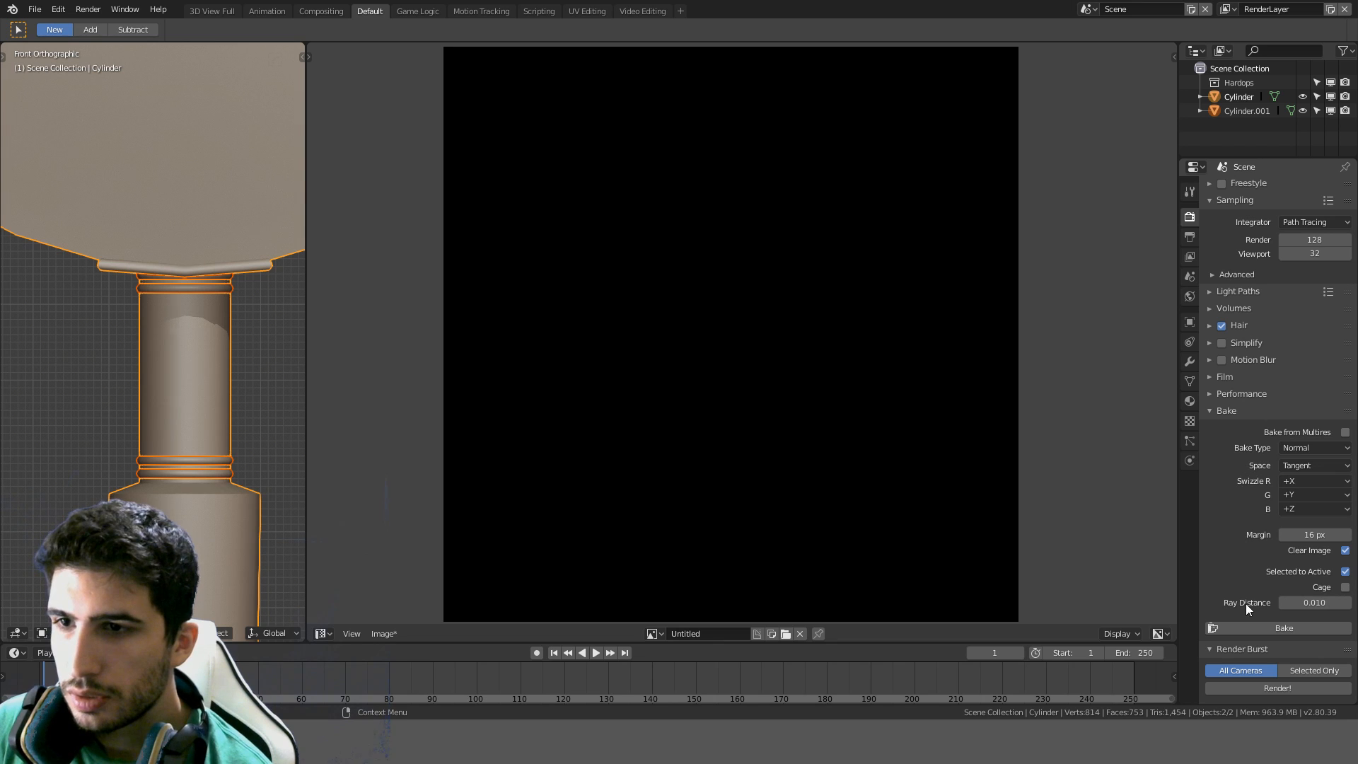
{"action": "left_click", "coordinate": [1246, 630]}
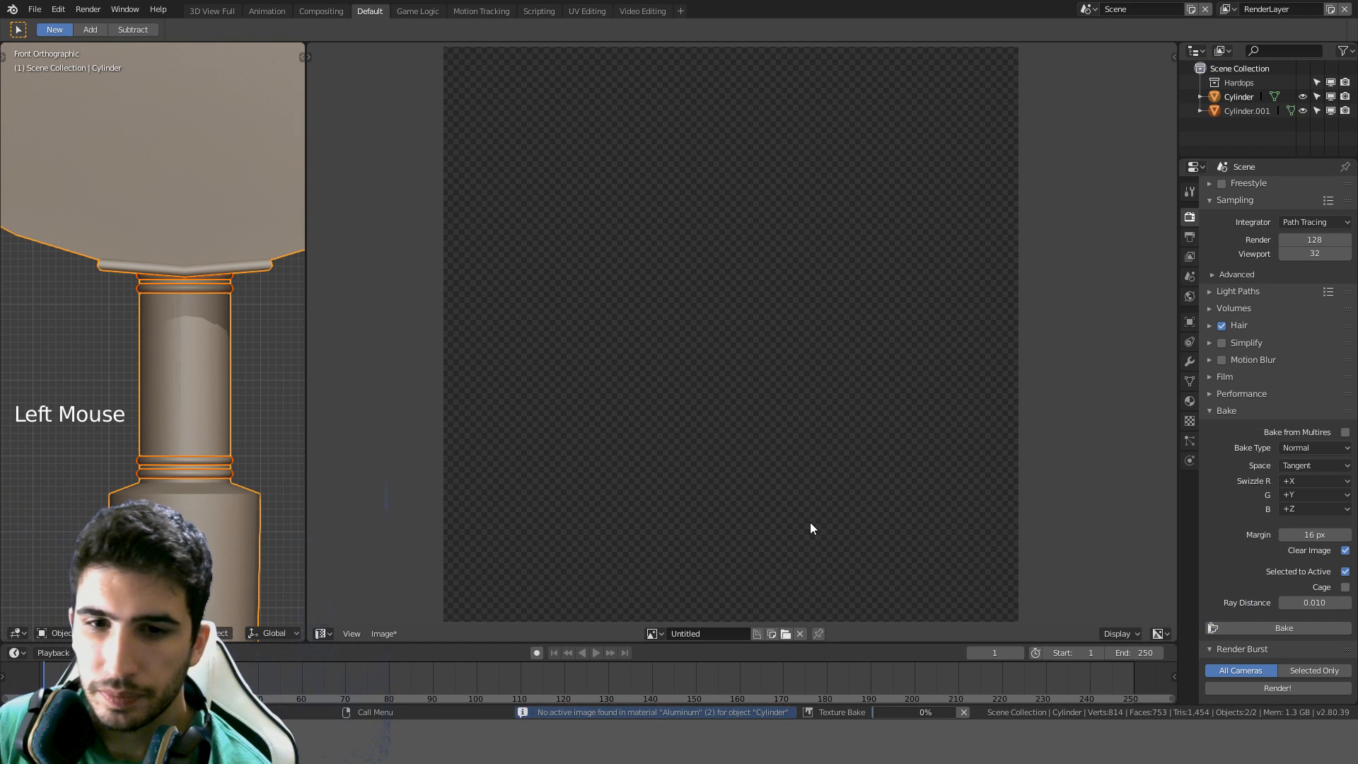
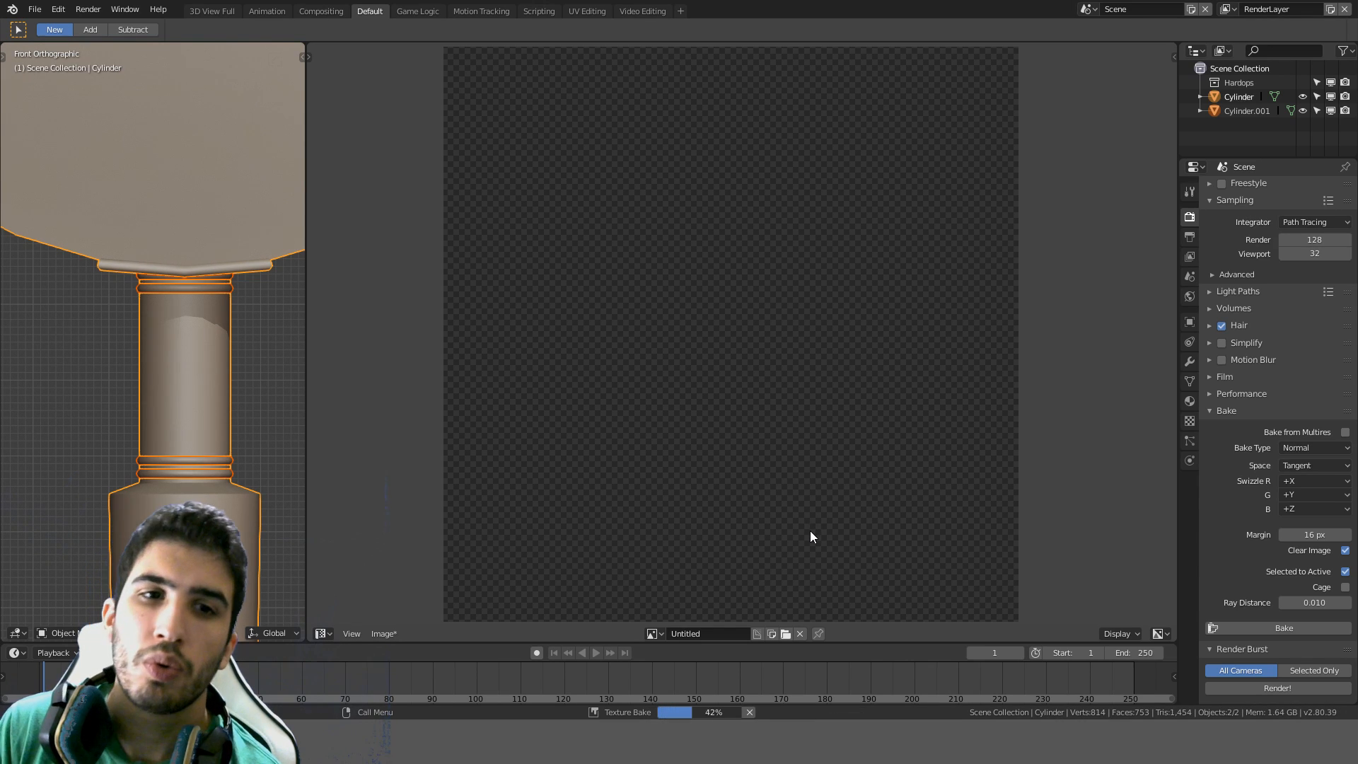
{"action": "left_click", "coordinate": [749, 712]}
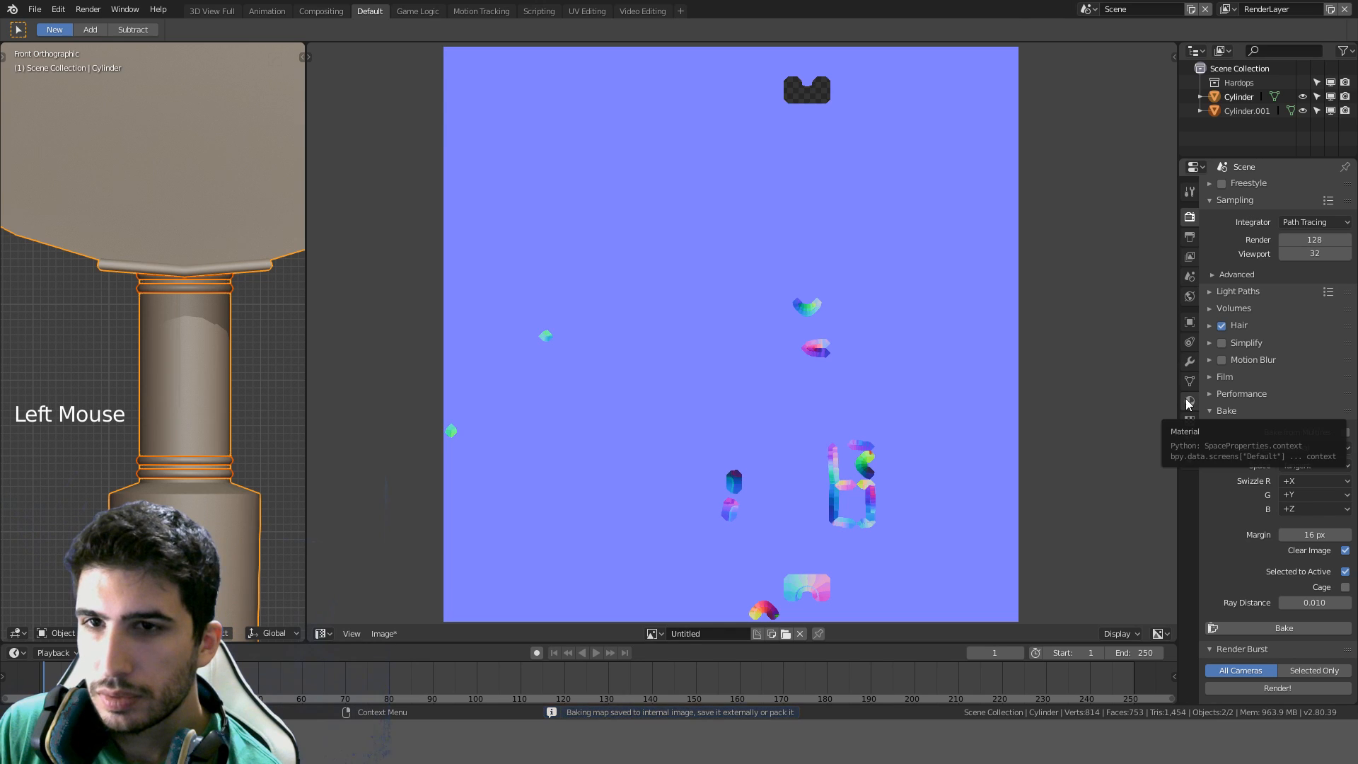
Inspect the baked normal map and return the area to the Shader Editor with the Aluminum material's nodes
{"action": "scroll", "coordinate": [909, 500], "scroll_direction": "down", "scroll_amount": 3}
{"action": "scroll", "coordinate": [877, 500], "scroll_direction": "up", "scroll_amount": 2}
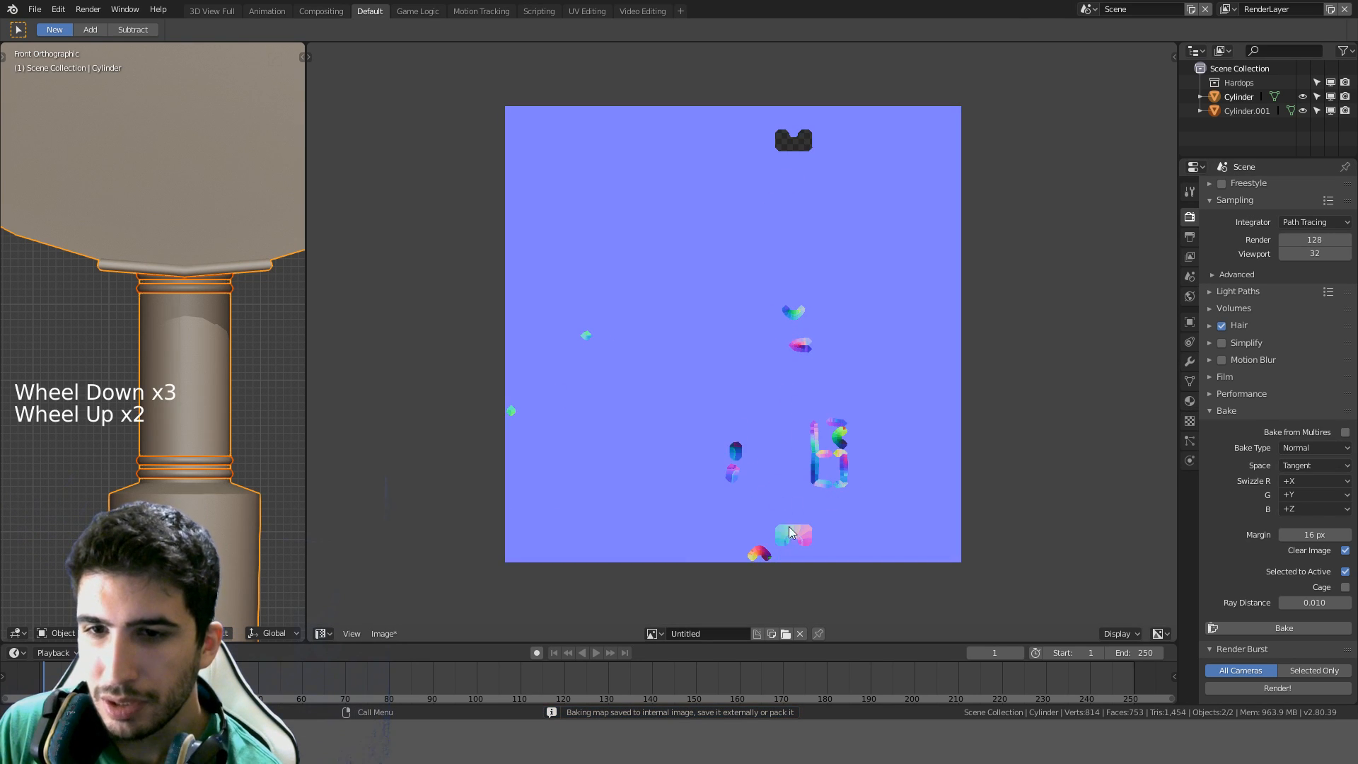
{"action": "scroll", "coordinate": [816, 484], "scroll_direction": "up", "scroll_amount": 3}
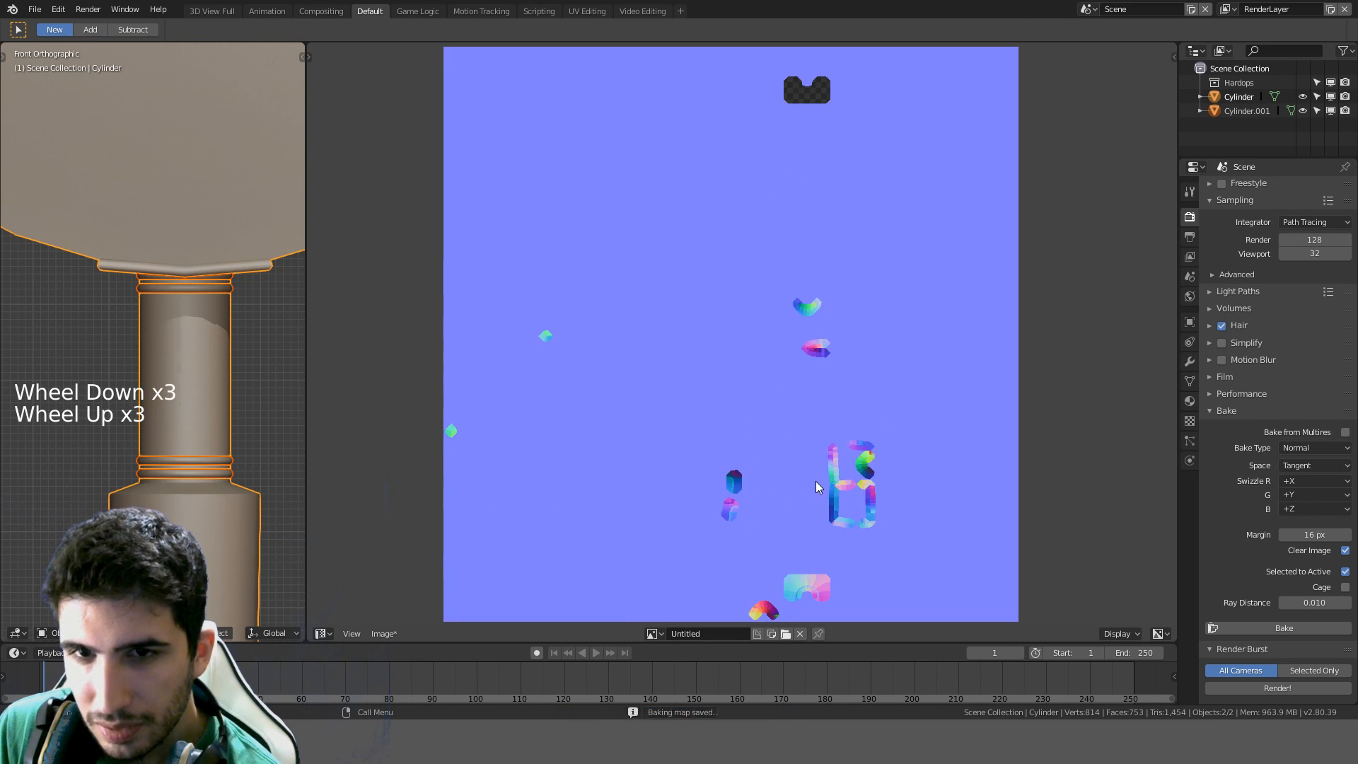
{"action": "scroll", "coordinate": [877, 516], "scroll_direction": "down", "scroll_amount": 2}
{"action": "scroll", "coordinate": [876, 512], "scroll_direction": "down", "scroll_amount": 1}
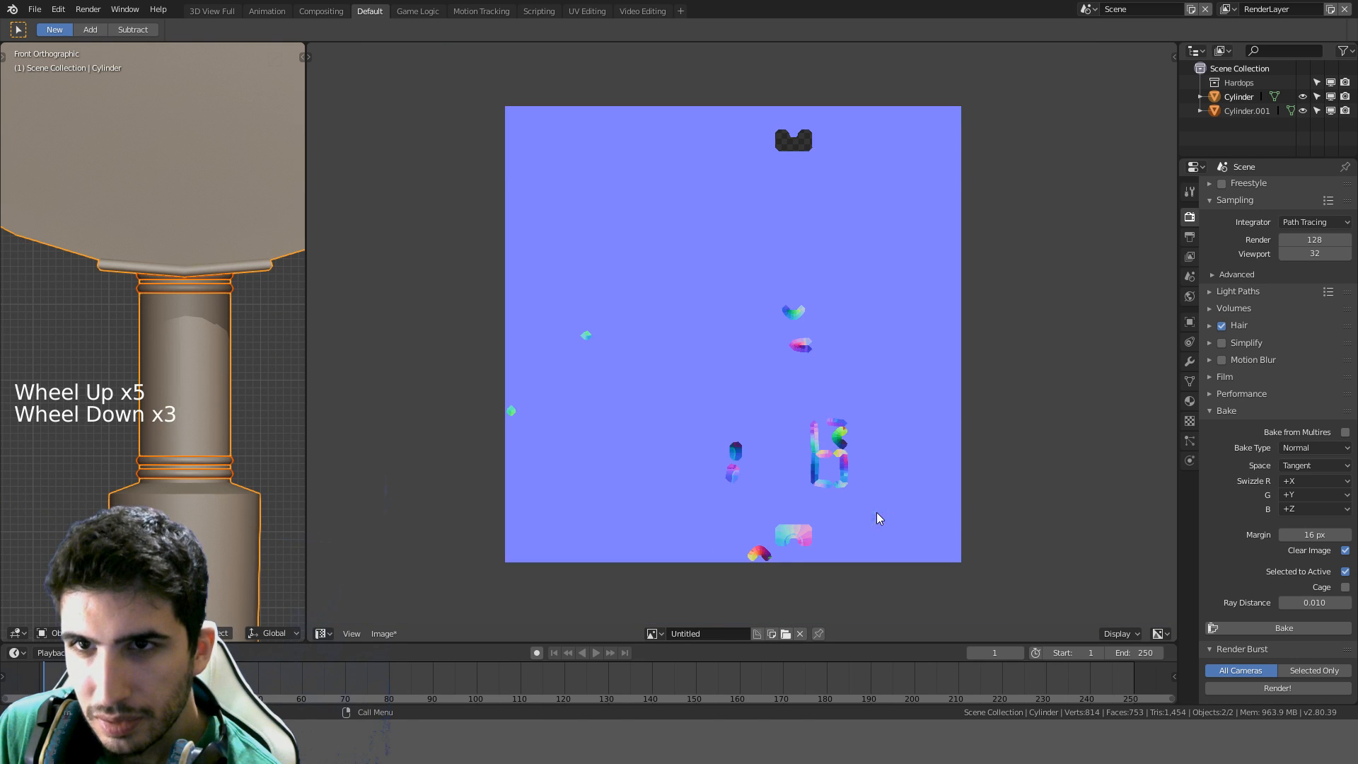
{"action": "left_click", "coordinate": [1190, 401]}
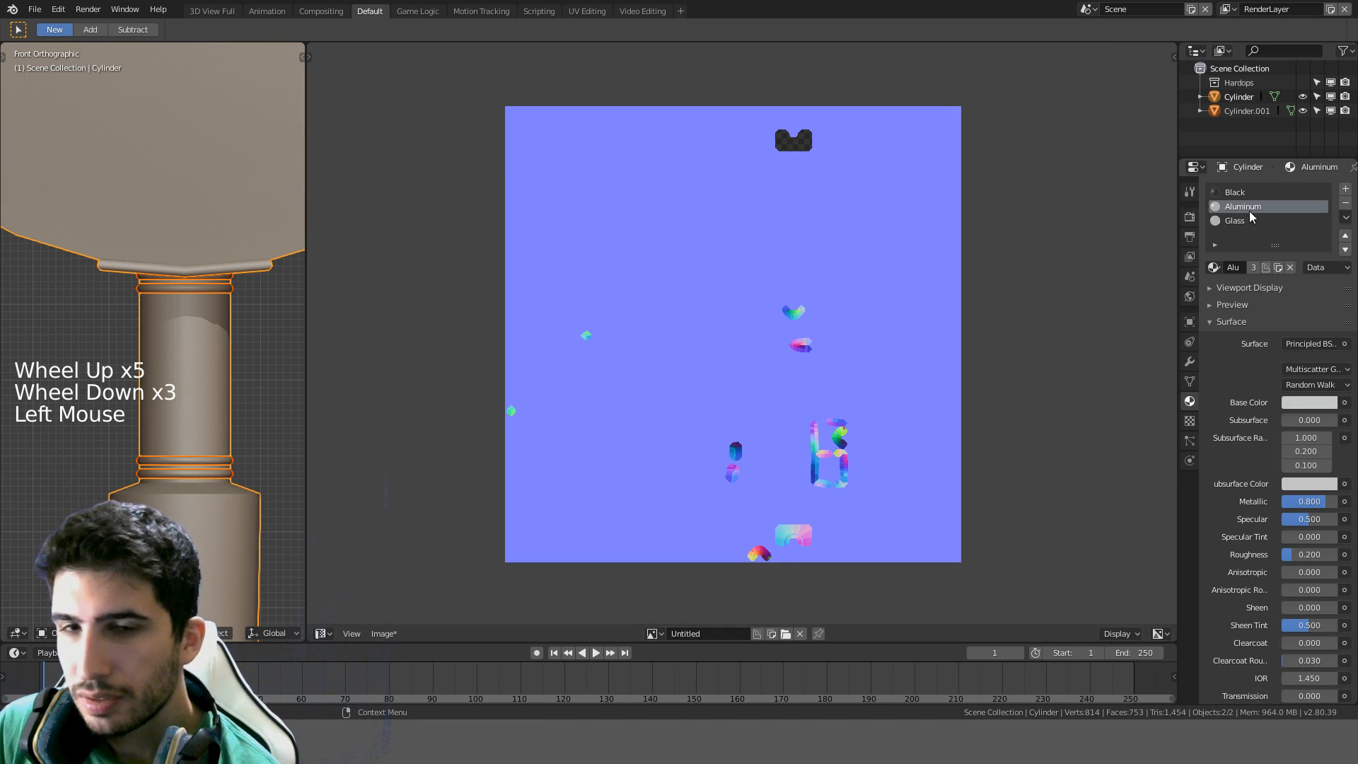
{"action": "key", "text": "shift+F3"}
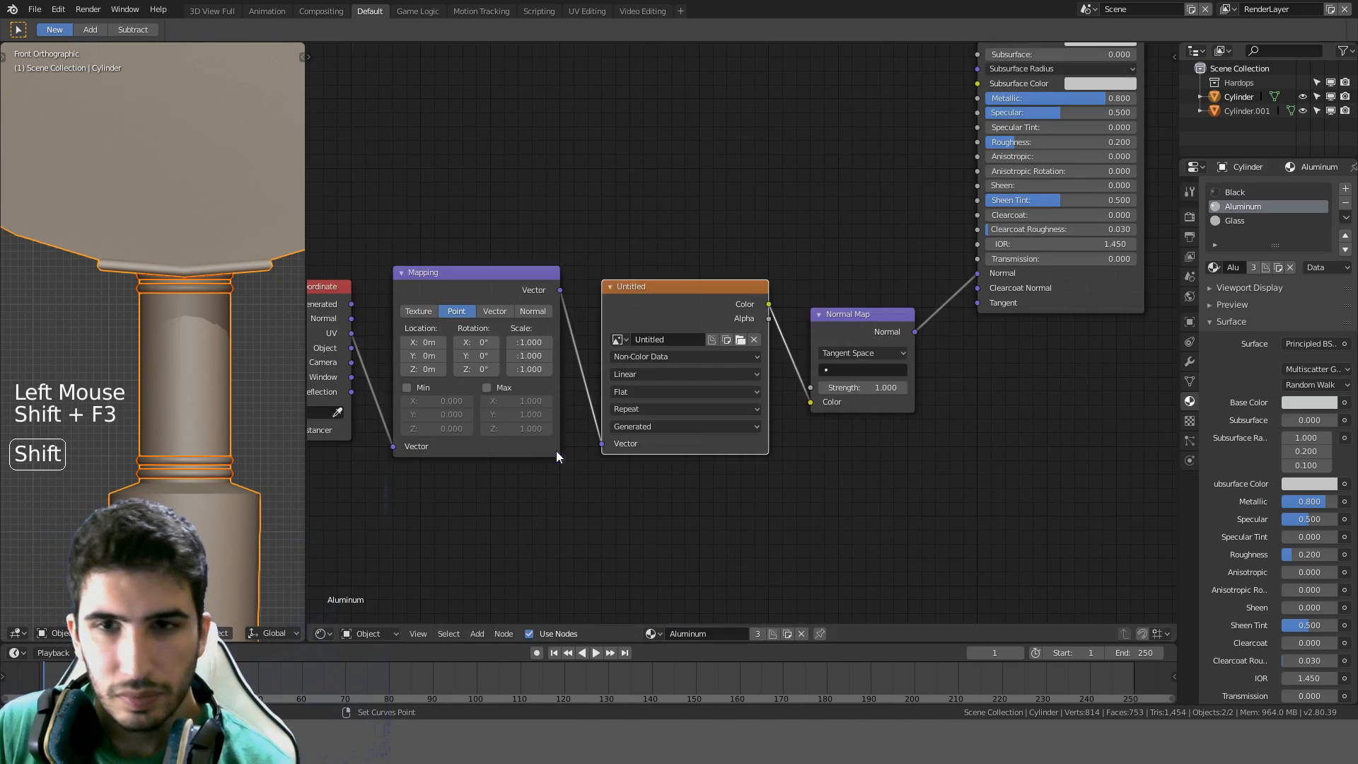
{"action": "key", "text": "Tab"}
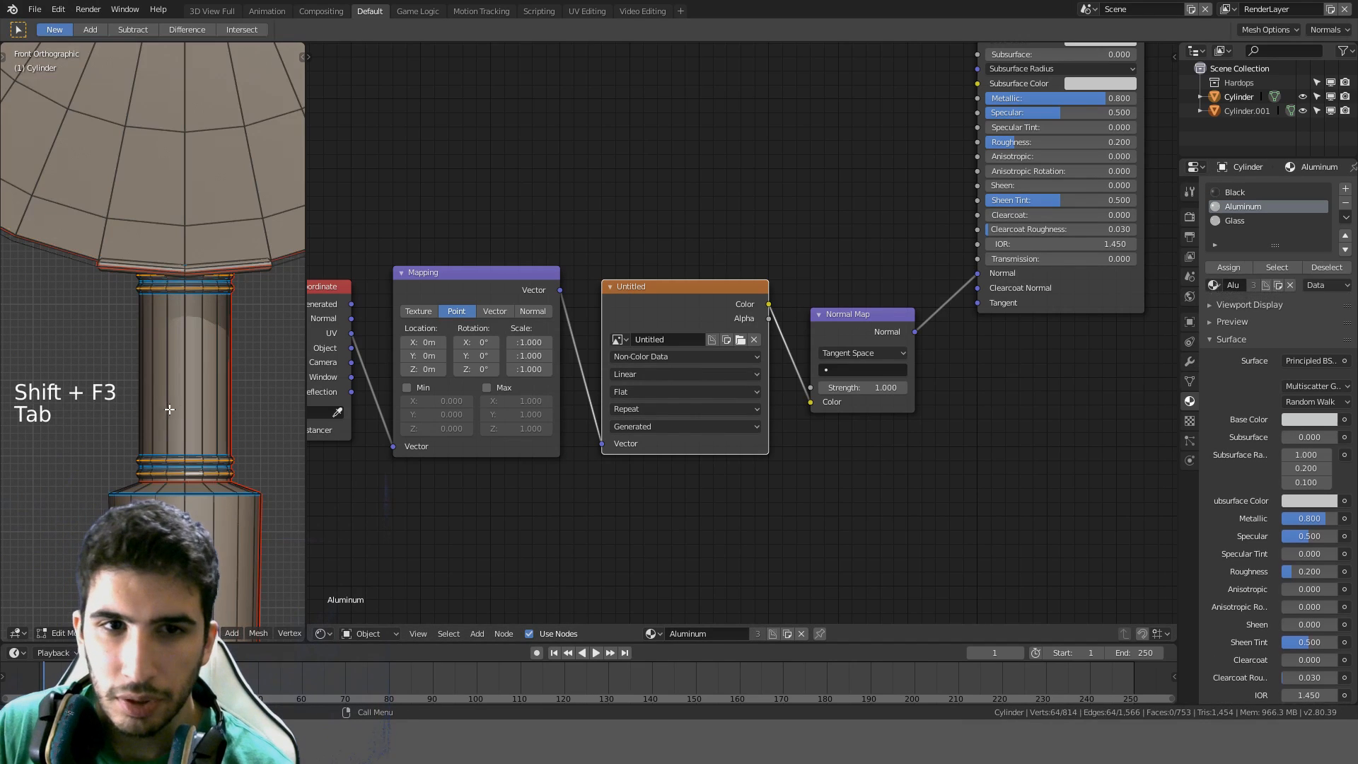
{"action": "key", "text": "Tab"}
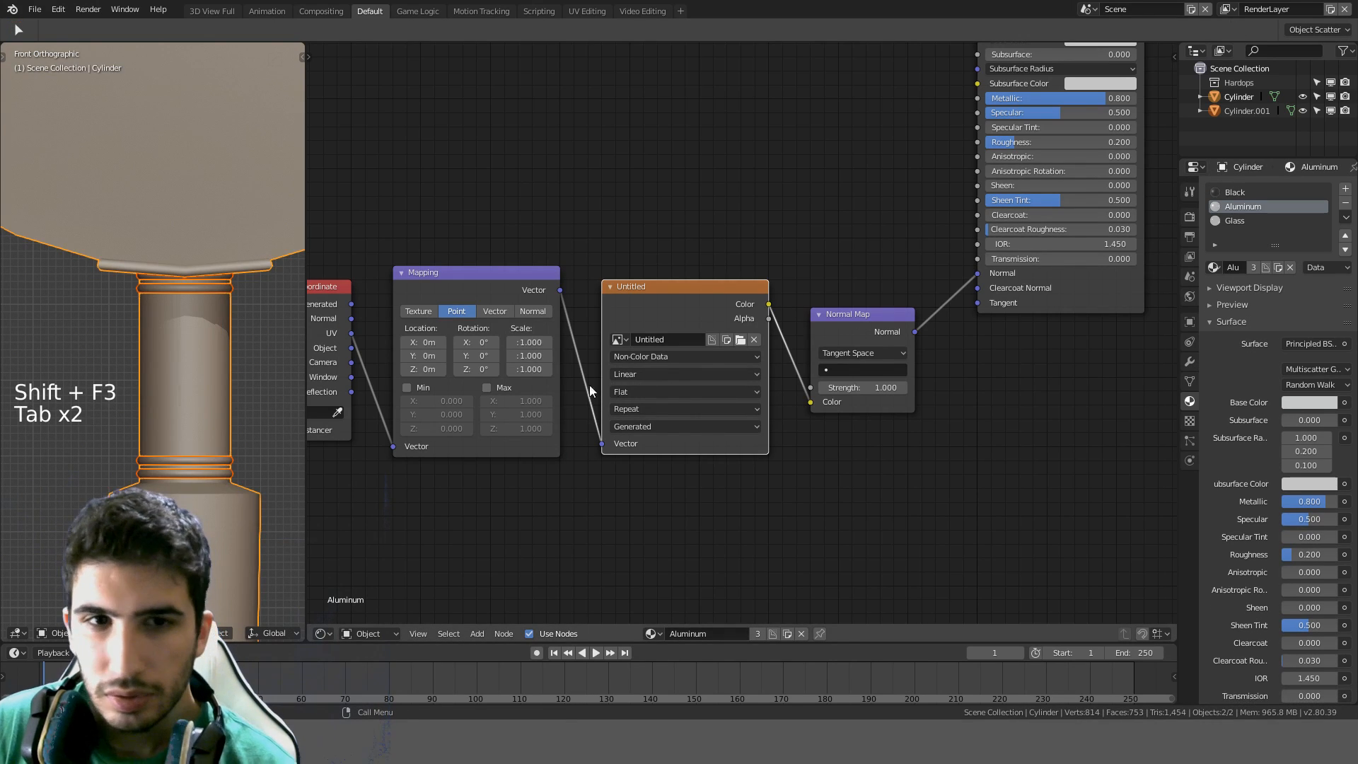
{"action": "key", "text": "Tab"}
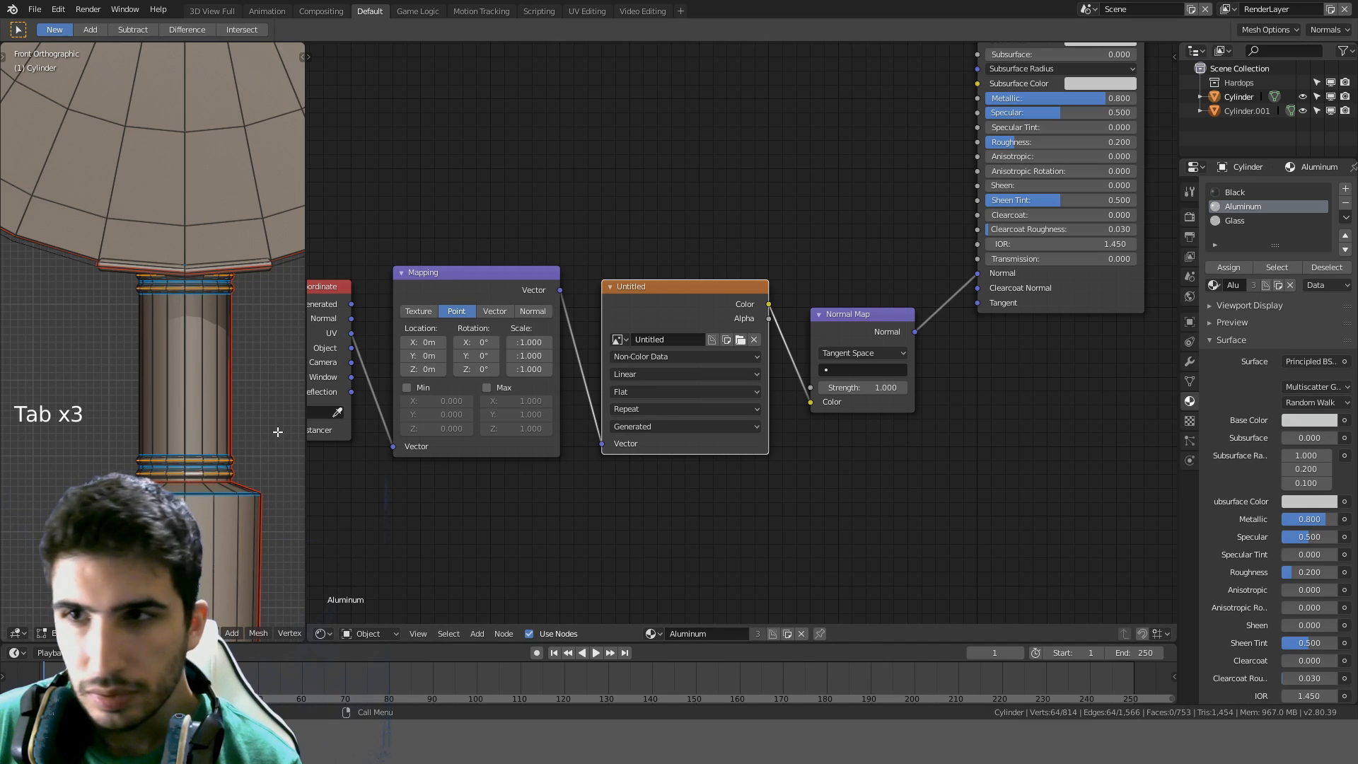
{"action": "key", "text": "Tab"}
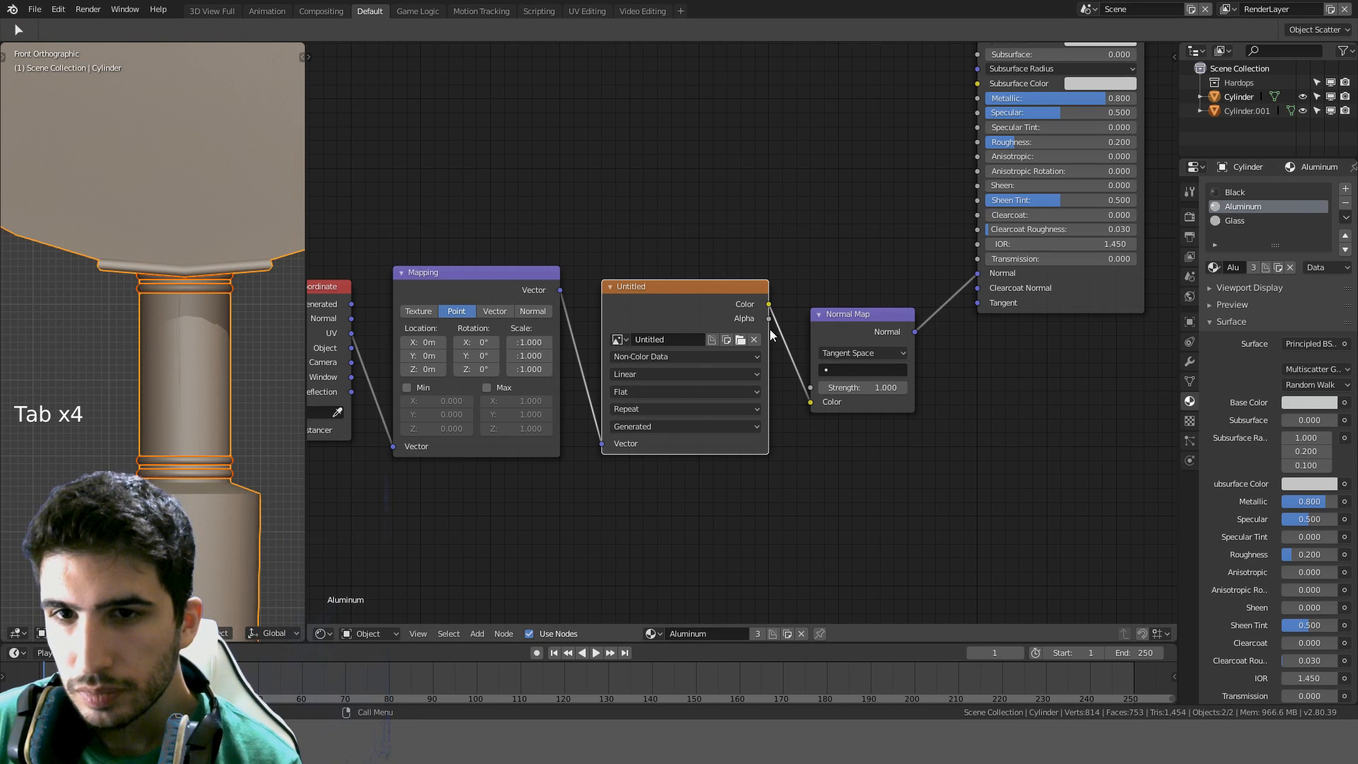
Check the Black and Glass material slots and return to Aluminum with its Image Texture node active and the whole node tree shown
{"action": "left_click", "coordinate": [1237, 196]}
{"action": "left_click", "coordinate": [1232, 220]}
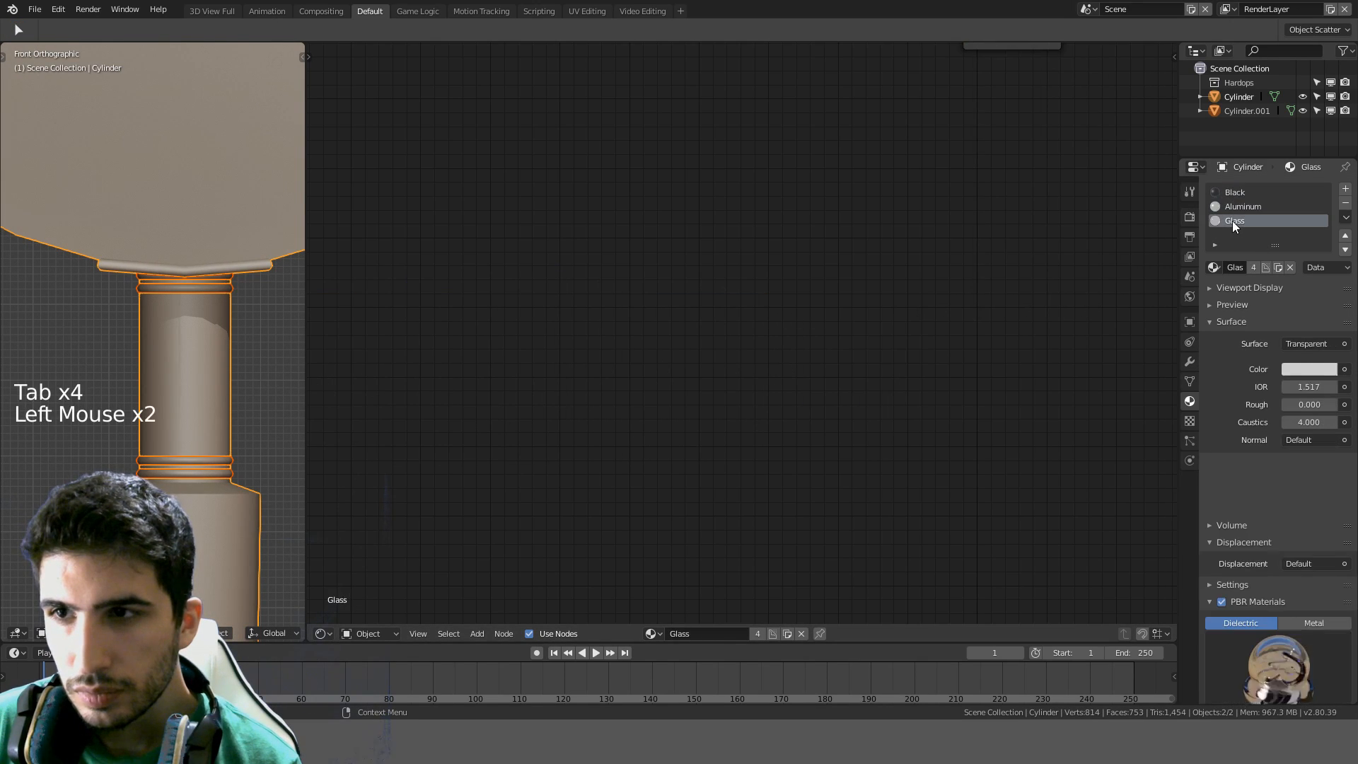
{"action": "left_click", "coordinate": [1238, 205]}
{"action": "left_click", "coordinate": [711, 303]}
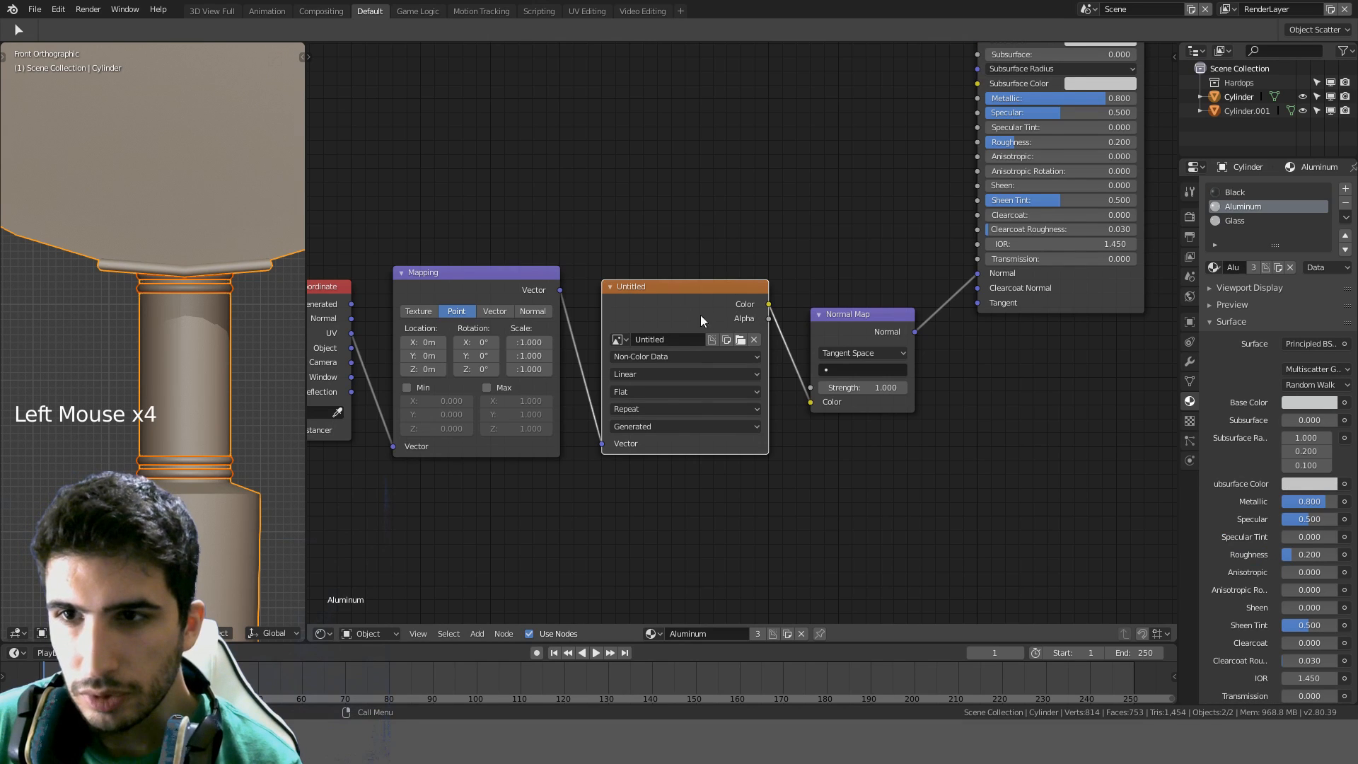
{"action": "scroll", "coordinate": [736, 310], "scroll_direction": "down", "scroll_amount": 6}
{"action": "middle_click_drag", "start_coordinate": [836, 243], "coordinate": [809, 271], "text": "shift"}
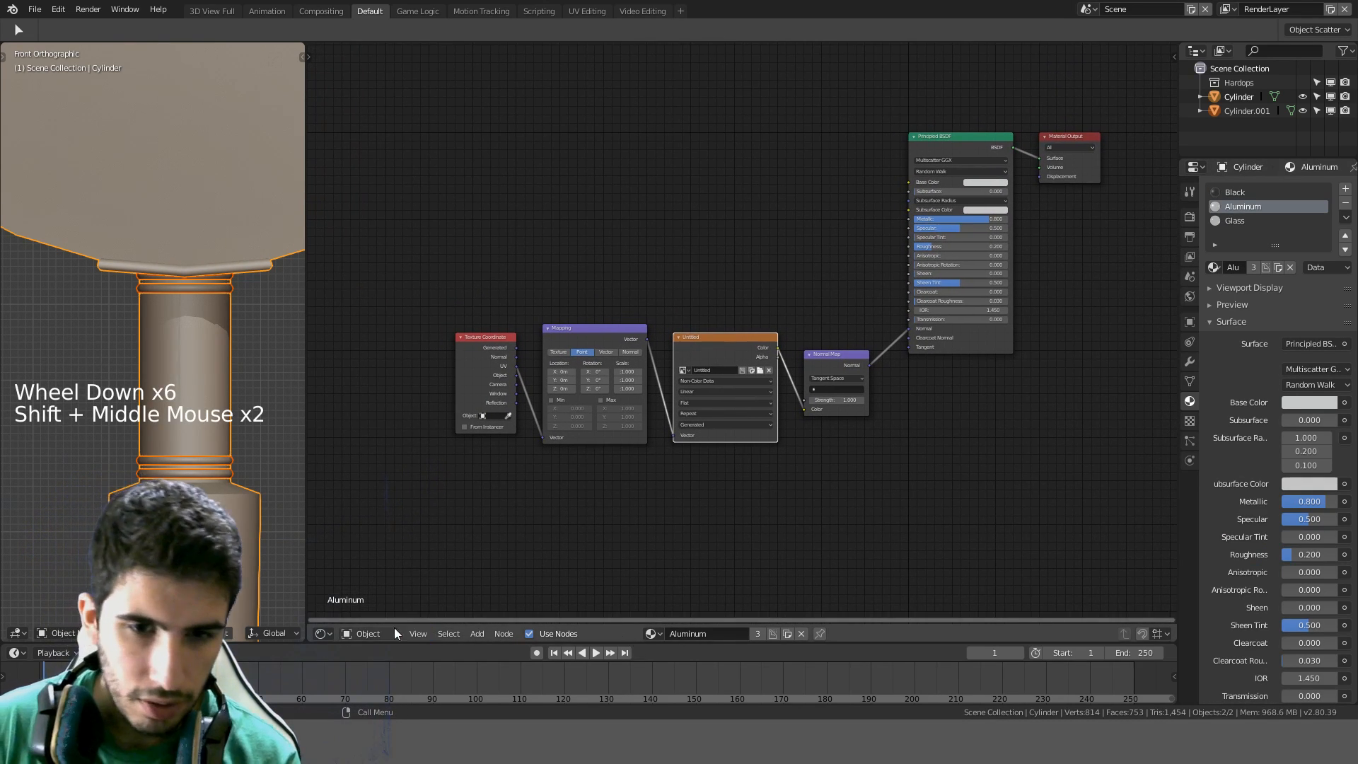
Show the Untitled image in place of the shader nodes and rebake the Normal map from selected to active
{"action": "left_click", "coordinate": [323, 633]}
{"action": "left_click", "coordinate": [350, 525]}
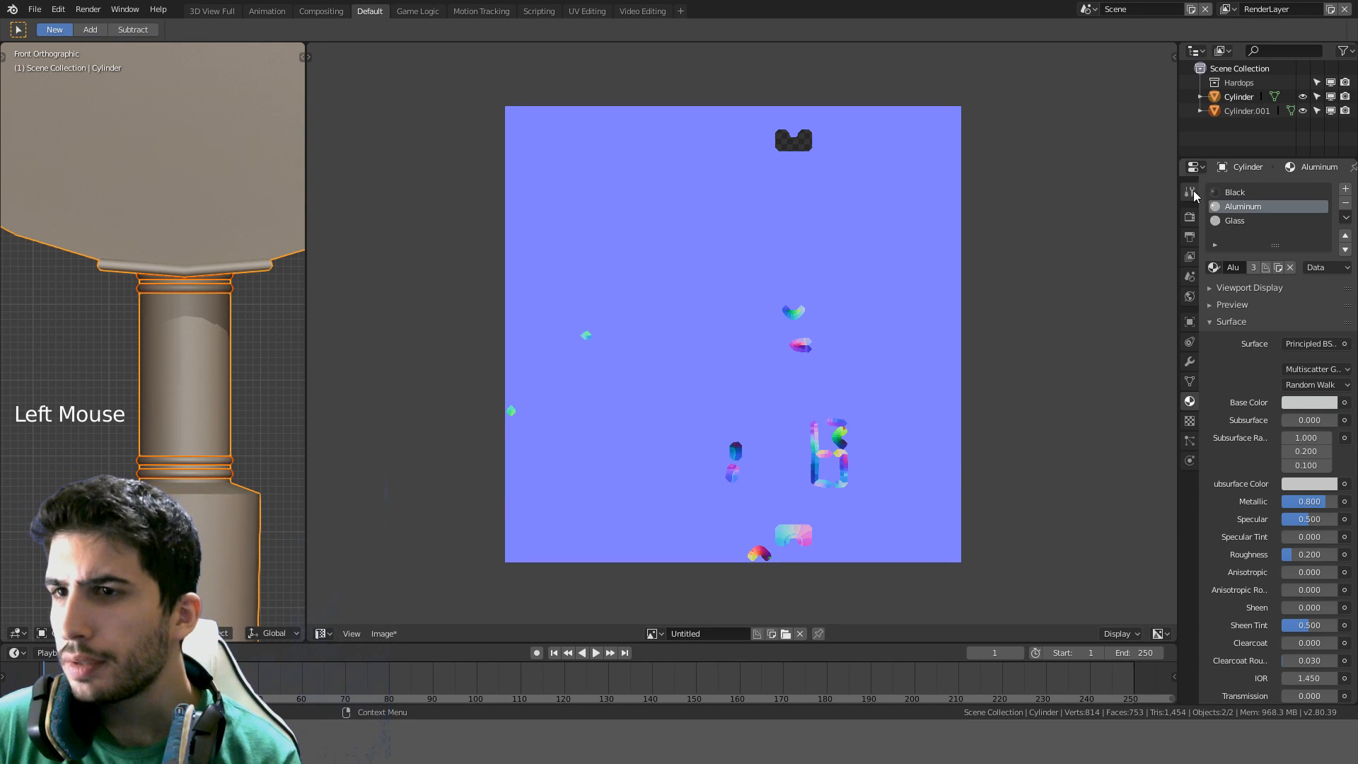
{"action": "left_click", "coordinate": [1189, 217]}
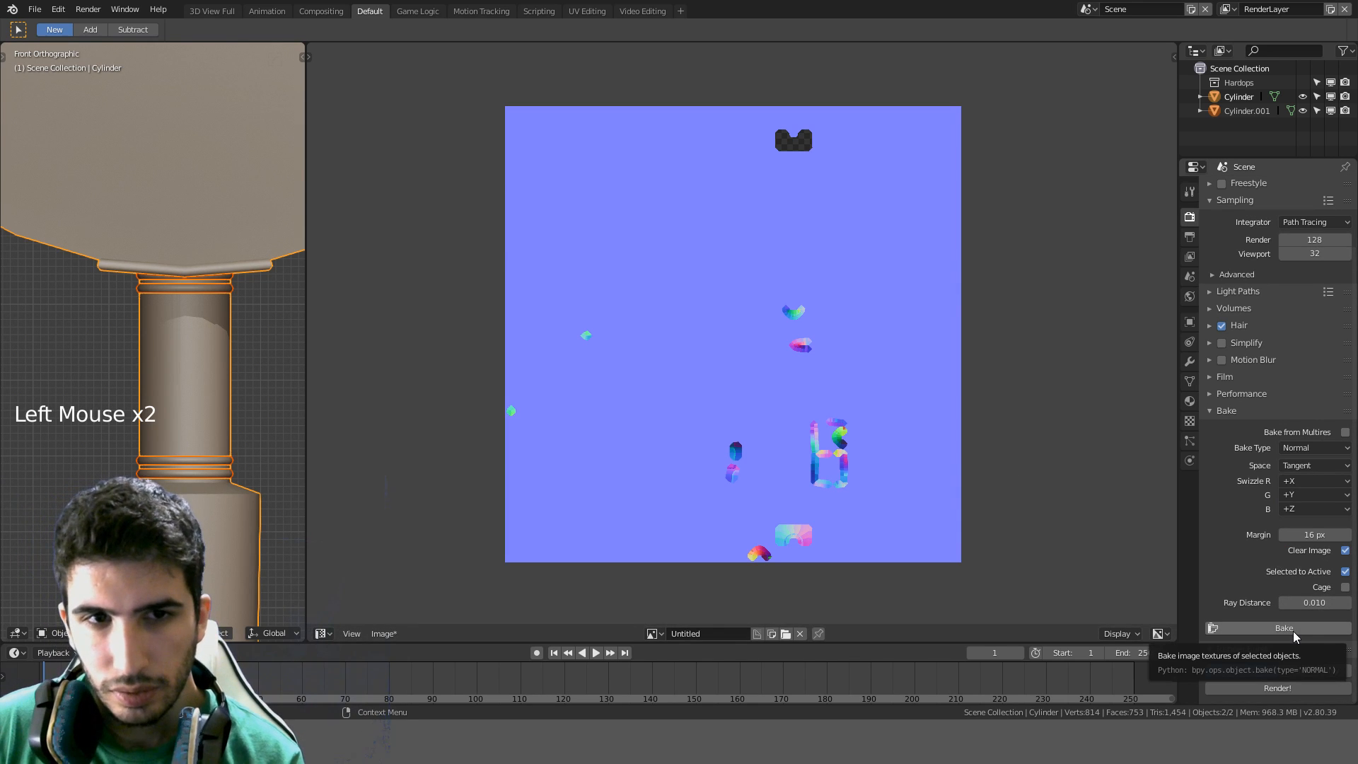
{"action": "left_click", "coordinate": [1284, 628]}
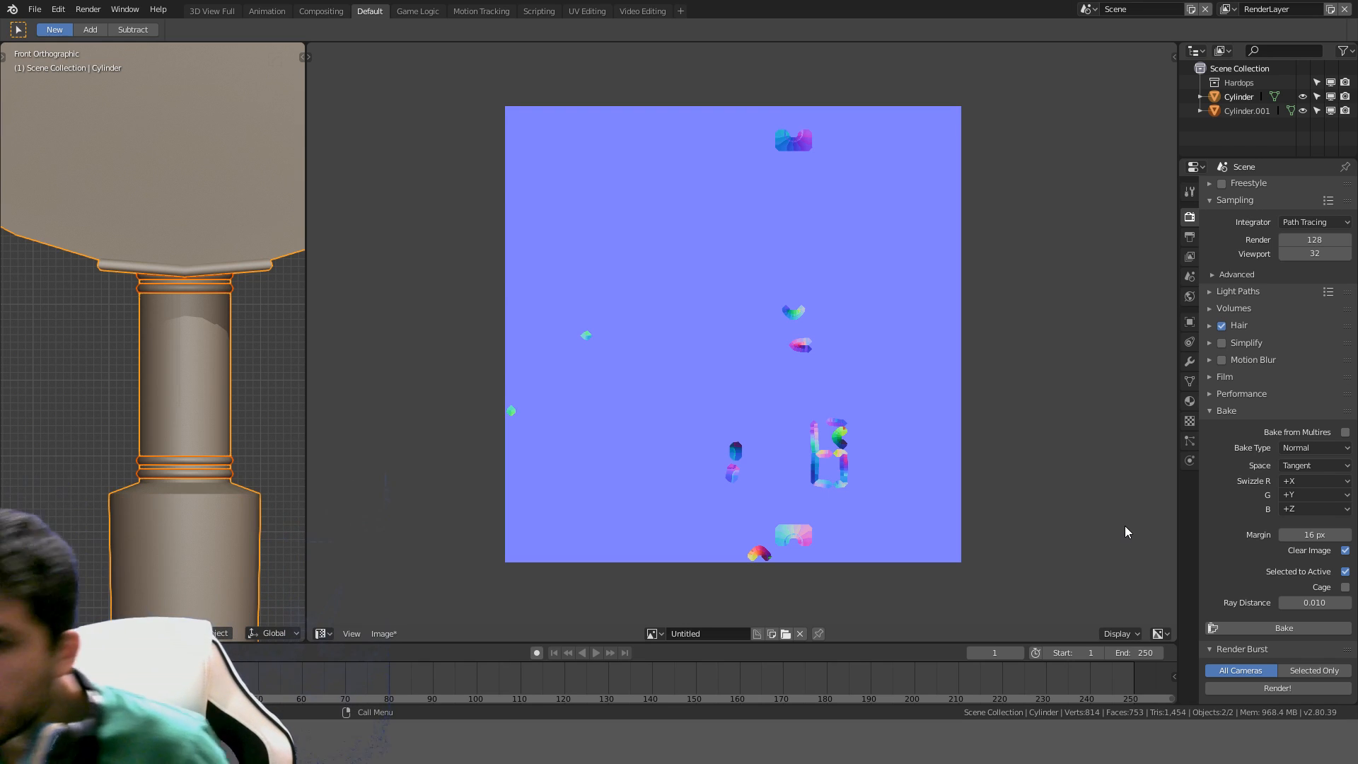
In Edit Mode on the original magnifying glass, select only the loop of faces around its neck
{"action": "left_click", "coordinate": [198, 536]}
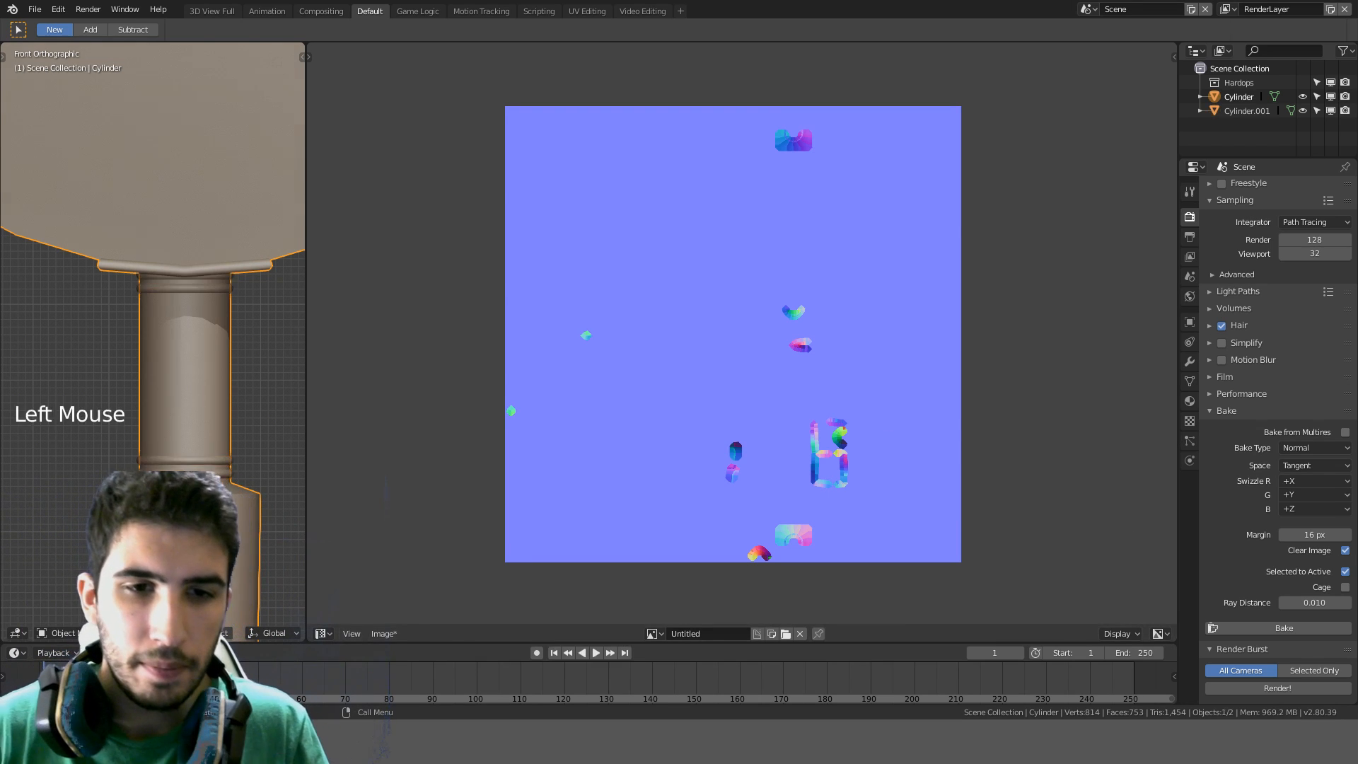
{"action": "key", "text": "Tab"}
{"action": "key", "text": "a"}
{"action": "key", "text": "a"}
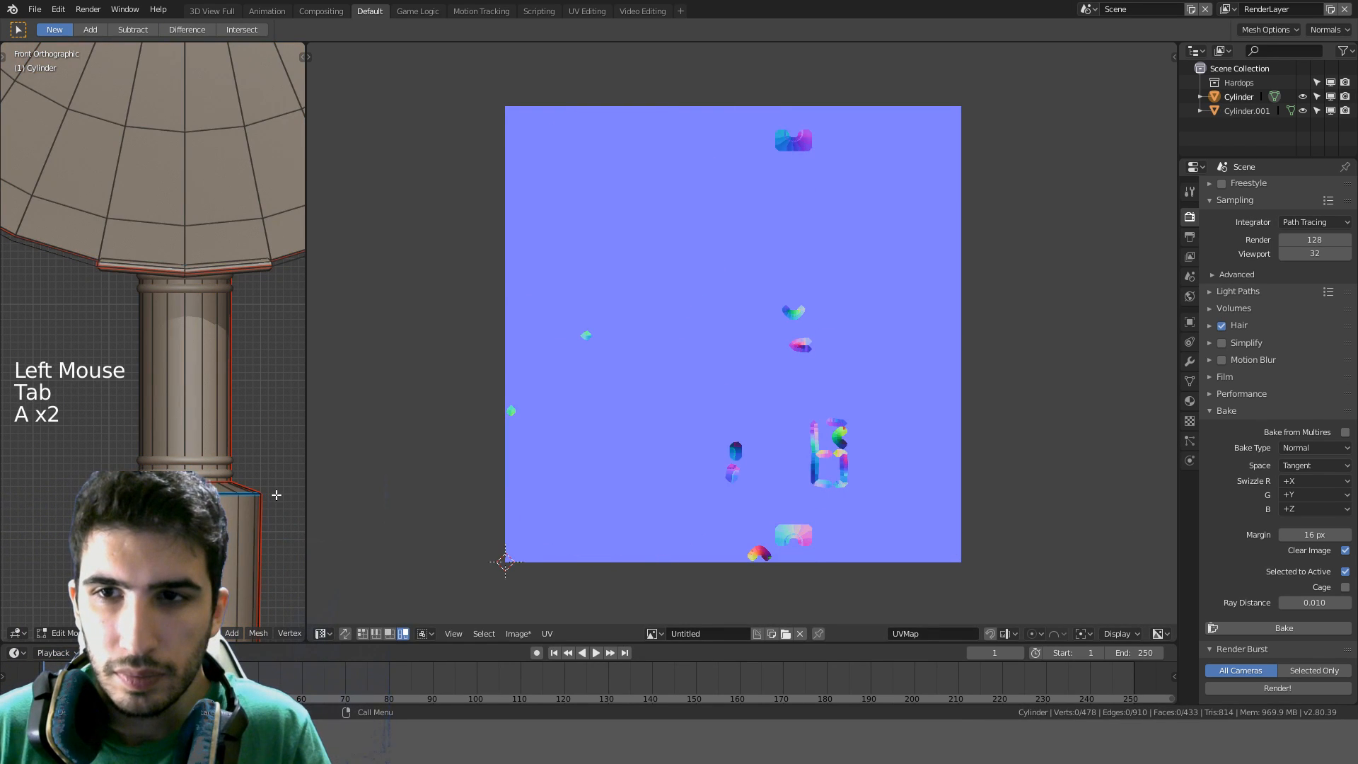
{"action": "left_click", "coordinate": [212, 417]}
{"action": "left_click", "coordinate": [210, 413], "text": "alt"}
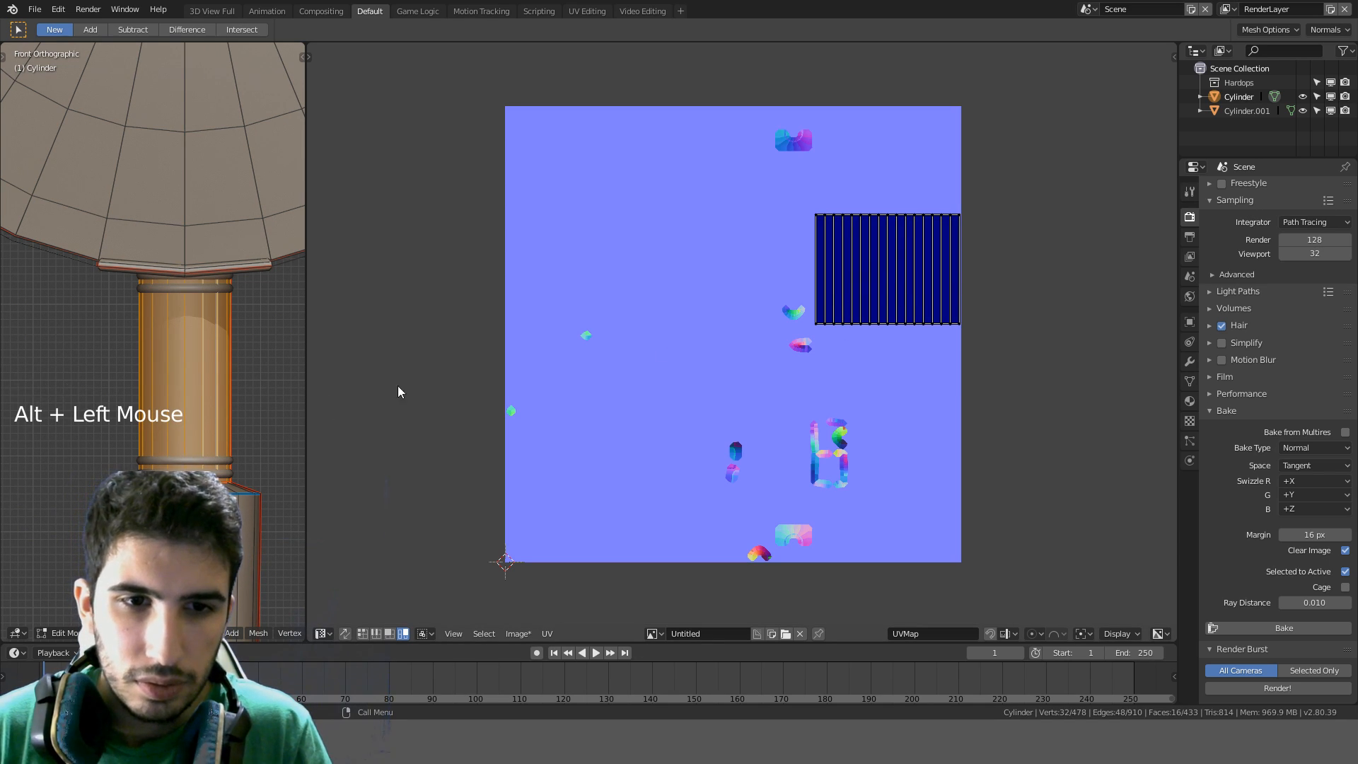
Nudge the ridged neck copy slightly in front view to fit the original neck, and check both meshes
{"action": "key", "text": "Tab"}
{"action": "left_click", "coordinate": [193, 460]}
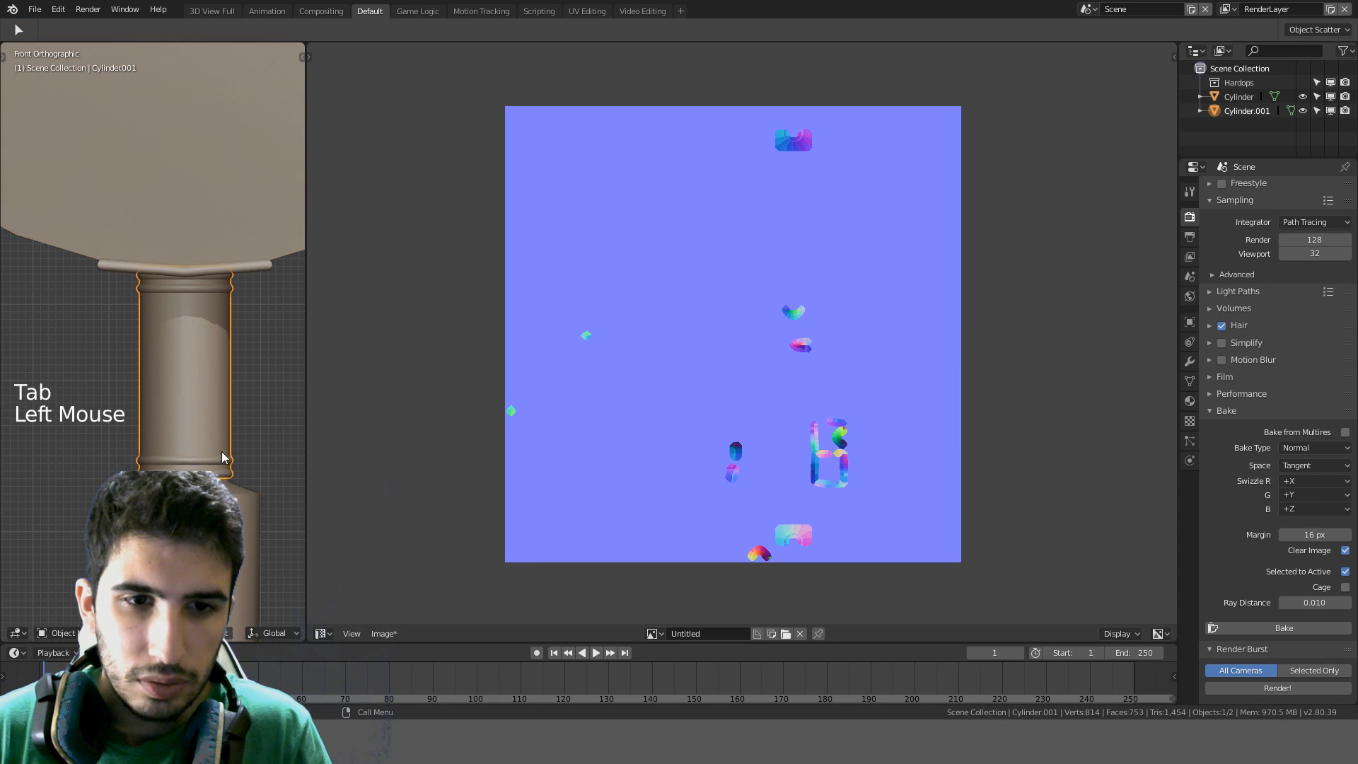
{"action": "scroll", "coordinate": [236, 443], "scroll_direction": "up", "scroll_amount": 2}
{"action": "key", "text": "KP_1"}
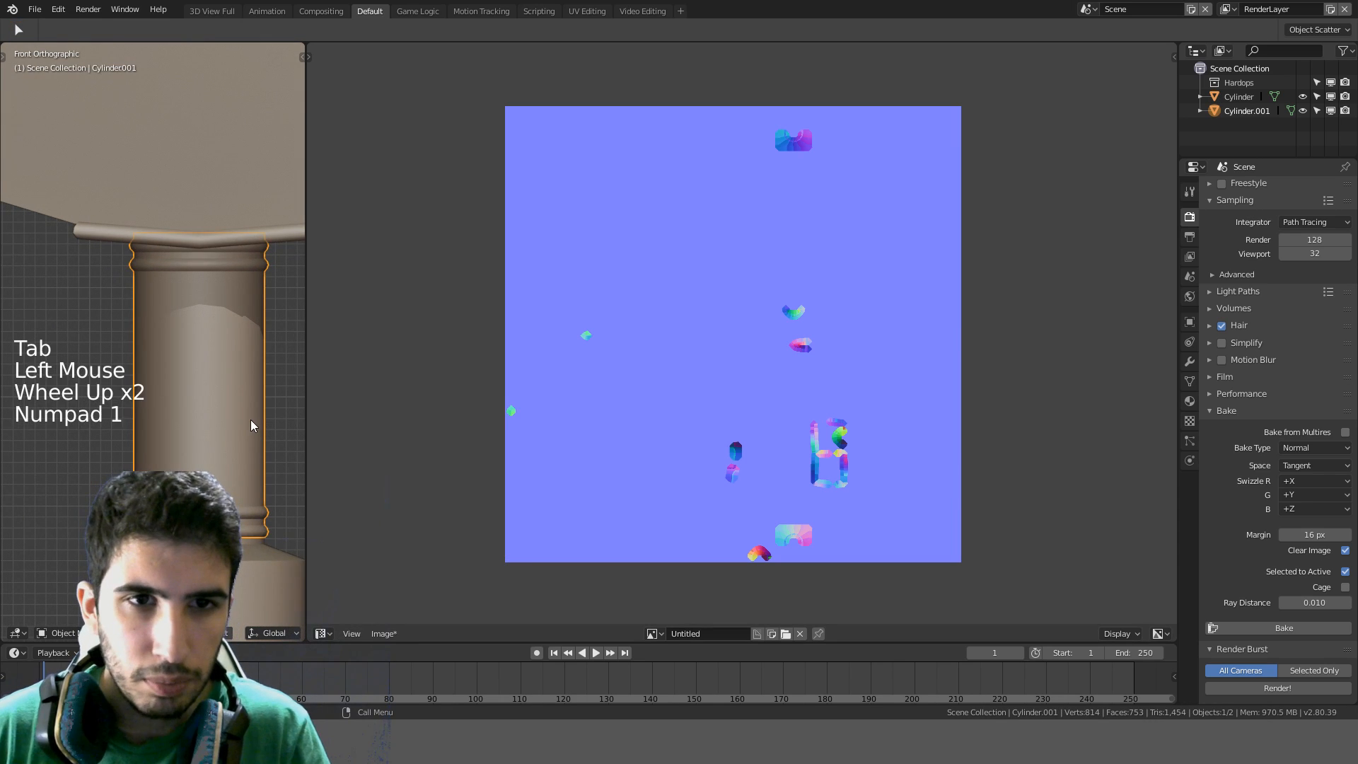
{"action": "middle_click_drag", "start_coordinate": [250, 418], "coordinate": [243, 372], "text": "shift"}
{"action": "key", "text": "g"}
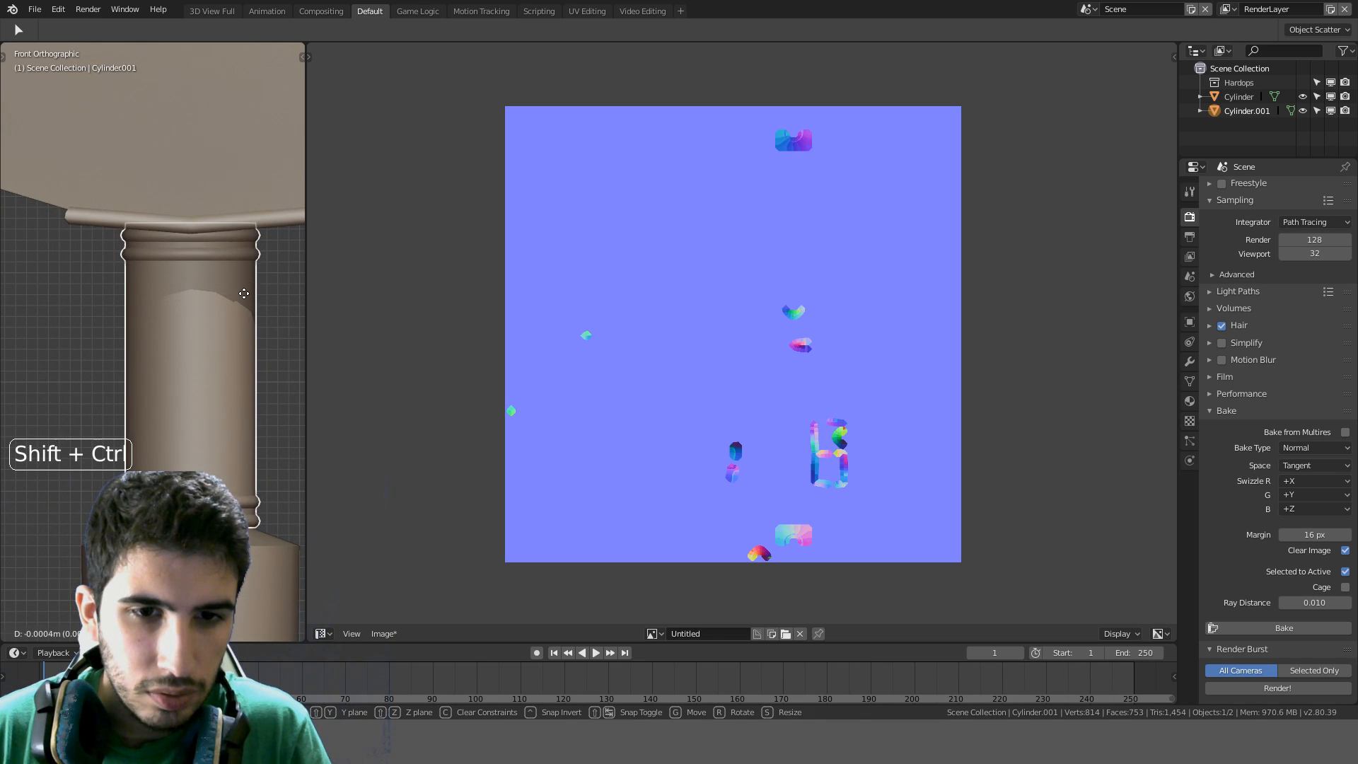
{"action": "left_click", "coordinate": [244, 296]}
{"action": "scroll", "coordinate": [245, 374], "scroll_direction": "down", "scroll_amount": 2}
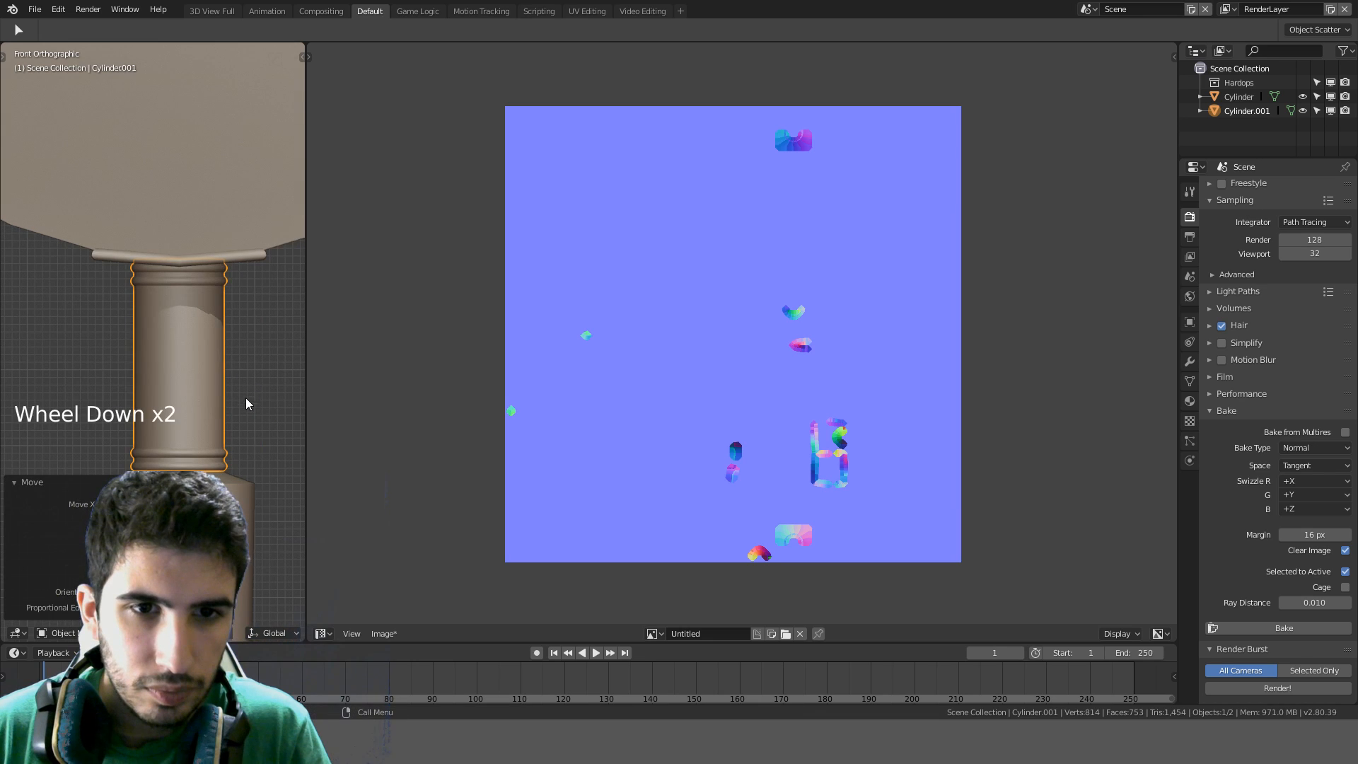
{"action": "scroll", "coordinate": [241, 406], "scroll_direction": "up", "scroll_amount": 2}
{"action": "key", "text": "Tab"}
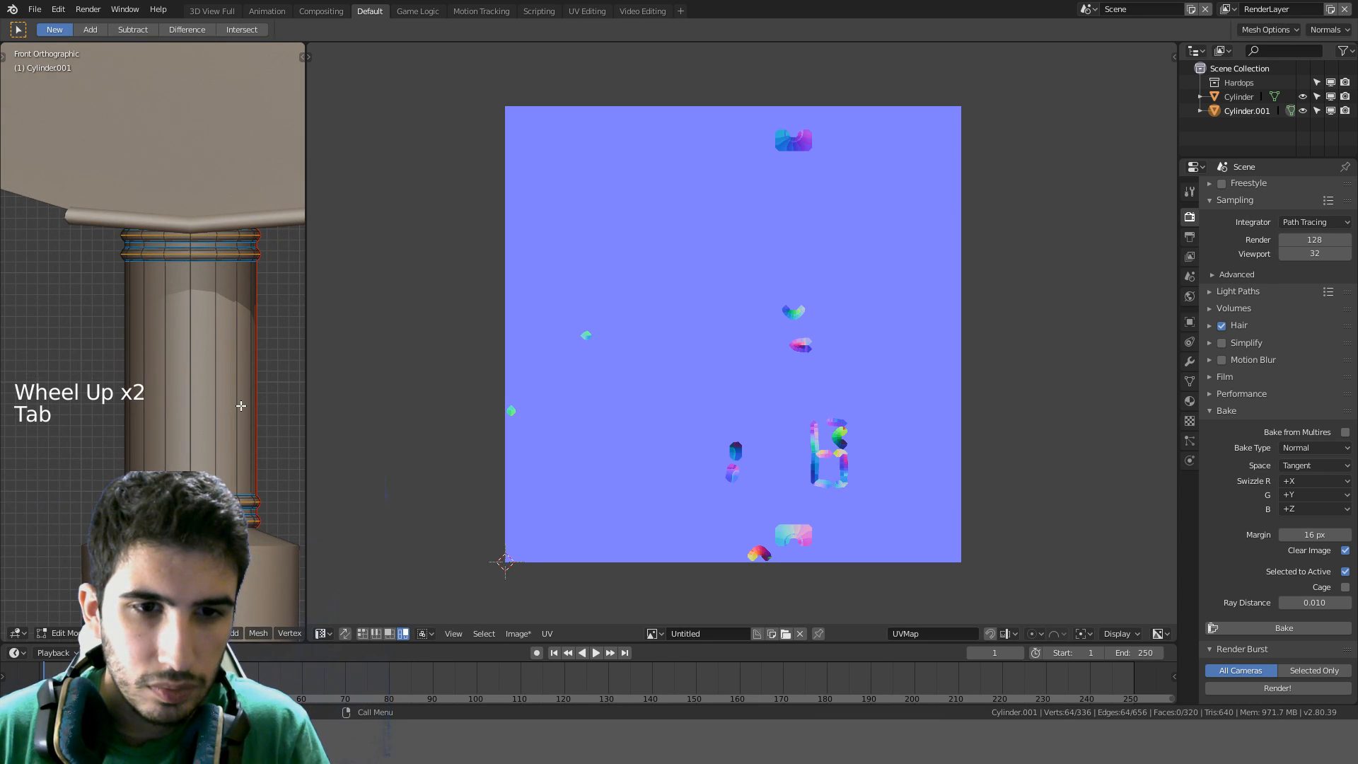
{"action": "key", "text": "Tab"}
{"action": "left_click", "coordinate": [241, 405]}
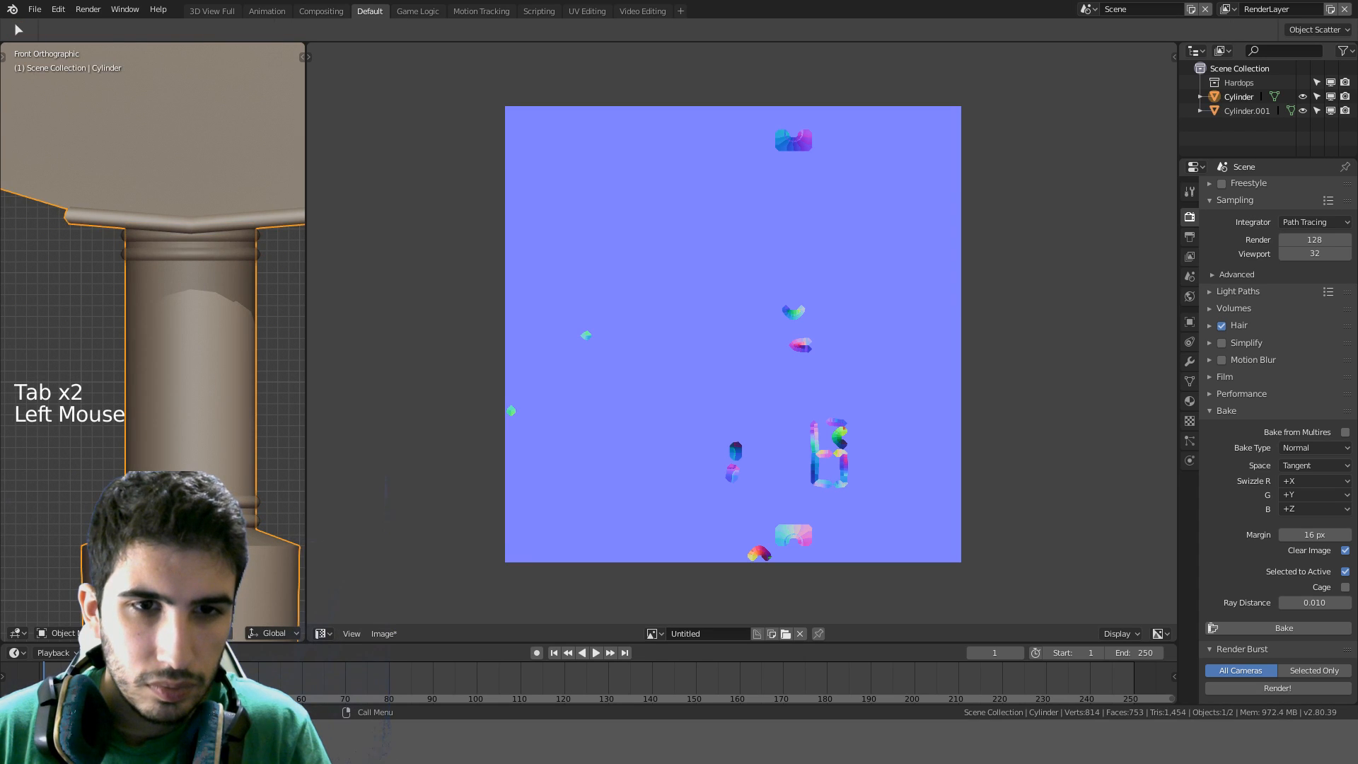
{"action": "left_click", "coordinate": [242, 523]}
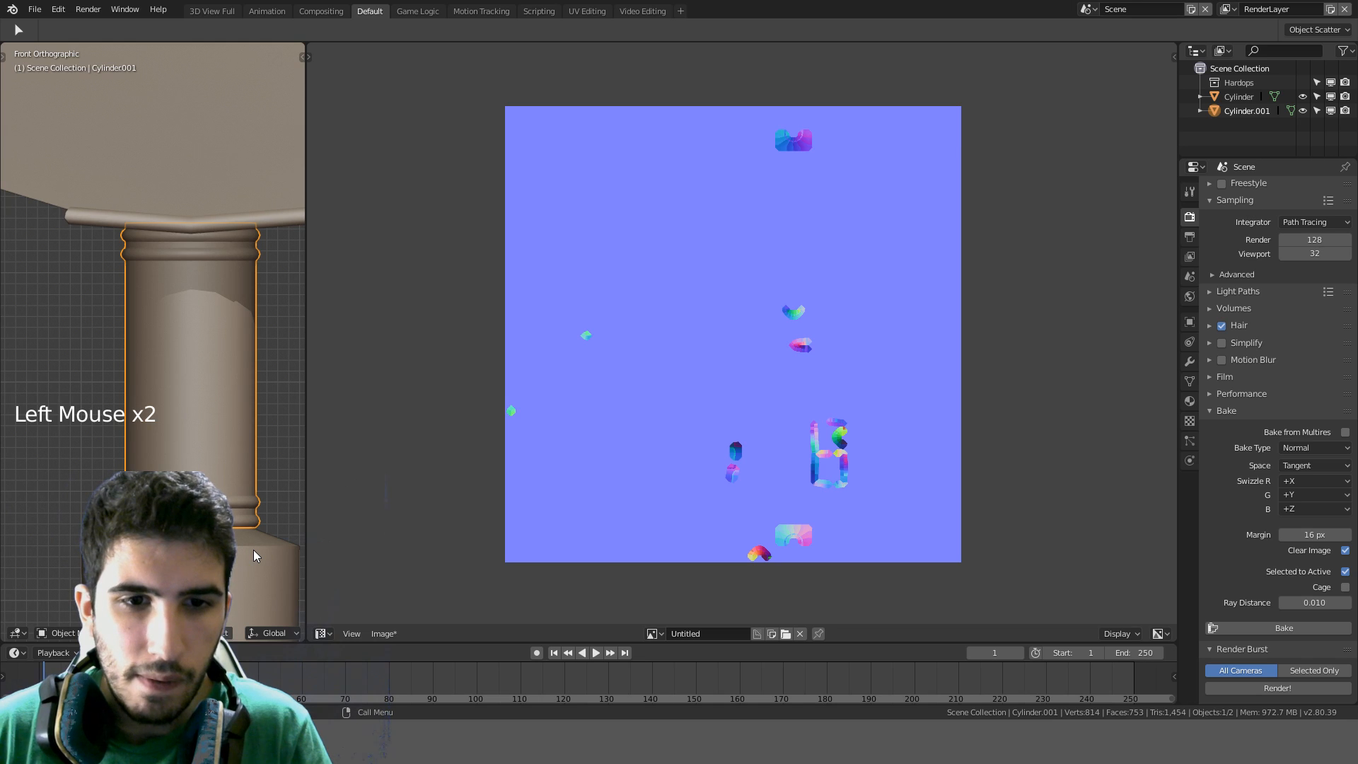
Separate the selected neck faces of the original magnifying glass into their own object and return to Object Mode
{"action": "left_click", "coordinate": [253, 550]}
{"action": "scroll", "coordinate": [253, 549], "scroll_direction": "down", "scroll_amount": 2}
{"action": "key", "text": "Tab"}
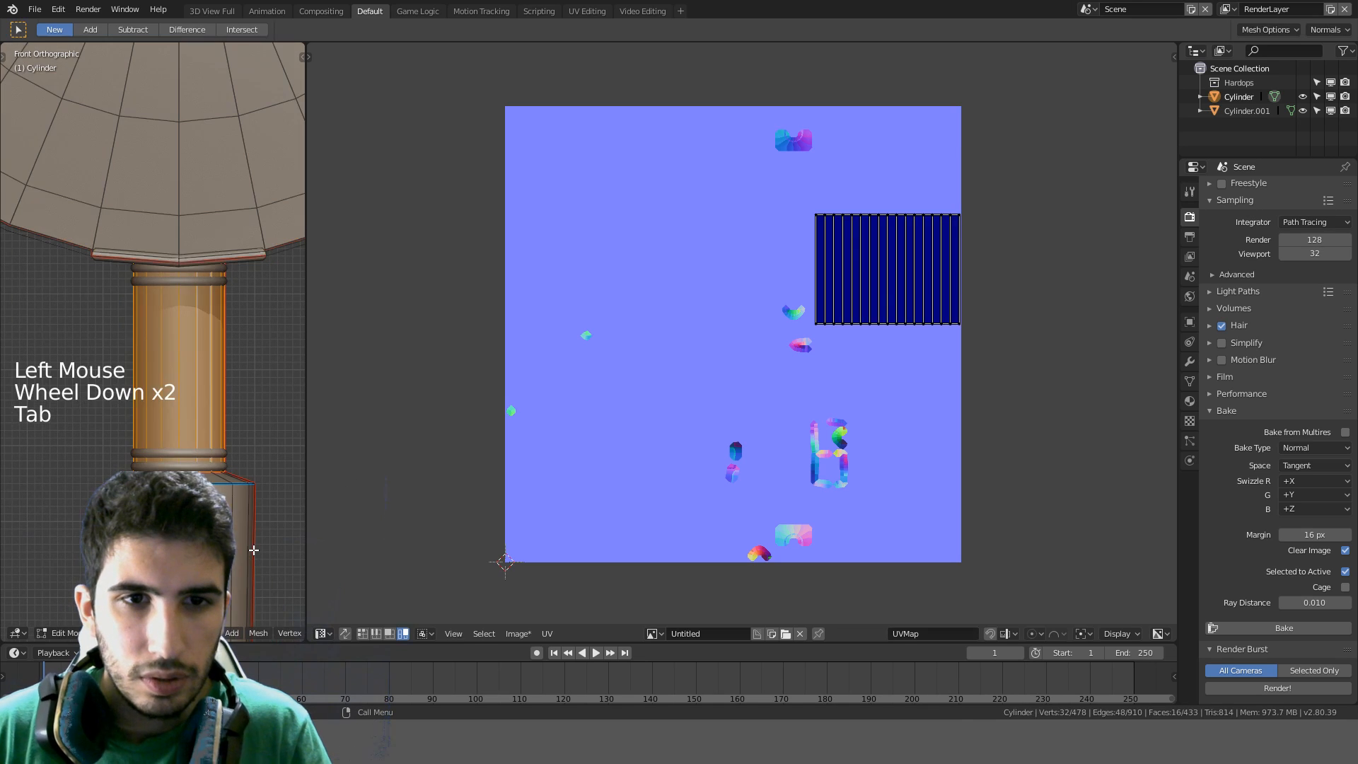
{"action": "key", "text": "p"}
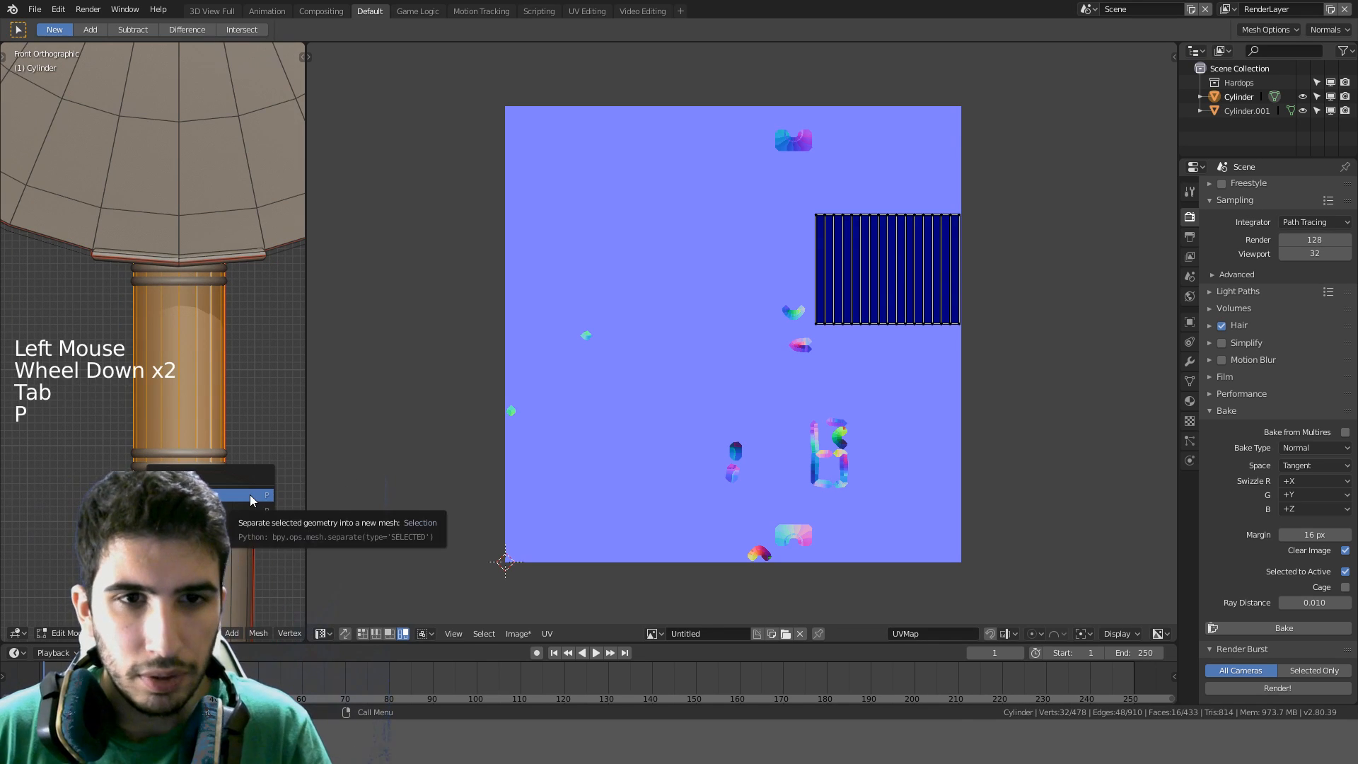
{"action": "left_click", "coordinate": [249, 496]}
{"action": "key", "text": "Tab"}
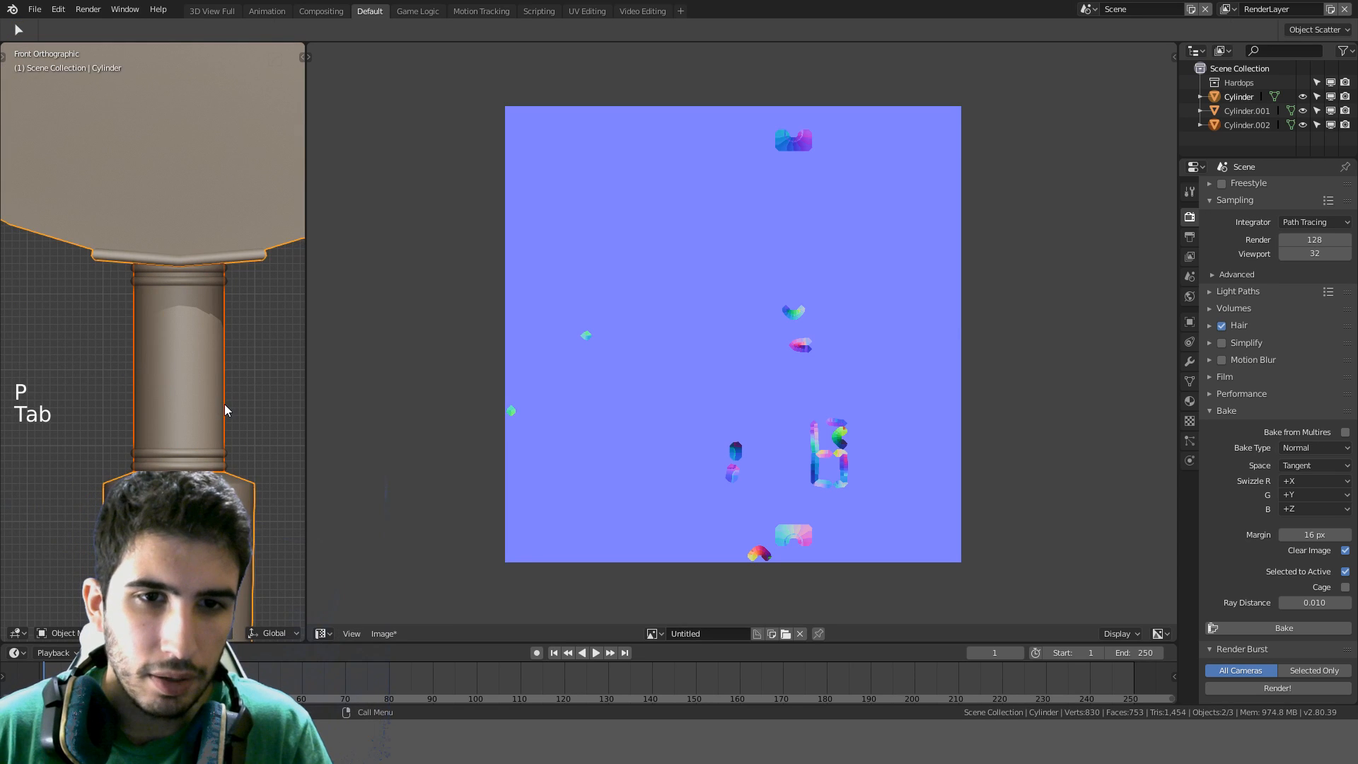
Select the ridged copy with the separated neck as the active object, and bake the Normal map
{"action": "left_click", "coordinate": [224, 408]}
{"action": "left_click", "coordinate": [222, 409]}
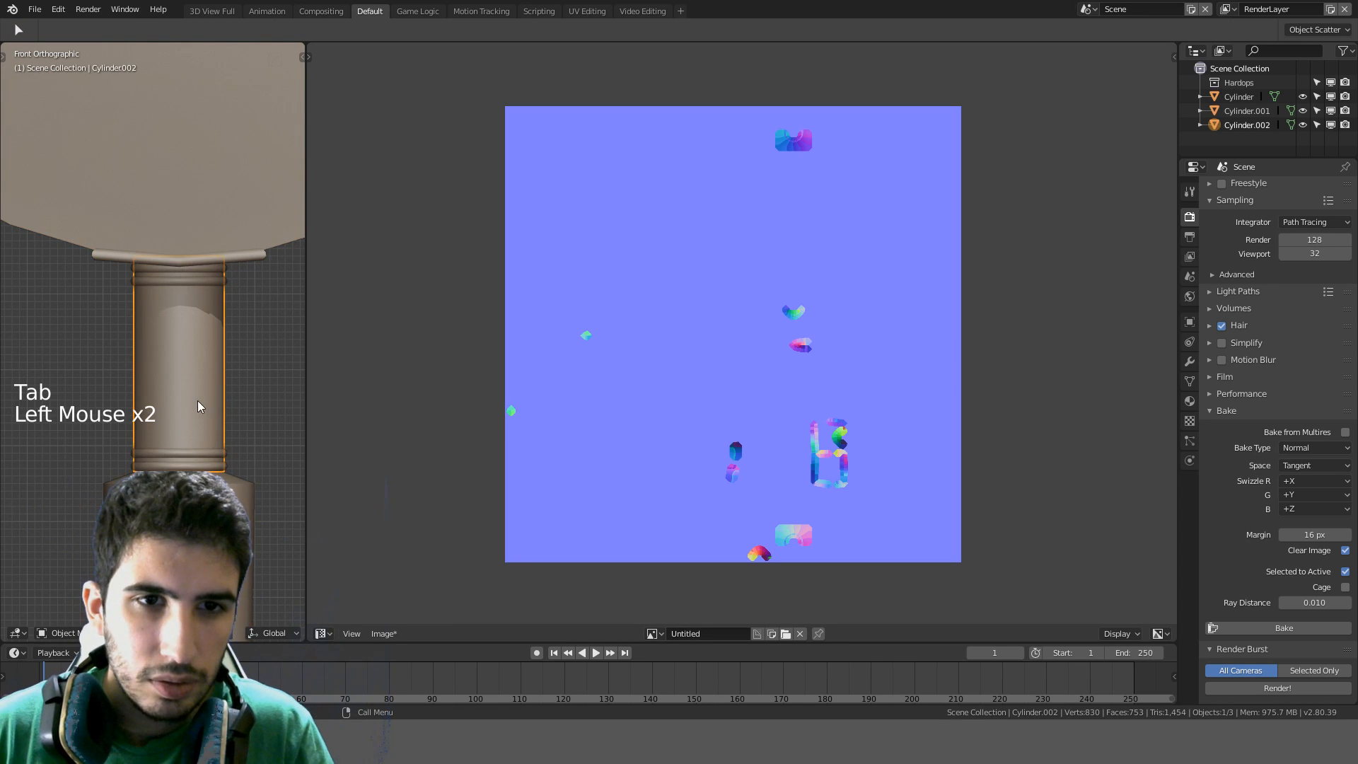
{"action": "left_click", "coordinate": [199, 320]}
{"action": "left_click", "coordinate": [200, 325], "text": "shift"}
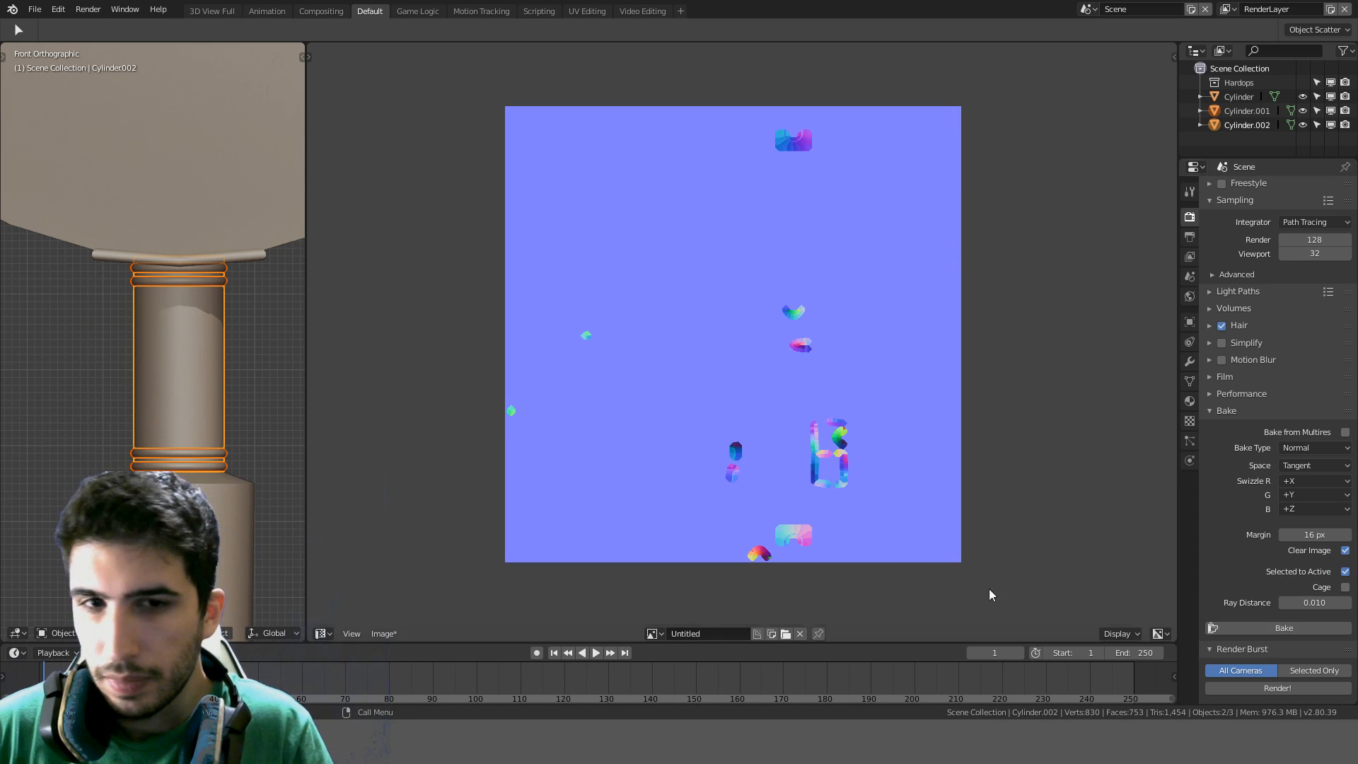
{"action": "left_click", "coordinate": [1262, 627]}
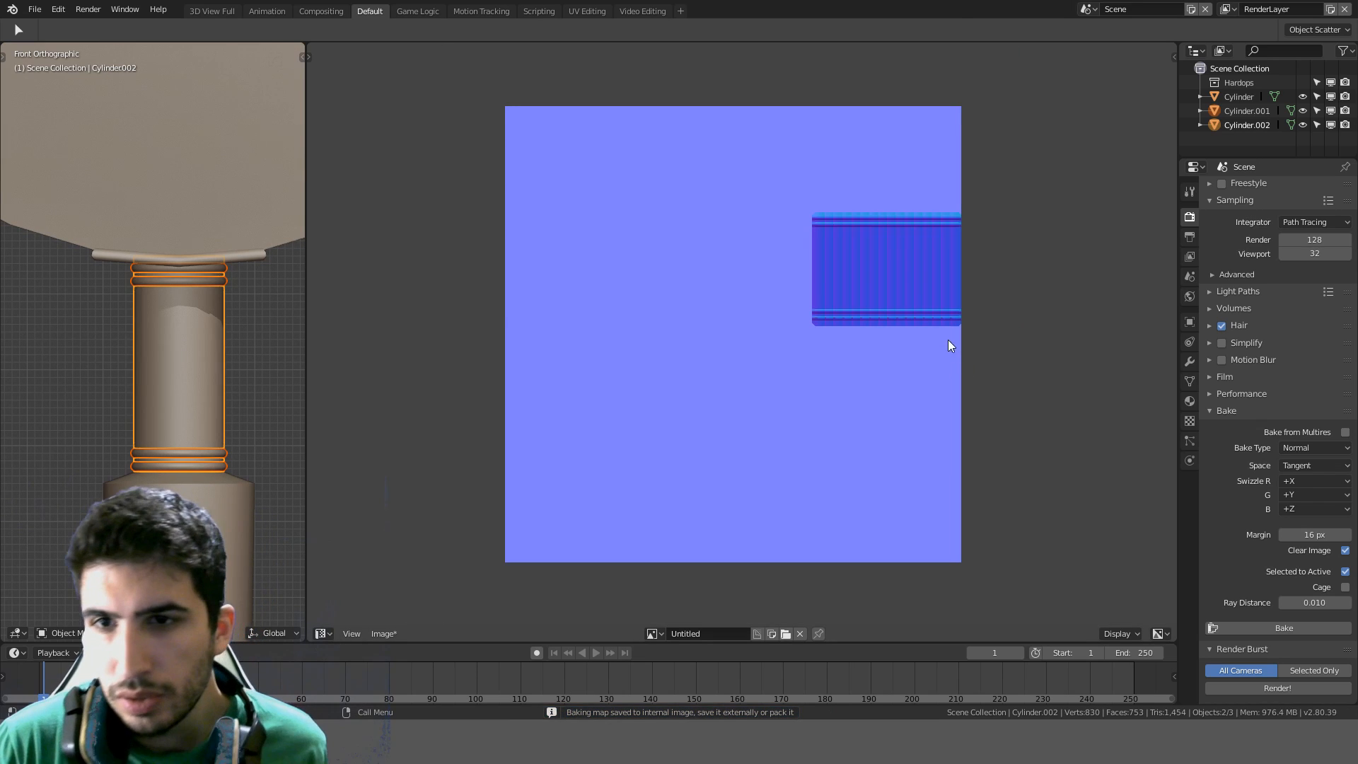
Examine the ridges and lower edge of the baked normal map against the neck in the 3D viewport
{"action": "scroll", "coordinate": [961, 332], "scroll_direction": "up", "scroll_amount": 3}
{"action": "middle_click_drag", "start_coordinate": [964, 319], "coordinate": [877, 363]}
{"action": "scroll", "coordinate": [786, 395], "scroll_direction": "up", "scroll_amount": 4}
{"action": "middle_click_drag", "start_coordinate": [786, 395], "coordinate": [669, 314]}
{"action": "scroll", "coordinate": [240, 306], "scroll_direction": "down", "scroll_amount": 4}
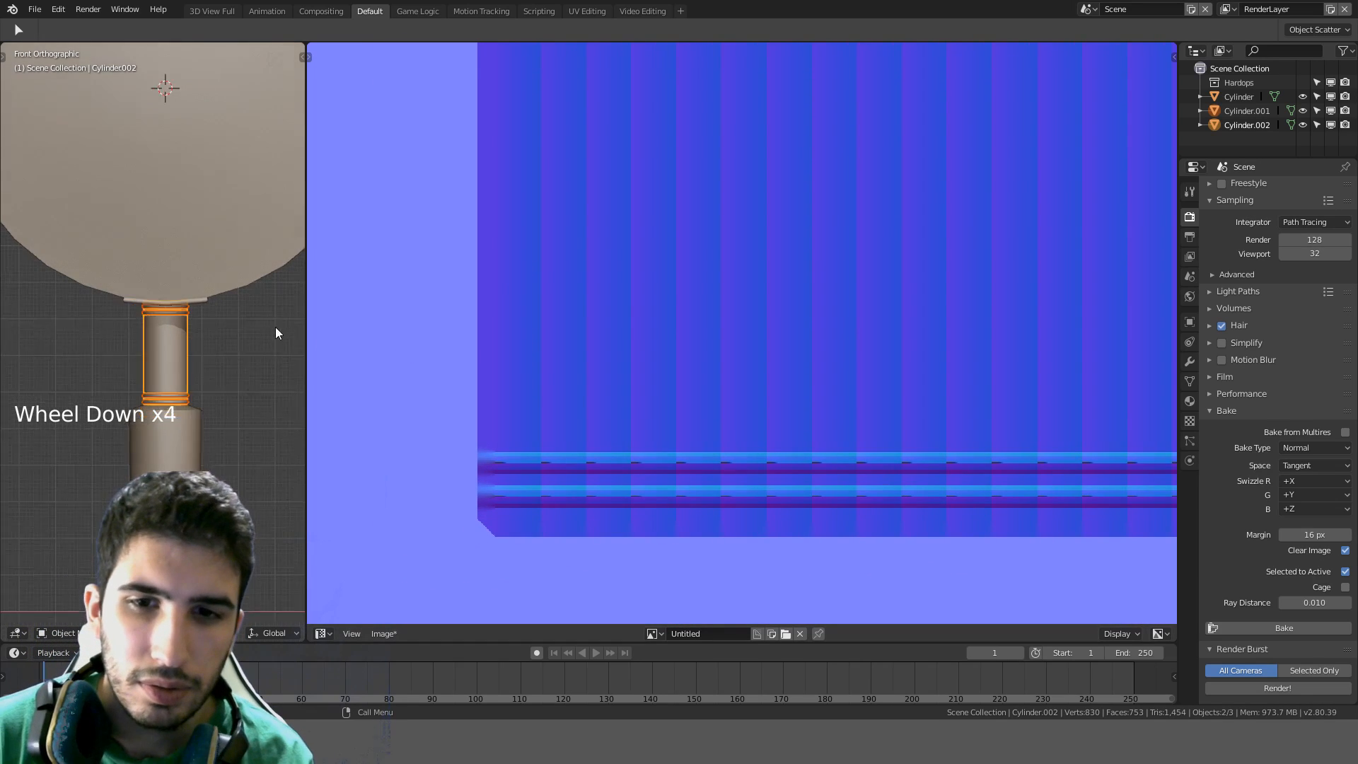
{"action": "scroll", "coordinate": [615, 340], "scroll_direction": "down", "scroll_amount": 4}
{"action": "scroll", "coordinate": [616, 339], "scroll_direction": "up", "scroll_amount": 4}
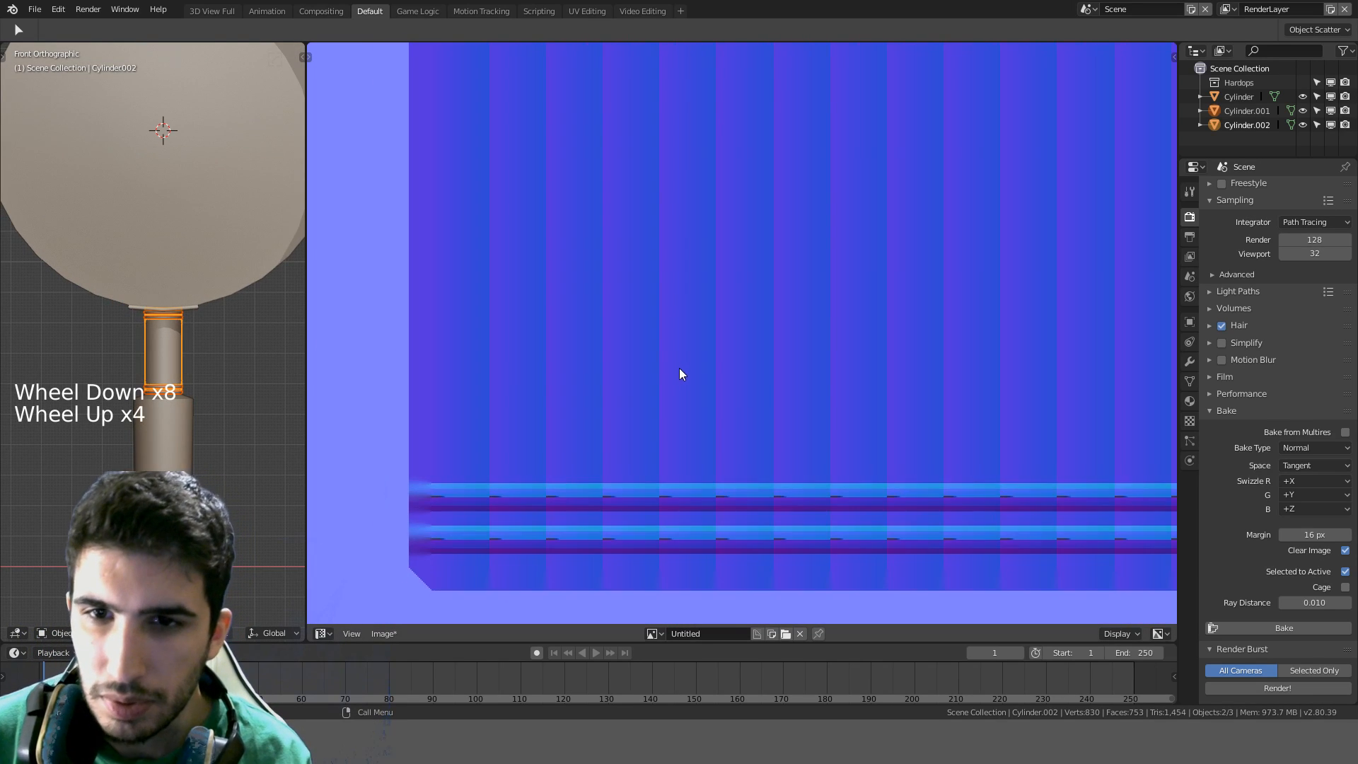
{"action": "scroll", "coordinate": [690, 396], "scroll_direction": "up", "scroll_amount": 2}
{"action": "scroll", "coordinate": [709, 434], "scroll_direction": "down", "scroll_amount": 2}
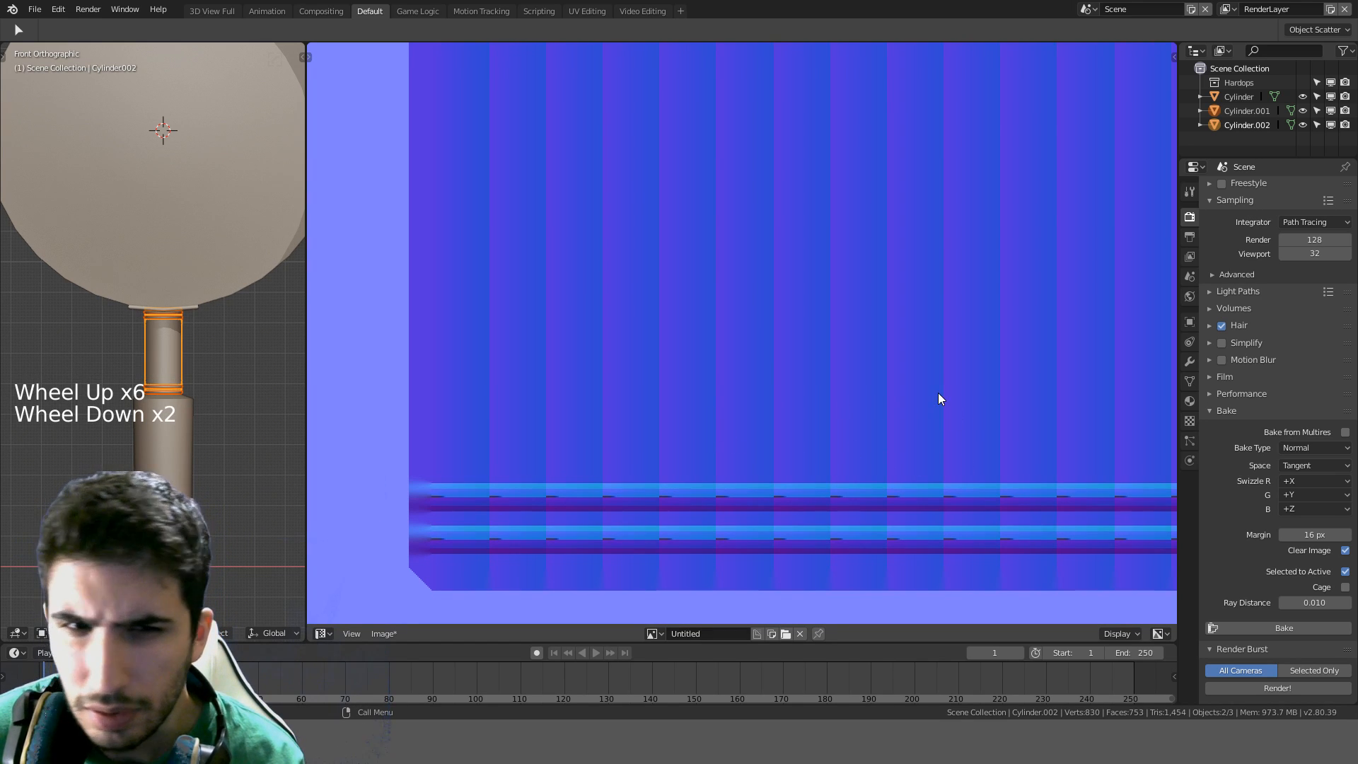
{"action": "scroll", "coordinate": [163, 350], "scroll_direction": "up", "scroll_amount": 9}
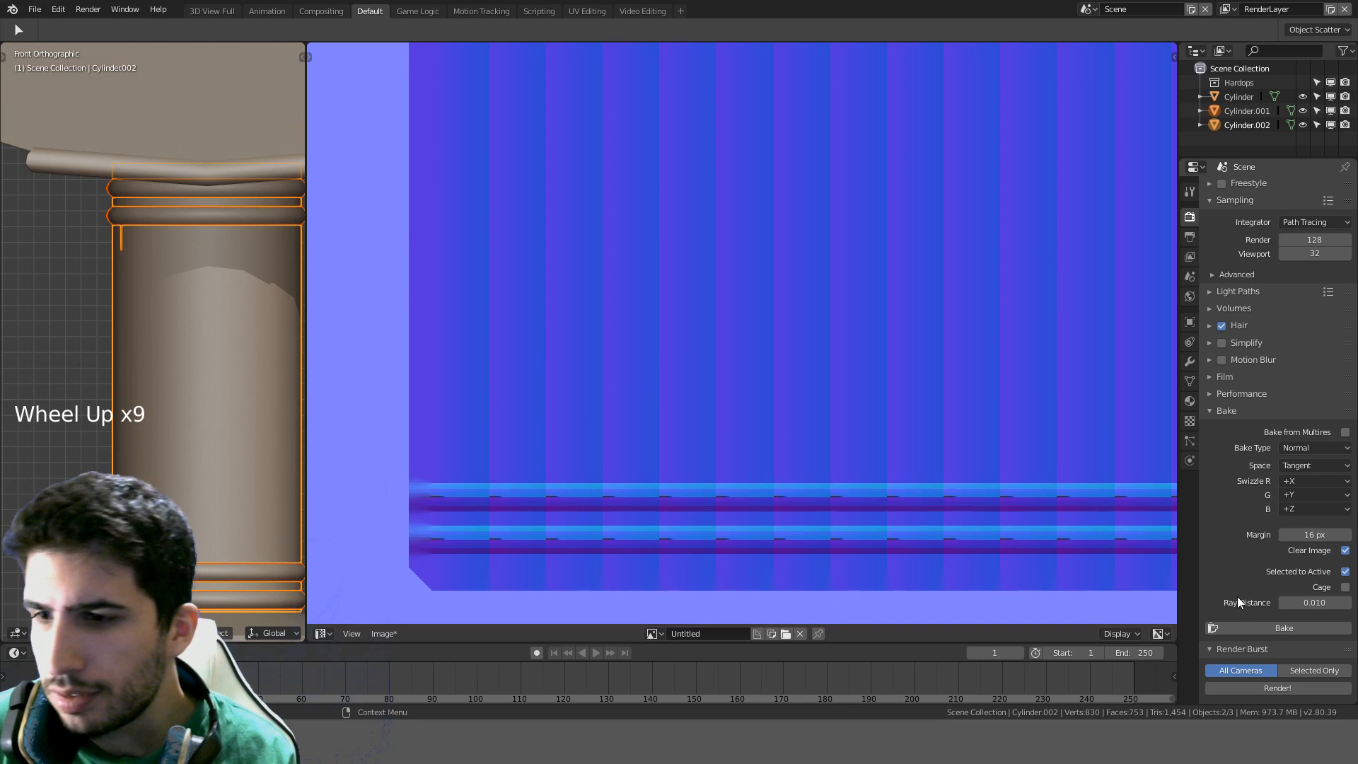
Set the bake ray distance to 0.1
{"action": "left_click_drag", "start_coordinate": [1314, 602], "coordinate": [1310, 596]}
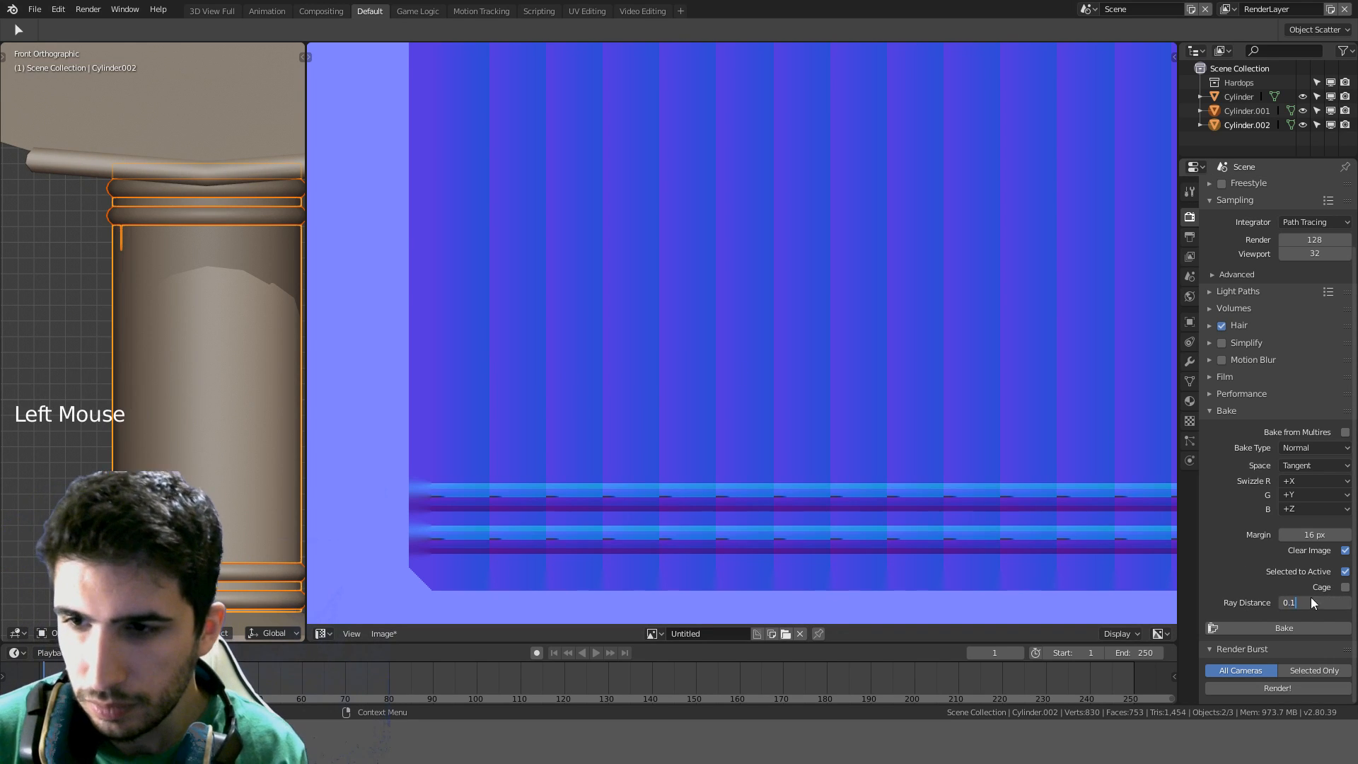
{"action": "scroll", "coordinate": [424, 452], "scroll_direction": "down", "scroll_amount": 3}
{"action": "scroll", "coordinate": [301, 382], "scroll_direction": "down", "scroll_amount": 3}
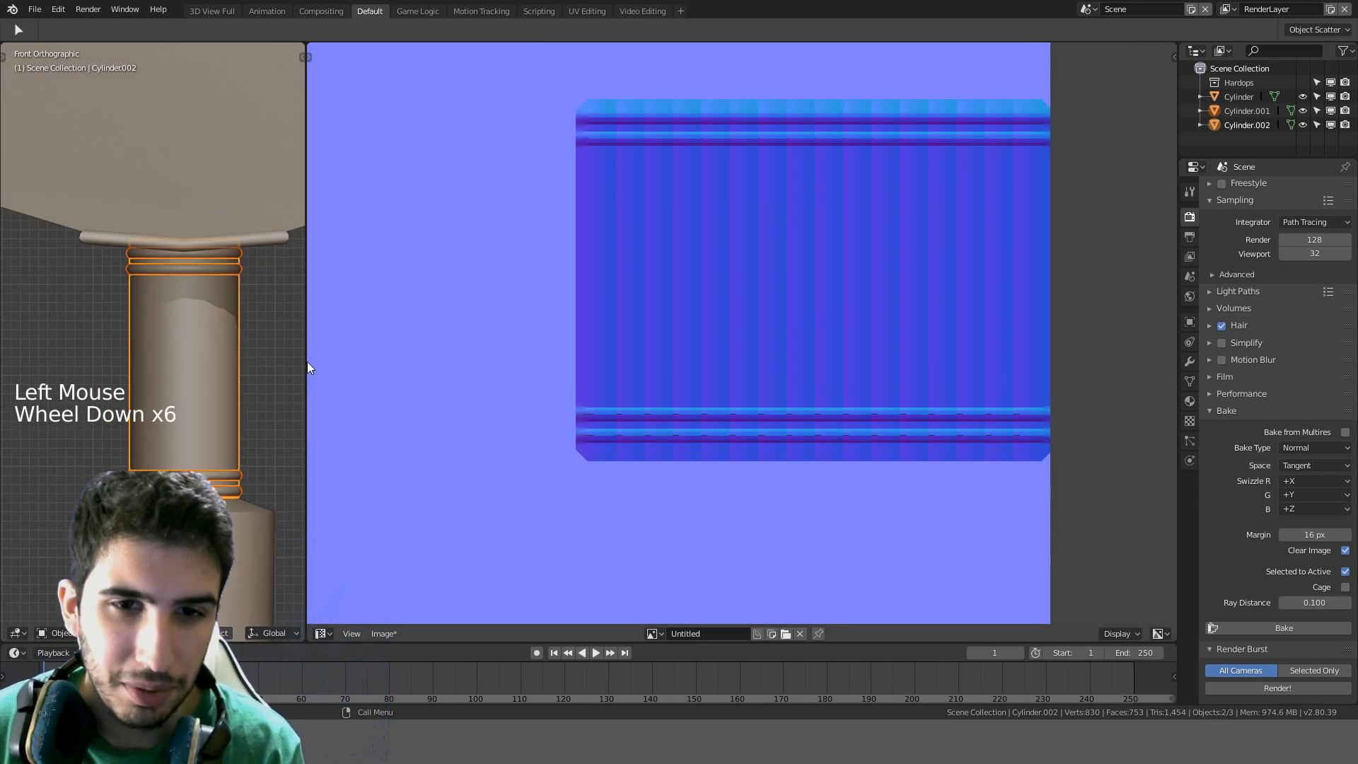
Widen the 3D viewport and move the ridged neck copy sideways so it stands beside the separated neck
{"action": "left_click_drag", "start_coordinate": [307, 362], "coordinate": [673, 350]}
{"action": "scroll", "coordinate": [379, 389], "scroll_direction": "down", "scroll_amount": 3}
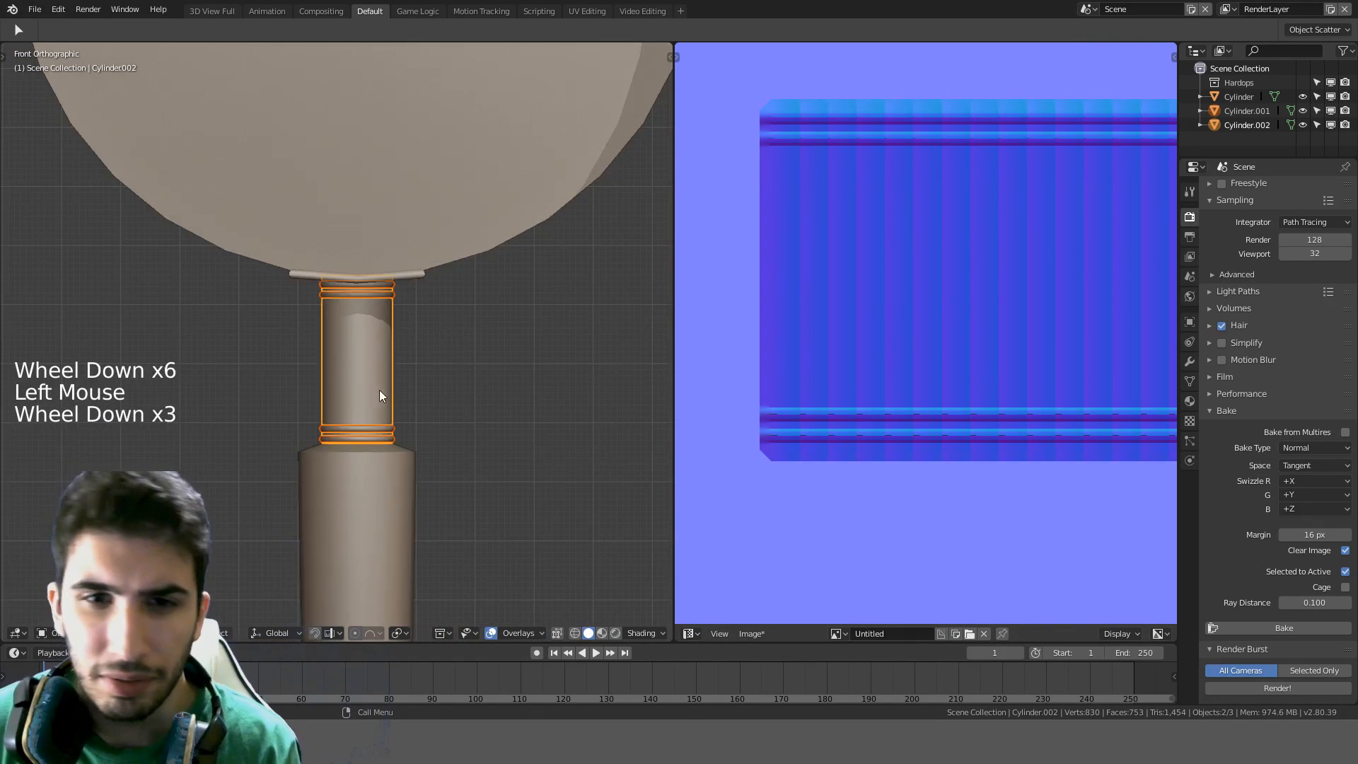
{"action": "scroll", "coordinate": [396, 366], "scroll_direction": "up", "scroll_amount": 3}
{"action": "left_click", "coordinate": [399, 367]}
{"action": "left_click", "coordinate": [440, 363]}
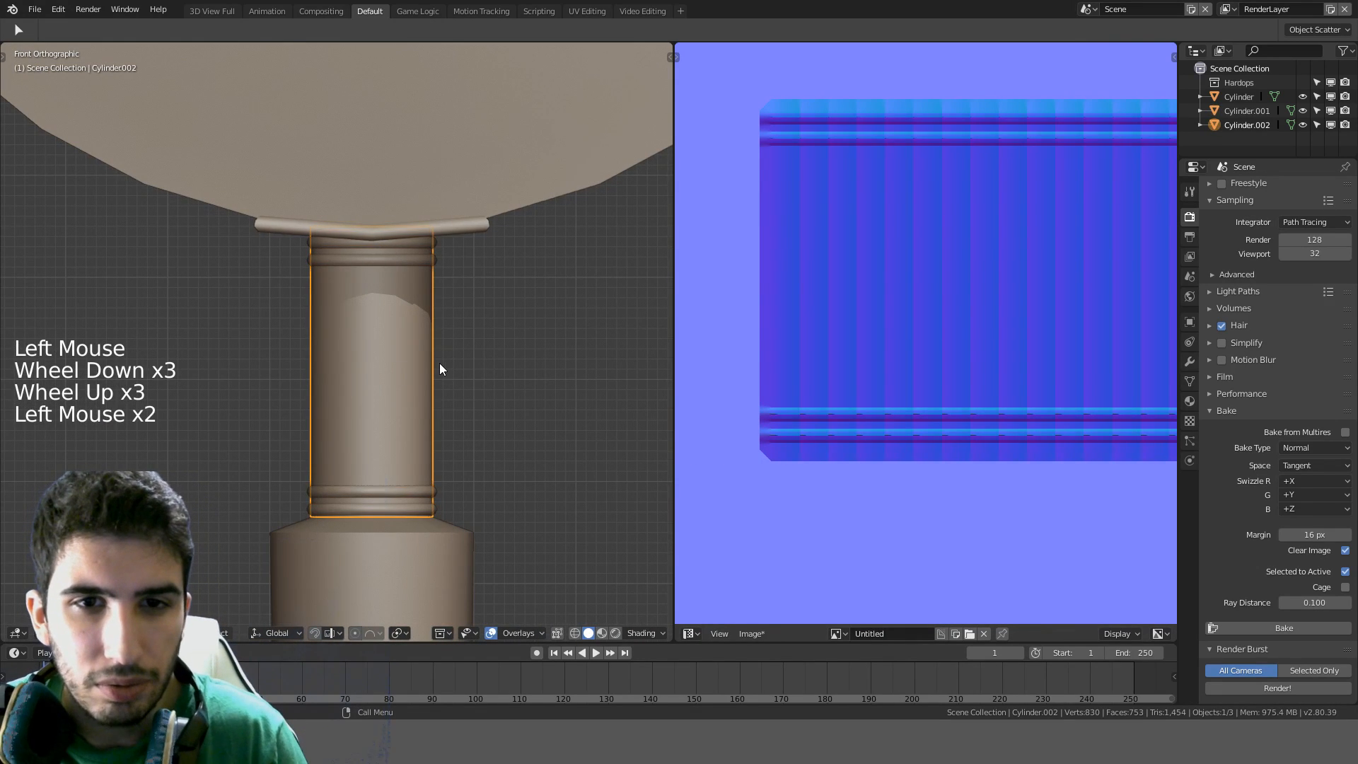
{"action": "left_click", "coordinate": [419, 363]}
{"action": "key", "text": "g"}
{"action": "left_click", "coordinate": [582, 363], "text": "ctrl"}
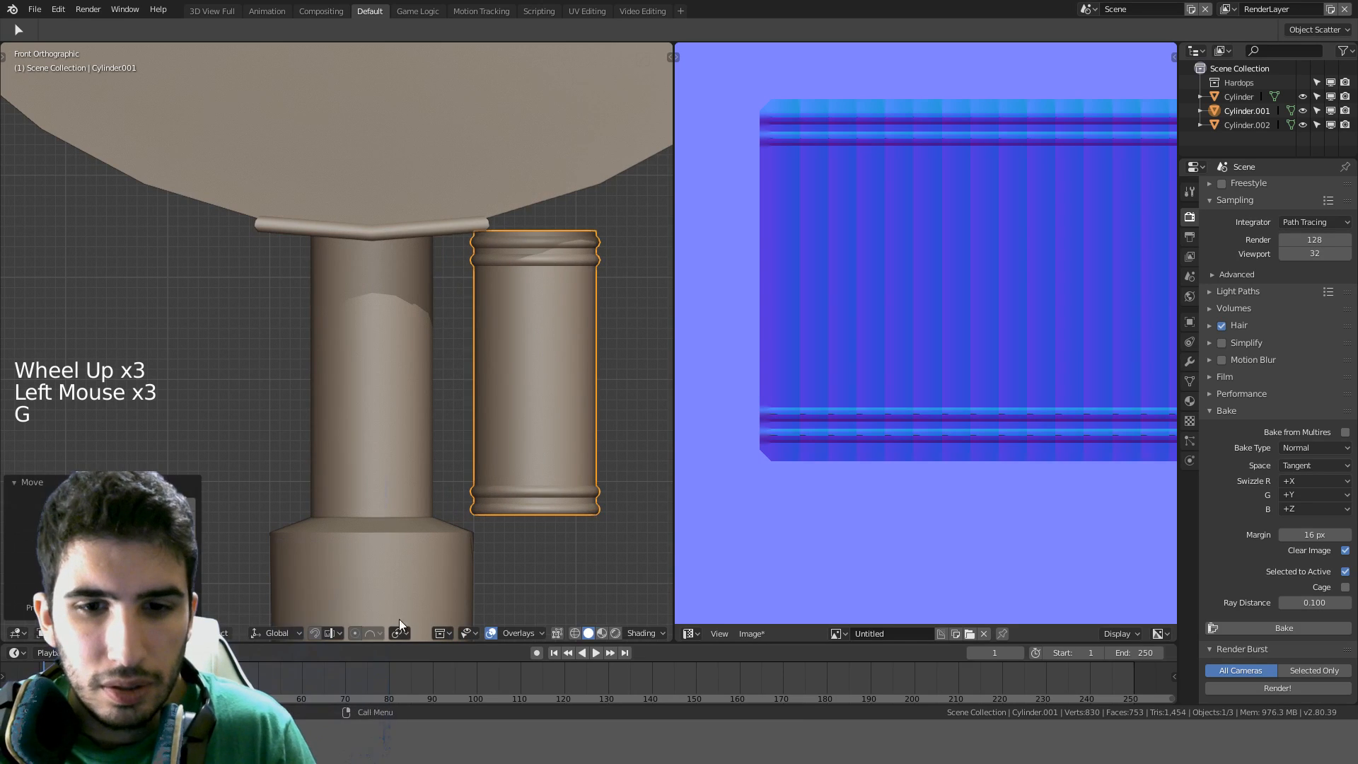
Preview the materials in the viewport and compare the normal-mapped neck with the ridged copy from several angles
{"action": "left_click", "coordinate": [600, 629]}
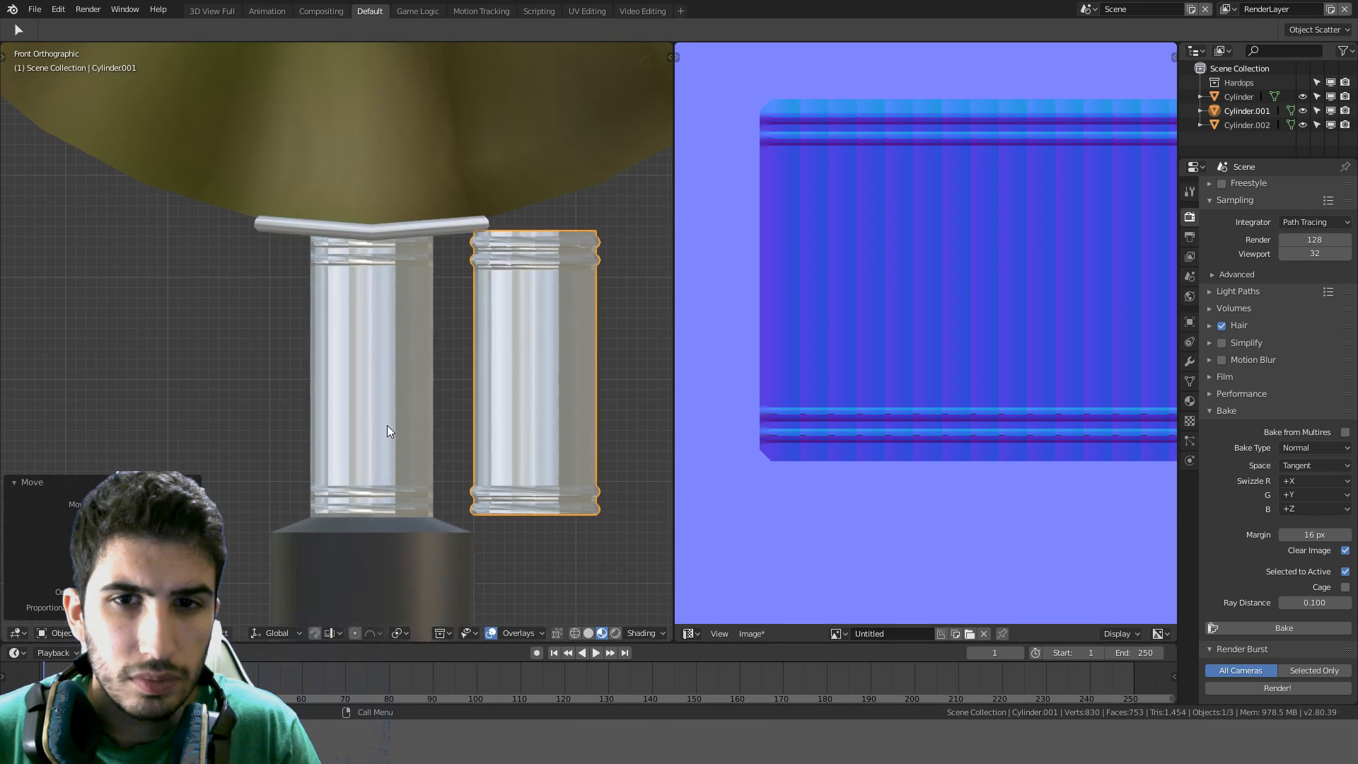
{"action": "middle_click_drag", "start_coordinate": [387, 426], "coordinate": [411, 393]}
{"action": "scroll", "coordinate": [481, 368], "scroll_direction": "up", "scroll_amount": 4}
{"action": "left_click", "coordinate": [482, 293]}
{"action": "middle_click_drag", "start_coordinate": [482, 293], "coordinate": [498, 359]}
{"action": "scroll", "coordinate": [437, 372], "scroll_direction": "down", "scroll_amount": 2}
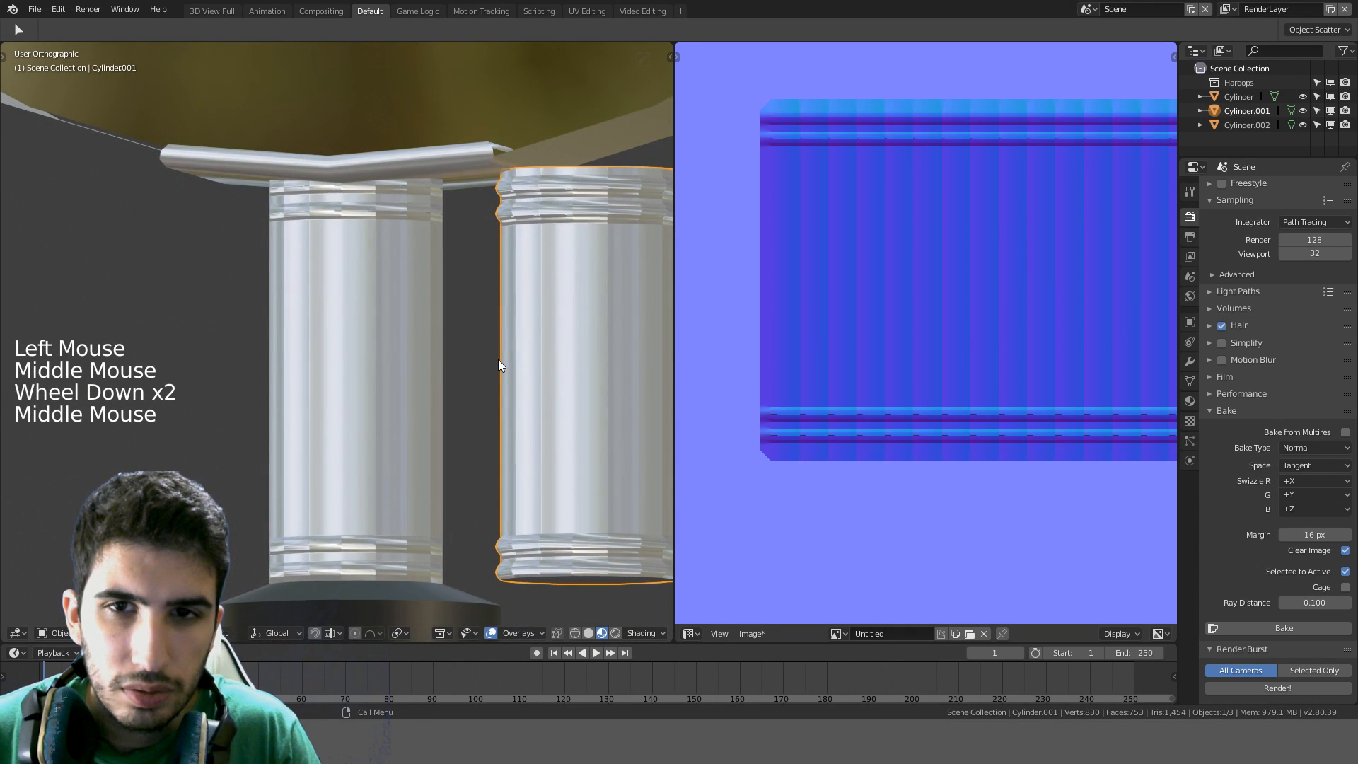
{"action": "middle_click_drag", "start_coordinate": [585, 236], "coordinate": [495, 269]}
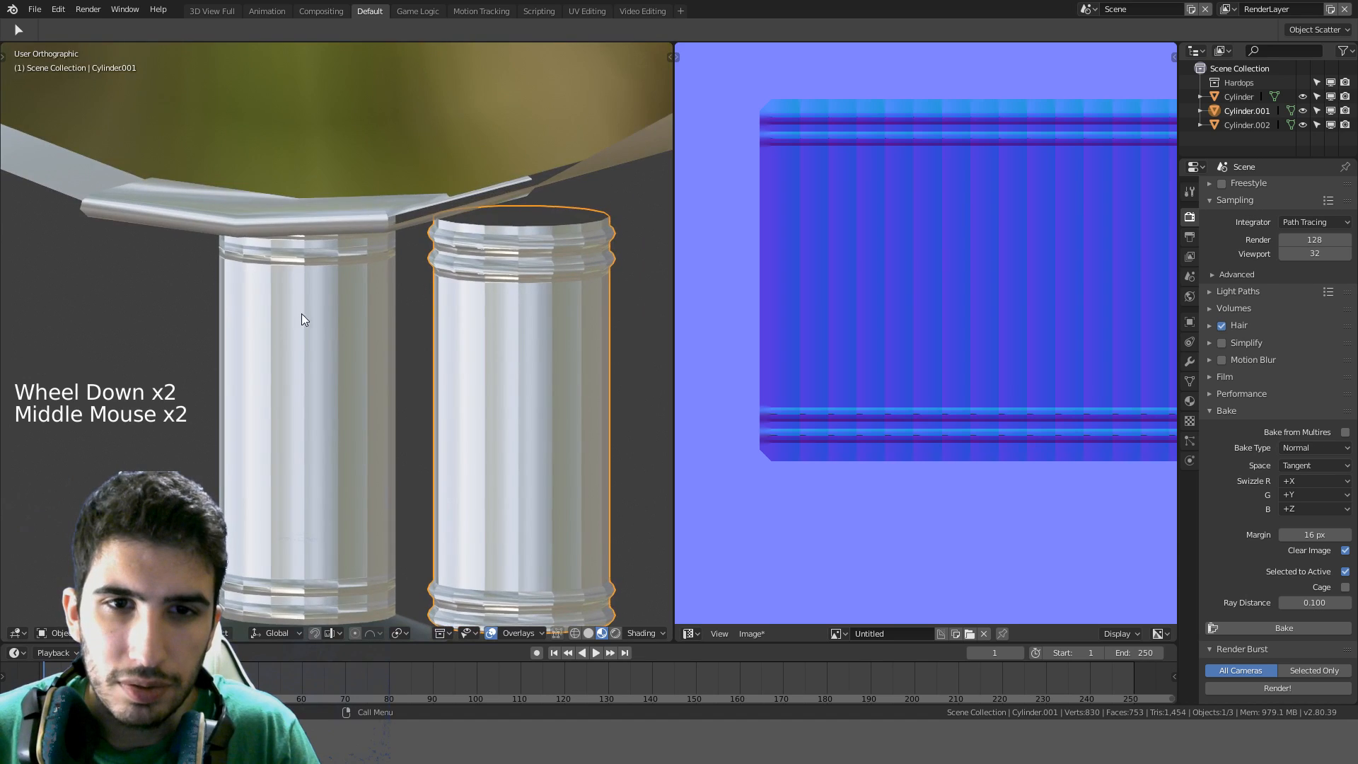
{"action": "scroll", "coordinate": [303, 312], "scroll_direction": "down", "scroll_amount": 2}
{"action": "middle_click_drag", "start_coordinate": [384, 324], "coordinate": [413, 317]}
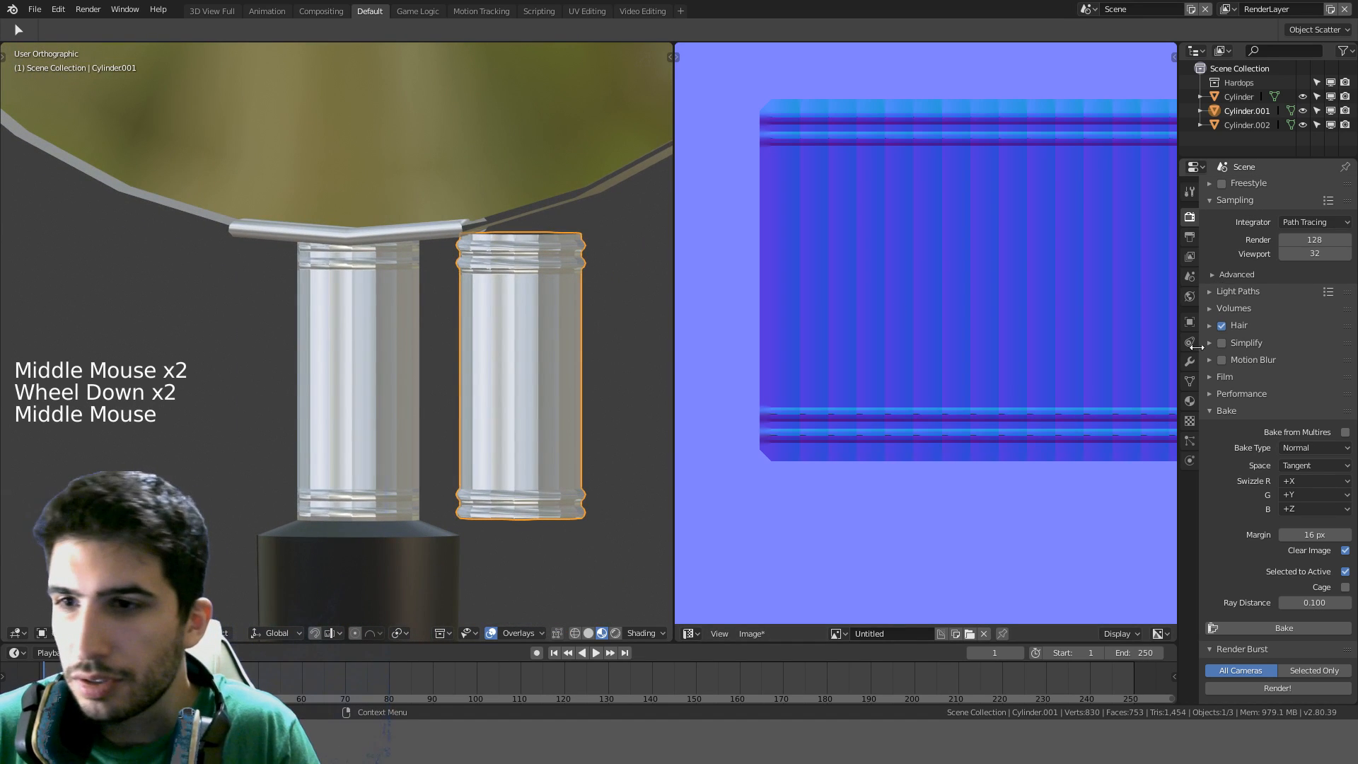
Remove the Black, Aluminum and Glass material slots from the ridged neck copy and return to front view
{"action": "left_click", "coordinate": [1189, 400]}
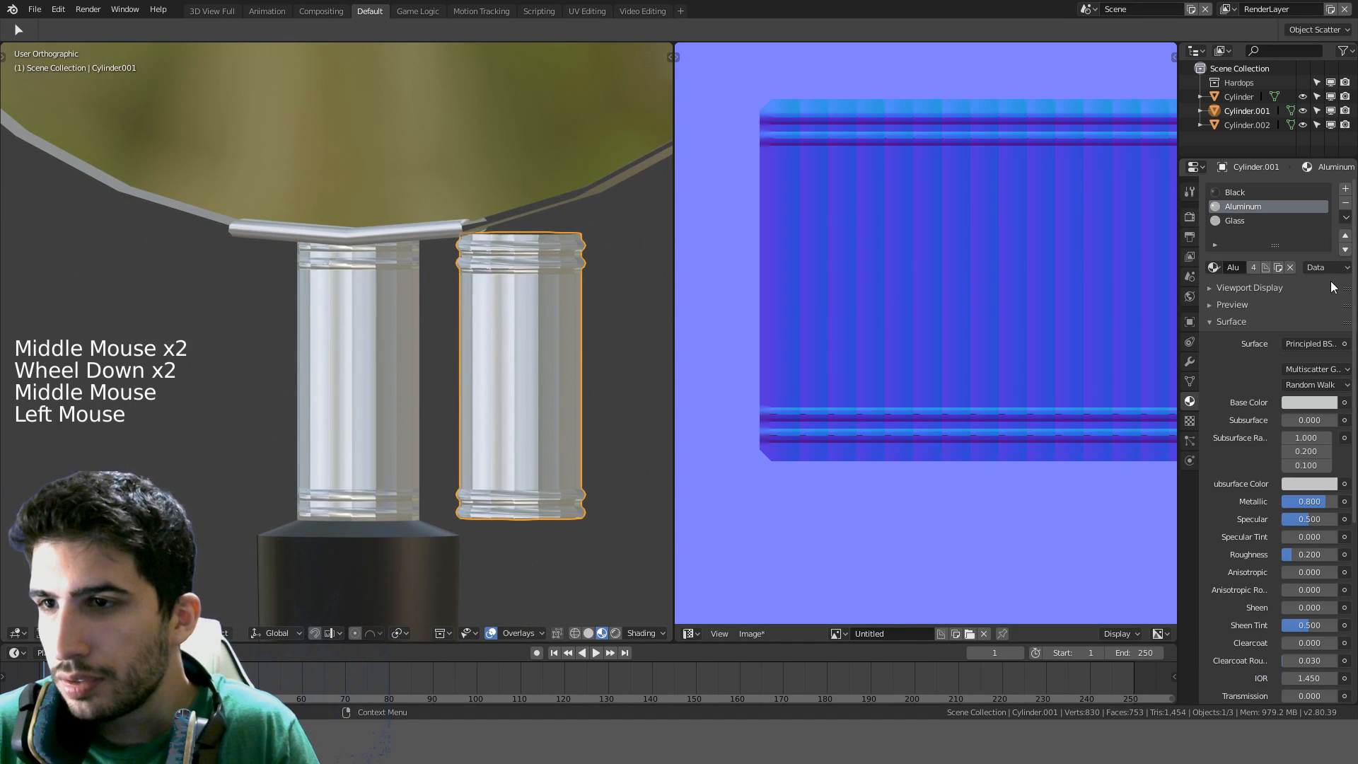
{"action": "left_click", "coordinate": [1345, 204]}
{"action": "left_click", "coordinate": [1346, 204]}
{"action": "left_click", "coordinate": [1346, 204]}
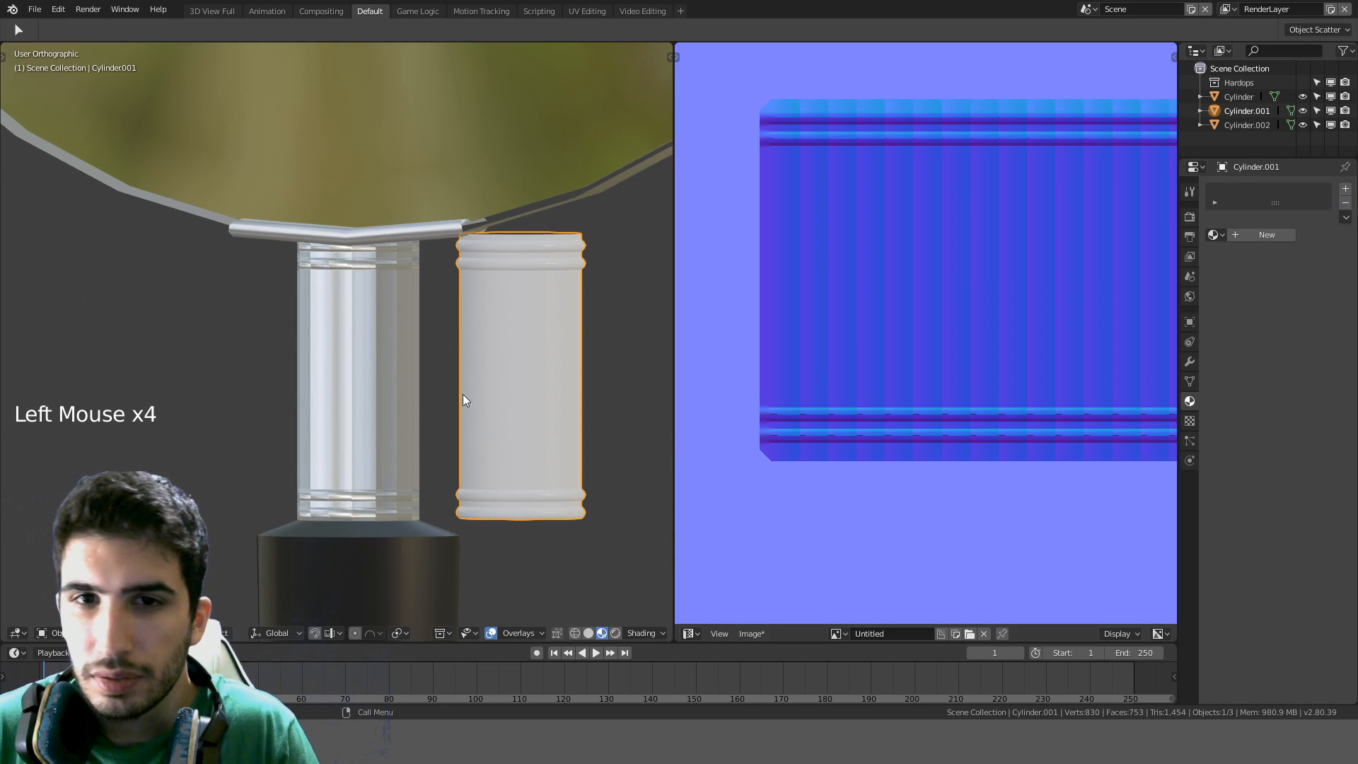
{"action": "middle_click_drag", "start_coordinate": [463, 395], "coordinate": [427, 392]}
{"action": "key", "text": "KP_1"}
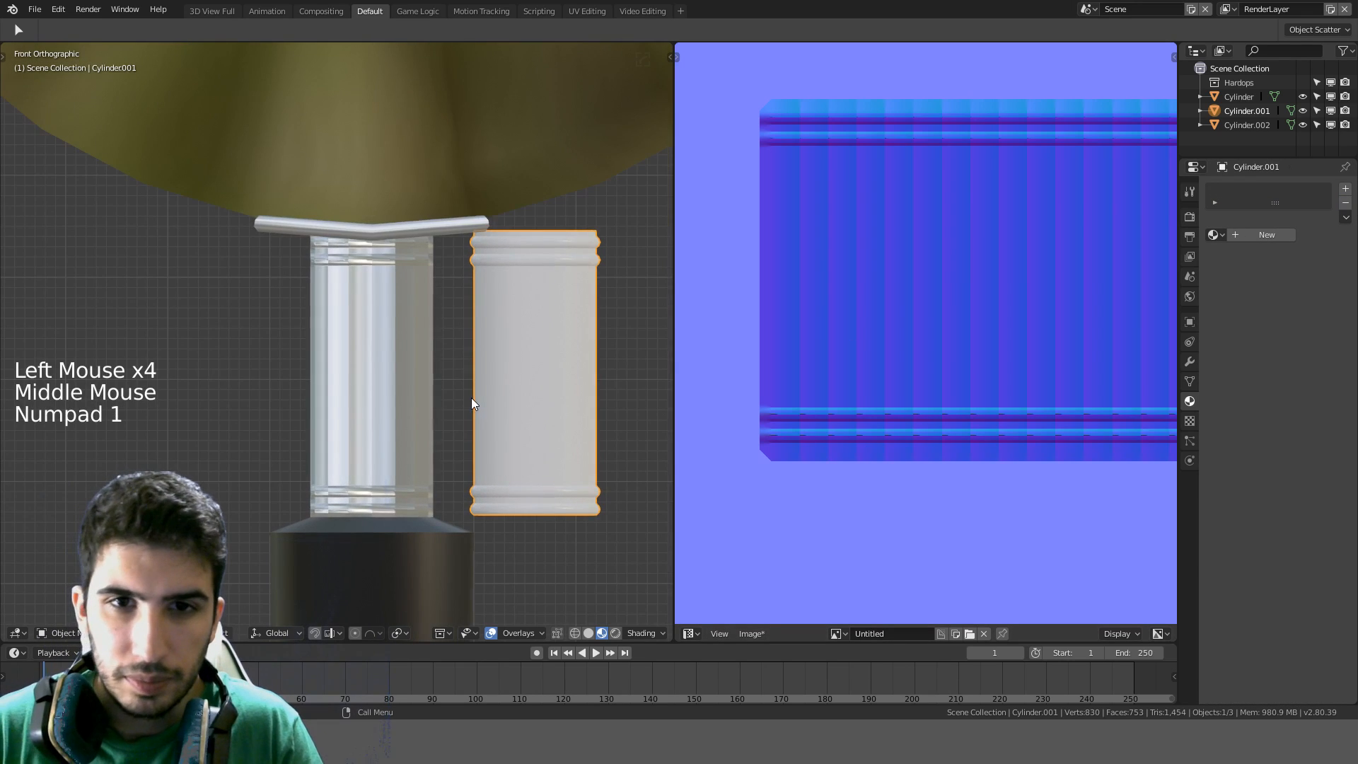
Inspect the mesh and UV layout of the ridged neck copy and of the separated neck with all faces selected
{"action": "left_click", "coordinate": [563, 362]}
{"action": "key", "text": "Tab"}
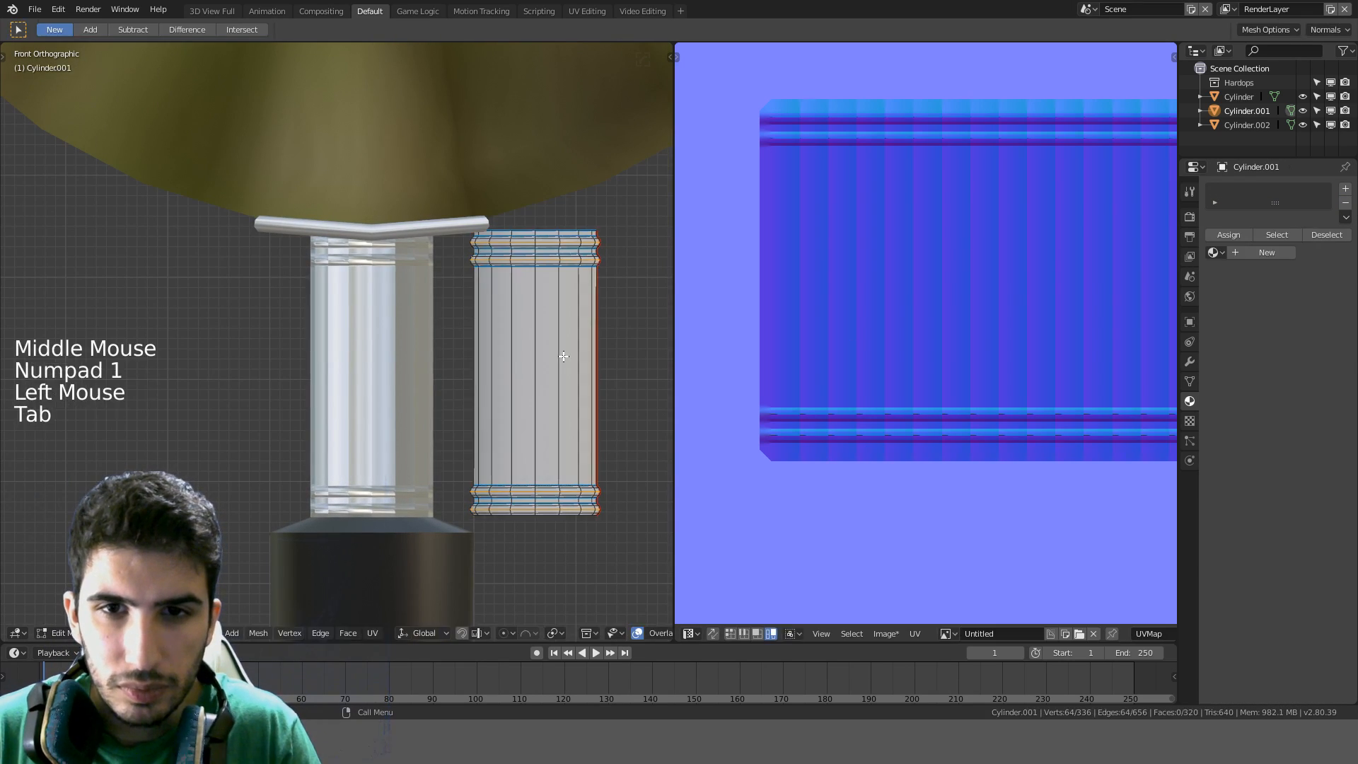
{"action": "middle_click_drag", "start_coordinate": [563, 359], "coordinate": [612, 358]}
{"action": "key", "text": "a"}
{"action": "key", "text": "a"}
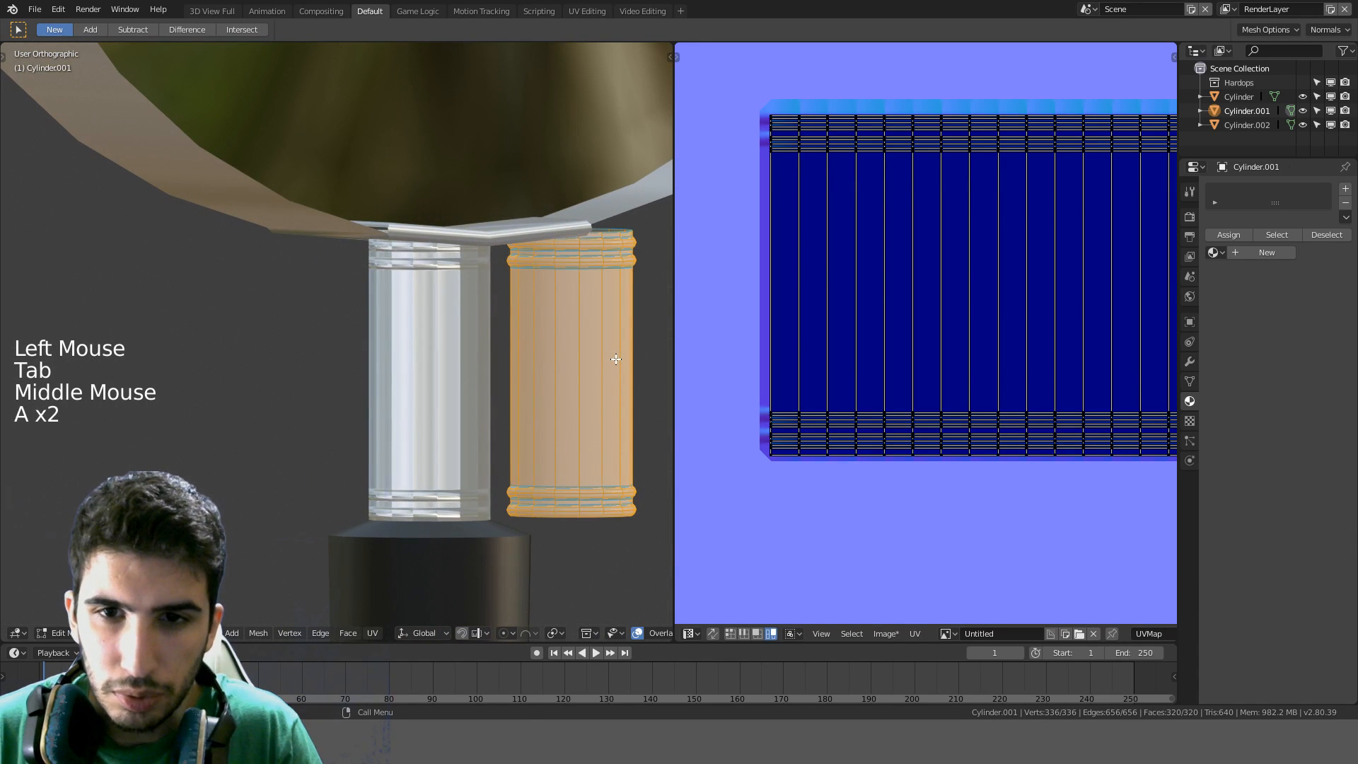
{"action": "key", "text": "ctrl+f"}
{"action": "left_click", "coordinate": [613, 359]}
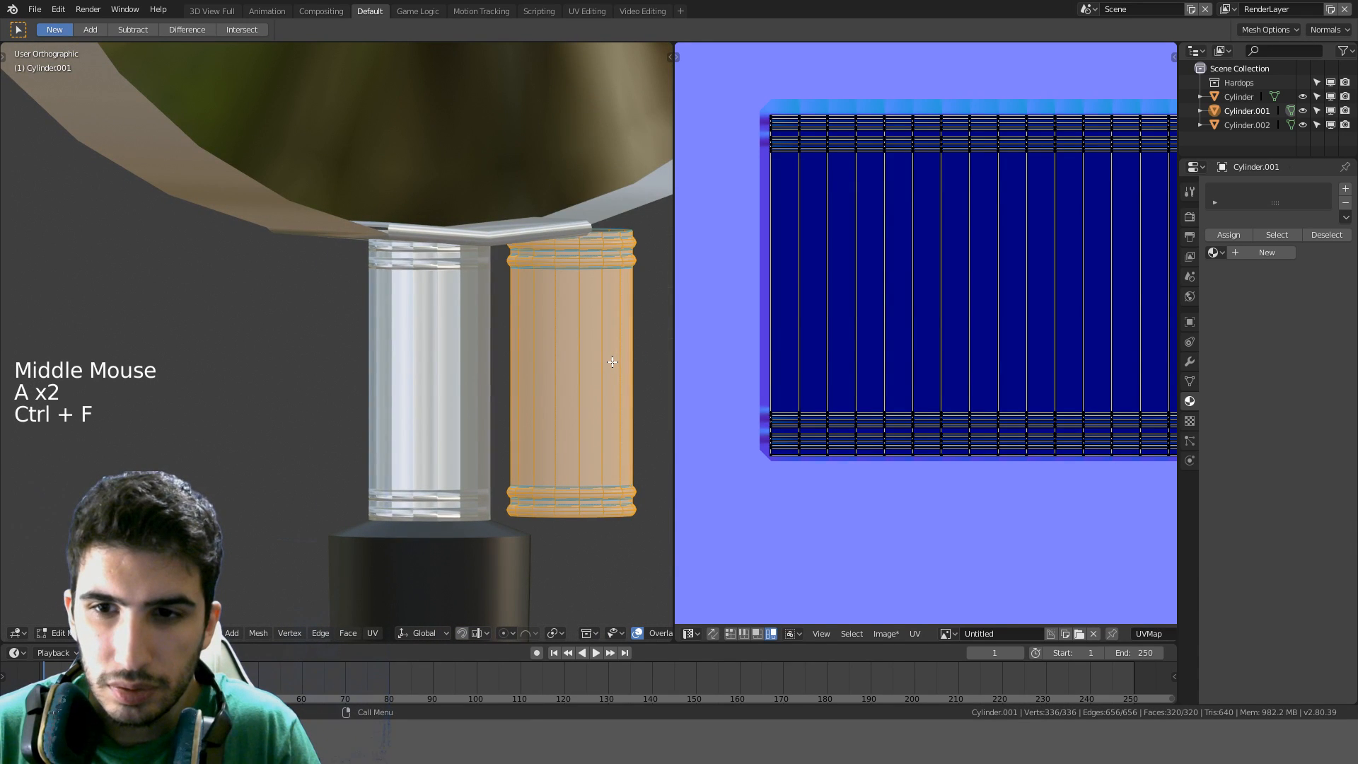
{"action": "key", "text": "Tab"}
{"action": "left_click", "coordinate": [474, 384]}
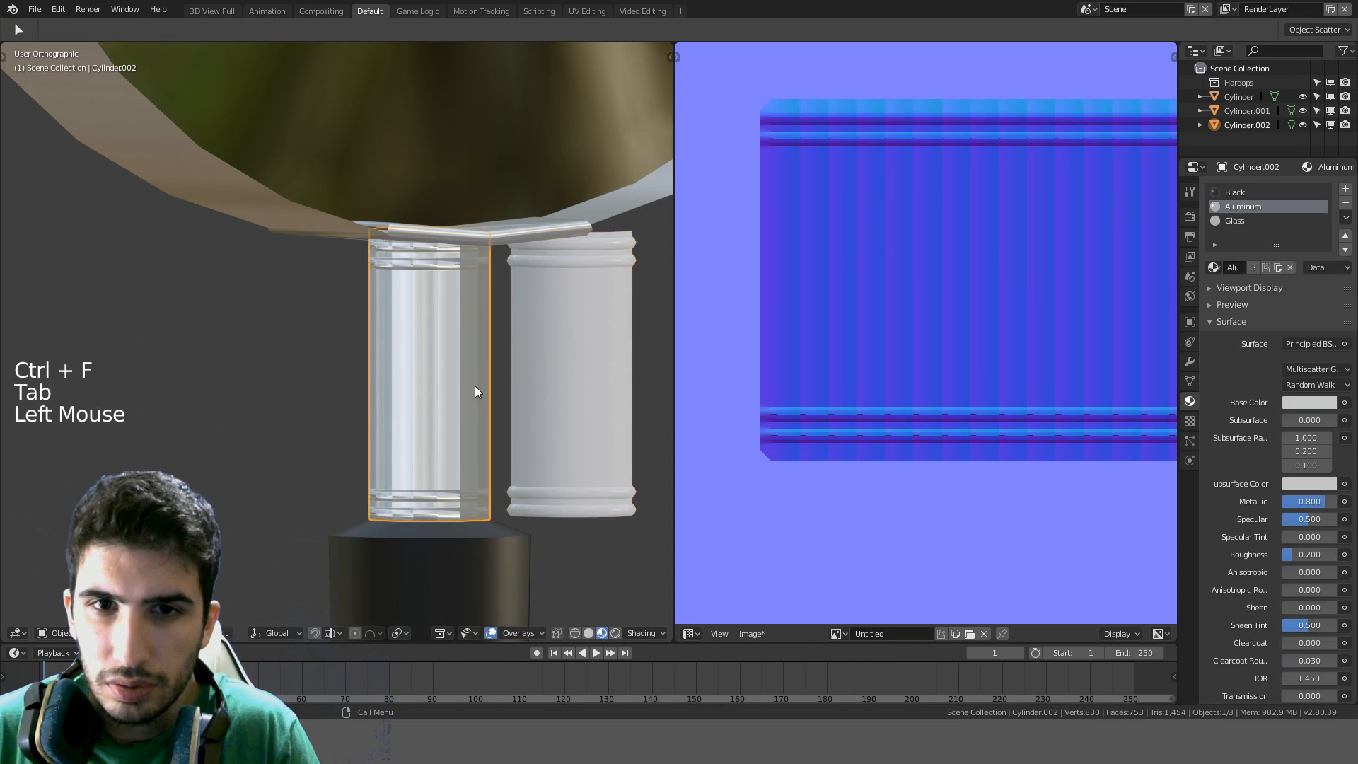
{"action": "key", "text": "Tab"}
{"action": "key", "text": "a"}
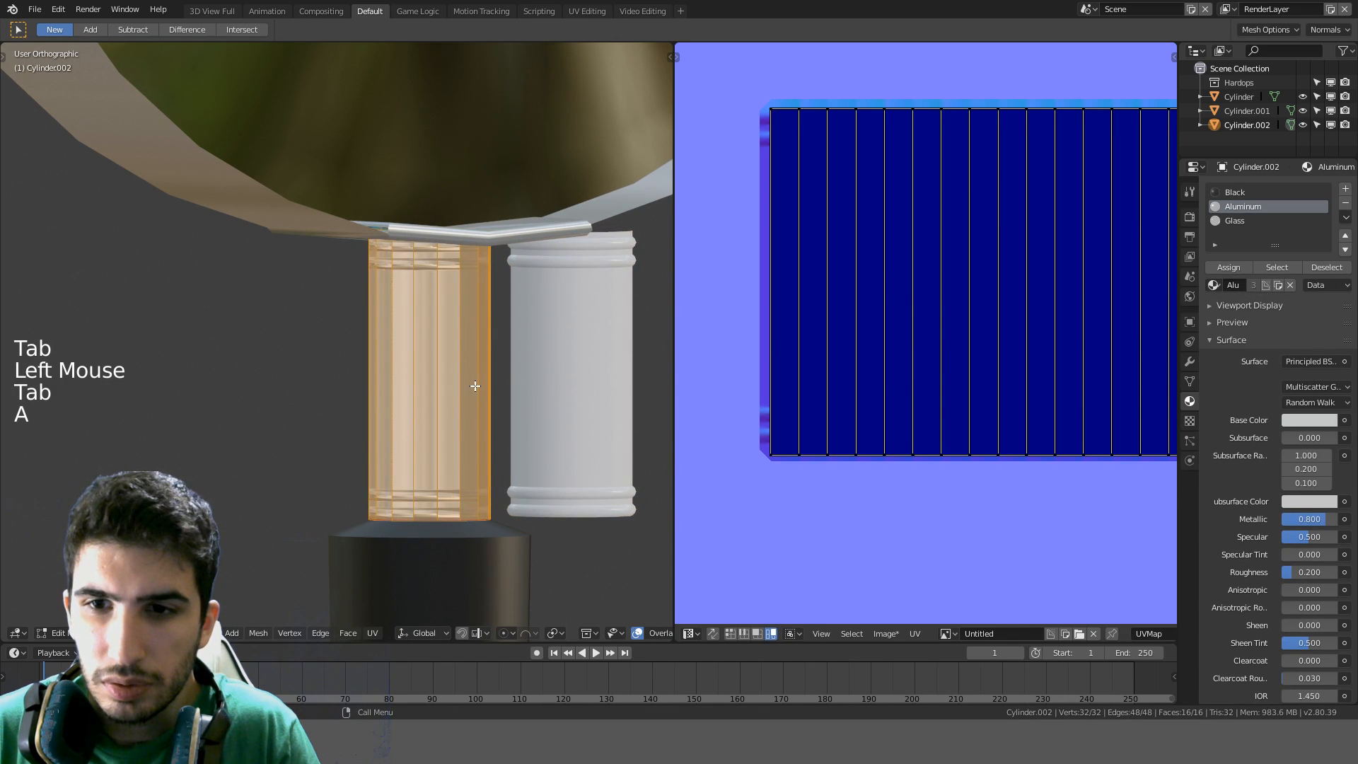
{"action": "key", "text": "a"}
{"action": "key", "text": "Tab"}
In front view, move the ridged neck copy back over the separated neck, with both selected and the separated neck active
{"action": "left_click", "coordinate": [560, 388]}
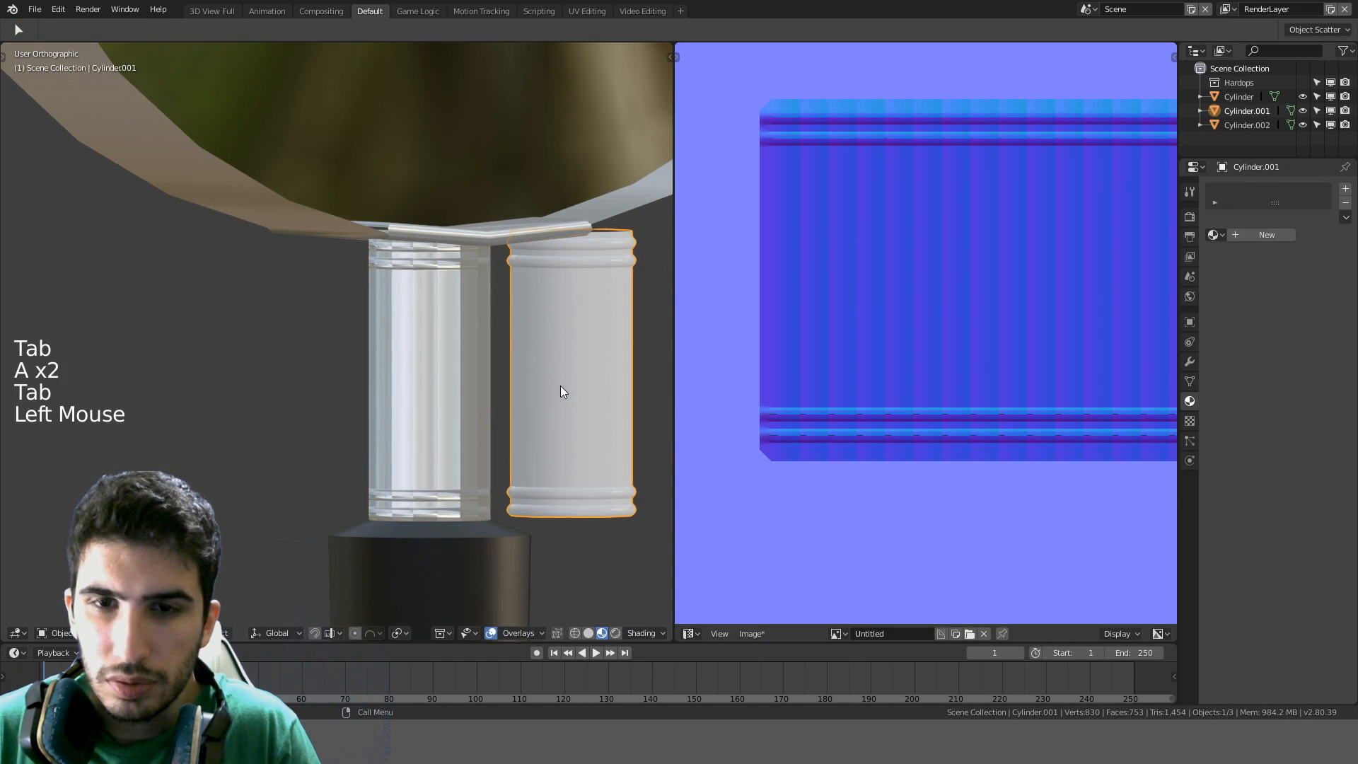
{"action": "key", "text": "KP_1"}
{"action": "key", "text": "g"}
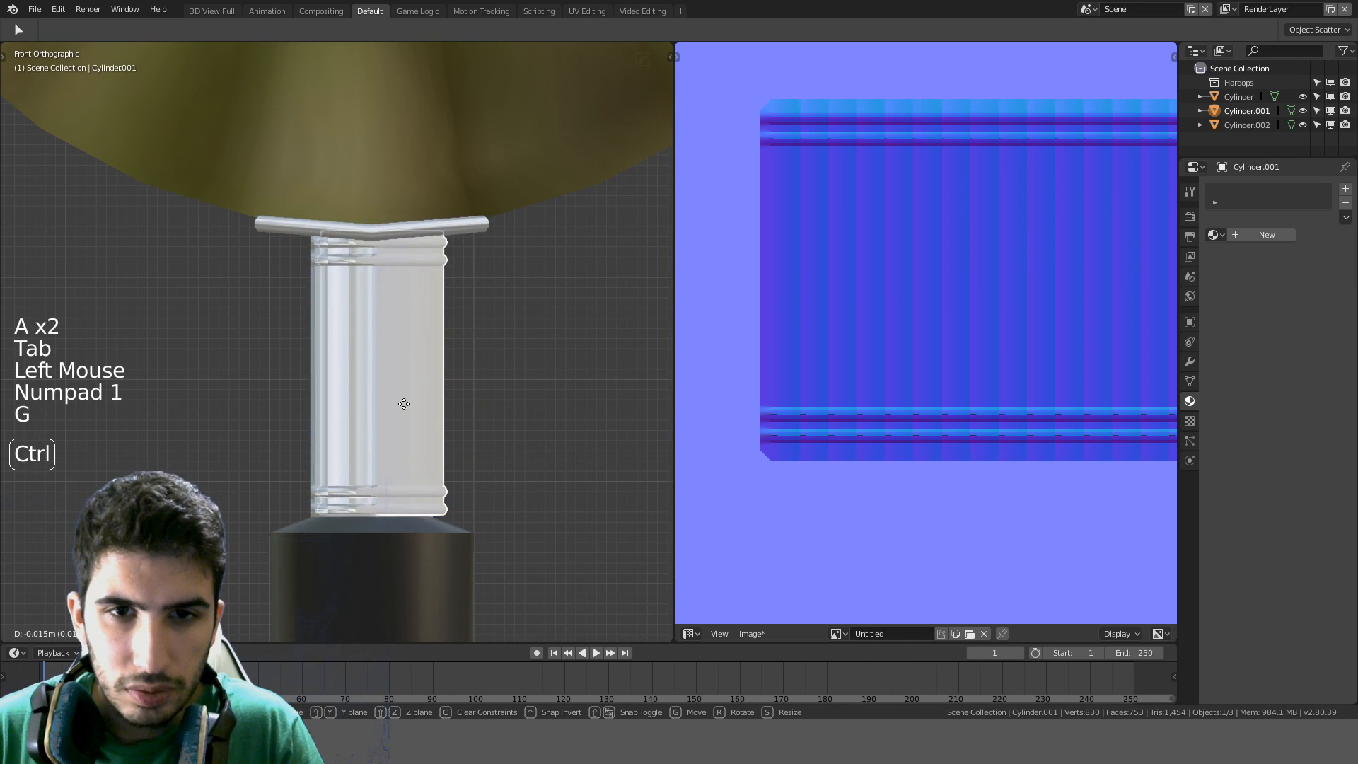
{"action": "left_click", "coordinate": [392, 405], "text": "ctrl"}
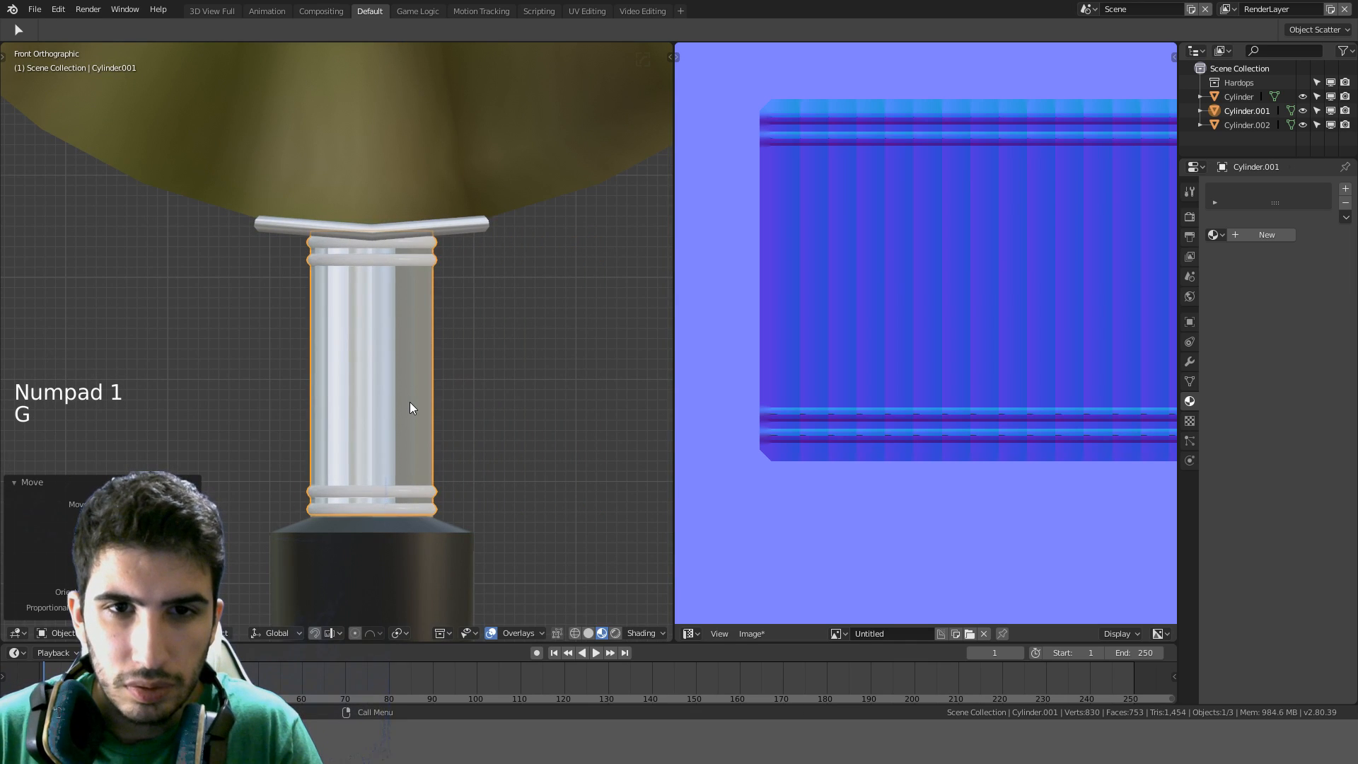
{"action": "left_click", "coordinate": [410, 402], "text": "shift"}
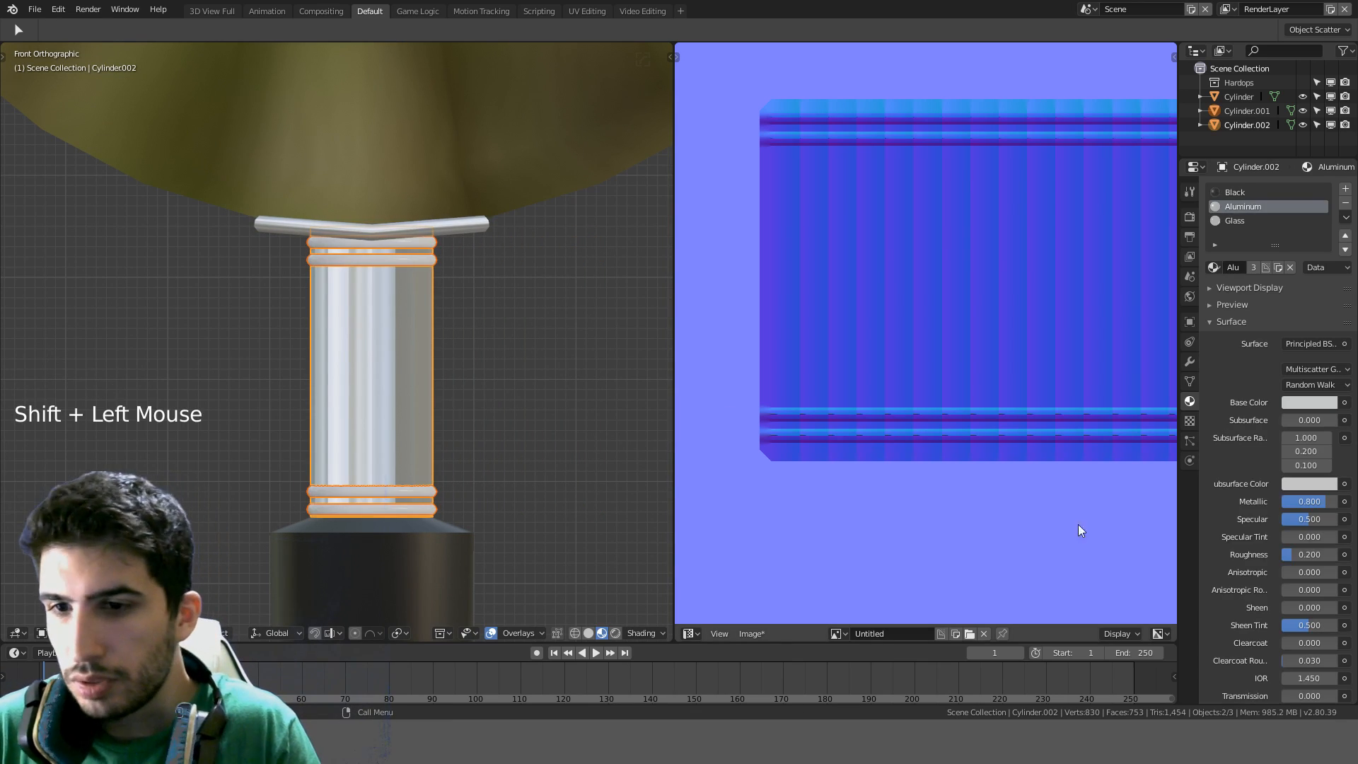
Check the Aluminum material's normal map node chain and return to the full view of the baked Untitled image
{"action": "key", "text": "shift+F3"}
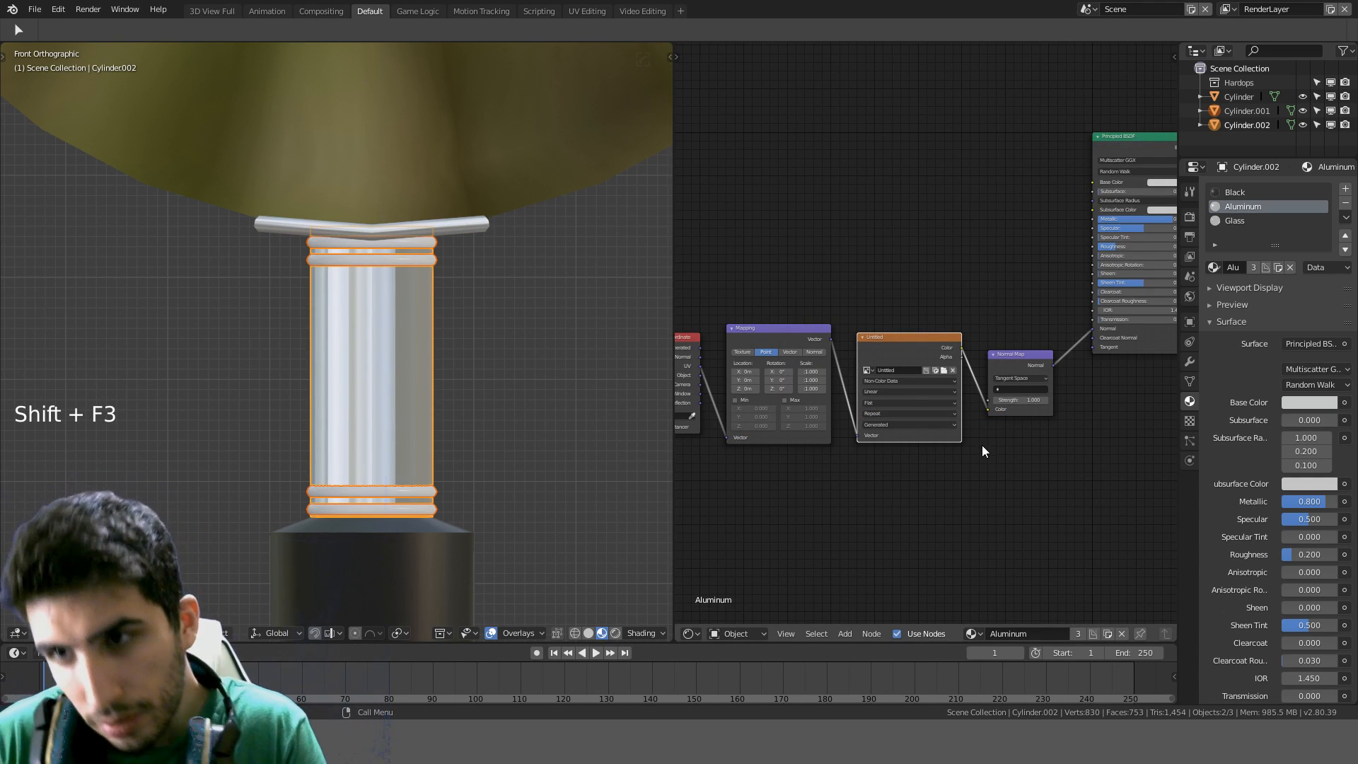
{"action": "middle_click_drag", "start_coordinate": [1067, 422], "coordinate": [981, 471]}
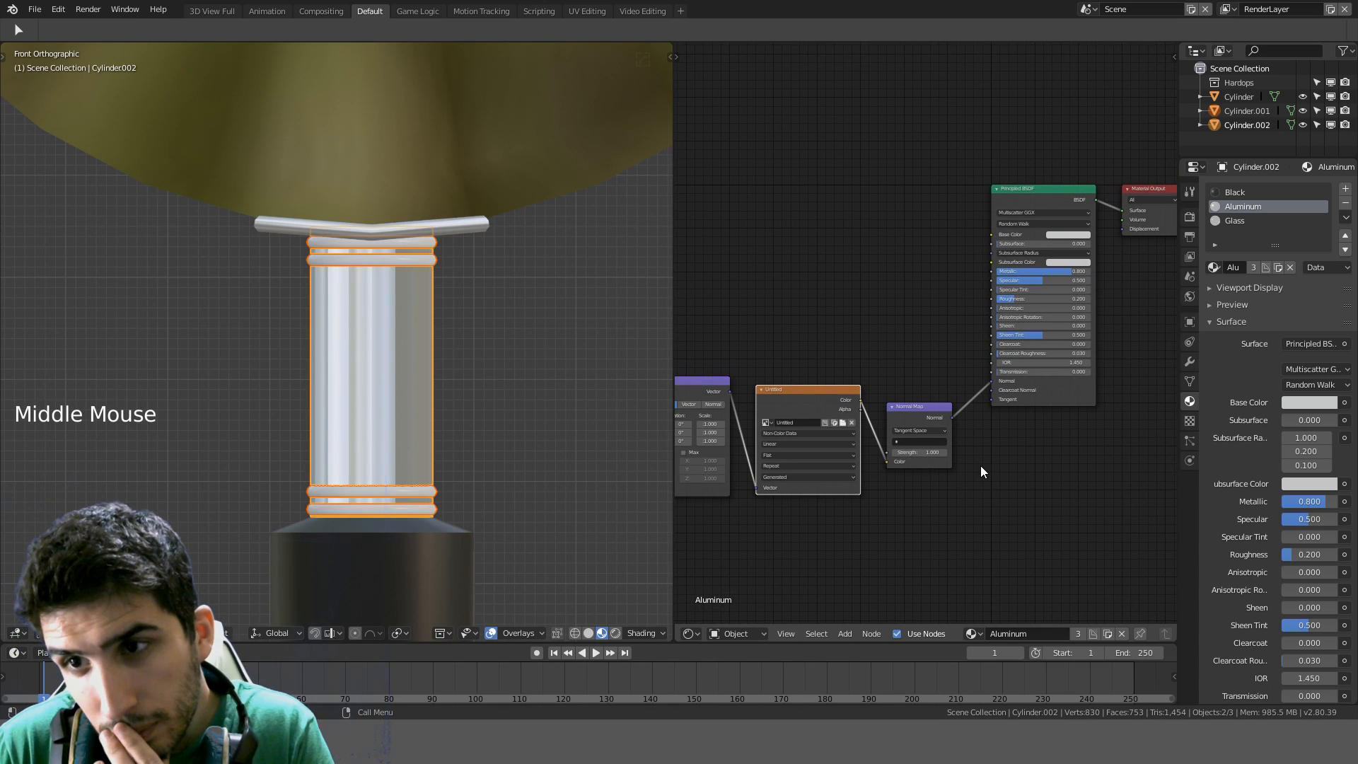
{"action": "left_click", "coordinate": [691, 633]}
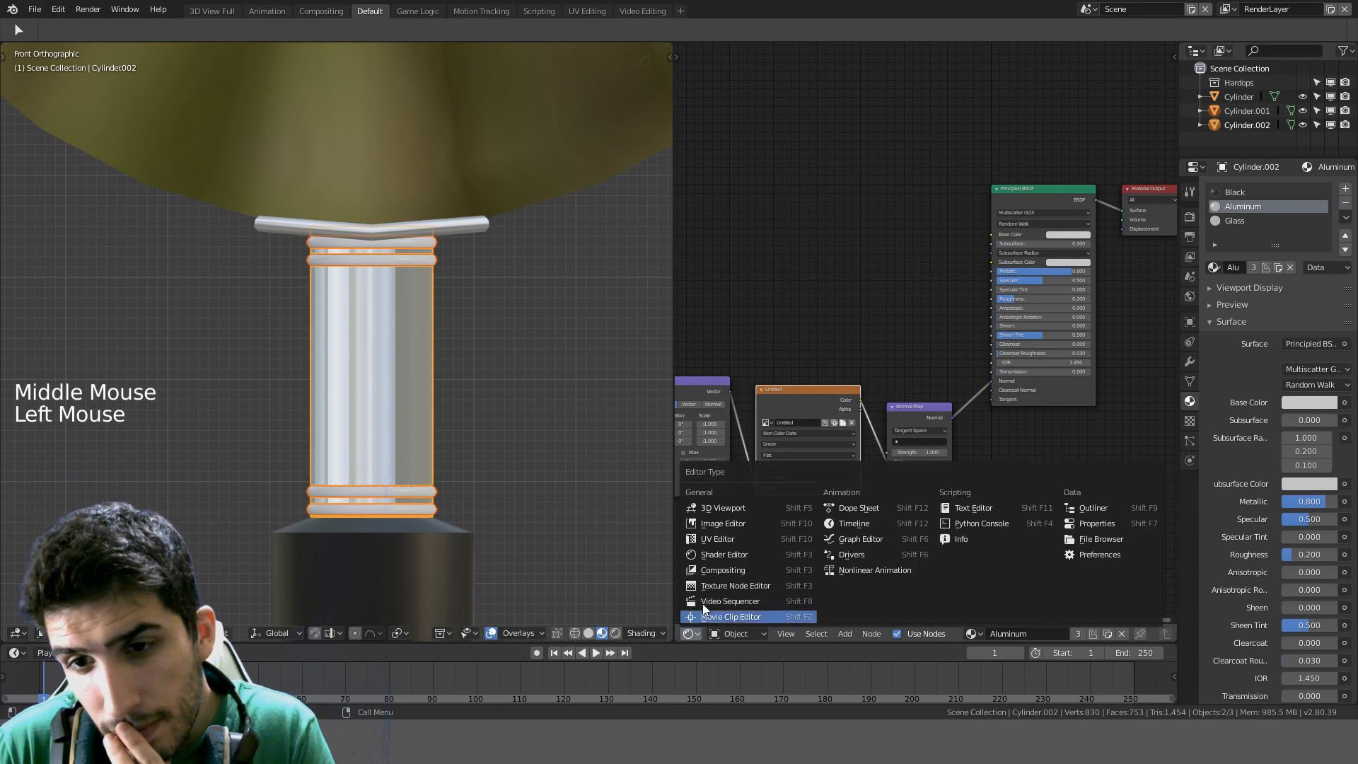
{"action": "left_click", "coordinate": [740, 508]}
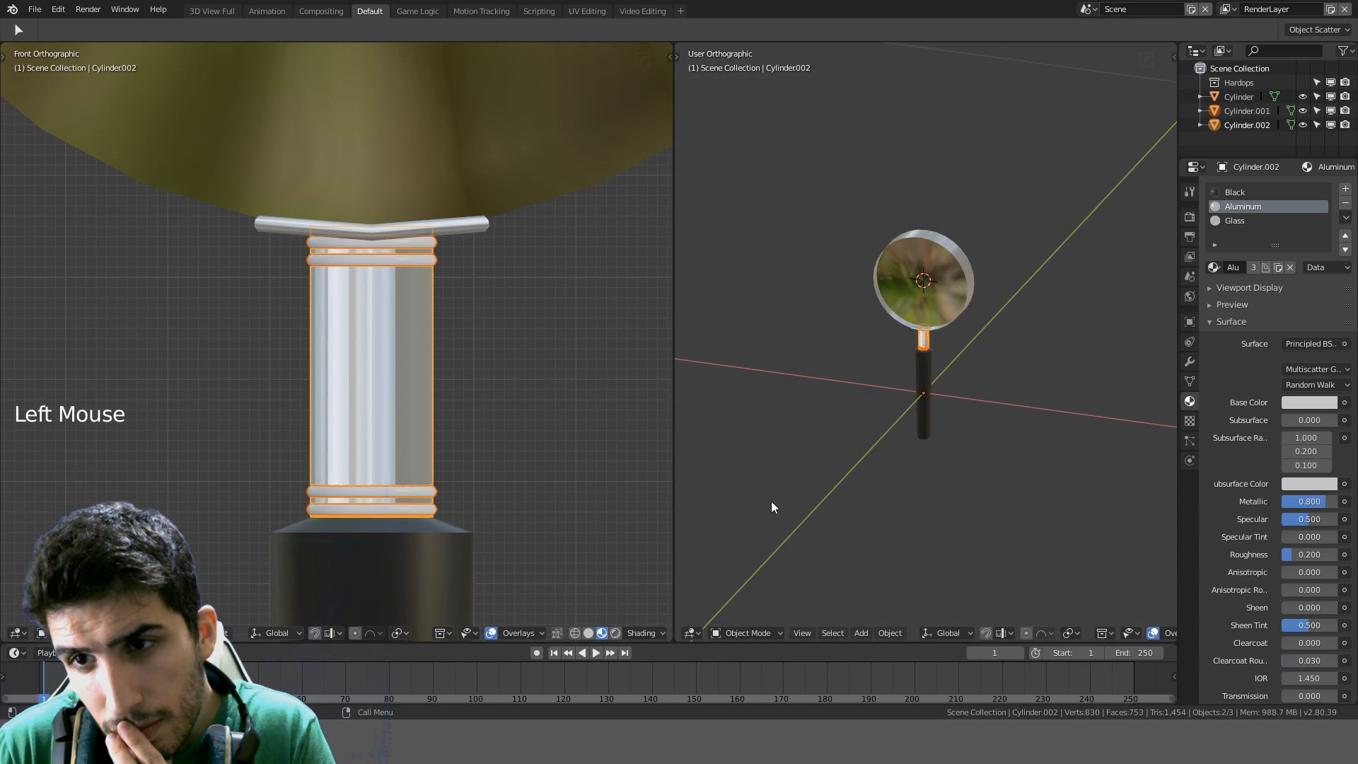
{"action": "left_click", "coordinate": [693, 633]}
{"action": "left_click", "coordinate": [740, 532]}
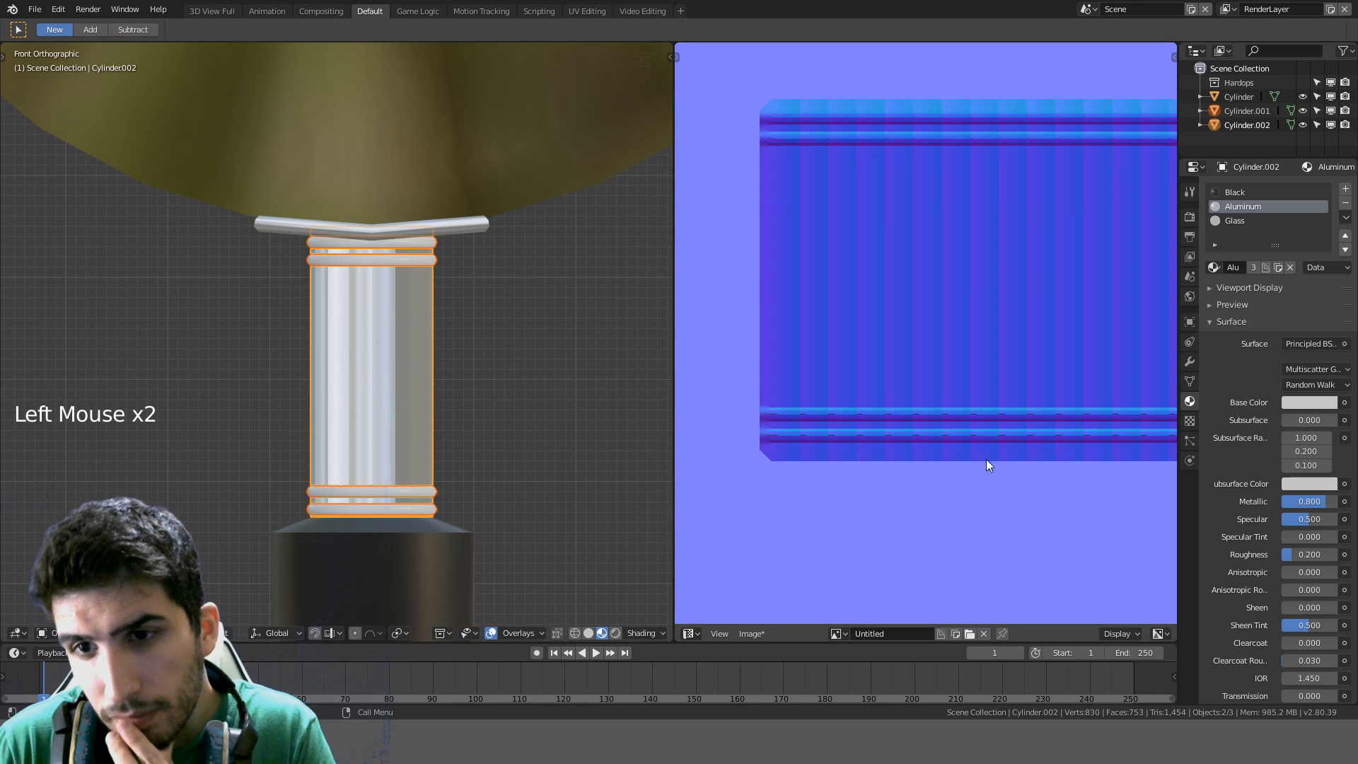
{"action": "middle_click_drag", "start_coordinate": [985, 460], "coordinate": [918, 497]}
{"action": "scroll", "coordinate": [919, 497], "scroll_direction": "down", "scroll_amount": 4}
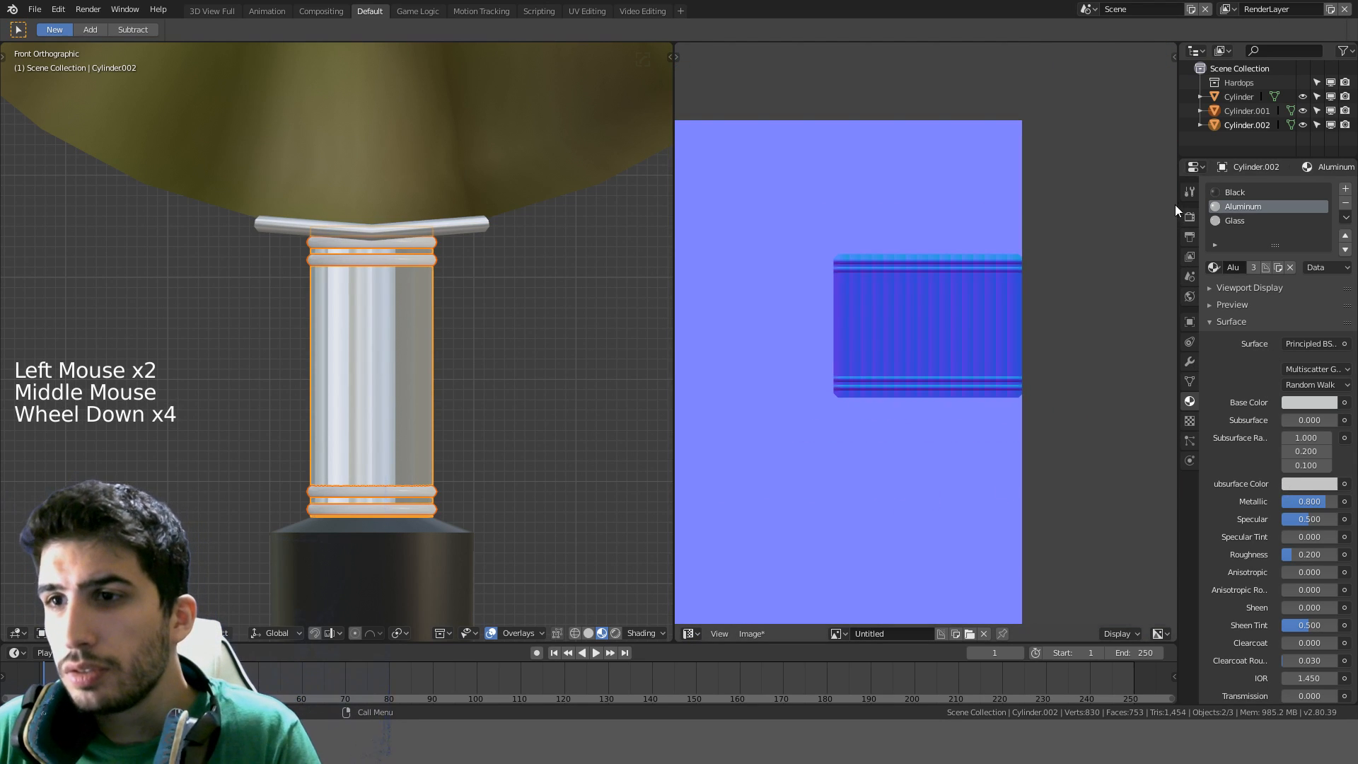
Set the bake margin to 10 px and keep the Cage option off
{"action": "left_click", "coordinate": [1189, 216]}
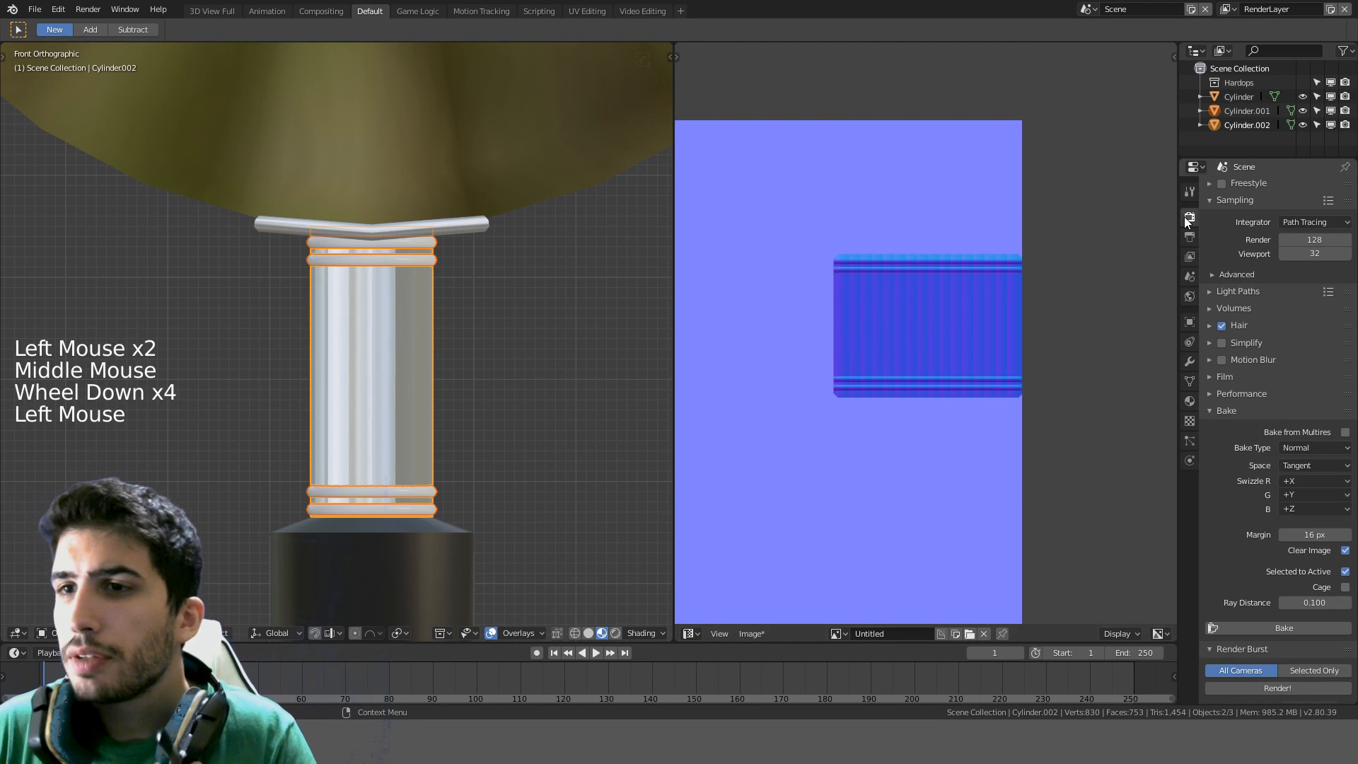
{"action": "double_click", "coordinate": [1323, 534]}
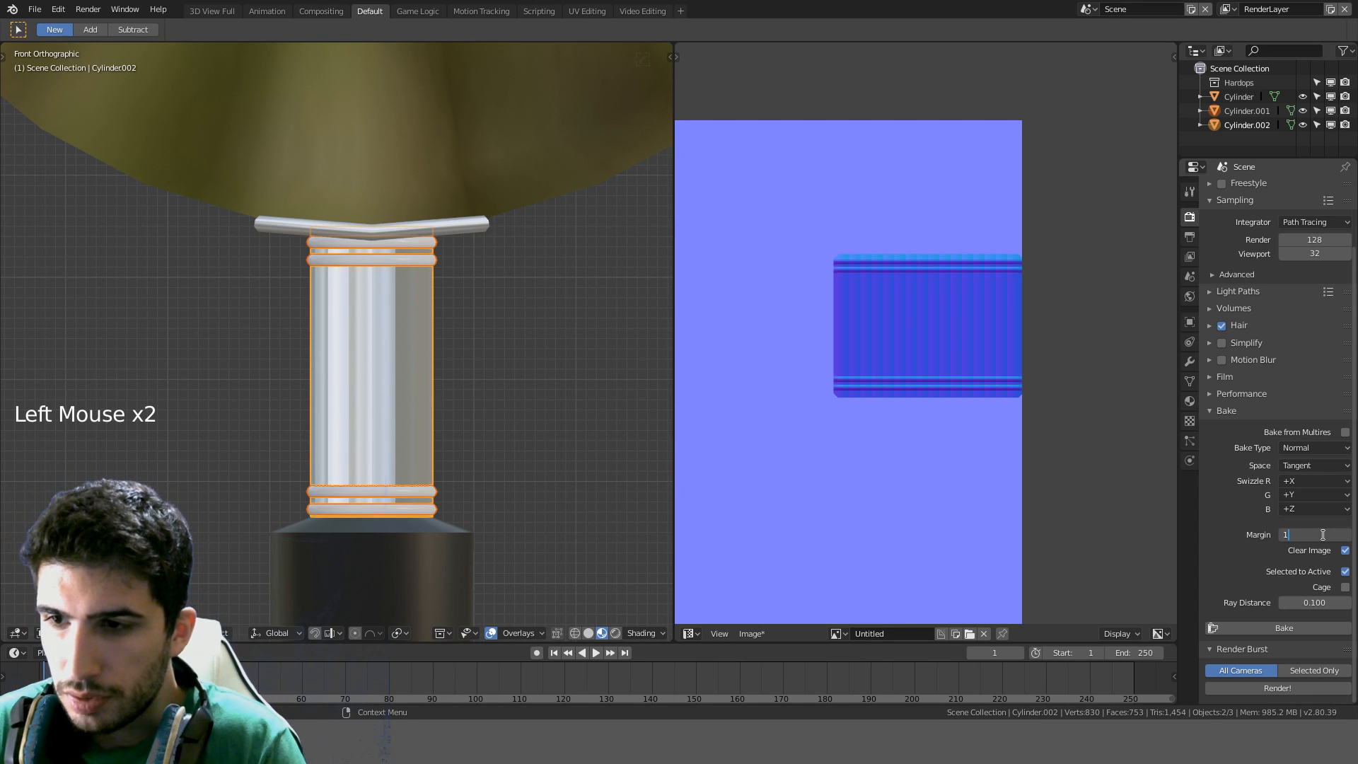
{"action": "left_click", "coordinate": [1345, 587]}
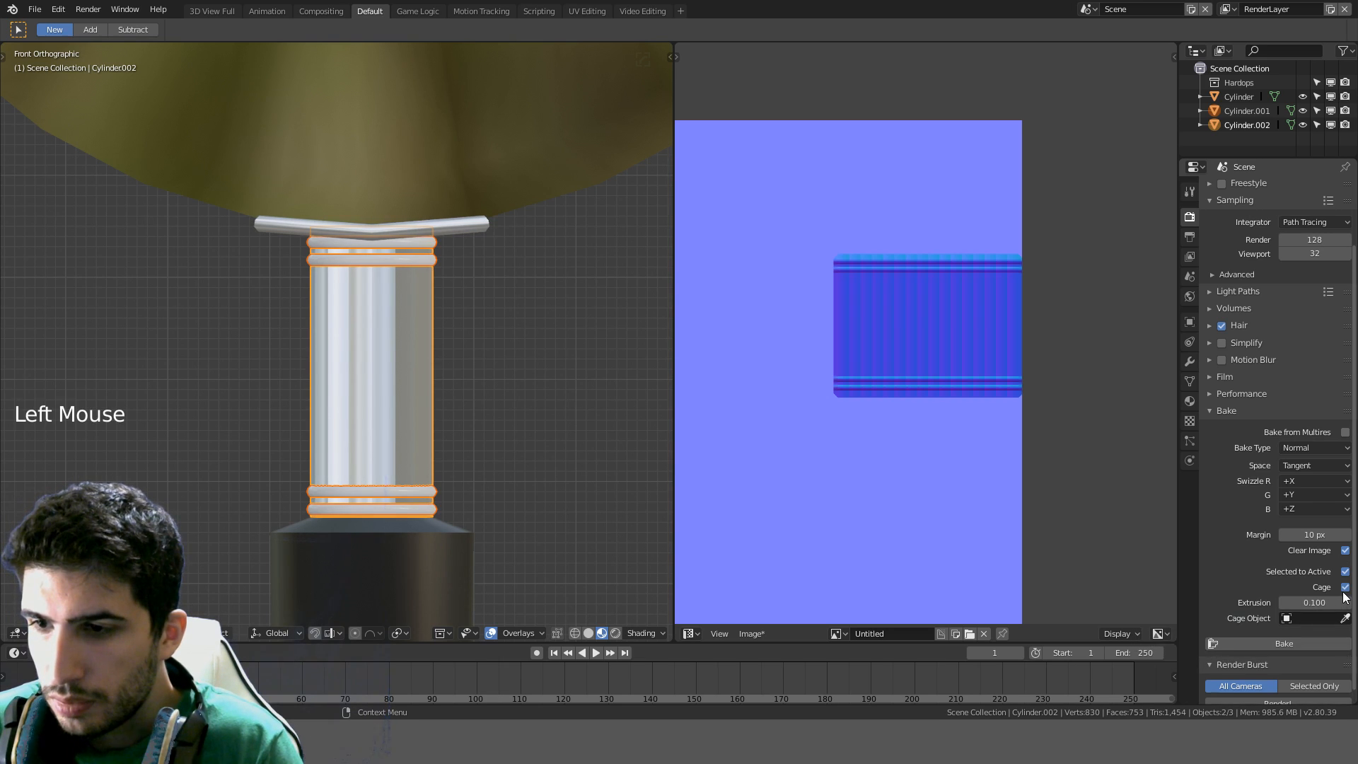
{"action": "left_click", "coordinate": [1344, 589]}
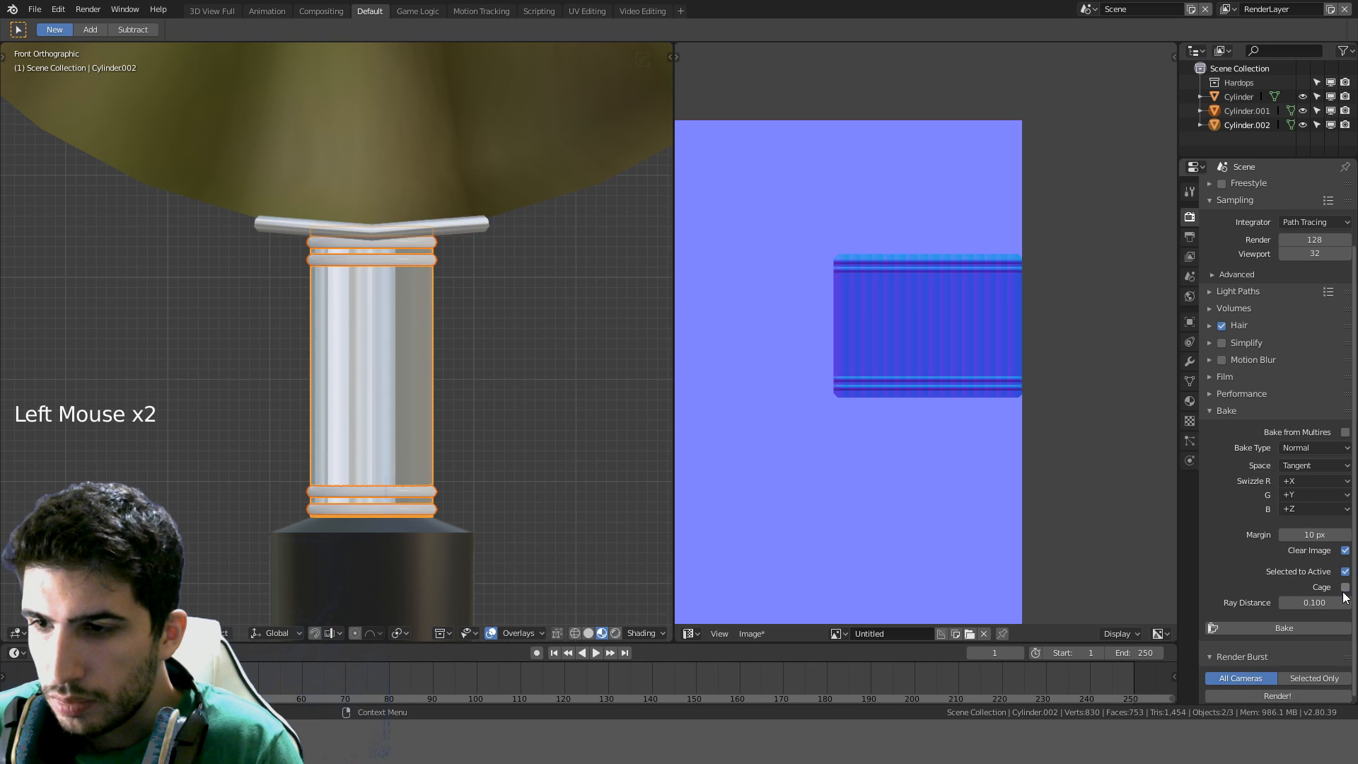
Bake the ridged copy's normals onto the separated neck and inspect the ridge bands in the Untitled image
{"action": "left_click", "coordinate": [1259, 627]}
{"action": "scroll", "coordinate": [788, 491], "scroll_direction": "down", "scroll_amount": 1}
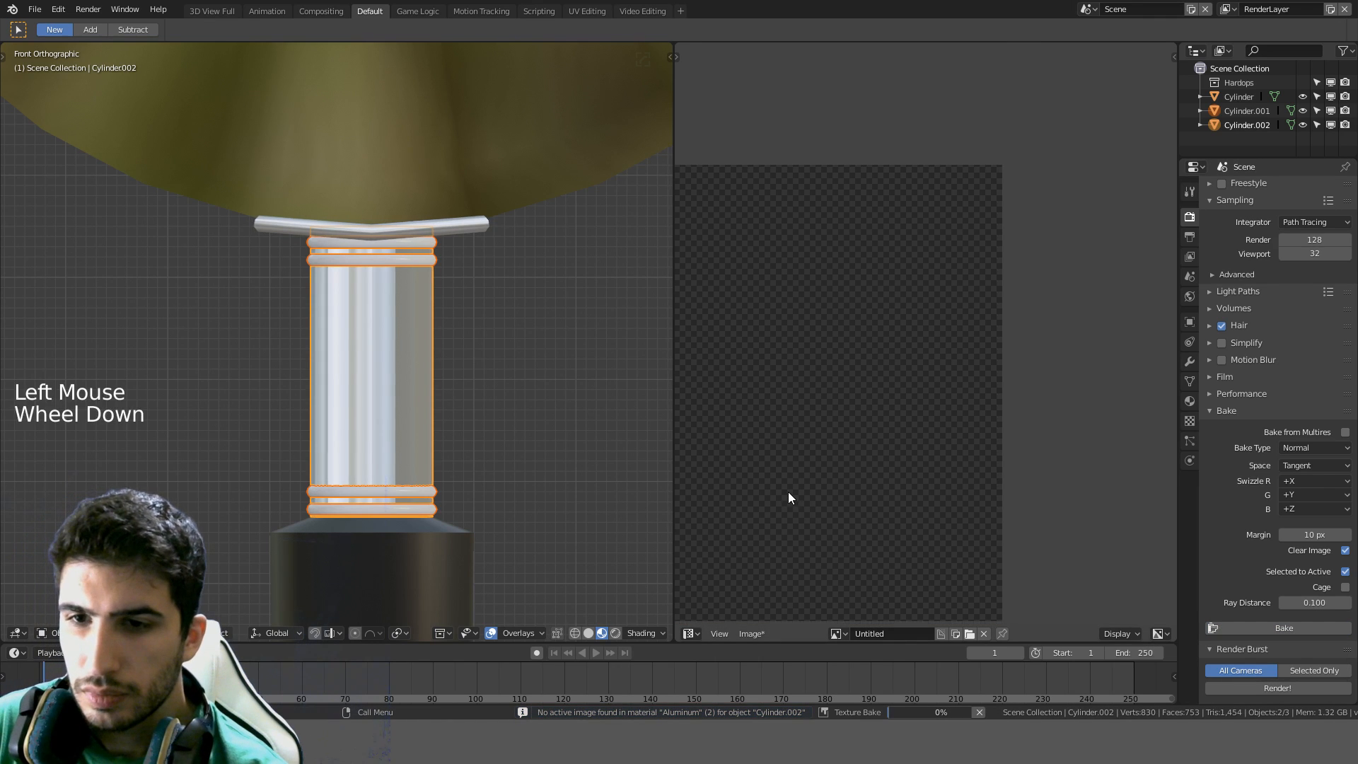
{"action": "middle_click_drag", "start_coordinate": [788, 491], "coordinate": [925, 424]}
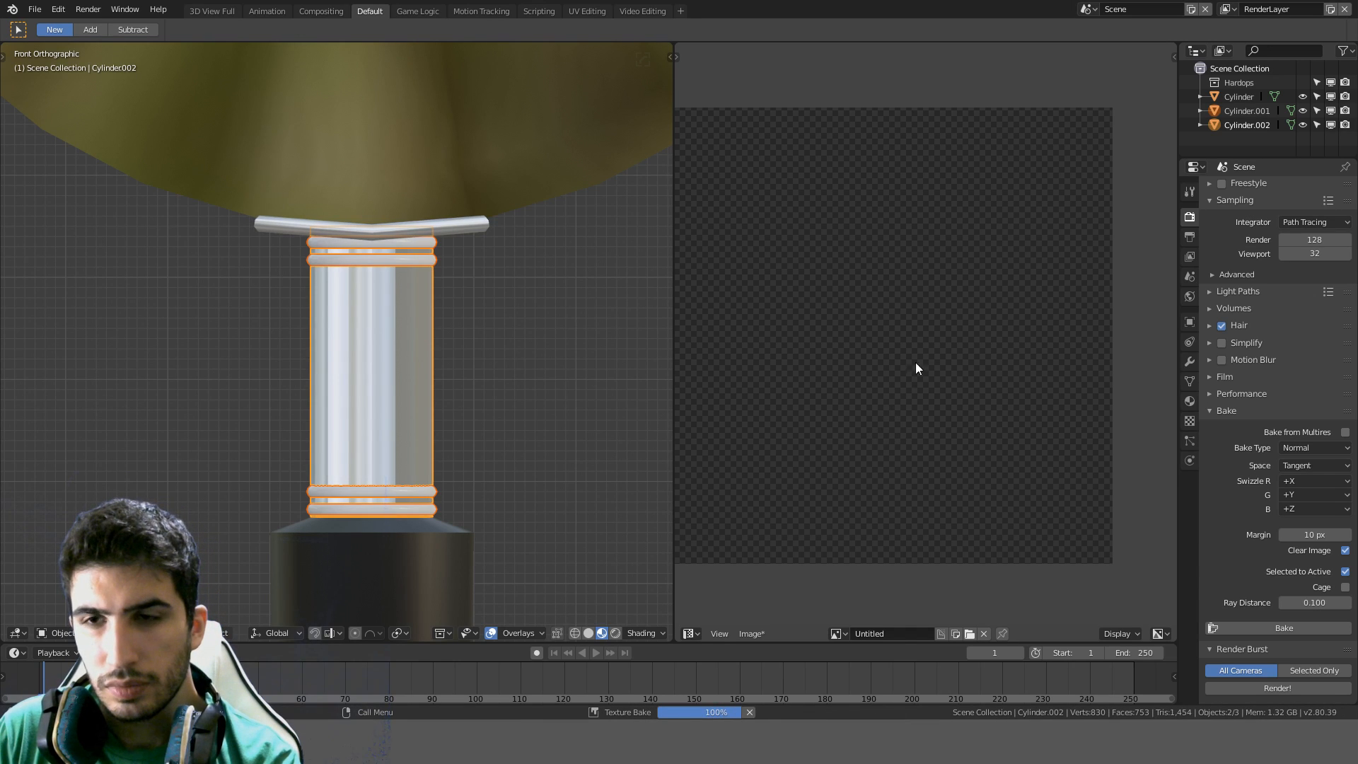
{"action": "middle_click_drag", "start_coordinate": [948, 300], "coordinate": [945, 321]}
{"action": "scroll", "coordinate": [878, 386], "scroll_direction": "up", "scroll_amount": 4}
{"action": "scroll", "coordinate": [884, 375], "scroll_direction": "up", "scroll_amount": 2}
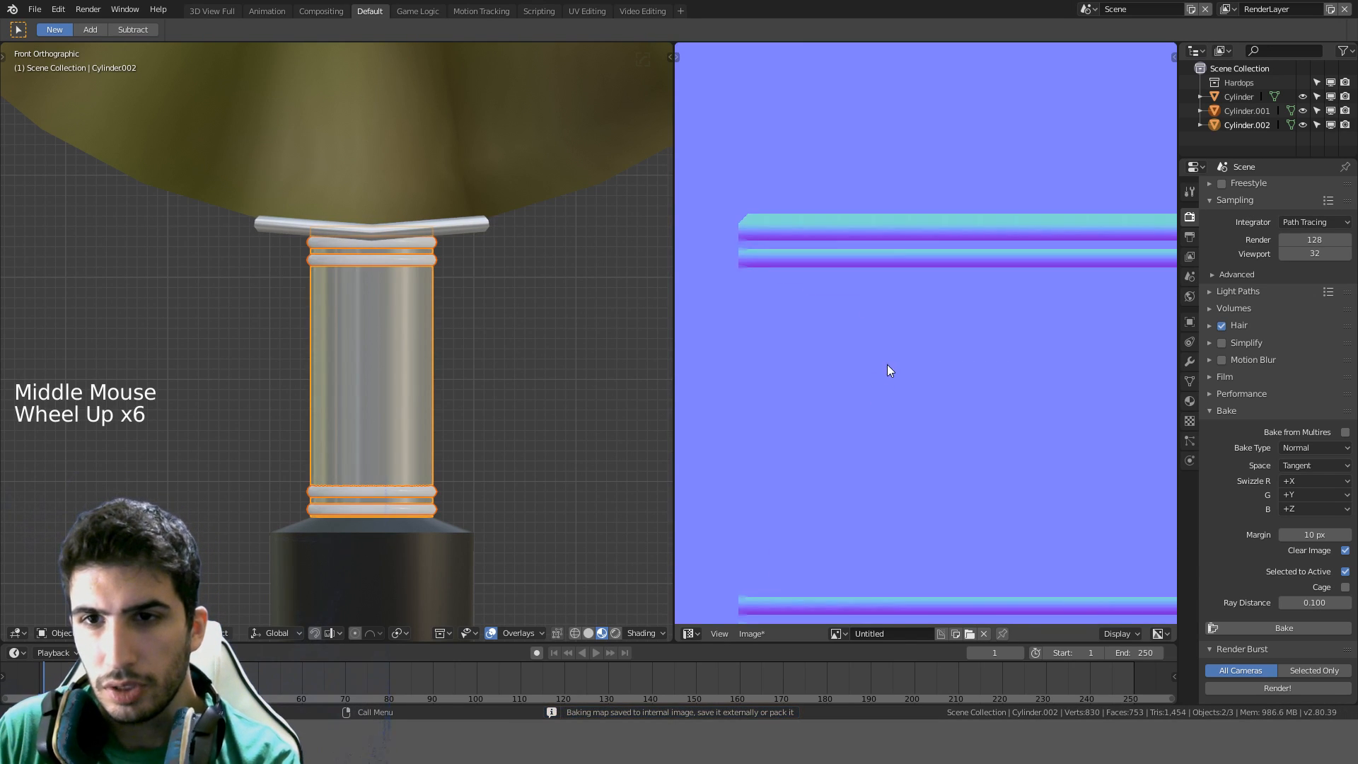
{"action": "middle_click_drag", "start_coordinate": [888, 368], "coordinate": [889, 266]}
{"action": "scroll", "coordinate": [458, 369], "scroll_direction": "down", "scroll_amount": 1}
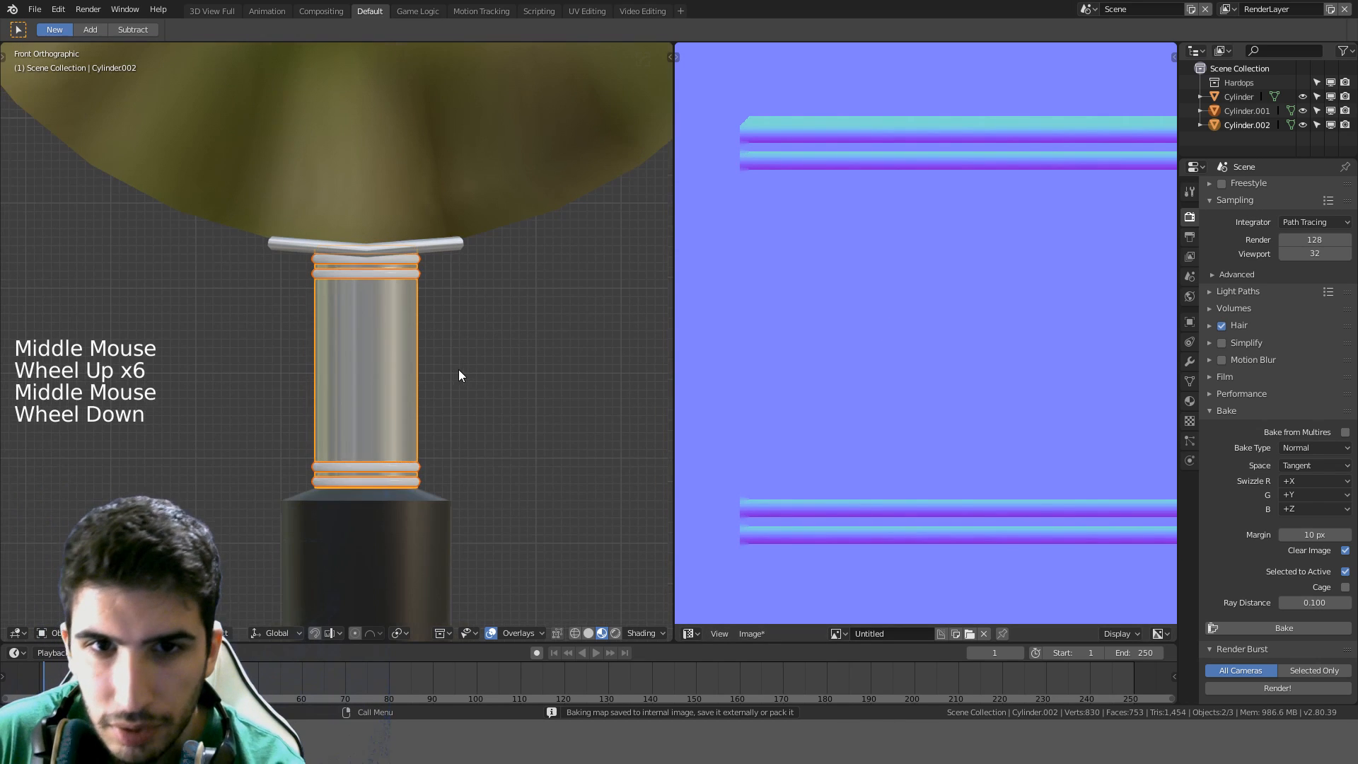
Move the ridged neck copy sideways so it stands beside the separated neck
{"action": "left_click", "coordinate": [378, 267]}
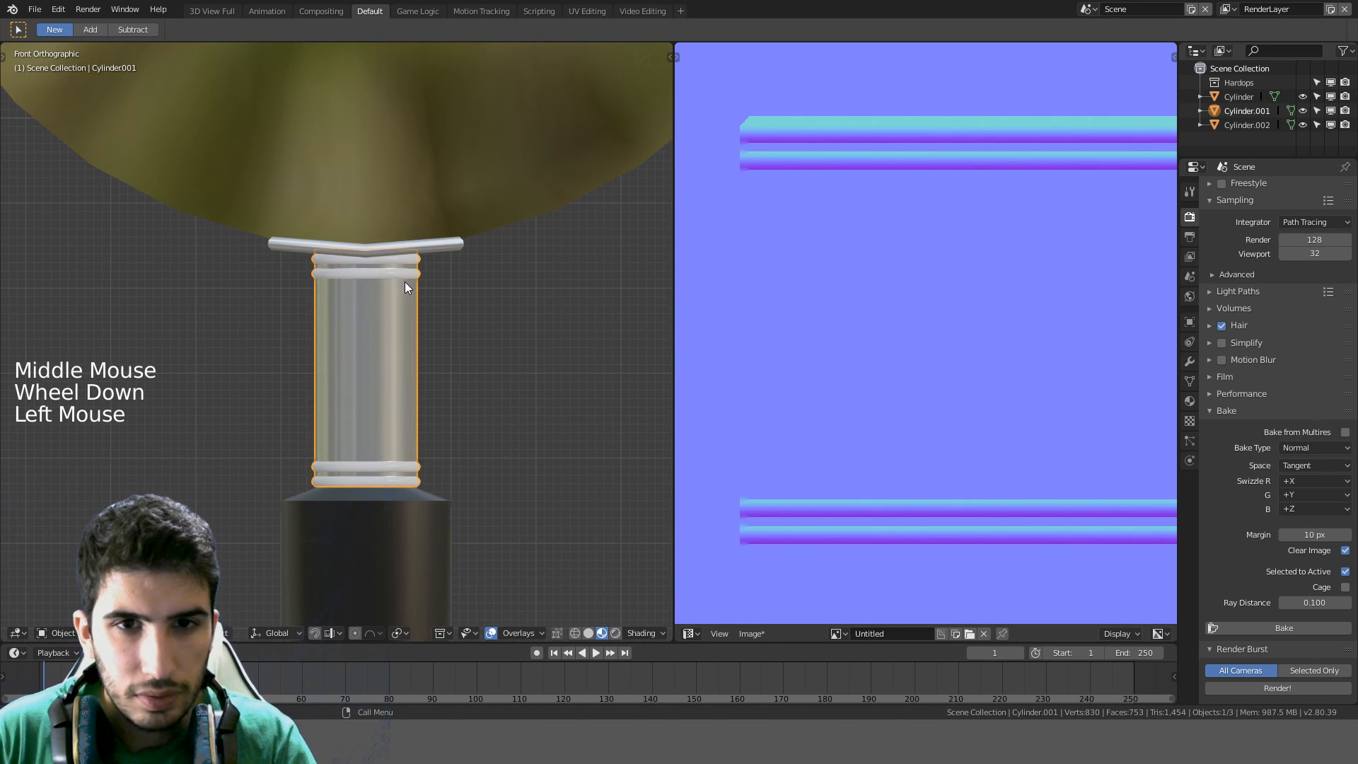
{"action": "key", "text": "g"}
{"action": "key", "text": "ctrl"}
{"action": "left_click", "coordinate": [542, 292]}
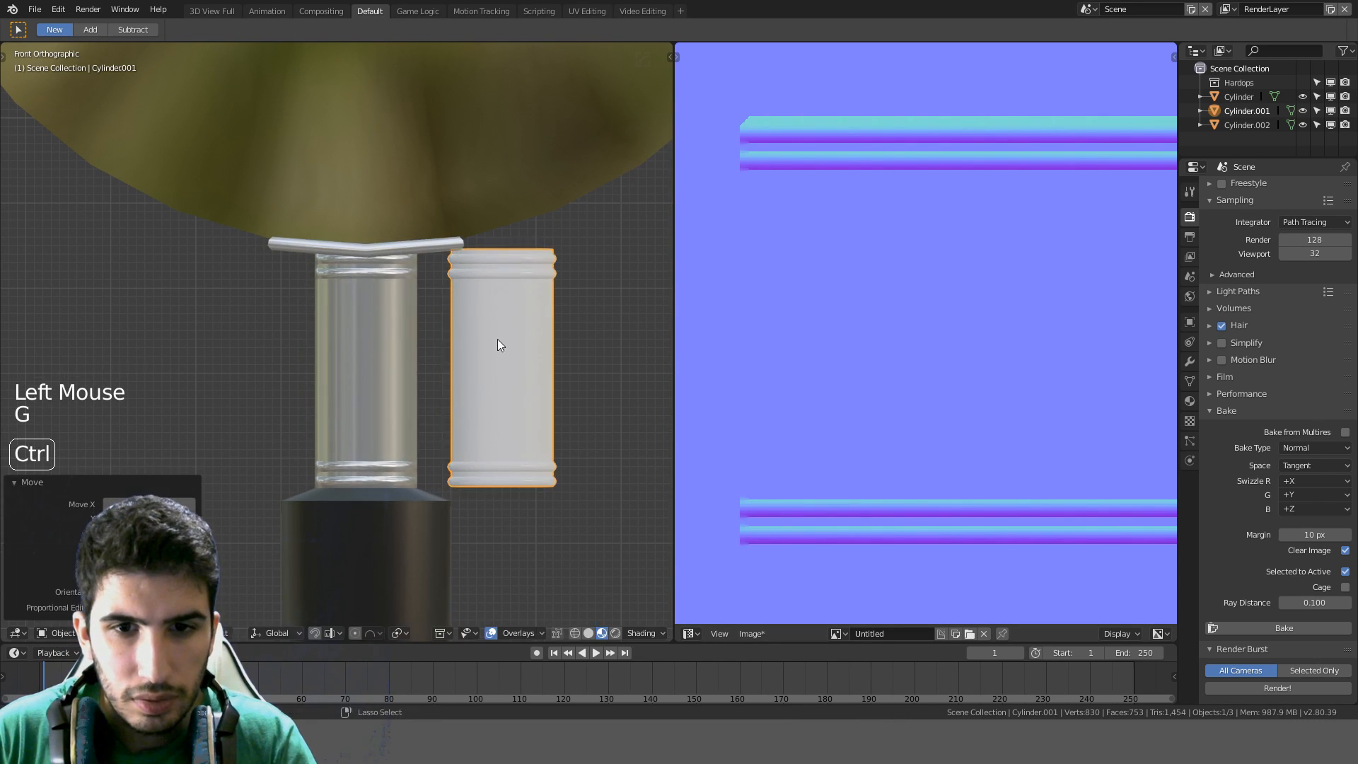
Compare the rebaked neck with the ridged copy up close, from a distance and from several angles
{"action": "middle_click_drag", "start_coordinate": [498, 338], "coordinate": [451, 401]}
{"action": "scroll", "coordinate": [452, 424], "scroll_direction": "up", "scroll_amount": 4}
{"action": "middle_click_drag", "start_coordinate": [452, 483], "coordinate": [562, 453], "text": "shift"}
{"action": "scroll", "coordinate": [401, 389], "scroll_direction": "up", "scroll_amount": 6}
{"action": "scroll", "coordinate": [509, 421], "scroll_direction": "down", "scroll_amount": 6}
{"action": "scroll", "coordinate": [578, 456], "scroll_direction": "down", "scroll_amount": 9}
{"action": "middle_click_drag", "start_coordinate": [500, 407], "coordinate": [425, 324]}
{"action": "key", "text": "KP_1"}
{"action": "scroll", "coordinate": [454, 355], "scroll_direction": "down", "scroll_amount": 6}
{"action": "scroll", "coordinate": [512, 367], "scroll_direction": "up", "scroll_amount": 7}
Bring up the separated neck's Aluminum shader nodes with the Normal Map node in close view
{"action": "key", "text": "shift+F3"}
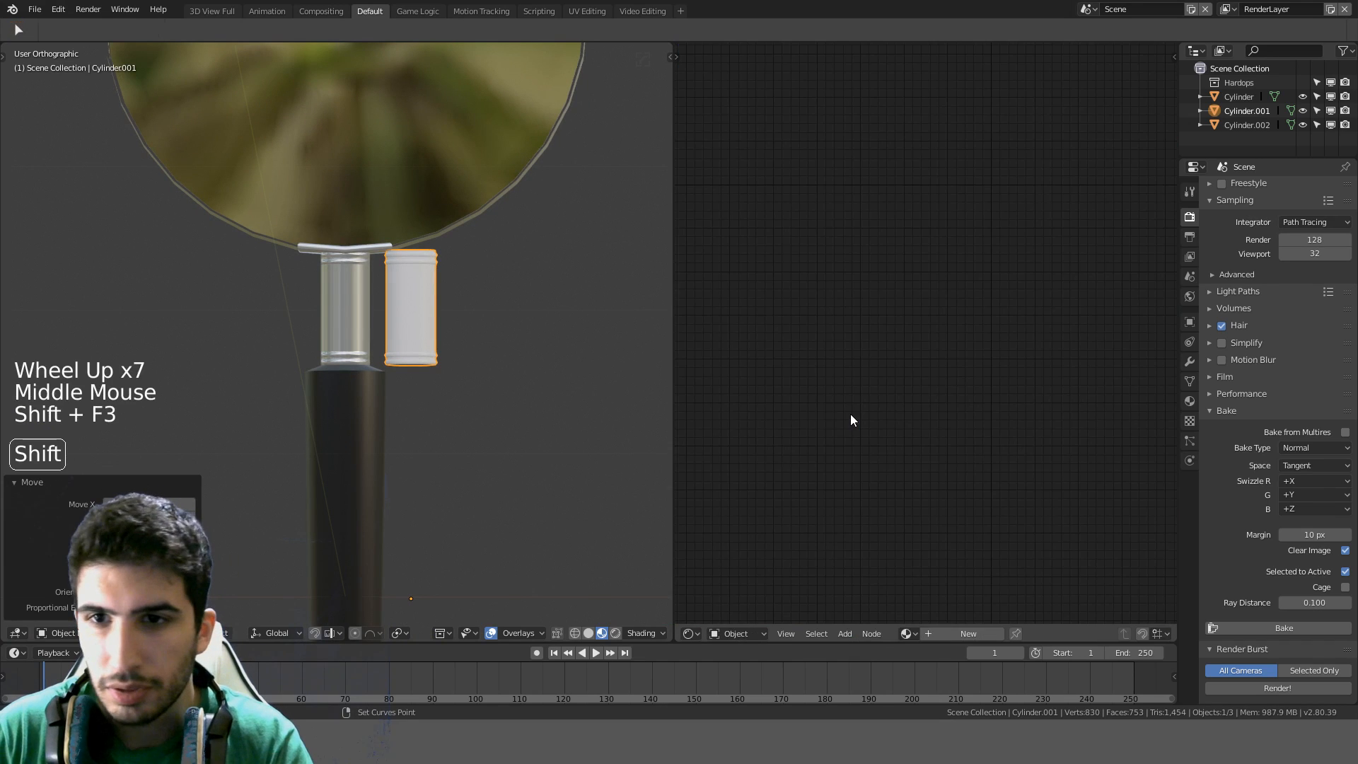
{"action": "scroll", "coordinate": [863, 474], "scroll_direction": "down", "scroll_amount": 2}
{"action": "key", "text": "shift+F3"}
{"action": "key", "text": "shift+F3"}
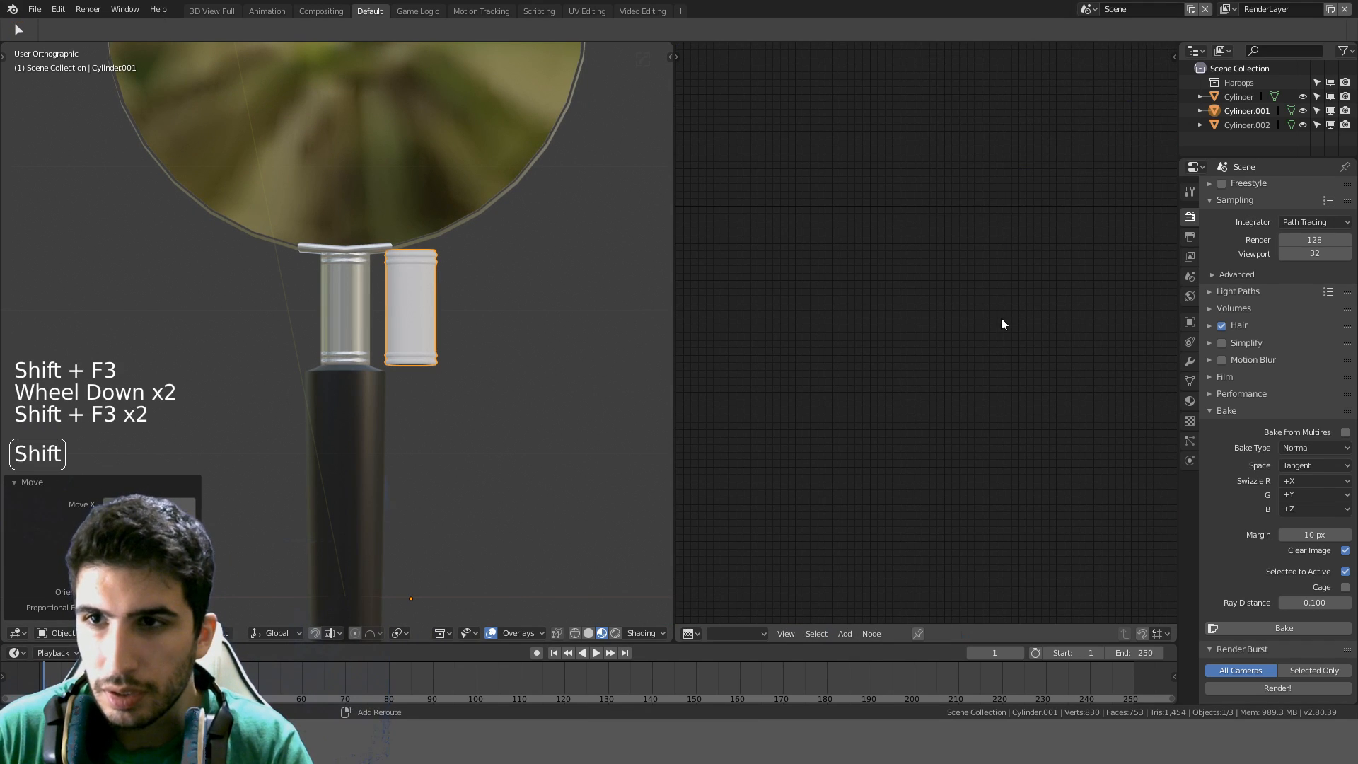
{"action": "scroll", "coordinate": [811, 394], "scroll_direction": "down", "scroll_amount": 9}
{"action": "middle_click_drag", "start_coordinate": [995, 329], "coordinate": [906, 373]}
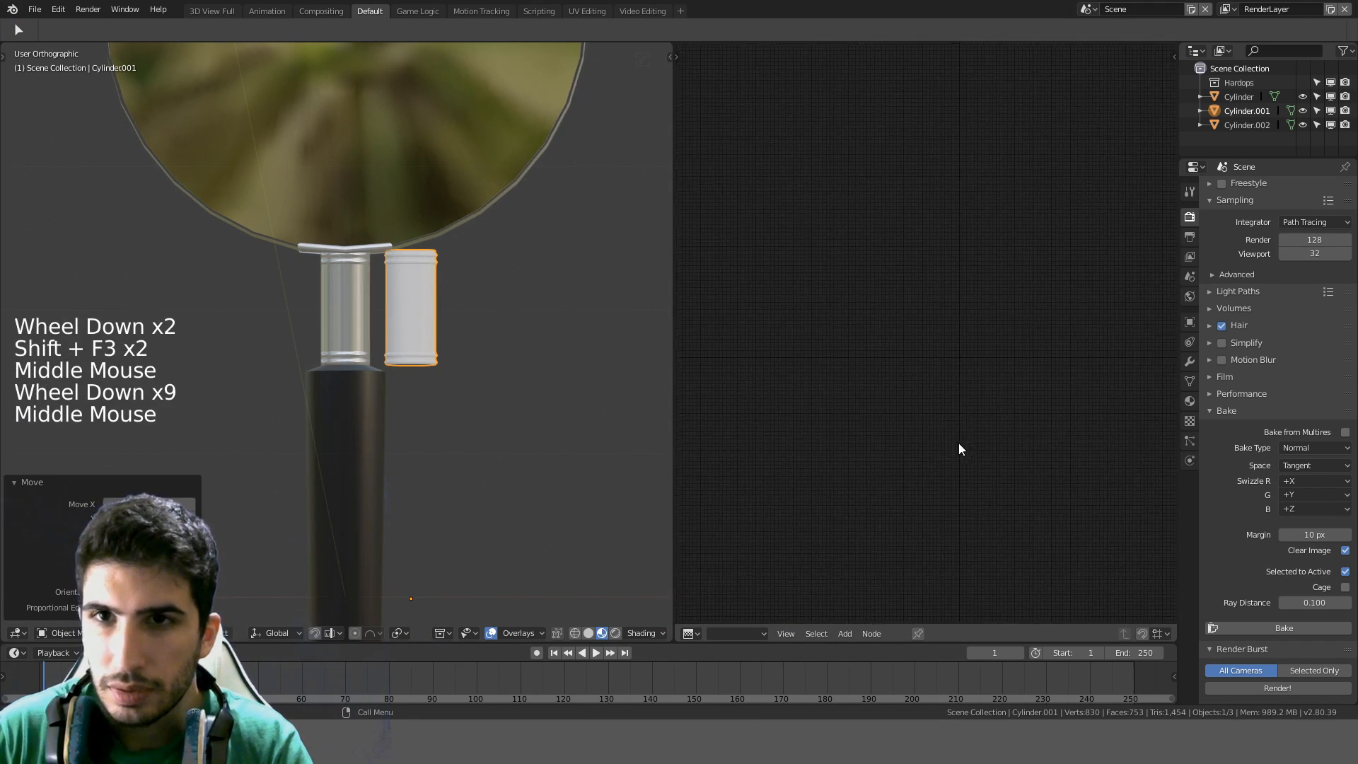
{"action": "key", "text": "shift+F3"}
{"action": "middle_click_drag", "start_coordinate": [955, 443], "coordinate": [1054, 418]}
{"action": "left_click", "coordinate": [343, 304]}
{"action": "scroll", "coordinate": [1011, 444], "scroll_direction": "up", "scroll_amount": 14}
{"action": "scroll", "coordinate": [1055, 418], "scroll_direction": "up", "scroll_amount": 9}
Try a Normal Map node strength of 5 and examine the neck's ridges up close
{"action": "left_click", "coordinate": [1053, 417]}
{"action": "key", "text": "KP_5"}
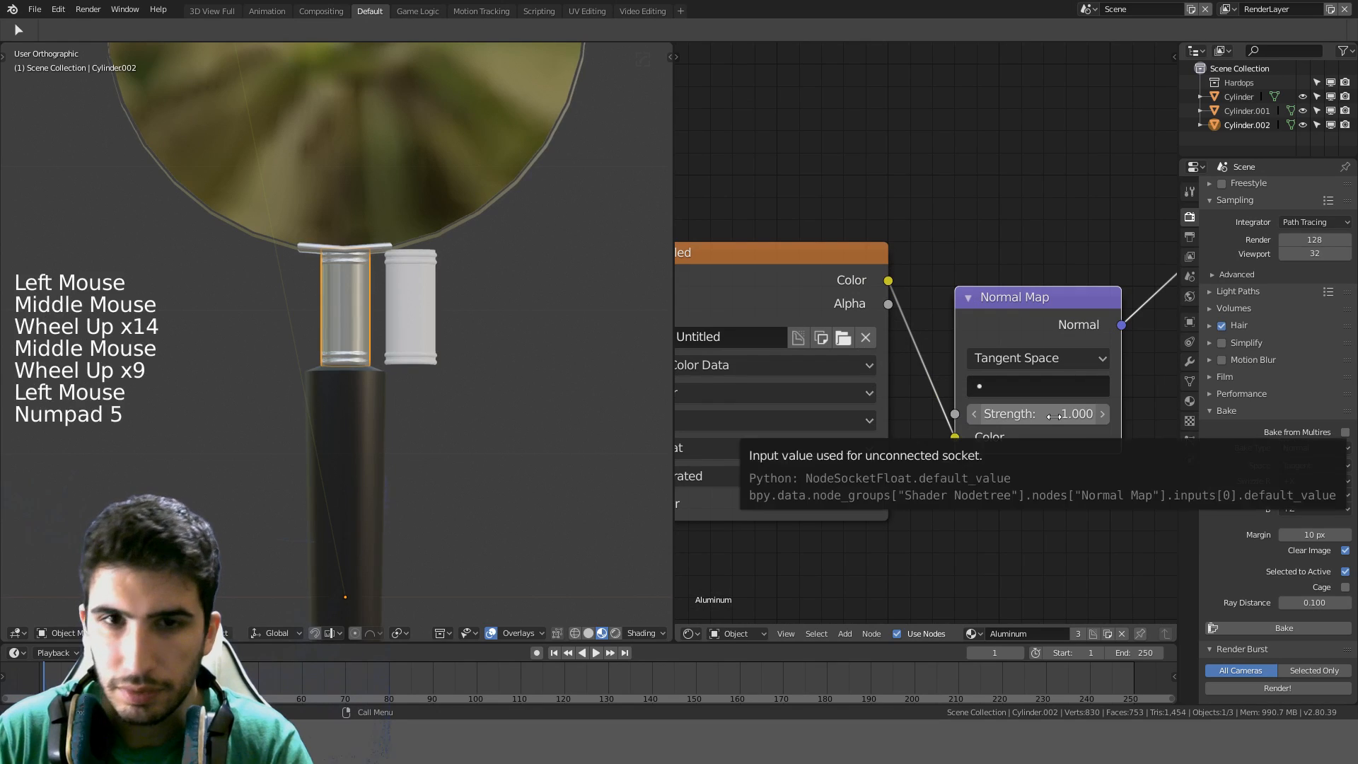
{"action": "key", "text": "KP_Enter"}
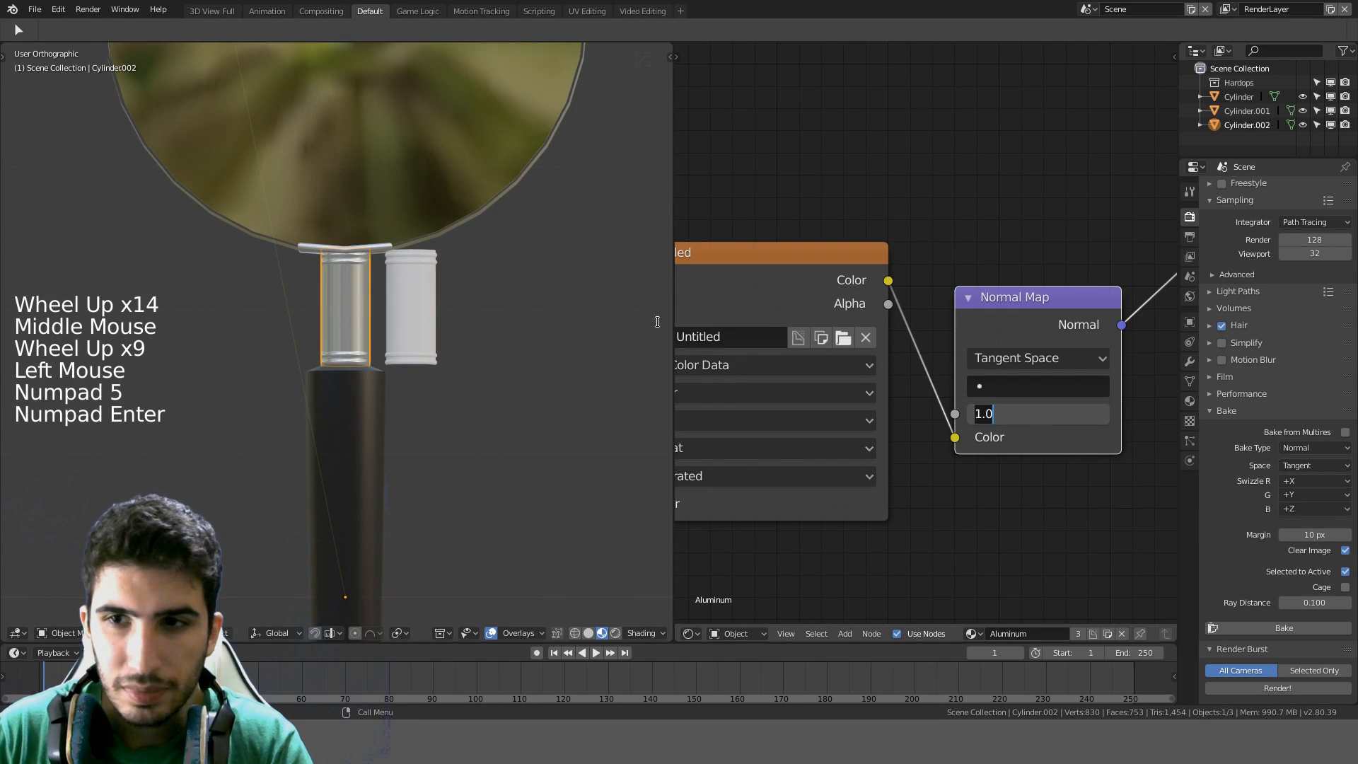
{"action": "left_click", "coordinate": [1025, 417]}
{"action": "type", "text": "5"}
{"action": "key", "text": "Return"}
{"action": "scroll", "coordinate": [415, 337], "scroll_direction": "up", "scroll_amount": 8}
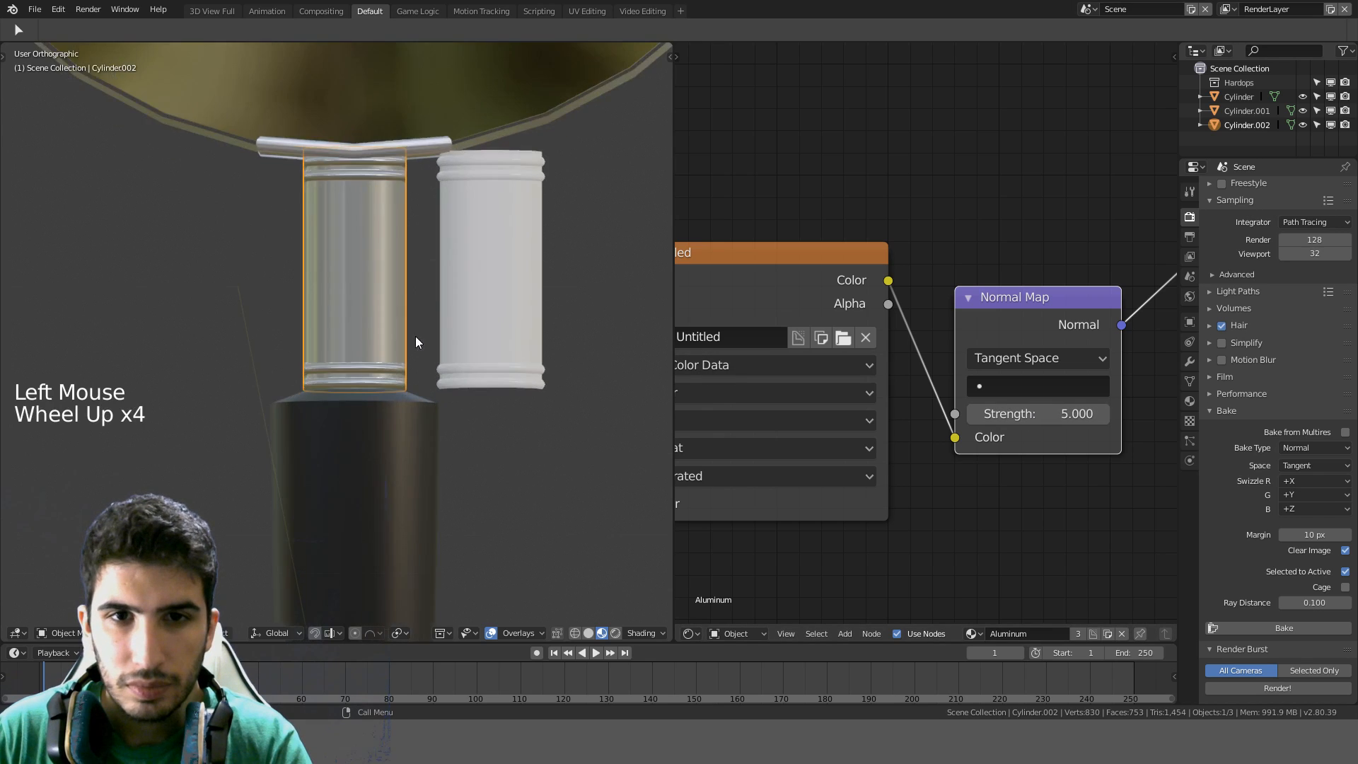
{"action": "middle_click_drag", "start_coordinate": [494, 251], "coordinate": [470, 359], "text": "shift"}
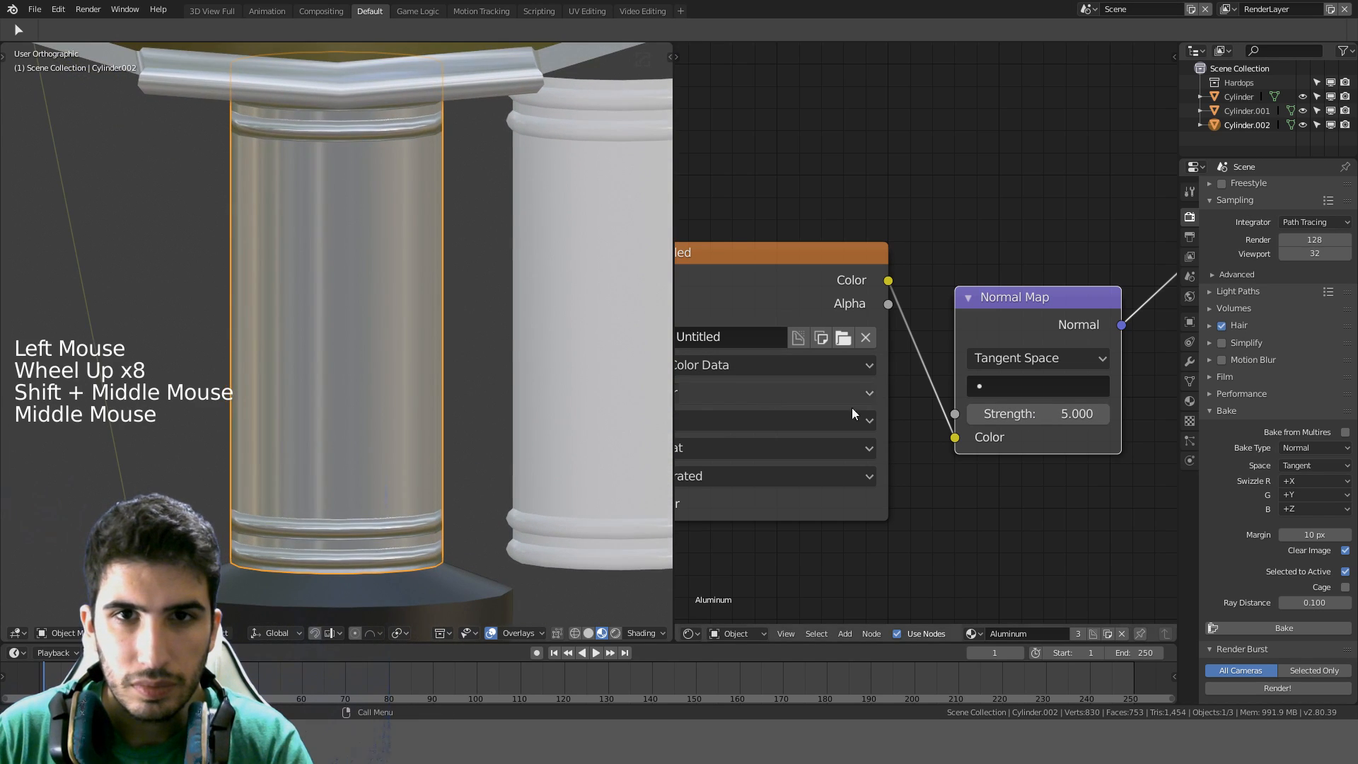
Try Normal Map strengths of 1 and 2 to compare the ridge shading
{"action": "left_click", "coordinate": [1038, 420]}
{"action": "type", "text": "1"}
{"action": "key", "text": "Return"}
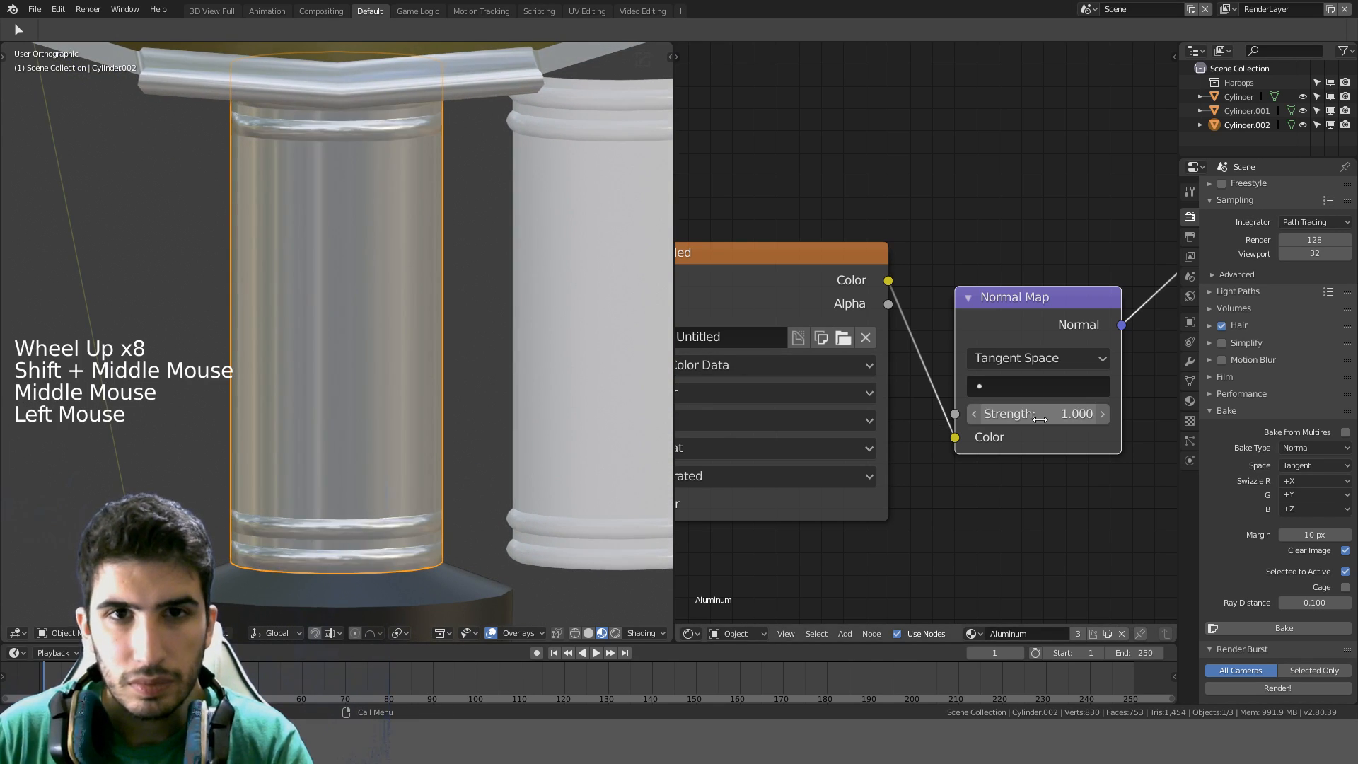
{"action": "left_click", "coordinate": [1038, 417]}
{"action": "type", "text": "2"}
{"action": "key", "text": "Return"}
Set the Normal Map node's strength to 5 and view the neck from another side
{"action": "left_click", "coordinate": [1039, 419]}
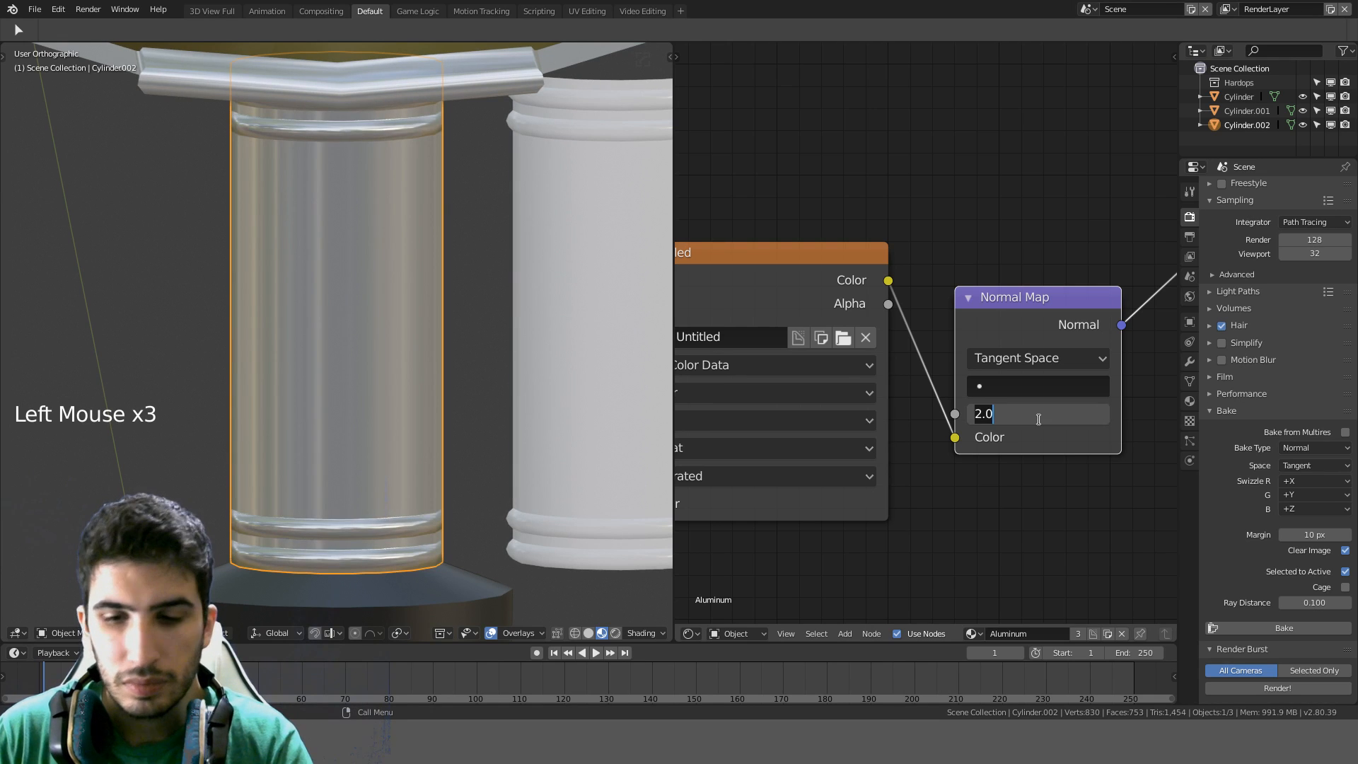
{"action": "type", "text": "5"}
{"action": "key", "text": "Return"}
{"action": "scroll", "coordinate": [332, 332], "scroll_direction": "down", "scroll_amount": 2}
{"action": "middle_click_drag", "start_coordinate": [338, 327], "coordinate": [461, 323]}
{"action": "scroll", "coordinate": [990, 470], "scroll_direction": "down", "scroll_amount": 1}
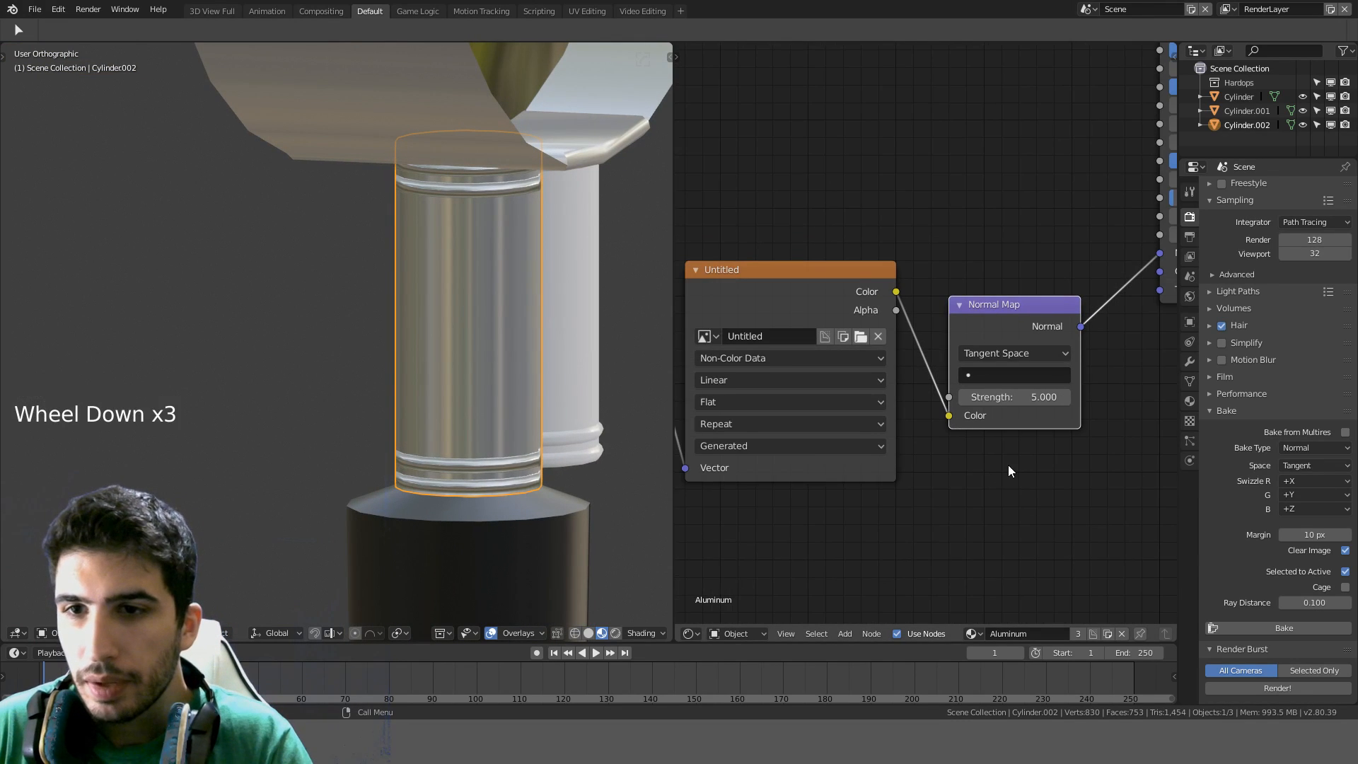
Try Object Space on the Normal Map node and compare the neck's shading with the ridged copy
{"action": "middle_click_drag", "start_coordinate": [1008, 464], "coordinate": [958, 478]}
{"action": "middle_click_drag", "start_coordinate": [618, 379], "coordinate": [350, 323]}
{"action": "scroll", "coordinate": [976, 460], "scroll_direction": "down", "scroll_amount": 3}
{"action": "middle_click_drag", "start_coordinate": [991, 463], "coordinate": [923, 432]}
{"action": "left_click_drag", "start_coordinate": [923, 426], "coordinate": [886, 388]}
{"action": "scroll", "coordinate": [605, 384], "scroll_direction": "up", "scroll_amount": 2}
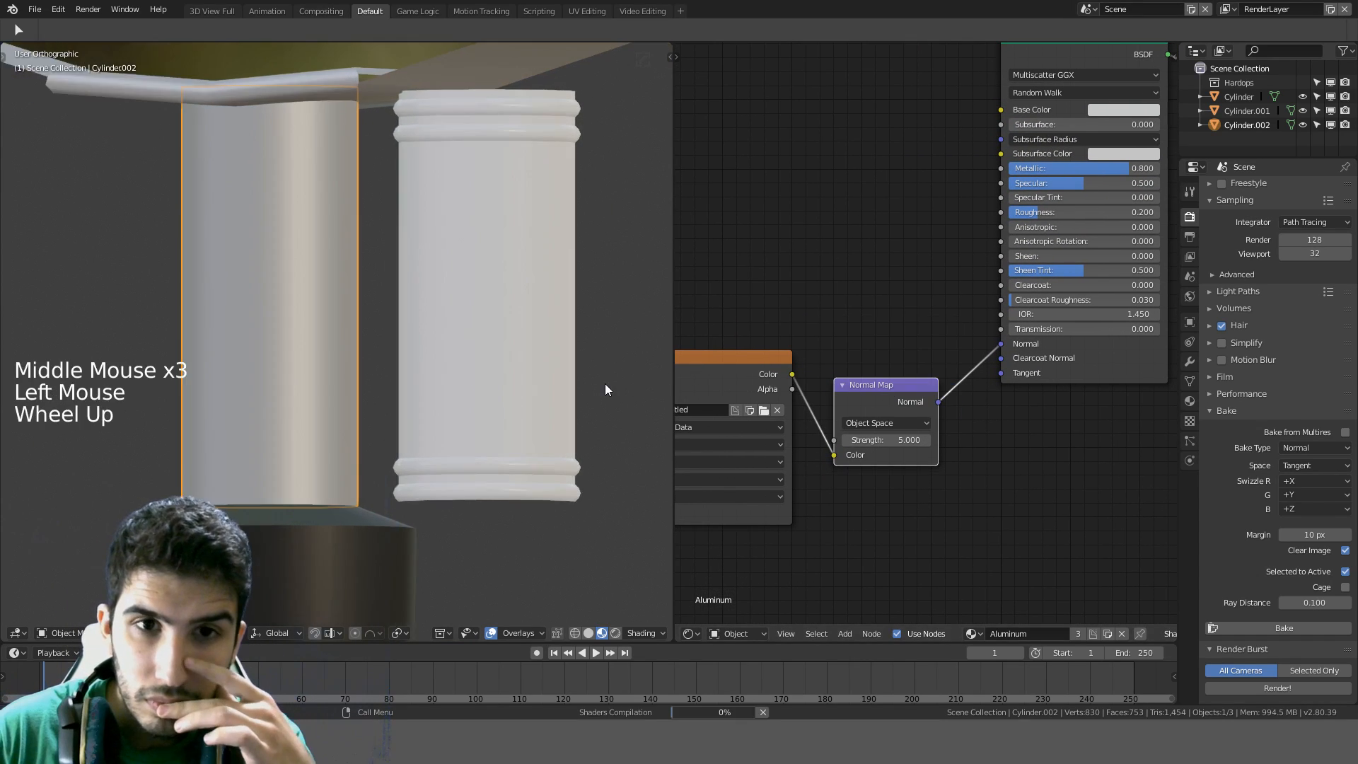
{"action": "left_click", "coordinate": [909, 422]}
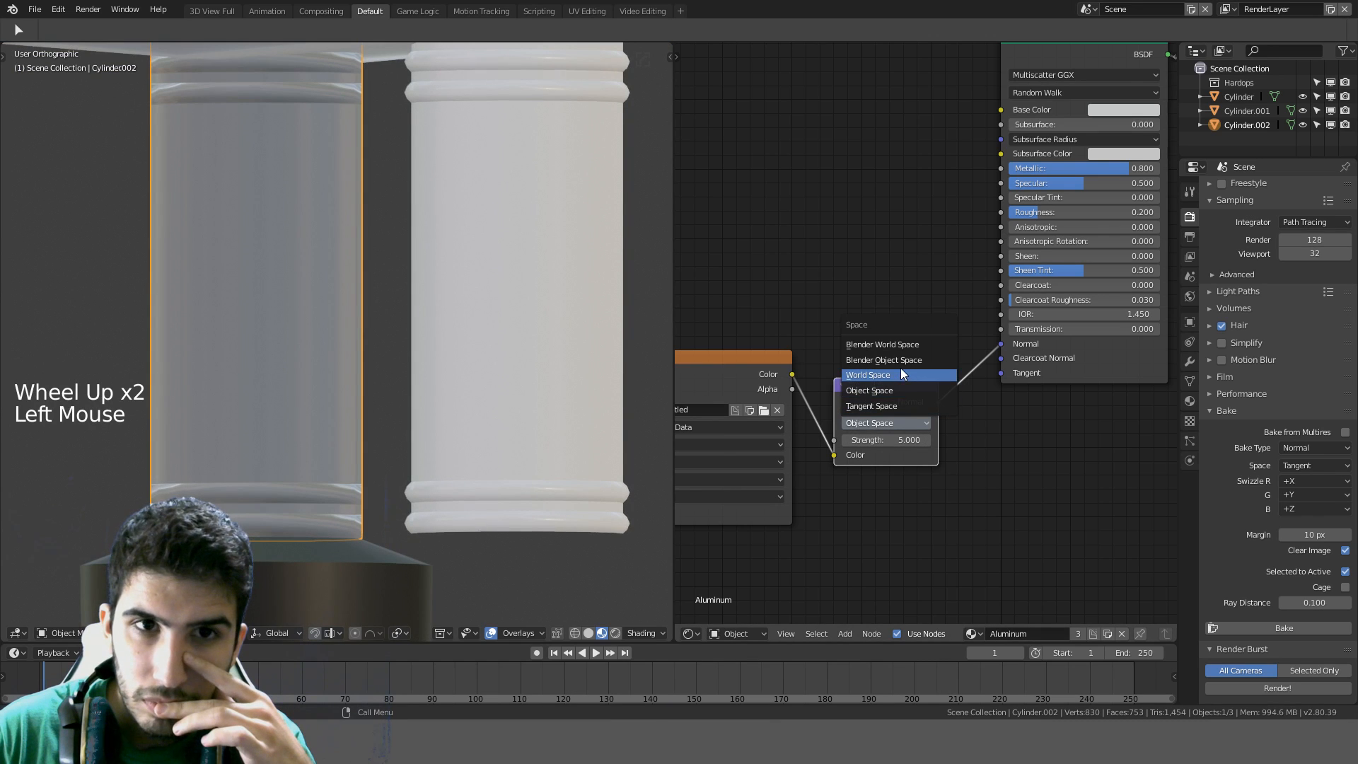
{"action": "scroll", "coordinate": [494, 368], "scroll_direction": "down", "scroll_amount": 3}
{"action": "middle_click_drag", "start_coordinate": [453, 366], "coordinate": [427, 376]}
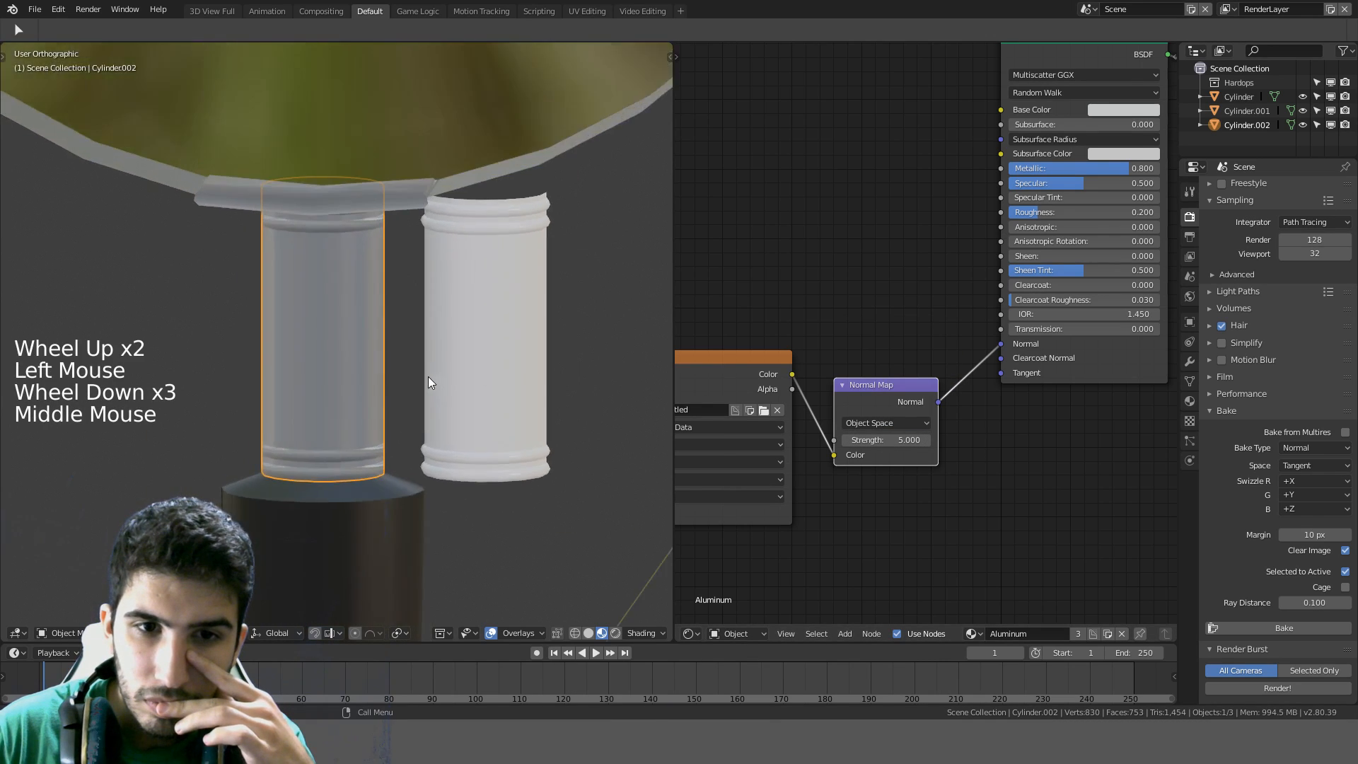
{"action": "scroll", "coordinate": [431, 377], "scroll_direction": "up", "scroll_amount": 3}
Try World Space on the Normal Map node and examine the neck's ridges from several sides
{"action": "left_click", "coordinate": [863, 422]}
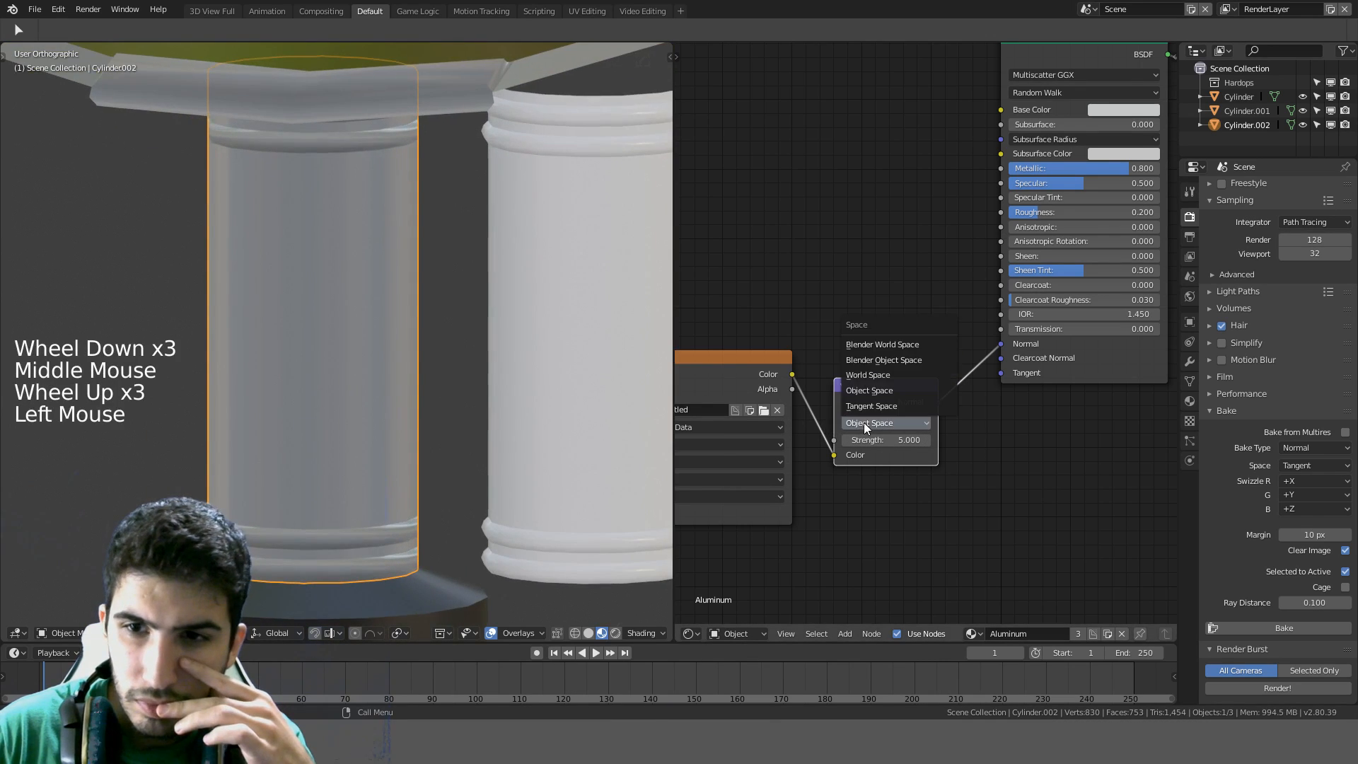
{"action": "left_click", "coordinate": [871, 376]}
{"action": "middle_click_drag", "start_coordinate": [509, 354], "coordinate": [475, 349]}
{"action": "scroll", "coordinate": [488, 348], "scroll_direction": "down", "scroll_amount": 3}
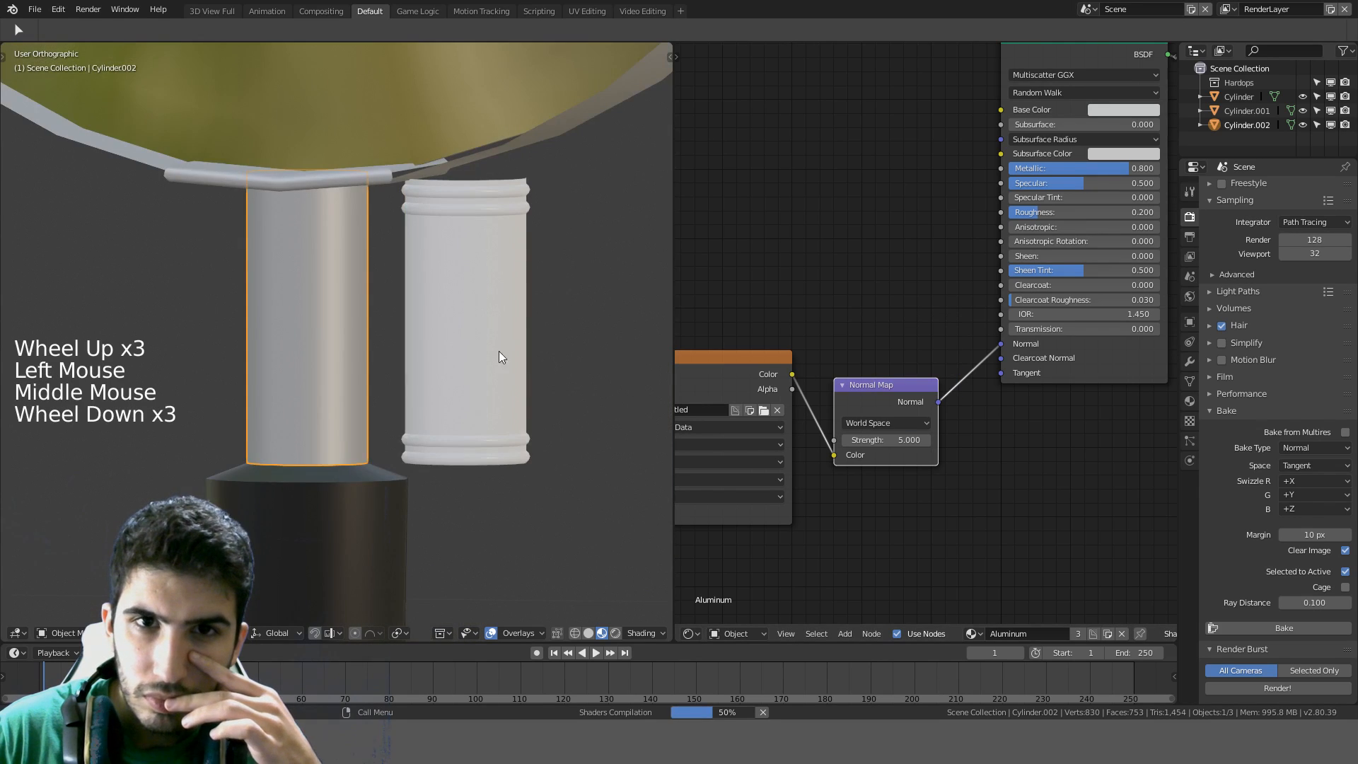
{"action": "scroll", "coordinate": [477, 375], "scroll_direction": "up", "scroll_amount": 1}
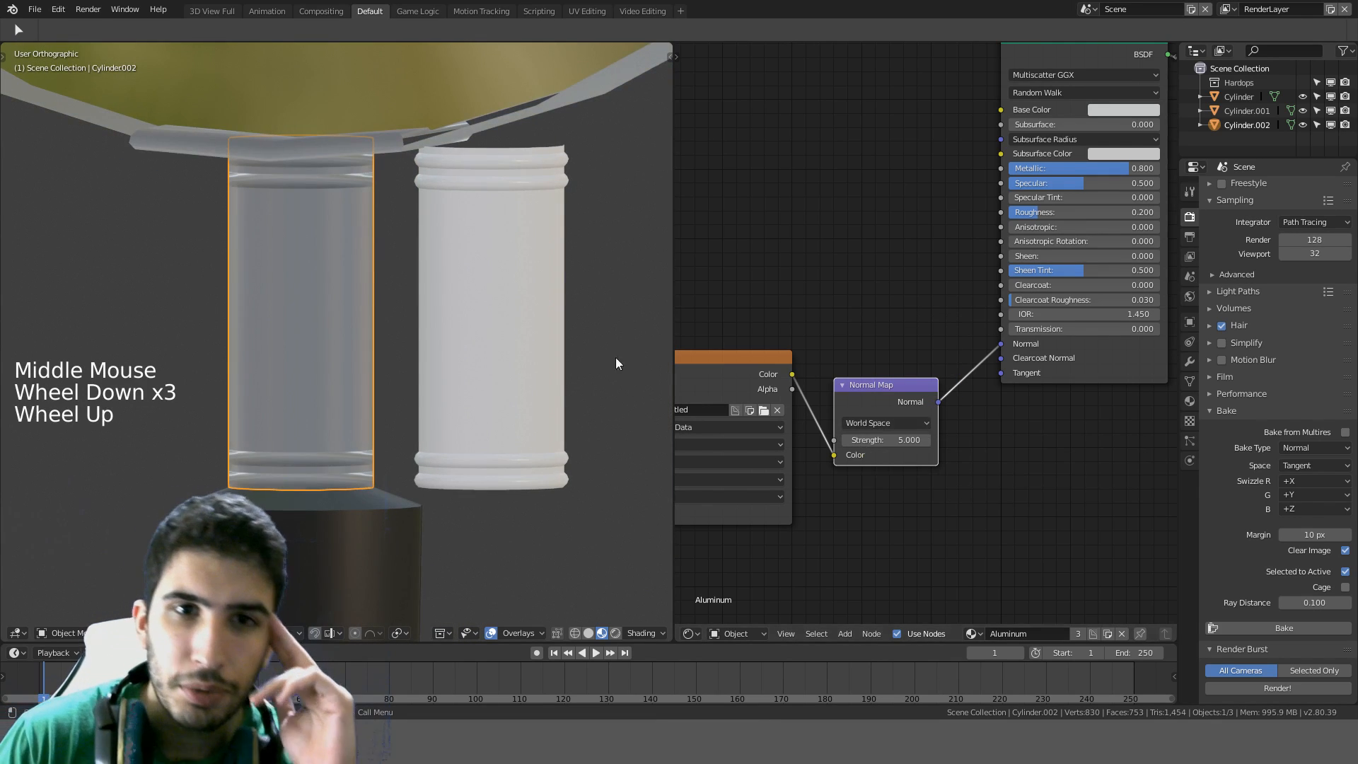
{"action": "middle_click_drag", "start_coordinate": [410, 269], "coordinate": [468, 344]}
{"action": "scroll", "coordinate": [401, 273], "scroll_direction": "up", "scroll_amount": 3}
Try Blender Object Space on the Normal Map node and look at the neck's shading
{"action": "left_click", "coordinate": [877, 422]}
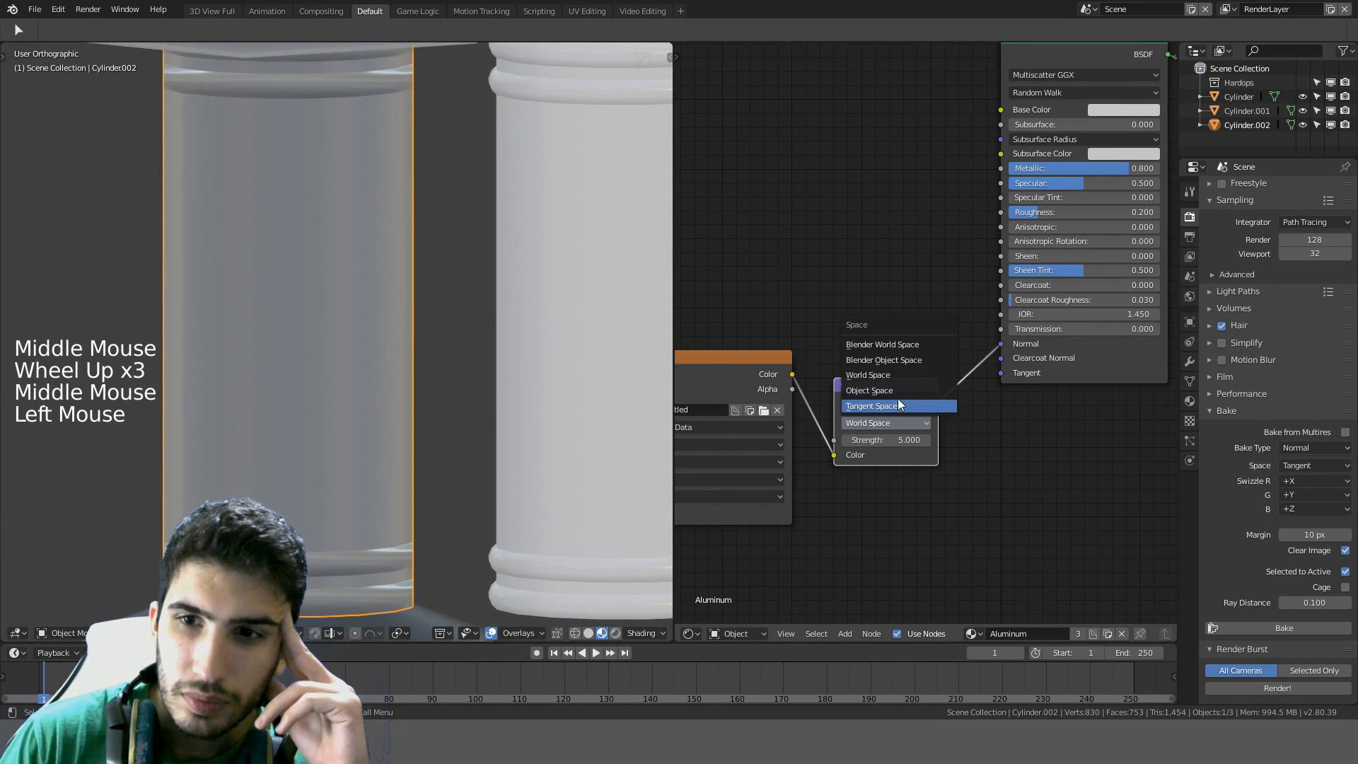
{"action": "left_click", "coordinate": [906, 363]}
{"action": "scroll", "coordinate": [464, 444], "scroll_direction": "down", "scroll_amount": 3}
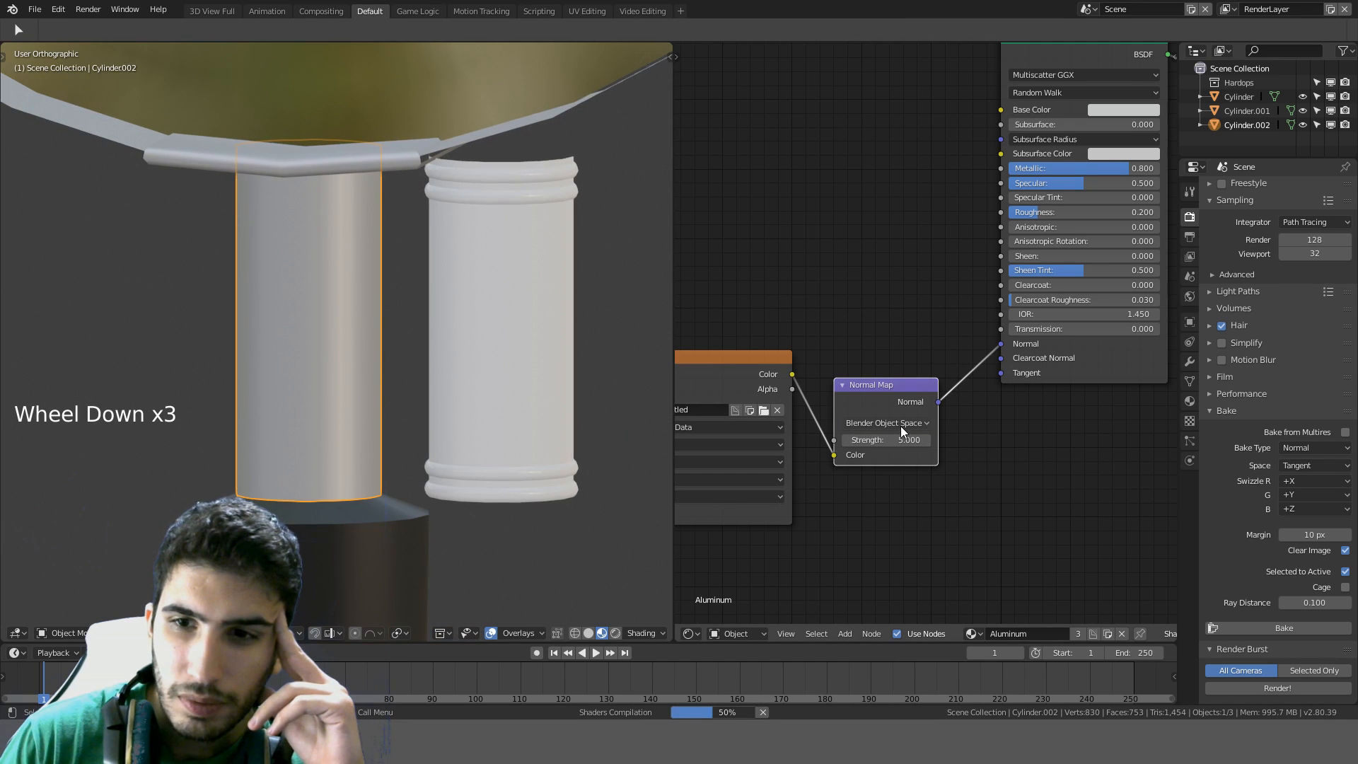
{"action": "middle_click_drag", "start_coordinate": [504, 442], "coordinate": [559, 414]}
Set the Normal Map node back to Tangent Space and save the file
{"action": "left_click", "coordinate": [878, 419]}
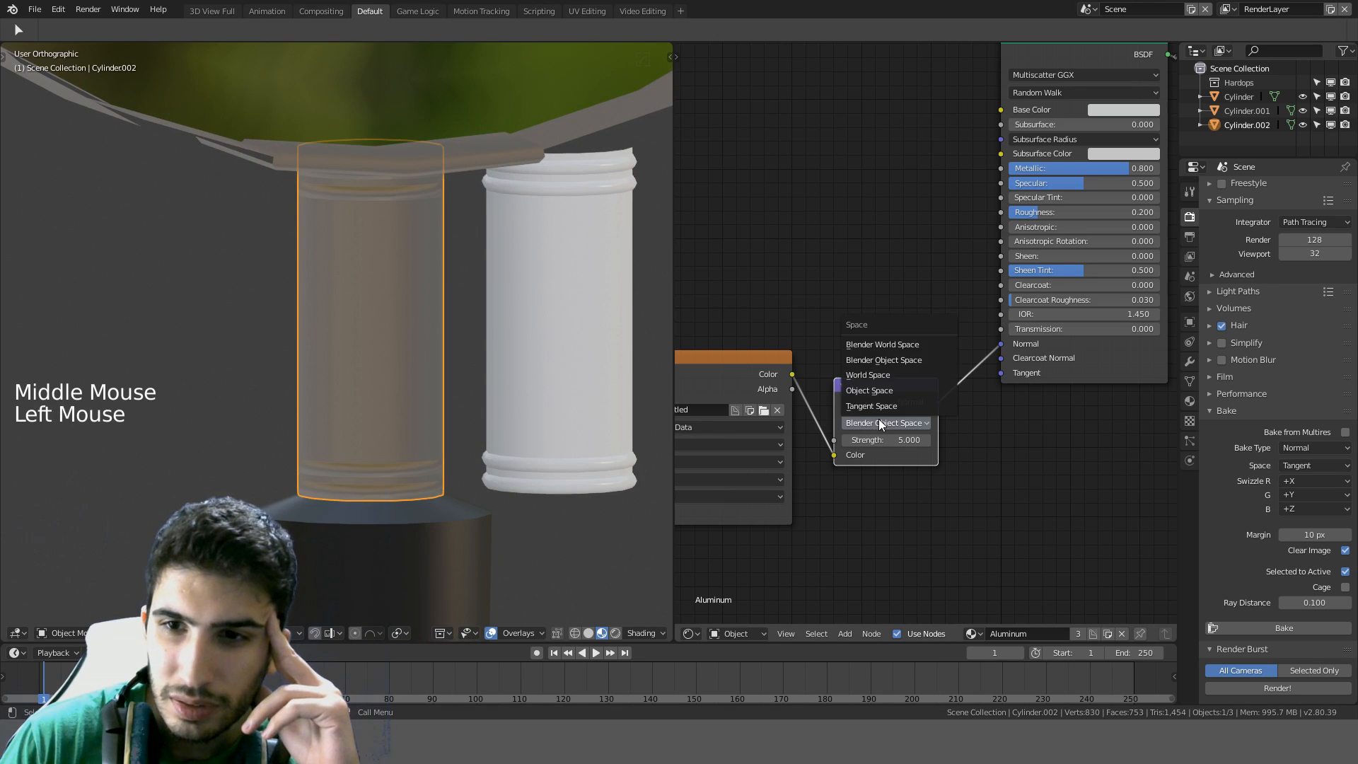
{"action": "left_click", "coordinate": [884, 406]}
{"action": "left_click", "coordinate": [851, 437]}
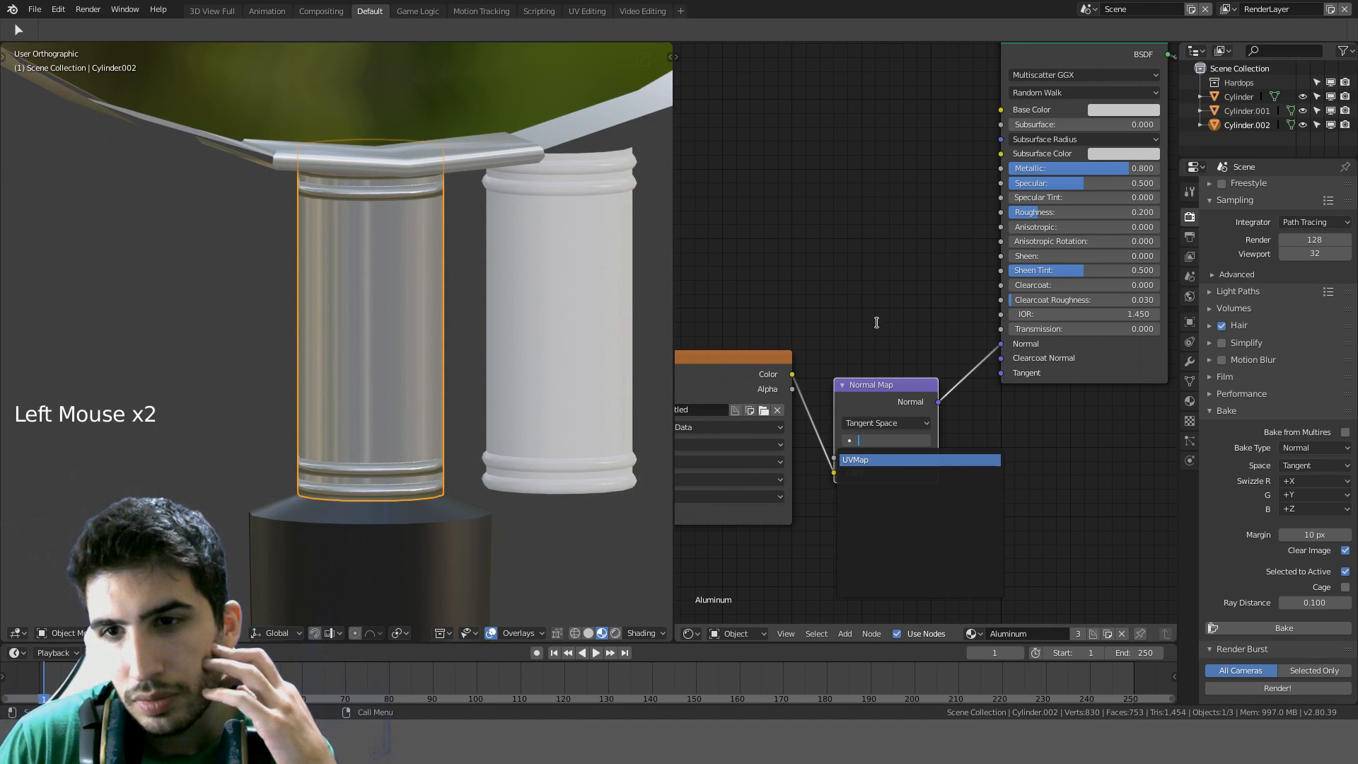
{"action": "middle_click_drag", "start_coordinate": [424, 269], "coordinate": [376, 297]}
{"action": "scroll", "coordinate": [456, 242], "scroll_direction": "down", "scroll_amount": 5}
{"action": "scroll", "coordinate": [388, 266], "scroll_direction": "down", "scroll_amount": 2}
{"action": "middle_click_drag", "start_coordinate": [440, 326], "coordinate": [472, 391]}
{"action": "scroll", "coordinate": [265, 244], "scroll_direction": "up", "scroll_amount": 5}
{"action": "scroll", "coordinate": [464, 375], "scroll_direction": "down", "scroll_amount": 5}
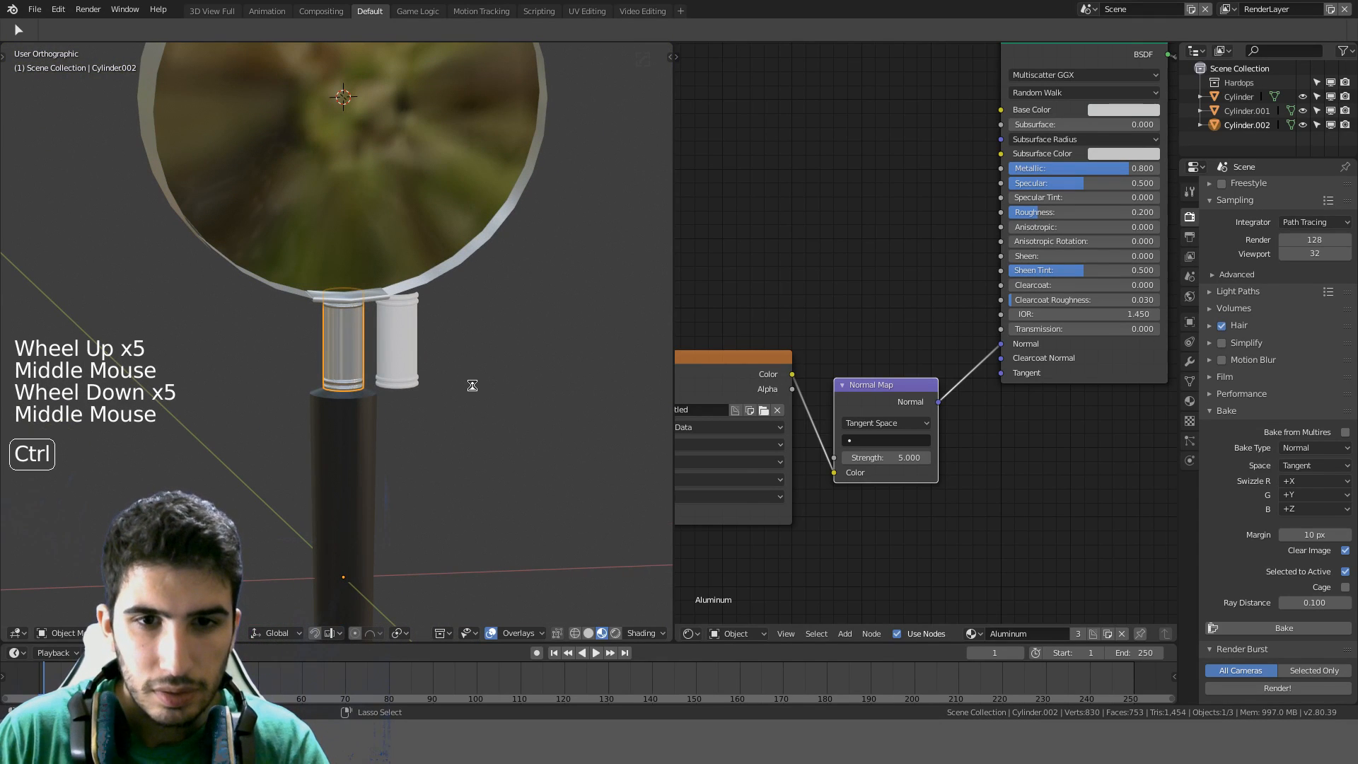
{"action": "key", "text": "ctrl+s"}
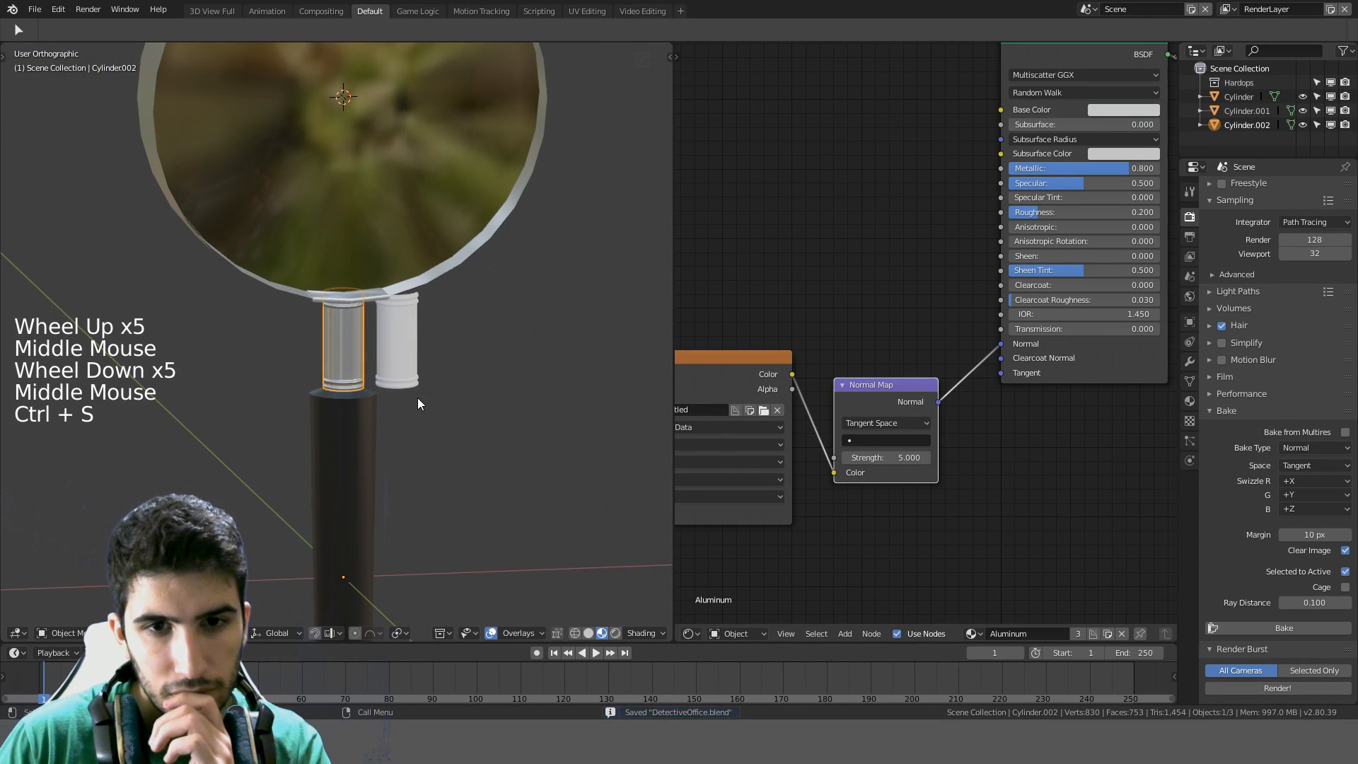
Assign the existing Aluminum material to the ridged neck copy and view it beside the baked neck
{"action": "mouse_move", "coordinate": [417, 396]}
{"action": "middle_mouse_down"}
{"action": "mouse_move", "coordinate": [464, 360]}
{"action": "mouse_move", "coordinate": [414, 375]}
{"action": "middle_mouse_up"}
{"action": "scroll", "coordinate": [456, 365], "scroll_direction": "up", "scroll_amount": 8}
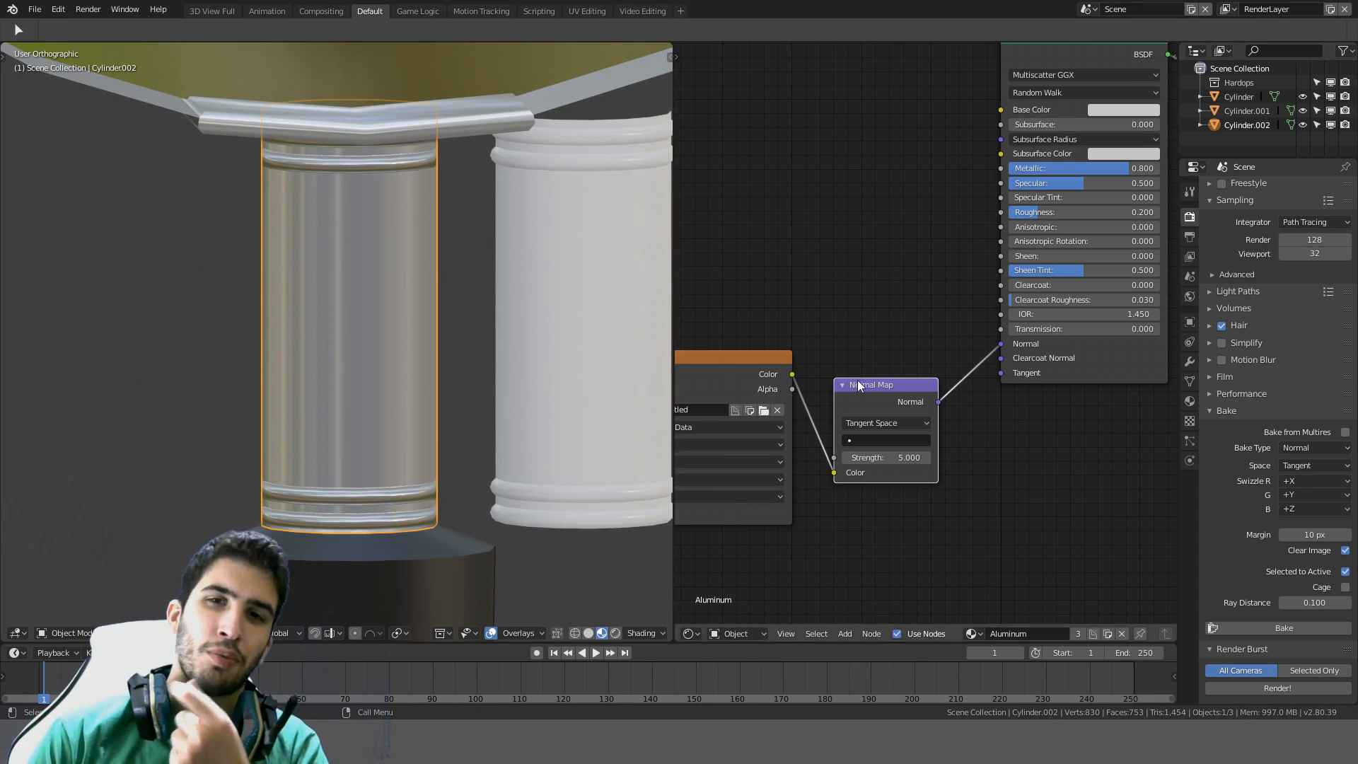
{"action": "left_click", "coordinate": [552, 321]}
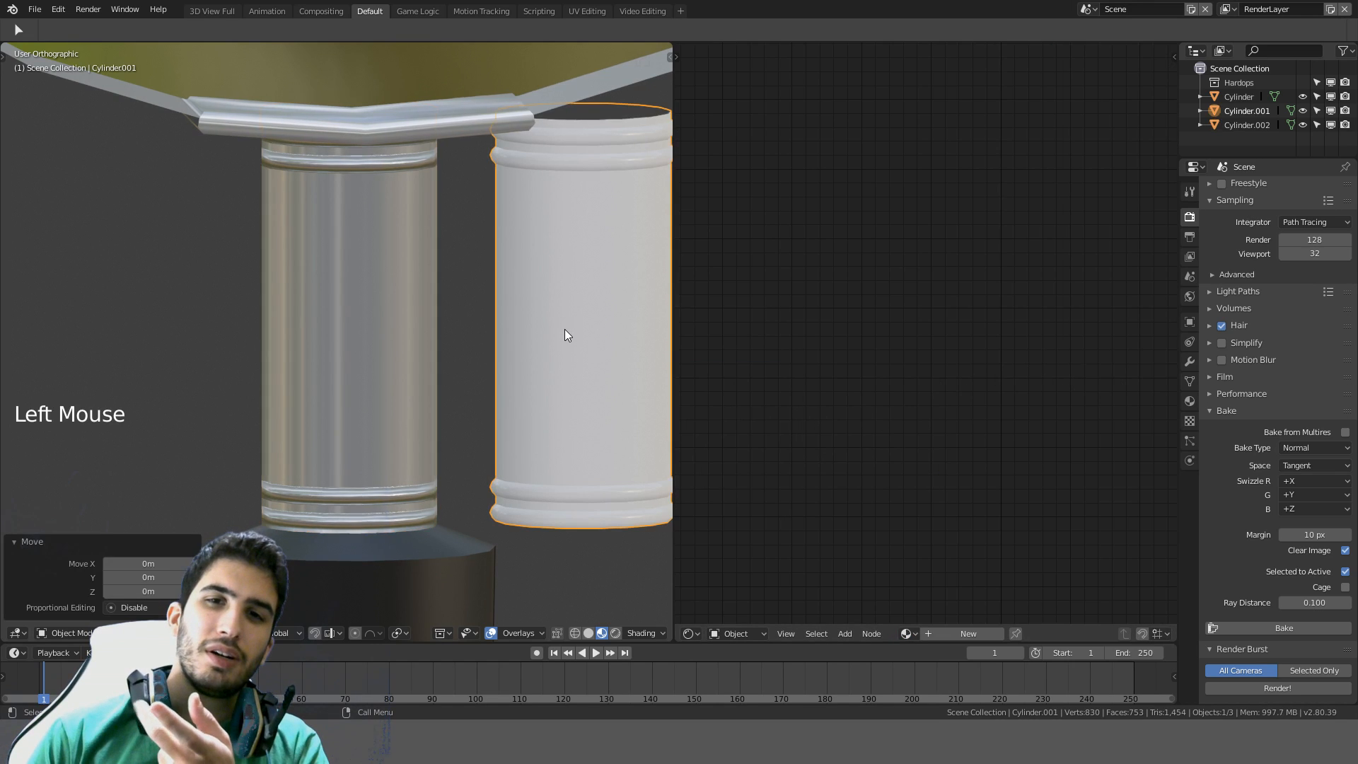
{"action": "key", "text": "KP_1"}
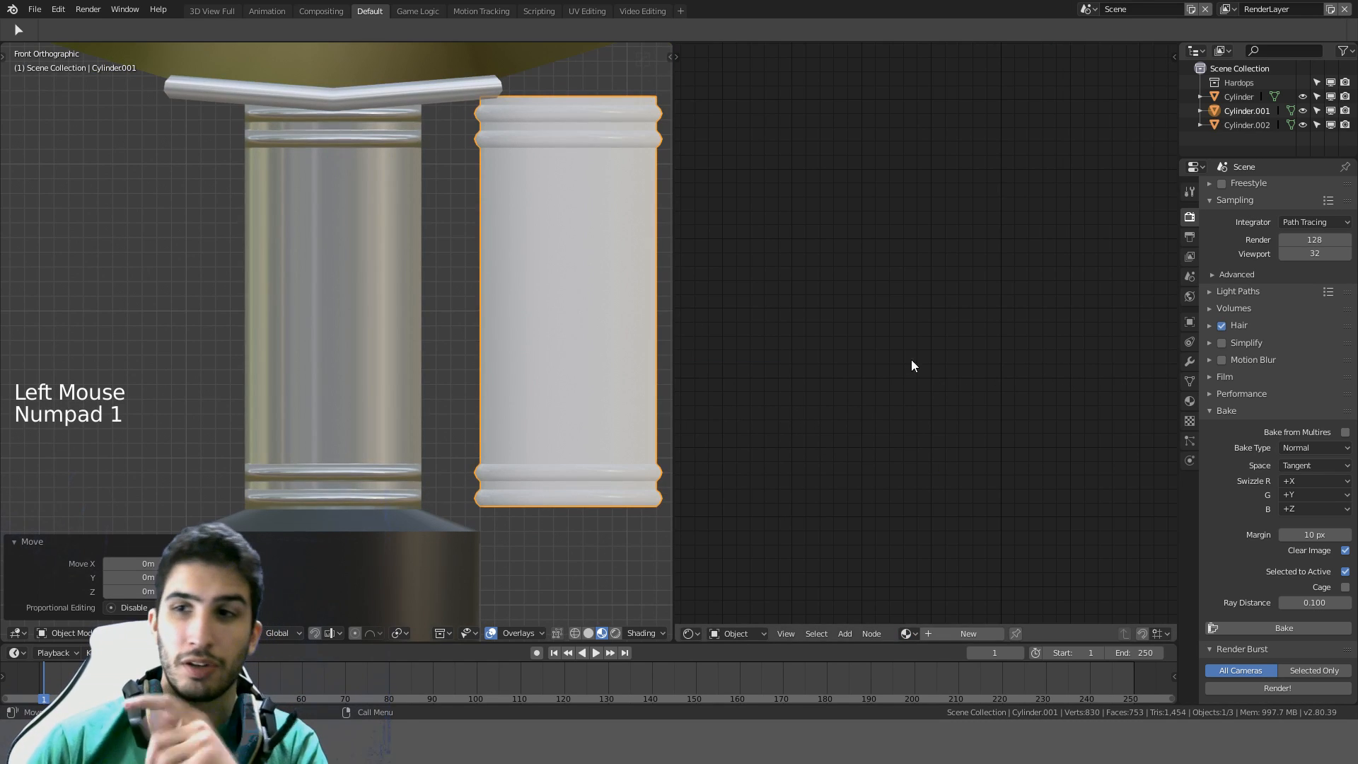
{"action": "left_click", "coordinate": [1189, 401]}
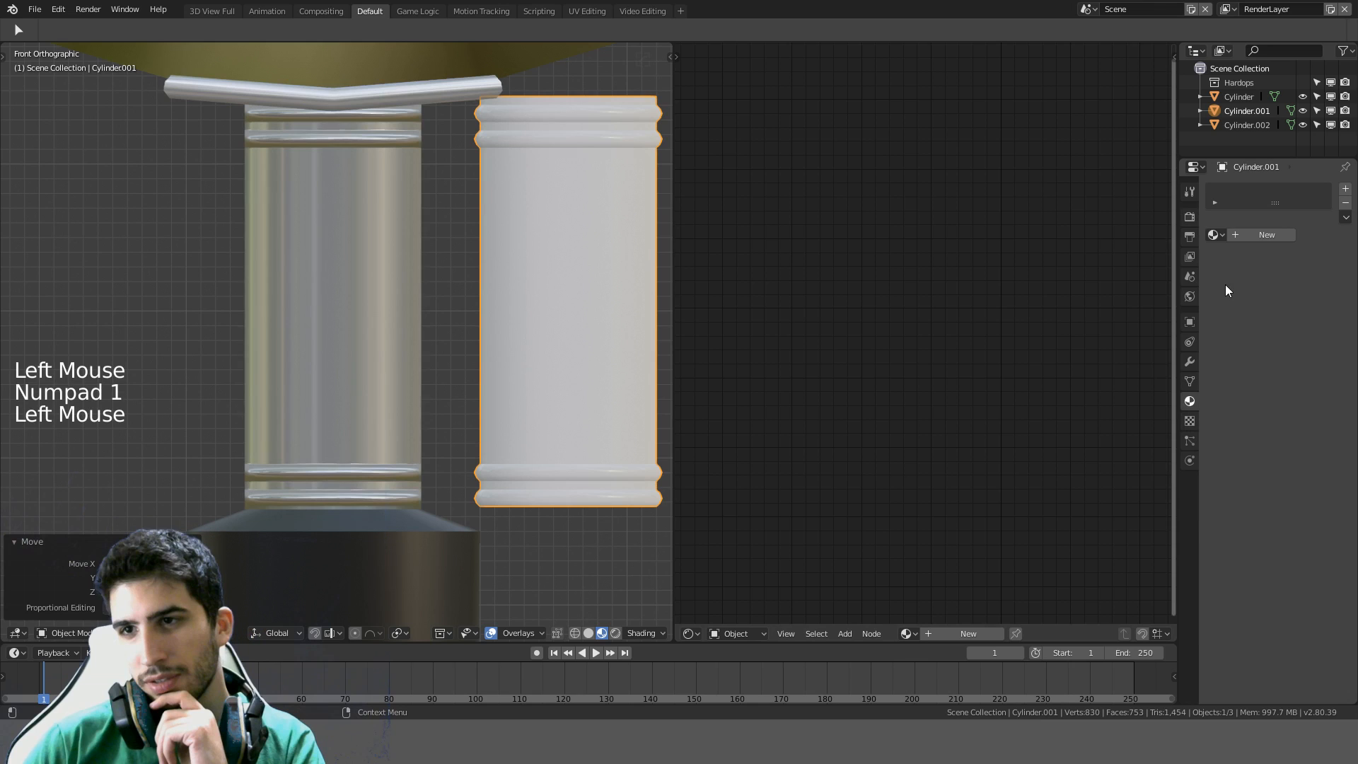
{"action": "left_click", "coordinate": [1214, 238]}
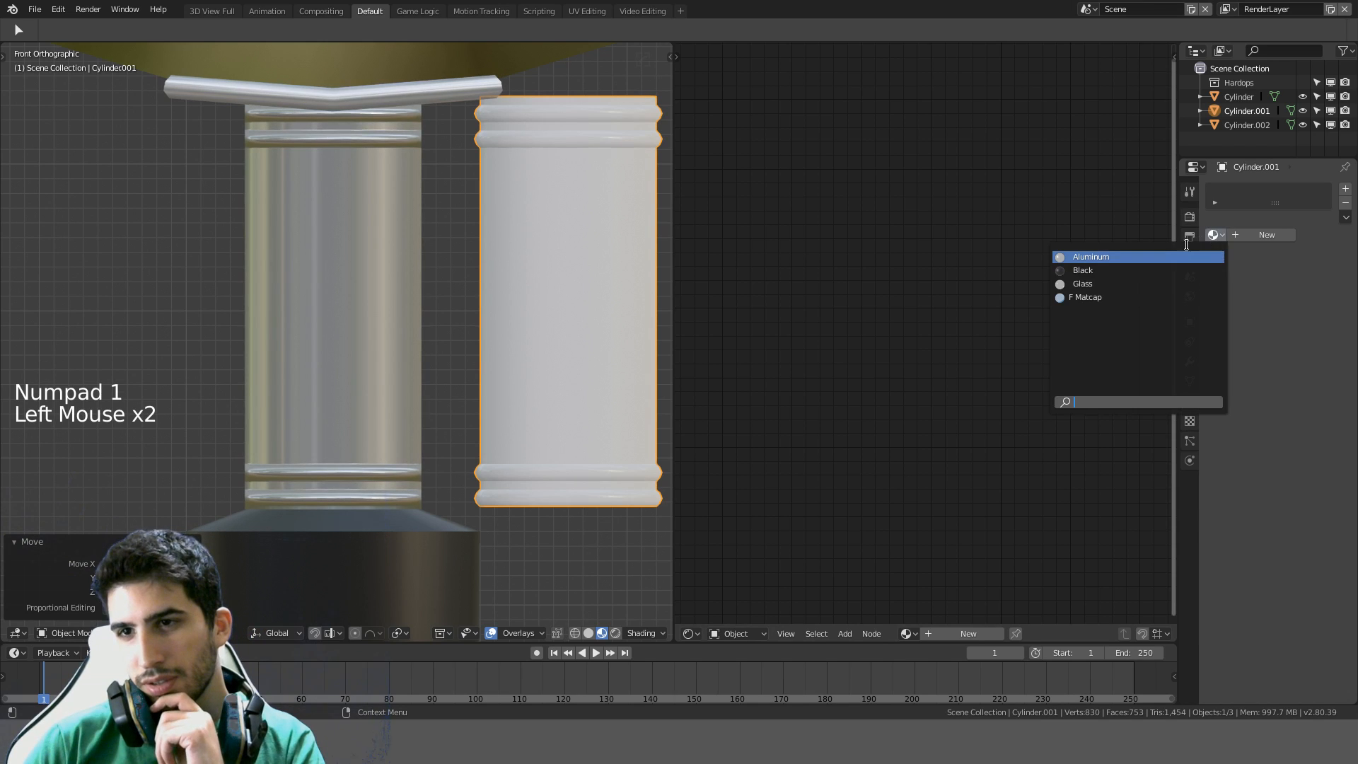
{"action": "left_click", "coordinate": [1113, 257]}
{"action": "scroll", "coordinate": [473, 358], "scroll_direction": "down", "scroll_amount": 3}
{"action": "mouse_move", "coordinate": [473, 358]}
{"action": "middle_mouse_down"}
{"action": "mouse_move", "coordinate": [353, 377]}
{"action": "mouse_move", "coordinate": [463, 326]}
{"action": "mouse_move", "coordinate": [448, 312]}
{"action": "mouse_move", "coordinate": [433, 327]}
{"action": "mouse_move", "coordinate": [475, 356]}
{"action": "middle_mouse_up"}
{"action": "scroll", "coordinate": [361, 369], "scroll_direction": "up", "scroll_amount": 4}
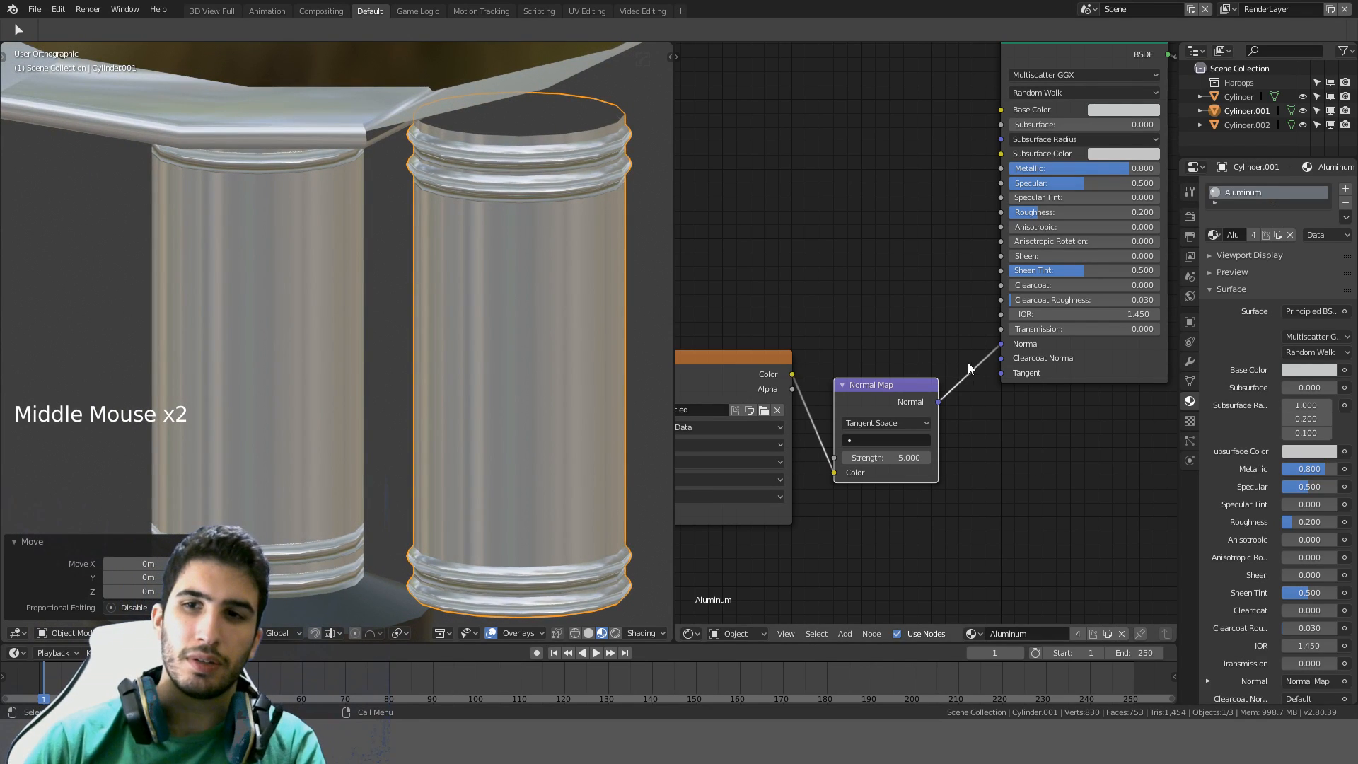
Cut the link from the Normal Map node to the Principled BSDF and compare the two necks
{"action": "left_click_drag", "start_coordinate": [968, 362], "coordinate": [991, 445], "text": "ctrl"}
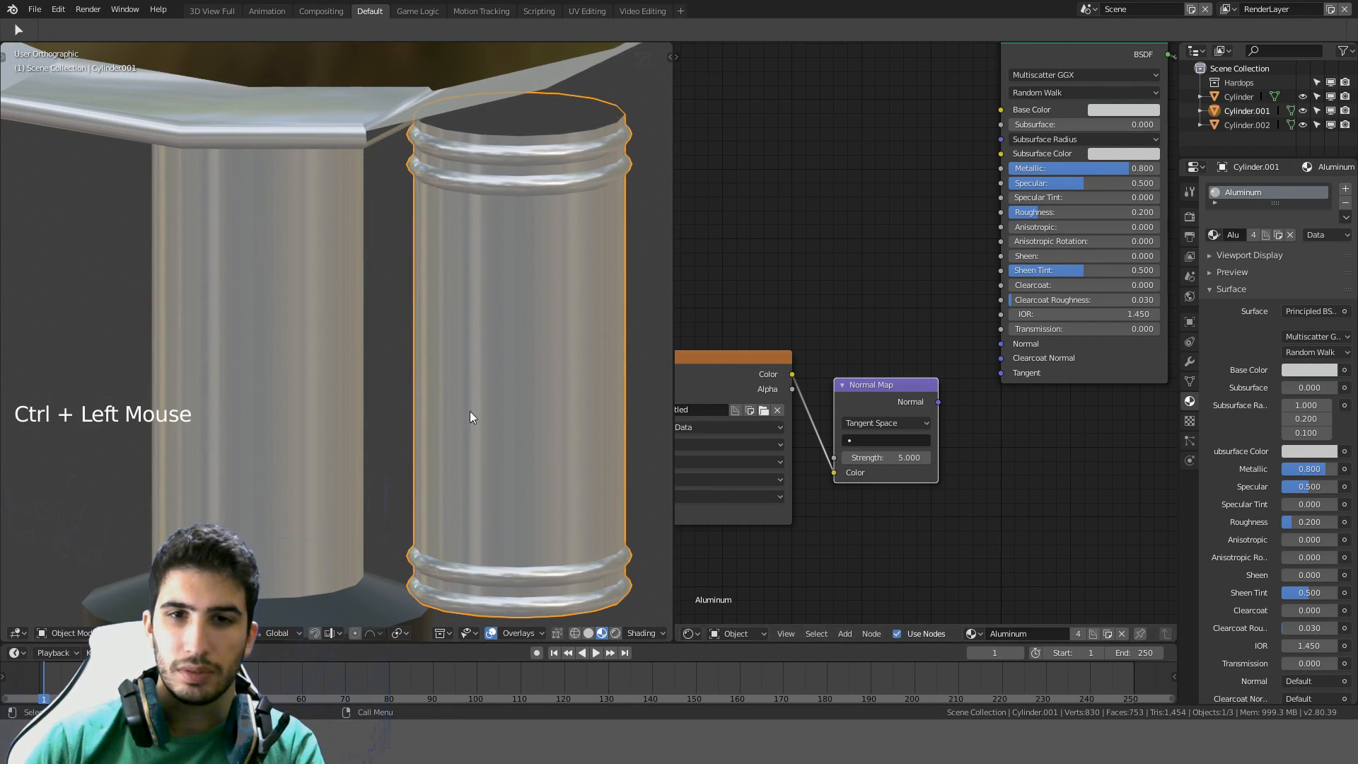
{"action": "middle_click_drag", "start_coordinate": [469, 410], "coordinate": [407, 409]}
{"action": "scroll", "coordinate": [507, 375], "scroll_direction": "down", "scroll_amount": 2}
{"action": "scroll", "coordinate": [407, 408], "scroll_direction": "up", "scroll_amount": 2}
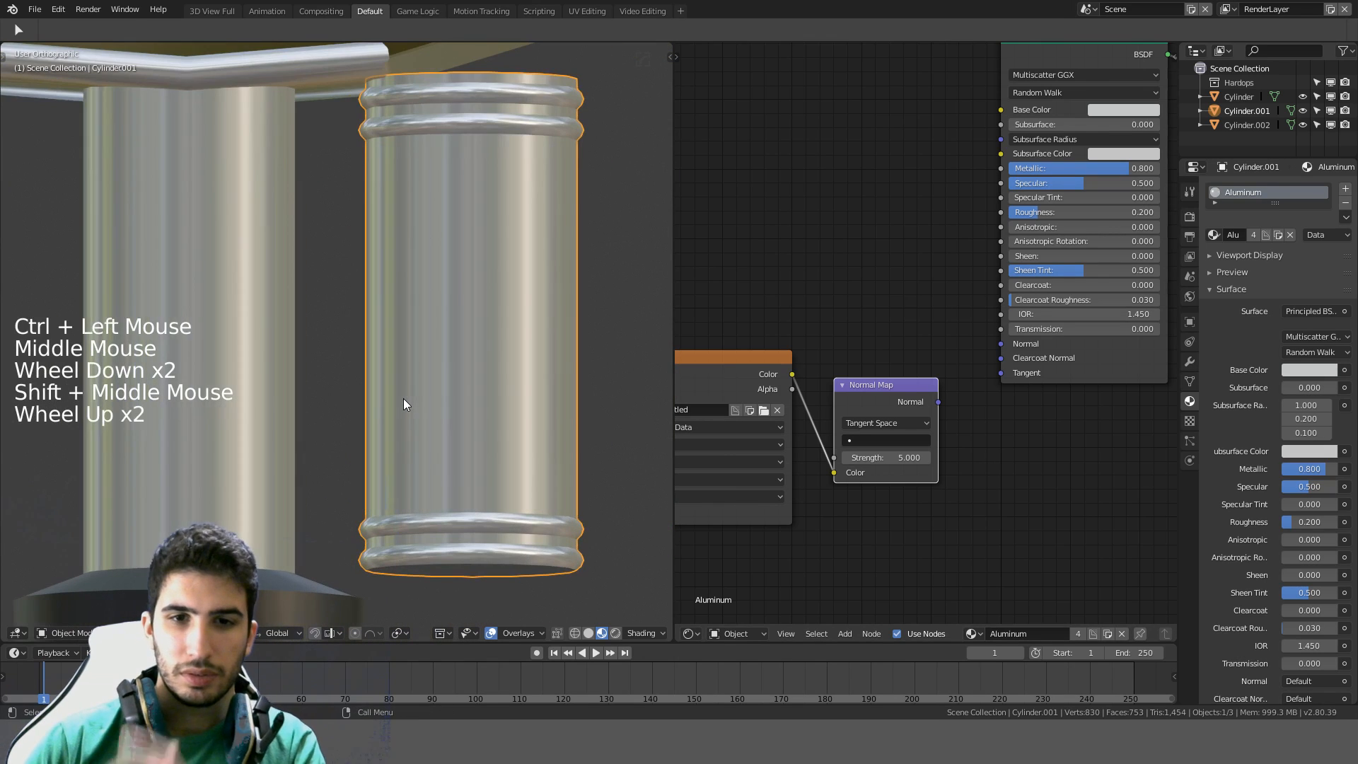
{"action": "middle_click_drag", "start_coordinate": [591, 277], "coordinate": [471, 311]}
Compare the face and triangle counts of the ridged neck copy and the plain neck with all their geometry selected in Edit Mode
{"action": "key", "text": "Tab"}
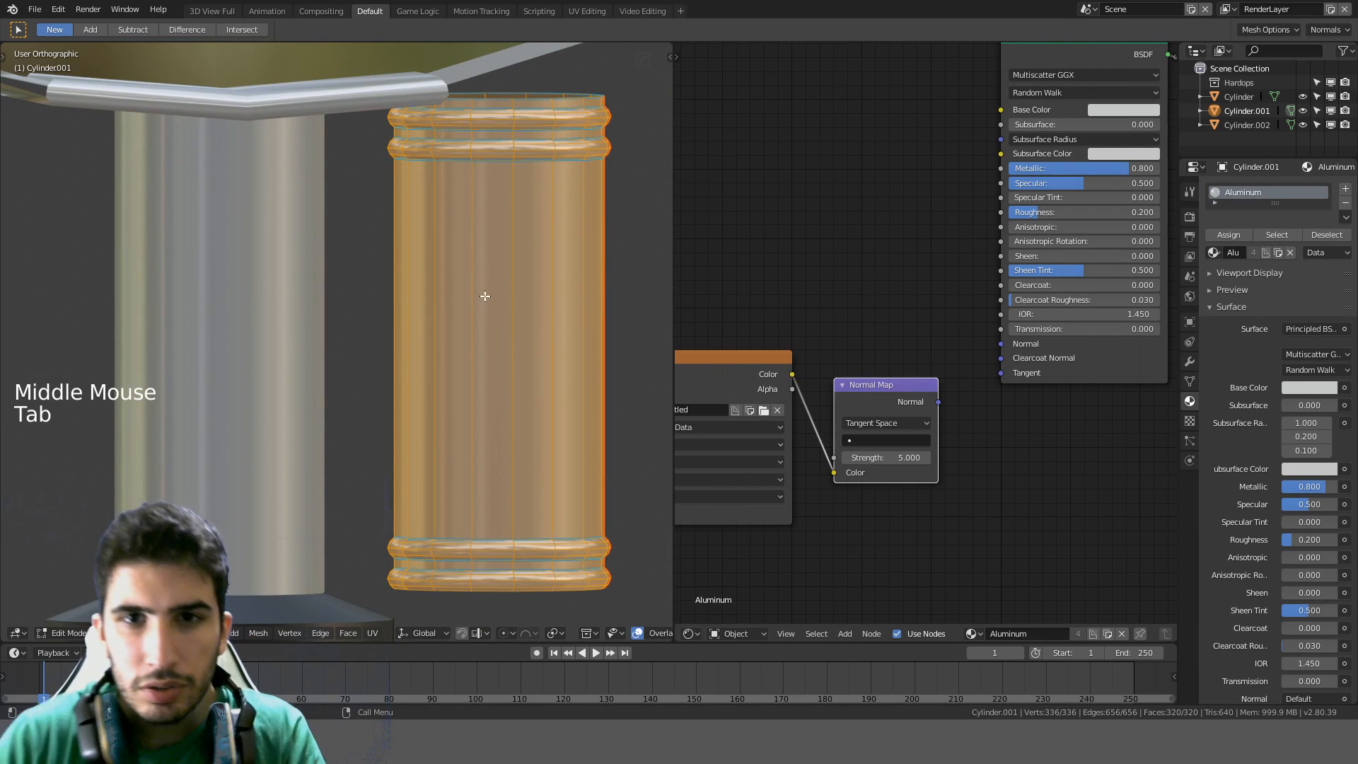
{"action": "key", "text": "a"}
{"action": "key", "text": "a"}
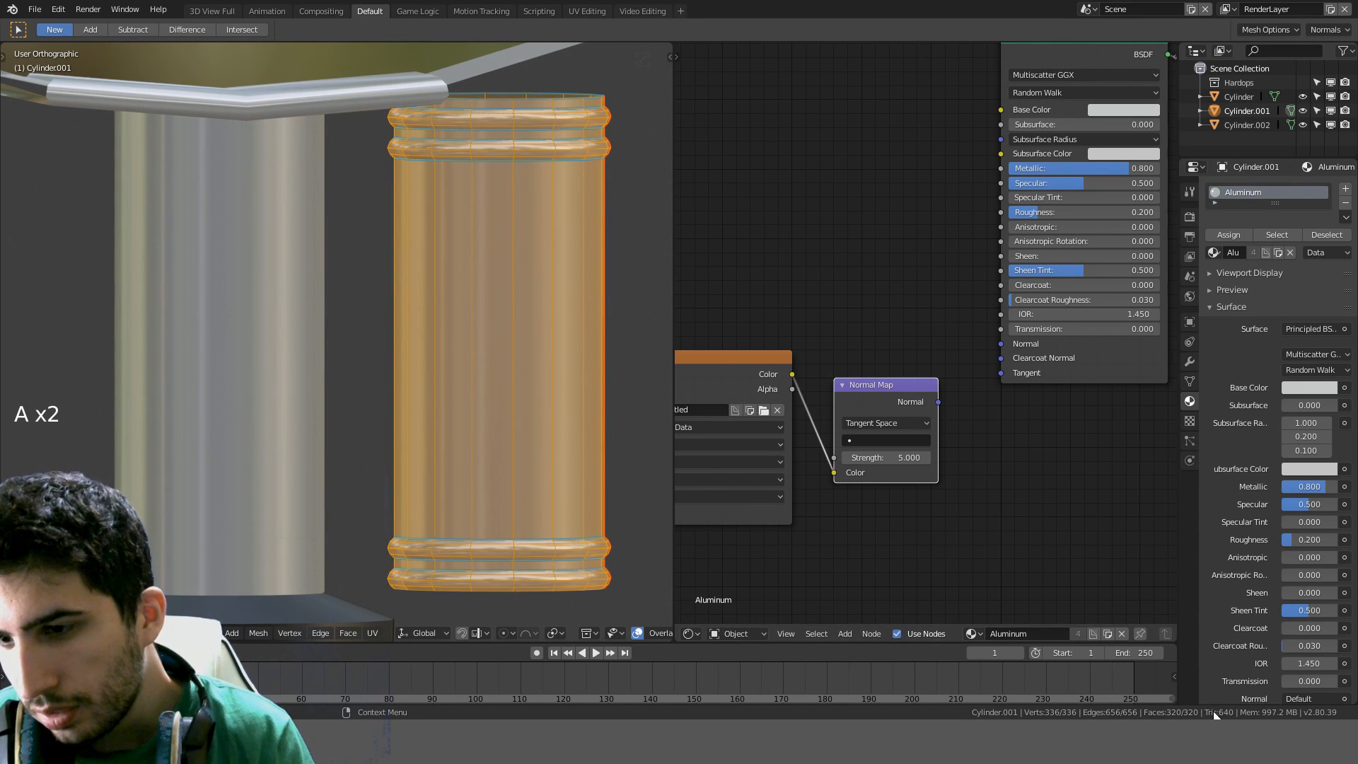
{"action": "key", "text": "Tab"}
{"action": "left_click", "coordinate": [200, 440]}
{"action": "key", "text": "Tab"}
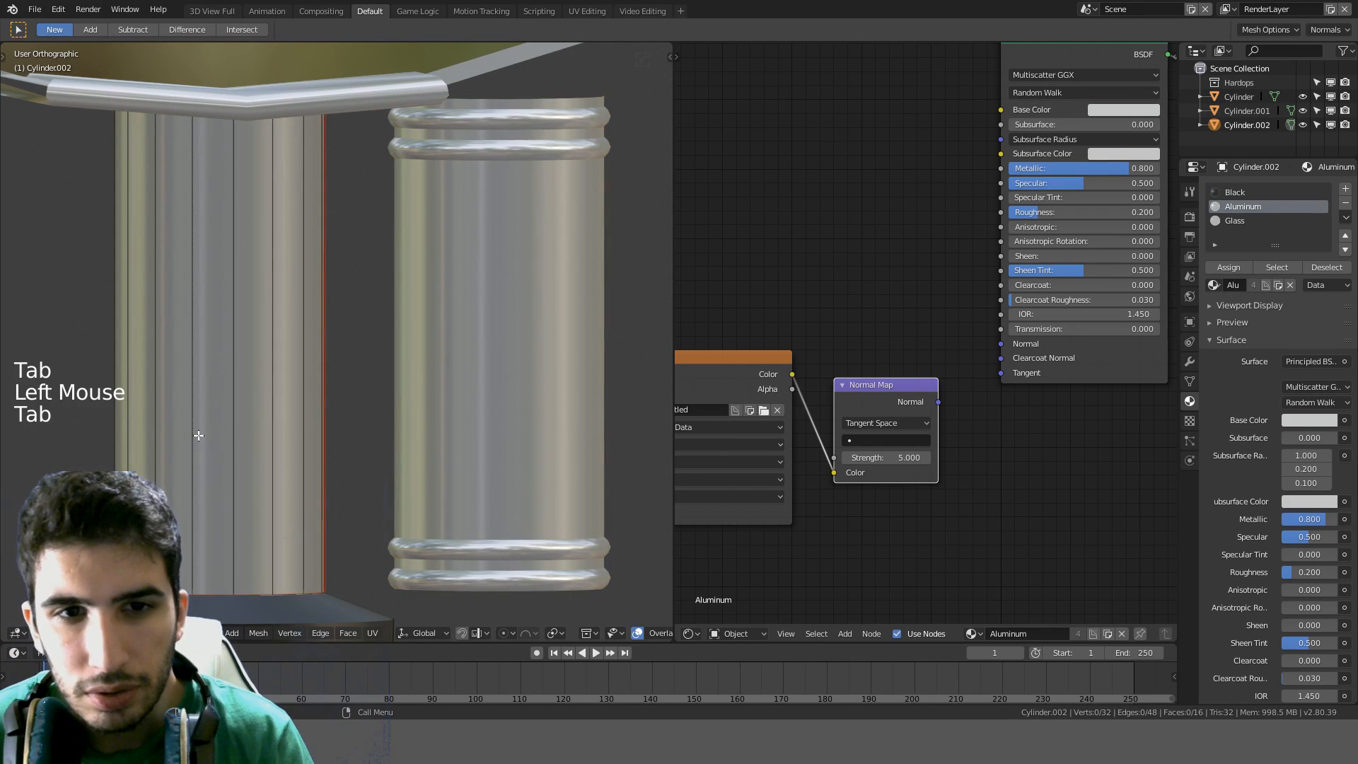
{"action": "key", "text": "a"}
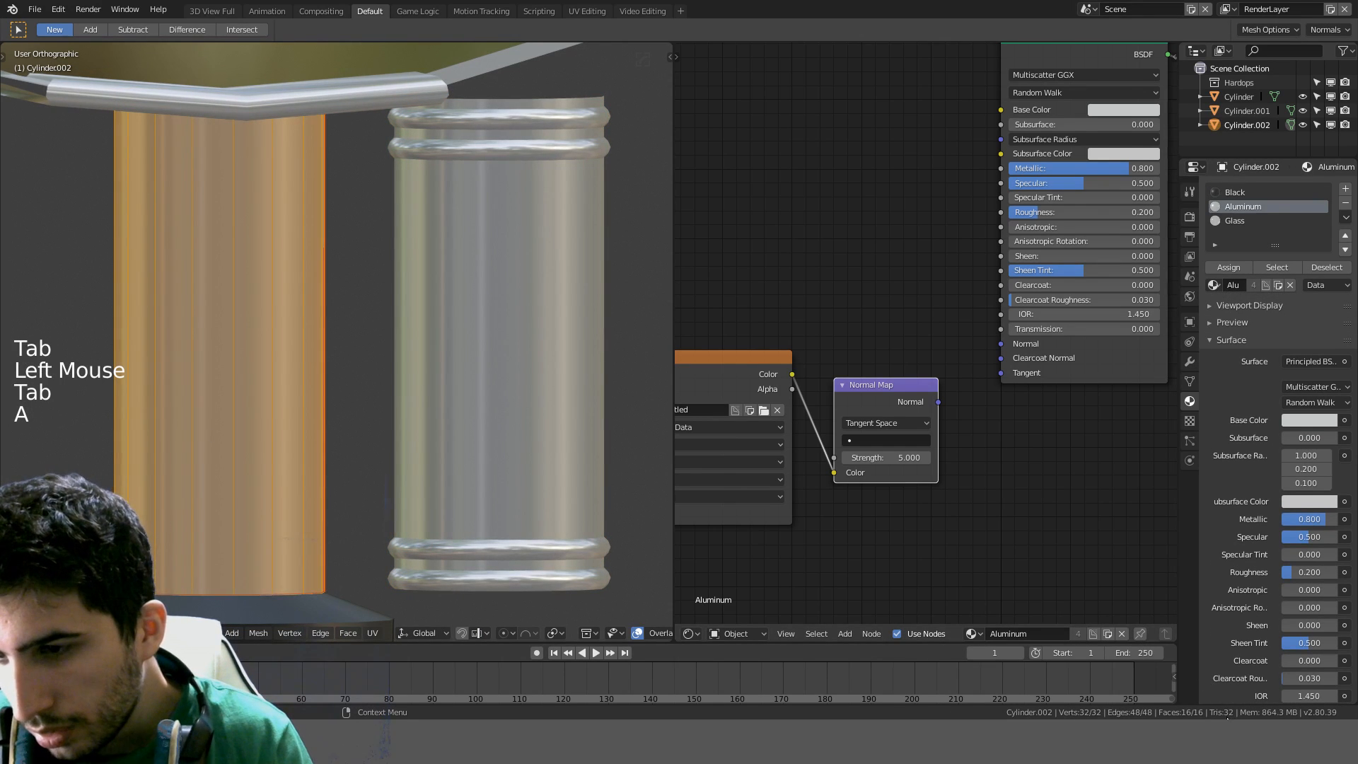
{"action": "scroll", "coordinate": [354, 368], "scroll_direction": "down", "scroll_amount": 4}
{"action": "scroll", "coordinate": [406, 352], "scroll_direction": "up", "scroll_amount": 3}
{"action": "middle_click_drag", "start_coordinate": [418, 347], "coordinate": [524, 326], "text": "shift"}
{"action": "key", "text": "Tab"}
{"action": "left_click", "coordinate": [524, 311]}
{"action": "key", "text": "Tab"}
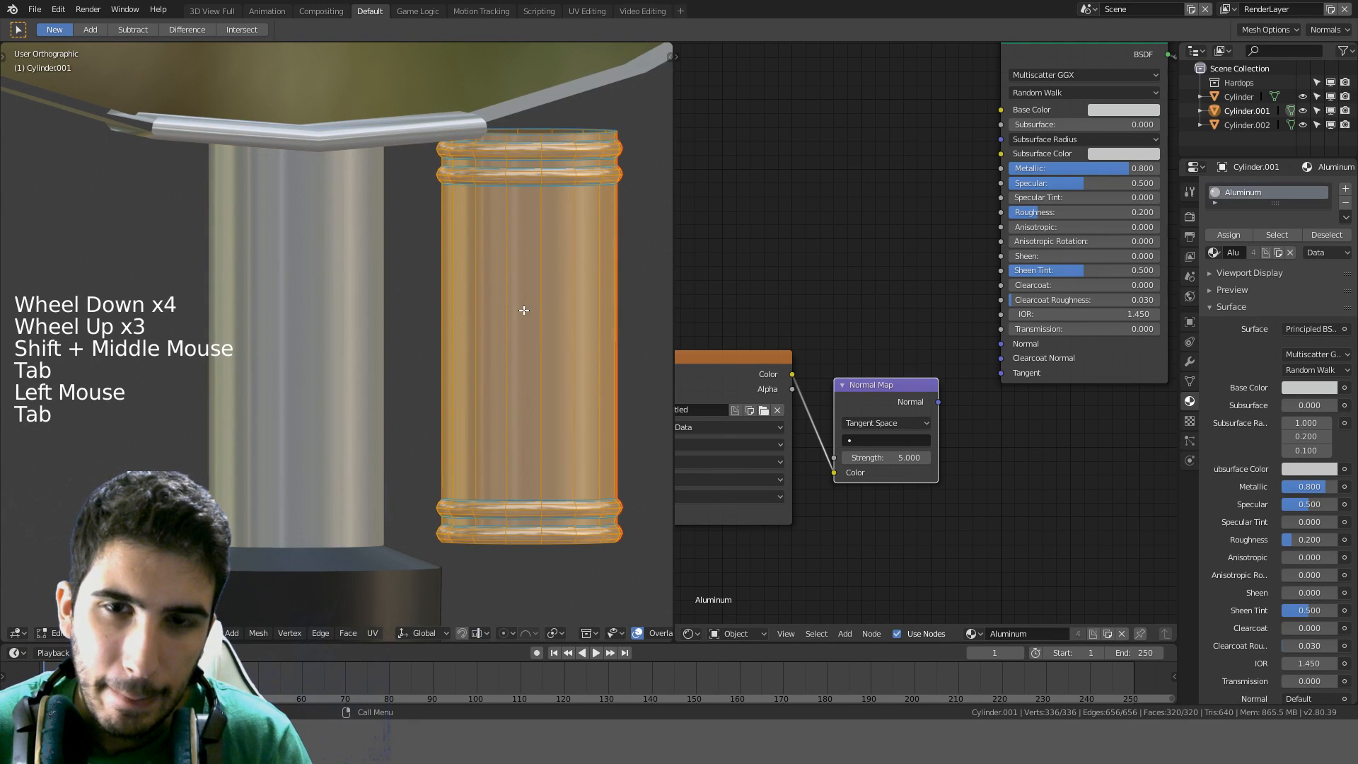
{"action": "key", "text": "Tab"}
{"action": "middle_click_drag", "start_coordinate": [401, 314], "coordinate": [342, 317]}
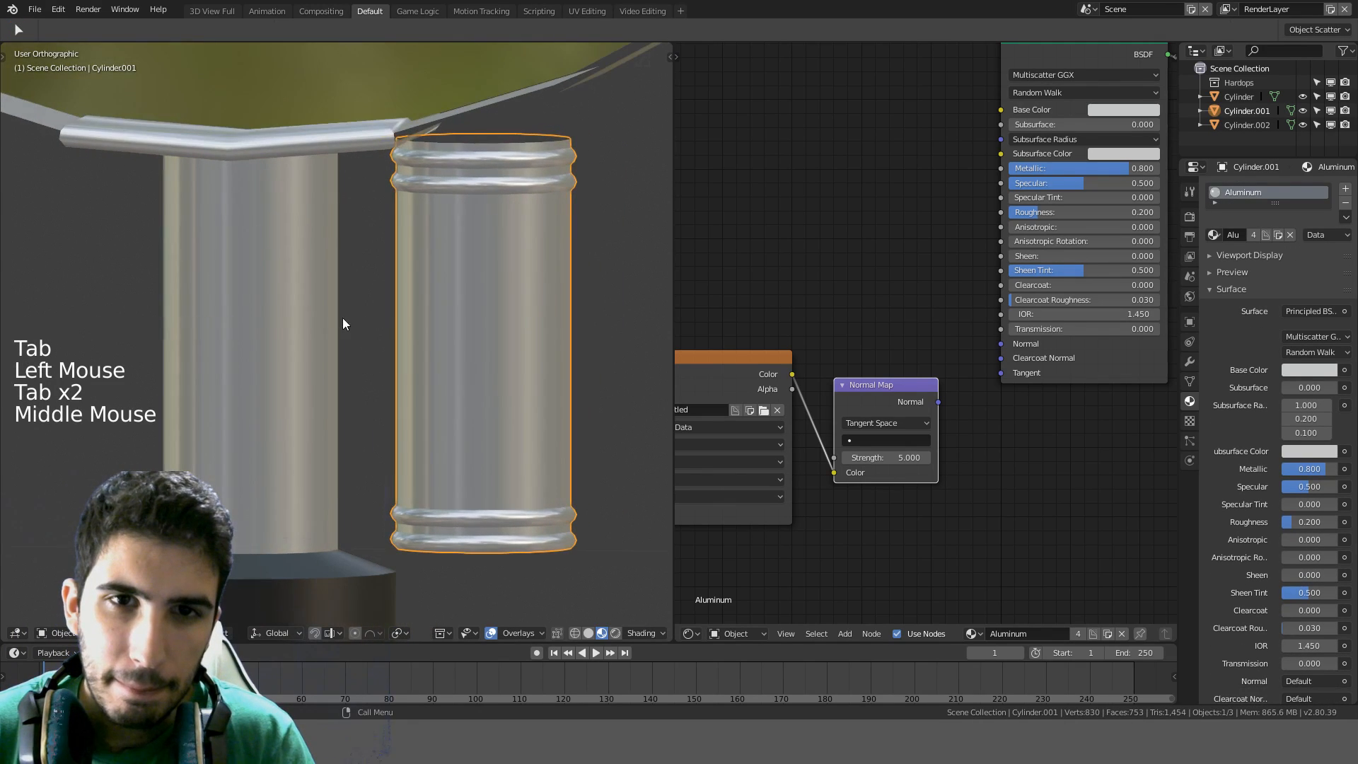
Join the separated plain neck into the magnifying glass's main object
{"action": "left_click", "coordinate": [269, 316]}
{"action": "scroll", "coordinate": [732, 431], "scroll_direction": "down", "scroll_amount": 1}
{"action": "scroll", "coordinate": [733, 431], "scroll_direction": "down", "scroll_amount": 2}
{"action": "middle_click_drag", "start_coordinate": [527, 385], "coordinate": [554, 379], "text": "shift"}
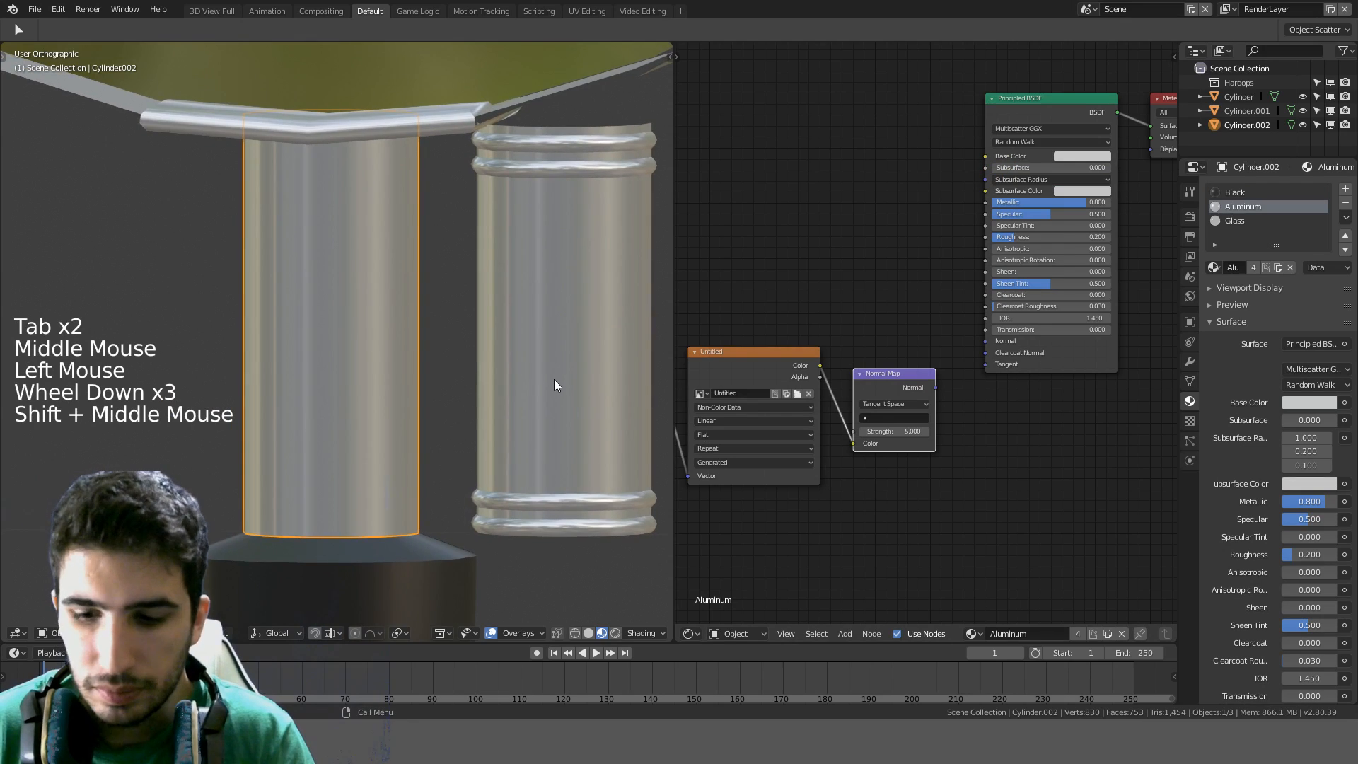
{"action": "key", "text": "KP_1"}
{"action": "scroll", "coordinate": [502, 370], "scroll_direction": "down", "scroll_amount": 3}
{"action": "key", "text": "Tab"}
{"action": "scroll", "coordinate": [453, 368], "scroll_direction": "up", "scroll_amount": 2}
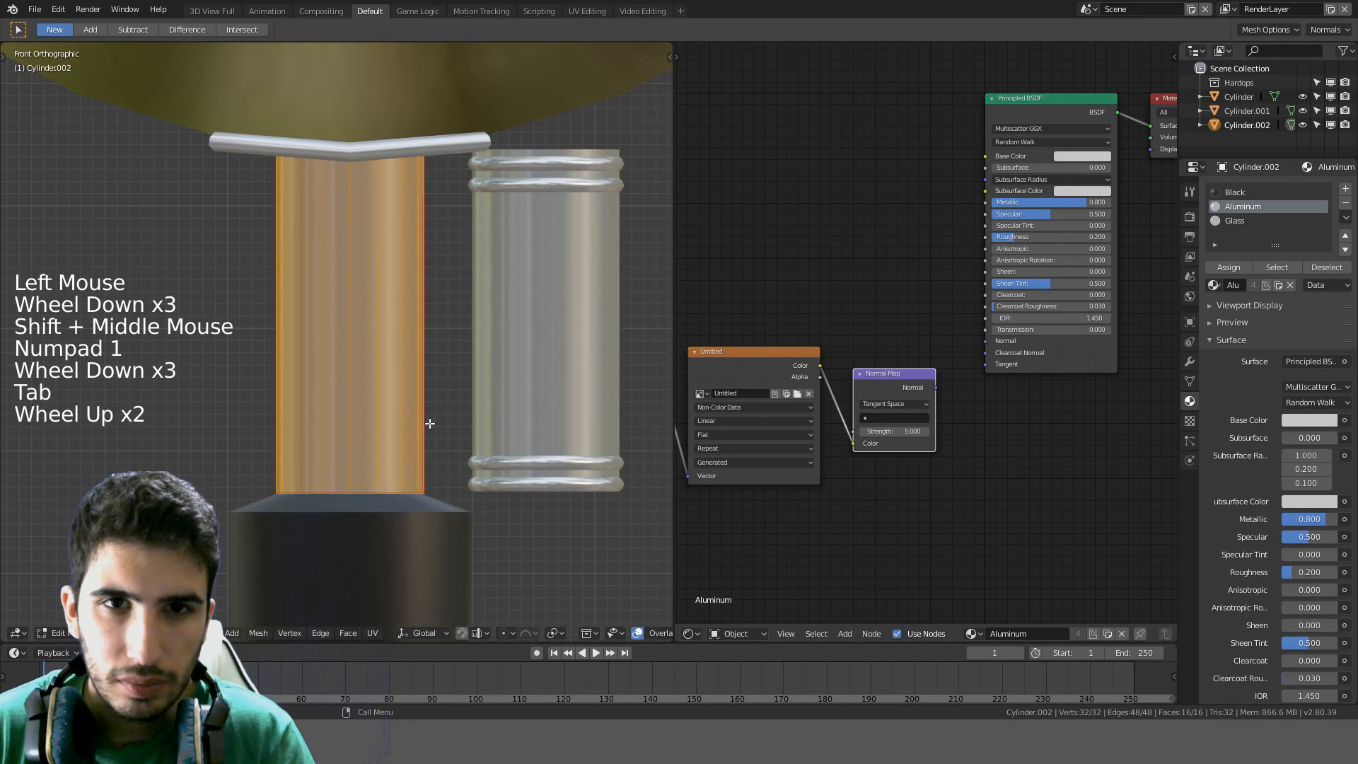
{"action": "key", "text": "Tab"}
{"action": "left_click", "coordinate": [400, 539], "text": "shift"}
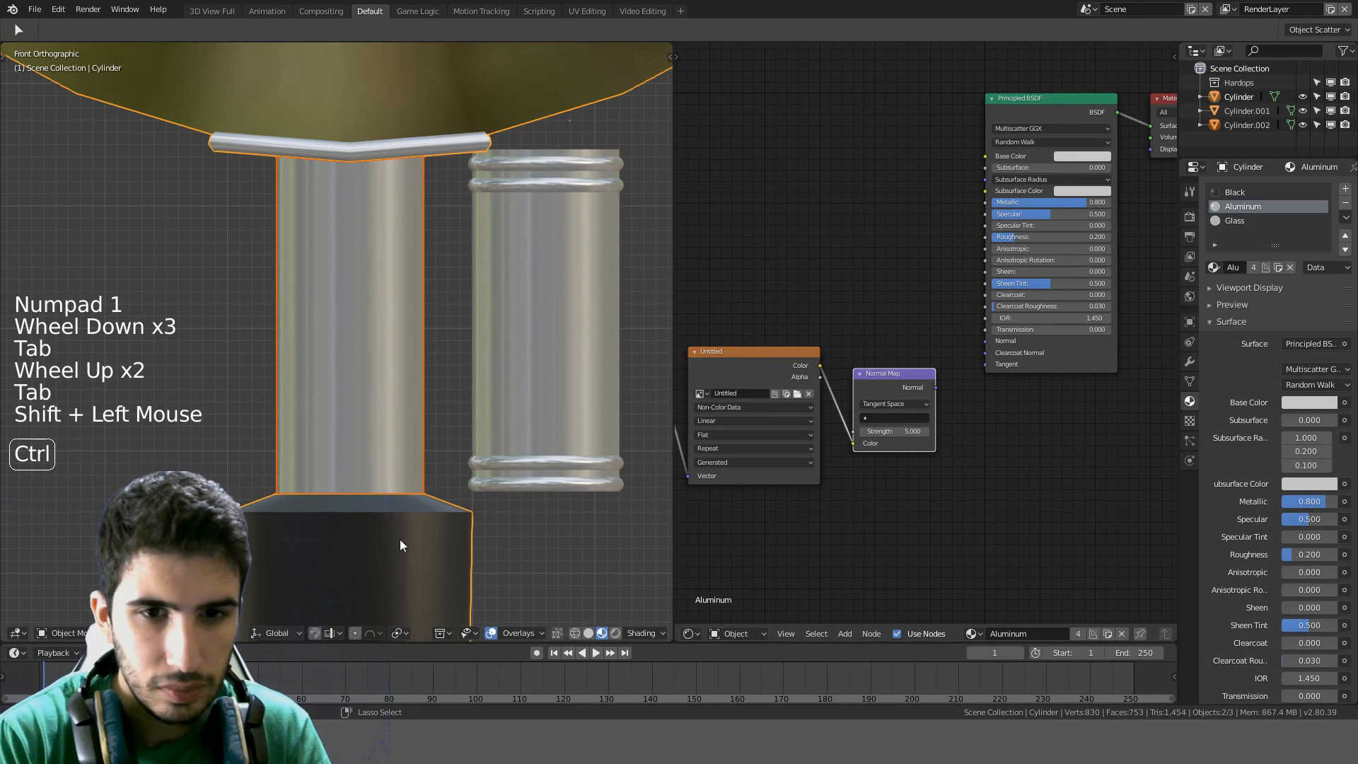
{"action": "key", "text": "ctrl+j"}
Remove double vertices across the whole joined magnifying glass mesh and clear the selection
{"action": "key", "text": "Tab"}
{"action": "middle_click_drag", "start_coordinate": [400, 539], "coordinate": [412, 434], "text": "shift"}
{"action": "scroll", "coordinate": [424, 394], "scroll_direction": "up", "scroll_amount": 4}
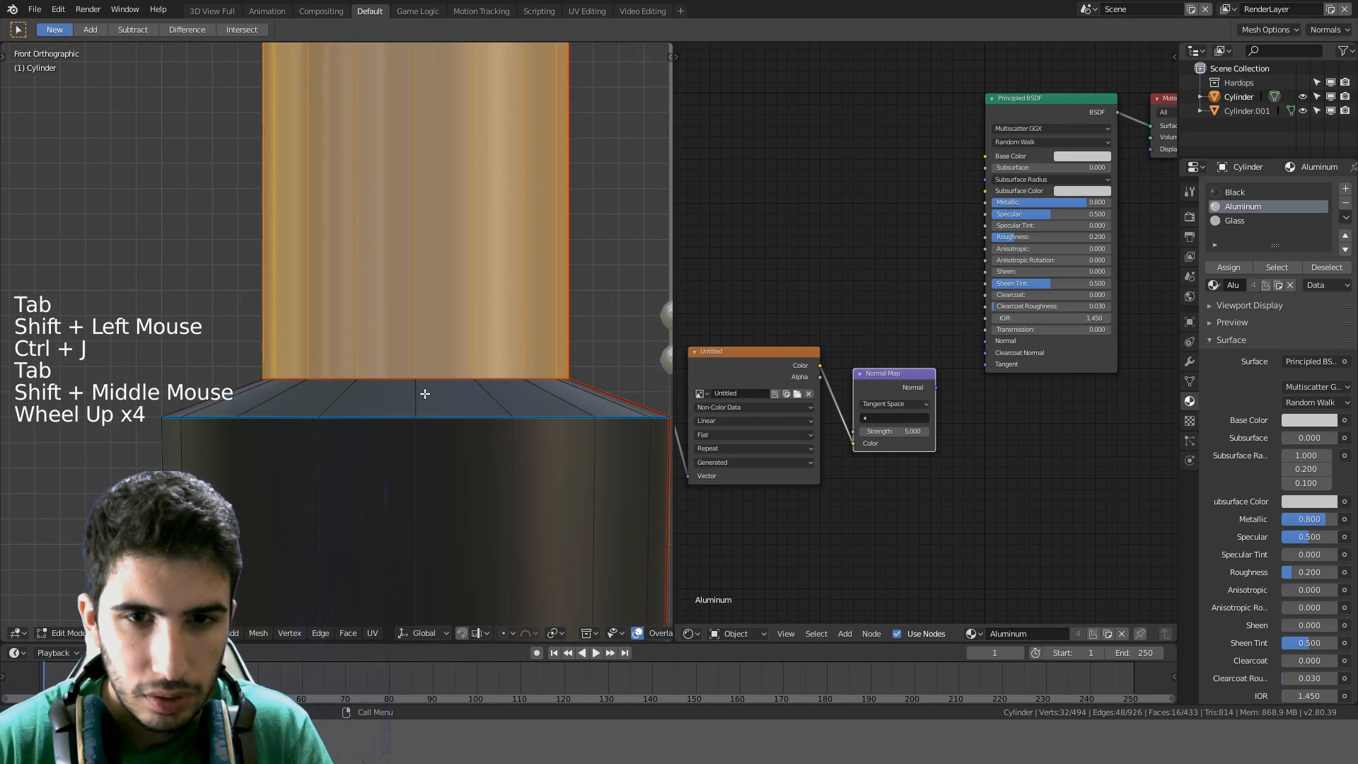
{"action": "key", "text": "a"}
{"action": "key", "text": "a"}
{"action": "key", "text": "ctrl+v"}
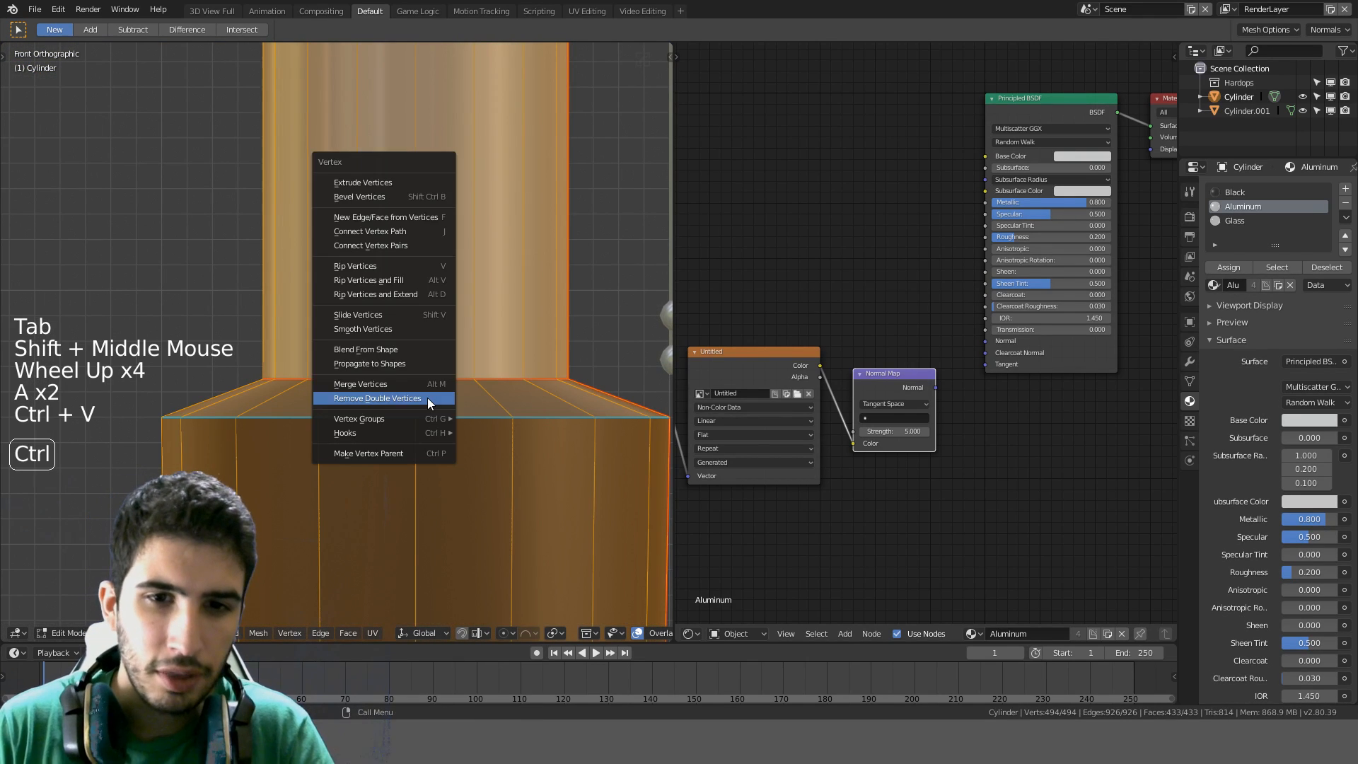
{"action": "left_click", "coordinate": [427, 398]}
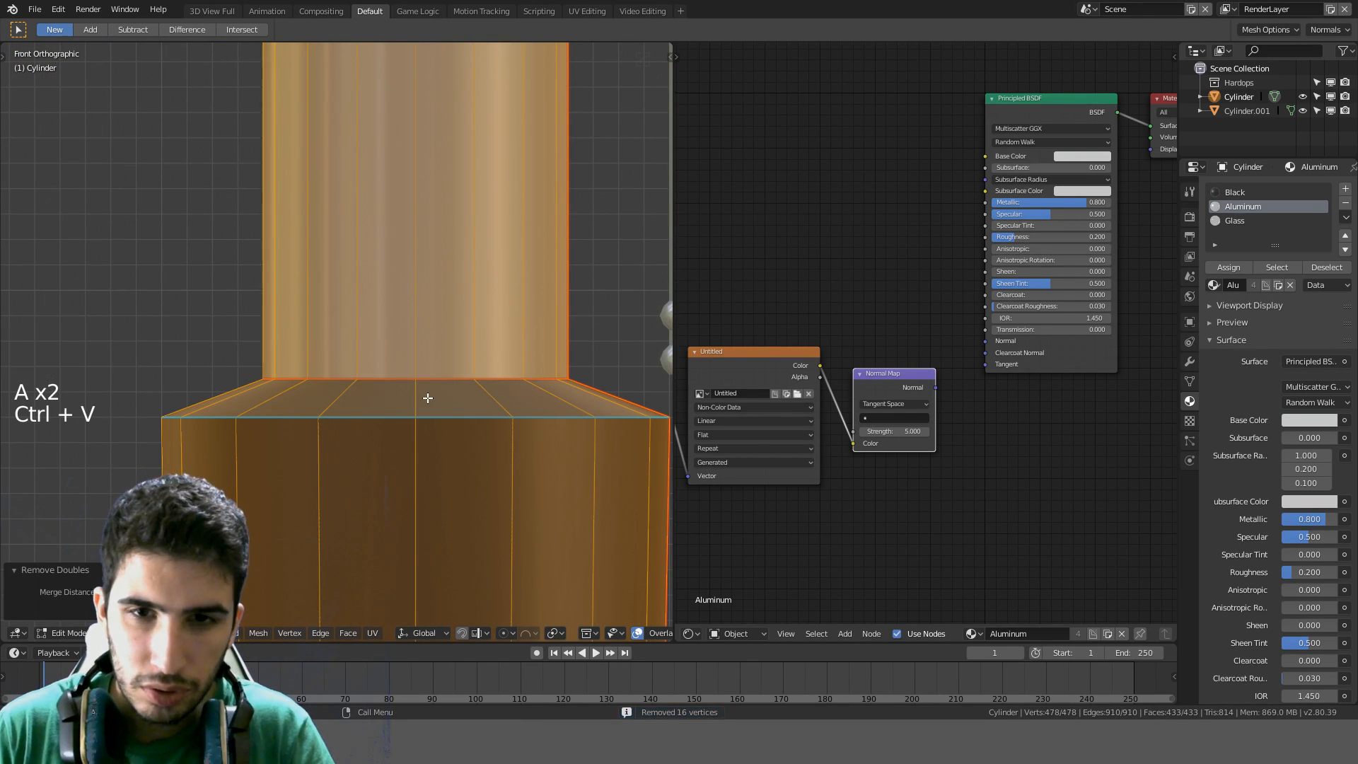
{"action": "scroll", "coordinate": [427, 398], "scroll_direction": "down", "scroll_amount": 4}
{"action": "key", "text": "a"}
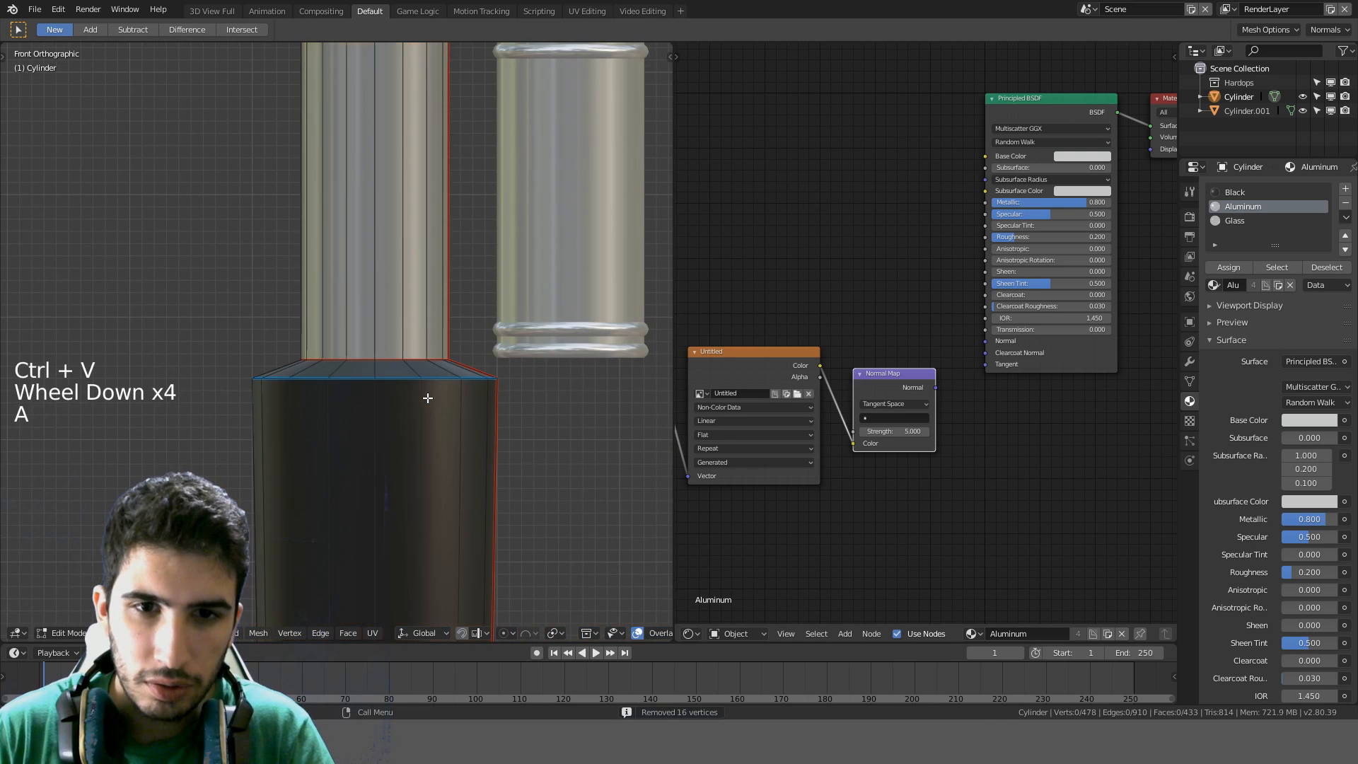
Try moving a loop on the plain neck to test how it connects to the rest of the mesh
{"action": "left_click", "coordinate": [372, 309], "text": "alt"}
{"action": "key", "text": "g"}
{"action": "scroll", "coordinate": [415, 236], "scroll_direction": "down", "scroll_amount": 3}
{"action": "middle_click_drag", "start_coordinate": [415, 236], "coordinate": [389, 359], "text": "shift"}
{"action": "key", "text": "g"}
{"action": "left_click", "coordinate": [454, 304]}
Return to Object Mode, select the ridged neck copy and bring the whole magnifying glass into front view
{"action": "key", "text": "Tab"}
{"action": "left_click", "coordinate": [454, 330]}
{"action": "scroll", "coordinate": [454, 331], "scroll_direction": "down", "scroll_amount": 4}
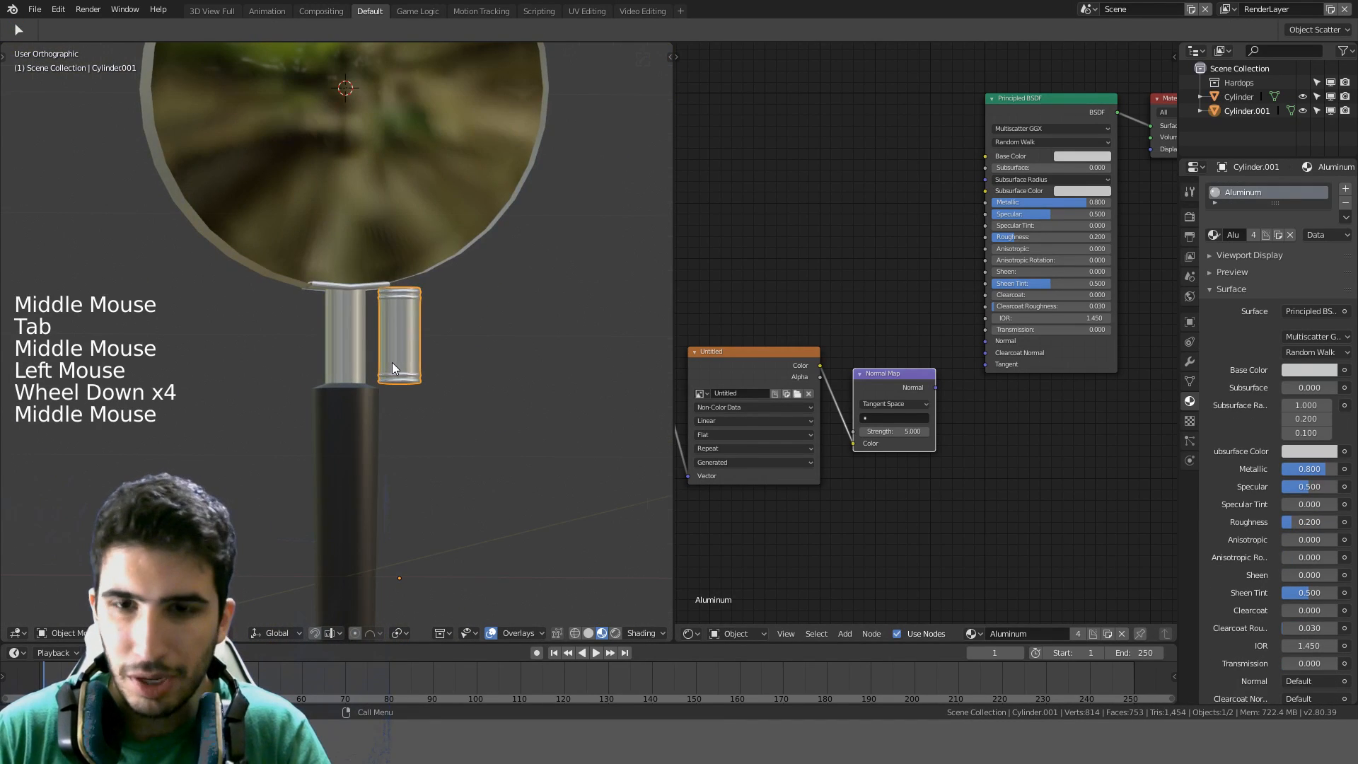
{"action": "key", "text": "KP_1"}
{"action": "scroll", "coordinate": [399, 364], "scroll_direction": "down", "scroll_amount": 6}
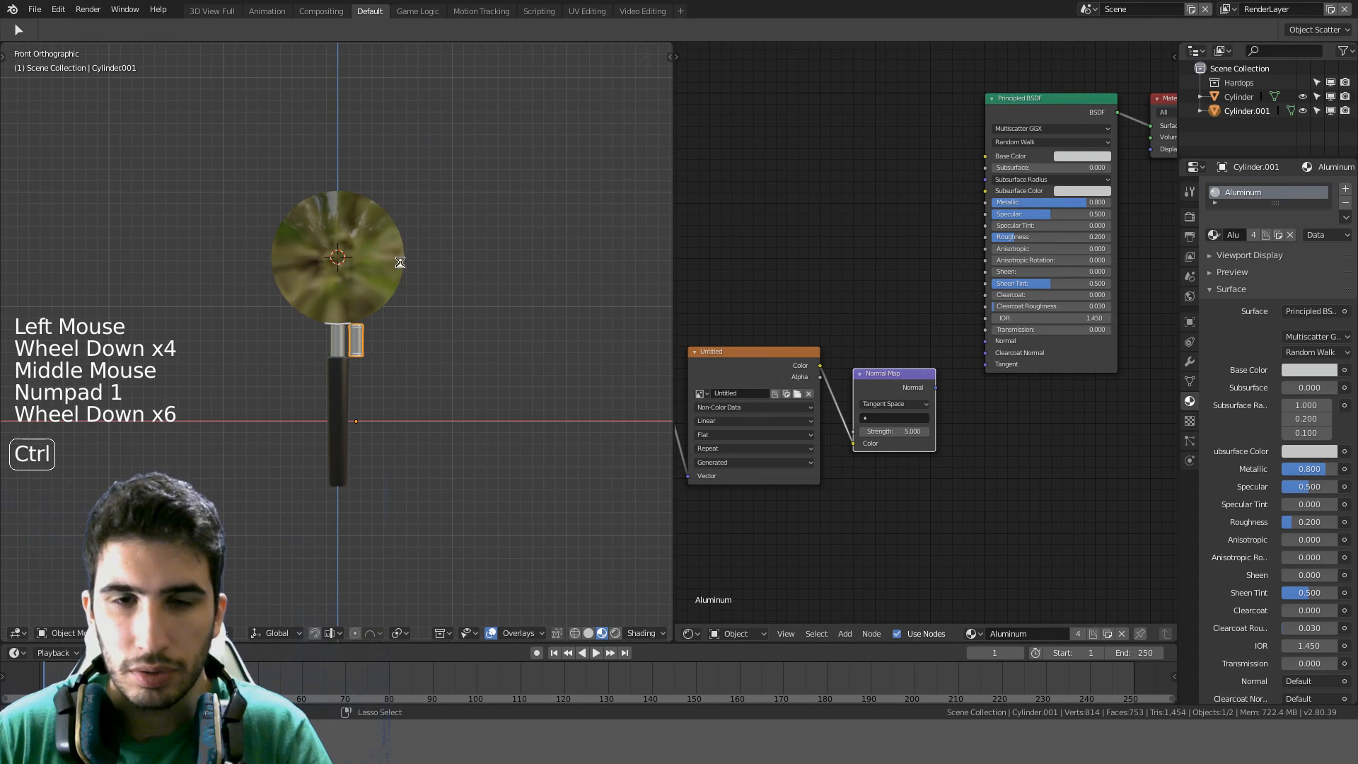
Save the file, switch to a perspective view of the magnifying glass and select all objects
{"action": "key", "text": "ctrl+s"}
{"action": "middle_click_drag", "start_coordinate": [400, 261], "coordinate": [389, 292]}
{"action": "scroll", "coordinate": [382, 371], "scroll_direction": "down", "scroll_amount": 2}
{"action": "key", "text": "KP_5"}
{"action": "key", "text": "a"}
{"action": "key", "text": "a"}
{"action": "scroll", "coordinate": [389, 292], "scroll_direction": "up", "scroll_amount": 3}
{"action": "scroll", "coordinate": [476, 243], "scroll_direction": "down", "scroll_amount": 5}
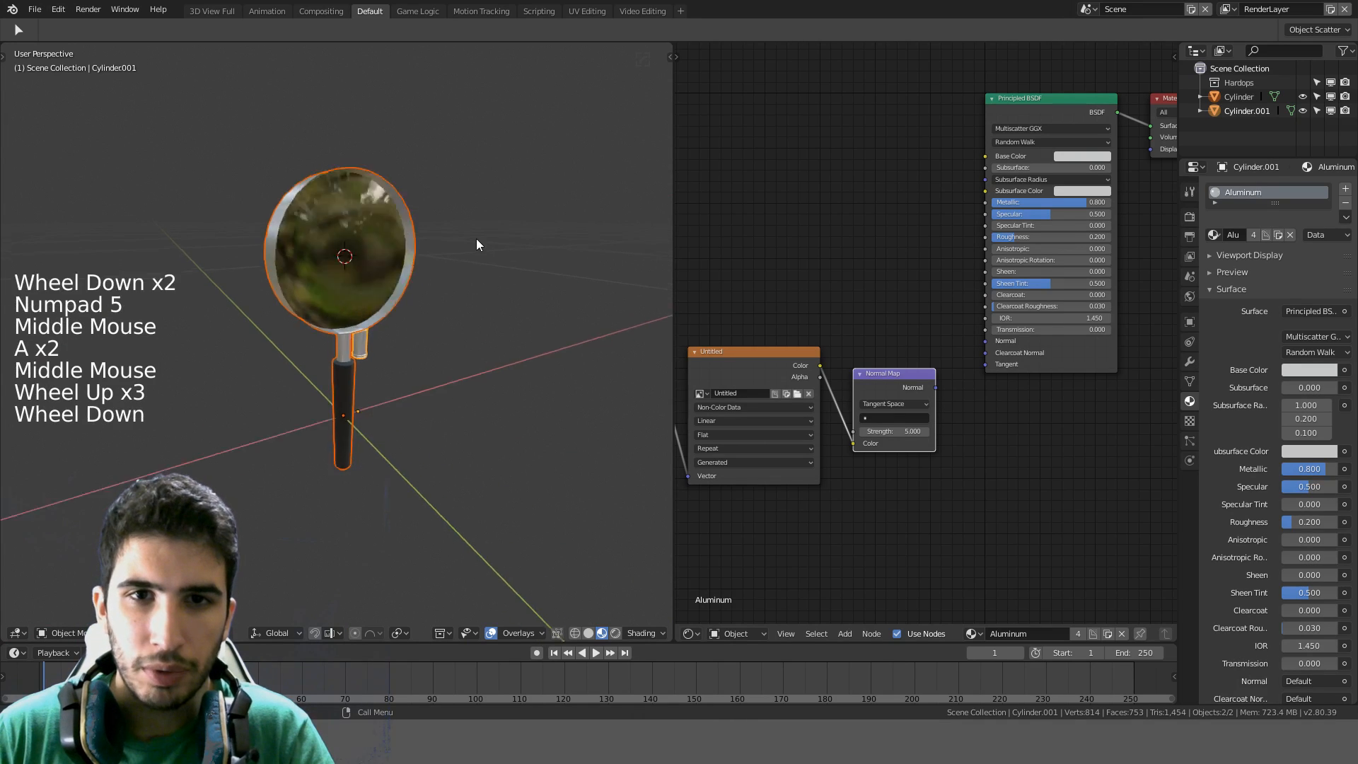
Merge the shader node editor area into the 3D viewport and frame the magnifying glass in the enlarged view
{"action": "left_click_drag", "start_coordinate": [671, 44], "coordinate": [793, 65]}
{"action": "scroll", "coordinate": [794, 66], "scroll_direction": "down", "scroll_amount": 3}
{"action": "middle_click_drag", "start_coordinate": [778, 107], "coordinate": [659, 187]}
{"action": "scroll", "coordinate": [659, 187], "scroll_direction": "down", "scroll_amount": 3}
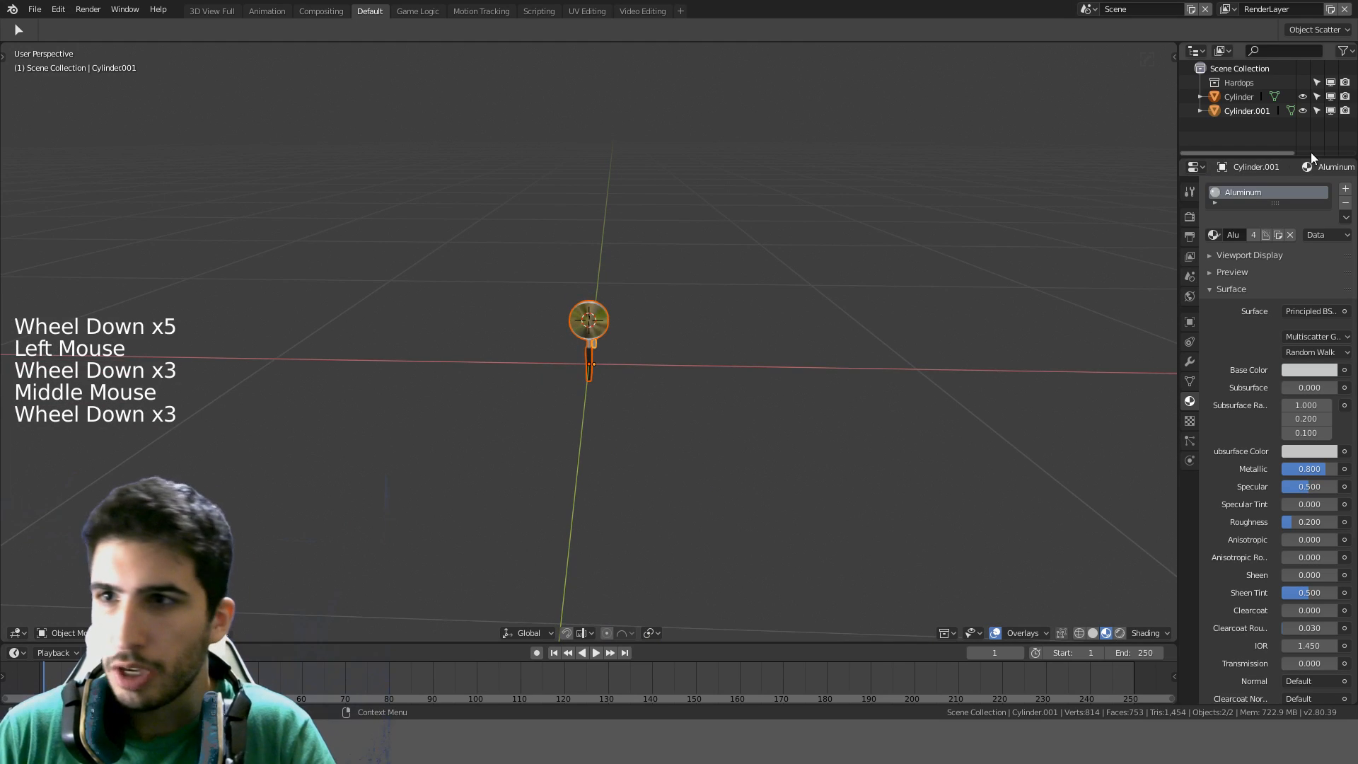
{"action": "scroll", "coordinate": [748, 273], "scroll_direction": "up", "scroll_amount": 3}
{"action": "scroll", "coordinate": [698, 295], "scroll_direction": "up", "scroll_amount": 2}
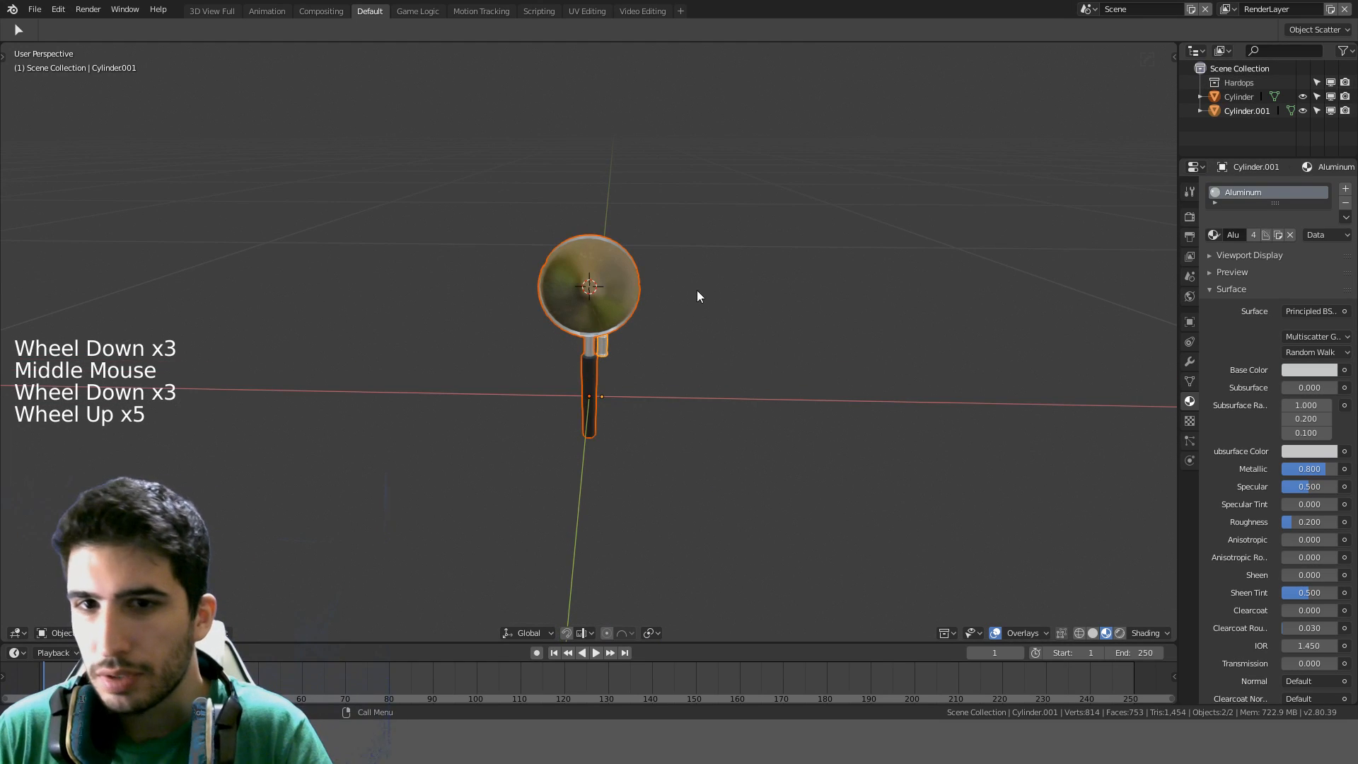
Rename the main magnifying glass object as Magnifying Glass
{"action": "left_click", "coordinate": [635, 304]}
{"action": "left_click", "coordinate": [1241, 100]}
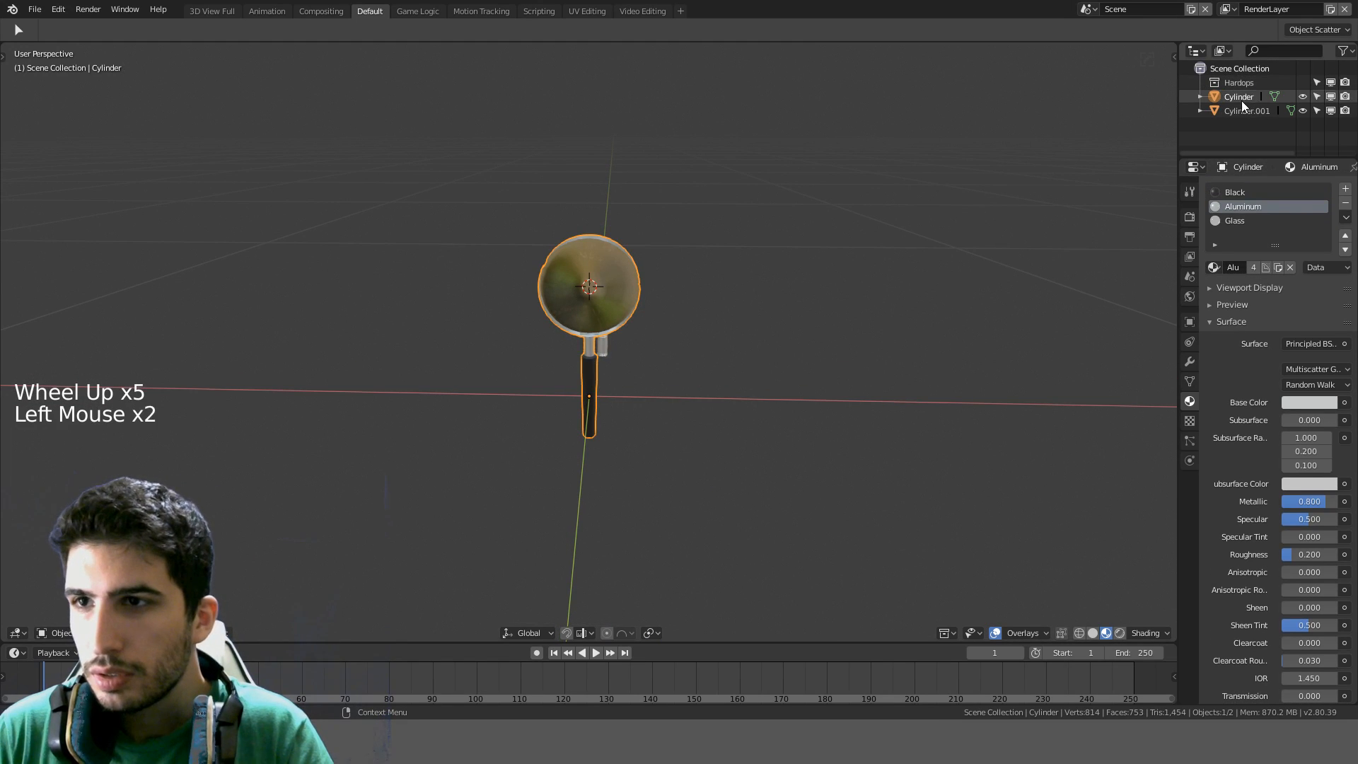
{"action": "double_click", "coordinate": [1239, 99]}
{"action": "type", "text": "Ma"}
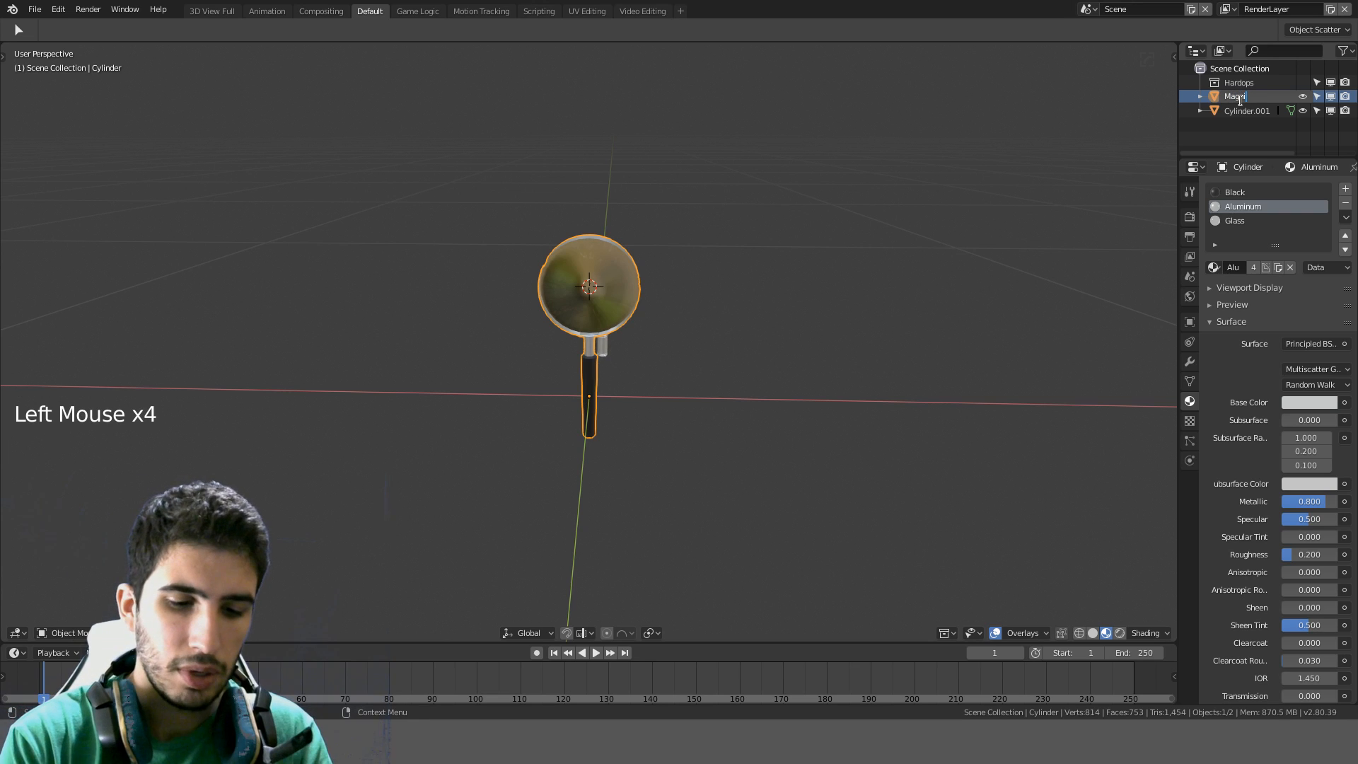
{"action": "type", "text": "gnifying Glass"}
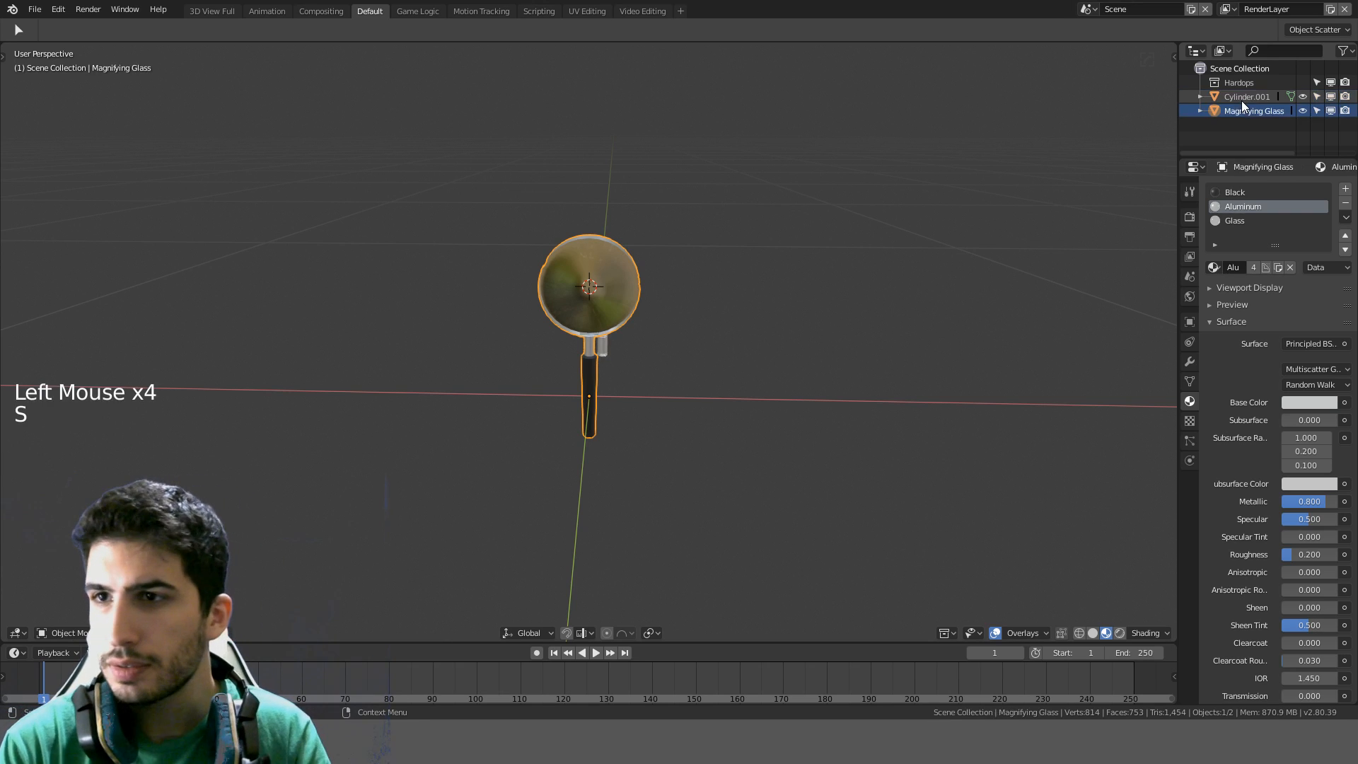
Rename the ridged neck copy as MG.HP
{"action": "left_click", "coordinate": [1239, 101]}
{"action": "double_click", "coordinate": [1239, 101]}
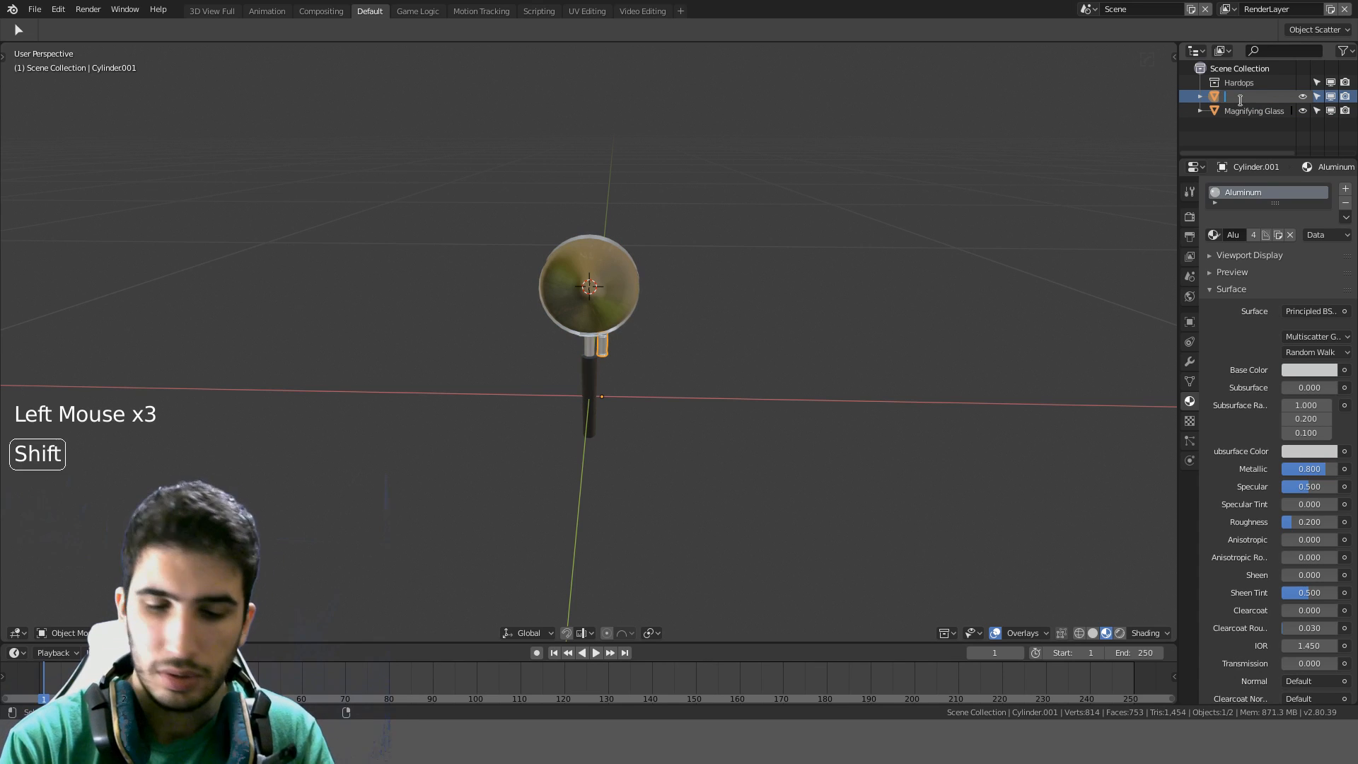
{"action": "type", "text": "MG"}
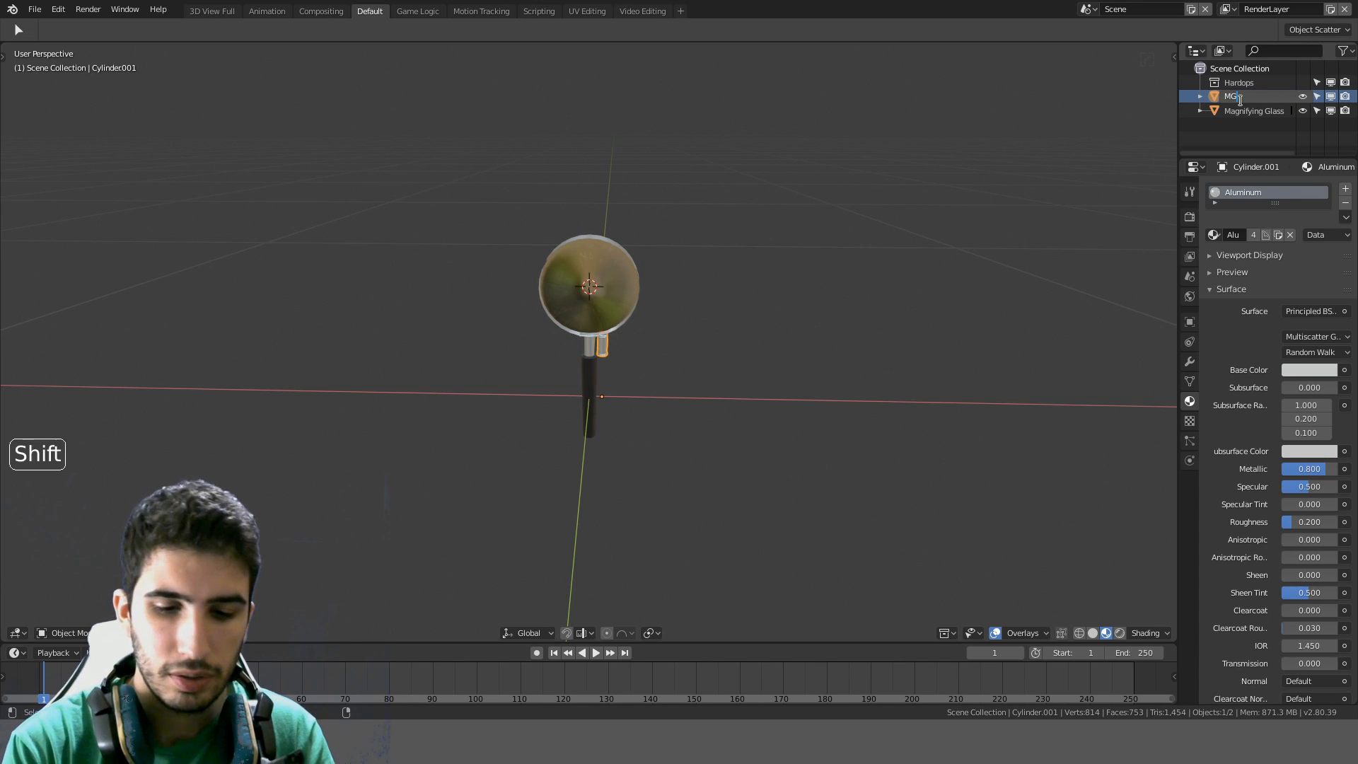
{"action": "type", "text": ".HP"}
{"action": "key", "text": "Return"}
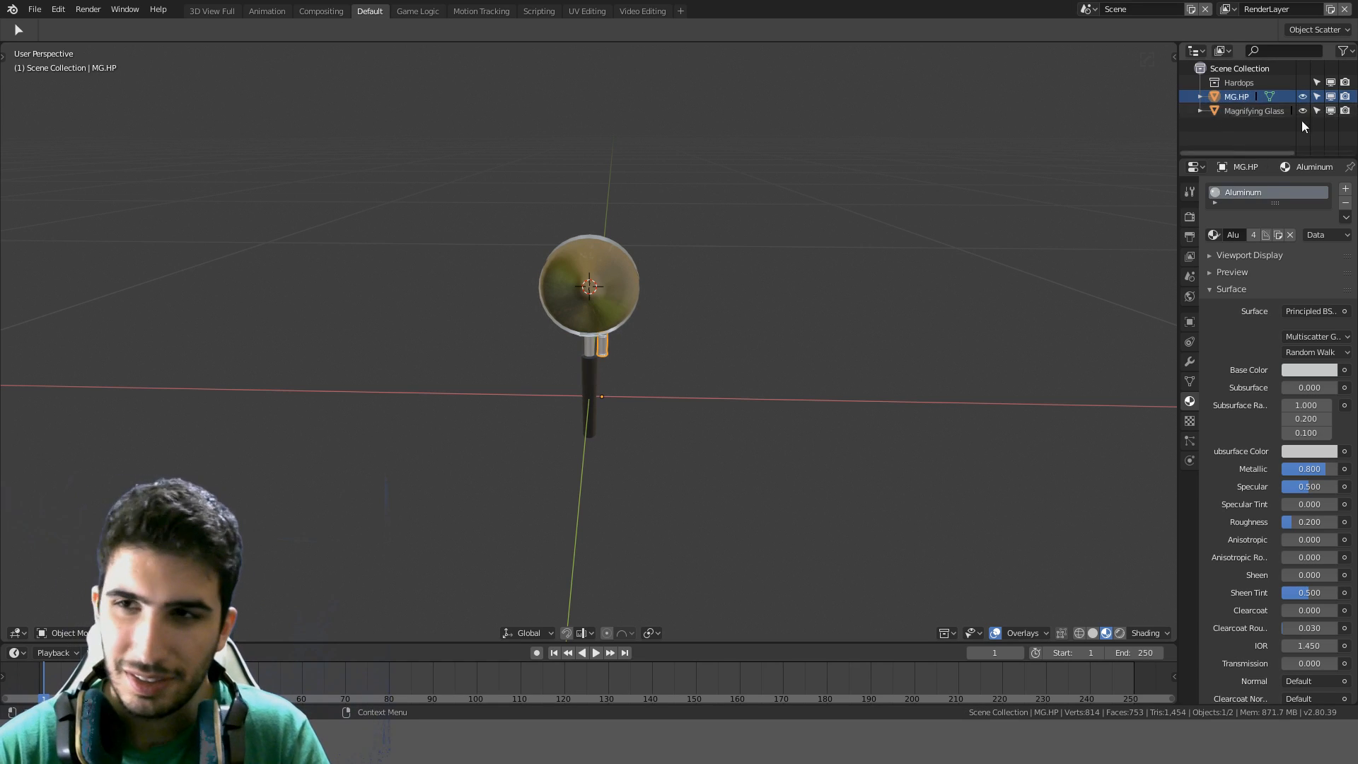
Expand the ridged neck copy's abbreviated name to Magnifying Glass.HP
{"action": "left_click", "coordinate": [1230, 97]}
{"action": "double_click", "coordinate": [1230, 97]}
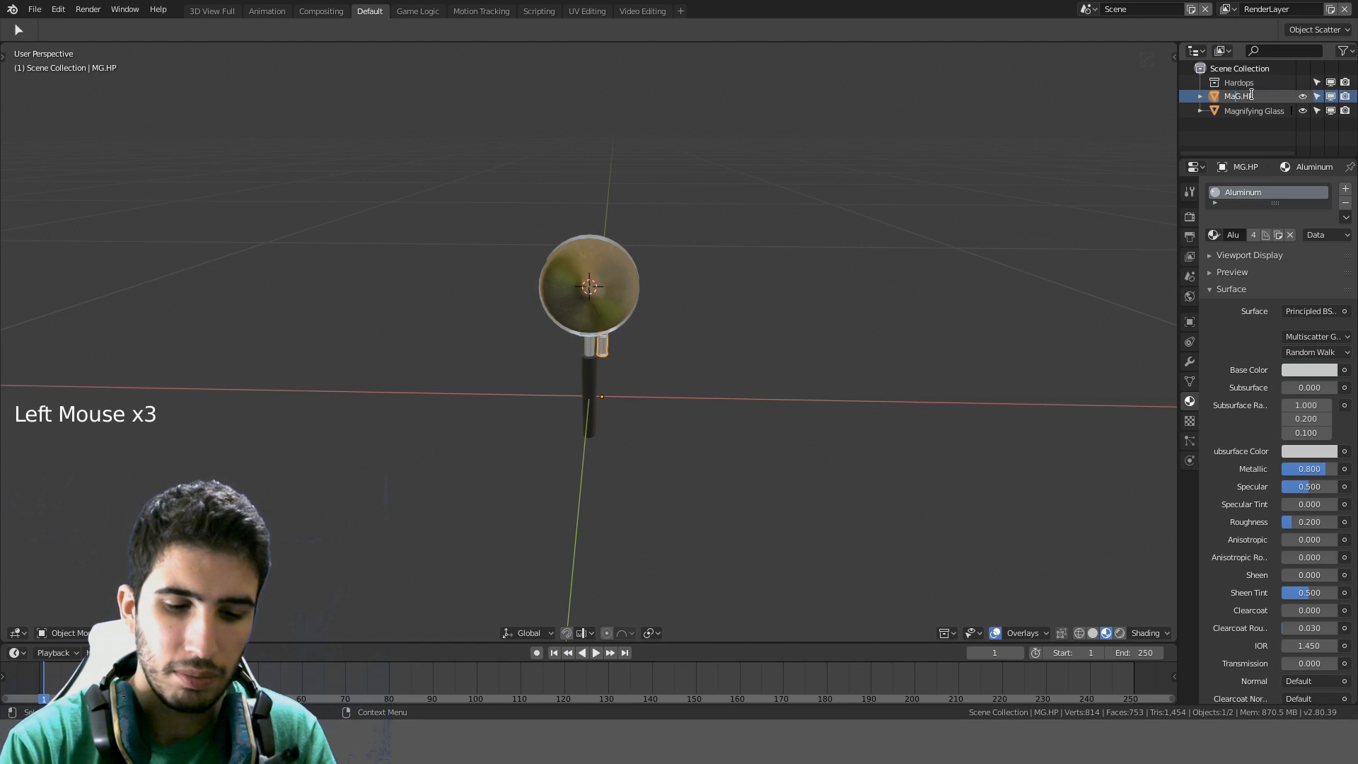
{"action": "type", "text": "MagnifyingG"}
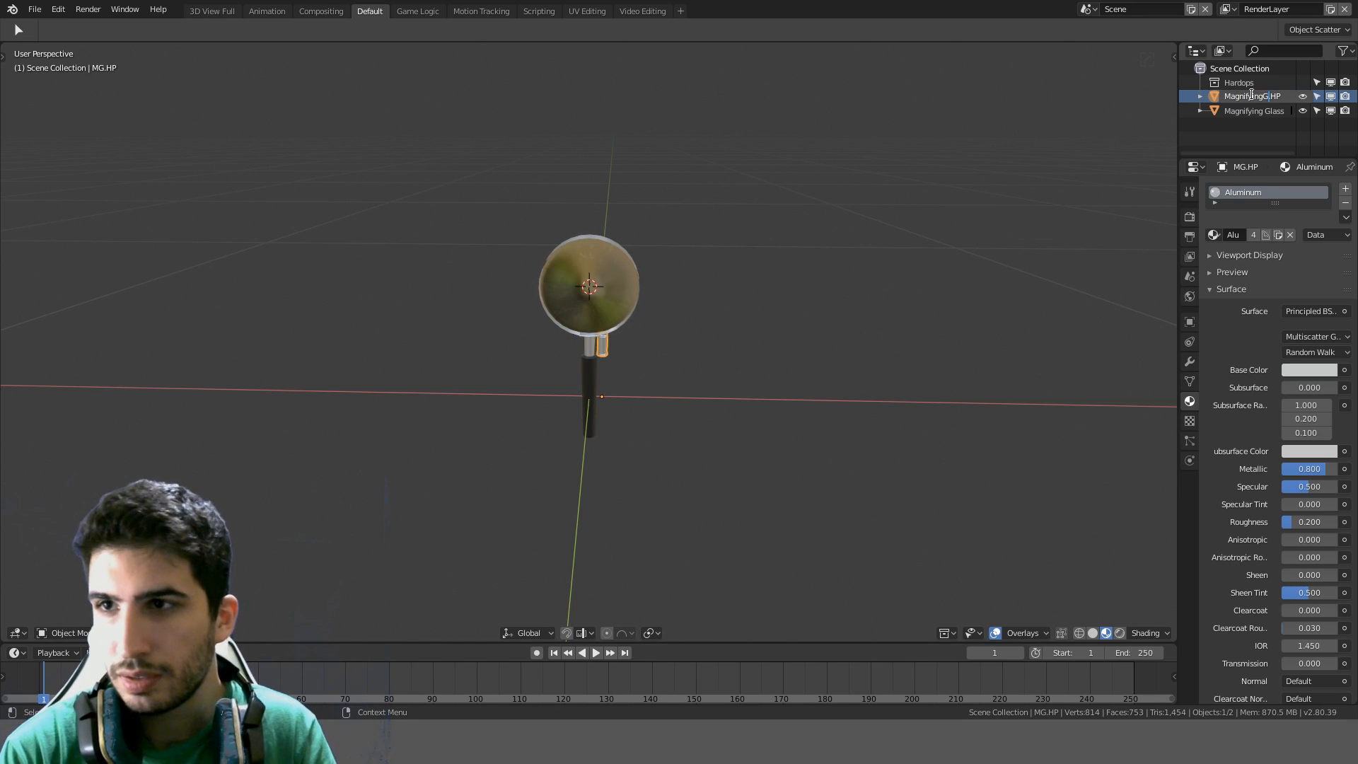
{"action": "type", "text": "lass"}
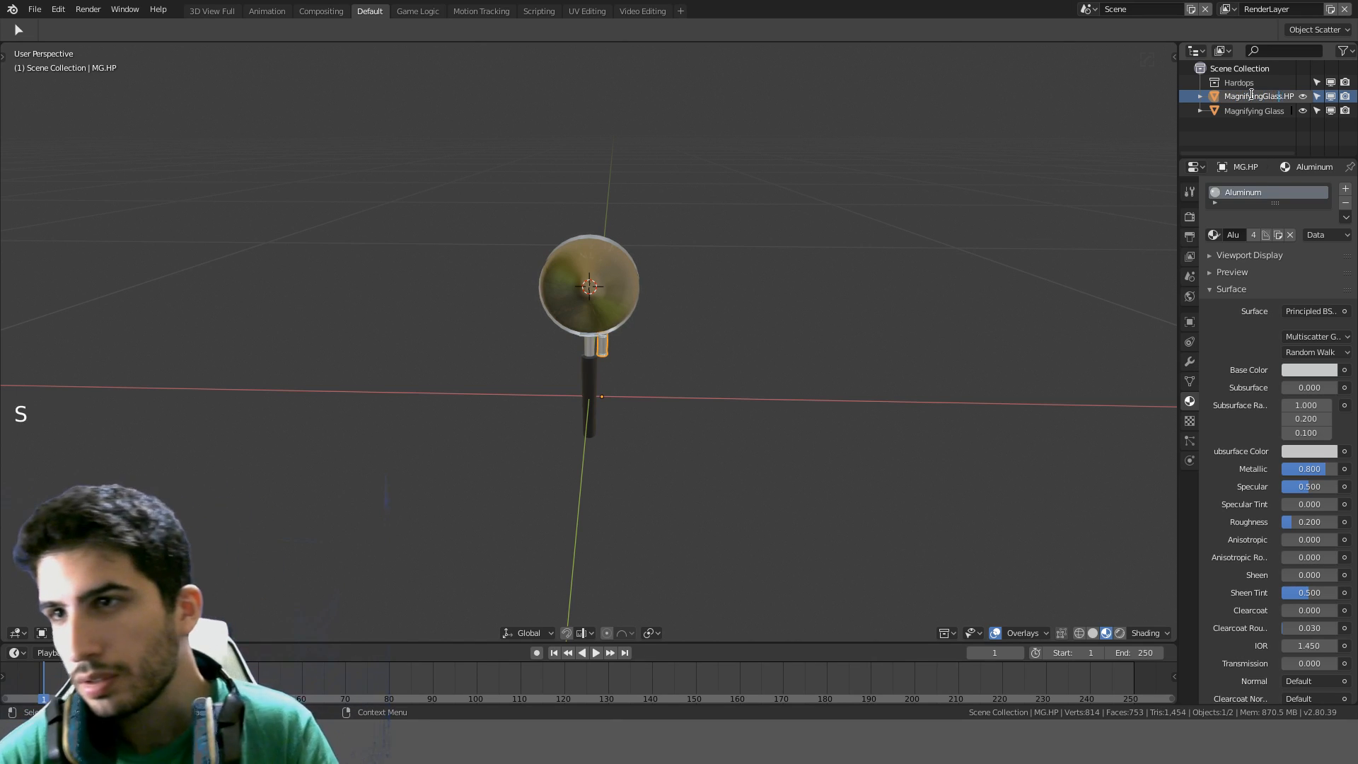
{"action": "key", "text": "Left"}
{"action": "key", "text": "Left"}
{"action": "key", "text": "Return"}
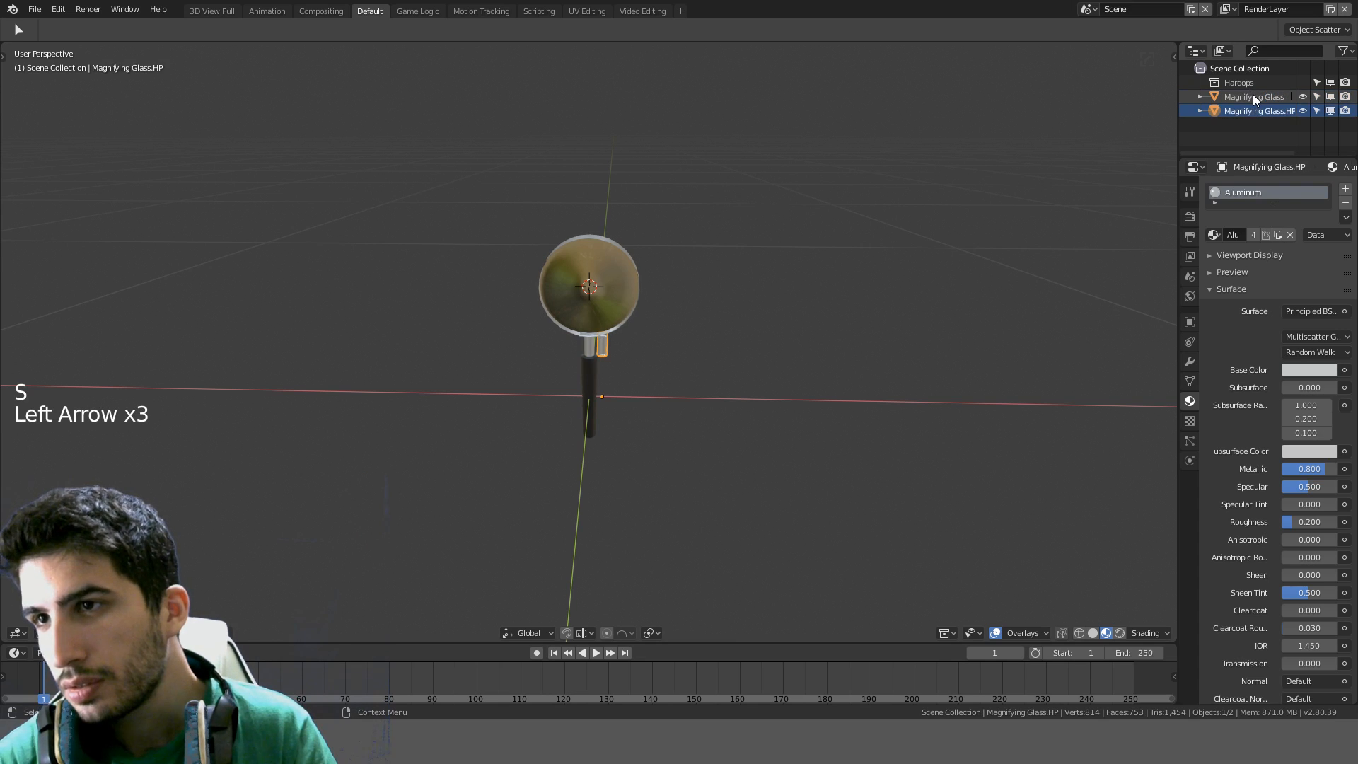
Try to group Magnifying Glass and Magnifying Glass.HP with the Create New Collection command
{"action": "key", "text": "a"}
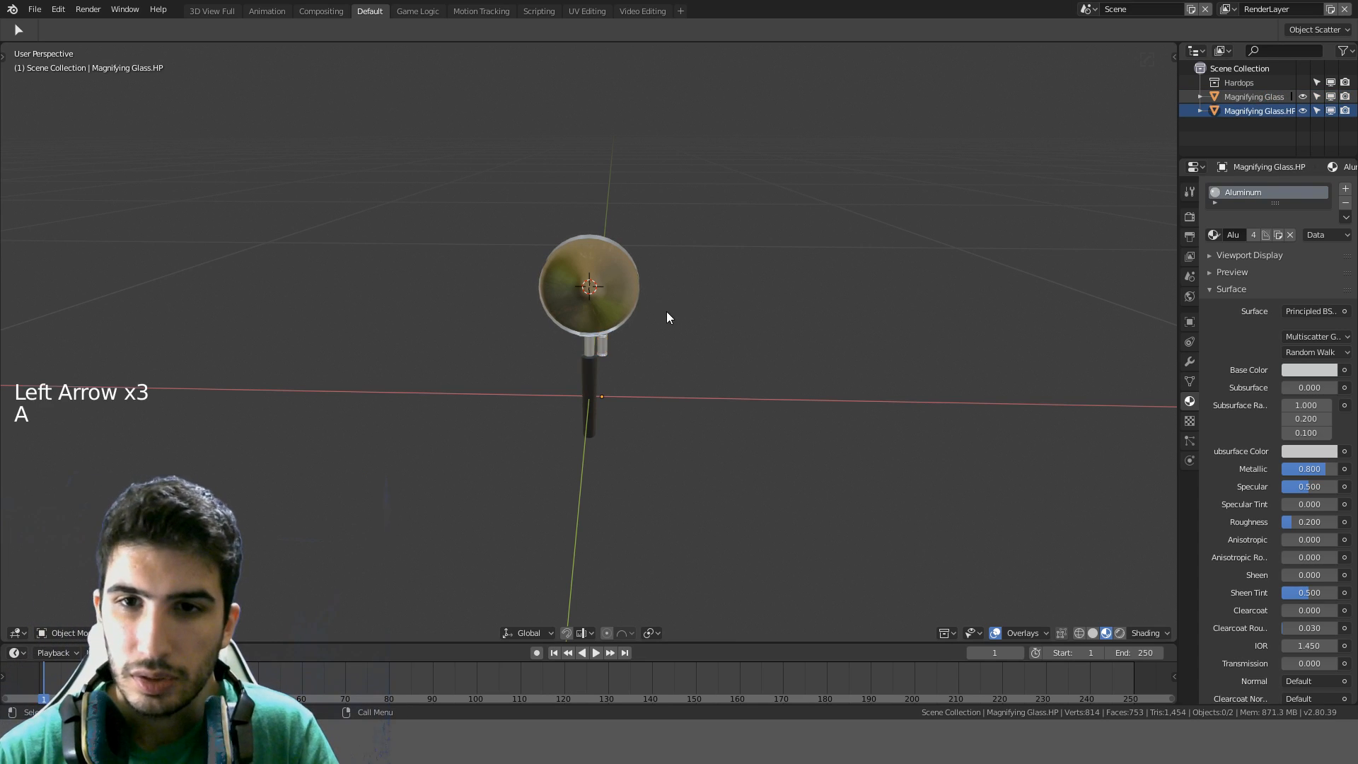
{"action": "left_click", "coordinate": [1248, 96]}
{"action": "left_click", "coordinate": [1247, 110], "text": "shift"}
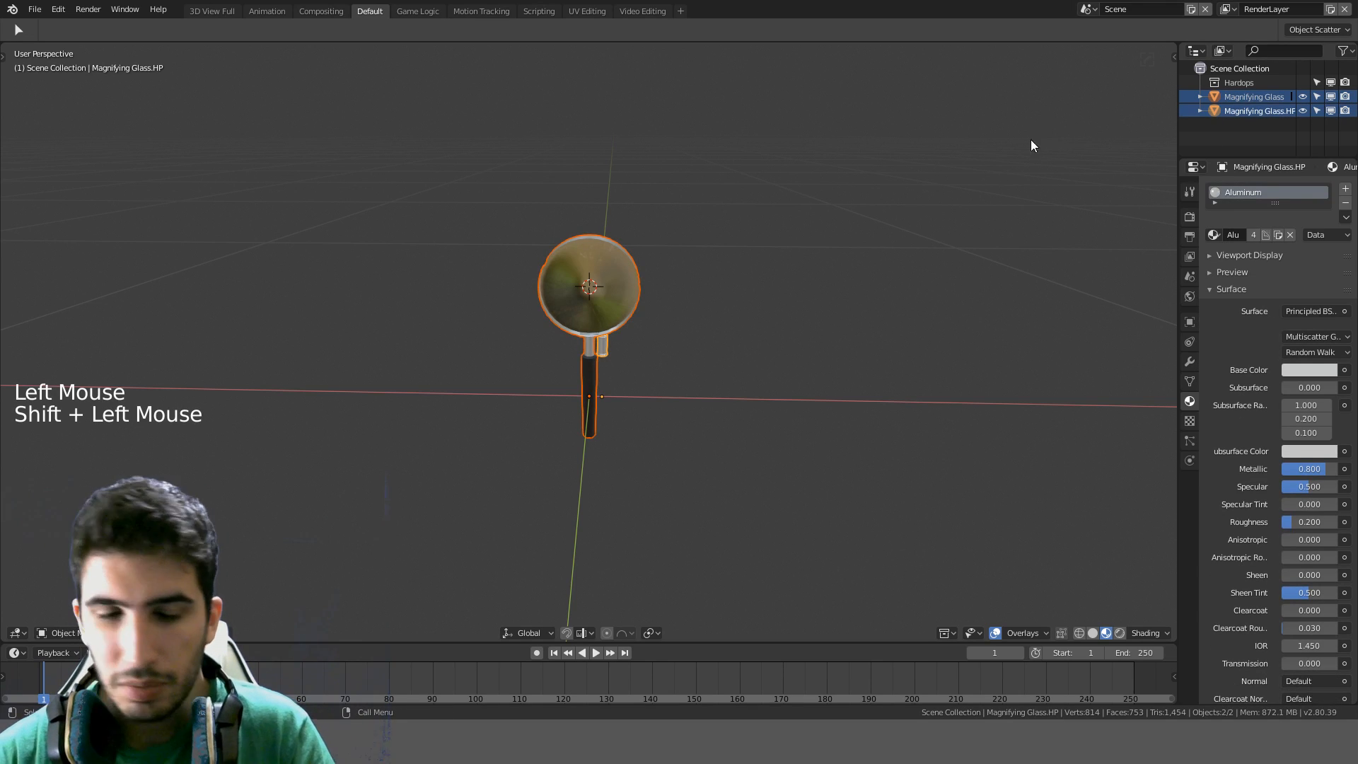
{"action": "key", "text": "ctrl+g"}
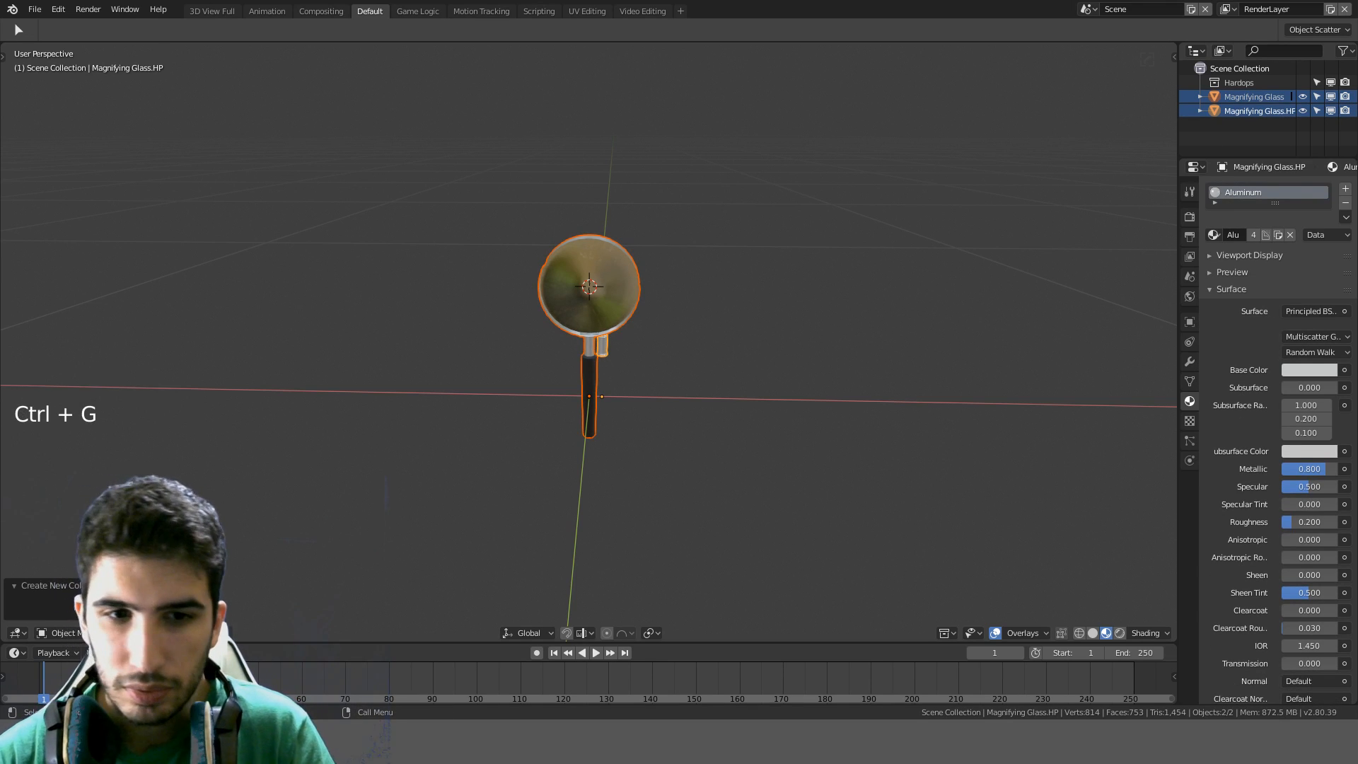
{"action": "left_click", "coordinate": [159, 608]}
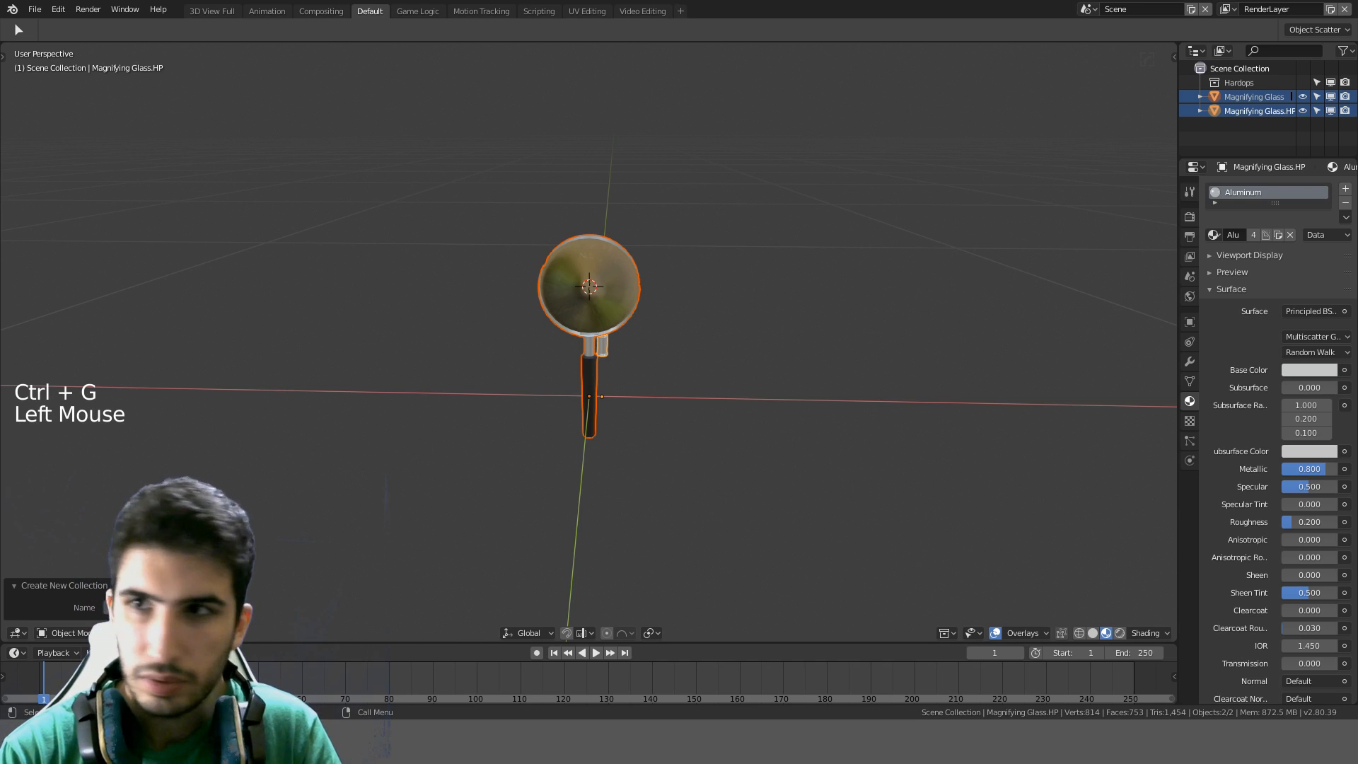
{"action": "left_click", "coordinate": [467, 468]}
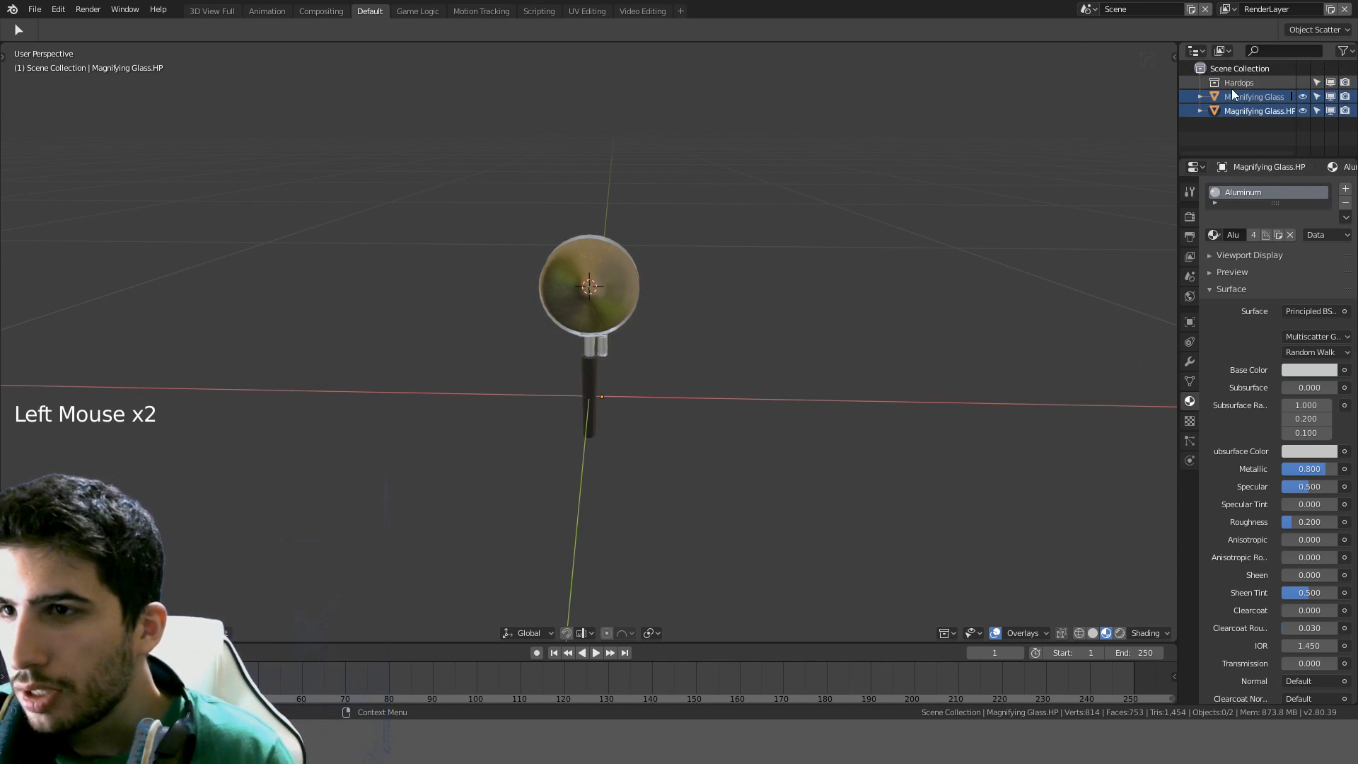
Select both magnifying glass objects and move them into a new collection named Magnifying Glass
{"action": "key", "text": "m"}
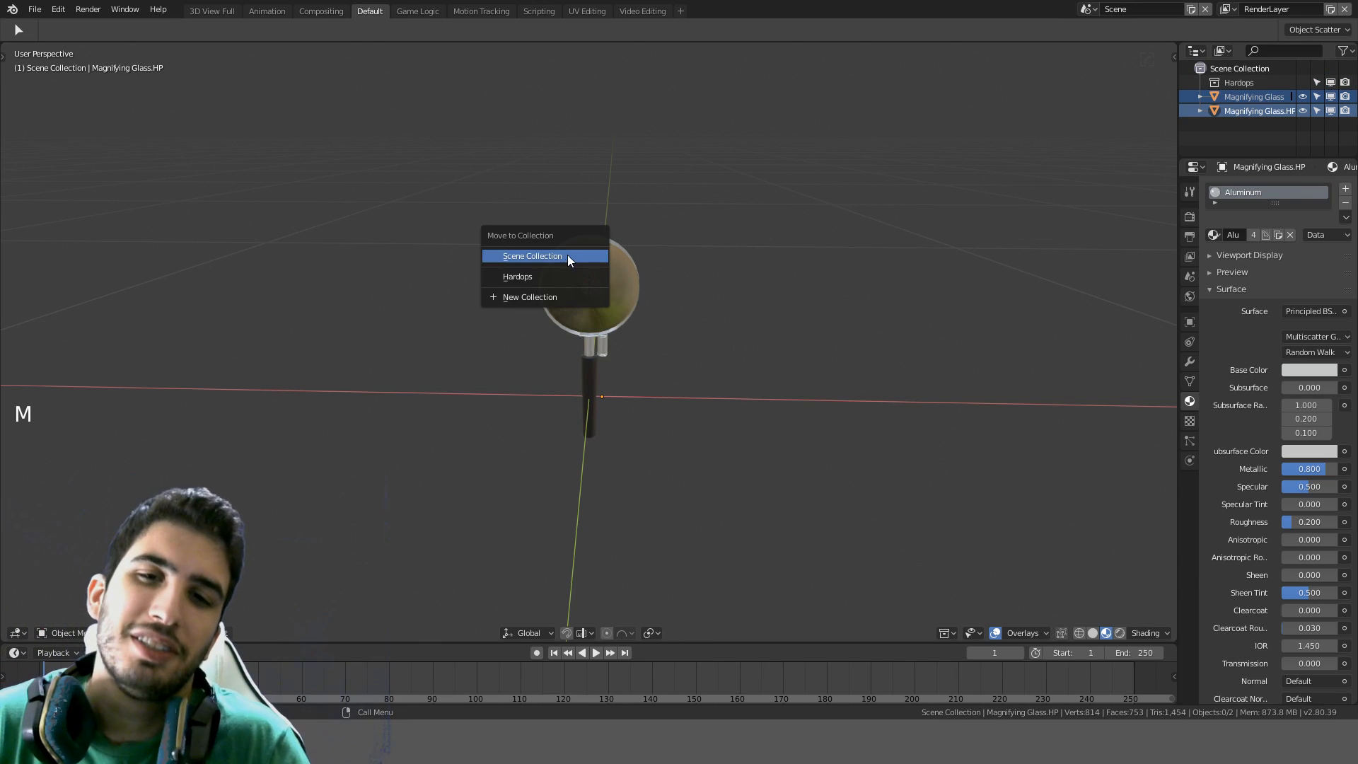
{"action": "left_click", "coordinate": [615, 298]}
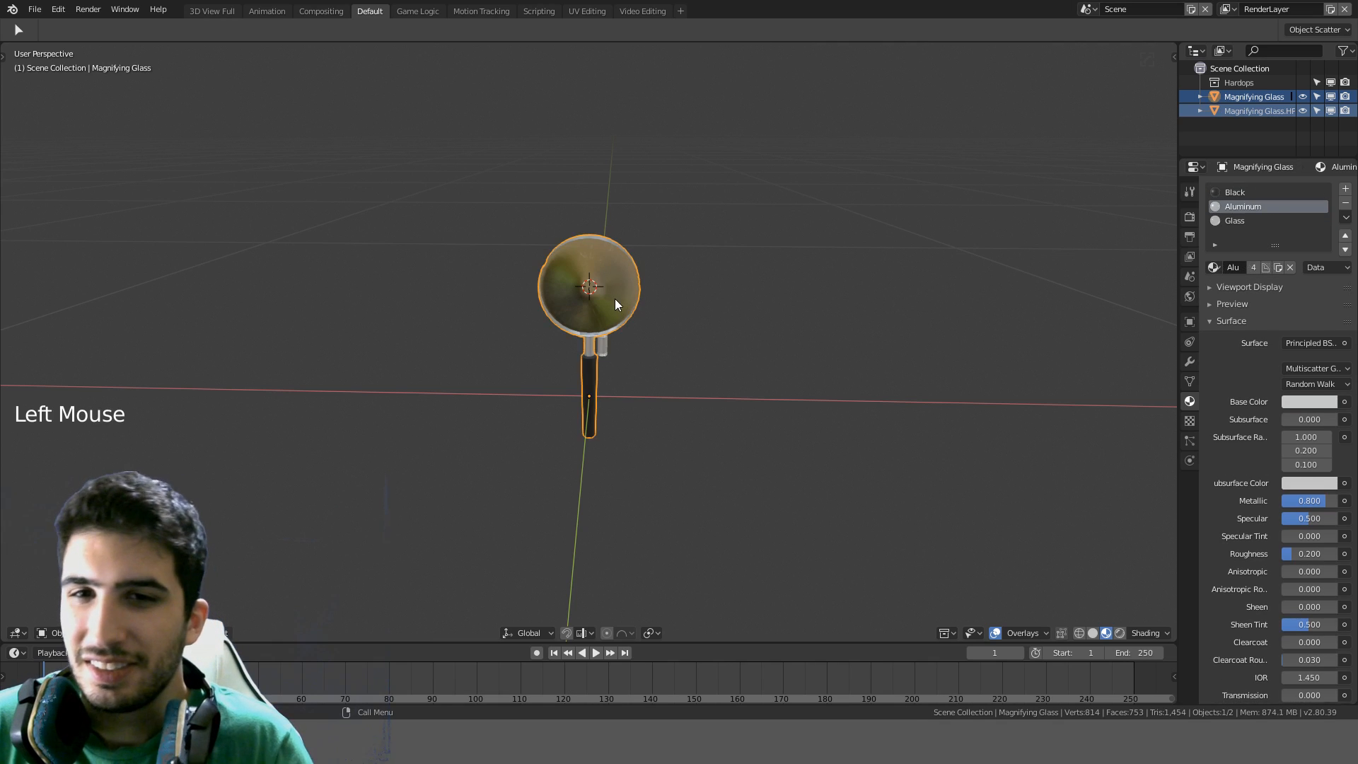
{"action": "left_click", "coordinate": [604, 342], "text": "shift"}
{"action": "key", "text": "m"}
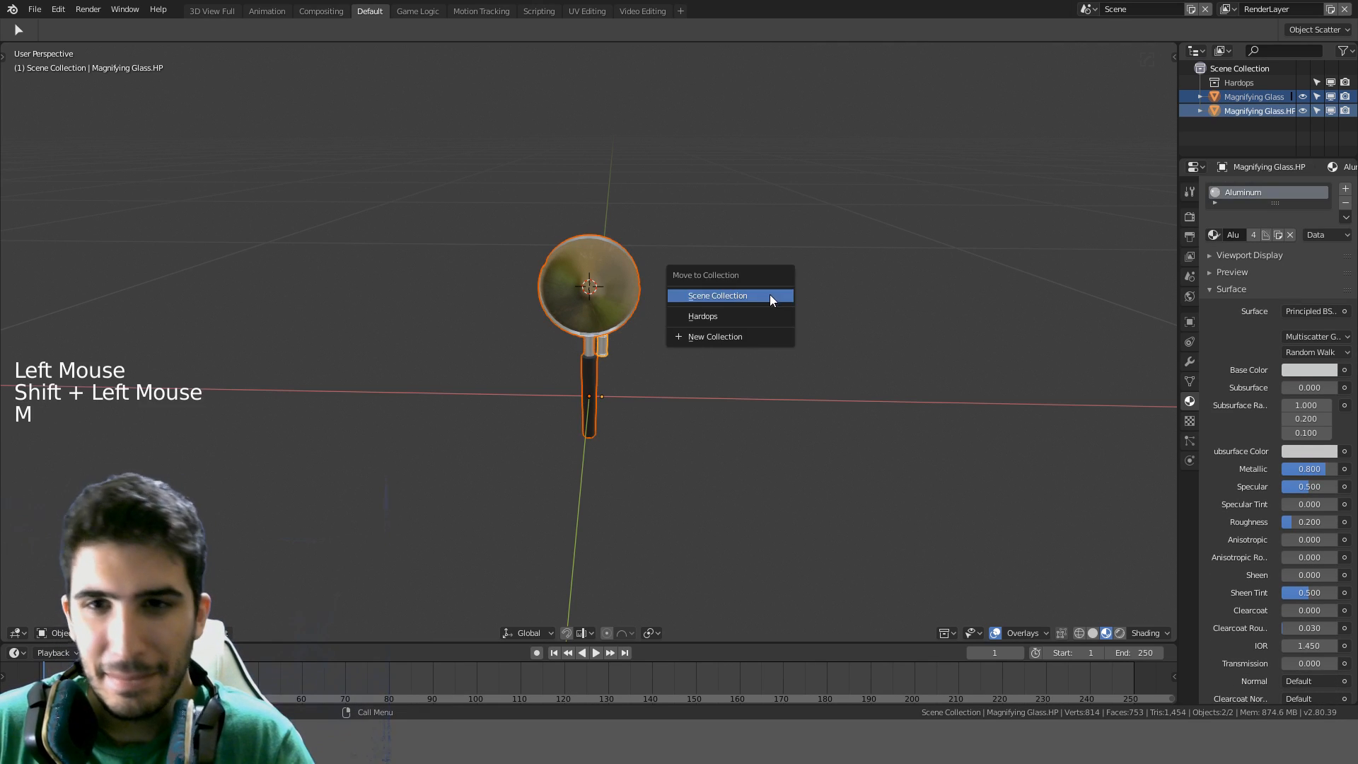
{"action": "left_click", "coordinate": [727, 335]}
{"action": "type", "text": "Magnifying.."}
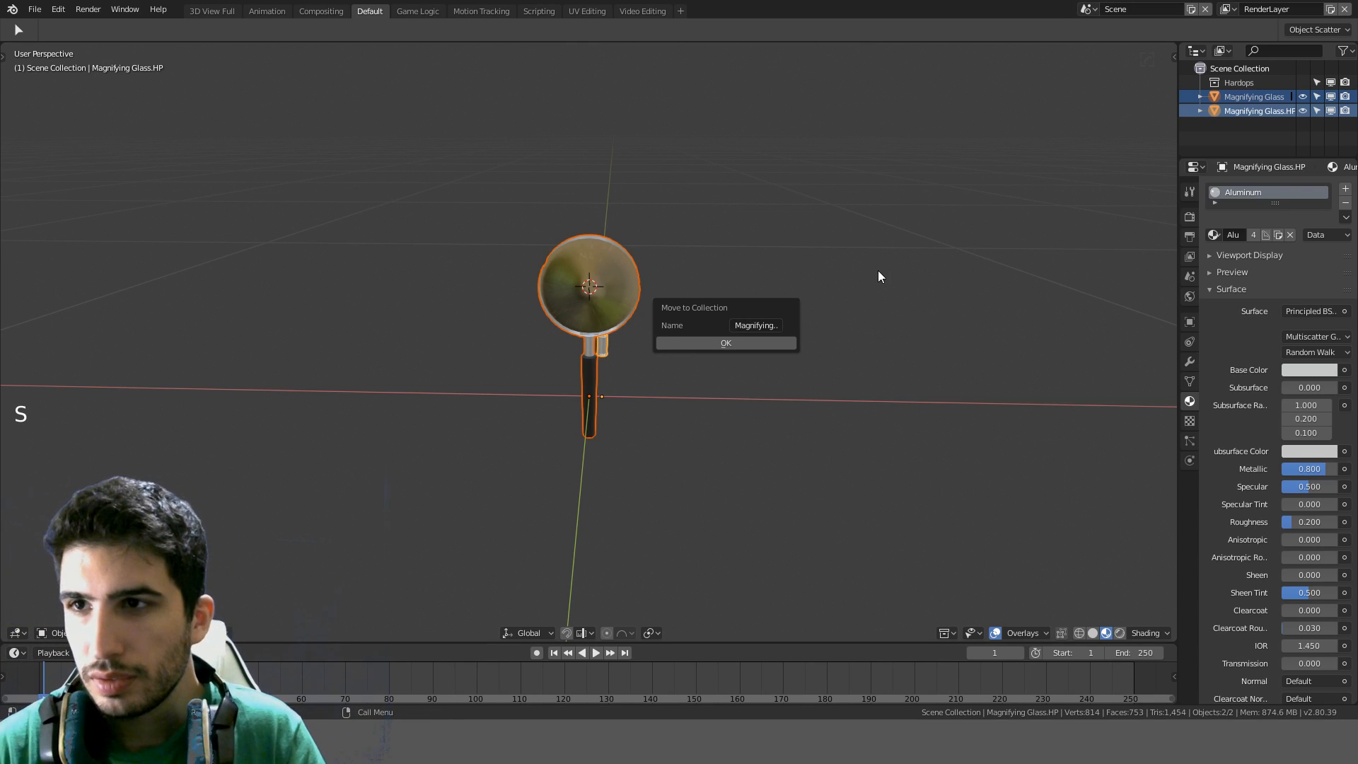
{"action": "left_click", "coordinate": [736, 343]}
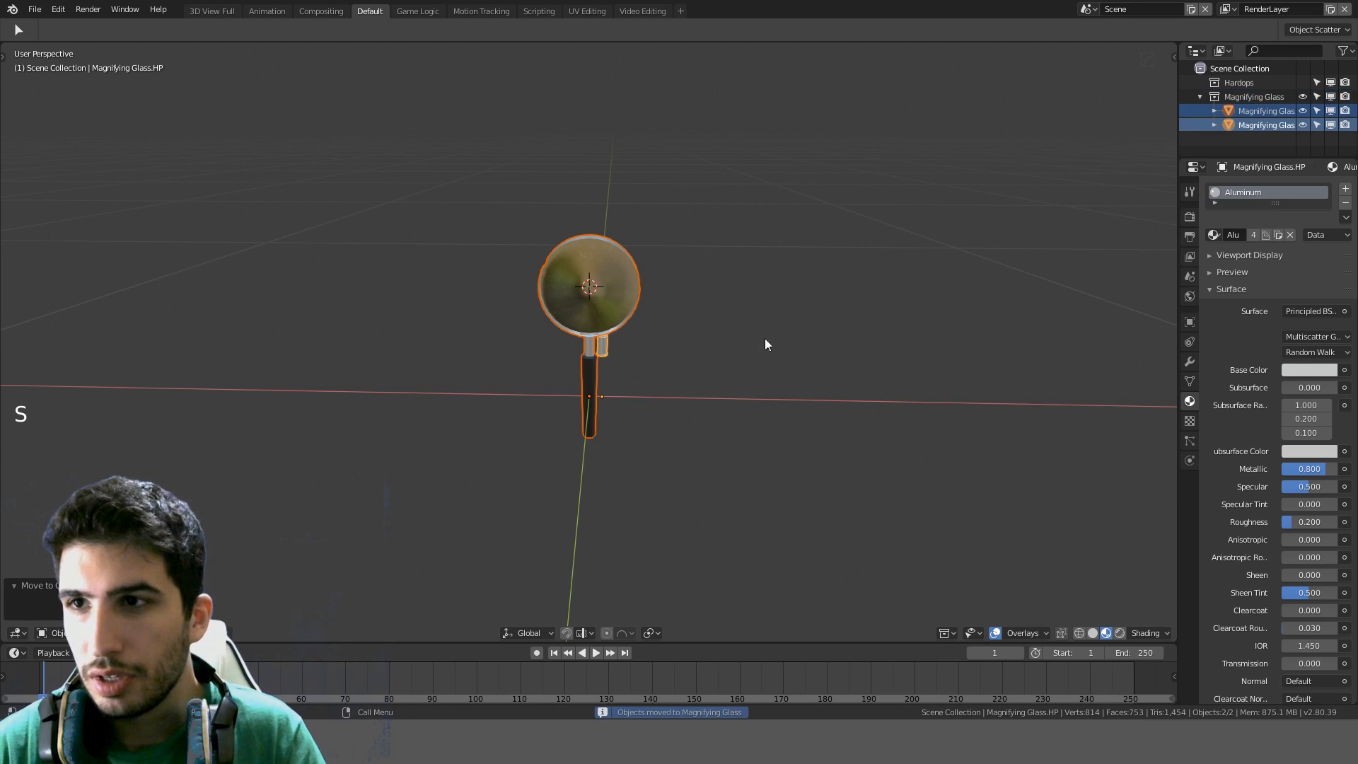
Disable the Magnifying Glass collection in the viewports and reset the view around the scene's centre
{"action": "left_click", "coordinate": [1331, 97]}
{"action": "middle_click_drag", "start_coordinate": [645, 235], "coordinate": [450, 423]}
{"action": "key", "text": "shift+c"}
{"action": "key", "text": "KP_1"}
{"action": "scroll", "coordinate": [724, 227], "scroll_direction": "down", "scroll_amount": 6}
{"action": "scroll", "coordinate": [450, 422], "scroll_direction": "down", "scroll_amount": 1}
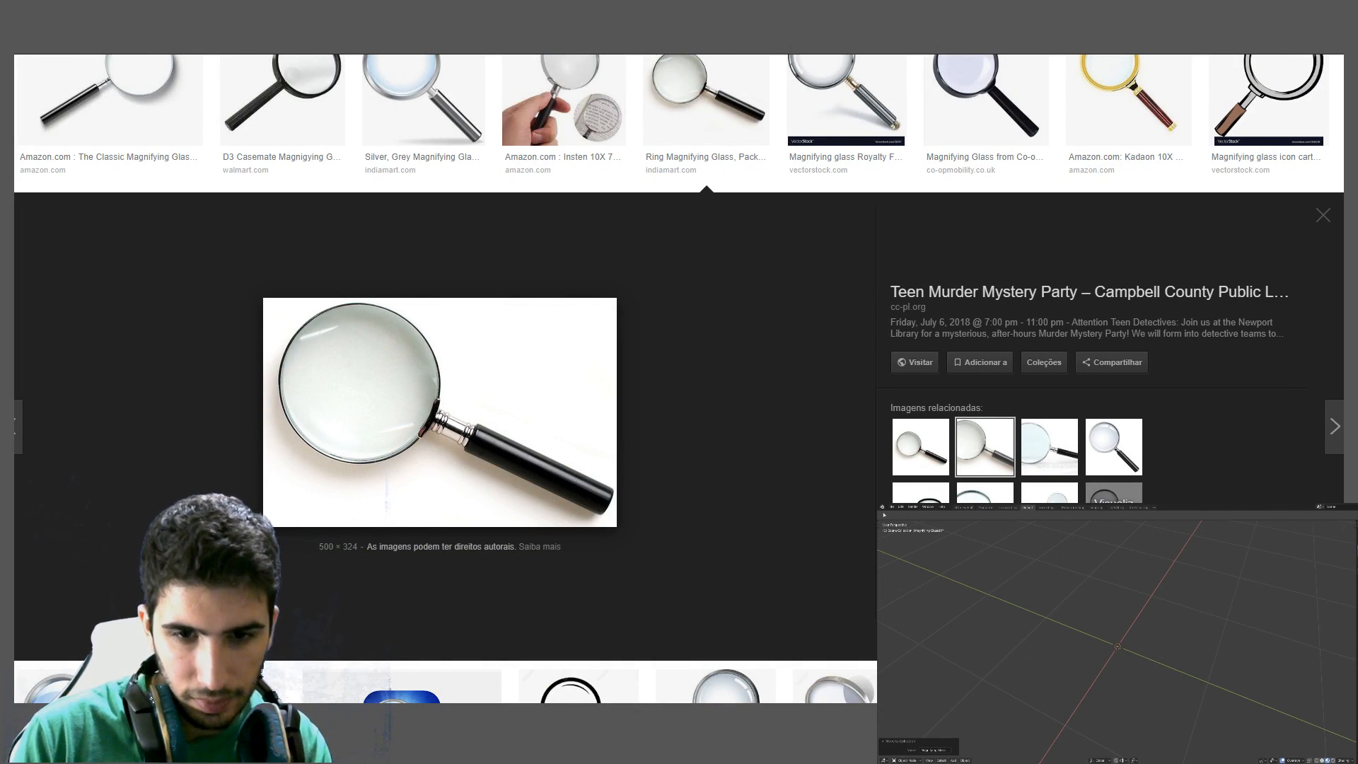
Switch to the browser's Google Images page and search for "old file cabinet"
{"action": "scroll", "coordinate": [417, 223], "scroll_direction": "up", "scroll_amount": 3}
{"action": "triple_click", "coordinate": [226, 76]}
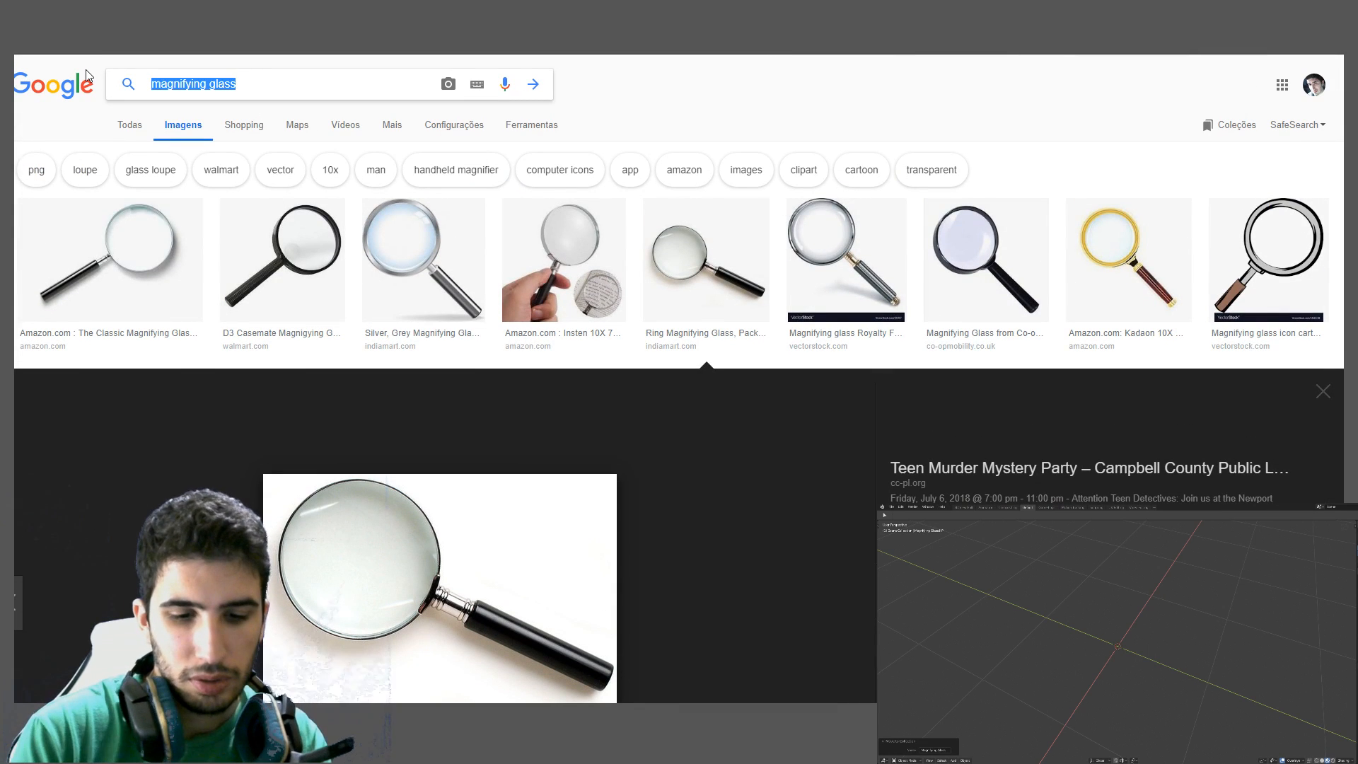
{"action": "type", "text": "old file cabinet"}
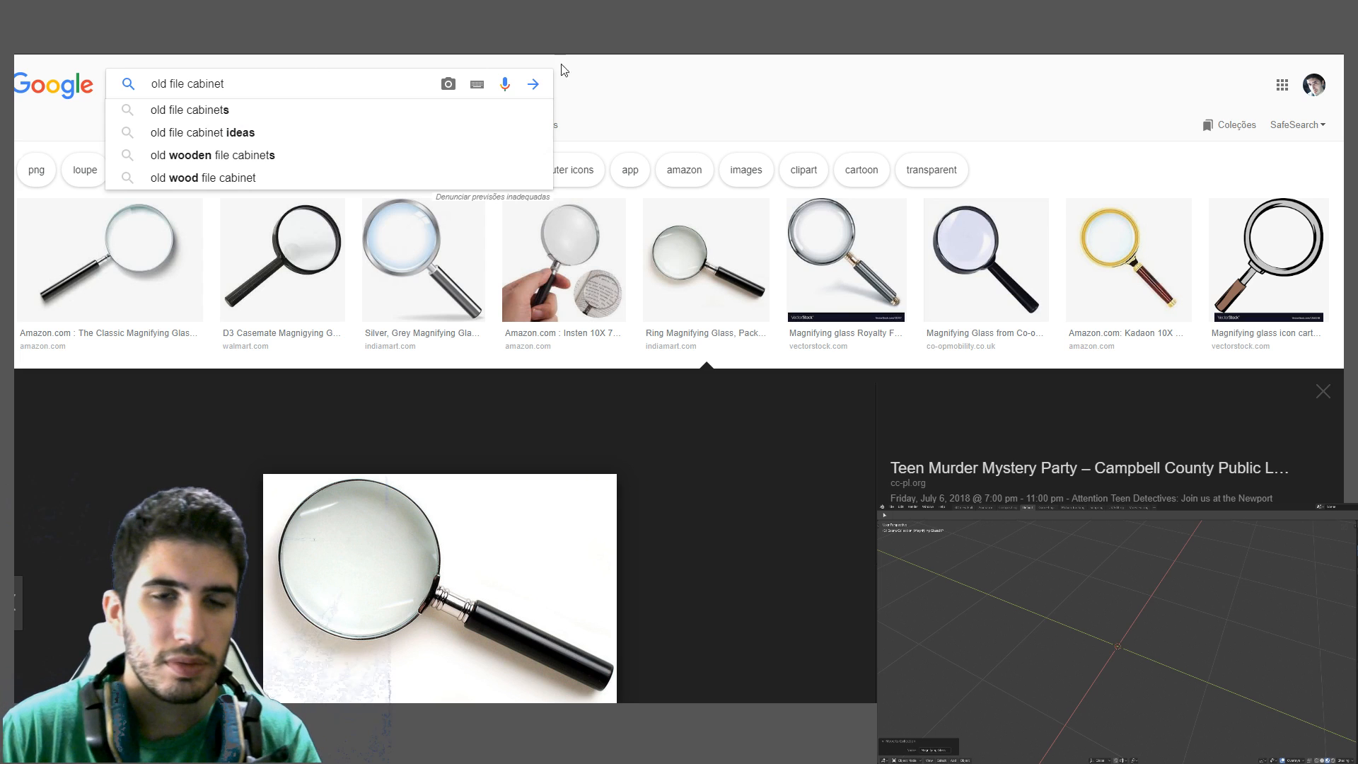
{"action": "key", "text": "Return"}
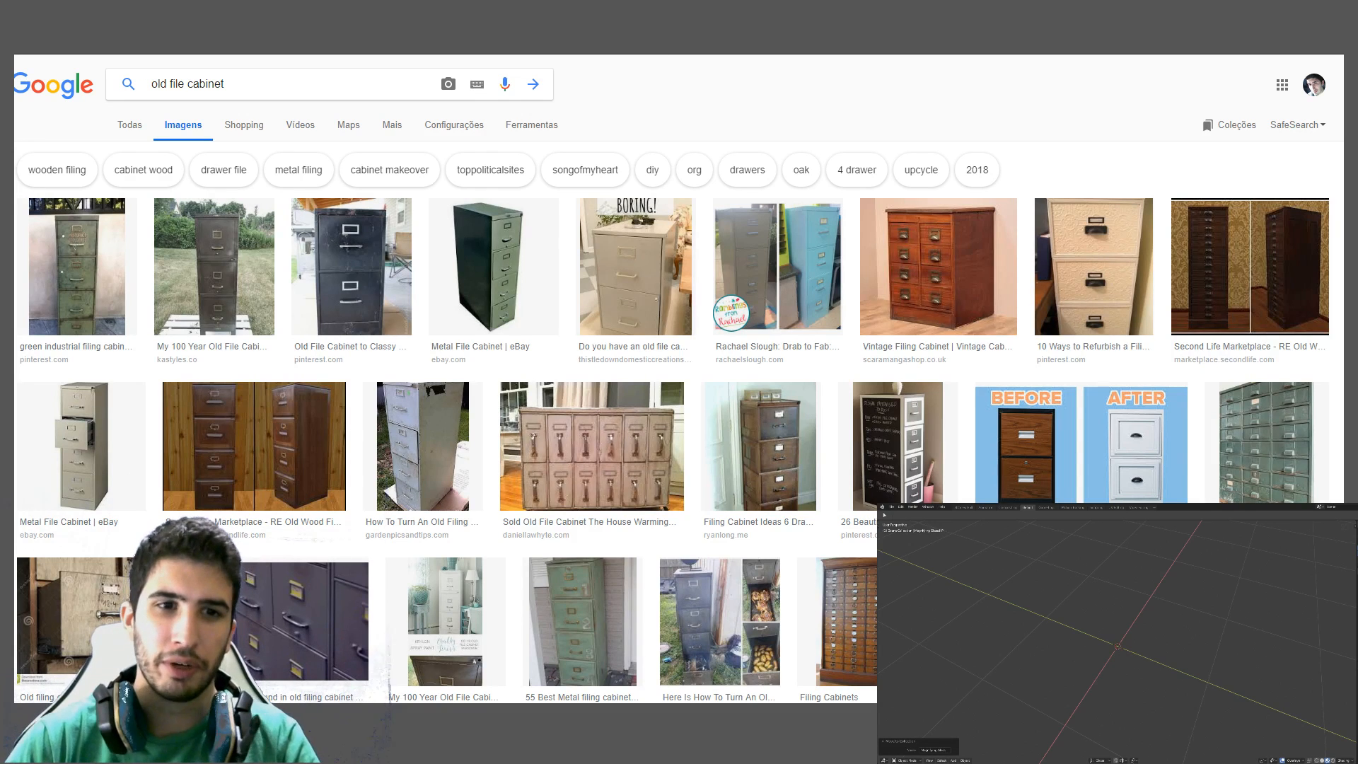
Examine several metal and wooden file cabinet photos in the image results as possible modelling references
{"action": "left_click", "coordinate": [520, 305]}
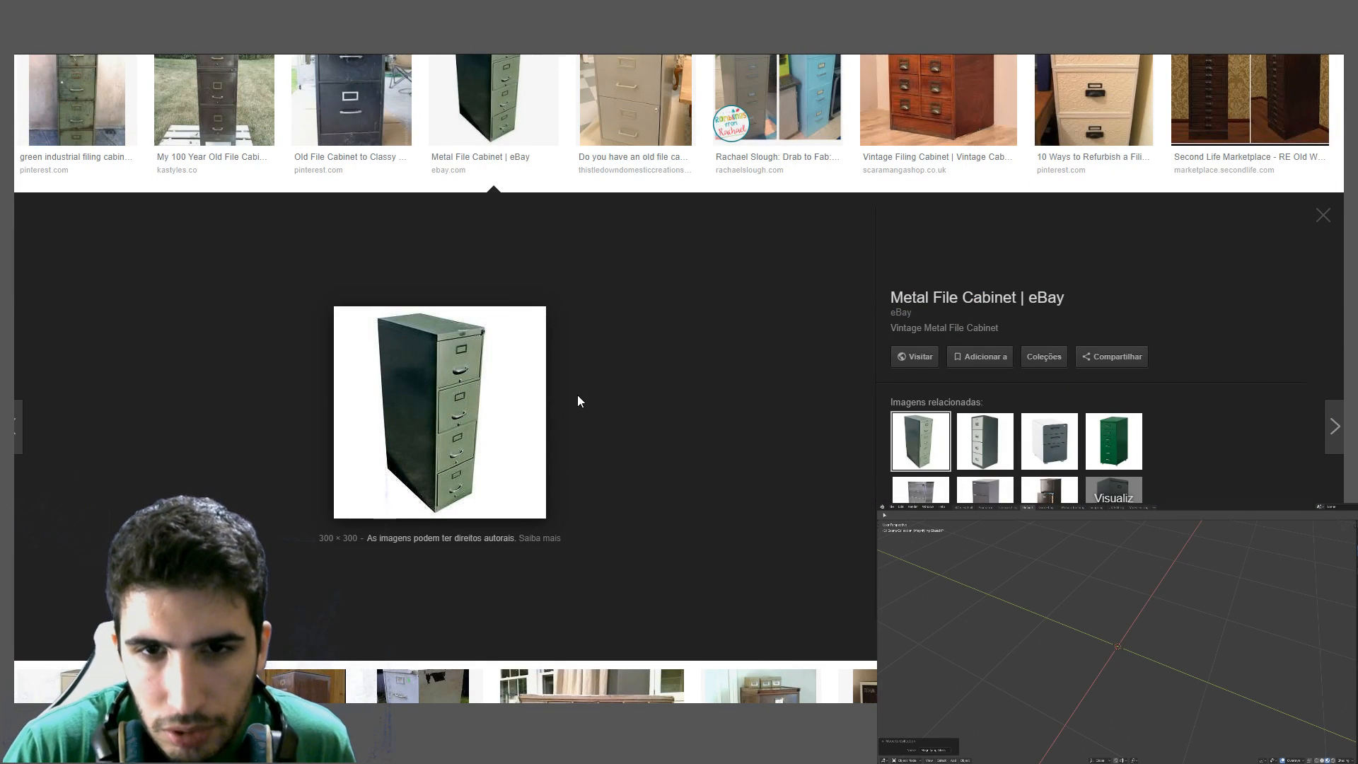
{"action": "scroll", "coordinate": [103, 234], "scroll_direction": "up", "scroll_amount": 3}
{"action": "scroll", "coordinate": [155, 307], "scroll_direction": "down", "scroll_amount": 3}
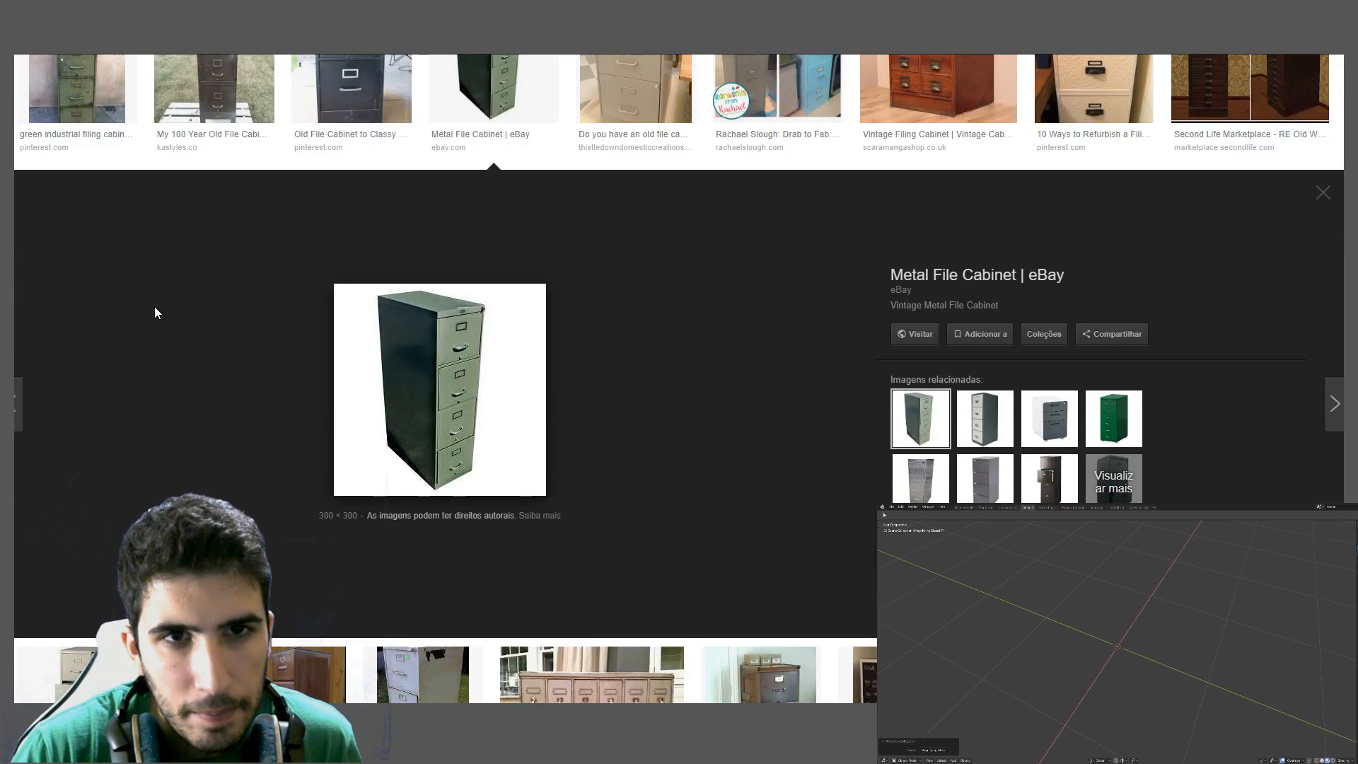
{"action": "scroll", "coordinate": [154, 307], "scroll_direction": "up", "scroll_amount": 2}
{"action": "left_click", "coordinate": [211, 242]}
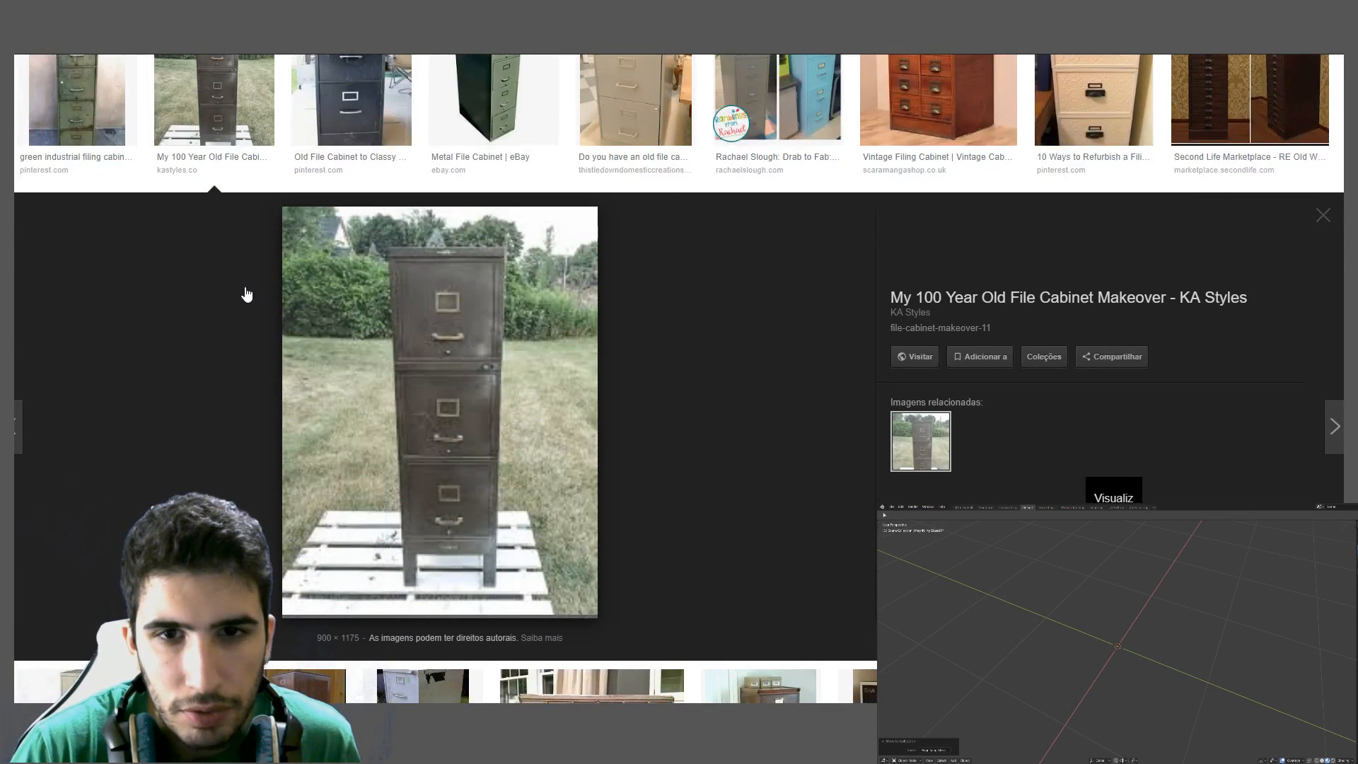
{"action": "scroll", "coordinate": [246, 294], "scroll_direction": "down", "scroll_amount": 4}
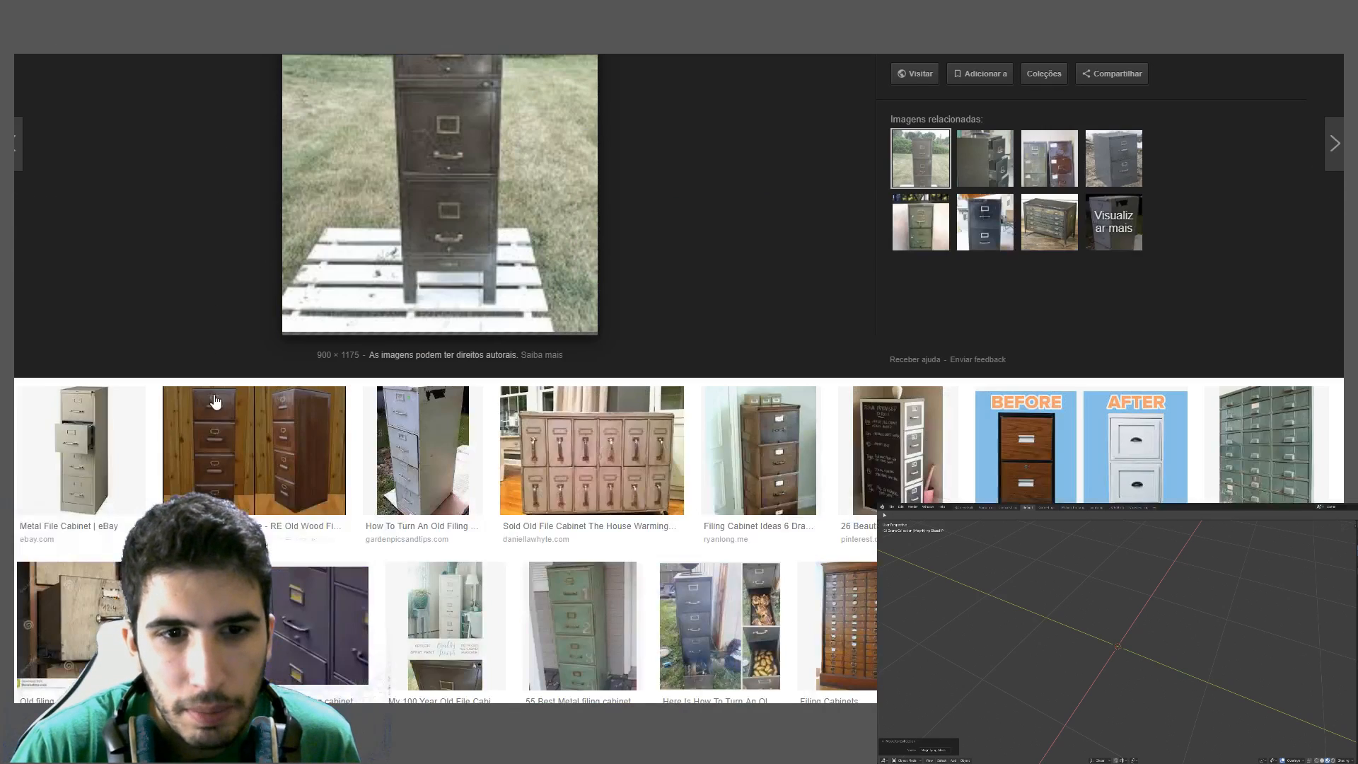
{"action": "left_click", "coordinate": [231, 461]}
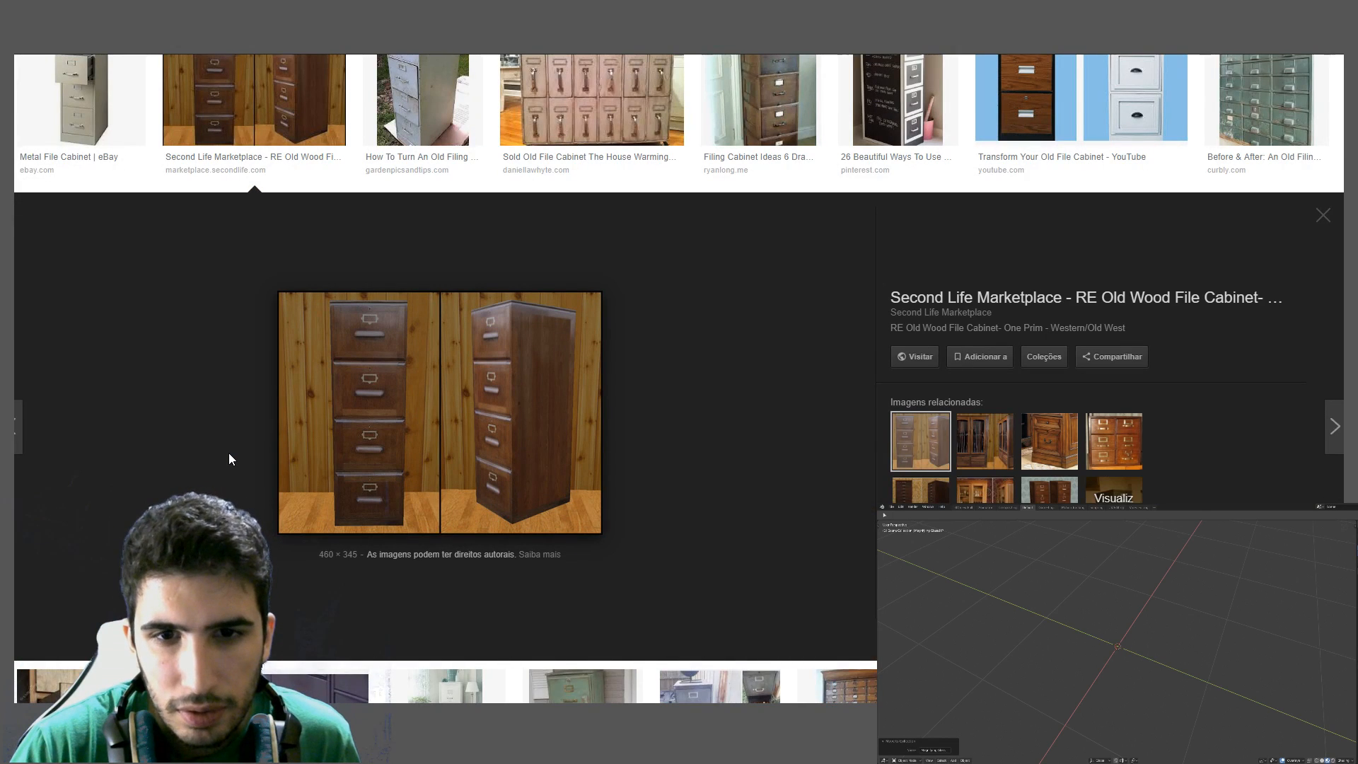
{"action": "scroll", "coordinate": [227, 461], "scroll_direction": "up", "scroll_amount": 1}
{"action": "scroll", "coordinate": [649, 418], "scroll_direction": "up", "scroll_amount": 2}
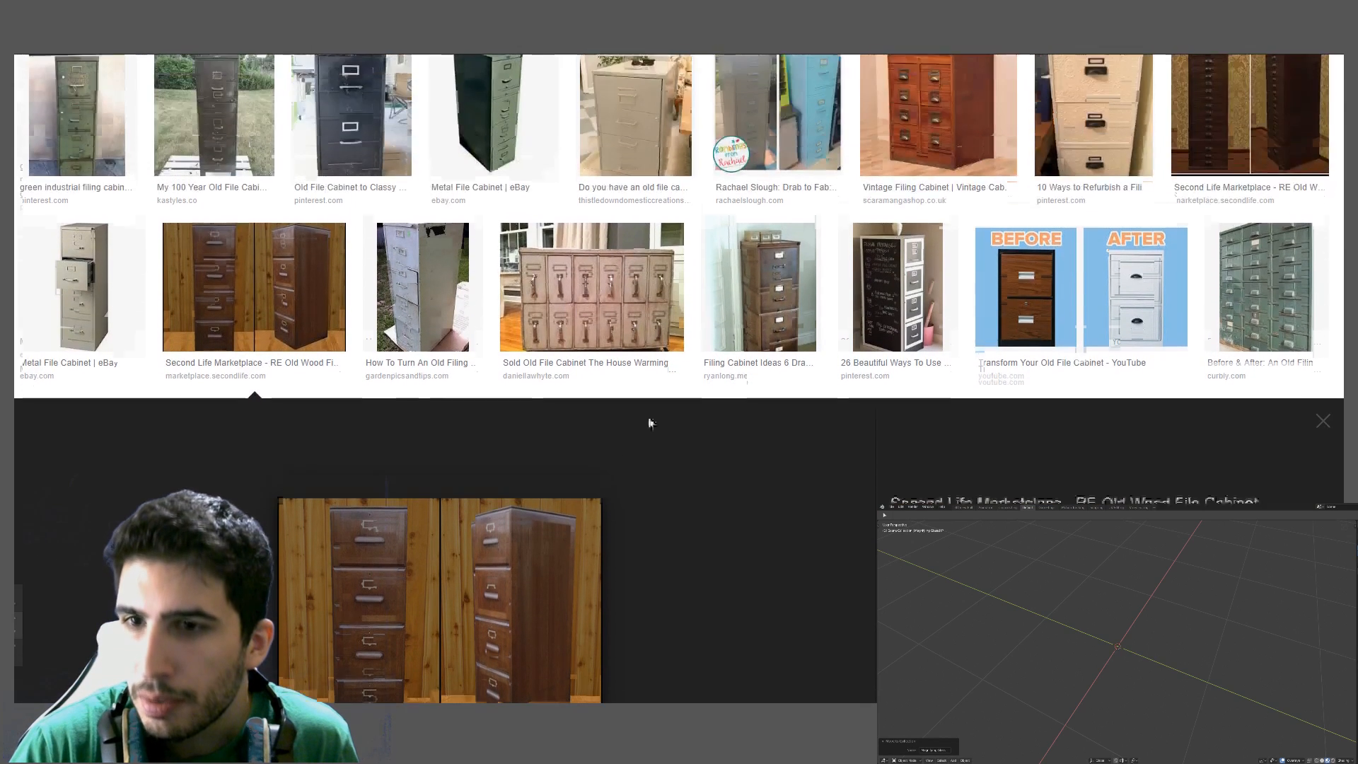
{"action": "scroll", "coordinate": [678, 452], "scroll_direction": "down", "scroll_amount": 2}
{"action": "scroll", "coordinate": [865, 382], "scroll_direction": "up", "scroll_amount": 2}
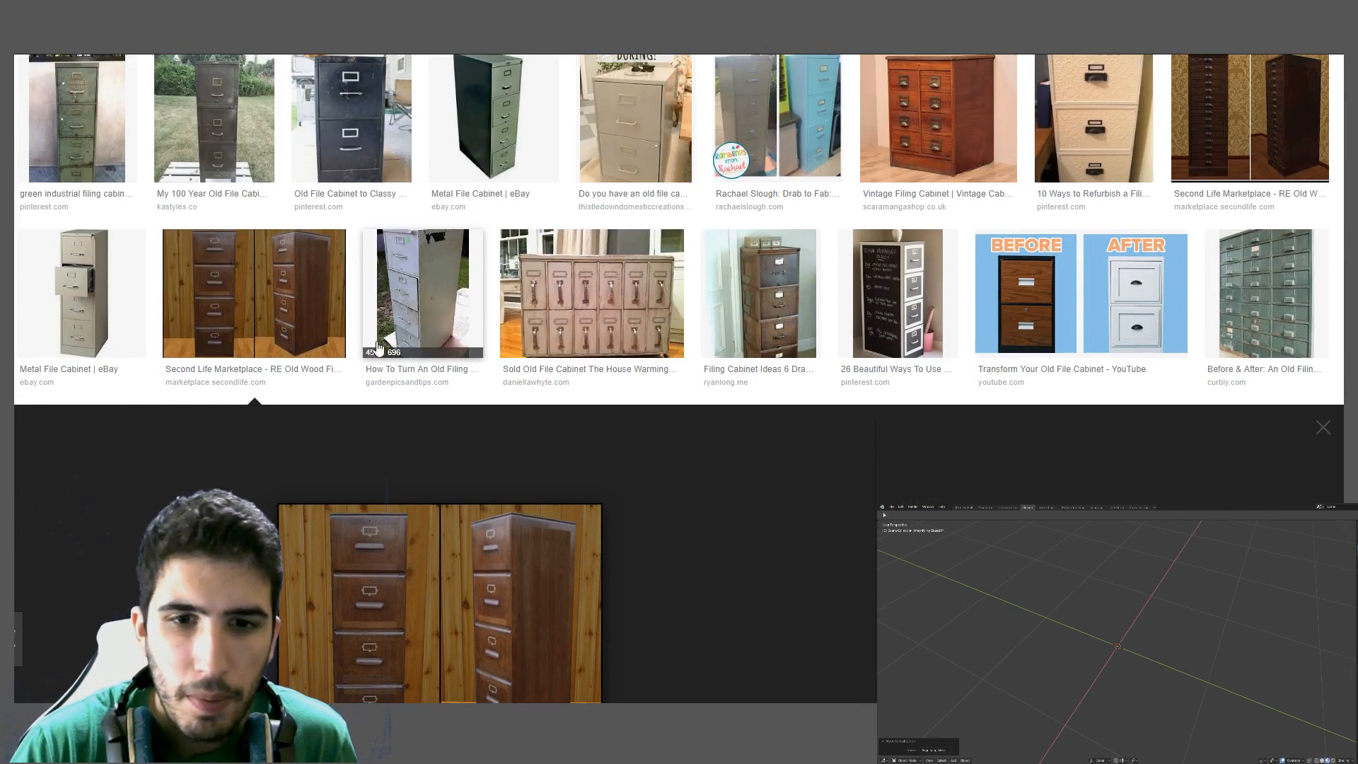
{"action": "left_click", "coordinate": [87, 296]}
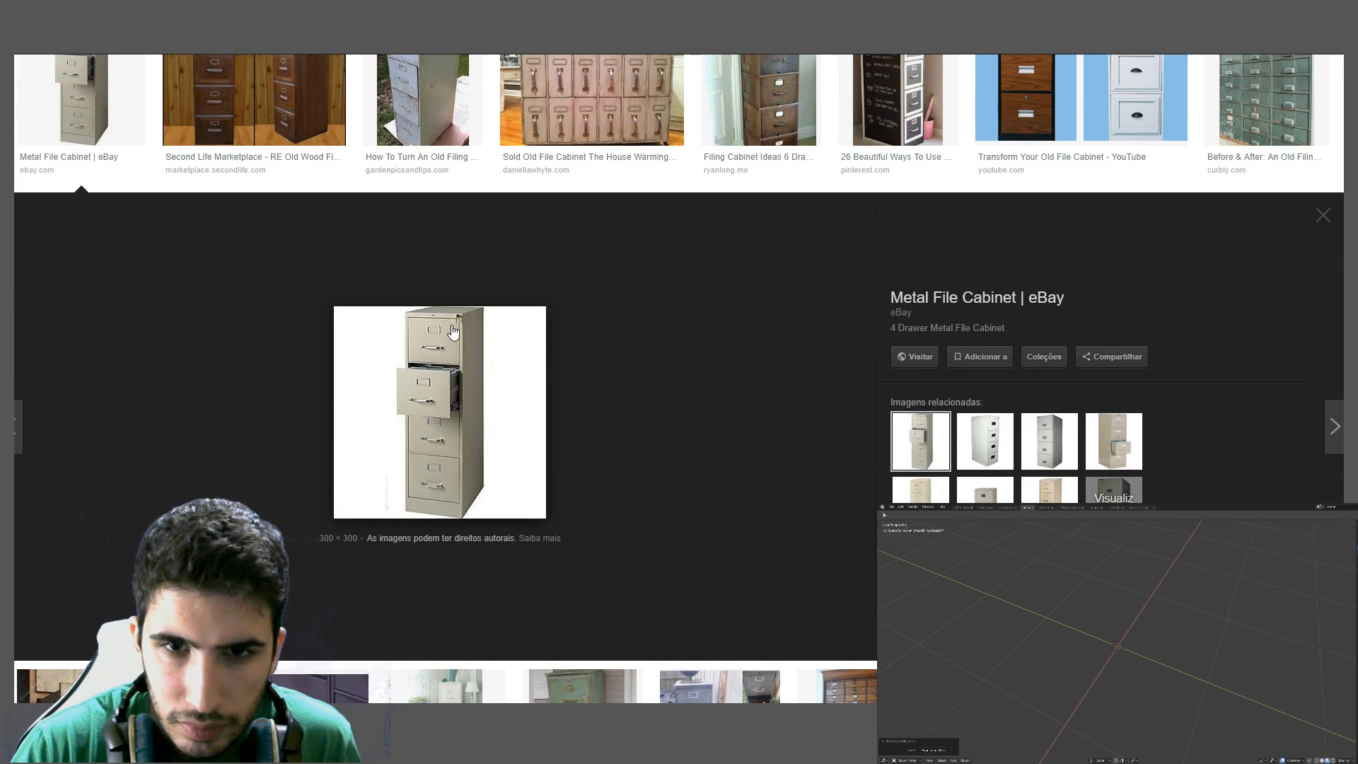
Examine the green metal file cabinet and the brown wooden four-drawer filing cabinet photos as modelling references
{"action": "scroll", "coordinate": [445, 321], "scroll_direction": "up", "scroll_amount": 4}
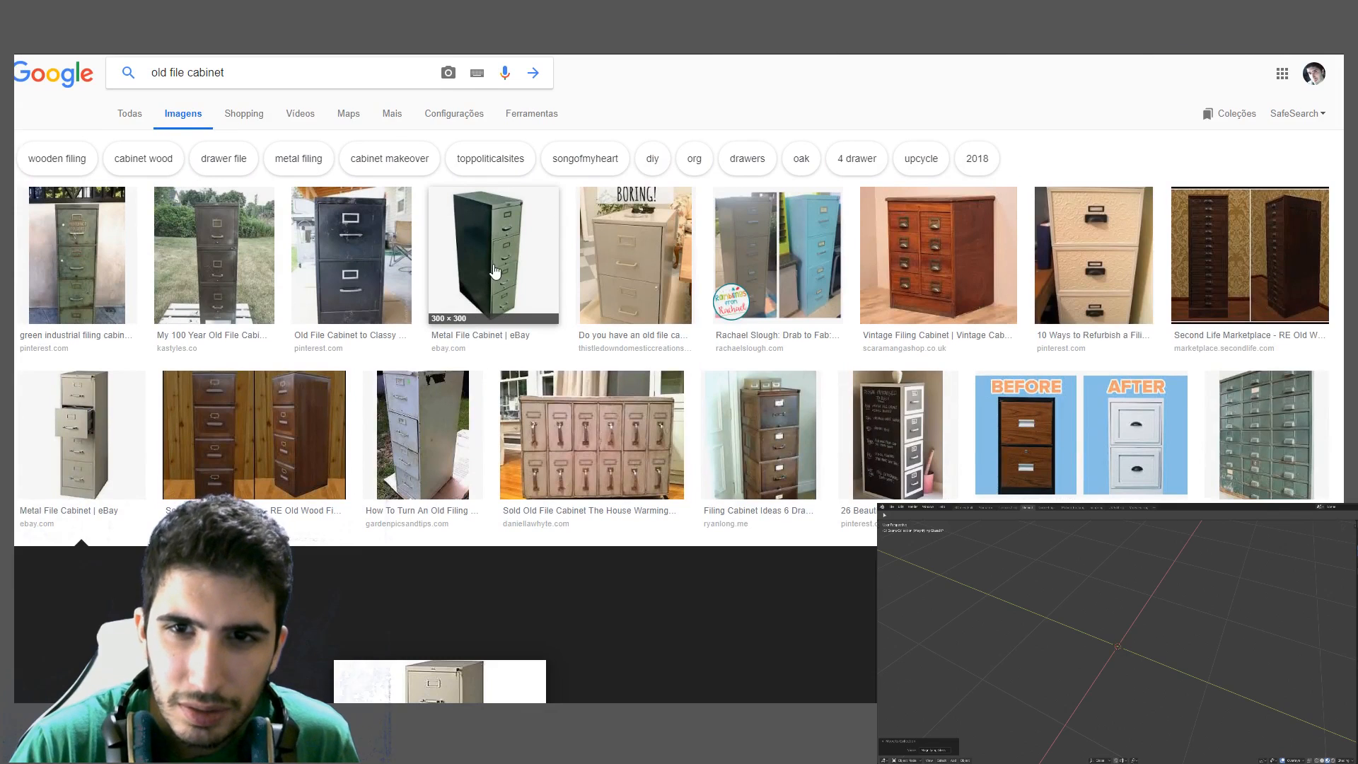
{"action": "left_click", "coordinate": [481, 277]}
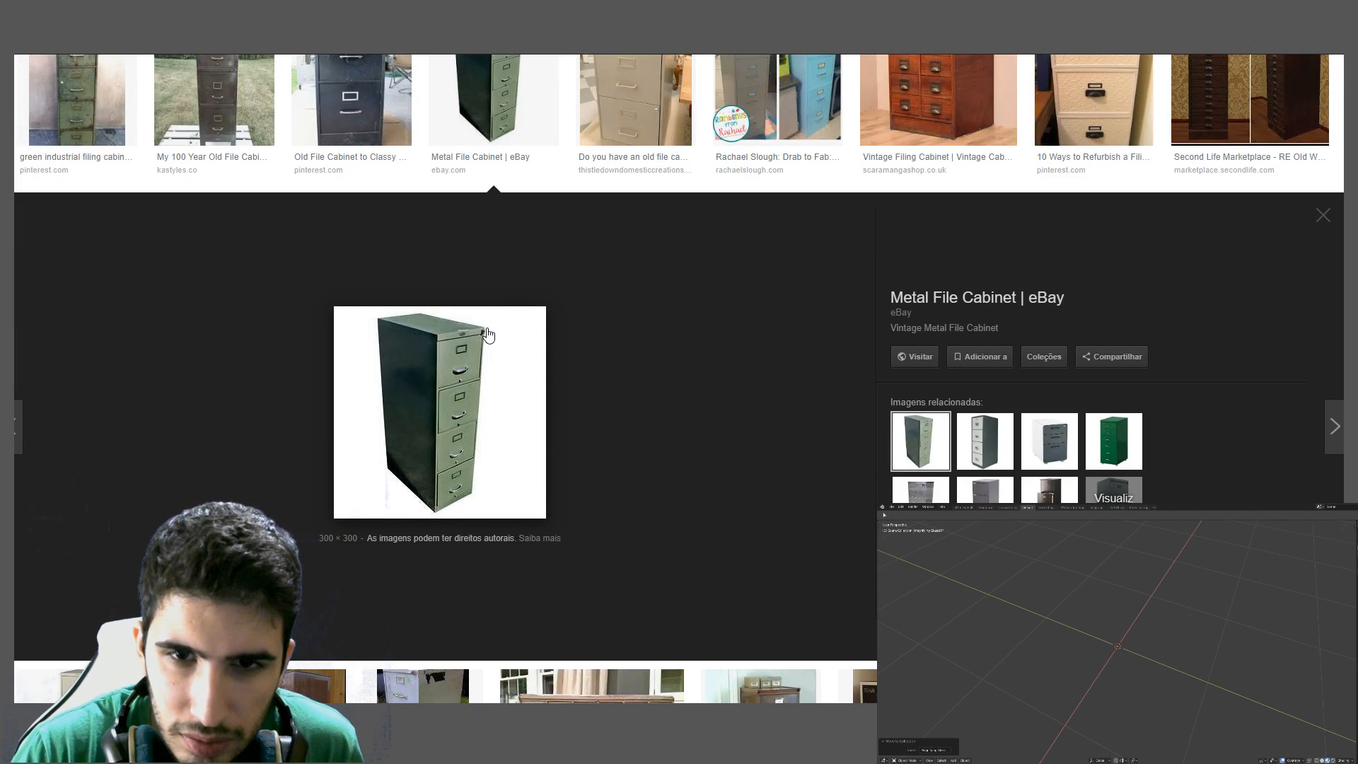
{"action": "scroll", "coordinate": [491, 335], "scroll_direction": "up", "scroll_amount": 3}
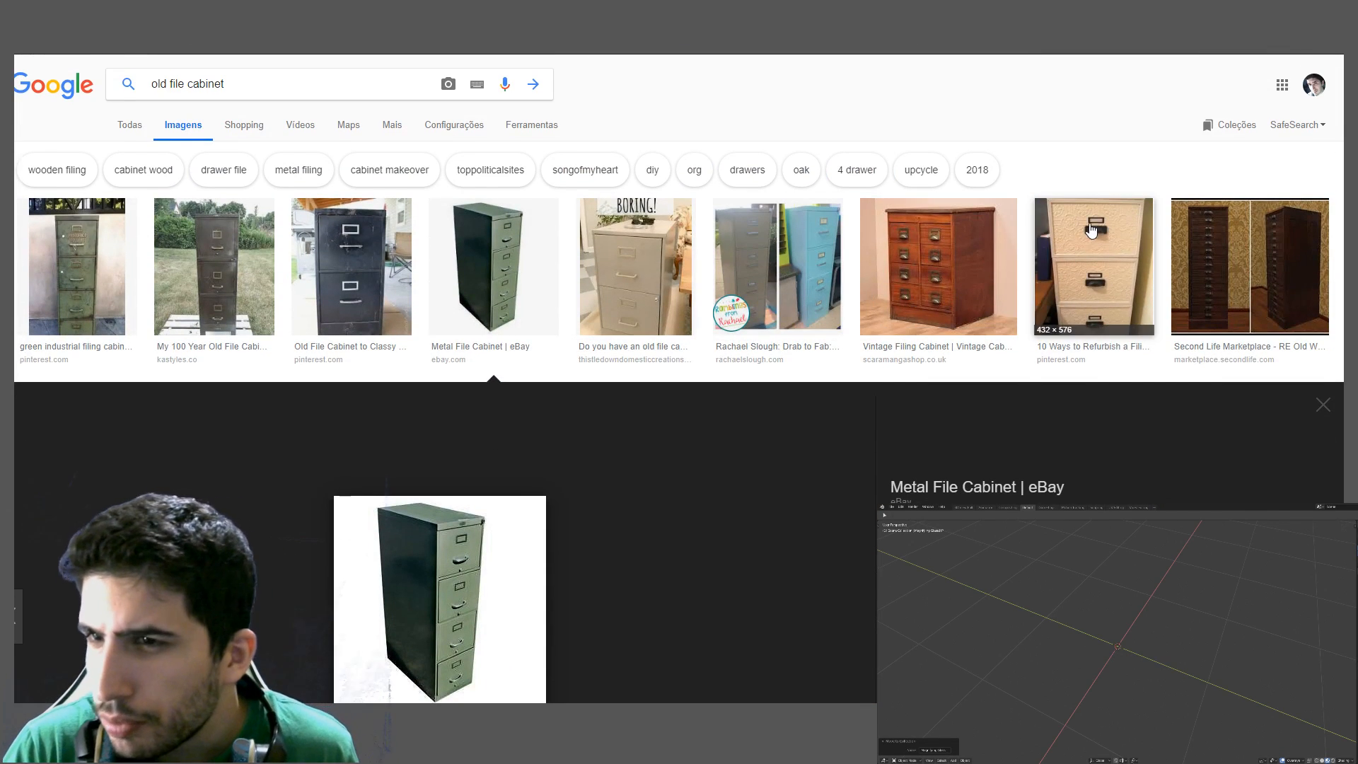
{"action": "scroll", "coordinate": [849, 361], "scroll_direction": "down", "scroll_amount": 7}
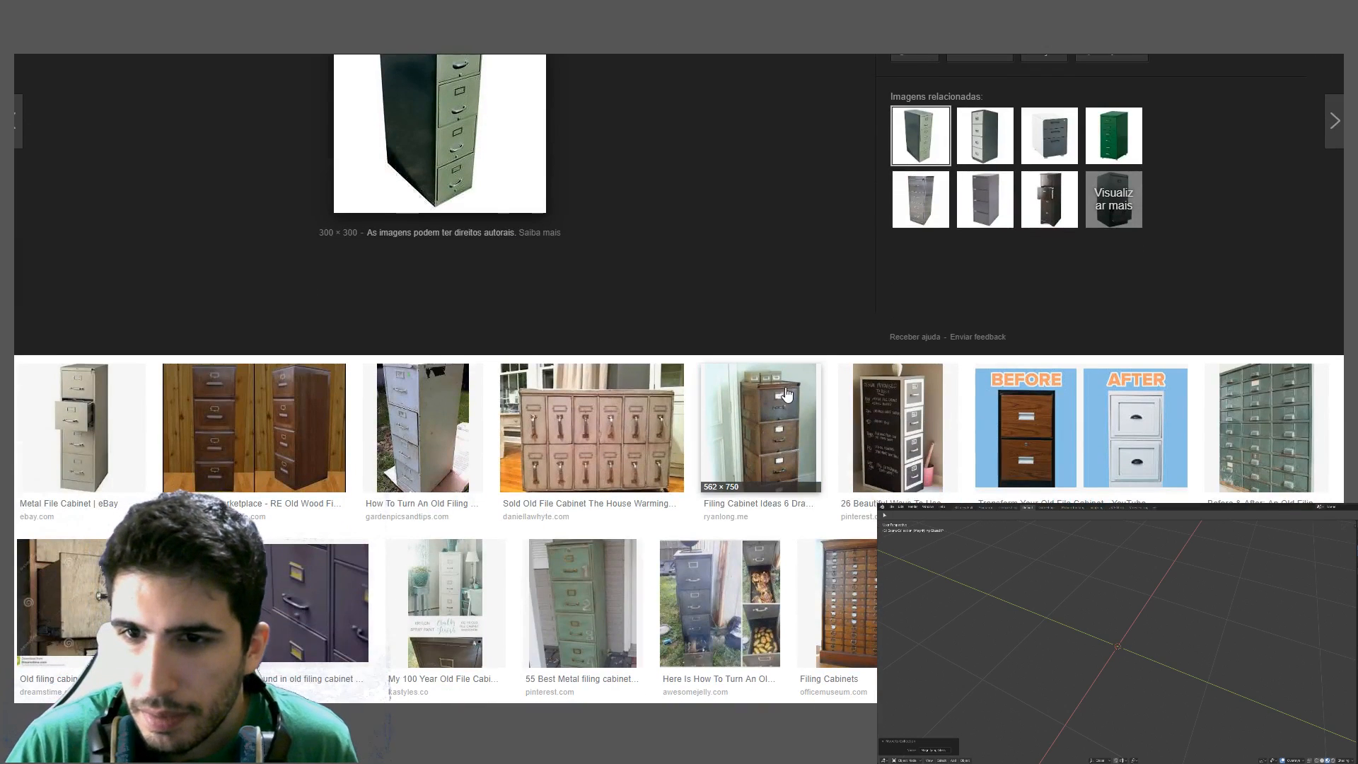
{"action": "left_click", "coordinate": [786, 393]}
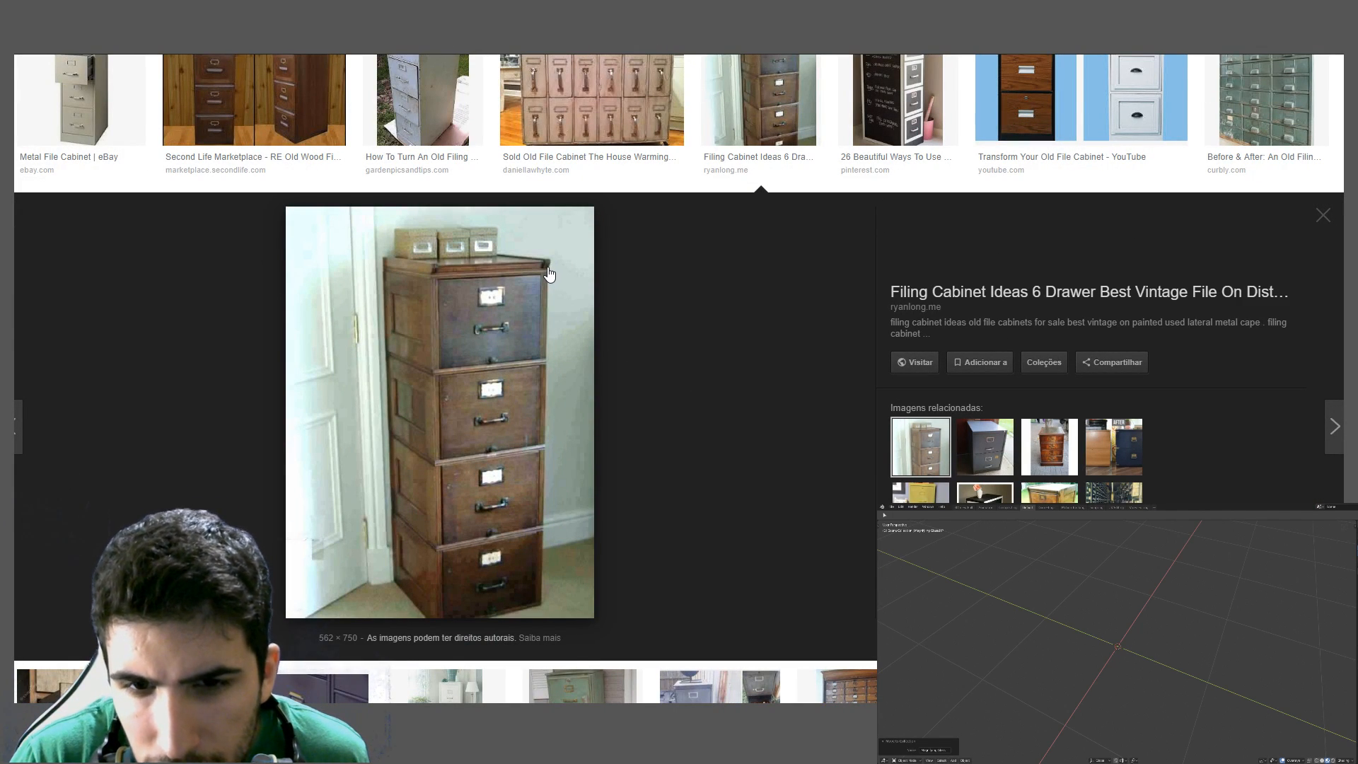
{"action": "scroll", "coordinate": [531, 357], "scroll_direction": "up", "scroll_amount": 3}
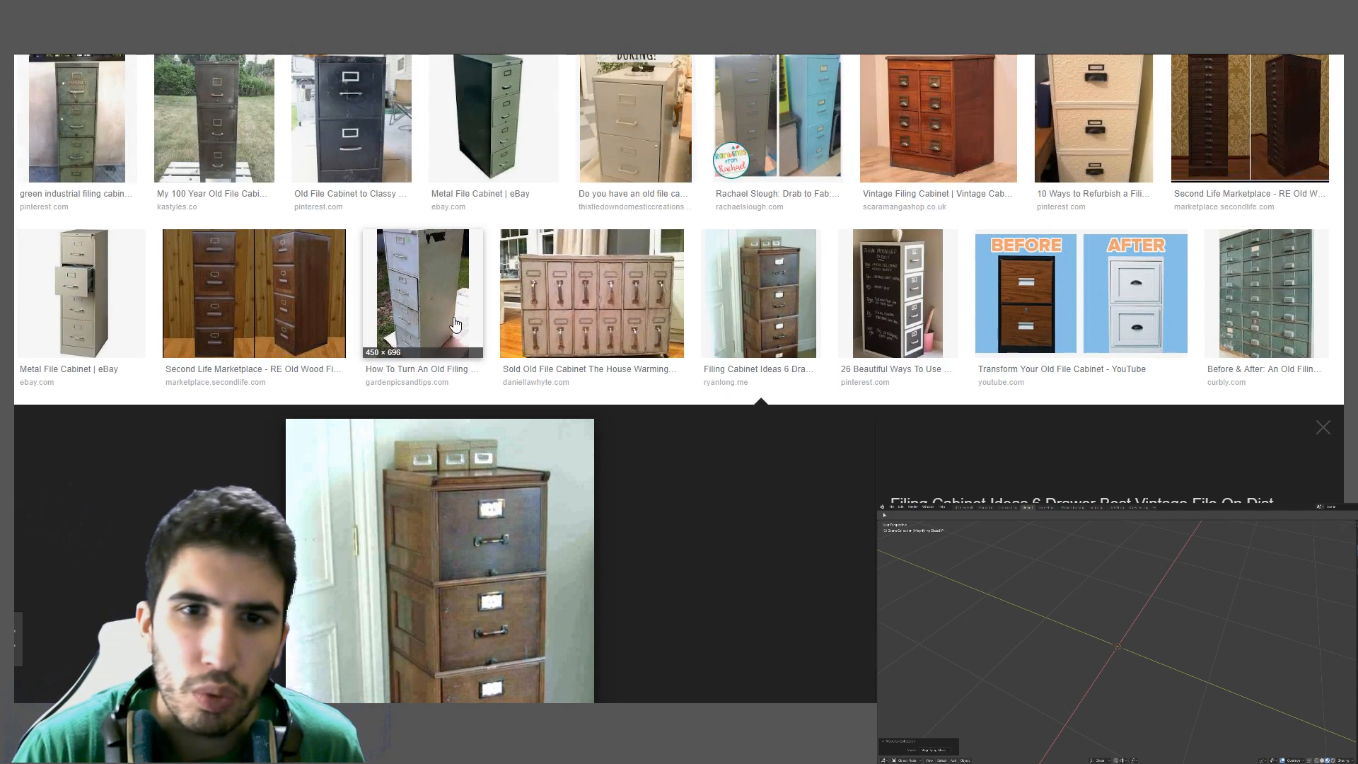
{"action": "left_click_drag", "start_coordinate": [428, 300], "coordinate": [423, 298]}
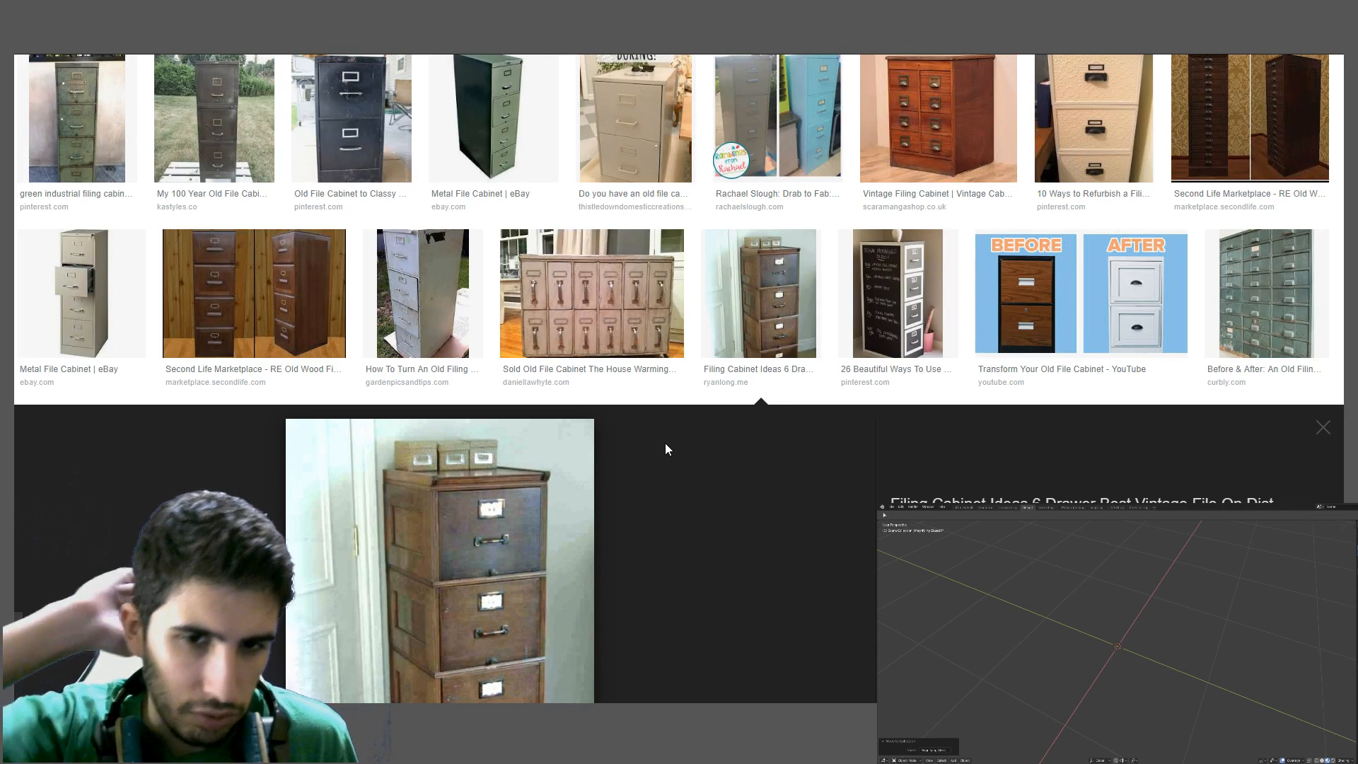
{"action": "scroll", "coordinate": [665, 444], "scroll_direction": "down", "scroll_amount": 2}
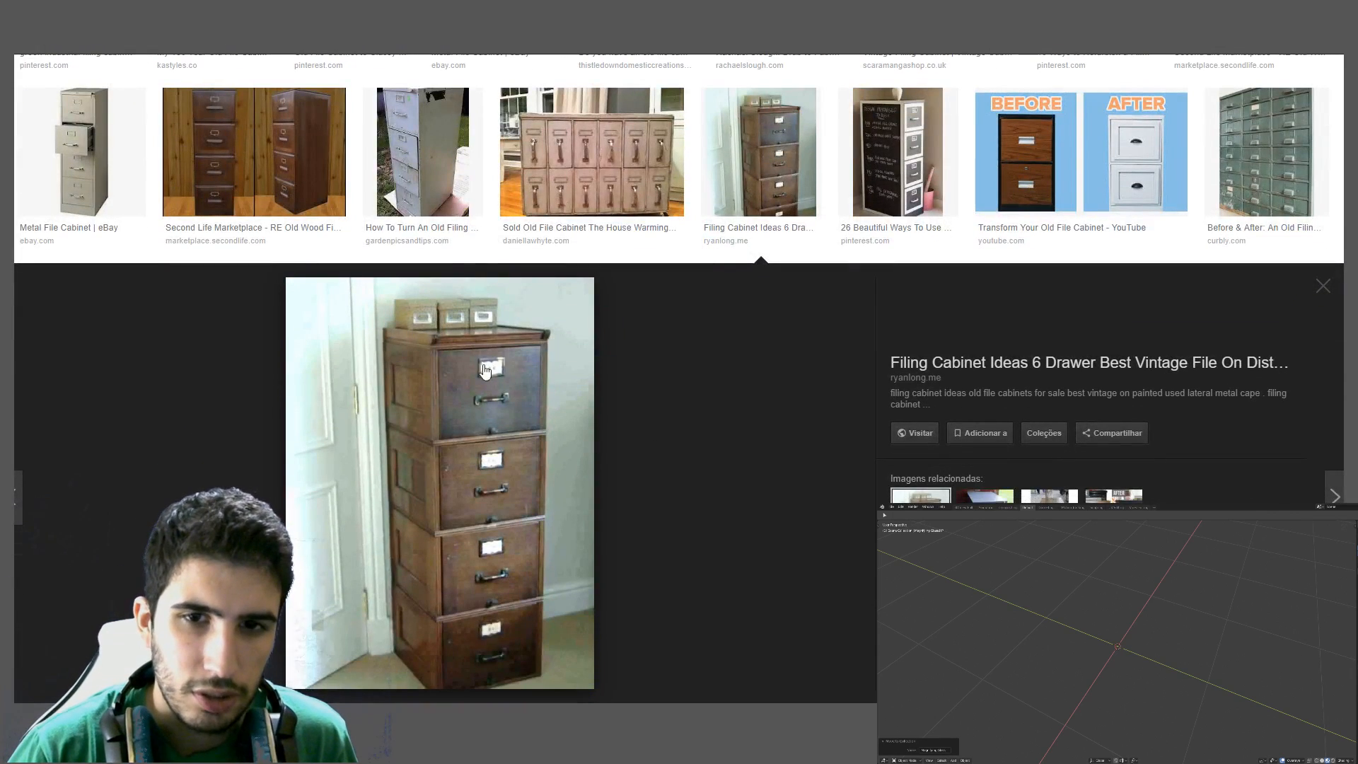
{"action": "scroll", "coordinate": [484, 375], "scroll_direction": "up", "scroll_amount": 2}
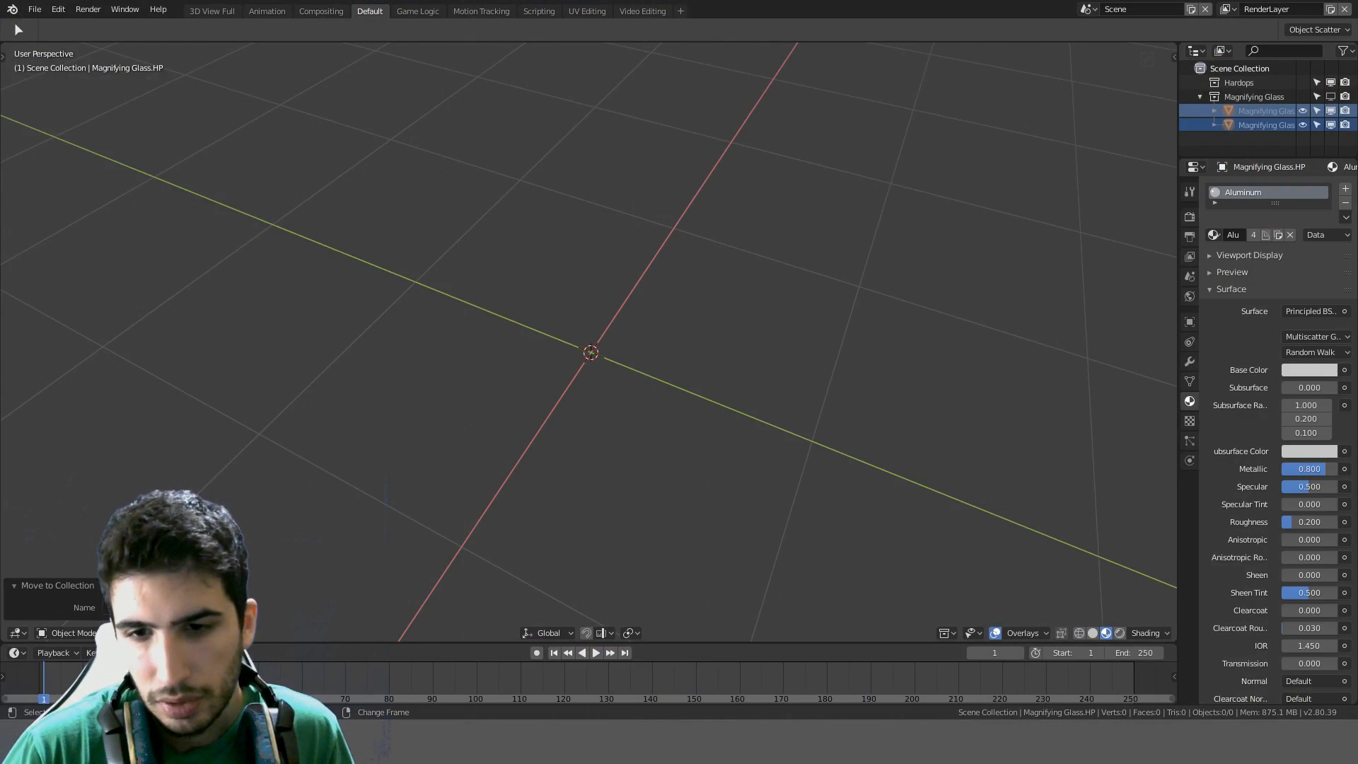
Switch to Blender and add a cube at the scene's centre
{"action": "scroll", "coordinate": [692, 389], "scroll_direction": "down", "scroll_amount": 4}
{"action": "key", "text": "KP_1"}
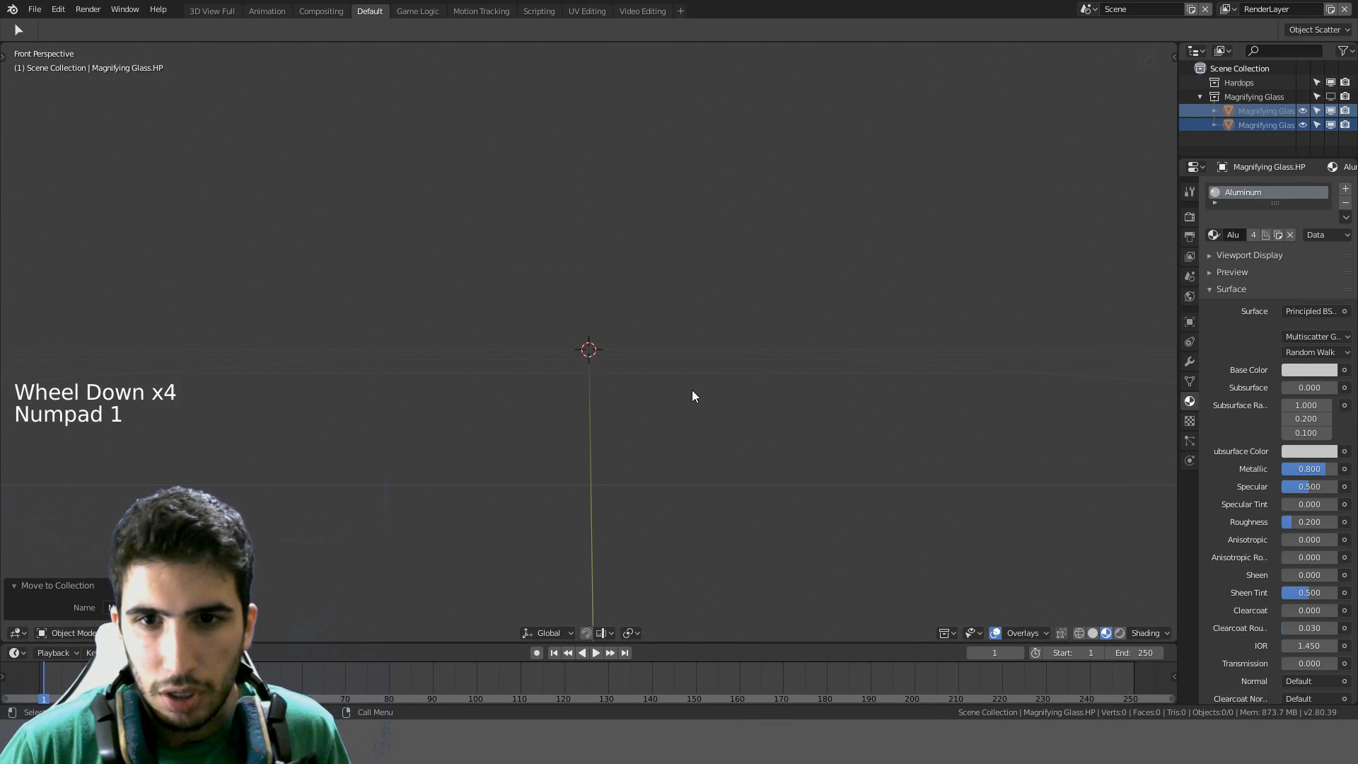
{"action": "scroll", "coordinate": [692, 389], "scroll_direction": "down", "scroll_amount": 3}
{"action": "scroll", "coordinate": [700, 344], "scroll_direction": "up", "scroll_amount": 1}
{"action": "scroll", "coordinate": [700, 351], "scroll_direction": "up", "scroll_amount": 1}
{"action": "middle_click_drag", "start_coordinate": [700, 351], "coordinate": [788, 393]}
{"action": "scroll", "coordinate": [773, 318], "scroll_direction": "up", "scroll_amount": 3}
{"action": "key", "text": "shift+a"}
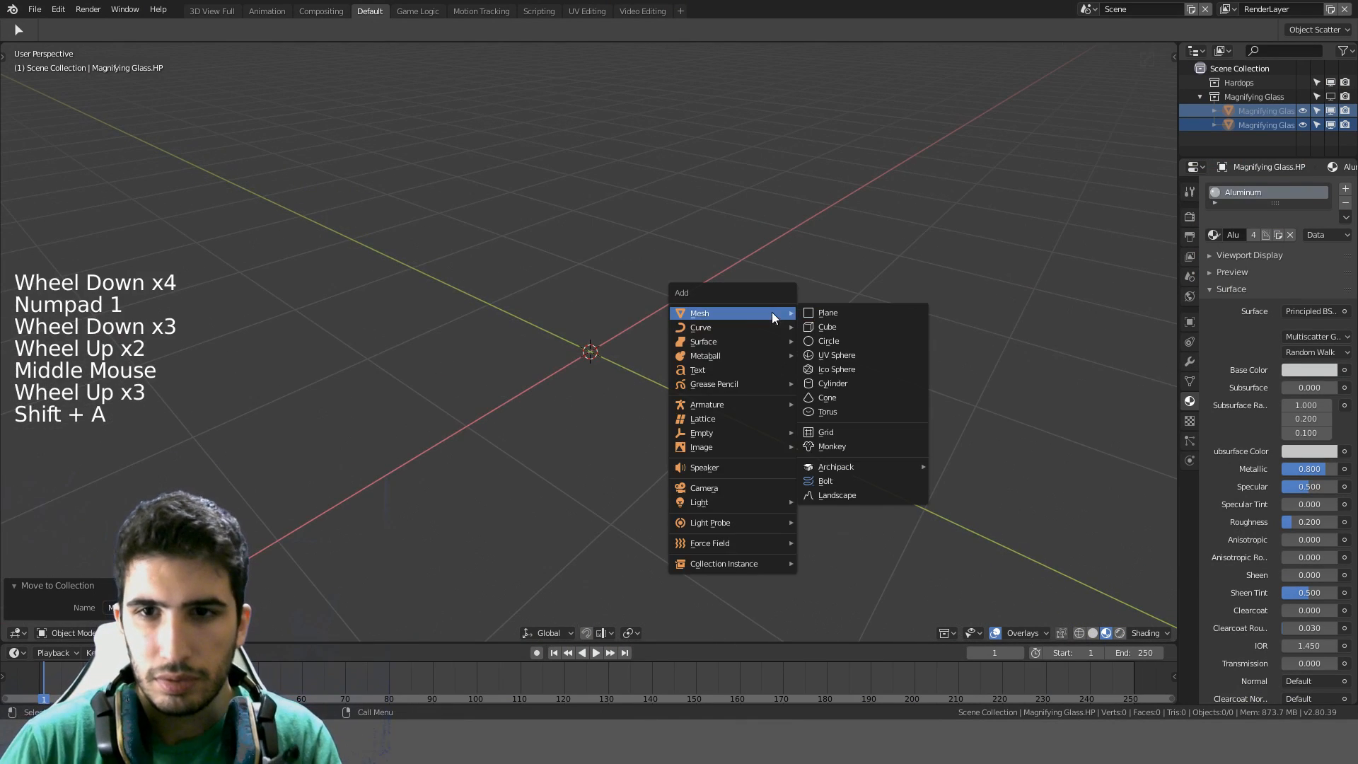
{"action": "left_click", "coordinate": [818, 326]}
Set the new cube's Z dimension to 1.5 m
{"action": "key", "text": "KP_1"}
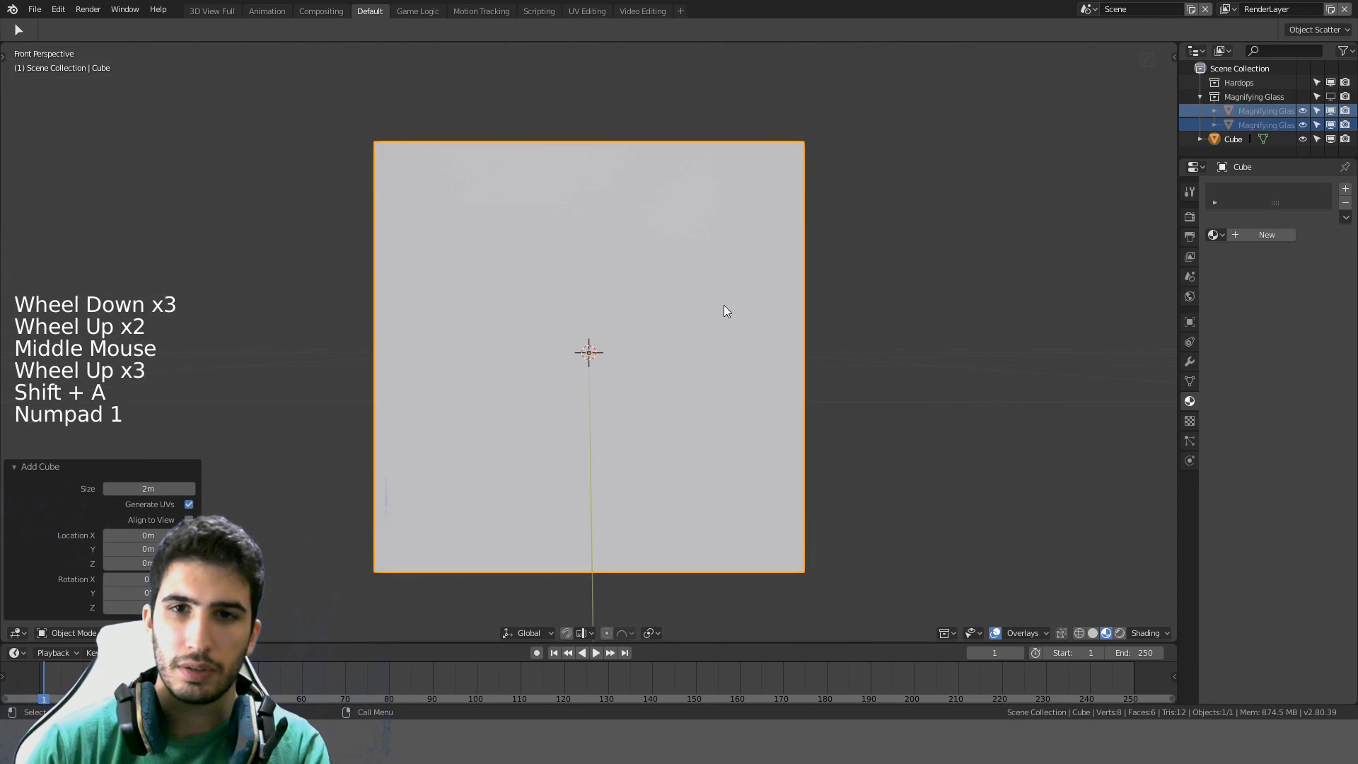
{"action": "key", "text": "n"}
{"action": "left_click", "coordinate": [1110, 298]}
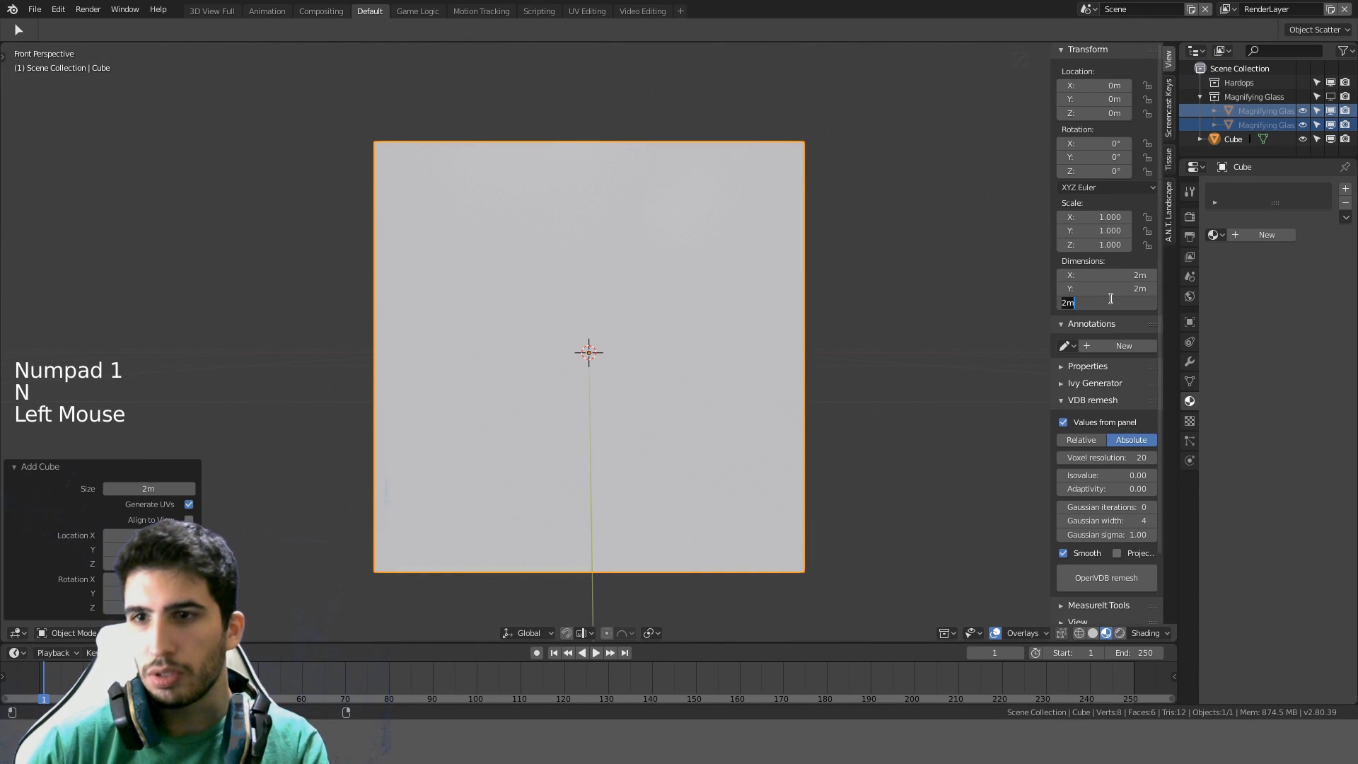
{"action": "type", "text": "1.5"}
{"action": "key", "text": "Return"}
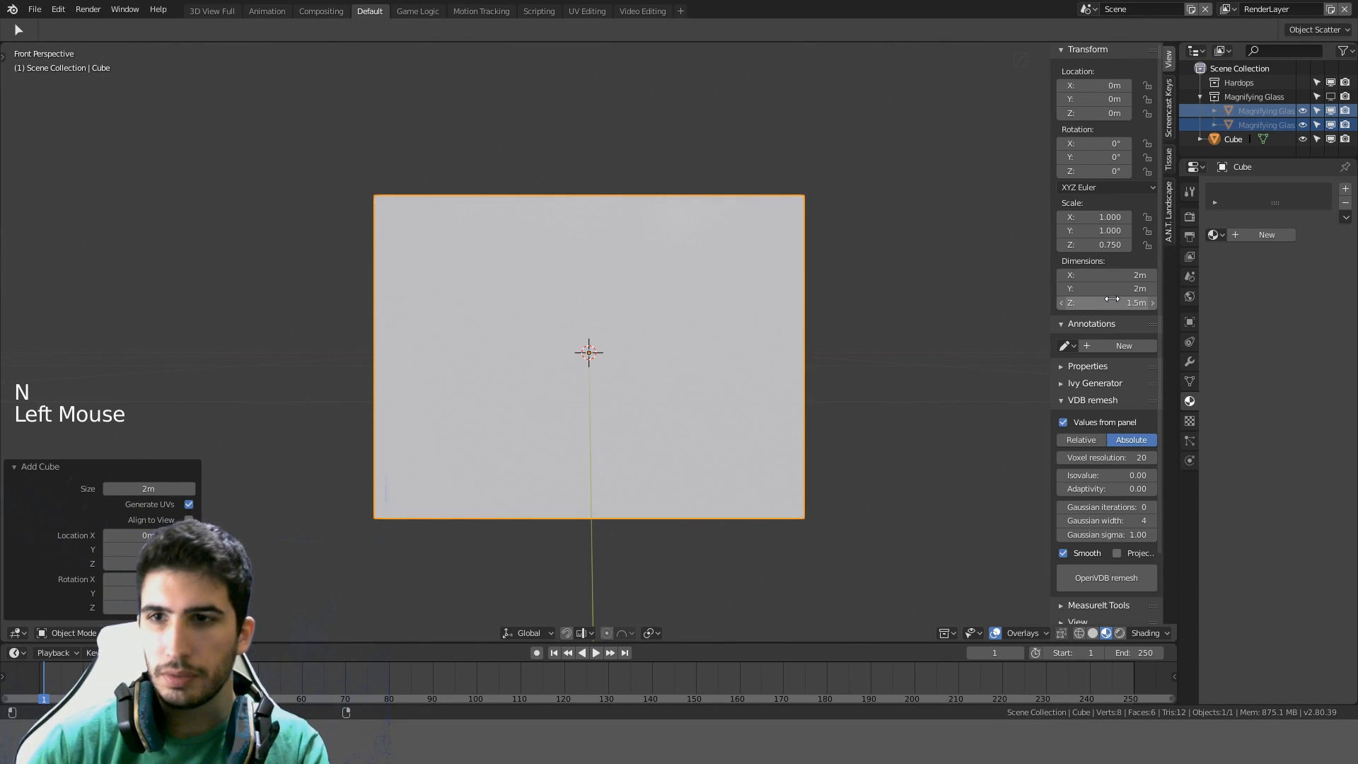
Try a Y dimension of 0.38 m on the cube and undo that change
{"action": "double_click", "coordinate": [1116, 290]}
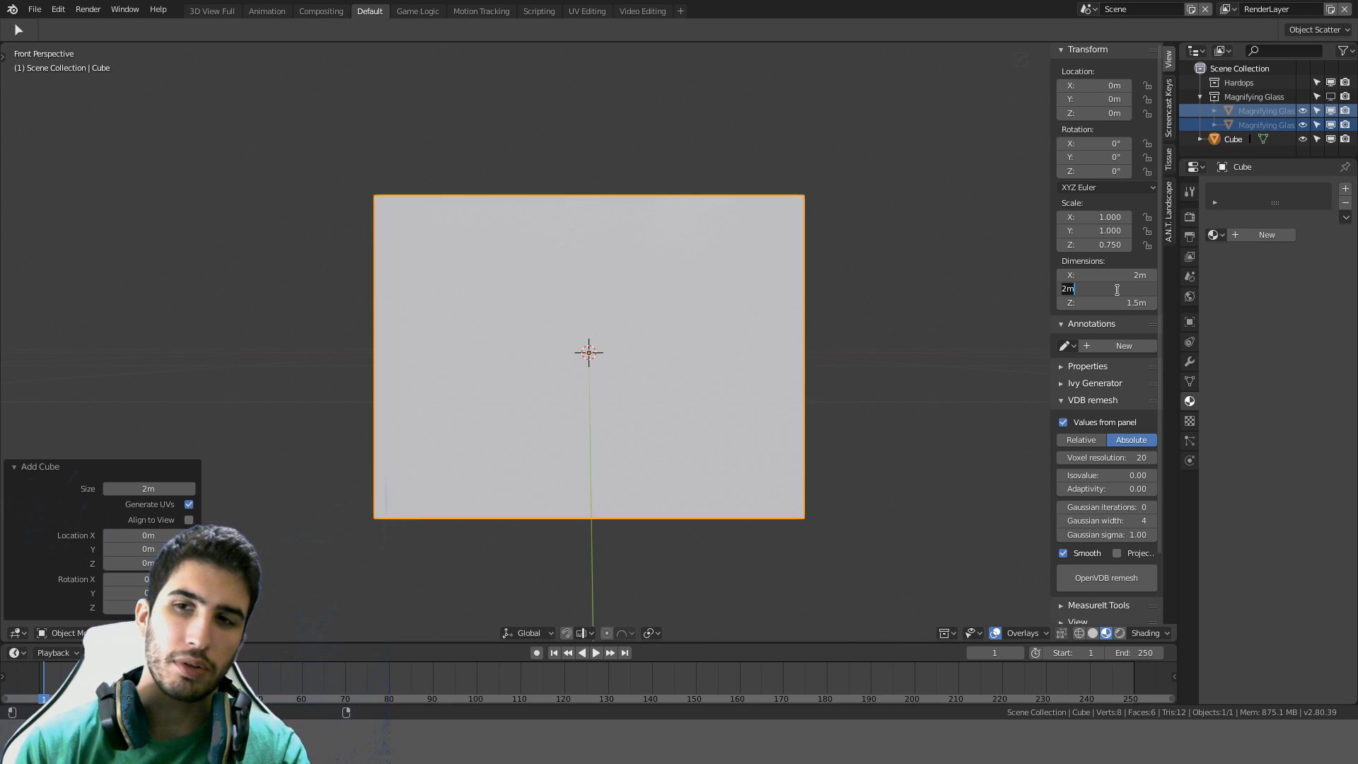
{"action": "type", "text": "8"}
{"action": "key", "text": "Return"}
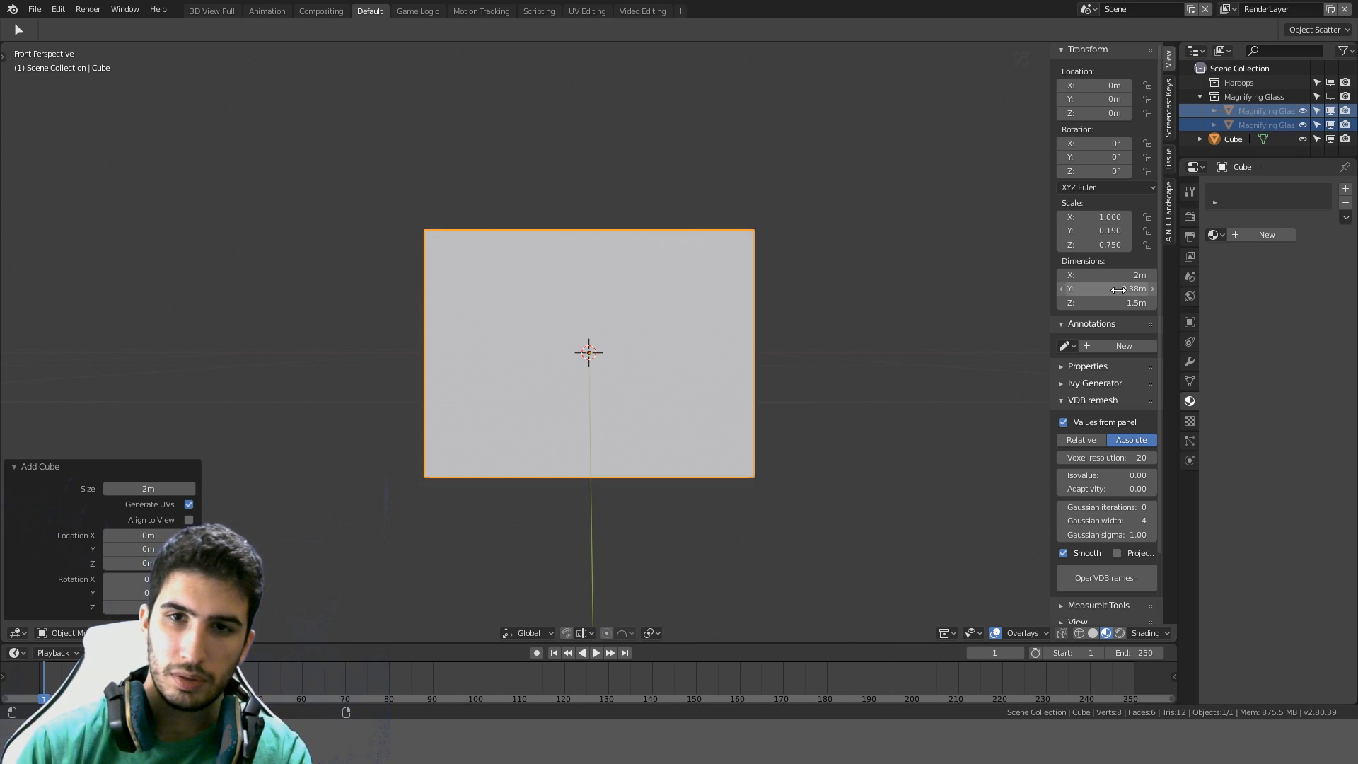
{"action": "middle_click_drag", "start_coordinate": [385, 235], "coordinate": [631, 279]}
{"action": "middle_click_drag", "start_coordinate": [740, 289], "coordinate": [732, 324]}
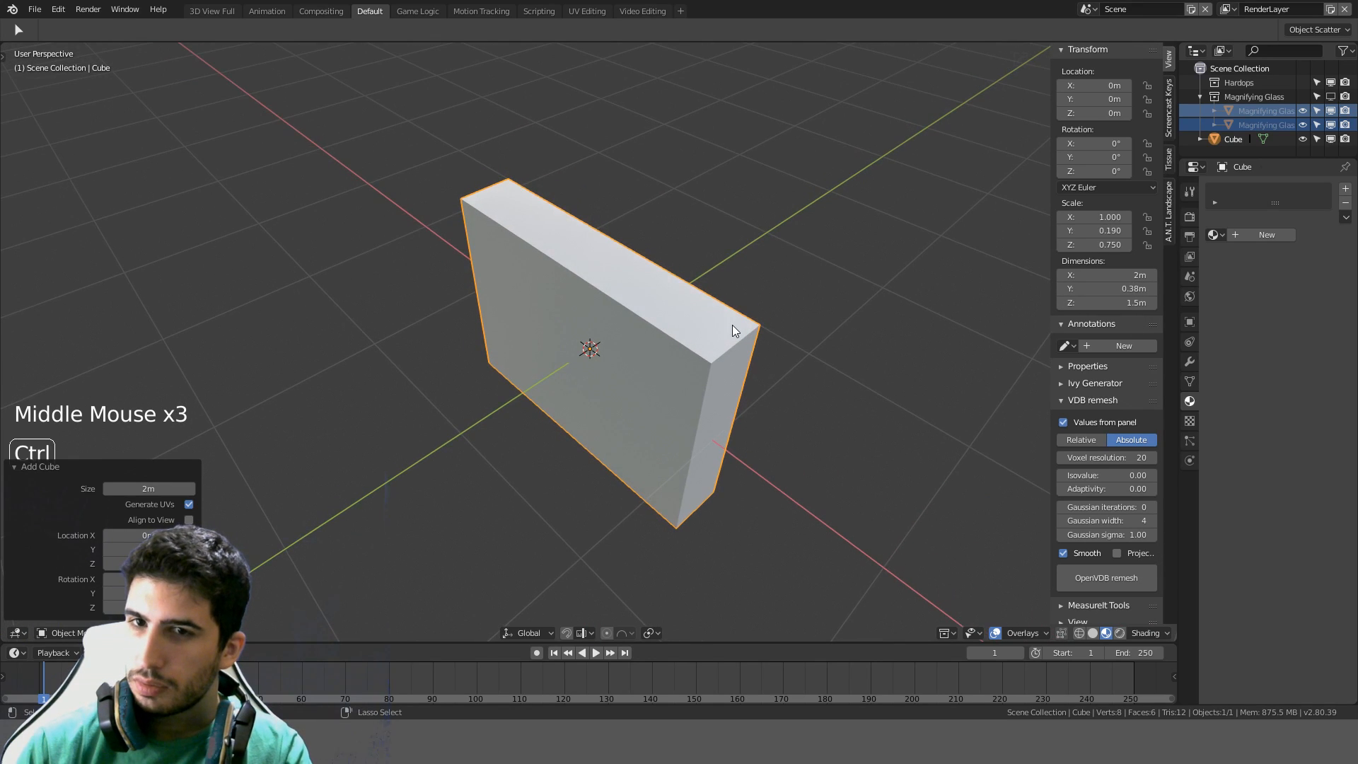
{"action": "key", "text": "ctrl+z"}
{"action": "key", "text": "ctrl+z"}
{"action": "key", "text": "ctrl+shift+z"}
{"action": "key", "text": "ctrl+shift+z"}
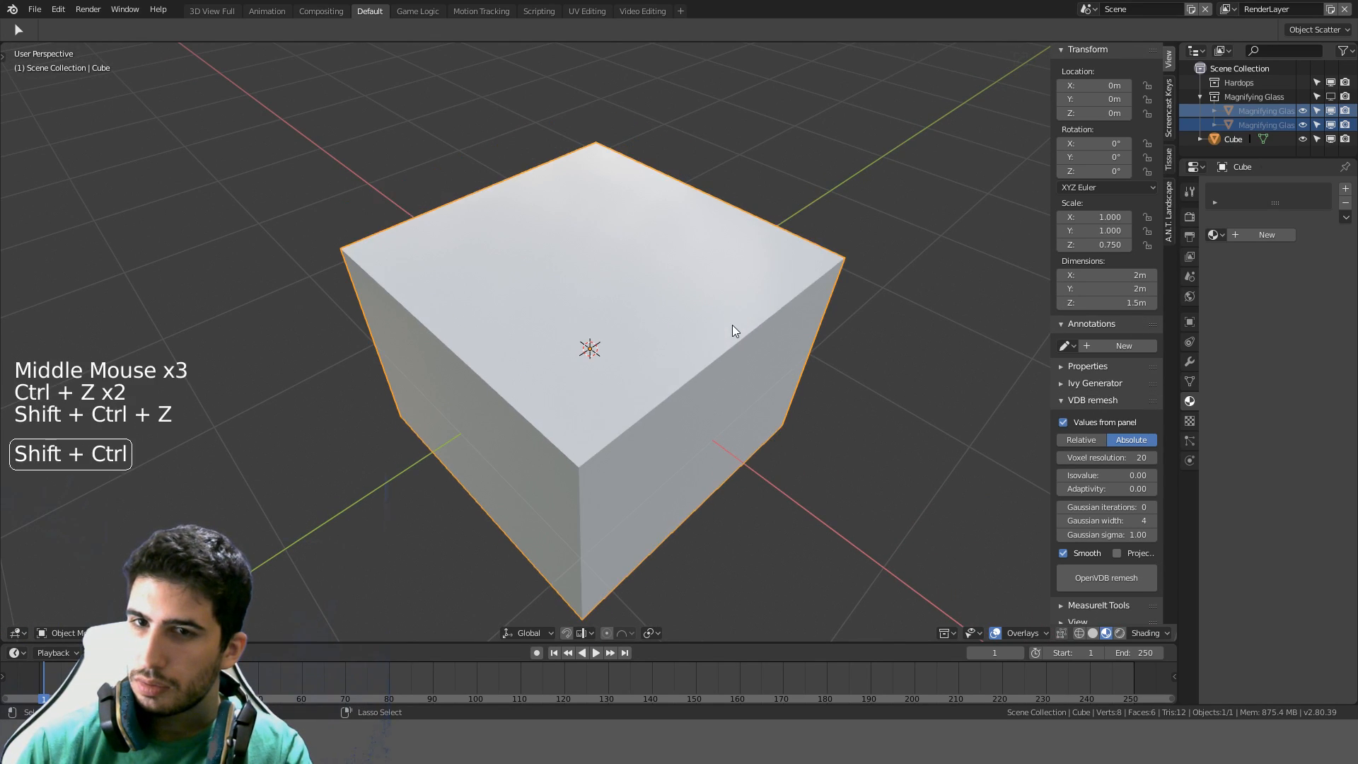
{"action": "key", "text": "ctrl+z"}
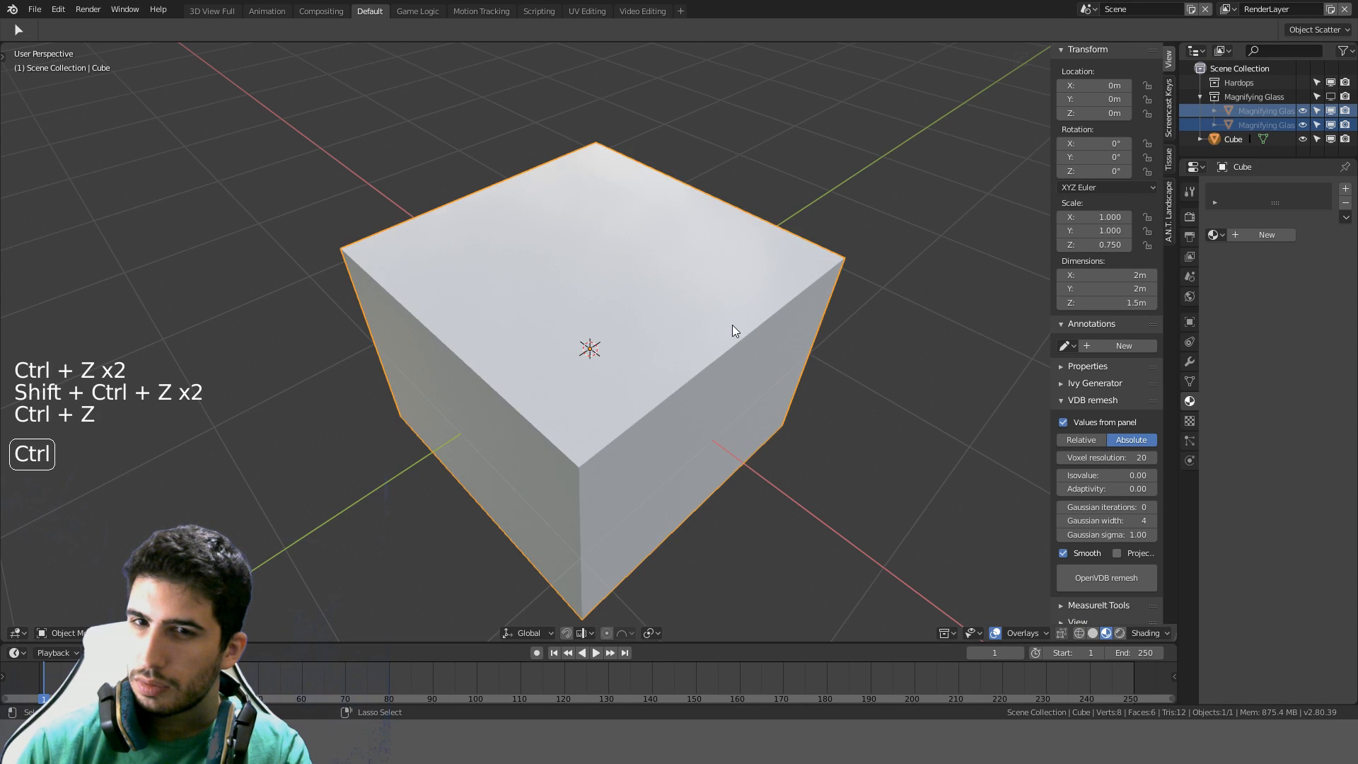
Set the cube's X dimension to 0.38 m and inspect its proportions in perspective
{"action": "left_click", "coordinate": [1118, 275]}
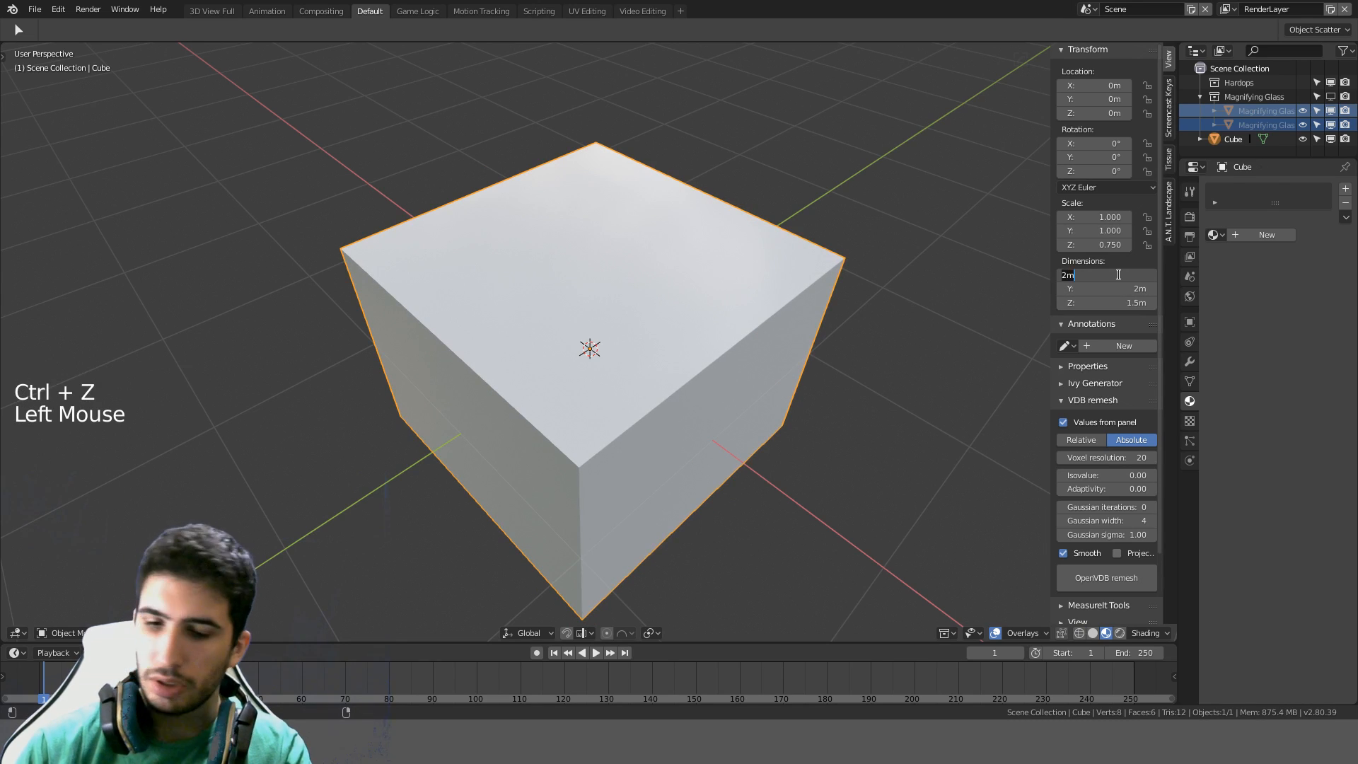
{"action": "type", "text": "0.38"}
{"action": "key", "text": "Return"}
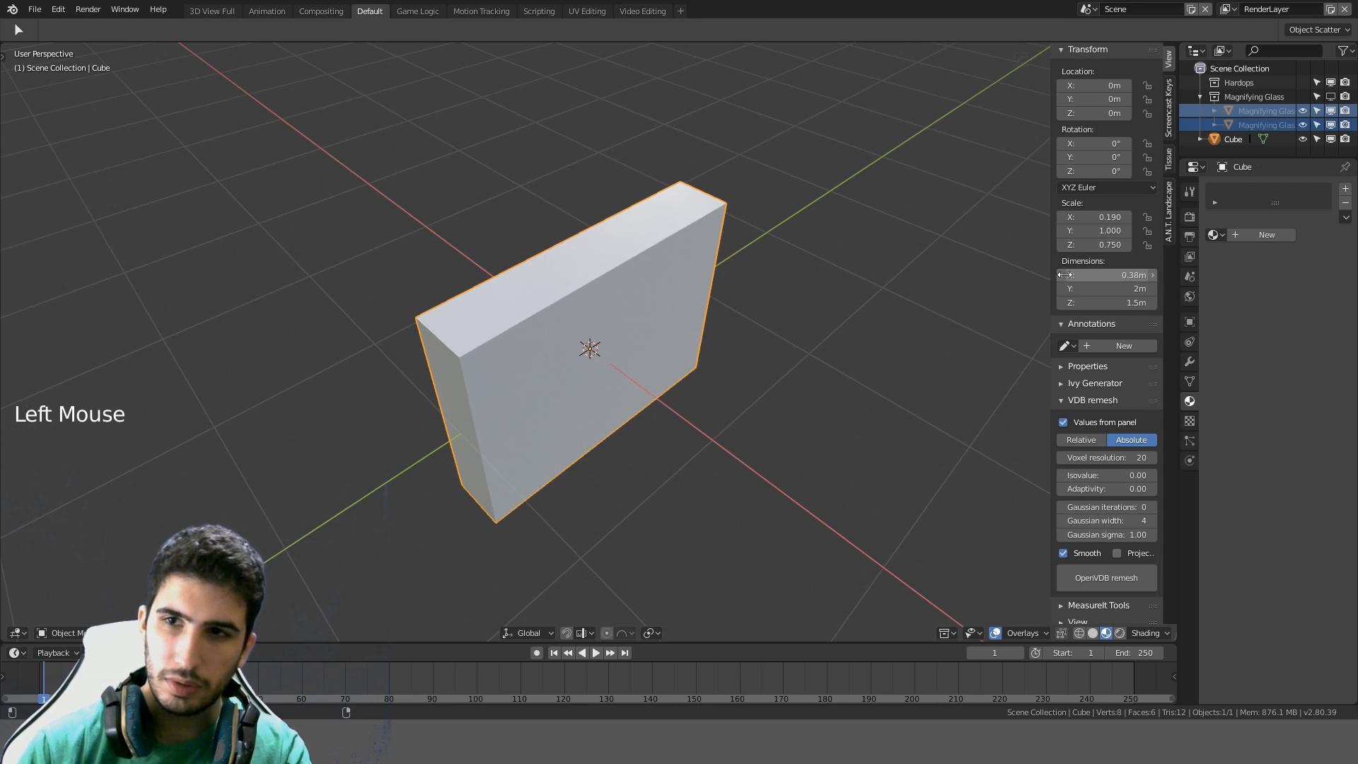
{"action": "middle_click_drag", "start_coordinate": [884, 276], "coordinate": [790, 237]}
Switch to the browser, search Google Images for "file cabinet measurement" and open the SW2, SW3 and SW4 dimension diagram
{"action": "scroll", "coordinate": [669, 253], "scroll_direction": "up", "scroll_amount": 3}
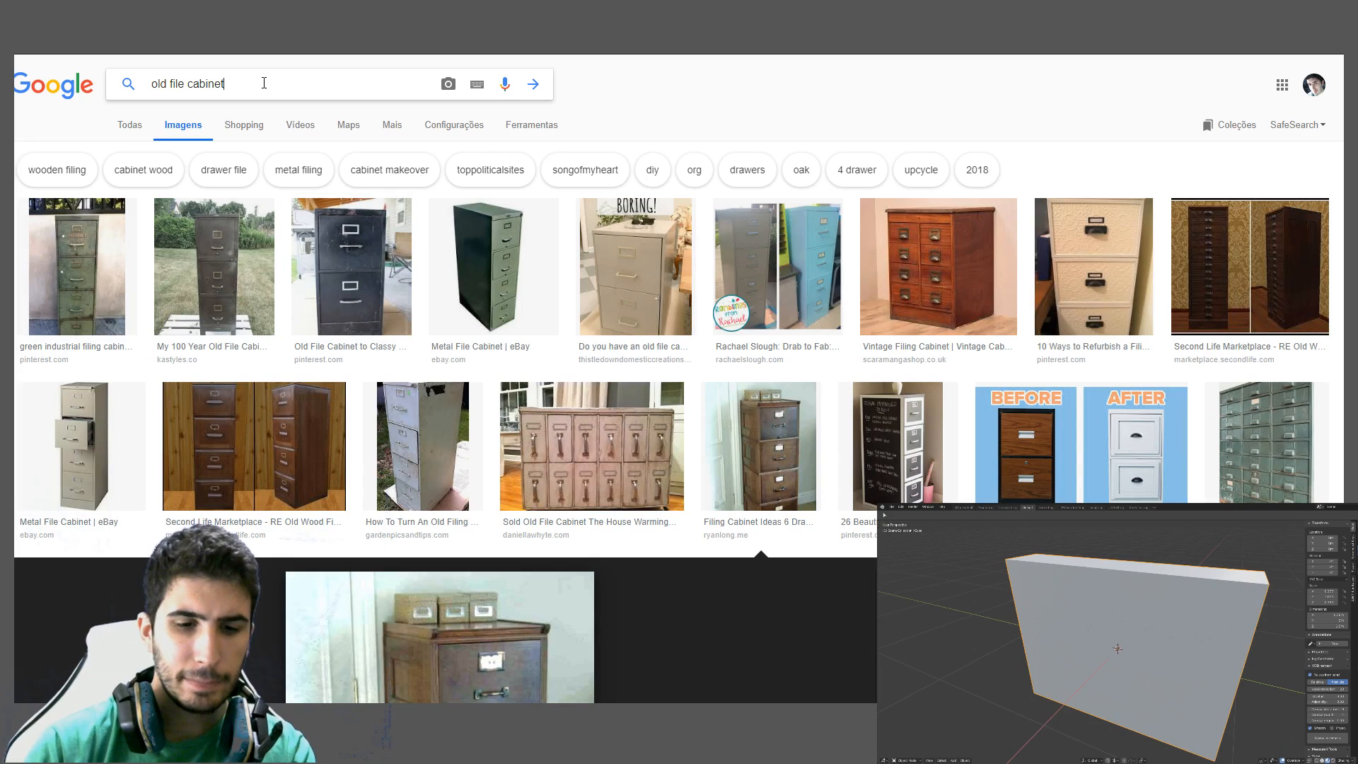
{"action": "type", "text": "measurement"}
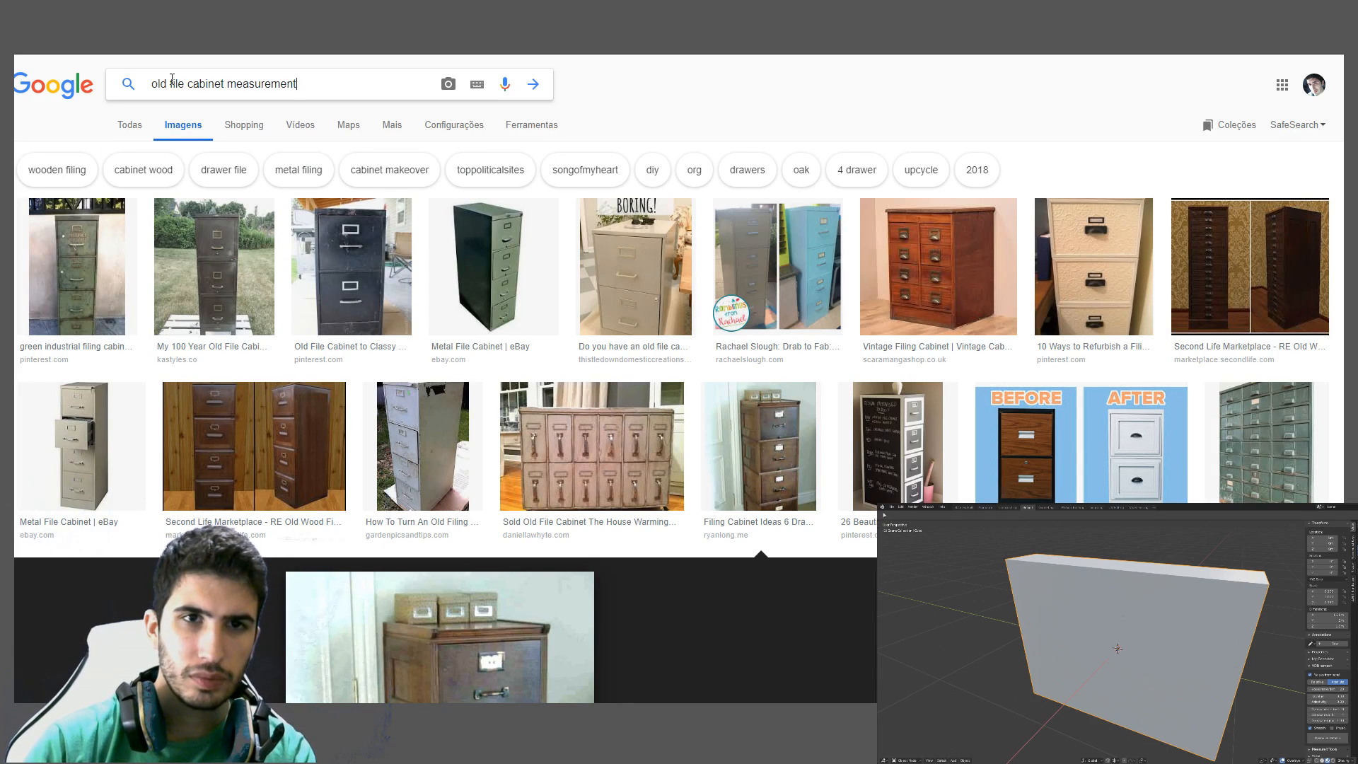
{"action": "left_click_drag", "start_coordinate": [171, 80], "coordinate": [131, 83]}
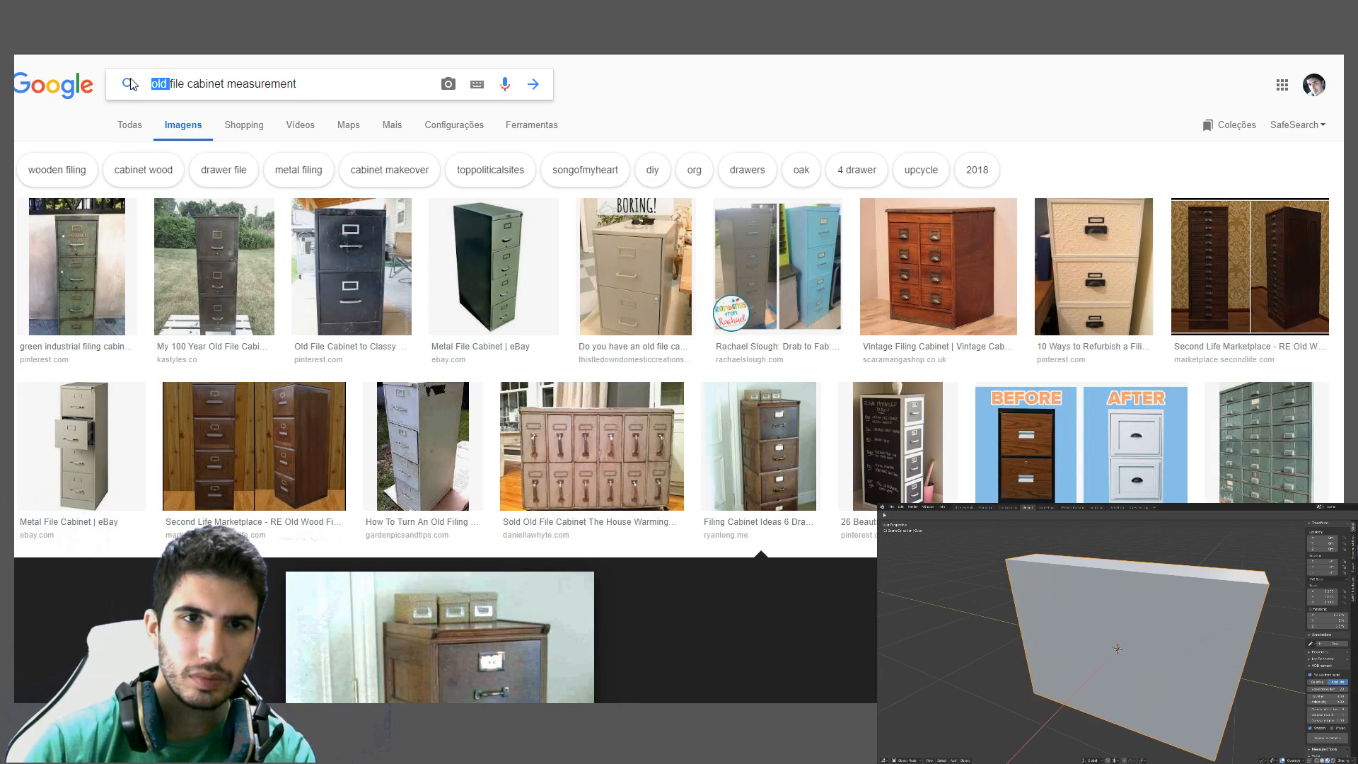
{"action": "key", "text": "BackSpace"}
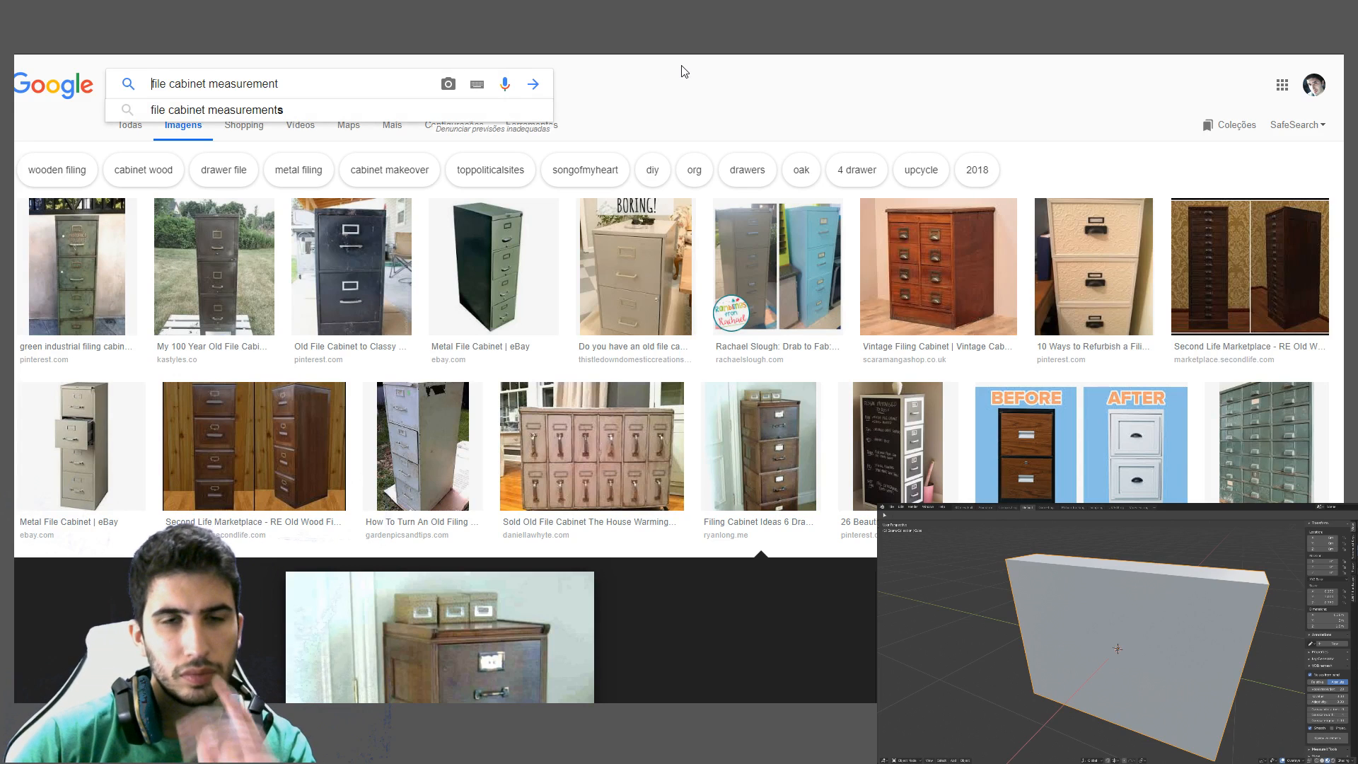
{"action": "key", "text": "Return"}
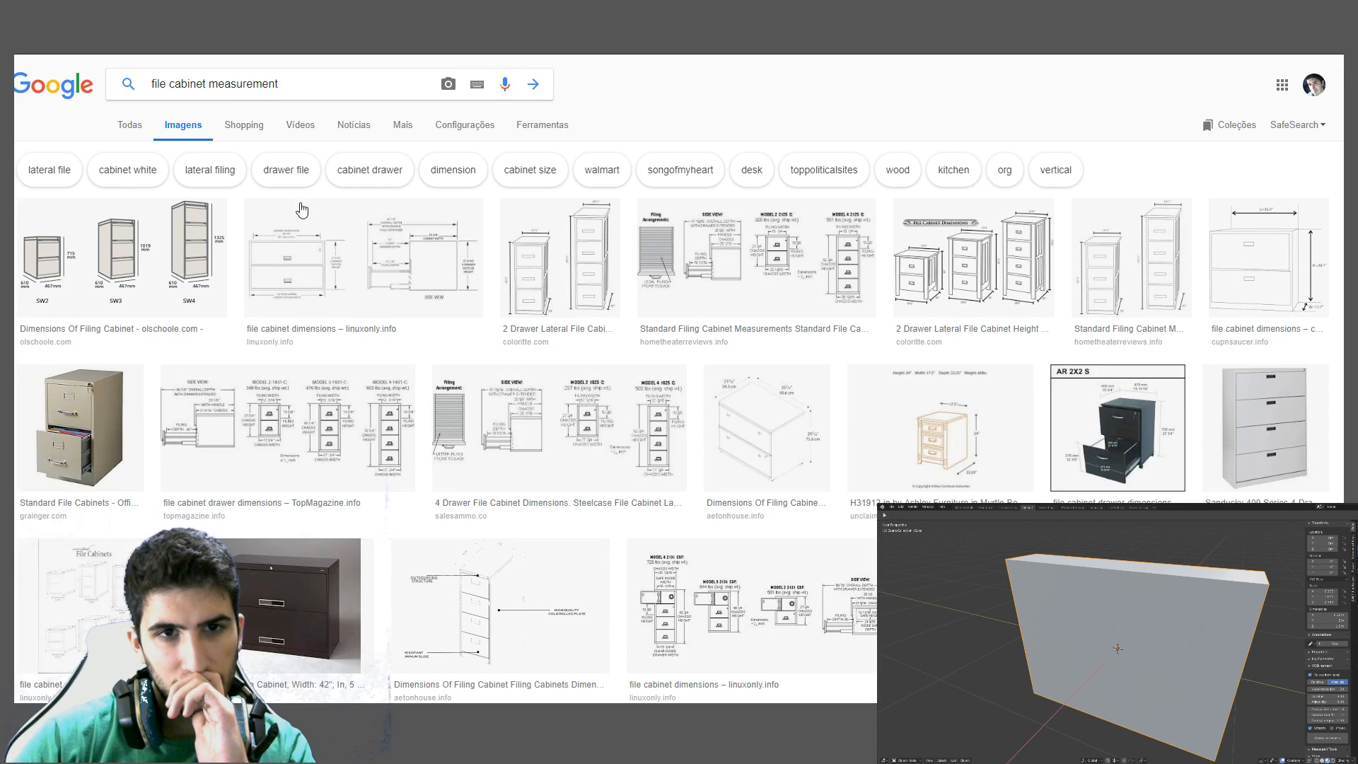
{"action": "left_click", "coordinate": [196, 263]}
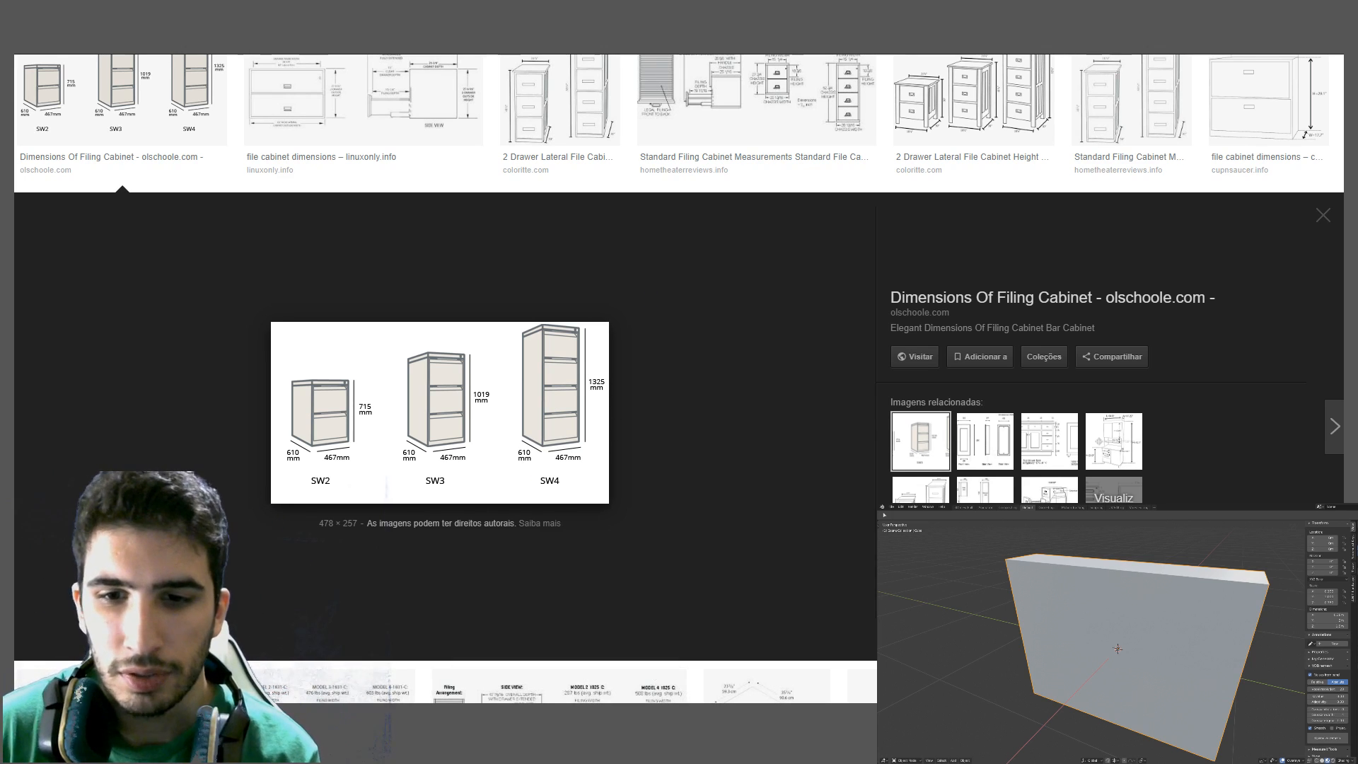
Return to Blender and set the cube's Y dimension to 0.61 m
{"action": "scroll", "coordinate": [1193, 647], "scroll_direction": "down", "scroll_amount": 3}
{"action": "middle_click_drag", "start_coordinate": [1193, 647], "coordinate": [1287, 628]}
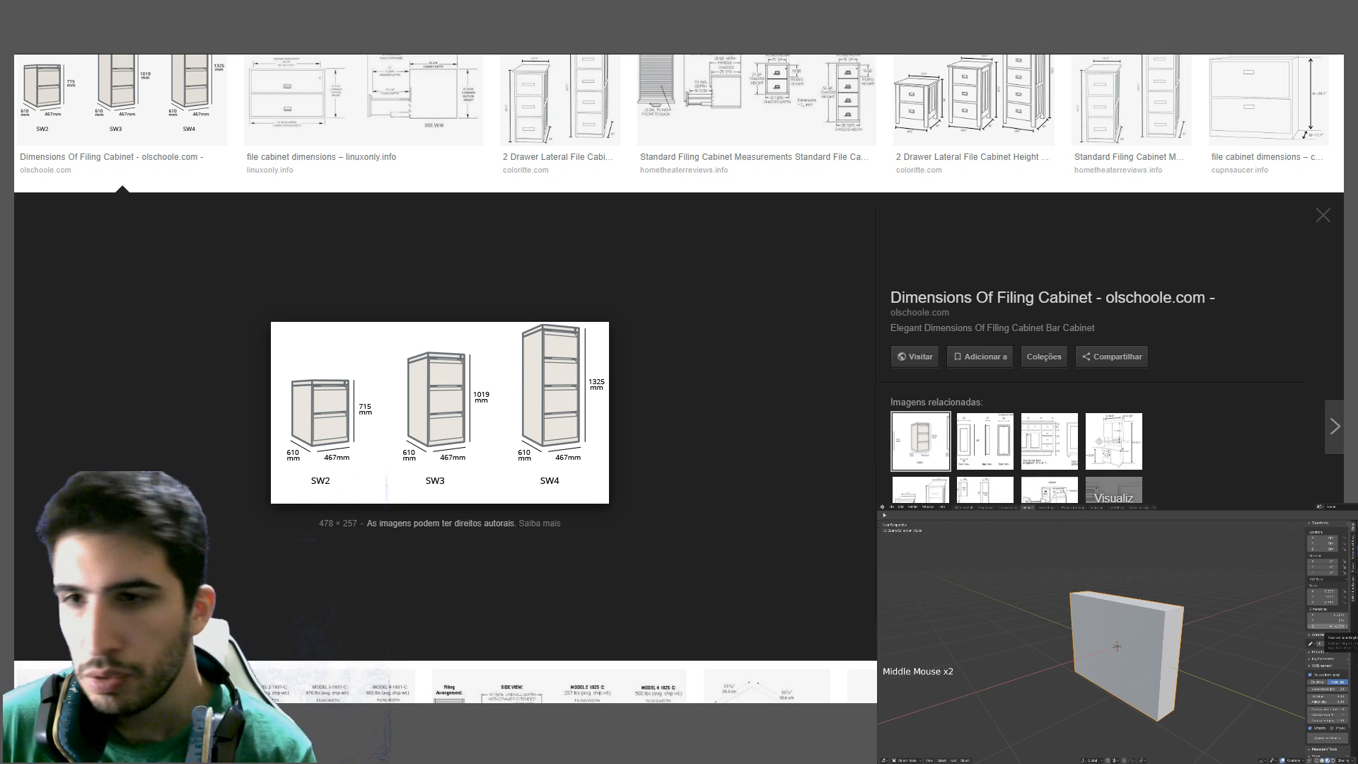
{"action": "left_click", "coordinate": [1328, 620]}
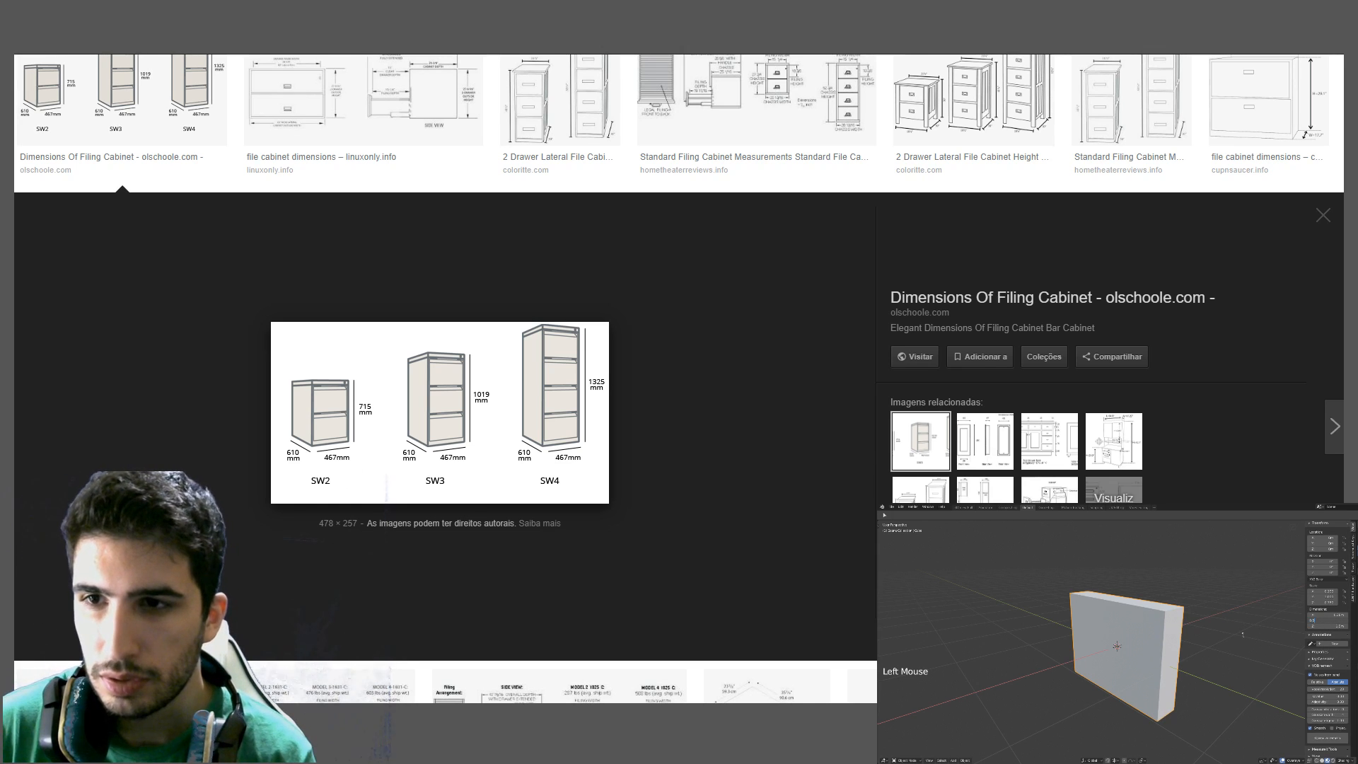
{"action": "key", "text": "Return"}
Set the cube's X dimension to 0.47 m to match the cabinet width in the diagram
{"action": "middle_click_drag", "start_coordinate": [1242, 635], "coordinate": [1097, 636]}
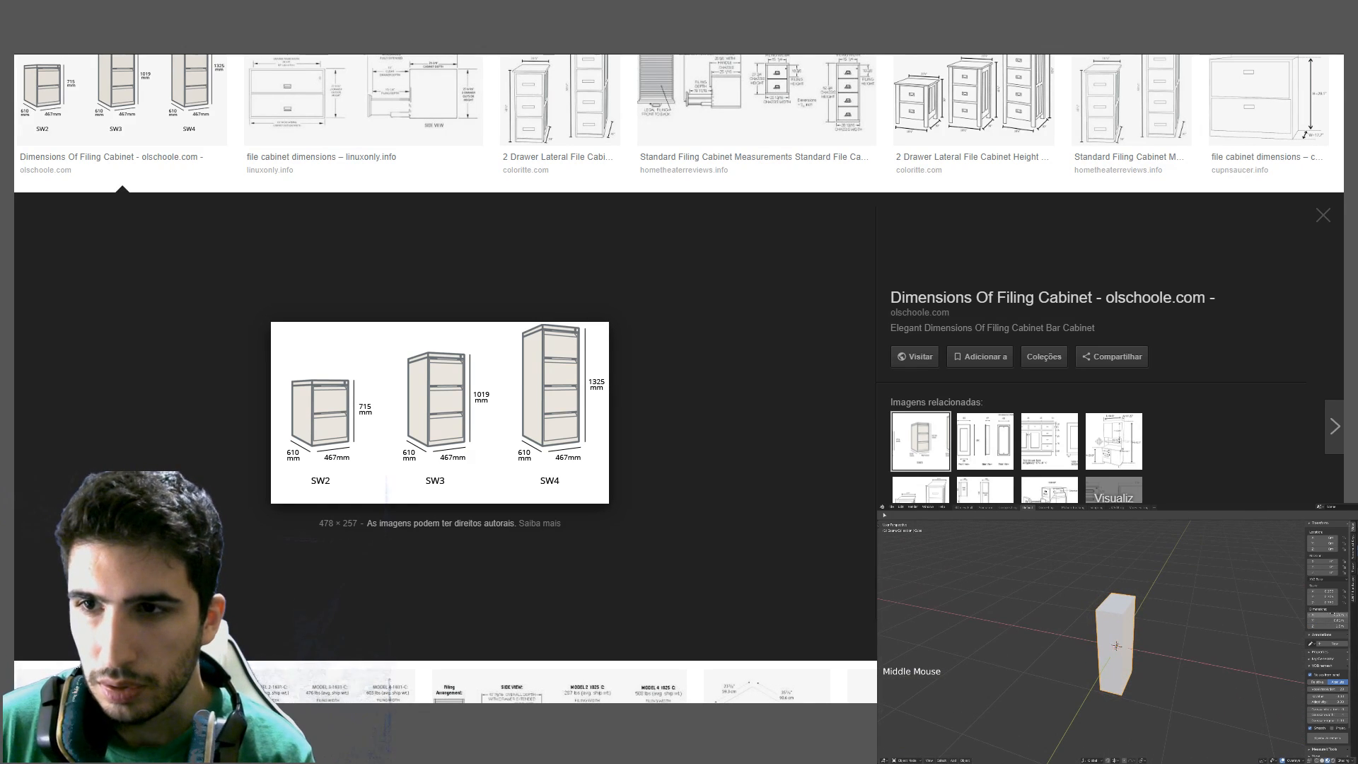
{"action": "left_click", "coordinate": [1328, 614]}
{"action": "type", "text": "0.467"}
{"action": "key", "text": "Return"}
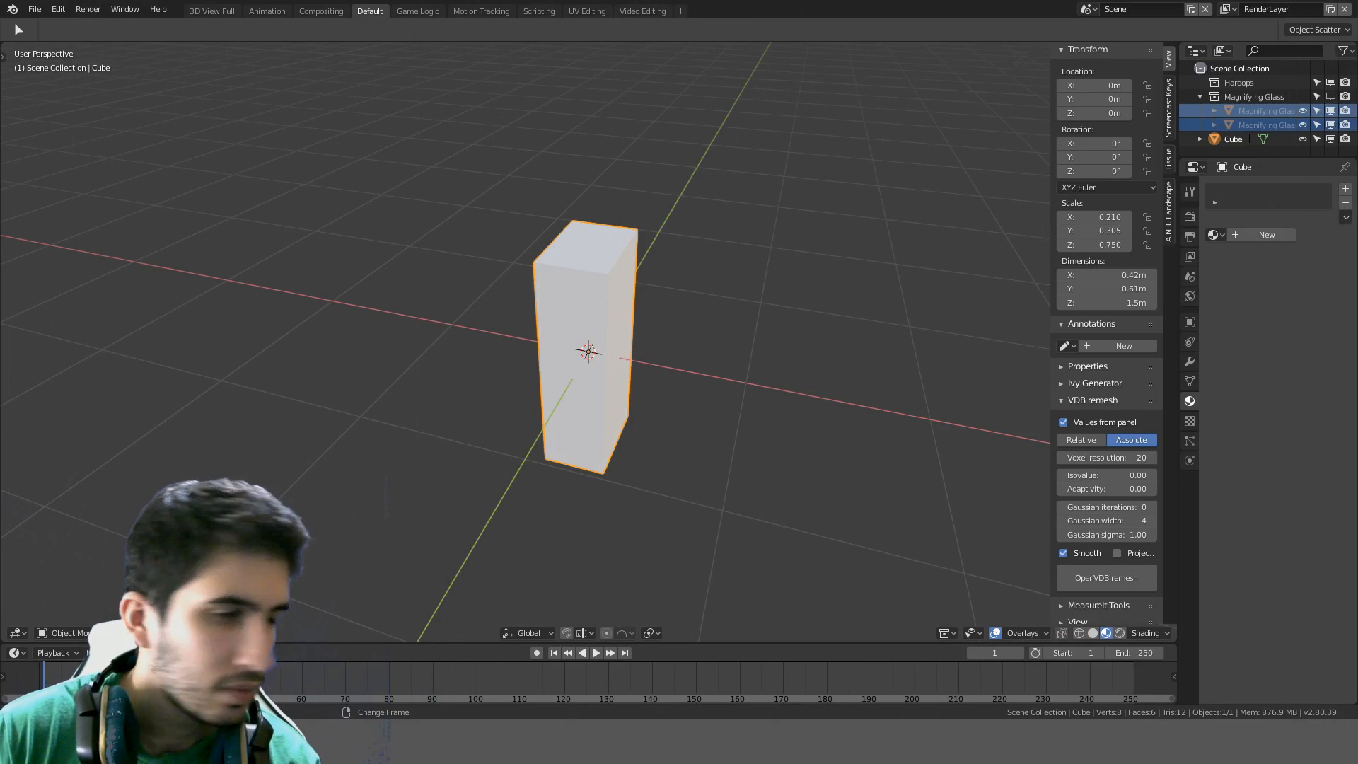
{"action": "left_click", "coordinate": [1108, 275]}
{"action": "type", "text": "0."}
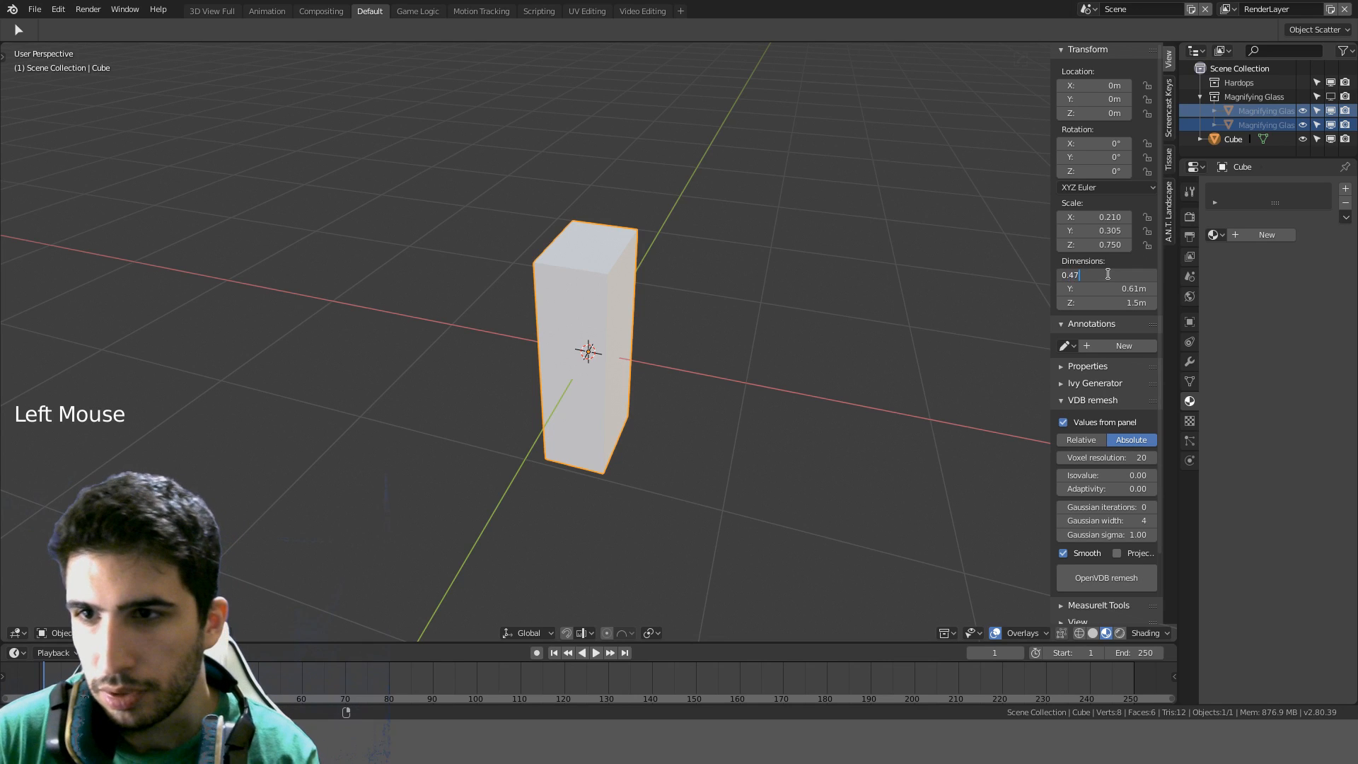
{"action": "type", "text": "47"}
{"action": "key", "text": "Return"}
In front orthographic view, move the cube up along Z by 0.75 m so its base rests on the ground line
{"action": "middle_click_drag", "start_coordinate": [852, 300], "coordinate": [883, 242]}
{"action": "key", "text": "KP_1"}
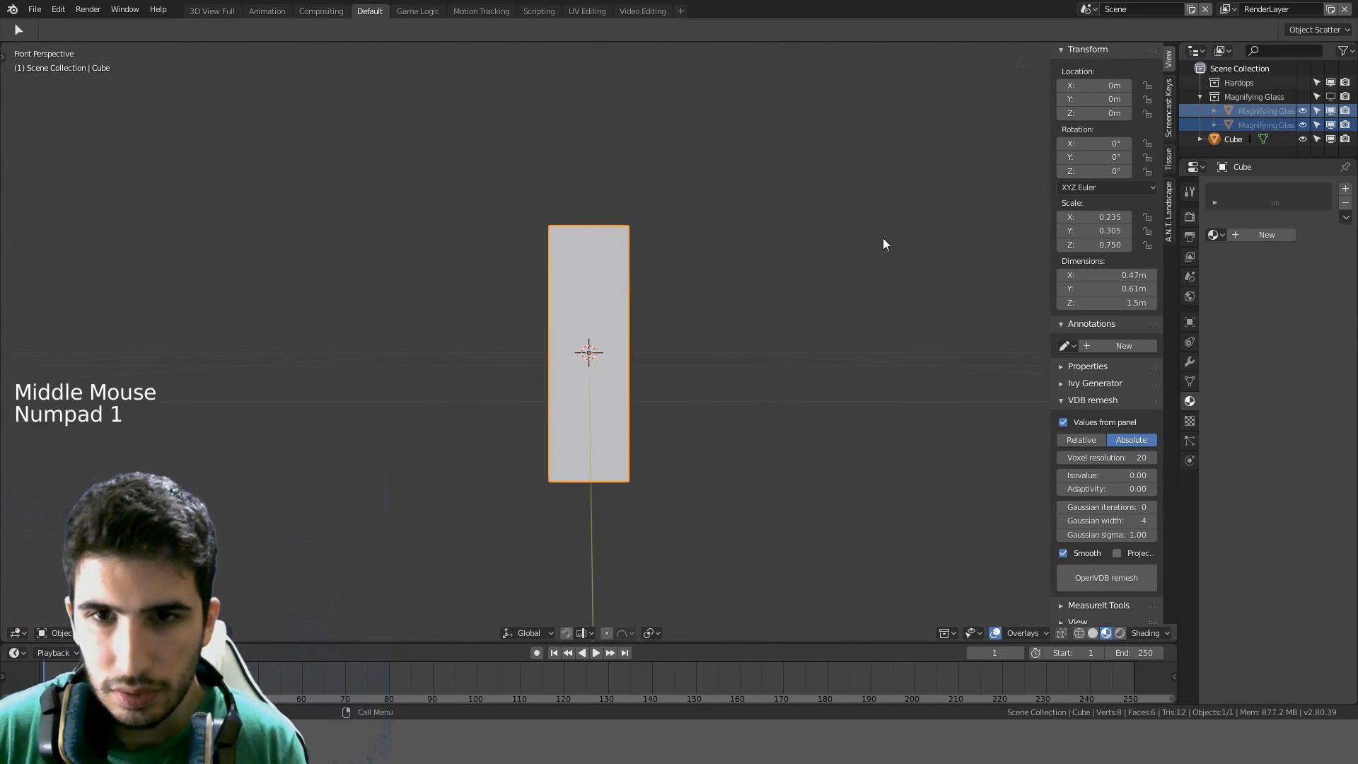
{"action": "key", "text": "KP_5"}
{"action": "scroll", "coordinate": [884, 239], "scroll_direction": "up", "scroll_amount": 1}
{"action": "key", "text": "g"}
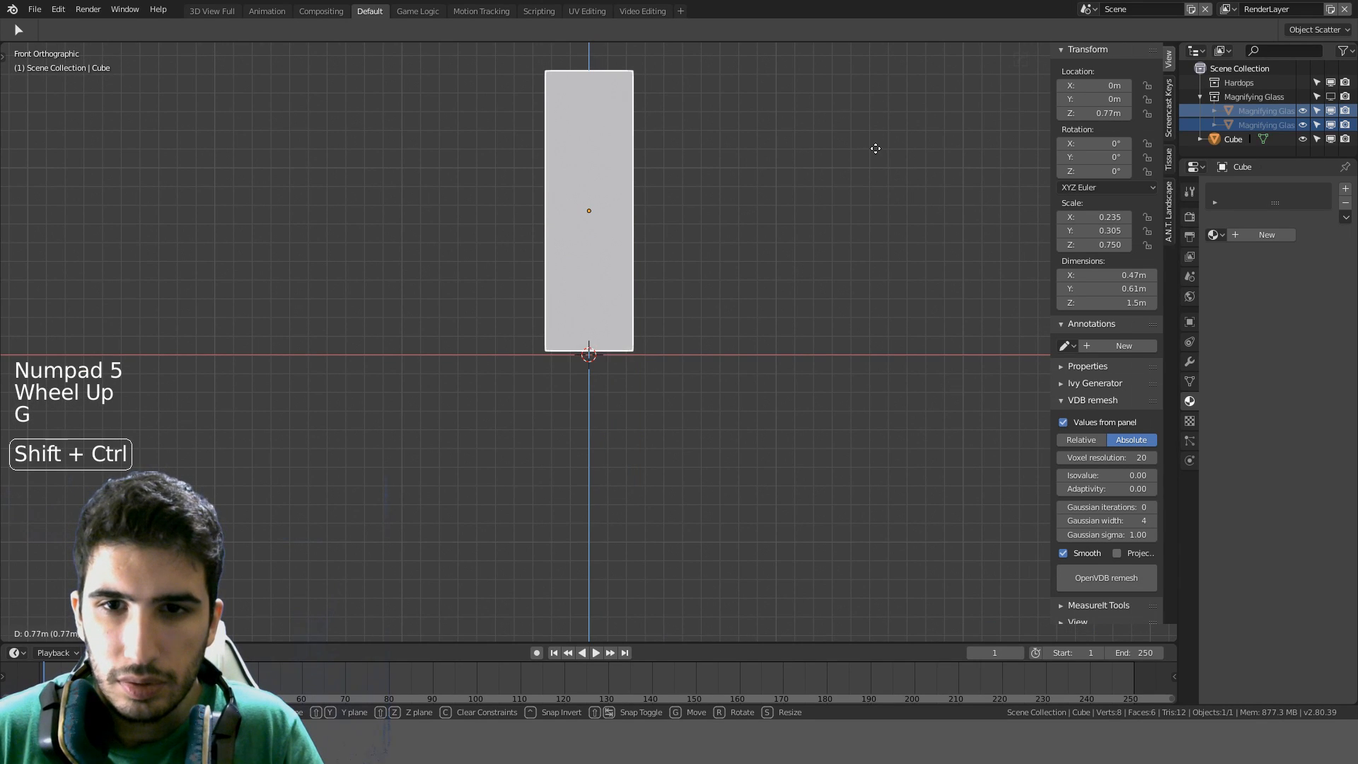
{"action": "left_click", "coordinate": [875, 176]}
{"action": "middle_click_drag", "start_coordinate": [789, 177], "coordinate": [781, 236], "text": "shift"}
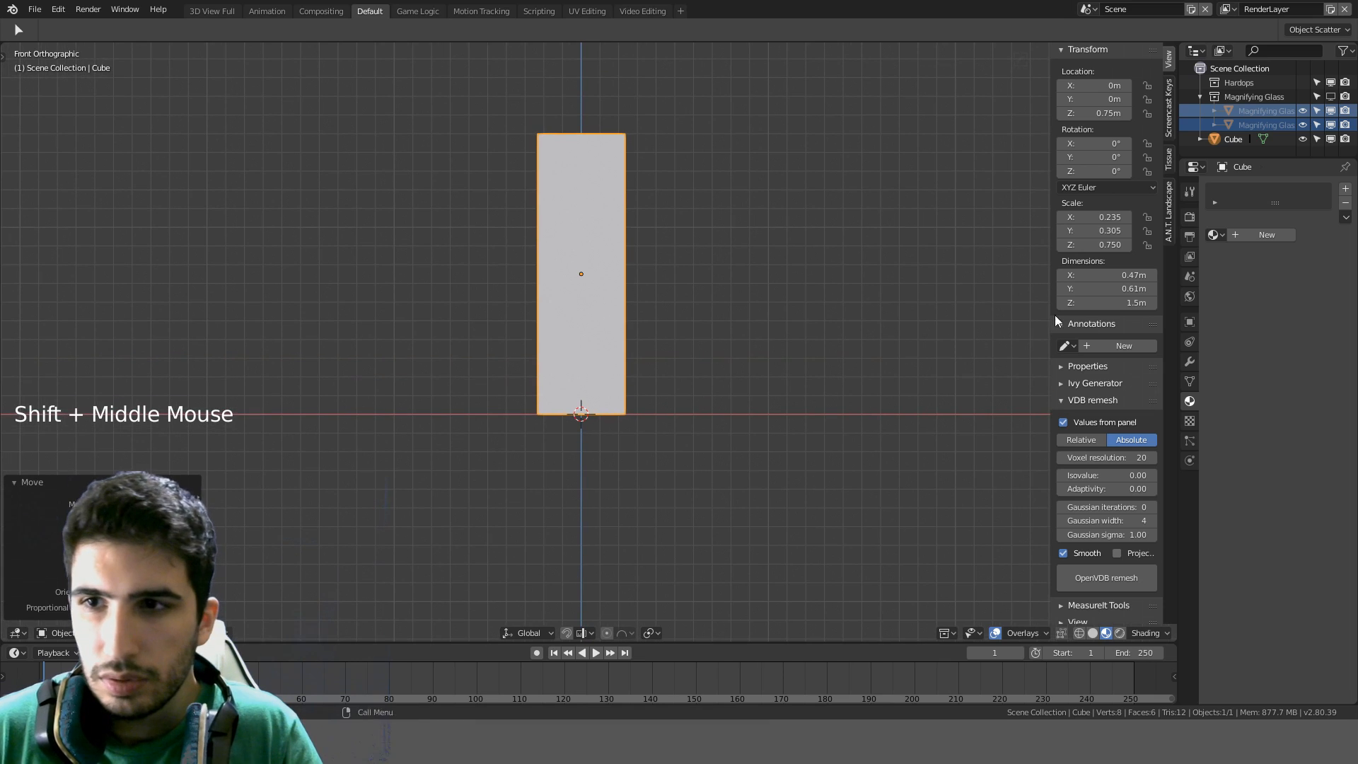
Set the cube's Z dimension to 1.4 m
{"action": "left_click", "coordinate": [1116, 304]}
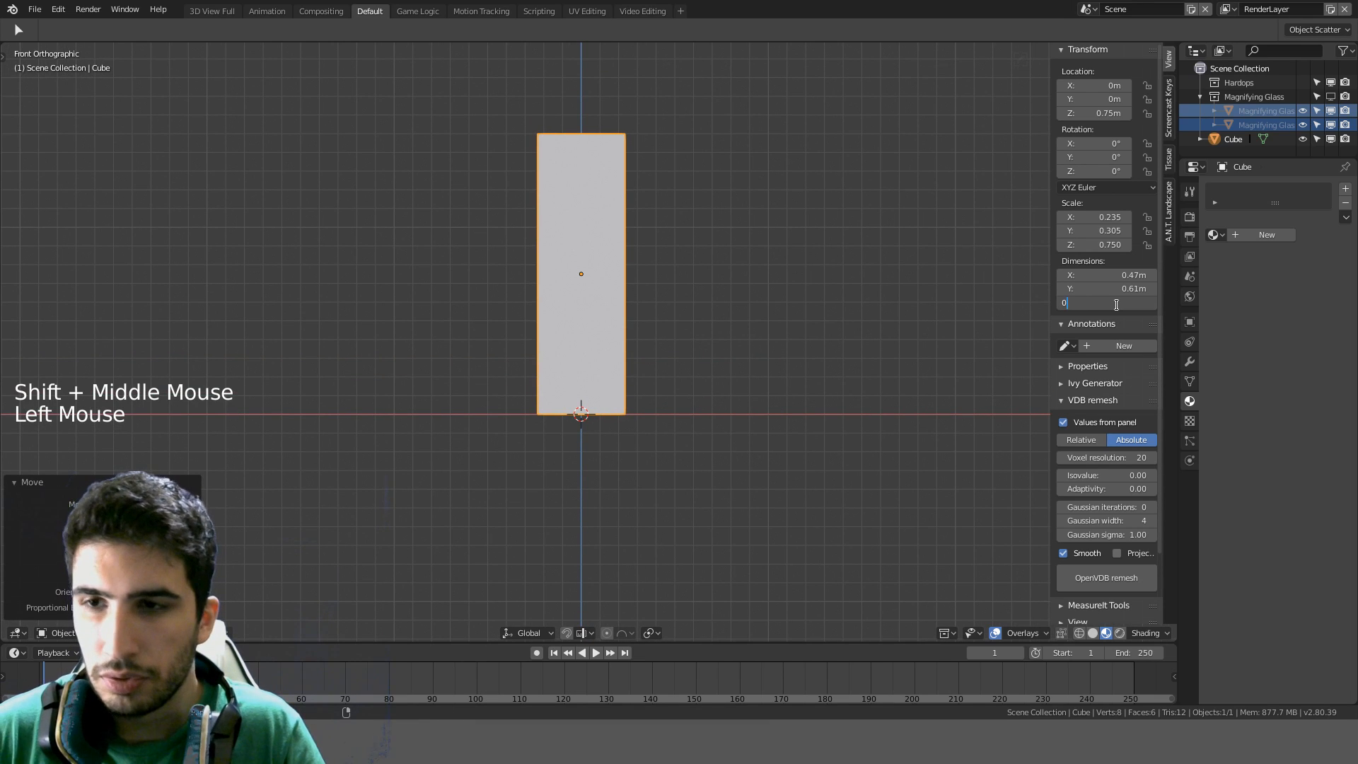
{"action": "type", "text": "01"}
{"action": "key", "text": "BackSpace"}
{"action": "key", "text": "BackSpace"}
{"action": "type", "text": "1.4"}
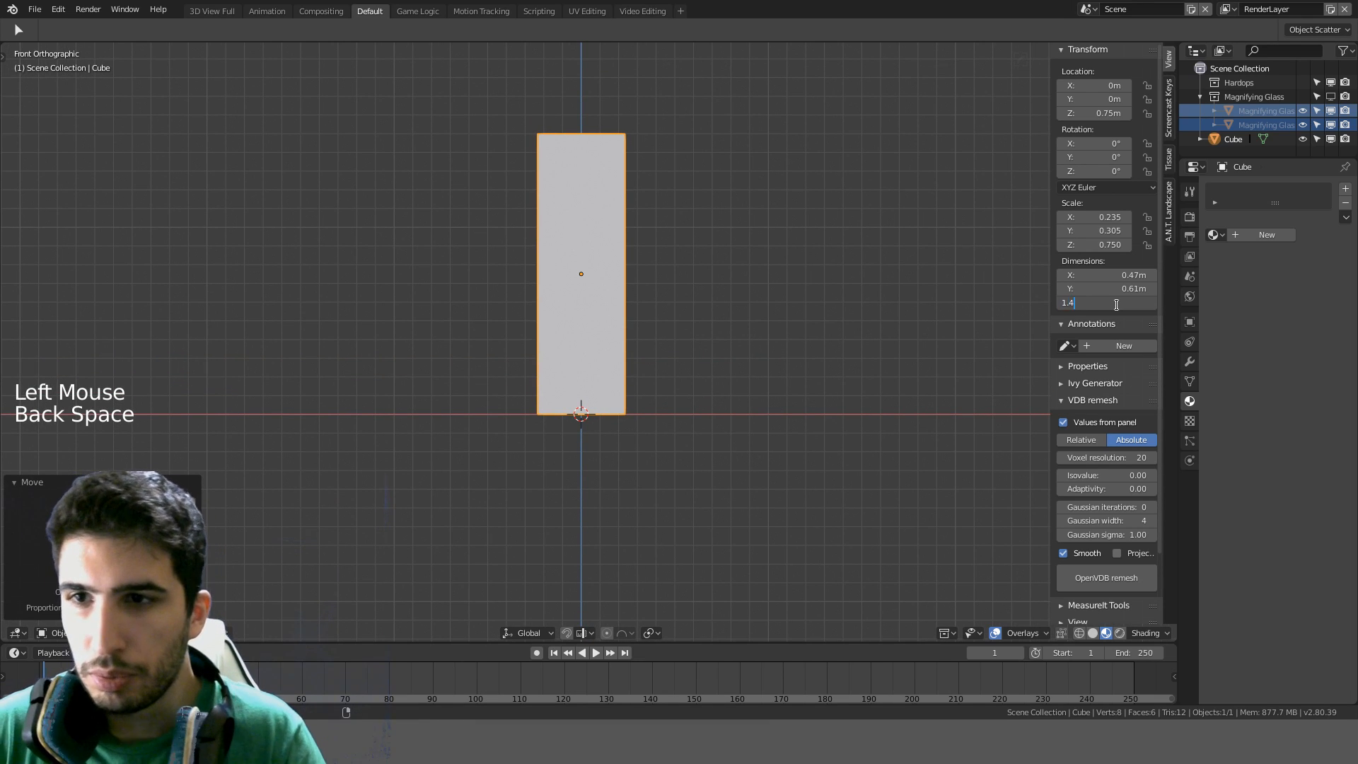
{"action": "key", "text": "Return"}
Move the cube up along Z to a location of 0.95 m in the front view
{"action": "scroll", "coordinate": [699, 200], "scroll_direction": "up", "scroll_amount": 1}
{"action": "scroll", "coordinate": [698, 199], "scroll_direction": "up", "scroll_amount": 1}
{"action": "key", "text": "g"}
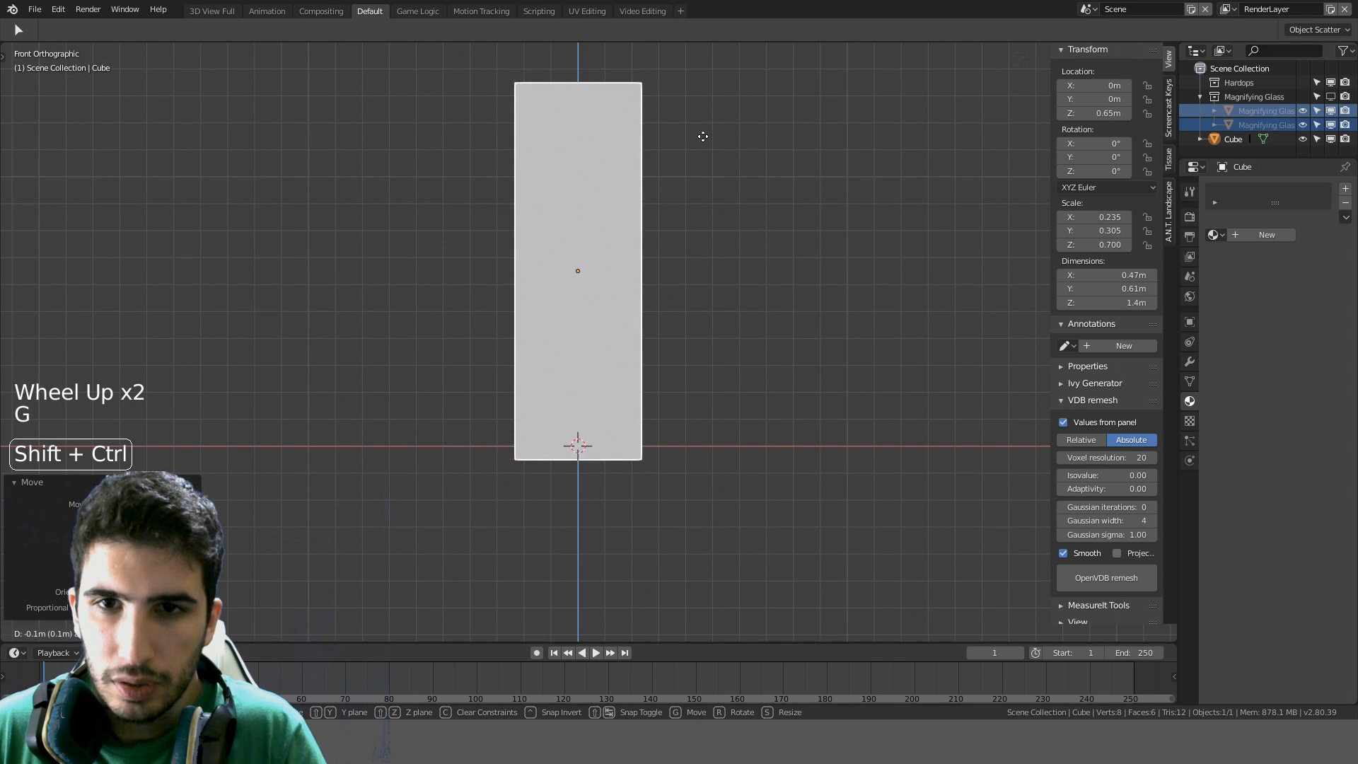
{"action": "left_click", "coordinate": [712, 66]}
In Edit Mode, select the cube's bottom face and snap the 3D cursor to it
{"action": "middle_click_drag", "start_coordinate": [713, 66], "coordinate": [679, 212]}
{"action": "key", "text": "Tab"}
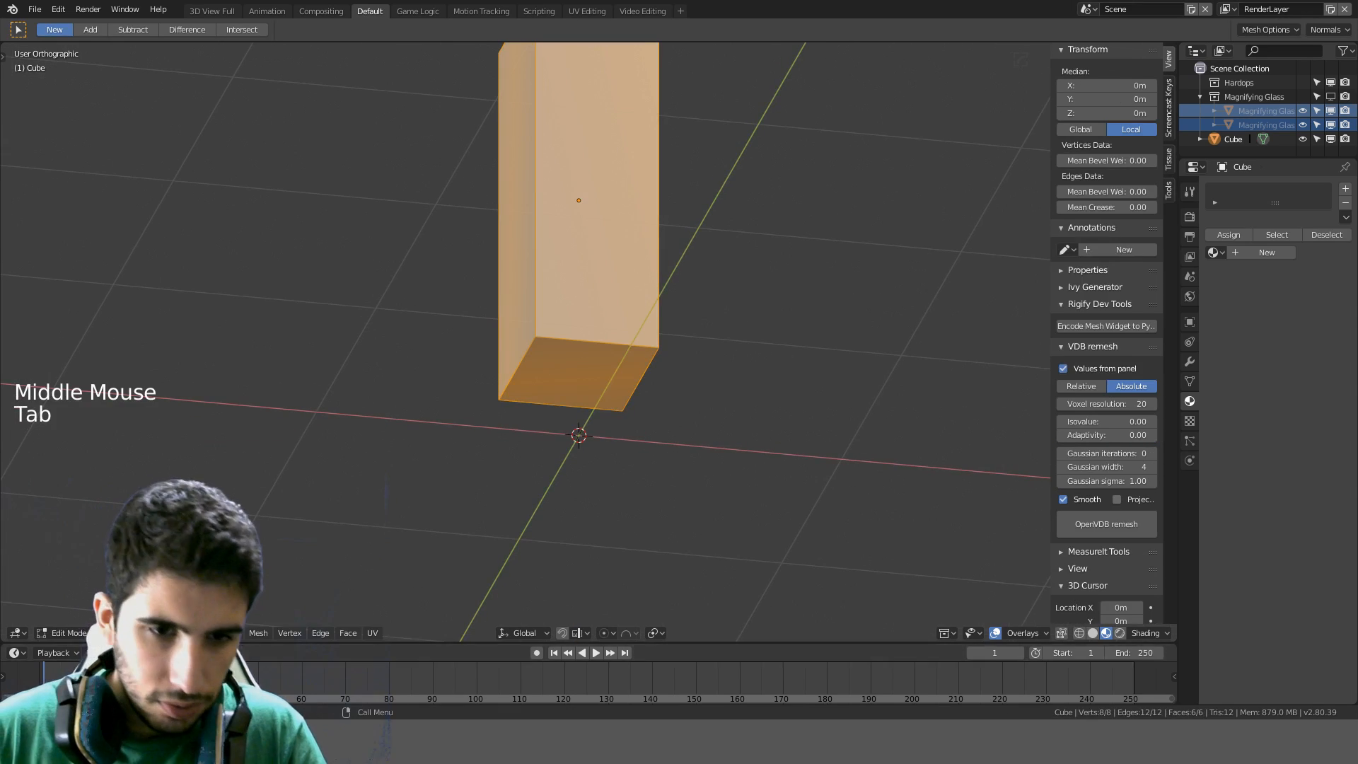
{"action": "left_click", "coordinate": [564, 382]}
{"action": "key", "text": "shift+s"}
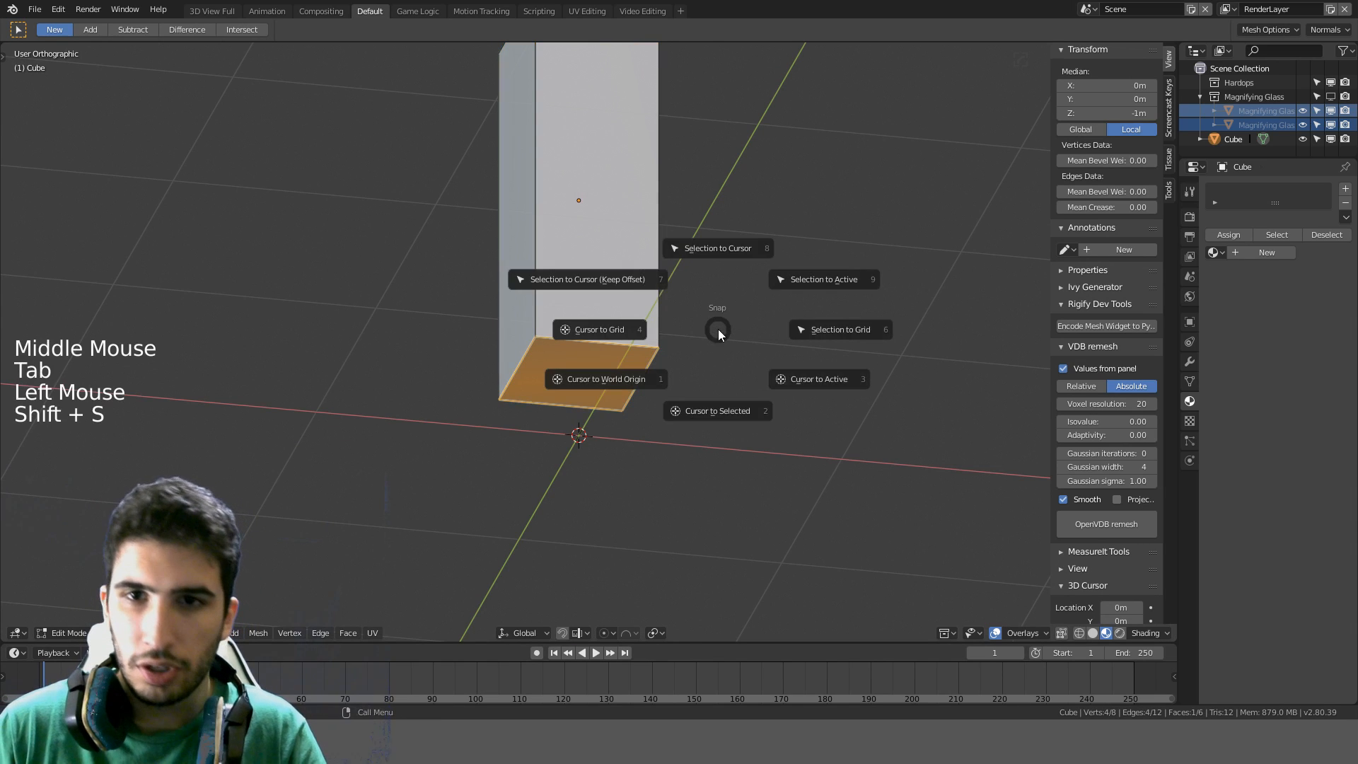
{"action": "left_click", "coordinate": [706, 409]}
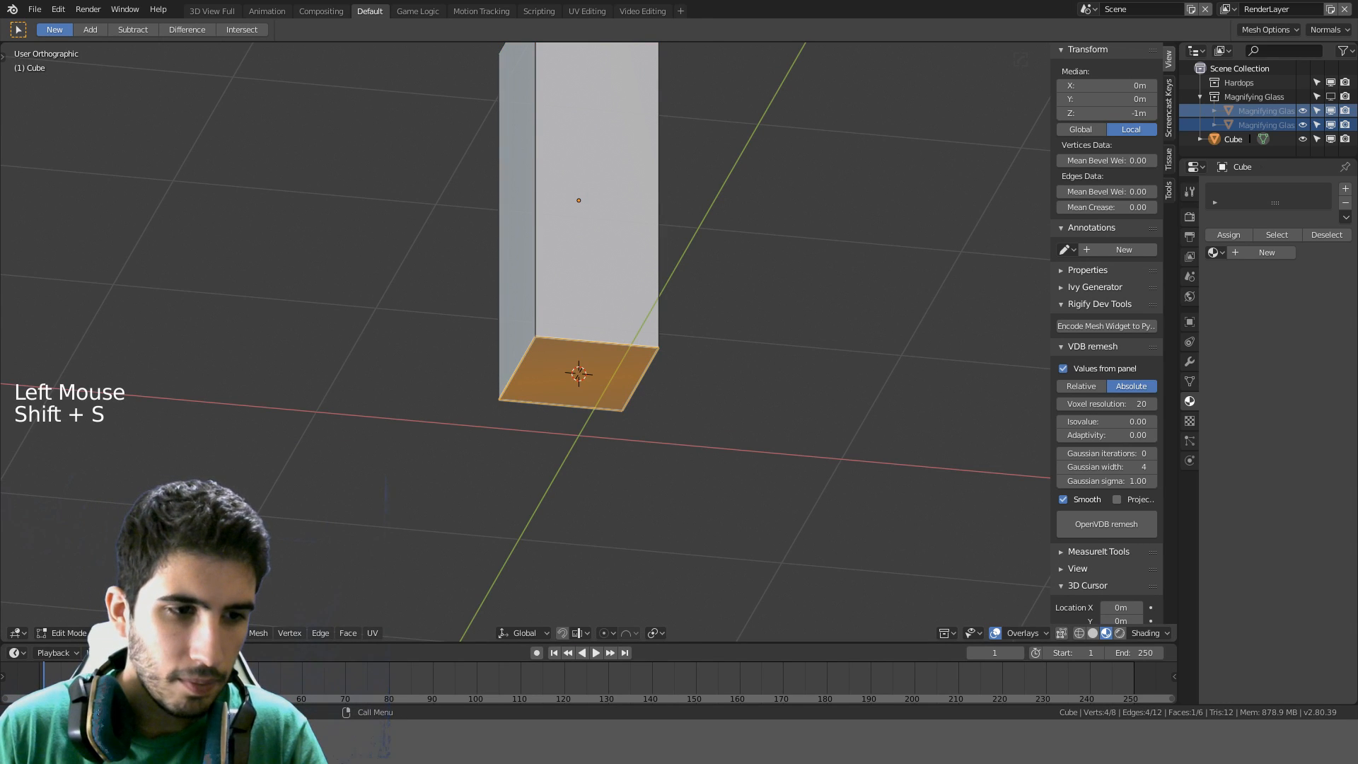
{"action": "middle_click_drag", "start_coordinate": [856, 396], "coordinate": [774, 364]}
{"action": "key", "text": "shift+s"}
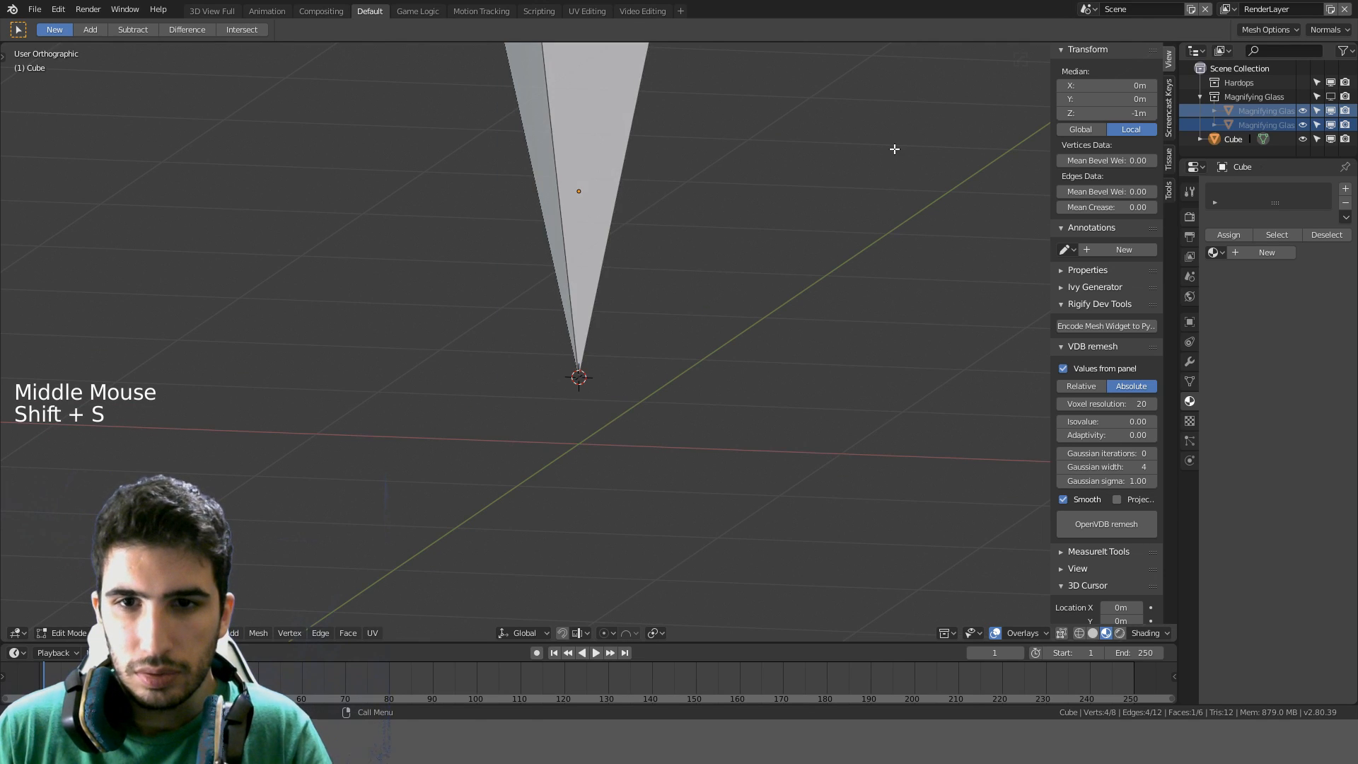
{"action": "key", "text": "ctrl+z"}
Return to Object Mode and set the cube's origin to the 3D cursor at the bottom face
{"action": "key", "text": "Tab"}
{"action": "key", "text": "shift+ctrl+alt+c"}
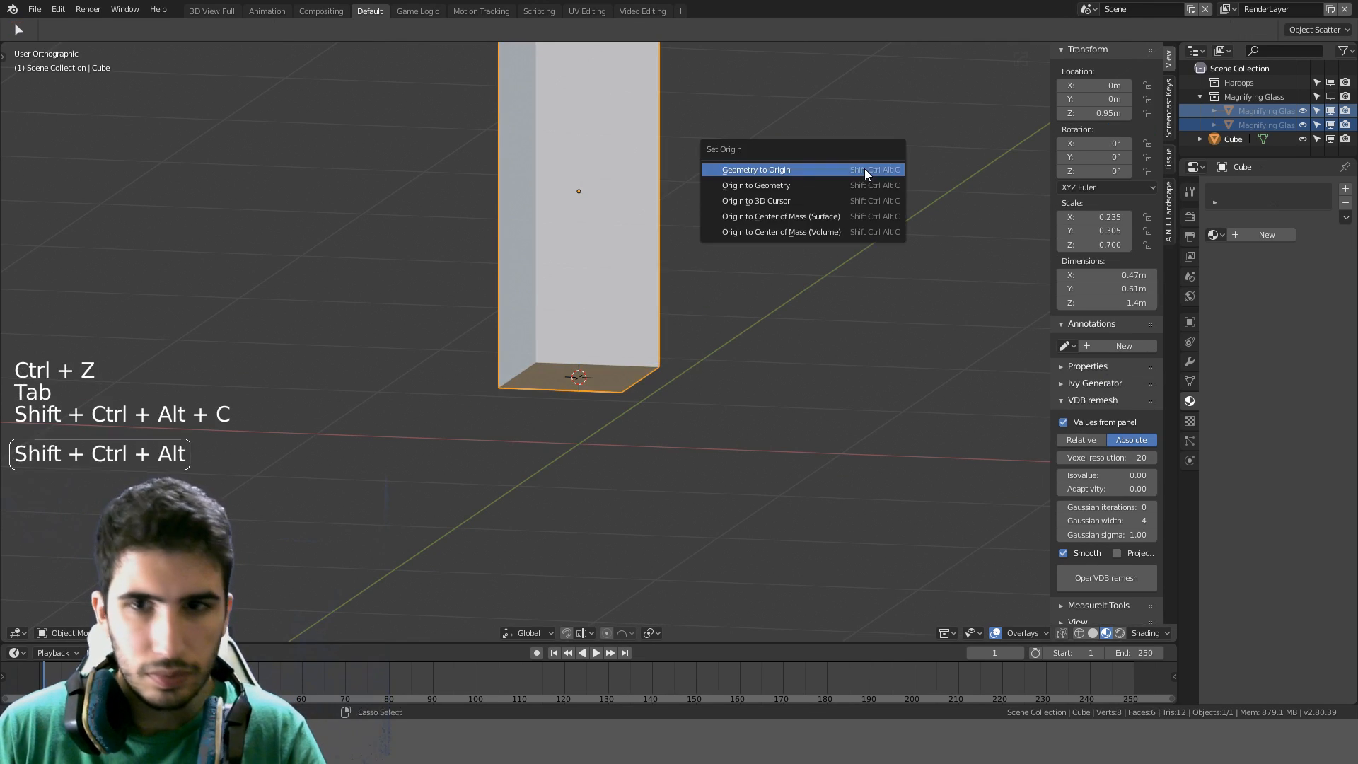
{"action": "left_click", "coordinate": [849, 200]}
{"action": "middle_click_drag", "start_coordinate": [849, 199], "coordinate": [812, 243]}
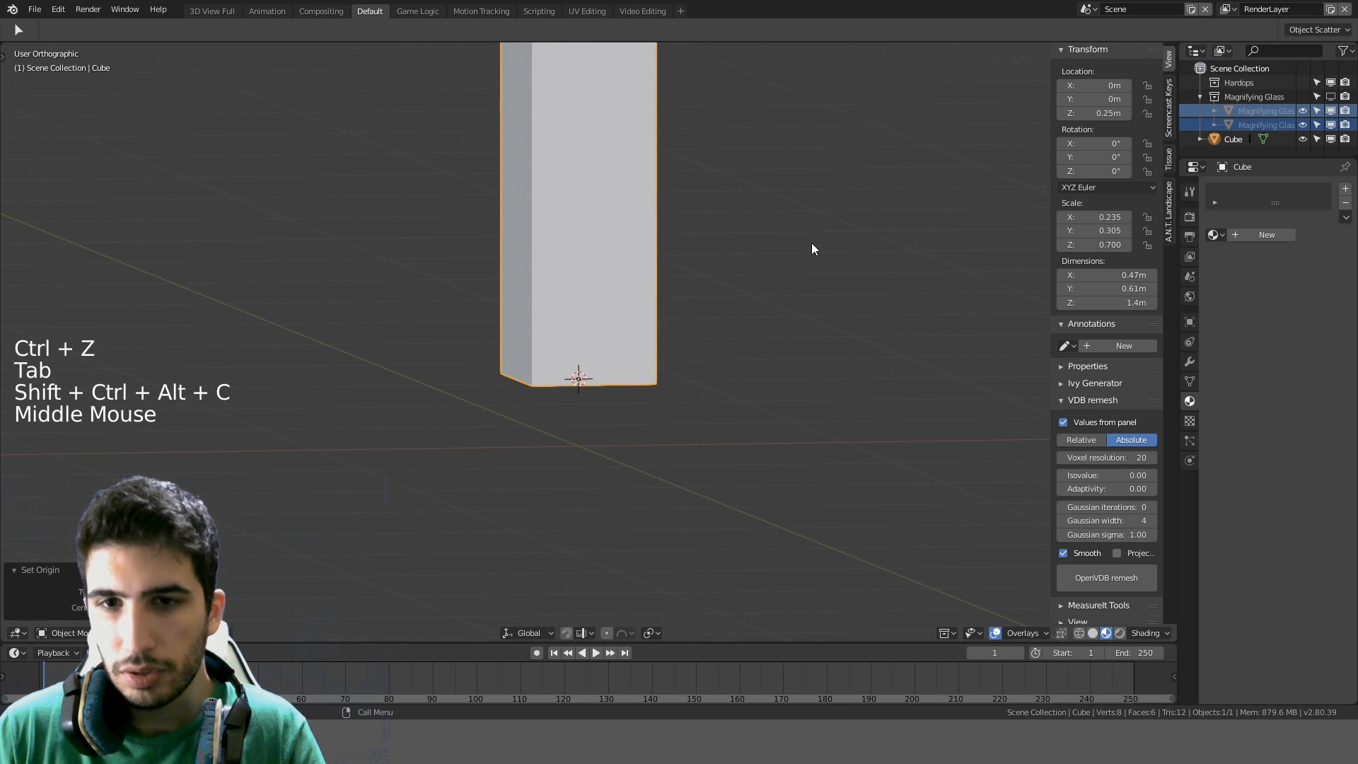
Reset the 3D cursor to the world origin and snap the cube to it so its base rests on the ground
{"action": "key", "text": "KP_1"}
{"action": "key", "text": "shift+c"}
{"action": "key", "text": "shift+s"}
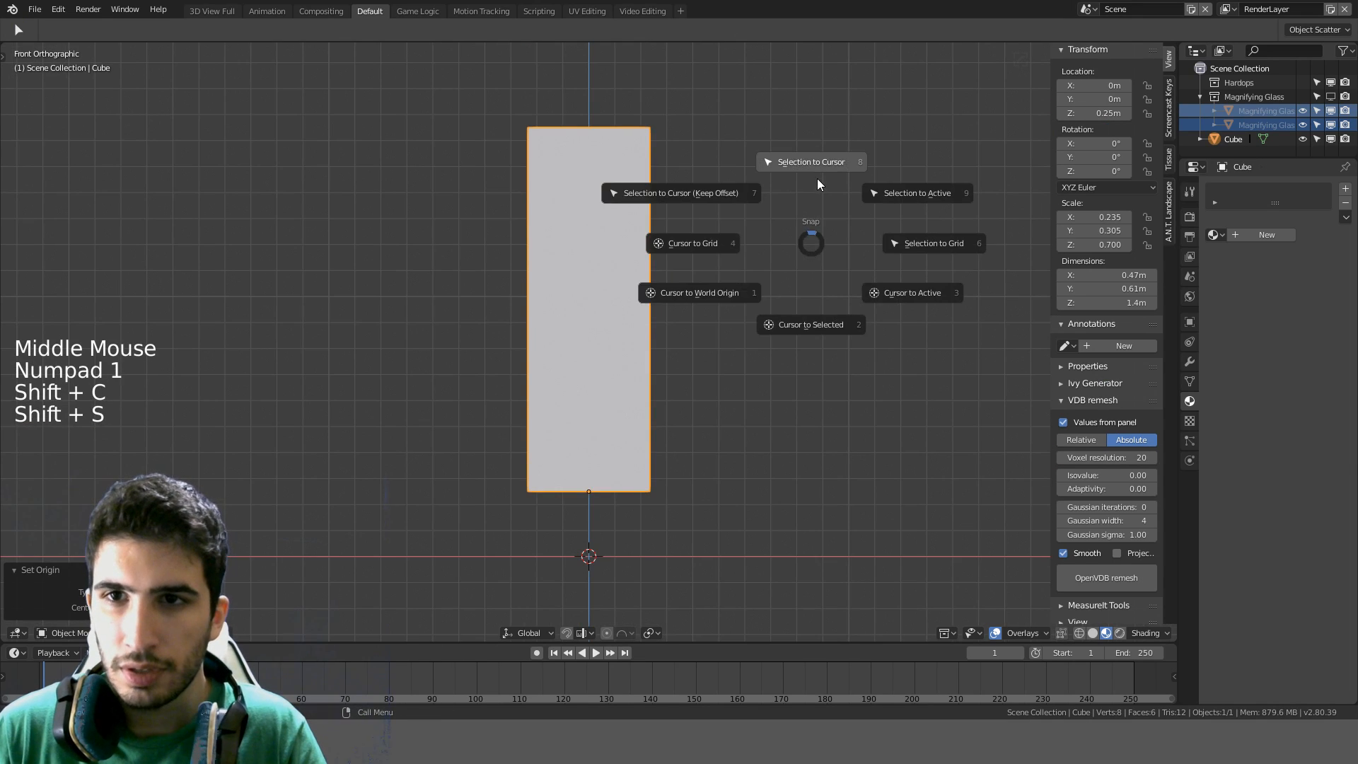
{"action": "left_click", "coordinate": [817, 176]}
{"action": "middle_click_drag", "start_coordinate": [694, 271], "coordinate": [861, 369]}
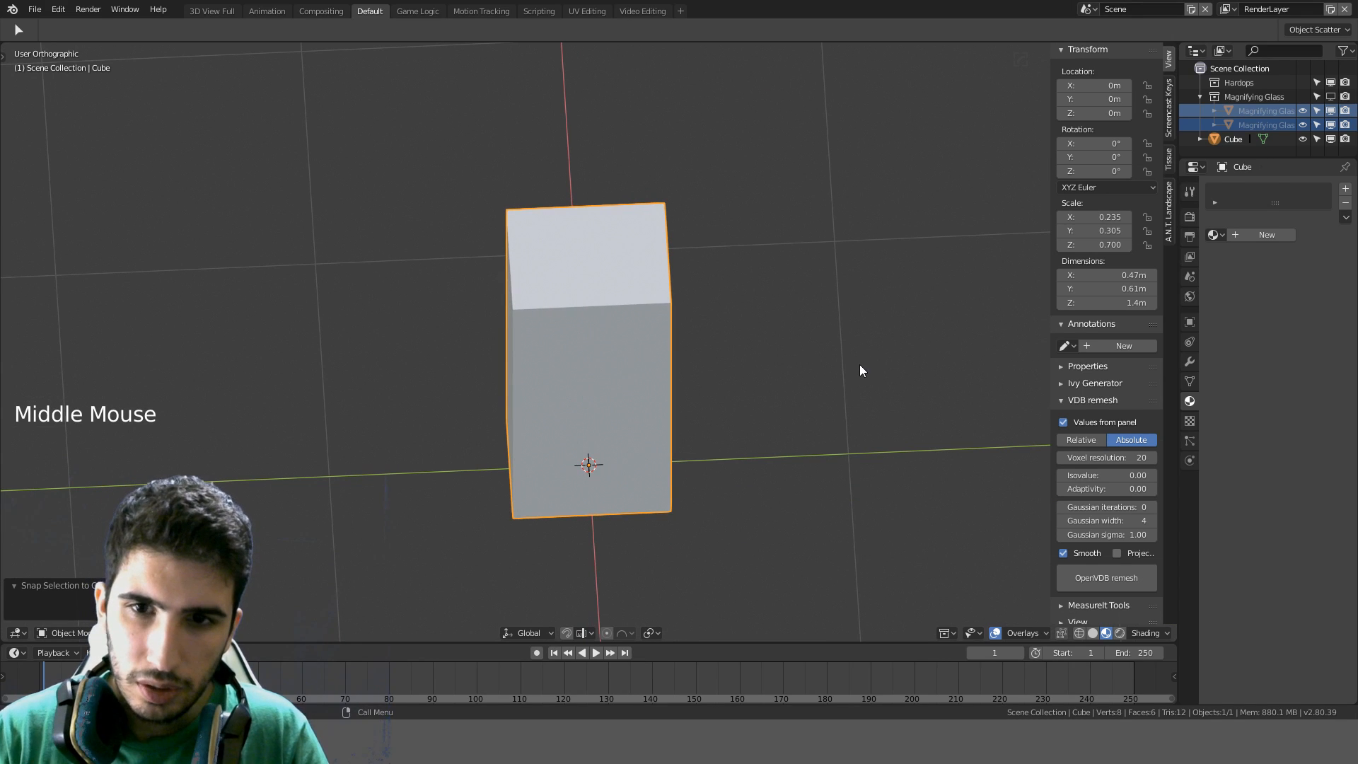
Snap the 3D cursor to the cube's bottom corner vertex at X -0.235, Y 0.305 and set the object's origin there
{"action": "key", "text": "KP_7"}
{"action": "middle_click_drag", "start_coordinate": [646, 344], "coordinate": [795, 218]}
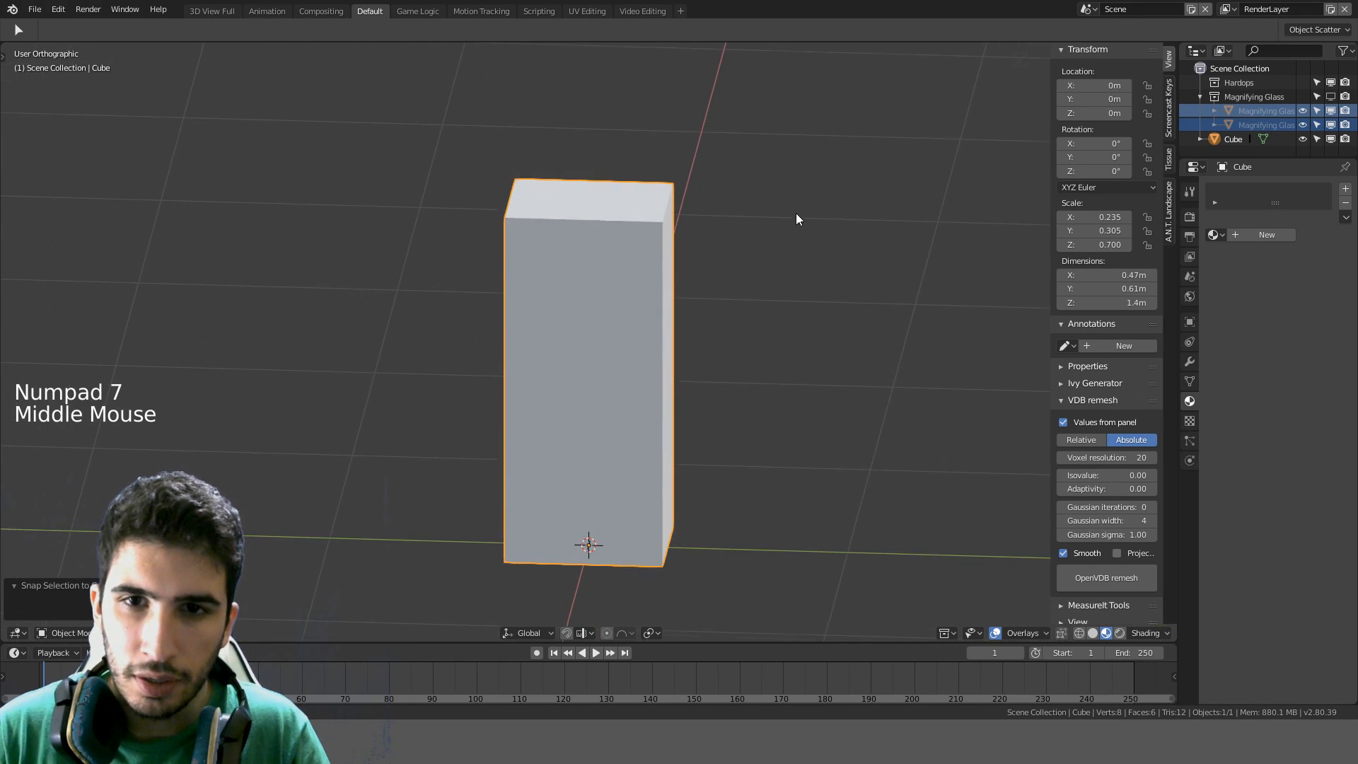
{"action": "middle_click_drag", "start_coordinate": [579, 514], "coordinate": [690, 369], "text": "shift"}
{"action": "key", "text": "Tab"}
{"action": "left_click", "coordinate": [538, 376]}
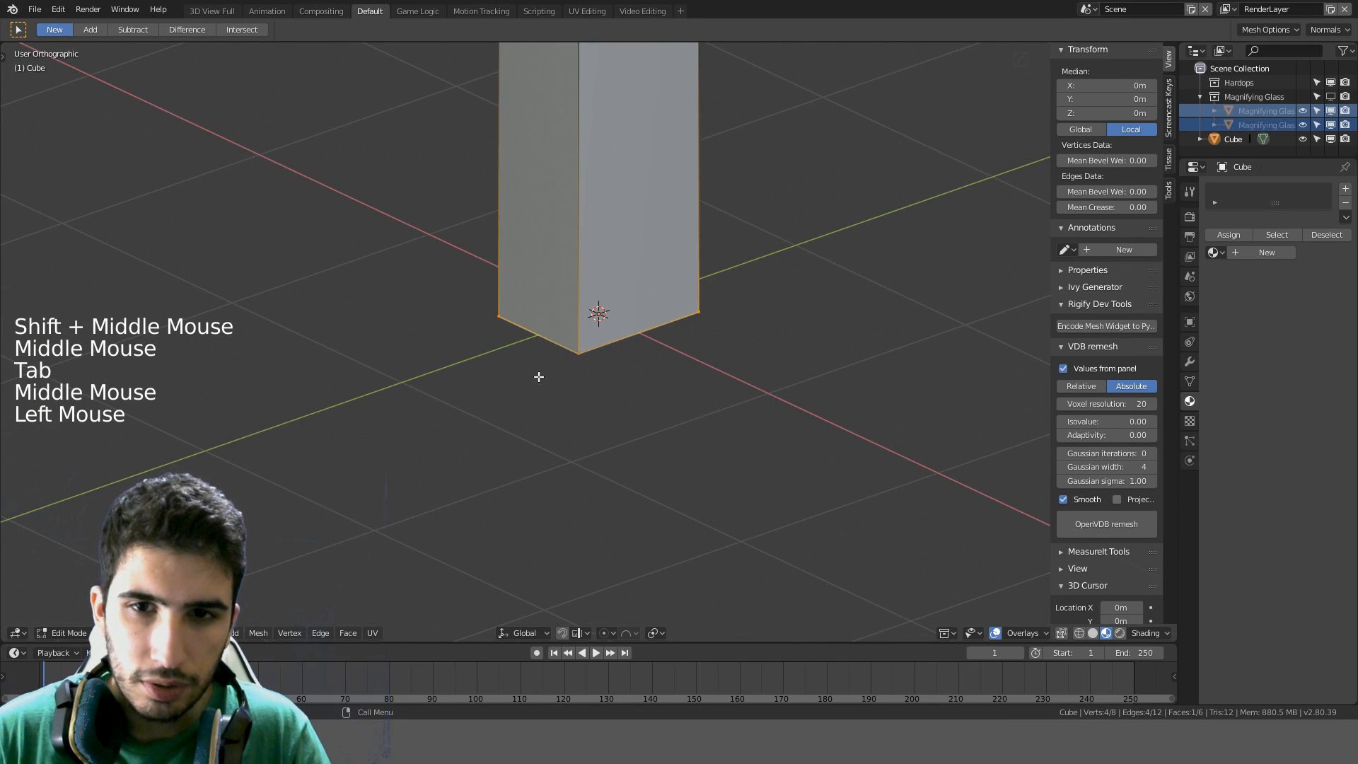
{"action": "left_click", "coordinate": [578, 353]}
{"action": "key", "text": "shift+s"}
{"action": "left_click", "coordinate": [613, 433]}
{"action": "key", "text": "Tab"}
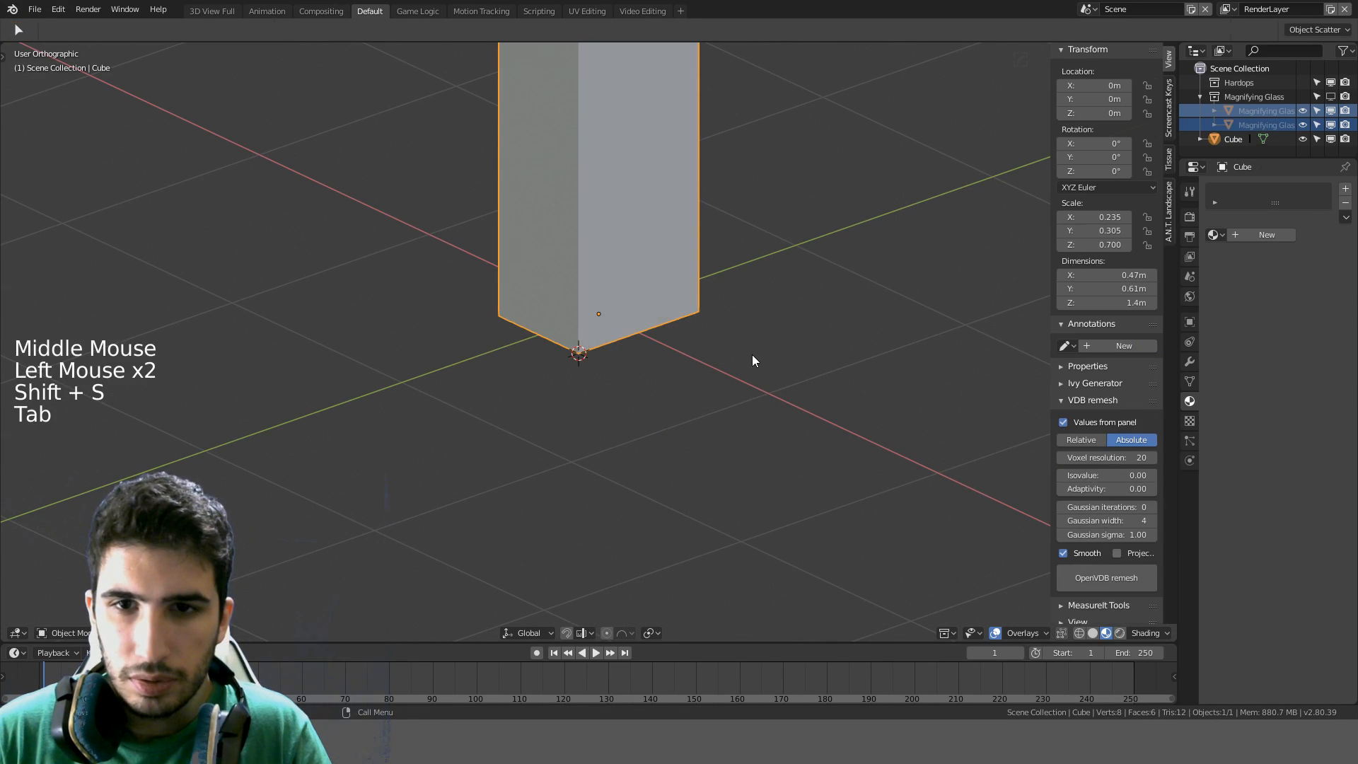
{"action": "key", "text": "shift+ctrl+alt+c"}
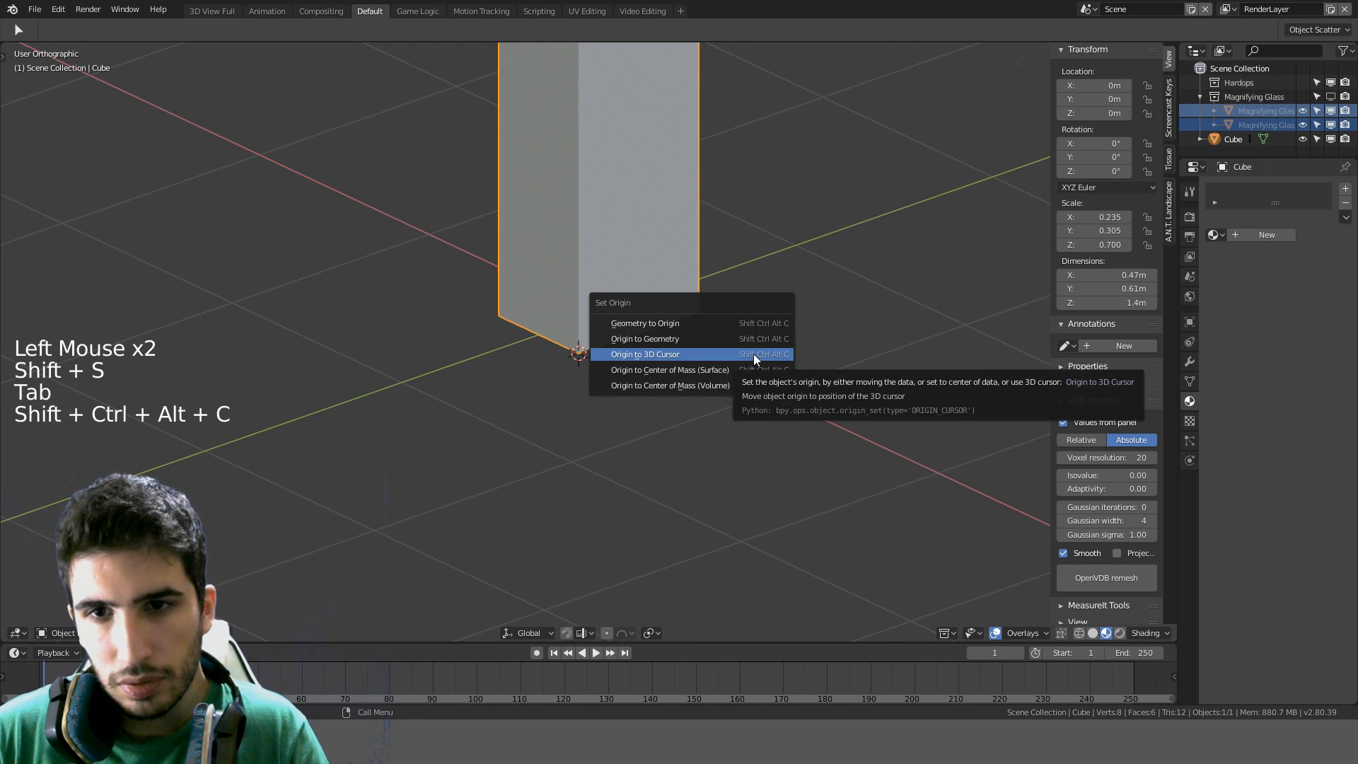
{"action": "left_click", "coordinate": [753, 353]}
Reset the 3D cursor to the world origin and snap the cube's corner origin to it in Object Mode
{"action": "key", "text": "Tab"}
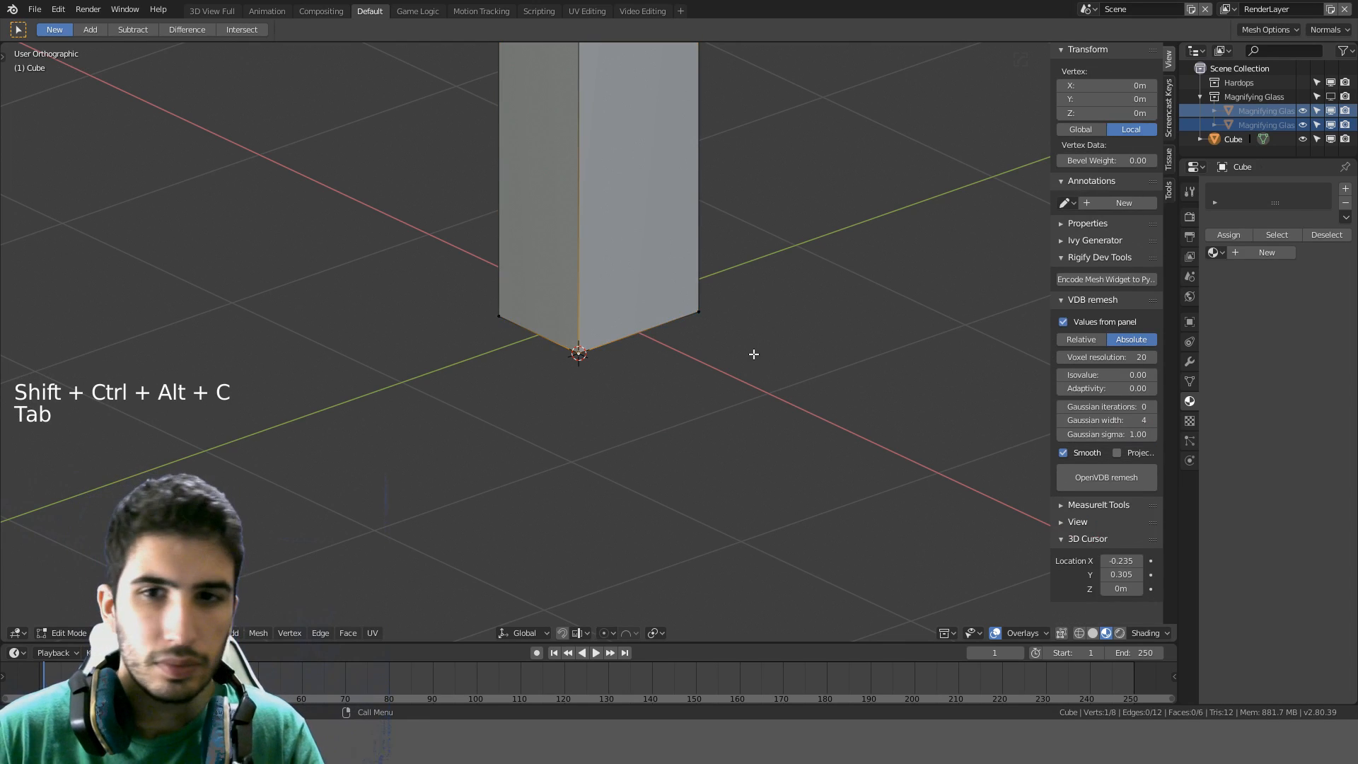
{"action": "key", "text": "Tab"}
{"action": "key", "text": "shift+c"}
{"action": "key", "text": "shift+s"}
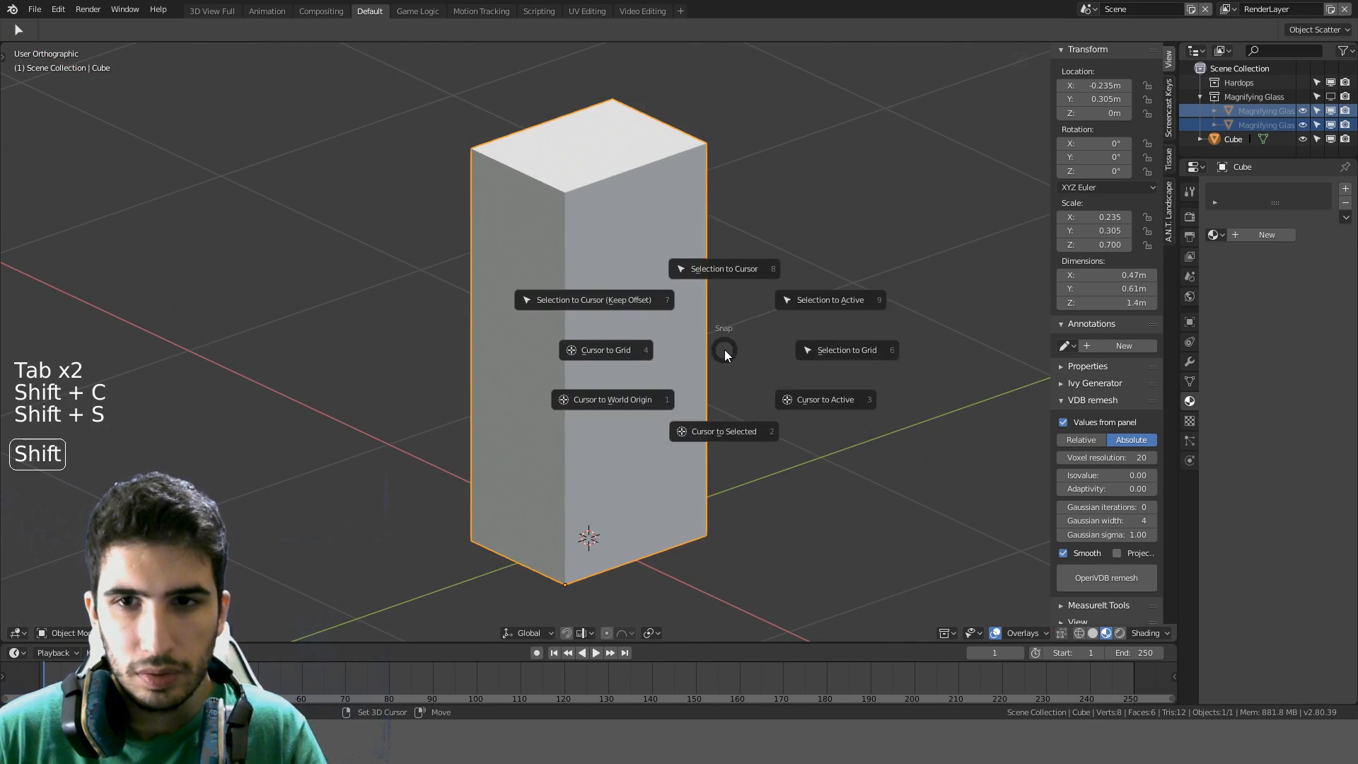
{"action": "left_click", "coordinate": [732, 278]}
{"action": "middle_click_drag", "start_coordinate": [732, 278], "coordinate": [657, 263]}
{"action": "scroll", "coordinate": [608, 283], "scroll_direction": "down", "scroll_amount": 2}
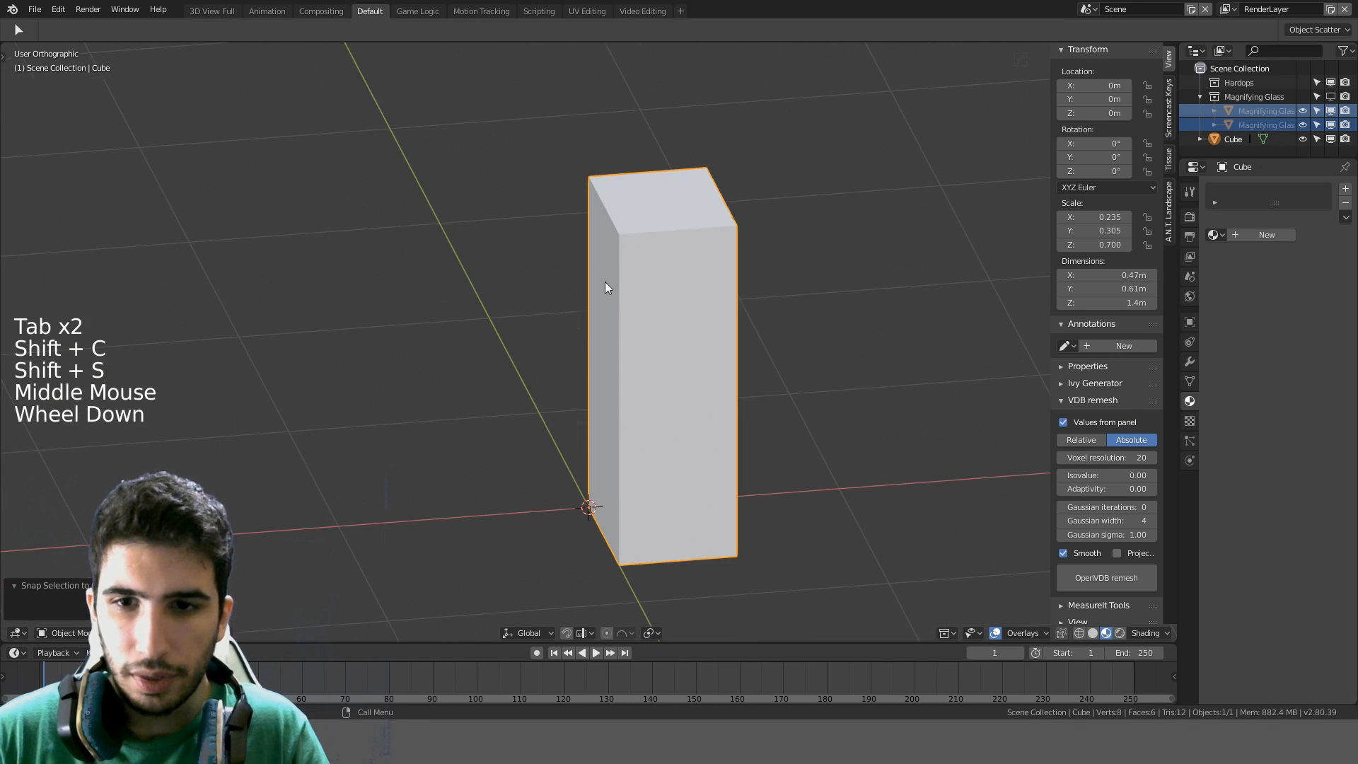
{"action": "key", "text": "KP_7"}
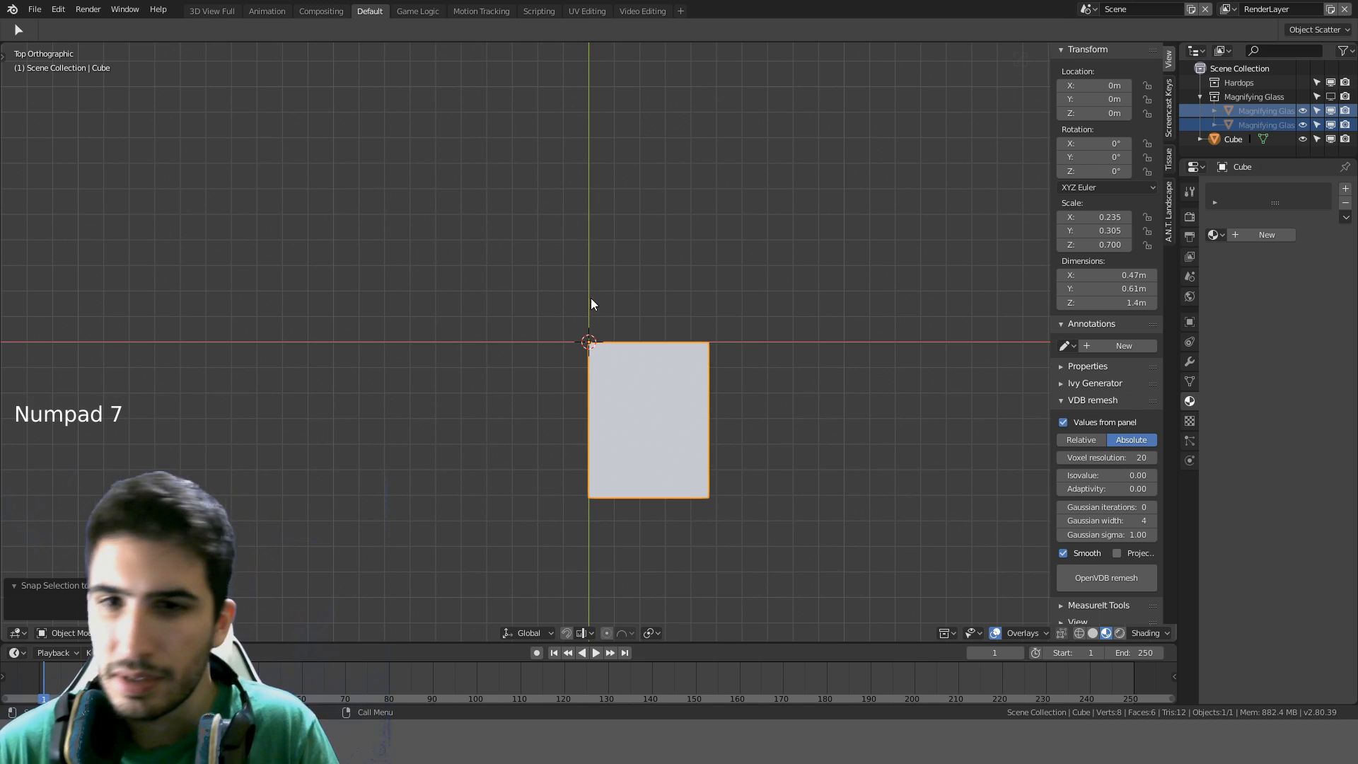
{"action": "middle_click_drag", "start_coordinate": [592, 298], "coordinate": [630, 194]}
{"action": "key", "text": "KP_7"}
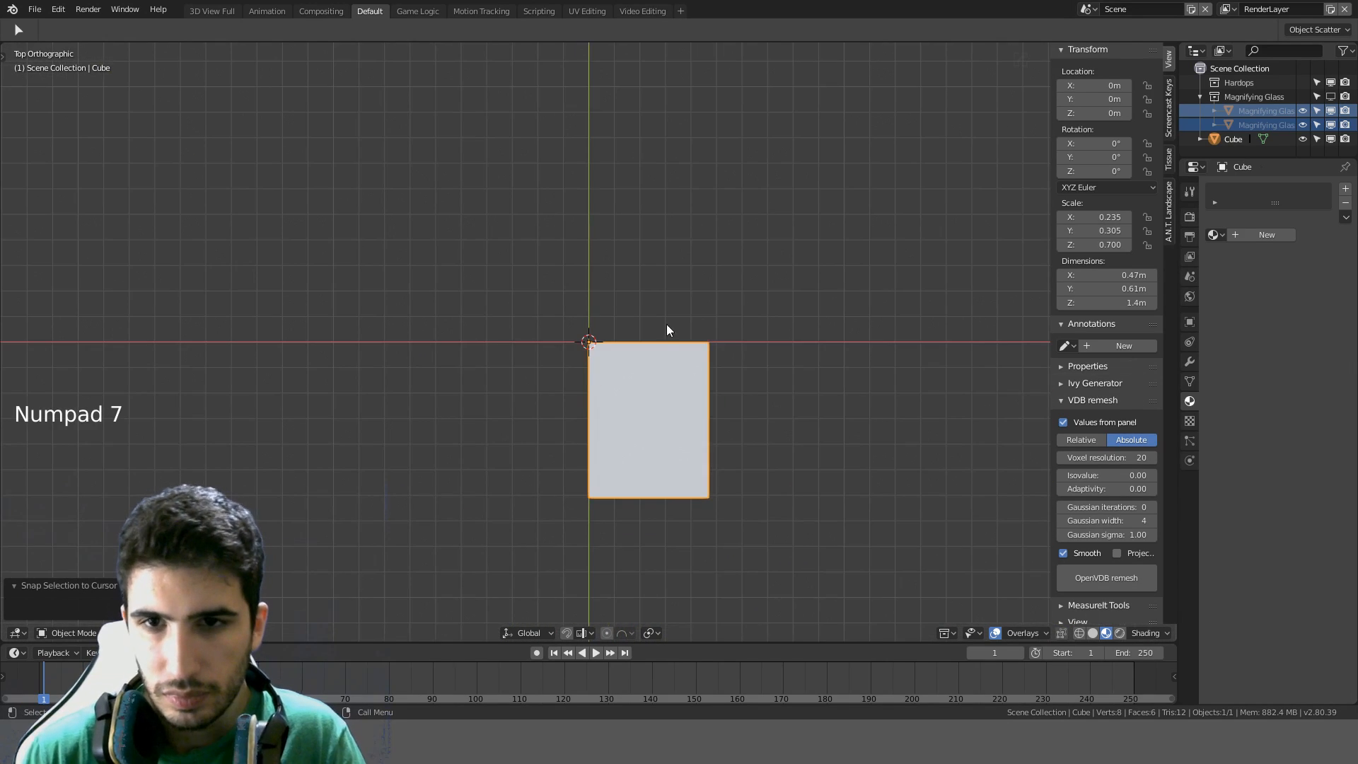
{"action": "middle_click_drag", "start_coordinate": [666, 324], "coordinate": [715, 235]}
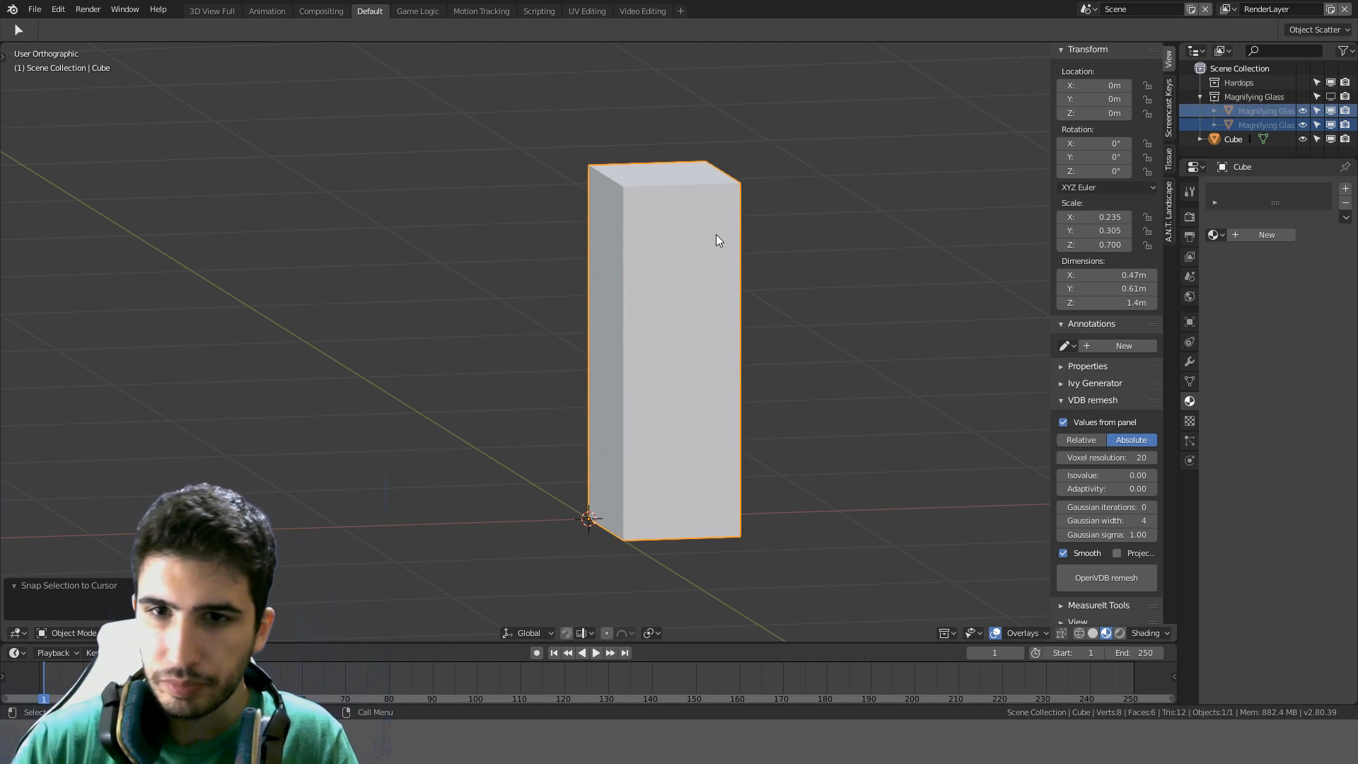
In Edit Mode, add three evenly spaced horizontal loop cuts that divide the cube's height into four drawer sections
{"action": "middle_click_drag", "start_coordinate": [715, 235], "coordinate": [651, 334]}
{"action": "key", "text": "KP_1"}
{"action": "key", "text": "Tab"}
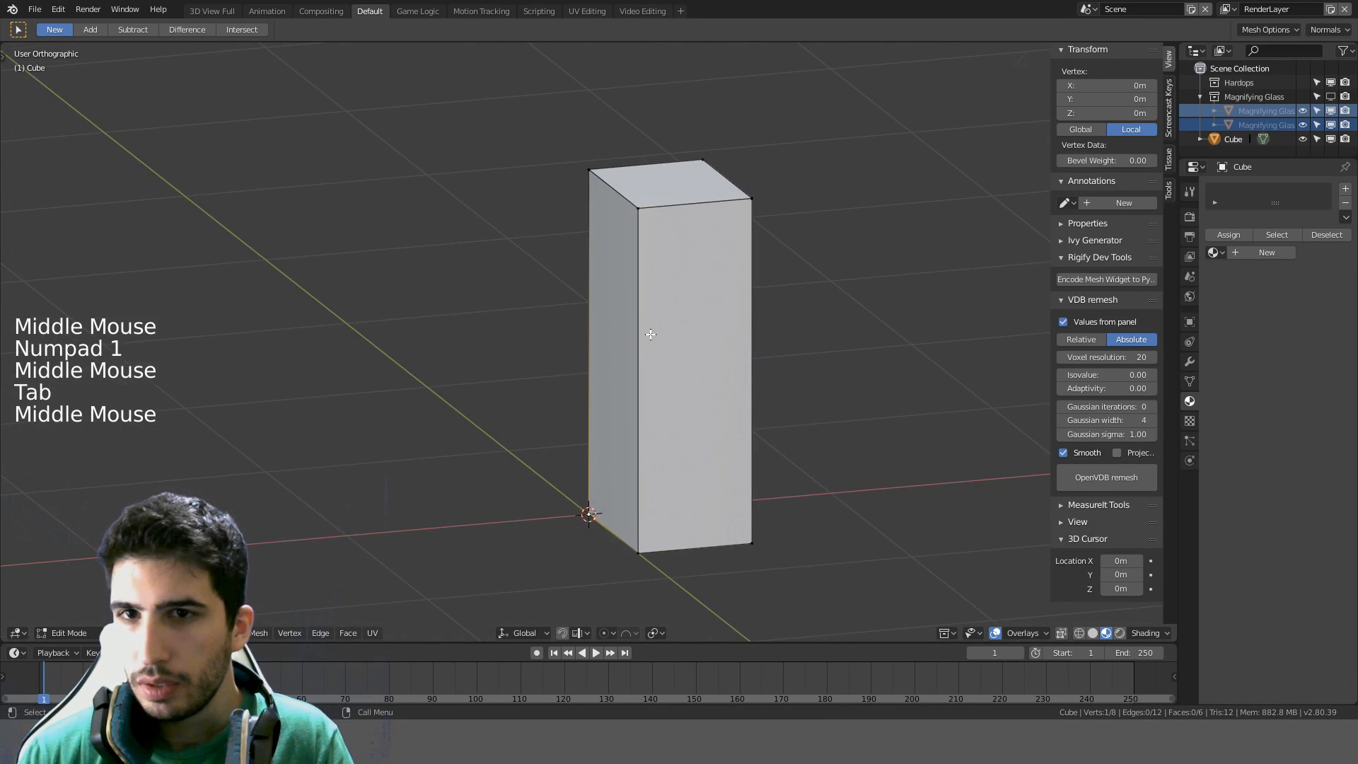
{"action": "key", "text": "a"}
{"action": "key", "text": "a"}
{"action": "key", "text": "a"}
{"action": "key", "text": "a"}
{"action": "key", "text": "ctrl+r"}
{"action": "scroll", "coordinate": [649, 349], "scroll_direction": "up", "scroll_amount": 2}
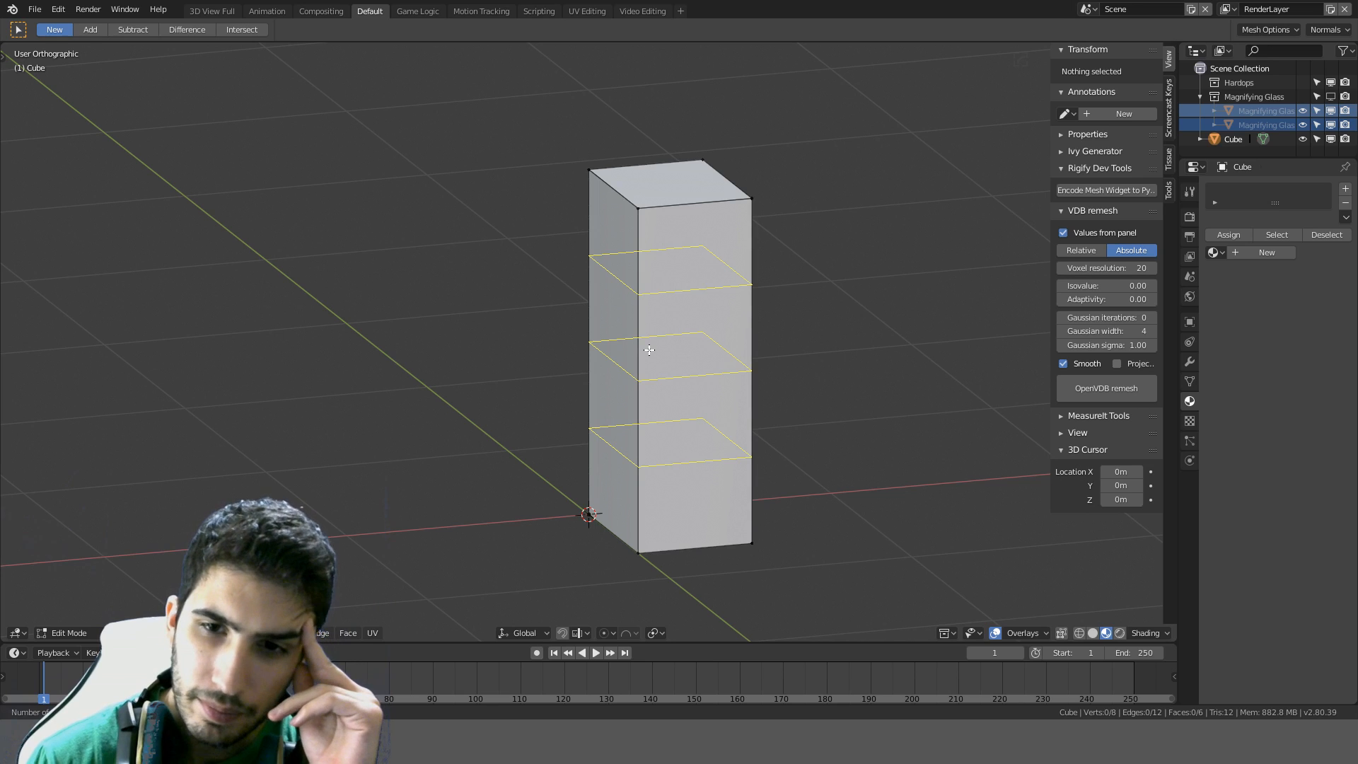
{"action": "left_click", "coordinate": [649, 349]}
{"action": "left_click", "coordinate": [648, 351]}
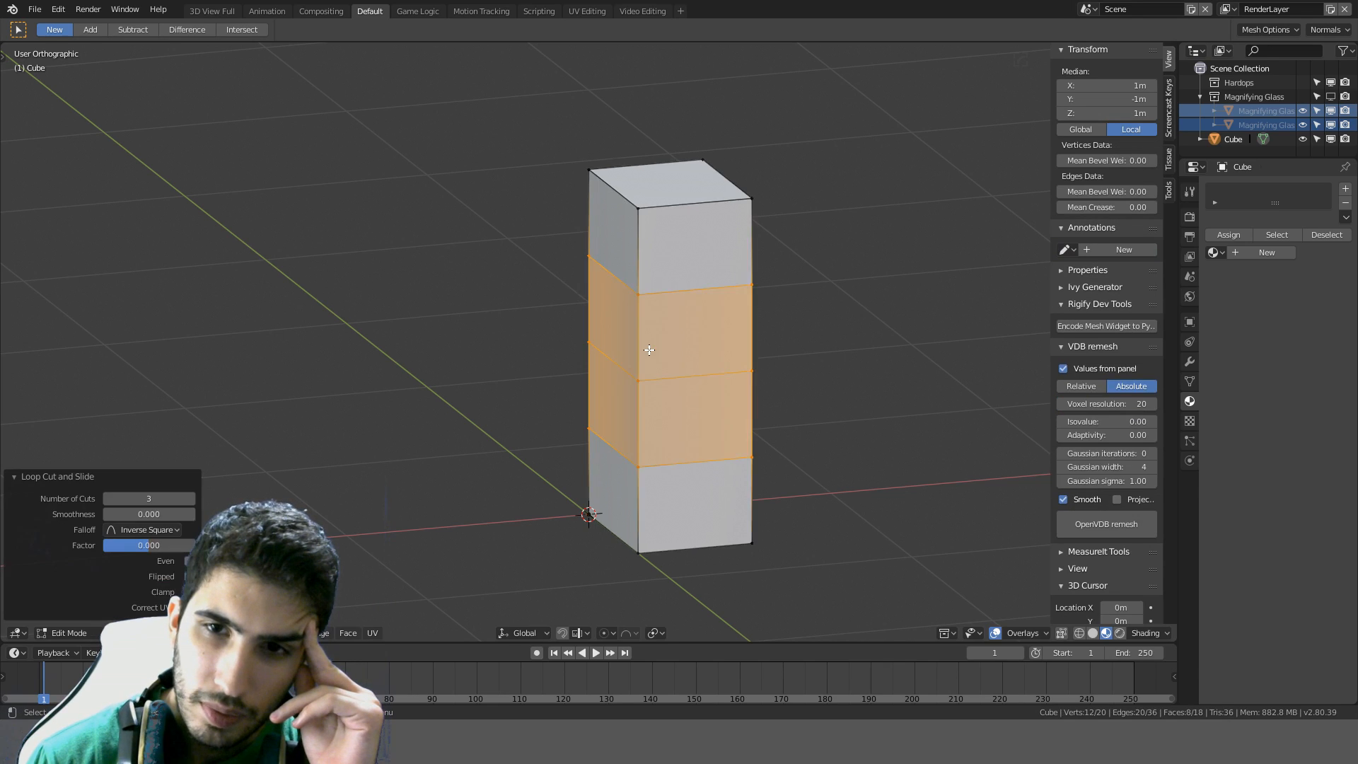
Select the four drawer faces on the front of the cabinet
{"action": "middle_click_drag", "start_coordinate": [766, 336], "coordinate": [771, 297]}
{"action": "key", "text": "alt+a"}
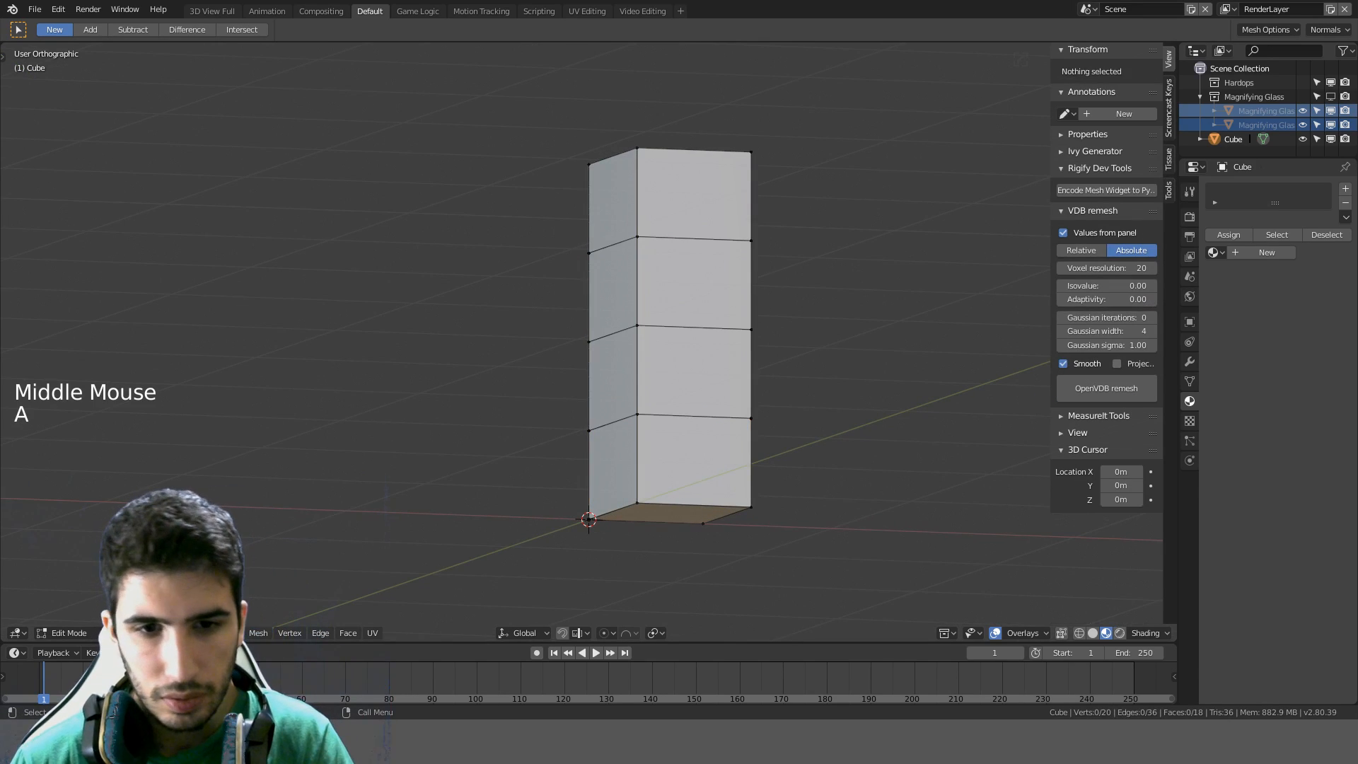
{"action": "left_click", "coordinate": [646, 282]}
{"action": "left_click", "coordinate": [646, 219]}
{"action": "left_click", "coordinate": [664, 297], "text": "shift"}
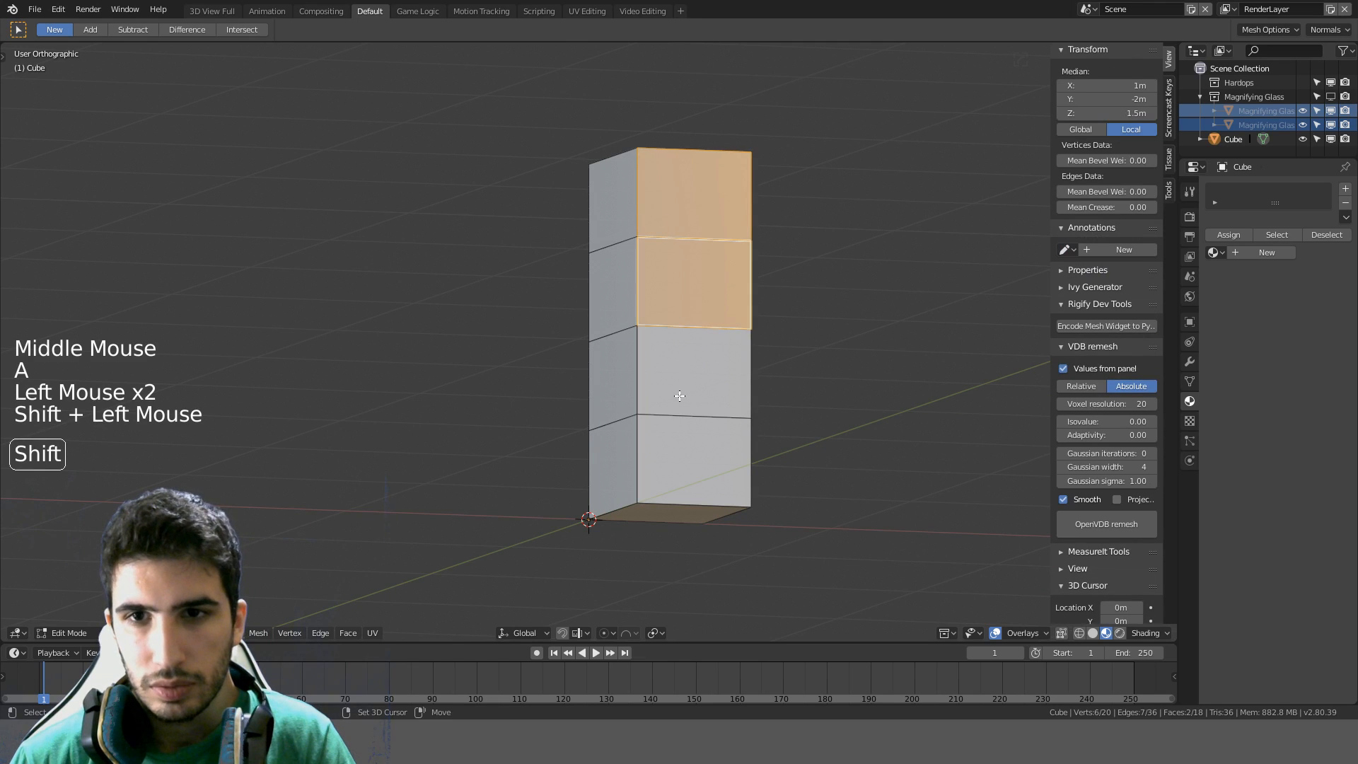
{"action": "left_click", "coordinate": [682, 394], "text": "shift"}
{"action": "left_click", "coordinate": [747, 474], "text": "shift"}
{"action": "key", "text": "KP_1"}
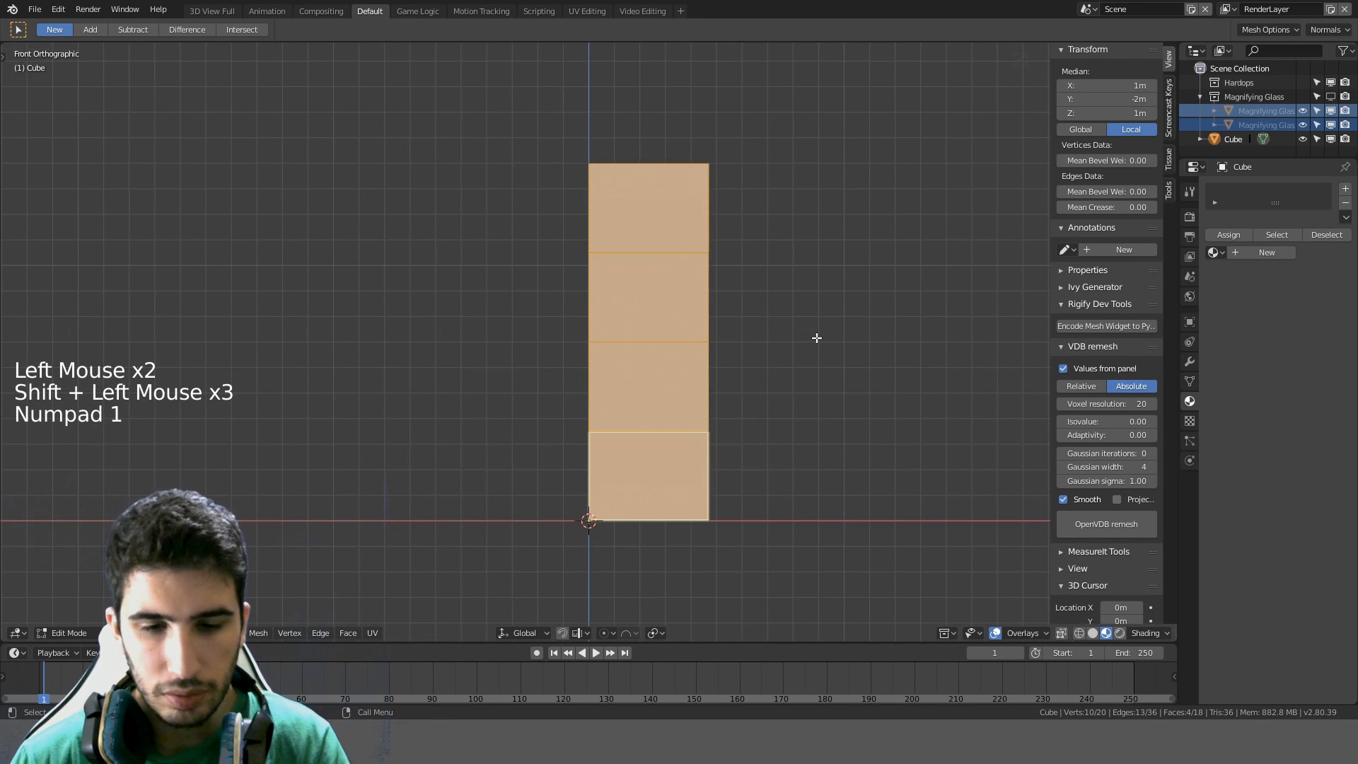
Leave the pending inset, return to Object Mode and apply the cube's scale
{"action": "key", "text": "i"}
{"action": "key", "text": "Tab"}
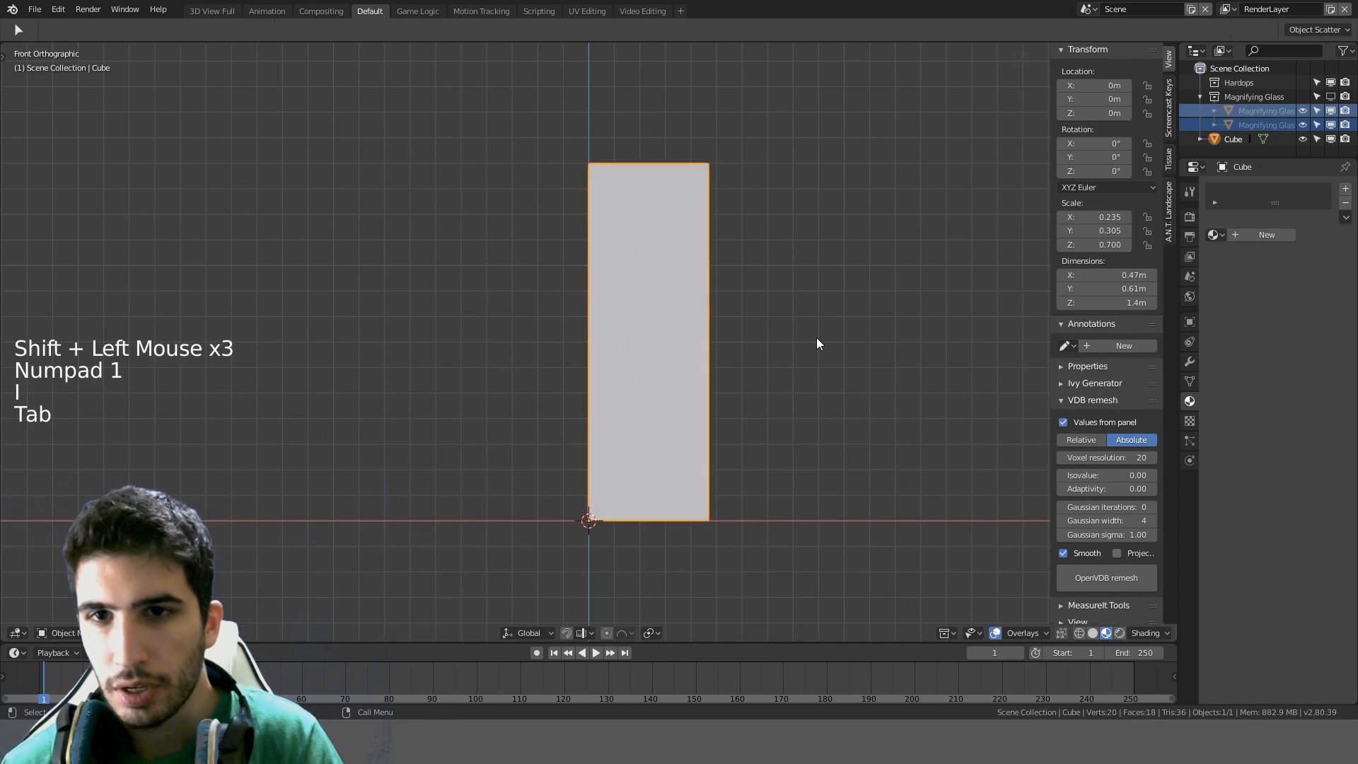
{"action": "key", "text": "ctrl+a"}
{"action": "left_click", "coordinate": [816, 338]}
{"action": "middle_click_drag", "start_coordinate": [816, 337], "coordinate": [917, 329]}
Inset the four selected front faces individually by 0.02 m and return to Object Mode
{"action": "key", "text": "KP_1"}
{"action": "key", "text": "Tab"}
{"action": "key", "text": "i"}
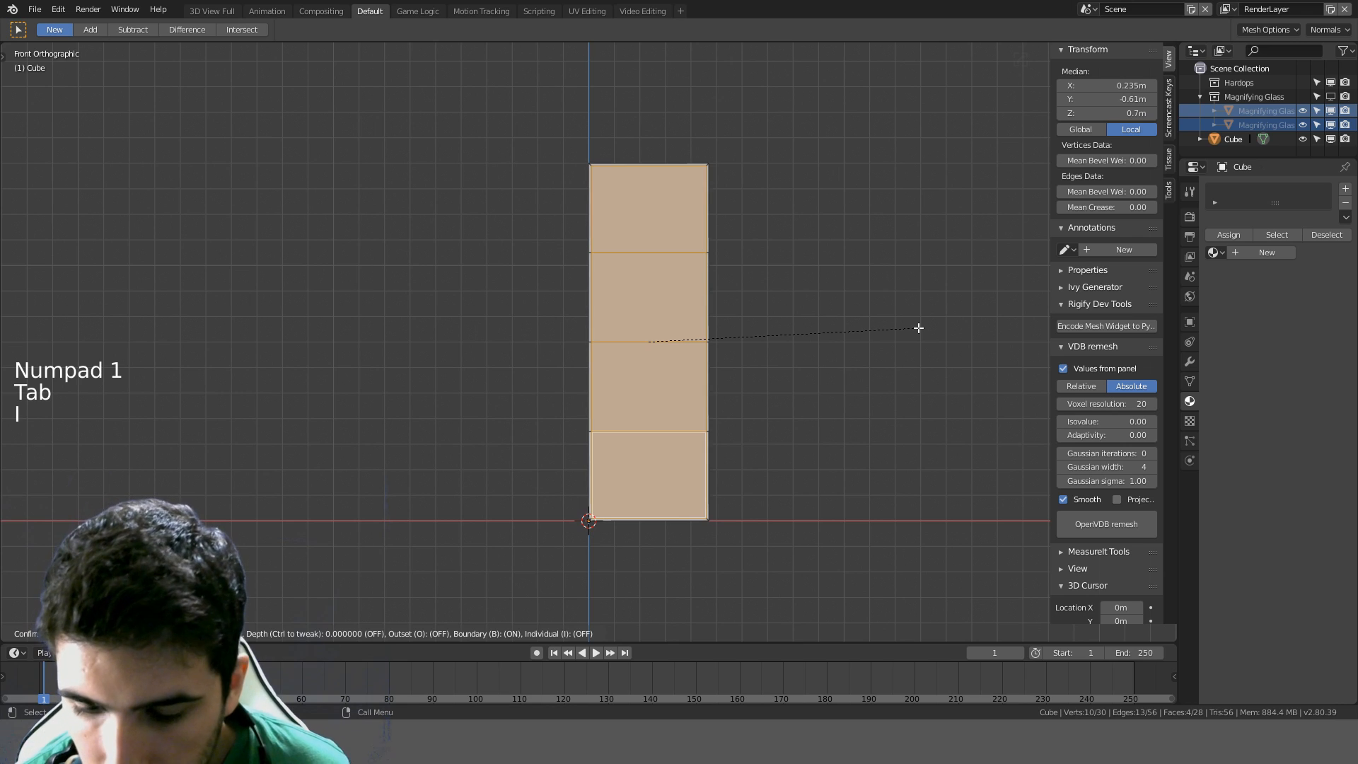
{"action": "key", "text": "i"}
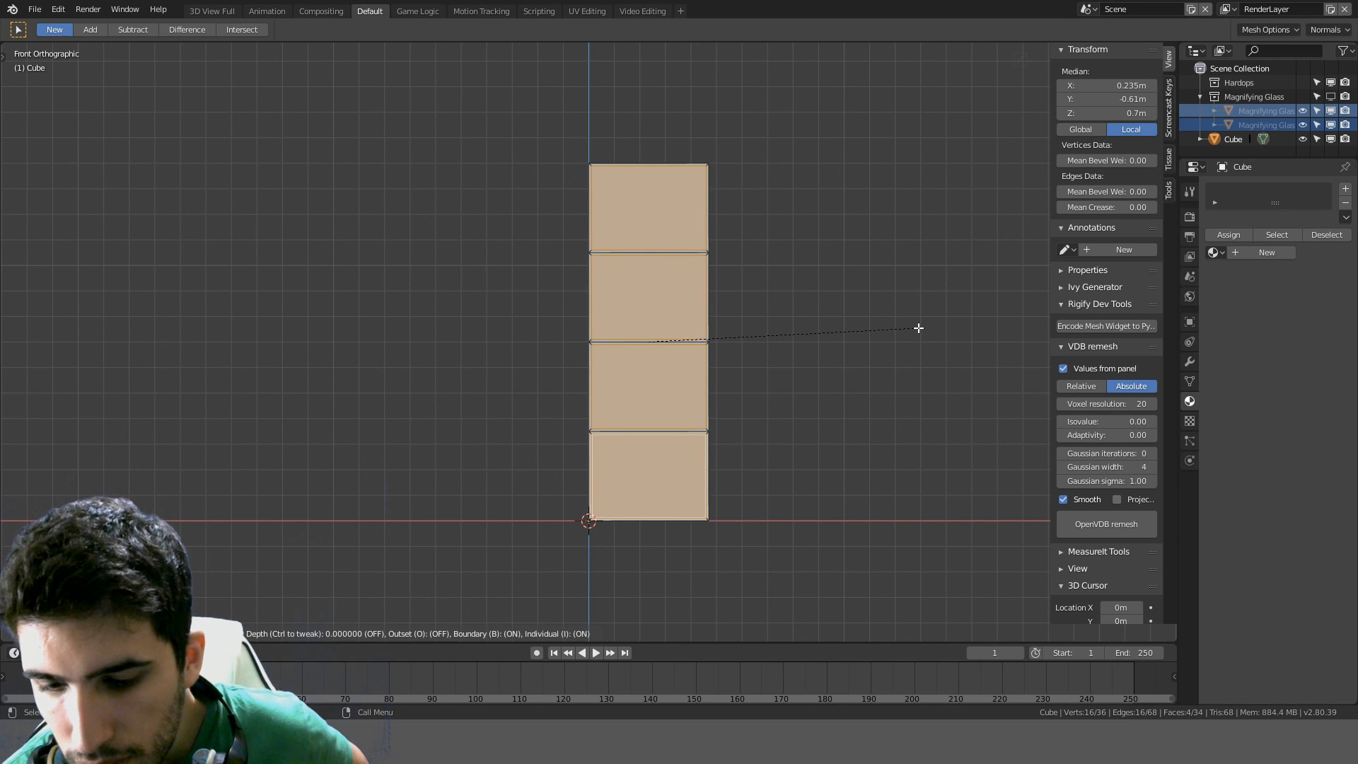
{"action": "type", "text": "0.1"}
{"action": "key", "text": "BackSpace"}
{"action": "type", "text": "01"}
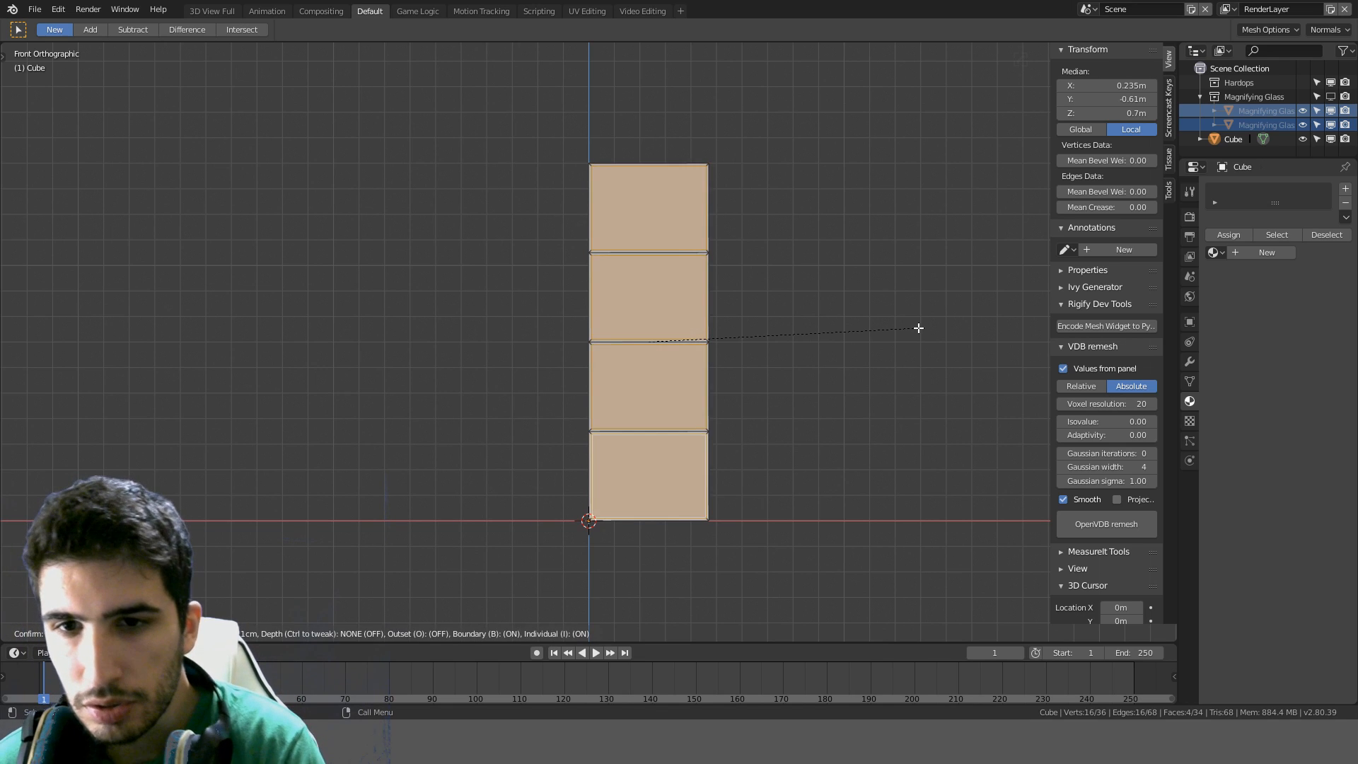
{"action": "key", "text": "BackSpace"}
{"action": "type", "text": "2"}
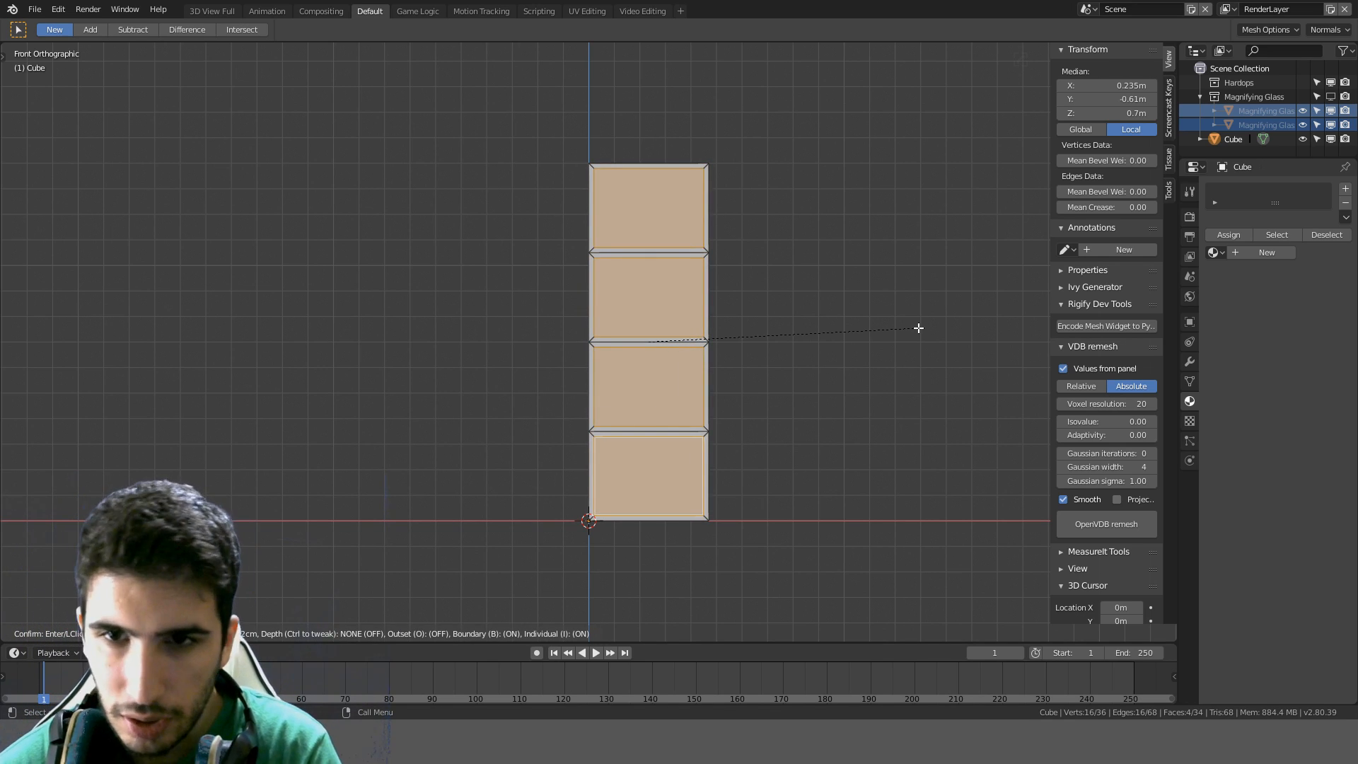
{"action": "key", "text": "Return"}
{"action": "key", "text": "Tab"}
{"action": "middle_click_drag", "start_coordinate": [918, 330], "coordinate": [793, 351]}
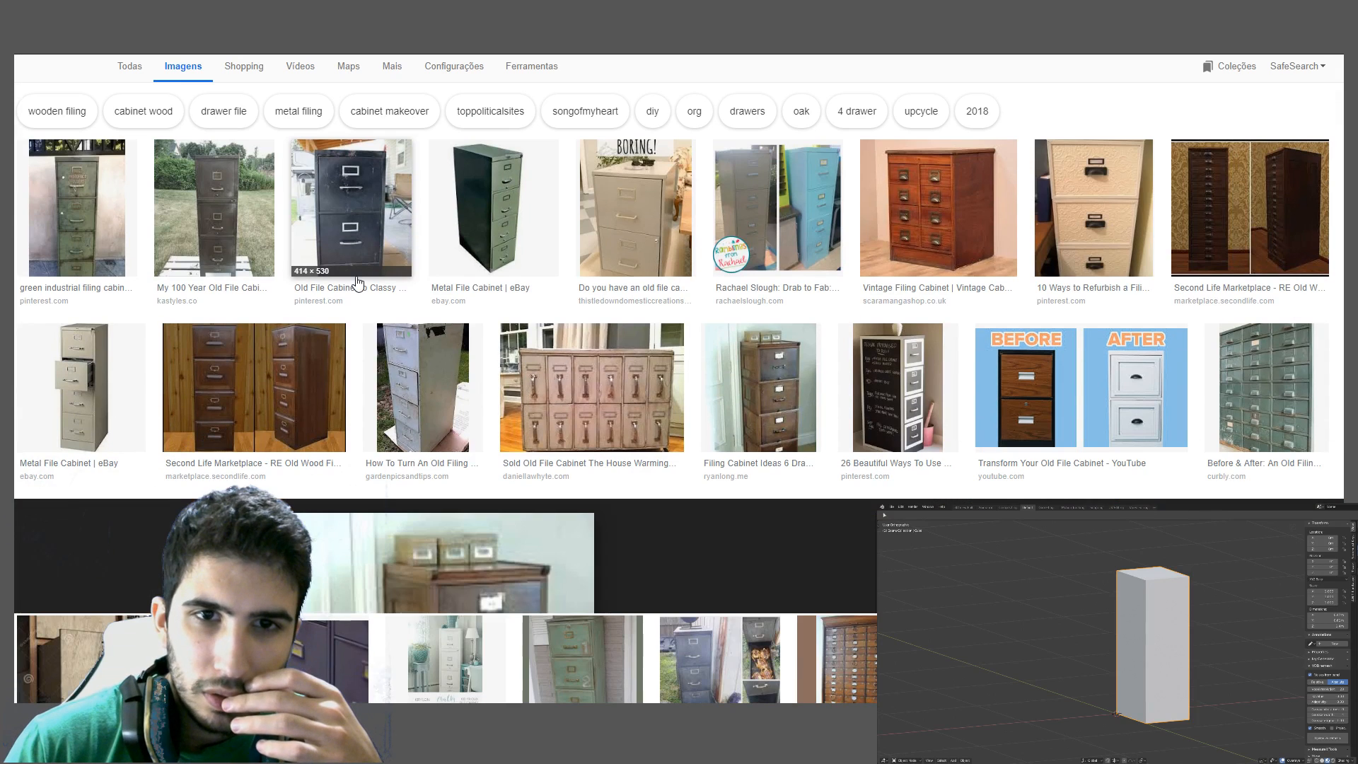
Switch to the browser's "old file cabinet" image results and open the "Old File Cabinet to Classy Fabric Storage" photo for reference
{"action": "left_click", "coordinate": [360, 278]}
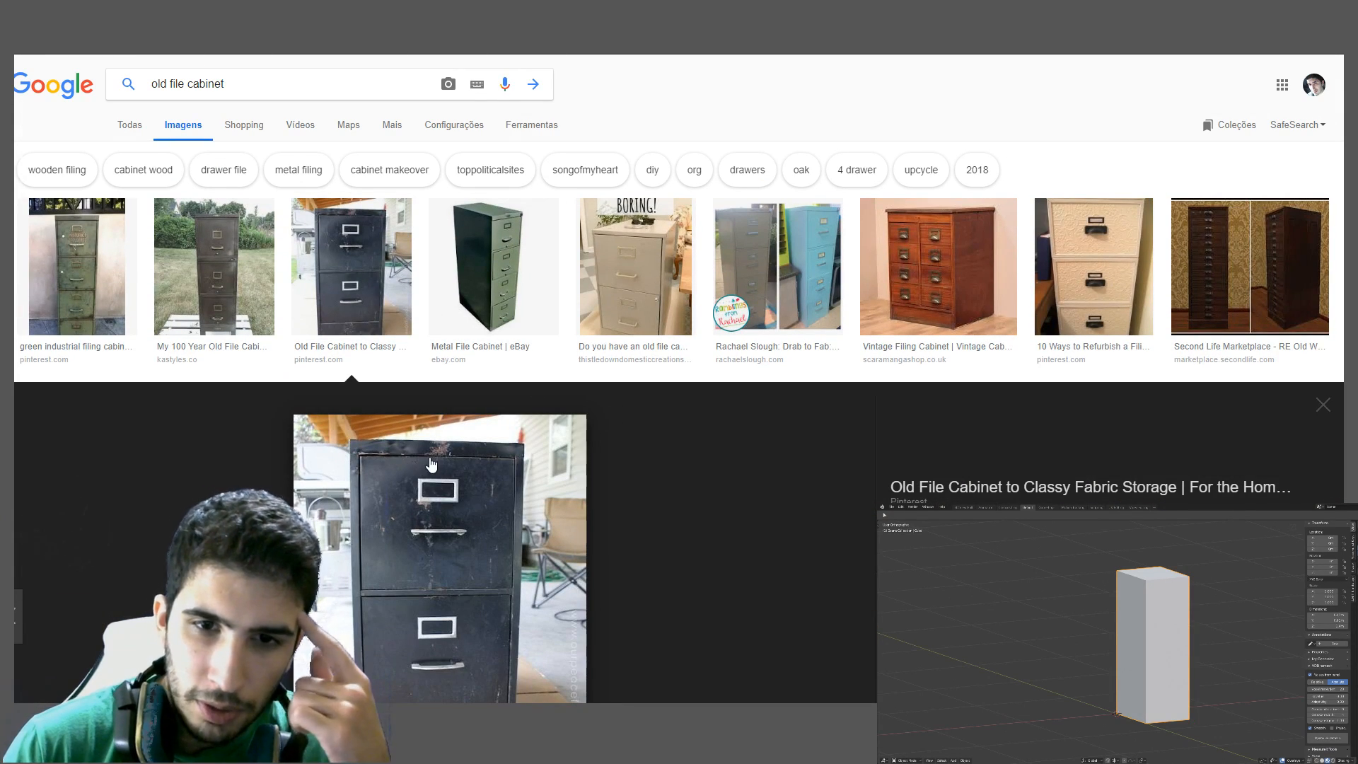
{"action": "scroll", "coordinate": [425, 613], "scroll_direction": "down", "scroll_amount": 3}
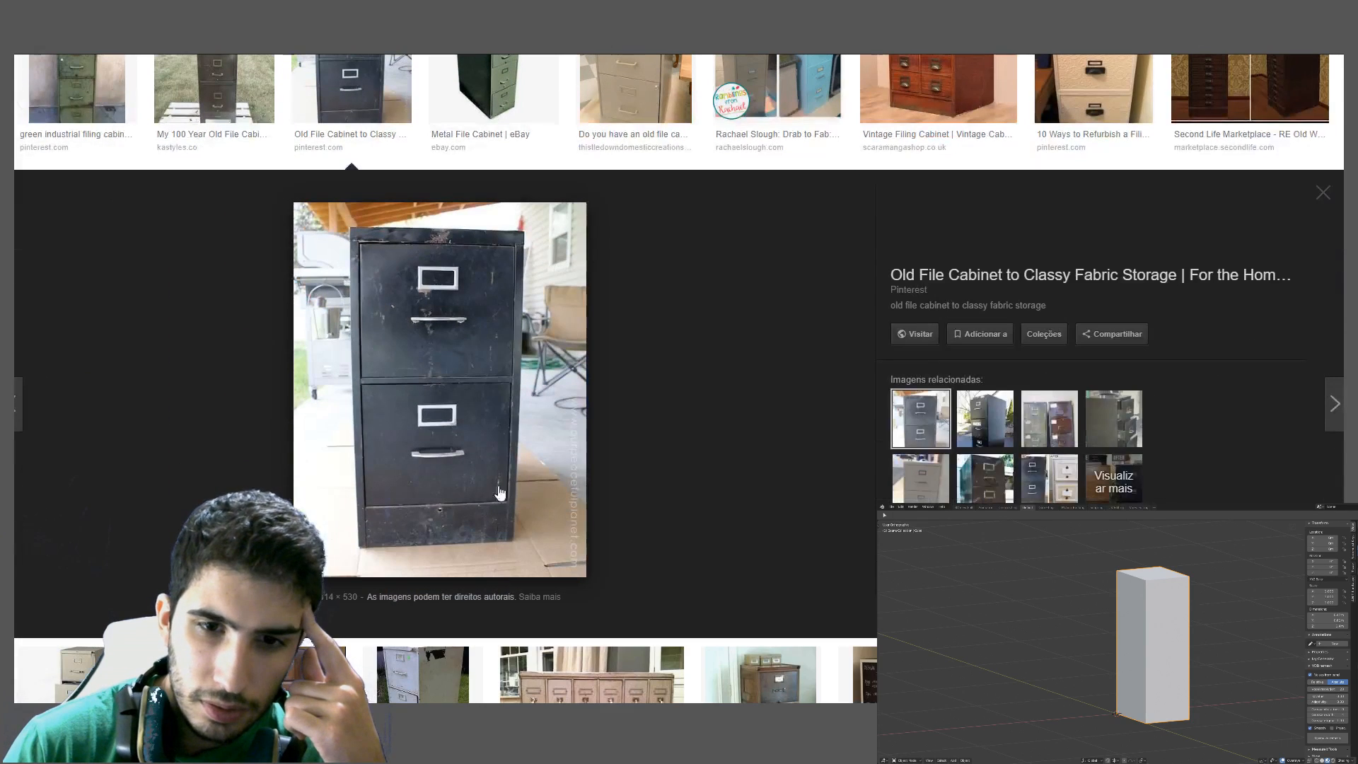
Examine the drawer layout in the Second Life Marketplace "RE Old Wood File Cabinet" photo and the eBay "Metal File Cabinet" image
{"action": "scroll", "coordinate": [500, 417], "scroll_direction": "down", "scroll_amount": 3}
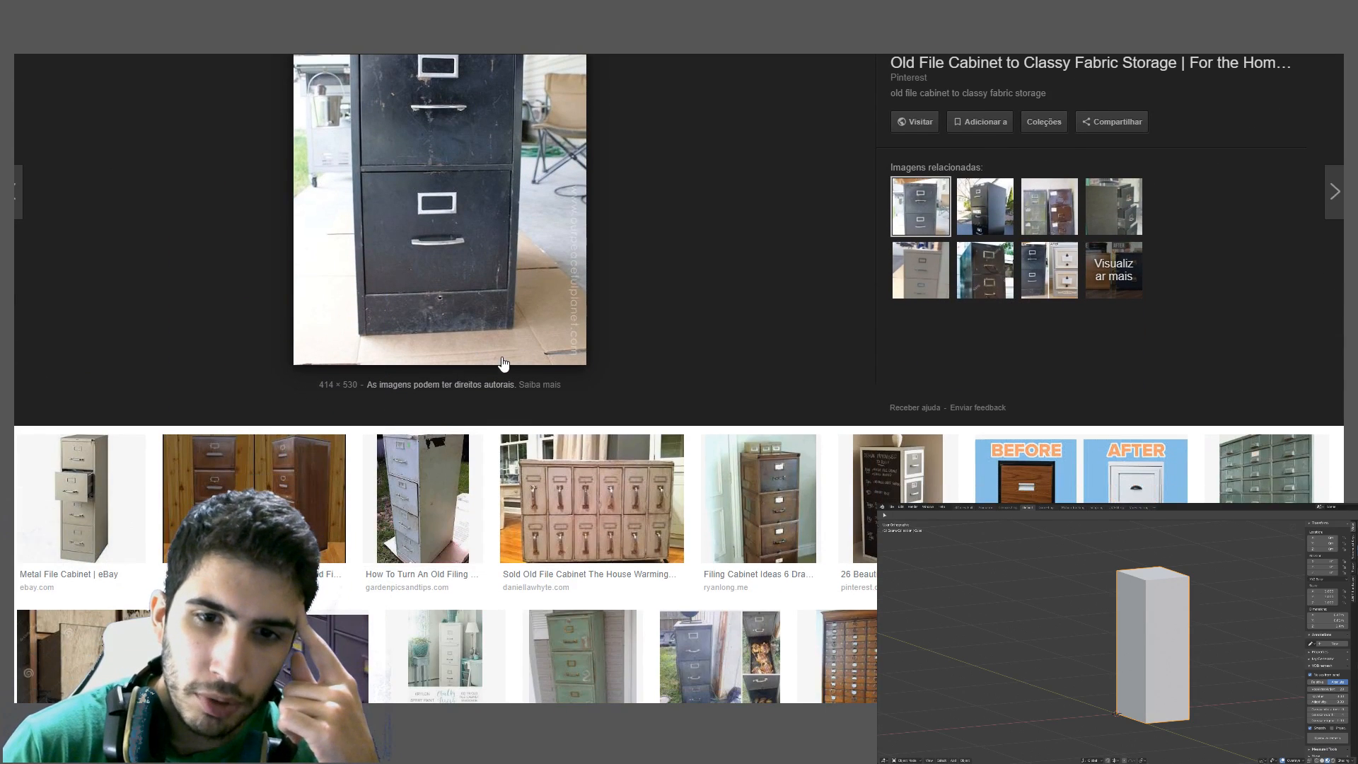
{"action": "scroll", "coordinate": [340, 478], "scroll_direction": "down", "scroll_amount": 1}
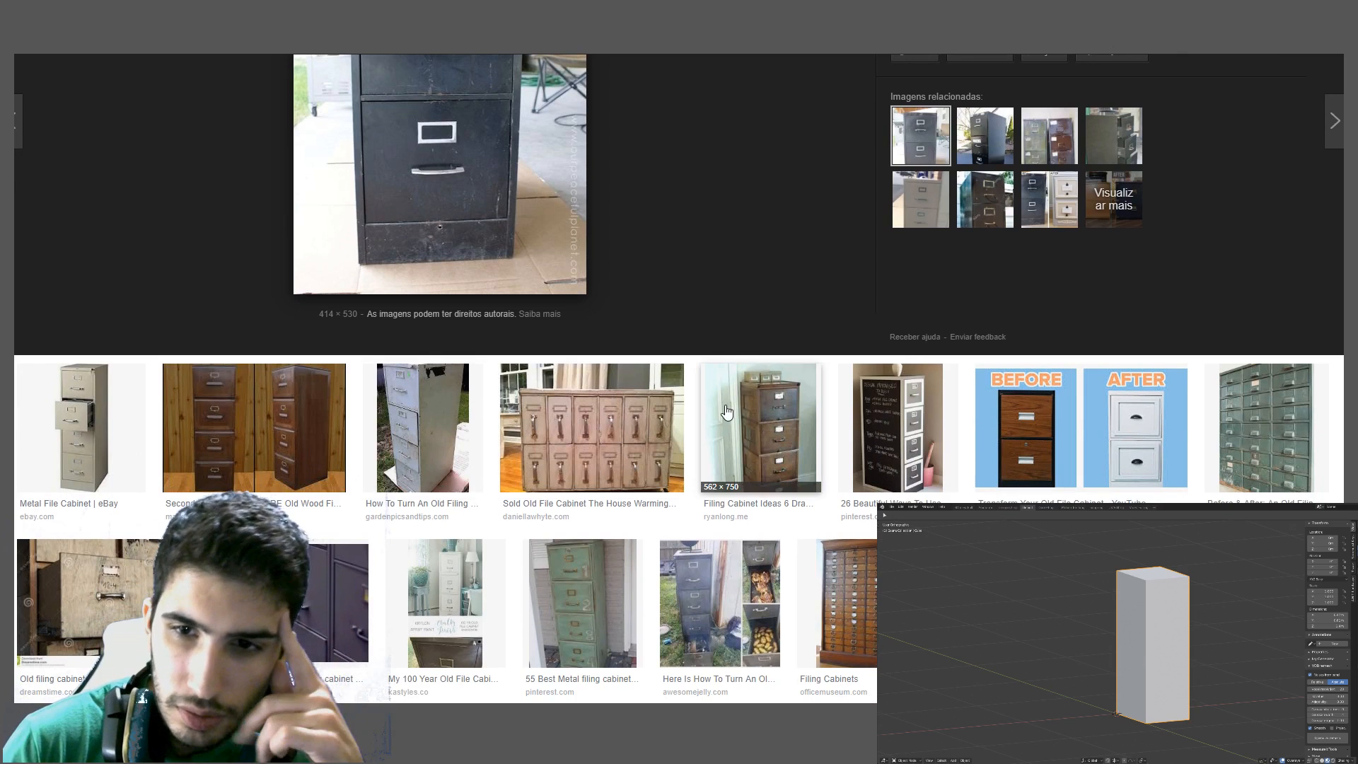
{"action": "left_click", "coordinate": [290, 450]}
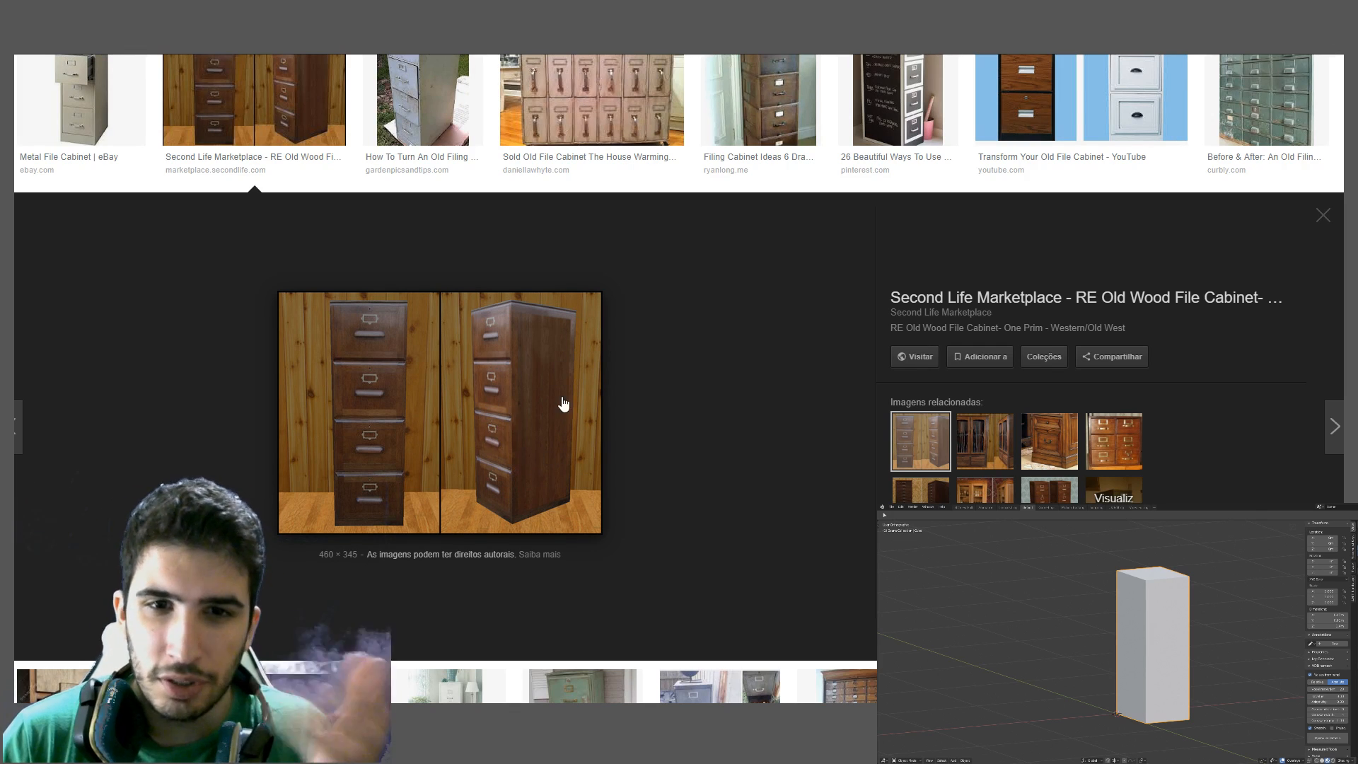
{"action": "scroll", "coordinate": [706, 425], "scroll_direction": "up", "scroll_amount": 5}
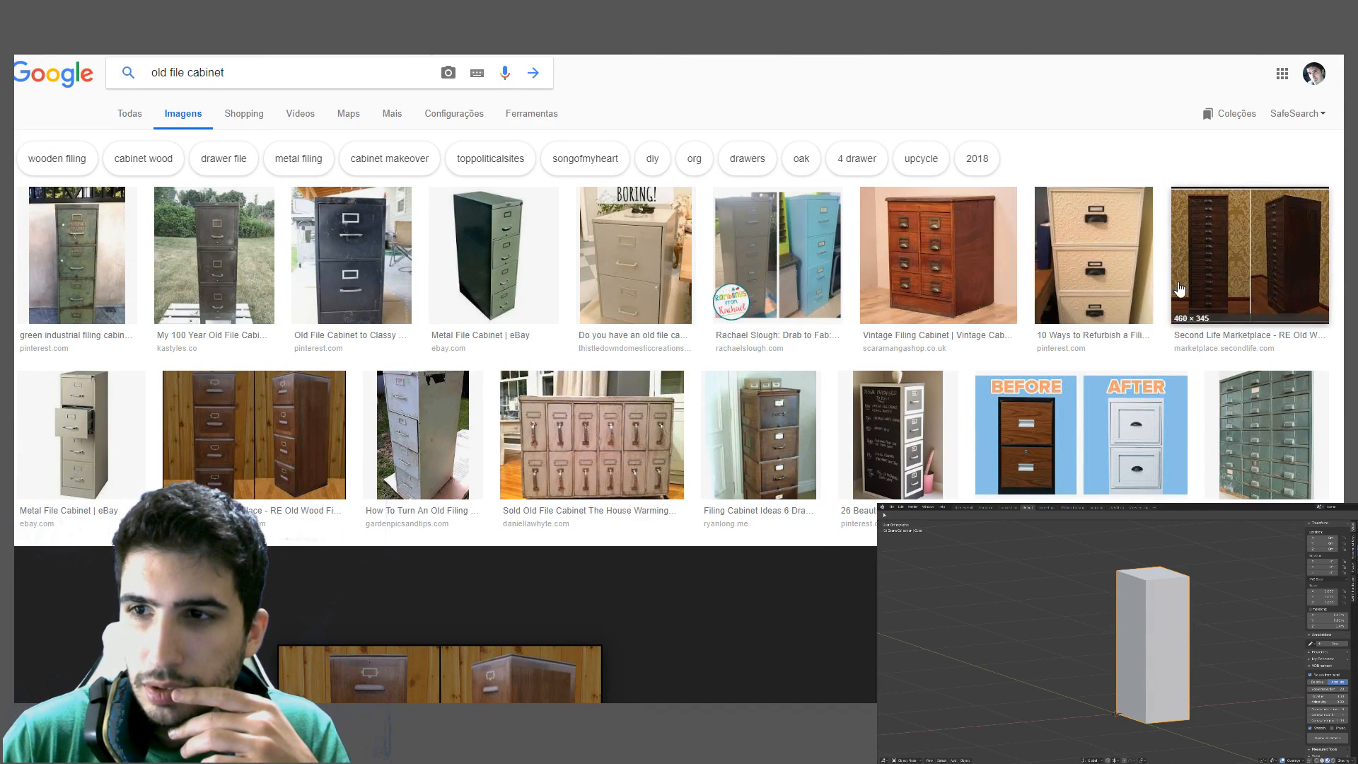
{"action": "scroll", "coordinate": [1113, 320], "scroll_direction": "down", "scroll_amount": 1}
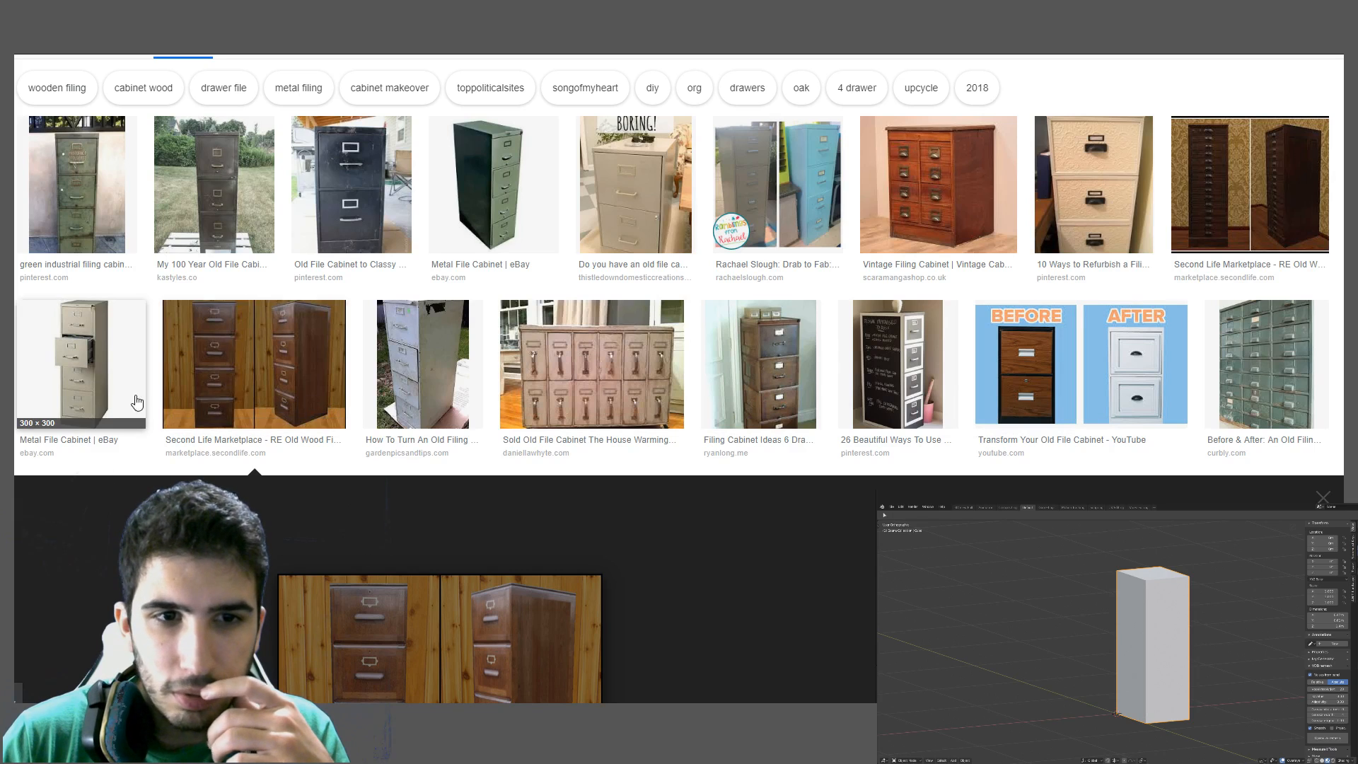
{"action": "left_click", "coordinate": [116, 402]}
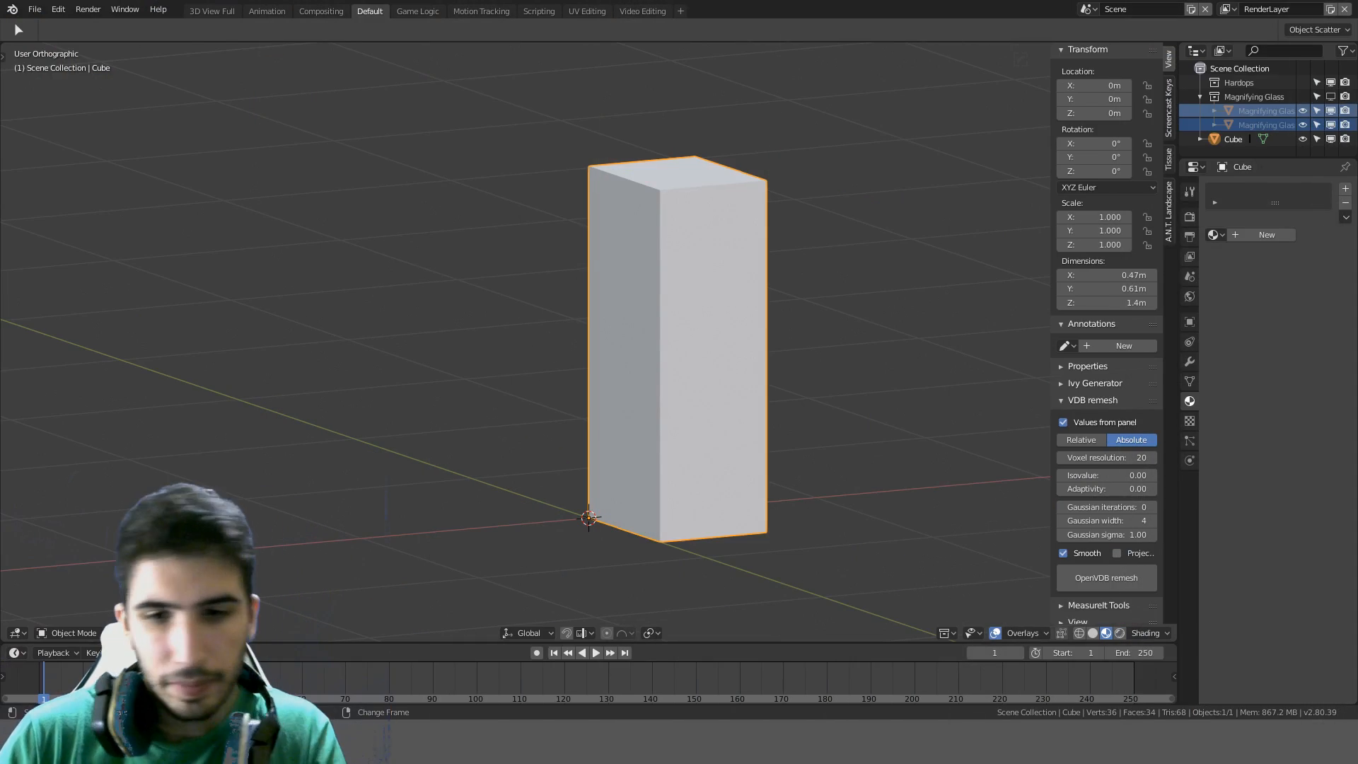
Switch back to Blender, undo the inset of the four drawer faces in Edit Mode and leave nothing selected
{"action": "key", "text": "KP_1"}
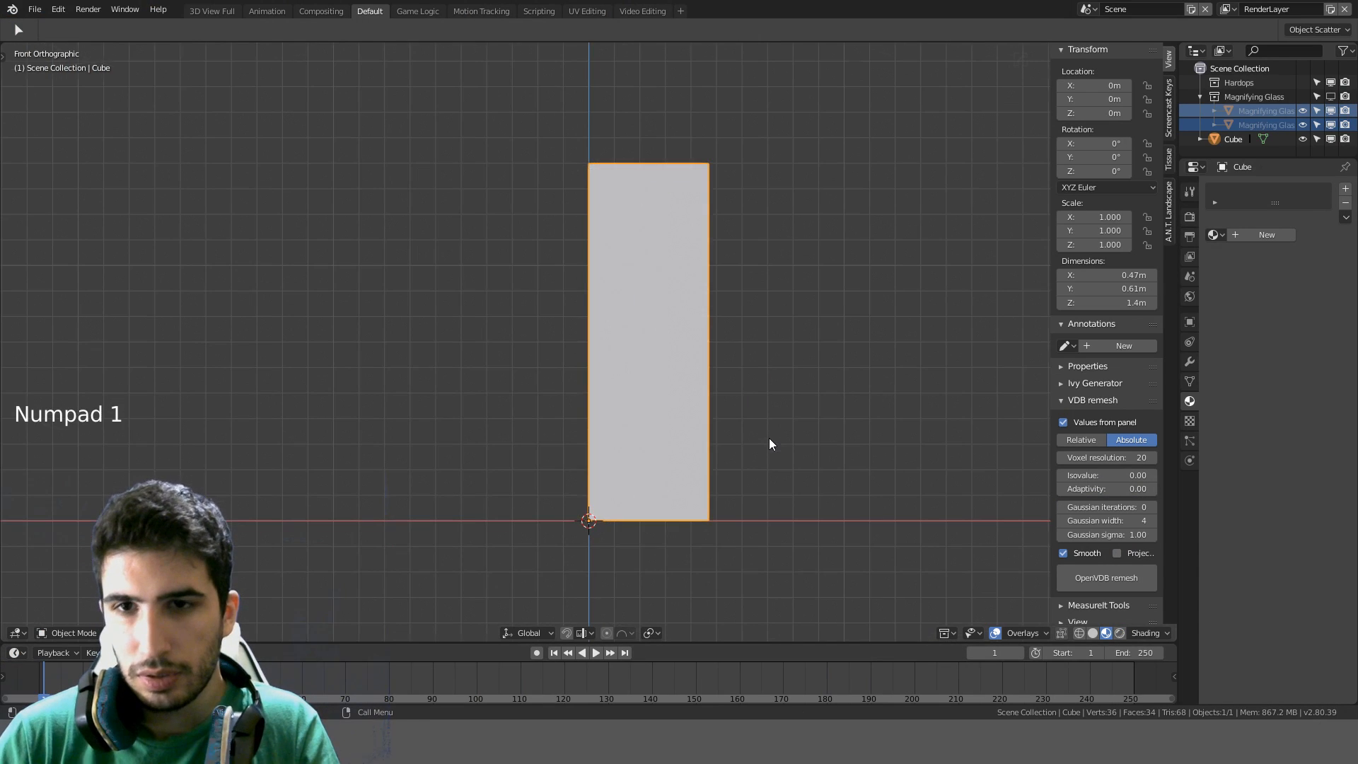
{"action": "key", "text": "Tab"}
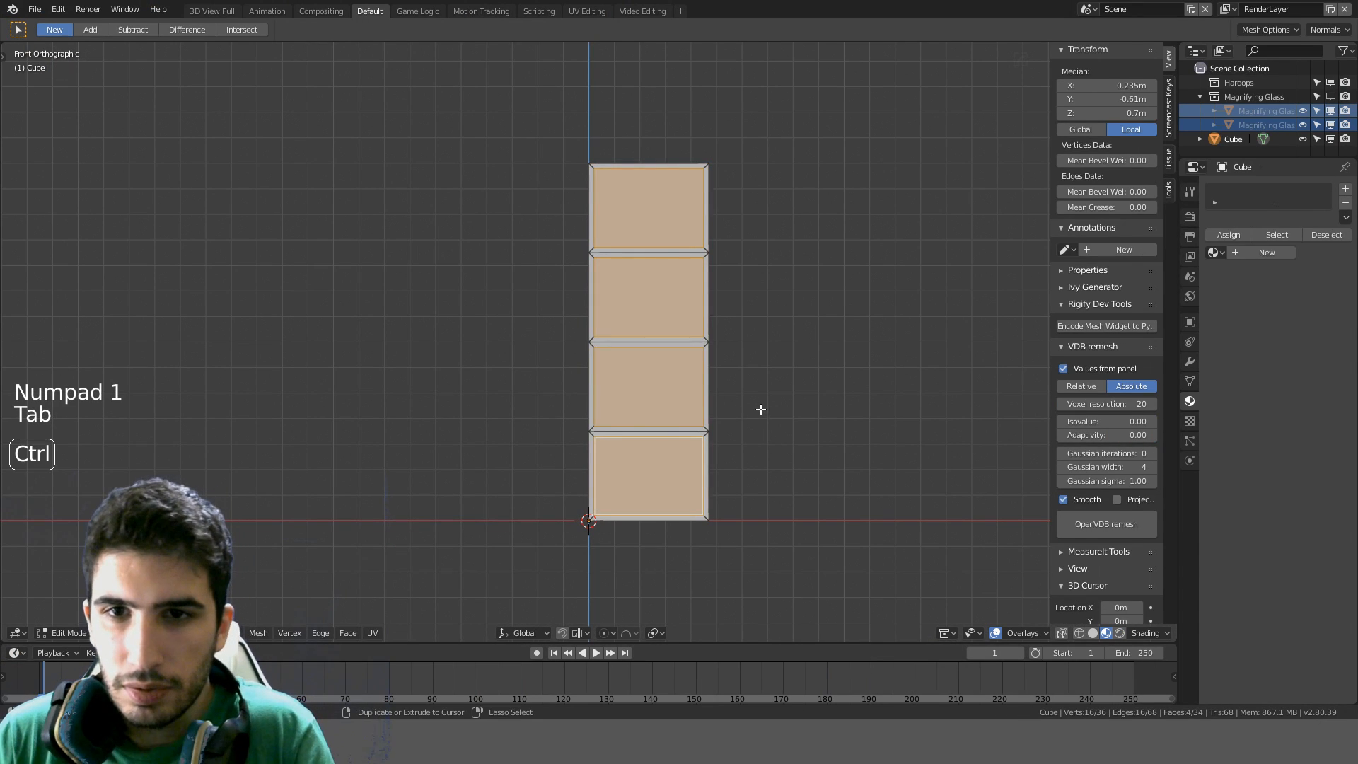
{"action": "key", "text": "ctrl+z"}
{"action": "key", "text": "ctrl+z"}
{"action": "key", "text": "ctrl+z"}
{"action": "middle_click_drag", "start_coordinate": [771, 407], "coordinate": [409, 570]}
{"action": "key", "text": "a"}
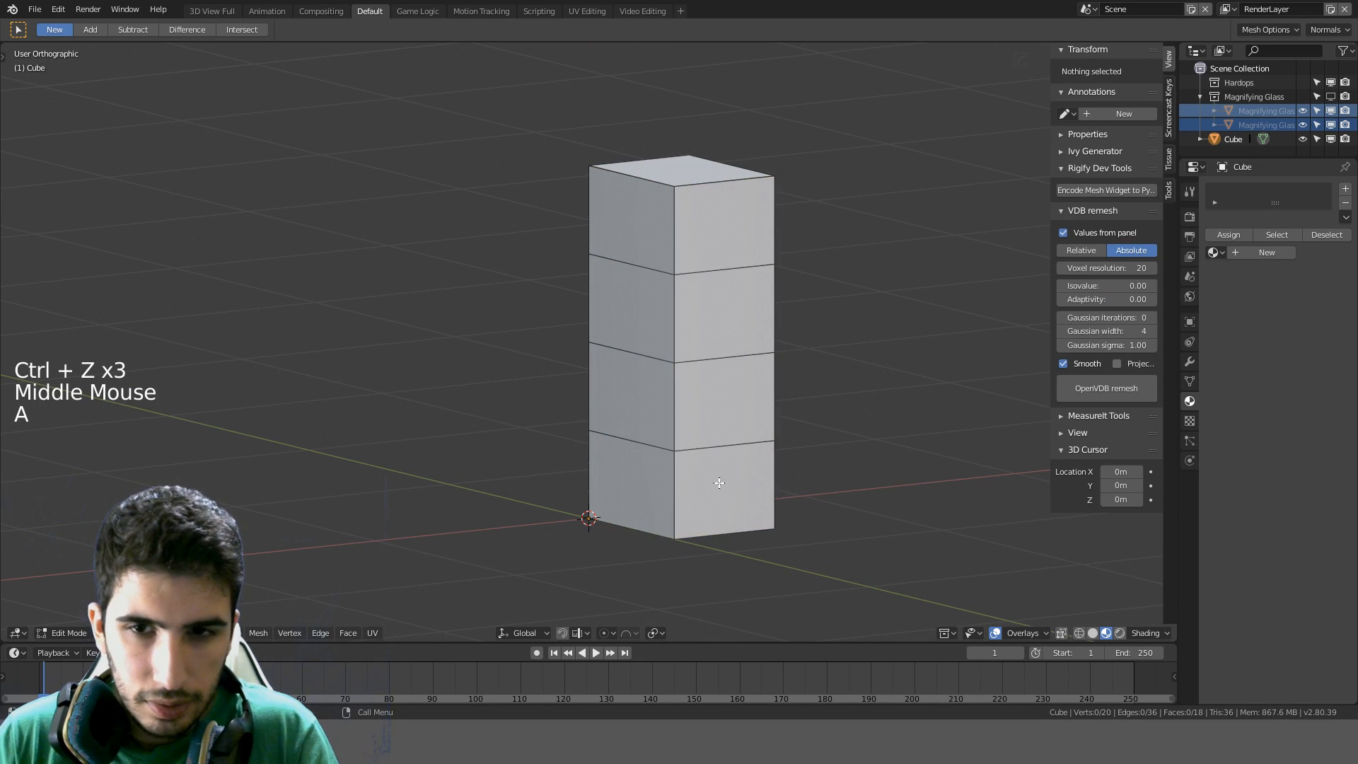
{"action": "middle_click_drag", "start_coordinate": [719, 483], "coordinate": [806, 457]}
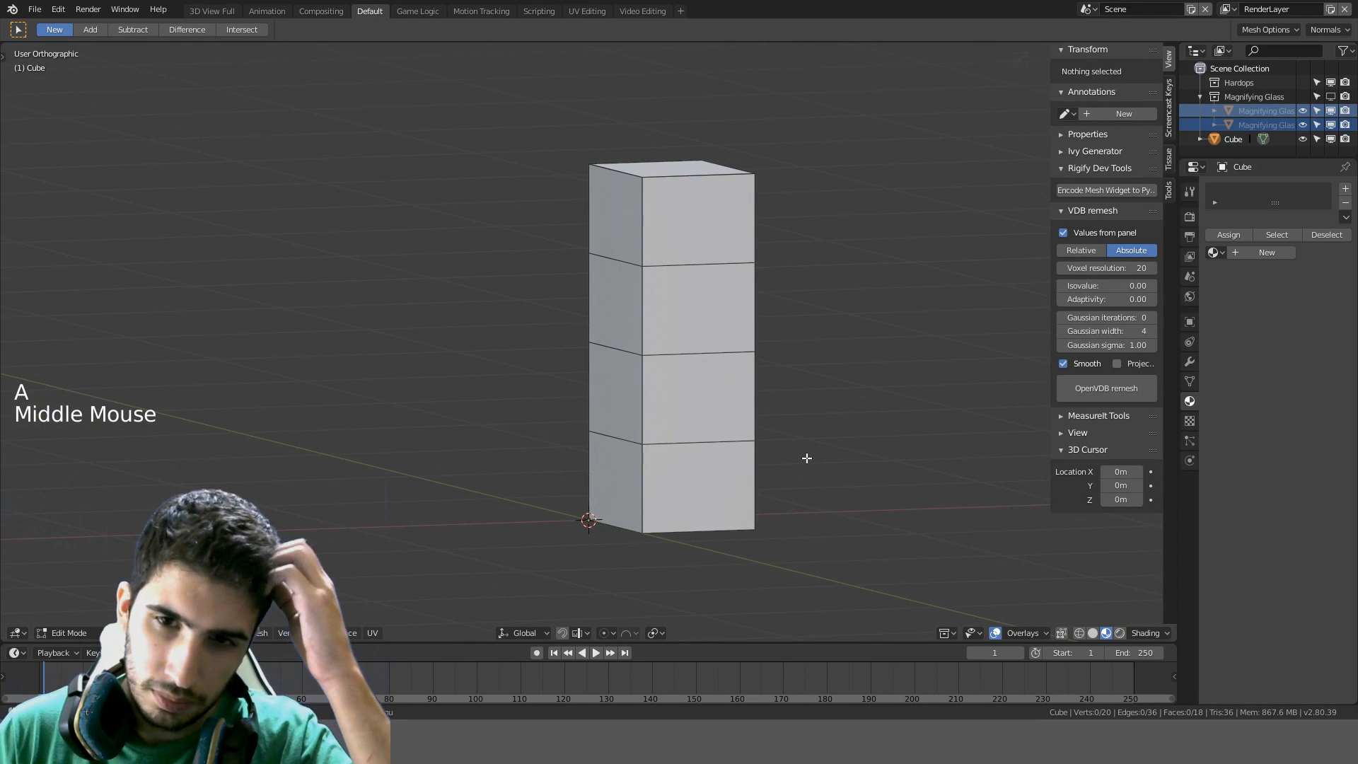
From the front view, undo further back past the applied scale to the selection of the four front faces
{"action": "key", "text": "KP_1"}
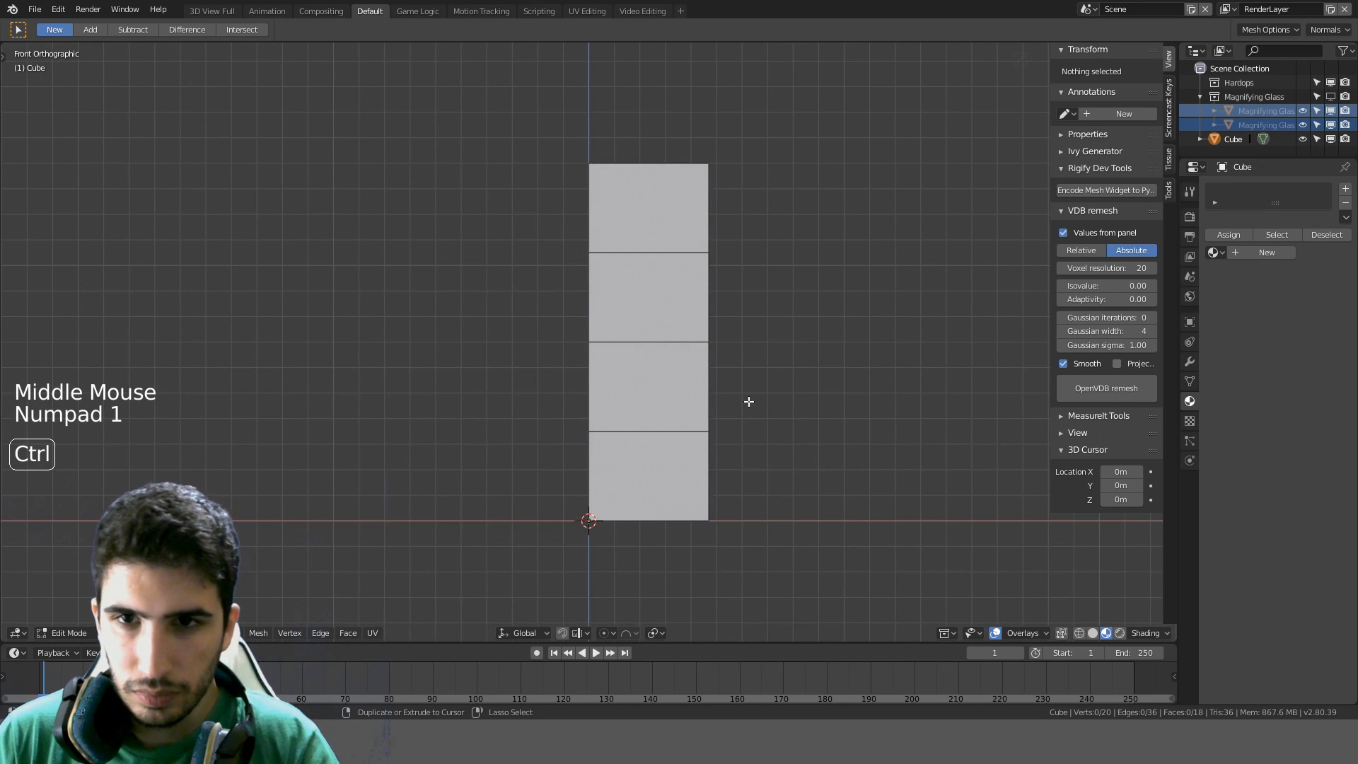
{"action": "key", "text": "ctrl+z"}
{"action": "key", "text": "ctrl+z"}
{"action": "key", "text": "ctrl+z"}
{"action": "key", "text": "ctrl+z"}
{"action": "key", "text": "ctrl+z"}
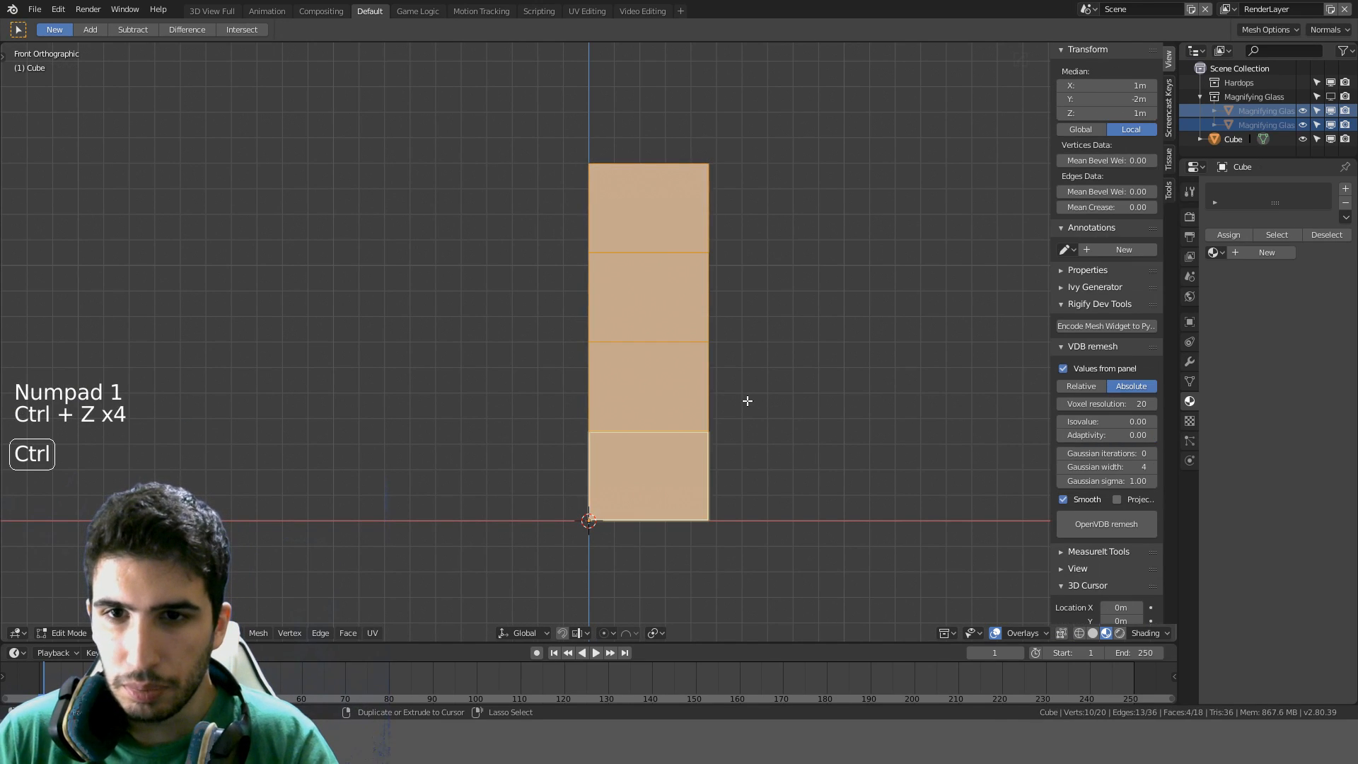
Undo the previous face selection and cuts back to the plain block without any horizontal divisions
{"action": "key", "text": "ctrl+z"}
{"action": "key", "text": "ctrl+z"}
{"action": "key", "text": "ctrl+z"}
{"action": "key", "text": "ctrl+z"}
{"action": "key", "text": "ctrl+z"}
{"action": "key", "text": "ctrl+z"}
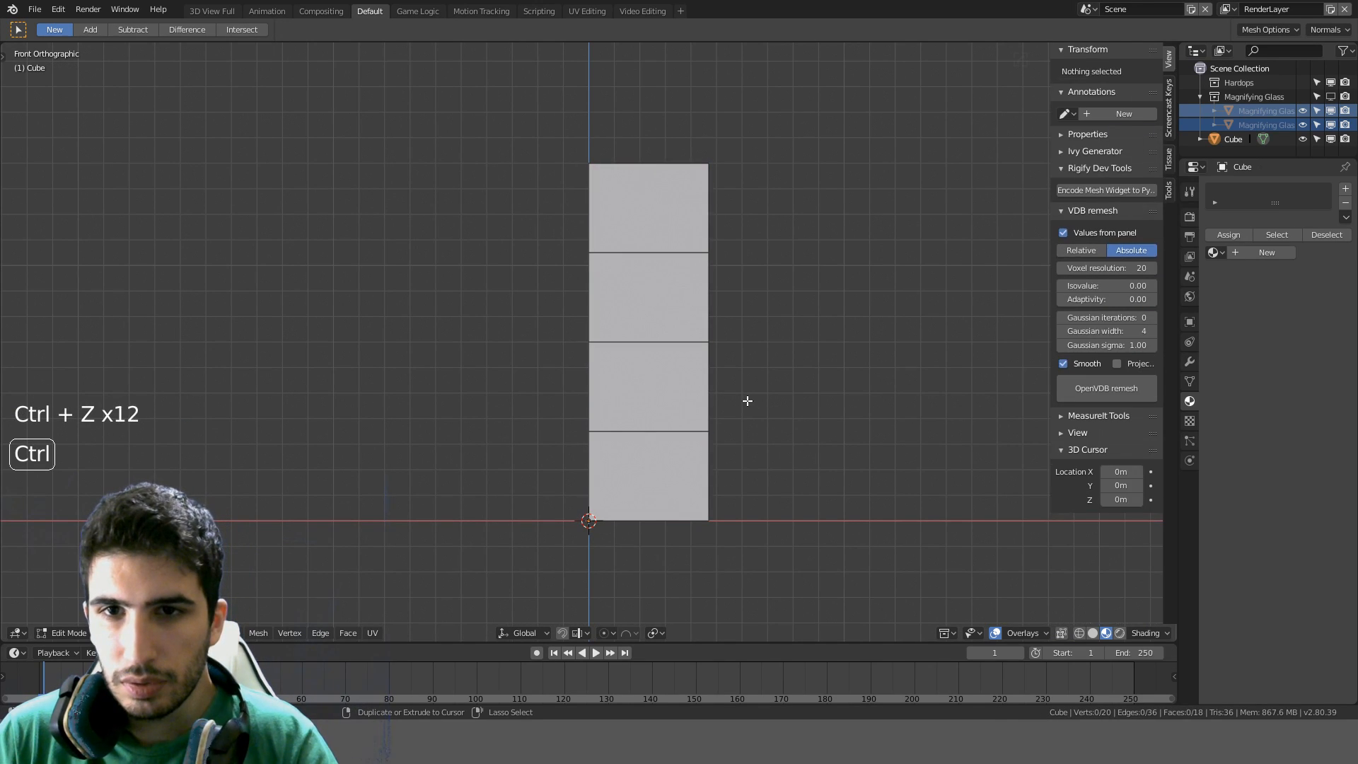
{"action": "key", "text": "ctrl+z"}
{"action": "key", "text": "ctrl+z"}
{"action": "key", "text": "ctrl+z"}
Try dividing the block with four horizontal loop cuts spread apart along Z by a factor of 1.4
{"action": "key", "text": "ctrl+r"}
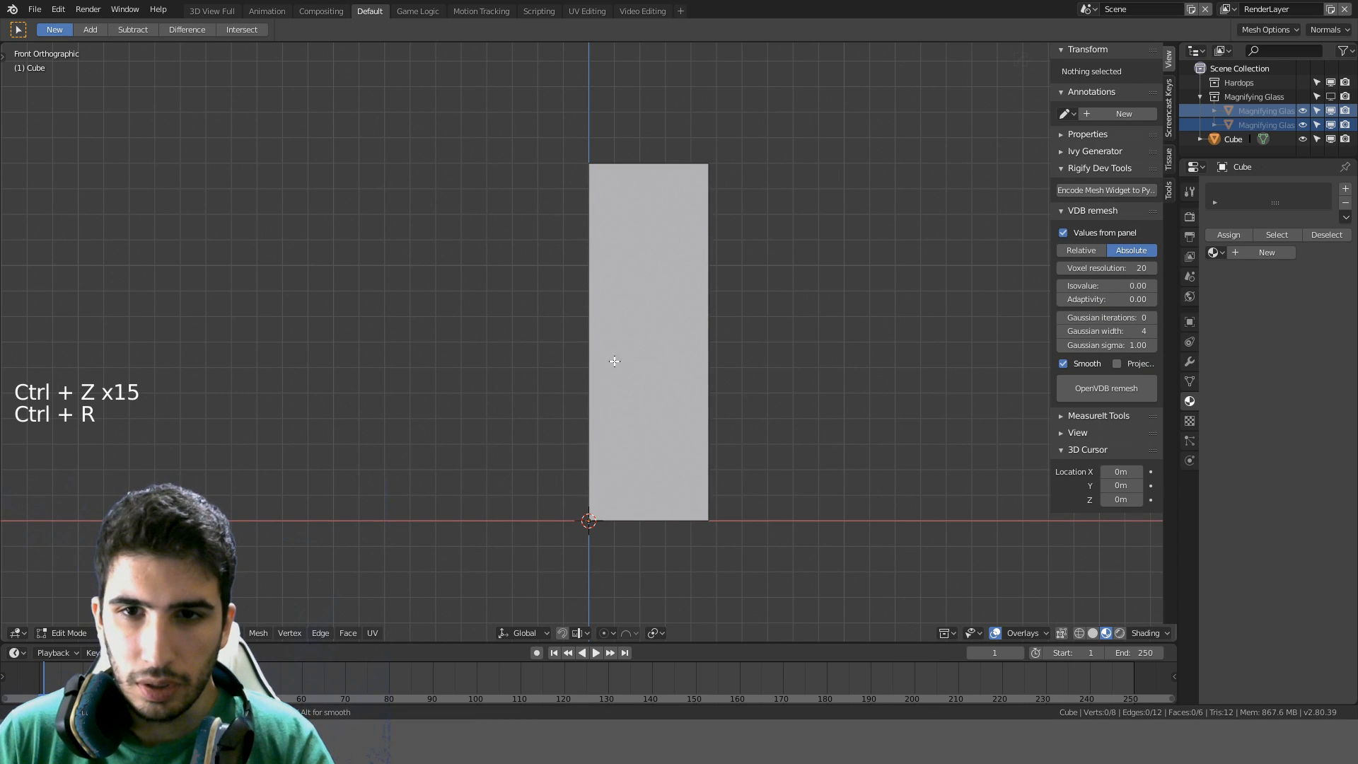
{"action": "scroll", "coordinate": [592, 363], "scroll_direction": "up", "scroll_amount": 3}
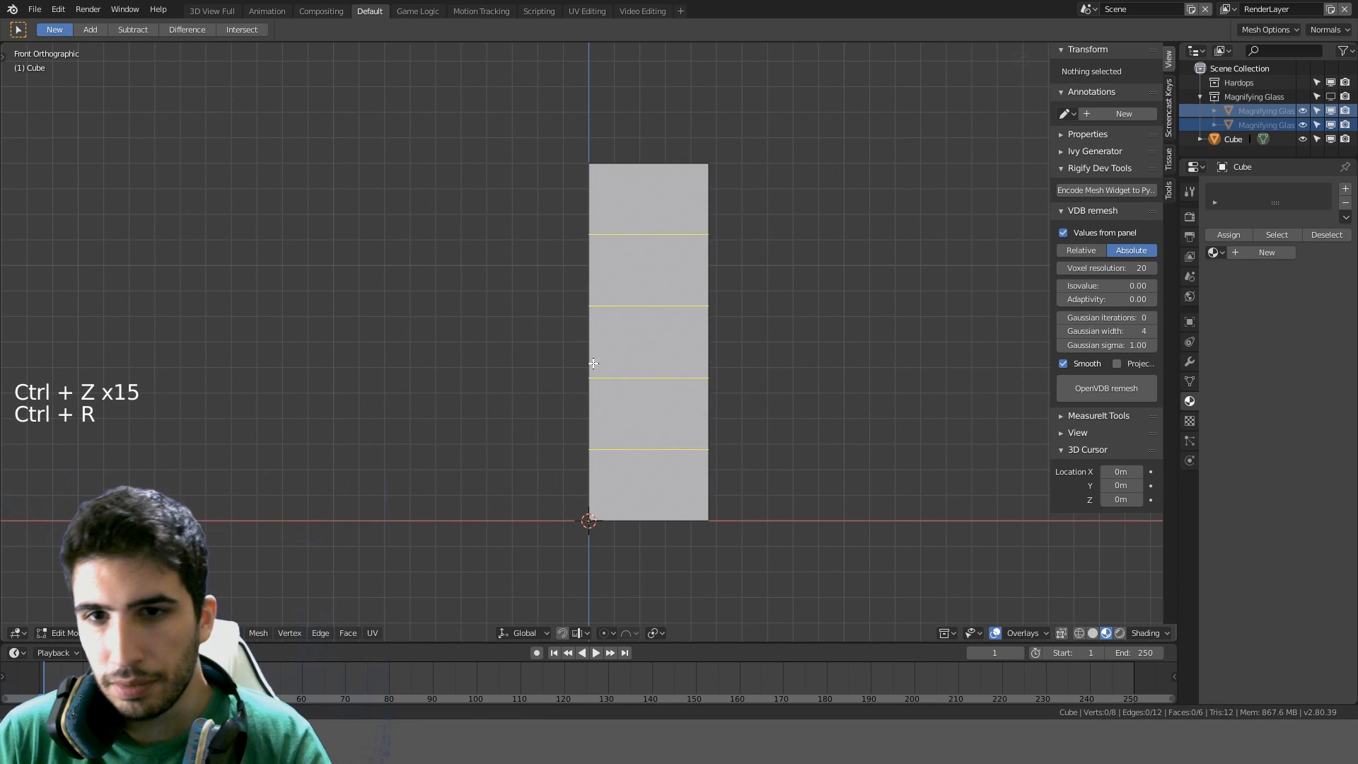
{"action": "left_click", "coordinate": [593, 363]}
{"action": "scroll", "coordinate": [919, 370], "scroll_direction": "up", "scroll_amount": 1}
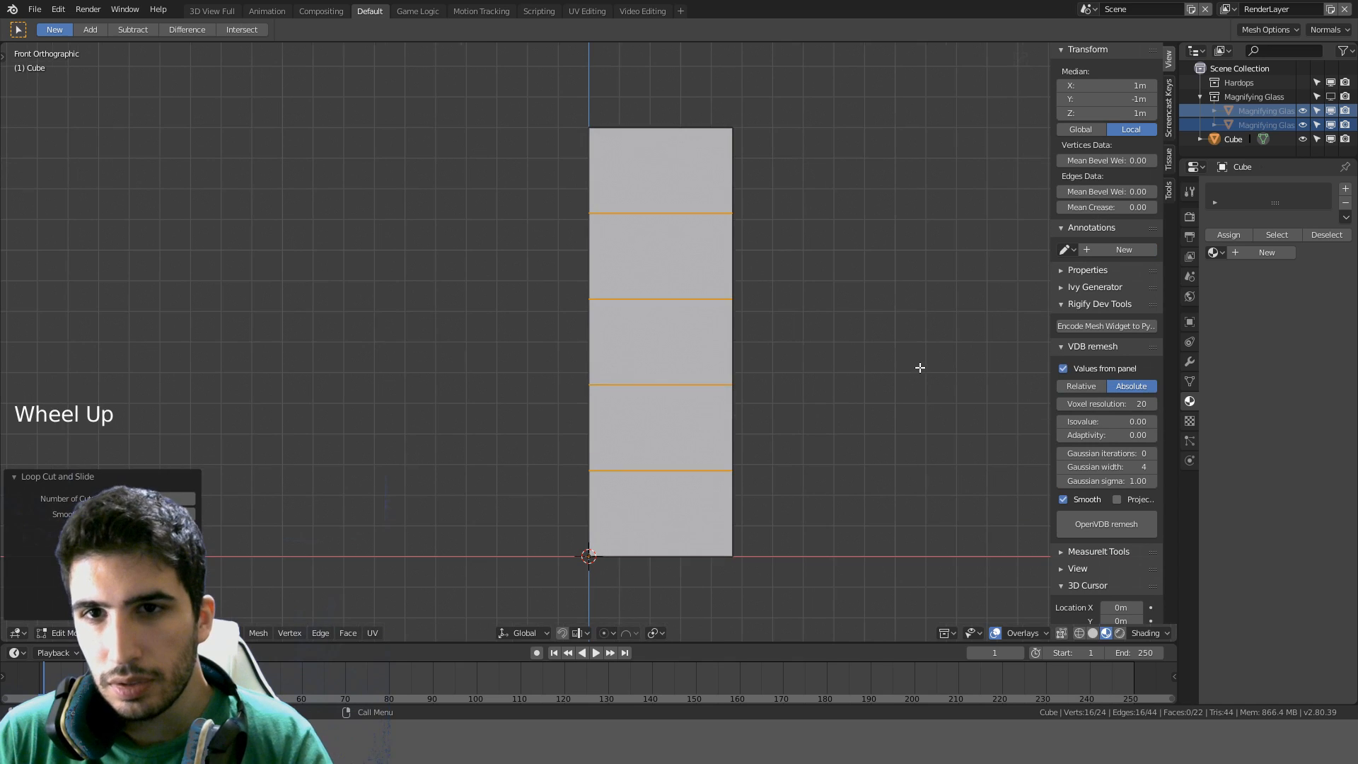
{"action": "key", "text": "s"}
{"action": "key", "text": "z"}
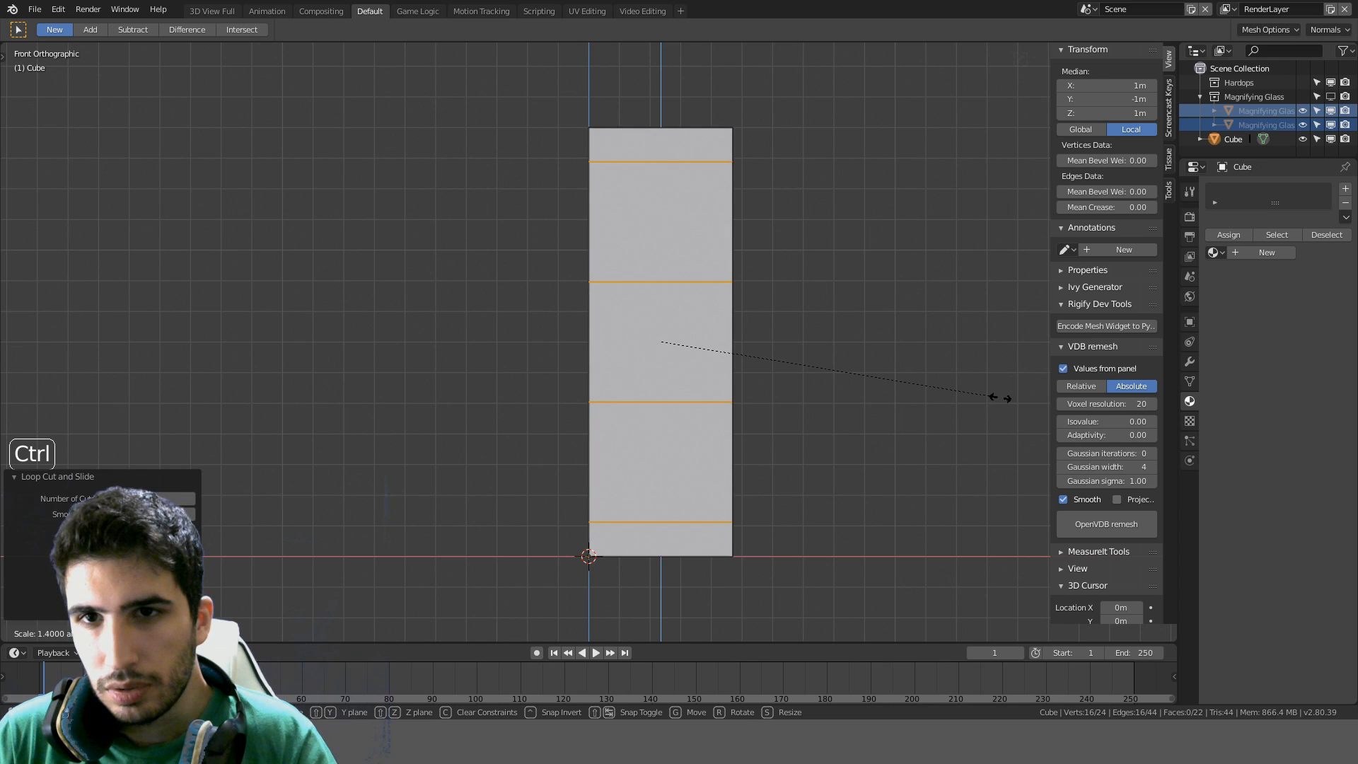
{"action": "left_click", "coordinate": [1000, 396]}
{"action": "scroll", "coordinate": [930, 399], "scroll_direction": "up", "scroll_amount": 1}
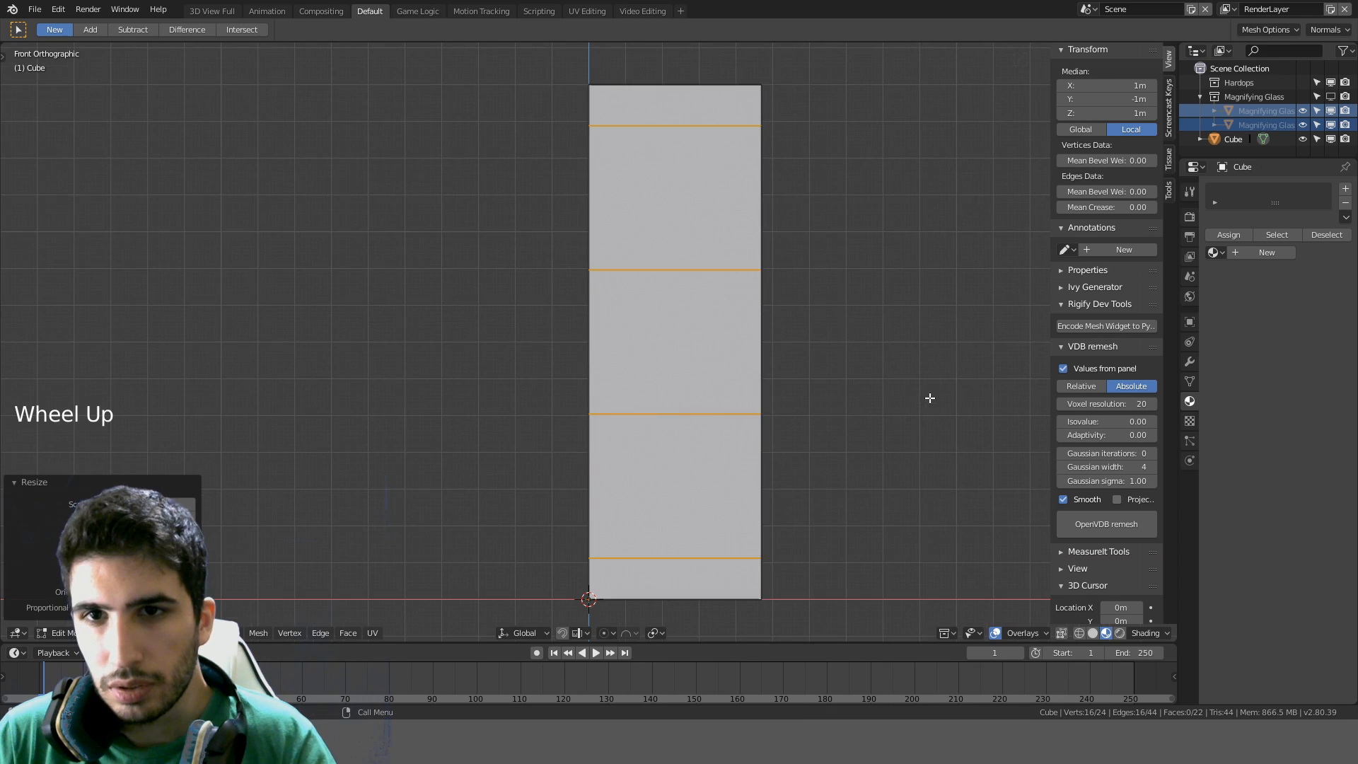
Undo the four loop cuts and their vertical scaling
{"action": "key", "text": "g"}
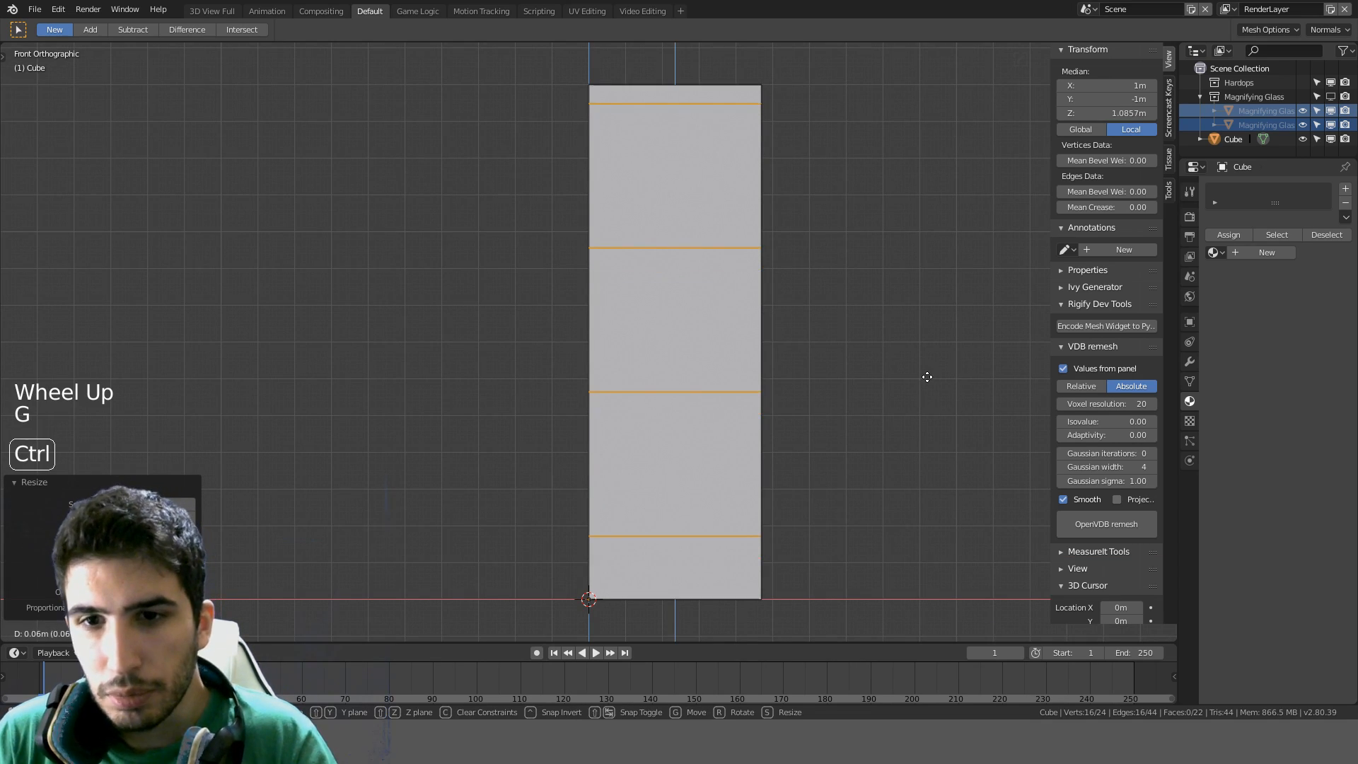
{"action": "key", "text": "s"}
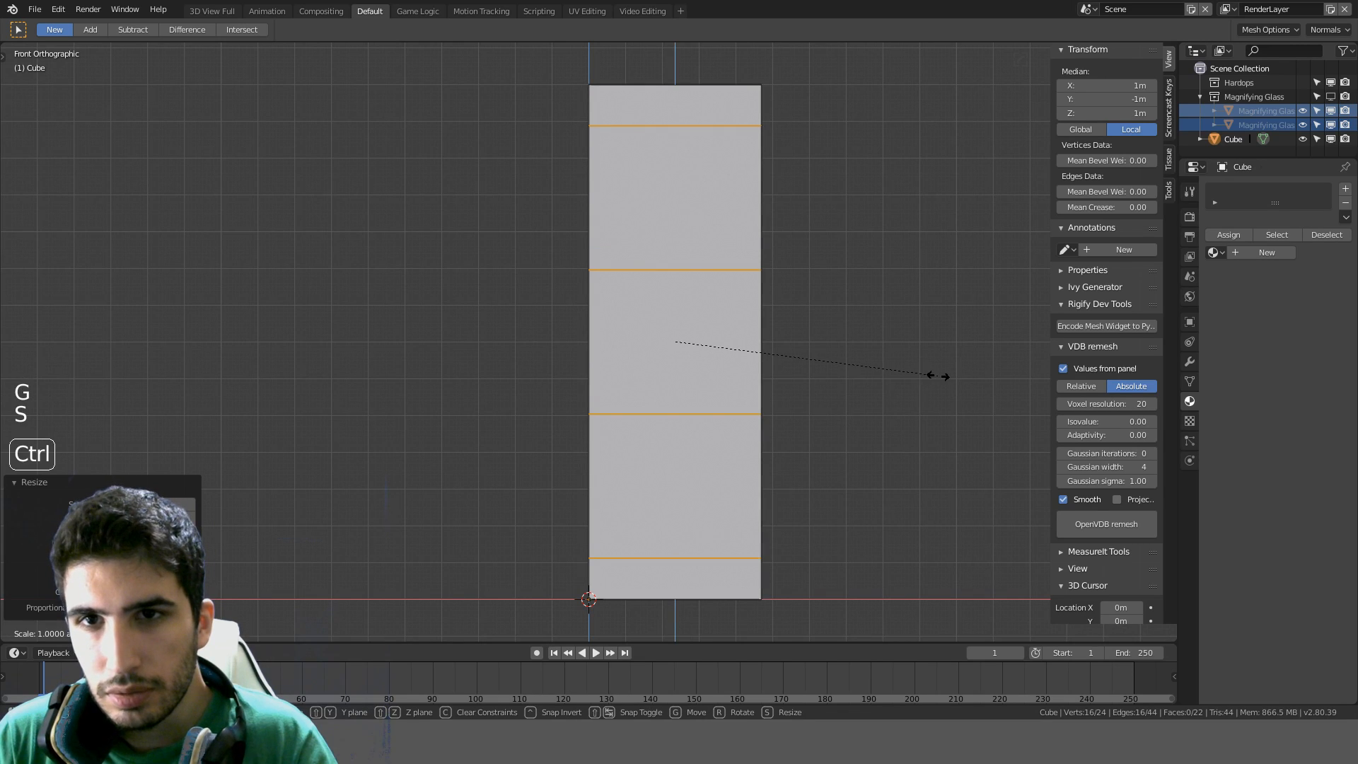
{"action": "left_click", "coordinate": [927, 378]}
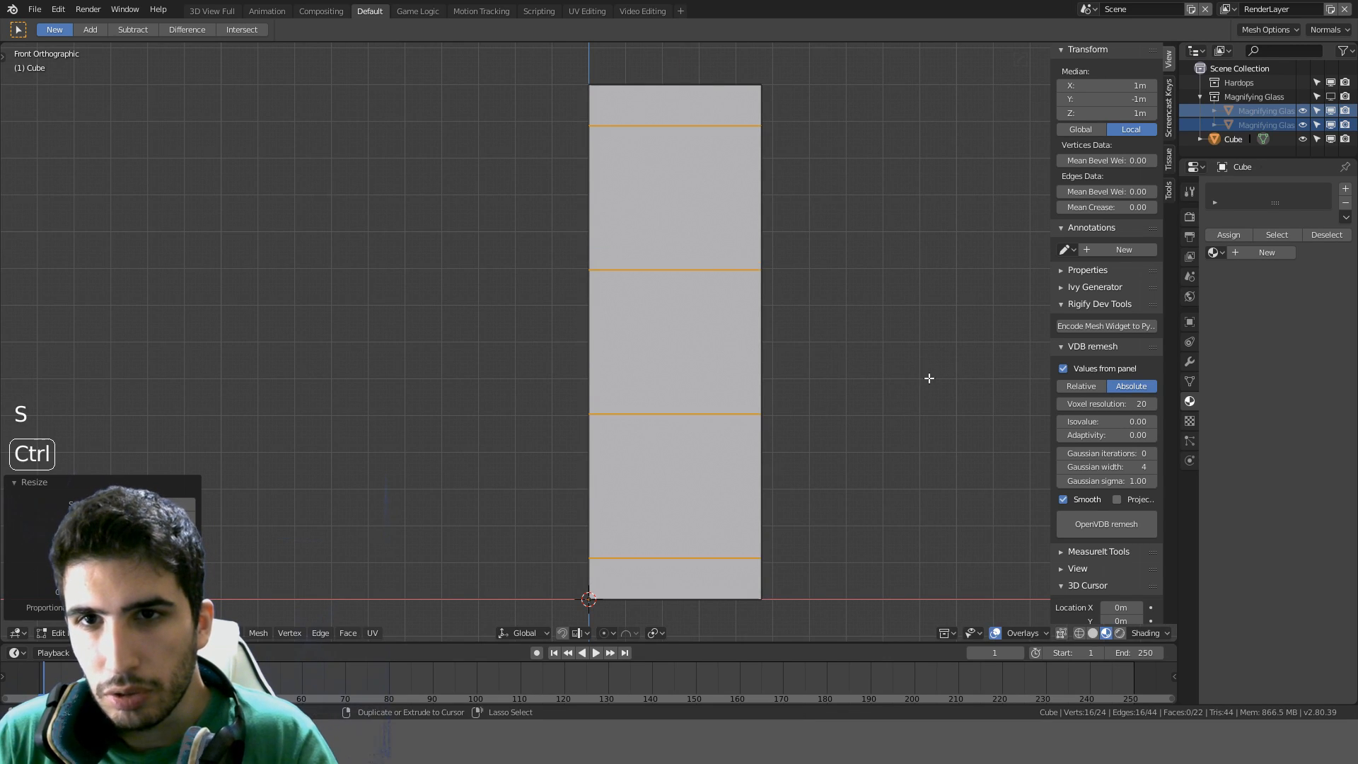
{"action": "key", "text": "ctrl+z"}
{"action": "key", "text": "ctrl+z"}
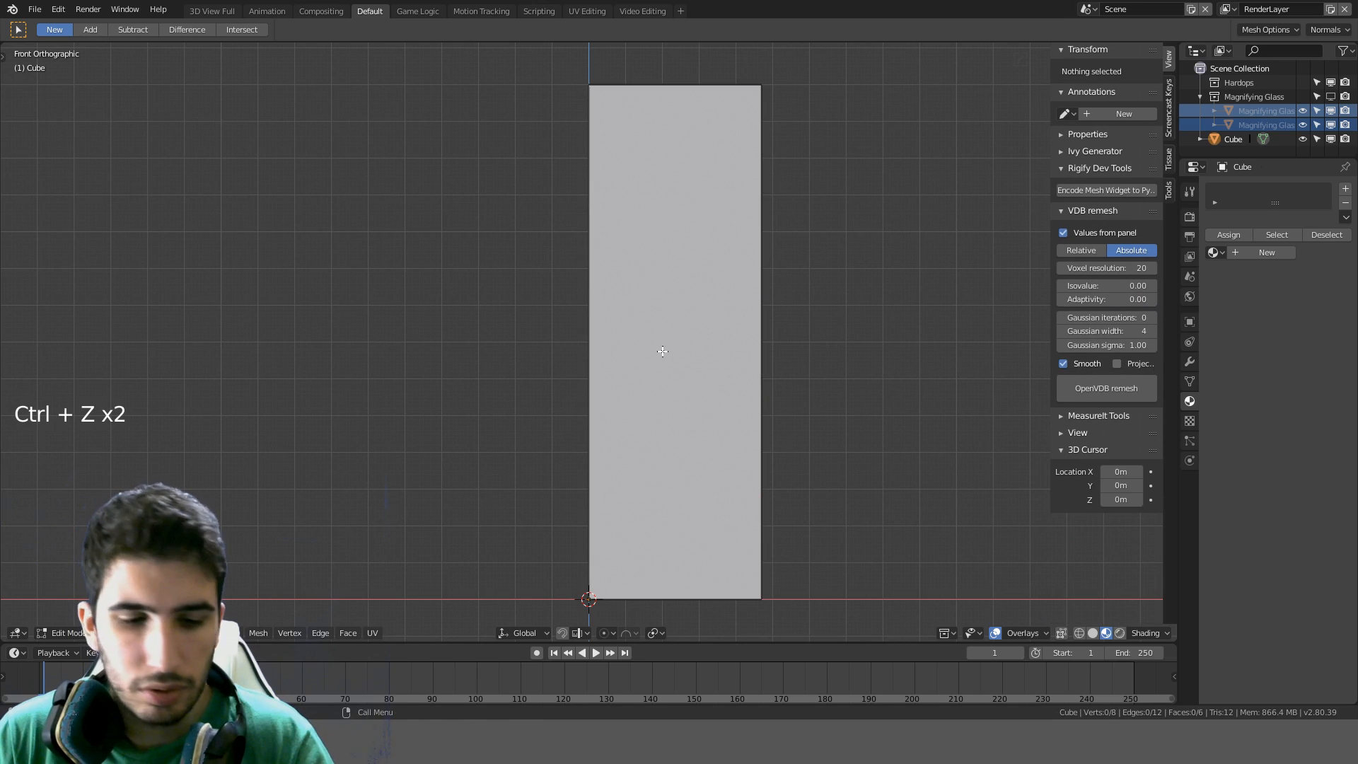
Divide the block with five horizontal loop cuts and spread them apart along Z
{"action": "key", "text": "ctrl+r"}
{"action": "scroll", "coordinate": [586, 337], "scroll_direction": "up", "scroll_amount": 4}
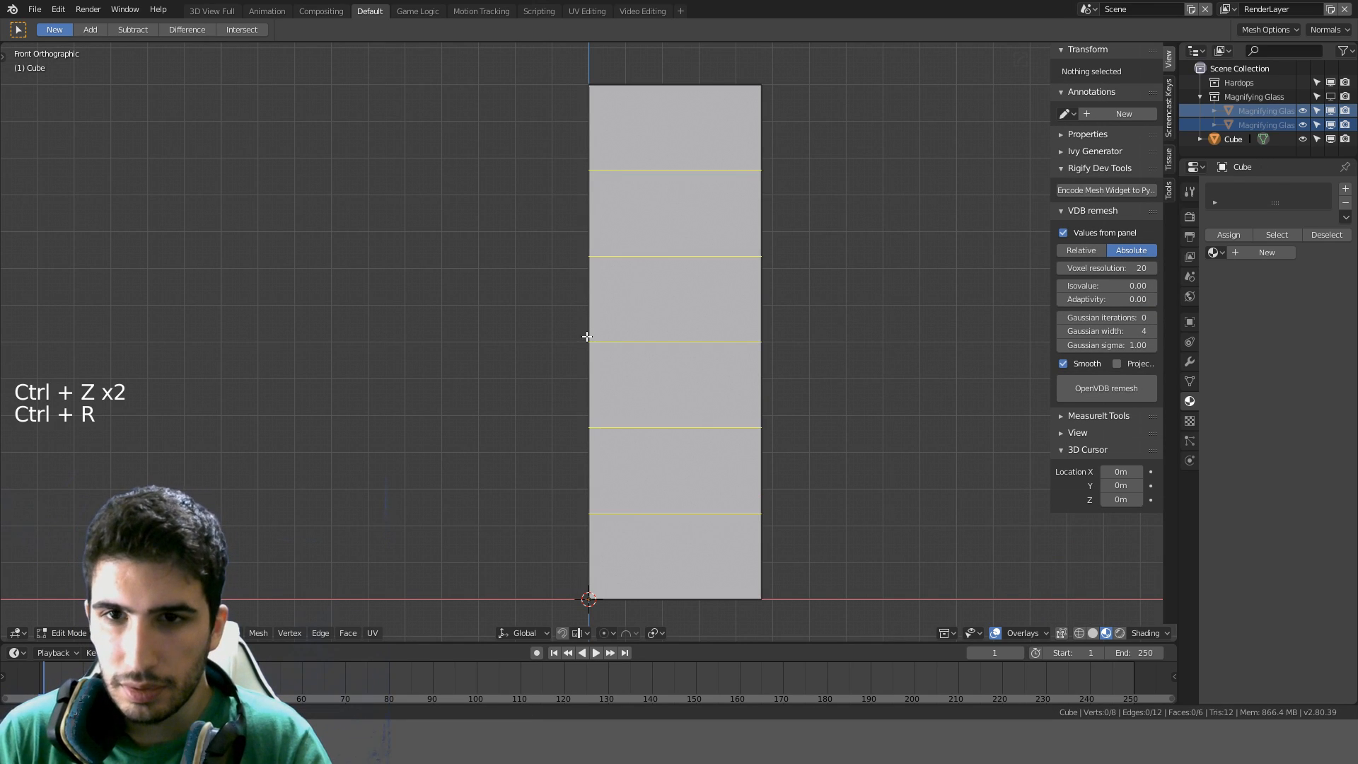
{"action": "left_click", "coordinate": [587, 336]}
{"action": "right_click", "coordinate": [586, 337]}
{"action": "key", "text": "s"}
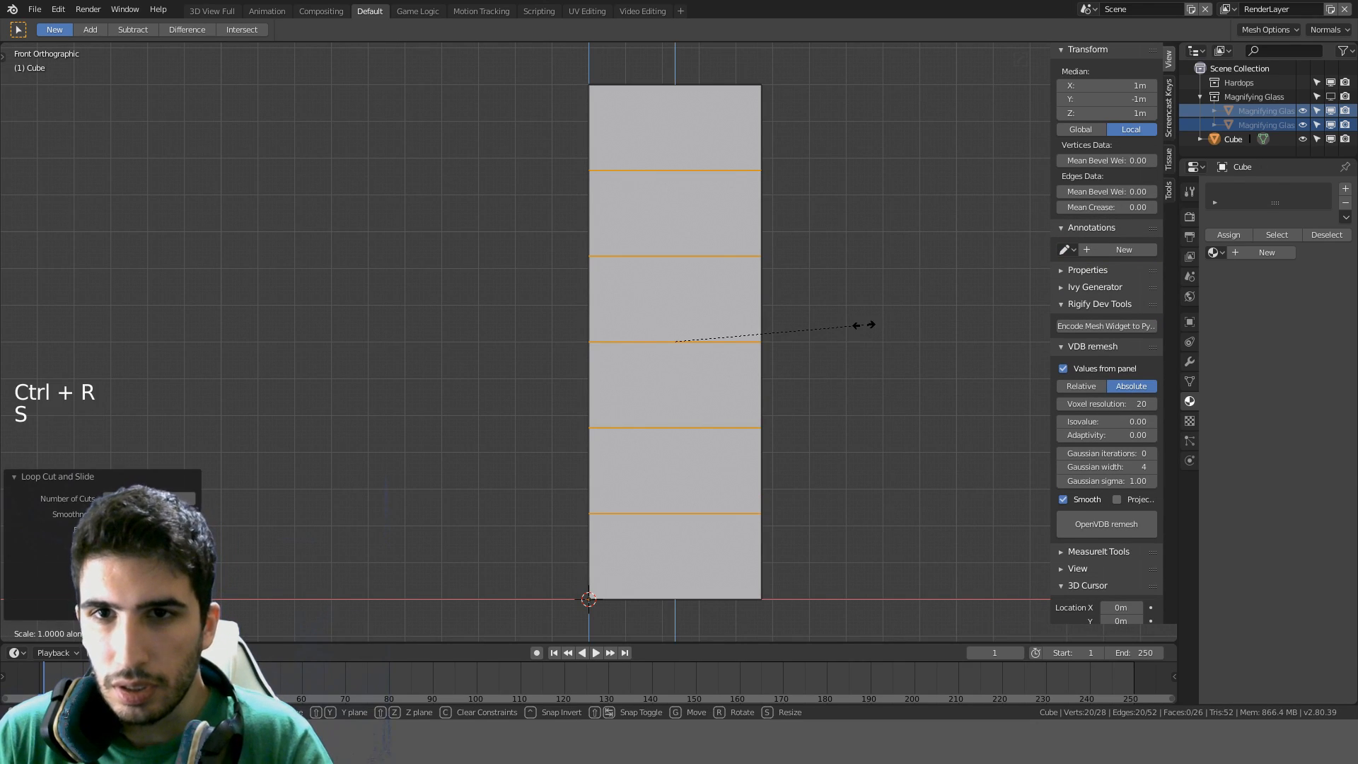
{"action": "left_click", "coordinate": [938, 338]}
Raise the five loop cuts to a median Z of 1.0714 m and scale their vertical spacing by 1.07
{"action": "key", "text": "g"}
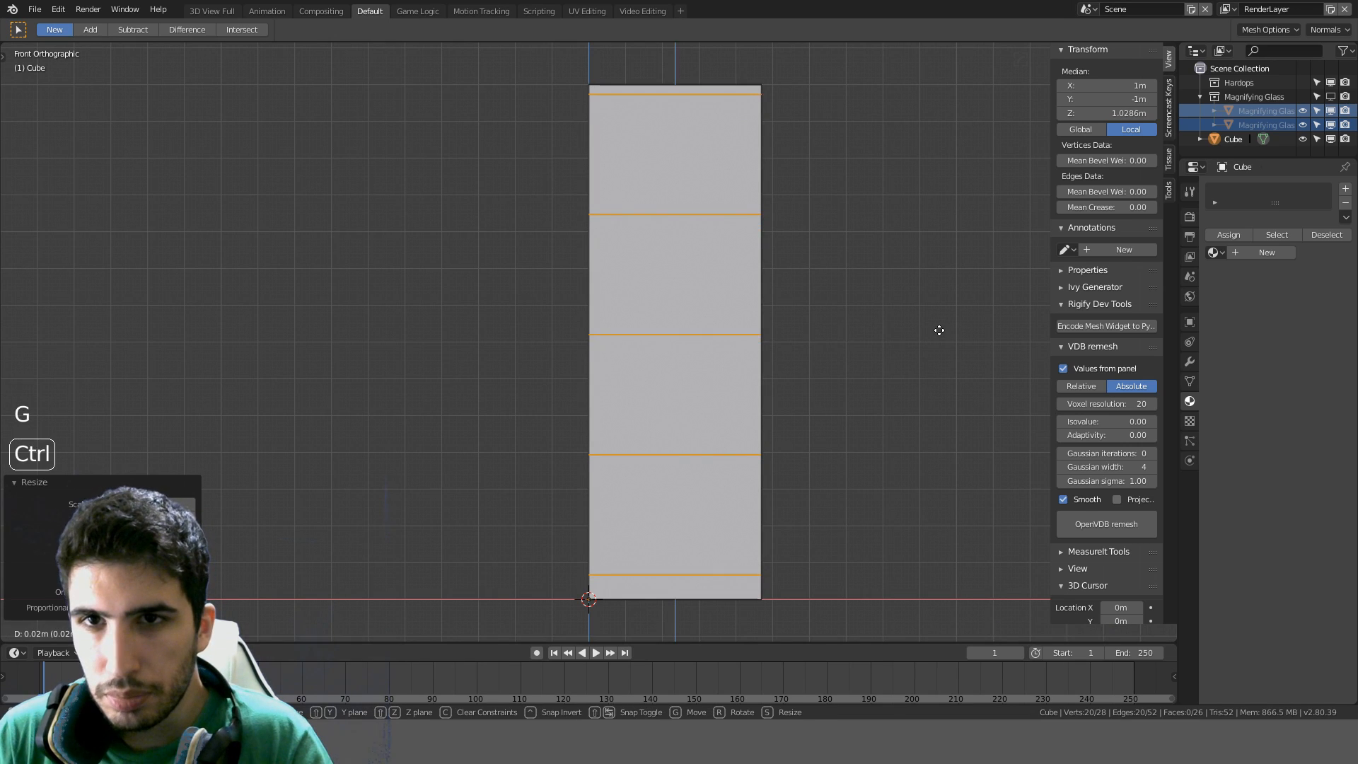
{"action": "key", "text": "s"}
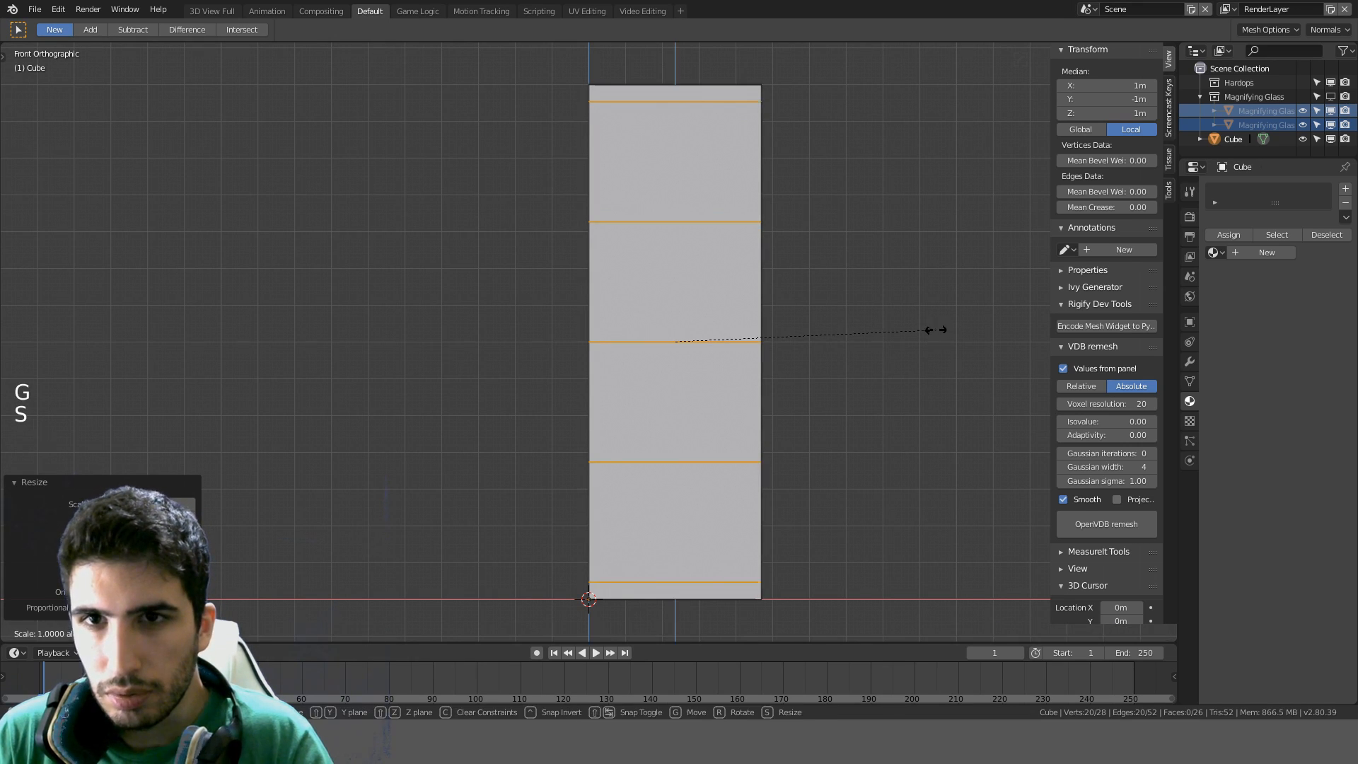
{"action": "key", "text": "g"}
{"action": "key", "text": "z"}
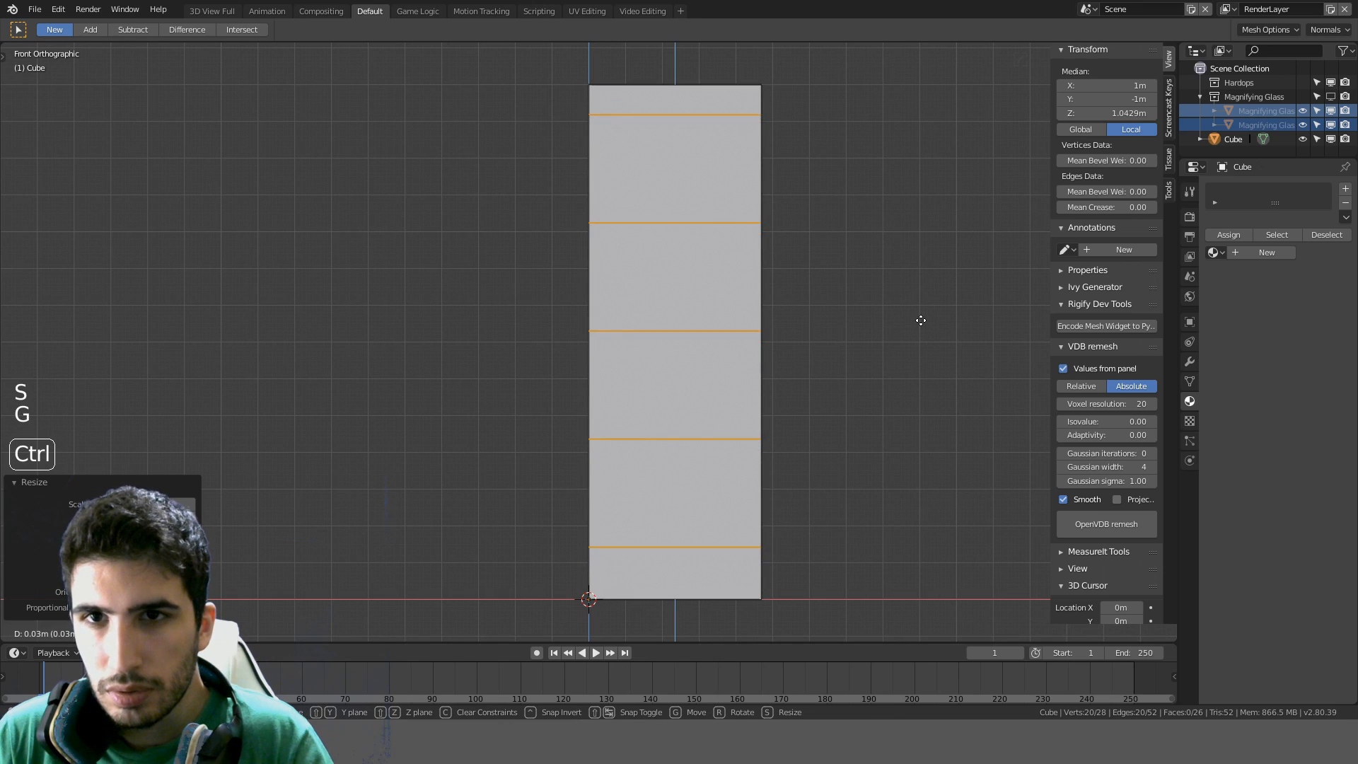
{"action": "key", "text": "s"}
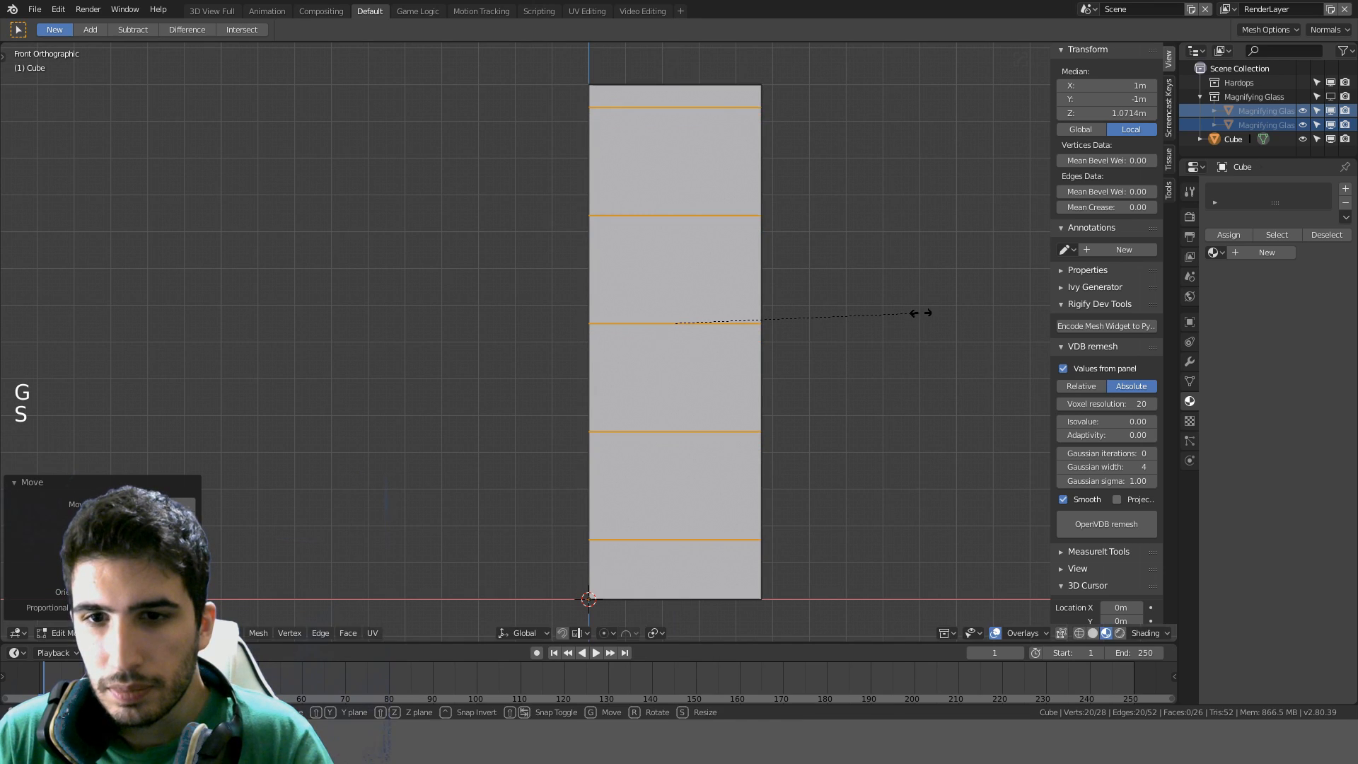
{"action": "left_click", "coordinate": [976, 346]}
Select the four large front faces between the loop cuts, leaving out the thin top strip and the base
{"action": "left_click", "coordinate": [154, 633]}
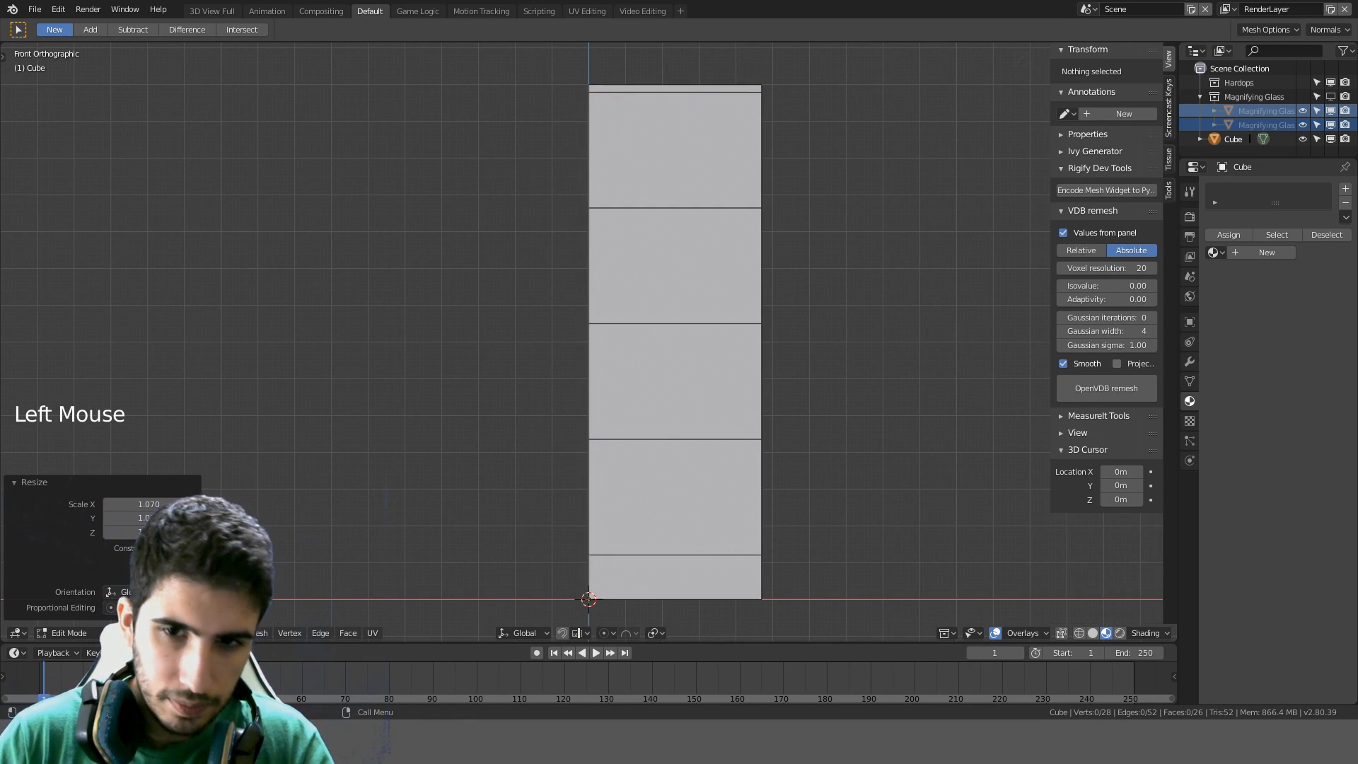
{"action": "left_click", "coordinate": [666, 495]}
{"action": "left_click", "coordinate": [668, 407], "text": "shift"}
{"action": "left_click", "coordinate": [670, 267], "text": "shift"}
{"action": "left_click", "coordinate": [672, 142], "text": "shift"}
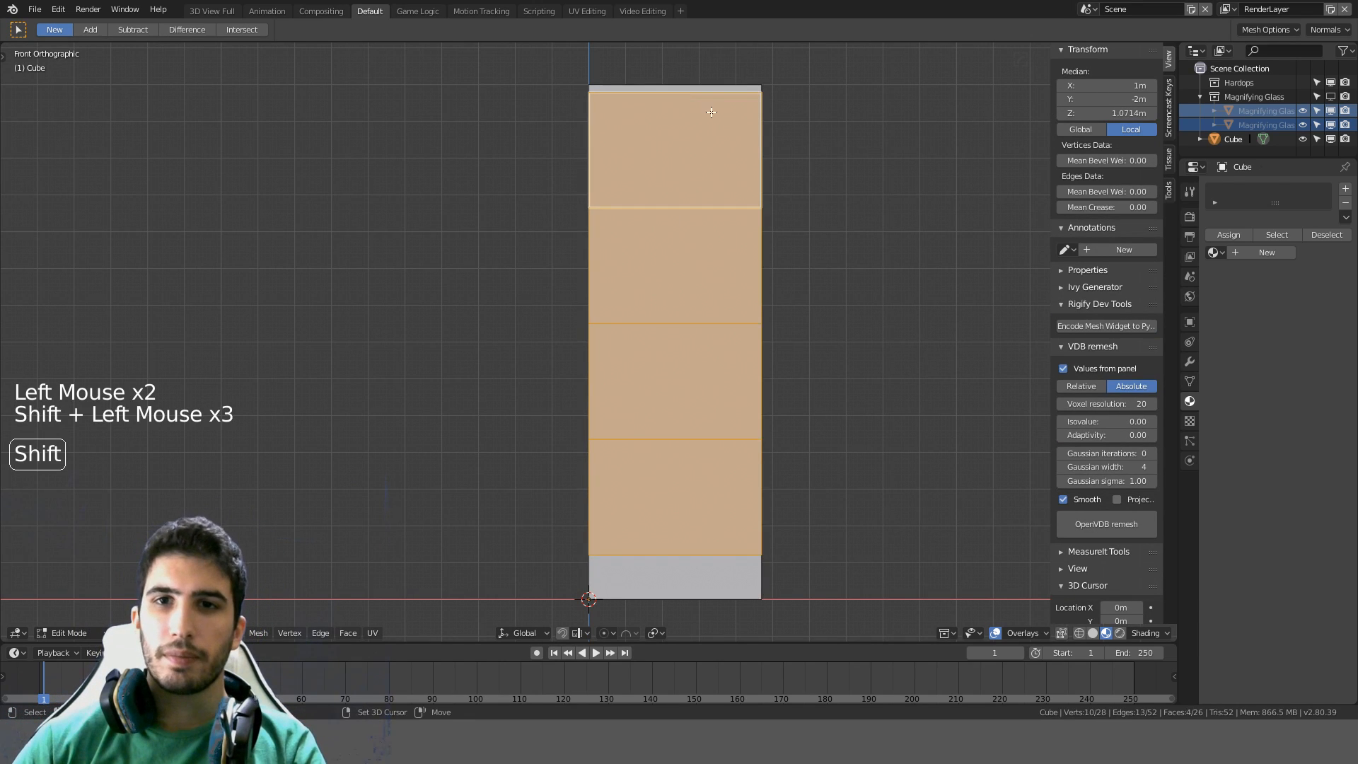
{"action": "key", "text": "i"}
{"action": "left_click", "coordinate": [812, 230]}
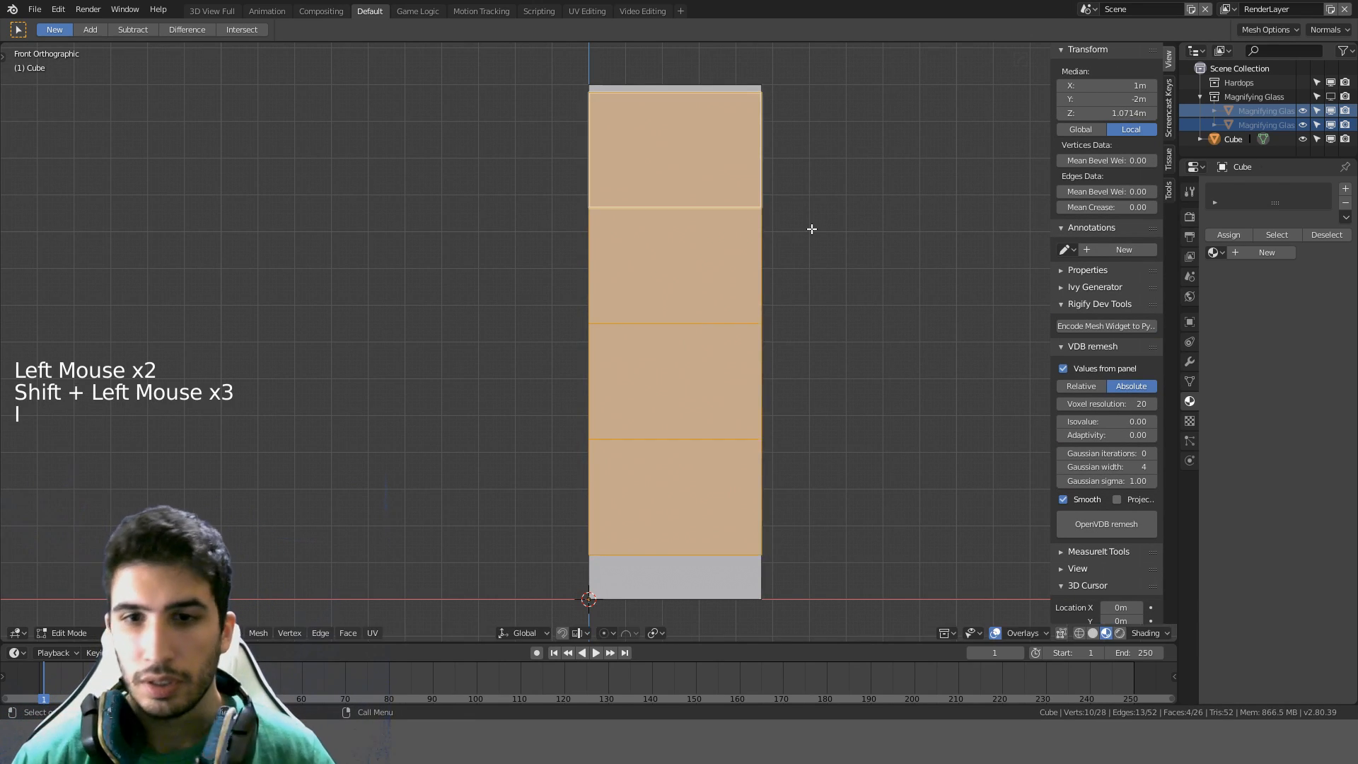
Apply the block's scale in Object Mode and return to editing its mesh
{"action": "key", "text": "Tab"}
{"action": "key", "text": "ctrl+a"}
{"action": "left_click", "coordinate": [812, 228]}
{"action": "key", "text": "Tab"}
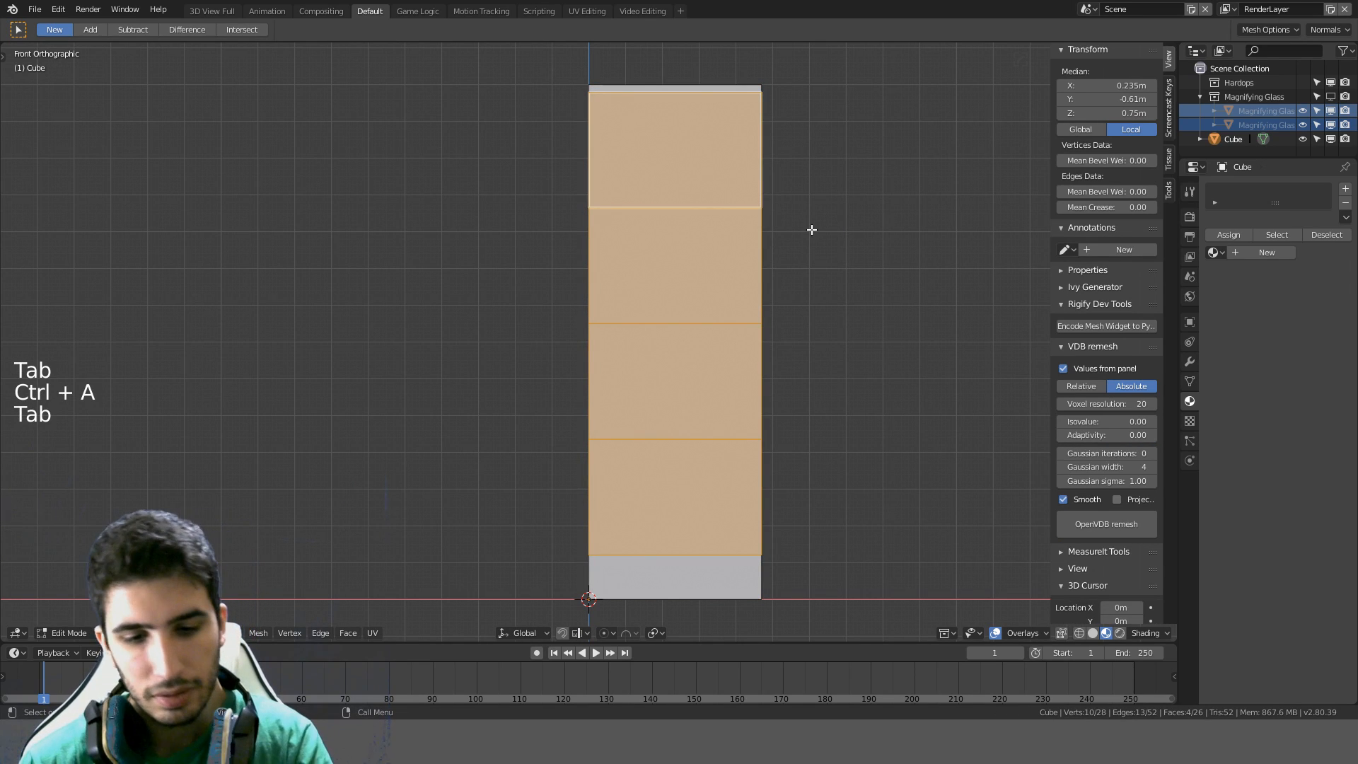
Inset the four selected front faces individually by 0.02 m
{"action": "key", "text": "i"}
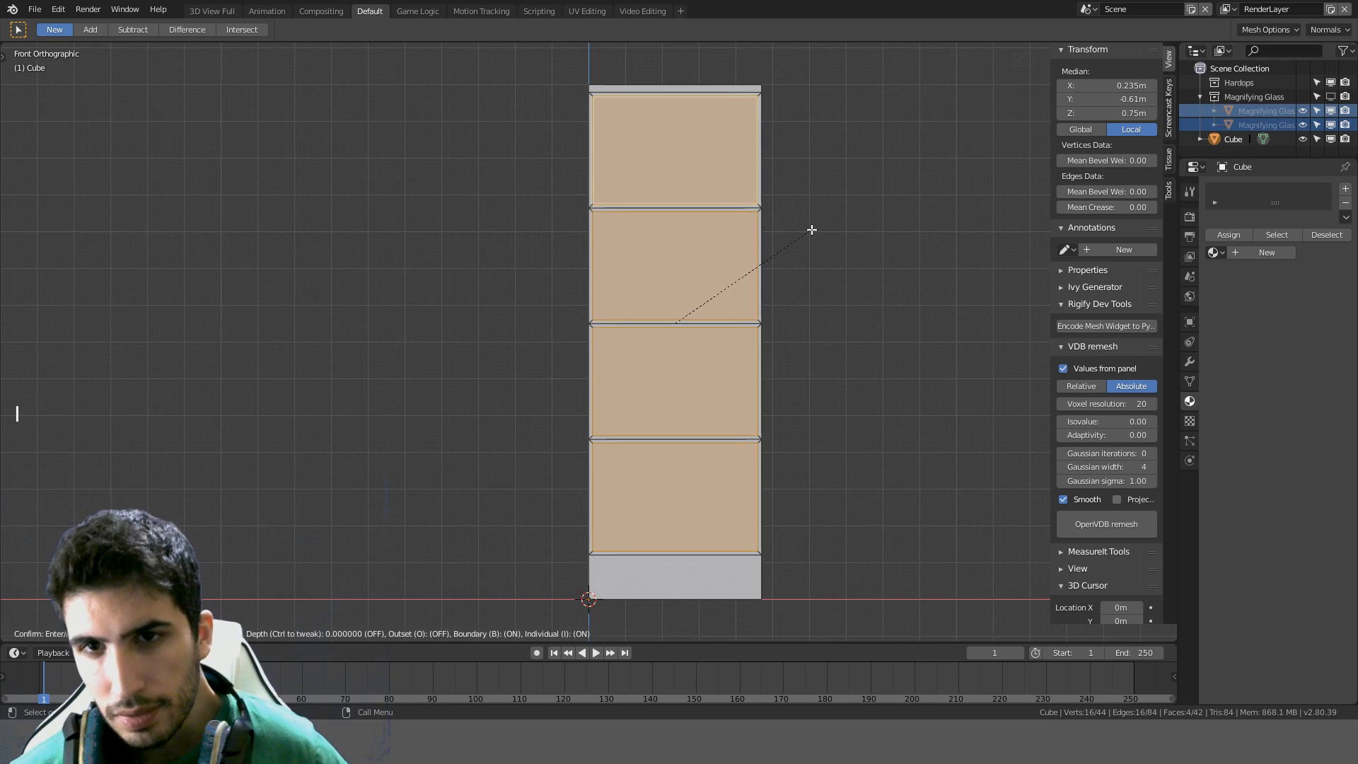
{"action": "type", "text": ".02"}
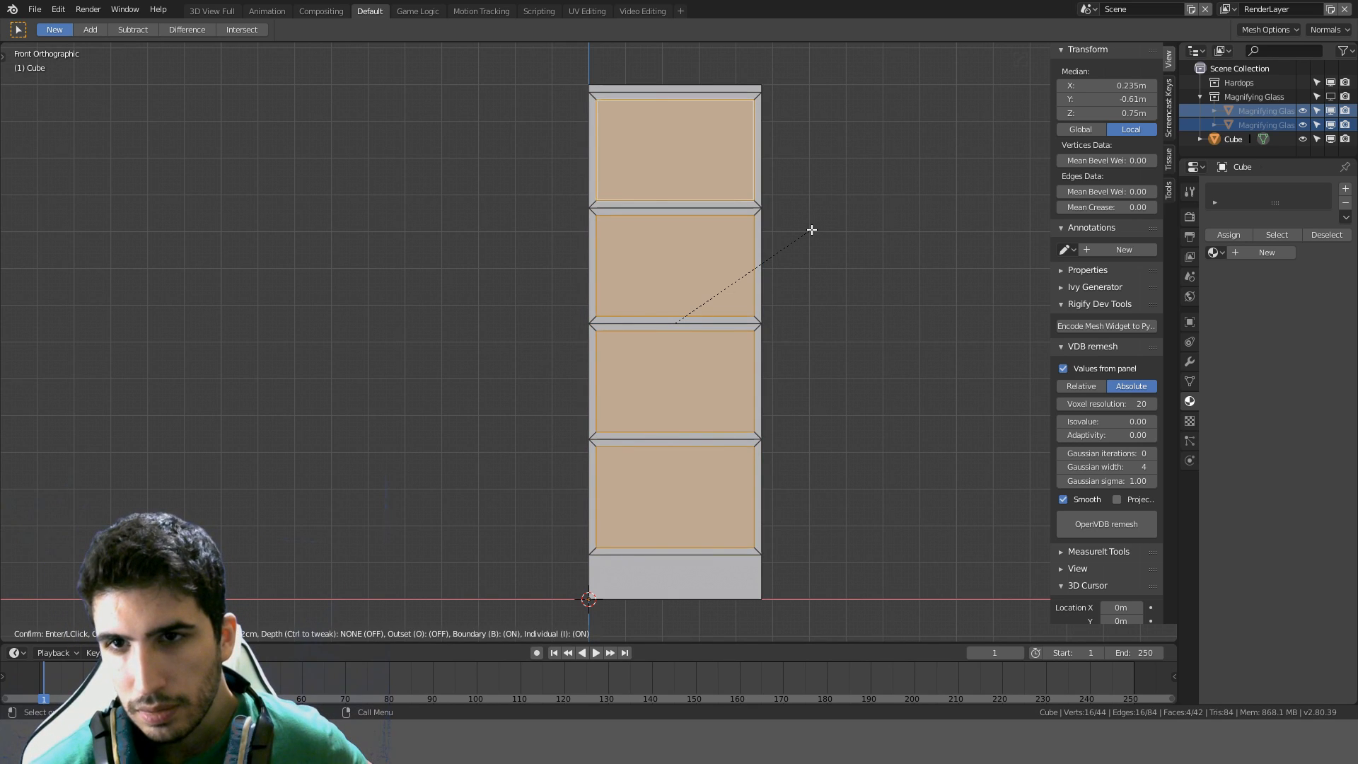
{"action": "key", "text": "Return"}
Extrude the four inset faces 0.59 m into the block along Y to hollow out the drawer compartments
{"action": "middle_click_drag", "start_coordinate": [811, 229], "coordinate": [923, 274]}
{"action": "key", "text": "KP_7"}
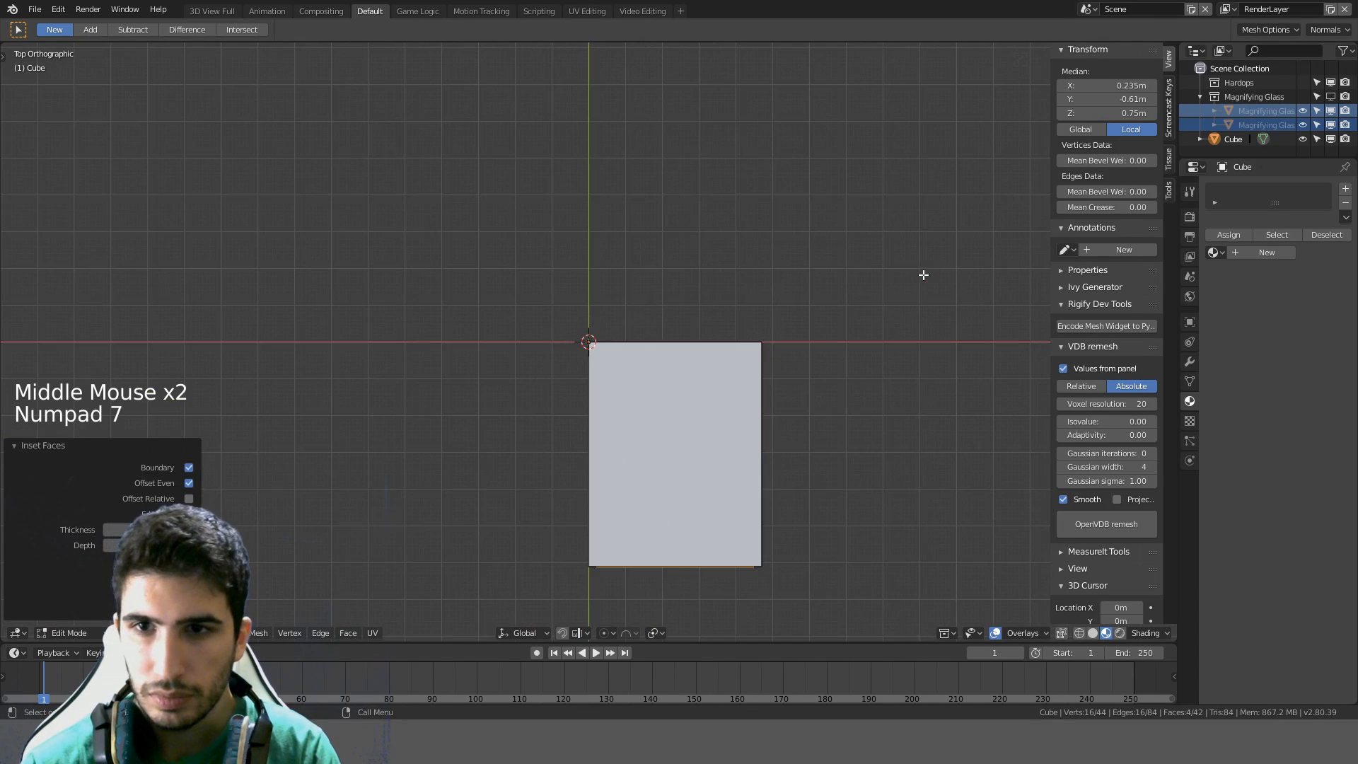
{"action": "key", "text": "z"}
{"action": "key", "text": "e"}
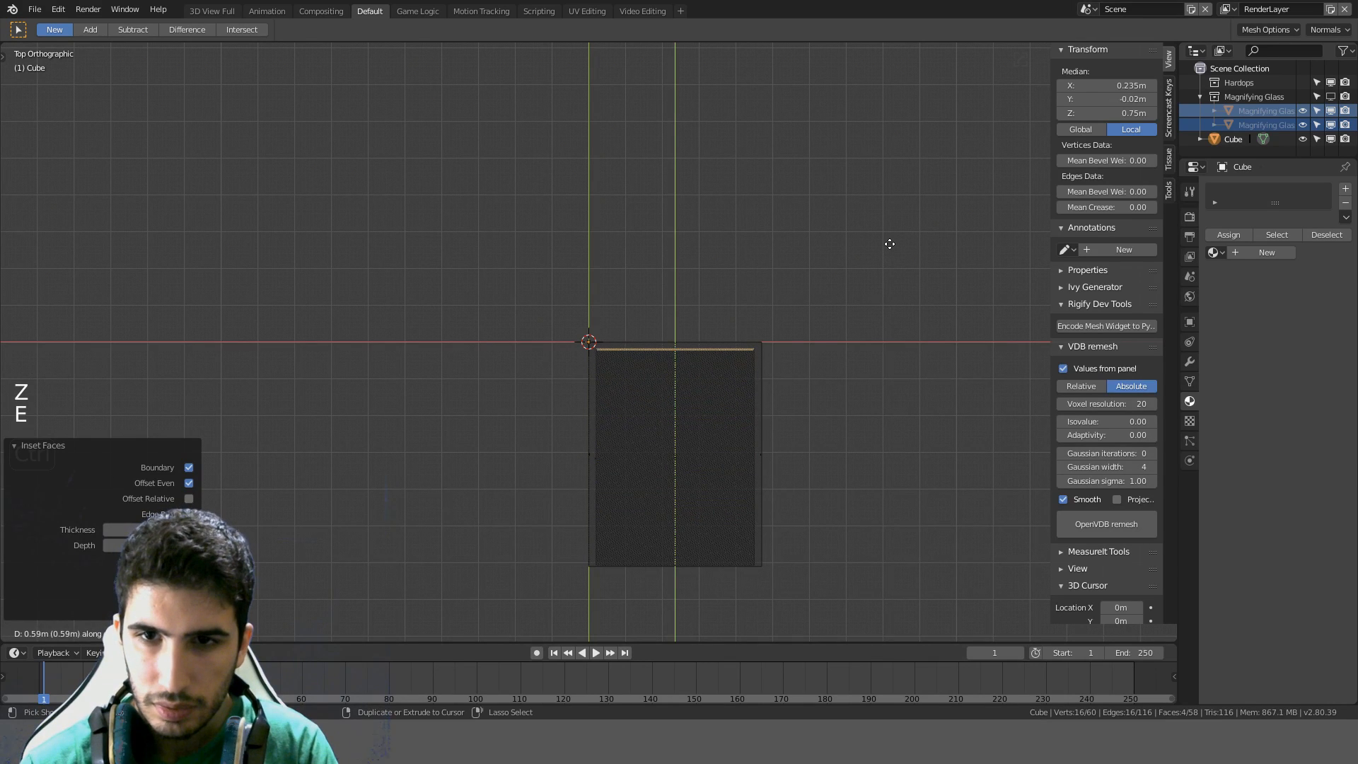
{"action": "left_click", "coordinate": [870, 306], "text": "ctrl"}
{"action": "mouse_move", "coordinate": [870, 306]}
{"action": "middle_mouse_down"}
{"action": "mouse_move", "coordinate": [719, 434]}
{"action": "mouse_move", "coordinate": [876, 409]}
{"action": "mouse_move", "coordinate": [822, 327]}
{"action": "mouse_move", "coordinate": [698, 324]}
{"action": "middle_mouse_up"}
{"action": "key", "text": "z"}
{"action": "key", "text": "Tab"}
{"action": "mouse_move", "coordinate": [612, 365]}
{"action": "middle_mouse_down"}
{"action": "mouse_move", "coordinate": [707, 358]}
{"action": "mouse_move", "coordinate": [778, 316]}
{"action": "mouse_move", "coordinate": [734, 321]}
{"action": "mouse_move", "coordinate": [713, 344]}
{"action": "mouse_move", "coordinate": [677, 317]}
{"action": "mouse_move", "coordinate": [638, 278]}
{"action": "mouse_move", "coordinate": [677, 220]}
{"action": "mouse_move", "coordinate": [848, 298]}
{"action": "mouse_move", "coordinate": [803, 397]}
{"action": "mouse_move", "coordinate": [733, 343]}
{"action": "mouse_move", "coordinate": [694, 336]}
{"action": "mouse_move", "coordinate": [651, 363]}
{"action": "mouse_move", "coordinate": [691, 337]}
{"action": "middle_mouse_up"}
{"action": "scroll", "coordinate": [649, 363], "scroll_direction": "up", "scroll_amount": 1}
Duplicate the four compartment back faces and move the copies -0.59 m along Y to the block's front
{"action": "key", "text": "Tab"}
{"action": "key", "text": "KP_7"}
{"action": "key", "text": "z"}
{"action": "left_click", "coordinate": [573, 342]}
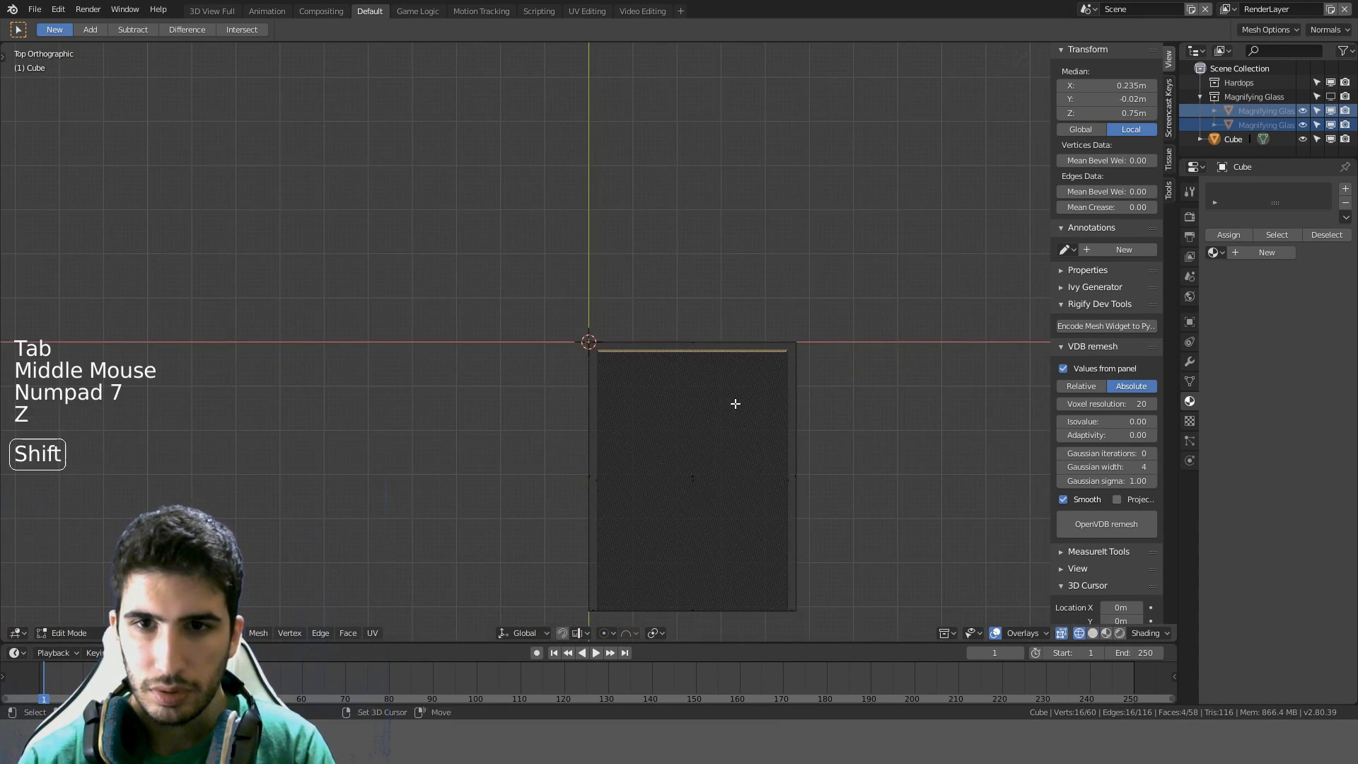
{"action": "middle_click_drag", "start_coordinate": [733, 403], "coordinate": [675, 273], "text": "shift"}
{"action": "key", "text": "shift+d"}
{"action": "key", "text": "y"}
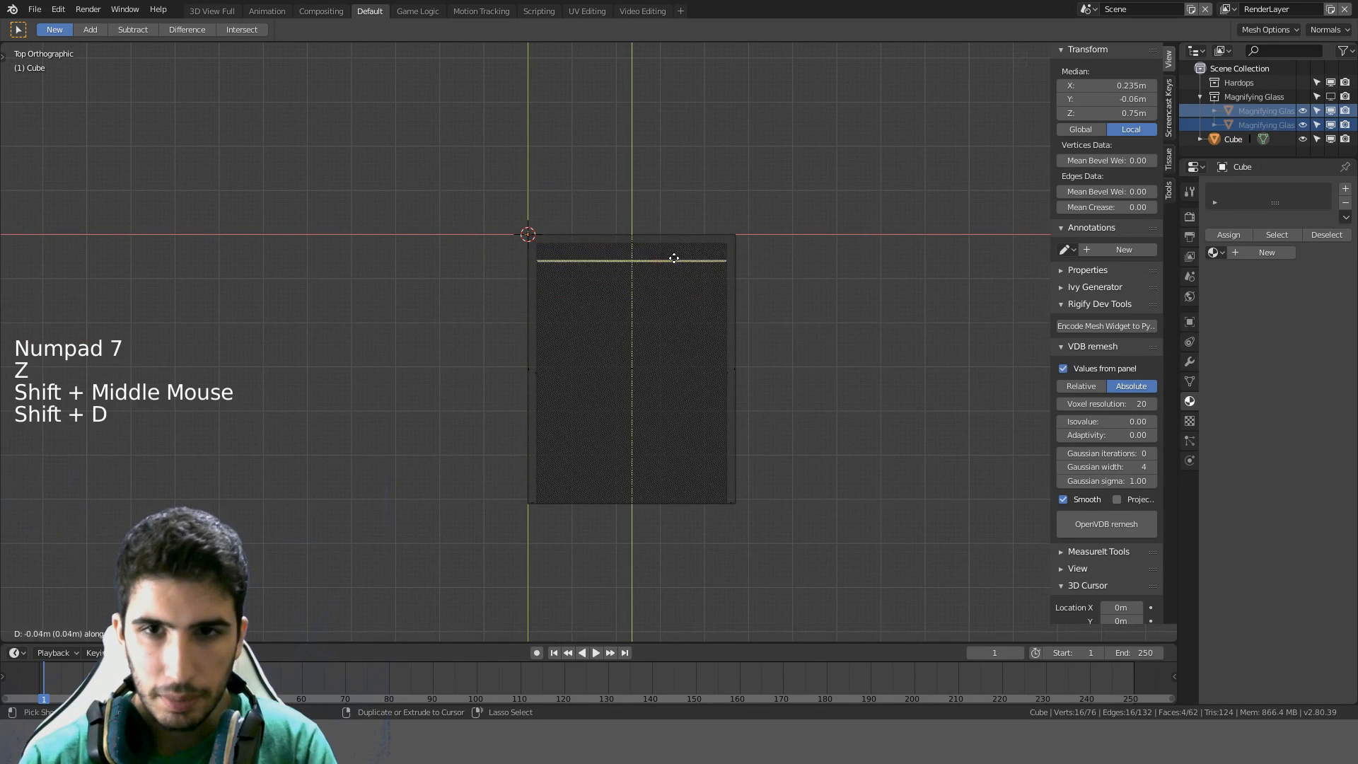
{"action": "left_click", "coordinate": [679, 495]}
Show the duplicated faces from the front in solid shading and set the pivot point to Individual Origins
{"action": "middle_click_drag", "start_coordinate": [679, 494], "coordinate": [743, 298]}
{"action": "key", "text": "KP_1"}
{"action": "key", "text": "z"}
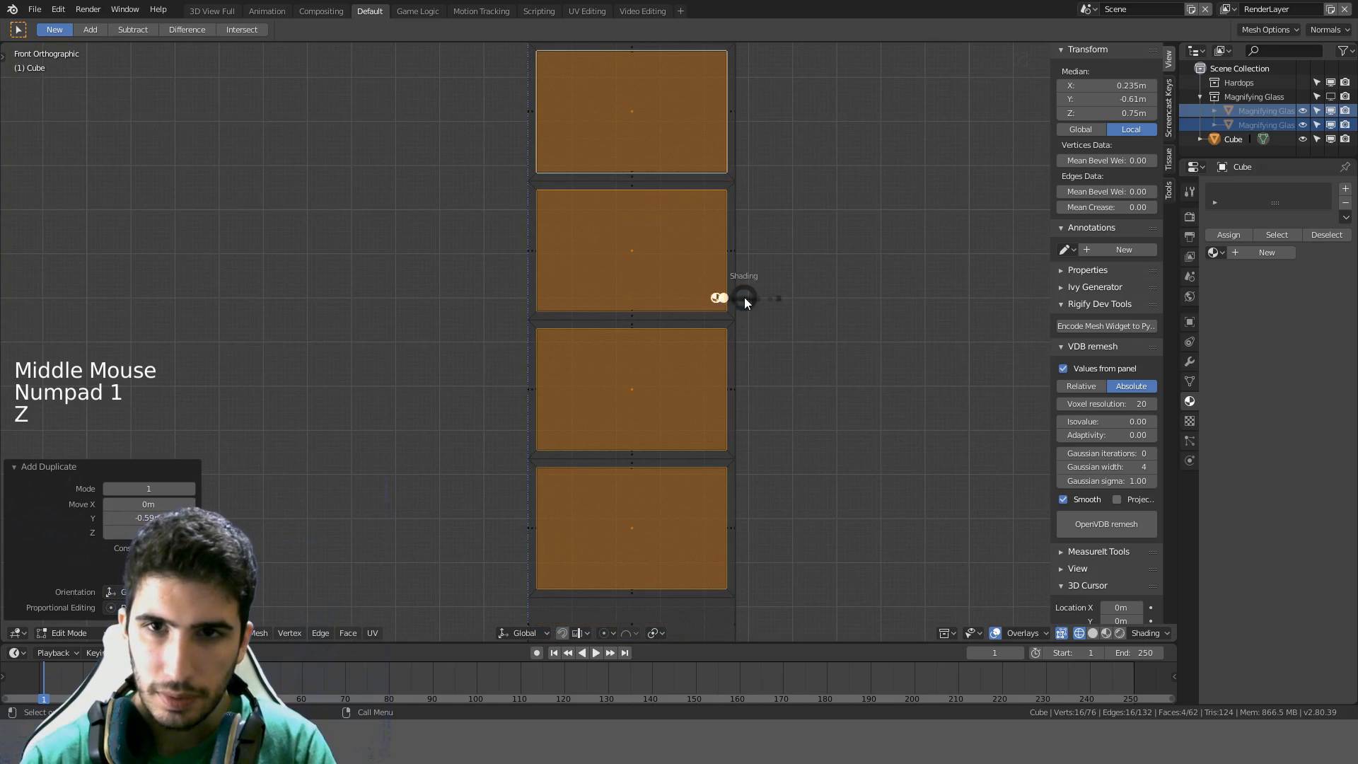
{"action": "left_click", "coordinate": [594, 290]}
{"action": "key", "text": "z"}
{"action": "left_click", "coordinate": [778, 264]}
{"action": "middle_click_drag", "start_coordinate": [856, 263], "coordinate": [809, 282], "text": "shift"}
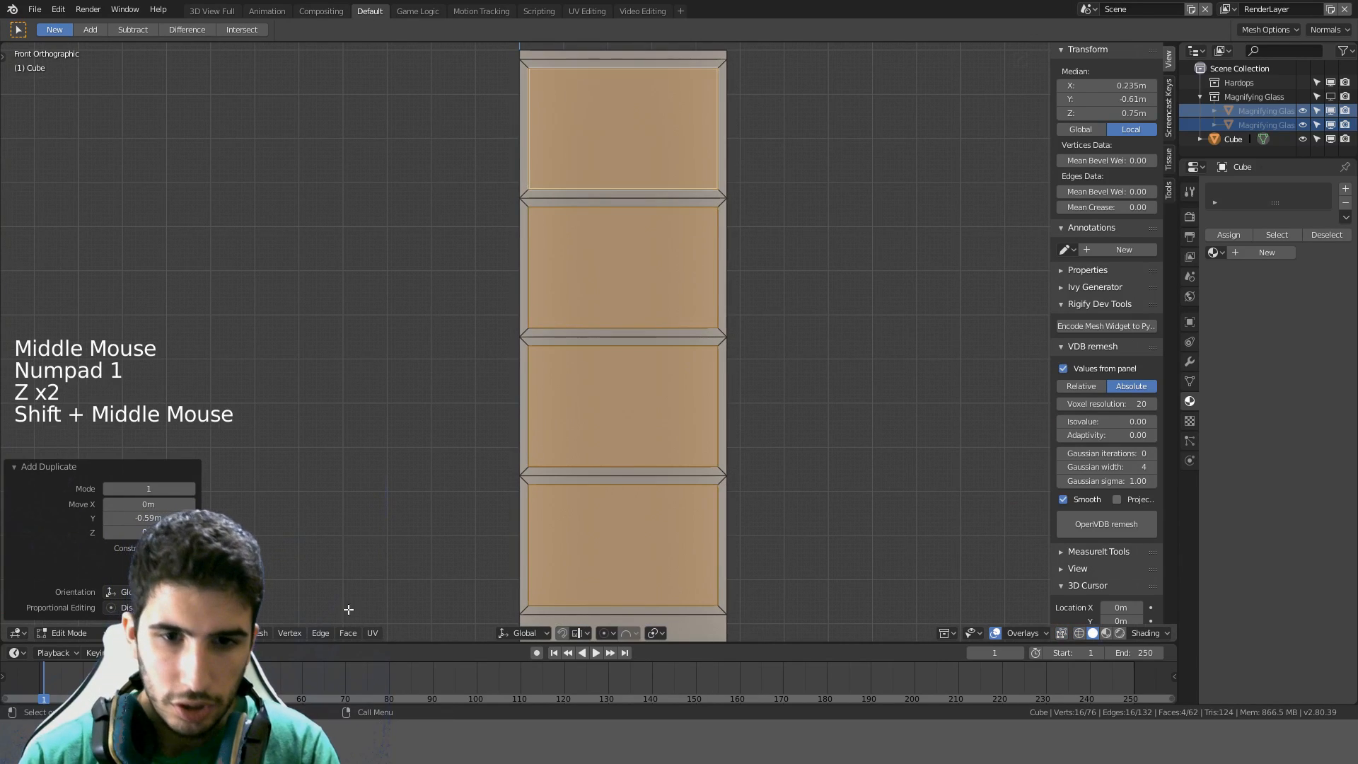
{"action": "left_click", "coordinate": [614, 629]}
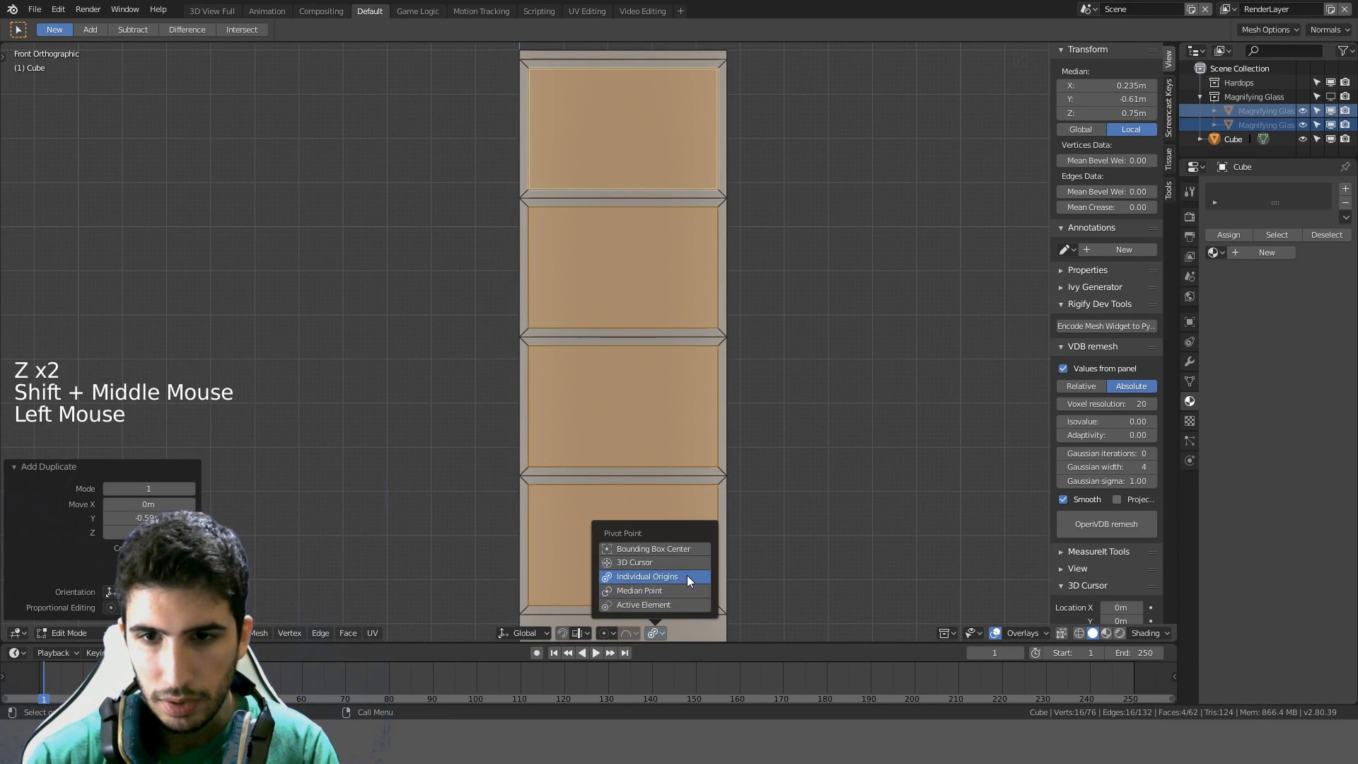
Scale the four duplicated drawer faces by 0.99 about their own centres and inspect the gaps around them
{"action": "type", "text": "s"}
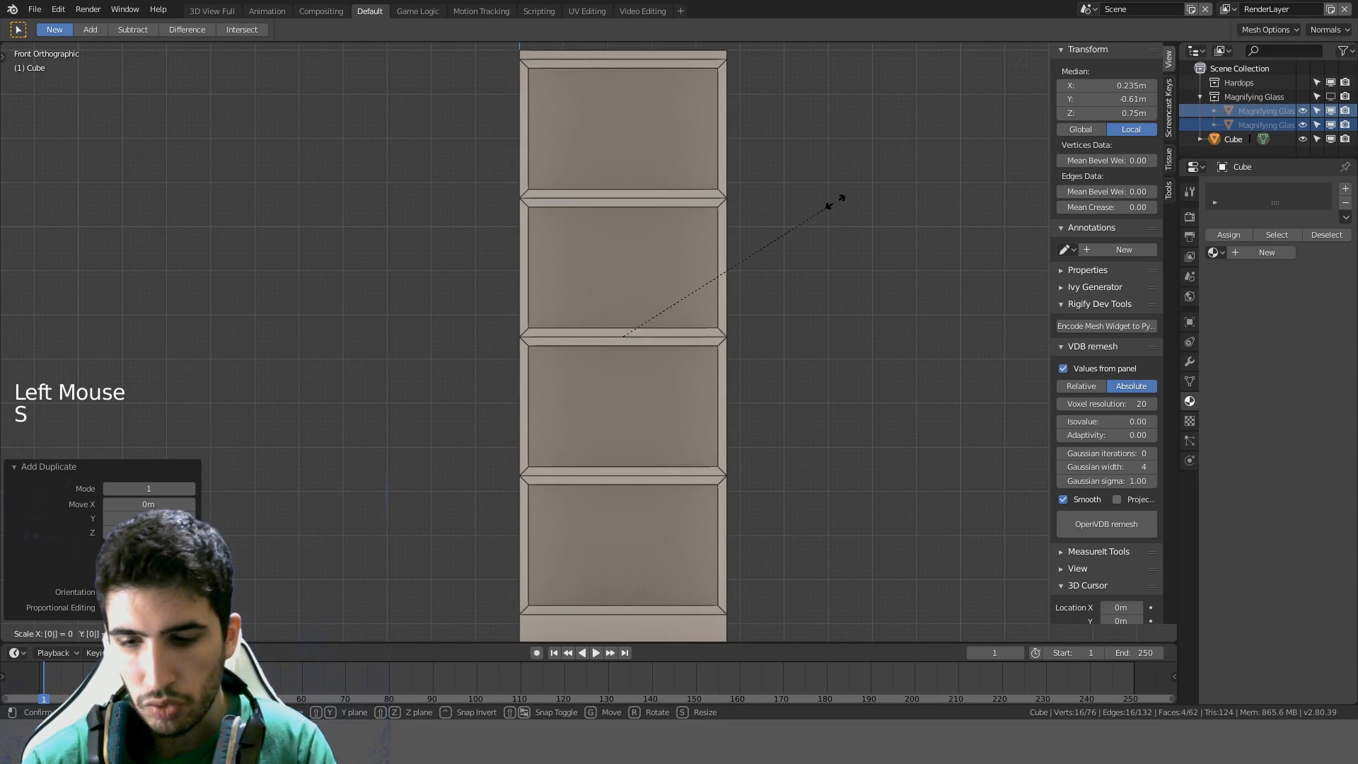
{"action": "type", "text": "0.99"}
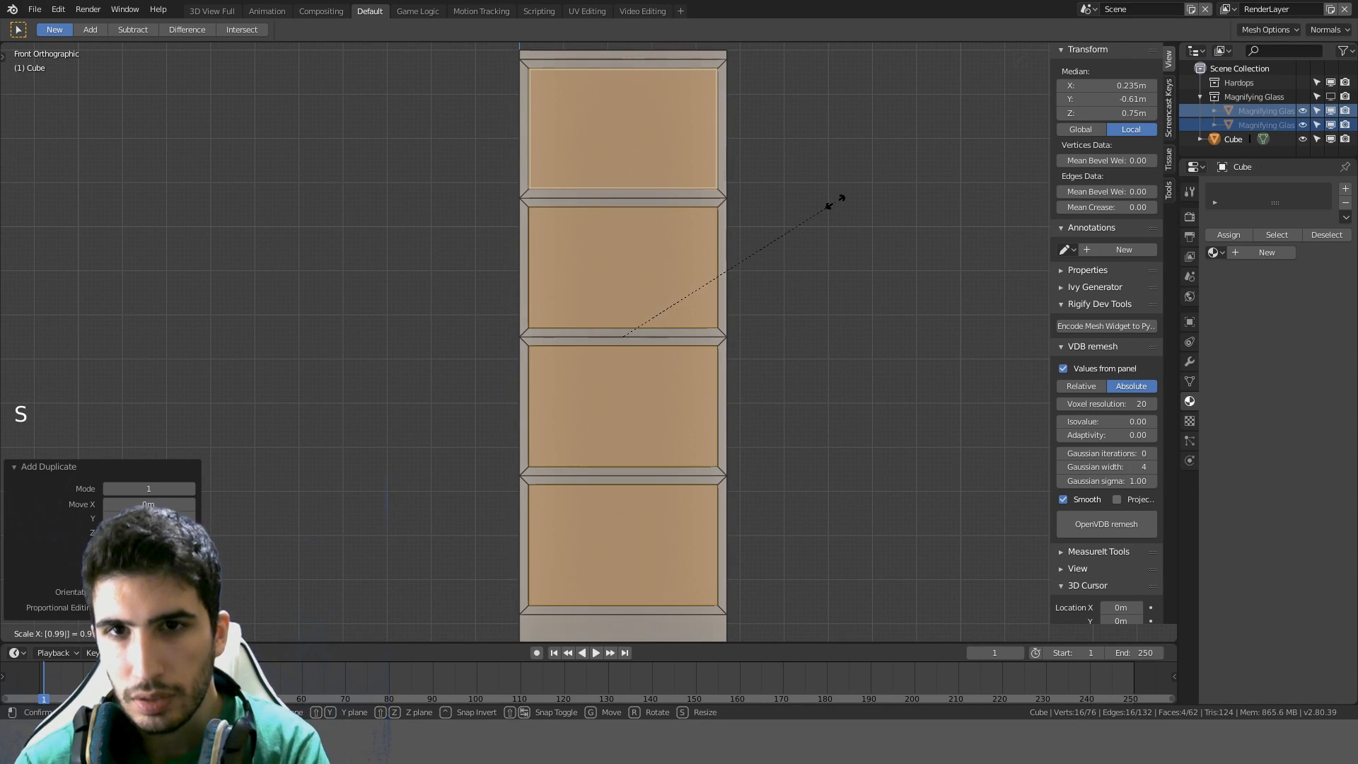
{"action": "key", "text": "BackSpace"}
{"action": "type", "text": "5"}
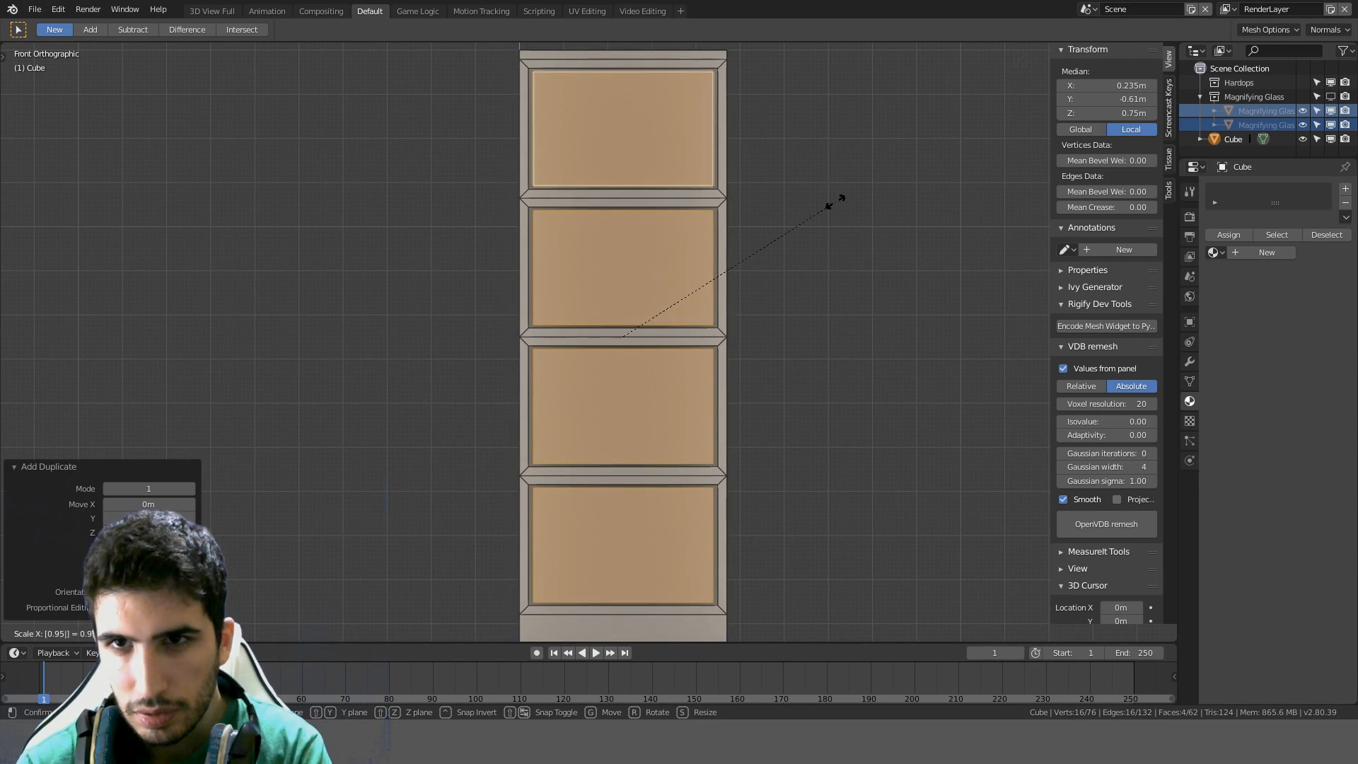
{"action": "key", "text": "BackSpace"}
{"action": "type", "text": "9"}
{"action": "key", "text": "Return"}
{"action": "key", "text": "Tab"}
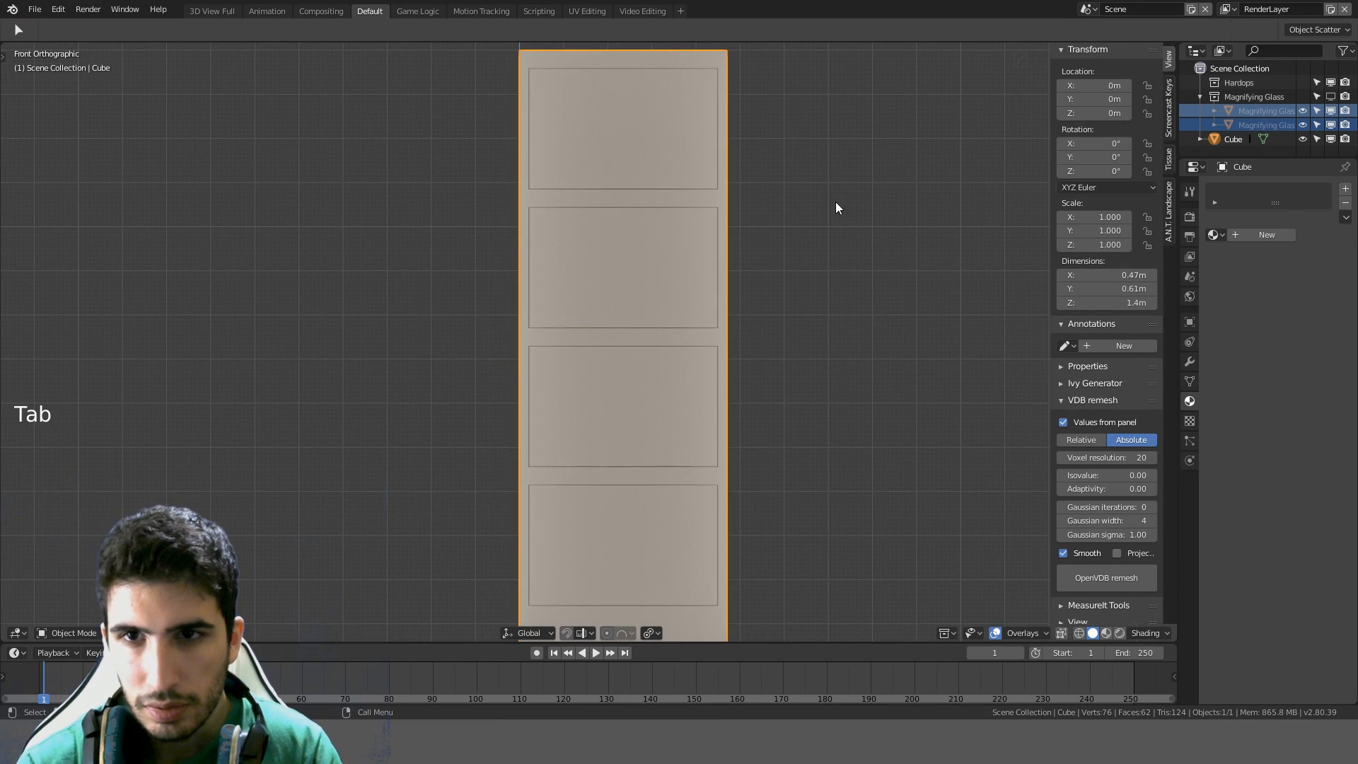
{"action": "middle_click_drag", "start_coordinate": [835, 202], "coordinate": [902, 229]}
{"action": "middle_click_drag", "start_coordinate": [719, 312], "coordinate": [802, 248]}
Move the four drawer faces -0.001 m along Y in the wireframe top view, then restore solid shading and Object Mode
{"action": "key", "text": "Tab"}
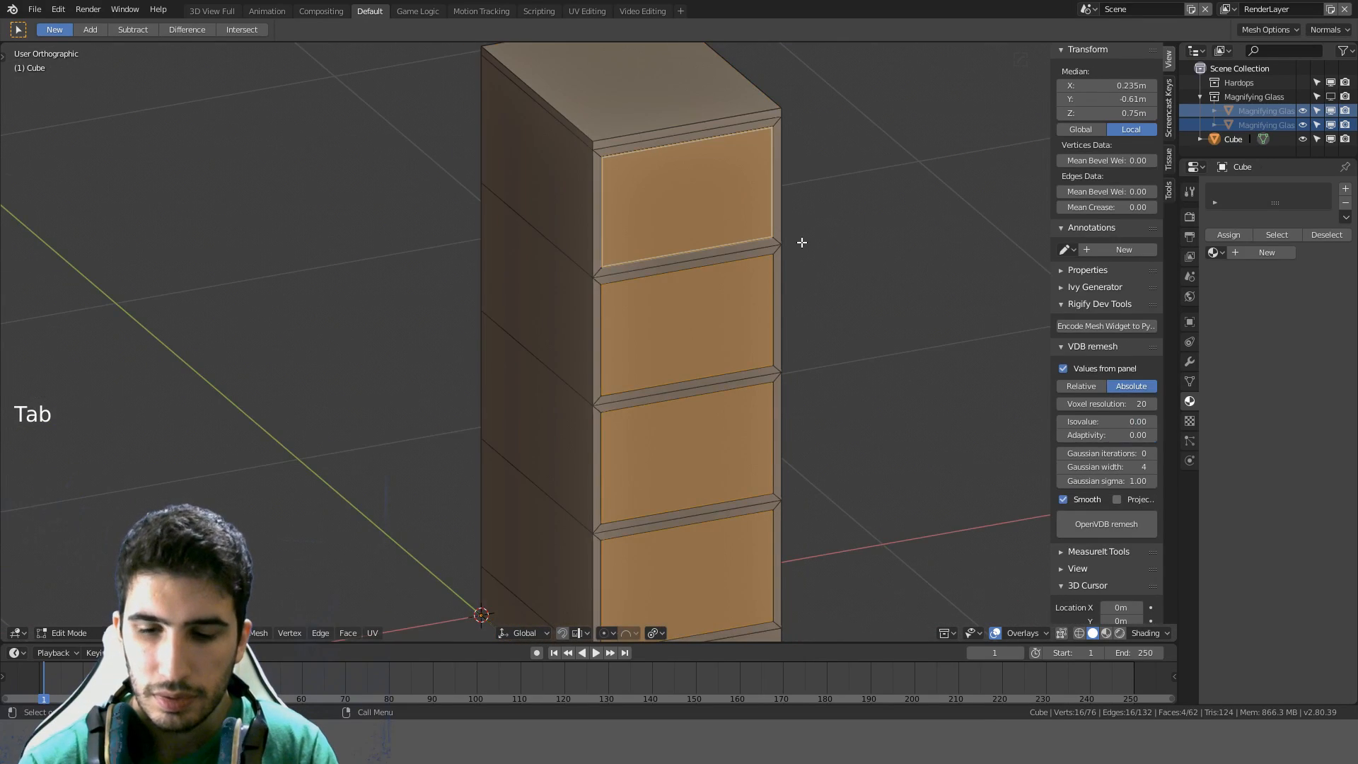
{"action": "key", "text": "KP_7"}
{"action": "key", "text": "z"}
{"action": "scroll", "coordinate": [679, 370], "scroll_direction": "up", "scroll_amount": 4}
{"action": "middle_click_drag", "start_coordinate": [679, 370], "coordinate": [703, 197], "text": "shift"}
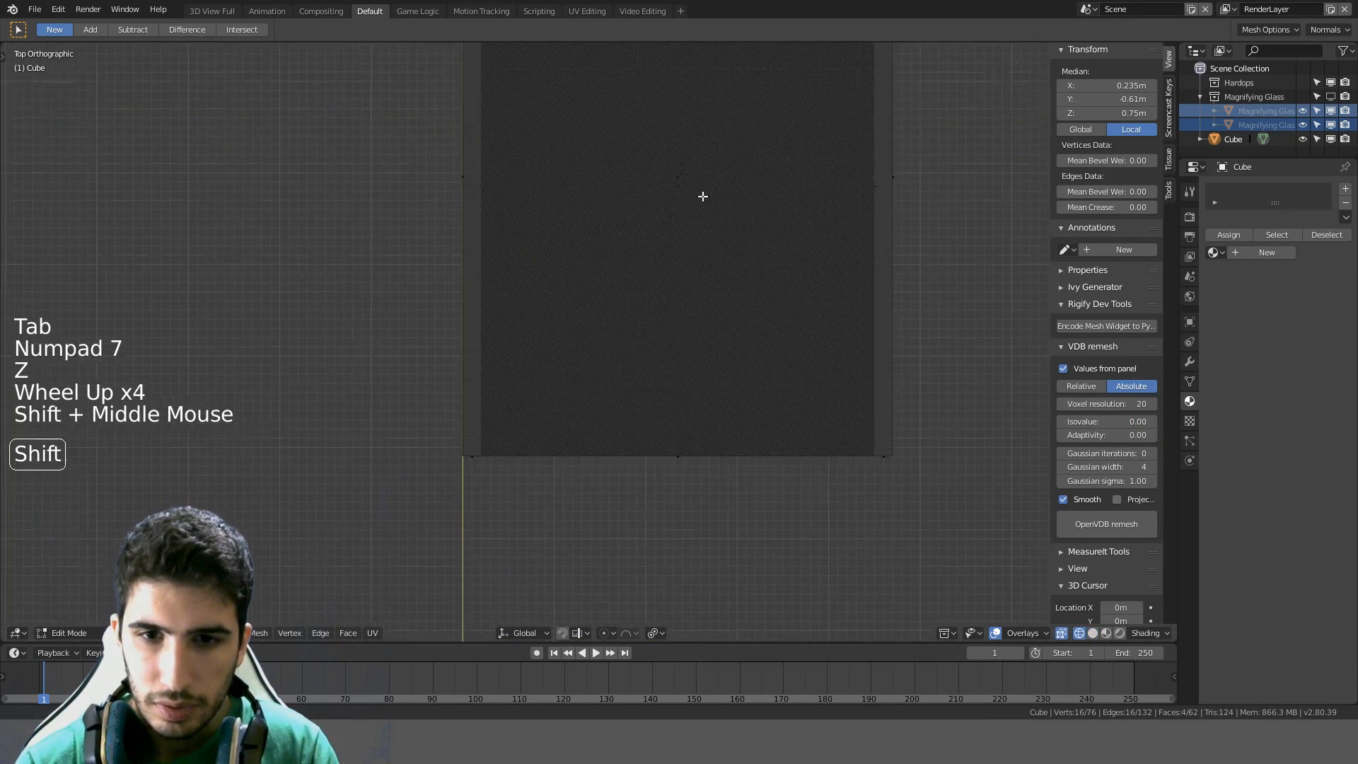
{"action": "scroll", "coordinate": [636, 318], "scroll_direction": "up", "scroll_amount": 6}
{"action": "middle_click_drag", "start_coordinate": [522, 433], "coordinate": [645, 258], "text": "shift"}
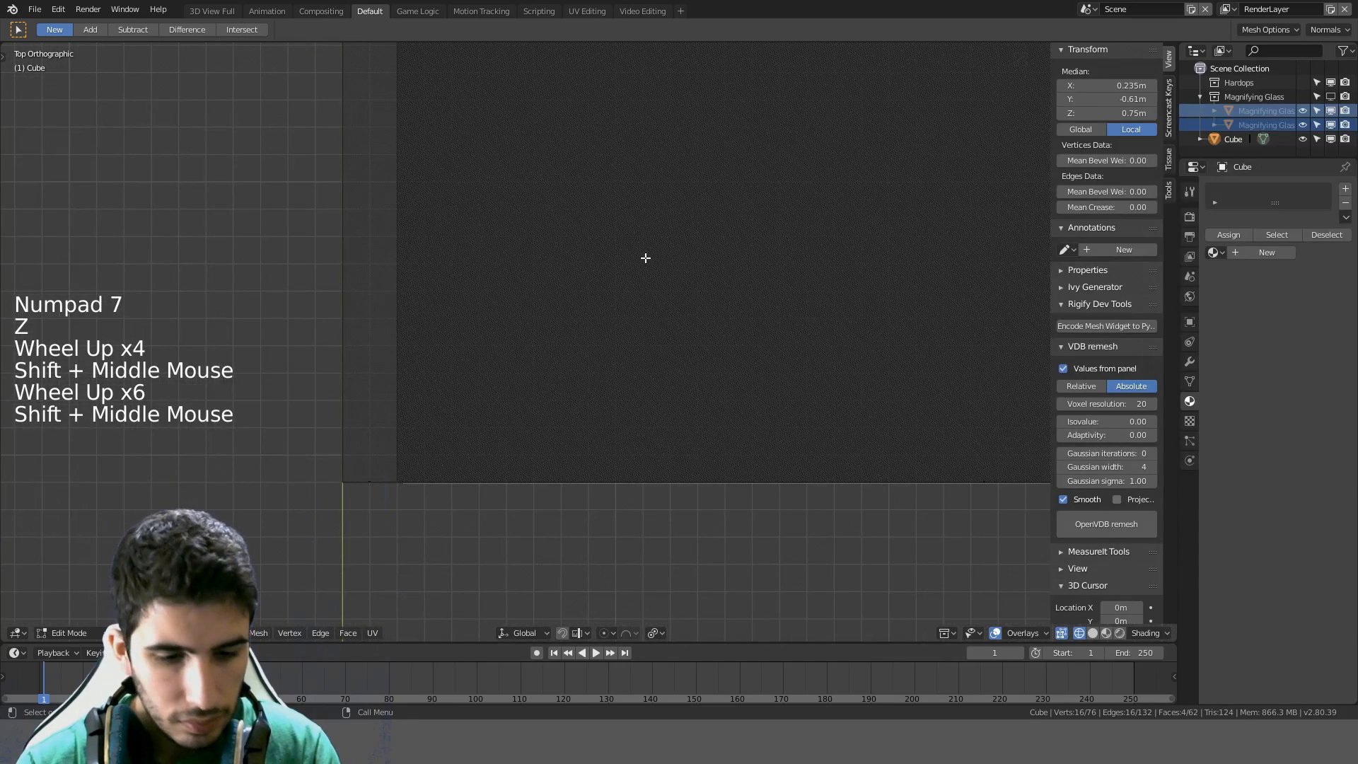
{"action": "key", "text": "g"}
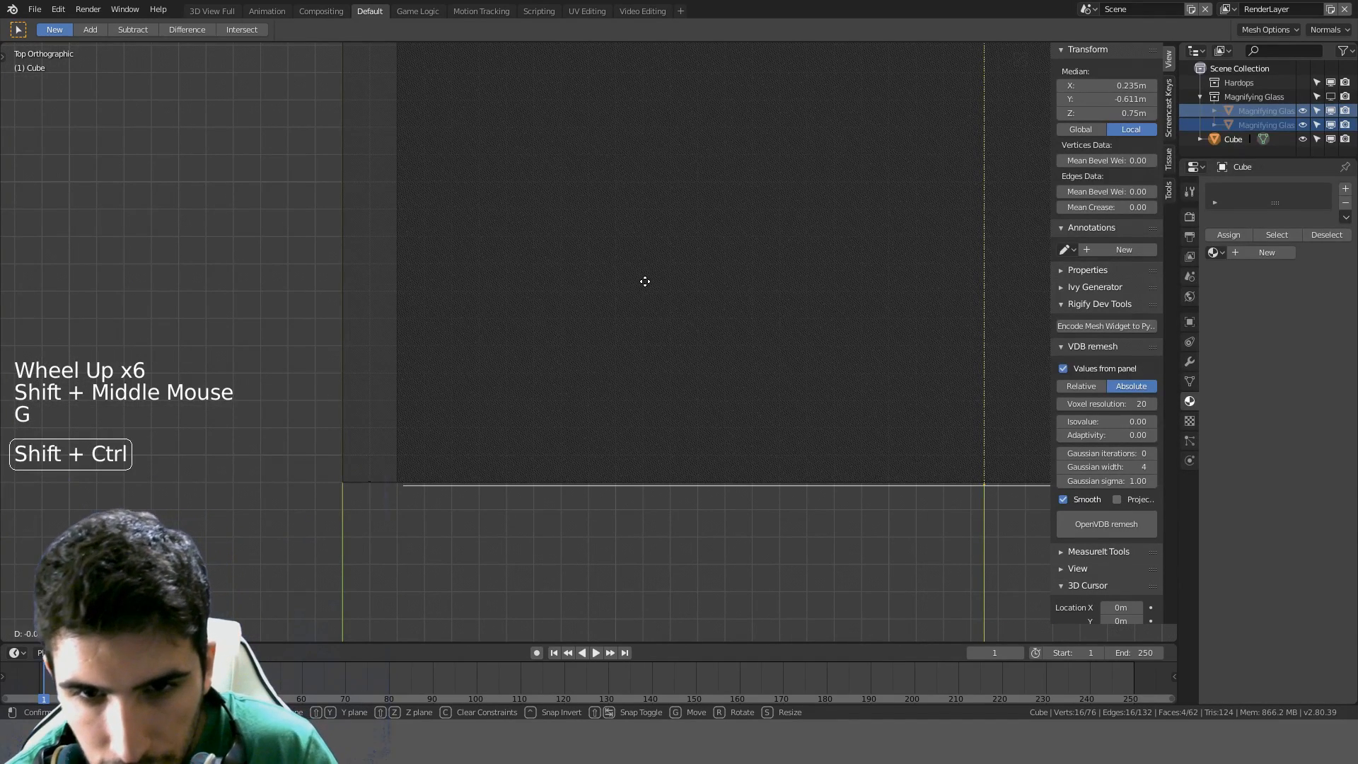
{"action": "left_click", "coordinate": [645, 281]}
{"action": "key", "text": "z"}
{"action": "left_click", "coordinate": [736, 272]}
{"action": "scroll", "coordinate": [739, 315], "scroll_direction": "down", "scroll_amount": 4}
{"action": "key", "text": "Tab"}
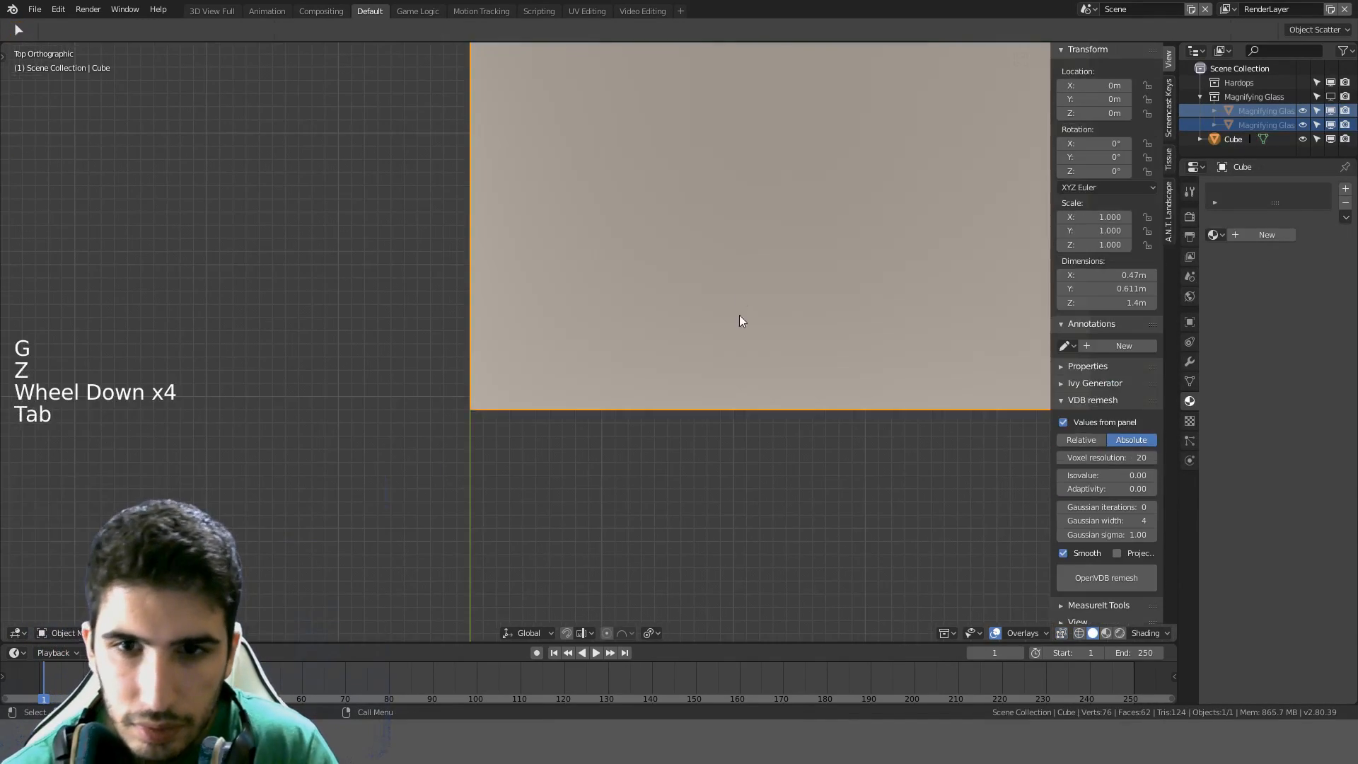
Examine the offset drawer faces on the whole cabinet, clear the mesh selection and return to Object Mode
{"action": "middle_click_drag", "start_coordinate": [740, 315], "coordinate": [768, 261]}
{"action": "scroll", "coordinate": [735, 181], "scroll_direction": "down", "scroll_amount": 8}
{"action": "scroll", "coordinate": [801, 172], "scroll_direction": "up", "scroll_amount": 4}
{"action": "key", "text": "Tab"}
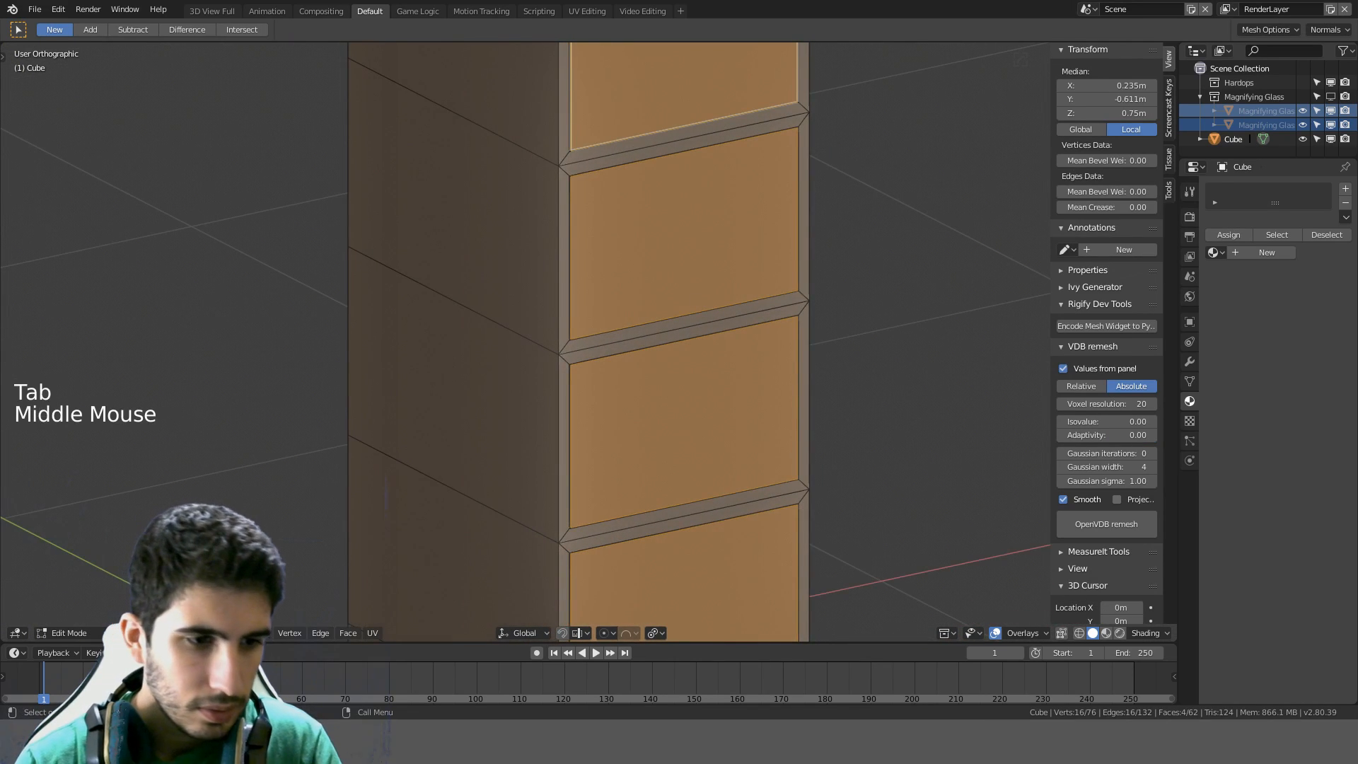
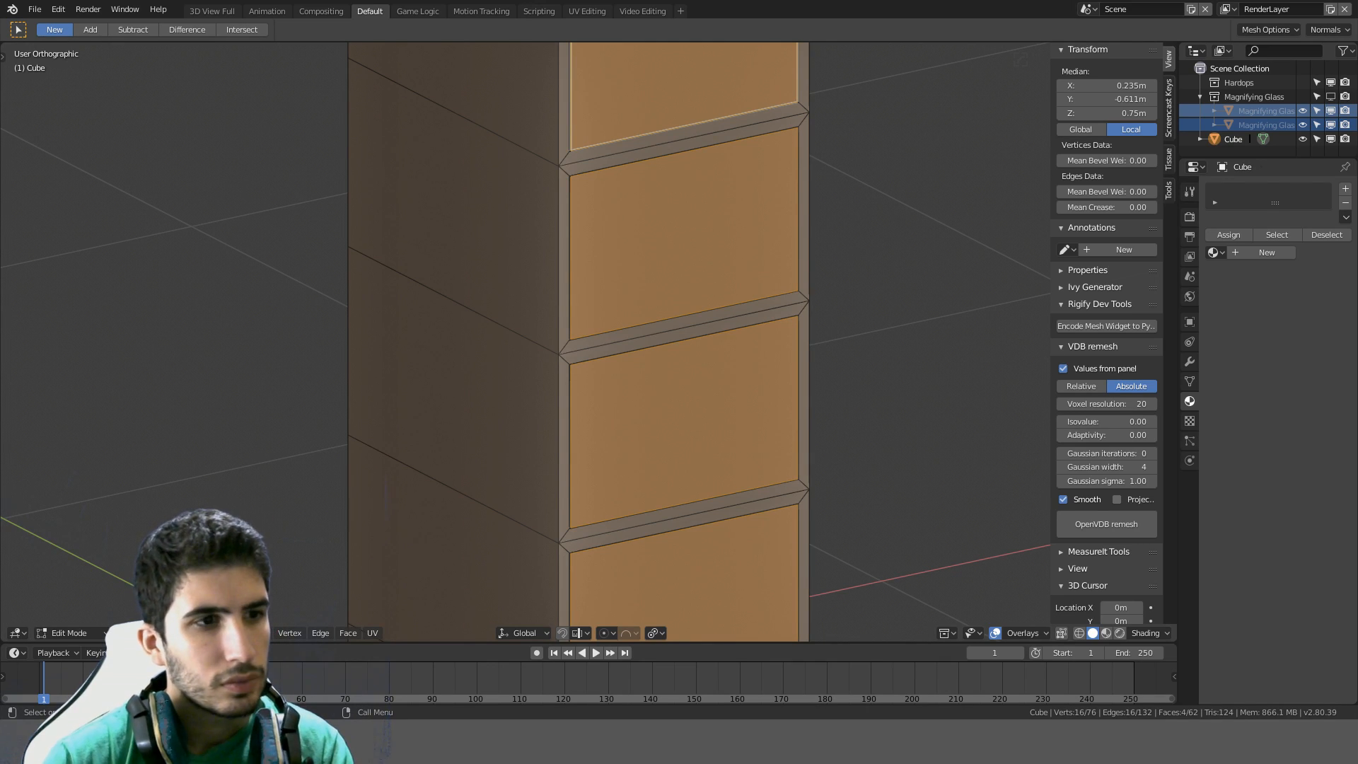
{"action": "scroll", "coordinate": [514, 344], "scroll_direction": "down", "scroll_amount": 5}
{"action": "middle_click_drag", "start_coordinate": [488, 340], "coordinate": [516, 343]}
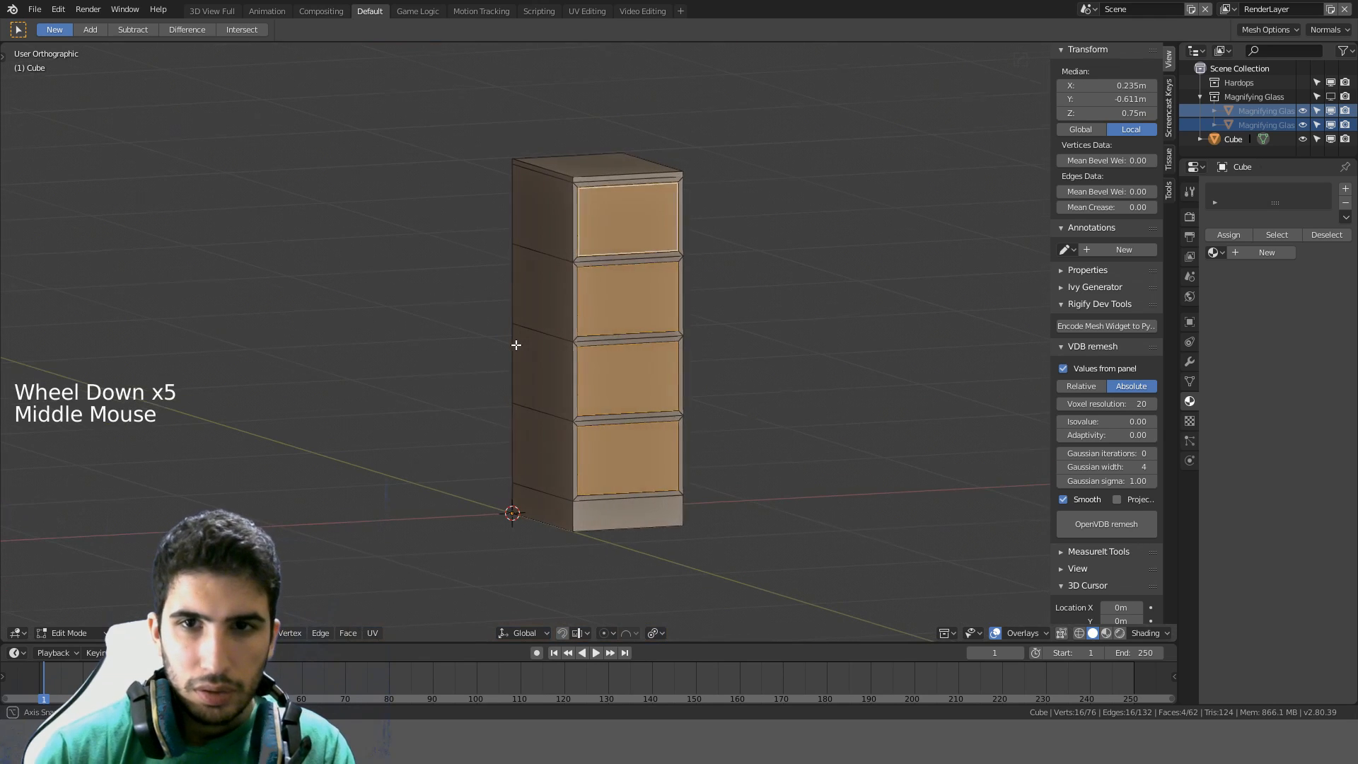
{"action": "key", "text": "a"}
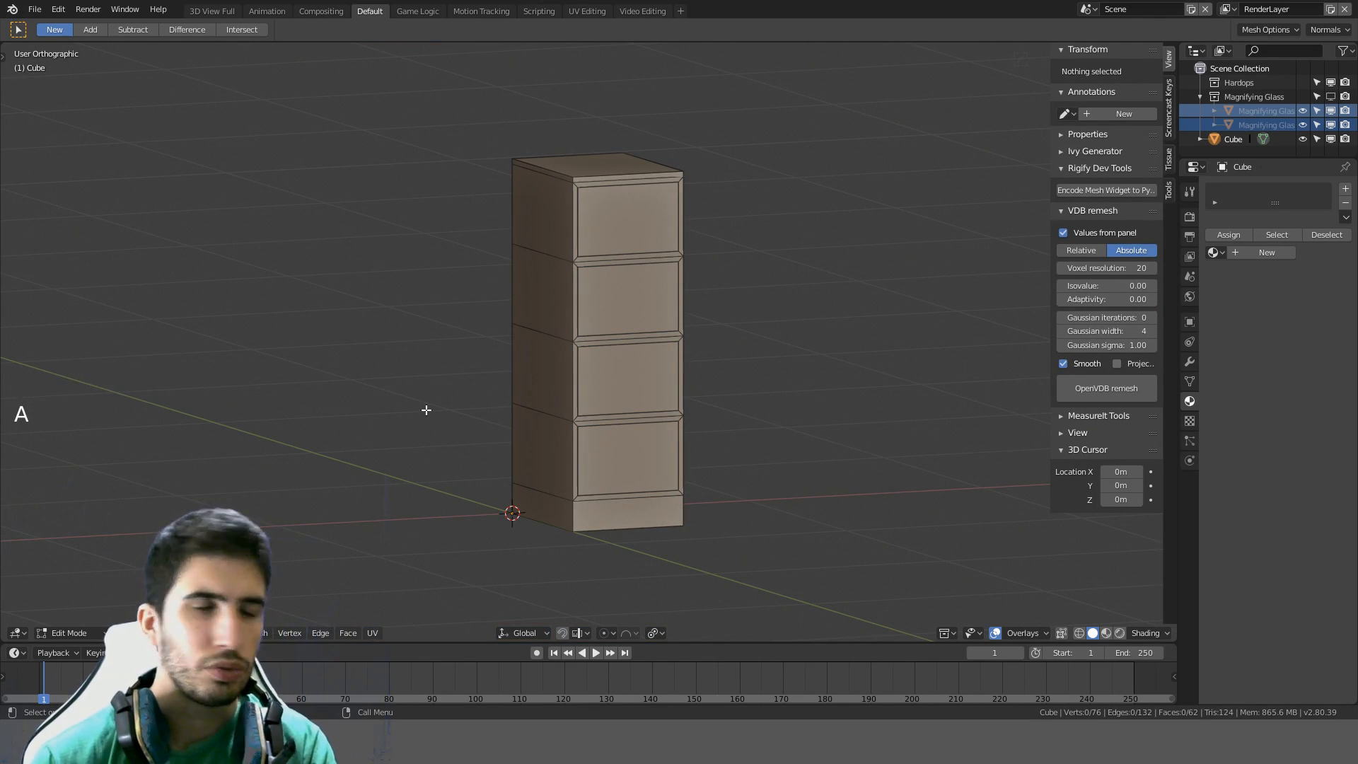
{"action": "key", "text": "Tab"}
{"action": "key", "text": "Tab"}
{"action": "key", "text": "Tab"}
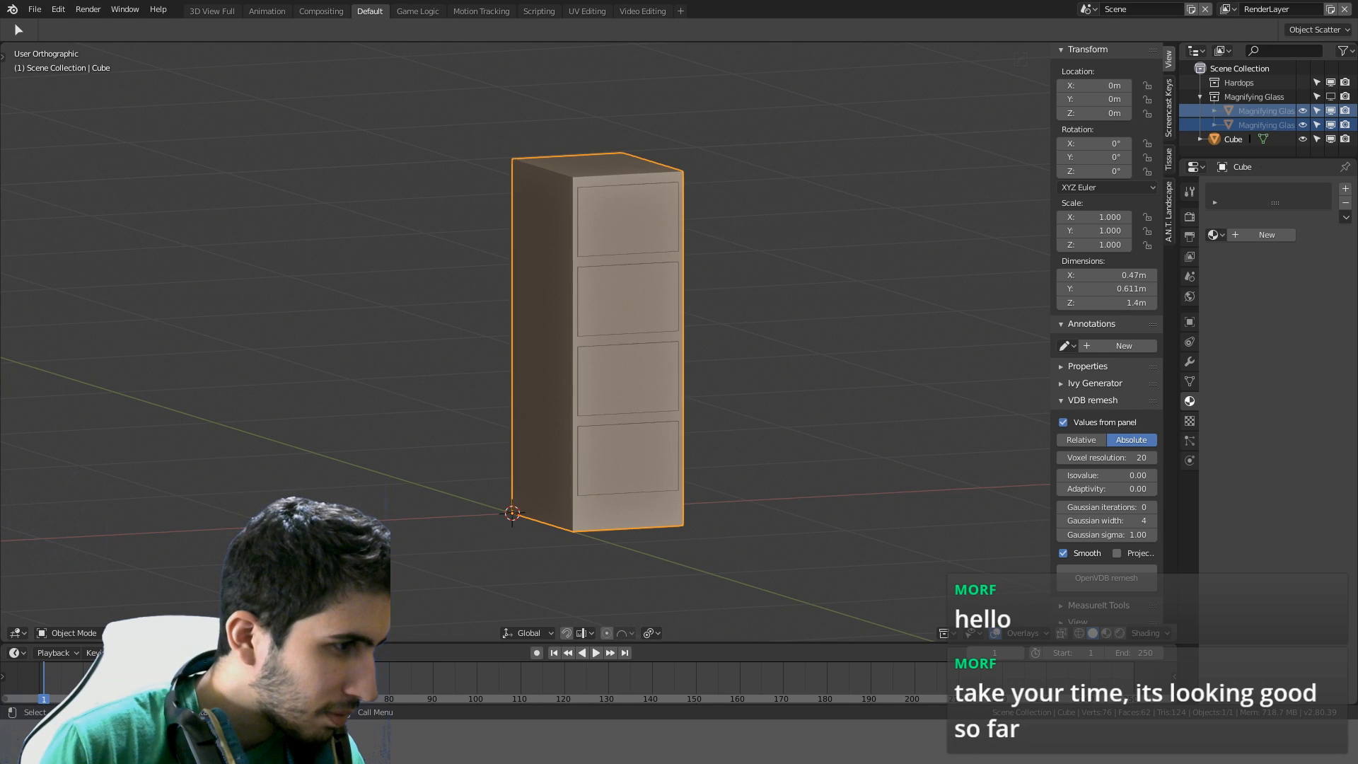
Inspect the gaps around the upper drawer faces in a close front view with nothing selected
{"action": "middle_click_drag", "start_coordinate": [708, 321], "coordinate": [576, 400]}
{"action": "key", "text": "KP_1"}
{"action": "scroll", "coordinate": [722, 322], "scroll_direction": "up", "scroll_amount": 2}
{"action": "scroll", "coordinate": [724, 324], "scroll_direction": "up", "scroll_amount": 3}
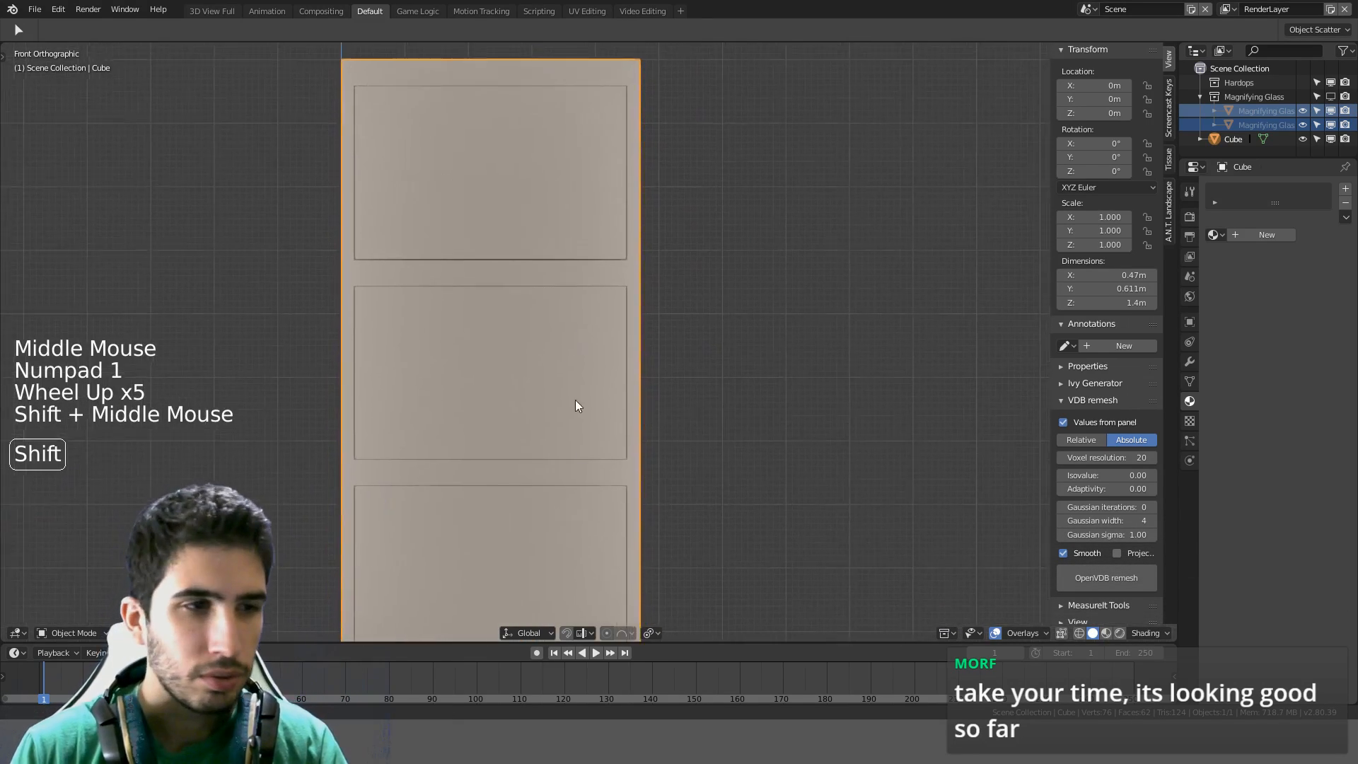
{"action": "key", "text": "Tab"}
{"action": "middle_click_drag", "start_coordinate": [582, 321], "coordinate": [707, 372], "text": "shift"}
{"action": "key", "text": "a"}
{"action": "key", "text": "a"}
{"action": "key", "text": "KP_1"}
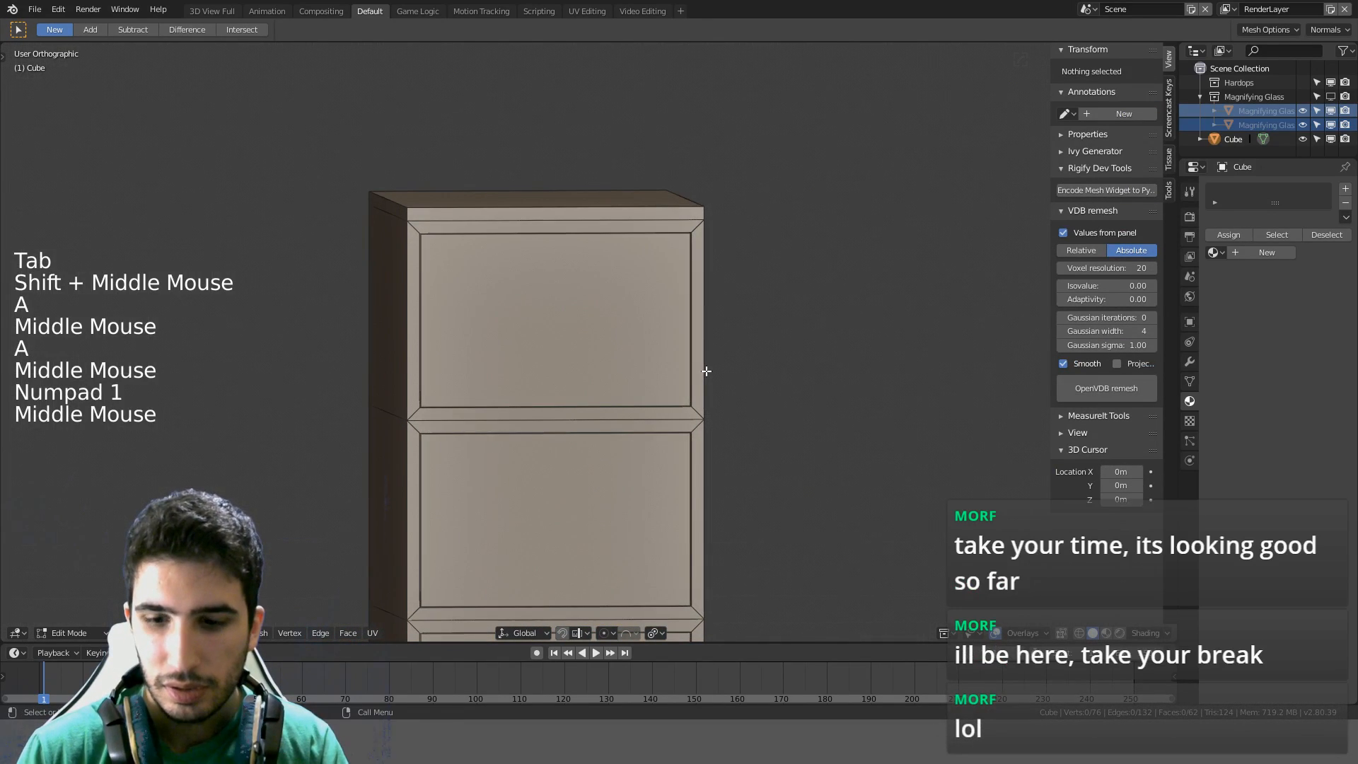
Add a cube mesh in Object Mode and scale it down to 0.1
{"action": "key", "text": "KP_1"}
{"action": "key", "text": "Tab"}
{"action": "scroll", "coordinate": [710, 372], "scroll_direction": "down", "scroll_amount": 4}
{"action": "key", "text": "shift+a"}
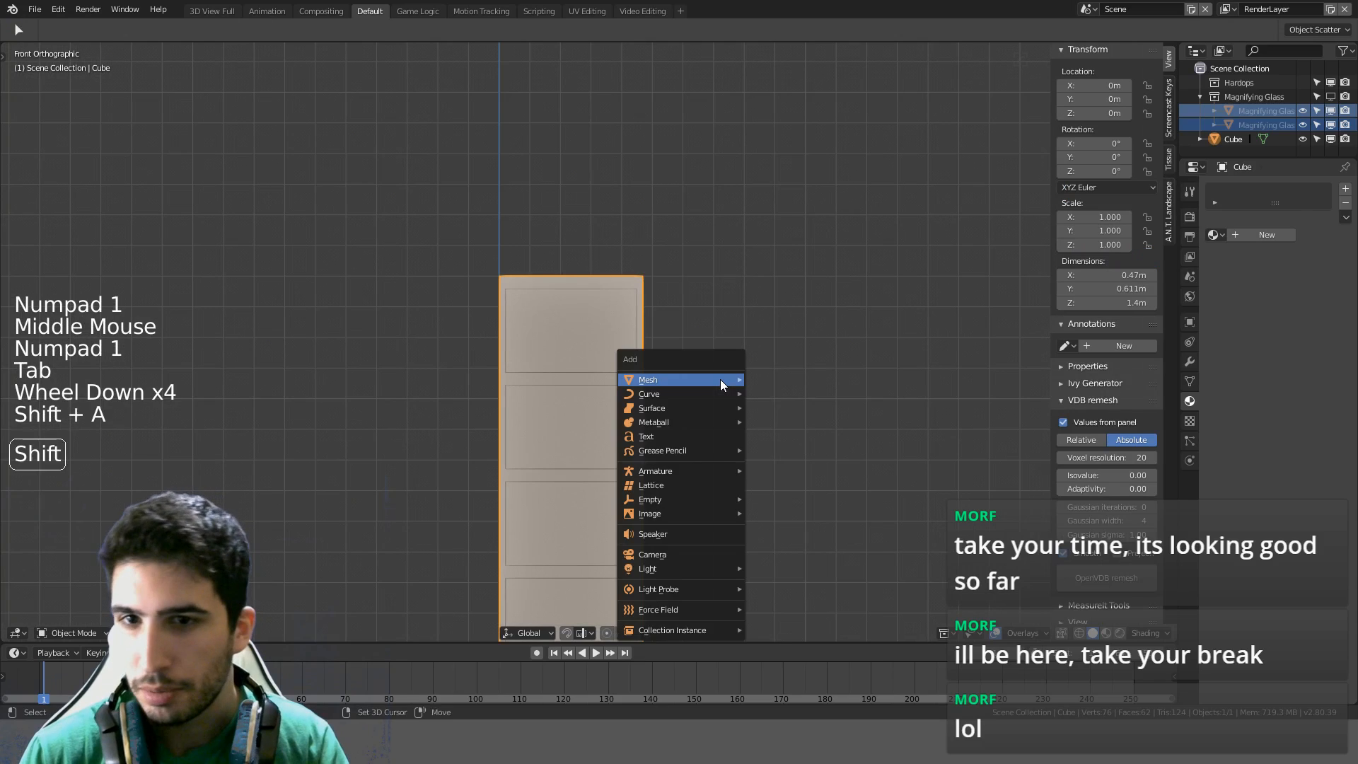
{"action": "mouse_move", "coordinate": [720, 380]}
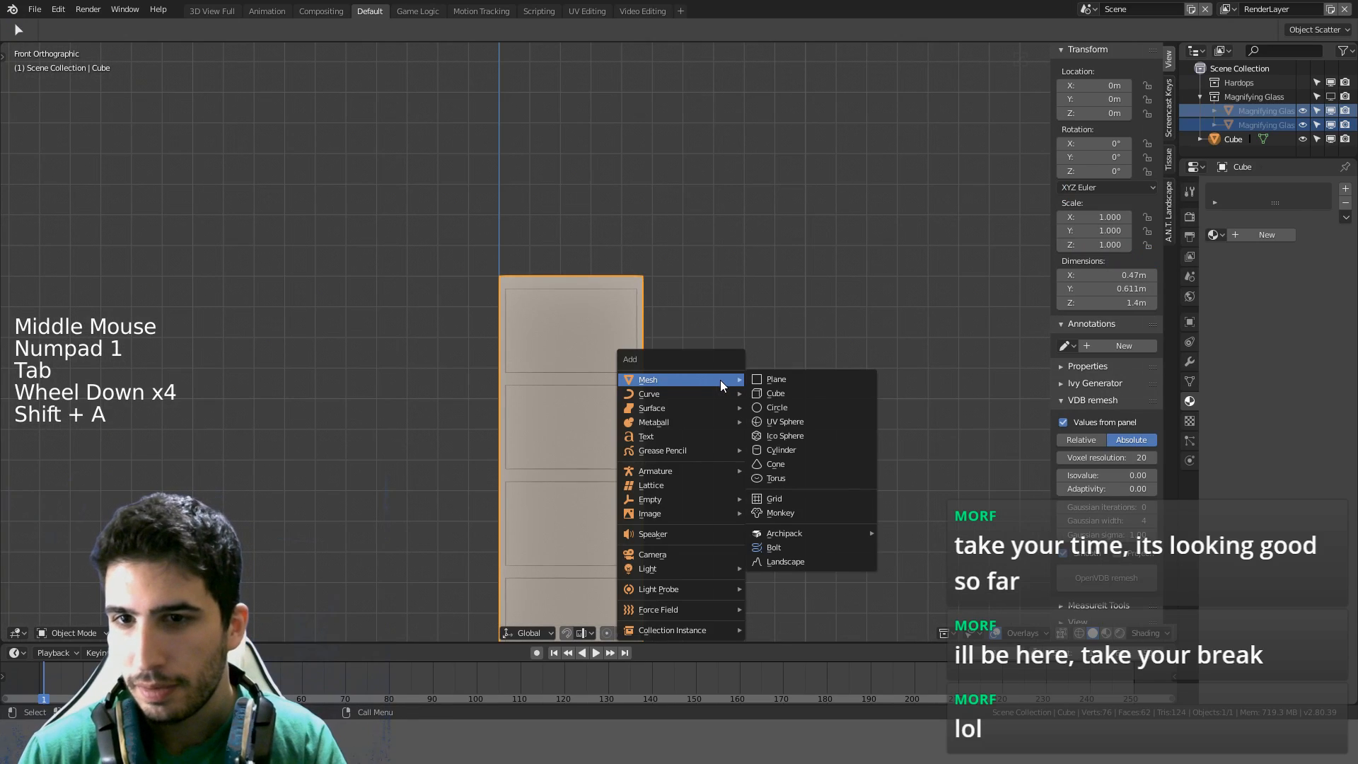
{"action": "left_click", "coordinate": [798, 389]}
{"action": "scroll", "coordinate": [797, 389], "scroll_direction": "down", "scroll_amount": 5}
{"action": "scroll", "coordinate": [798, 393], "scroll_direction": "down", "scroll_amount": 3}
{"action": "key", "text": "s"}
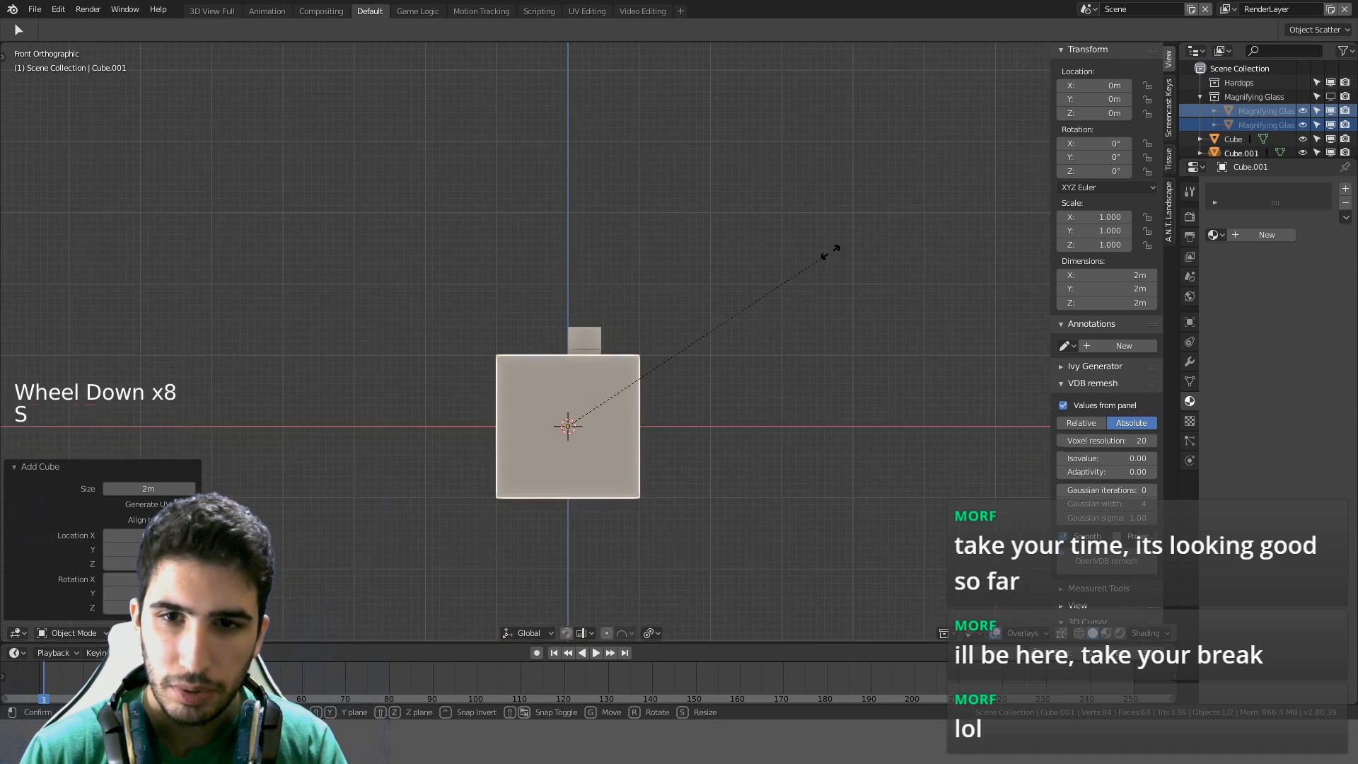
{"action": "key", "text": "ctrl"}
{"action": "left_click", "coordinate": [615, 402]}
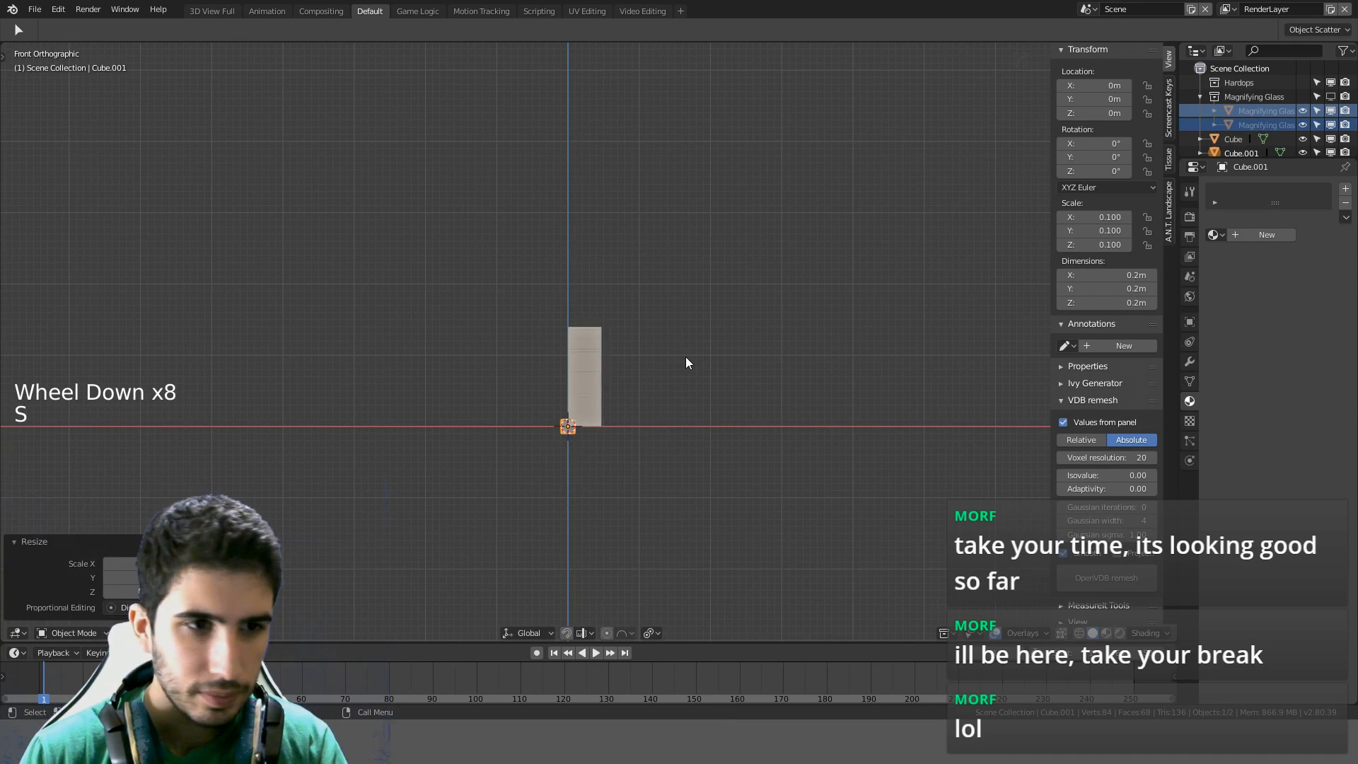
Move the small cube in the bottom view to X 0.2 m, Y -0.7 m, in front of the cabinet
{"action": "scroll", "coordinate": [686, 356], "scroll_direction": "up", "scroll_amount": 7}
{"action": "middle_click_drag", "start_coordinate": [685, 357], "coordinate": [715, 273], "text": "shift"}
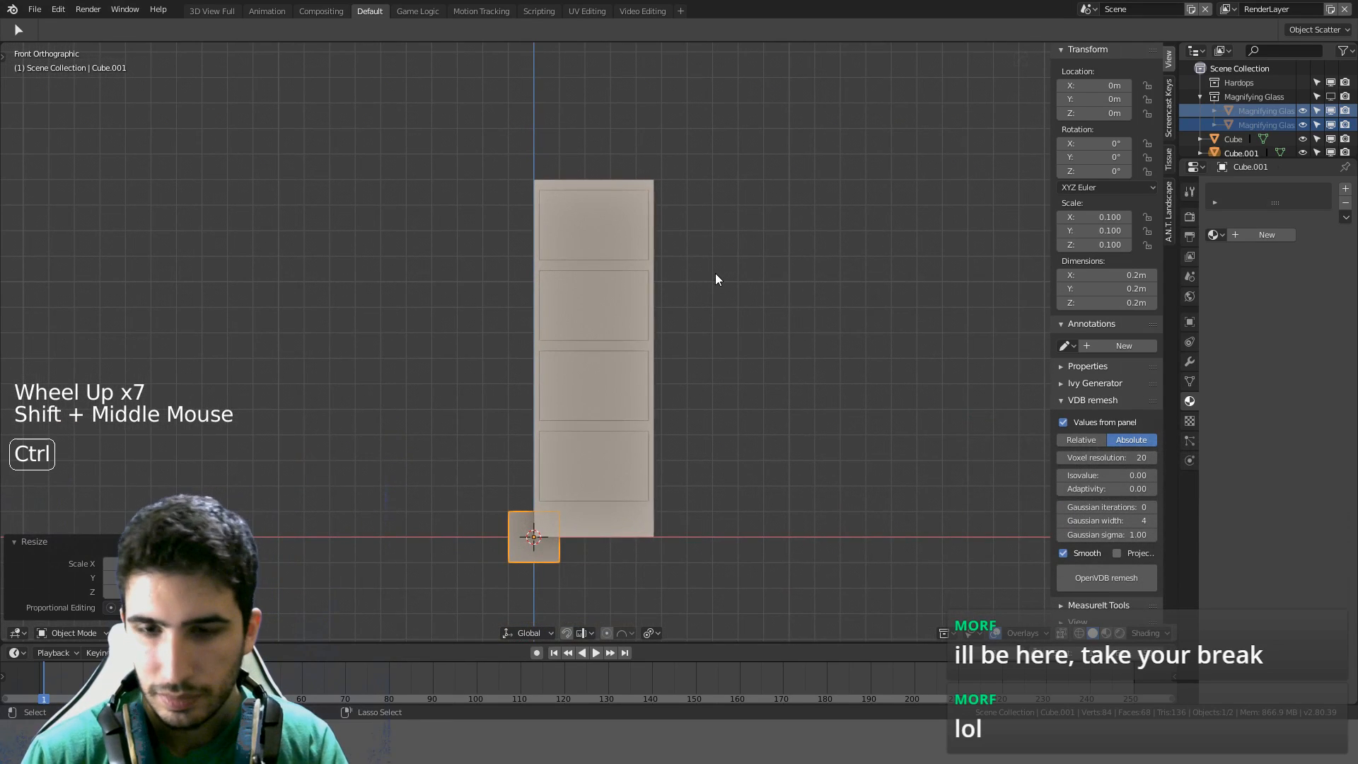
{"action": "key", "text": "ctrl+KP_7"}
{"action": "key", "text": "g"}
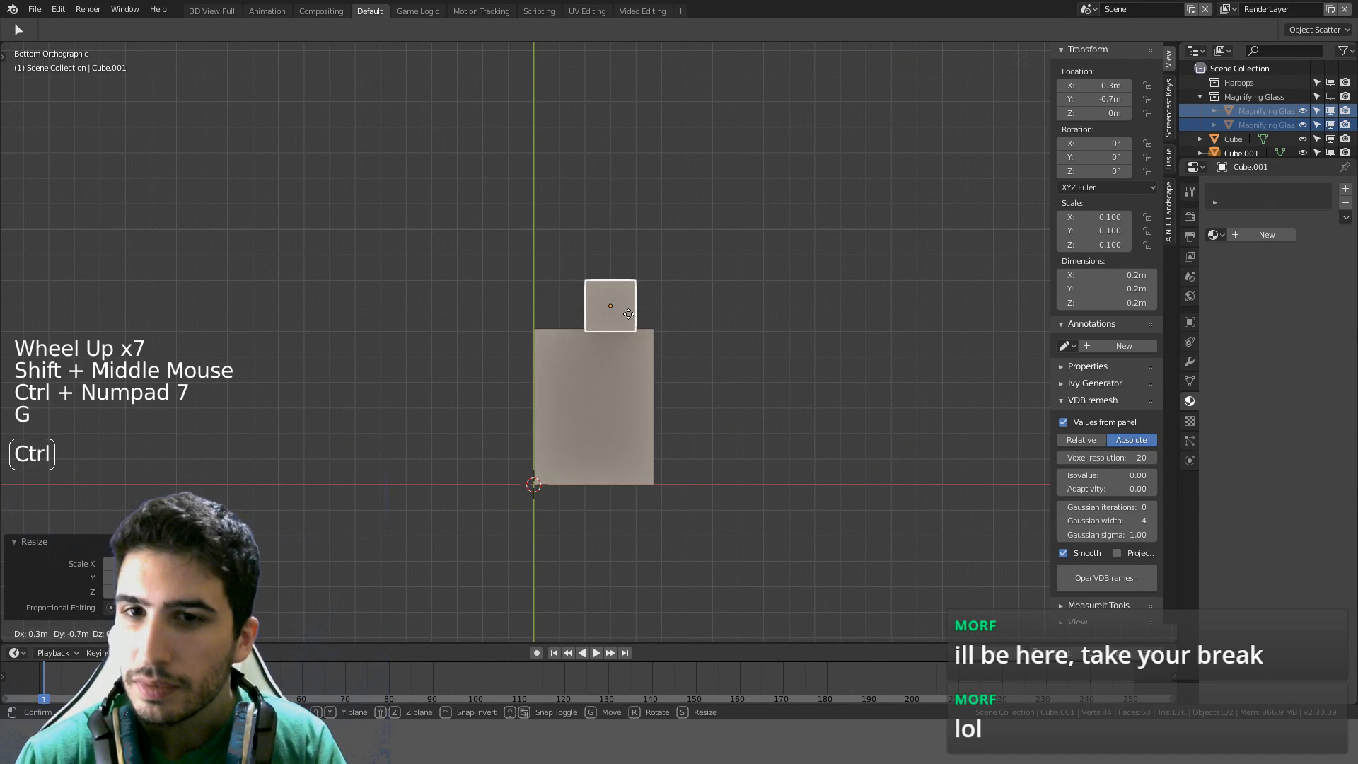
{"action": "left_click", "coordinate": [618, 317]}
Shift the small cube along X to 0.25 m in the front view, near the cabinet's middle
{"action": "key", "text": "KP_1"}
{"action": "scroll", "coordinate": [620, 531], "scroll_direction": "up", "scroll_amount": 4}
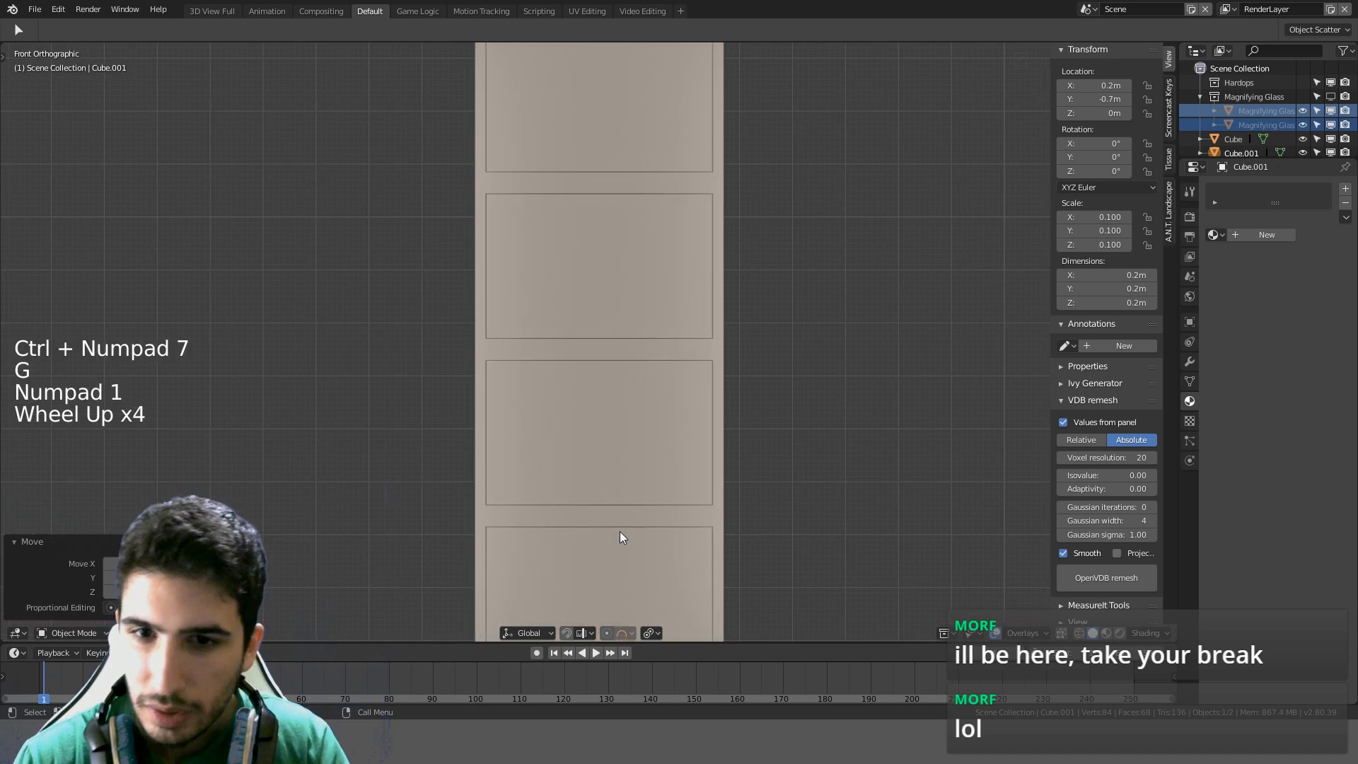
{"action": "scroll", "coordinate": [625, 532], "scroll_direction": "down", "scroll_amount": 3}
{"action": "scroll", "coordinate": [629, 531], "scroll_direction": "up", "scroll_amount": 2}
{"action": "middle_click_drag", "start_coordinate": [629, 531], "coordinate": [600, 322], "text": "shift"}
{"action": "scroll", "coordinate": [600, 308], "scroll_direction": "up", "scroll_amount": 4}
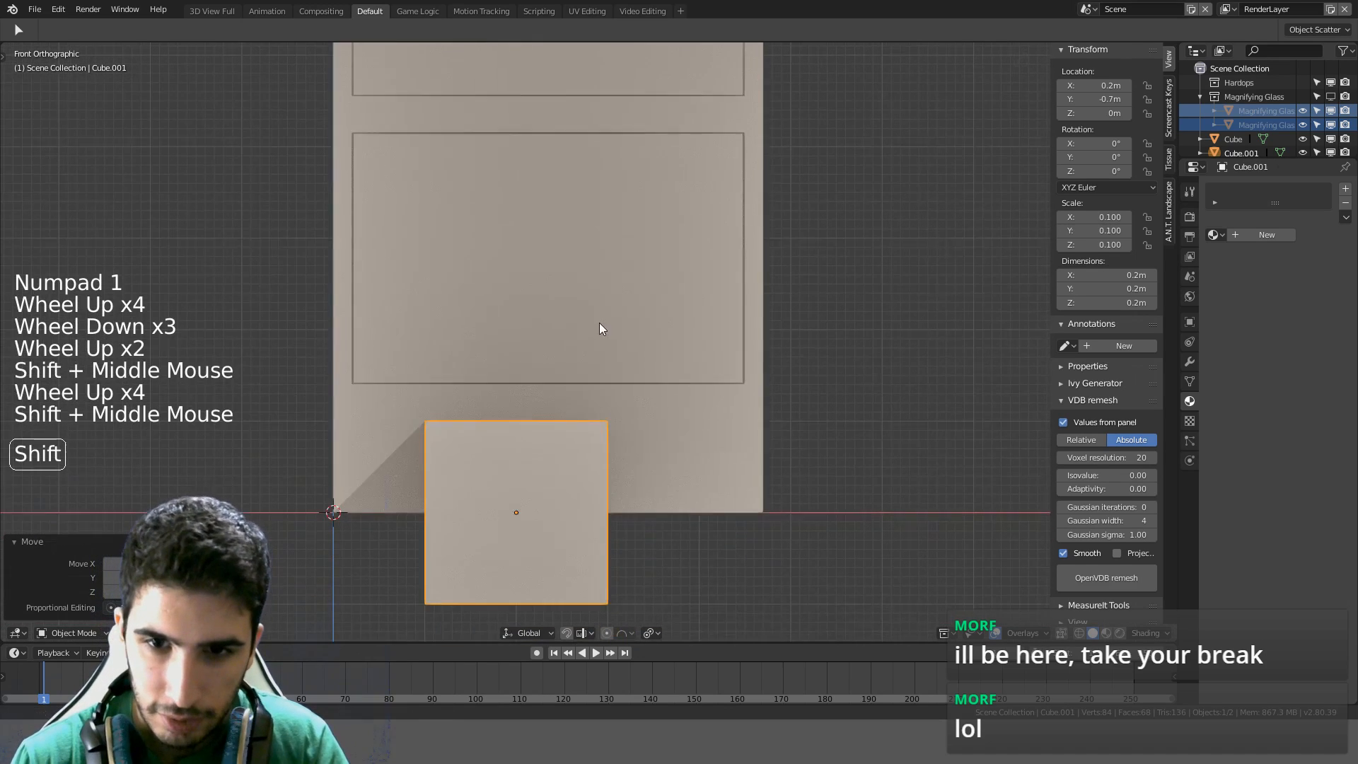
{"action": "scroll", "coordinate": [591, 286], "scroll_direction": "up", "scroll_amount": 2}
{"action": "key", "text": "g"}
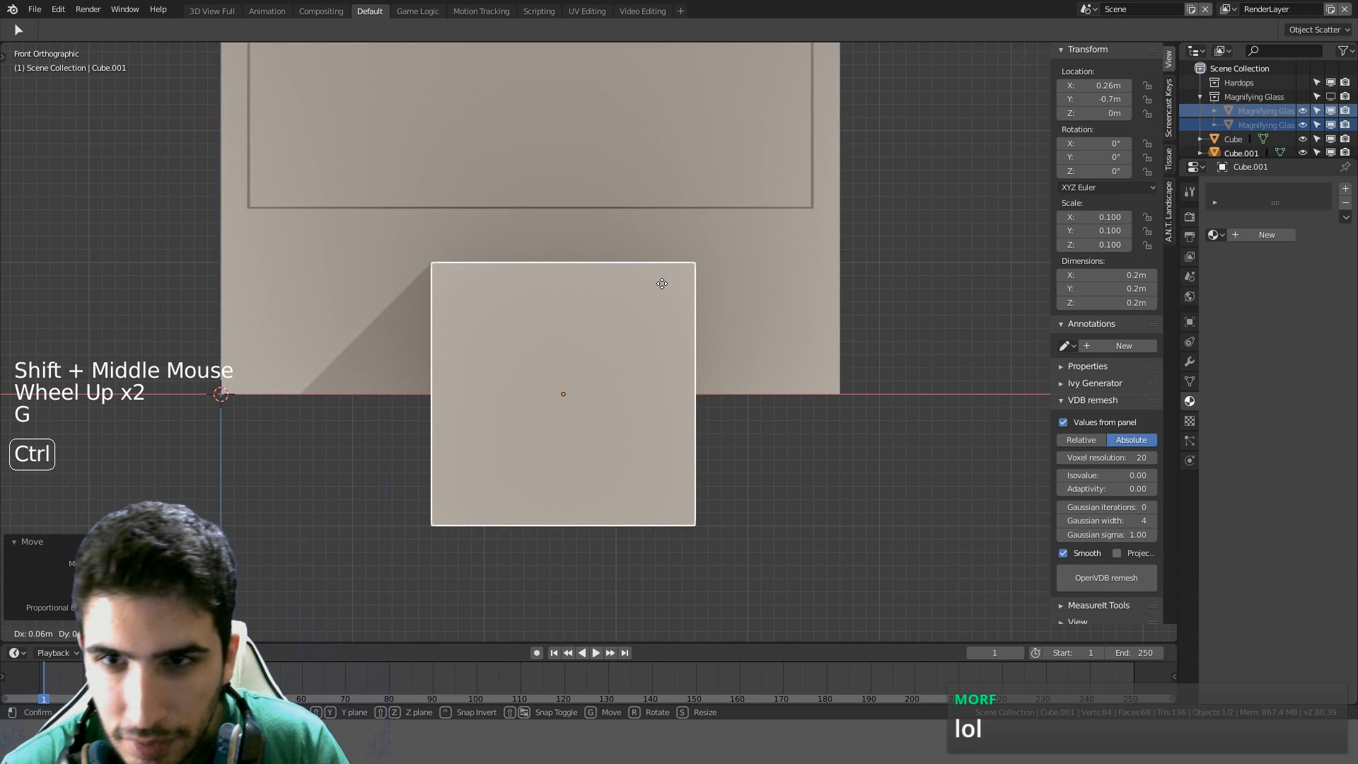
{"action": "left_click", "coordinate": [652, 284]}
Raise the small cube along Z to 1.23 m so it sits in front of the top drawer
{"action": "scroll", "coordinate": [679, 285], "scroll_direction": "down", "scroll_amount": 8}
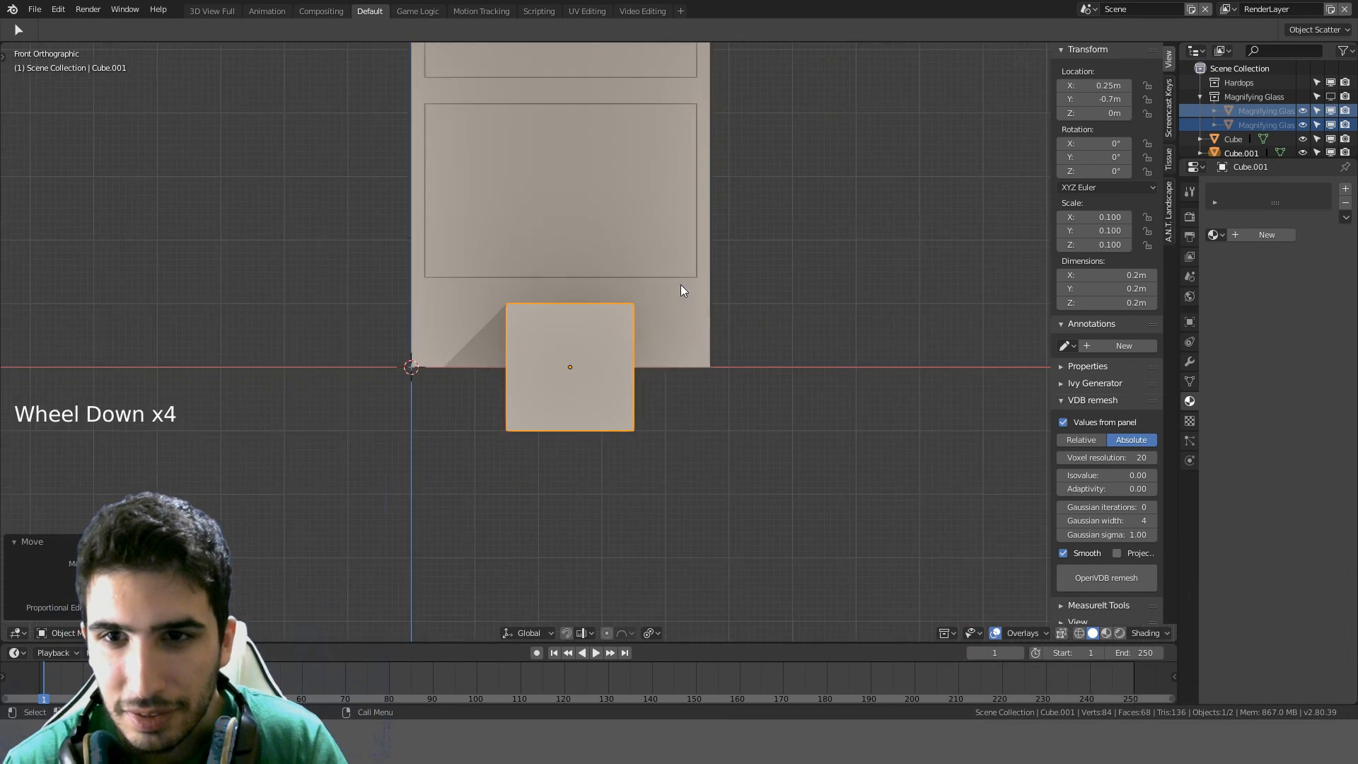
{"action": "middle_click_drag", "start_coordinate": [713, 306], "coordinate": [718, 501], "text": "shift"}
{"action": "key", "text": "g"}
{"action": "key", "text": "z"}
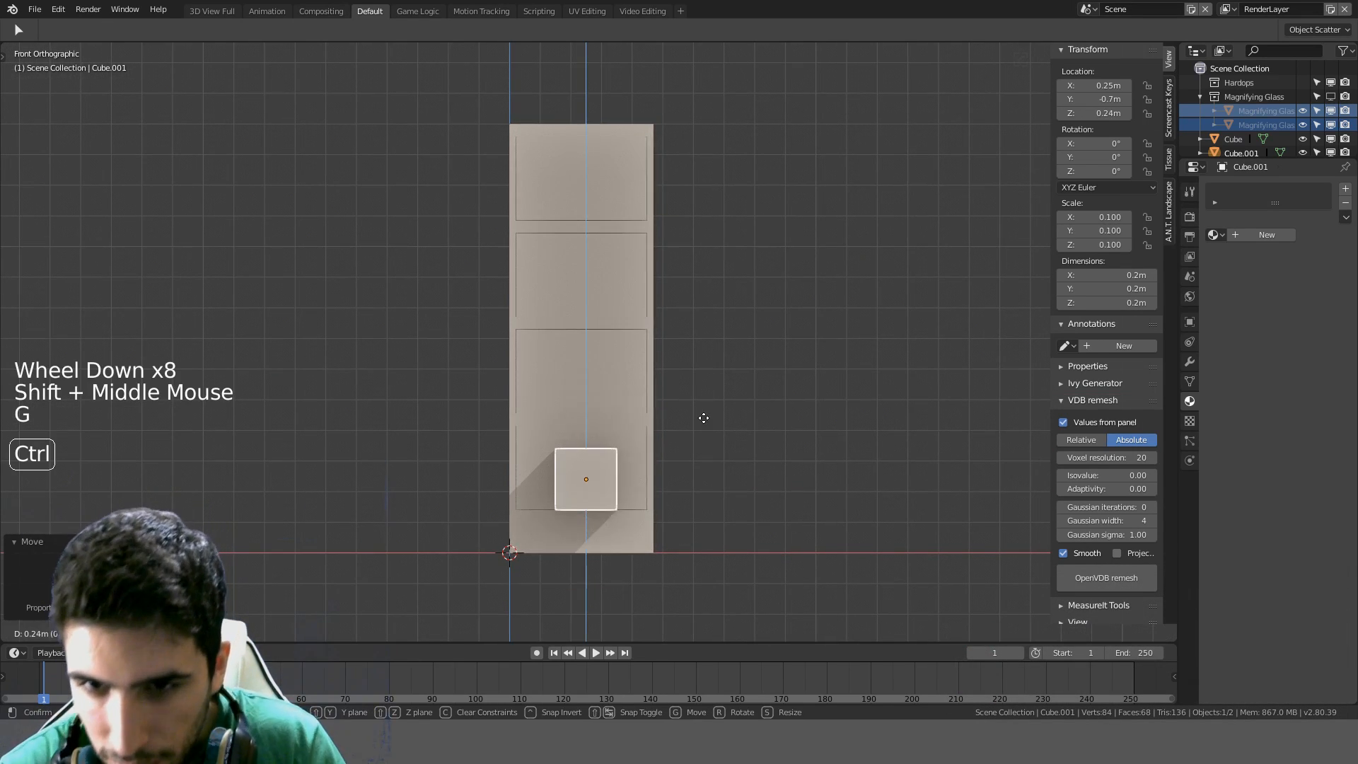
{"action": "left_click", "coordinate": [699, 114]}
{"action": "middle_click_drag", "start_coordinate": [706, 151], "coordinate": [735, 348], "text": "shift"}
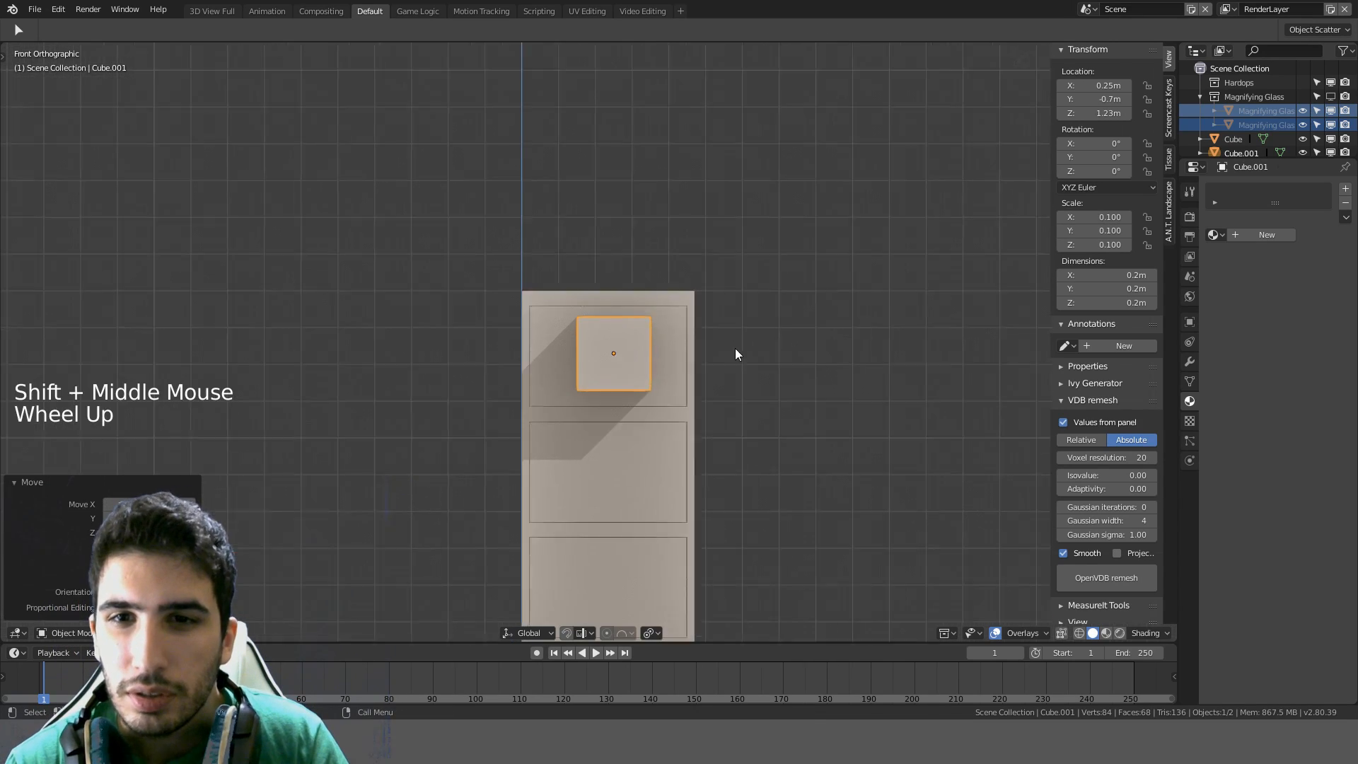
{"action": "scroll", "coordinate": [735, 348], "scroll_direction": "up", "scroll_amount": 6}
Add a centred vertical loop cut through the cabinet's frame
{"action": "left_click", "coordinate": [749, 238]}
{"action": "key", "text": "Tab"}
{"action": "key", "text": "ctrl+r"}
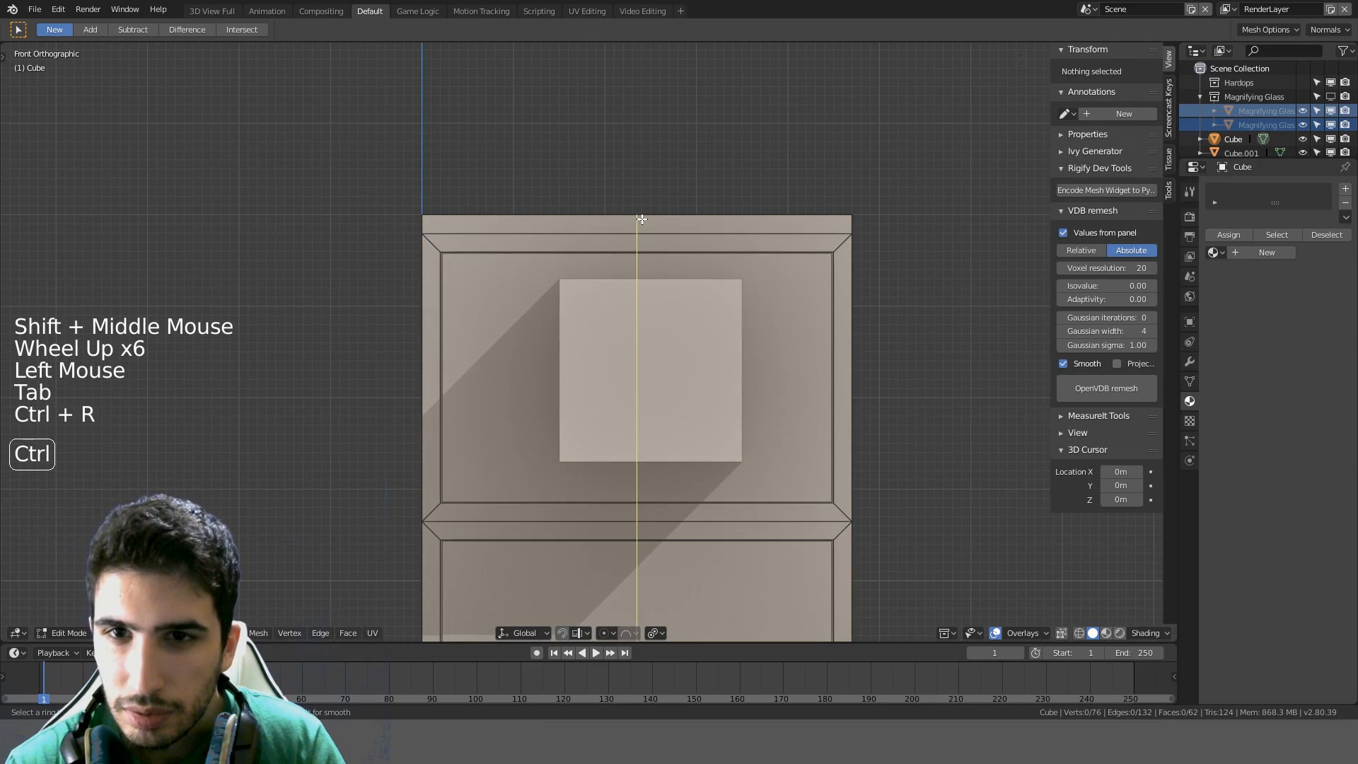
{"action": "left_click", "coordinate": [639, 219]}
{"action": "right_click", "coordinate": [655, 213]}
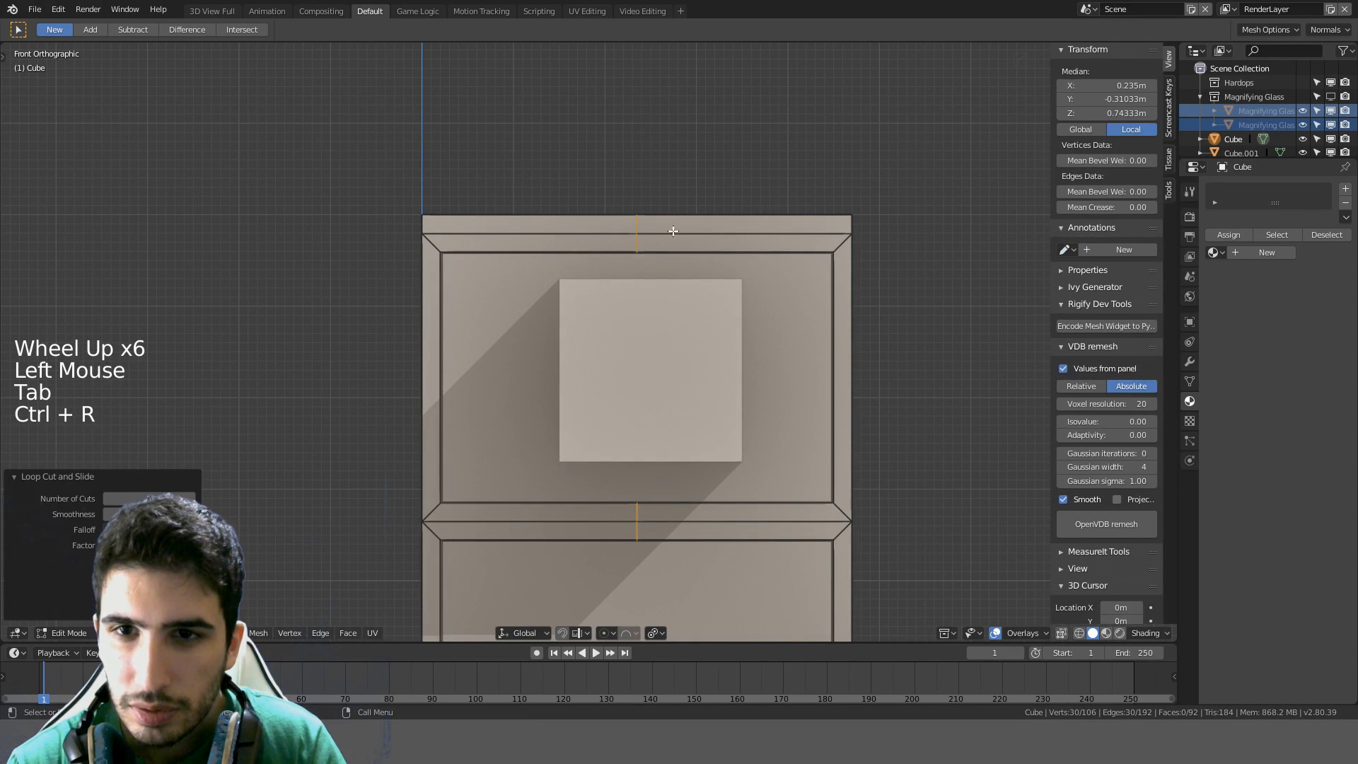
{"action": "key", "text": "Tab"}
Move the small cube along X to 0.23 m, close to the cabinet's centre edge
{"action": "left_click", "coordinate": [686, 333]}
{"action": "key", "text": "g"}
{"action": "key", "text": "ctrl"}
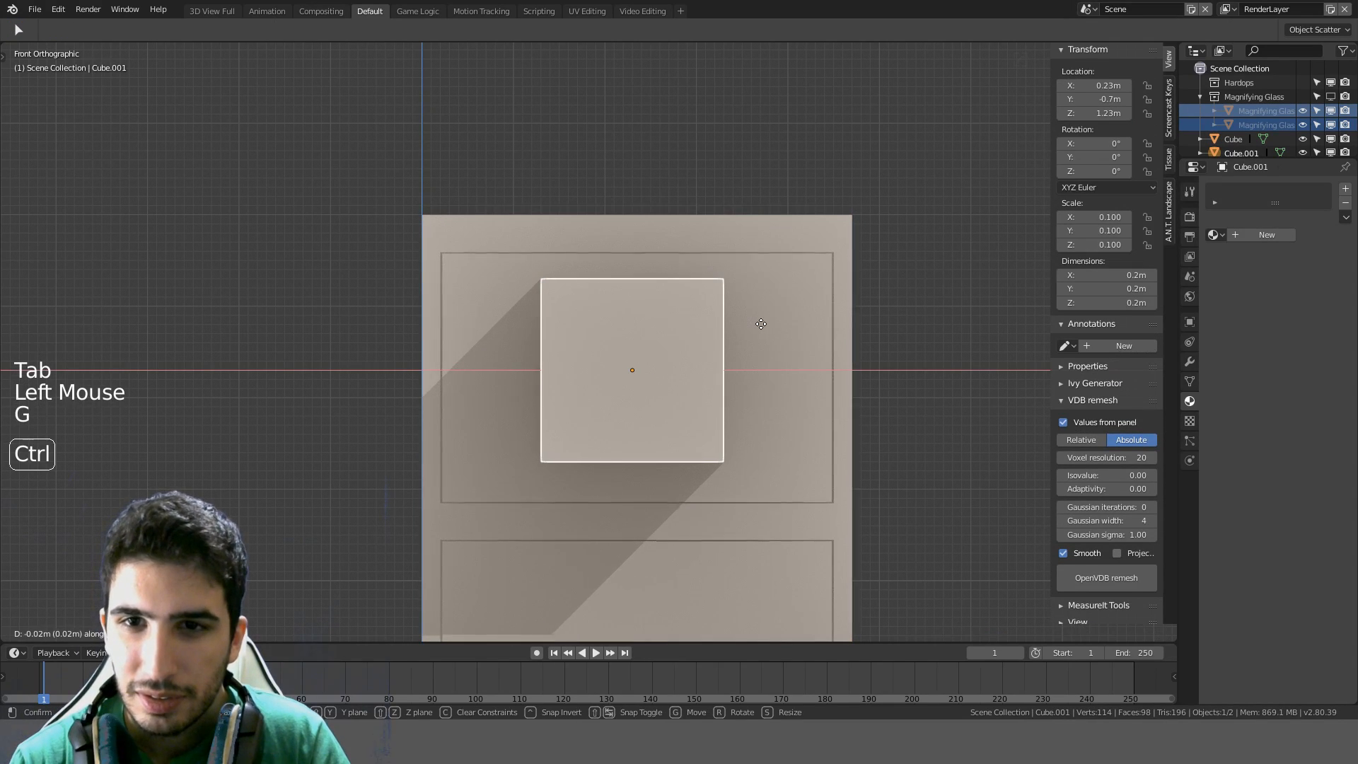
{"action": "left_click", "coordinate": [753, 315]}
Edit the cabinet and the small cube together and add a centred vertical loop cut to the cube
{"action": "left_click", "coordinate": [711, 230], "text": "shift"}
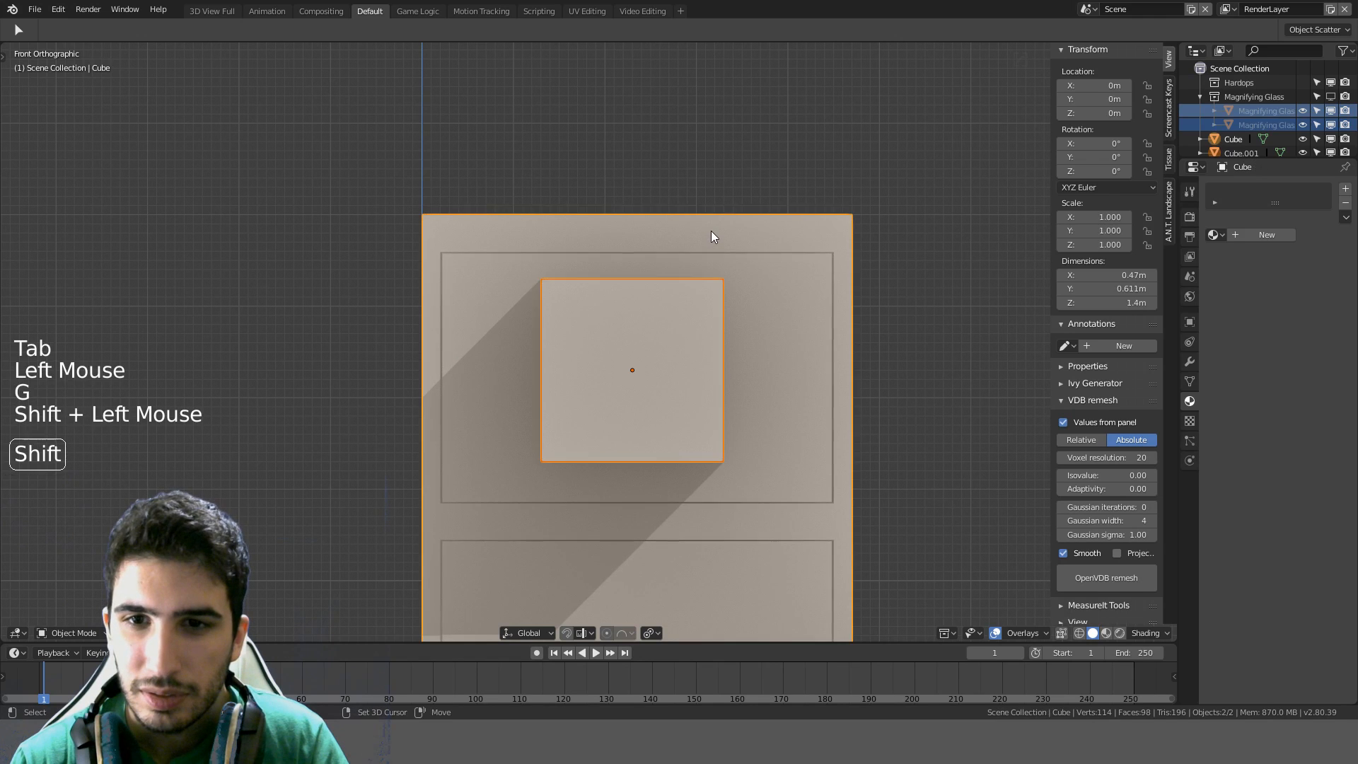
{"action": "key", "text": "Tab"}
{"action": "scroll", "coordinate": [715, 251], "scroll_direction": "up", "scroll_amount": 3}
{"action": "scroll", "coordinate": [715, 251], "scroll_direction": "up", "scroll_amount": 1}
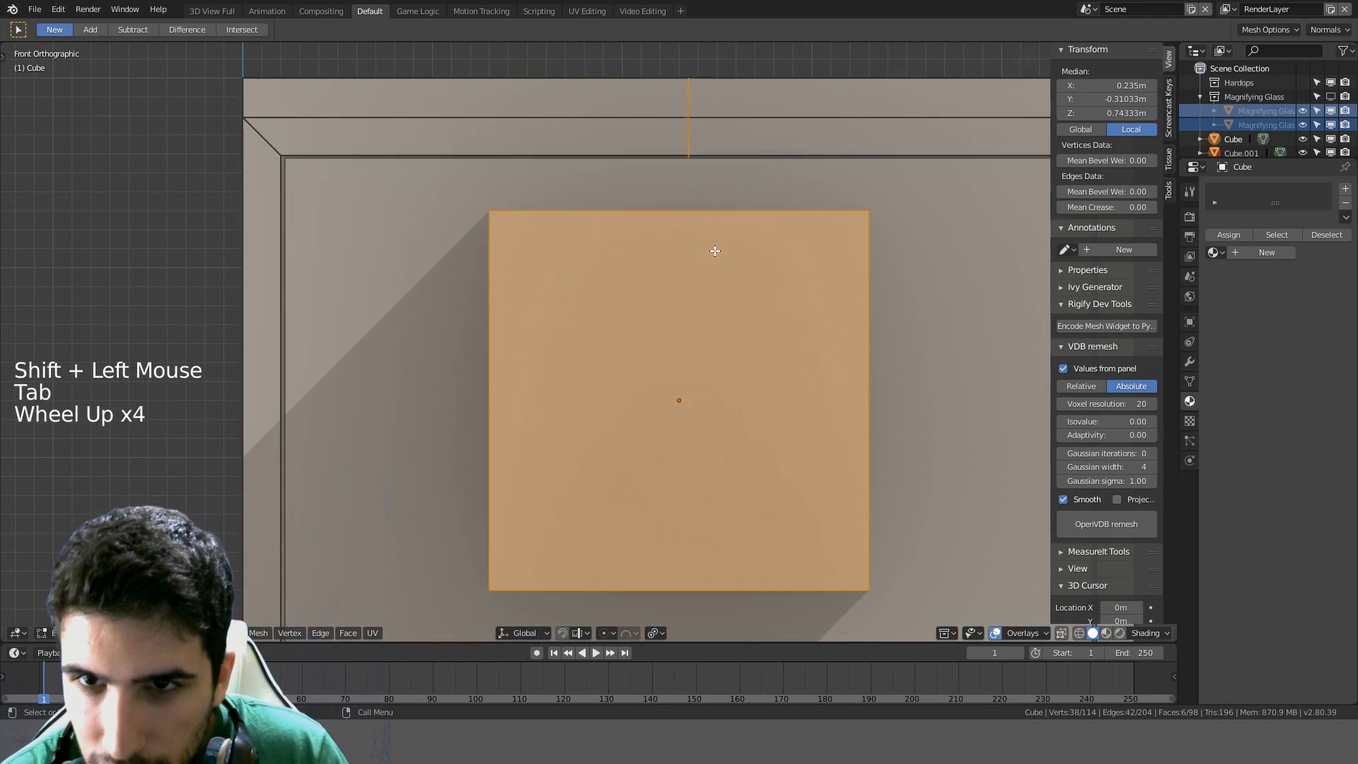
{"action": "key", "text": "ctrl+r"}
{"action": "left_click", "coordinate": [675, 218]}
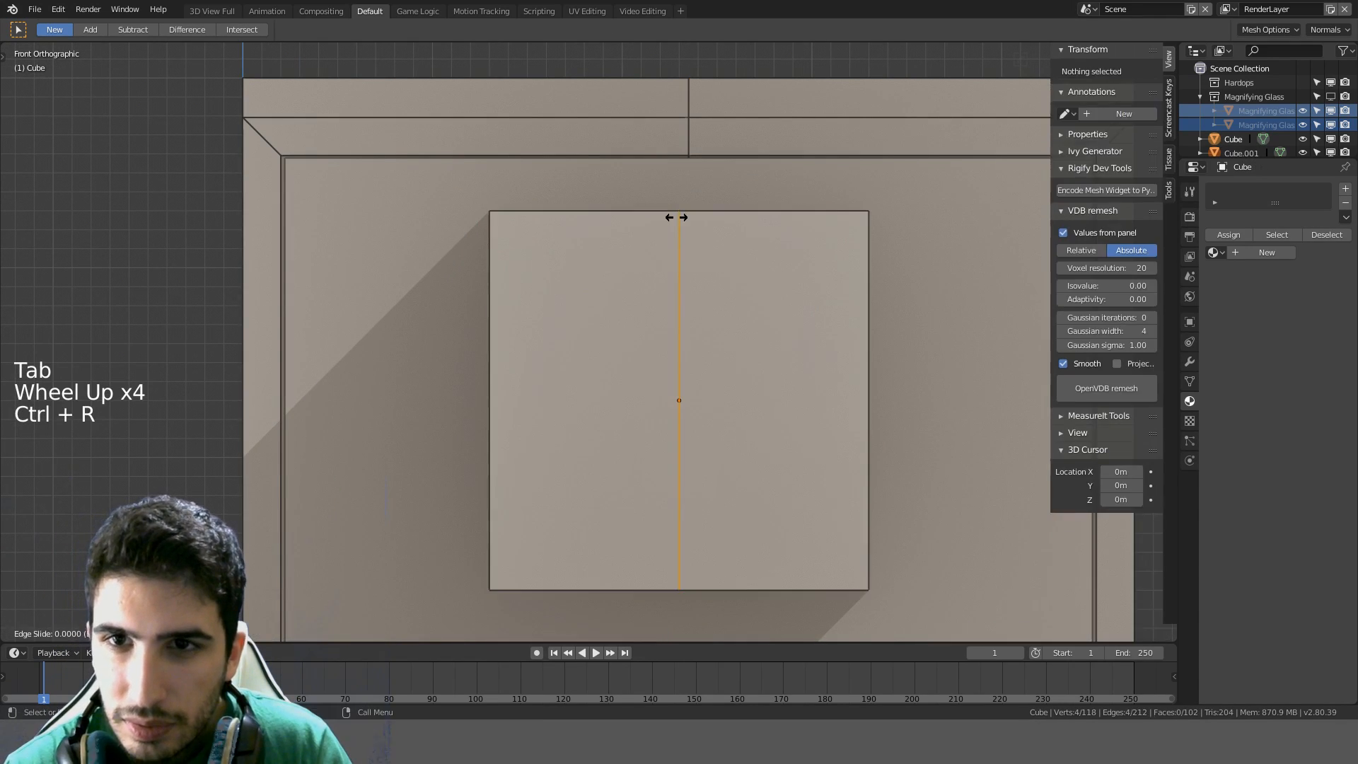
{"action": "left_click", "coordinate": [688, 216]}
Try to move the small cube's linked geometry along X towards the cabinet's centre edge
{"action": "key", "text": "Tab"}
{"action": "key", "text": "Tab"}
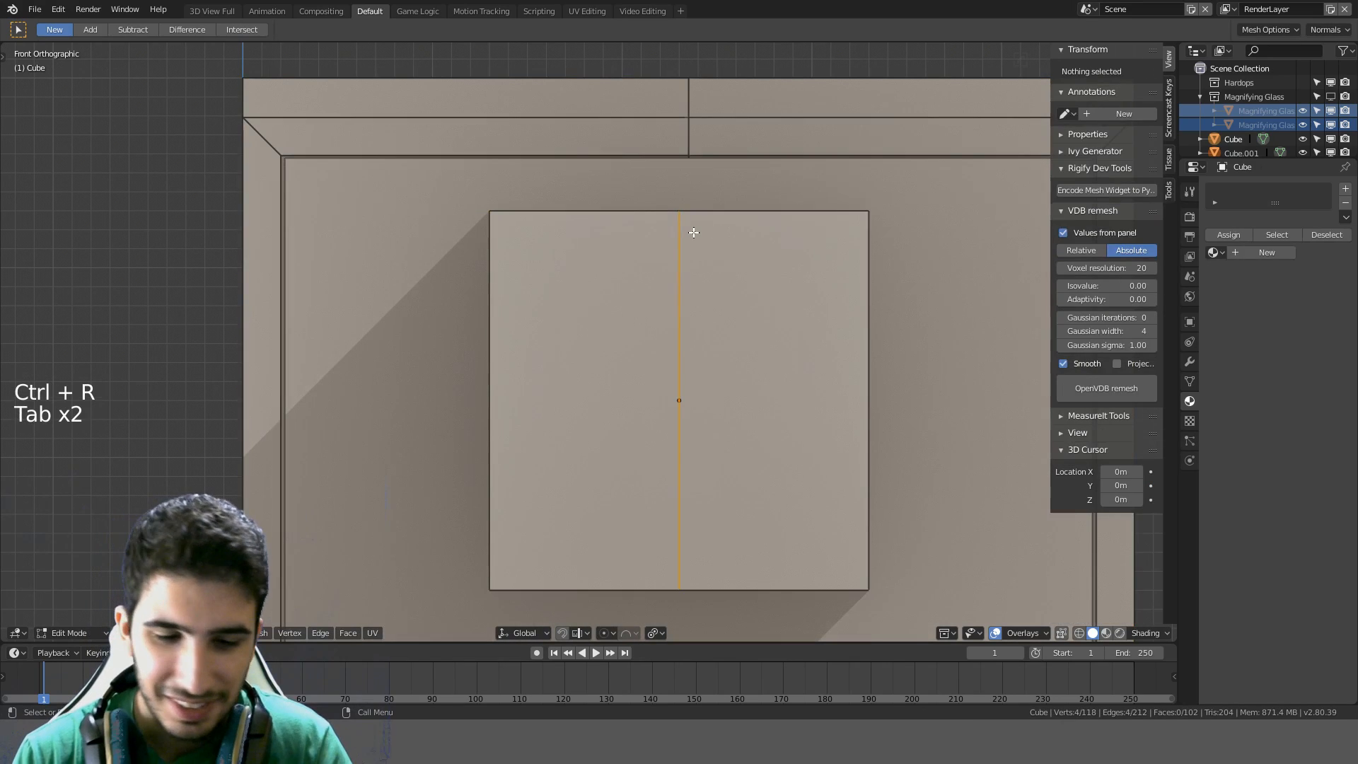
{"action": "key", "text": "a"}
{"action": "key", "text": "l"}
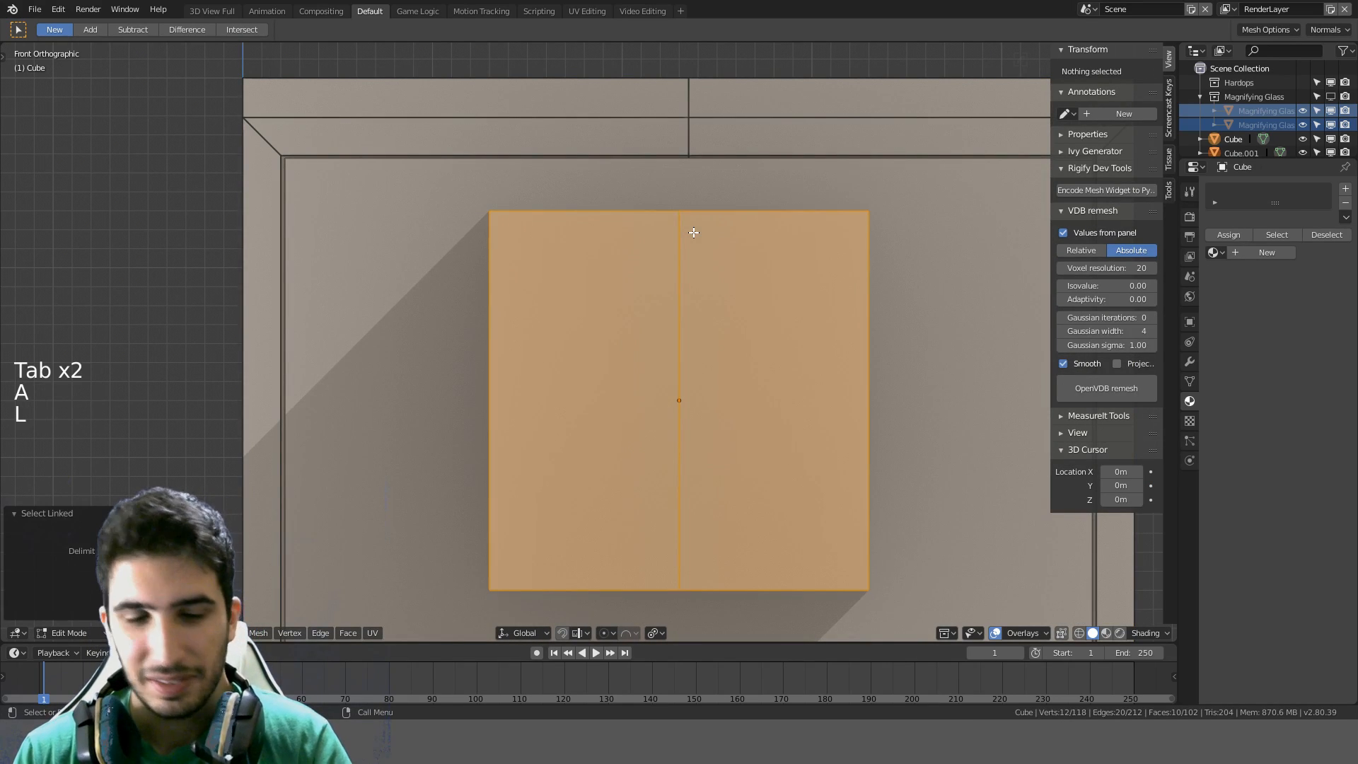
{"action": "key", "text": "g"}
{"action": "key", "text": "ctrl"}
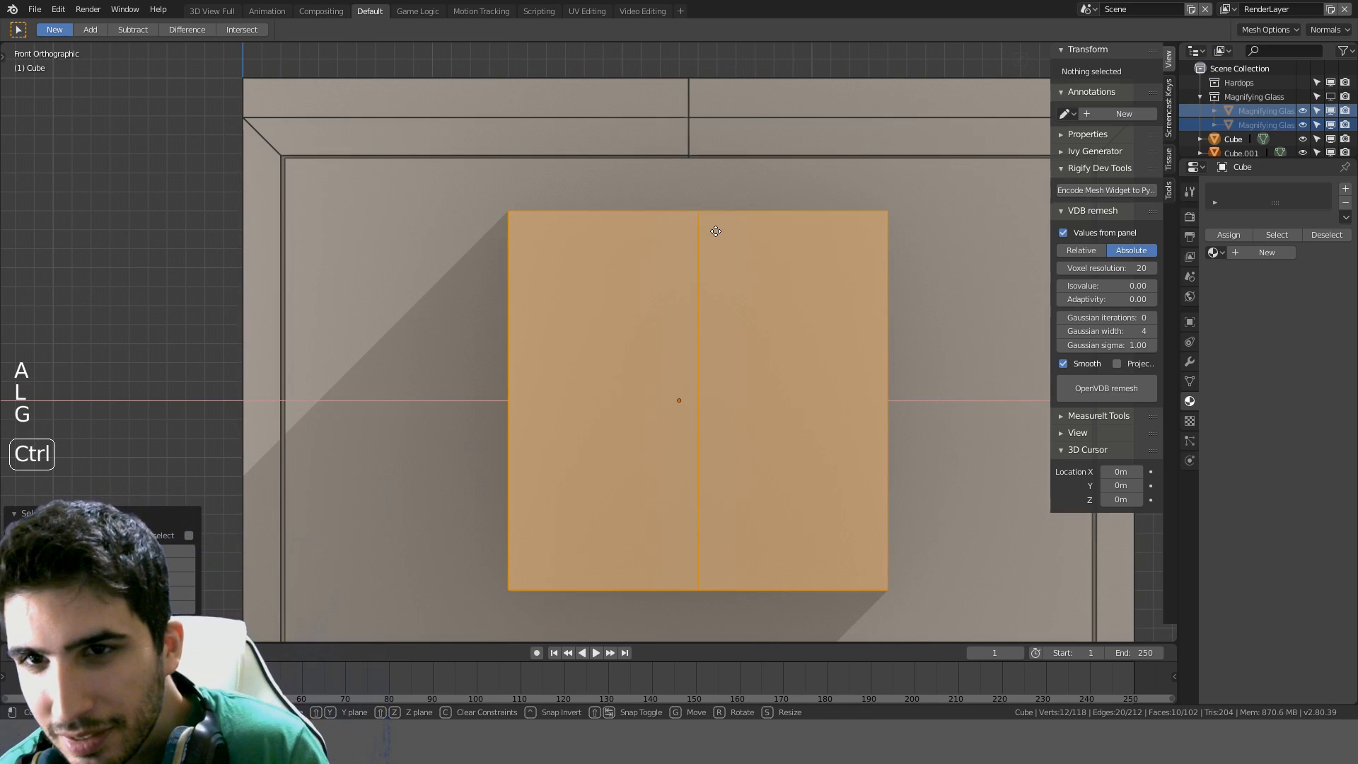
{"action": "right_click", "coordinate": [695, 234]}
{"action": "scroll", "coordinate": [720, 298], "scroll_direction": "down", "scroll_amount": 7}
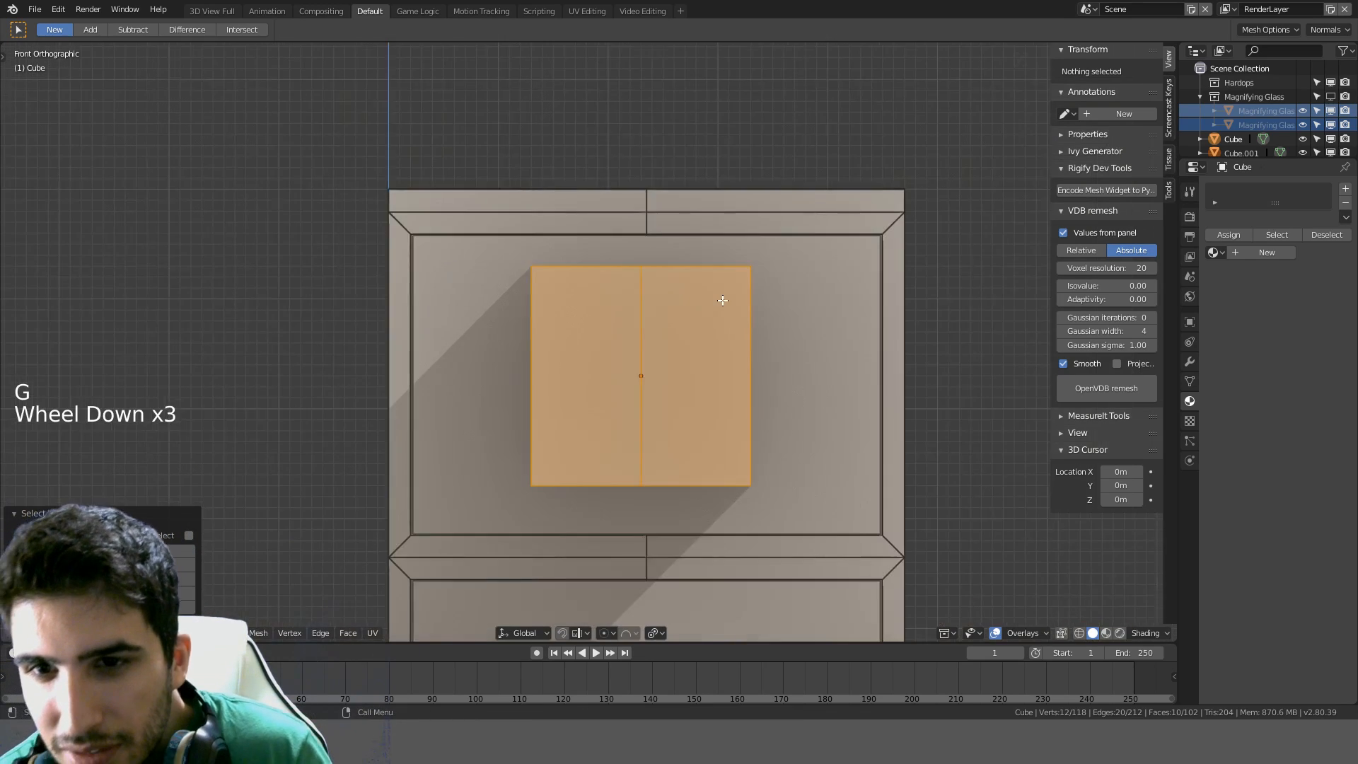
Finish mesh editing and delete the small cube in front of the top drawer
{"action": "key", "text": "Tab"}
{"action": "left_click", "coordinate": [647, 338]}
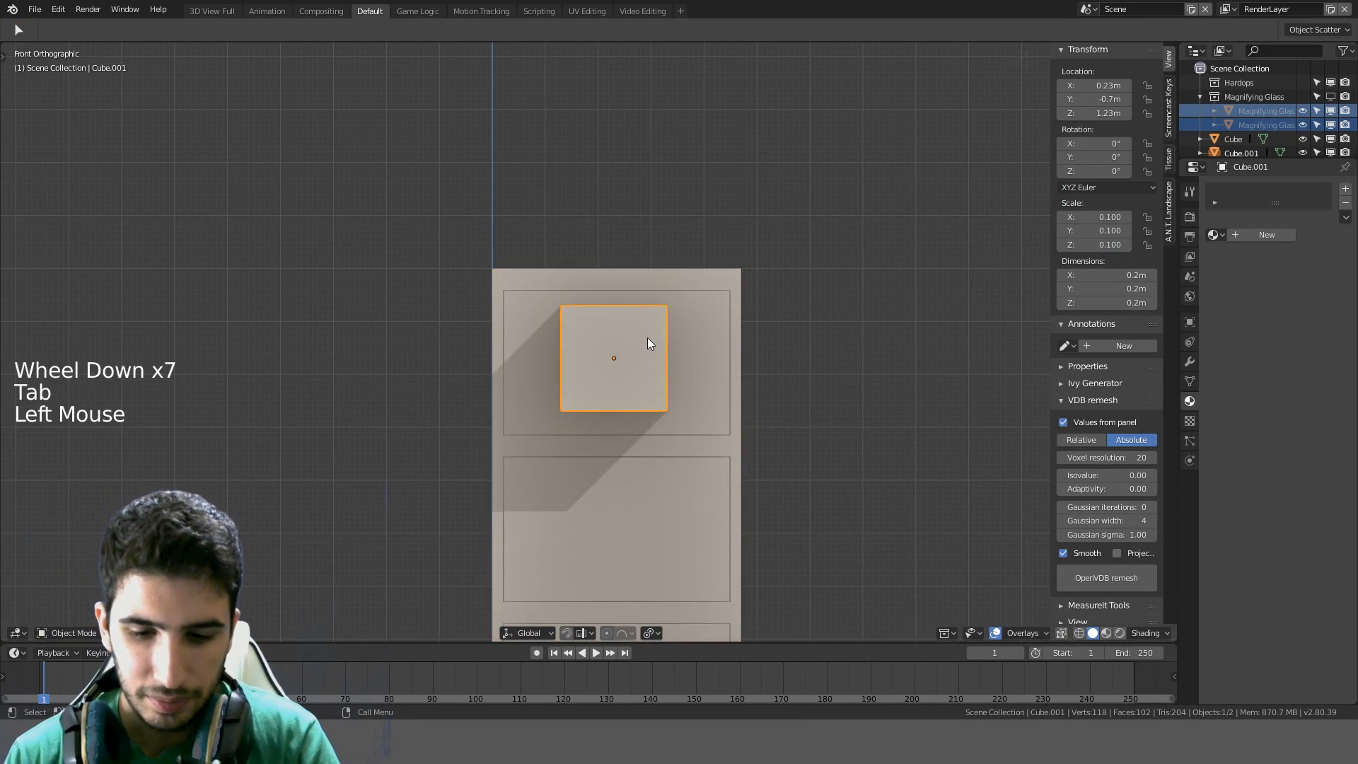
{"action": "key", "text": "Delete"}
{"action": "key", "text": "ctrl"}
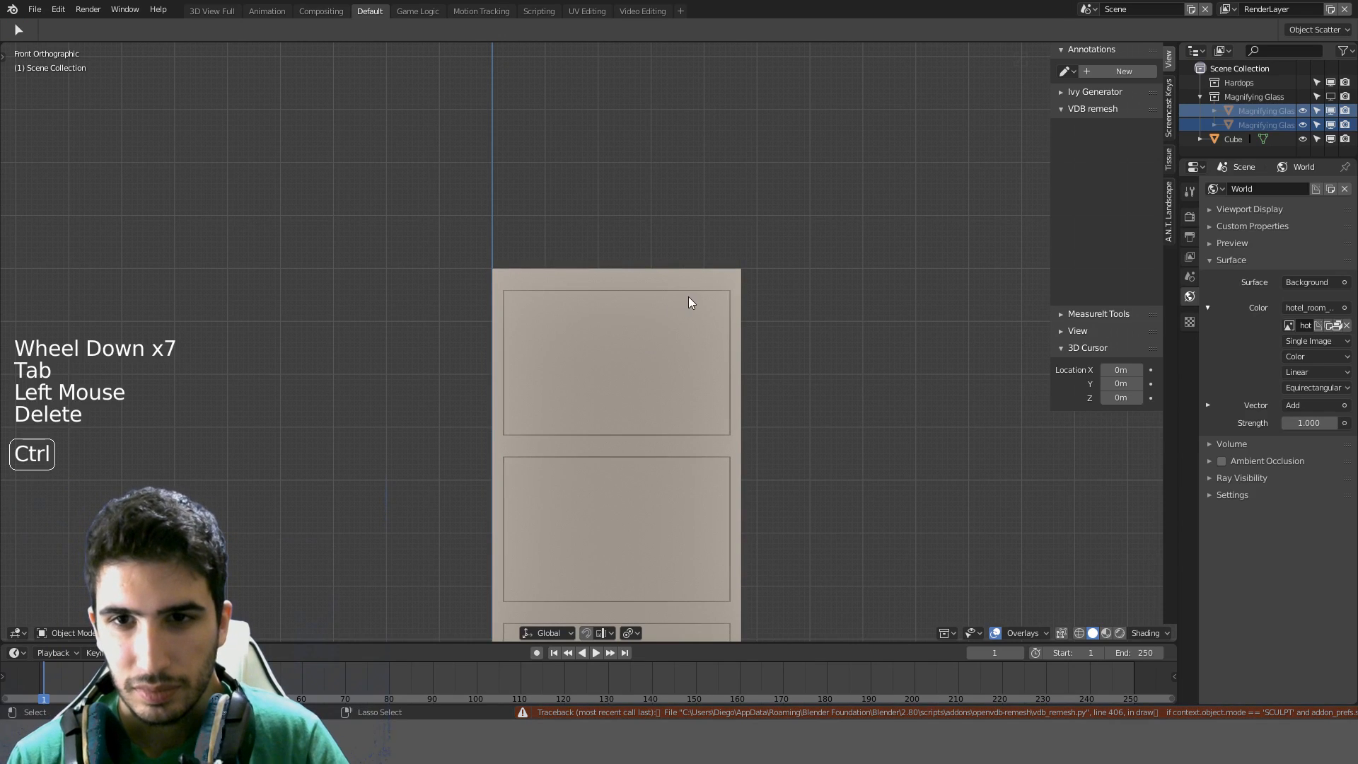
Undo the small cube's deletion, the vertical loop cuts and the small cube's recent moves
{"action": "key", "text": "ctrl+z"}
{"action": "key", "text": "ctrl+z"}
{"action": "key", "text": "ctrl+z"}
{"action": "key", "text": "ctrl+z"}
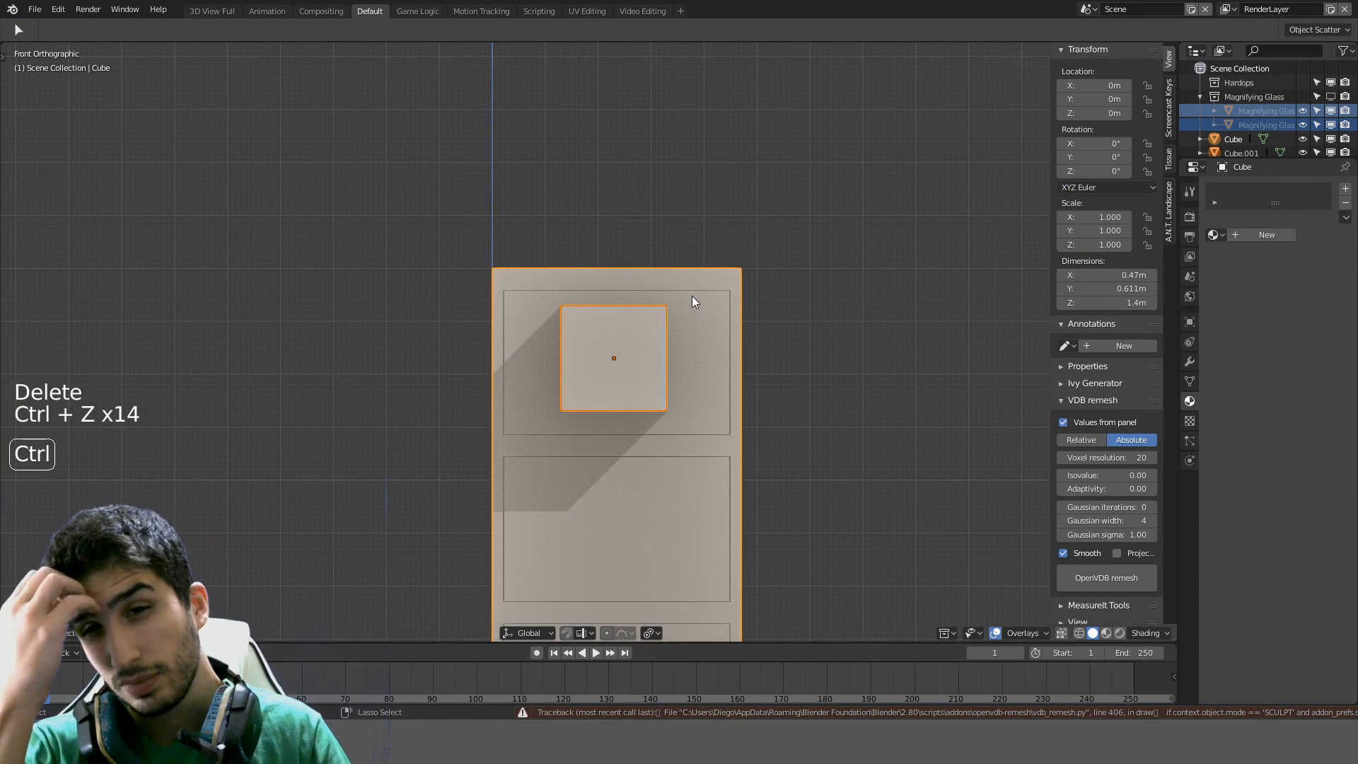
{"action": "key", "text": "ctrl+z"}
{"action": "key", "text": "ctrl+z"}
{"action": "key", "text": "ctrl+z"}
{"action": "key", "text": "ctrl+z"}
{"action": "key", "text": "ctrl+z"}
{"action": "key", "text": "ctrl+z"}
{"action": "key", "text": "ctrl+z"}
{"action": "key", "text": "ctrl+z"}
{"action": "key", "text": "ctrl+z"}
{"action": "key", "text": "ctrl+z"}
{"action": "key", "text": "ctrl+z"}
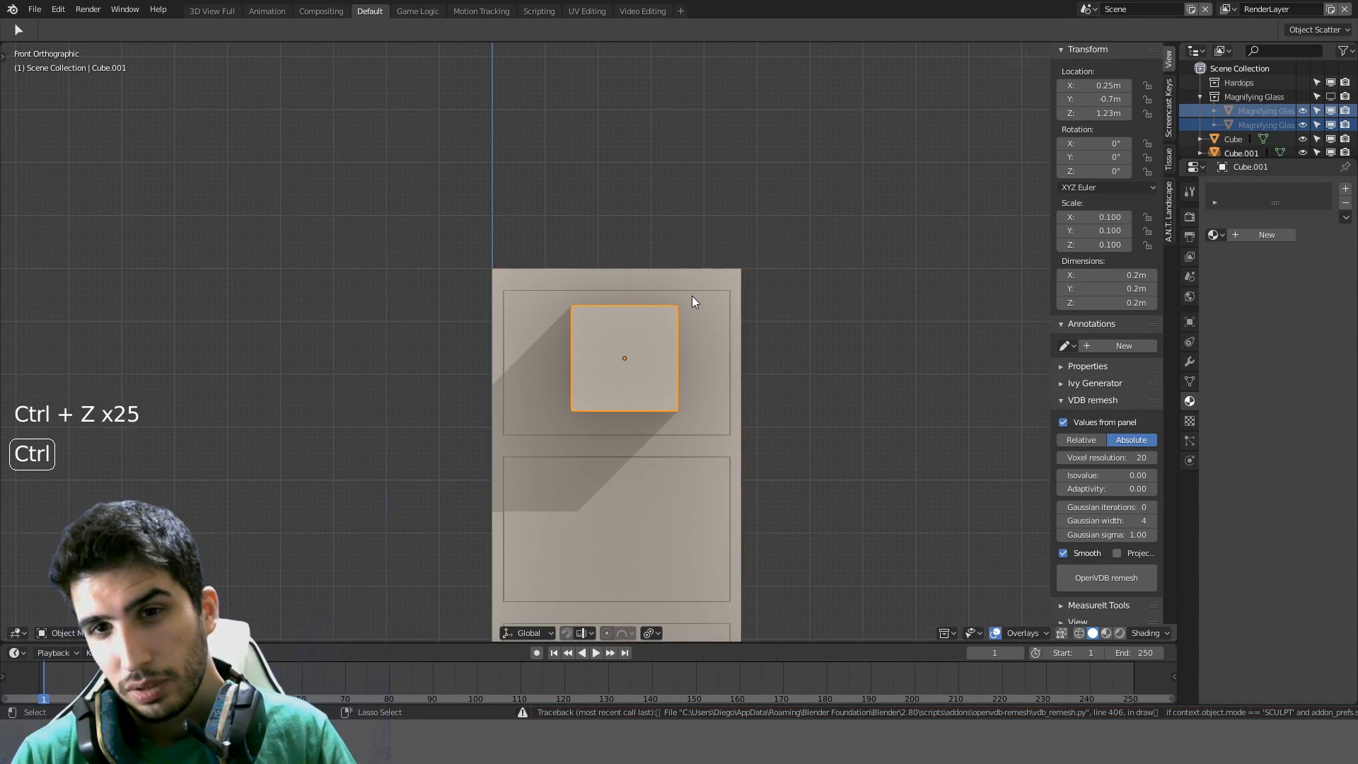
{"action": "key", "text": "ctrl+z"}
Check the cabinet's mesh in edit mode and delete the small cube so only the cabinet remains
{"action": "left_click", "coordinate": [660, 282]}
{"action": "key", "text": "Tab"}
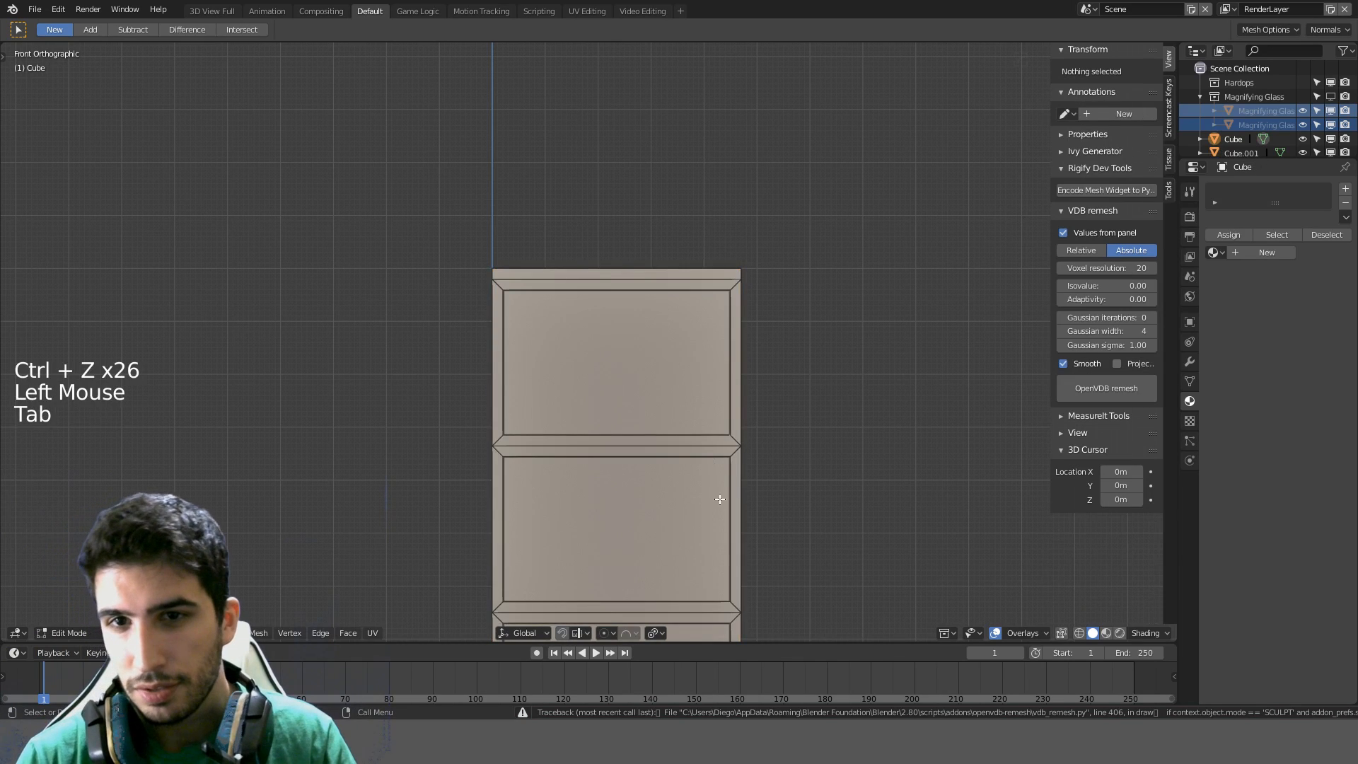
{"action": "middle_click_drag", "start_coordinate": [717, 494], "coordinate": [606, 423], "text": "shift"}
{"action": "left_click", "coordinate": [661, 576]}
{"action": "key", "text": "Tab"}
{"action": "left_click", "coordinate": [678, 581]}
{"action": "key", "text": "Delete"}
Select the cabinet's bottom face and snap the 3D cursor to its centre
{"action": "left_click", "coordinate": [532, 497]}
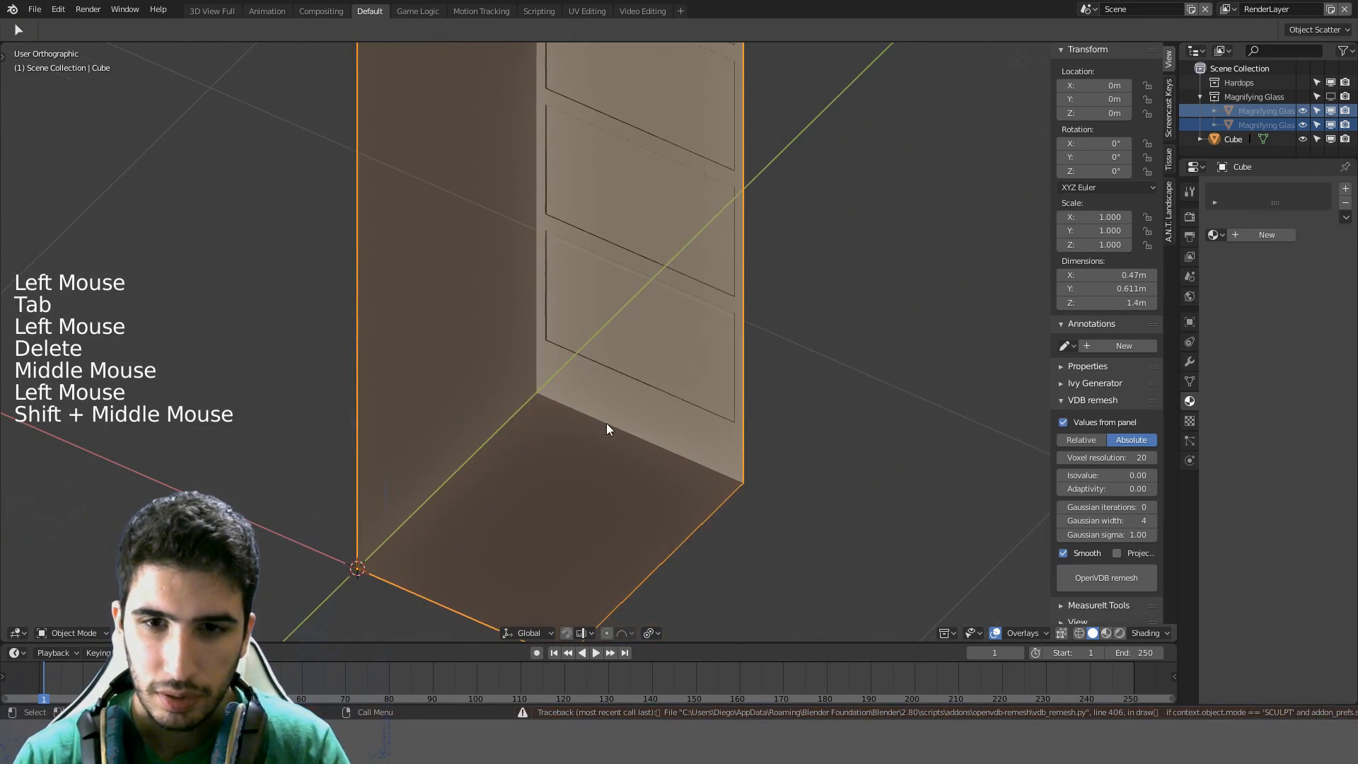
{"action": "key", "text": "Tab"}
{"action": "left_click", "coordinate": [506, 515]}
{"action": "left_click", "coordinate": [507, 515]}
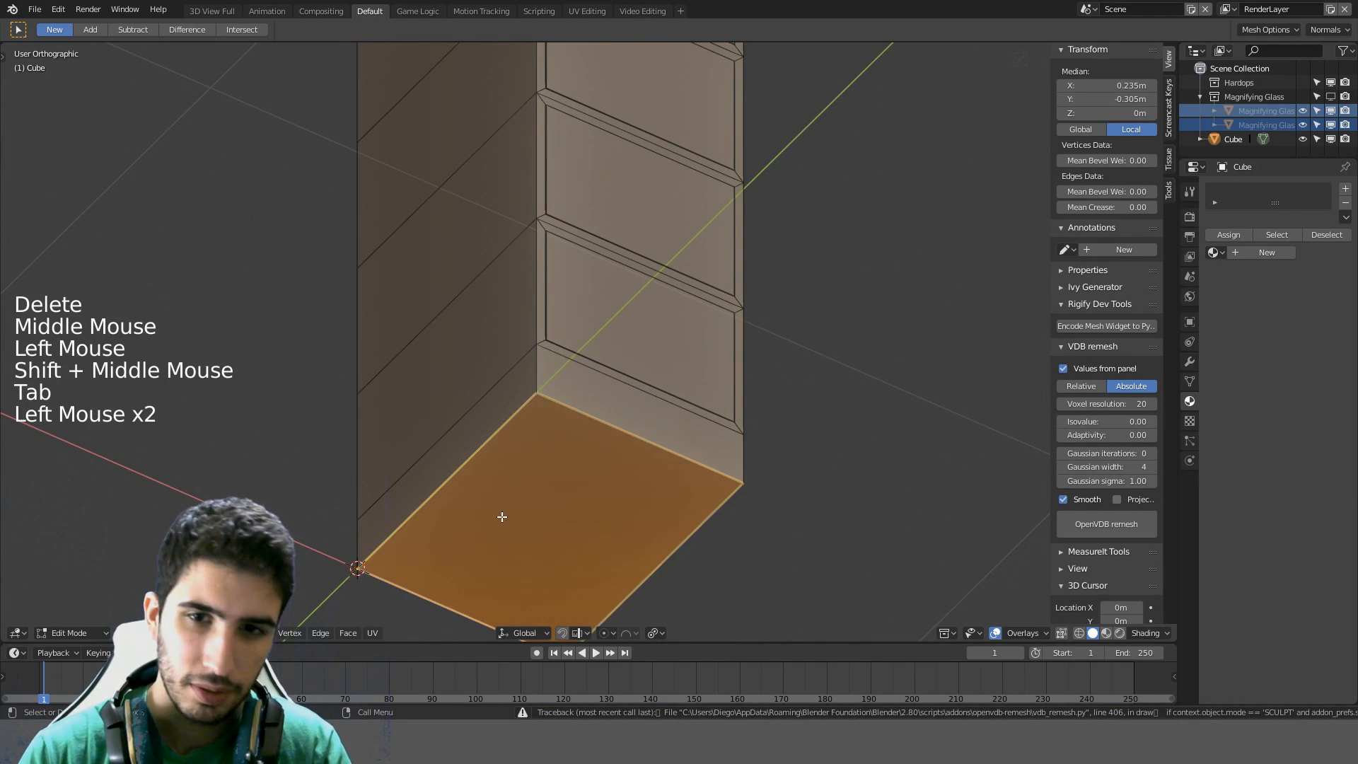
{"action": "middle_click_drag", "start_coordinate": [506, 514], "coordinate": [555, 490]}
{"action": "key", "text": "shift+s"}
{"action": "left_click", "coordinate": [557, 566]}
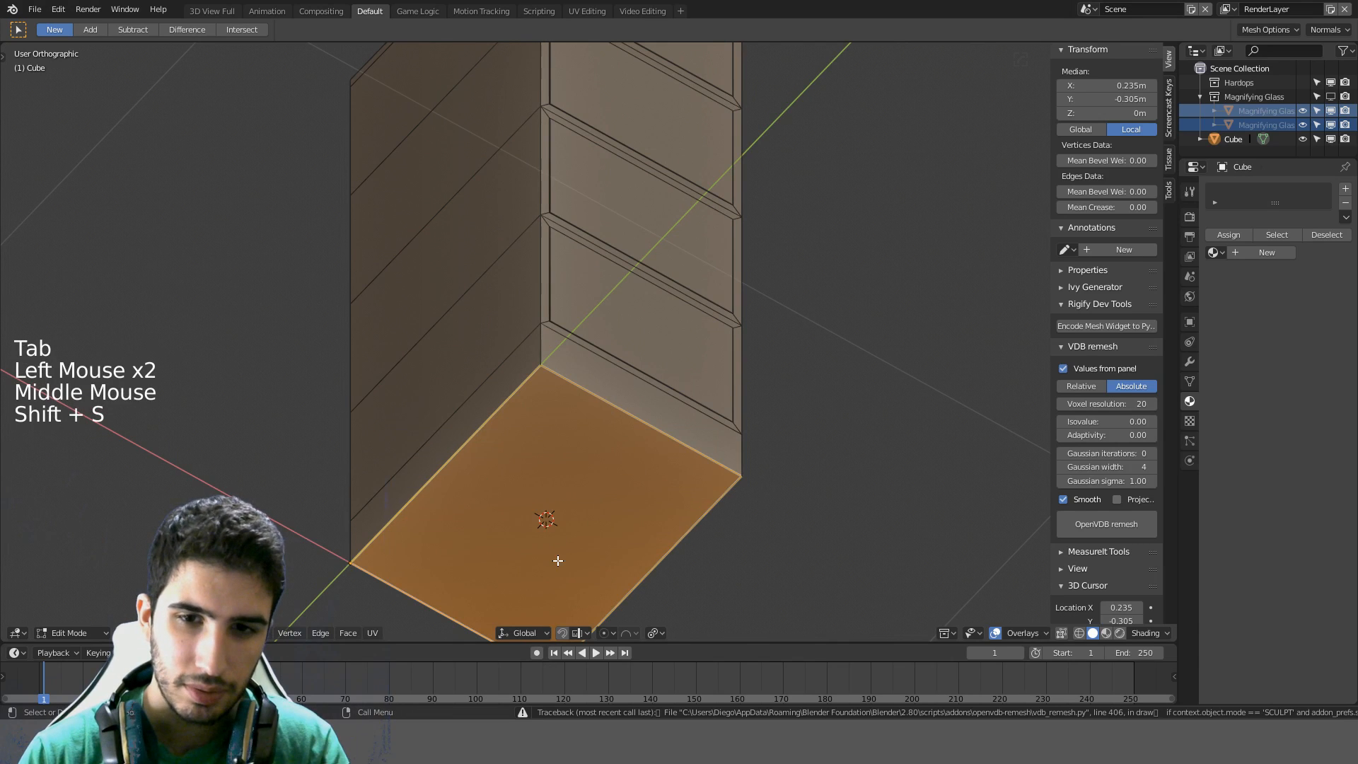
Set the cabinet's origin to the 3D cursor at the centre of its base
{"action": "key", "text": "Tab"}
{"action": "key", "text": "shift+ctrl+alt+c"}
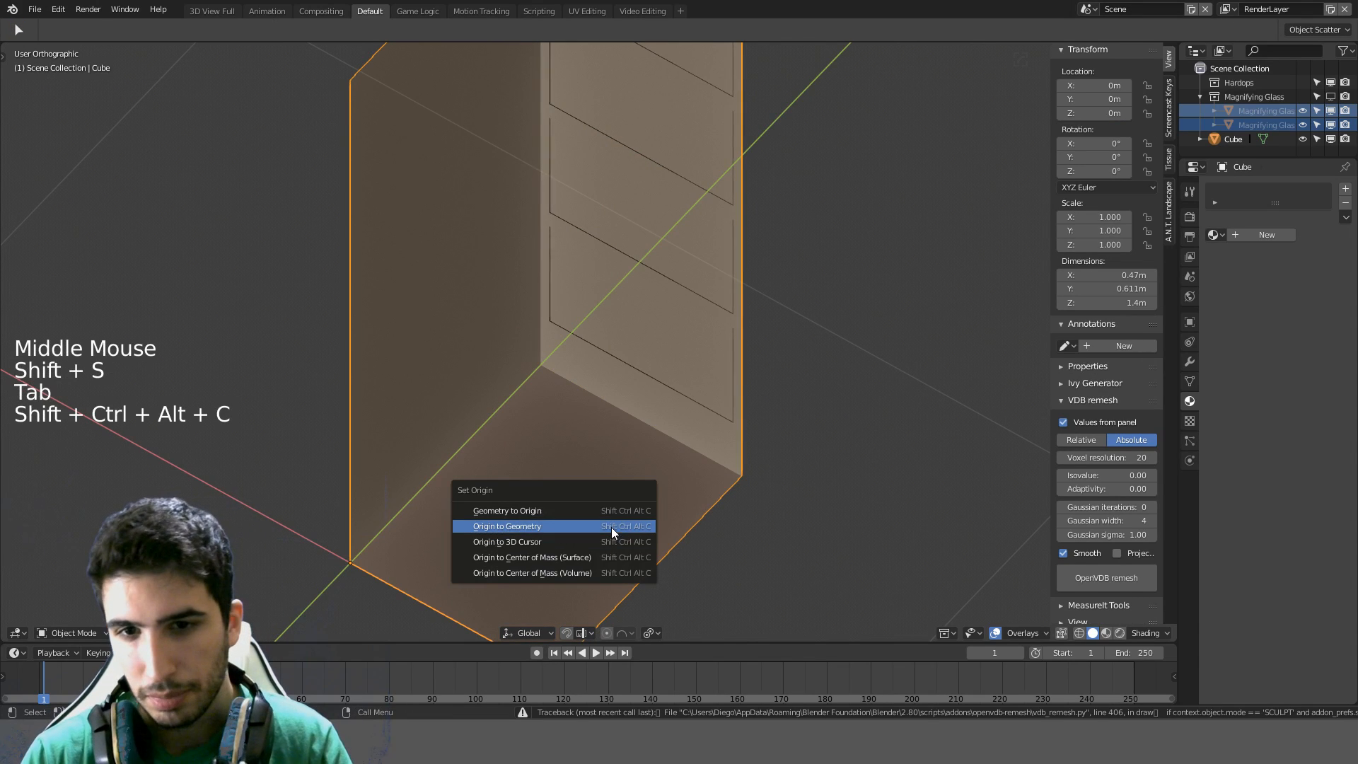
{"action": "left_click", "coordinate": [593, 540]}
Reset the 3D cursor to the world origin and snap the cabinet to it
{"action": "key", "text": "Tab"}
{"action": "key", "text": "shift+c"}
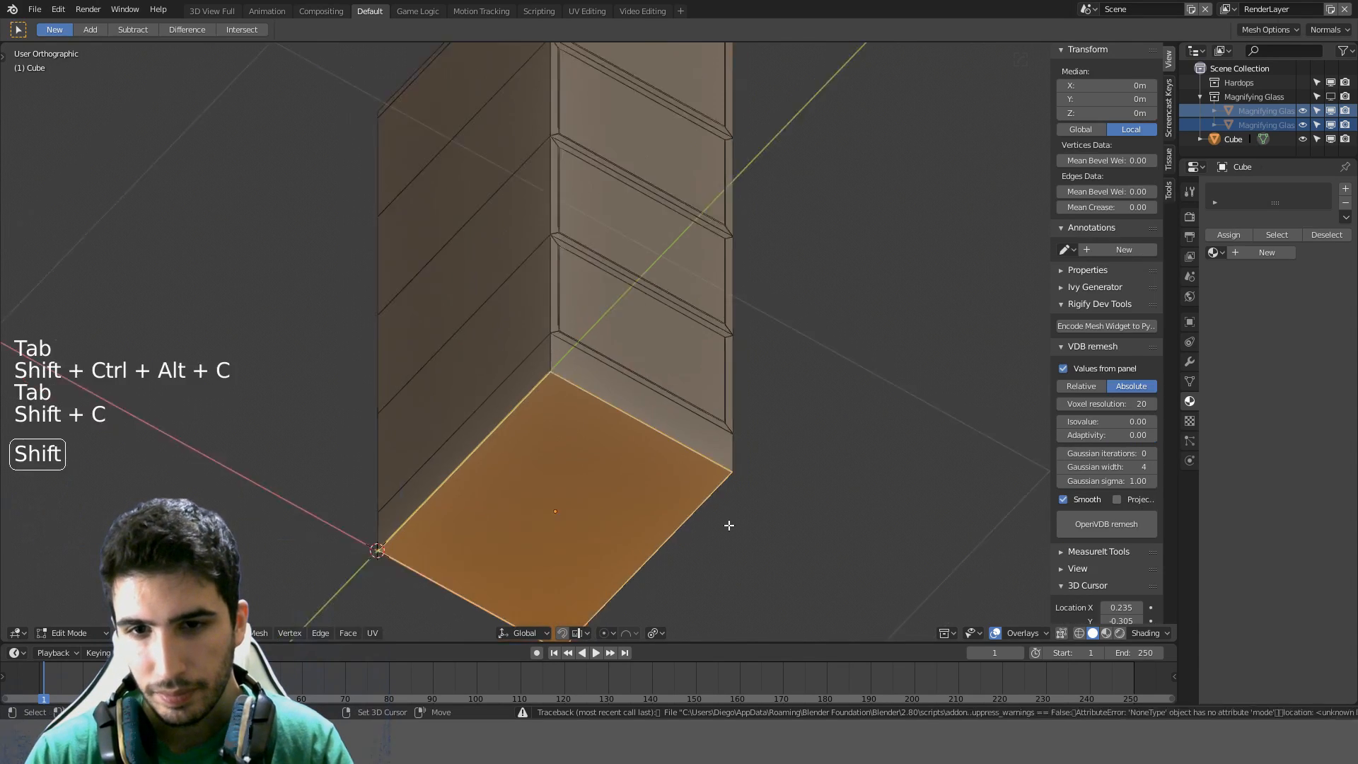
{"action": "key", "text": "Tab"}
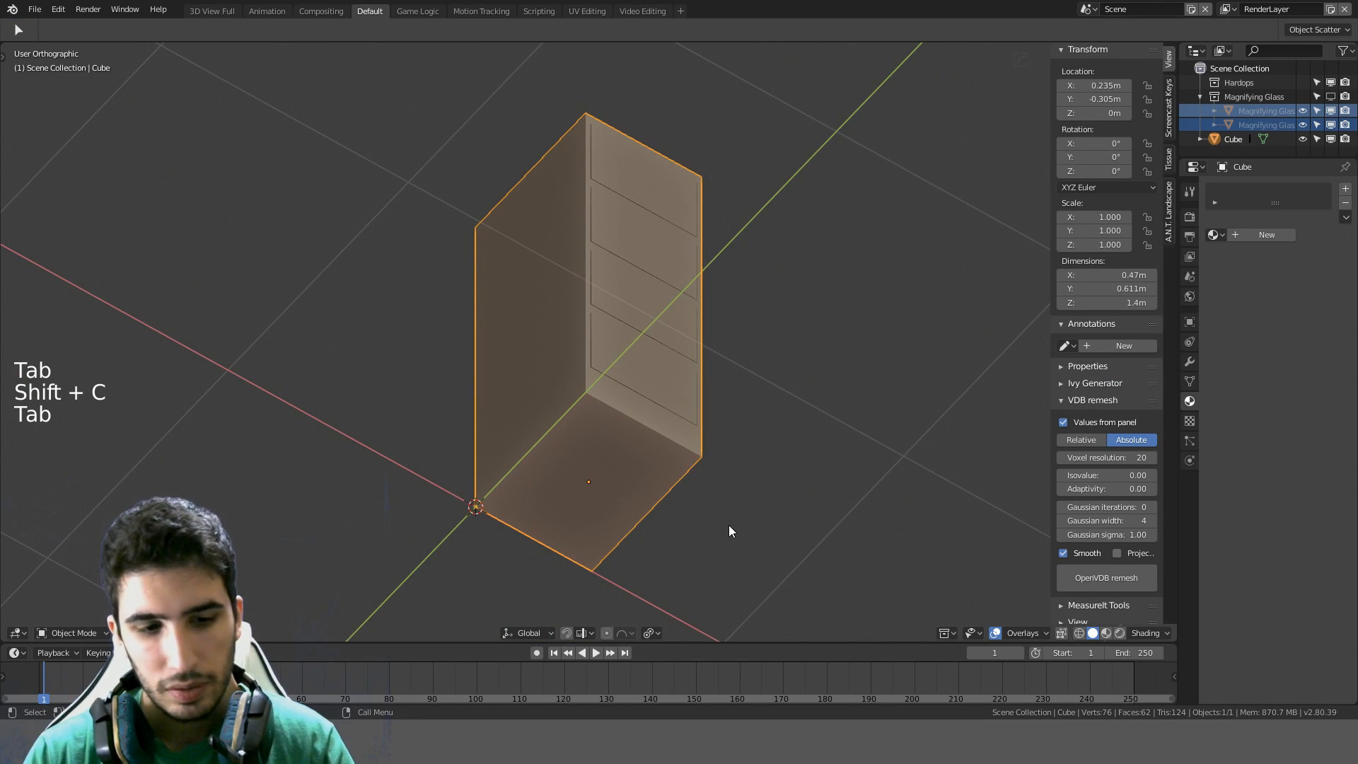
{"action": "key", "text": "shift+s"}
{"action": "left_click", "coordinate": [733, 464]}
{"action": "middle_click_drag", "start_coordinate": [829, 400], "coordinate": [743, 473]}
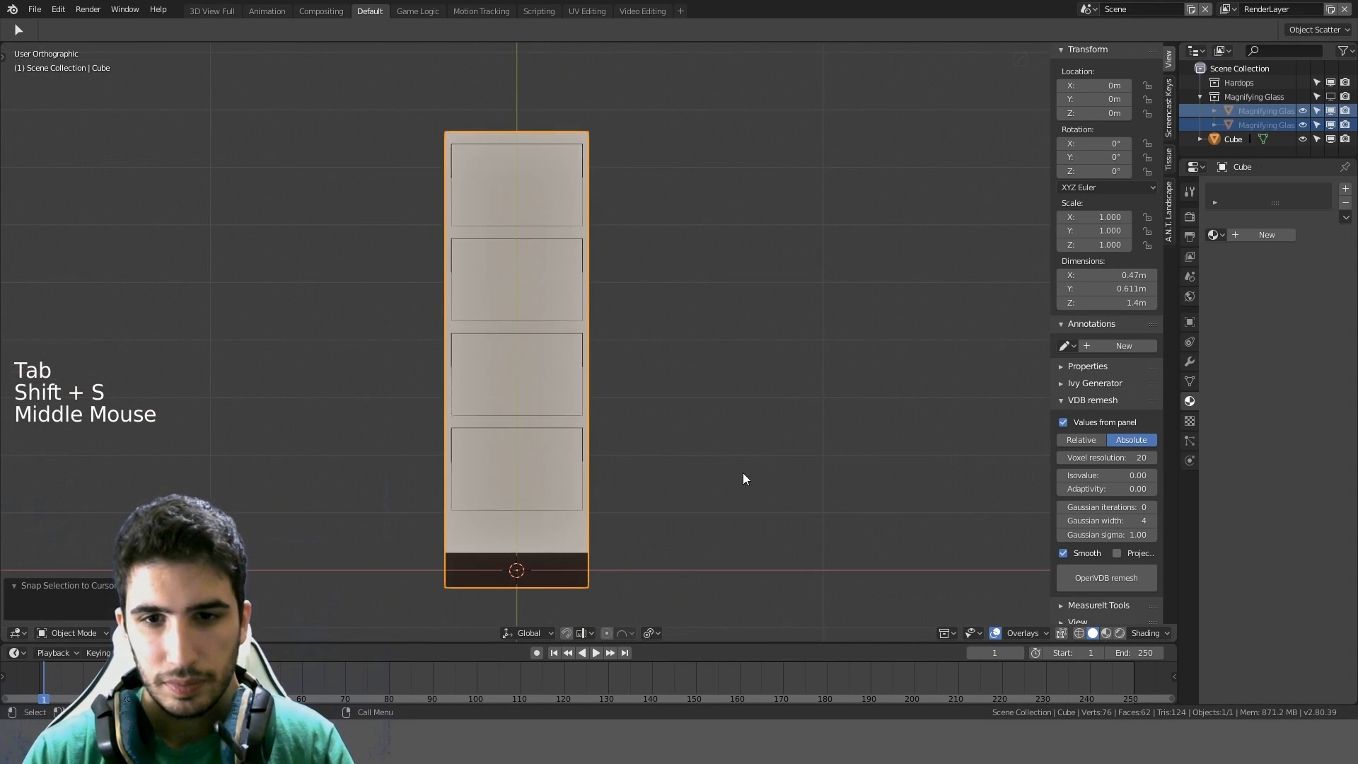
Add a cube at the world origin and scale it uniformly to 0.2
{"action": "key", "text": "shift+a"}
{"action": "mouse_move", "coordinate": [746, 466]}
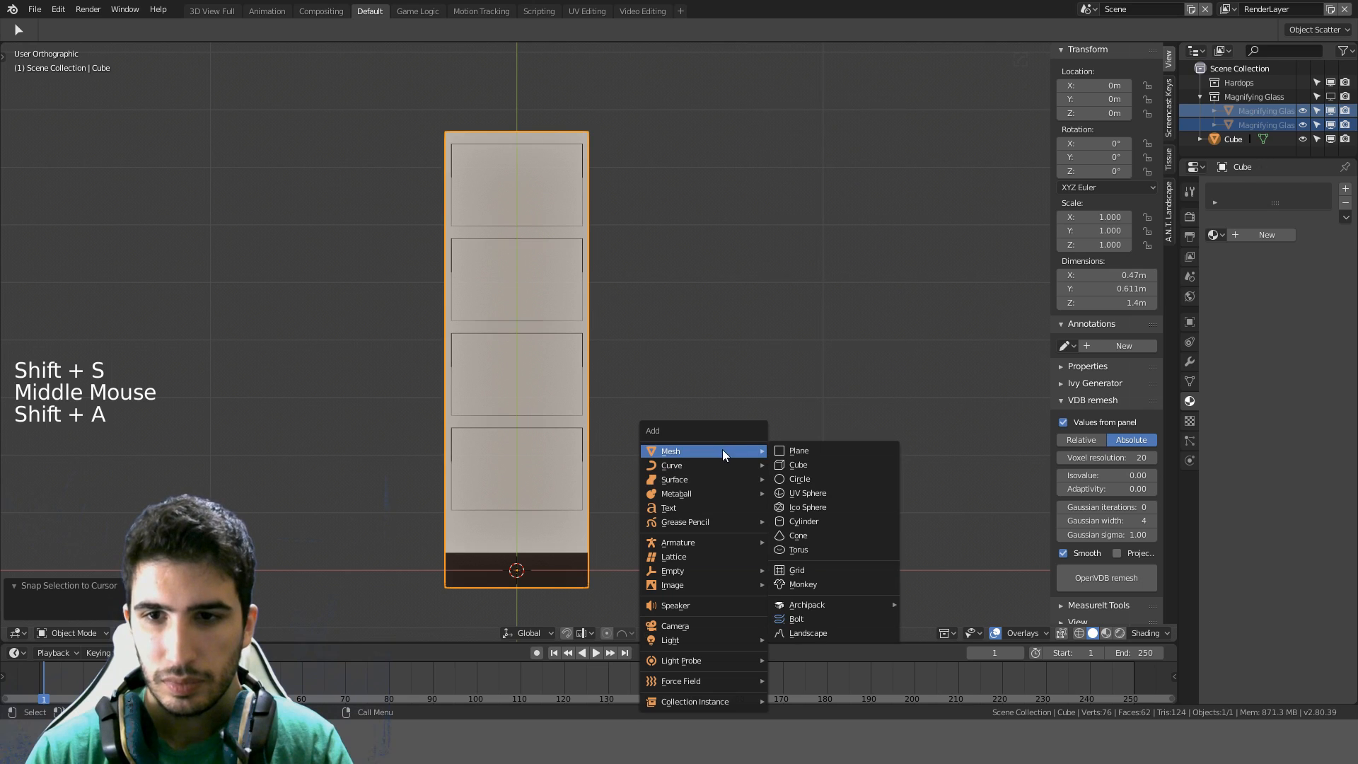
{"action": "left_click", "coordinate": [828, 465]}
{"action": "scroll", "coordinate": [829, 329], "scroll_direction": "down", "scroll_amount": 5}
{"action": "key", "text": "s"}
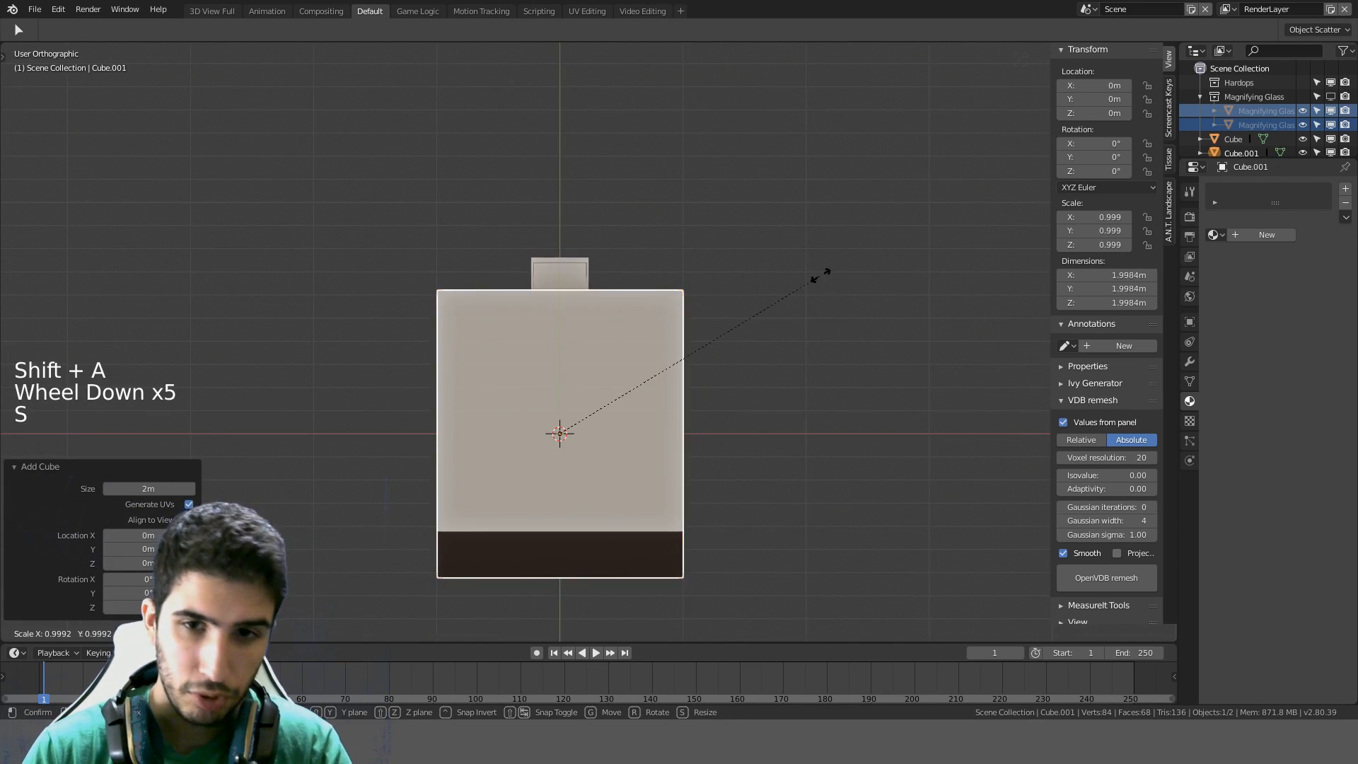
{"action": "left_click", "coordinate": [624, 406], "text": "ctrl"}
Move the new cube to Z 1.2 m and Y -0.4 m, in front of the top drawer
{"action": "key", "text": "KP_1"}
{"action": "scroll", "coordinate": [625, 413], "scroll_direction": "up", "scroll_amount": 4}
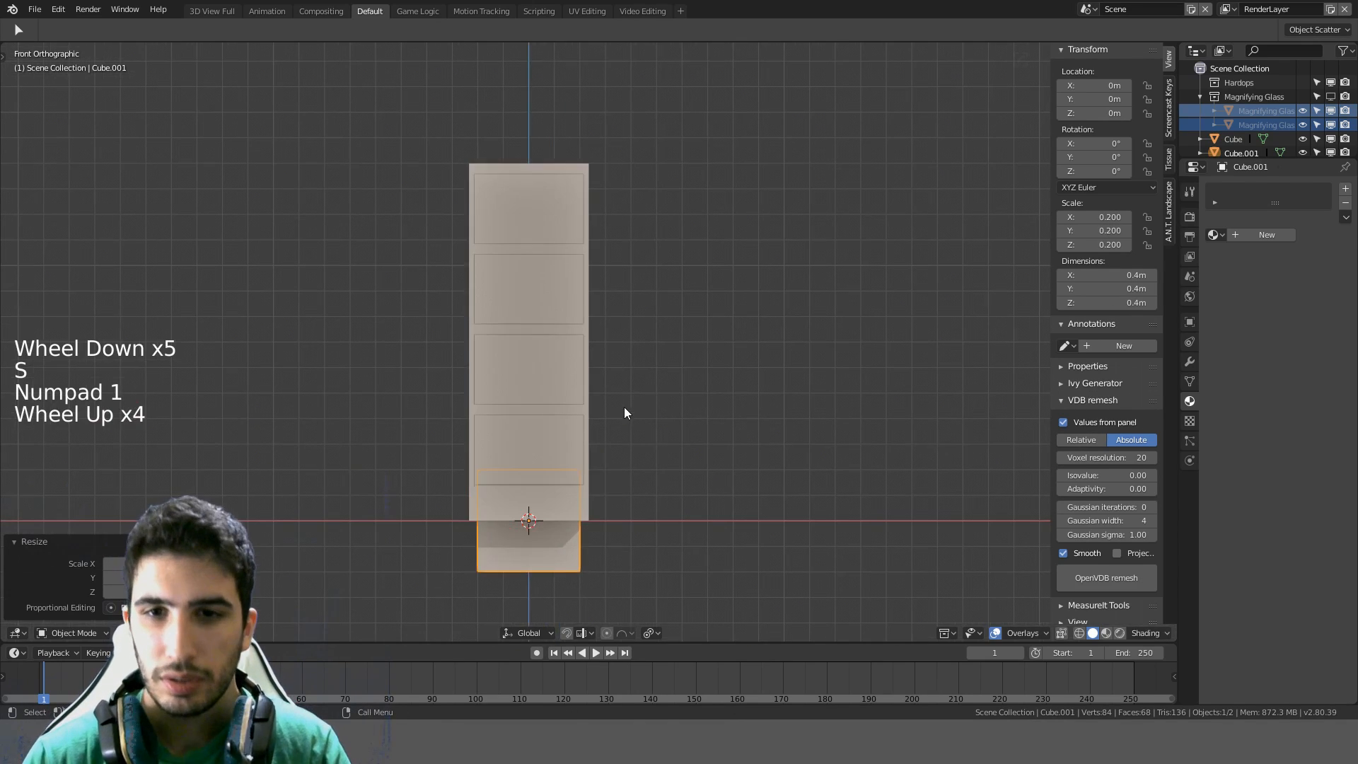
{"action": "key", "text": "g"}
{"action": "left_click", "coordinate": [613, 166], "text": "ctrl"}
{"action": "key", "text": "KP_7"}
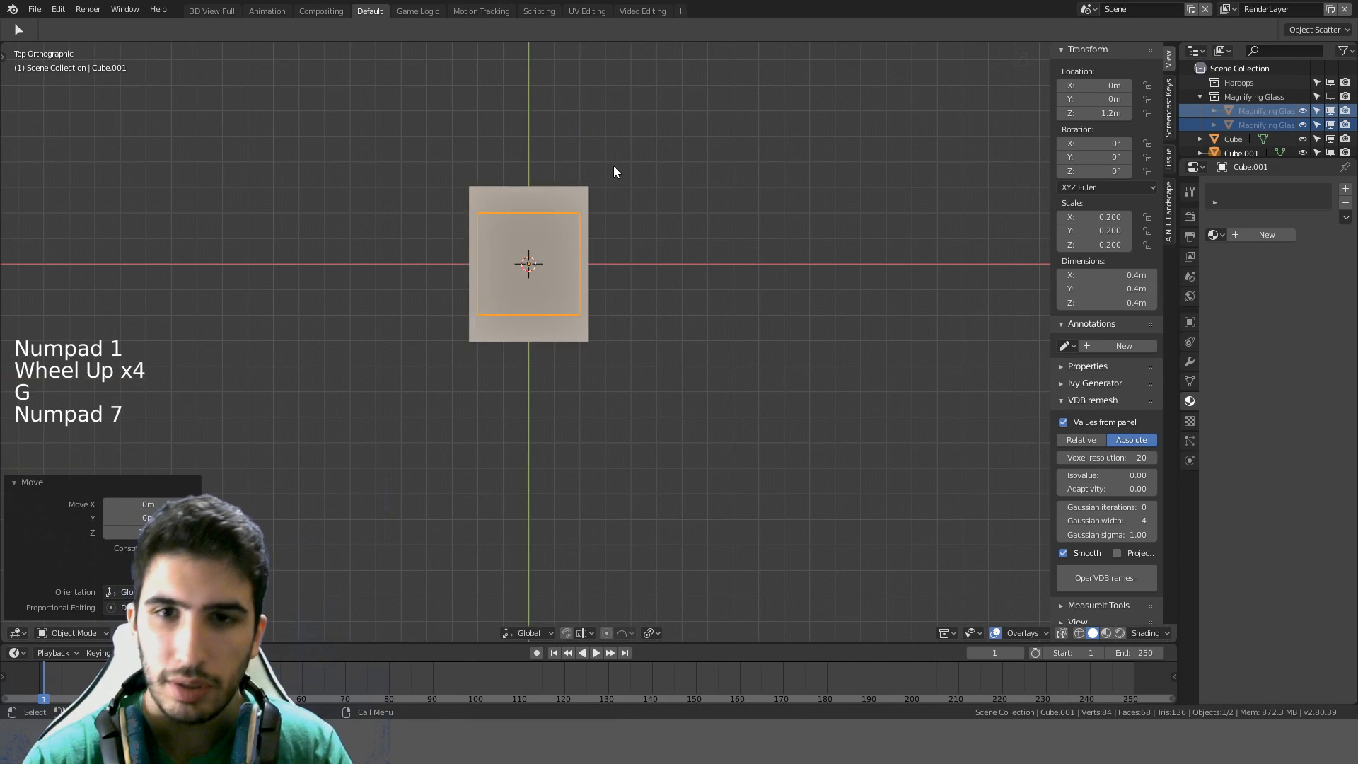
{"action": "key", "text": "g"}
{"action": "left_click", "coordinate": [611, 270], "text": "ctrl"}
Scale the cube down uniformly to 0.04, making it 0.08 m on each side
{"action": "scroll", "coordinate": [682, 290], "scroll_direction": "up", "scroll_amount": 4}
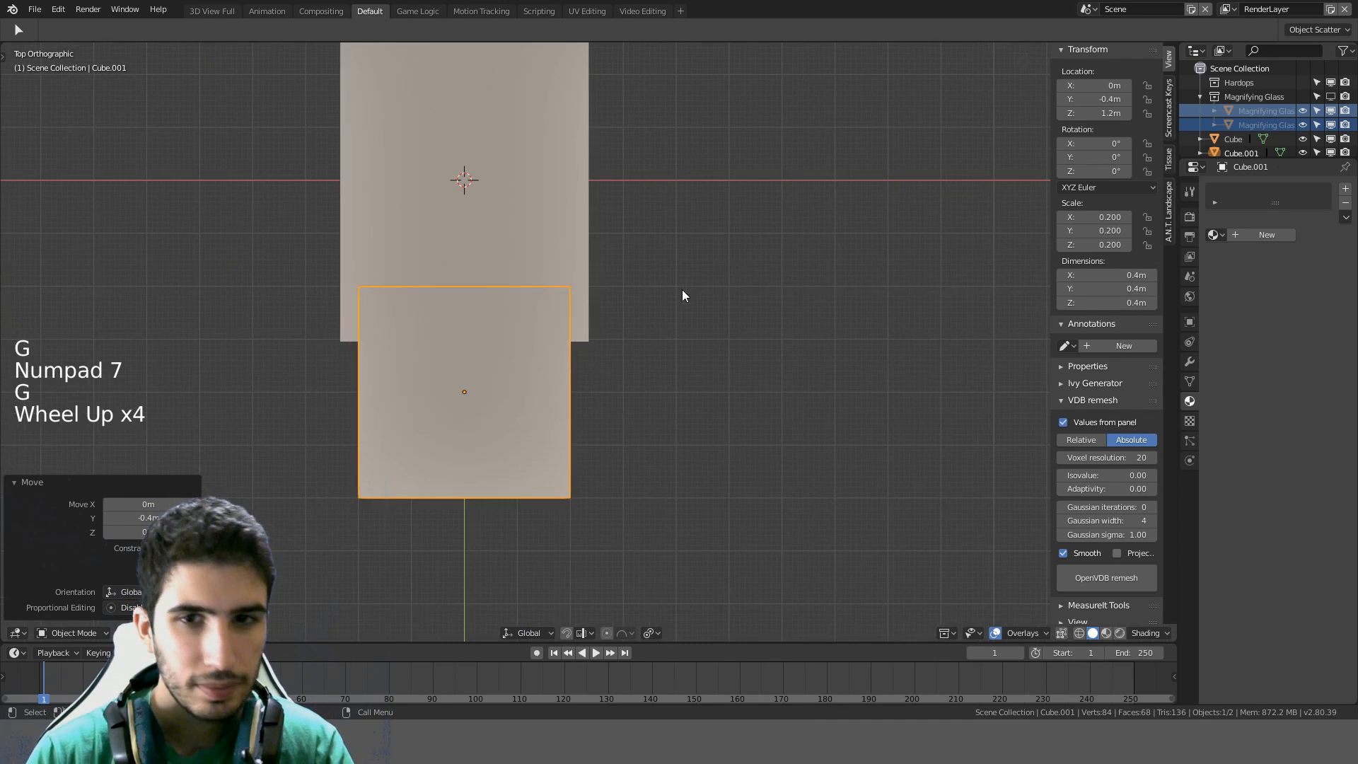
{"action": "key", "text": "z"}
{"action": "key", "text": "s"}
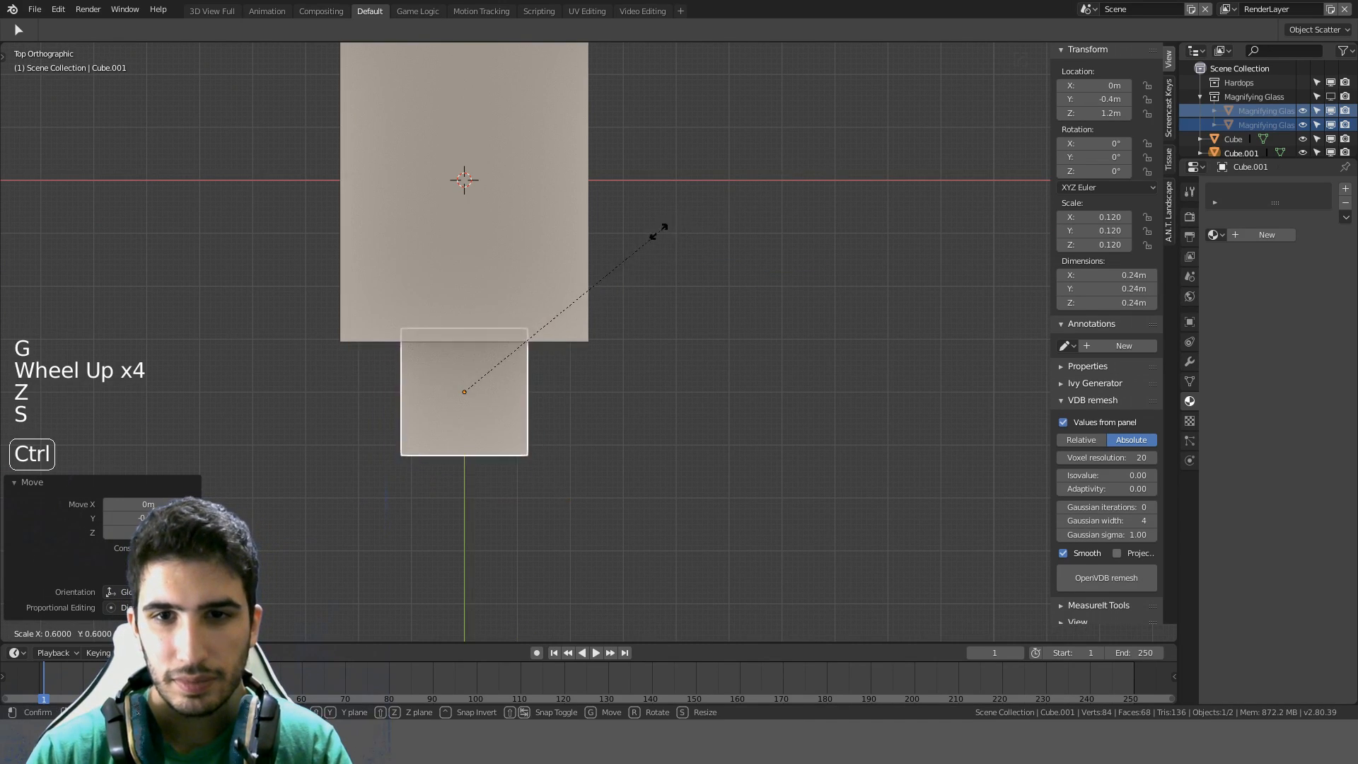
{"action": "left_click", "coordinate": [507, 330], "text": "ctrl"}
Add three evenly spaced horizontal loop cuts across the cabinet's top drawer face
{"action": "key", "text": "KP_1"}
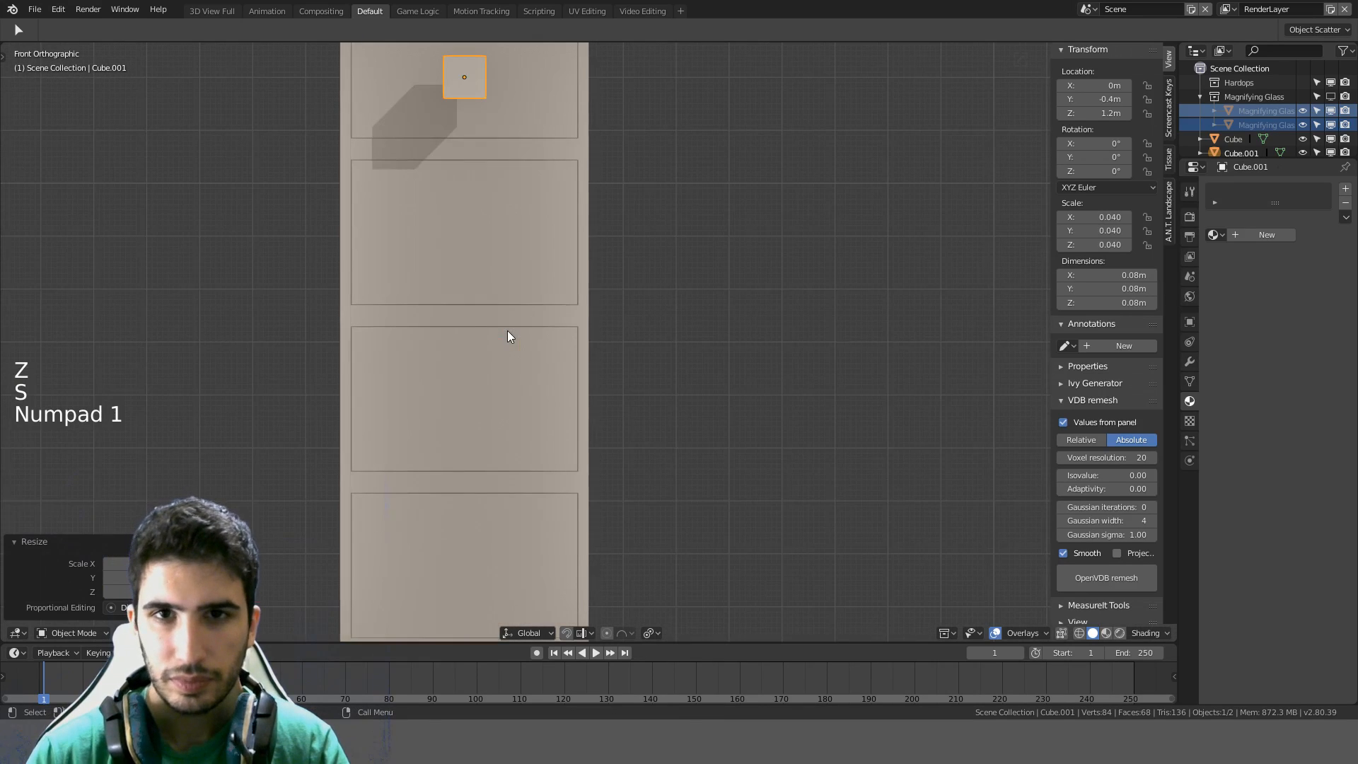
{"action": "middle_click_drag", "start_coordinate": [507, 329], "coordinate": [545, 426], "text": "shift"}
{"action": "scroll", "coordinate": [574, 424], "scroll_direction": "up", "scroll_amount": 3}
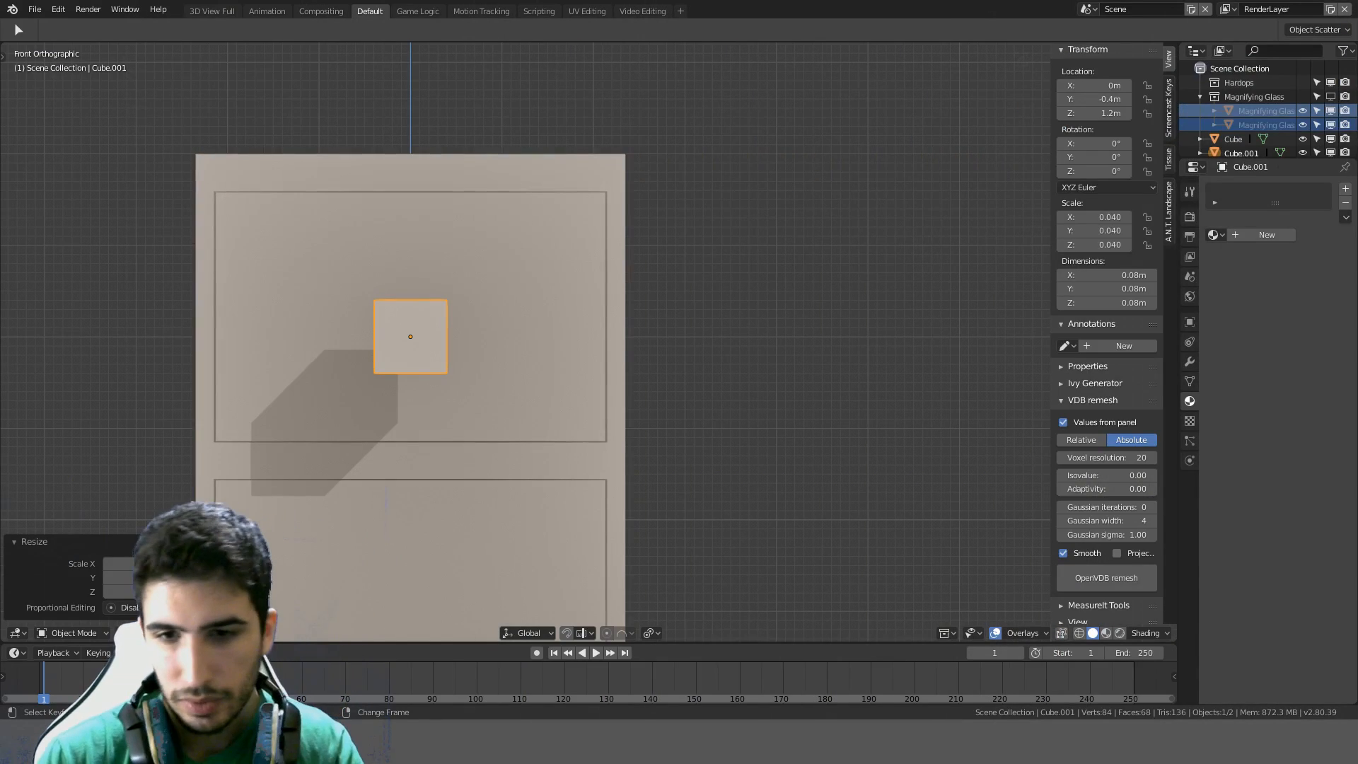
{"action": "left_click", "coordinate": [522, 269]}
{"action": "key", "text": "Tab"}
{"action": "key", "text": "ctrl+r"}
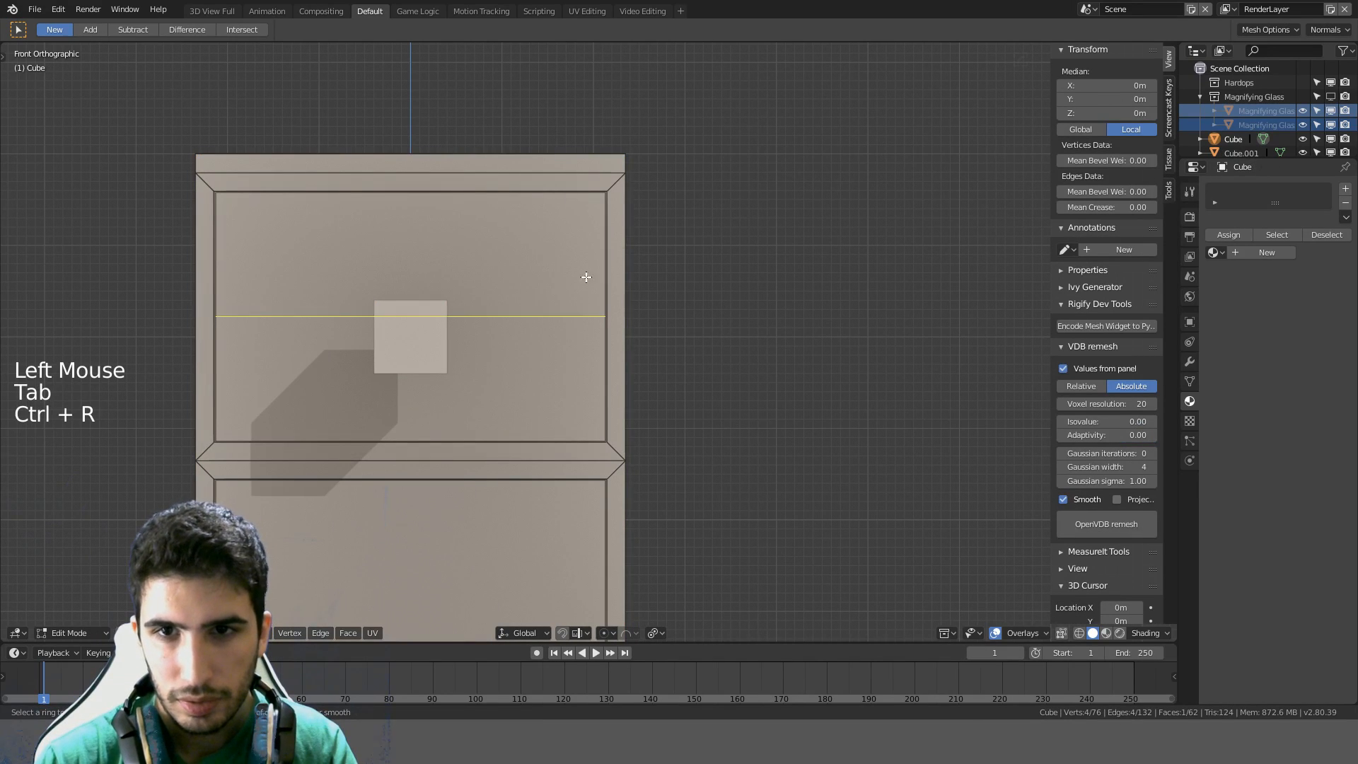
{"action": "scroll", "coordinate": [592, 284], "scroll_direction": "up", "scroll_amount": 2}
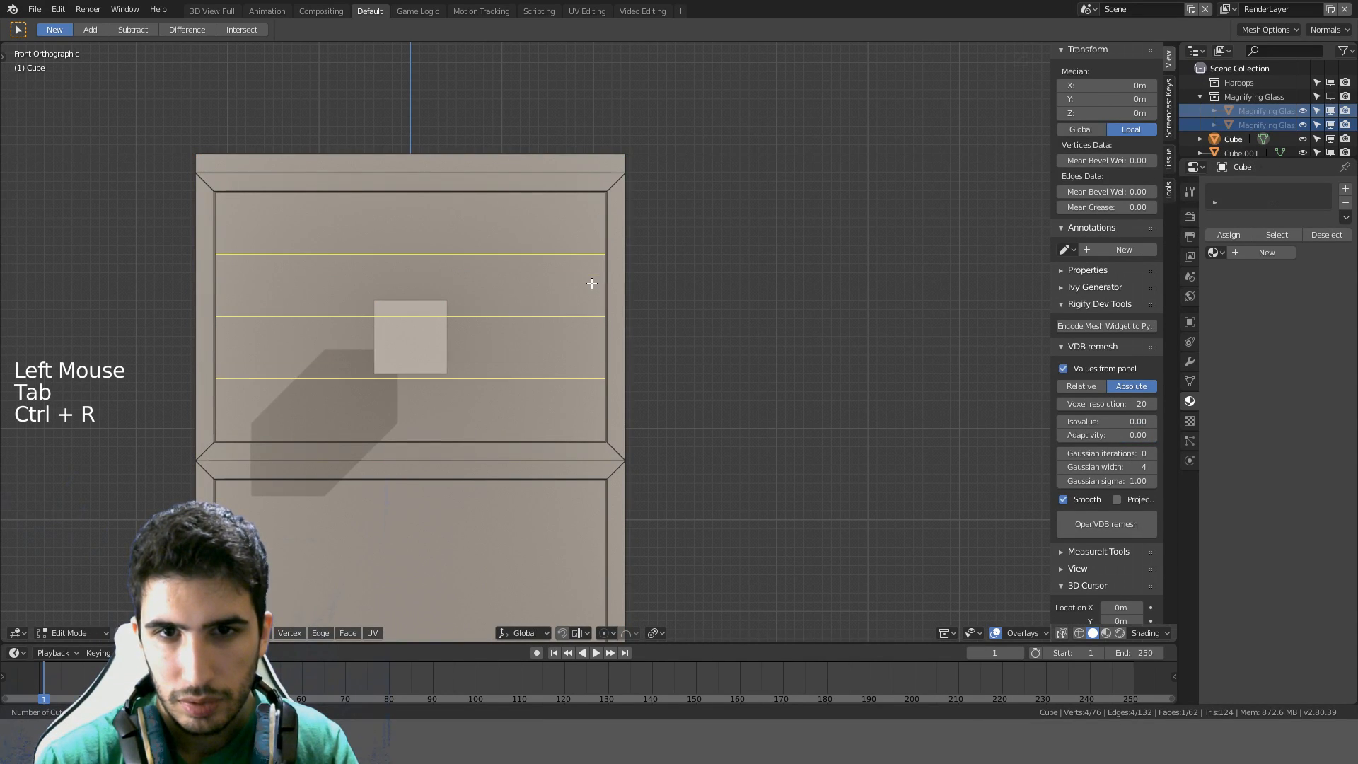
{"action": "left_click", "coordinate": [592, 284]}
{"action": "right_click", "coordinate": [592, 284]}
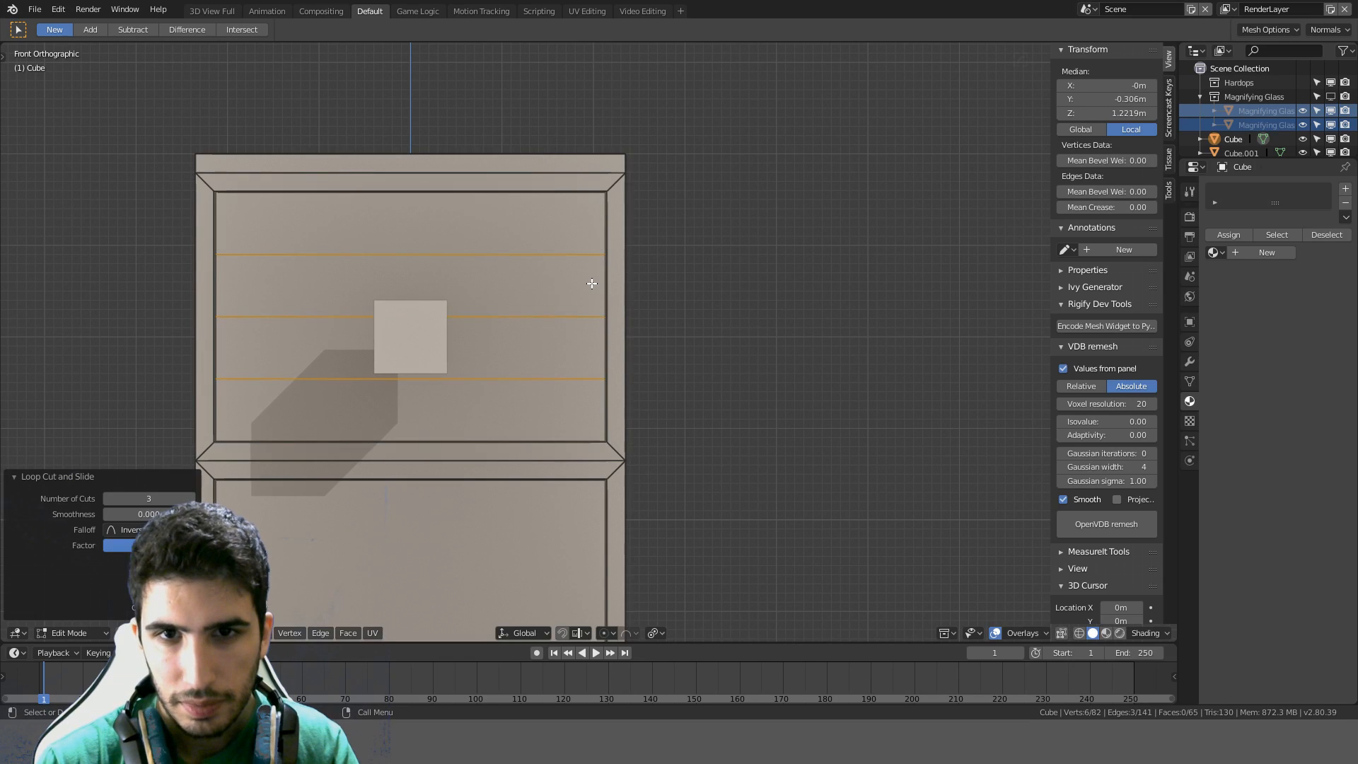
Raise the small cube along Z to 1.28 m, near the drawer face's uppermost loop cut
{"action": "key", "text": "Tab"}
{"action": "left_click", "coordinate": [431, 303]}
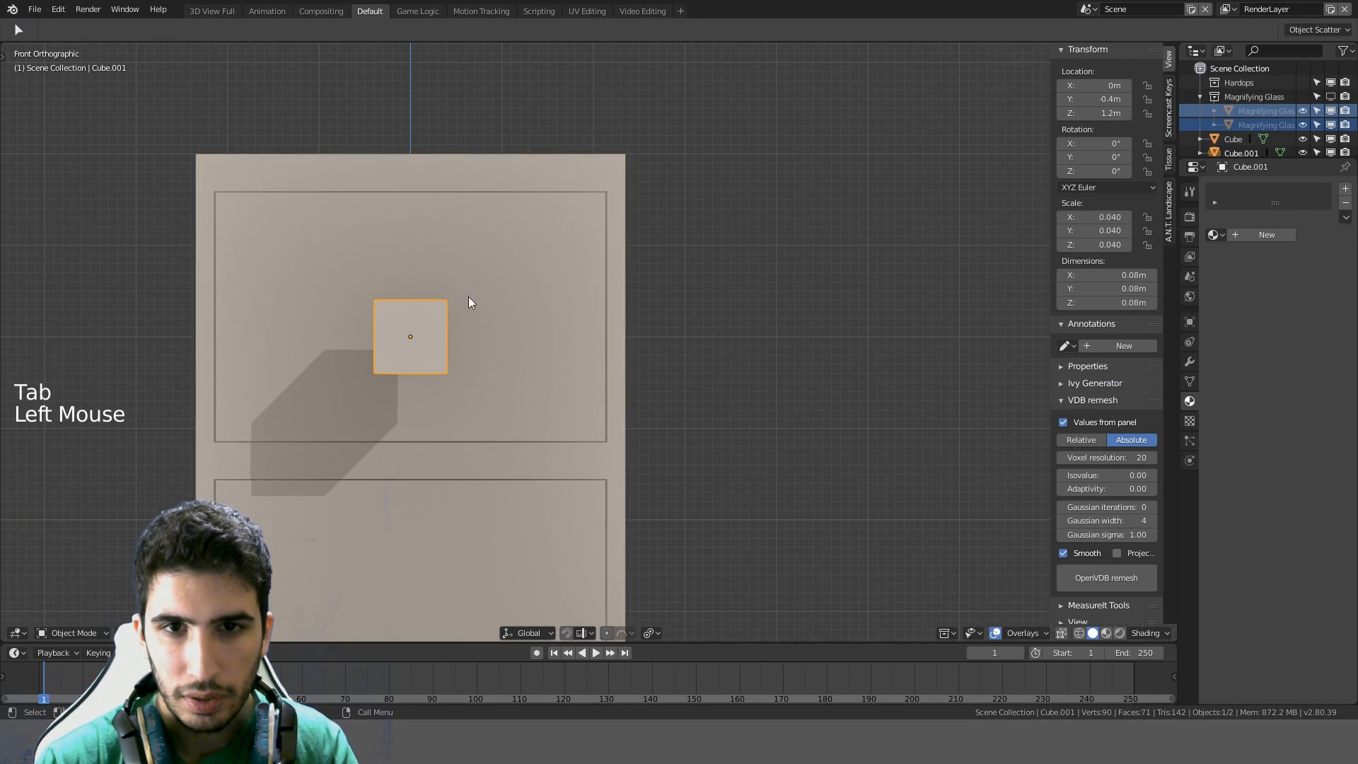
{"action": "middle_click_drag", "start_coordinate": [468, 296], "coordinate": [572, 294], "text": "shift"}
{"action": "key", "text": "g"}
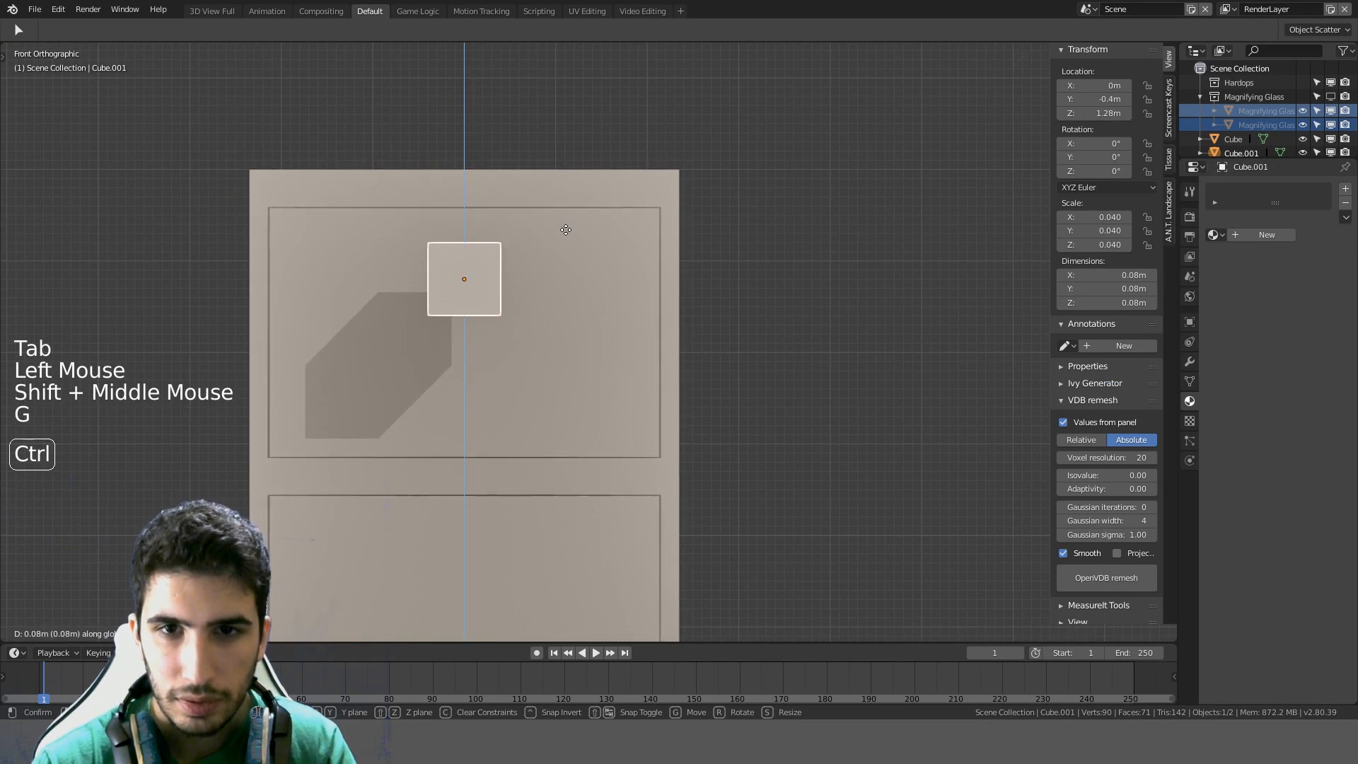
{"action": "left_click", "coordinate": [566, 236]}
{"action": "left_click", "coordinate": [566, 231]}
{"action": "key", "text": "Tab"}
{"action": "scroll", "coordinate": [502, 239], "scroll_direction": "up", "scroll_amount": 3}
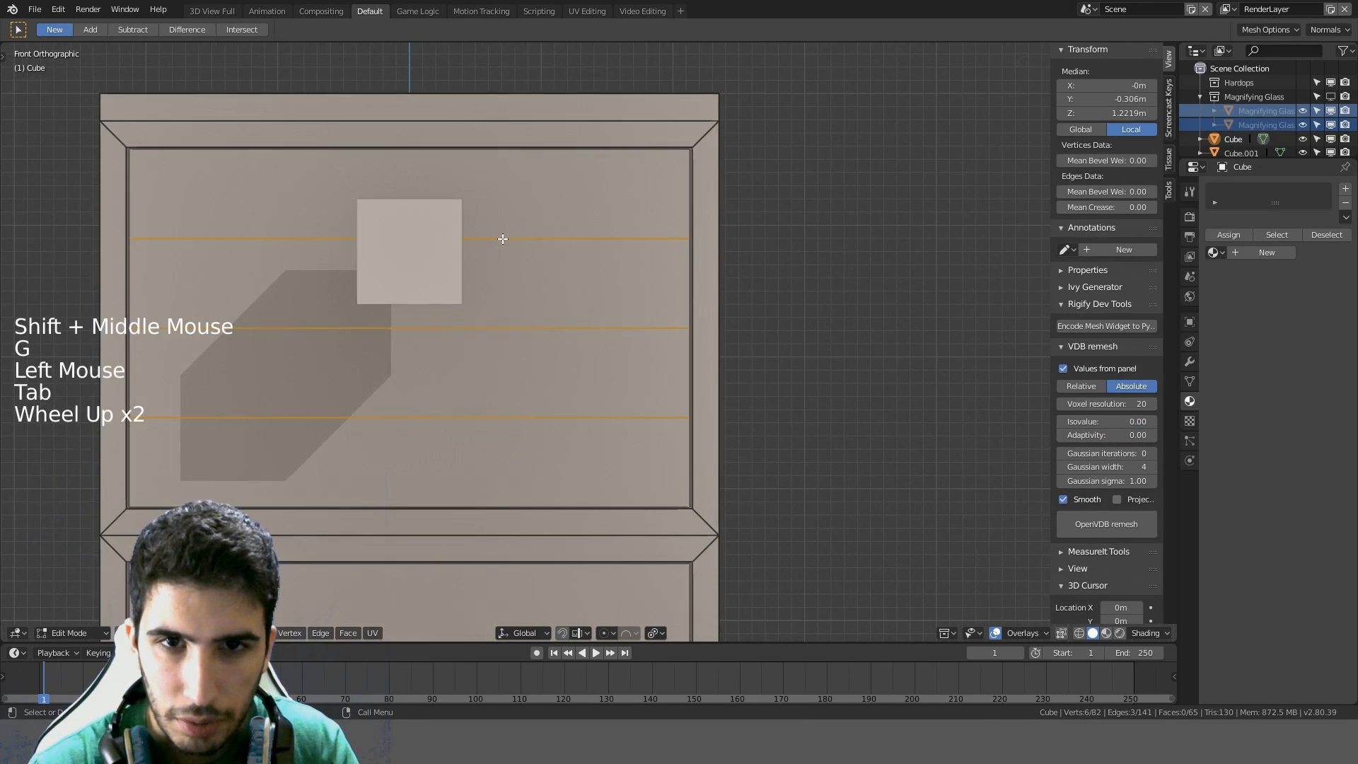
{"action": "middle_click_drag", "start_coordinate": [502, 239], "coordinate": [639, 352], "text": "shift"}
Scale the cube along Z by 0.7 and raise it to Z 1.29 m, checking its alignment with the drawer's upper loop cut
{"action": "key", "text": "Tab"}
{"action": "left_click", "coordinate": [534, 357]}
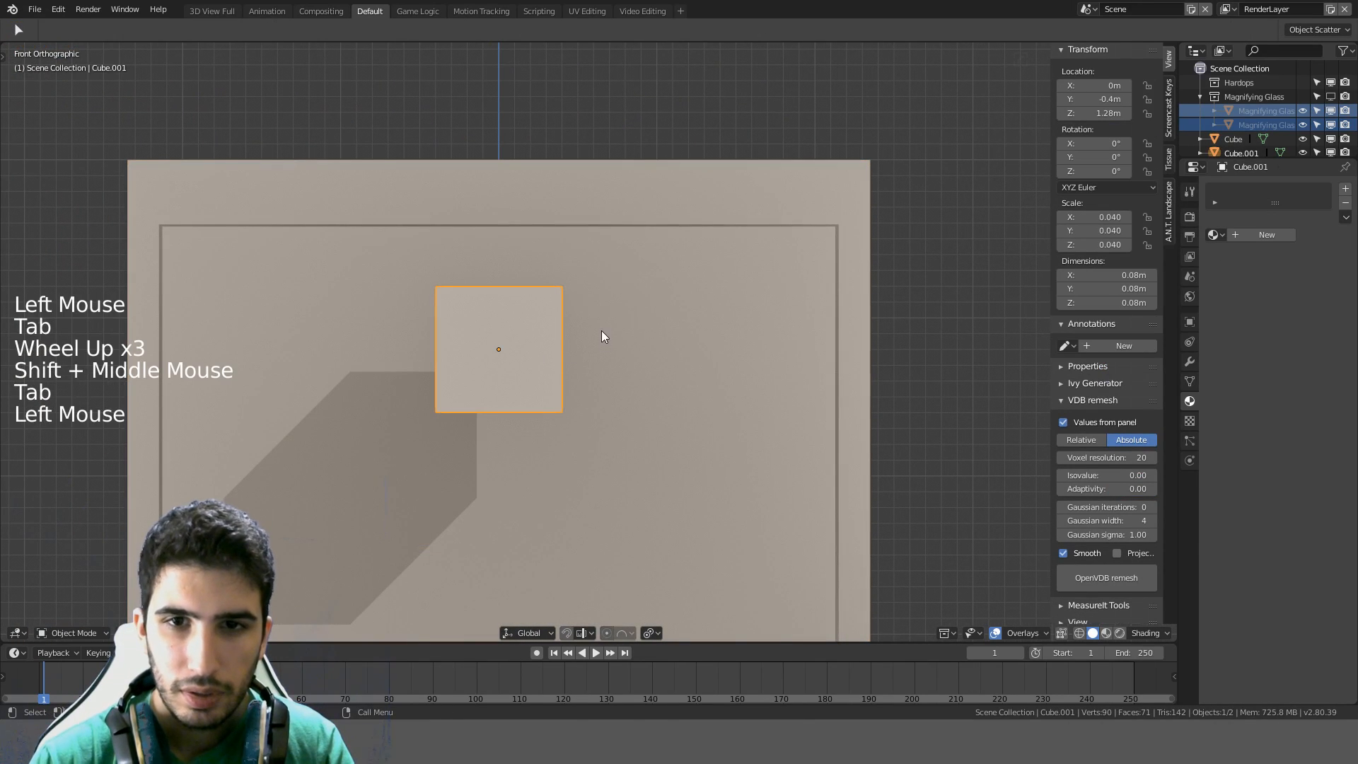
{"action": "key", "text": "s"}
{"action": "key", "text": "z"}
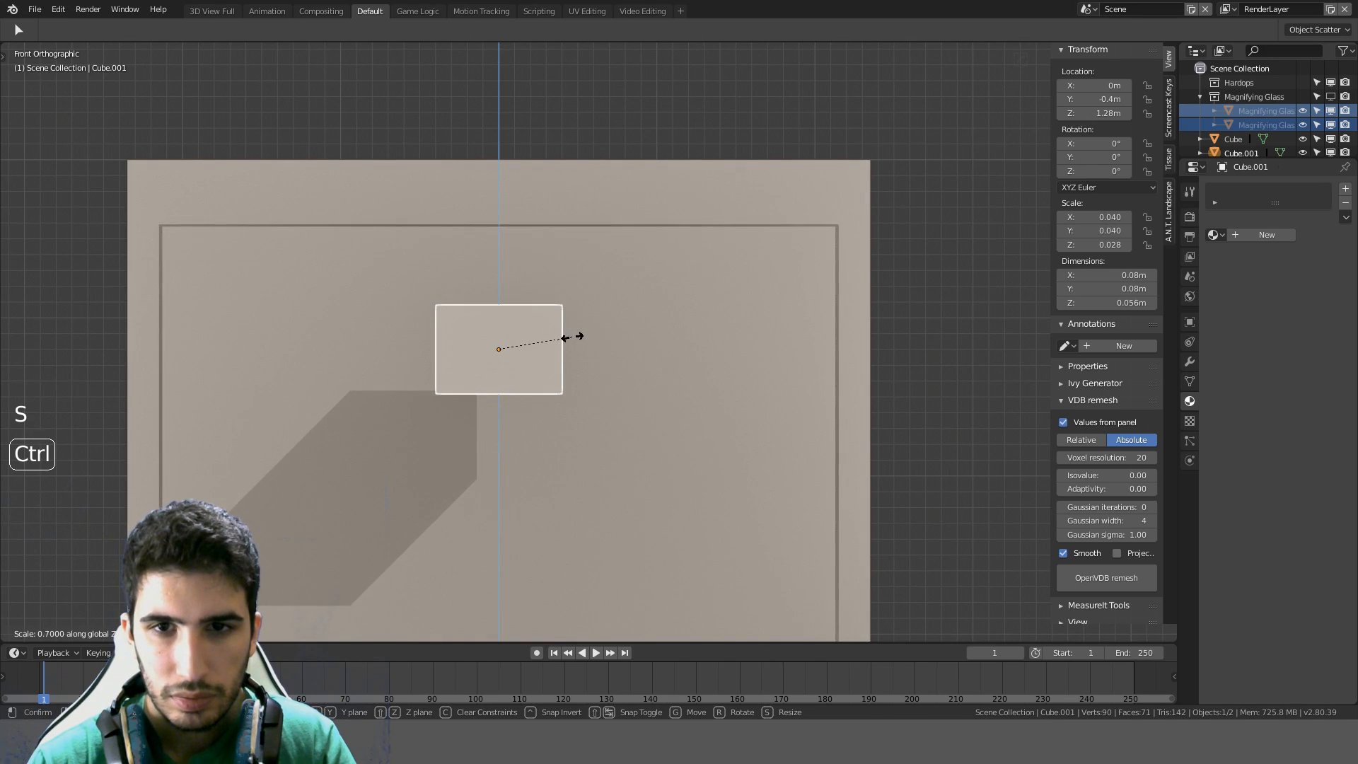
{"action": "left_click", "coordinate": [590, 337]}
{"action": "key", "text": "g"}
{"action": "left_click", "coordinate": [622, 308], "text": "ctrl"}
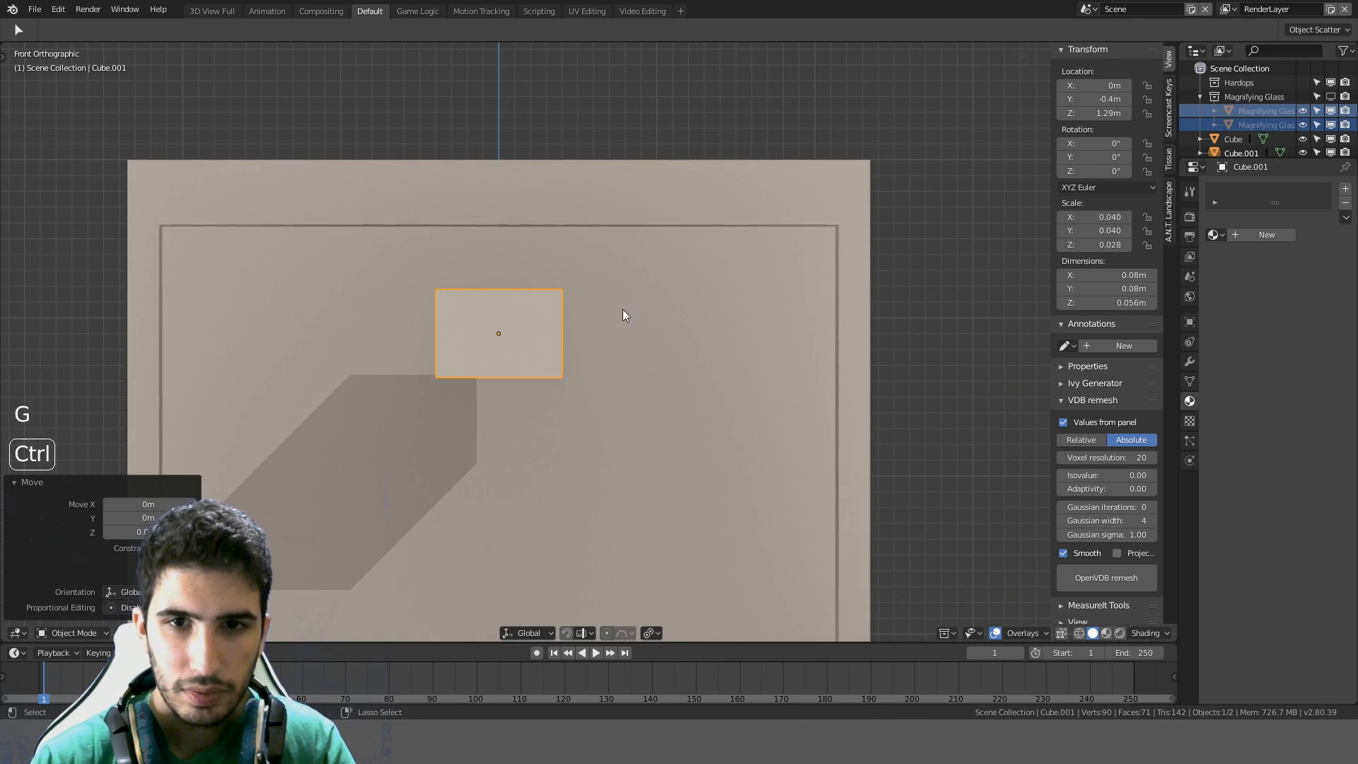
{"action": "left_click", "coordinate": [629, 304], "text": "shift"}
{"action": "key", "text": "Tab"}
{"action": "scroll", "coordinate": [560, 322], "scroll_direction": "up", "scroll_amount": 3}
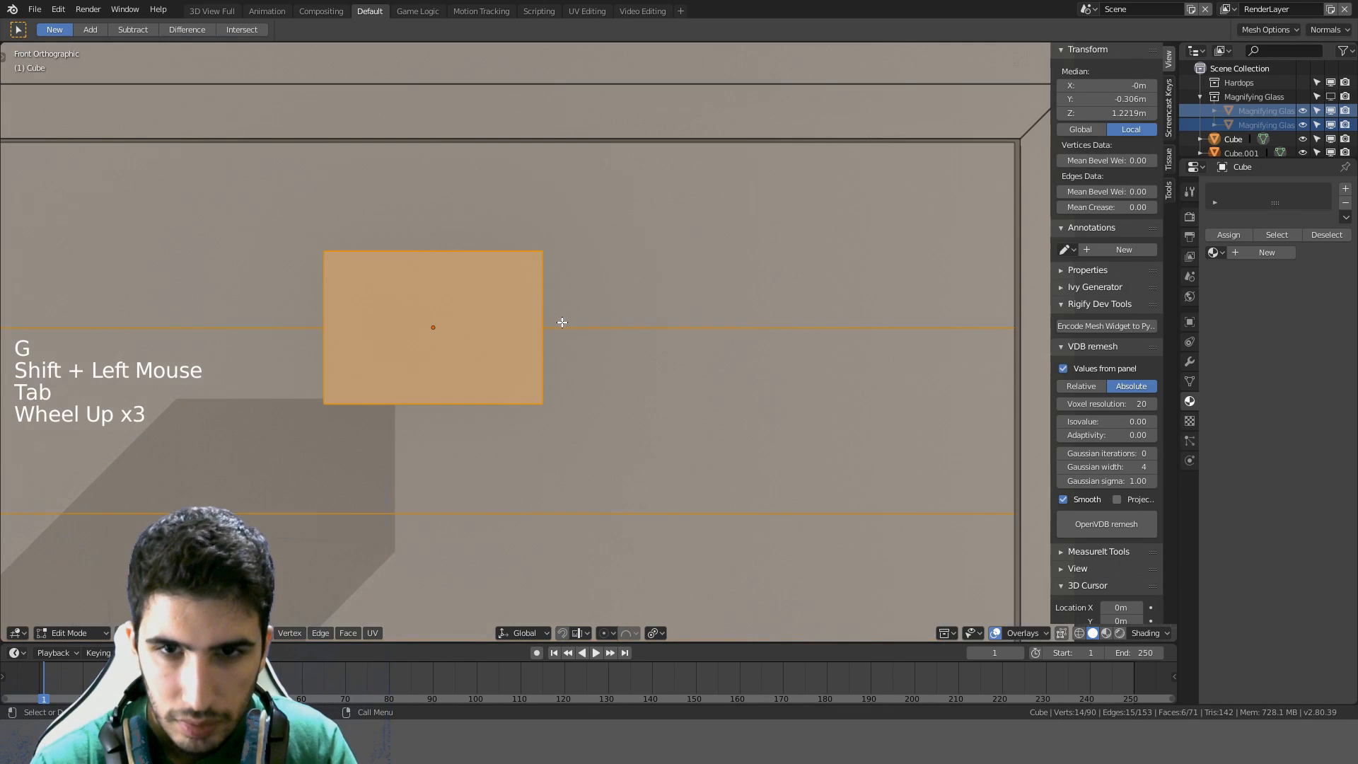
{"action": "key", "text": "Tab"}
{"action": "left_click", "coordinate": [528, 310]}
Scale the block along Y by 0.1 to flatten it into a plate 0.008 m thick
{"action": "middle_click_drag", "start_coordinate": [528, 310], "coordinate": [737, 353]}
{"action": "scroll", "coordinate": [737, 353], "scroll_direction": "down", "scroll_amount": 2}
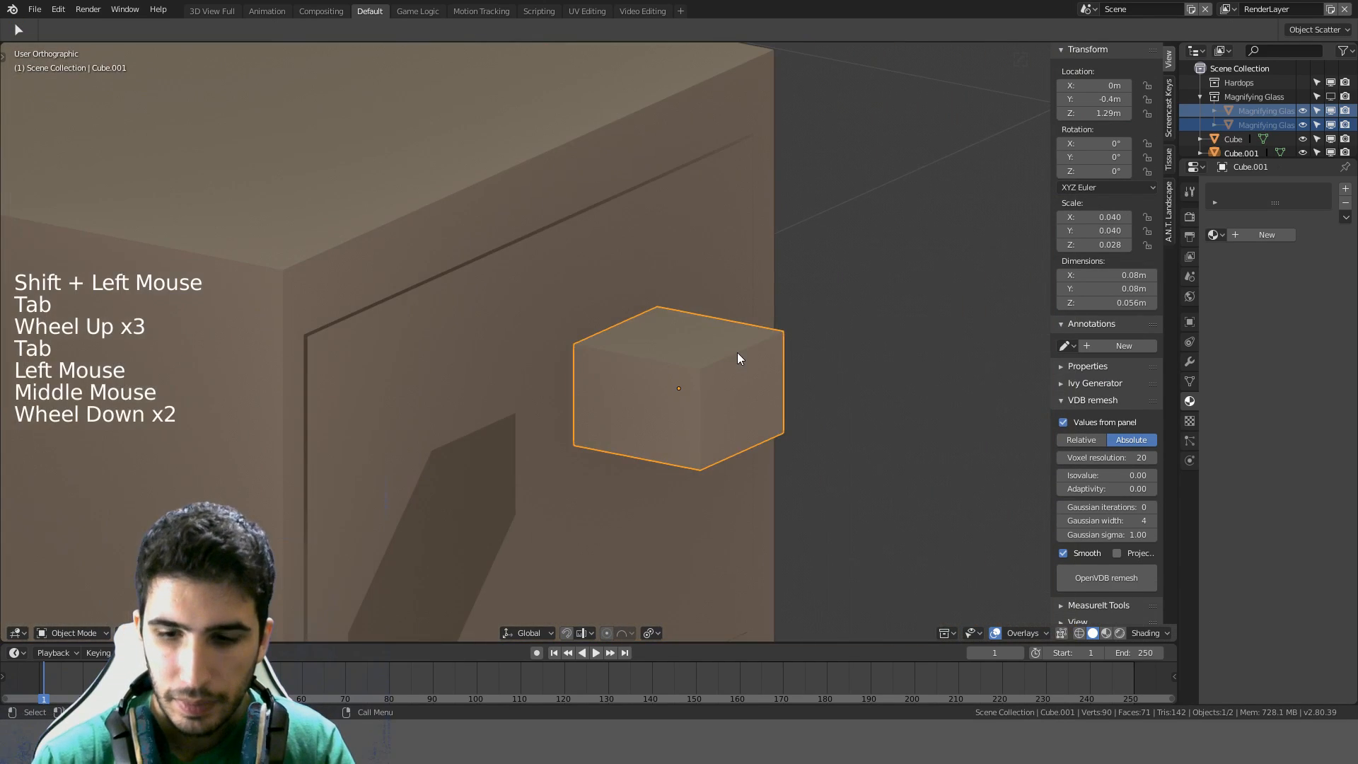
{"action": "key", "text": "KP_7"}
{"action": "scroll", "coordinate": [737, 353], "scroll_direction": "down", "scroll_amount": 3}
{"action": "key", "text": "s"}
{"action": "key", "text": "y"}
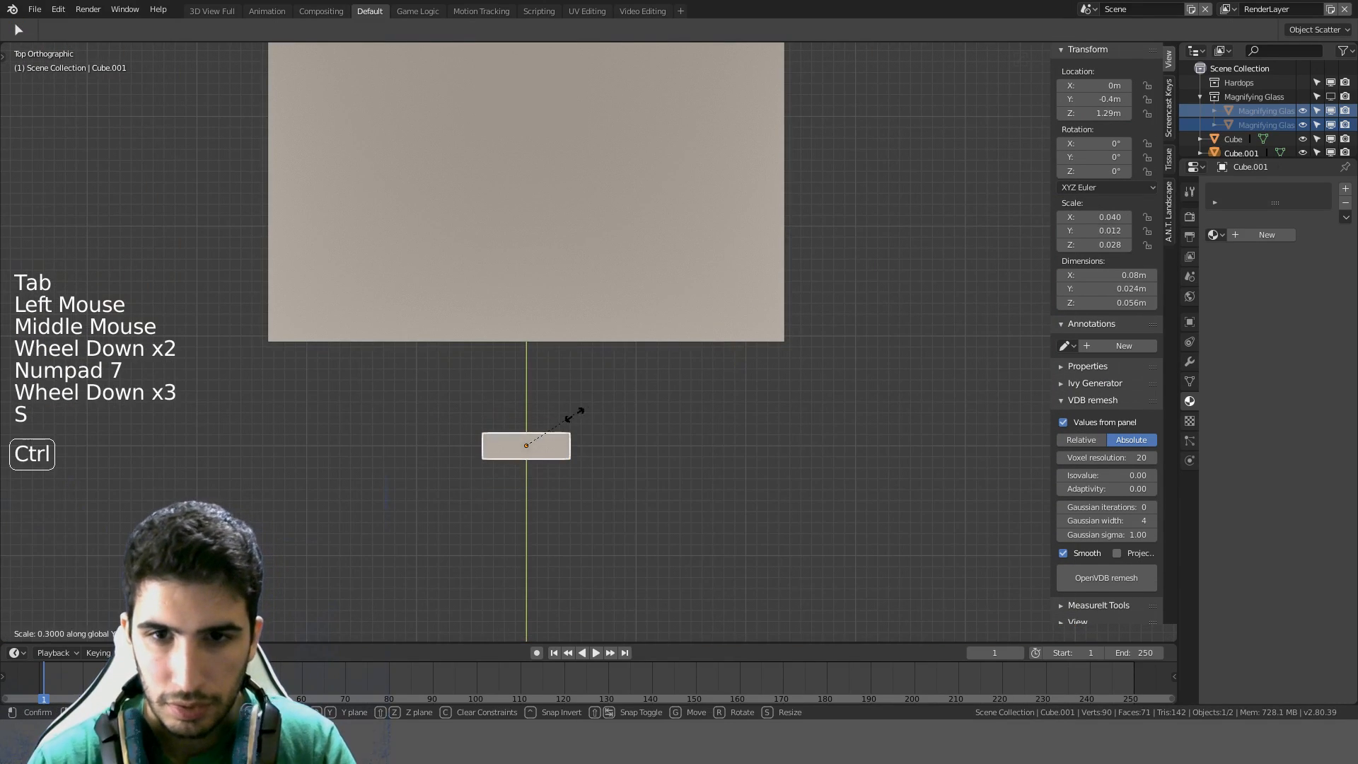
{"action": "left_click", "coordinate": [541, 439], "text": "ctrl"}
Move the flat plate along Y to -0.31 m, up against the top drawer's face
{"action": "key", "text": "g"}
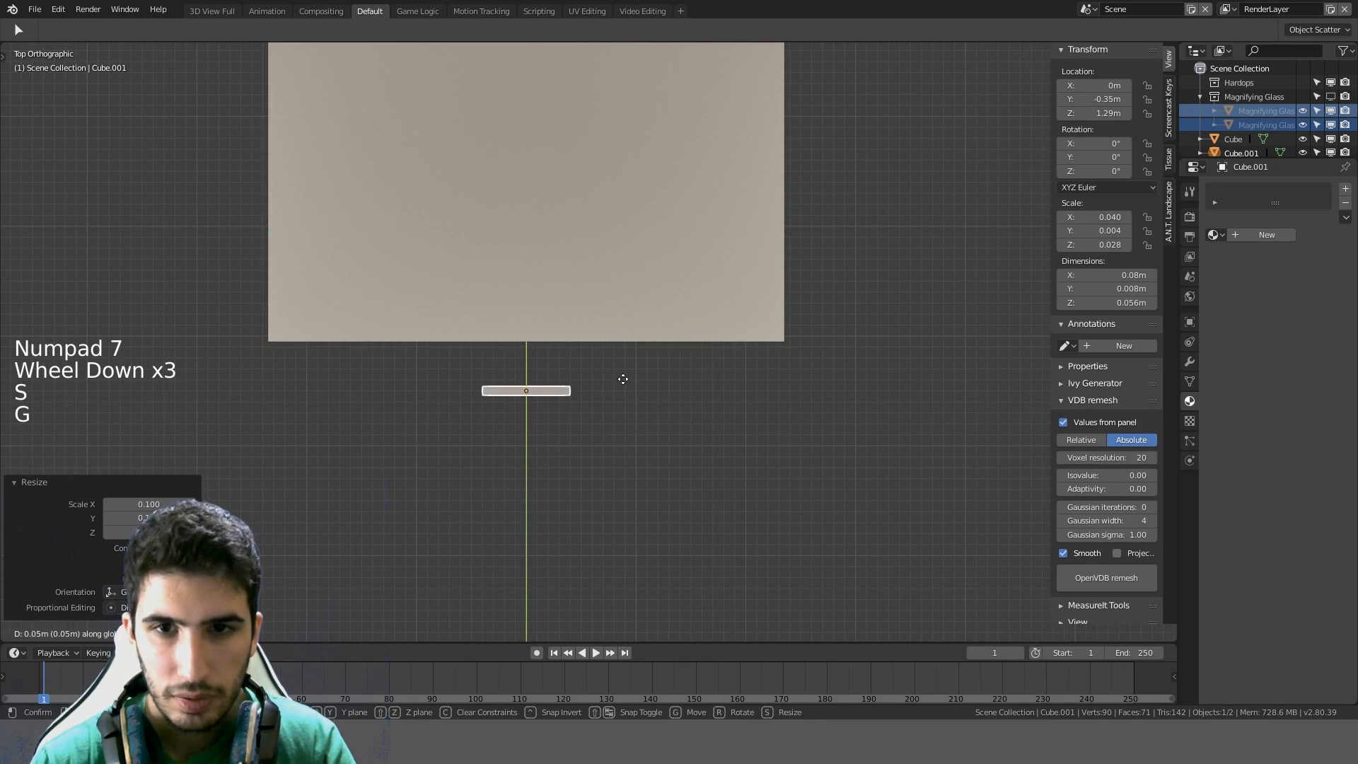
{"action": "left_click", "coordinate": [622, 346], "text": "ctrl"}
{"action": "middle_click_drag", "start_coordinate": [622, 346], "coordinate": [679, 248]}
{"action": "scroll", "coordinate": [606, 306], "scroll_direction": "up", "scroll_amount": 3}
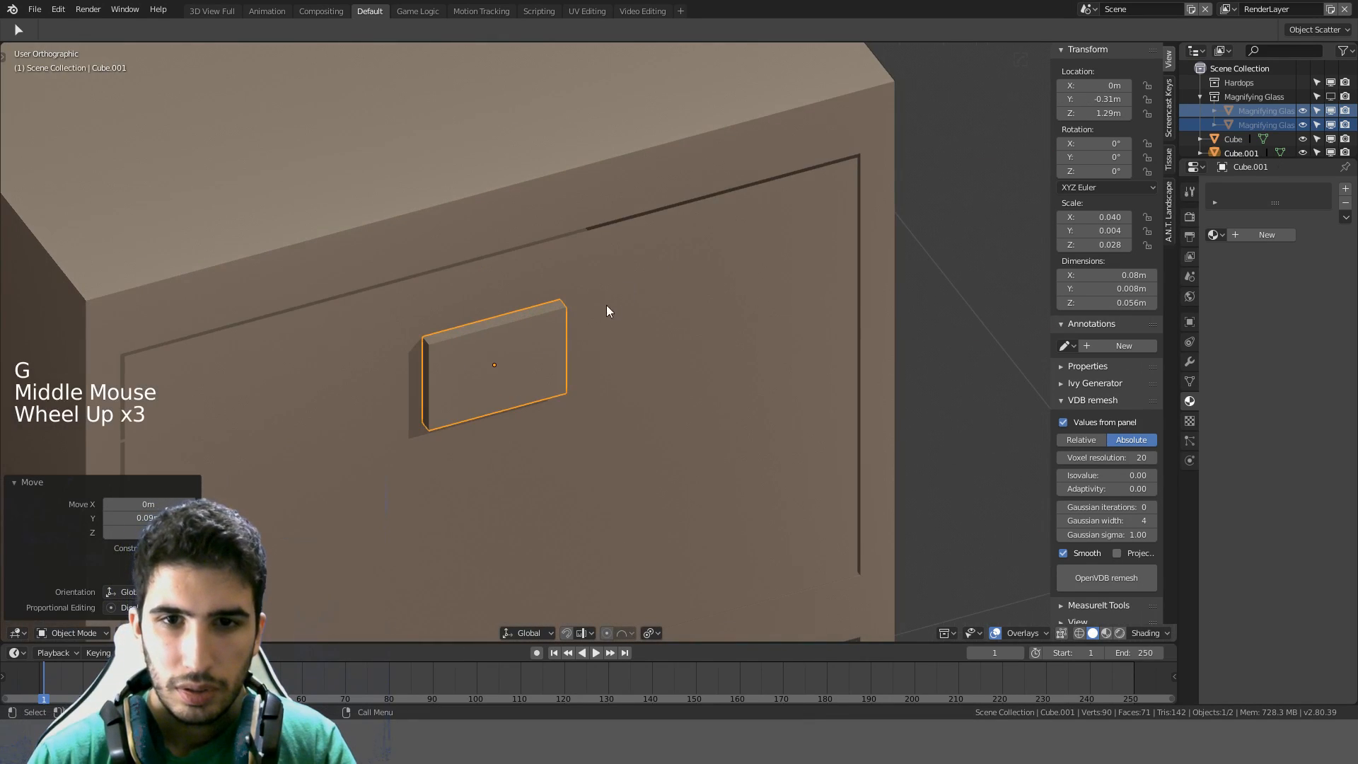
Select the plate's front and back faces and apply the plate's scale
{"action": "key", "text": "Tab"}
{"action": "left_click", "coordinate": [149, 633]}
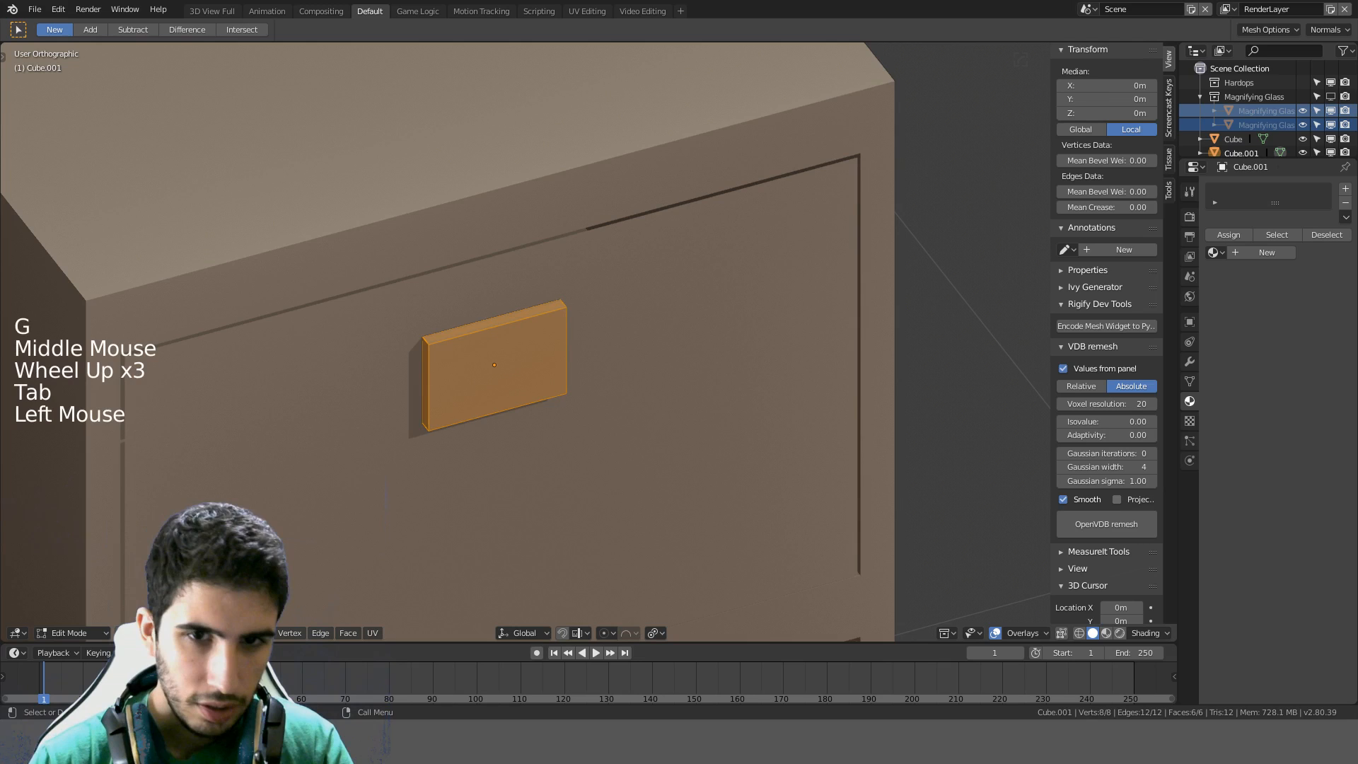
{"action": "left_click", "coordinate": [454, 392]}
{"action": "mouse_move", "coordinate": [454, 392]}
{"action": "middle_mouse_down"}
{"action": "mouse_move", "coordinate": [445, 290]}
{"action": "mouse_move", "coordinate": [480, 317]}
{"action": "middle_mouse_up"}
{"action": "key", "text": "z"}
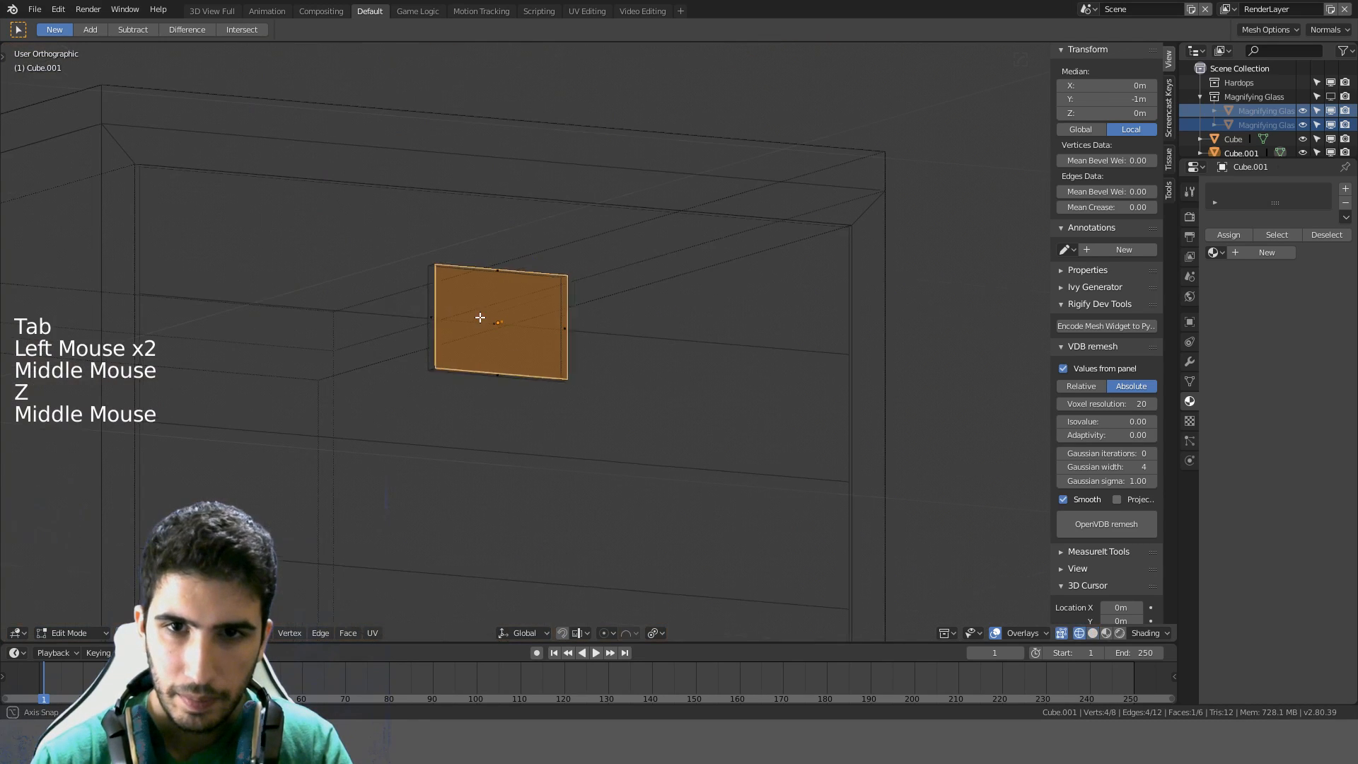
{"action": "left_click", "coordinate": [480, 318], "text": "shift"}
{"action": "key", "text": "KP_1"}
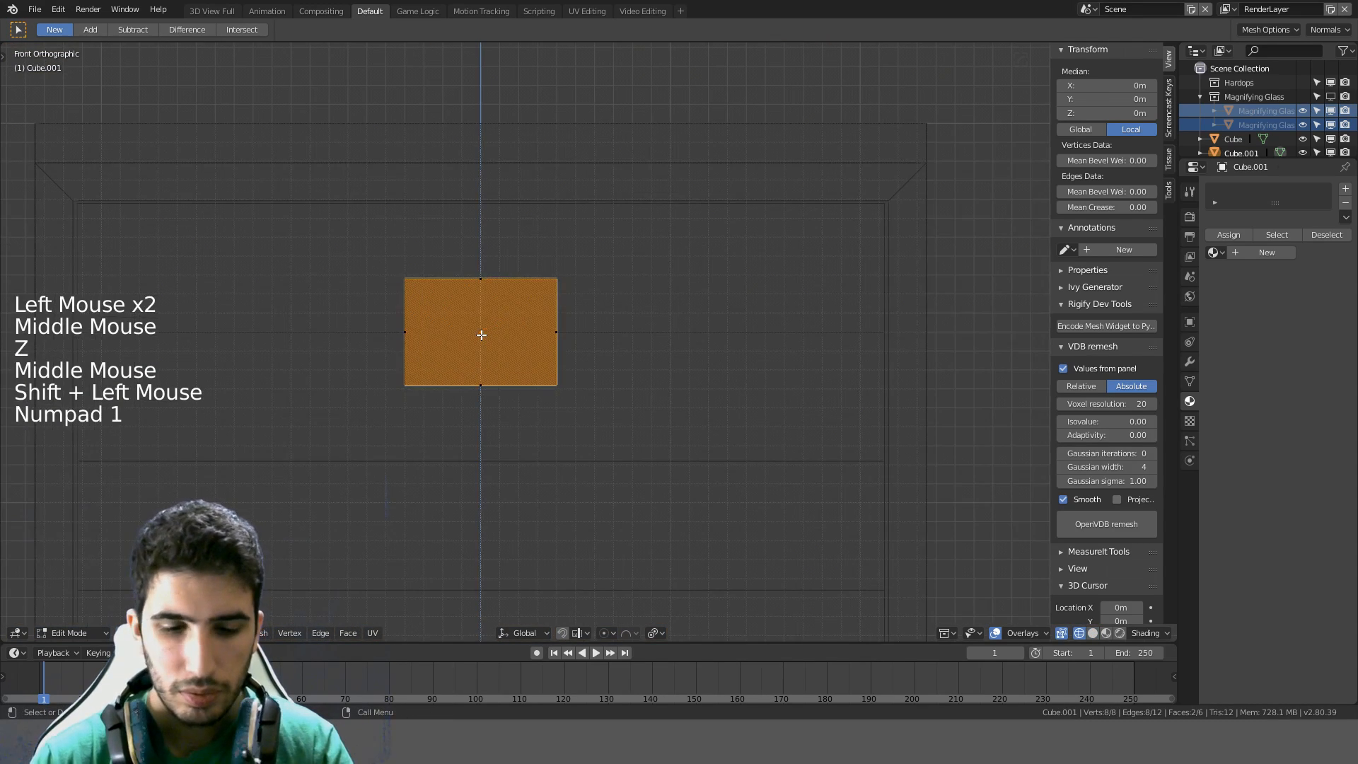
{"action": "key", "text": "Tab"}
{"action": "key", "text": "ctrl+a"}
{"action": "left_click", "coordinate": [614, 321]}
{"action": "key", "text": "Tab"}
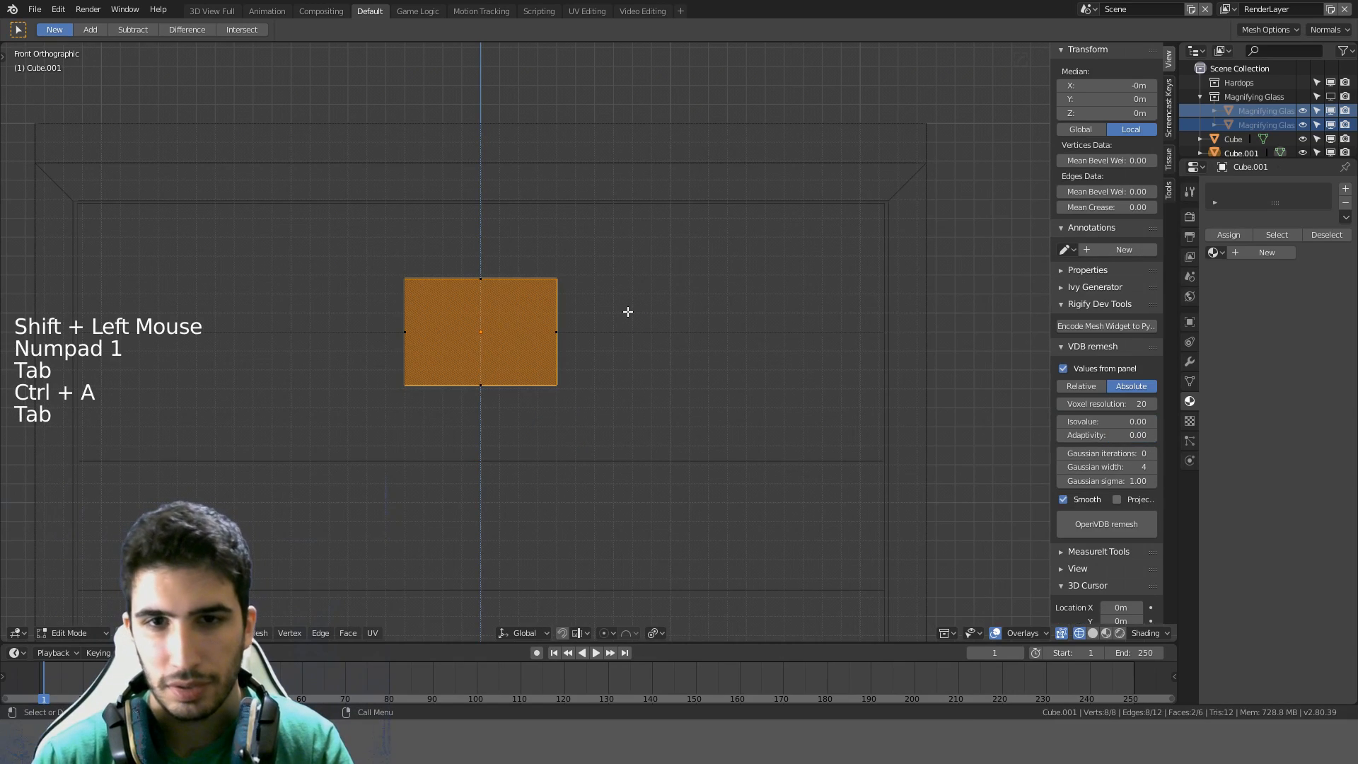
Inset the plate's front and back faces by a thin border and delete the inner faces to form an open rectangular frame
{"action": "key", "text": "i"}
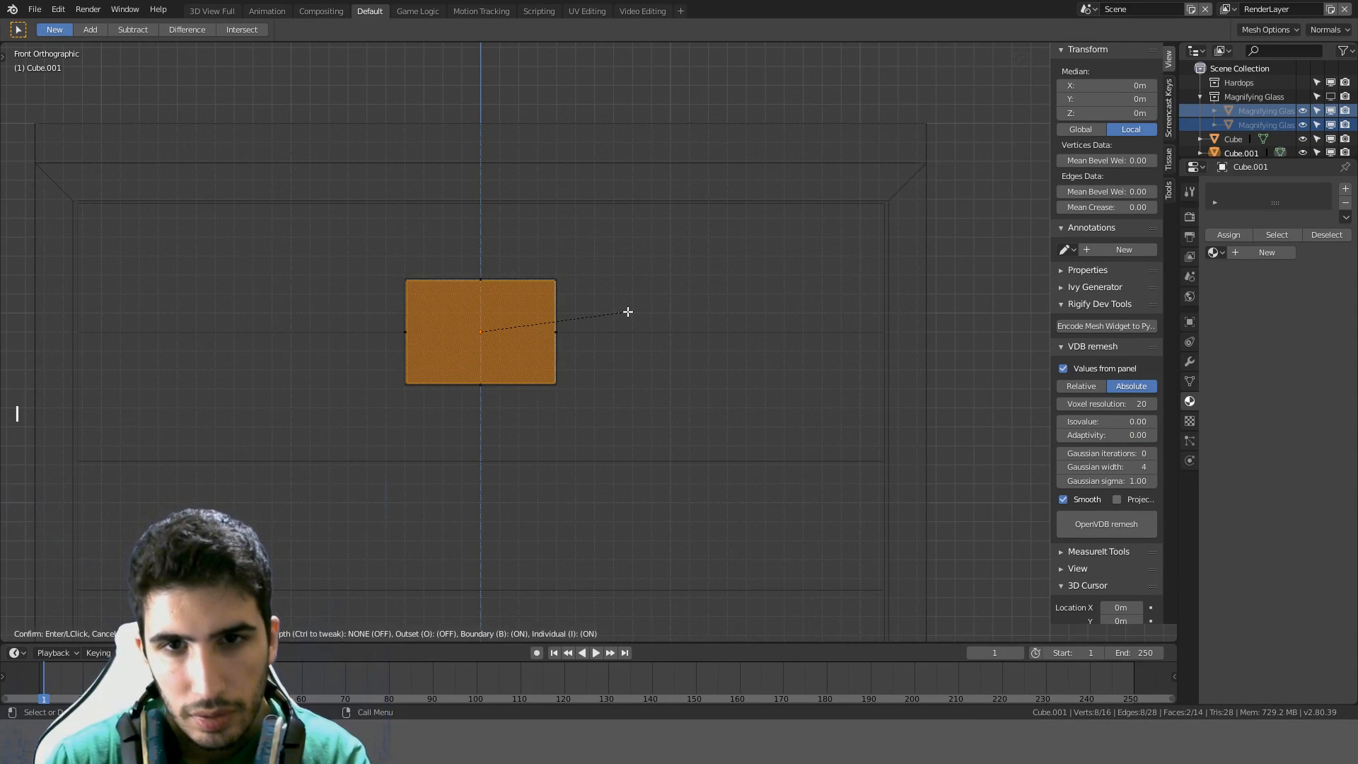
{"action": "left_click", "coordinate": [628, 312]}
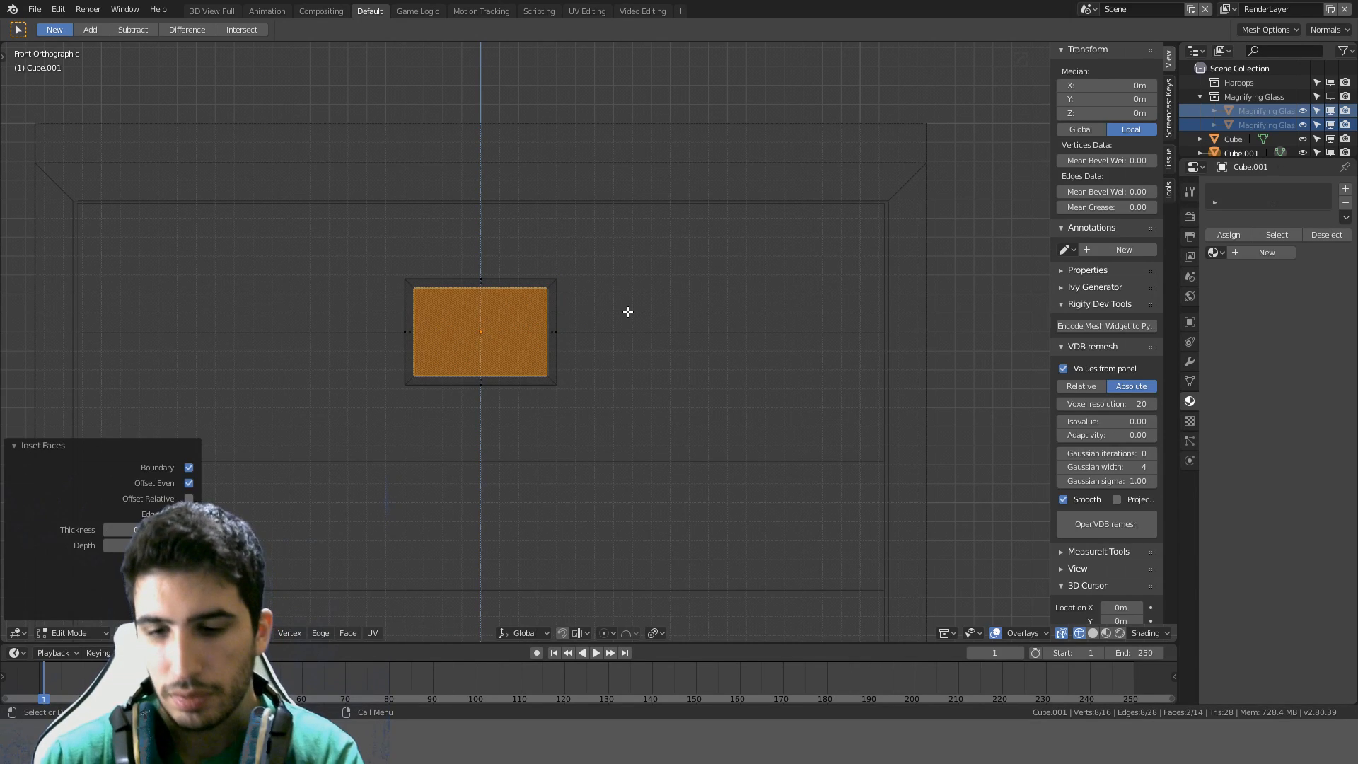
{"action": "key", "text": "Delete"}
{"action": "left_click", "coordinate": [574, 342]}
{"action": "scroll", "coordinate": [588, 271], "scroll_direction": "up", "scroll_amount": 3}
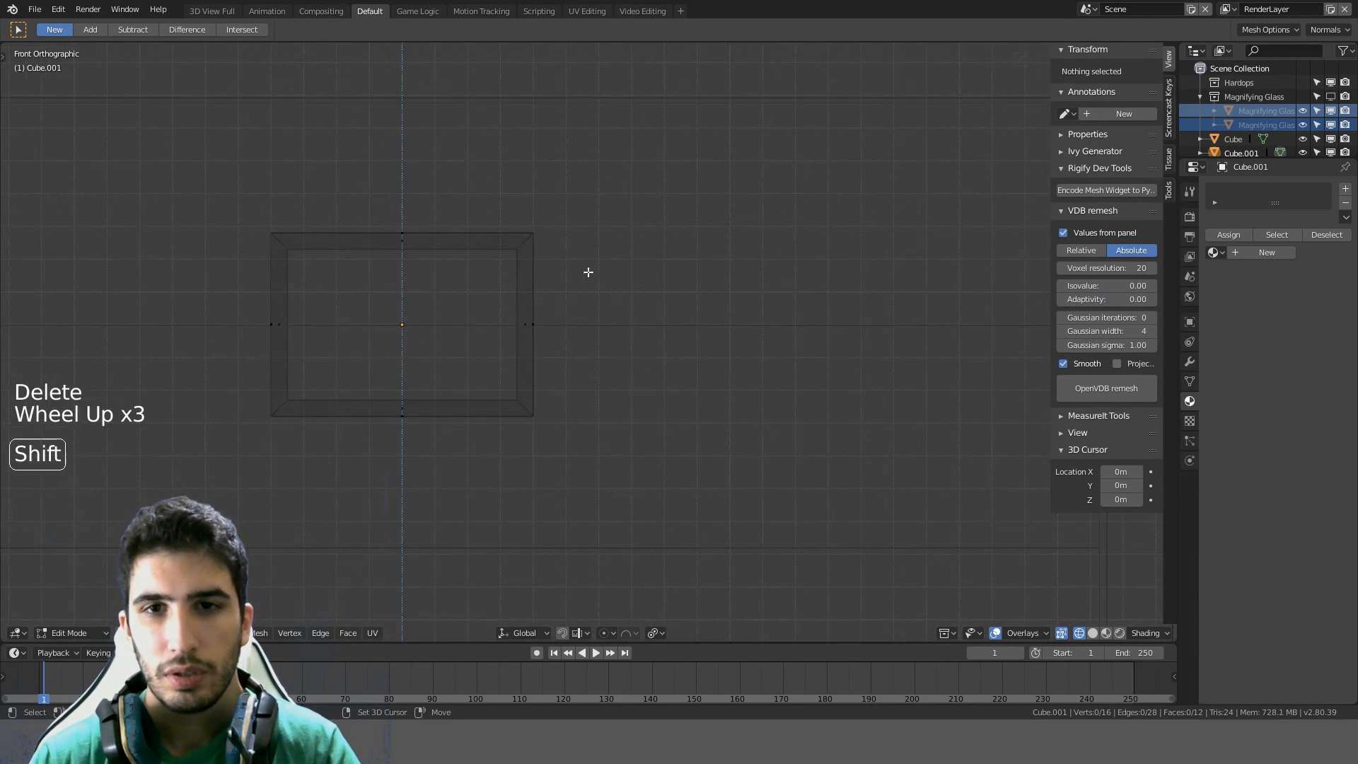
{"action": "middle_click_drag", "start_coordinate": [589, 272], "coordinate": [686, 296], "text": "shift"}
{"action": "key", "text": "z"}
{"action": "key", "text": "z"}
{"action": "middle_click_drag", "start_coordinate": [591, 287], "coordinate": [642, 309], "text": "shift"}
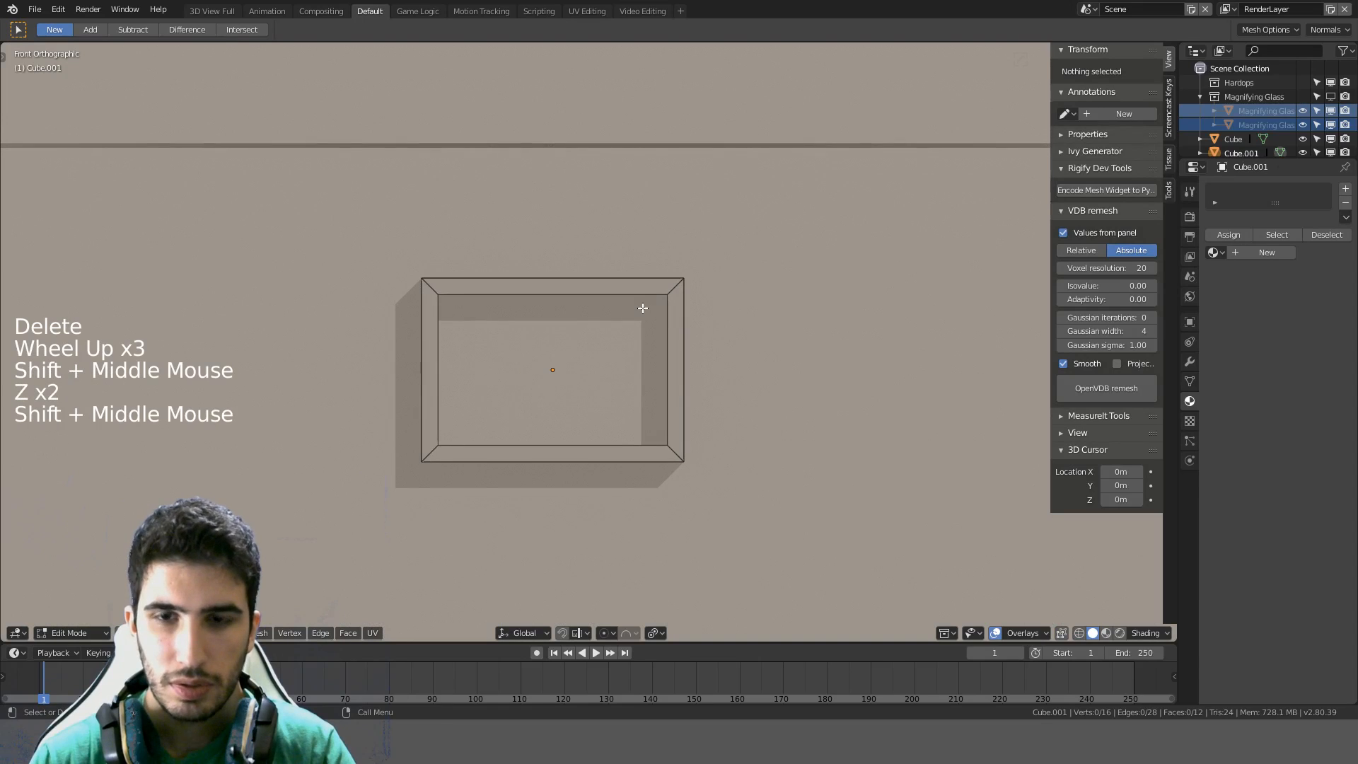
{"action": "key", "text": "KP_1"}
{"action": "scroll", "coordinate": [642, 309], "scroll_direction": "up", "scroll_amount": 2}
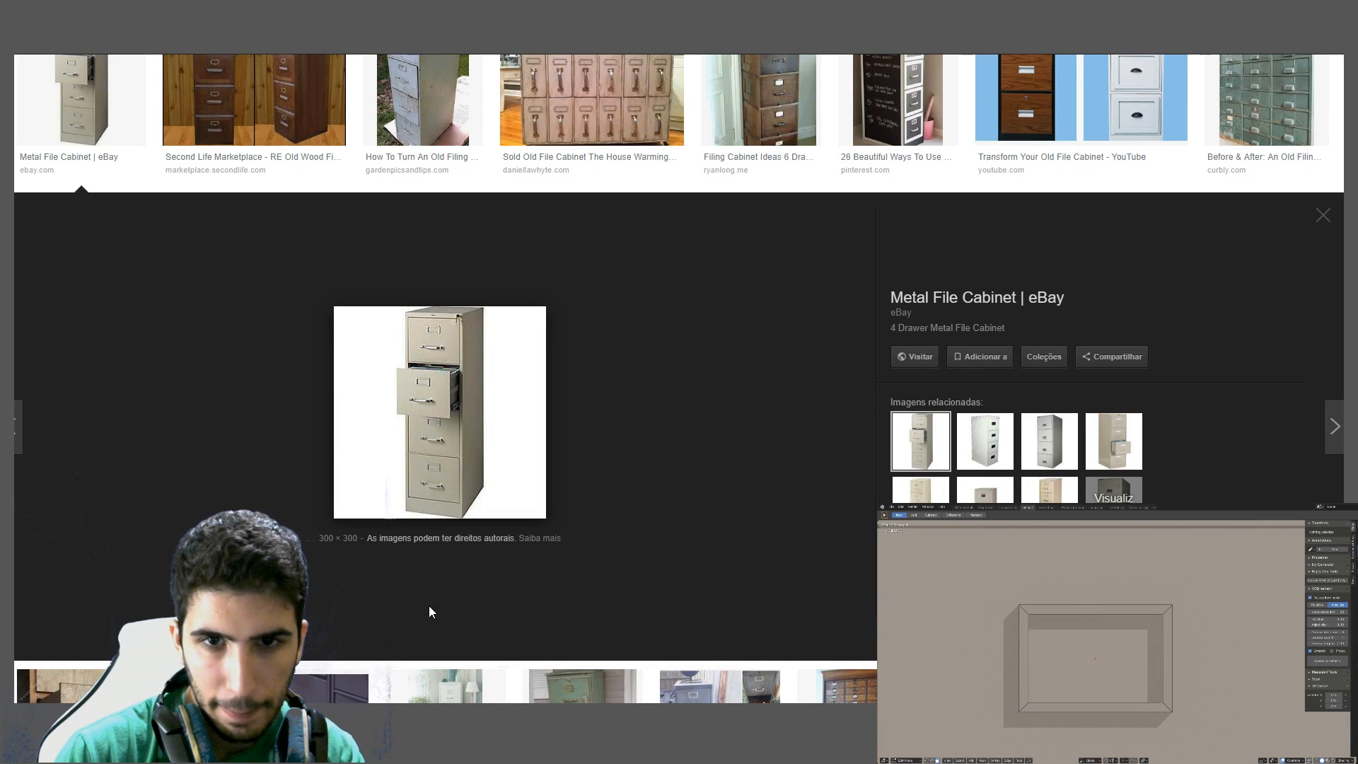
Switch to the browser and examine the drawer label frames in the wooden and metal filing cabinet reference photos
{"action": "scroll", "coordinate": [431, 612], "scroll_direction": "up", "scroll_amount": 5}
{"action": "scroll", "coordinate": [463, 456], "scroll_direction": "down", "scroll_amount": 4}
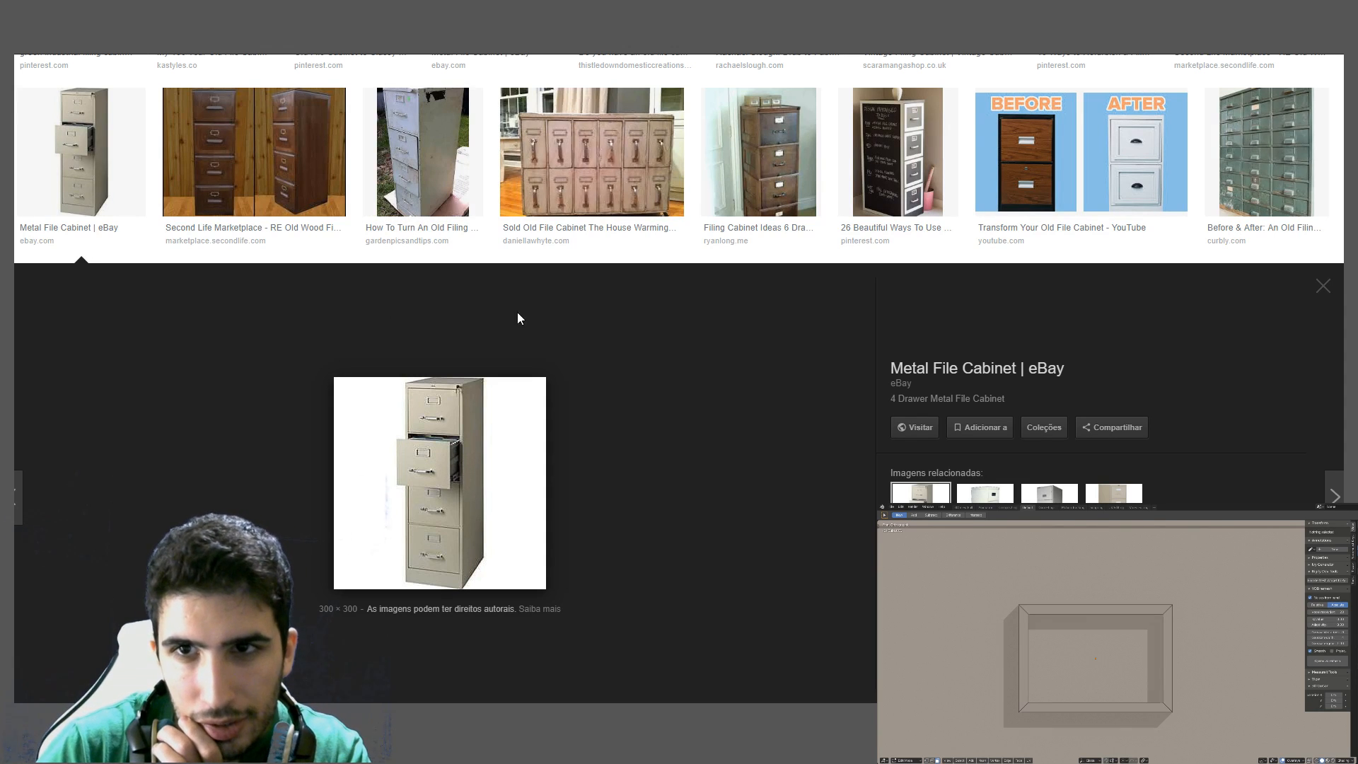
{"action": "left_click", "coordinate": [785, 146]}
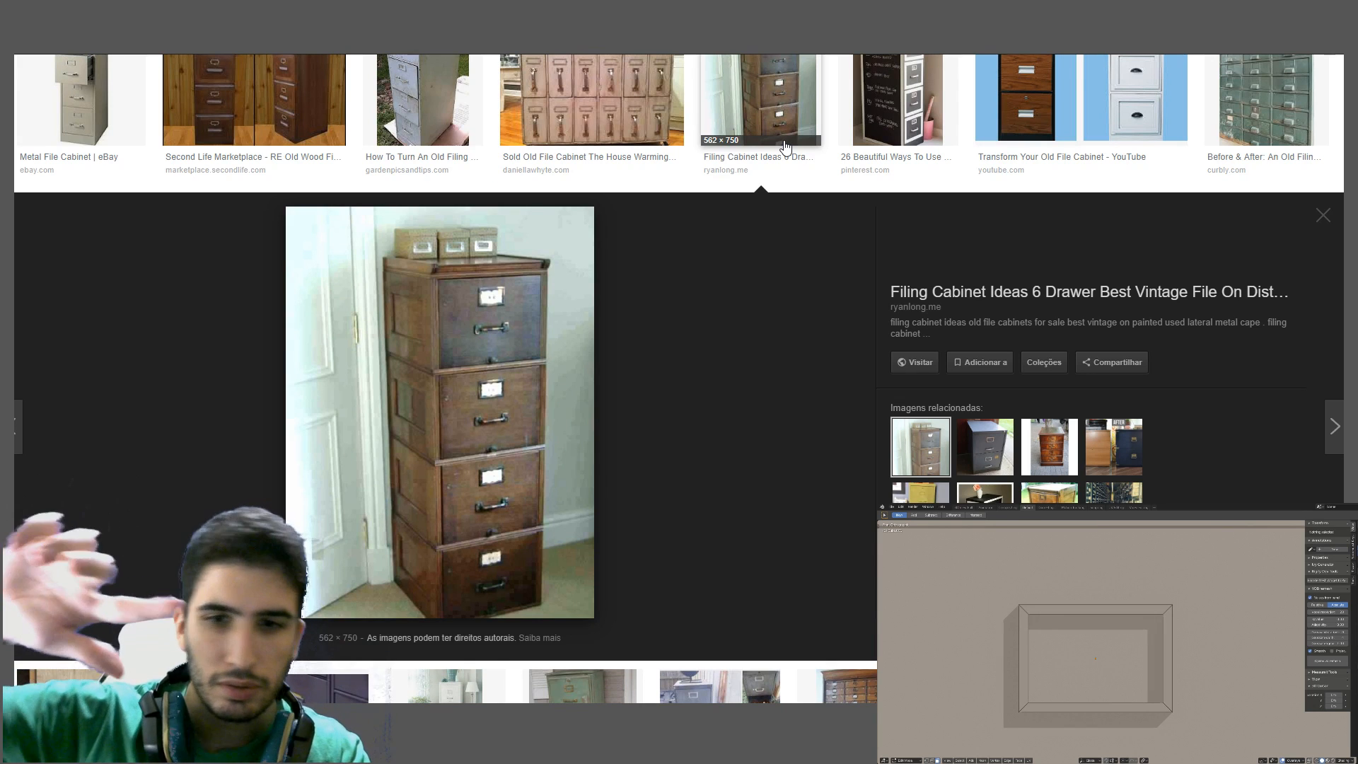
{"action": "scroll", "coordinate": [785, 147], "scroll_direction": "up", "scroll_amount": 2}
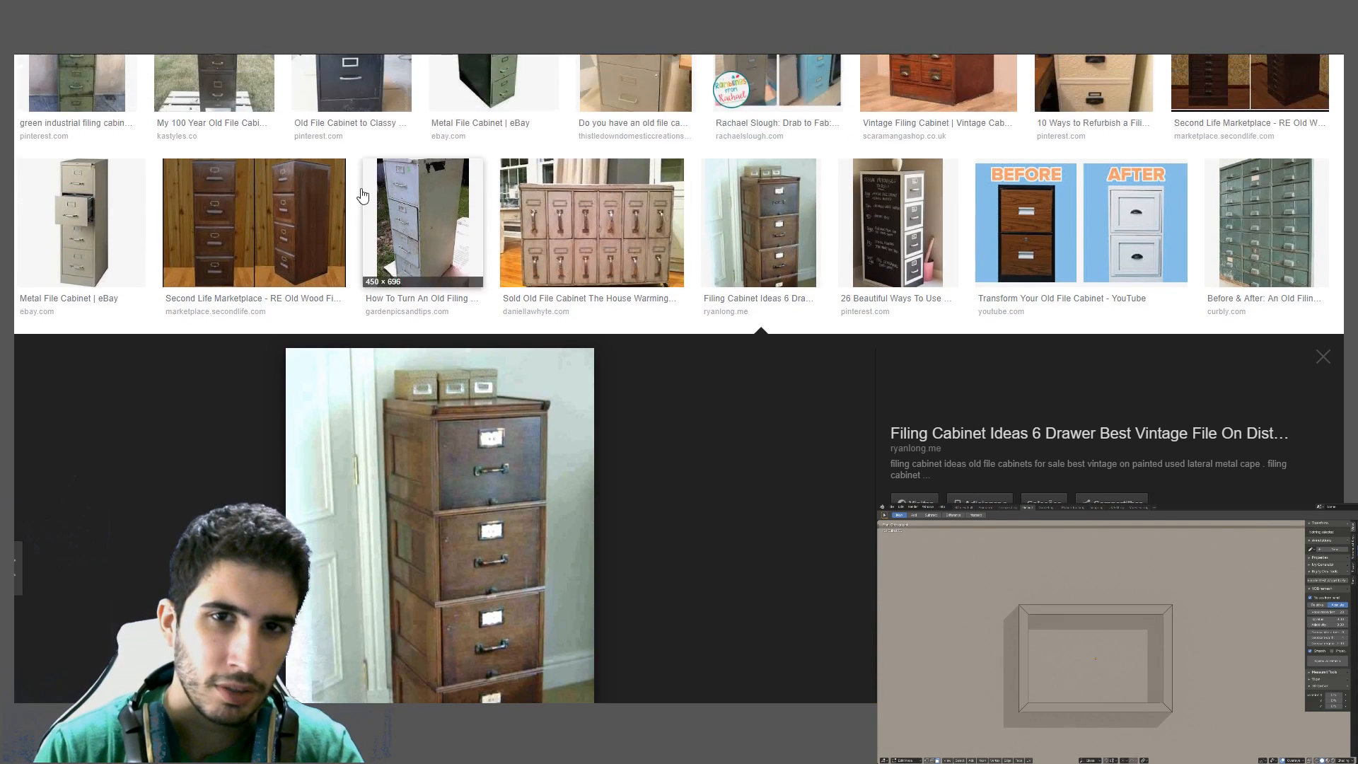
{"action": "left_click", "coordinate": [82, 235]}
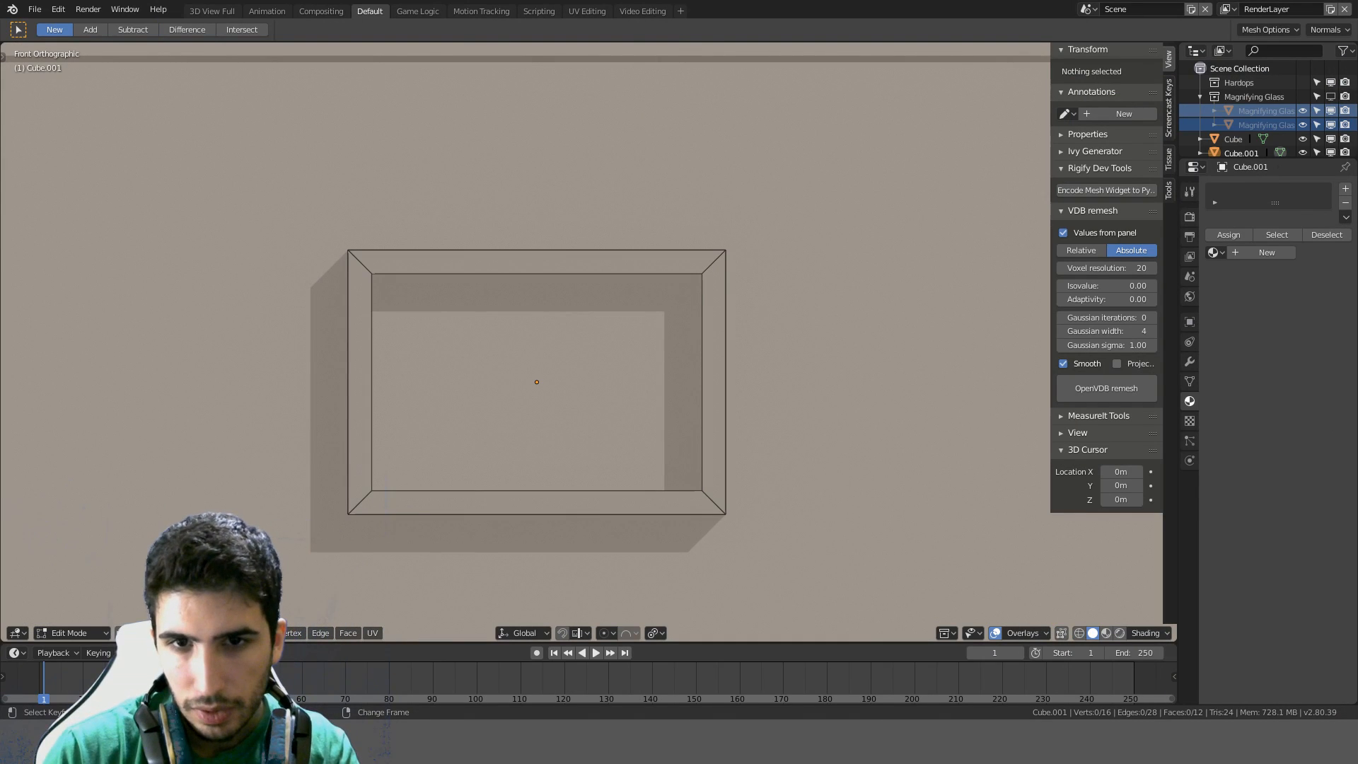
Return to Blender and scale the frame along X by 1.2 to widen it to 0.096 m
{"action": "scroll", "coordinate": [652, 370], "scroll_direction": "up", "scroll_amount": 1}
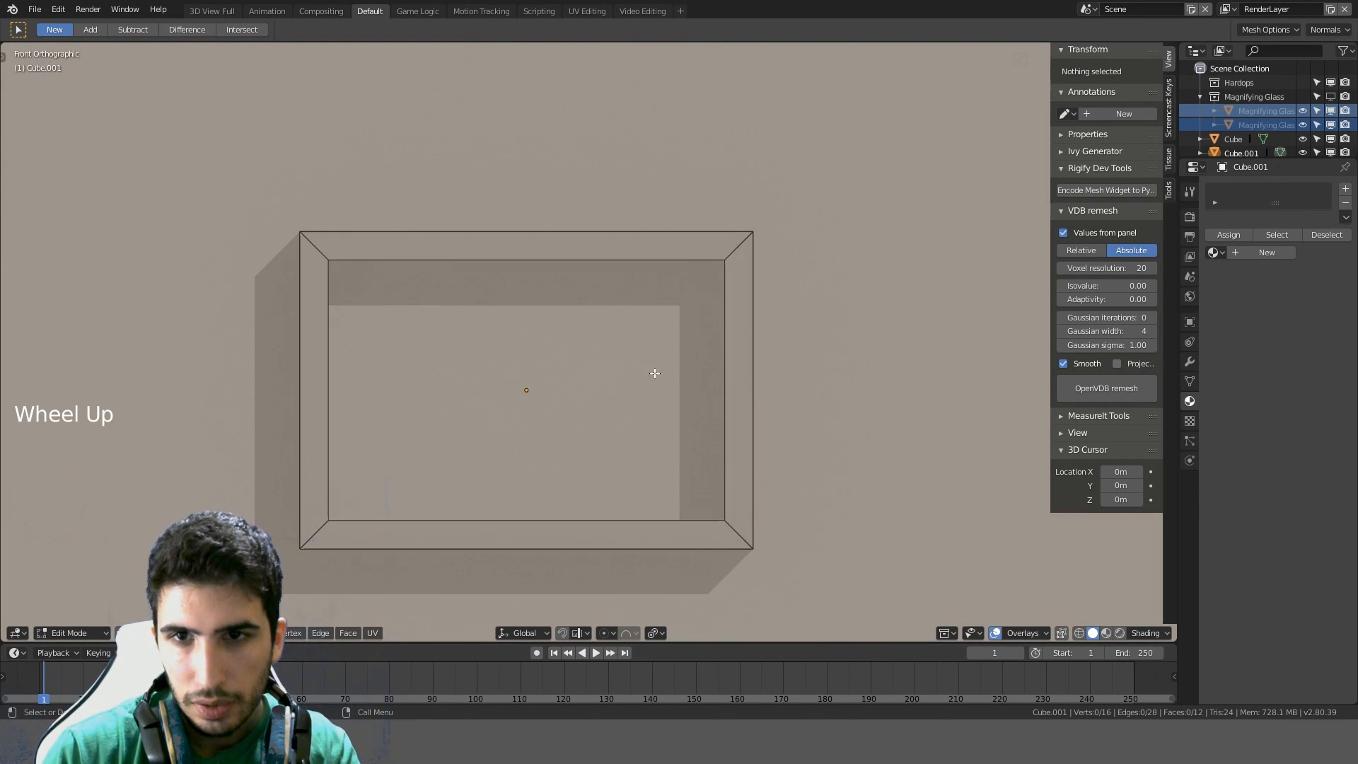
{"action": "scroll", "coordinate": [694, 281], "scroll_direction": "down", "scroll_amount": 2}
{"action": "key", "text": "Tab"}
{"action": "scroll", "coordinate": [702, 300], "scroll_direction": "down", "scroll_amount": 3}
{"action": "key", "text": "KP_1"}
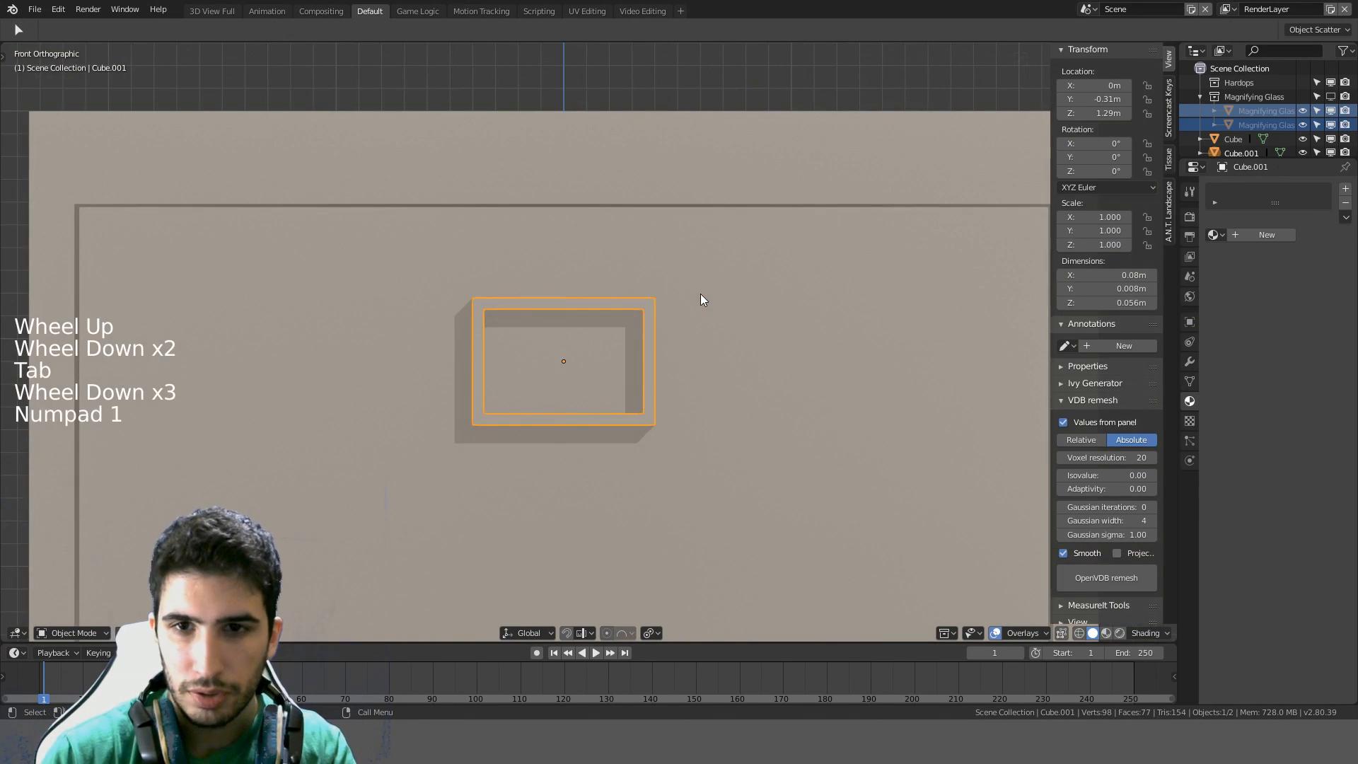
{"action": "scroll", "coordinate": [700, 299], "scroll_direction": "down", "scroll_amount": 2}
{"action": "key", "text": "s"}
{"action": "key", "text": "x"}
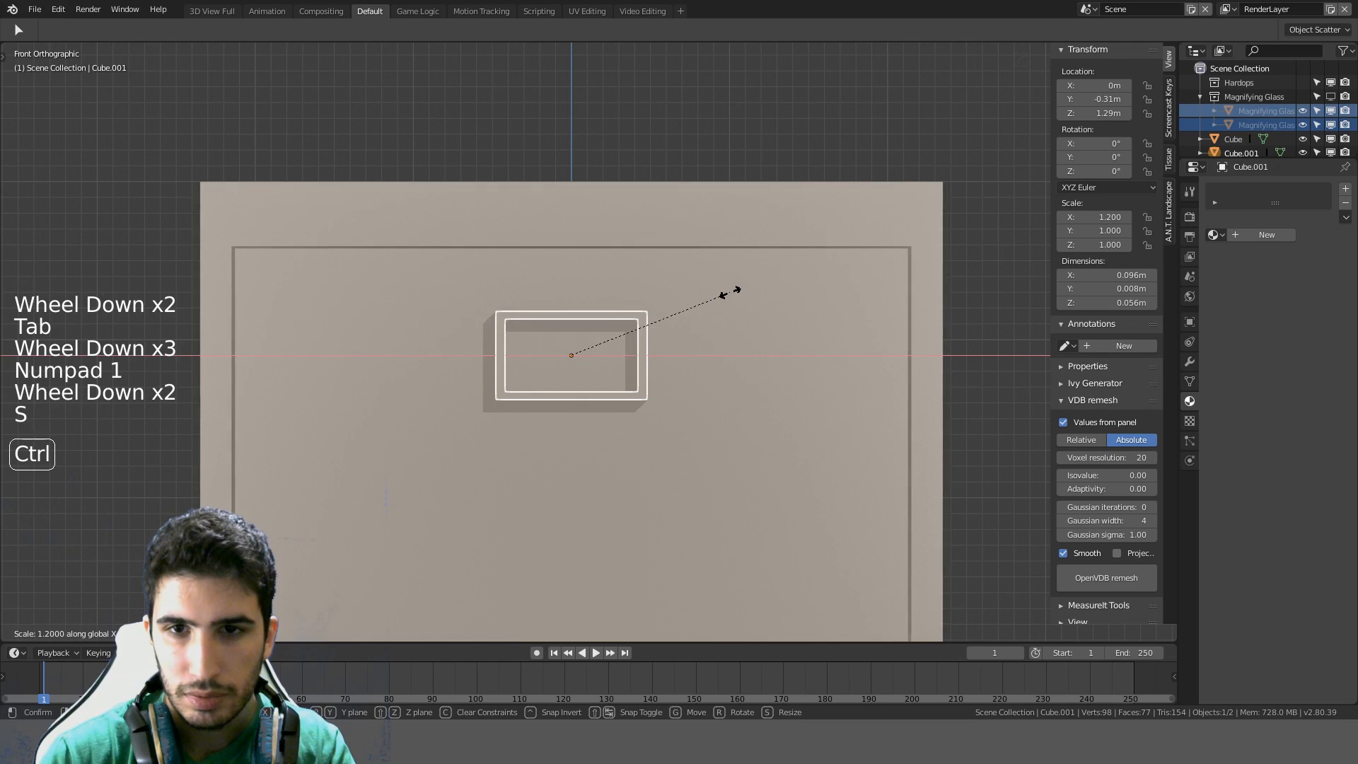
{"action": "left_click", "coordinate": [760, 315]}
Delete the four border faces on the back of the frame, facing the drawer
{"action": "middle_click_drag", "start_coordinate": [759, 315], "coordinate": [388, 337]}
{"action": "scroll", "coordinate": [852, 365], "scroll_direction": "up", "scroll_amount": 1}
{"action": "scroll", "coordinate": [818, 337], "scroll_direction": "up", "scroll_amount": 5}
{"action": "key", "text": "Tab"}
{"action": "key", "text": "z"}
{"action": "left_click", "coordinate": [548, 274]}
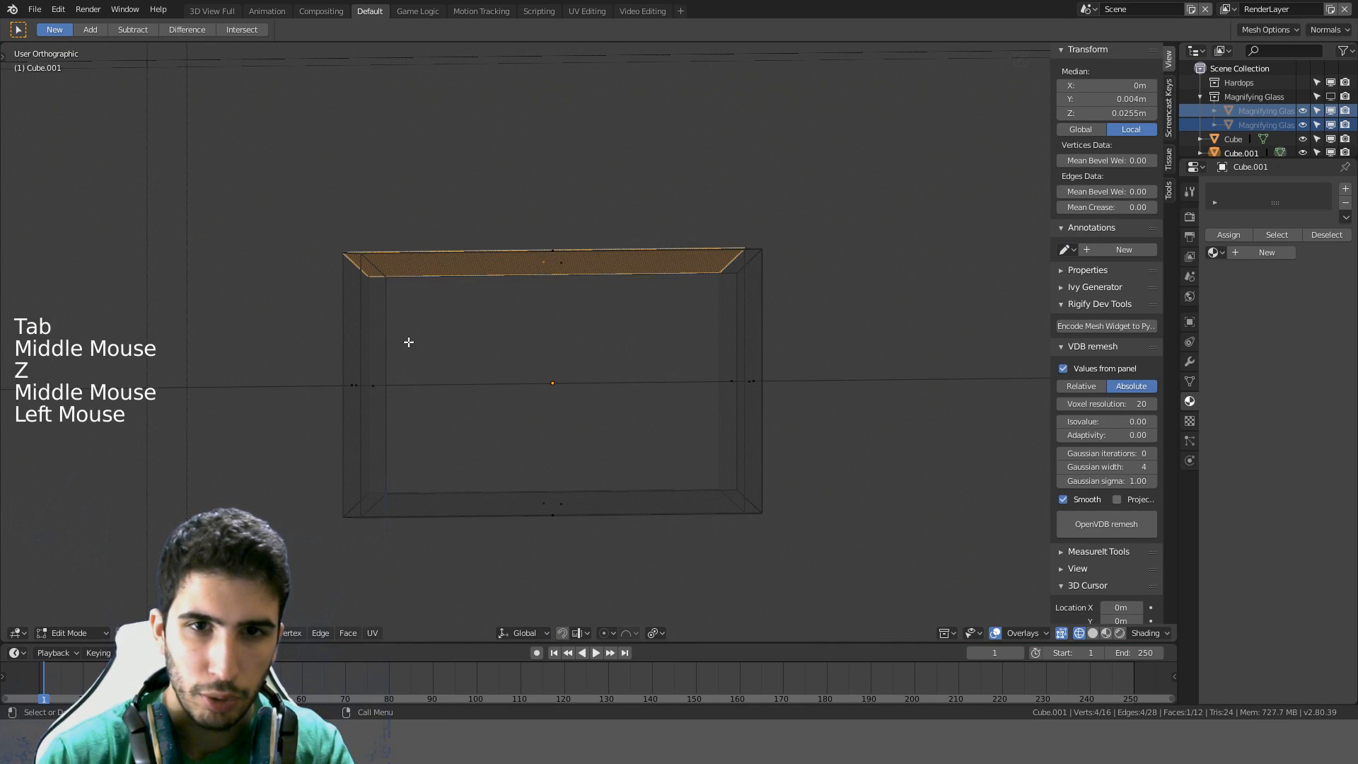
{"action": "left_click", "coordinate": [355, 385], "text": "shift"}
{"action": "left_click", "coordinate": [584, 485], "text": "shift"}
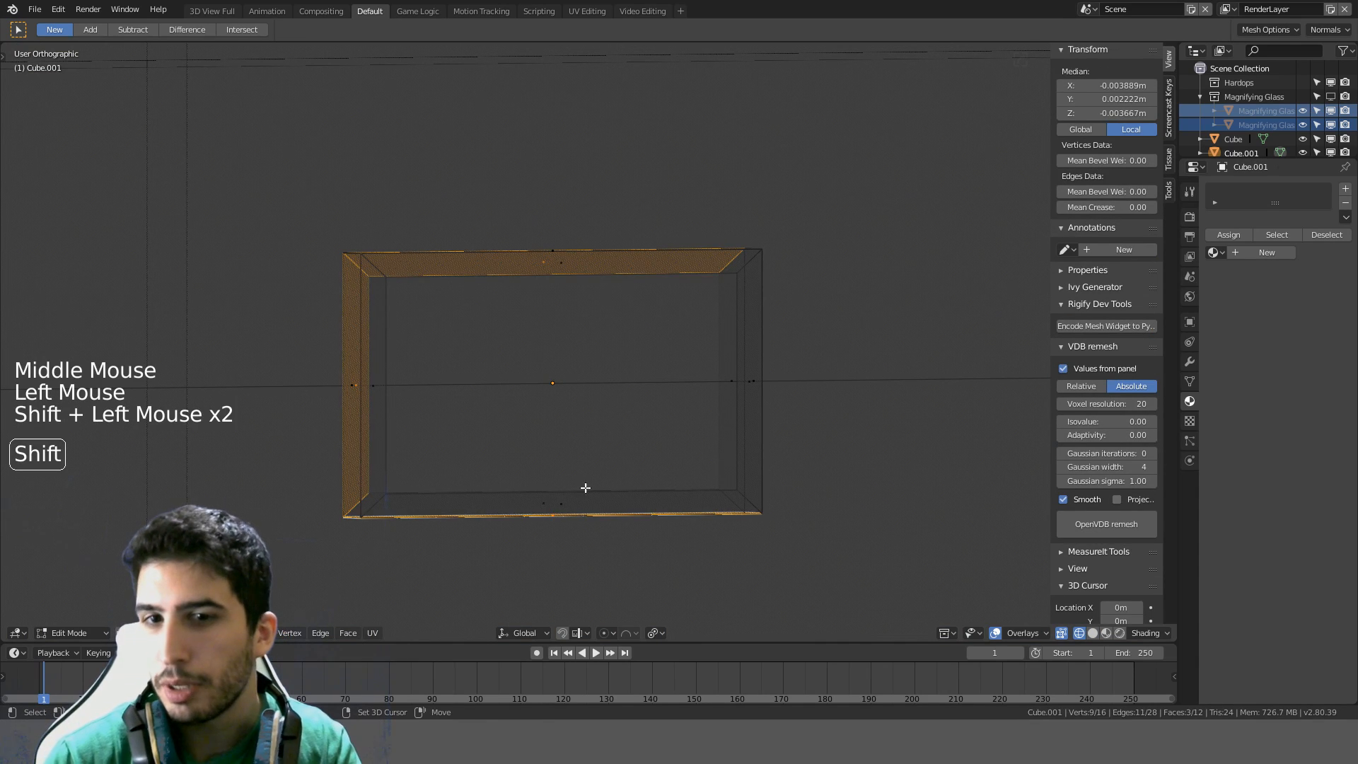
{"action": "key", "text": "ctrl+z"}
{"action": "left_click", "coordinate": [548, 500], "text": "shift"}
{"action": "left_click", "coordinate": [749, 387], "text": "shift"}
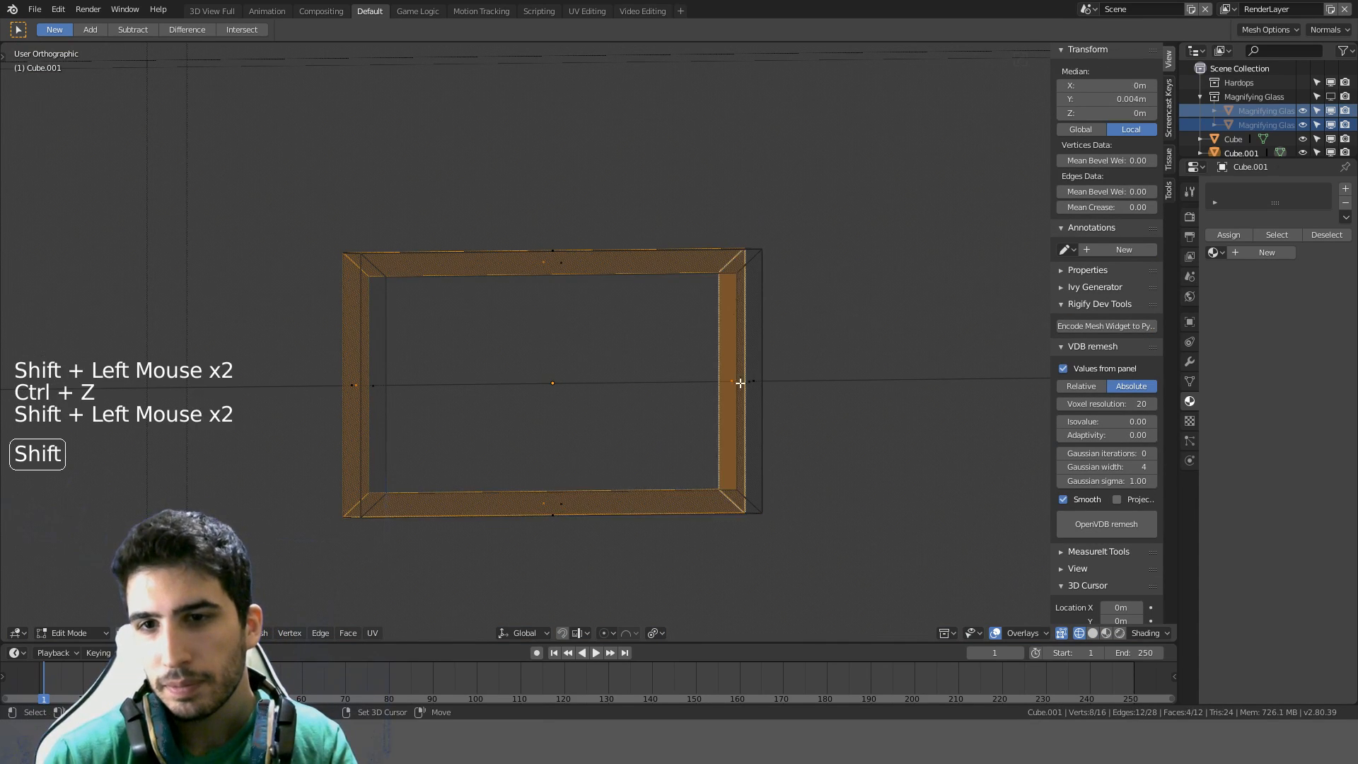
{"action": "middle_click_drag", "start_coordinate": [749, 388], "coordinate": [730, 386]}
{"action": "key", "text": "Delete"}
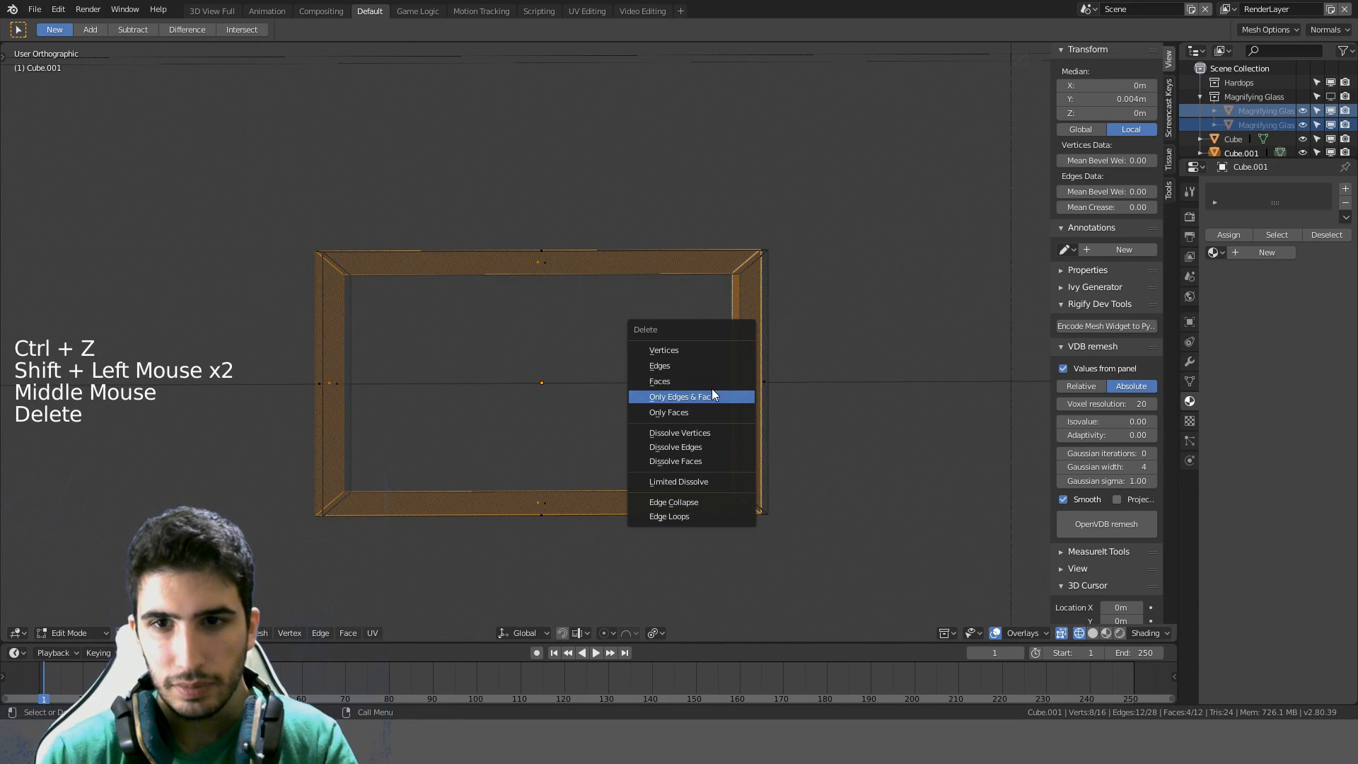
{"action": "left_click", "coordinate": [712, 381]}
{"action": "key", "text": "z"}
{"action": "left_click", "coordinate": [658, 365]}
{"action": "key", "text": "Tab"}
Move the frame along Y to -0.305 m so that it meets the drawer face, aligning it from above
{"action": "middle_click_drag", "start_coordinate": [700, 369], "coordinate": [806, 433]}
{"action": "key", "text": "KP_7"}
{"action": "key", "text": "z"}
{"action": "left_click", "coordinate": [591, 422]}
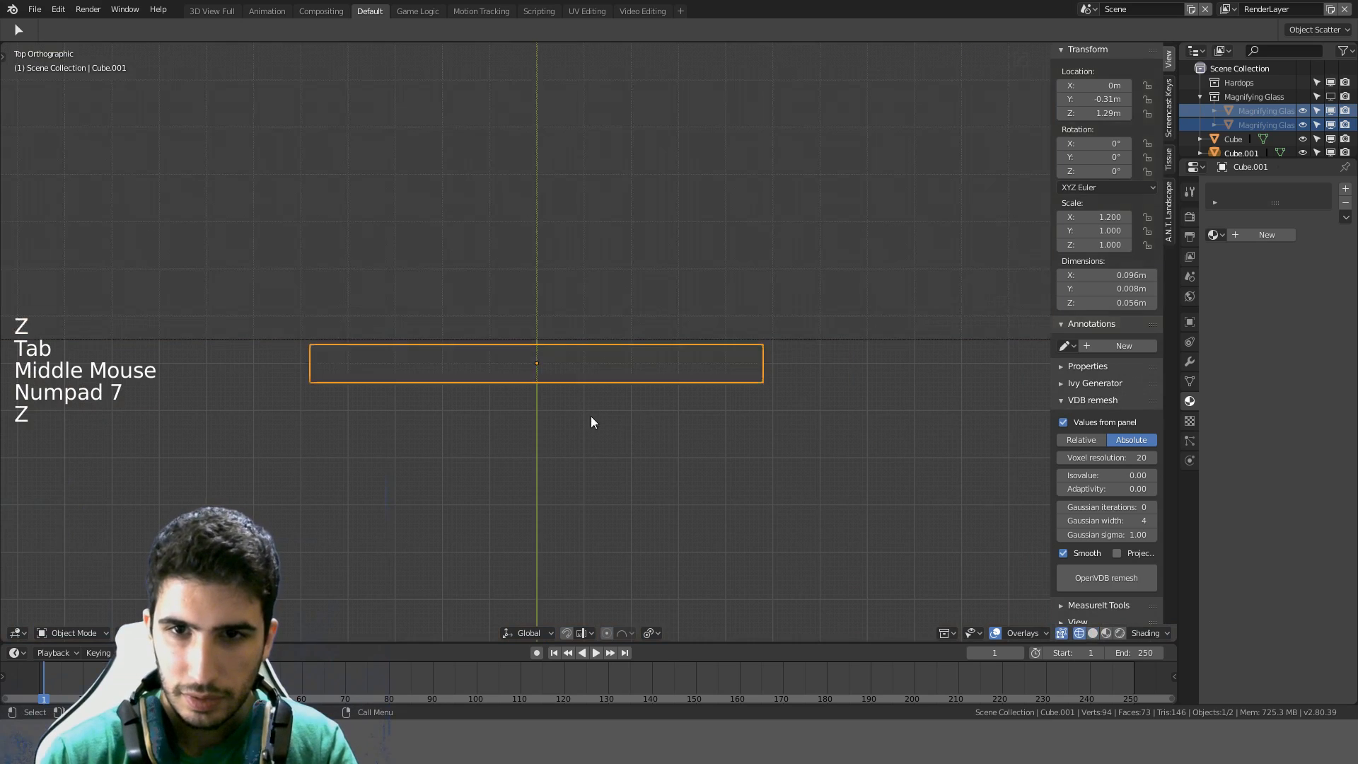
{"action": "key", "text": "g"}
{"action": "key", "text": "ctrl"}
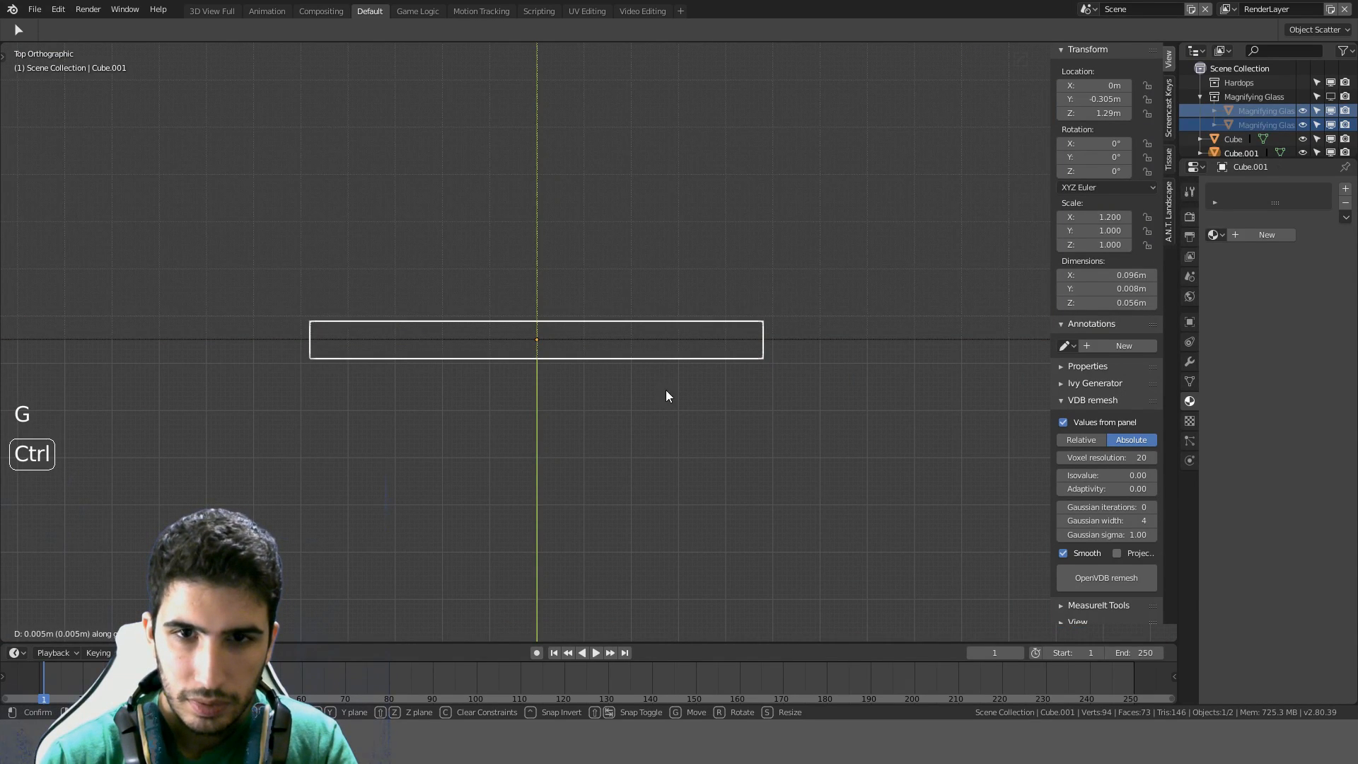
{"action": "left_click", "coordinate": [666, 396]}
Scale the frame along Y by 0.4 and move it to Y -0.306 m so it sits thinly on the drawer face
{"action": "key", "text": "s"}
{"action": "key", "text": "y"}
{"action": "key", "text": "ctrl"}
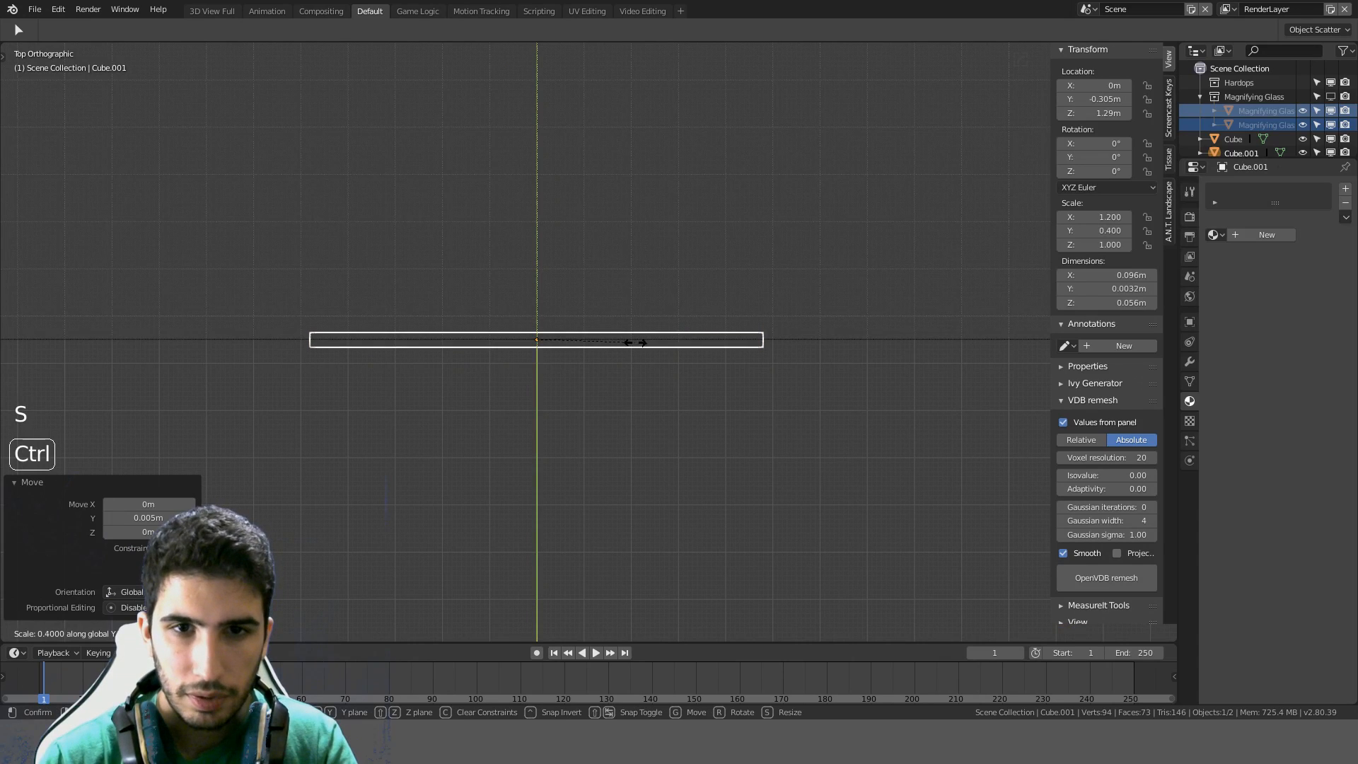
{"action": "left_click", "coordinate": [676, 298]}
{"action": "key", "text": "g"}
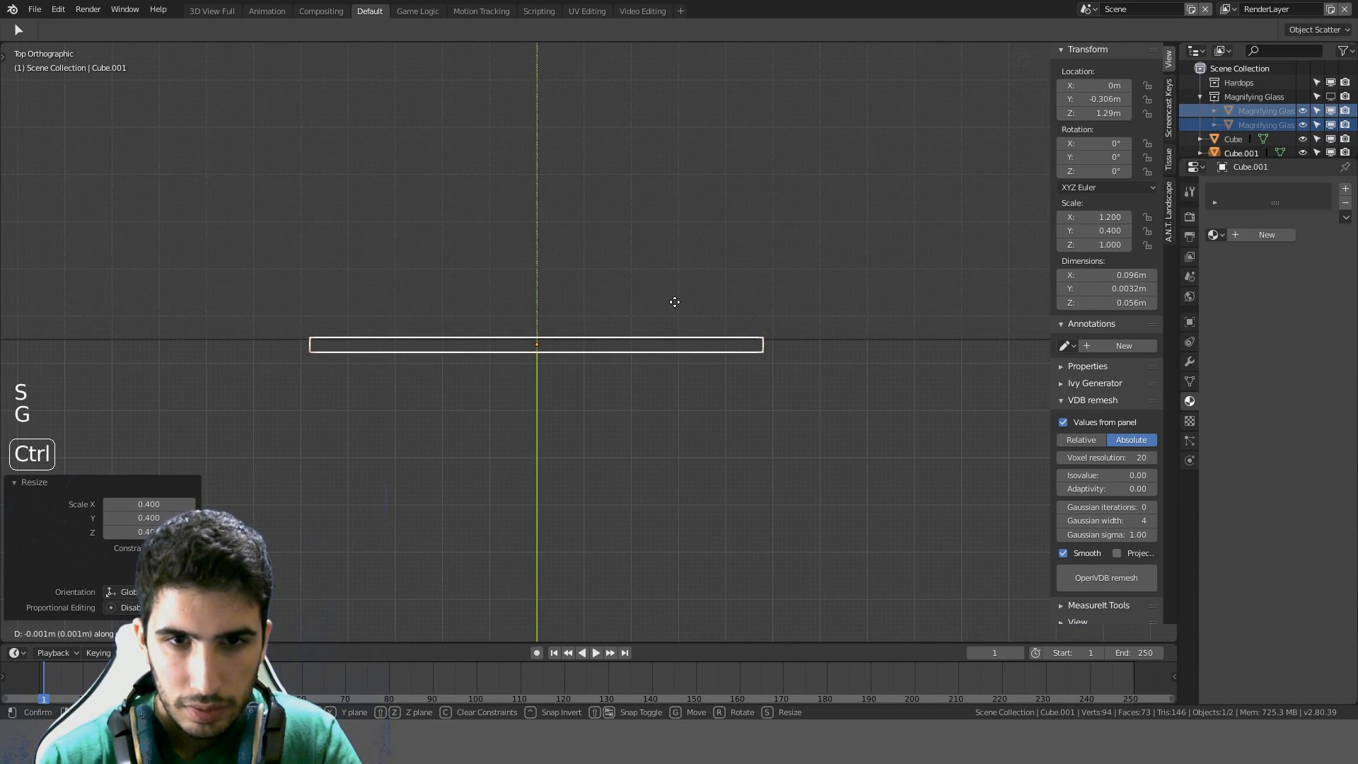
{"action": "left_click", "coordinate": [675, 302]}
{"action": "key", "text": "z"}
{"action": "middle_click_drag", "start_coordinate": [698, 307], "coordinate": [646, 168]}
{"action": "scroll", "coordinate": [625, 233], "scroll_direction": "down", "scroll_amount": 5}
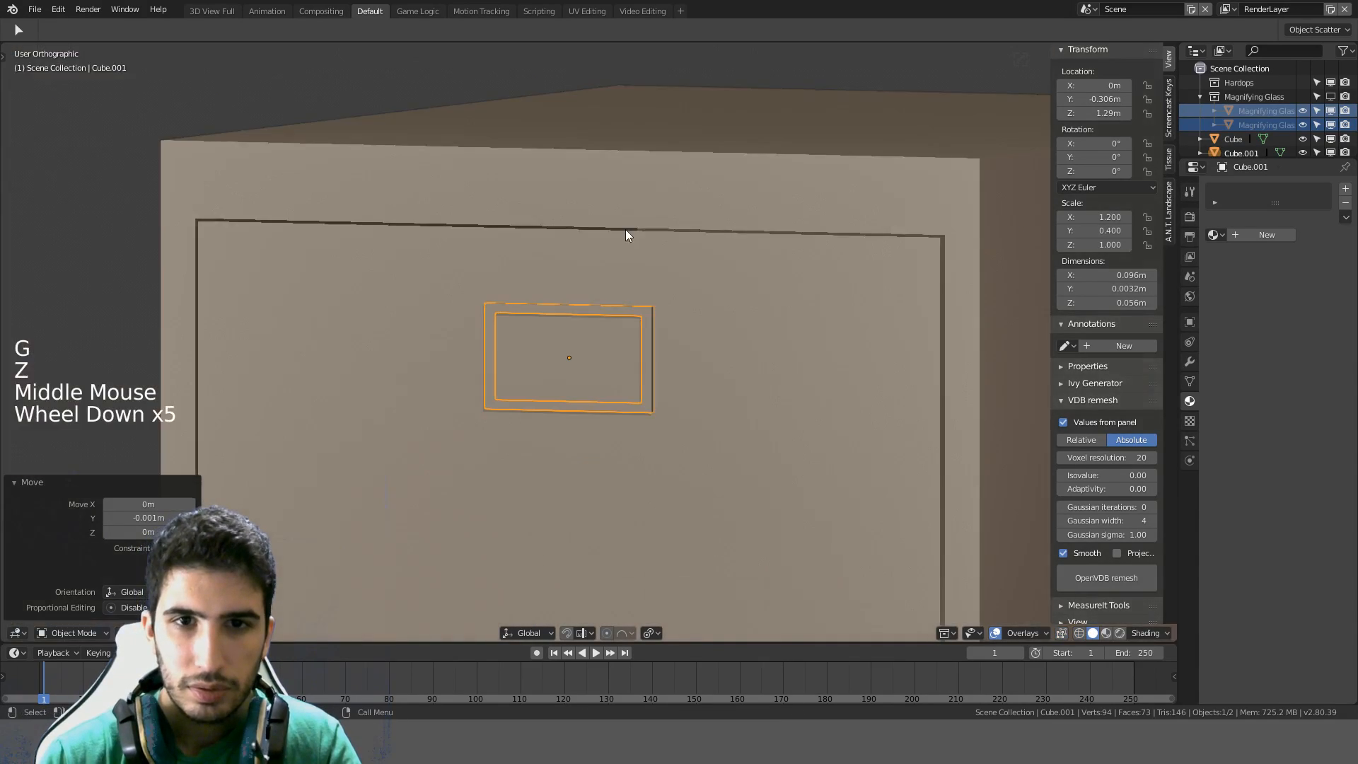
{"action": "key", "text": "Tab"}
{"action": "middle_click_drag", "start_coordinate": [626, 233], "coordinate": [978, 321]}
{"action": "scroll", "coordinate": [731, 306], "scroll_direction": "down", "scroll_amount": 2}
{"action": "key", "text": "Tab"}
{"action": "scroll", "coordinate": [818, 391], "scroll_direction": "down", "scroll_amount": 3}
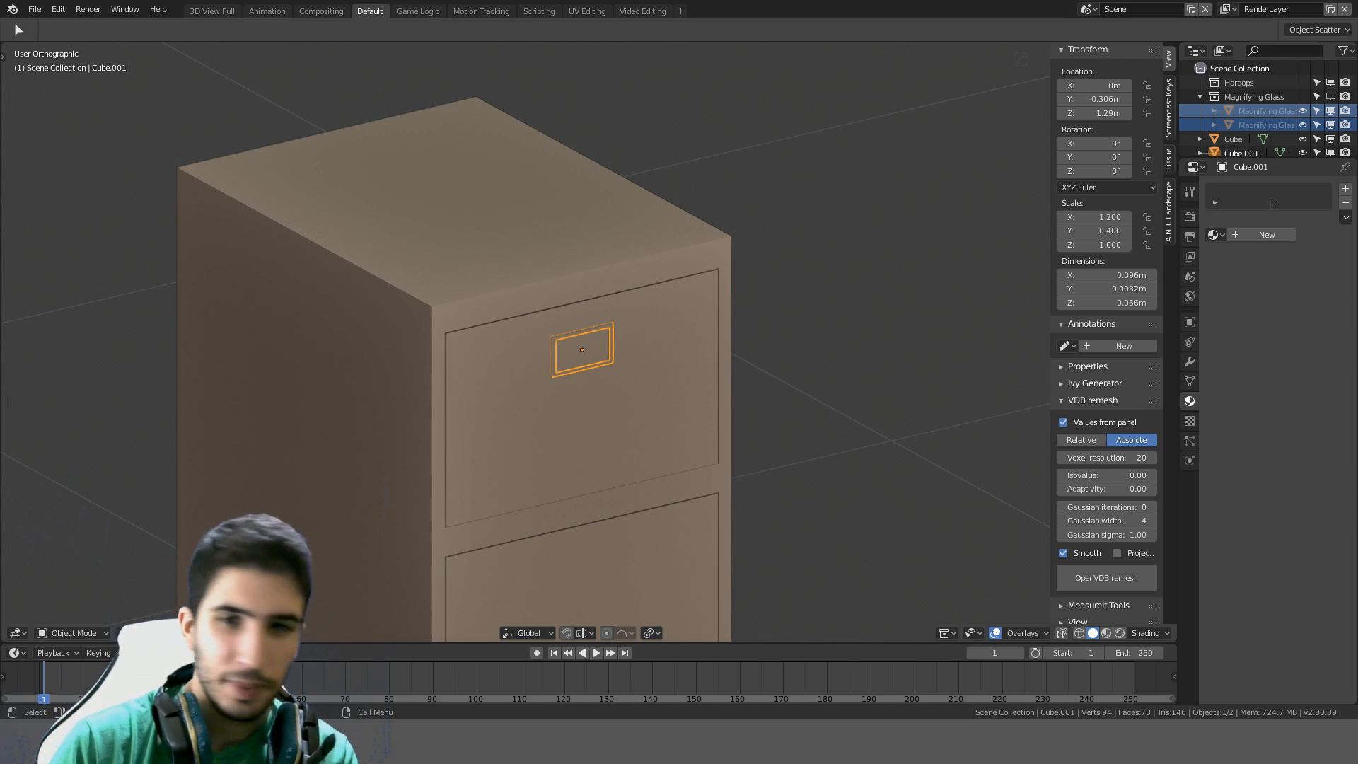
{"action": "middle_click_drag", "start_coordinate": [979, 321], "coordinate": [974, 310]}
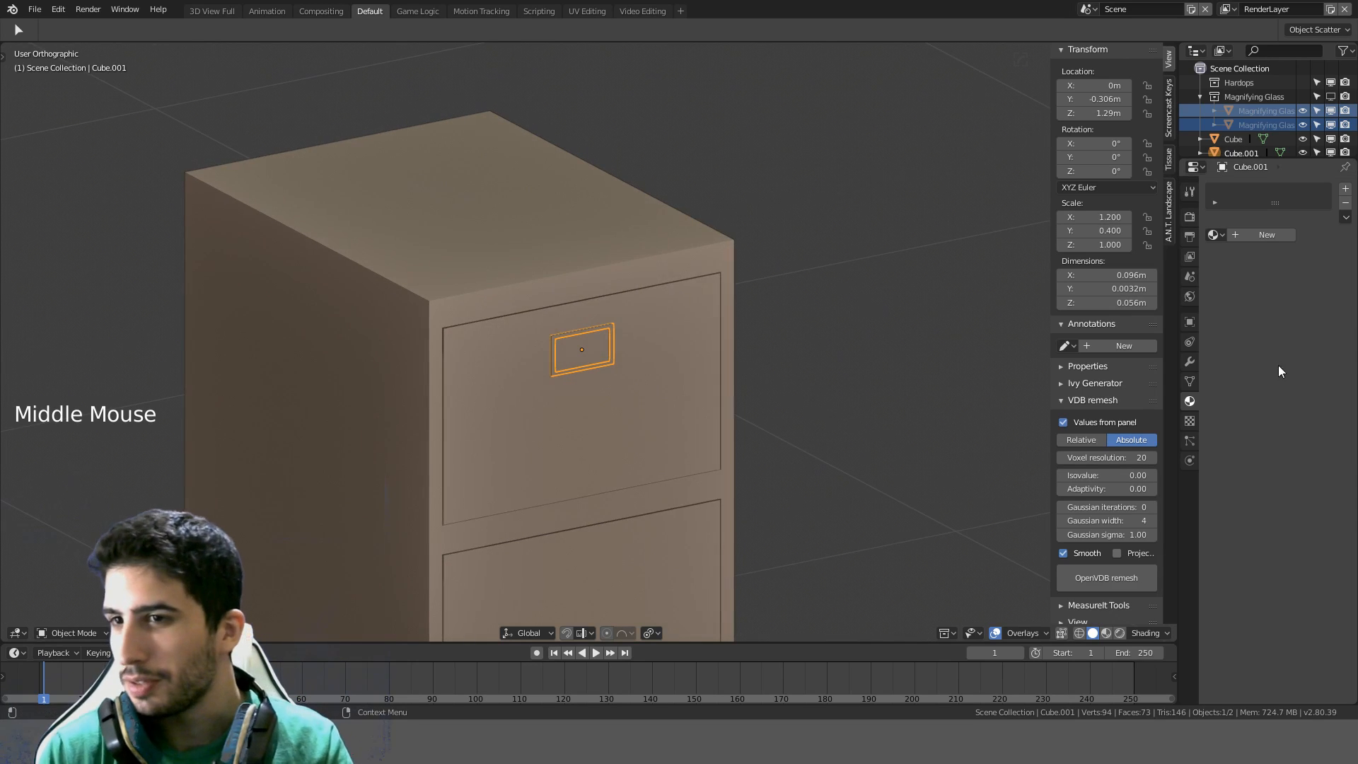
Add an Array modifier to the label frame
{"action": "left_click", "coordinate": [1191, 361]}
{"action": "left_click", "coordinate": [1241, 188]}
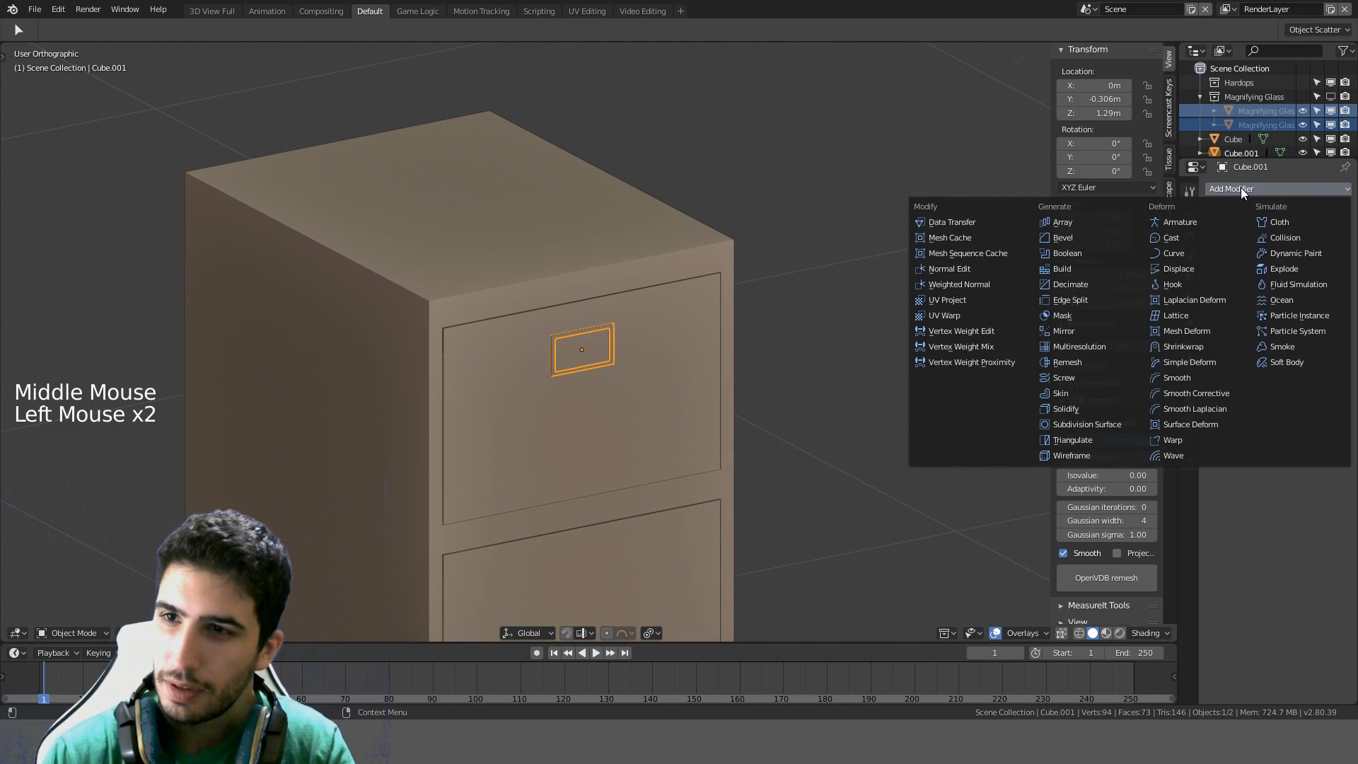
{"action": "left_click", "coordinate": [1088, 221]}
{"action": "middle_click_drag", "start_coordinate": [1062, 255], "coordinate": [1000, 147], "text": "shift"}
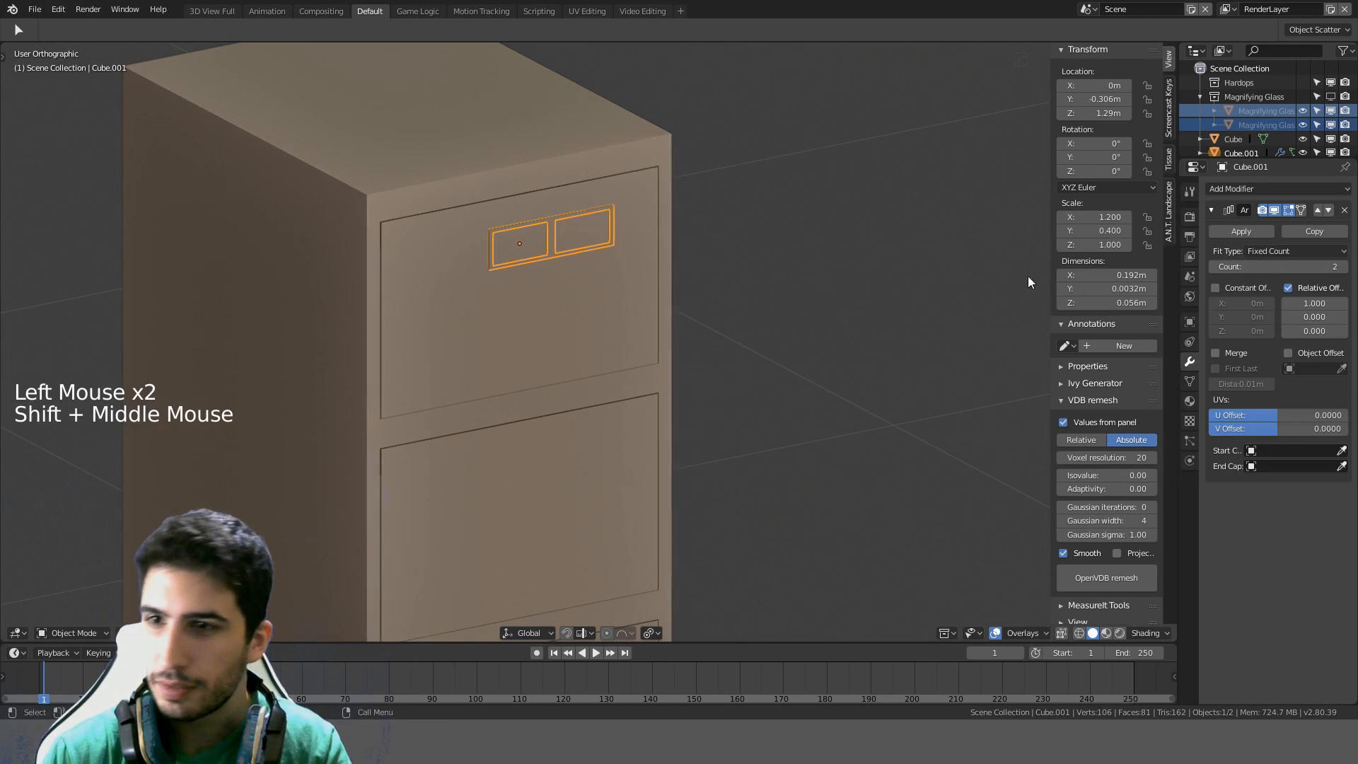
Set the array's relative offset to 0 in X and, after trying 5, to -5 in Z
{"action": "left_click", "coordinate": [1324, 331]}
{"action": "type", "text": "5"}
{"action": "key", "text": "Return"}
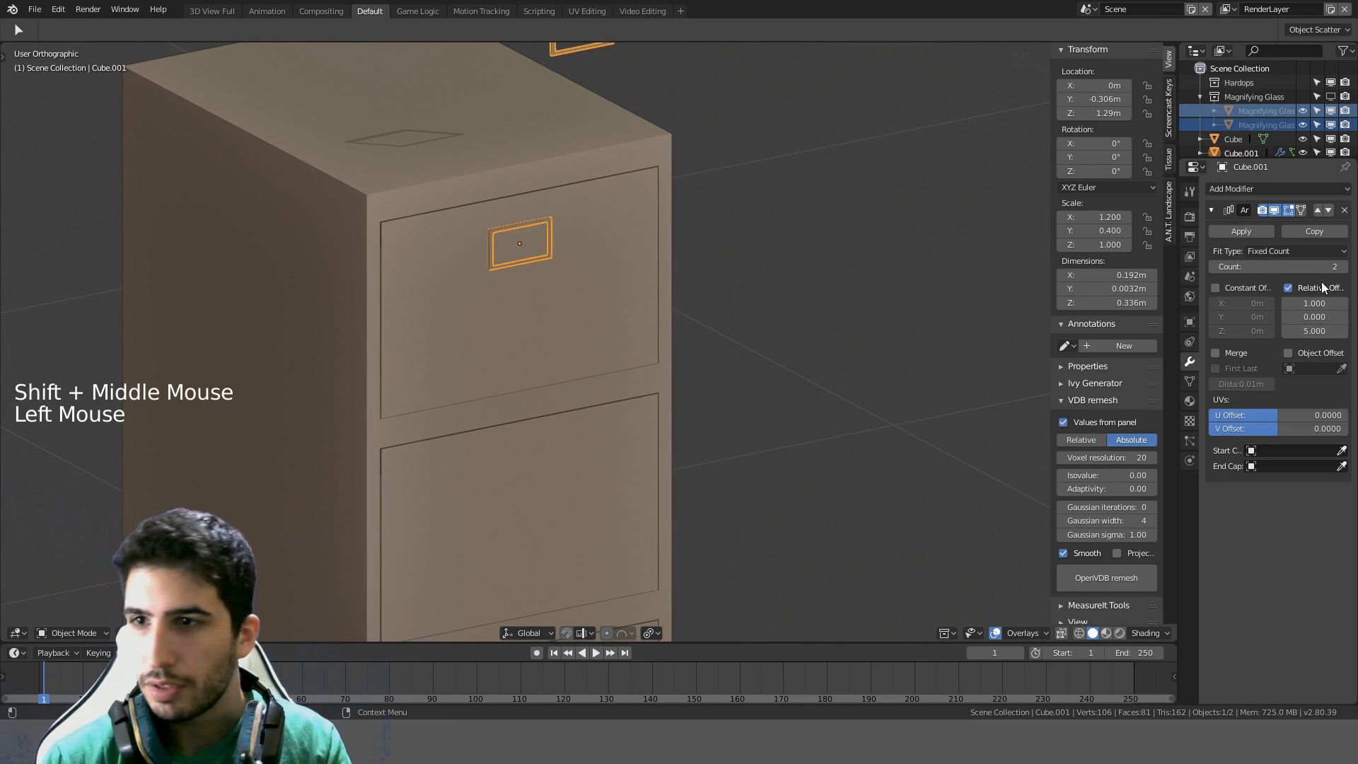
{"action": "left_click", "coordinate": [1314, 303]}
{"action": "type", "text": "0"}
{"action": "key", "text": "Return"}
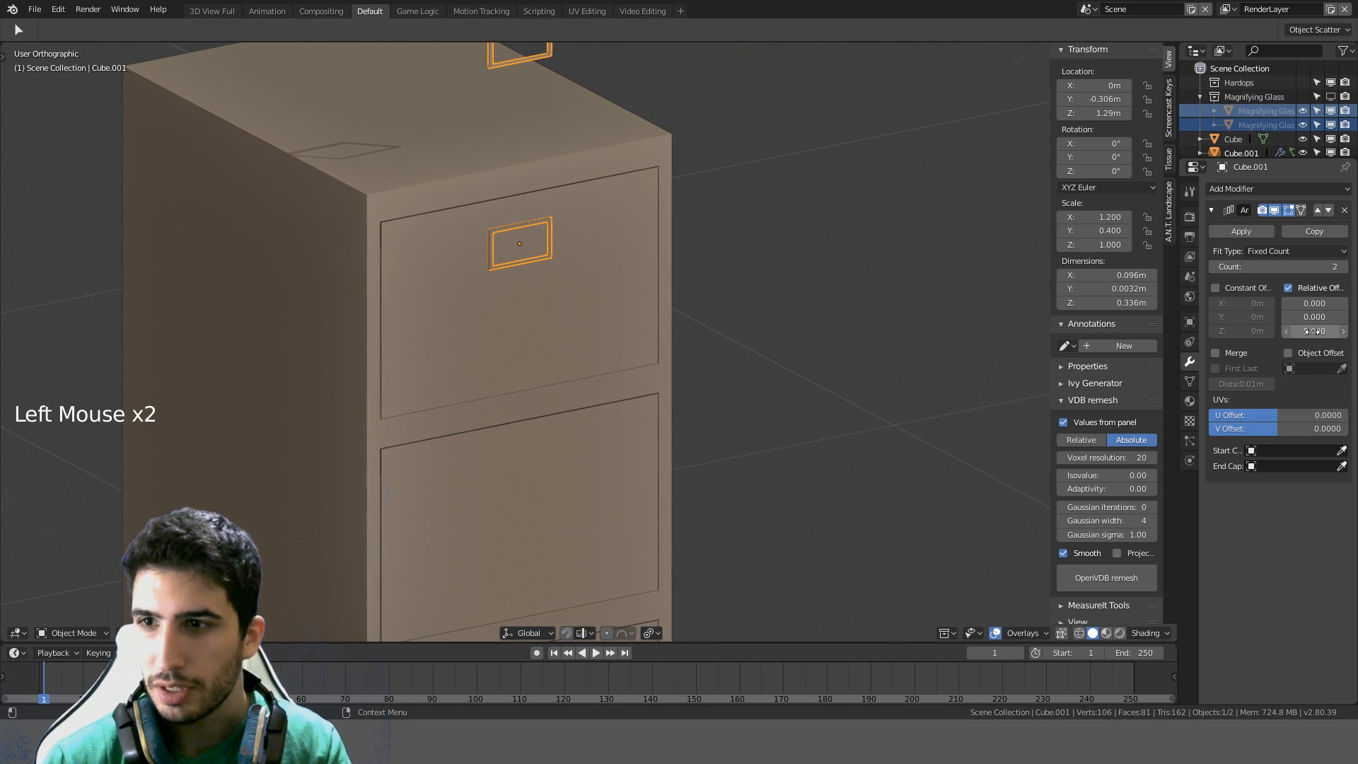
{"action": "left_click", "coordinate": [1310, 334]}
{"action": "type", "text": "-5"}
{"action": "key", "text": "Return"}
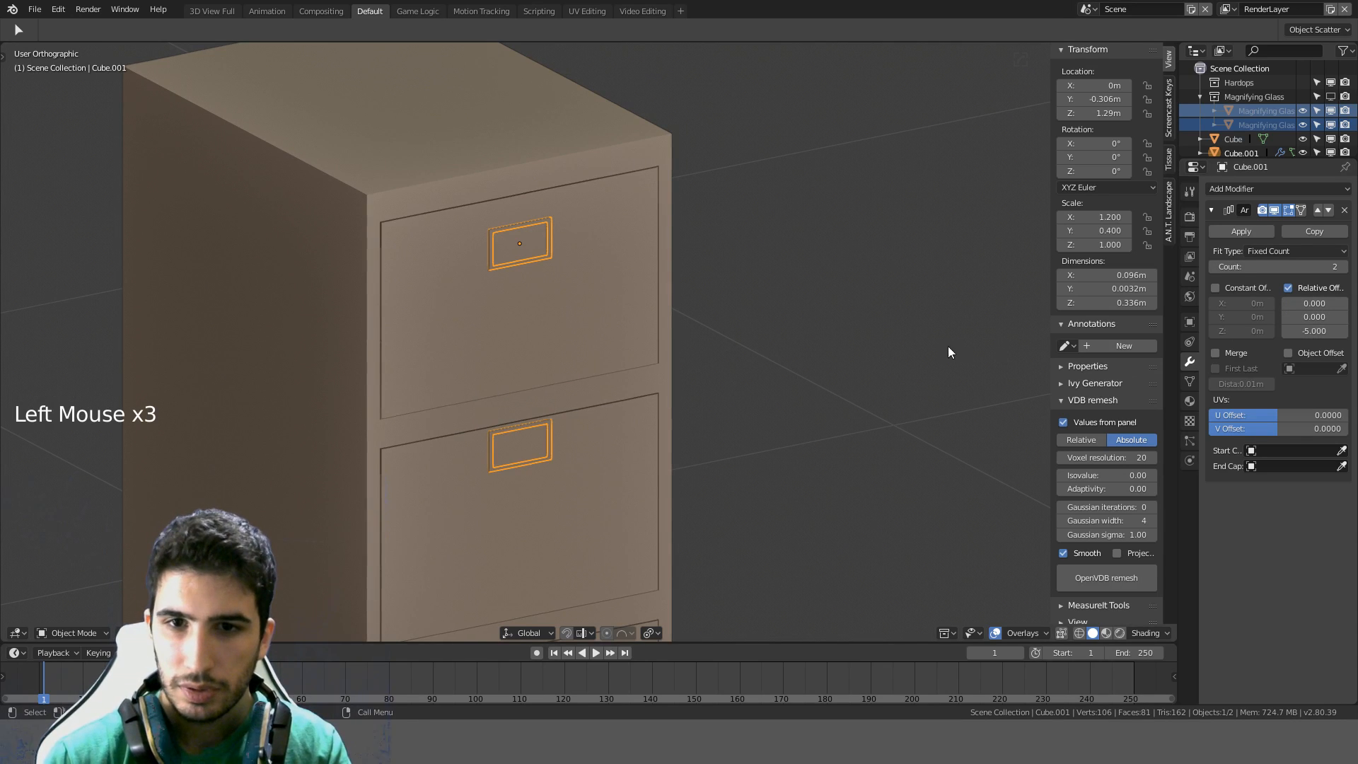
Adjust the array's relative Z offset to -5.6 so the second frame aligns on the second drawer like the first
{"action": "middle_click_drag", "start_coordinate": [948, 346], "coordinate": [745, 255], "text": "shift"}
{"action": "key", "text": "KP_1"}
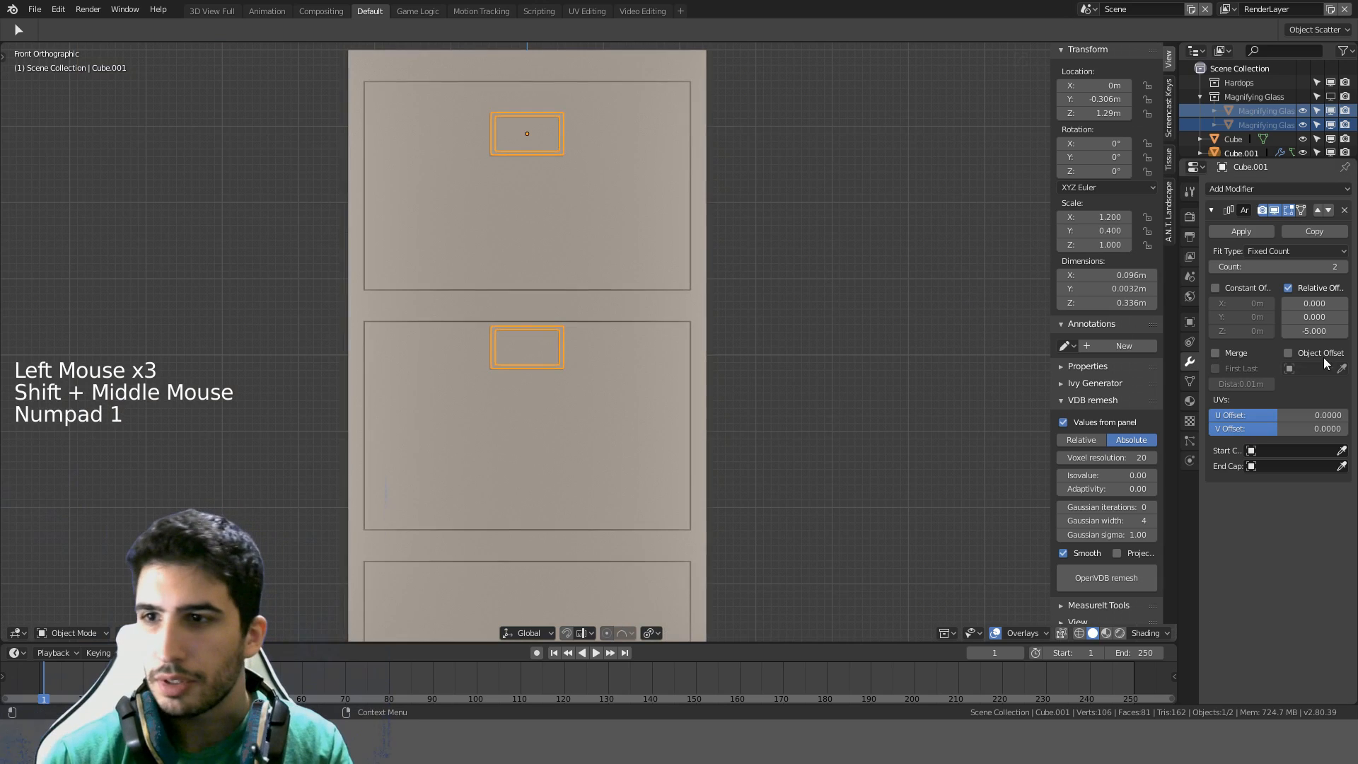
{"action": "left_click", "coordinate": [1342, 331]}
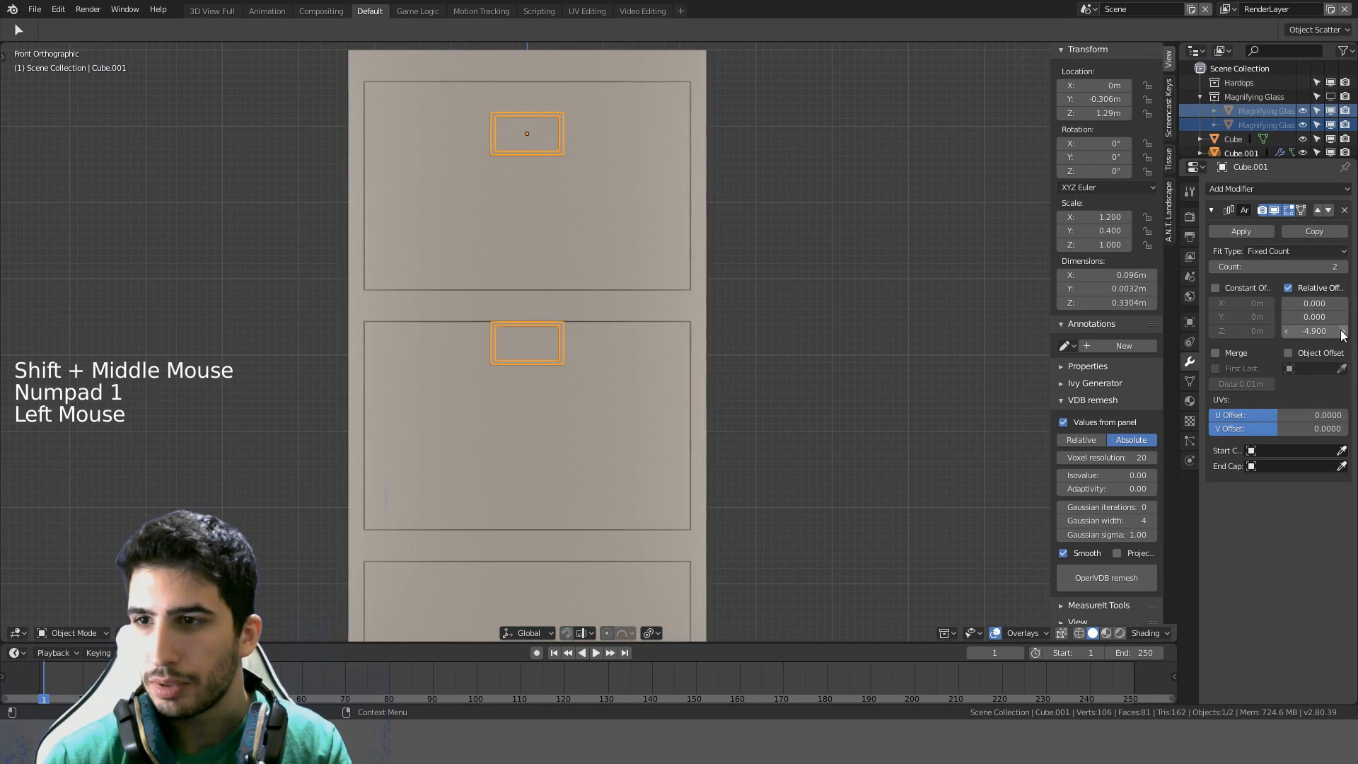
{"action": "left_click", "coordinate": [1287, 331]}
{"action": "left_click", "coordinate": [1287, 331]}
{"action": "left_click", "coordinate": [1287, 331]}
{"action": "left_click", "coordinate": [1287, 331]}
{"action": "left_click", "coordinate": [1287, 331]}
{"action": "left_click", "coordinate": [1287, 331]}
{"action": "left_click", "coordinate": [1287, 331]}
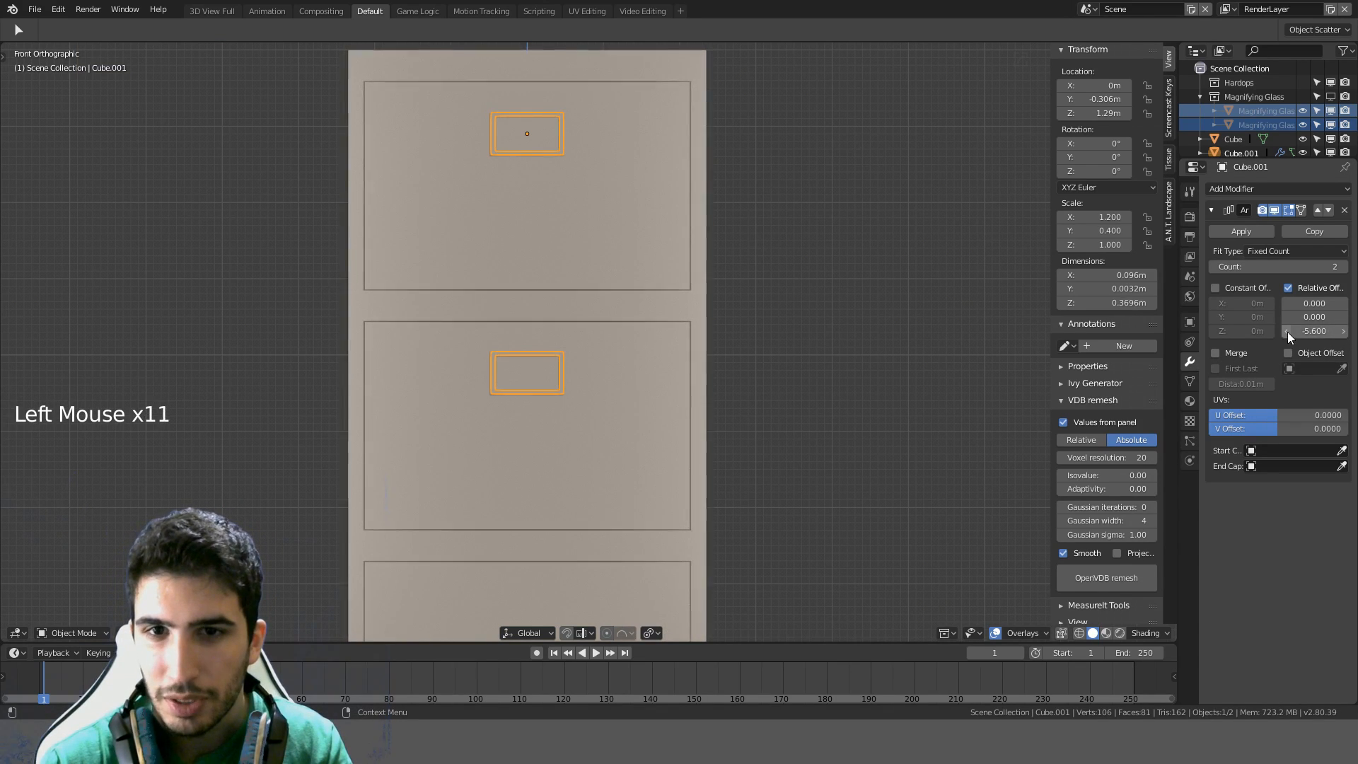
Set the array's relative Z offset to -5.7 and its count to 4 so every drawer gets a label frame
{"action": "left_click", "coordinate": [1287, 331]}
{"action": "left_click", "coordinate": [1343, 267]}
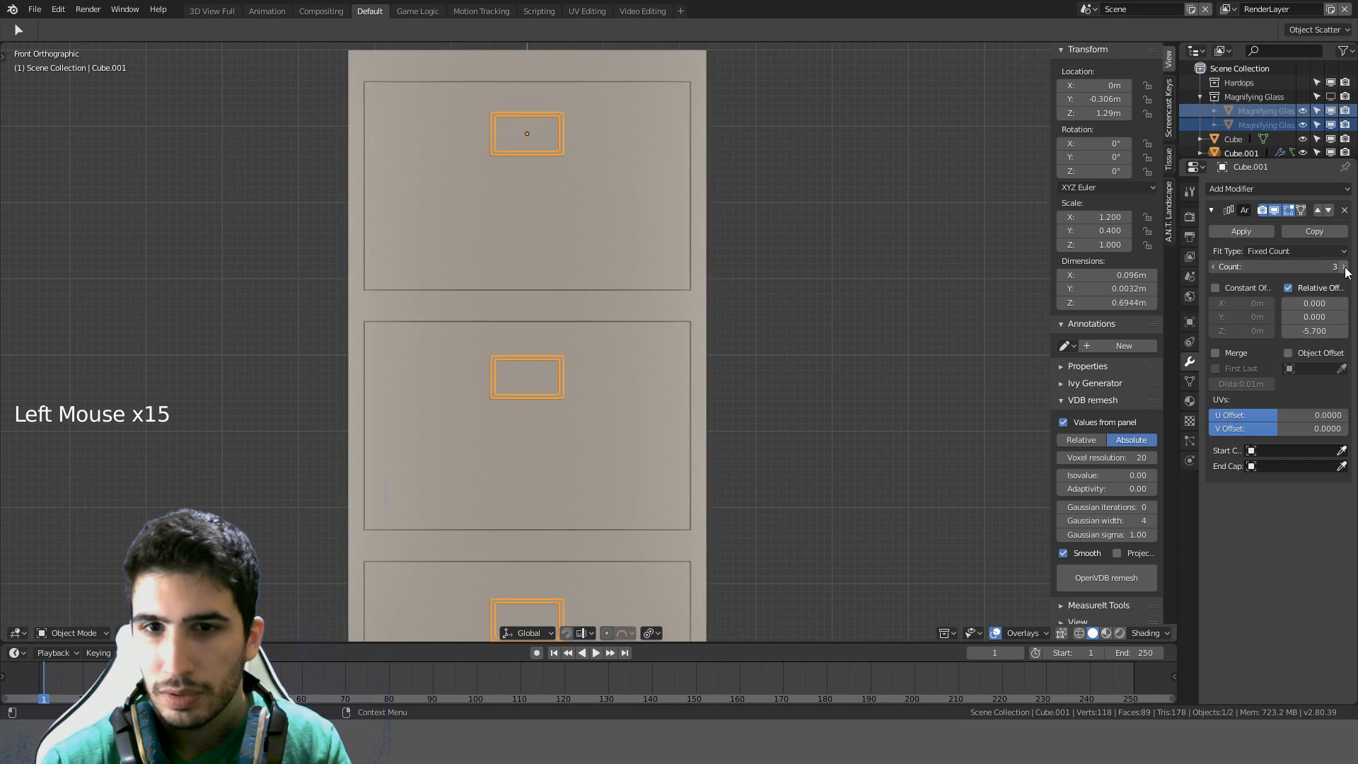
{"action": "left_click", "coordinate": [1344, 266]}
{"action": "scroll", "coordinate": [834, 464], "scroll_direction": "down", "scroll_amount": 3}
{"action": "middle_click_drag", "start_coordinate": [835, 464], "coordinate": [843, 371], "text": "shift"}
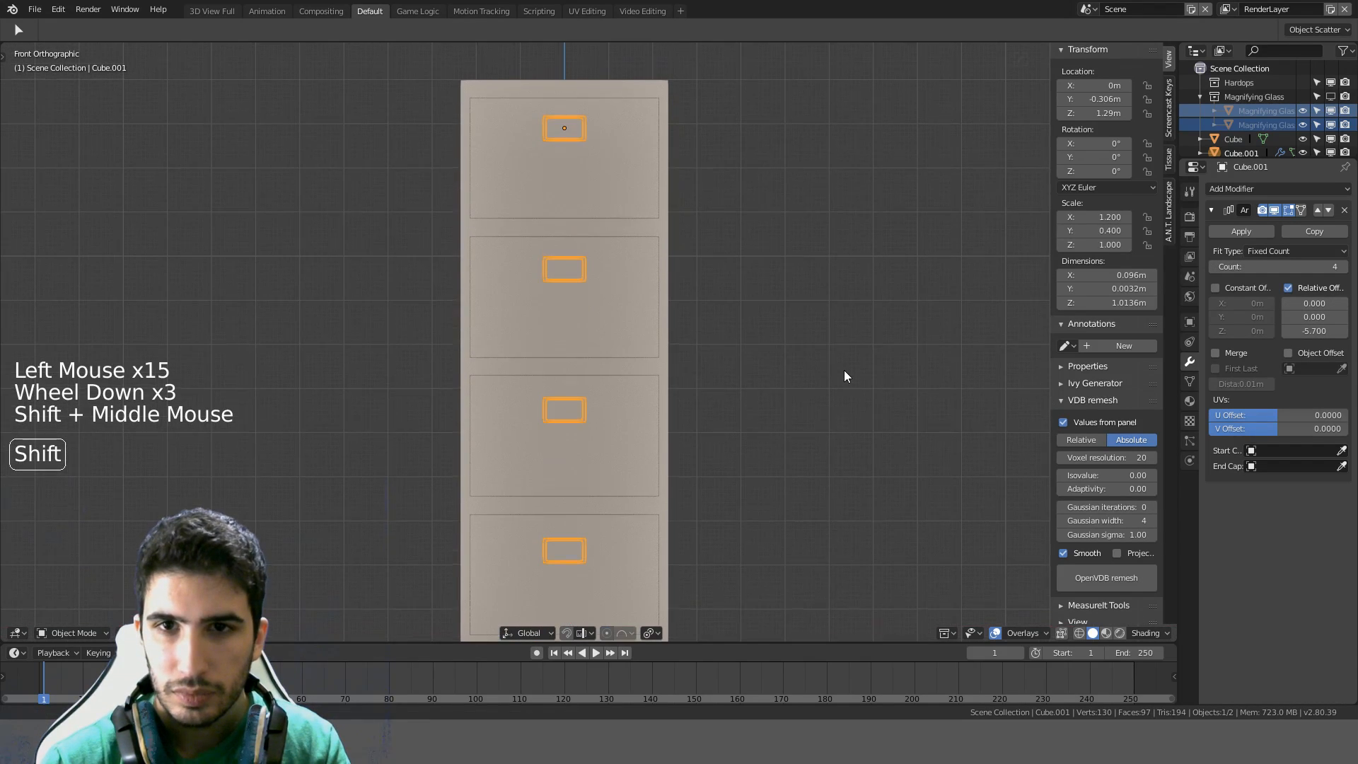
{"action": "left_click", "coordinate": [1285, 332]}
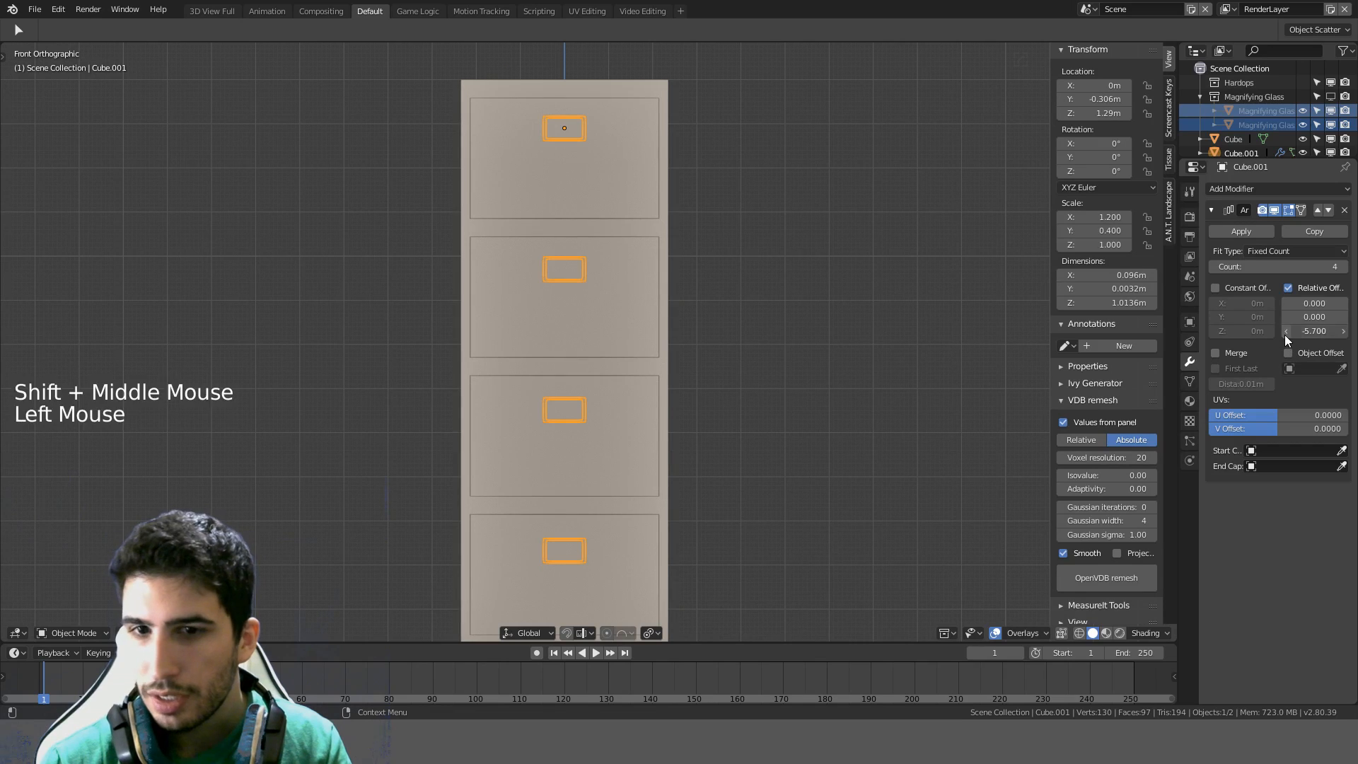
{"action": "left_click", "coordinate": [1343, 332]}
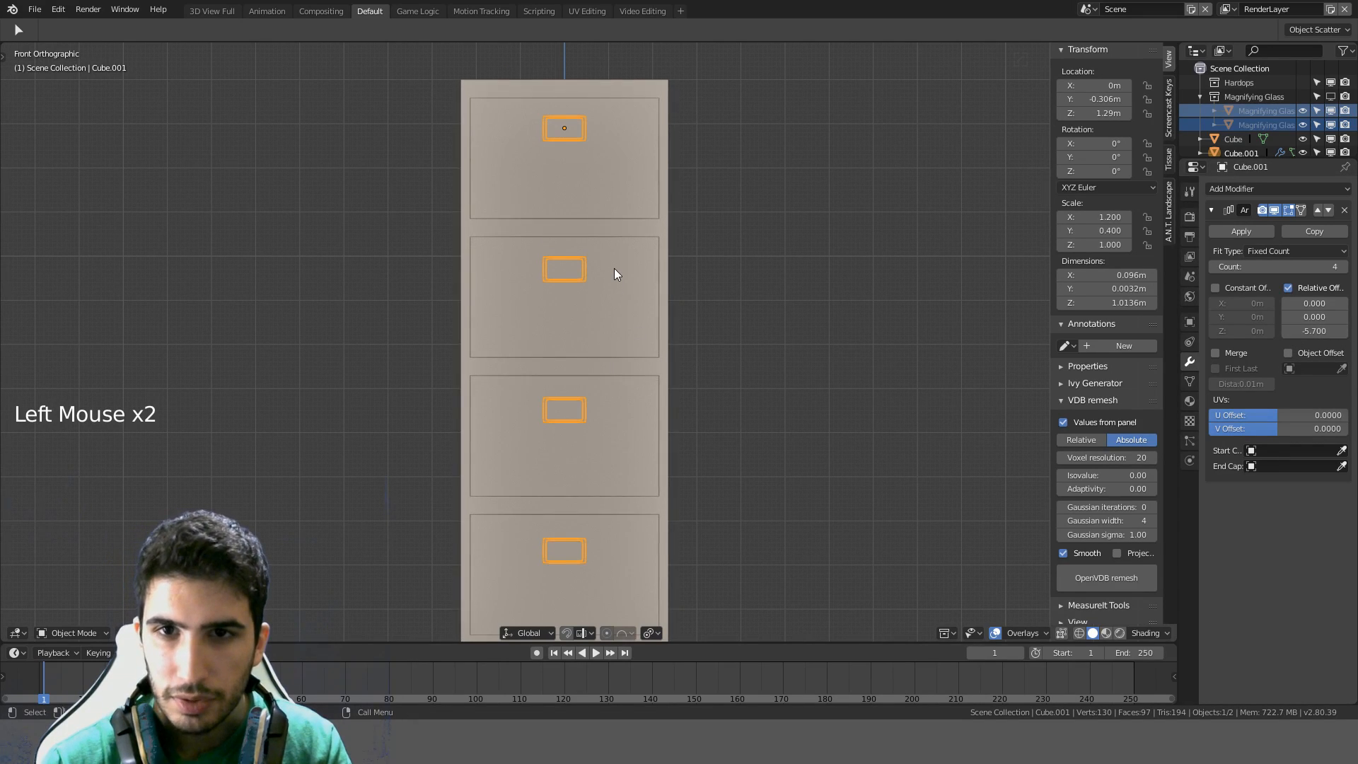
Add three horizontal loop cuts across the bottom drawer face of the cabinet as alignment guides
{"action": "left_click", "coordinate": [613, 270]}
{"action": "key", "text": "Tab"}
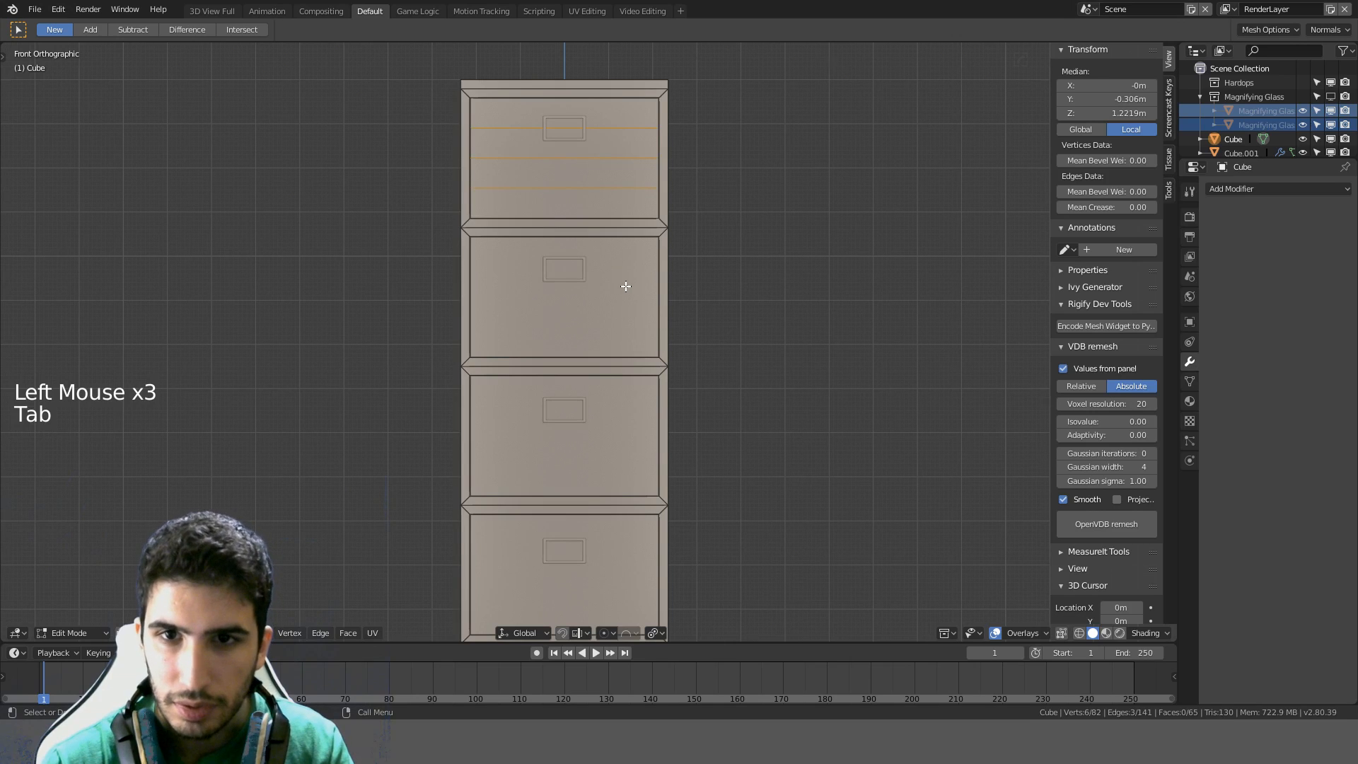
{"action": "scroll", "coordinate": [626, 286], "scroll_direction": "up", "scroll_amount": 2}
{"action": "key", "text": "ctrl+r"}
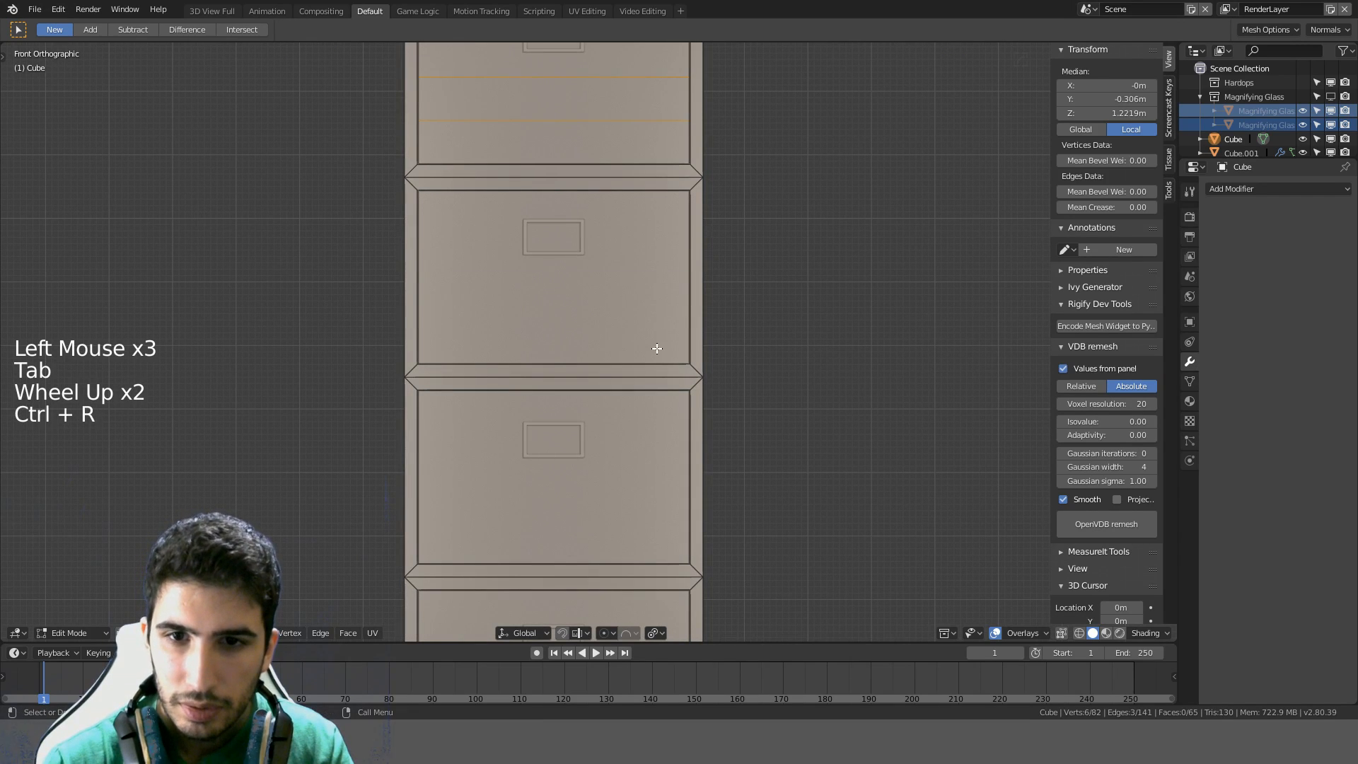
{"action": "middle_click_drag", "start_coordinate": [657, 348], "coordinate": [767, 206], "text": "shift"}
{"action": "scroll", "coordinate": [725, 460], "scroll_direction": "up", "scroll_amount": 1}
{"action": "key", "text": "ctrl+r"}
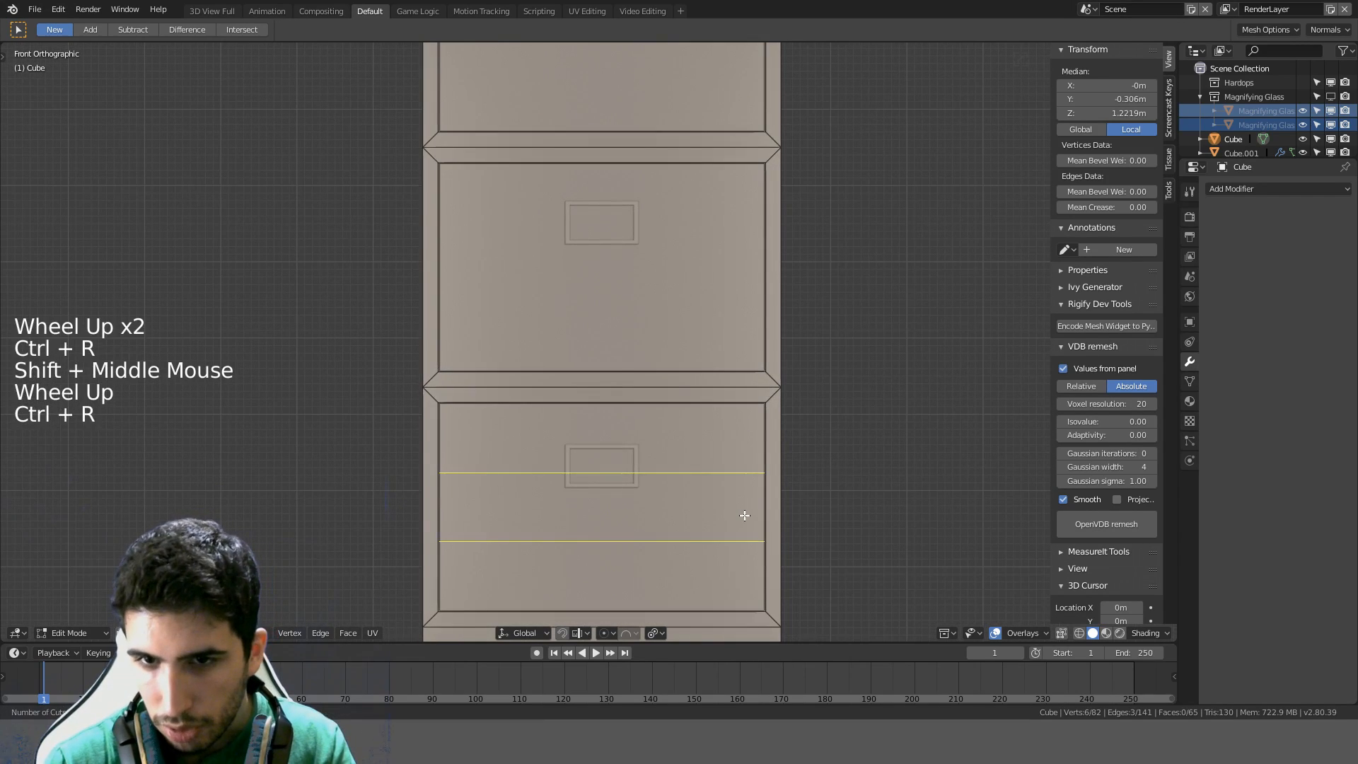
{"action": "scroll", "coordinate": [744, 515], "scroll_direction": "up", "scroll_amount": 1}
{"action": "left_click", "coordinate": [744, 515]}
{"action": "left_click", "coordinate": [744, 514]}
{"action": "scroll", "coordinate": [792, 434], "scroll_direction": "down", "scroll_amount": 1}
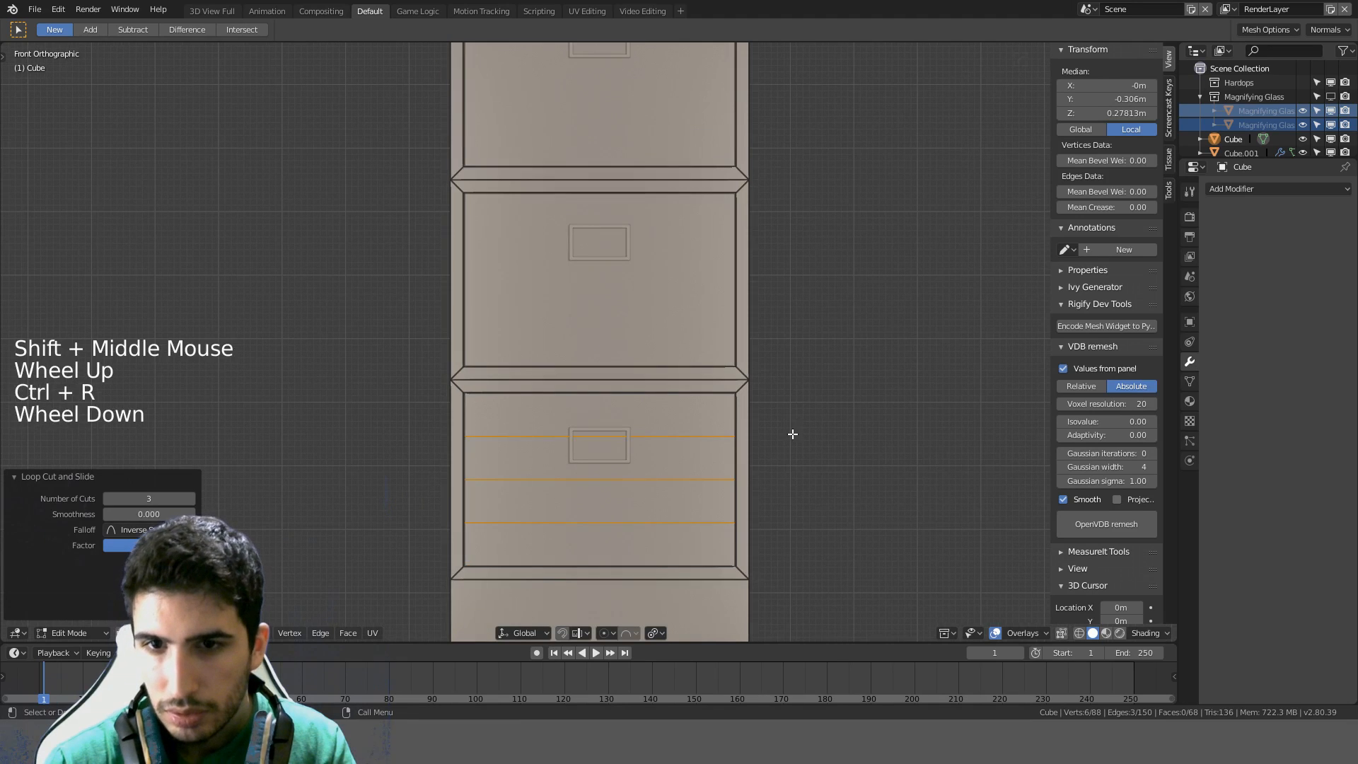
{"action": "middle_click_drag", "start_coordinate": [809, 358], "coordinate": [809, 443], "text": "shift"}
{"action": "scroll", "coordinate": [761, 444], "scroll_direction": "down", "scroll_amount": 2}
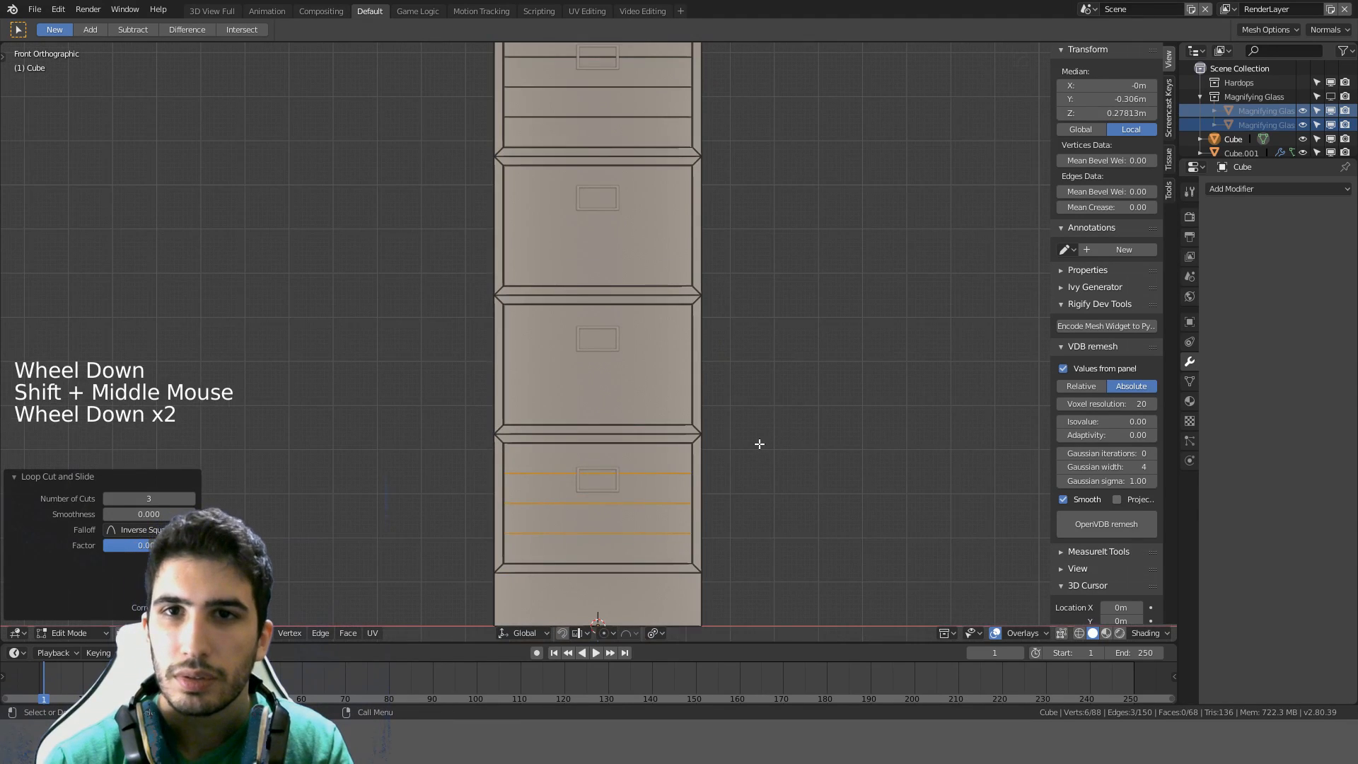
{"action": "key", "text": "Tab"}
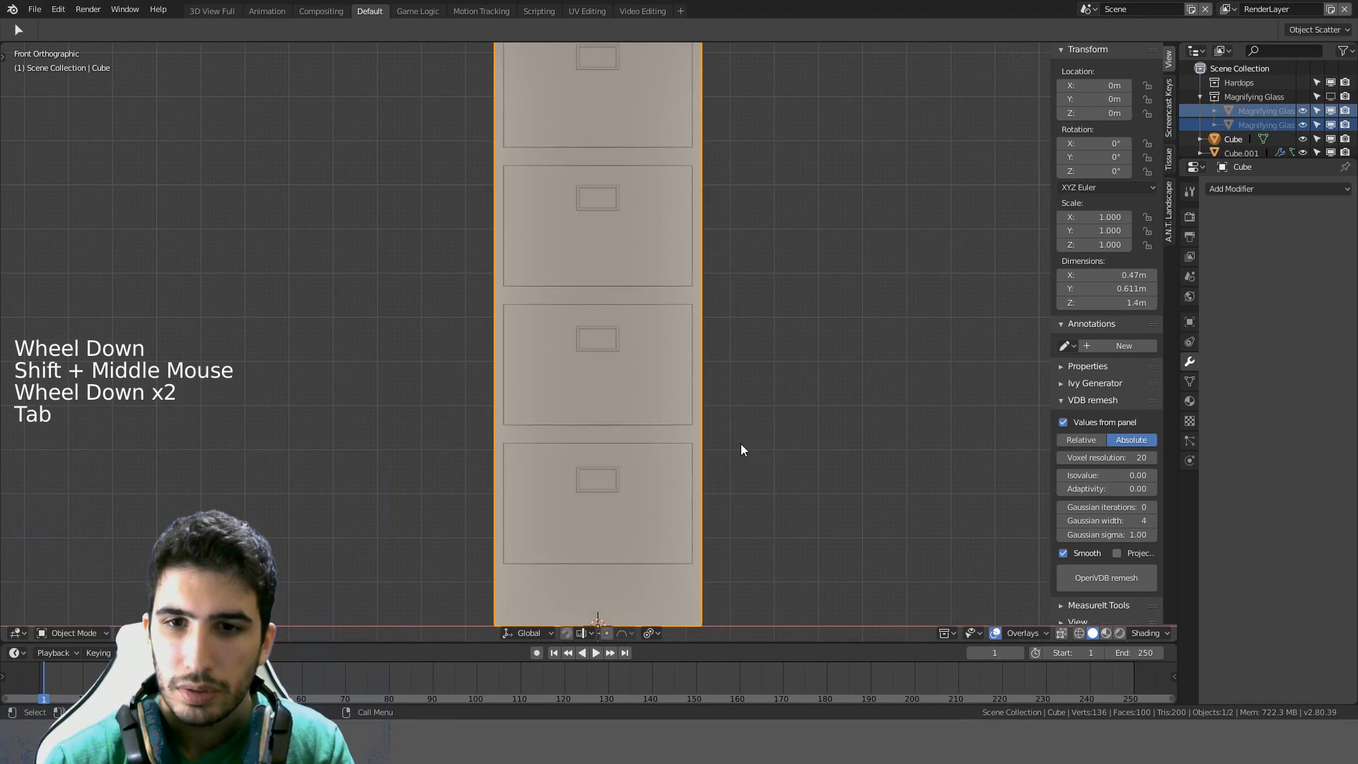
Set the label frame array's relative Z offset to -5.6 and compare the bottom frame with the guide cuts
{"action": "left_click", "coordinate": [621, 200]}
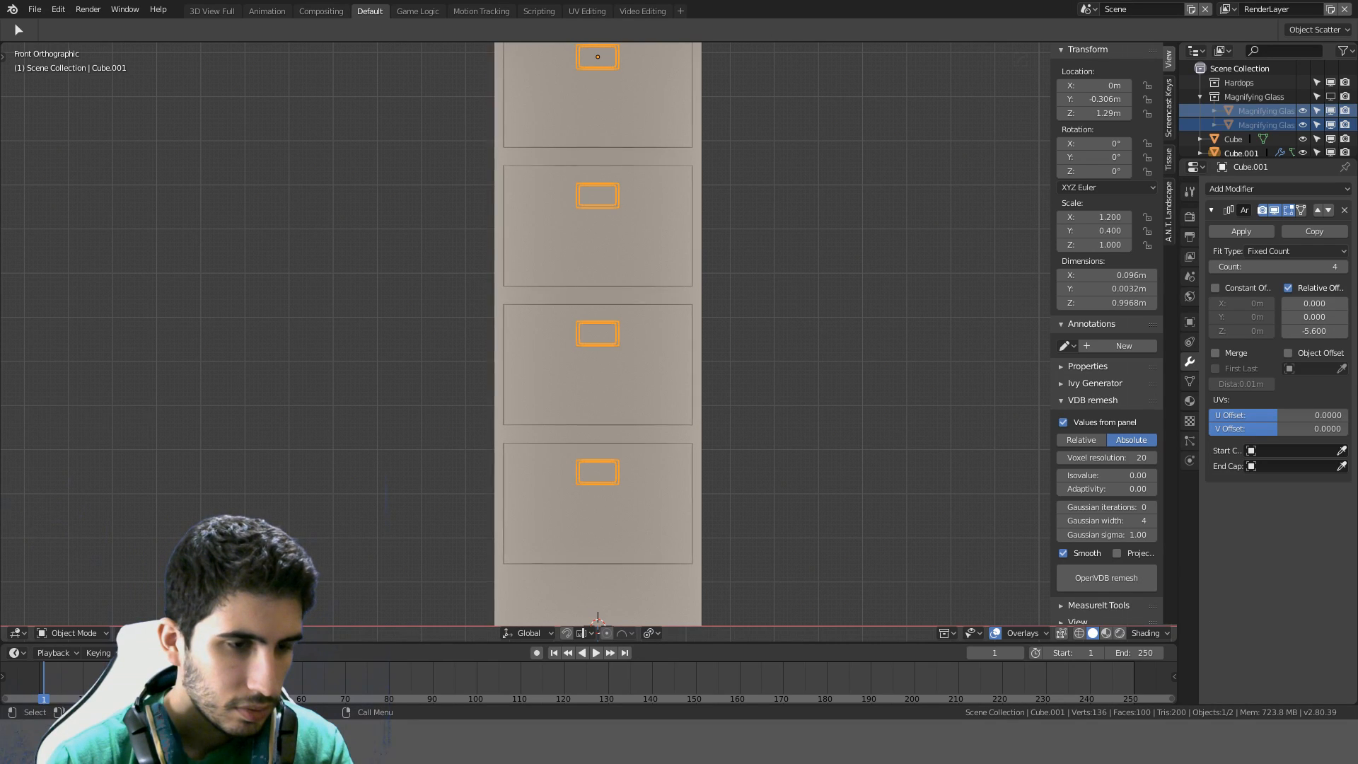
{"action": "left_click", "coordinate": [646, 474]}
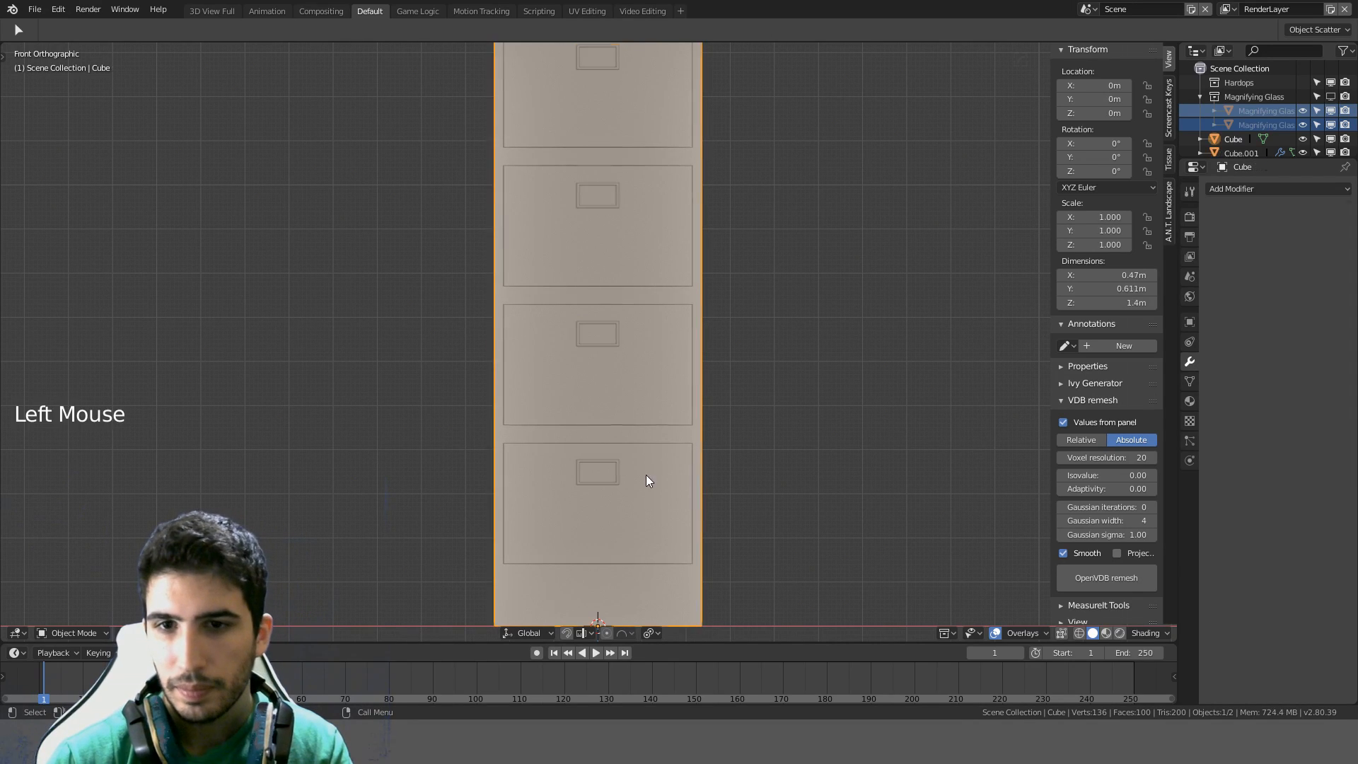
{"action": "key", "text": "Tab"}
{"action": "scroll", "coordinate": [678, 491], "scroll_direction": "up", "scroll_amount": 2}
{"action": "middle_click_drag", "start_coordinate": [679, 493], "coordinate": [682, 519], "text": "shift"}
{"action": "scroll", "coordinate": [679, 366], "scroll_direction": "up", "scroll_amount": 3}
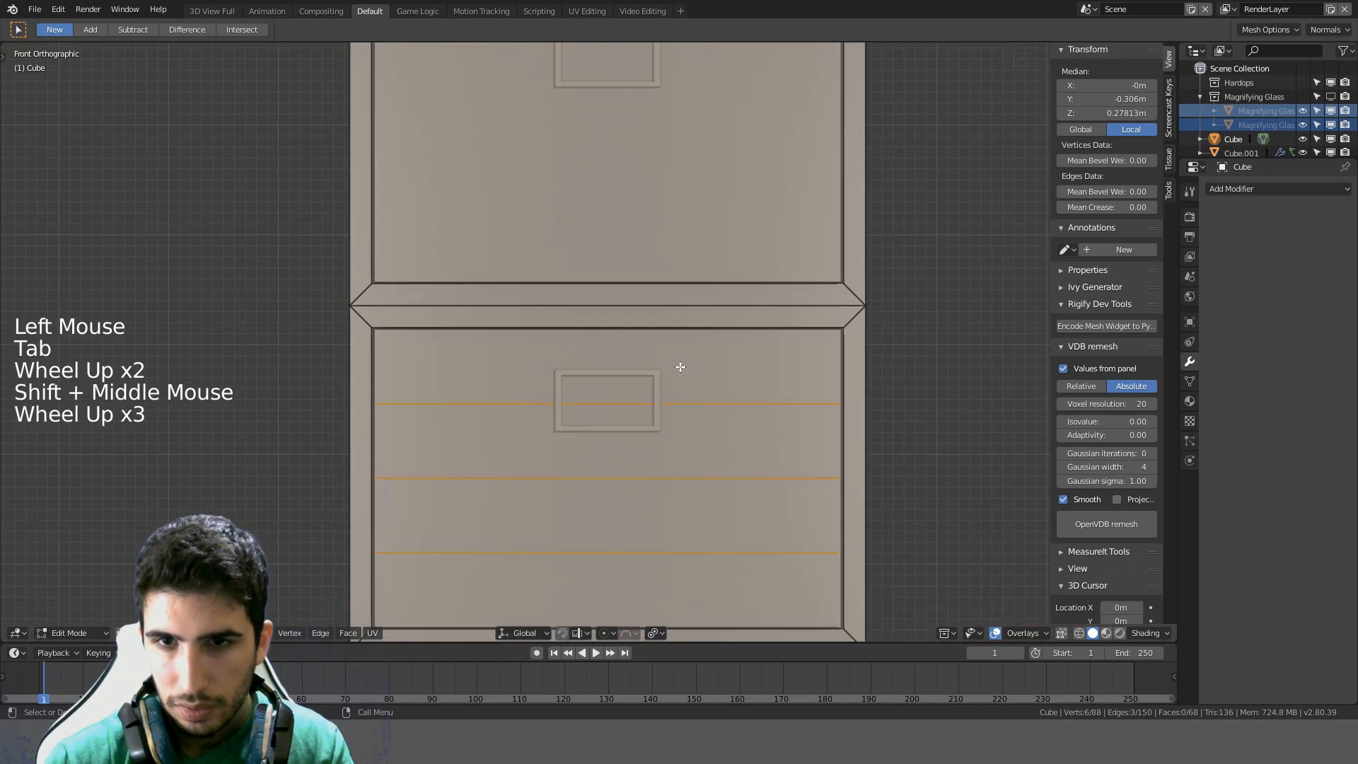
{"action": "scroll", "coordinate": [677, 398], "scroll_direction": "up", "scroll_amount": 1}
{"action": "key", "text": "Tab"}
Refine the array's relative Z offset, trying -5.65 and settling on -5.63, checking the bottom frame against the guide cuts
{"action": "left_click", "coordinate": [669, 404]}
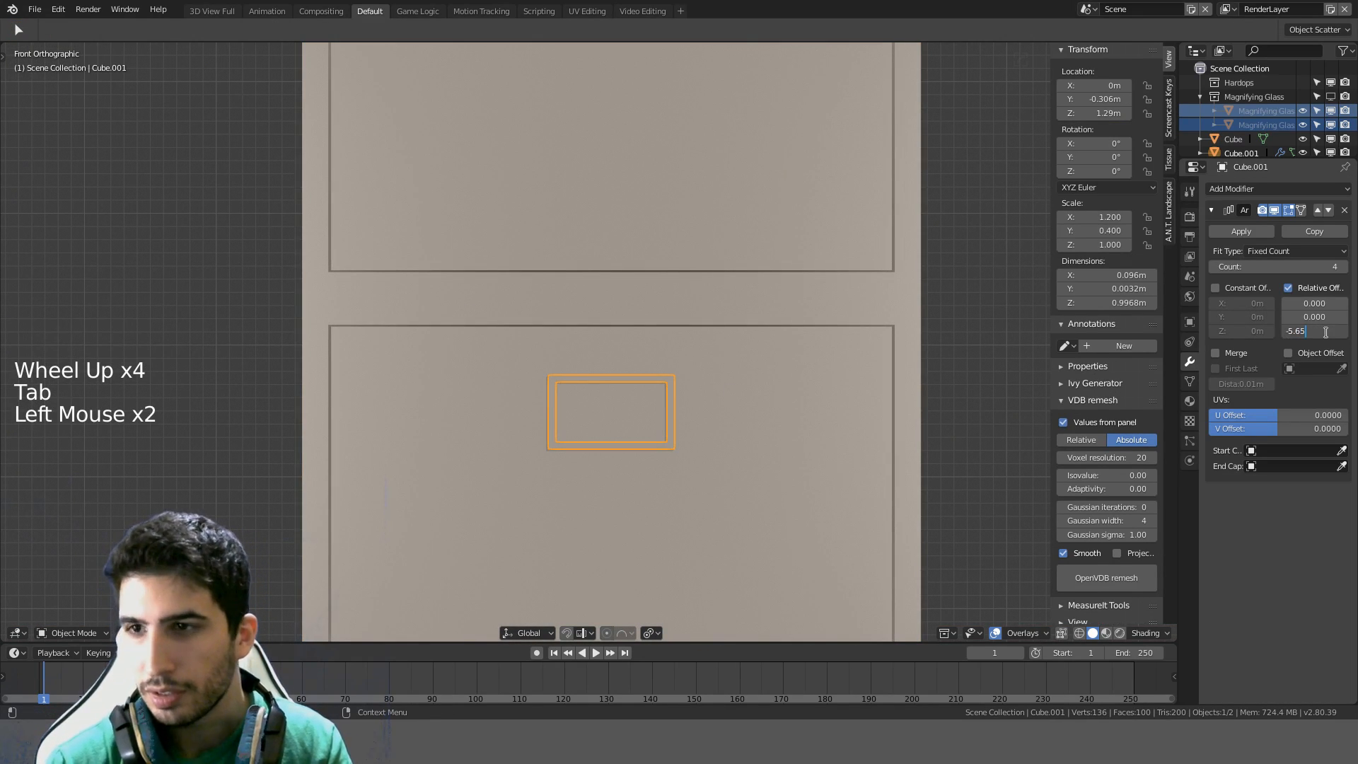
{"action": "key", "text": "Return"}
{"action": "left_click", "coordinate": [752, 370]}
{"action": "key", "text": "Tab"}
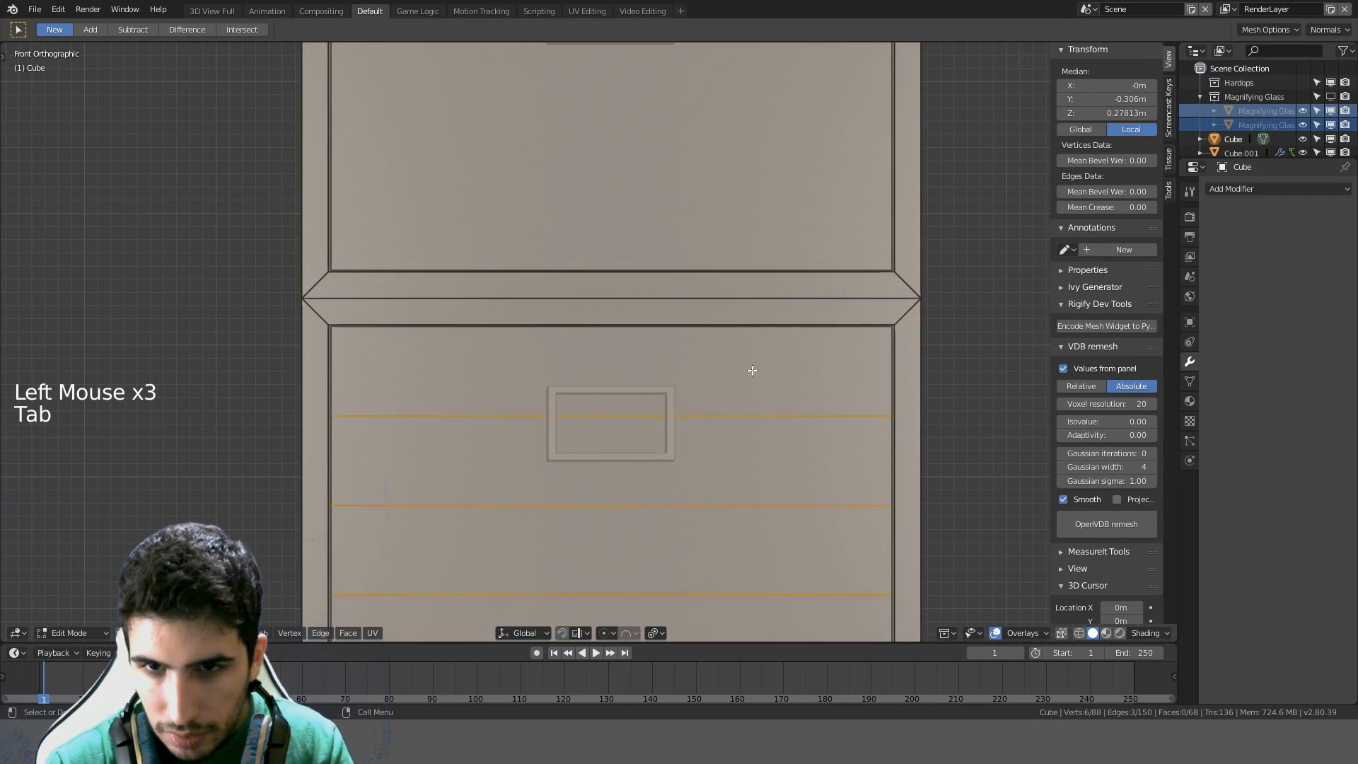
{"action": "key", "text": "Tab"}
{"action": "left_click", "coordinate": [673, 403]}
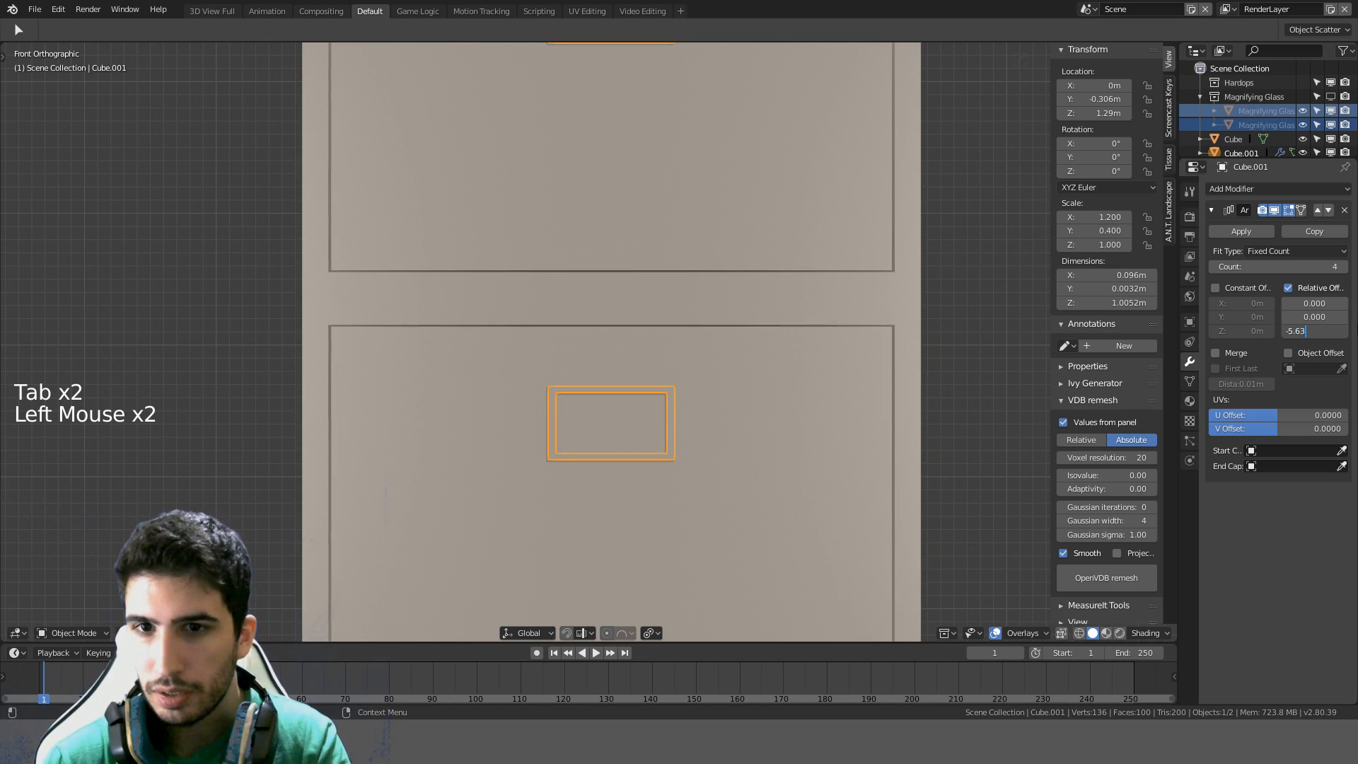
{"action": "left_click", "coordinate": [847, 358]}
{"action": "key", "text": "Tab"}
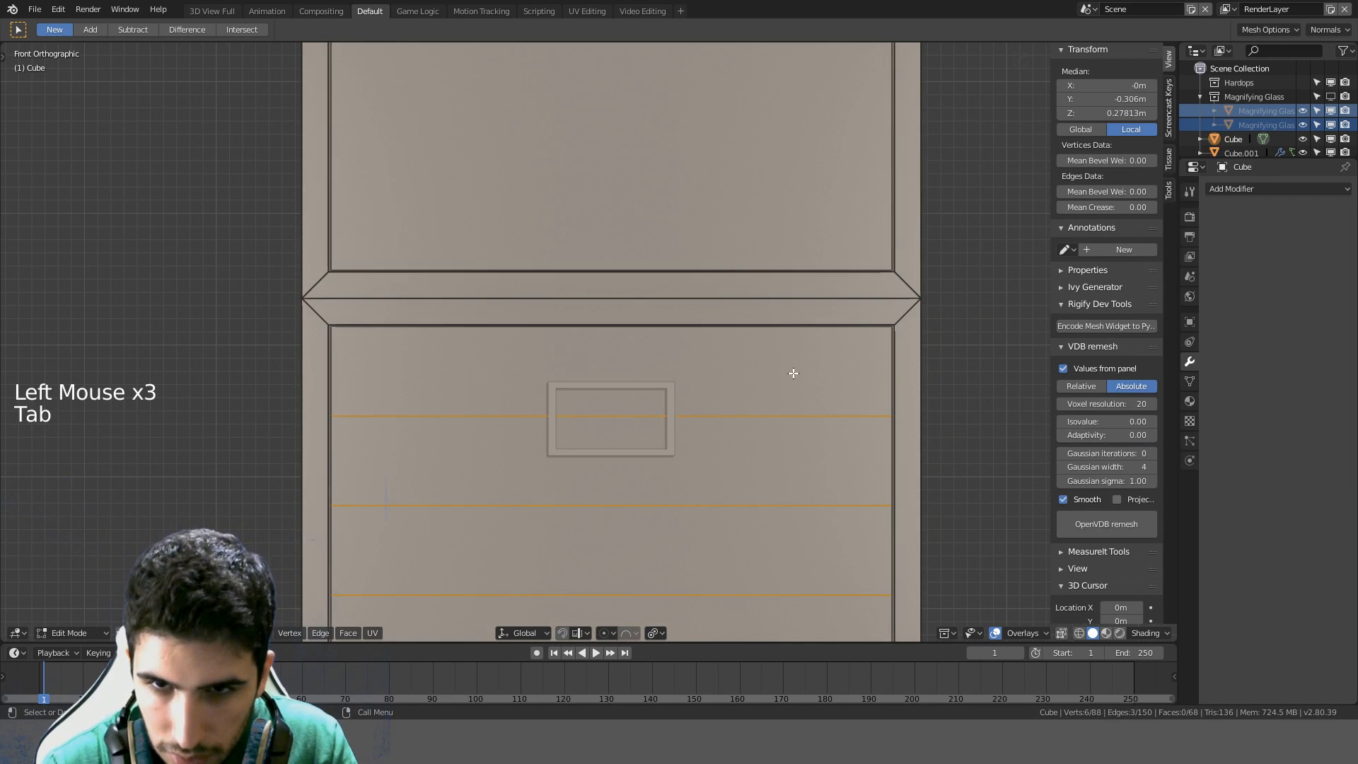
{"action": "key", "text": "Tab"}
Examine the label frames on the cabinet's drawers from several angles
{"action": "scroll", "coordinate": [792, 372], "scroll_direction": "down", "scroll_amount": 9}
{"action": "middle_click_drag", "start_coordinate": [705, 279], "coordinate": [625, 333], "text": "shift"}
{"action": "scroll", "coordinate": [597, 265], "scroll_direction": "up", "scroll_amount": 4}
{"action": "middle_click_drag", "start_coordinate": [597, 265], "coordinate": [597, 324], "text": "shift"}
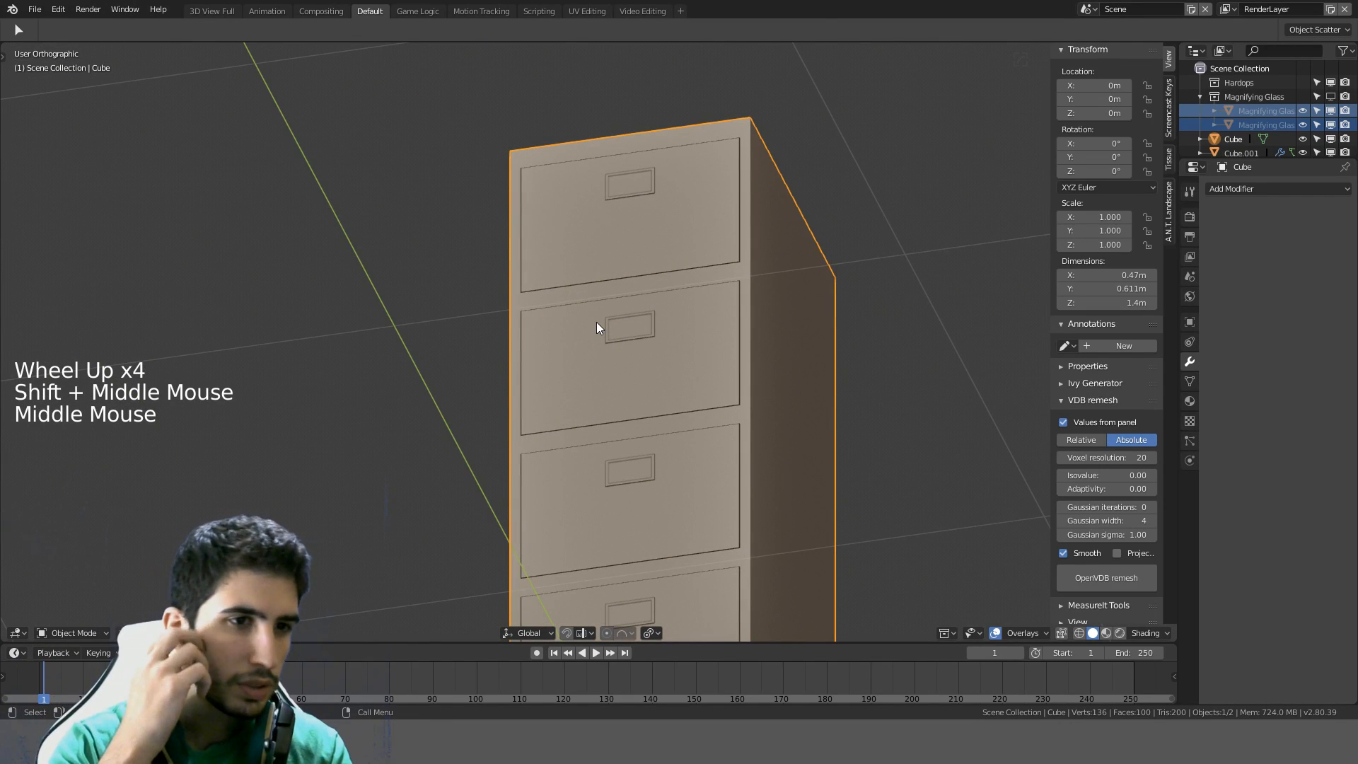
{"action": "scroll", "coordinate": [597, 322], "scroll_direction": "down", "scroll_amount": 3}
{"action": "middle_click_drag", "start_coordinate": [707, 319], "coordinate": [709, 358], "text": "shift"}
{"action": "middle_click_drag", "start_coordinate": [709, 357], "coordinate": [715, 404]}
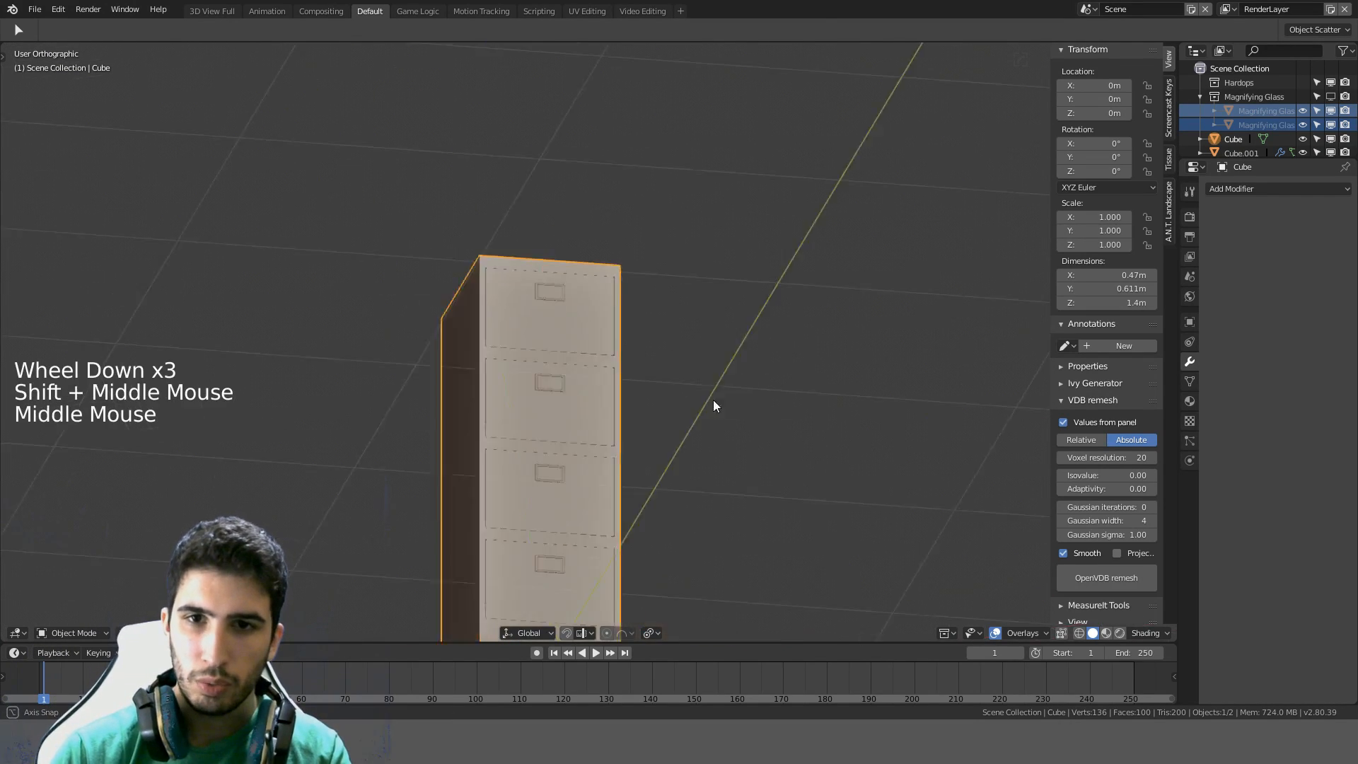
Add a cylinder mesh with 8 vertices
{"action": "key", "text": "shift+a"}
{"action": "mouse_move", "coordinate": [754, 420]}
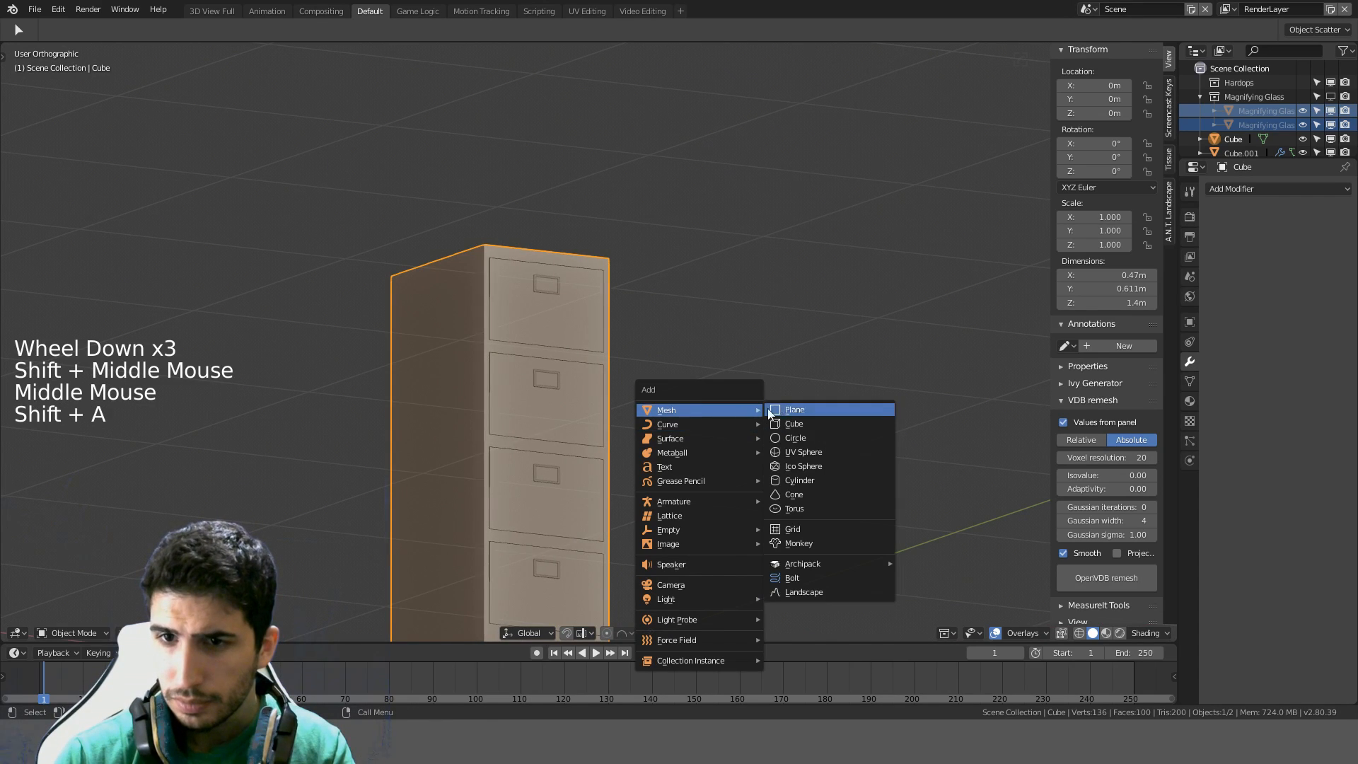
{"action": "left_click", "coordinate": [805, 479]}
{"action": "scroll", "coordinate": [715, 302], "scroll_direction": "down", "scroll_amount": 3}
{"action": "middle_click_drag", "start_coordinate": [662, 463], "coordinate": [718, 353], "text": "shift"}
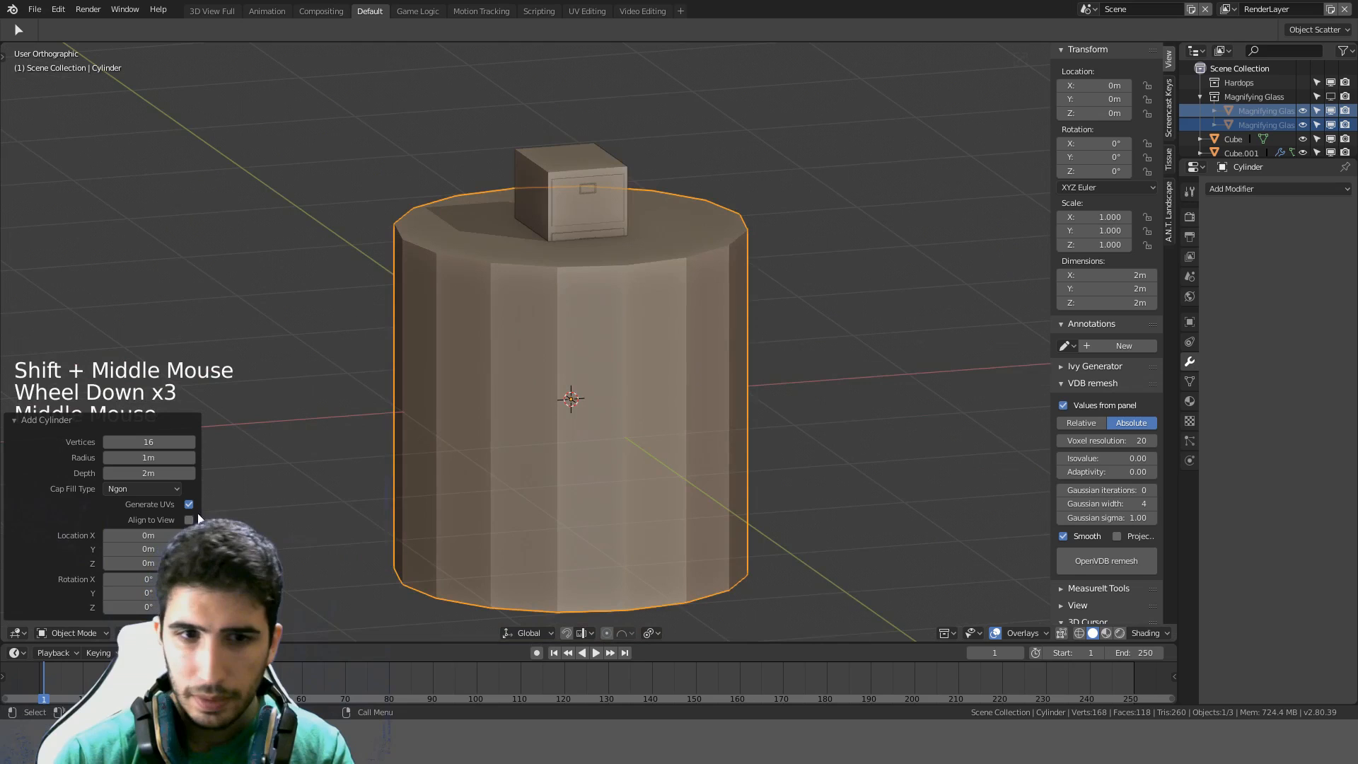
{"action": "left_click", "coordinate": [148, 442]}
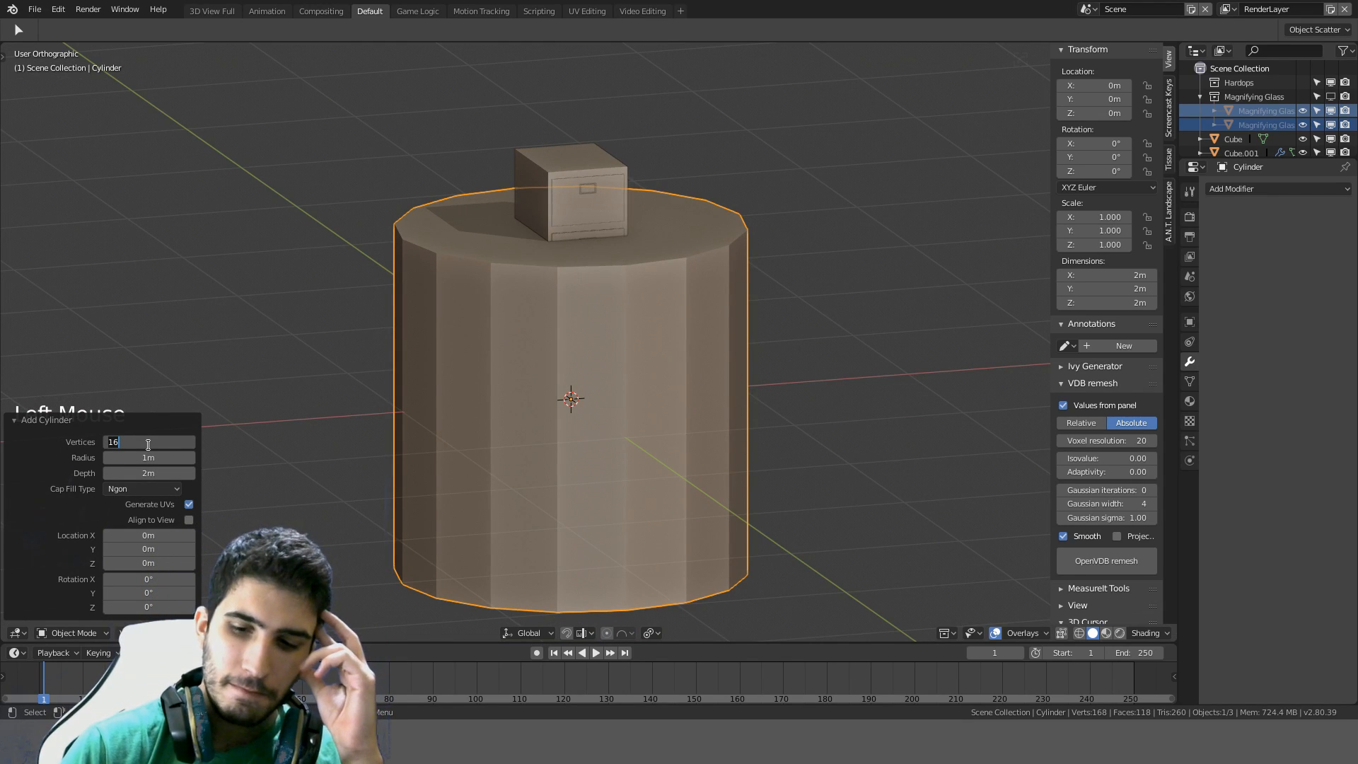
{"action": "type", "text": "8"}
{"action": "key", "text": "Return"}
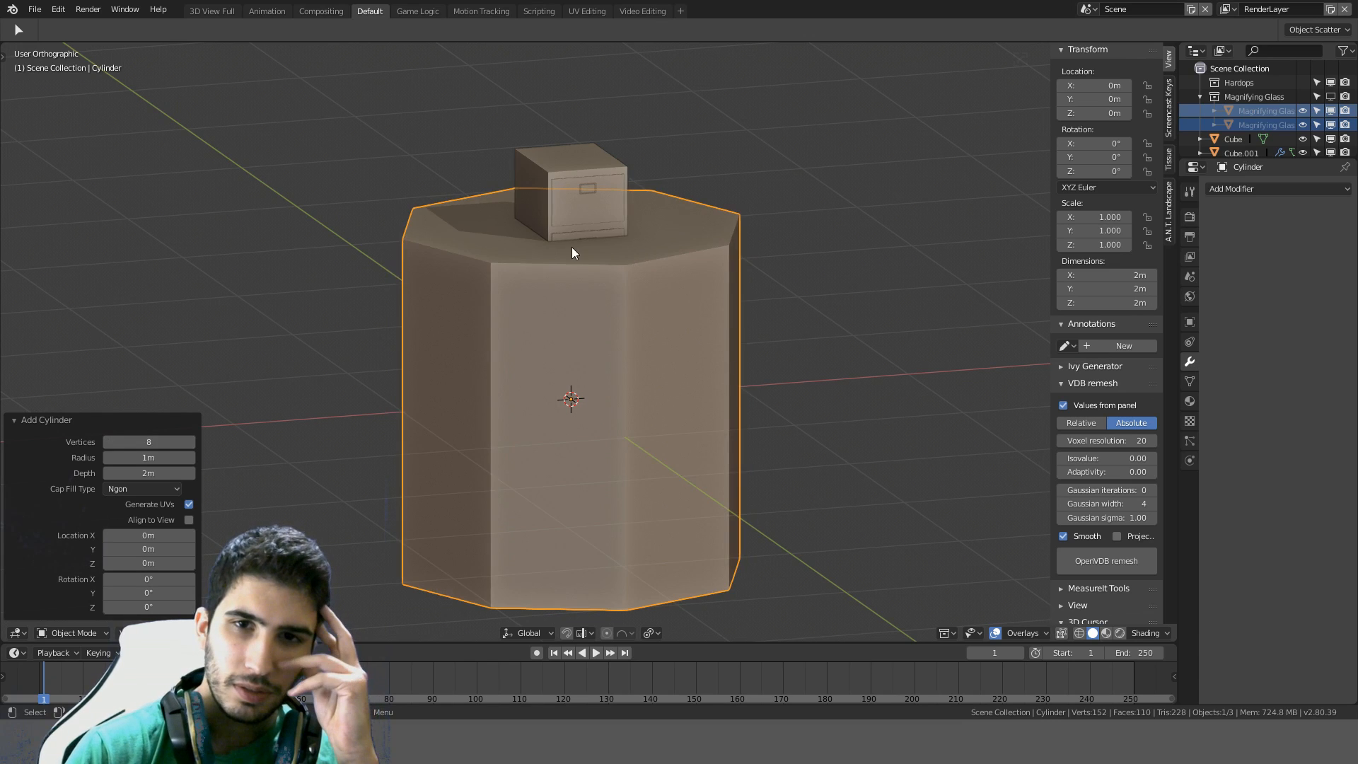
Rotate the cylinder 90° in the front view so it lies horizontally across the cabinet
{"action": "middle_click_drag", "start_coordinate": [572, 248], "coordinate": [654, 381]}
{"action": "key", "text": "KP_7"}
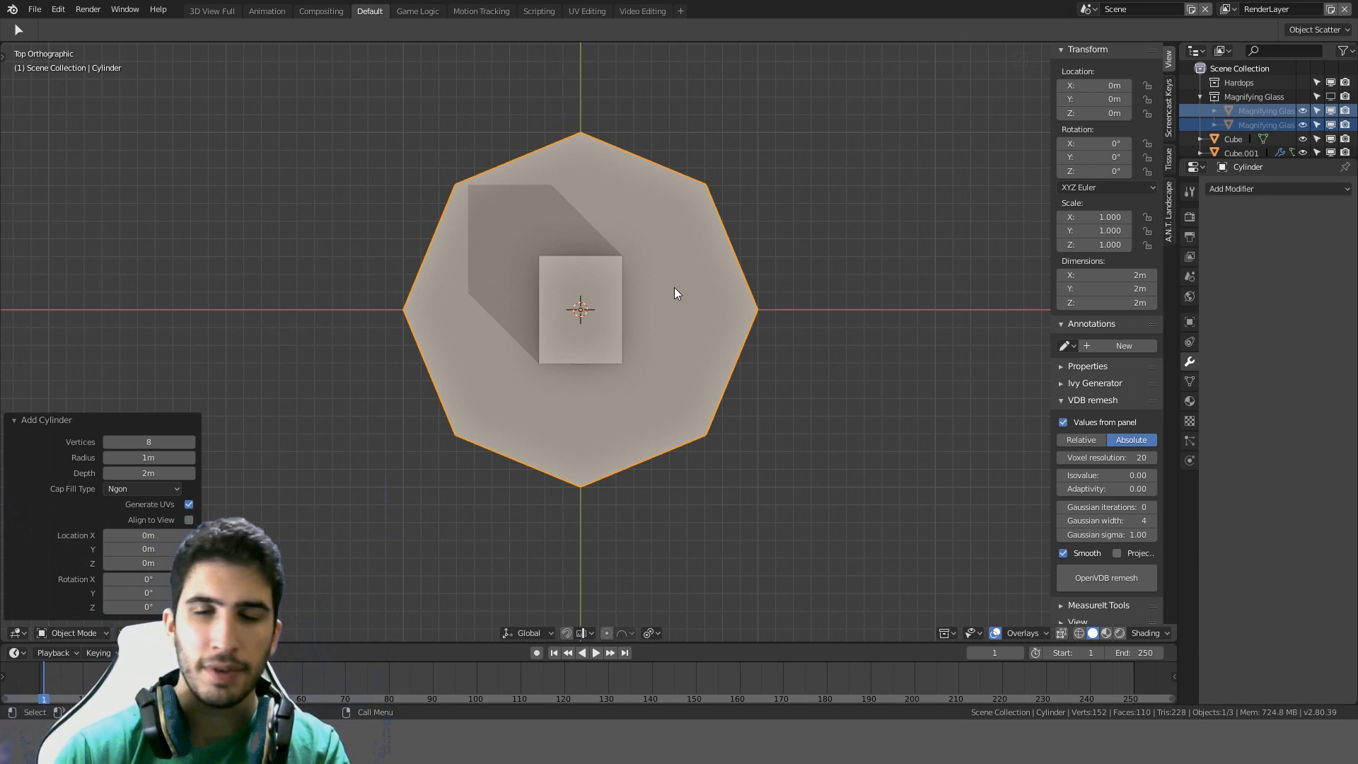
{"action": "key", "text": "t"}
{"action": "middle_click_drag", "start_coordinate": [673, 287], "coordinate": [700, 269]}
{"action": "key", "text": "t"}
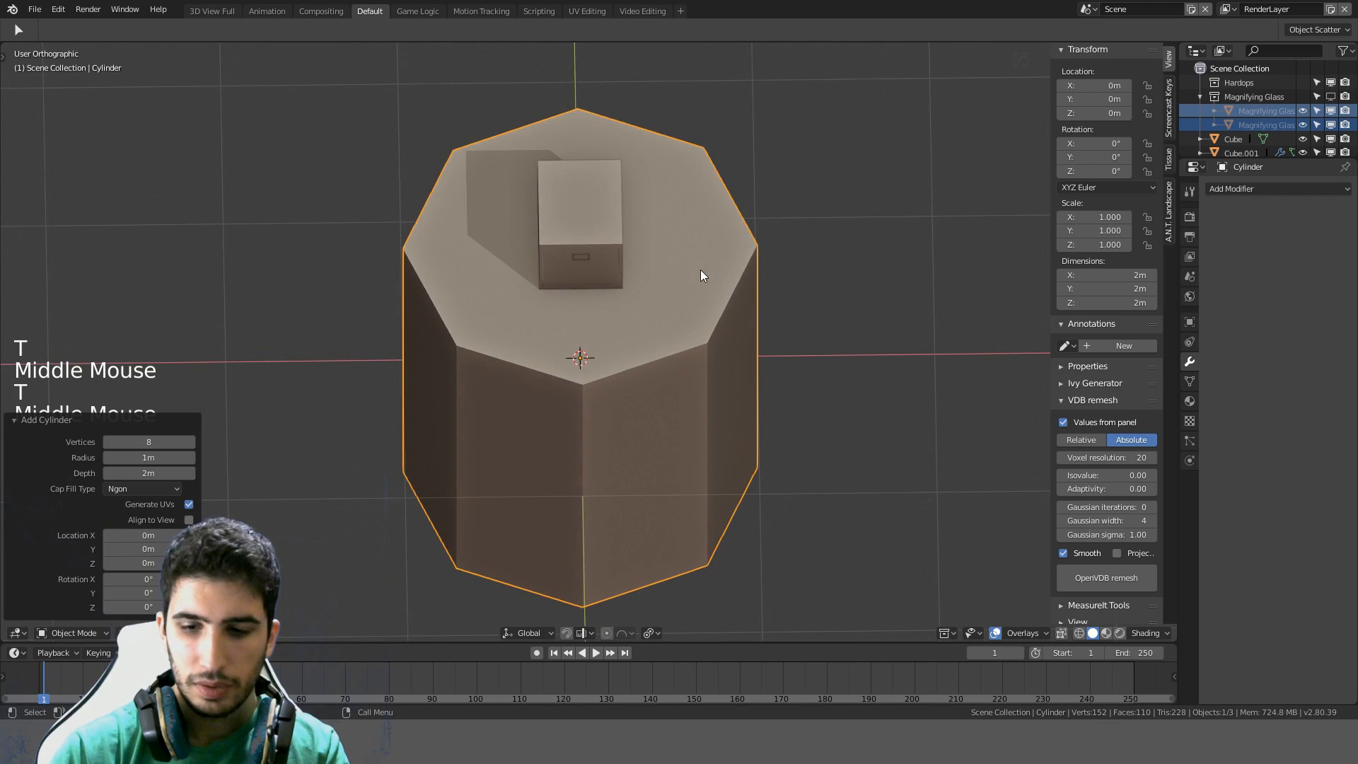
{"action": "key", "text": "KP_1"}
{"action": "type", "text": "r90"}
{"action": "key", "text": "Return"}
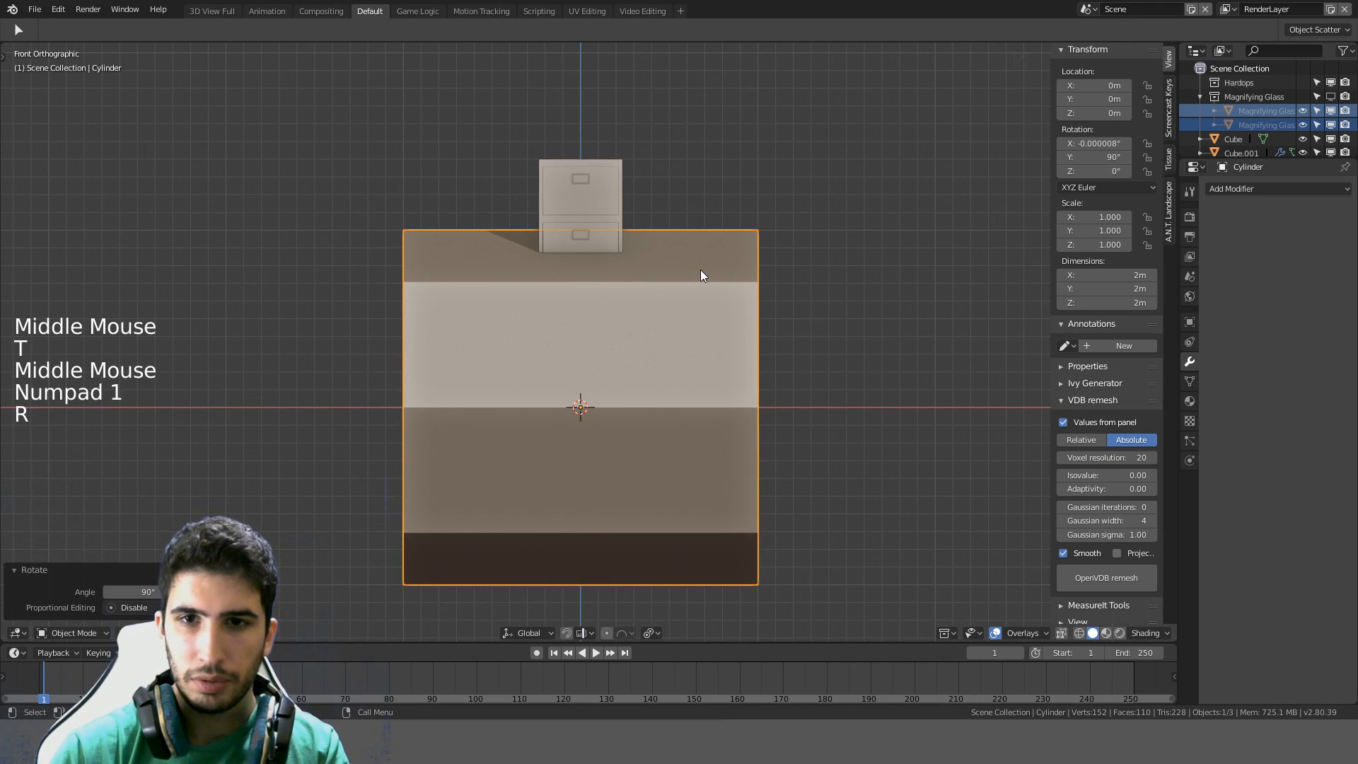
Scale the cylinder's thickness by 0.1, keeping its length, and scale it overall by 0.1 to form a thin 0.2 m bar
{"action": "key", "text": "s"}
{"action": "key", "text": "shift+z"}
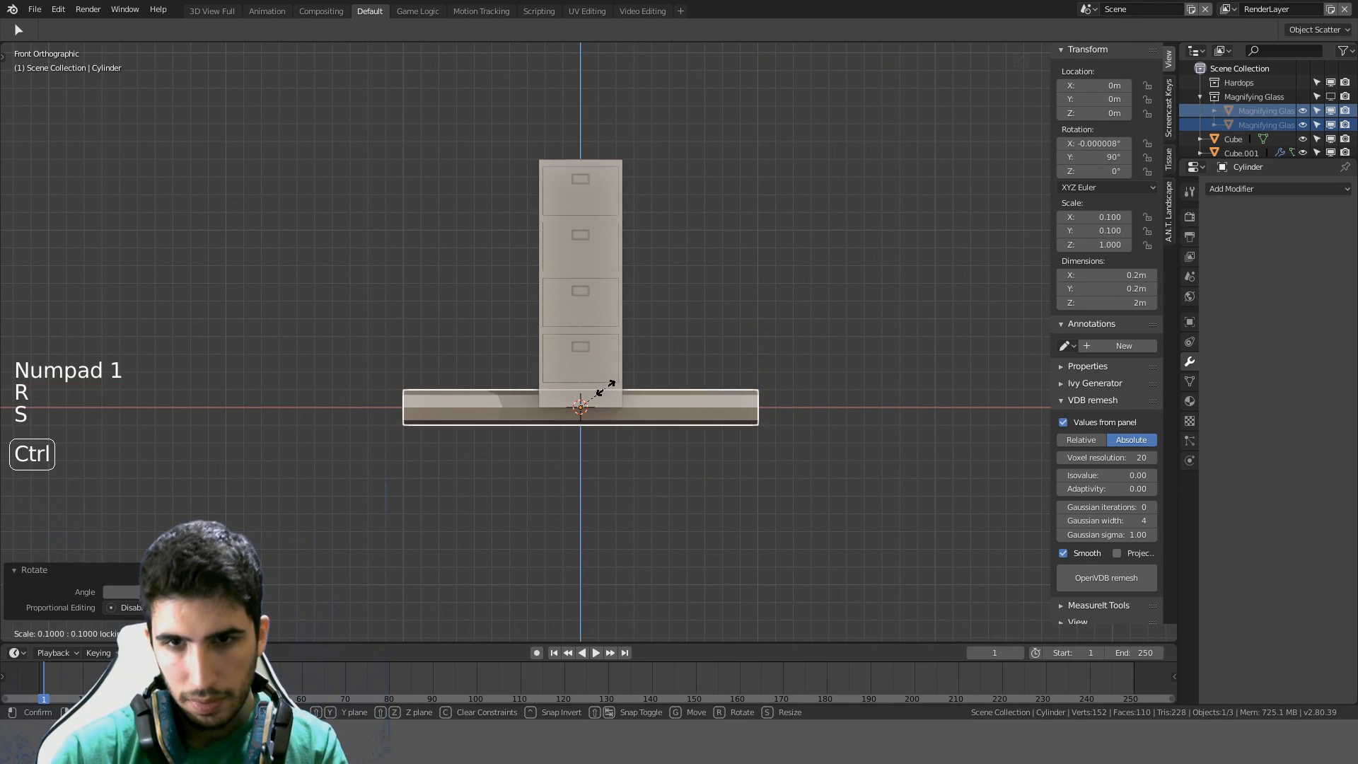
{"action": "left_click", "coordinate": [605, 387]}
{"action": "key", "text": "s"}
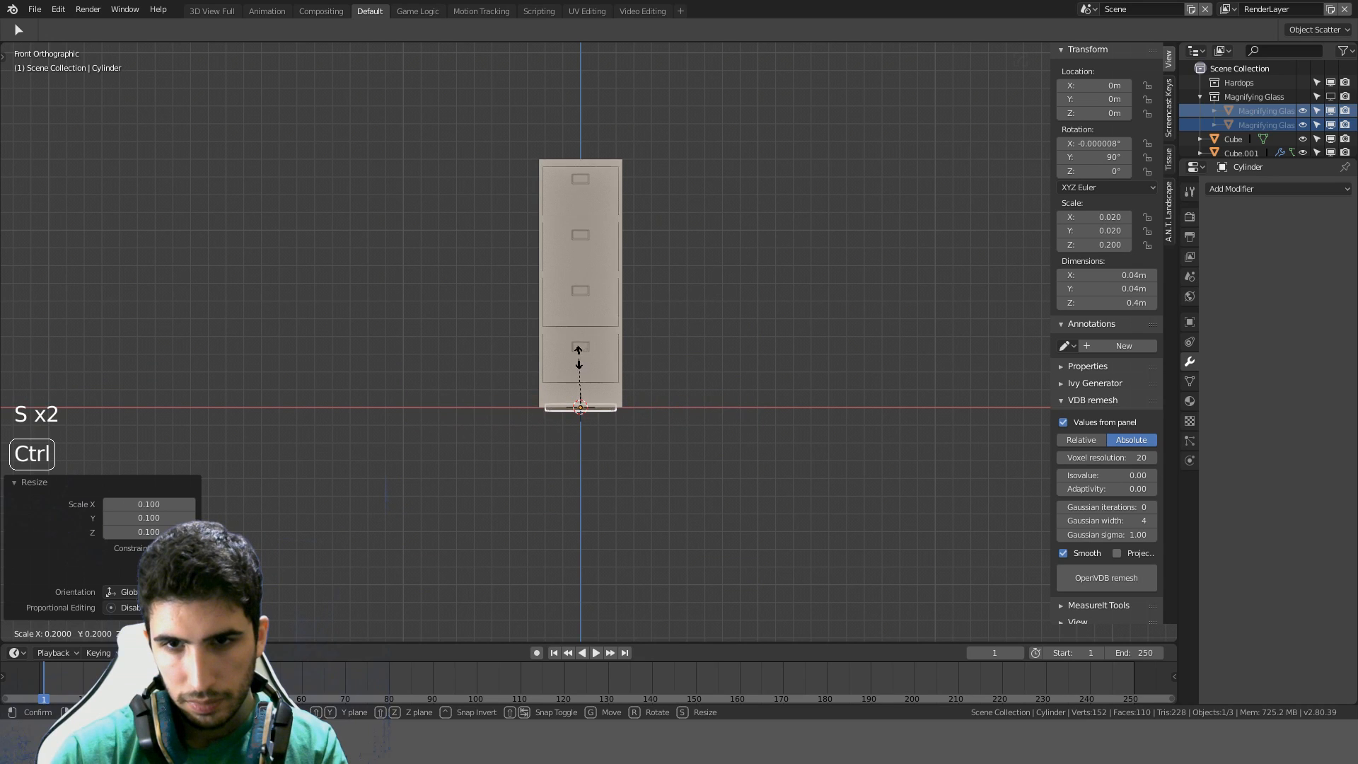
{"action": "left_click", "coordinate": [583, 369]}
Move the bar in front of the top drawer, below its label frame, at about Y -0.37 m and Z 1.16 m
{"action": "scroll", "coordinate": [638, 375], "scroll_direction": "up", "scroll_amount": 3}
{"action": "key", "text": "KP_3"}
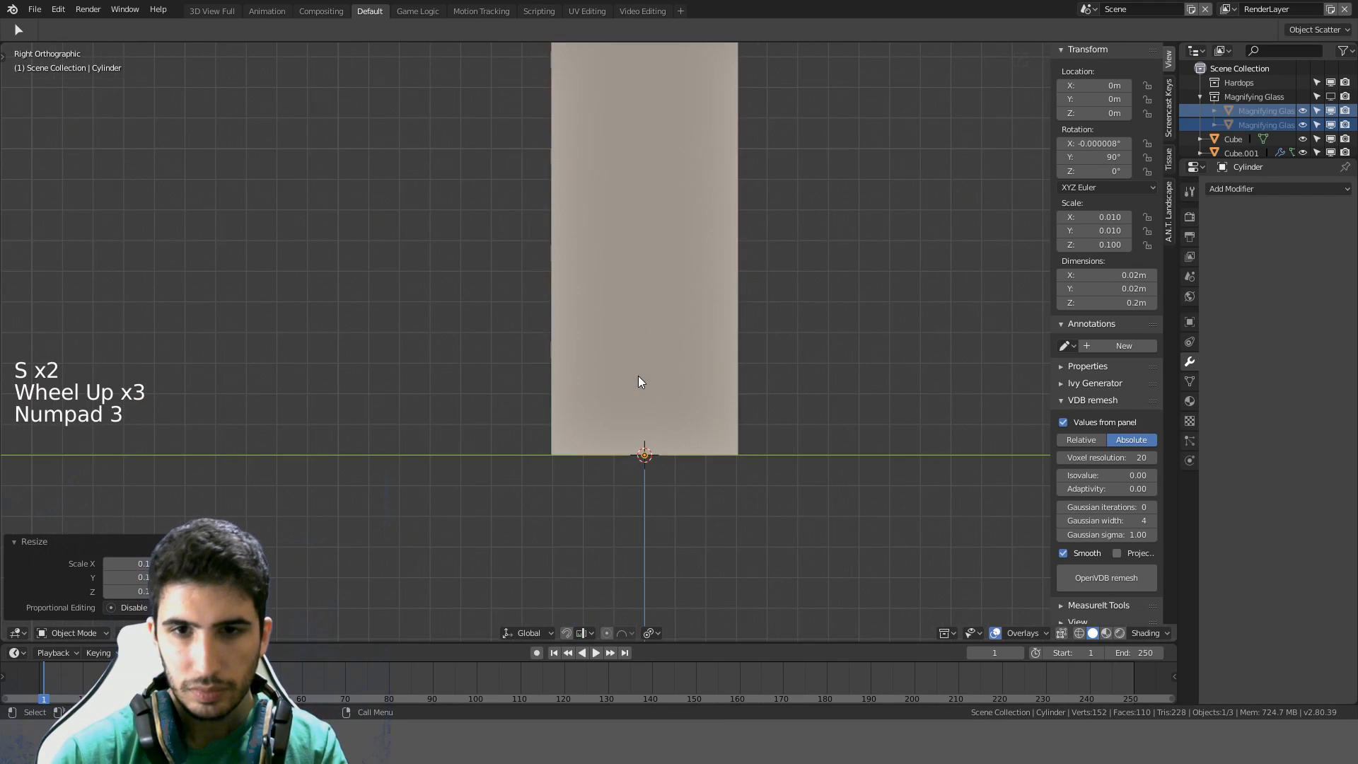
{"action": "key", "text": "g"}
{"action": "left_click", "coordinate": [561, 129]}
{"action": "key", "text": "KP_1"}
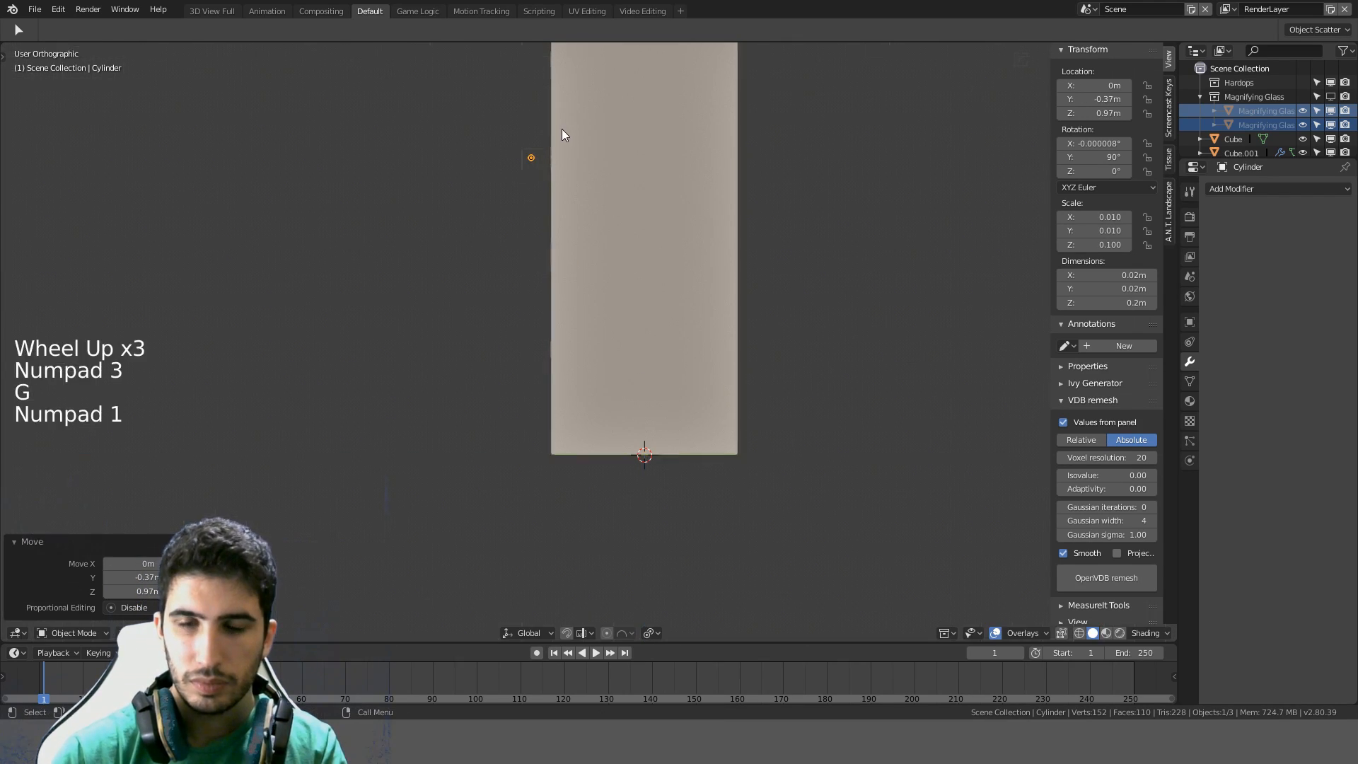
{"action": "middle_click_drag", "start_coordinate": [562, 129], "coordinate": [645, 302], "text": "shift"}
{"action": "scroll", "coordinate": [642, 328], "scroll_direction": "up", "scroll_amount": 7}
{"action": "key", "text": "g"}
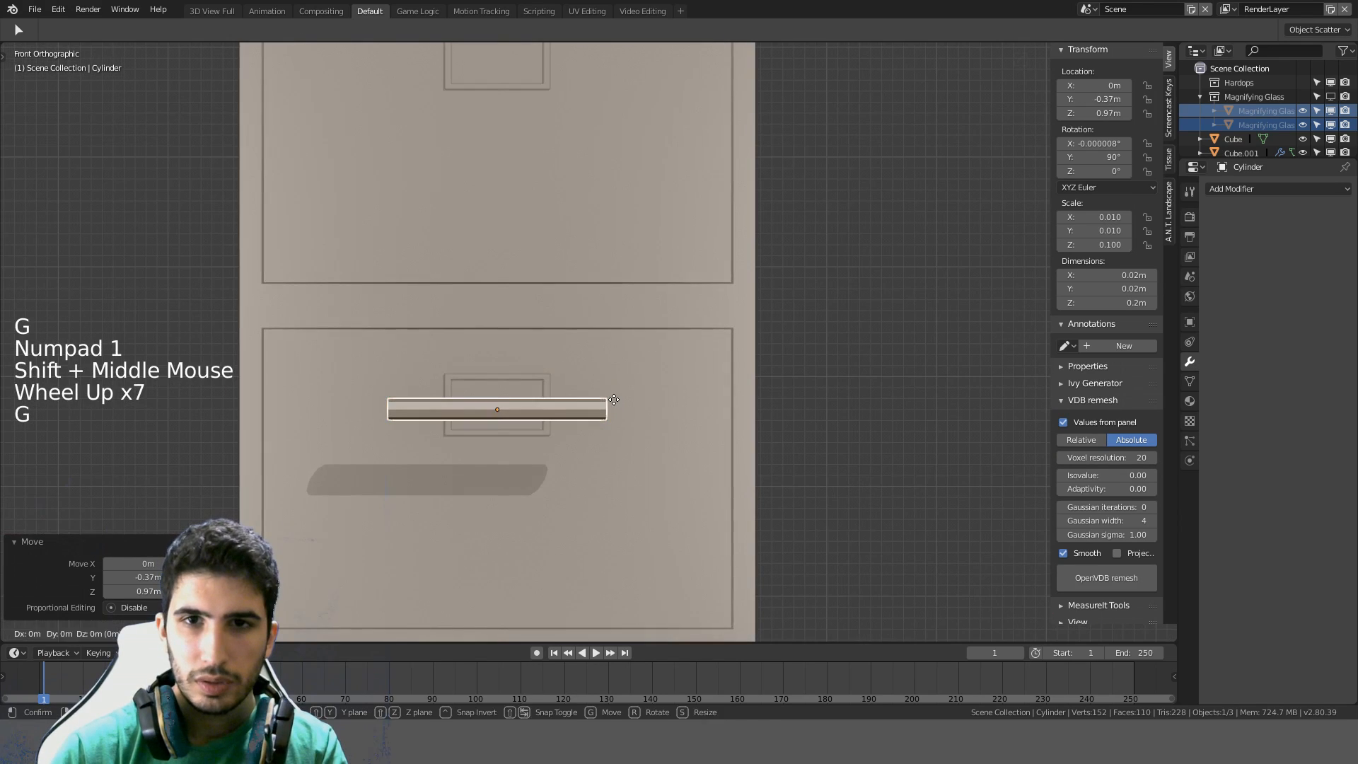
{"action": "left_click", "coordinate": [622, 189]}
Apply Hops Ssharpen to the bar and clear the sharp marking from its lengthwise edges
{"action": "key", "text": "q"}
{"action": "left_click", "coordinate": [624, 189]}
{"action": "middle_click_drag", "start_coordinate": [624, 190], "coordinate": [698, 209], "text": "shift"}
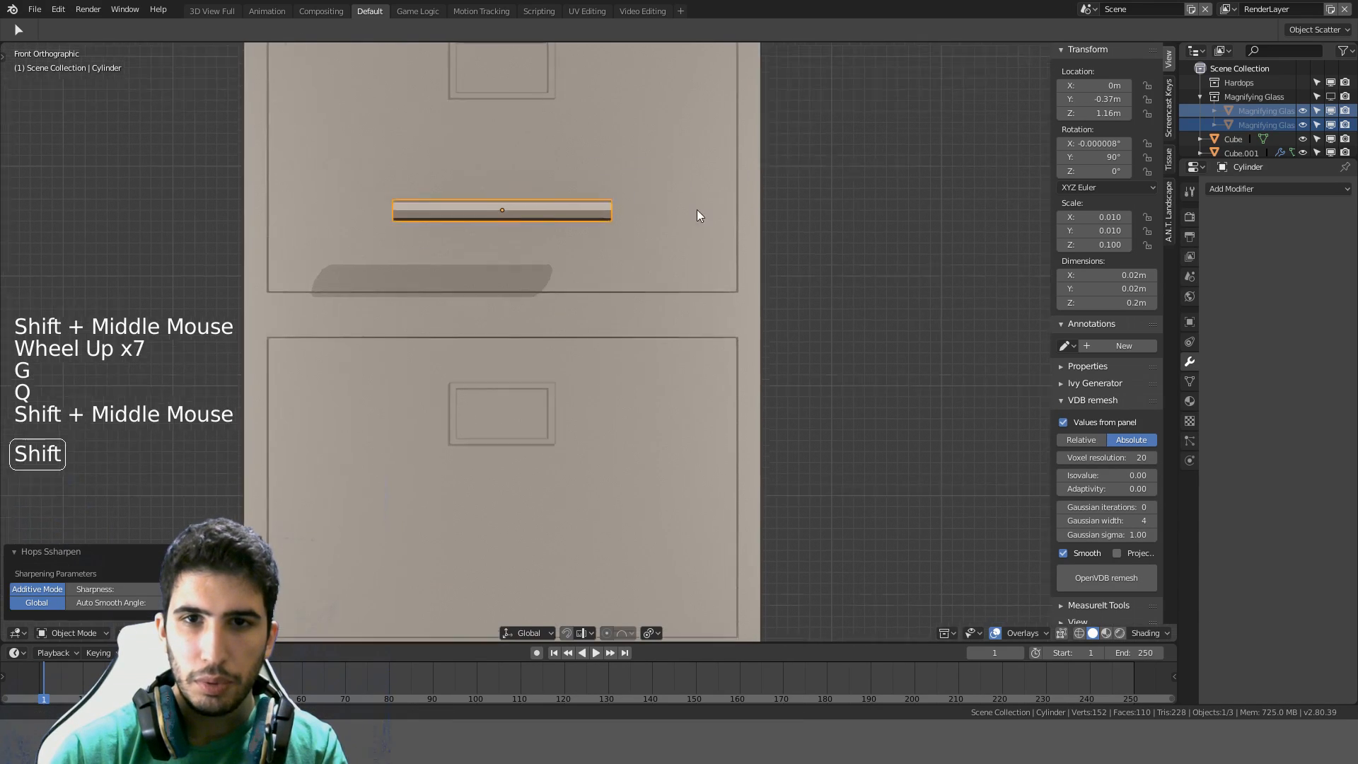
{"action": "scroll", "coordinate": [744, 321], "scroll_direction": "up", "scroll_amount": 3}
{"action": "key", "text": "Tab"}
{"action": "key", "text": "a"}
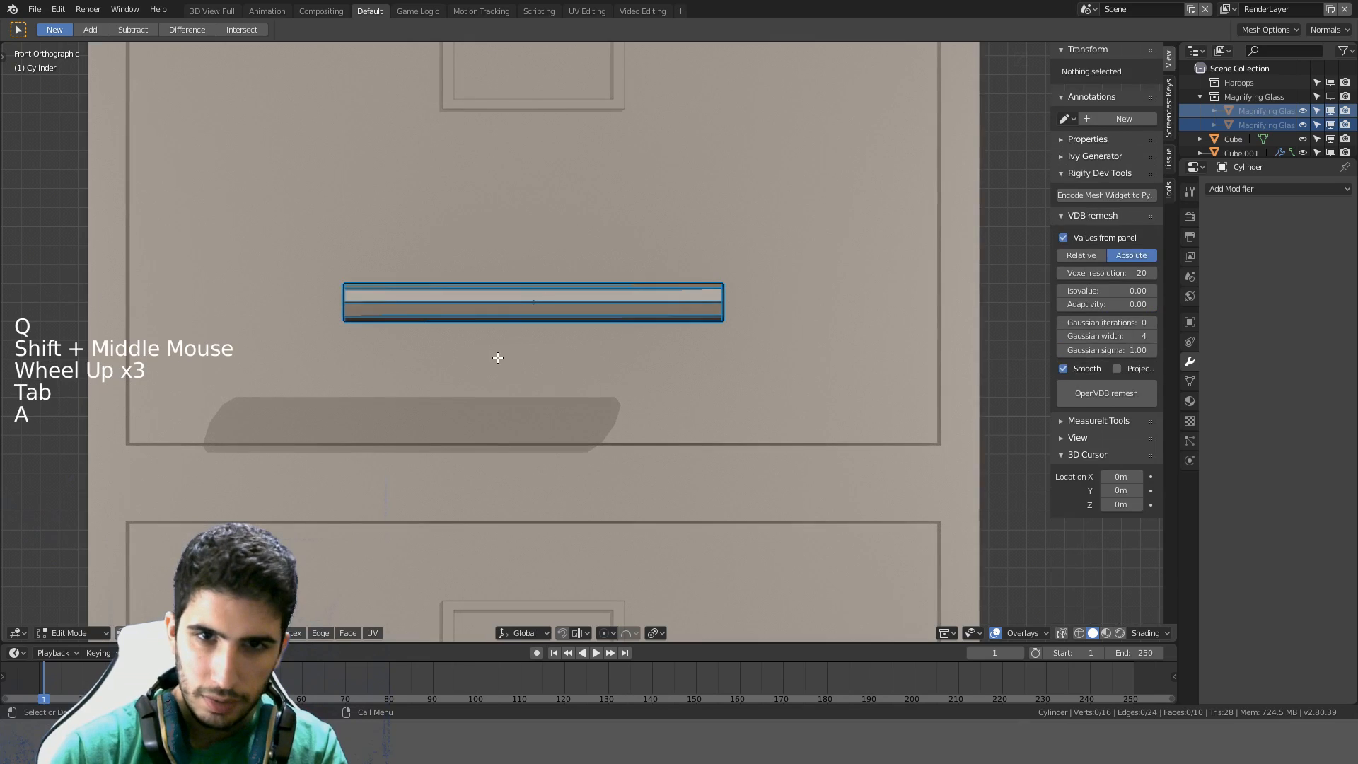
{"action": "left_click", "coordinate": [519, 297], "text": "ctrl+alt"}
{"action": "key", "text": "q"}
{"action": "left_click", "coordinate": [518, 299]}
{"action": "key", "text": "Tab"}
Shorten the bar to about half its length so it roughly matches the label frame's width
{"action": "middle_click_drag", "start_coordinate": [575, 290], "coordinate": [742, 428]}
{"action": "key", "text": "KP_1"}
{"action": "scroll", "coordinate": [693, 308], "scroll_direction": "down", "scroll_amount": 1}
{"action": "scroll", "coordinate": [701, 311], "scroll_direction": "down", "scroll_amount": 1}
{"action": "key", "text": "s"}
{"action": "left_click", "coordinate": [652, 361]}
{"action": "key", "text": "KP_1"}
Add a single centred loop cut around the bar at the middle of its length
{"action": "key", "text": "Tab"}
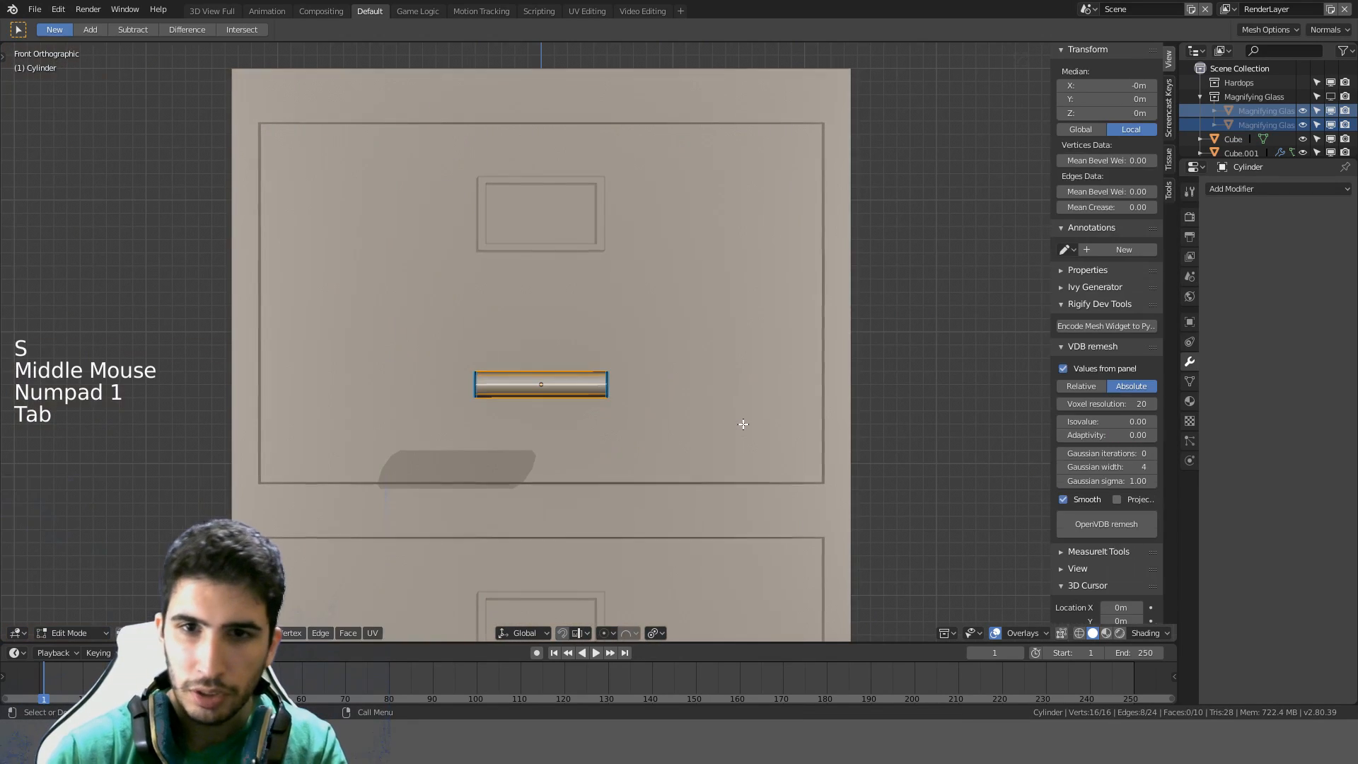
{"action": "key", "text": "a"}
{"action": "key", "text": "ctrl+r"}
{"action": "left_click", "coordinate": [546, 381]}
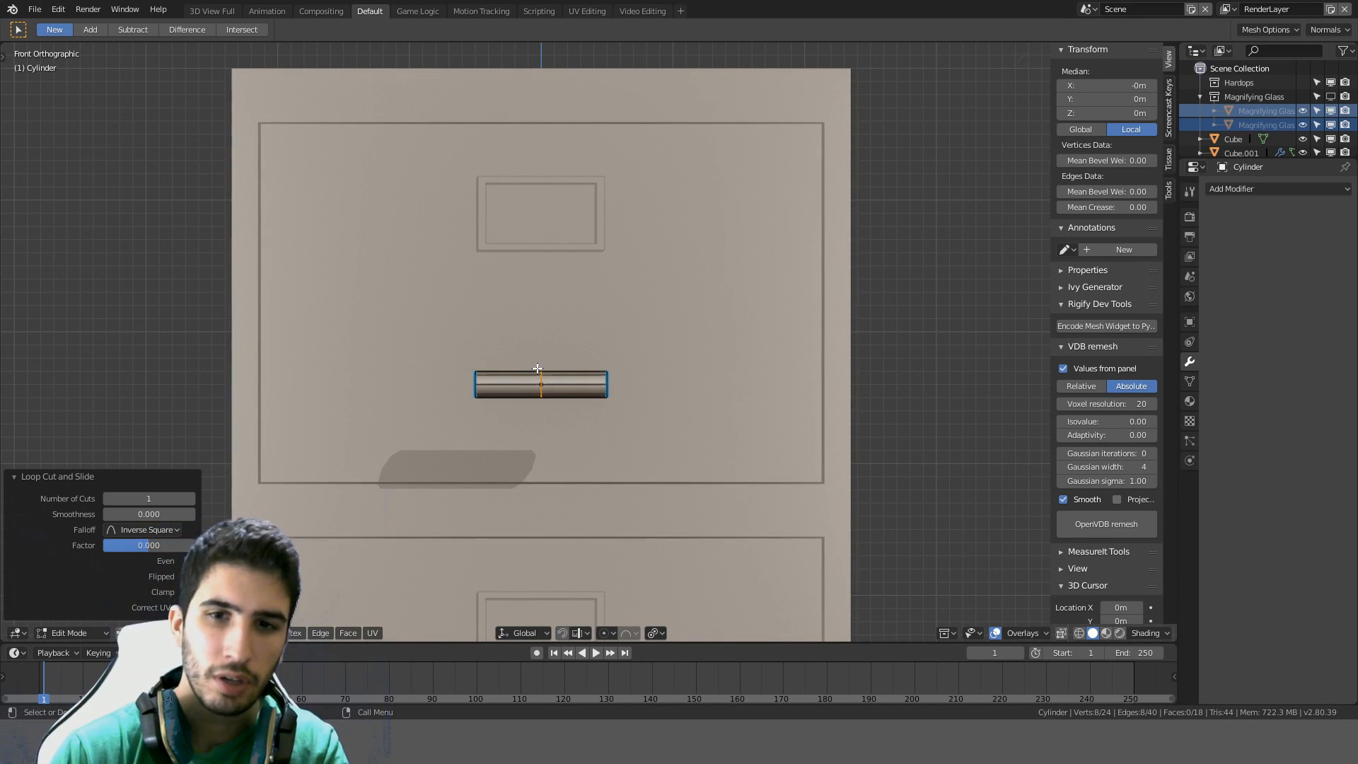
Delete the vertex loop at the bar's negative X end so only the half beyond the centre cut remains
{"action": "scroll", "coordinate": [567, 360], "scroll_direction": "up", "scroll_amount": 4}
{"action": "middle_click_drag", "start_coordinate": [558, 415], "coordinate": [654, 335], "text": "shift"}
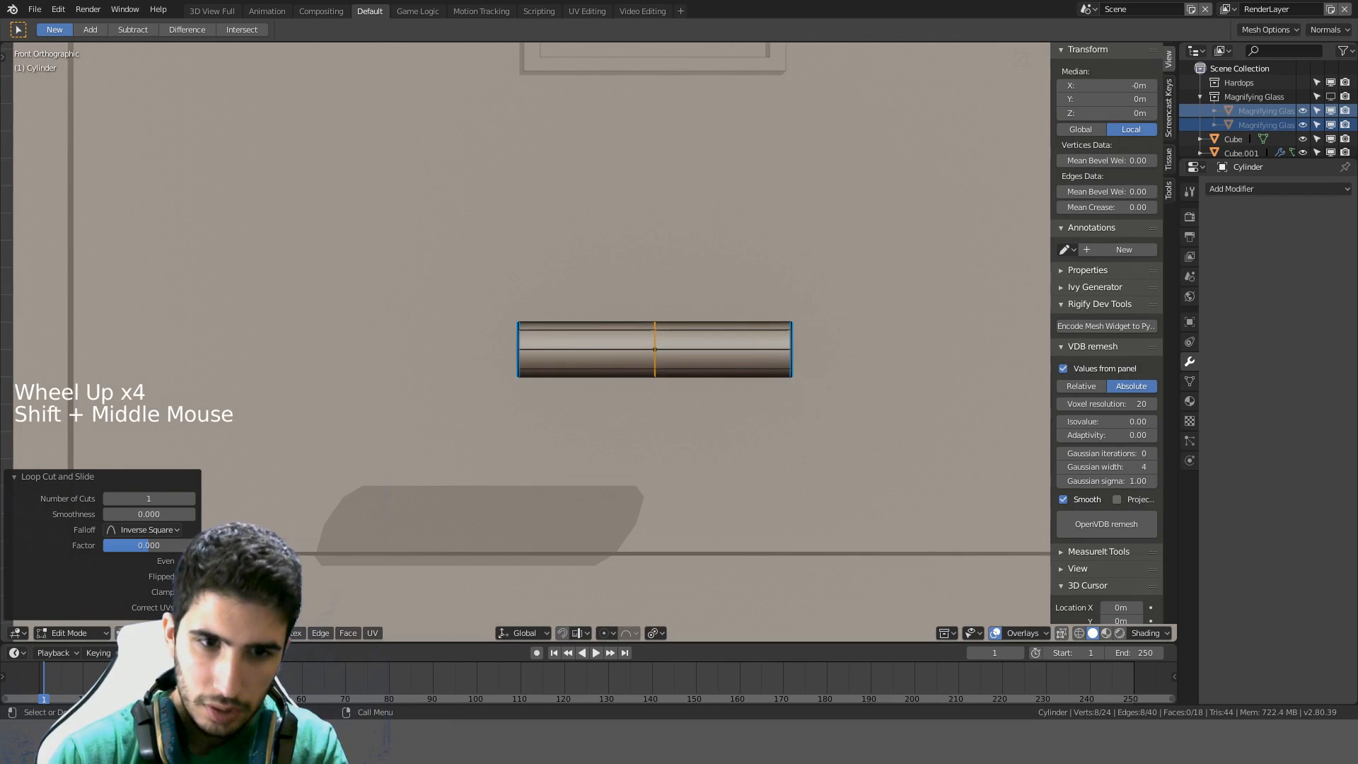
{"action": "left_click", "coordinate": [495, 378]}
{"action": "left_click", "coordinate": [521, 341], "text": "alt"}
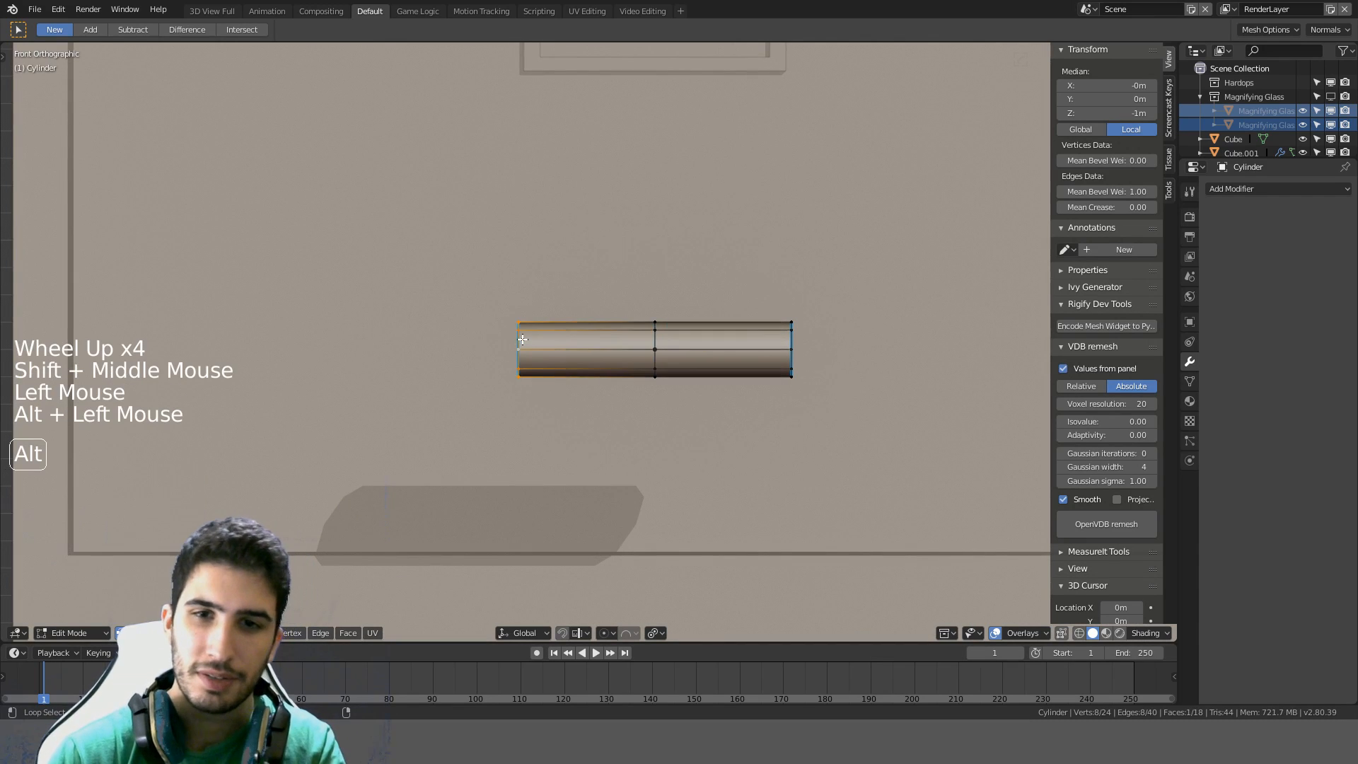
{"action": "key", "text": "Delete"}
{"action": "left_click", "coordinate": [524, 339]}
{"action": "key", "text": "Tab"}
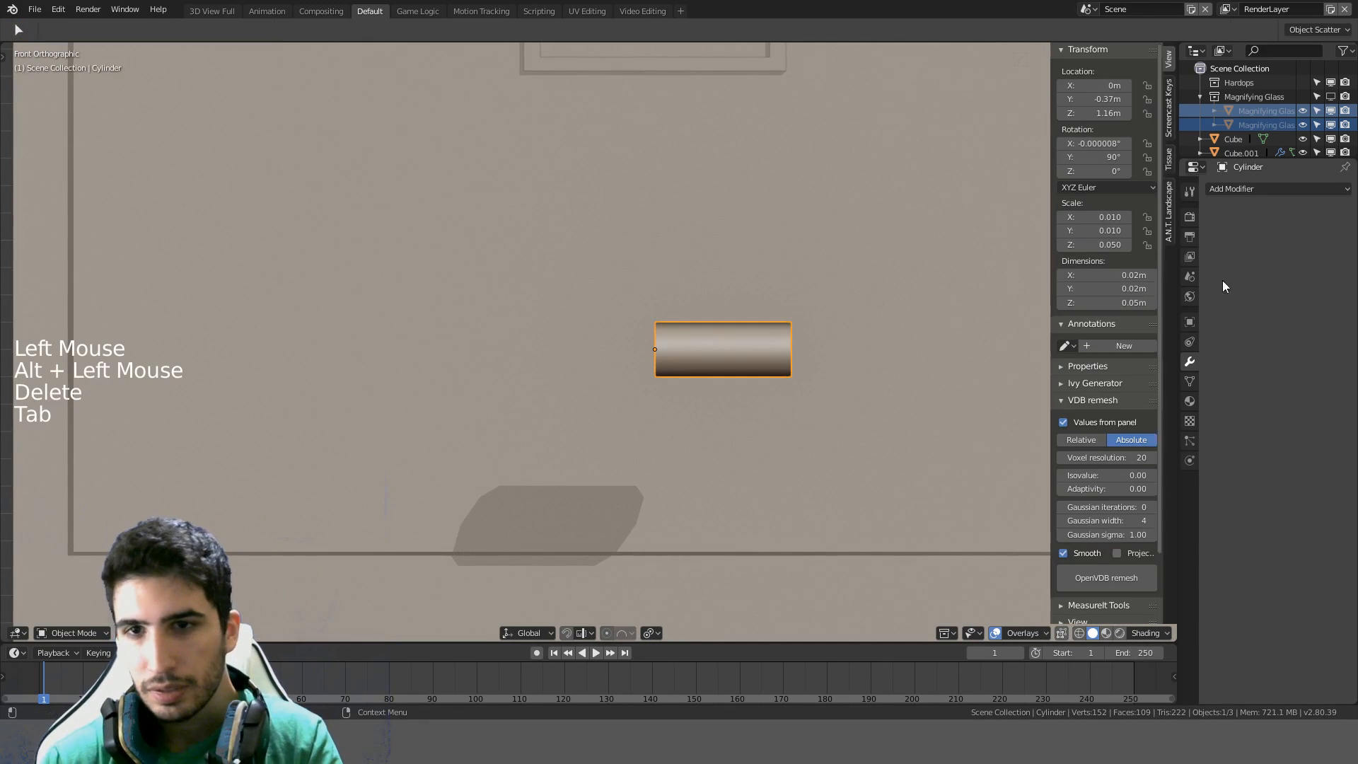
Add a Mirror modifier to the half bar, apply its rotation and scale, and mirror it across the X axis only
{"action": "left_click", "coordinate": [1237, 189]}
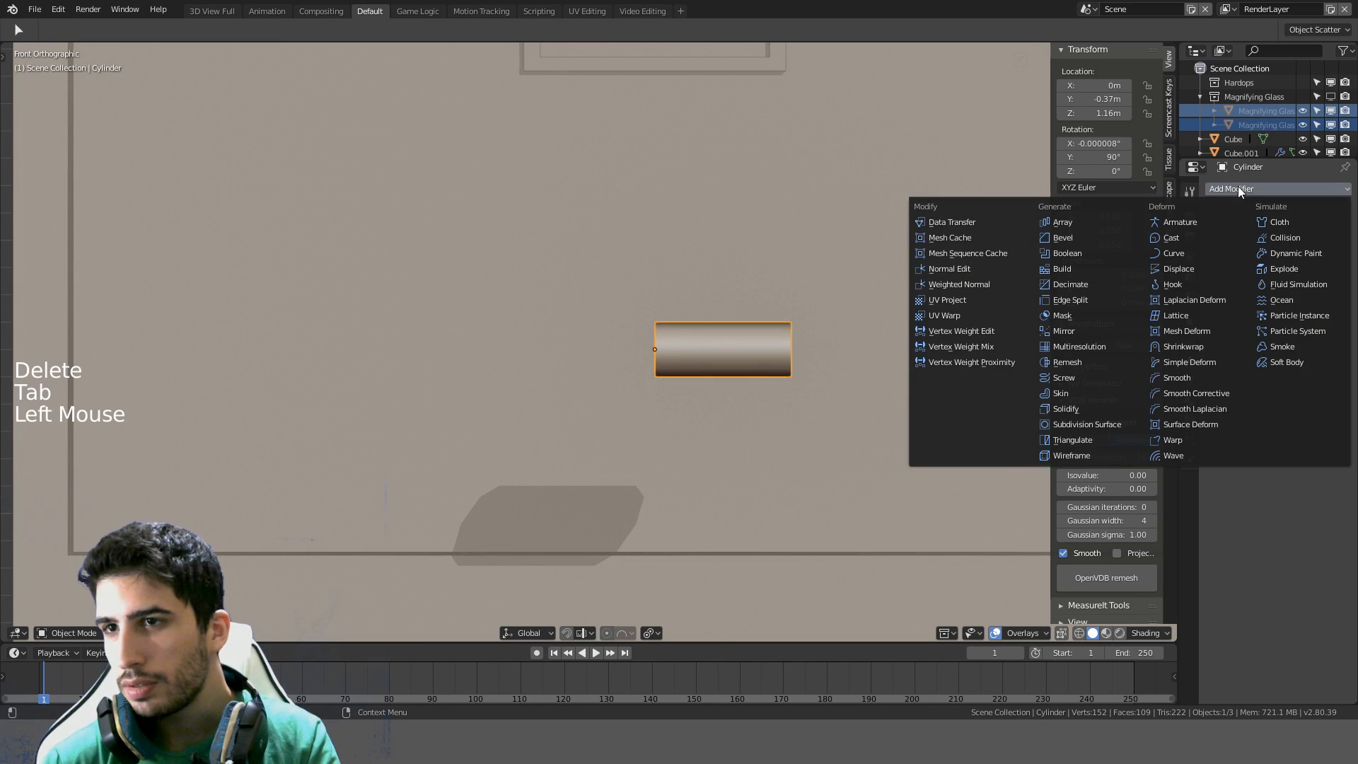
{"action": "left_click", "coordinate": [1078, 330]}
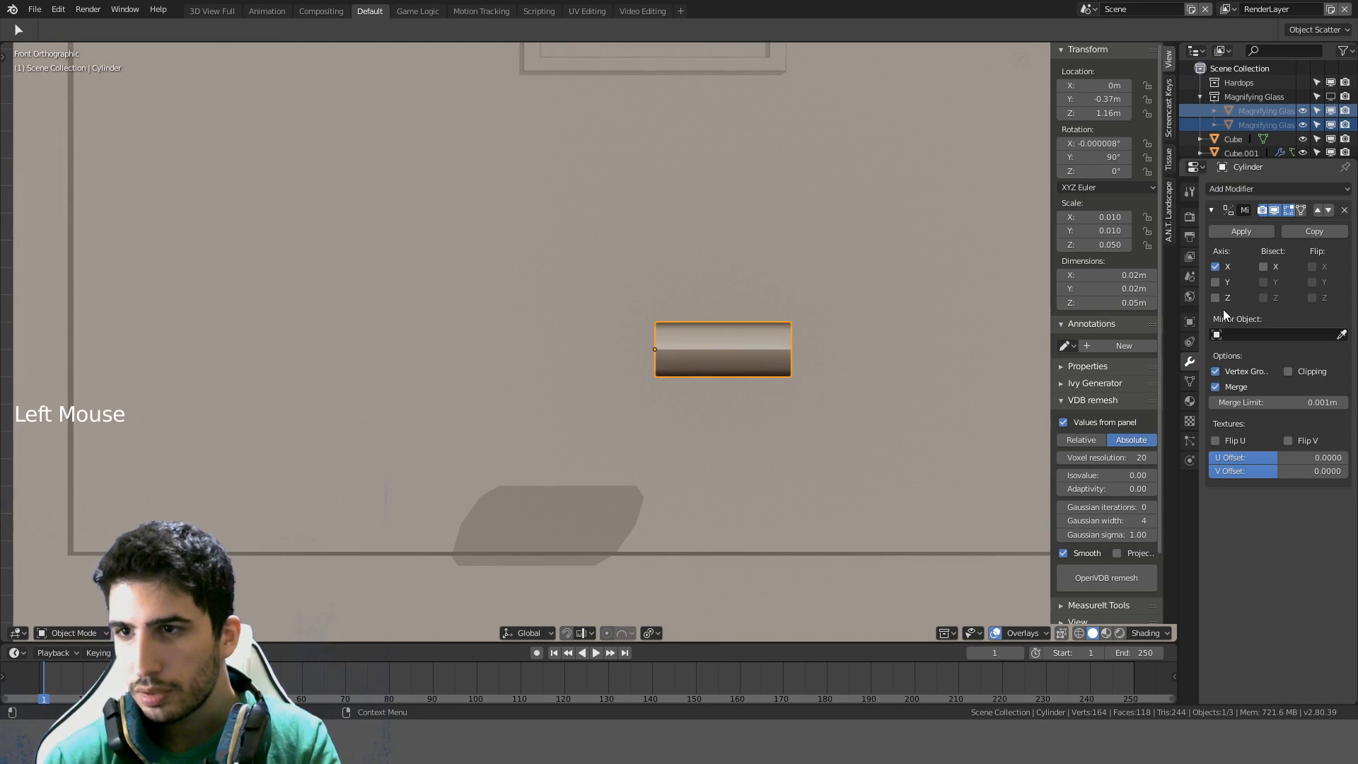
{"action": "left_click", "coordinate": [1215, 283]}
{"action": "left_click", "coordinate": [1216, 268]}
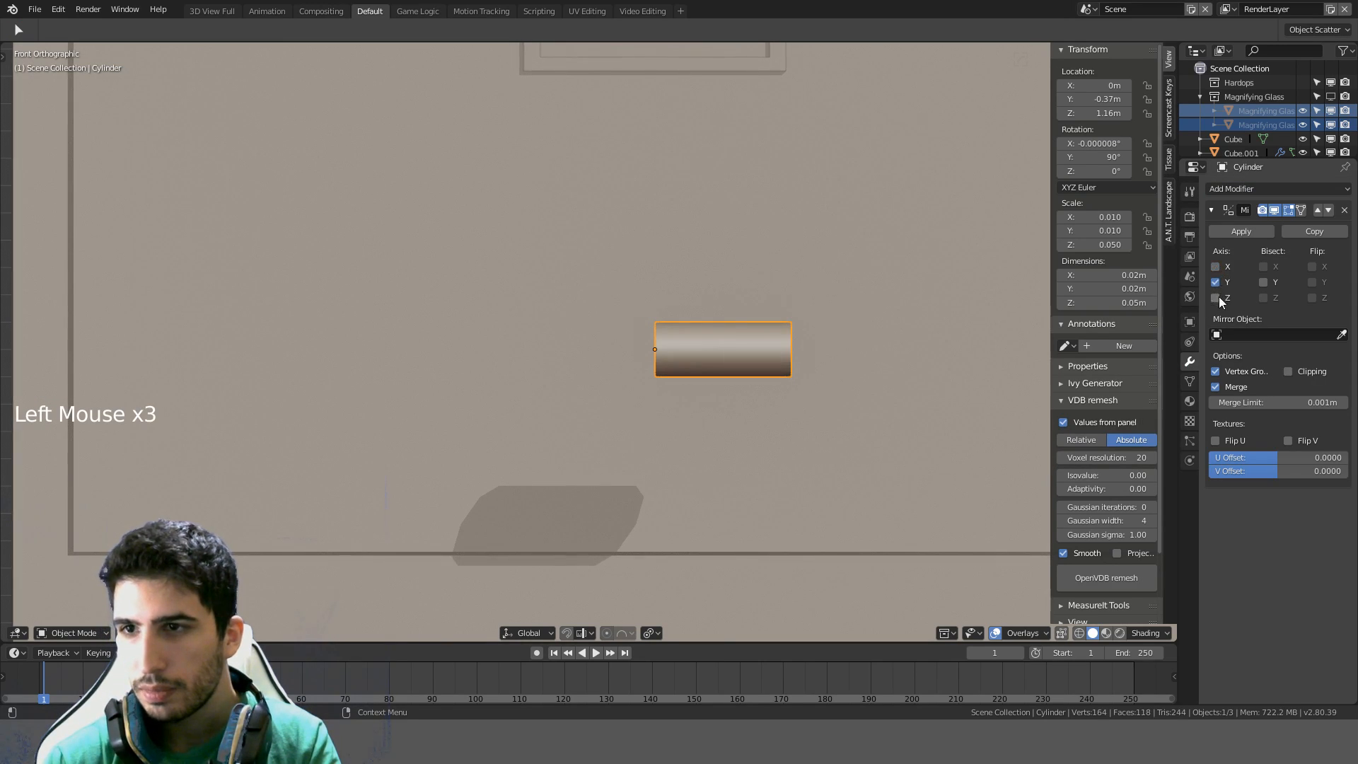
{"action": "key", "text": "ctrl+a"}
{"action": "left_click", "coordinate": [794, 404]}
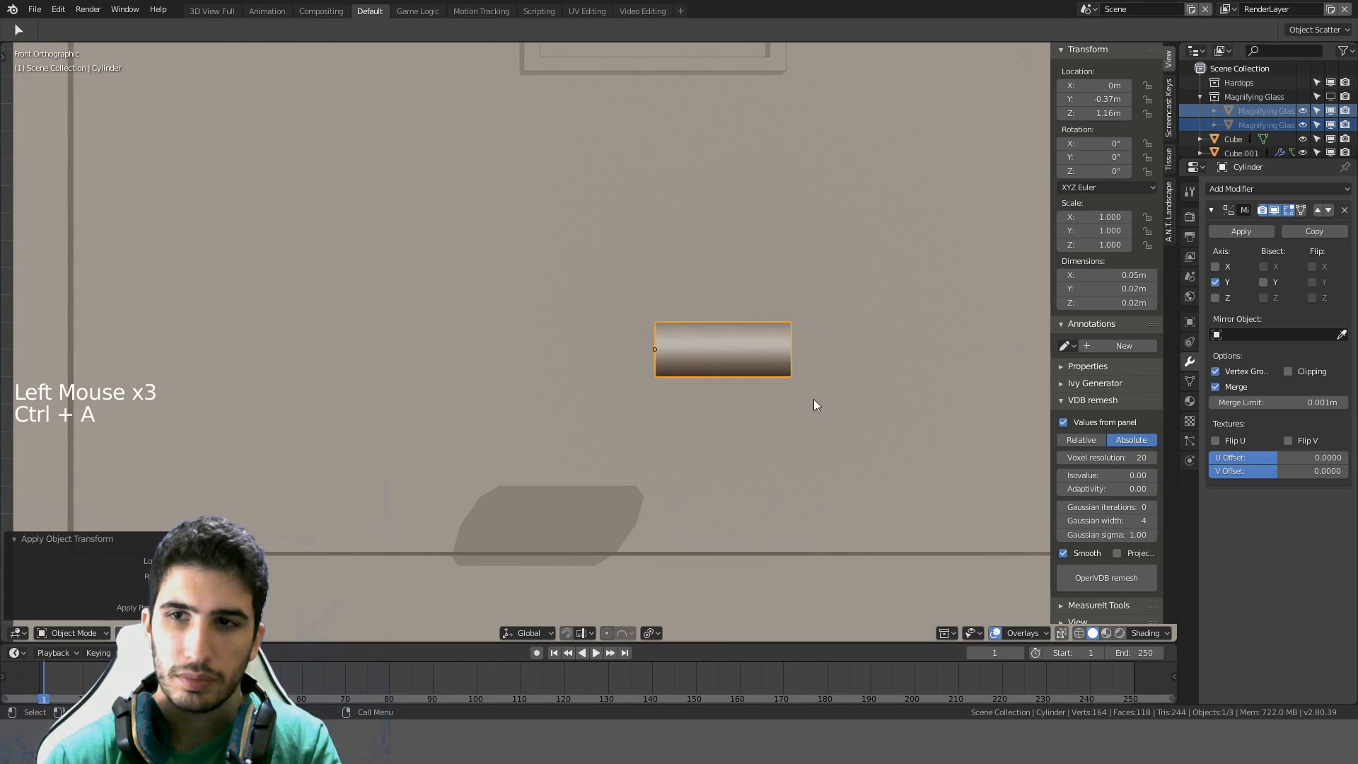
{"action": "left_click", "coordinate": [1215, 267]}
{"action": "left_click", "coordinate": [1215, 283]}
Select the edge loop at the outer end of the bar's editable half and view it from above
{"action": "middle_click_drag", "start_coordinate": [800, 317], "coordinate": [642, 306]}
{"action": "key", "text": "Tab"}
{"action": "left_click", "coordinate": [632, 342], "text": "alt"}
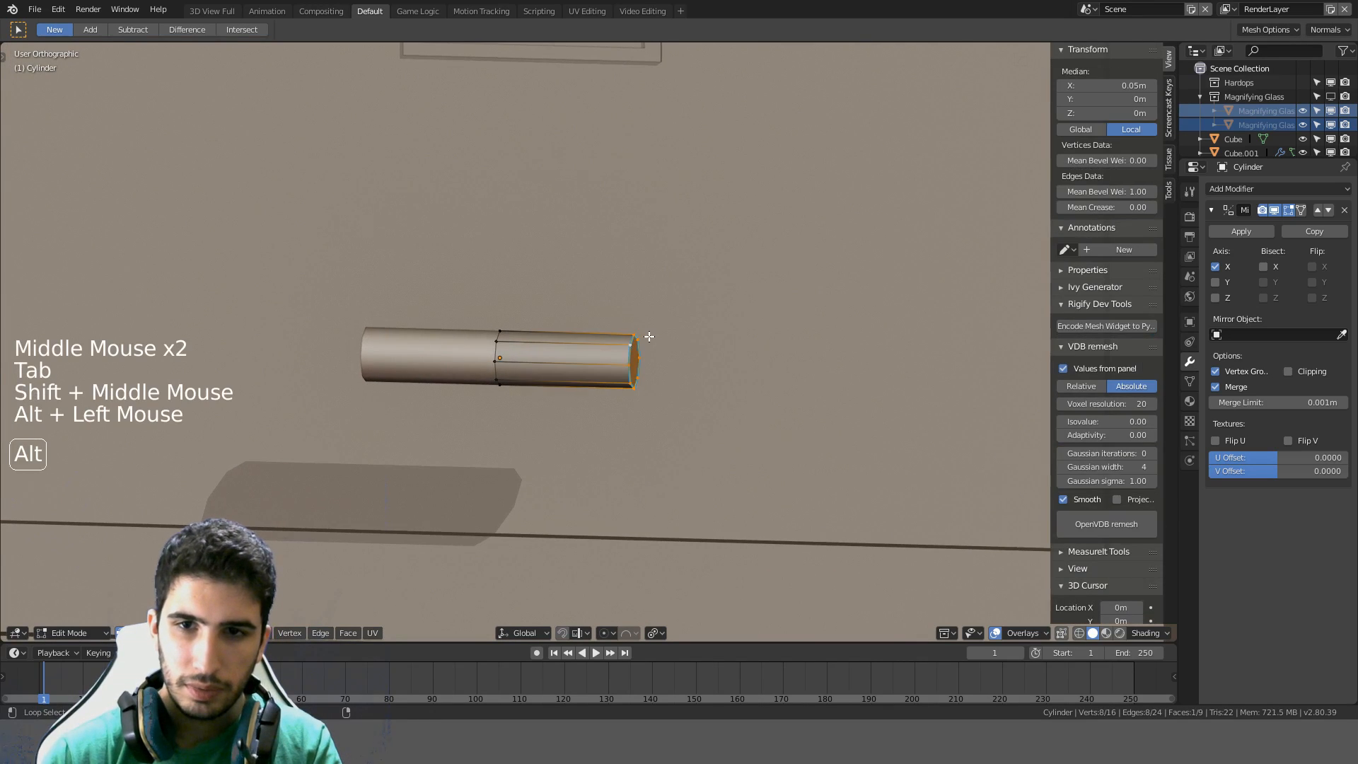
{"action": "key", "text": "KP_7"}
{"action": "scroll", "coordinate": [649, 337], "scroll_direction": "down", "scroll_amount": 4}
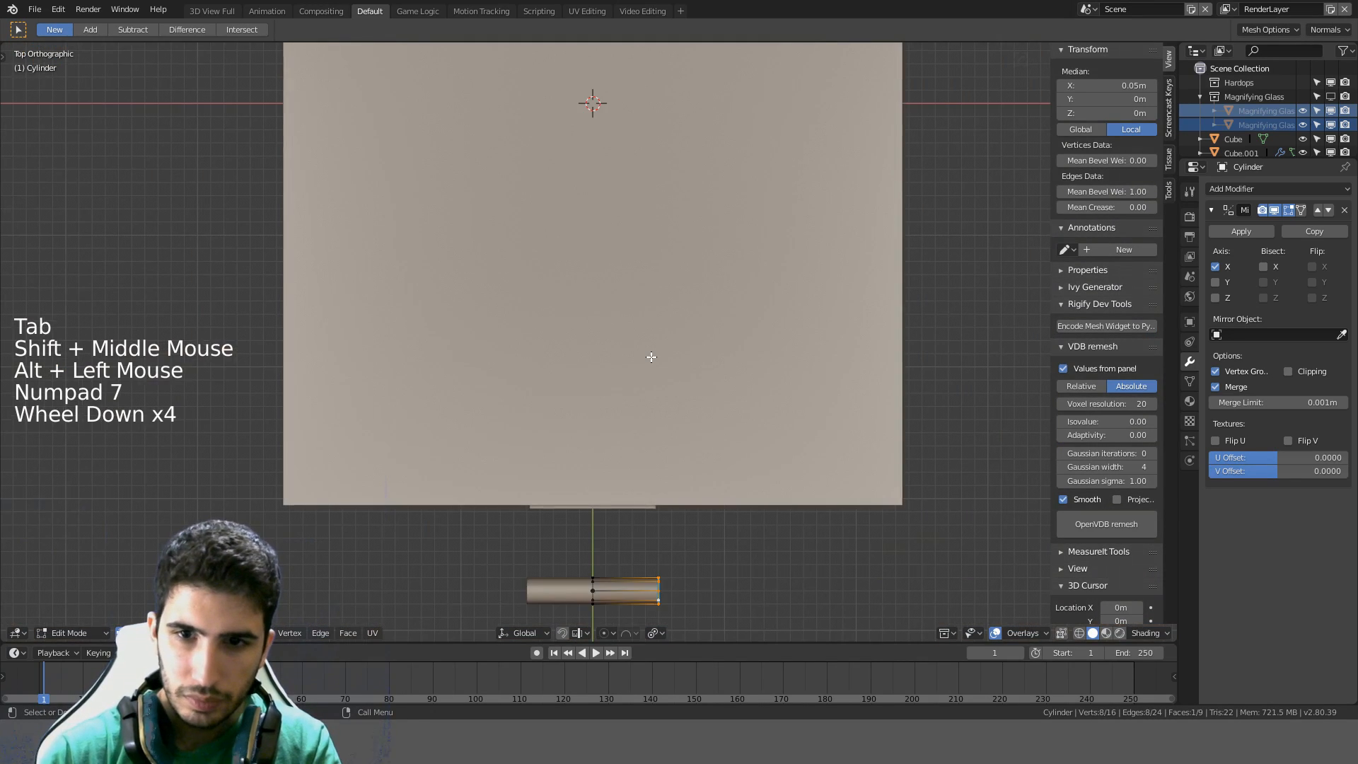
{"action": "middle_click_drag", "start_coordinate": [648, 354], "coordinate": [638, 264], "text": "shift"}
{"action": "scroll", "coordinate": [636, 203], "scroll_direction": "up", "scroll_amount": 7}
Try to bend the bar's outer end with the Spin tool using 9 steps around the Z axis
{"action": "key", "text": "t"}
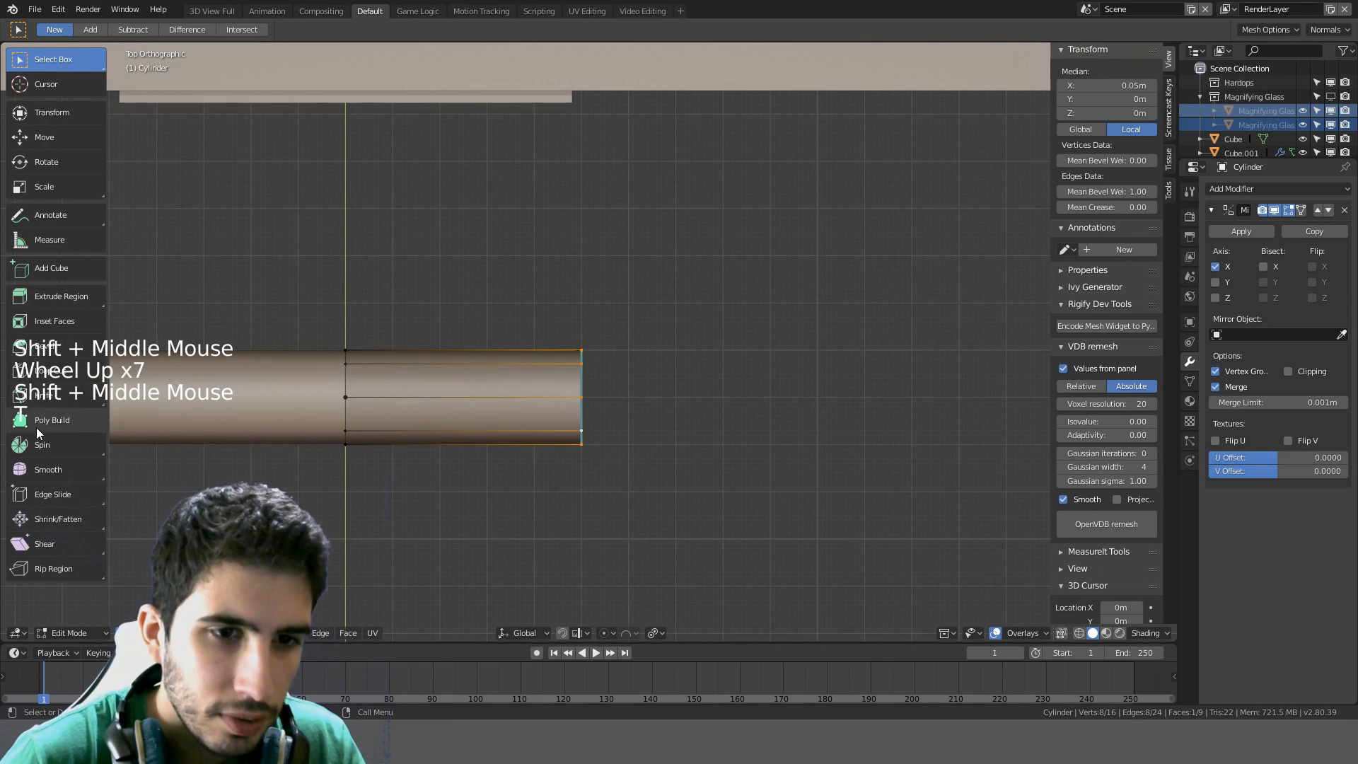
{"action": "left_click", "coordinate": [85, 445]}
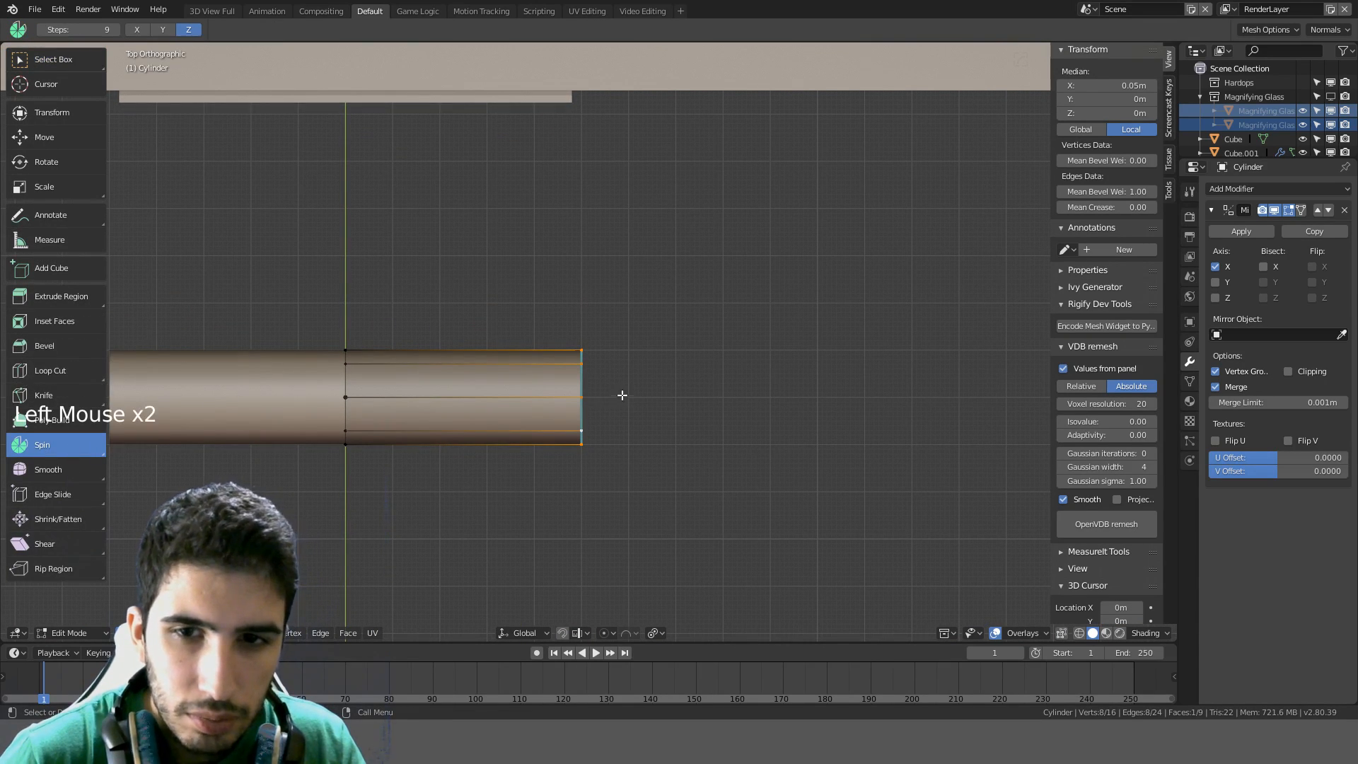
{"action": "left_click_drag", "start_coordinate": [622, 395], "coordinate": [827, 154]}
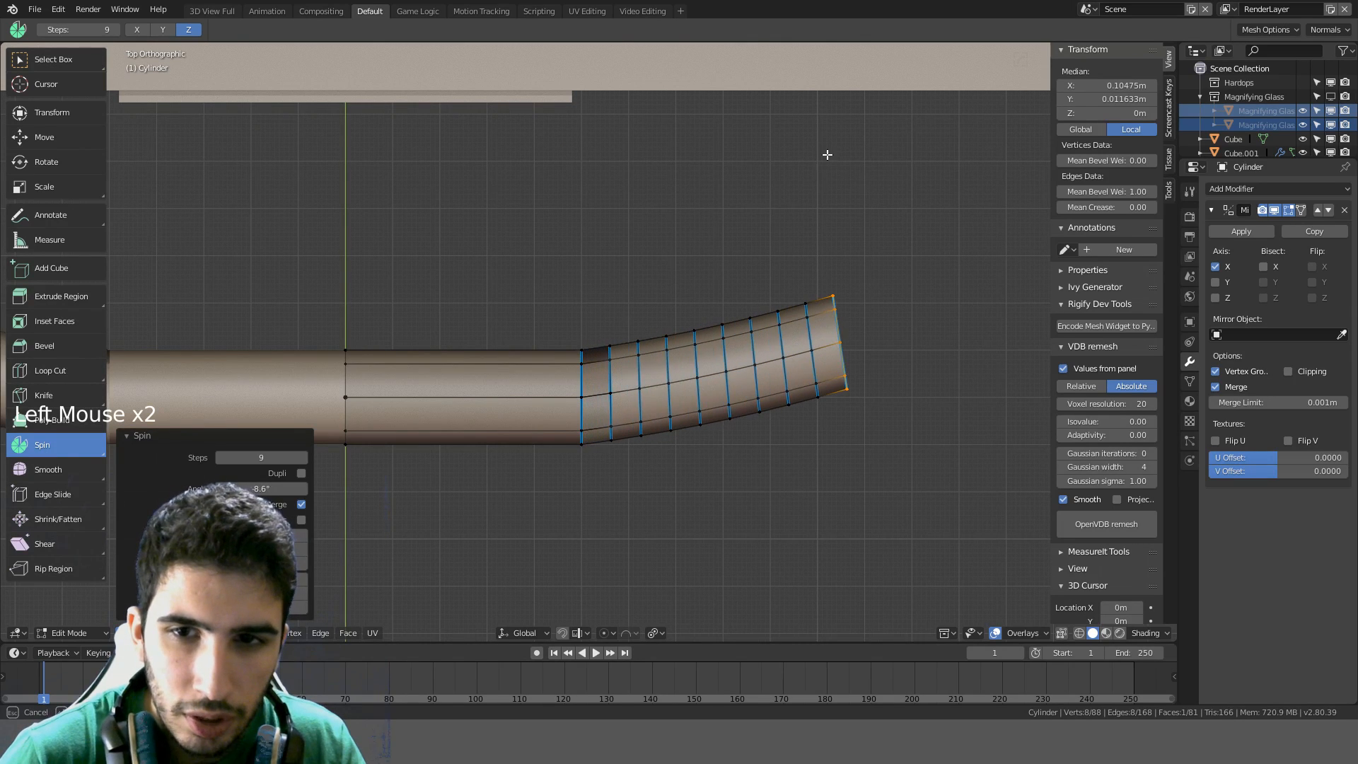
{"action": "key", "text": "ctrl+z"}
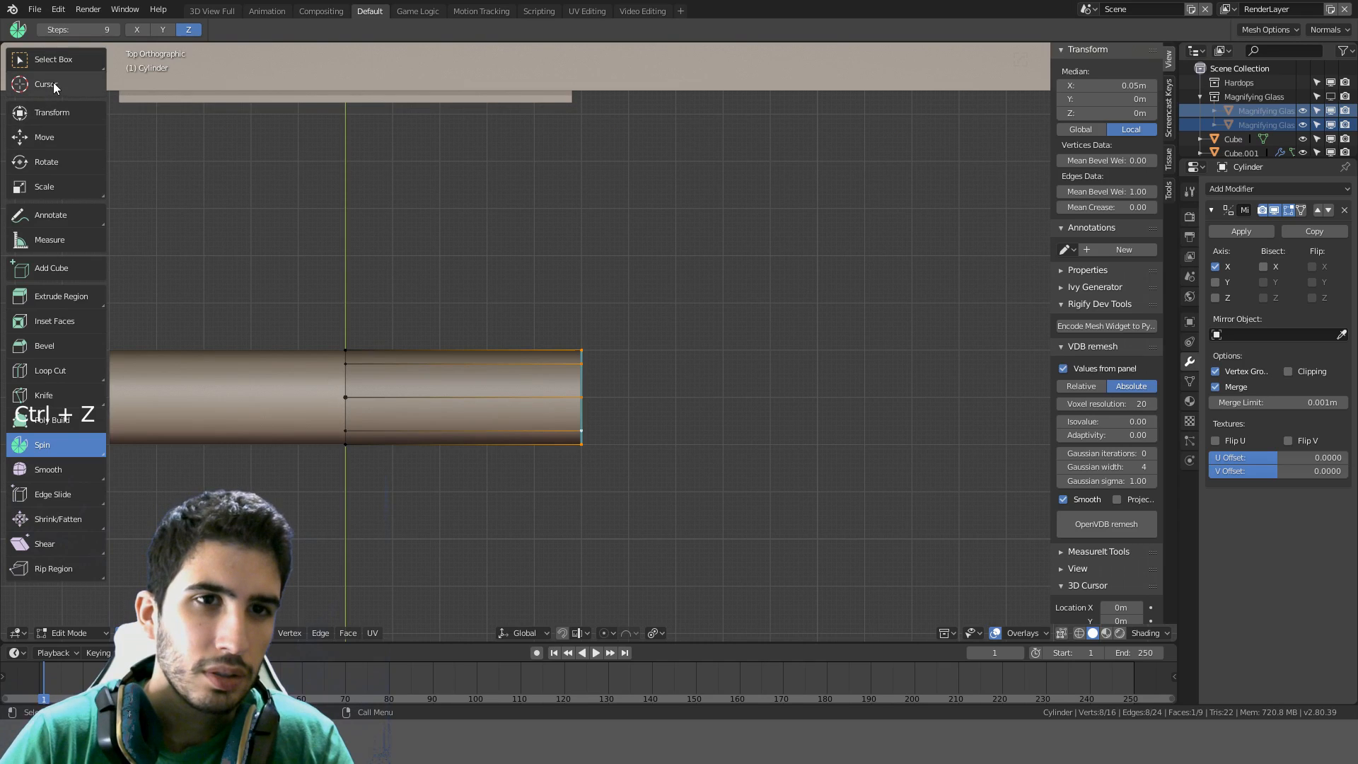
{"action": "left_click", "coordinate": [50, 60]}
{"action": "key", "text": "t"}
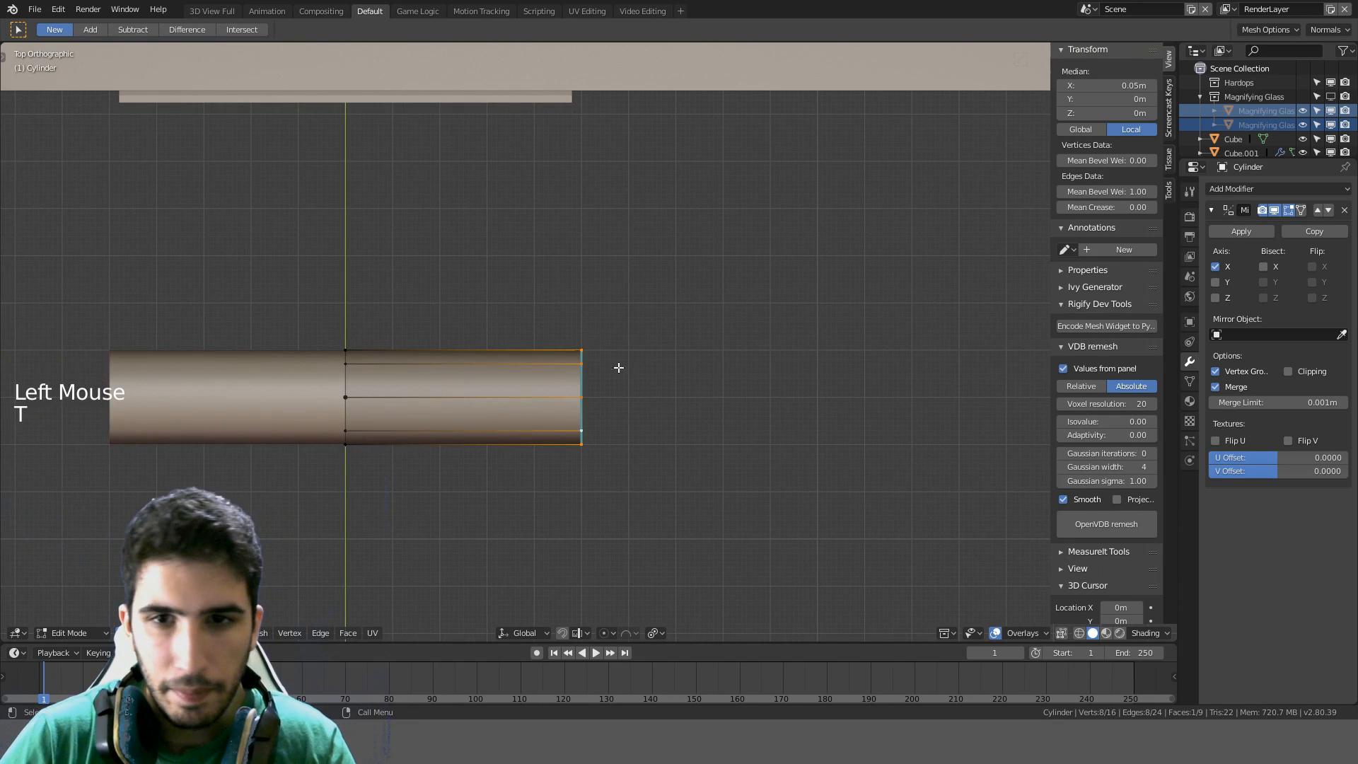
Snap the 3D cursor to the selected end loop of the bar
{"action": "scroll", "coordinate": [618, 388], "scroll_direction": "up", "scroll_amount": 1}
{"action": "key", "text": "shift+s"}
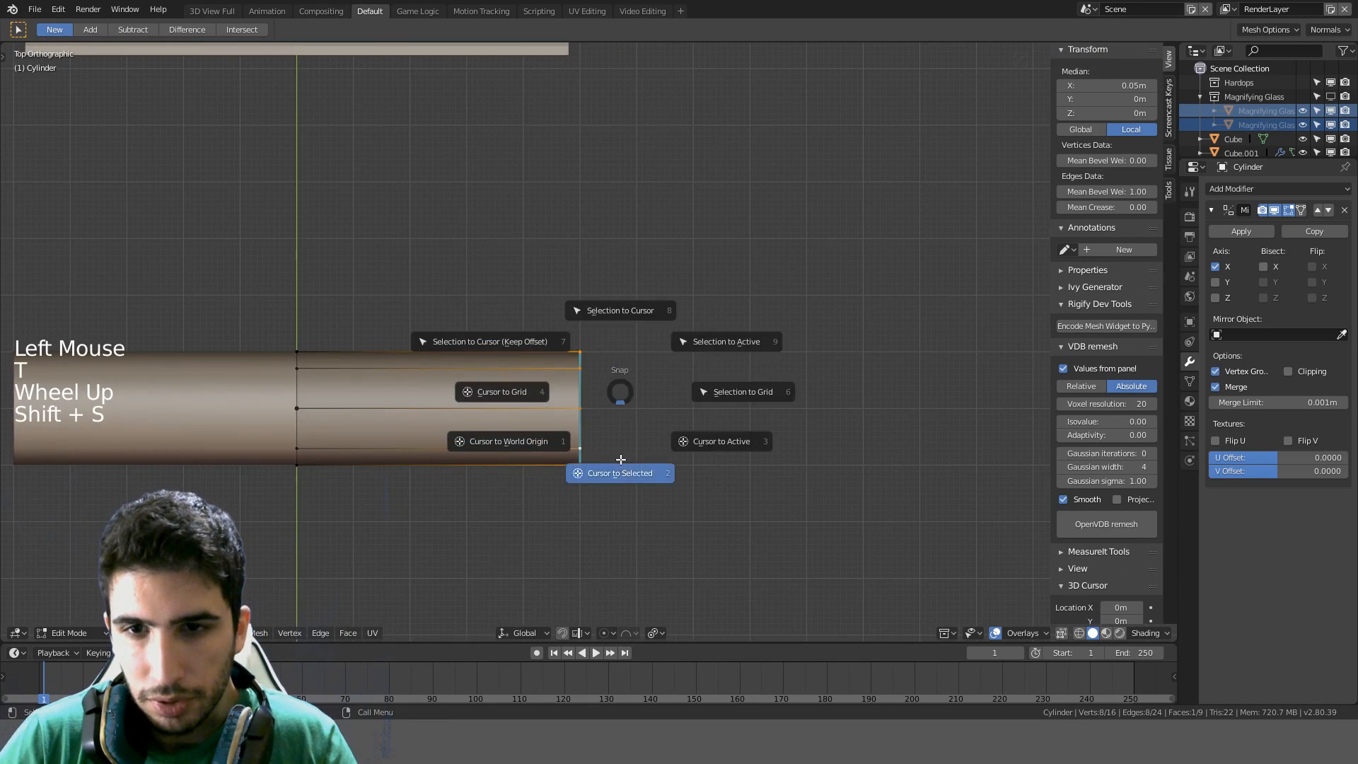
{"action": "middle_click_drag", "start_coordinate": [689, 412], "coordinate": [671, 428], "text": "shift"}
Set the 3D cursor's X location to 0.06 m, slightly beyond the bar's end
{"action": "scroll", "coordinate": [1120, 404], "scroll_direction": "down", "scroll_amount": 4}
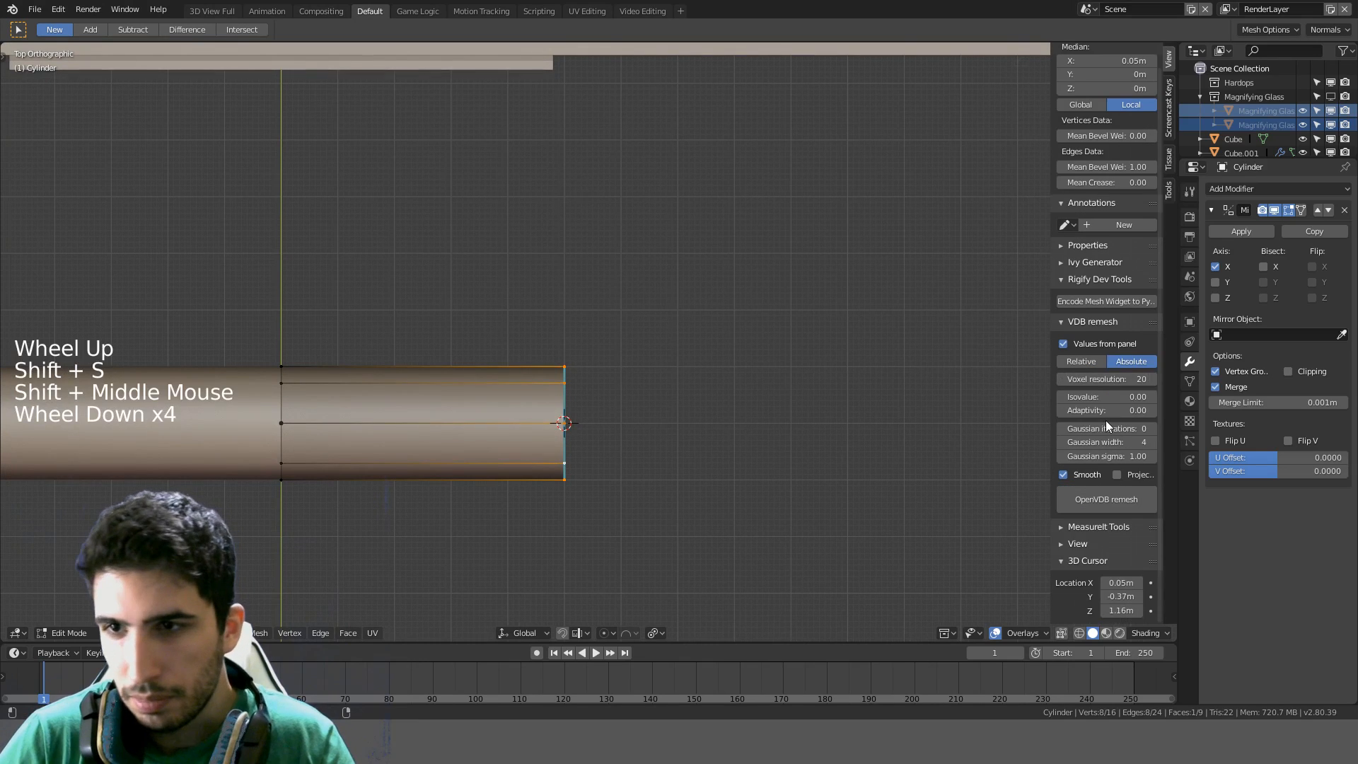
{"action": "scroll", "coordinate": [1106, 420], "scroll_direction": "up", "scroll_amount": 8}
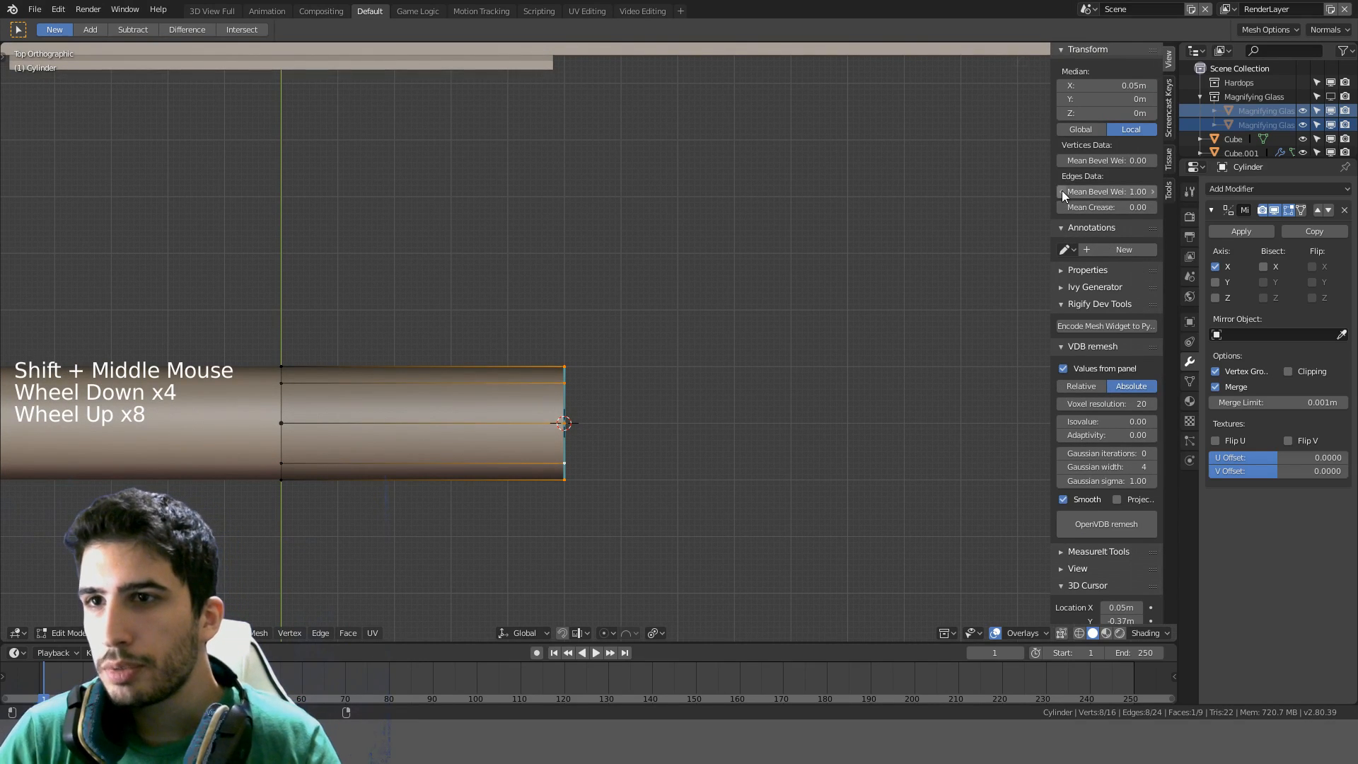
{"action": "scroll", "coordinate": [1109, 461], "scroll_direction": "down", "scroll_amount": 6}
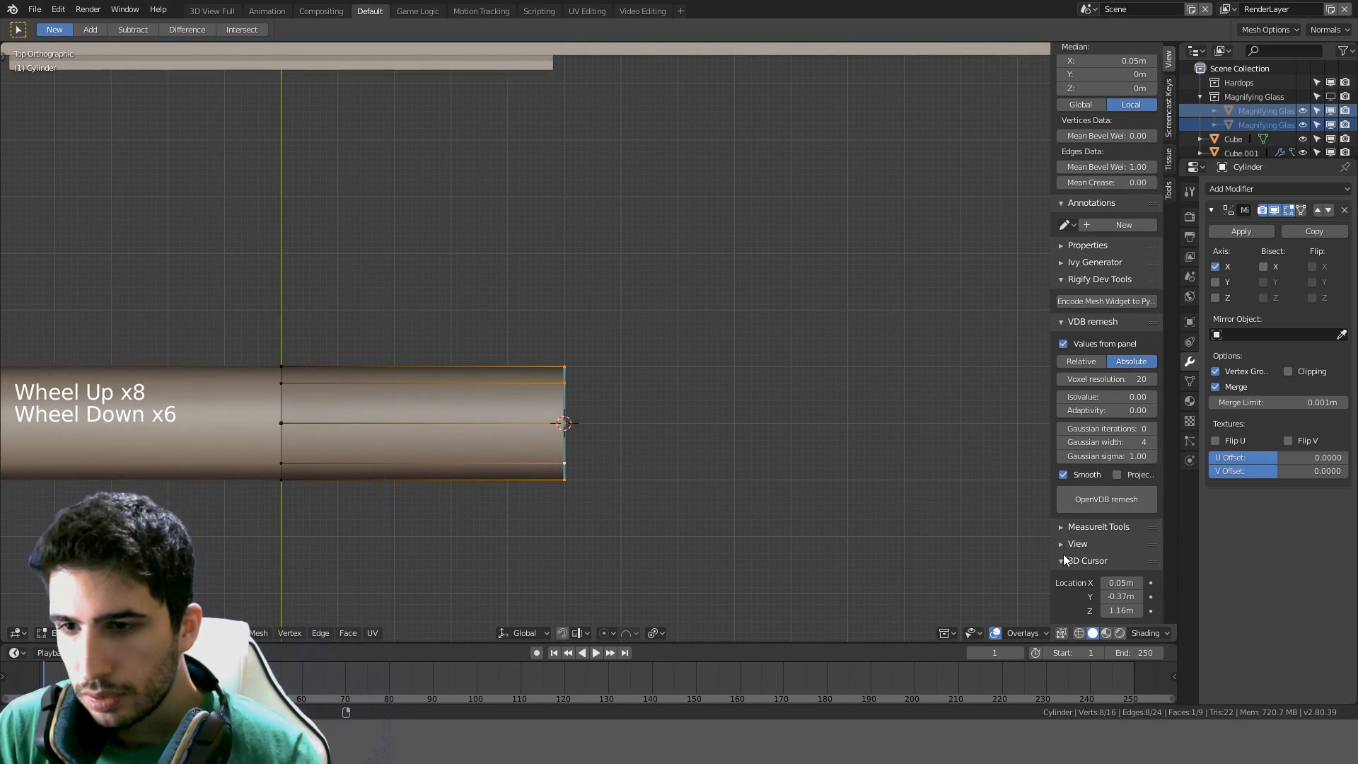
{"action": "scroll", "coordinate": [1063, 553], "scroll_direction": "down", "scroll_amount": 2}
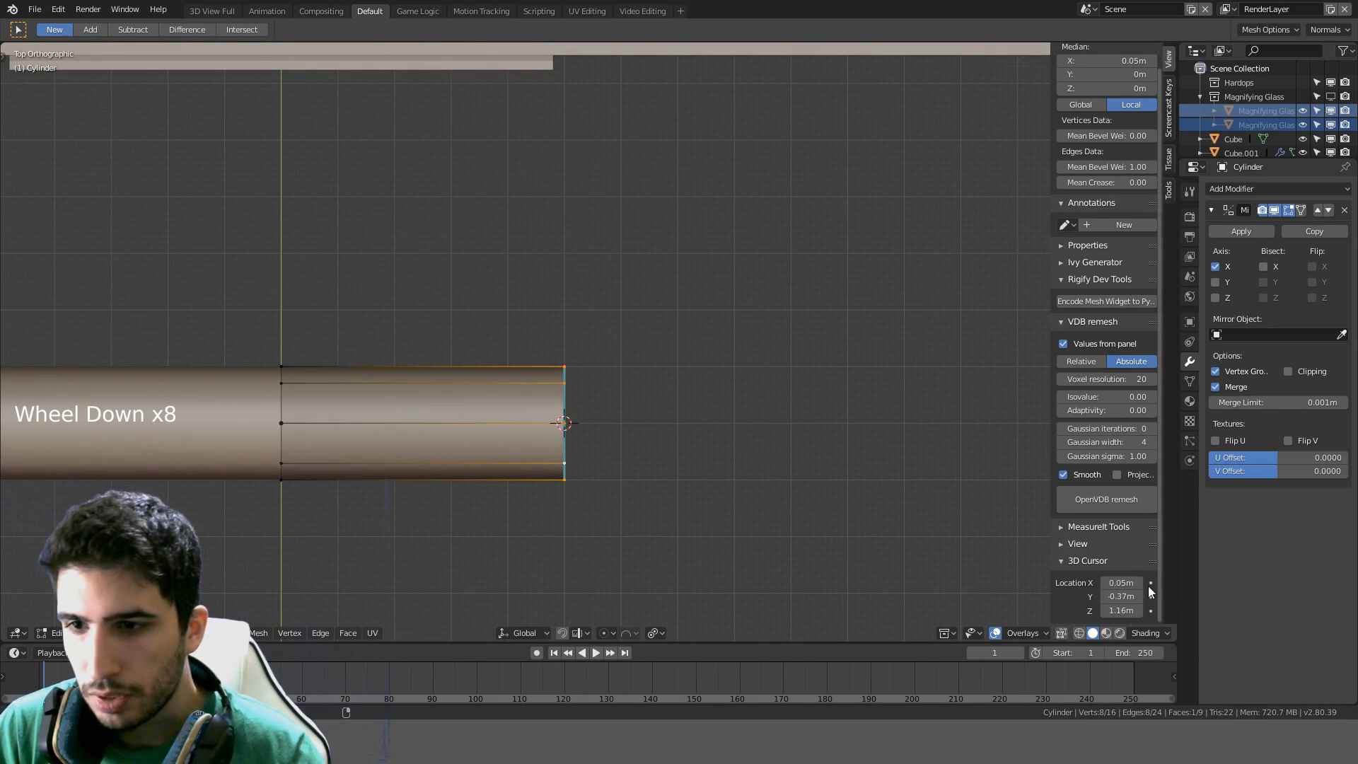
{"action": "left_click", "coordinate": [1143, 583]}
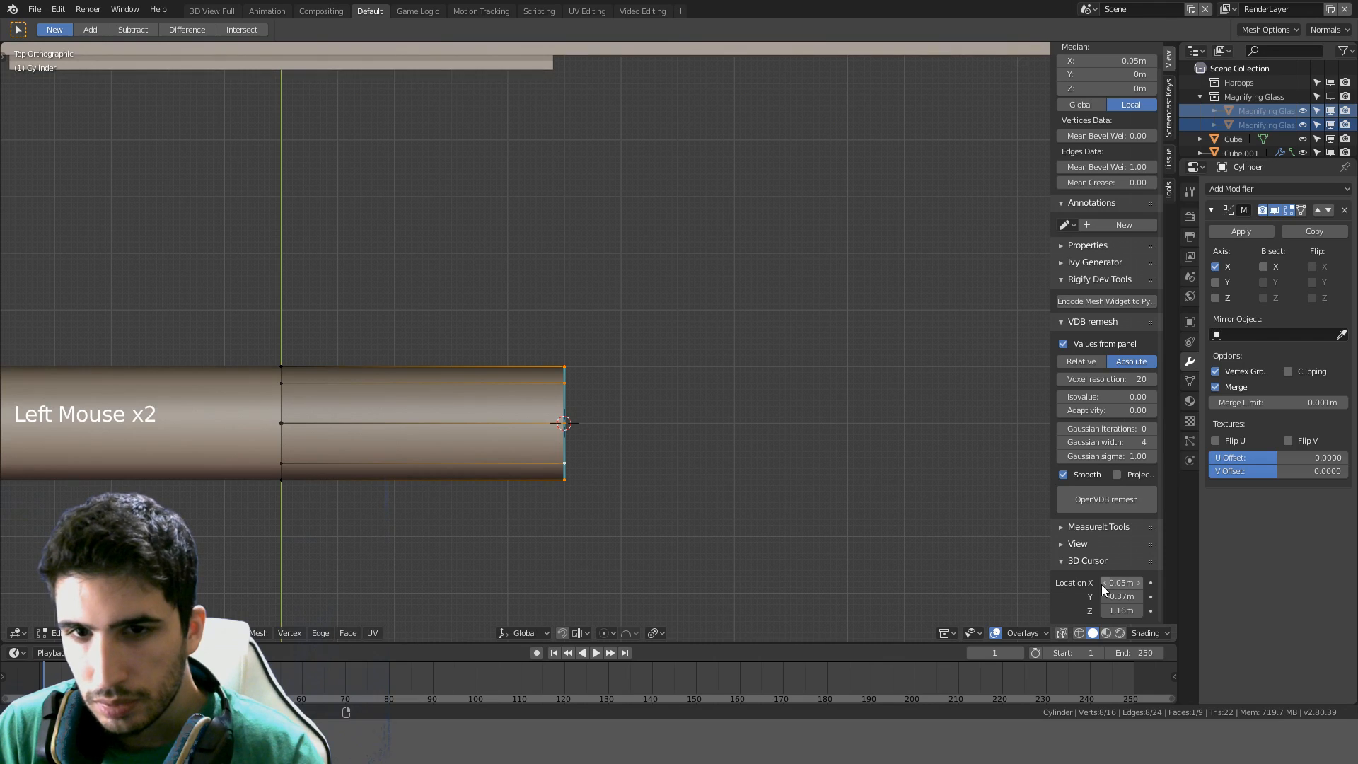
{"action": "scroll", "coordinate": [951, 524], "scroll_direction": "down", "scroll_amount": 5}
{"action": "middle_click_drag", "start_coordinate": [912, 529], "coordinate": [868, 523], "text": "shift"}
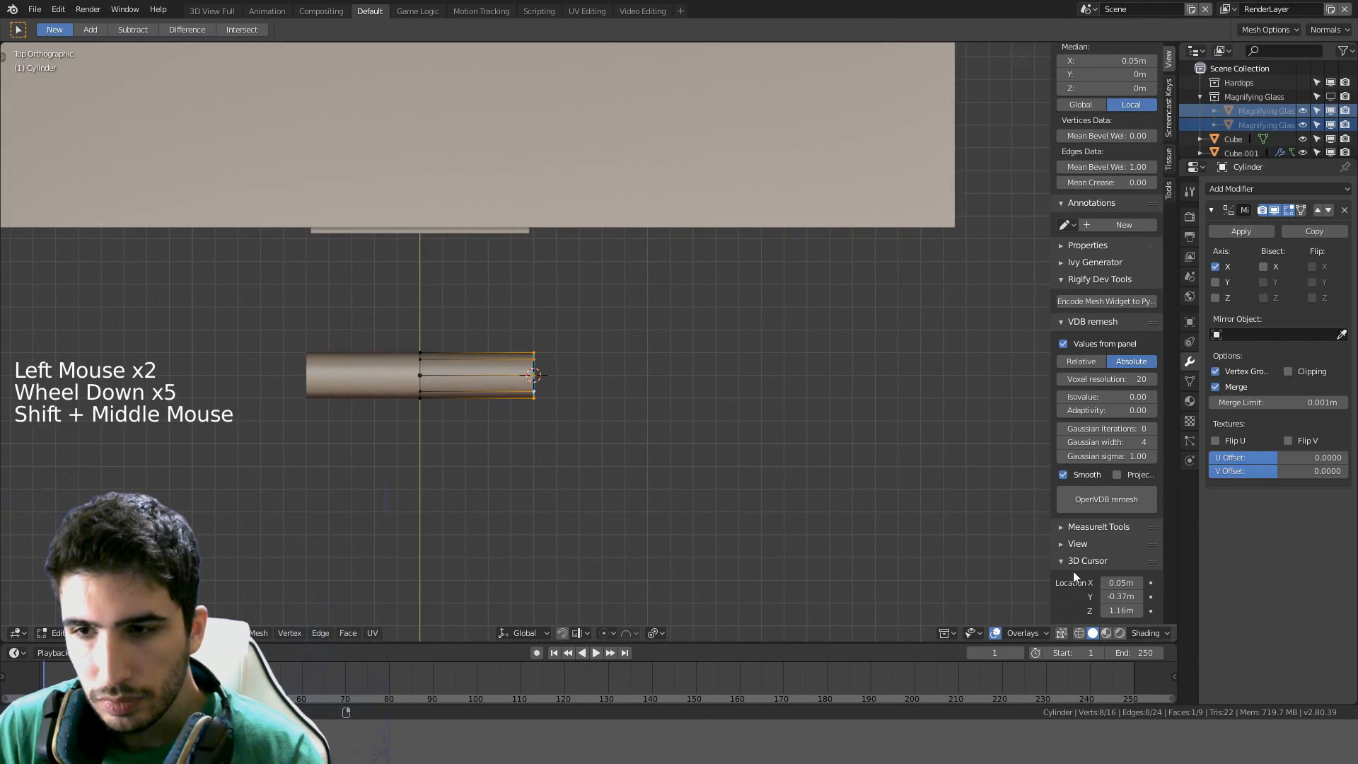
{"action": "left_click", "coordinate": [1119, 583]}
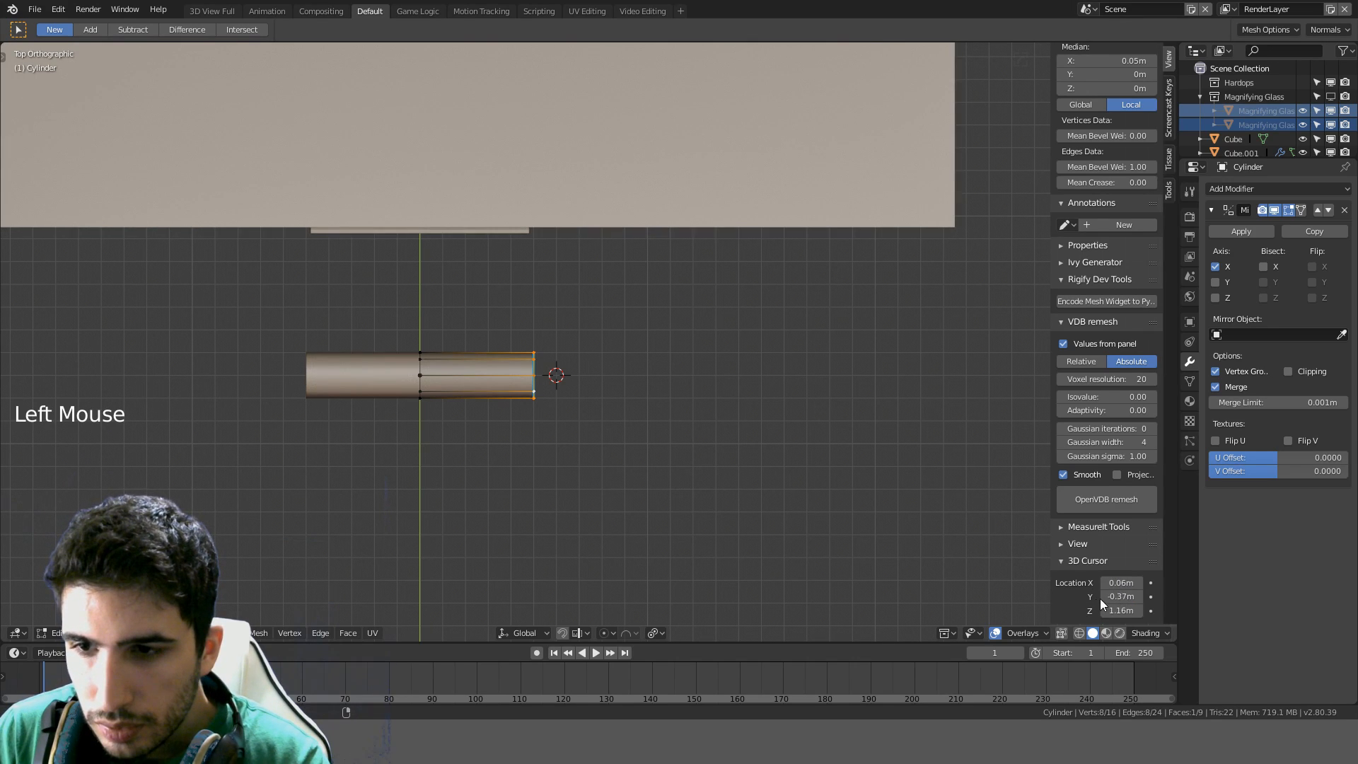
Set the 3D cursor's Y location to -0.35 m, between the bar and the cabinet front
{"action": "left_click", "coordinate": [1118, 597]}
{"action": "left_click", "coordinate": [1120, 598]}
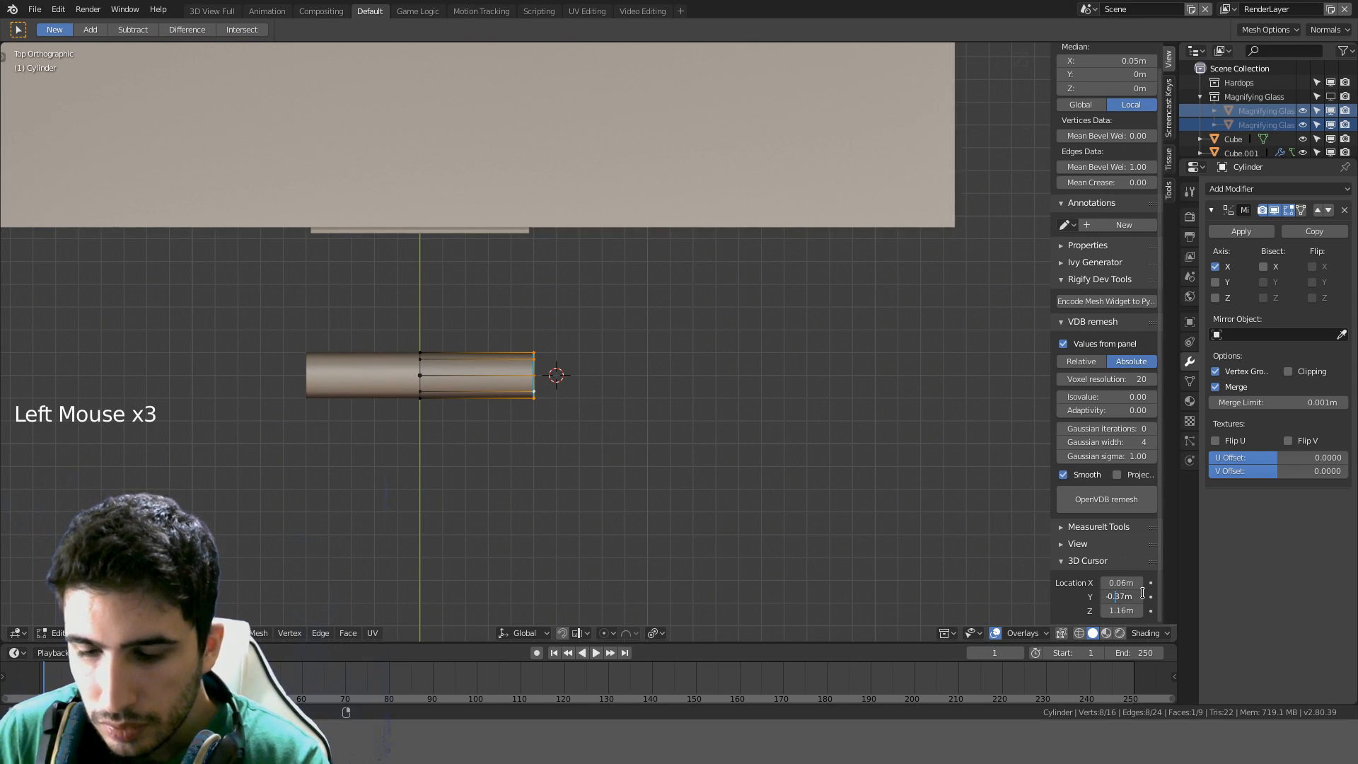
{"action": "left_click", "coordinate": [1120, 596]}
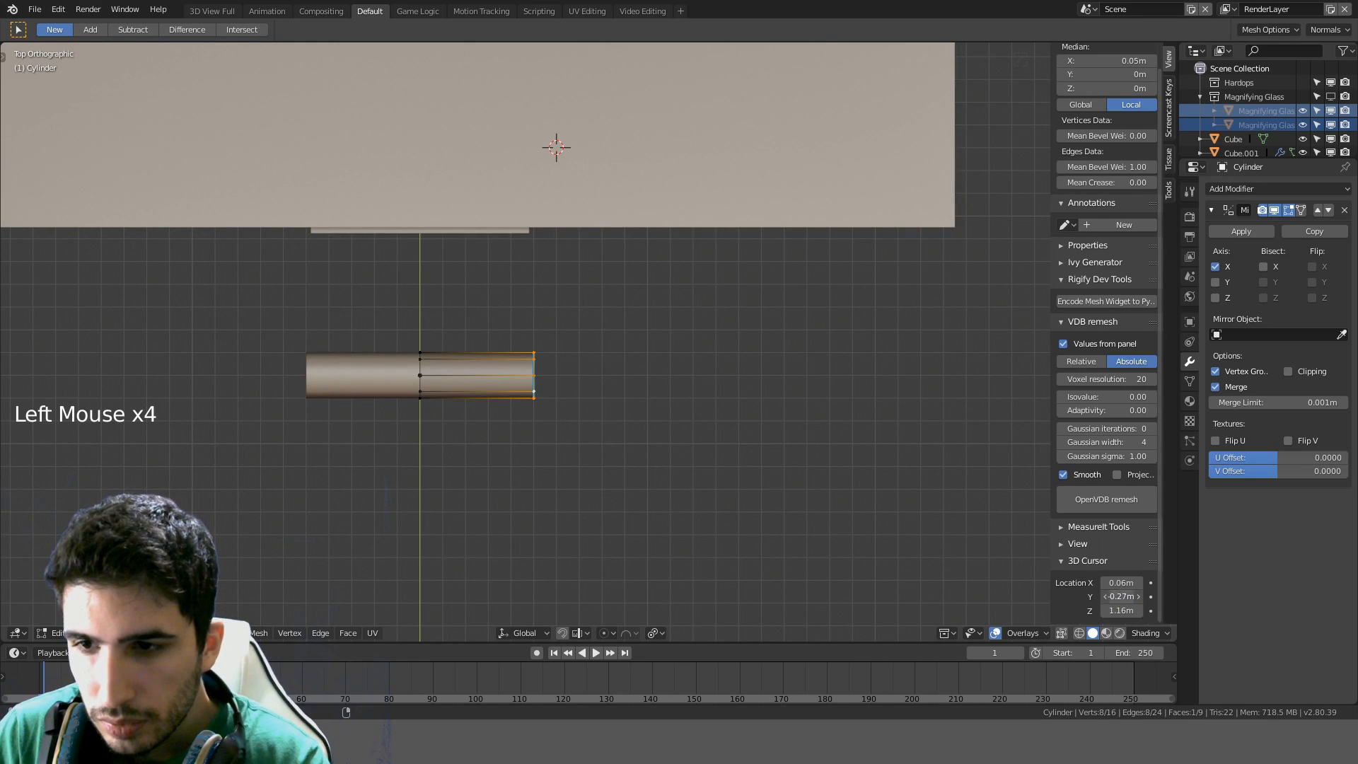
{"action": "key", "text": "BackSpace"}
{"action": "type", "text": "3"}
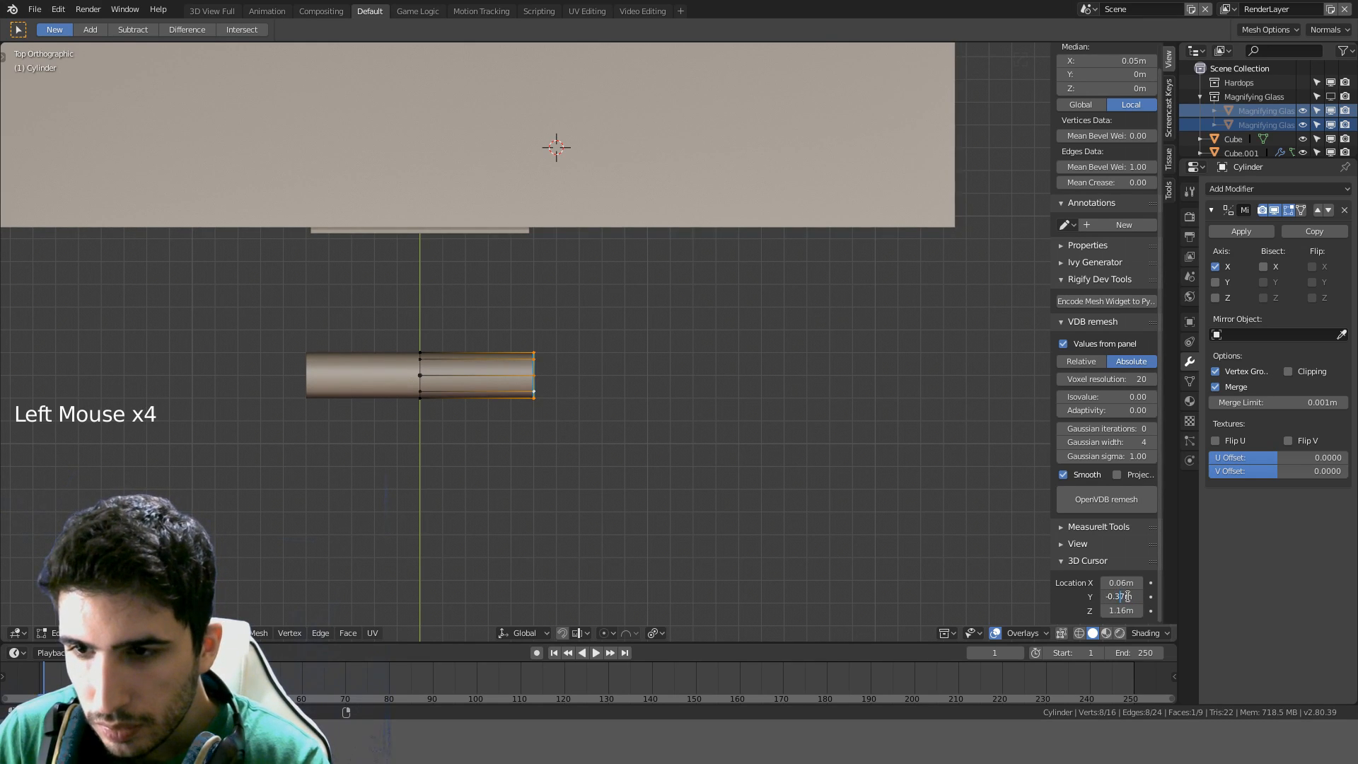
{"action": "type", "text": "5"}
{"action": "key", "text": "Return"}
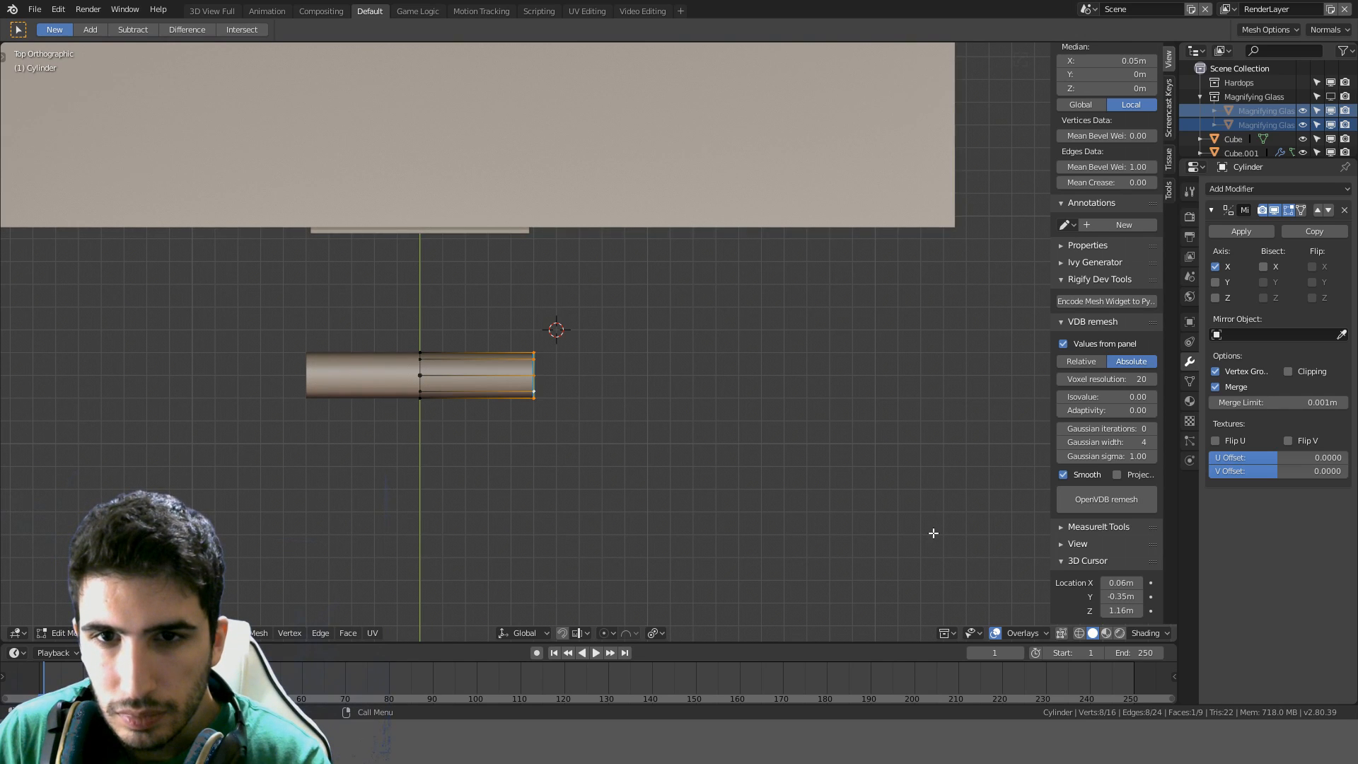
{"action": "scroll", "coordinate": [926, 532], "scroll_direction": "up", "scroll_amount": 4}
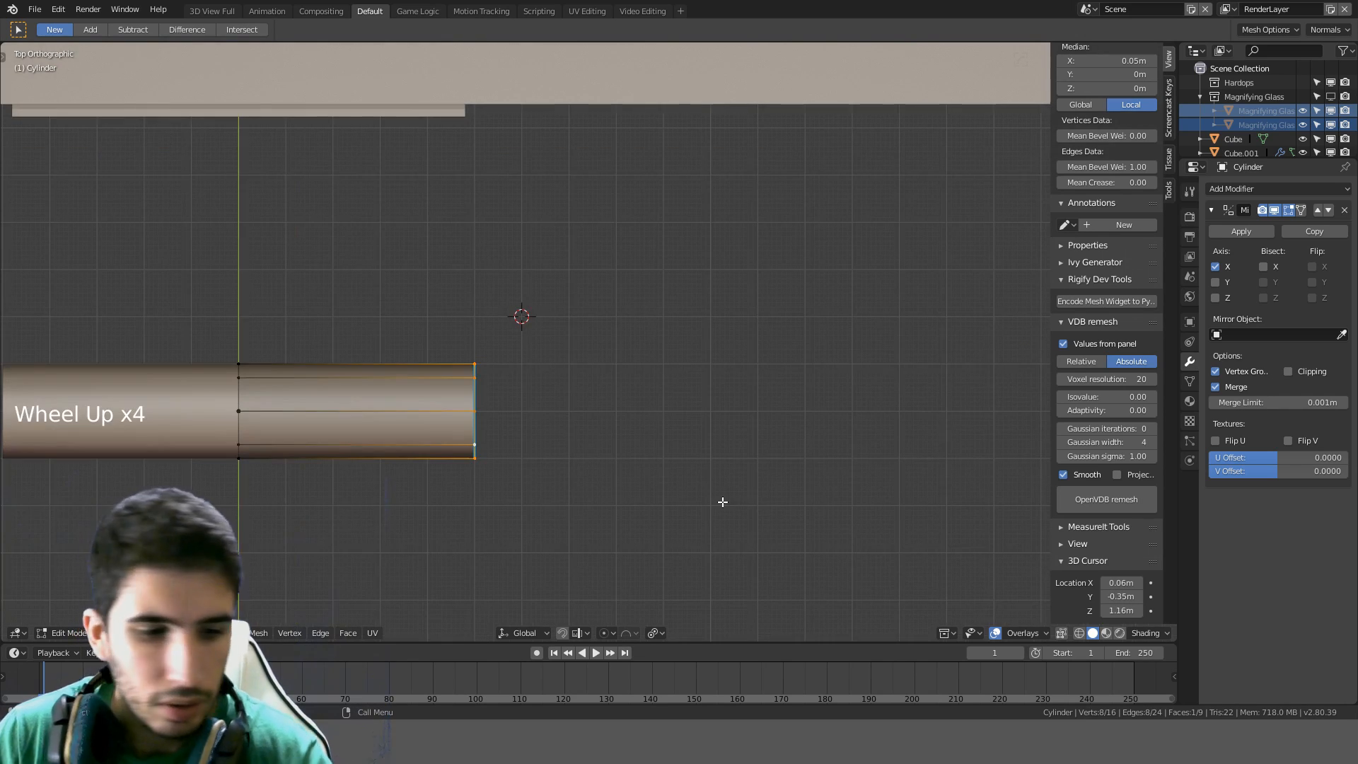
{"action": "right_click", "coordinate": [590, 446]}
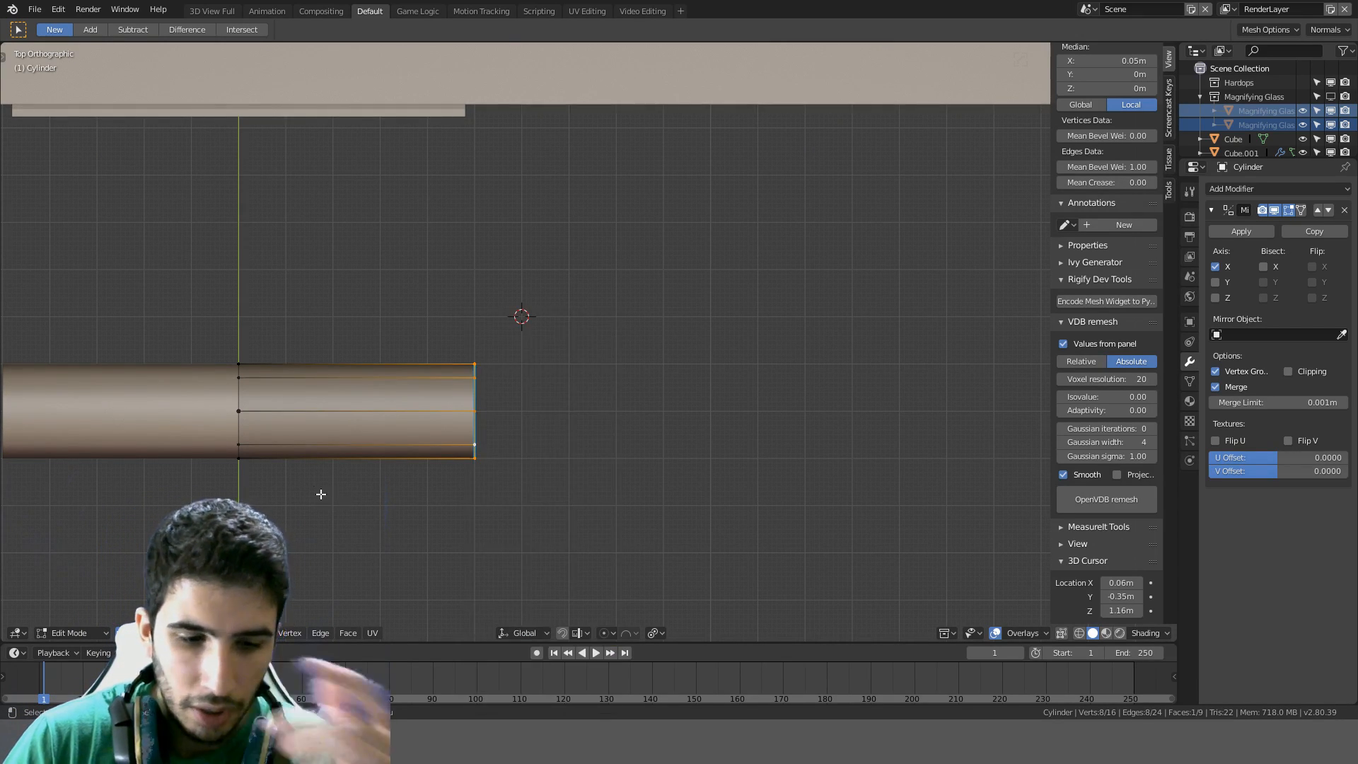
{"action": "key", "text": "t"}
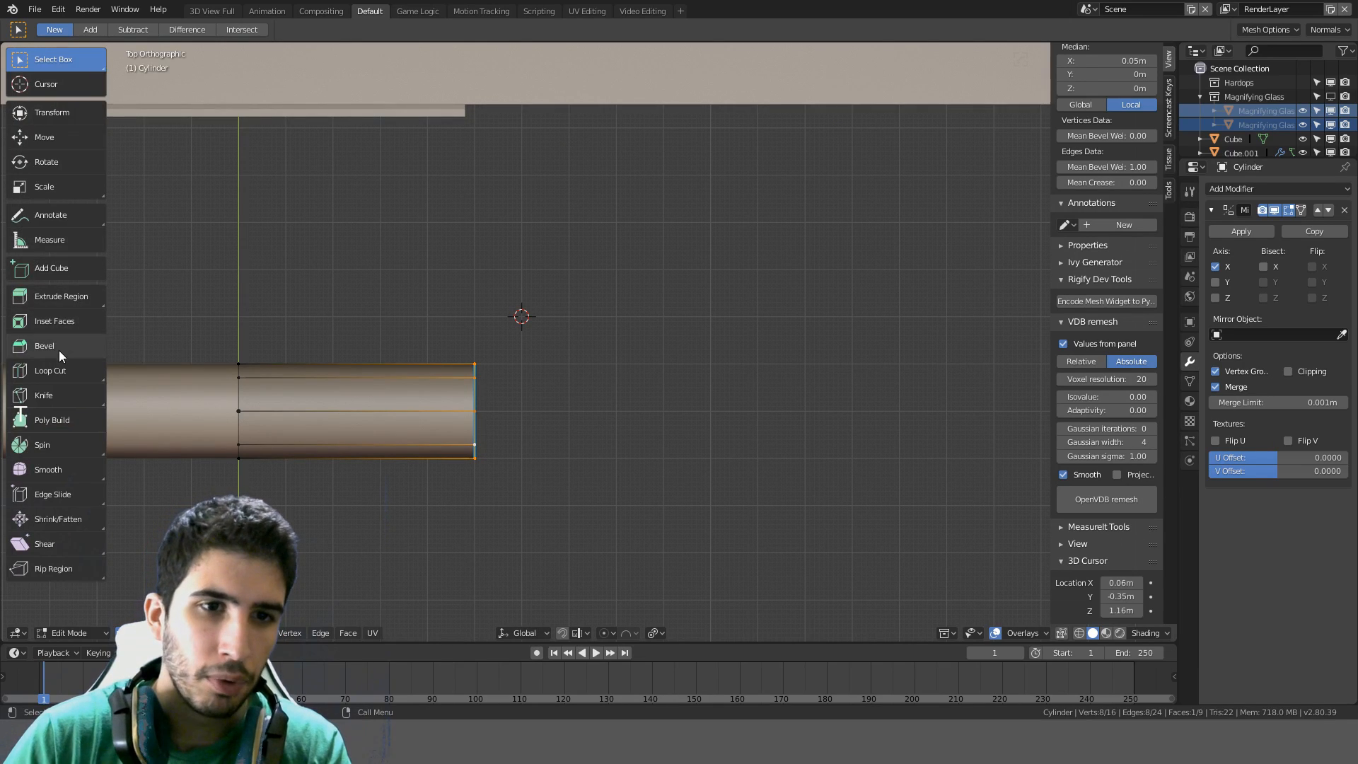
{"action": "key", "text": "t"}
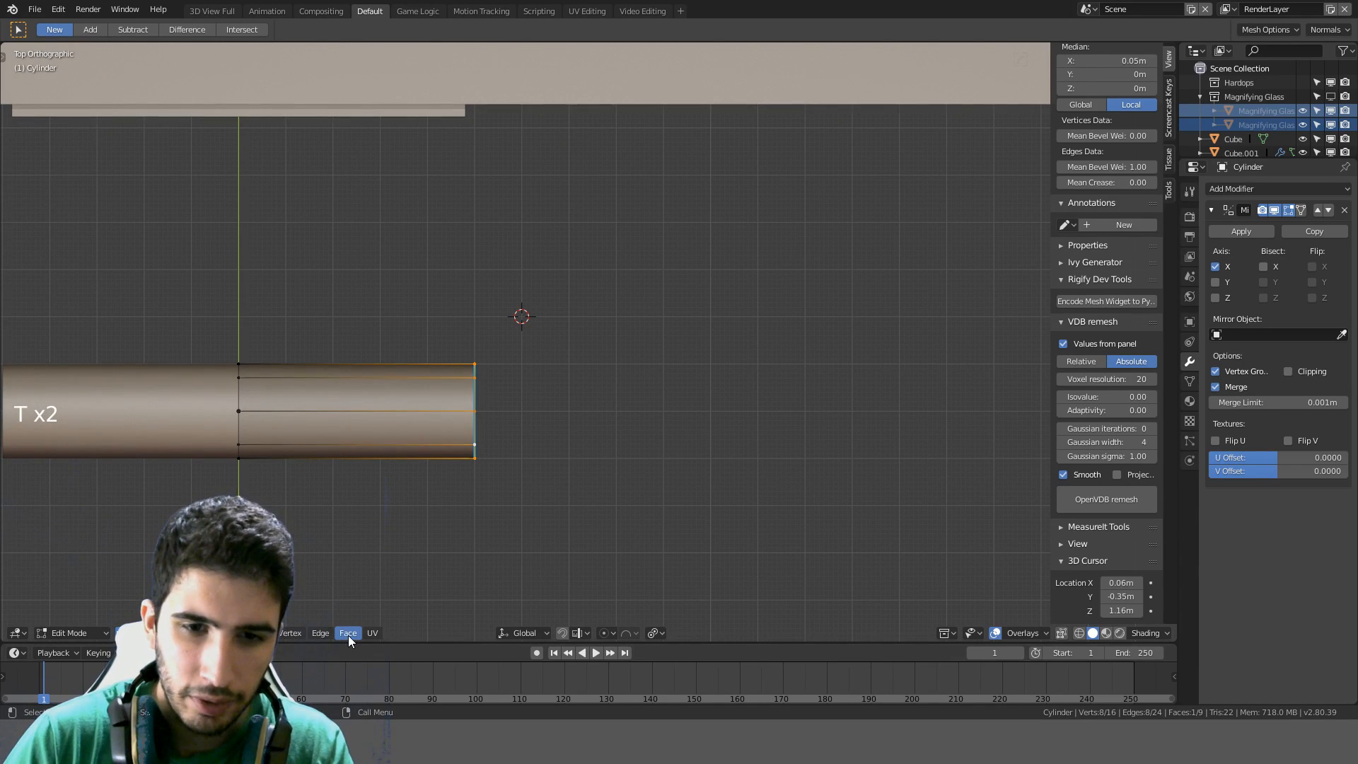
{"action": "left_click", "coordinate": [372, 633]}
{"action": "mouse_move", "coordinate": [348, 633]}
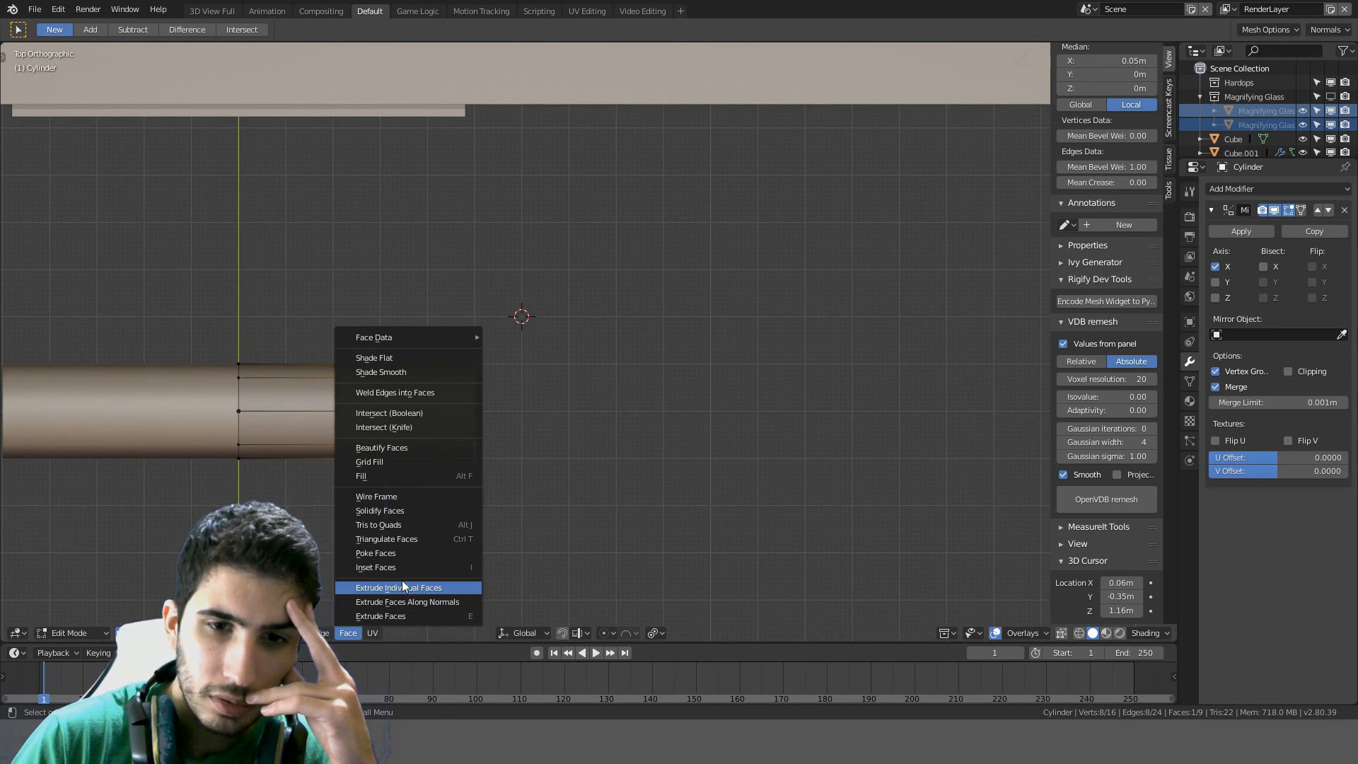
{"action": "left_click", "coordinate": [321, 633]}
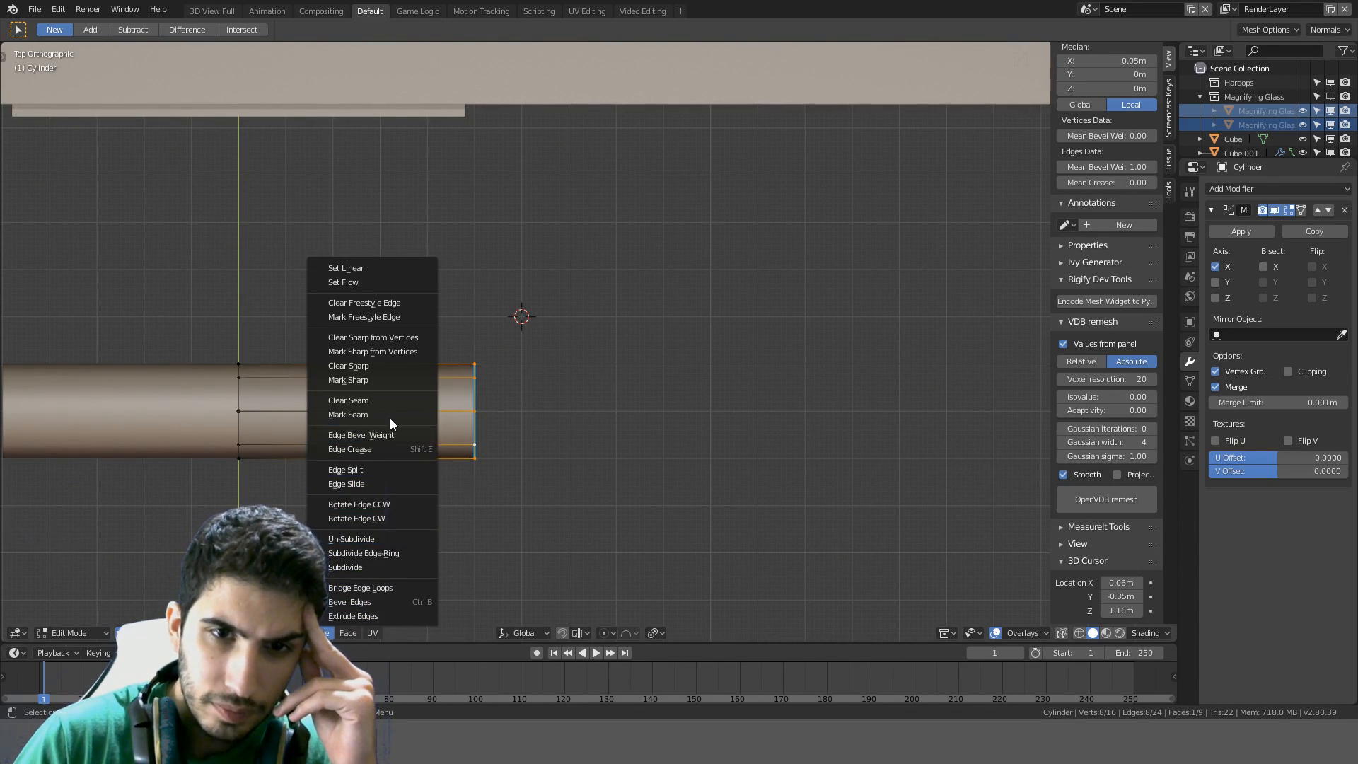
{"action": "key", "text": "ctrl+e"}
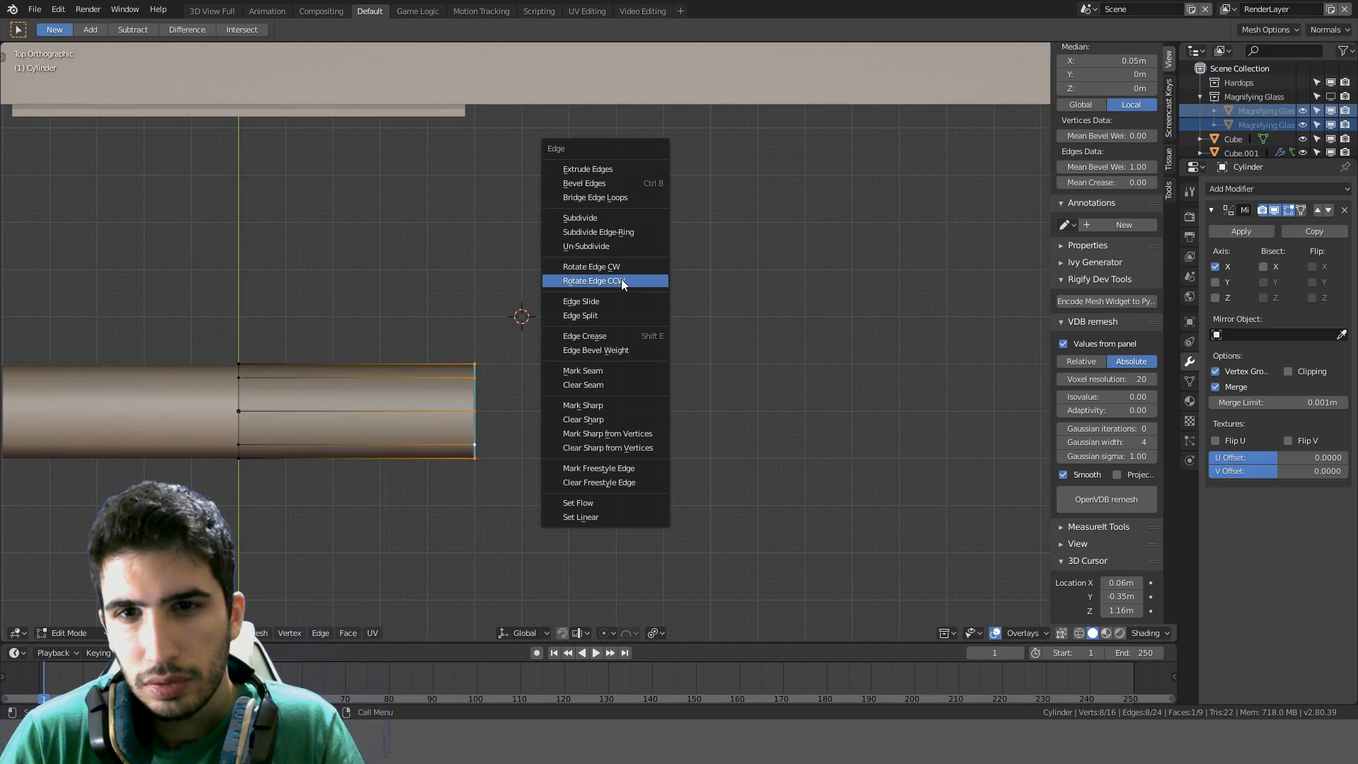
{"action": "key", "text": "ctrl+v"}
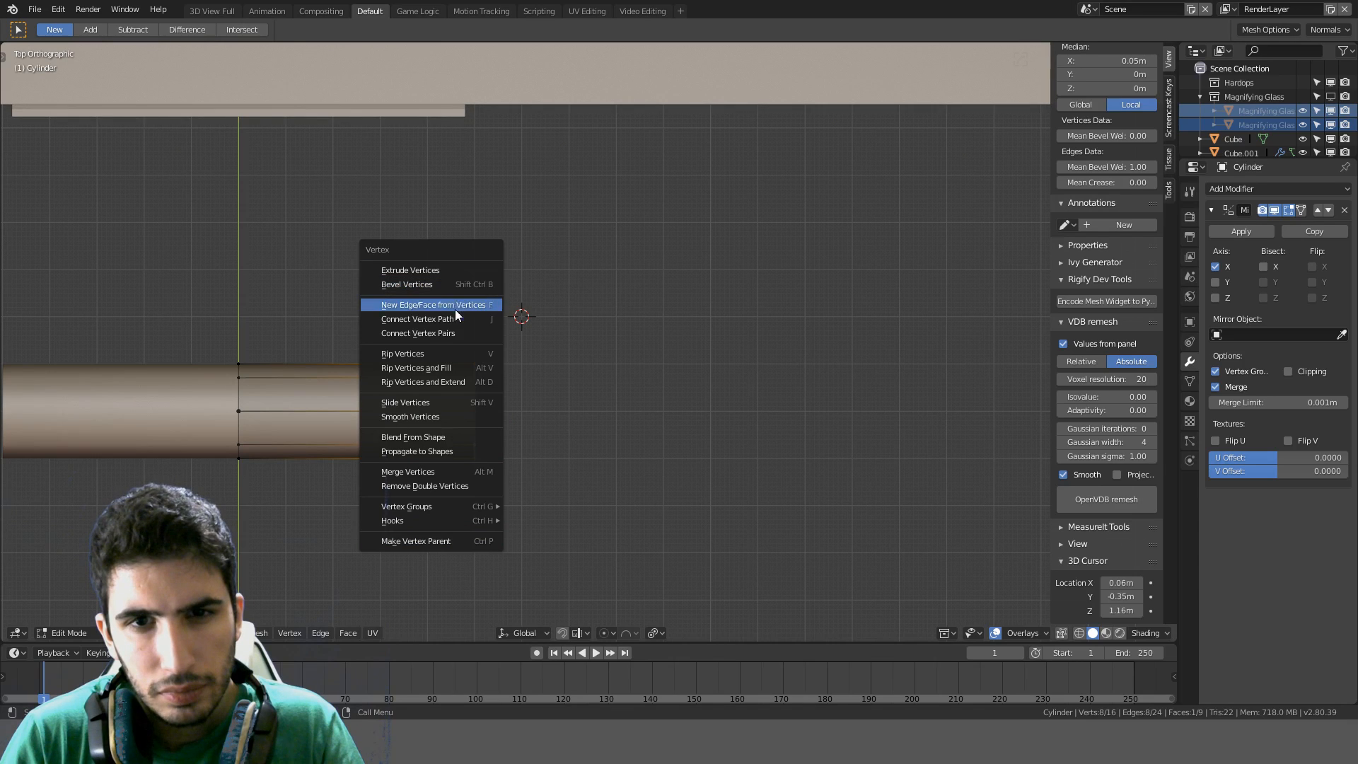
{"action": "left_click", "coordinate": [260, 633]}
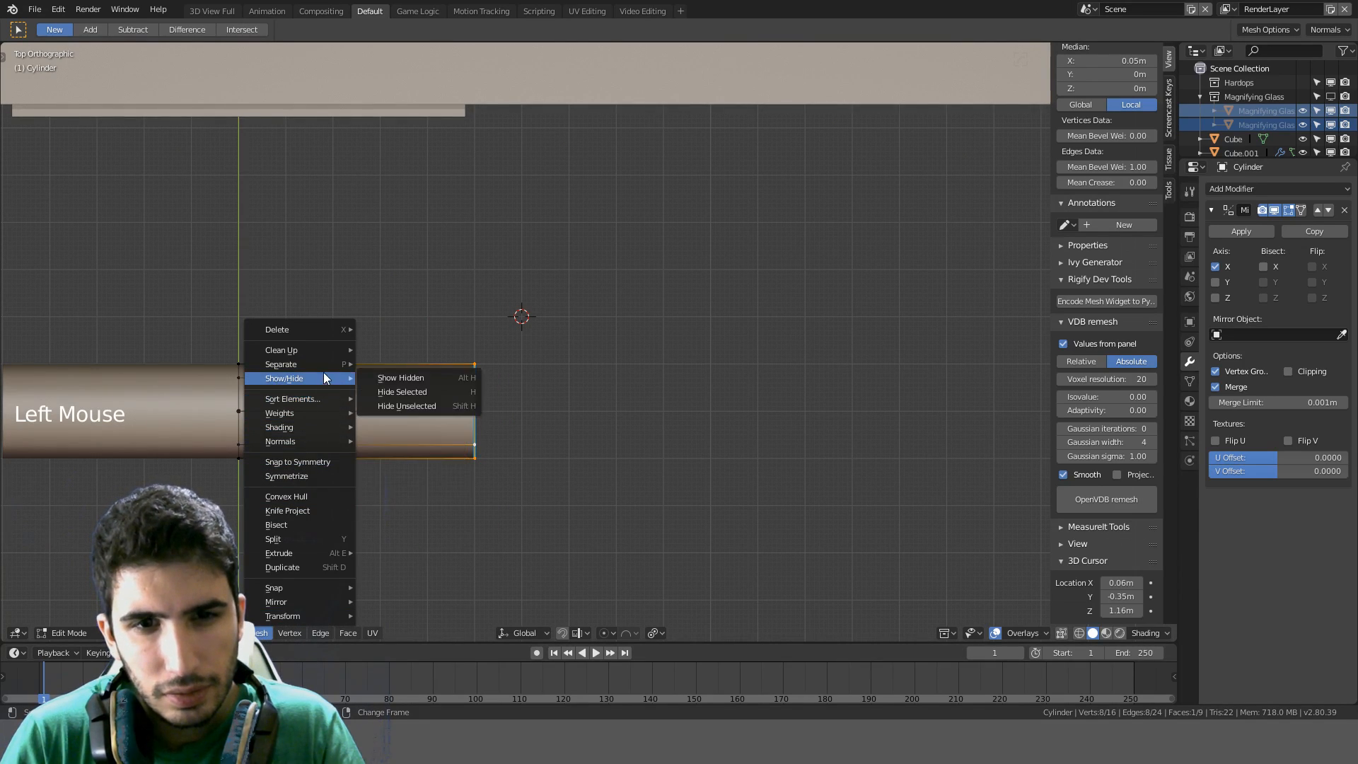
{"action": "mouse_move", "coordinate": [325, 443]}
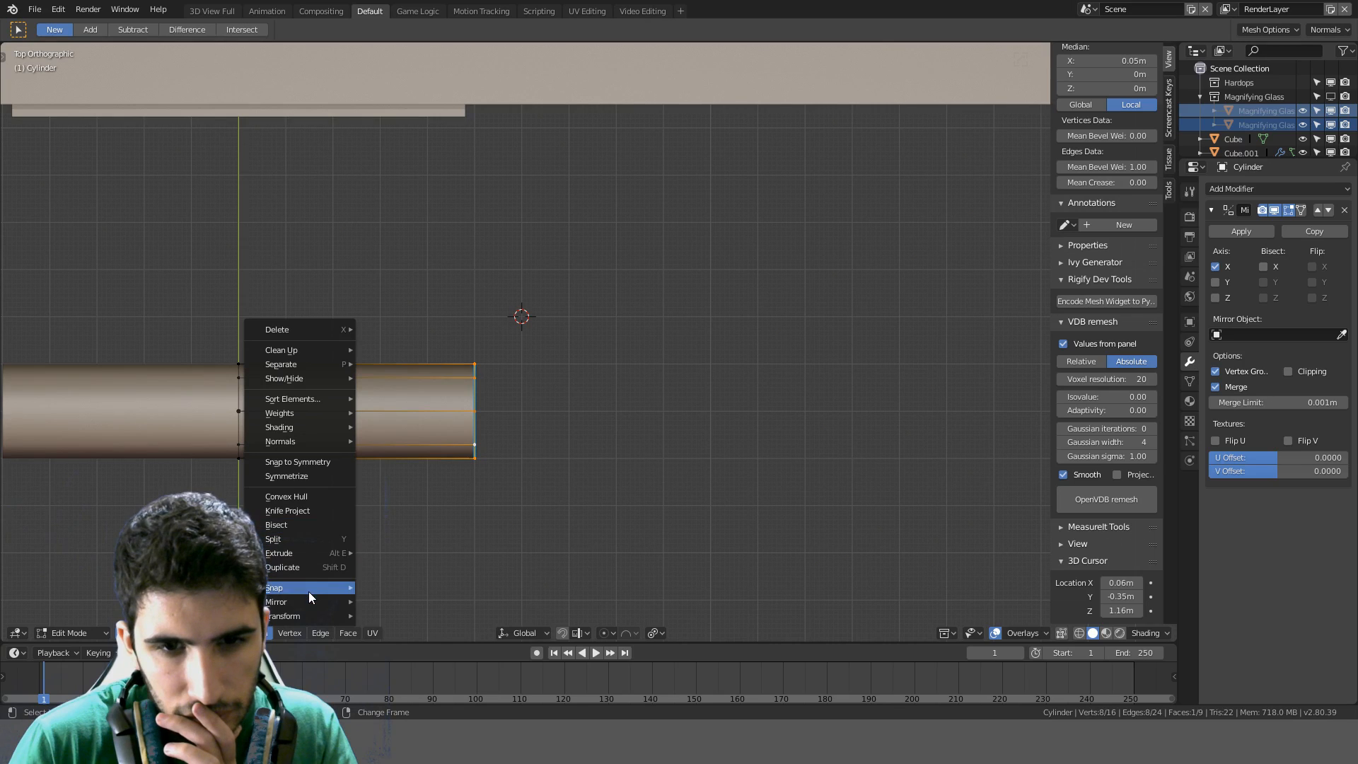
{"action": "mouse_move", "coordinate": [309, 603]}
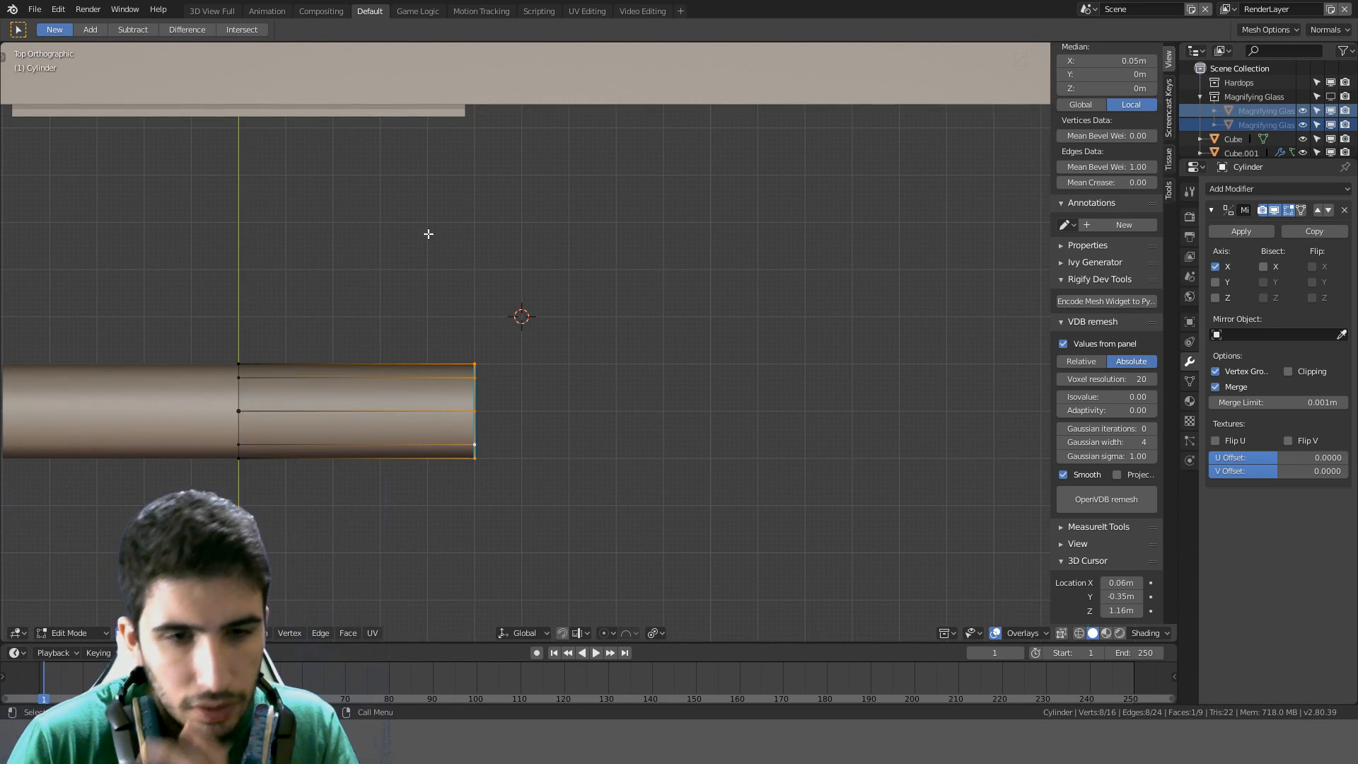
Try to bend the bar's end loop around the 3D cursor with a -180° Spin in 9 steps about the Z axis
{"action": "key", "text": "t"}
{"action": "left_click", "coordinate": [41, 440]}
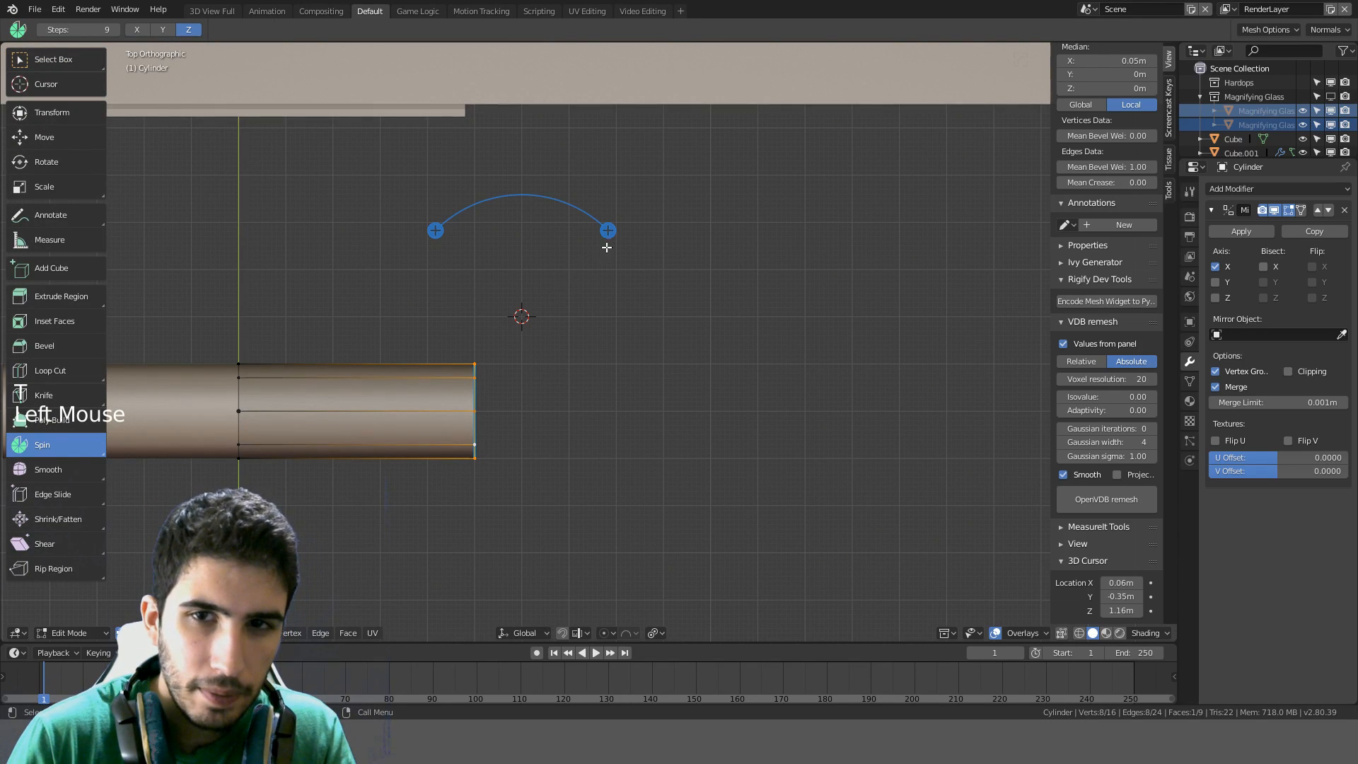
{"action": "left_click_drag", "start_coordinate": [607, 231], "coordinate": [474, 375]}
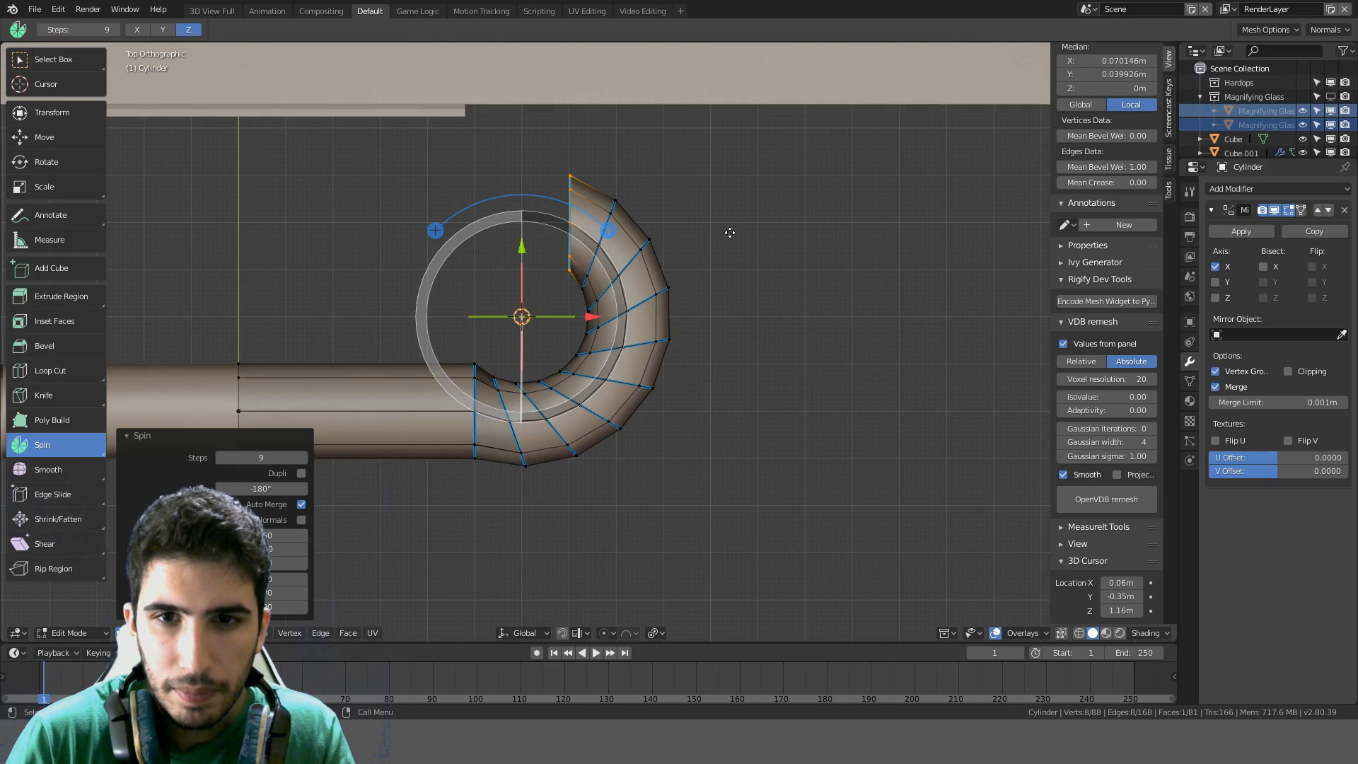
{"action": "key", "text": "ctrl+z"}
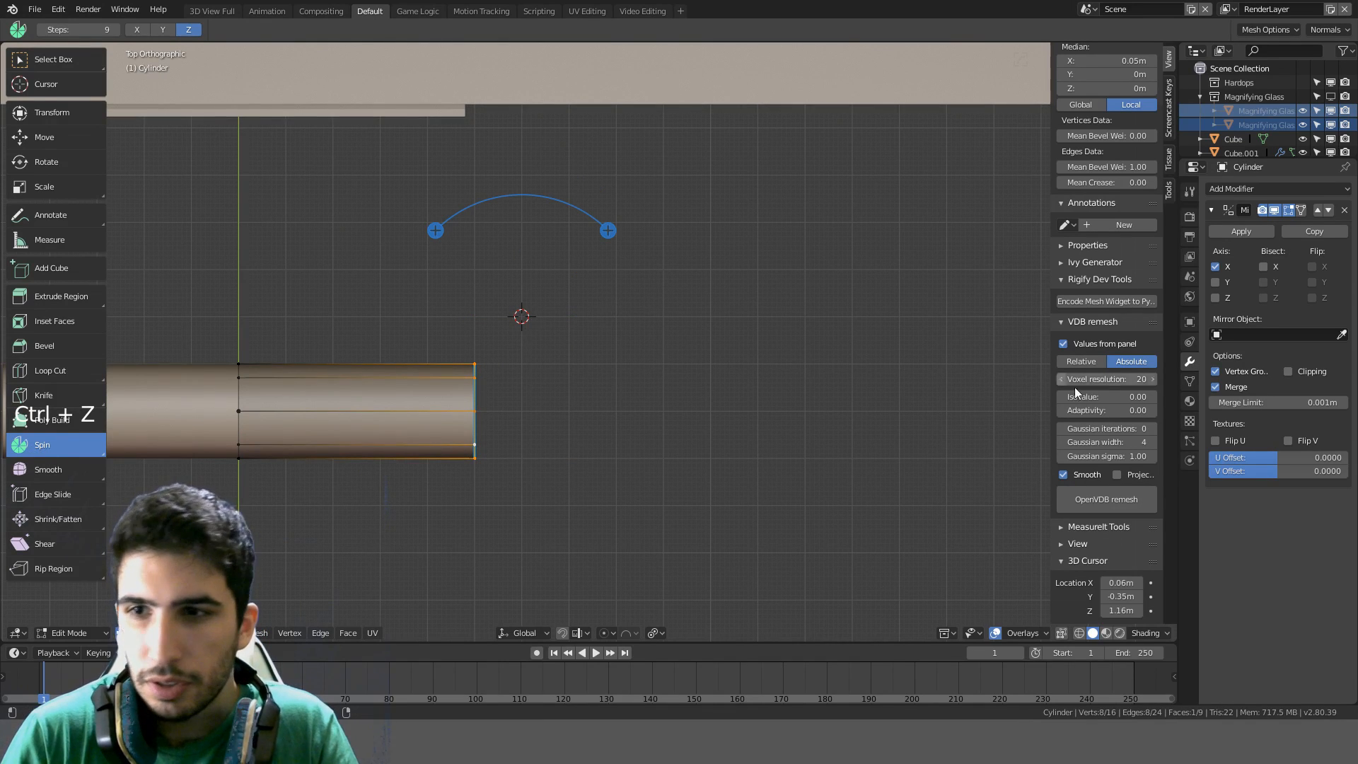
Set the 3D cursor's X location to 0.05 m, in line with the bar's end loop
{"action": "scroll", "coordinate": [1136, 443], "scroll_direction": "down", "scroll_amount": 3}
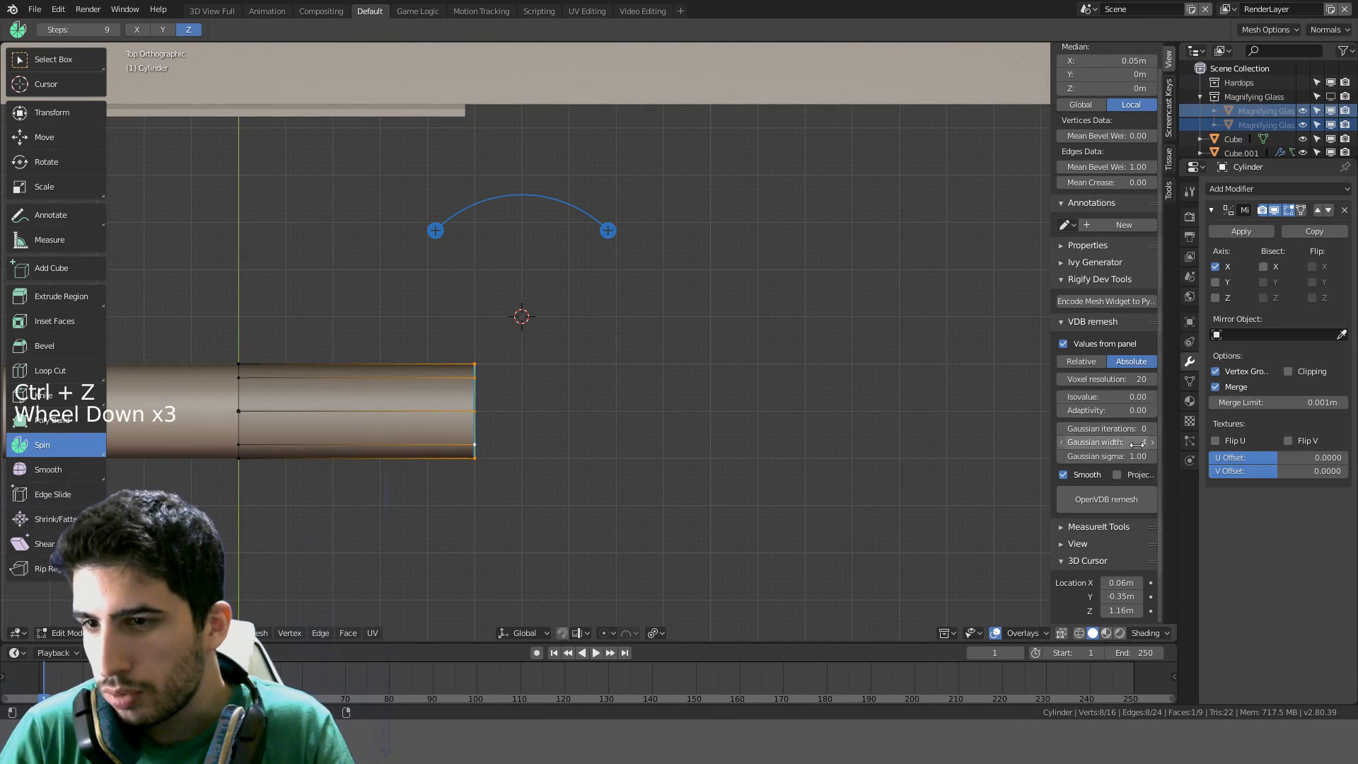
{"action": "left_click", "coordinate": [1124, 582]}
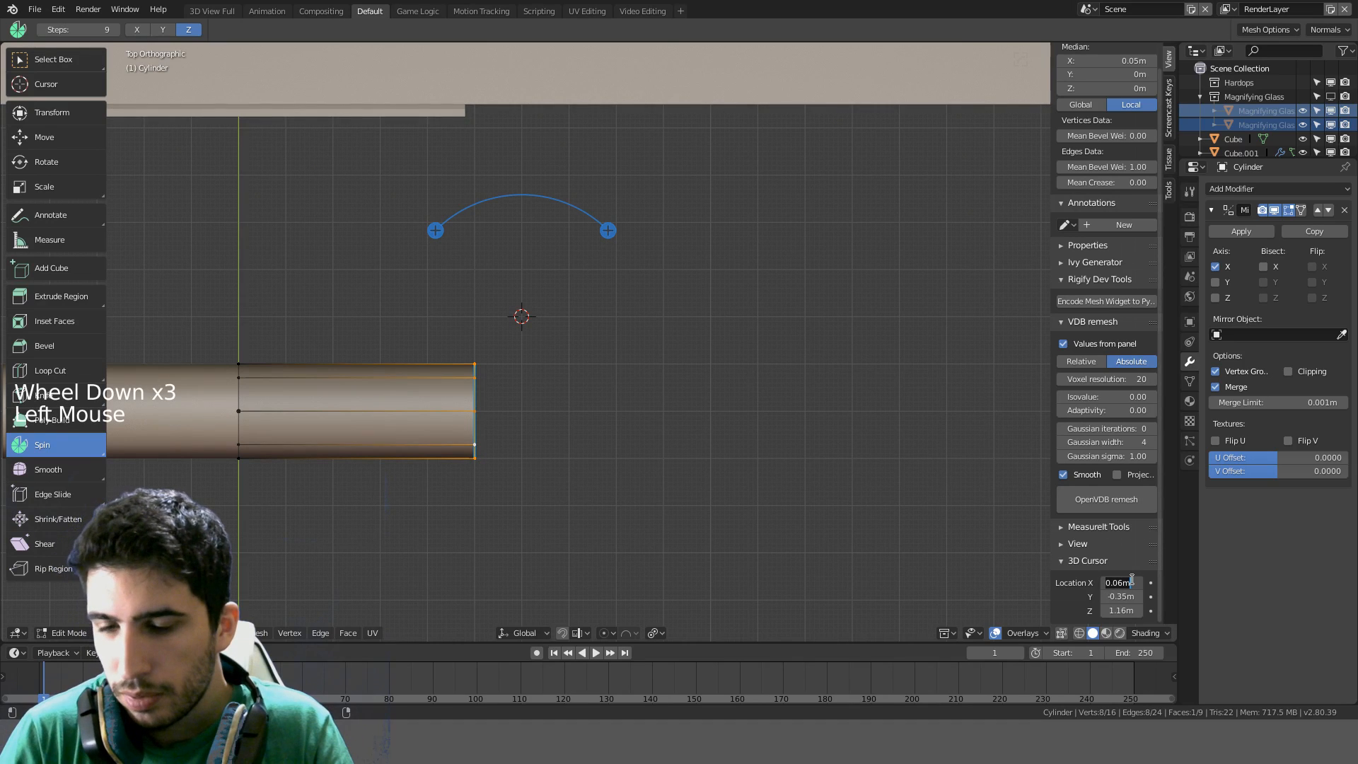
{"action": "type", "text": "05"}
{"action": "key", "text": "Return"}
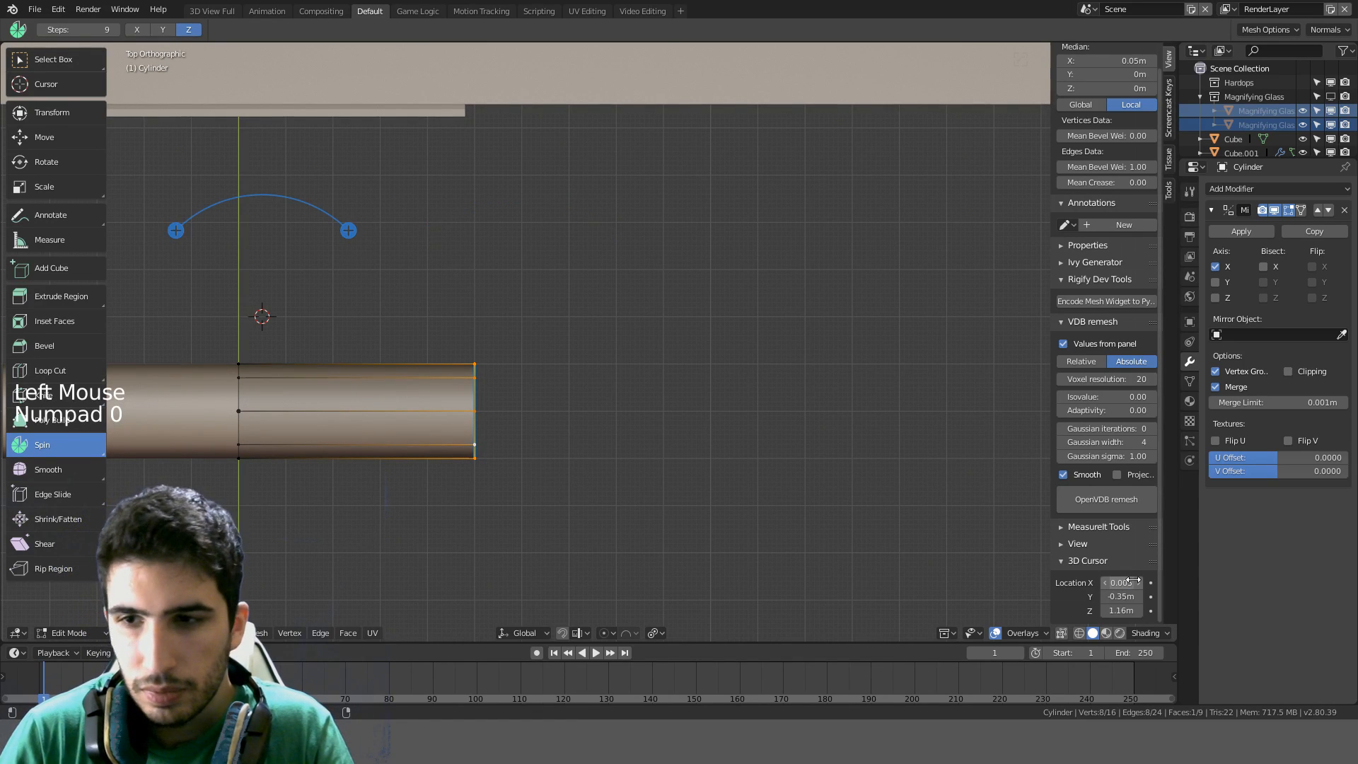
{"action": "left_click", "coordinate": [1124, 582]}
{"action": "type", "text": "0.05"}
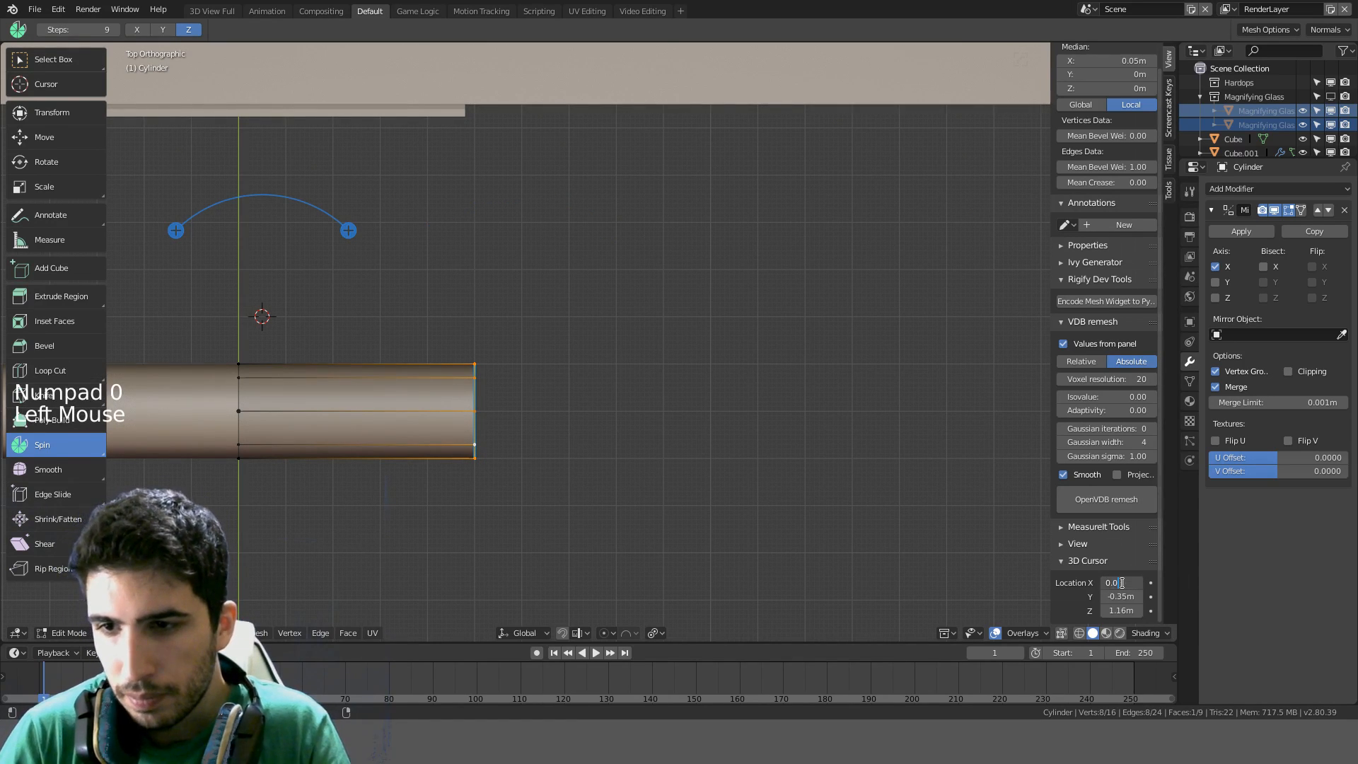
{"action": "key", "text": "Return"}
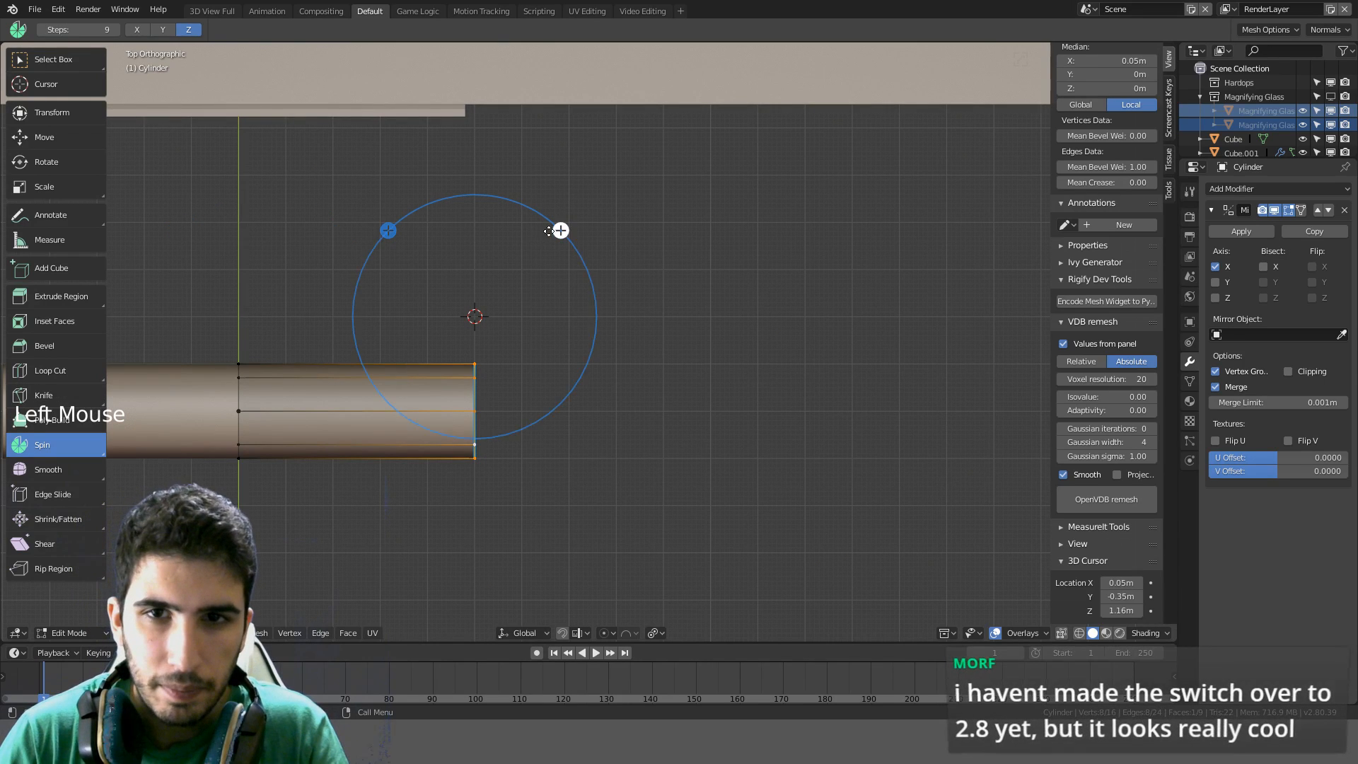
Spin the bar's end loop around the 3D cursor towards the cabinet, with the angle set to -90°
{"action": "left_click_drag", "start_coordinate": [560, 231], "coordinate": [386, 262]}
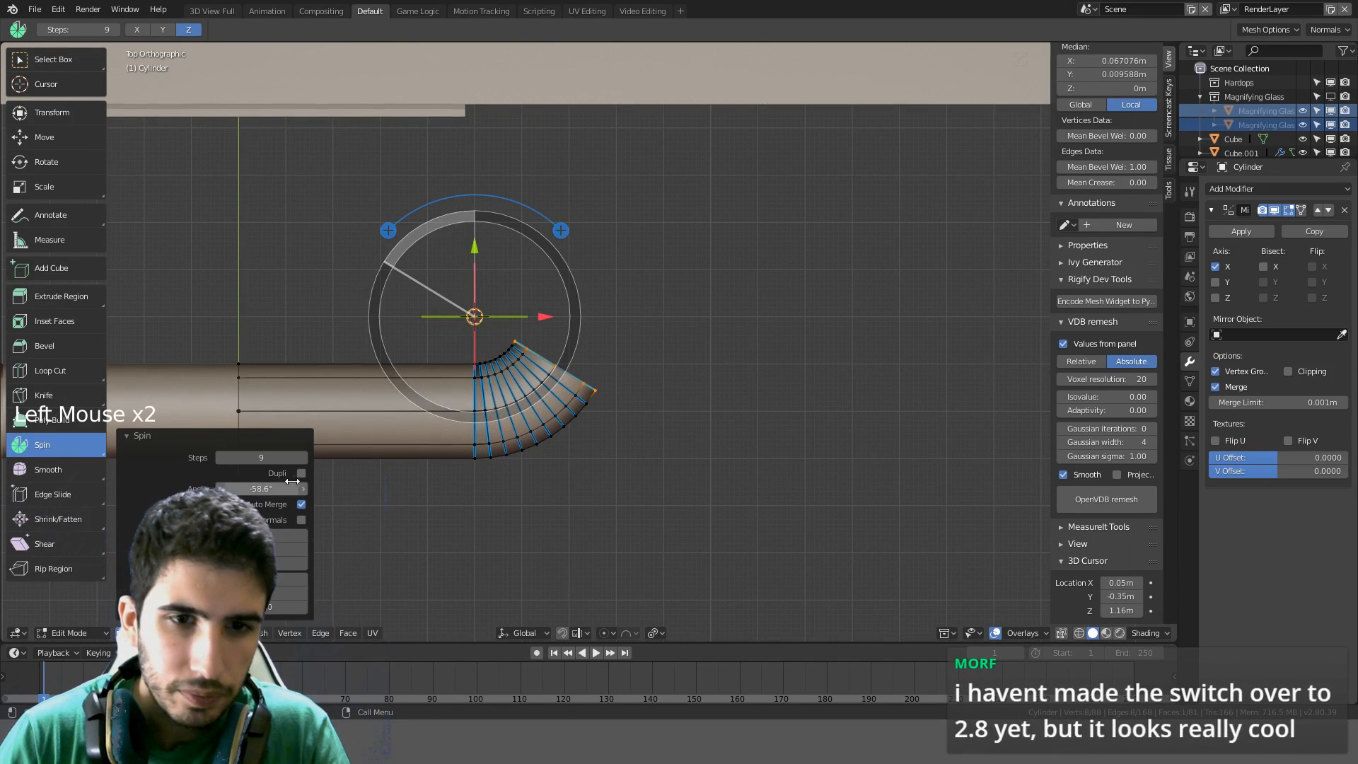
{"action": "left_click", "coordinate": [269, 488]}
{"action": "type", "text": "-90"}
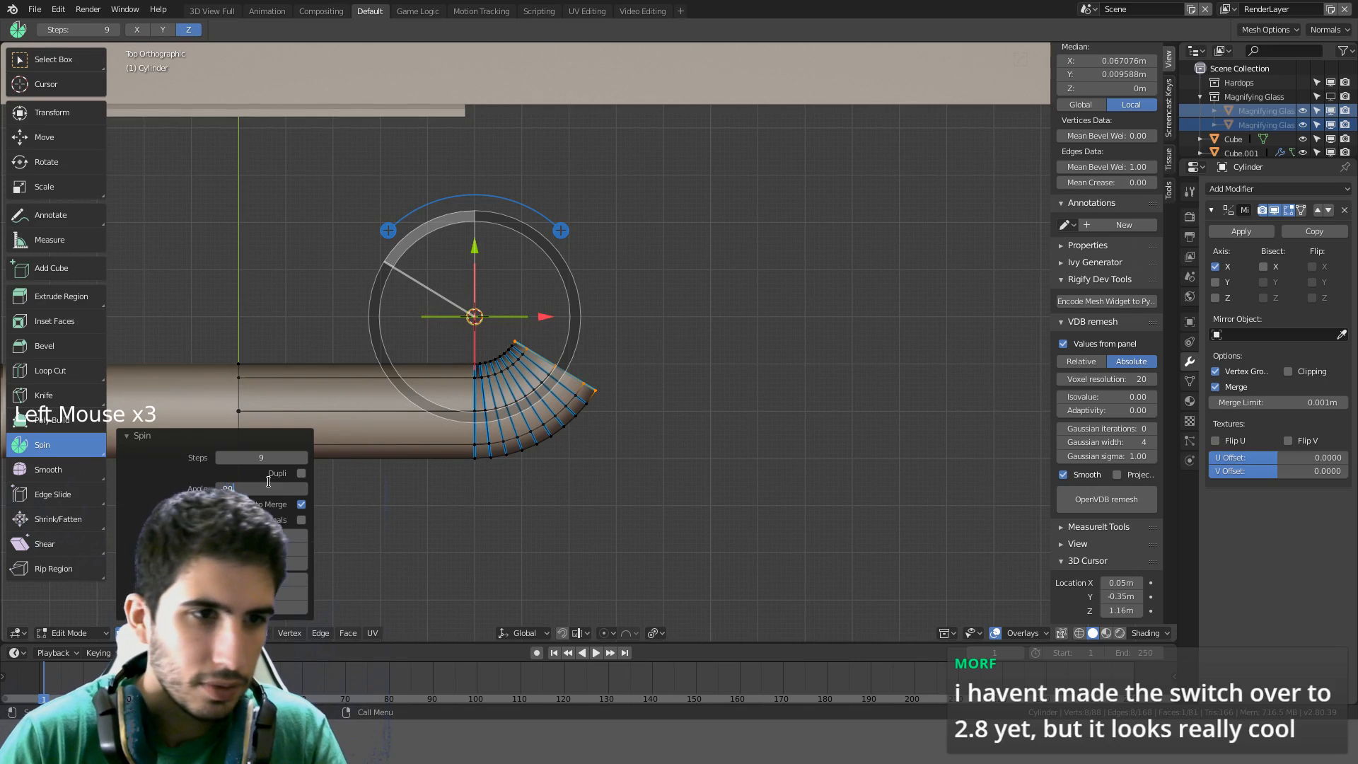
{"action": "key", "text": "Return"}
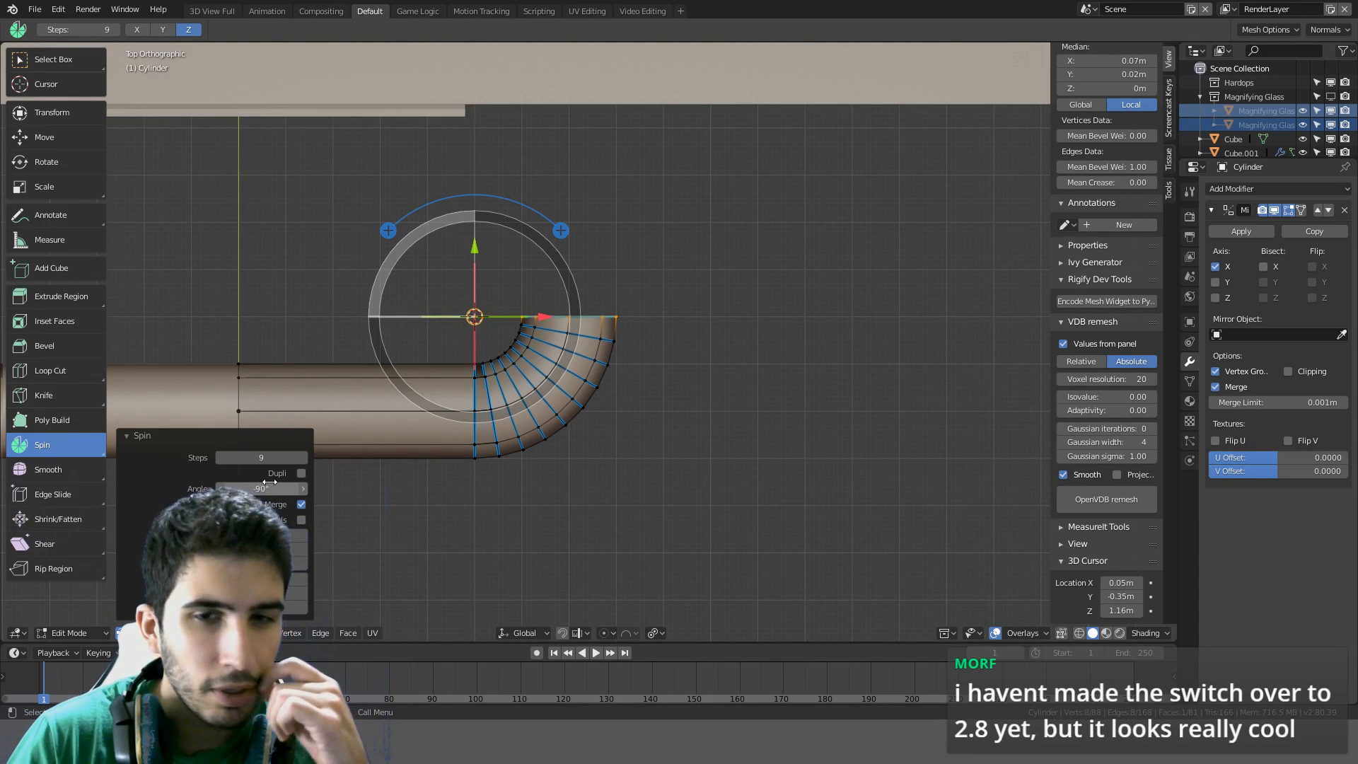
Reduce the bend's Spin steps to 2
{"action": "scroll", "coordinate": [368, 485], "scroll_direction": "up", "scroll_amount": 2}
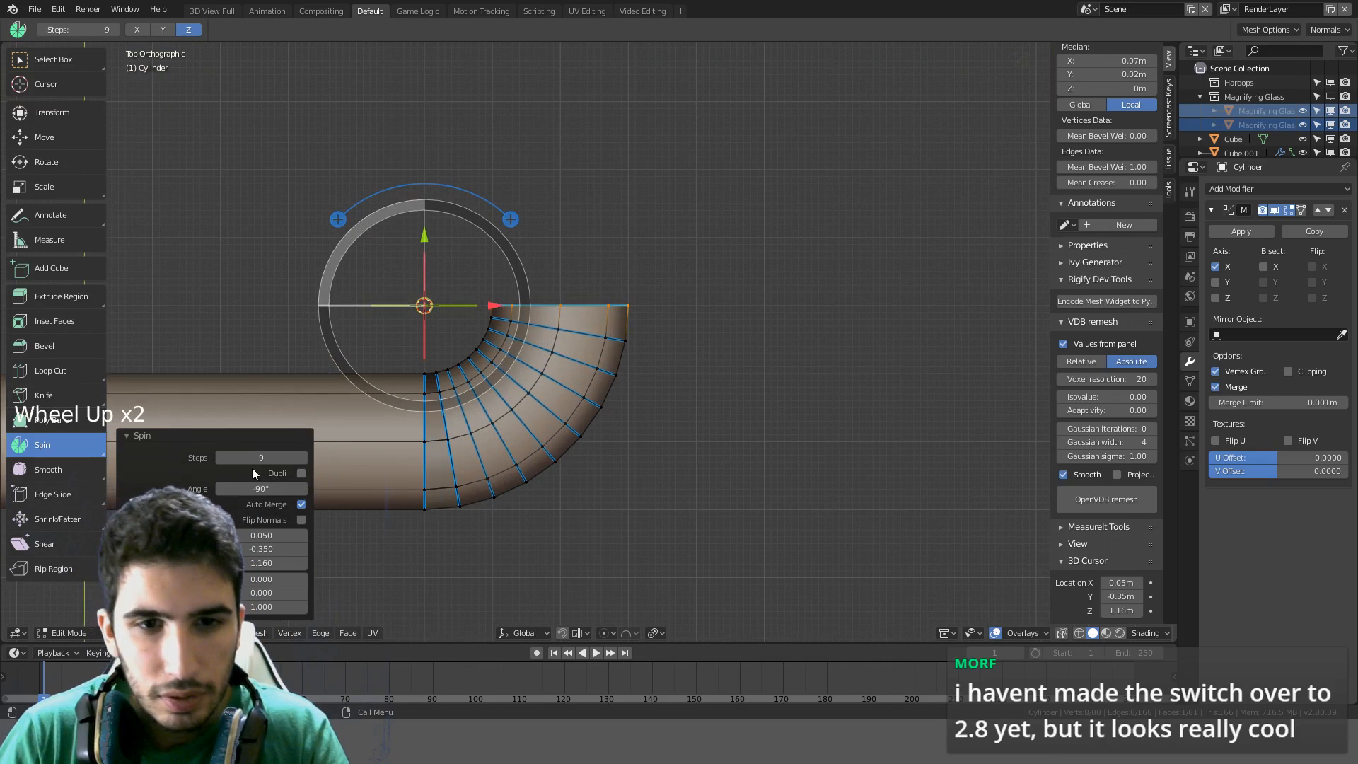
{"action": "left_click", "coordinate": [220, 457]}
{"action": "left_click", "coordinate": [219, 458]}
{"action": "left_click", "coordinate": [220, 458]}
{"action": "left_click", "coordinate": [220, 457]}
{"action": "left_click", "coordinate": [220, 457]}
{"action": "left_click", "coordinate": [220, 457]}
{"action": "left_click", "coordinate": [220, 458]}
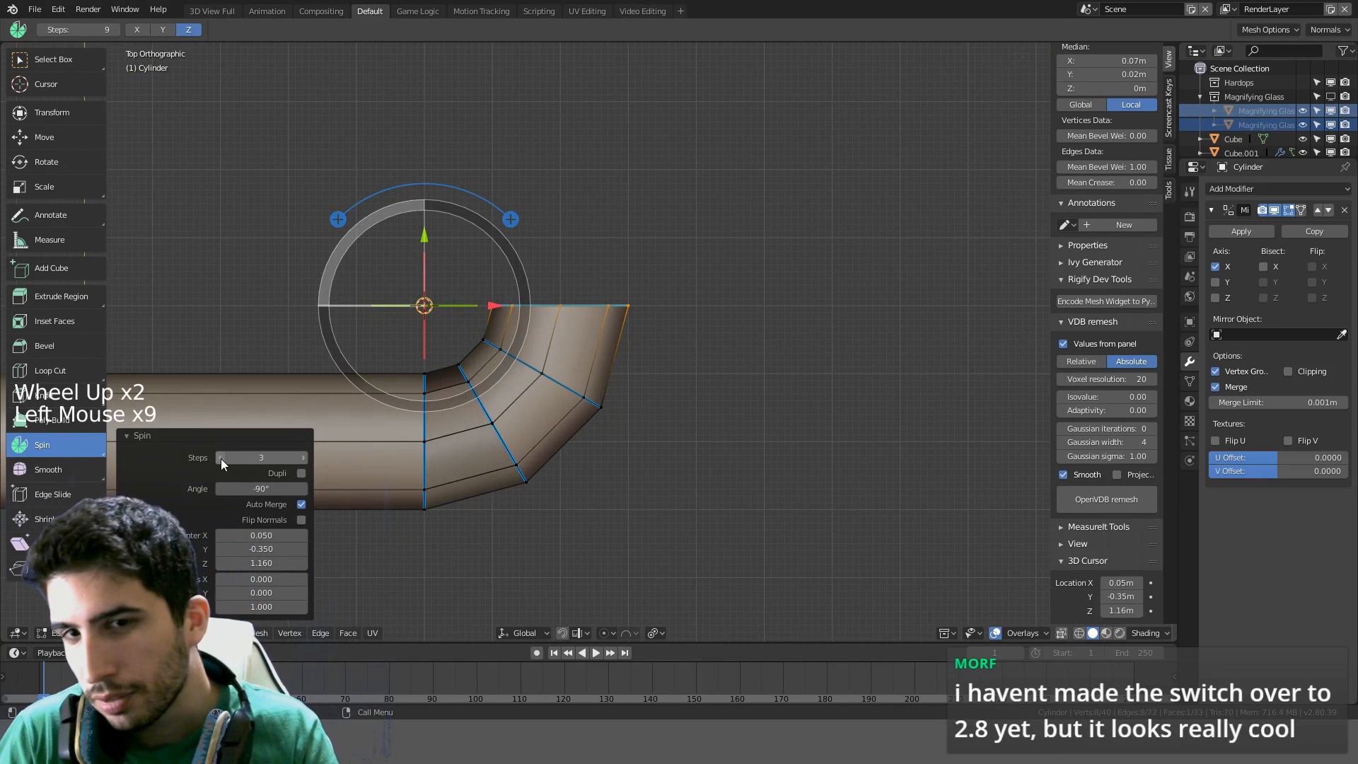
{"action": "left_click", "coordinate": [220, 457]}
{"action": "left_click", "coordinate": [303, 456]}
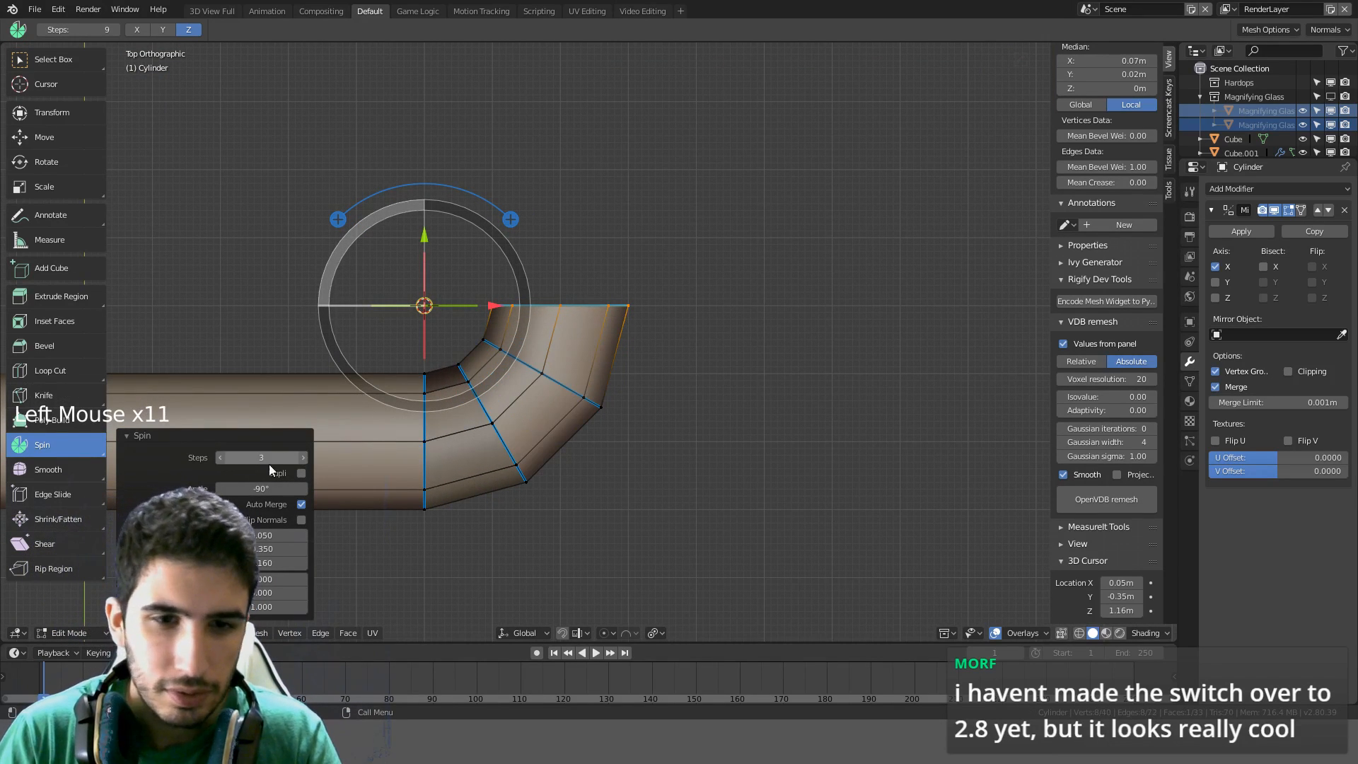
{"action": "left_click", "coordinate": [227, 458]}
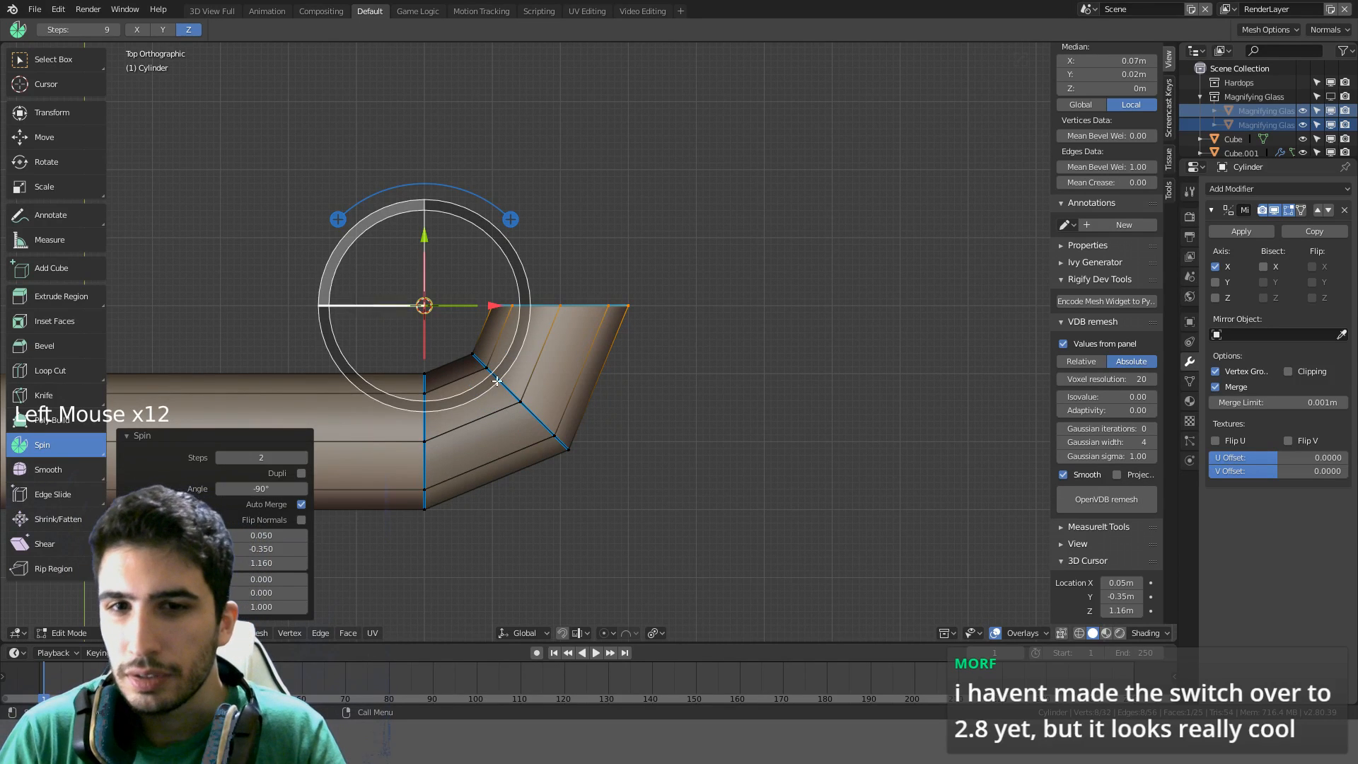
{"action": "scroll", "coordinate": [580, 371], "scroll_direction": "down", "scroll_amount": 5}
{"action": "scroll", "coordinate": [580, 372], "scroll_direction": "up", "scroll_amount": 1}
{"action": "scroll", "coordinate": [579, 371], "scroll_direction": "up", "scroll_amount": 3}
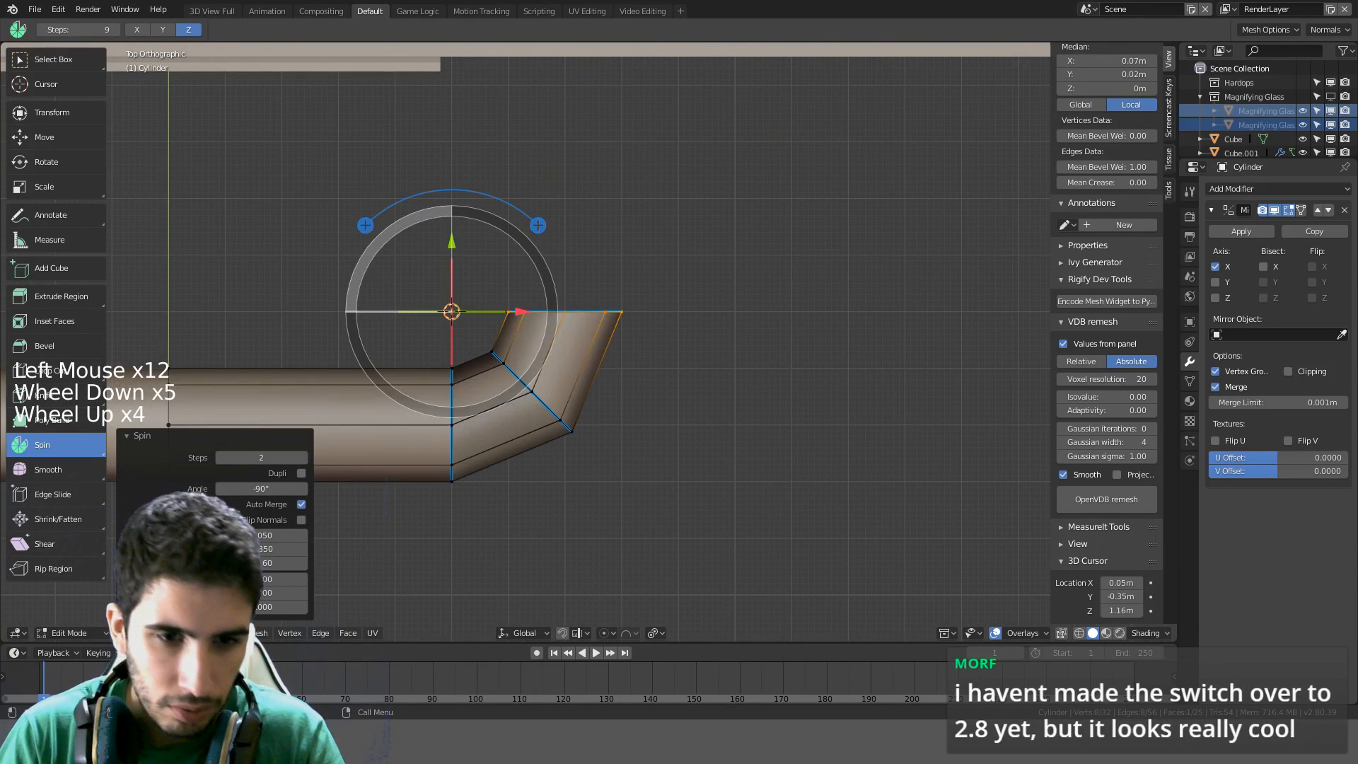
Clear the blue edge marking from the loops at the start and middle of the bend, and leave Edit Mode
{"action": "left_click", "coordinate": [275, 550]}
{"action": "left_click", "coordinate": [451, 435], "text": "alt"}
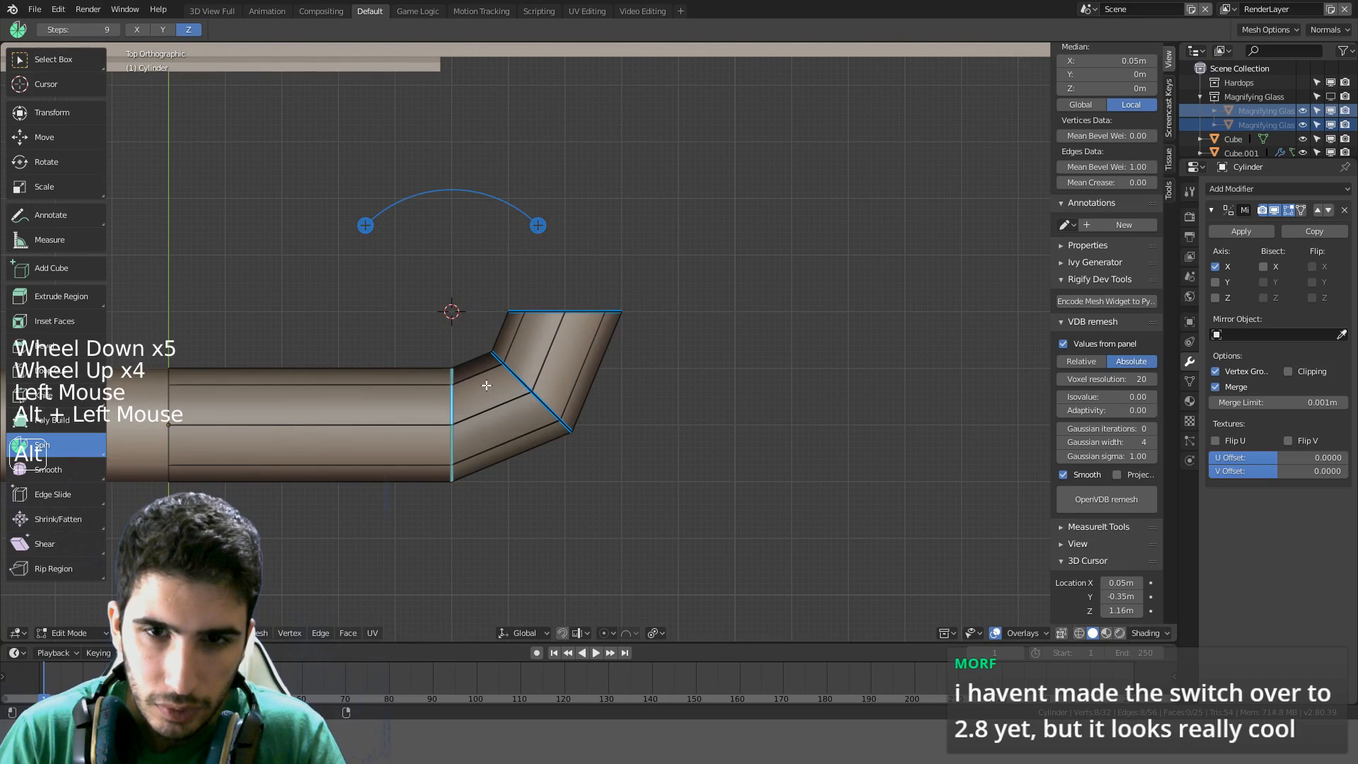
{"action": "left_click", "coordinate": [530, 371], "text": "alt+shift"}
{"action": "key", "text": "q"}
{"action": "key", "text": "Tab"}
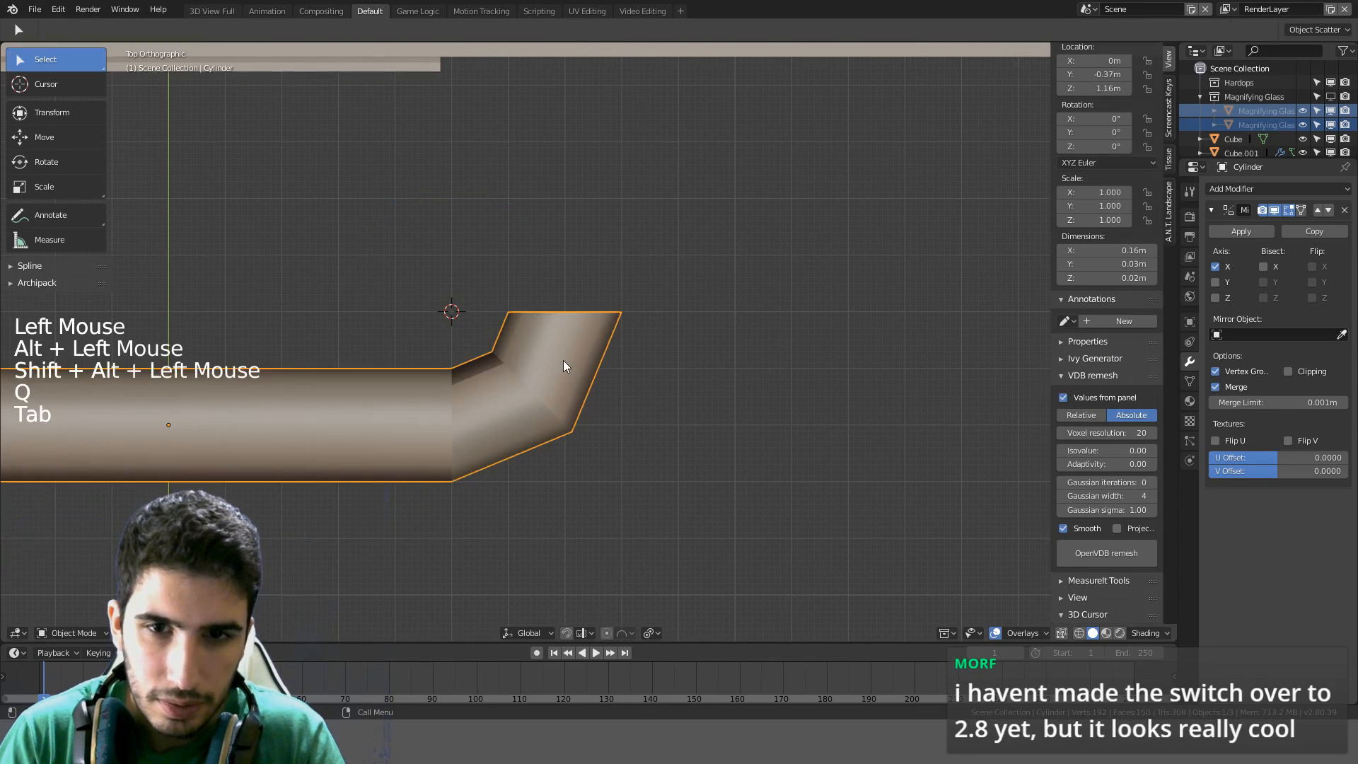
Recalculate the normals of the handle's entire mesh and return to Object Mode to inspect the shading
{"action": "middle_click_drag", "start_coordinate": [563, 364], "coordinate": [496, 350]}
{"action": "key", "text": "Tab"}
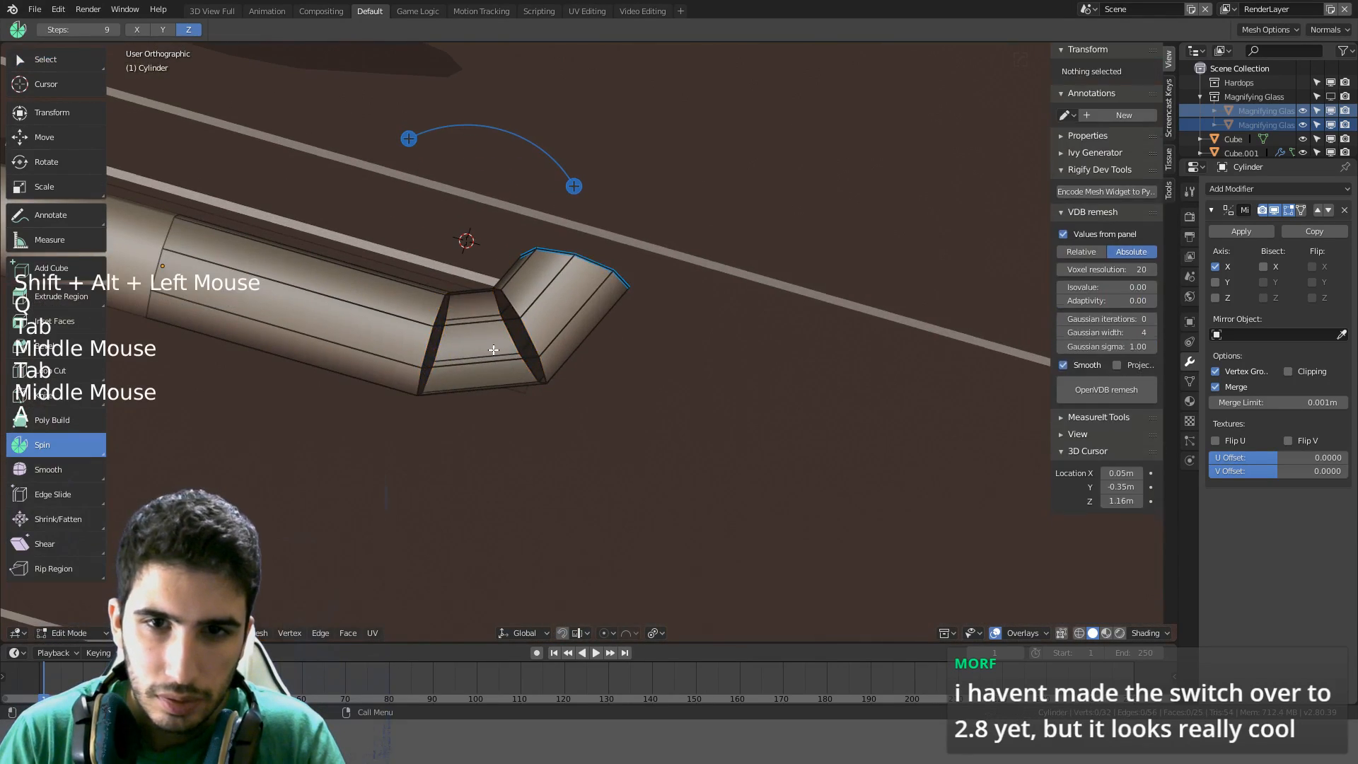
{"action": "key", "text": "a"}
{"action": "key", "text": "a"}
{"action": "key", "text": "a"}
{"action": "key", "text": "ctrl+n"}
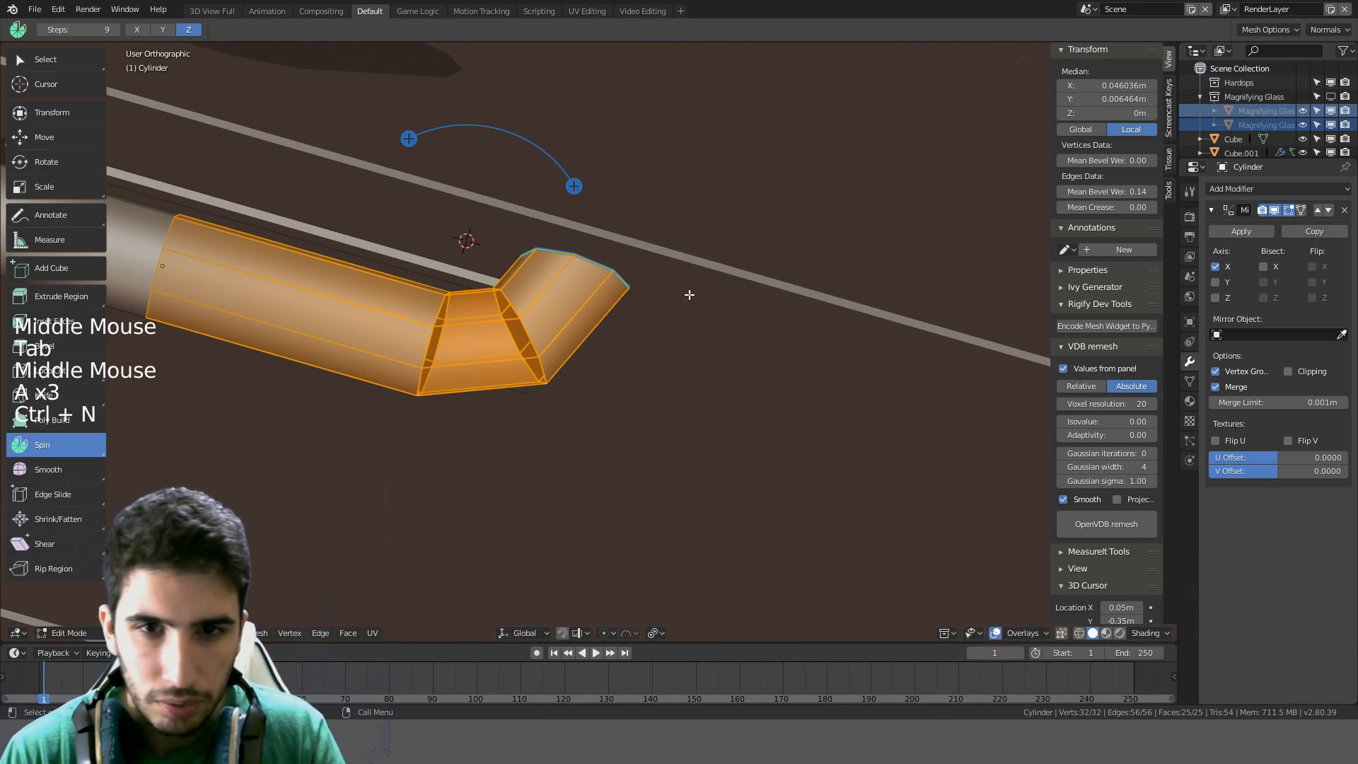
{"action": "key", "text": "shift+n"}
{"action": "key", "text": "Tab"}
{"action": "mouse_move", "coordinate": [674, 305]}
{"action": "middle_mouse_down"}
{"action": "mouse_move", "coordinate": [614, 302]}
{"action": "mouse_move", "coordinate": [532, 144]}
{"action": "mouse_move", "coordinate": [469, 165]}
{"action": "mouse_move", "coordinate": [638, 281]}
{"action": "mouse_move", "coordinate": [691, 293]}
{"action": "middle_mouse_up"}
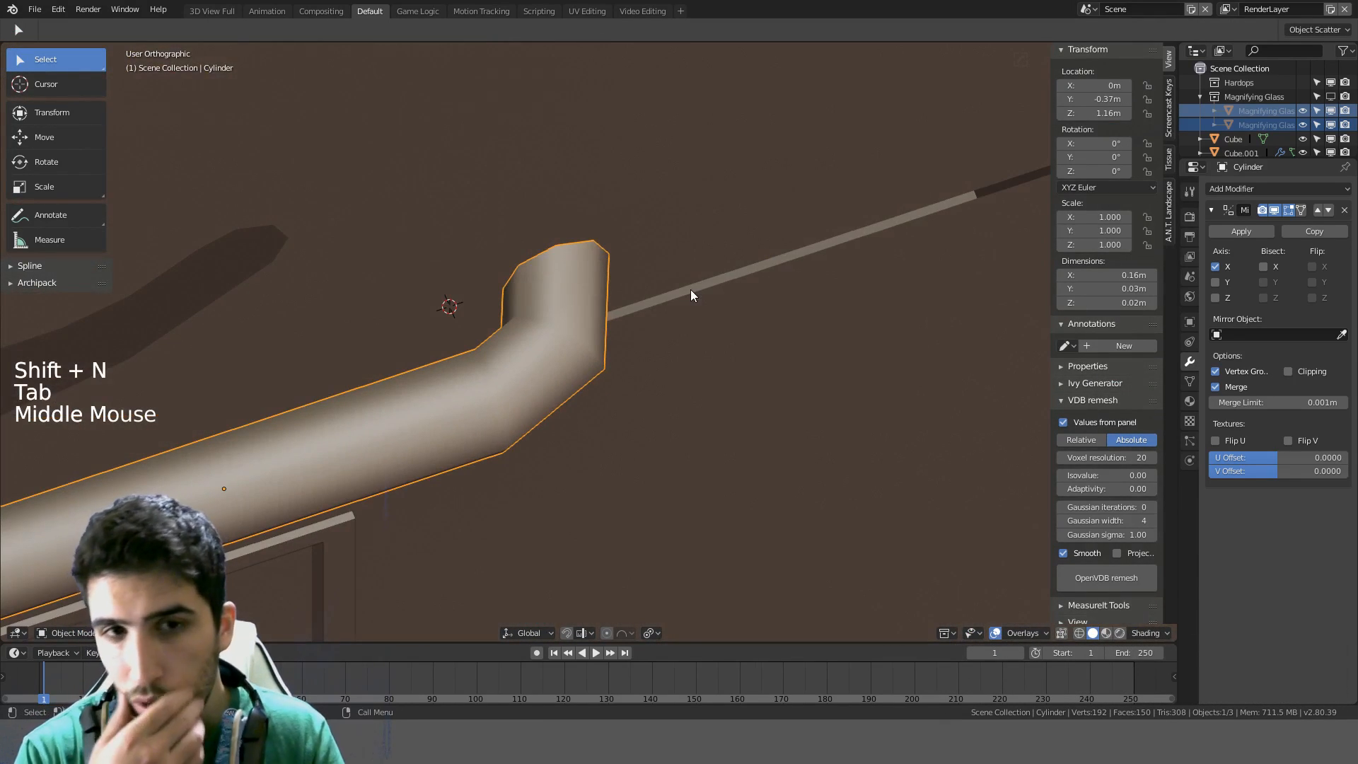
Extrude the open end loop of the handle's bend about 0.01 m straight towards the cabinet
{"action": "key", "text": "KP_7"}
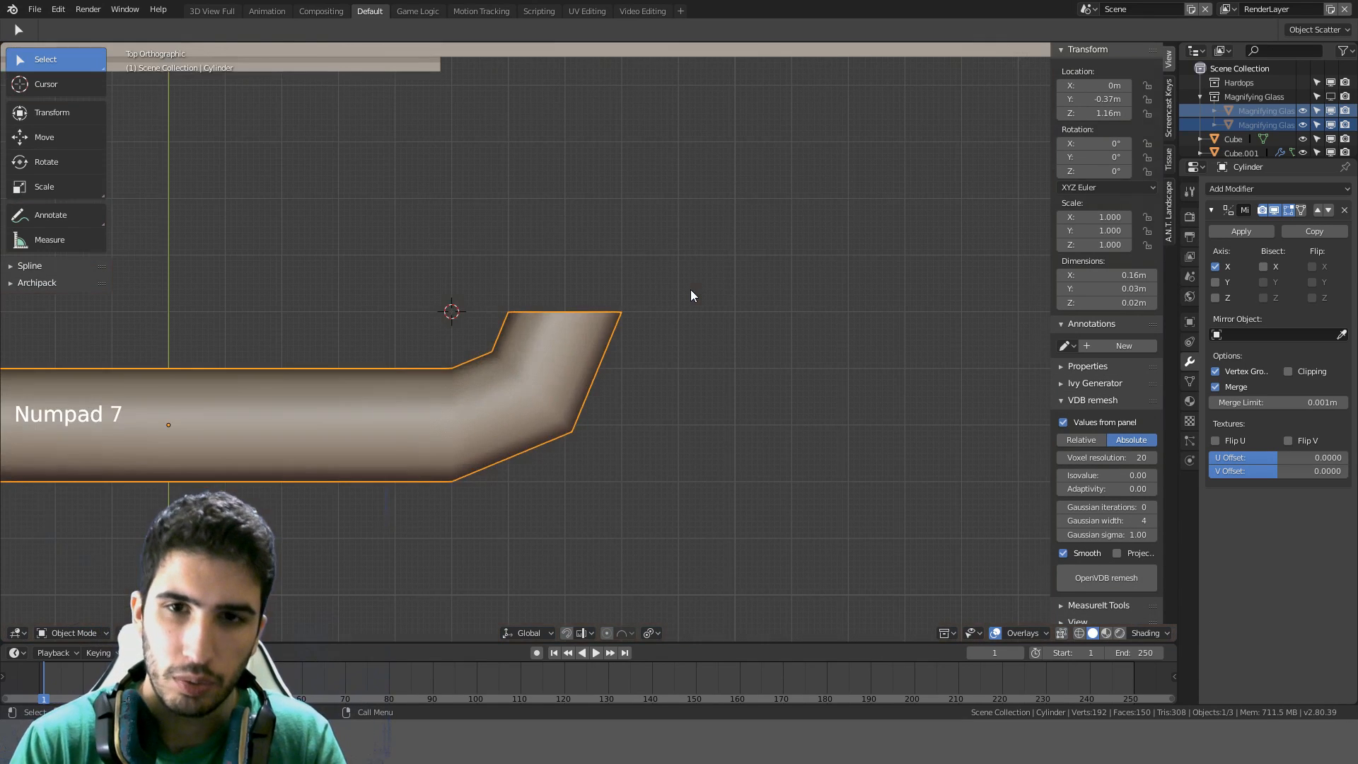
{"action": "key", "text": "Tab"}
{"action": "key", "text": "a"}
{"action": "left_click", "coordinate": [578, 305], "text": "alt"}
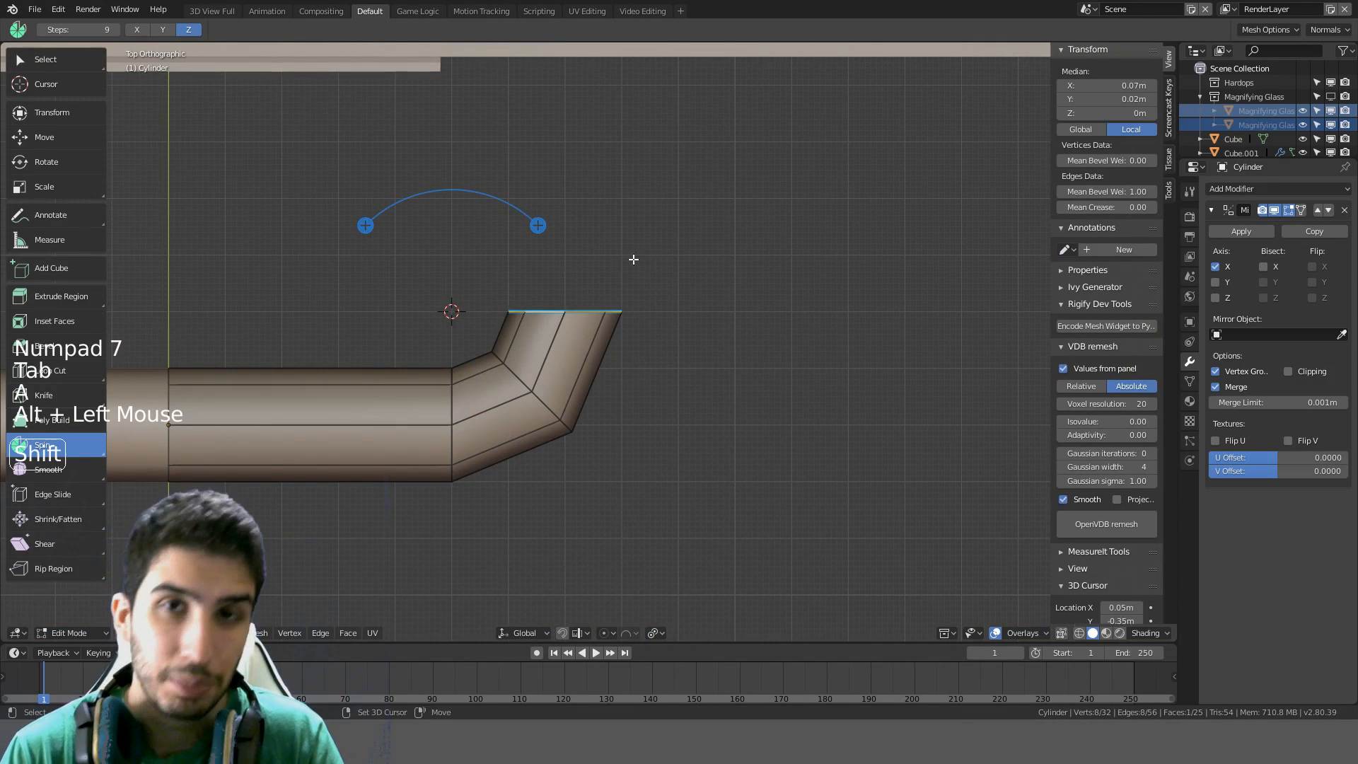
{"action": "middle_click_drag", "start_coordinate": [633, 257], "coordinate": [653, 336], "text": "shift"}
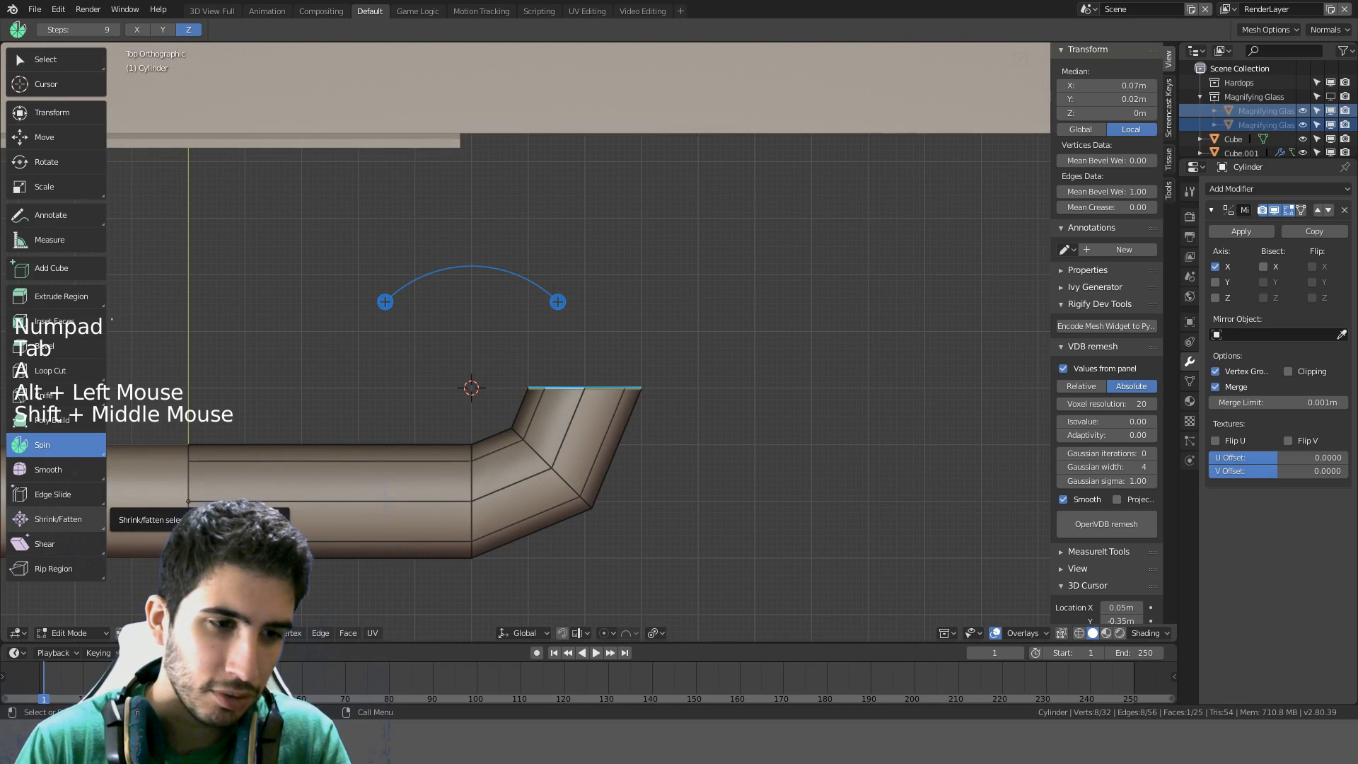
{"action": "left_click", "coordinate": [617, 386]}
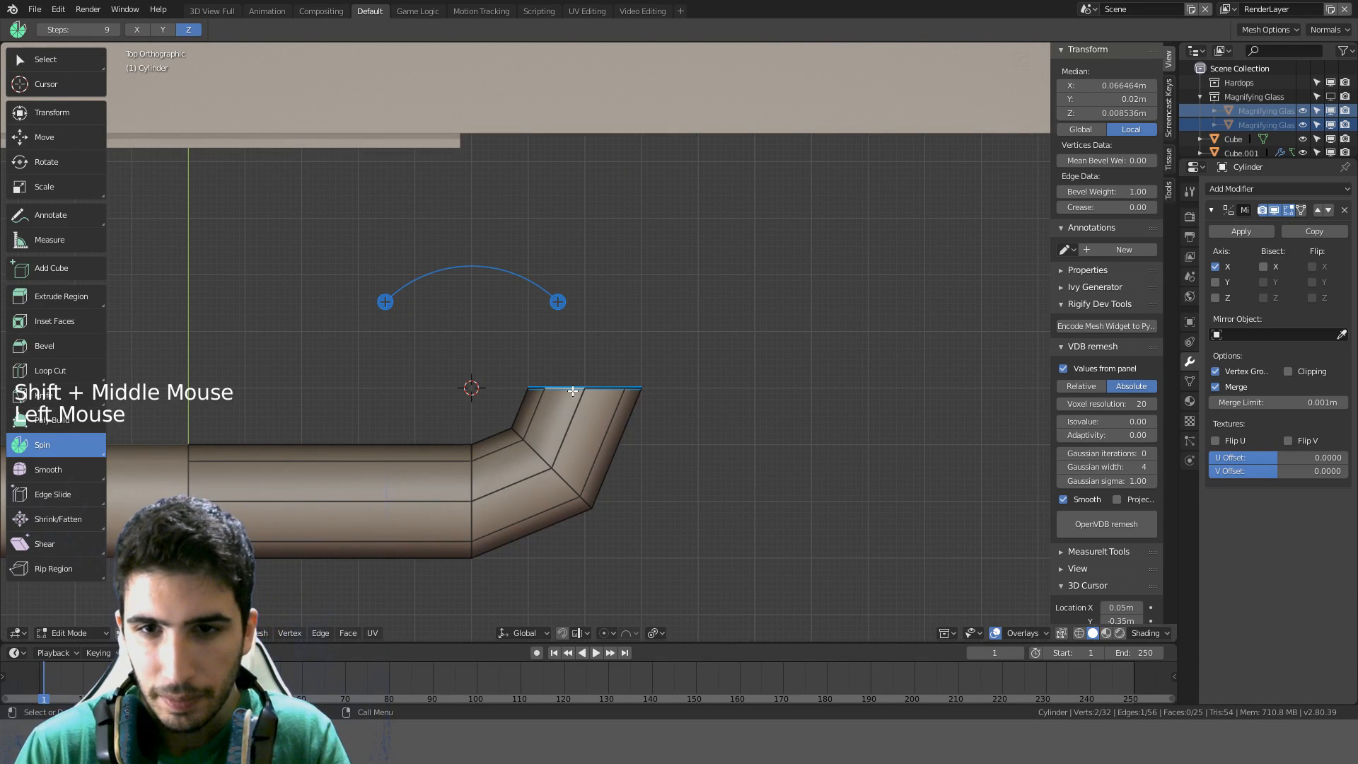
{"action": "left_click", "coordinate": [617, 387], "text": "alt"}
{"action": "key", "text": "e"}
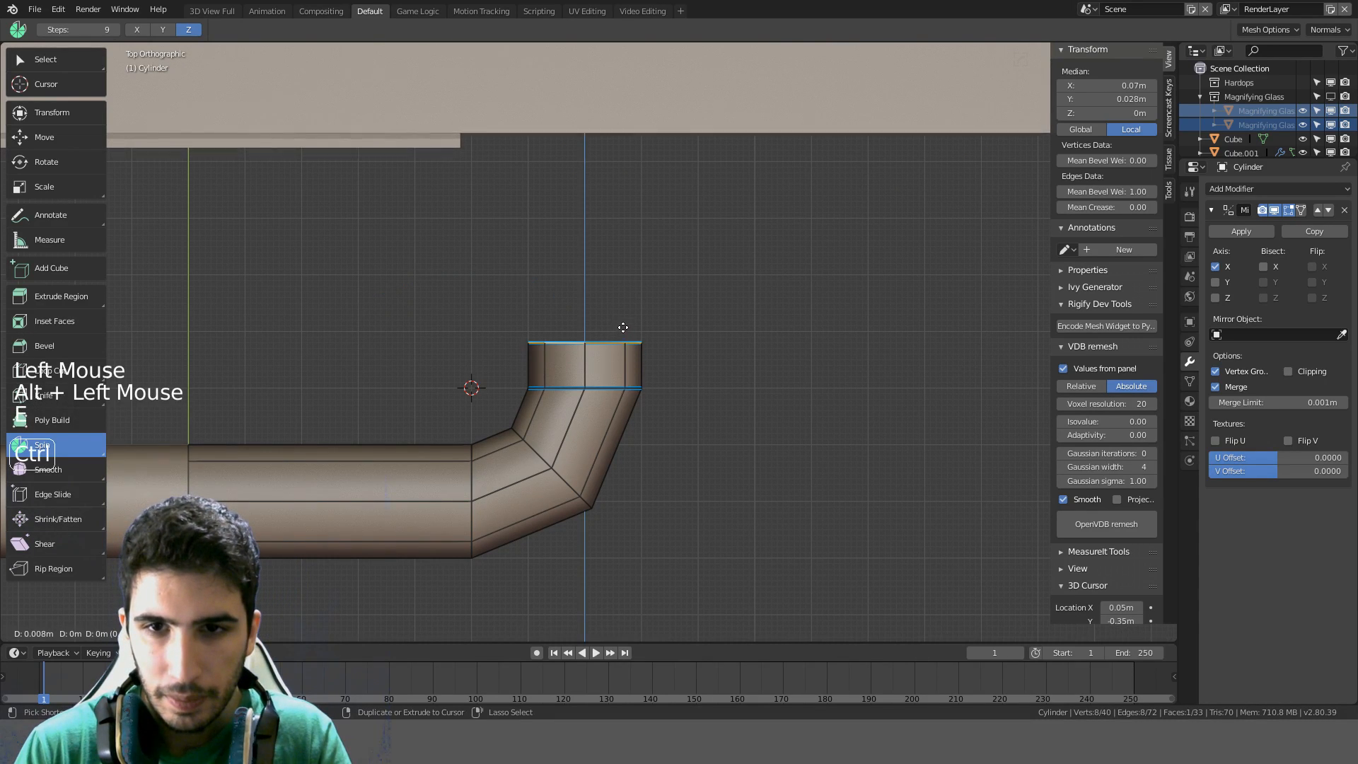
{"action": "left_click", "coordinate": [626, 319], "text": "ctrl"}
Clear the blue edge marking from the loop where the bend meets the new straight section, and leave Edit Mode
{"action": "key", "text": "a"}
{"action": "left_click", "coordinate": [606, 386], "text": "alt"}
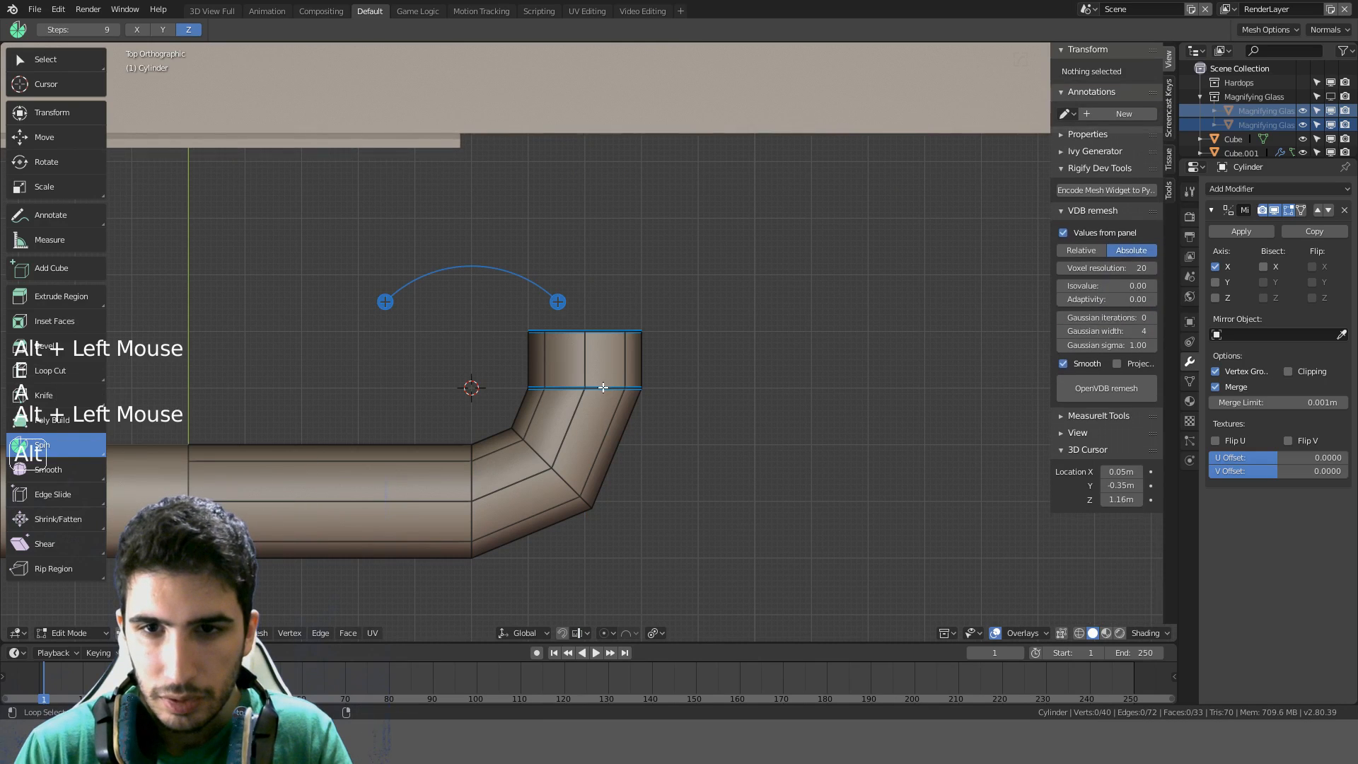
{"action": "key", "text": "q"}
{"action": "left_click", "coordinate": [667, 388]}
{"action": "key", "text": "Tab"}
{"action": "middle_click_drag", "start_coordinate": [658, 385], "coordinate": [673, 345]}
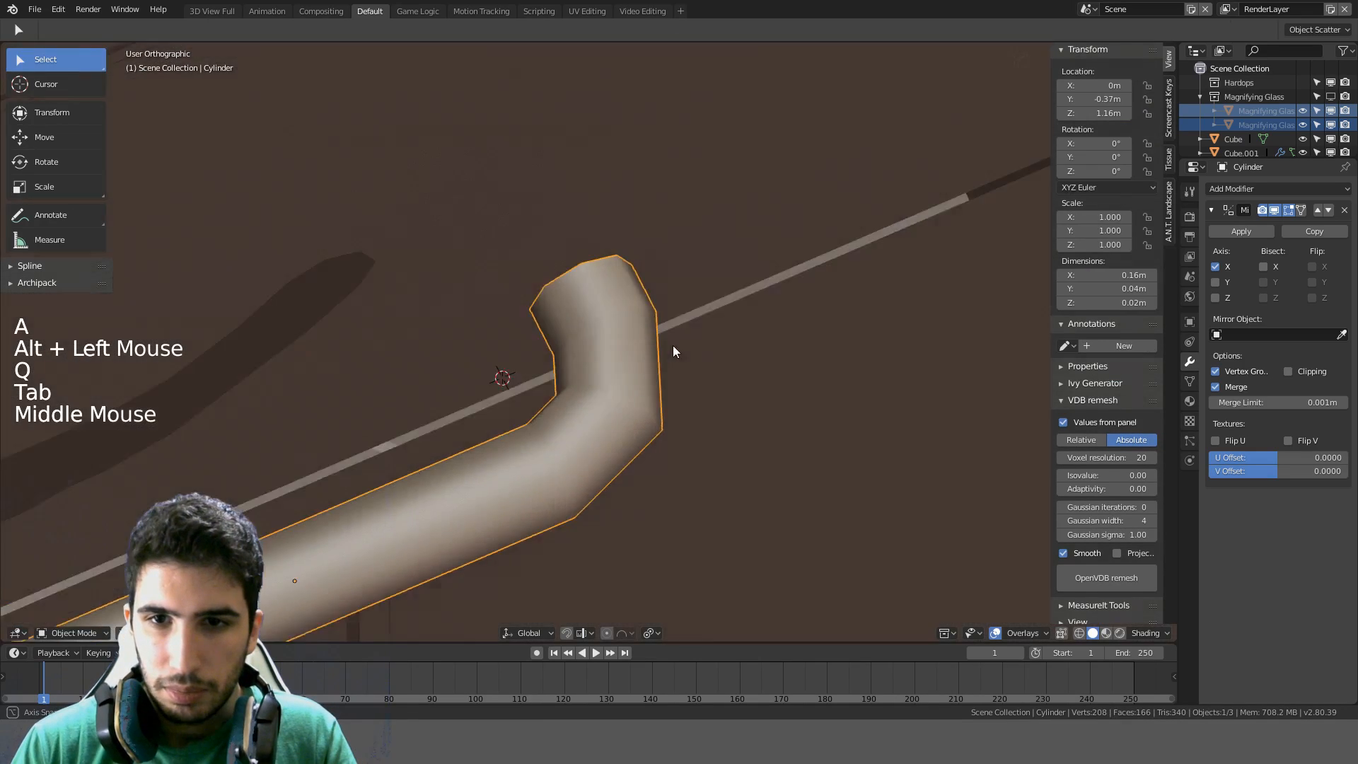
Move the handle 0.04 m along Y so its ends reach into the drawer front
{"action": "scroll", "coordinate": [704, 284], "scroll_direction": "down", "scroll_amount": 4}
{"action": "middle_click_drag", "start_coordinate": [704, 284], "coordinate": [738, 383]}
{"action": "key", "text": "KP_7"}
{"action": "scroll", "coordinate": [739, 383], "scroll_direction": "up", "scroll_amount": 3}
{"action": "scroll", "coordinate": [629, 392], "scroll_direction": "down", "scroll_amount": 5}
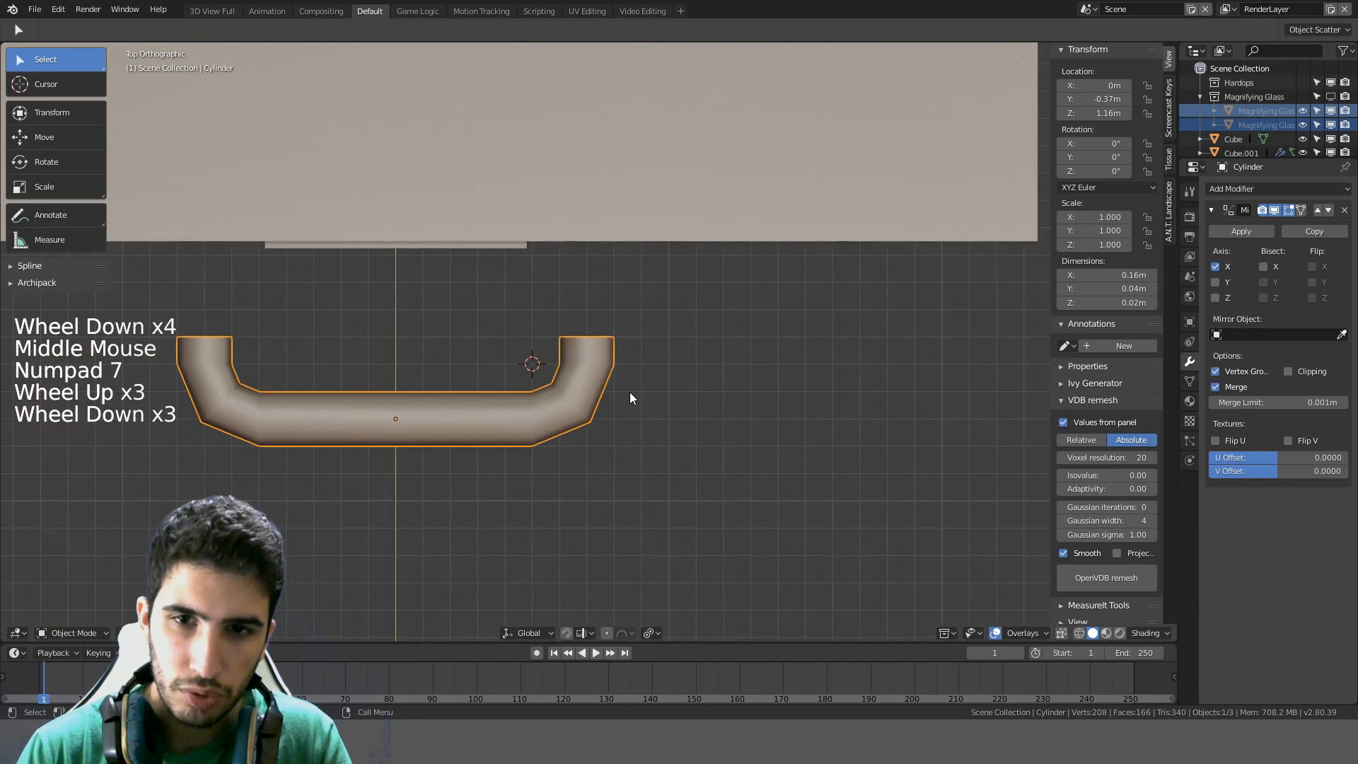
{"action": "key", "text": "Tab"}
{"action": "scroll", "coordinate": [630, 392], "scroll_direction": "up", "scroll_amount": 5}
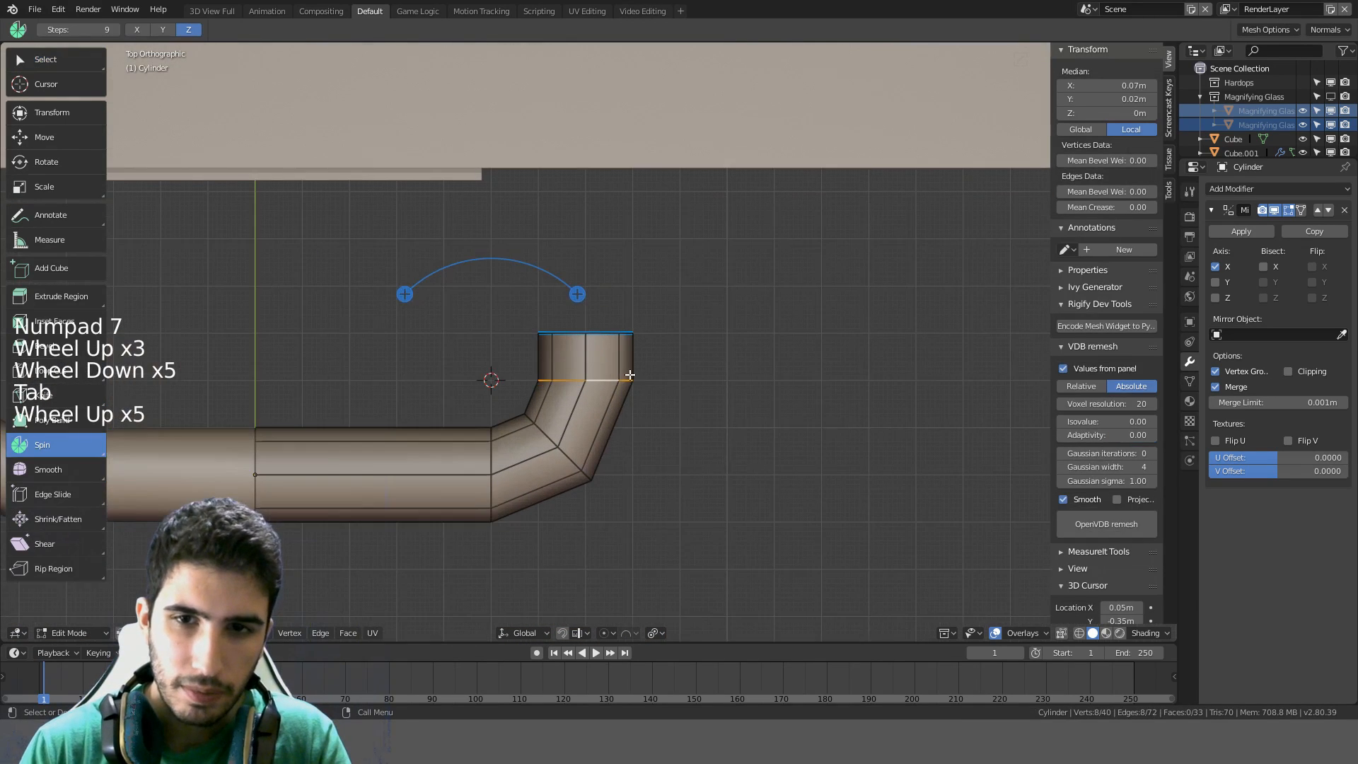
{"action": "scroll", "coordinate": [628, 363], "scroll_direction": "down", "scroll_amount": 1}
{"action": "key", "text": "Tab"}
{"action": "scroll", "coordinate": [628, 363], "scroll_direction": "down", "scroll_amount": 4}
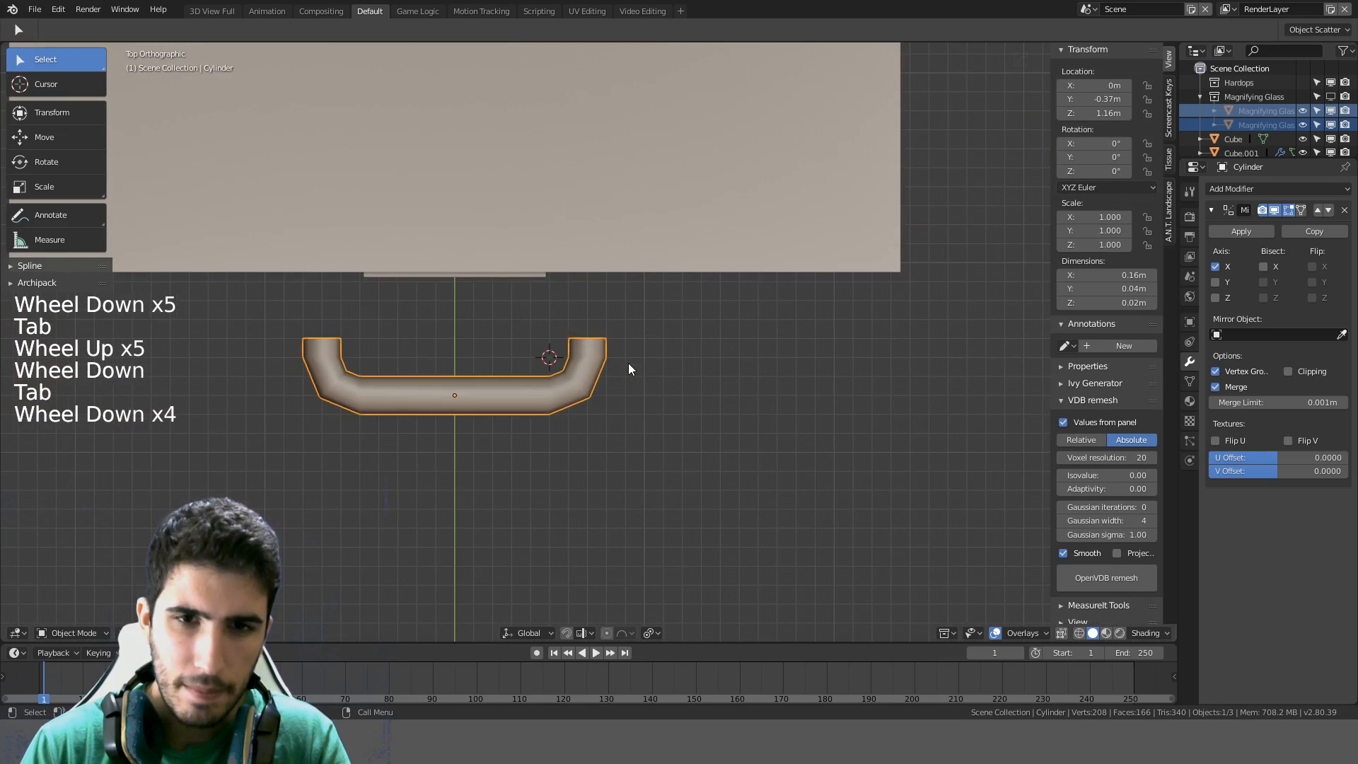
{"action": "key", "text": "g"}
{"action": "left_click", "coordinate": [627, 290]}
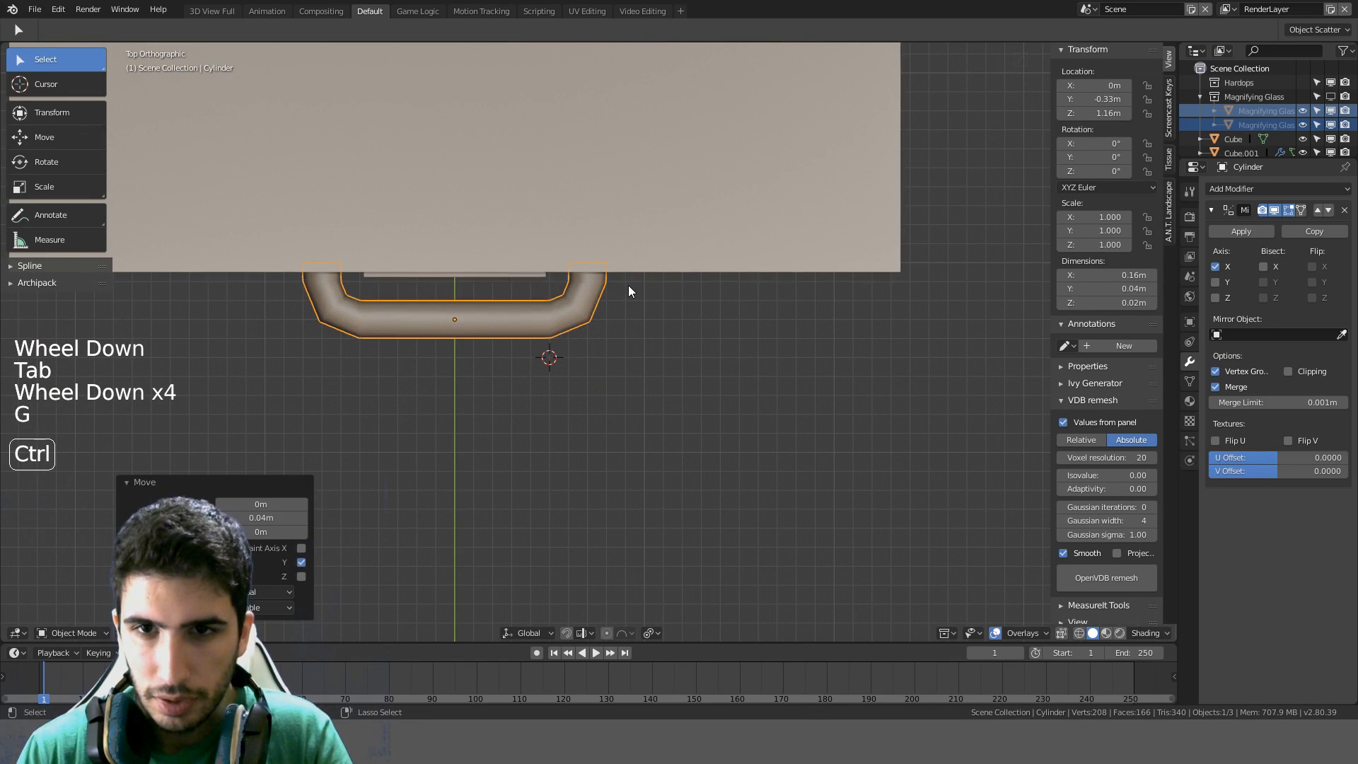
Delete the cap face at the handle's drawer-side end, working in wireframe, and return to solid shading in Object Mode
{"action": "key", "text": "Tab"}
{"action": "scroll", "coordinate": [628, 287], "scroll_direction": "up", "scroll_amount": 4}
{"action": "mouse_move", "coordinate": [628, 286]}
{"action": "middle_mouse_down"}
{"action": "mouse_move", "coordinate": [553, 185]}
{"action": "mouse_move", "coordinate": [500, 318]}
{"action": "mouse_move", "coordinate": [340, 371]}
{"action": "middle_mouse_up"}
{"action": "key", "text": "z"}
{"action": "left_click", "coordinate": [573, 404]}
{"action": "mouse_move", "coordinate": [573, 403]}
{"action": "middle_mouse_down"}
{"action": "mouse_move", "coordinate": [554, 333]}
{"action": "mouse_move", "coordinate": [650, 302]}
{"action": "mouse_move", "coordinate": [746, 236]}
{"action": "middle_mouse_up"}
{"action": "left_click", "coordinate": [570, 334]}
{"action": "key", "text": "Delete"}
{"action": "left_click", "coordinate": [529, 349]}
{"action": "key", "text": "Tab"}
{"action": "key", "text": "z"}
Add an Array modifier to the drawer handle in addition to its Mirror modifier
{"action": "scroll", "coordinate": [771, 243], "scroll_direction": "down", "scroll_amount": 3}
{"action": "scroll", "coordinate": [770, 237], "scroll_direction": "down", "scroll_amount": 1}
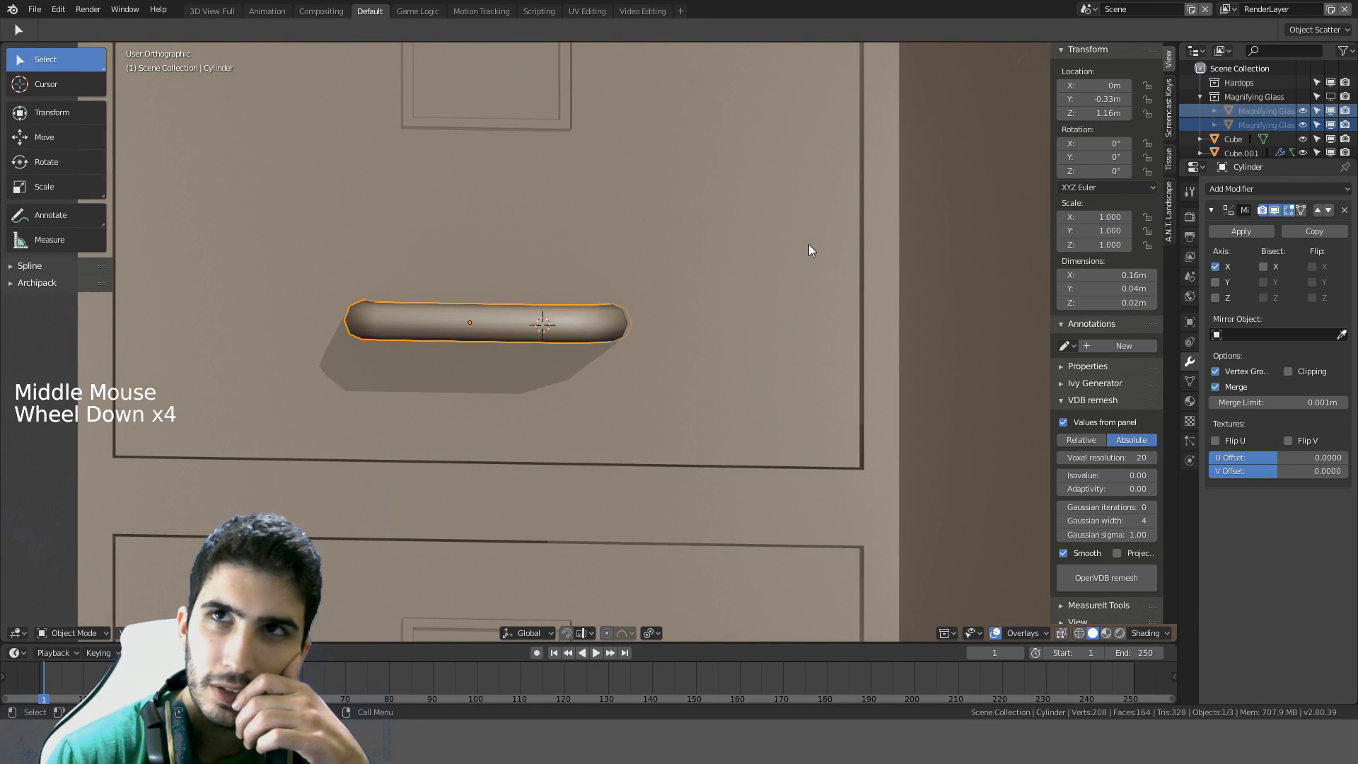
{"action": "middle_click_drag", "start_coordinate": [782, 291], "coordinate": [853, 303]}
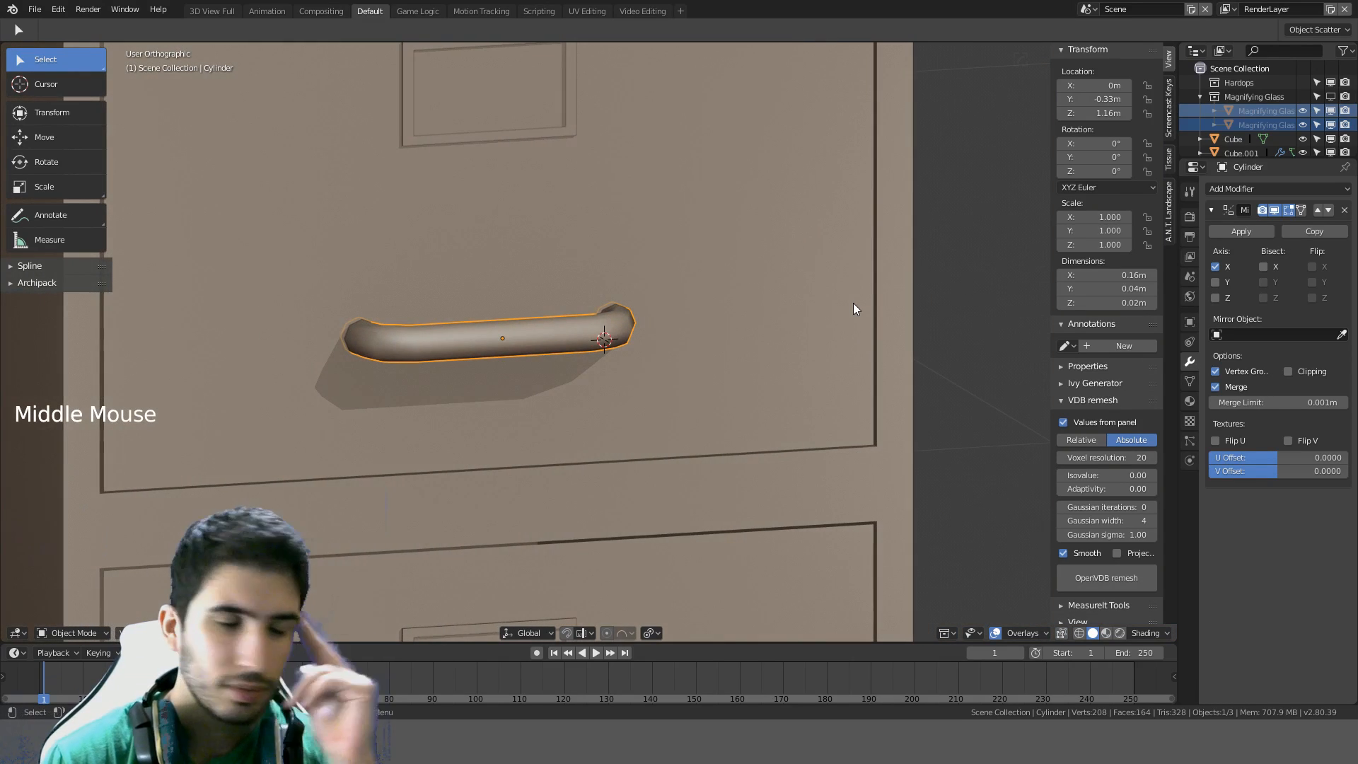
{"action": "middle_click_drag", "start_coordinate": [690, 336], "coordinate": [820, 330]}
{"action": "key", "text": "KP_1"}
{"action": "scroll", "coordinate": [655, 463], "scroll_direction": "down", "scroll_amount": 6}
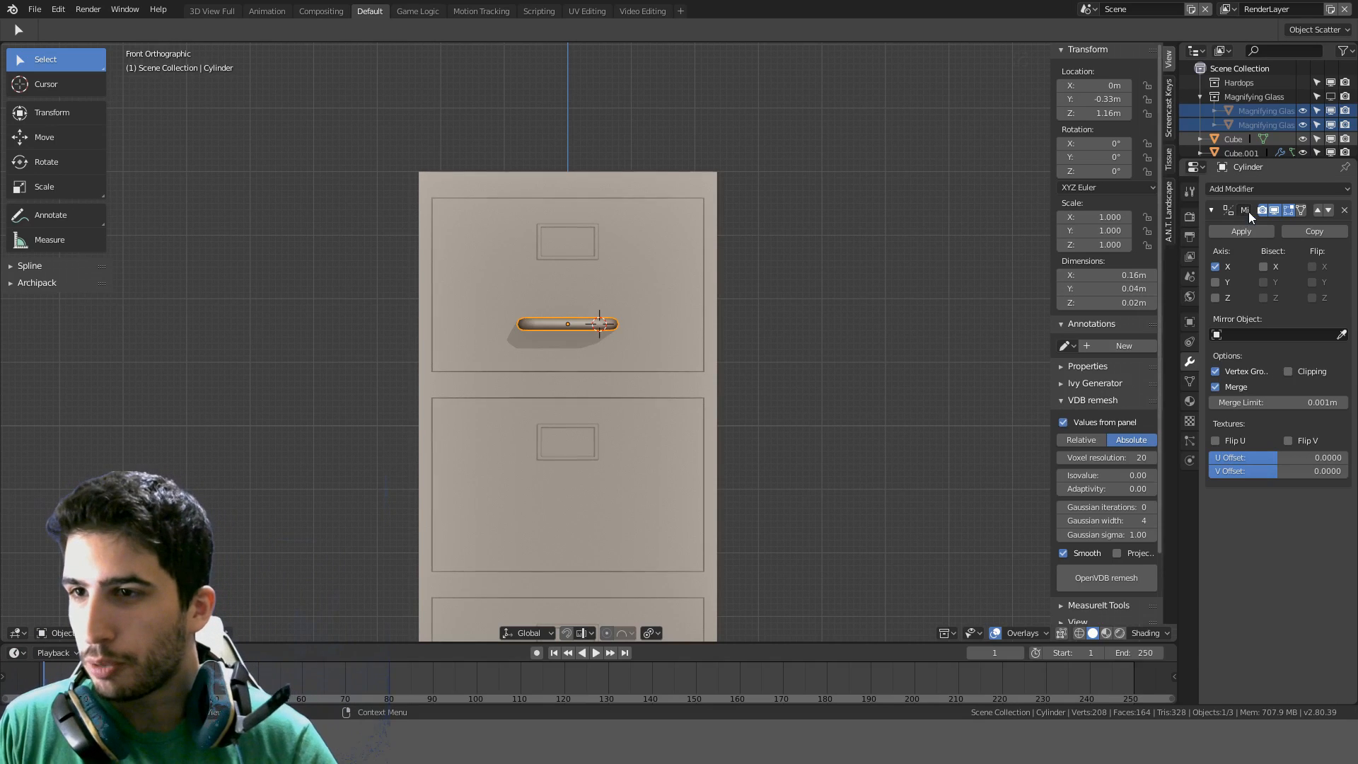
{"action": "left_click", "coordinate": [1272, 187]}
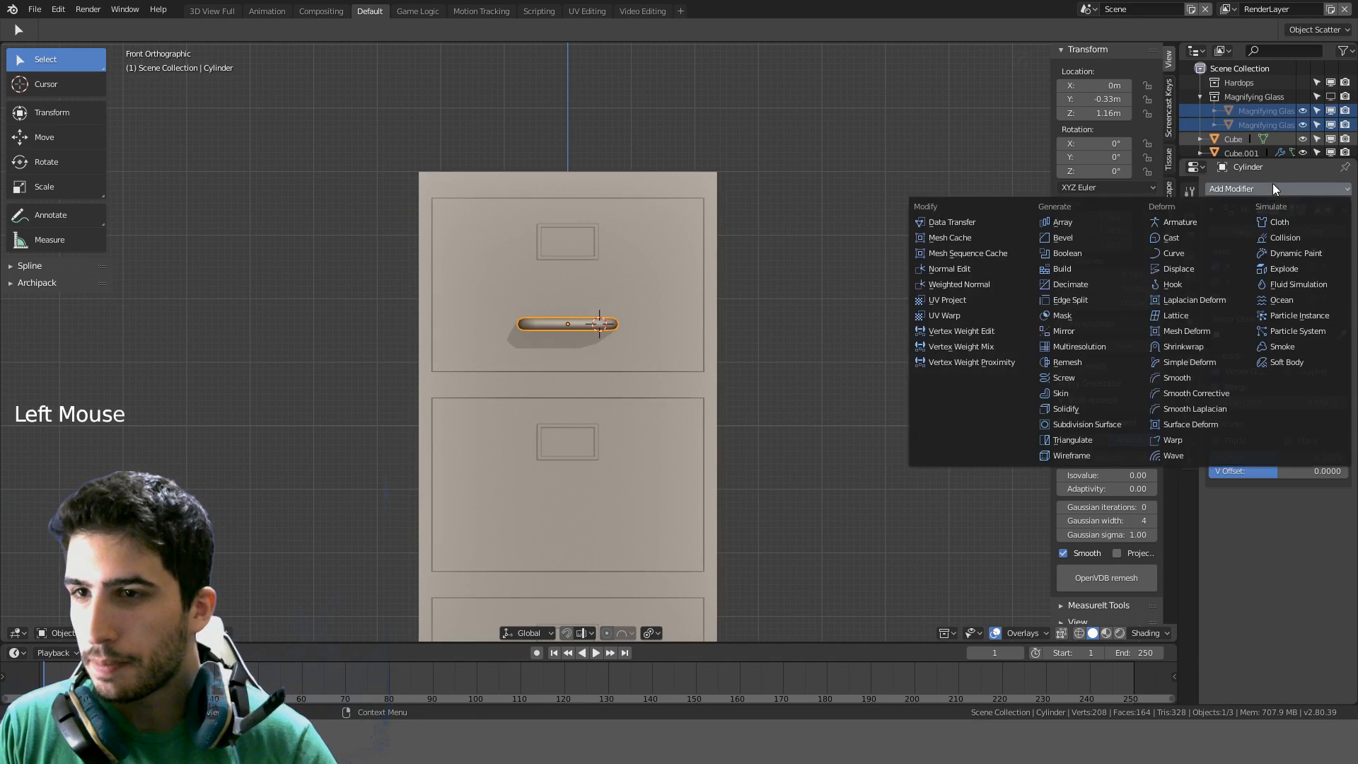
{"action": "left_click", "coordinate": [1068, 222]}
Copy the label frames' relative Z offset of -5.63 to the handle's Array and set its relative X offset to 0
{"action": "left_click", "coordinate": [590, 250]}
{"action": "left_click", "coordinate": [596, 249]}
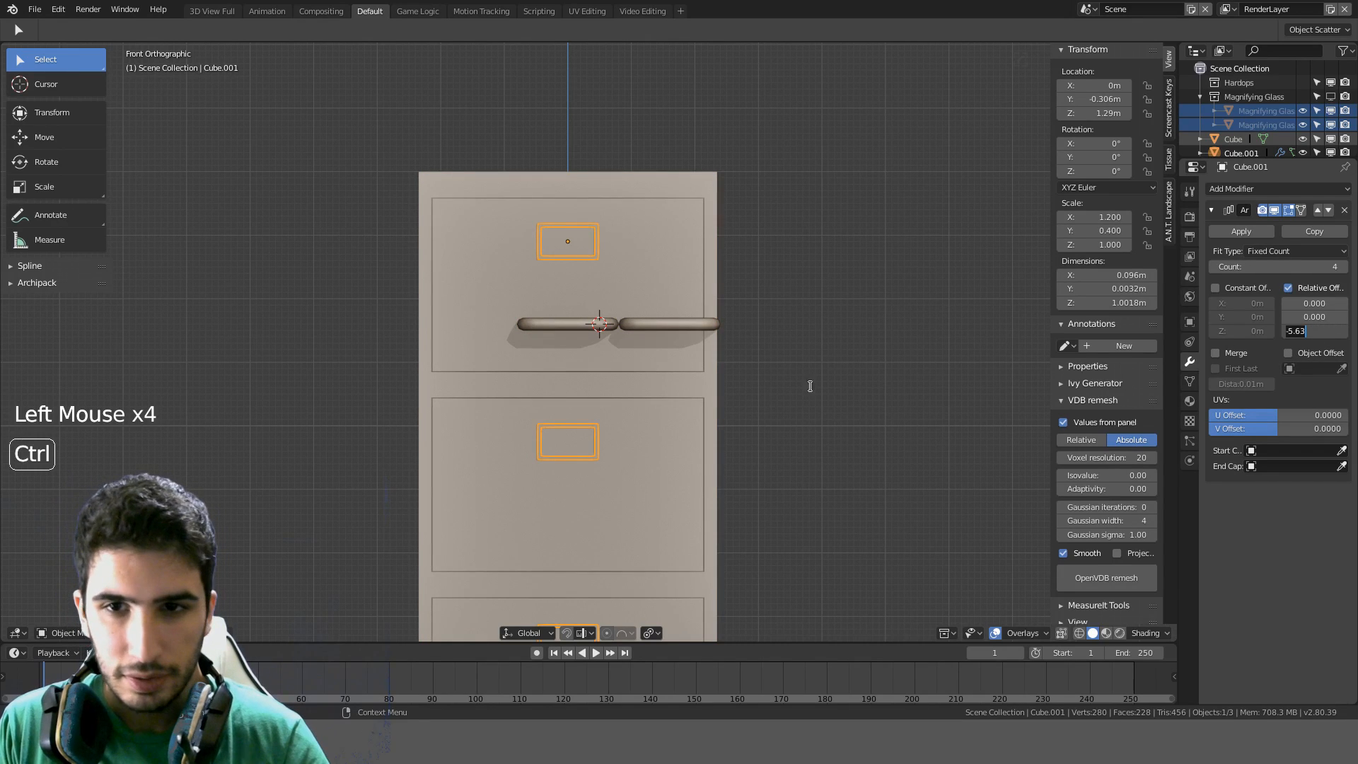
{"action": "double_click", "coordinate": [664, 327]}
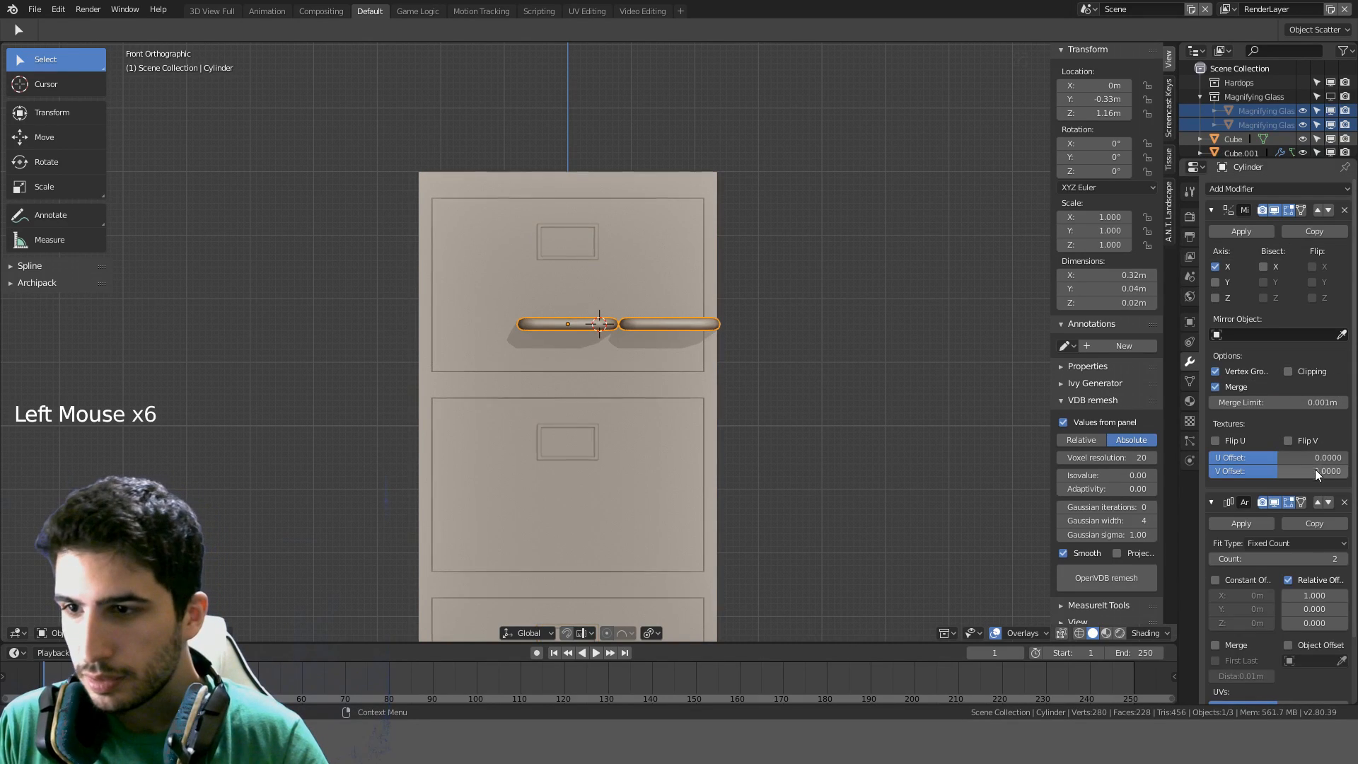
{"action": "key", "text": "Return"}
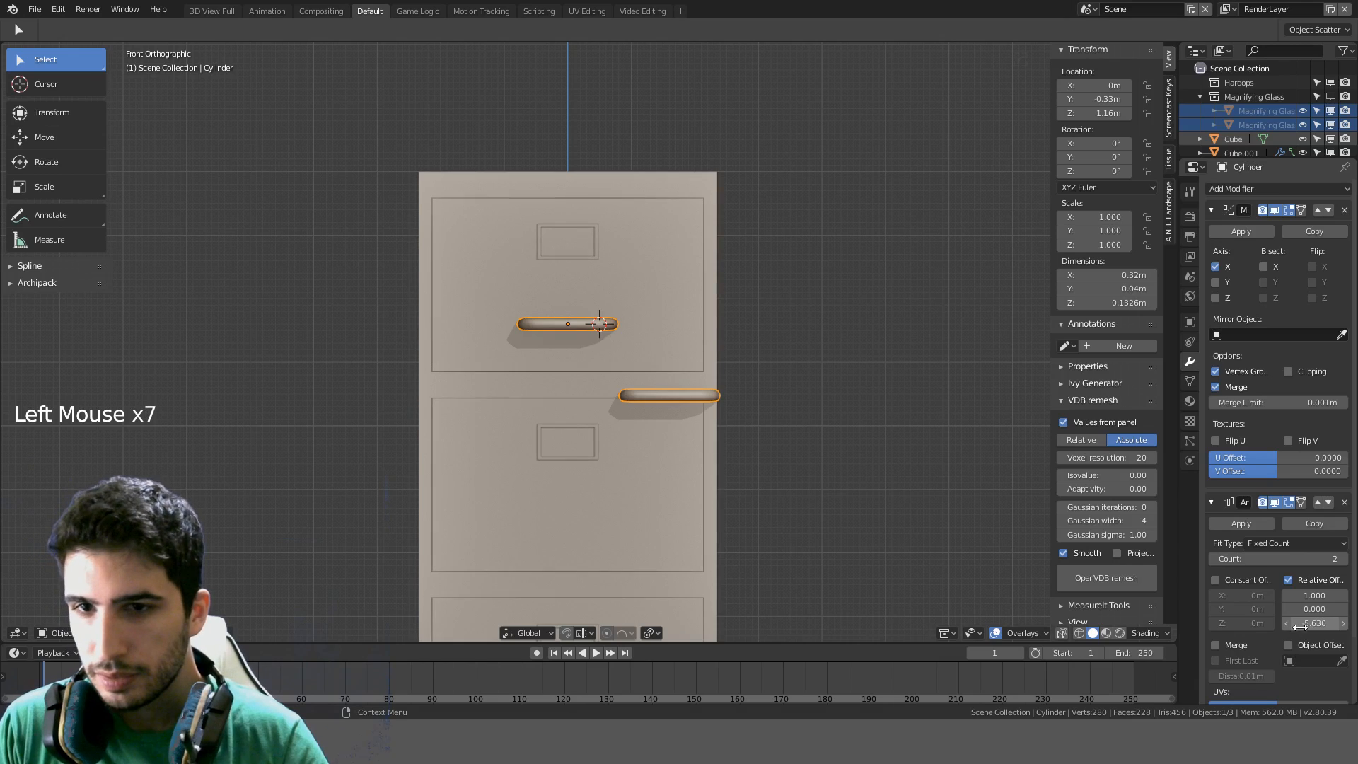
{"action": "type", "text": "0"}
{"action": "key", "text": "Return"}
{"action": "key", "text": "KP_Decimal"}
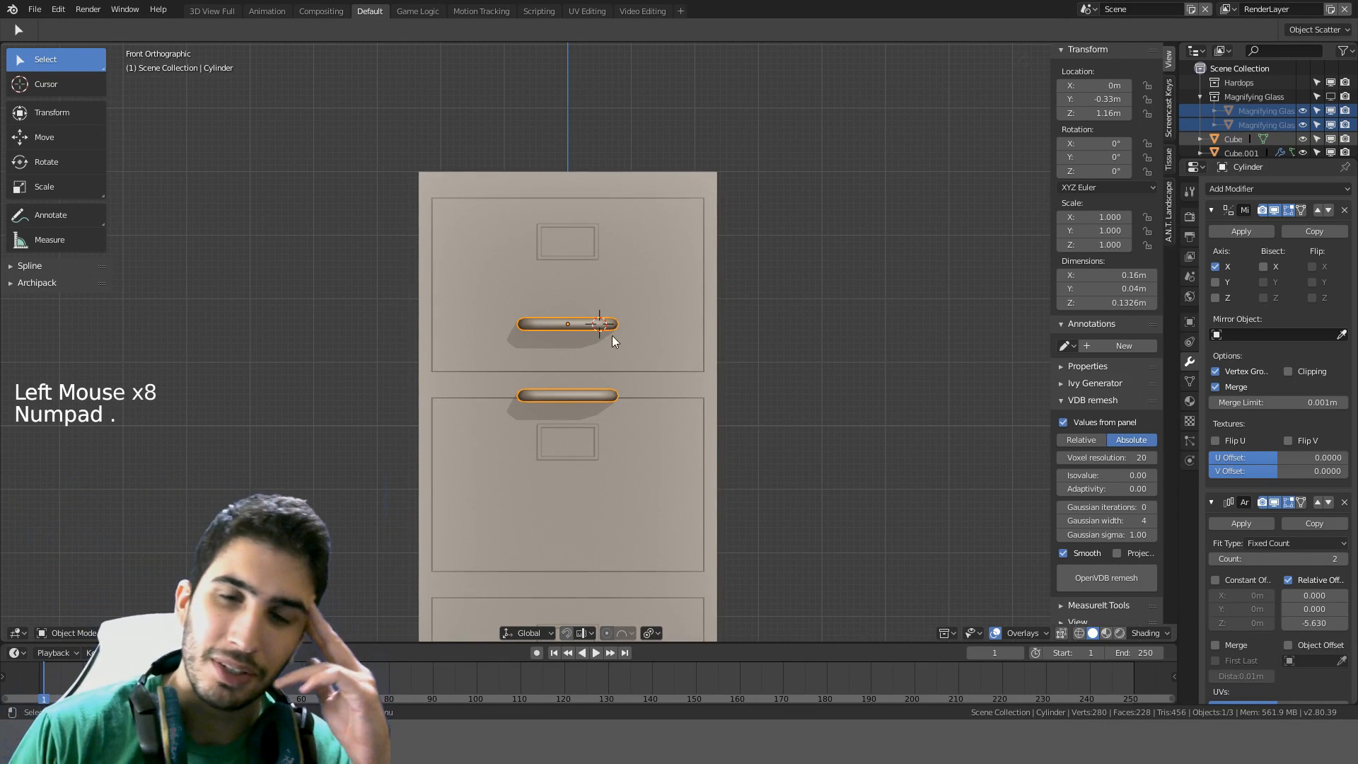
Switch the handle's Array from Relative Offset to Constant Offset, with the Z distance set to -5.63 m
{"action": "left_click", "coordinate": [580, 263]}
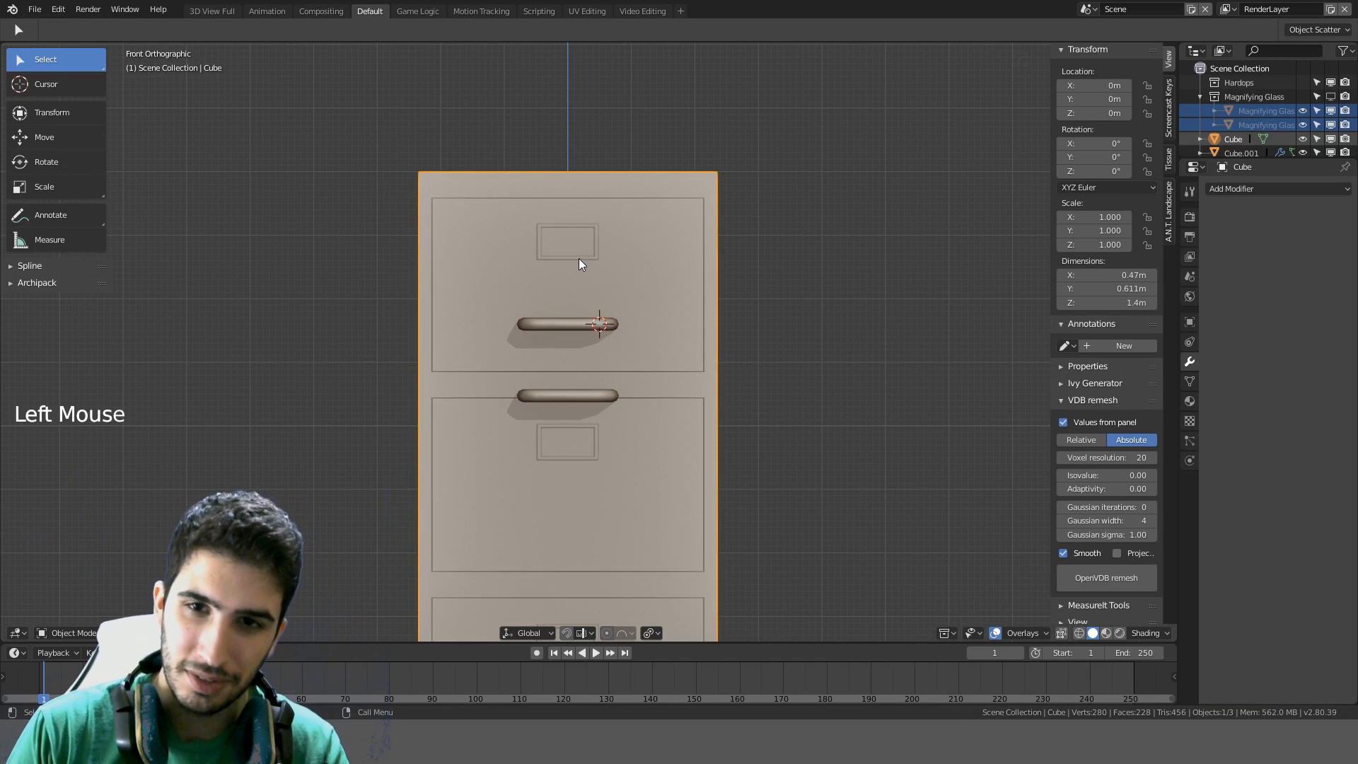
{"action": "left_click", "coordinate": [581, 261]}
{"action": "left_click", "coordinate": [563, 395]}
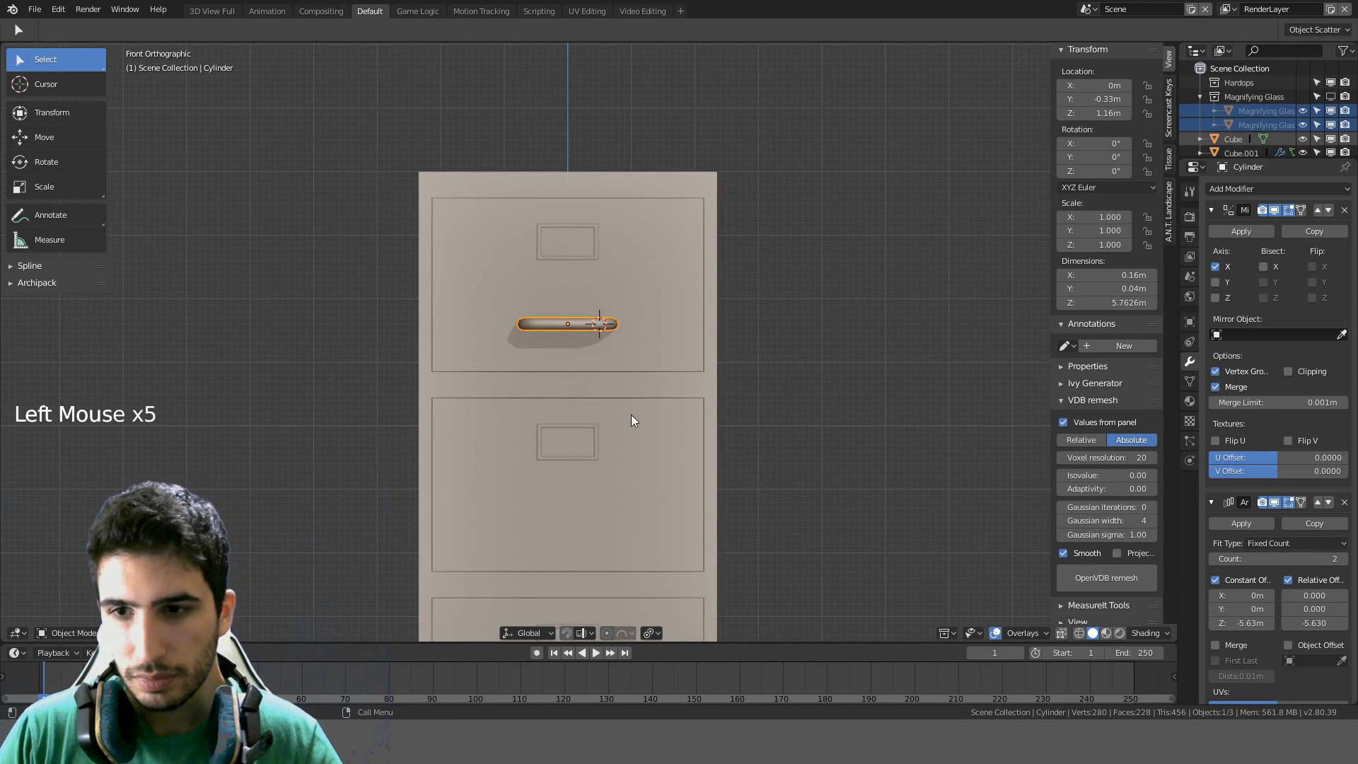
{"action": "scroll", "coordinate": [631, 416], "scroll_direction": "down", "scroll_amount": 4}
{"action": "middle_click_drag", "start_coordinate": [755, 424], "coordinate": [760, 364], "text": "shift"}
{"action": "left_click", "coordinate": [1314, 623]}
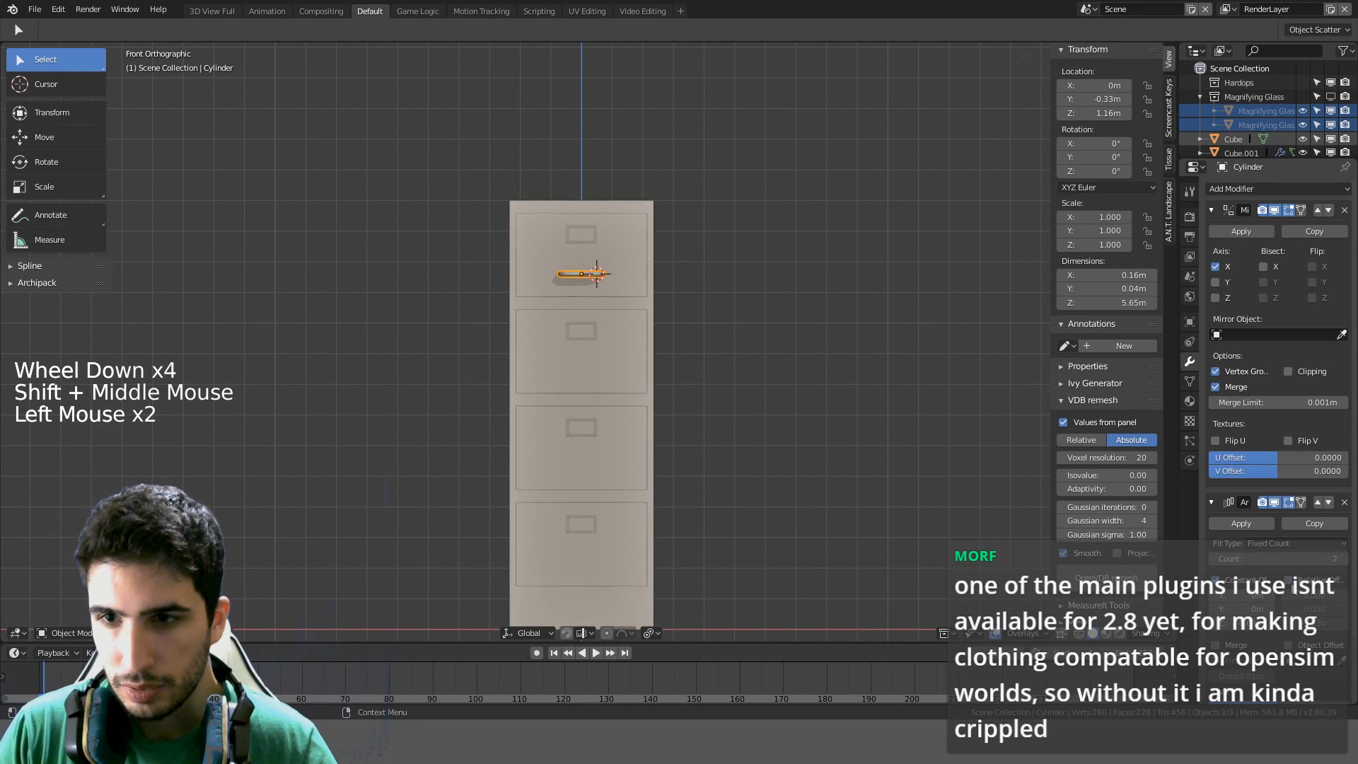
{"action": "scroll", "coordinate": [948, 533], "scroll_direction": "down", "scroll_amount": 5}
{"action": "middle_click_drag", "start_coordinate": [948, 533], "coordinate": [813, 513], "text": "shift"}
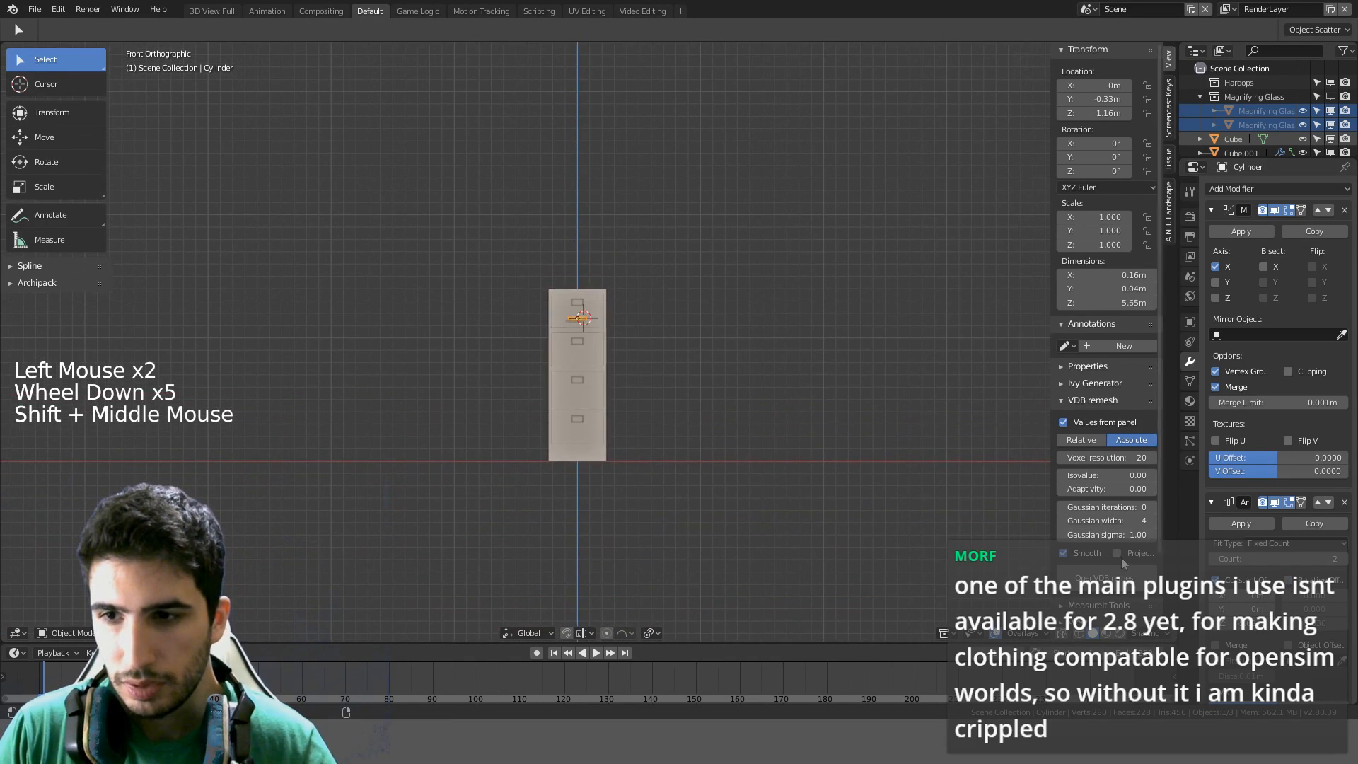
{"action": "scroll", "coordinate": [711, 490], "scroll_direction": "up", "scroll_amount": 4}
{"action": "scroll", "coordinate": [711, 488], "scroll_direction": "up", "scroll_amount": 5}
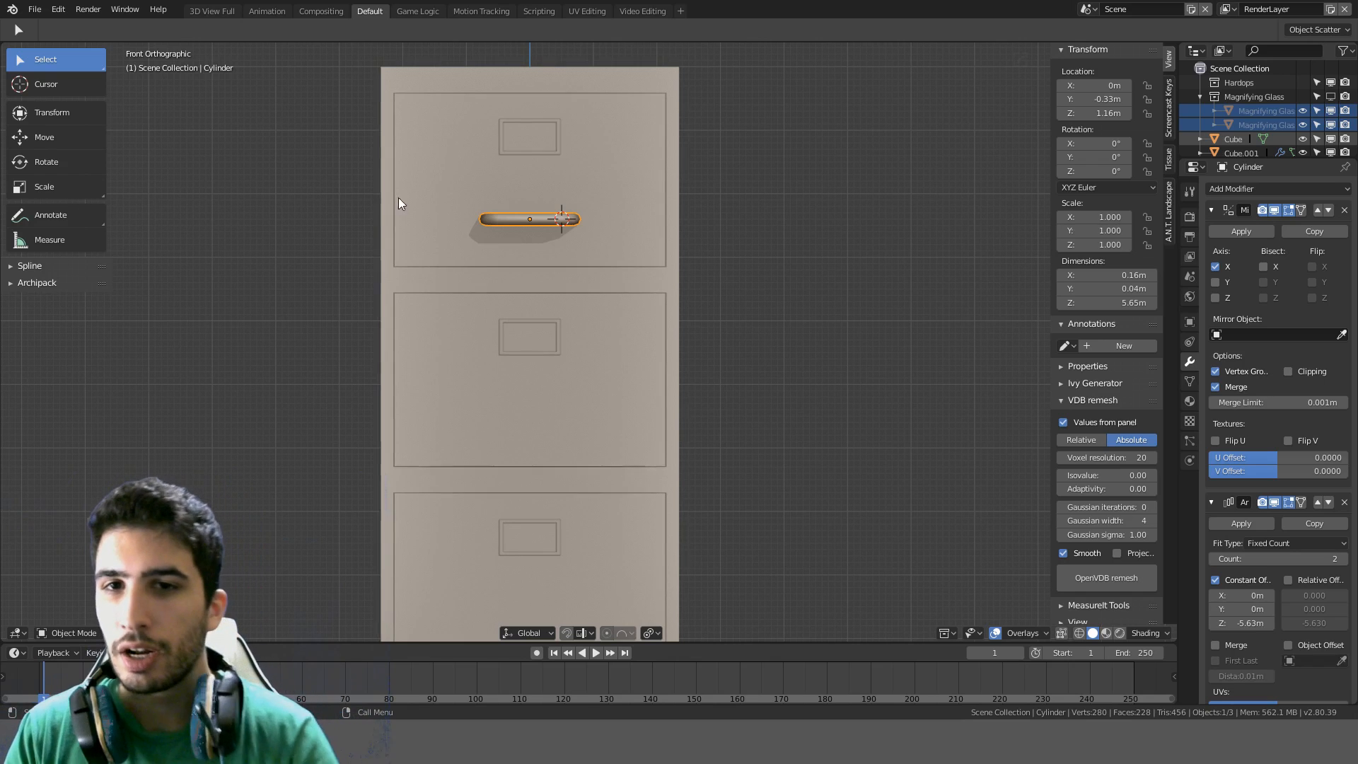
Add a new material to the handle, browse the dielectric PBR Materials presets, and remove the material slot again
{"action": "left_click", "coordinate": [1191, 401]}
{"action": "left_click", "coordinate": [1246, 236]}
{"action": "scroll", "coordinate": [1265, 460], "scroll_direction": "down", "scroll_amount": 5}
{"action": "scroll", "coordinate": [1264, 460], "scroll_direction": "down", "scroll_amount": 10}
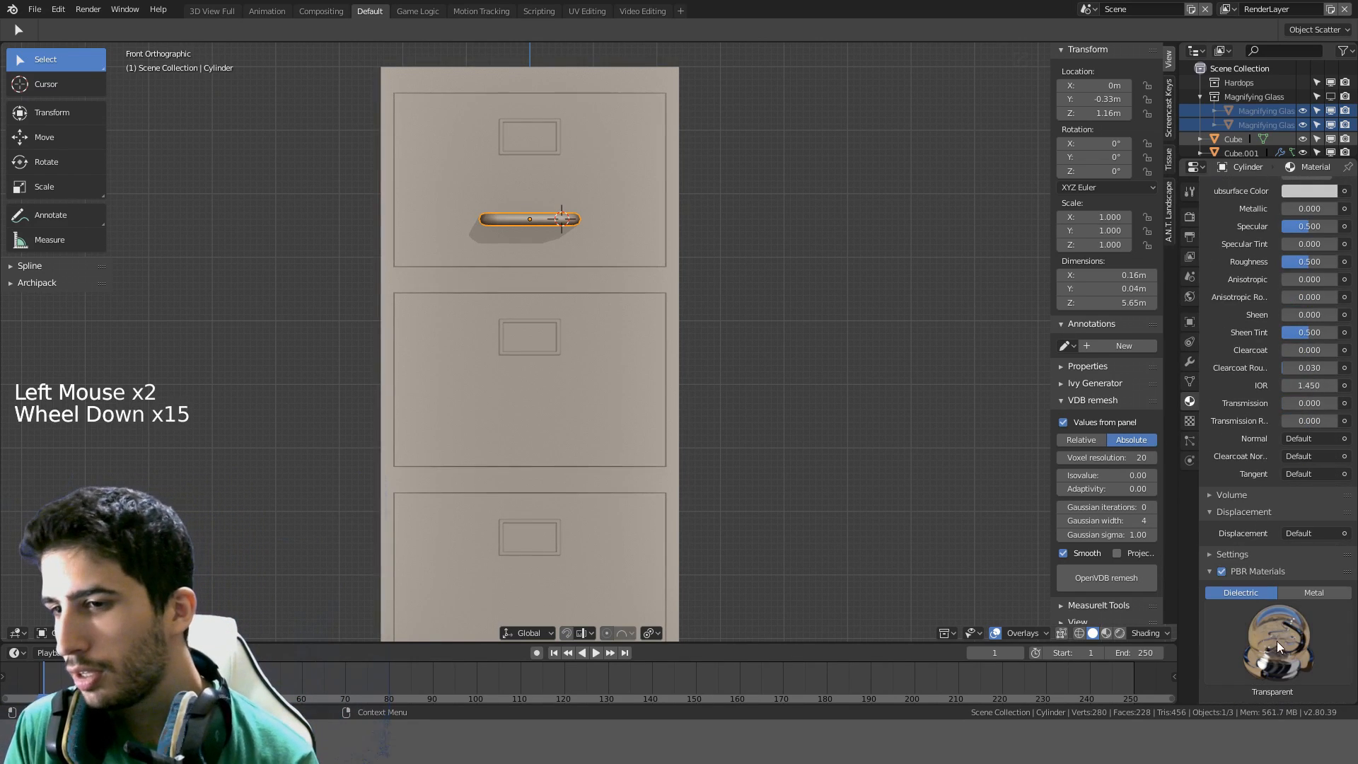
{"action": "left_click", "coordinate": [1235, 672]}
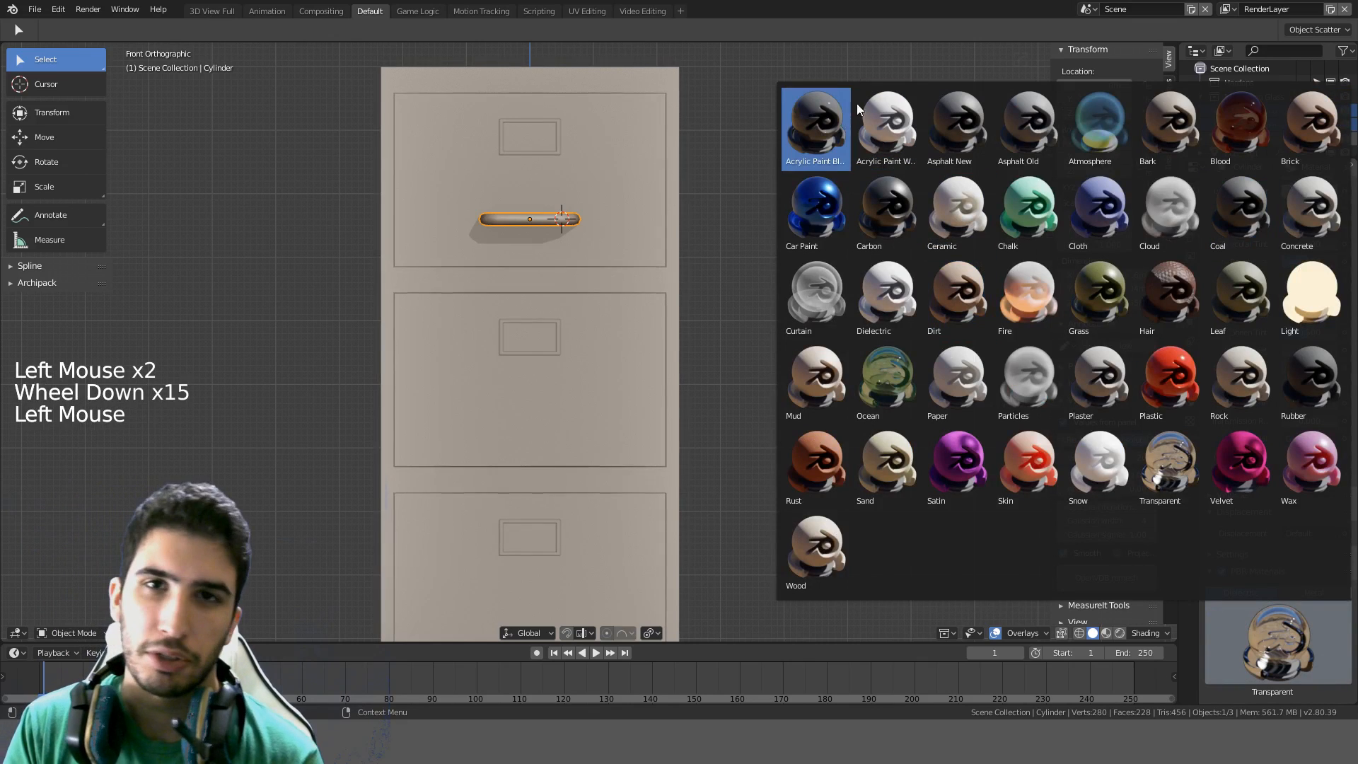
{"action": "scroll", "coordinate": [992, 199], "scroll_direction": "up", "scroll_amount": 4}
{"action": "scroll", "coordinate": [1297, 351], "scroll_direction": "up", "scroll_amount": 10}
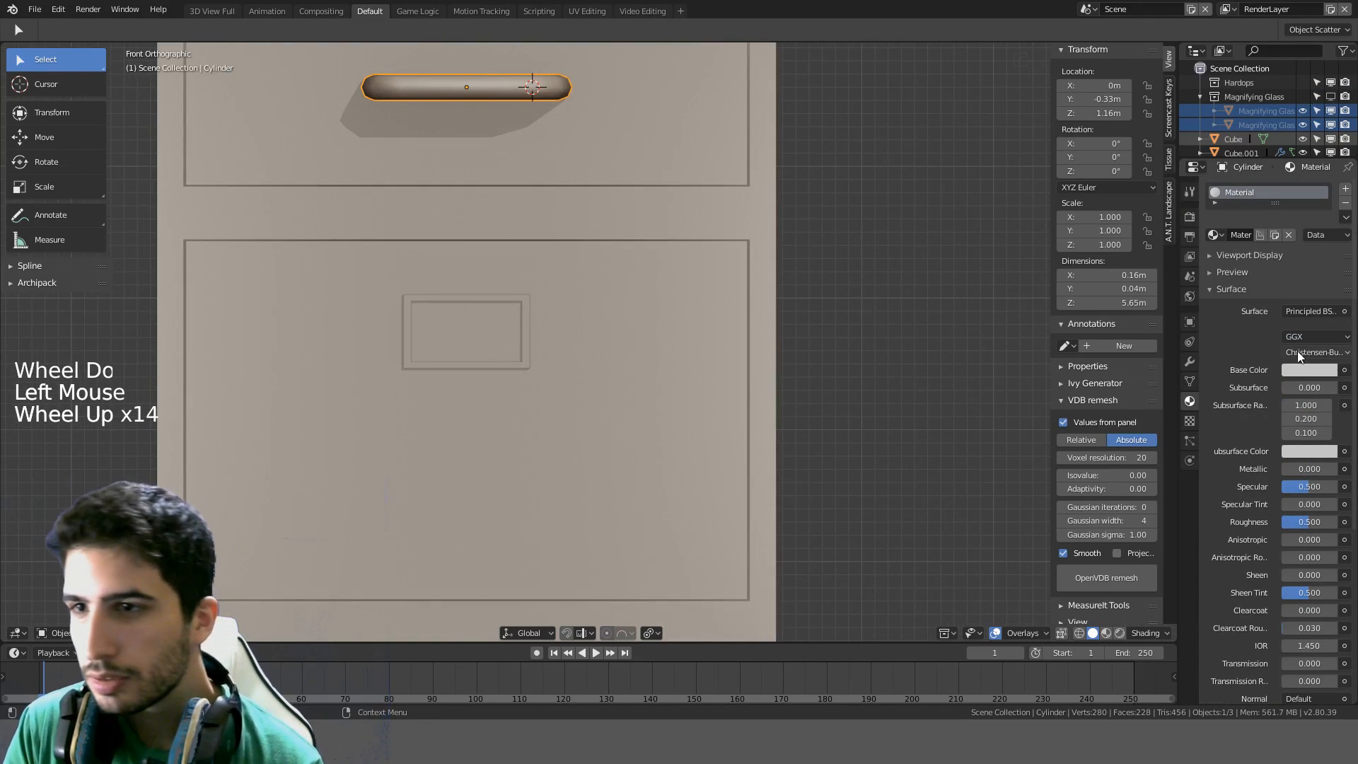
{"action": "left_click", "coordinate": [1345, 203]}
{"action": "scroll", "coordinate": [669, 241], "scroll_direction": "down", "scroll_amount": 4}
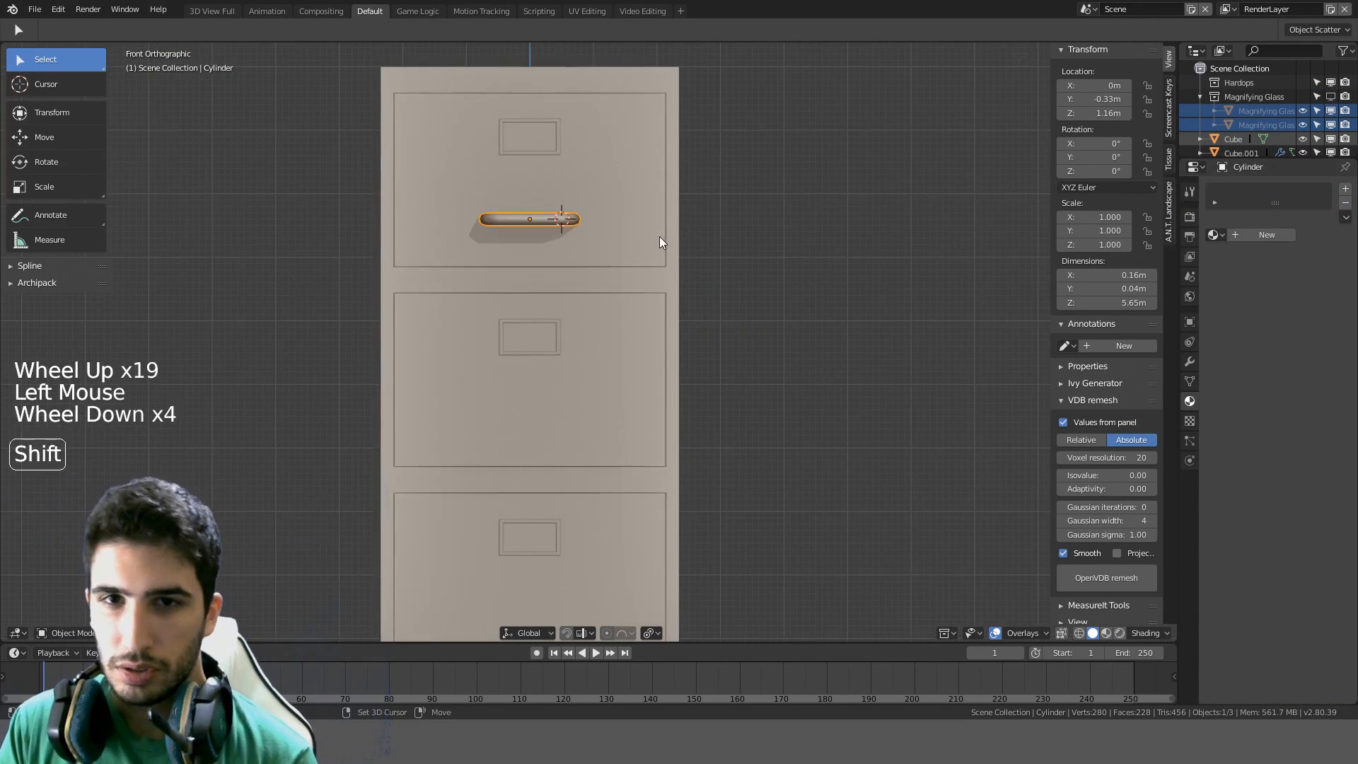
Set the constant Z offset of the handle's Array to -1 m and check the copy's position against the drawers
{"action": "middle_click_drag", "start_coordinate": [659, 236], "coordinate": [778, 335], "text": "shift"}
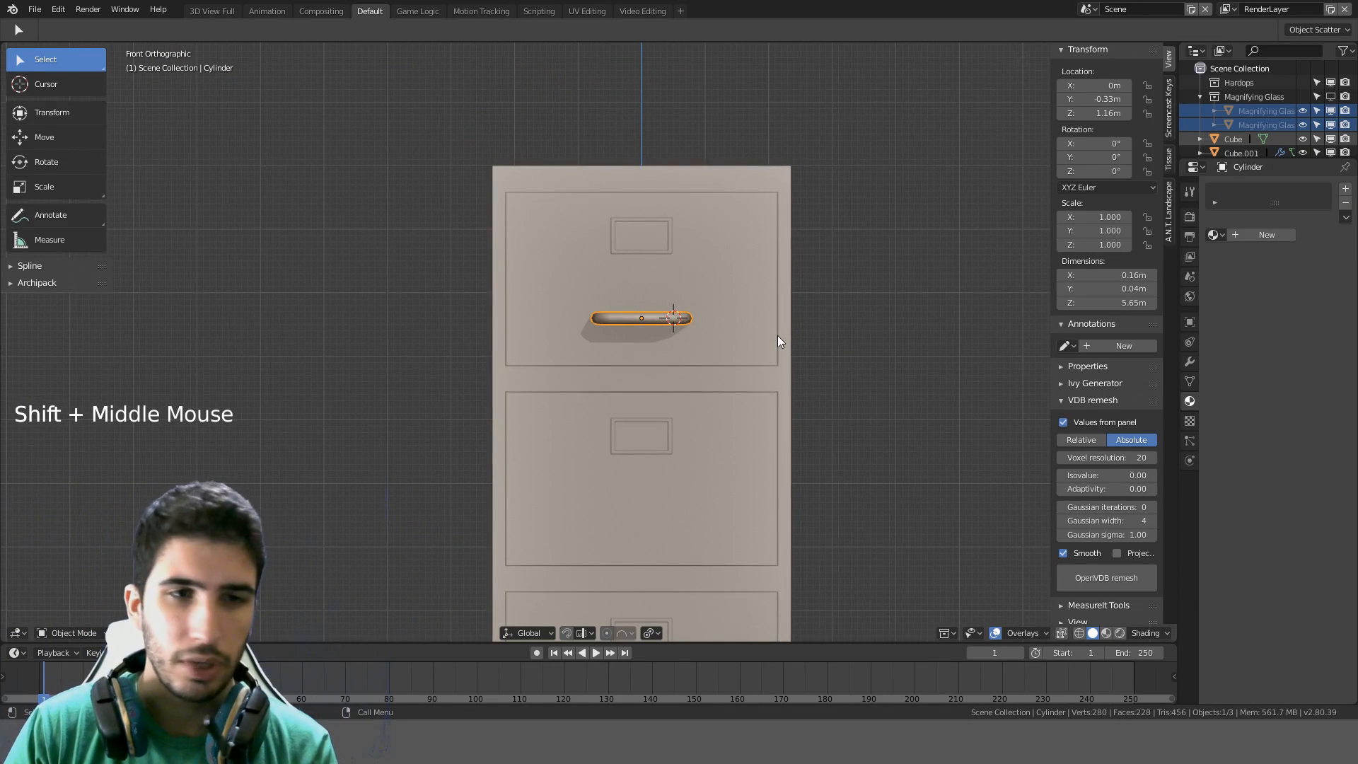
{"action": "scroll", "coordinate": [877, 312], "scroll_direction": "up", "scroll_amount": 5}
{"action": "scroll", "coordinate": [872, 327], "scroll_direction": "down", "scroll_amount": 4}
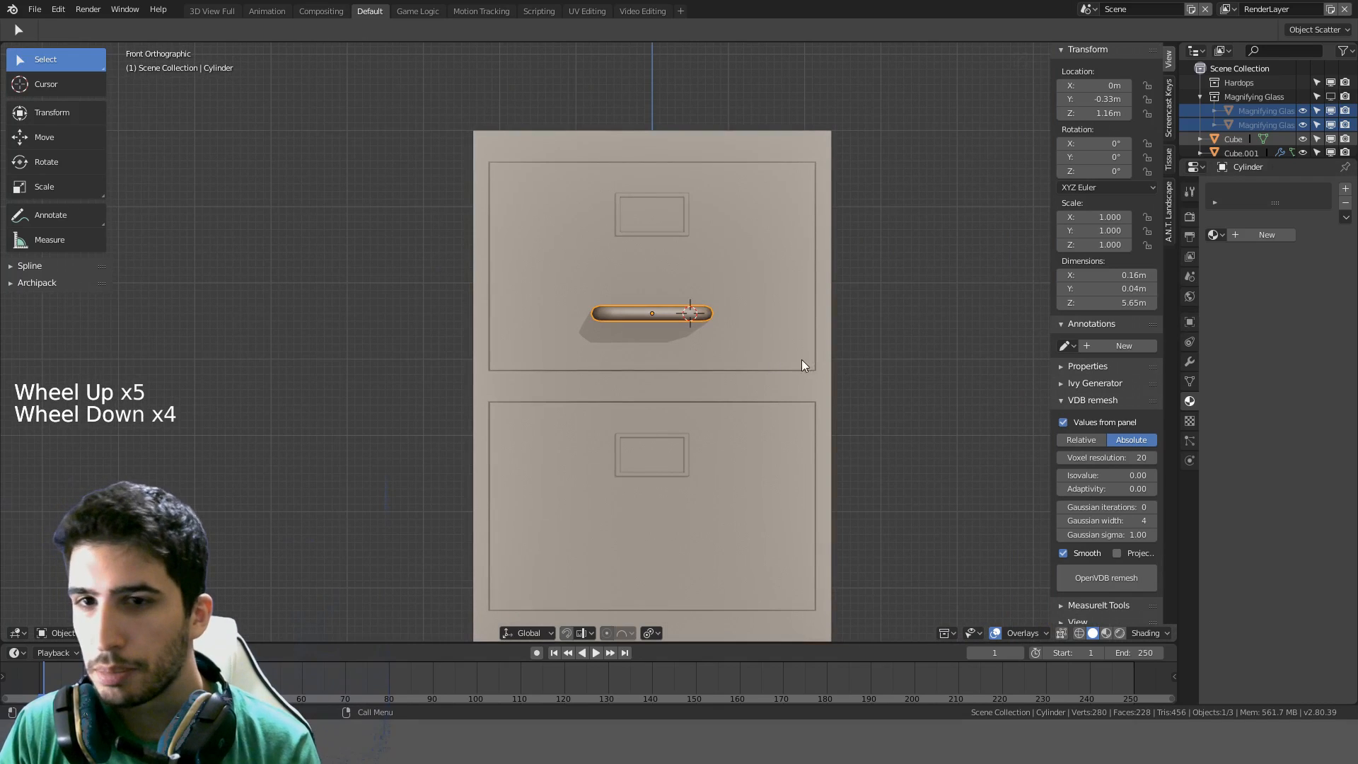
{"action": "left_click", "coordinate": [1189, 361]}
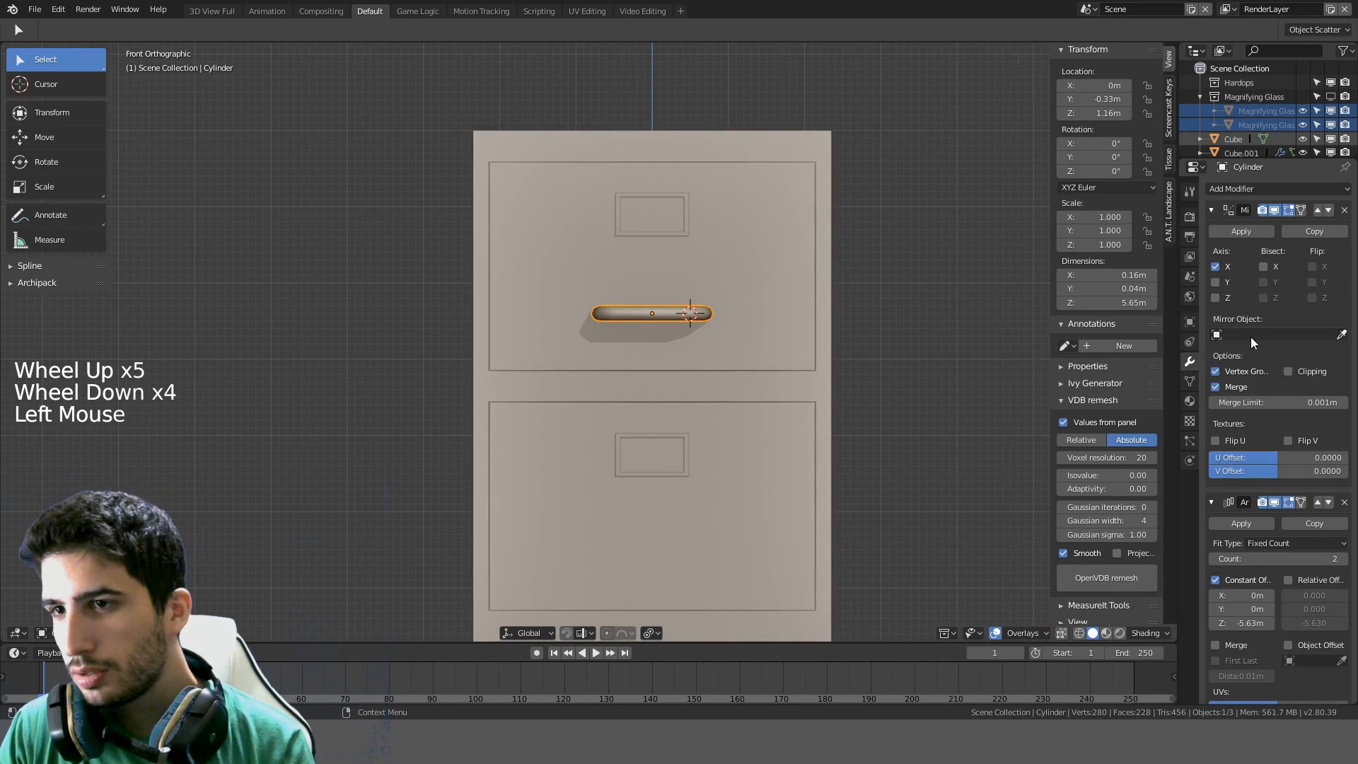
{"action": "scroll", "coordinate": [1250, 337], "scroll_direction": "down", "scroll_amount": 9}
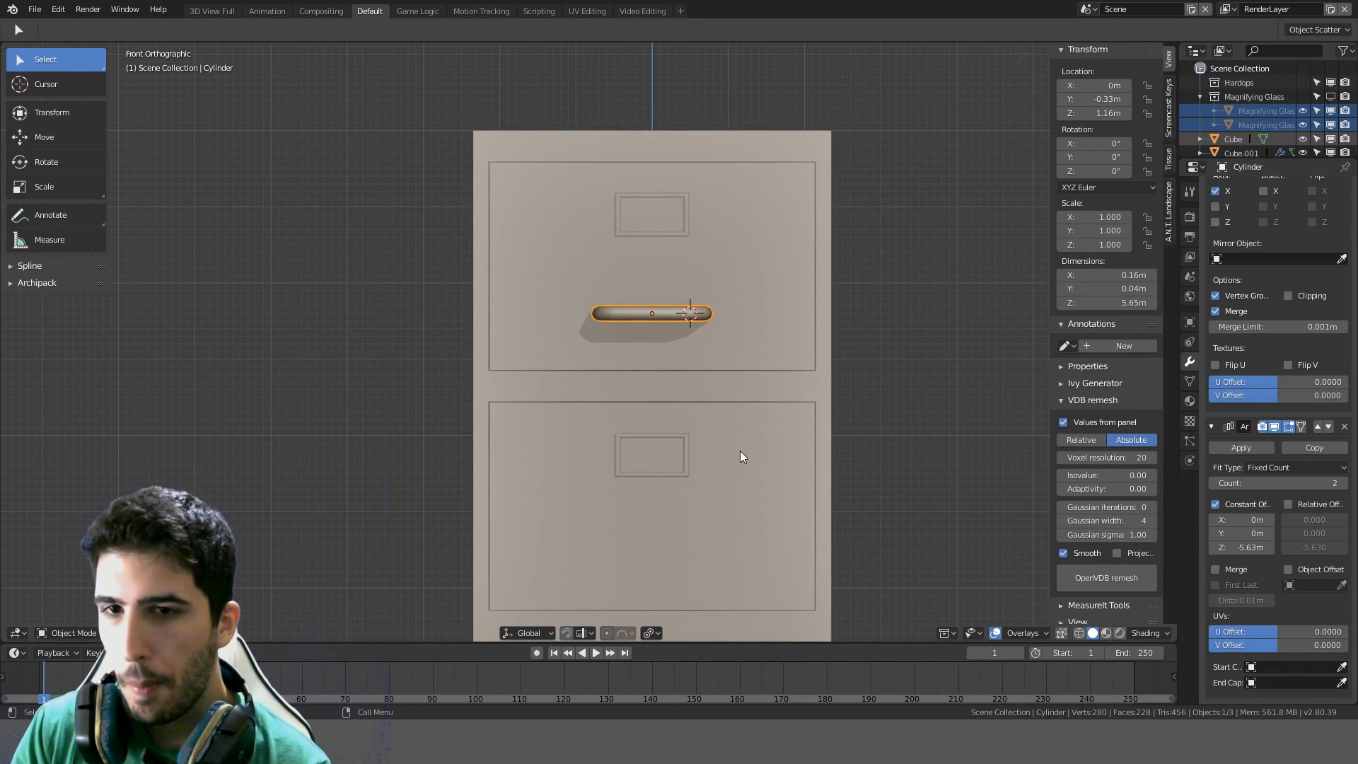
{"action": "middle_click_drag", "start_coordinate": [804, 447], "coordinate": [814, 398], "text": "shift"}
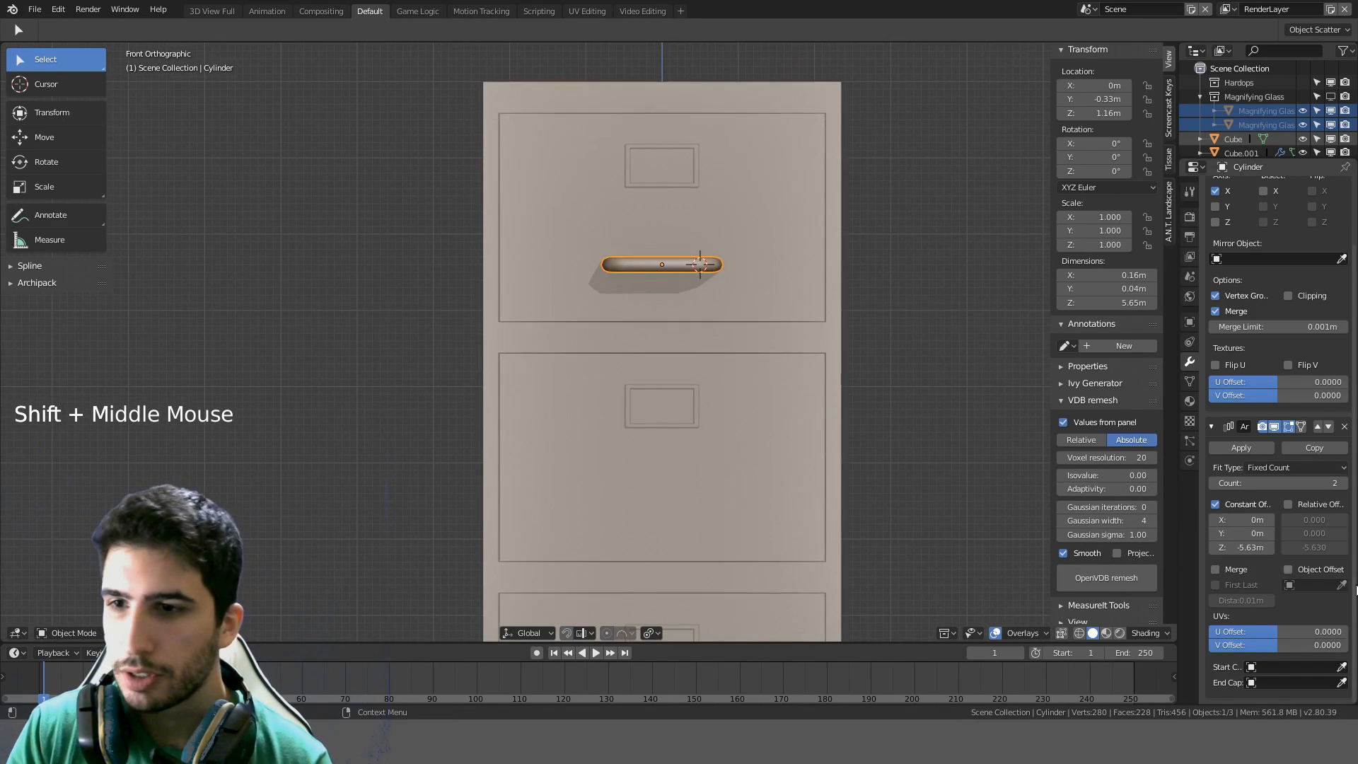
{"action": "left_click", "coordinate": [1239, 546]}
{"action": "type", "text": "1"}
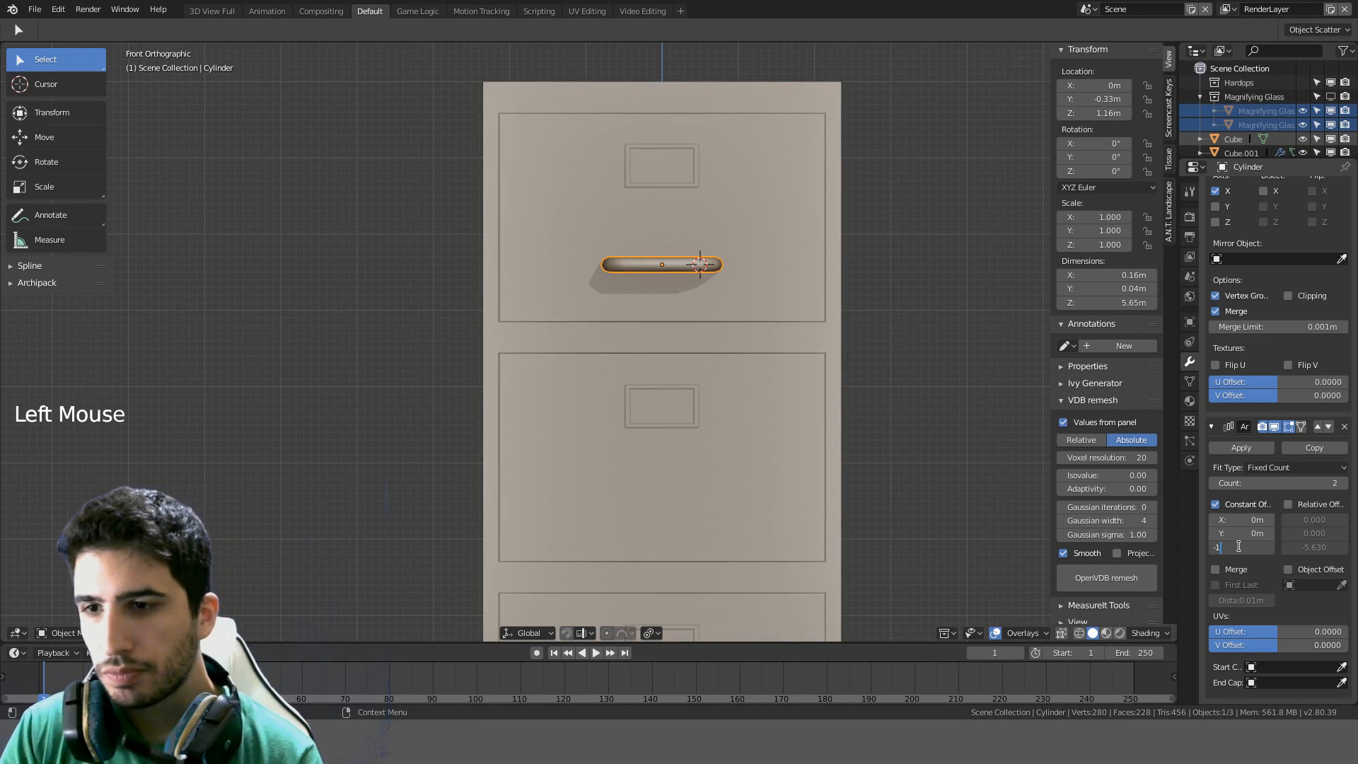
{"action": "scroll", "coordinate": [911, 494], "scroll_direction": "down", "scroll_amount": 4}
{"action": "scroll", "coordinate": [910, 494], "scroll_direction": "down", "scroll_amount": 3}
{"action": "middle_click_drag", "start_coordinate": [911, 494], "coordinate": [846, 460], "text": "shift"}
{"action": "scroll", "coordinate": [840, 456], "scroll_direction": "up", "scroll_amount": 3}
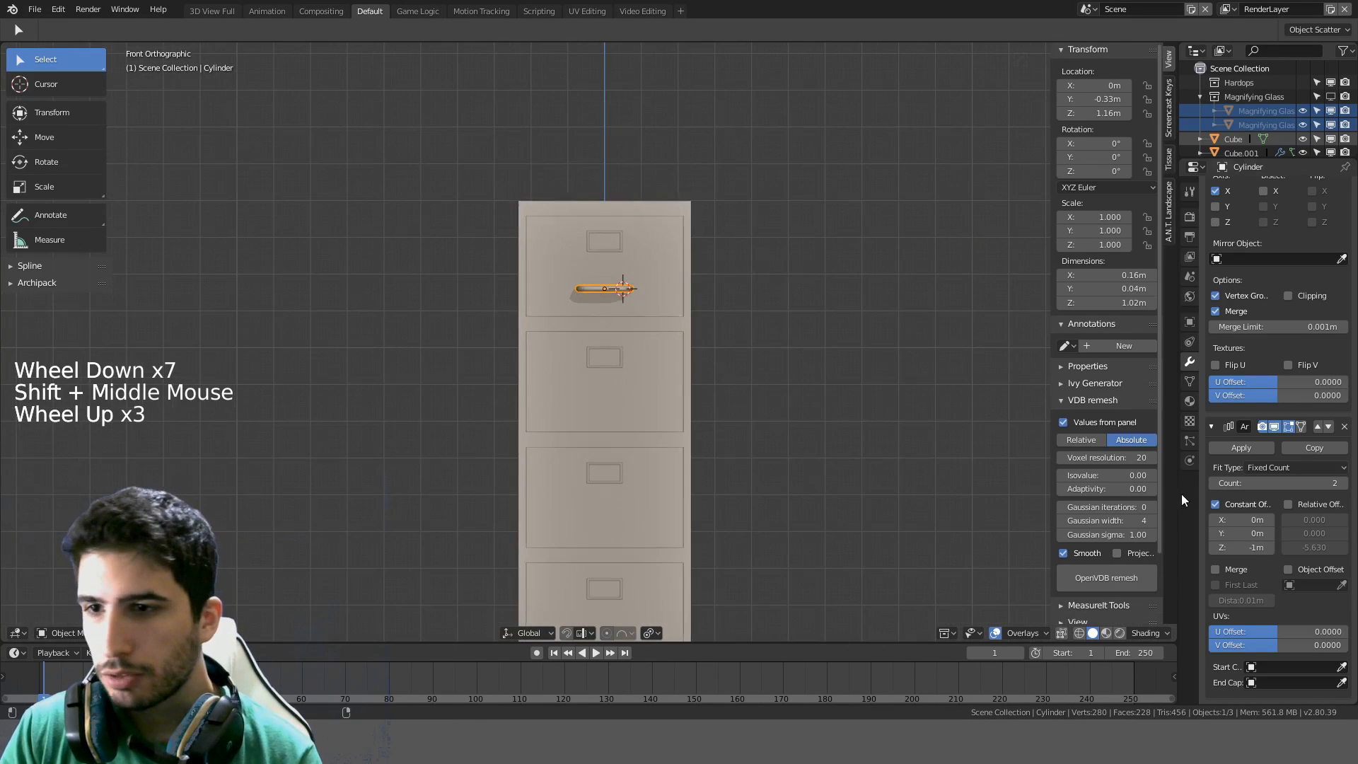
Set the handle's Array to a count of 4 with a constant Z offset of -0.3 m, and refine the offset to -0.31 m
{"action": "left_click", "coordinate": [1241, 547]}
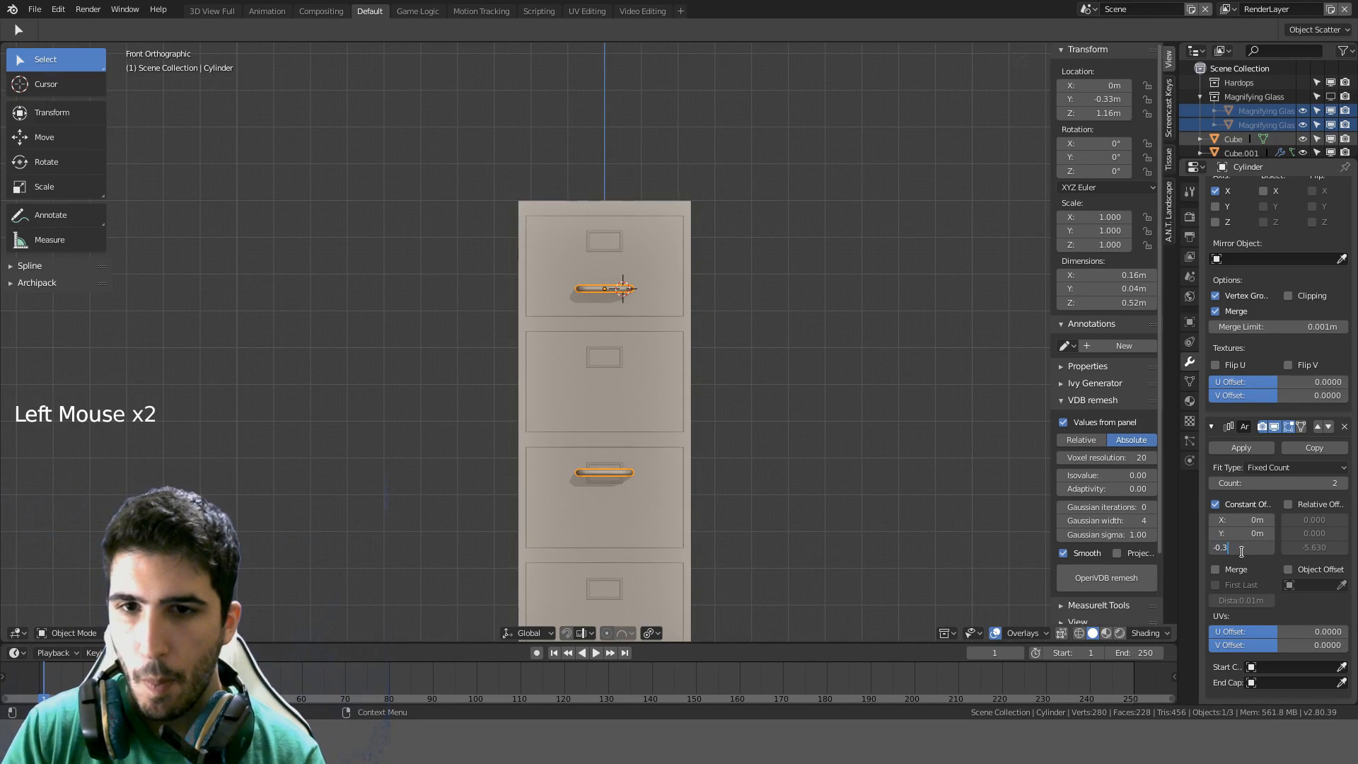
{"action": "scroll", "coordinate": [690, 380], "scroll_direction": "up", "scroll_amount": 2}
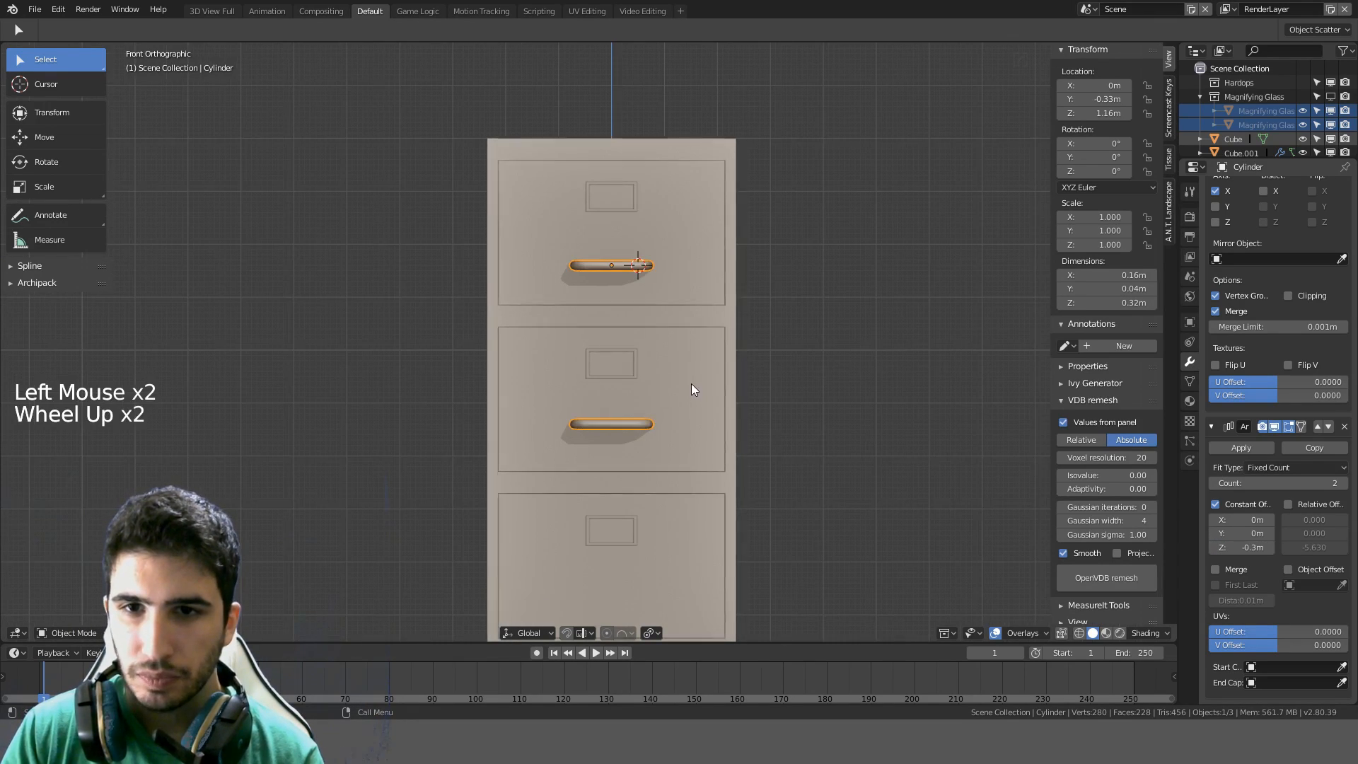
{"action": "scroll", "coordinate": [690, 384], "scroll_direction": "down", "scroll_amount": 1}
{"action": "left_click", "coordinate": [1341, 483]}
{"action": "left_click", "coordinate": [1341, 483]}
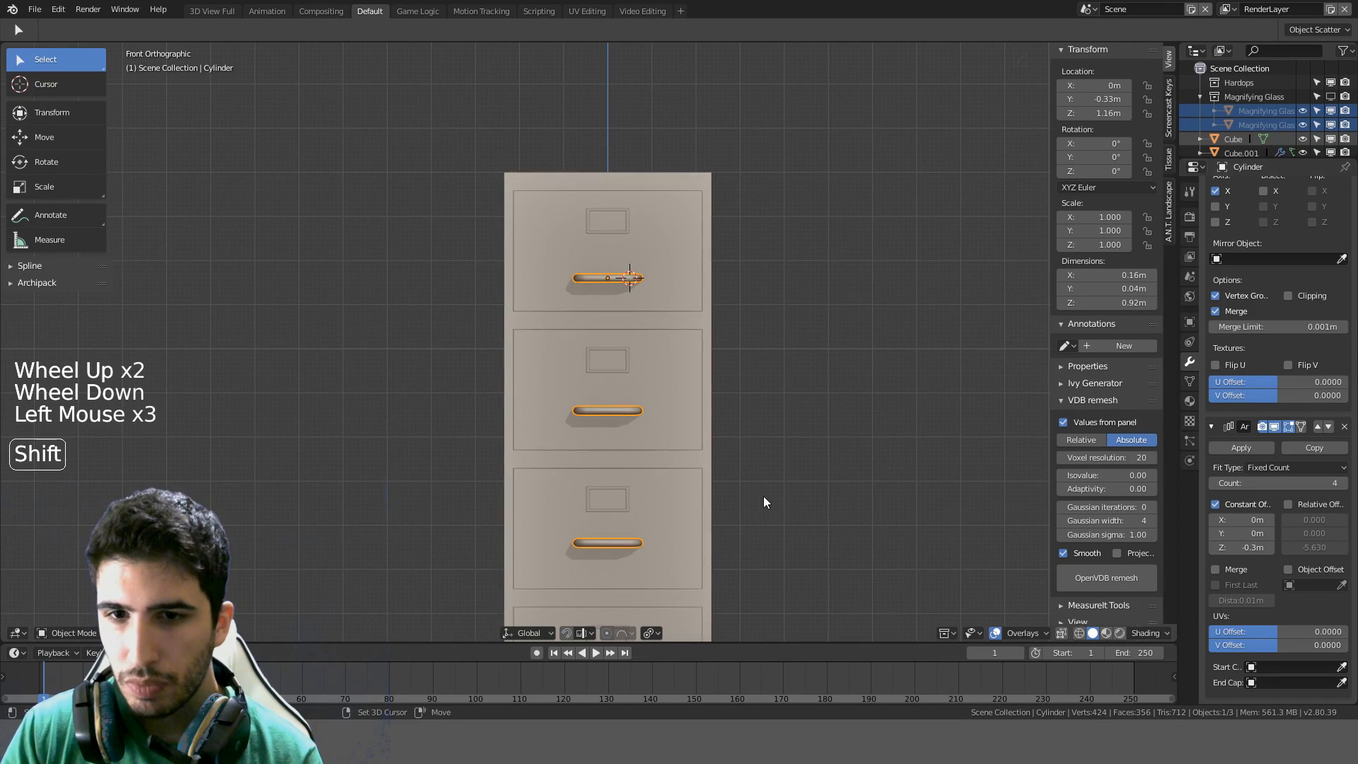
{"action": "middle_click_drag", "start_coordinate": [763, 495], "coordinate": [752, 341], "text": "shift"}
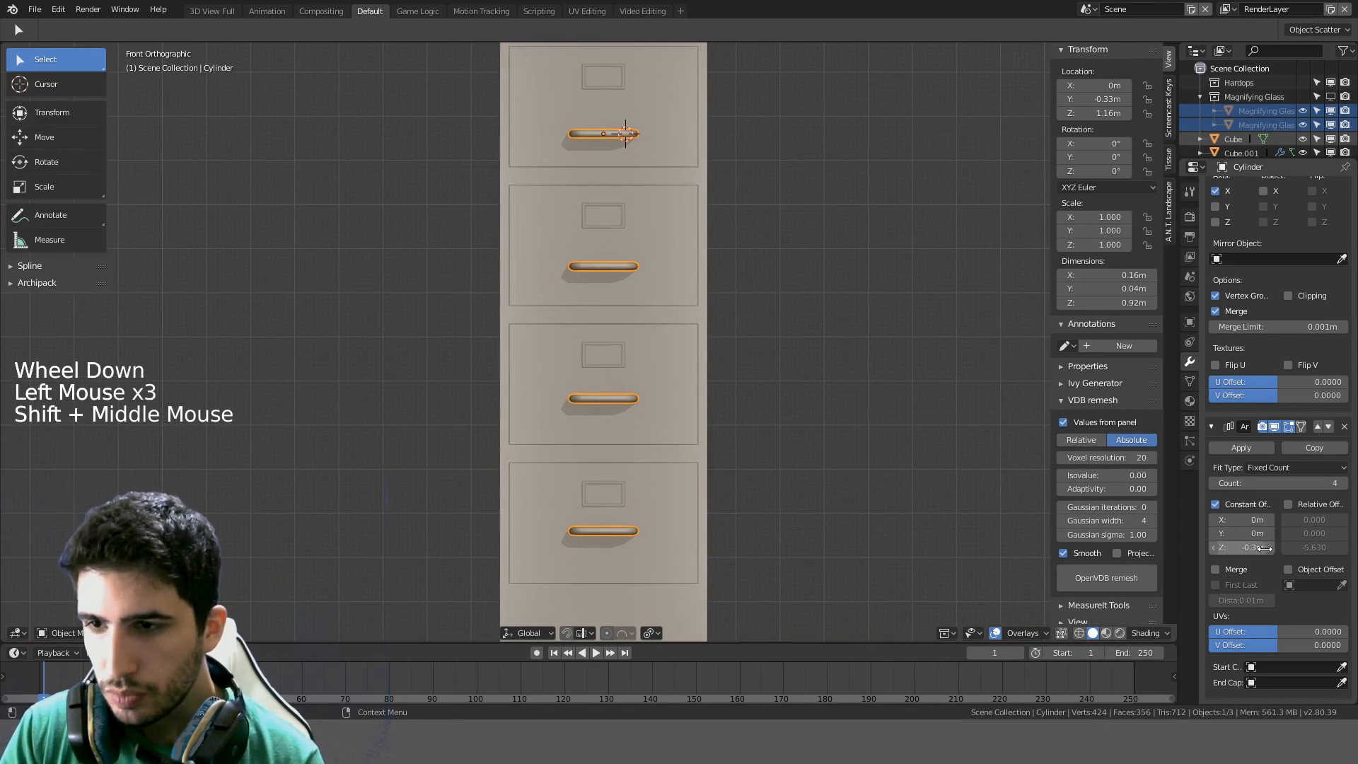
{"action": "left_click", "coordinate": [1214, 549]}
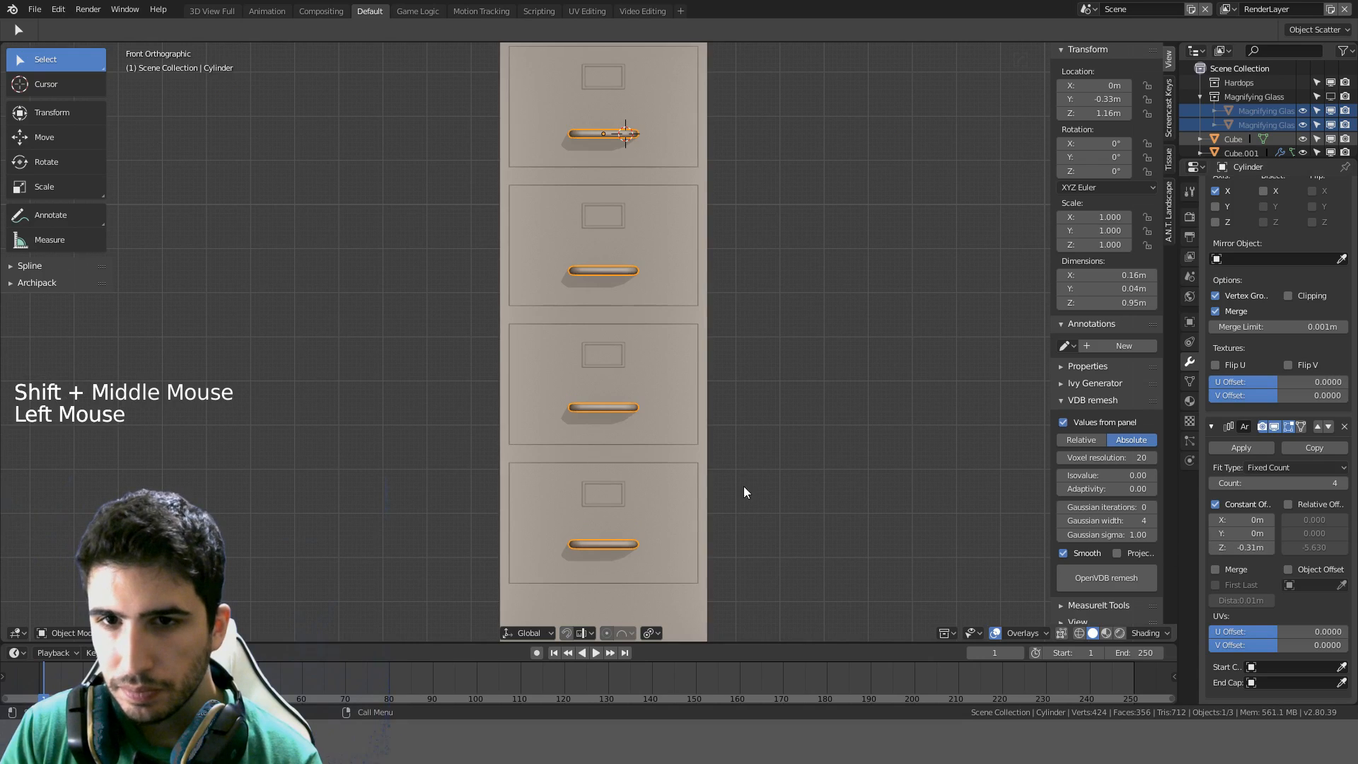
Examine how the handles line up with the horizontal edges across the top and bottom drawer fronts in the cabinet mesh
{"action": "left_click", "coordinate": [651, 398]}
{"action": "key", "text": "Tab"}
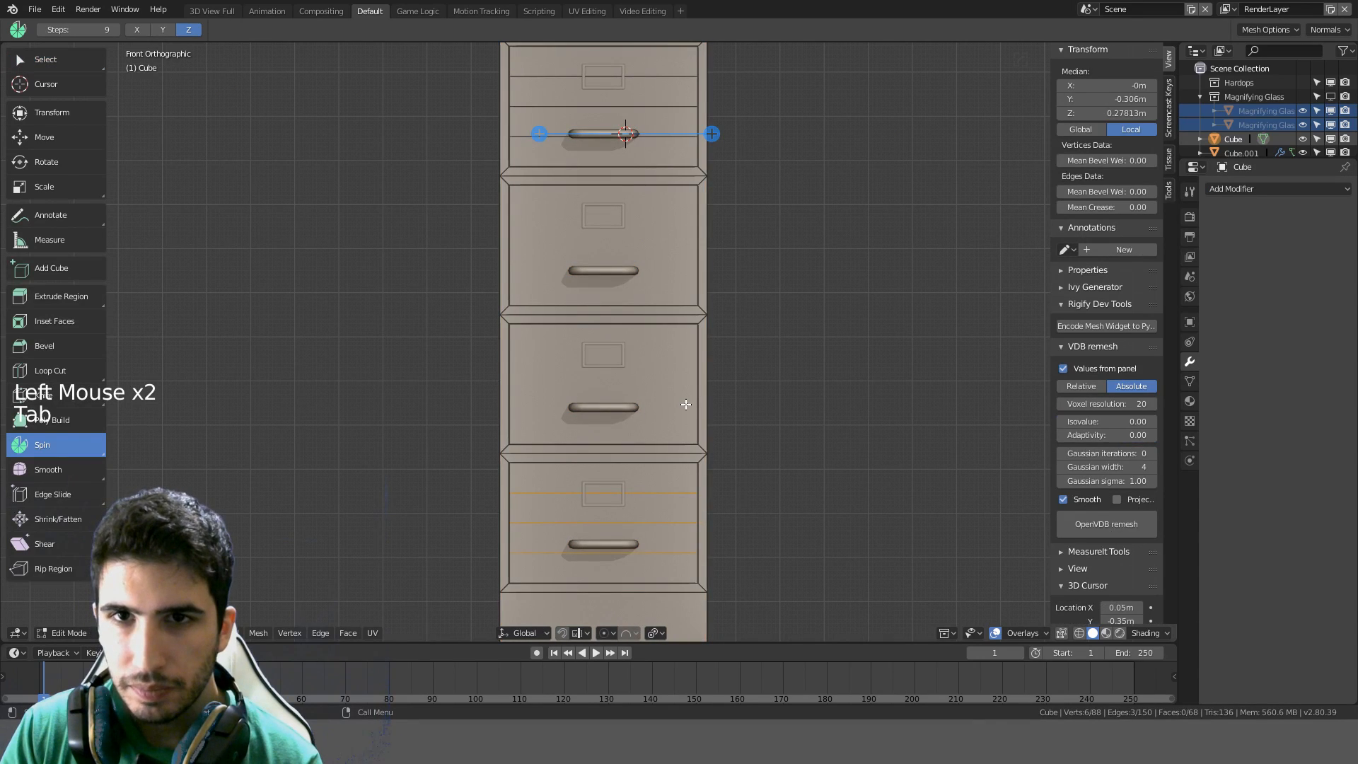
{"action": "key", "text": "ctrl+r"}
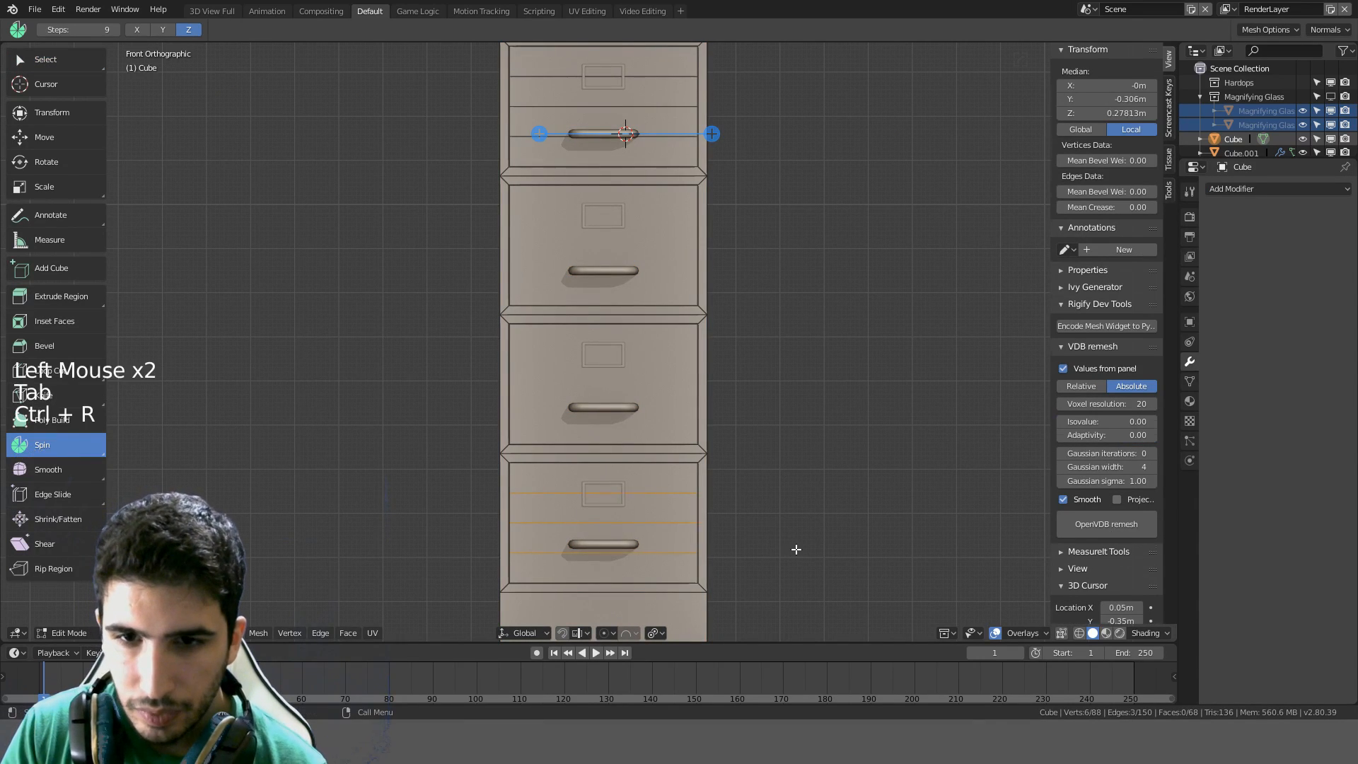
{"action": "key", "text": "a"}
{"action": "middle_click_drag", "start_coordinate": [775, 549], "coordinate": [750, 495], "text": "shift"}
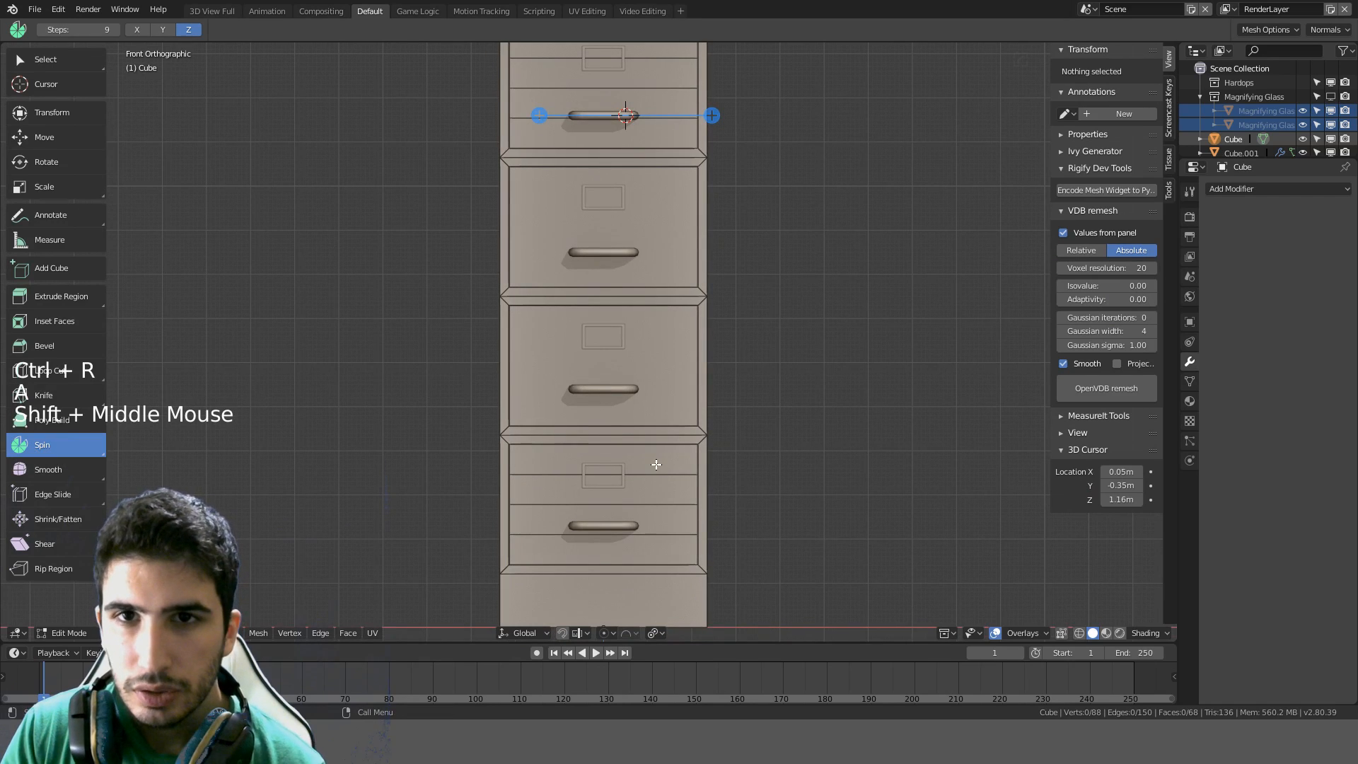
{"action": "scroll", "coordinate": [648, 170], "scroll_direction": "up", "scroll_amount": 3}
{"action": "middle_click_drag", "start_coordinate": [649, 169], "coordinate": [650, 470], "text": "shift"}
{"action": "scroll", "coordinate": [660, 297], "scroll_direction": "up", "scroll_amount": 6}
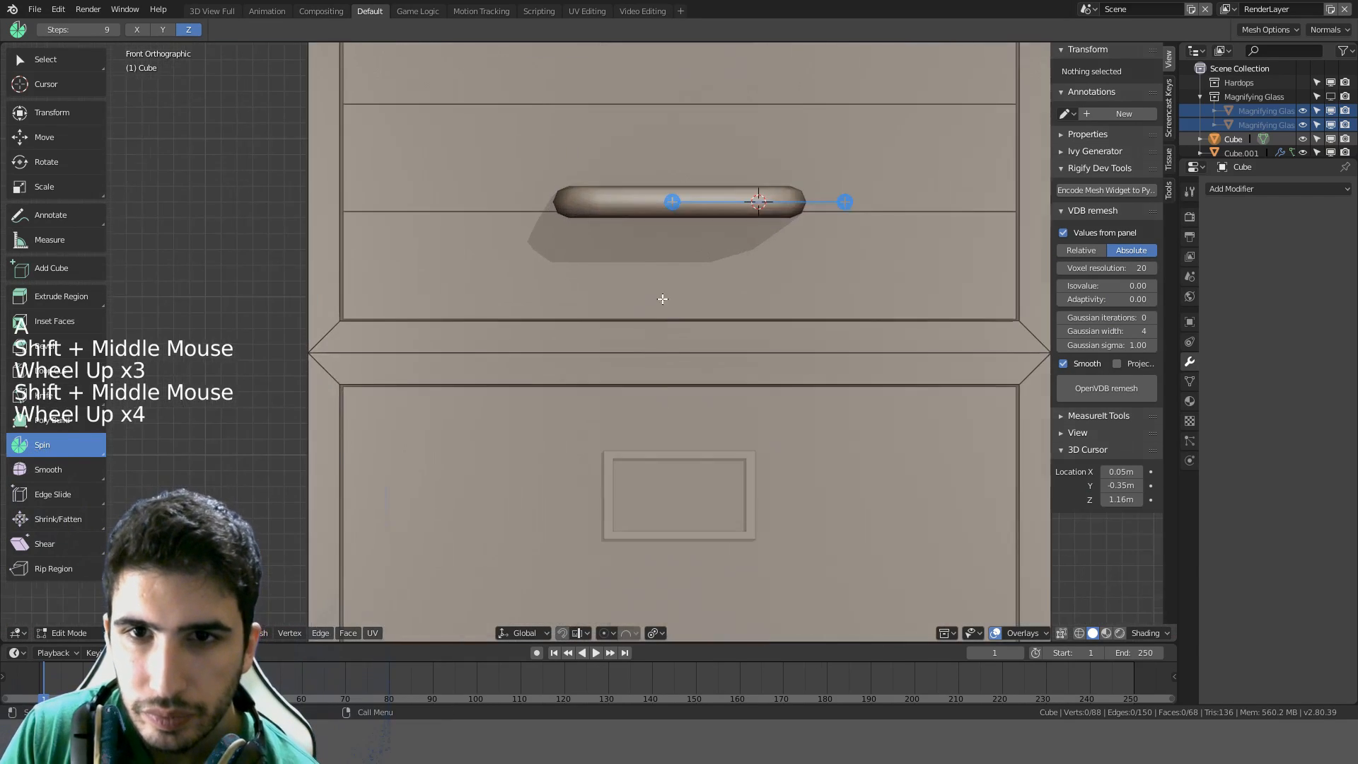
{"action": "middle_click_drag", "start_coordinate": [661, 297], "coordinate": [638, 433], "text": "shift"}
Lower the handle 0.005 m along Z so it lines up with the top drawer's lowest horizontal guide edge
{"action": "key", "text": "Tab"}
{"action": "left_click", "coordinate": [586, 285]}
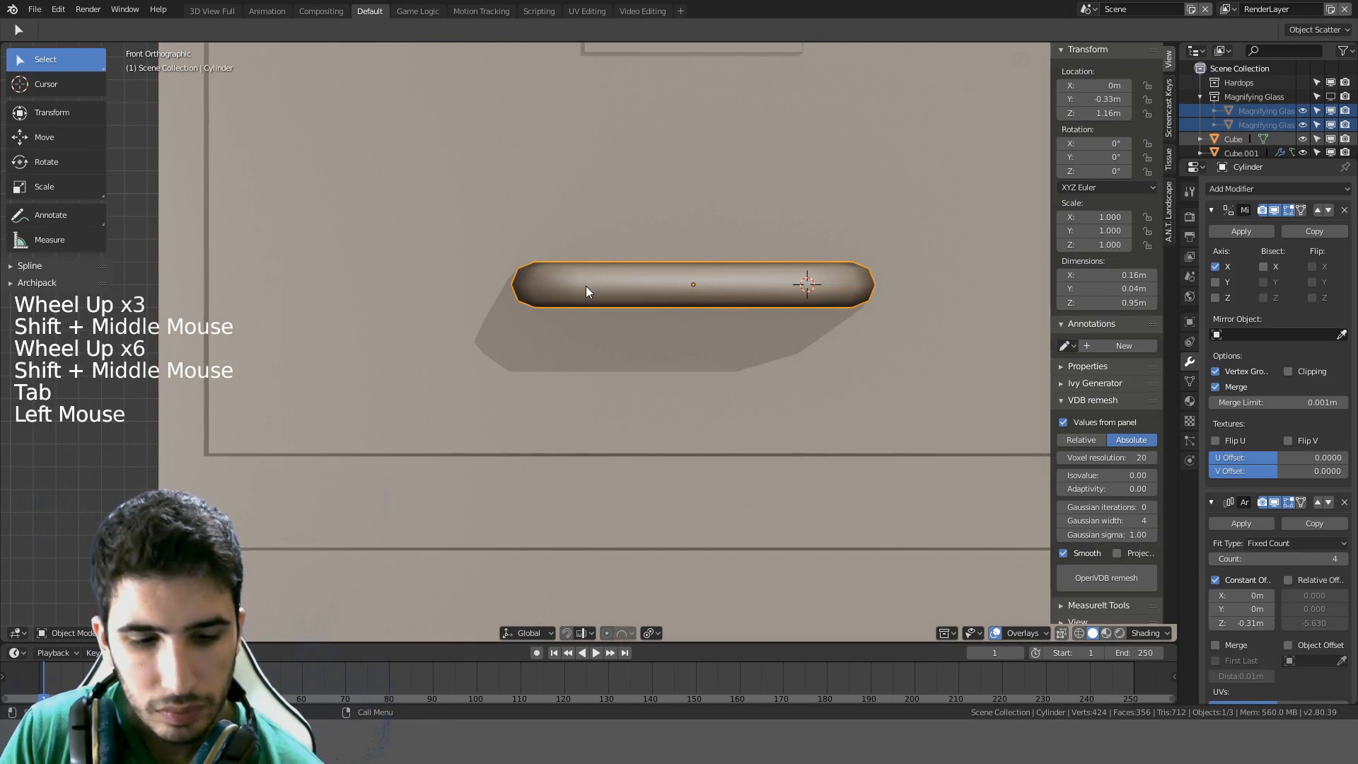
{"action": "key", "text": "g"}
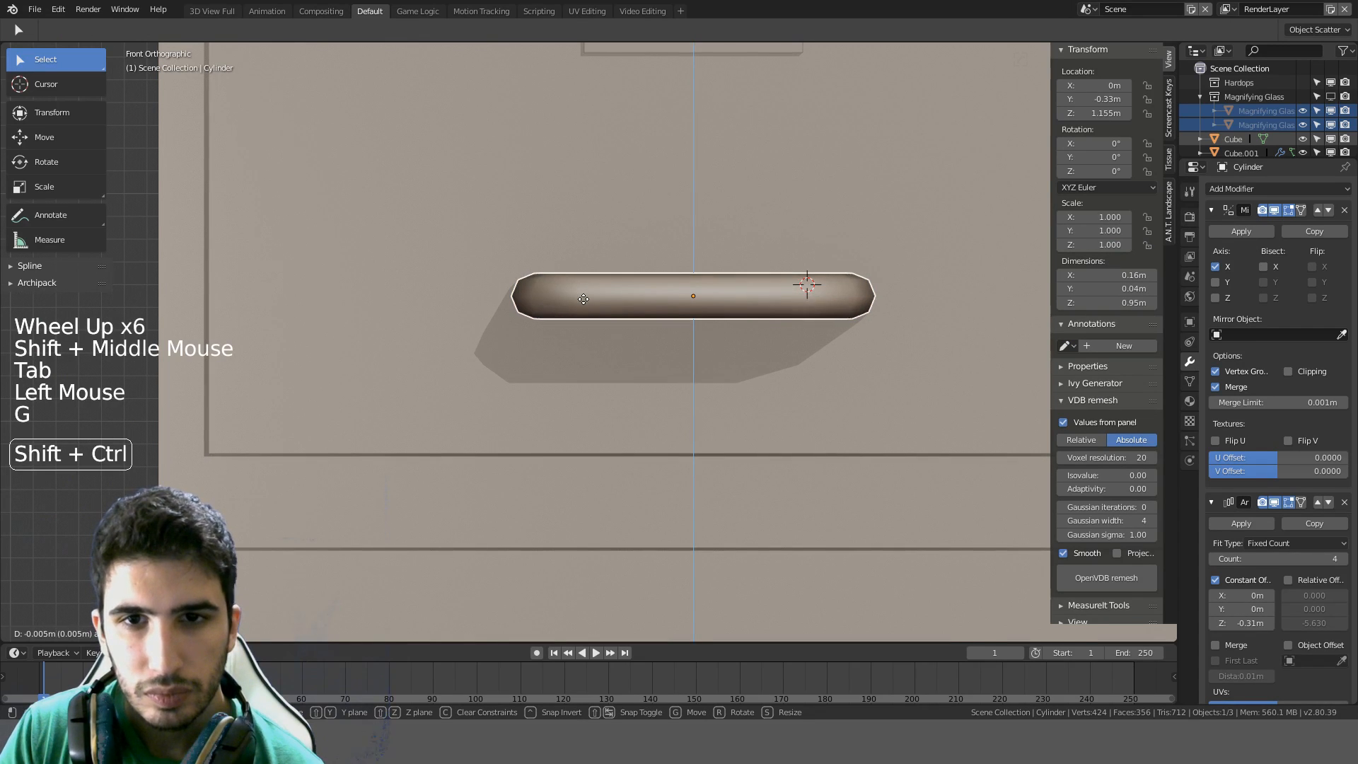
{"action": "left_click", "coordinate": [583, 299]}
{"action": "left_click", "coordinate": [665, 193]}
{"action": "key", "text": "Tab"}
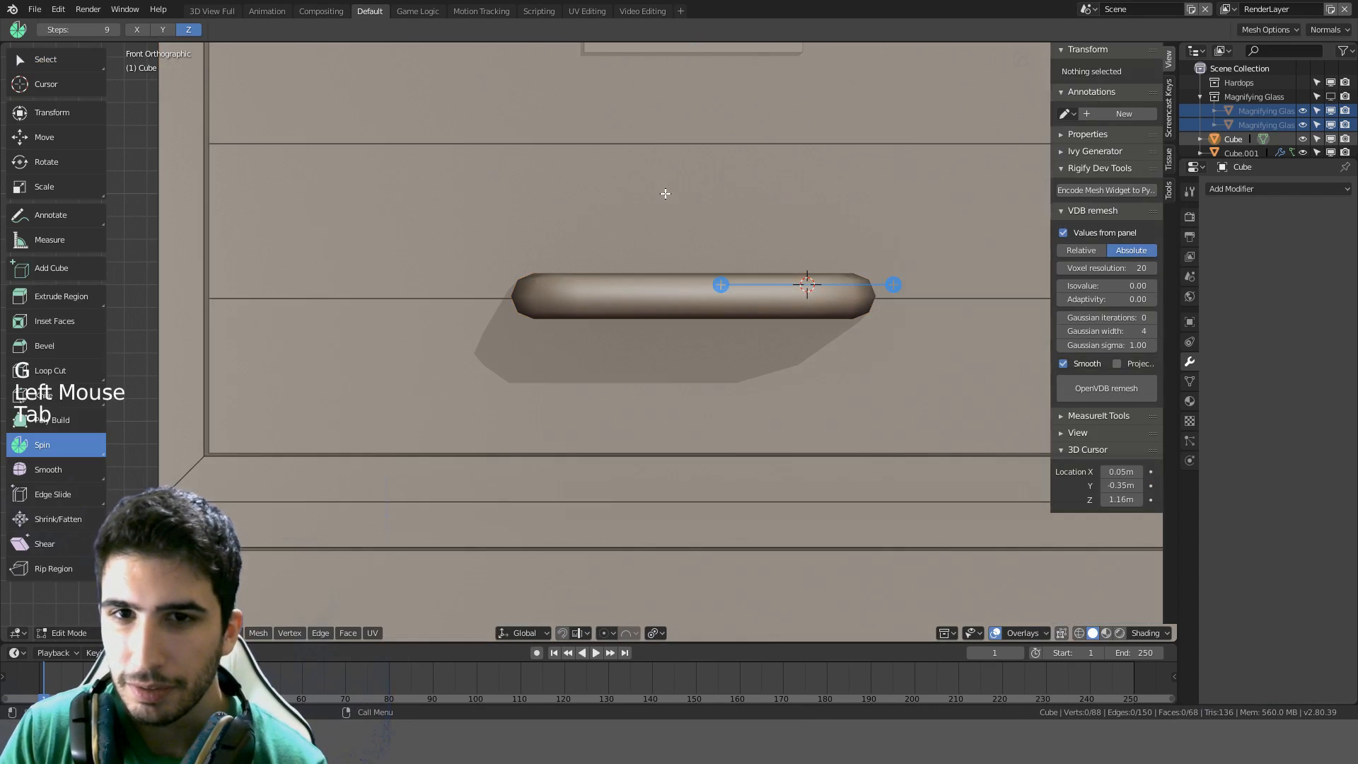
{"action": "key", "text": "Tab"}
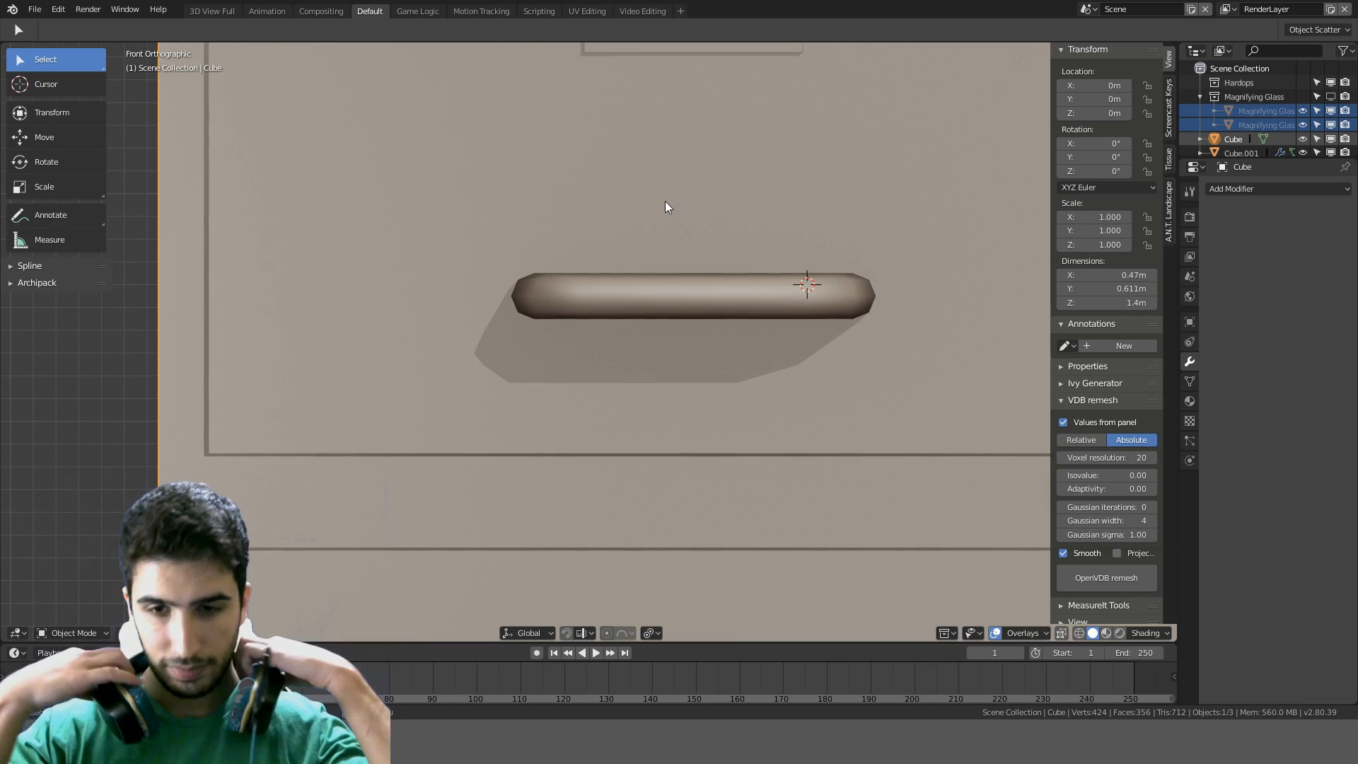
Check the bottom drawer's handle against the horizontal guide edges on that drawer front
{"action": "scroll", "coordinate": [672, 364], "scroll_direction": "down", "scroll_amount": 6}
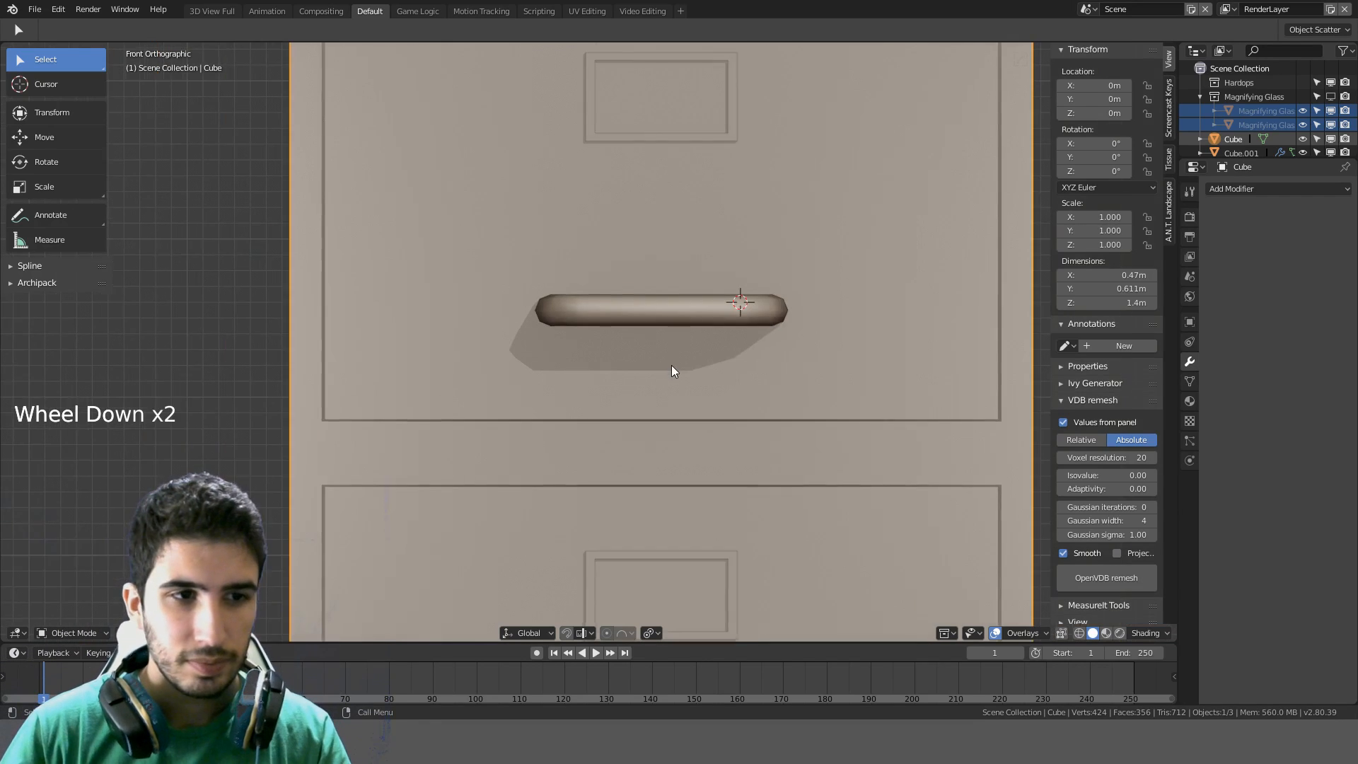
{"action": "middle_click_drag", "start_coordinate": [672, 368], "coordinate": [721, 384], "text": "shift"}
{"action": "left_click", "coordinate": [725, 389]}
{"action": "key", "text": "Tab"}
{"action": "middle_click_drag", "start_coordinate": [790, 471], "coordinate": [791, 159], "text": "shift"}
{"action": "middle_click_drag", "start_coordinate": [791, 374], "coordinate": [789, 216], "text": "shift"}
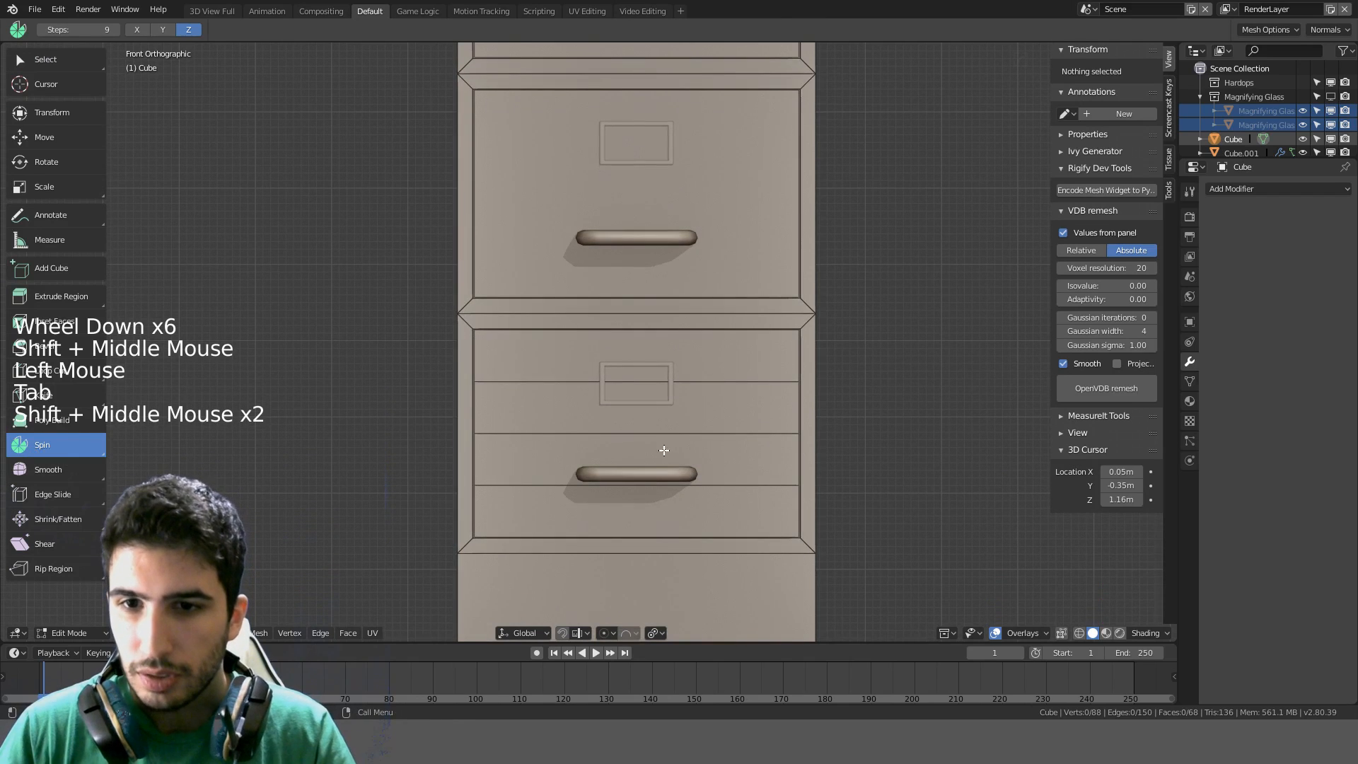
{"action": "key", "text": "Tab"}
Try a constant Z offset of -0.32 m on the handle's Array, and return it to -0.31 m
{"action": "left_click", "coordinate": [649, 472]}
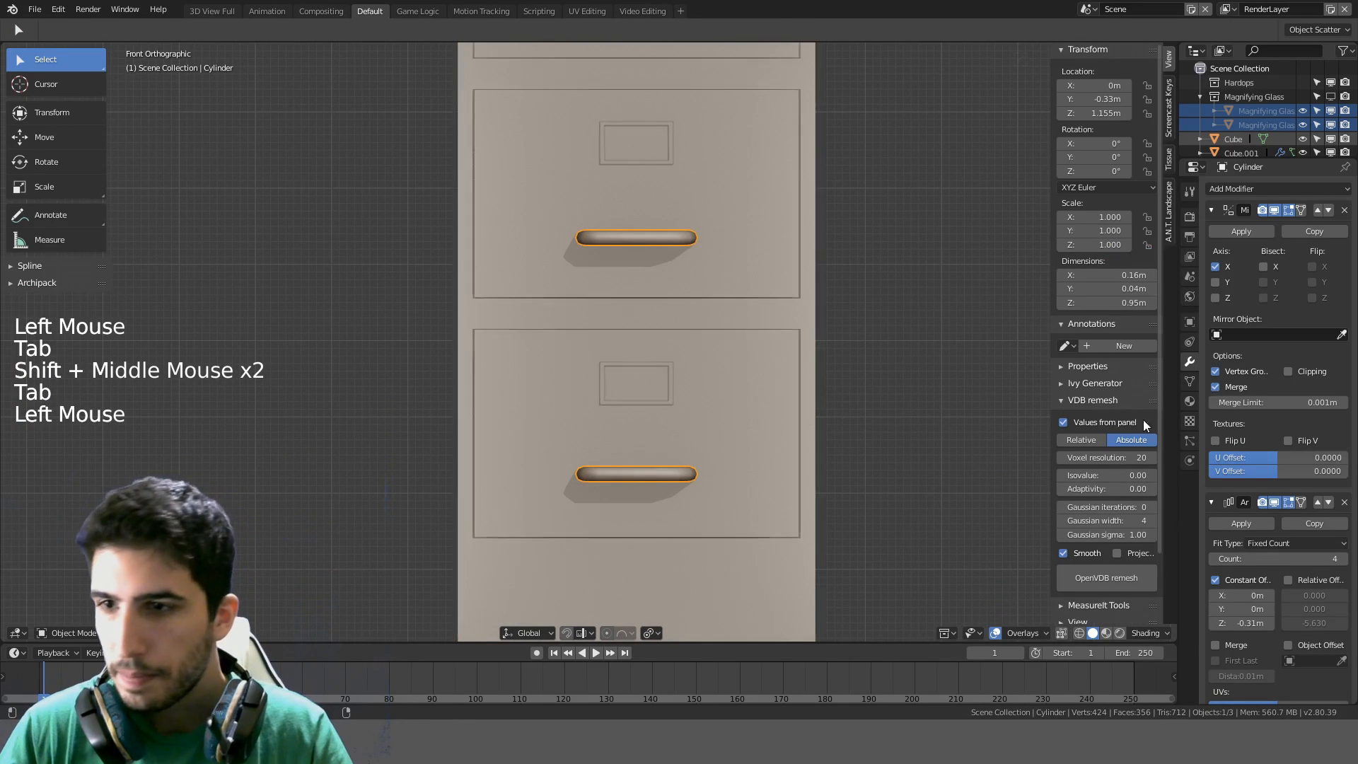
{"action": "left_click", "coordinate": [1213, 624]}
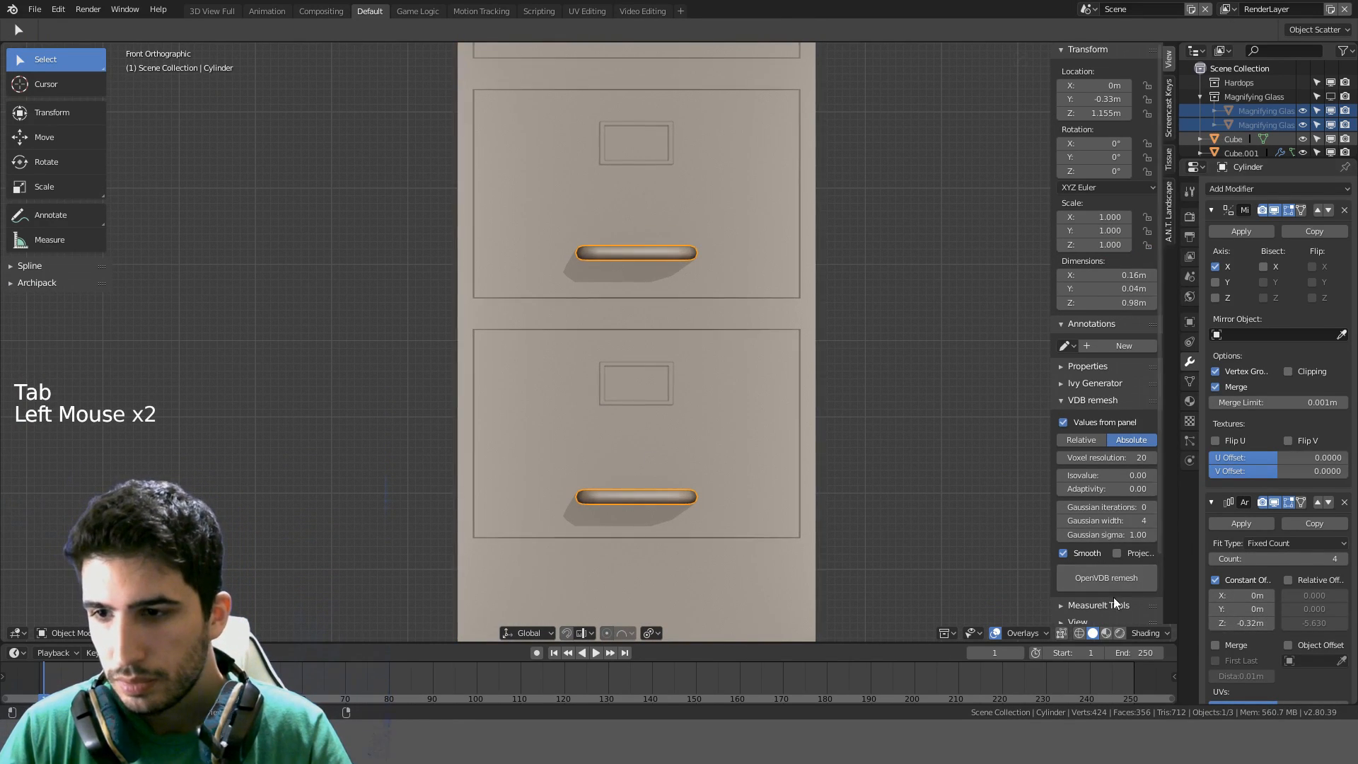
{"action": "left_click", "coordinate": [690, 461]}
{"action": "key", "text": "Tab"}
{"action": "key", "text": "Tab"}
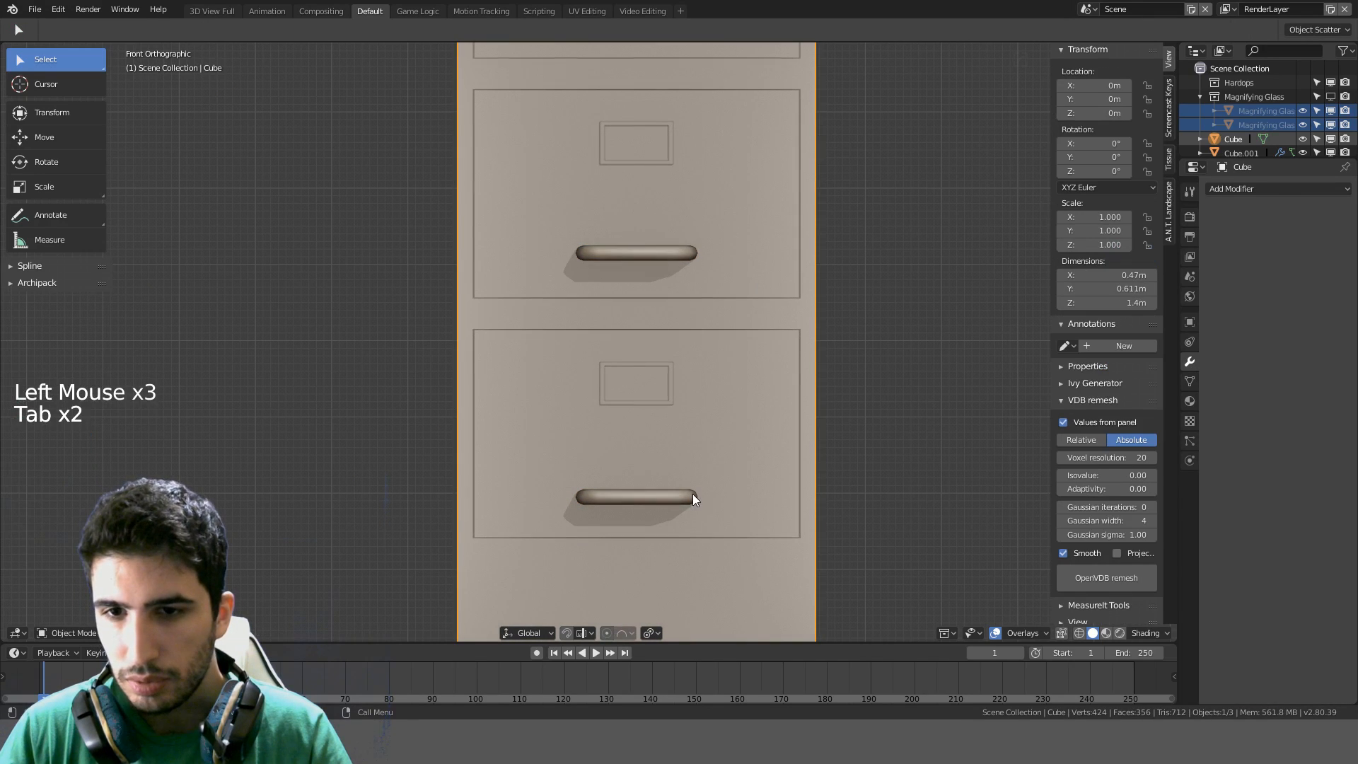
{"action": "left_click", "coordinate": [693, 498]}
{"action": "left_click", "coordinate": [1213, 623]}
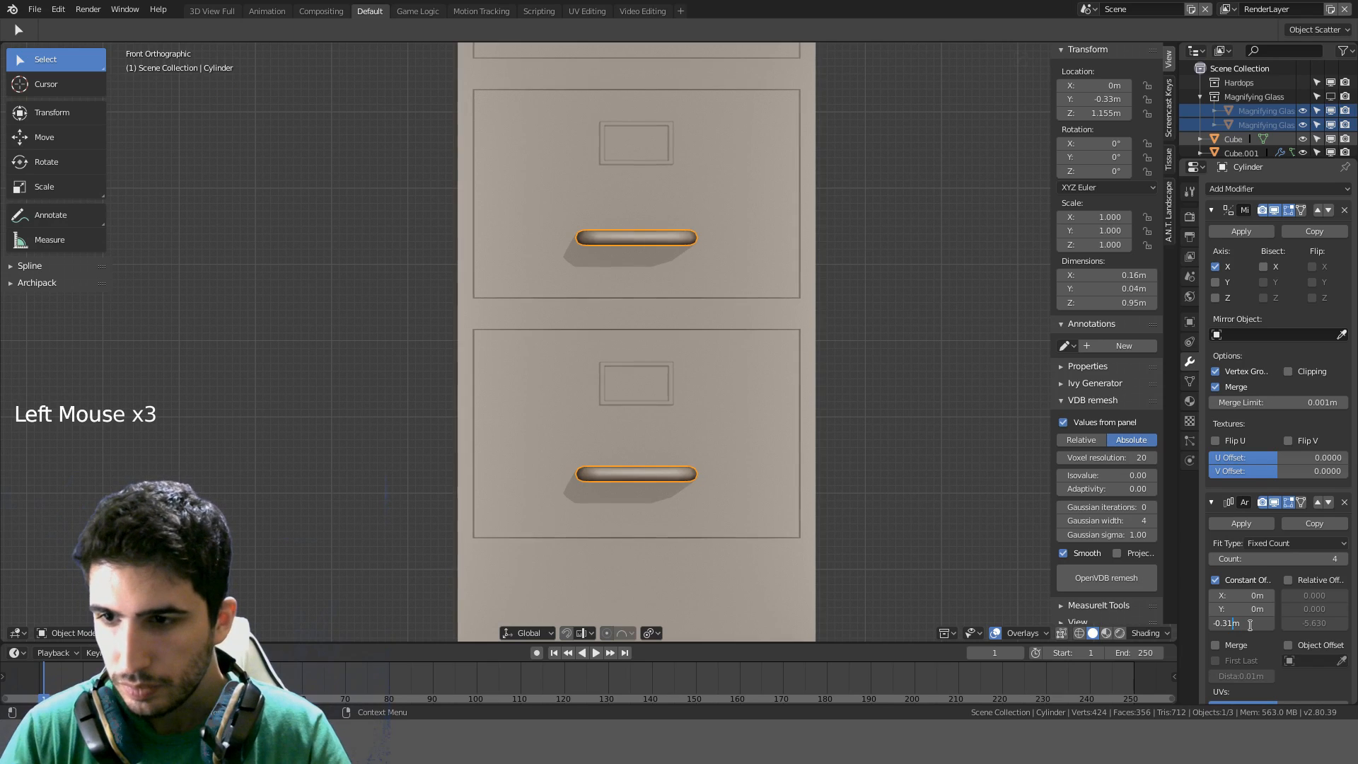
Open the cabinet mesh for editing and inspect the alignment of the four handles with the drawer fronts
{"action": "left_click", "coordinate": [746, 453]}
{"action": "key", "text": "Tab"}
{"action": "scroll", "coordinate": [764, 463], "scroll_direction": "up", "scroll_amount": 2}
{"action": "scroll", "coordinate": [679, 416], "scroll_direction": "up", "scroll_amount": 4}
{"action": "middle_click_drag", "start_coordinate": [778, 481], "coordinate": [751, 364], "text": "shift"}
{"action": "scroll", "coordinate": [679, 415], "scroll_direction": "down", "scroll_amount": 8}
{"action": "scroll", "coordinate": [751, 365], "scroll_direction": "down", "scroll_amount": 2}
{"action": "middle_click_drag", "start_coordinate": [709, 448], "coordinate": [709, 342], "text": "shift"}
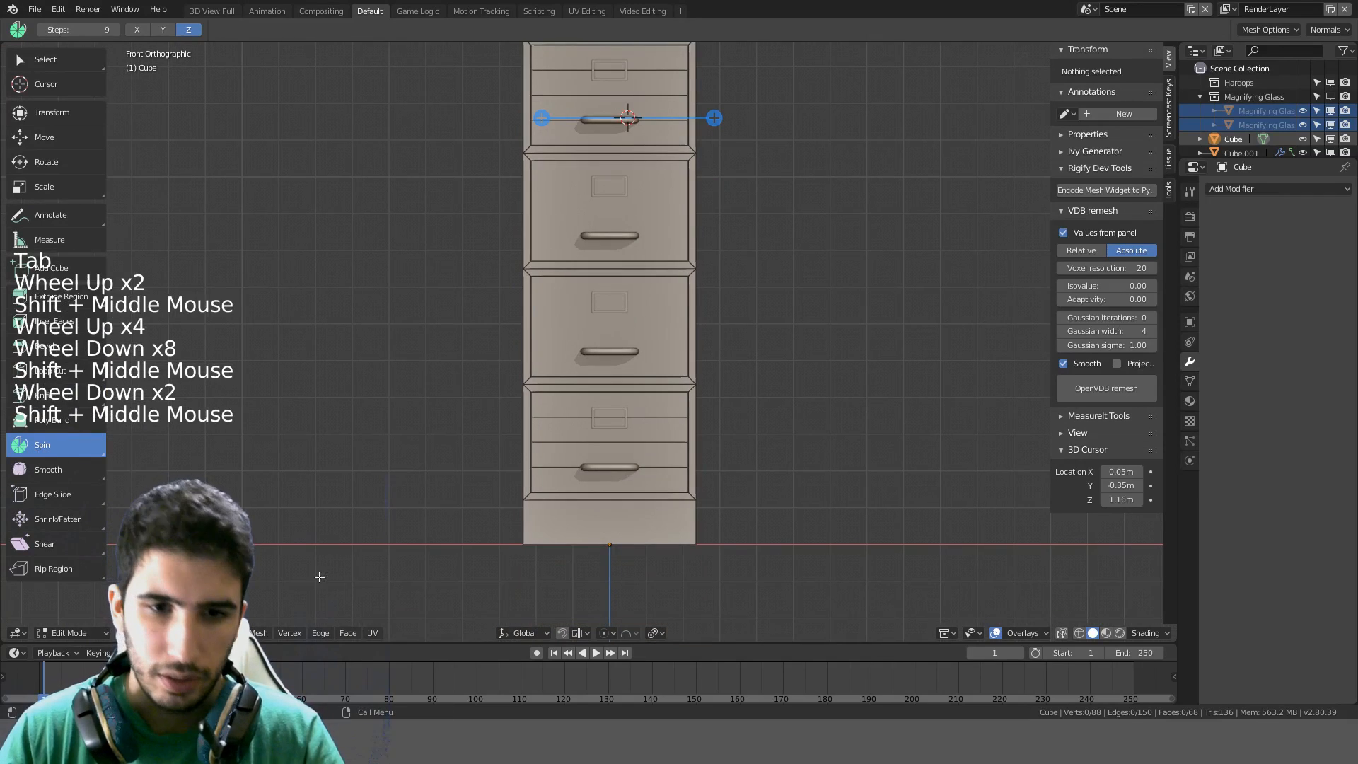
Dissolve the three horizontal guide edges on the bottom drawer front and the three on the top drawer front
{"action": "left_click", "coordinate": [507, 491]}
{"action": "scroll", "coordinate": [507, 491], "scroll_direction": "up", "scroll_amount": 2}
{"action": "middle_click_drag", "start_coordinate": [506, 491], "coordinate": [550, 453], "text": "shift"}
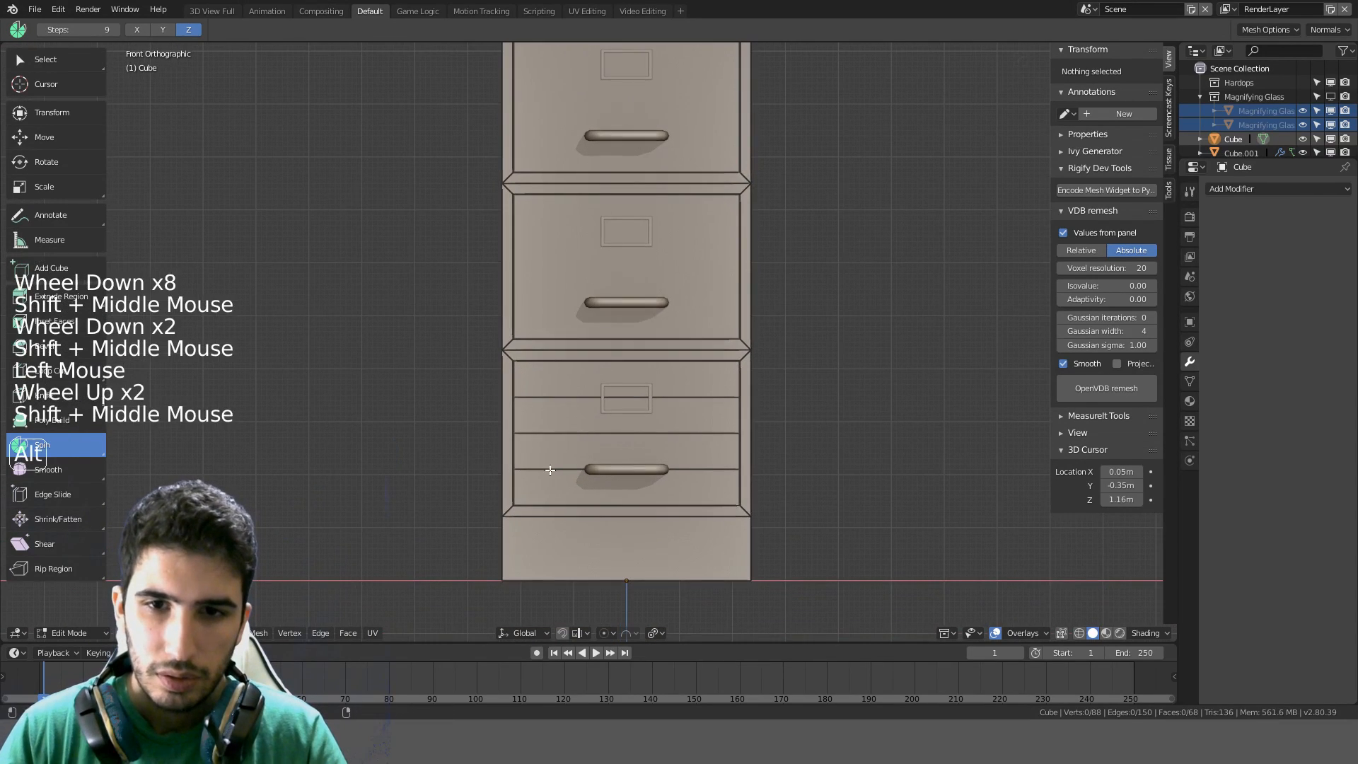
{"action": "left_click", "coordinate": [550, 469], "text": "alt"}
{"action": "left_click", "coordinate": [549, 434], "text": "alt+shift"}
{"action": "left_click", "coordinate": [552, 395], "text": "alt+shift"}
{"action": "middle_click_drag", "start_coordinate": [709, 260], "coordinate": [715, 548], "text": "shift"}
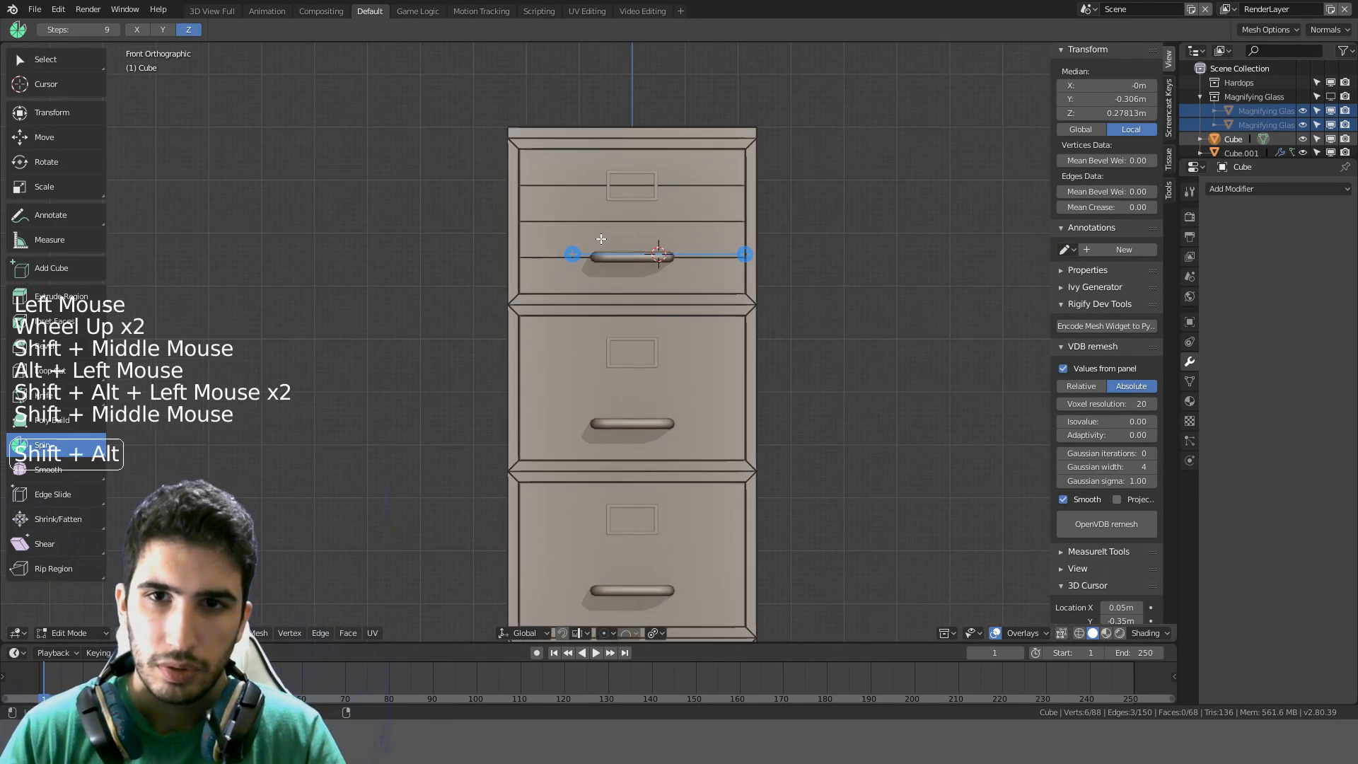
{"action": "left_click", "coordinate": [564, 191], "text": "alt+shift"}
{"action": "key", "text": "ctrl+x"}
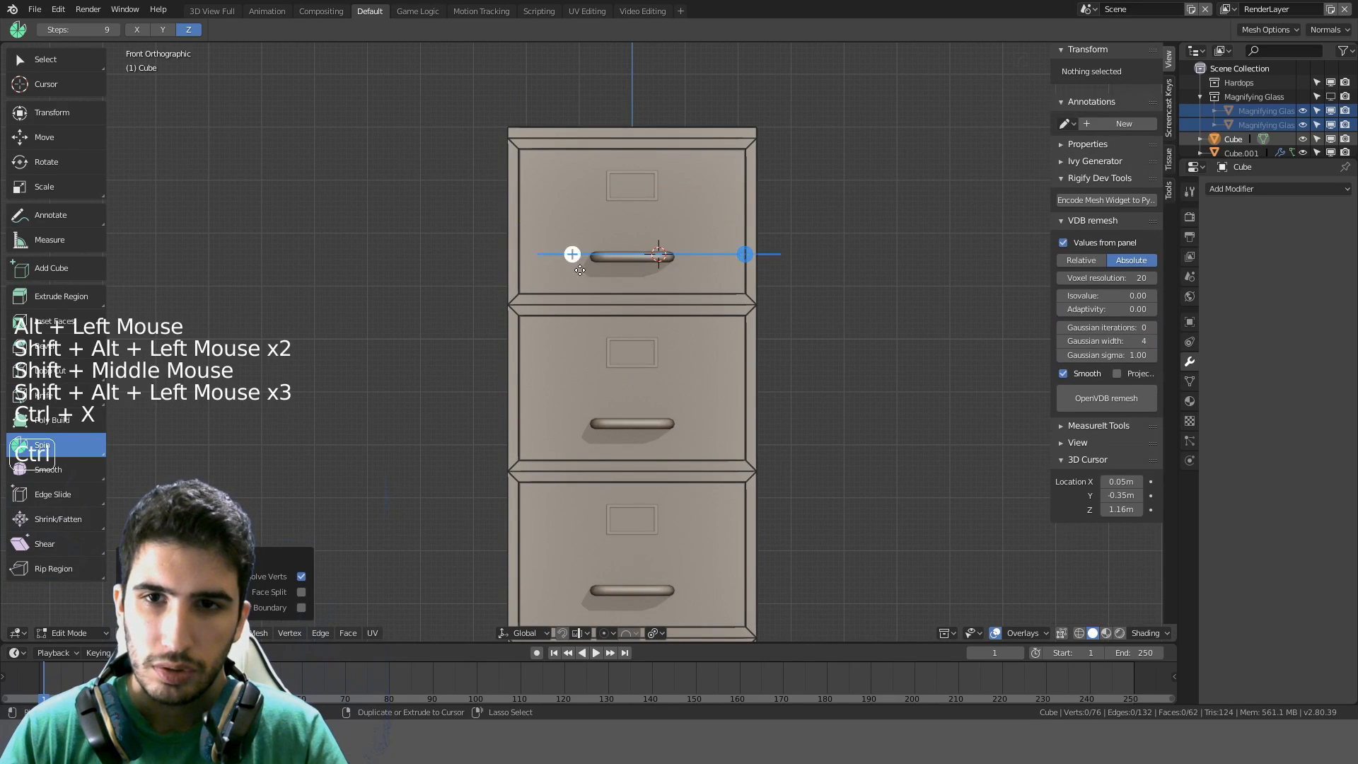
Dissolve the horizontal edge loop running around the cabinet just below the bottom drawer
{"action": "middle_click_drag", "start_coordinate": [570, 323], "coordinate": [576, 251], "text": "shift"}
{"action": "middle_click_drag", "start_coordinate": [586, 440], "coordinate": [549, 402], "text": "shift"}
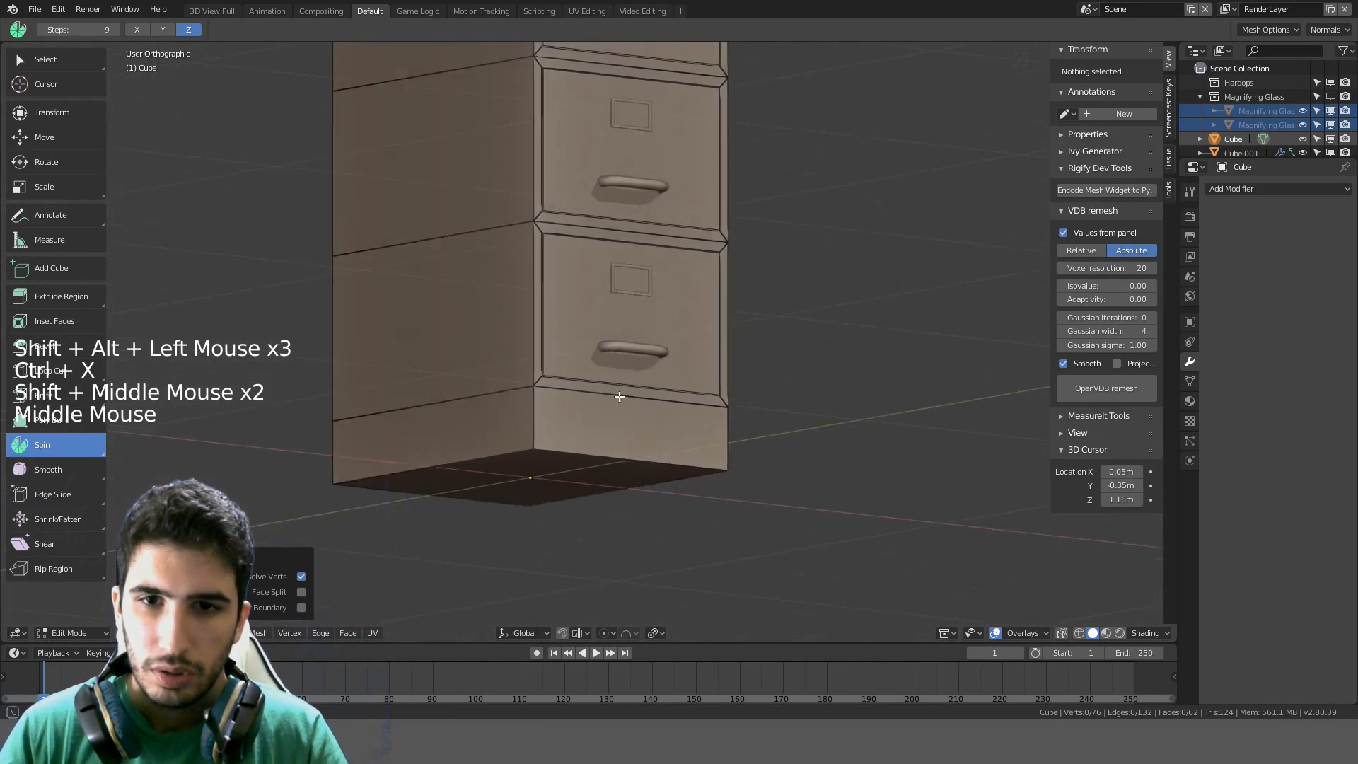
{"action": "scroll", "coordinate": [550, 403], "scroll_direction": "up", "scroll_amount": 4}
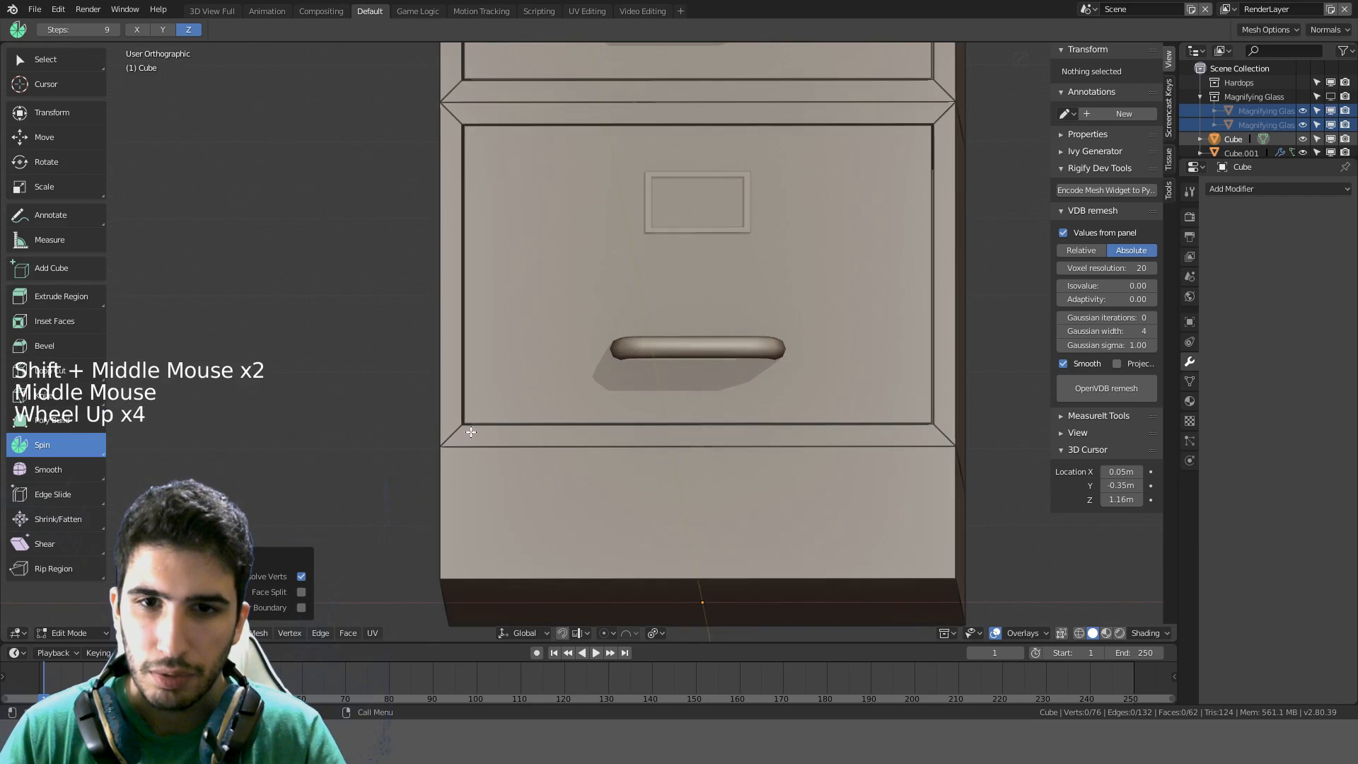
{"action": "left_click", "coordinate": [470, 449], "text": "alt"}
{"action": "scroll", "coordinate": [615, 448], "scroll_direction": "down", "scroll_amount": 1}
{"action": "middle_click_drag", "start_coordinate": [616, 448], "coordinate": [685, 449]}
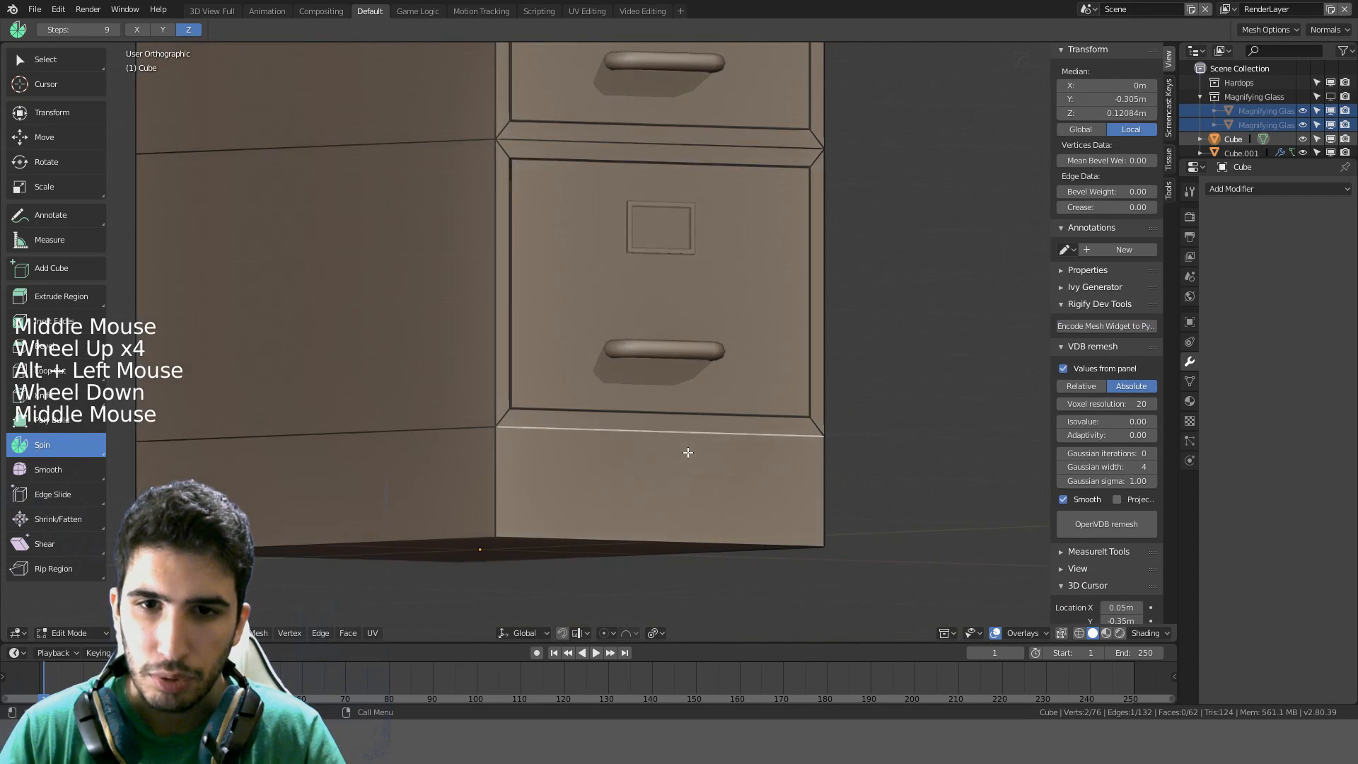
{"action": "left_click", "coordinate": [444, 430], "text": "alt+shift"}
{"action": "middle_click_drag", "start_coordinate": [444, 430], "coordinate": [492, 414]}
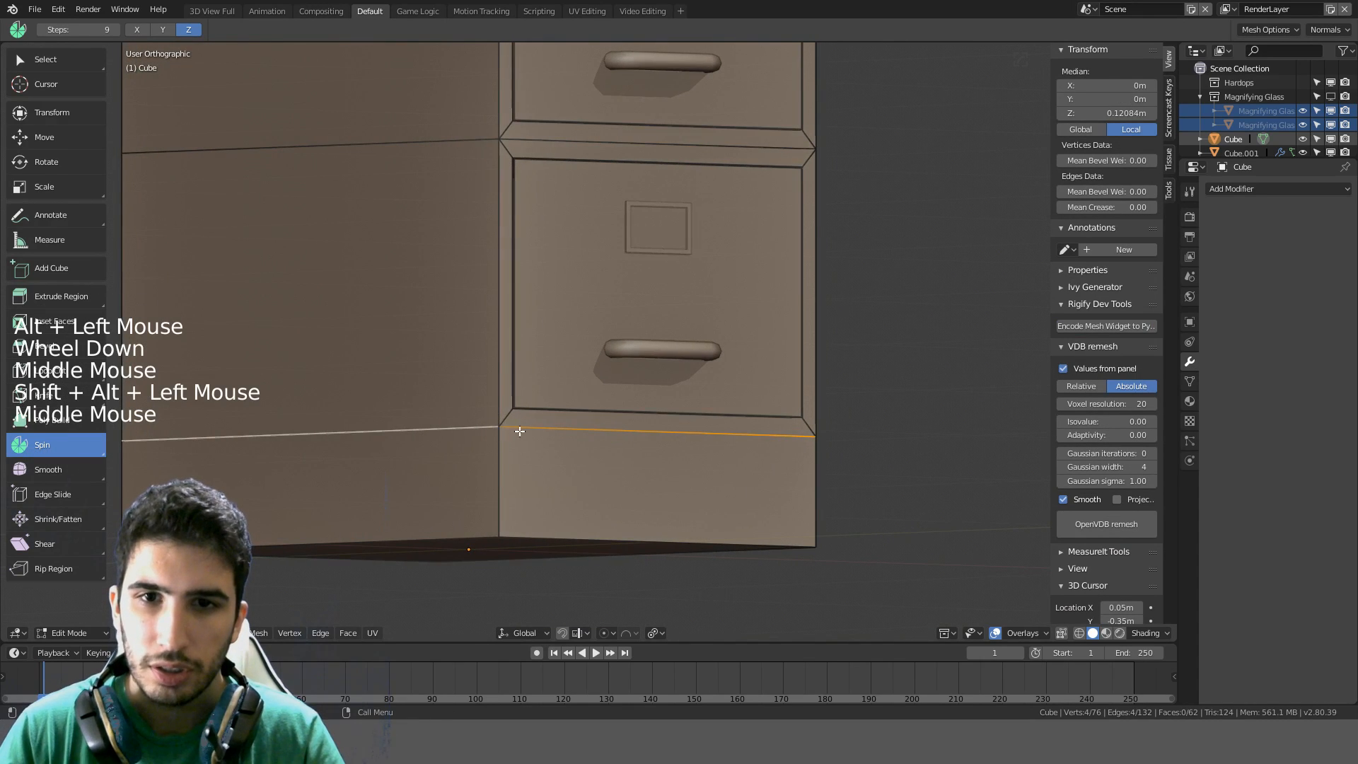
{"action": "scroll", "coordinate": [536, 376], "scroll_direction": "down", "scroll_amount": 3}
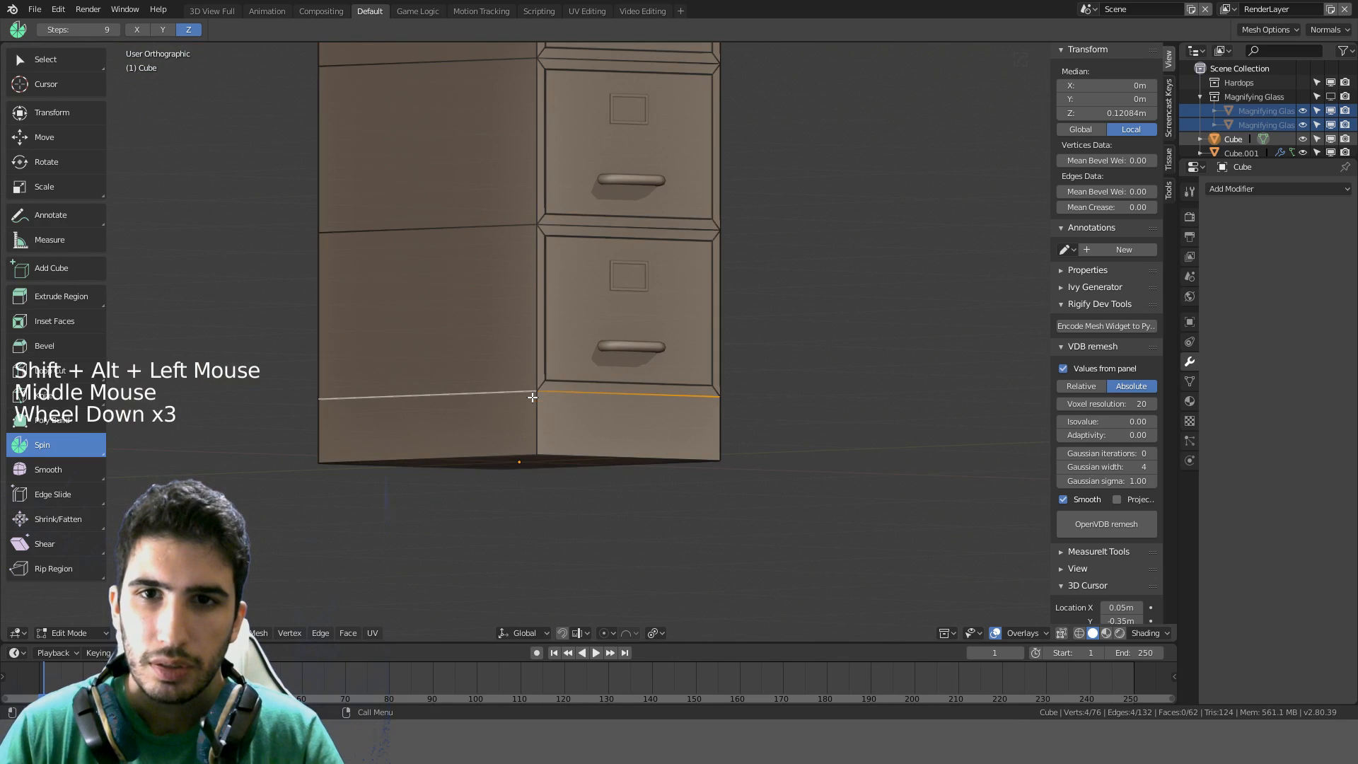
{"action": "middle_click_drag", "start_coordinate": [651, 382], "coordinate": [670, 420], "text": "shift"}
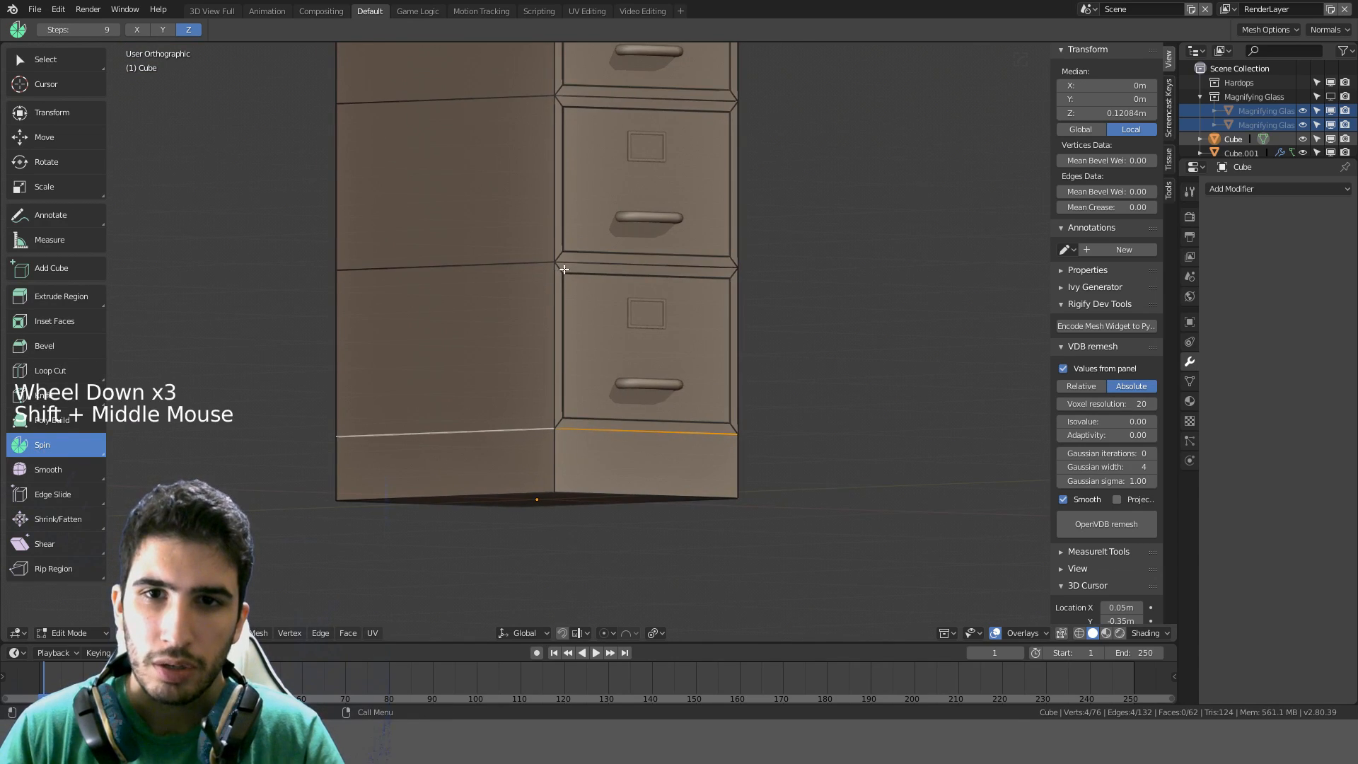
{"action": "scroll", "coordinate": [563, 269], "scroll_direction": "up", "scroll_amount": 4}
{"action": "middle_click_drag", "start_coordinate": [564, 206], "coordinate": [563, 342], "text": "shift"}
{"action": "scroll", "coordinate": [545, 310], "scroll_direction": "up", "scroll_amount": 3}
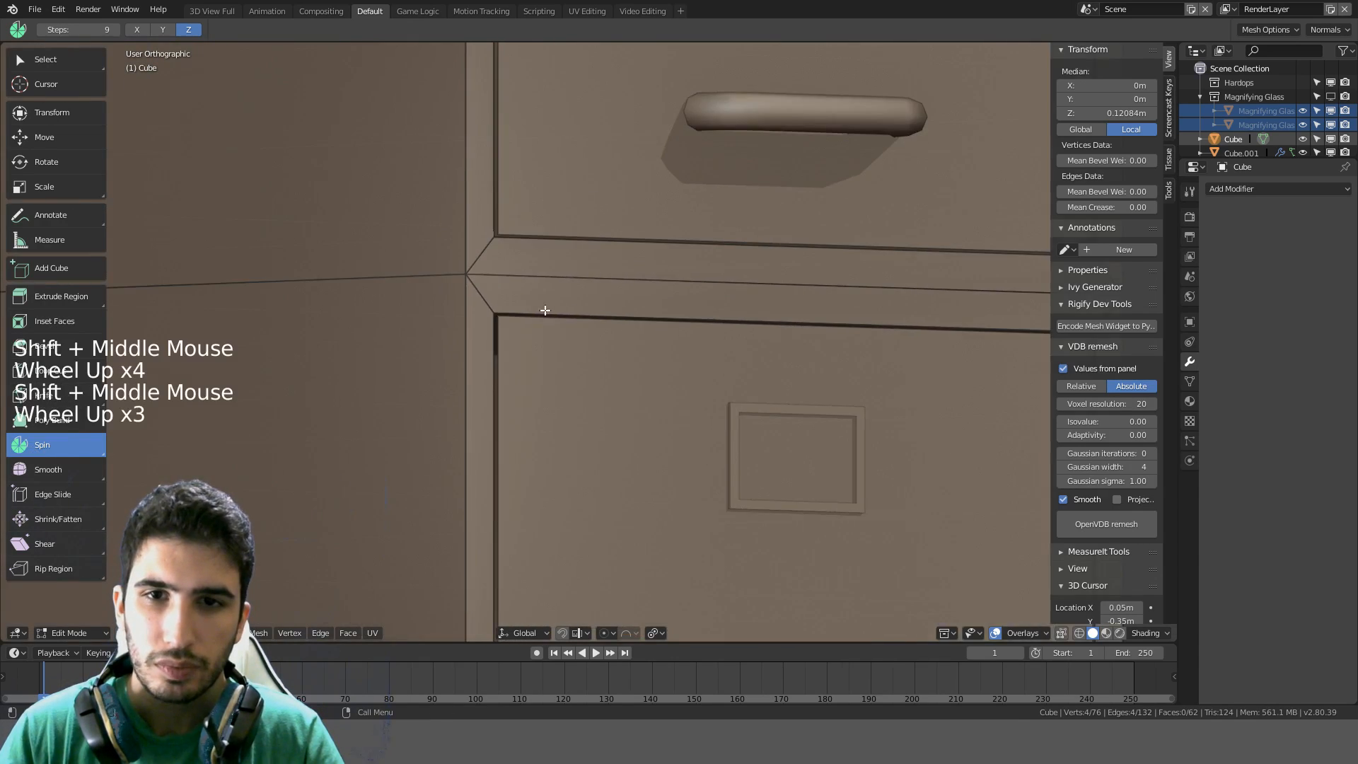
{"action": "scroll", "coordinate": [474, 283], "scroll_direction": "down", "scroll_amount": 9}
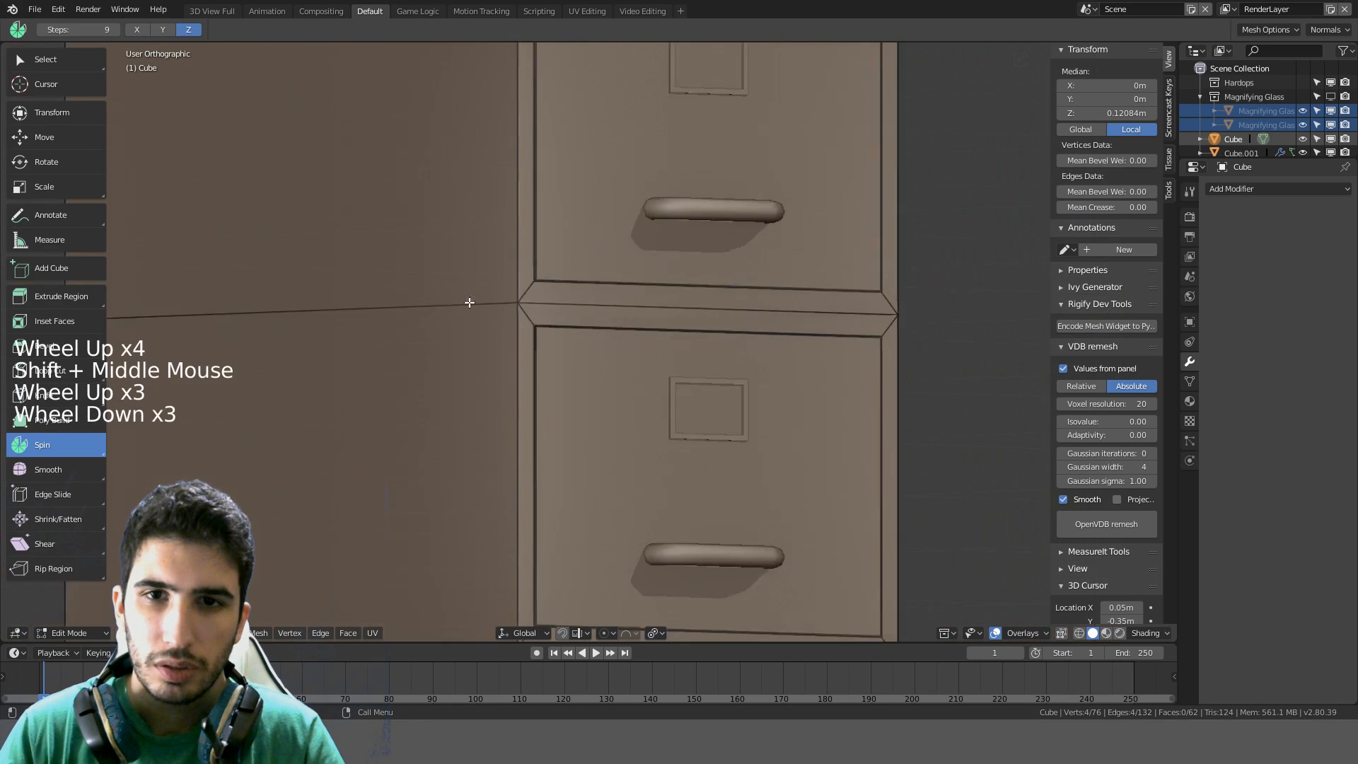
{"action": "middle_click_drag", "start_coordinate": [660, 455], "coordinate": [661, 418], "text": "shift"}
{"action": "key", "text": "ctrl+x"}
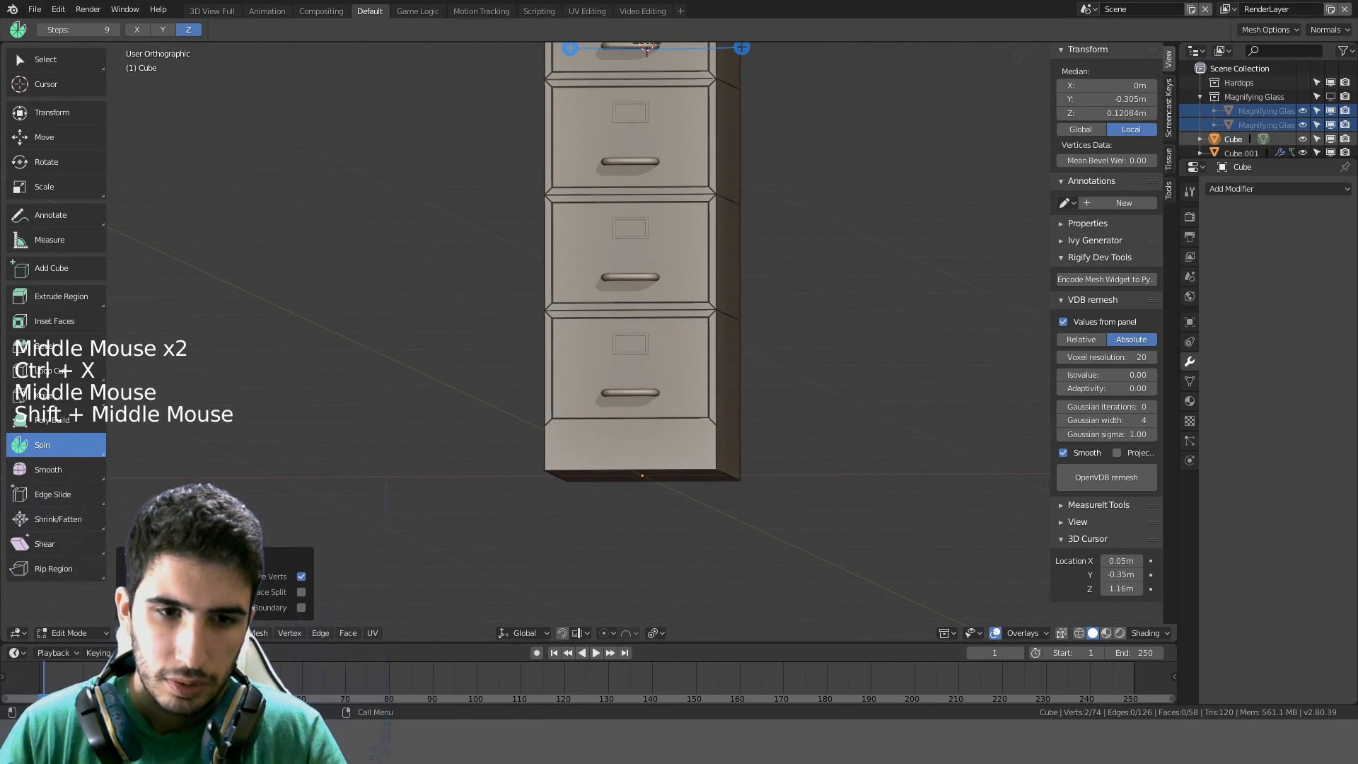
Merge the loose vertex on the cabinet's left front edge below the bottom drawer into the bottom corner vertex, using At Last
{"action": "left_click", "coordinate": [646, 47]}
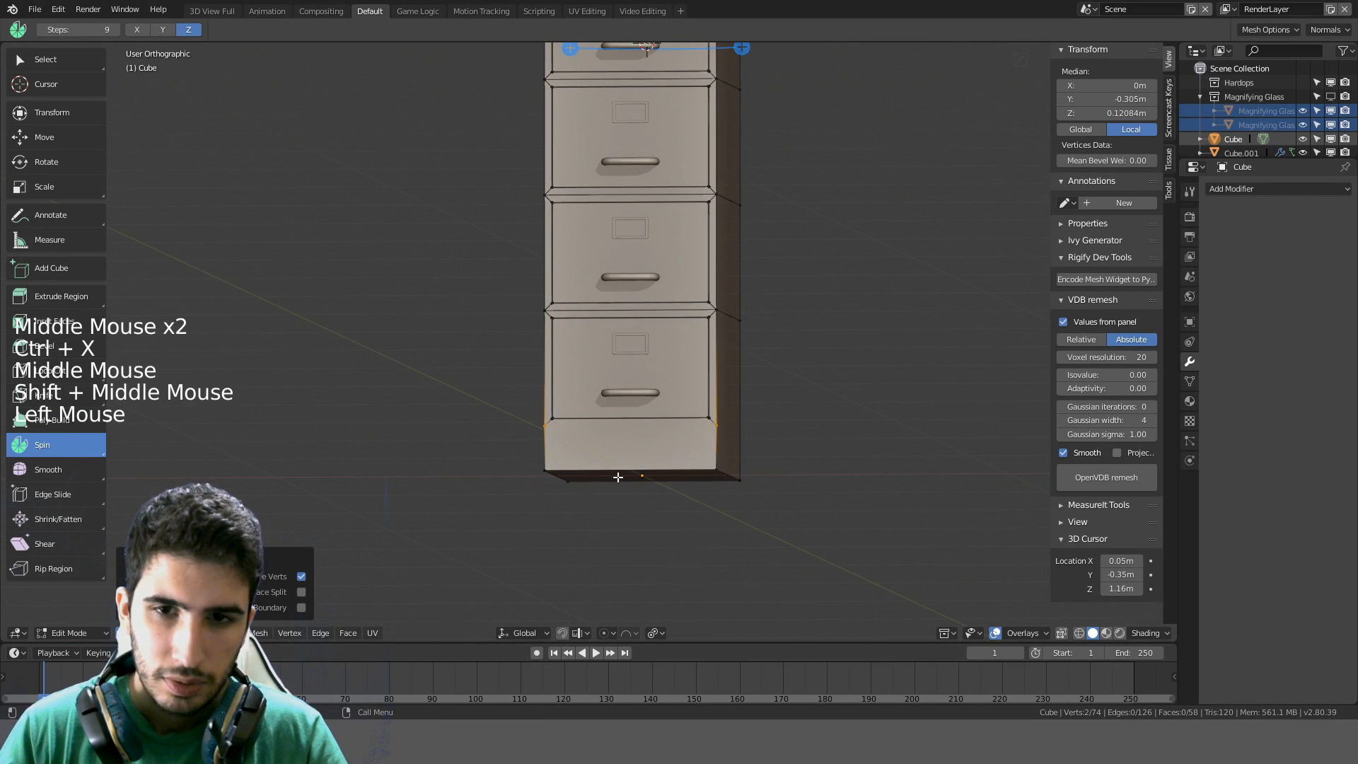
{"action": "middle_click_drag", "start_coordinate": [636, 283], "coordinate": [686, 377]}
{"action": "scroll", "coordinate": [566, 364], "scroll_direction": "up", "scroll_amount": 3}
{"action": "left_click", "coordinate": [569, 359]}
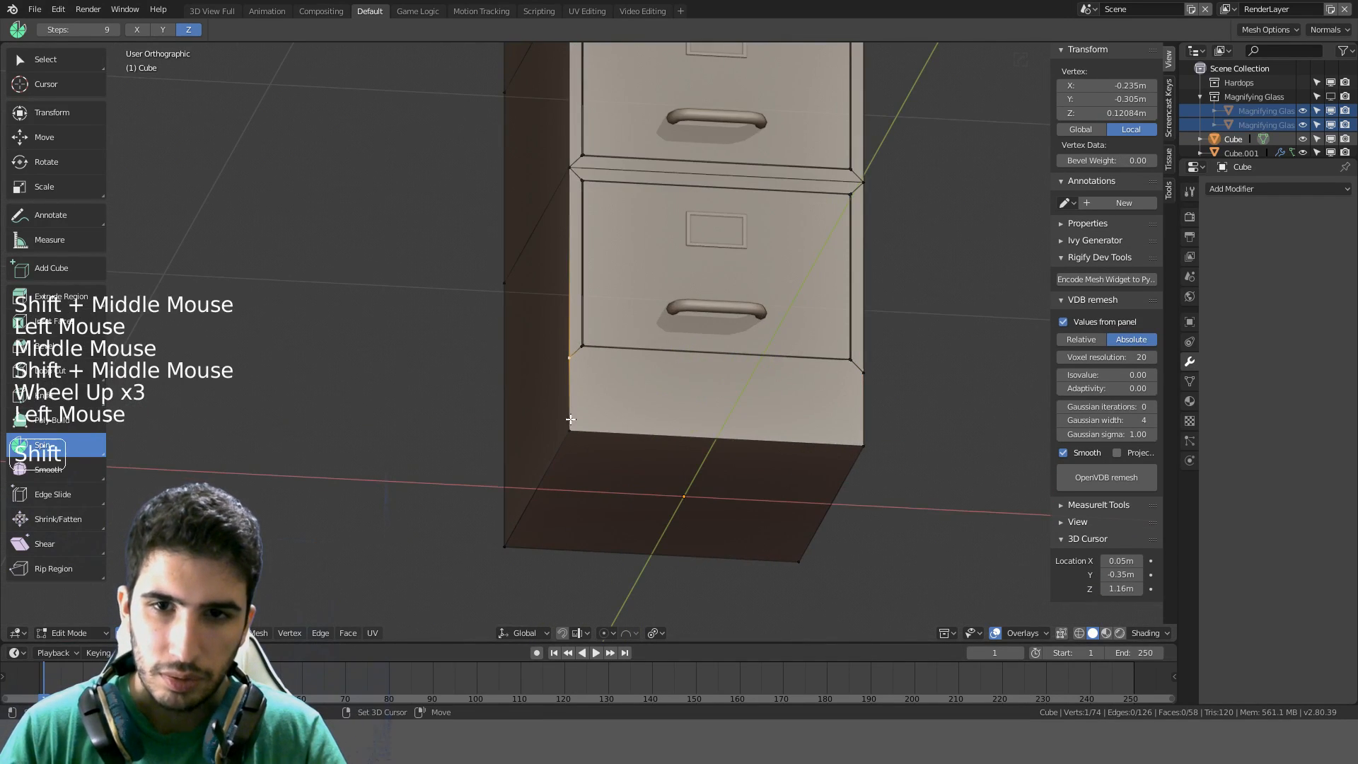
{"action": "left_click", "coordinate": [624, 403], "text": "shift"}
{"action": "key", "text": "alt+m"}
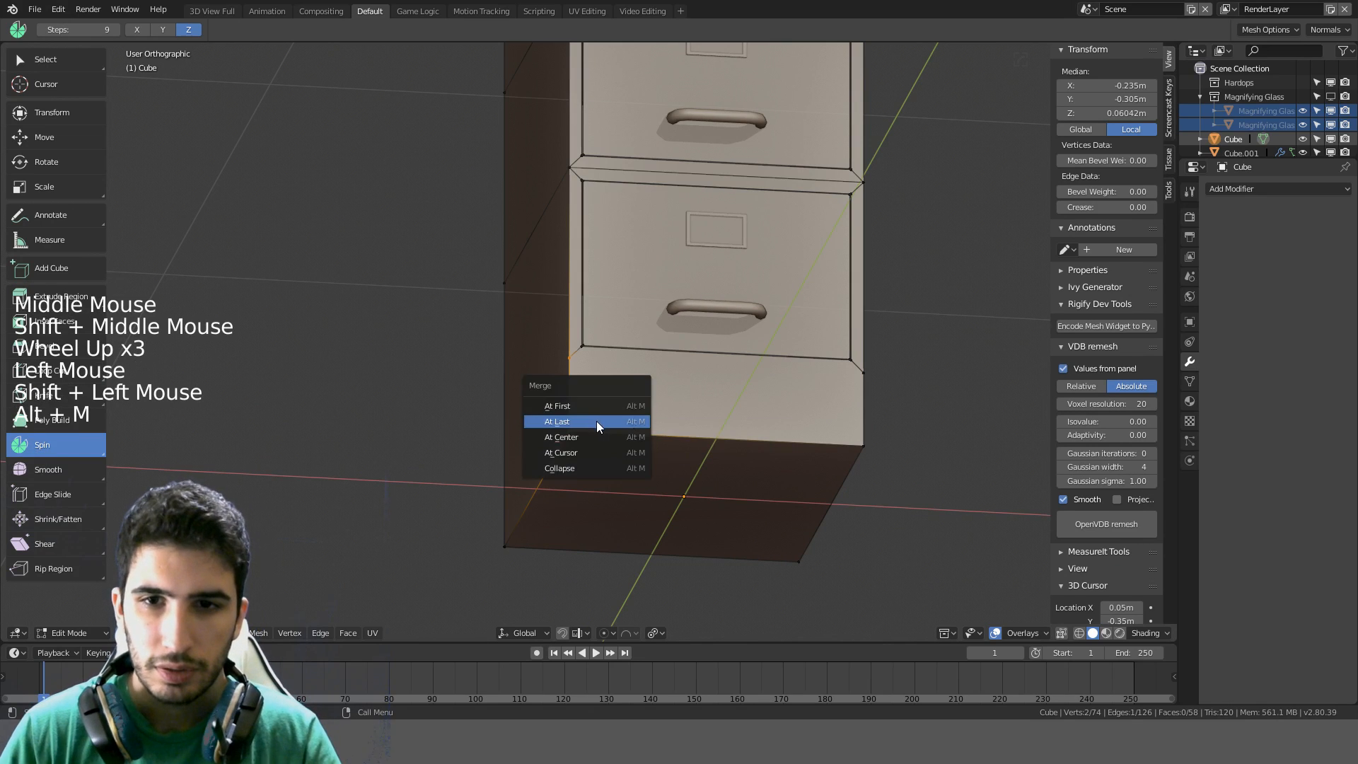
{"action": "left_click", "coordinate": [596, 422]}
Merge the matching vertex on the right front edge below the bottom drawer into its bottom corner vertex, using At Last
{"action": "middle_click_drag", "start_coordinate": [829, 389], "coordinate": [750, 409]}
{"action": "left_click", "coordinate": [790, 353]}
{"action": "left_click", "coordinate": [792, 428], "text": "shift"}
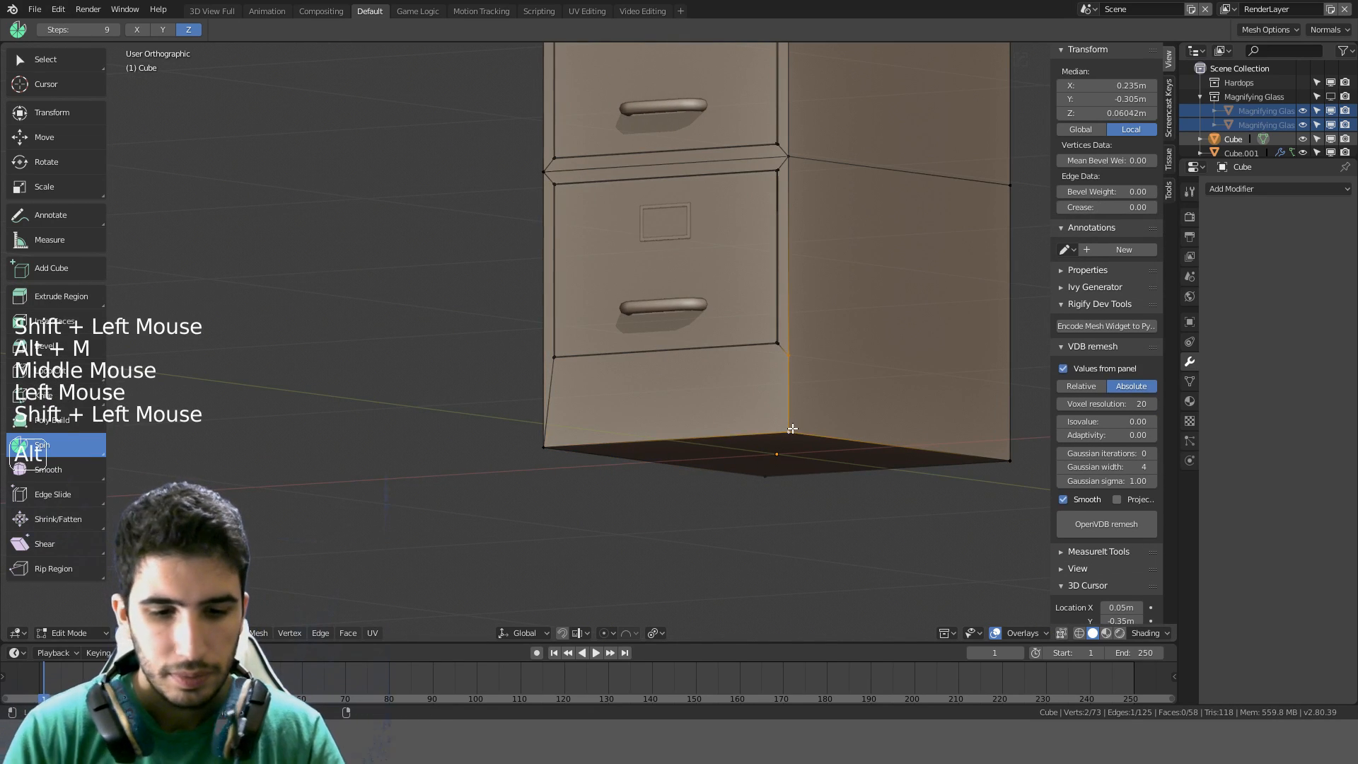
{"action": "key", "text": "alt+m"}
{"action": "left_click", "coordinate": [792, 427]}
Merge the vertex just below the cabinet's top right front corner into that corner, using At Last
{"action": "scroll", "coordinate": [799, 324], "scroll_direction": "down", "scroll_amount": 1}
{"action": "scroll", "coordinate": [799, 324], "scroll_direction": "down", "scroll_amount": 2}
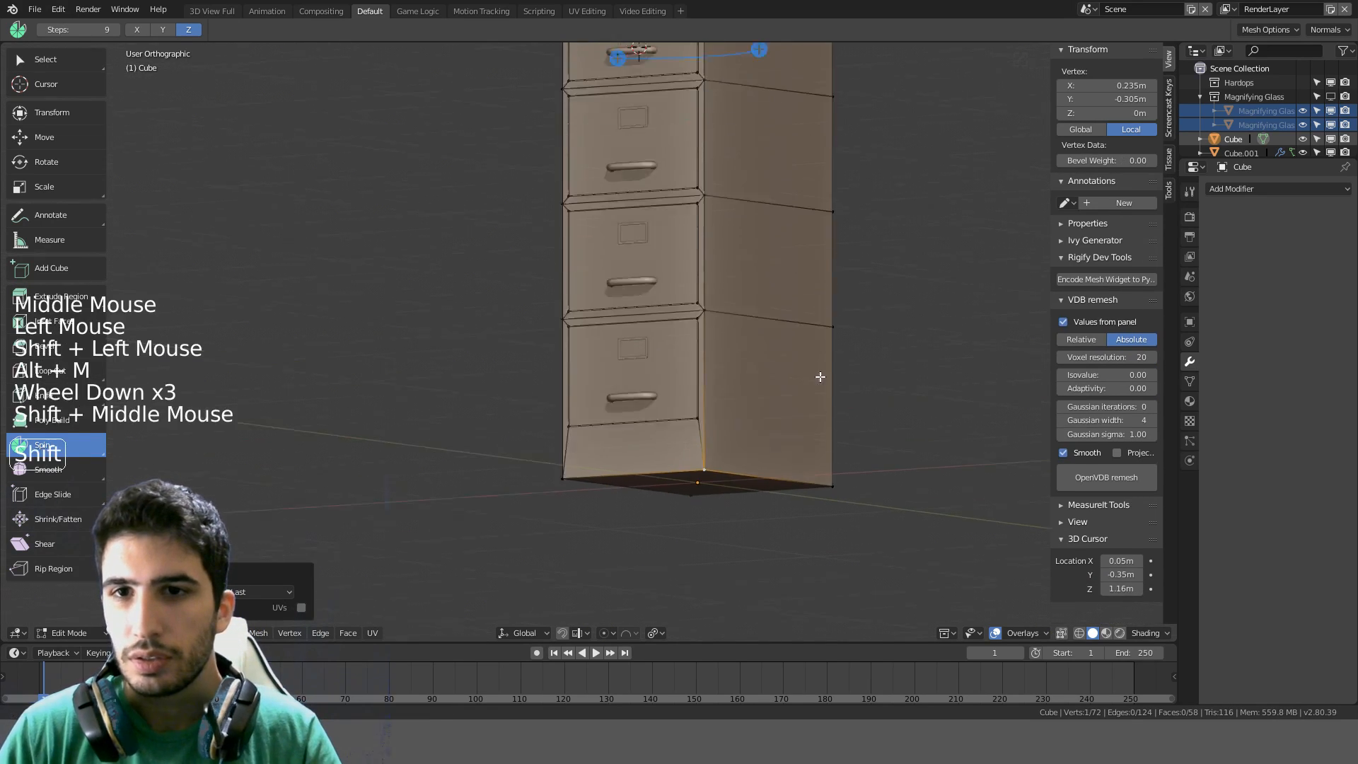
{"action": "middle_click_drag", "start_coordinate": [819, 376], "coordinate": [606, 369], "text": "shift"}
{"action": "scroll", "coordinate": [717, 439], "scroll_direction": "up", "scroll_amount": 5}
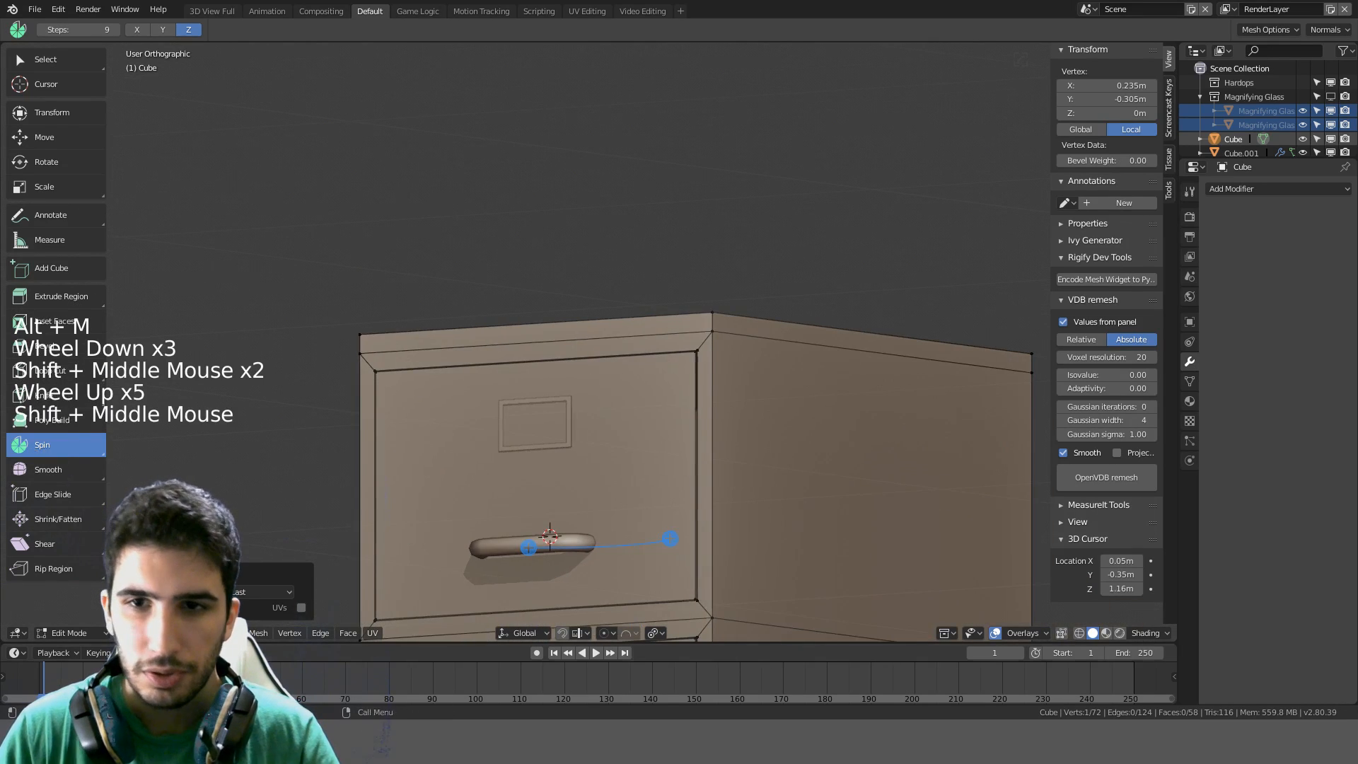
{"action": "left_click", "coordinate": [713, 330]}
{"action": "left_click", "coordinate": [713, 313], "text": "shift"}
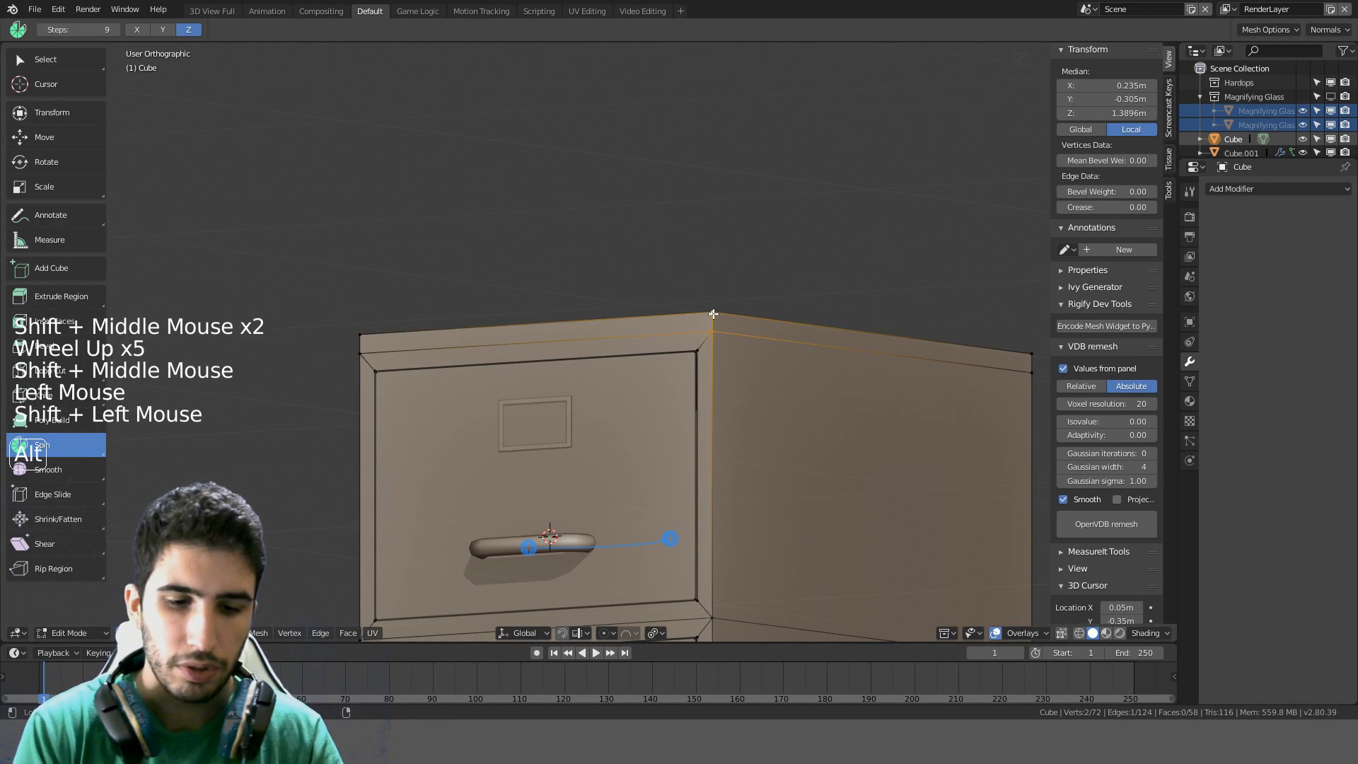
{"action": "key", "text": "alt+m"}
{"action": "left_click", "coordinate": [713, 313]}
Merge the vertex just below the cabinet's top left front corner into that corner, using At Last
{"action": "left_click", "coordinate": [367, 346]}
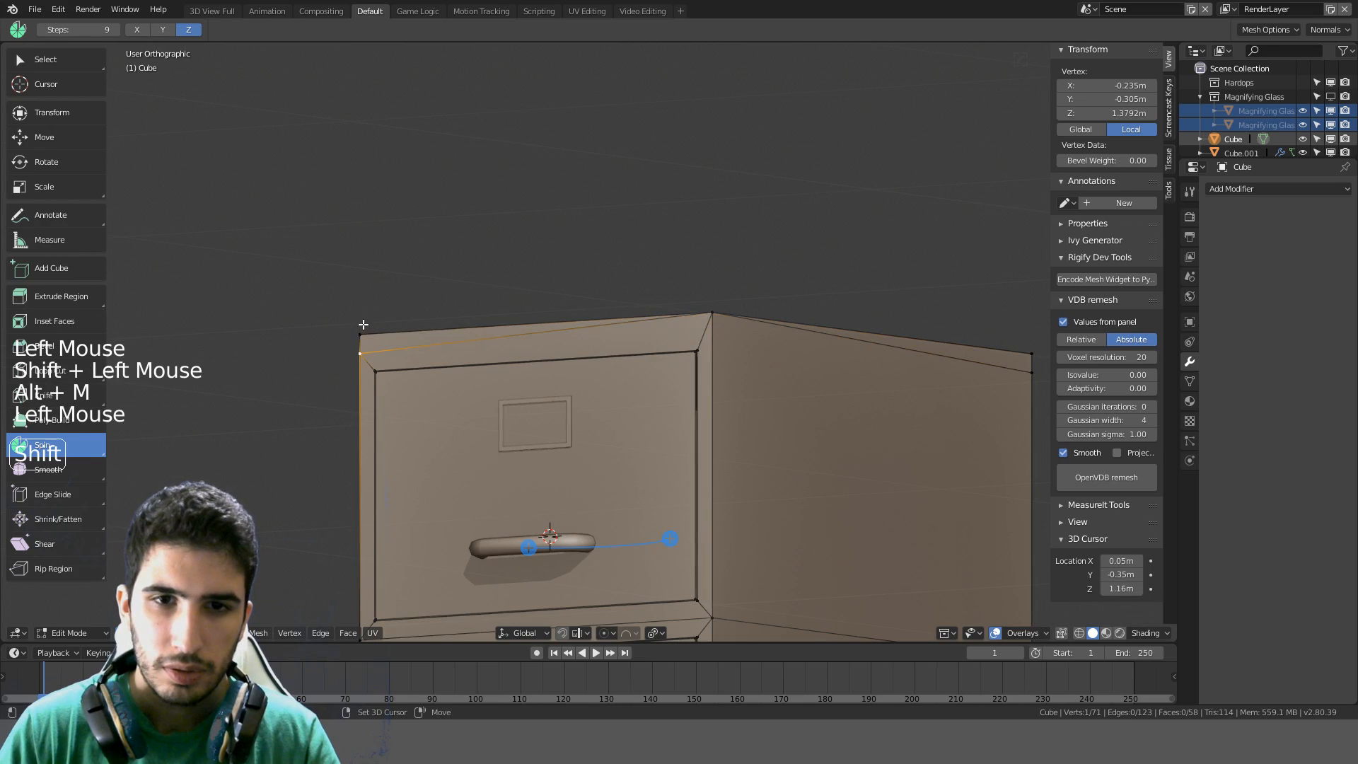
{"action": "left_click", "coordinate": [362, 333], "text": "shift"}
{"action": "key", "text": "alt+m"}
{"action": "left_click", "coordinate": [362, 324]}
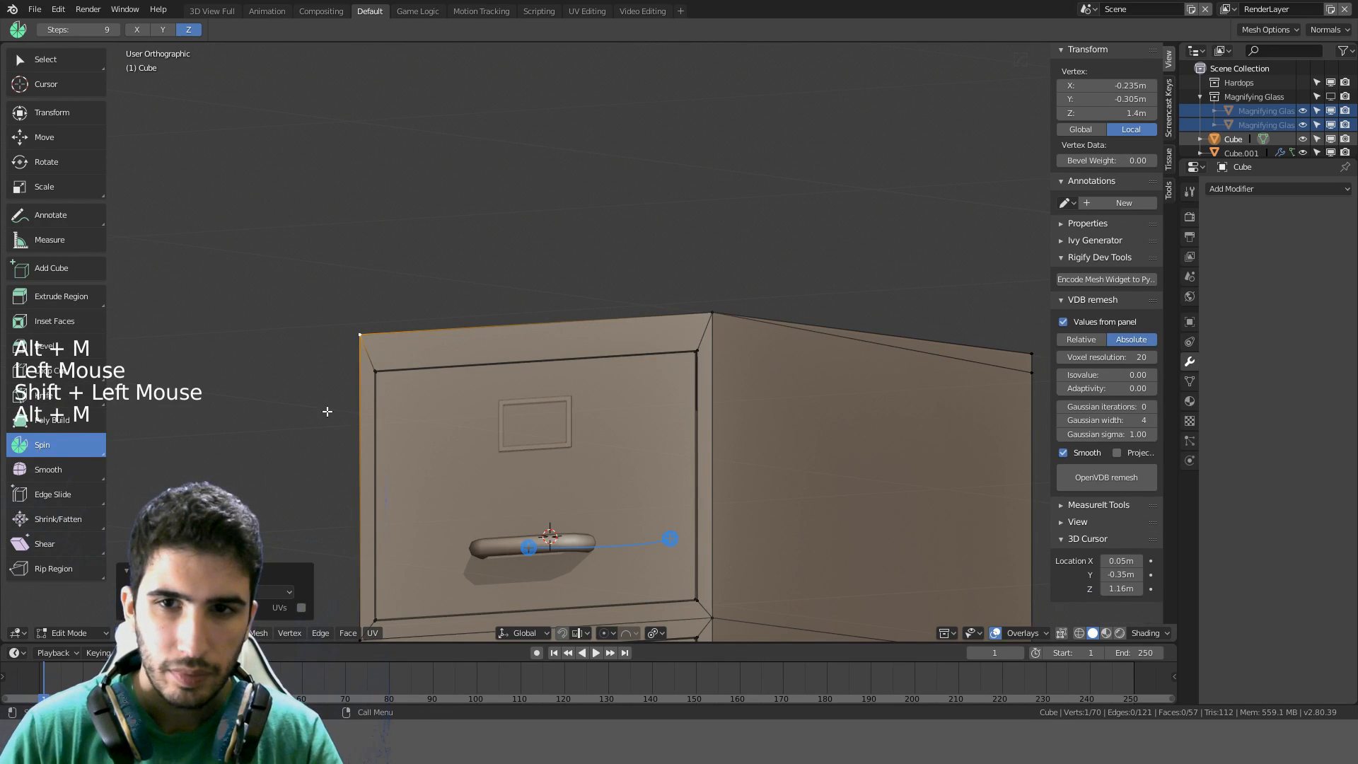
Dissolve the remaining edge loop just below the top along the cabinet's sides and back
{"action": "middle_click_drag", "start_coordinate": [608, 495], "coordinate": [664, 509]}
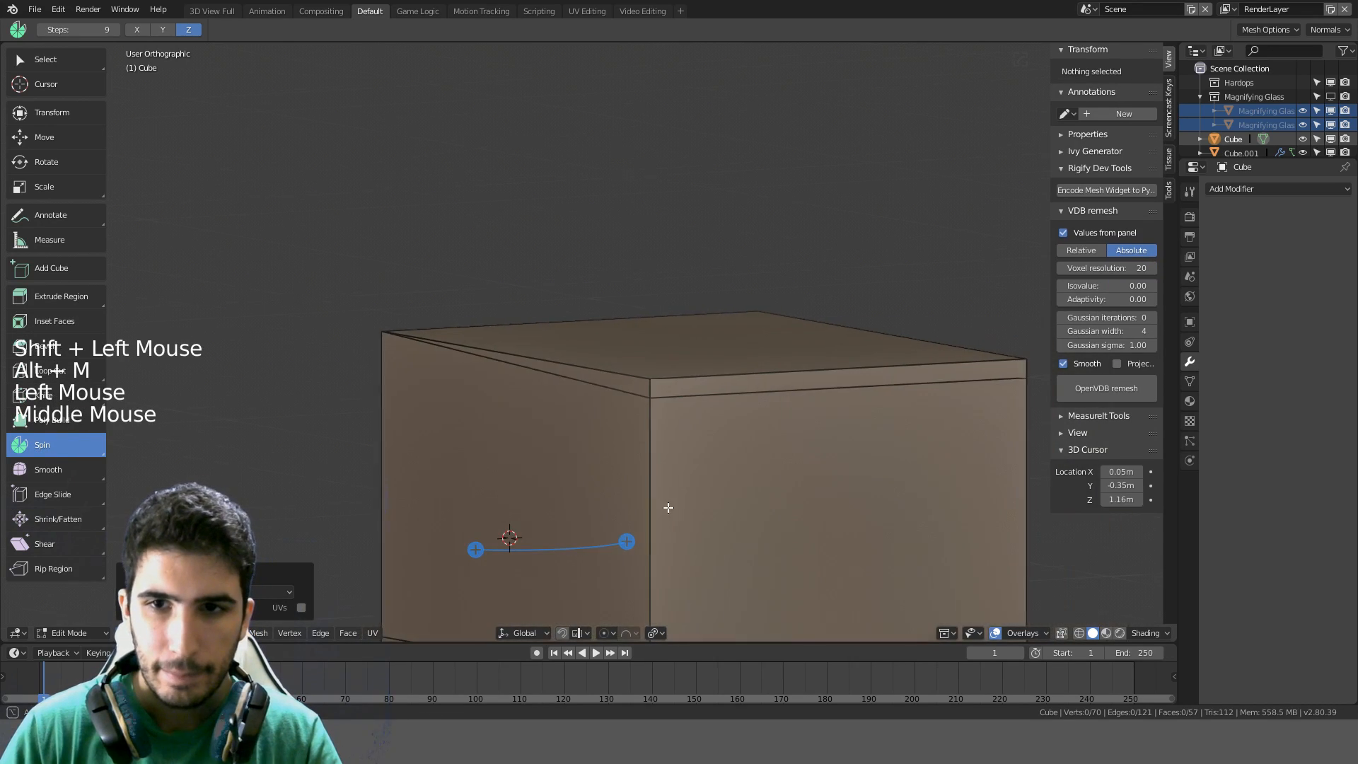
{"action": "left_click", "coordinate": [704, 395], "text": "alt"}
{"action": "key", "text": "ctrl+x"}
Return the cabinet to Object Mode and save the file
{"action": "middle_click_drag", "start_coordinate": [824, 394], "coordinate": [829, 278]}
{"action": "scroll", "coordinate": [756, 382], "scroll_direction": "down", "scroll_amount": 6}
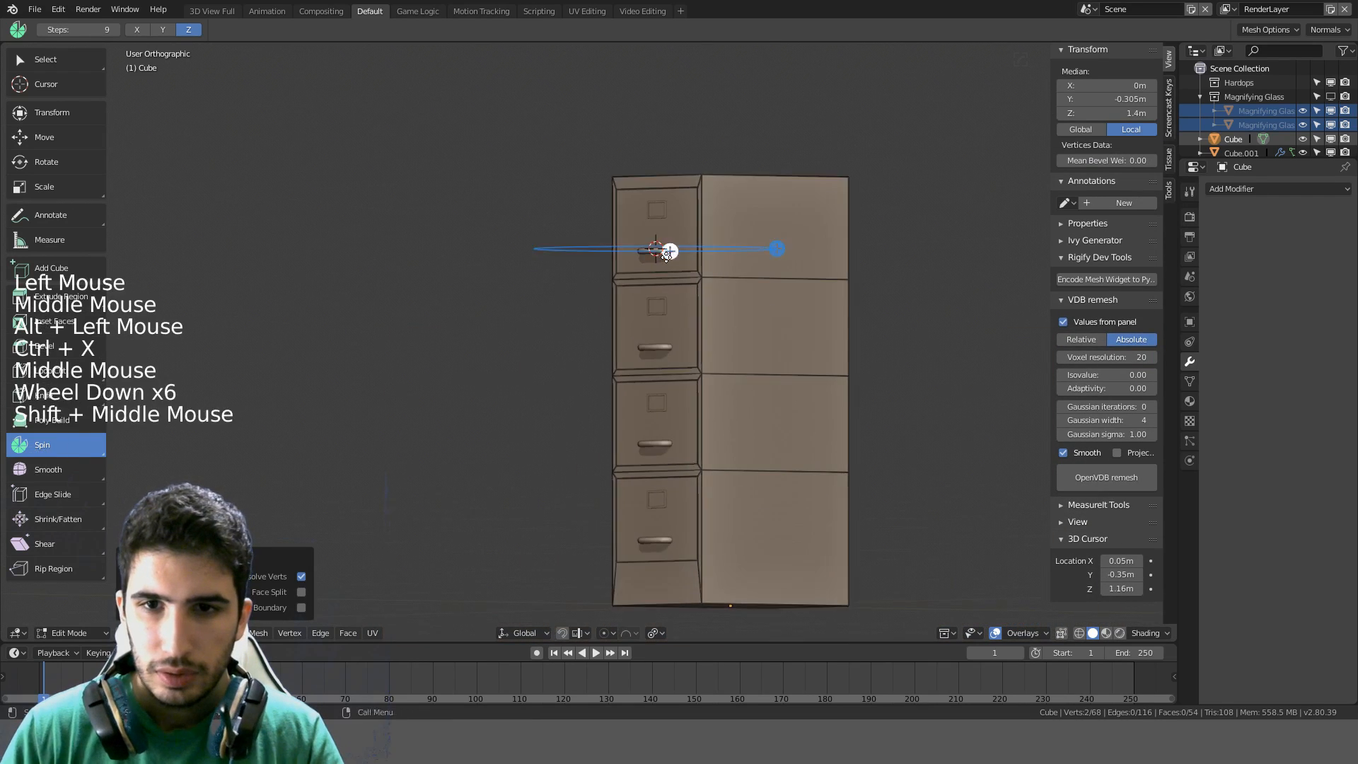
{"action": "key", "text": "Tab"}
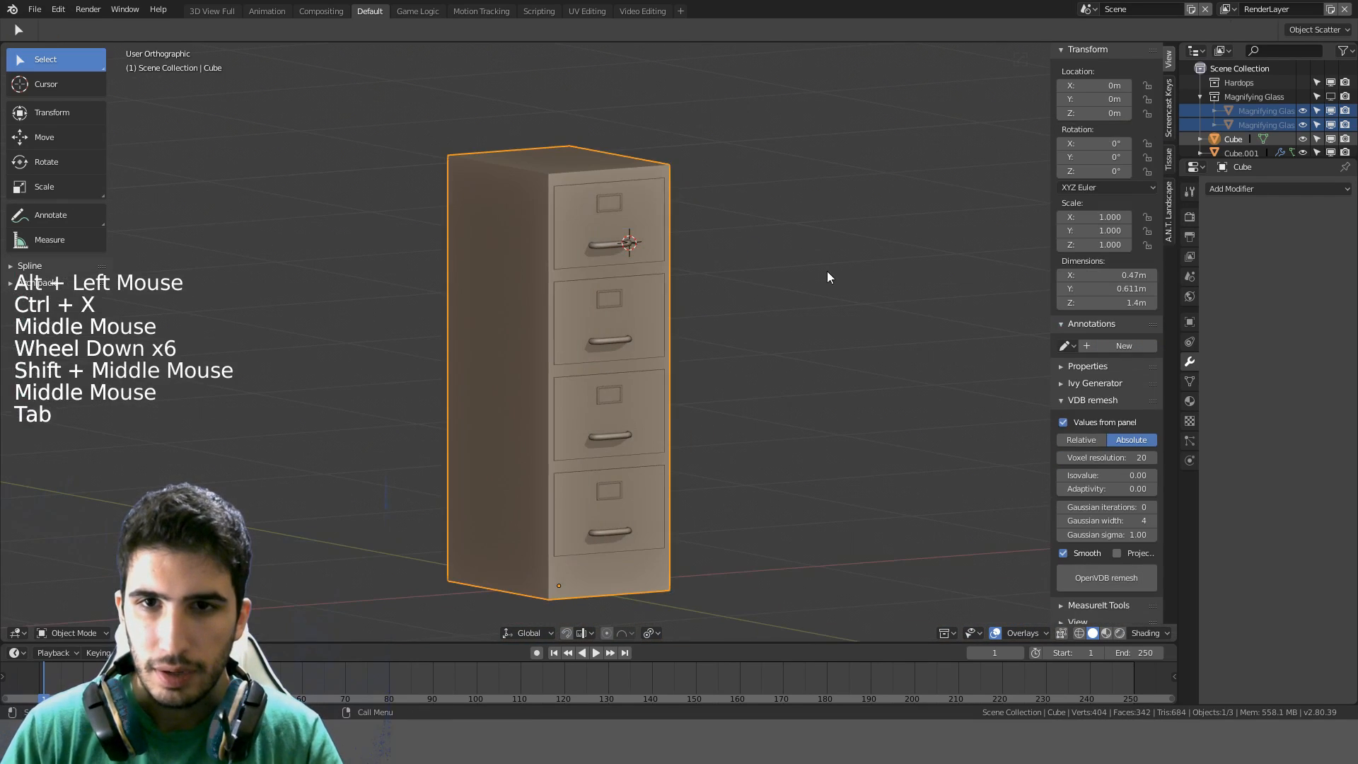
{"action": "key", "text": "ctrl+s"}
Reopen the cabinet mesh for editing and replace the active Spin tool with the Select tool
{"action": "key", "text": "Tab"}
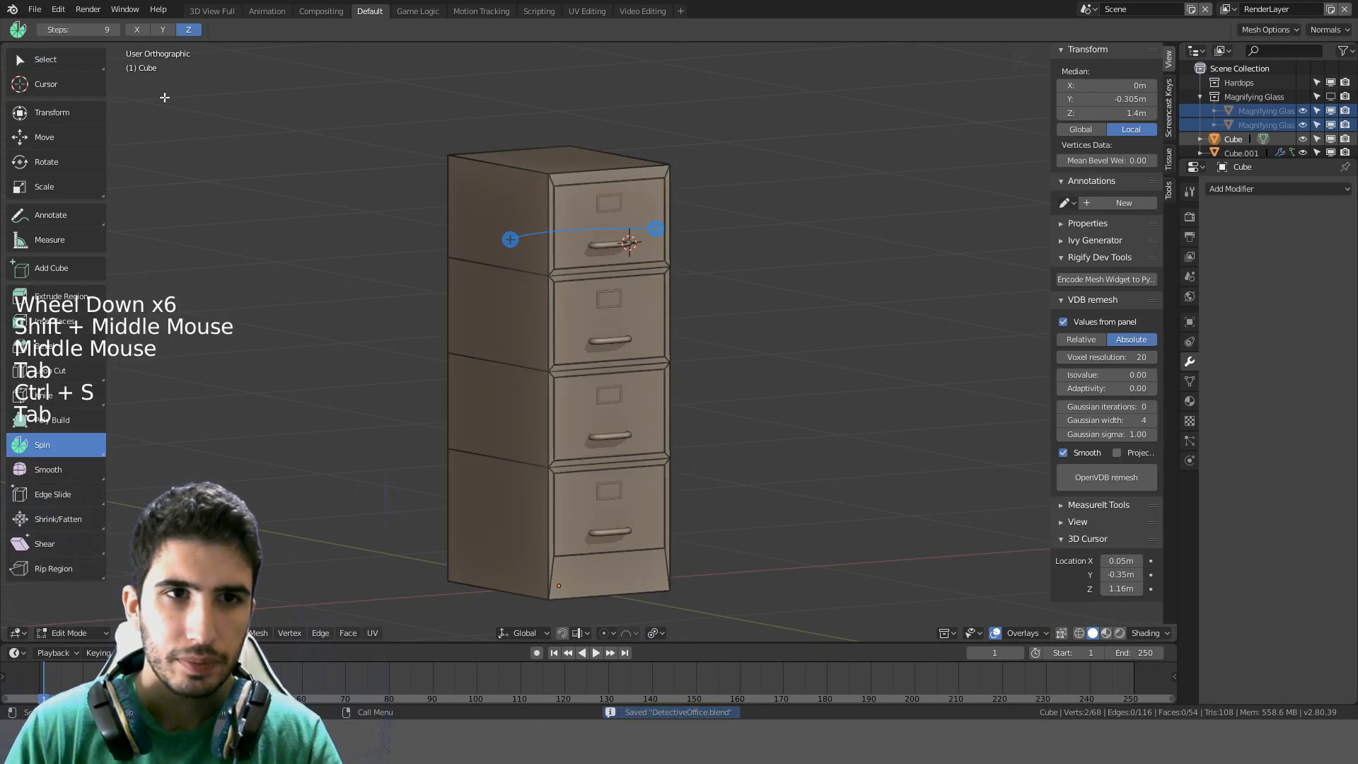
{"action": "left_click", "coordinate": [42, 60]}
{"action": "middle_click_drag", "start_coordinate": [566, 354], "coordinate": [623, 354]}
{"action": "scroll", "coordinate": [622, 353], "scroll_direction": "up", "scroll_amount": 3}
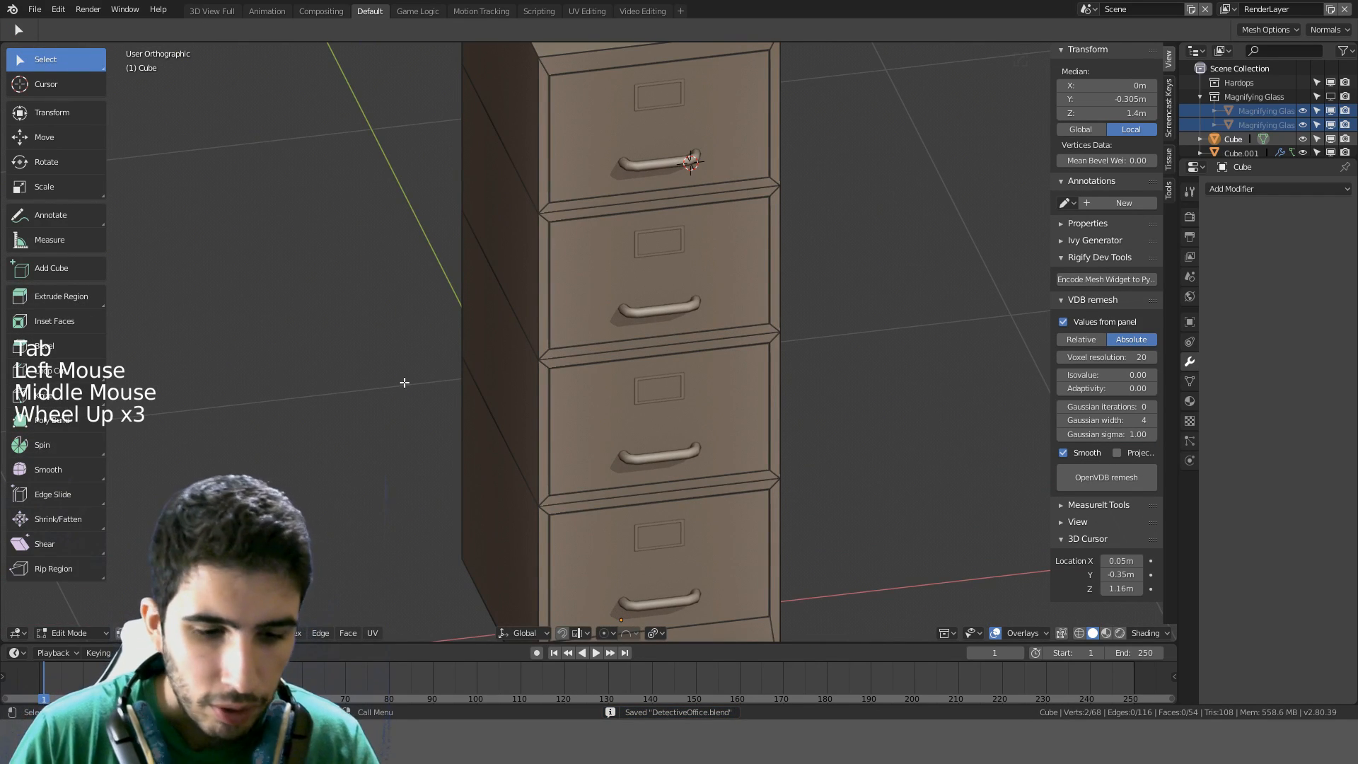
Search the available commands for Spin and look through the mesh operations
{"action": "key", "text": "F3"}
{"action": "type", "text": "spin"}
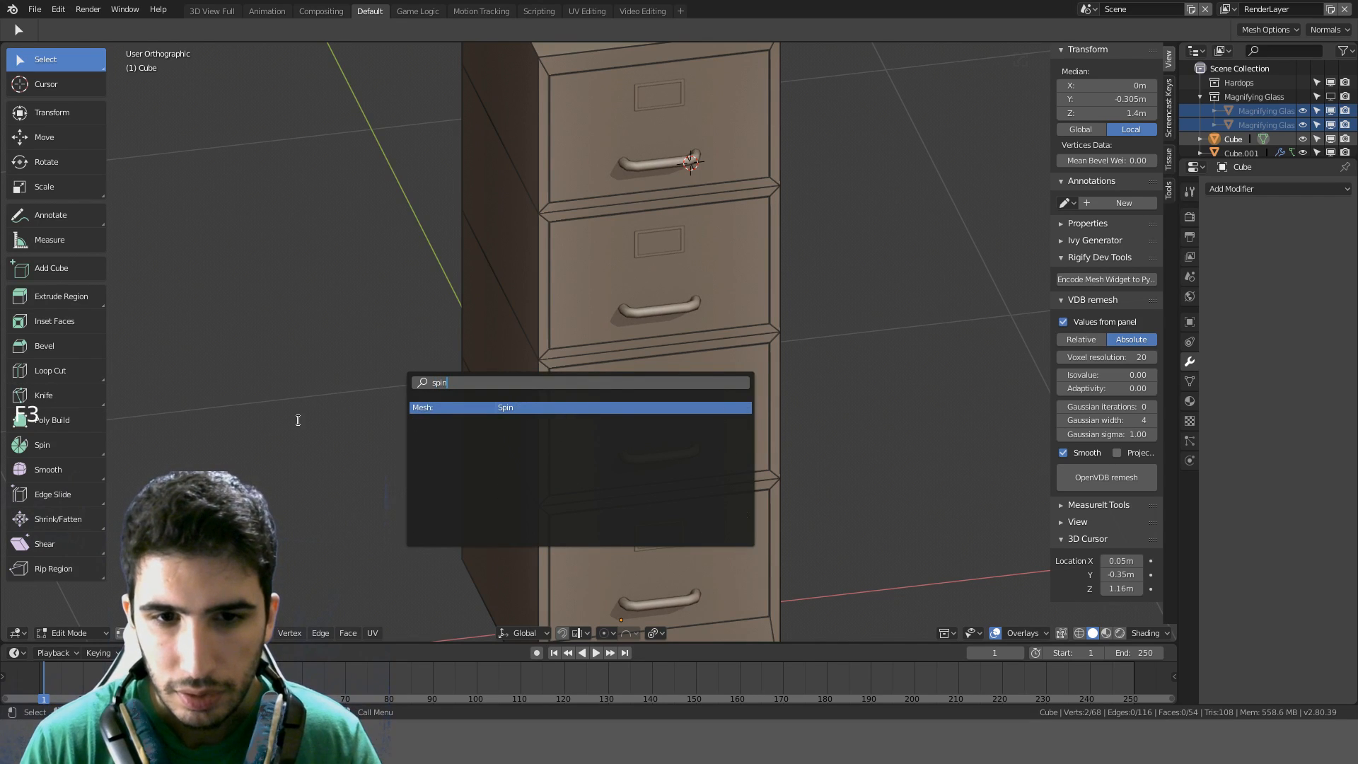
{"action": "key", "text": "Escape"}
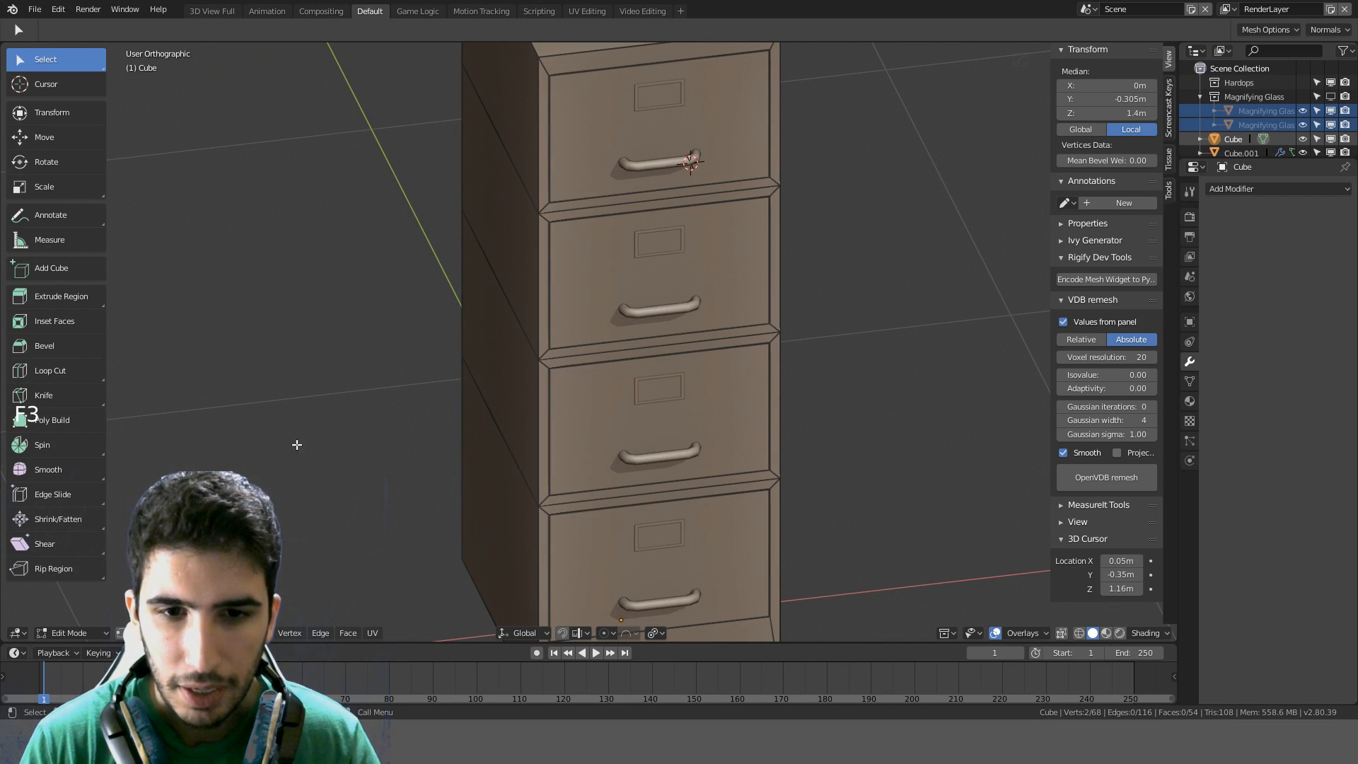
{"action": "left_click", "coordinate": [266, 633]}
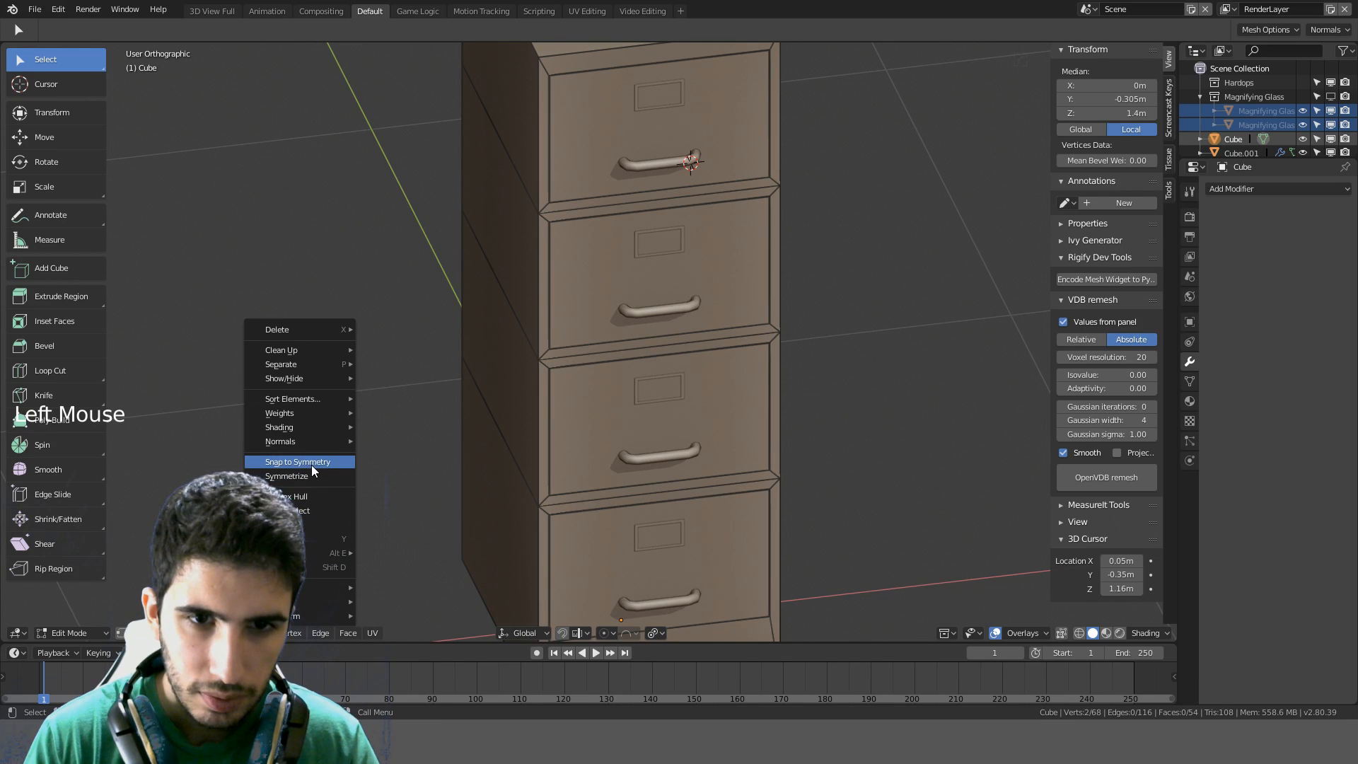
{"action": "middle_click_drag", "start_coordinate": [725, 233], "coordinate": [601, 361]}
{"action": "middle_click_drag", "start_coordinate": [601, 361], "coordinate": [509, 385], "text": "shift"}
{"action": "left_click", "coordinate": [535, 379]}
{"action": "left_click", "coordinate": [535, 379]}
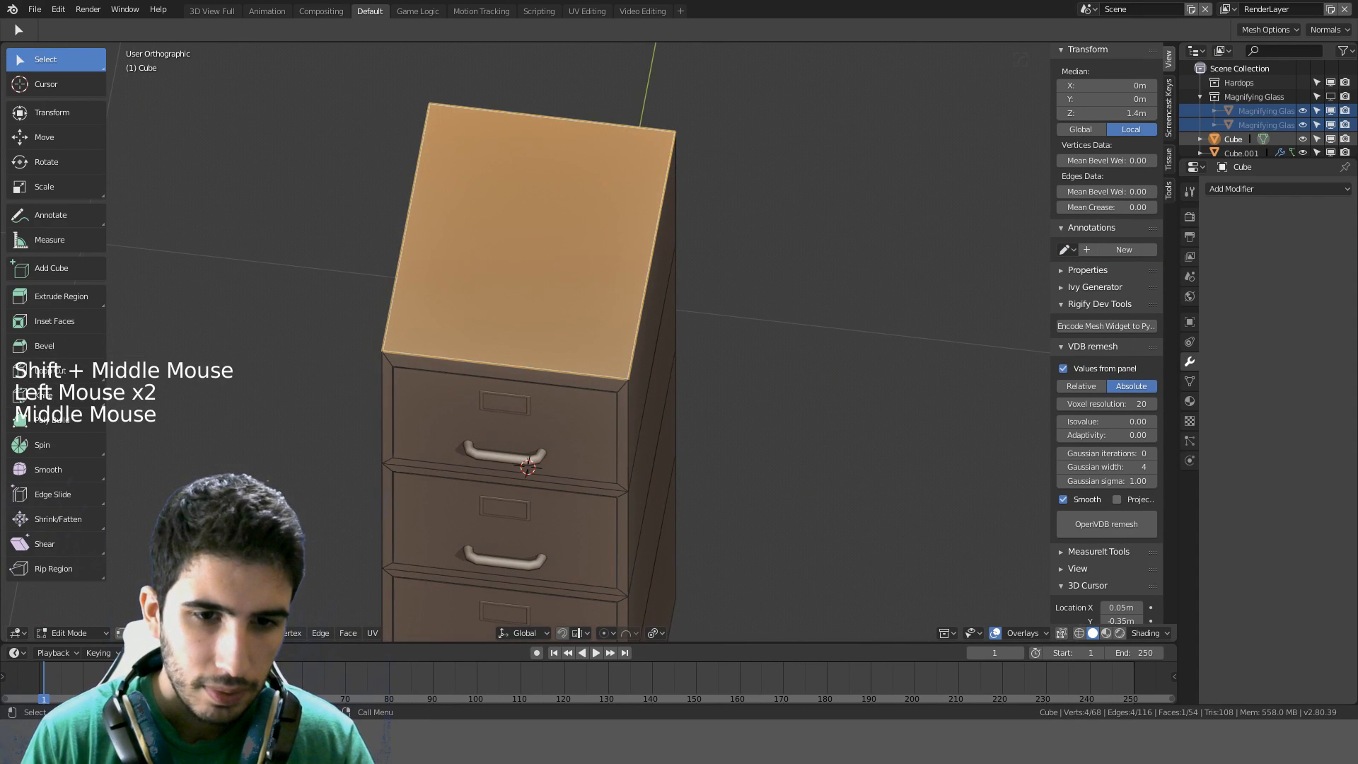
{"action": "left_click", "coordinate": [258, 633]}
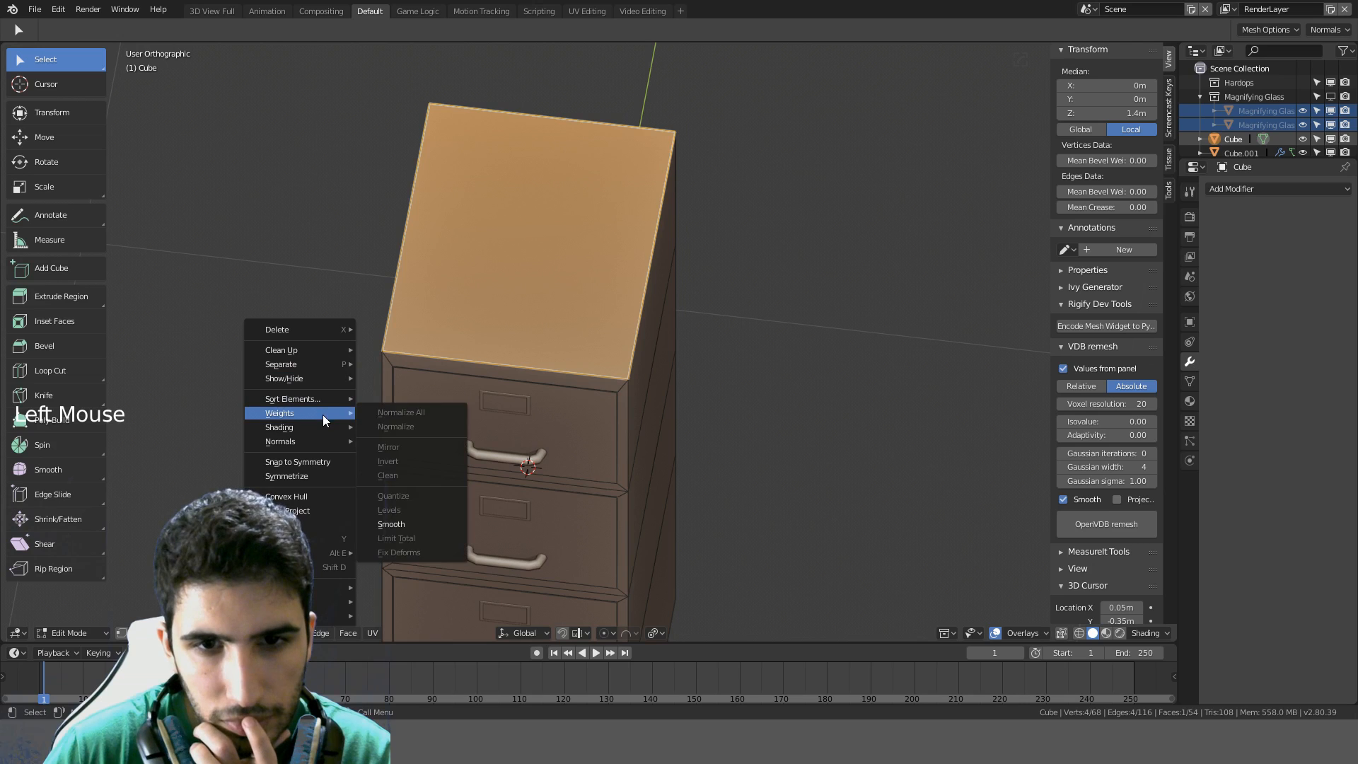
{"action": "mouse_move", "coordinate": [324, 433]}
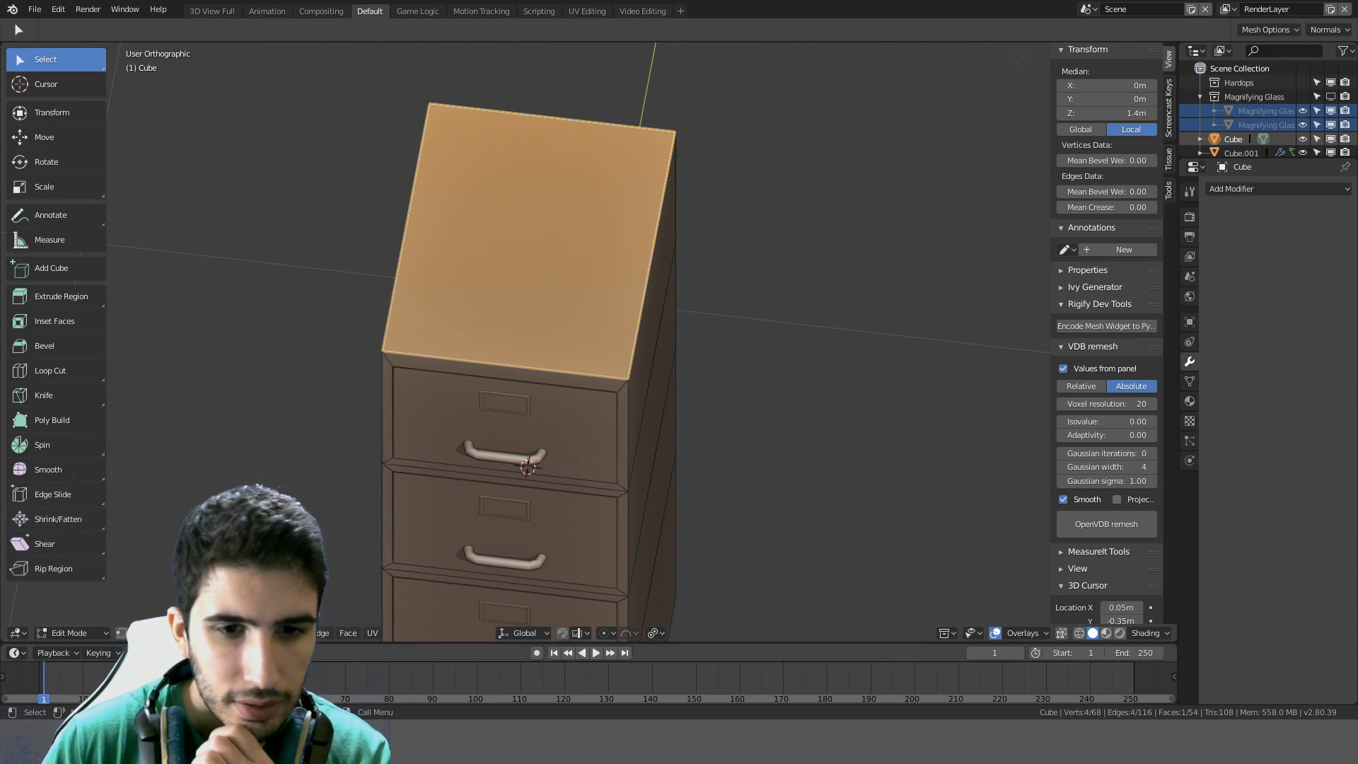
{"action": "left_click", "coordinate": [258, 633]}
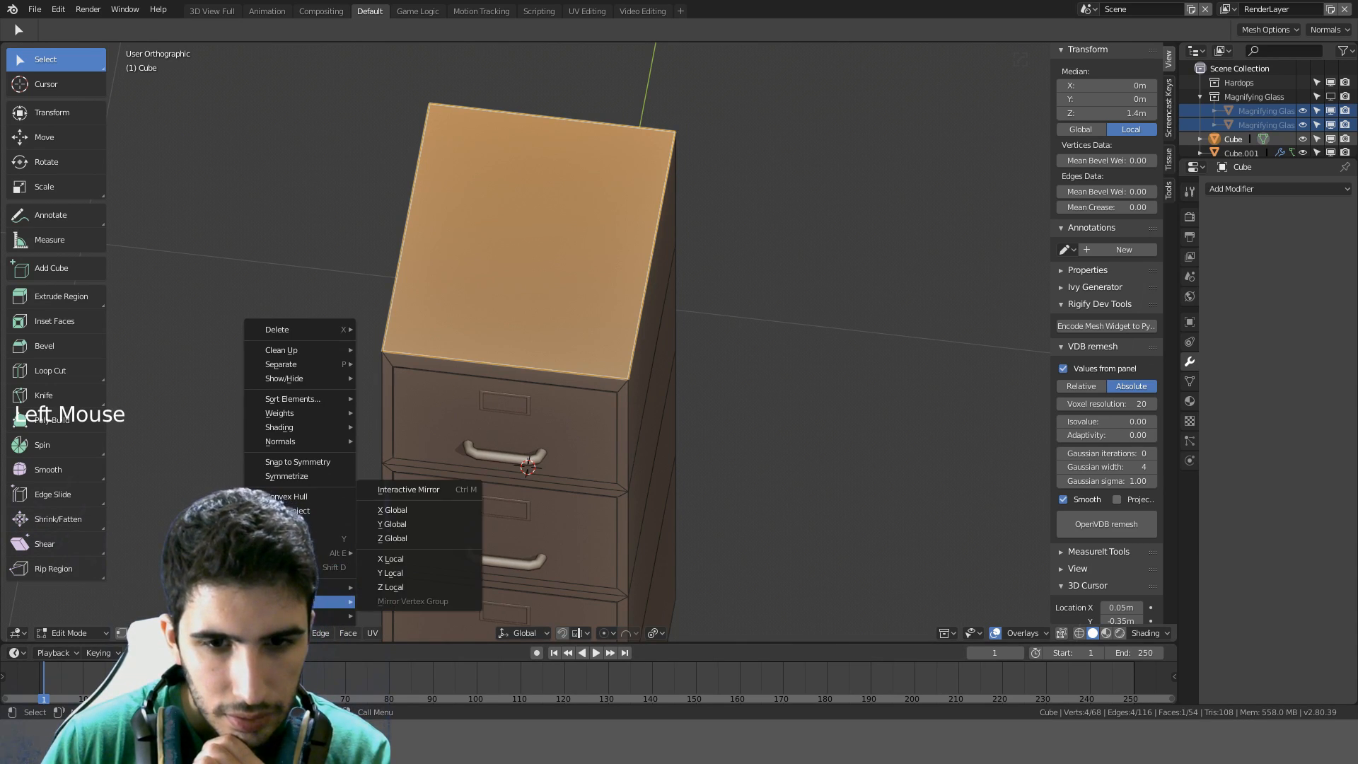
{"action": "mouse_move", "coordinate": [333, 615]}
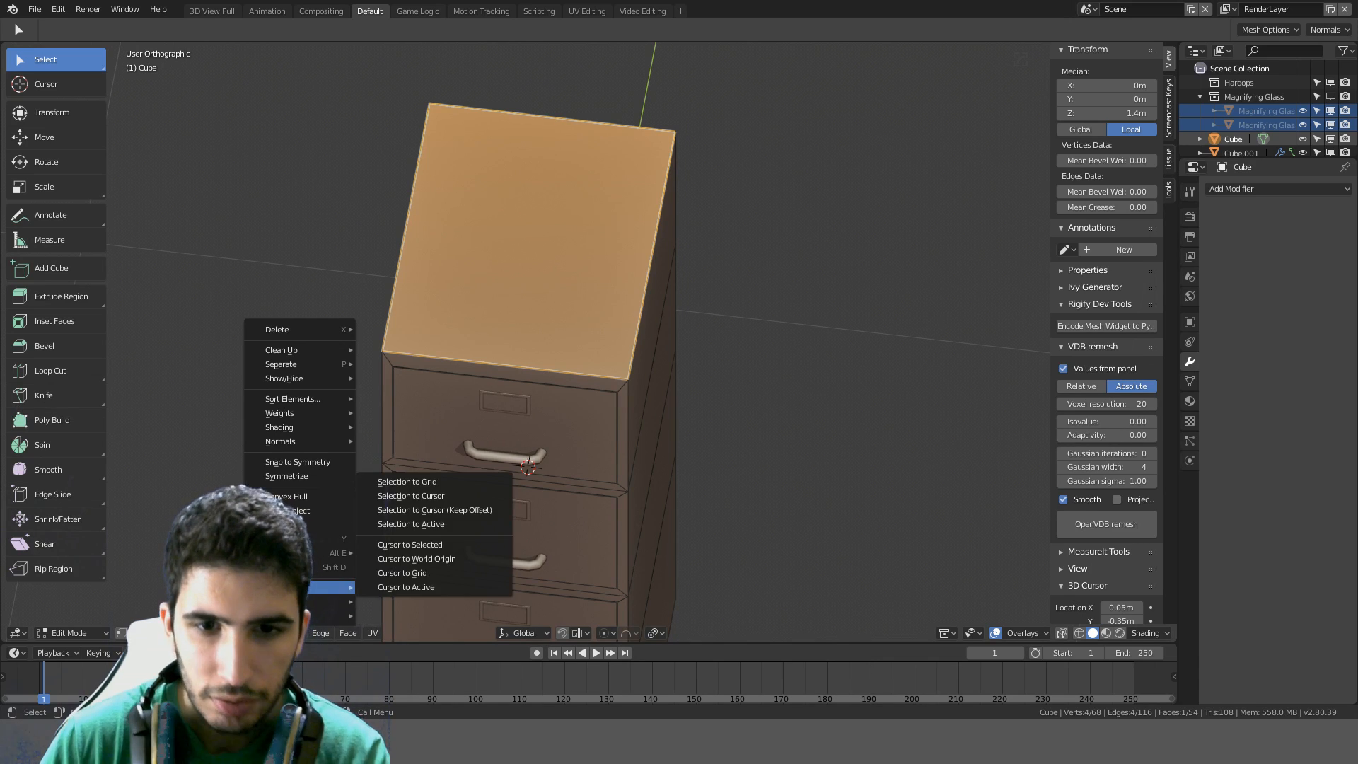
{"action": "mouse_move", "coordinate": [341, 552]}
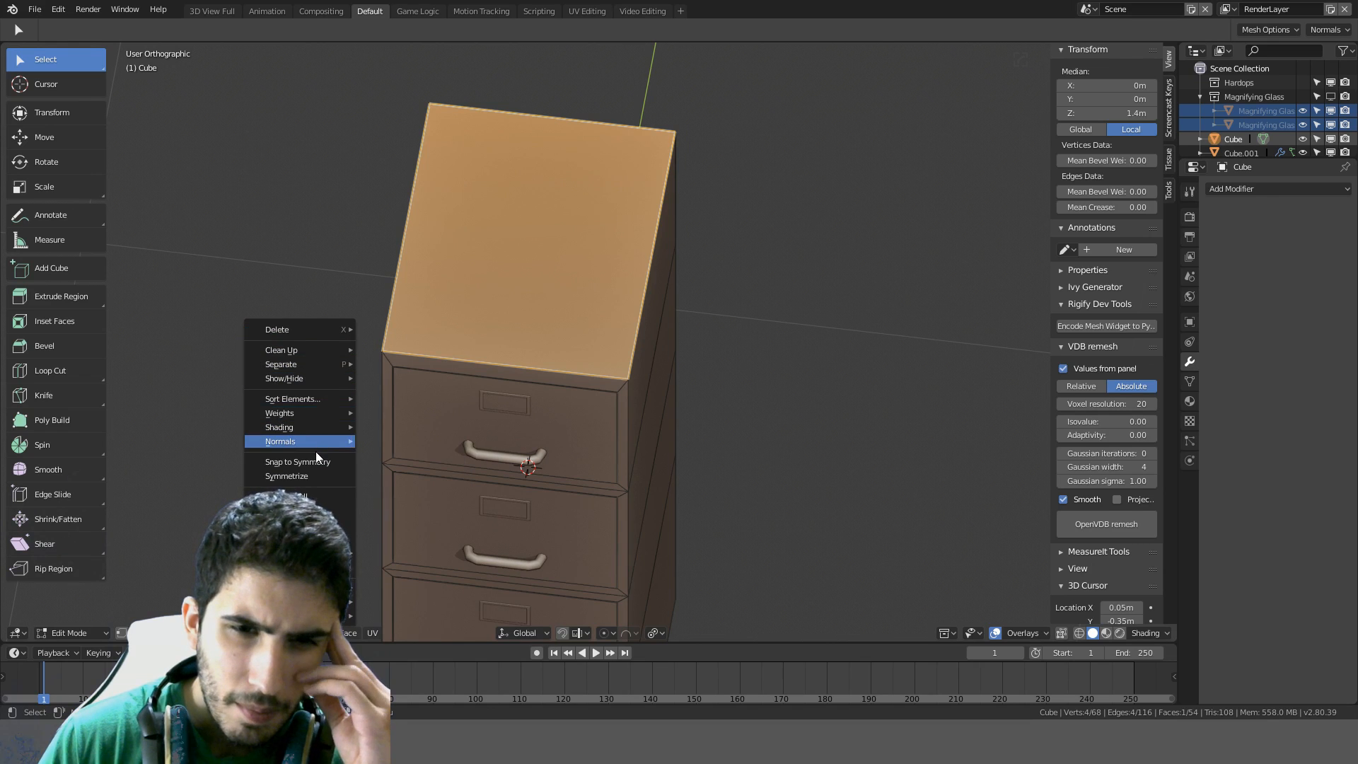
Deselect the cabinet's top face and return to Object Mode
{"action": "middle_click_drag", "start_coordinate": [800, 315], "coordinate": [797, 283]}
{"action": "scroll", "coordinate": [713, 353], "scroll_direction": "down", "scroll_amount": 3}
{"action": "key", "text": "alt+a"}
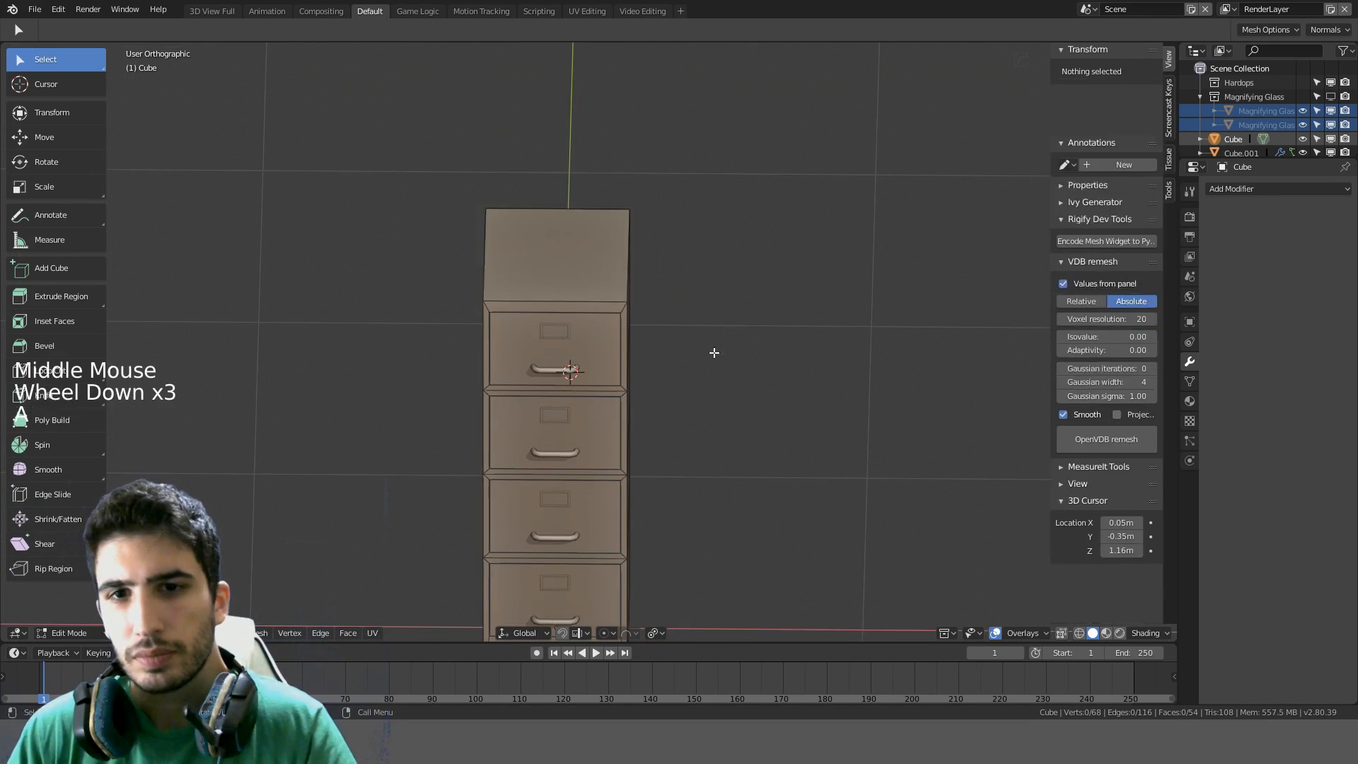
{"action": "key", "text": "a"}
{"action": "mouse_move", "coordinate": [714, 352]}
{"action": "middle_mouse_down"}
{"action": "mouse_move", "coordinate": [710, 288]}
{"action": "mouse_move", "coordinate": [764, 328]}
{"action": "mouse_move", "coordinate": [723, 354]}
{"action": "middle_mouse_up"}
{"action": "key", "text": "Tab"}
{"action": "scroll", "coordinate": [709, 303], "scroll_direction": "down", "scroll_amount": 3}
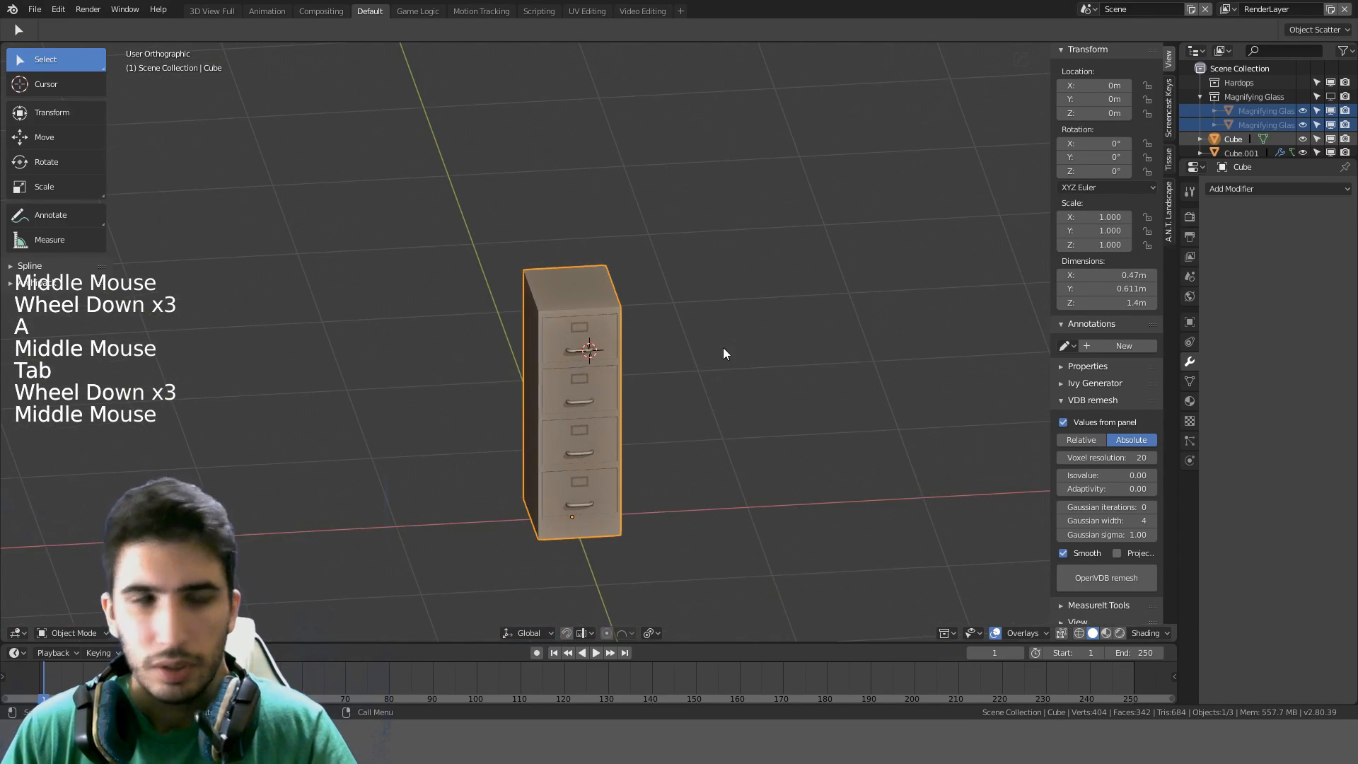
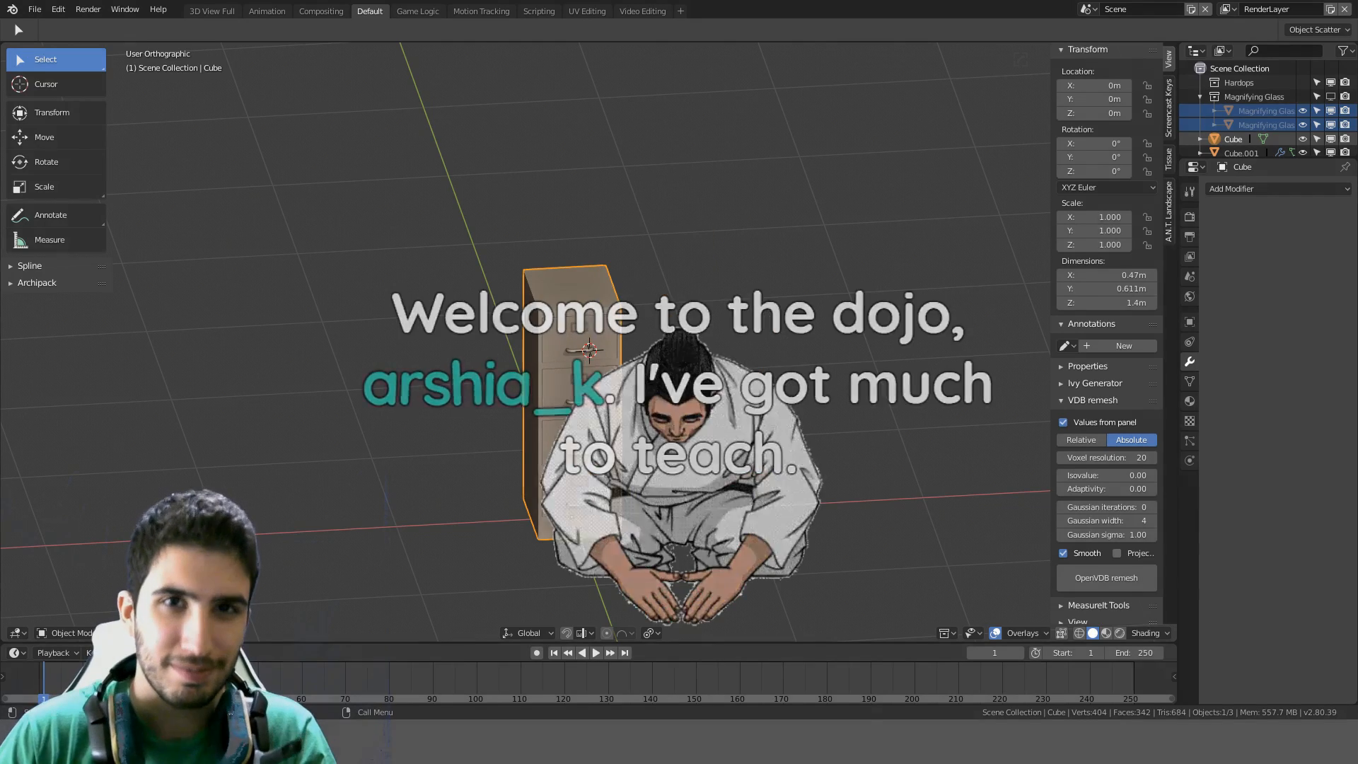
Inspect the four drawers, label frames and handles of the cabinet from the front and the side
{"action": "middle_click_drag", "start_coordinate": [714, 318], "coordinate": [655, 189]}
{"action": "scroll", "coordinate": [655, 188], "scroll_direction": "up", "scroll_amount": 3}
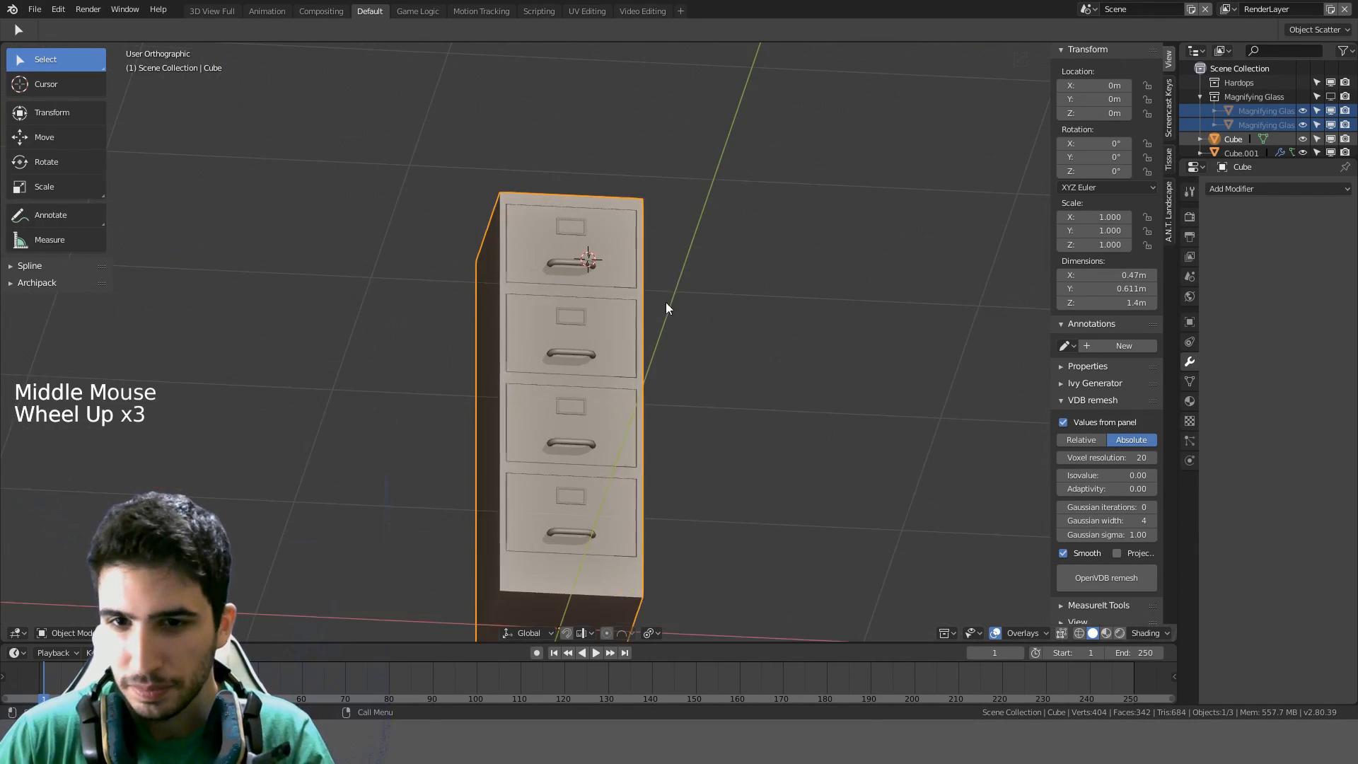
{"action": "middle_click_drag", "start_coordinate": [665, 303], "coordinate": [644, 241], "text": "shift"}
{"action": "middle_click_drag", "start_coordinate": [644, 241], "coordinate": [551, 286]}
{"action": "key", "text": "KP_1"}
{"action": "scroll", "coordinate": [691, 306], "scroll_direction": "up", "scroll_amount": 3}
{"action": "scroll", "coordinate": [577, 235], "scroll_direction": "up", "scroll_amount": 2}
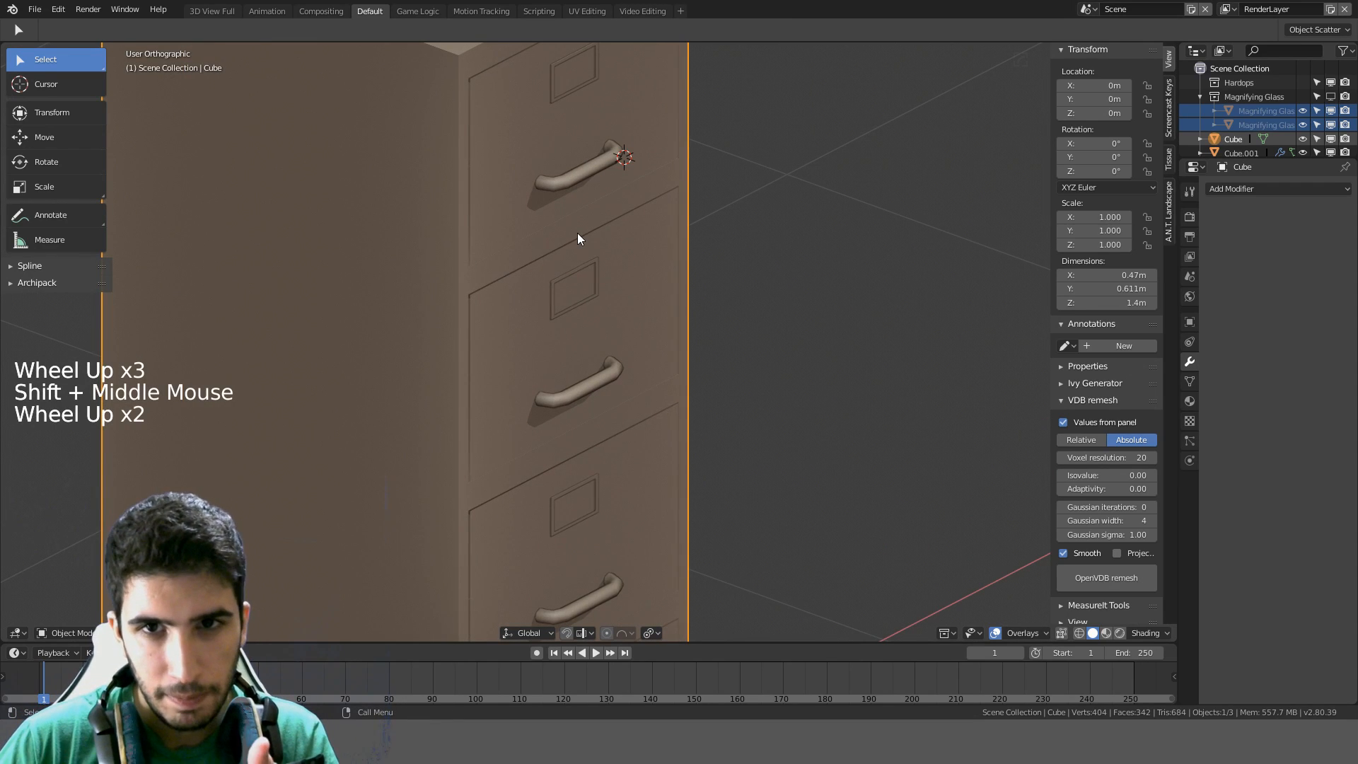
{"action": "scroll", "coordinate": [578, 234], "scroll_direction": "down", "scroll_amount": 4}
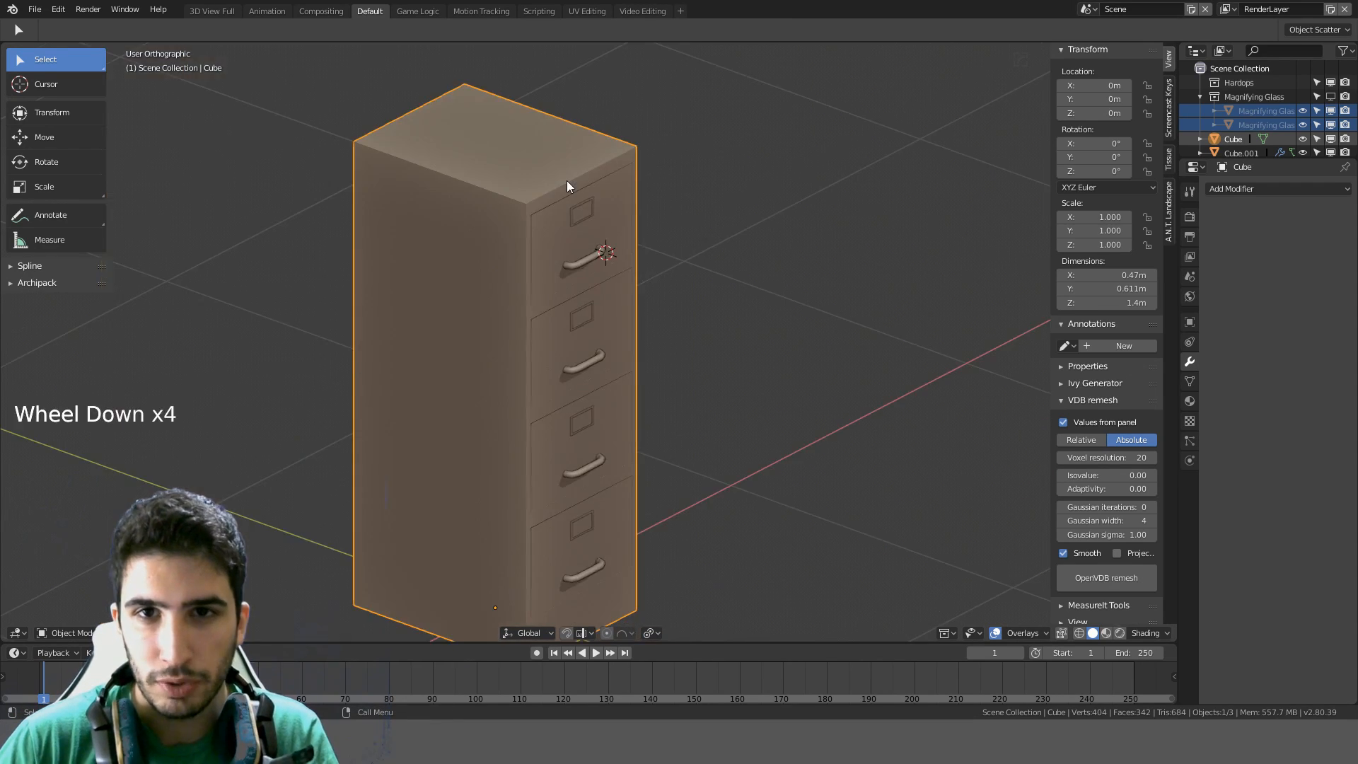
Open the cabinet mesh for editing and select the front faces of all four drawers together
{"action": "left_click", "coordinate": [558, 208]}
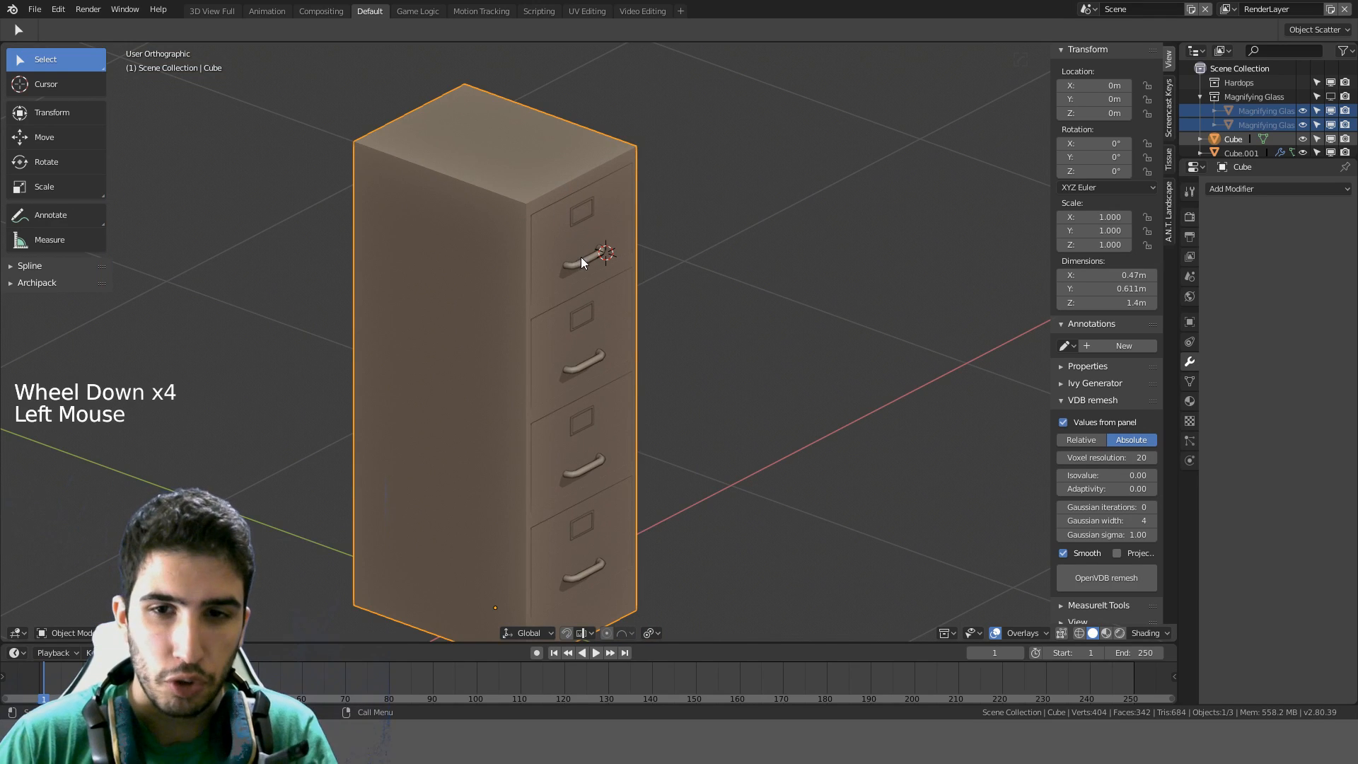
{"action": "key", "text": "Tab"}
{"action": "middle_click_drag", "start_coordinate": [561, 244], "coordinate": [507, 232]}
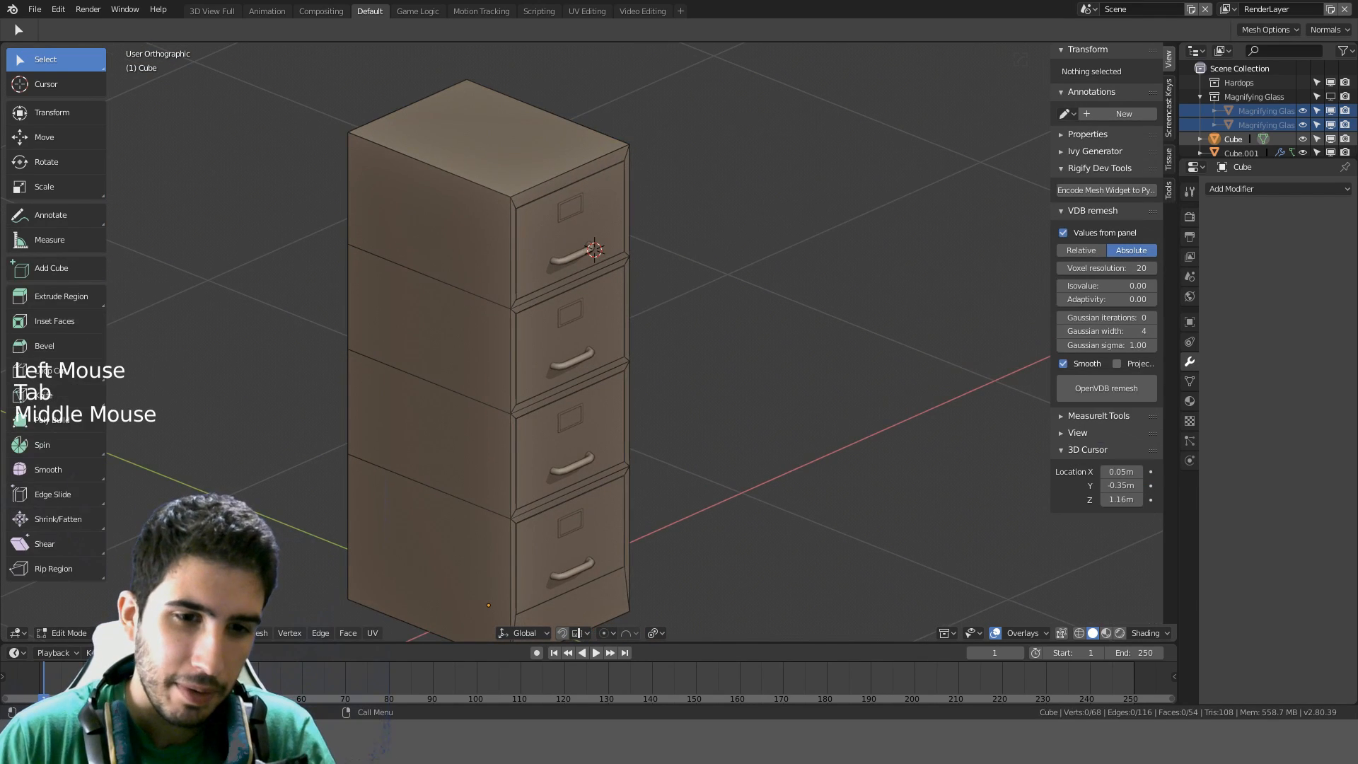
{"action": "left_click", "coordinate": [524, 299]}
{"action": "middle_click_drag", "start_coordinate": [524, 299], "coordinate": [635, 291]}
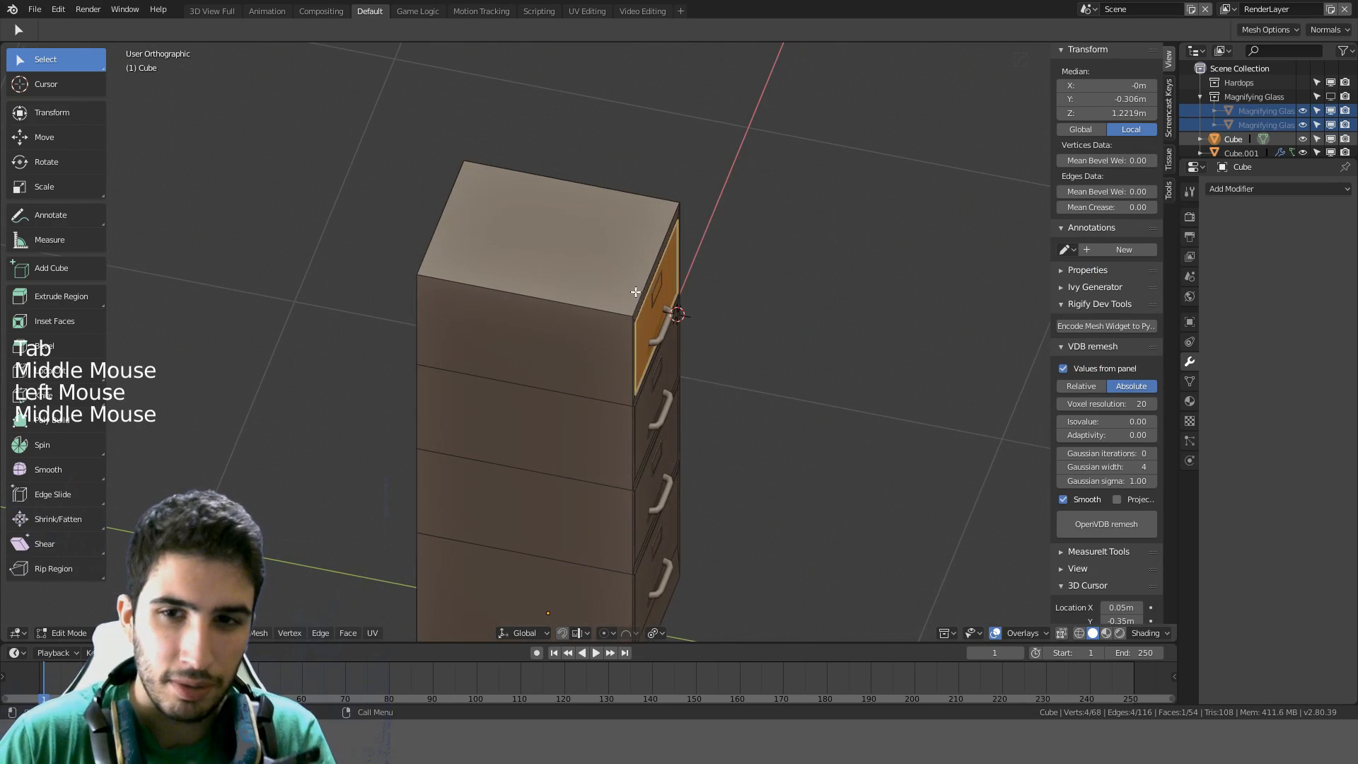
{"action": "middle_click_drag", "start_coordinate": [714, 345], "coordinate": [622, 297]}
{"action": "left_click", "coordinate": [594, 307], "text": "shift"}
{"action": "left_click", "coordinate": [607, 446], "text": "shift"}
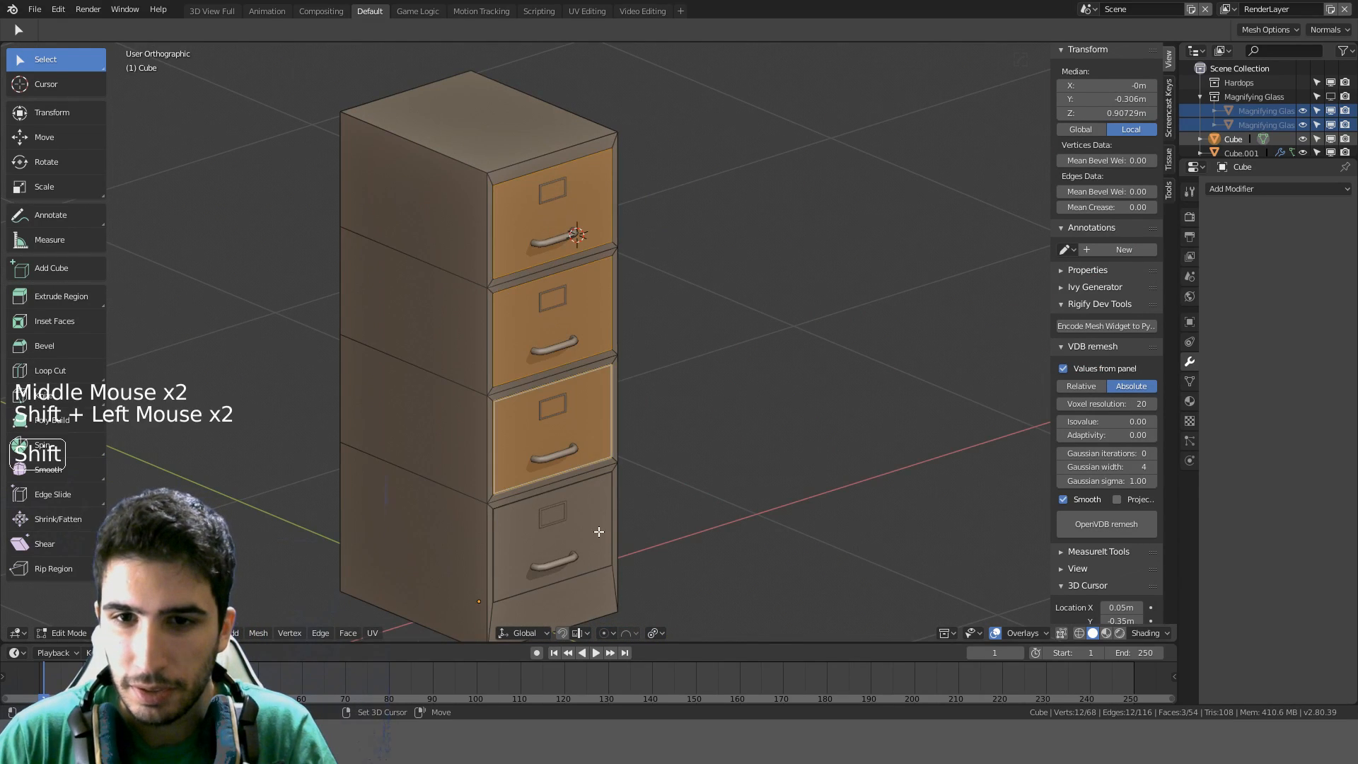
{"action": "left_click", "coordinate": [599, 532], "text": "shift"}
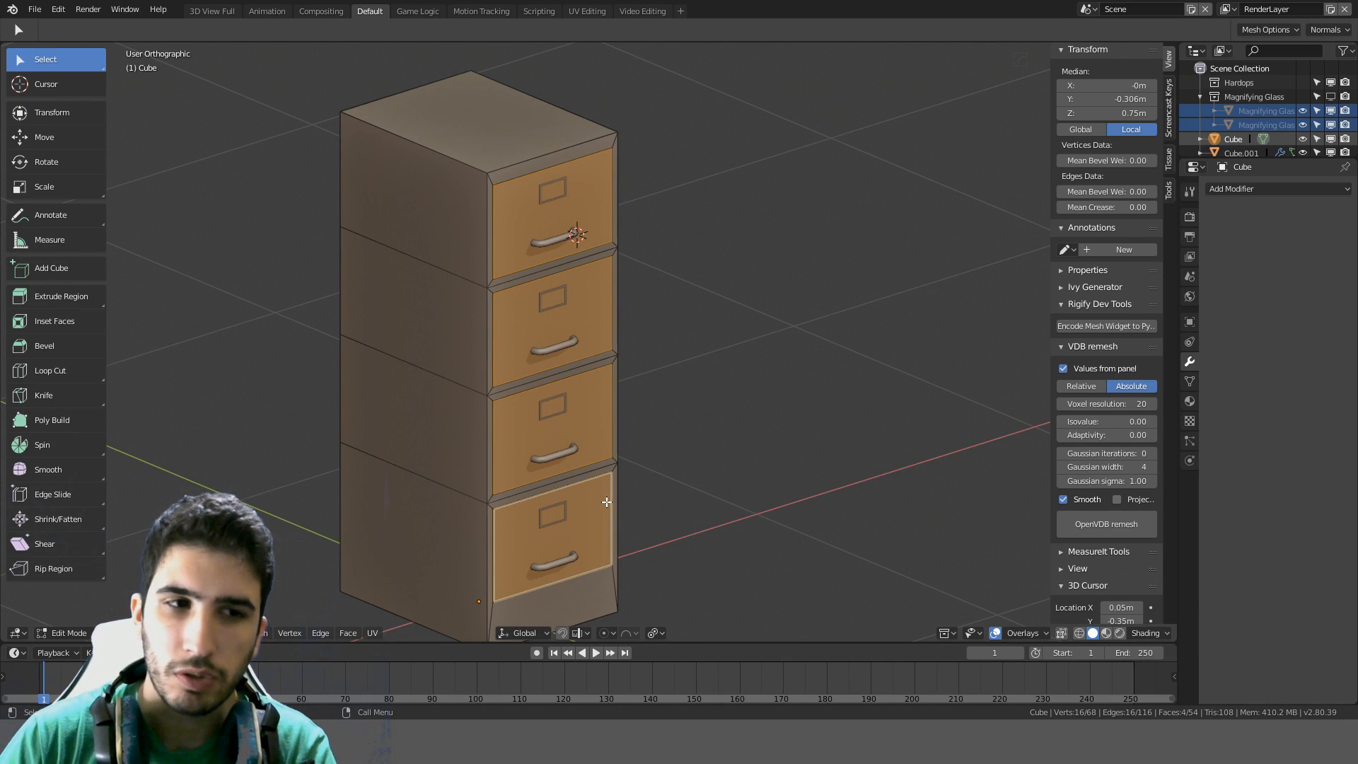
{"action": "middle_click_drag", "start_coordinate": [613, 401], "coordinate": [536, 305]}
{"action": "key", "text": "KP_7"}
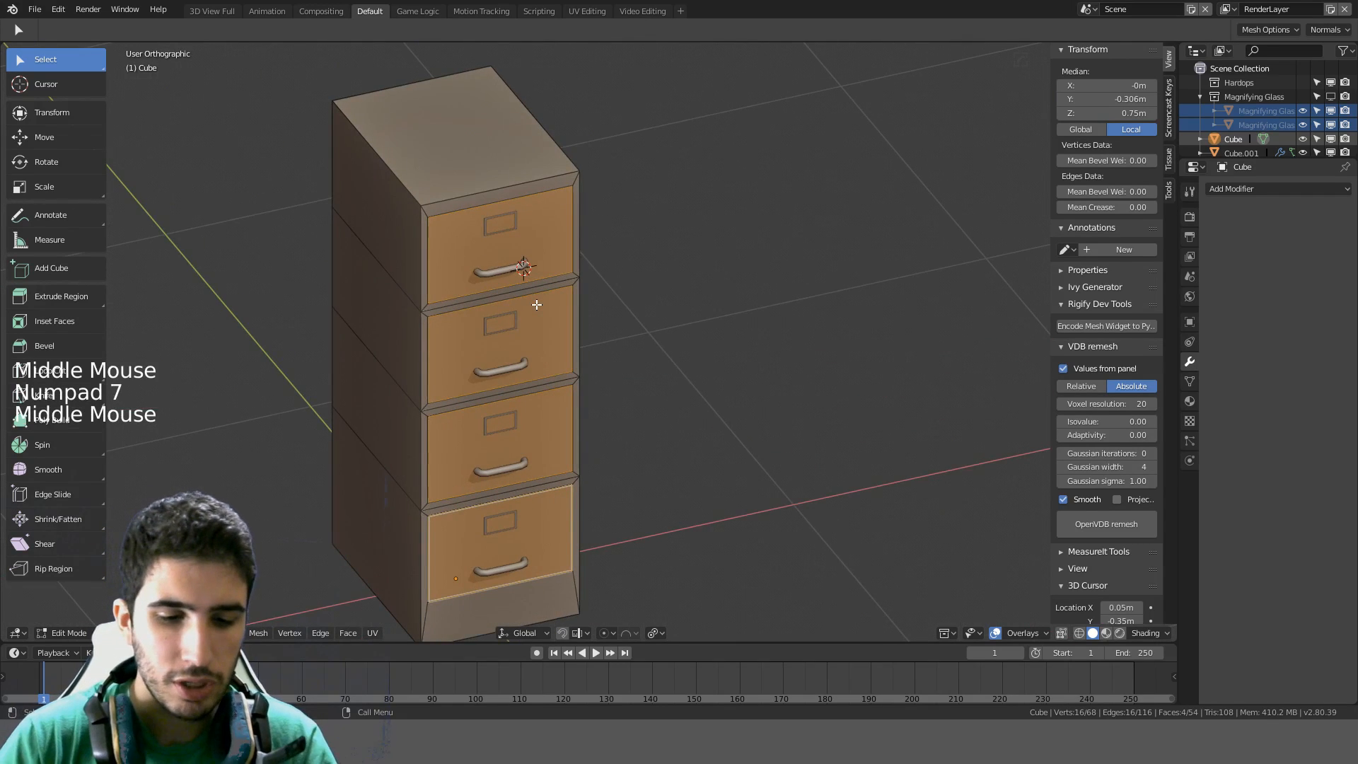
Separate the selected drawer front faces into their own object and hide all the other objects
{"action": "key", "text": "p"}
{"action": "left_click", "coordinate": [536, 304]}
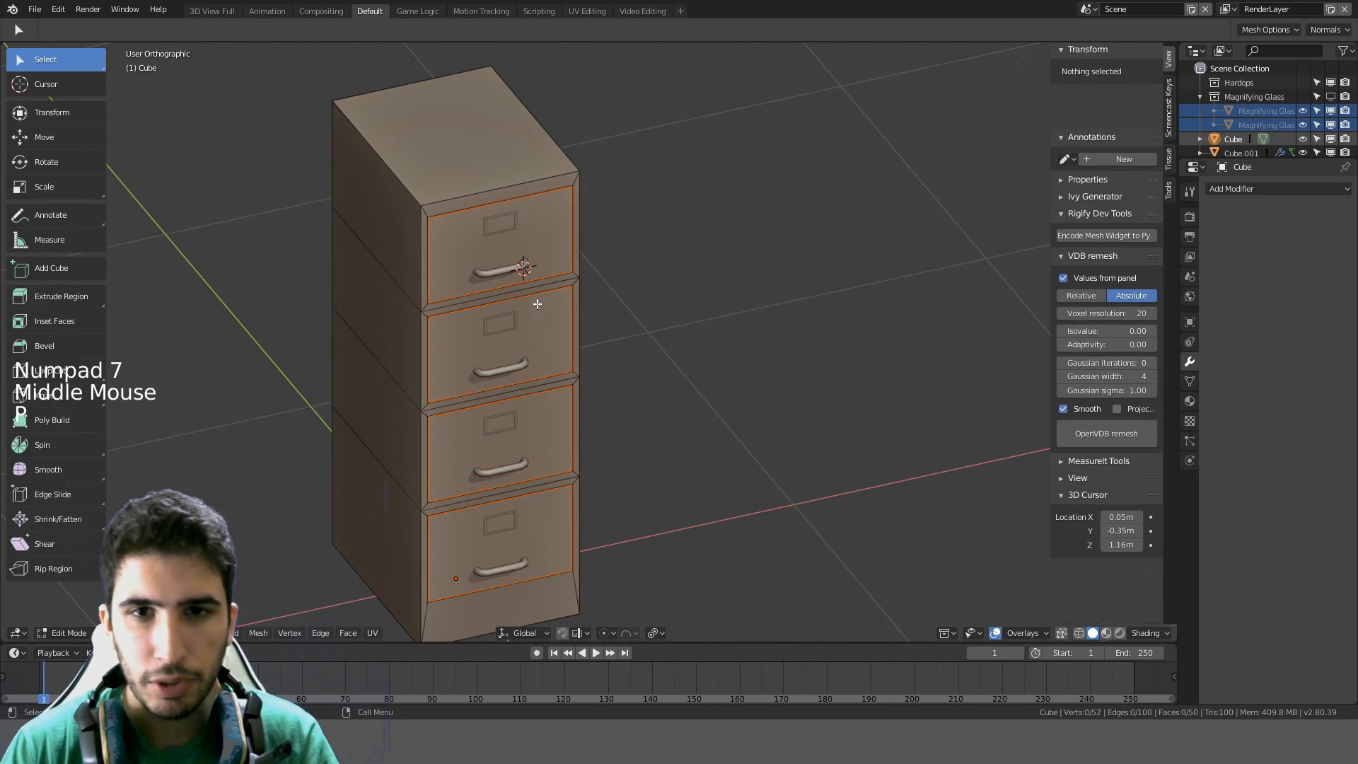
{"action": "key", "text": "Tab"}
{"action": "left_click", "coordinate": [565, 248]}
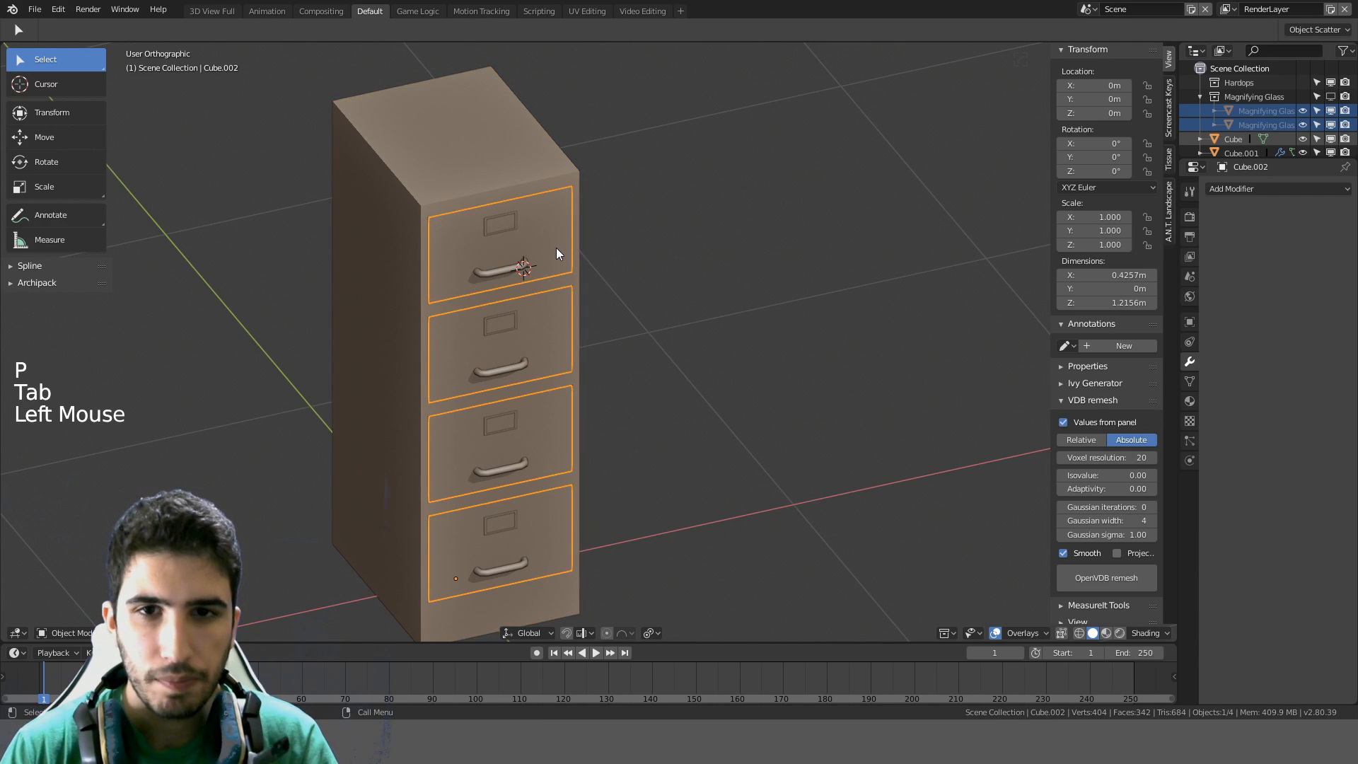
{"action": "key", "text": "shift+h"}
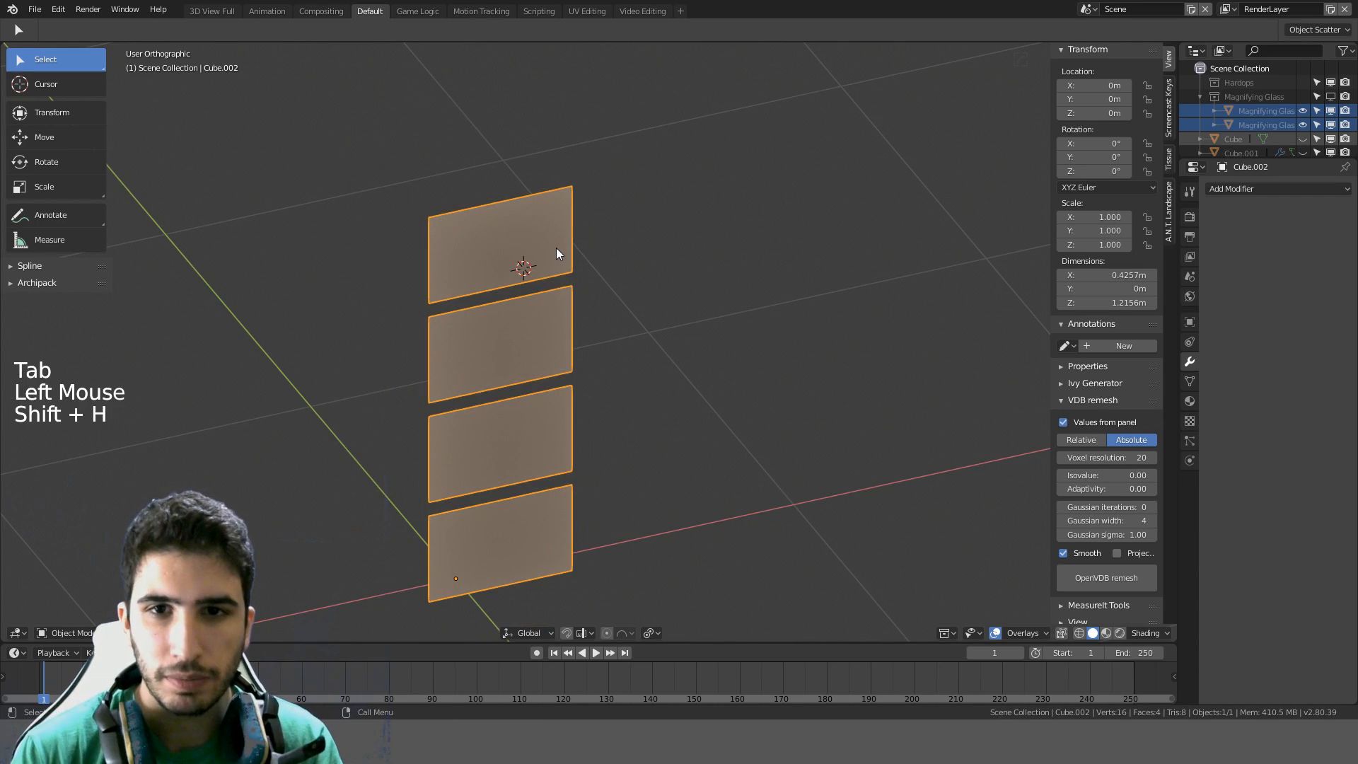
Open the separated fronts for editing and select the bottom edges of all four drawer fronts
{"action": "middle_click_drag", "start_coordinate": [556, 248], "coordinate": [279, 534]}
{"action": "key", "text": "Tab"}
{"action": "key", "text": "KP_1"}
{"action": "middle_click", "coordinate": [541, 205]}
{"action": "key", "text": "Tab"}
{"action": "key", "text": "Tab"}
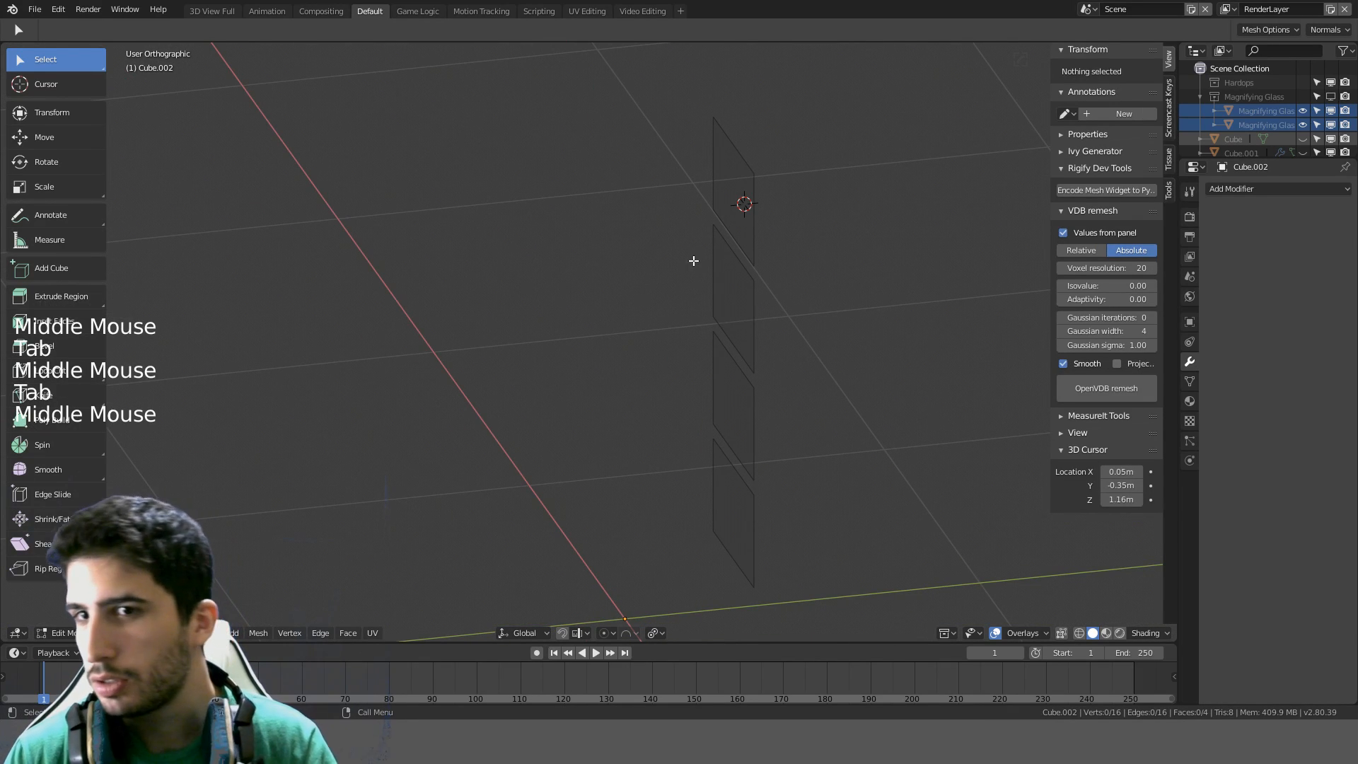
{"action": "left_click", "coordinate": [722, 225]}
{"action": "middle_click_drag", "start_coordinate": [721, 225], "coordinate": [767, 228]}
{"action": "left_click", "coordinate": [767, 228]}
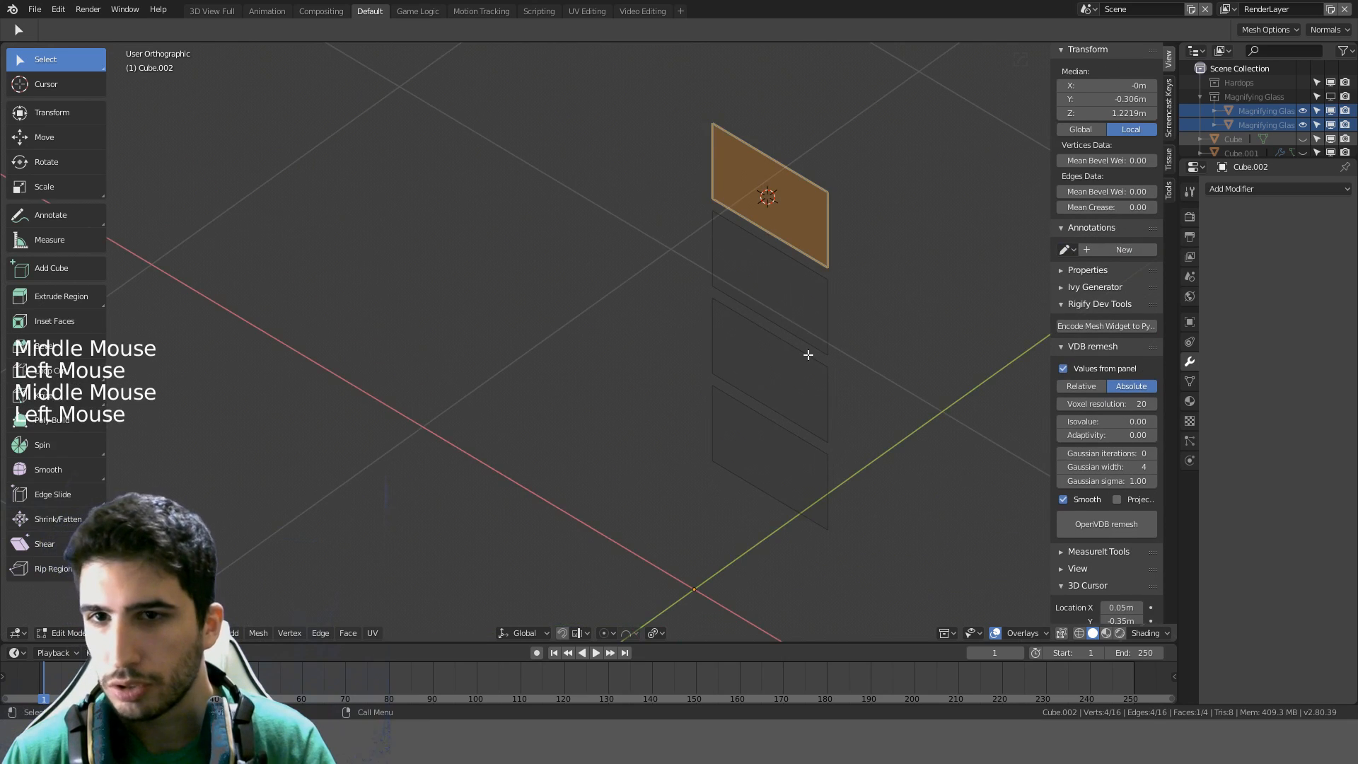
{"action": "middle_click_drag", "start_coordinate": [807, 355], "coordinate": [252, 587]}
{"action": "left_click", "coordinate": [748, 272]}
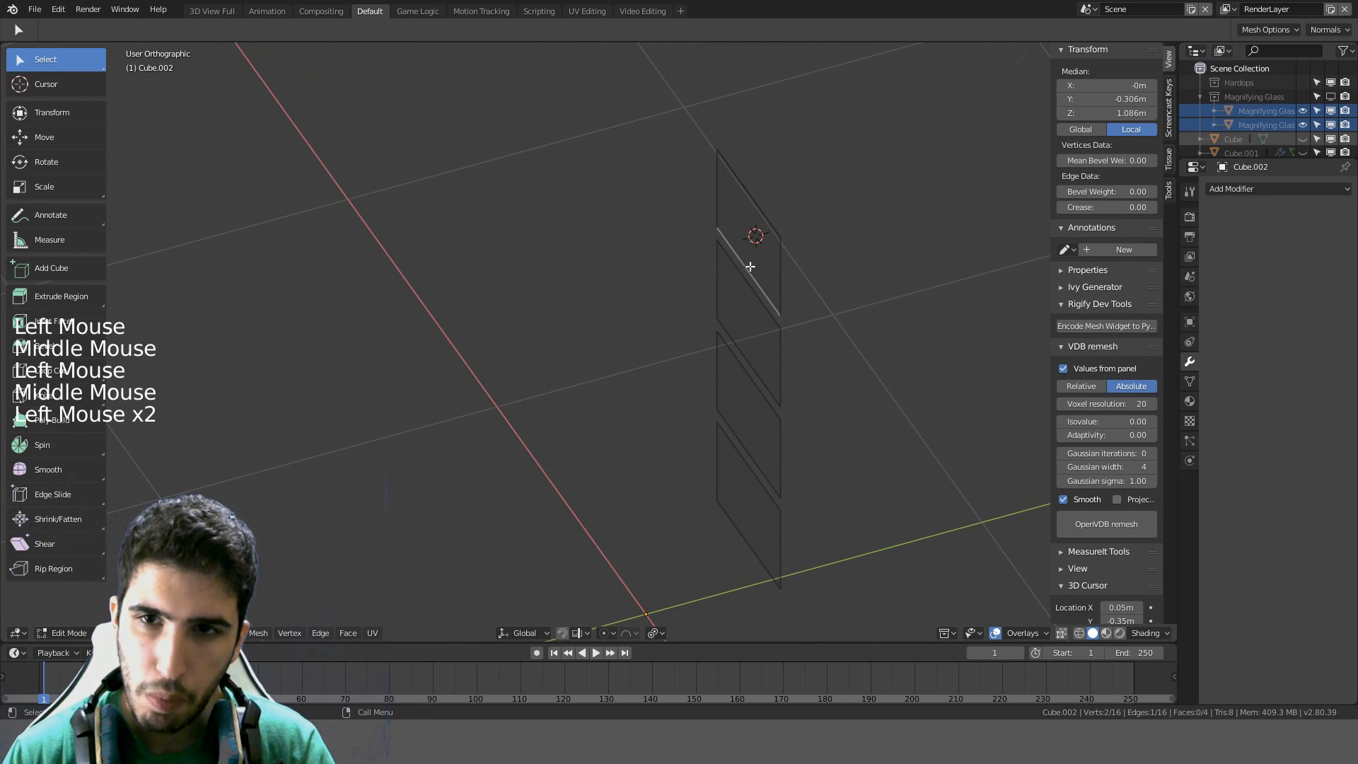
{"action": "left_click", "coordinate": [748, 370], "text": "shift"}
{"action": "key", "text": "ctrl+z"}
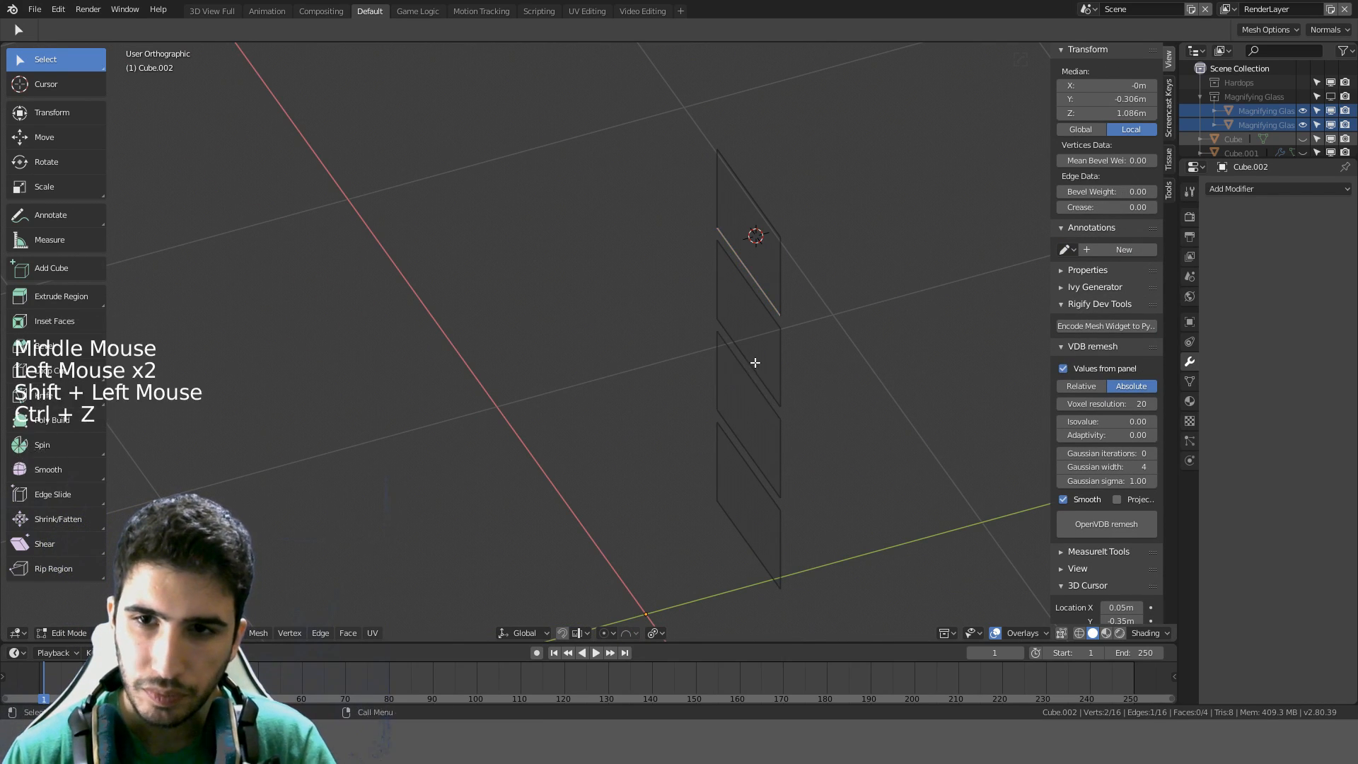
{"action": "left_click", "coordinate": [752, 364], "text": "shift"}
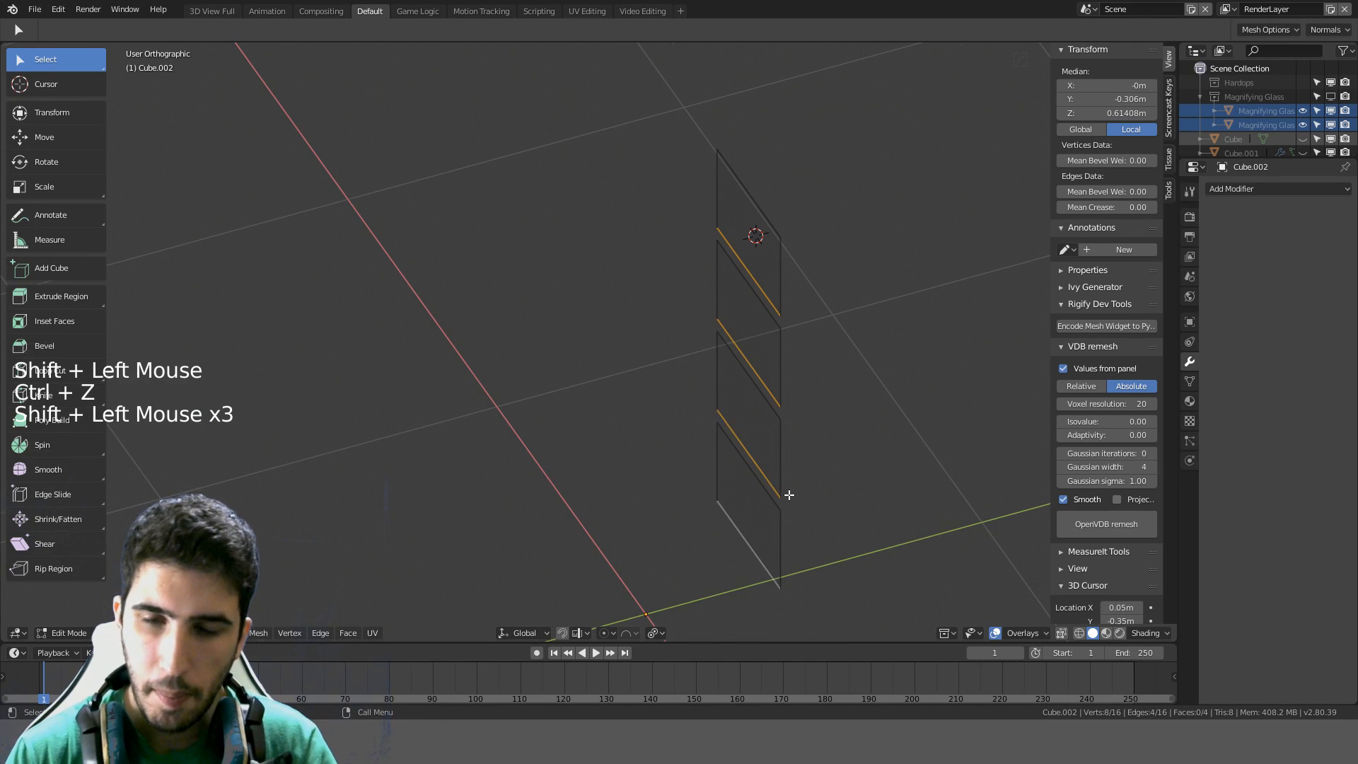
Extrude the four selected edges about 0.61 m towards the back along Y to form the drawer bottoms
{"action": "key", "text": "KP_7"}
{"action": "key", "text": "e"}
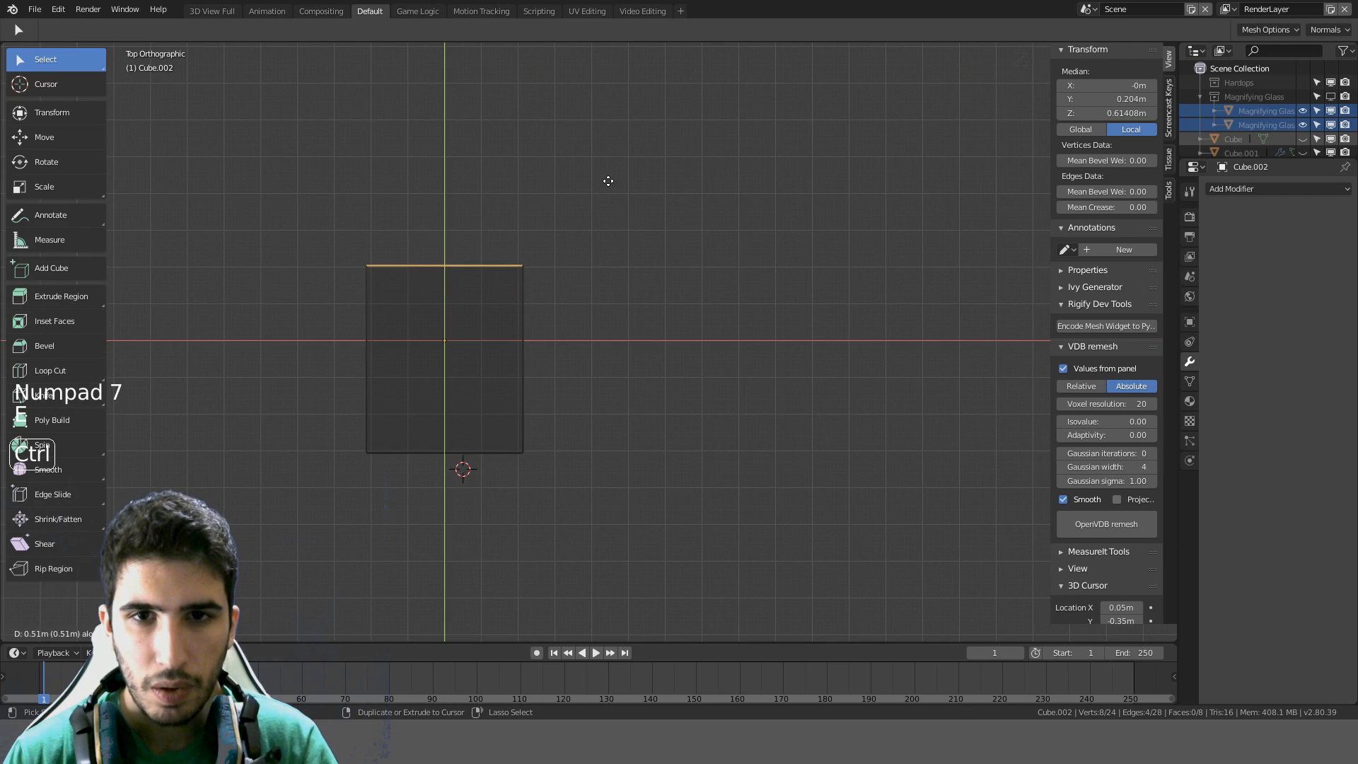
{"action": "left_click", "coordinate": [623, 146]}
{"action": "middle_click_drag", "start_coordinate": [633, 283], "coordinate": [767, 161]}
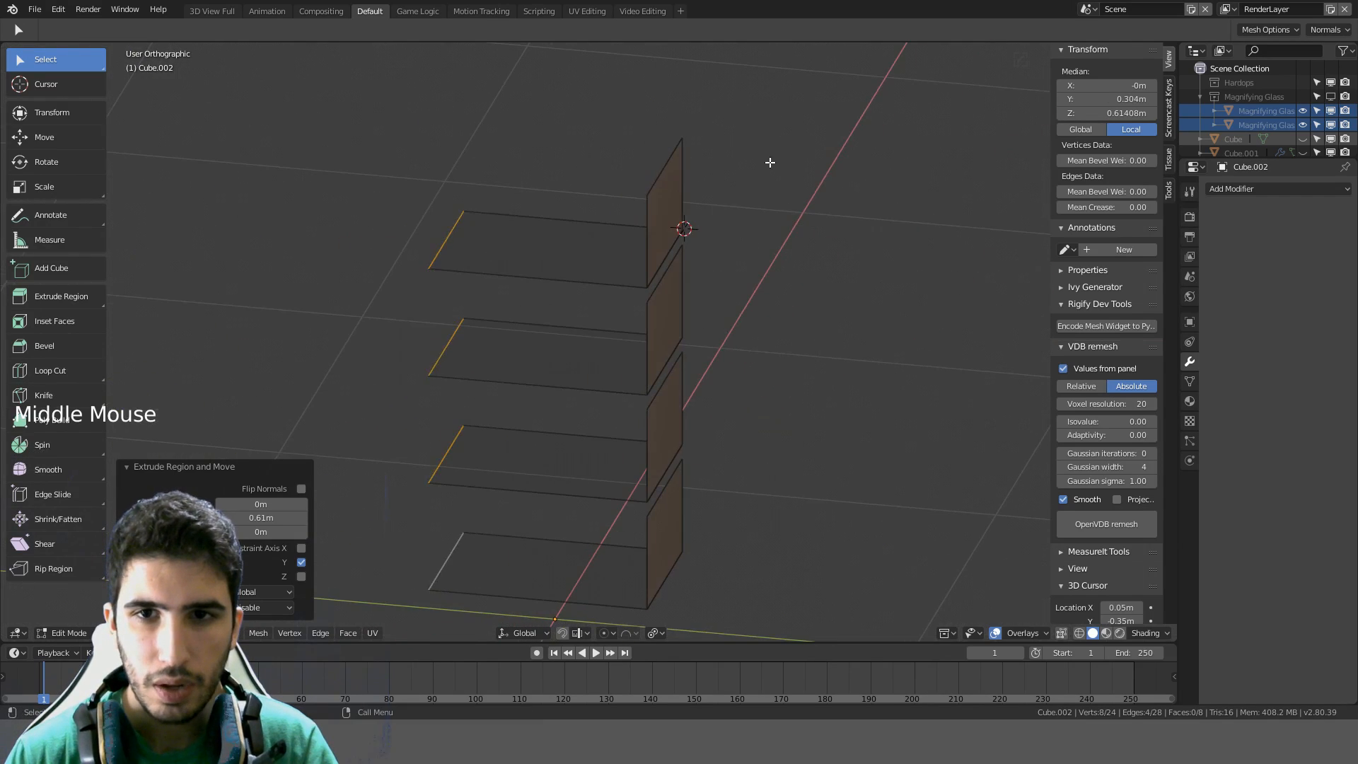
Add a Solidify modifier with Even Thickness enabled to the drawer object
{"action": "key", "text": "a"}
{"action": "key", "text": "Tab"}
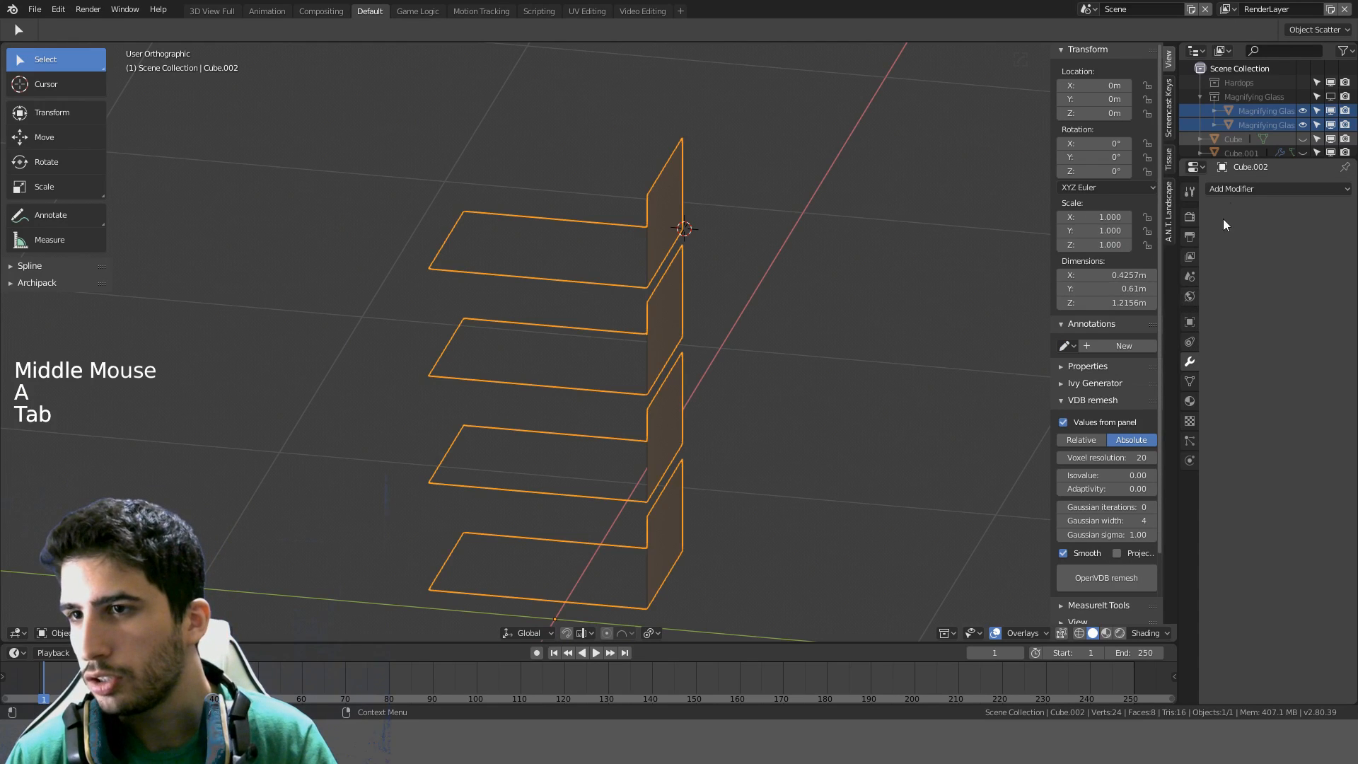
{"action": "left_click", "coordinate": [1237, 190]}
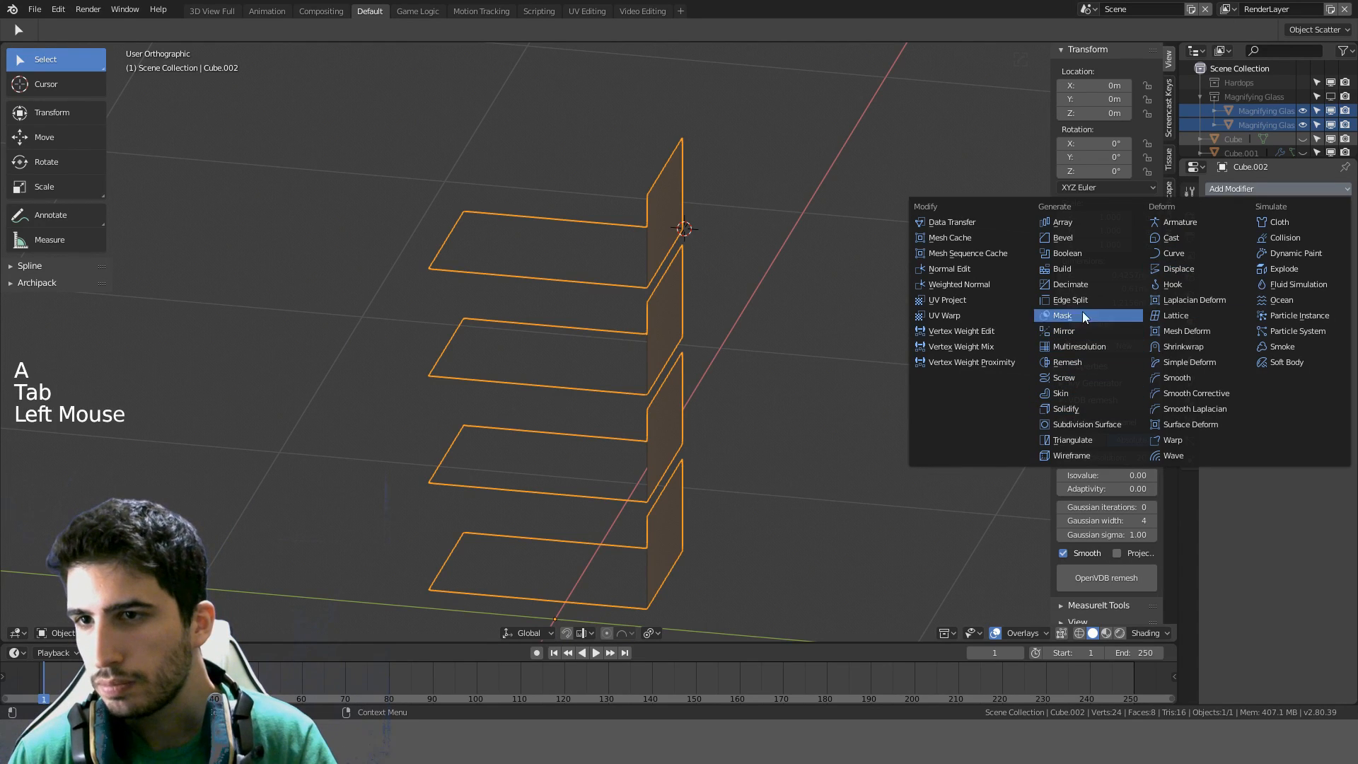
{"action": "left_click", "coordinate": [1077, 404]}
{"action": "middle_click_drag", "start_coordinate": [955, 340], "coordinate": [911, 265]}
{"action": "scroll", "coordinate": [911, 264], "scroll_direction": "up", "scroll_amount": 3}
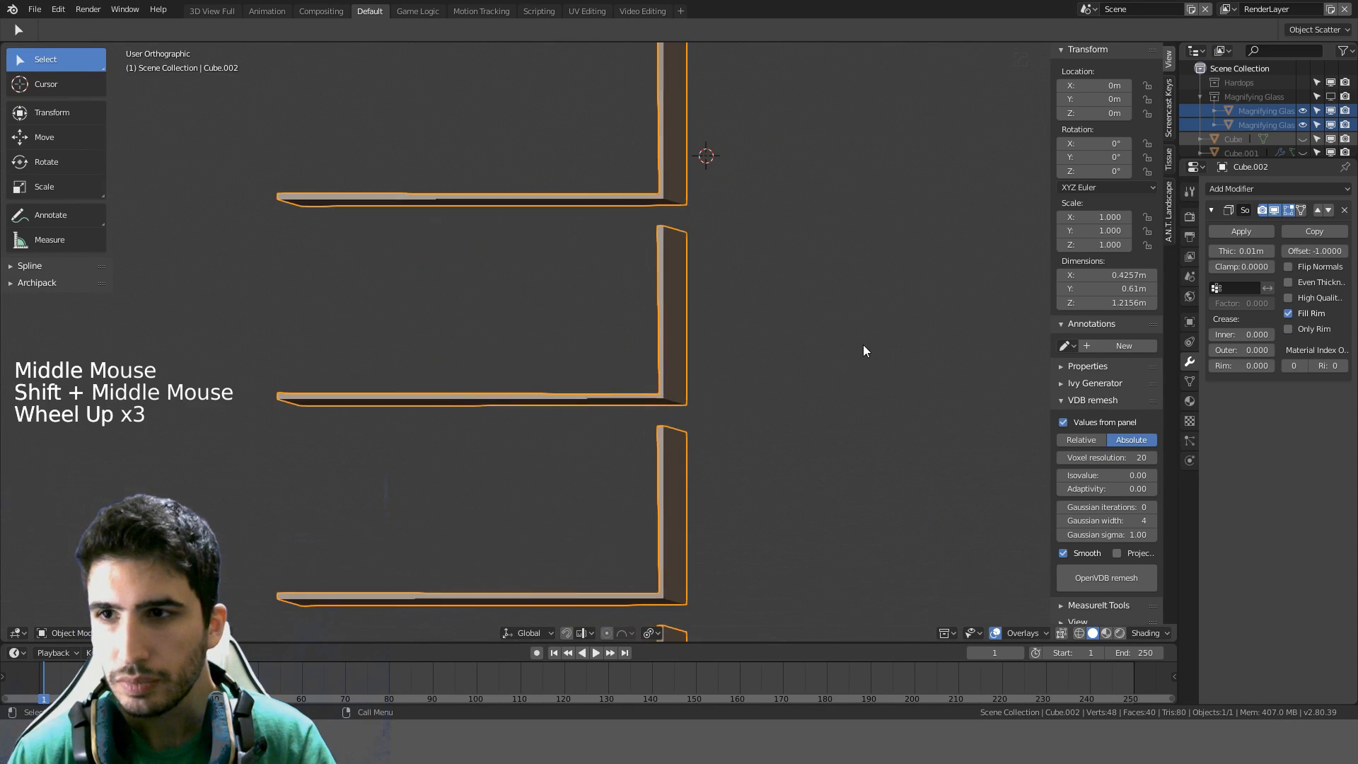
{"action": "left_click", "coordinate": [1288, 282]}
{"action": "middle_click_drag", "start_coordinate": [775, 185], "coordinate": [698, 252], "text": "shift"}
{"action": "scroll", "coordinate": [698, 251], "scroll_direction": "down", "scroll_amount": 3}
Fill the side wall of each of the four drawers on the negative X side from its front bottom corner
{"action": "key", "text": "Tab"}
{"action": "middle_click_drag", "start_coordinate": [794, 233], "coordinate": [688, 279]}
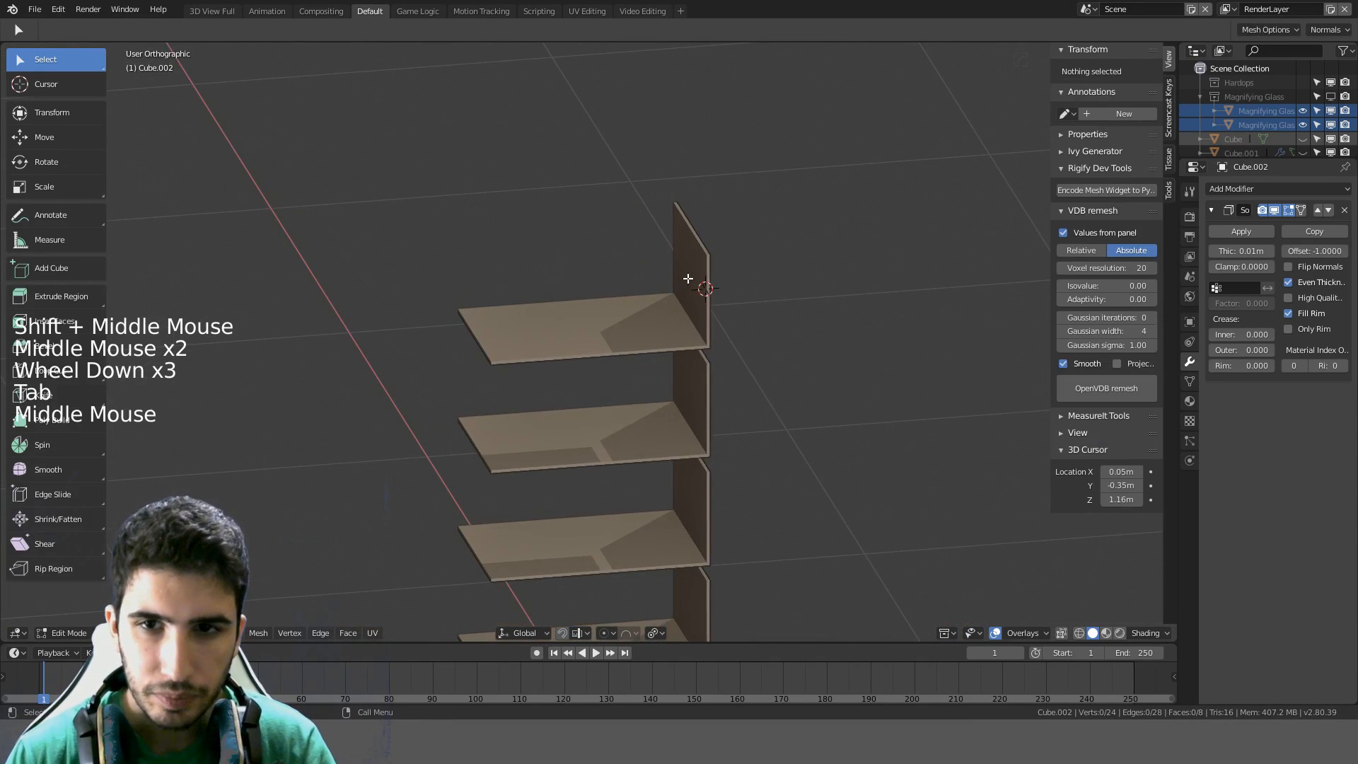
{"action": "left_click", "coordinate": [619, 375]}
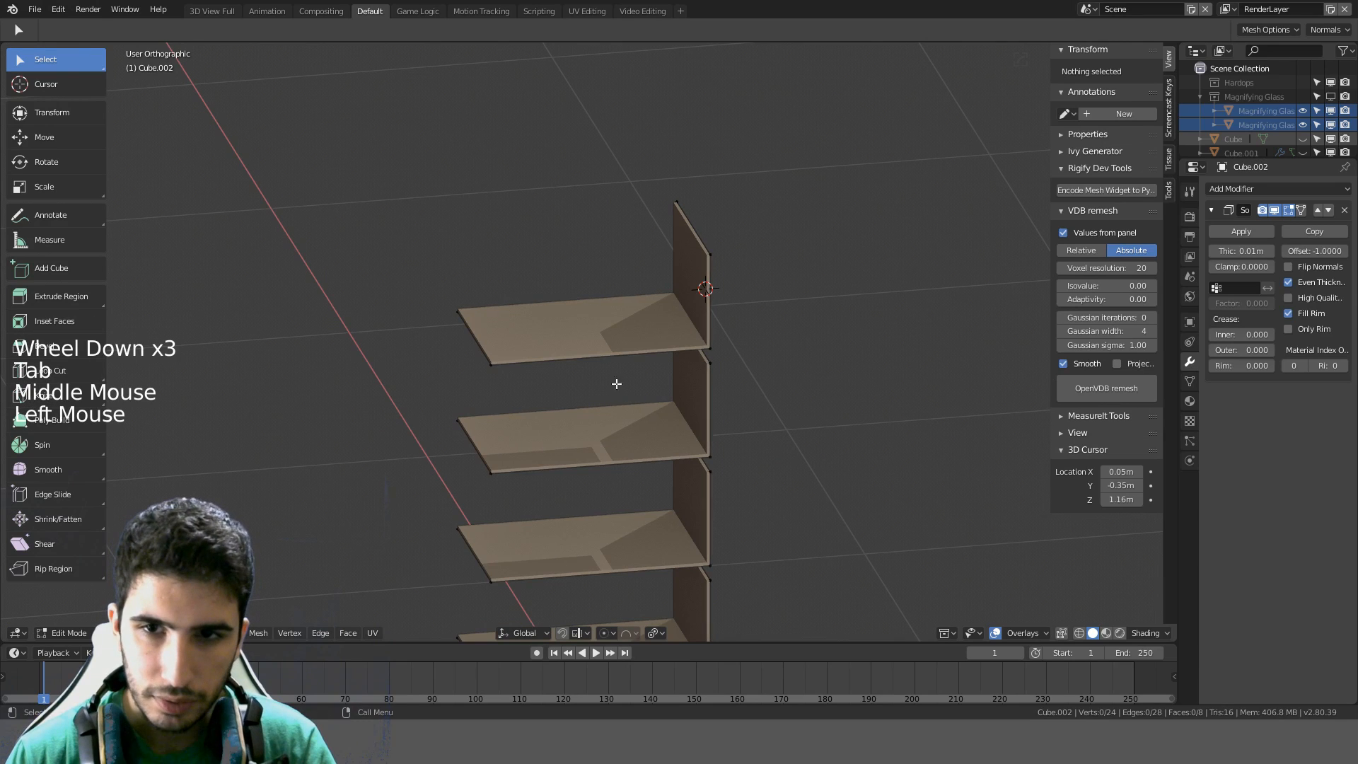
{"action": "left_click", "coordinate": [704, 346]}
{"action": "left_click", "coordinate": [708, 456], "text": "shift"}
{"action": "middle_click_drag", "start_coordinate": [746, 504], "coordinate": [752, 388], "text": "shift"}
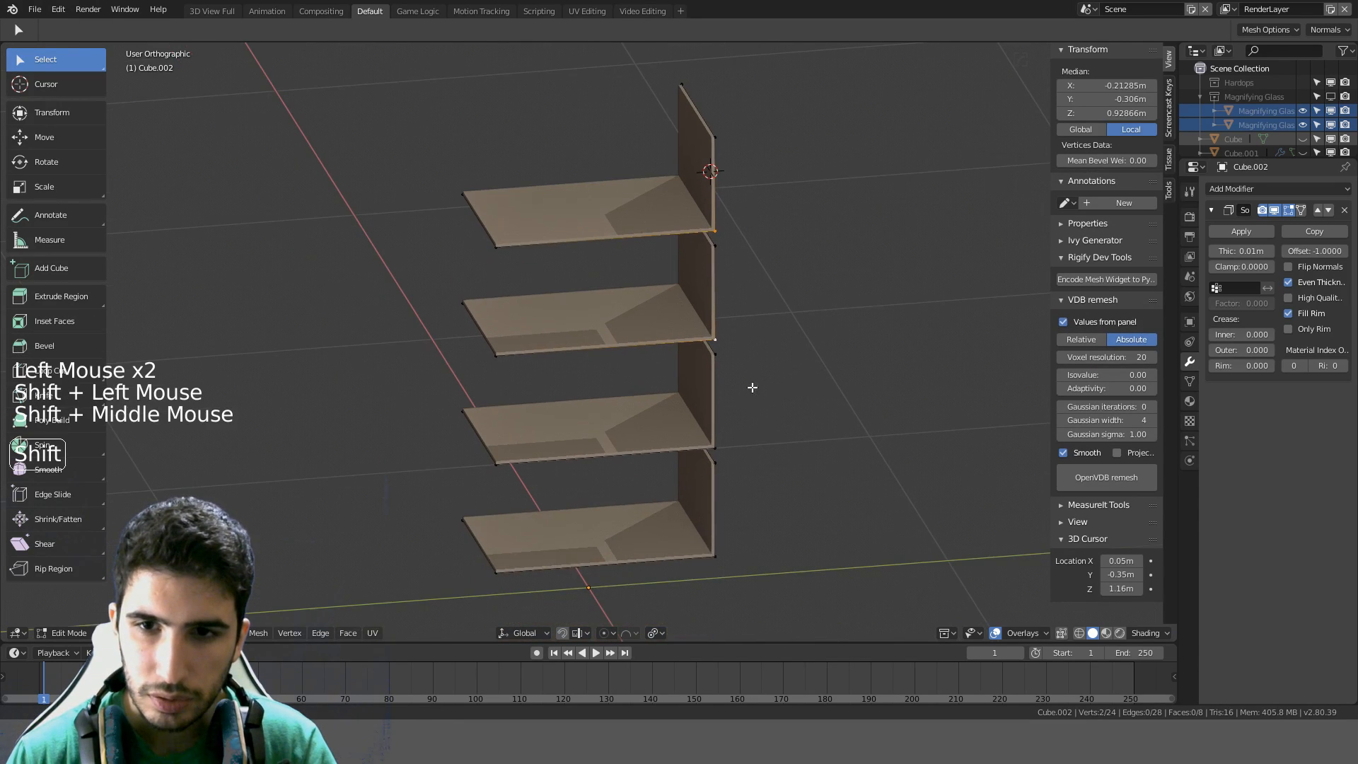
{"action": "left_click", "coordinate": [713, 229]}
{"action": "key", "text": "f"}
{"action": "left_click", "coordinate": [715, 340]}
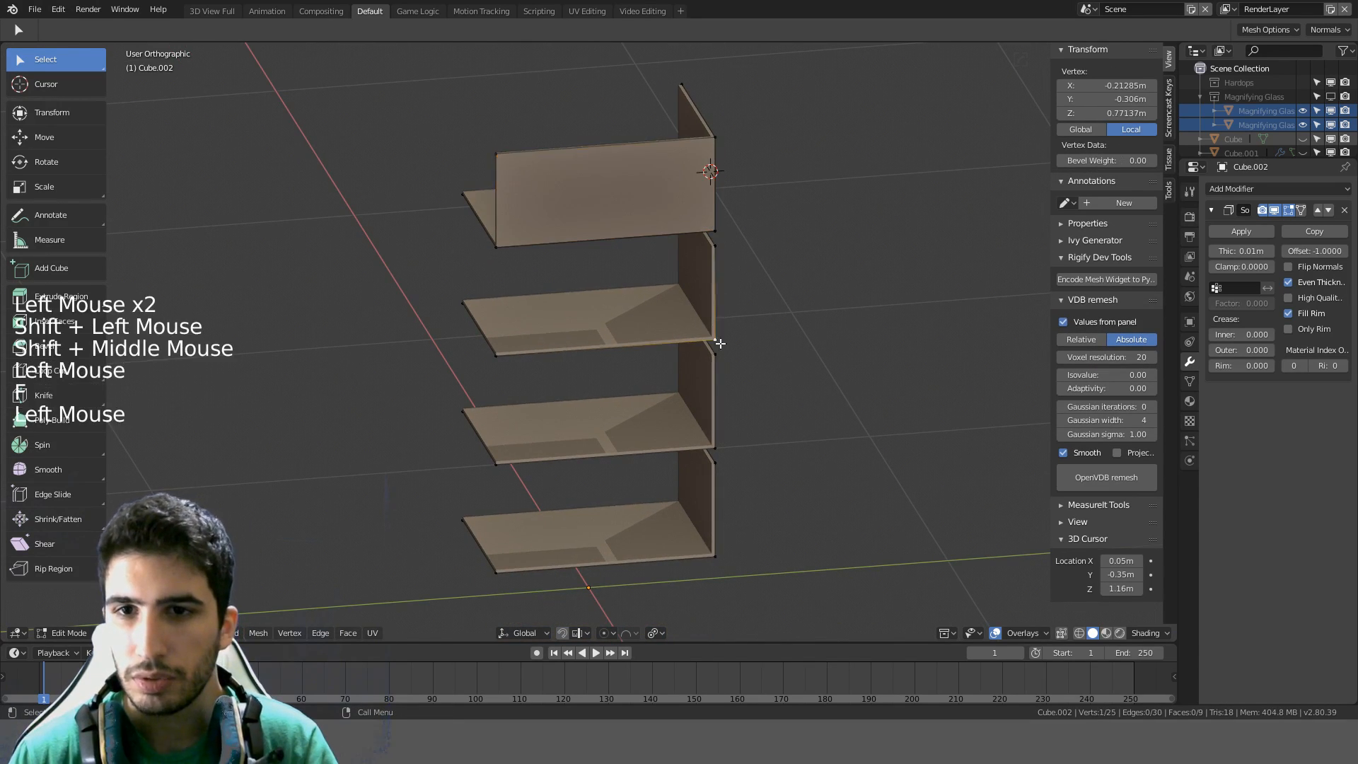
{"action": "key", "text": "f"}
{"action": "left_click", "coordinate": [715, 450]}
{"action": "key", "text": "f"}
{"action": "left_click", "coordinate": [715, 557]}
{"action": "key", "text": "f"}
Fill the opposite side wall of each of the four drawers on the positive X side
{"action": "middle_click_drag", "start_coordinate": [807, 478], "coordinate": [513, 469]}
{"action": "left_click", "coordinate": [499, 480]}
{"action": "key", "text": "f"}
{"action": "left_click", "coordinate": [498, 373]}
{"action": "key", "text": "f"}
{"action": "left_click", "coordinate": [499, 263]}
{"action": "key", "text": "f"}
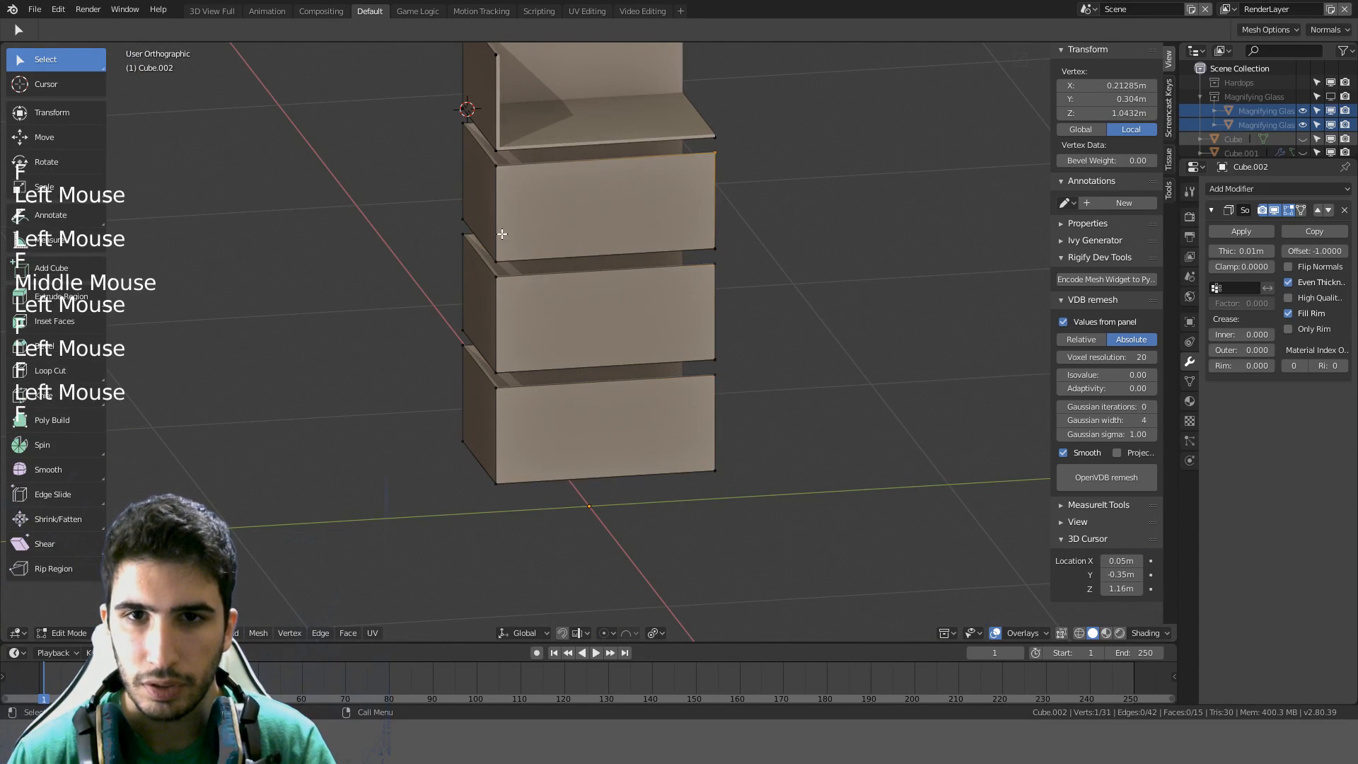
{"action": "left_click", "coordinate": [498, 142]}
{"action": "key", "text": "f"}
Examine the four drawer bodies from the back, the sides and above, and clear the selection
{"action": "middle_click_drag", "start_coordinate": [618, 139], "coordinate": [632, 297], "text": "shift"}
{"action": "middle_click_drag", "start_coordinate": [633, 297], "coordinate": [756, 288]}
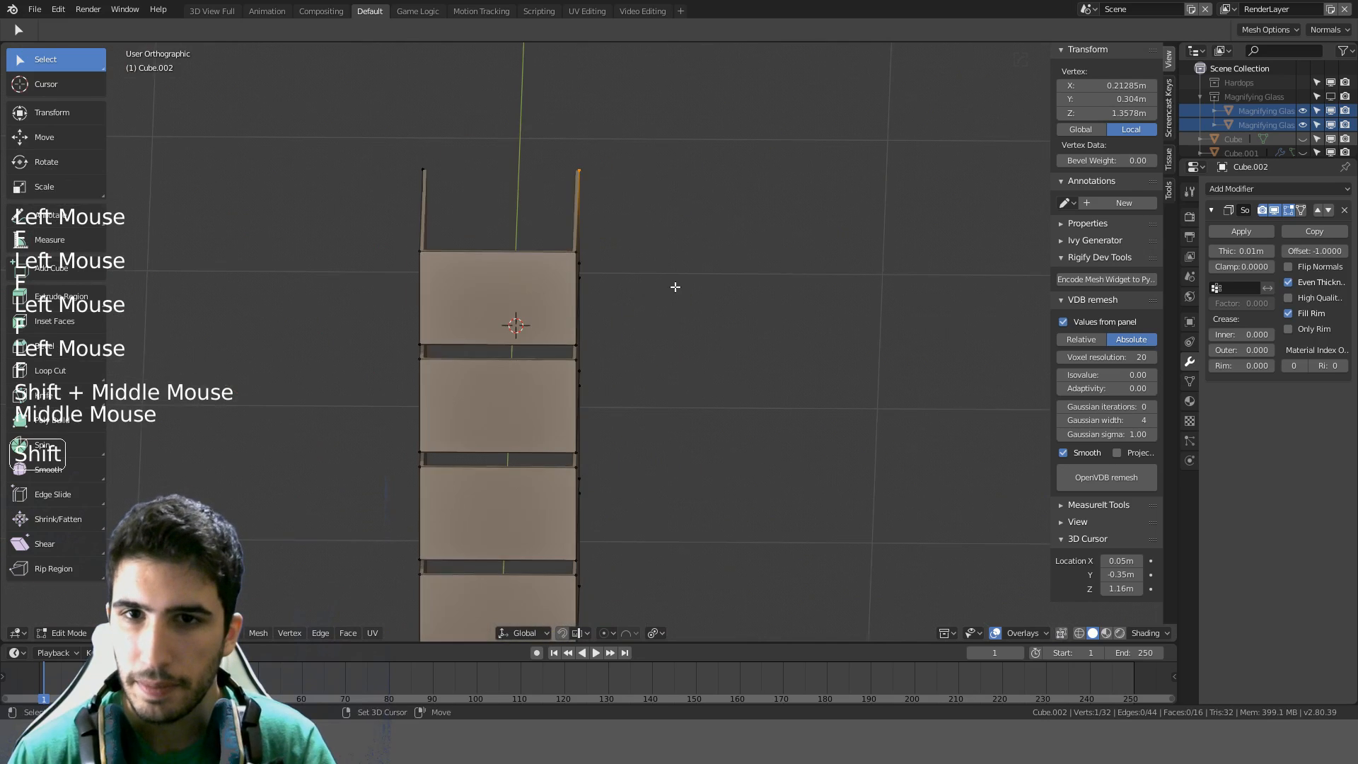
{"action": "middle_click_drag", "start_coordinate": [672, 287], "coordinate": [671, 350], "text": "shift"}
{"action": "mouse_move", "coordinate": [670, 350]}
{"action": "middle_mouse_down"}
{"action": "mouse_move", "coordinate": [632, 321]}
{"action": "mouse_move", "coordinate": [567, 306]}
{"action": "mouse_move", "coordinate": [562, 324]}
{"action": "mouse_move", "coordinate": [597, 352]}
{"action": "mouse_move", "coordinate": [681, 374]}
{"action": "middle_mouse_up"}
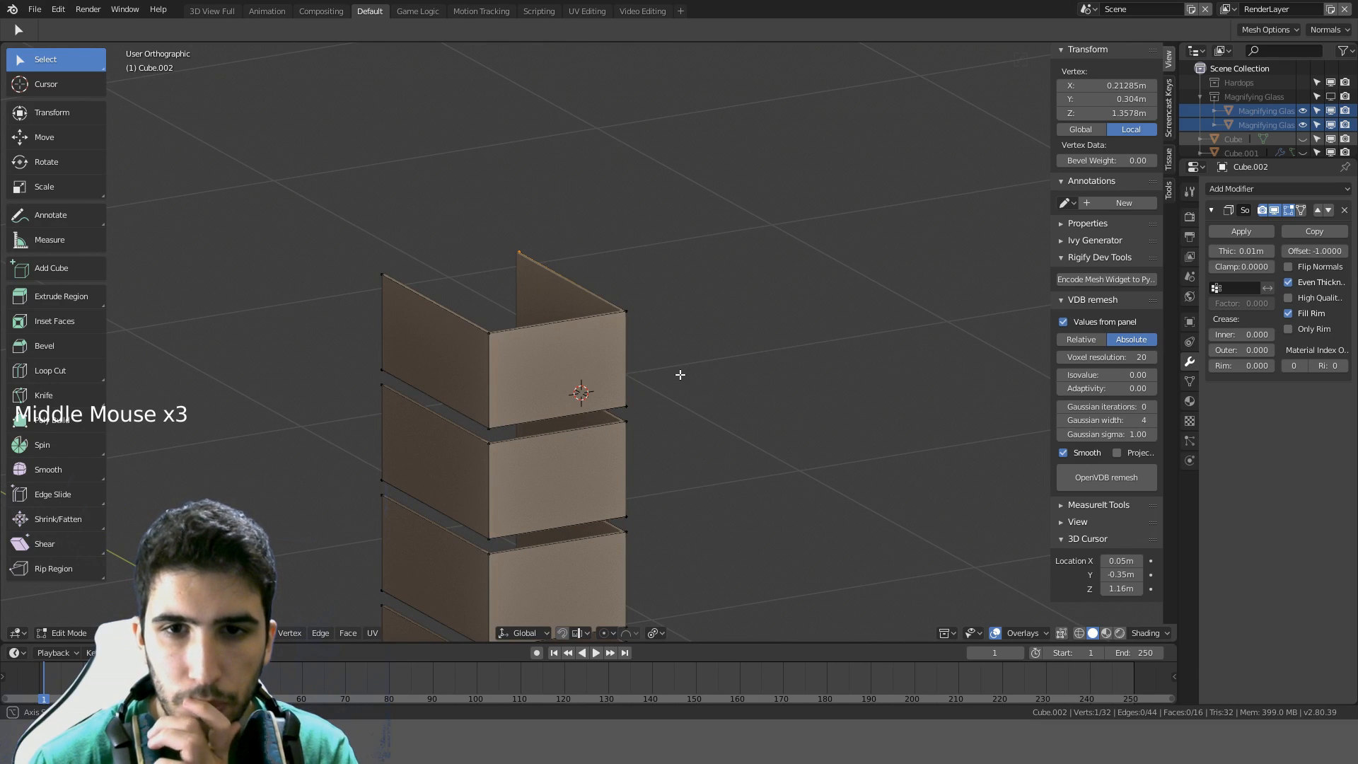
{"action": "middle_click_drag", "start_coordinate": [566, 325], "coordinate": [706, 379]}
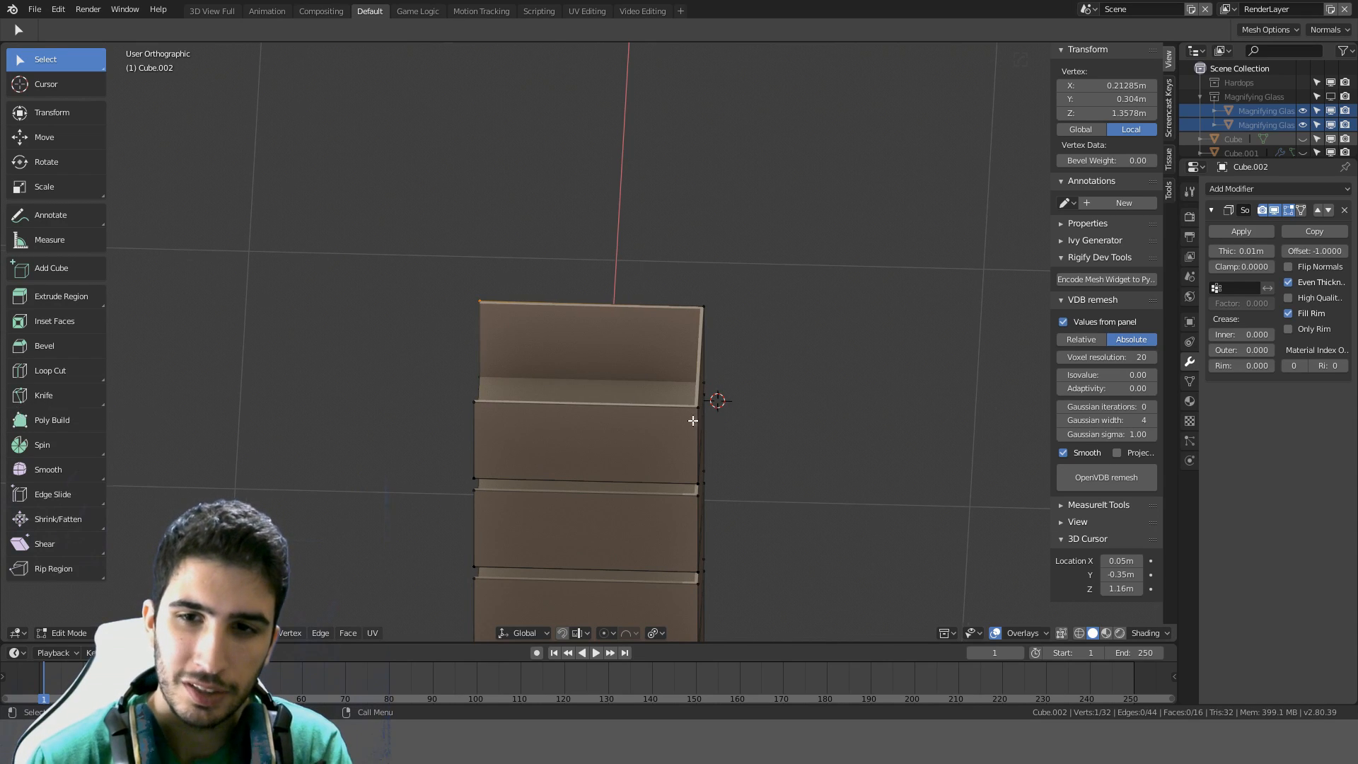
{"action": "middle_click_drag", "start_coordinate": [693, 420], "coordinate": [638, 385]}
{"action": "middle_click_drag", "start_coordinate": [584, 437], "coordinate": [643, 405]}
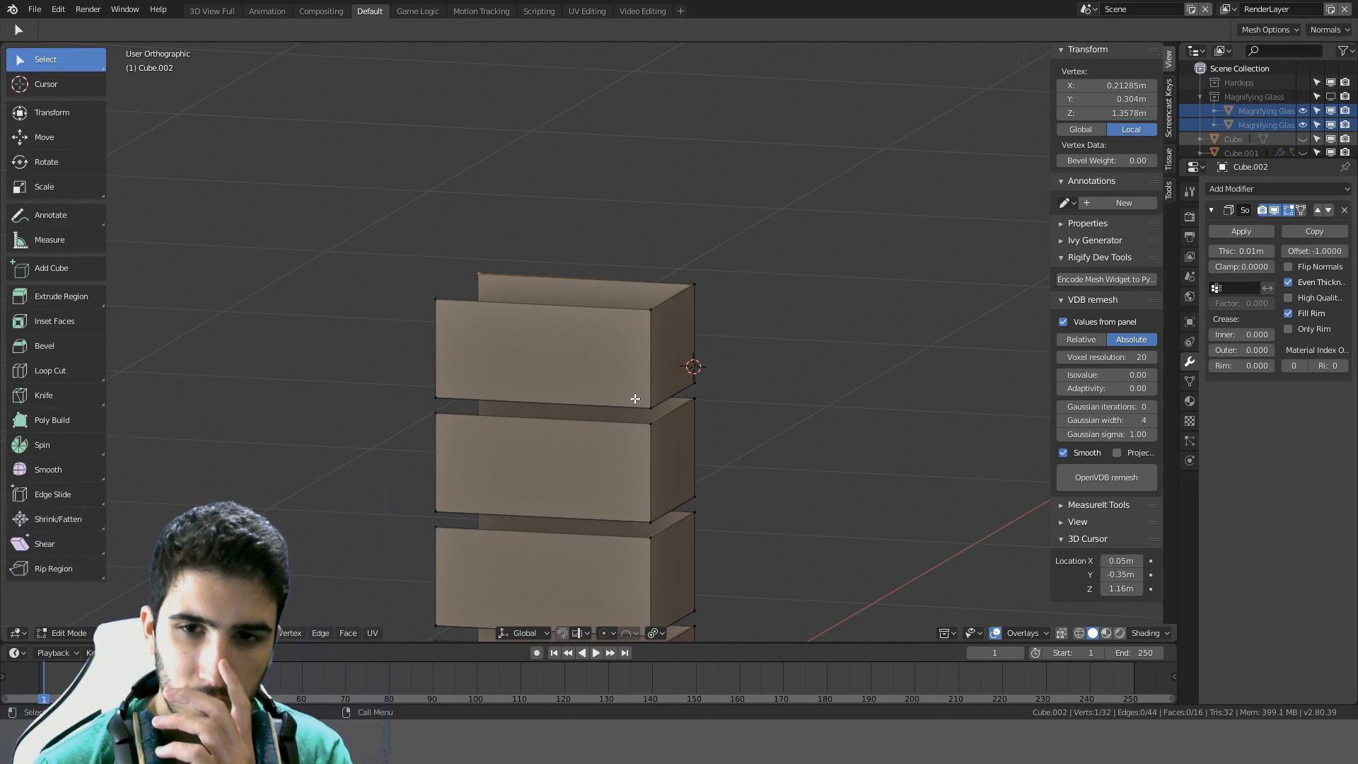
{"action": "left_click", "coordinate": [647, 329]}
{"action": "left_click", "coordinate": [609, 323]}
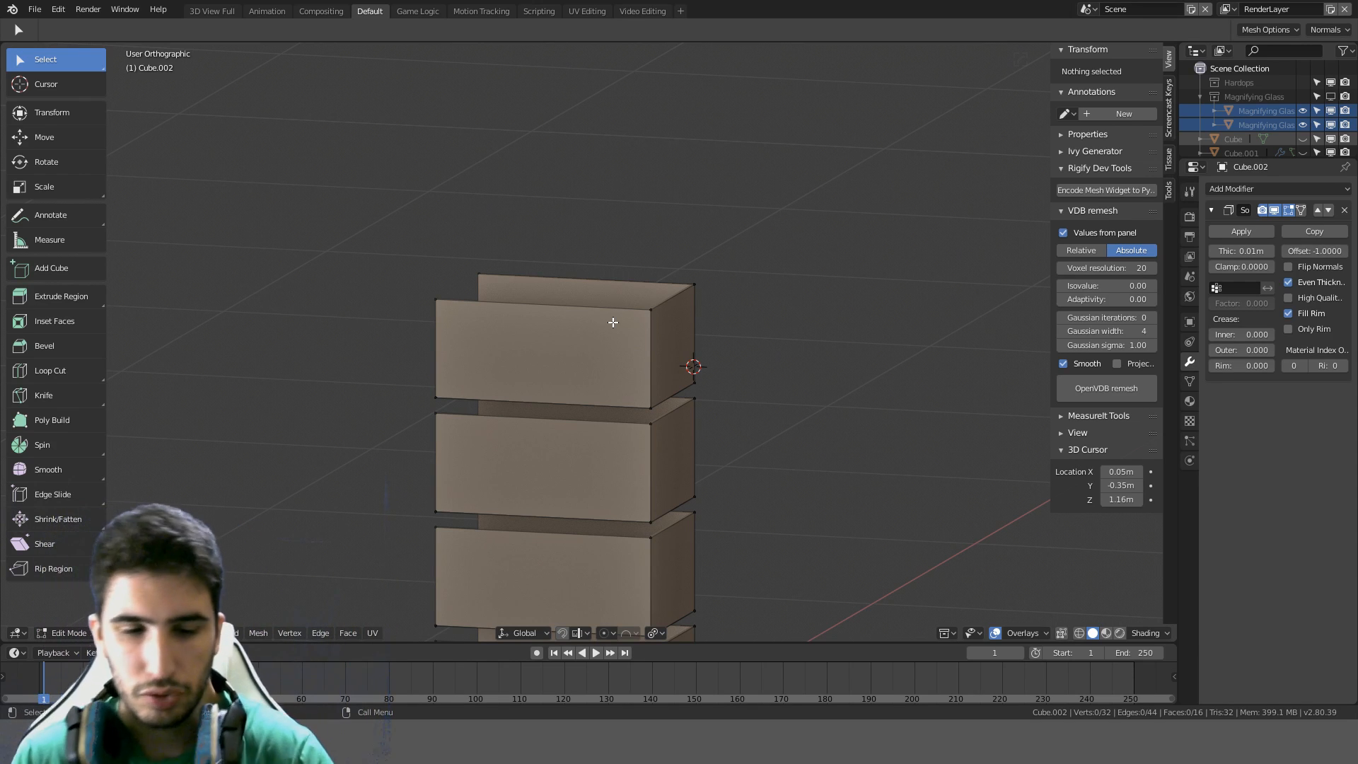
Add one horizontal loop cut around the top drawer's walls, slid halfway from the middle to the upper edge
{"action": "scroll", "coordinate": [615, 322], "scroll_direction": "up", "scroll_amount": 2}
{"action": "key", "text": "ctrl+r"}
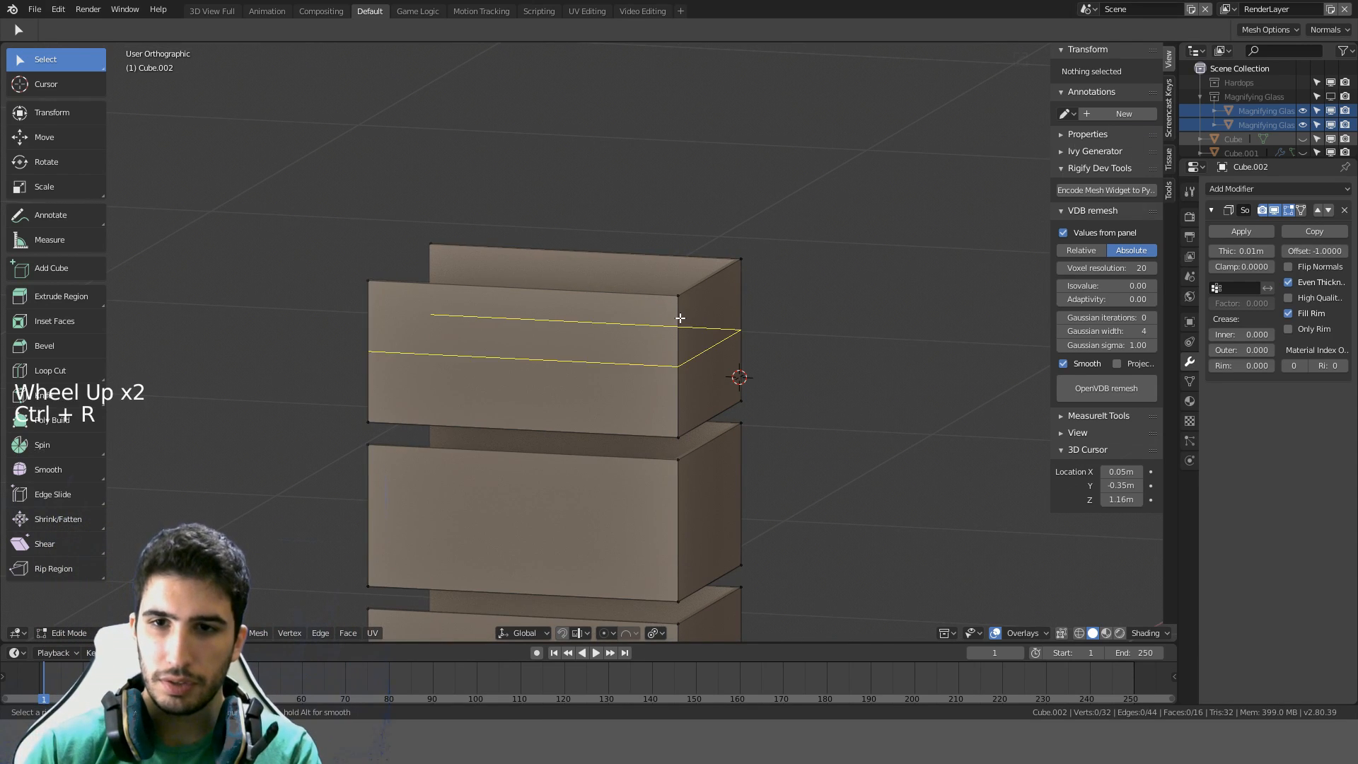
{"action": "left_click", "coordinate": [680, 318]}
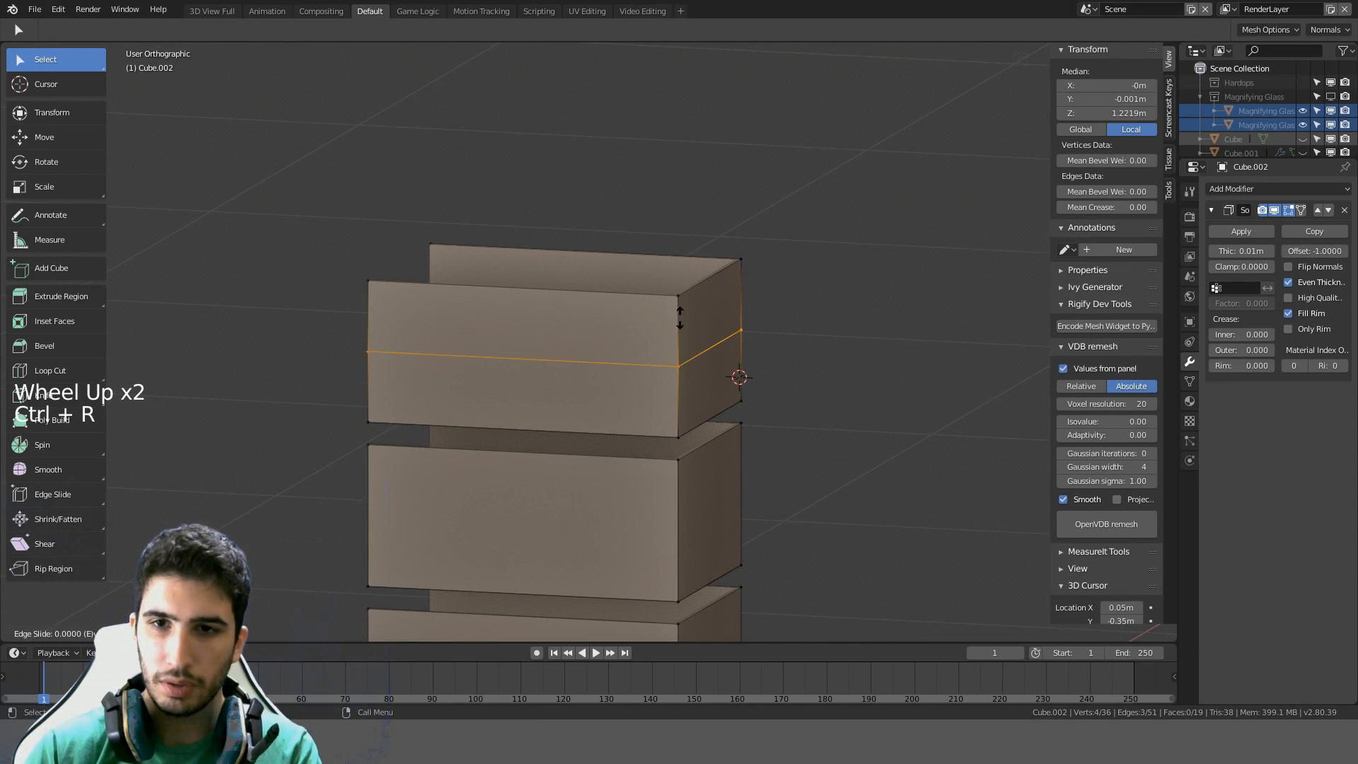
{"action": "left_click", "coordinate": [671, 283]}
{"action": "middle_click_drag", "start_coordinate": [672, 281], "coordinate": [695, 317]}
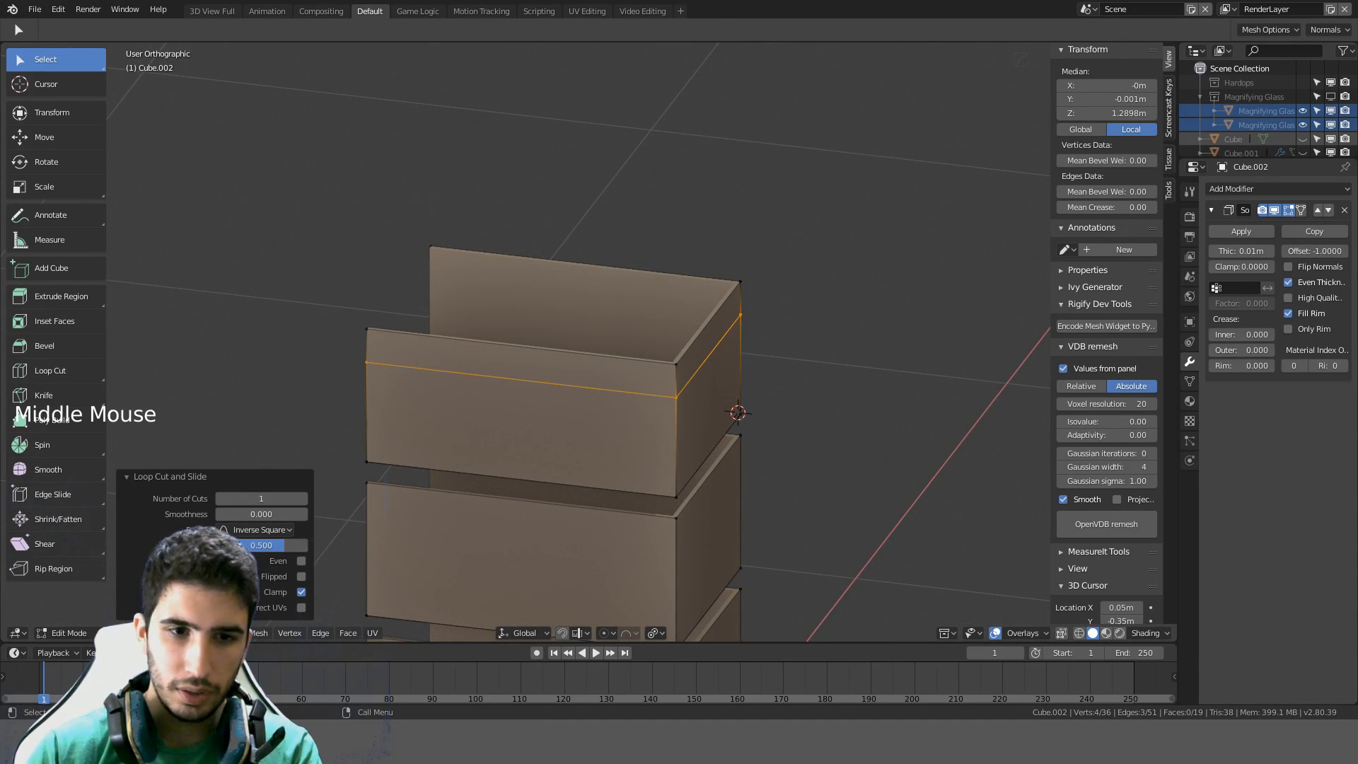
Delete the upper strip faces above the loop cut on both side walls of the top drawer
{"action": "left_click", "coordinate": [147, 633]}
{"action": "left_click", "coordinate": [501, 382]}
{"action": "left_click", "coordinate": [538, 361]}
{"action": "middle_click_drag", "start_coordinate": [545, 361], "coordinate": [485, 273]}
{"action": "left_click", "coordinate": [487, 271], "text": "shift"}
{"action": "key", "text": "Delete"}
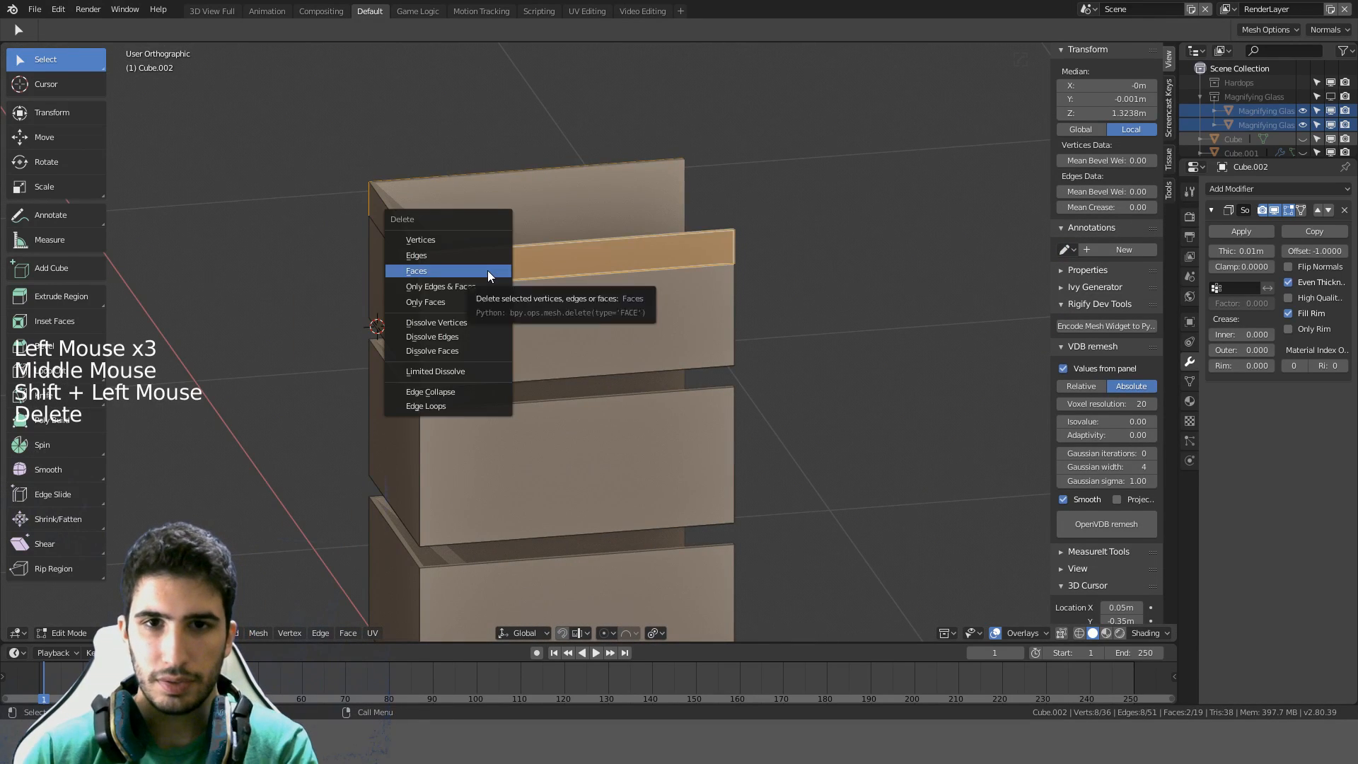
{"action": "left_click", "coordinate": [486, 271]}
Select the whole top drawer as linked geometry and look at it from the front
{"action": "middle_click_drag", "start_coordinate": [572, 273], "coordinate": [415, 461]}
{"action": "key", "text": "KP_1"}
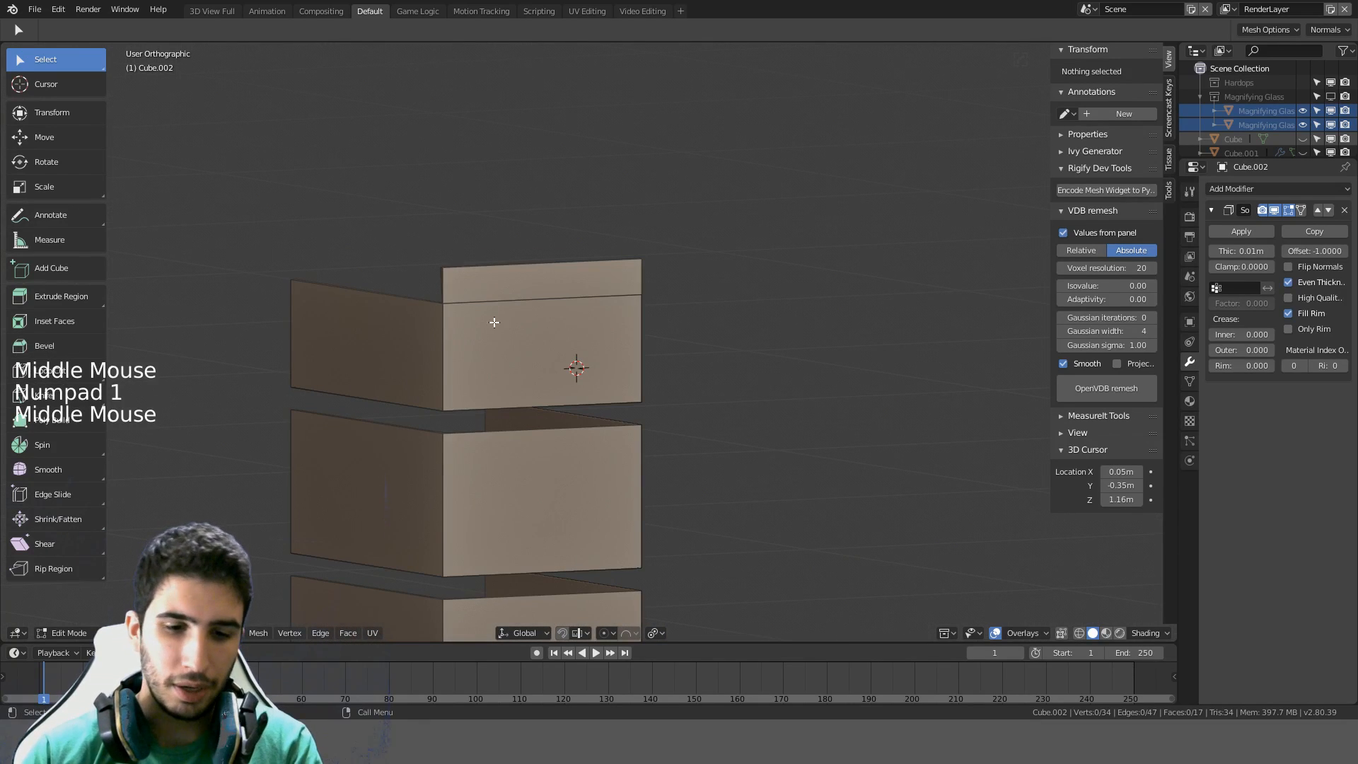
{"action": "key", "text": "l"}
{"action": "key", "text": "KP_1"}
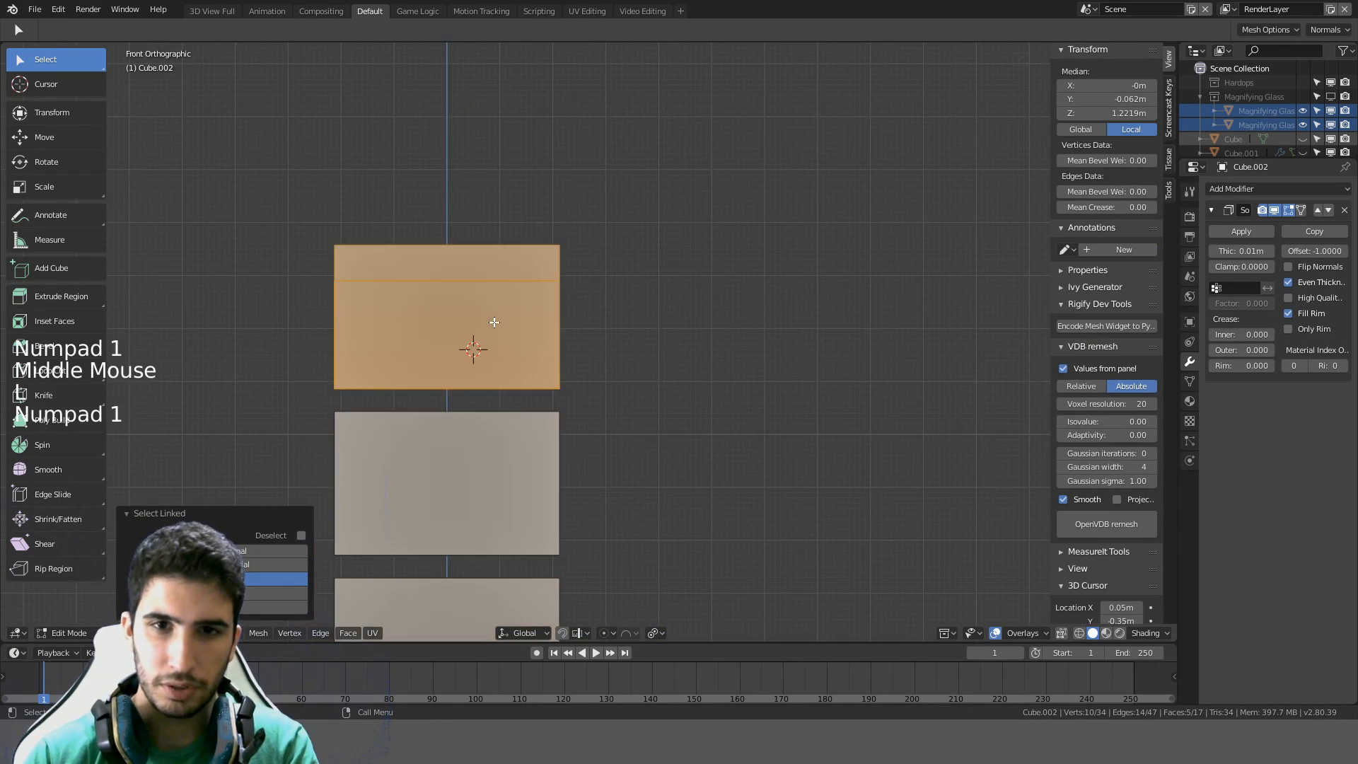
{"action": "middle_click_drag", "start_coordinate": [501, 315], "coordinate": [597, 205], "text": "shift"}
{"action": "key", "text": "shift+d"}
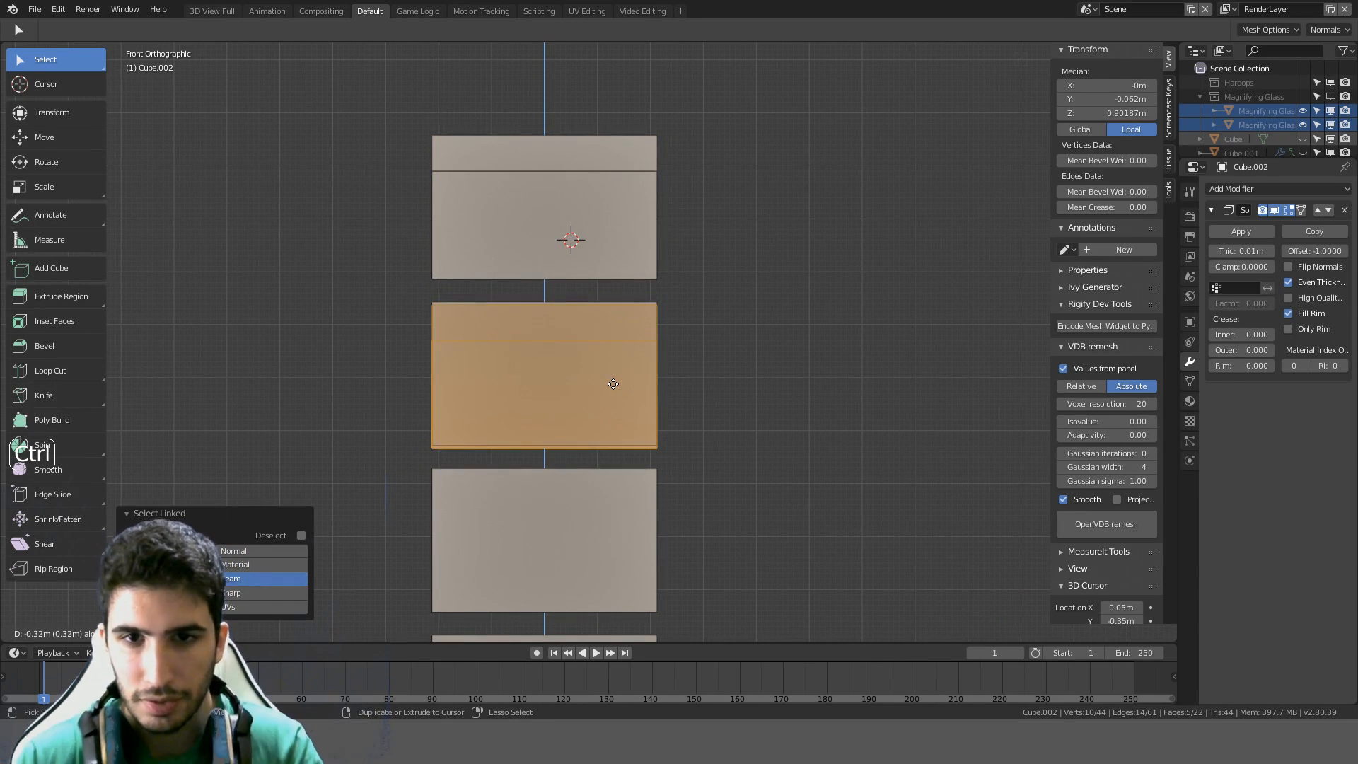
{"action": "right_click", "coordinate": [664, 359]}
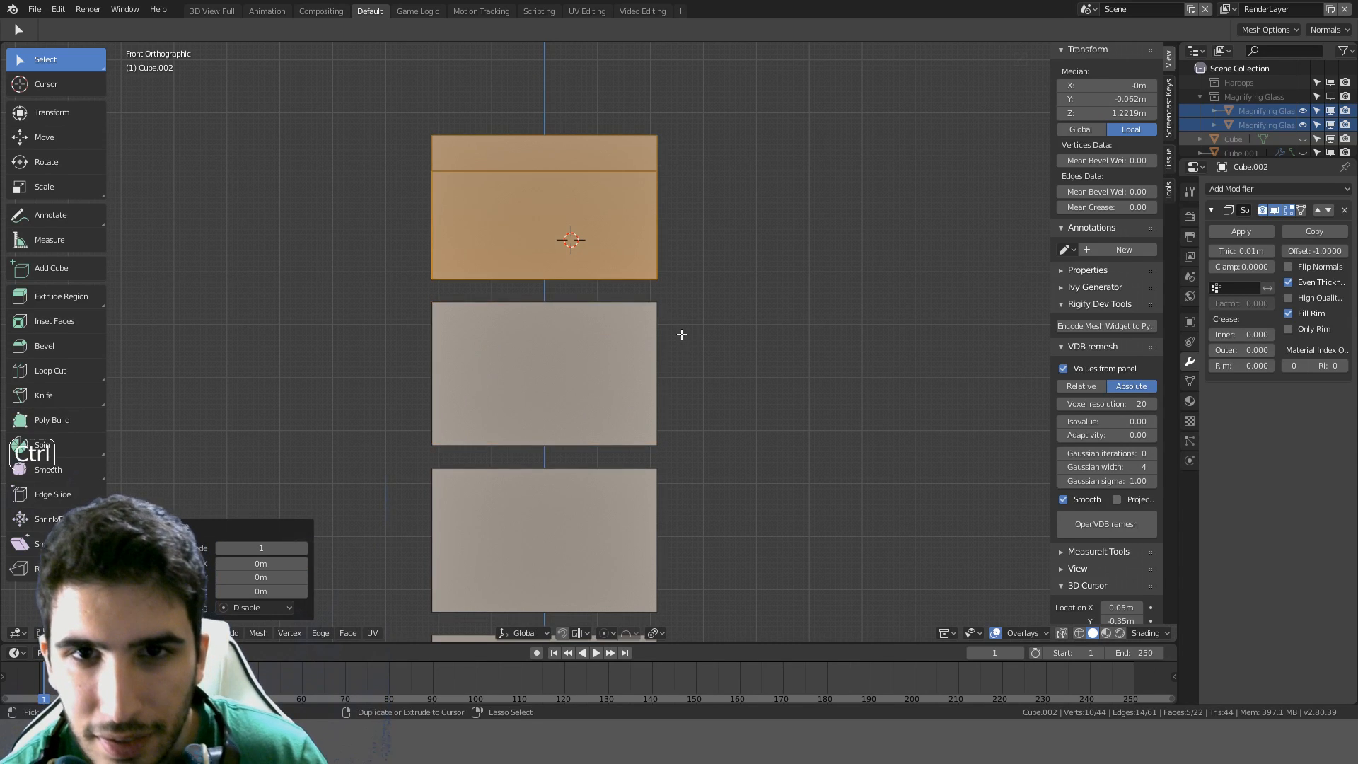
{"action": "middle_click_drag", "start_coordinate": [669, 357], "coordinate": [759, 340]}
{"action": "key", "text": "ctrl+z"}
{"action": "key", "text": "ctrl+z"}
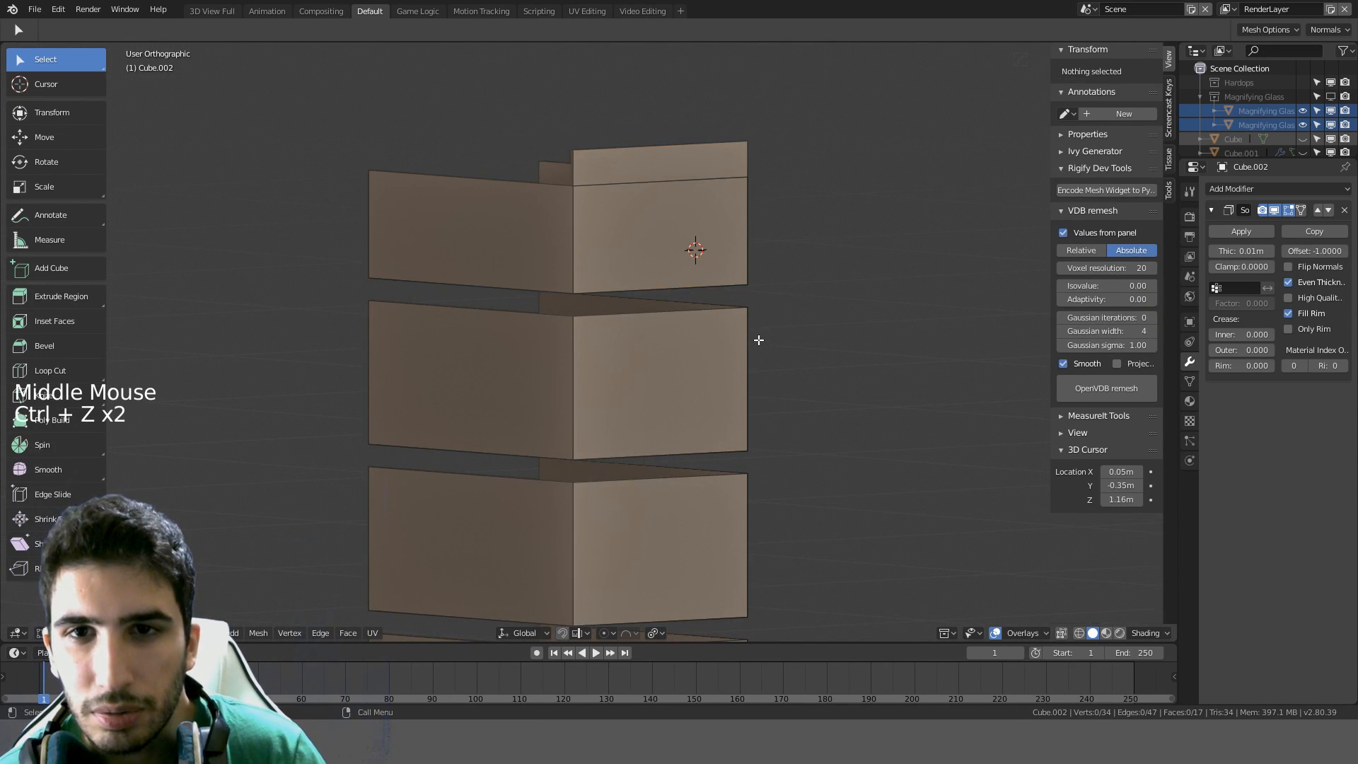
Add one horizontal loop cut around the second drawer's walls, slid upward to a factor of 0.5
{"action": "key", "text": "a"}
{"action": "key", "text": "KP_1"}
{"action": "key", "text": "KP_3"}
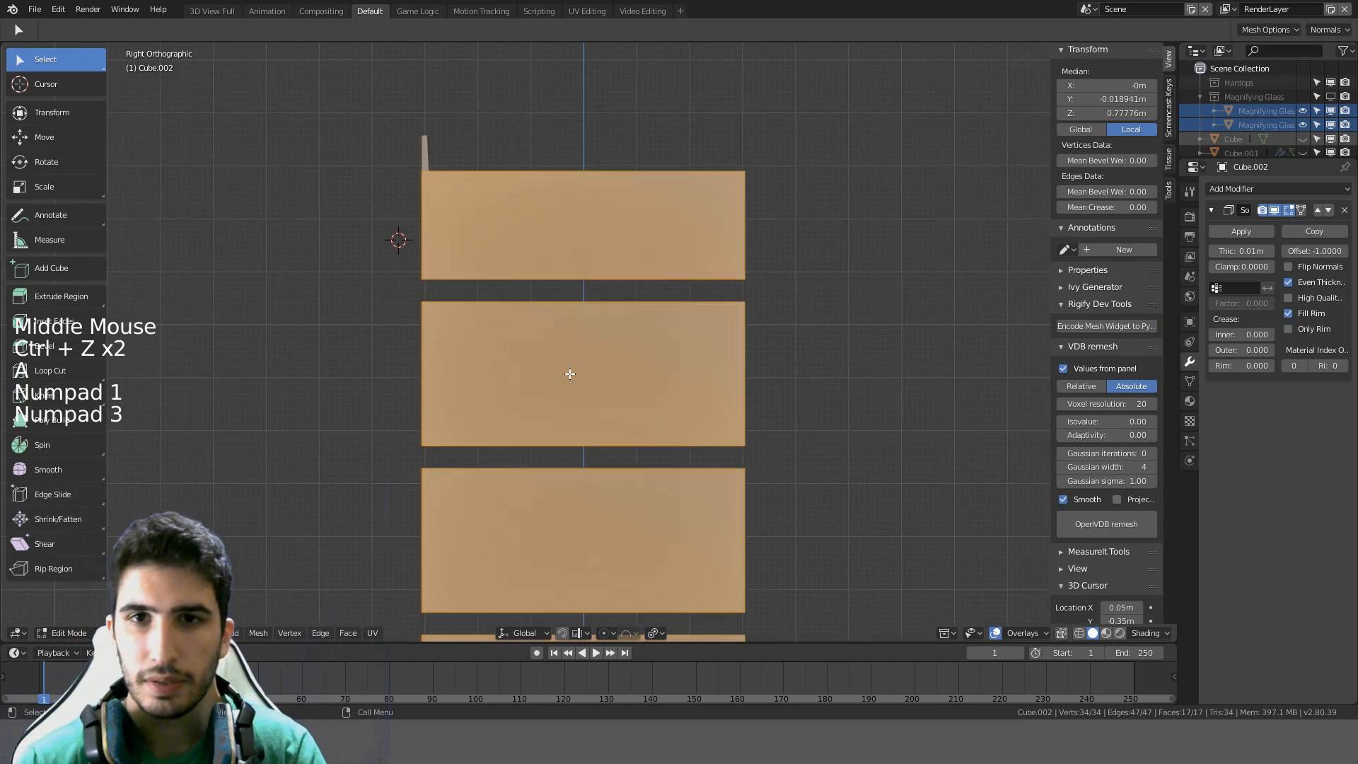
{"action": "key", "text": "a"}
{"action": "middle_click_drag", "start_coordinate": [570, 374], "coordinate": [603, 412], "text": "shift"}
{"action": "key", "text": "ctrl+r"}
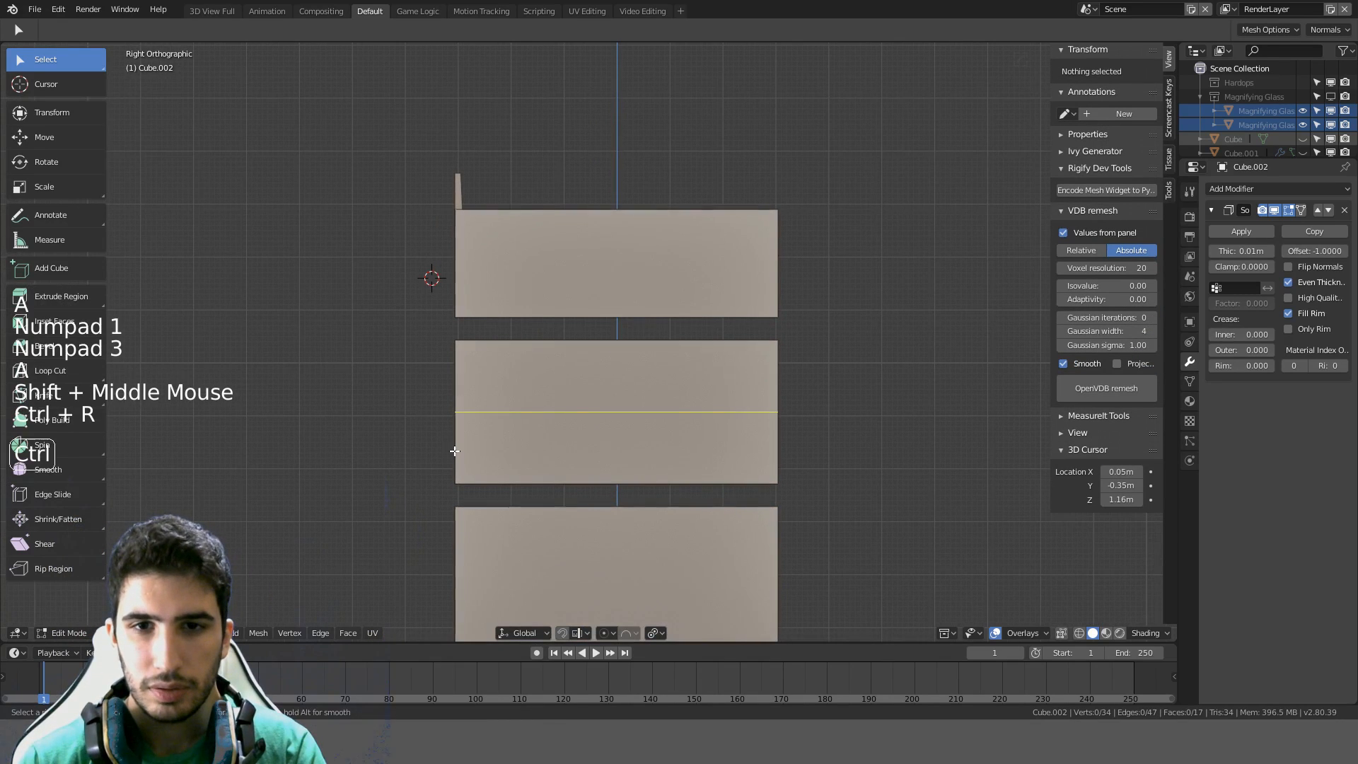
{"action": "left_click", "coordinate": [455, 450]}
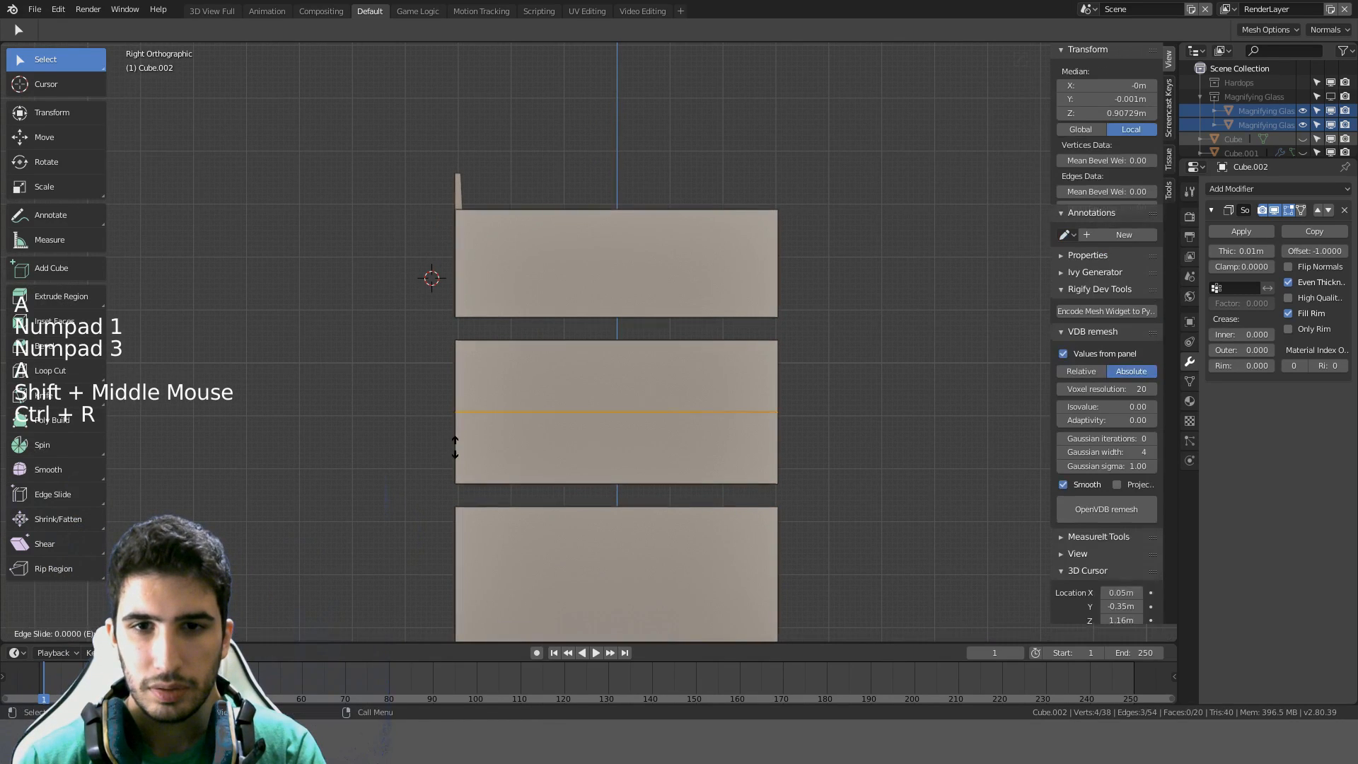
{"action": "left_click", "coordinate": [453, 410]}
{"action": "middle_click_drag", "start_coordinate": [453, 410], "coordinate": [485, 448]}
{"action": "scroll", "coordinate": [485, 325], "scroll_direction": "up", "scroll_amount": 3}
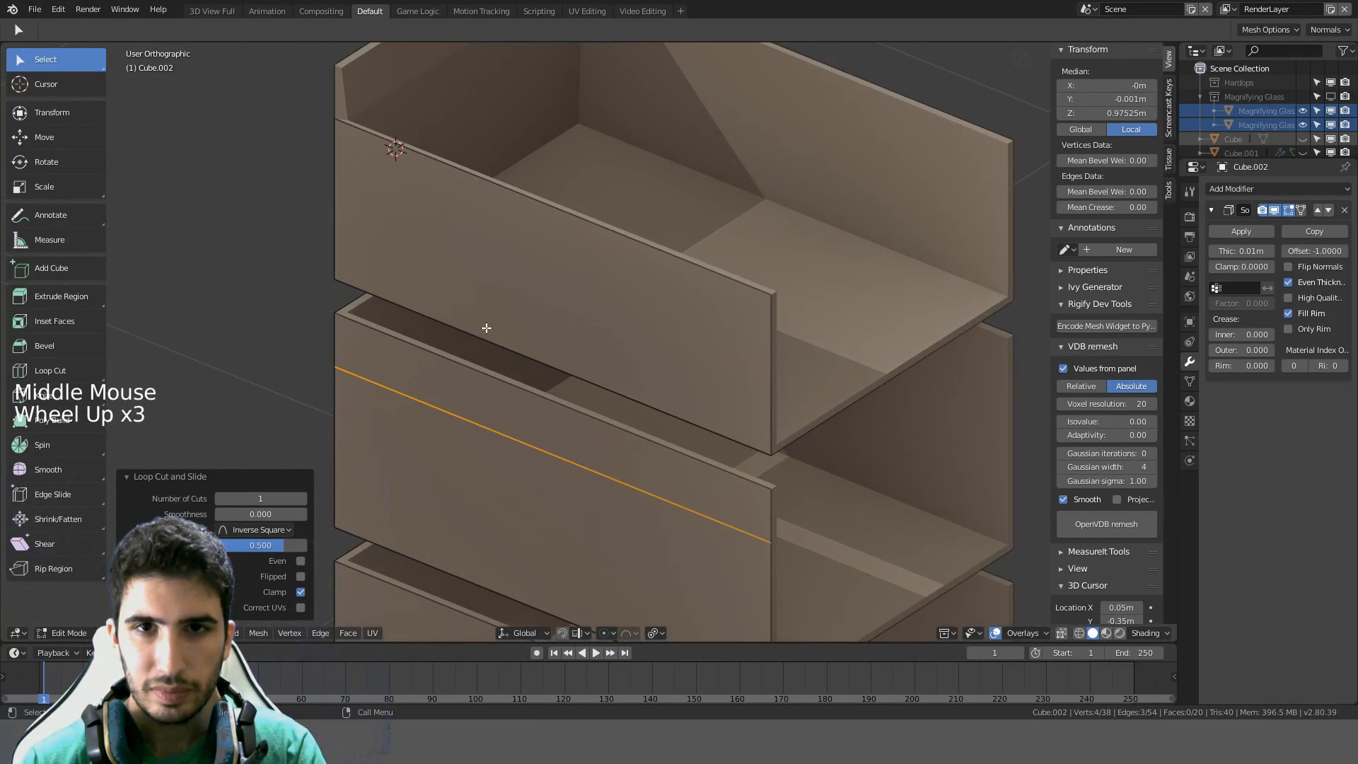
Rip the top drawer's two vertical front corner edges, leaving the ripped edges in their original position
{"action": "middle_click_drag", "start_coordinate": [486, 272], "coordinate": [517, 302]}
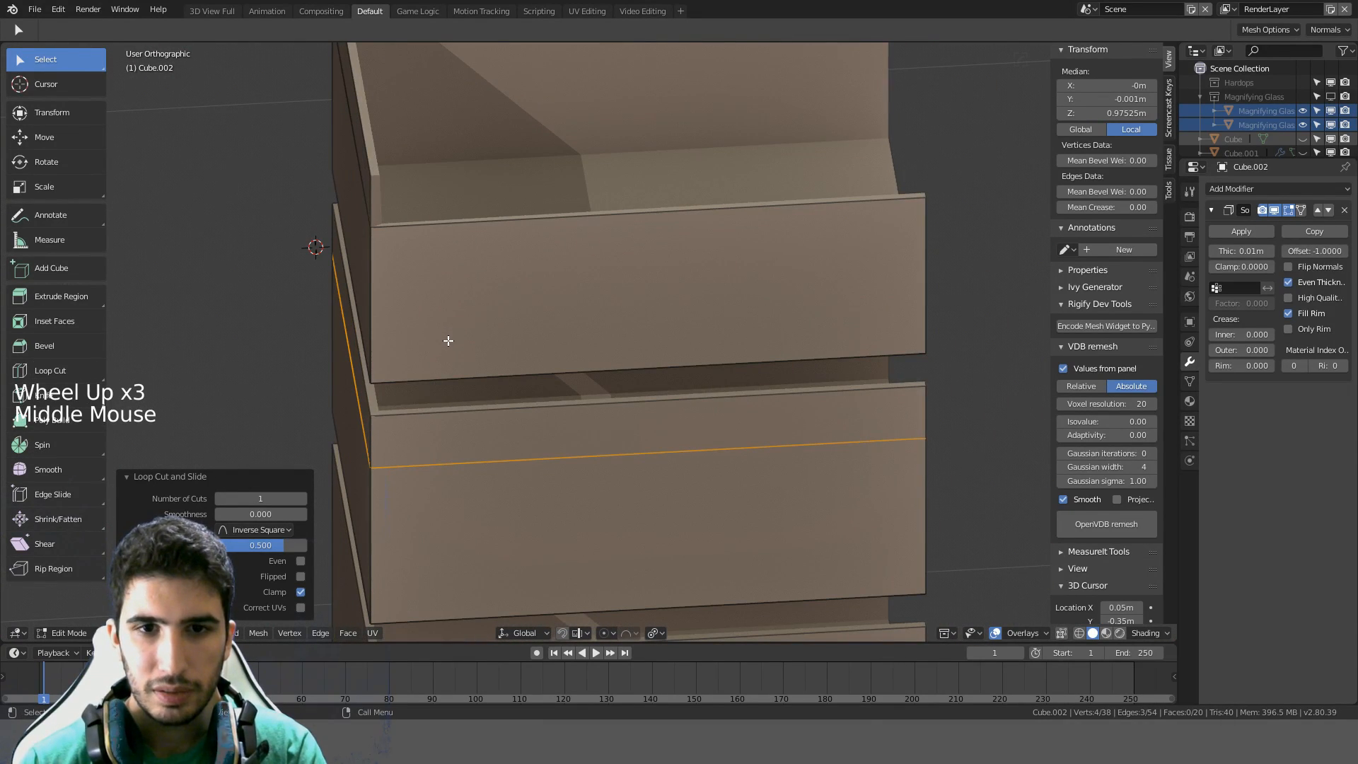
{"action": "left_click", "coordinate": [389, 326]}
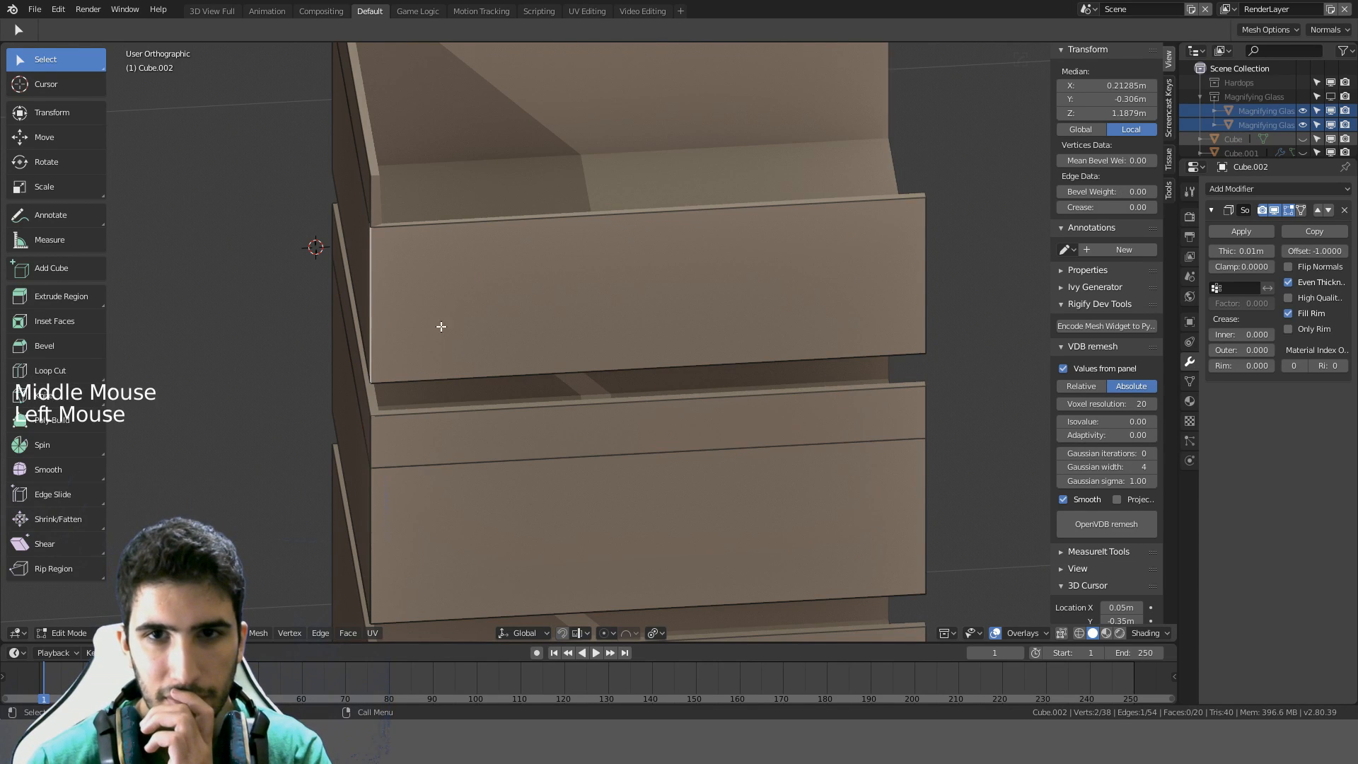
{"action": "middle_click_drag", "start_coordinate": [533, 326], "coordinate": [709, 300]}
{"action": "scroll", "coordinate": [703, 300], "scroll_direction": "down", "scroll_amount": 5}
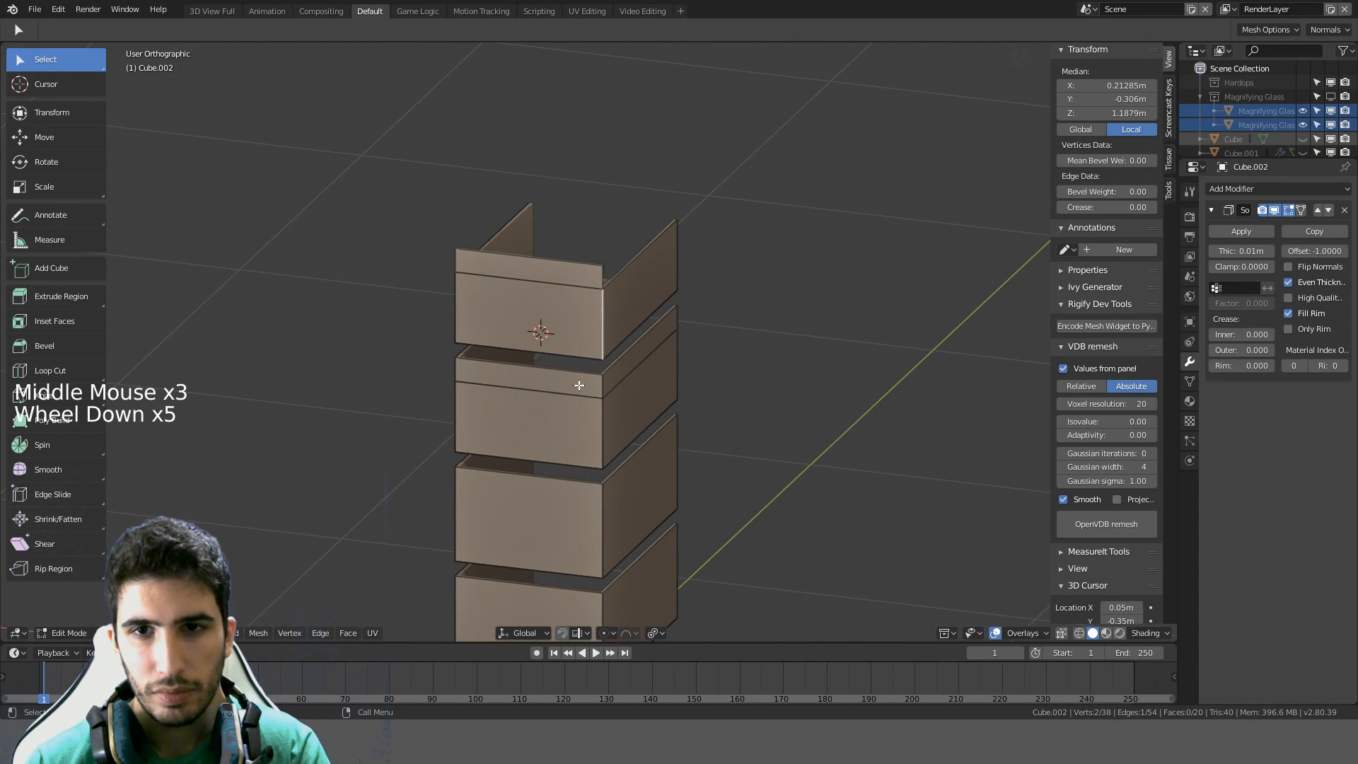
{"action": "middle_click_drag", "start_coordinate": [579, 384], "coordinate": [713, 353]}
{"action": "left_click", "coordinate": [585, 318], "text": "shift"}
{"action": "key", "text": "v"}
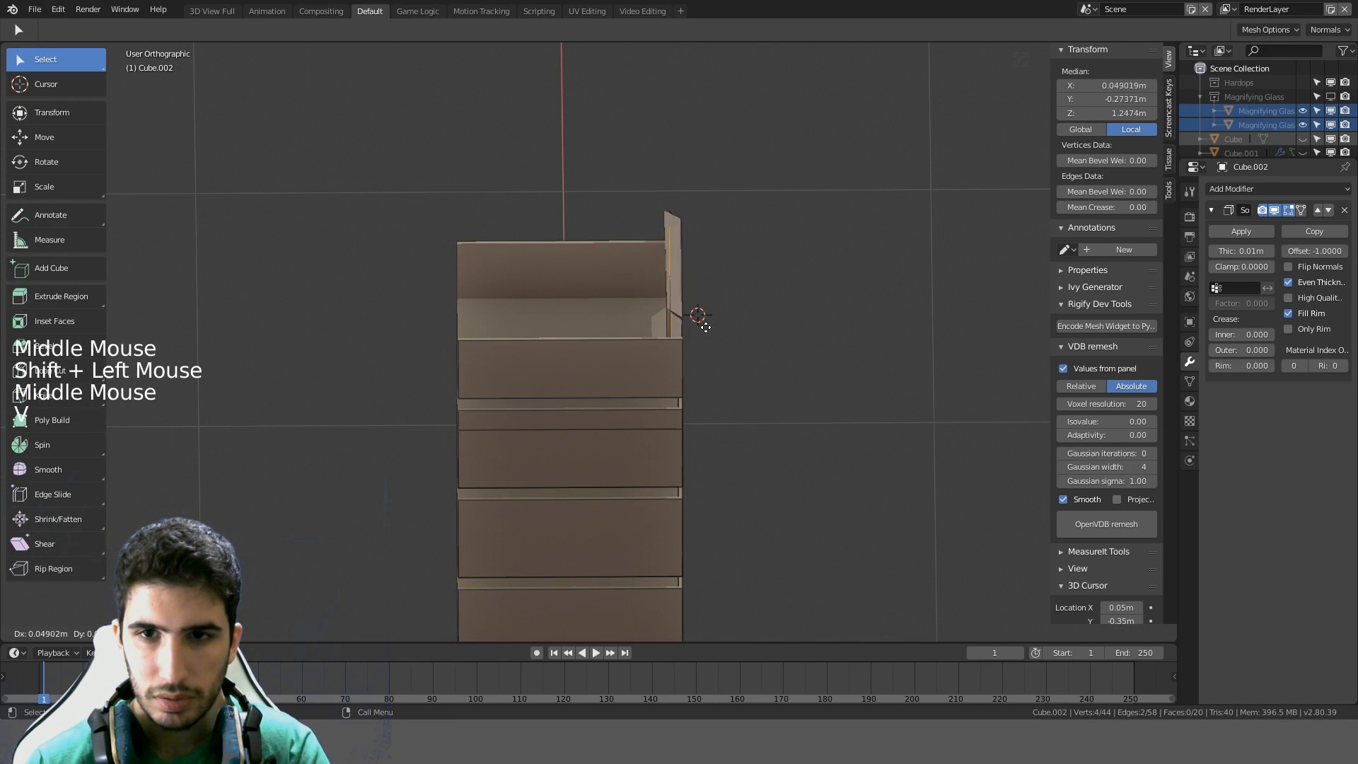
{"action": "right_click", "coordinate": [757, 331]}
{"action": "middle_click_drag", "start_coordinate": [787, 319], "coordinate": [600, 341]}
{"action": "key", "text": "g"}
{"action": "right_click", "coordinate": [721, 312]}
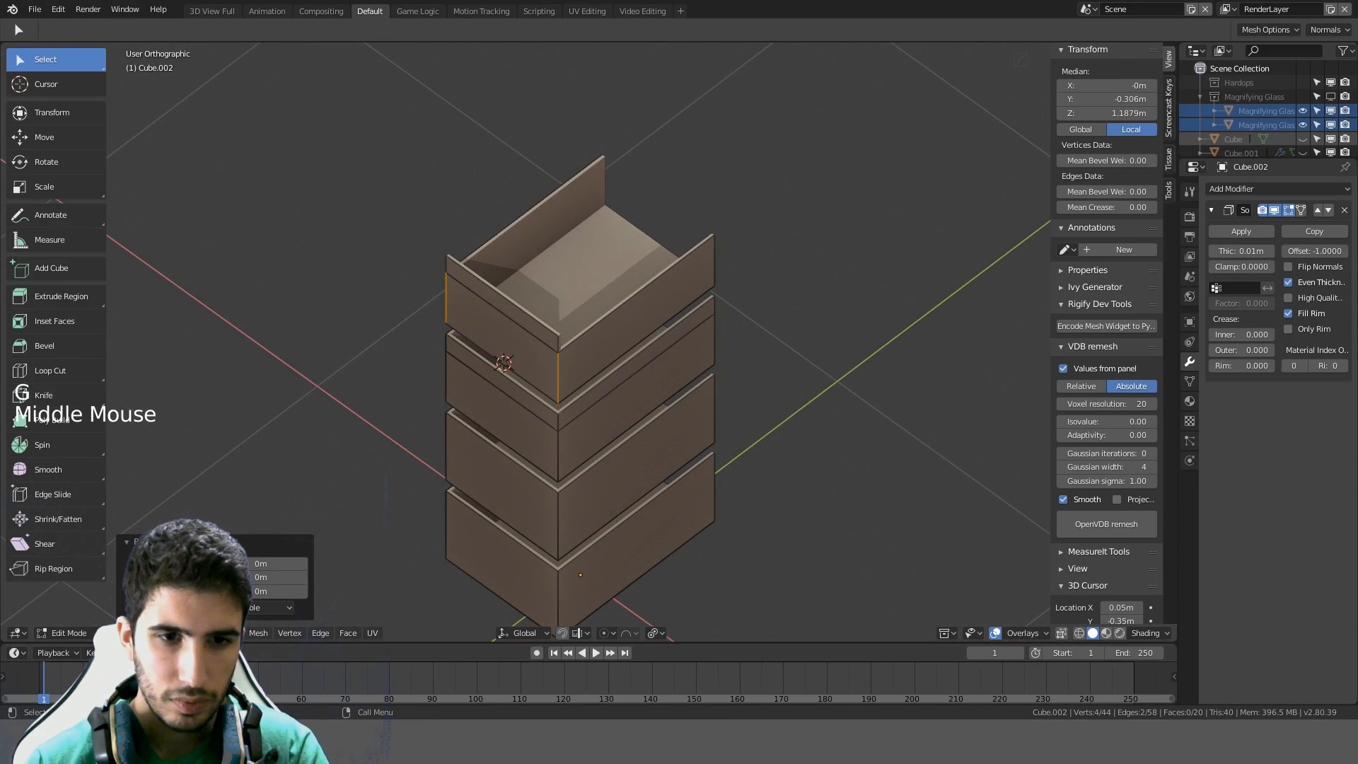
Select the outer faces of both side walls on the top drawer
{"action": "left_click", "coordinate": [592, 414]}
{"action": "left_click", "coordinate": [598, 382]}
{"action": "left_click", "coordinate": [530, 236], "text": "shift"}
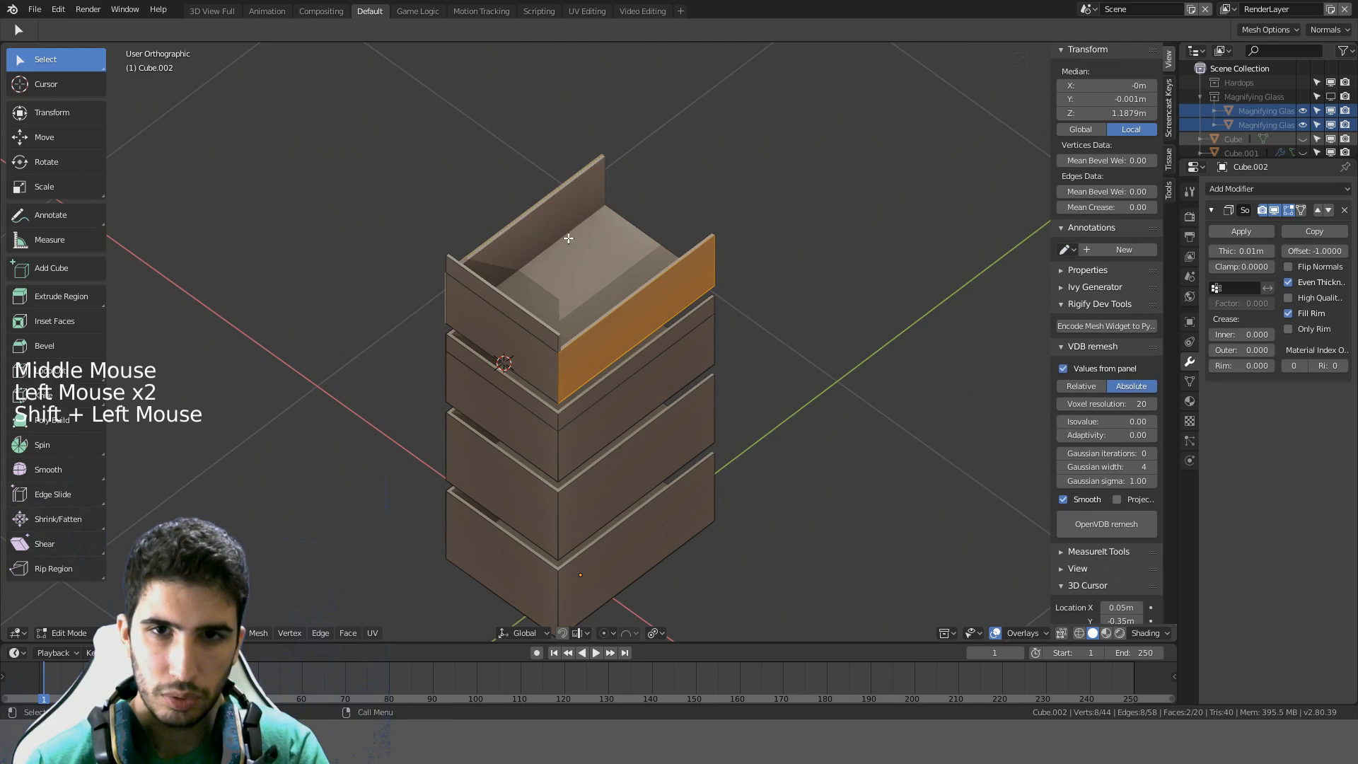
{"action": "middle_click_drag", "start_coordinate": [568, 238], "coordinate": [602, 241]}
{"action": "key", "text": "KP_7"}
{"action": "key", "text": "s"}
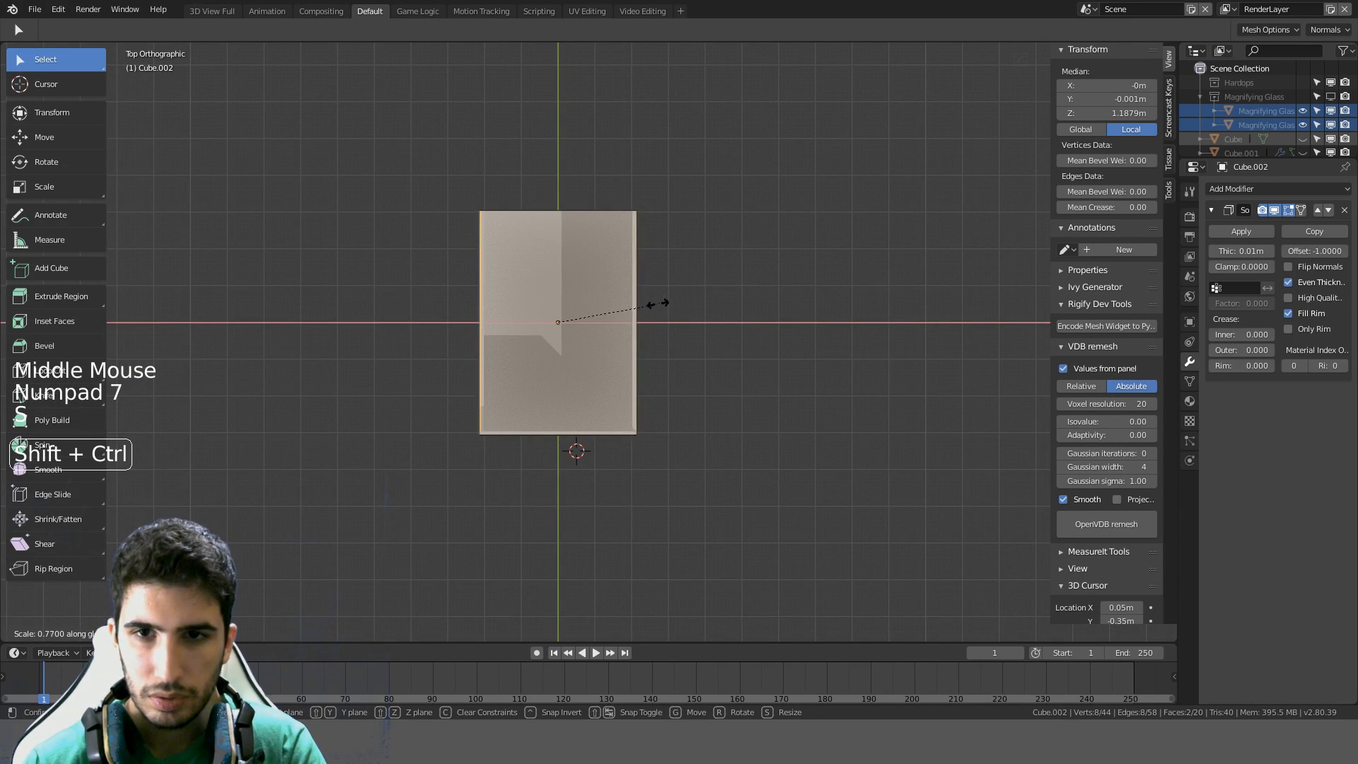
{"action": "middle_click_drag", "start_coordinate": [631, 303], "coordinate": [823, 309]}
{"action": "right_click", "coordinate": [696, 319]}
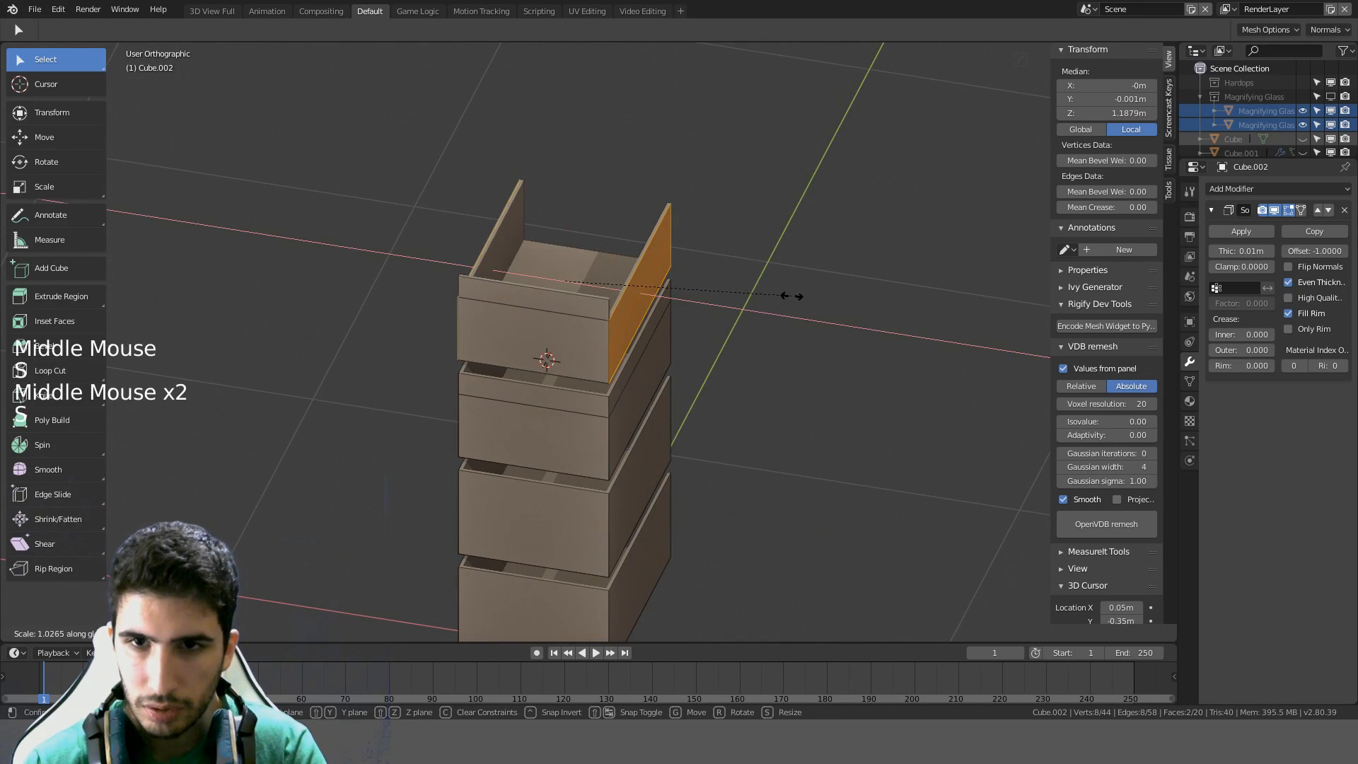
{"action": "key", "text": "s"}
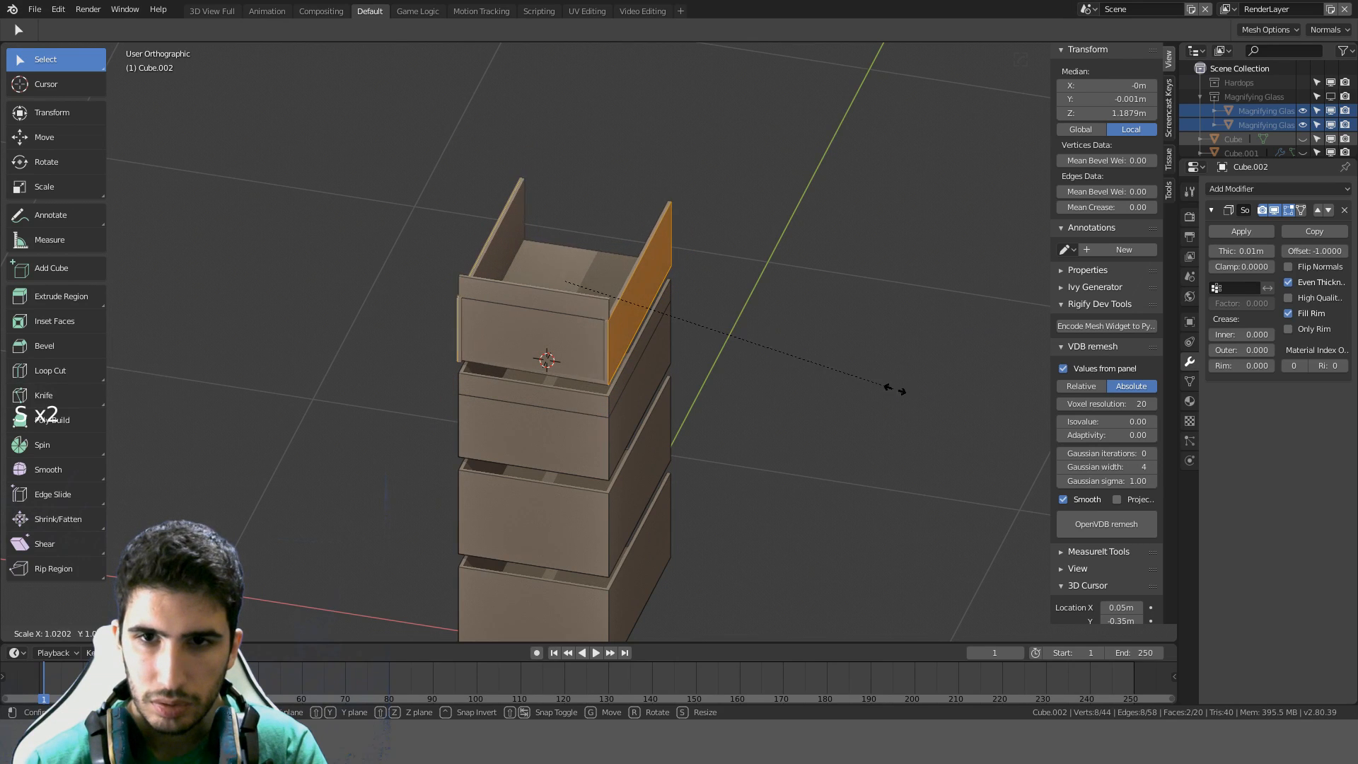
{"action": "right_click", "coordinate": [890, 388]}
{"action": "middle_click_drag", "start_coordinate": [884, 389], "coordinate": [861, 424]}
{"action": "key", "text": "s"}
{"action": "right_click", "coordinate": [715, 384]}
{"action": "key", "text": "g"}
{"action": "key", "text": "x"}
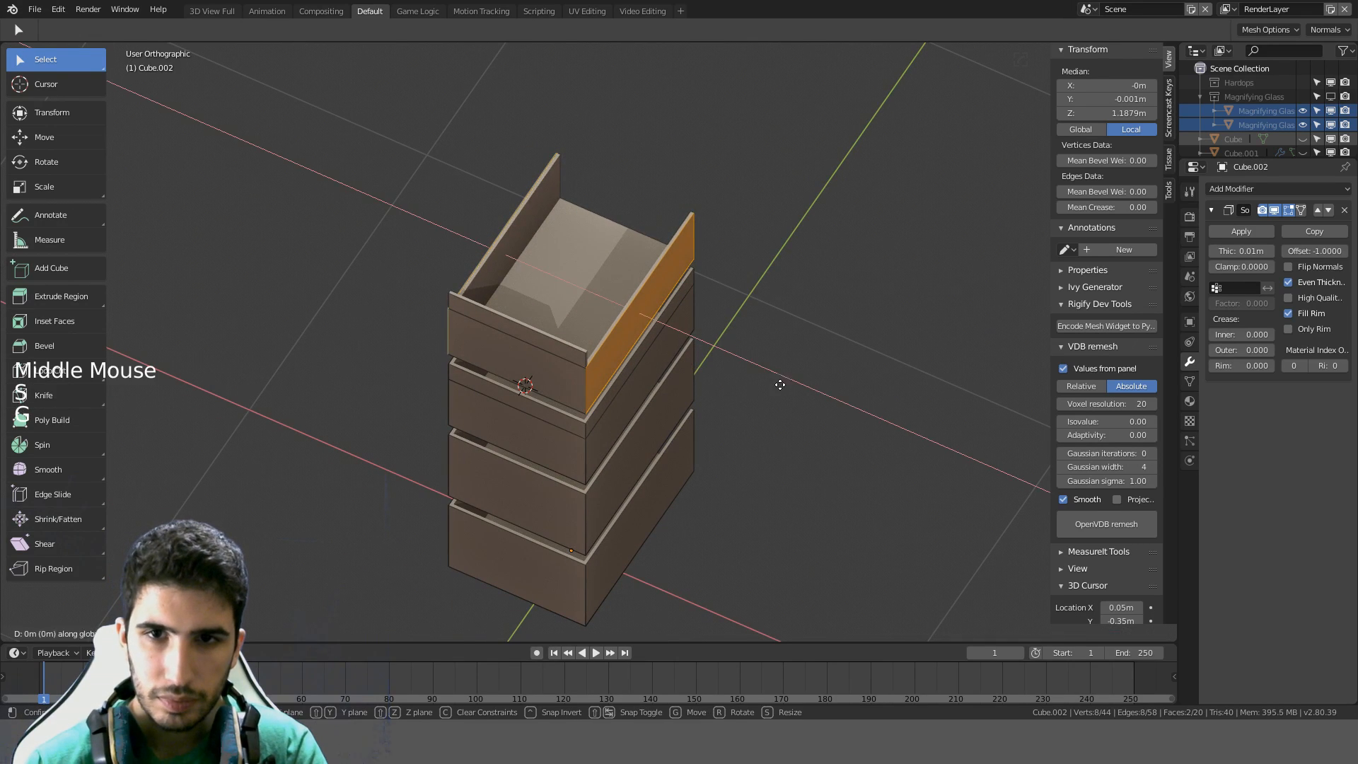
{"action": "right_click", "coordinate": [805, 397]}
Split the two selected side wall faces off from the rest of the top drawer
{"action": "middle_click_drag", "start_coordinate": [732, 374], "coordinate": [681, 350]}
{"action": "middle_click_drag", "start_coordinate": [564, 404], "coordinate": [580, 371]}
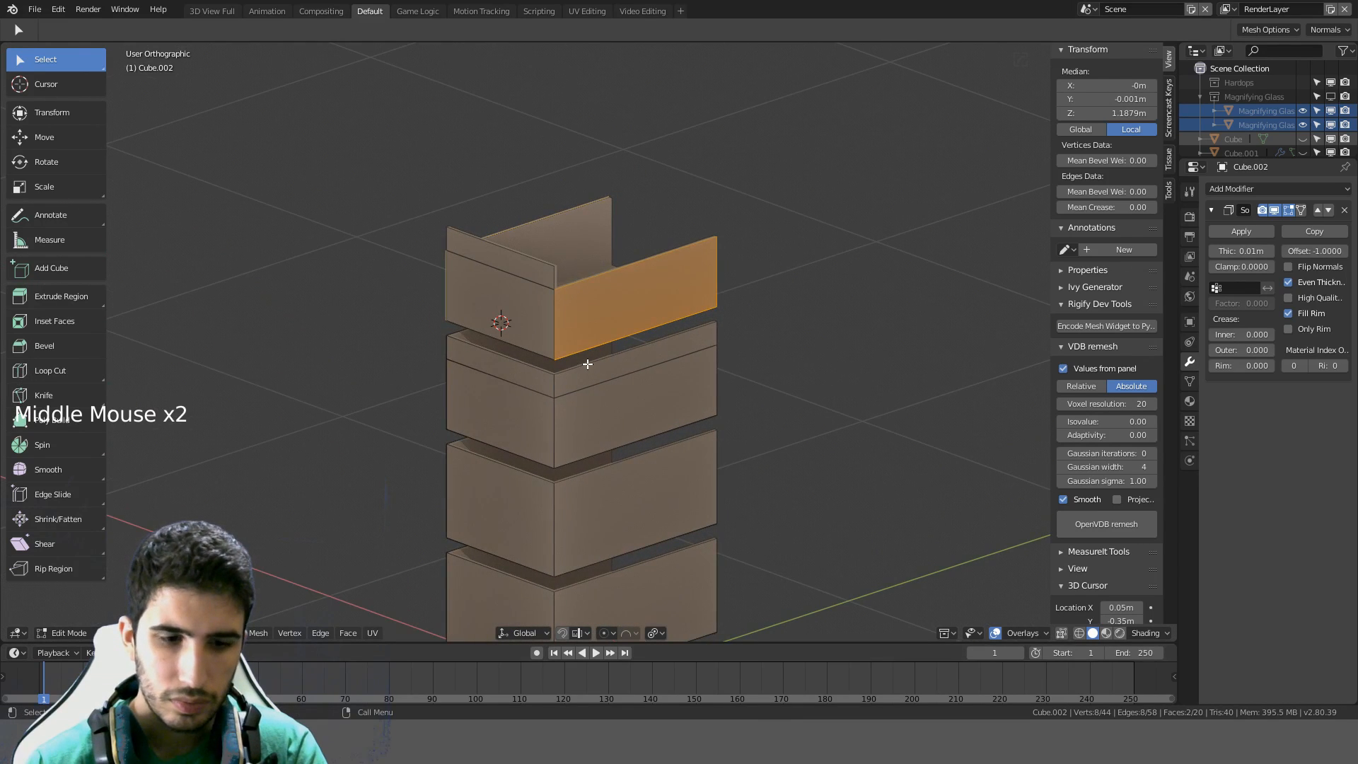
{"action": "middle_click_drag", "start_coordinate": [665, 353], "coordinate": [716, 387]}
{"action": "key", "text": "v"}
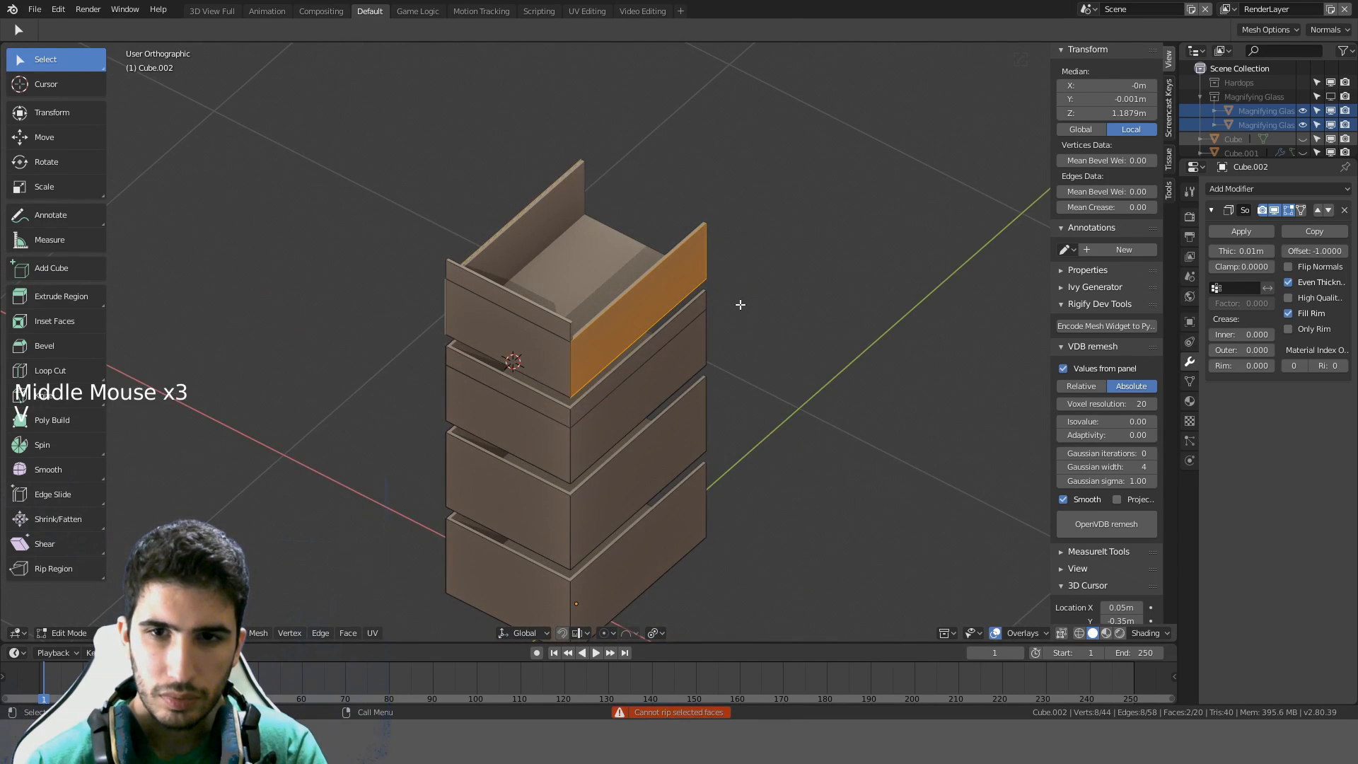
{"action": "middle_click_drag", "start_coordinate": [740, 300], "coordinate": [750, 287]}
{"action": "key", "text": "y"}
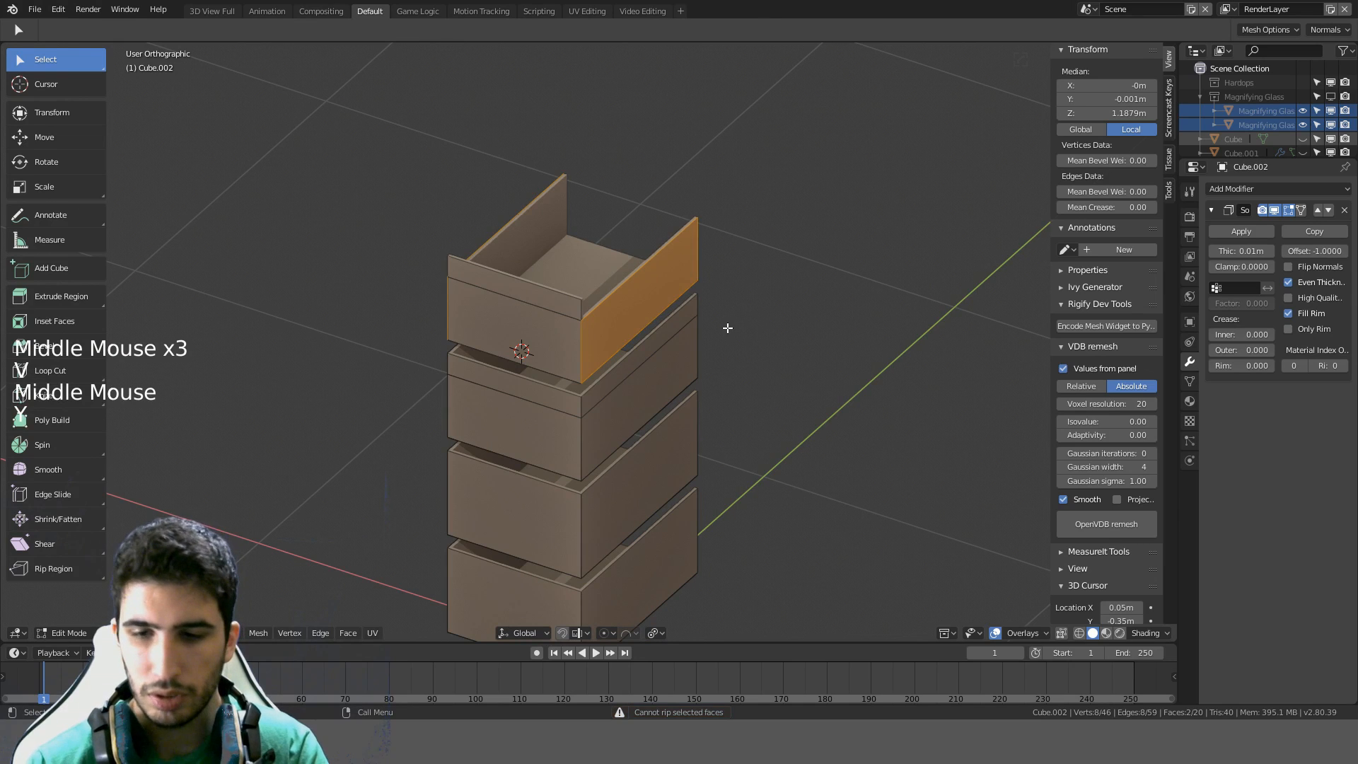
Try to scale the top drawer's side walls along X, first alone and then together with the front face
{"action": "key", "text": "KP_7"}
{"action": "key", "text": "s"}
{"action": "key", "text": "ctrl"}
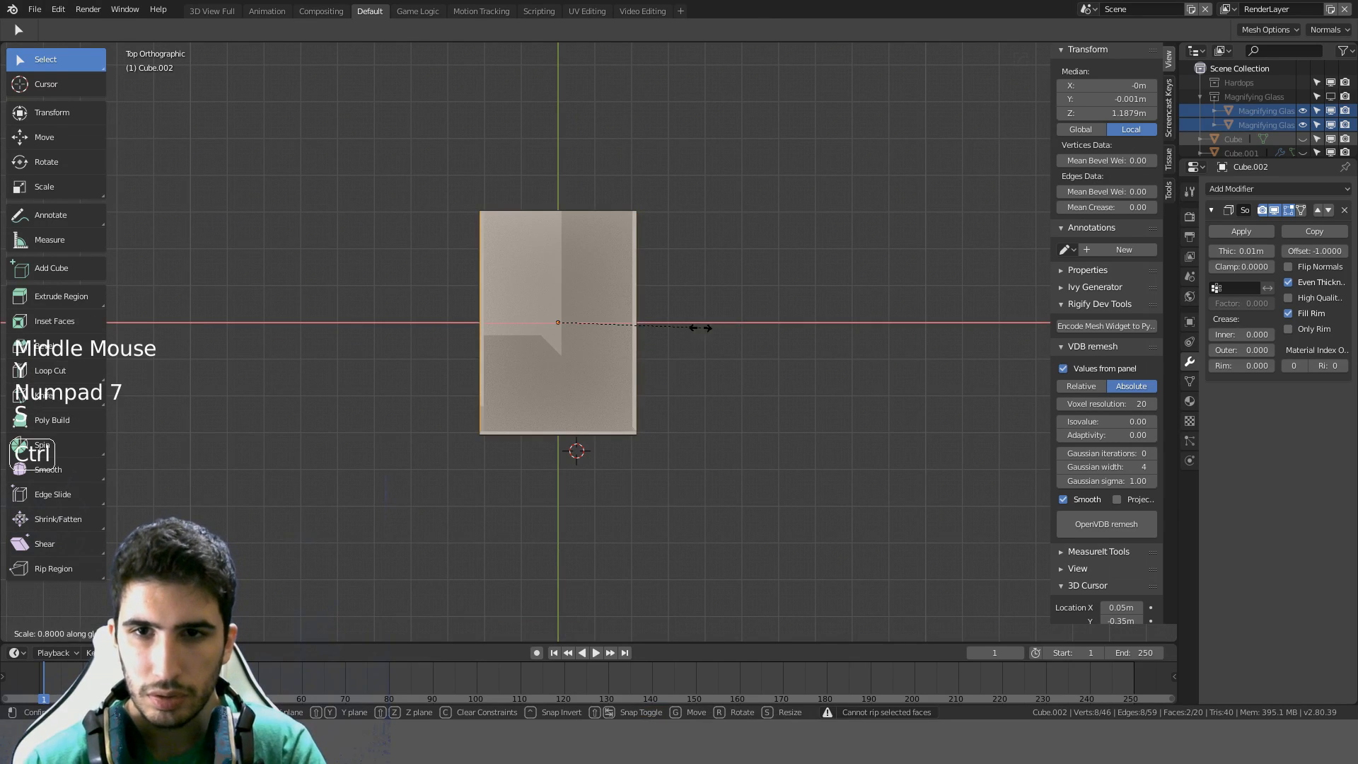
{"action": "left_click", "coordinate": [614, 324]}
{"action": "scroll", "coordinate": [712, 318], "scroll_direction": "up", "scroll_amount": 3}
{"action": "middle_click_drag", "start_coordinate": [669, 421], "coordinate": [671, 451], "text": "shift"}
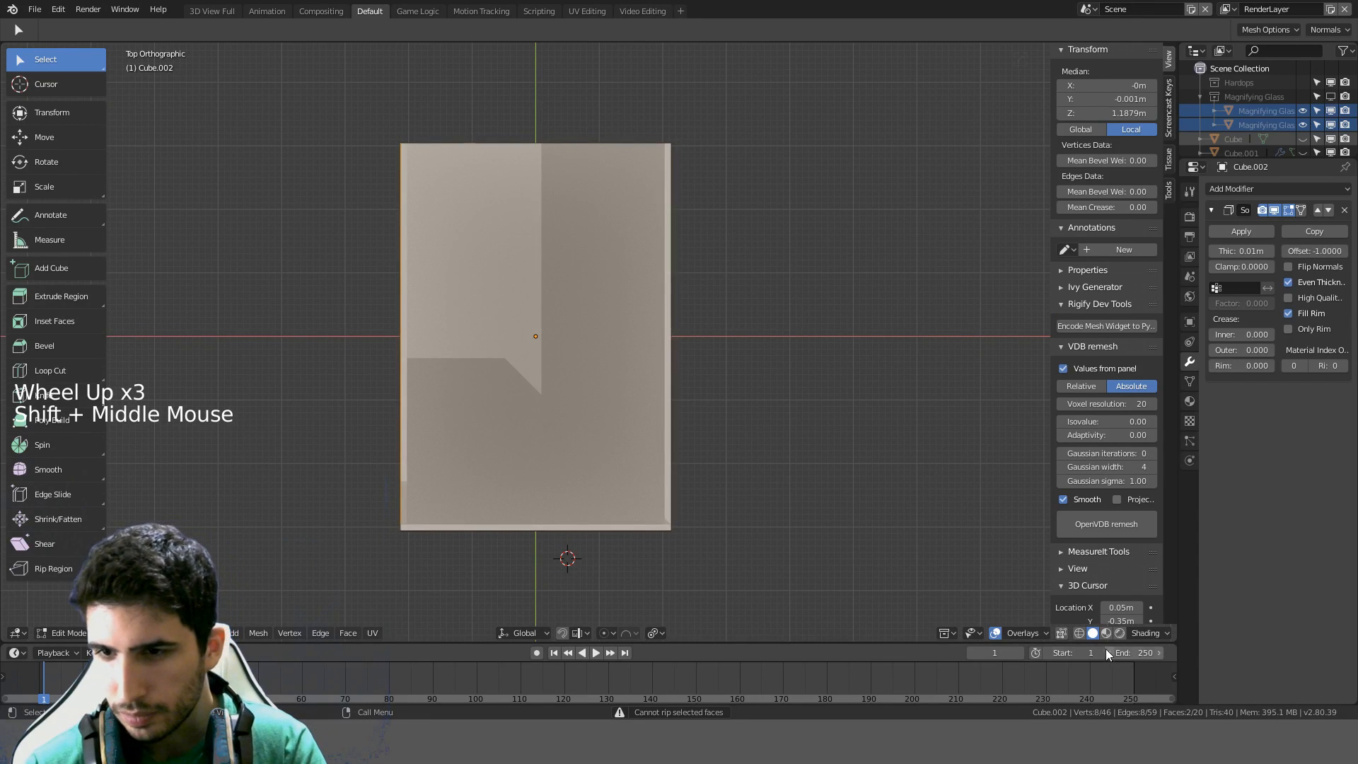
{"action": "middle_click_drag", "start_coordinate": [1002, 606], "coordinate": [848, 316]}
{"action": "key", "text": "s"}
{"action": "key", "text": "x"}
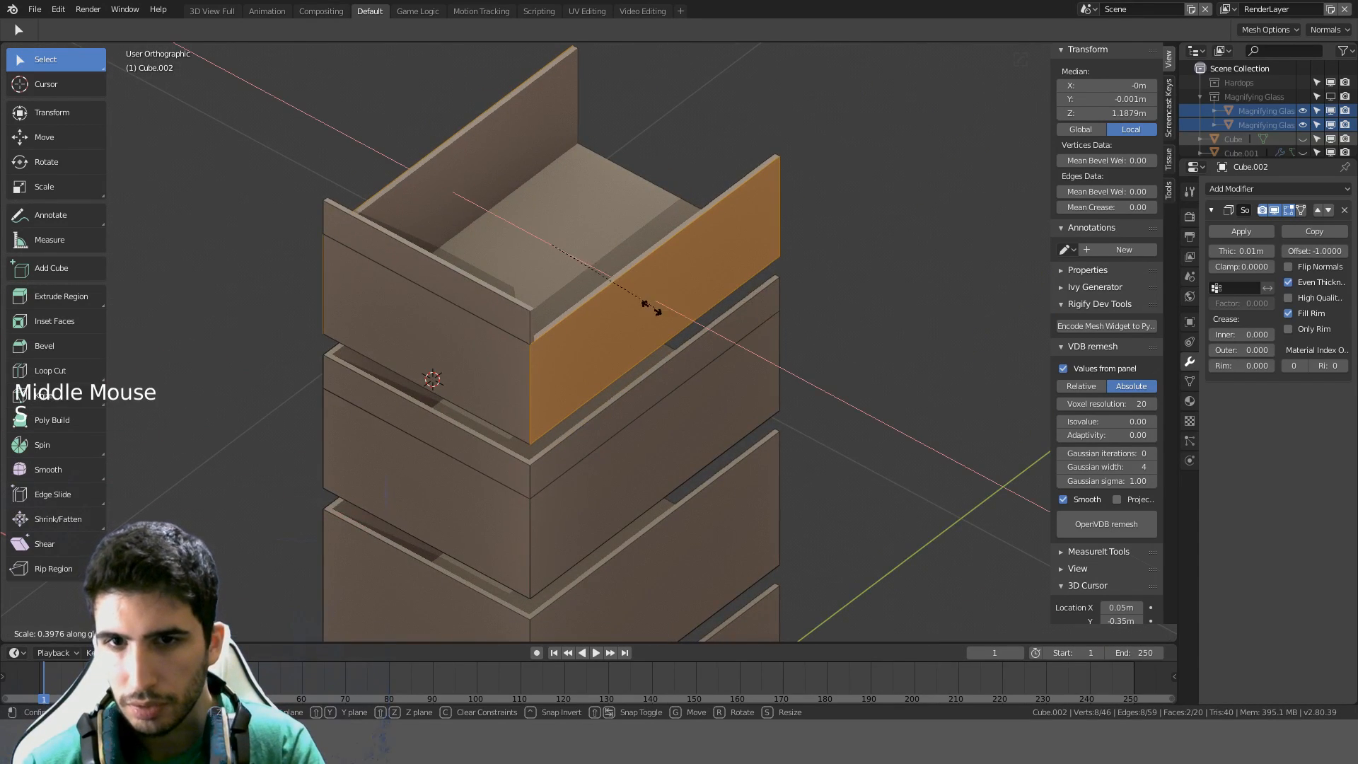
{"action": "left_click", "coordinate": [841, 394]}
{"action": "left_click", "coordinate": [470, 370], "text": "shift"}
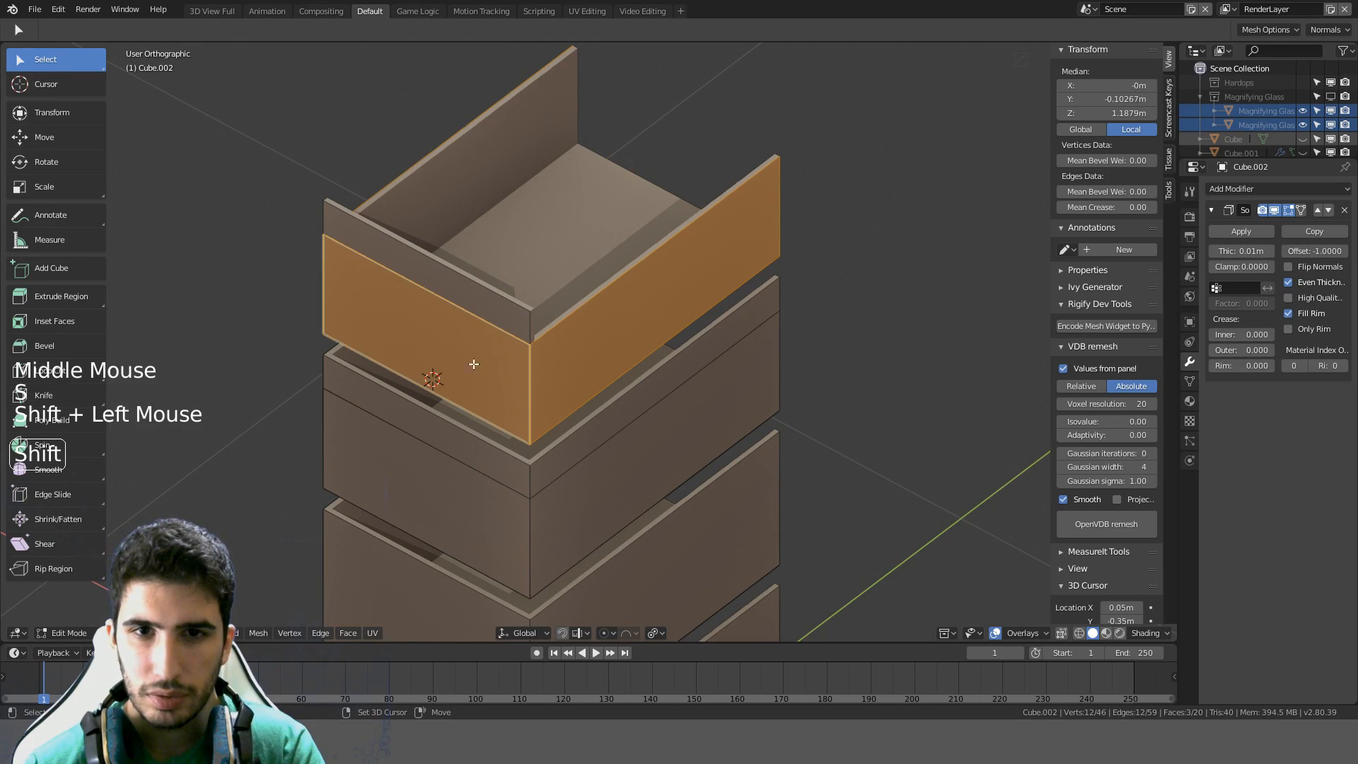
{"action": "key", "text": "s"}
{"action": "key", "text": "x"}
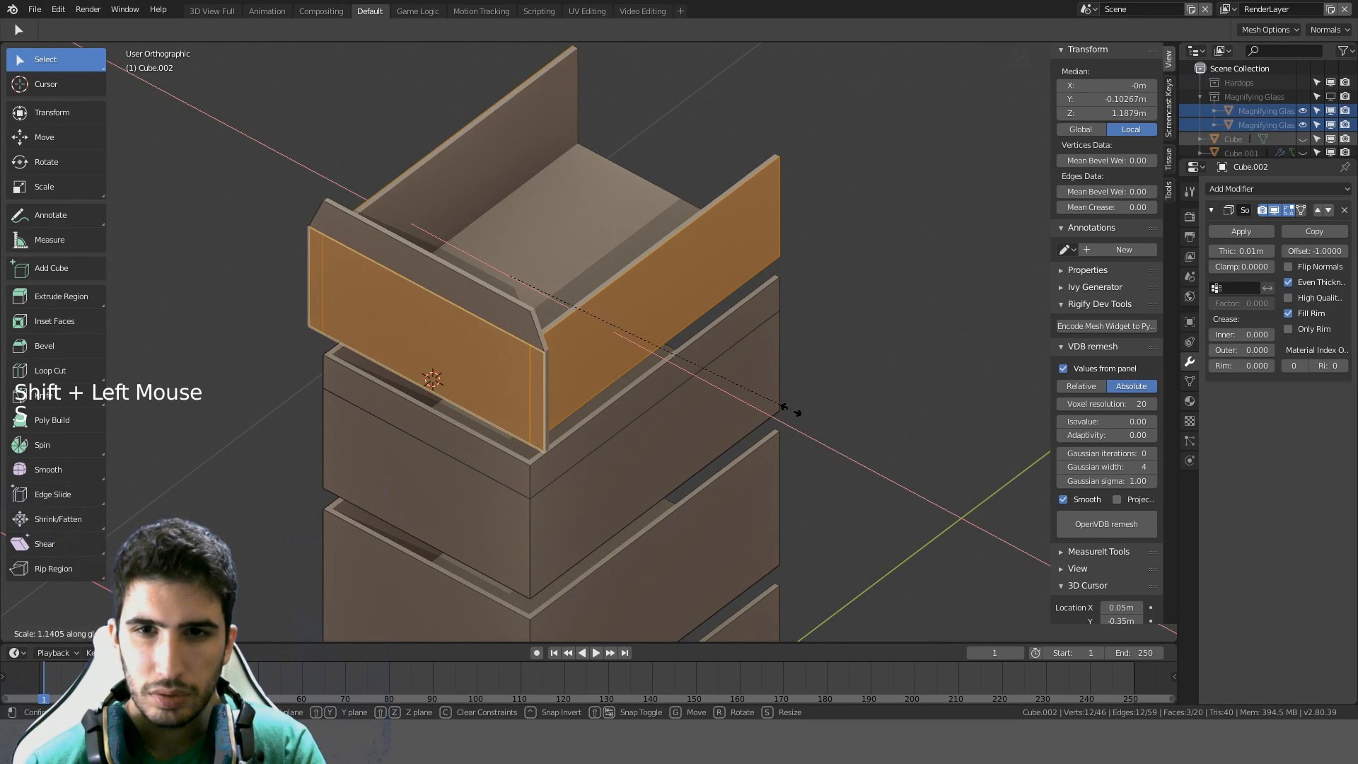
{"action": "right_click", "coordinate": [791, 411]}
Move the top drawer's side wall on the positive X side 0.03 m inward along X
{"action": "middle_click_drag", "start_coordinate": [672, 368], "coordinate": [670, 372]}
{"action": "left_click", "coordinate": [624, 339]}
{"action": "key", "text": "g"}
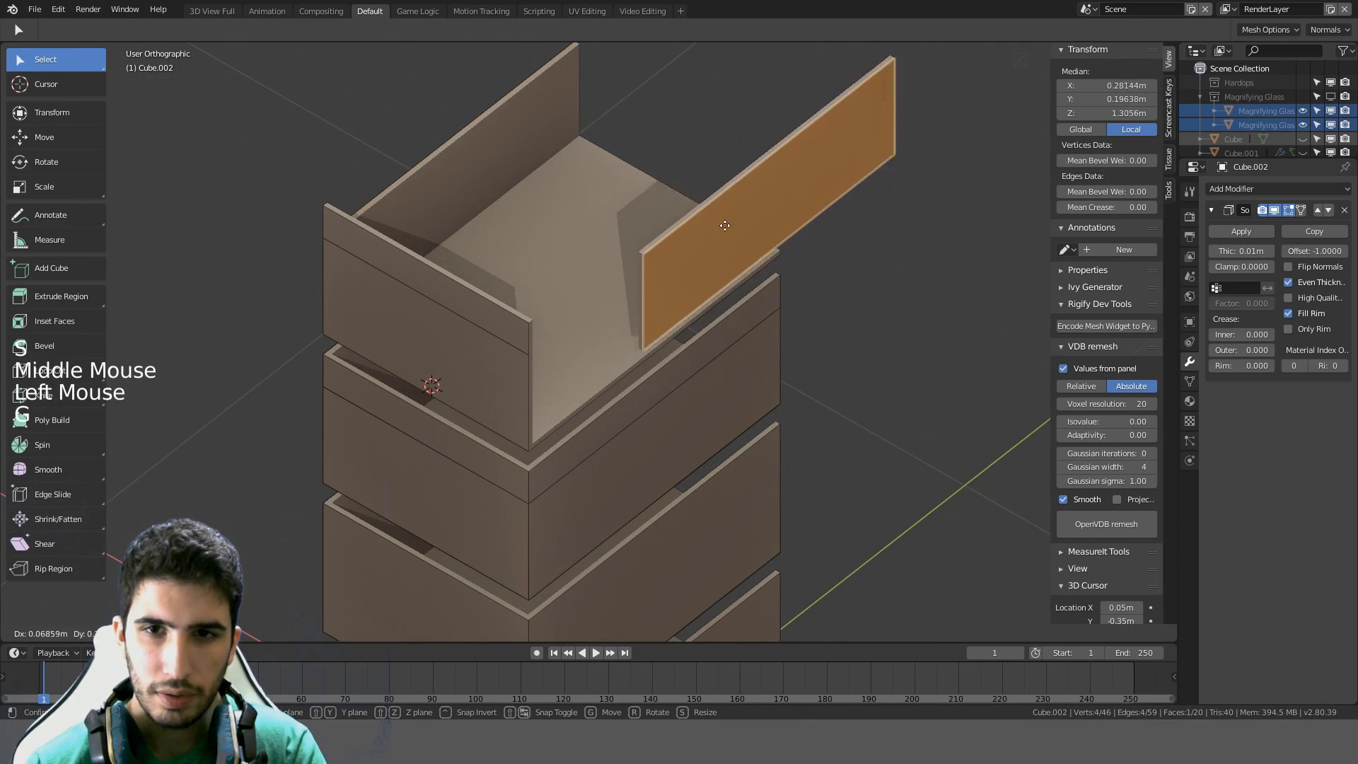
{"action": "right_click", "coordinate": [724, 226]}
{"action": "middle_click_drag", "start_coordinate": [721, 245], "coordinate": [763, 300]}
{"action": "key", "text": "g"}
{"action": "right_click", "coordinate": [762, 194]}
{"action": "key", "text": "KP_7"}
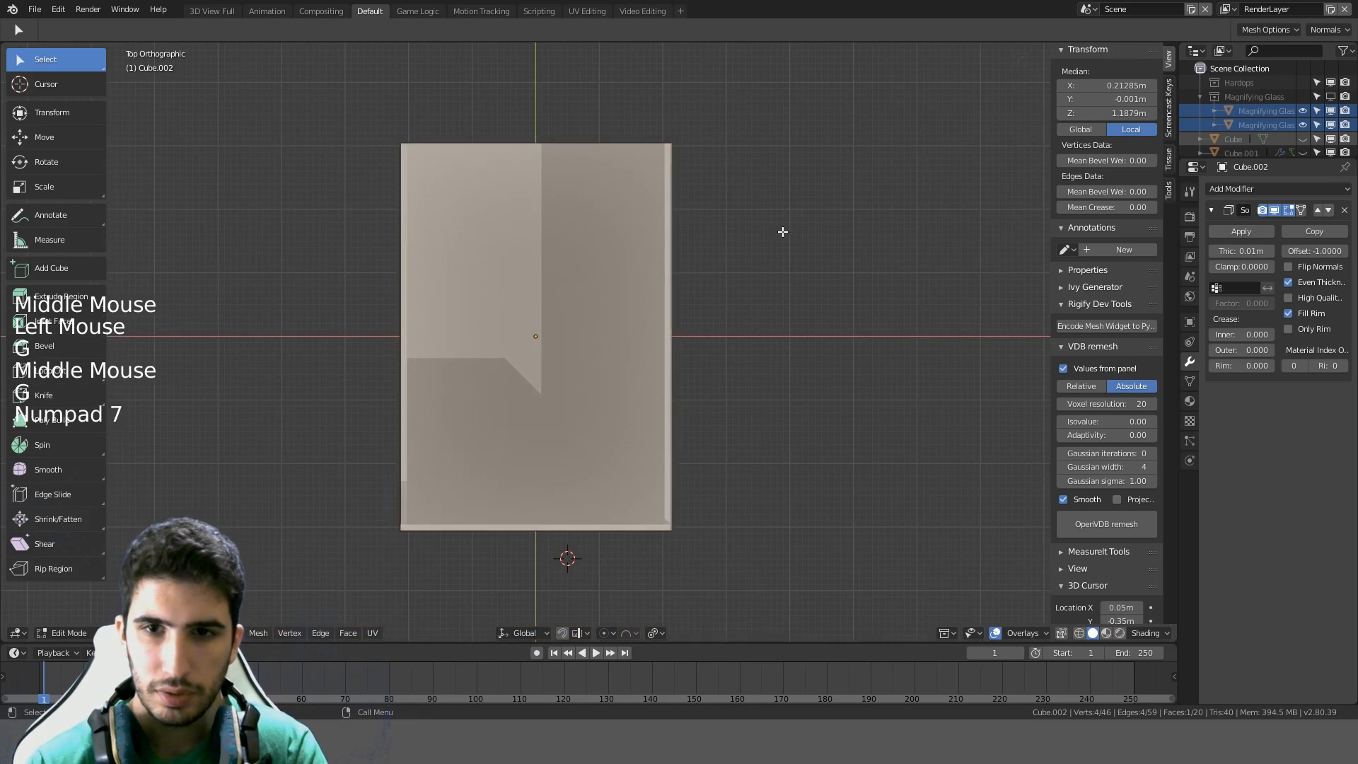
{"action": "key", "text": "g"}
{"action": "key", "text": "ctrl"}
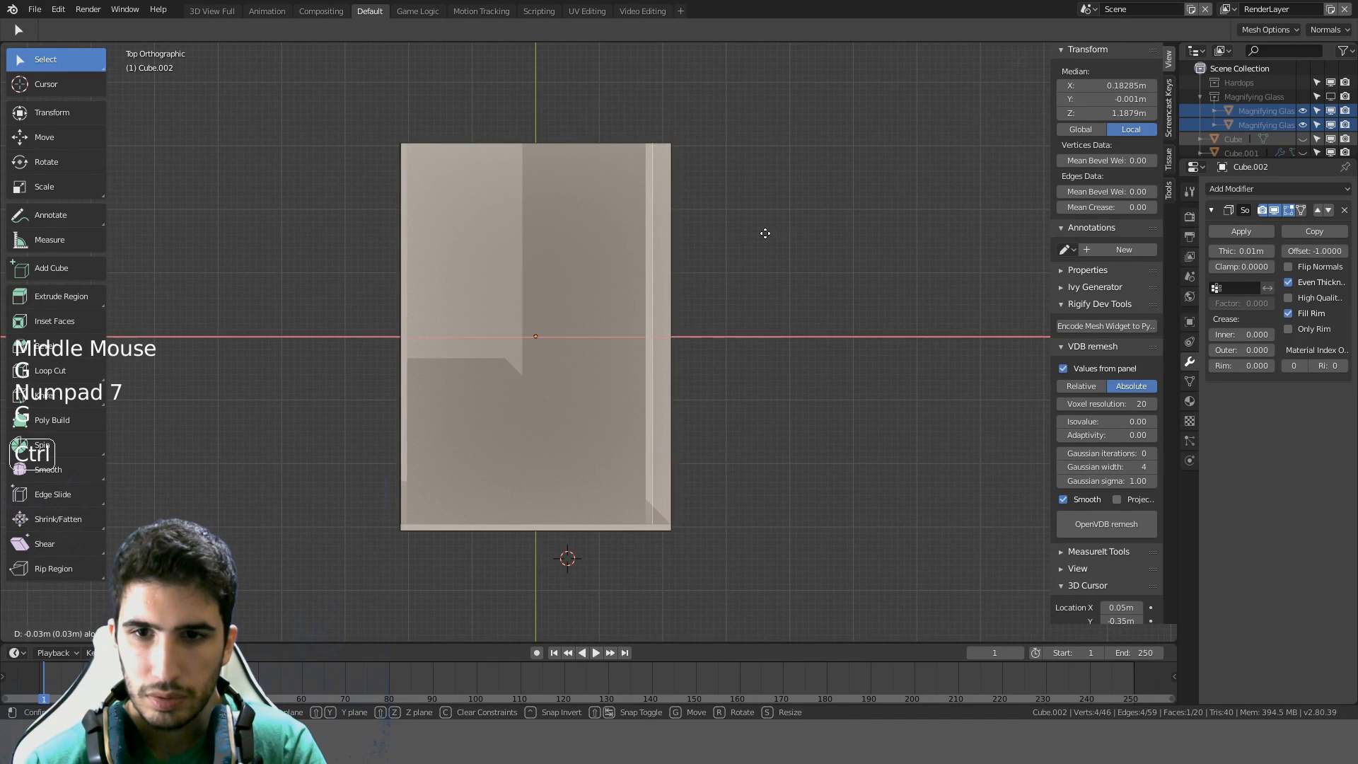
{"action": "left_click", "coordinate": [765, 234]}
Move the top drawer's opposite side wall, on the negative X side, 0.03 m inward along X
{"action": "middle_click_drag", "start_coordinate": [375, 330], "coordinate": [427, 304]}
{"action": "left_click", "coordinate": [406, 391]}
{"action": "left_click", "coordinate": [425, 385]}
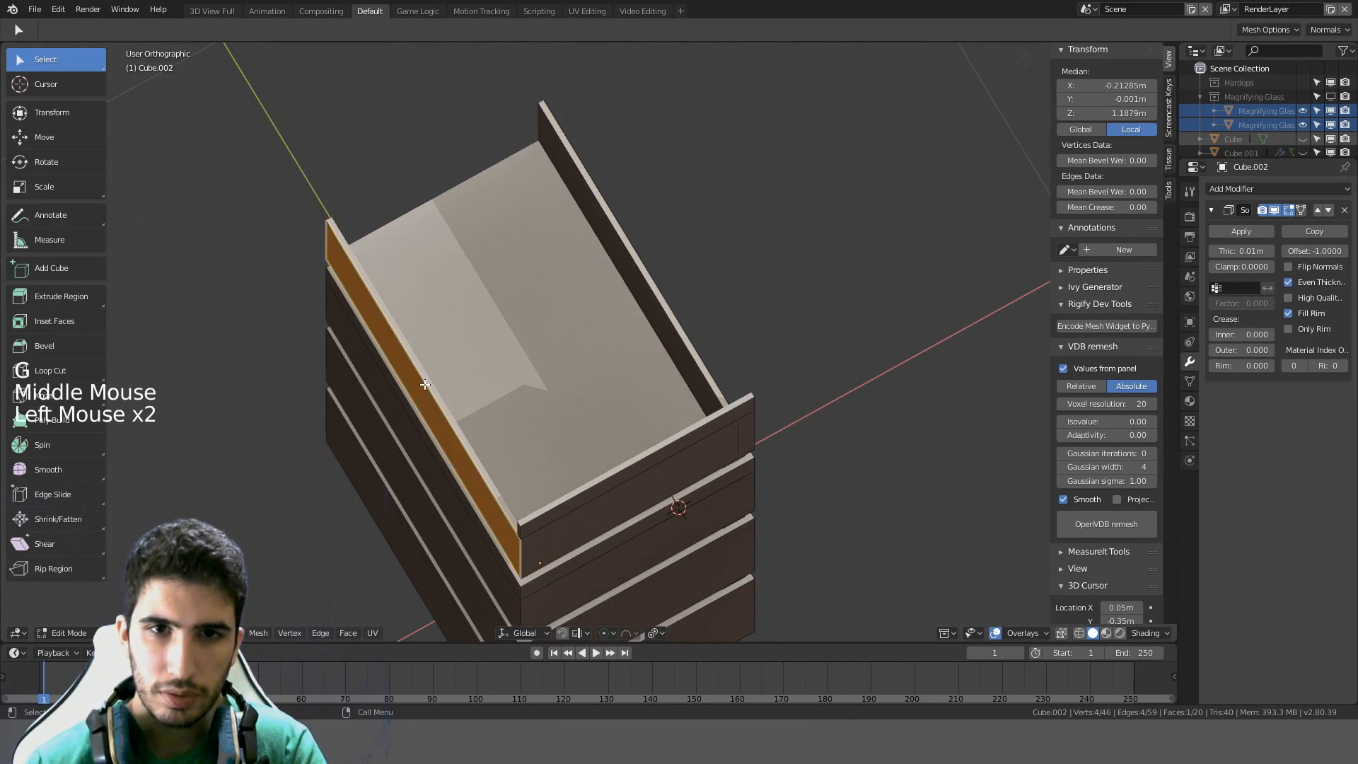
{"action": "key", "text": "KP_7"}
{"action": "key", "text": "g"}
{"action": "key", "text": "ctrl"}
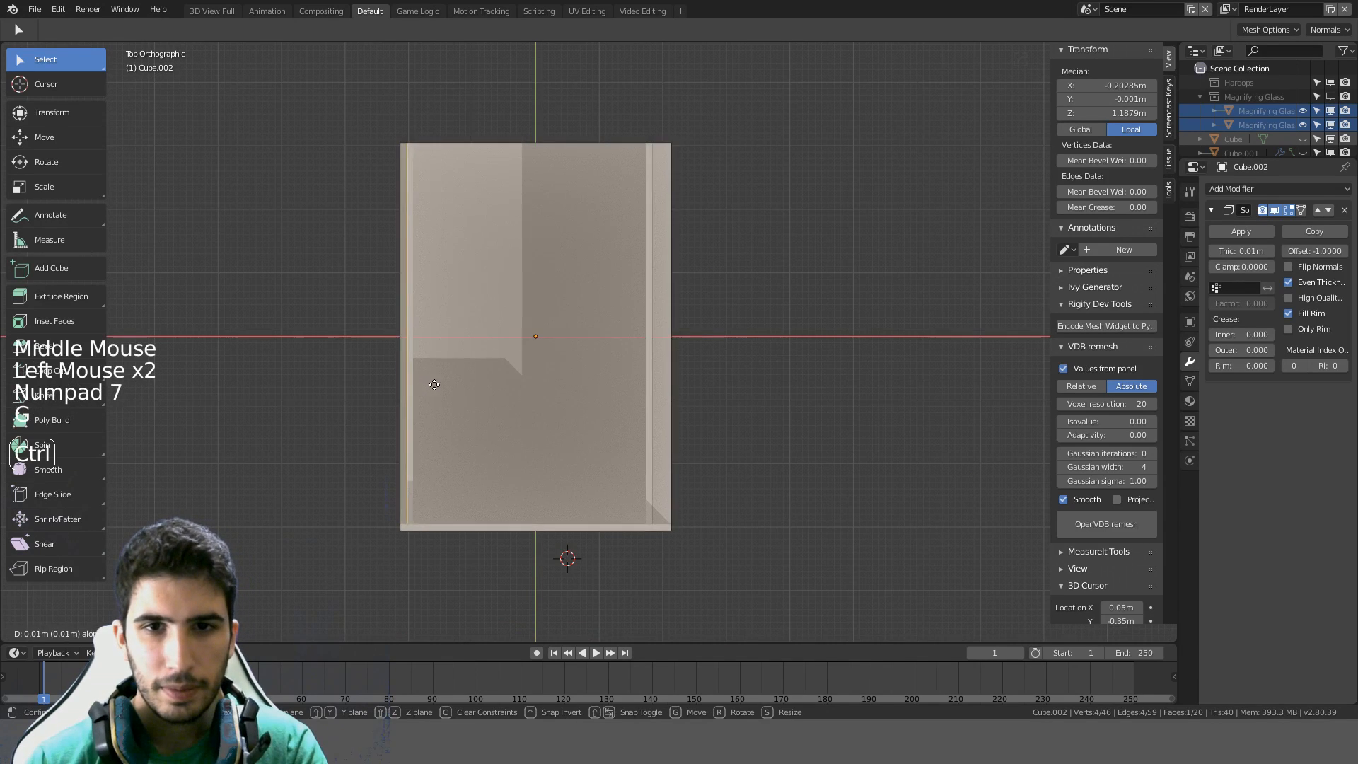
{"action": "left_click", "coordinate": [436, 386]}
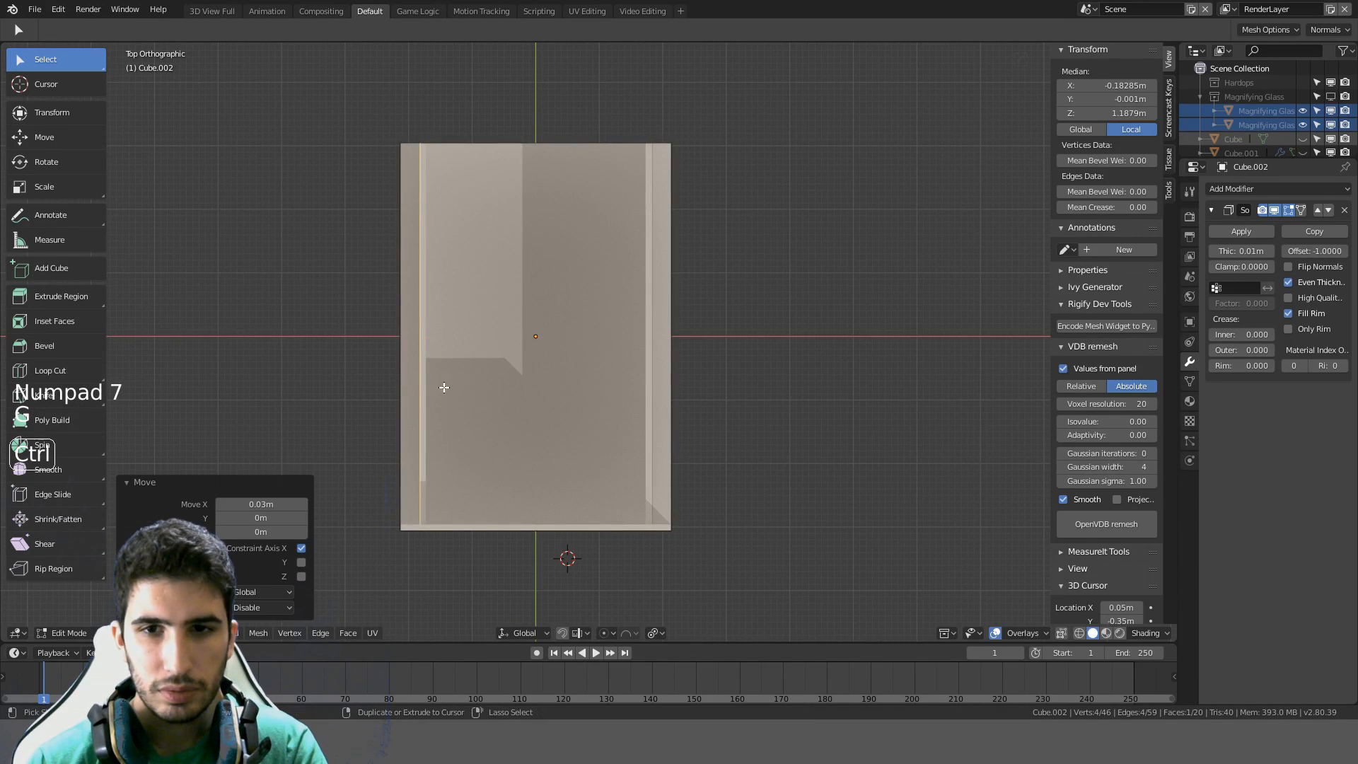
Test-move the top drawer's front face to check which neighbouring faces it is attached to
{"action": "middle_click_drag", "start_coordinate": [443, 385], "coordinate": [626, 347]}
{"action": "key", "text": "alt+a"}
{"action": "key", "text": "Tab"}
{"action": "key", "text": "Tab"}
{"action": "left_click", "coordinate": [424, 306]}
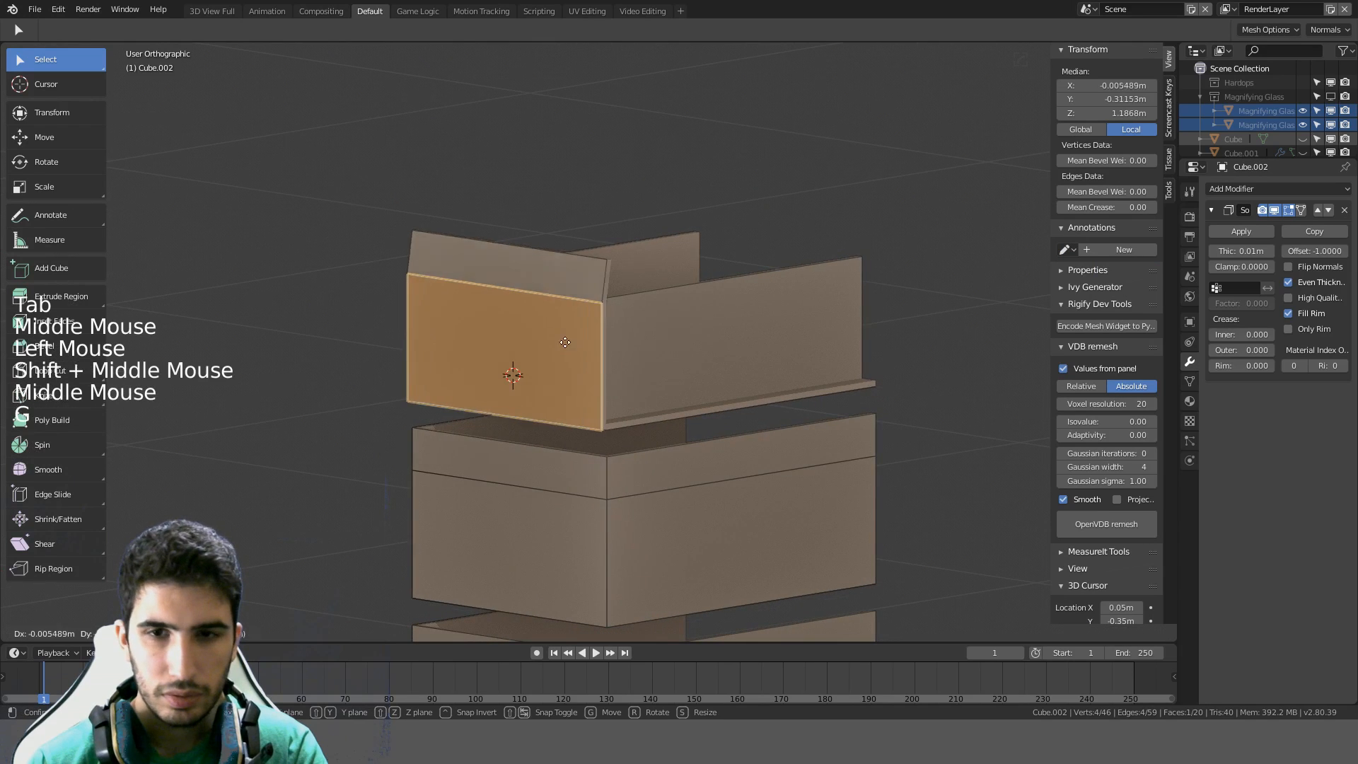
{"action": "key", "text": "g"}
{"action": "middle_click_drag", "start_coordinate": [484, 346], "coordinate": [434, 405]}
Select the whole mesh and merge its duplicate vertices with a merge distance of 0.0001 m
{"action": "key", "text": "a"}
{"action": "key", "text": "a"}
{"action": "key", "text": "a"}
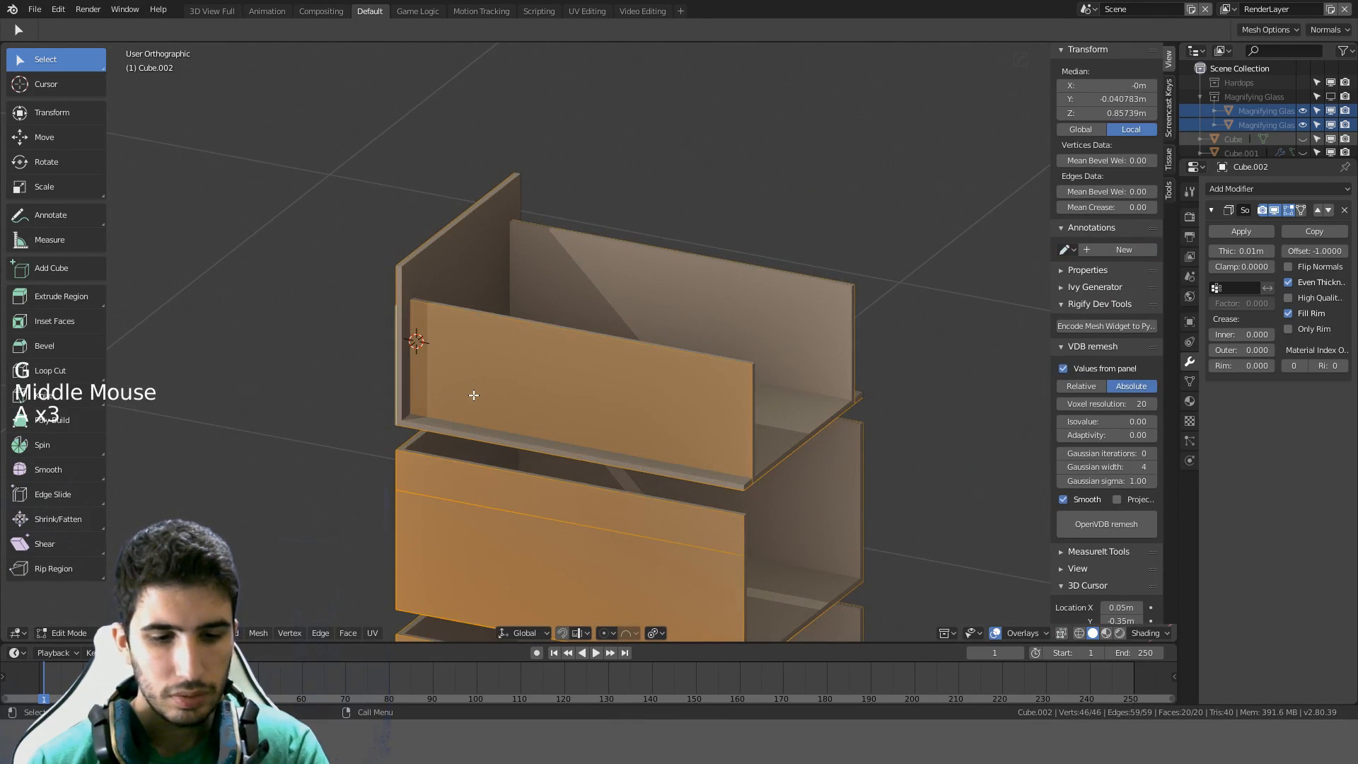
{"action": "key", "text": "ctrl+v"}
{"action": "left_click", "coordinate": [450, 400]}
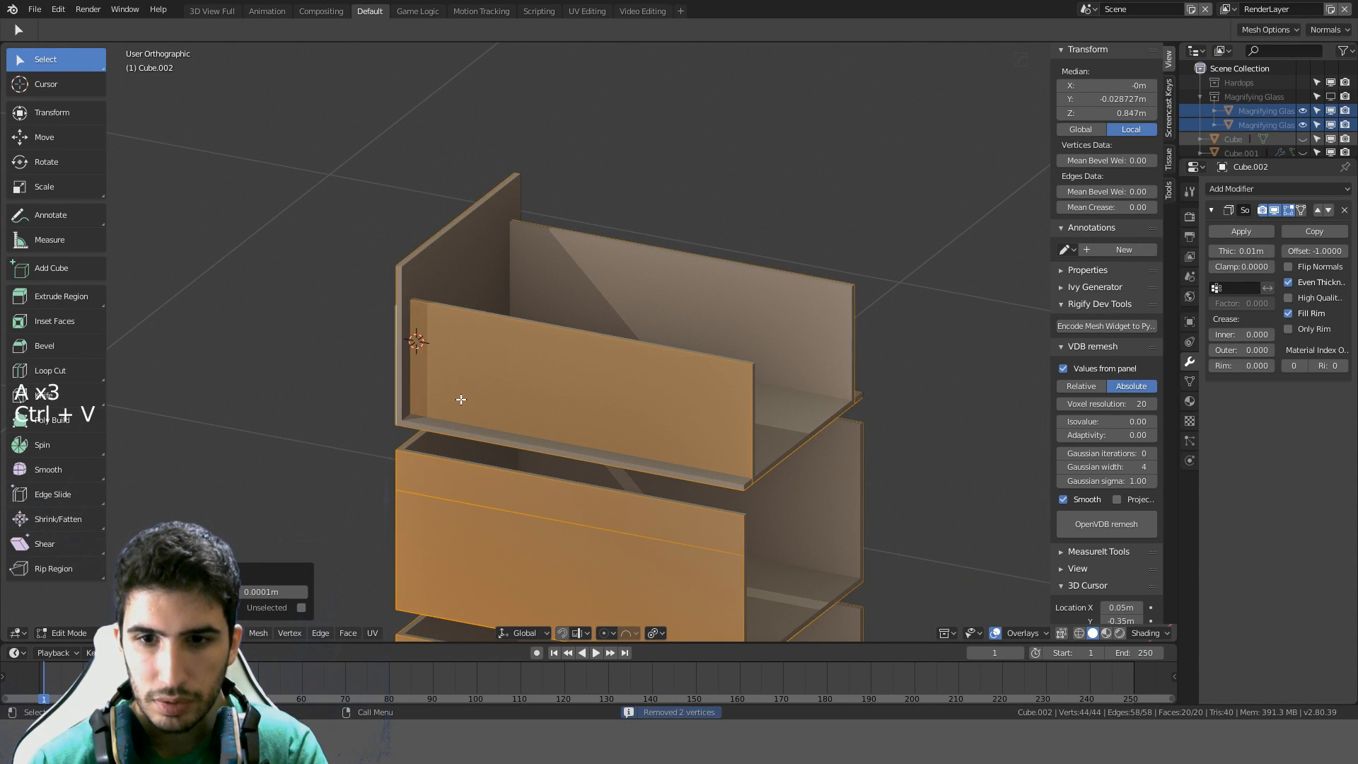
Test-move the top drawer's front face after the merge and inspect the drawer stack in Object Mode
{"action": "middle_click_drag", "start_coordinate": [461, 399], "coordinate": [466, 293]}
{"action": "left_click", "coordinate": [519, 379]}
{"action": "key", "text": "g"}
{"action": "right_click", "coordinate": [476, 362]}
{"action": "key", "text": "Tab"}
{"action": "scroll", "coordinate": [712, 400], "scroll_direction": "down", "scroll_amount": 1}
{"action": "key", "text": "Tab"}
{"action": "middle_click_drag", "start_coordinate": [615, 340], "coordinate": [587, 239], "text": "shift"}
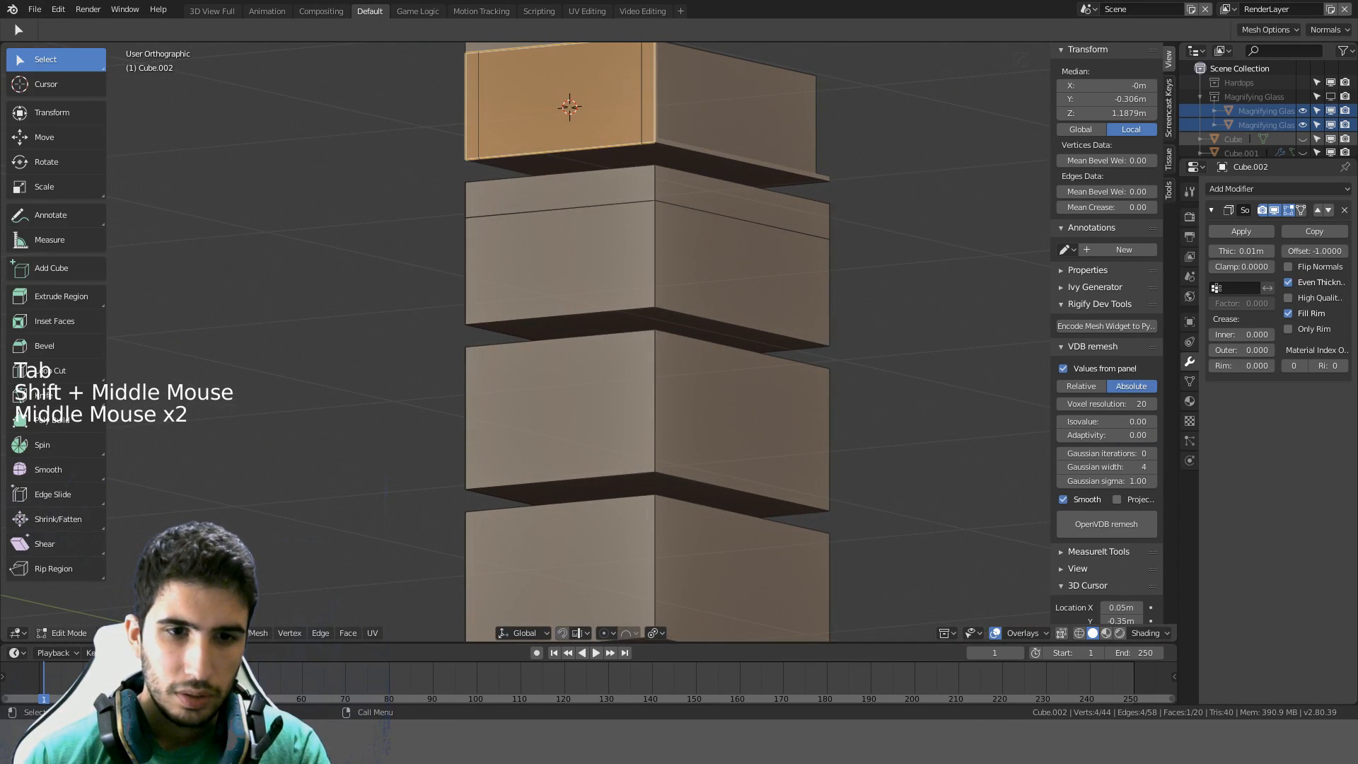
Dissolve the horizontal edge loop near the upper edge of the second drawer from the top
{"action": "left_click", "coordinate": [361, 463]}
{"action": "left_click", "coordinate": [559, 217], "text": "alt"}
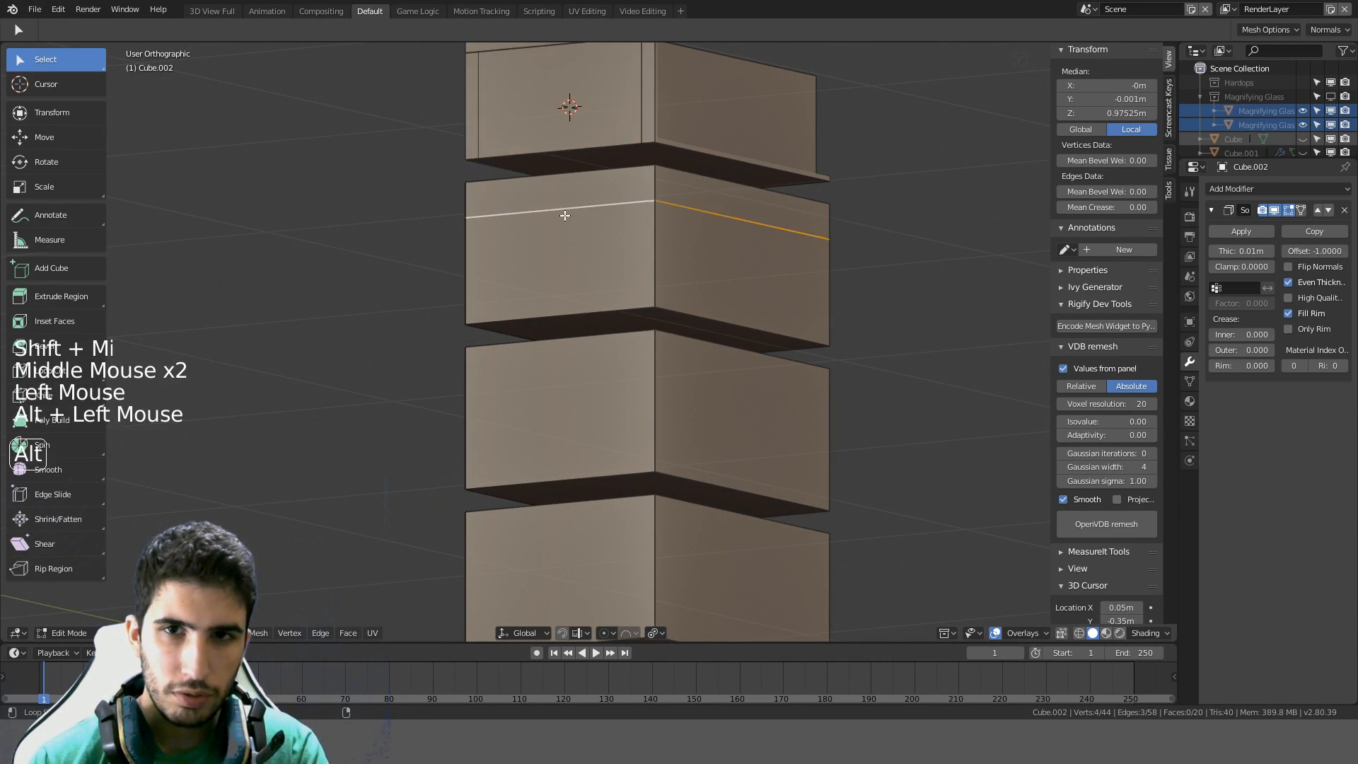
{"action": "scroll", "coordinate": [568, 222], "scroll_direction": "down", "scroll_amount": 2}
{"action": "key", "text": "ctrl+x"}
{"action": "middle_click_drag", "start_coordinate": [569, 221], "coordinate": [671, 307]}
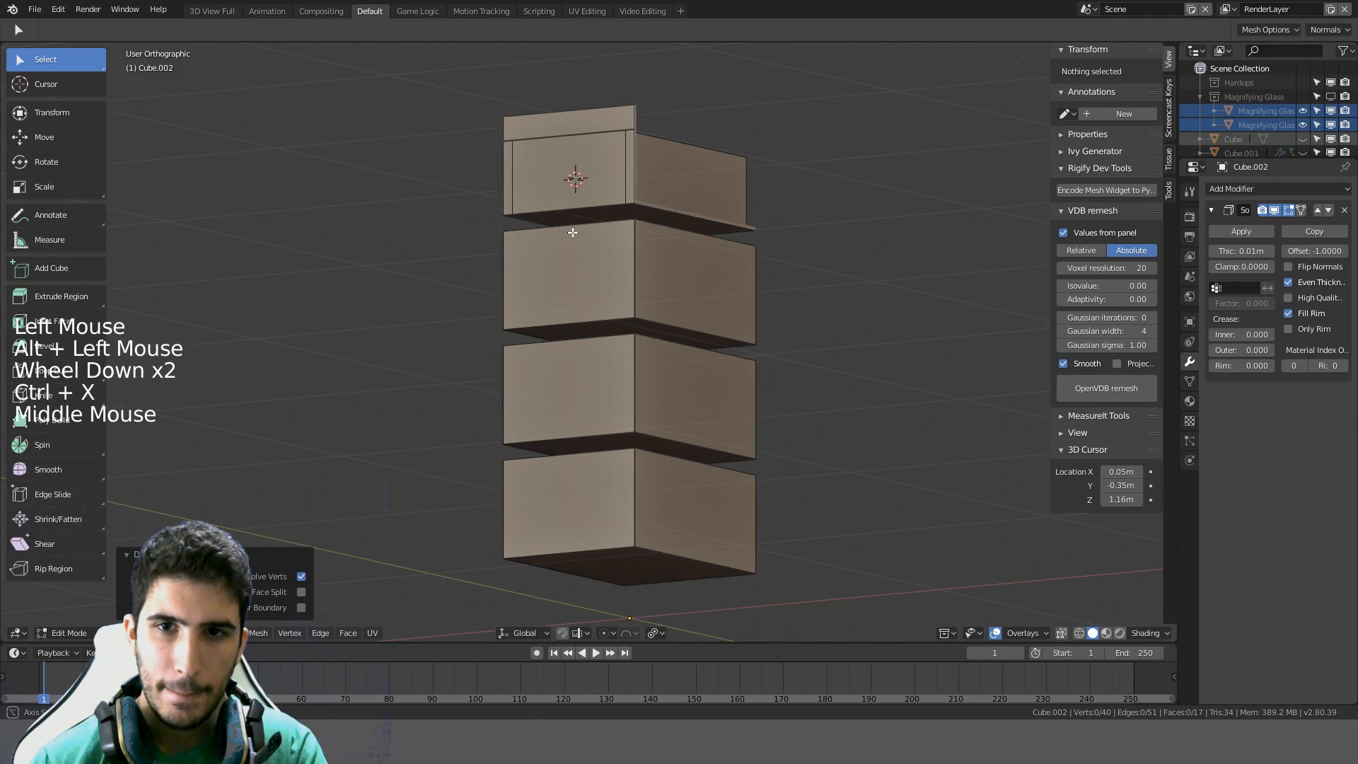
{"action": "key", "text": "Tab"}
{"action": "key", "text": "Tab"}
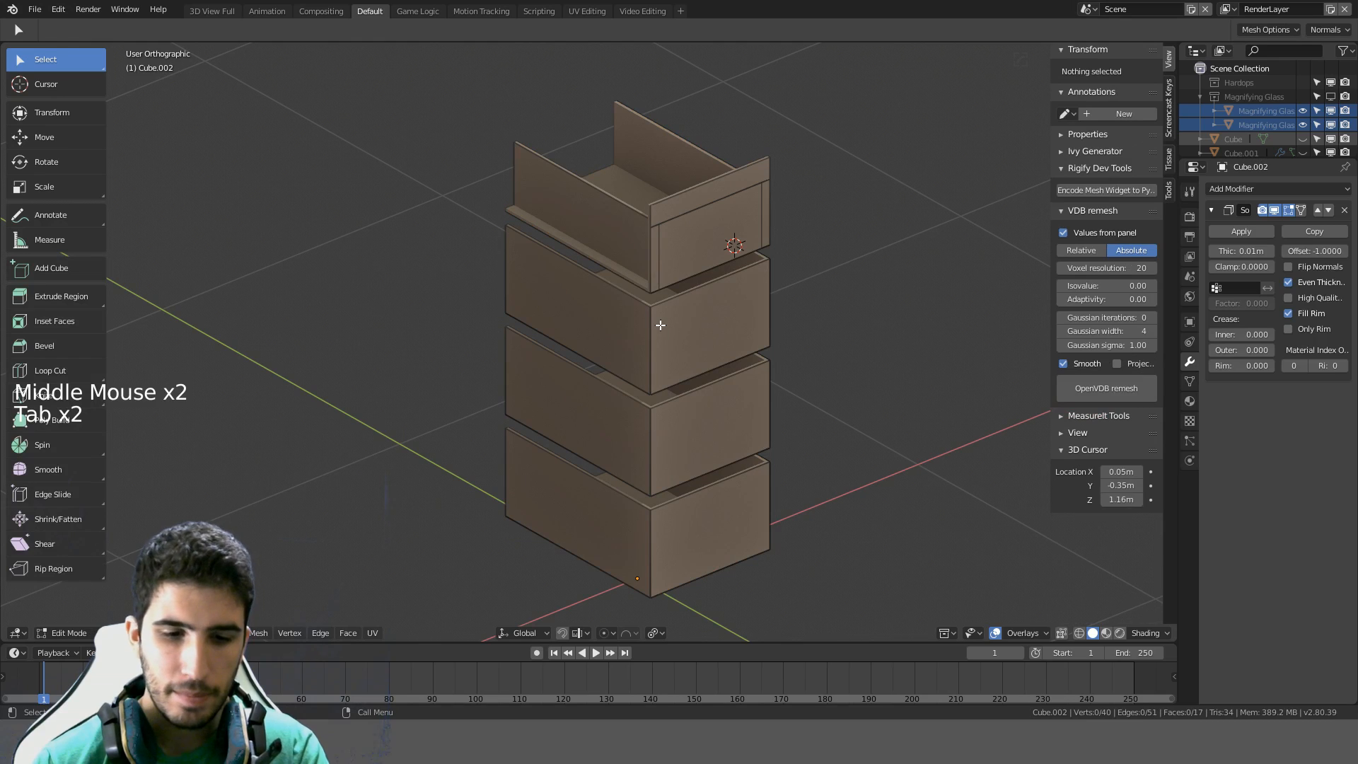
Separate the second drawer from the top into its own object and return to Object Mode
{"action": "key", "text": "l"}
{"action": "key", "text": "p"}
{"action": "left_click", "coordinate": [659, 324]}
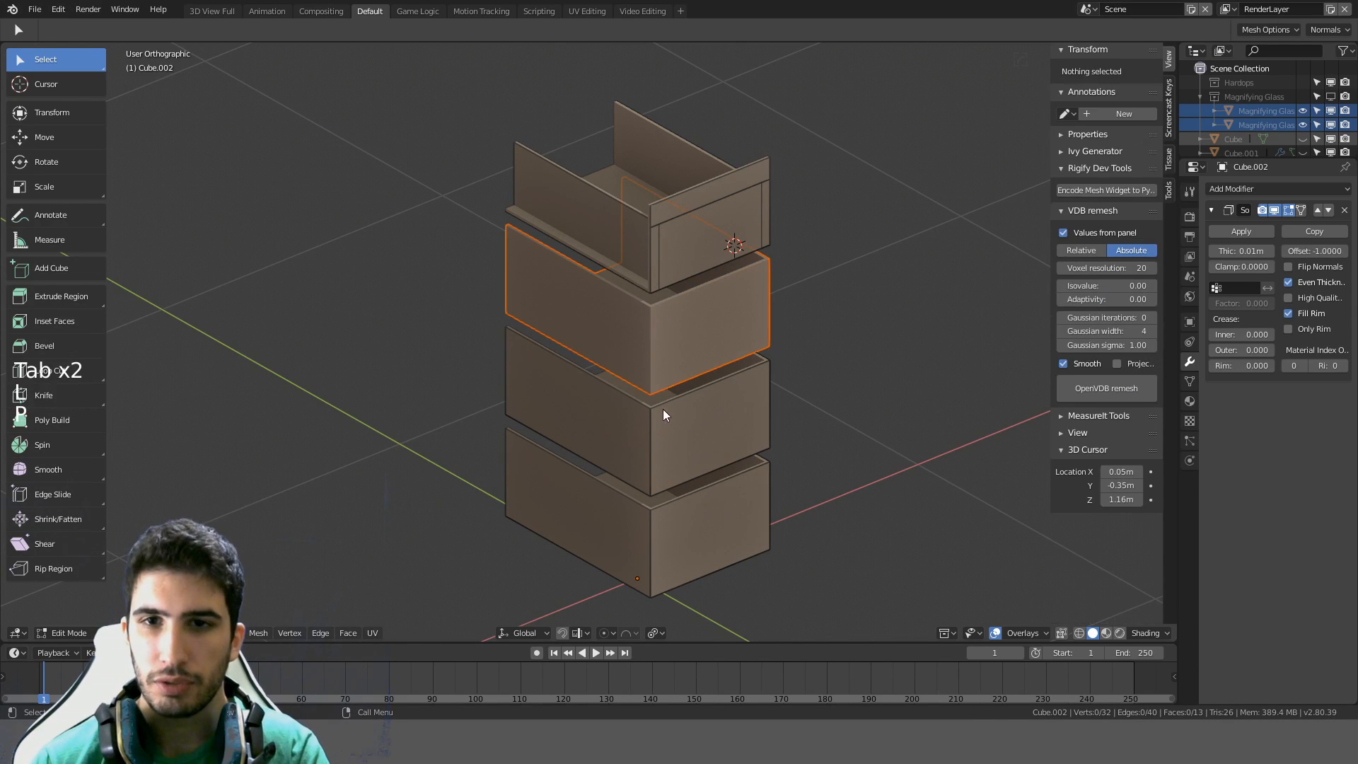
{"action": "key", "text": "Tab"}
Separate the third drawer from the top into its own object and return to Object Mode
{"action": "left_click", "coordinate": [667, 434]}
{"action": "key", "text": "Tab"}
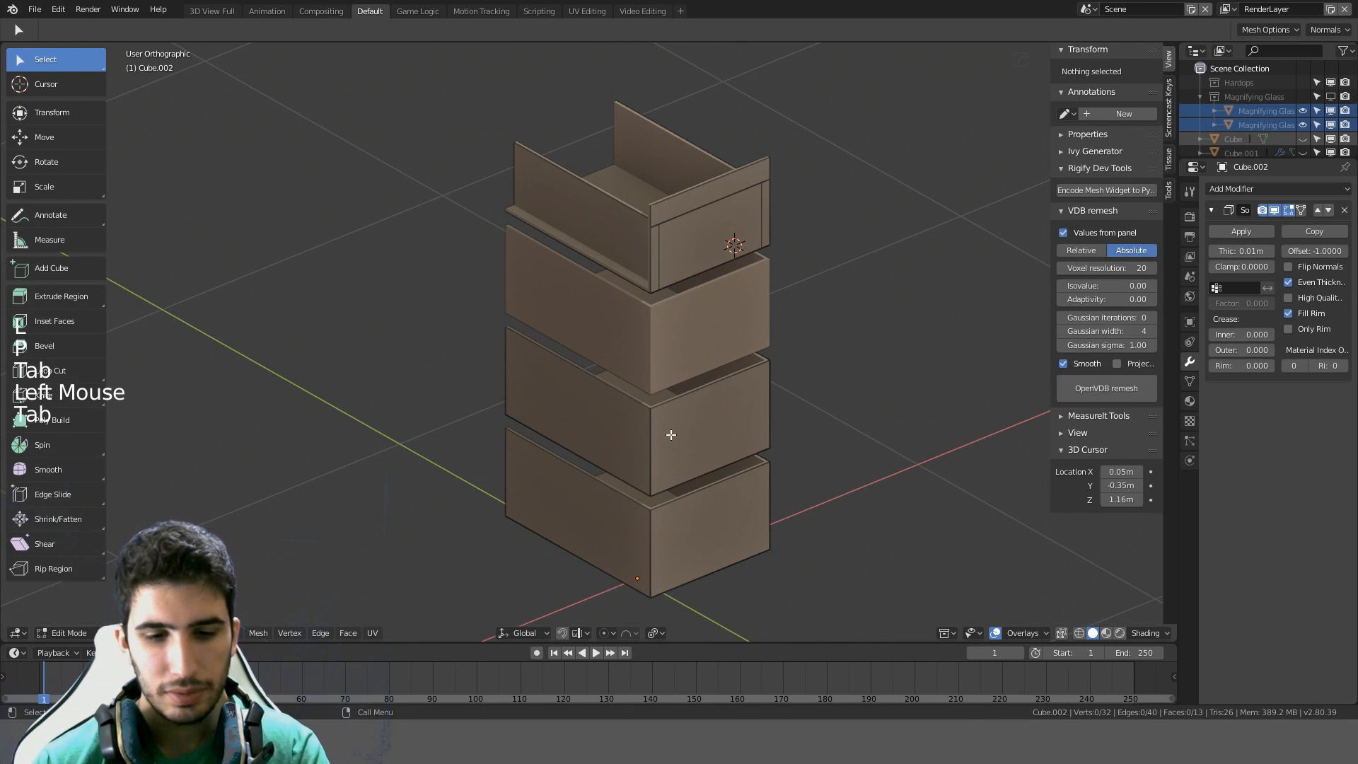
{"action": "key", "text": "l"}
{"action": "key", "text": "p"}
{"action": "left_click", "coordinate": [670, 435]}
{"action": "key", "text": "Tab"}
Separate the bottom drawer into its own object and return to Object Mode
{"action": "left_click", "coordinate": [669, 536]}
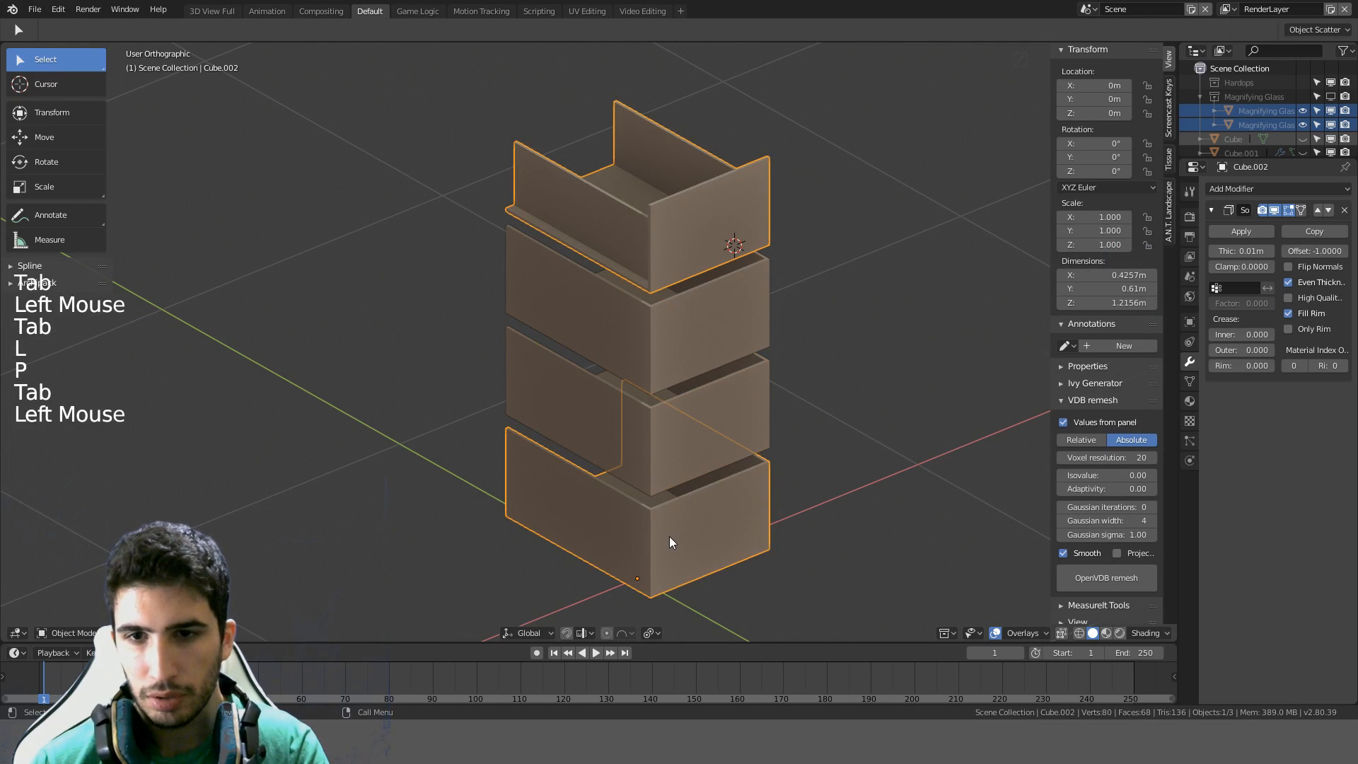
{"action": "key", "text": "Tab"}
{"action": "key", "text": "l"}
{"action": "key", "text": "p"}
{"action": "left_click", "coordinate": [669, 536]}
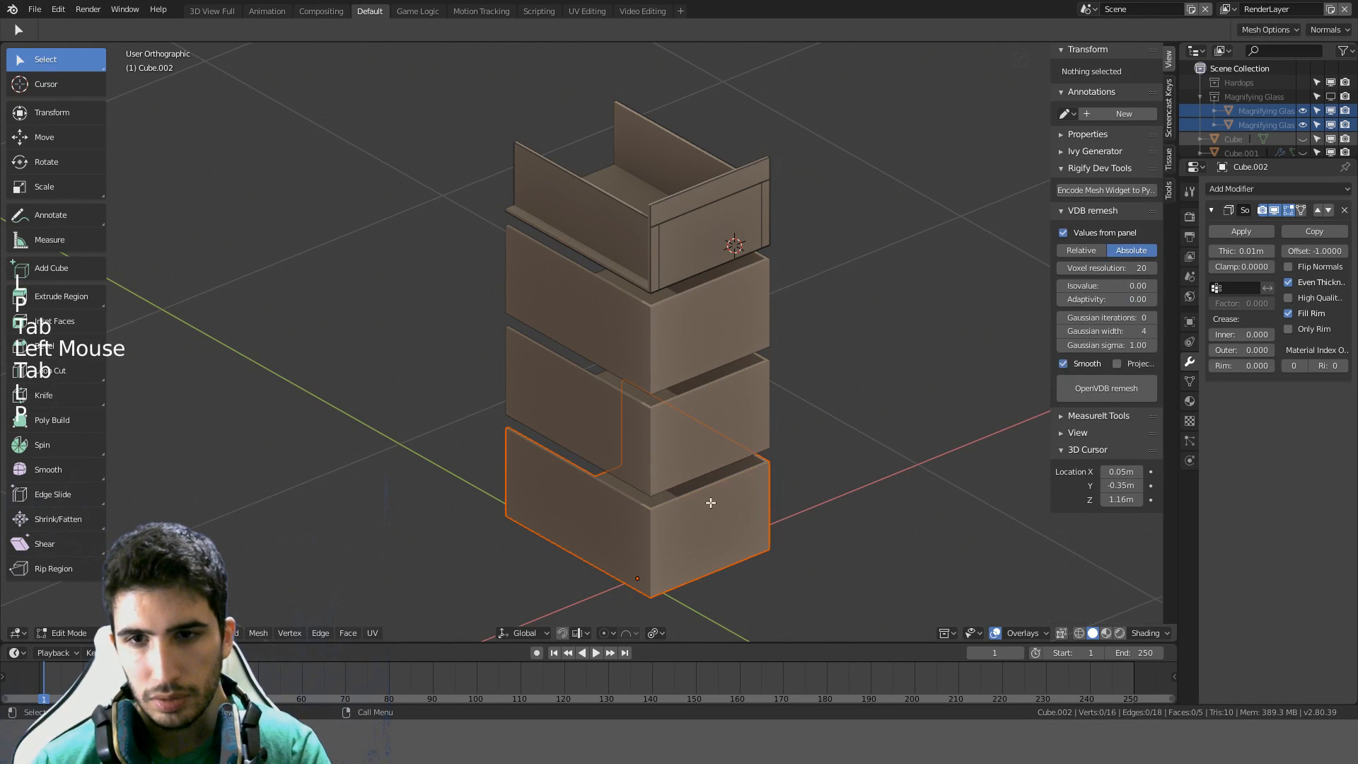
{"action": "key", "text": "Tab"}
Select all four drawers with the top one active and link their object data to it
{"action": "left_click", "coordinate": [682, 332]}
{"action": "left_click", "coordinate": [685, 527]}
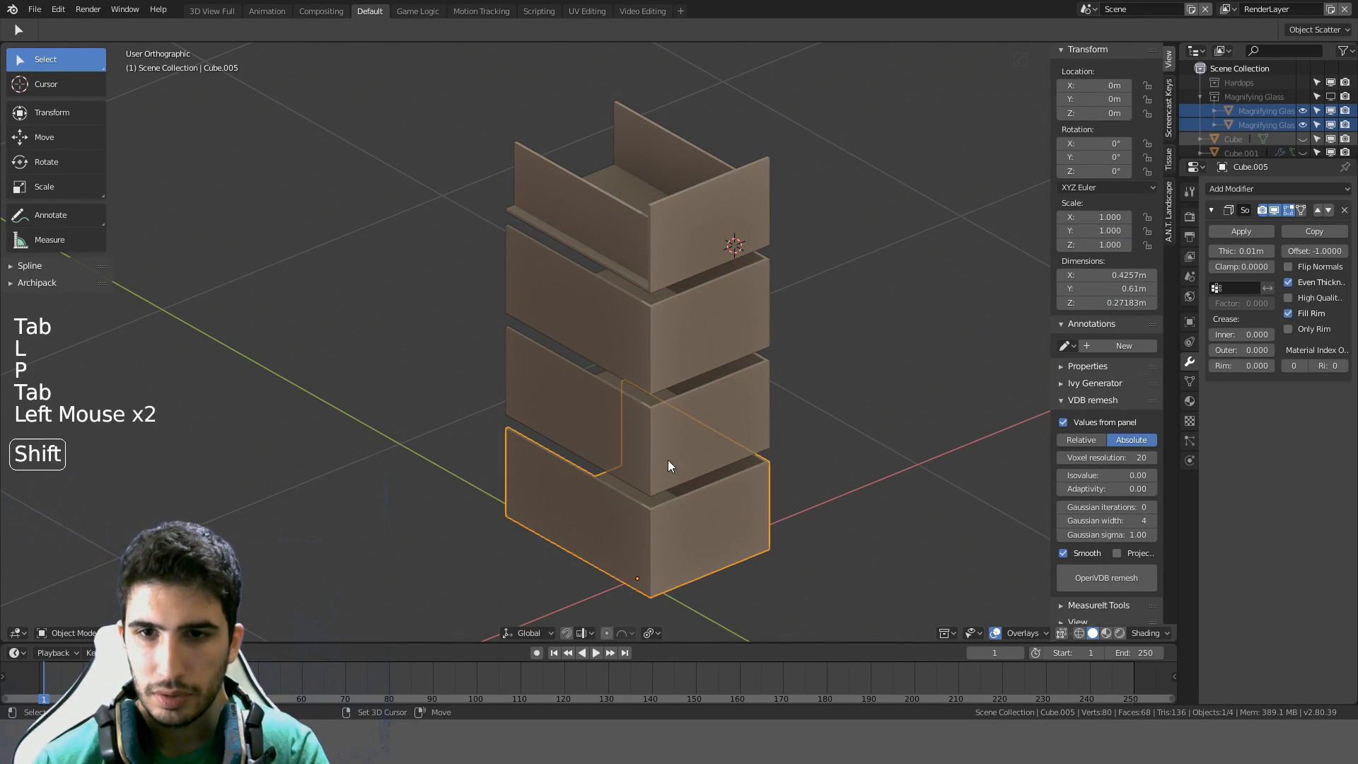
{"action": "left_click", "coordinate": [667, 458], "text": "shift"}
{"action": "left_click", "coordinate": [669, 357], "text": "shift"}
{"action": "key", "text": "ctrl+l"}
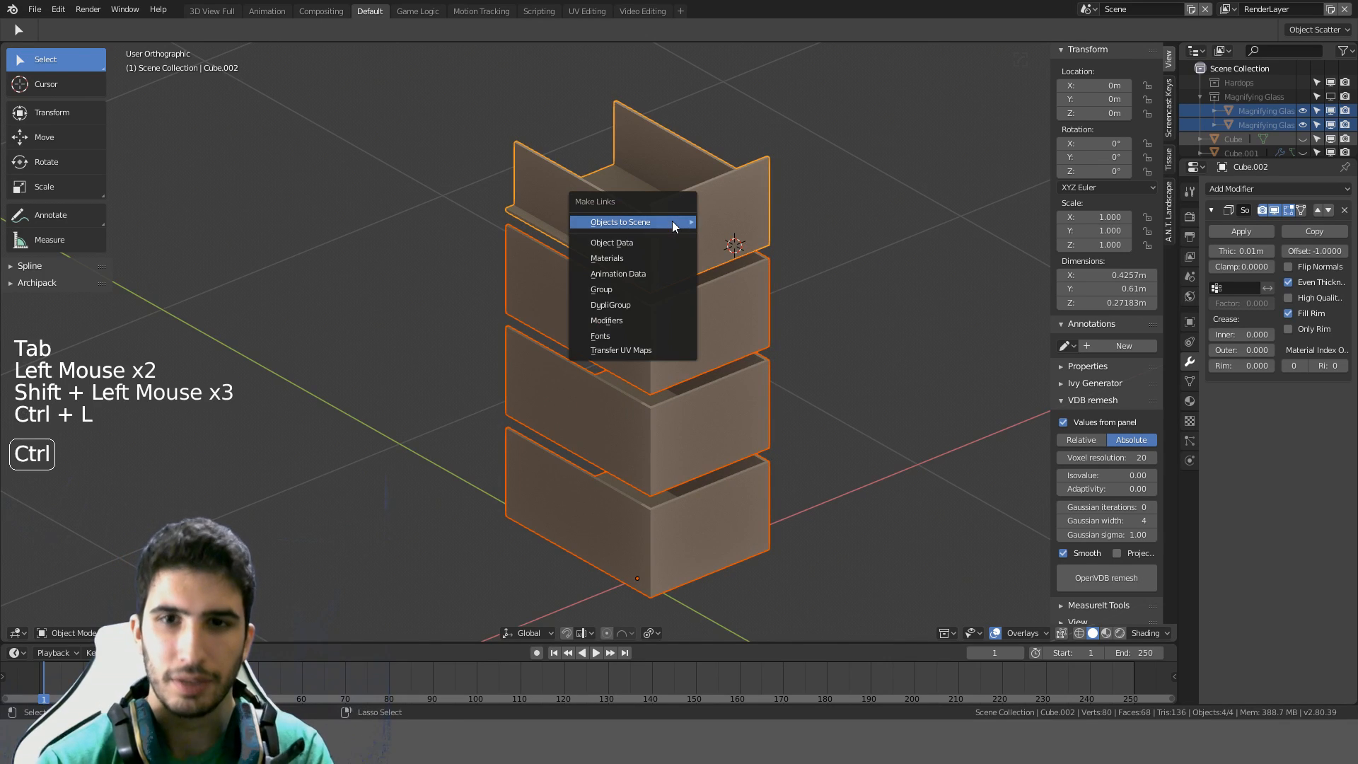
{"action": "mouse_move", "coordinate": [672, 225]}
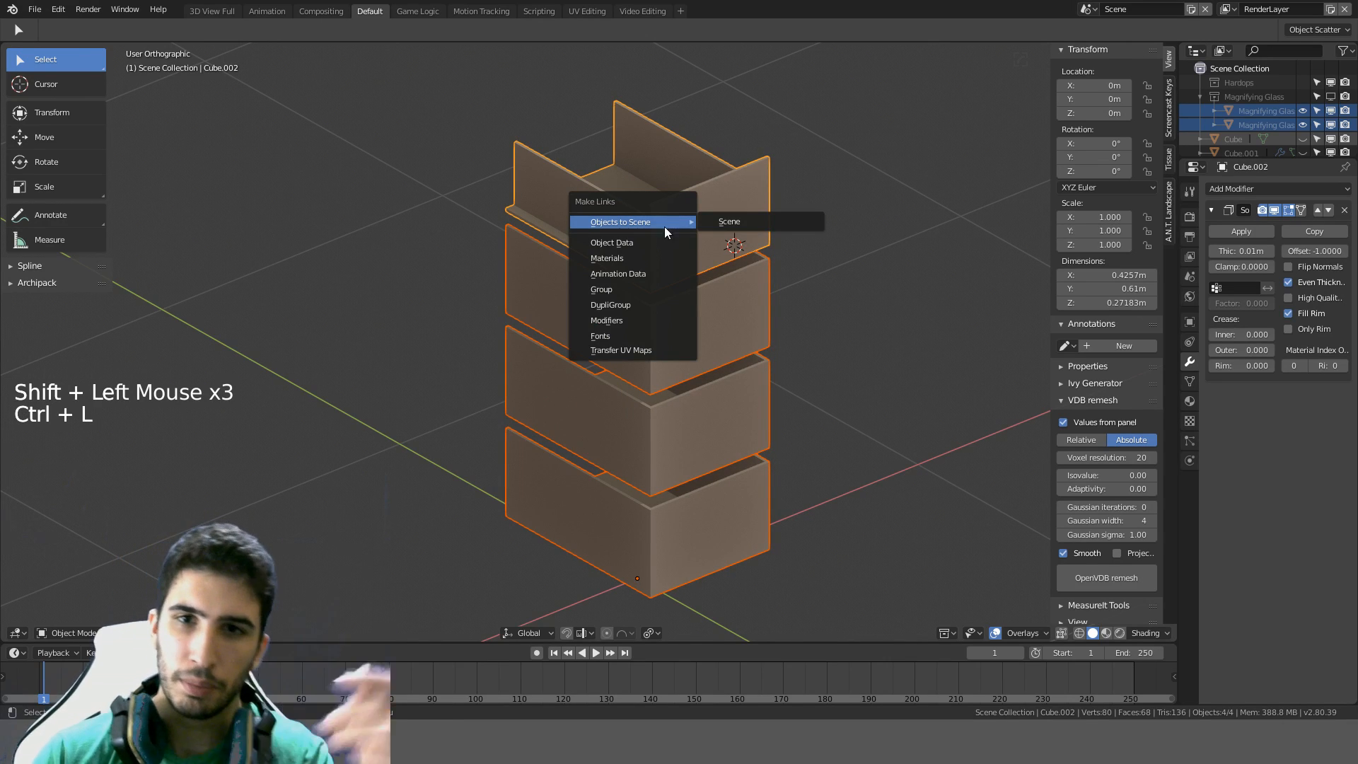
{"action": "left_click", "coordinate": [641, 244]}
Inspect and test-move the linked drawers, and undo the object data link
{"action": "scroll", "coordinate": [686, 261], "scroll_direction": "down", "scroll_amount": 15}
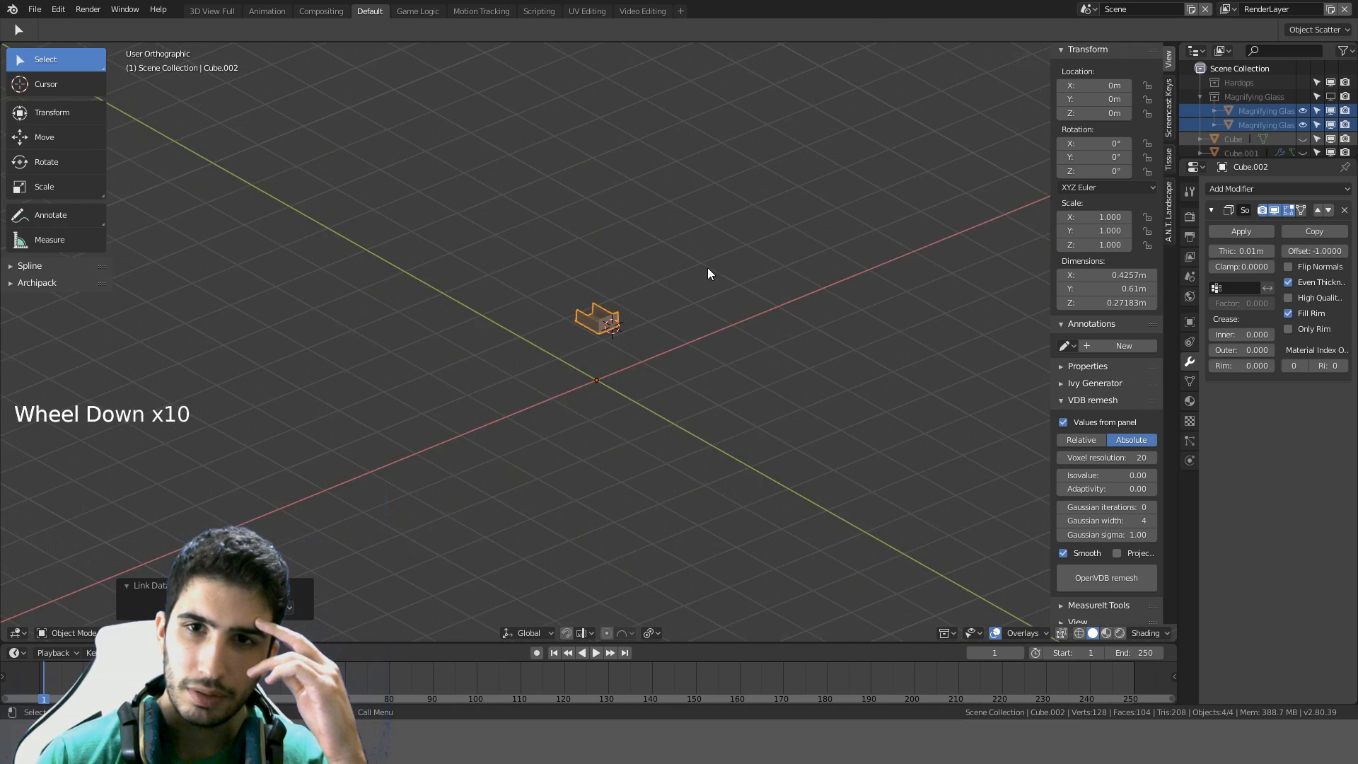
{"action": "middle_click_drag", "start_coordinate": [707, 273], "coordinate": [615, 224]}
{"action": "scroll", "coordinate": [615, 225], "scroll_direction": "up", "scroll_amount": 13}
{"action": "scroll", "coordinate": [612, 222], "scroll_direction": "up", "scroll_amount": 3}
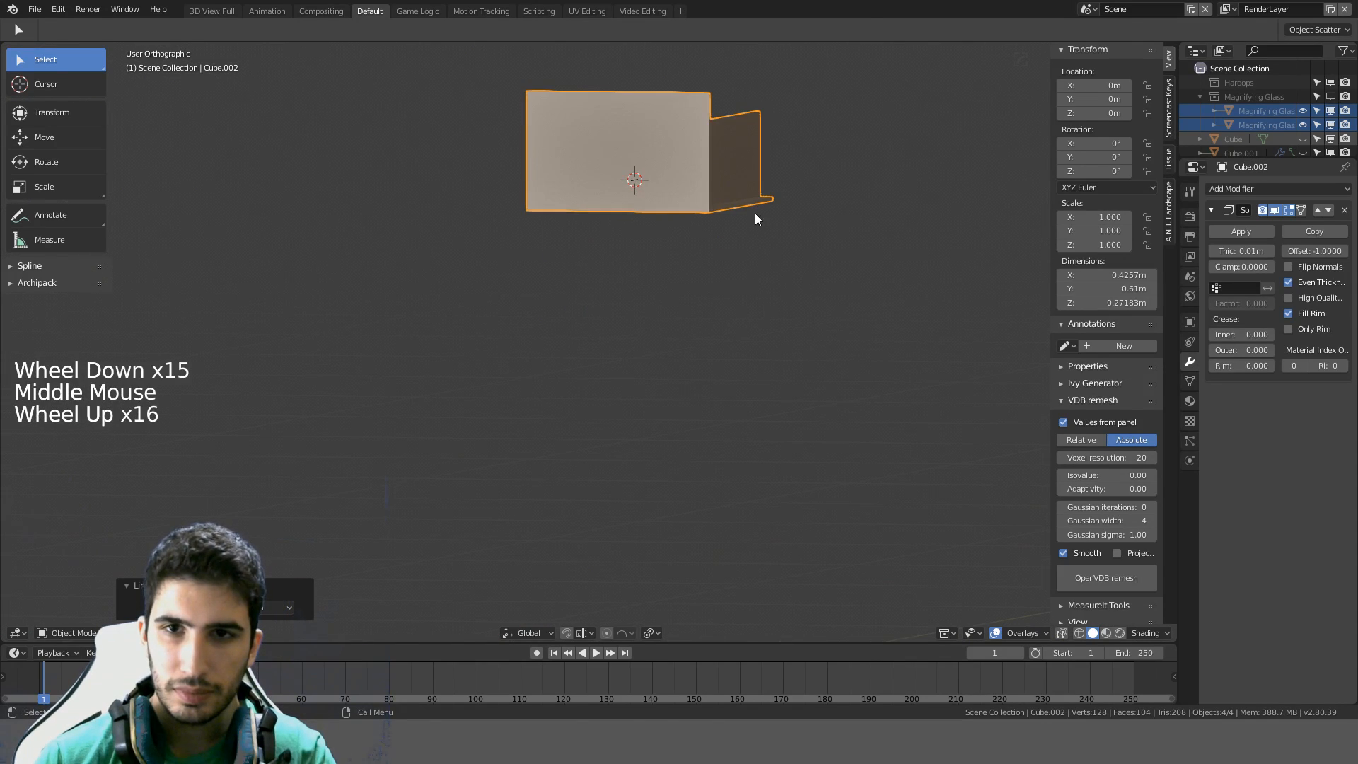
{"action": "left_click", "coordinate": [754, 214]}
{"action": "key", "text": "g"}
{"action": "scroll", "coordinate": [683, 282], "scroll_direction": "down", "scroll_amount": 3}
{"action": "middle_click_drag", "start_coordinate": [689, 287], "coordinate": [770, 312]}
{"action": "key", "text": "ctrl+z"}
{"action": "key", "text": "ctrl+z"}
{"action": "key", "text": "ctrl+z"}
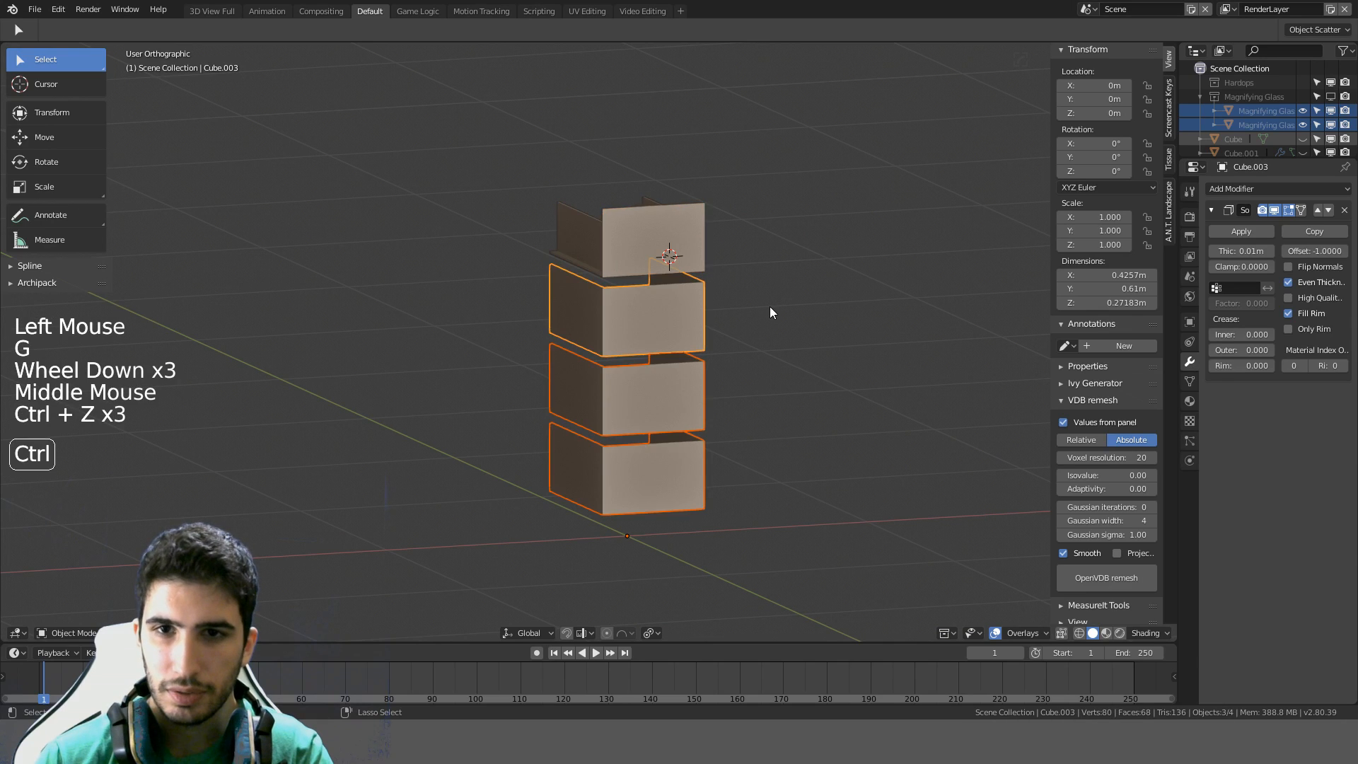
Set the top drawer's origin to its geometry
{"action": "left_click", "coordinate": [628, 244]}
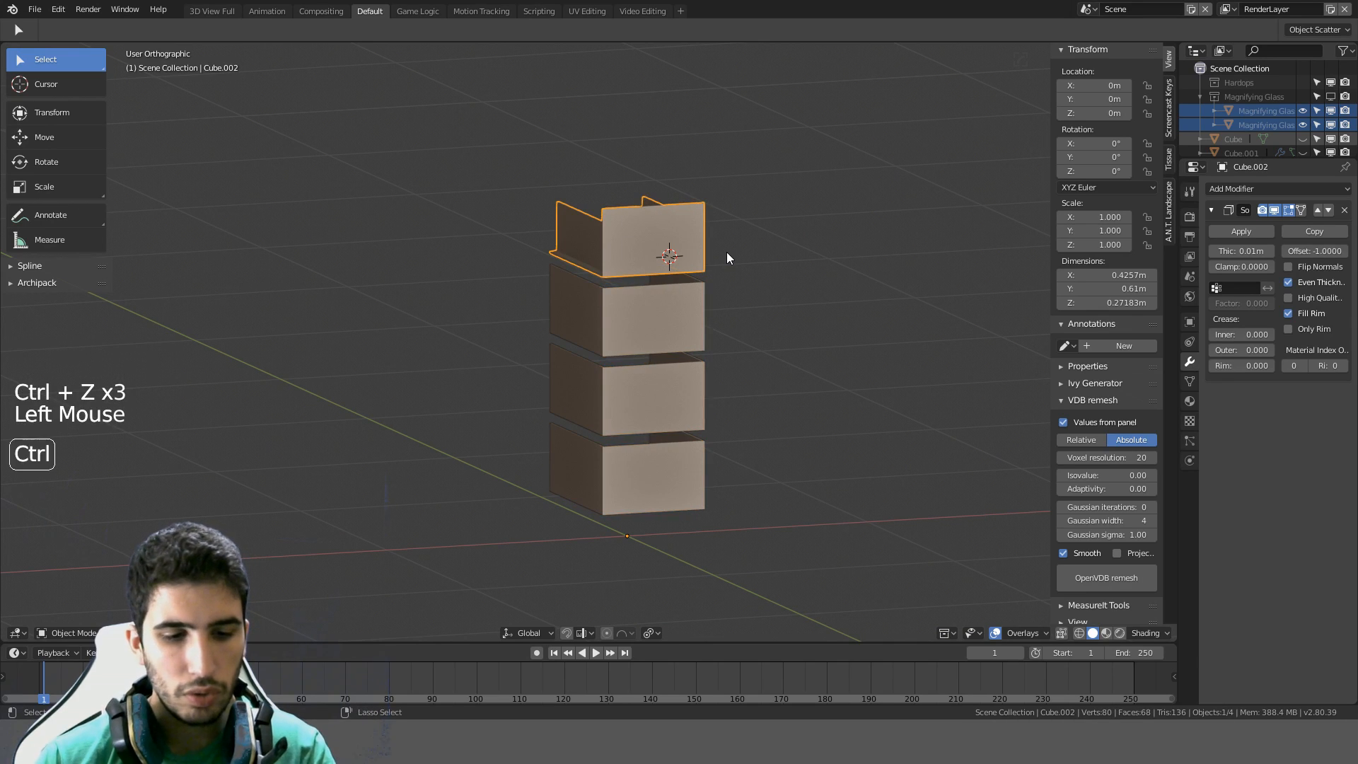
{"action": "key", "text": "shift+ctrl+alt+c"}
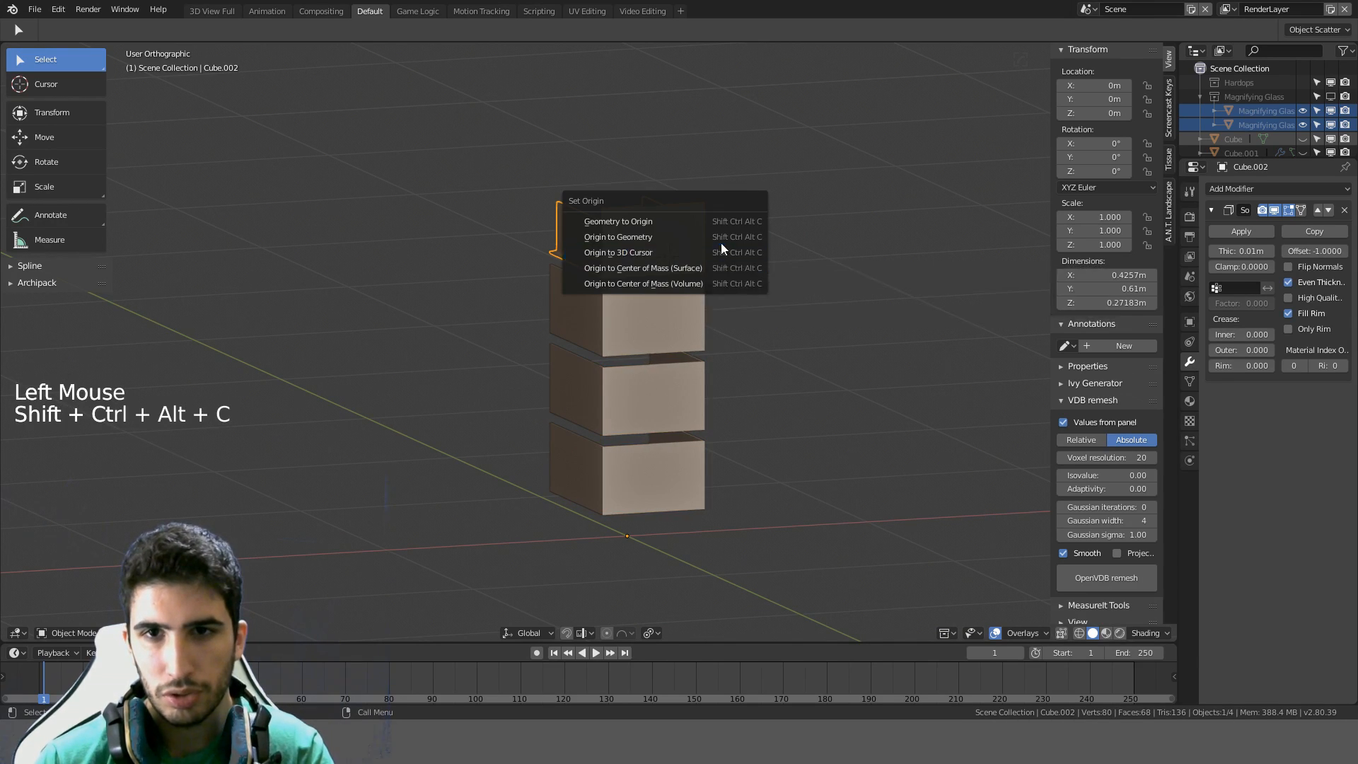
{"action": "left_click", "coordinate": [716, 240]}
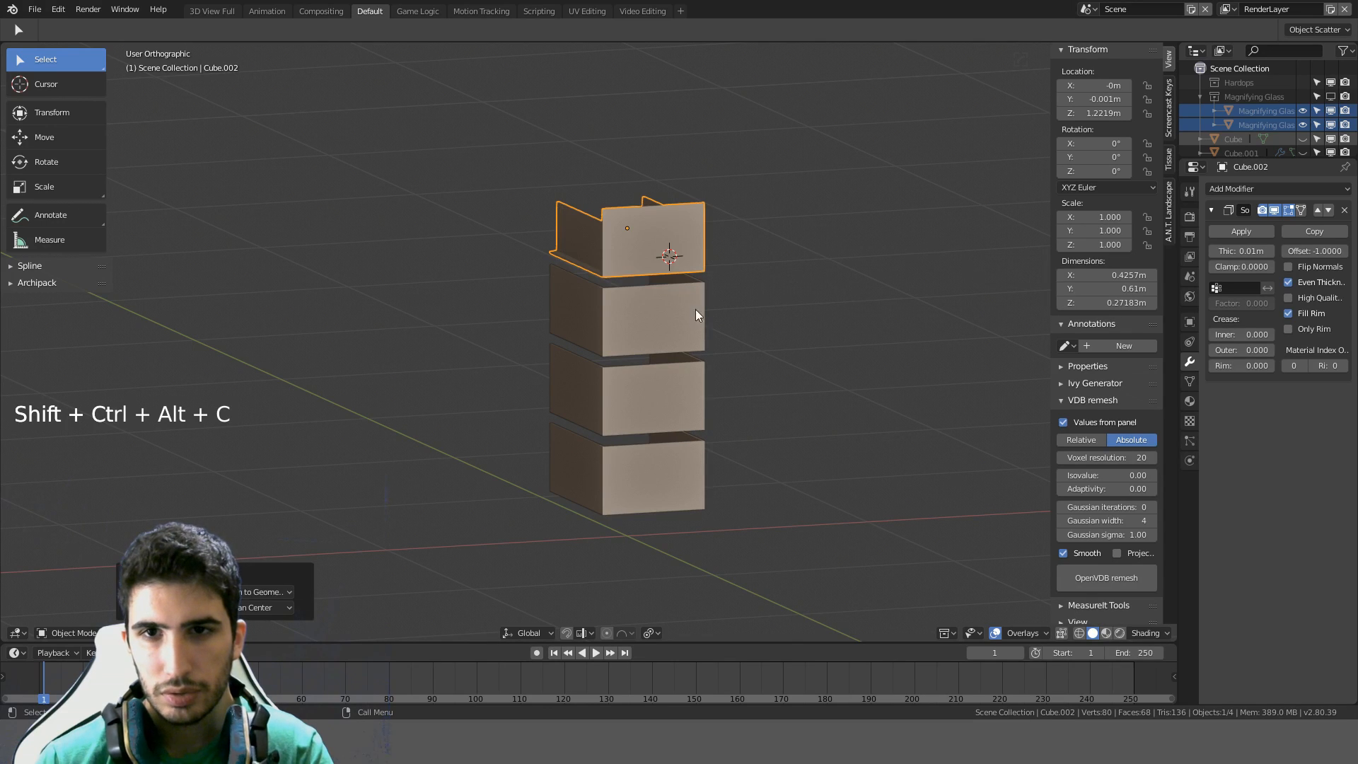
Try linking the three lower drawers' object data to the re-centred top drawer, and undo the link
{"action": "left_click", "coordinate": [644, 476]}
{"action": "left_click", "coordinate": [644, 393], "text": "shift"}
{"action": "left_click", "coordinate": [640, 318], "text": "shift"}
{"action": "left_click", "coordinate": [638, 255], "text": "shift"}
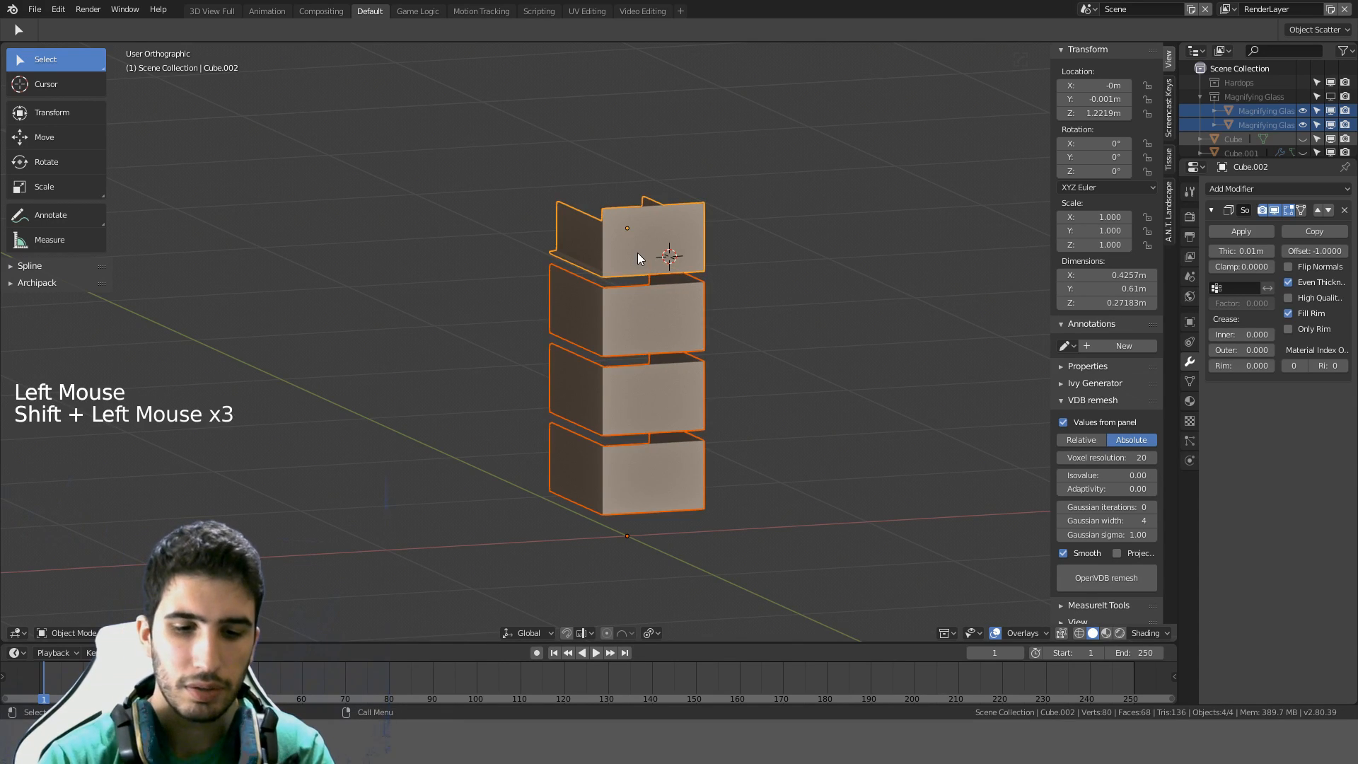
{"action": "key", "text": "ctrl+l"}
{"action": "left_click", "coordinate": [638, 252]}
{"action": "middle_click_drag", "start_coordinate": [638, 253], "coordinate": [700, 353]}
{"action": "key", "text": "ctrl+z"}
Set the origins of the second, third and bottom drawers each to their own geometry
{"action": "left_click", "coordinate": [652, 316]}
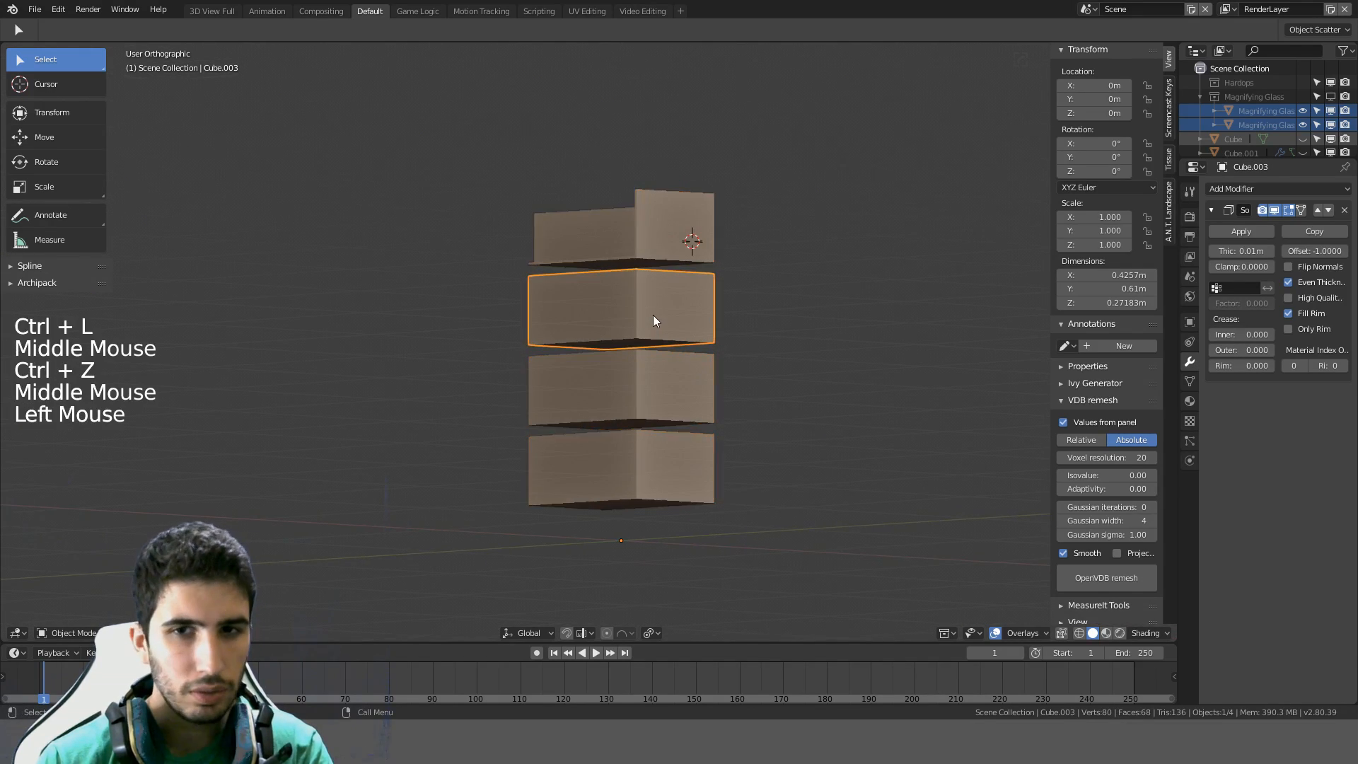
{"action": "key", "text": "shift+ctrl+alt+c"}
{"action": "left_click", "coordinate": [652, 316]}
{"action": "left_click", "coordinate": [648, 382]}
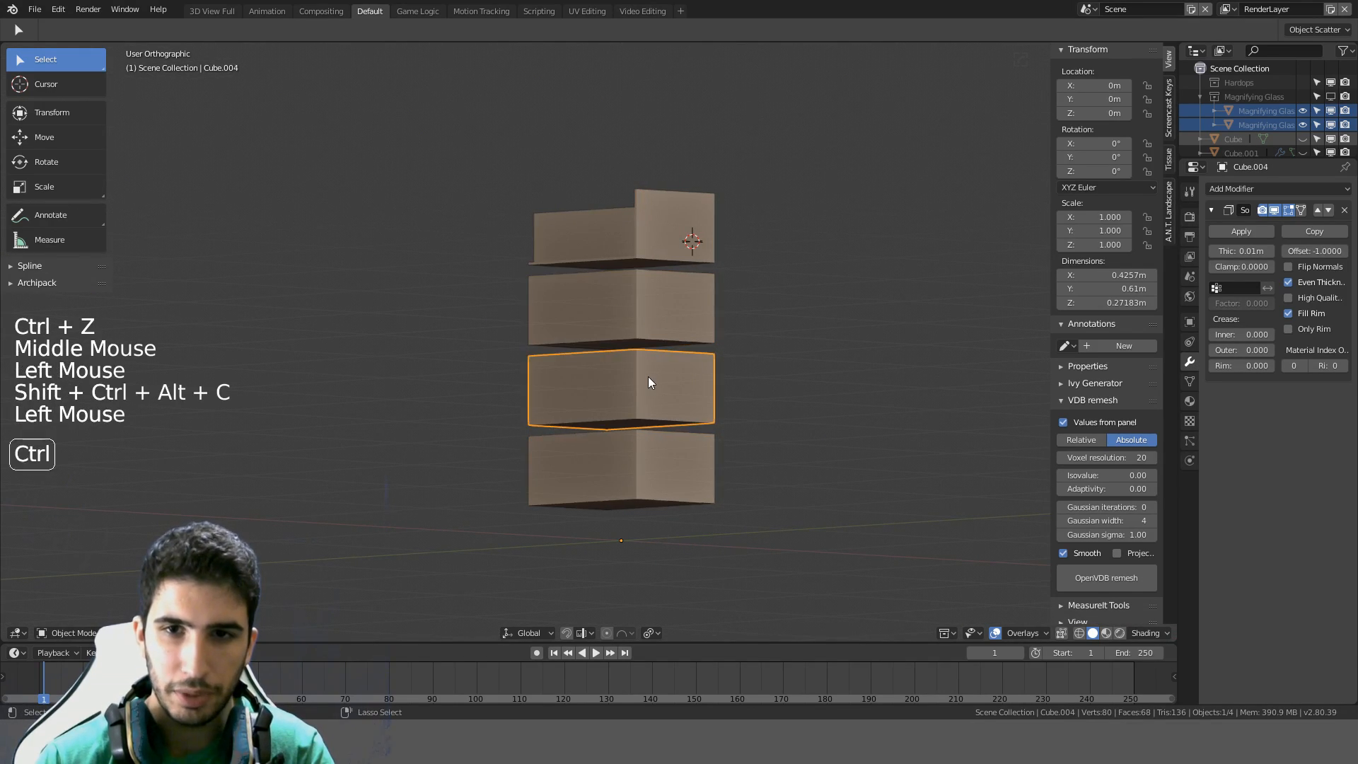
{"action": "key", "text": "shift+ctrl+alt+c"}
{"action": "left_click", "coordinate": [647, 379]}
{"action": "left_click", "coordinate": [643, 456]}
{"action": "key", "text": "shift+ctrl+alt+c"}
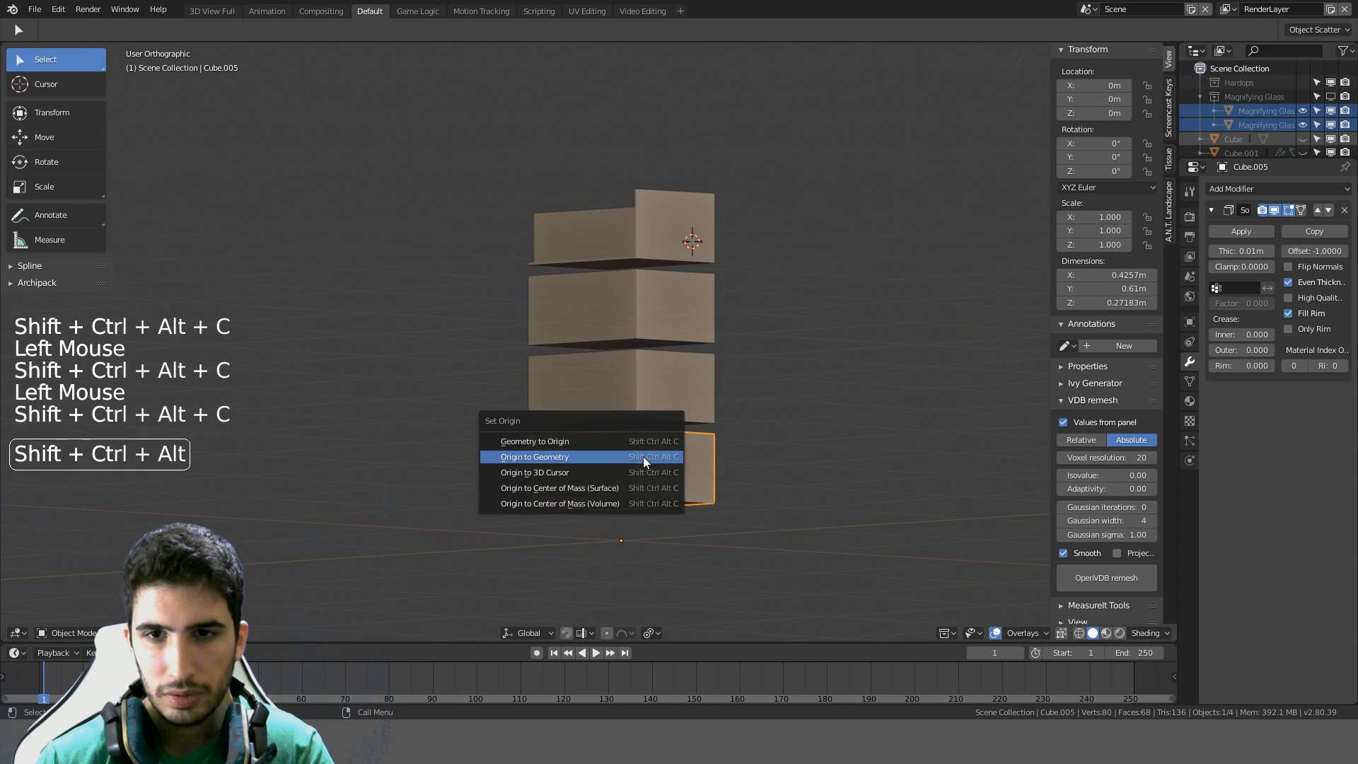
{"action": "left_click", "coordinate": [643, 456]}
Link the three lower drawers' object data to the top drawer's, with the top drawer as the active object
{"action": "left_click", "coordinate": [664, 416], "text": "shift"}
{"action": "left_click", "coordinate": [643, 298], "text": "shift"}
{"action": "left_click", "coordinate": [656, 229], "text": "shift"}
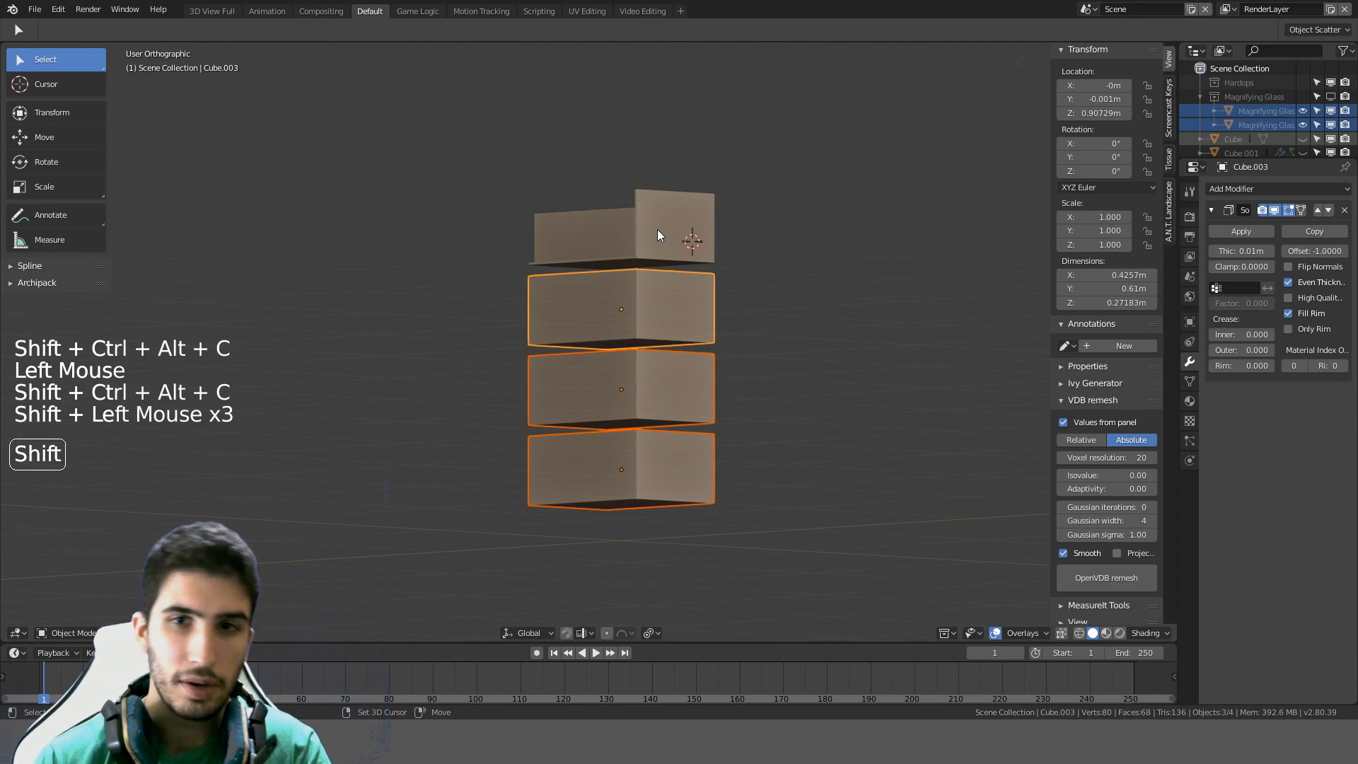
{"action": "key", "text": "ctrl+l"}
{"action": "left_click", "coordinate": [656, 229]}
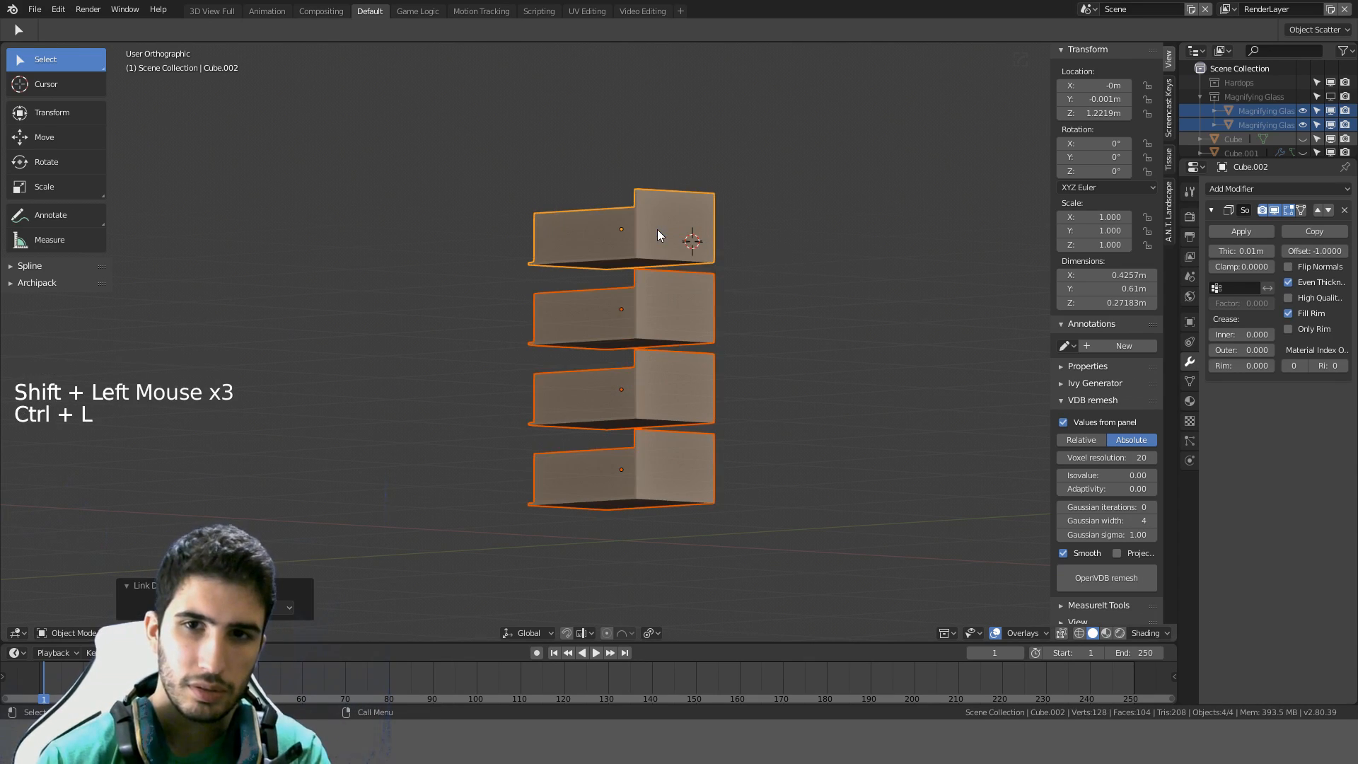
{"action": "middle_click_drag", "start_coordinate": [656, 229], "coordinate": [754, 269]}
{"action": "scroll", "coordinate": [750, 321], "scroll_direction": "down", "scroll_amount": 1}
{"action": "scroll", "coordinate": [639, 229], "scroll_direction": "up", "scroll_amount": 4}
{"action": "middle_click_drag", "start_coordinate": [639, 229], "coordinate": [562, 226]}
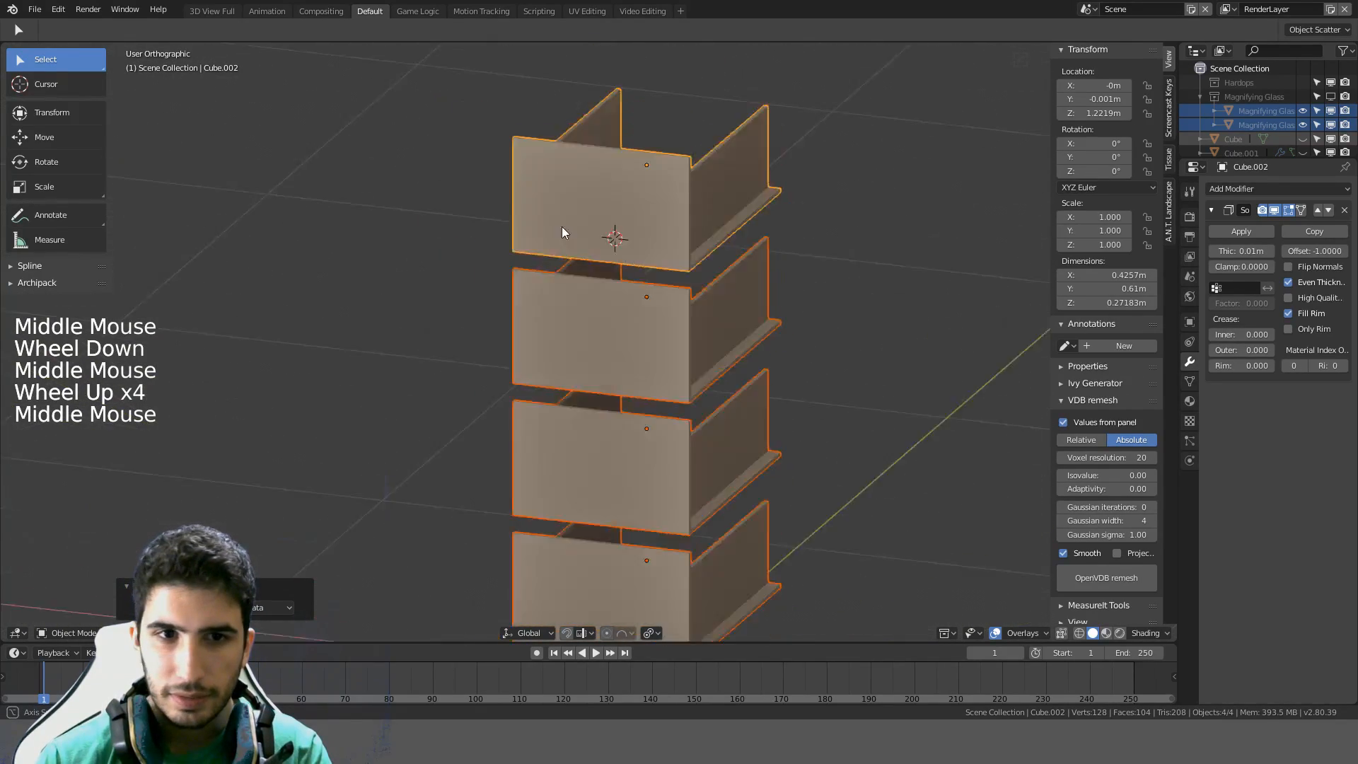
{"action": "scroll", "coordinate": [562, 226], "scroll_direction": "down", "scroll_amount": 2}
{"action": "middle_click_drag", "start_coordinate": [642, 236], "coordinate": [622, 333]}
Try revealing all hidden objects around the drawer stack, and undo it
{"action": "key", "text": "a"}
{"action": "key", "text": "alt+h"}
{"action": "scroll", "coordinate": [690, 263], "scroll_direction": "up", "scroll_amount": 4}
{"action": "scroll", "coordinate": [691, 263], "scroll_direction": "up", "scroll_amount": 3}
{"action": "scroll", "coordinate": [577, 241], "scroll_direction": "down", "scroll_amount": 7}
{"action": "scroll", "coordinate": [577, 241], "scroll_direction": "up", "scroll_amount": 1}
{"action": "key", "text": "ctrl+z"}
Test-move the top drawer's side wall on the negative X side in Edit Mode and cancel the move
{"action": "left_click", "coordinate": [689, 235]}
{"action": "middle_click_drag", "start_coordinate": [623, 332], "coordinate": [718, 367]}
{"action": "key", "text": "Tab"}
{"action": "scroll", "coordinate": [676, 373], "scroll_direction": "up", "scroll_amount": 3}
{"action": "scroll", "coordinate": [719, 367], "scroll_direction": "up", "scroll_amount": 2}
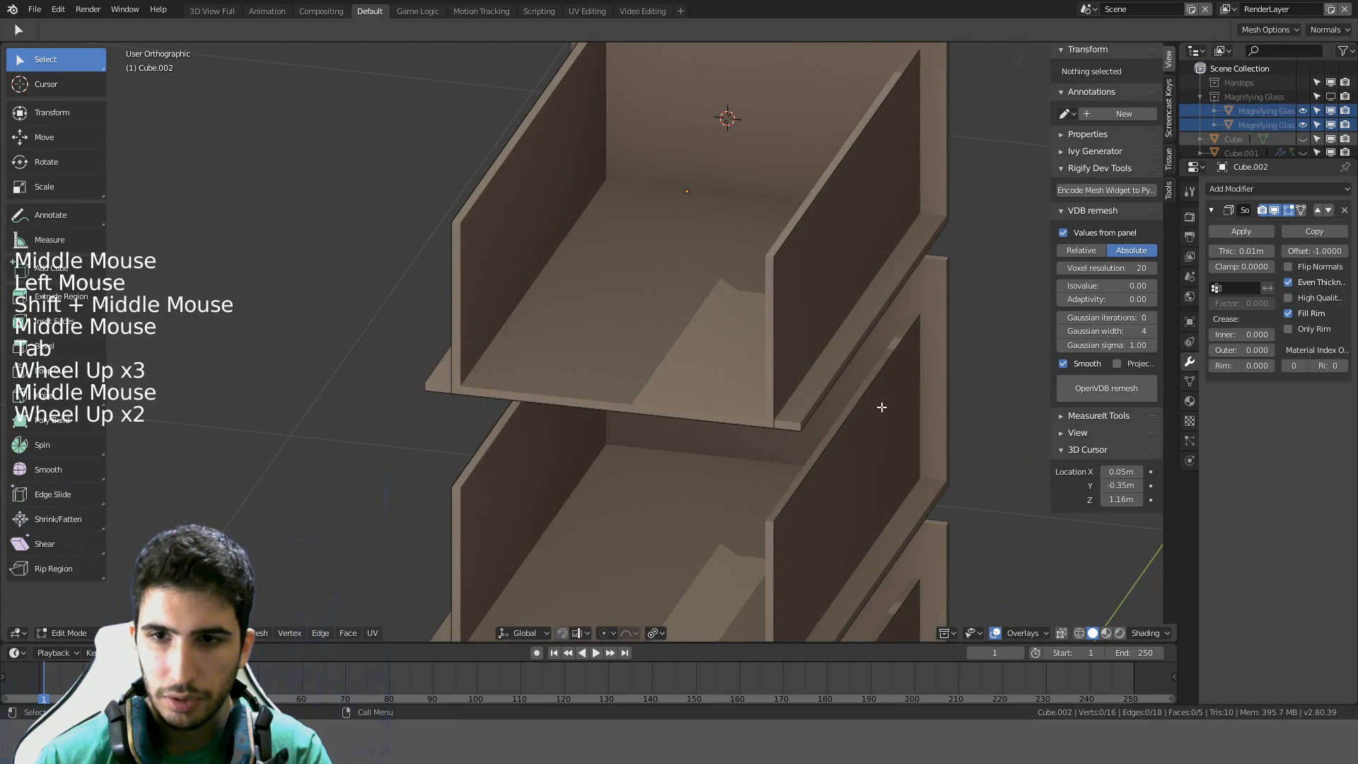
{"action": "scroll", "coordinate": [881, 407], "scroll_direction": "down", "scroll_amount": 4}
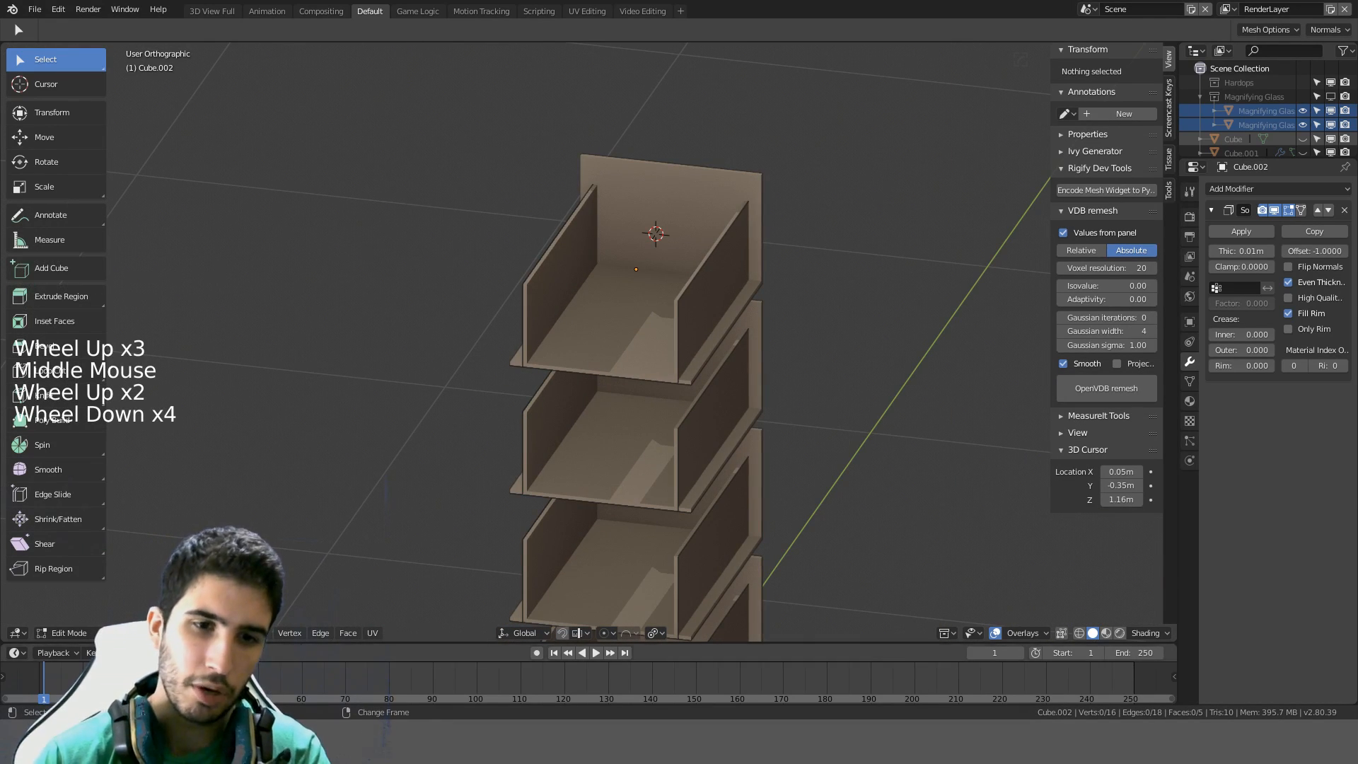
{"action": "left_click", "coordinate": [618, 380]}
{"action": "left_click", "coordinate": [687, 309]}
{"action": "key", "text": "g"}
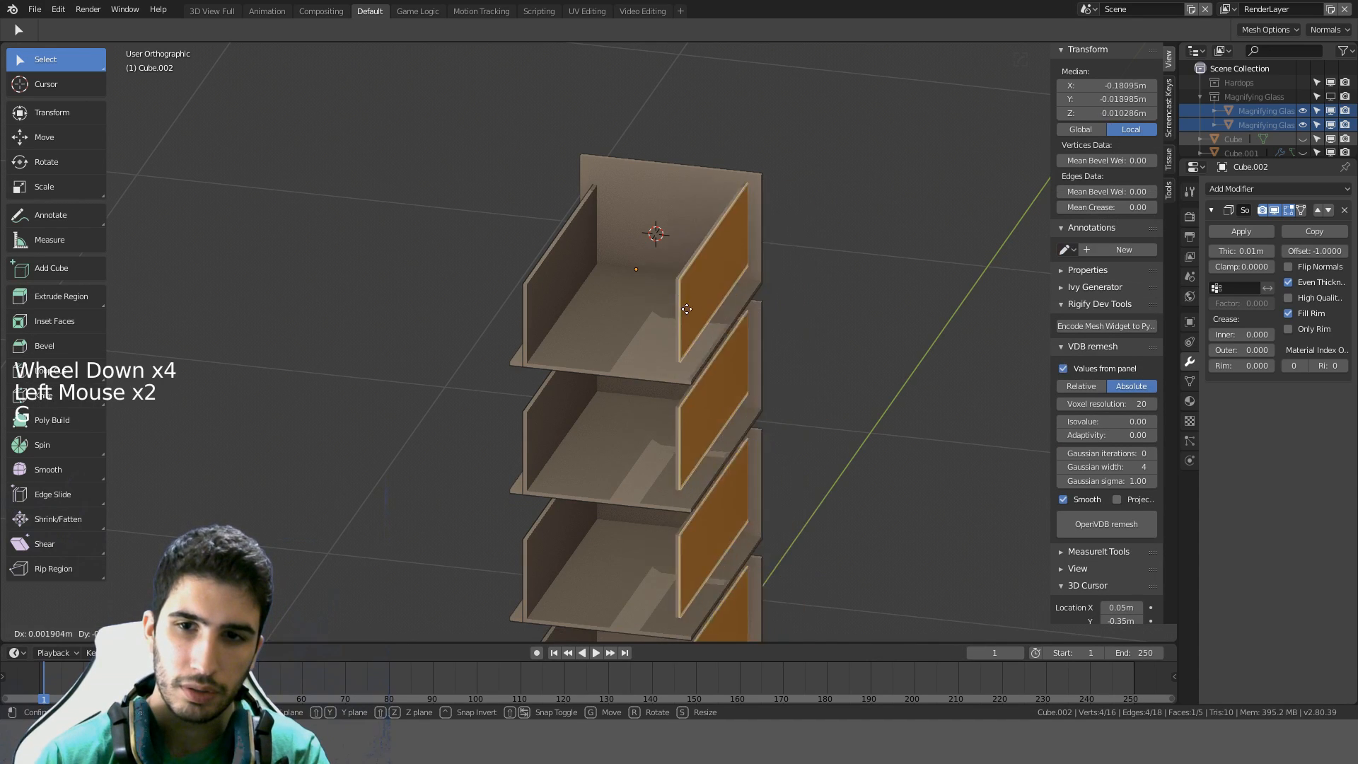
{"action": "right_click", "coordinate": [715, 334]}
Return to Object Mode and try to apply the Solidify modifier on the linked top drawer
{"action": "middle_click_drag", "start_coordinate": [836, 194], "coordinate": [776, 184]}
{"action": "scroll", "coordinate": [707, 300], "scroll_direction": "up", "scroll_amount": 4}
{"action": "middle_click_drag", "start_coordinate": [693, 309], "coordinate": [693, 384]}
{"action": "scroll", "coordinate": [736, 306], "scroll_direction": "up", "scroll_amount": 2}
{"action": "scroll", "coordinate": [642, 370], "scroll_direction": "up", "scroll_amount": 1}
{"action": "scroll", "coordinate": [712, 388], "scroll_direction": "down", "scroll_amount": 1}
{"action": "key", "text": "Tab"}
{"action": "scroll", "coordinate": [740, 380], "scroll_direction": "down", "scroll_amount": 4}
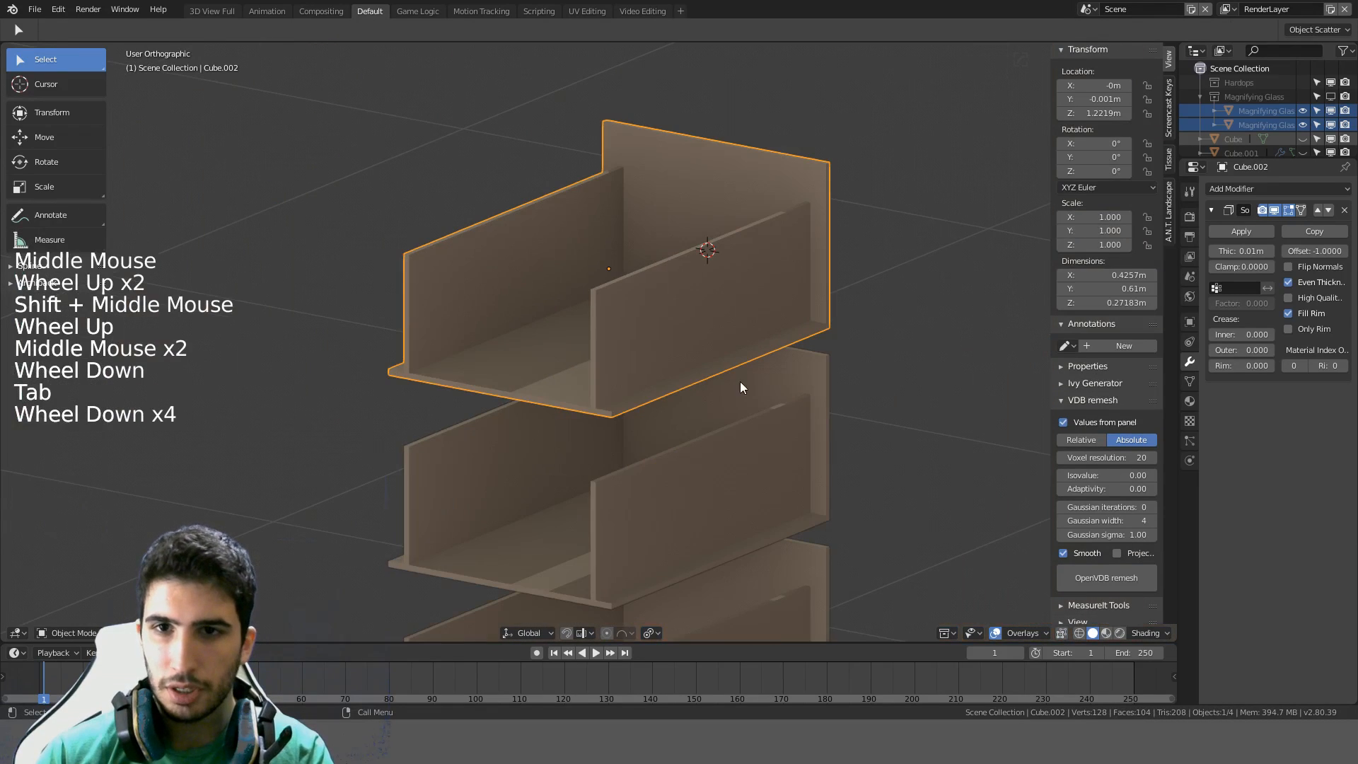
{"action": "left_click", "coordinate": [1259, 231]}
{"action": "key", "text": "Tab"}
{"action": "key", "text": "Tab"}
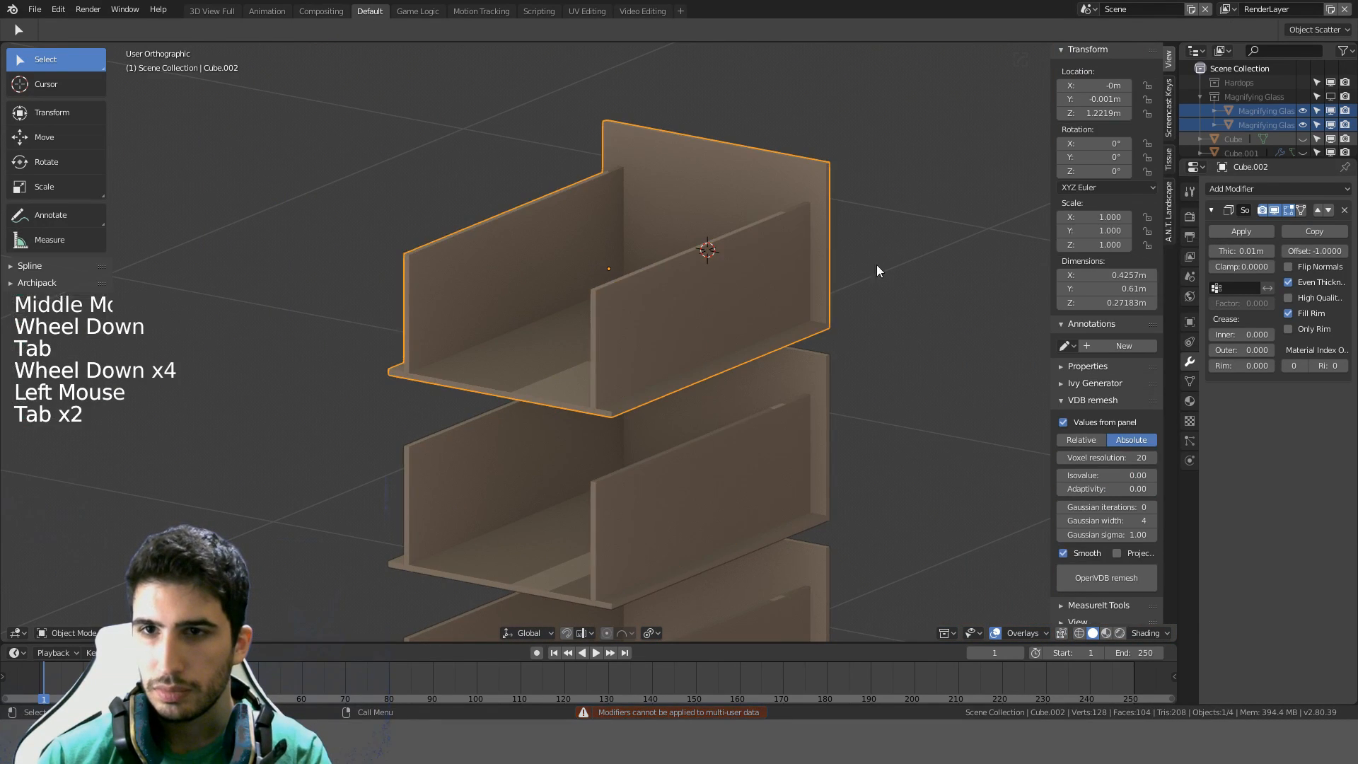
{"action": "left_click", "coordinate": [1232, 226]}
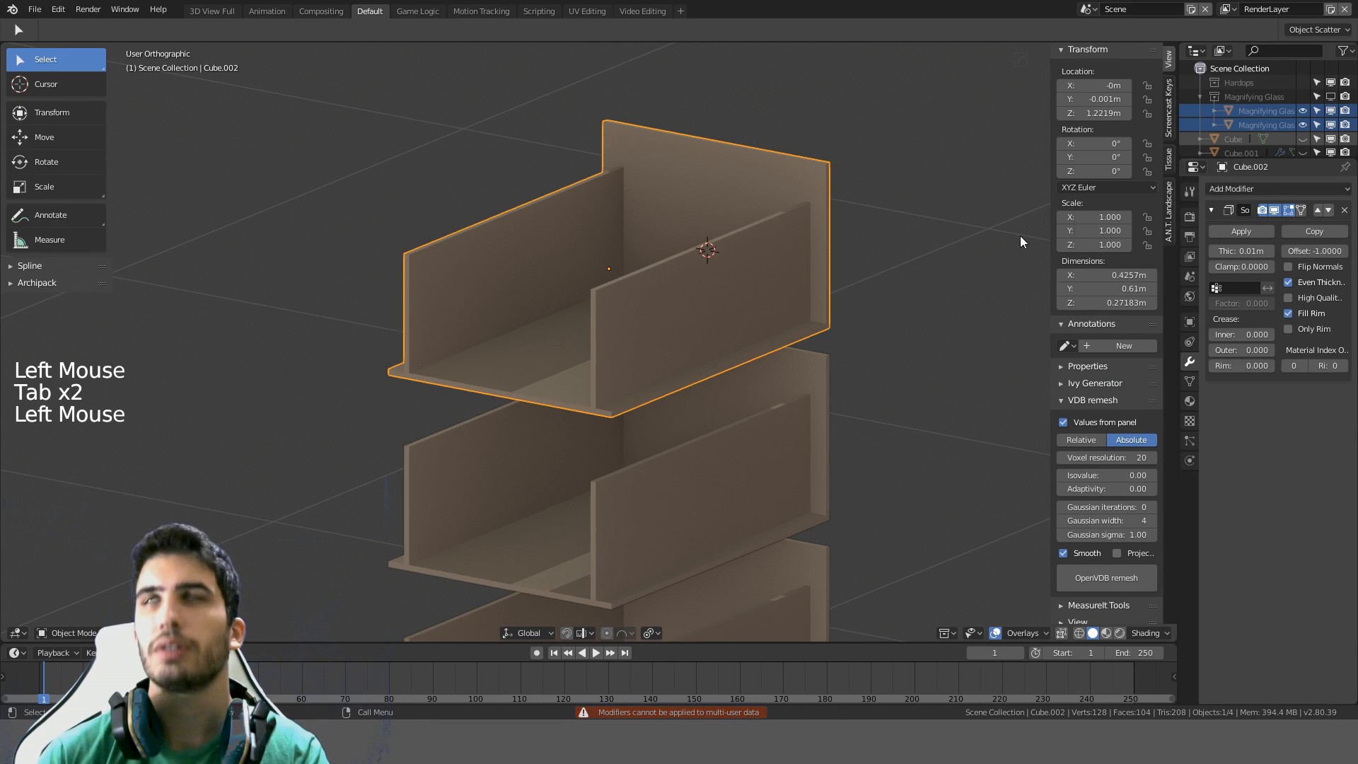
Join all four drawers into a single object and apply its Solidify modifier
{"action": "scroll", "coordinate": [881, 287], "scroll_direction": "down", "scroll_amount": 2}
{"action": "scroll", "coordinate": [881, 287], "scroll_direction": "down", "scroll_amount": 1}
{"action": "middle_click_drag", "start_coordinate": [881, 287], "coordinate": [794, 300]}
{"action": "scroll", "coordinate": [706, 418], "scroll_direction": "down", "scroll_amount": 2}
{"action": "scroll", "coordinate": [706, 418], "scroll_direction": "up", "scroll_amount": 1}
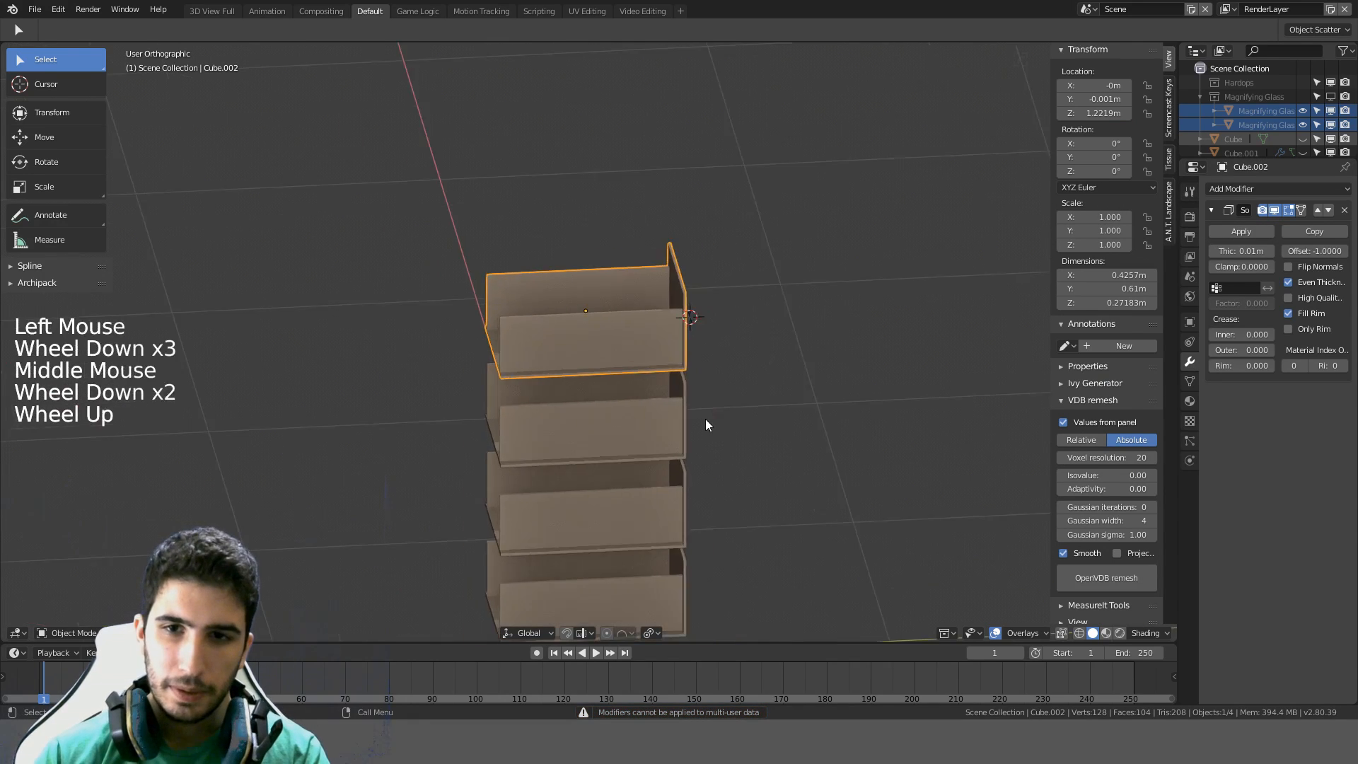
{"action": "middle_click_drag", "start_coordinate": [706, 418], "coordinate": [683, 418]}
{"action": "key", "text": "a"}
{"action": "key", "text": "a"}
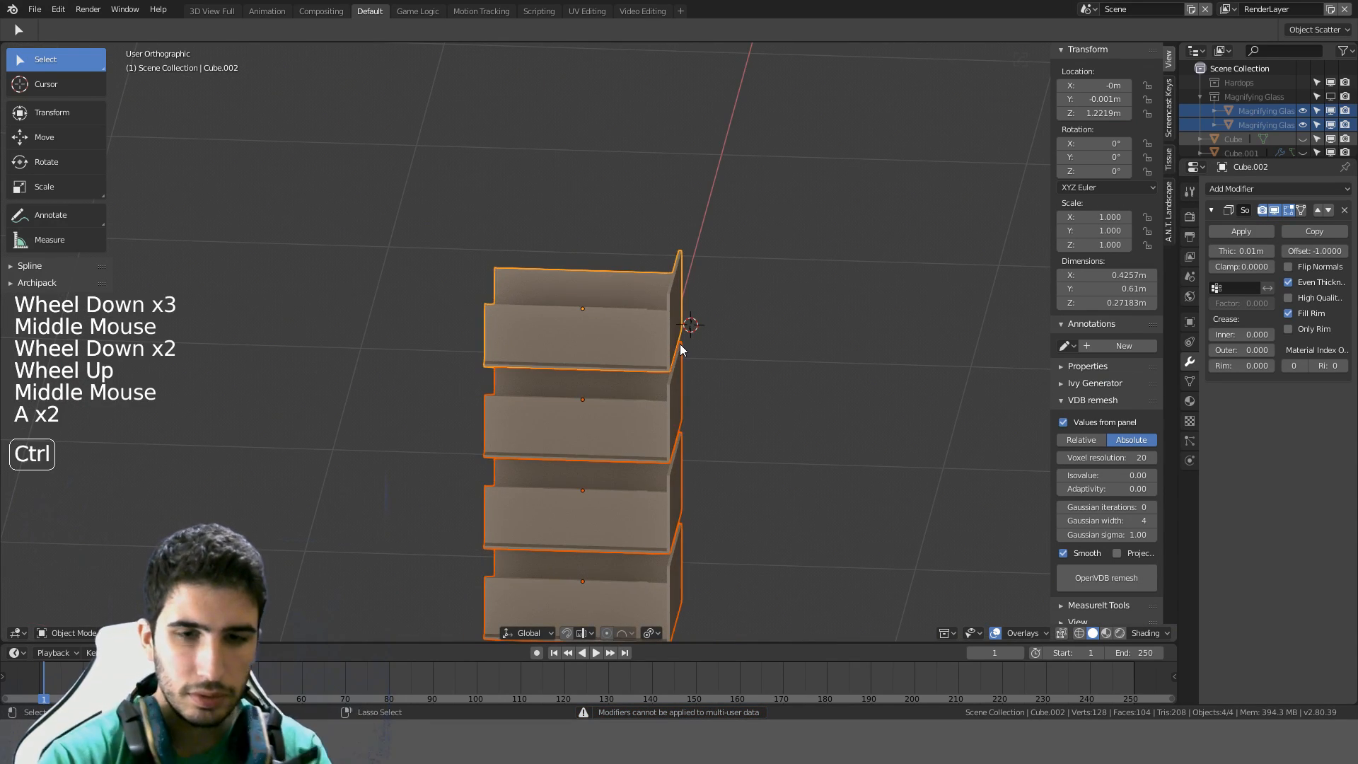
{"action": "key", "text": "ctrl+j"}
{"action": "left_click", "coordinate": [1259, 232]}
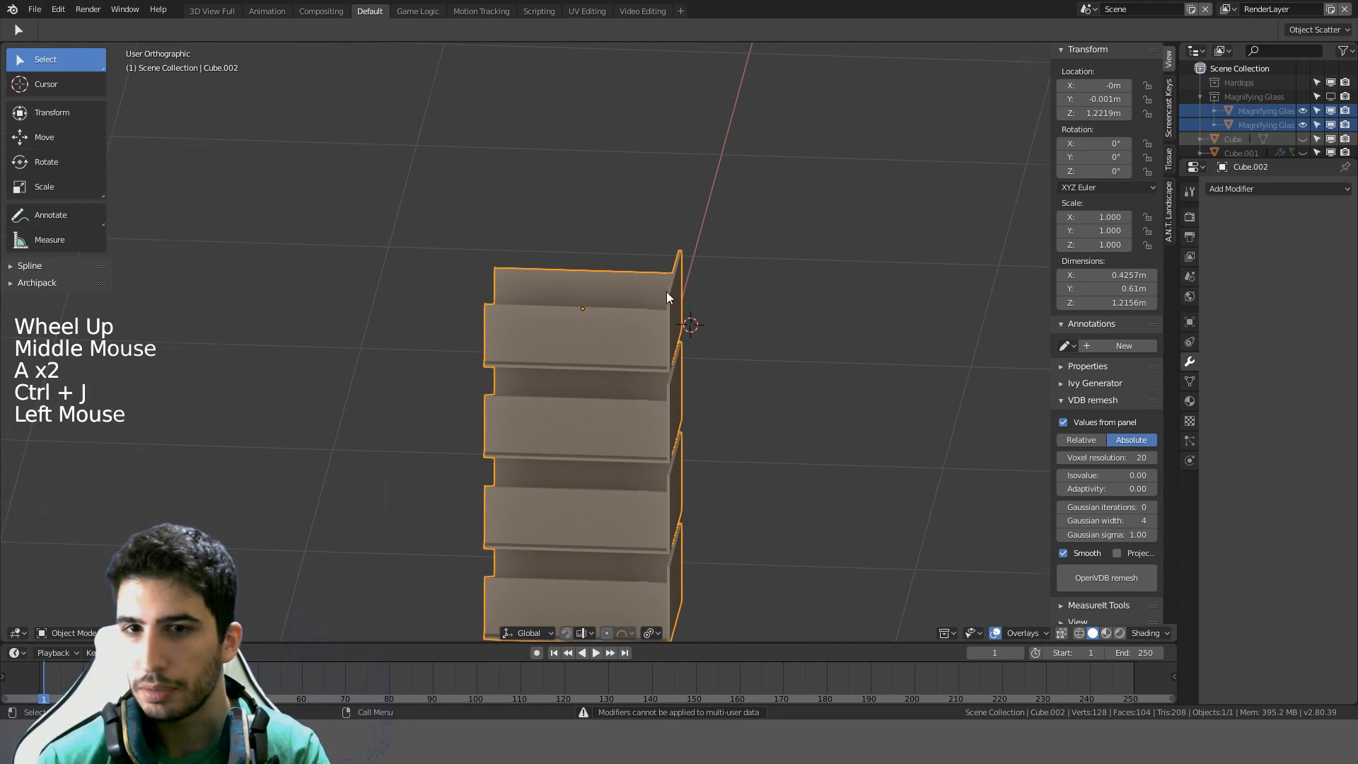
In Edit Mode, delete the thin end faces of both side walls and the base at the open end of all four drawers
{"action": "middle_click_drag", "start_coordinate": [666, 291], "coordinate": [797, 288]}
{"action": "key", "text": "Tab"}
{"action": "scroll", "coordinate": [639, 345], "scroll_direction": "up", "scroll_amount": 2}
{"action": "scroll", "coordinate": [638, 345], "scroll_direction": "up", "scroll_amount": 2}
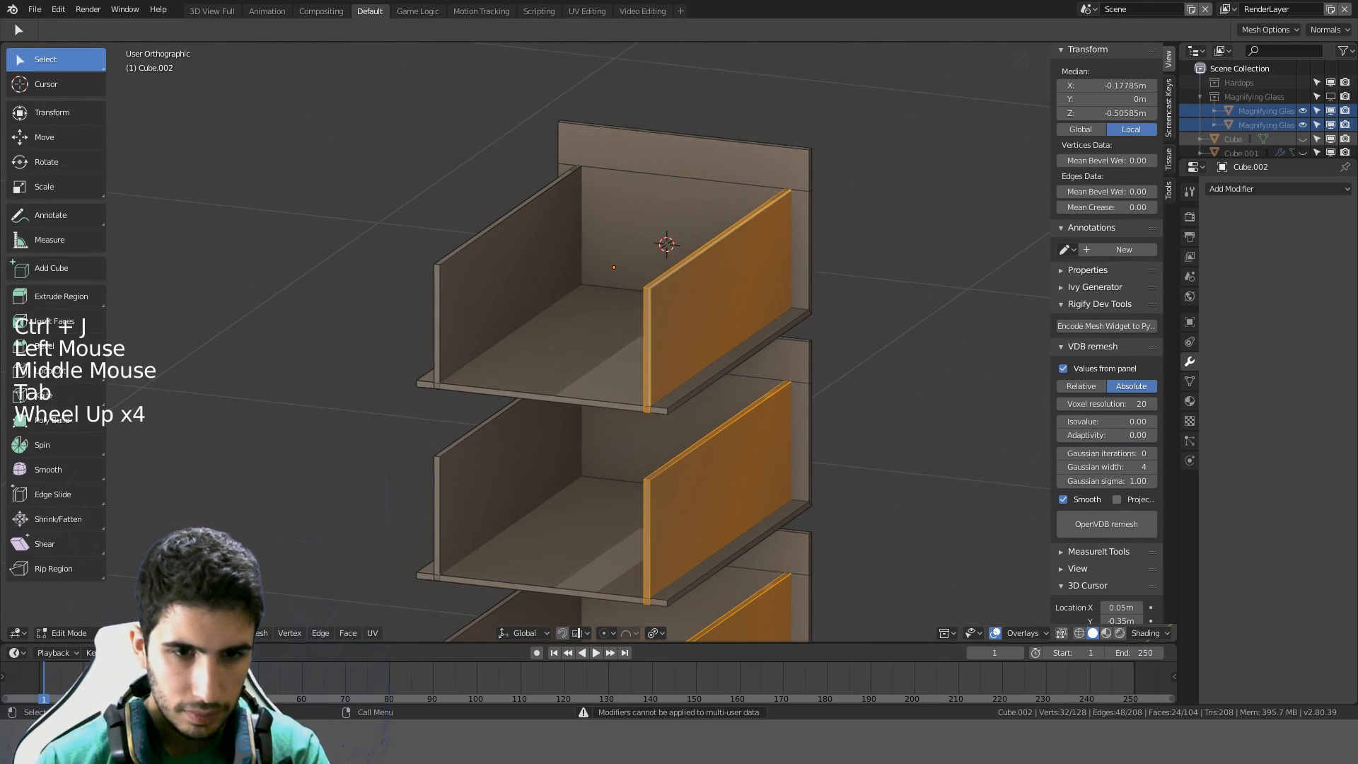
{"action": "left_click", "coordinate": [573, 435]}
{"action": "left_click", "coordinate": [645, 369]}
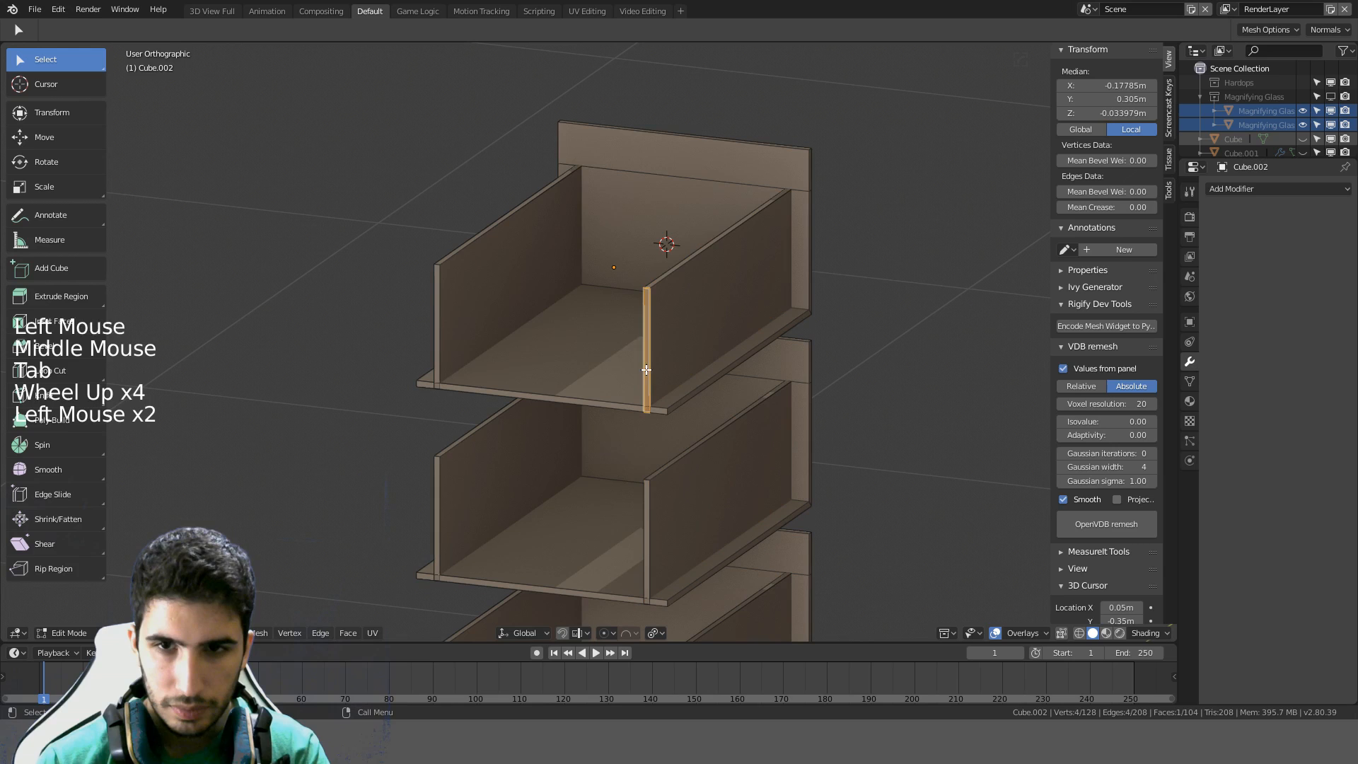
{"action": "left_click", "coordinate": [437, 332], "text": "shift"}
{"action": "left_click", "coordinate": [482, 391], "text": "shift"}
{"action": "middle_click_drag", "start_coordinate": [483, 391], "coordinate": [640, 355], "text": "shift"}
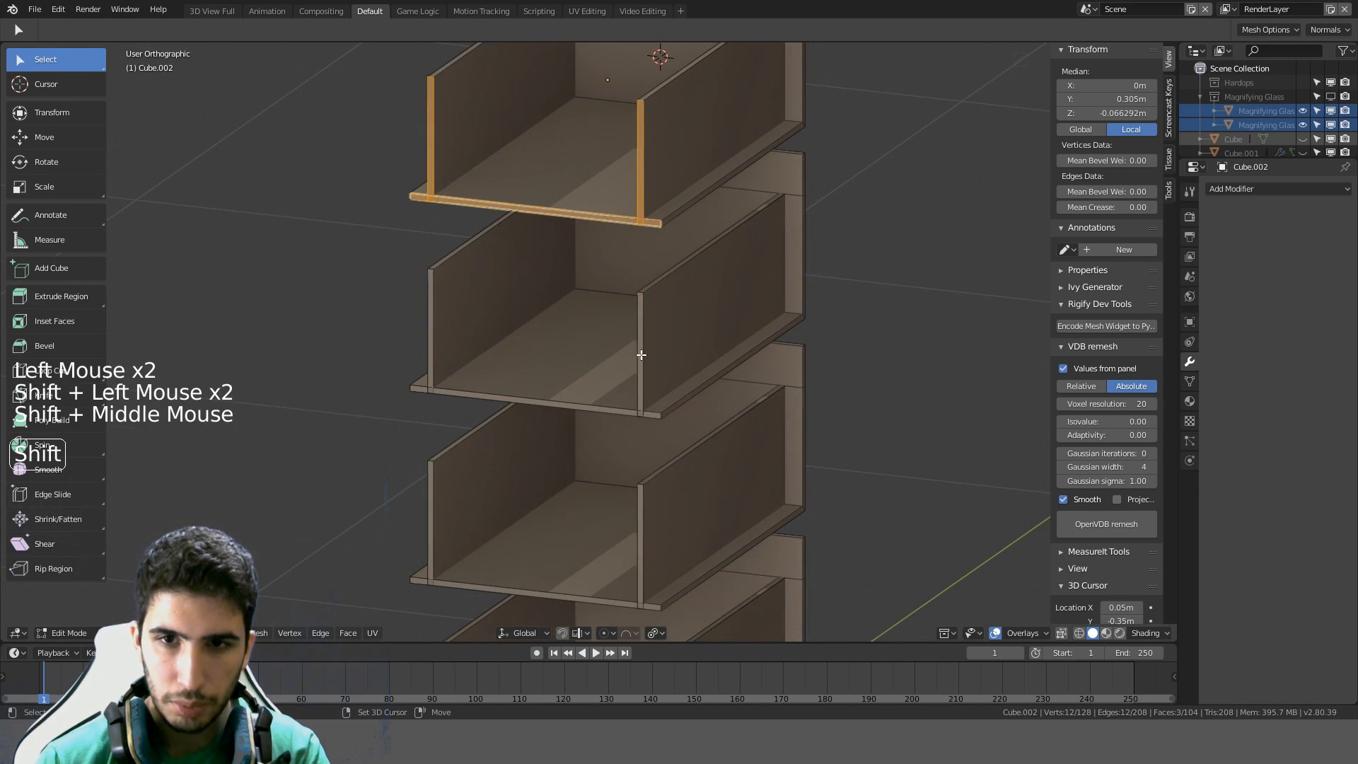
{"action": "left_click", "coordinate": [640, 354], "text": "shift"}
{"action": "left_click", "coordinate": [545, 407], "text": "shift"}
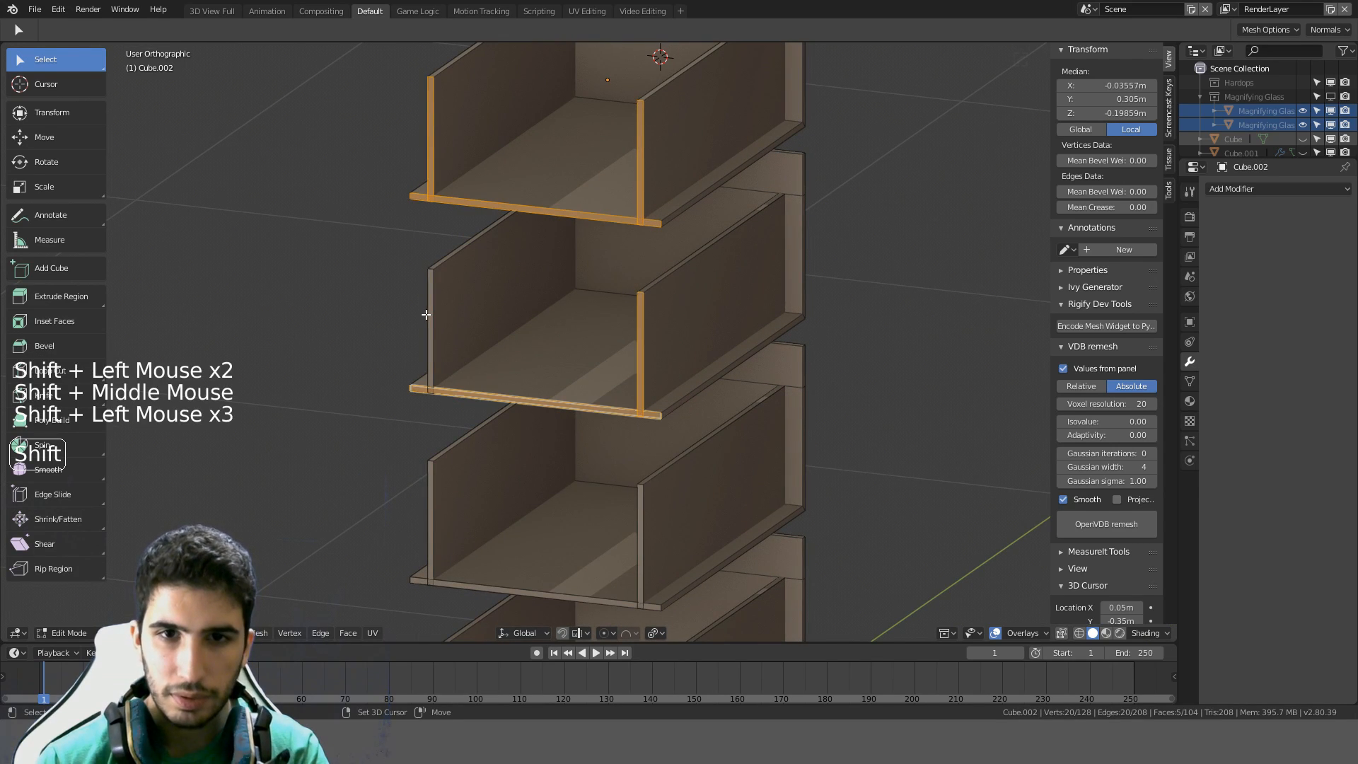
{"action": "middle_click_drag", "start_coordinate": [553, 485], "coordinate": [563, 377], "text": "shift"}
{"action": "left_click", "coordinate": [648, 461], "text": "shift"}
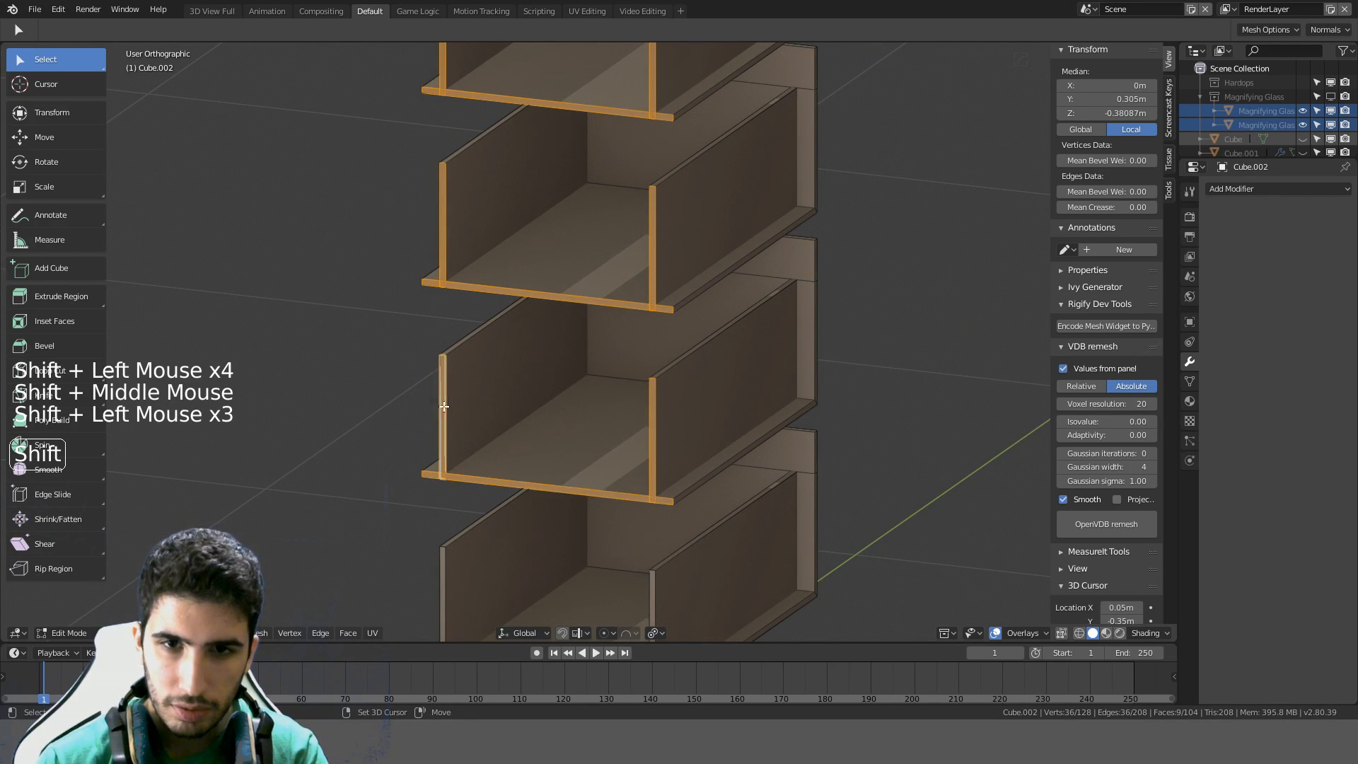
{"action": "middle_click_drag", "start_coordinate": [615, 487], "coordinate": [623, 311], "text": "shift"}
{"action": "left_click", "coordinate": [659, 427], "text": "shift"}
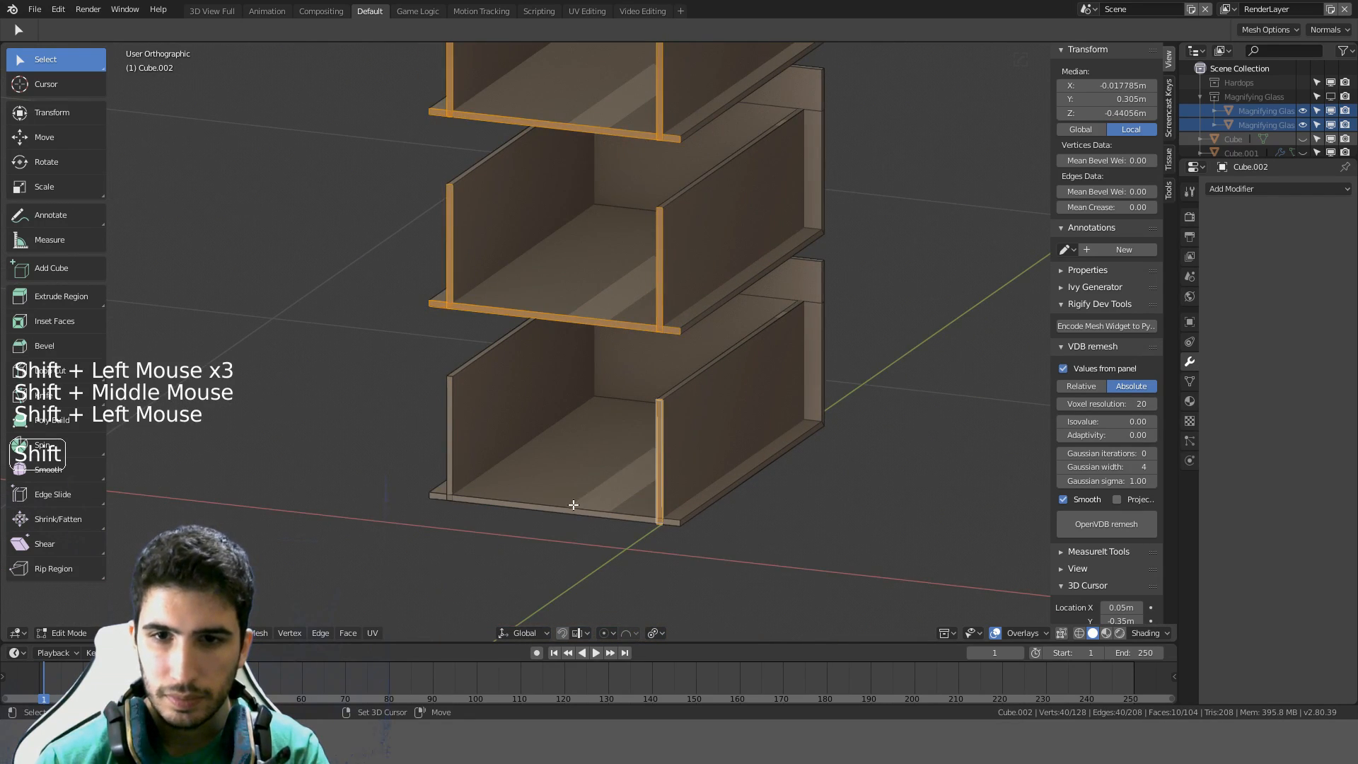
{"action": "key", "text": "Delete"}
{"action": "left_click", "coordinate": [533, 399]}
Select the eight narrow strip faces where the side walls meet the underside of each of the four drawers
{"action": "middle_click_drag", "start_coordinate": [689, 394], "coordinate": [657, 301], "text": "shift"}
{"action": "left_click", "coordinate": [662, 408]}
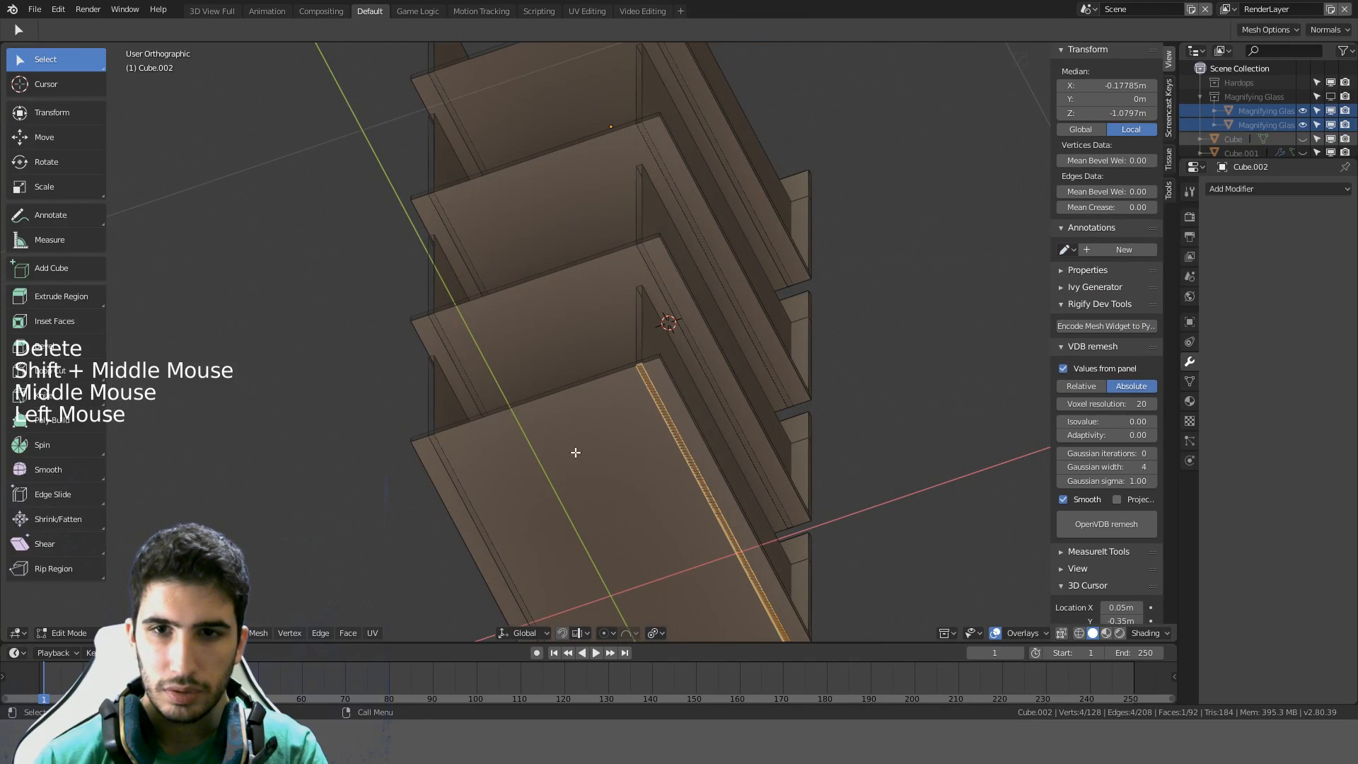
{"action": "left_click", "coordinate": [463, 500], "text": "shift"}
{"action": "key", "text": "ctrl+z"}
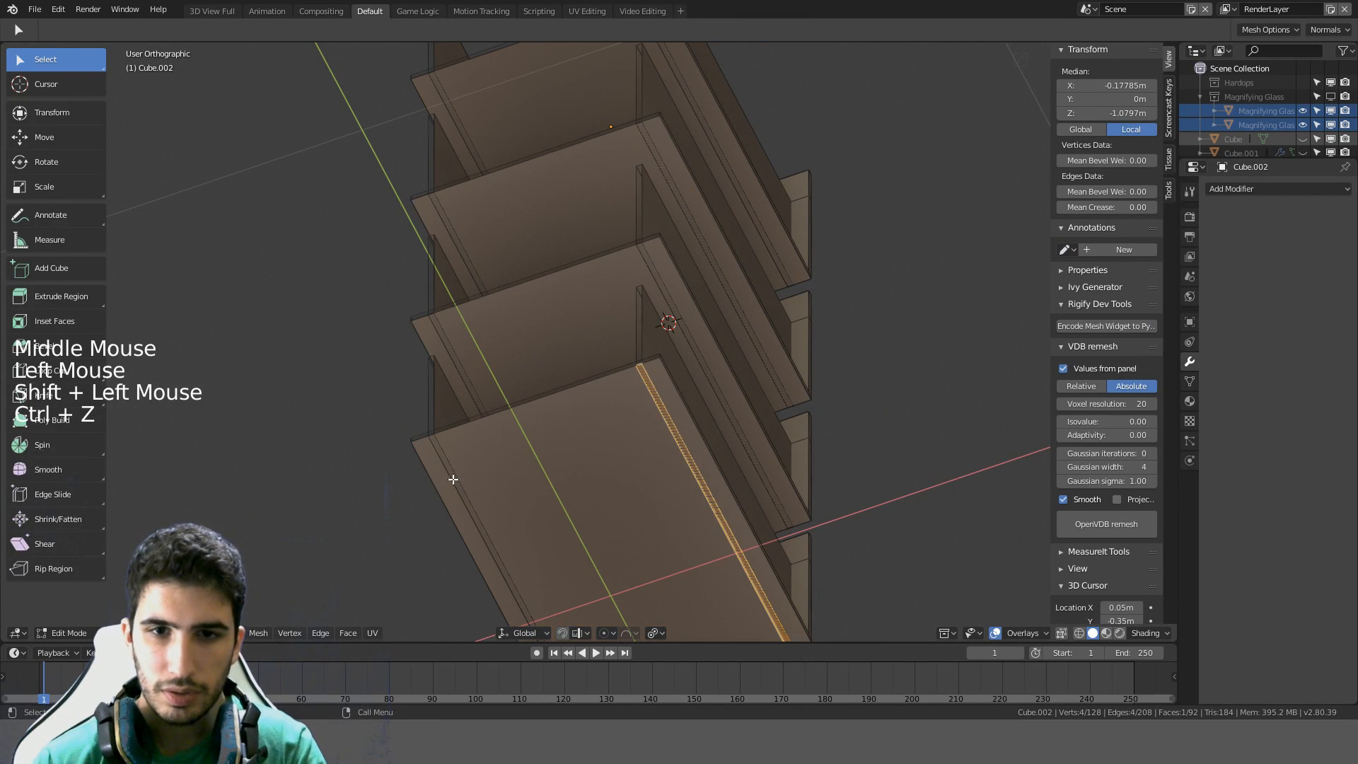
{"action": "left_click", "coordinate": [453, 417], "text": "shift"}
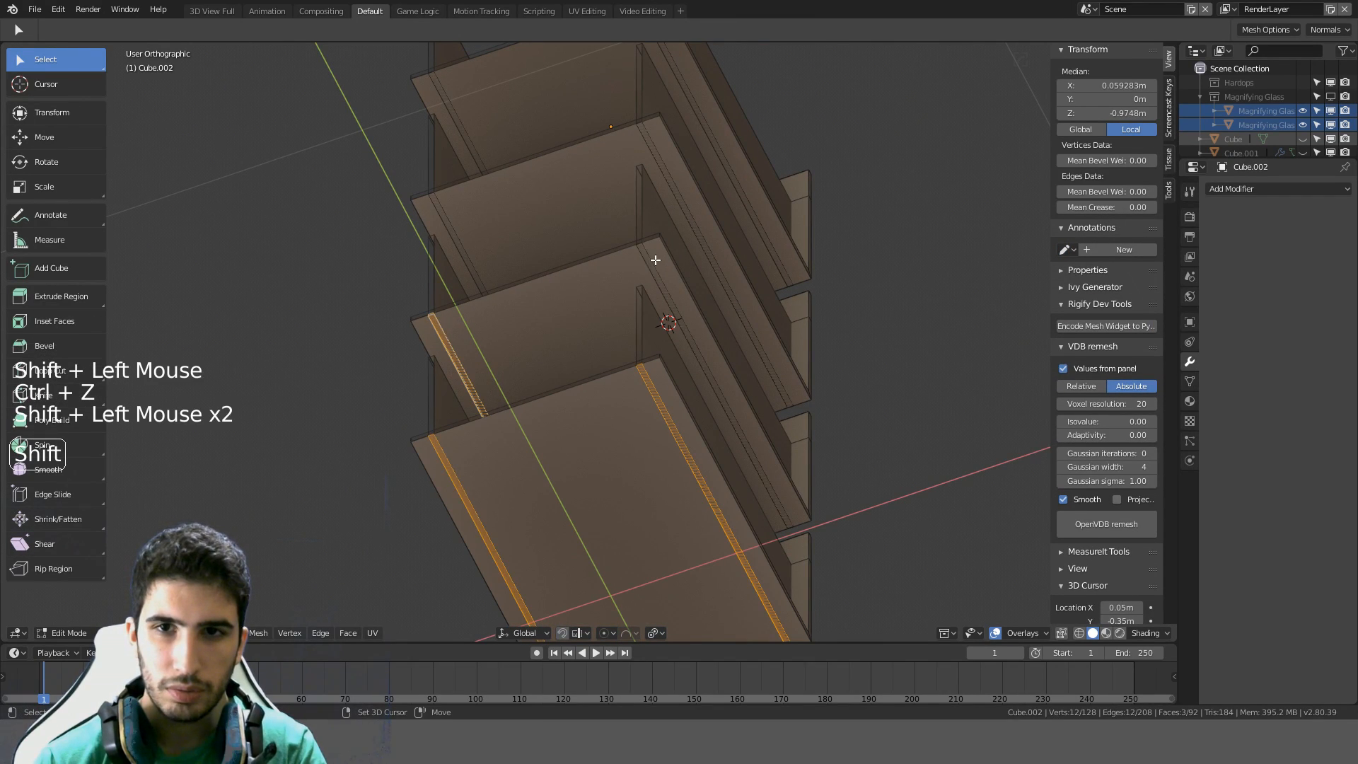
{"action": "middle_click_drag", "start_coordinate": [648, 260], "coordinate": [646, 351], "text": "shift"}
{"action": "left_click", "coordinate": [647, 350], "text": "shift"}
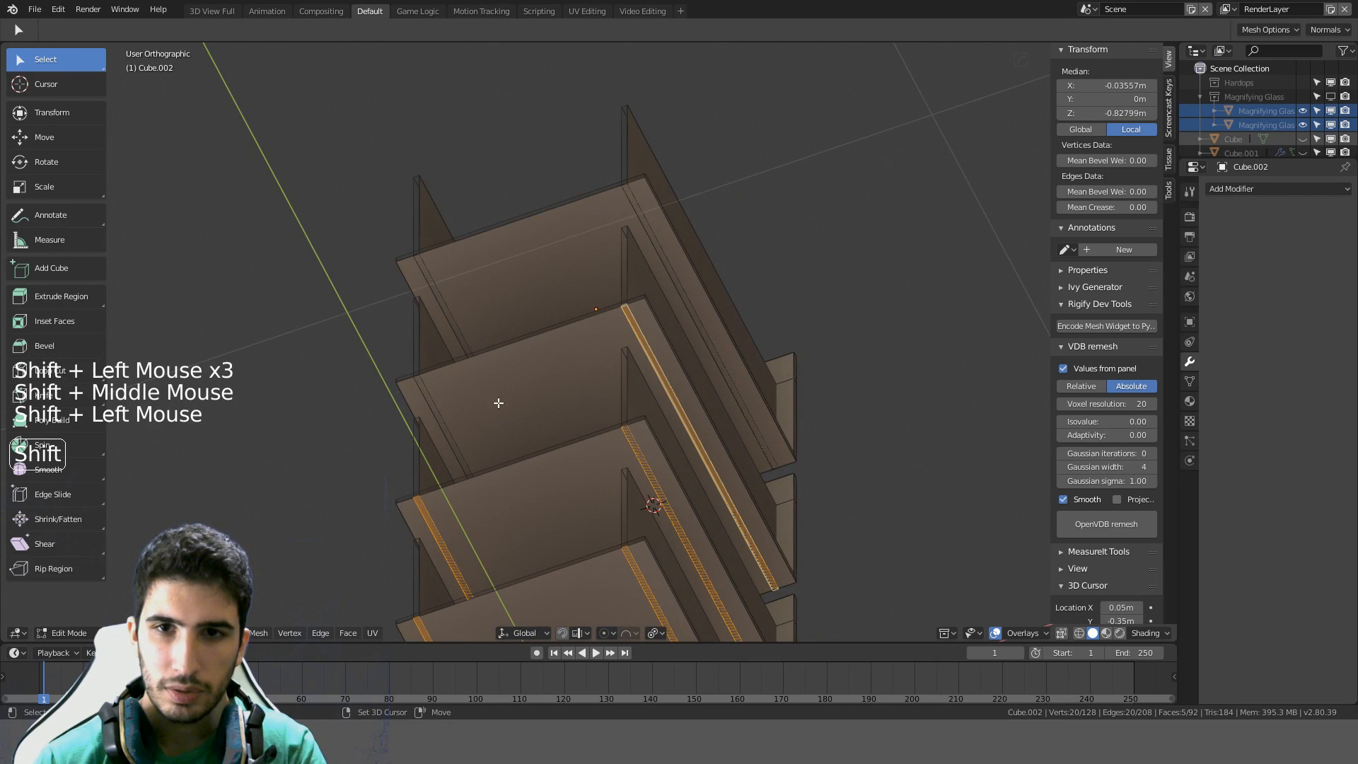
{"action": "left_click", "coordinate": [429, 409], "text": "shift"}
{"action": "key", "text": "ctrl+z"}
{"action": "left_click", "coordinate": [431, 401], "text": "shift"}
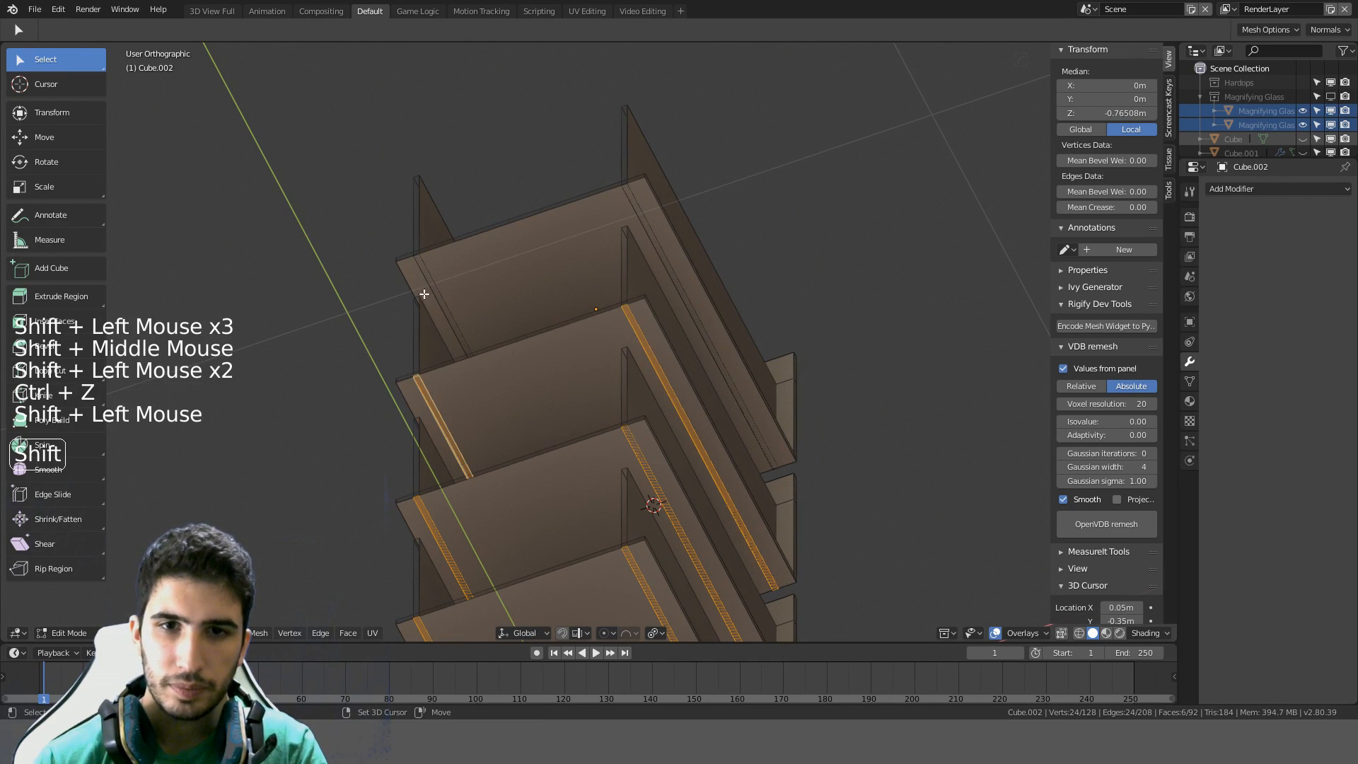
{"action": "left_click", "coordinate": [421, 267], "text": "shift"}
{"action": "key", "text": "ctrl+z"}
{"action": "key", "text": "ctrl+z"}
{"action": "key", "text": "ctrl+z"}
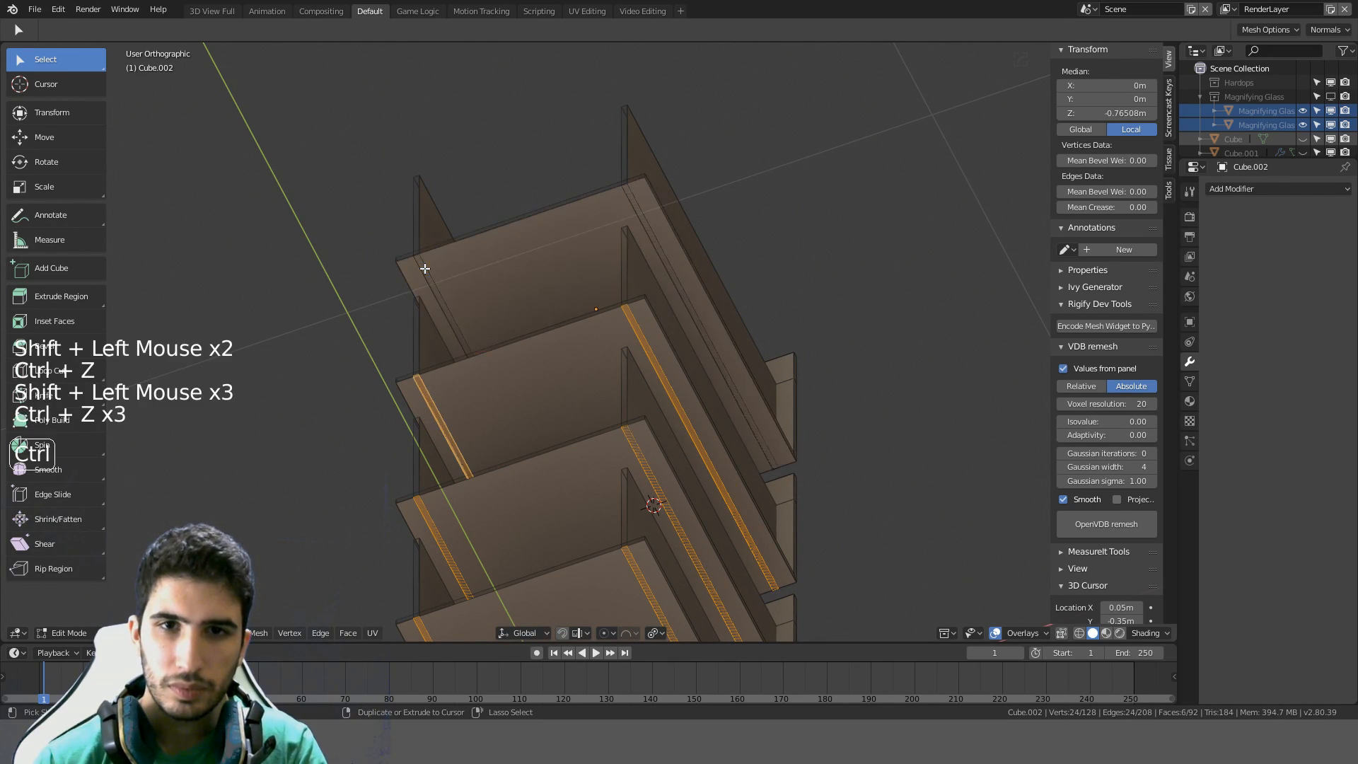
{"action": "left_click", "coordinate": [425, 268], "text": "shift"}
Raise the selected underside strip faces 0.007 m along Z, checking their position in a wireframe right view
{"action": "key", "text": "KP_3"}
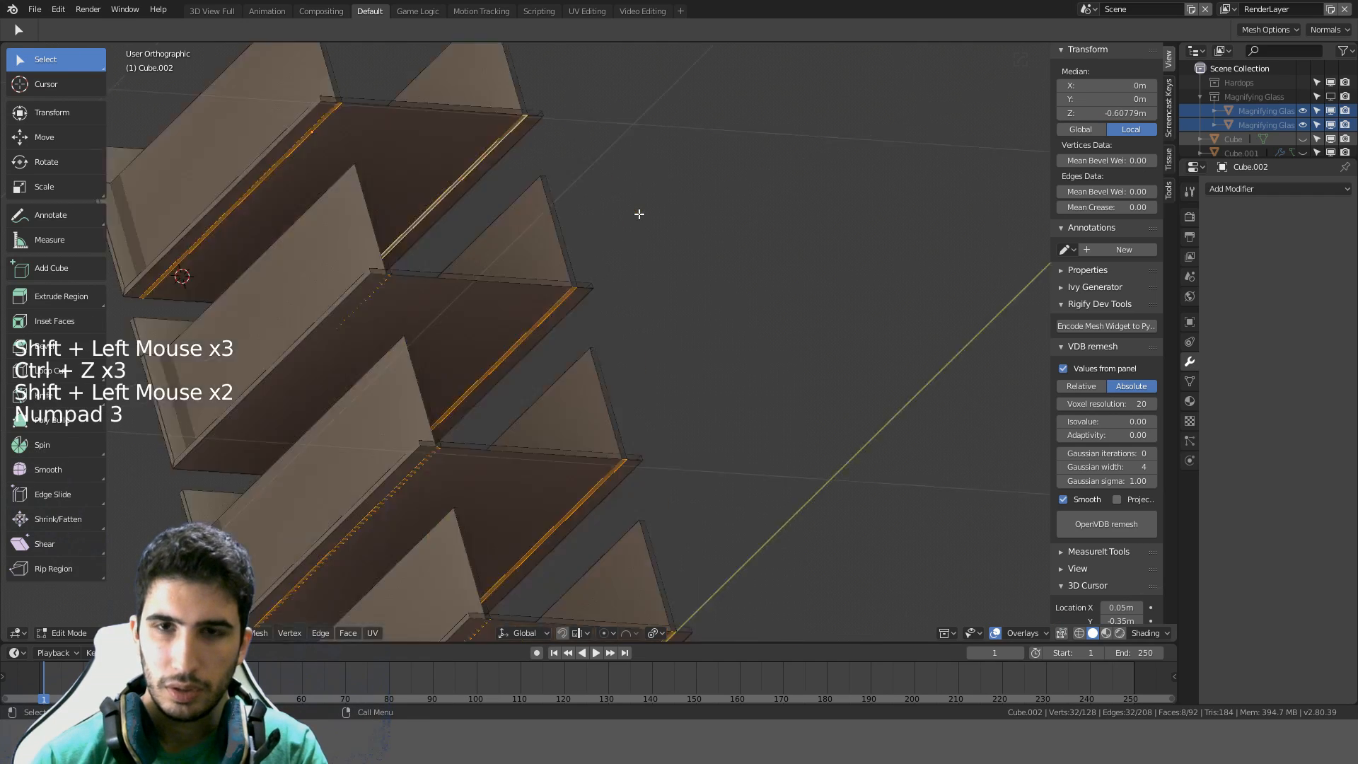
{"action": "middle_click_drag", "start_coordinate": [637, 213], "coordinate": [706, 212], "text": "shift"}
{"action": "key", "text": "z"}
{"action": "middle_click_drag", "start_coordinate": [460, 391], "coordinate": [628, 311], "text": "shift"}
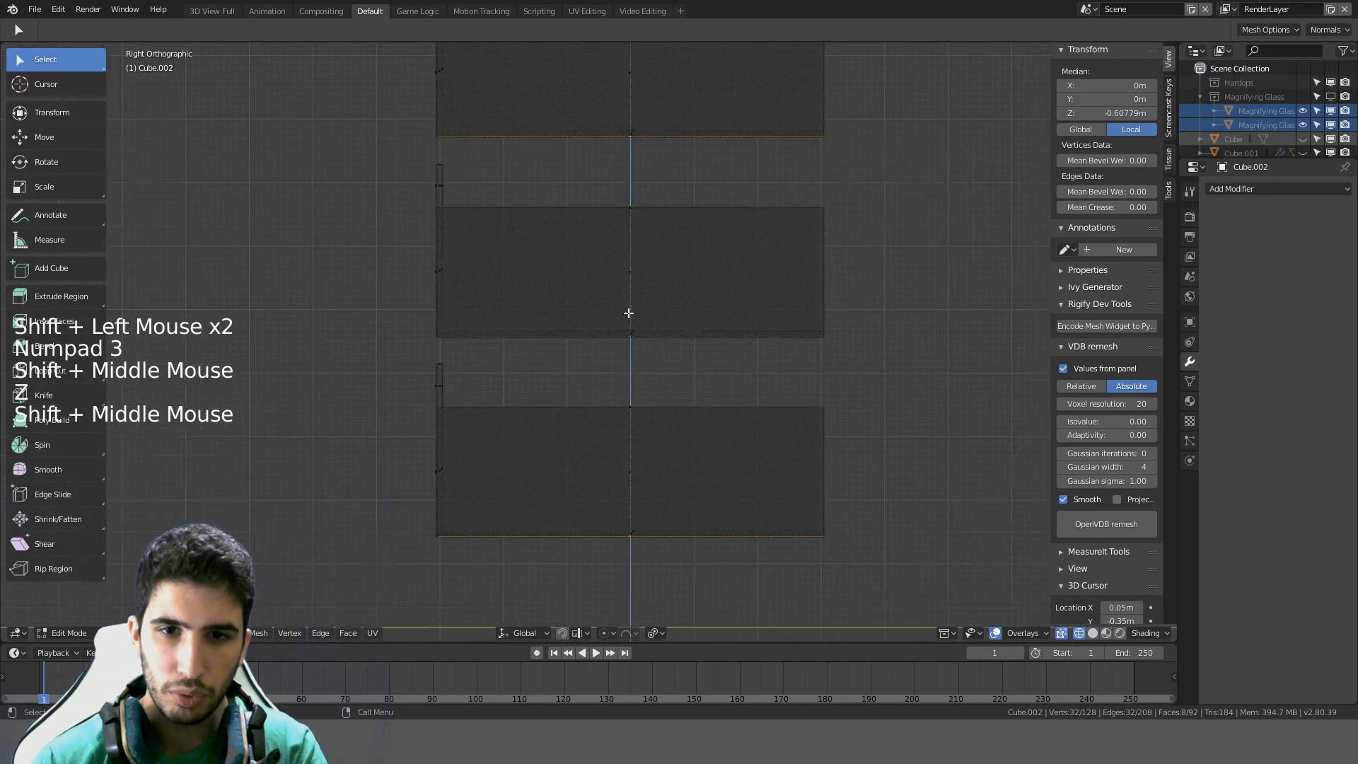
{"action": "scroll", "coordinate": [533, 410], "scroll_direction": "up", "scroll_amount": 5}
{"action": "mouse_move", "coordinate": [533, 409]}
{"action": "middle_mouse_down", "text": "shift"}
{"action": "mouse_move", "coordinate": [836, 414]}
{"action": "mouse_move", "coordinate": [556, 417]}
{"action": "middle_mouse_up", "text": "shift"}
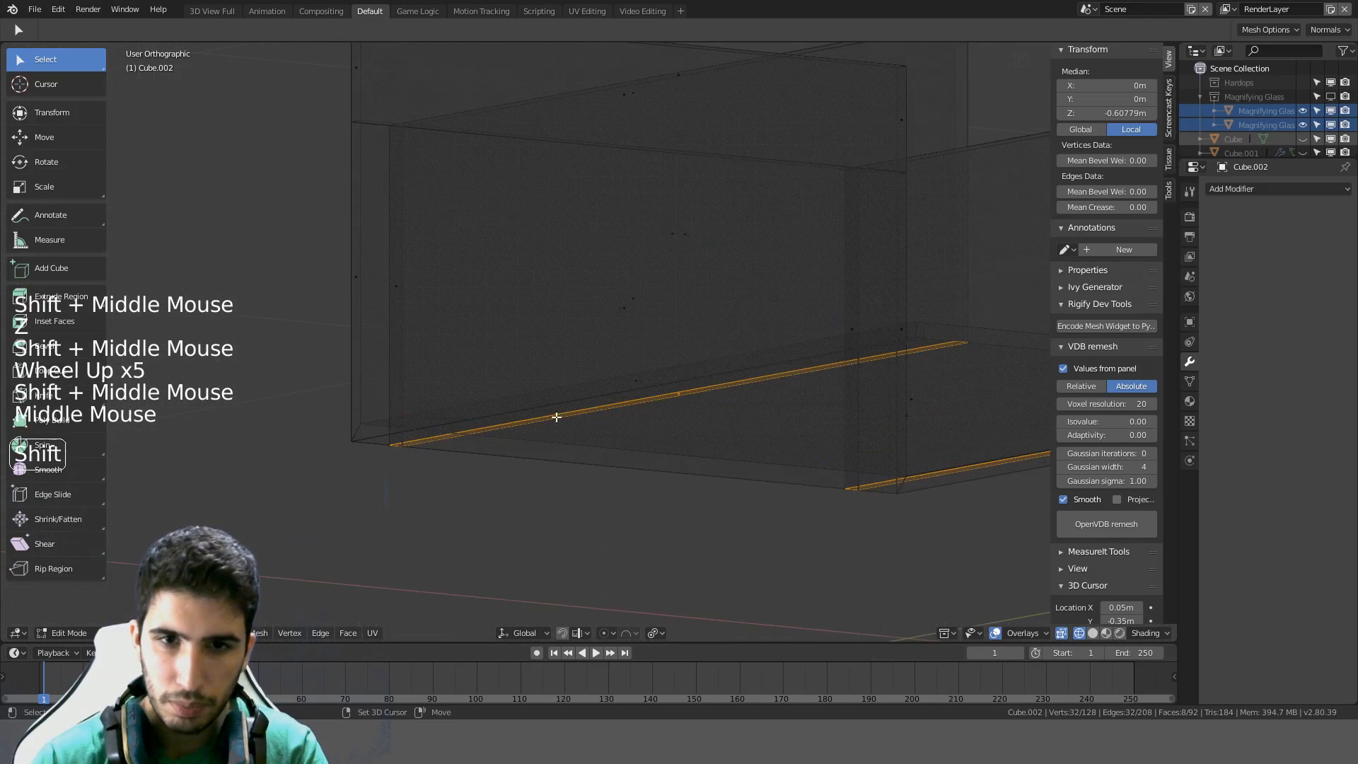
{"action": "key", "text": "KP_3"}
{"action": "scroll", "coordinate": [543, 427], "scroll_direction": "up", "scroll_amount": 2}
{"action": "key", "text": "g"}
{"action": "key", "text": "z"}
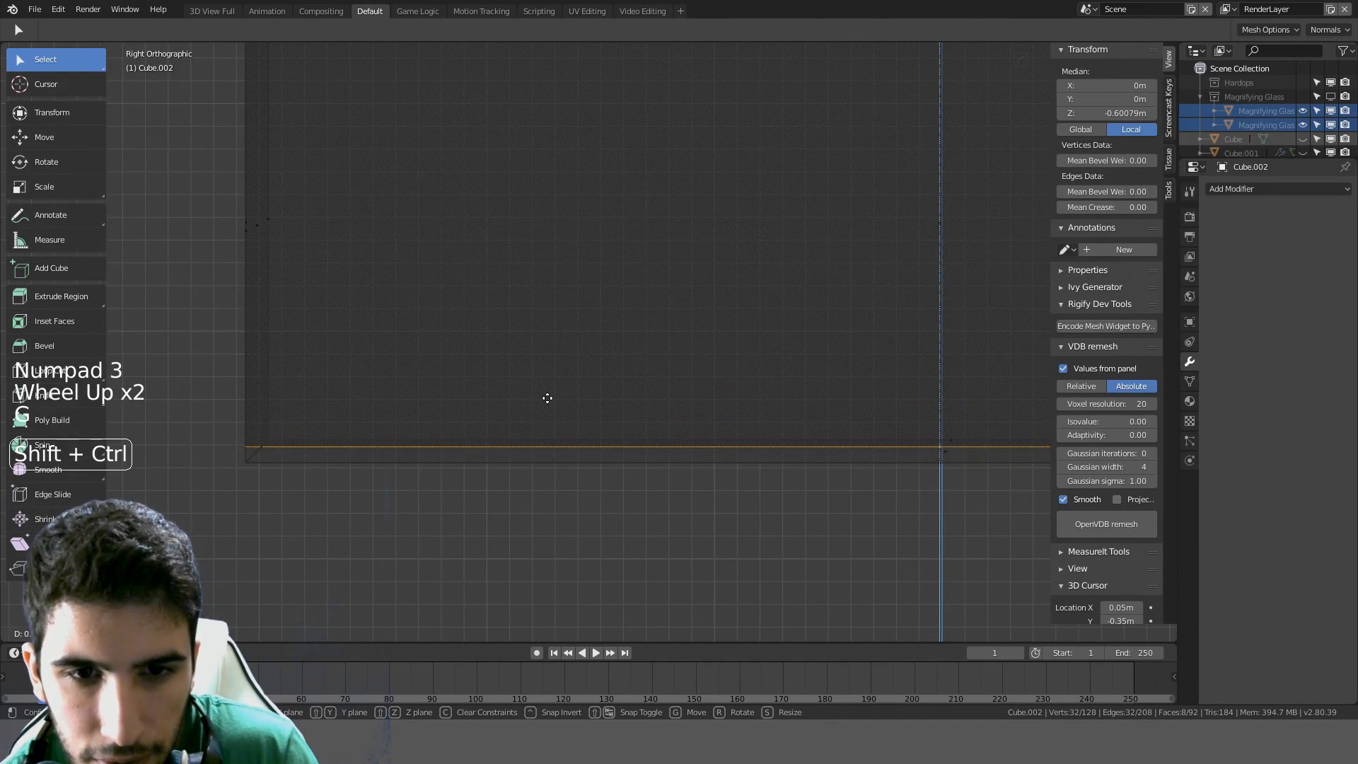
{"action": "left_click", "coordinate": [547, 398]}
Delete the raised strip faces and return the viewport to solid shading
{"action": "key", "text": "Delete"}
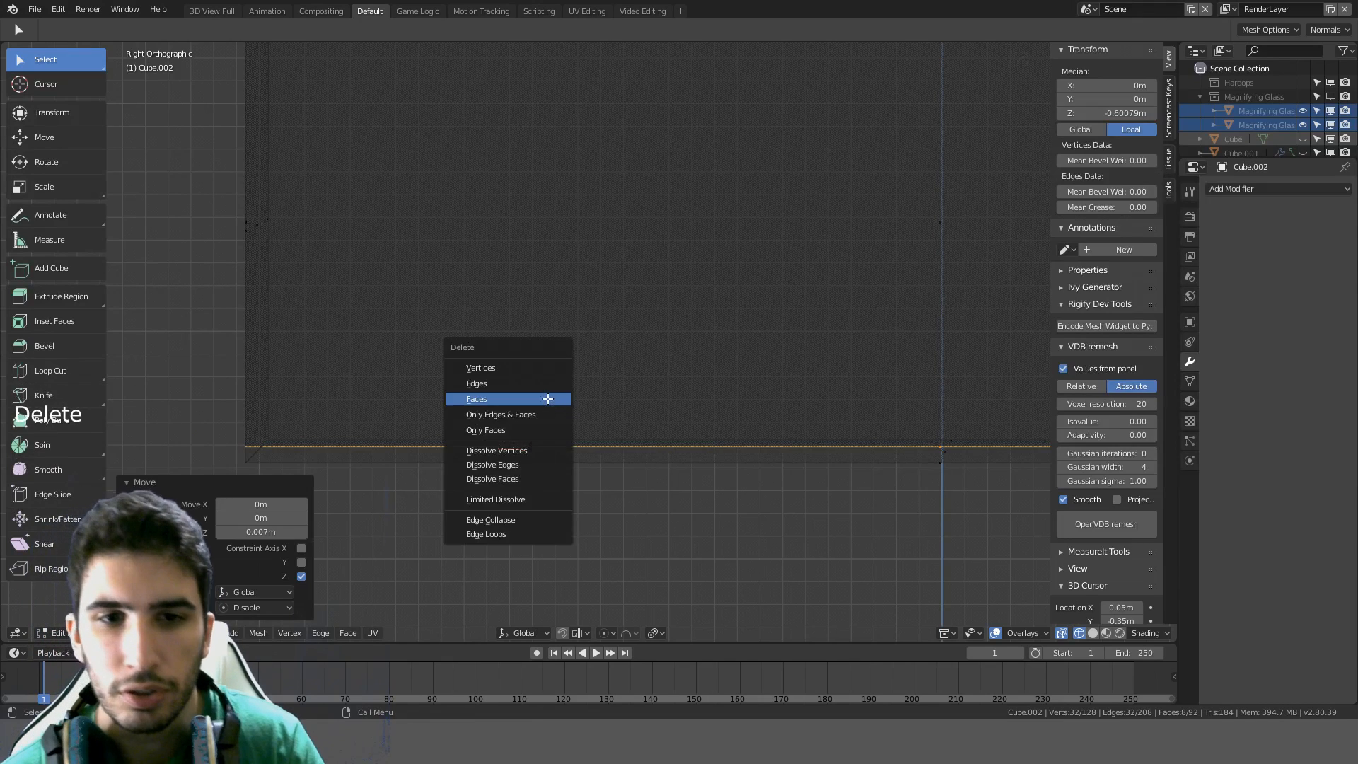
{"action": "left_click", "coordinate": [549, 397]}
{"action": "scroll", "coordinate": [415, 379], "scroll_direction": "down", "scroll_amount": 3}
{"action": "middle_click_drag", "start_coordinate": [415, 379], "coordinate": [495, 390]}
{"action": "key", "text": "z"}
{"action": "key", "text": "z"}
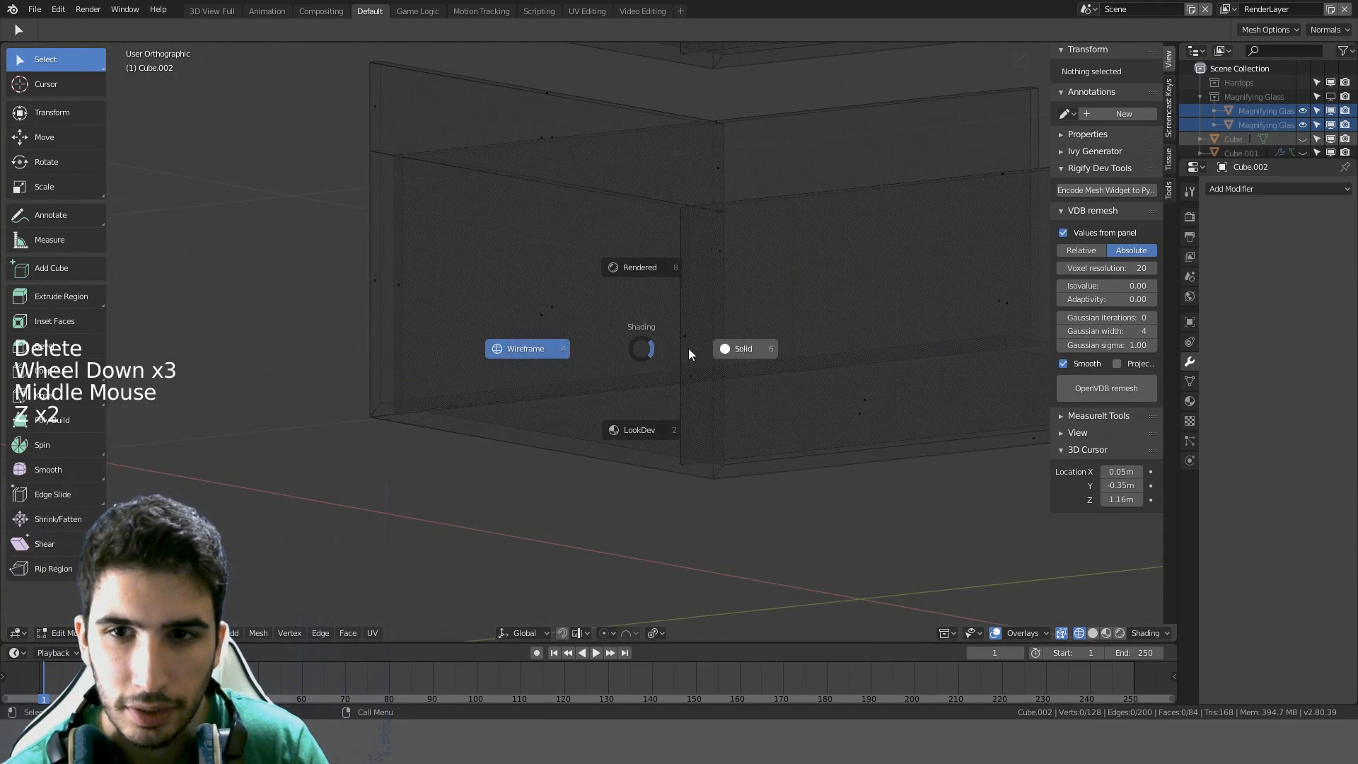
{"action": "left_click", "coordinate": [692, 344]}
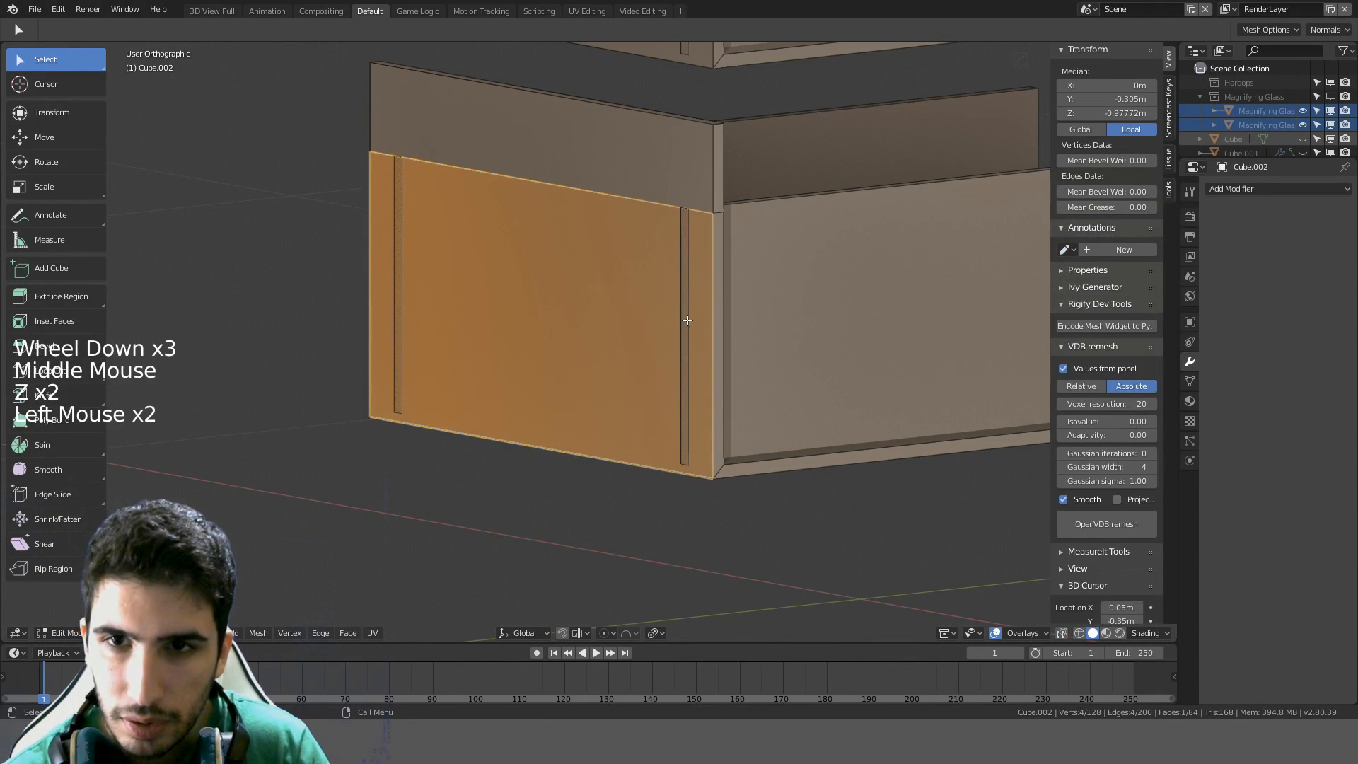
Select the two narrow vertical strip faces on the front of the lowest drawer
{"action": "left_click", "coordinate": [685, 321]}
{"action": "left_click", "coordinate": [394, 270], "text": "shift"}
{"action": "middle_click_drag", "start_coordinate": [488, 227], "coordinate": [561, 75], "text": "shift"}
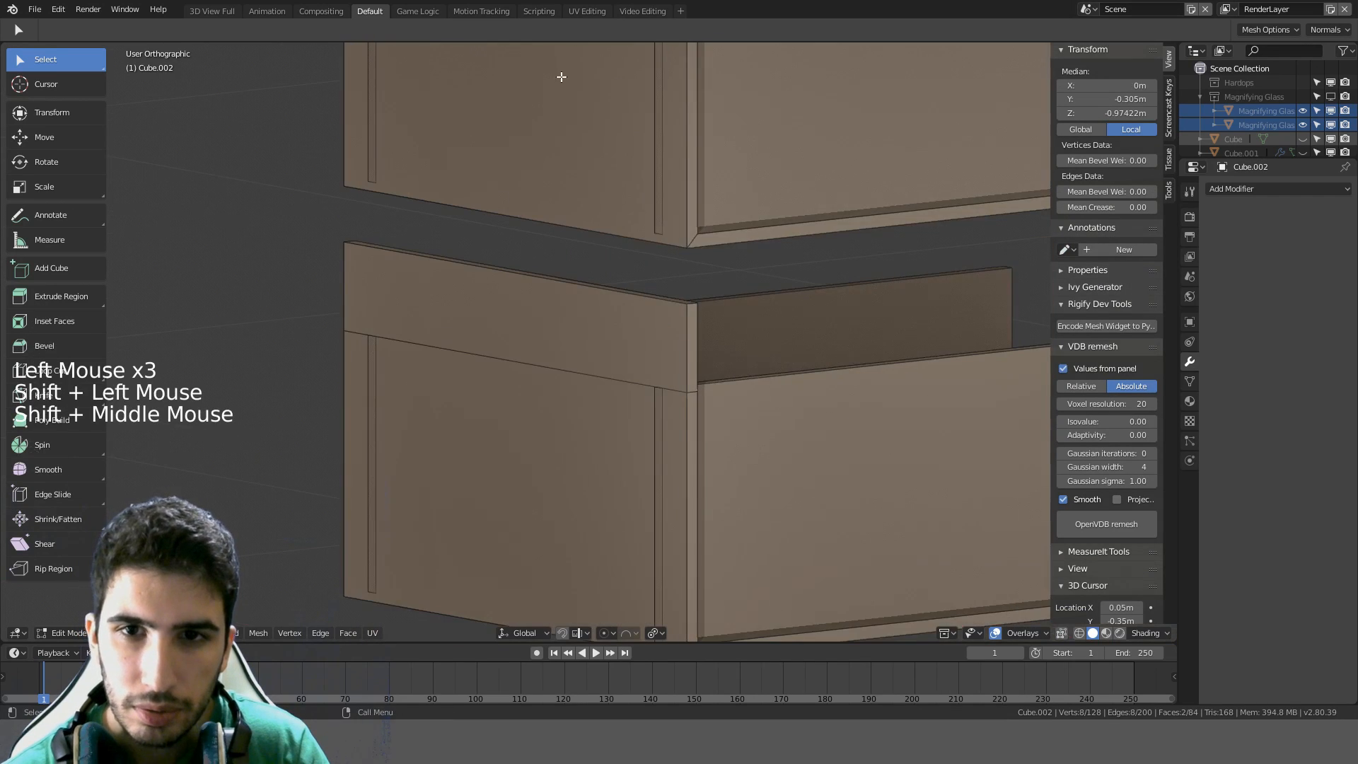
Try Select Similar by area, polygon sides, perimeter and normal to pick the matching front strips, undoing each attempt
{"action": "scroll", "coordinate": [624, 182], "scroll_direction": "down", "scroll_amount": 5}
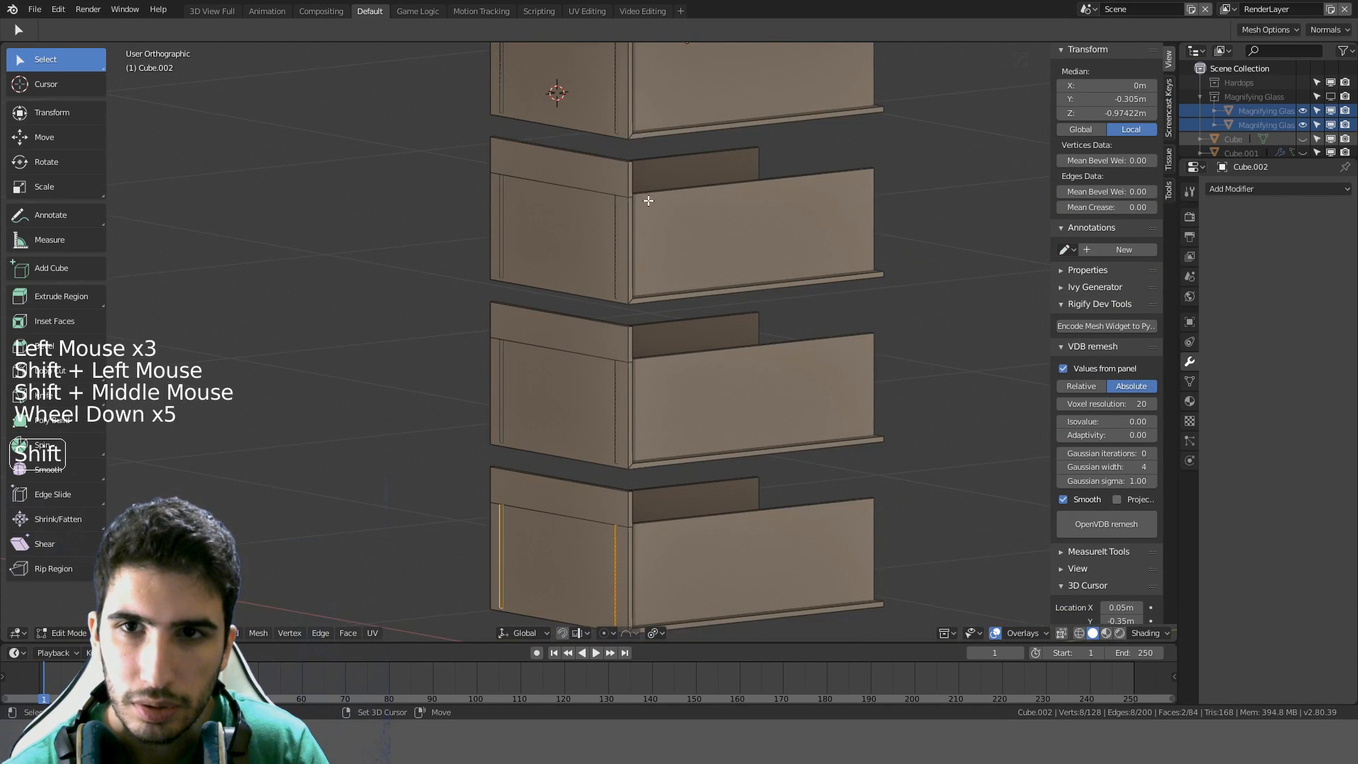
{"action": "middle_click_drag", "start_coordinate": [648, 201], "coordinate": [696, 275], "text": "shift"}
{"action": "key", "text": "shift+g"}
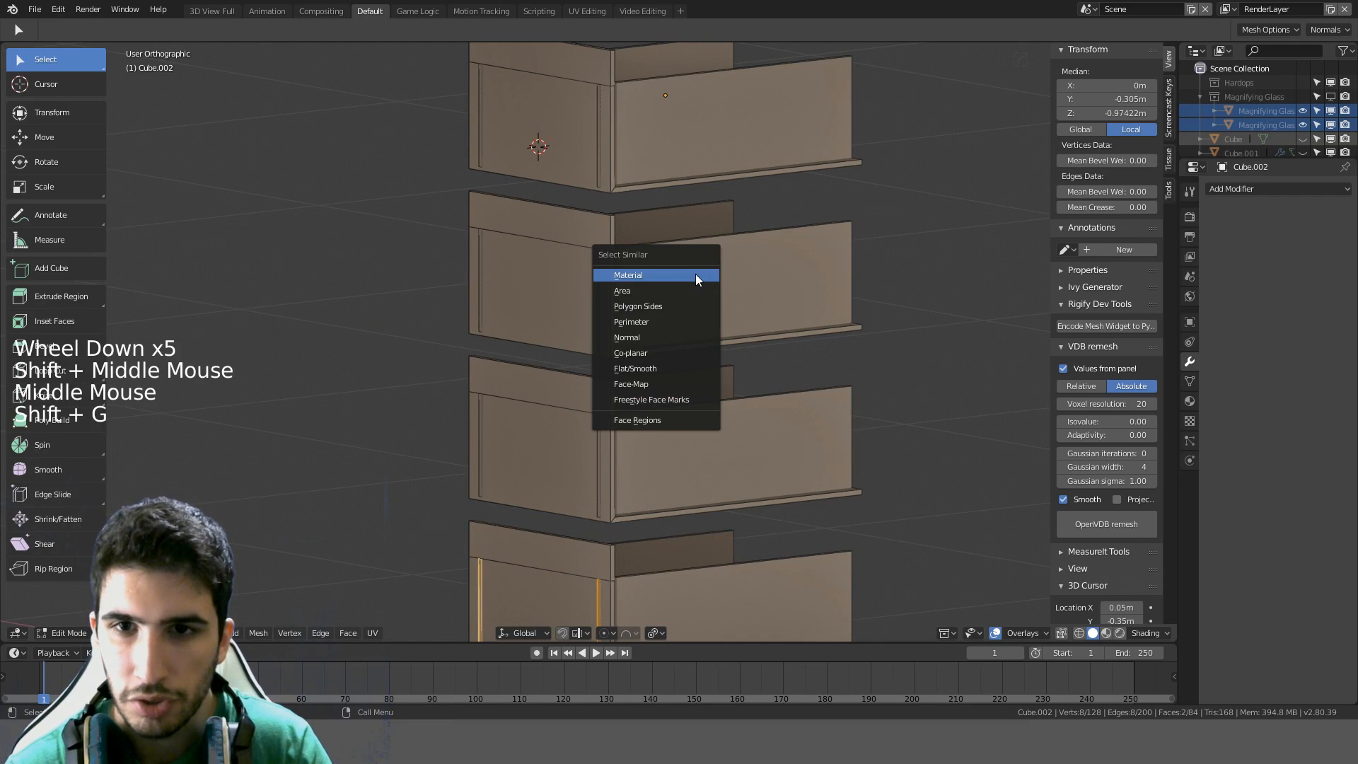
{"action": "left_click", "coordinate": [683, 291]}
{"action": "key", "text": "ctrl+z"}
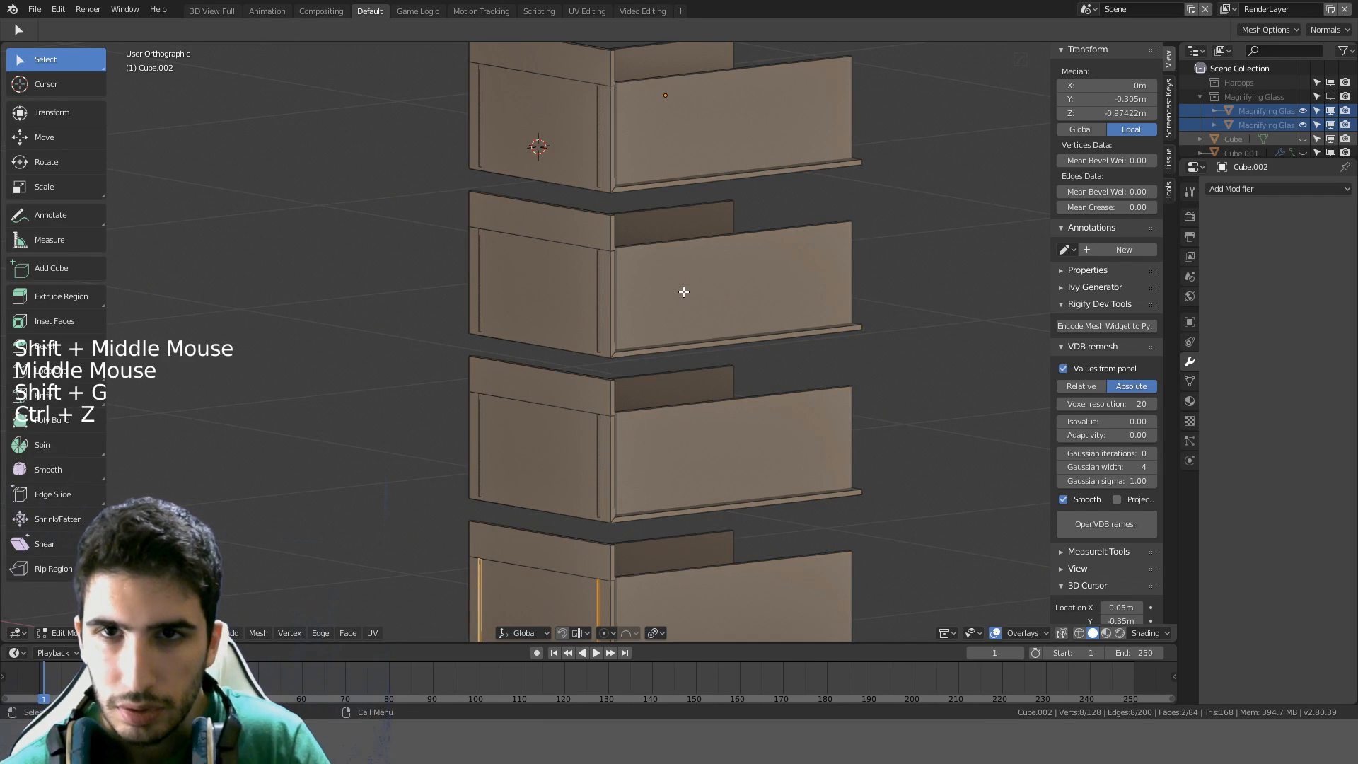
{"action": "key", "text": "shift+g"}
{"action": "left_click", "coordinate": [661, 307]}
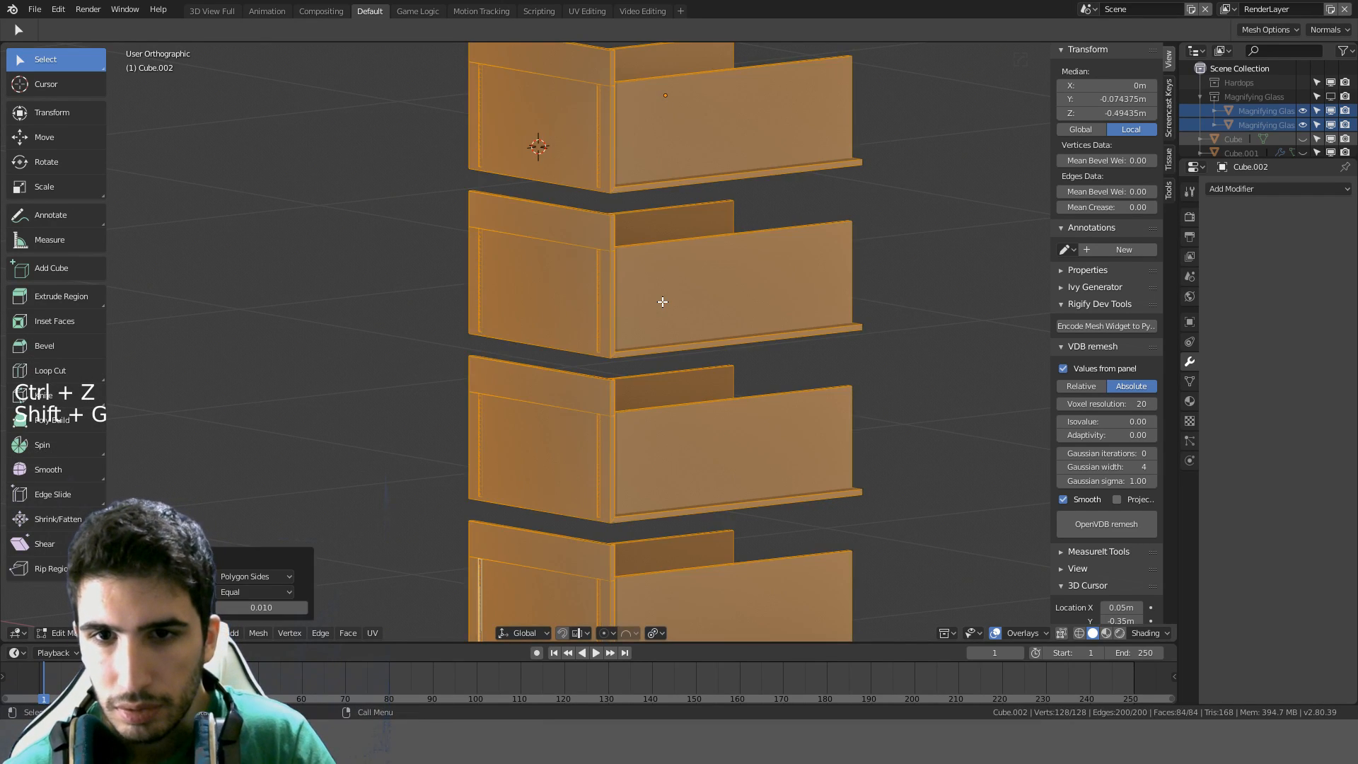
{"action": "key", "text": "ctrl+z"}
{"action": "key", "text": "shift+g"}
{"action": "left_click", "coordinate": [655, 324]}
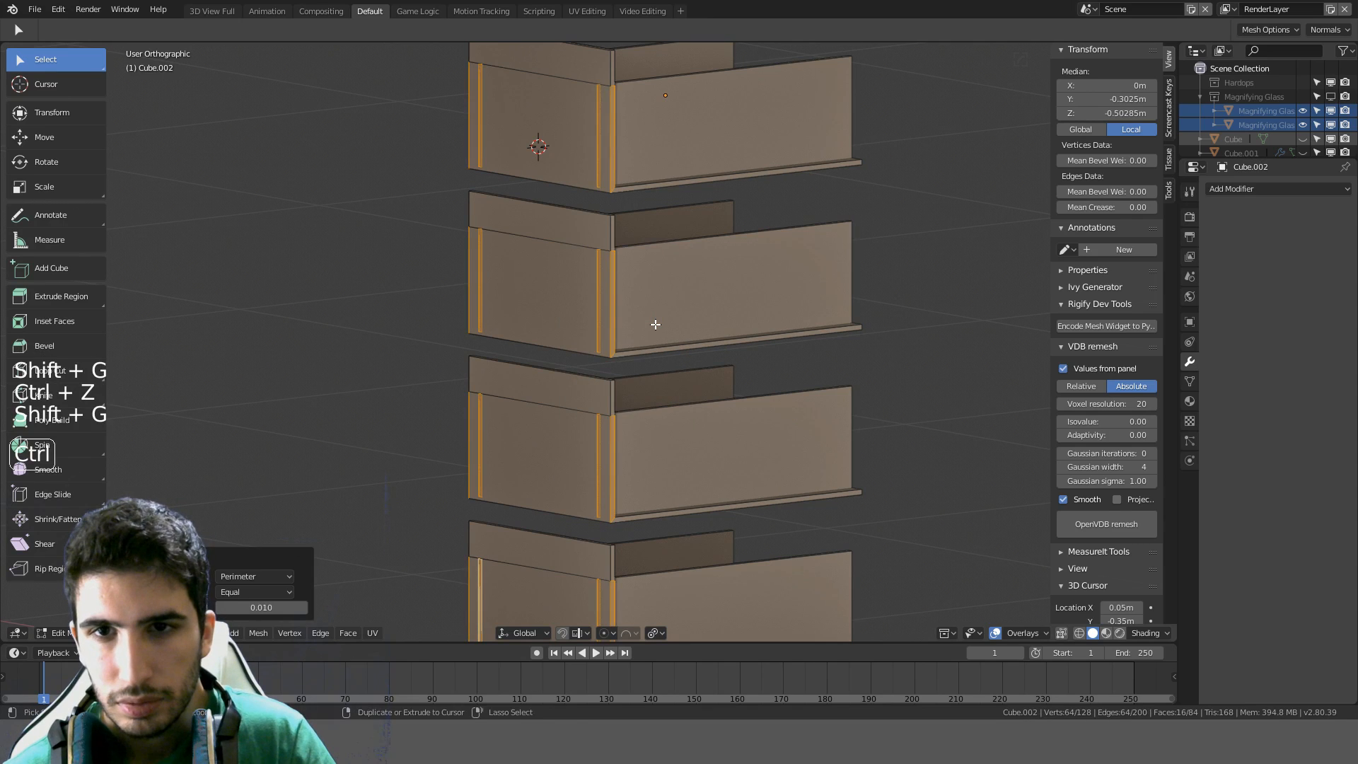
{"action": "key", "text": "ctrl+z"}
{"action": "key", "text": "shift+g"}
{"action": "left_click", "coordinate": [647, 338]}
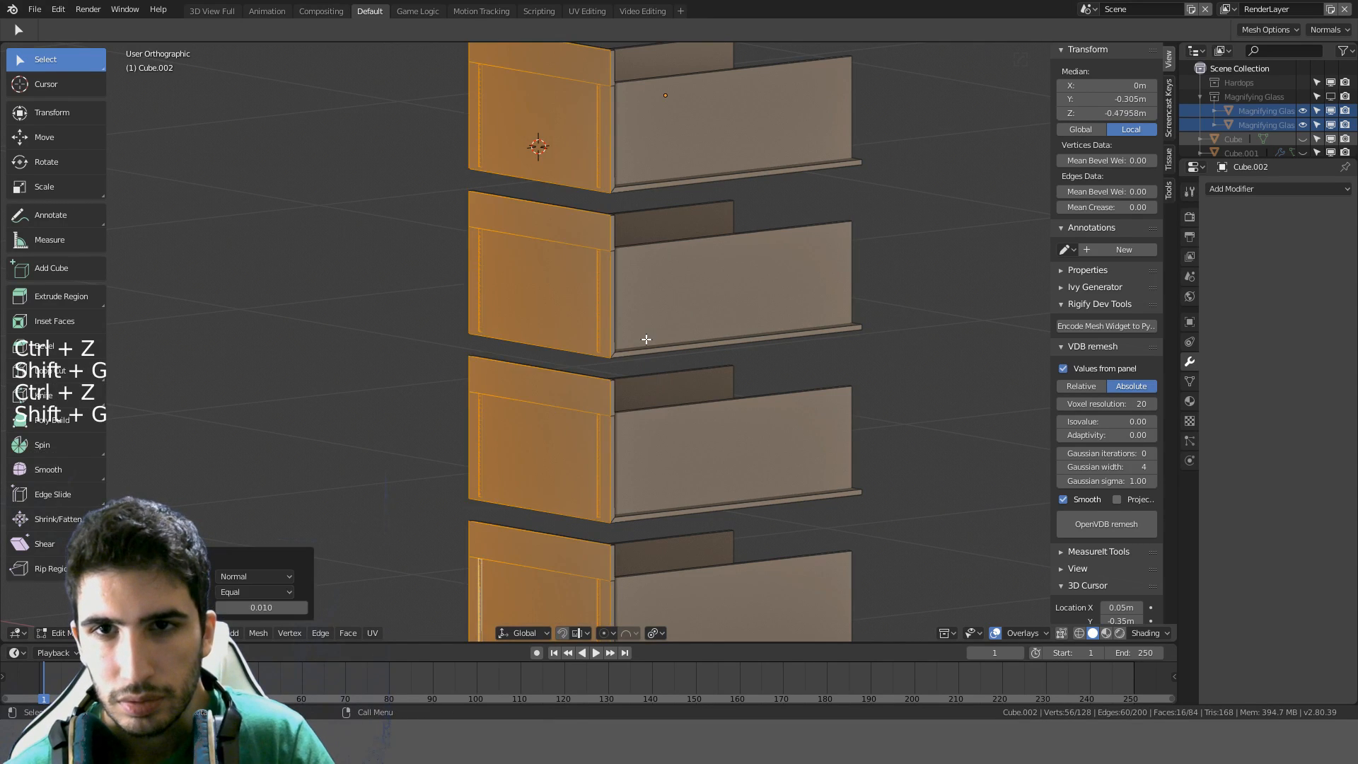
{"action": "key", "text": "ctrl+z"}
{"action": "key", "text": "shift+g"}
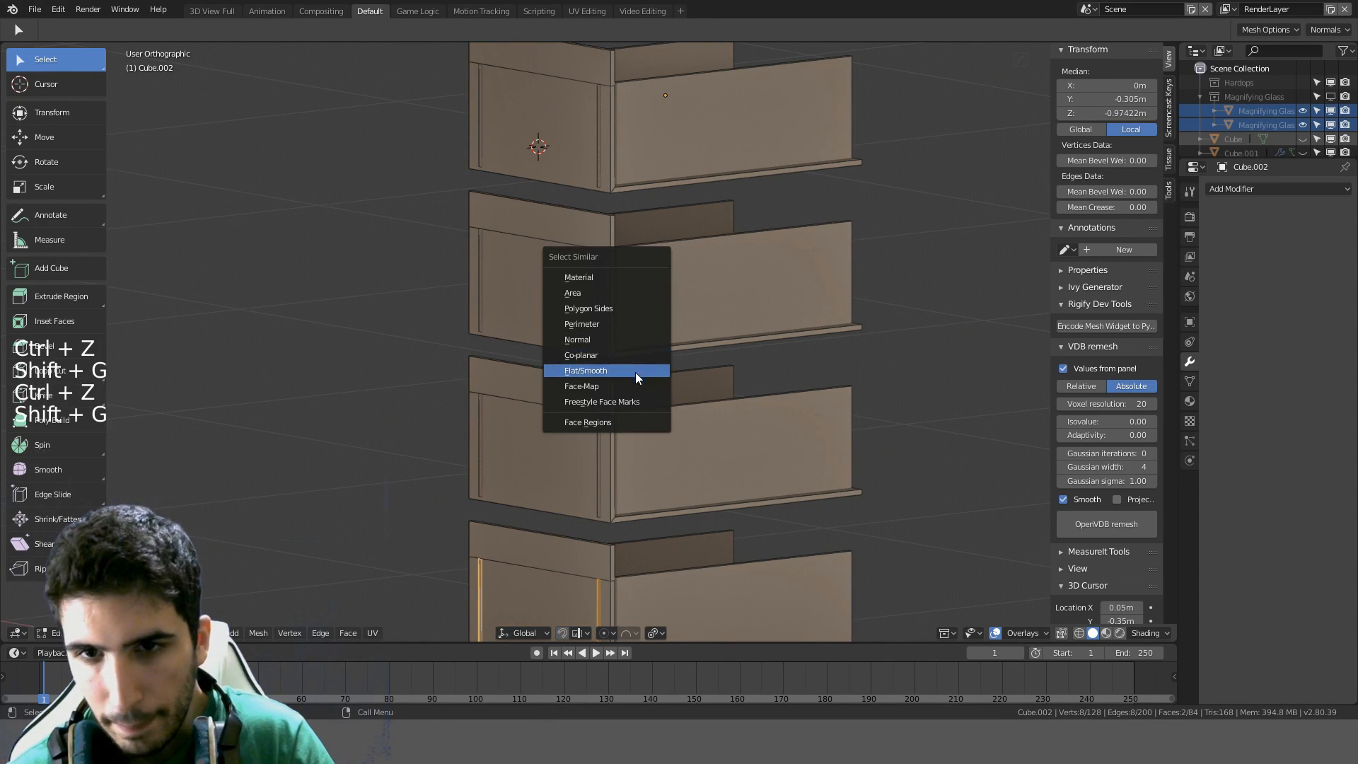
{"action": "left_click", "coordinate": [617, 290]}
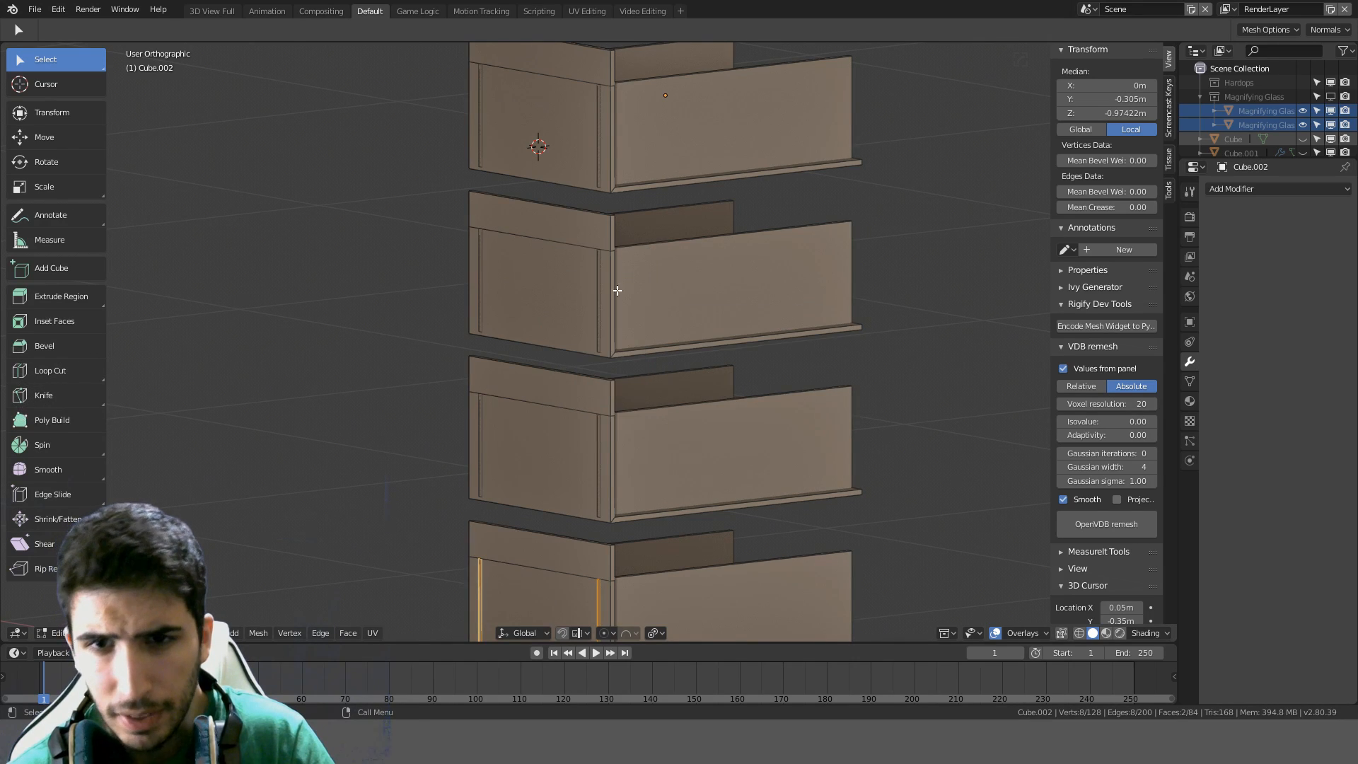
Add the two narrow vertical front strips of each of the three upper drawers to the selection
{"action": "left_click", "coordinate": [594, 457], "text": "shift"}
{"action": "key", "text": "ctrl+z"}
{"action": "left_click", "coordinate": [594, 445], "text": "shift"}
{"action": "key", "text": "ctrl+z"}
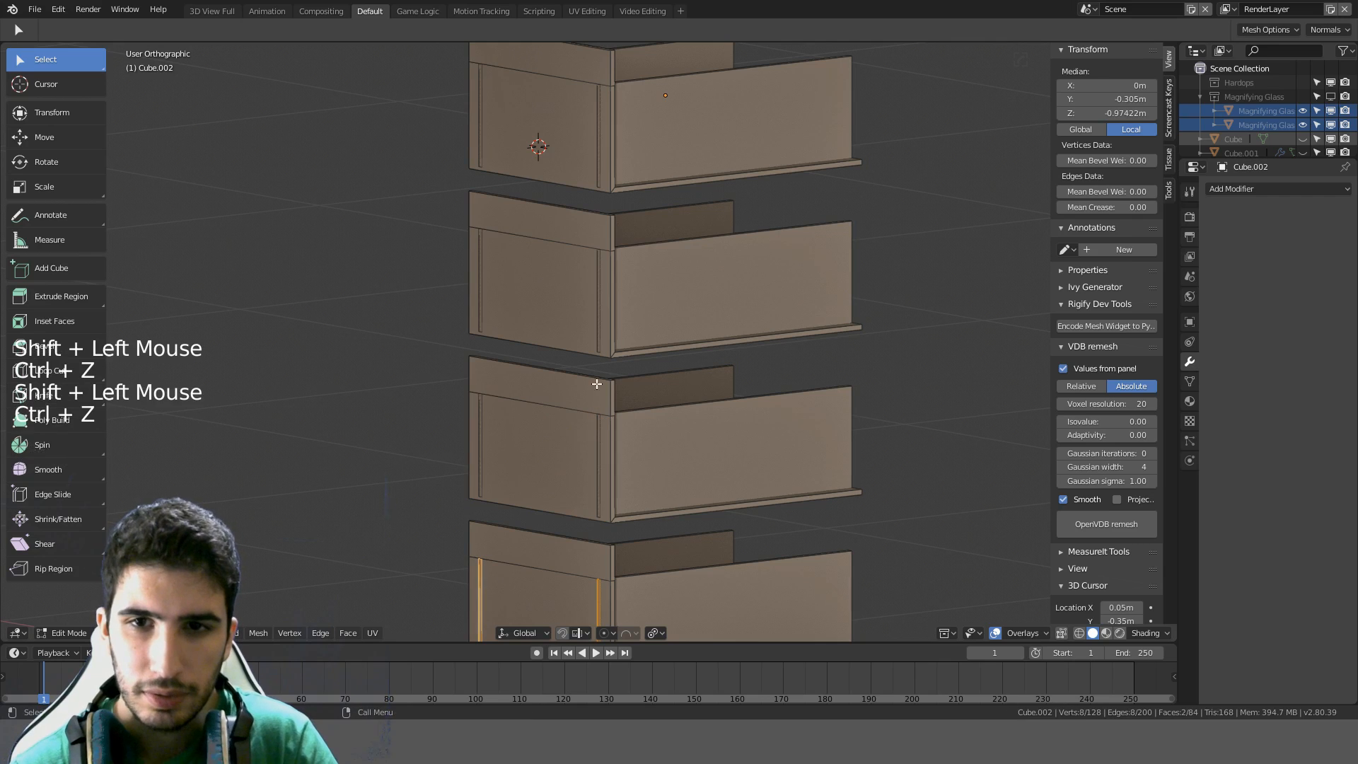
{"action": "left_click", "coordinate": [597, 285], "text": "shift"}
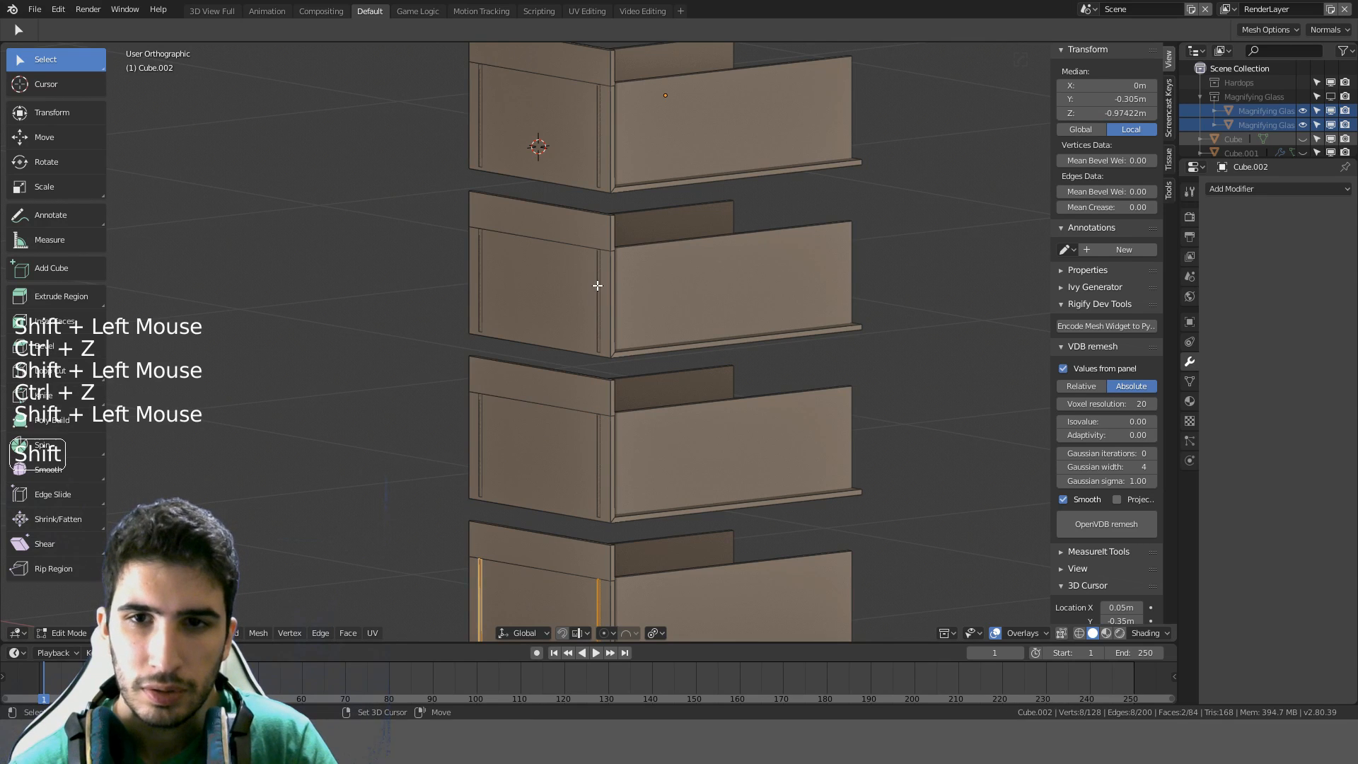
{"action": "left_click", "coordinate": [598, 450], "text": "shift"}
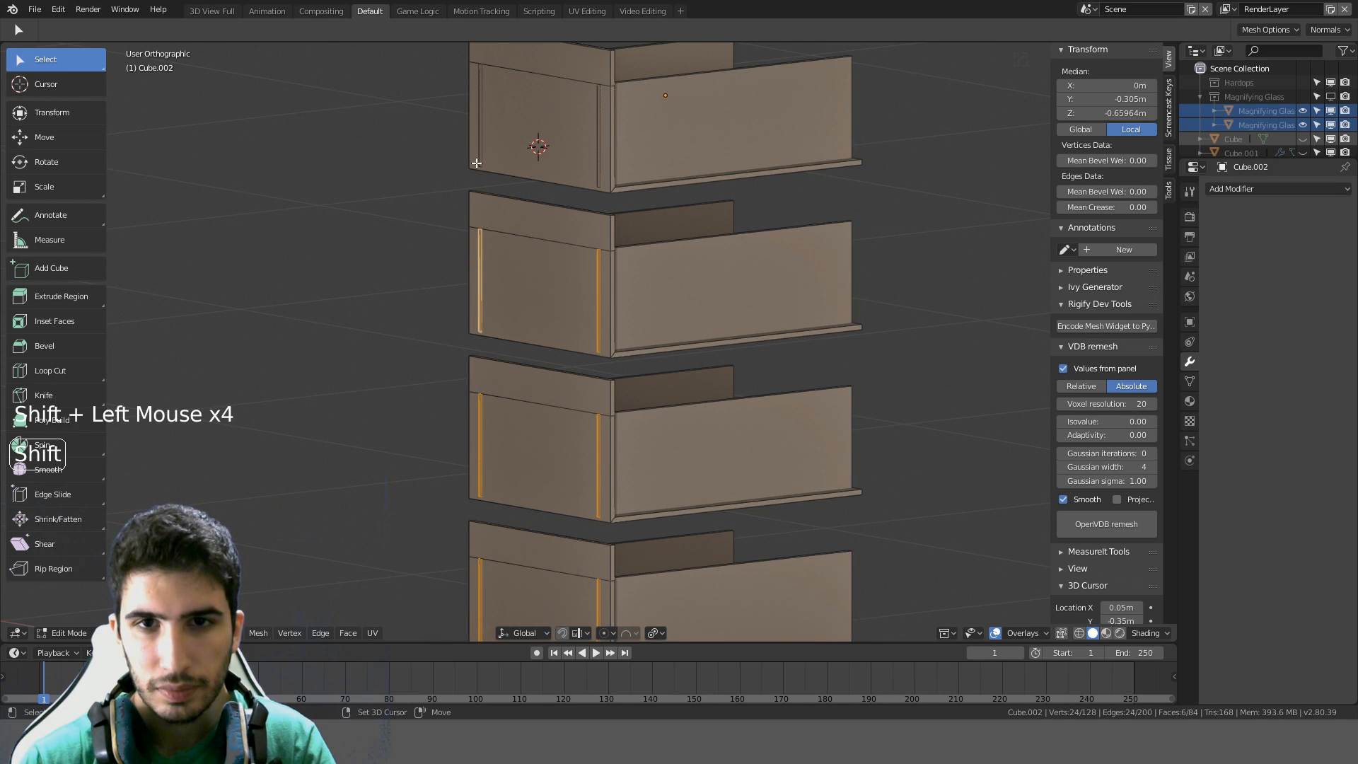
{"action": "left_click", "coordinate": [479, 114], "text": "shift"}
{"action": "key", "text": "ctrl+z"}
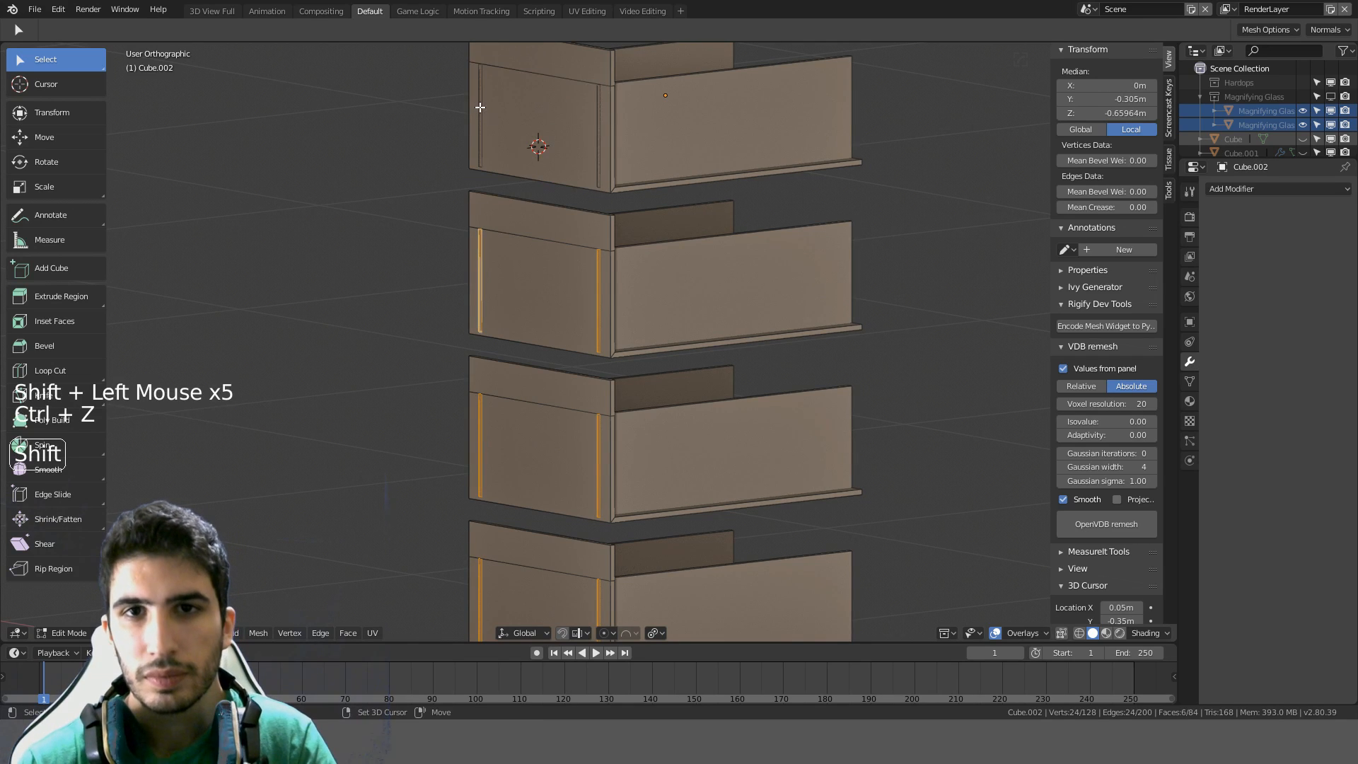
{"action": "left_click", "coordinate": [479, 112], "text": "shift"}
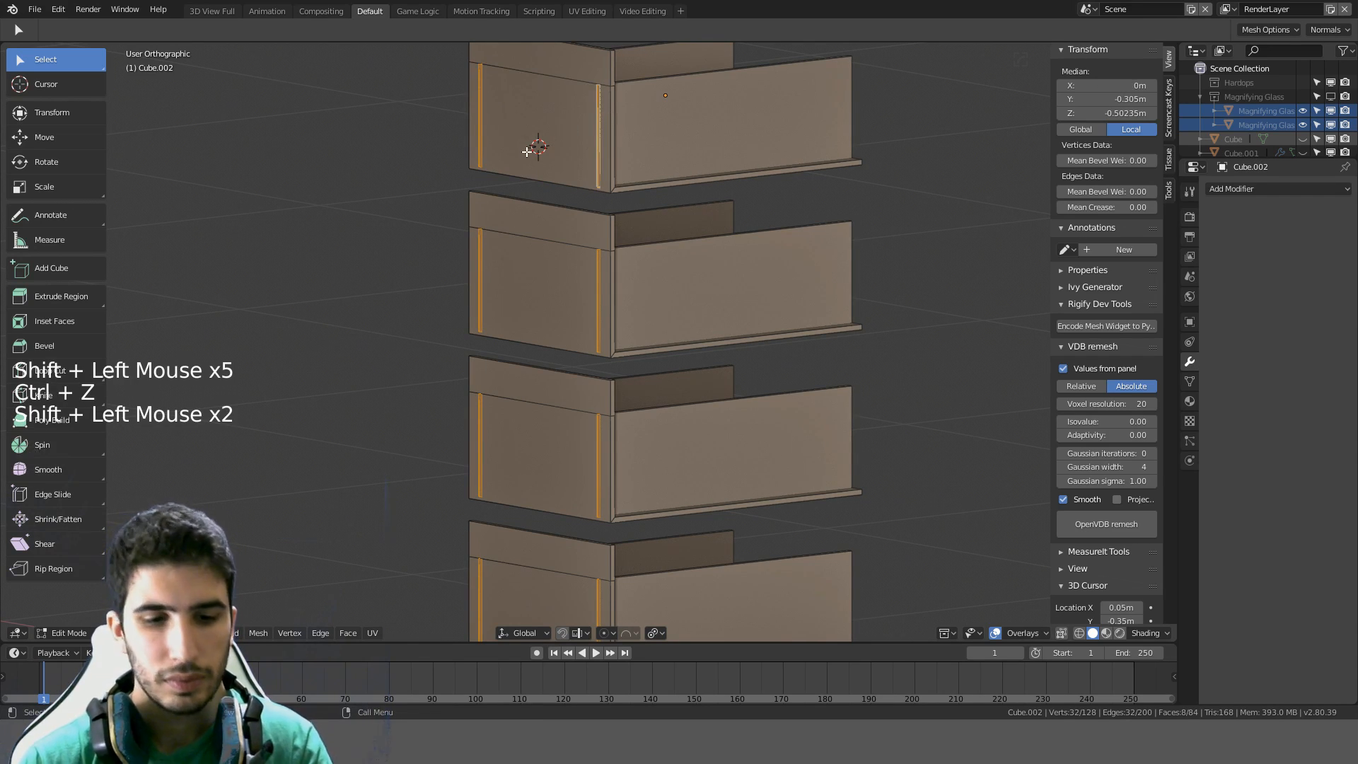
In a wireframe side view, move the selected vertical strips slightly forward into the thickness of the drawer fronts
{"action": "key", "text": "t"}
{"action": "key", "text": "n"}
{"action": "key", "text": "KP_3"}
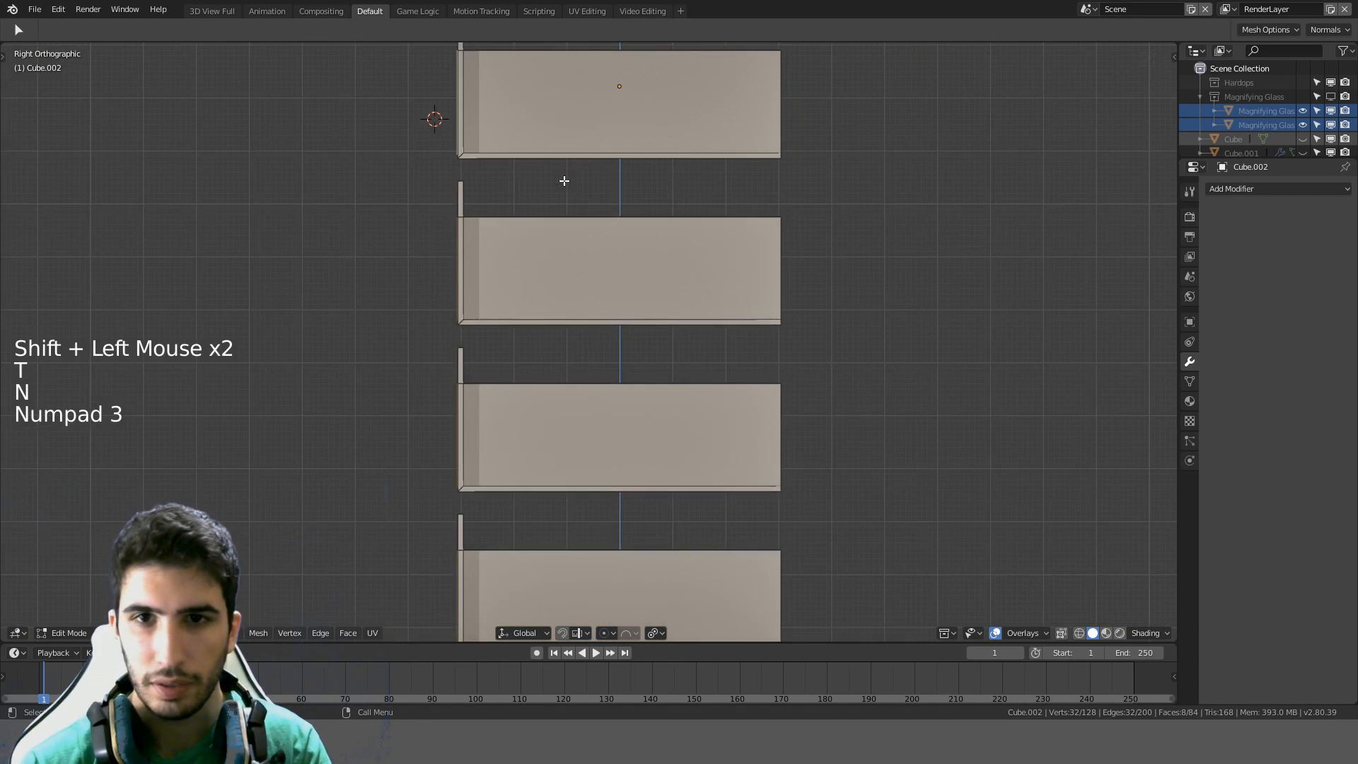
{"action": "scroll", "coordinate": [564, 178], "scroll_direction": "down", "scroll_amount": 2}
{"action": "scroll", "coordinate": [563, 179], "scroll_direction": "down", "scroll_amount": 1, "text": "shift"}
{"action": "middle_click_drag", "start_coordinate": [564, 179], "coordinate": [609, 257], "text": "shift"}
{"action": "scroll", "coordinate": [621, 318], "scroll_direction": "up", "scroll_amount": 5}
{"action": "scroll", "coordinate": [621, 318], "scroll_direction": "up", "scroll_amount": 2}
{"action": "middle_click_drag", "start_coordinate": [549, 315], "coordinate": [594, 312], "text": "shift"}
{"action": "key", "text": "z"}
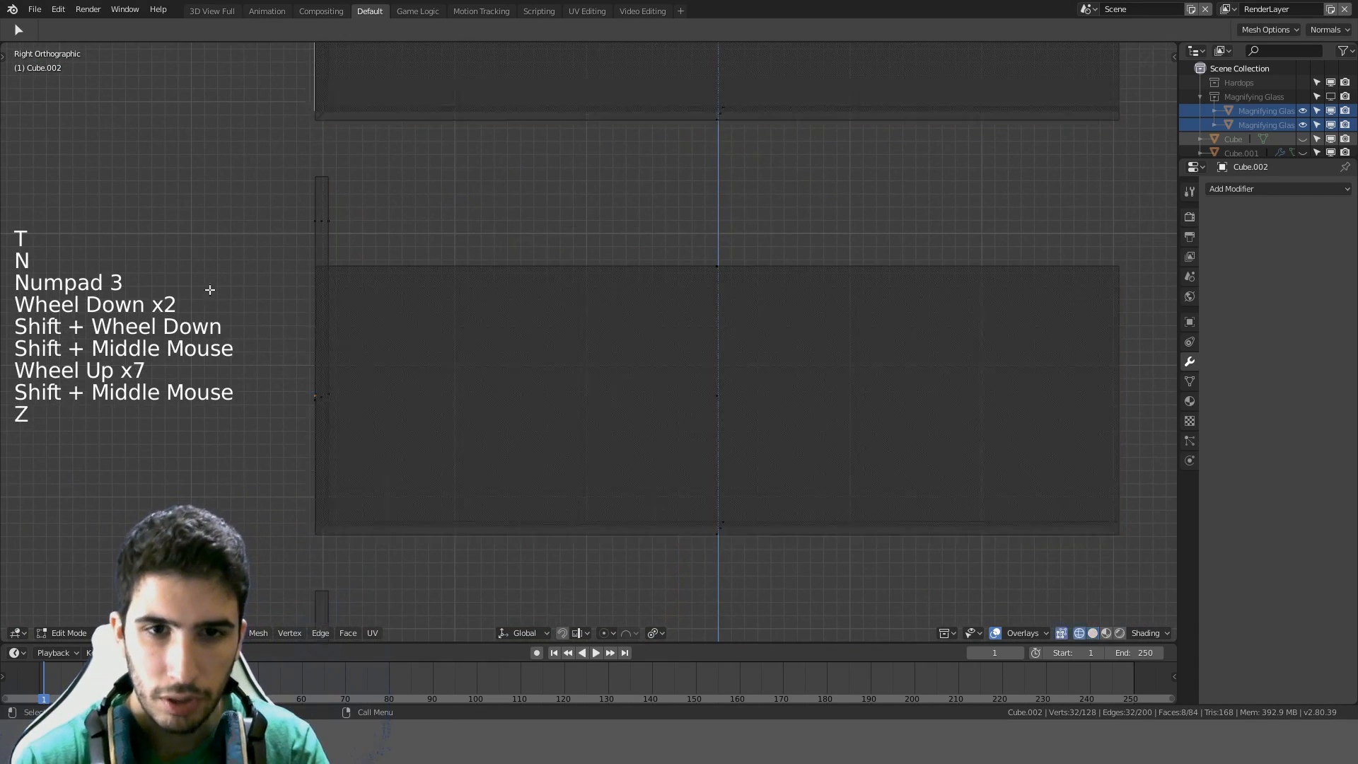
{"action": "middle_click_drag", "start_coordinate": [382, 318], "coordinate": [467, 263], "text": "shift"}
{"action": "scroll", "coordinate": [431, 332], "scroll_direction": "up", "scroll_amount": 3}
{"action": "key", "text": "g"}
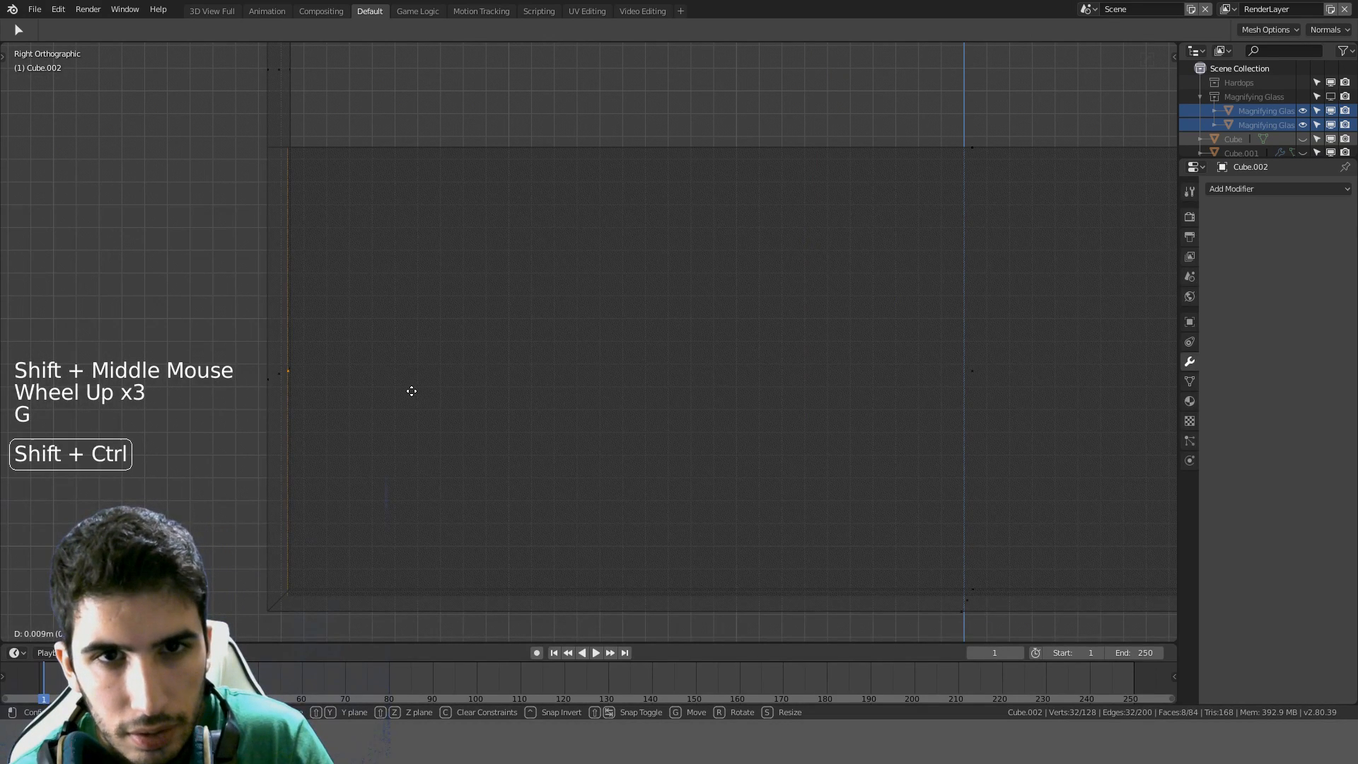
{"action": "left_click", "coordinate": [368, 393]}
Delete the selected strip faces on all four drawers and return the viewport to solid shading
{"action": "key", "text": "Delete"}
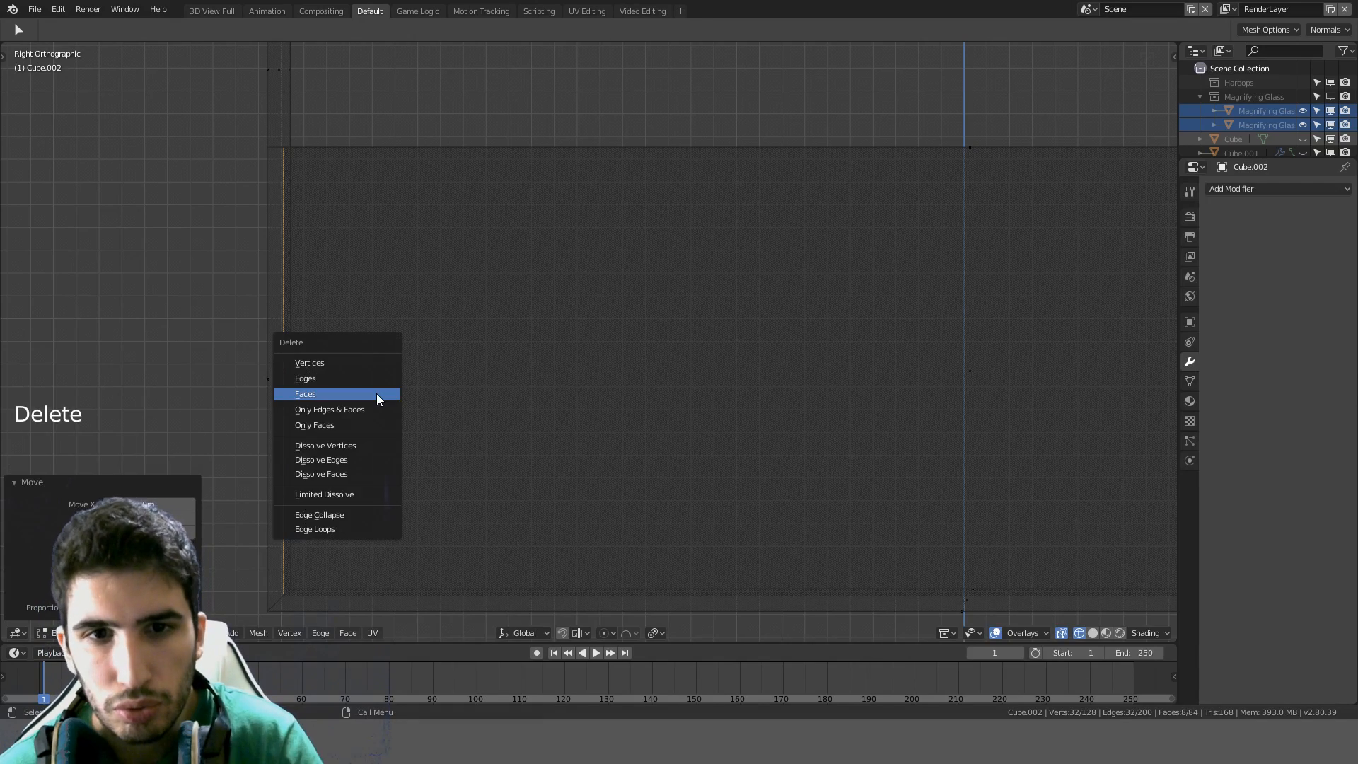
{"action": "left_click", "coordinate": [377, 393]}
{"action": "scroll", "coordinate": [530, 351], "scroll_direction": "down", "scroll_amount": 5}
{"action": "middle_click_drag", "start_coordinate": [530, 351], "coordinate": [626, 393]}
{"action": "key", "text": "z"}
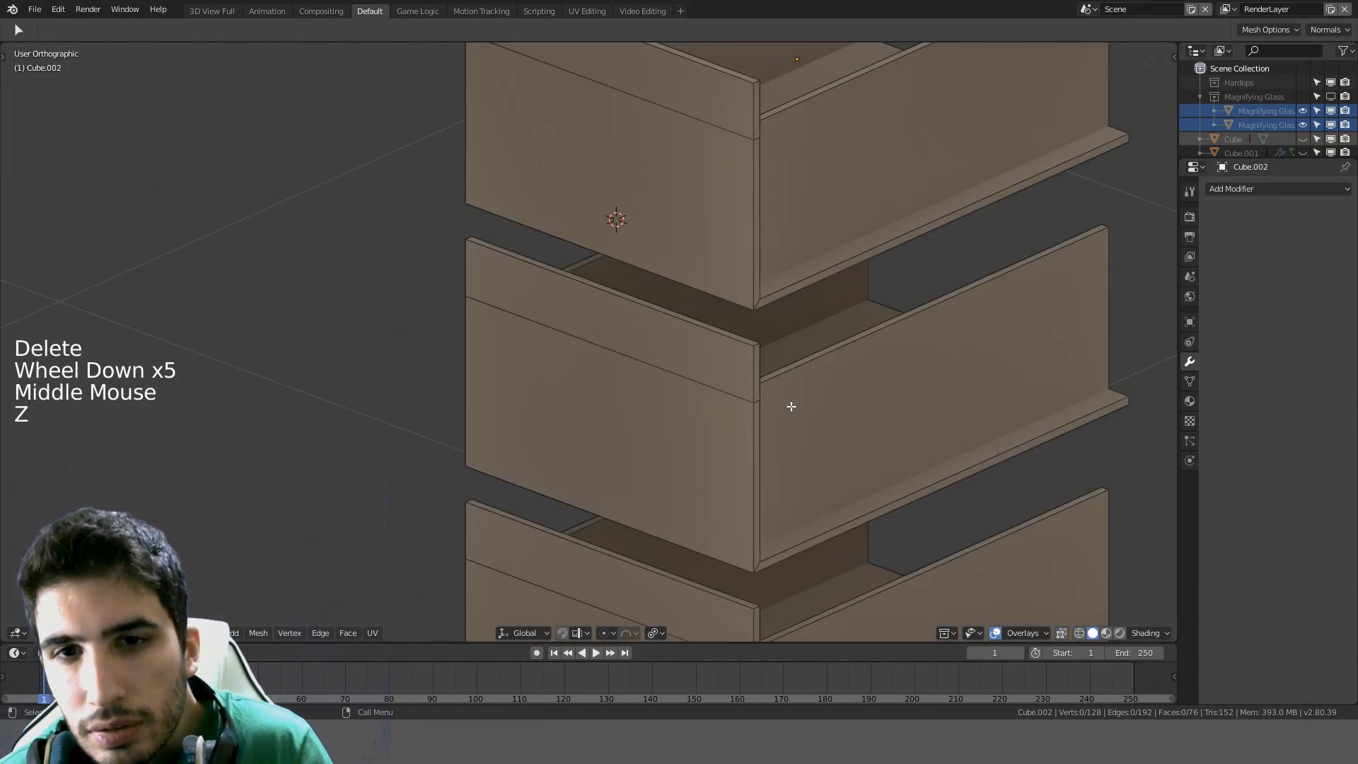
{"action": "mouse_move", "coordinate": [790, 403]}
{"action": "middle_mouse_down"}
{"action": "mouse_move", "coordinate": [719, 416]}
{"action": "mouse_move", "coordinate": [643, 372]}
{"action": "mouse_move", "coordinate": [533, 379]}
{"action": "mouse_move", "coordinate": [736, 367]}
{"action": "mouse_move", "coordinate": [721, 367]}
{"action": "middle_mouse_up"}
{"action": "scroll", "coordinate": [581, 382], "scroll_direction": "down", "scroll_amount": 2}
{"action": "scroll", "coordinate": [502, 558], "scroll_direction": "down", "scroll_amount": 3}
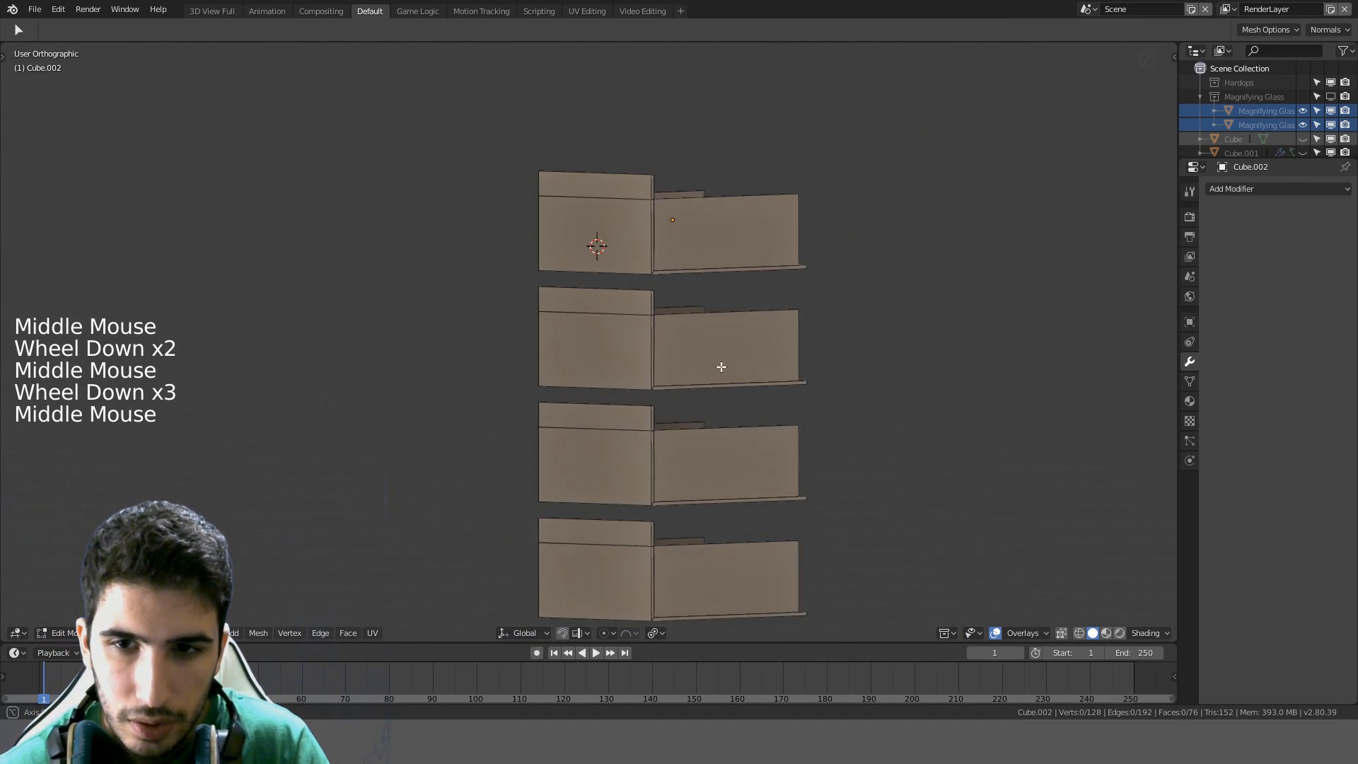
Dissolve the horizontal edge loop running across the front of each of the four drawers
{"action": "left_click", "coordinate": [184, 680]}
{"action": "key", "text": "KP_1"}
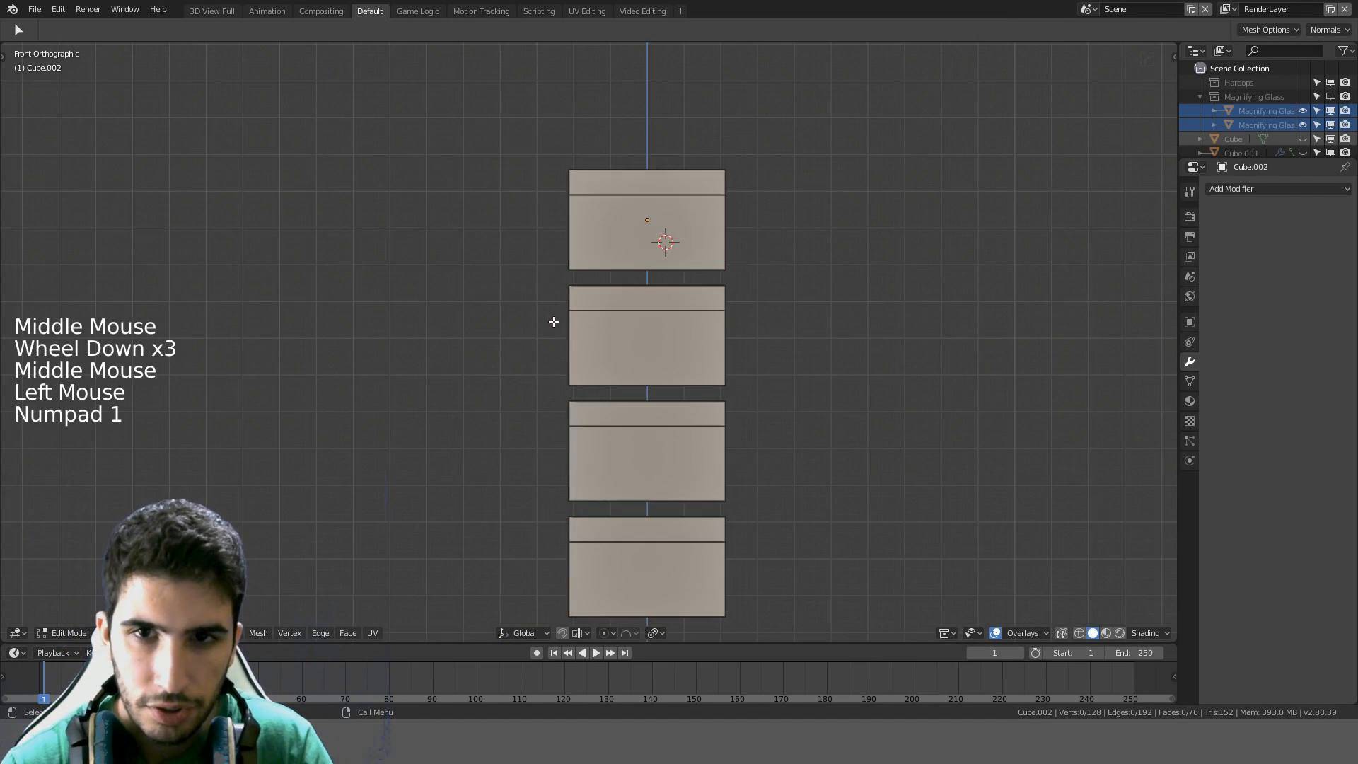
{"action": "left_click", "coordinate": [585, 205], "text": "alt"}
{"action": "left_click", "coordinate": [625, 311], "text": "alt+shift"}
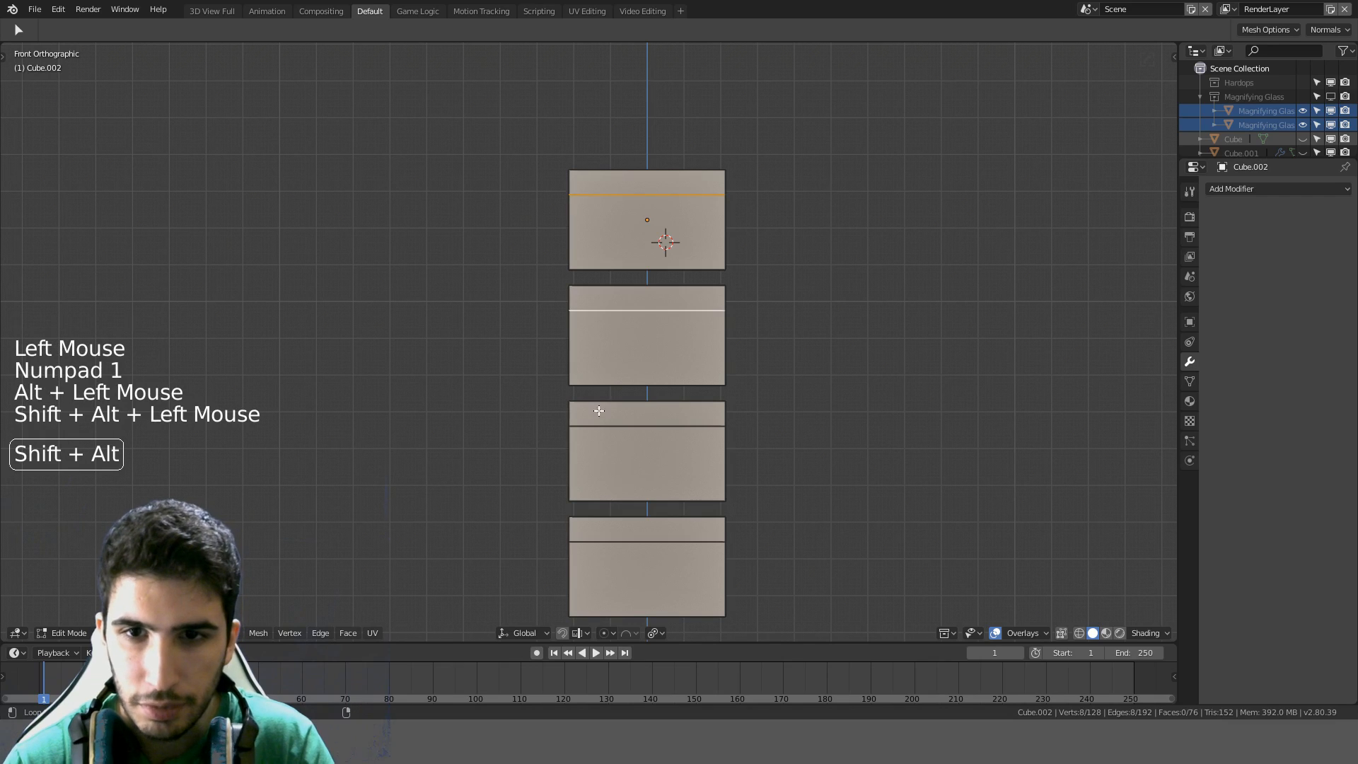
{"action": "middle_click_drag", "start_coordinate": [742, 487], "coordinate": [625, 339]}
{"action": "key", "text": "ctrl+x"}
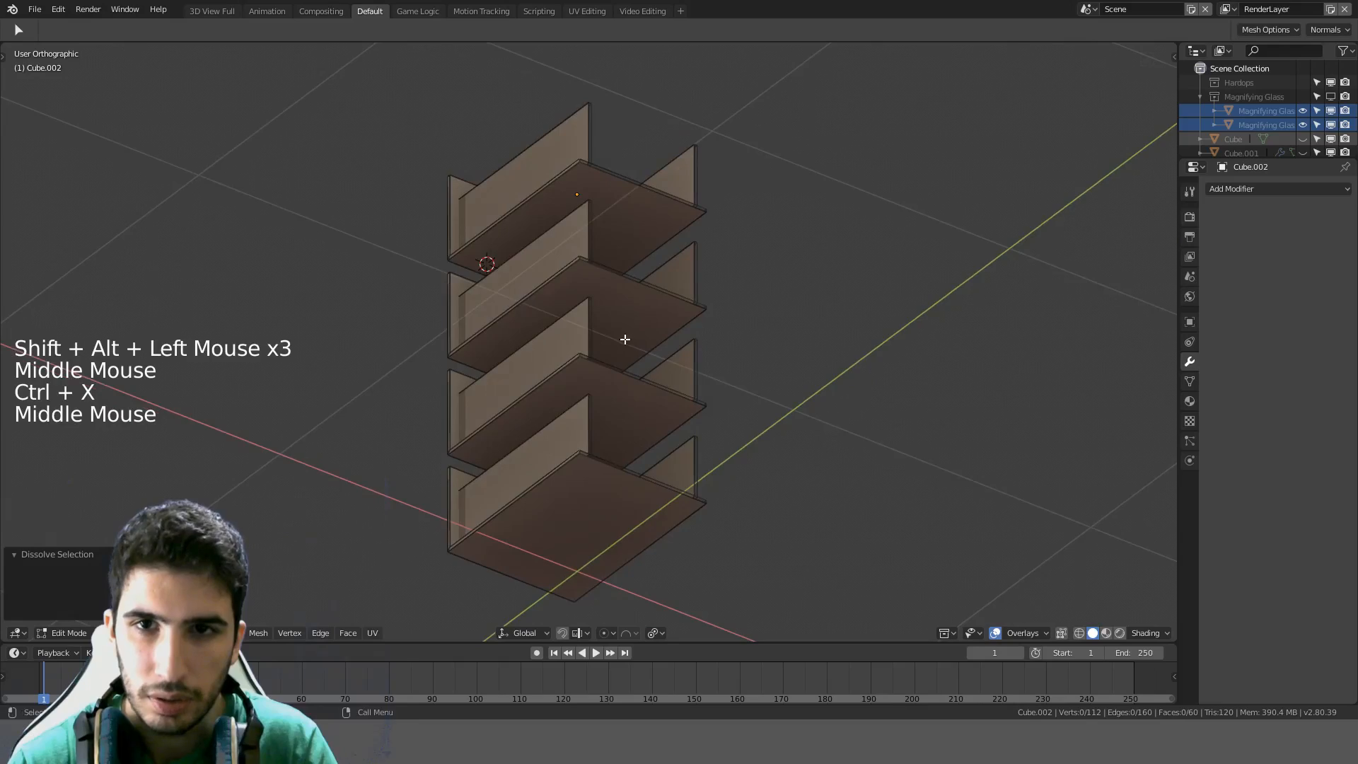
{"action": "scroll", "coordinate": [617, 437], "scroll_direction": "up", "scroll_amount": 2}
{"action": "scroll", "coordinate": [618, 424], "scroll_direction": "up", "scroll_amount": 4}
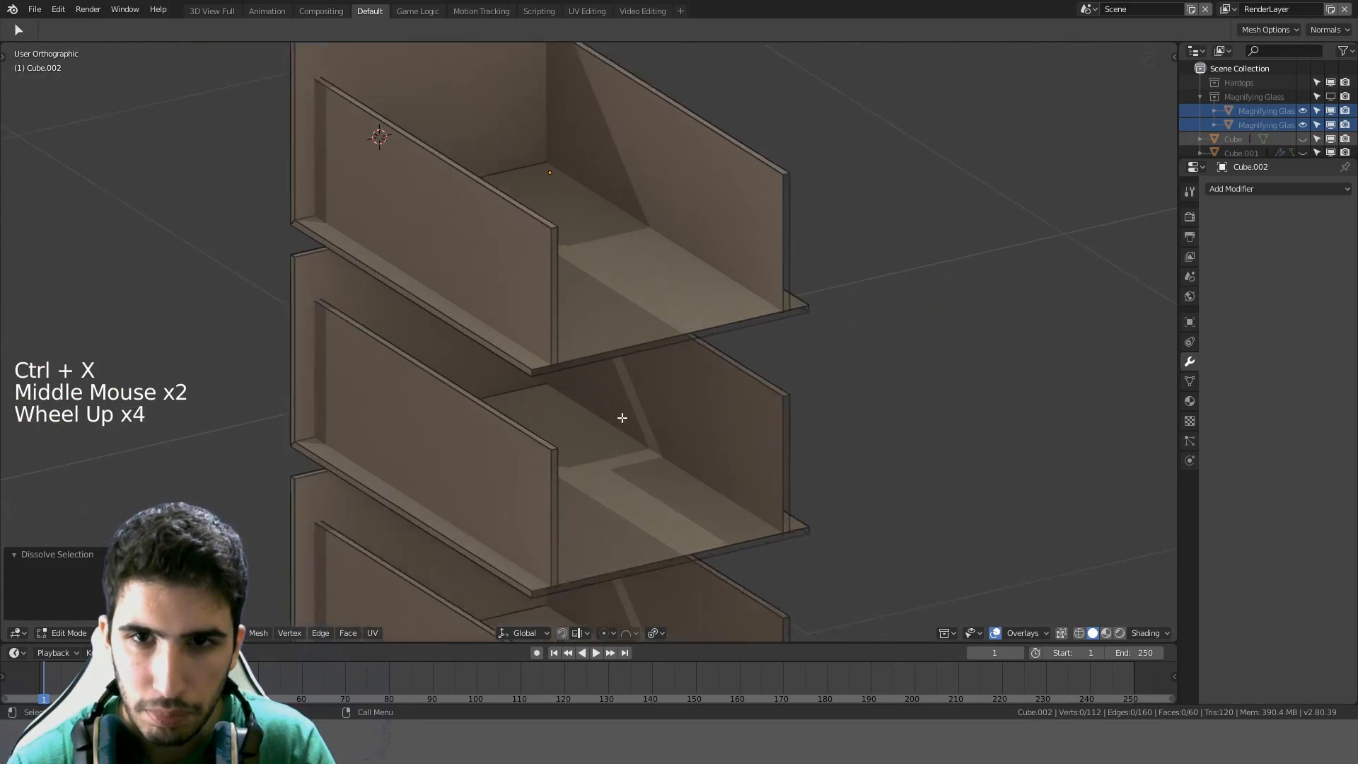
{"action": "scroll", "coordinate": [616, 411], "scroll_direction": "up", "scroll_amount": 2}
{"action": "middle_click_drag", "start_coordinate": [613, 407], "coordinate": [296, 433]}
{"action": "scroll", "coordinate": [332, 424], "scroll_direction": "down", "scroll_amount": 8}
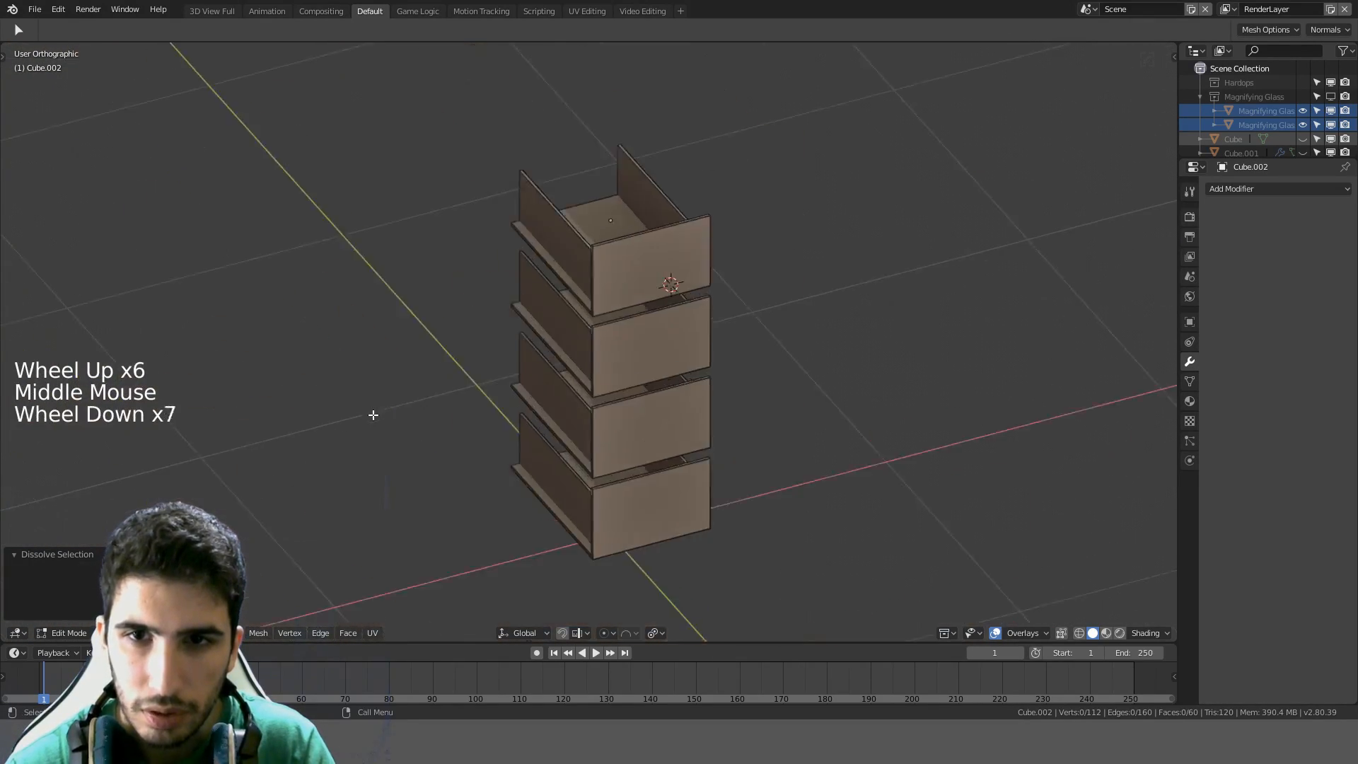
Leave mesh editing, save the file and unhide all hidden cabinet objects
{"action": "key", "text": "Tab"}
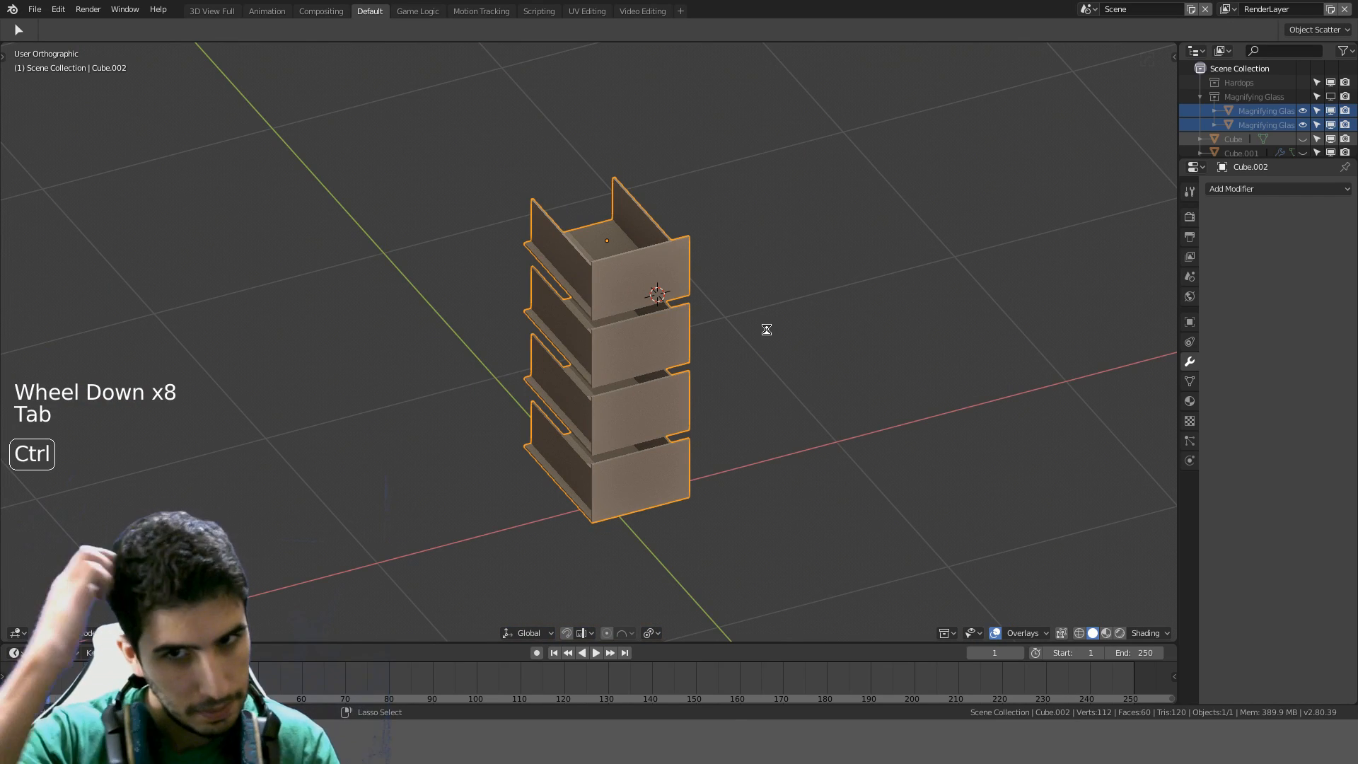
{"action": "key", "text": "ctrl+s"}
{"action": "key", "text": "alt+h"}
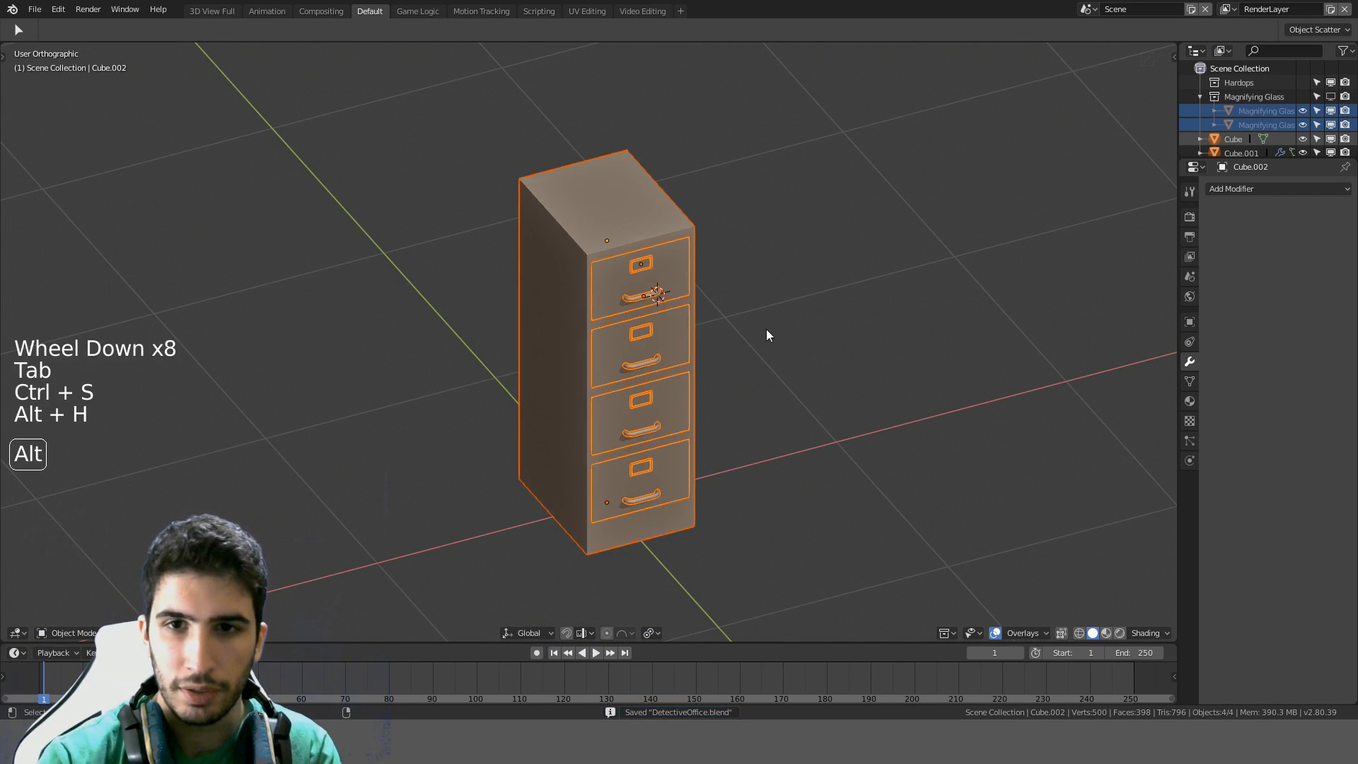
{"action": "scroll", "coordinate": [702, 232], "scroll_direction": "up", "scroll_amount": 2}
{"action": "left_click", "coordinate": [704, 231]}
{"action": "left_click", "coordinate": [706, 231]}
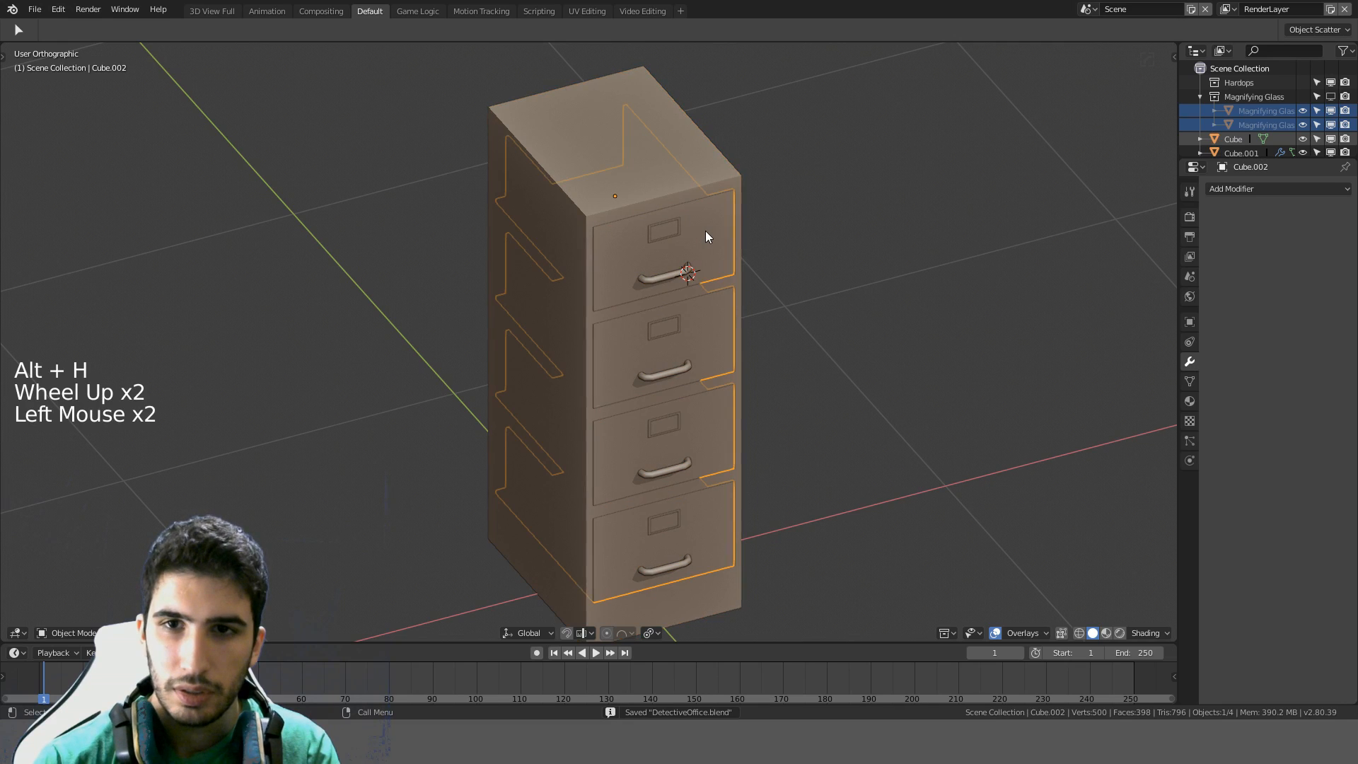
{"action": "key", "text": "g"}
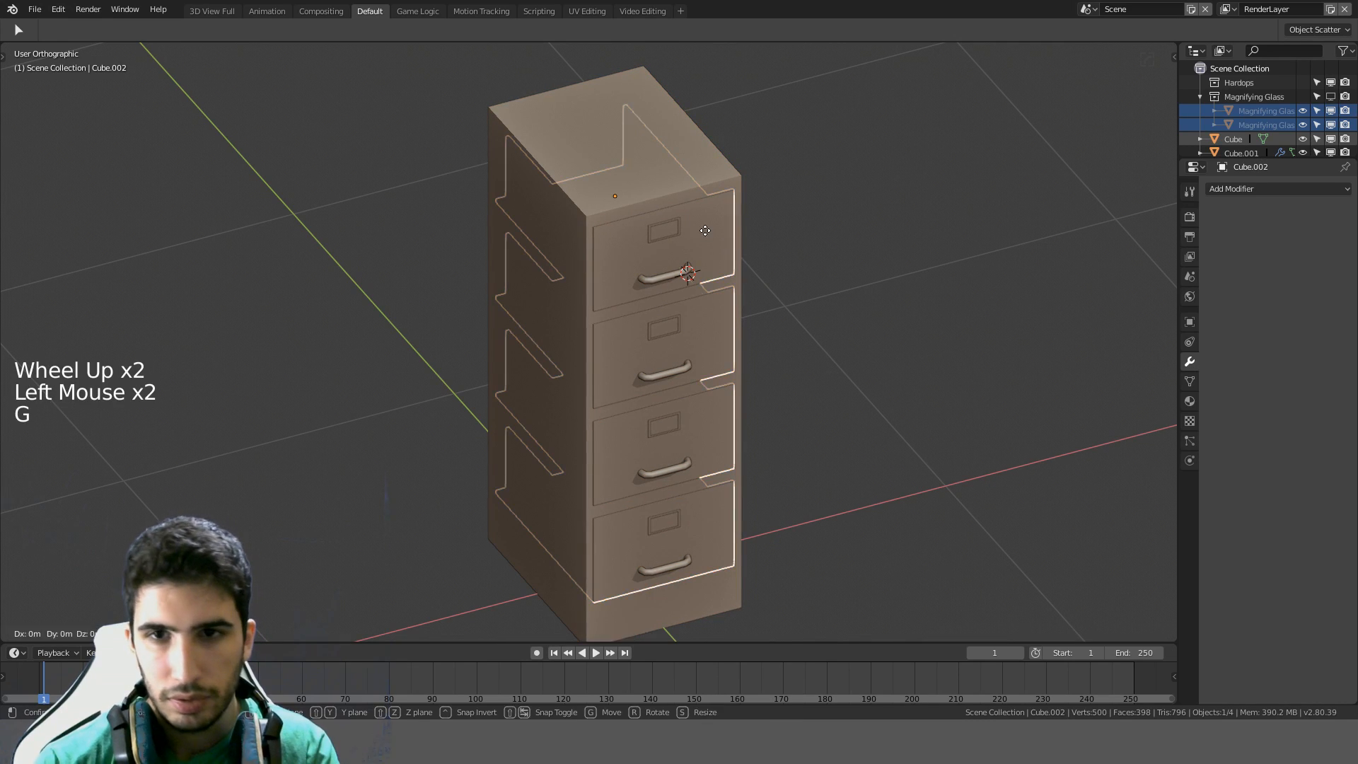
{"action": "right_click", "coordinate": [714, 305]}
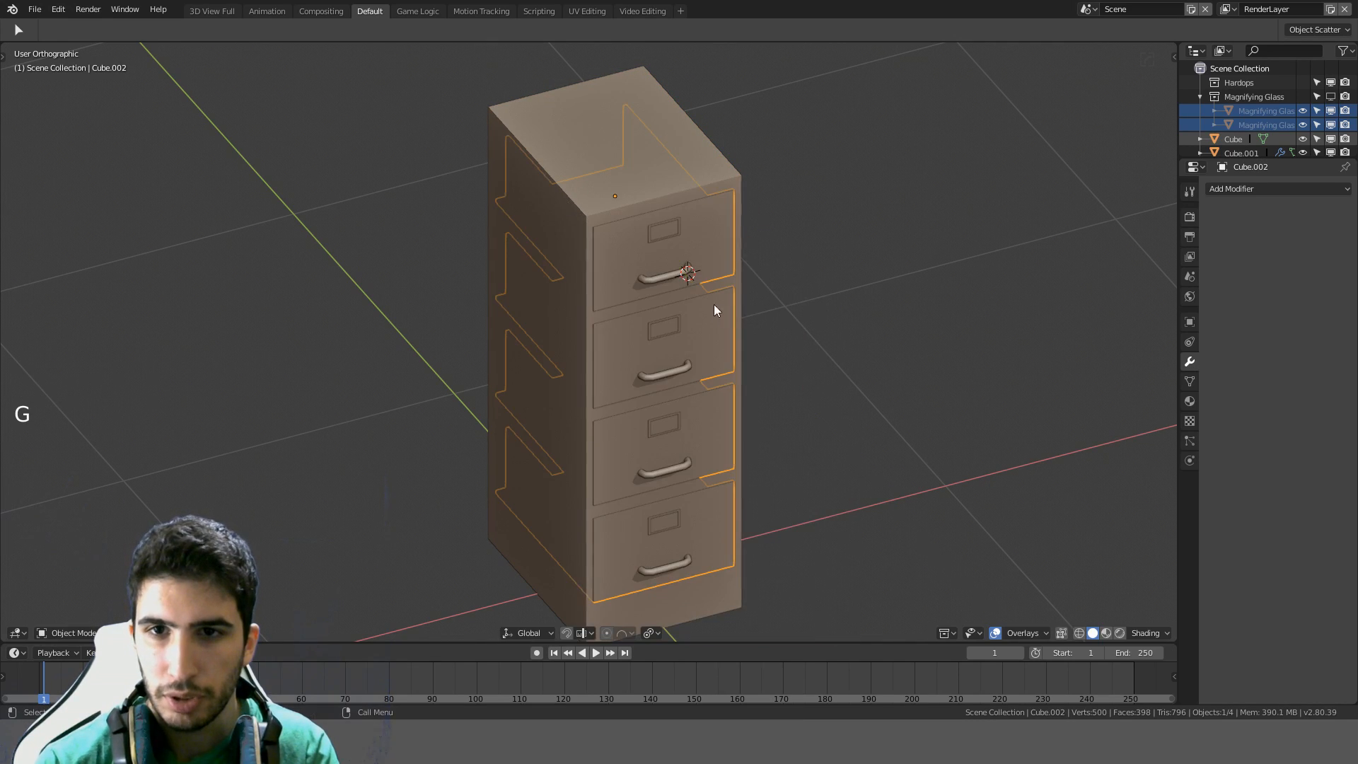
Parent the handles and label frames to the drawer stack as child objects
{"action": "left_click", "coordinate": [667, 275]}
{"action": "left_click", "coordinate": [675, 236], "text": "shift"}
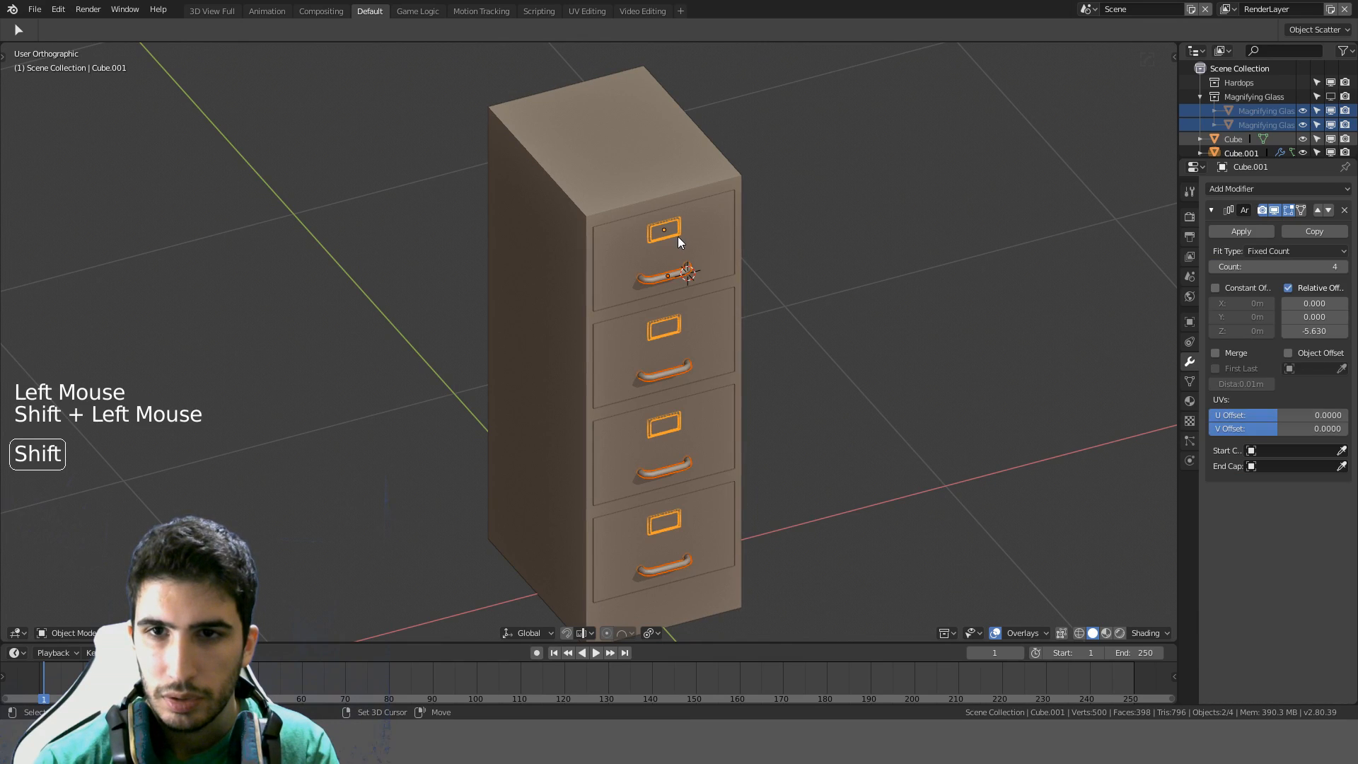
{"action": "left_click", "coordinate": [704, 228], "text": "shift"}
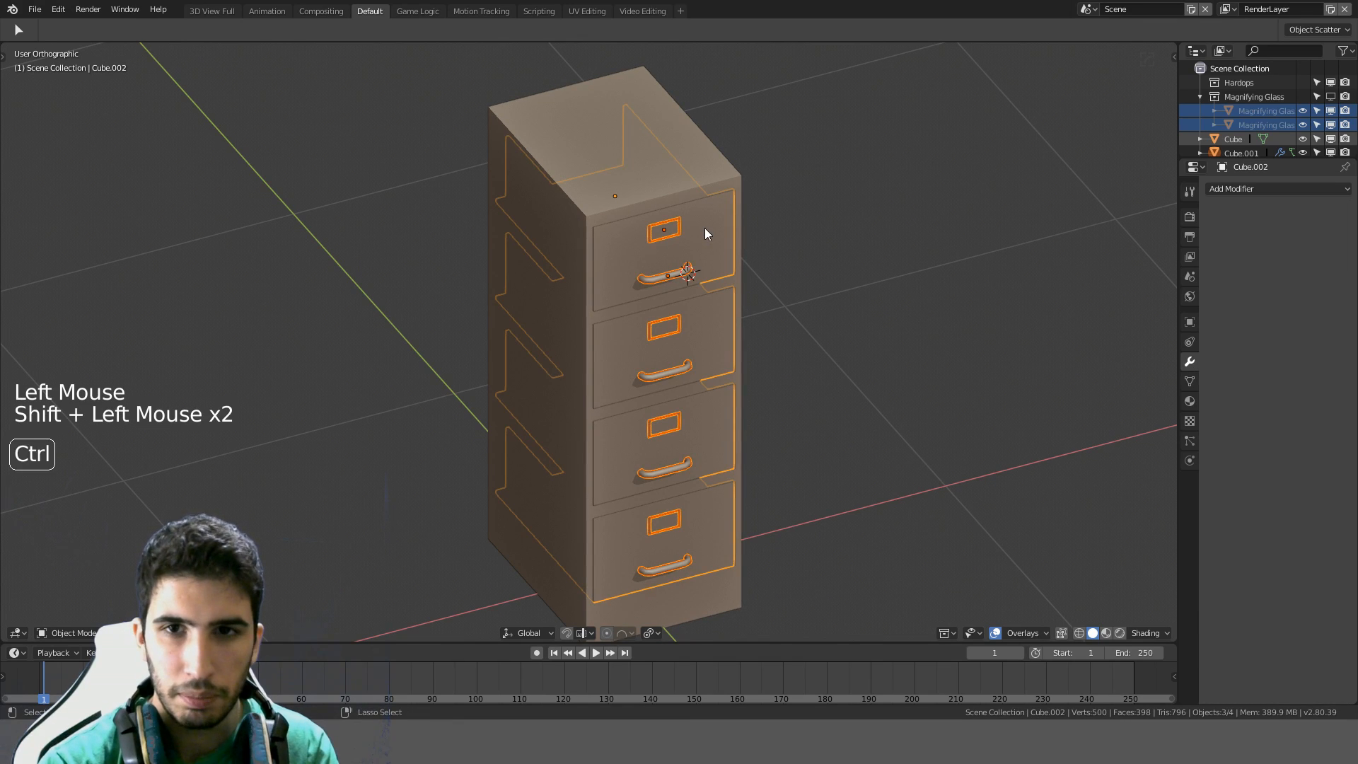
{"action": "key", "text": "ctrl+p"}
{"action": "left_click", "coordinate": [665, 244]}
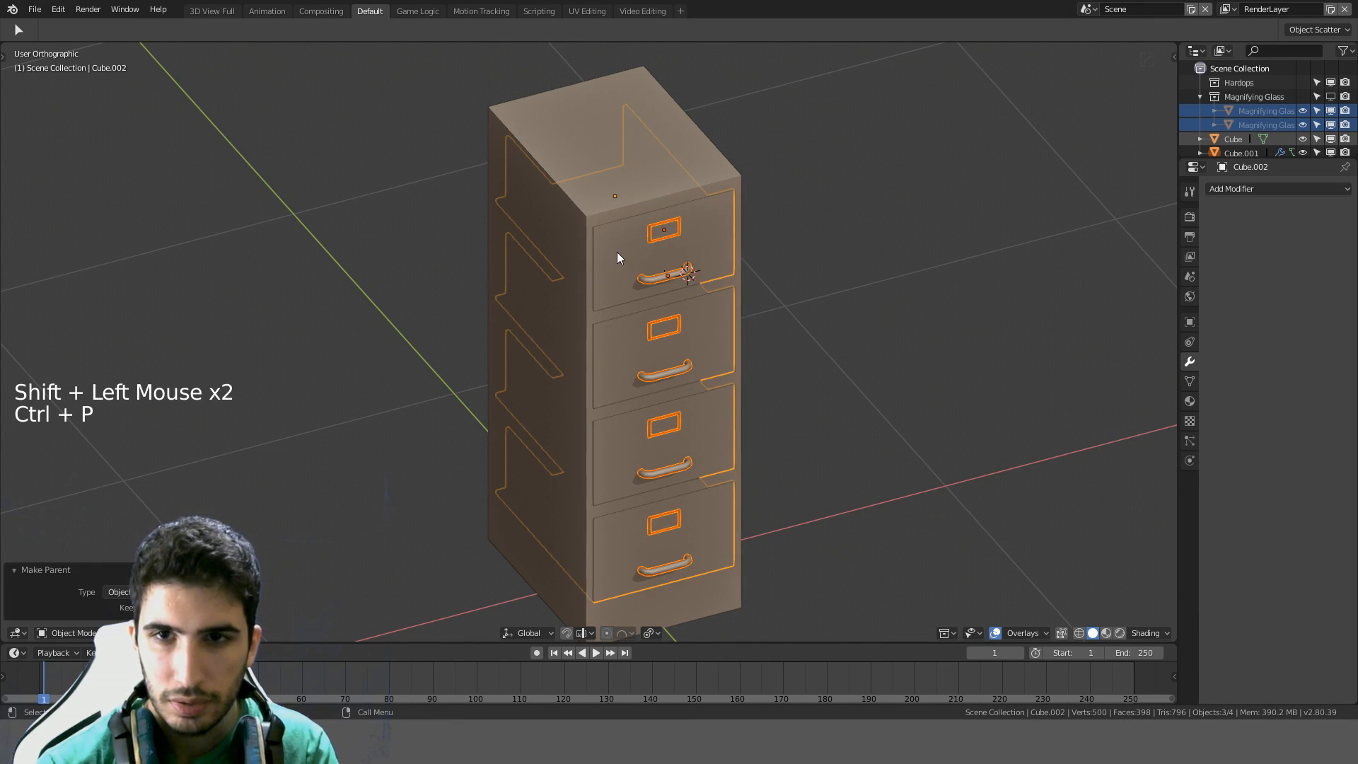
Slide the drawer stack 0.57 m out of the cabinet along negative Y and examine the opened drawers
{"action": "left_click", "coordinate": [620, 252]}
{"action": "key", "text": "g"}
{"action": "left_click", "coordinate": [624, 269]}
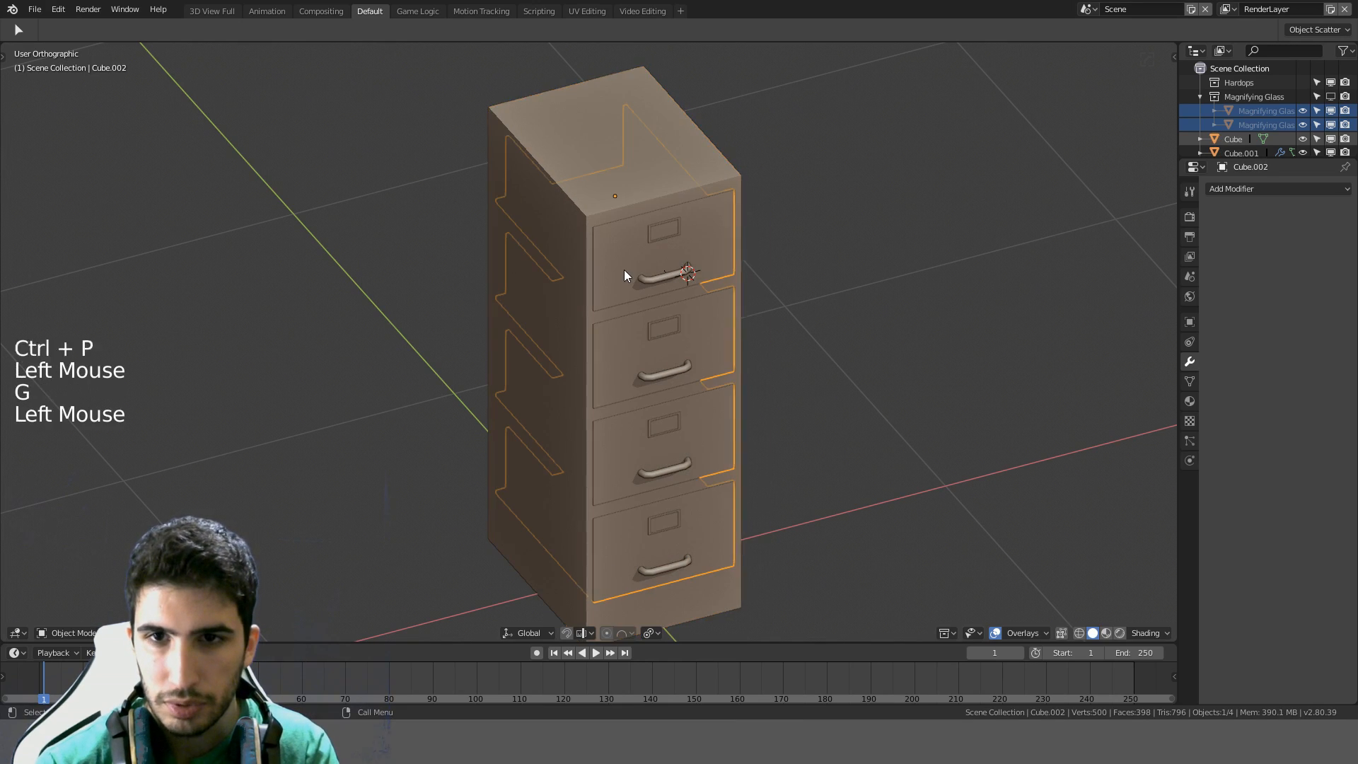
{"action": "key", "text": "g"}
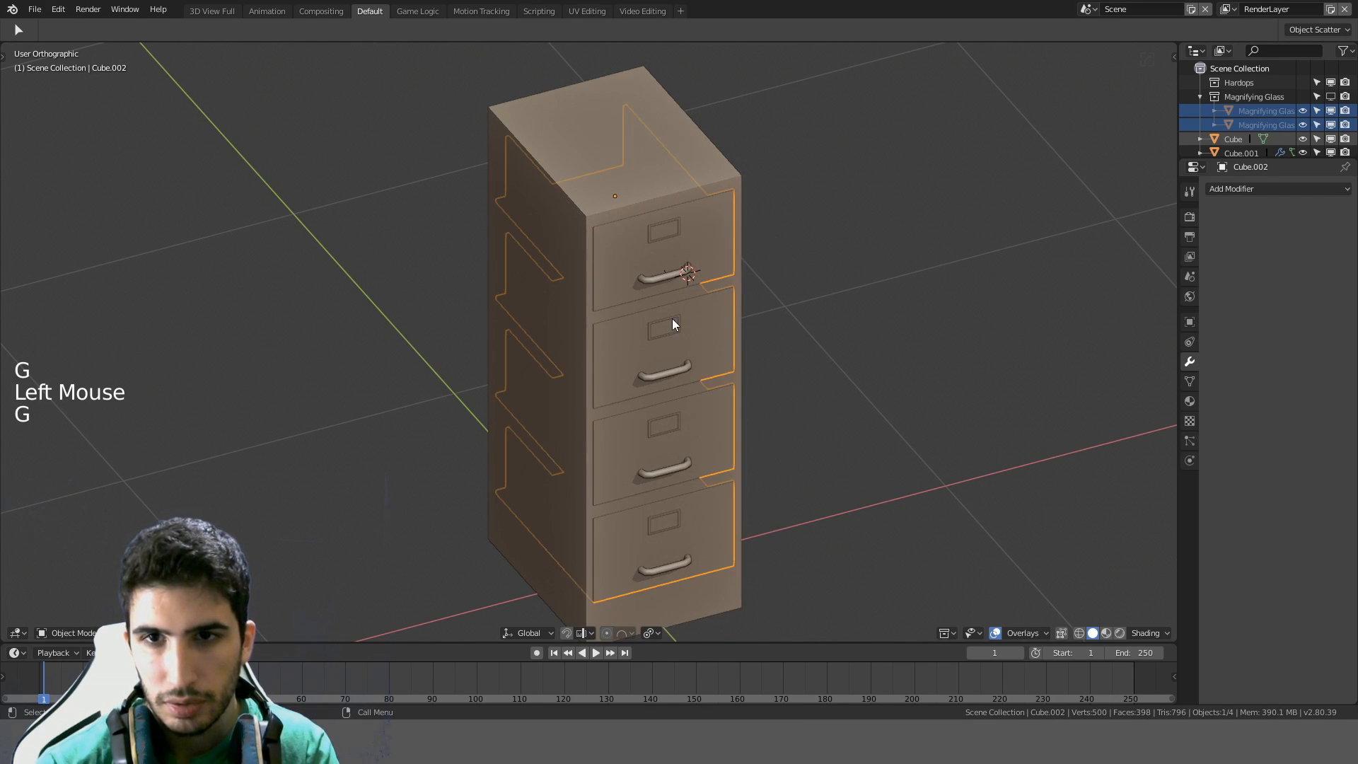
{"action": "key", "text": "KP_7"}
{"action": "key", "text": "g"}
{"action": "key", "text": "ctrl"}
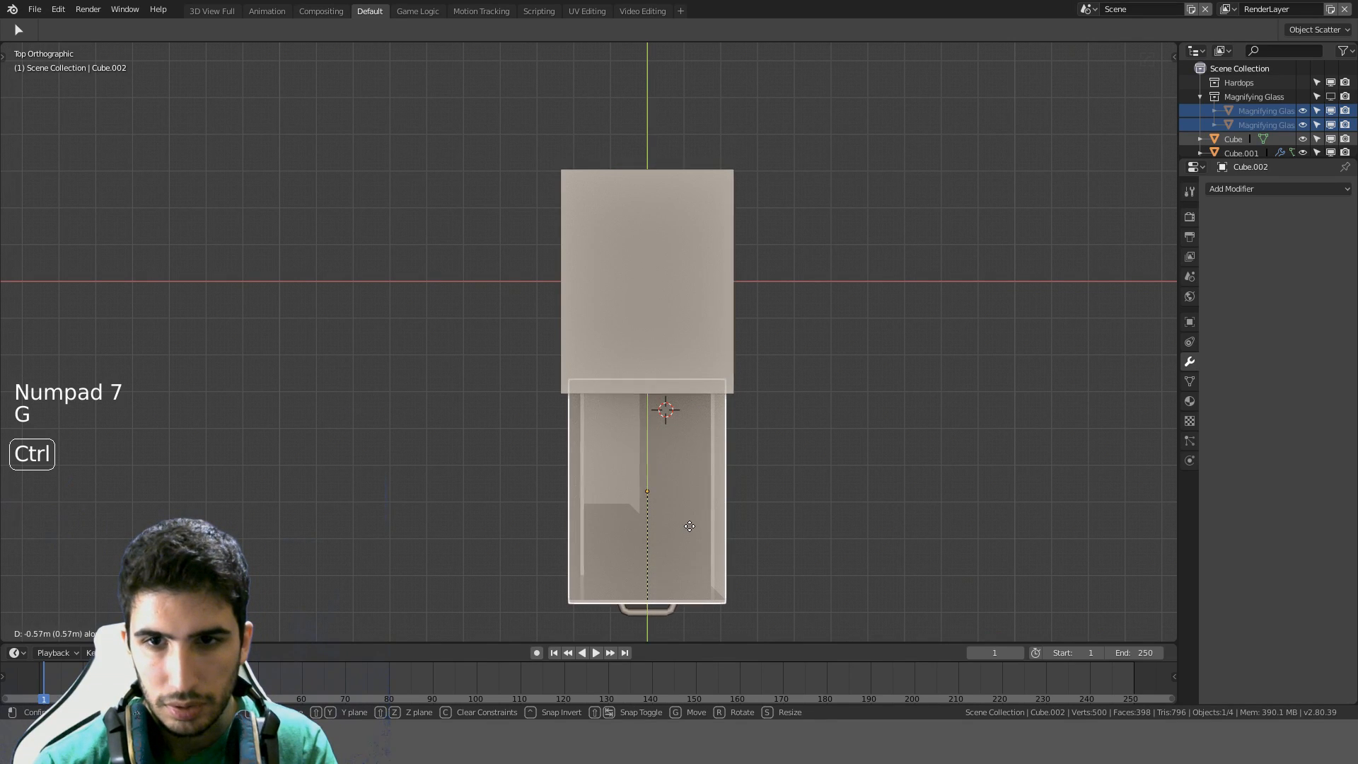
{"action": "left_click", "coordinate": [690, 527]}
{"action": "middle_click_drag", "start_coordinate": [727, 443], "coordinate": [789, 320]}
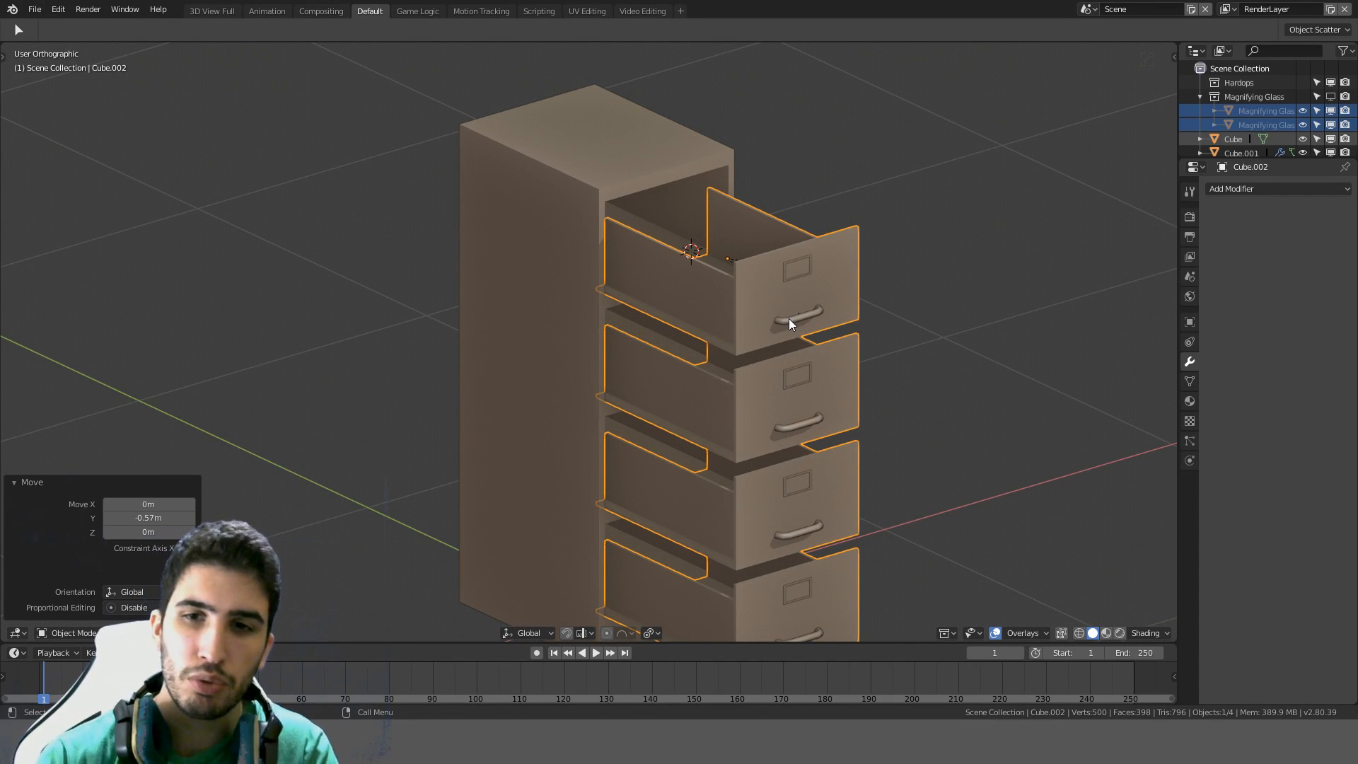
{"action": "middle_click_drag", "start_coordinate": [788, 318], "coordinate": [716, 376]}
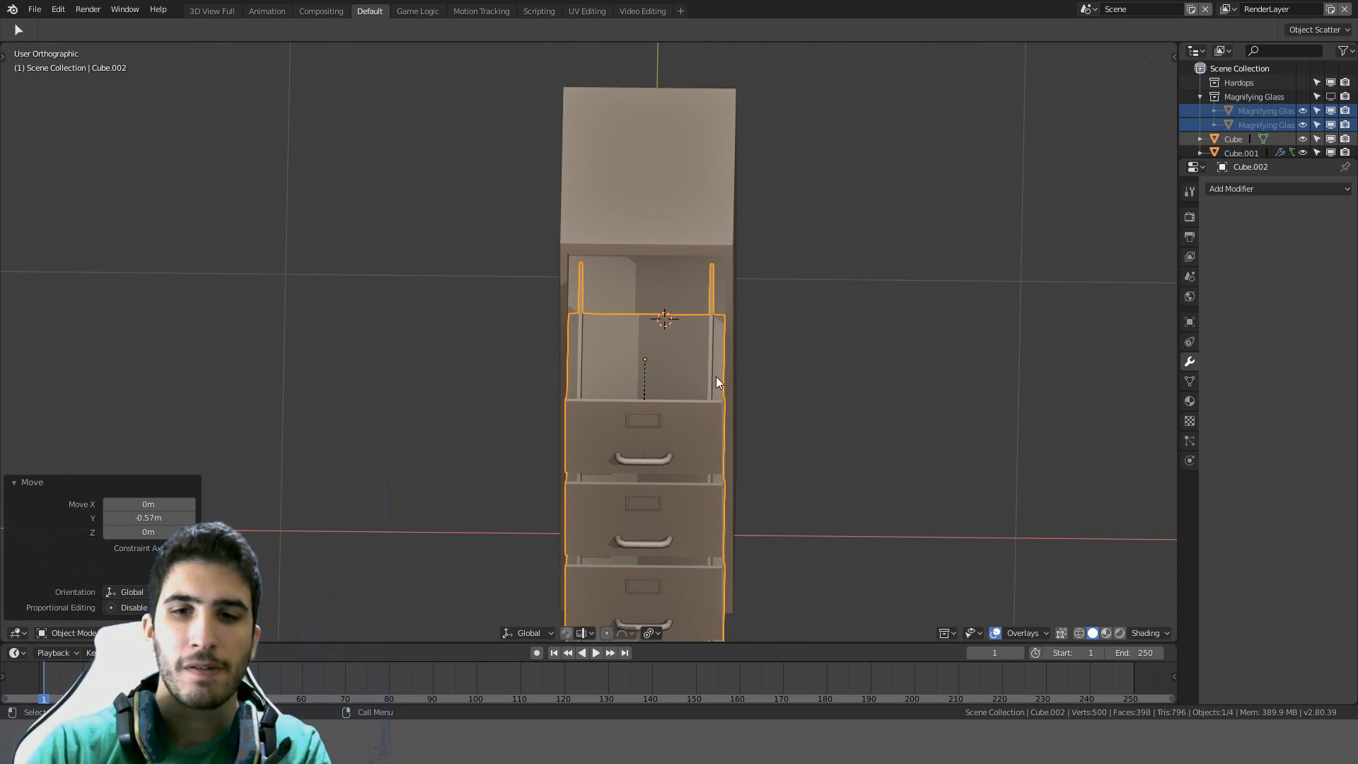
{"action": "middle_click_drag", "start_coordinate": [719, 390], "coordinate": [879, 235]}
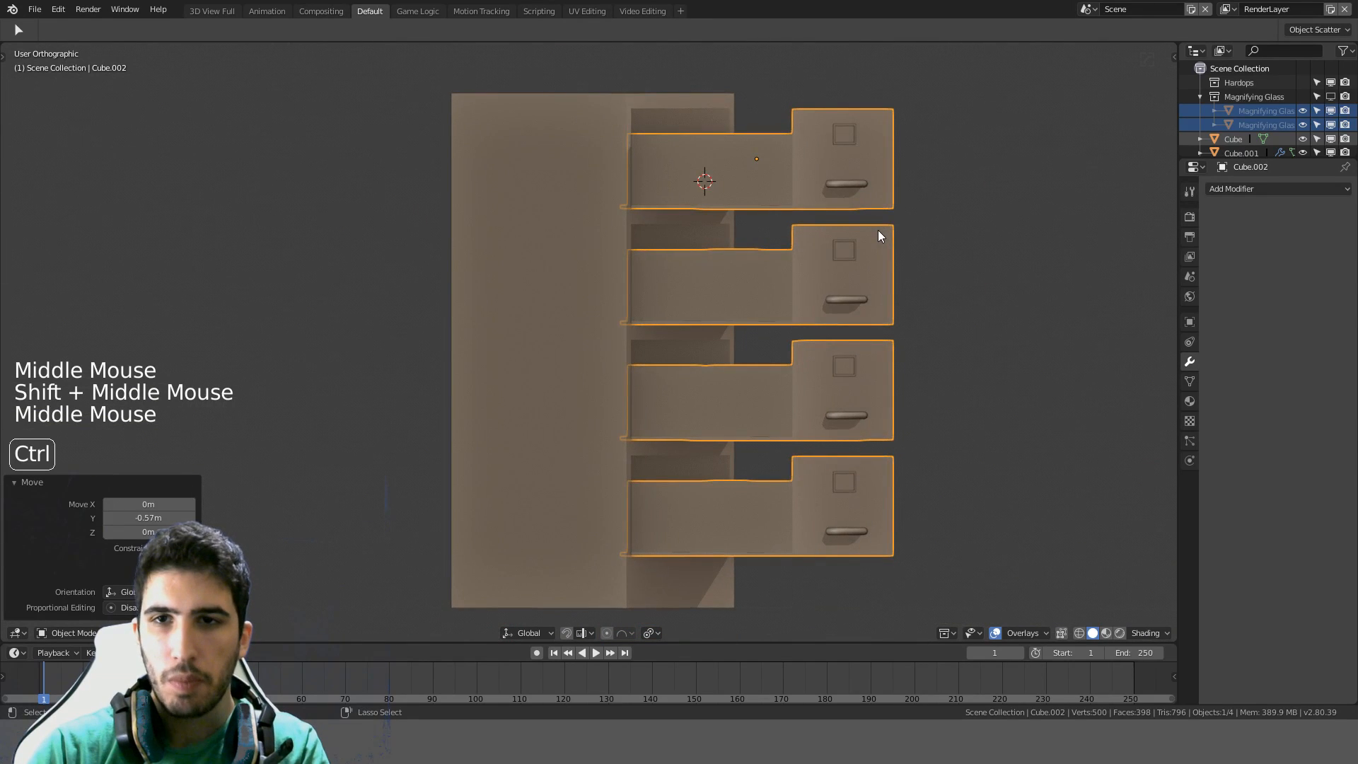
Undo the outward slide of the drawer stack while keeping the drawers selected
{"action": "key", "text": "ctrl+z"}
{"action": "key", "text": "ctrl+z"}
{"action": "key", "text": "ctrl+shift+z"}
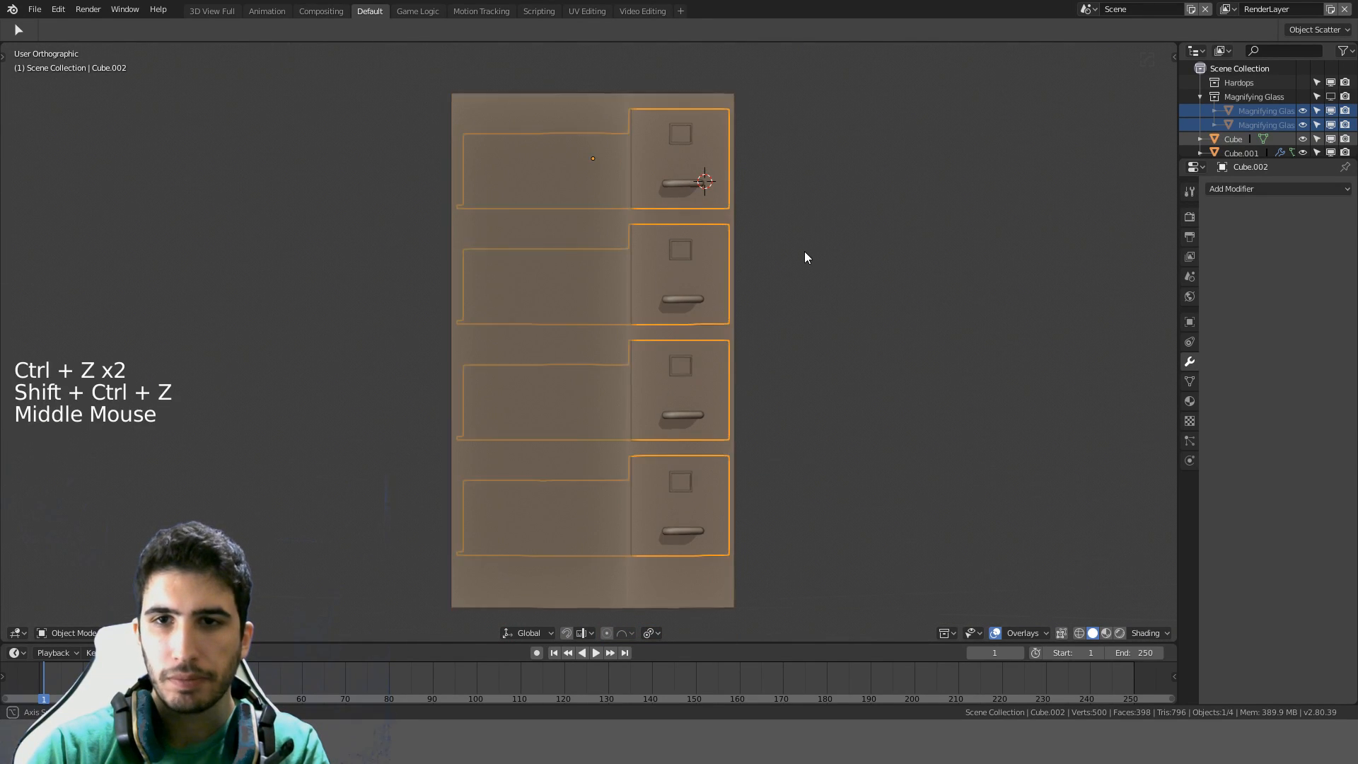
{"action": "middle_click_drag", "start_coordinate": [804, 253], "coordinate": [696, 283]}
{"action": "key", "text": "KP_1"}
{"action": "key", "text": "KP_3"}
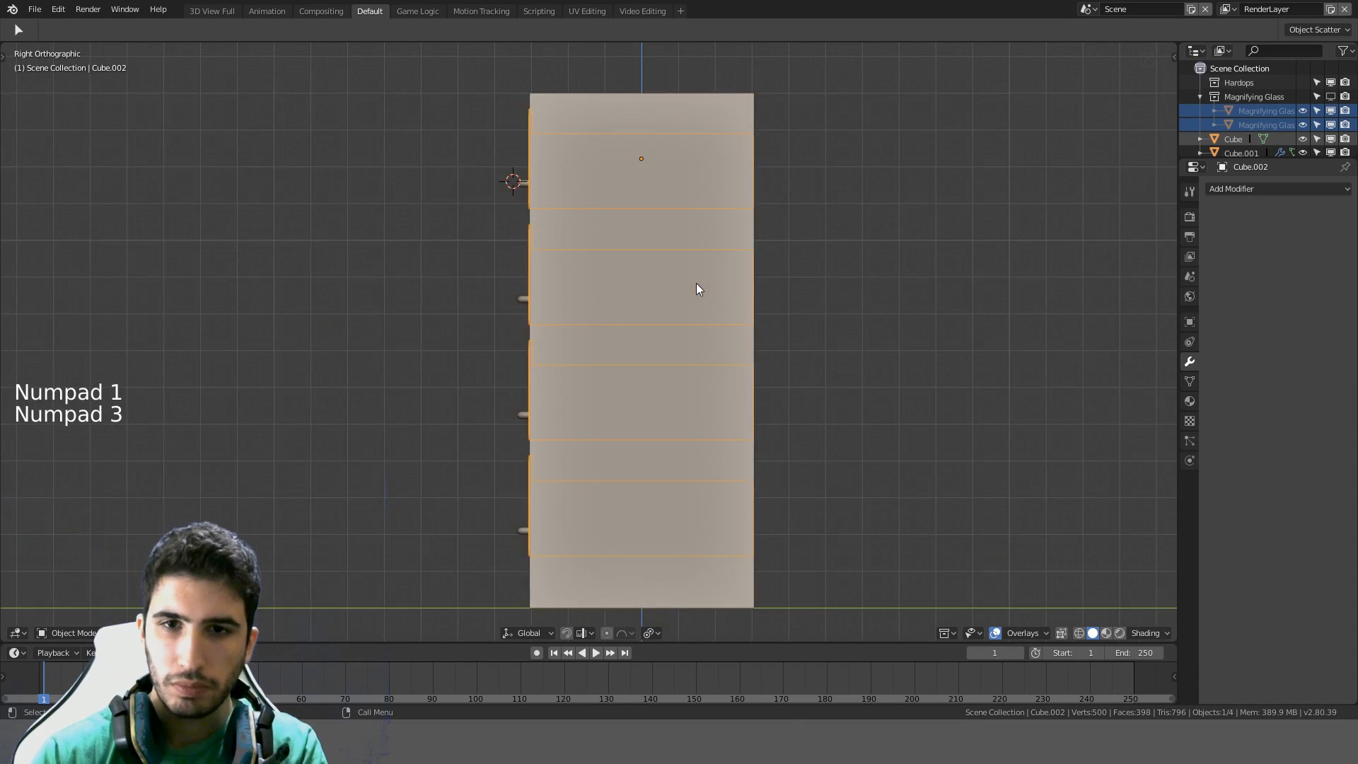
{"action": "key", "text": "shift+a"}
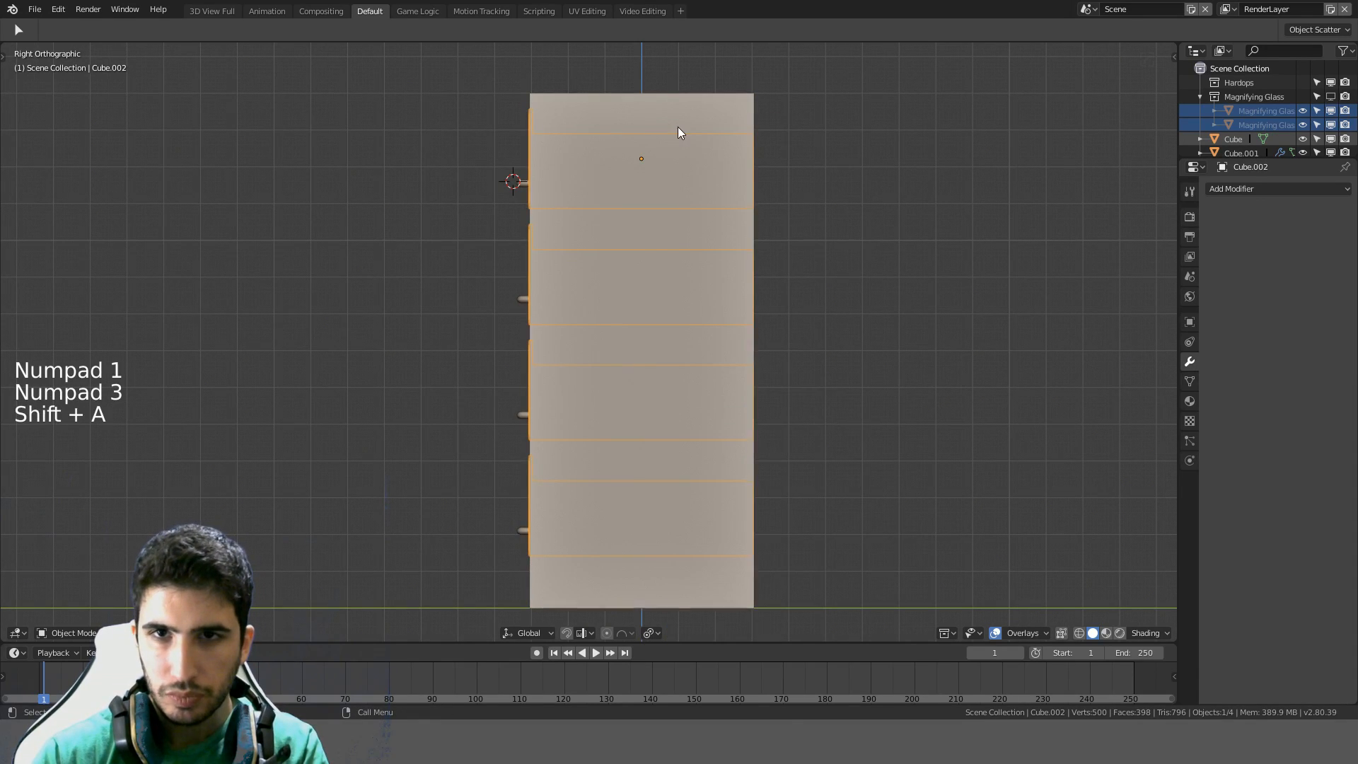
{"action": "left_click", "coordinate": [678, 129]}
{"action": "middle_click_drag", "start_coordinate": [642, 124], "coordinate": [670, 169]}
{"action": "left_click", "coordinate": [642, 203]}
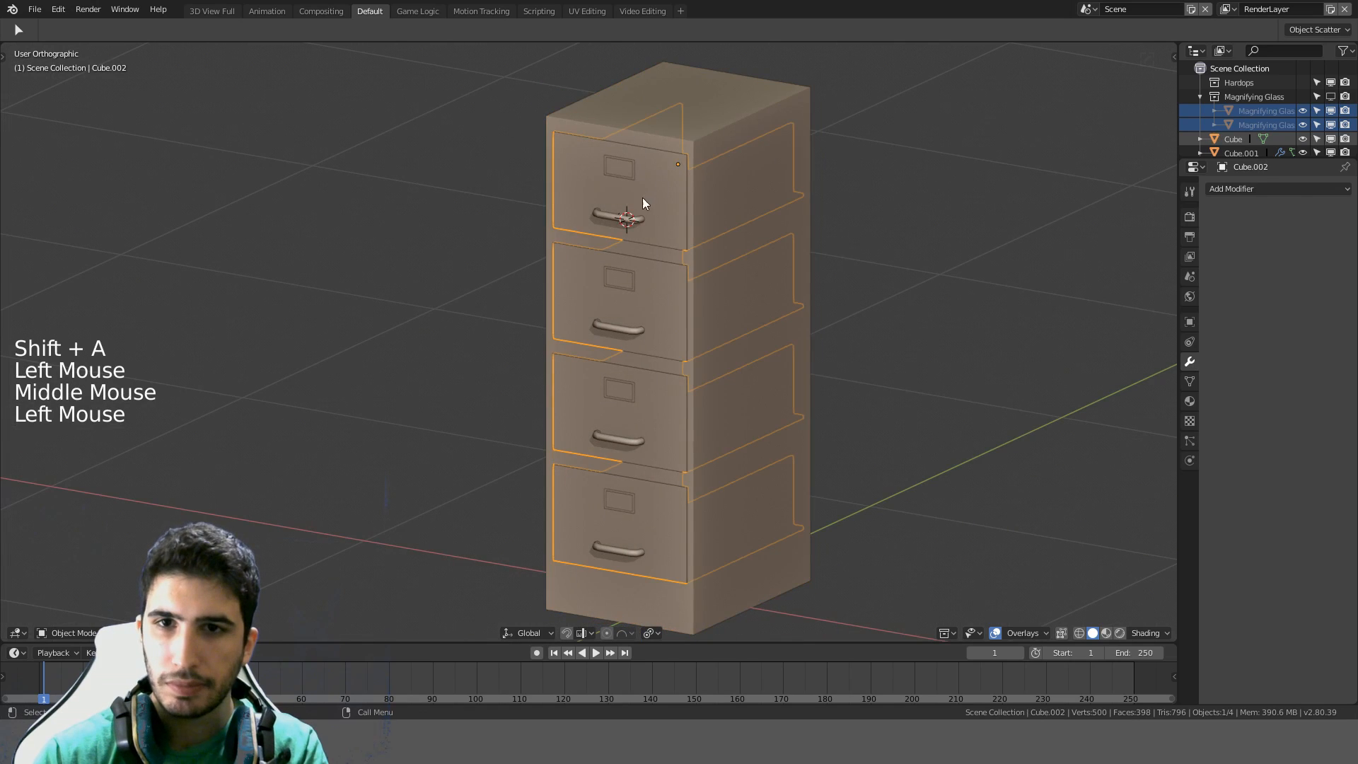
Open the handle object for mesh editing in wireframe and select a face at the end of the top handle
{"action": "left_click", "coordinate": [626, 213]}
{"action": "left_click", "coordinate": [621, 216]}
{"action": "left_click", "coordinate": [617, 215]}
{"action": "left_click", "coordinate": [604, 218]}
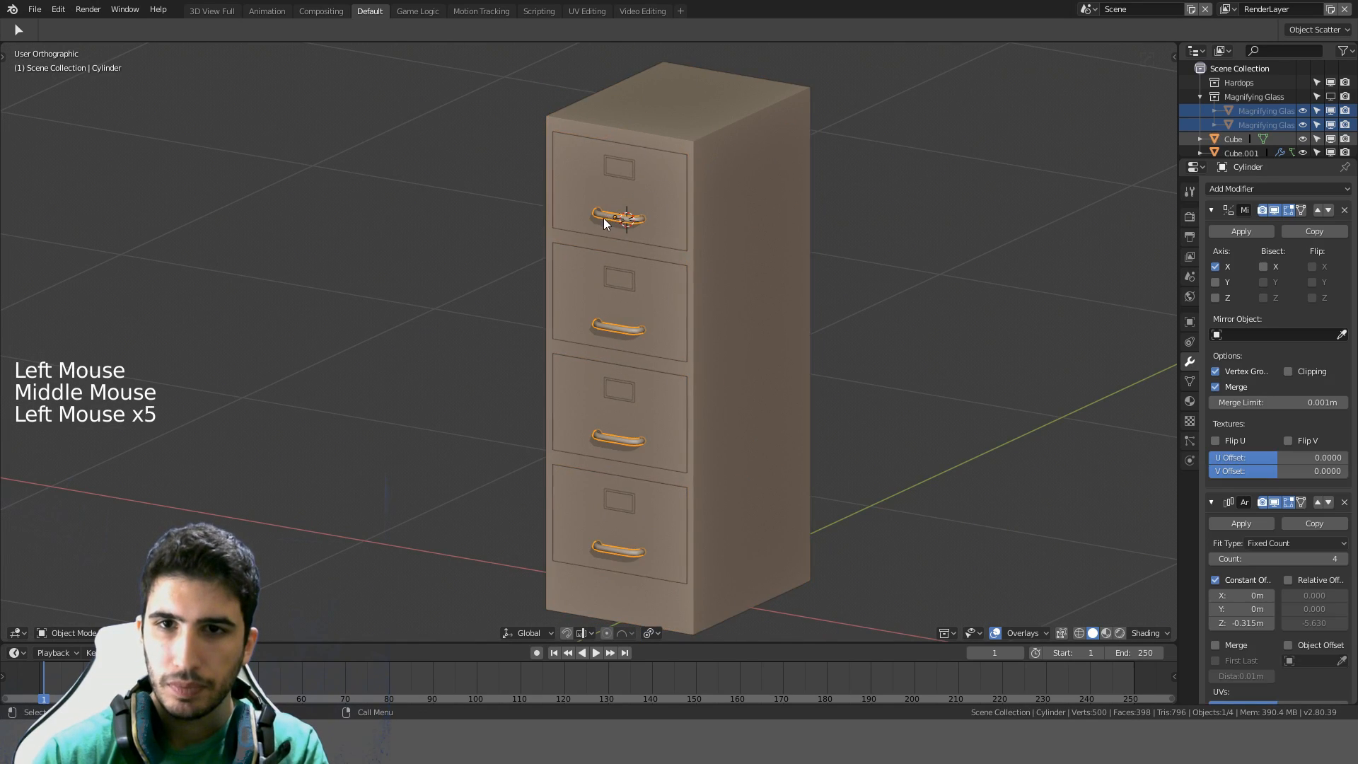
{"action": "scroll", "coordinate": [693, 216], "scroll_direction": "up", "scroll_amount": 6}
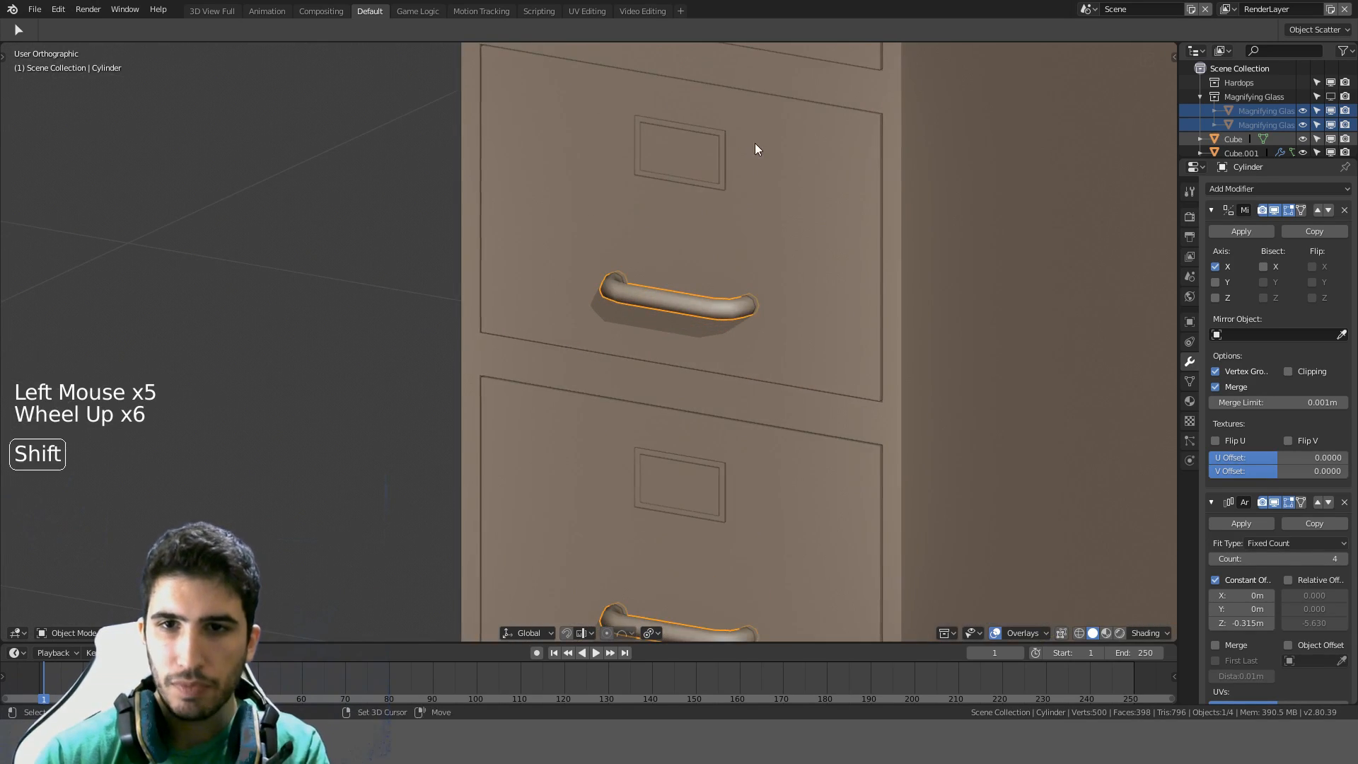
{"action": "mouse_move", "coordinate": [754, 146]}
{"action": "middle_mouse_down", "text": "shift"}
{"action": "mouse_move", "coordinate": [684, 310]}
{"action": "mouse_move", "coordinate": [681, 248]}
{"action": "mouse_move", "coordinate": [640, 303]}
{"action": "mouse_move", "coordinate": [681, 346]}
{"action": "middle_mouse_up", "text": "shift"}
{"action": "key", "text": "Tab"}
{"action": "scroll", "coordinate": [681, 247], "scroll_direction": "up", "scroll_amount": 3}
{"action": "key", "text": "z"}
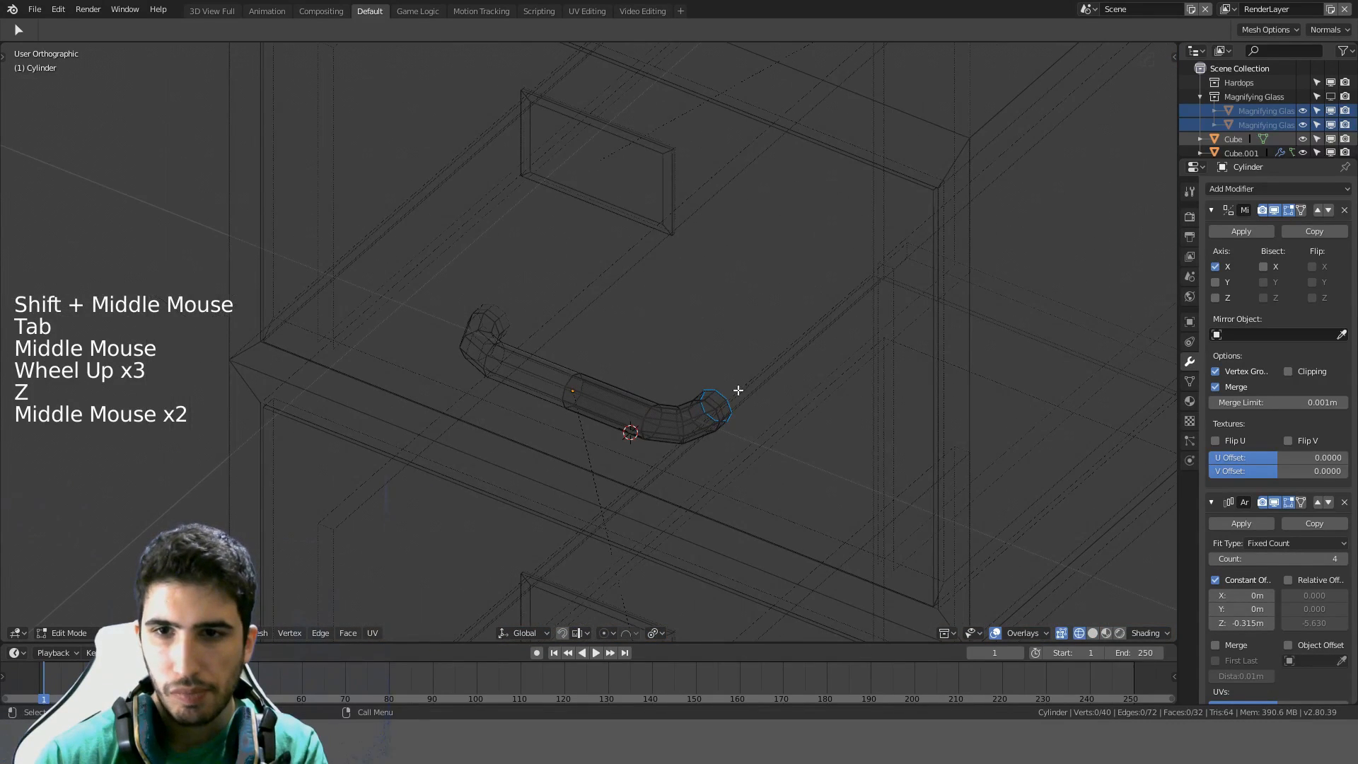
{"action": "left_click", "coordinate": [608, 479]}
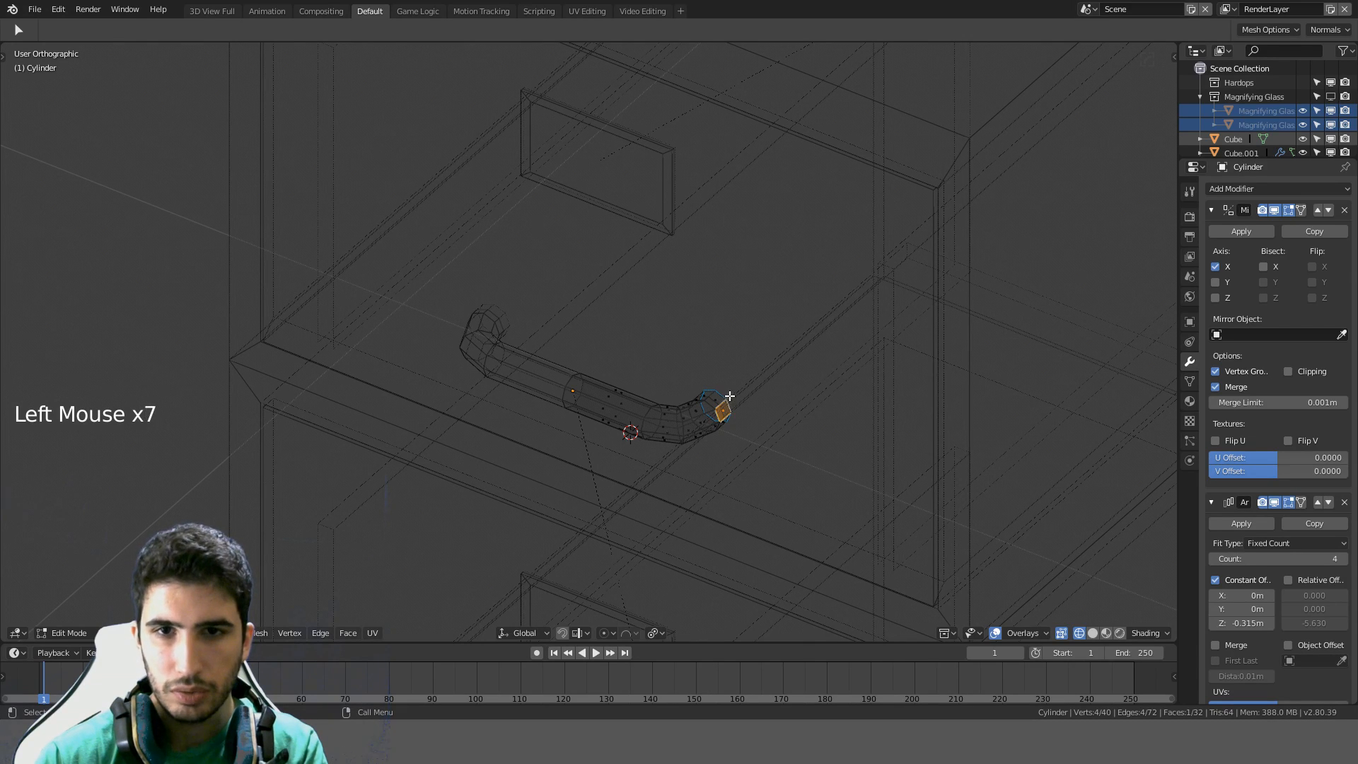
Restore solid shading, apply the handle's Mirror modifier and reopen its mesh for editing
{"action": "key", "text": "z"}
{"action": "middle_click_drag", "start_coordinate": [755, 389], "coordinate": [599, 377]}
{"action": "scroll", "coordinate": [755, 380], "scroll_direction": "up", "scroll_amount": 2}
{"action": "key", "text": "Tab"}
{"action": "left_click", "coordinate": [1254, 230]}
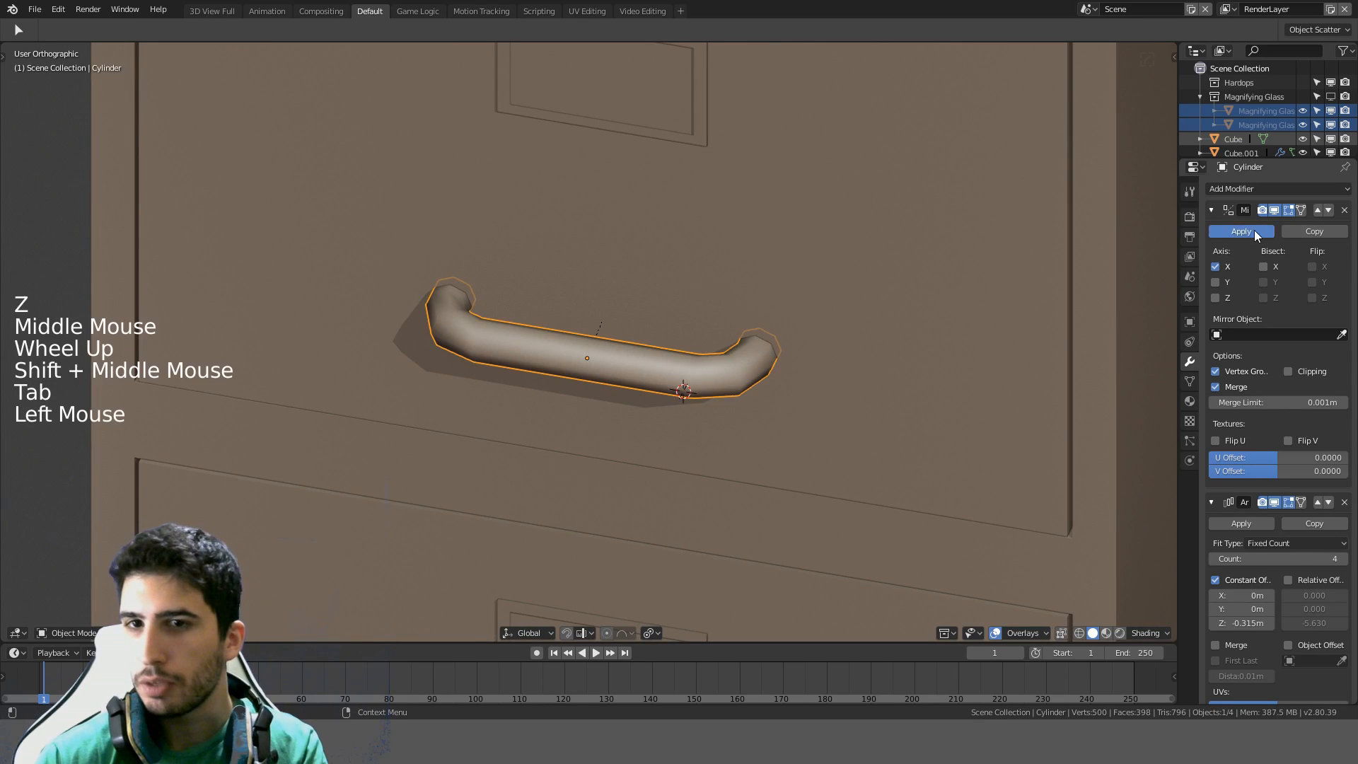
{"action": "key", "text": "Tab"}
{"action": "left_click", "coordinate": [556, 430]}
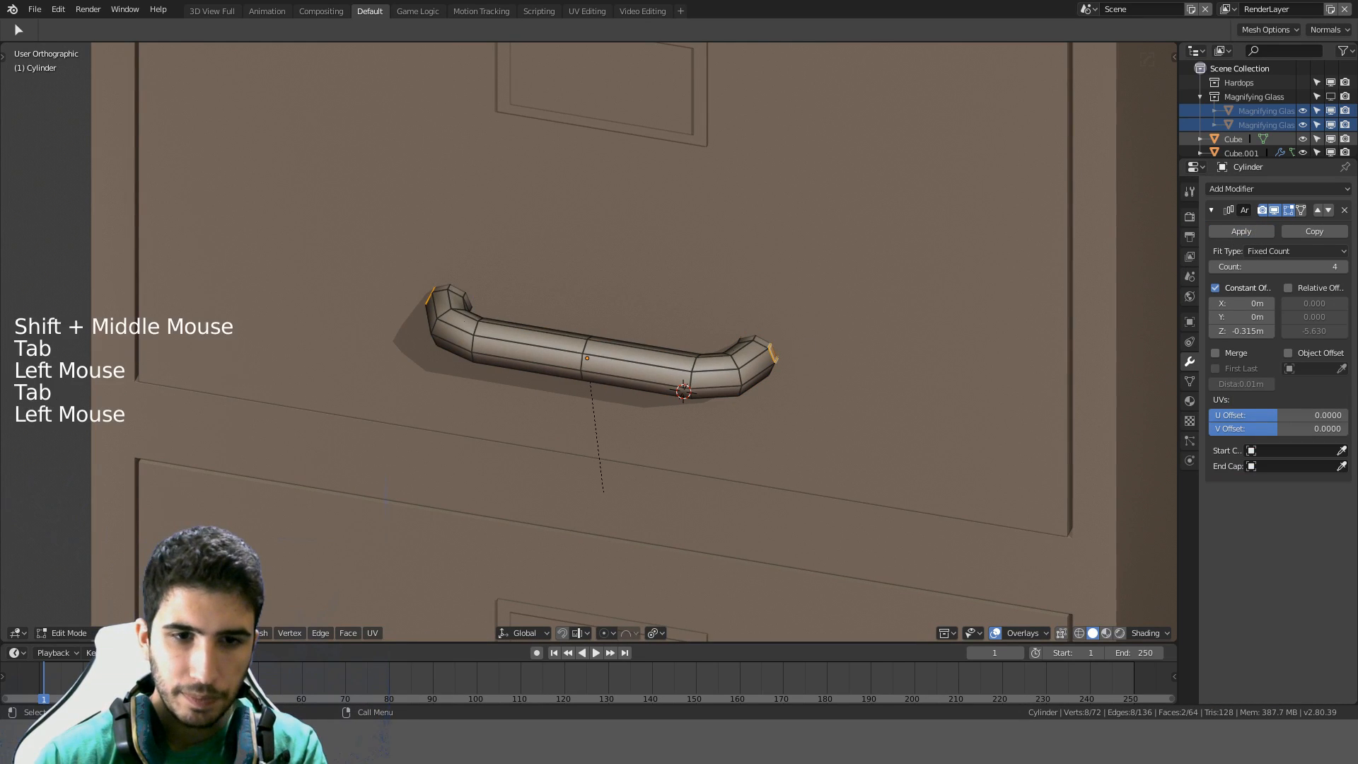
Dissolve the handle's middle edge loop, leave mesh editing and apply the handle's Array modifier
{"action": "left_click", "coordinate": [577, 362], "text": "alt"}
{"action": "key", "text": "ctrl+x"}
{"action": "scroll", "coordinate": [771, 347], "scroll_direction": "down", "scroll_amount": 4}
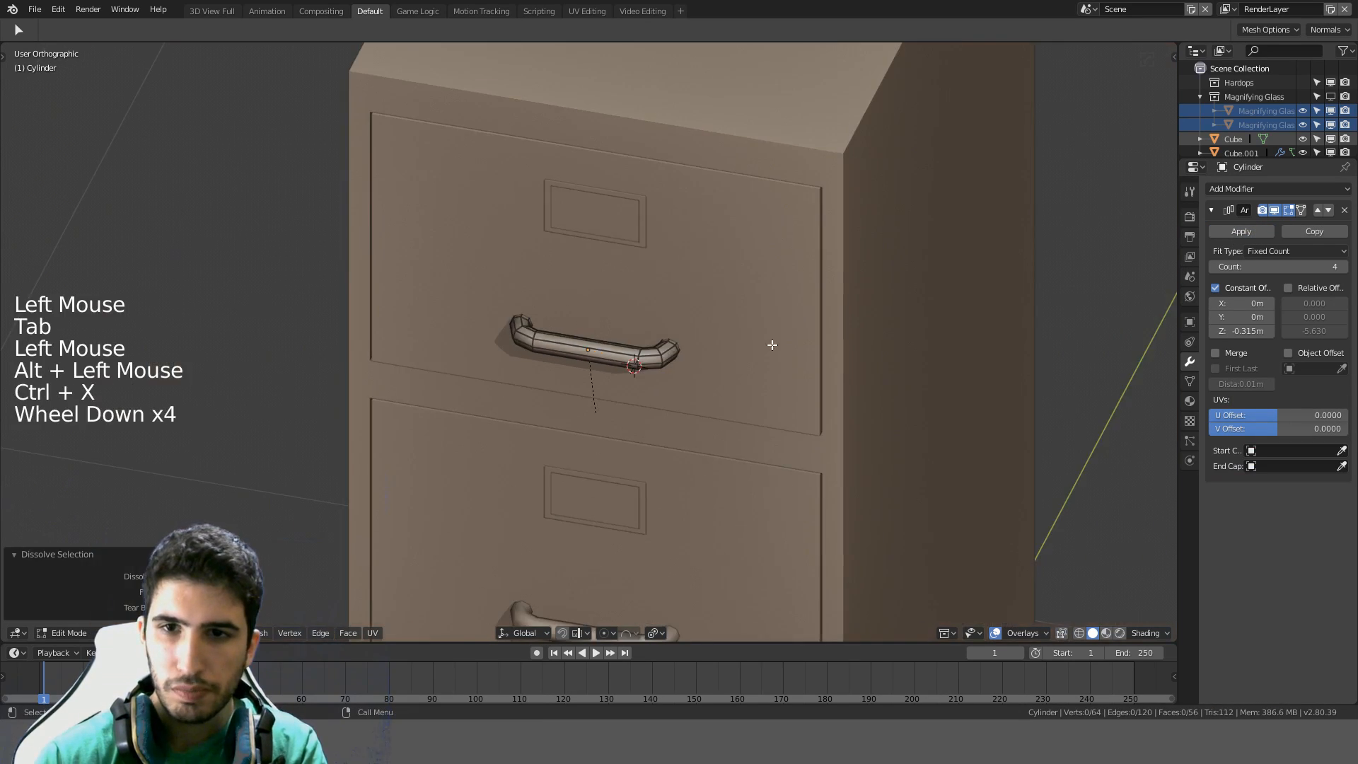
{"action": "key", "text": "Tab"}
{"action": "scroll", "coordinate": [774, 345], "scroll_direction": "down", "scroll_amount": 4}
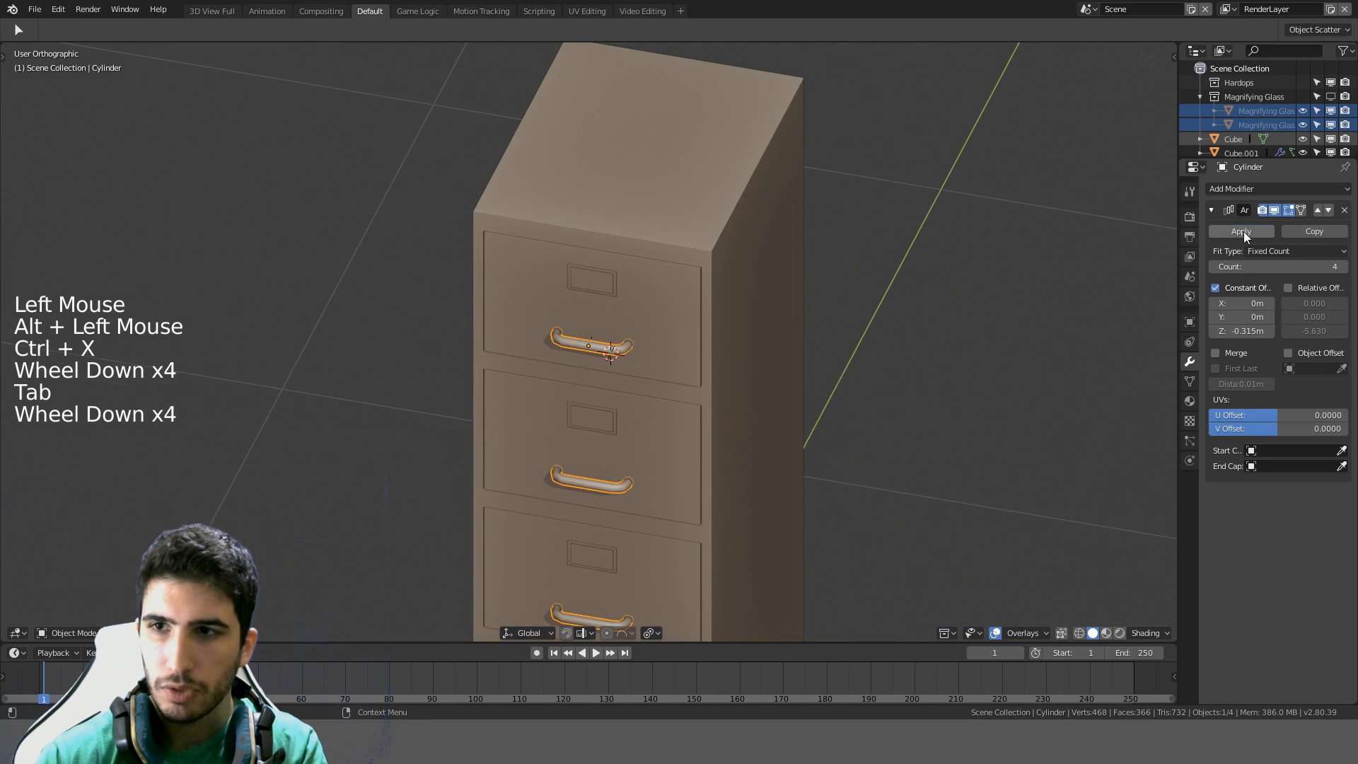
{"action": "left_click", "coordinate": [1241, 232]}
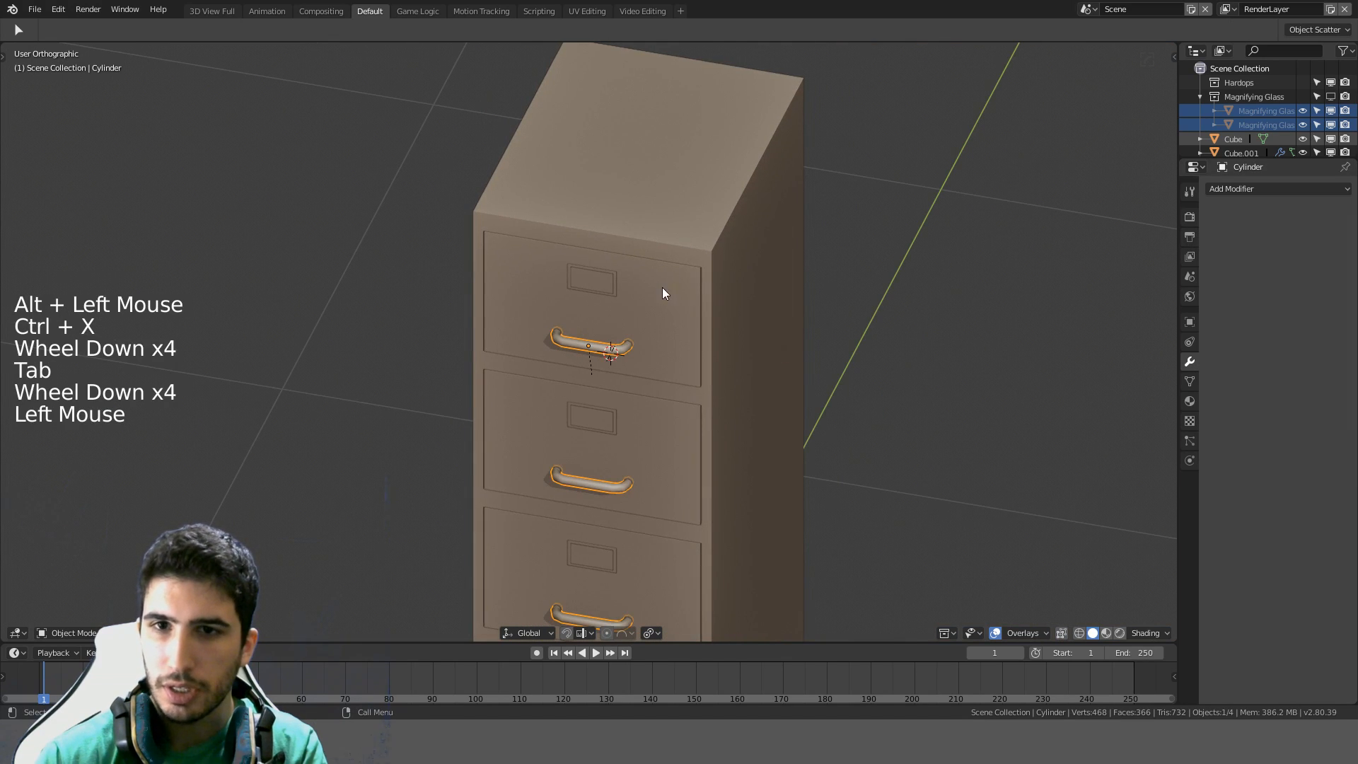
Open the label frame object for mesh editing in wireframe and inspect the faces at its corner
{"action": "scroll", "coordinate": [647, 272], "scroll_direction": "up", "scroll_amount": 2}
{"action": "left_click", "coordinate": [624, 253]}
{"action": "scroll", "coordinate": [637, 244], "scroll_direction": "up", "scroll_amount": 4}
{"action": "middle_click_drag", "start_coordinate": [639, 239], "coordinate": [636, 422], "text": "shift"}
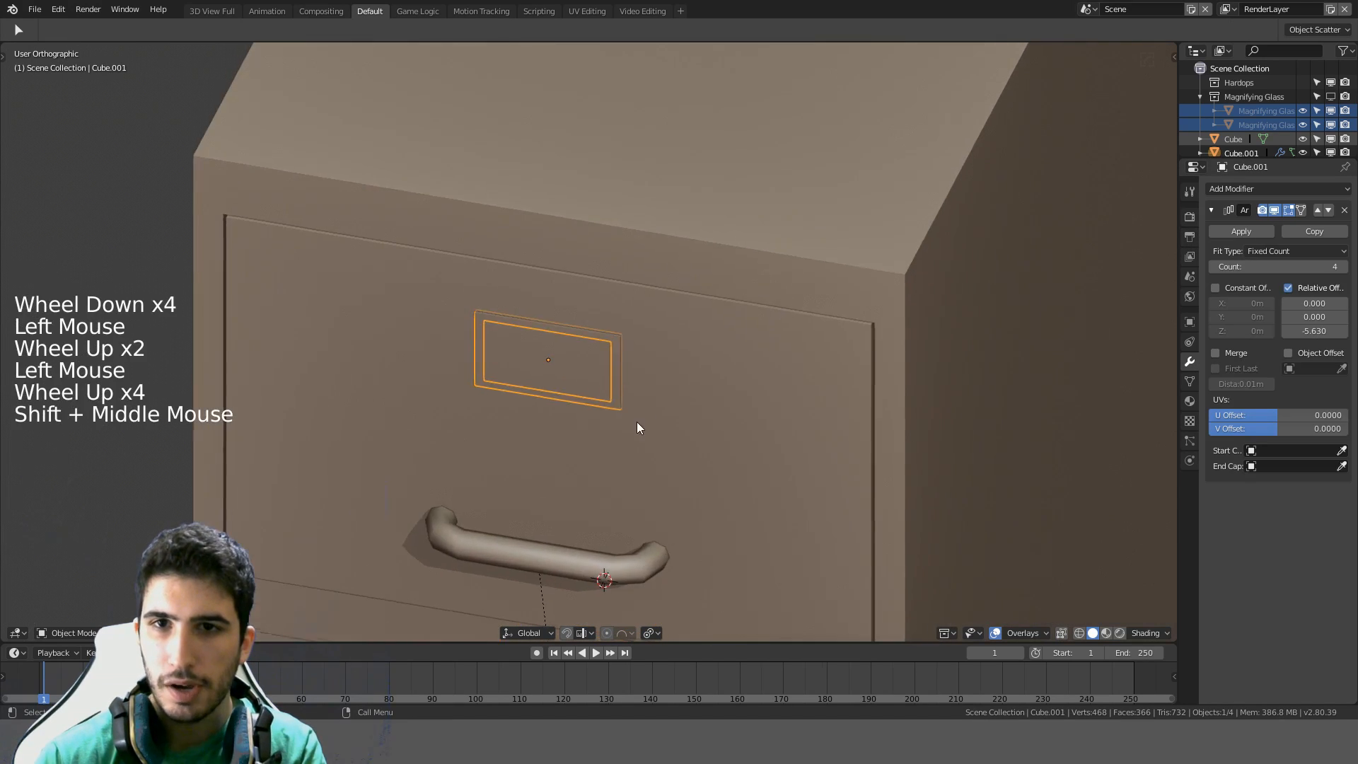
{"action": "key", "text": "Tab"}
{"action": "scroll", "coordinate": [640, 403], "scroll_direction": "up", "scroll_amount": 10}
{"action": "key", "text": "z"}
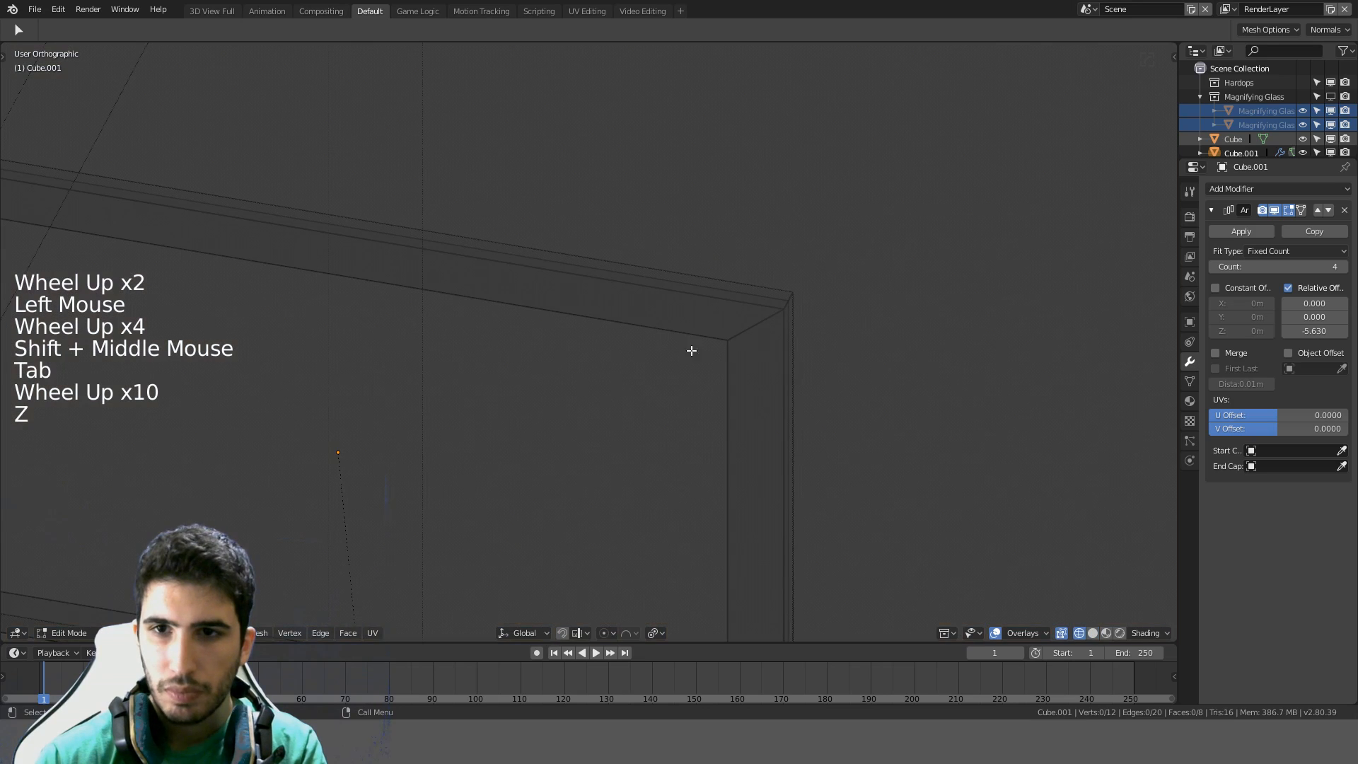
{"action": "left_click", "coordinate": [342, 555]}
{"action": "left_click", "coordinate": [734, 303]}
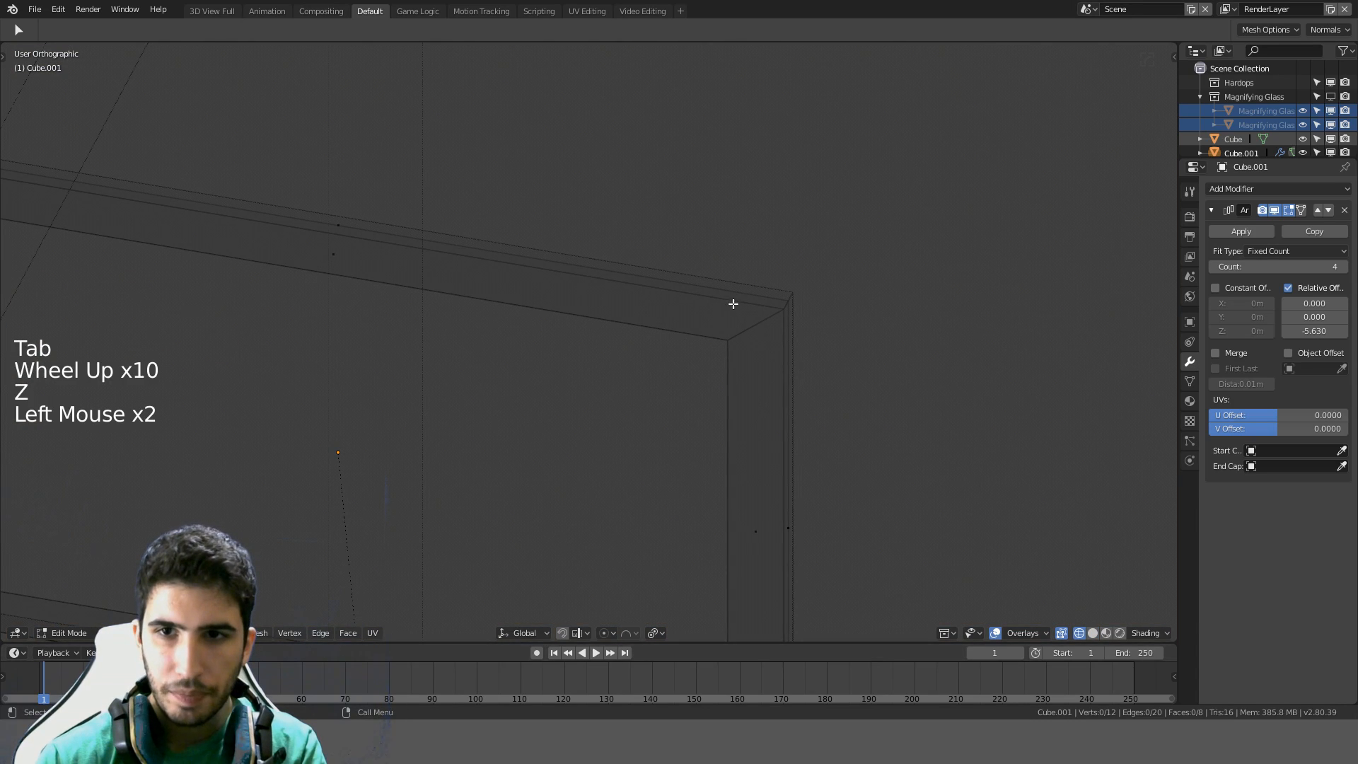
Check the label frame for hidden back faces from the opposite side, selecting its side face and restoring solid shading
{"action": "scroll", "coordinate": [786, 315], "scroll_direction": "down", "scroll_amount": 4}
{"action": "middle_click_drag", "start_coordinate": [786, 315], "coordinate": [636, 493]}
{"action": "scroll", "coordinate": [821, 367], "scroll_direction": "down", "scroll_amount": 5}
{"action": "scroll", "coordinate": [821, 367], "scroll_direction": "up", "scroll_amount": 1}
{"action": "scroll", "coordinate": [627, 493], "scroll_direction": "up", "scroll_amount": 5}
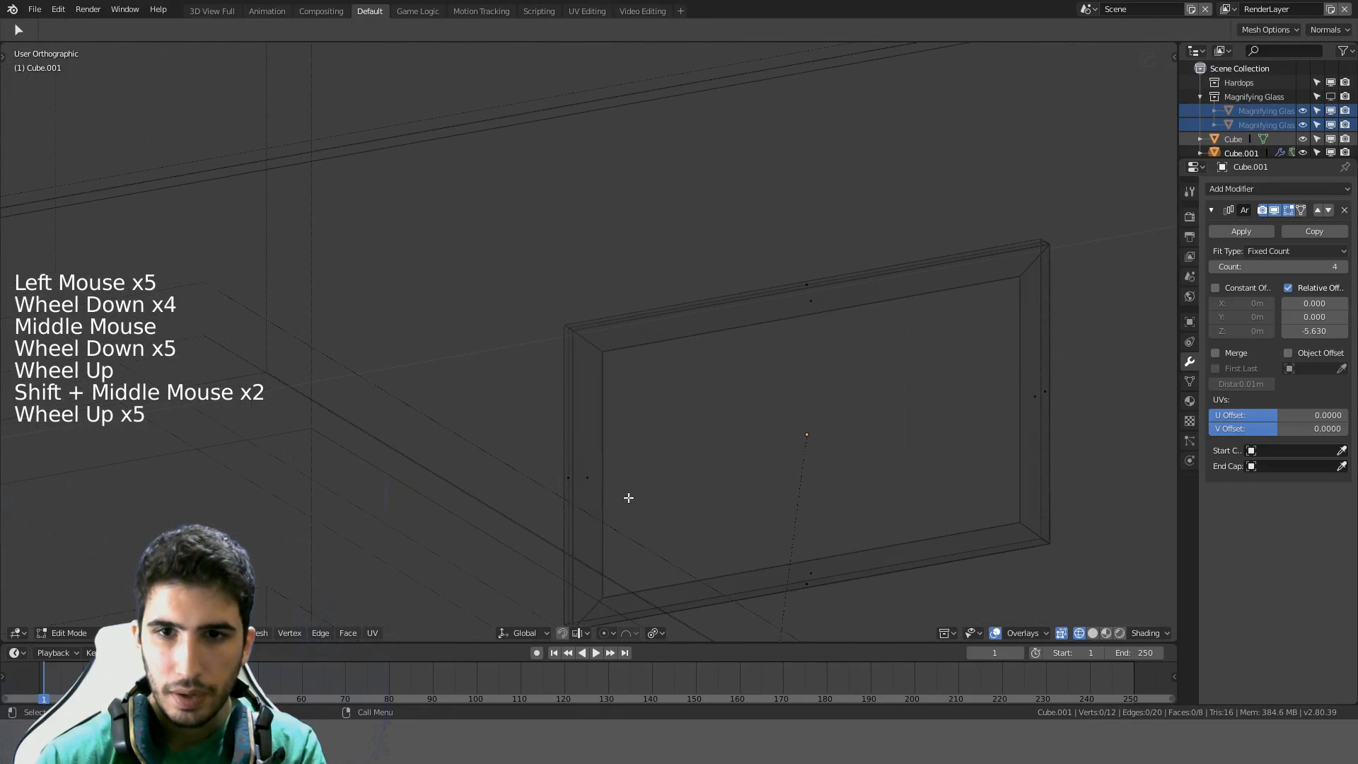
{"action": "left_click", "coordinate": [561, 494]}
{"action": "left_click", "coordinate": [592, 490]}
{"action": "key", "text": "z"}
{"action": "scroll", "coordinate": [697, 464], "scroll_direction": "down", "scroll_amount": 3}
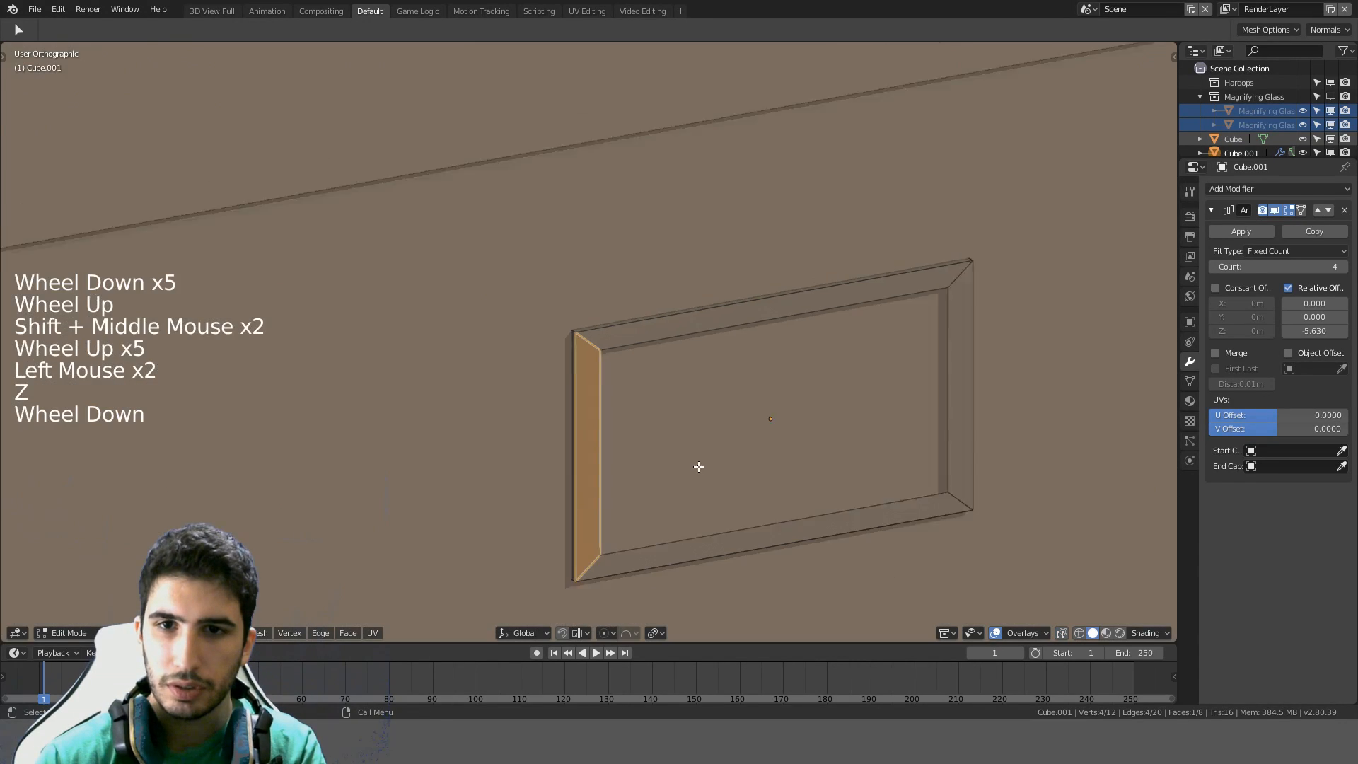
Leave the label frame's mesh editing and apply its Array modifier
{"action": "mouse_move", "coordinate": [667, 460]}
{"action": "middle_mouse_down"}
{"action": "mouse_move", "coordinate": [564, 461]}
{"action": "mouse_move", "coordinate": [661, 434]}
{"action": "mouse_move", "coordinate": [747, 340]}
{"action": "middle_mouse_up"}
{"action": "scroll", "coordinate": [563, 461], "scroll_direction": "down", "scroll_amount": 3}
{"action": "key", "text": "Tab"}
{"action": "scroll", "coordinate": [661, 434], "scroll_direction": "down", "scroll_amount": 1, "text": "shift"}
{"action": "left_click", "coordinate": [1238, 234]}
{"action": "scroll", "coordinate": [711, 413], "scroll_direction": "down", "scroll_amount": 8}
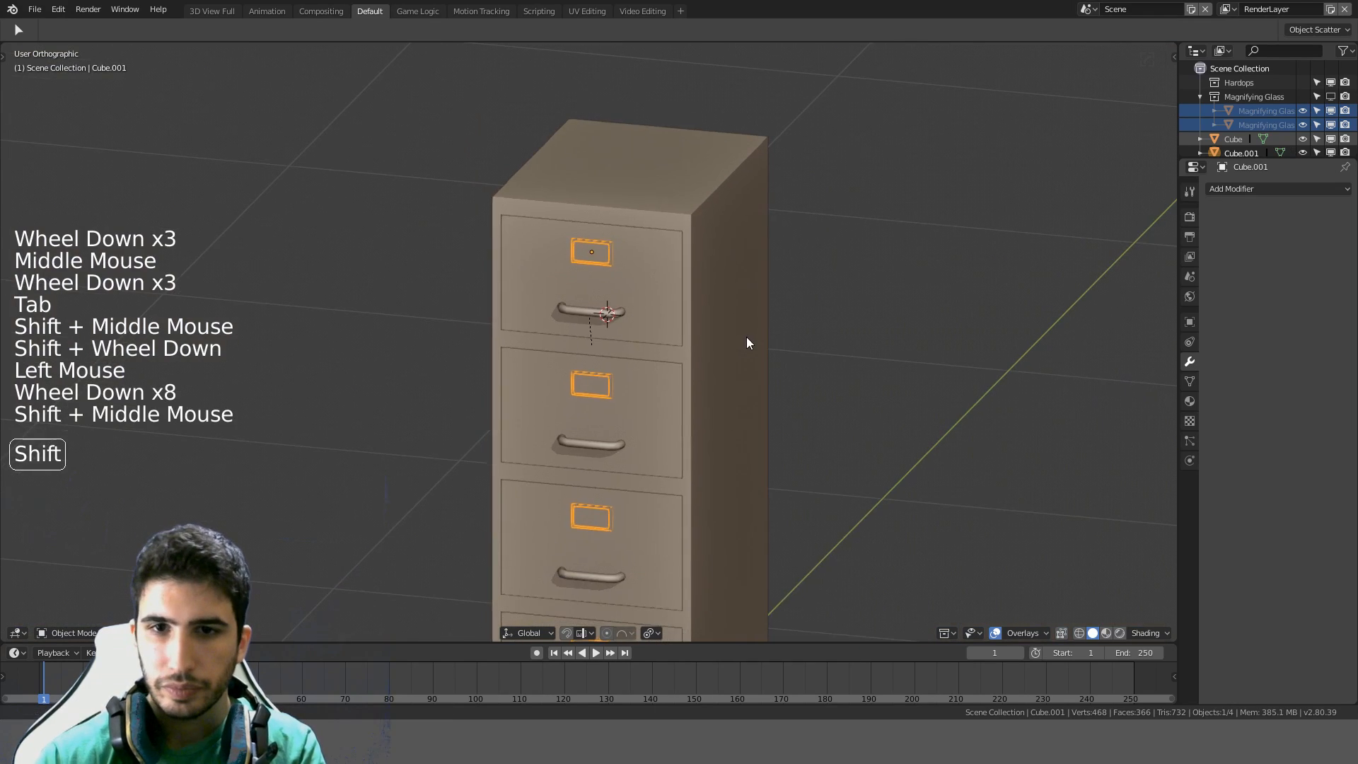
Select the handles and label frames with the drawers as the active object and join them into one object
{"action": "scroll", "coordinate": [710, 339], "scroll_direction": "up", "scroll_amount": 3}
{"action": "scroll", "coordinate": [685, 290], "scroll_direction": "down", "scroll_amount": 2}
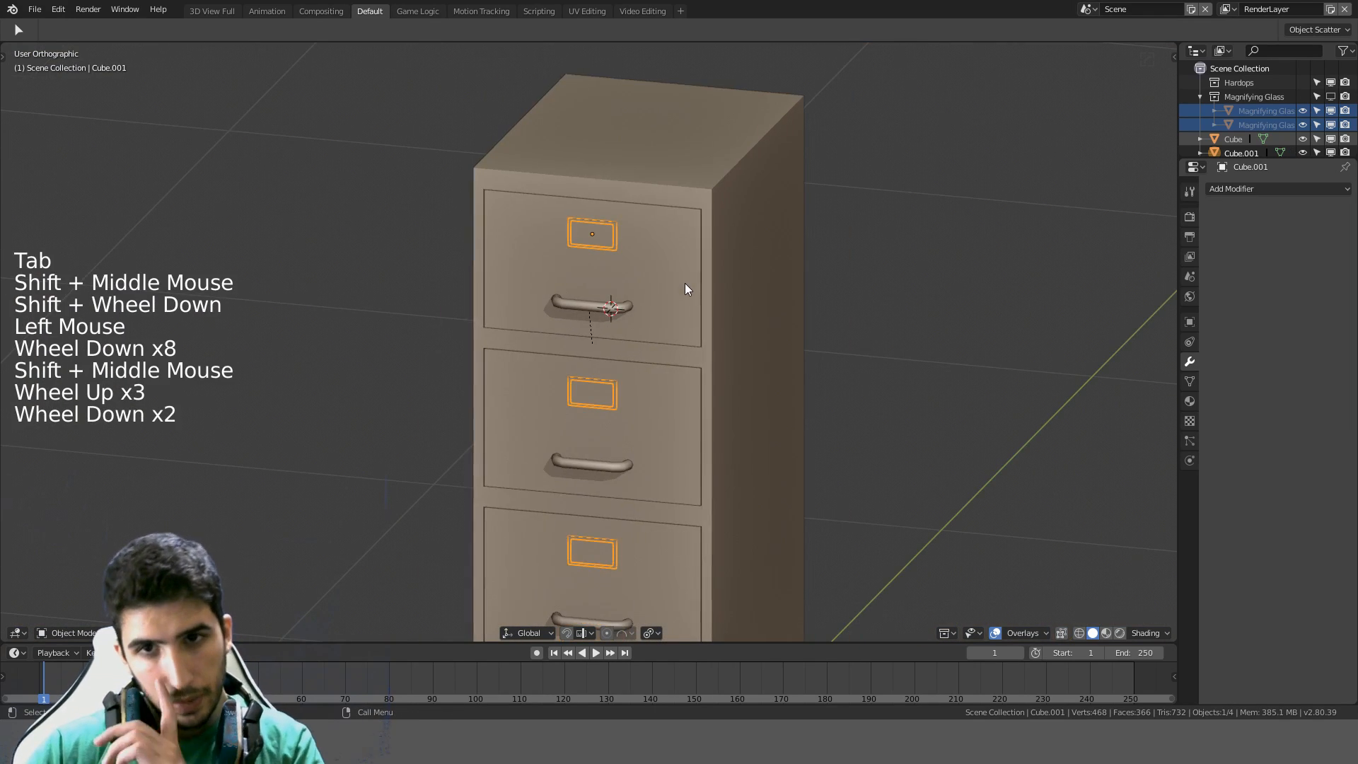
{"action": "left_click", "coordinate": [623, 307]}
{"action": "left_click", "coordinate": [622, 307]}
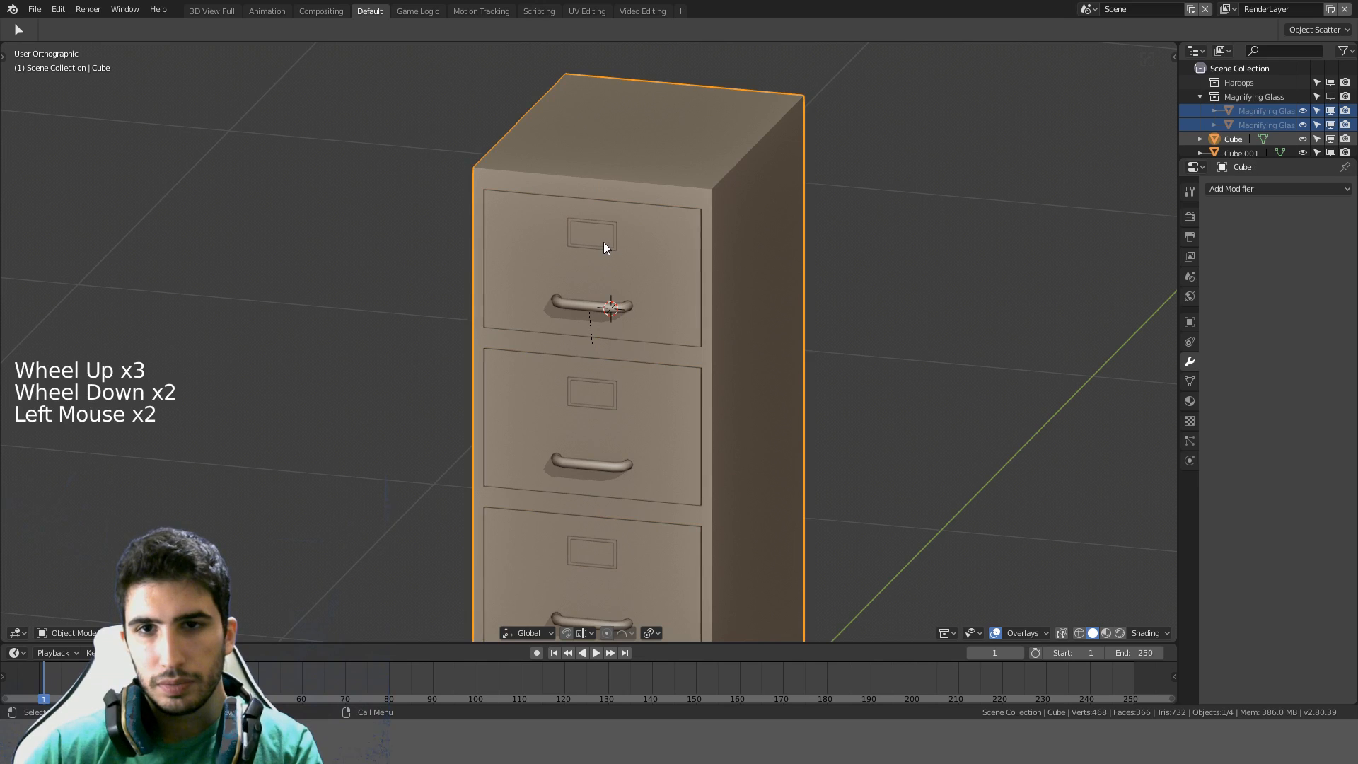
{"action": "left_click", "coordinate": [612, 248]}
{"action": "left_click", "coordinate": [613, 248]}
{"action": "left_click", "coordinate": [619, 313], "text": "shift"}
{"action": "left_click", "coordinate": [619, 309], "text": "shift"}
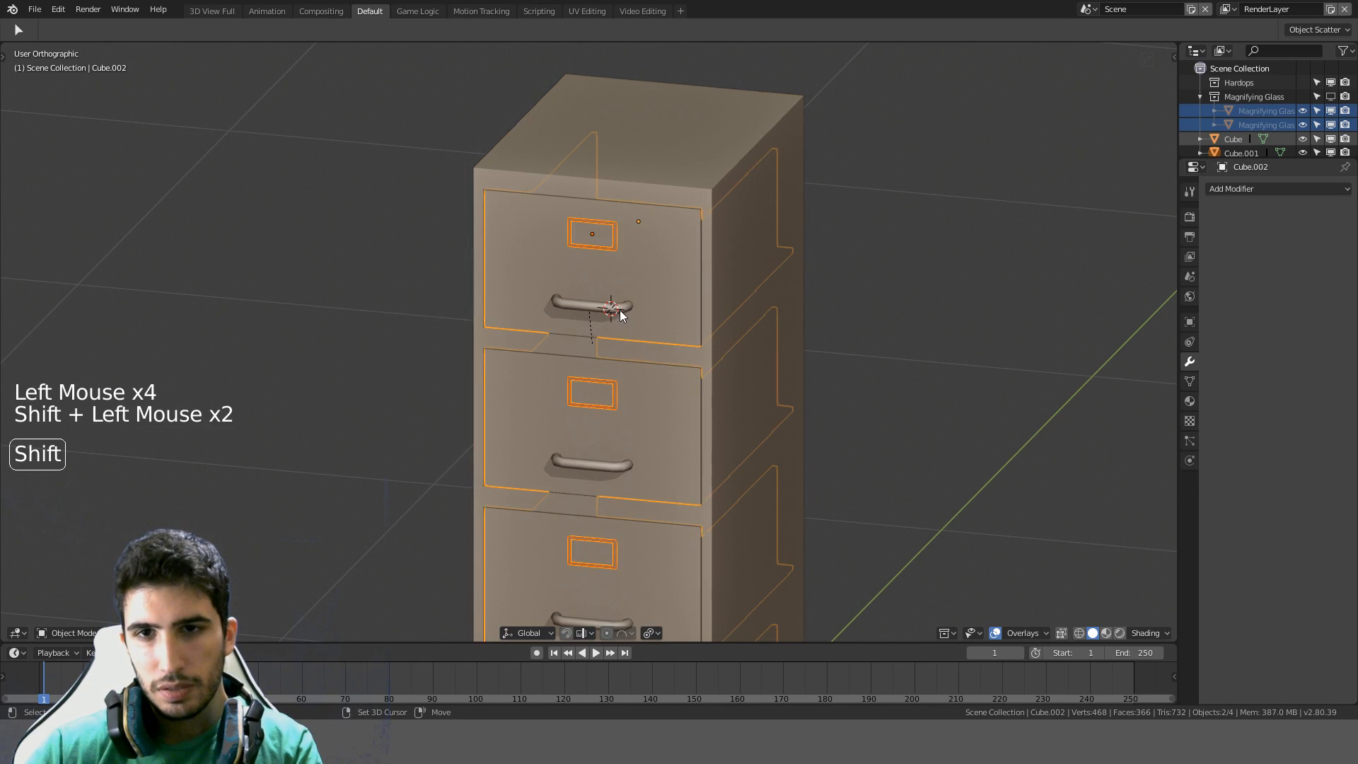
{"action": "left_click", "coordinate": [621, 310]}
{"action": "left_click", "coordinate": [614, 249], "text": "shift"}
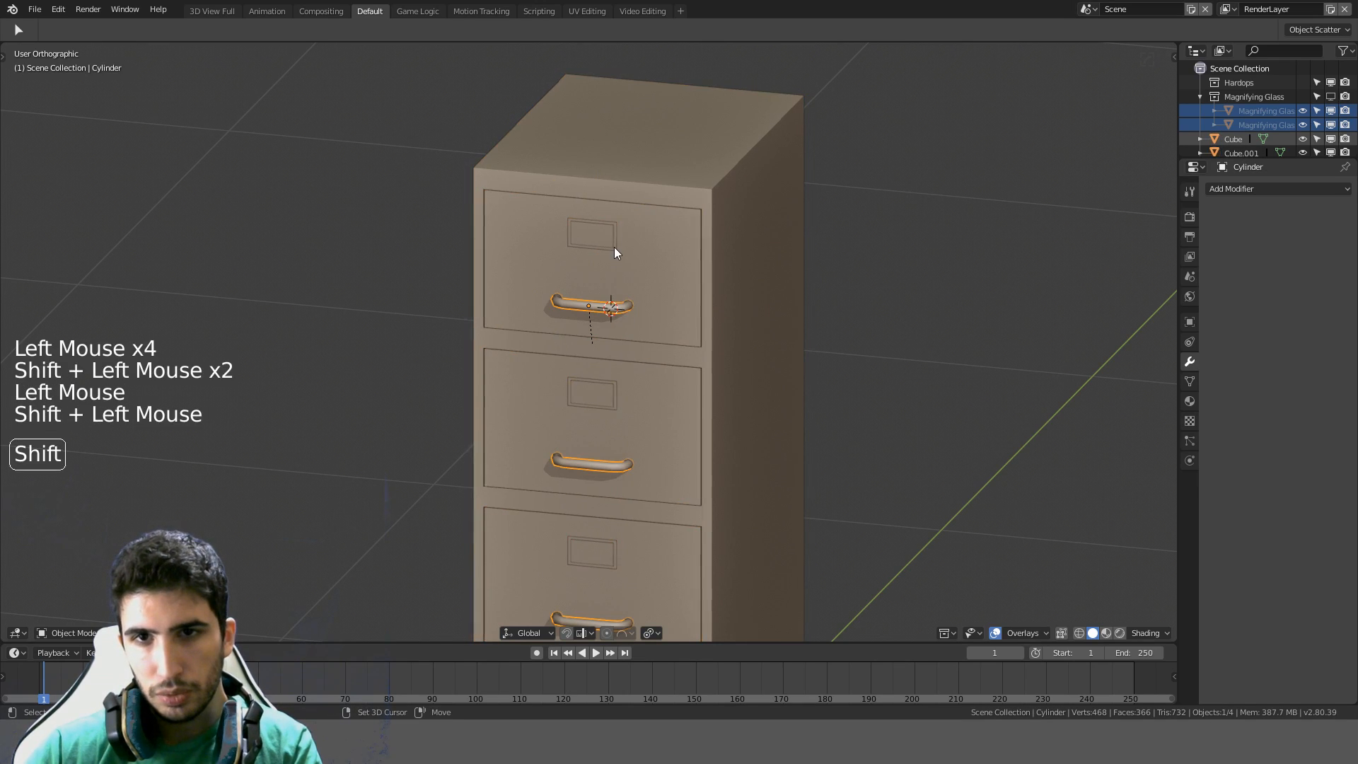
{"action": "left_click", "coordinate": [614, 248], "text": "shift"}
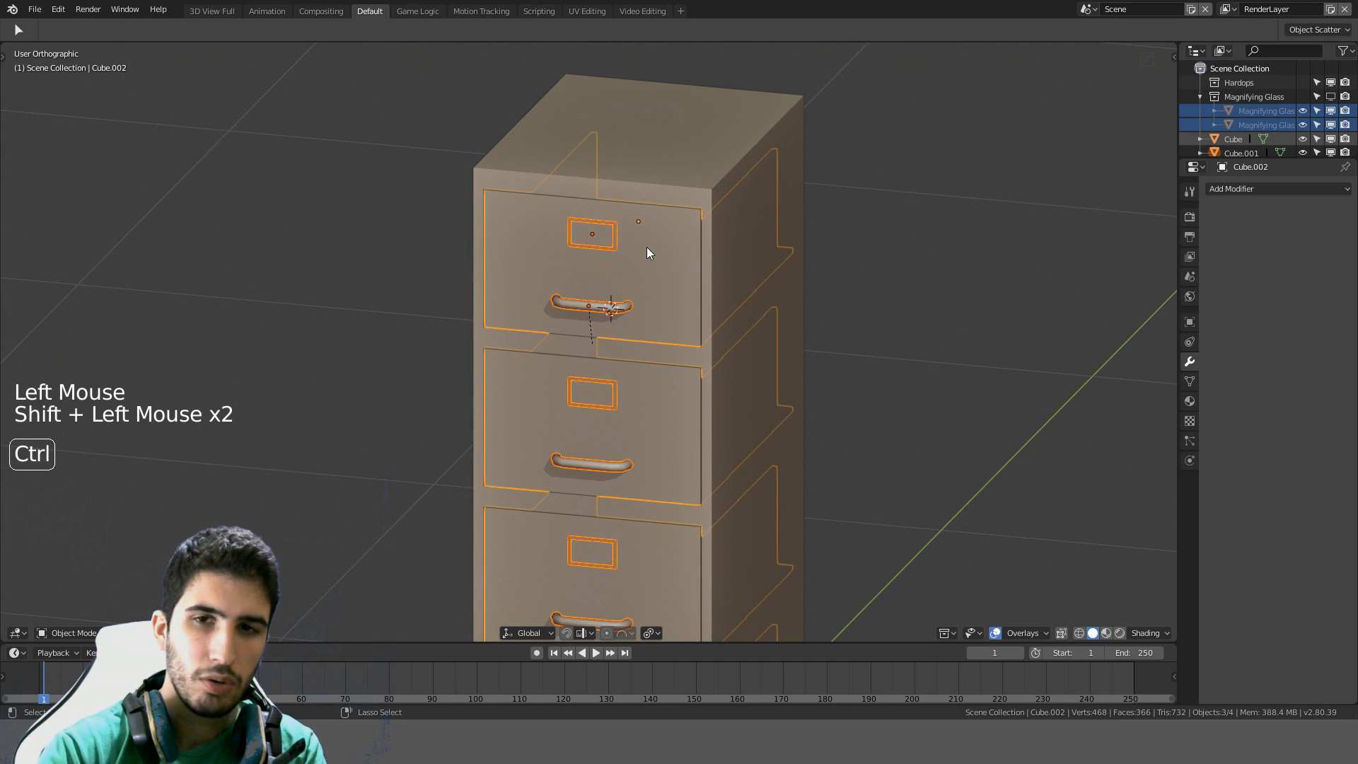
{"action": "key", "text": "ctrl+j"}
{"action": "scroll", "coordinate": [646, 248], "scroll_direction": "up", "scroll_amount": 7}
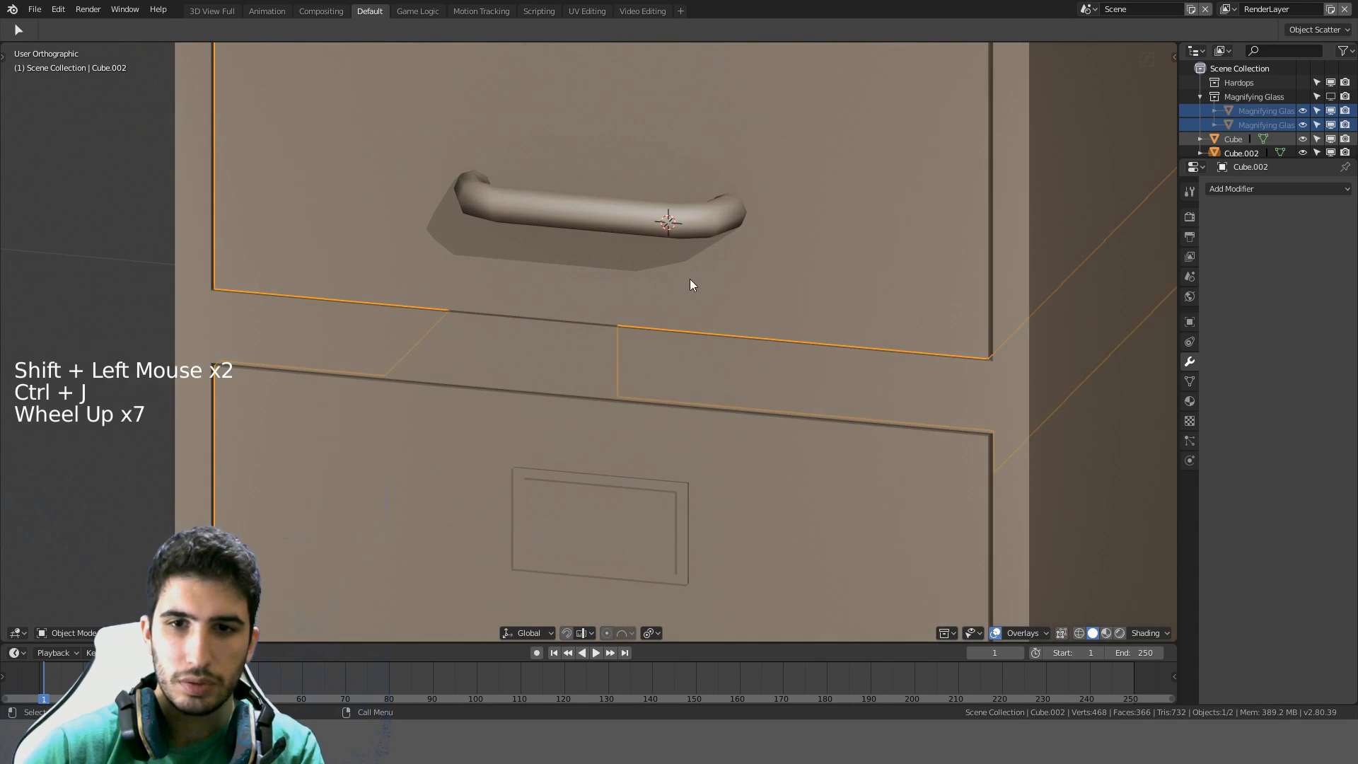
Examine the joined drawer mesh in Edit Mode from an angled view, then return to Object Mode
{"action": "scroll", "coordinate": [692, 284], "scroll_direction": "down", "scroll_amount": 3}
{"action": "middle_click_drag", "start_coordinate": [714, 280], "coordinate": [687, 369]}
{"action": "key", "text": "Tab"}
{"action": "key", "text": "a"}
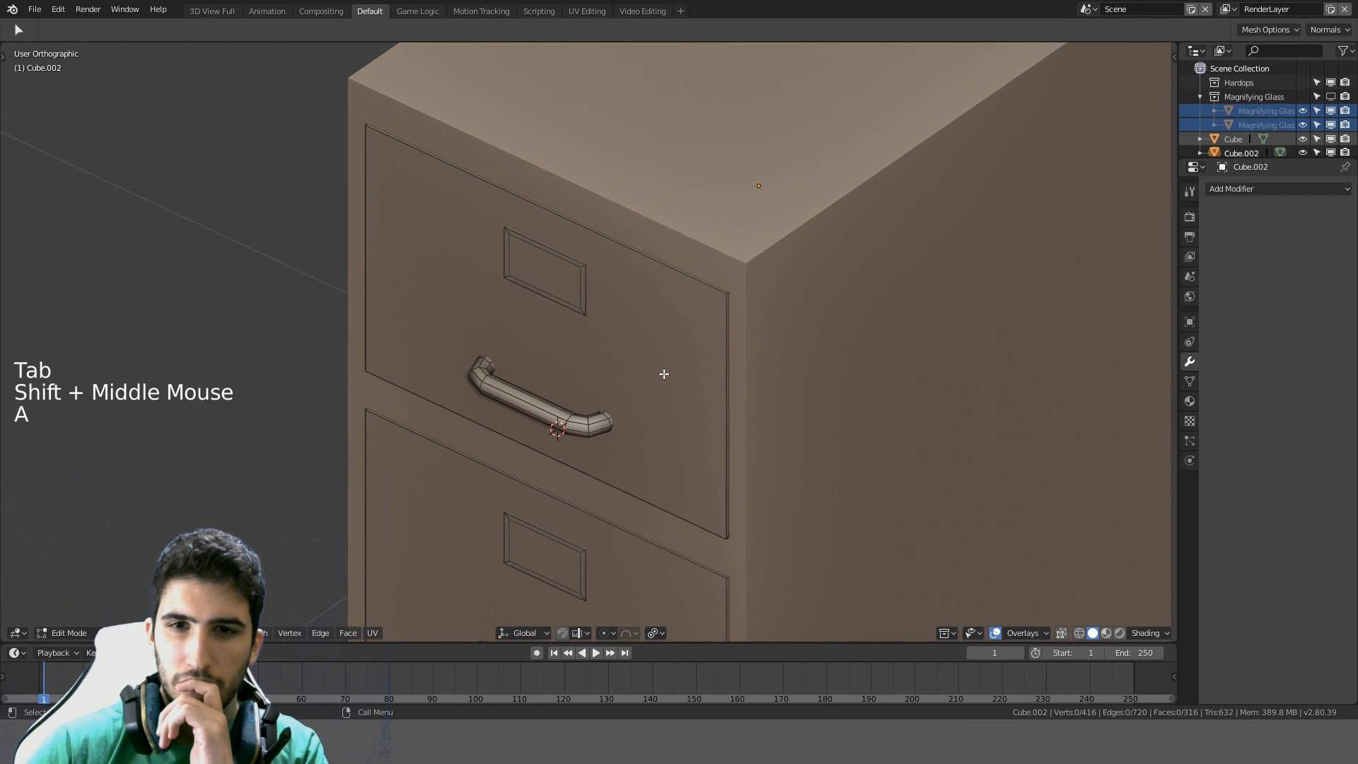
{"action": "scroll", "coordinate": [663, 374], "scroll_direction": "down", "scroll_amount": 4}
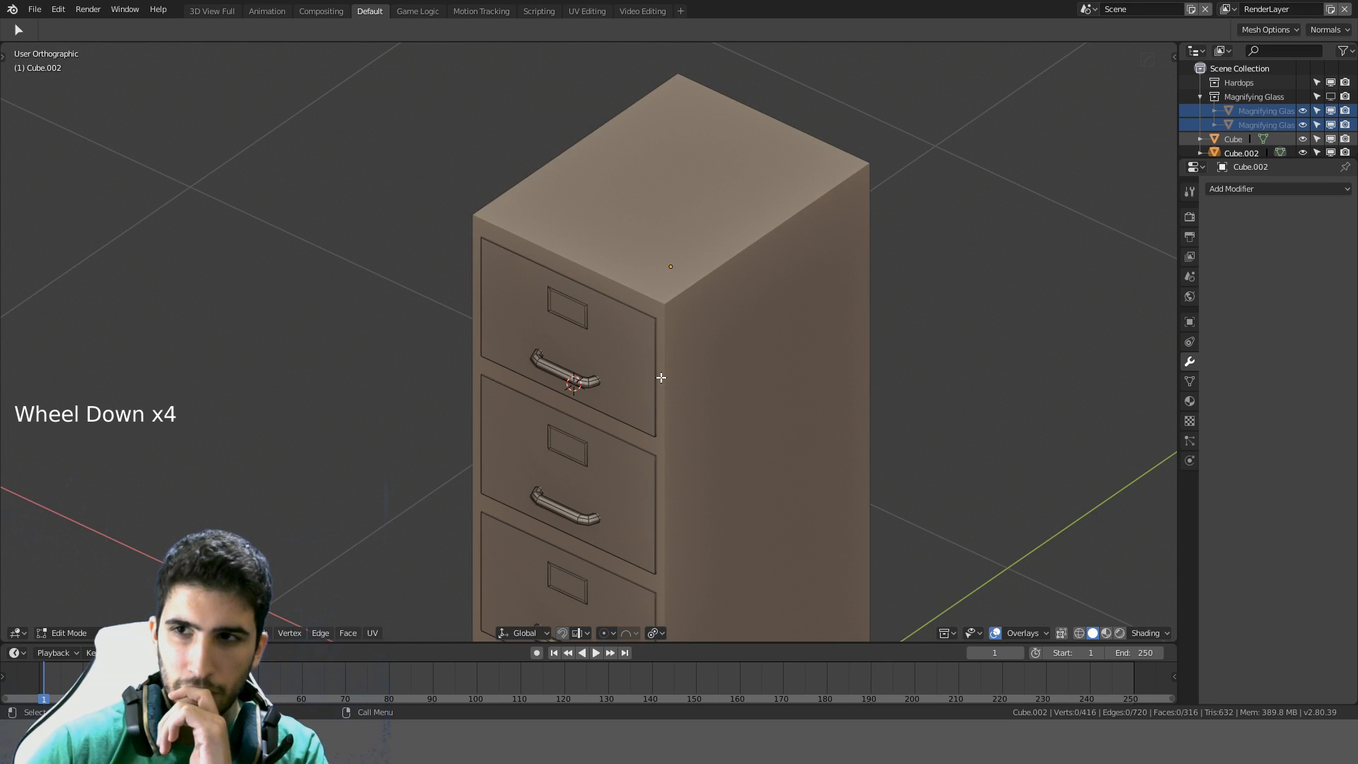
{"action": "scroll", "coordinate": [659, 378], "scroll_direction": "down", "scroll_amount": 4}
{"action": "key", "text": "Tab"}
{"action": "scroll", "coordinate": [654, 372], "scroll_direction": "up", "scroll_amount": 2}
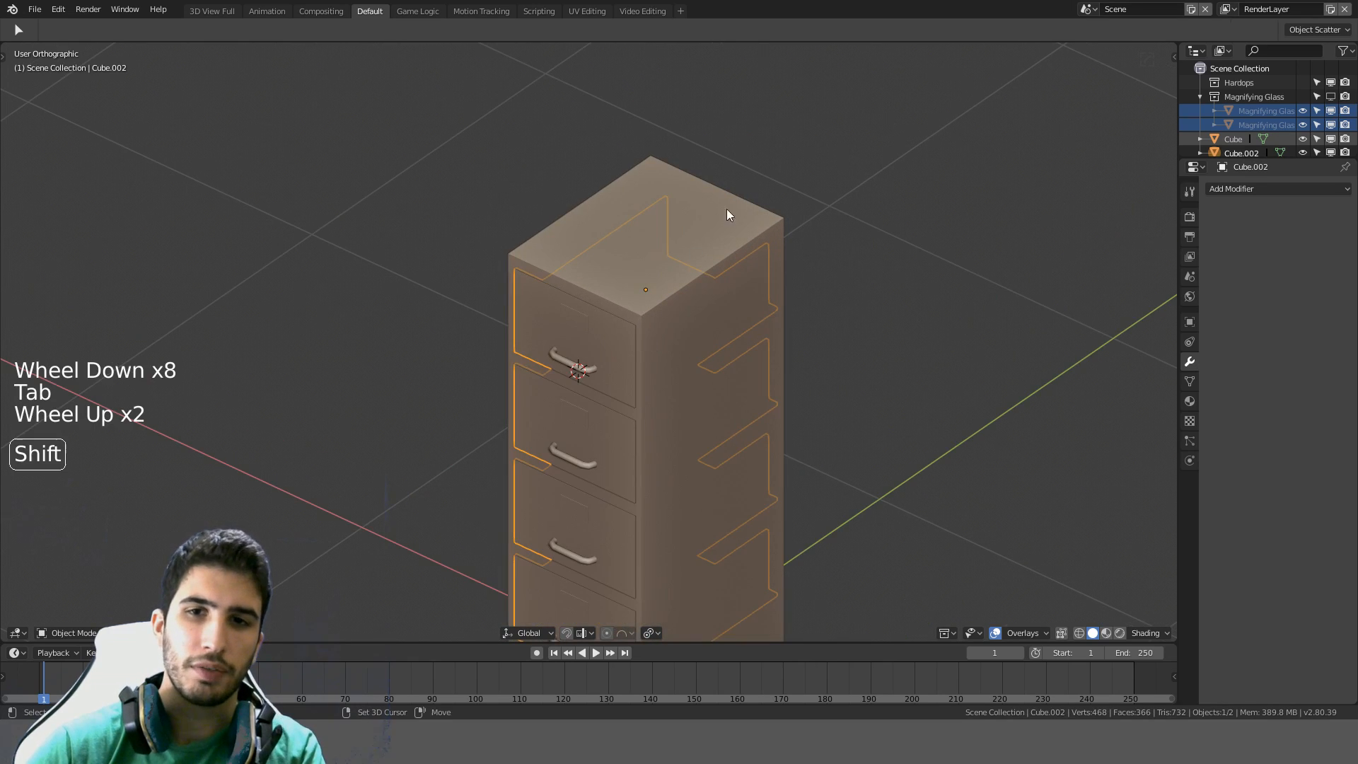
Join the drawers object into the cabinet body so the whole filing cabinet is one object
{"action": "left_click", "coordinate": [740, 202], "text": "shift"}
{"action": "key", "text": "ctrl+j"}
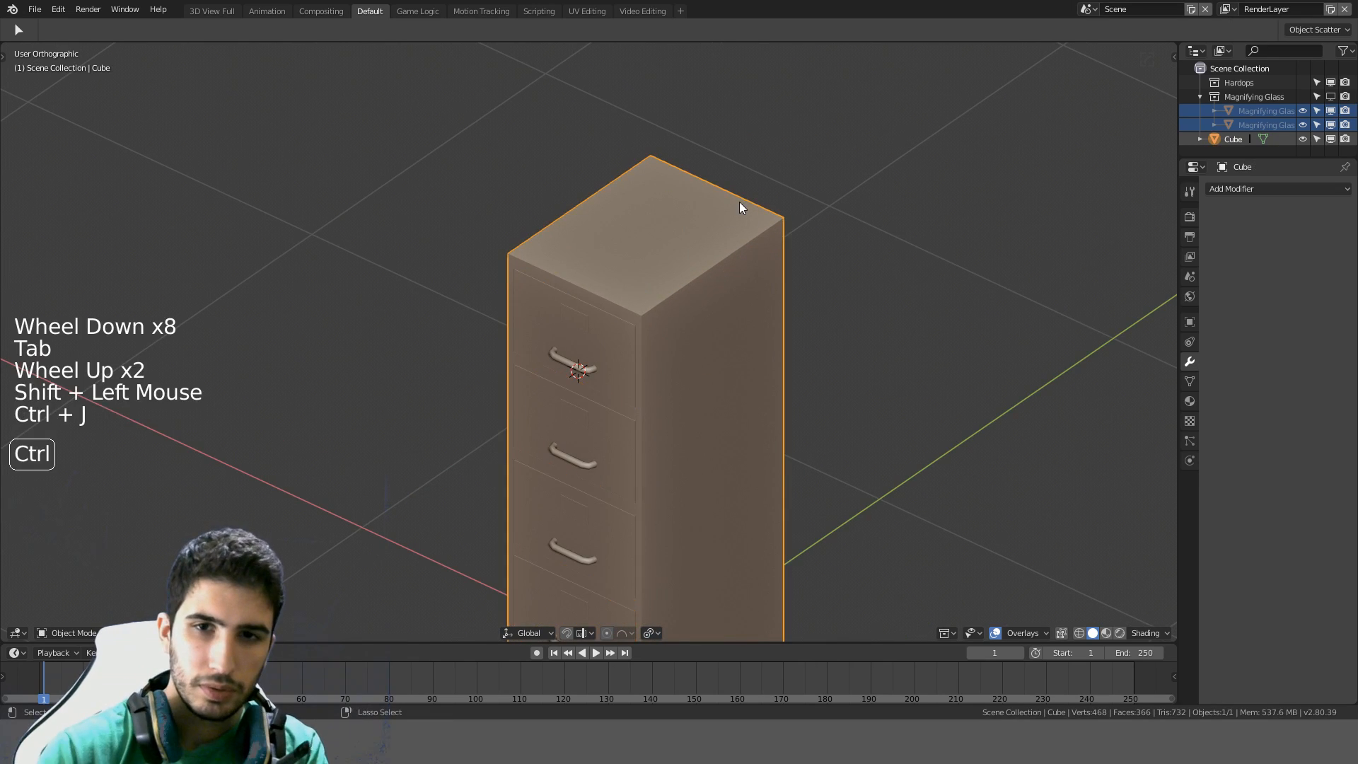
{"action": "middle_click_drag", "start_coordinate": [739, 202], "coordinate": [760, 254]}
{"action": "scroll", "coordinate": [759, 254], "scroll_direction": "up", "scroll_amount": 1}
{"action": "scroll", "coordinate": [758, 251], "scroll_direction": "up", "scroll_amount": 1}
Try to add a single-bone armature at the 3D cursor near the top drawer's handle
{"action": "key", "text": "shift+a"}
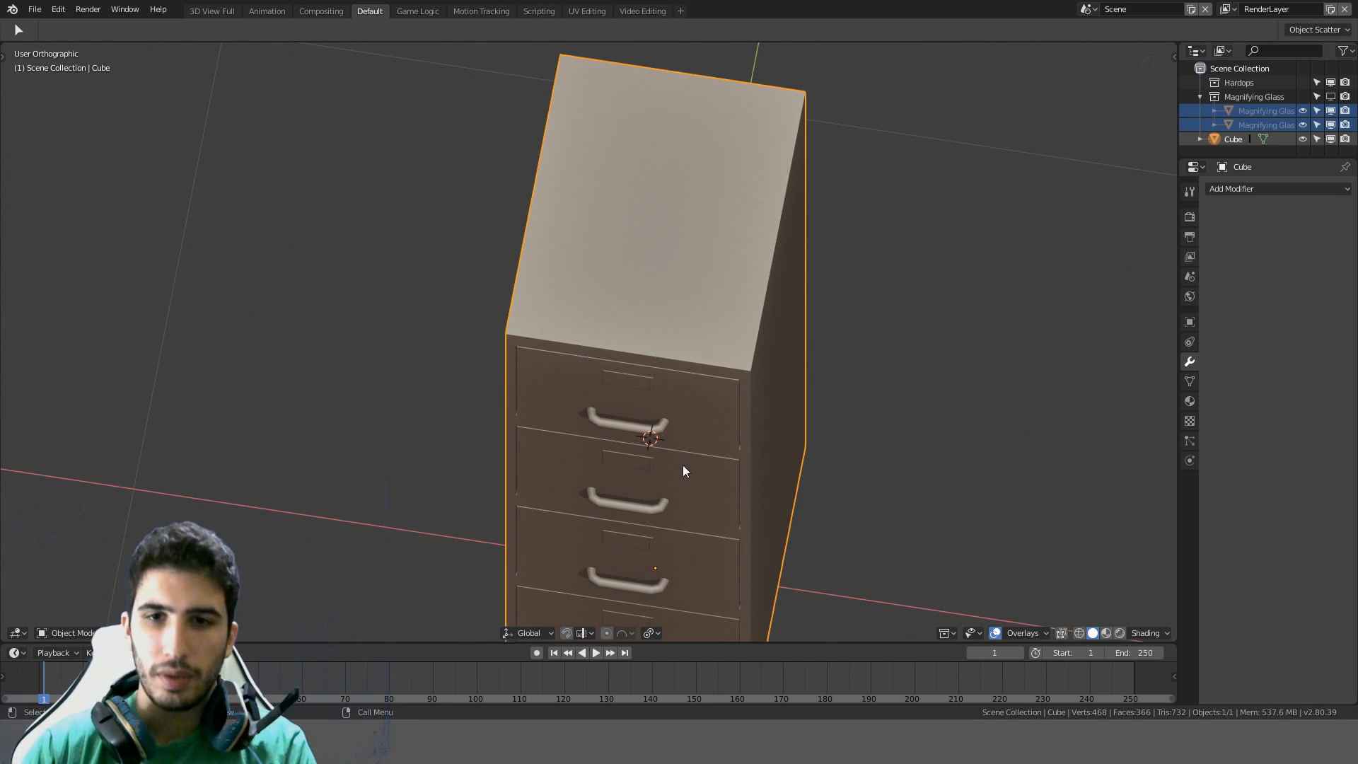
{"action": "middle_click_drag", "start_coordinate": [683, 466], "coordinate": [708, 413]}
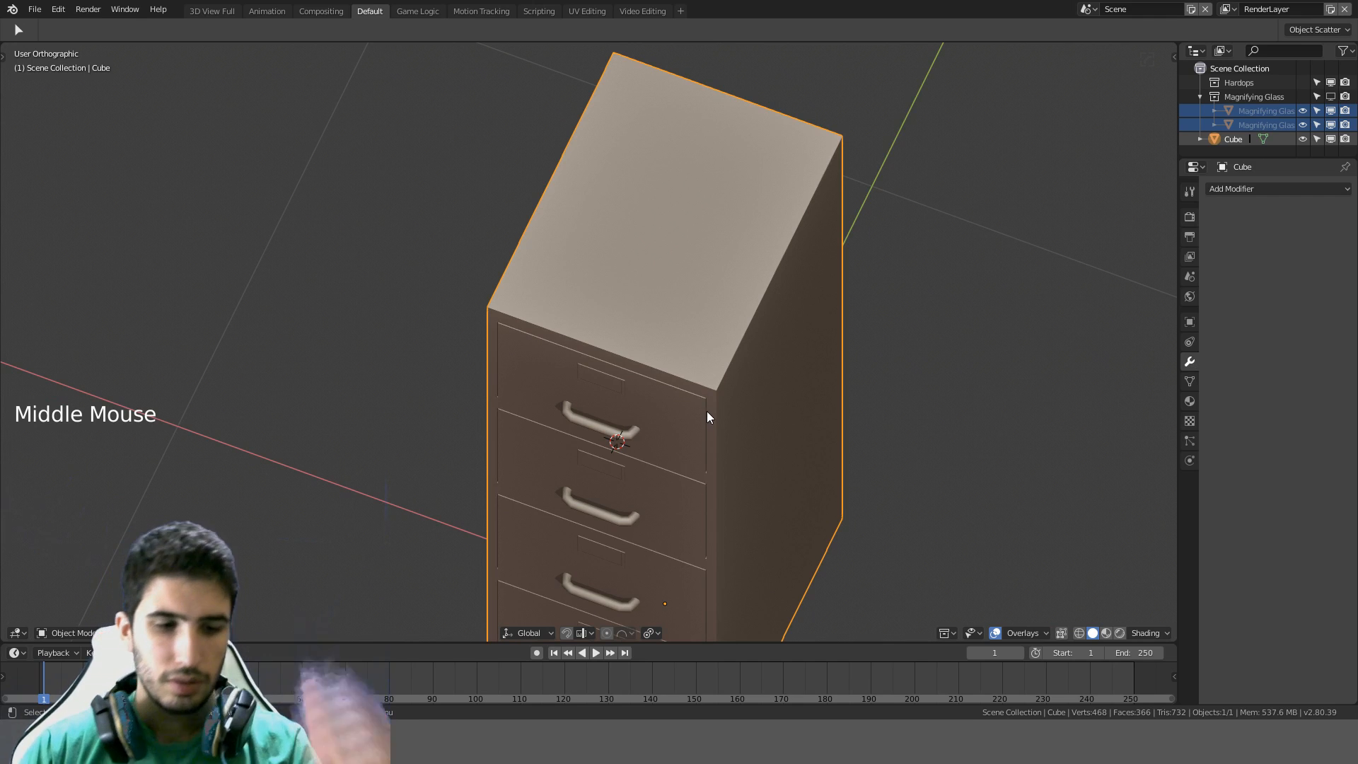
{"action": "key", "text": "shift"}
{"action": "key", "text": "shift+a"}
{"action": "mouse_move", "coordinate": [708, 415]}
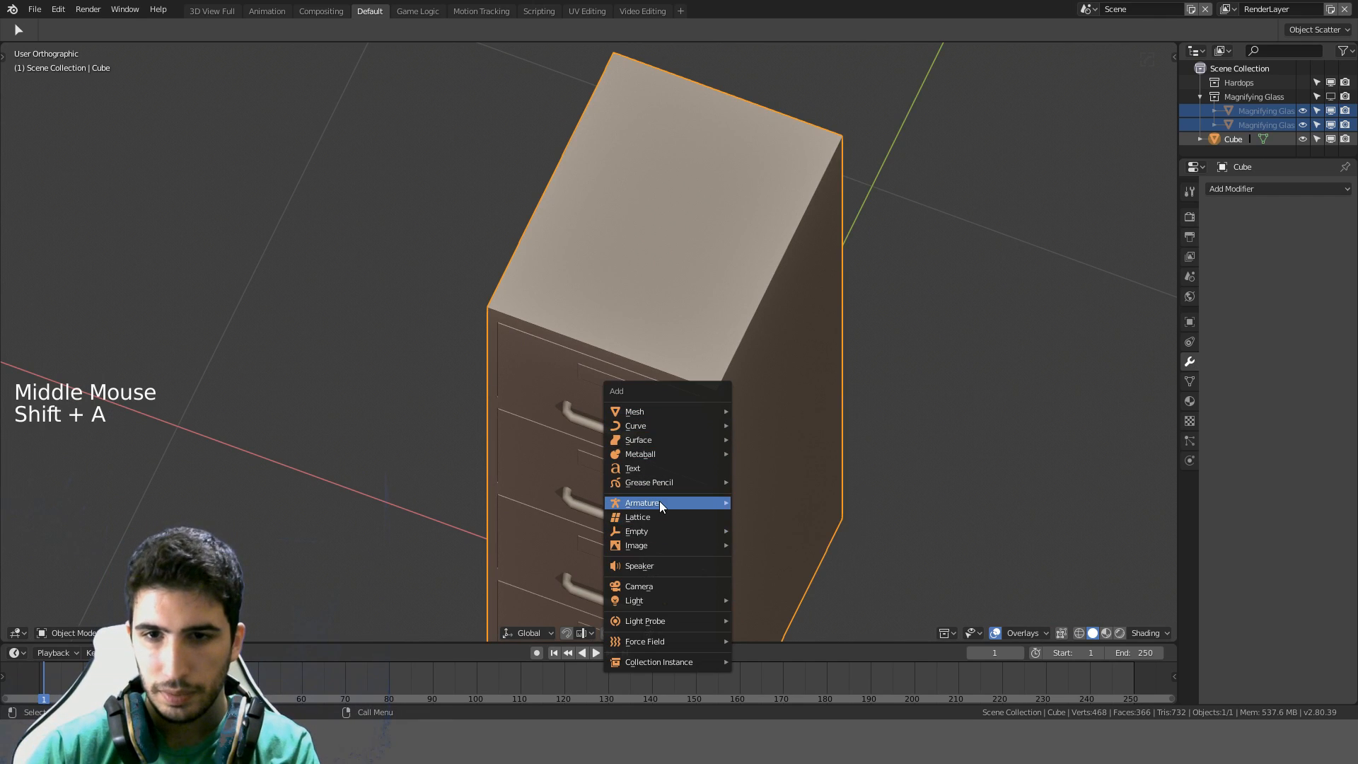
{"action": "mouse_move", "coordinate": [659, 500]}
{"action": "left_click", "coordinate": [828, 501]}
{"action": "scroll", "coordinate": [931, 484], "scroll_direction": "down", "scroll_amount": 3}
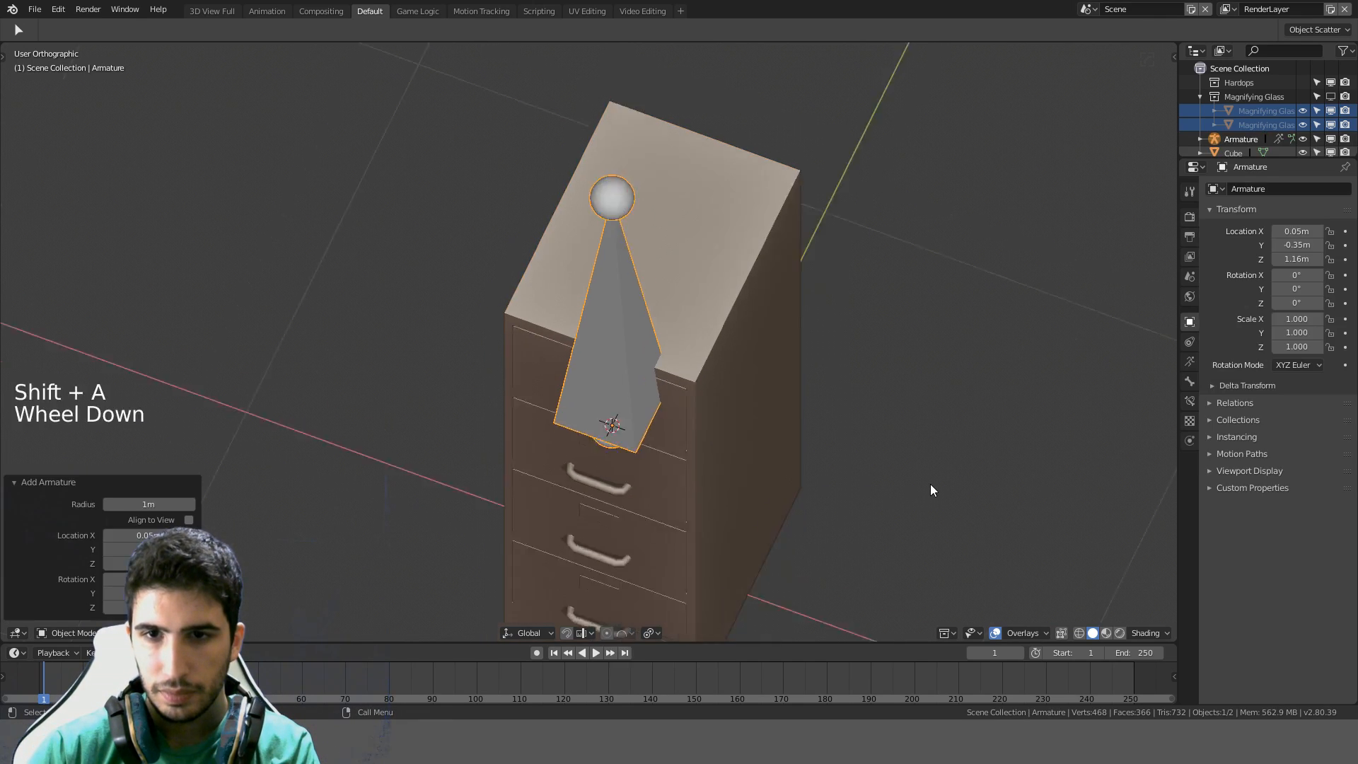
{"action": "middle_click_drag", "start_coordinate": [879, 443], "coordinate": [864, 411]}
{"action": "key", "text": "ctrl+z"}
Reset the 3D cursor to the world origin, add an armature there and show it in wireframe from the right side
{"action": "key", "text": "shift+c"}
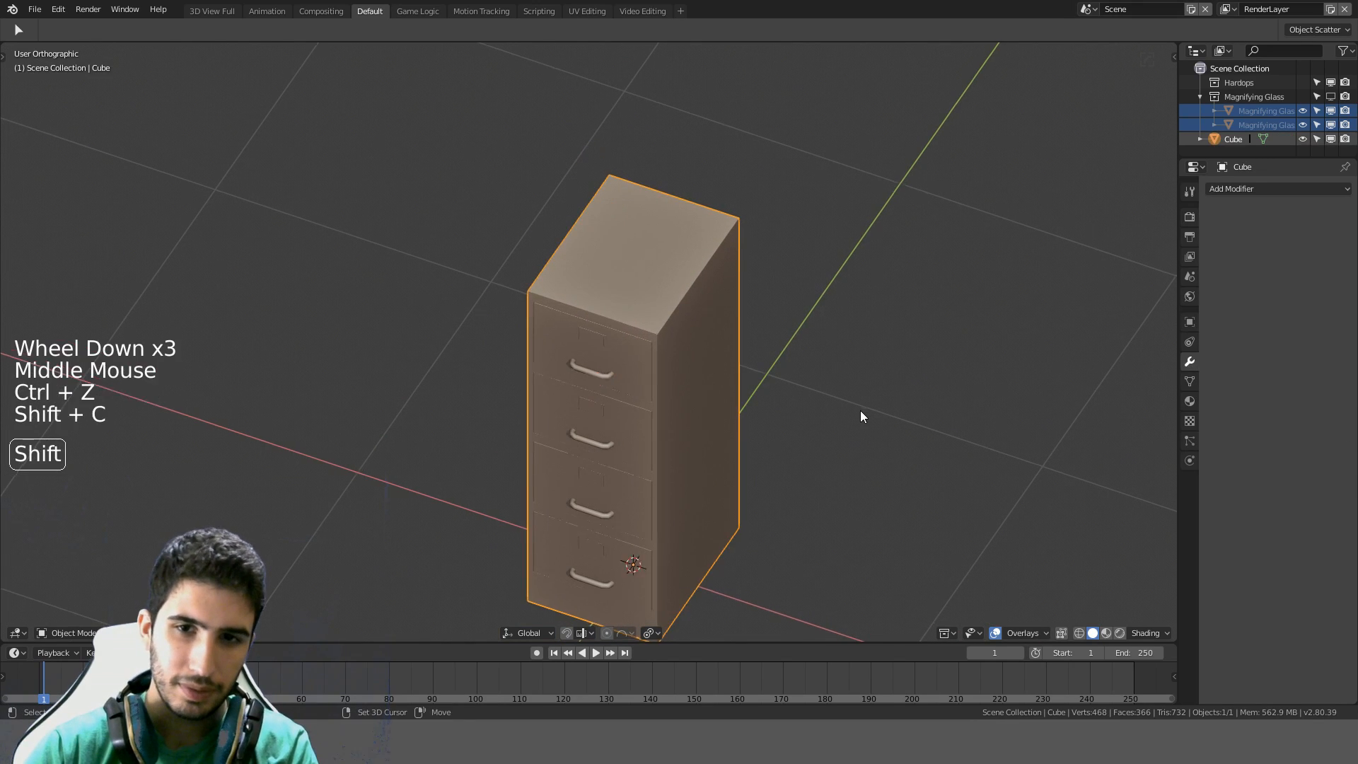
{"action": "key", "text": "shift+a"}
{"action": "left_click", "coordinate": [900, 413]}
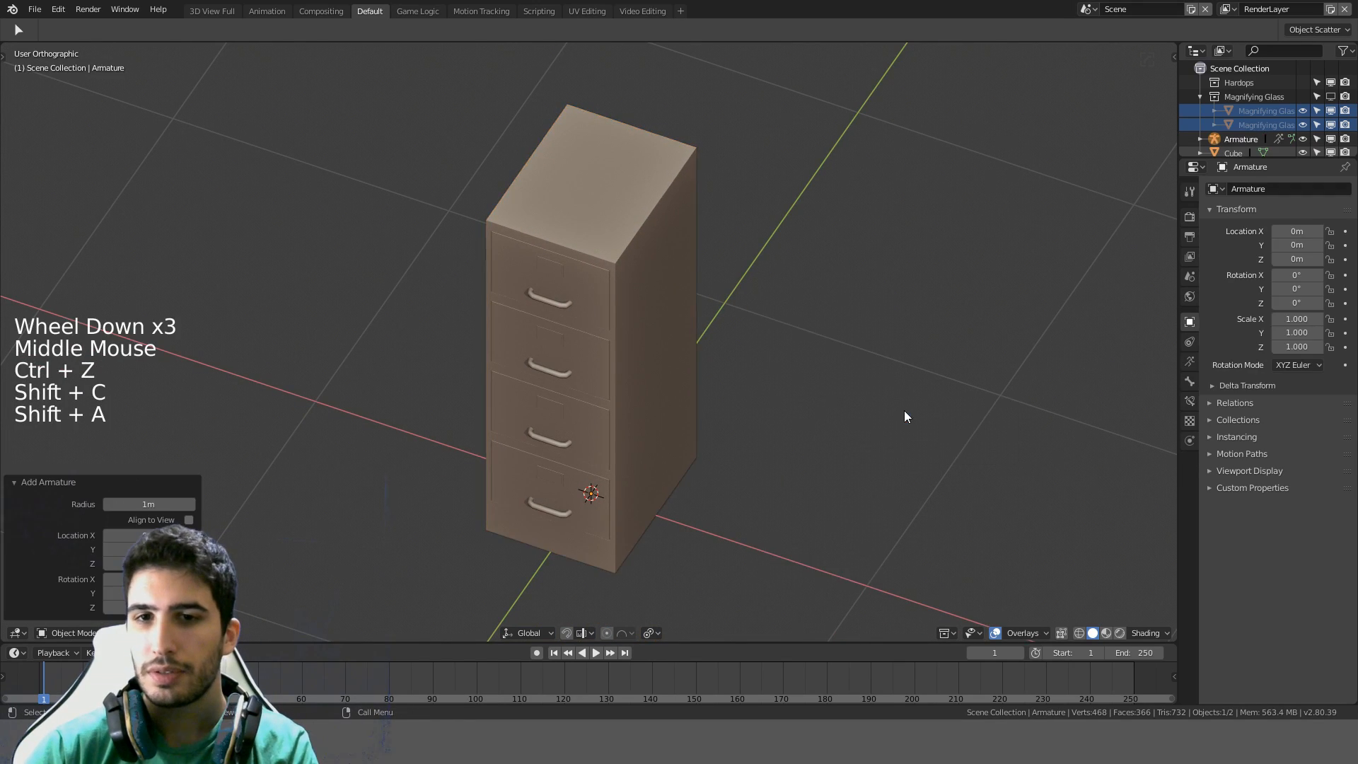
{"action": "middle_click_drag", "start_coordinate": [904, 411], "coordinate": [775, 332]}
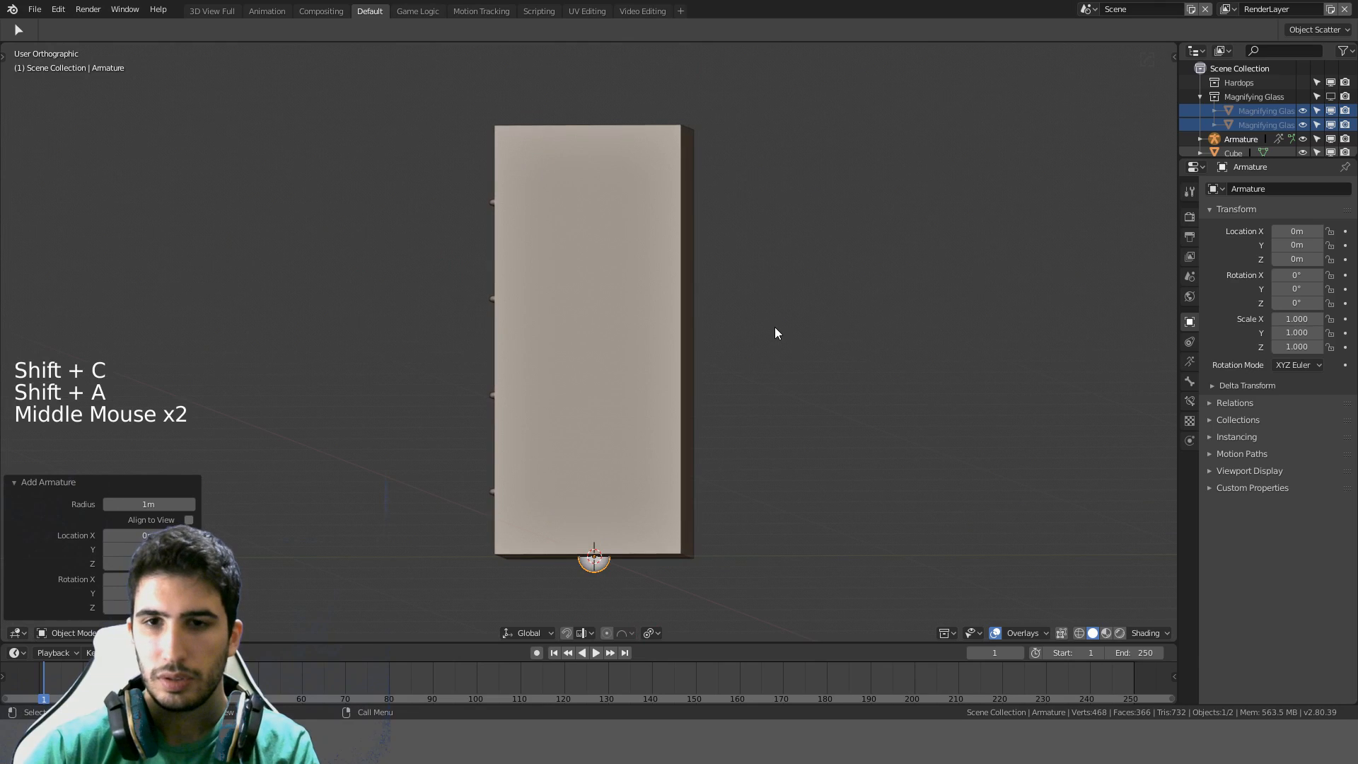
{"action": "key", "text": "KP_3"}
{"action": "key", "text": "z"}
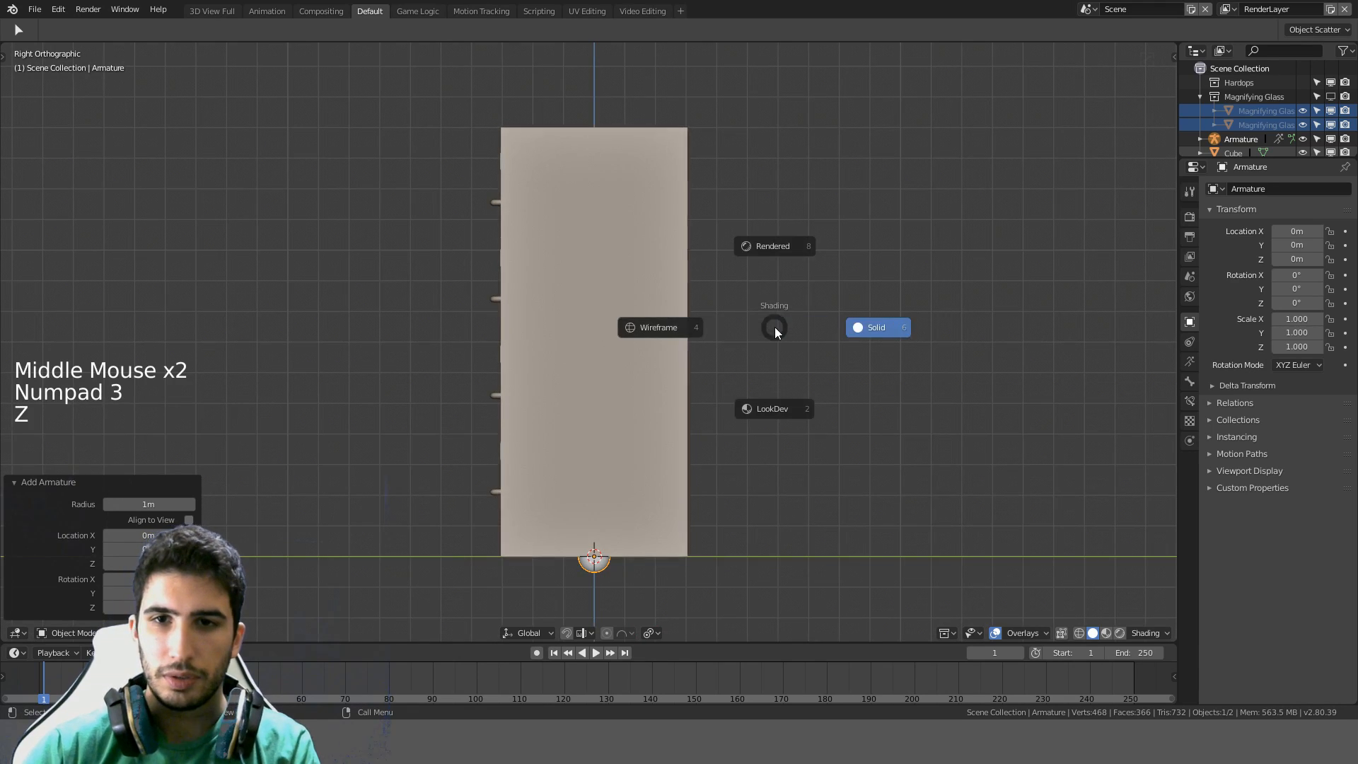
{"action": "left_click", "coordinate": [636, 332]}
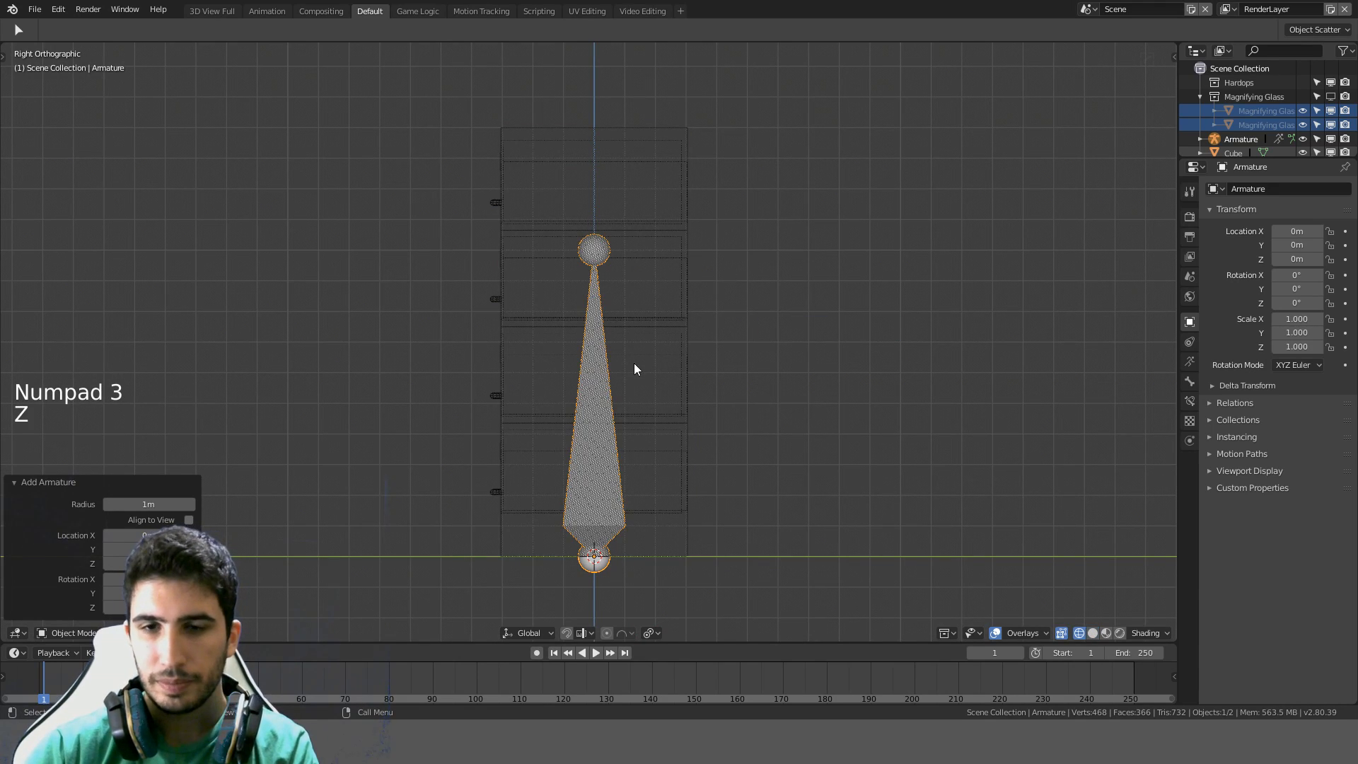
Open the armature for editing, select the whole bone and place a duplicate slightly above it
{"action": "key", "text": "Tab"}
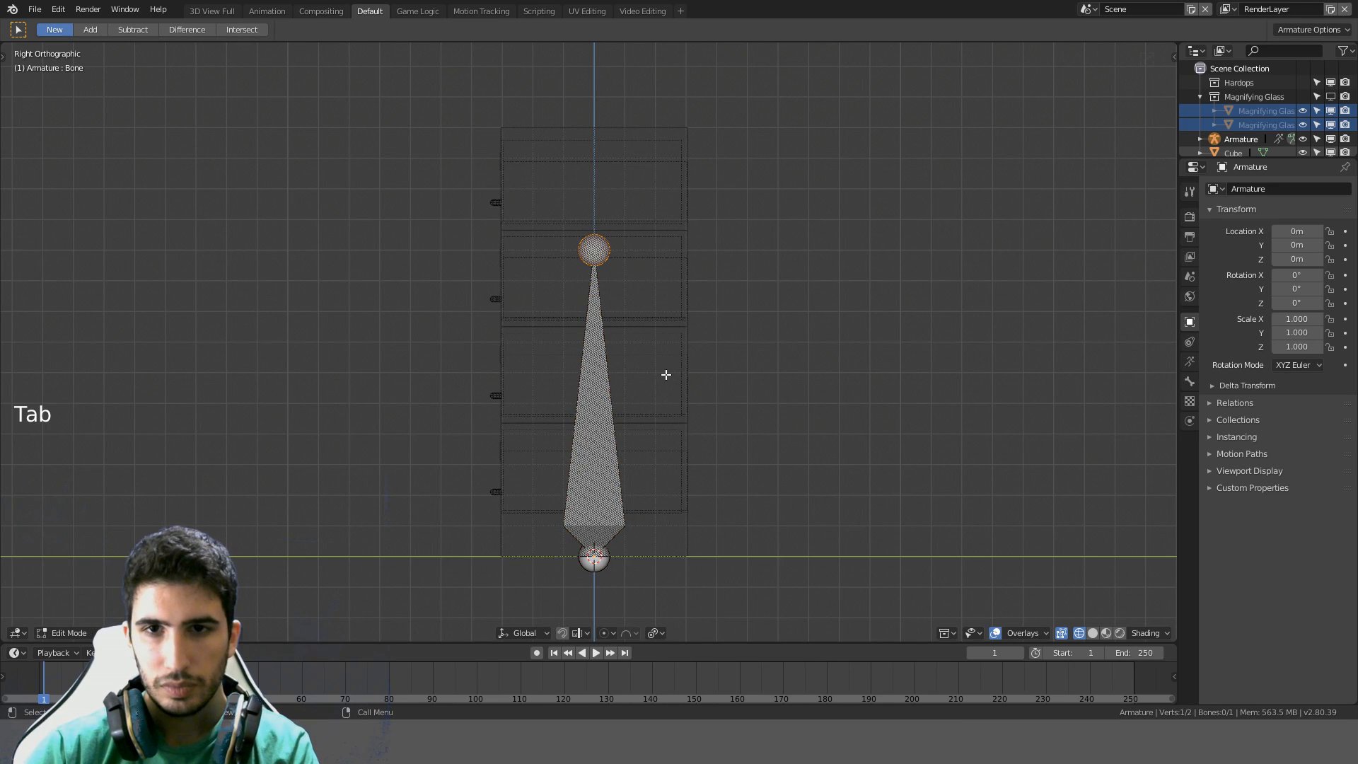
{"action": "key", "text": "a"}
{"action": "key", "text": "a"}
{"action": "key", "text": "a"}
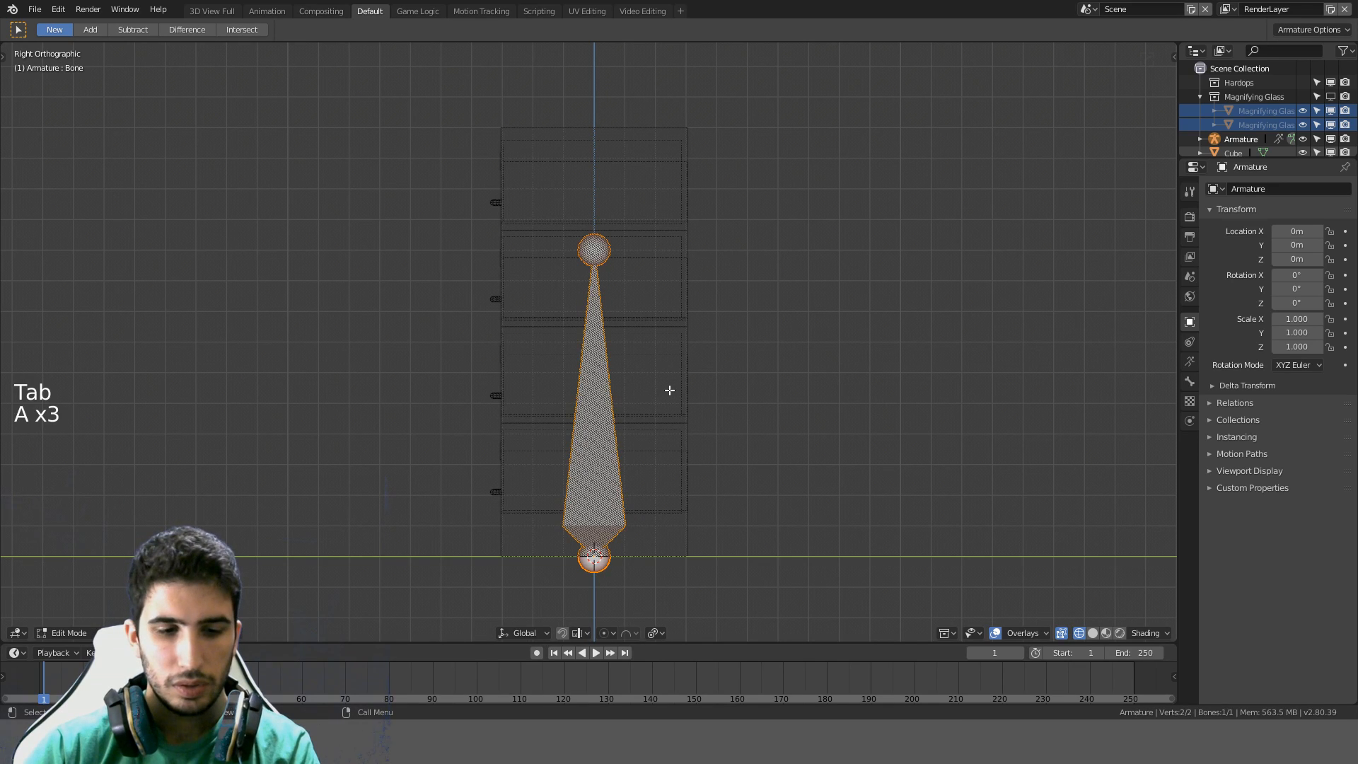
{"action": "key", "text": "shift+d"}
{"action": "left_click", "coordinate": [670, 357]}
{"action": "key", "text": "r"}
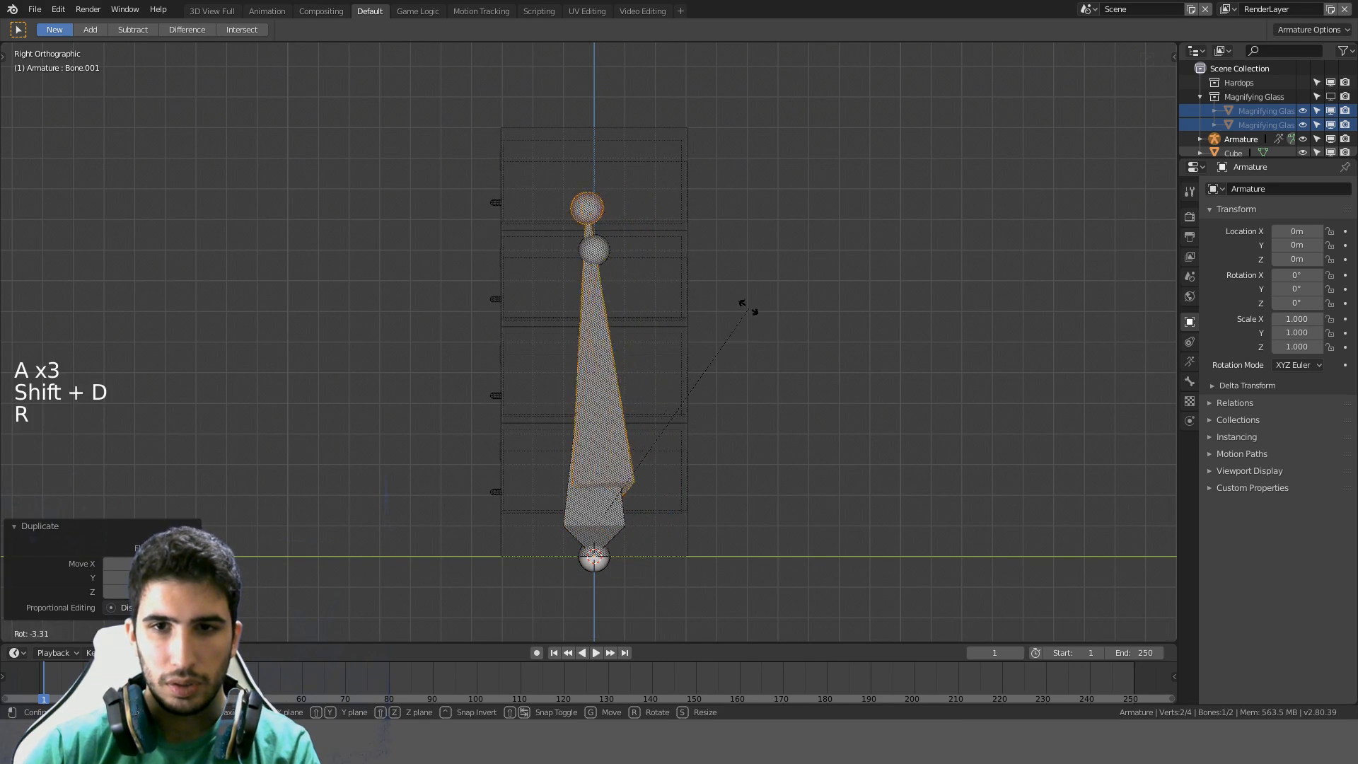
{"action": "key", "text": "ctrl"}
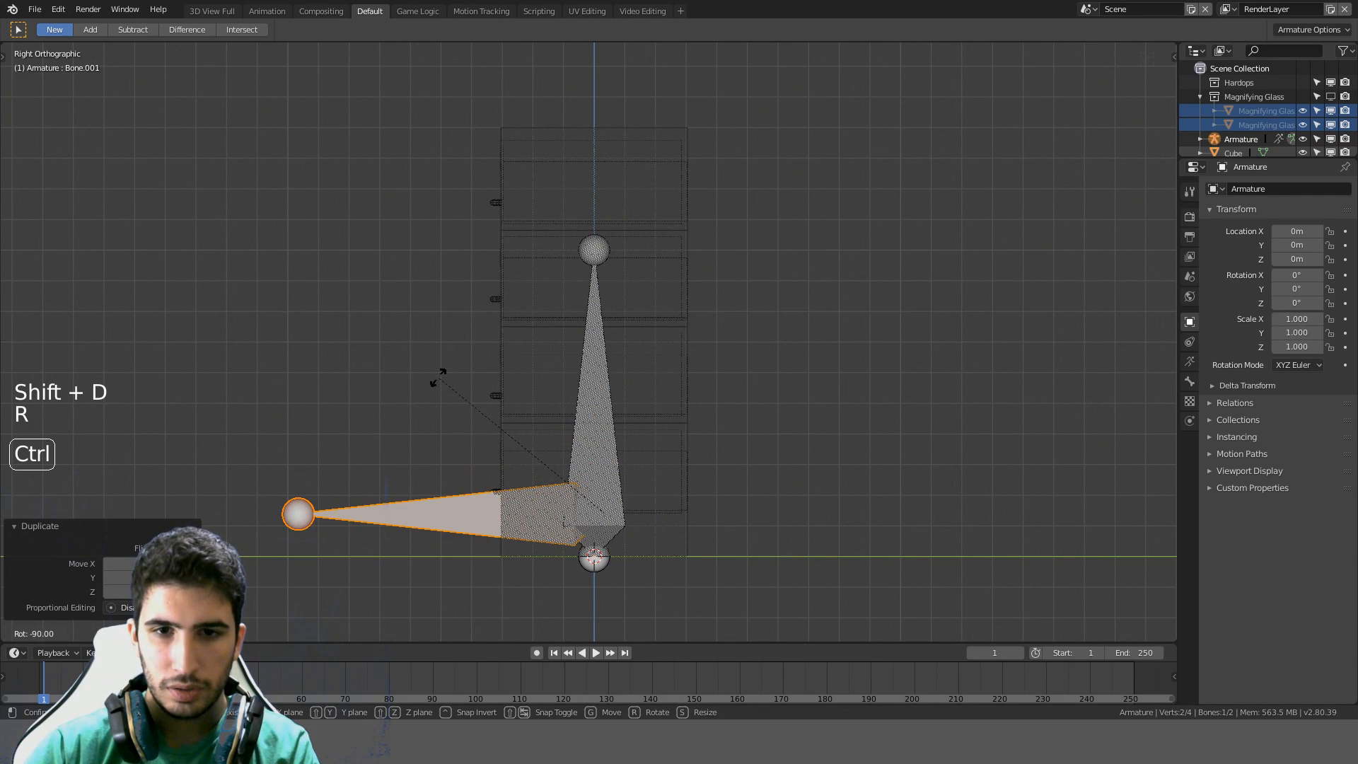
{"action": "right_click", "coordinate": [434, 376]}
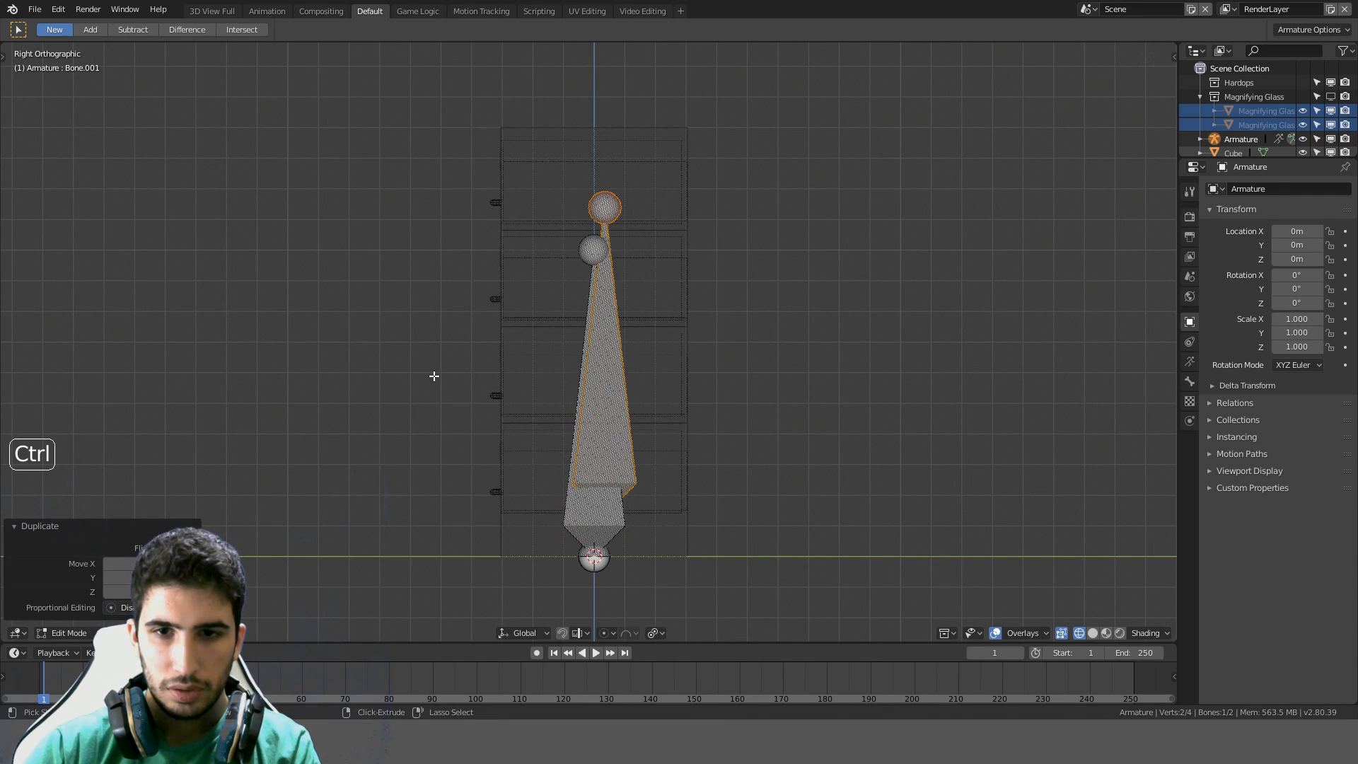
Rotate the duplicated bone by -90° so it lies horizontally and scale it down to less than half its length
{"action": "type", "text": "r90-"}
{"action": "key", "text": "Return"}
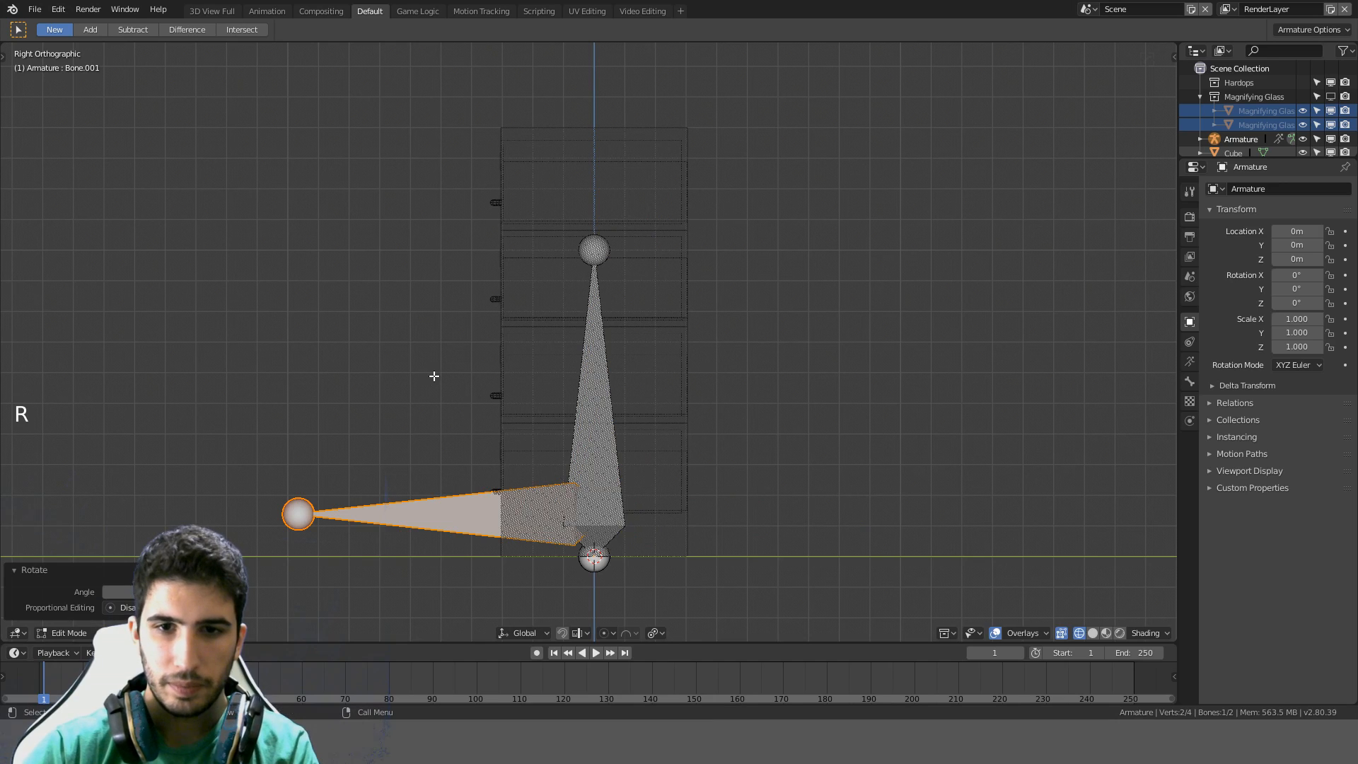
{"action": "key", "text": "s"}
{"action": "key", "text": "ctrl"}
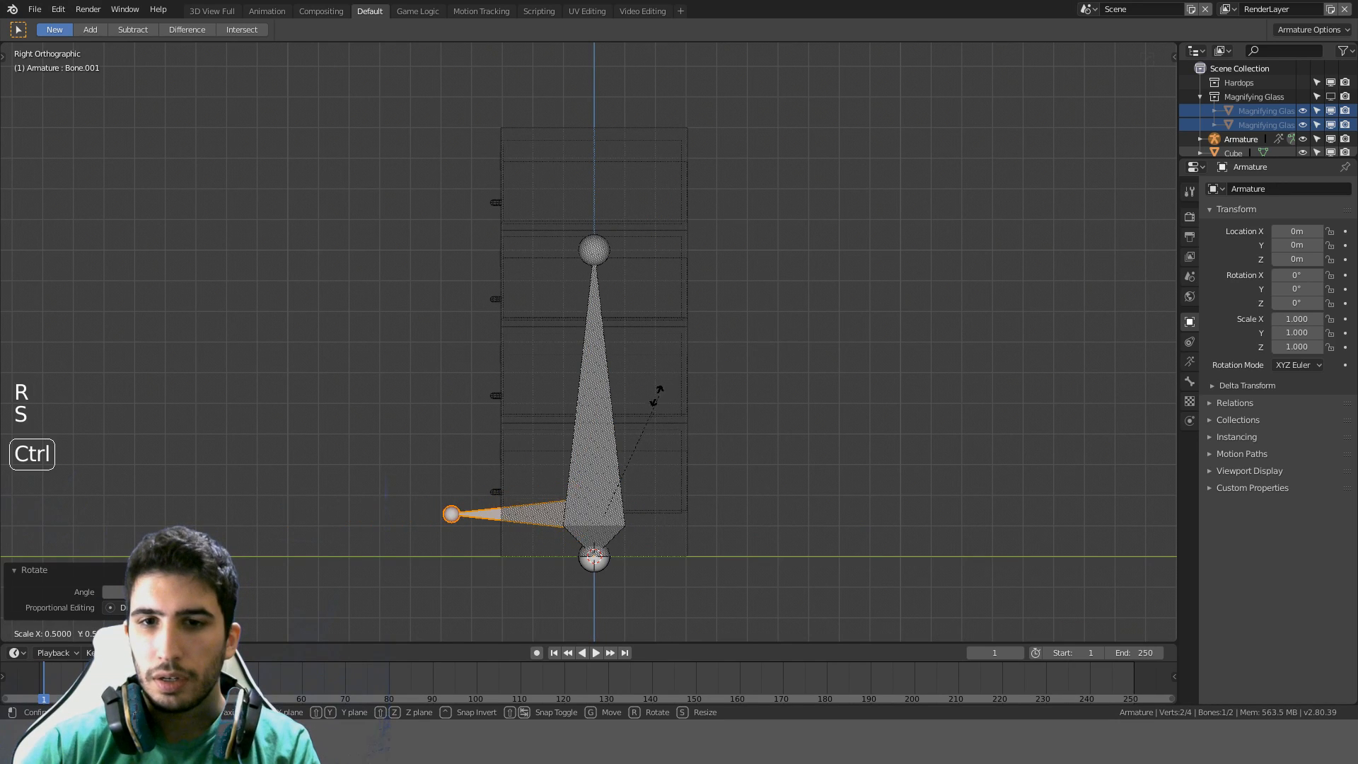
{"action": "left_click", "coordinate": [640, 403]}
Move the small horizontal bone up inside the top drawer, with its thick end toward the cabinet's back
{"action": "middle_click_drag", "start_coordinate": [691, 393], "coordinate": [648, 461], "text": "shift"}
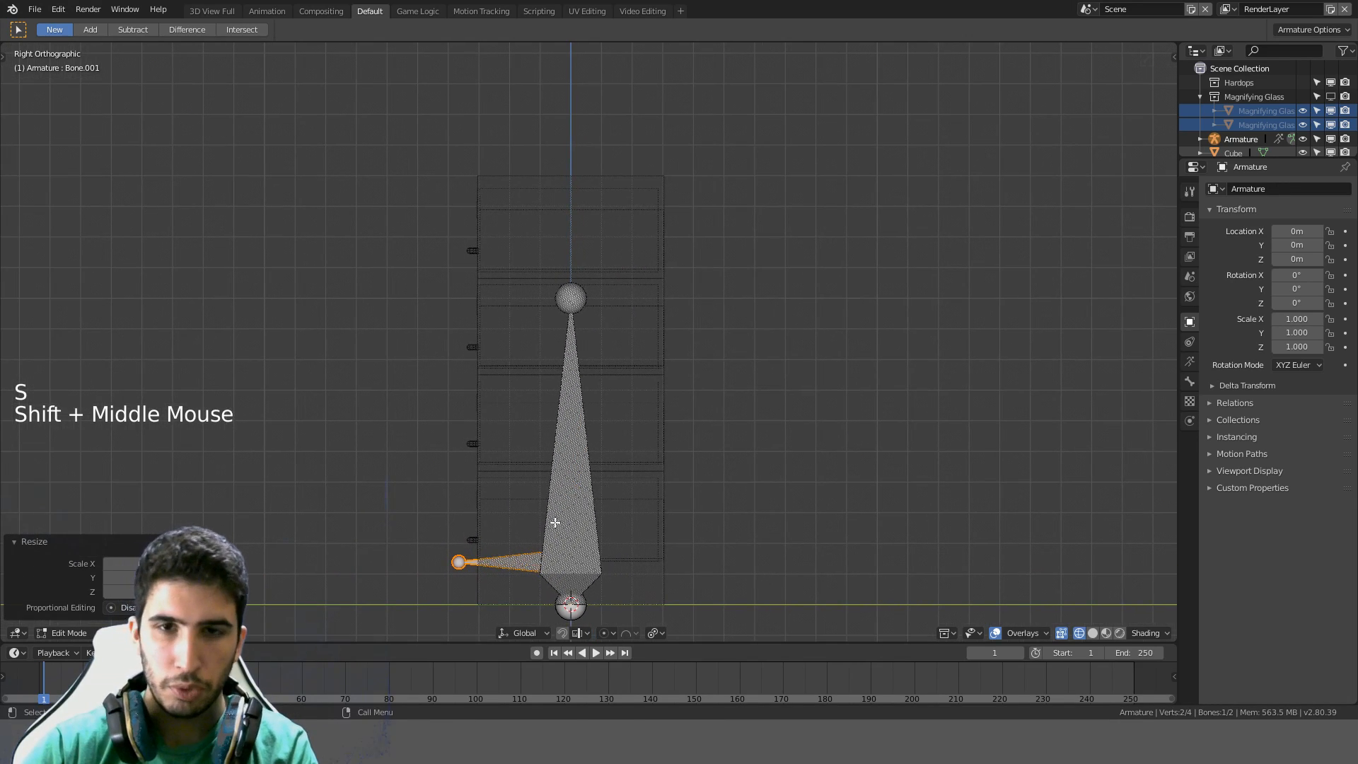
{"action": "key", "text": "g"}
{"action": "key", "text": "ctrl"}
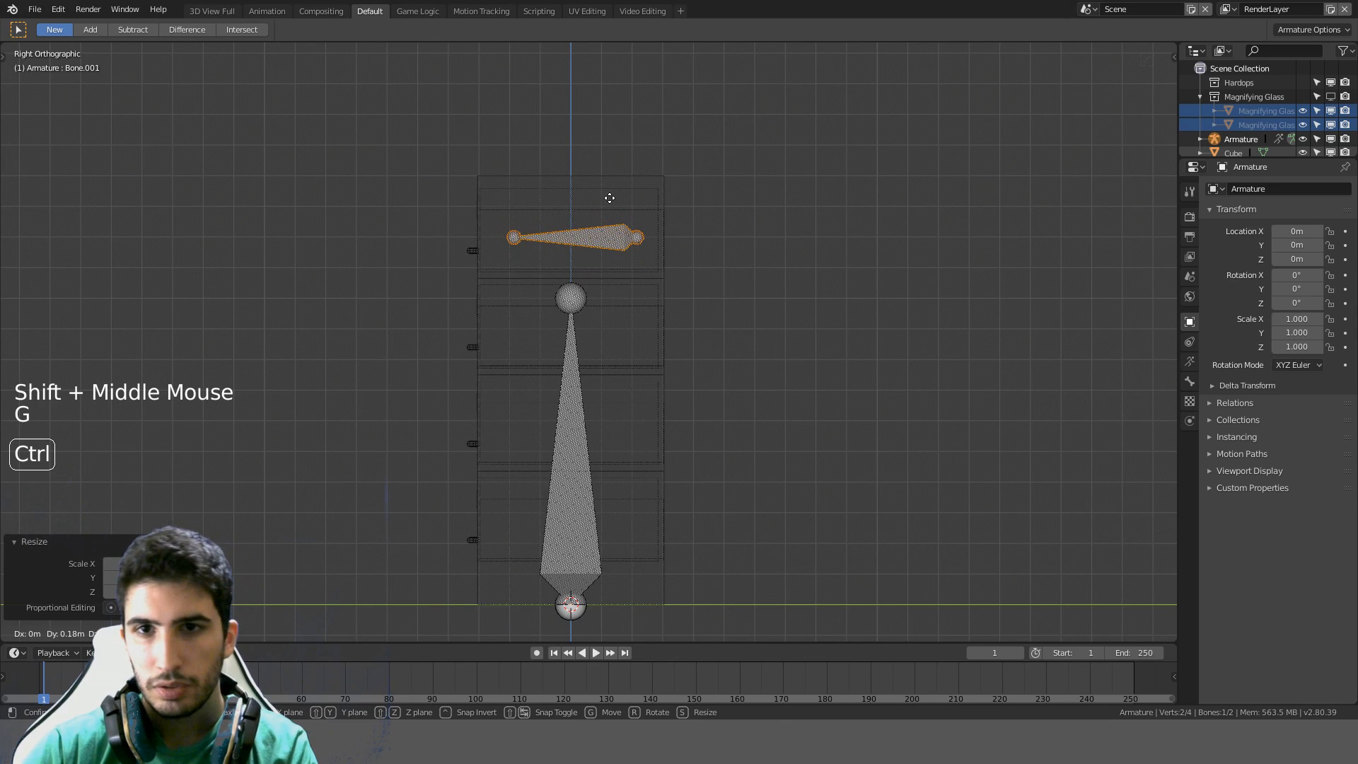
{"action": "left_click", "coordinate": [610, 199]}
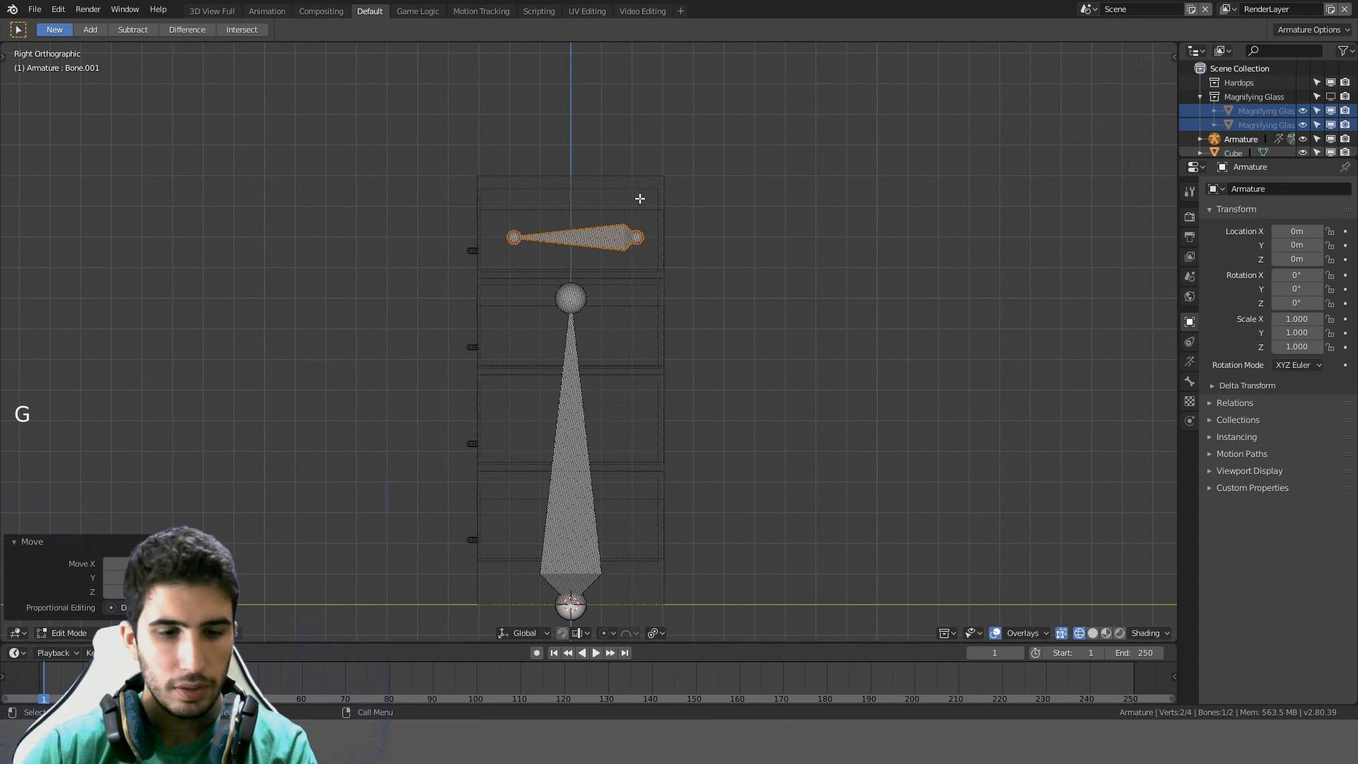
Duplicate the drawer bone straight down along Z into each of the three lower drawers, spaced about 0.3 m apart
{"action": "key", "text": "shift+d"}
{"action": "key", "text": "ctrl"}
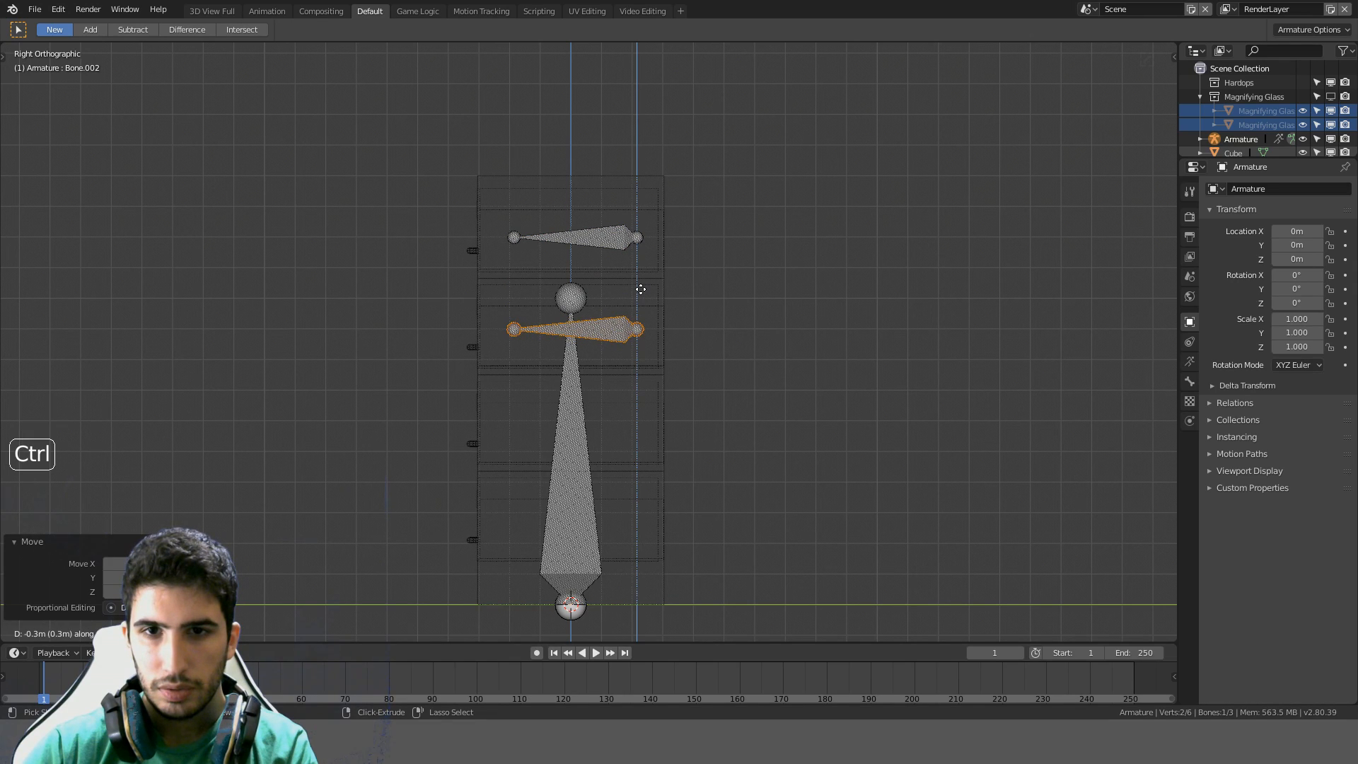
{"action": "key", "text": "shift+d"}
{"action": "key", "text": "ctrl"}
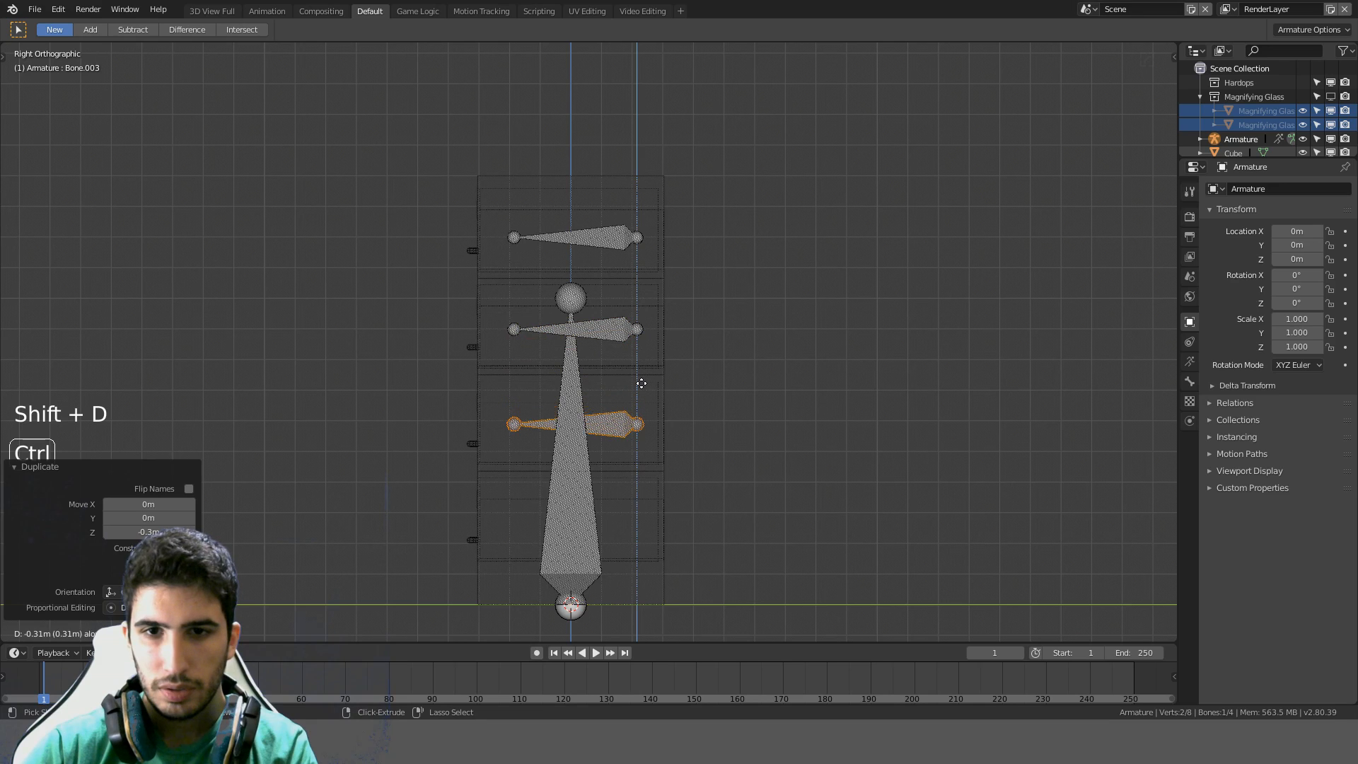
{"action": "left_click", "coordinate": [641, 383]}
{"action": "key", "text": "shift+d"}
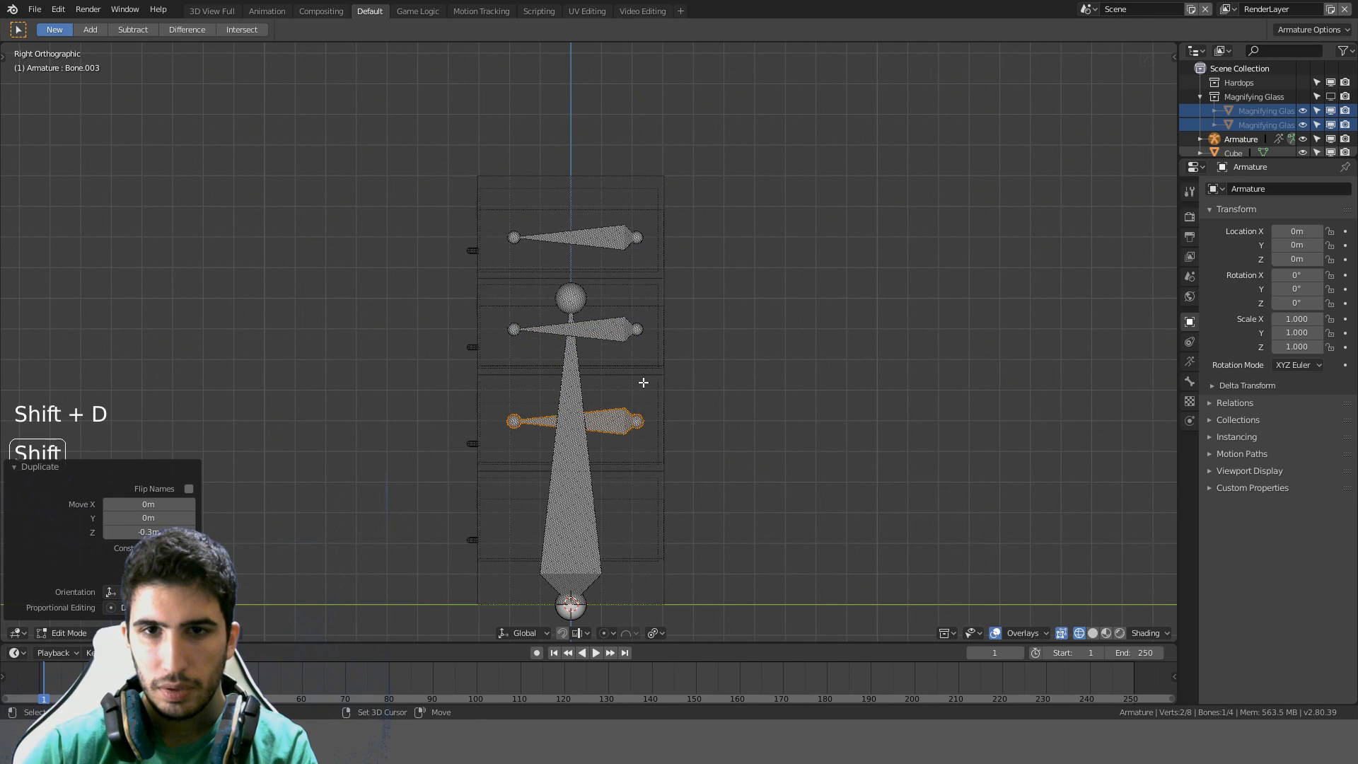
{"action": "key", "text": "ctrl"}
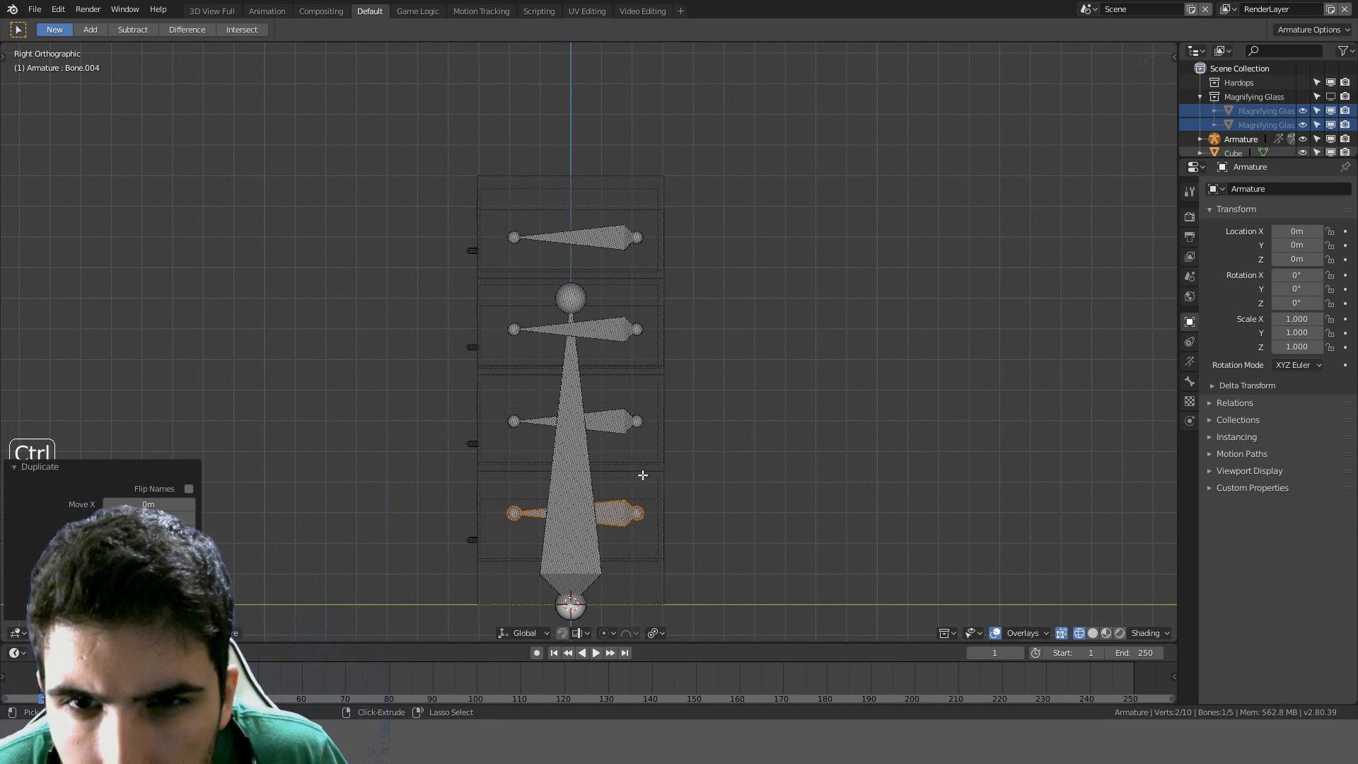
Select only the bone in the third drawer from the top and raise it about 0.01 m along Z
{"action": "middle_click_drag", "start_coordinate": [640, 476], "coordinate": [720, 421]}
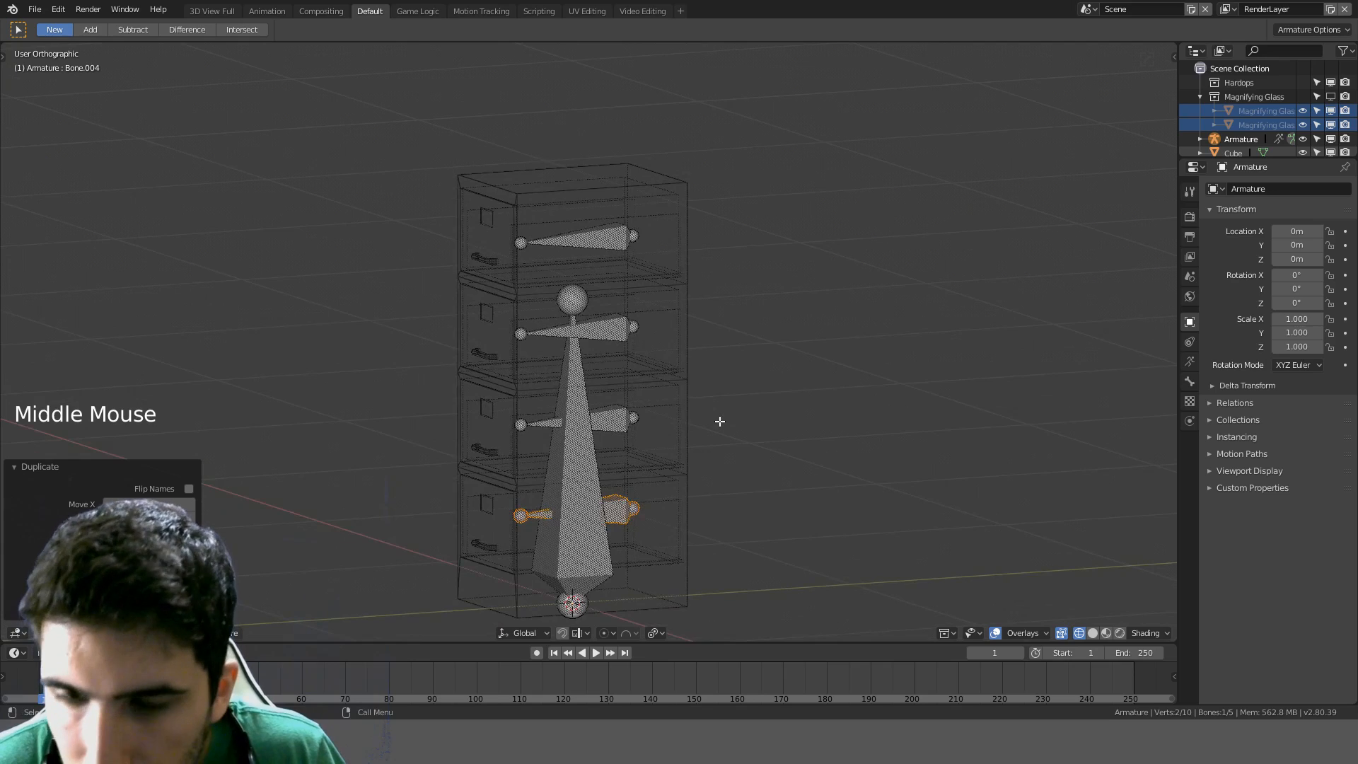
{"action": "key", "text": "KP_3"}
{"action": "scroll", "coordinate": [720, 421], "scroll_direction": "up", "scroll_amount": 3}
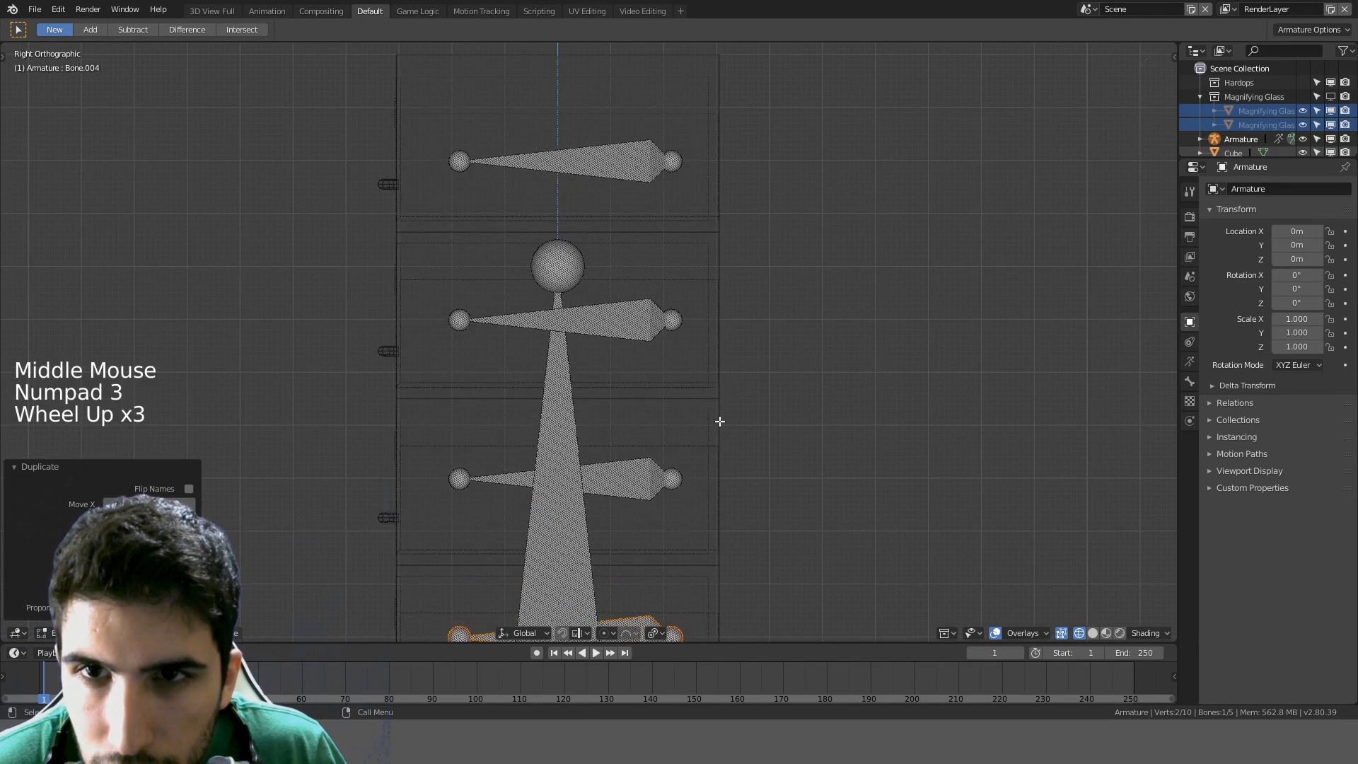
{"action": "scroll", "coordinate": [720, 421], "scroll_direction": "down", "scroll_amount": 1}
{"action": "middle_click_drag", "start_coordinate": [718, 418], "coordinate": [718, 368], "text": "shift"}
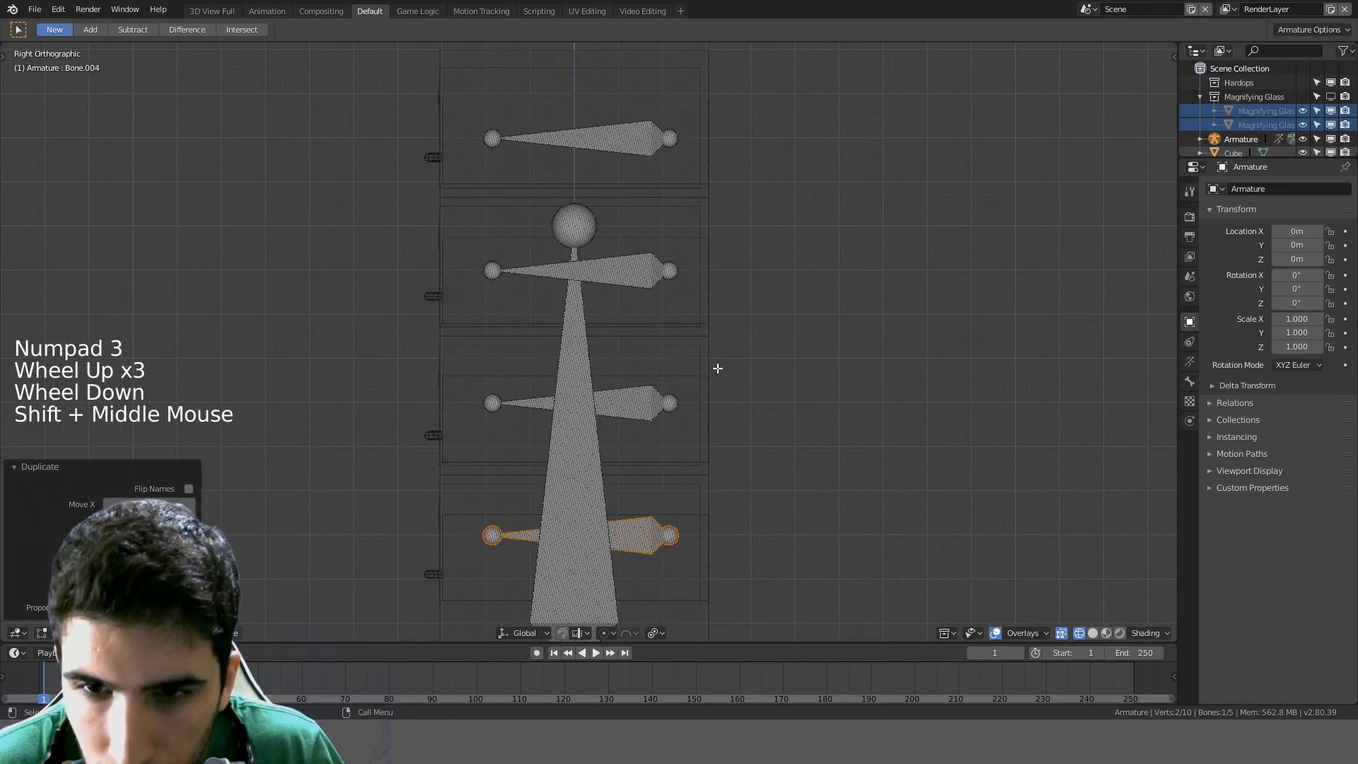
{"action": "key", "text": "a"}
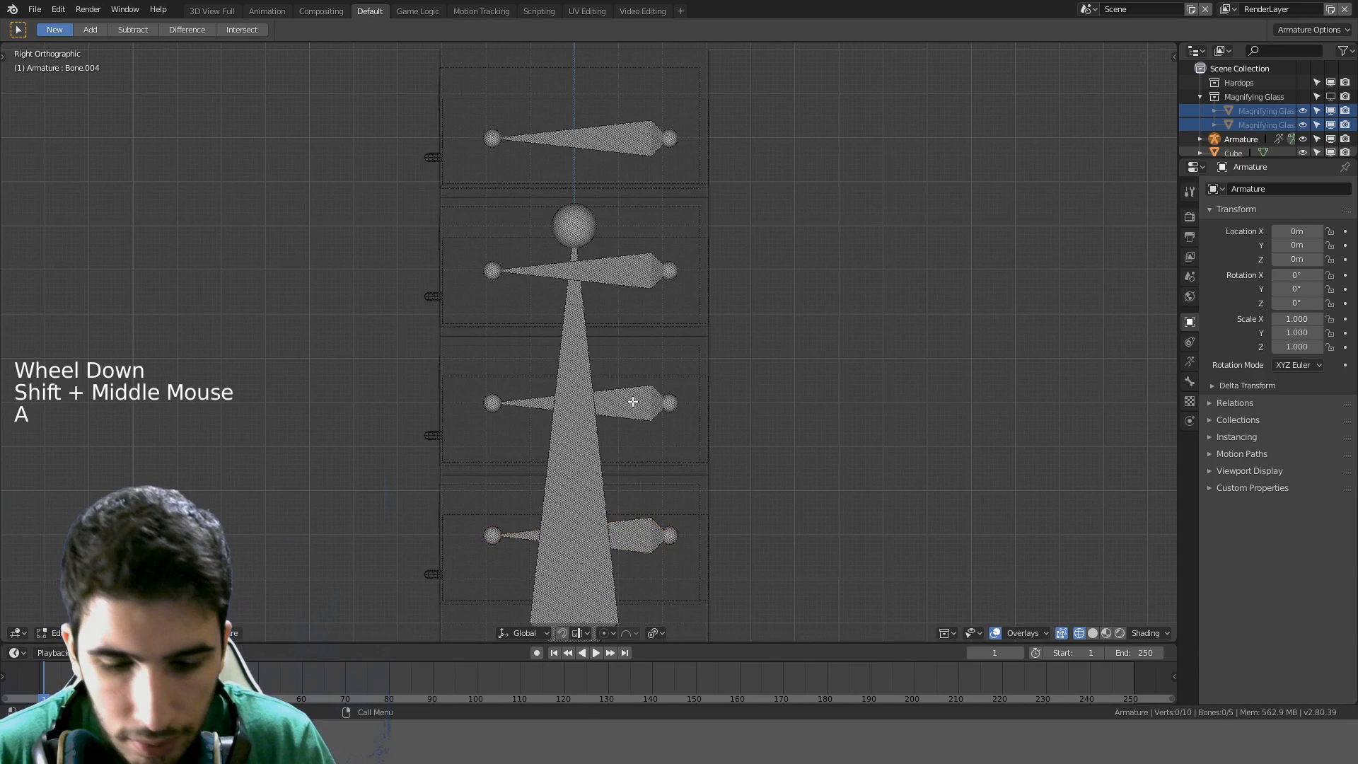
{"action": "key", "text": "l"}
{"action": "scroll", "coordinate": [753, 384], "scroll_direction": "up", "scroll_amount": 1}
{"action": "key", "text": "f"}
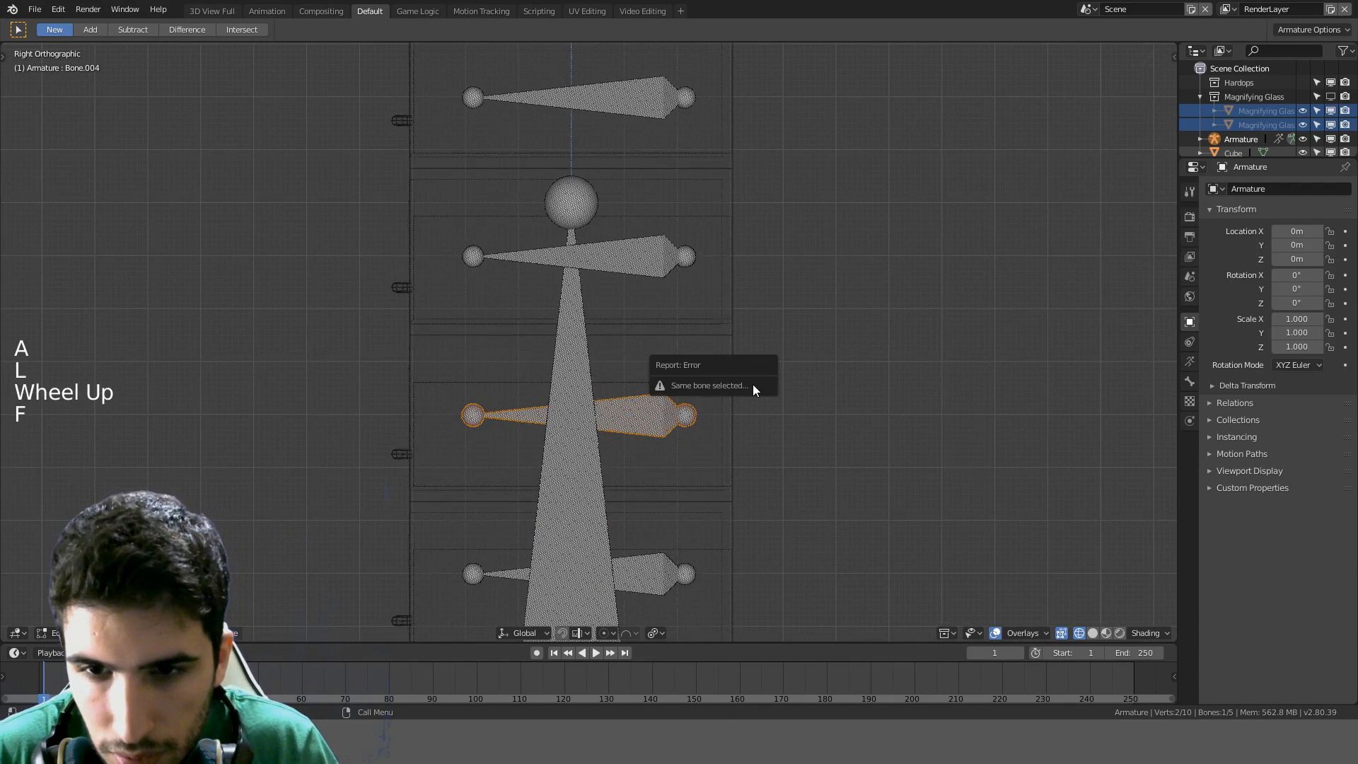
{"action": "key", "text": "g"}
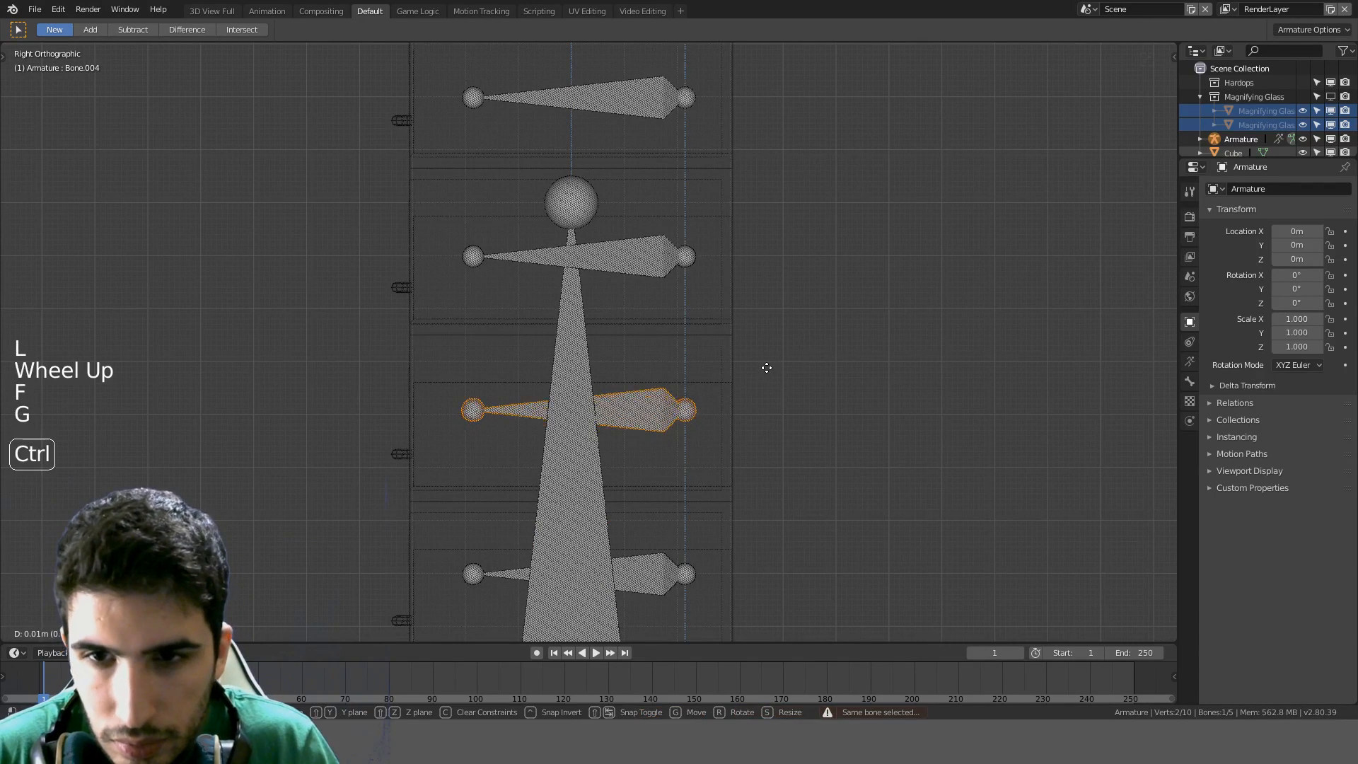
{"action": "left_click", "coordinate": [770, 366], "text": "ctrl"}
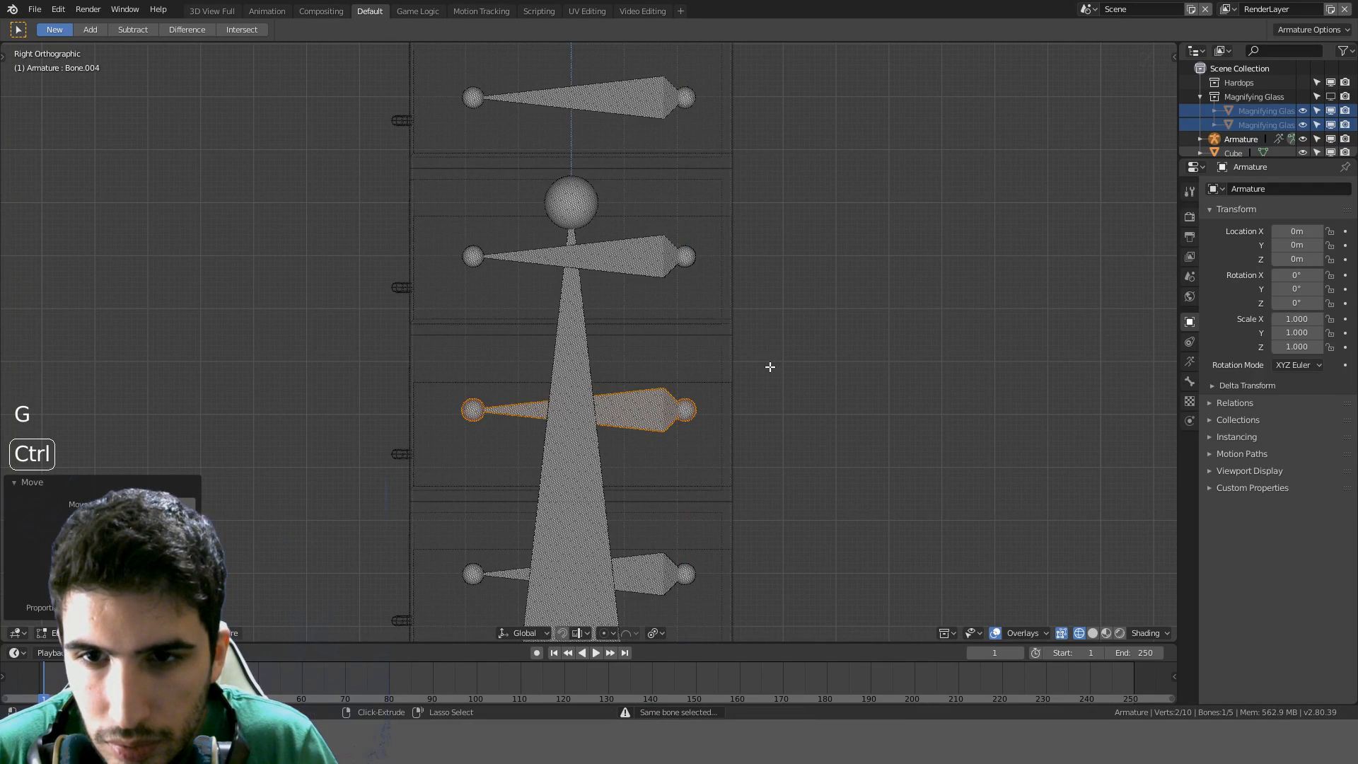
Select only the bone in the second drawer from the top and raise it about 0.02 m along Z
{"action": "key", "text": "a"}
{"action": "key", "text": "l"}
{"action": "key", "text": "g"}
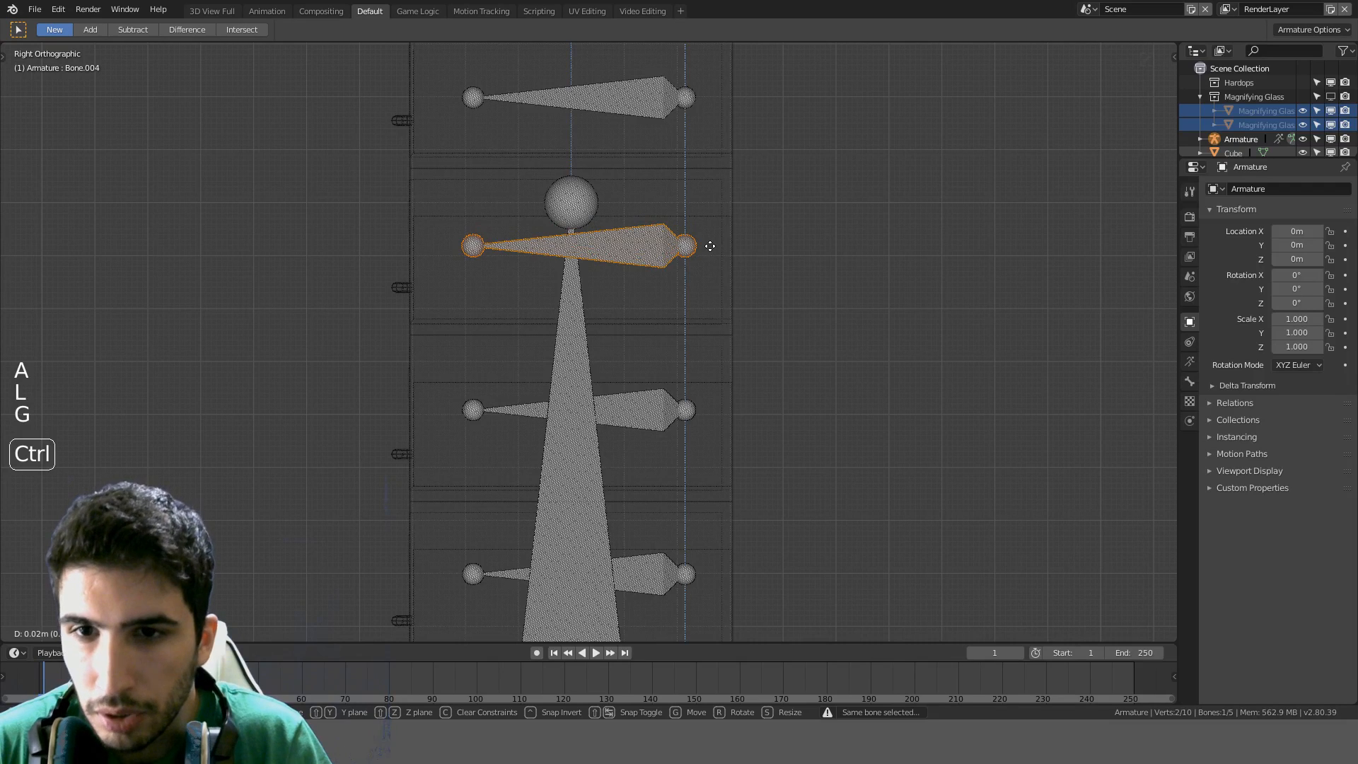
{"action": "left_click", "coordinate": [710, 245], "text": "ctrl"}
Raise the top drawer's bone slightly along Z to even out the bone spacing, and leave armature editing
{"action": "middle_click_drag", "start_coordinate": [821, 191], "coordinate": [670, 256], "text": "shift"}
{"action": "key", "text": "a"}
{"action": "key", "text": "l"}
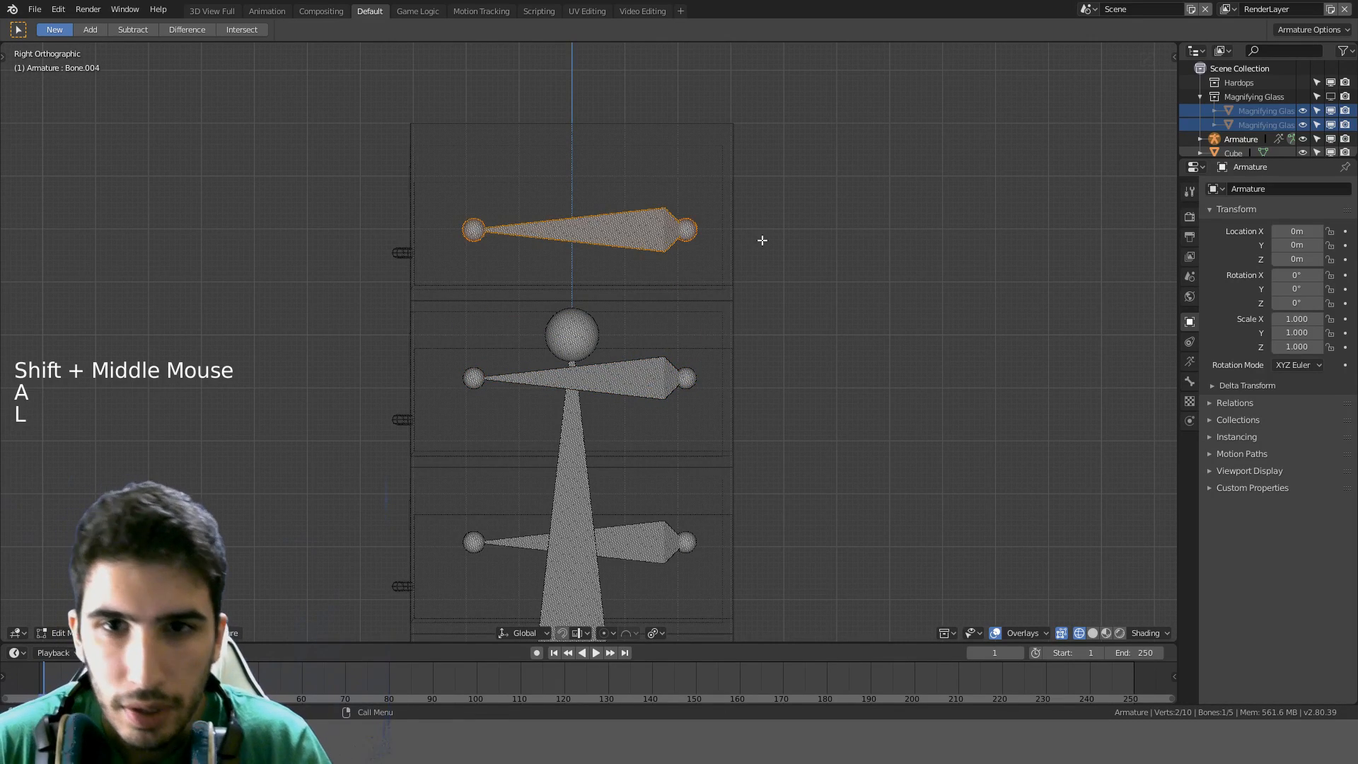
{"action": "scroll", "coordinate": [764, 237], "scroll_direction": "up", "scroll_amount": 2}
{"action": "middle_click_drag", "start_coordinate": [779, 227], "coordinate": [781, 420], "text": "shift"}
{"action": "middle_click_drag", "start_coordinate": [781, 420], "coordinate": [791, 455]}
{"action": "key", "text": "KP_3"}
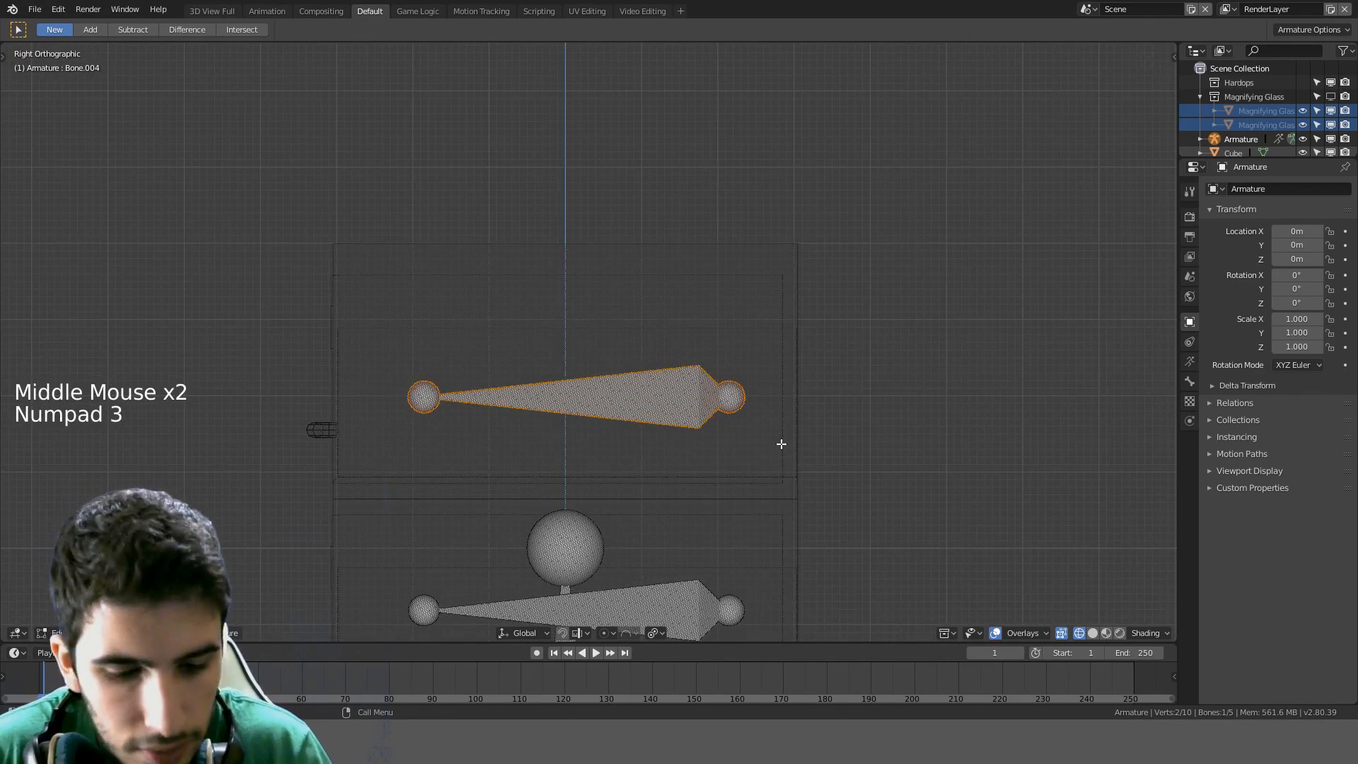
{"action": "key", "text": "g"}
{"action": "key", "text": "ctrl"}
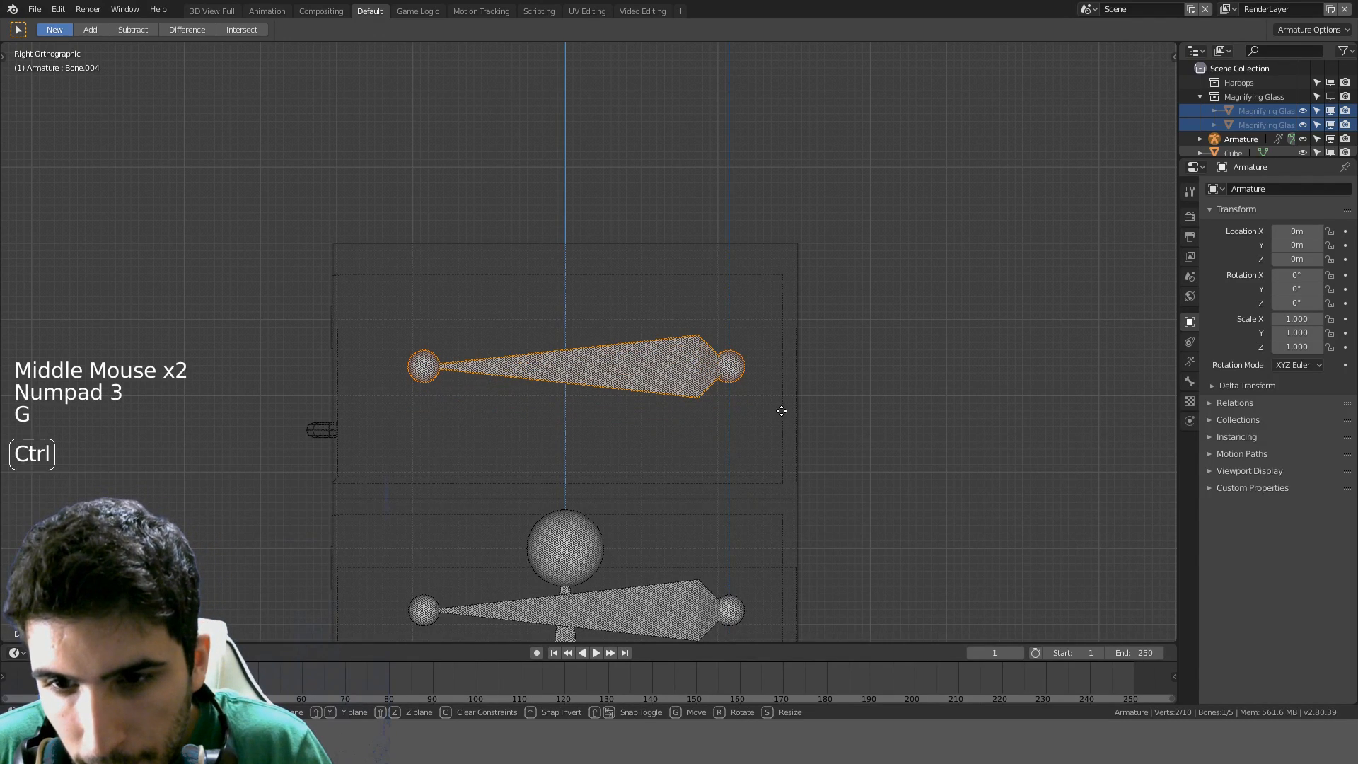
{"action": "left_click", "coordinate": [783, 421], "text": "ctrl"}
{"action": "scroll", "coordinate": [632, 454], "scroll_direction": "down", "scroll_amount": 5}
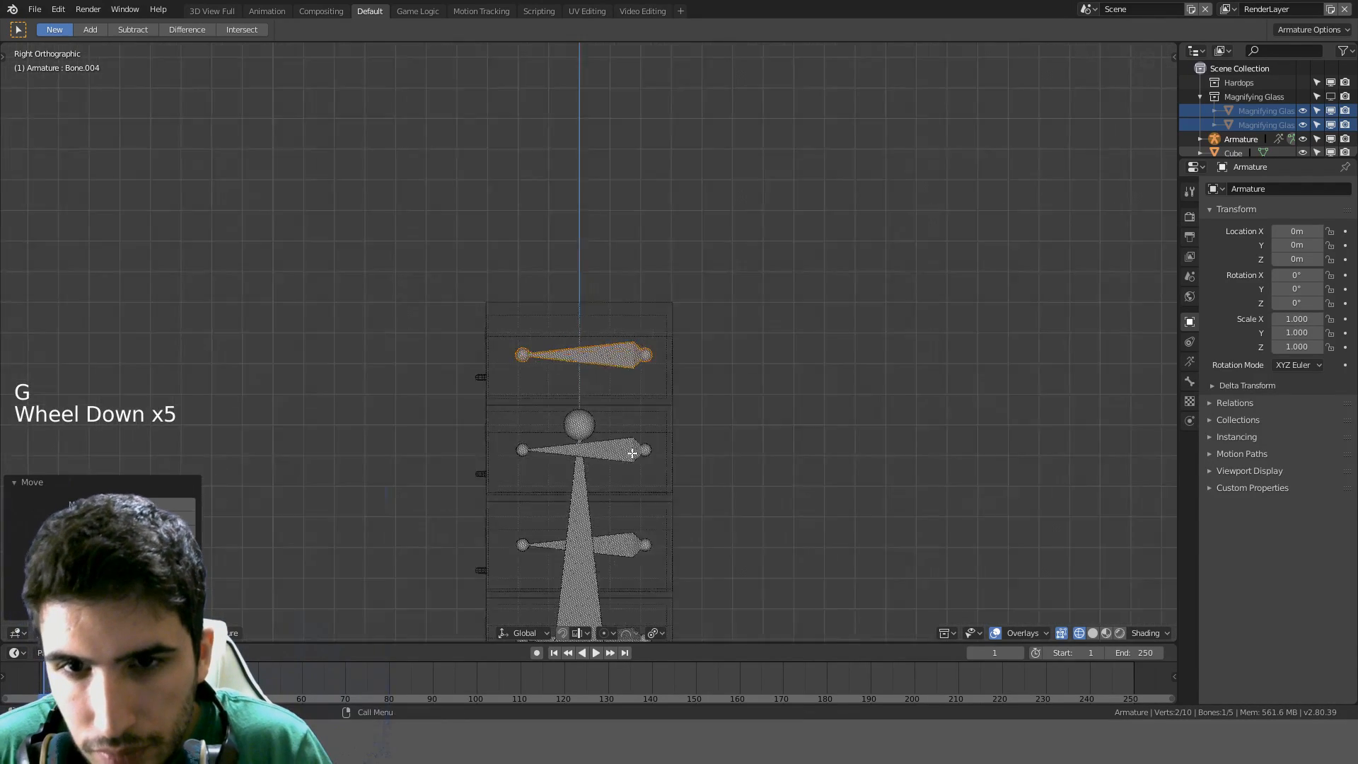
{"action": "scroll", "coordinate": [633, 454], "scroll_direction": "down", "scroll_amount": 1}
{"action": "middle_click_drag", "start_coordinate": [633, 453], "coordinate": [626, 524]}
{"action": "key", "text": "Tab"}
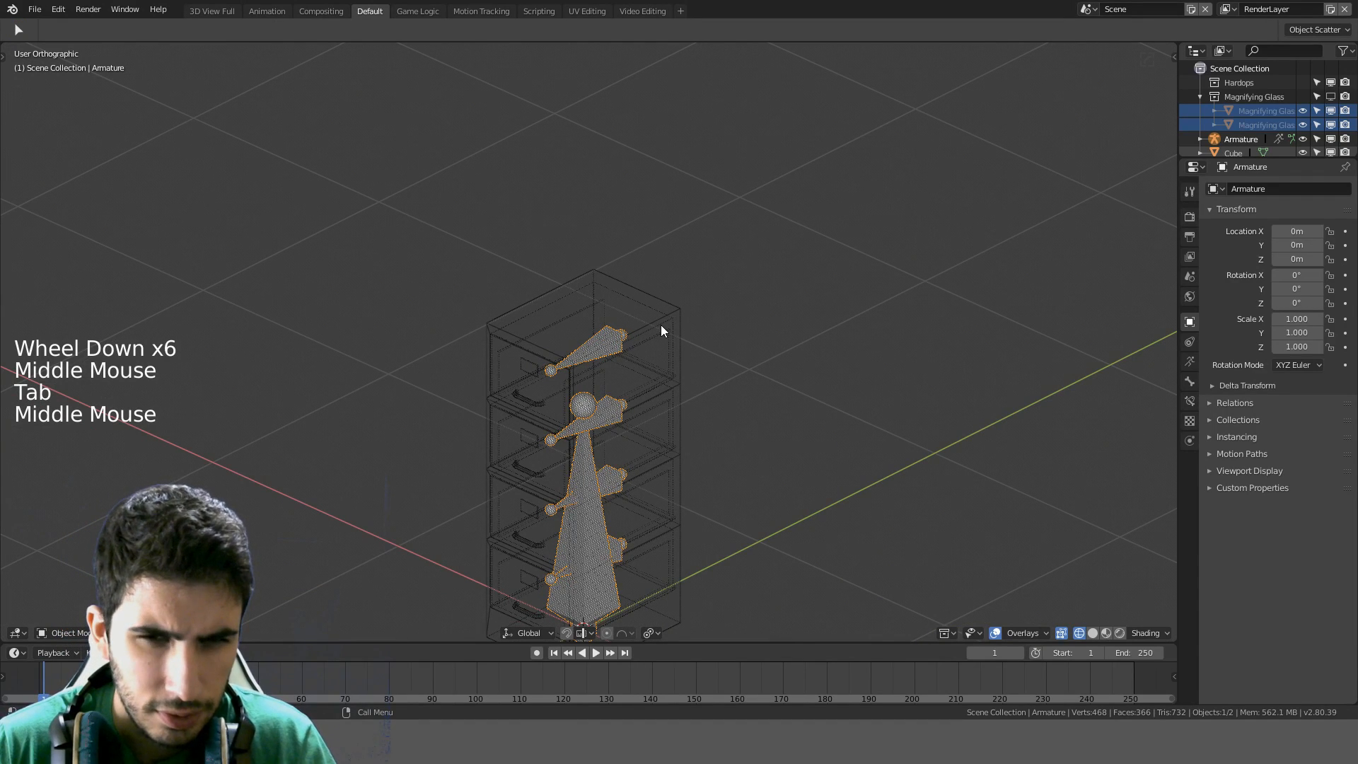
{"action": "left_click", "coordinate": [669, 322], "text": "shift"}
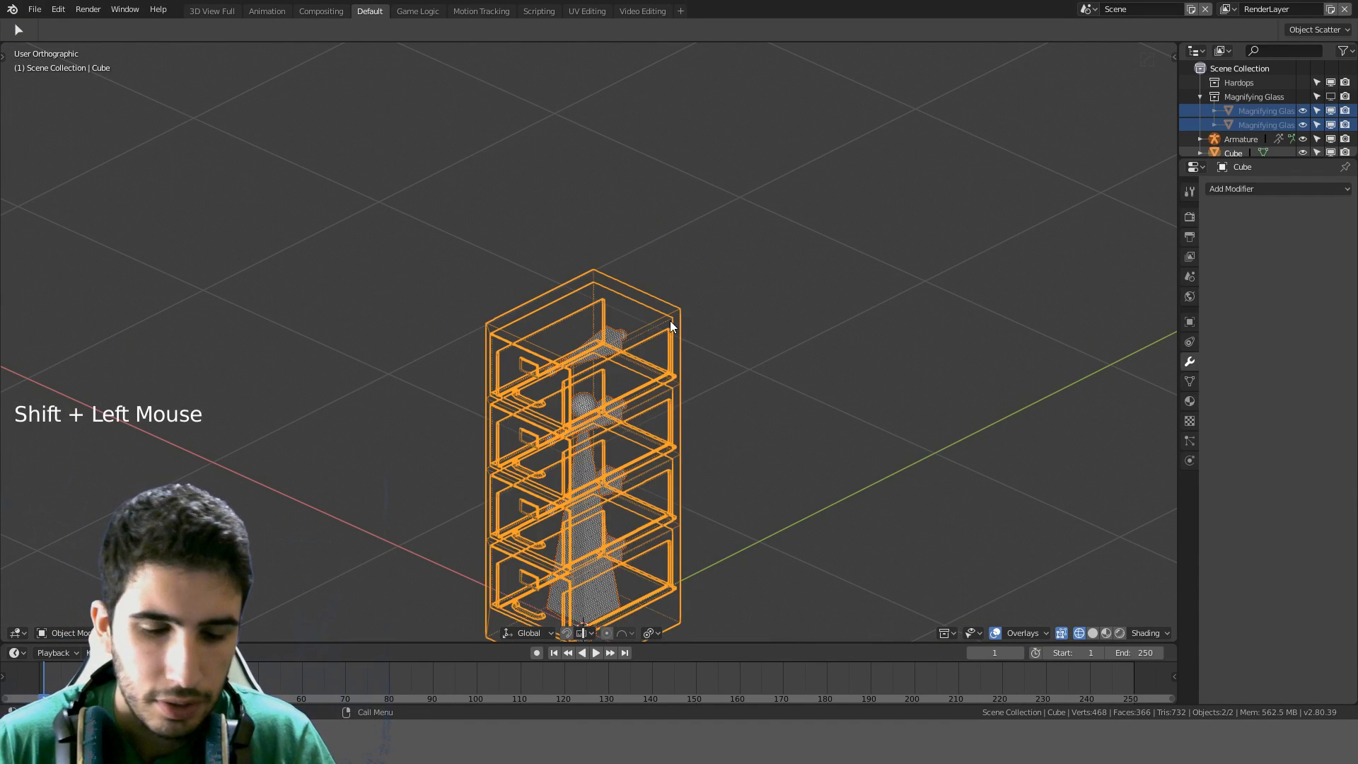
{"action": "key", "text": "ctrl+p"}
{"action": "left_click", "coordinate": [669, 320]}
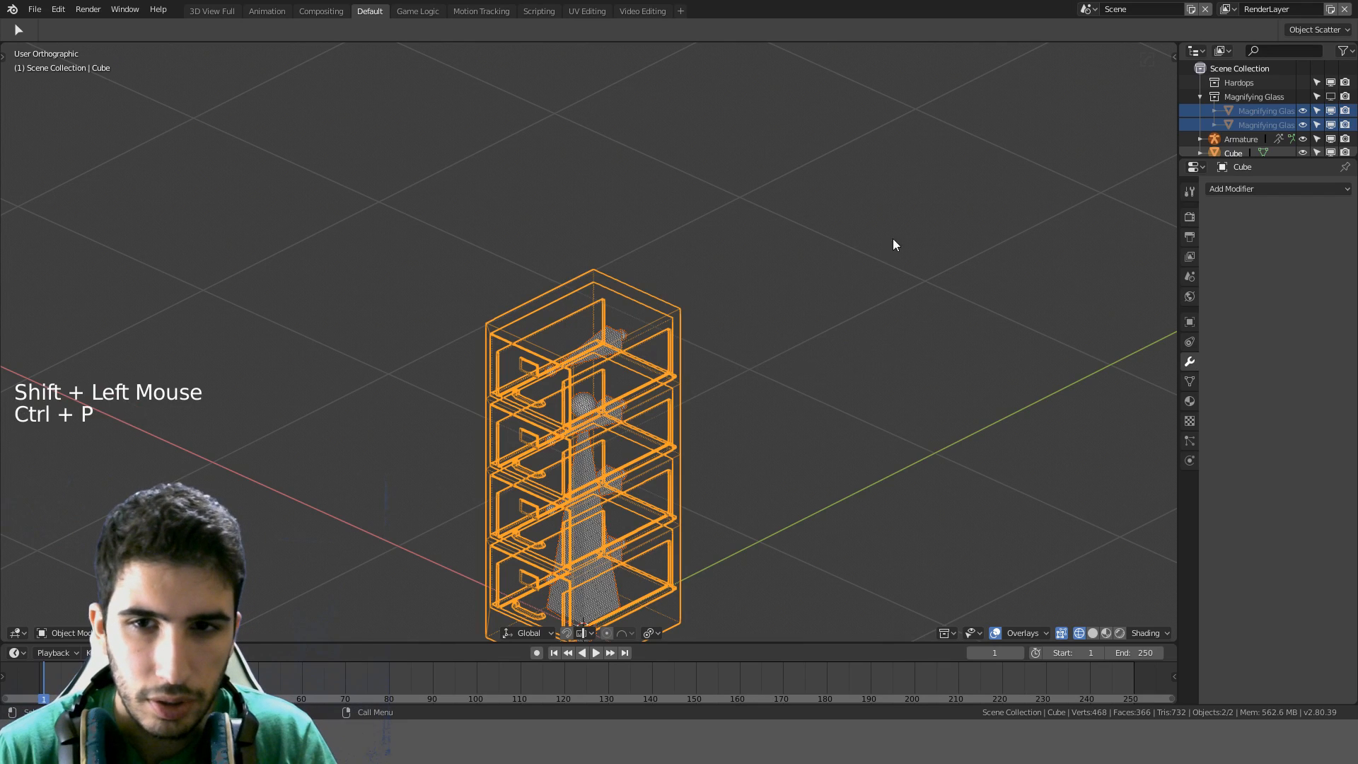
Parent the cabinet mesh to the armature using Armature Deform With Empty Groups
{"action": "left_click", "coordinate": [632, 318]}
{"action": "left_click", "coordinate": [611, 336], "text": "shift"}
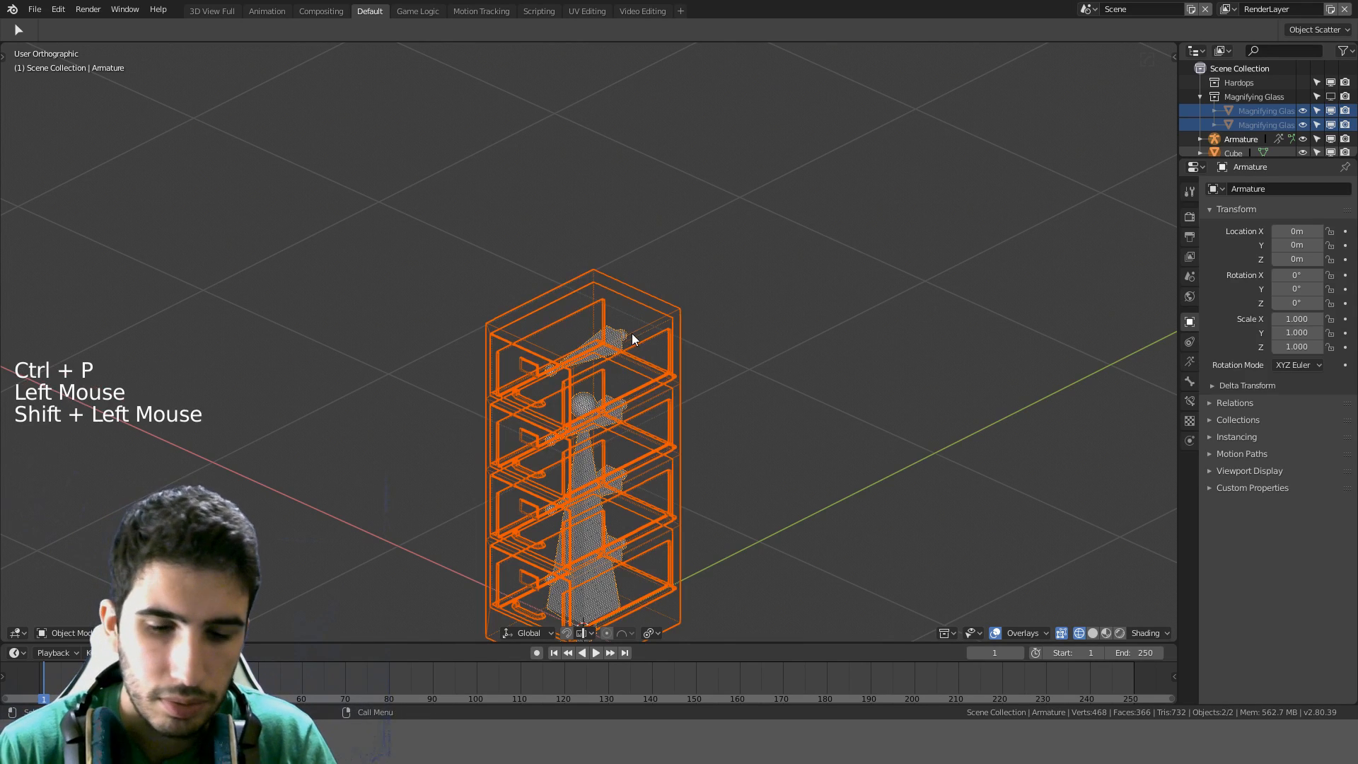
{"action": "key", "text": "ctrl+p"}
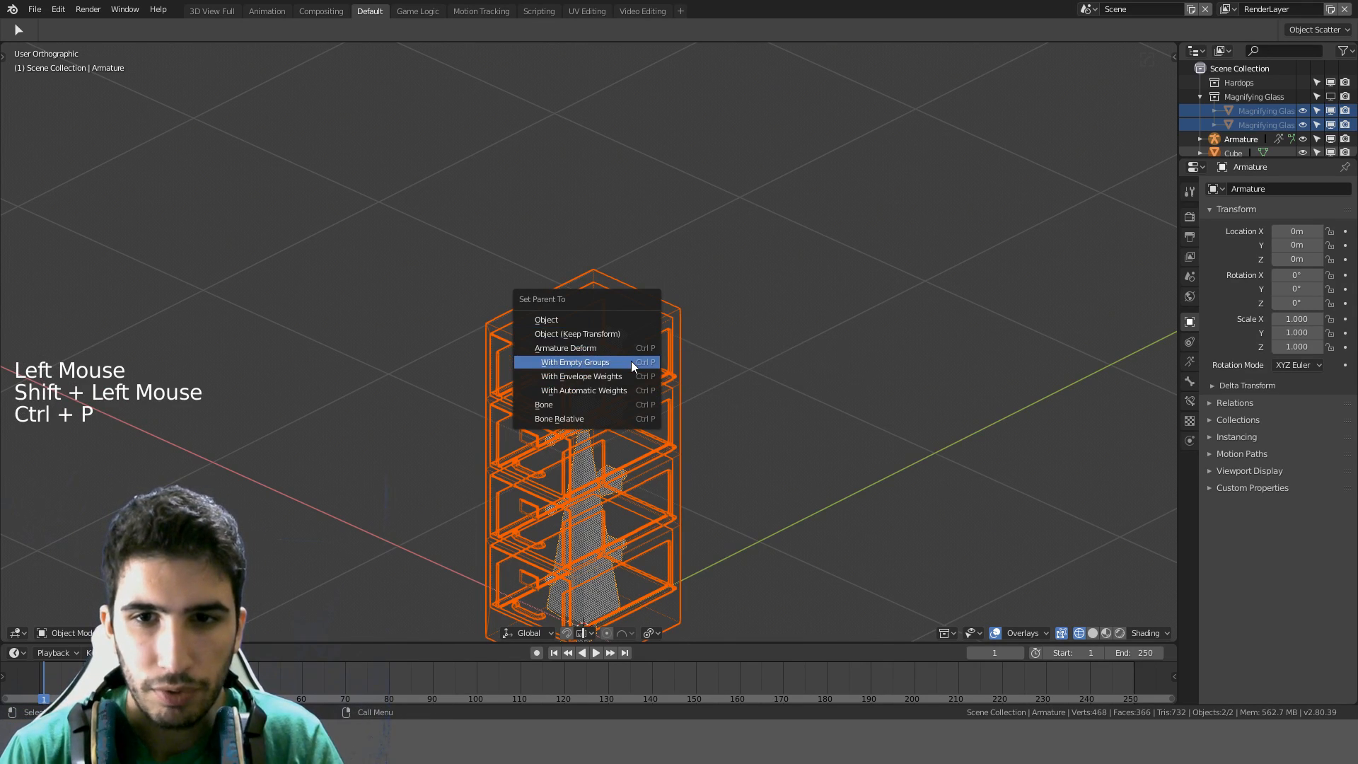
{"action": "left_click", "coordinate": [631, 362]}
{"action": "key", "text": "Tab"}
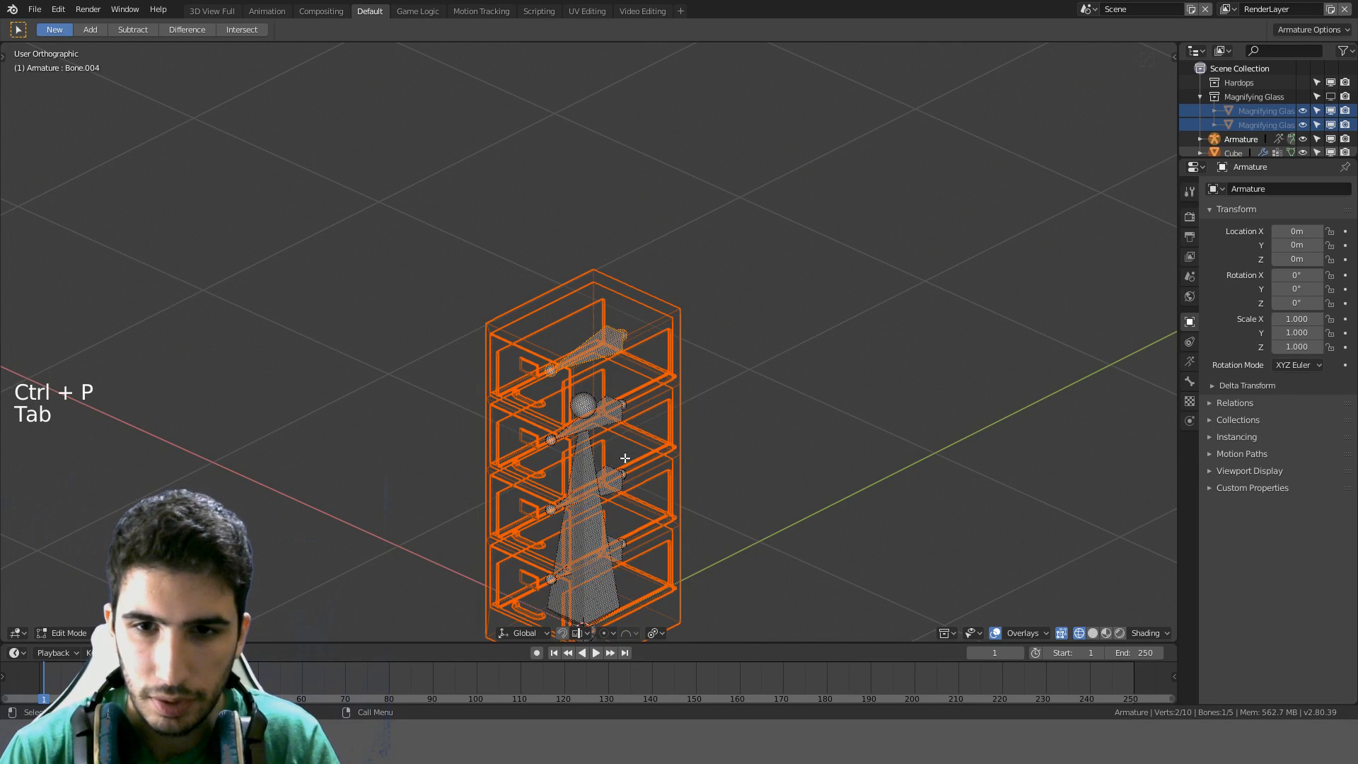
{"action": "left_click", "coordinate": [688, 301]}
{"action": "key", "text": "Tab"}
Open the cabinet mesh for editing, select the linked geometry of its outer body and show it in solid shading
{"action": "left_click", "coordinate": [669, 321]}
{"action": "key", "text": "Tab"}
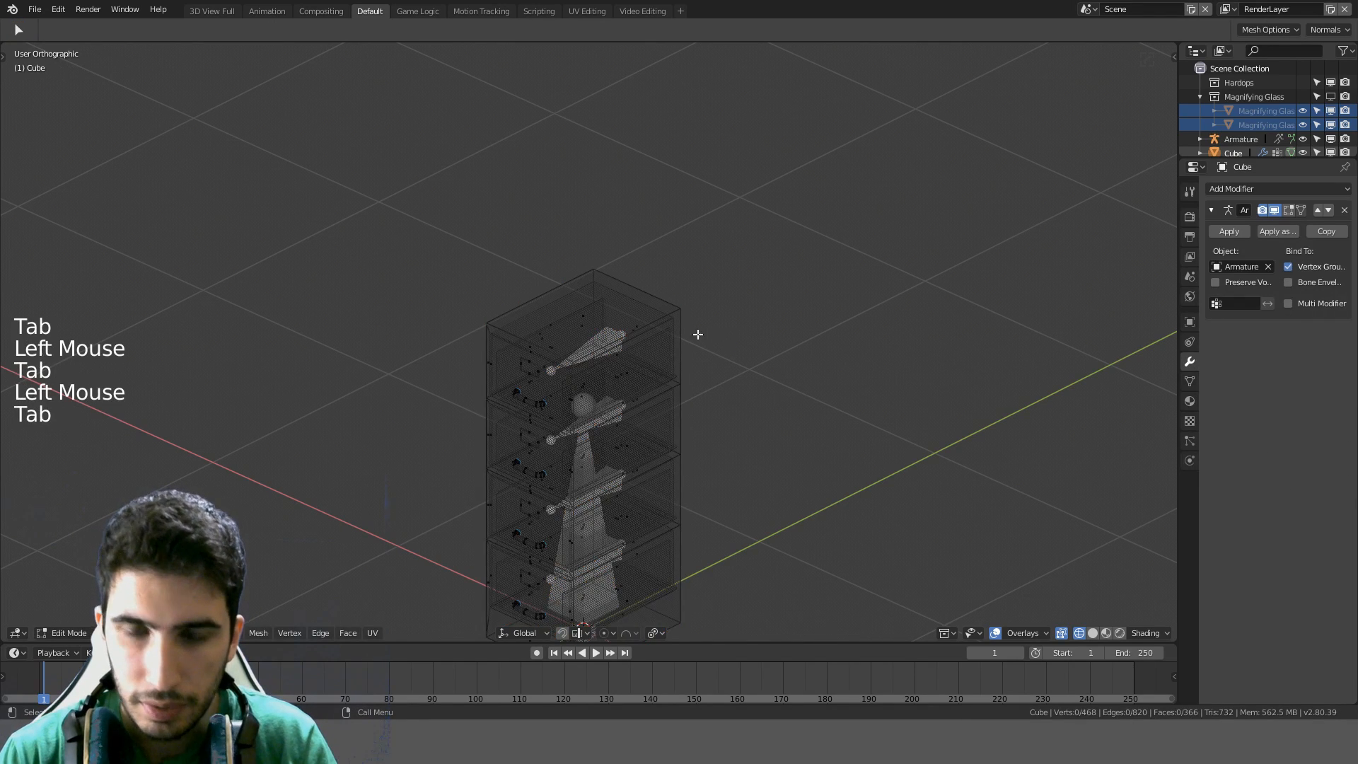
{"action": "key", "text": "l"}
{"action": "mouse_move", "coordinate": [721, 318]}
{"action": "middle_mouse_down"}
{"action": "mouse_move", "coordinate": [761, 304]}
{"action": "mouse_move", "coordinate": [767, 246]}
{"action": "middle_mouse_up"}
{"action": "key", "text": "z"}
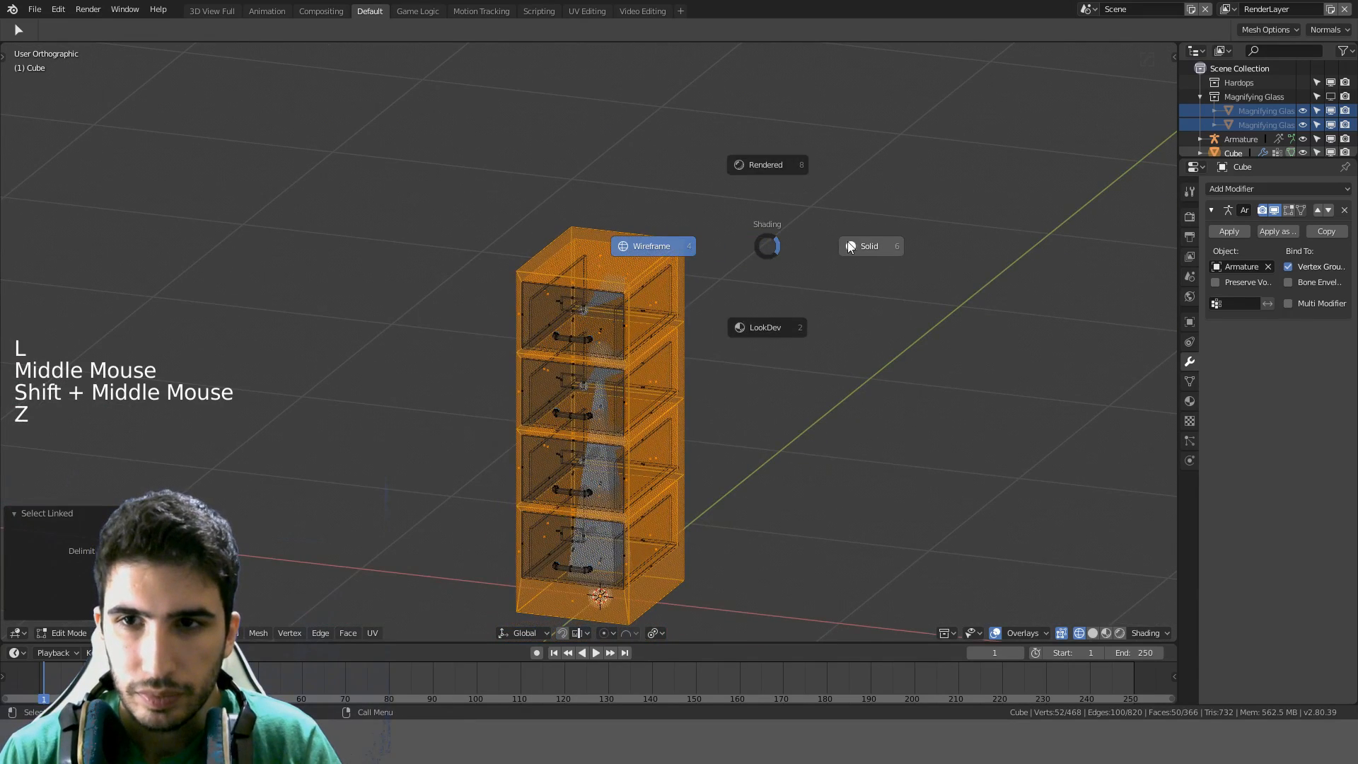
{"action": "middle_click_drag", "start_coordinate": [679, 283], "coordinate": [792, 268]}
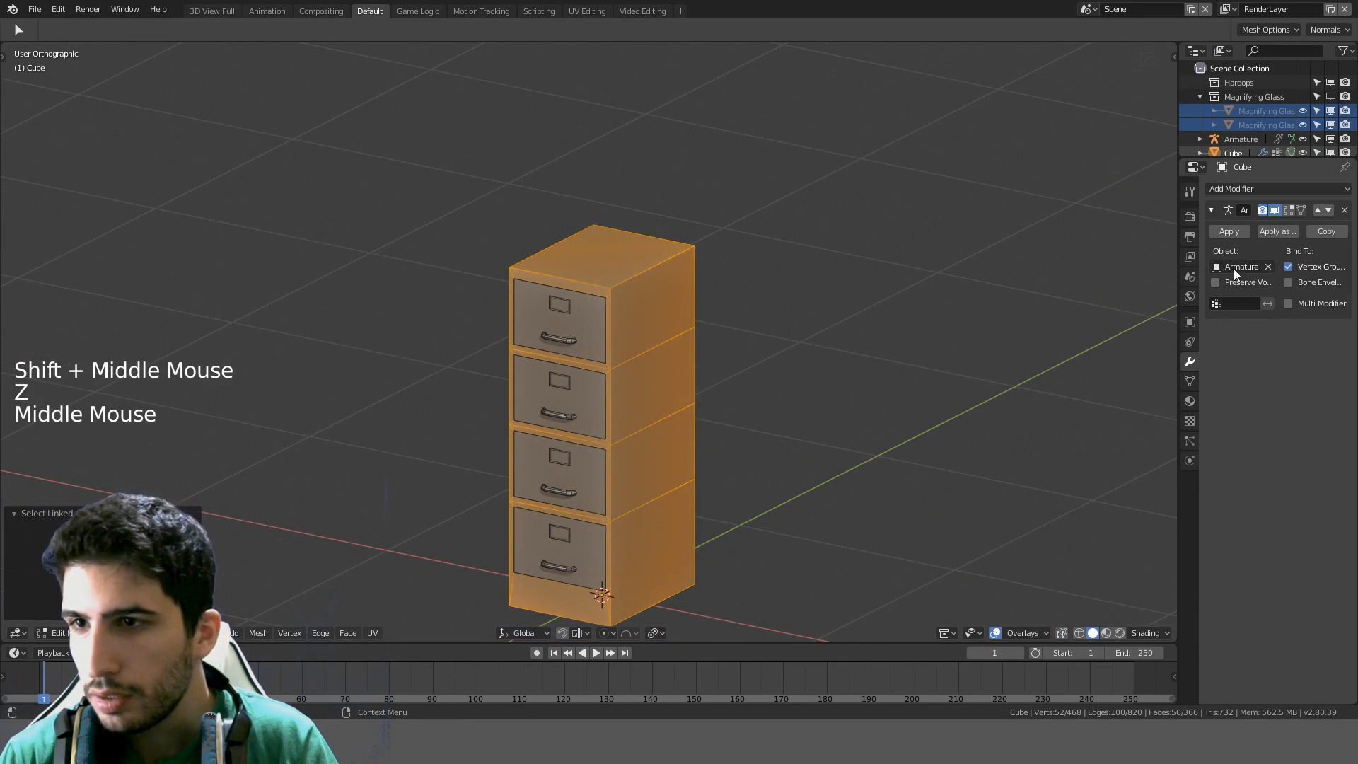
Rename the vertex group Bone to Root and assign the selected cabinet body to it
{"action": "left_click", "coordinate": [1189, 381]}
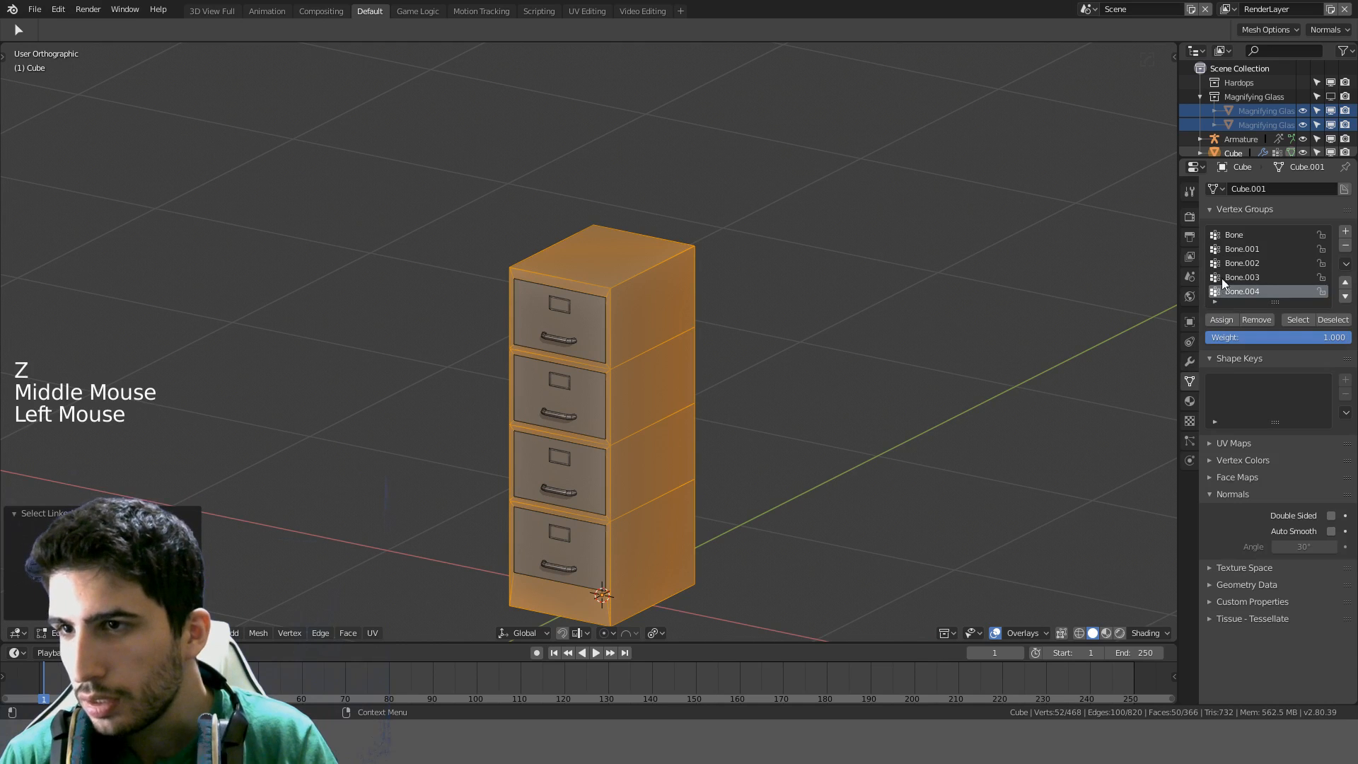
{"action": "left_click", "coordinate": [1244, 234]}
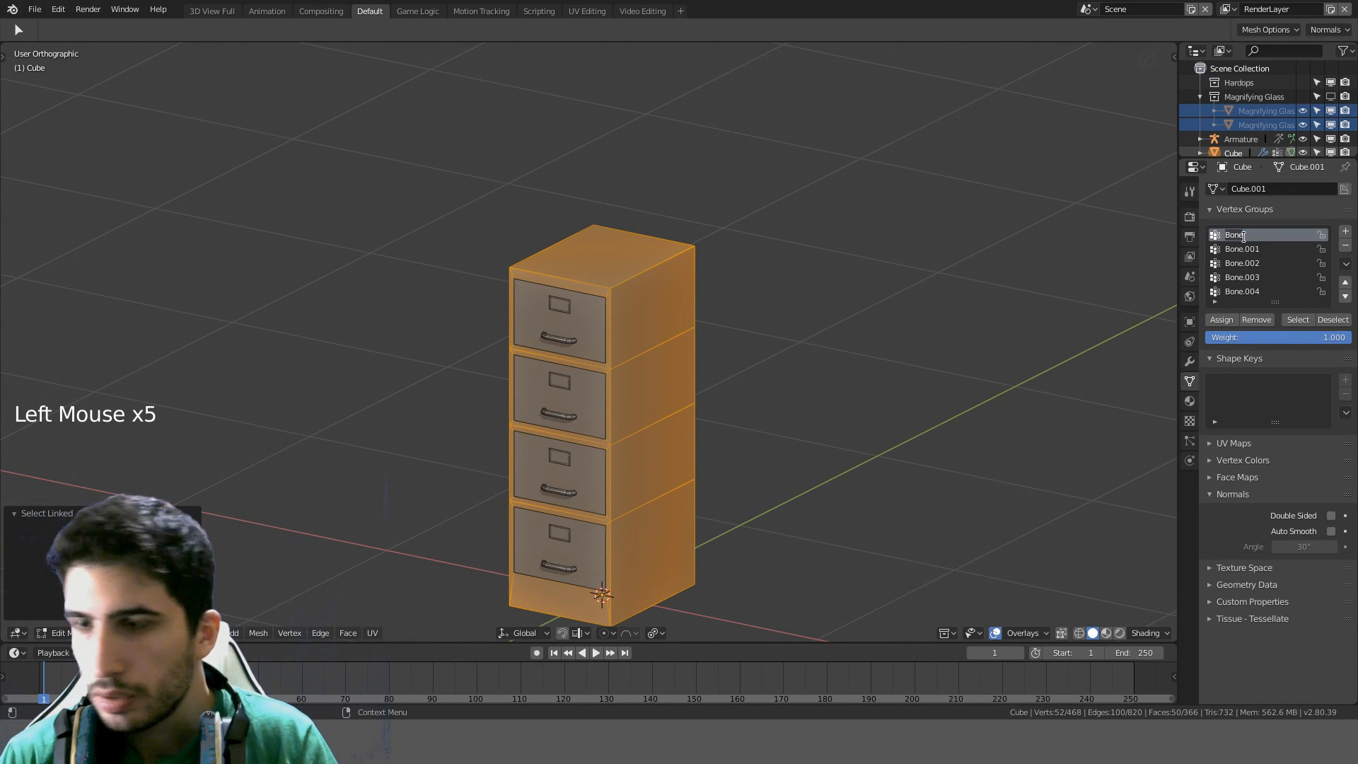
{"action": "type", "text": "Root"}
{"action": "key", "text": "Return"}
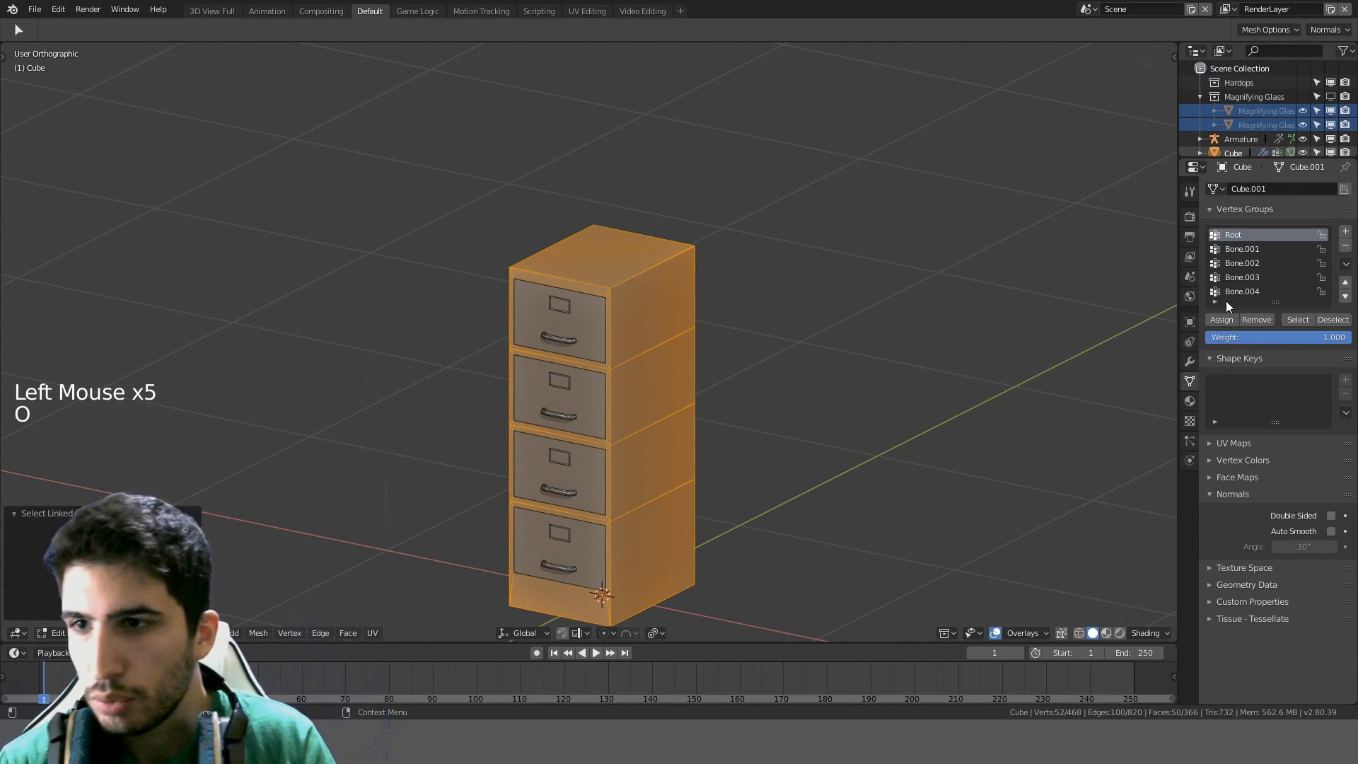
{"action": "left_click", "coordinate": [1224, 319]}
Select the linked front panel, label frame and handle of the top drawer and assign them to the vertex group Bone.001
{"action": "key", "text": "z"}
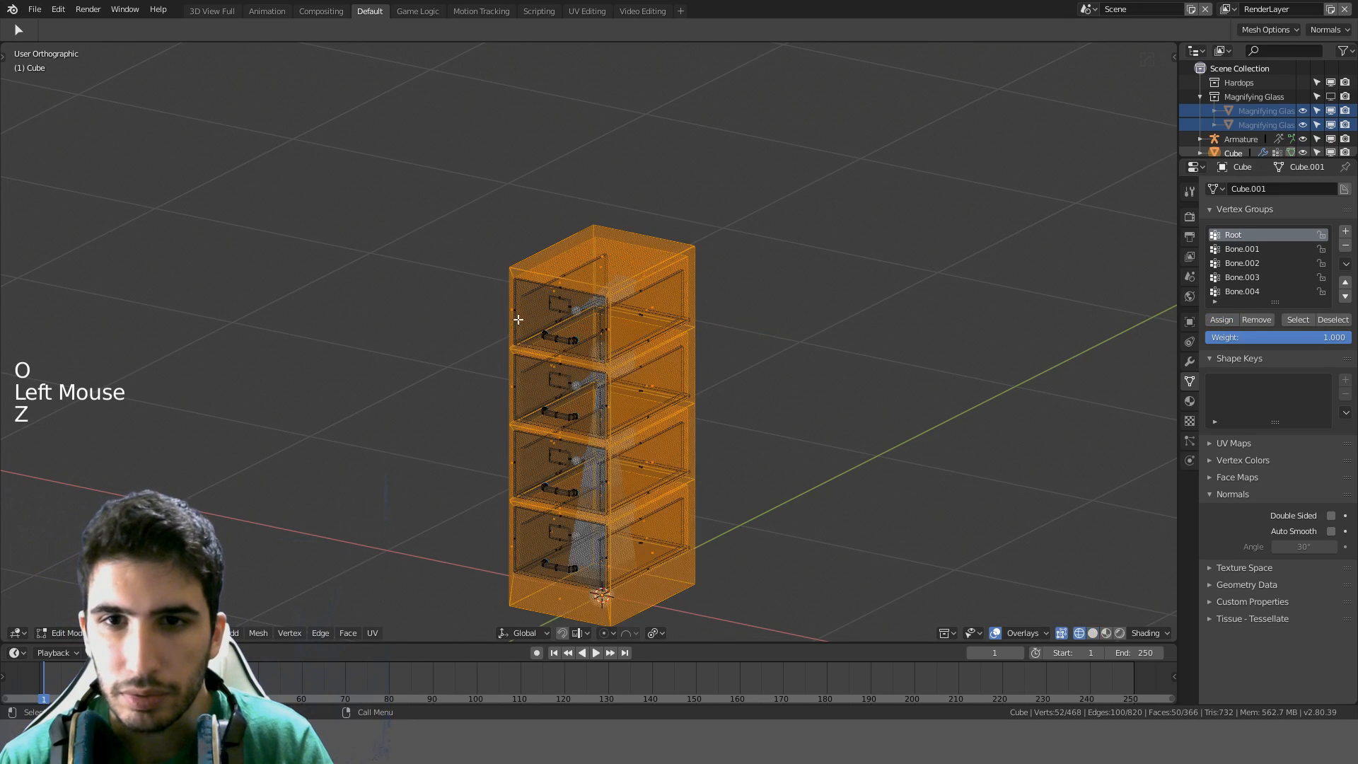
{"action": "mouse_move", "coordinate": [622, 320]}
{"action": "middle_mouse_down"}
{"action": "mouse_move", "coordinate": [569, 310]}
{"action": "mouse_move", "coordinate": [606, 293]}
{"action": "middle_mouse_up"}
{"action": "key", "text": "a"}
{"action": "key", "text": "z"}
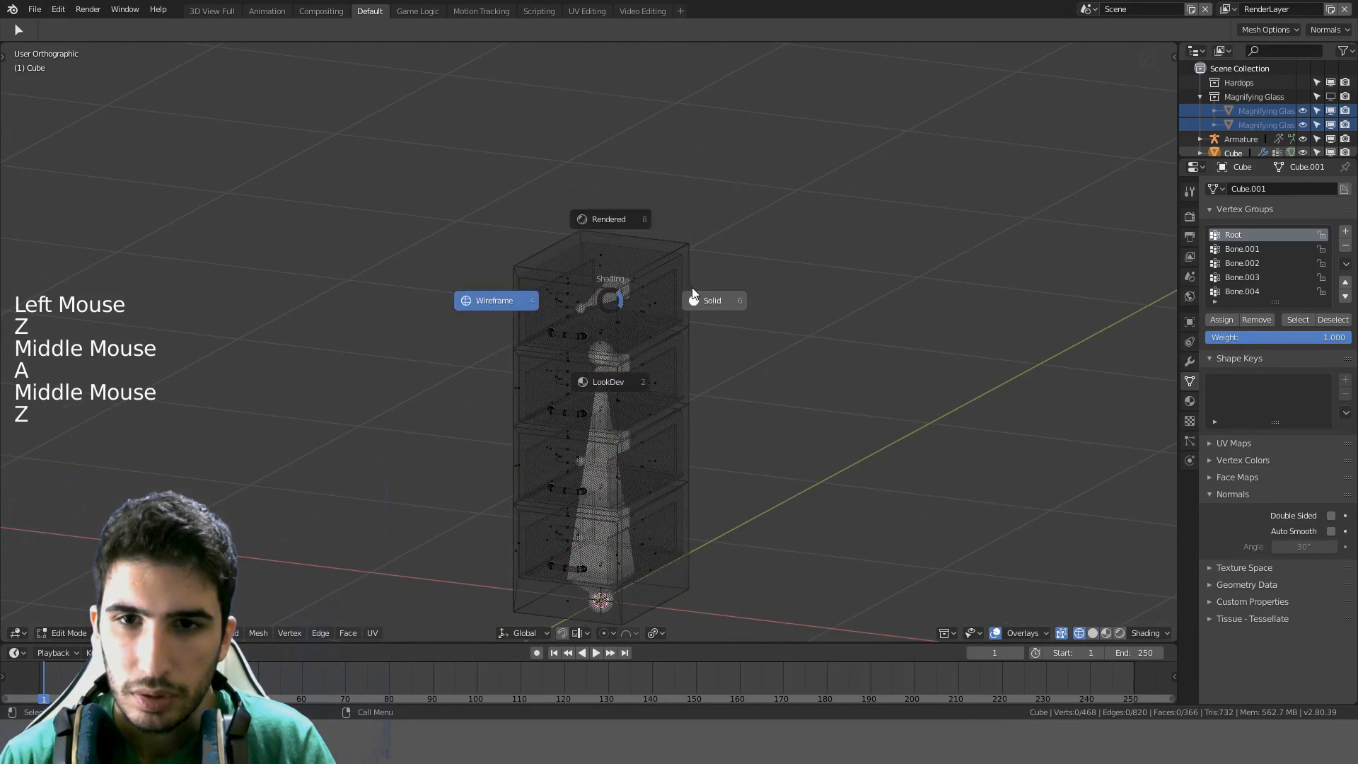
{"action": "scroll", "coordinate": [609, 290], "scroll_direction": "up", "scroll_amount": 5}
{"action": "key", "text": "l"}
{"action": "key", "text": "l"}
{"action": "key", "text": "l"}
{"action": "key", "text": "l"}
{"action": "key", "text": "l"}
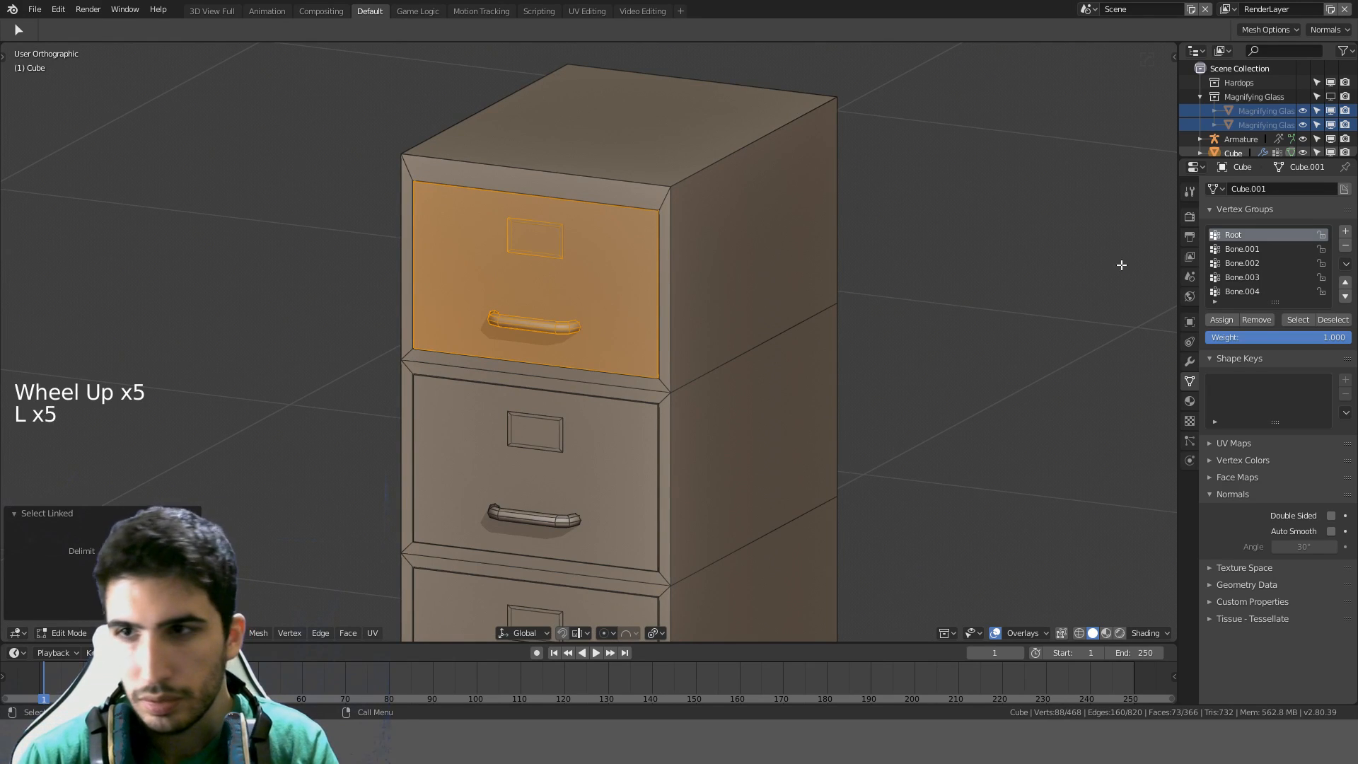
{"action": "left_click", "coordinate": [1239, 250]}
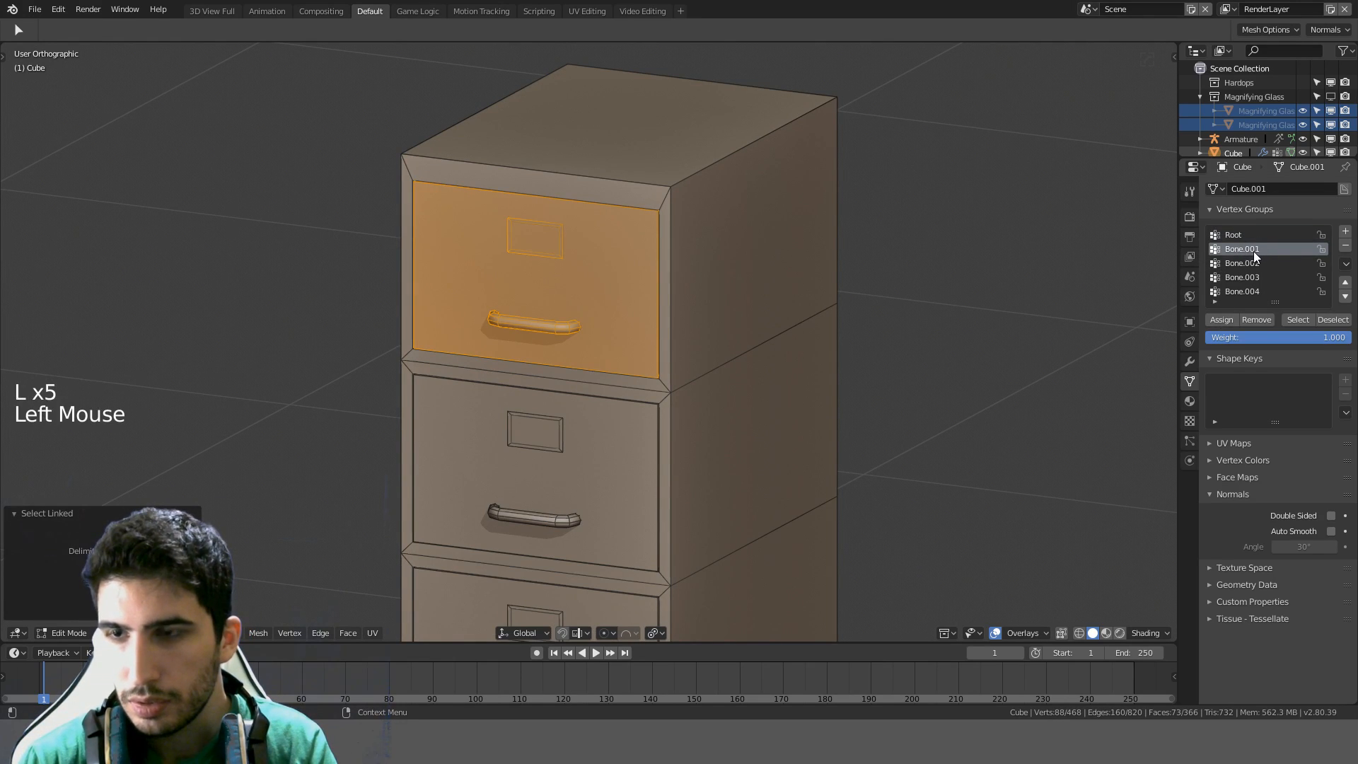
{"action": "left_click", "coordinate": [1223, 318]}
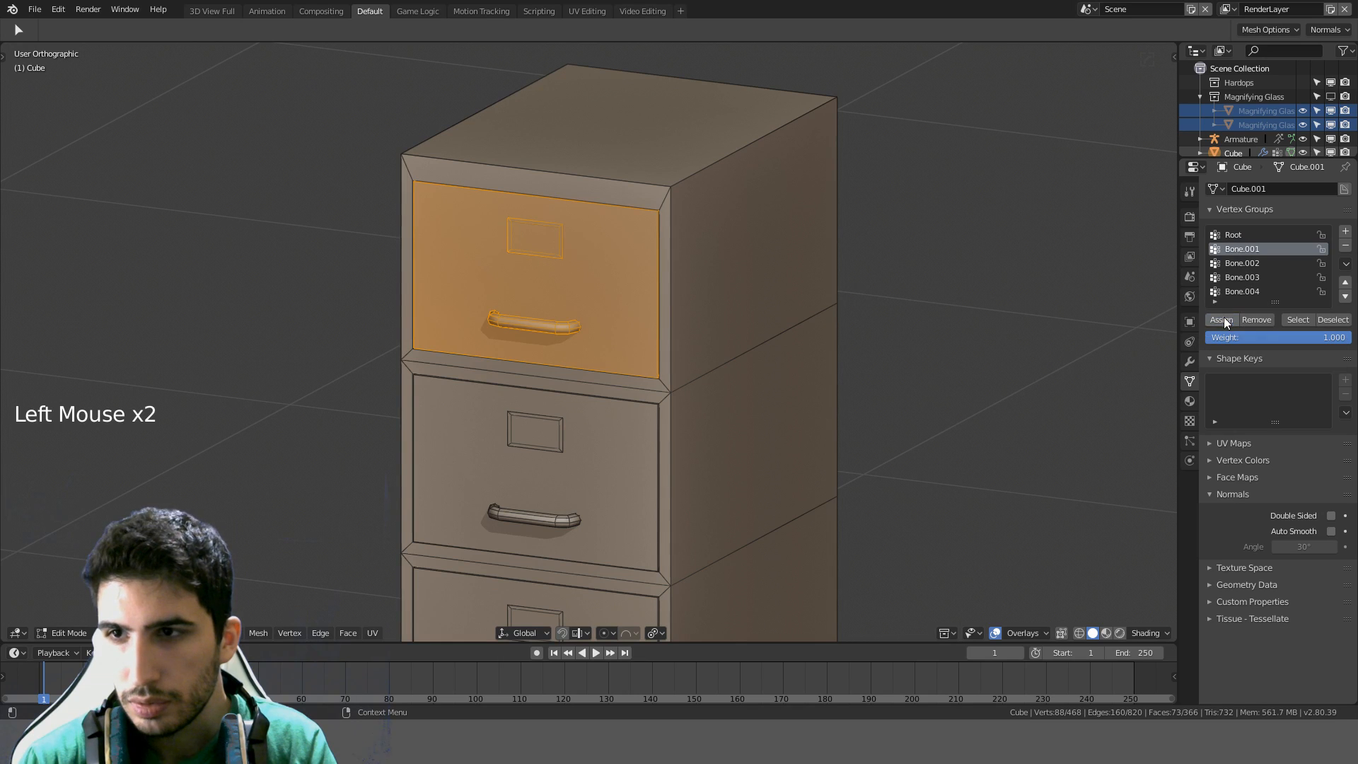
{"action": "key", "text": "a"}
{"action": "key", "text": "l"}
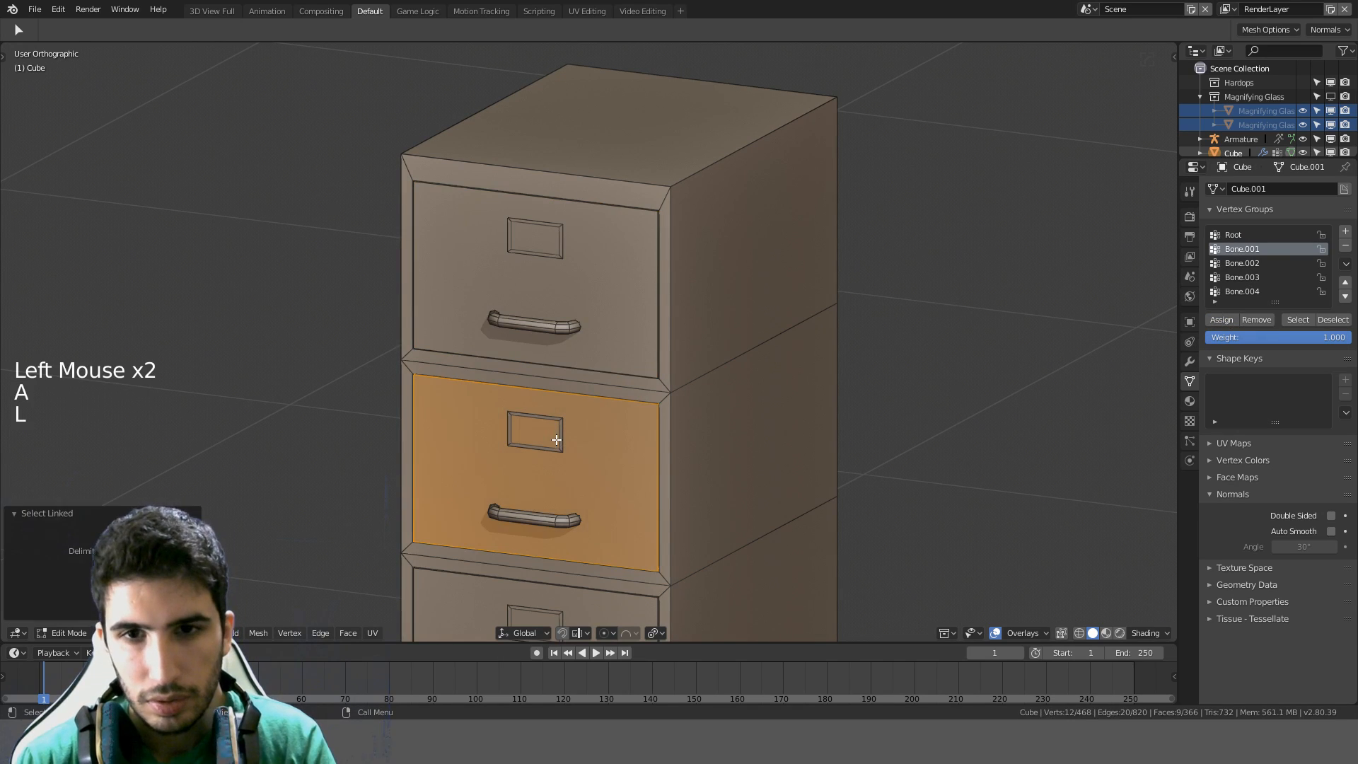
{"action": "key", "text": "l"}
{"action": "key", "text": "l"}
{"action": "key", "text": "l"}
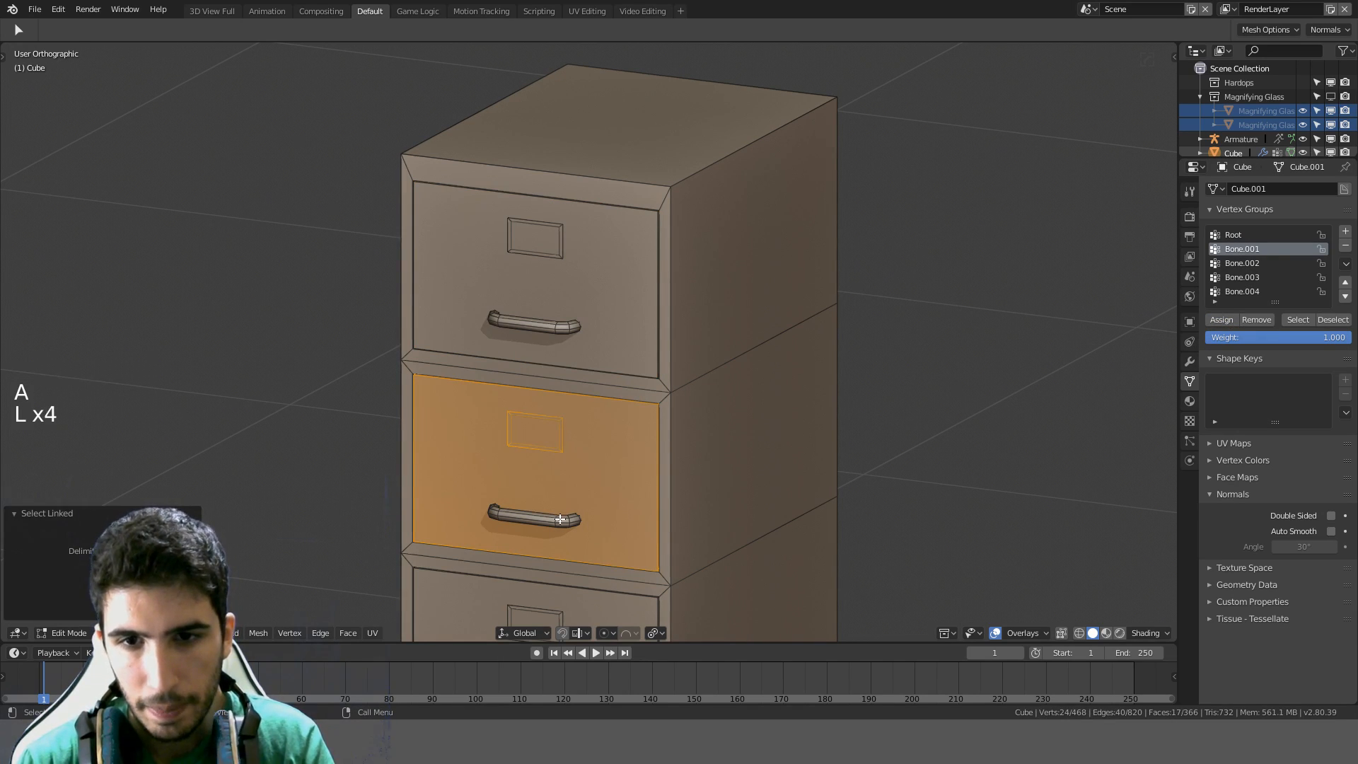
{"action": "key", "text": "l"}
{"action": "key", "text": "a"}
Show the mesh in wireframe shading and try to pick the linked inner parts of the top drawer
{"action": "key", "text": "z"}
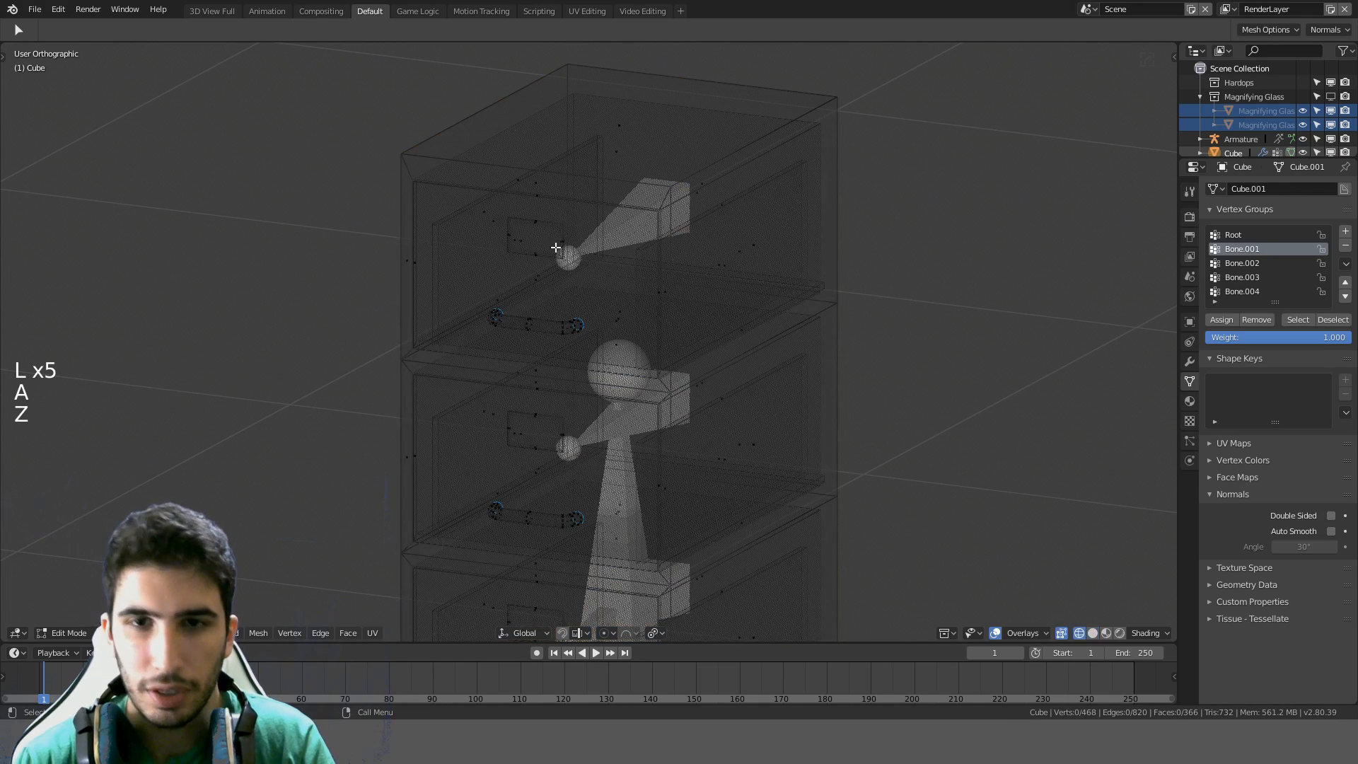
{"action": "key", "text": "l"}
{"action": "key", "text": "l"}
{"action": "key", "text": "a"}
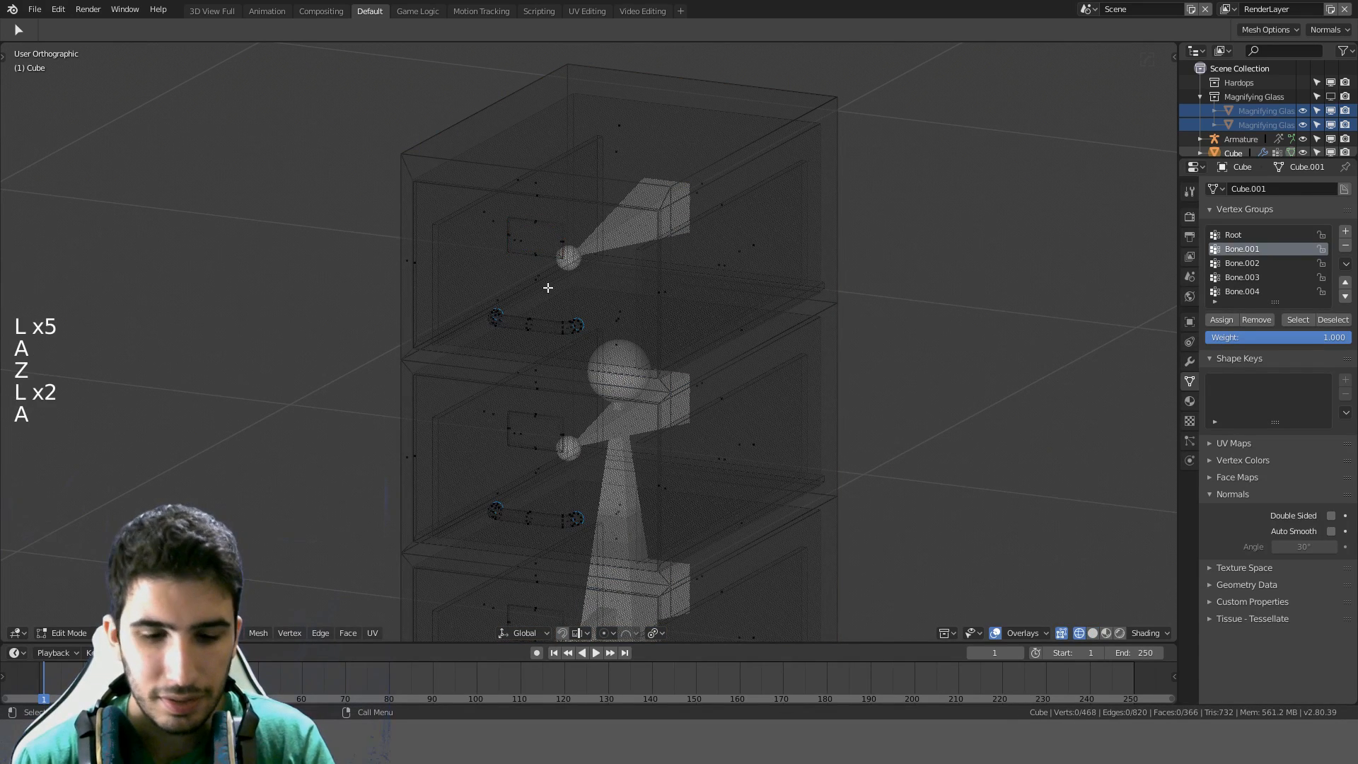
{"action": "key", "text": "l"}
{"action": "key", "text": "l"}
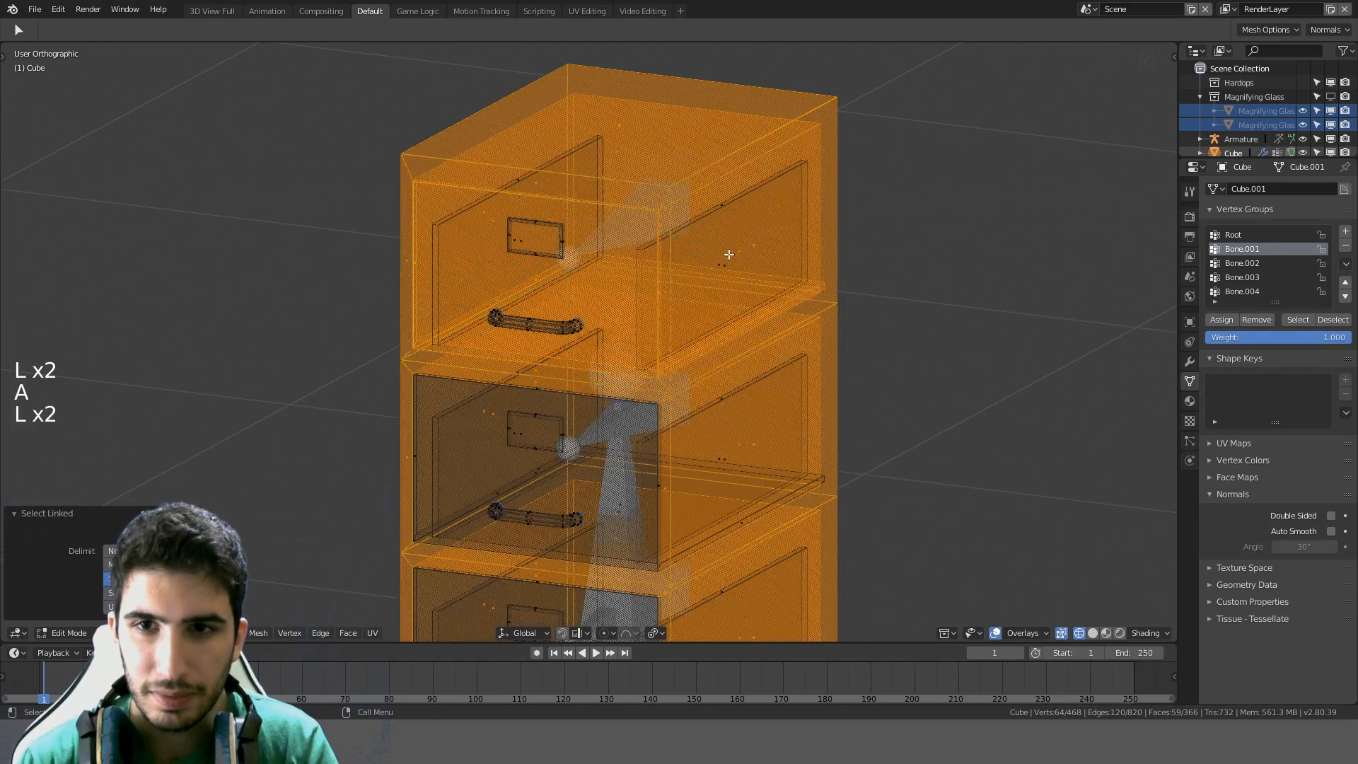
{"action": "key", "text": "a"}
Select the top drawer's side panels, base, front, label frame and handle, and assign them all to the vertex group Bone.001
{"action": "key", "text": "l"}
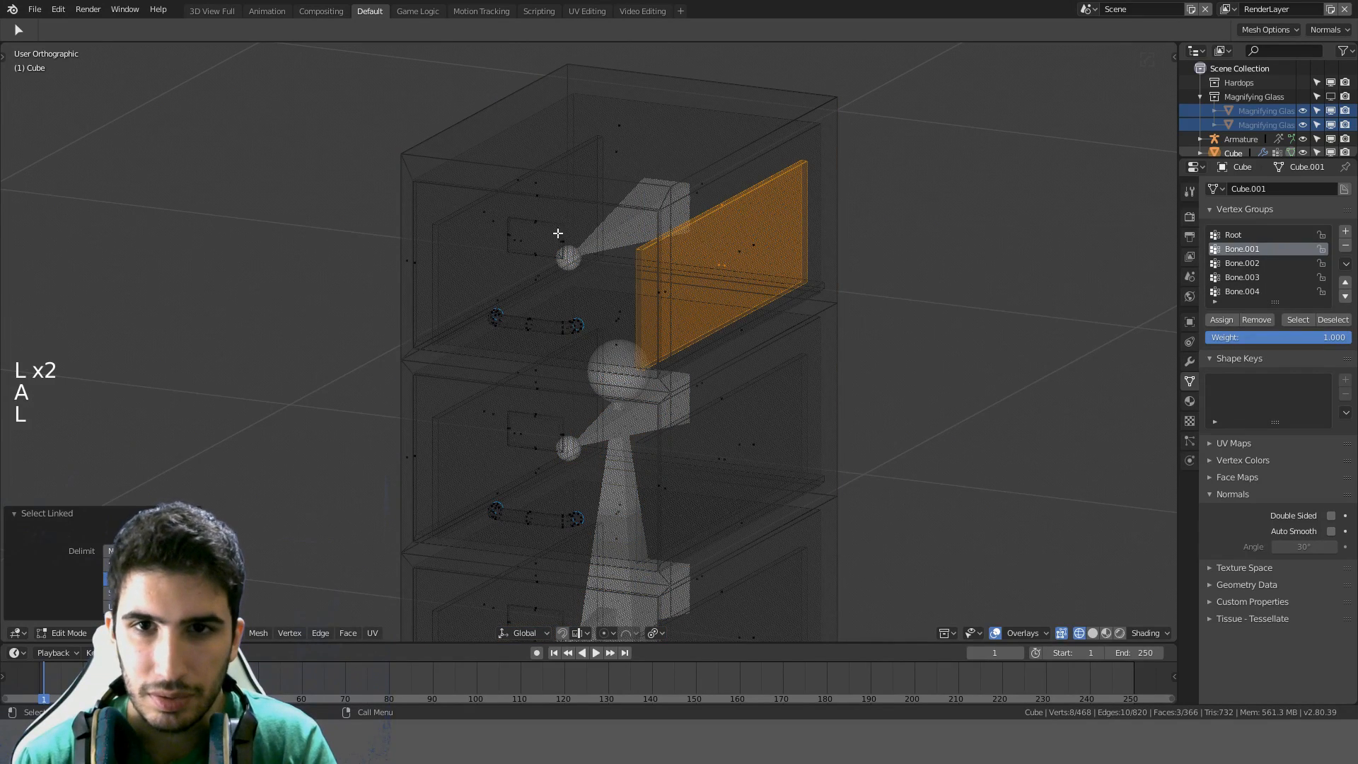
{"action": "key", "text": "l"}
{"action": "middle_click_drag", "start_coordinate": [503, 240], "coordinate": [503, 241]}
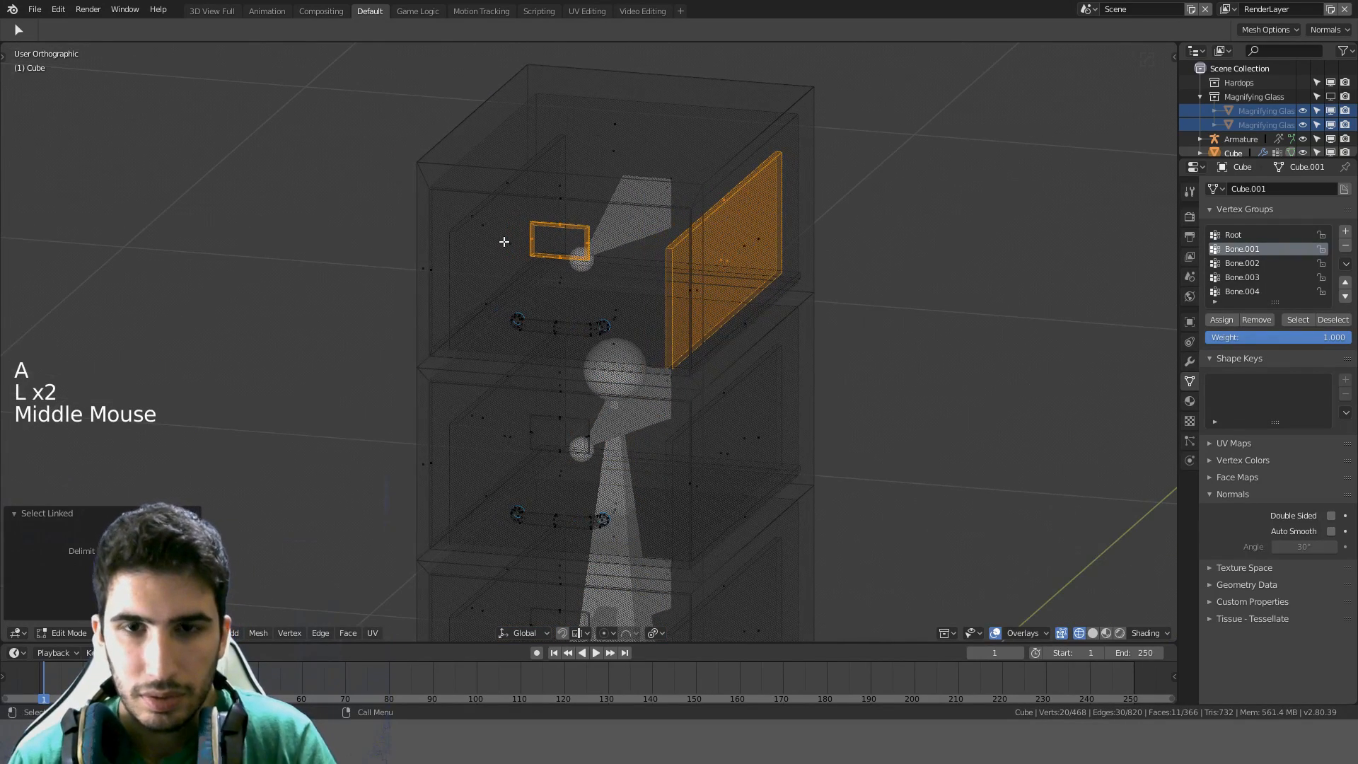
{"action": "key", "text": "l"}
{"action": "key", "text": "l"}
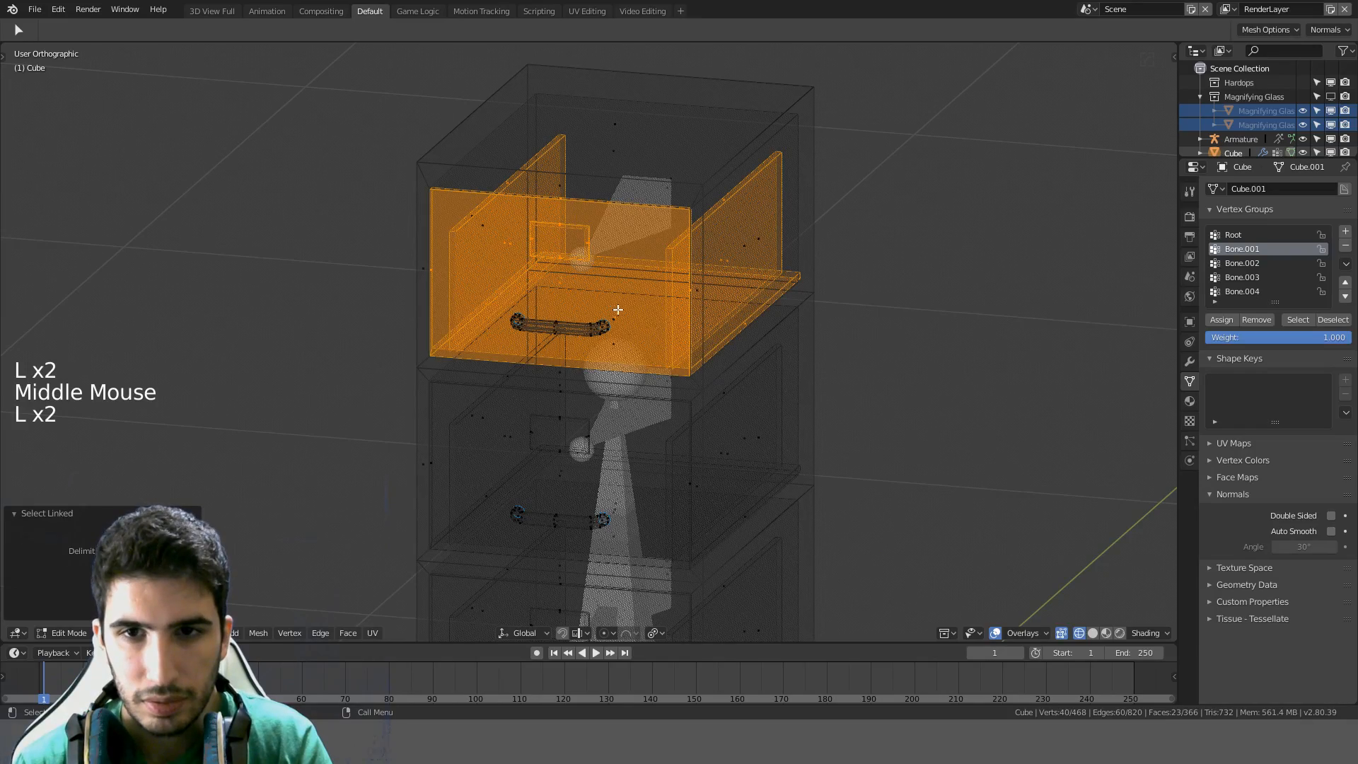
{"action": "key", "text": "l"}
{"action": "middle_click_drag", "start_coordinate": [593, 319], "coordinate": [622, 332]}
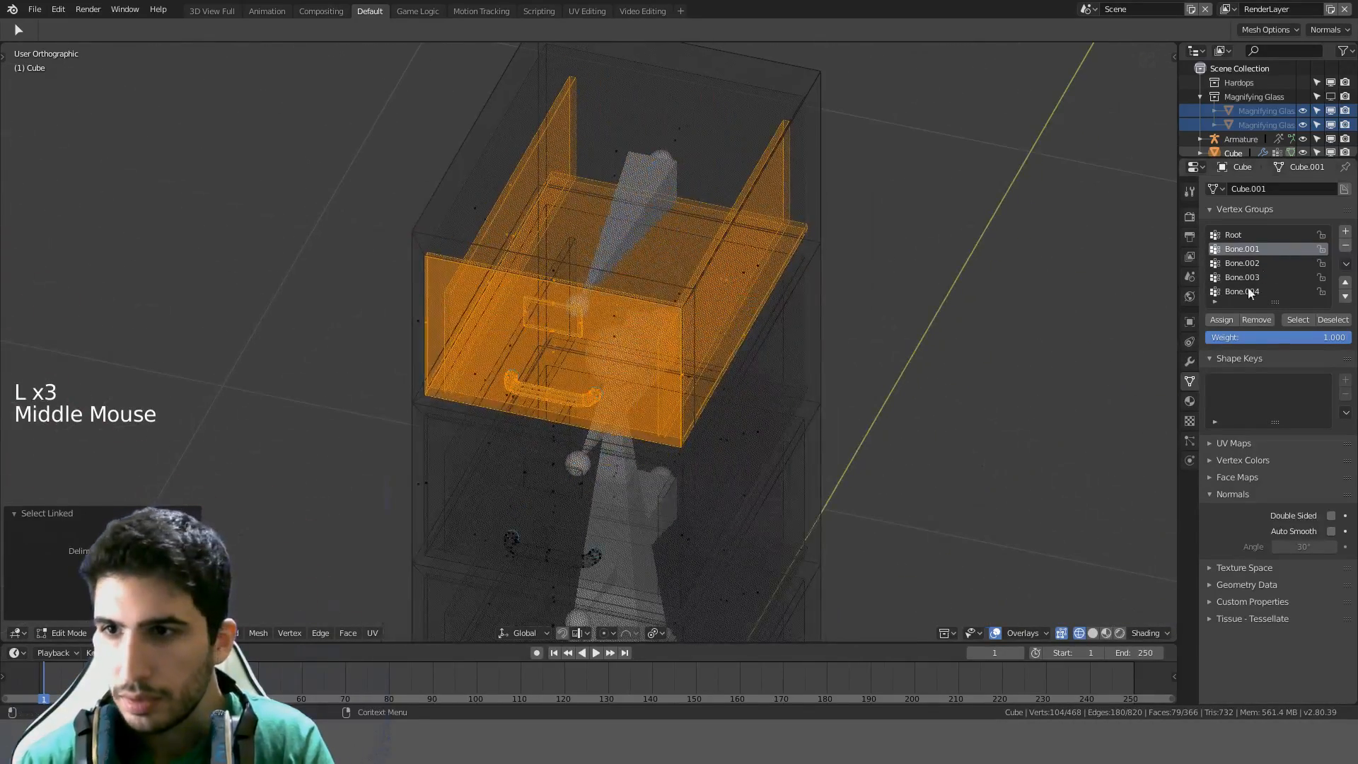
{"action": "left_click", "coordinate": [1222, 320]}
Select all linked parts of the second drawer from the top, replacing the previous selection, and assign them to the vertex group Bone.002
{"action": "key", "text": "a"}
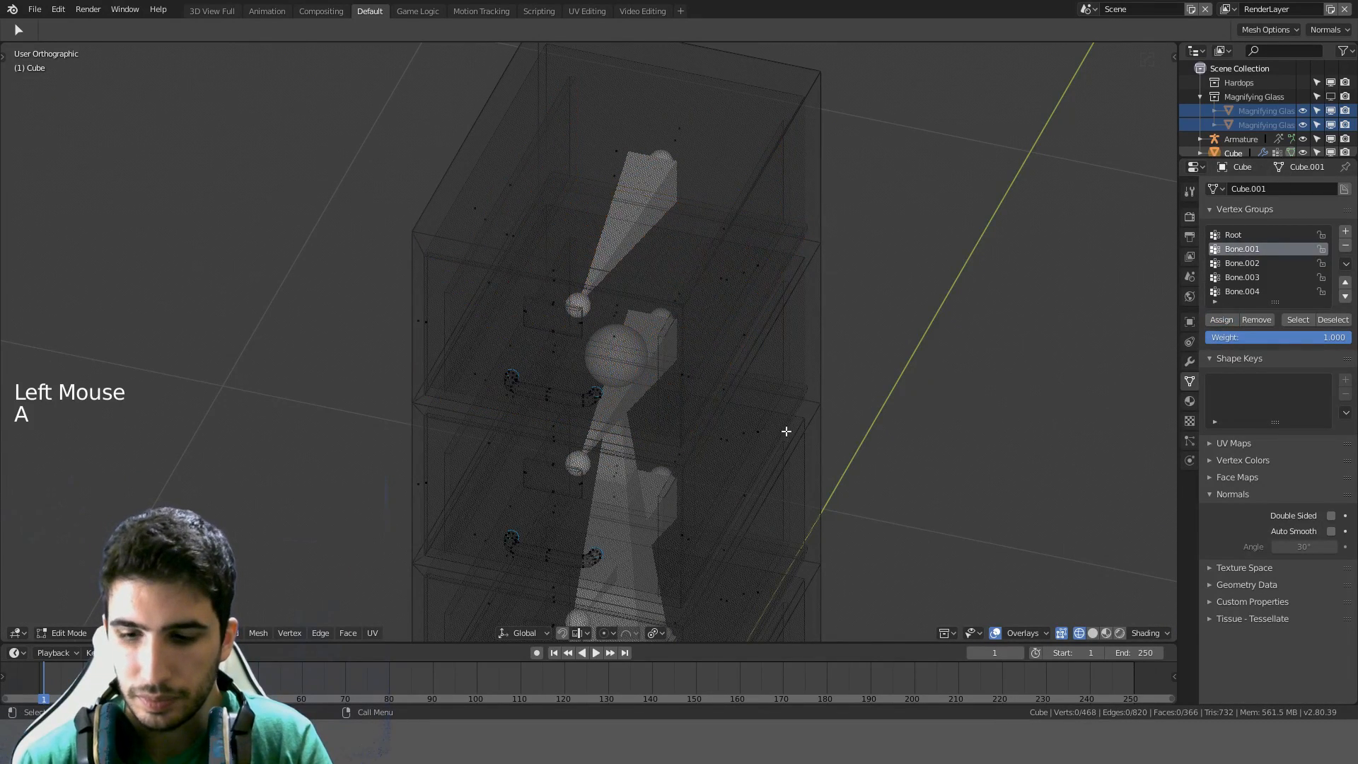
{"action": "key", "text": "KP_3"}
{"action": "key", "text": "l"}
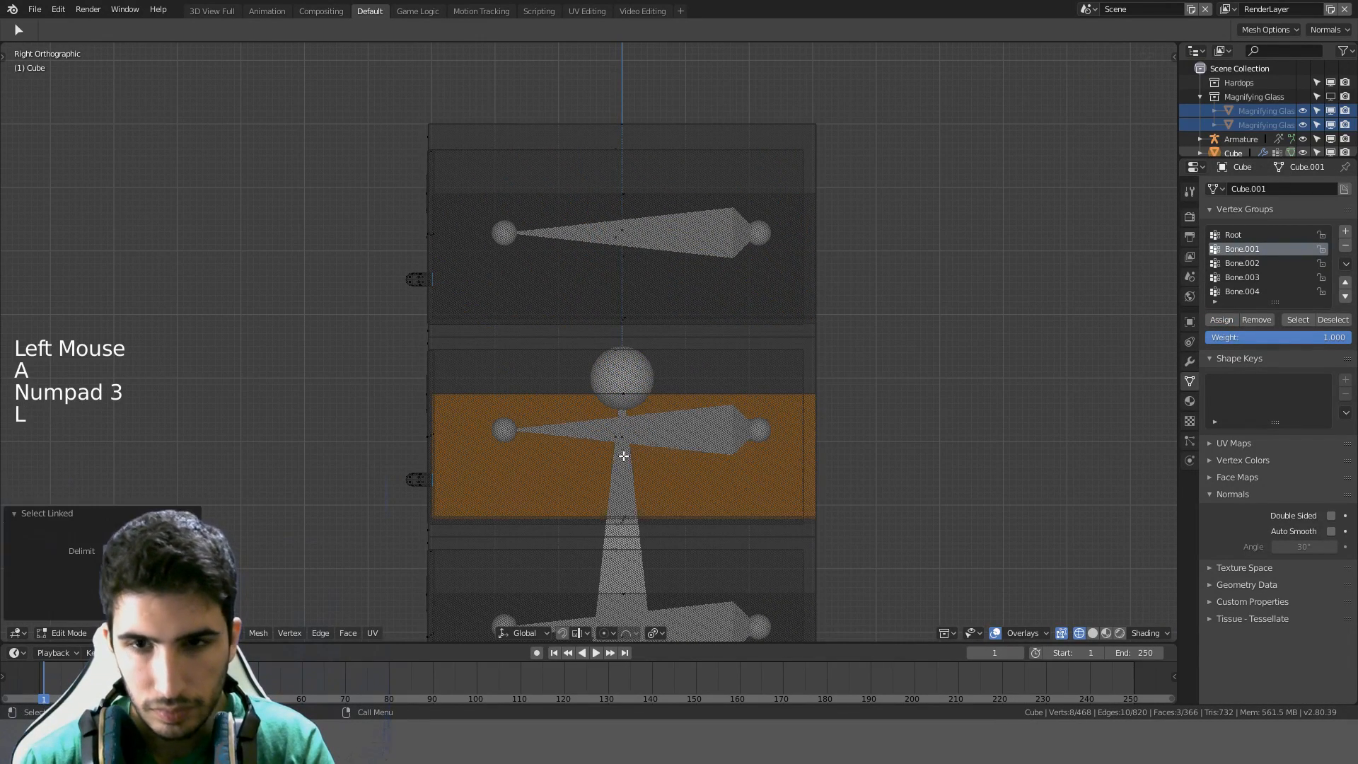
{"action": "key", "text": "l"}
{"action": "middle_click_drag", "start_coordinate": [536, 458], "coordinate": [444, 439]}
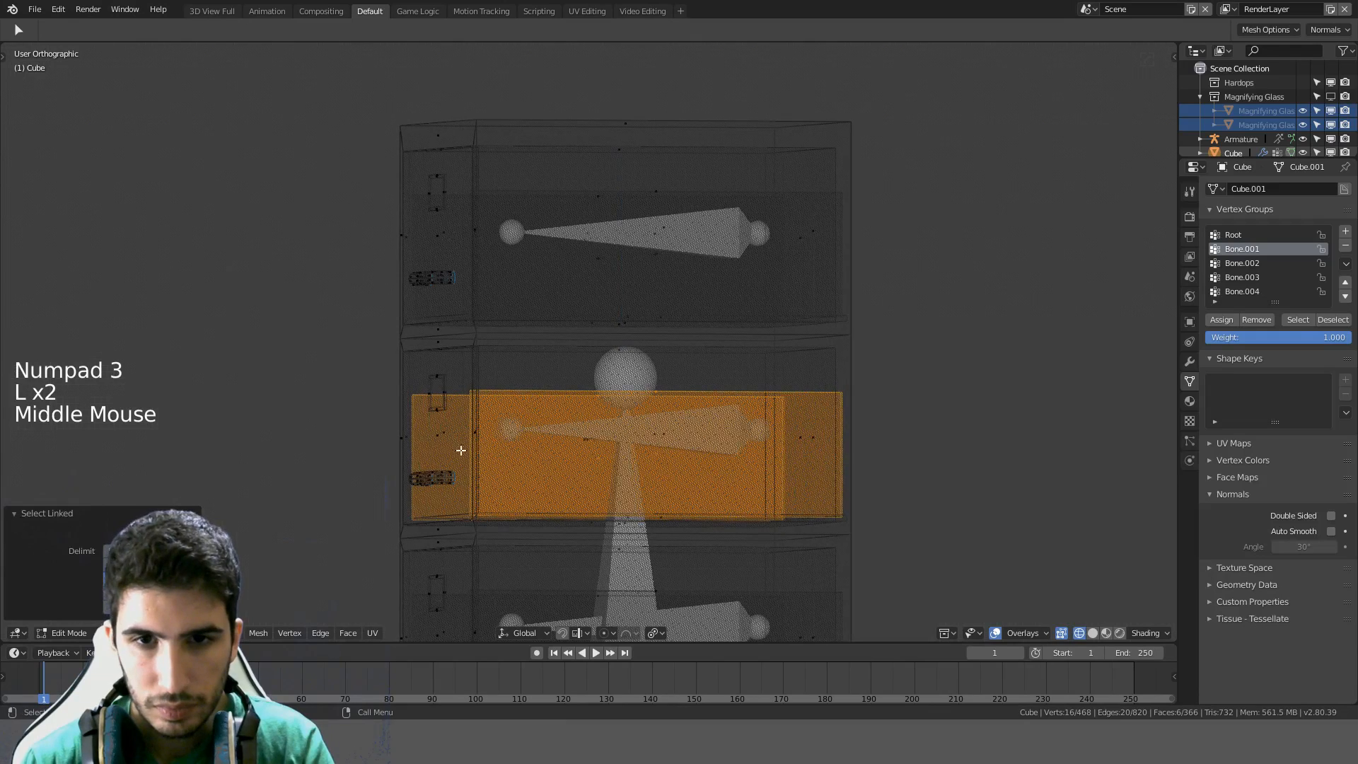
{"action": "key", "text": "l"}
{"action": "key", "text": "l"}
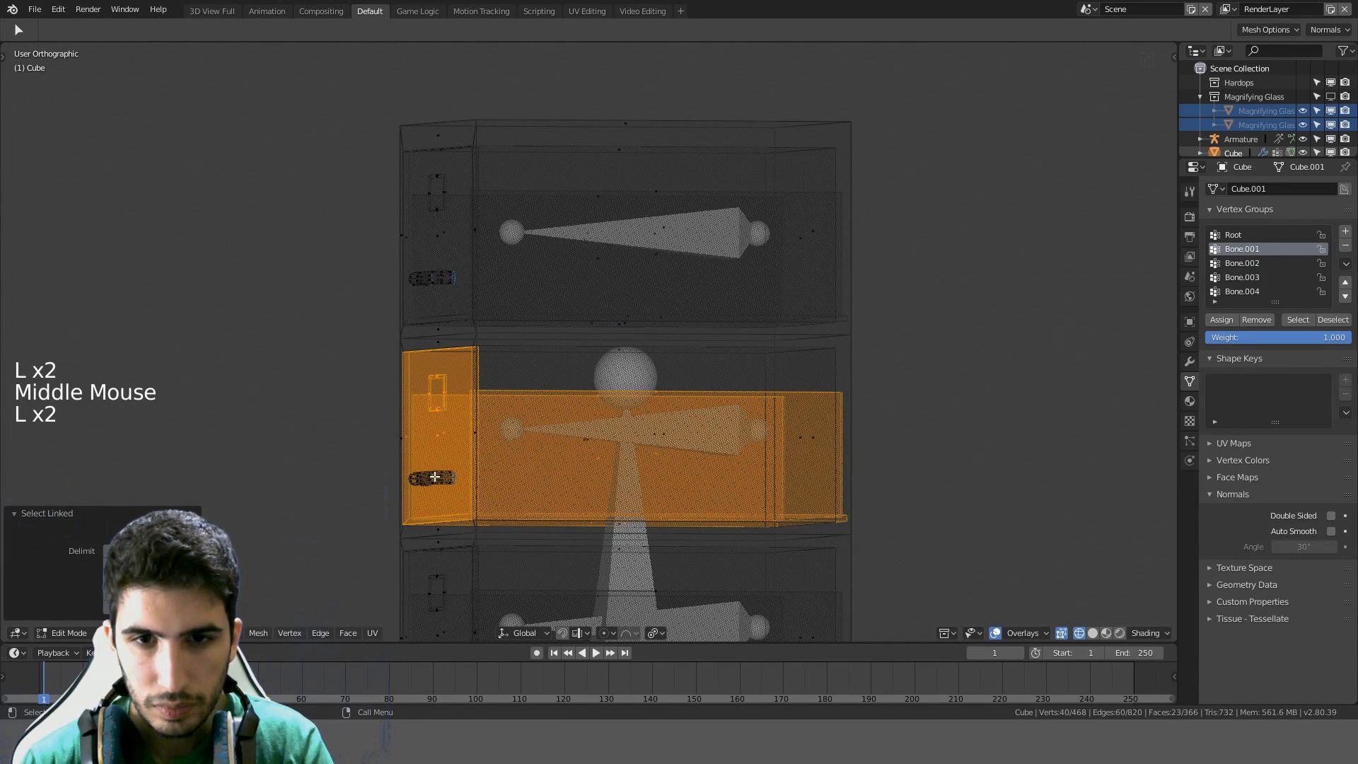
{"action": "key", "text": "l"}
{"action": "left_click", "coordinate": [1247, 264]}
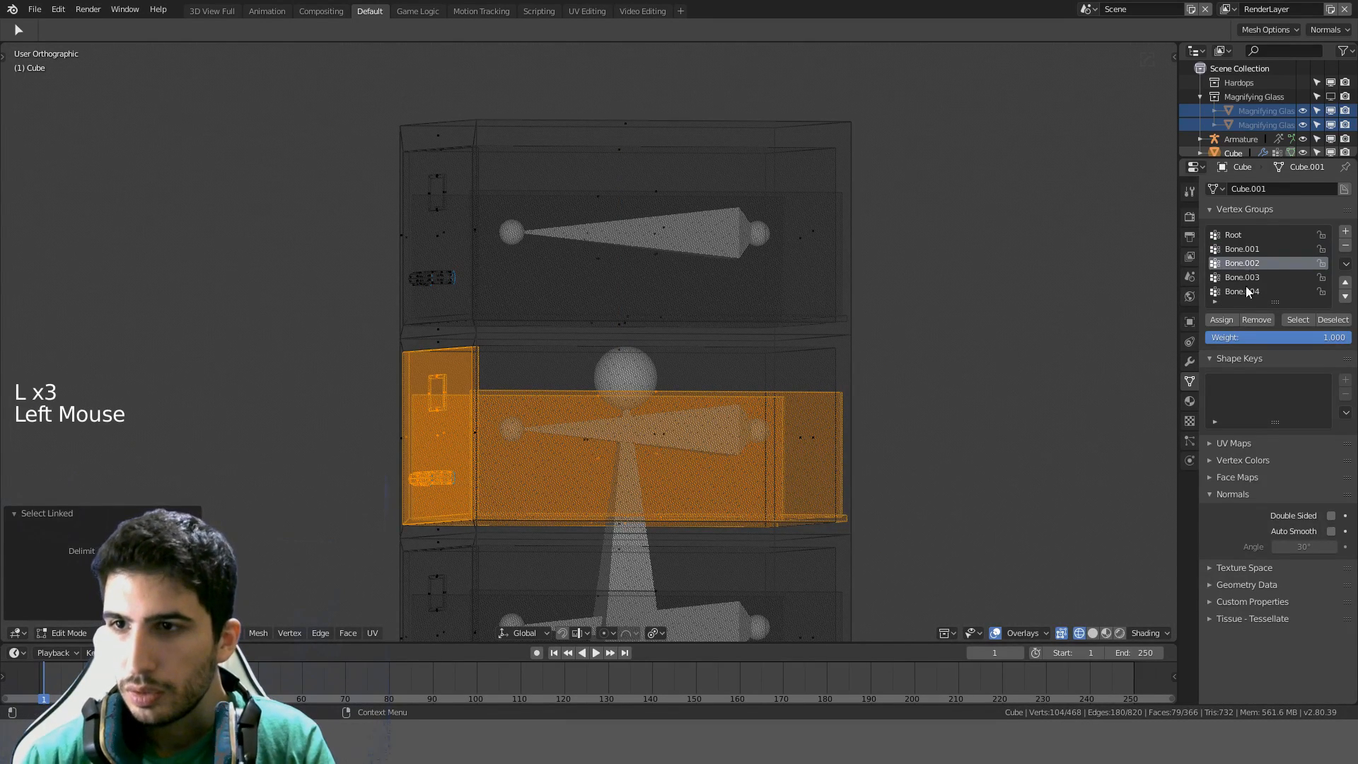
{"action": "left_click", "coordinate": [1223, 320]}
Select only the third drawer's linked panels, base, front, label frame and handle, and assign them to the vertex group Bone.003
{"action": "middle_click_drag", "start_coordinate": [697, 479], "coordinate": [688, 182], "text": "shift"}
{"action": "key", "text": "a"}
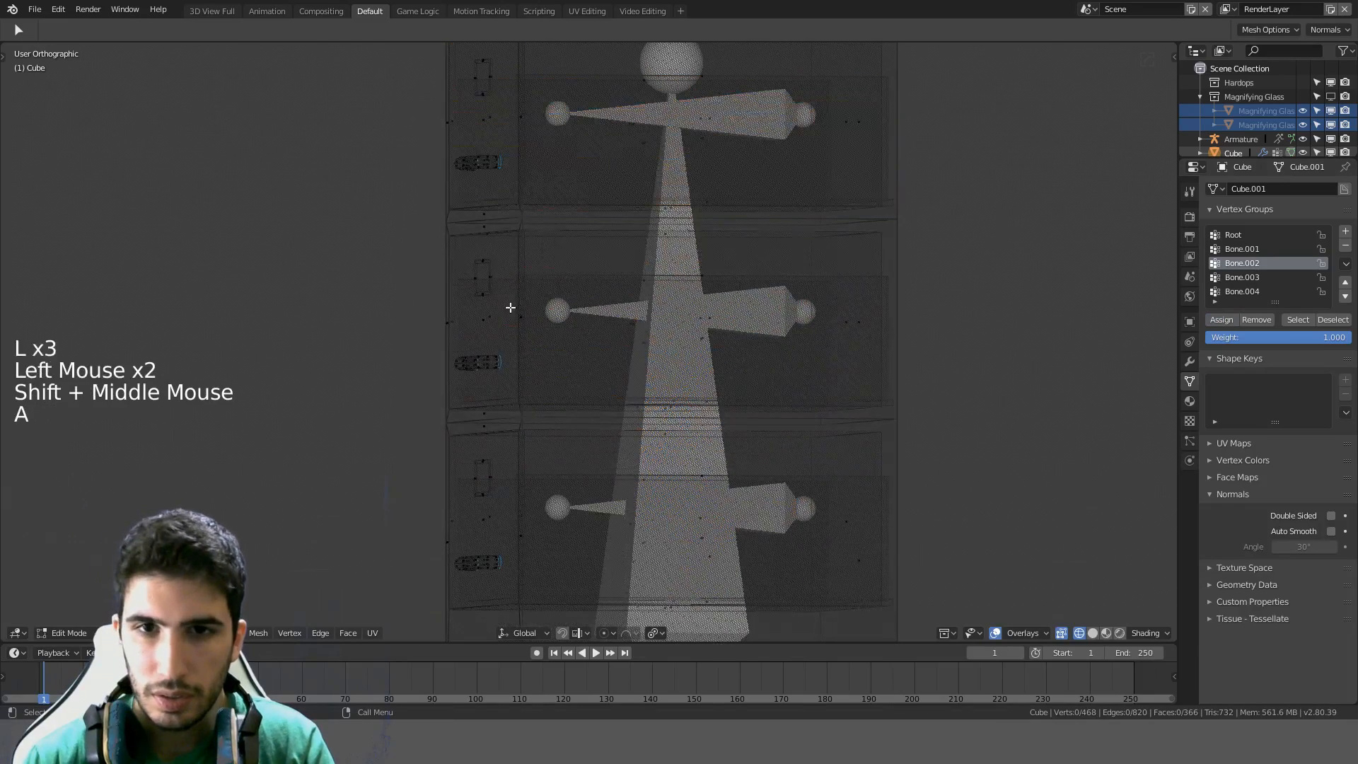
{"action": "key", "text": "l"}
{"action": "key", "text": "l"}
{"action": "key", "text": "l"}
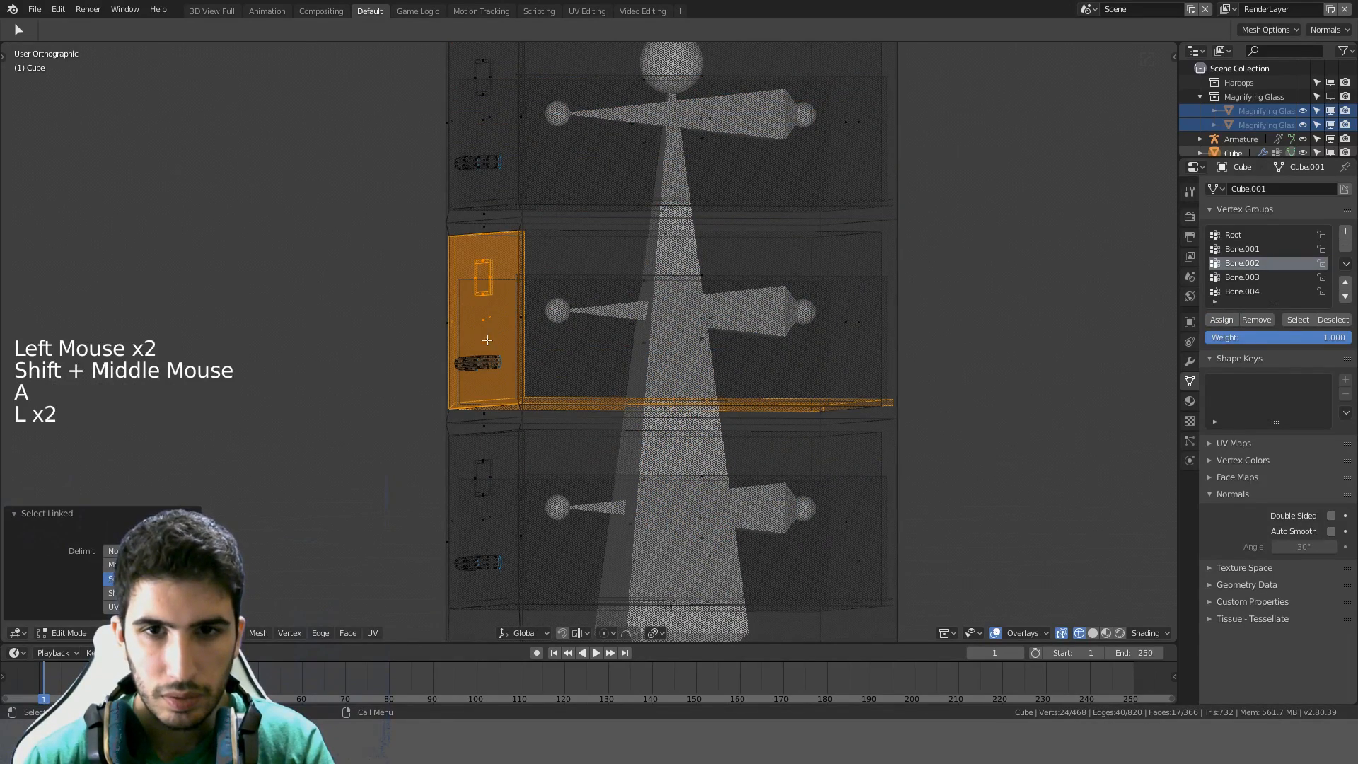
{"action": "key", "text": "l"}
{"action": "key", "text": "l"}
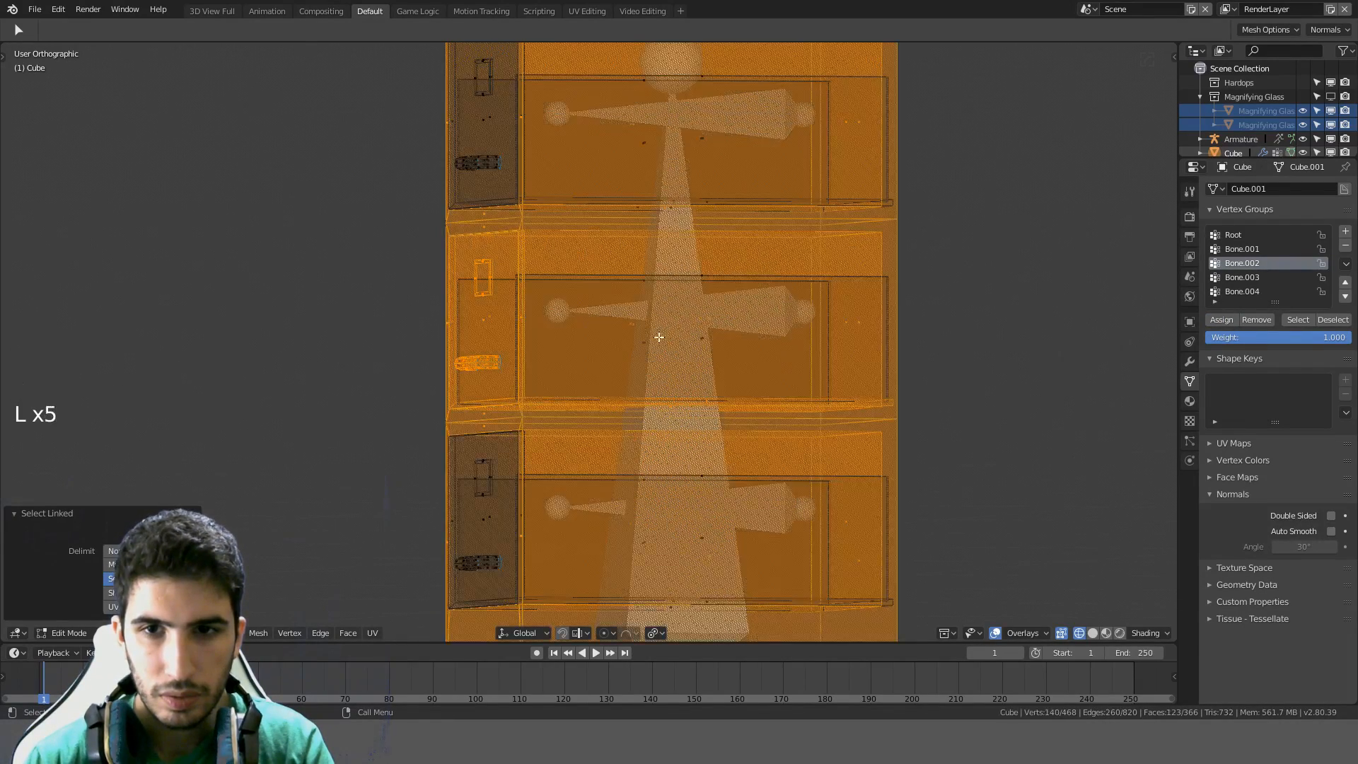
{"action": "key", "text": "ctrl+z"}
{"action": "key", "text": "l"}
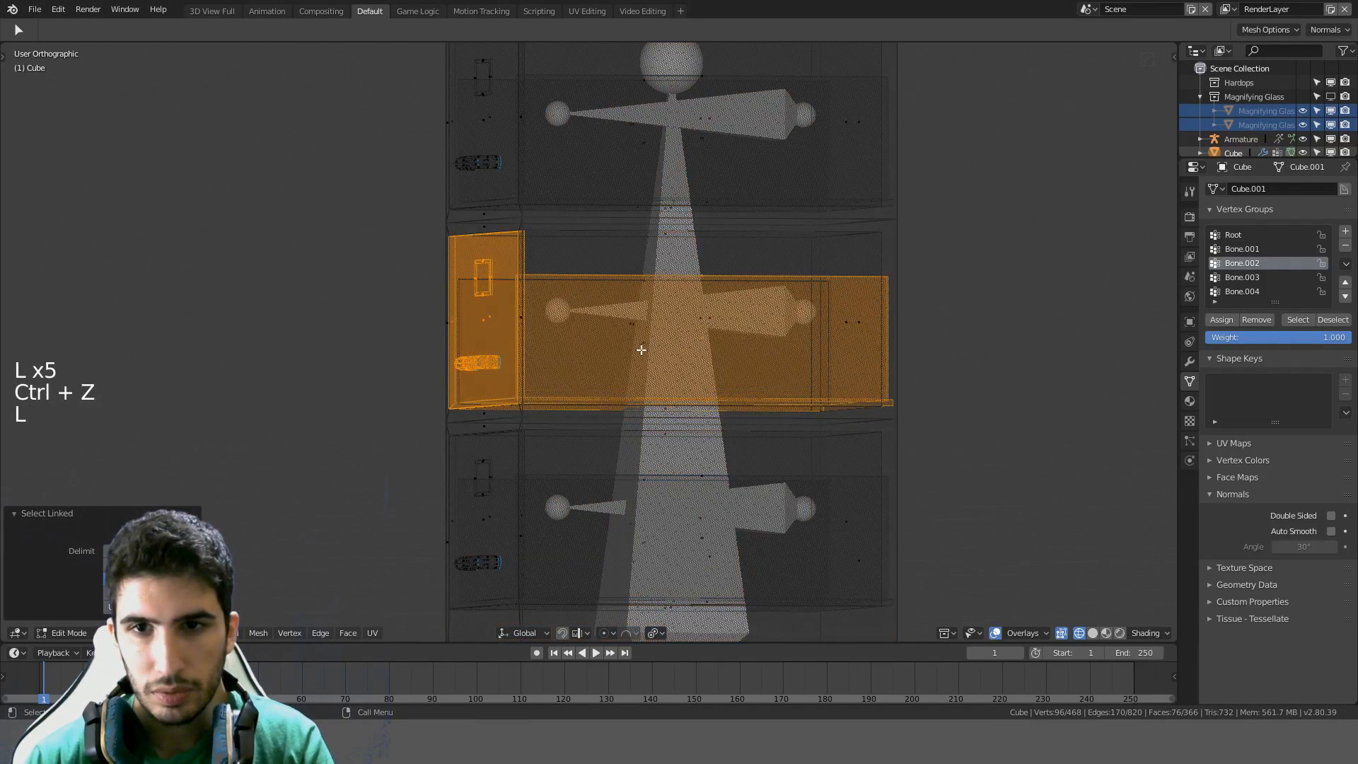
{"action": "key", "text": "l"}
{"action": "left_click", "coordinate": [1239, 277]}
{"action": "left_click", "coordinate": [1221, 319]}
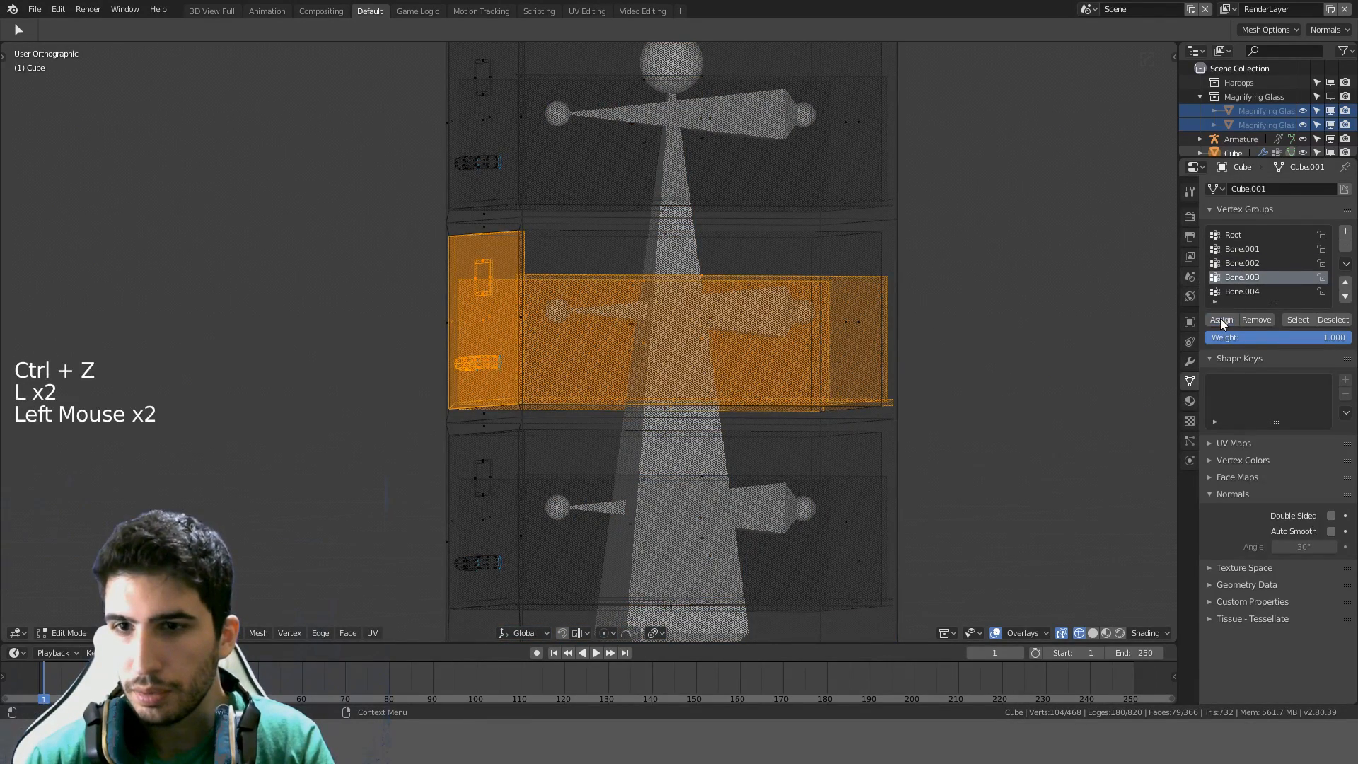
Select only the bottom drawer's linked panels, base, front, label frame and handle, and assign them to the vertex group Bone.004
{"action": "middle_click_drag", "start_coordinate": [699, 550], "coordinate": [699, 493], "text": "shift"}
{"action": "key", "text": "a"}
{"action": "key", "text": "l"}
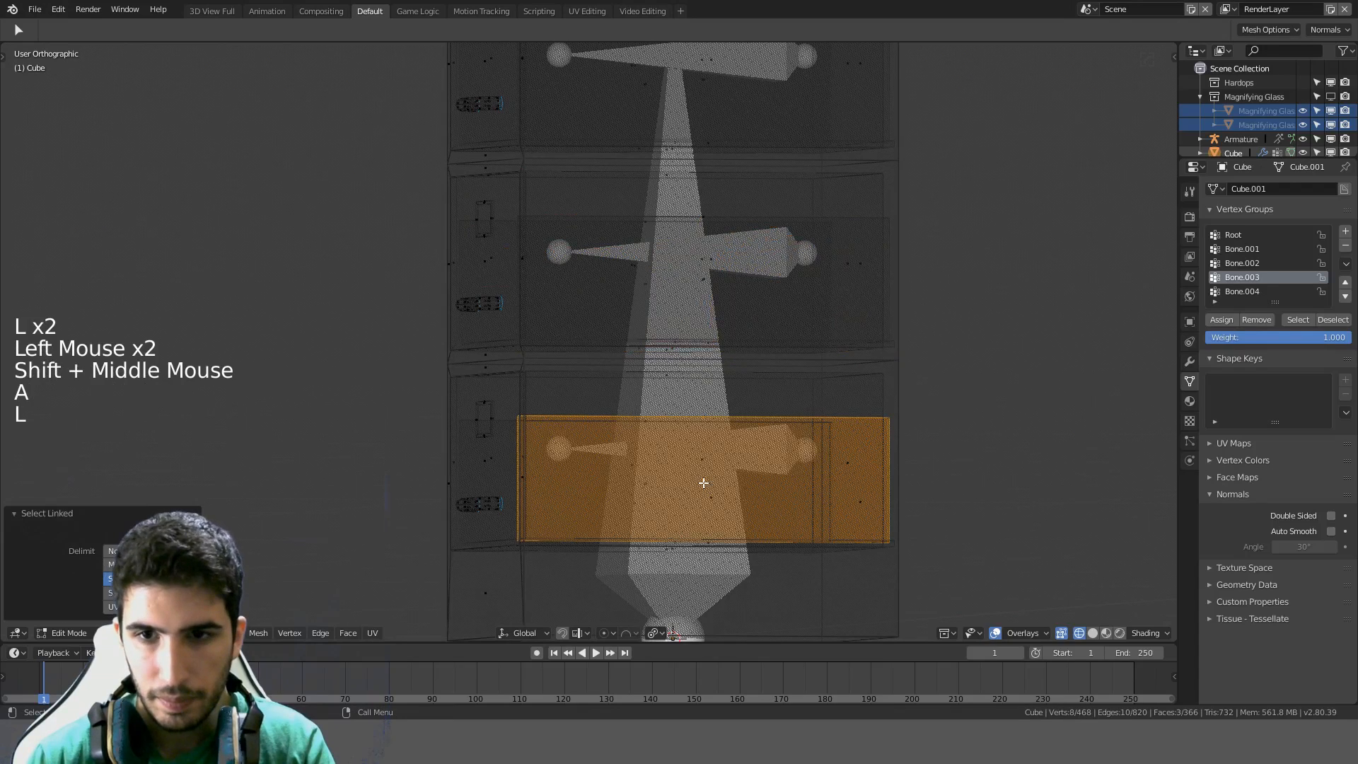
{"action": "key", "text": "l"}
{"action": "key", "text": "l"}
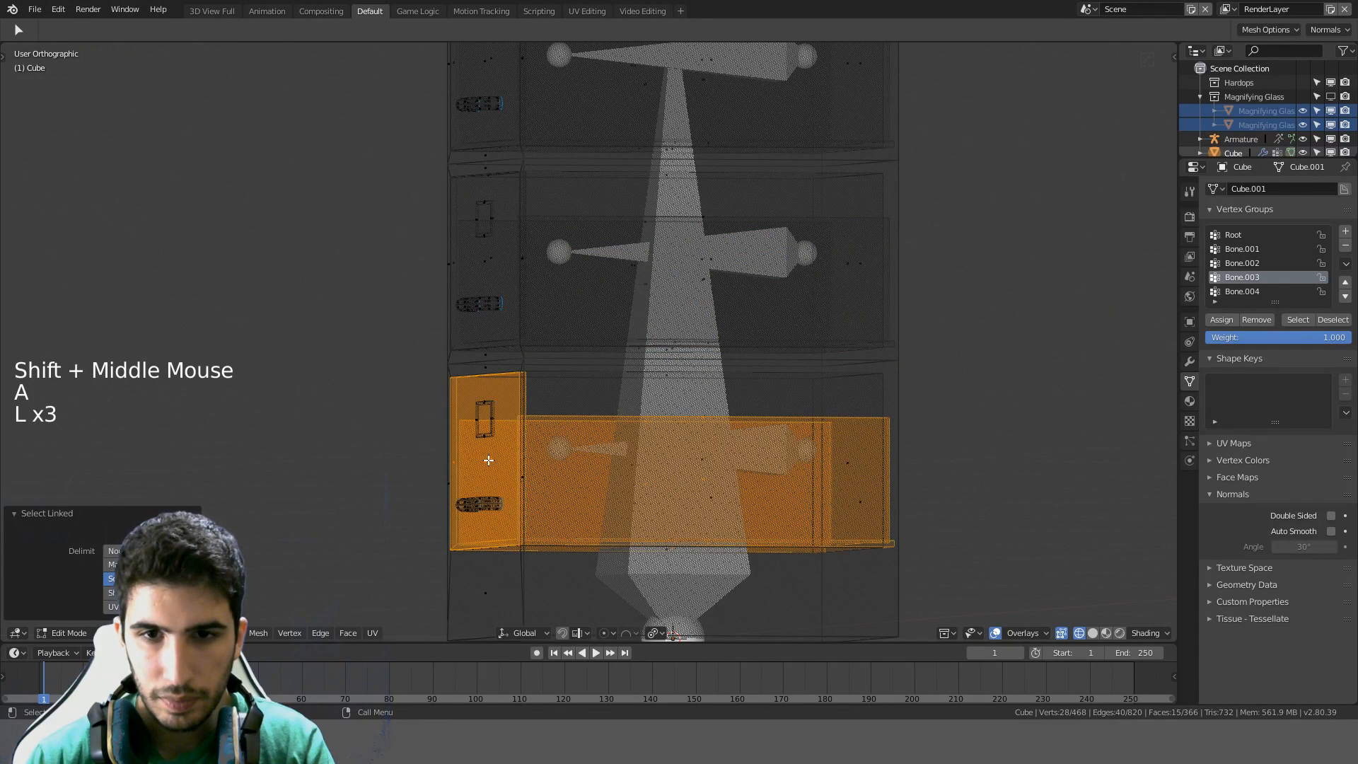
{"action": "key", "text": "l"}
{"action": "key", "text": "l"}
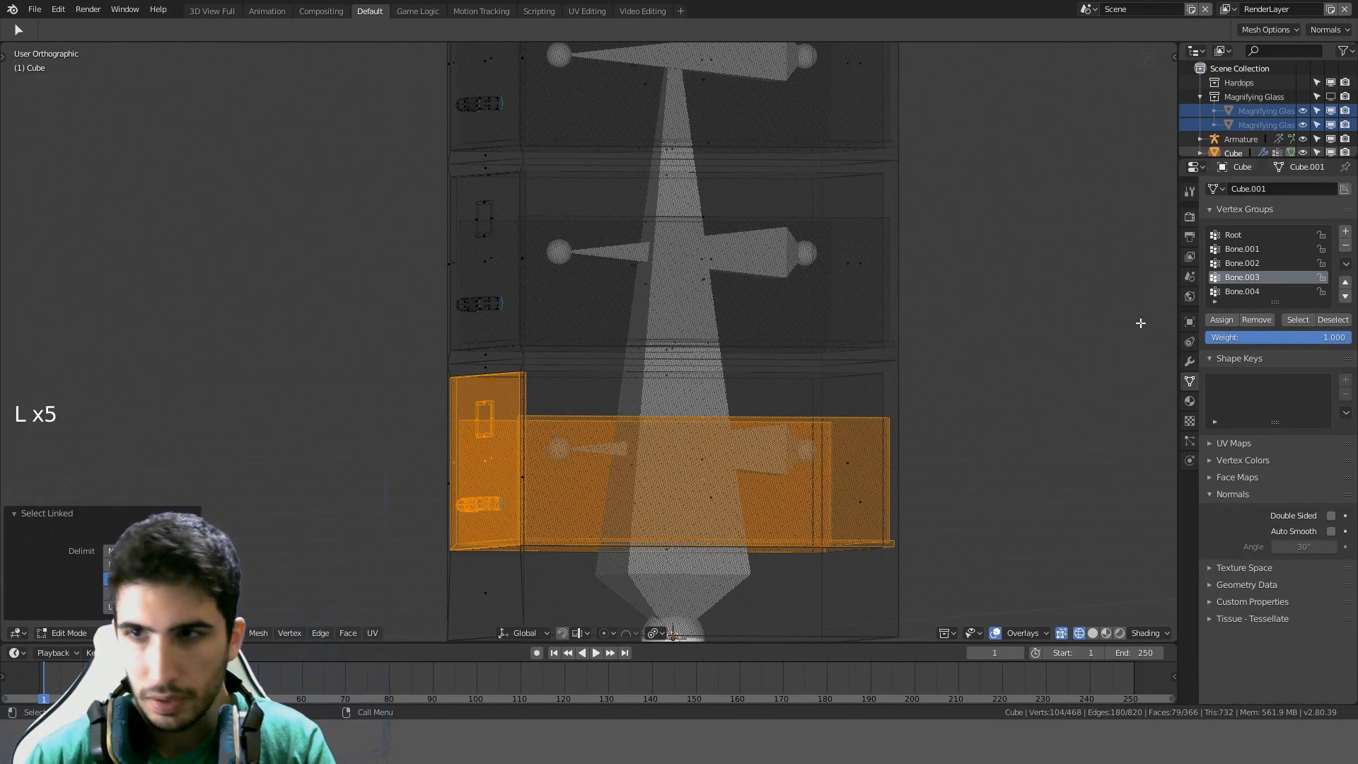
{"action": "left_click", "coordinate": [1261, 290]}
{"action": "left_click", "coordinate": [1224, 322]}
Clear the mesh selection and return to Object Mode with the cabinet in wireframe shading
{"action": "scroll", "coordinate": [732, 365], "scroll_direction": "down", "scroll_amount": 3}
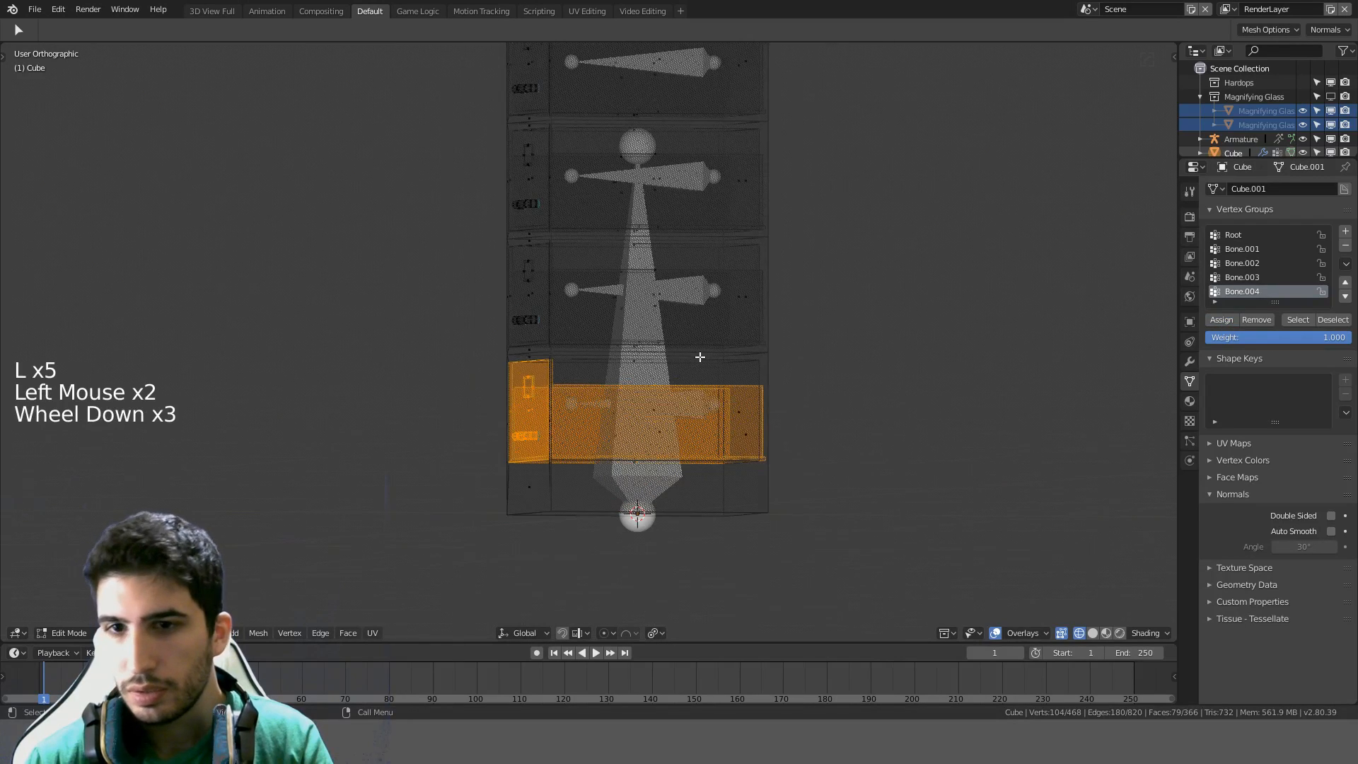
{"action": "middle_click_drag", "start_coordinate": [732, 364], "coordinate": [736, 364]}
{"action": "key", "text": "a"}
{"action": "key", "text": "z"}
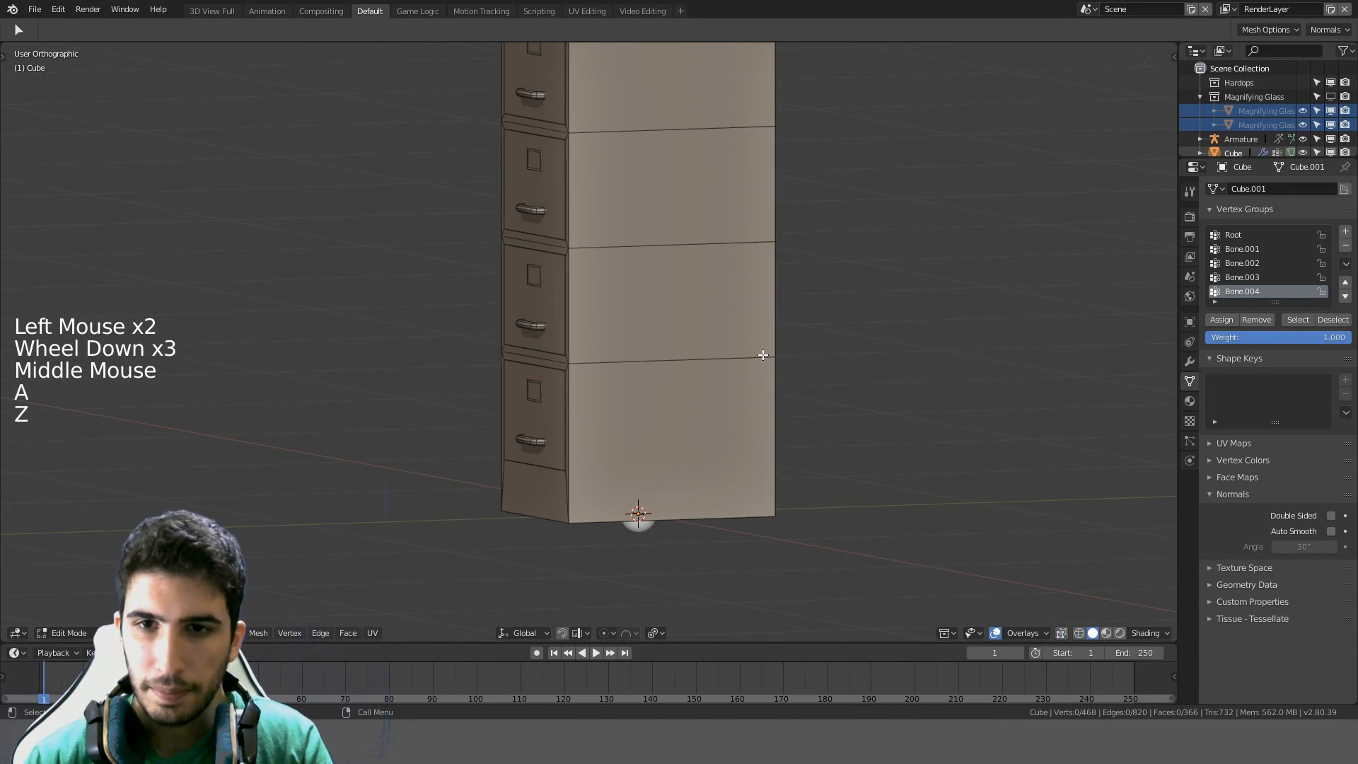
{"action": "key", "text": "z"}
{"action": "key", "text": "Tab"}
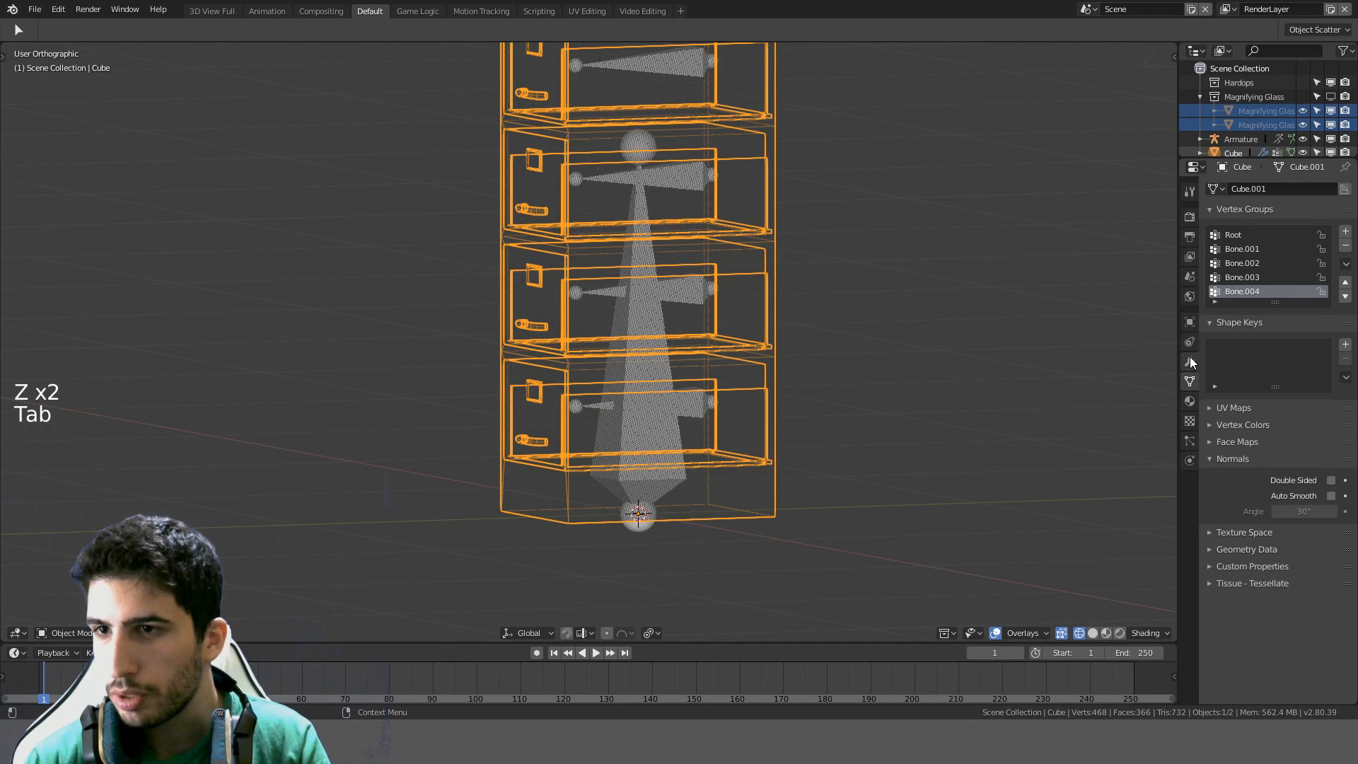
Examine the armature's and Bone.004's settings, including display, inverse kinematics and constraints, for an option that keeps bones visible through the mesh
{"action": "left_click", "coordinate": [693, 297]}
{"action": "left_click", "coordinate": [692, 298]}
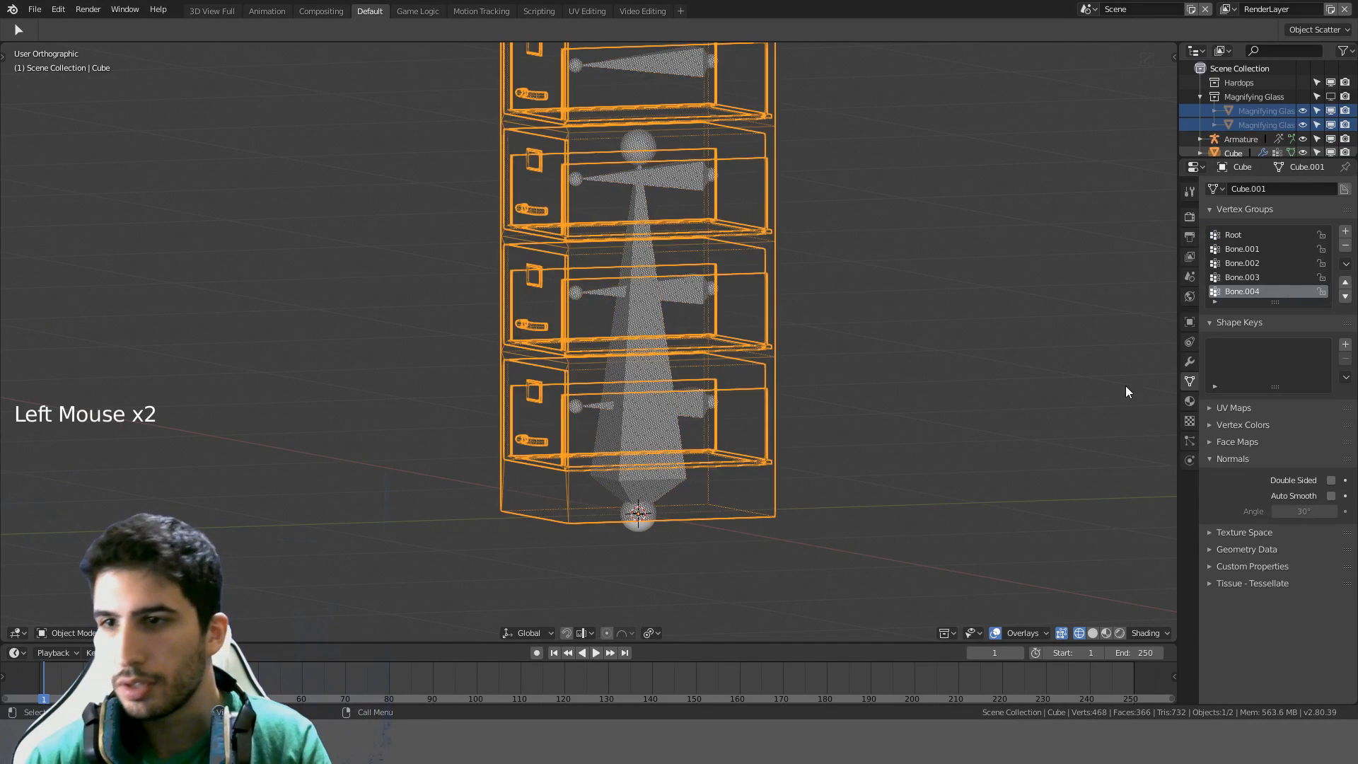
{"action": "left_click", "coordinate": [721, 297]}
{"action": "key", "text": "KP_3"}
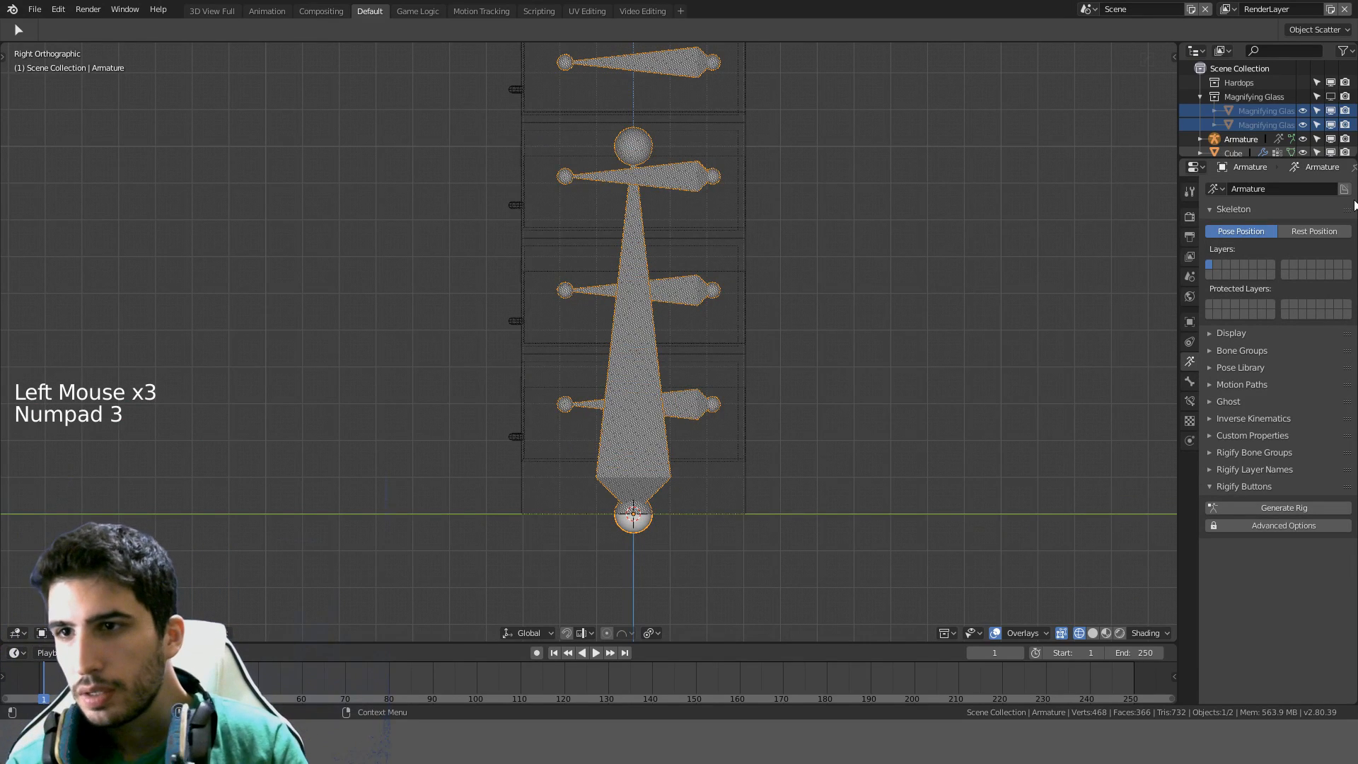
{"action": "left_click", "coordinate": [1211, 333]}
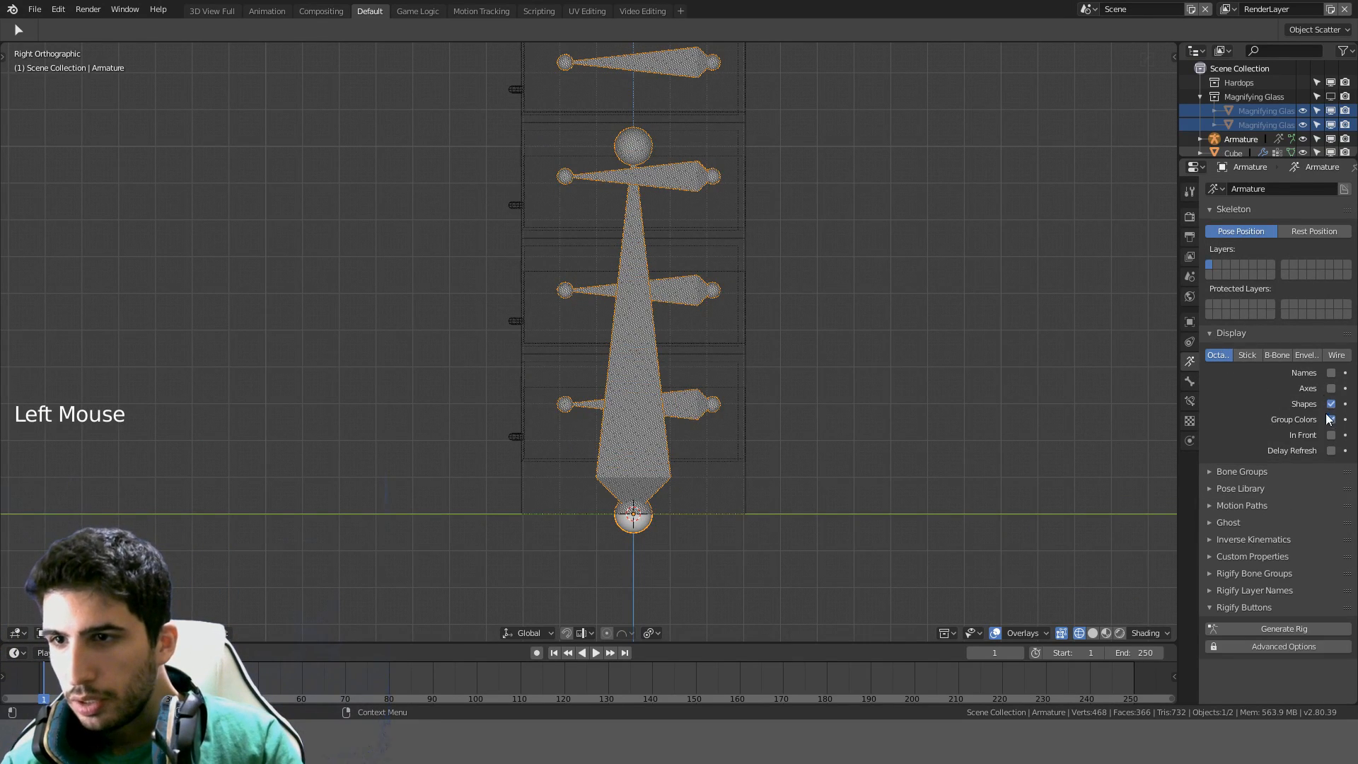
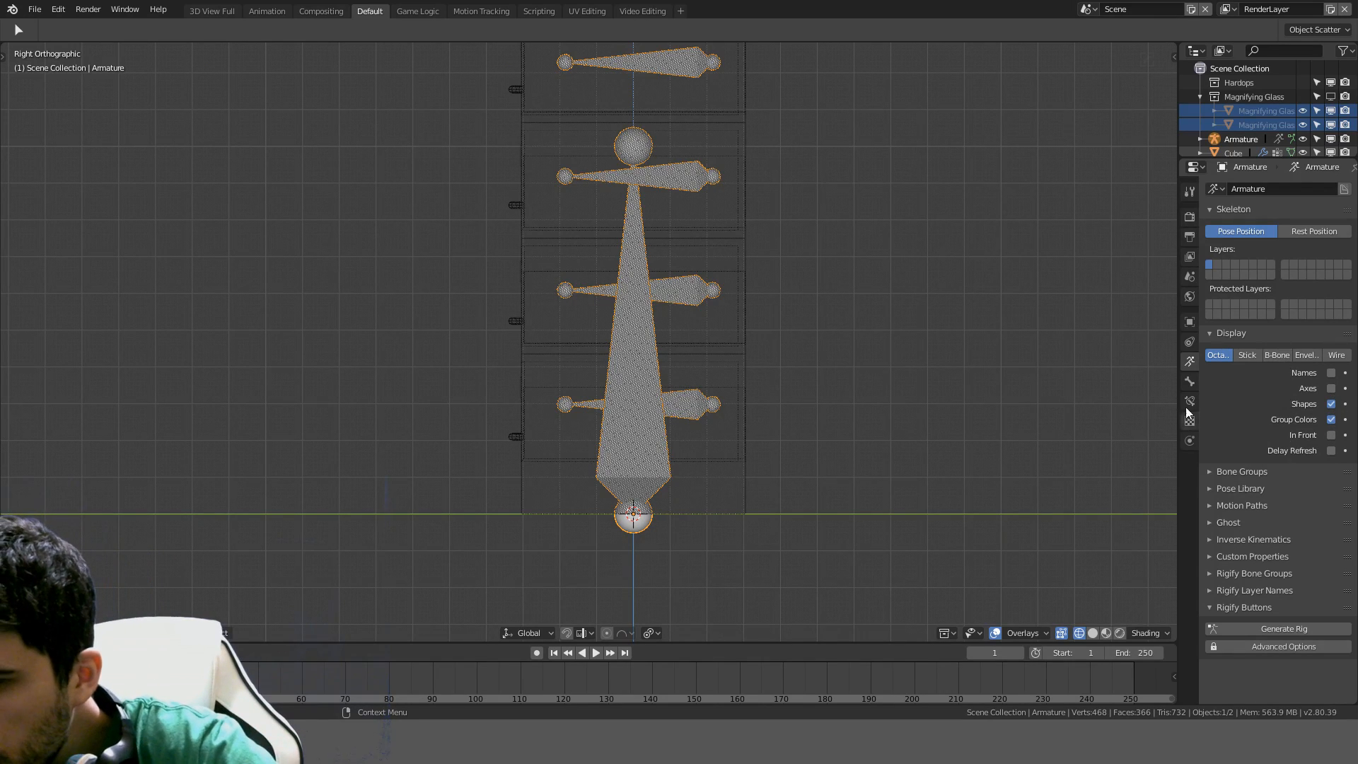
{"action": "left_click", "coordinate": [1189, 382]}
{"action": "left_click", "coordinate": [1212, 243]}
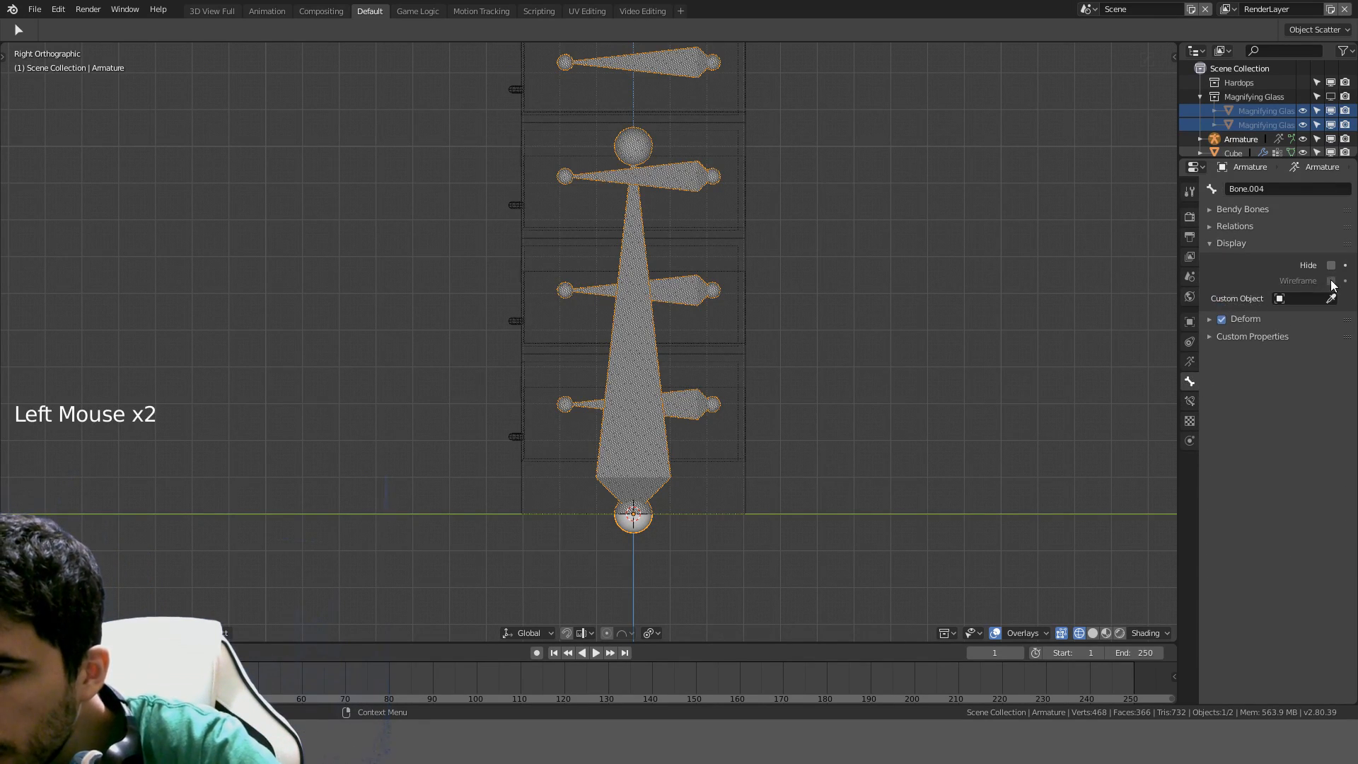
{"action": "left_click", "coordinate": [1209, 243]}
{"action": "left_click", "coordinate": [1190, 362]}
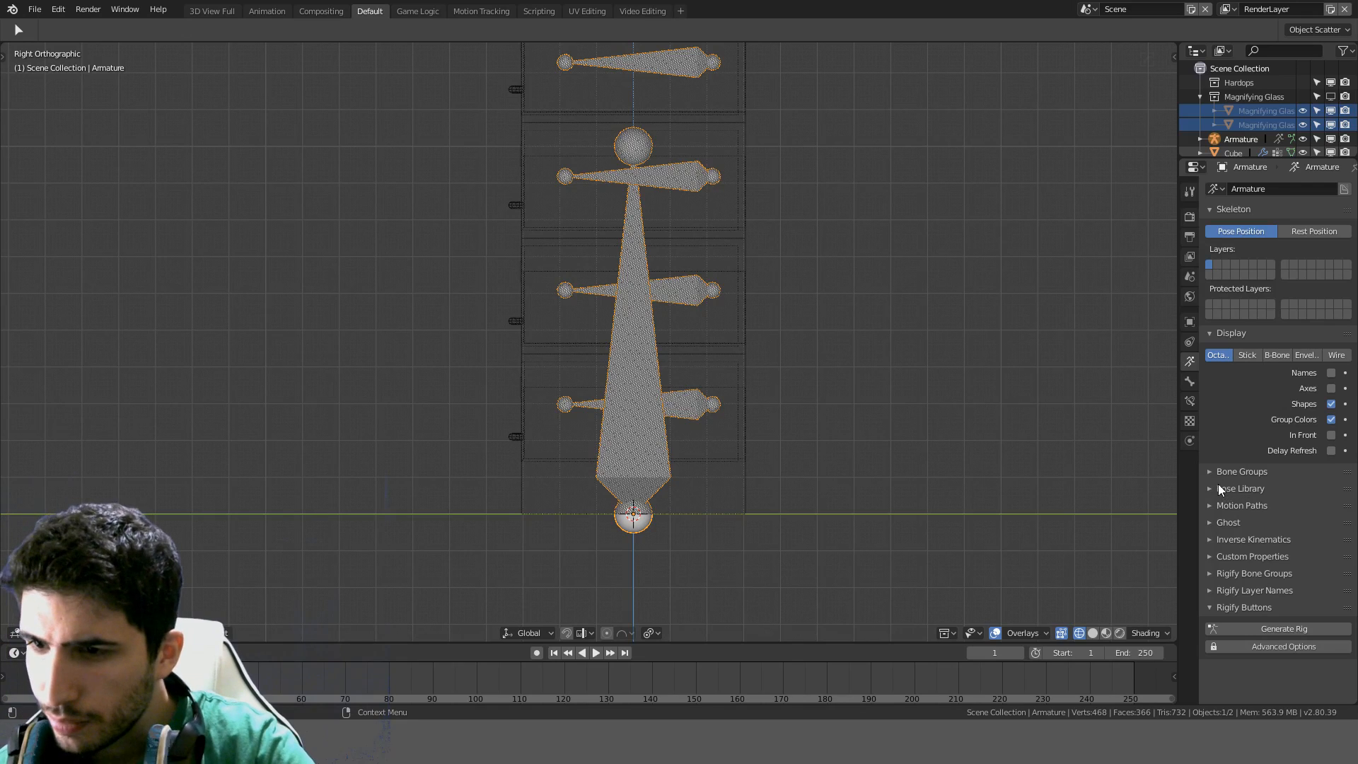
{"action": "left_click", "coordinate": [1209, 537]}
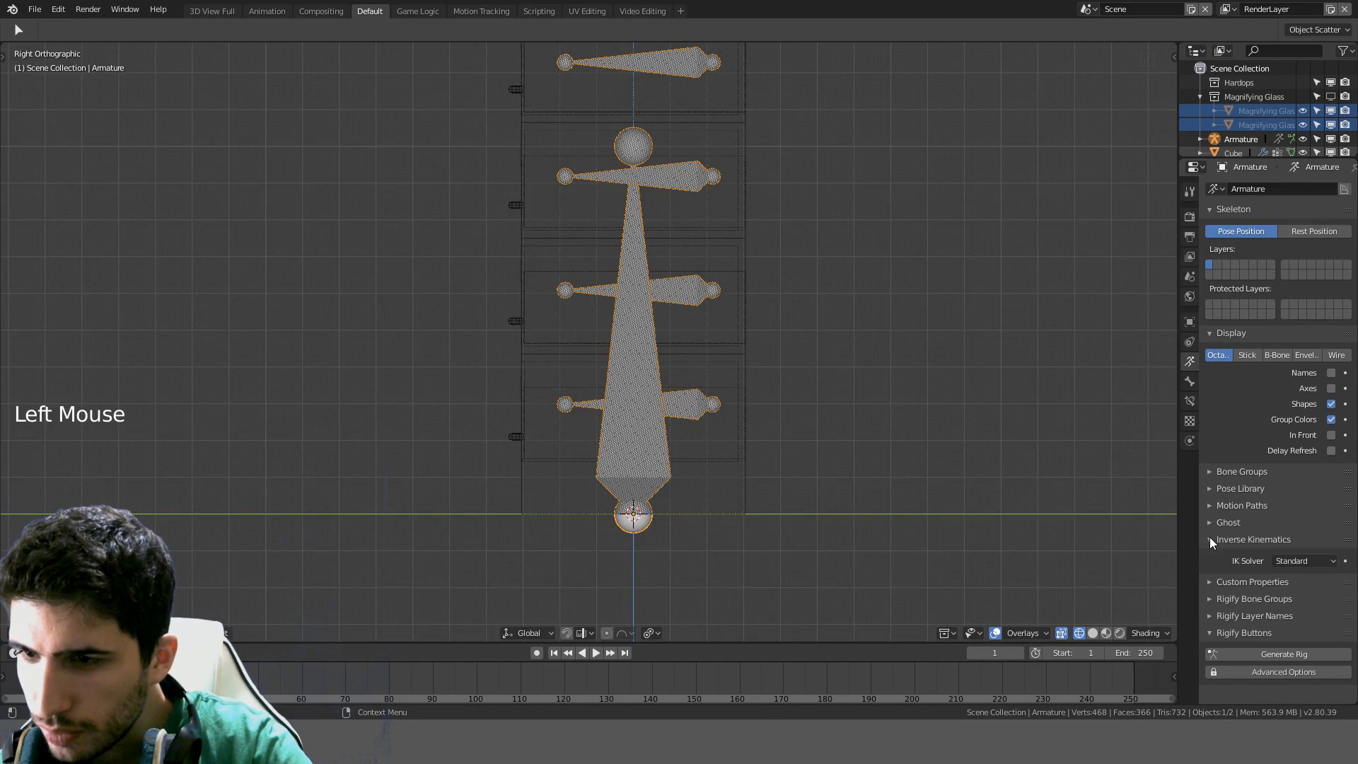
{"action": "left_click", "coordinate": [1209, 537]}
{"action": "left_click", "coordinate": [1209, 524]}
{"action": "left_click", "coordinate": [1209, 523]}
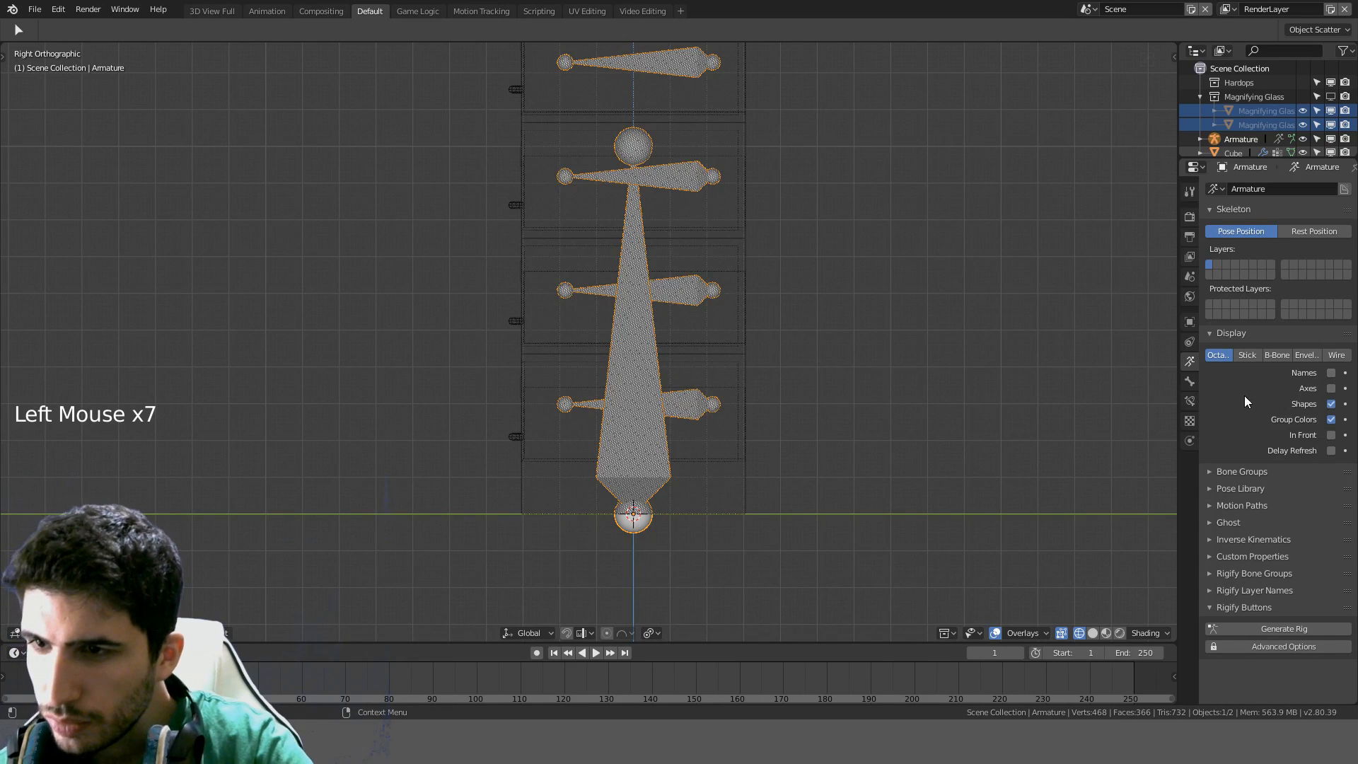
{"action": "left_click", "coordinate": [1190, 342]}
{"action": "left_click", "coordinate": [1190, 382]}
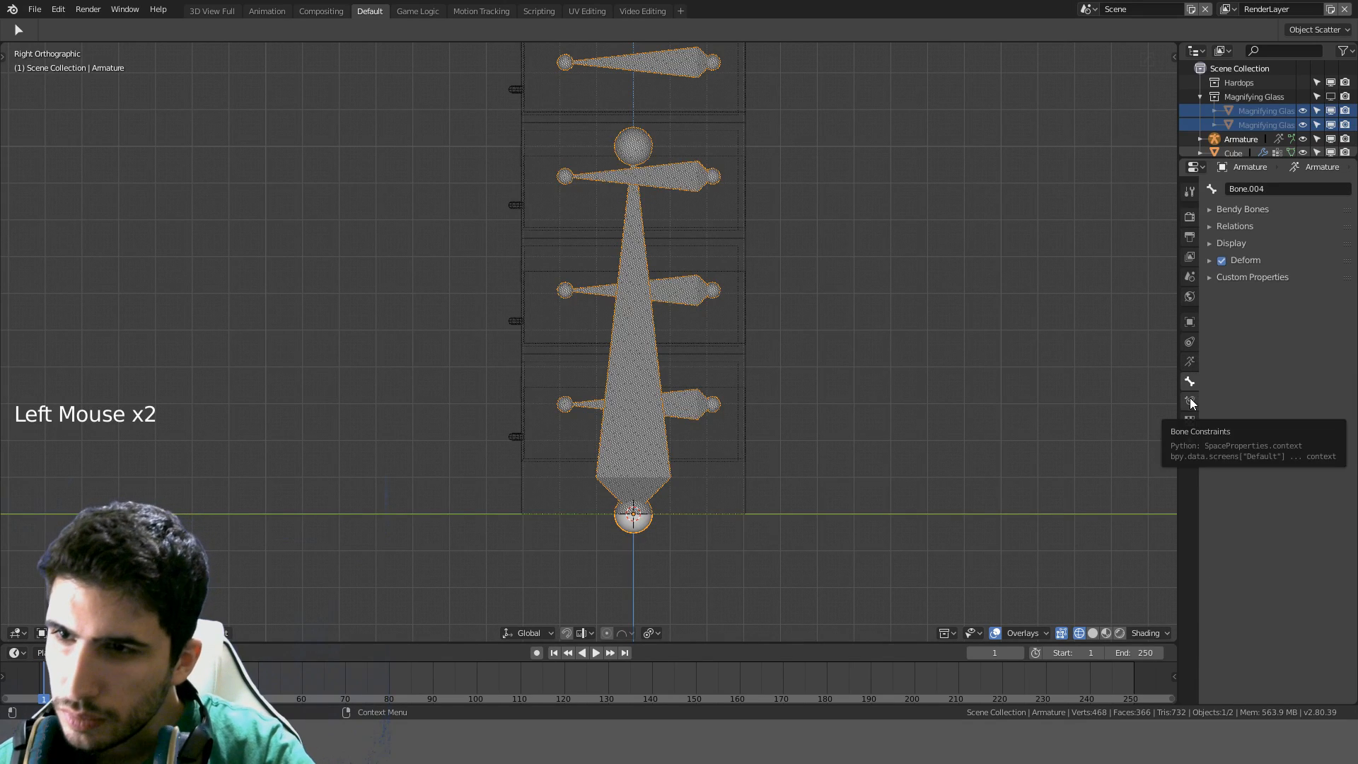
{"action": "left_click", "coordinate": [1209, 242]}
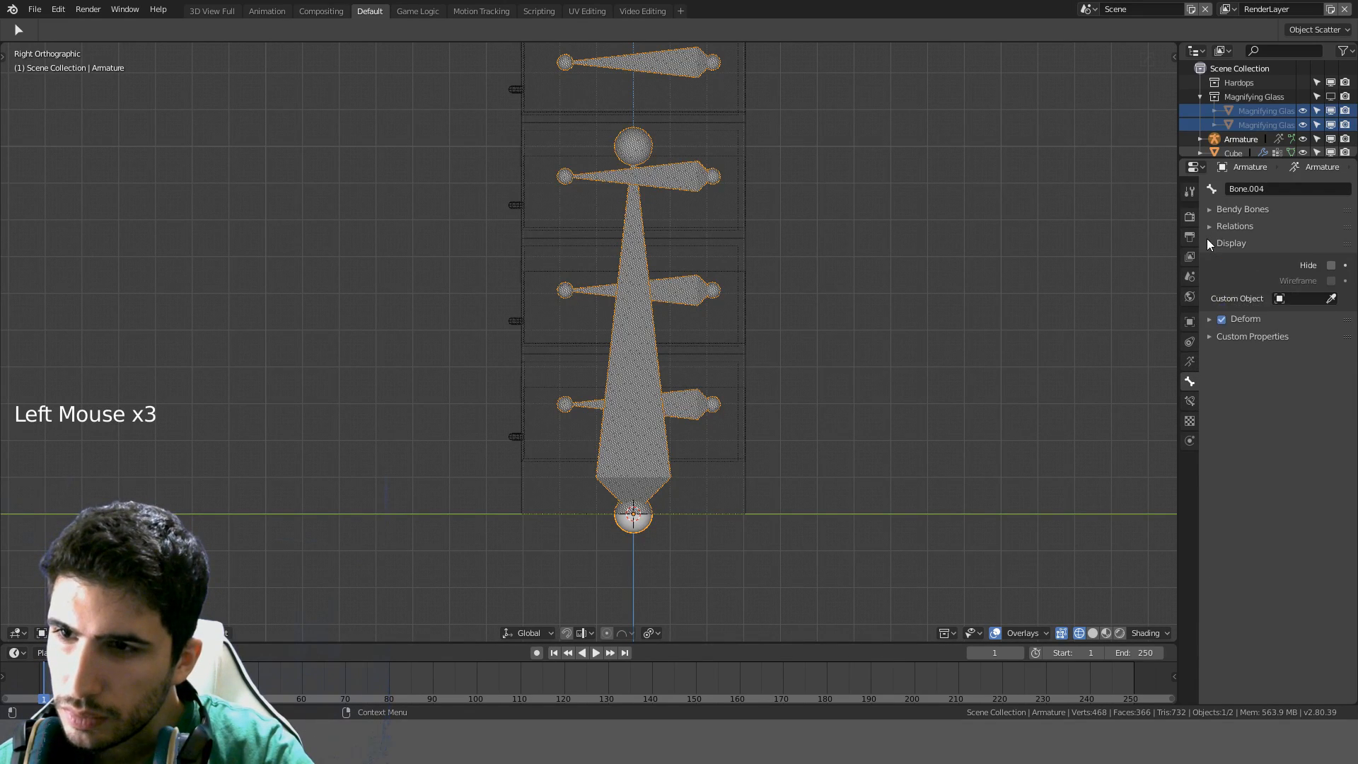
{"action": "left_click", "coordinate": [1208, 240]}
{"action": "left_click", "coordinate": [1189, 401]}
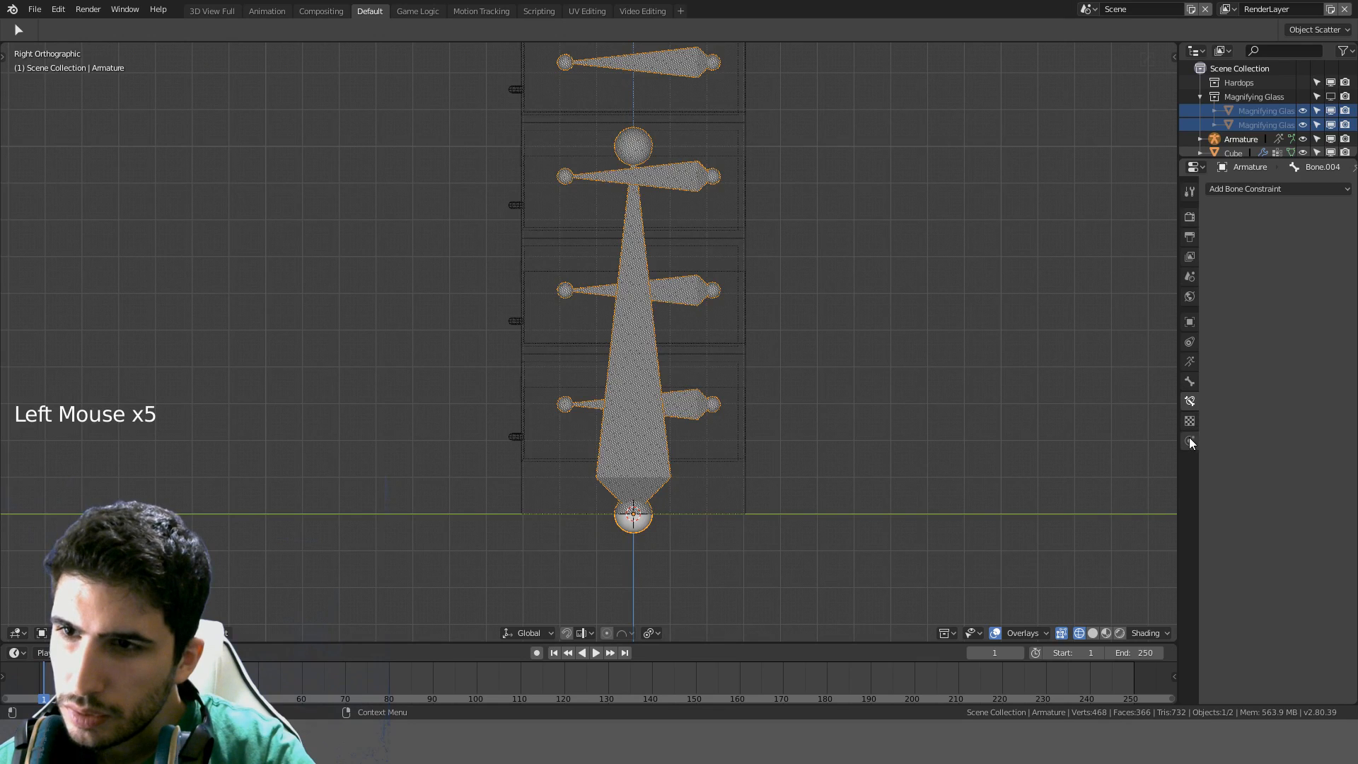
{"action": "left_click", "coordinate": [1190, 279]}
Select the armature and enable In Front in its display settings
{"action": "left_click", "coordinate": [642, 384]}
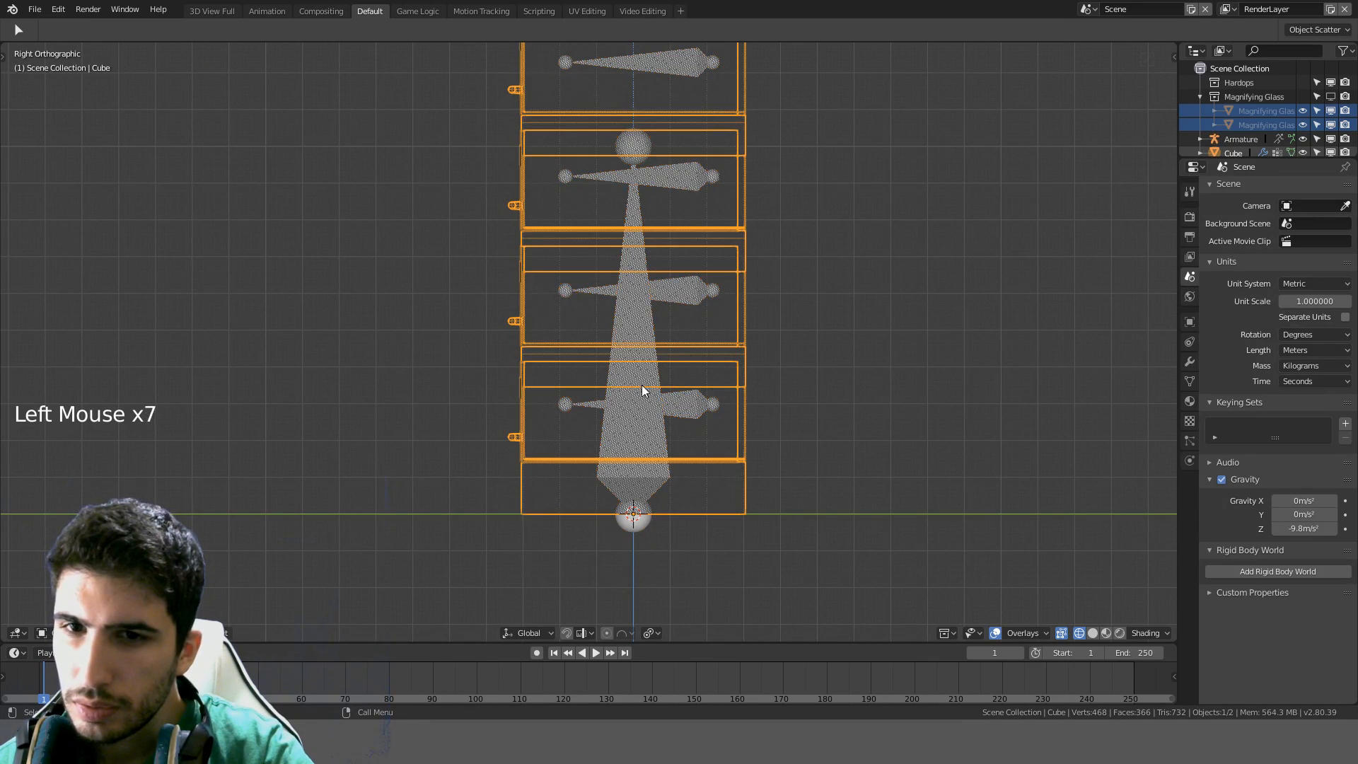
{"action": "middle_click_drag", "start_coordinate": [642, 385], "coordinate": [717, 407]}
{"action": "left_click", "coordinate": [670, 433]}
{"action": "left_click", "coordinate": [668, 433]}
{"action": "middle_click_drag", "start_coordinate": [825, 422], "coordinate": [1046, 406]}
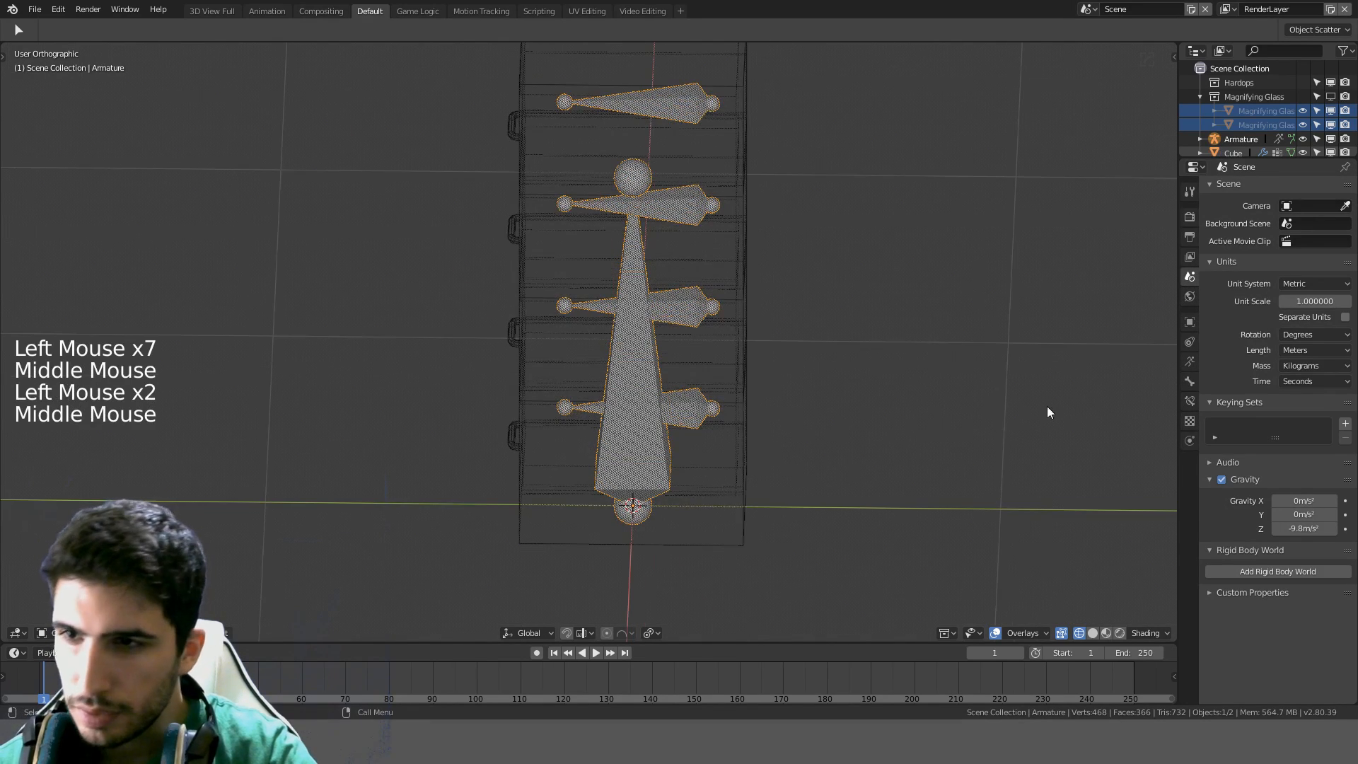
{"action": "left_click", "coordinate": [1189, 361]}
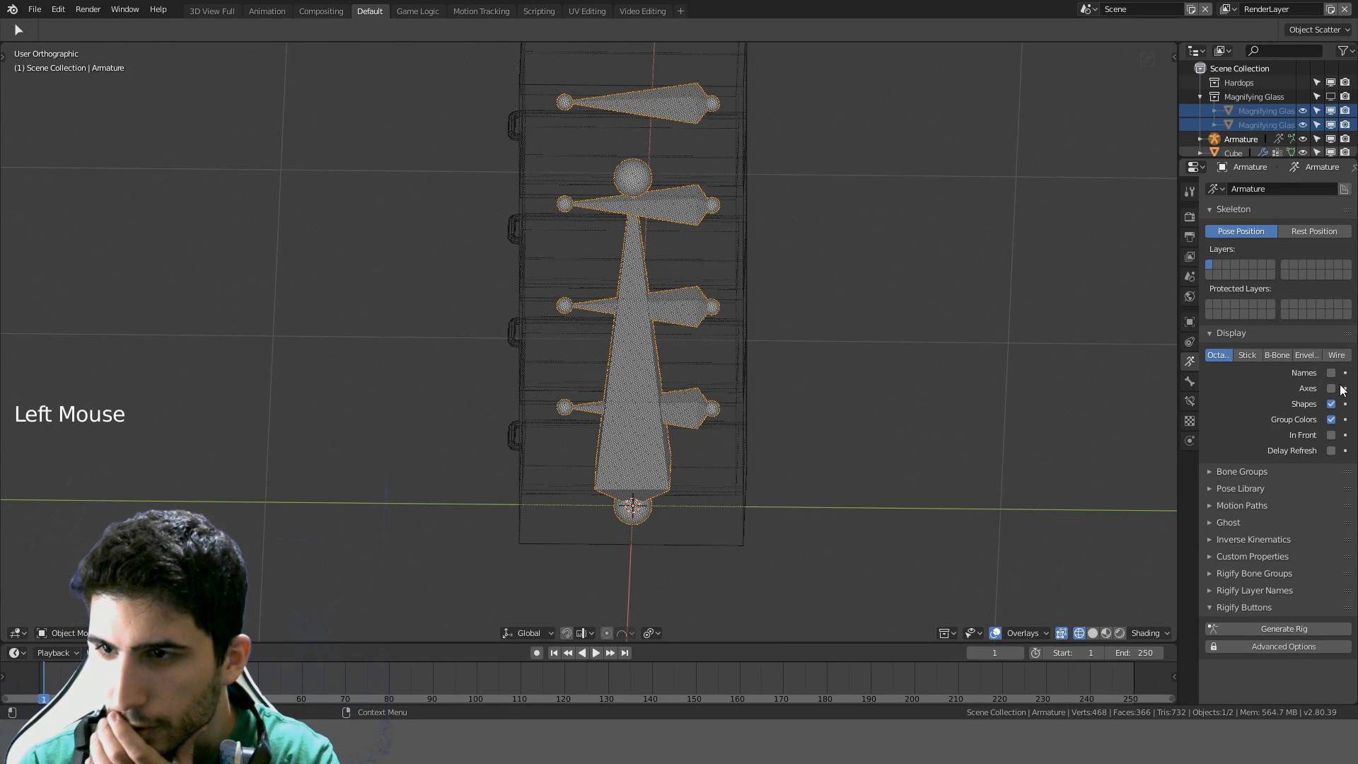
{"action": "left_click", "coordinate": [1331, 435]}
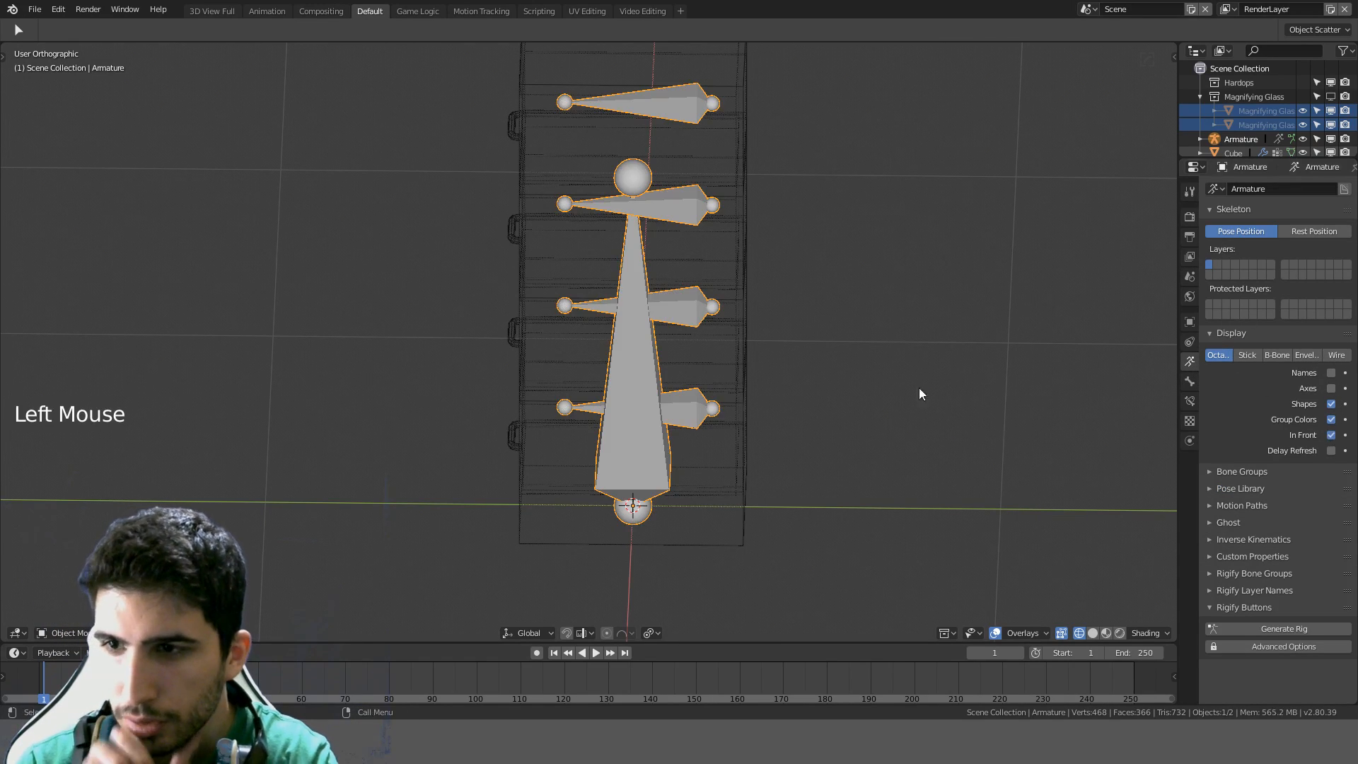
Switch the viewport to solid shading and show the whole cabinet in the right orthographic view
{"action": "middle_click_drag", "start_coordinate": [919, 388], "coordinate": [636, 352]}
{"action": "scroll", "coordinate": [636, 354], "scroll_direction": "up", "scroll_amount": 2}
{"action": "key", "text": "KP_3"}
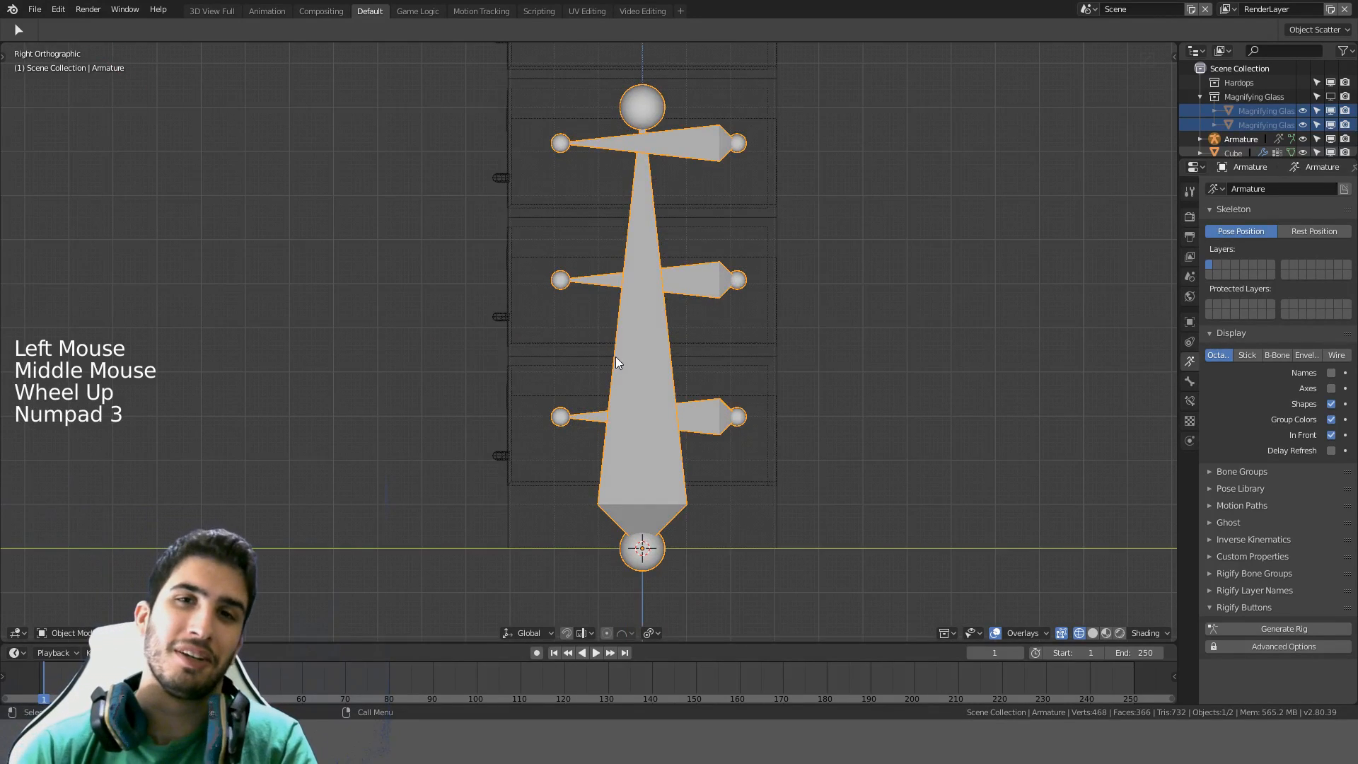
{"action": "key", "text": "z"}
{"action": "scroll", "coordinate": [826, 351], "scroll_direction": "down", "scroll_amount": 1}
{"action": "middle_click_drag", "start_coordinate": [826, 352], "coordinate": [819, 462]}
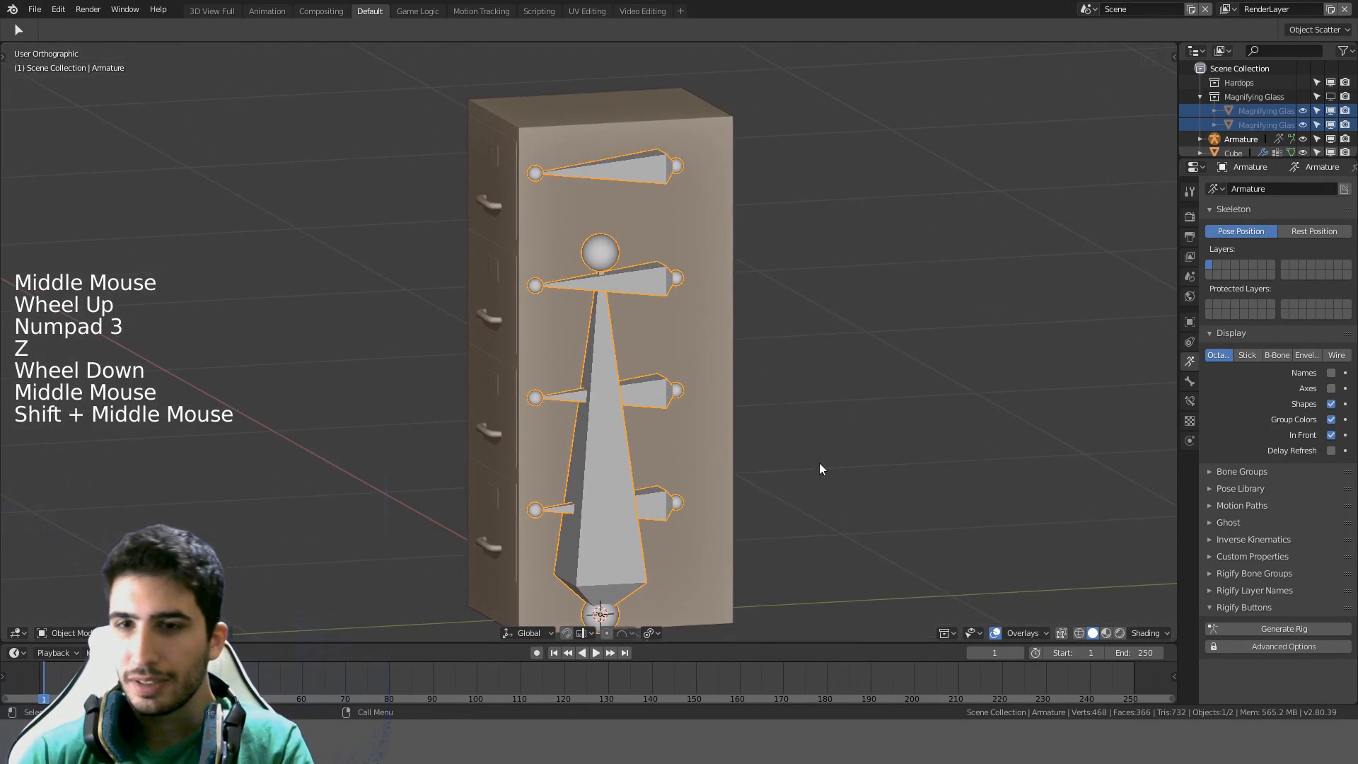
{"action": "key", "text": "KP_3"}
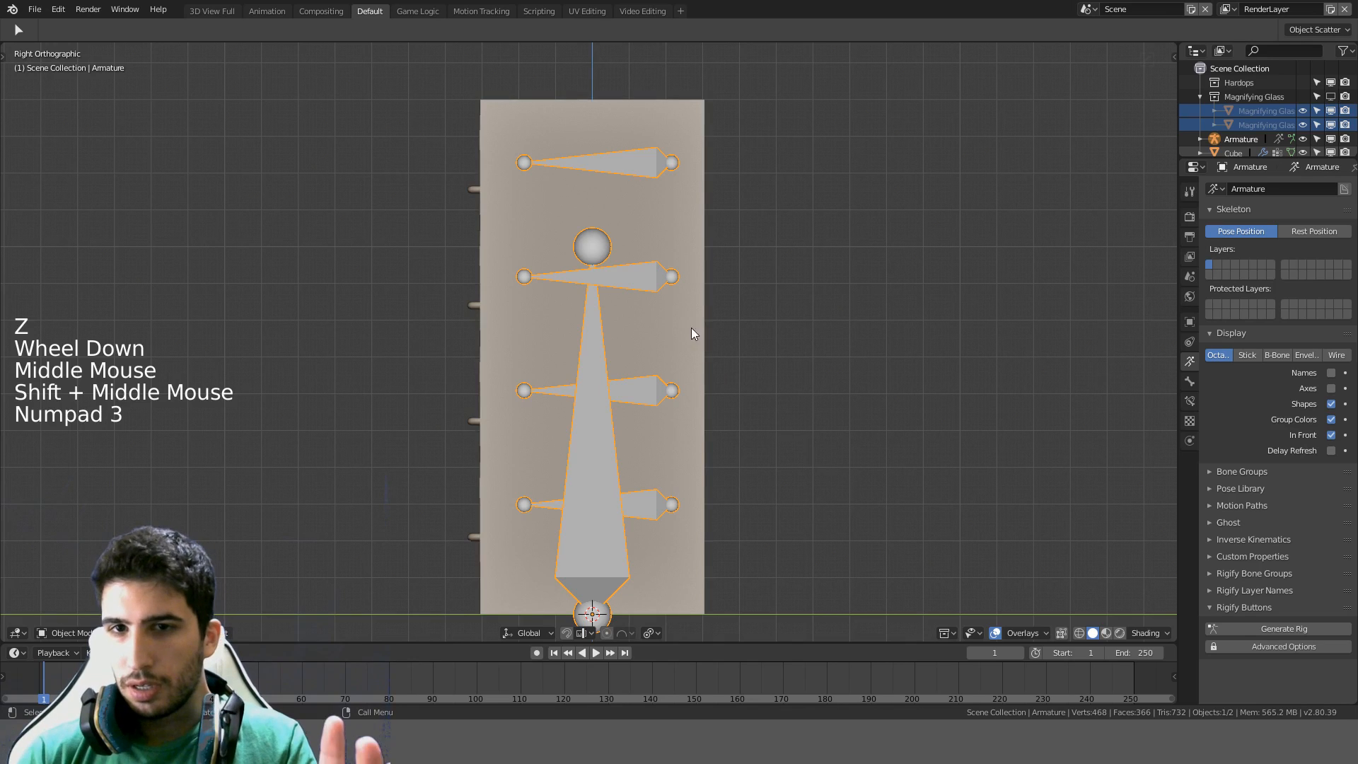
In the armature's Edit Mode, parent the four drawer bones to the large root bone with Keep Offset
{"action": "key", "text": "Tab"}
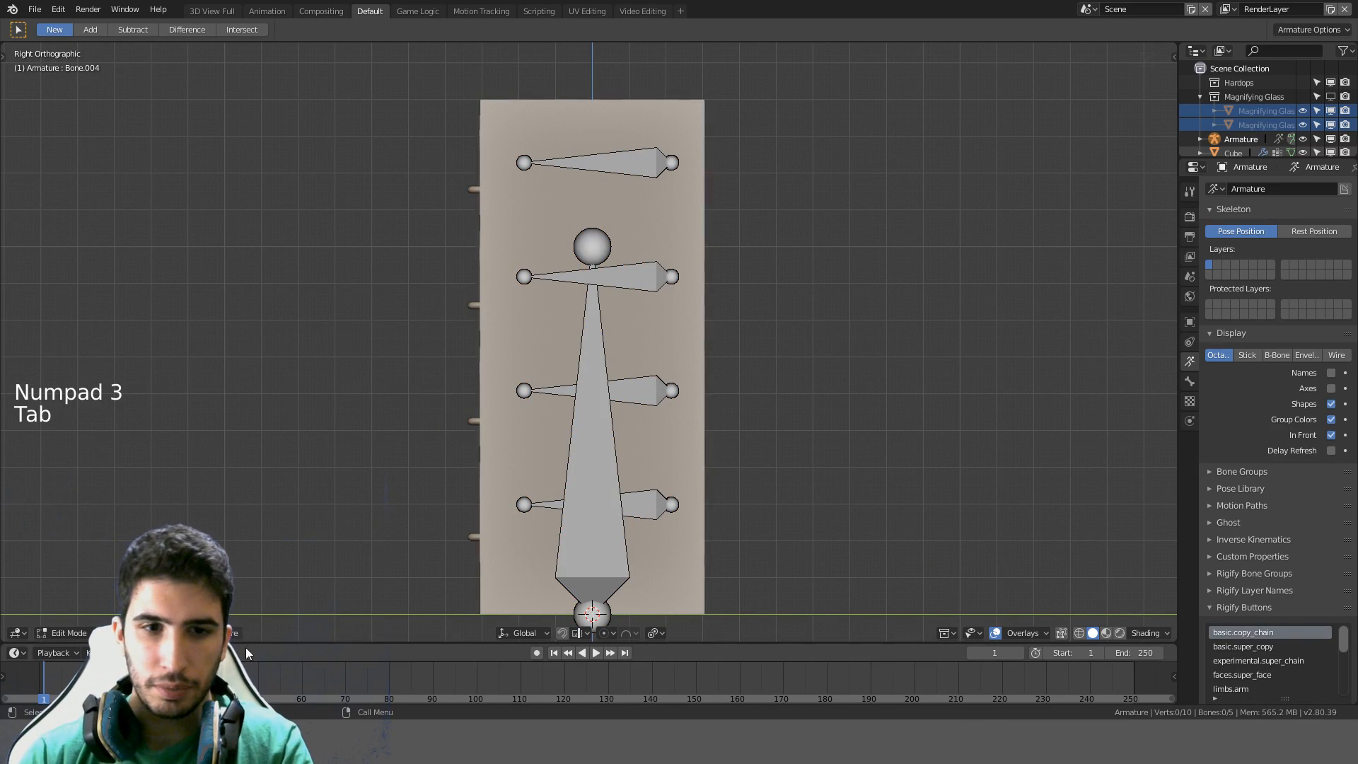
{"action": "left_click", "coordinate": [64, 632]}
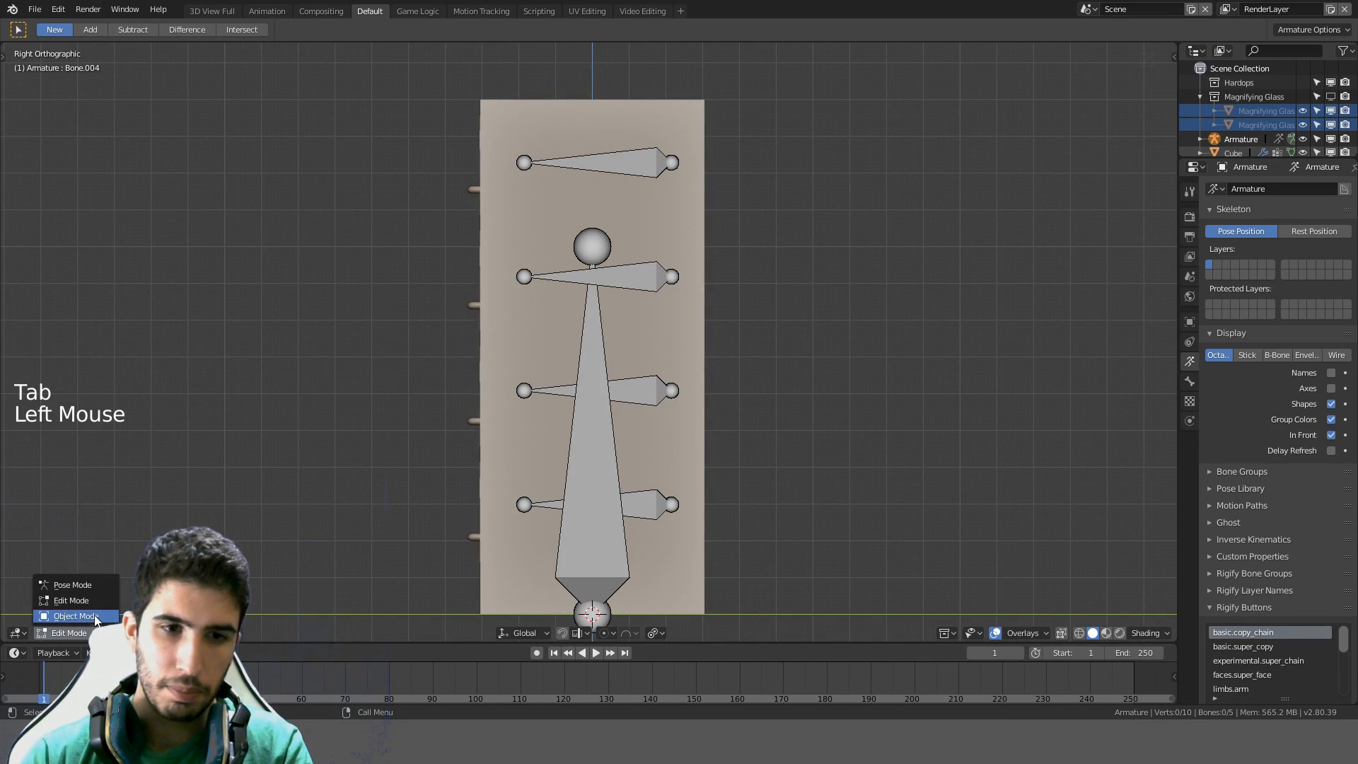
{"action": "double_click", "coordinate": [650, 181]}
{"action": "left_click", "coordinate": [648, 271], "text": "shift"}
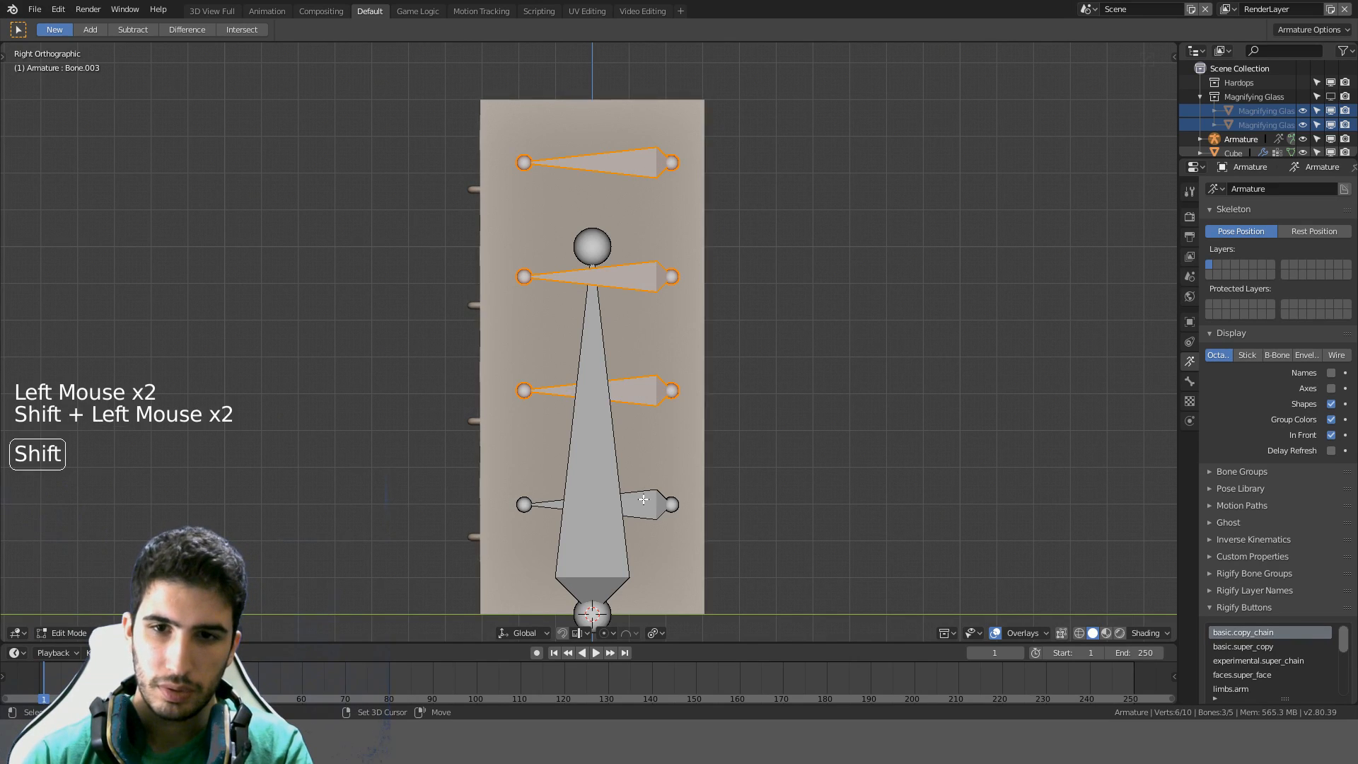
{"action": "left_click", "coordinate": [611, 471], "text": "shift"}
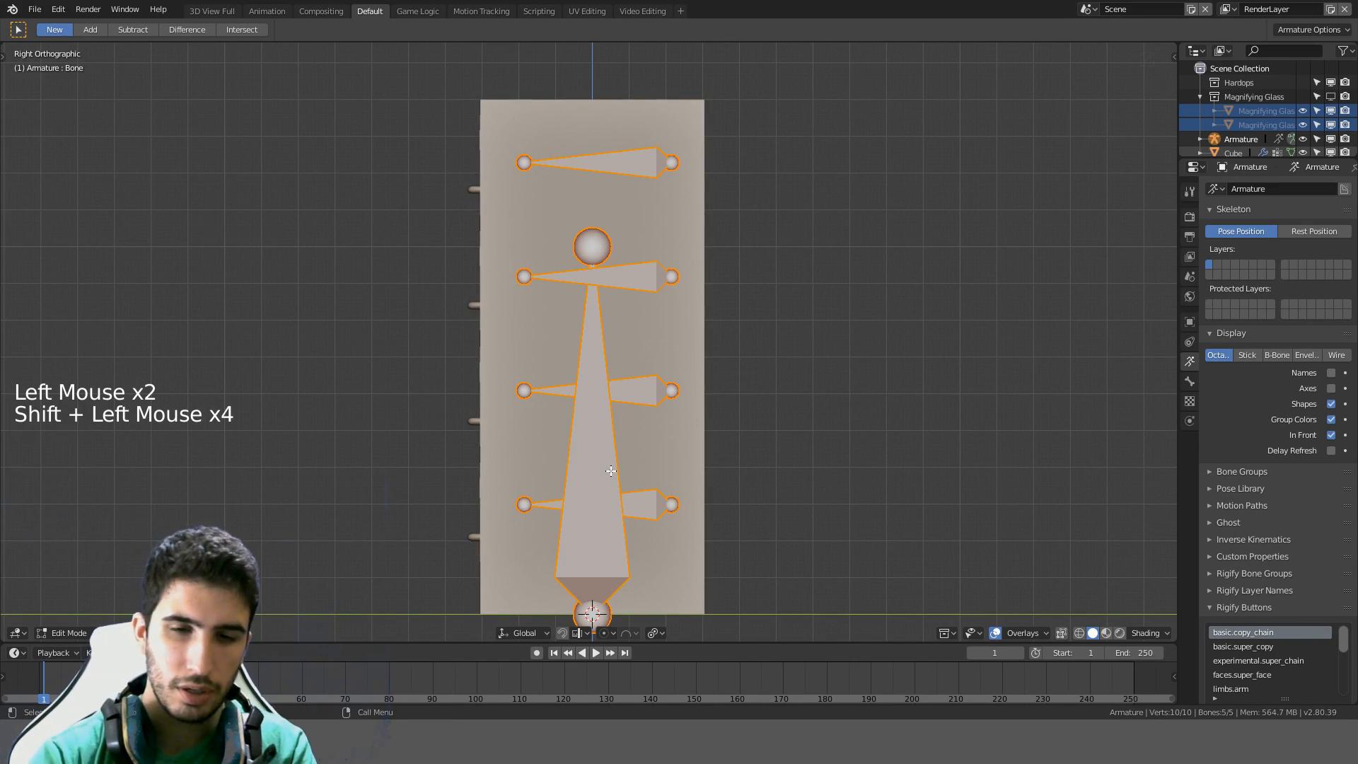
{"action": "key", "text": "ctrl+p"}
{"action": "left_click", "coordinate": [565, 483]}
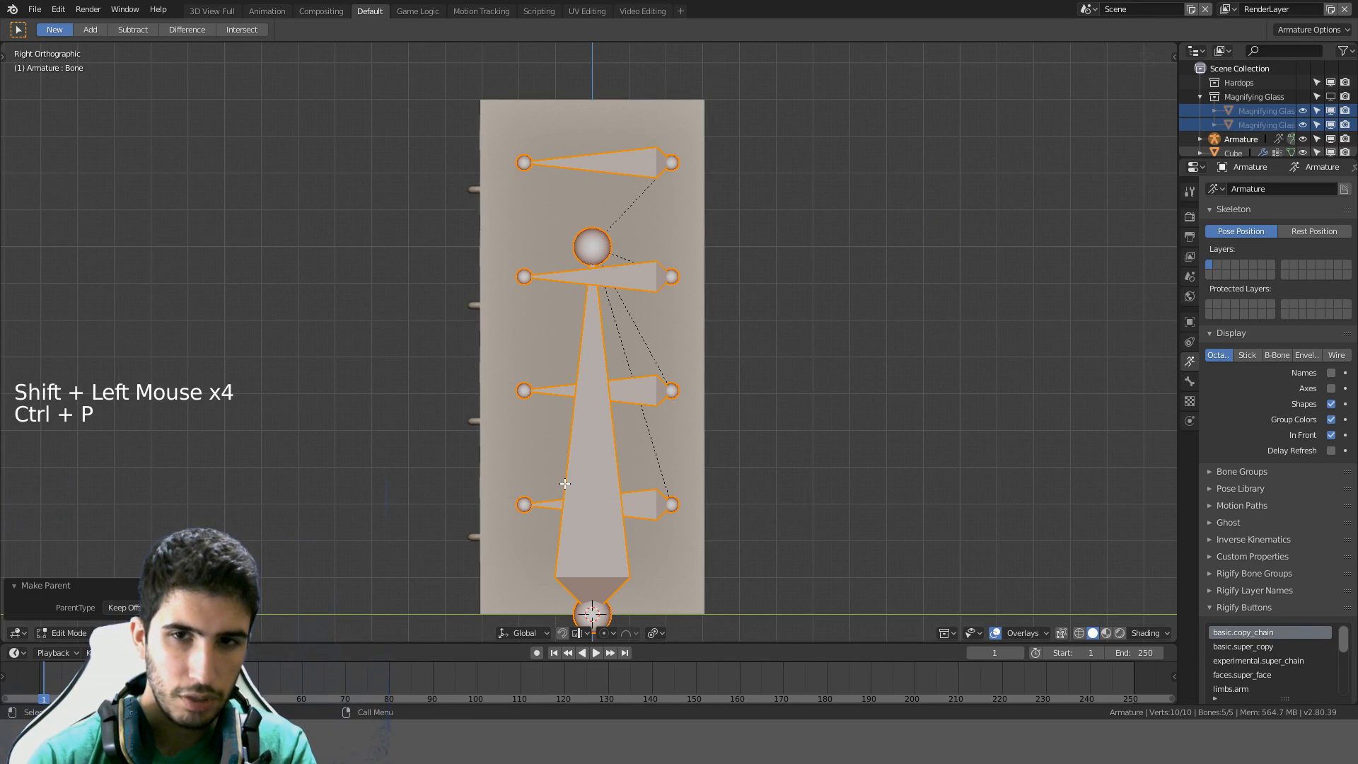
Select only the large root bone, switch to Pose Mode and test-move it, cancelling the move
{"action": "left_click", "coordinate": [595, 467]}
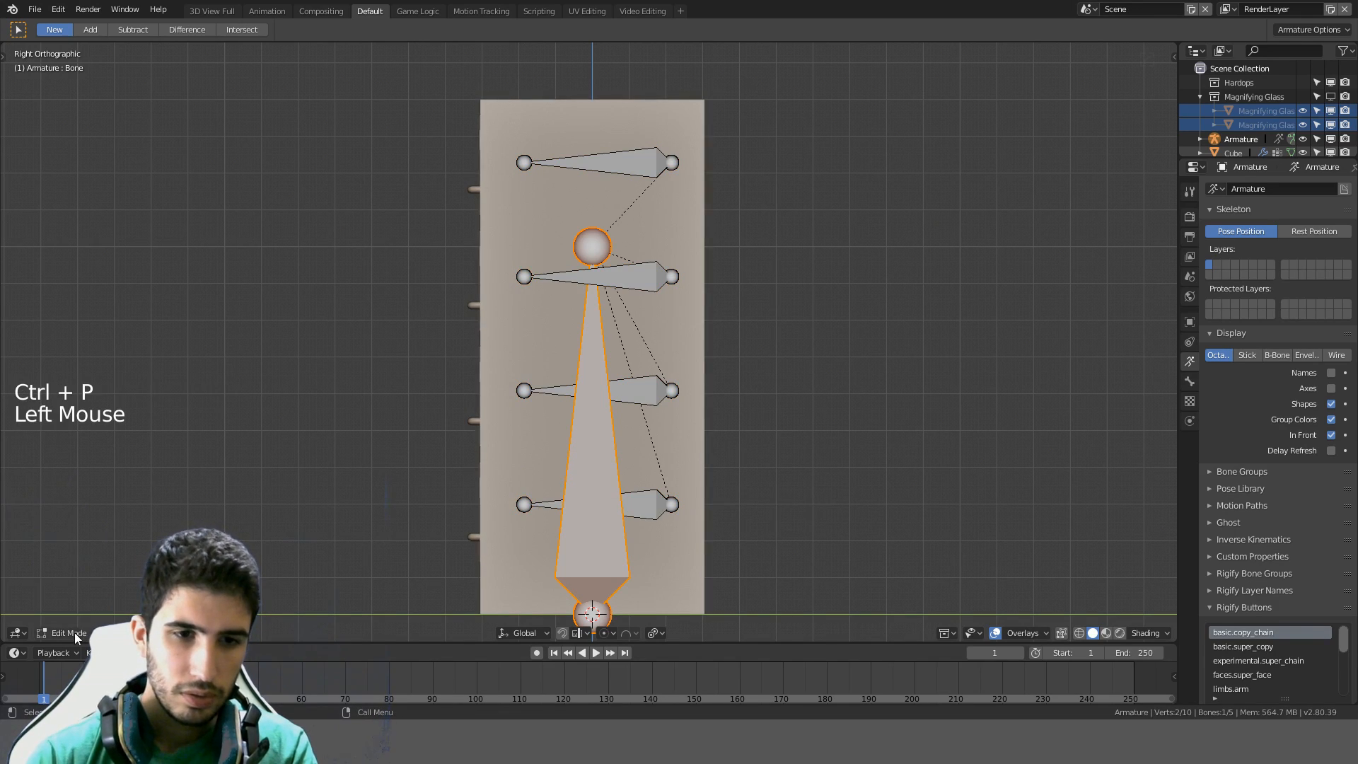
{"action": "left_click", "coordinate": [73, 585]}
{"action": "key", "text": "g"}
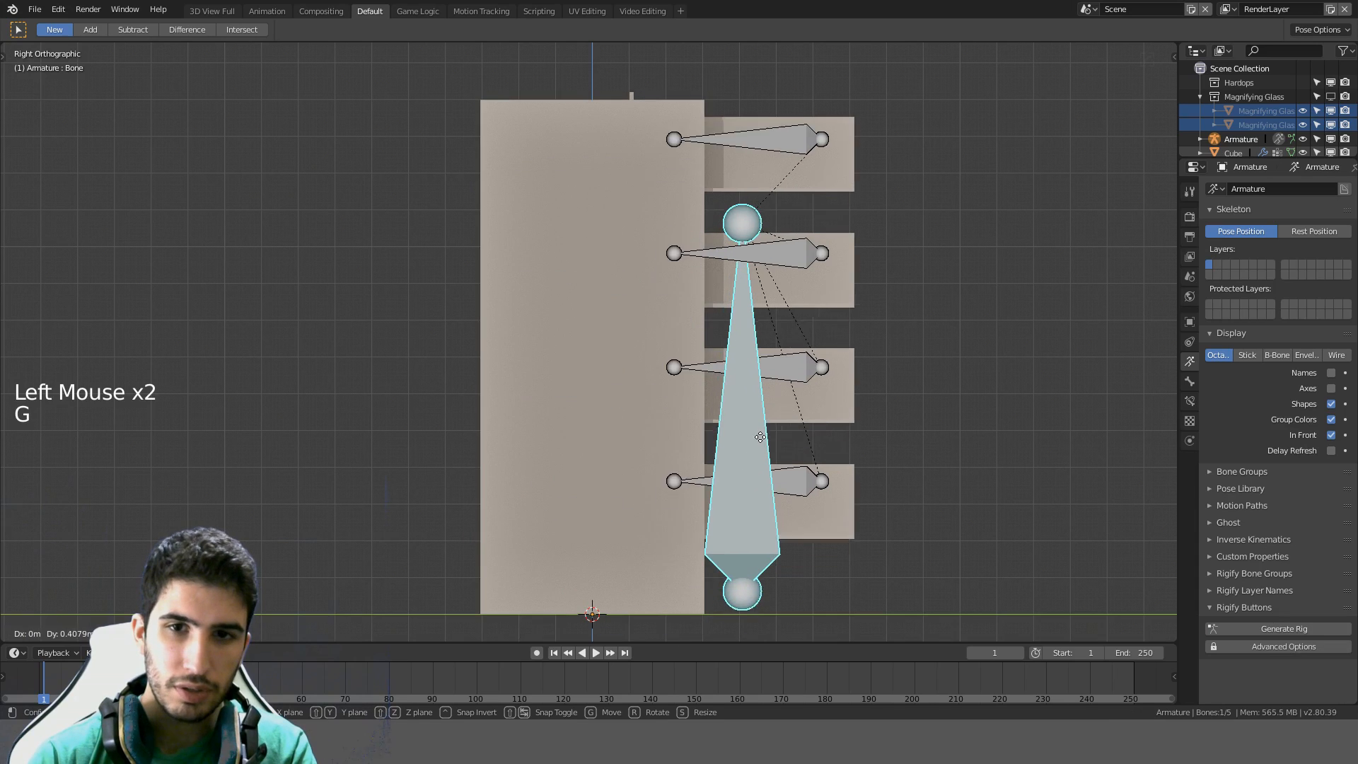
{"action": "key", "text": "Escape"}
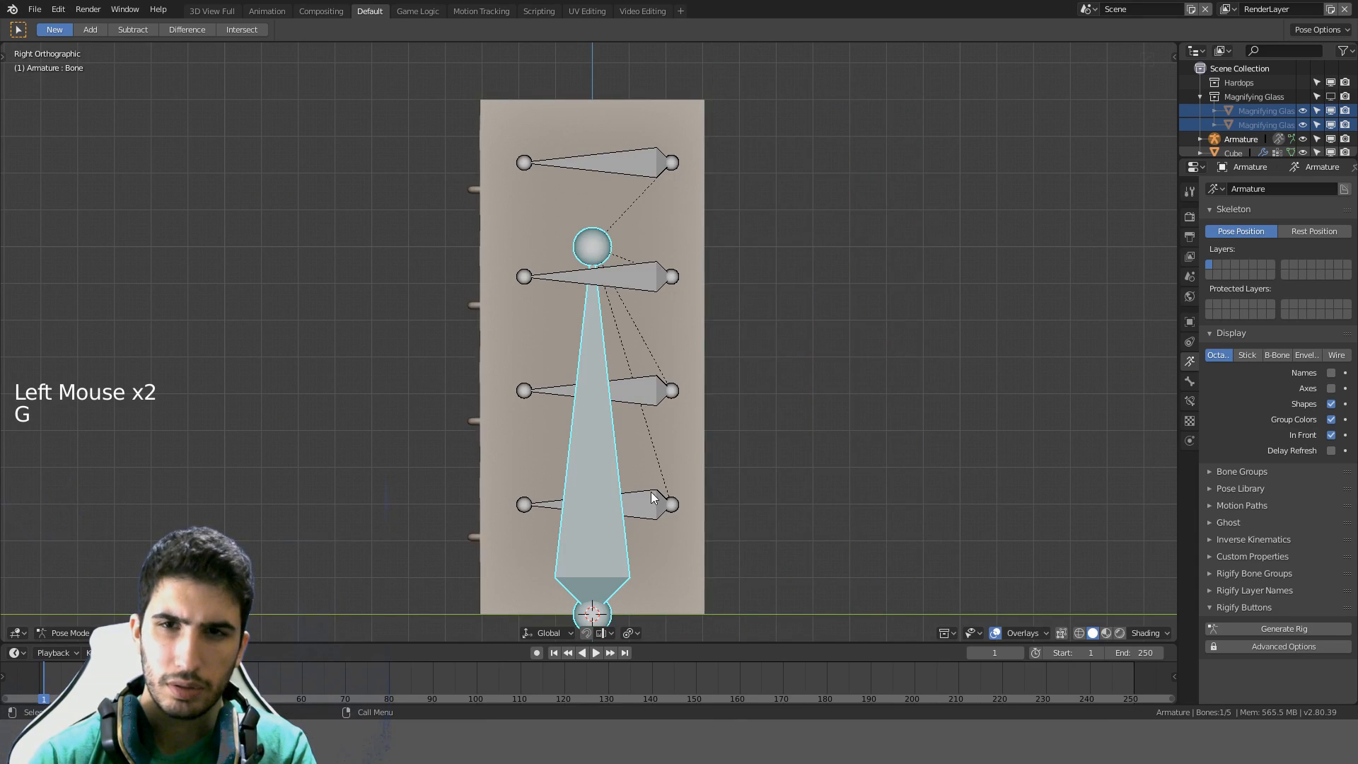
In the cabinet mesh's Edit Mode, select the linked outer body and make Root the active vertex group
{"action": "left_click", "coordinate": [691, 461]}
{"action": "left_click", "coordinate": [620, 491]}
{"action": "left_click", "coordinate": [615, 488]}
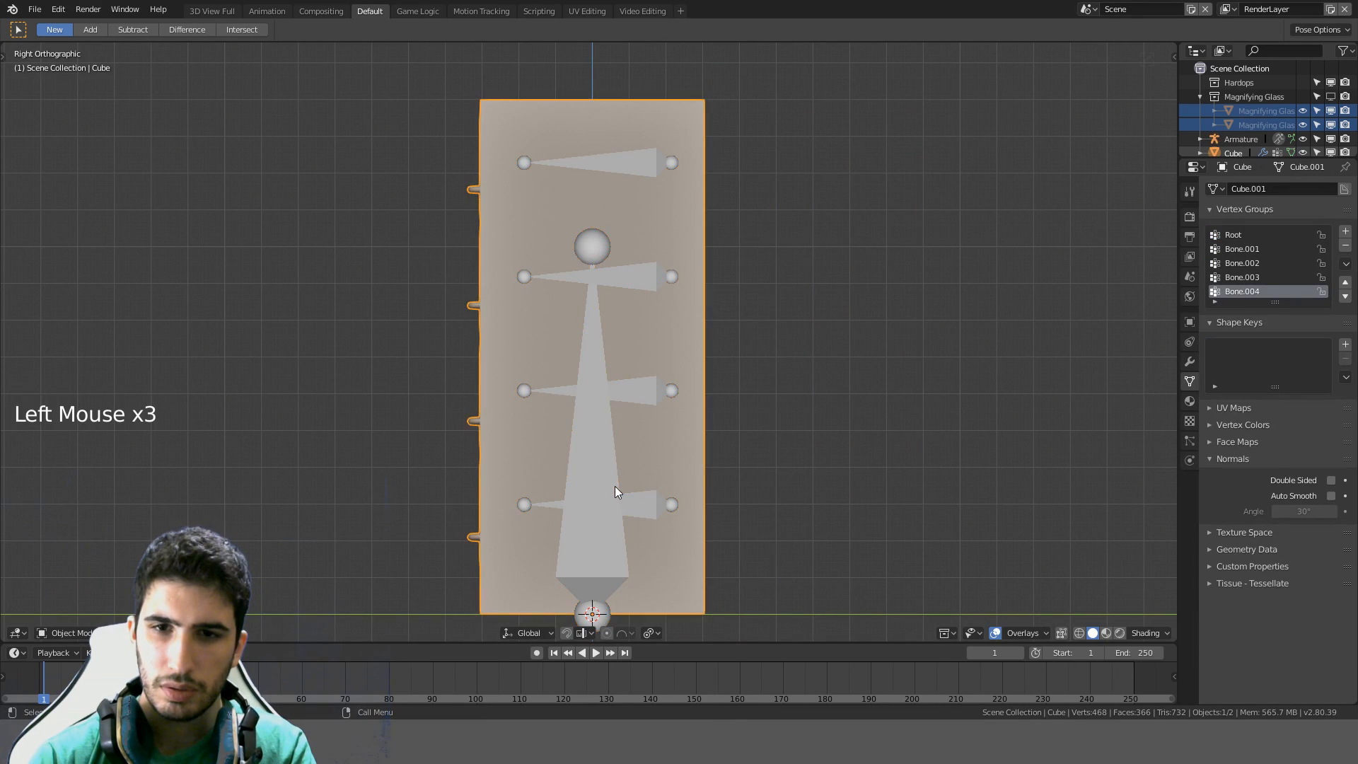
{"action": "key", "text": "g"}
{"action": "left_click", "coordinate": [703, 459]}
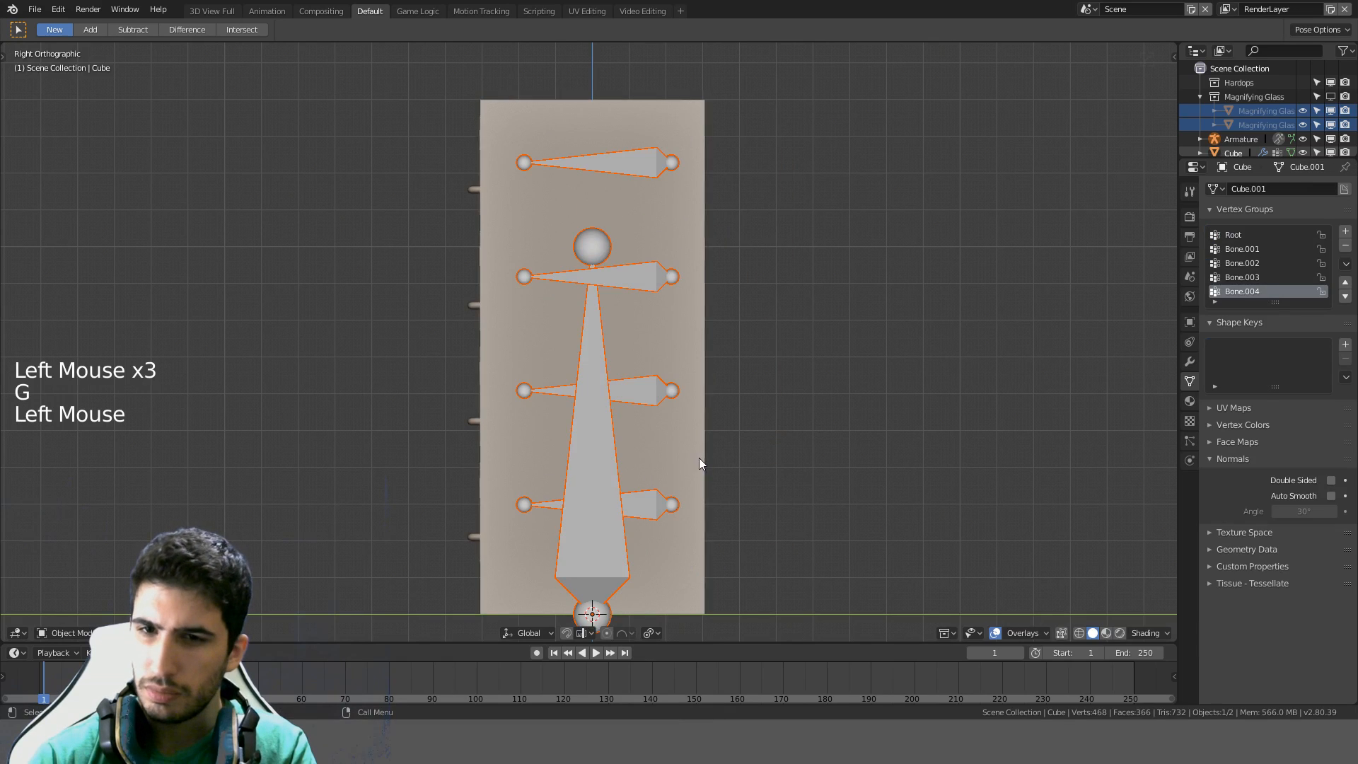
{"action": "key", "text": "Tab"}
{"action": "middle_click_drag", "start_coordinate": [703, 463], "coordinate": [730, 473]}
{"action": "key", "text": "l"}
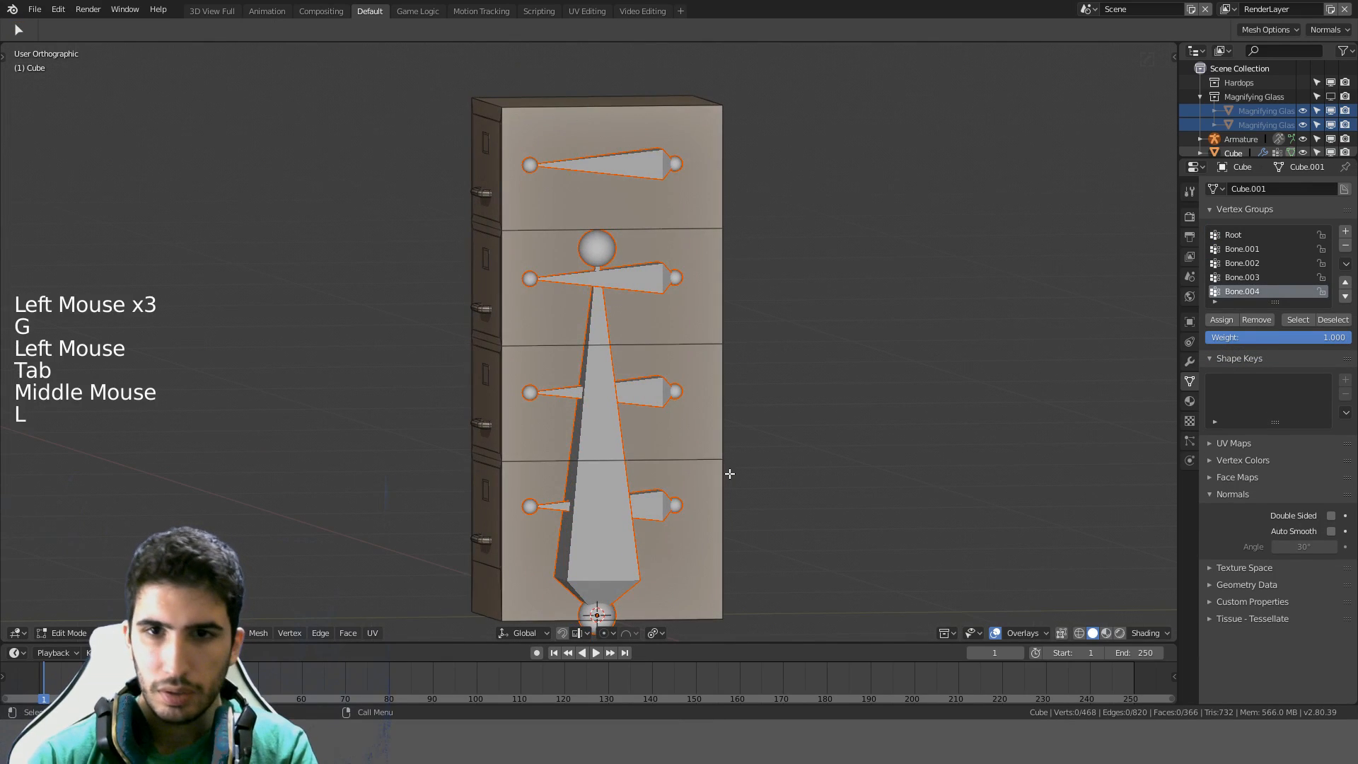
{"action": "key", "text": "l"}
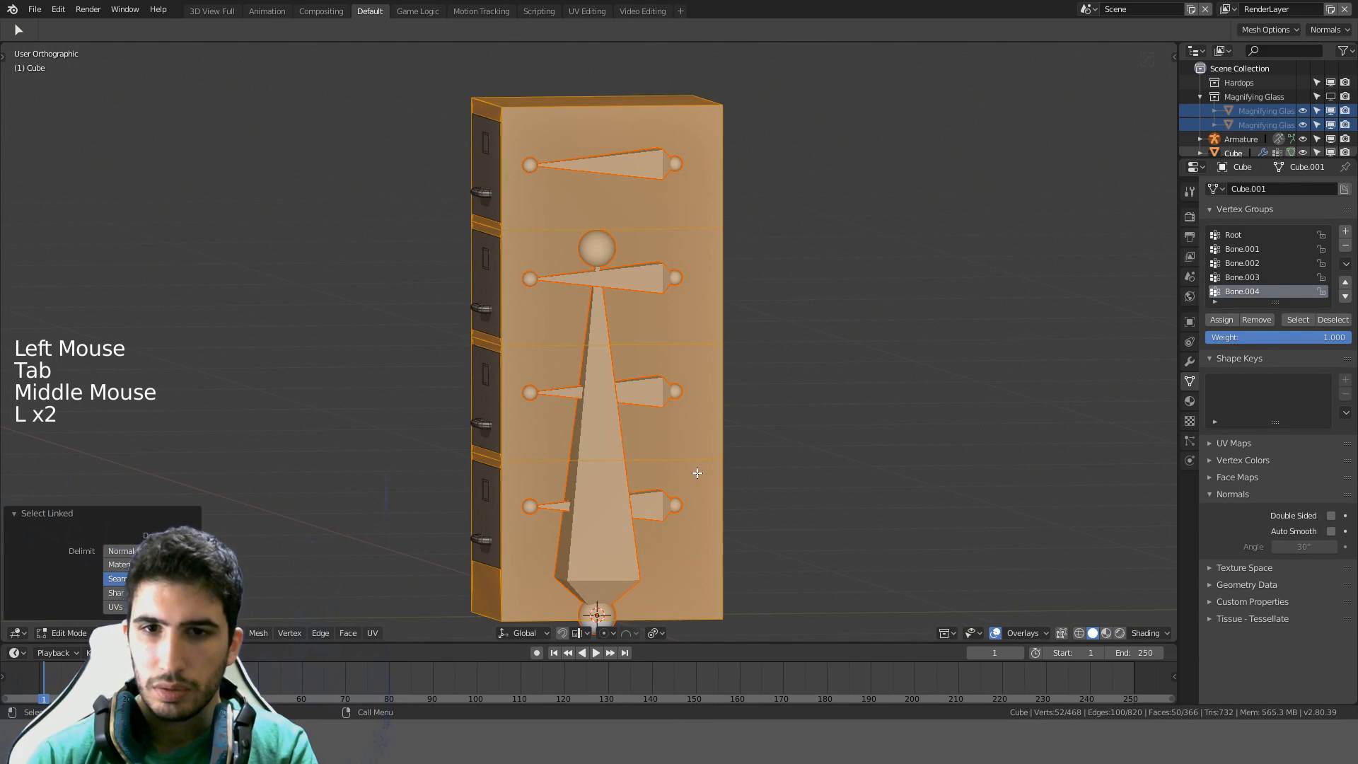
{"action": "left_click", "coordinate": [1245, 232]}
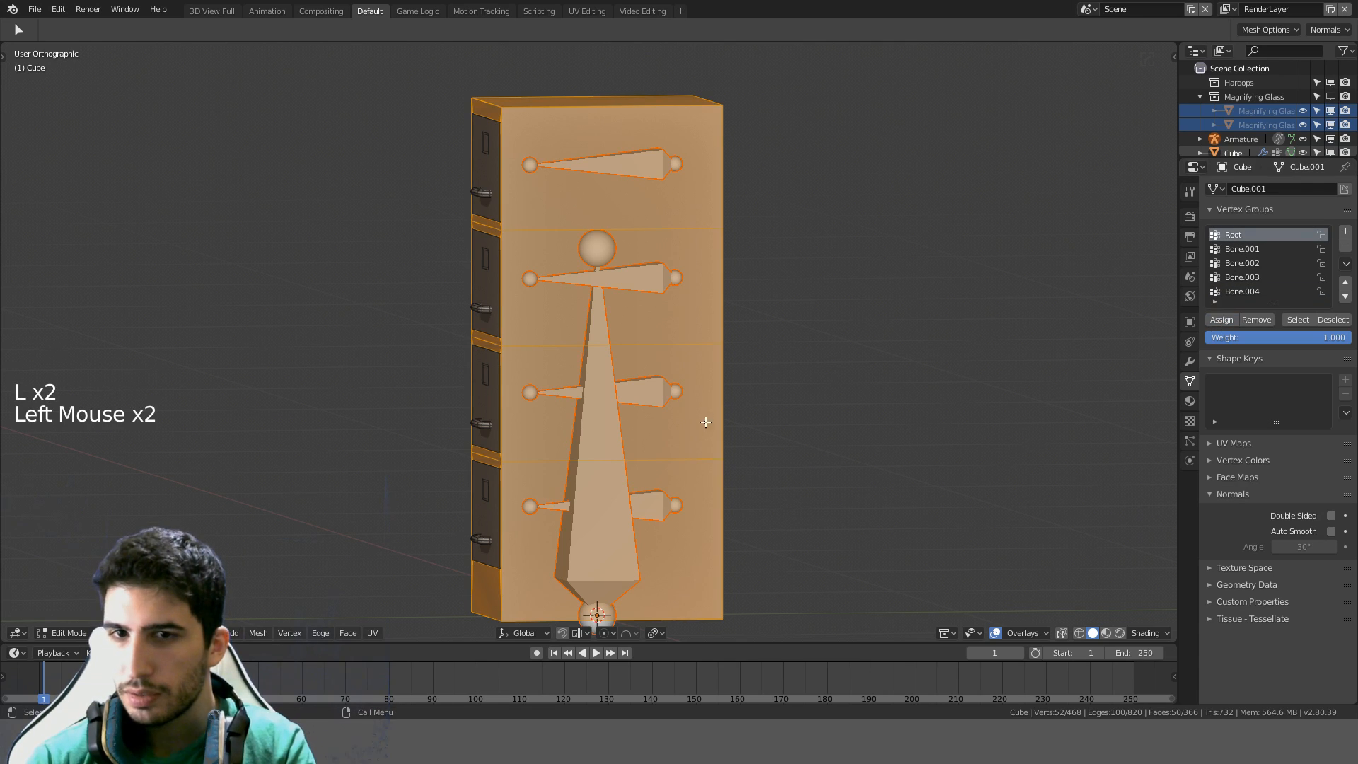
Leave mesh editing, select the large central bone in the armature and rename it Root
{"action": "key", "text": "Tab"}
{"action": "left_click", "coordinate": [614, 439]}
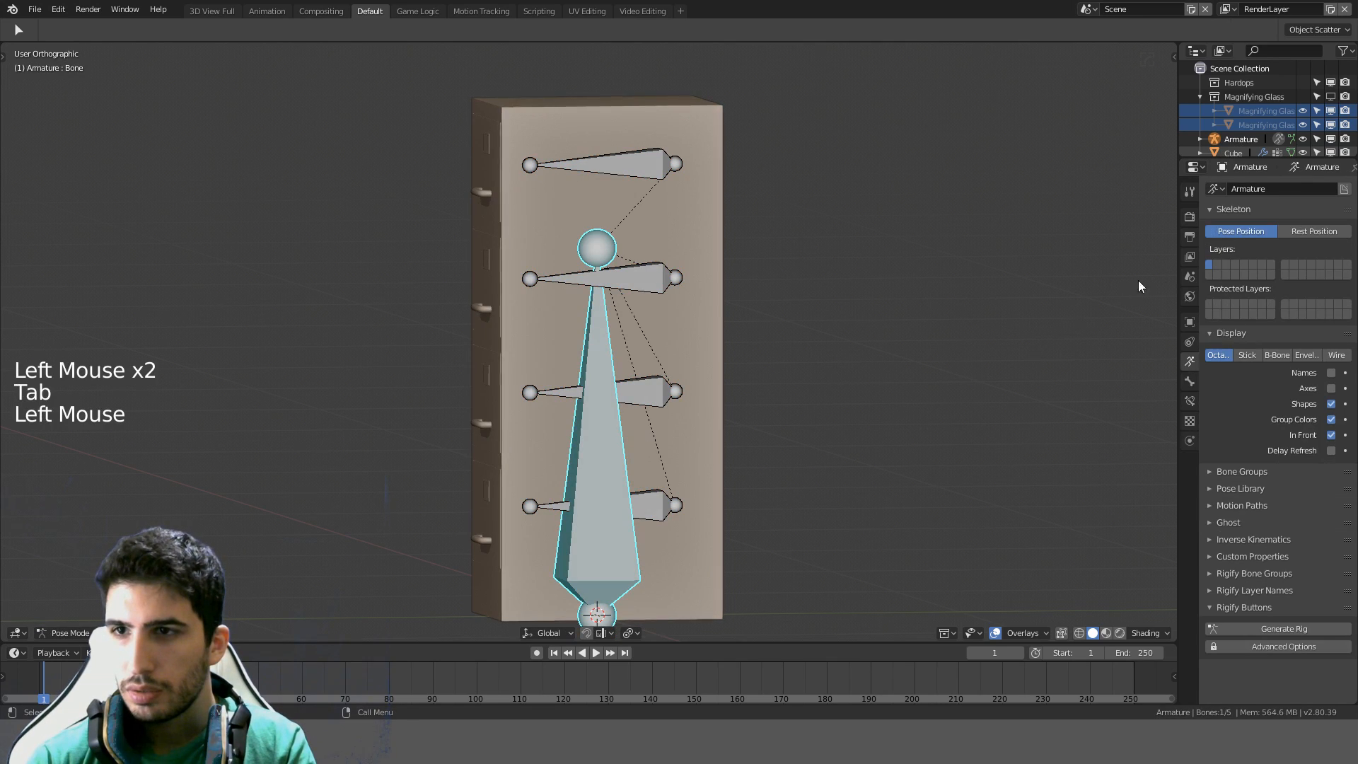
{"action": "left_click", "coordinate": [1188, 381]}
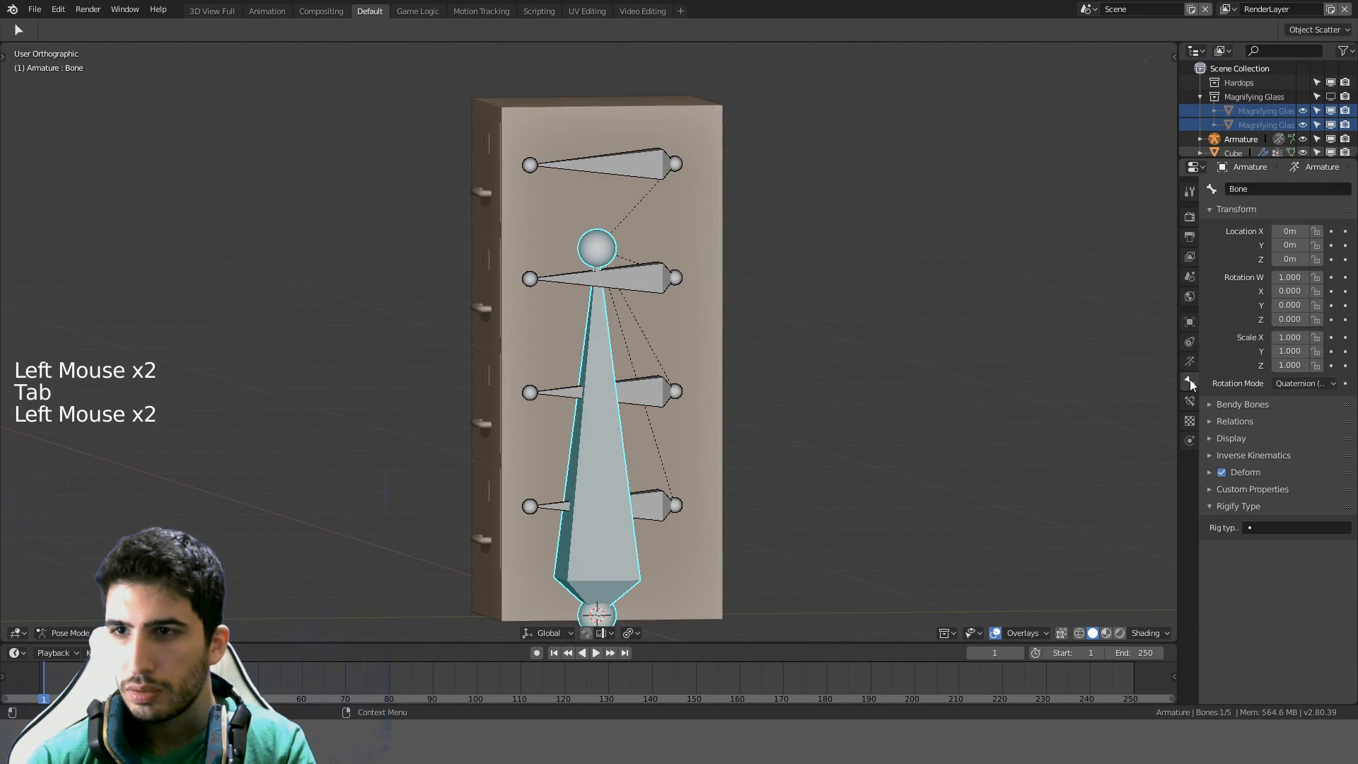
{"action": "left_click", "coordinate": [1258, 190]}
{"action": "type", "text": "Root"}
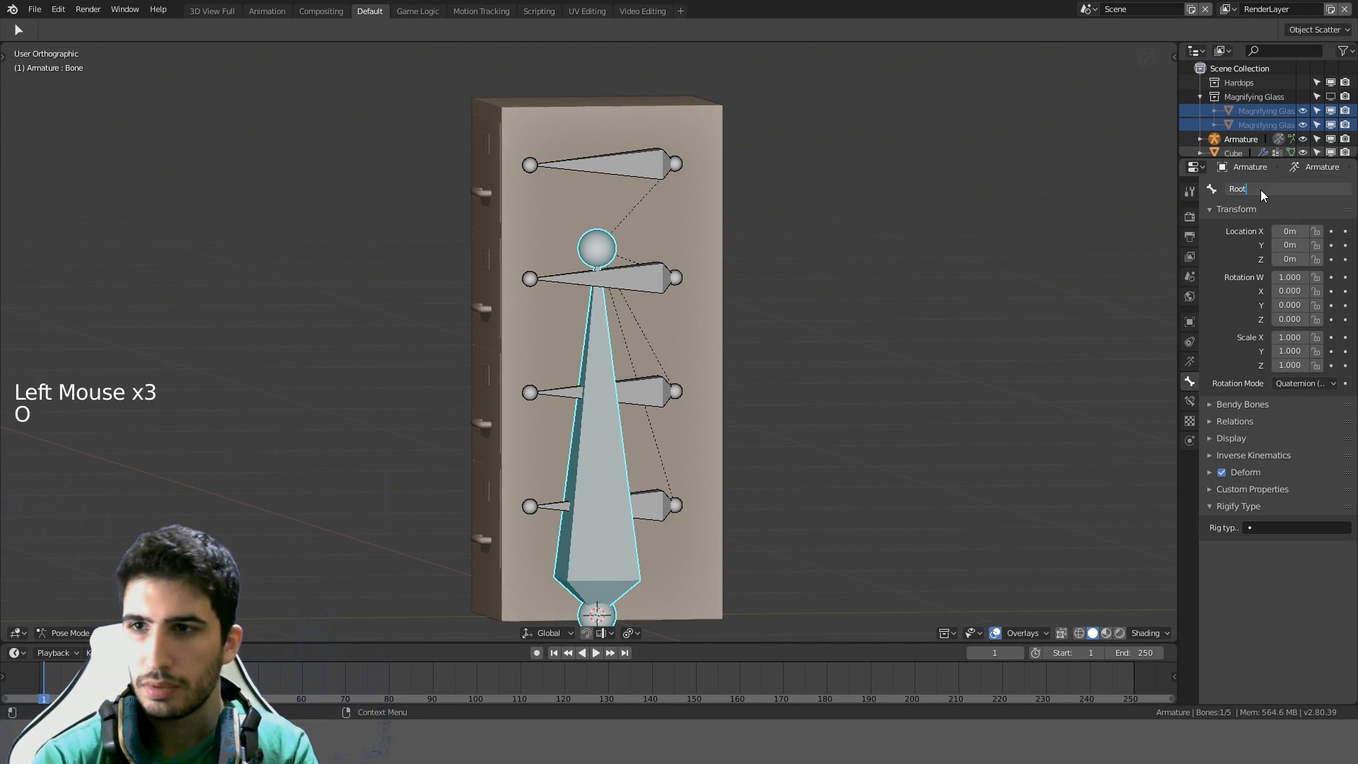
{"action": "key", "text": "Return"}
Test-move the root bone, temporarily rename it Root2 and test-move it again, cancelling each move, and restore the name Root
{"action": "key", "text": "g"}
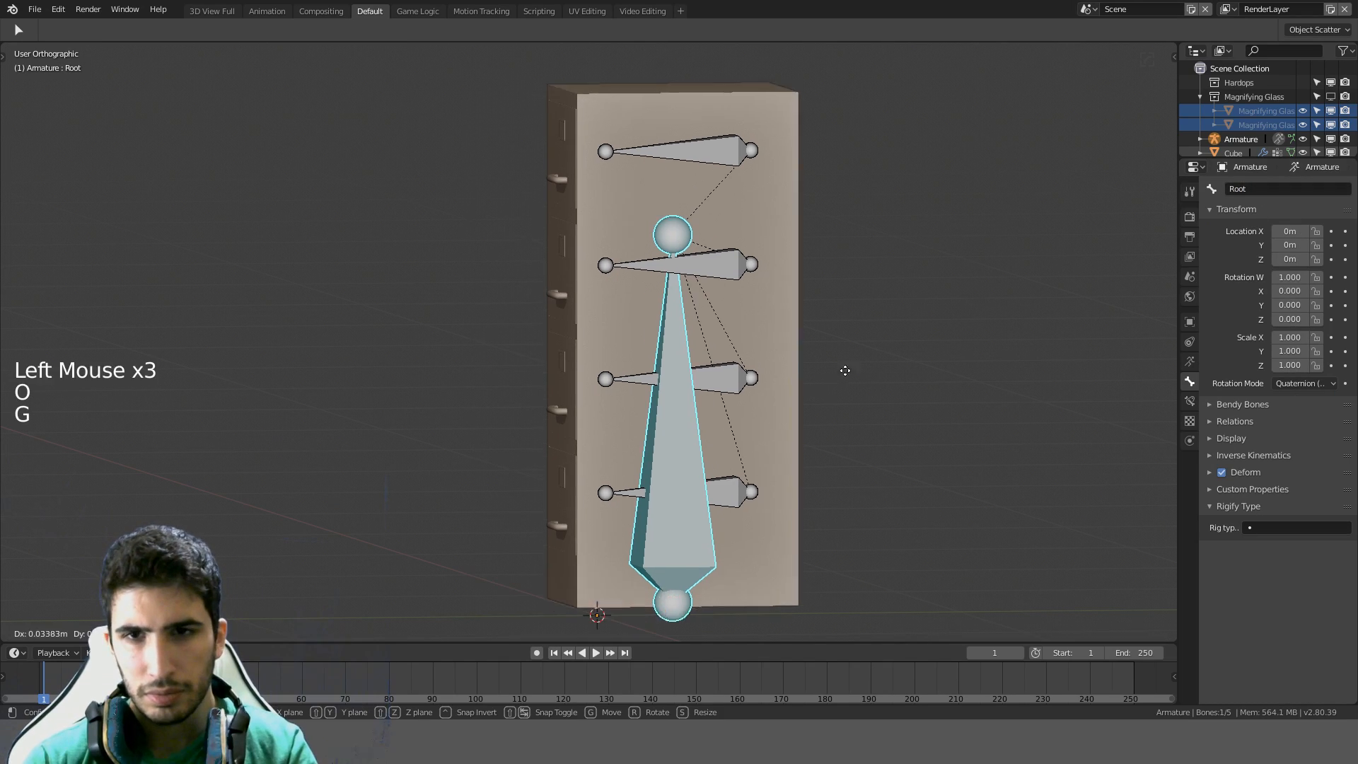
{"action": "key", "text": "KP_3"}
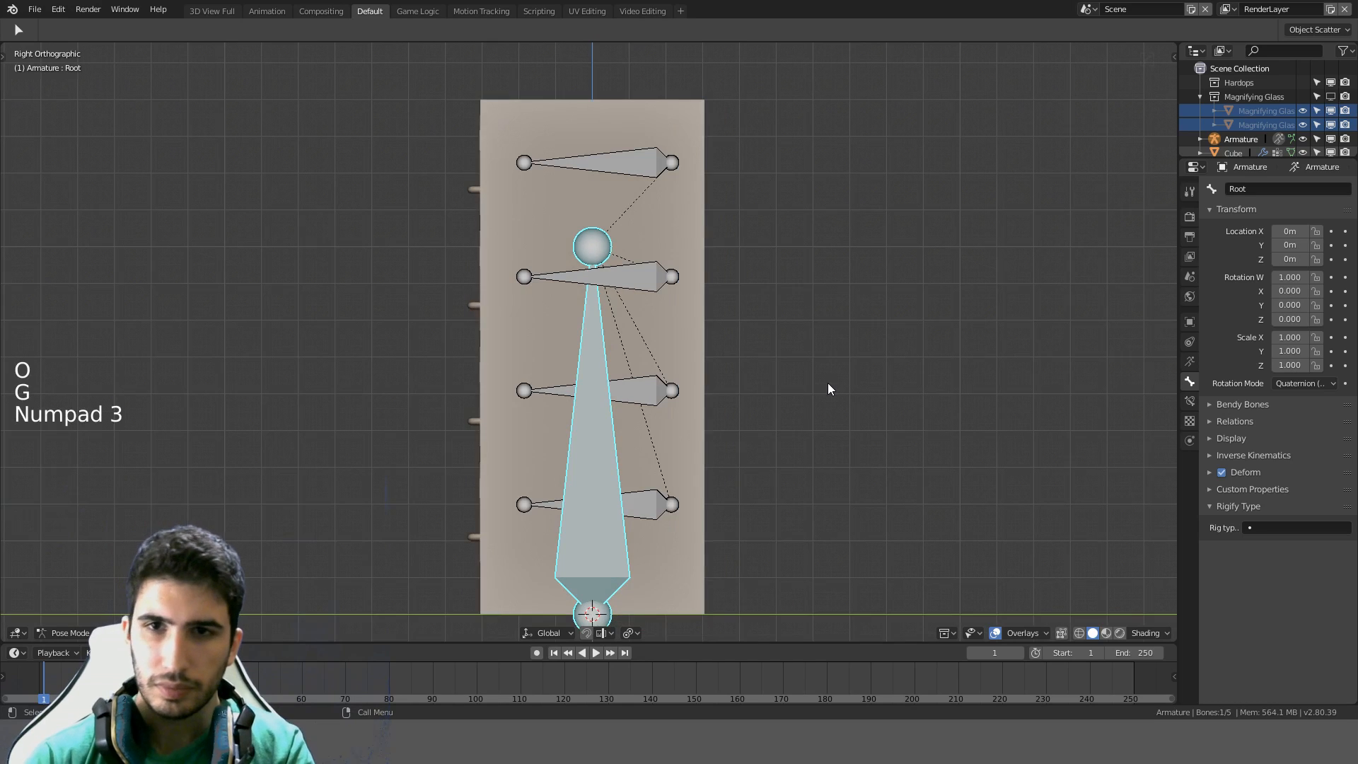
{"action": "left_click", "coordinate": [1247, 190]}
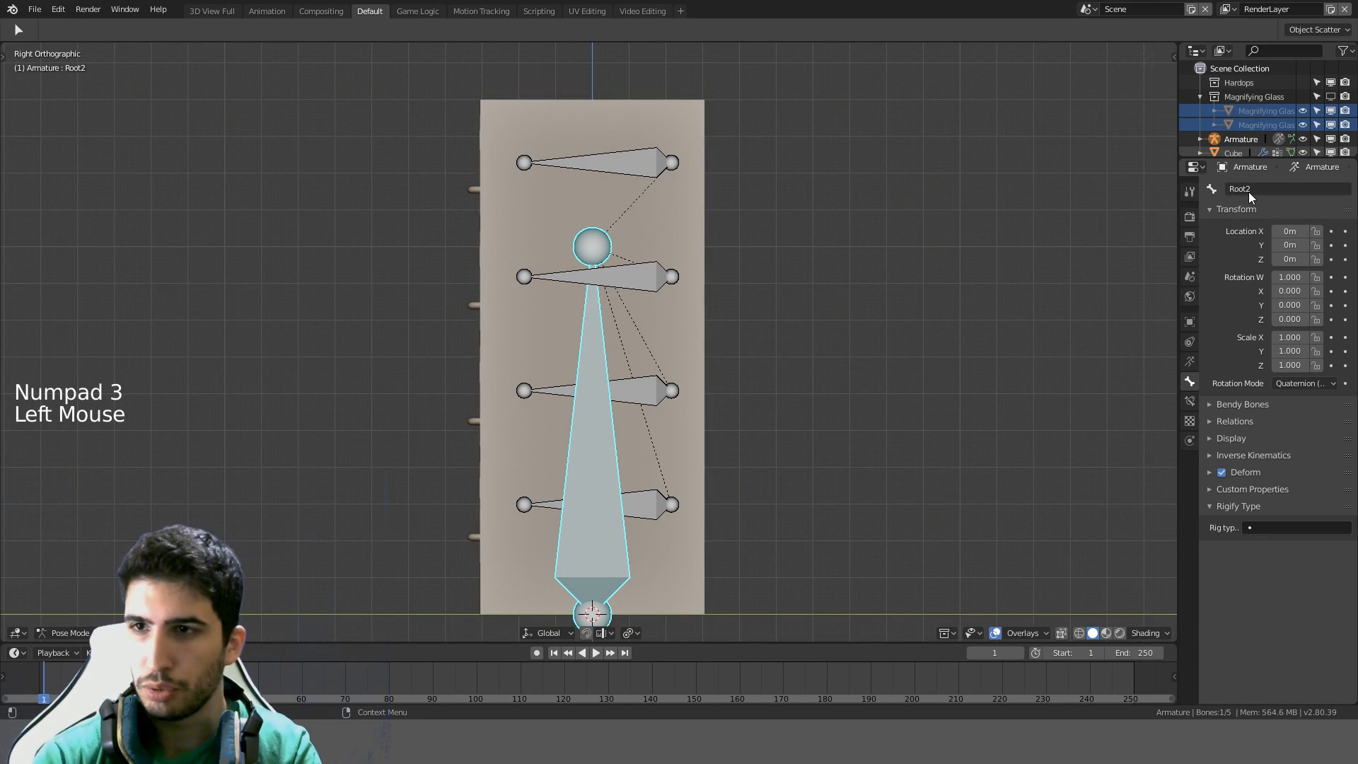
{"action": "key", "text": "g"}
{"action": "right_click", "coordinate": [756, 351]}
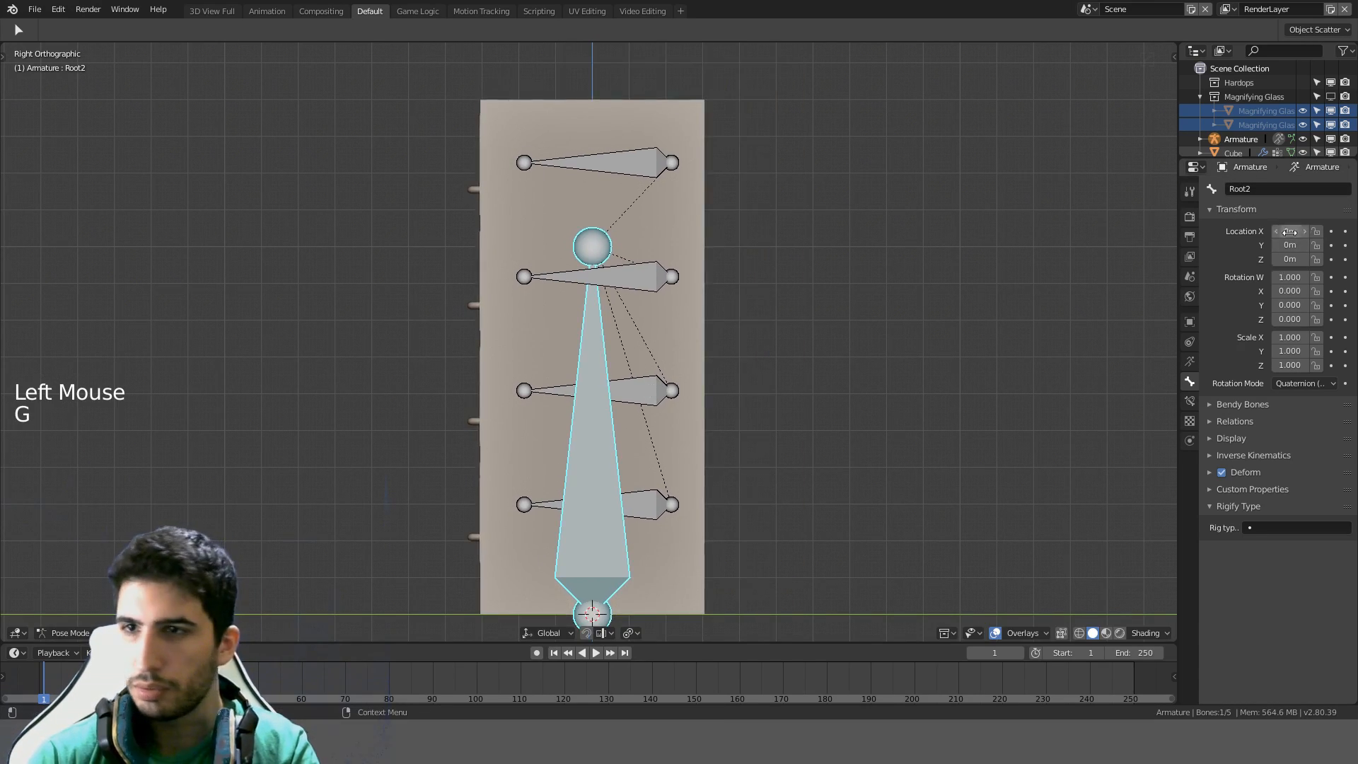
{"action": "left_click", "coordinate": [1262, 188]}
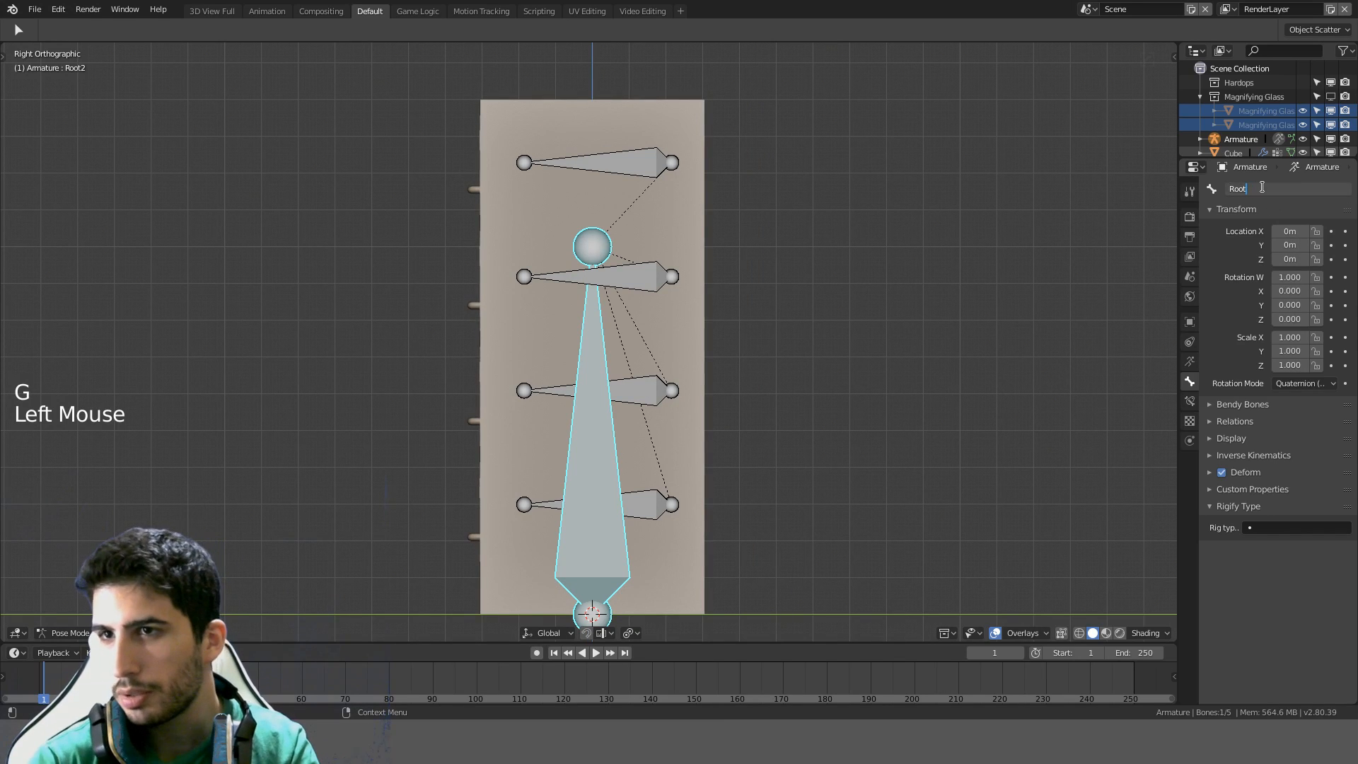
Open the top, third and bottom drawers by moving their bones outward along Y, the third 0.25 m and the bottom 0.5 m
{"action": "left_click", "coordinate": [656, 163]}
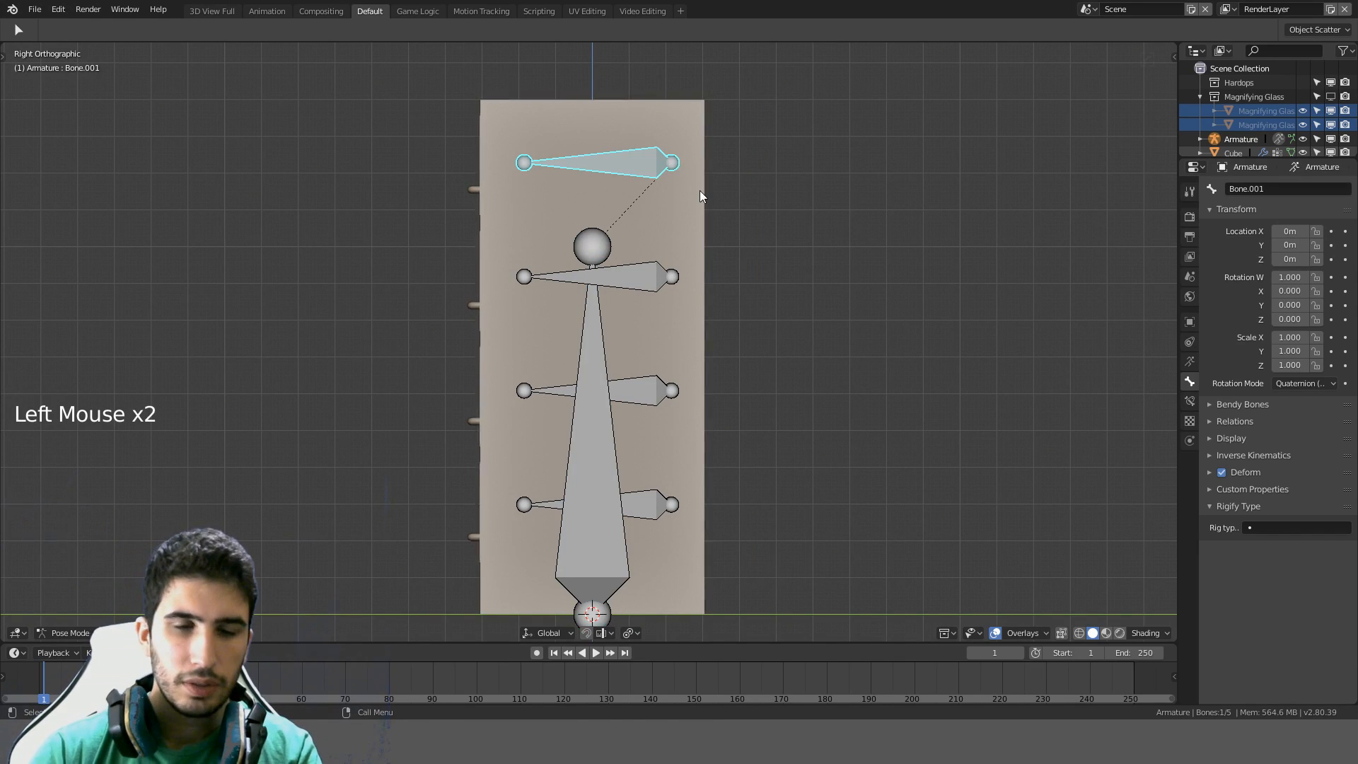
{"action": "key", "text": "g"}
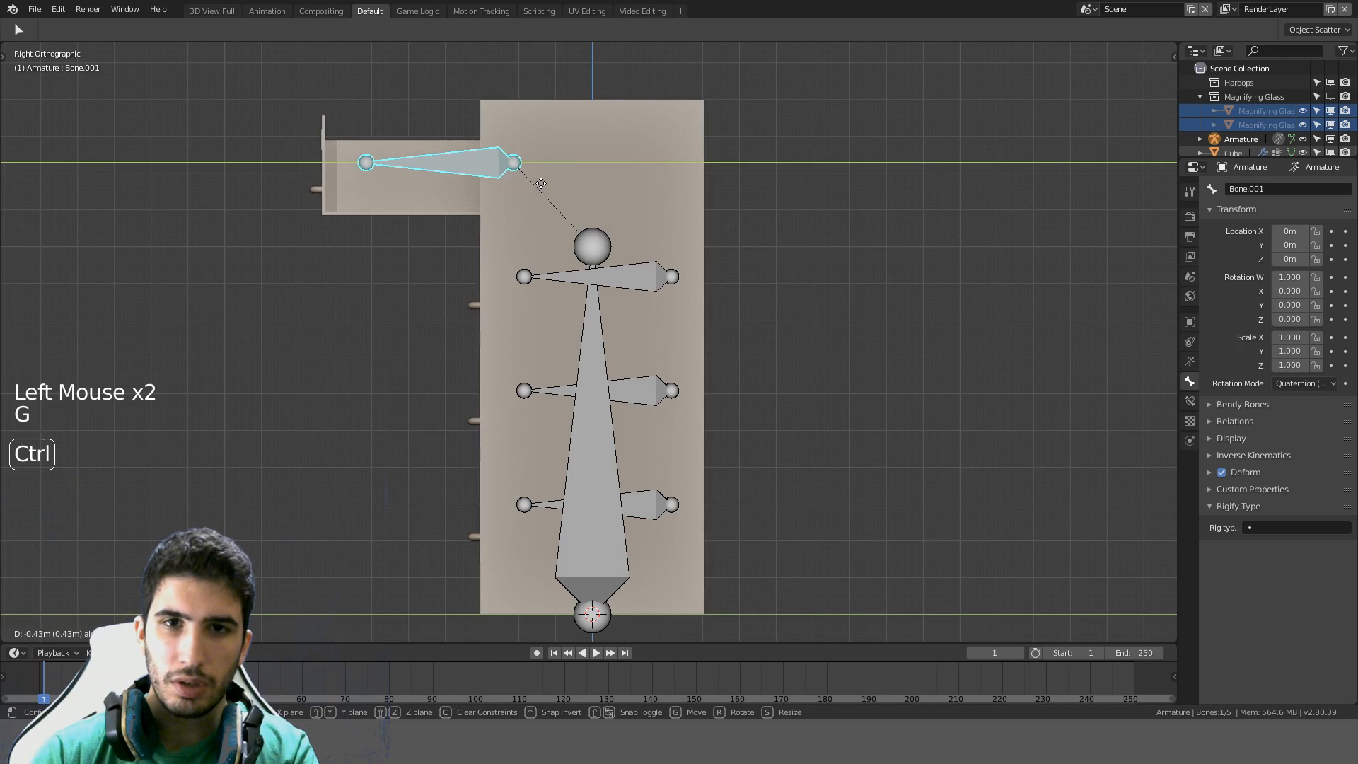
{"action": "left_click", "coordinate": [541, 183]}
{"action": "left_click", "coordinate": [619, 274]}
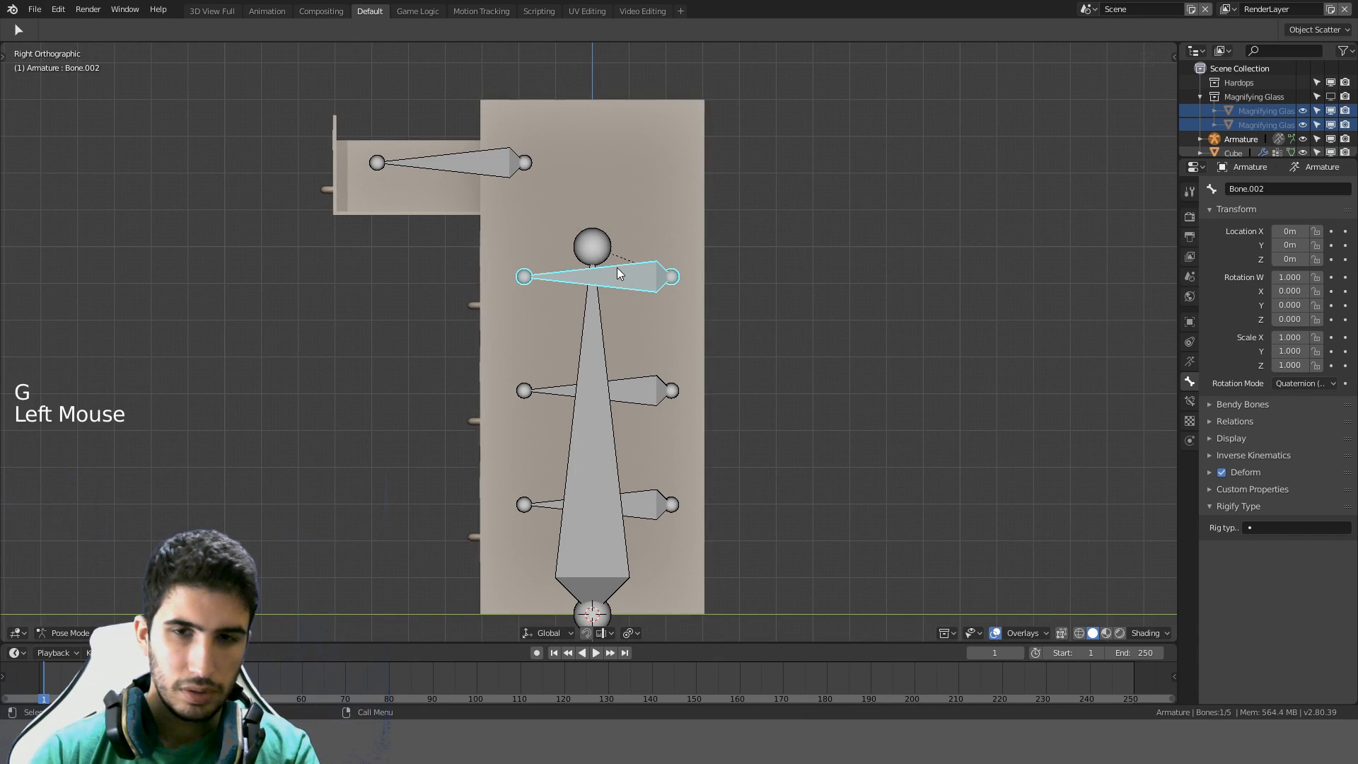
{"action": "left_click", "coordinate": [642, 391]}
{"action": "key", "text": "g"}
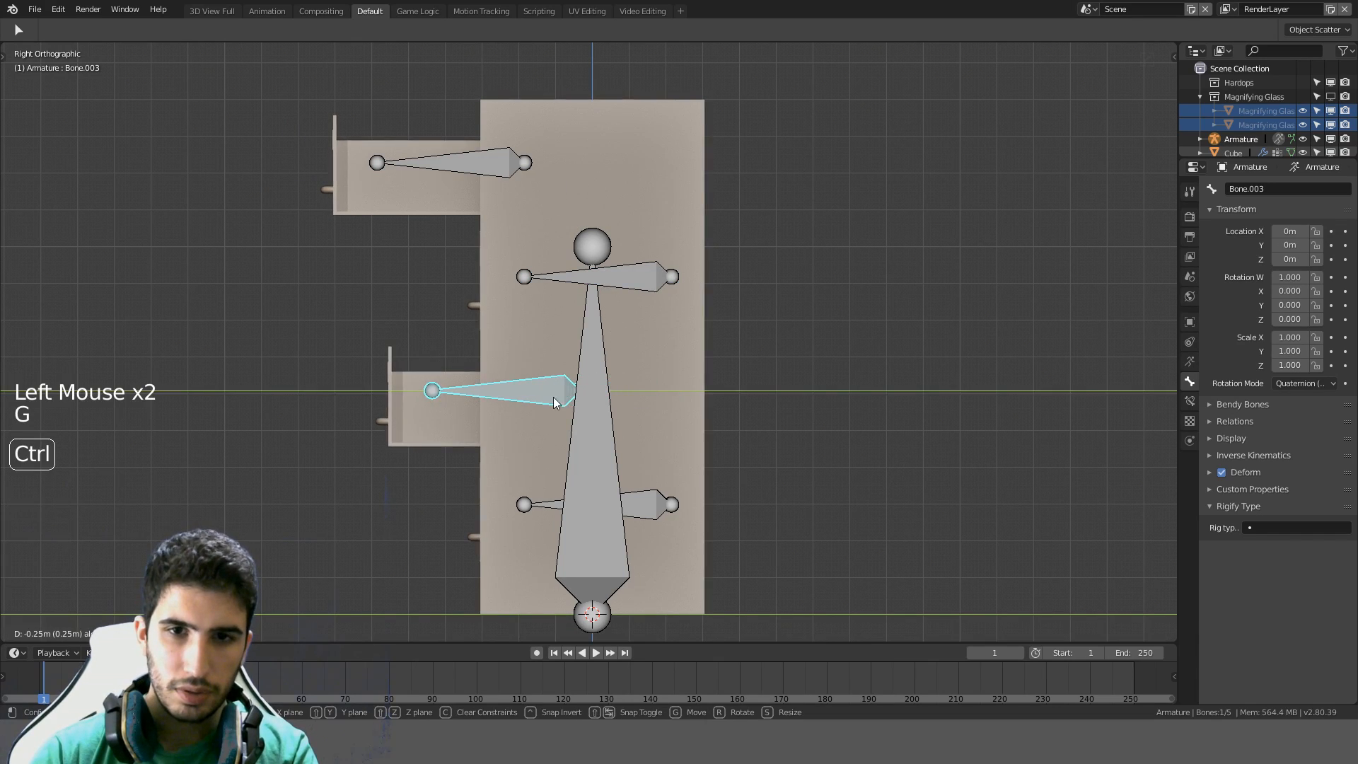
{"action": "left_click", "coordinate": [554, 402]}
{"action": "left_click", "coordinate": [672, 499]}
{"action": "key", "text": "g"}
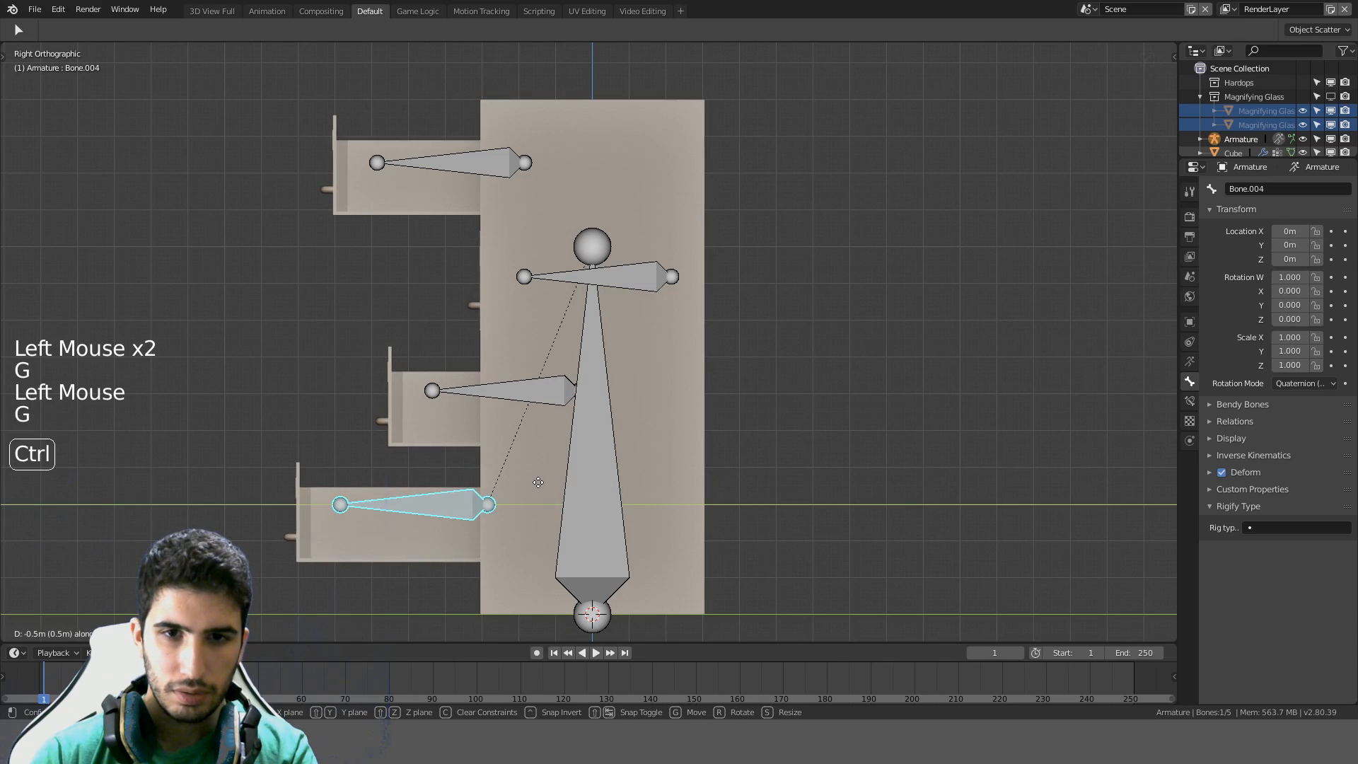
{"action": "left_click", "coordinate": [538, 482]}
Compare the open-drawer pose with the armature's rest position by toggling between Pose Mode and Edit Mode
{"action": "middle_click_drag", "start_coordinate": [538, 482], "coordinate": [858, 321]}
{"action": "key", "text": "a"}
{"action": "key", "text": "Tab"}
{"action": "scroll", "coordinate": [806, 438], "scroll_direction": "down", "scroll_amount": 2}
{"action": "key", "text": "Tab"}
{"action": "key", "text": "a"}
{"action": "key", "text": "a"}
{"action": "scroll", "coordinate": [902, 309], "scroll_direction": "up", "scroll_amount": 2}
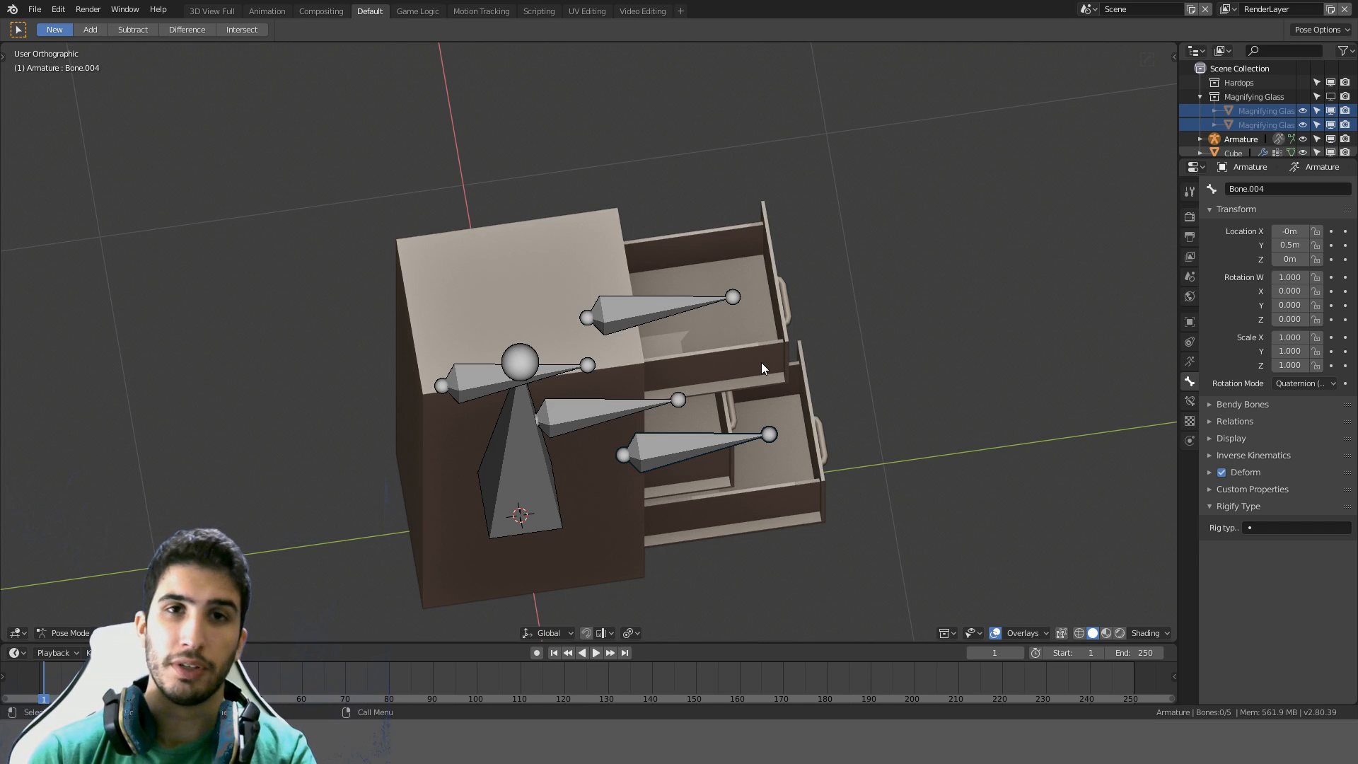
{"action": "middle_click_drag", "start_coordinate": [761, 362], "coordinate": [764, 297]}
{"action": "key", "text": "Tab"}
{"action": "key", "text": "Tab"}
{"action": "scroll", "coordinate": [758, 297], "scroll_direction": "up", "scroll_amount": 2}
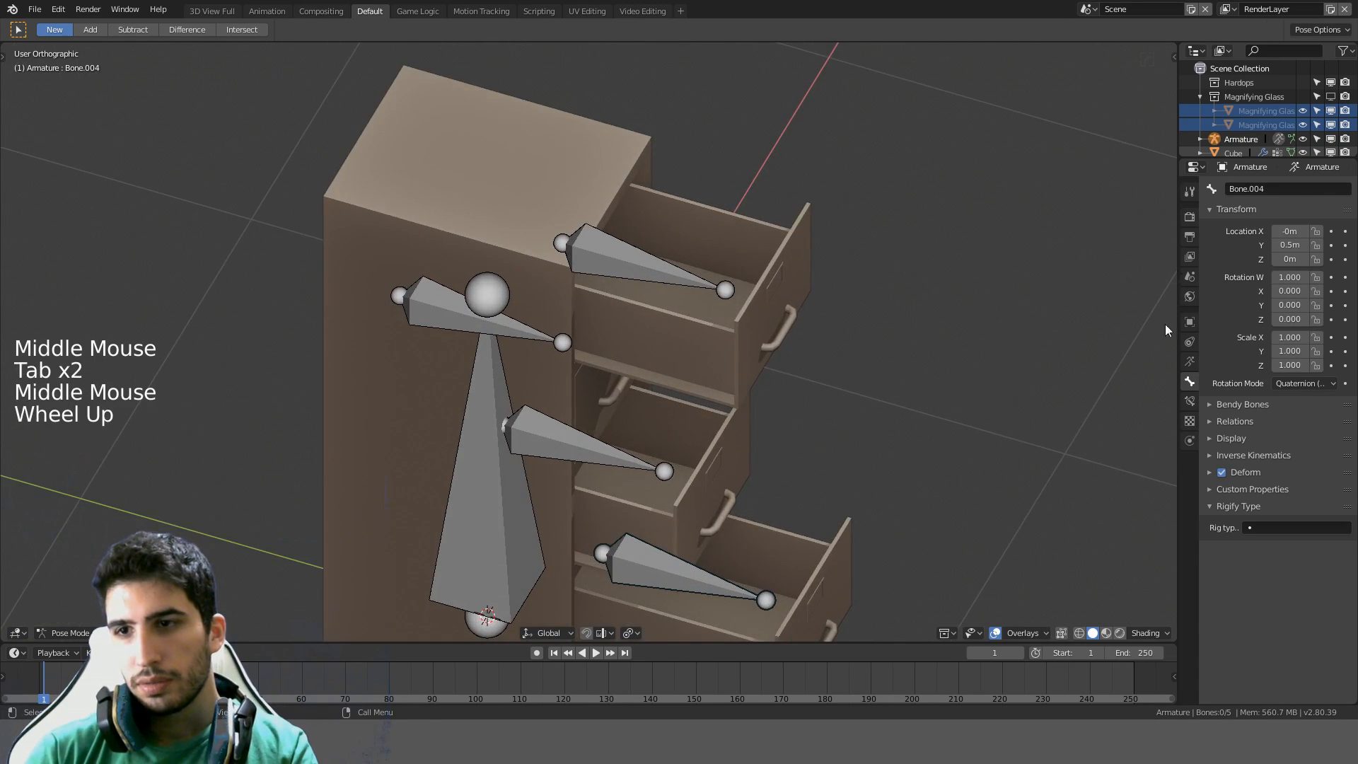
{"action": "key", "text": "Tab"}
{"action": "key", "text": "Tab"}
Select all bones of the armature in Pose Mode and clear their pose transforms
{"action": "left_click", "coordinate": [485, 362]}
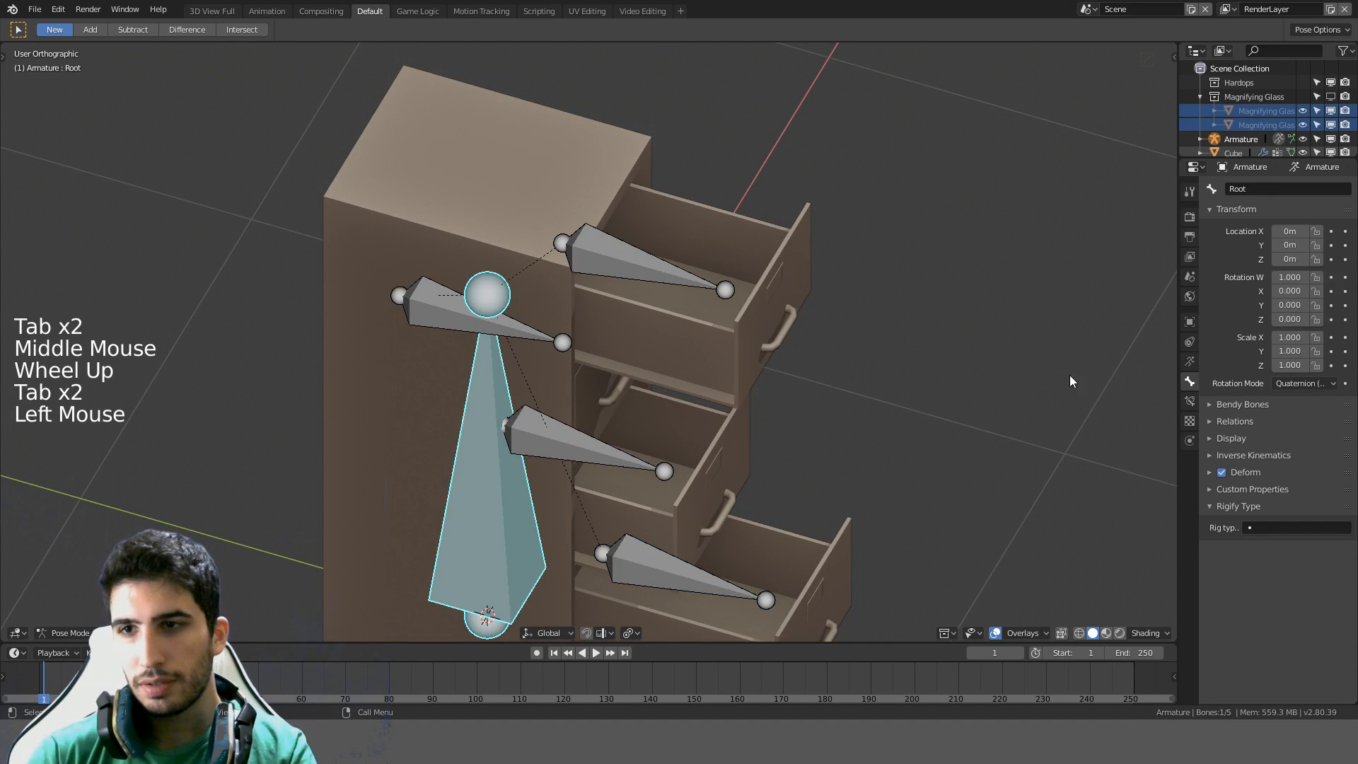
{"action": "key", "text": "a"}
{"action": "key", "text": "a"}
{"action": "key", "text": "a"}
{"action": "left_click", "coordinate": [157, 633]}
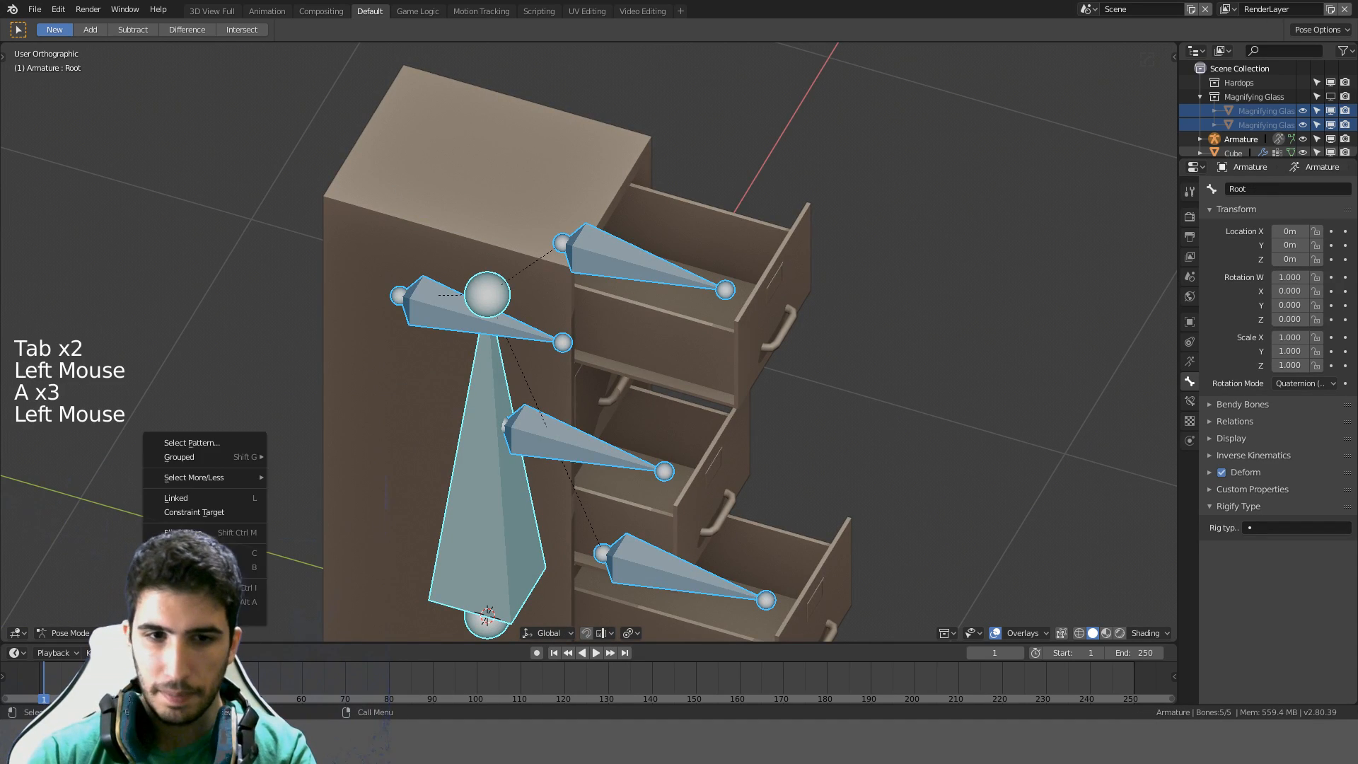
{"action": "left_click", "coordinate": [157, 633]}
{"action": "left_click", "coordinate": [187, 633]}
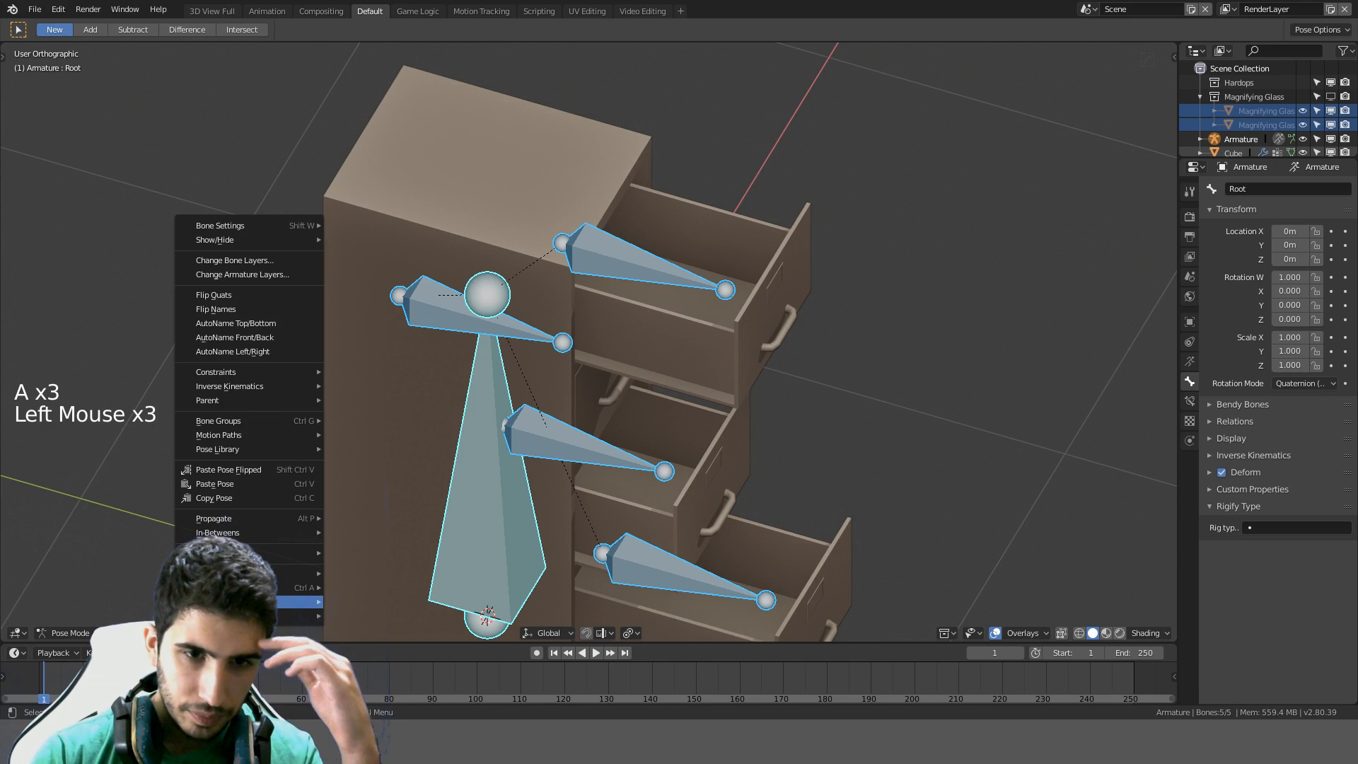
{"action": "mouse_move", "coordinate": [311, 602]}
{"action": "left_click", "coordinate": [369, 603]}
Switch the armature to Edit Mode and save the file
{"action": "middle_click_drag", "start_coordinate": [379, 601], "coordinate": [705, 355]}
{"action": "key", "text": "Tab"}
{"action": "scroll", "coordinate": [778, 383], "scroll_direction": "down", "scroll_amount": 4}
{"action": "key", "text": "ctrl+s"}
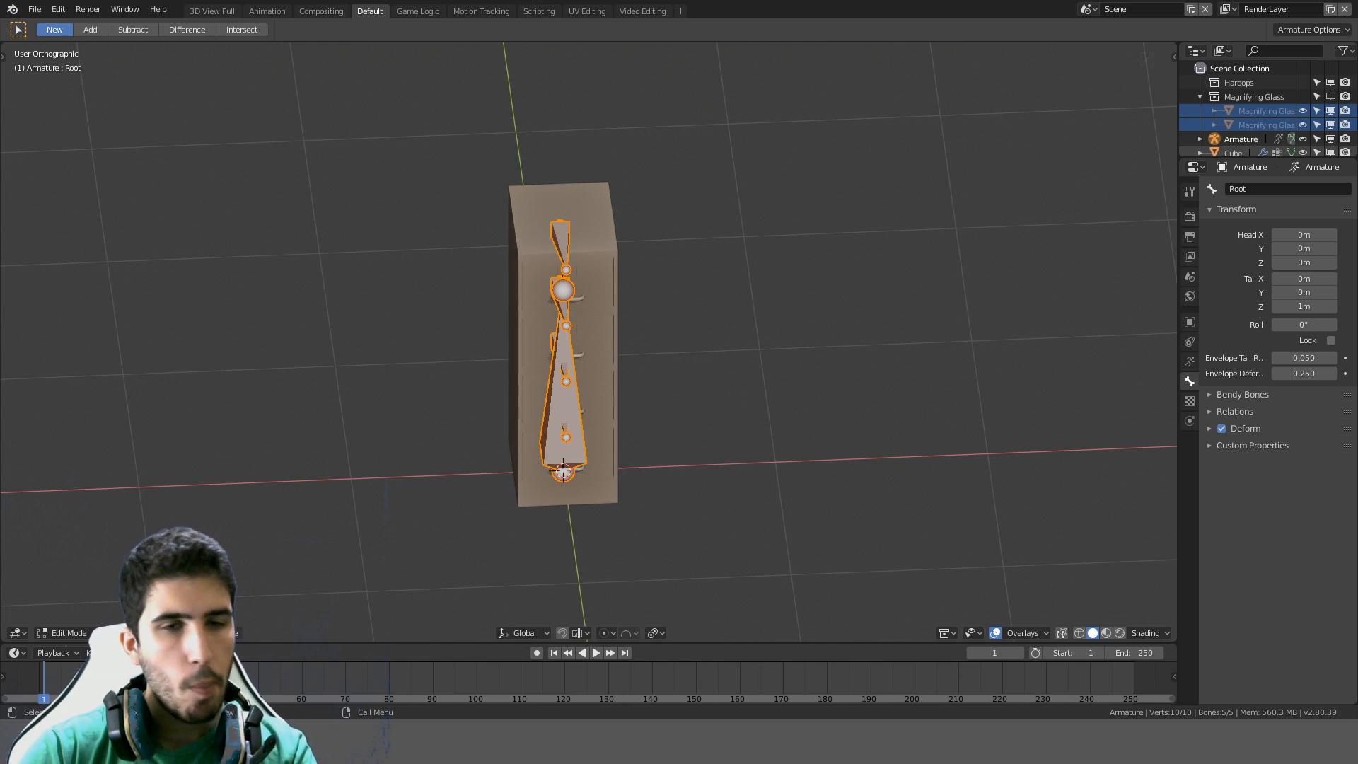
Deselect all bones and reveal any hidden bones in the armature
{"action": "middle_click_drag", "start_coordinate": [636, 318], "coordinate": [667, 300]}
{"action": "key", "text": "a"}
{"action": "key", "text": "z"}
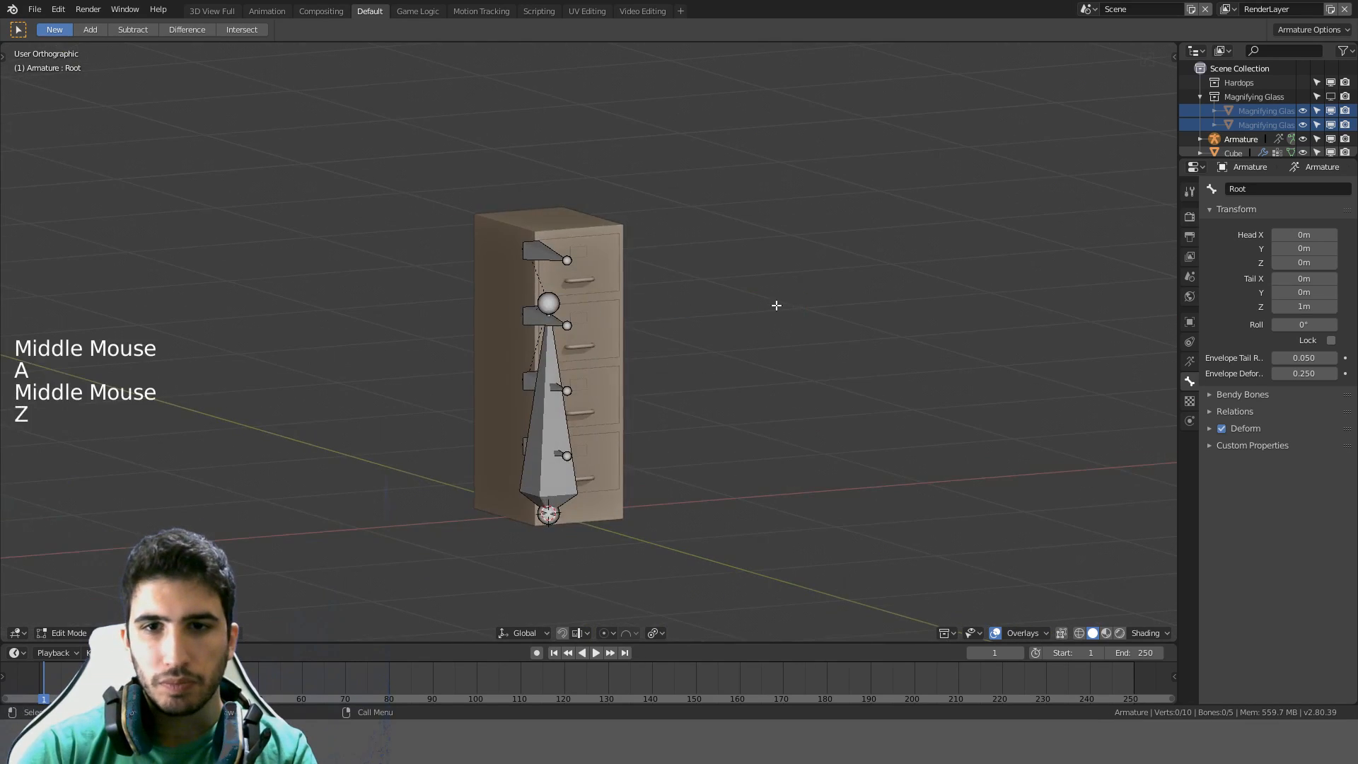
{"action": "scroll", "coordinate": [776, 305], "scroll_direction": "up", "scroll_amount": 4}
{"action": "middle_click_drag", "start_coordinate": [775, 305], "coordinate": [672, 300]}
{"action": "scroll", "coordinate": [681, 304], "scroll_direction": "down", "scroll_amount": 4}
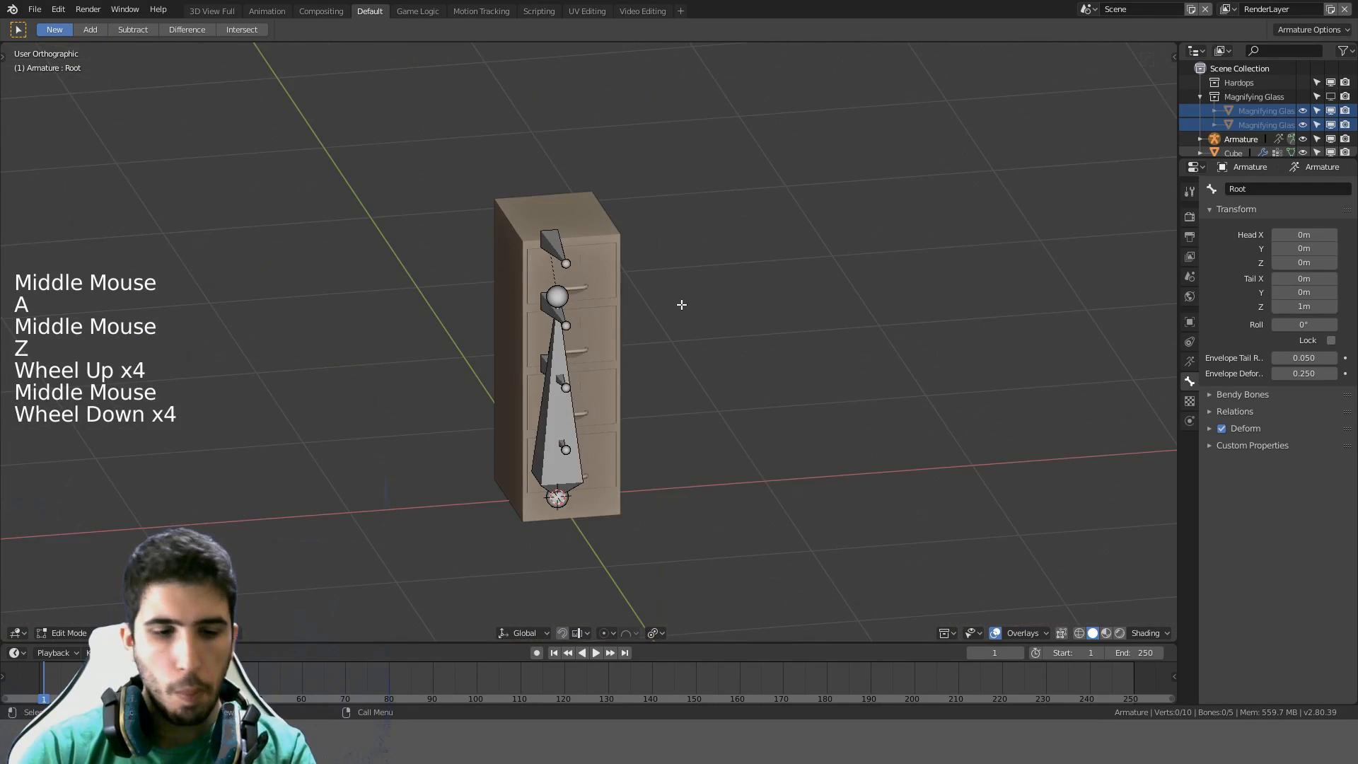
{"action": "key", "text": "alt+h"}
{"action": "middle_click_drag", "start_coordinate": [694, 377], "coordinate": [1033, 219]}
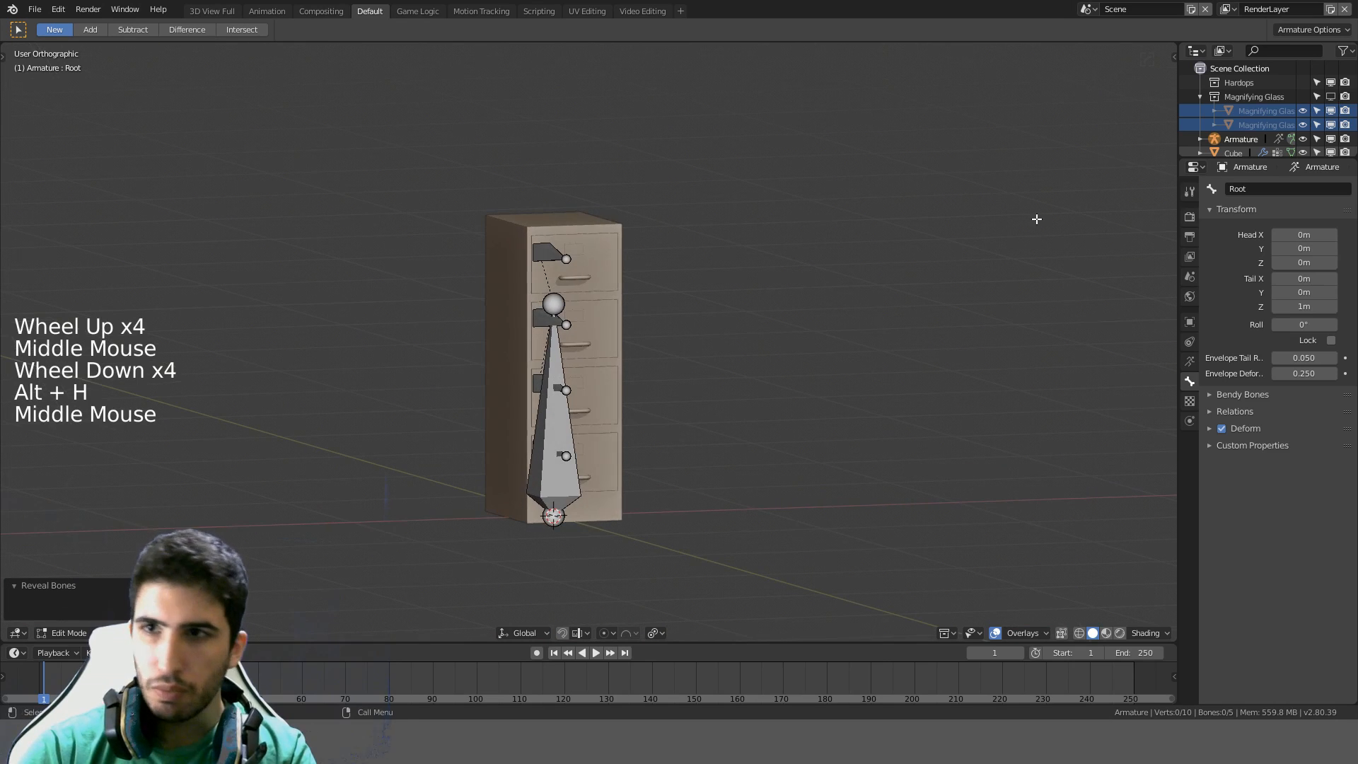
Turn the Magnifying Glass collection's visibility back on and make it the selected collection
{"action": "left_click", "coordinate": [1345, 97]}
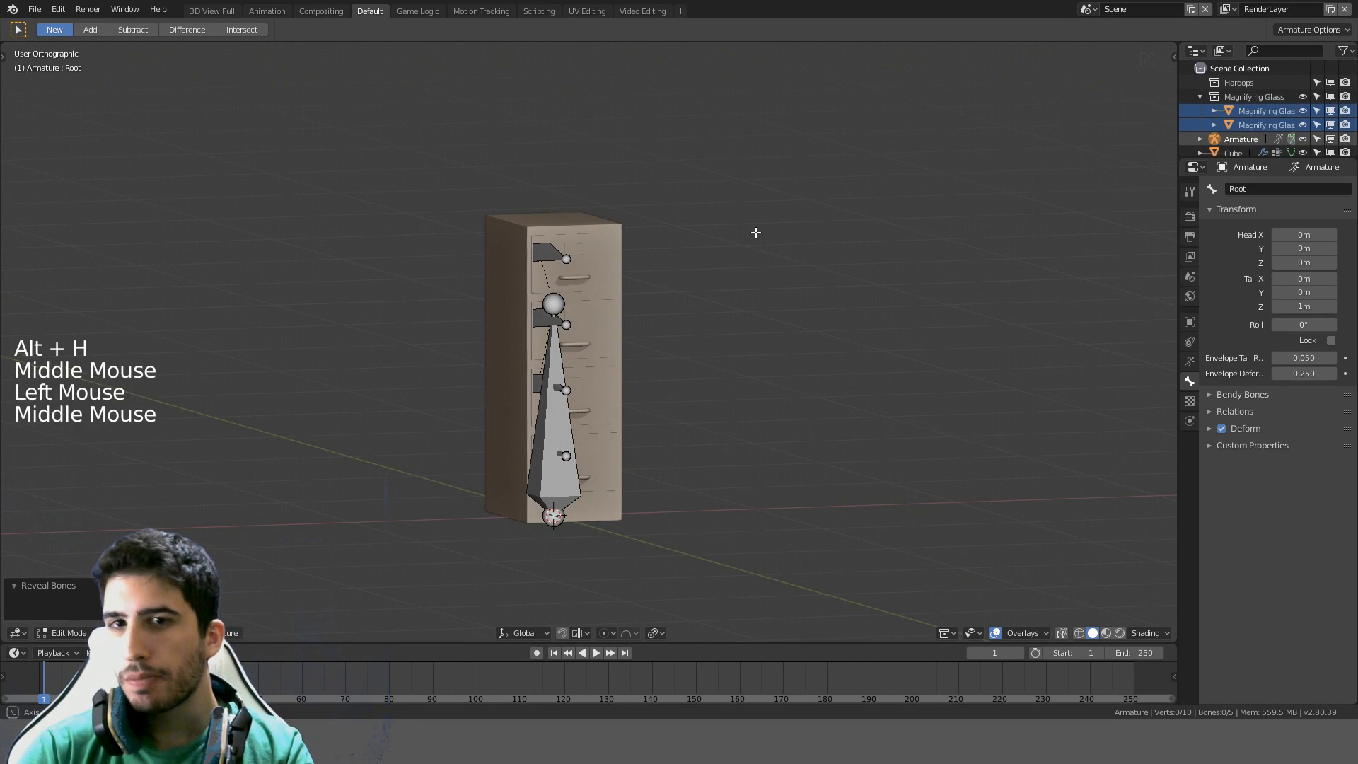
{"action": "middle_click_drag", "start_coordinate": [754, 230], "coordinate": [1130, 142]}
{"action": "left_click", "coordinate": [1250, 98]}
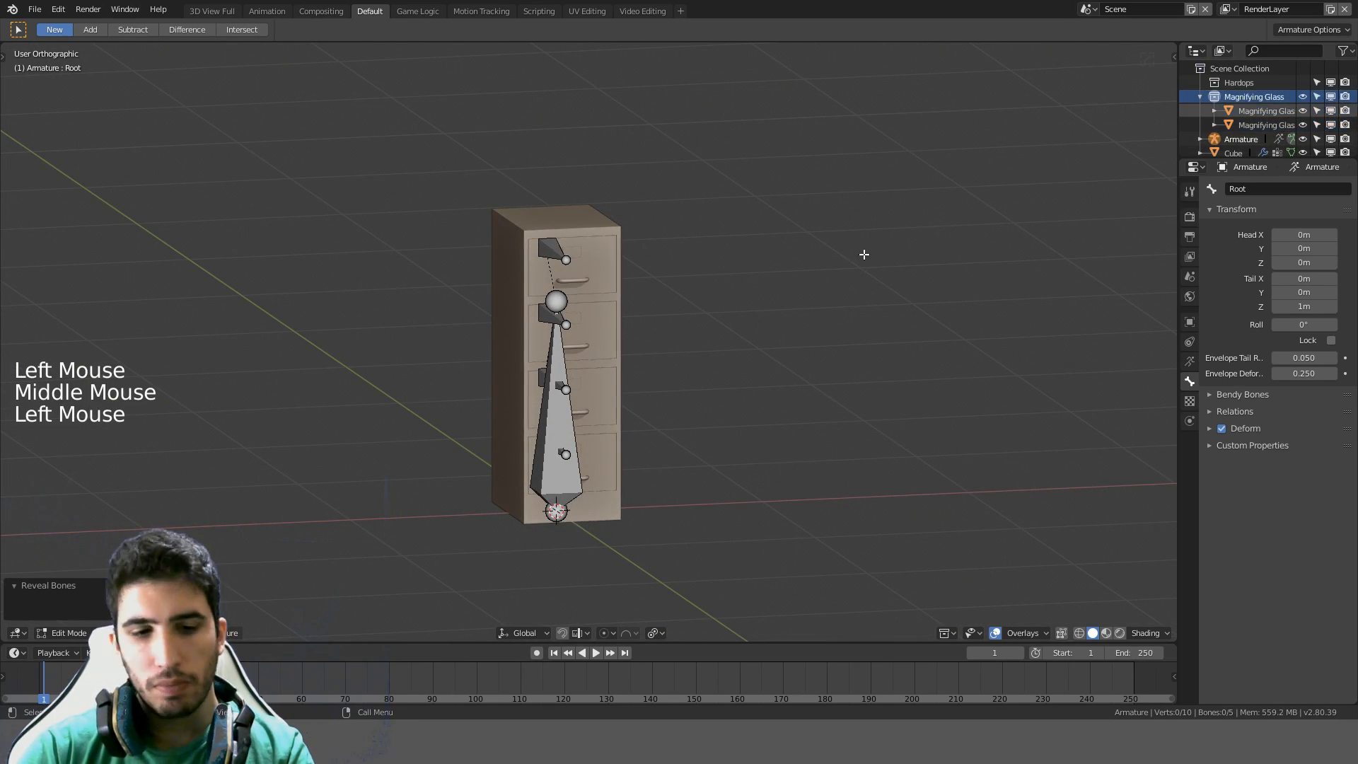
{"action": "key", "text": "g"}
{"action": "right_click", "coordinate": [990, 193]}
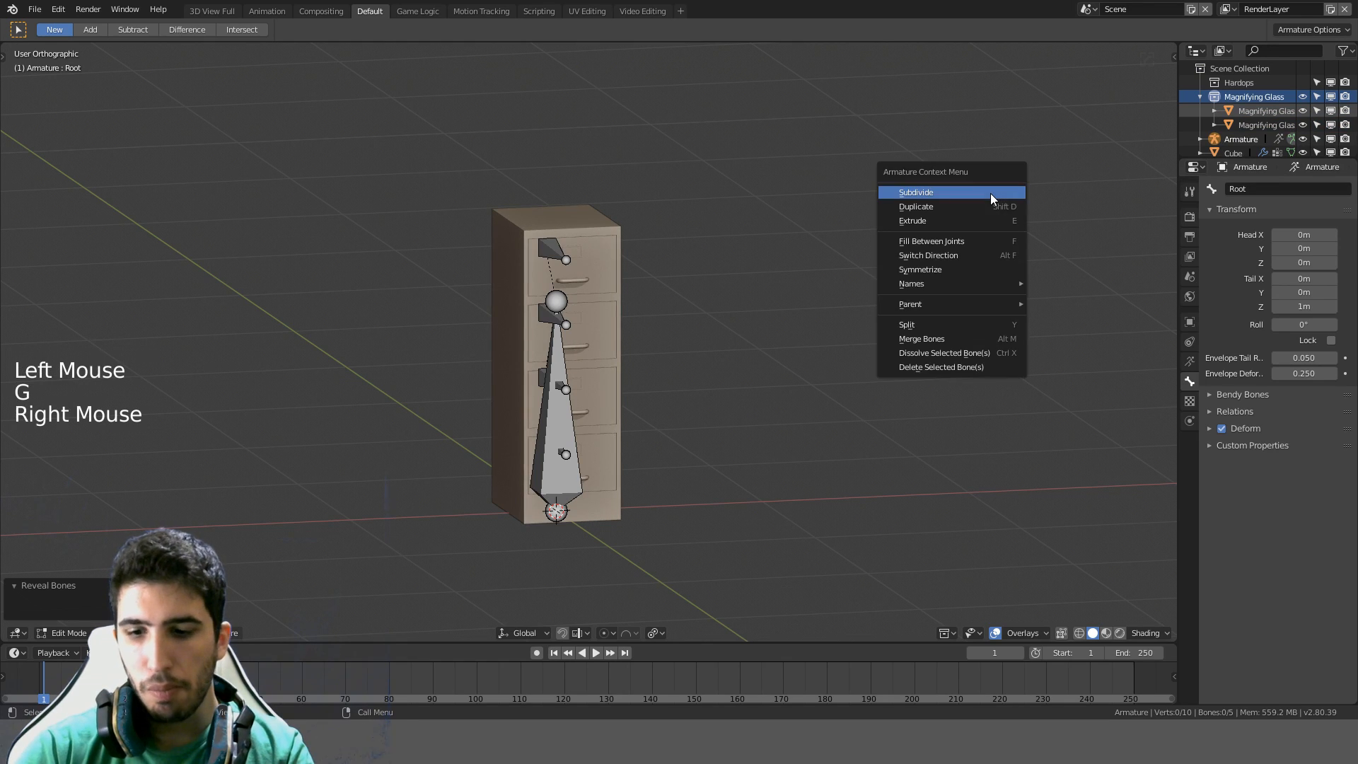
{"action": "right_click", "coordinate": [926, 208]}
{"action": "right_click", "coordinate": [935, 135]}
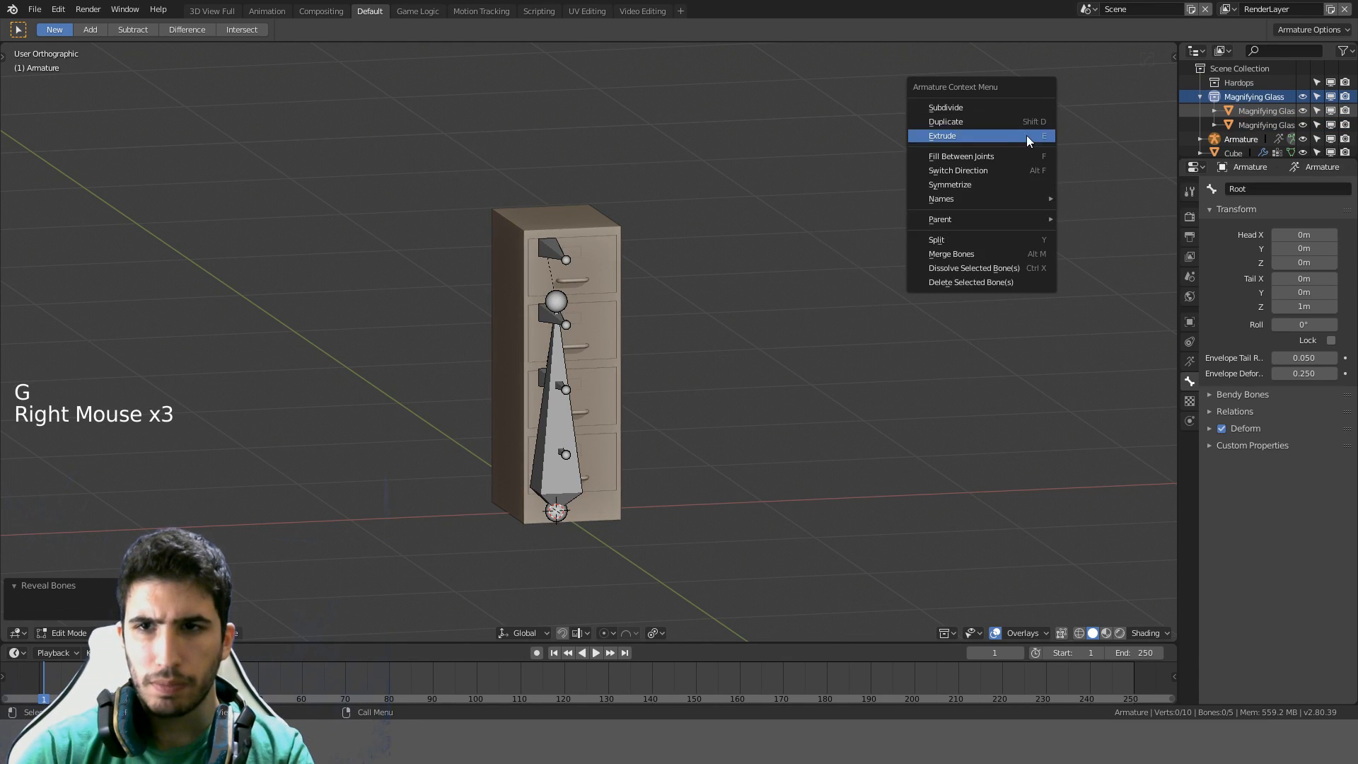
{"action": "left_click", "coordinate": [791, 182]}
{"action": "key", "text": "KP_3"}
{"action": "key", "text": "ctrl+z"}
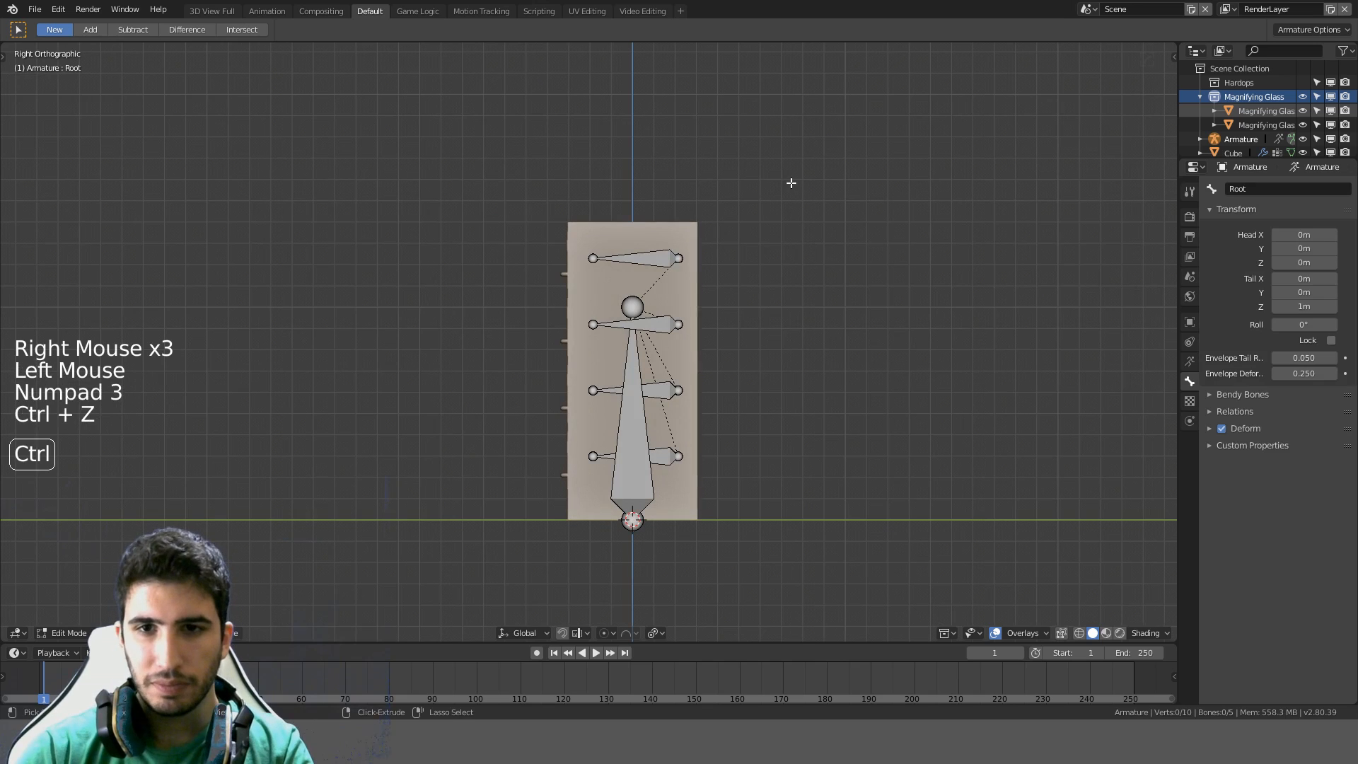
{"action": "left_click", "coordinate": [1250, 99]}
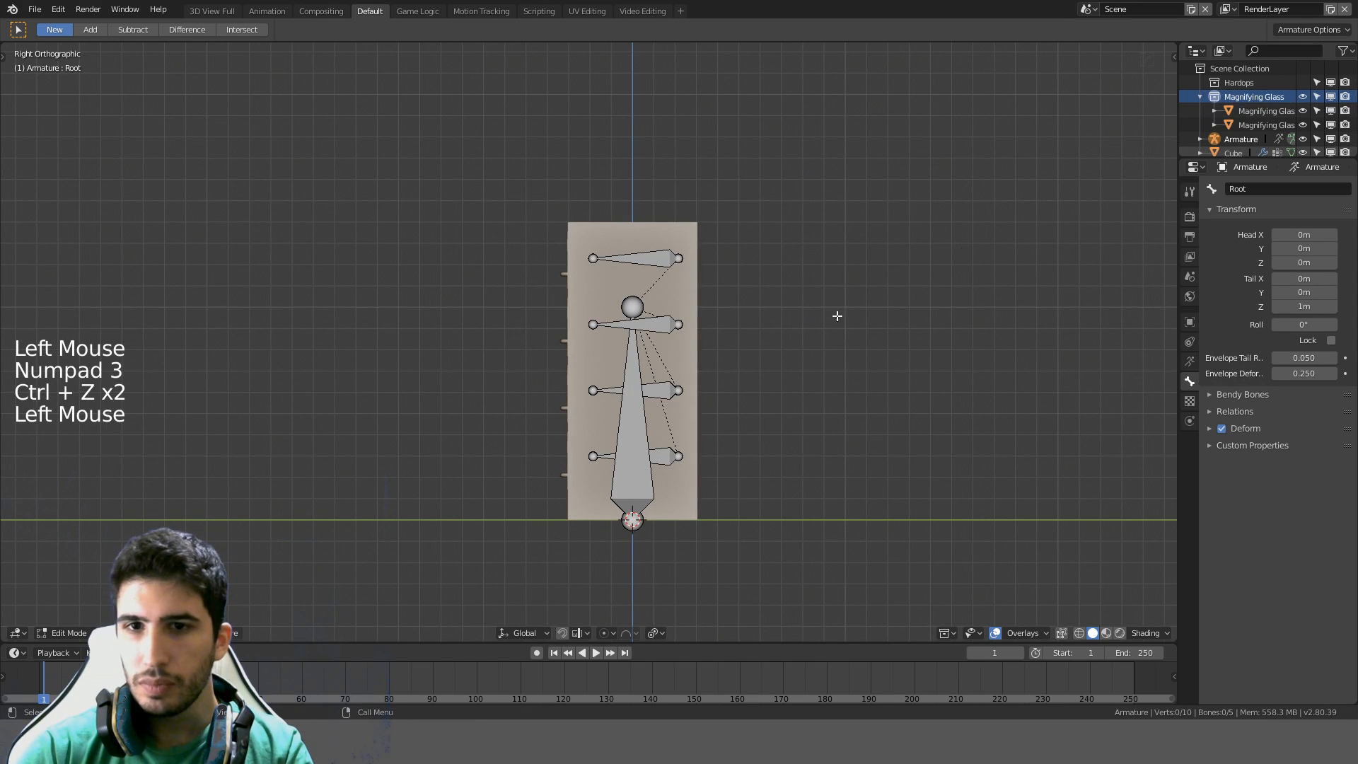
{"action": "key", "text": "g"}
{"action": "right_click", "coordinate": [488, 549]}
Select all bones, switch the viewport to wireframe and turn off In Front in the armature's display settings
{"action": "scroll", "coordinate": [739, 439], "scroll_direction": "down", "scroll_amount": 5}
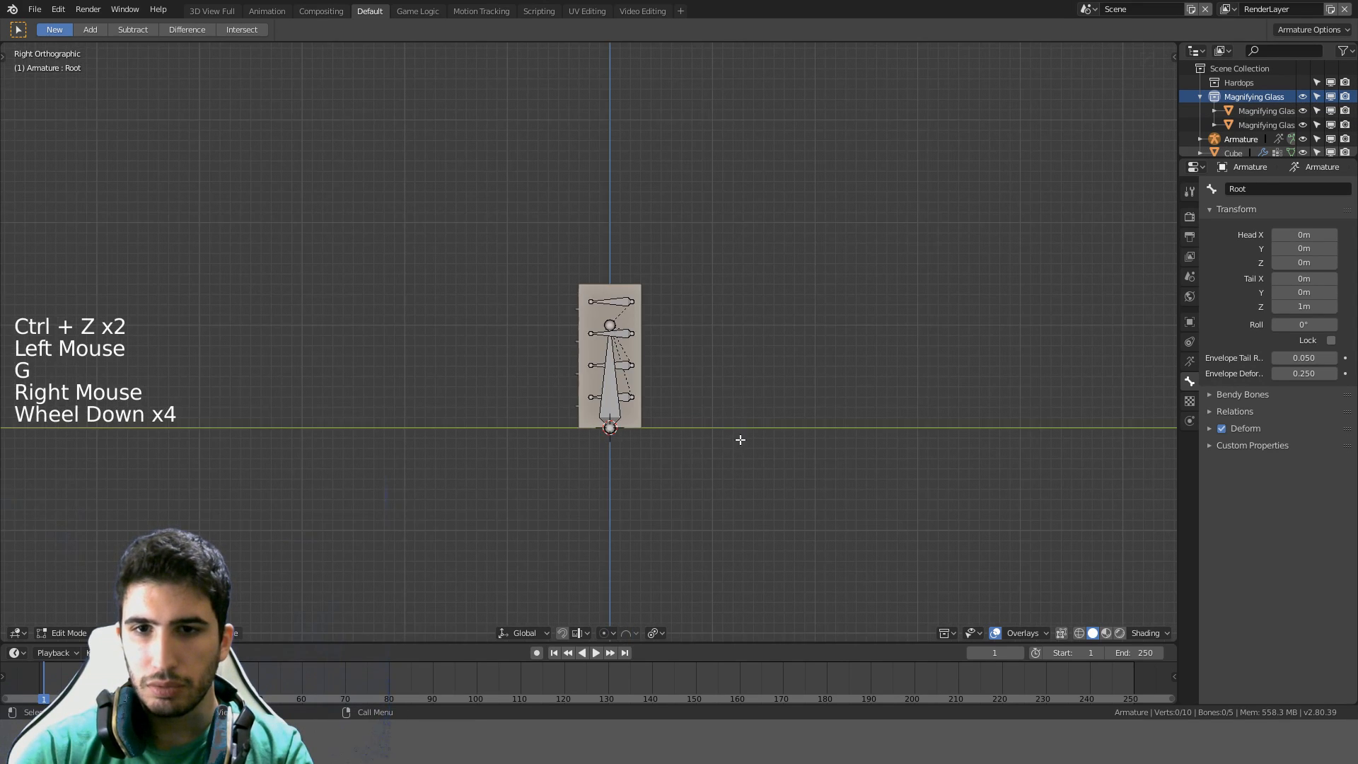
{"action": "middle_click_drag", "start_coordinate": [740, 439], "coordinate": [766, 451]}
{"action": "key", "text": "a"}
{"action": "key", "text": "z"}
{"action": "scroll", "coordinate": [652, 409], "scroll_direction": "up", "scroll_amount": 9}
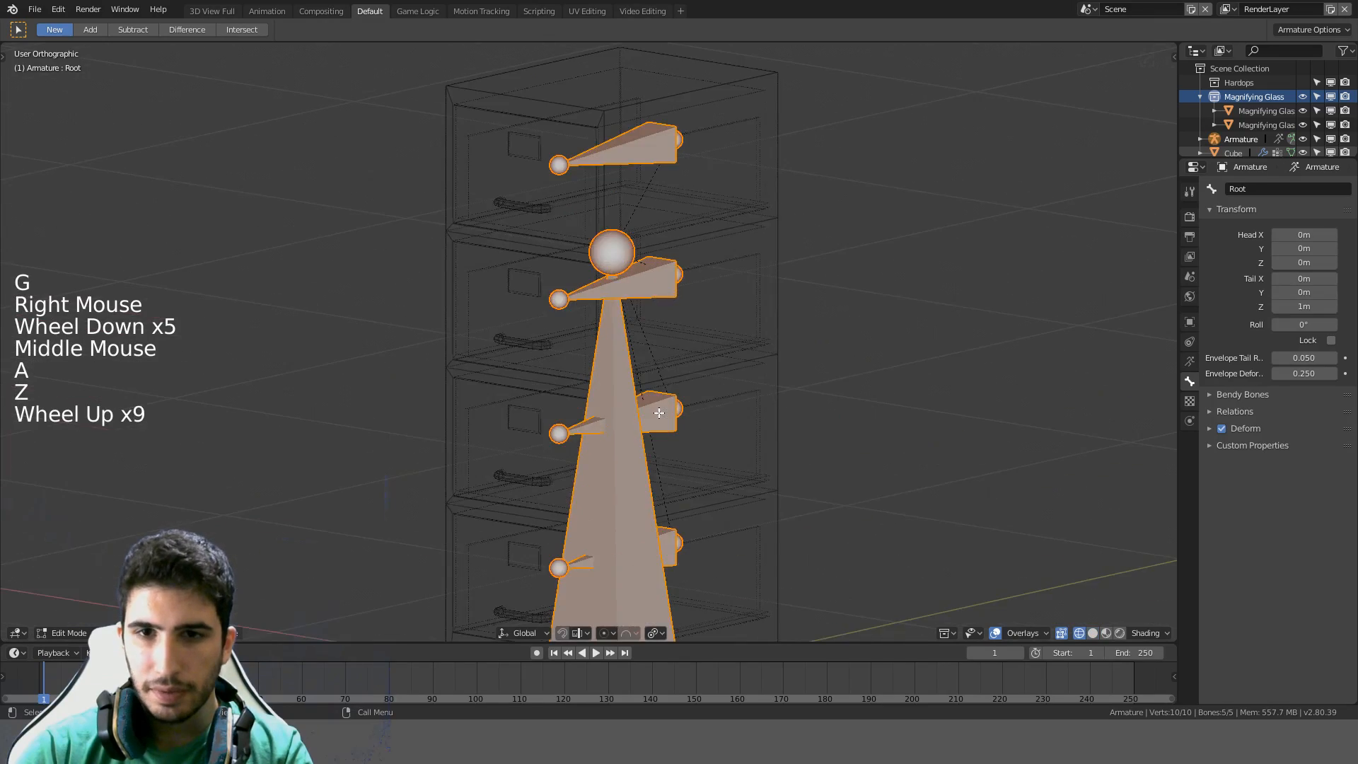
{"action": "middle_click_drag", "start_coordinate": [658, 413], "coordinate": [606, 389]}
{"action": "key", "text": "z"}
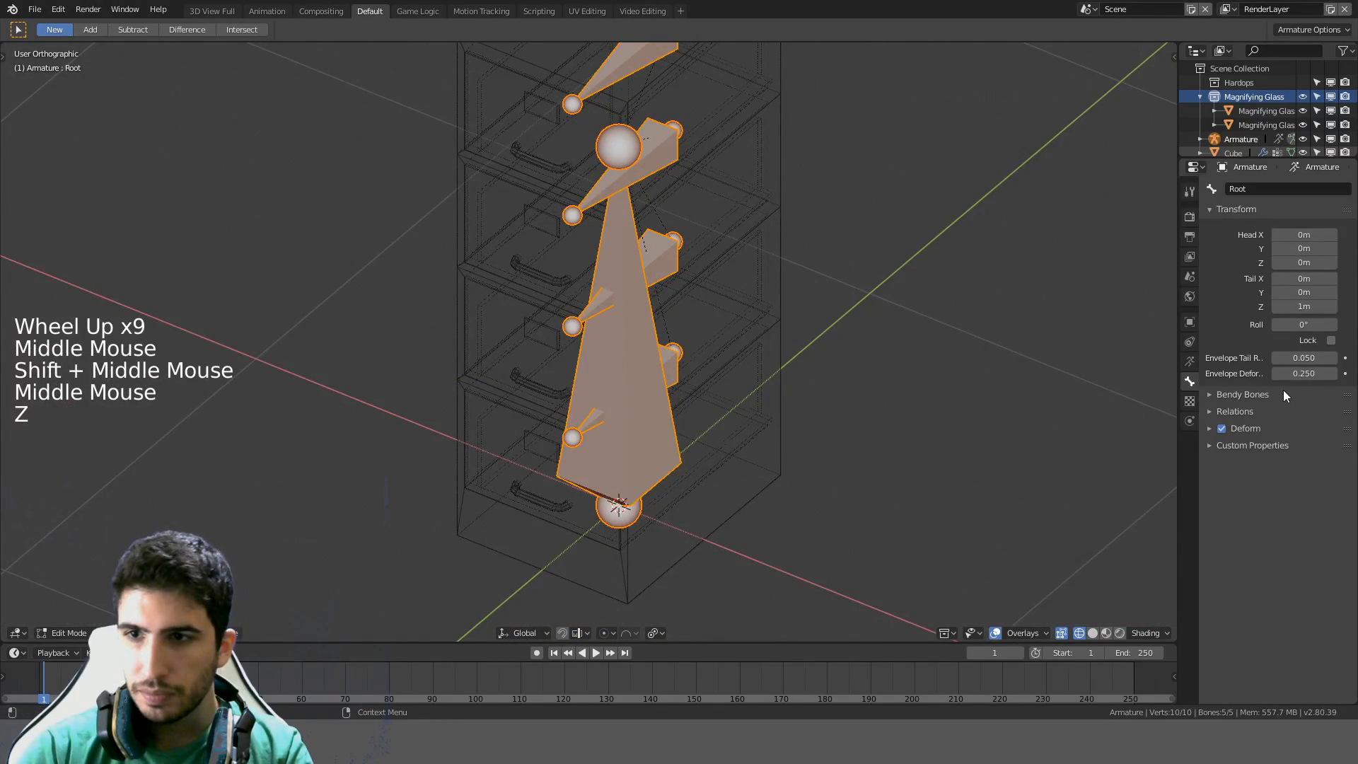
{"action": "left_click", "coordinate": [1190, 361]}
{"action": "left_click", "coordinate": [1331, 435]}
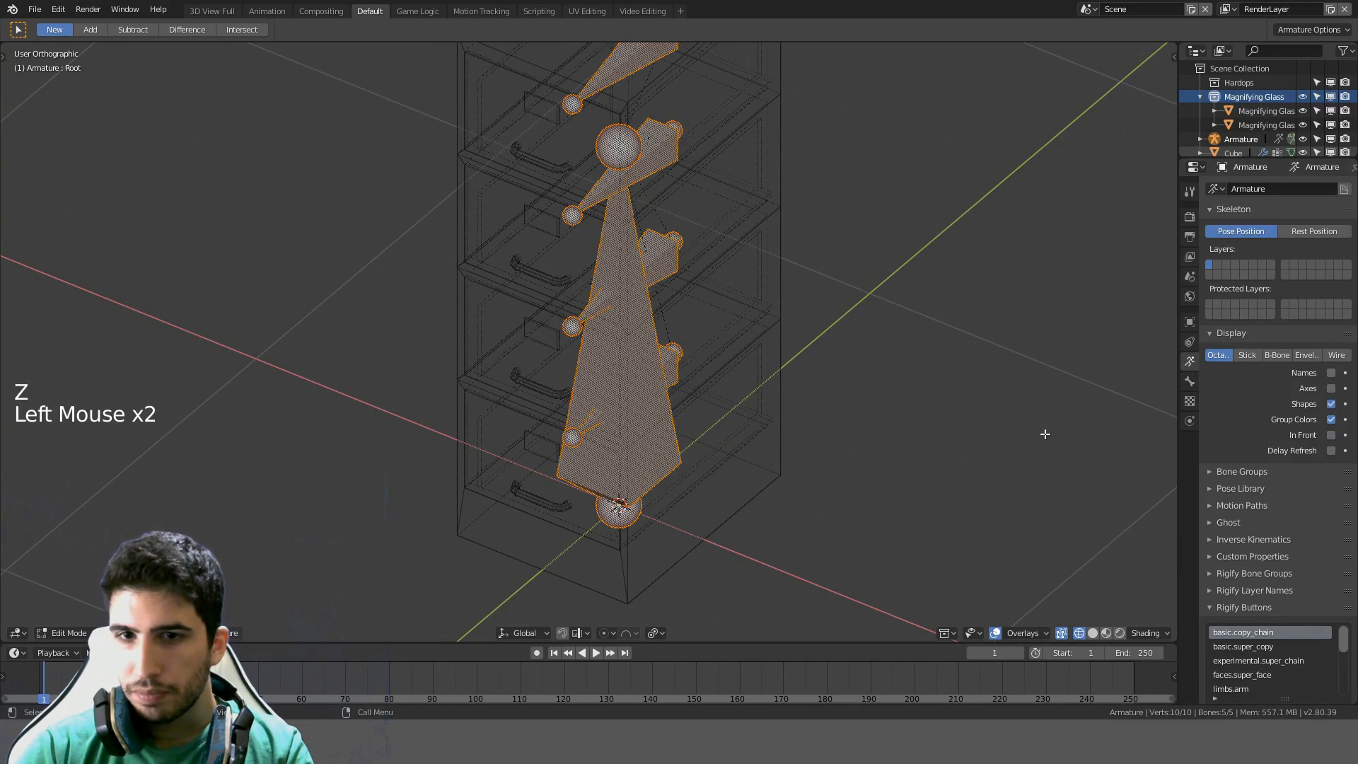
Leave the armature's Edit Mode and select the Magnifying Glass object by its handle end below the root bone's base
{"action": "middle_click_drag", "start_coordinate": [1045, 434], "coordinate": [637, 233]}
{"action": "scroll", "coordinate": [636, 234], "scroll_direction": "up", "scroll_amount": 7}
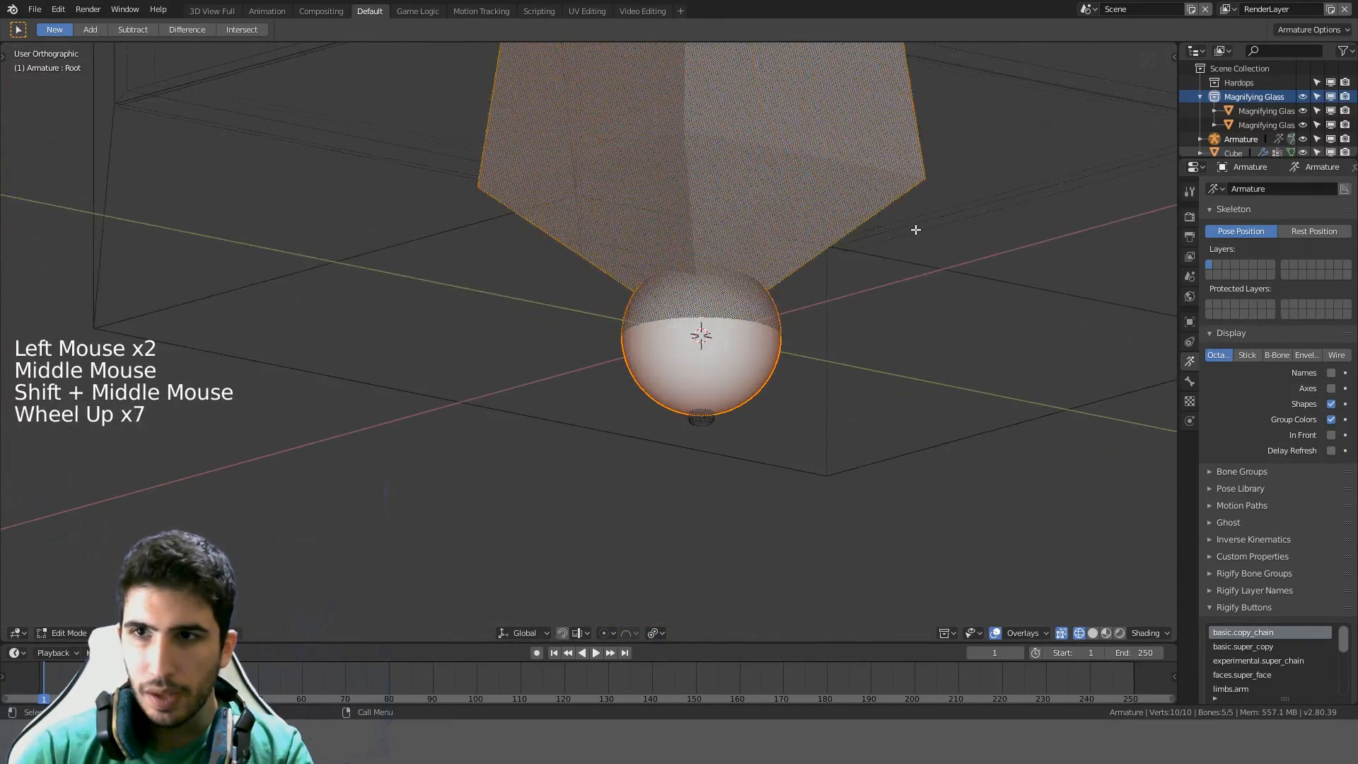
{"action": "scroll", "coordinate": [916, 230], "scroll_direction": "up", "scroll_amount": 4}
{"action": "middle_click_drag", "start_coordinate": [916, 230], "coordinate": [789, 148], "text": "shift"}
{"action": "left_click", "coordinate": [703, 405]}
{"action": "left_click", "coordinate": [700, 415]}
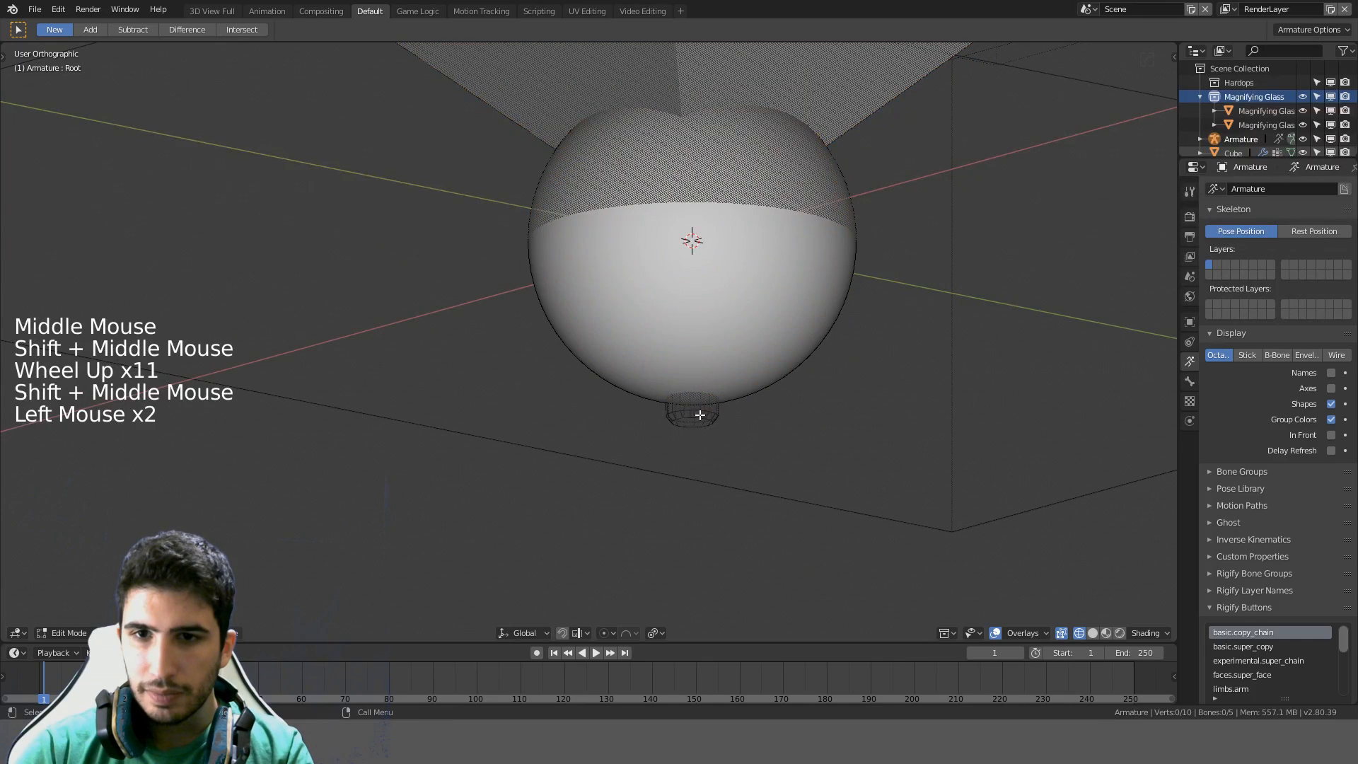
{"action": "key", "text": "Tab"}
{"action": "left_click", "coordinate": [693, 423]}
{"action": "left_click", "coordinate": [698, 419]}
{"action": "left_click", "coordinate": [702, 416]}
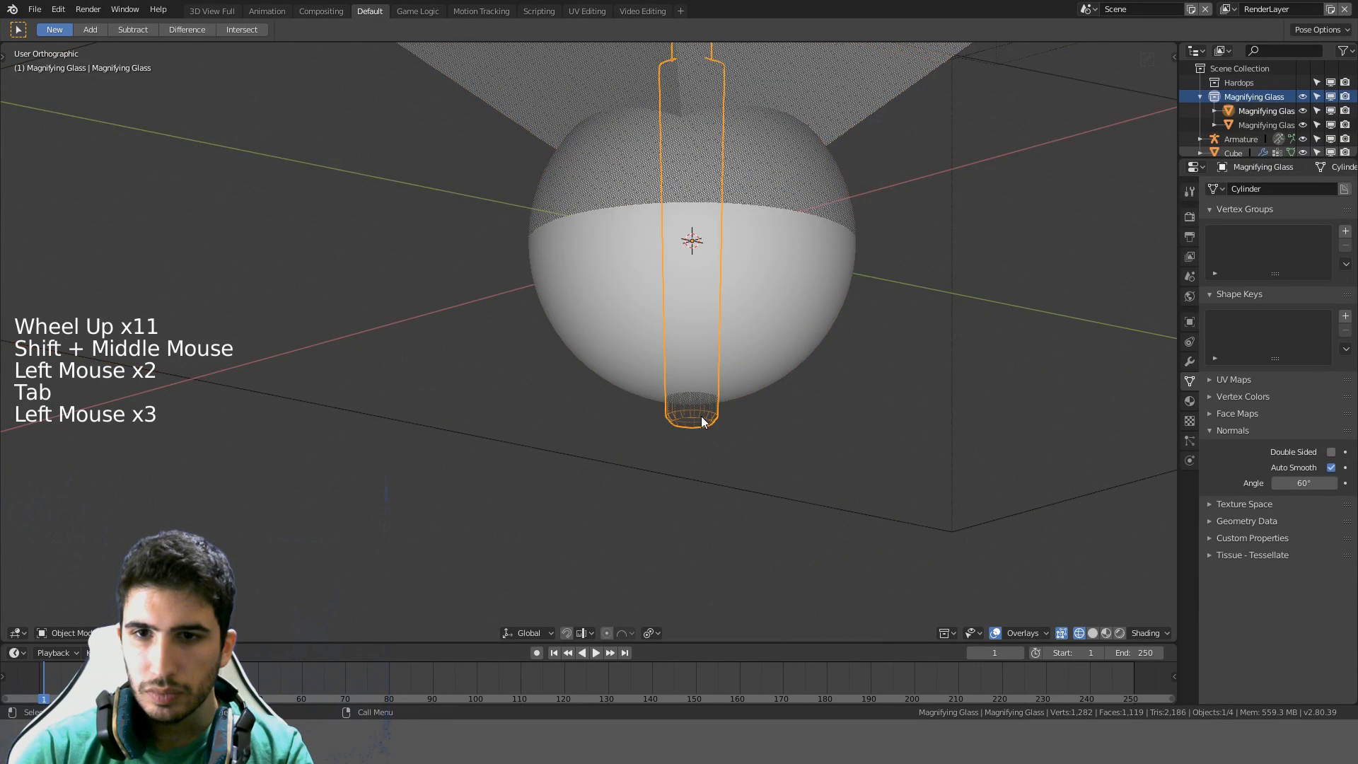
Check the contents of the Magnifying Glass collection by toggling its visibility off and back on
{"action": "scroll", "coordinate": [702, 416], "scroll_direction": "down", "scroll_amount": 9}
{"action": "middle_click_drag", "start_coordinate": [748, 393], "coordinate": [679, 376], "text": "shift"}
{"action": "scroll", "coordinate": [689, 337], "scroll_direction": "down", "scroll_amount": 2}
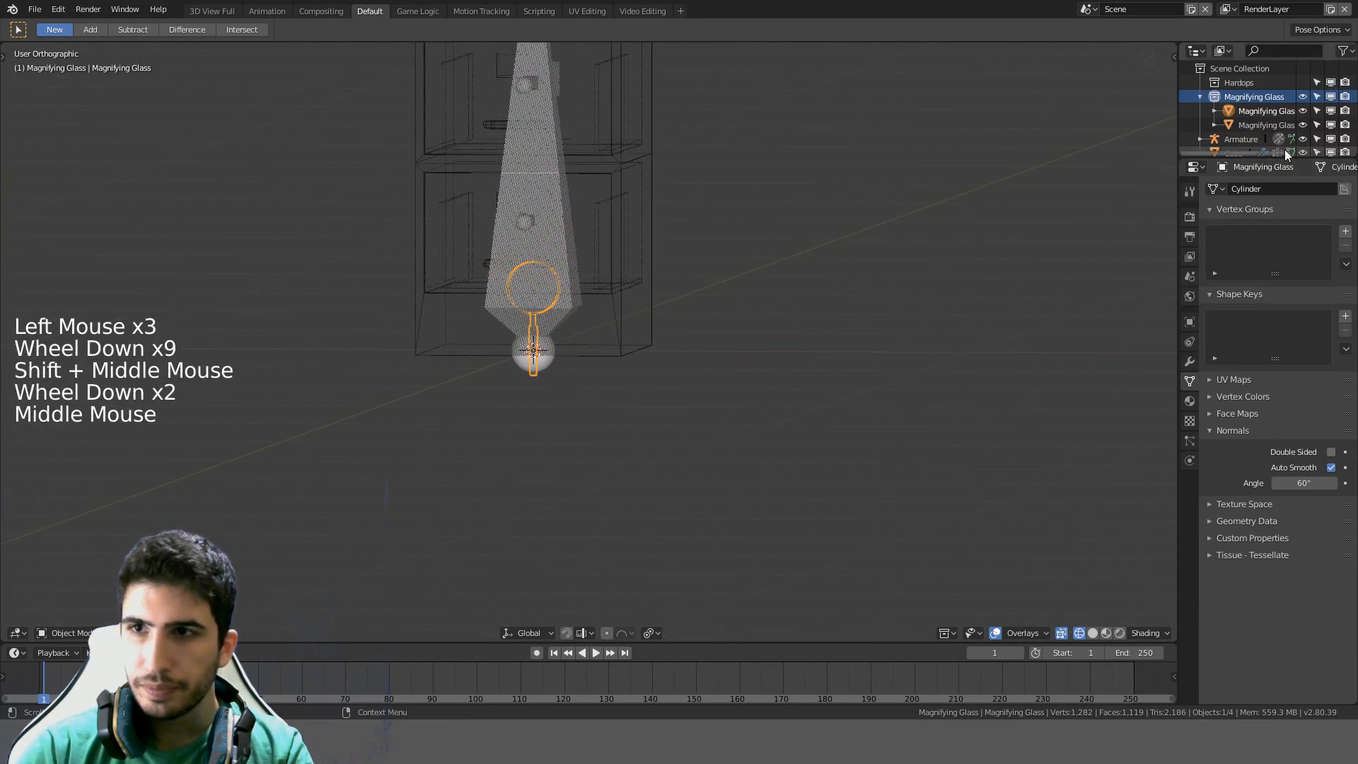
{"action": "left_click", "coordinate": [1253, 99]}
{"action": "key", "text": "g"}
{"action": "right_click", "coordinate": [963, 233]}
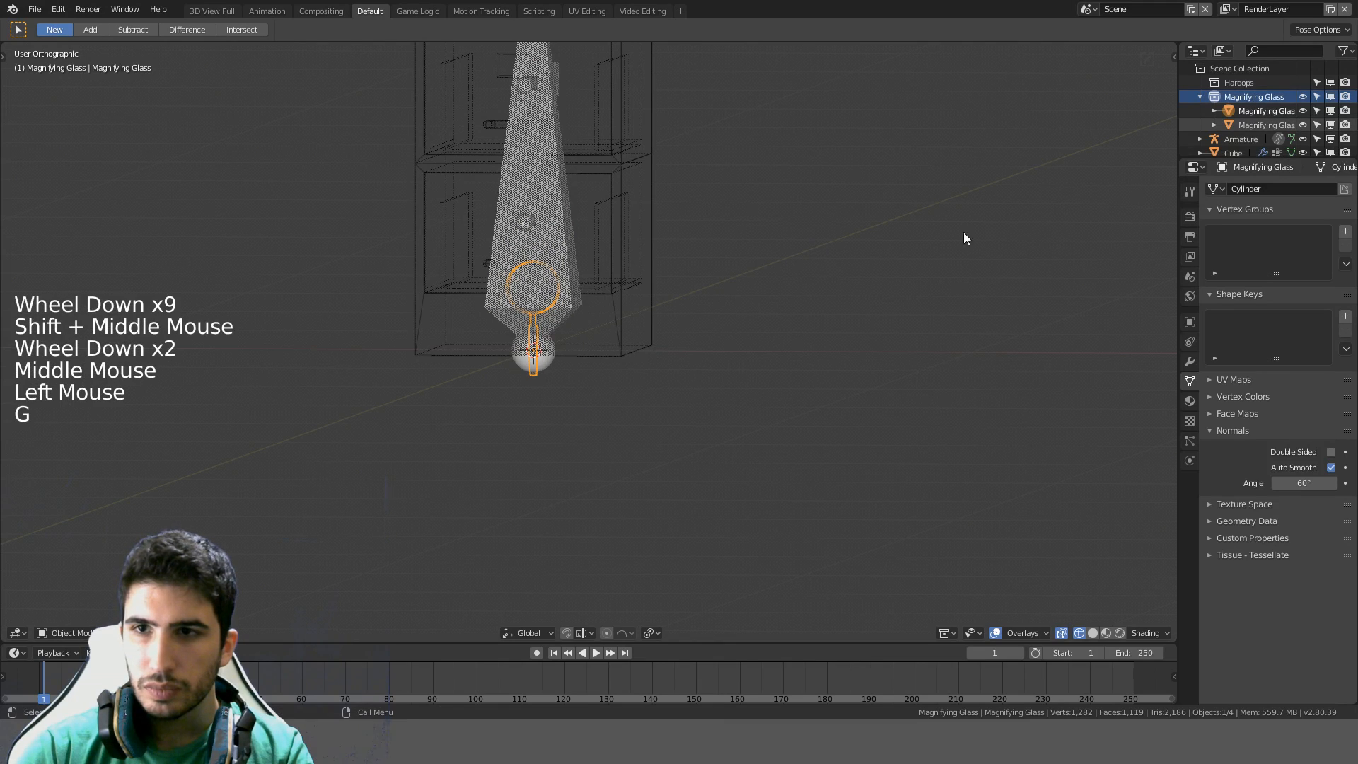
{"action": "left_click", "coordinate": [1303, 97]}
{"action": "left_click", "coordinate": [1303, 98]}
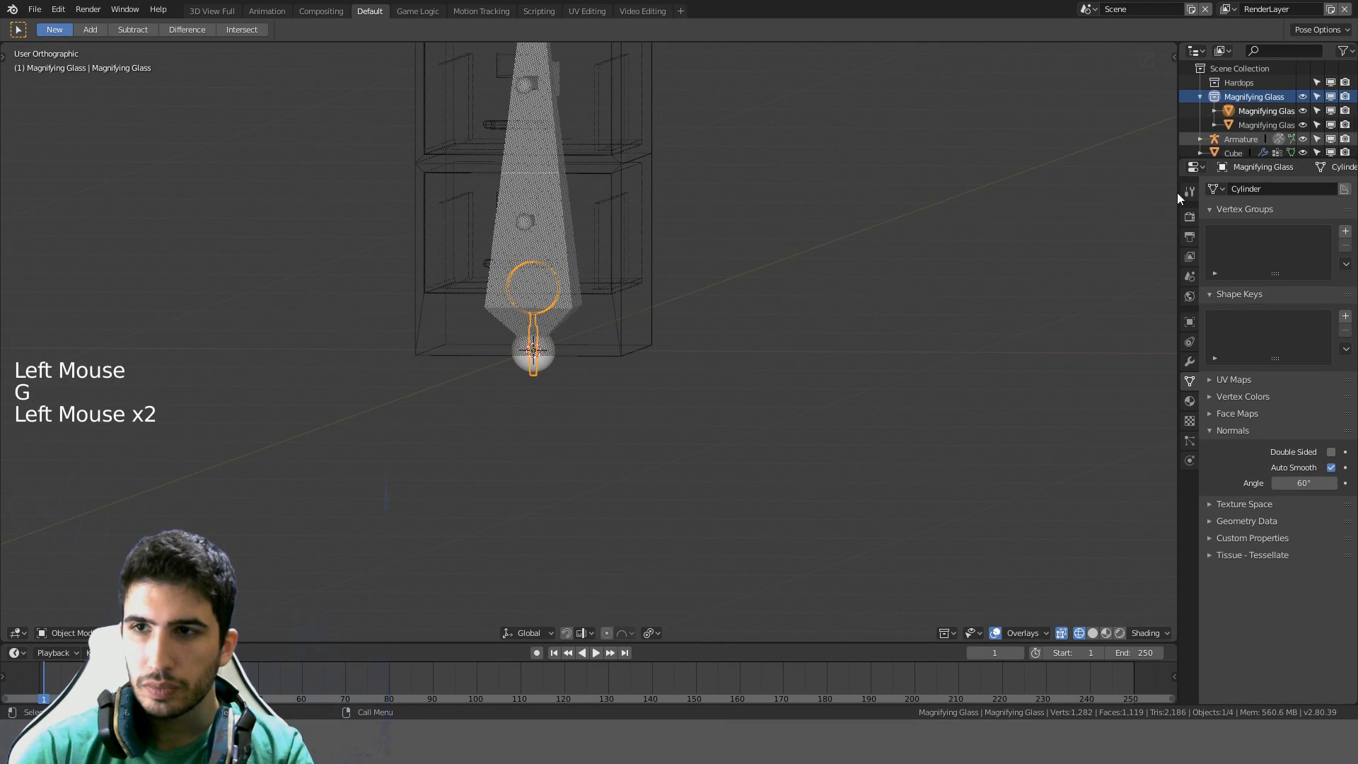
{"action": "left_click", "coordinate": [1237, 140]}
{"action": "left_click", "coordinate": [1244, 99]}
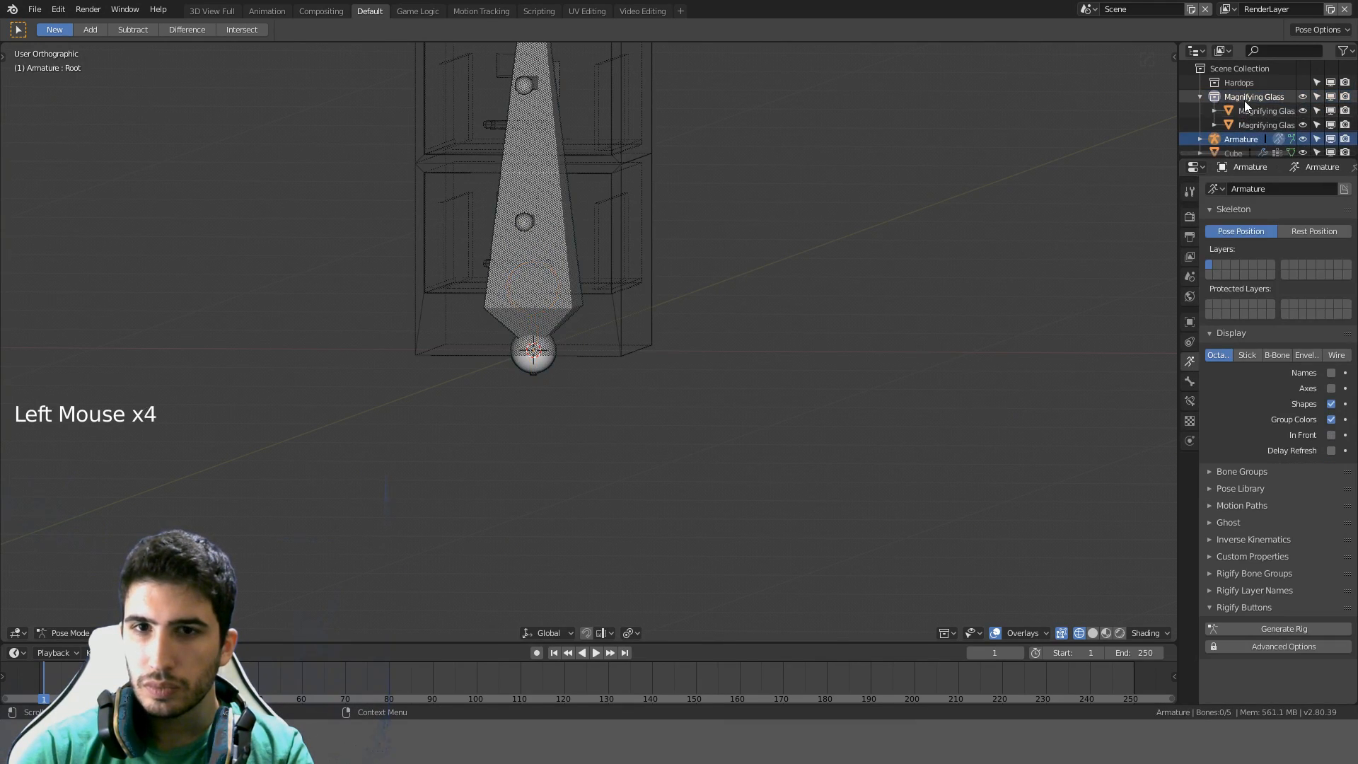
{"action": "left_click", "coordinate": [1252, 96]}
{"action": "double_click", "coordinate": [1256, 96]}
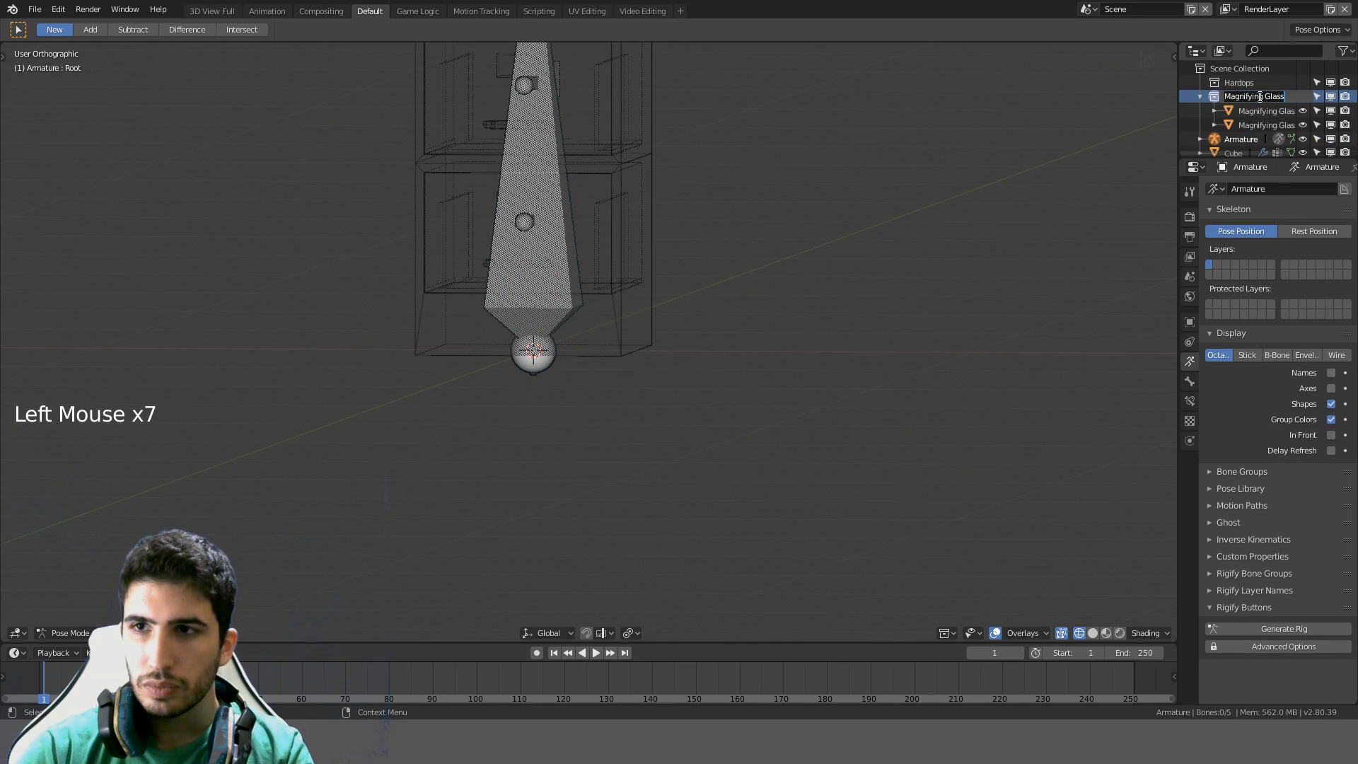
Select both Magnifying Glass objects and move them about 0.37 m along X, clear of the filing cabinet
{"action": "left_click", "coordinate": [1253, 112]}
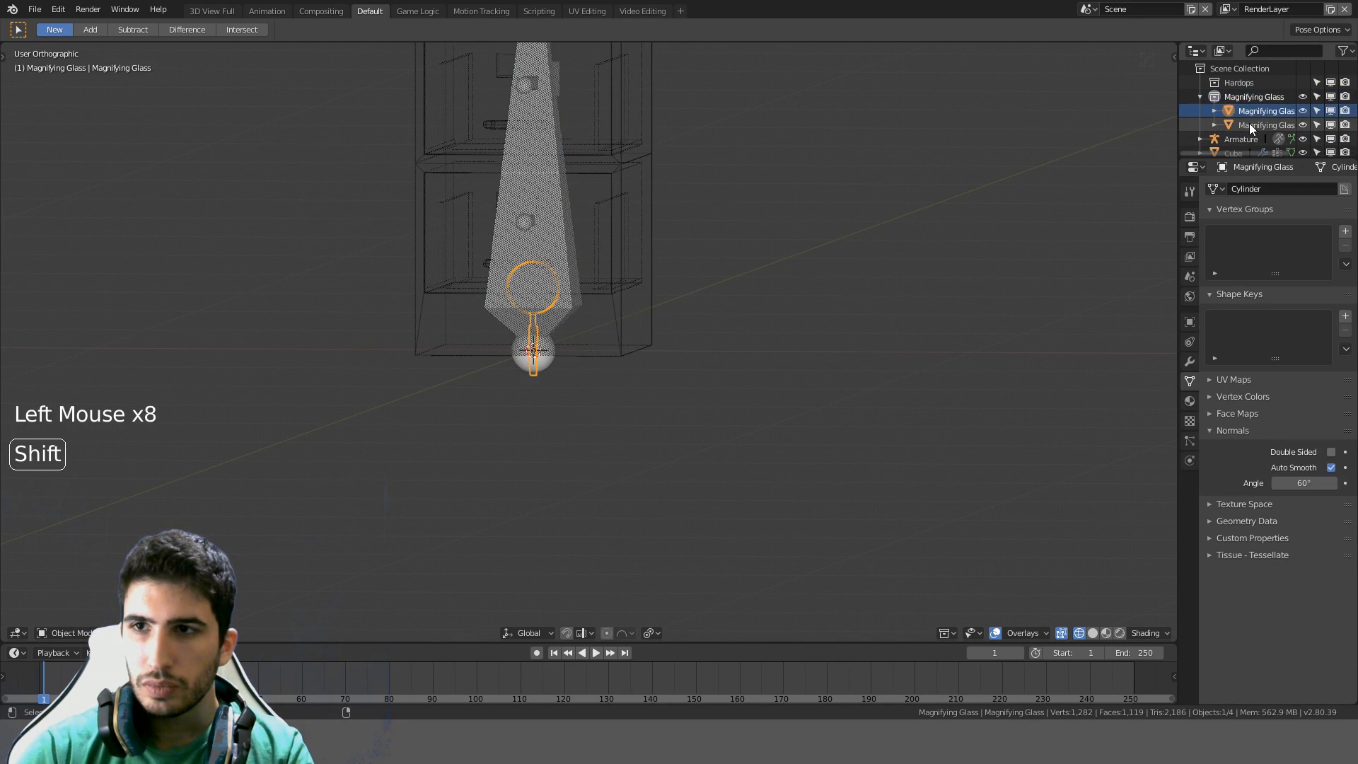
{"action": "left_click", "coordinate": [1248, 125], "text": "shift"}
{"action": "key", "text": "KP_3"}
{"action": "middle_click_drag", "start_coordinate": [867, 155], "coordinate": [630, 346], "text": "shift"}
{"action": "key", "text": "KP_1"}
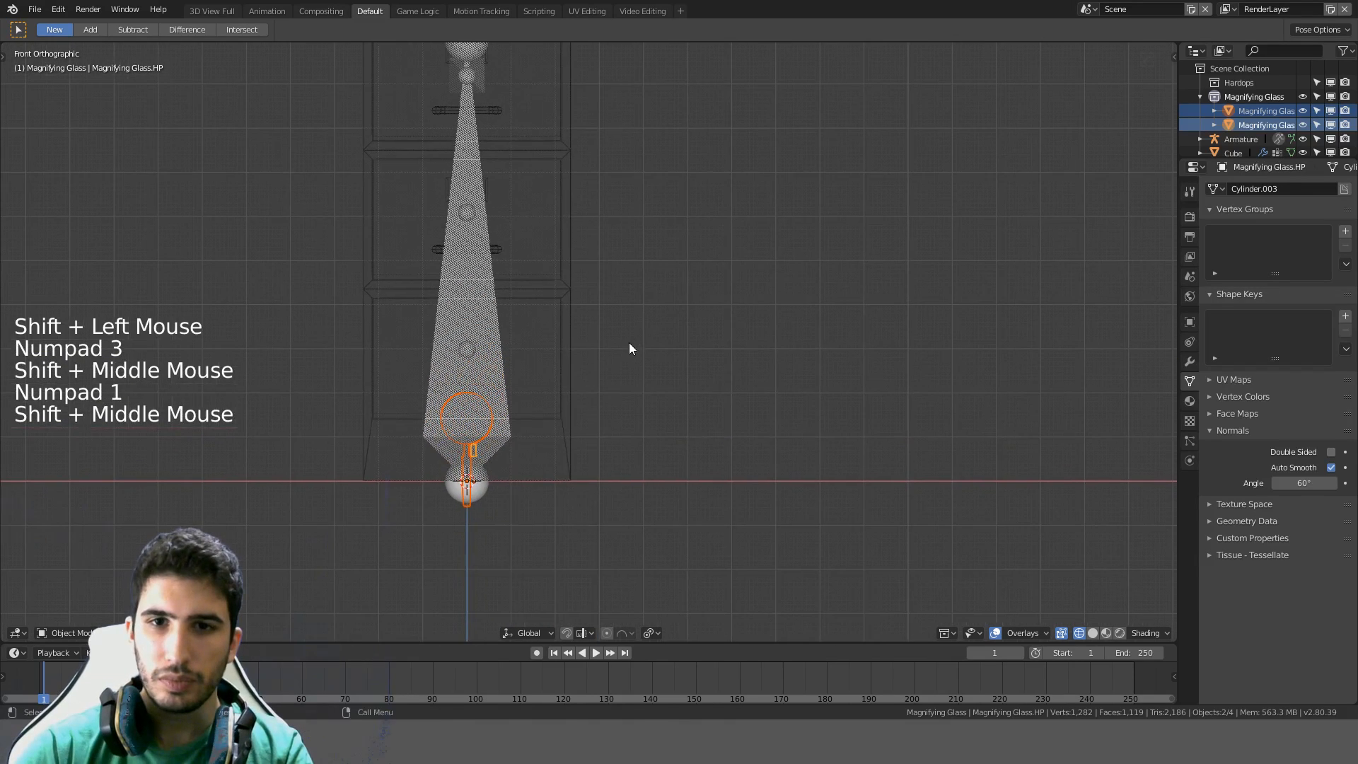
{"action": "key", "text": "g"}
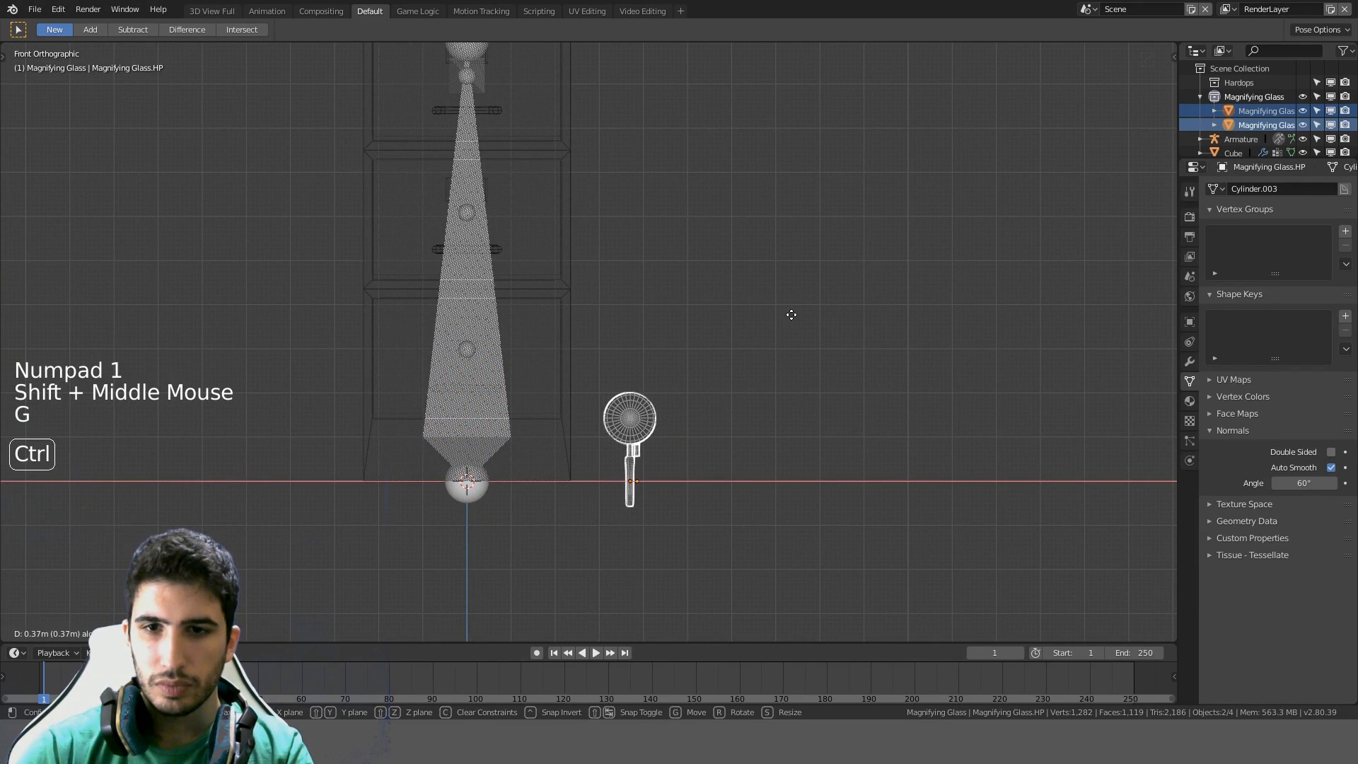
{"action": "left_click", "coordinate": [795, 321], "text": "ctrl"}
Select the magnifying glass body and examine its lens and handle up close in the front wireframe view
{"action": "scroll", "coordinate": [795, 321], "scroll_direction": "up", "scroll_amount": 2}
{"action": "middle_click_drag", "start_coordinate": [796, 321], "coordinate": [727, 320], "text": "shift"}
{"action": "scroll", "coordinate": [707, 239], "scroll_direction": "up", "scroll_amount": 4}
{"action": "left_click", "coordinate": [686, 213]}
{"action": "scroll", "coordinate": [727, 320], "scroll_direction": "up", "scroll_amount": 2}
{"action": "scroll", "coordinate": [728, 311], "scroll_direction": "down", "scroll_amount": 1}
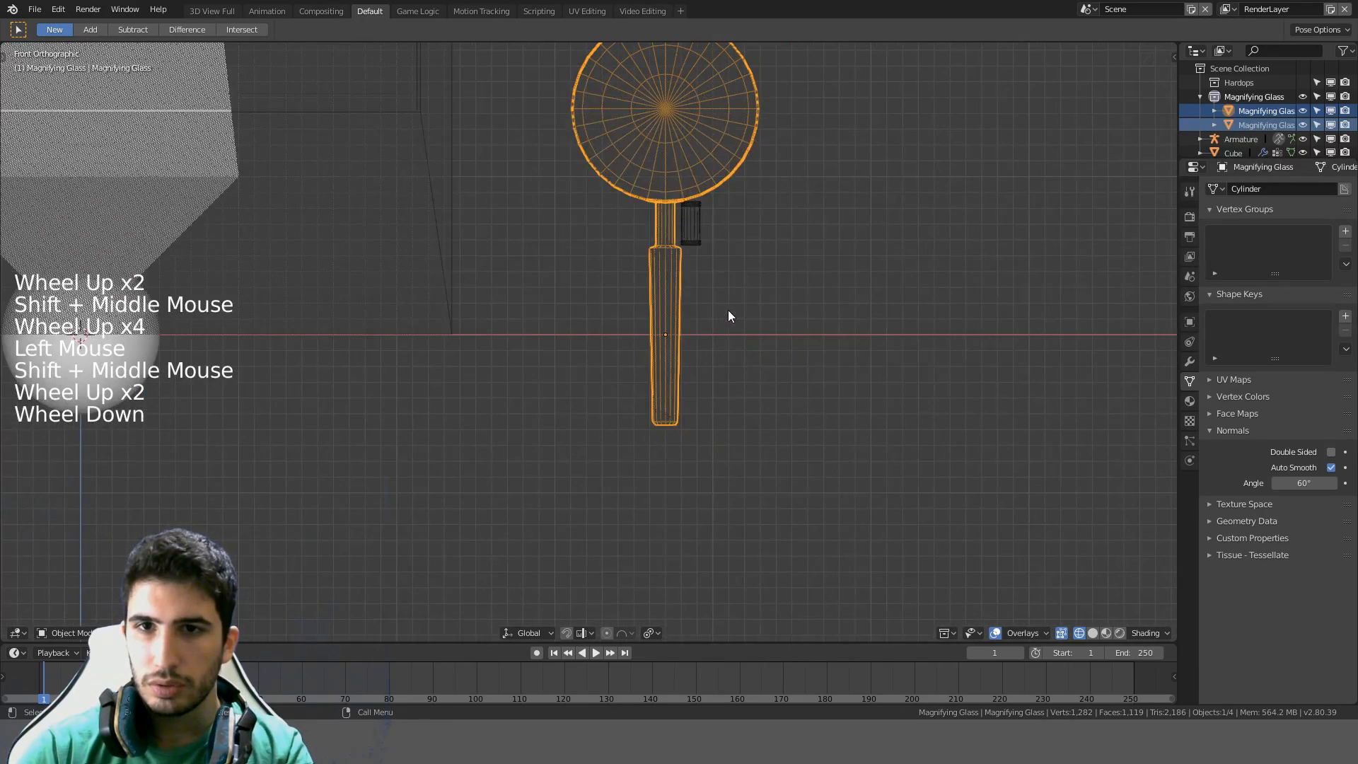
{"action": "scroll", "coordinate": [714, 316], "scroll_direction": "up", "scroll_amount": 4}
{"action": "scroll", "coordinate": [715, 316], "scroll_direction": "down", "scroll_amount": 6}
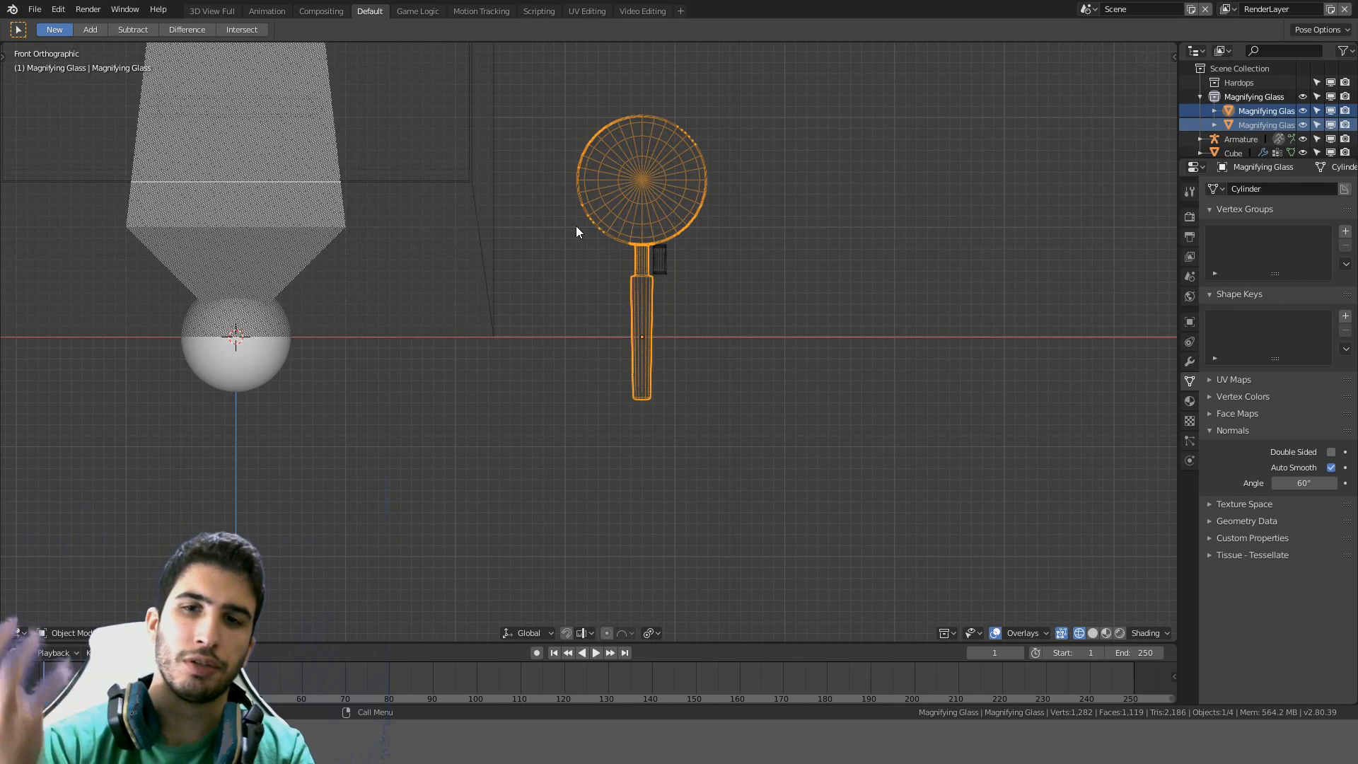
Check the magnifying glass in solid shading from several angles, and switch the viewport to LookDev shading
{"action": "key", "text": "z"}
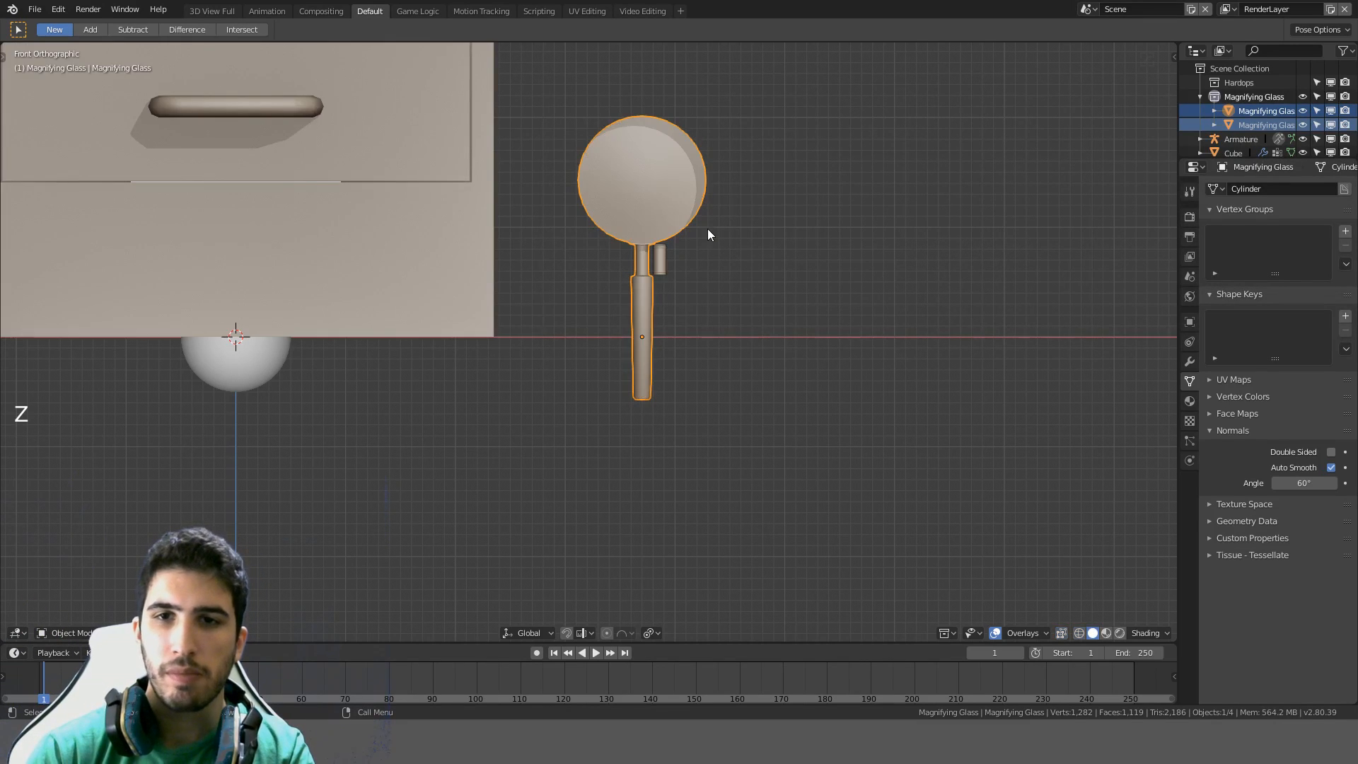
{"action": "mouse_move", "coordinate": [710, 233]}
{"action": "middle_mouse_down"}
{"action": "mouse_move", "coordinate": [738, 226]}
{"action": "mouse_move", "coordinate": [739, 267]}
{"action": "mouse_move", "coordinate": [651, 337]}
{"action": "mouse_move", "coordinate": [417, 269]}
{"action": "mouse_move", "coordinate": [514, 293]}
{"action": "middle_mouse_up"}
{"action": "key", "text": "KP_1"}
{"action": "scroll", "coordinate": [737, 280], "scroll_direction": "down", "scroll_amount": 4}
{"action": "scroll", "coordinate": [735, 290], "scroll_direction": "up", "scroll_amount": 3}
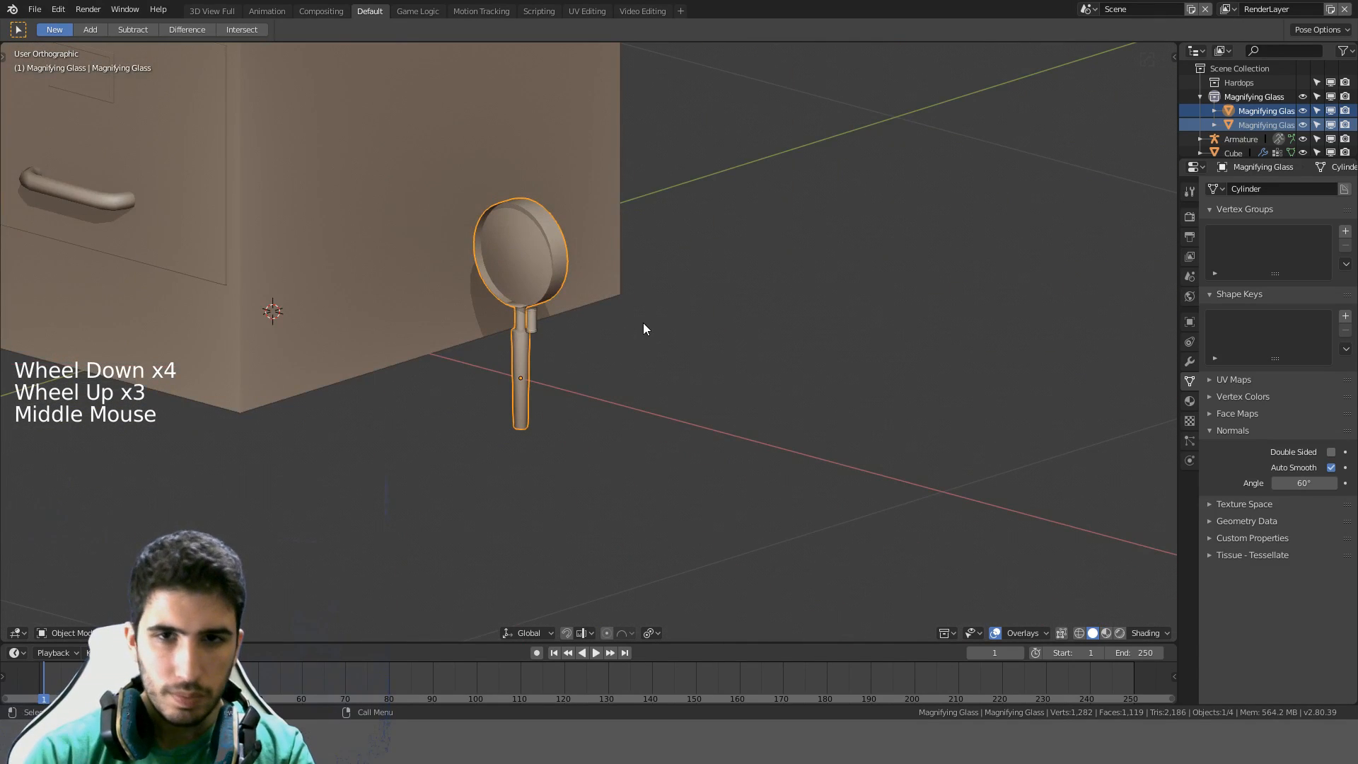
{"action": "mouse_move", "coordinate": [644, 323]}
{"action": "middle_mouse_down"}
{"action": "mouse_move", "coordinate": [749, 312]}
{"action": "mouse_move", "coordinate": [764, 286]}
{"action": "middle_mouse_up"}
{"action": "scroll", "coordinate": [748, 311], "scroll_direction": "down", "scroll_amount": 2}
{"action": "key", "text": "z"}
{"action": "left_click", "coordinate": [760, 366]}
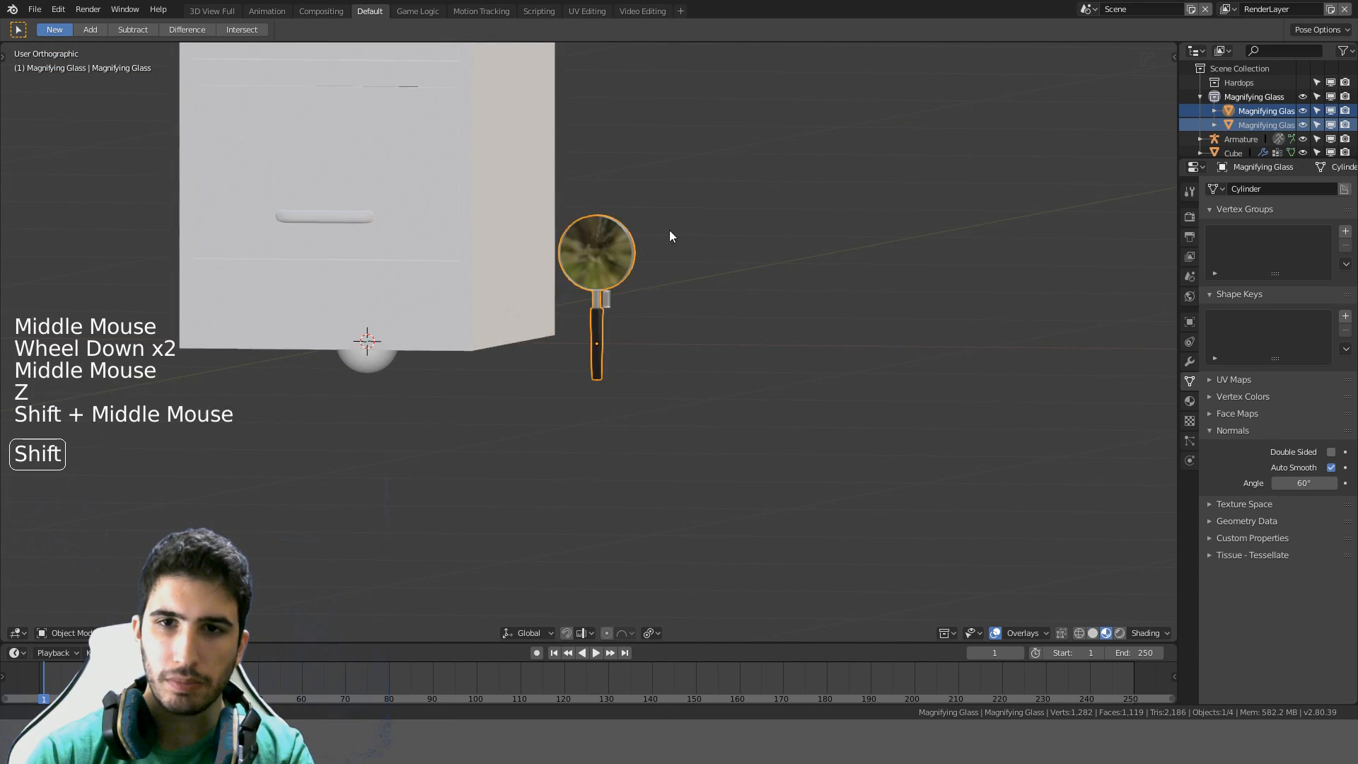
Select the filing cabinet, show its material settings and split the 3D viewport into two side-by-side areas
{"action": "middle_click_drag", "start_coordinate": [669, 231], "coordinate": [504, 294], "text": "shift"}
{"action": "left_click", "coordinate": [504, 294]}
{"action": "scroll", "coordinate": [636, 334], "scroll_direction": "down", "scroll_amount": 4}
{"action": "middle_click_drag", "start_coordinate": [637, 303], "coordinate": [983, 344]}
{"action": "left_click", "coordinate": [1190, 361]}
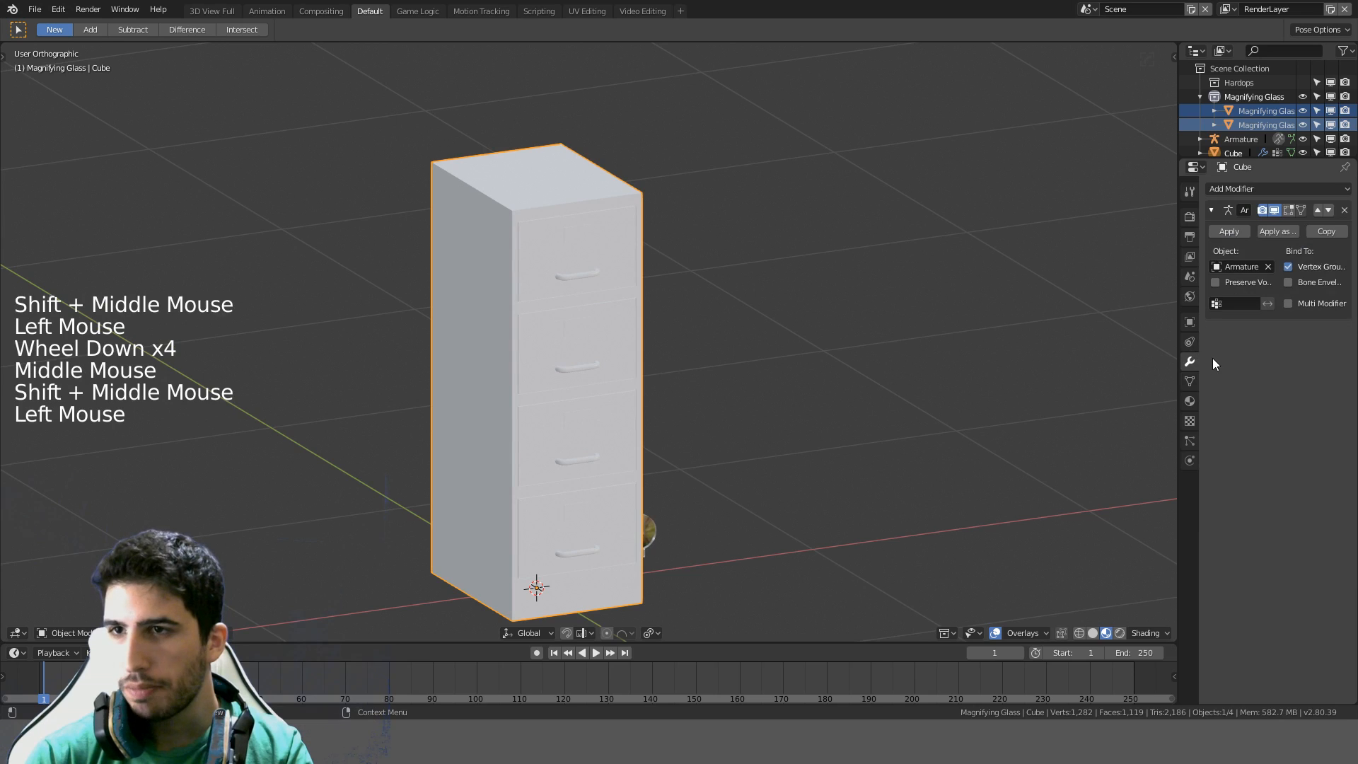
{"action": "left_click", "coordinate": [1191, 401]}
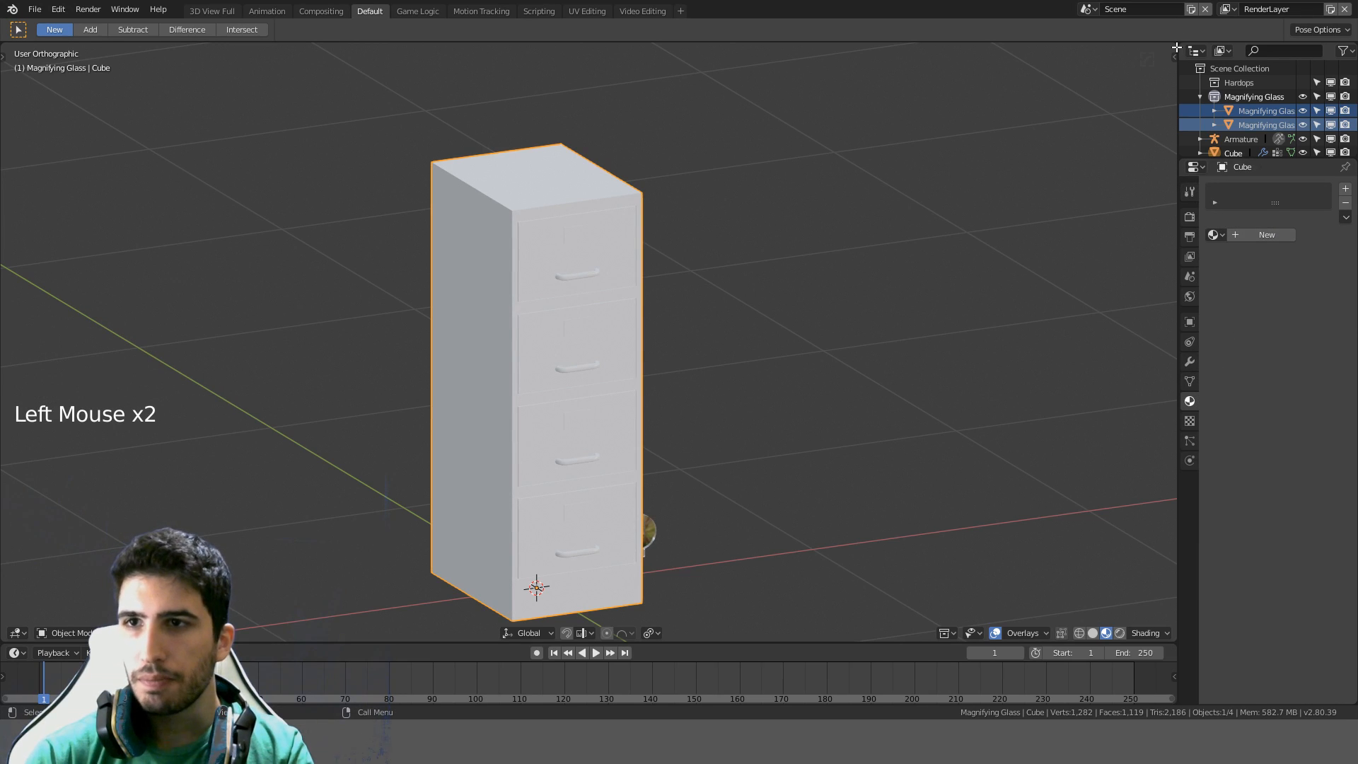
{"action": "left_click_drag", "start_coordinate": [1176, 45], "coordinate": [735, 113]}
Create a new material named Cabinet for the filing cabinet and rename the Cube object to Cabinet
{"action": "left_click", "coordinate": [1245, 234]}
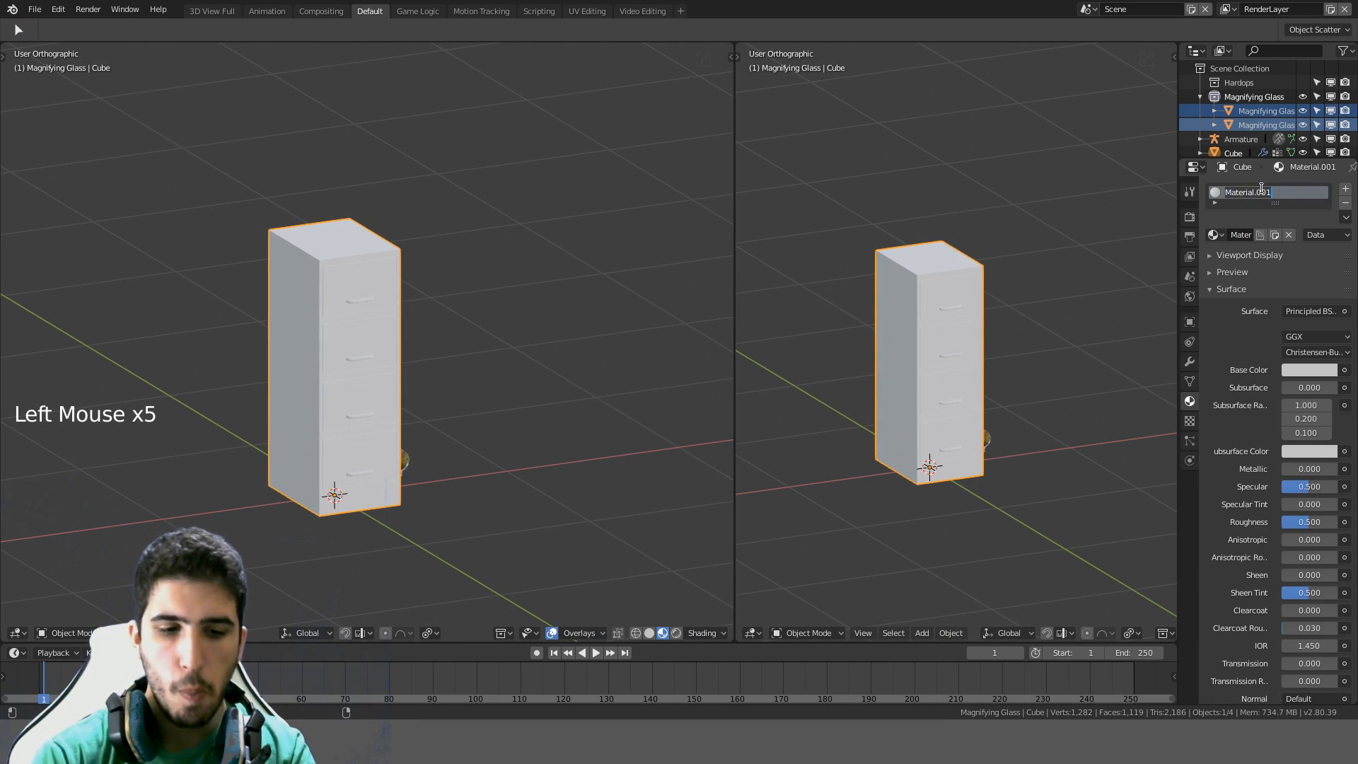
{"action": "key", "text": "Return"}
{"action": "scroll", "coordinate": [1242, 147], "scroll_direction": "down", "scroll_amount": 2}
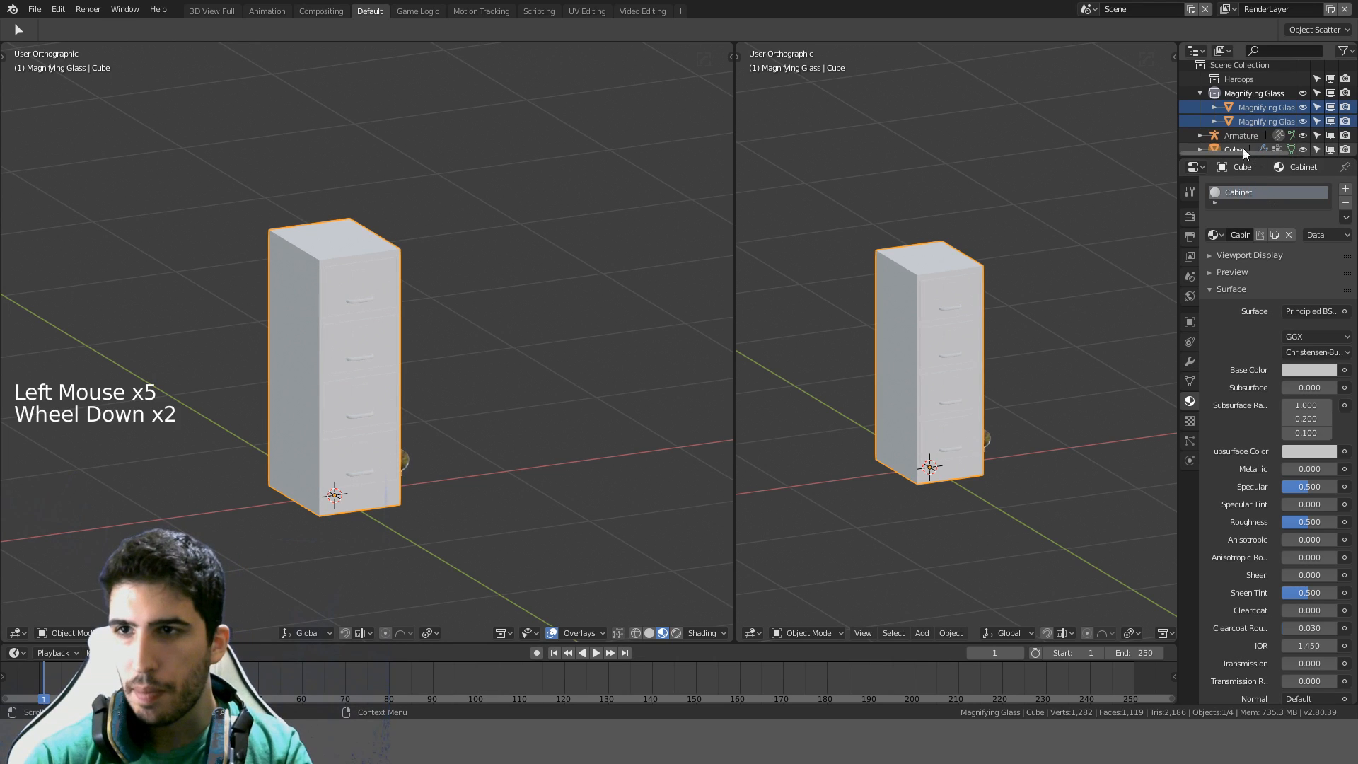
{"action": "left_click", "coordinate": [1233, 146]}
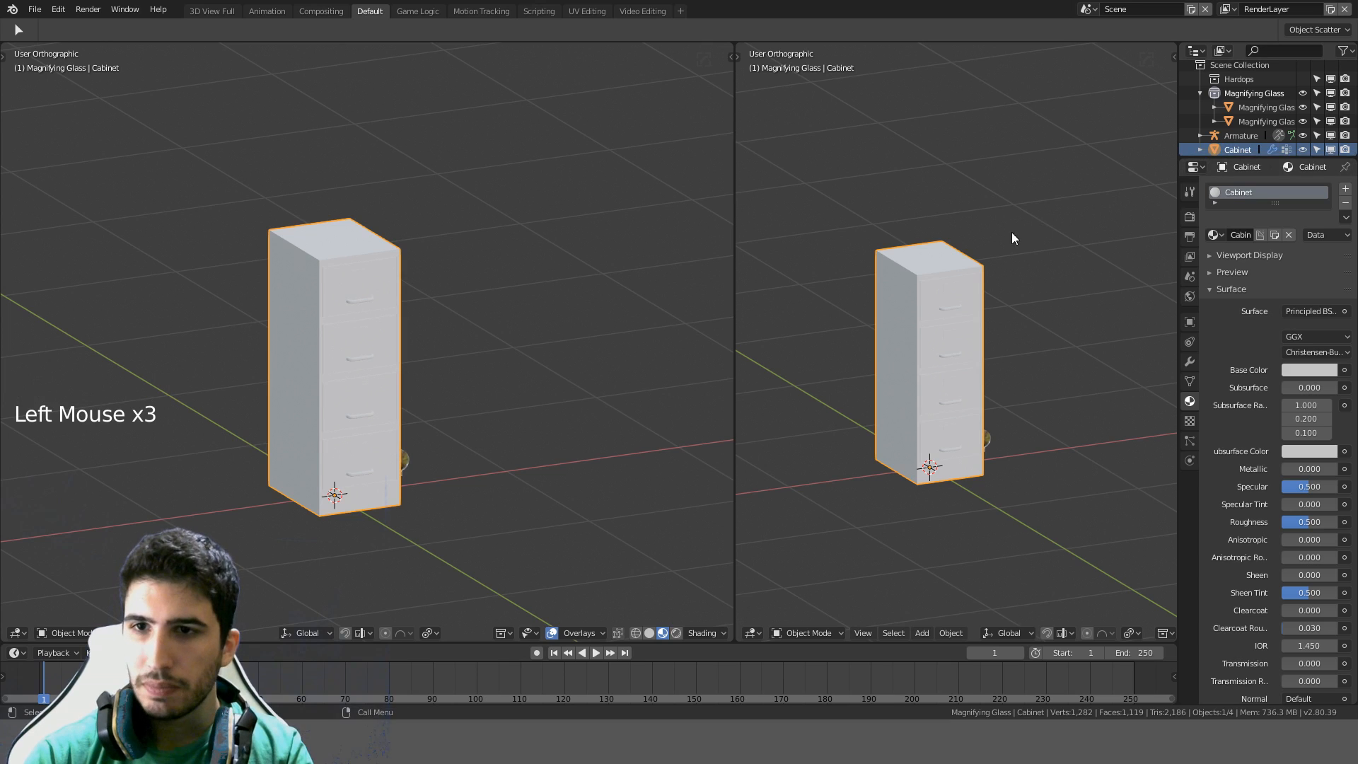
Change the second viewport area to the Shader Editor so it shows the Cabinet material's nodes
{"action": "middle_click_drag", "start_coordinate": [1011, 232], "coordinate": [1016, 219]}
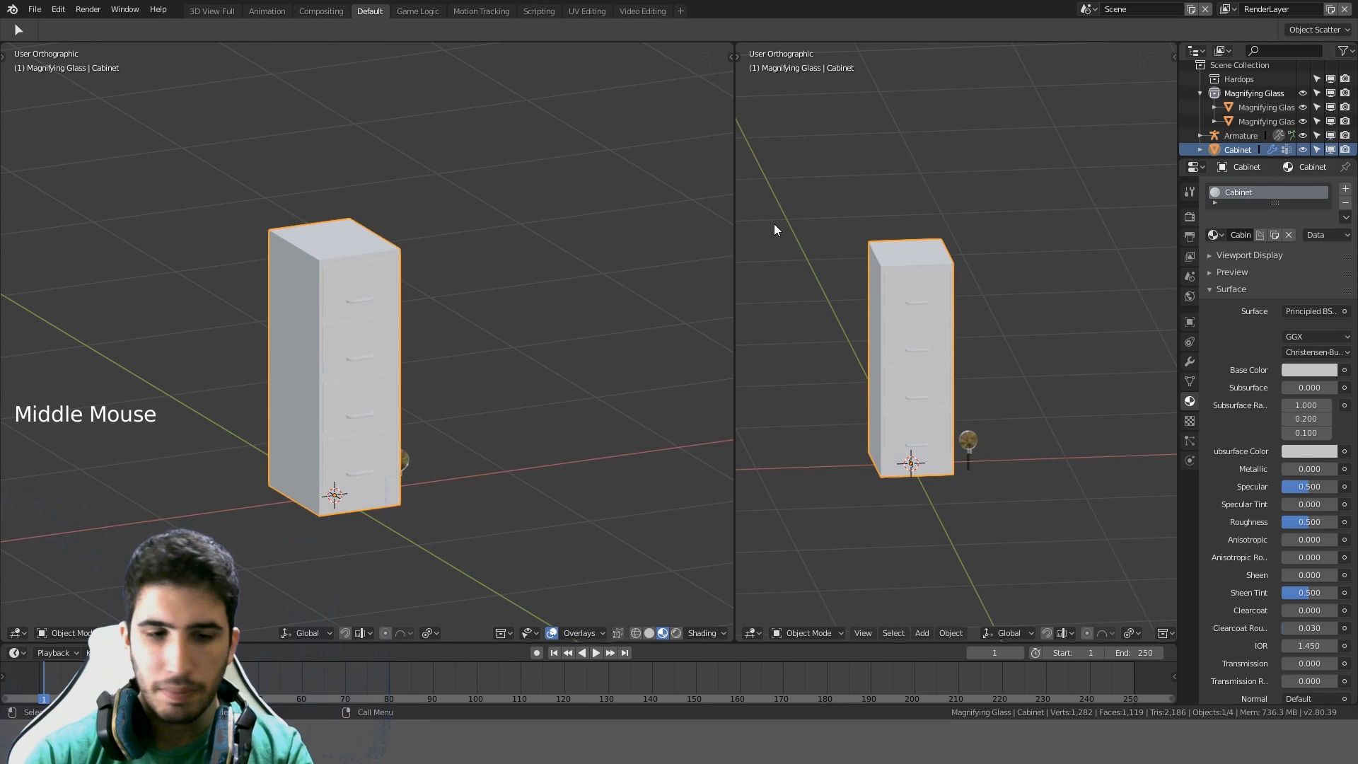
{"action": "key", "text": "shift+F3"}
{"action": "key", "text": "shift+F3"}
{"action": "key", "text": "shift+F3"}
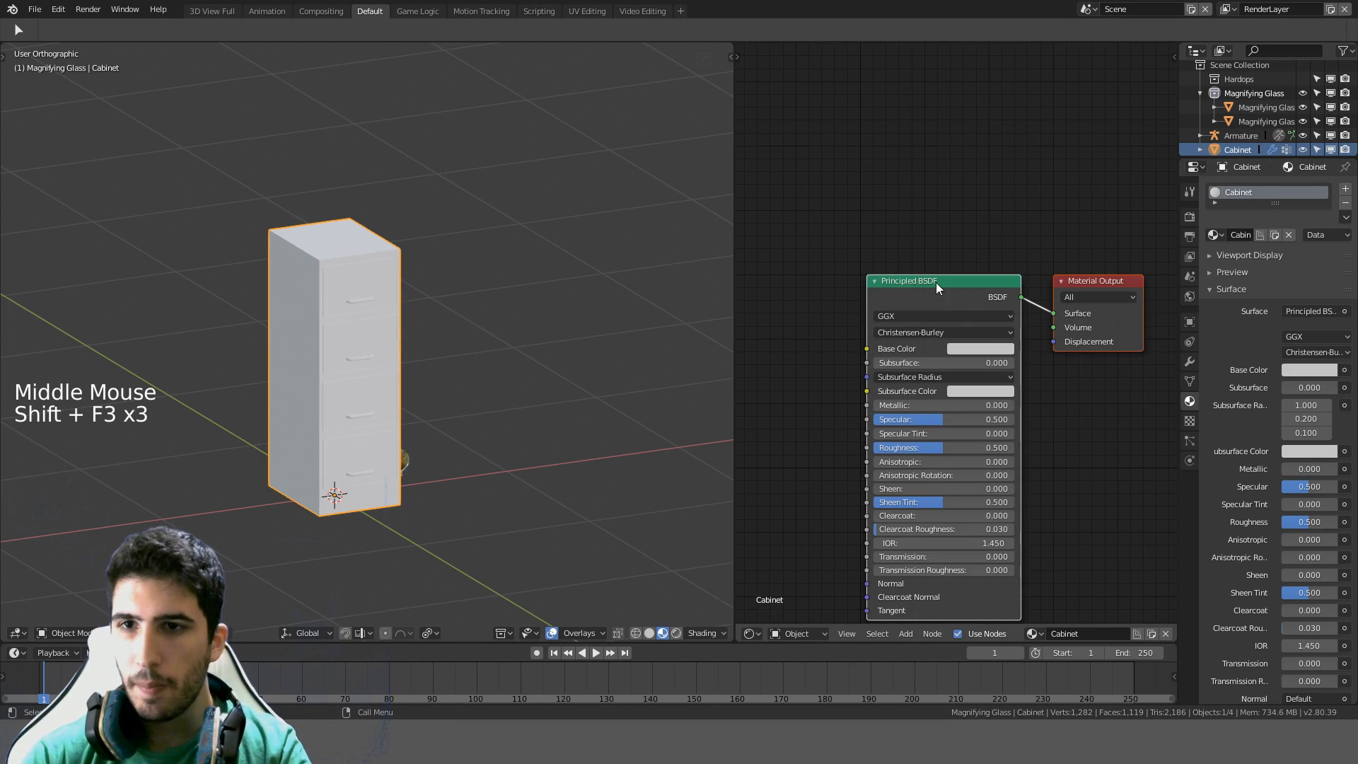
Add an Image Texture setup with a Mapping node to the Principled BSDF's Base Color and reposition the new nodes
{"action": "middle_click_drag", "start_coordinate": [936, 282], "coordinate": [997, 167]}
{"action": "scroll", "coordinate": [974, 175], "scroll_direction": "down", "scroll_amount": 3}
{"action": "left_click", "coordinate": [974, 175]}
{"action": "middle_click_drag", "start_coordinate": [870, 177], "coordinate": [963, 227]}
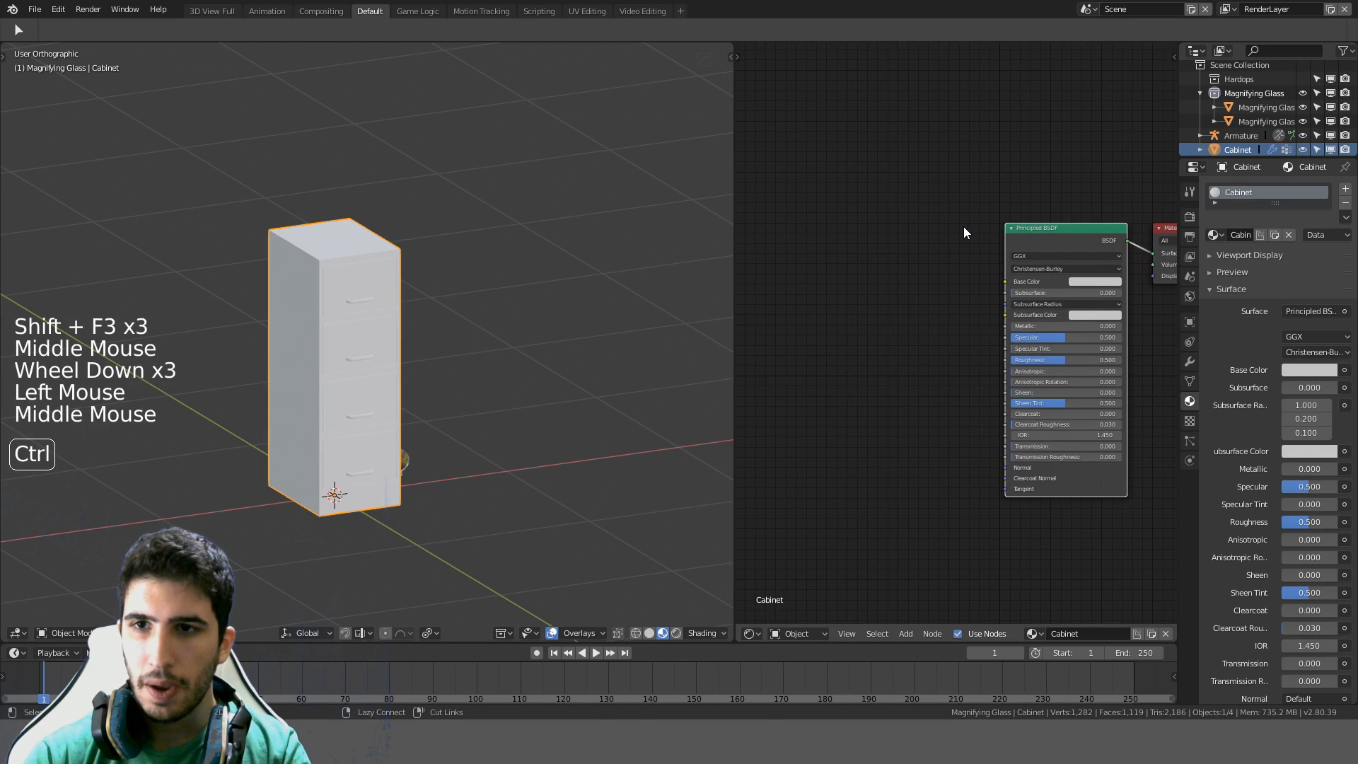
{"action": "key", "text": "ctrl+t"}
{"action": "key", "text": "g"}
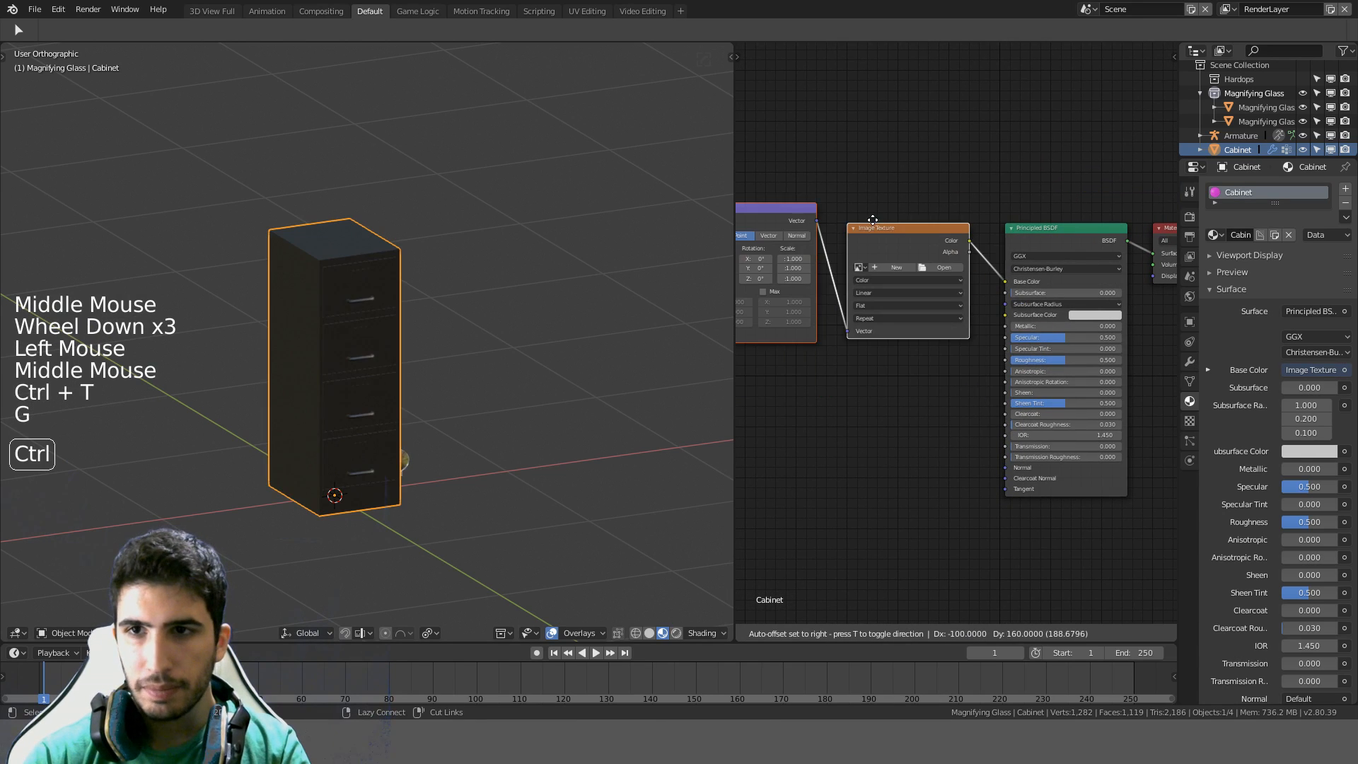
{"action": "left_click", "coordinate": [881, 229]}
Change the node area to the UV Editor and enter Edit Mode on the cabinet
{"action": "middle_click_drag", "start_coordinate": [294, 373], "coordinate": [685, 508]}
{"action": "scroll", "coordinate": [385, 294], "scroll_direction": "up", "scroll_amount": 3}
{"action": "left_click", "coordinate": [741, 633]}
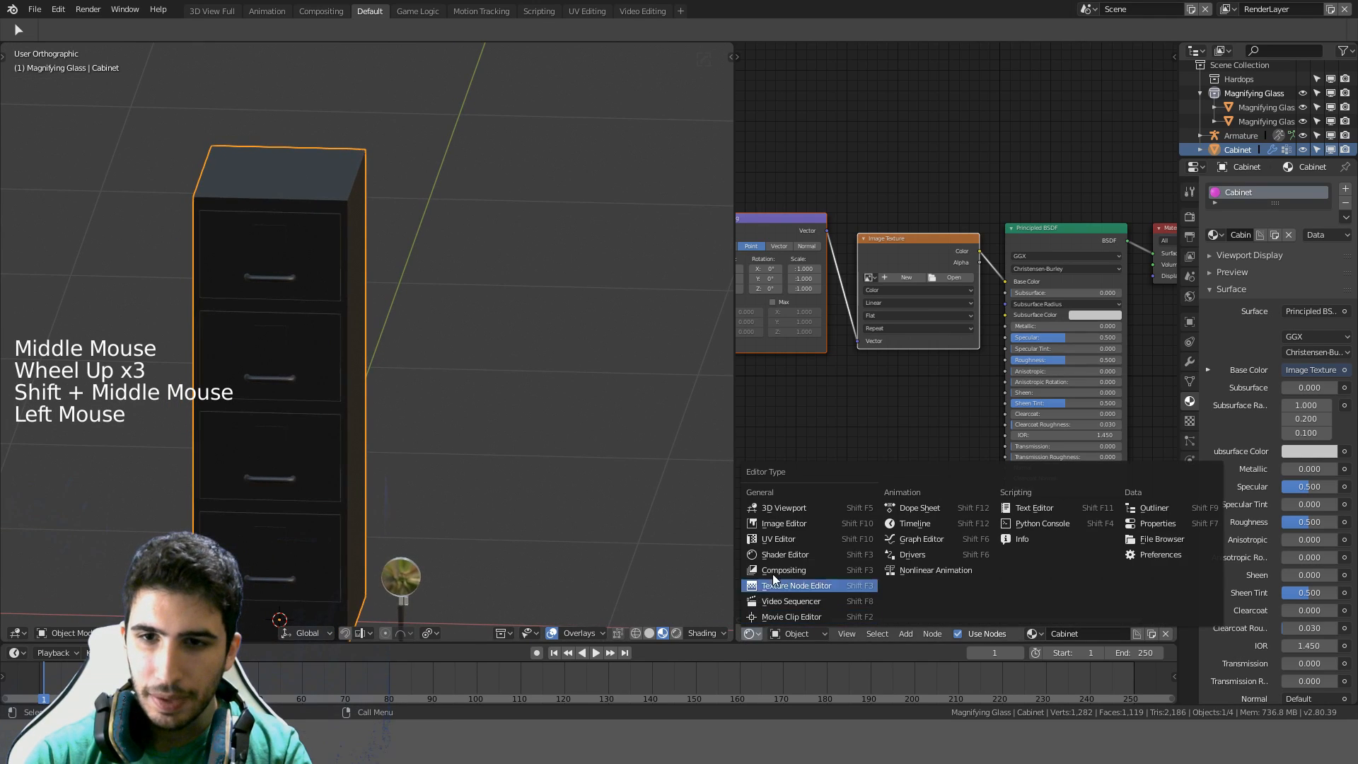
{"action": "left_click", "coordinate": [785, 532]}
{"action": "left_click", "coordinate": [341, 181]}
{"action": "key", "text": "Tab"}
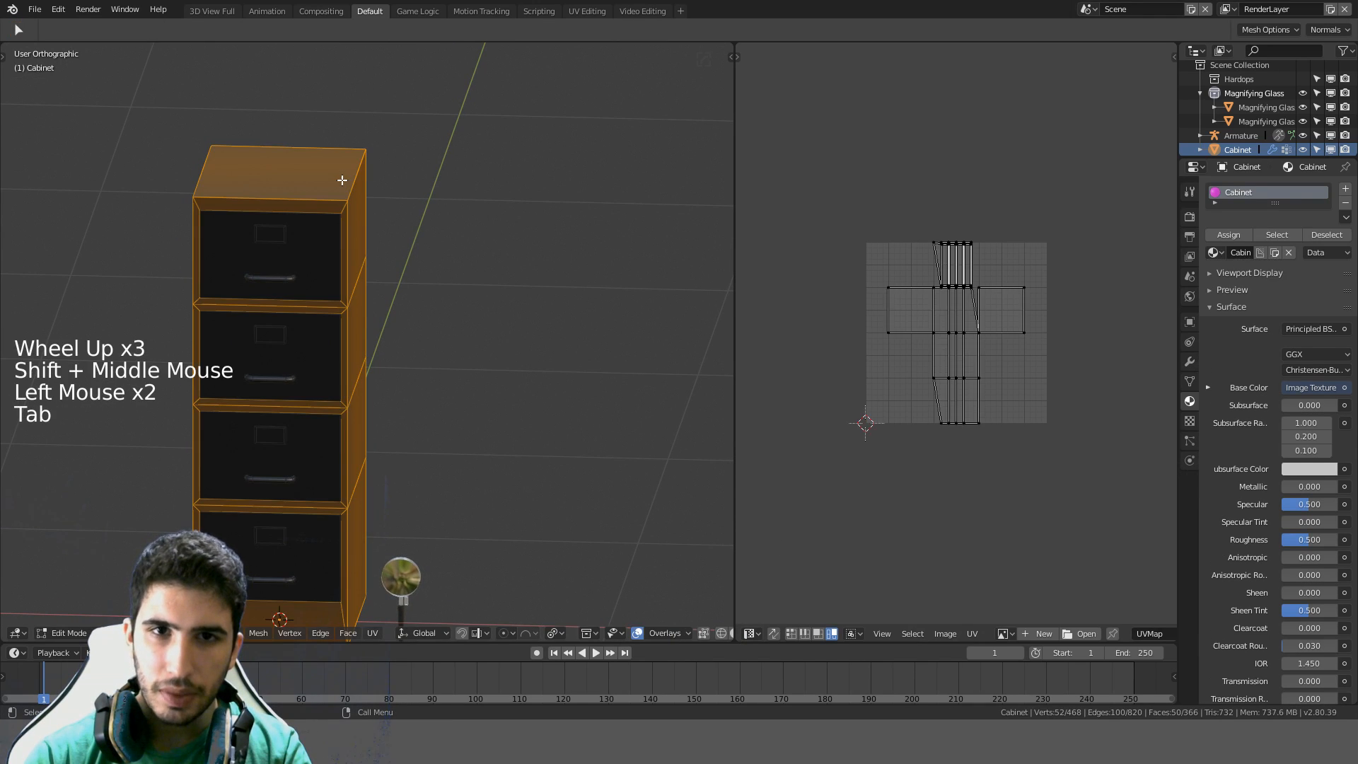
Turn on the Stretch display in the UV Editor and inspect the cabinet's UV layout for distortion
{"action": "middle_click_drag", "start_coordinate": [412, 251], "coordinate": [495, 295], "text": "shift"}
{"action": "scroll", "coordinate": [288, 300], "scroll_direction": "up", "scroll_amount": 4}
{"action": "scroll", "coordinate": [306, 302], "scroll_direction": "down", "scroll_amount": 4}
{"action": "scroll", "coordinate": [990, 375], "scroll_direction": "up", "scroll_amount": 5}
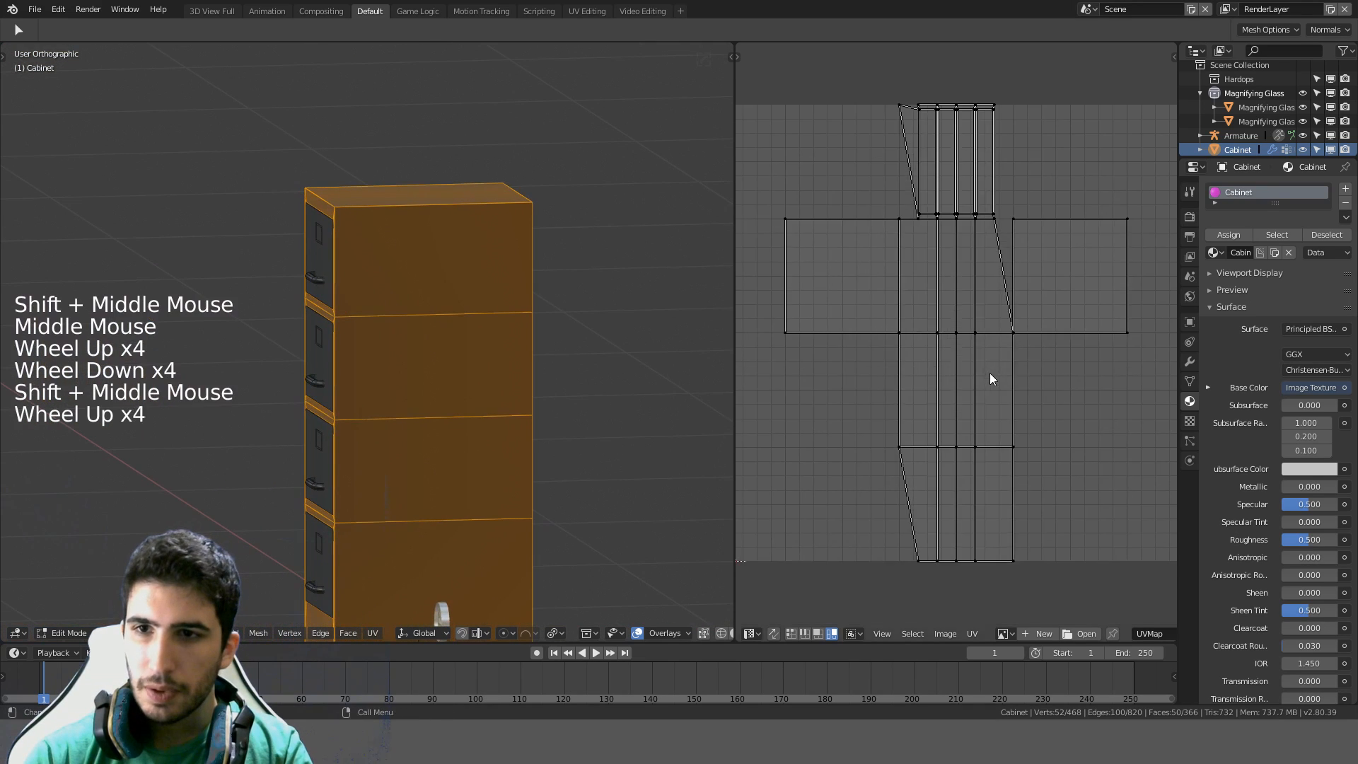
{"action": "scroll", "coordinate": [999, 338], "scroll_direction": "down", "scroll_amount": 2}
{"action": "scroll", "coordinate": [1110, 639], "scroll_direction": "down", "scroll_amount": 8}
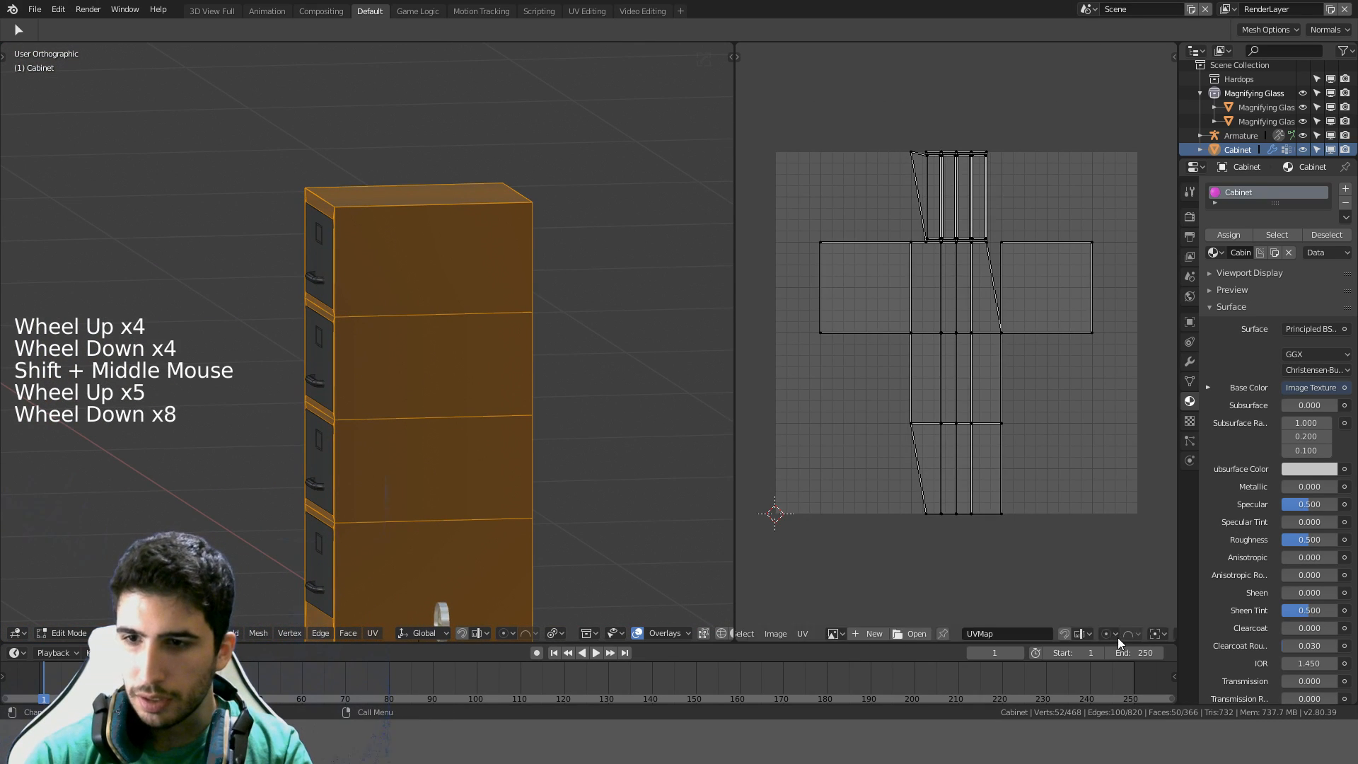
{"action": "left_click", "coordinate": [1147, 634]}
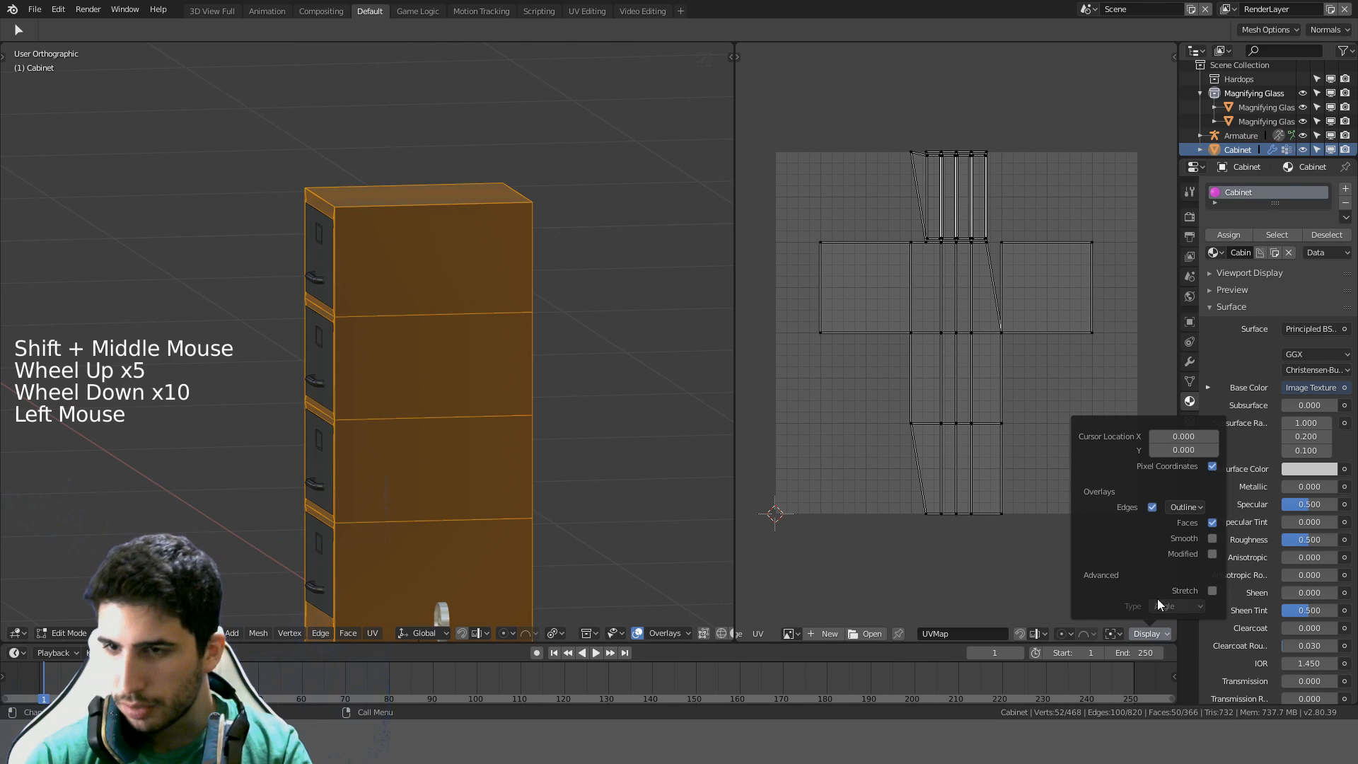
{"action": "left_click", "coordinate": [1212, 591]}
{"action": "scroll", "coordinate": [904, 458], "scroll_direction": "up", "scroll_amount": 3}
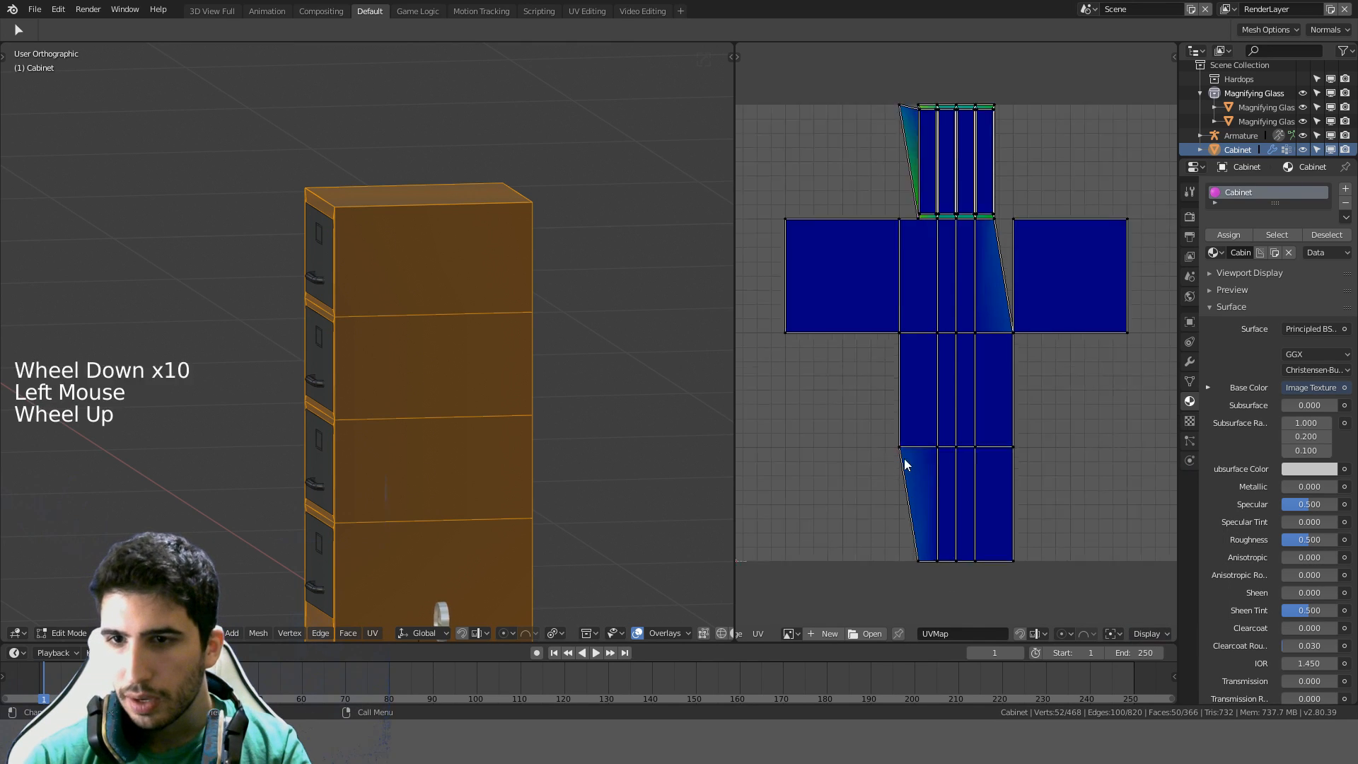
{"action": "mouse_move", "coordinate": [912, 446]}
{"action": "middle_mouse_down", "text": "shift"}
{"action": "mouse_move", "coordinate": [948, 415]}
{"action": "mouse_move", "coordinate": [993, 308]}
{"action": "mouse_move", "coordinate": [926, 439]}
{"action": "middle_mouse_up", "text": "shift"}
{"action": "scroll", "coordinate": [955, 396], "scroll_direction": "down", "scroll_amount": 4}
Select the cabinet's entire mesh and examine its complete UV layout
{"action": "middle_click_drag", "start_coordinate": [485, 410], "coordinate": [438, 283]}
{"action": "scroll", "coordinate": [546, 288], "scroll_direction": "up", "scroll_amount": 2}
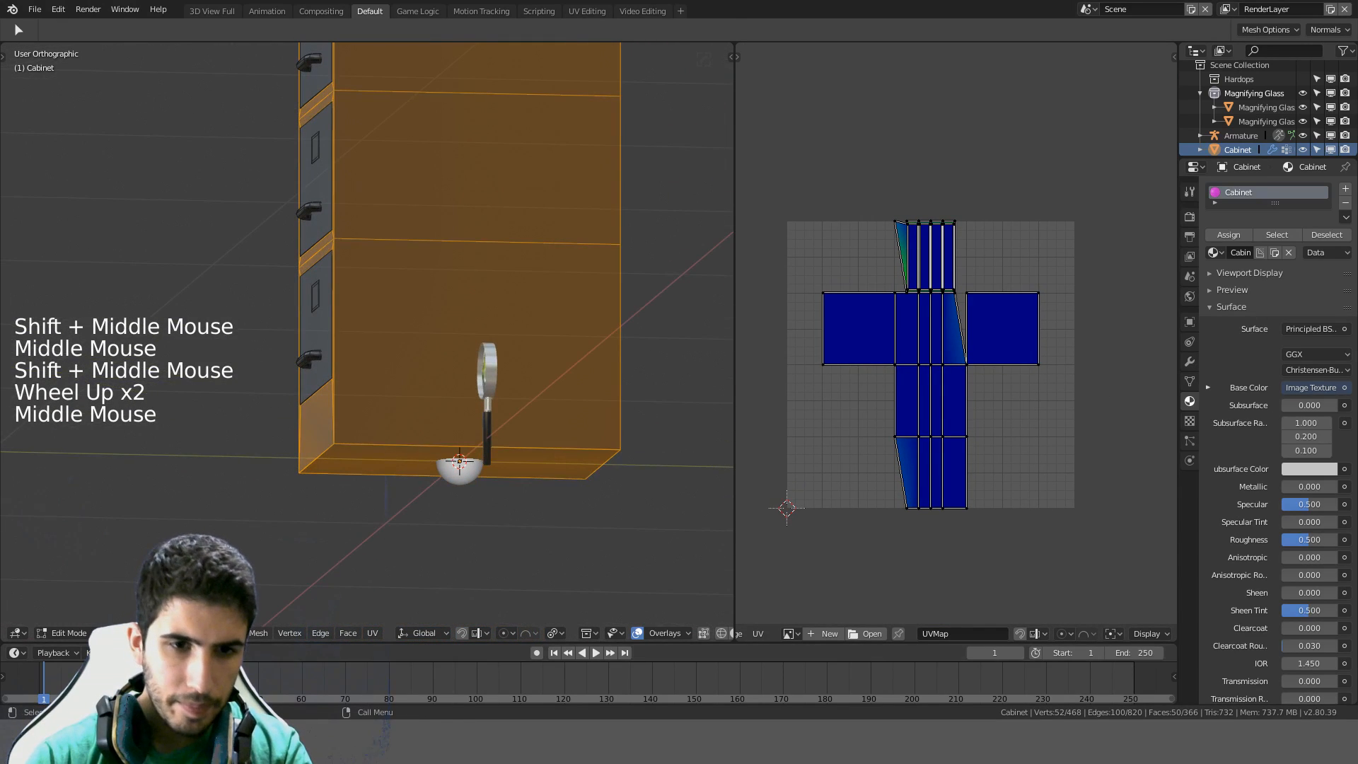
{"action": "left_click", "coordinate": [393, 388]}
{"action": "middle_click_drag", "start_coordinate": [393, 387], "coordinate": [512, 491]}
{"action": "key", "text": "a"}
{"action": "key", "text": "a"}
{"action": "middle_click_drag", "start_coordinate": [448, 297], "coordinate": [560, 463]}
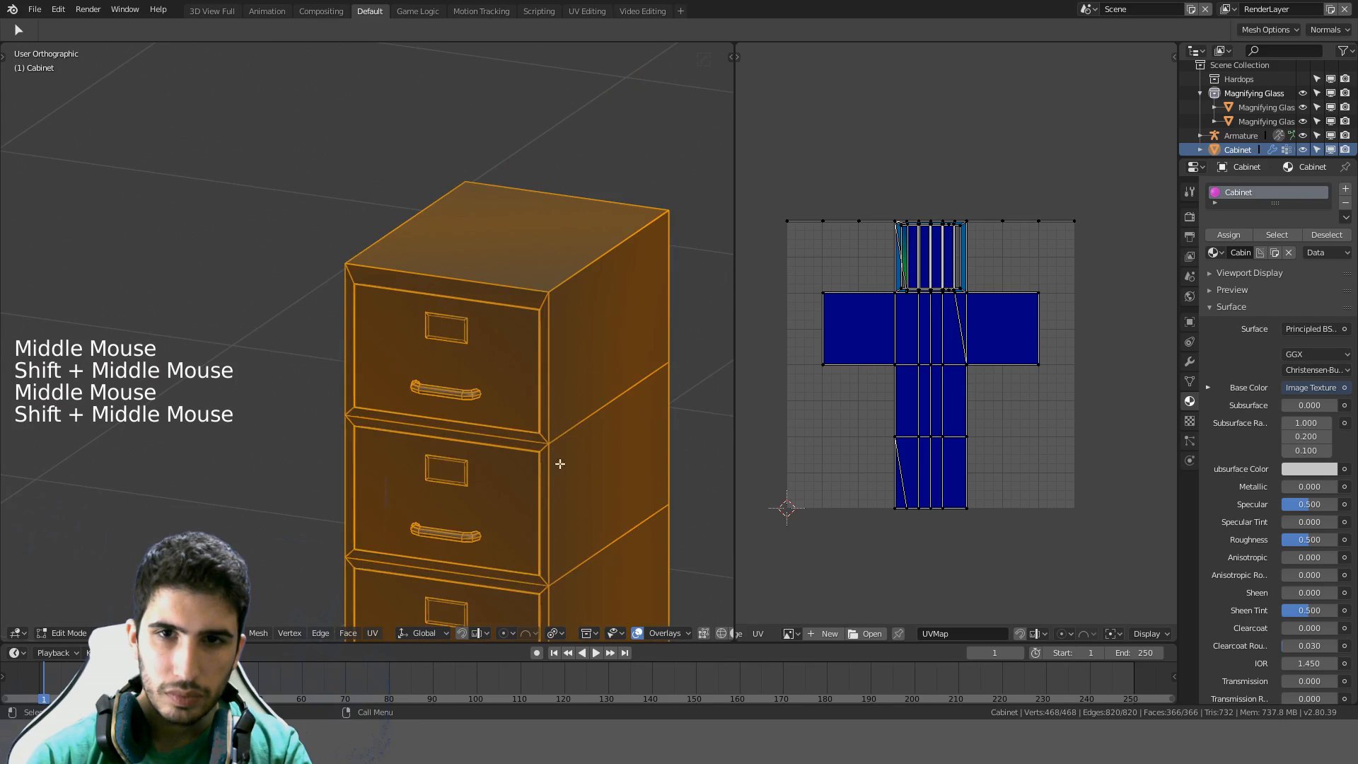
Select the cabinet's top front edge, the upper-left front corner edge and all vertical edges of the front-right corner
{"action": "left_click", "coordinate": [551, 392], "text": "alt"}
{"action": "middle_click_drag", "start_coordinate": [549, 389], "coordinate": [504, 393]}
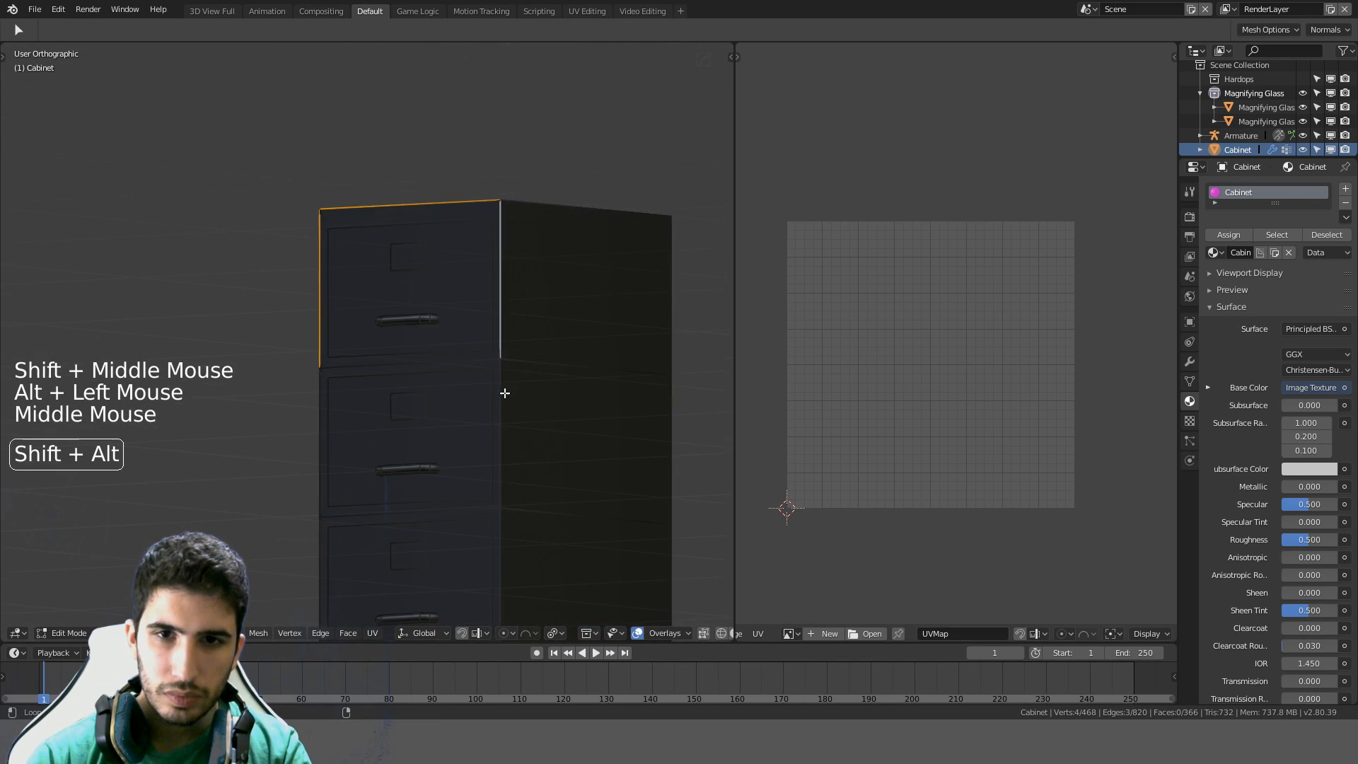
{"action": "left_click", "coordinate": [504, 393], "text": "alt+shift"}
{"action": "middle_click_drag", "start_coordinate": [501, 505], "coordinate": [515, 325], "text": "shift"}
{"action": "left_click", "coordinate": [511, 398], "text": "shift"}
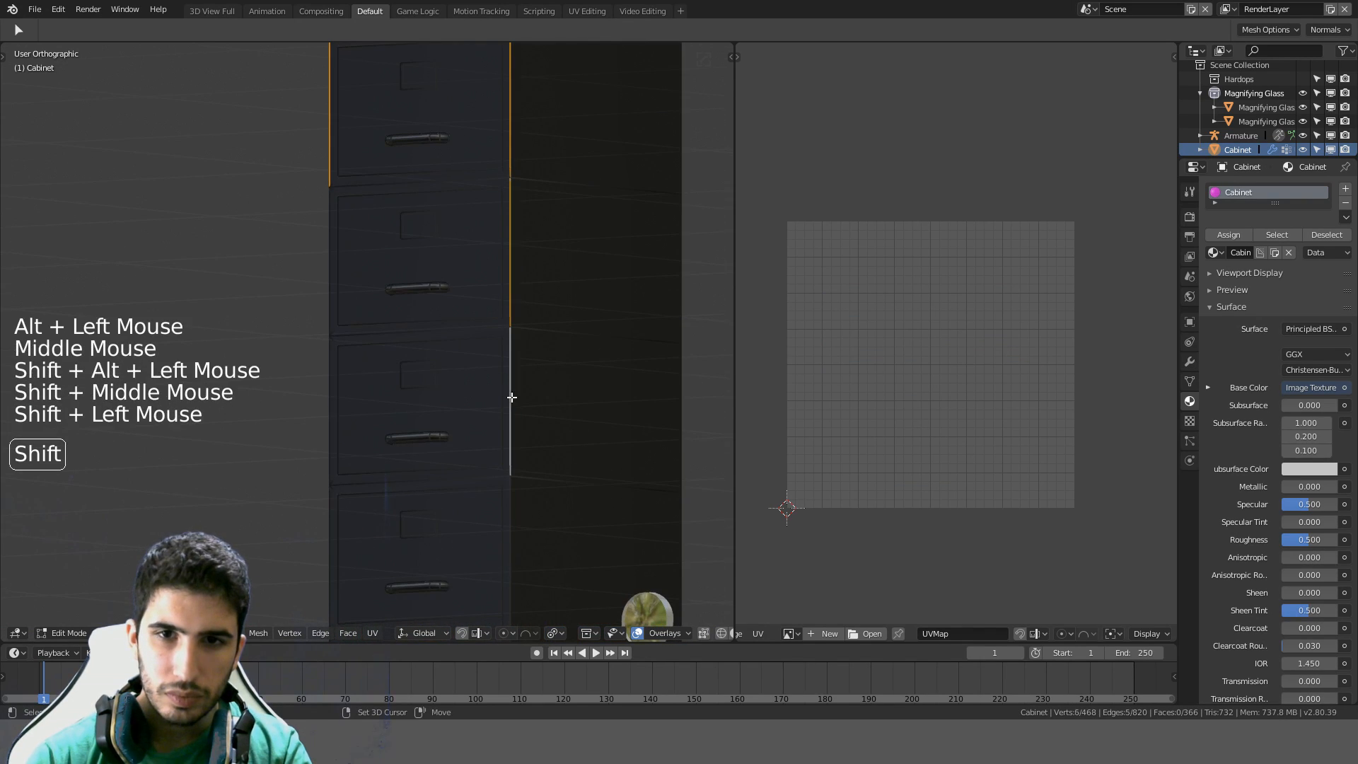
{"action": "left_click", "coordinate": [518, 543], "text": "shift"}
{"action": "mouse_move", "coordinate": [521, 539]}
{"action": "middle_mouse_down", "text": "shift"}
{"action": "mouse_move", "coordinate": [549, 339]}
{"action": "mouse_move", "coordinate": [512, 434]}
{"action": "mouse_move", "coordinate": [588, 433]}
{"action": "mouse_move", "coordinate": [531, 513]}
{"action": "middle_mouse_up", "text": "shift"}
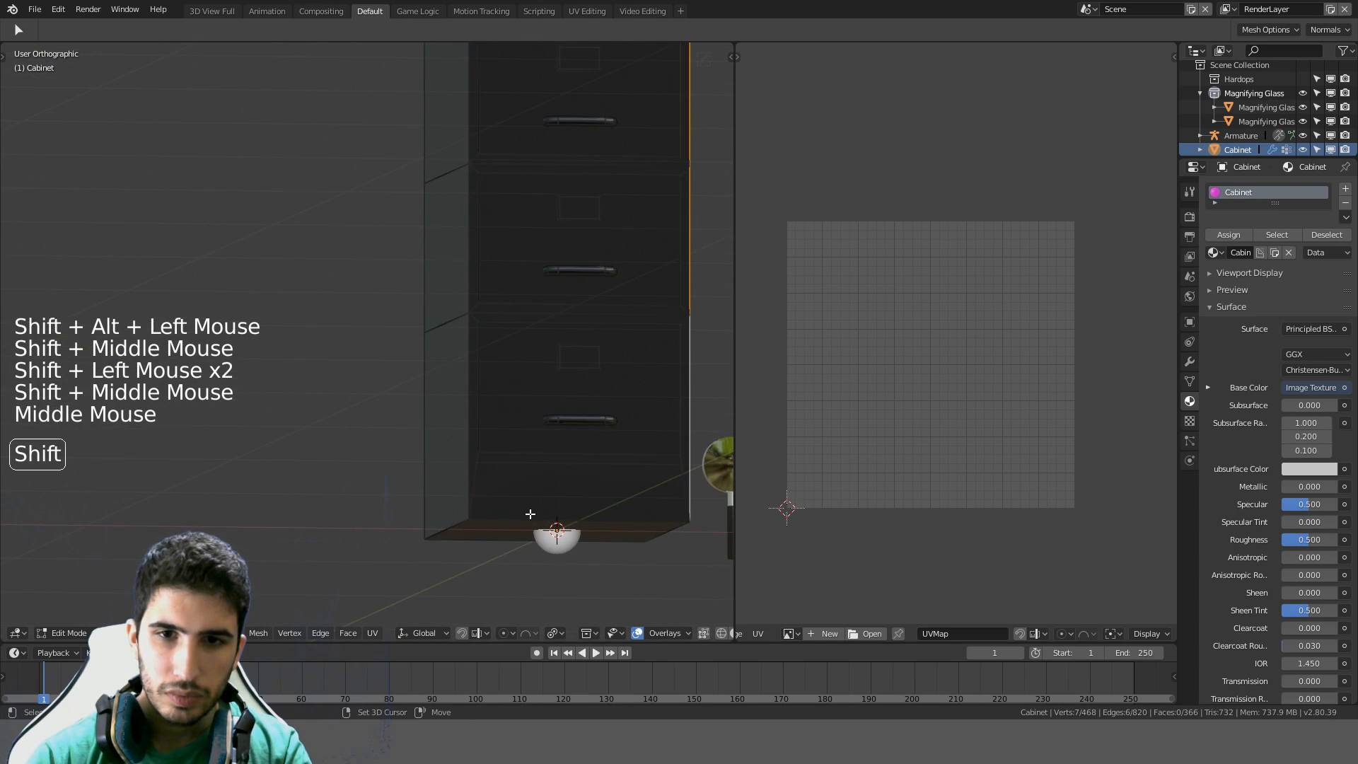
Add the bottom front edge and the remaining vertical edges of the front-left corner to the edge selection
{"action": "left_click", "coordinate": [530, 515], "text": "shift"}
{"action": "middle_click_drag", "start_coordinate": [519, 230], "coordinate": [515, 563], "text": "shift"}
{"action": "left_click", "coordinate": [474, 549], "text": "shift"}
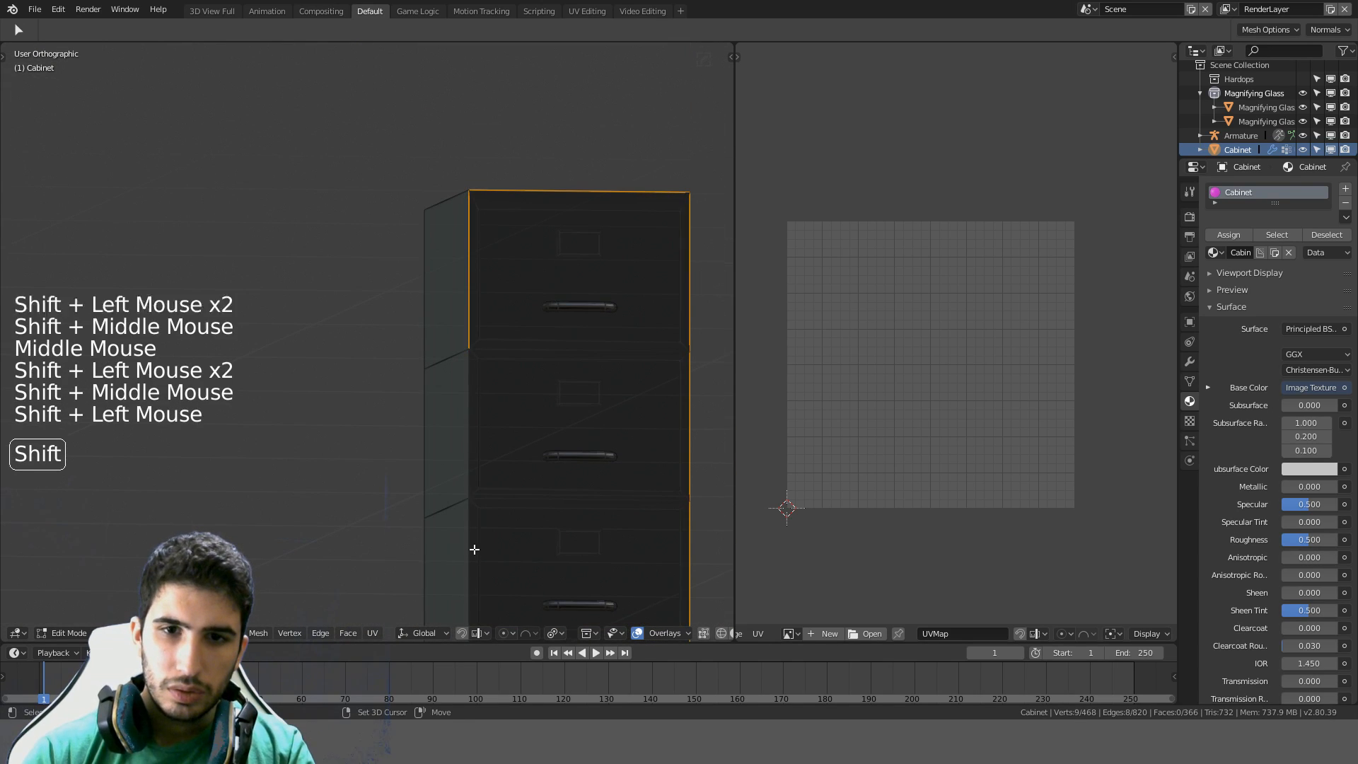
{"action": "key", "text": "ctrl+z"}
{"action": "left_click", "coordinate": [469, 508], "text": "shift"}
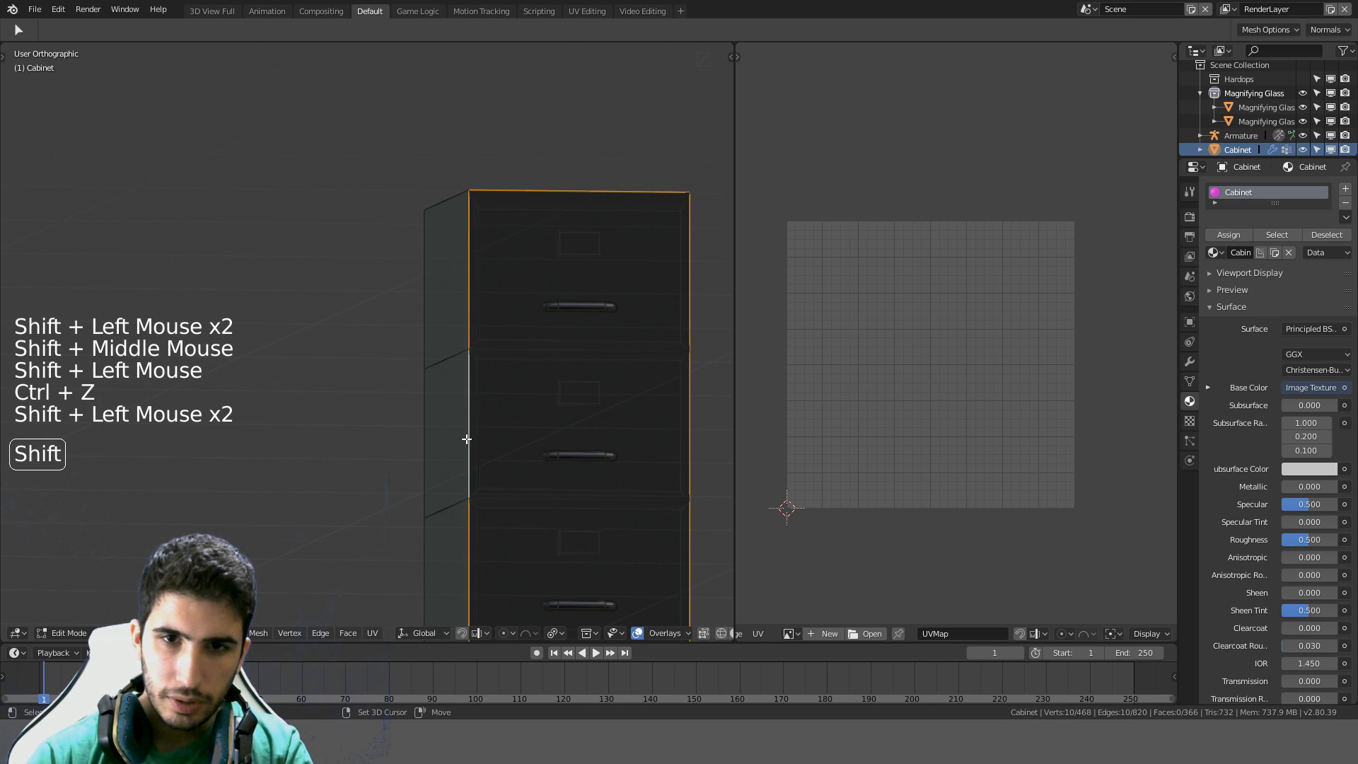
Remove the top front edge of the cabinet from the edge selection
{"action": "middle_click_drag", "start_coordinate": [467, 439], "coordinate": [552, 464]}
{"action": "scroll", "coordinate": [579, 463], "scroll_direction": "down", "scroll_amount": 2}
{"action": "left_click", "coordinate": [491, 268], "text": "shift"}
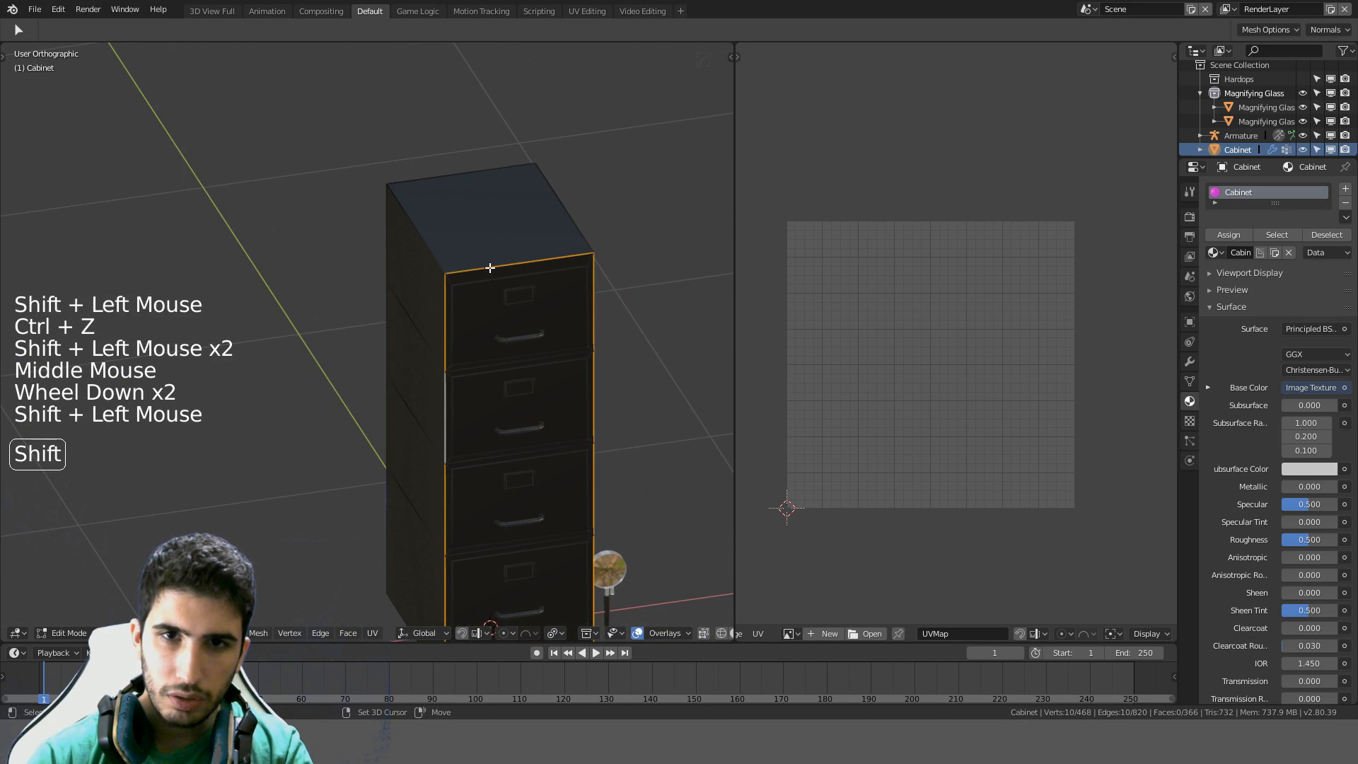
Add the bottom left side edge and all vertical edges of the cabinet's rear-left corner to the edge selection
{"action": "middle_click_drag", "start_coordinate": [490, 268], "coordinate": [432, 567]}
{"action": "left_click", "coordinate": [304, 573], "text": "shift"}
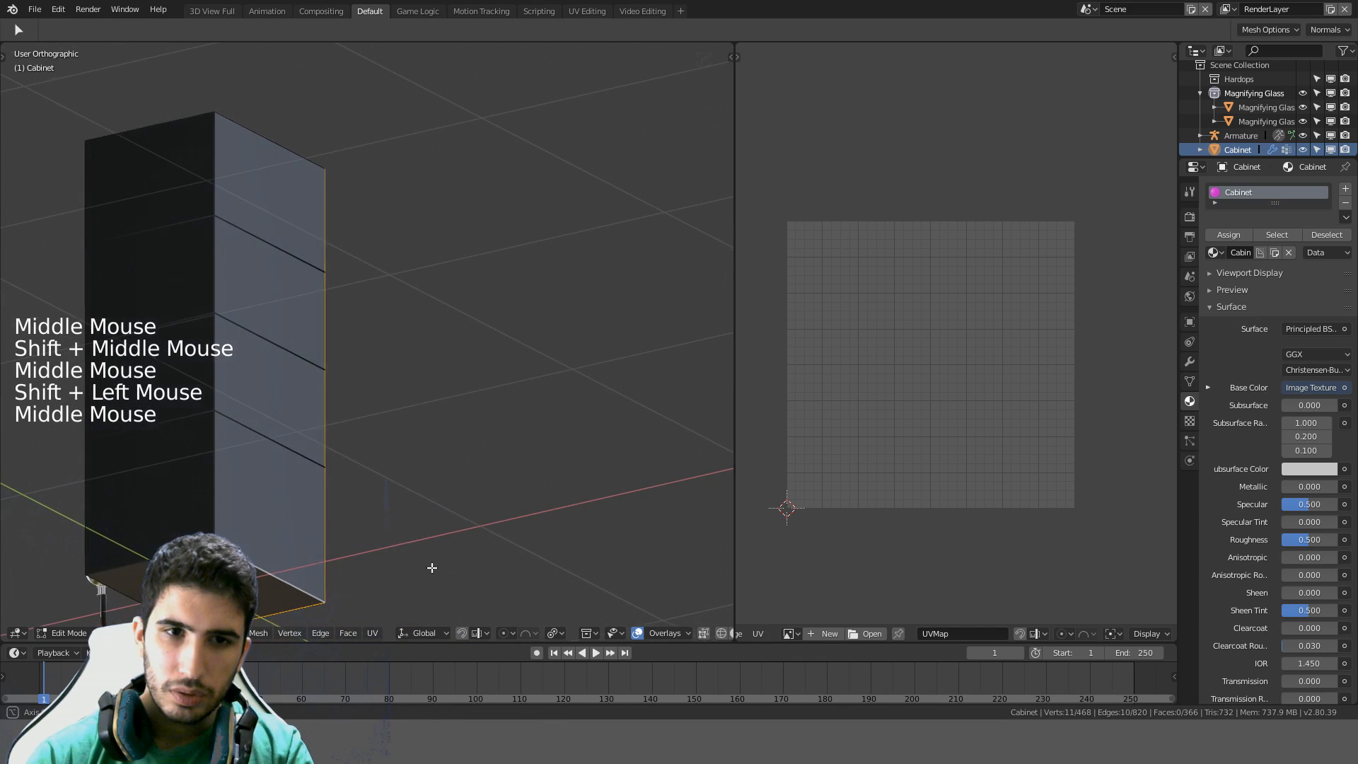
{"action": "left_click", "coordinate": [326, 520], "text": "shift"}
{"action": "left_click", "coordinate": [220, 356], "text": "shift"}
{"action": "middle_click_drag", "start_coordinate": [256, 359], "coordinate": [370, 516], "text": "shift"}
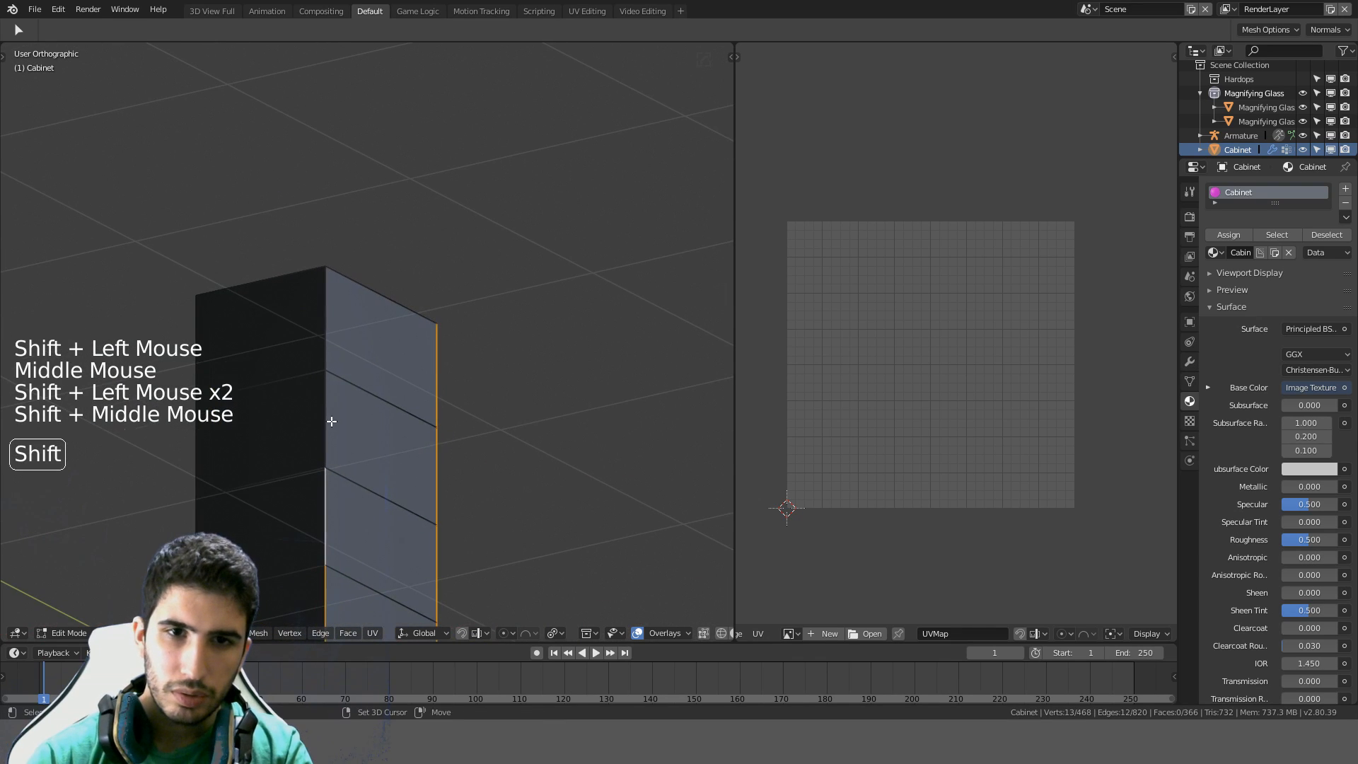
{"action": "left_click", "coordinate": [331, 422], "text": "shift"}
{"action": "left_click", "coordinate": [330, 341], "text": "shift"}
Add the bottom right side edge and all vertical edges of the rear-right corner to the edge selection
{"action": "middle_click_drag", "start_coordinate": [210, 574], "coordinate": [576, 415], "text": "shift"}
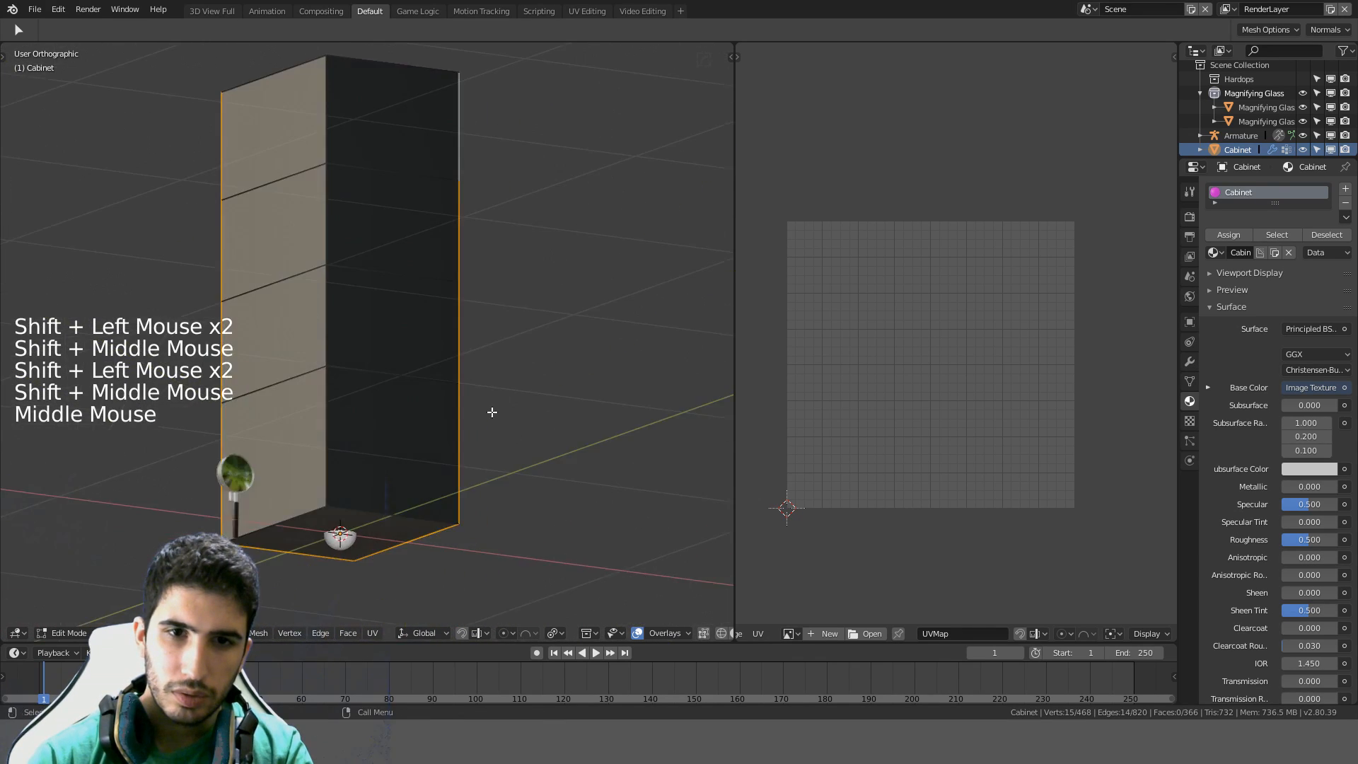
{"action": "left_click", "coordinate": [305, 507], "text": "shift"}
{"action": "left_click", "coordinate": [329, 335], "text": "shift"}
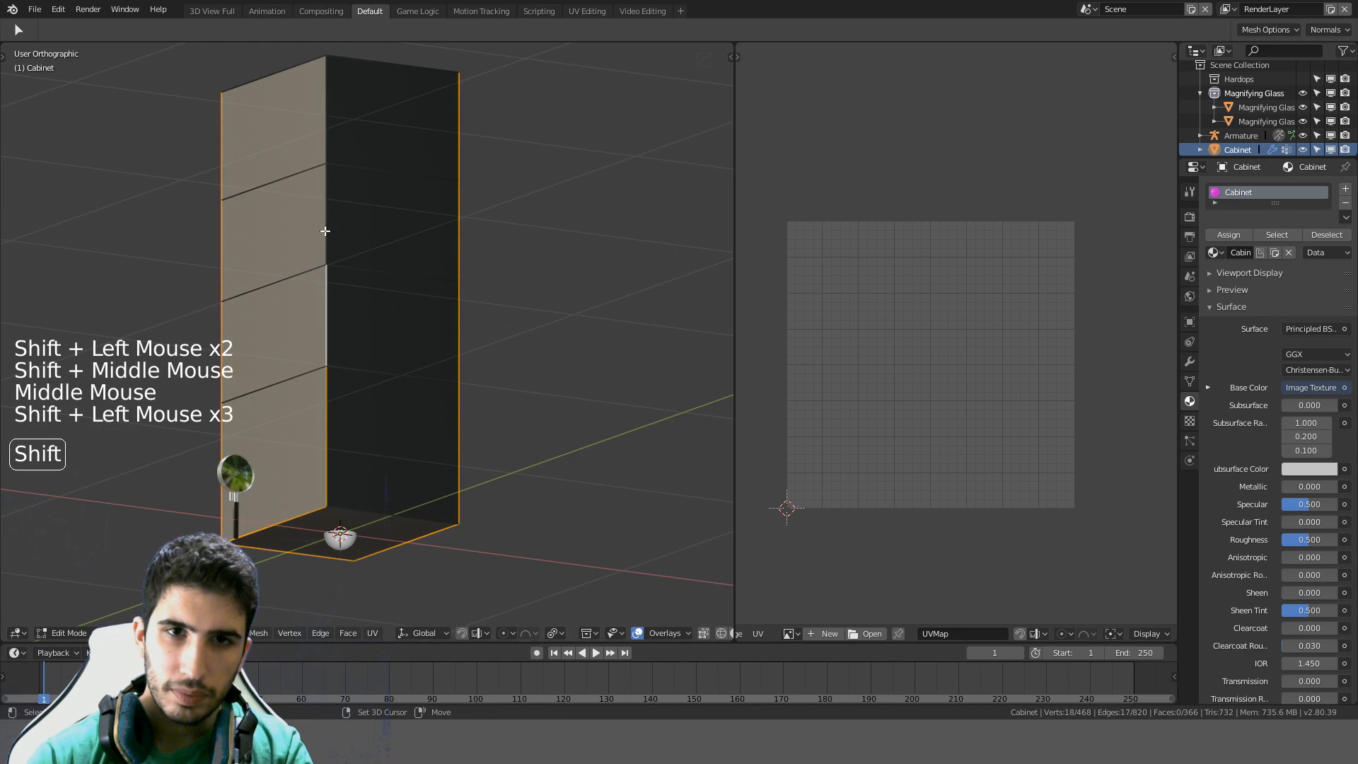
{"action": "left_click", "coordinate": [329, 141], "text": "shift"}
Mark the selected border edges as seams and unwrap the linked faces of the cabinet body
{"action": "middle_click_drag", "start_coordinate": [364, 134], "coordinate": [507, 275]}
{"action": "key", "text": "ctrl+e"}
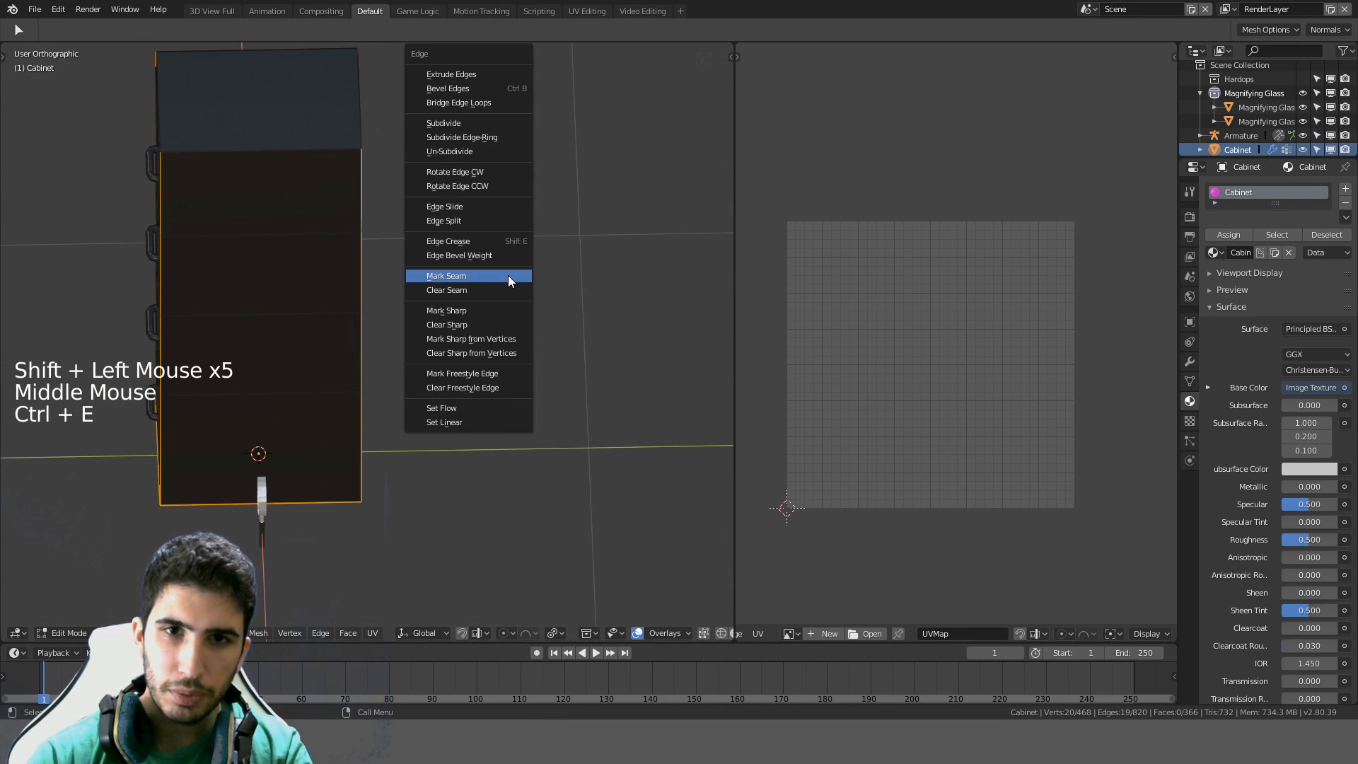
{"action": "left_click", "coordinate": [509, 279]}
{"action": "key", "text": "l"}
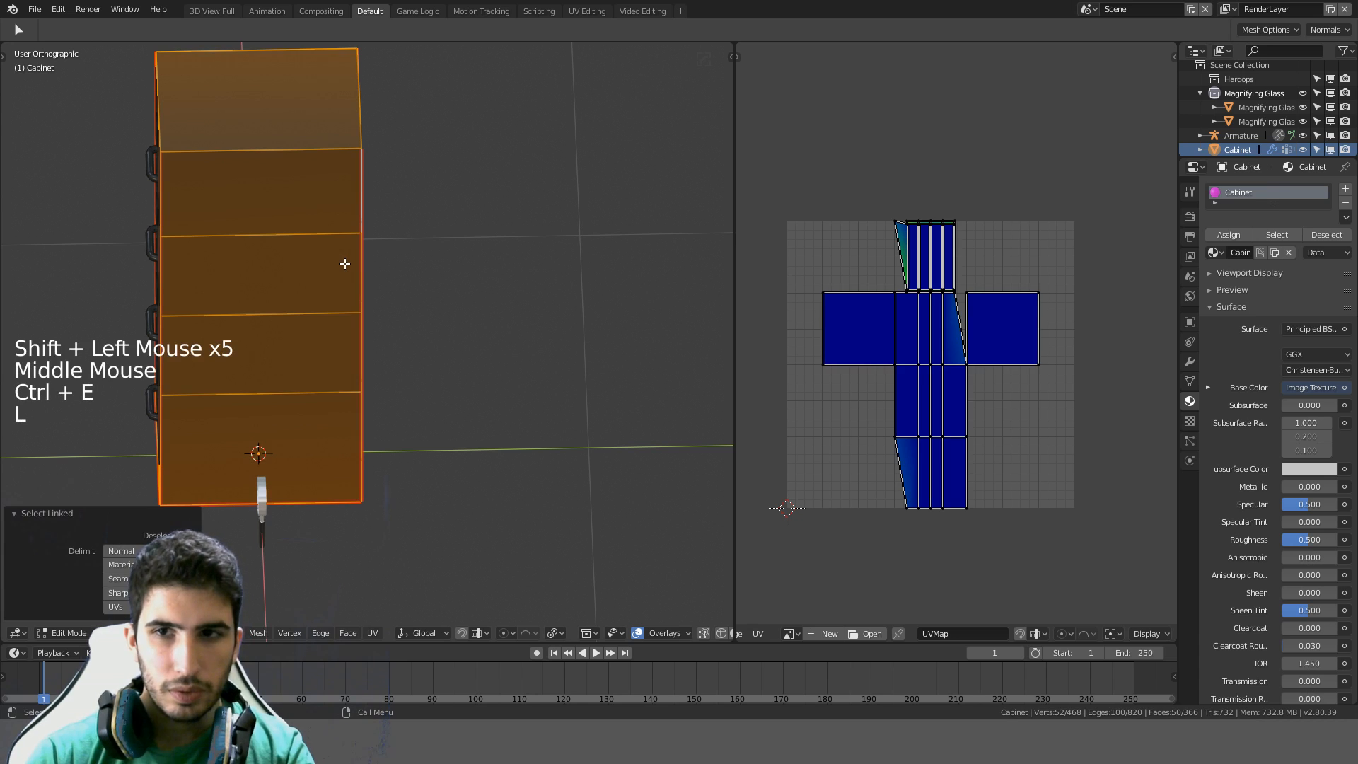
{"action": "key", "text": "u"}
{"action": "left_click", "coordinate": [348, 265]}
Examine the stretched sections of the new UV layout and compare them with the cabinet's drawer fronts
{"action": "scroll", "coordinate": [1049, 401], "scroll_direction": "up", "scroll_amount": 2}
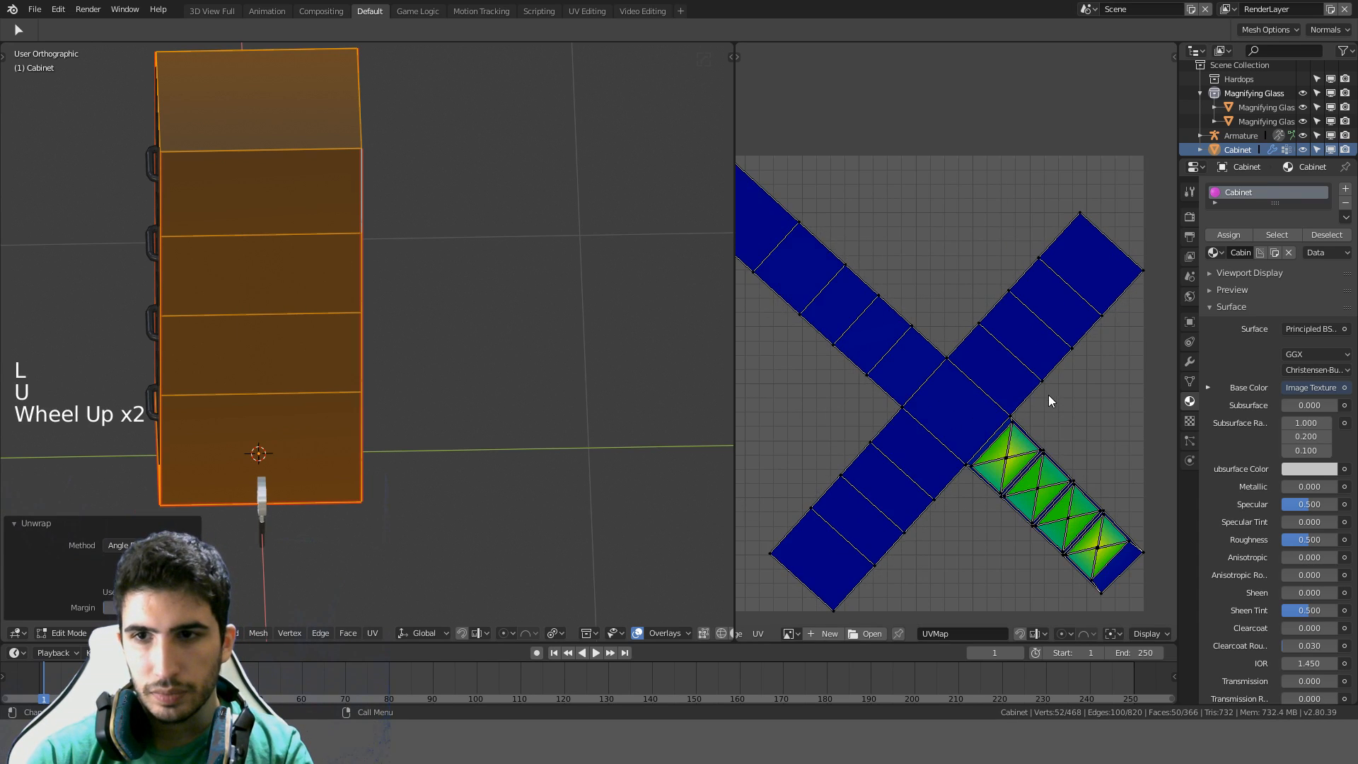
{"action": "scroll", "coordinate": [1045, 438], "scroll_direction": "up", "scroll_amount": 2}
{"action": "middle_click_drag", "start_coordinate": [1040, 458], "coordinate": [931, 306], "text": "shift"}
{"action": "scroll", "coordinate": [934, 318], "scroll_direction": "up", "scroll_amount": 3}
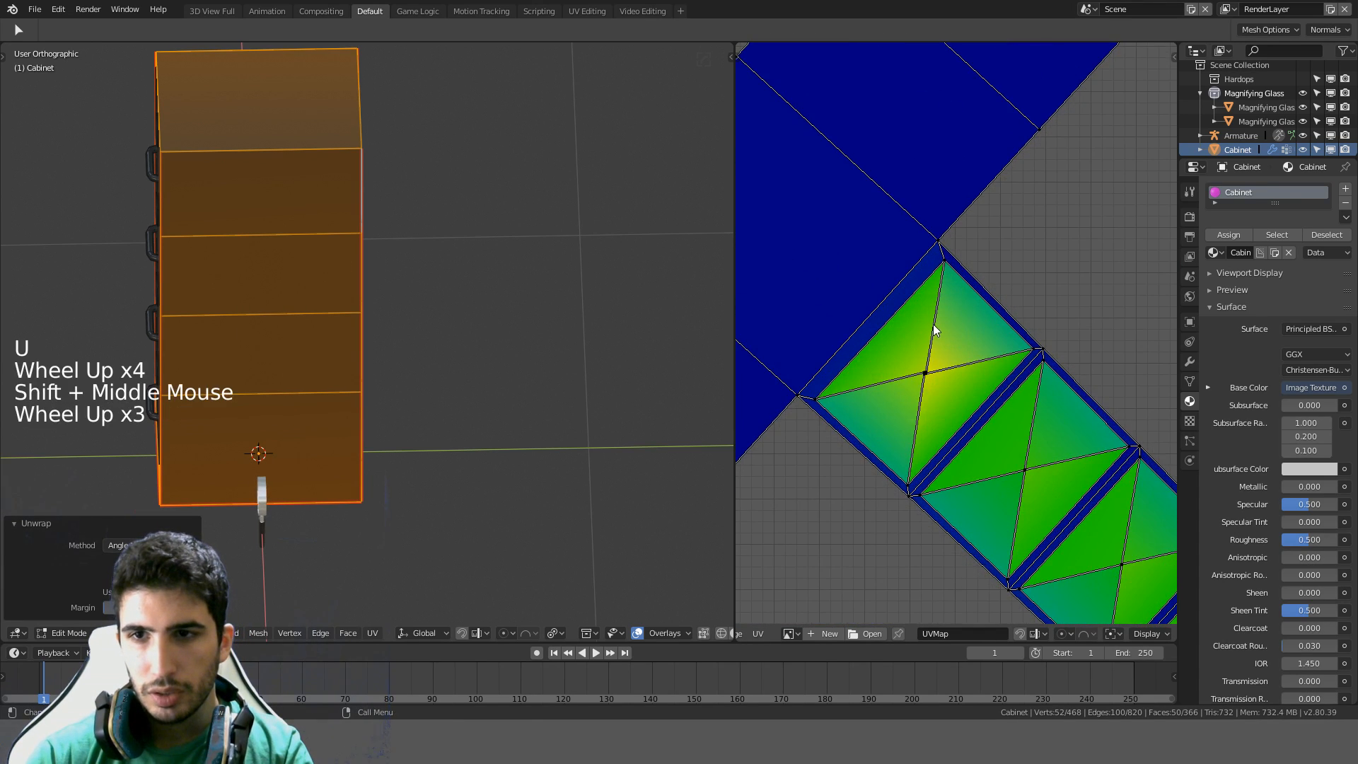
{"action": "middle_click_drag", "start_coordinate": [206, 275], "coordinate": [412, 321]}
{"action": "scroll", "coordinate": [363, 222], "scroll_direction": "up", "scroll_amount": 1}
{"action": "key", "text": "z"}
{"action": "middle_click_drag", "start_coordinate": [235, 338], "coordinate": [340, 368]}
{"action": "key", "text": "z"}
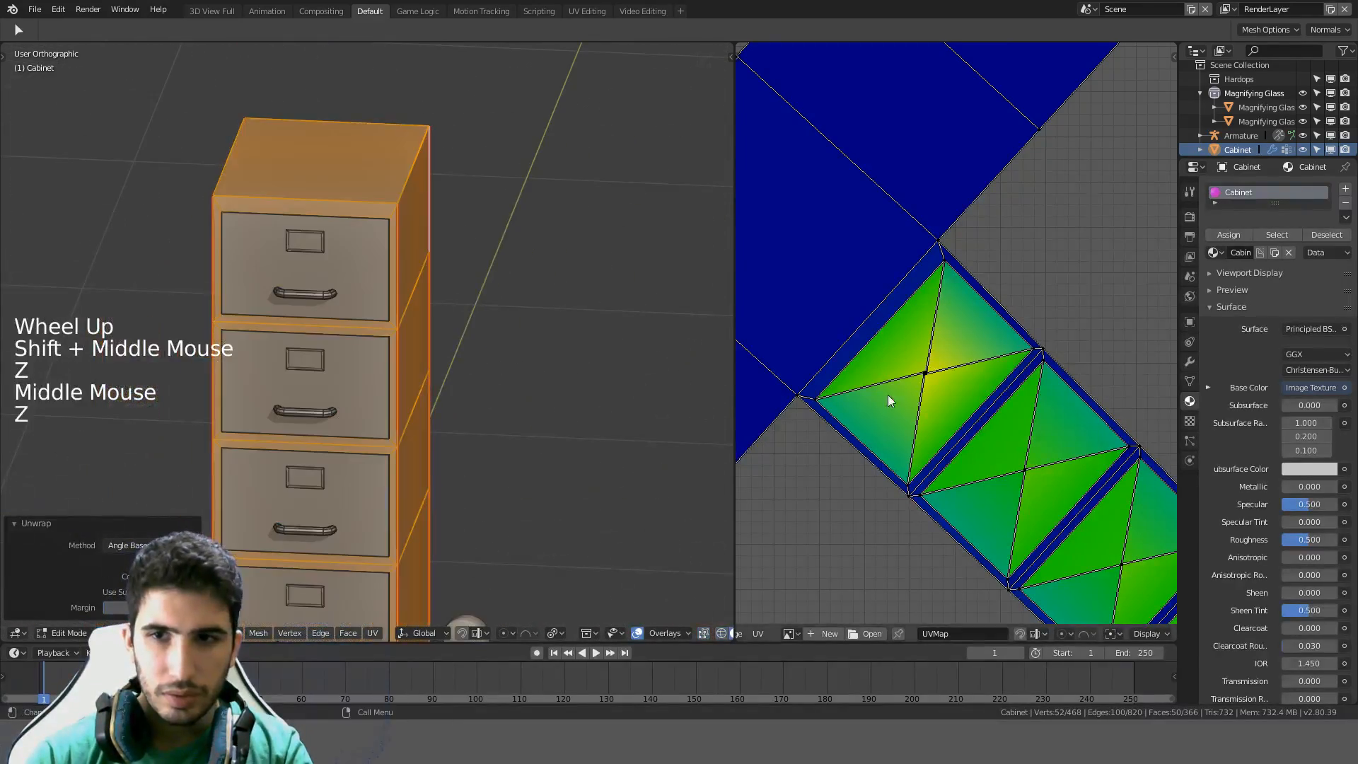
Try scaling up the collapsed UV vertices at the centre of the first stretched section
{"action": "scroll", "coordinate": [970, 400], "scroll_direction": "up", "scroll_amount": 4}
{"action": "double_click", "coordinate": [881, 435]}
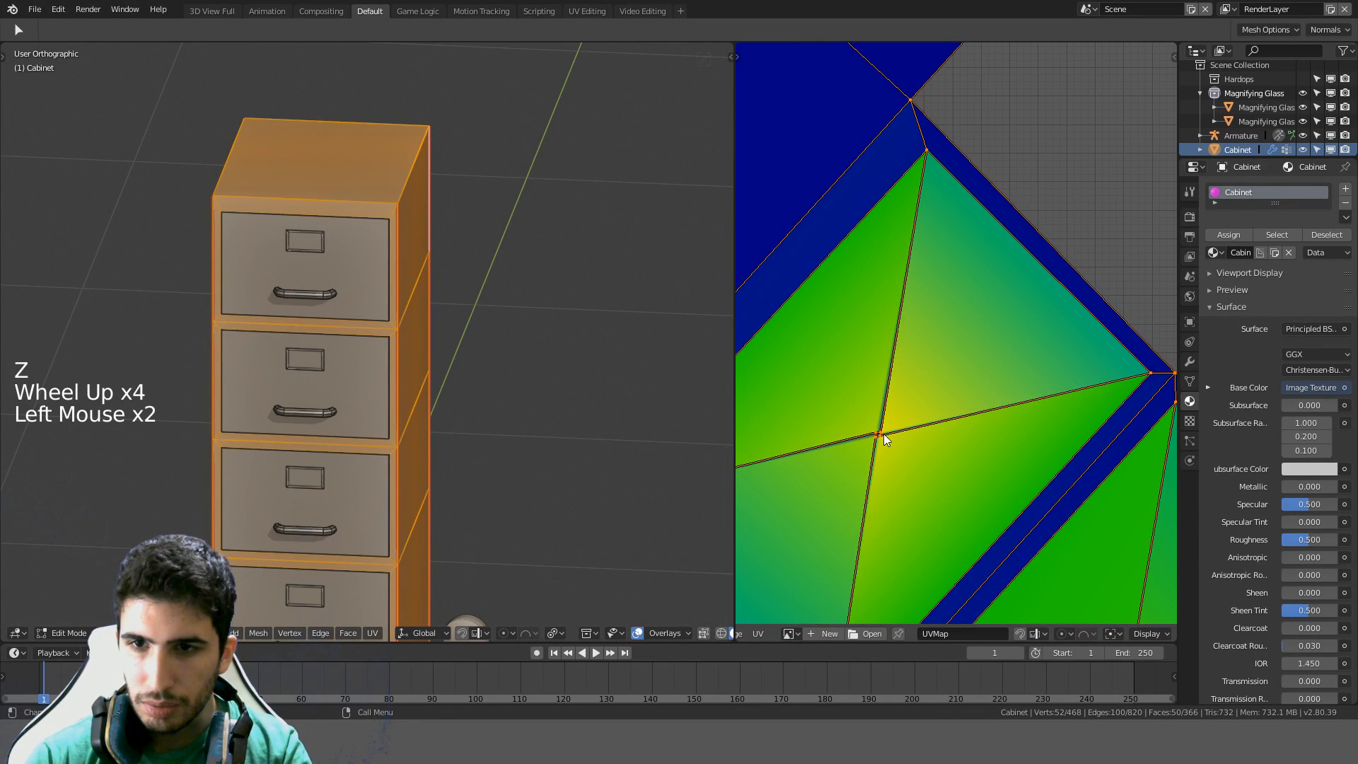
{"action": "key", "text": "s"}
{"action": "scroll", "coordinate": [936, 414], "scroll_direction": "down", "scroll_amount": 2}
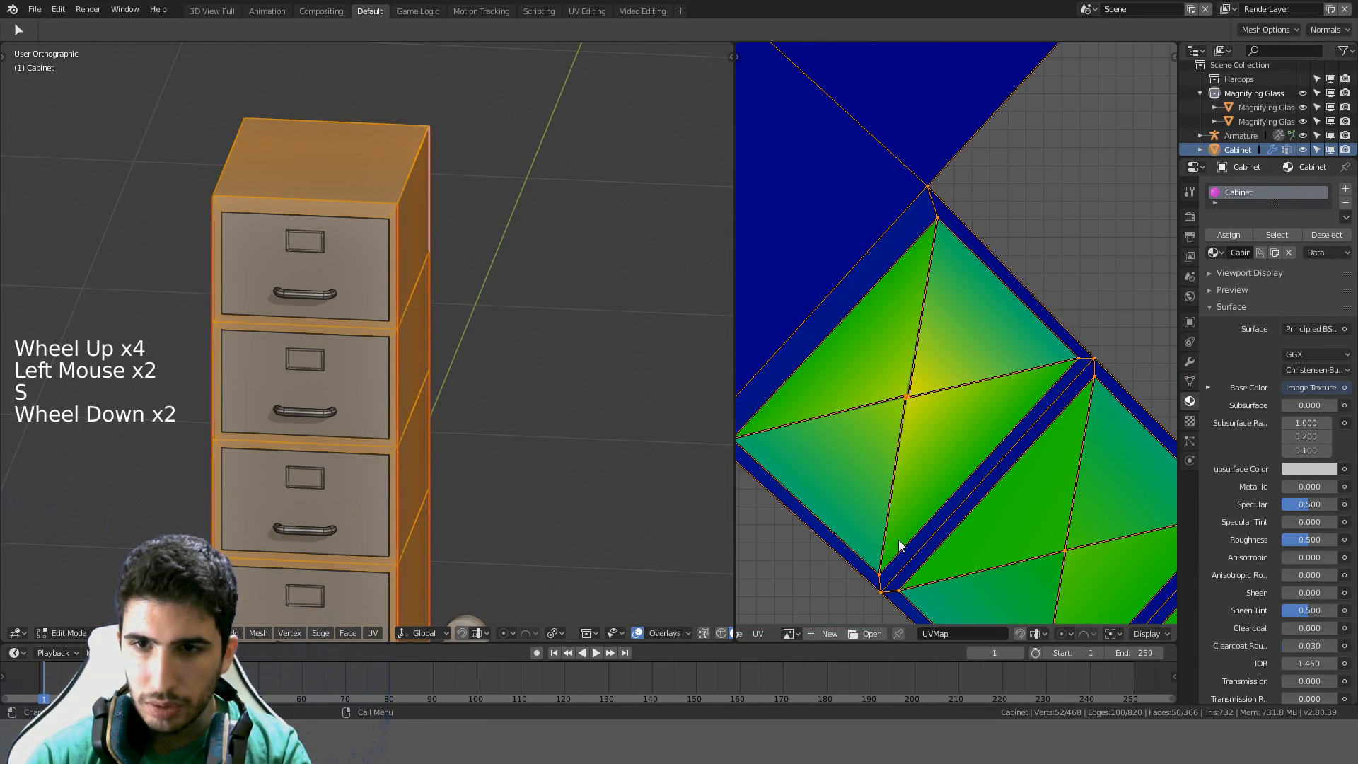
{"action": "scroll", "coordinate": [796, 634], "scroll_direction": "up", "scroll_amount": 10}
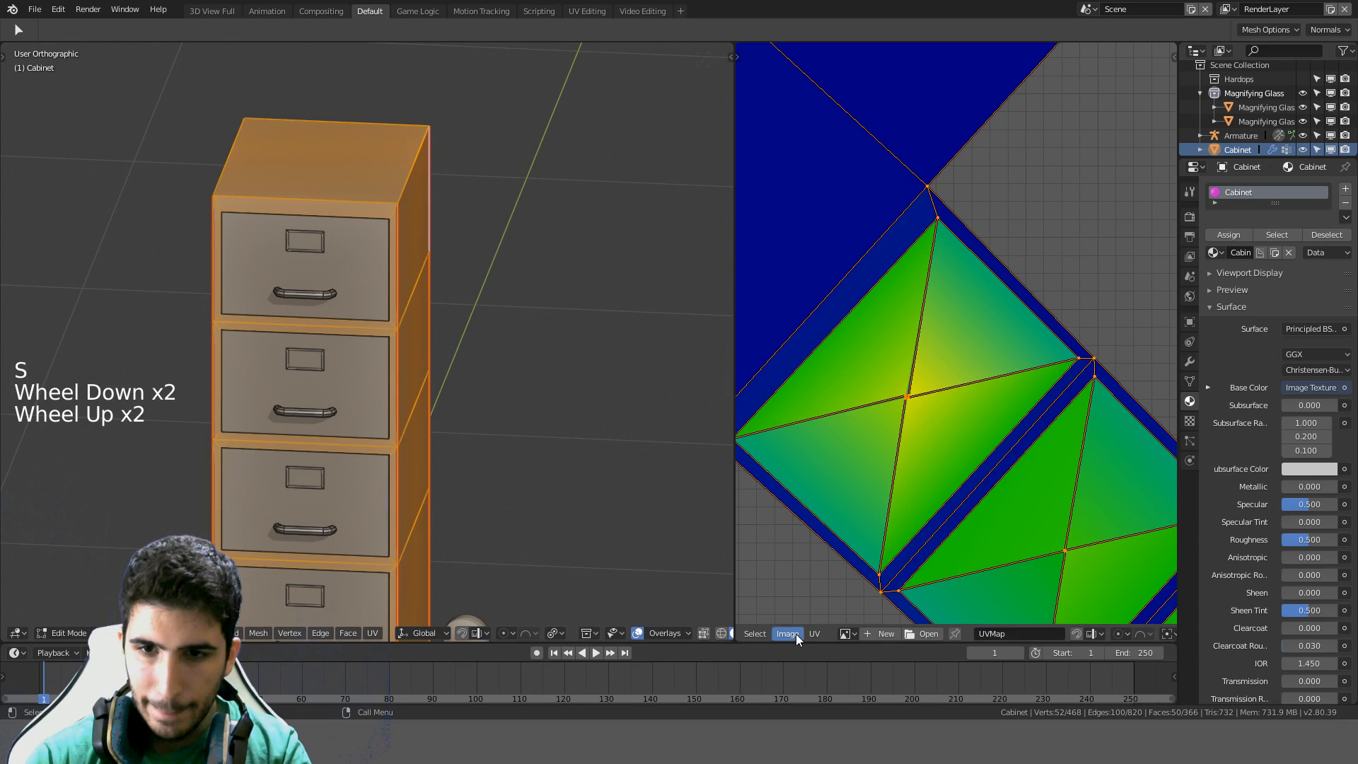
{"action": "left_click", "coordinate": [892, 436]}
{"action": "key", "text": "a"}
{"action": "key", "text": "c"}
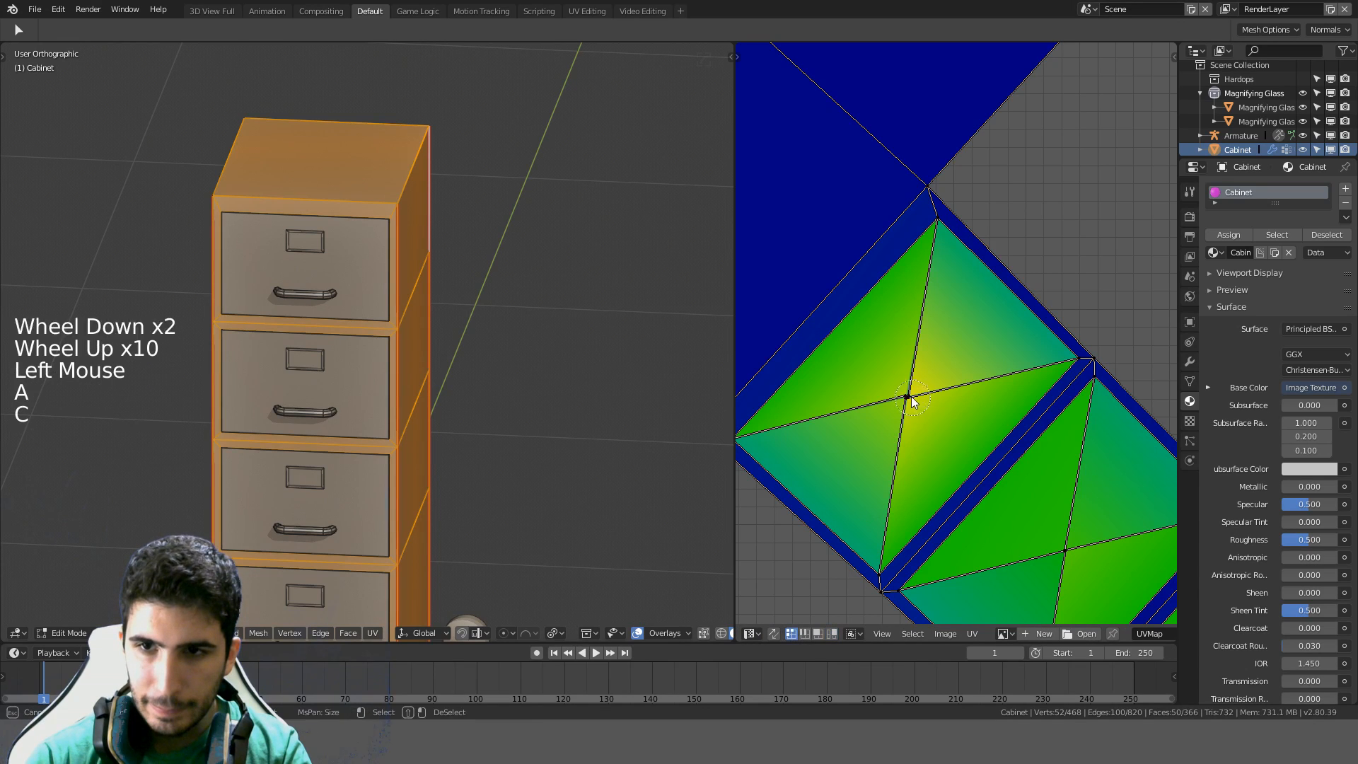
{"action": "key", "text": "s"}
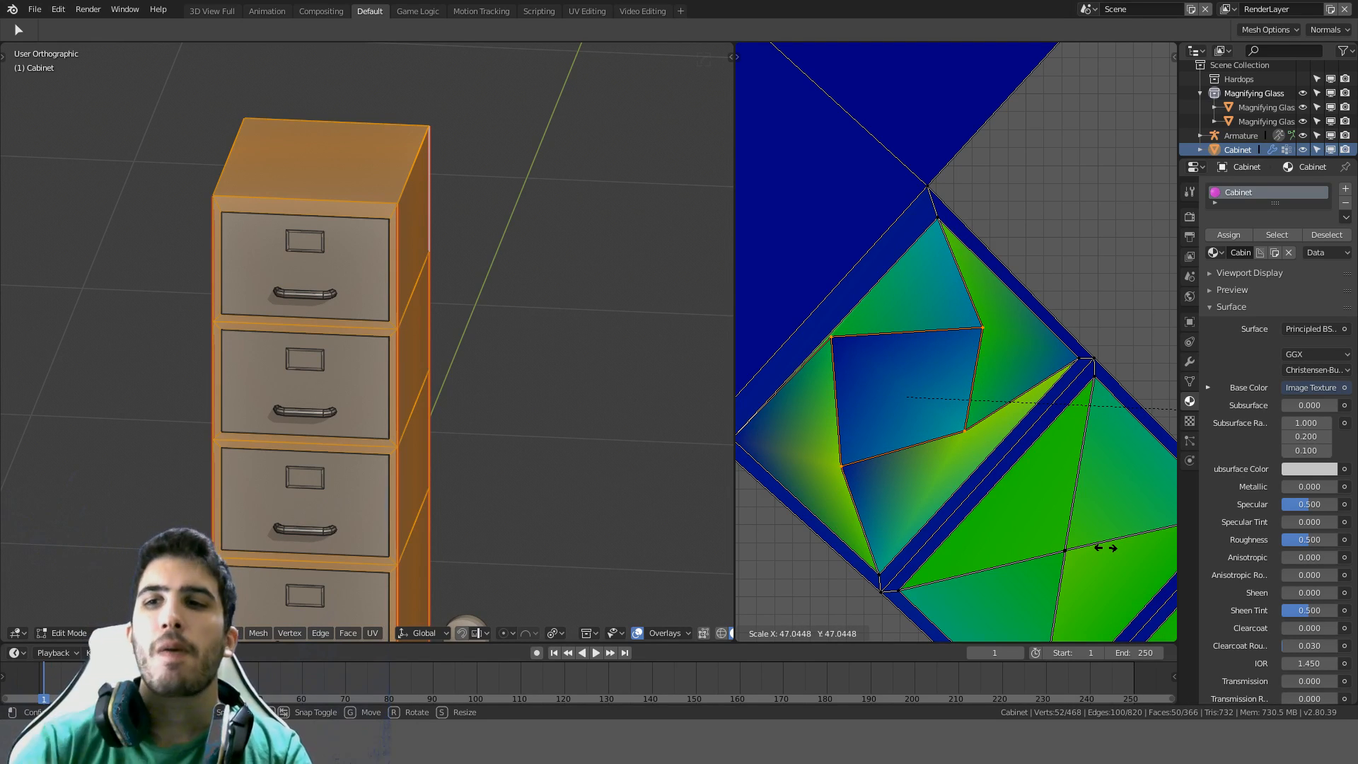
{"action": "right_click", "coordinate": [1106, 548]}
Examine the cabinet's inner compartments in see-through and solid display
{"action": "middle_click_drag", "start_coordinate": [505, 330], "coordinate": [450, 310]}
{"action": "key", "text": "z"}
{"action": "middle_click_drag", "start_coordinate": [369, 305], "coordinate": [507, 418], "text": "shift"}
{"action": "scroll", "coordinate": [506, 418], "scroll_direction": "up", "scroll_amount": 5}
{"action": "scroll", "coordinate": [370, 334], "scroll_direction": "up", "scroll_amount": 2}
{"action": "middle_click_drag", "start_coordinate": [470, 203], "coordinate": [343, 231], "text": "shift"}
{"action": "scroll", "coordinate": [370, 333], "scroll_direction": "up", "scroll_amount": 1}
{"action": "scroll", "coordinate": [358, 362], "scroll_direction": "down", "scroll_amount": 2}
{"action": "middle_click_drag", "start_coordinate": [359, 363], "coordinate": [285, 392]}
{"action": "scroll", "coordinate": [403, 306], "scroll_direction": "down", "scroll_amount": 3}
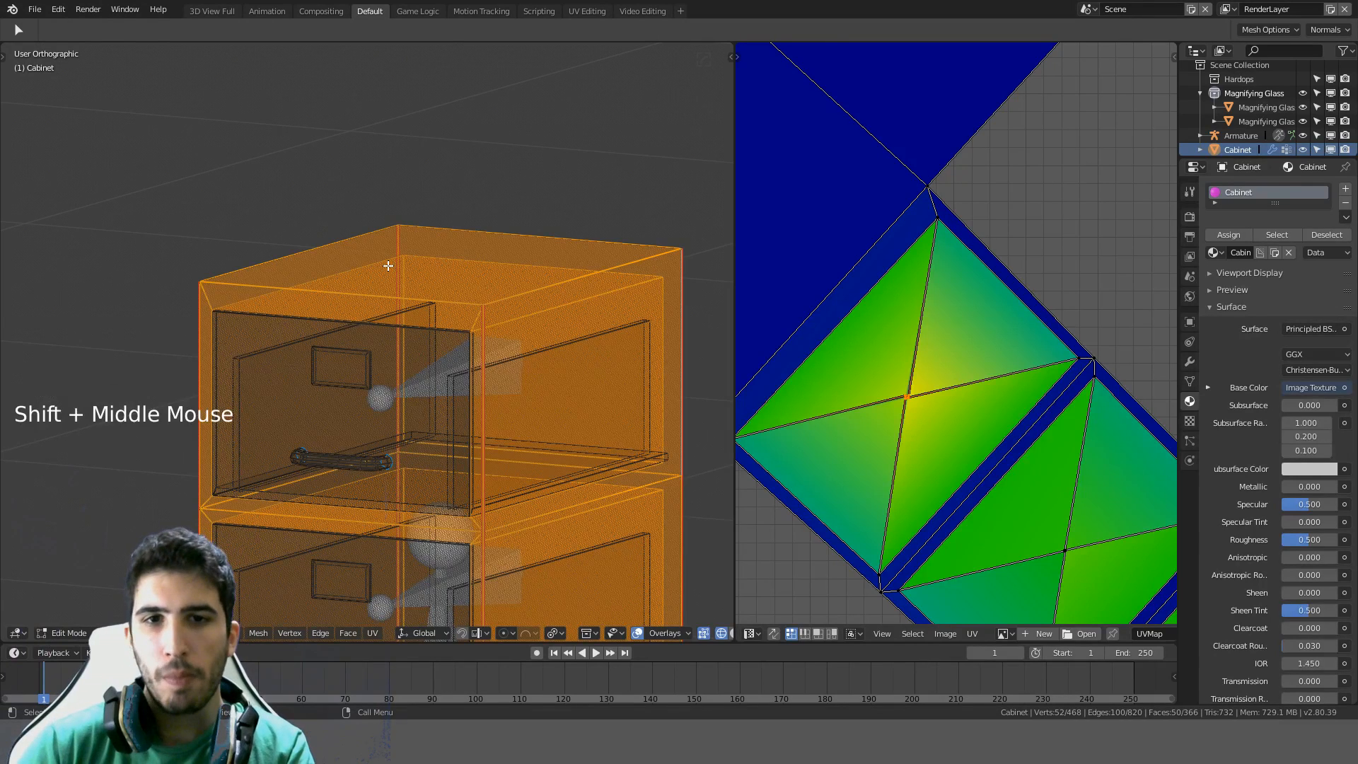
{"action": "middle_click_drag", "start_coordinate": [371, 380], "coordinate": [439, 355]}
{"action": "key", "text": "z"}
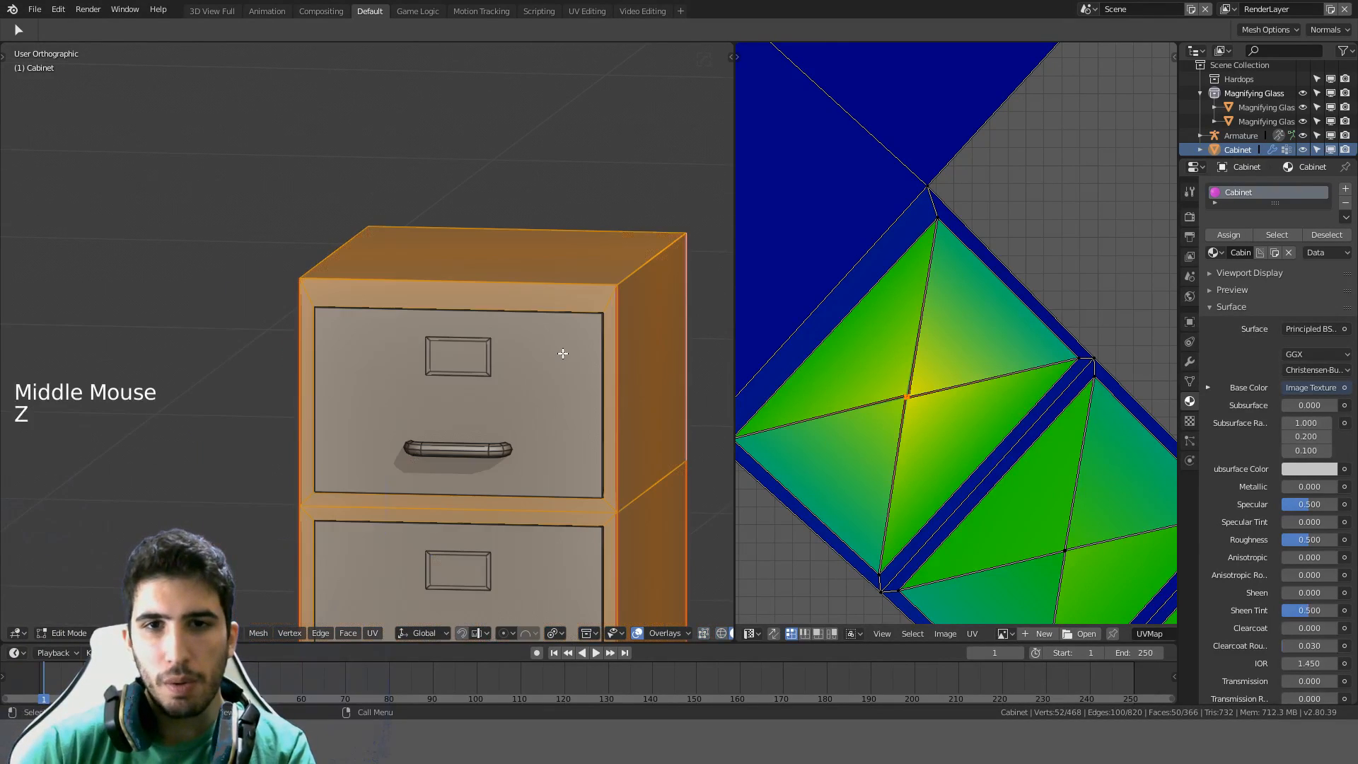
{"action": "middle_click_drag", "start_coordinate": [561, 354], "coordinate": [485, 363]}
{"action": "scroll", "coordinate": [529, 348], "scroll_direction": "down", "scroll_amount": 3}
{"action": "scroll", "coordinate": [486, 367], "scroll_direction": "up", "scroll_amount": 3}
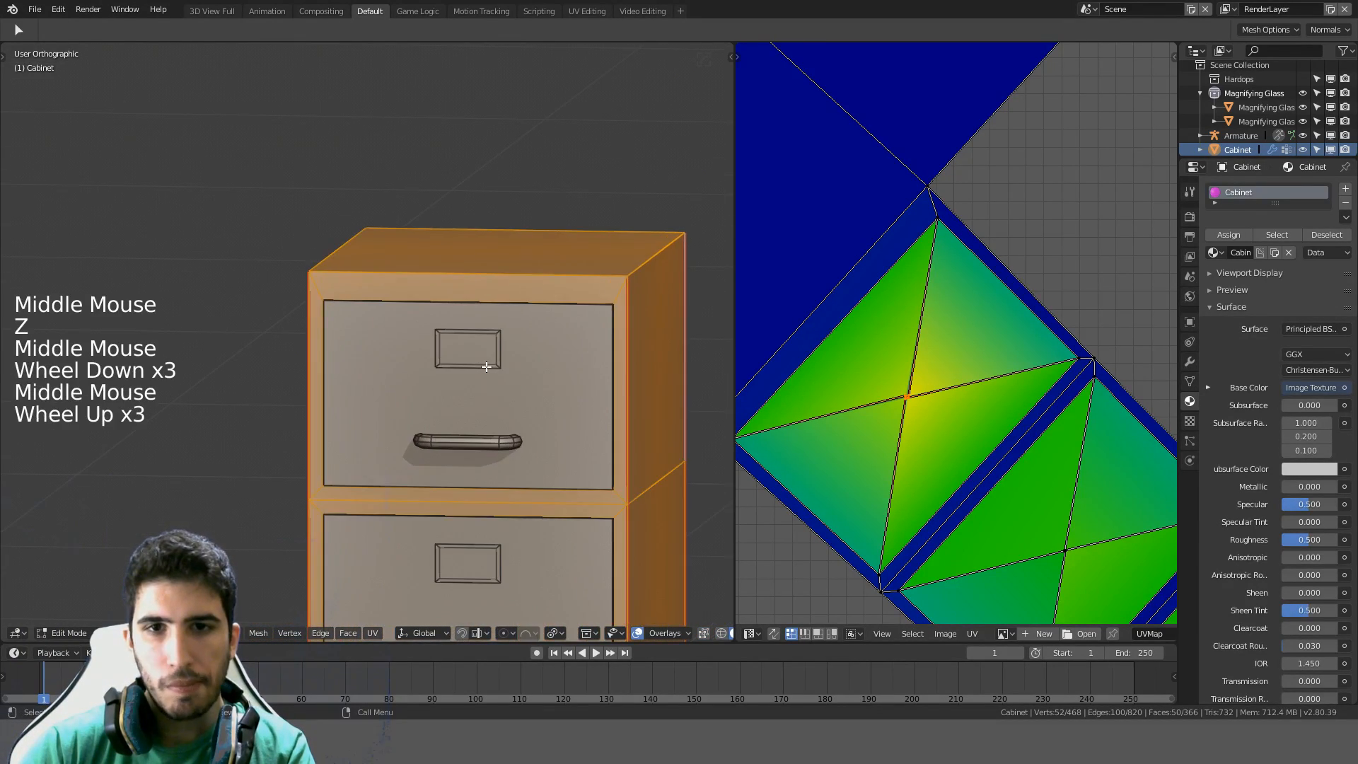
{"action": "key", "text": "Tab"}
{"action": "key", "text": "Tab"}
{"action": "scroll", "coordinate": [486, 367], "scroll_direction": "down", "scroll_amount": 3}
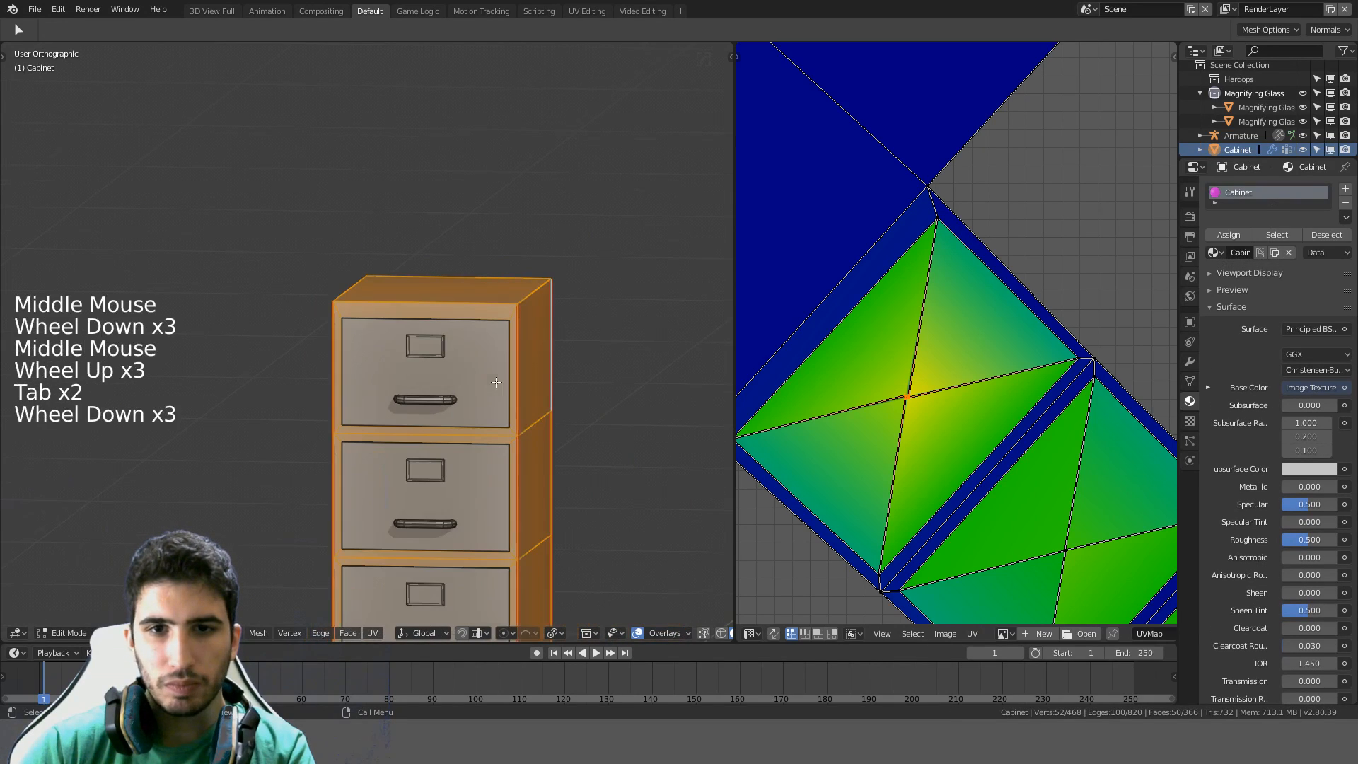
Hide all unselected parts so only the cabinet body remains, and clear the selection
{"action": "key", "text": "shift+h"}
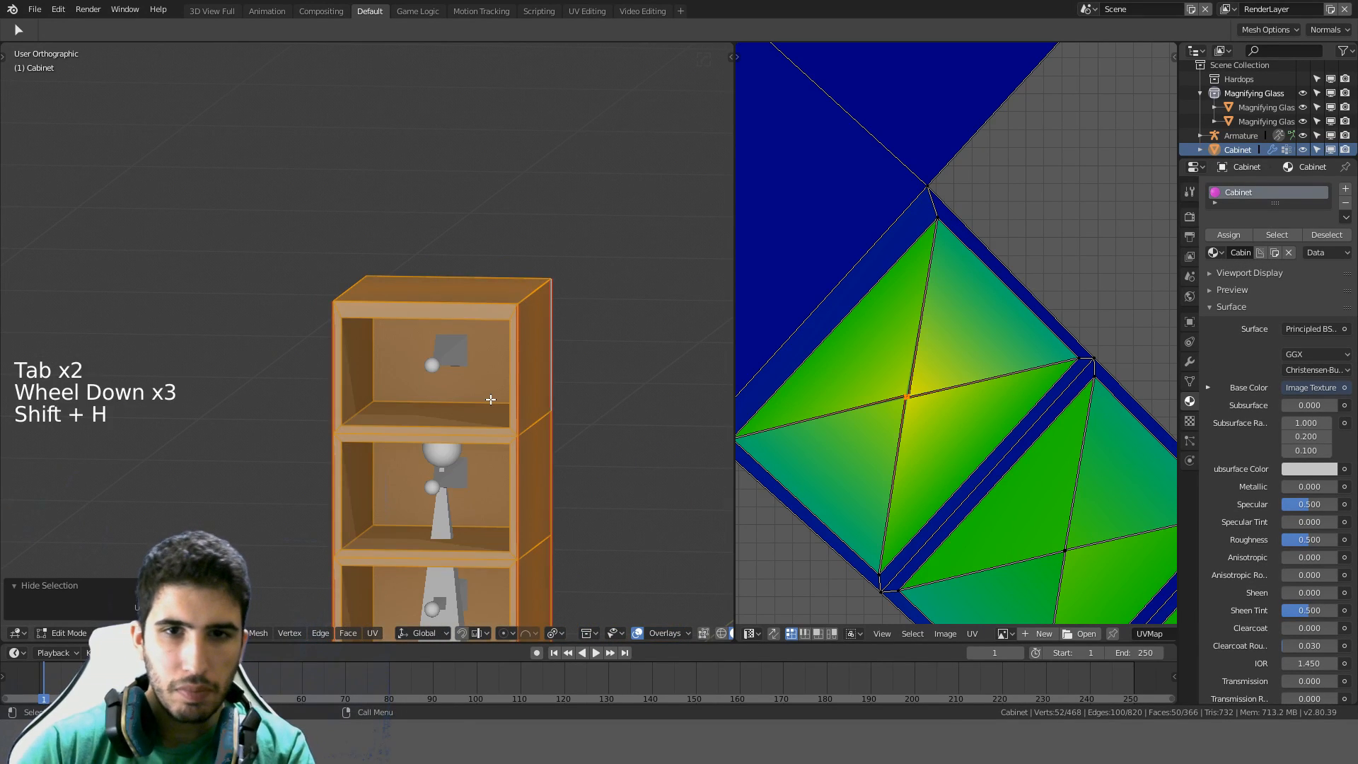
{"action": "middle_click_drag", "start_coordinate": [491, 399], "coordinate": [468, 337]}
{"action": "key", "text": "a"}
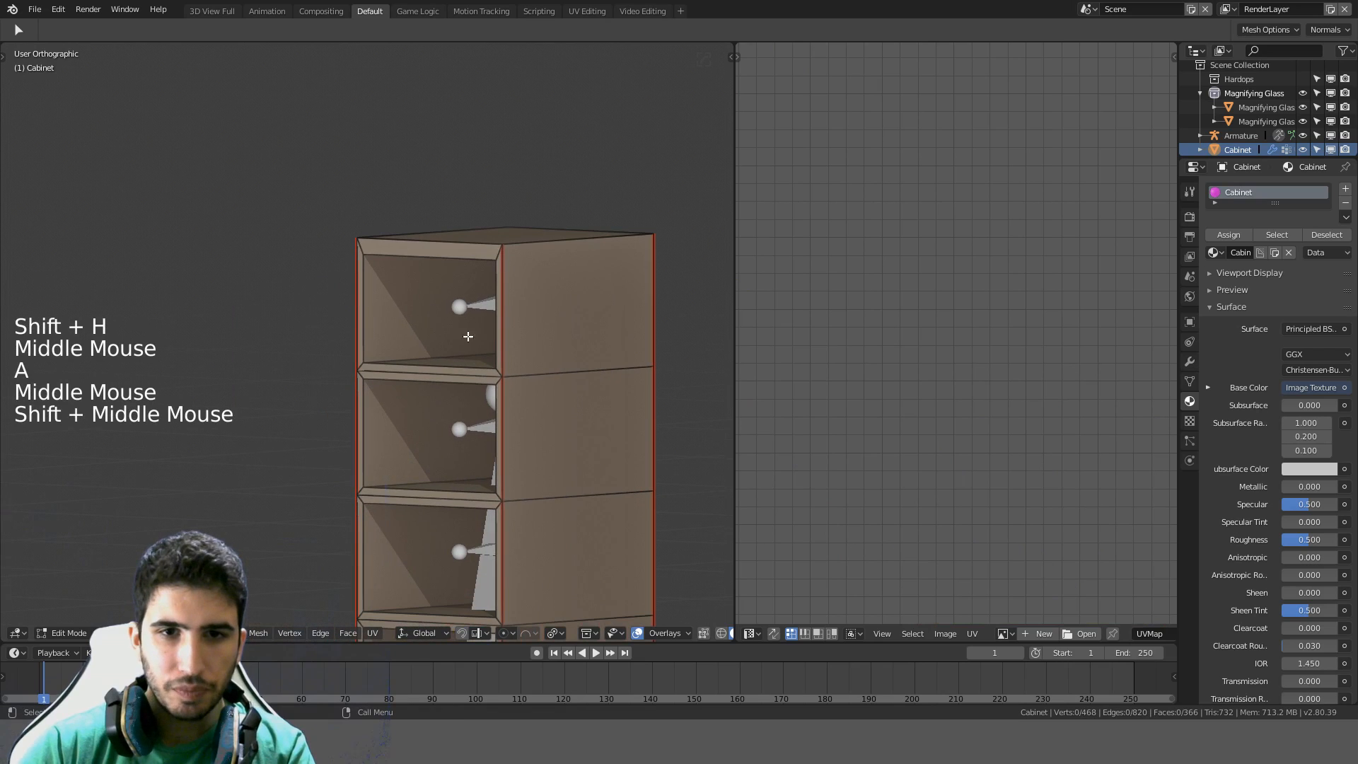
Select the front opening edge loops of all four drawer compartments
{"action": "left_click", "coordinate": [492, 389]}
{"action": "middle_click_drag", "start_coordinate": [492, 389], "coordinate": [380, 332]}
{"action": "scroll", "coordinate": [543, 370], "scroll_direction": "up", "scroll_amount": 6}
{"action": "scroll", "coordinate": [488, 260], "scroll_direction": "down", "scroll_amount": 2}
{"action": "middle_click_drag", "start_coordinate": [488, 261], "coordinate": [528, 109]}
{"action": "left_click", "coordinate": [510, 68], "text": "alt"}
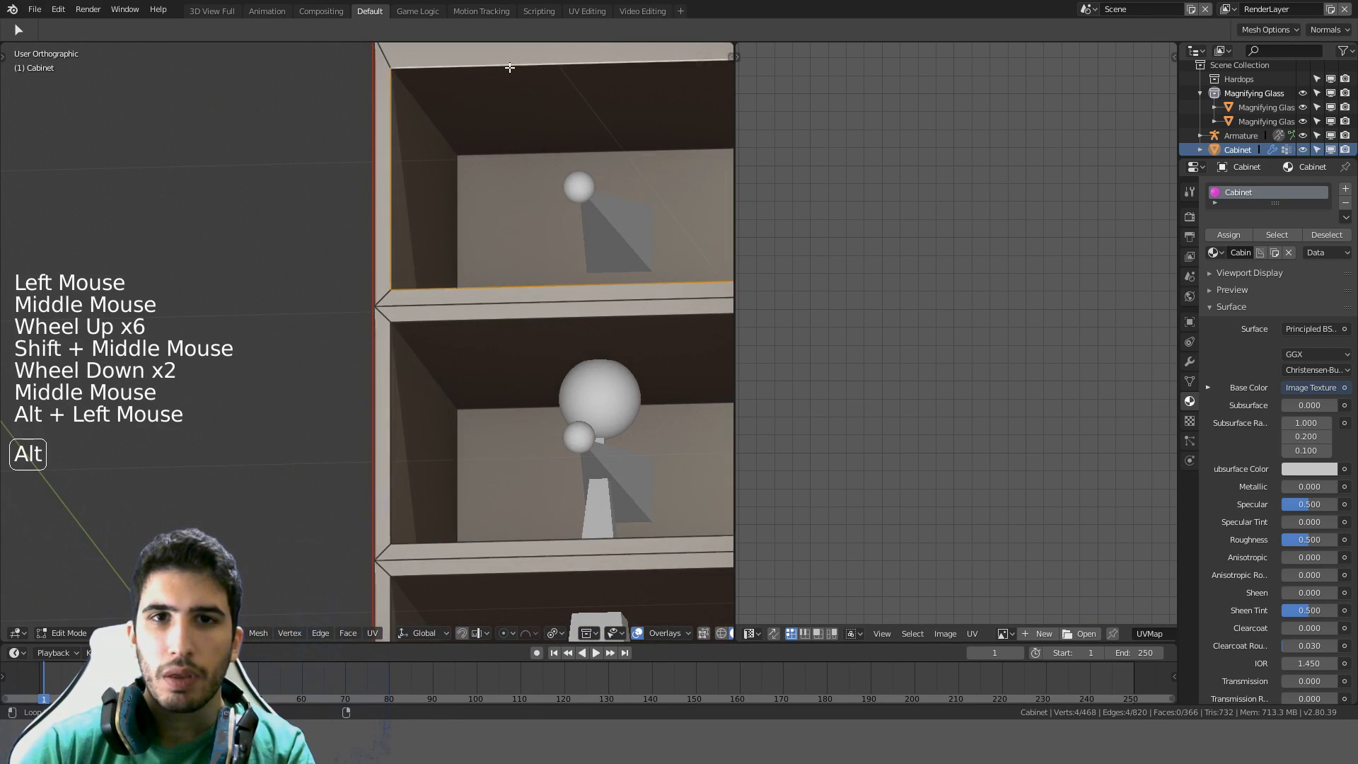
{"action": "middle_click_drag", "start_coordinate": [558, 231], "coordinate": [396, 182], "text": "shift"}
{"action": "left_click", "coordinate": [386, 149], "text": "alt+shift"}
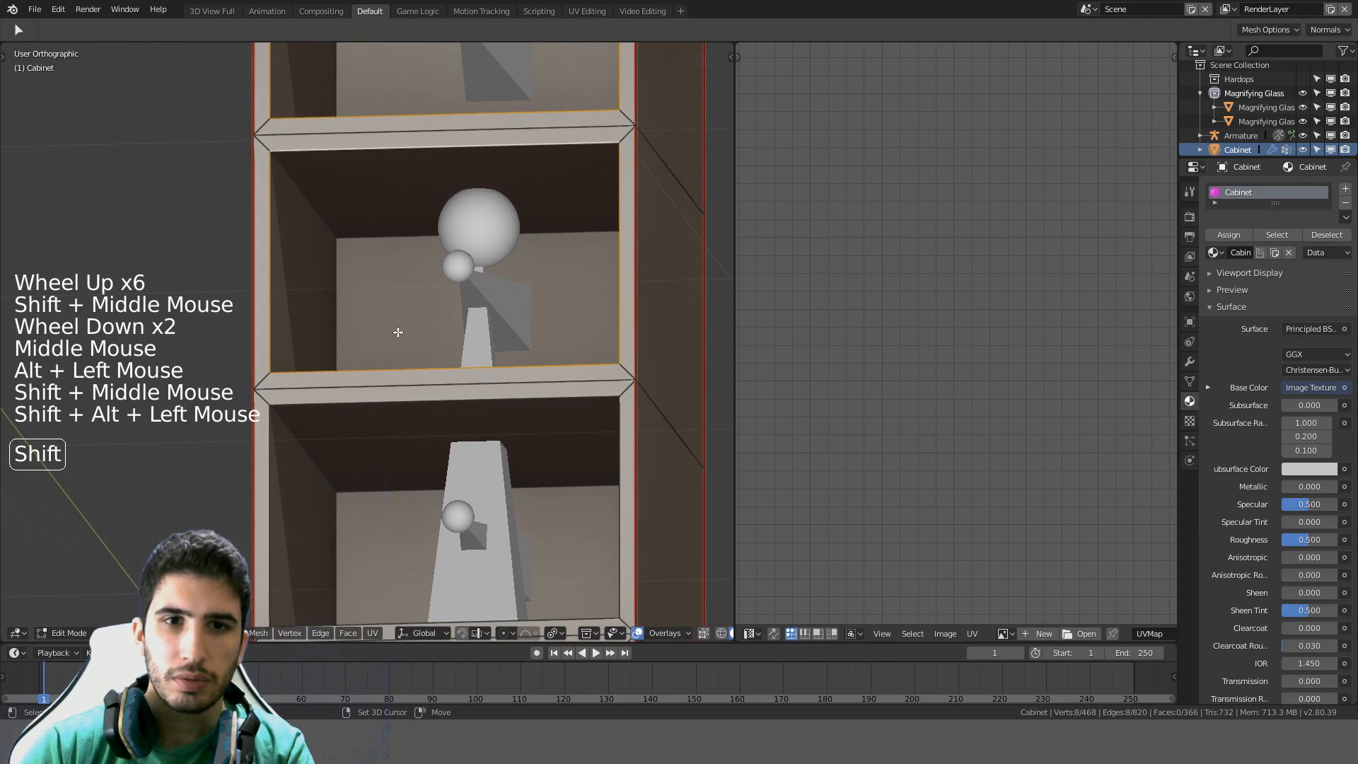
{"action": "middle_click_drag", "start_coordinate": [398, 333], "coordinate": [374, 181], "text": "shift"}
{"action": "left_click", "coordinate": [354, 363], "text": "alt+shift"}
{"action": "middle_click_drag", "start_coordinate": [355, 363], "coordinate": [364, 197], "text": "shift"}
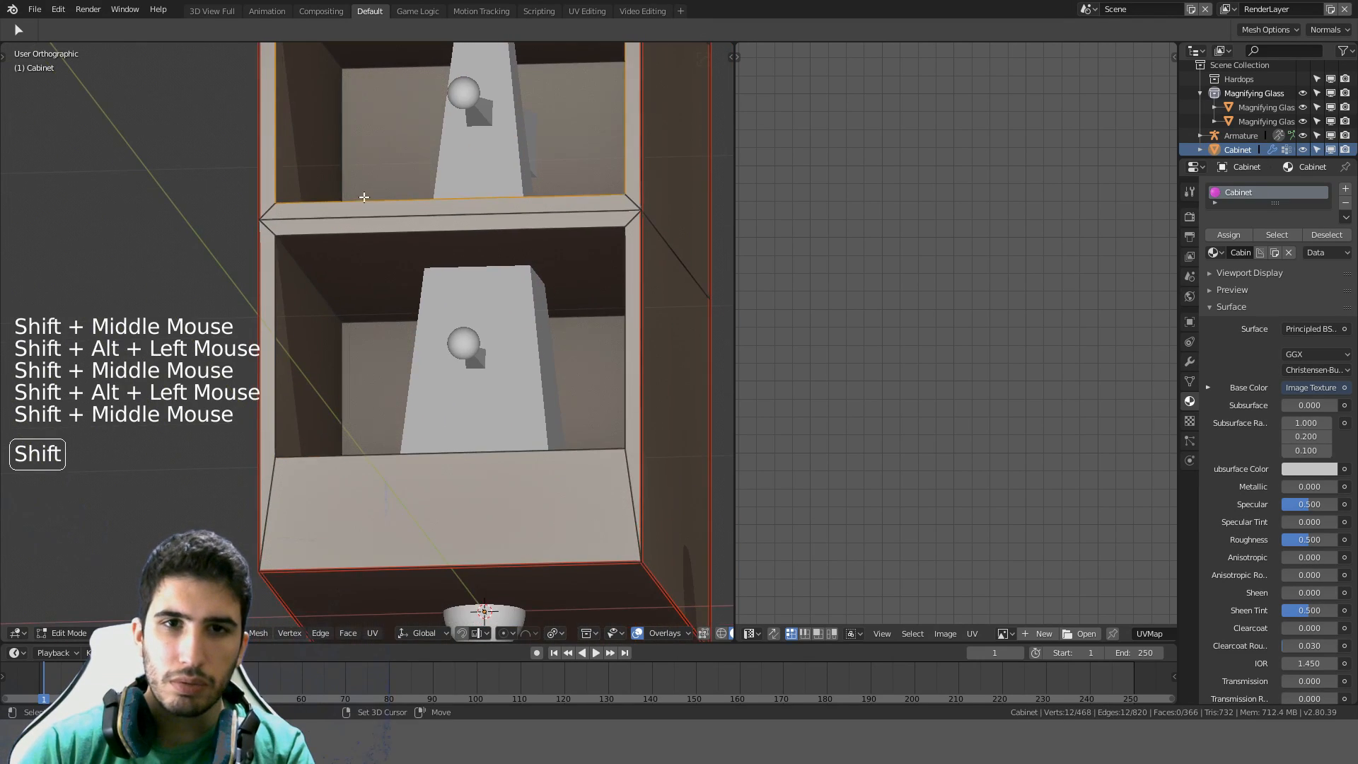
{"action": "left_click", "coordinate": [360, 234], "text": "alt+shift"}
Add the inner depth edge rings of all four compartments to the selection and mark the selected edges as seams
{"action": "middle_click_drag", "start_coordinate": [497, 303], "coordinate": [500, 317]}
{"action": "middle_click_drag", "start_coordinate": [388, 349], "coordinate": [500, 267], "text": "shift"}
{"action": "left_click", "coordinate": [303, 304], "text": "ctrl+alt+shift"}
{"action": "left_click", "coordinate": [661, 267], "text": "ctrl+alt+shift"}
{"action": "left_click", "coordinate": [506, 221], "text": "ctrl+alt+shift"}
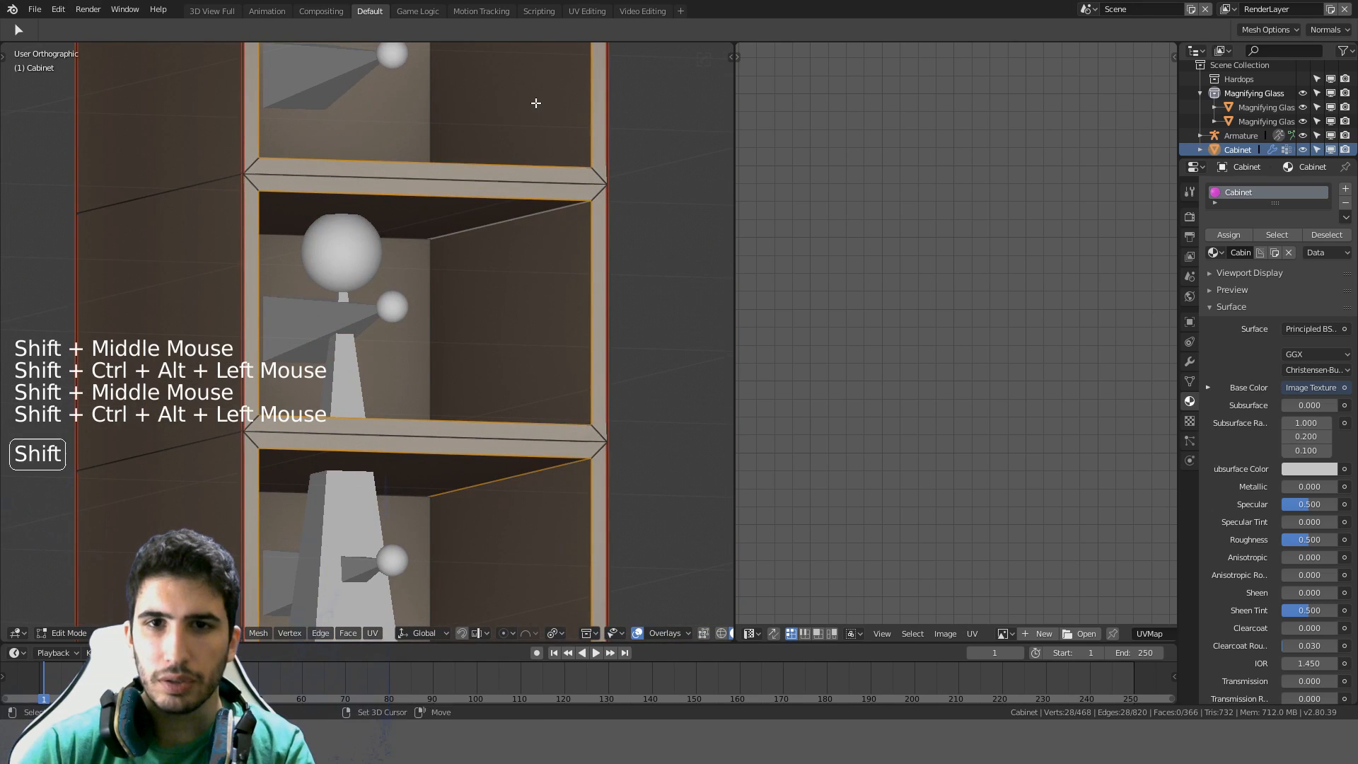
{"action": "middle_click_drag", "start_coordinate": [537, 99], "coordinate": [536, 321], "text": "shift"}
{"action": "left_click", "coordinate": [521, 181], "text": "ctrl+alt+shift"}
{"action": "key", "text": "ctrl+e"}
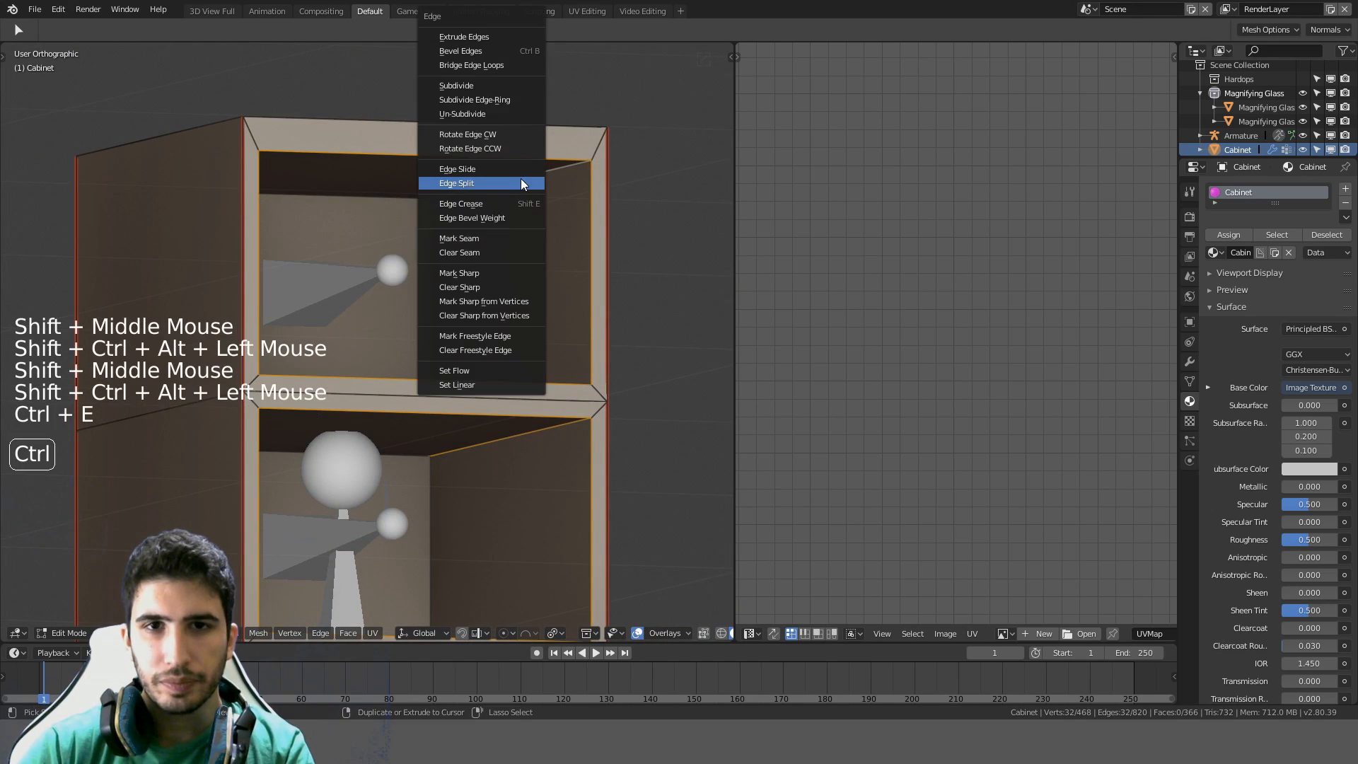
{"action": "left_click", "coordinate": [472, 239]}
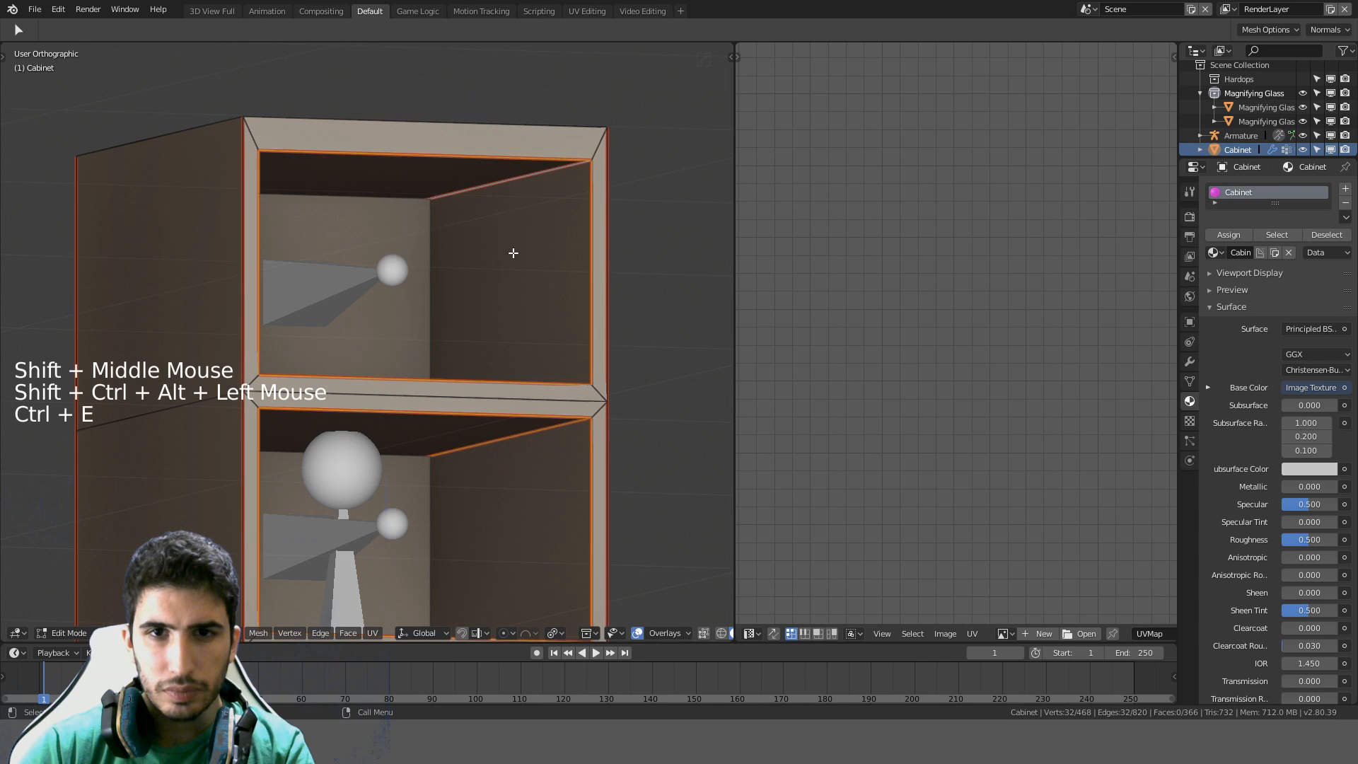
Select the cabinet's entire visible body mesh and unwrap it into UV islands
{"action": "key", "text": "a"}
{"action": "key", "text": "a"}
{"action": "key", "text": "u"}
{"action": "left_click", "coordinate": [504, 168]}
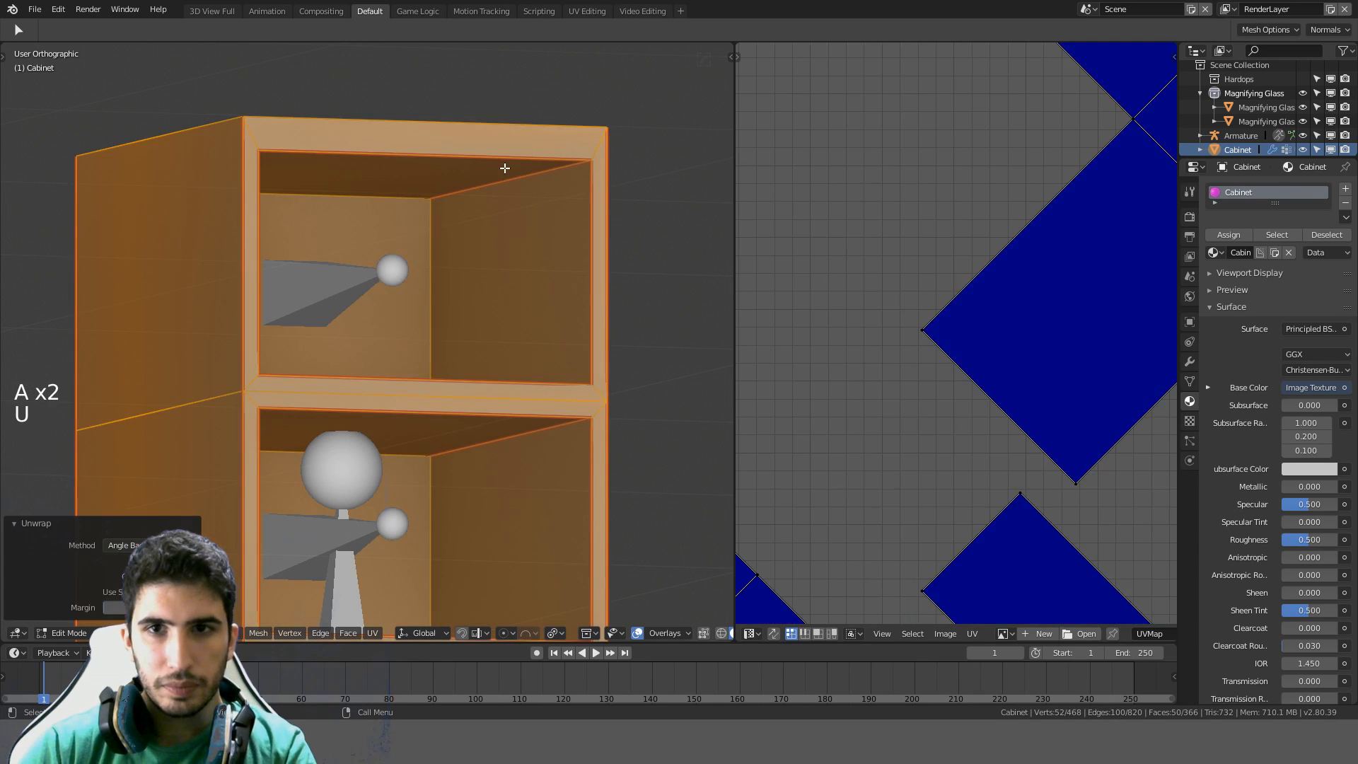
{"action": "scroll", "coordinate": [912, 313], "scroll_direction": "down", "scroll_amount": 9}
{"action": "middle_click_drag", "start_coordinate": [932, 311], "coordinate": [991, 367], "text": "shift"}
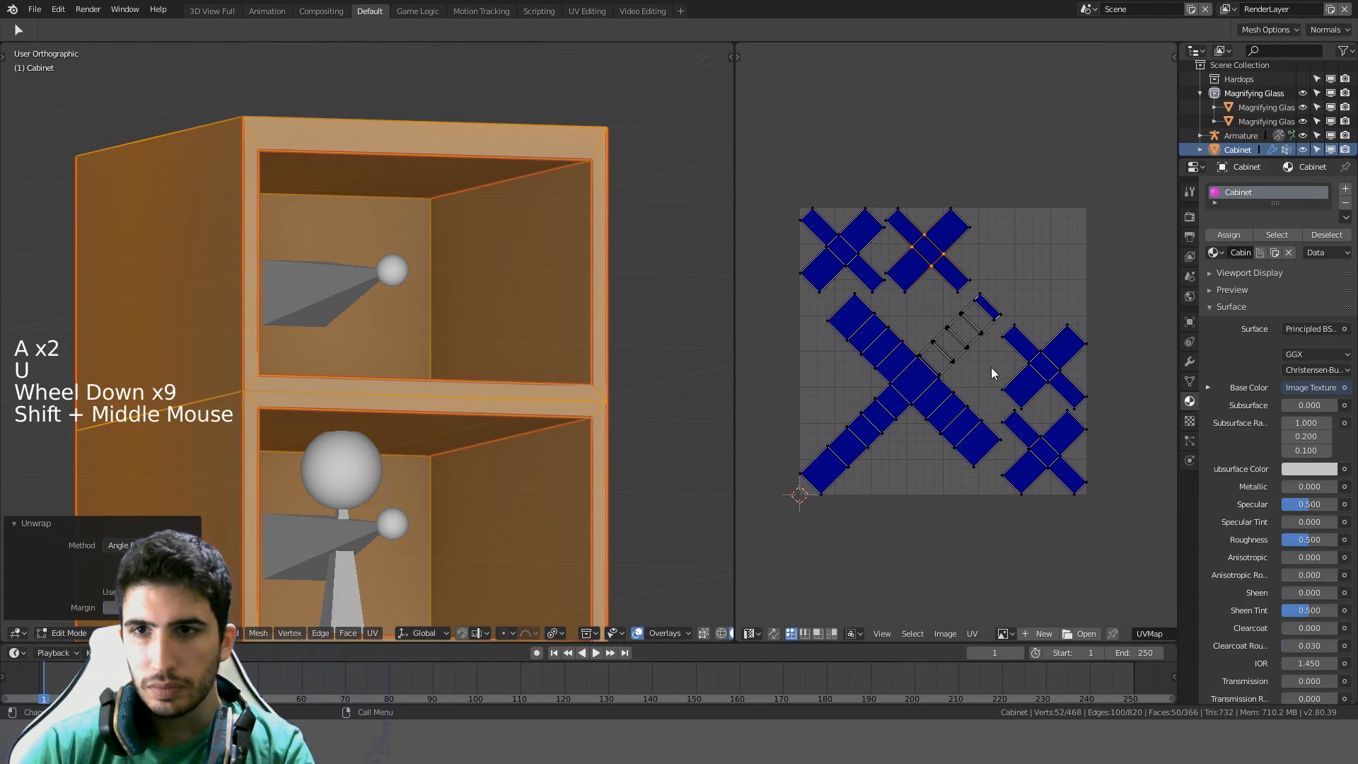
{"action": "scroll", "coordinate": [985, 344], "scroll_direction": "up", "scroll_amount": 1}
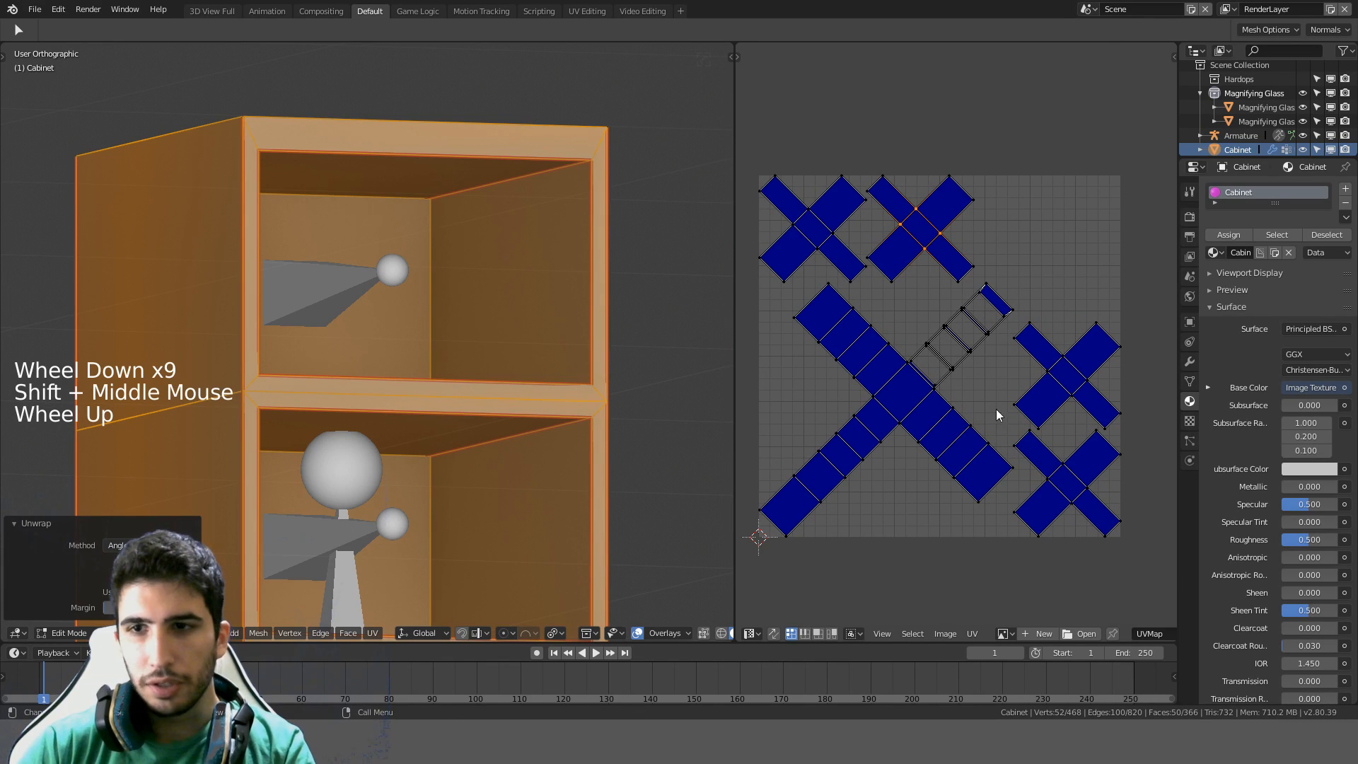
{"action": "scroll", "coordinate": [686, 357], "scroll_direction": "down", "scroll_amount": 2}
Apply the cabinet's rotation and scale, and unwrap its body mesh again
{"action": "key", "text": "Tab"}
{"action": "key", "text": "ctrl+a"}
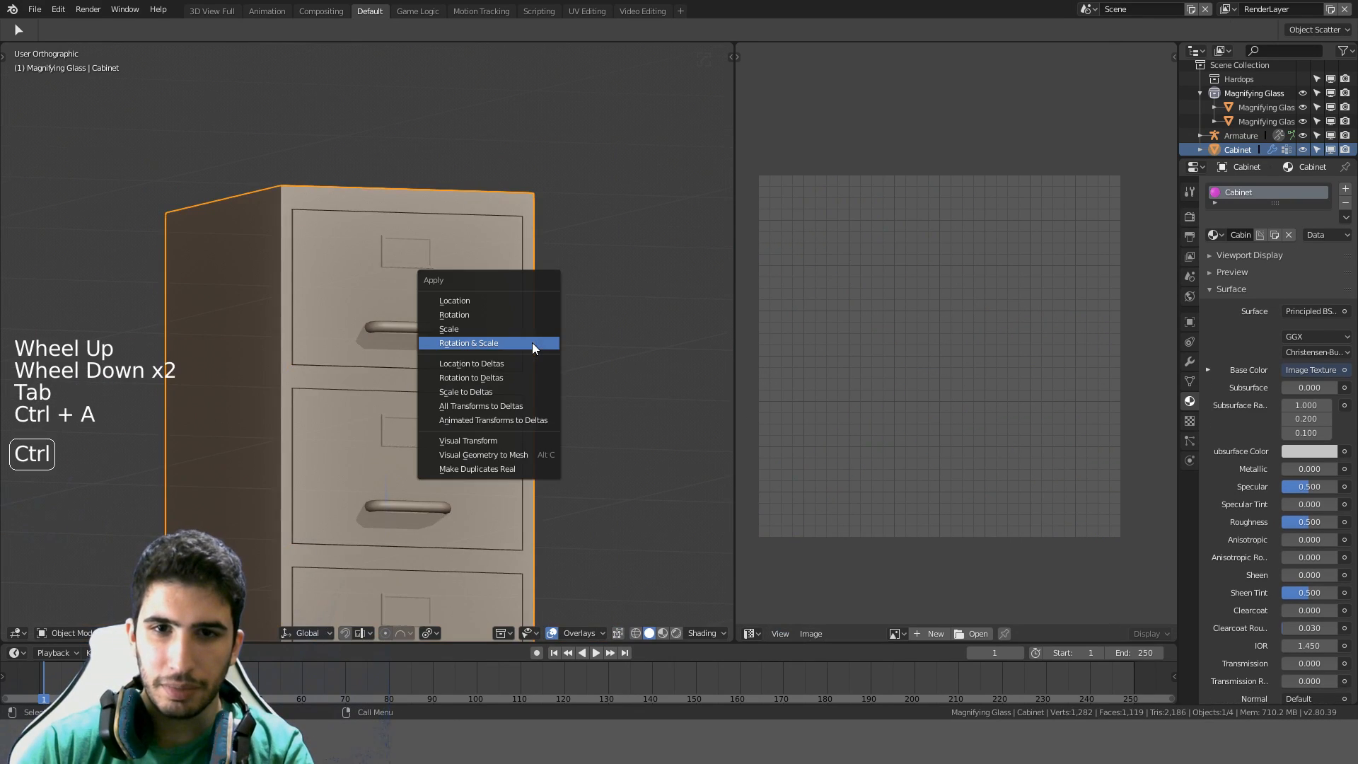
{"action": "left_click", "coordinate": [532, 343]}
{"action": "key", "text": "Tab"}
{"action": "key", "text": "u"}
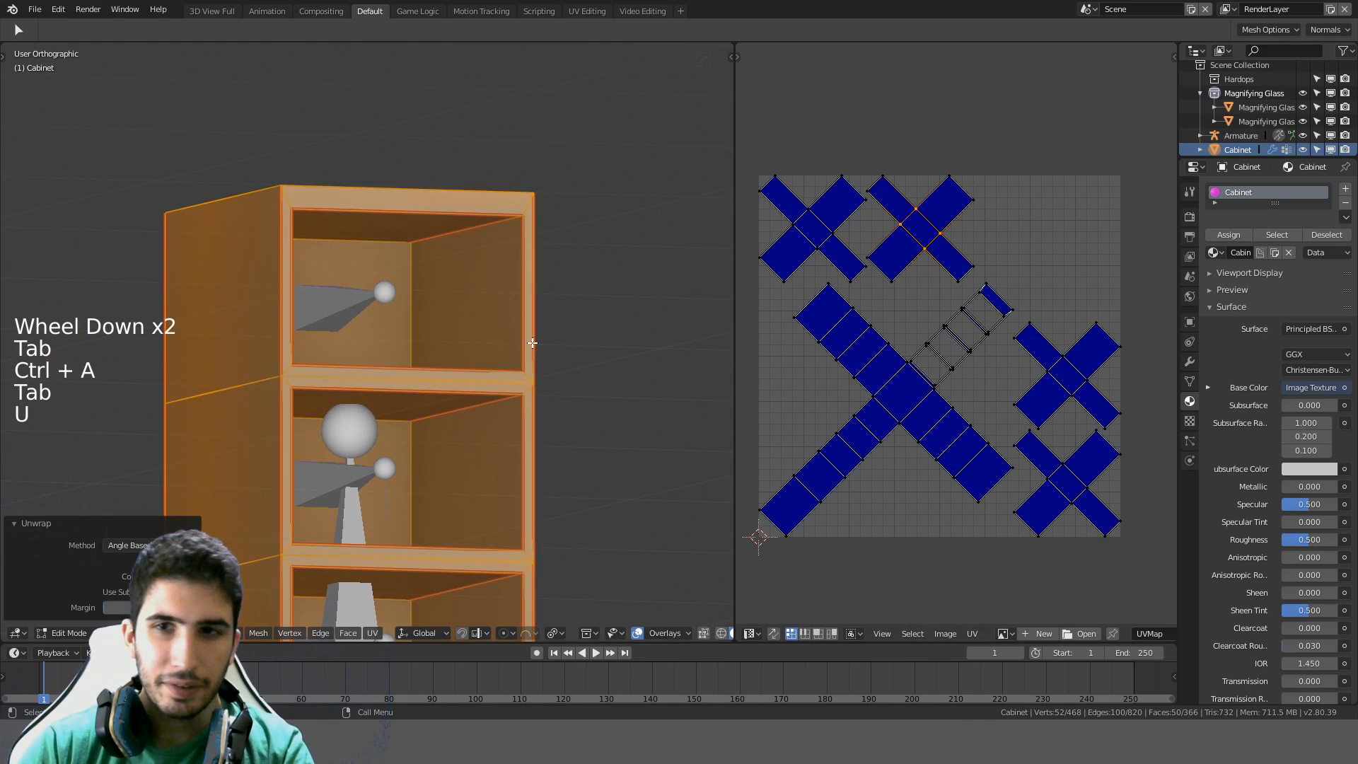
{"action": "scroll", "coordinate": [923, 350], "scroll_direction": "up", "scroll_amount": 2}
{"action": "scroll", "coordinate": [924, 351], "scroll_direction": "down", "scroll_amount": 4}
{"action": "scroll", "coordinate": [923, 351], "scroll_direction": "up", "scroll_amount": 1}
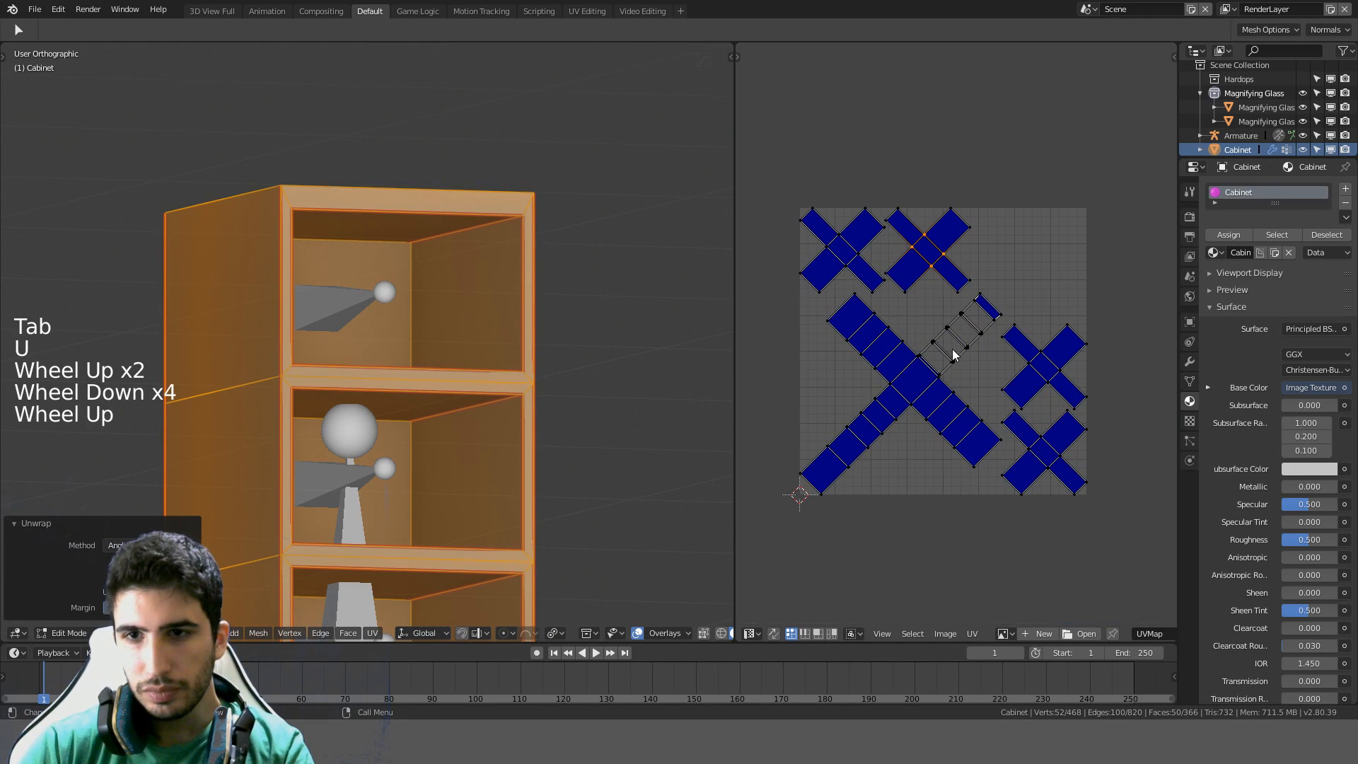
Rotate all of the cabinet body's UV islands by 45 degrees so their edges run straight
{"action": "key", "text": "a"}
{"action": "key", "text": "a"}
{"action": "key", "text": "r"}
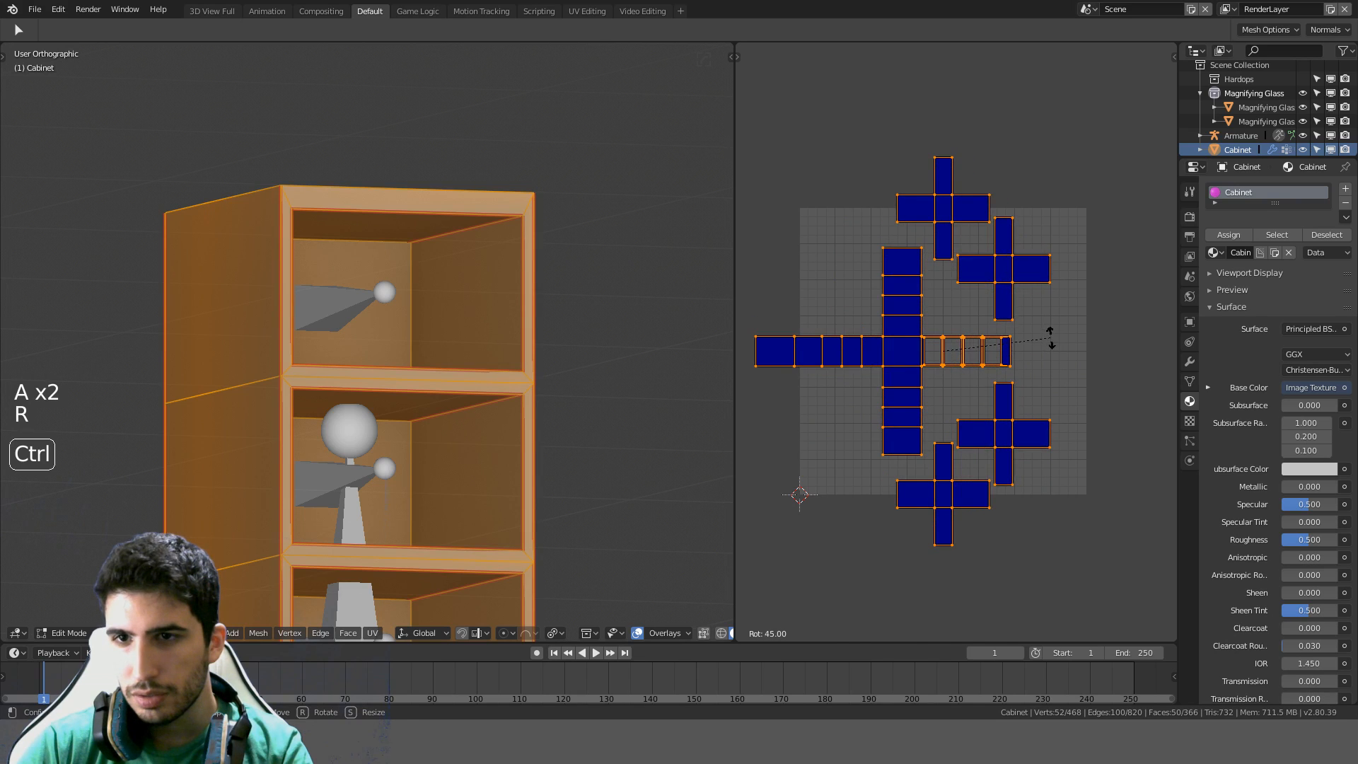
{"action": "left_click", "coordinate": [985, 326]}
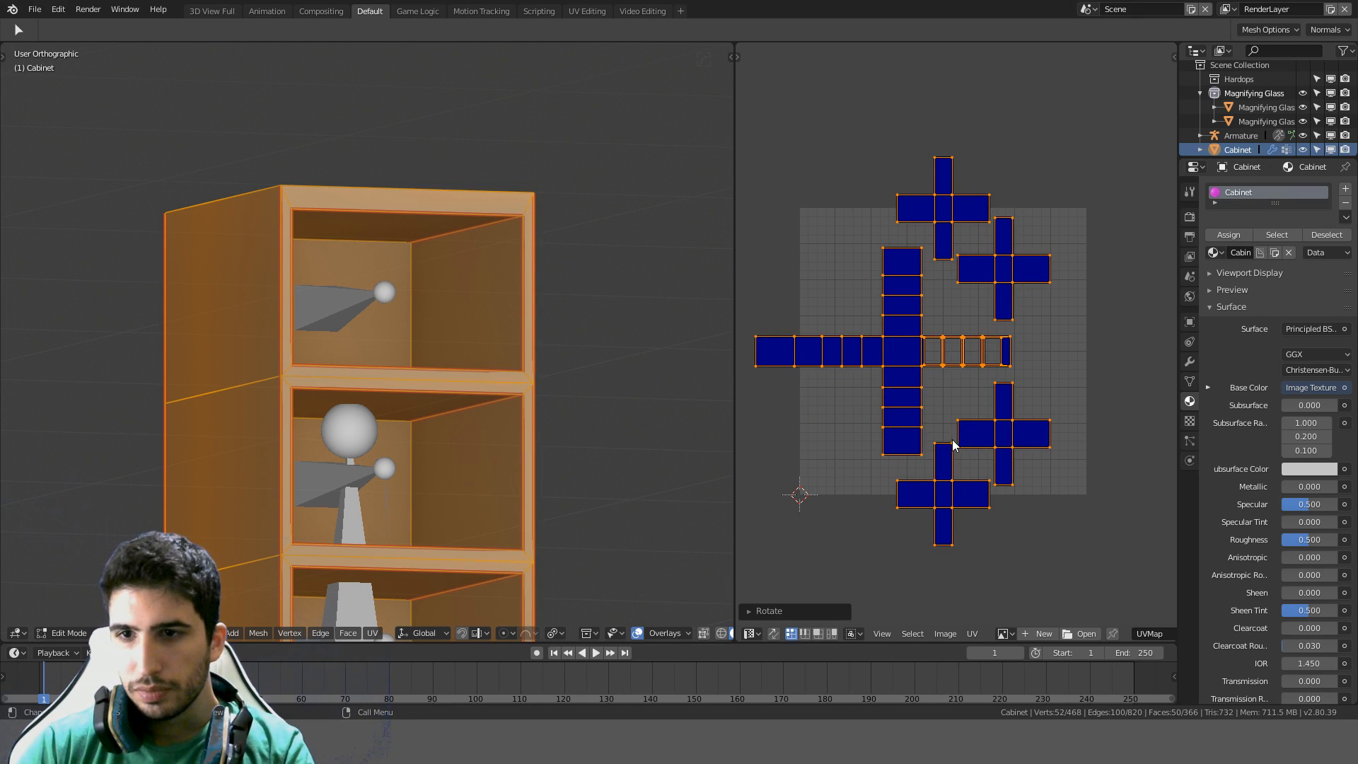
{"action": "scroll", "coordinate": [884, 446], "scroll_direction": "down", "scroll_amount": 1}
{"action": "scroll", "coordinate": [894, 442], "scroll_direction": "up", "scroll_amount": 3}
{"action": "middle_click_drag", "start_coordinate": [892, 436], "coordinate": [1008, 329], "text": "shift"}
{"action": "scroll", "coordinate": [486, 359], "scroll_direction": "down", "scroll_amount": 3}
Reveal the hidden drawer parts of the cabinet mesh and hide the outer cabinet body
{"action": "key", "text": "Tab"}
{"action": "middle_click_drag", "start_coordinate": [482, 366], "coordinate": [453, 382]}
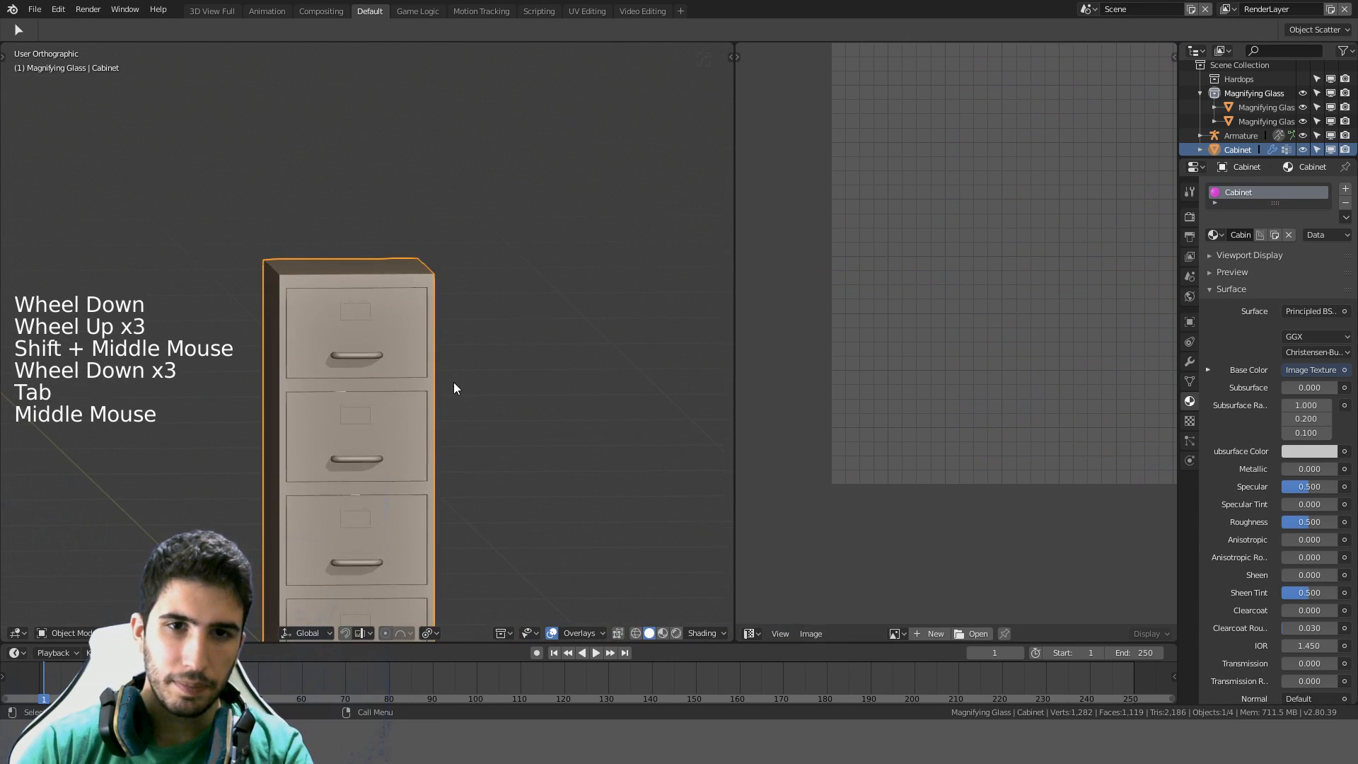
{"action": "scroll", "coordinate": [426, 355], "scroll_direction": "up", "scroll_amount": 2}
{"action": "key", "text": "Tab"}
{"action": "key", "text": "a"}
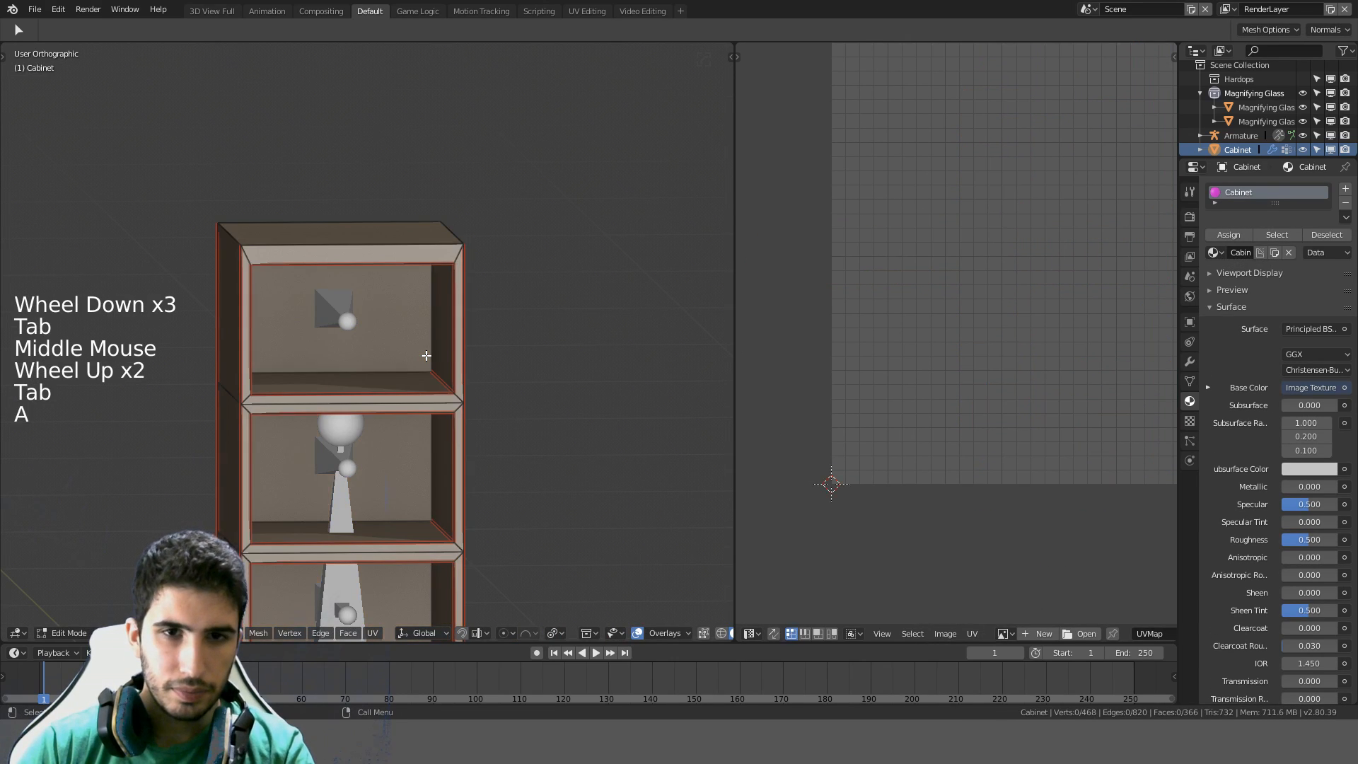
{"action": "key", "text": "a"}
{"action": "key", "text": "alt+h"}
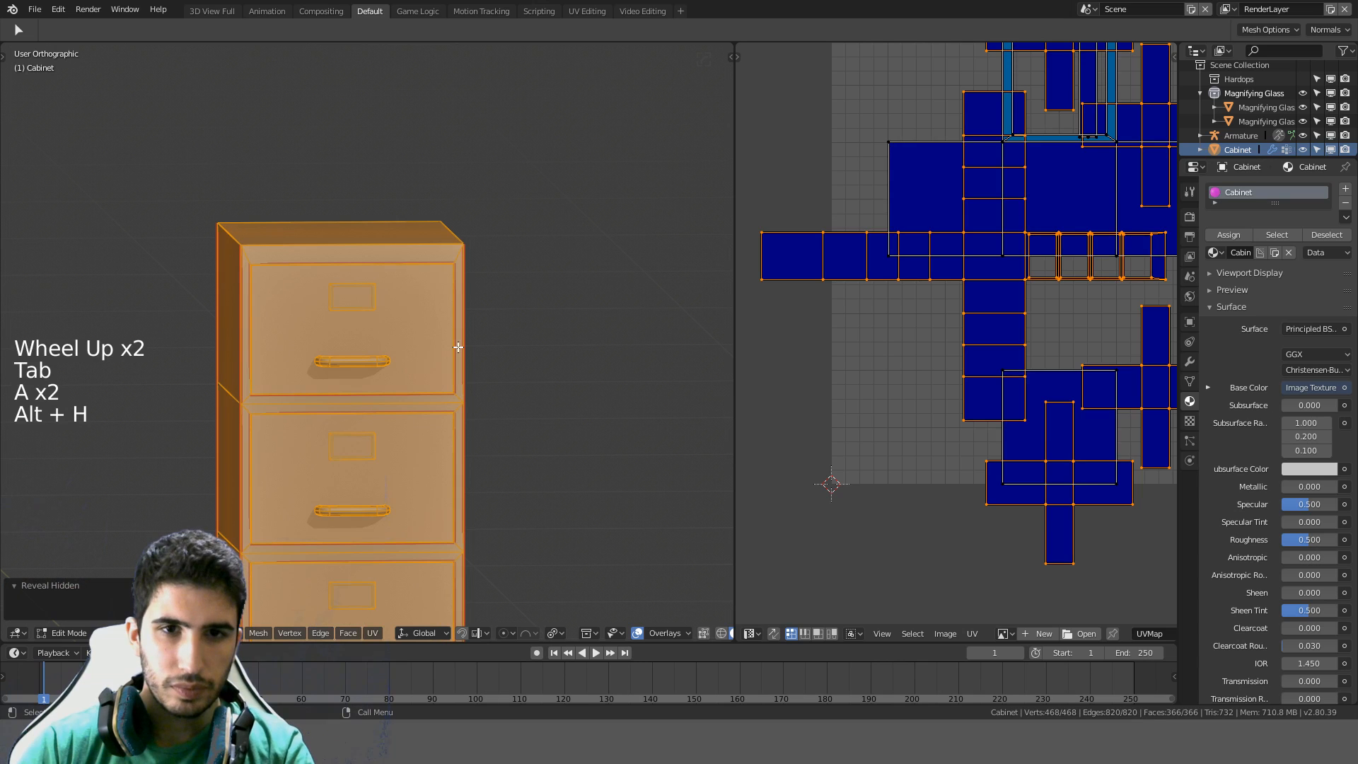
{"action": "key", "text": "a"}
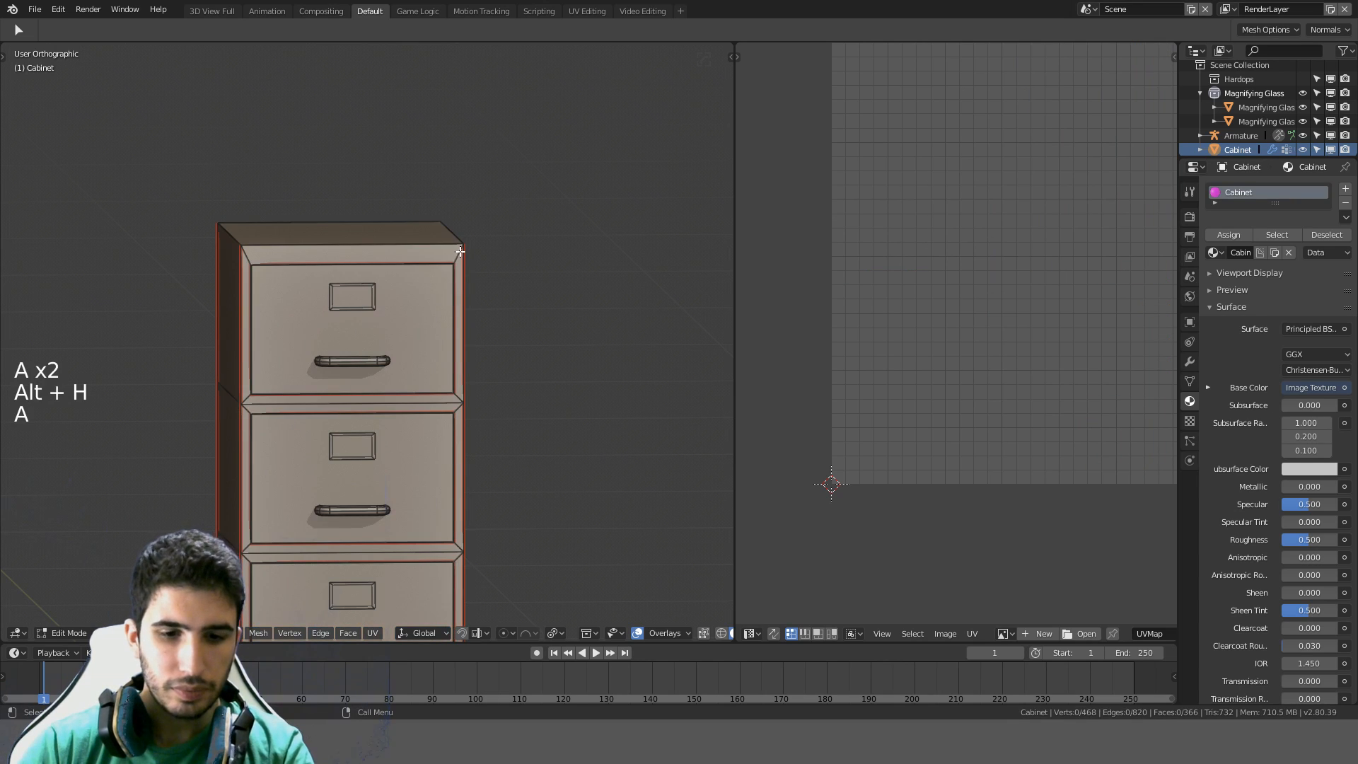
{"action": "key", "text": "l"}
{"action": "key", "text": "h"}
Select one side panel of the top drawer with its linked geometry and unwrap it
{"action": "middle_click_drag", "start_coordinate": [460, 252], "coordinate": [387, 376]}
{"action": "scroll", "coordinate": [527, 357], "scroll_direction": "up", "scroll_amount": 3}
{"action": "key", "text": "l"}
{"action": "scroll", "coordinate": [1000, 303], "scroll_direction": "down", "scroll_amount": 5}
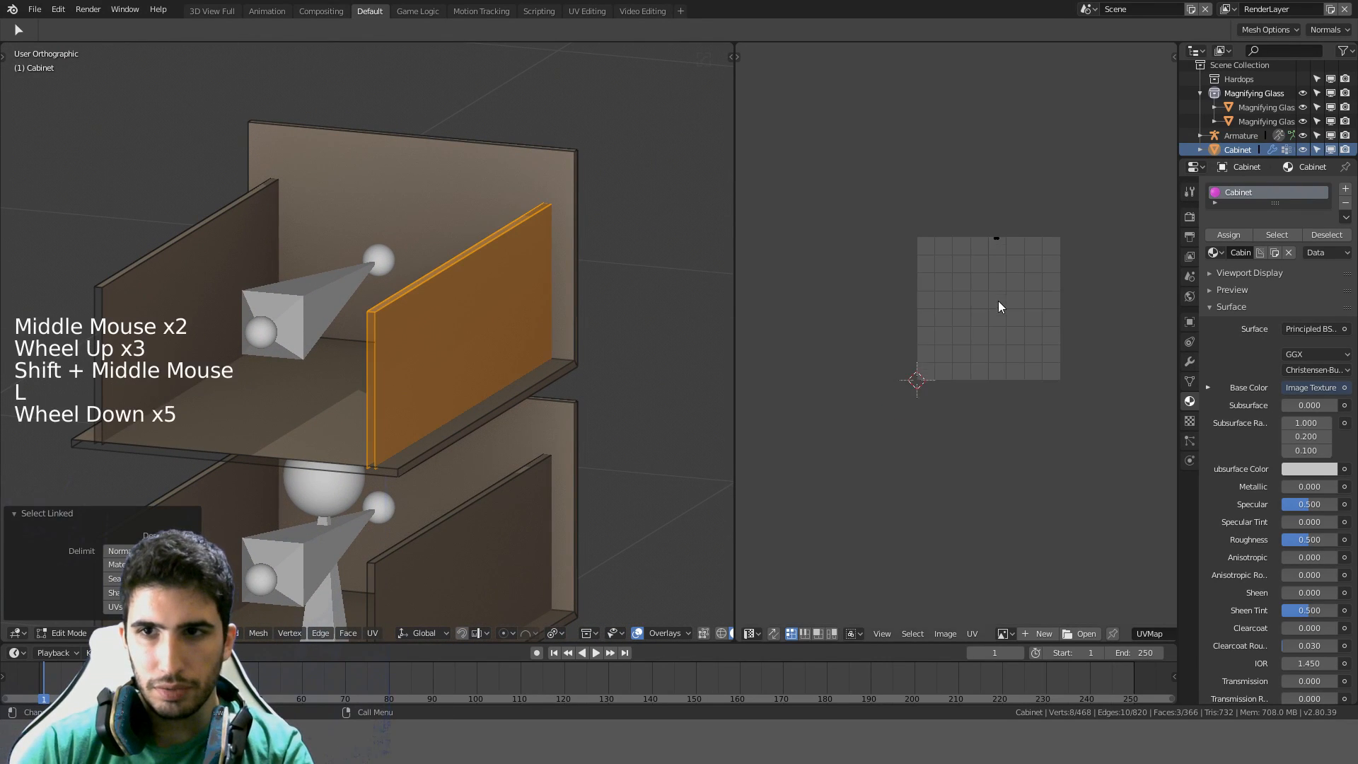
{"action": "middle_click_drag", "start_coordinate": [1000, 303], "coordinate": [973, 352]}
{"action": "scroll", "coordinate": [973, 351], "scroll_direction": "up", "scroll_amount": 1}
{"action": "scroll", "coordinate": [973, 352], "scroll_direction": "up", "scroll_amount": 3}
{"action": "key", "text": "u"}
{"action": "left_click", "coordinate": [490, 311]}
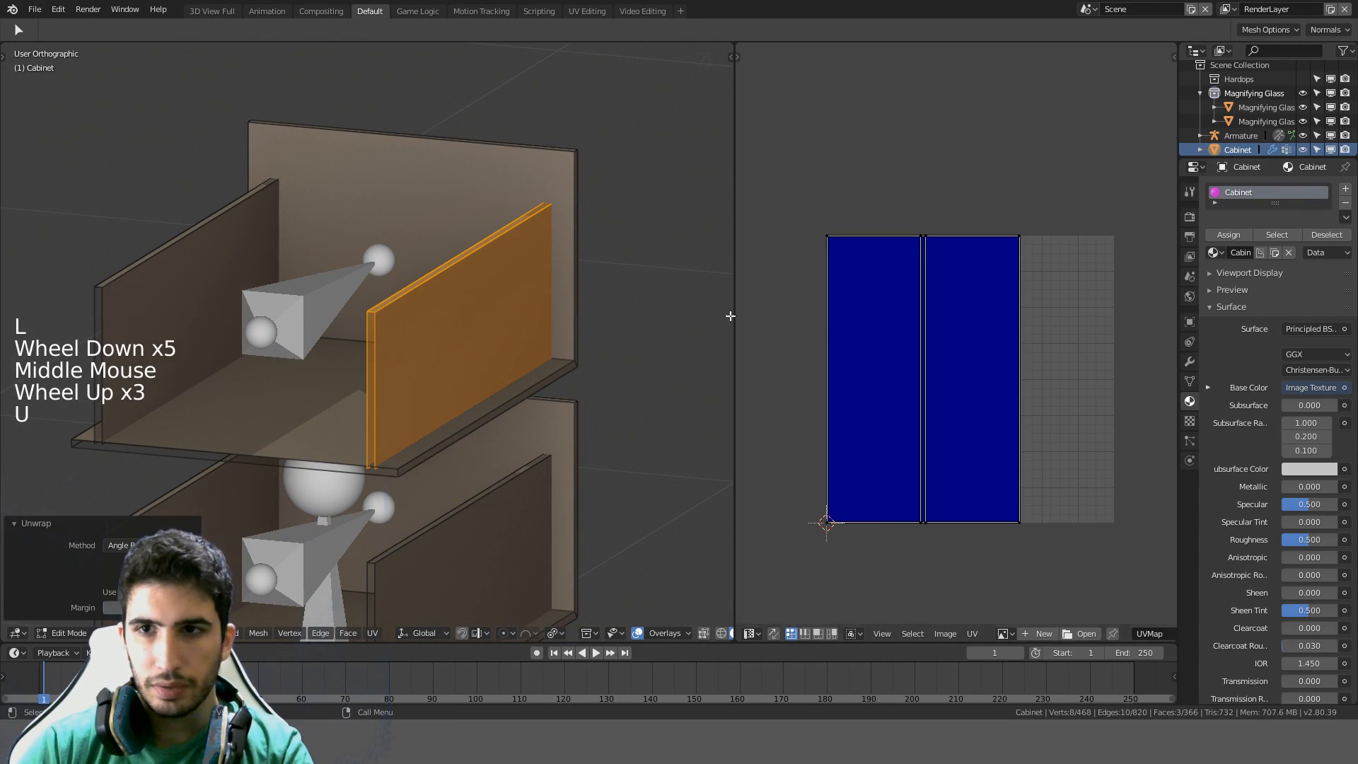
{"action": "scroll", "coordinate": [261, 331], "scroll_direction": "down", "scroll_amount": 3}
{"action": "middle_click_drag", "start_coordinate": [311, 338], "coordinate": [383, 191], "text": "shift"}
{"action": "key", "text": "l"}
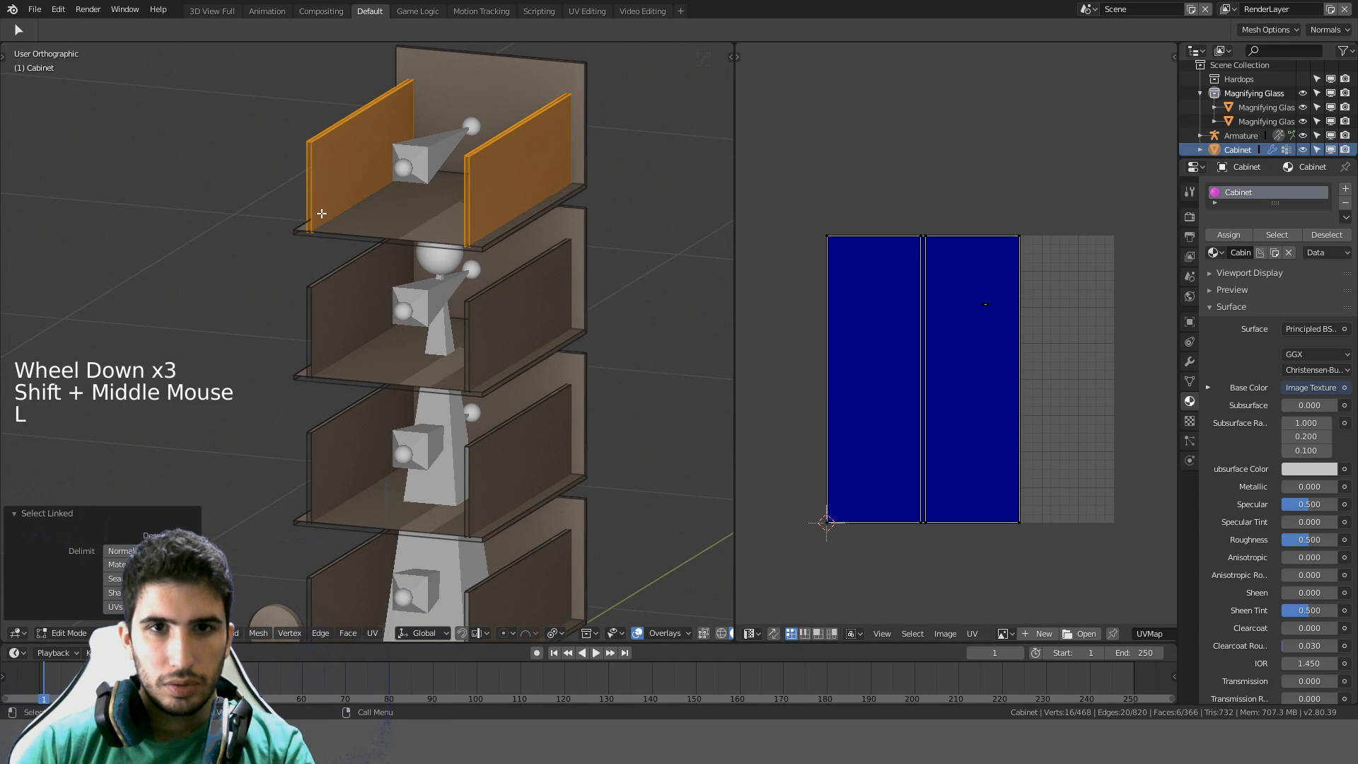
{"action": "key", "text": "l"}
{"action": "key", "text": "l"}
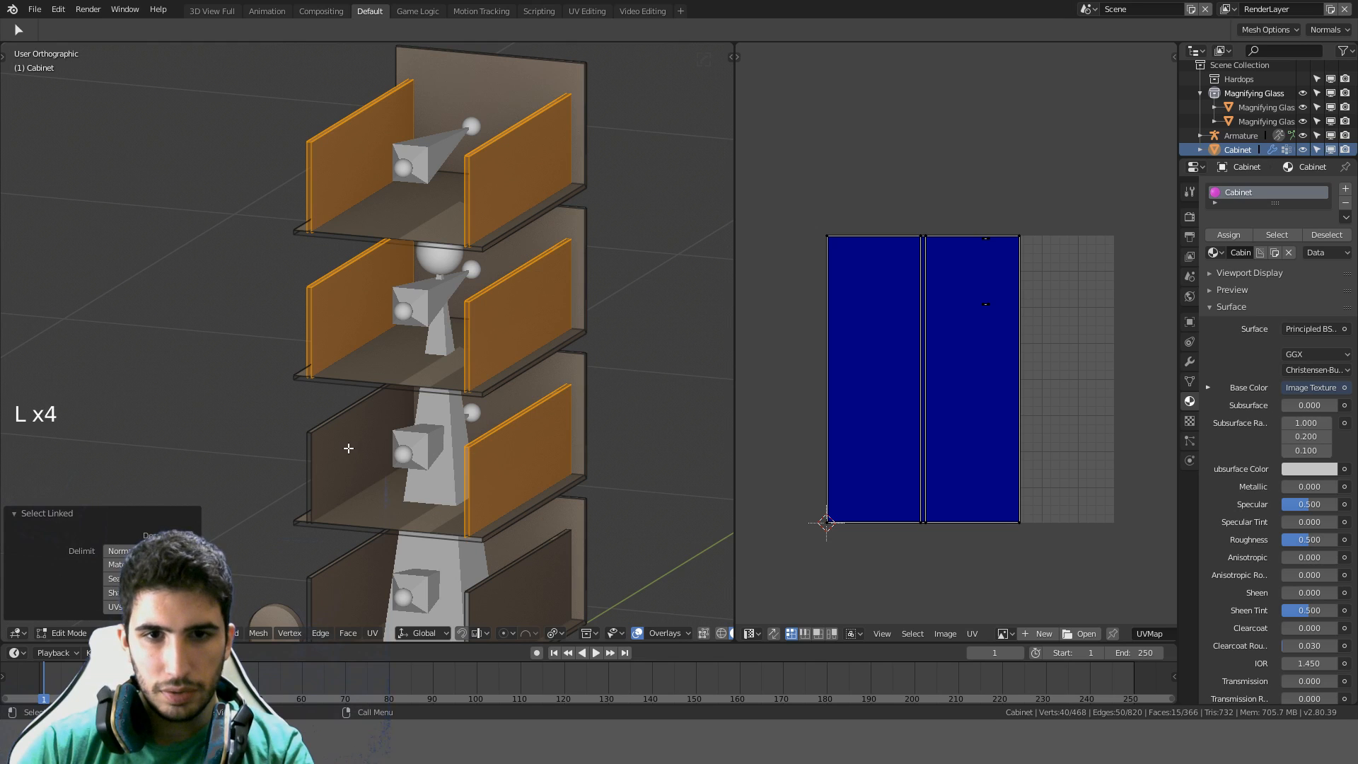
{"action": "key", "text": "l"}
{"action": "scroll", "coordinate": [350, 569], "scroll_direction": "down", "scroll_amount": 2}
{"action": "middle_click_drag", "start_coordinate": [350, 569], "coordinate": [500, 316]}
{"action": "scroll", "coordinate": [461, 356], "scroll_direction": "up", "scroll_amount": 3}
{"action": "key", "text": "a"}
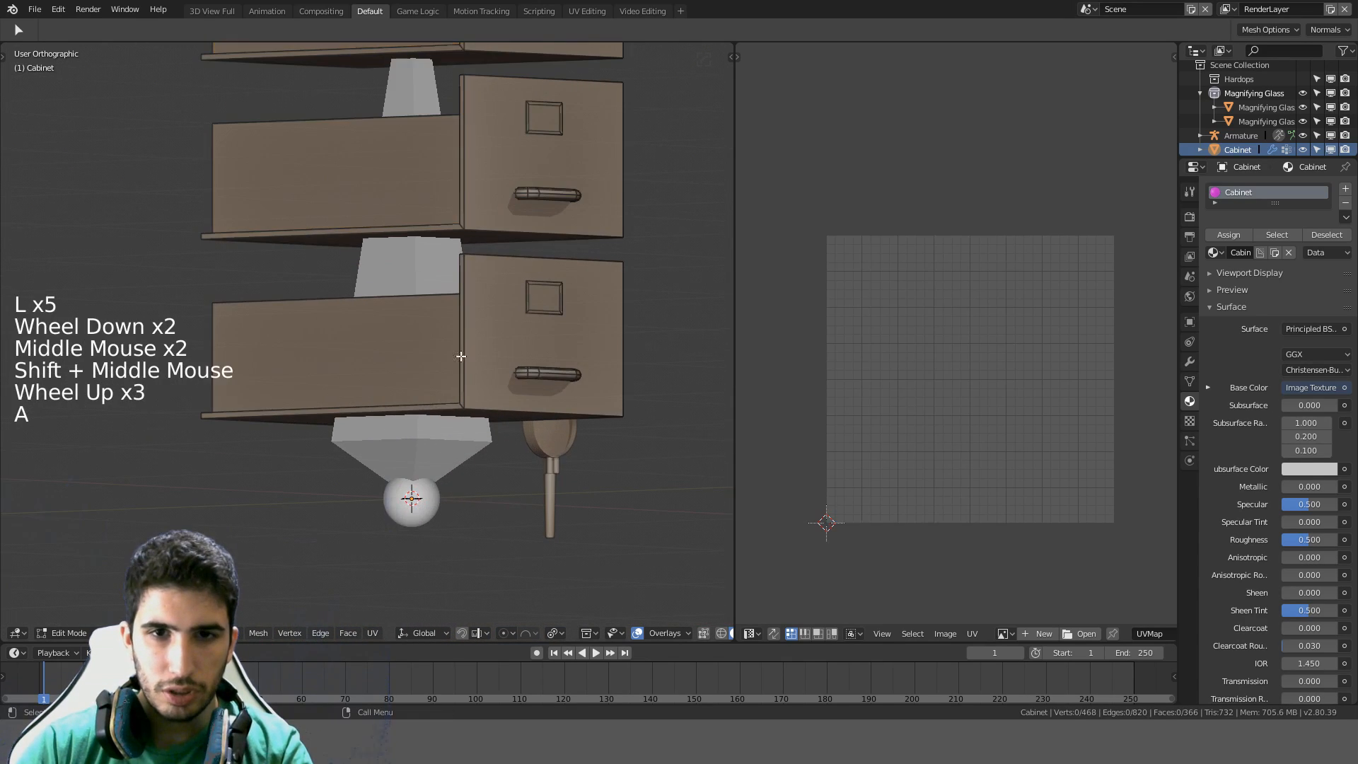
Try unwrapping the bottom drawer's linked front and base piece without any added seams
{"action": "key", "text": "l"}
{"action": "key", "text": "u"}
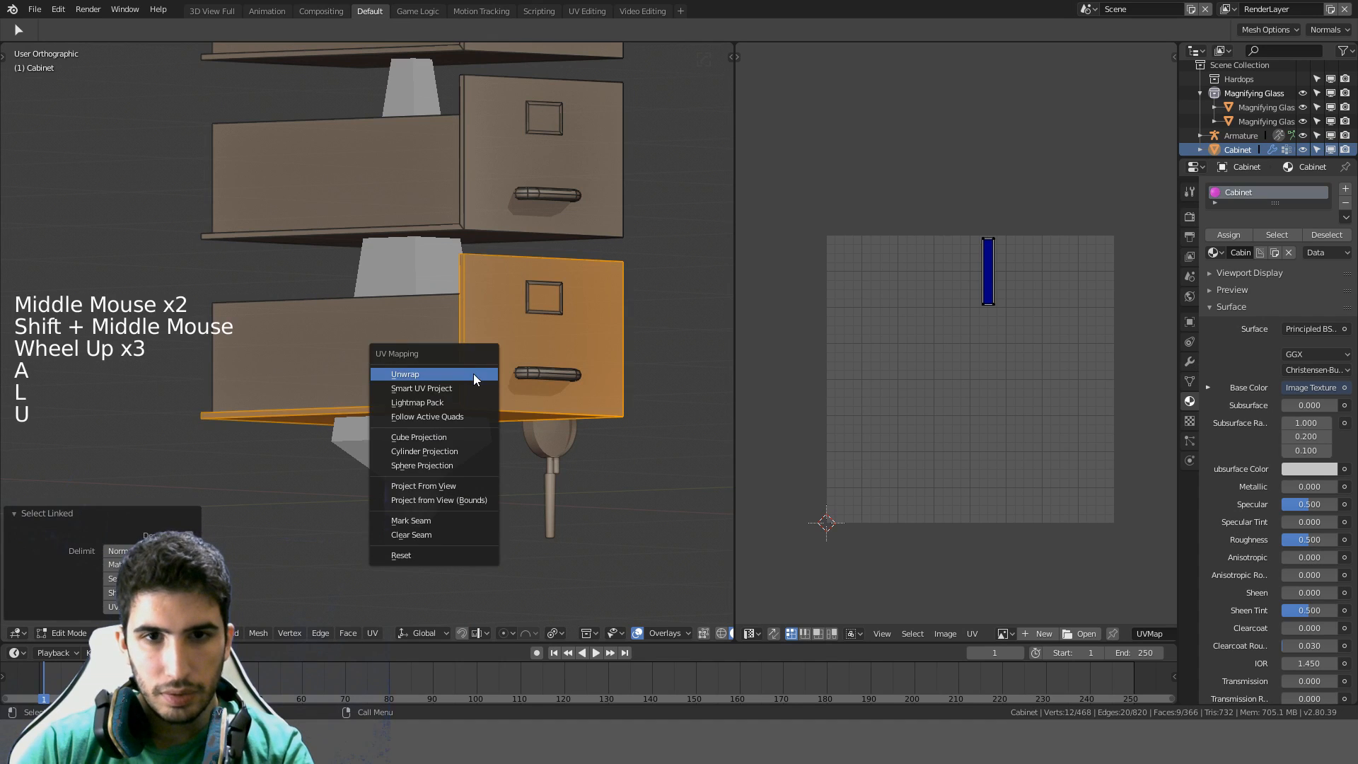
{"action": "left_click", "coordinate": [473, 374]}
{"action": "scroll", "coordinate": [819, 411], "scroll_direction": "up", "scroll_amount": 1}
{"action": "middle_click_drag", "start_coordinate": [348, 410], "coordinate": [449, 370], "text": "shift"}
{"action": "scroll", "coordinate": [314, 412], "scroll_direction": "up", "scroll_amount": 3}
{"action": "middle_click_drag", "start_coordinate": [314, 413], "coordinate": [371, 429]}
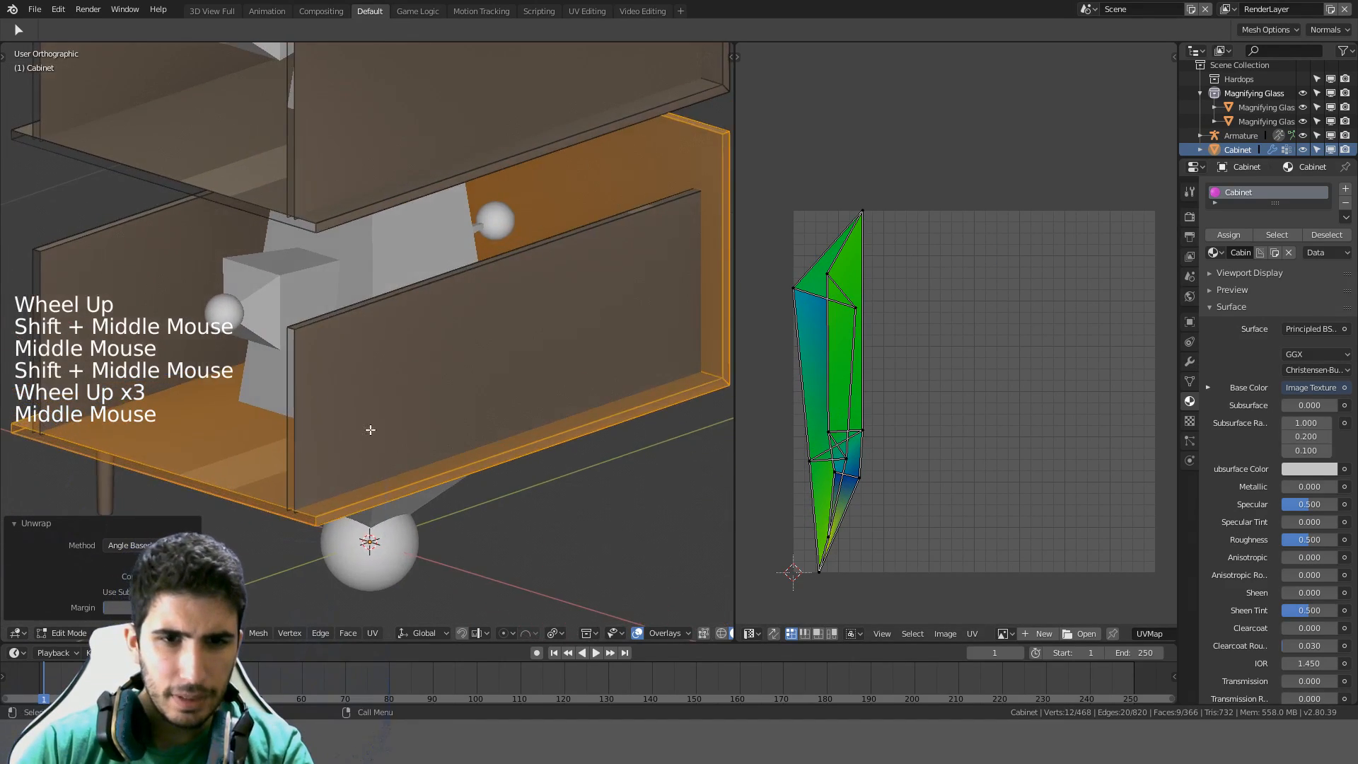
{"action": "left_click", "coordinate": [485, 475]}
{"action": "middle_click_drag", "start_coordinate": [484, 475], "coordinate": [371, 501], "text": "shift"}
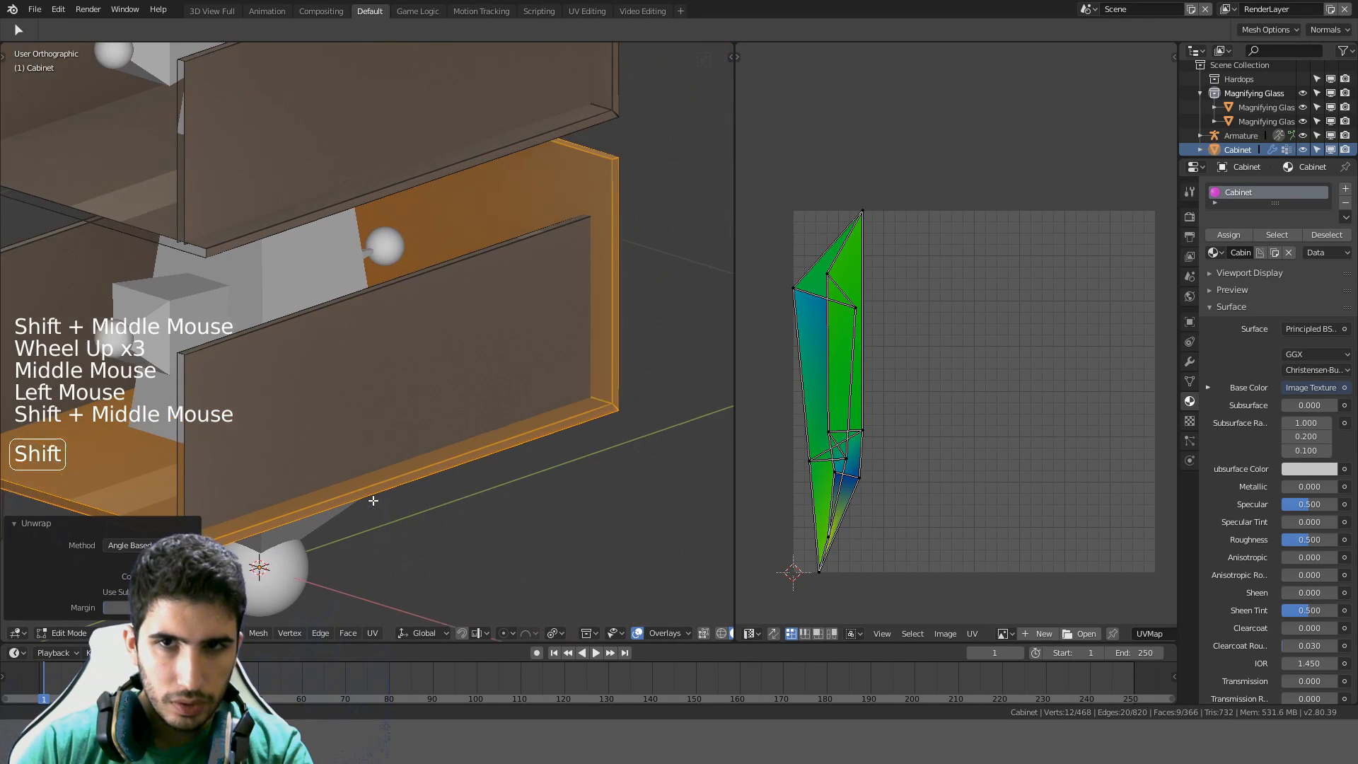
Mark seams on the bottom drawer's front and base piece along the inner edges on both sides, including the front's short top corner edges
{"action": "key", "text": "a"}
{"action": "key", "text": "a"}
{"action": "key", "text": "a"}
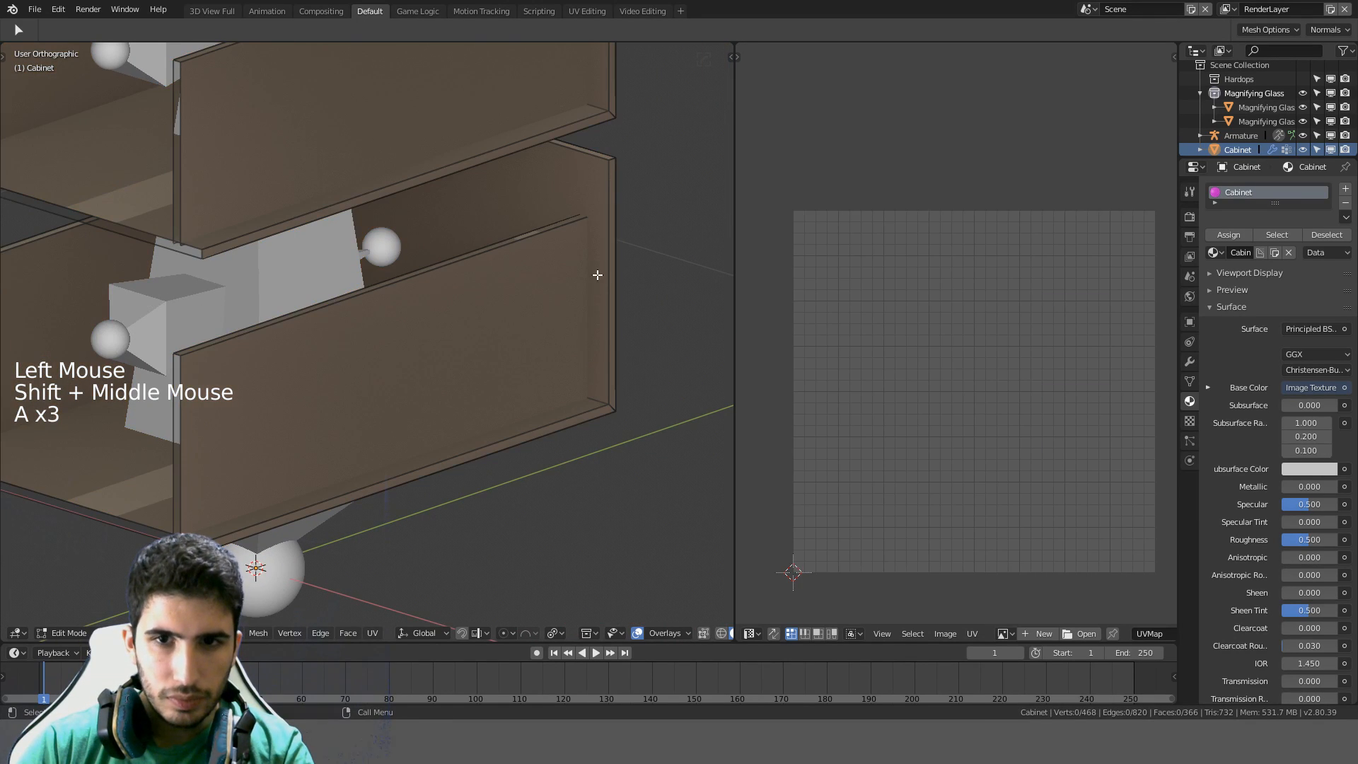
{"action": "left_click", "coordinate": [580, 413]}
{"action": "left_click", "coordinate": [373, 394], "text": "shift"}
{"action": "middle_click_drag", "start_coordinate": [372, 394], "coordinate": [406, 394]}
{"action": "left_click", "coordinate": [378, 566], "text": "shift"}
{"action": "left_click", "coordinate": [287, 360], "text": "shift"}
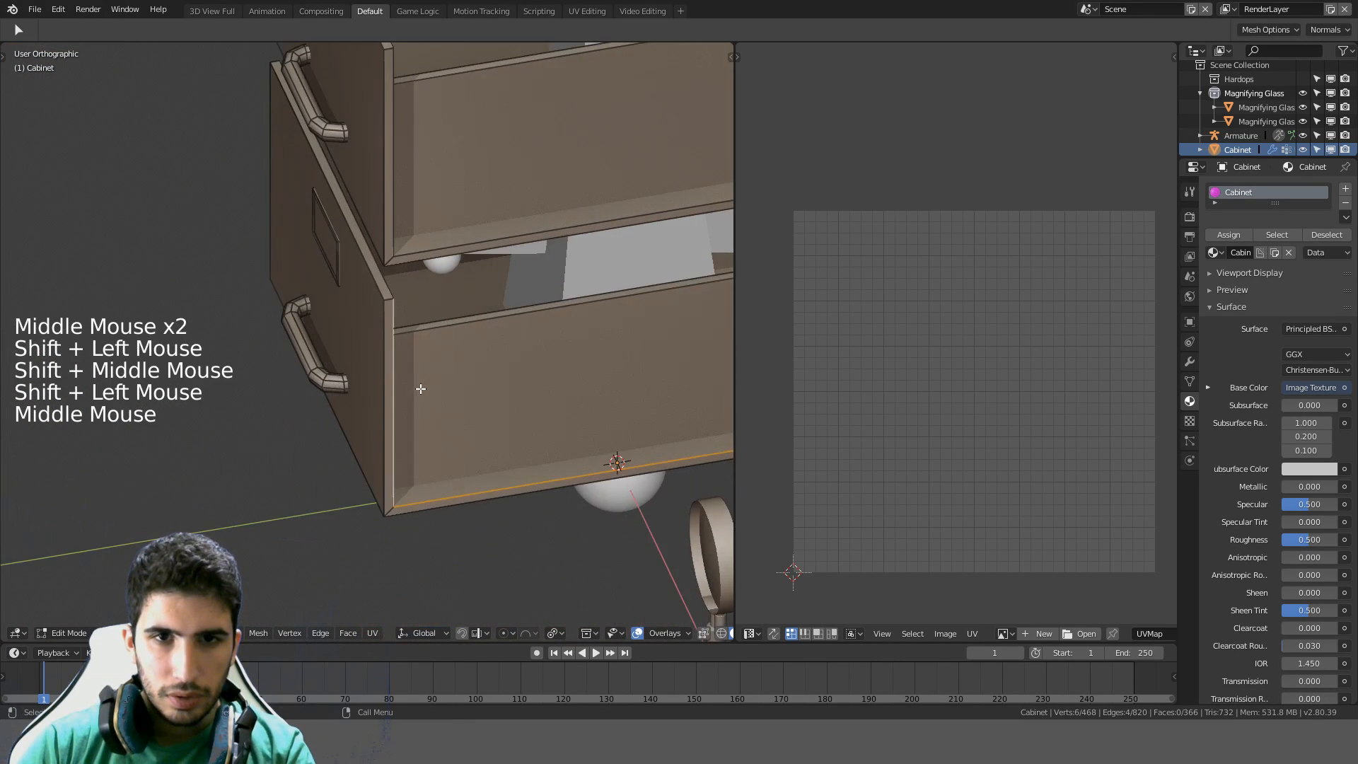
{"action": "scroll", "coordinate": [417, 351], "scroll_direction": "up", "scroll_amount": 2}
{"action": "left_click", "coordinate": [392, 291], "text": "shift"}
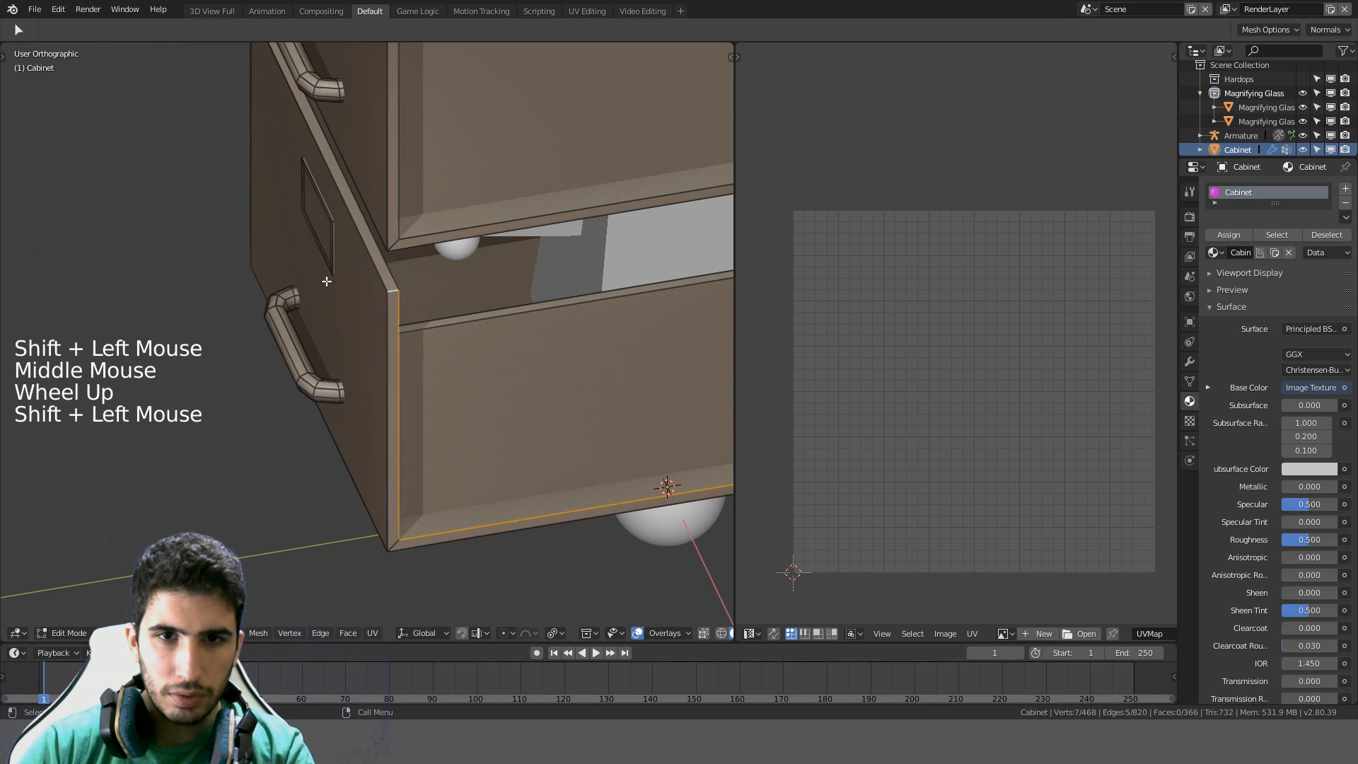
{"action": "middle_click_drag", "start_coordinate": [392, 291], "coordinate": [273, 342]}
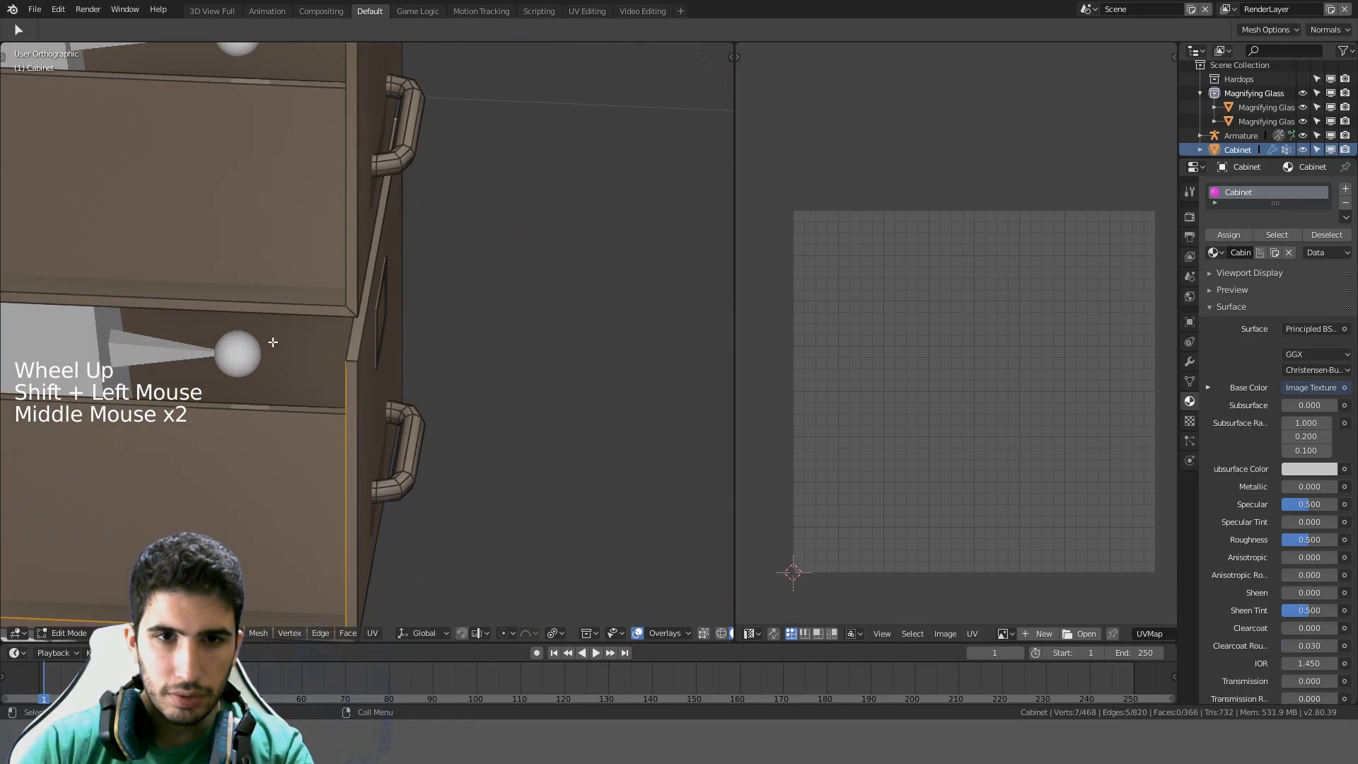
{"action": "left_click", "coordinate": [347, 366], "text": "shift"}
{"action": "middle_click_drag", "start_coordinate": [346, 366], "coordinate": [164, 415], "text": "shift"}
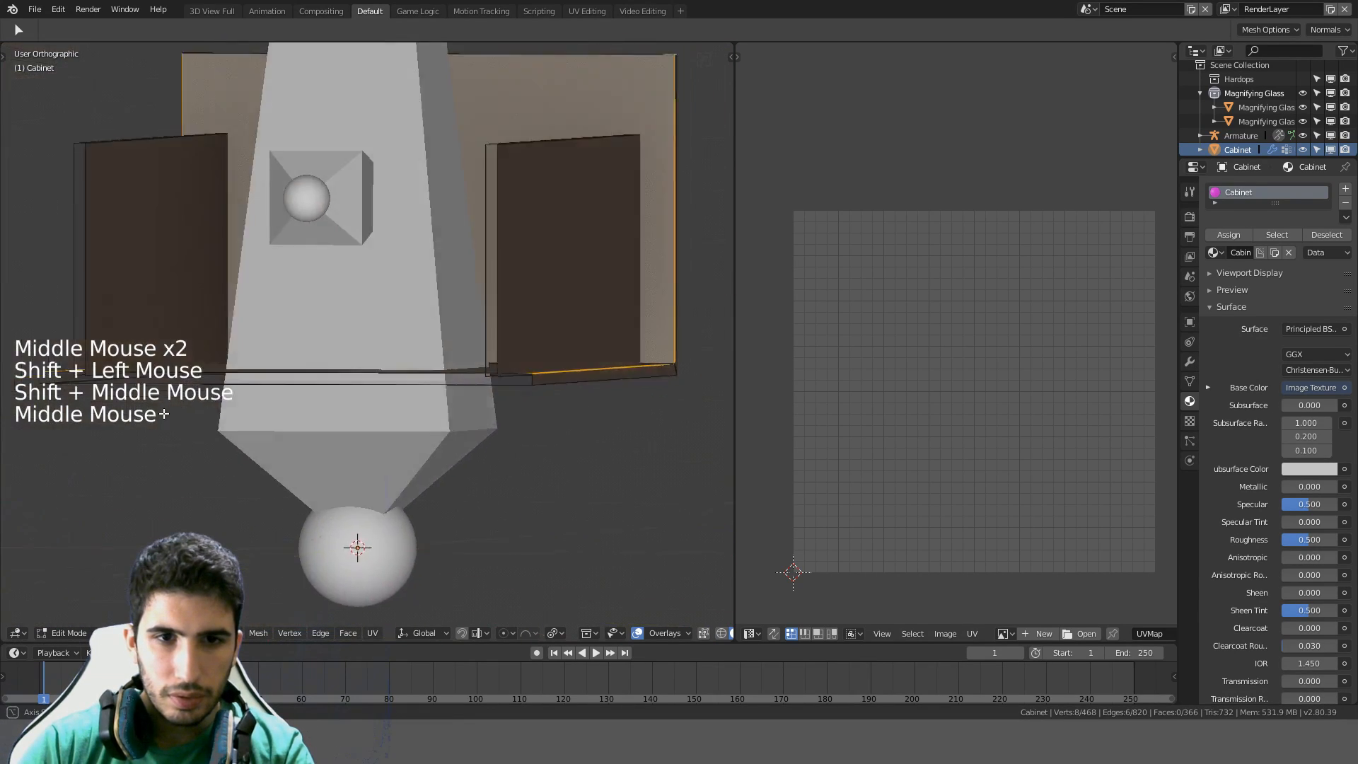
{"action": "middle_click_drag", "start_coordinate": [427, 418], "coordinate": [510, 434]}
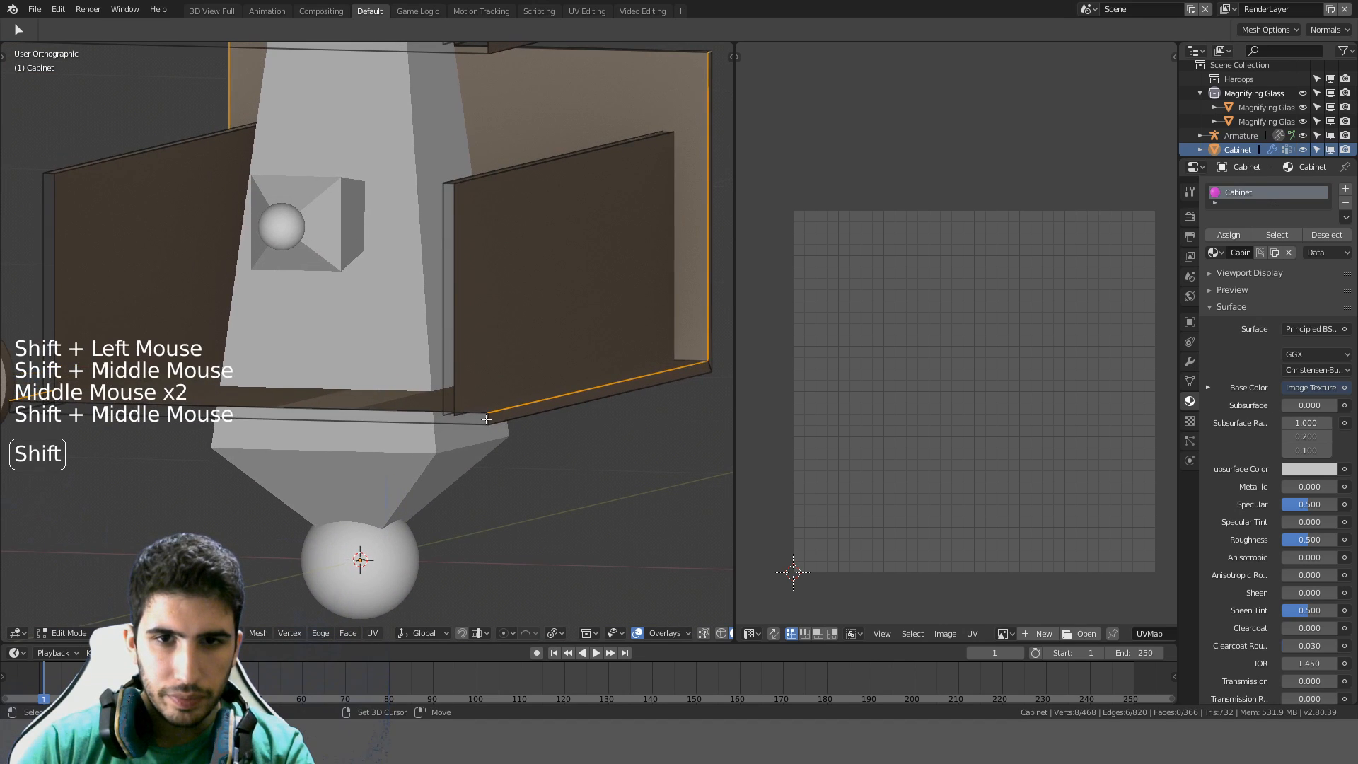
{"action": "left_click", "coordinate": [54, 391], "text": "shift"}
{"action": "middle_click_drag", "start_coordinate": [31, 410], "coordinate": [209, 424], "text": "shift"}
{"action": "left_click", "coordinate": [376, 422], "text": "shift"}
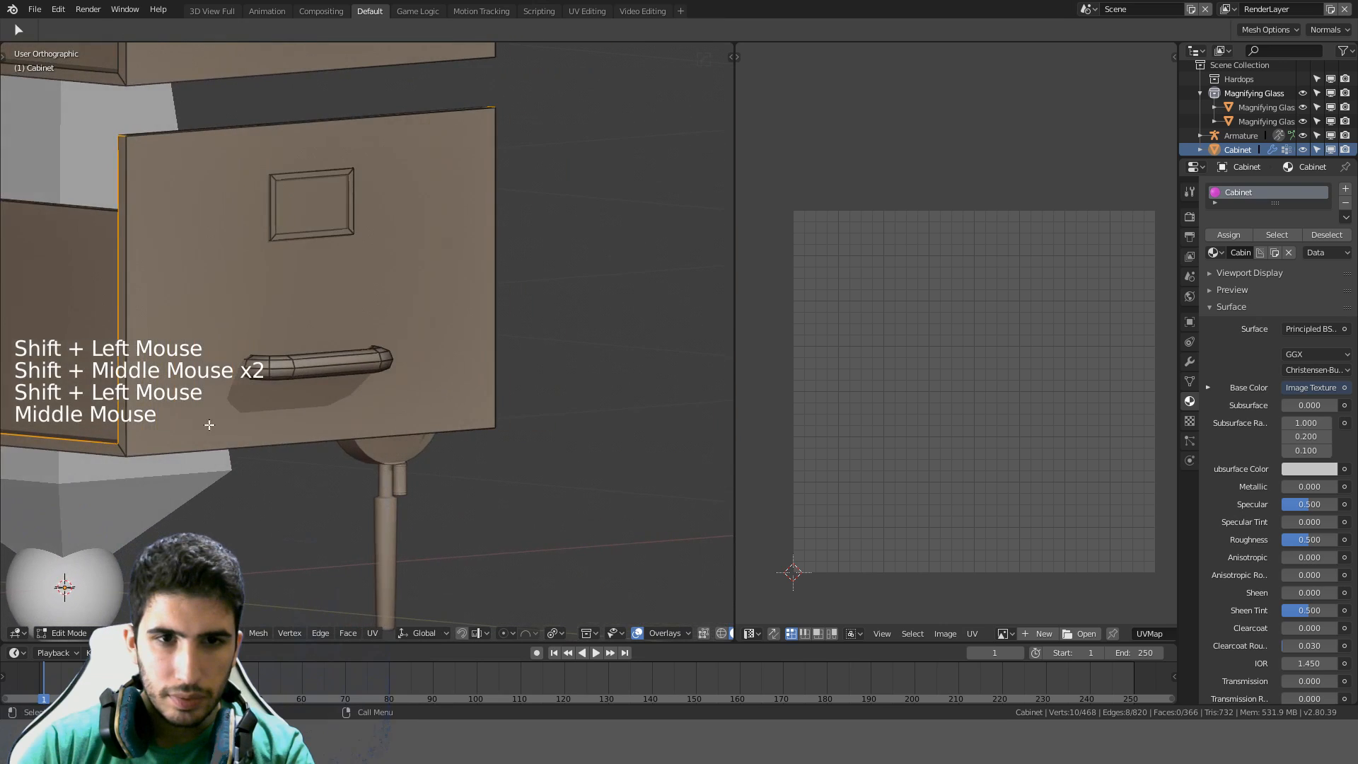
{"action": "scroll", "coordinate": [324, 434], "scroll_direction": "down", "scroll_amount": 2}
{"action": "middle_click_drag", "start_coordinate": [325, 433], "coordinate": [394, 448]}
{"action": "key", "text": "ctrl+e"}
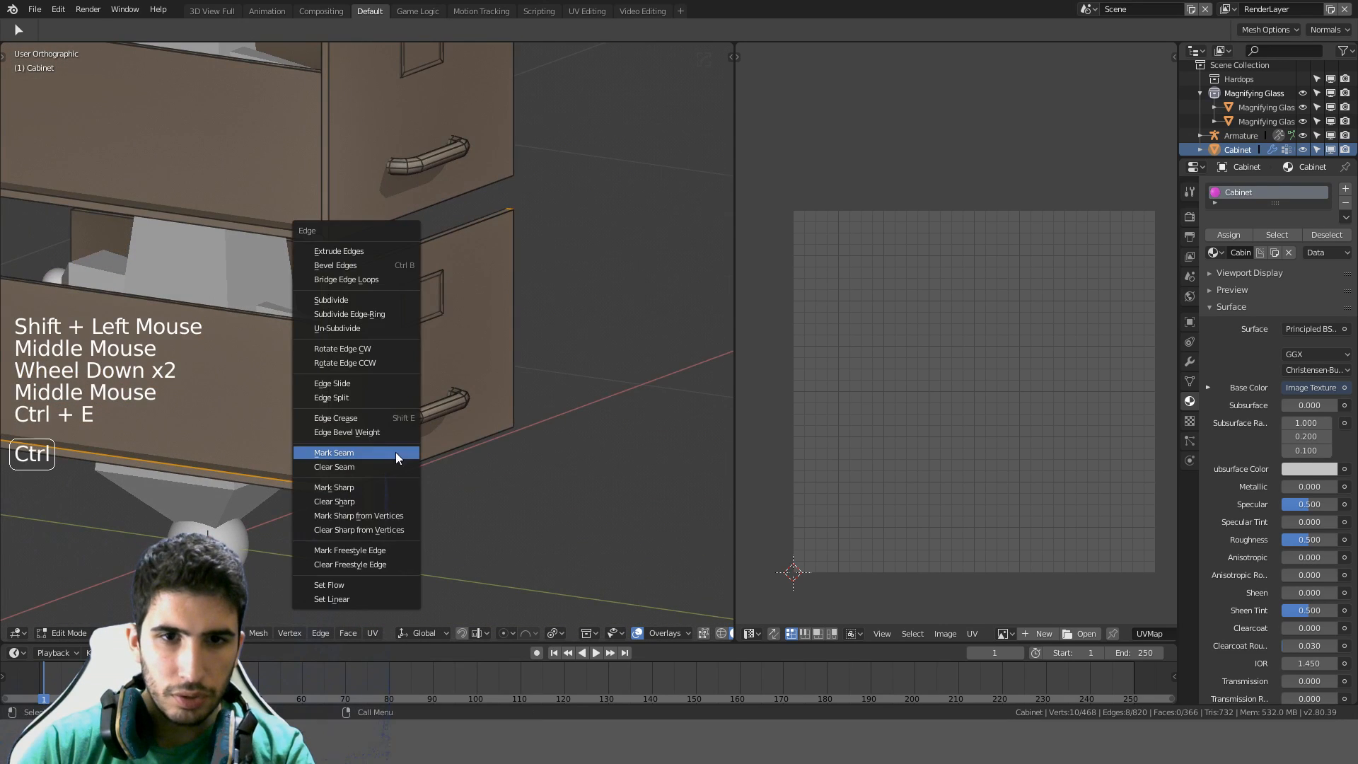
{"action": "left_click", "coordinate": [396, 452]}
Try unwrapping the bottom drawer's front and base piece with the side seams, and inspect the island's fold corners
{"action": "key", "text": "a"}
{"action": "key", "text": "l"}
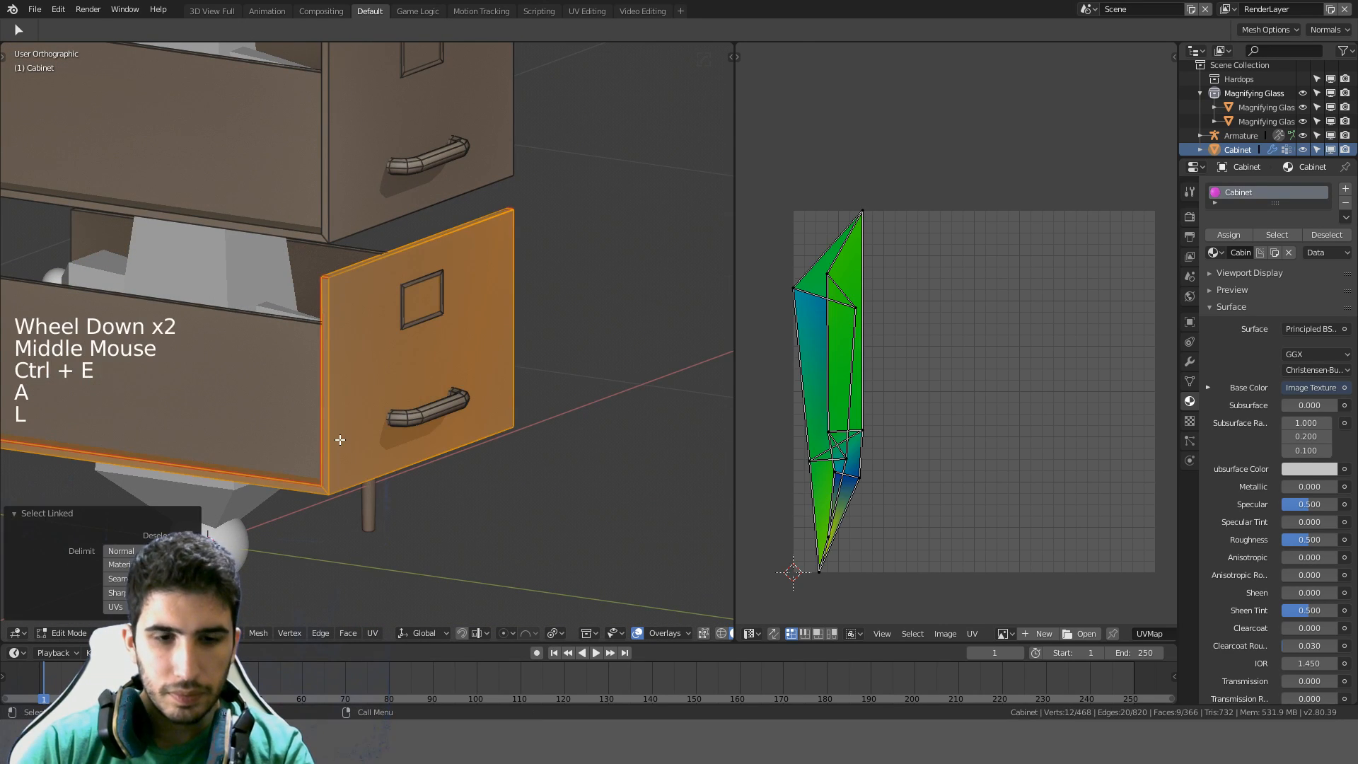
{"action": "key", "text": "u"}
{"action": "left_click", "coordinate": [343, 441]}
{"action": "scroll", "coordinate": [896, 409], "scroll_direction": "up", "scroll_amount": 3}
{"action": "middle_click_drag", "start_coordinate": [897, 408], "coordinate": [1070, 384], "text": "shift"}
{"action": "scroll", "coordinate": [1005, 409], "scroll_direction": "up", "scroll_amount": 6}
{"action": "scroll", "coordinate": [1027, 370], "scroll_direction": "down", "scroll_amount": 4}
{"action": "scroll", "coordinate": [1012, 382], "scroll_direction": "up", "scroll_amount": 3}
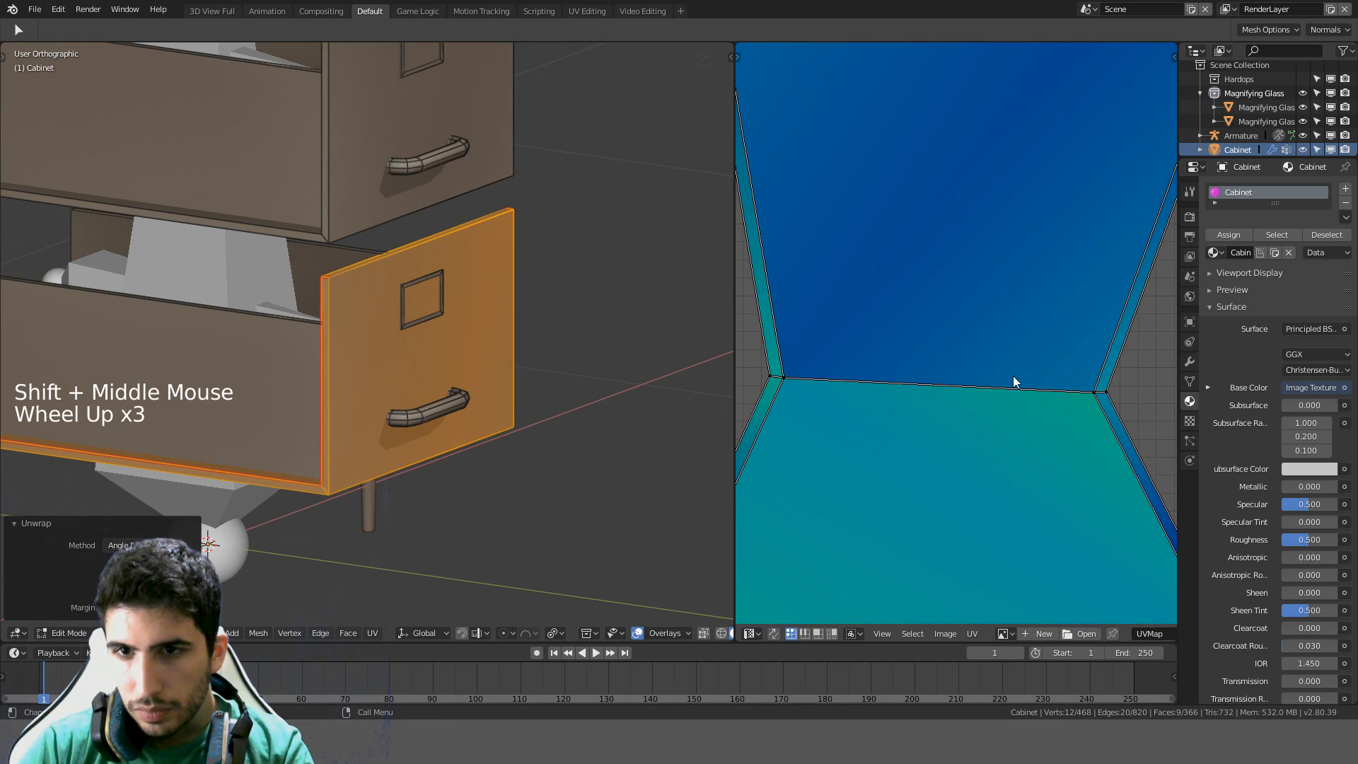
{"action": "left_click", "coordinate": [783, 382]}
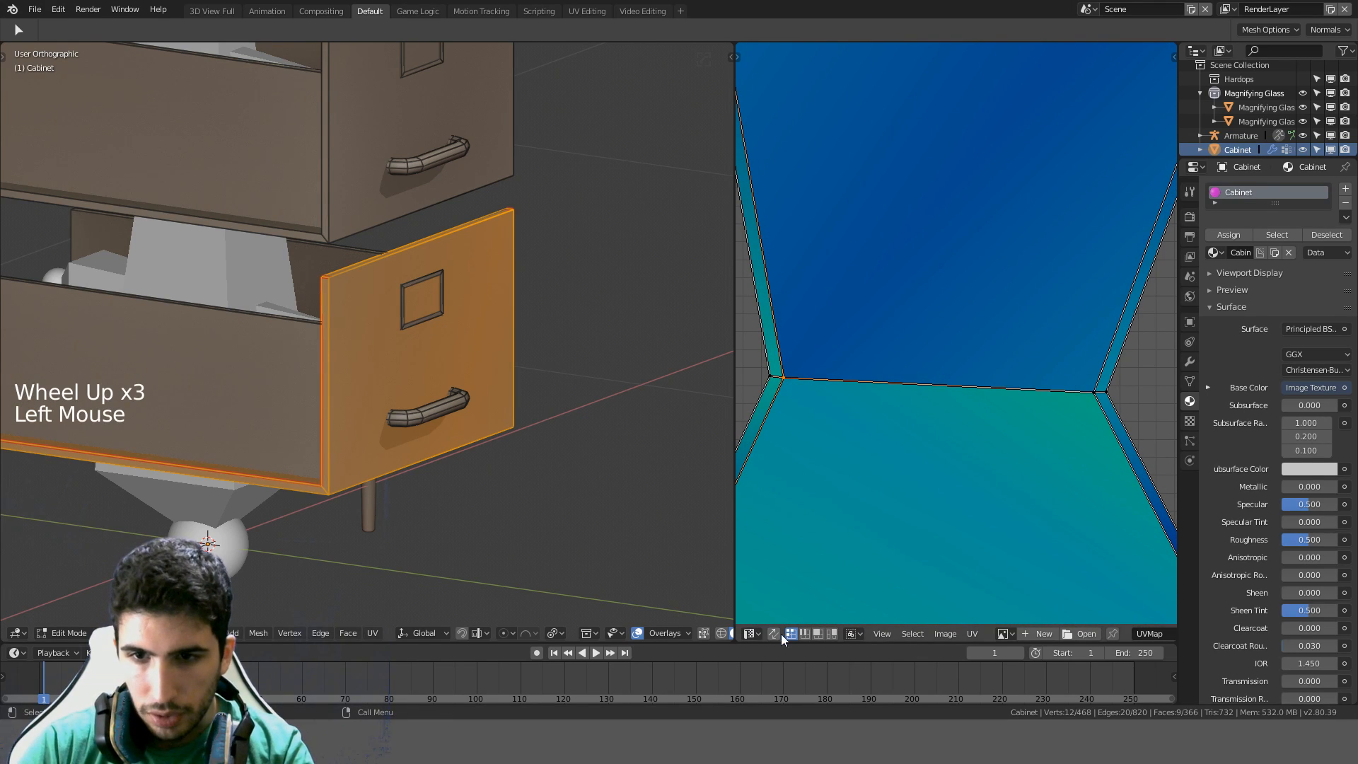
Mark a seam on the short edge at the lower corner where the bottom drawer's front meets its base
{"action": "middle_click_drag", "start_coordinate": [540, 560], "coordinate": [396, 460]}
{"action": "key", "text": "a"}
{"action": "scroll", "coordinate": [460, 467], "scroll_direction": "up", "scroll_amount": 3}
{"action": "left_click", "coordinate": [478, 470]}
{"action": "middle_click_drag", "start_coordinate": [396, 459], "coordinate": [708, 396]}
{"action": "left_click", "coordinate": [349, 424], "text": "shift"}
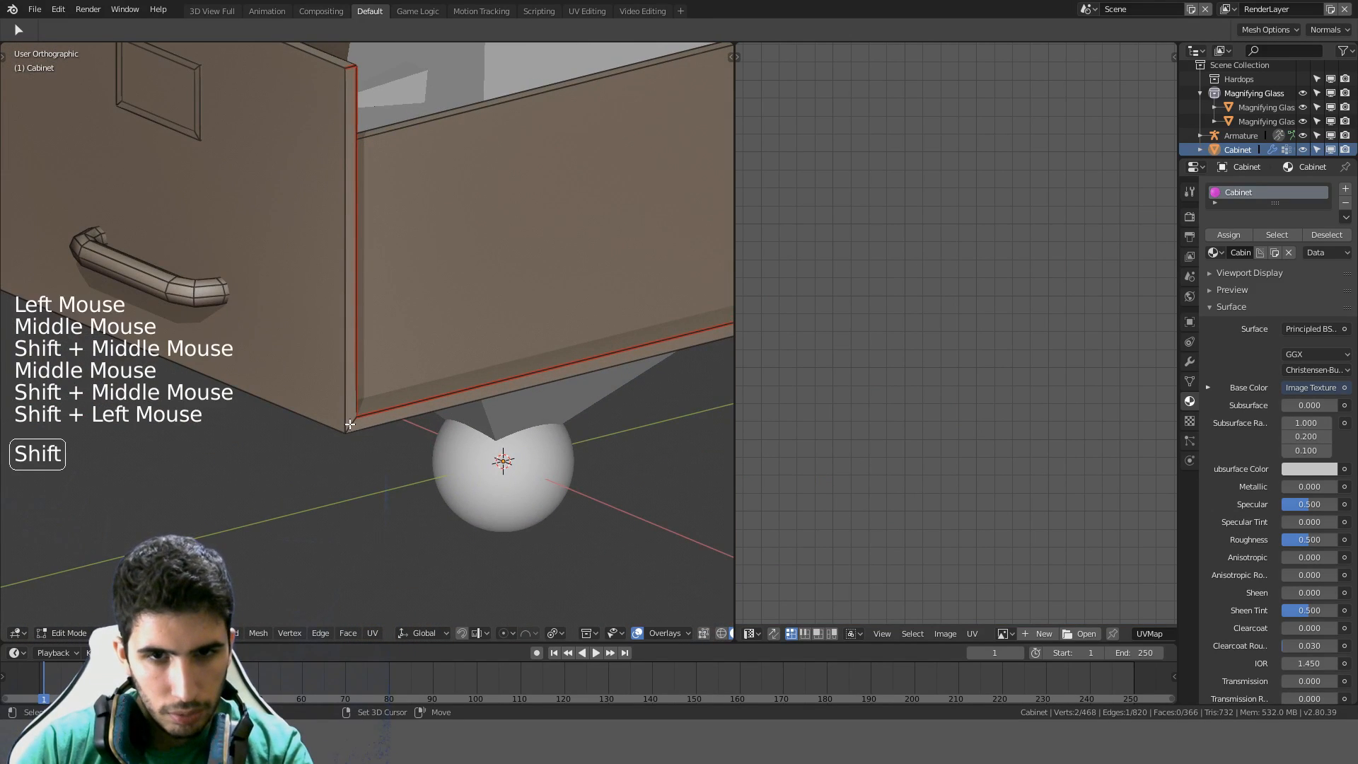
{"action": "key", "text": "ctrl+e"}
{"action": "left_click", "coordinate": [409, 407]}
Unwrap the bottom drawer's linked front and base piece again using the corner seam, and clear the selection
{"action": "key", "text": "a"}
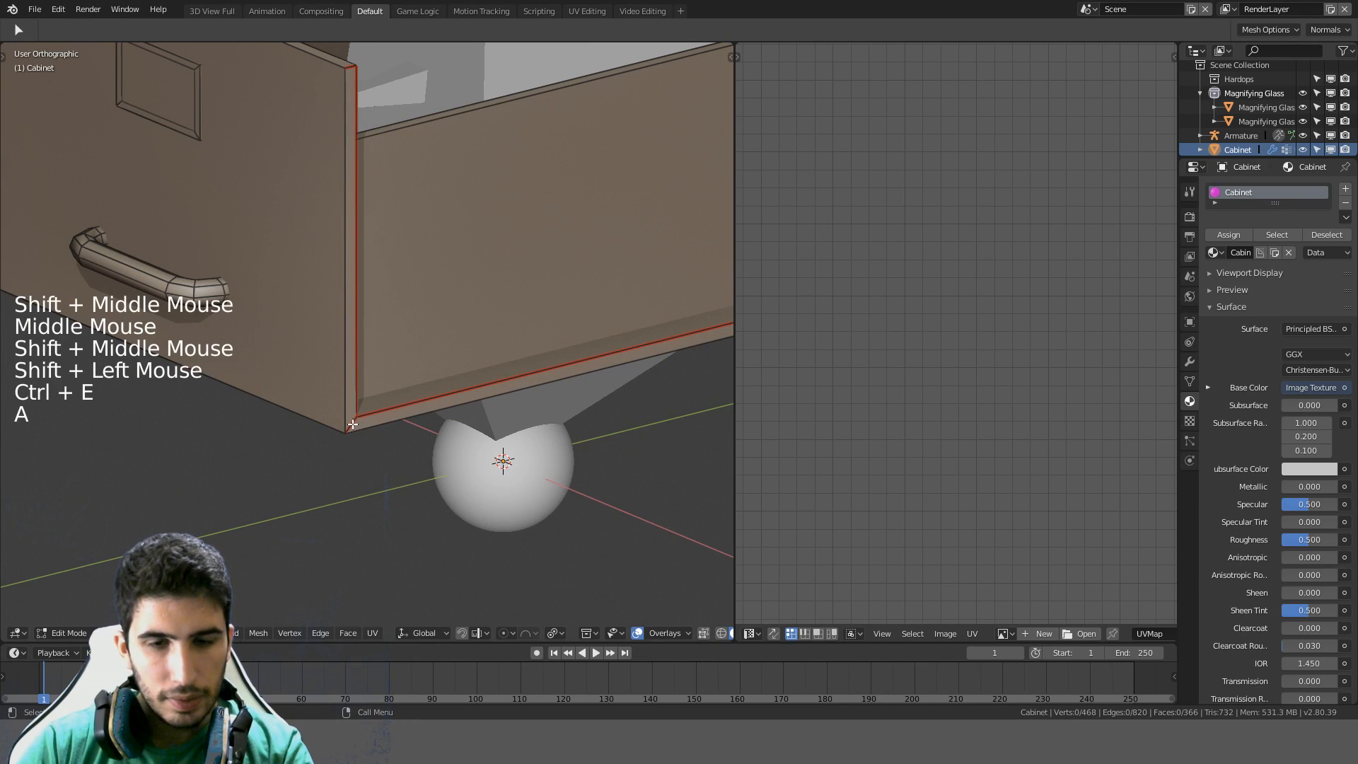
{"action": "key", "text": "l"}
{"action": "key", "text": "u"}
{"action": "left_click", "coordinate": [351, 424]}
{"action": "scroll", "coordinate": [880, 405], "scroll_direction": "down", "scroll_amount": 9}
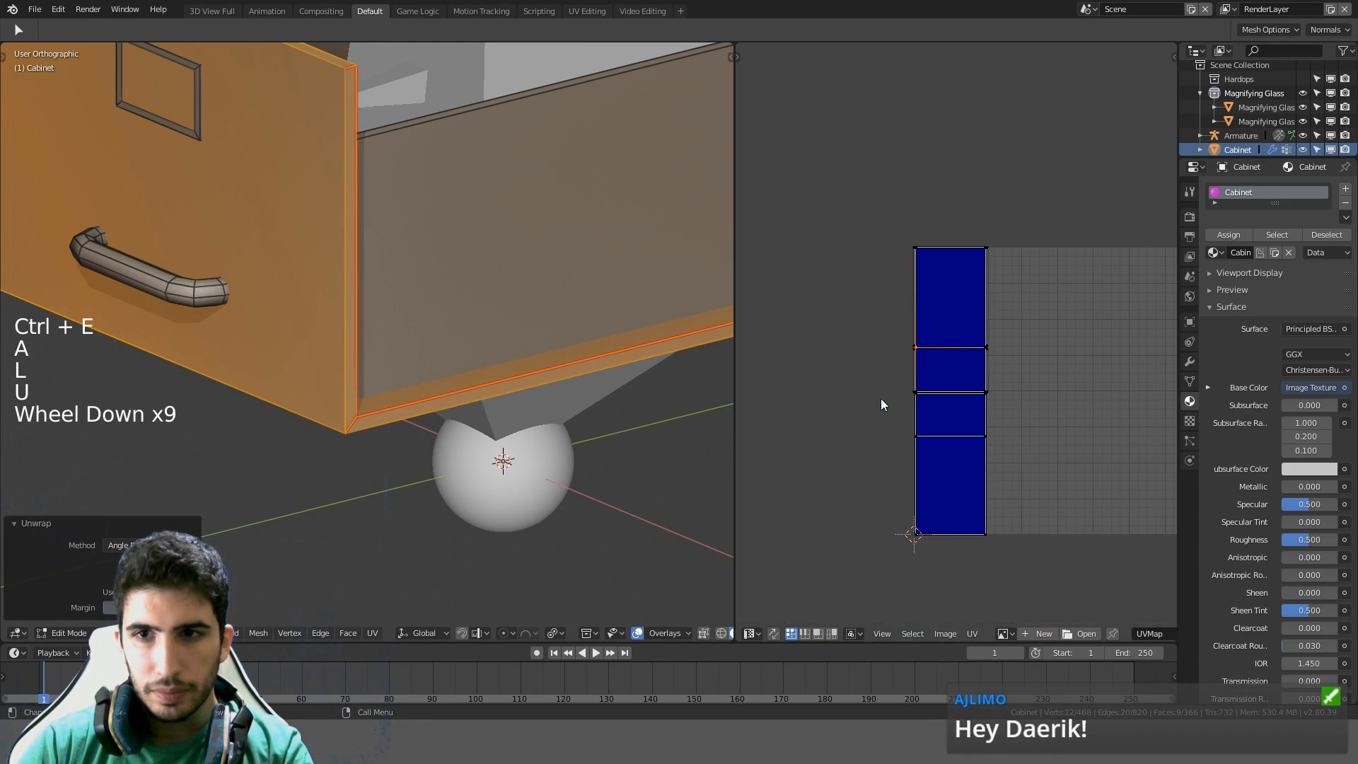
{"action": "key", "text": "a"}
{"action": "scroll", "coordinate": [412, 309], "scroll_direction": "down", "scroll_amount": 4}
{"action": "middle_click_drag", "start_coordinate": [424, 319], "coordinate": [453, 538], "text": "shift"}
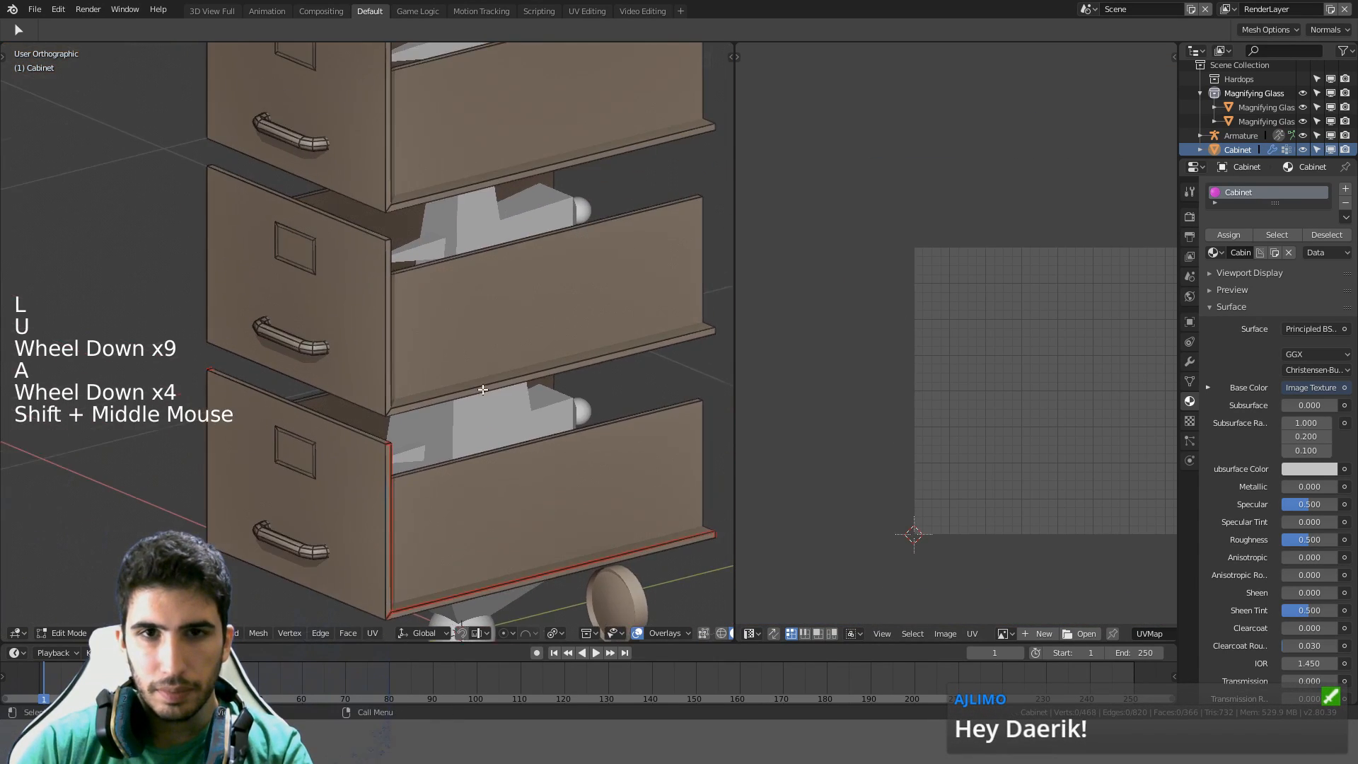
Select the seam edges along the front's inner edge and the base on both sides of the drawer above the bottom one
{"action": "scroll", "coordinate": [407, 208], "scroll_direction": "up", "scroll_amount": 3}
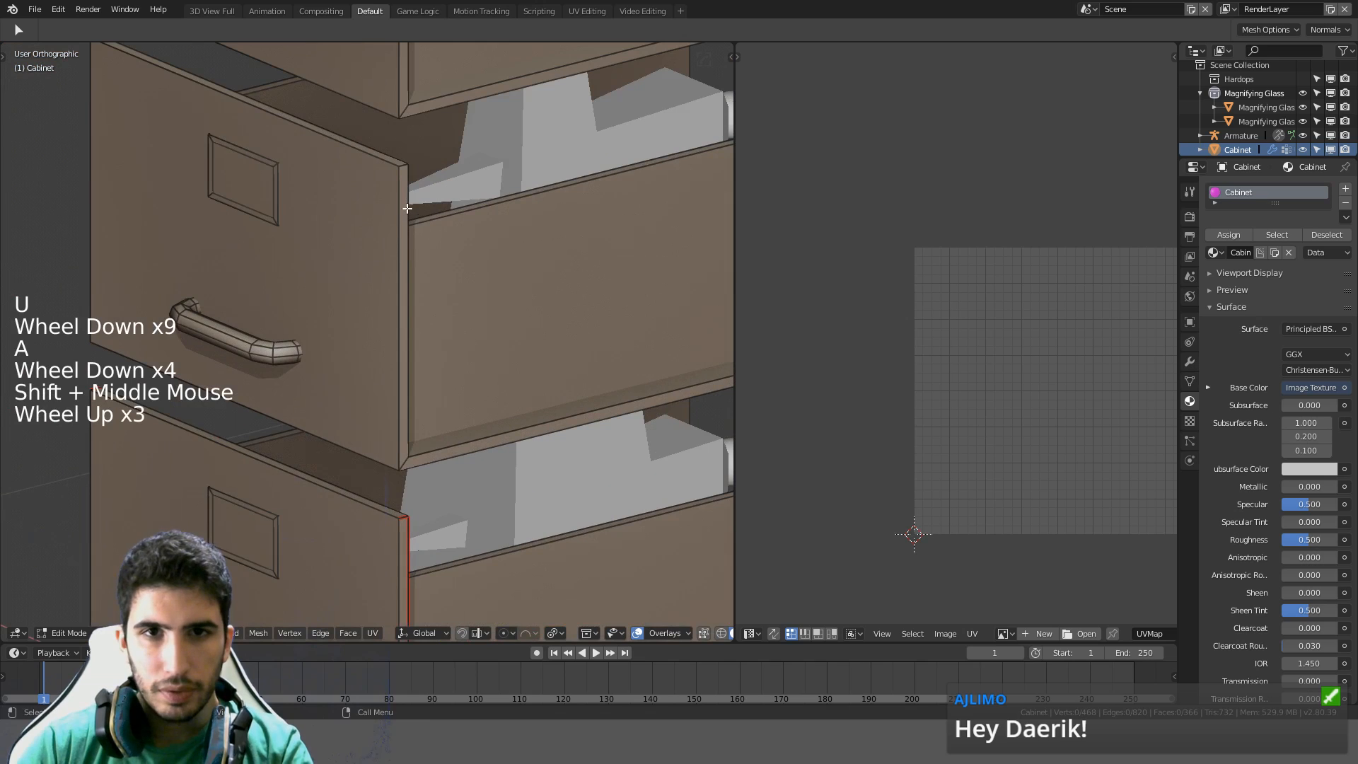
{"action": "left_click", "coordinate": [406, 167], "text": "ctrl+alt+shift"}
{"action": "left_click", "coordinate": [408, 266], "text": "alt+shift"}
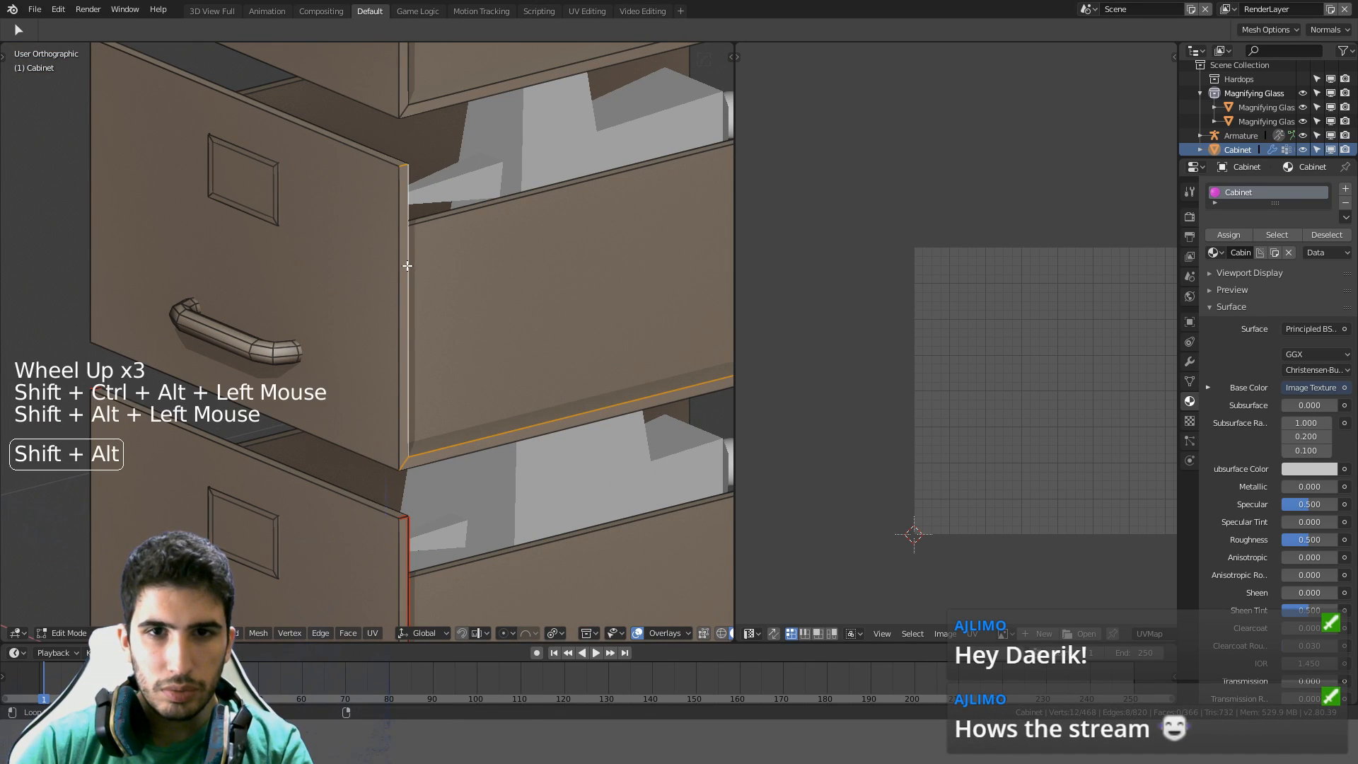
{"action": "middle_click_drag", "start_coordinate": [320, 198], "coordinate": [523, 240]}
{"action": "left_click", "coordinate": [552, 379], "text": "alt+shift"}
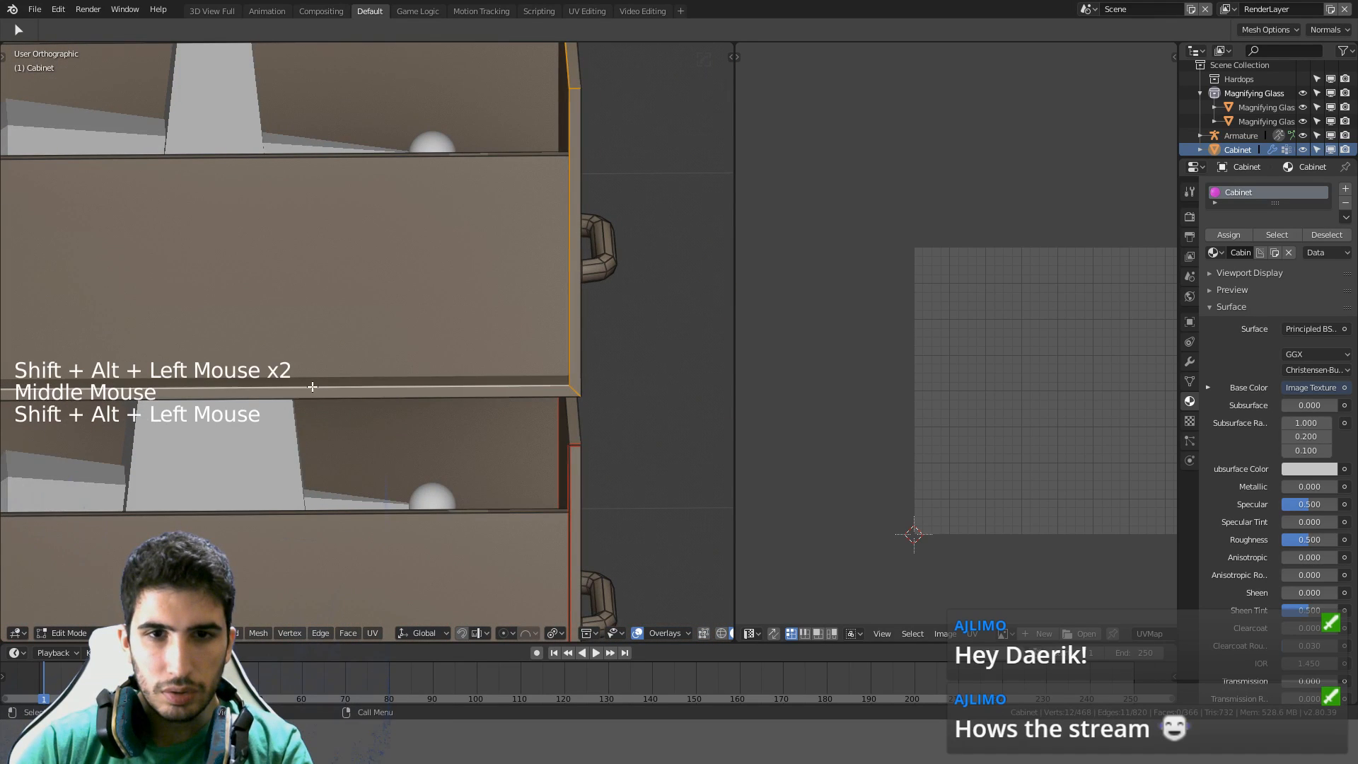
Add the matching front and base edges on both sides of the second drawer from the top to the seam selection
{"action": "middle_click_drag", "start_coordinate": [312, 387], "coordinate": [453, 417]}
{"action": "scroll", "coordinate": [576, 394], "scroll_direction": "down", "scroll_amount": 4}
{"action": "scroll", "coordinate": [453, 417], "scroll_direction": "up", "scroll_amount": 3}
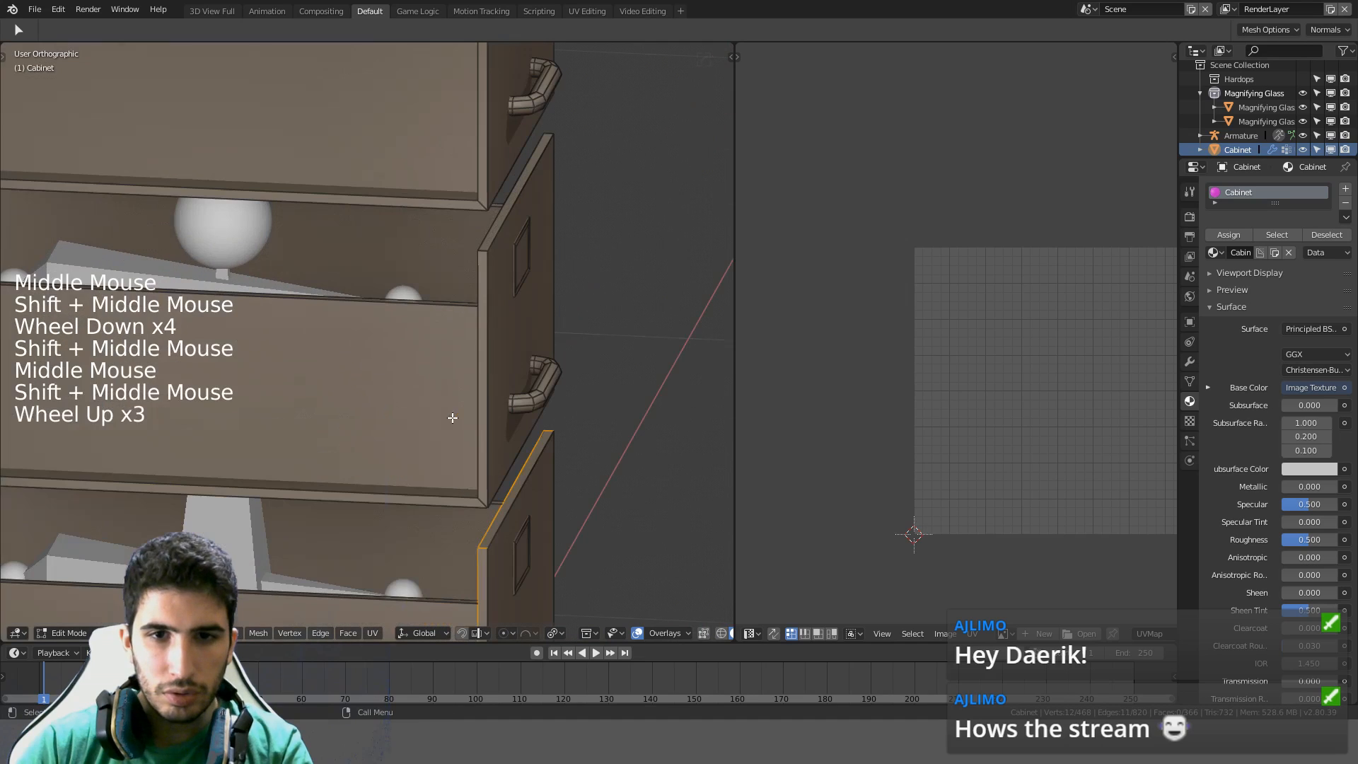
{"action": "left_click", "coordinate": [481, 470], "text": "alt+shift"}
{"action": "left_click", "coordinate": [495, 258], "text": "ctrl+alt+shift"}
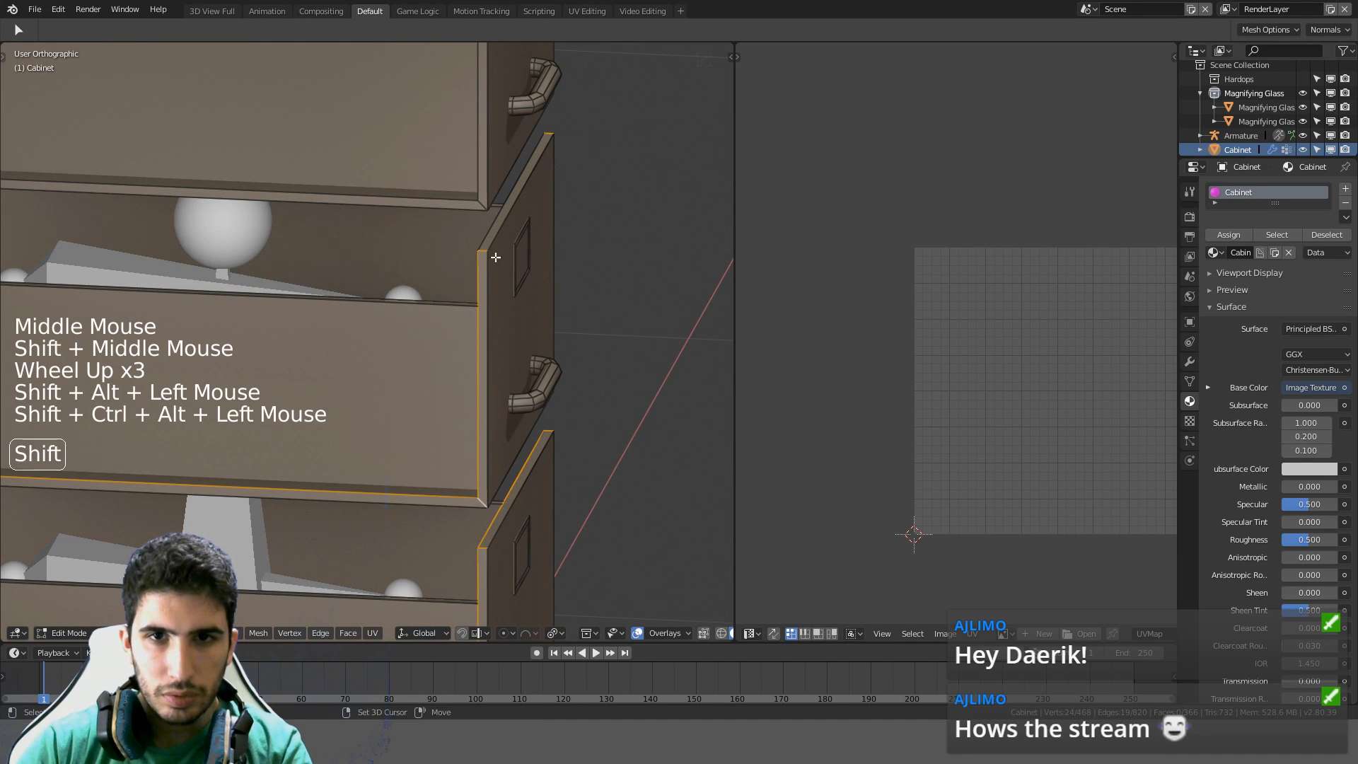
{"action": "left_click", "coordinate": [492, 225], "text": "alt+shift"}
{"action": "middle_click_drag", "start_coordinate": [492, 225], "coordinate": [388, 467]}
{"action": "left_click", "coordinate": [336, 514], "text": "alt+shift"}
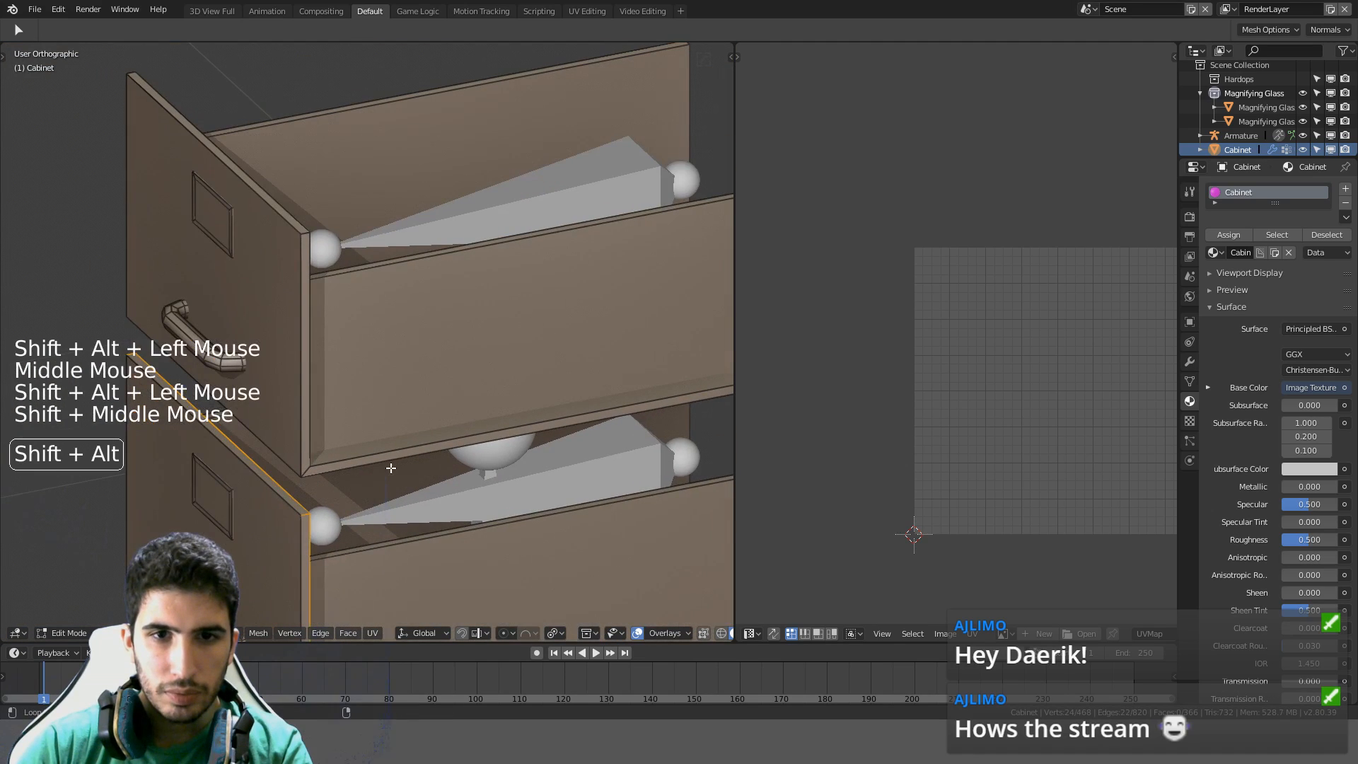
Add the top drawer's front and base edges on both sides, mark all selected edges as seams, and clear the selection
{"action": "left_click", "coordinate": [372, 454], "text": "alt+shift"}
{"action": "left_click", "coordinate": [309, 468], "text": "ctrl+alt+shift"}
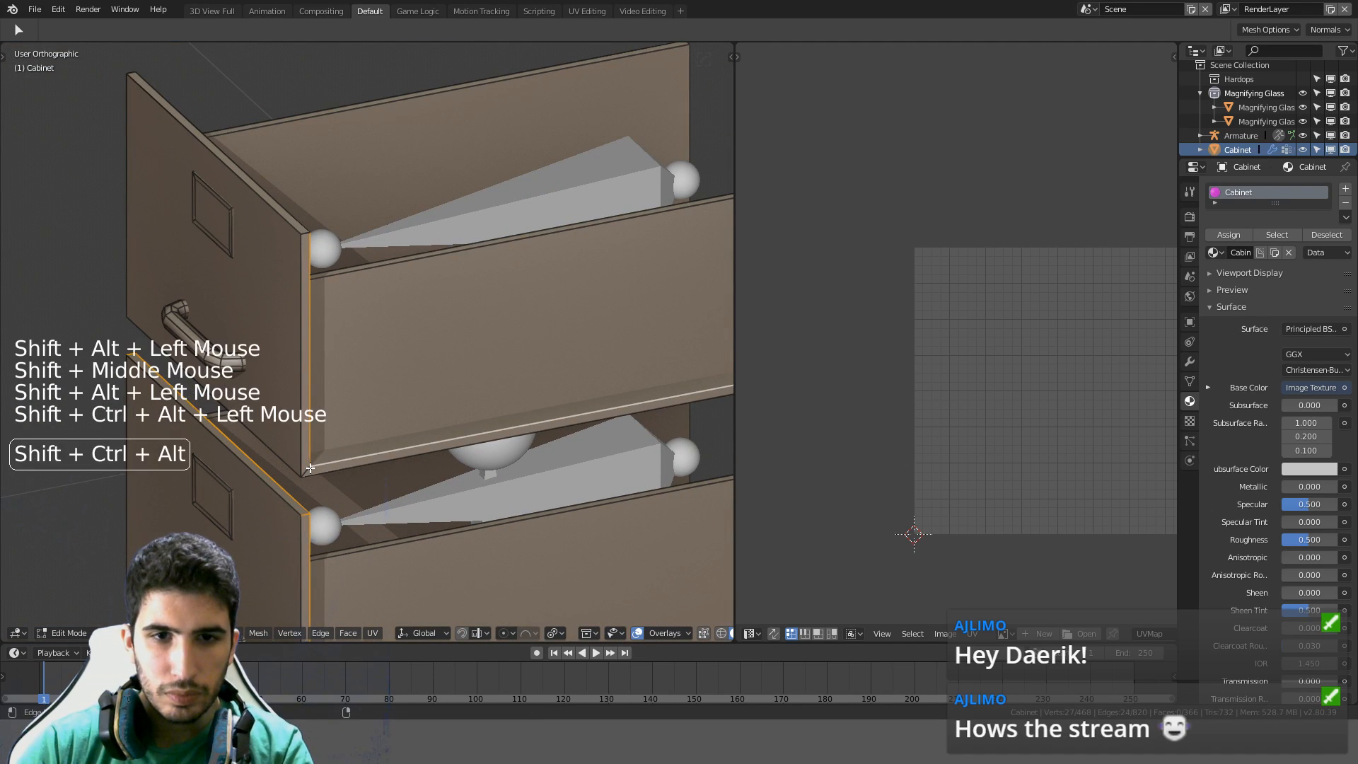
{"action": "left_click", "coordinate": [254, 219], "text": "alt+shift"}
{"action": "middle_click_drag", "start_coordinate": [254, 219], "coordinate": [454, 401]}
{"action": "left_click", "coordinate": [451, 403], "text": "alt+shift"}
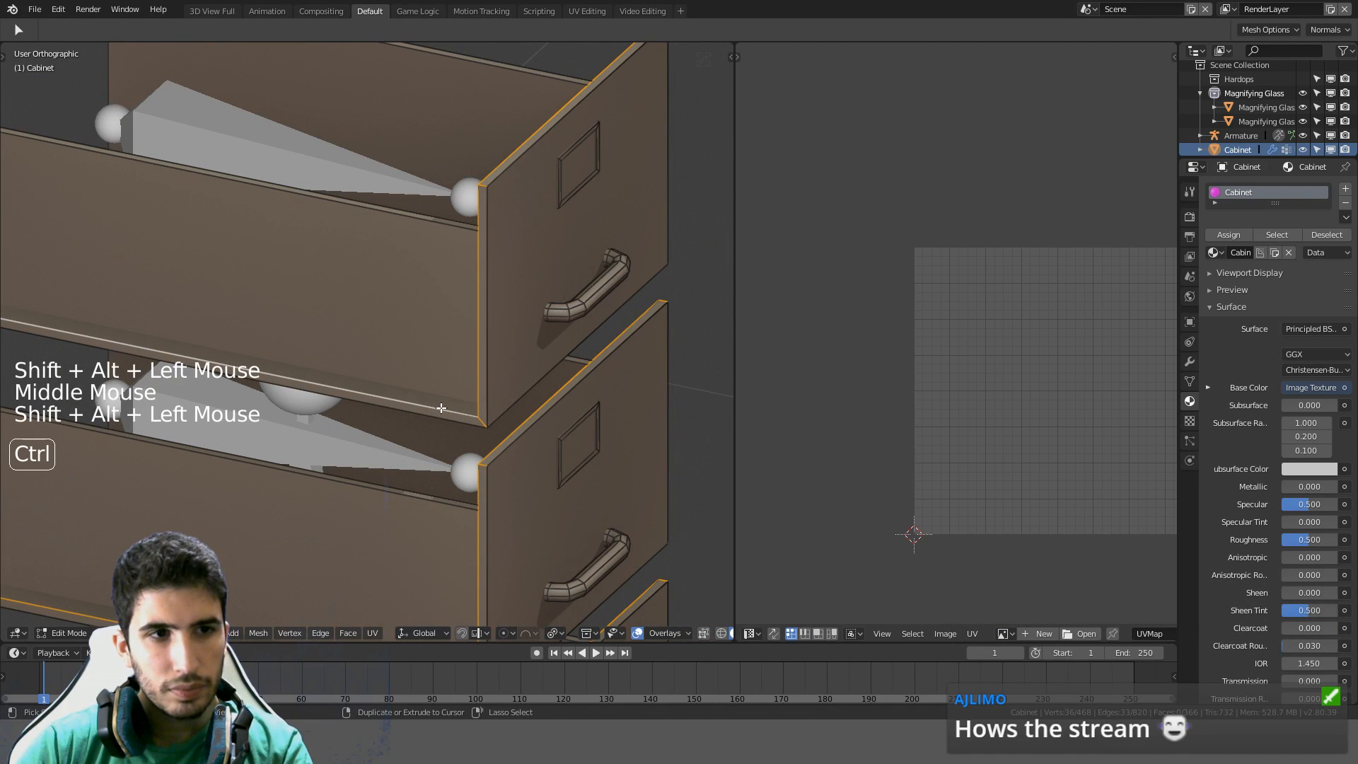
{"action": "key", "text": "ctrl+e"}
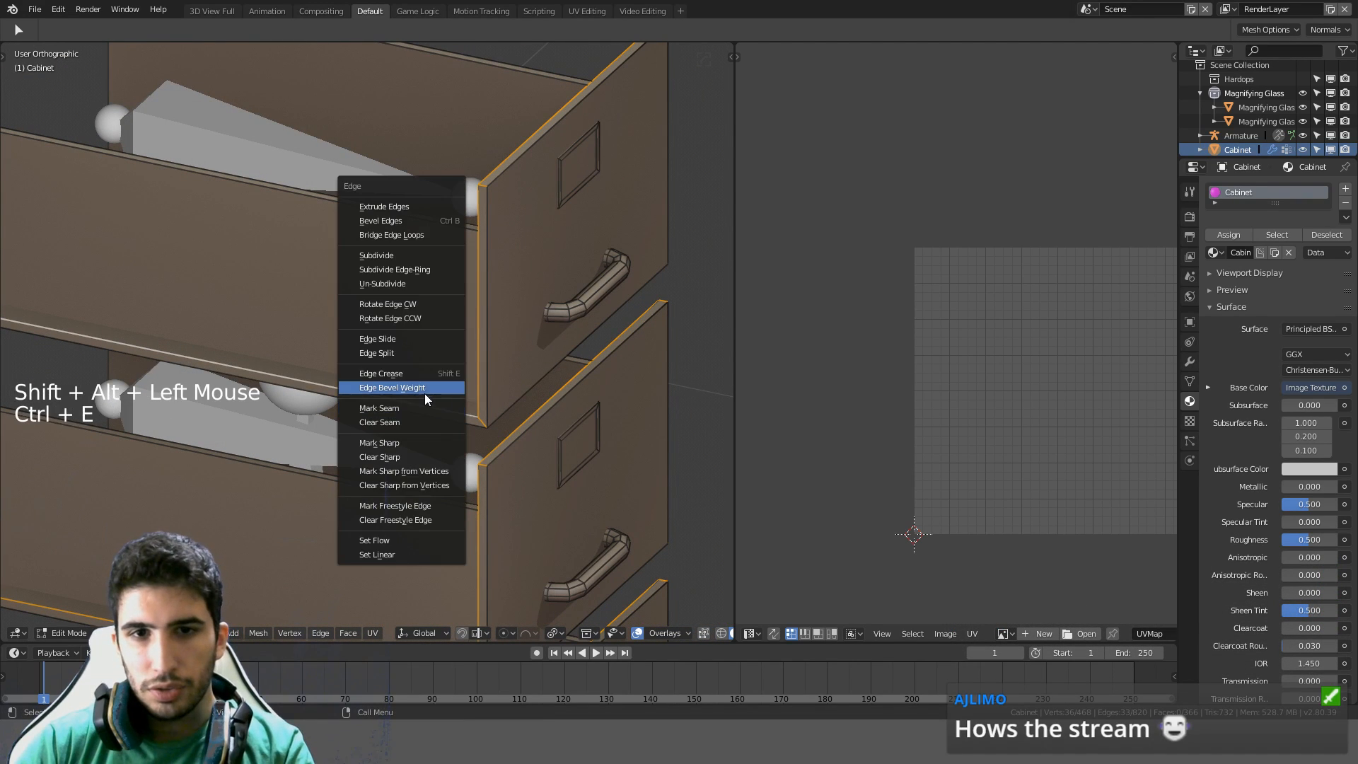
{"action": "scroll", "coordinate": [450, 404], "scroll_direction": "down", "scroll_amount": 3}
{"action": "middle_click_drag", "start_coordinate": [450, 404], "coordinate": [497, 357]}
{"action": "key", "text": "a"}
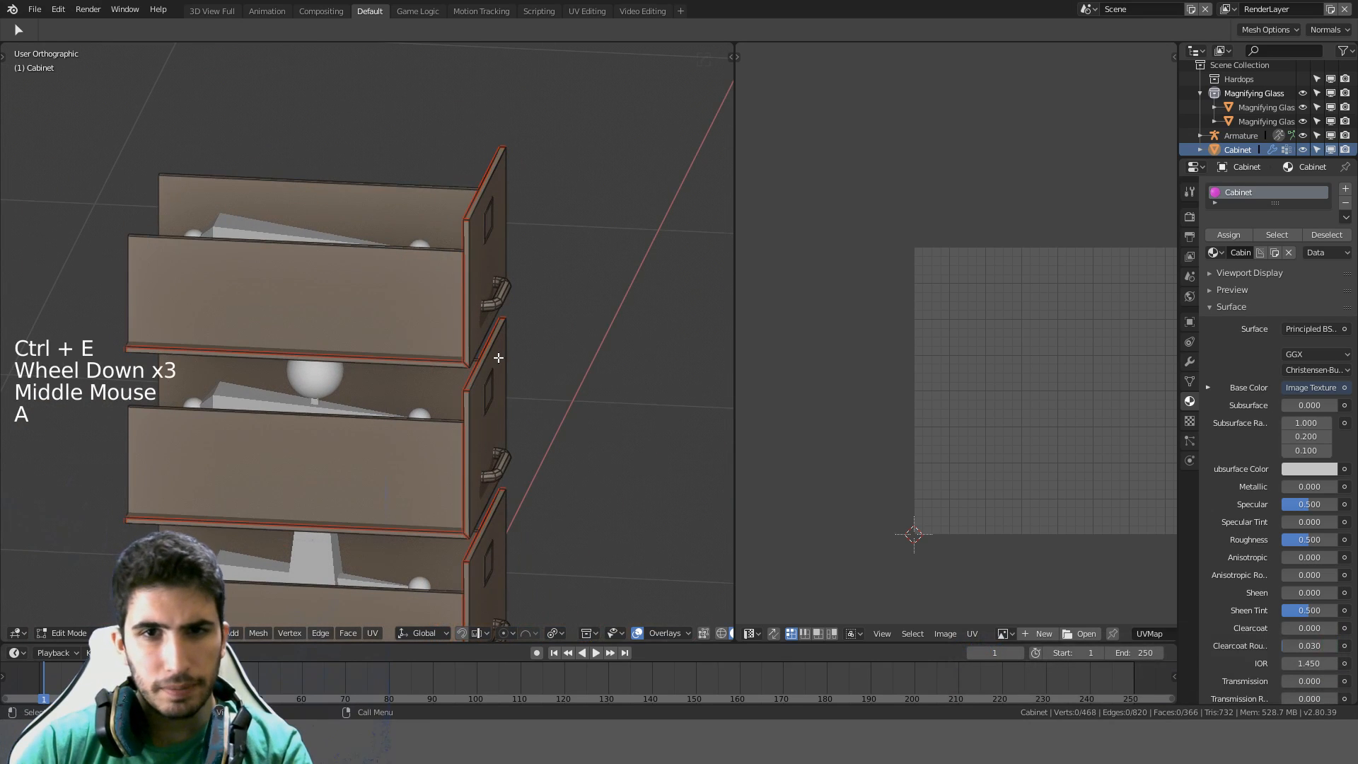
{"action": "key", "text": "l"}
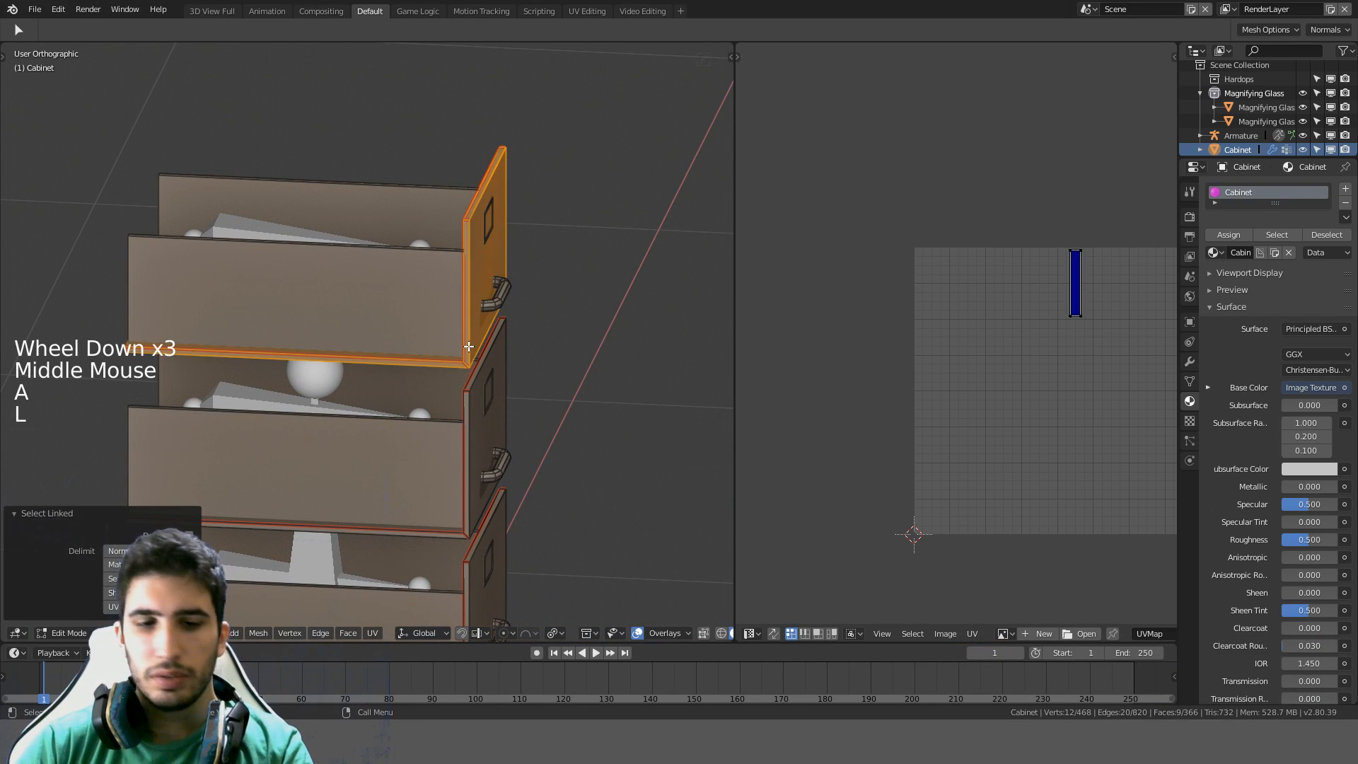
{"action": "key", "text": "a"}
{"action": "key", "text": "a"}
{"action": "key", "text": "a"}
{"action": "key", "text": "a"}
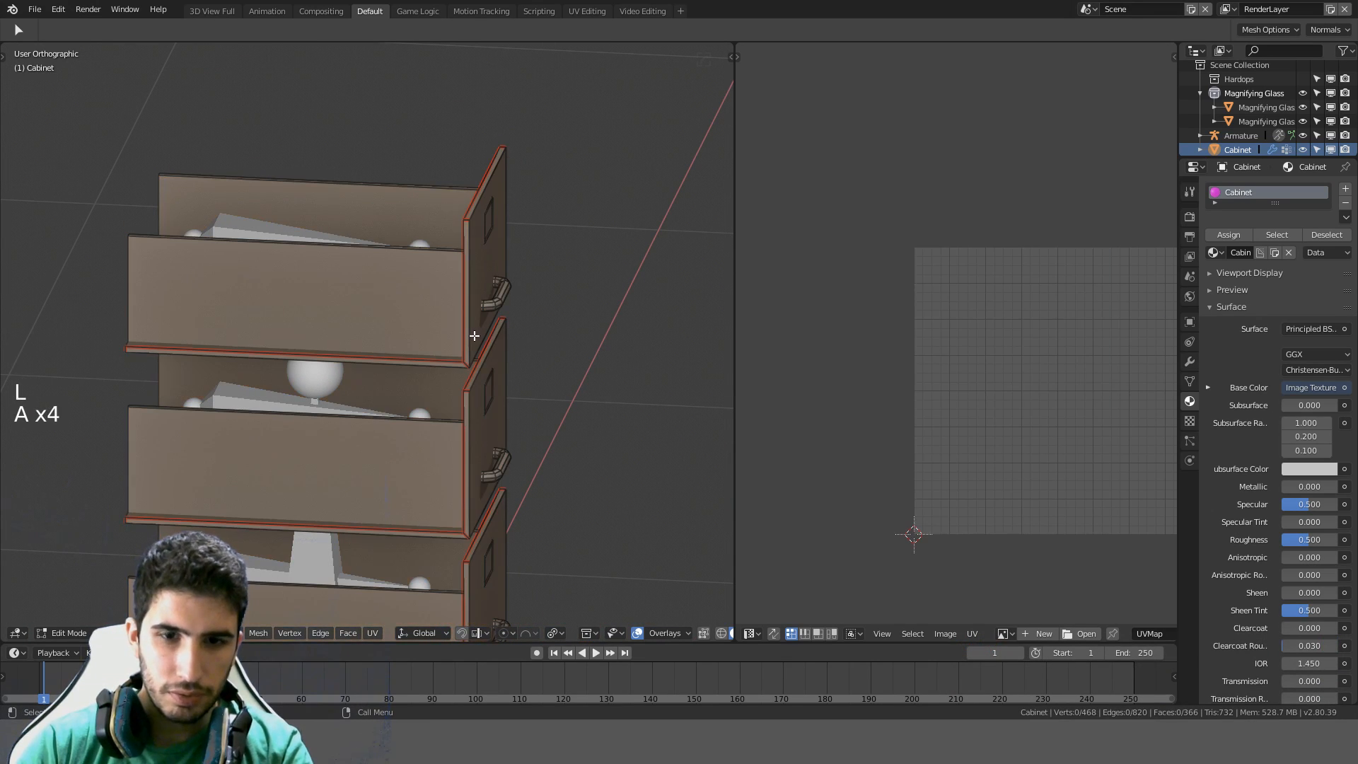
Select the linked front and base pieces of all four drawers and unwrap them together
{"action": "key", "text": "l"}
{"action": "key", "text": "l"}
{"action": "key", "text": "l"}
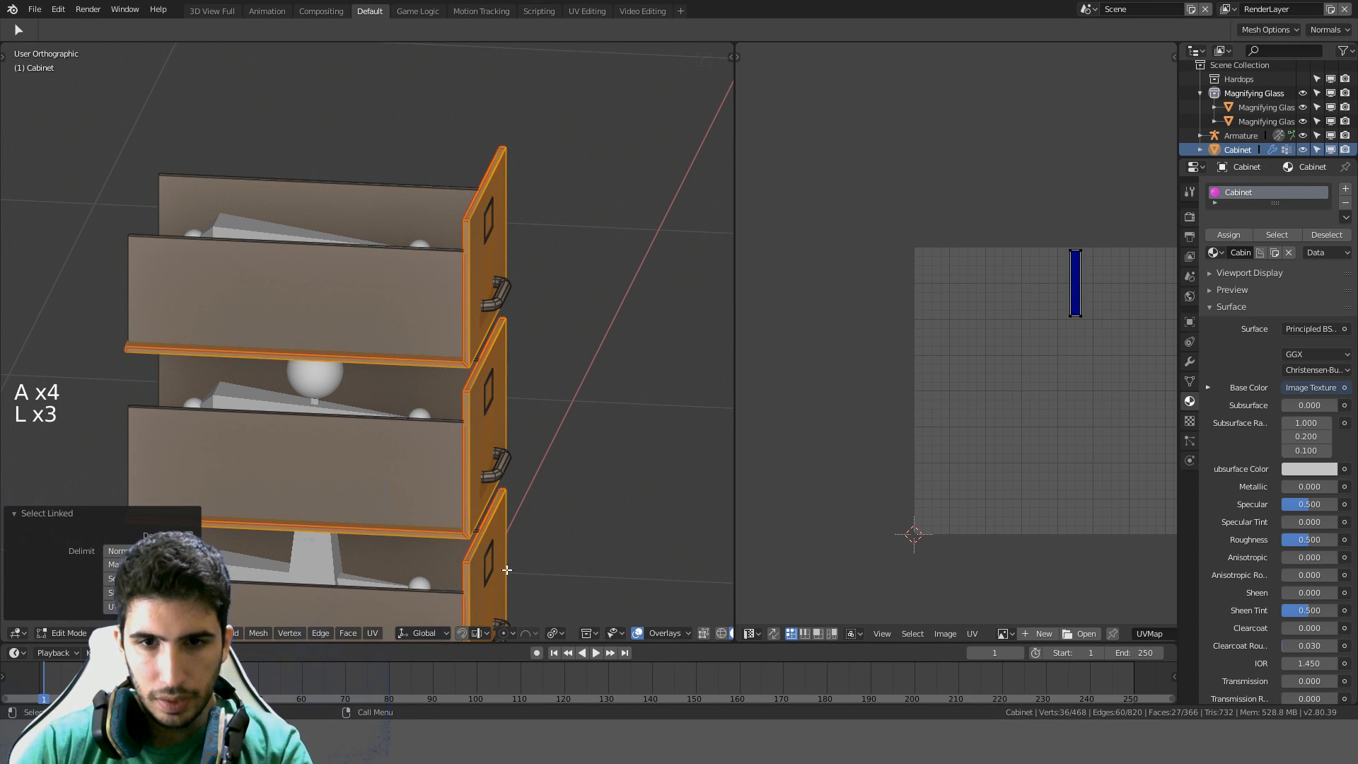
{"action": "middle_click_drag", "start_coordinate": [507, 569], "coordinate": [521, 280], "text": "shift"}
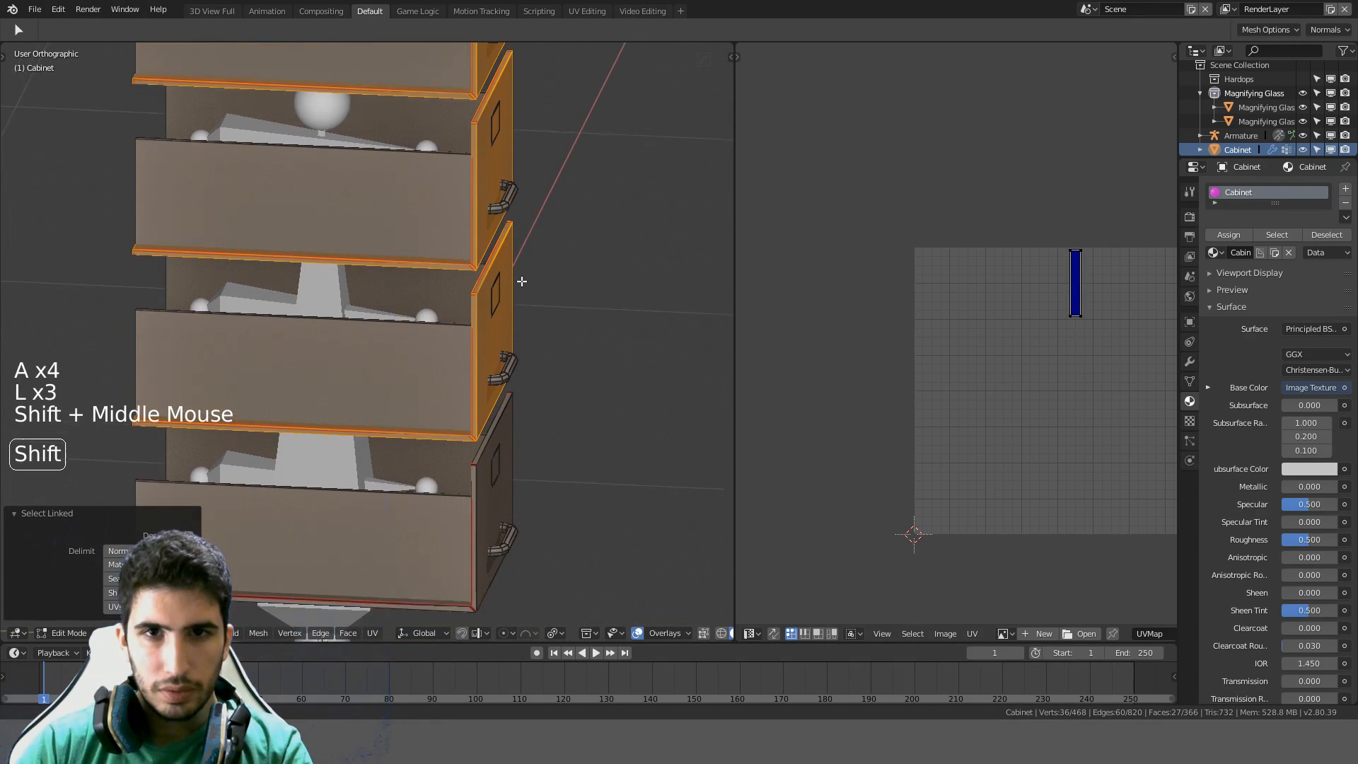
{"action": "key", "text": "l"}
{"action": "key", "text": "u"}
{"action": "left_click", "coordinate": [478, 495]}
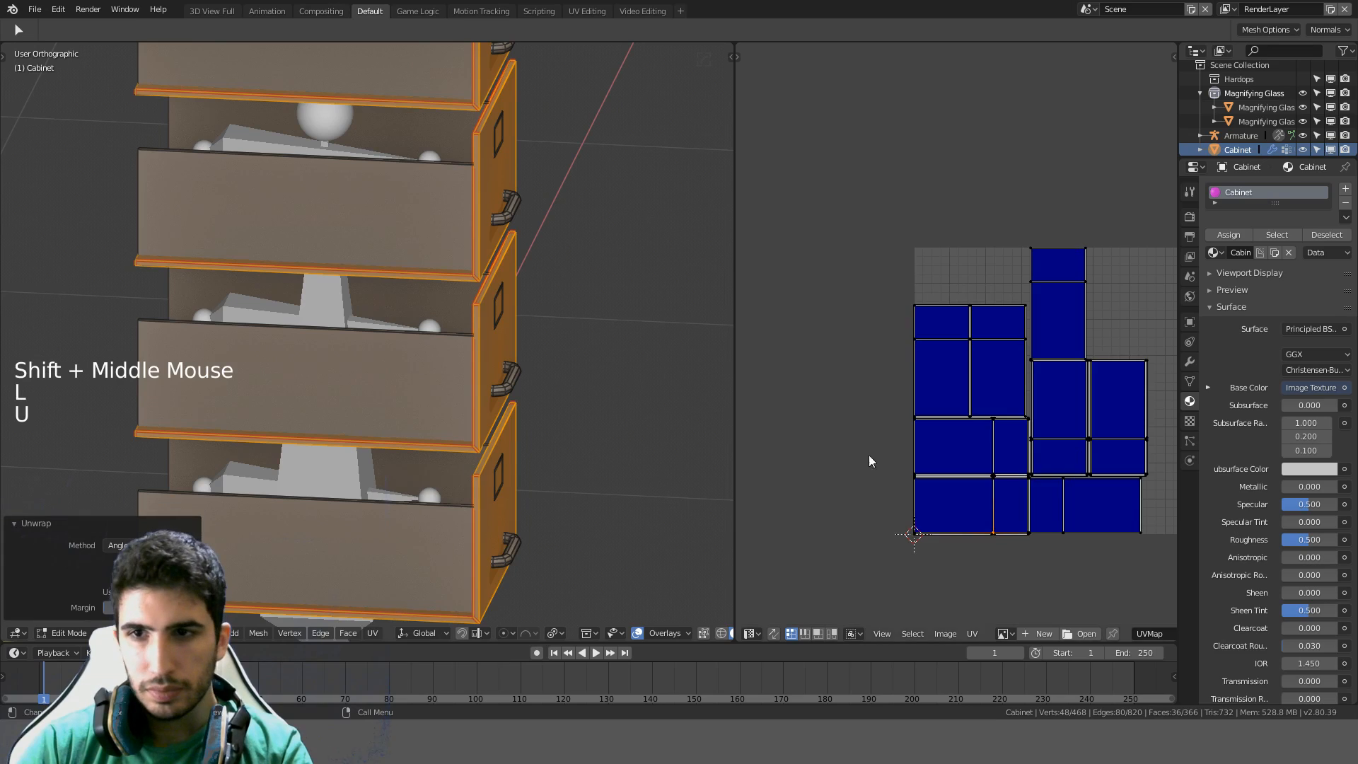
{"action": "scroll", "coordinate": [1024, 386], "scroll_direction": "up", "scroll_amount": 2}
{"action": "scroll", "coordinate": [1022, 385], "scroll_direction": "down", "scroll_amount": 4}
Replace the selection with the inner lengthwise edge loops facing the drawer fronts on two of the handles
{"action": "middle_click_drag", "start_coordinate": [540, 290], "coordinate": [403, 303]}
{"action": "scroll", "coordinate": [403, 303], "scroll_direction": "up", "scroll_amount": 3}
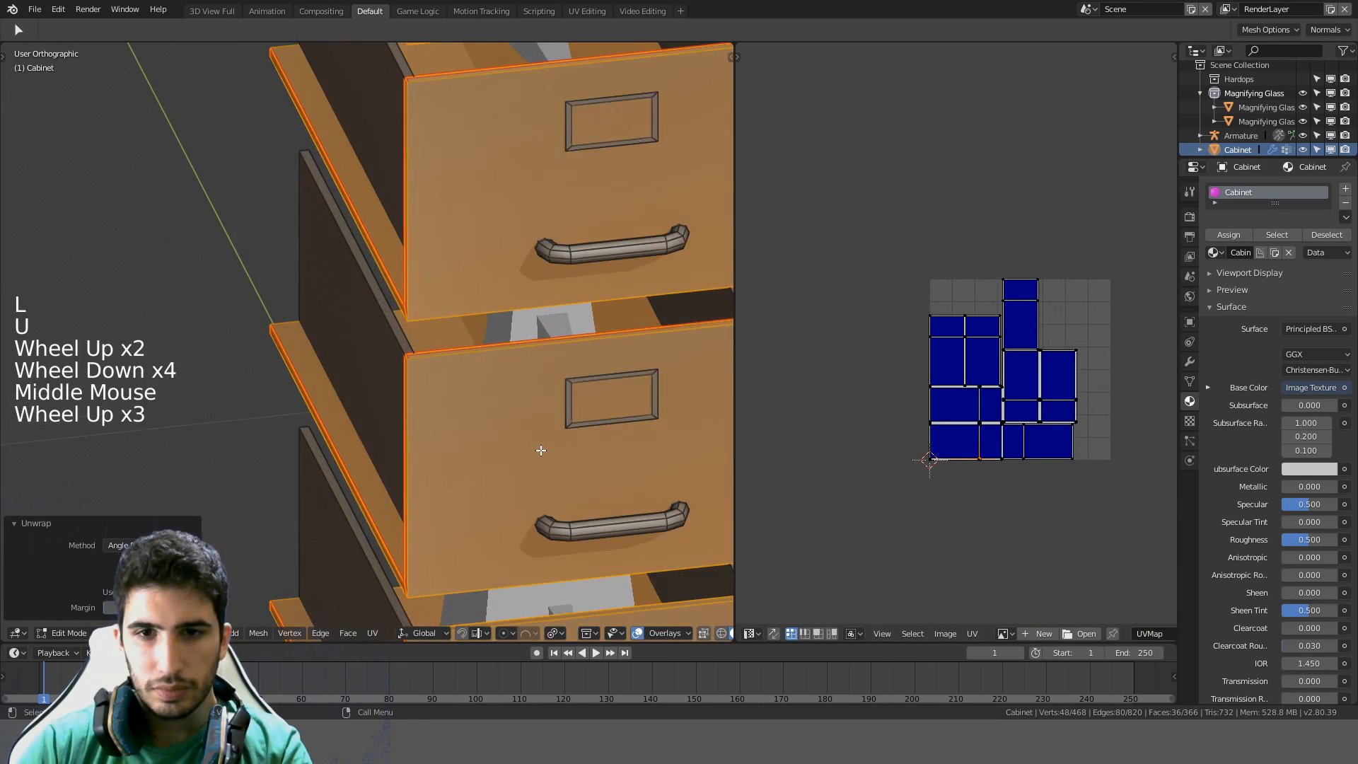
{"action": "middle_click_drag", "start_coordinate": [540, 448], "coordinate": [387, 258], "text": "shift"}
{"action": "scroll", "coordinate": [388, 257], "scroll_direction": "up", "scroll_amount": 2}
{"action": "key", "text": "a"}
{"action": "scroll", "coordinate": [388, 258], "scroll_direction": "up", "scroll_amount": 1}
{"action": "middle_click_drag", "start_coordinate": [438, 319], "coordinate": [384, 319]}
{"action": "scroll", "coordinate": [384, 319], "scroll_direction": "up", "scroll_amount": 2}
{"action": "left_click", "coordinate": [311, 261], "text": "alt"}
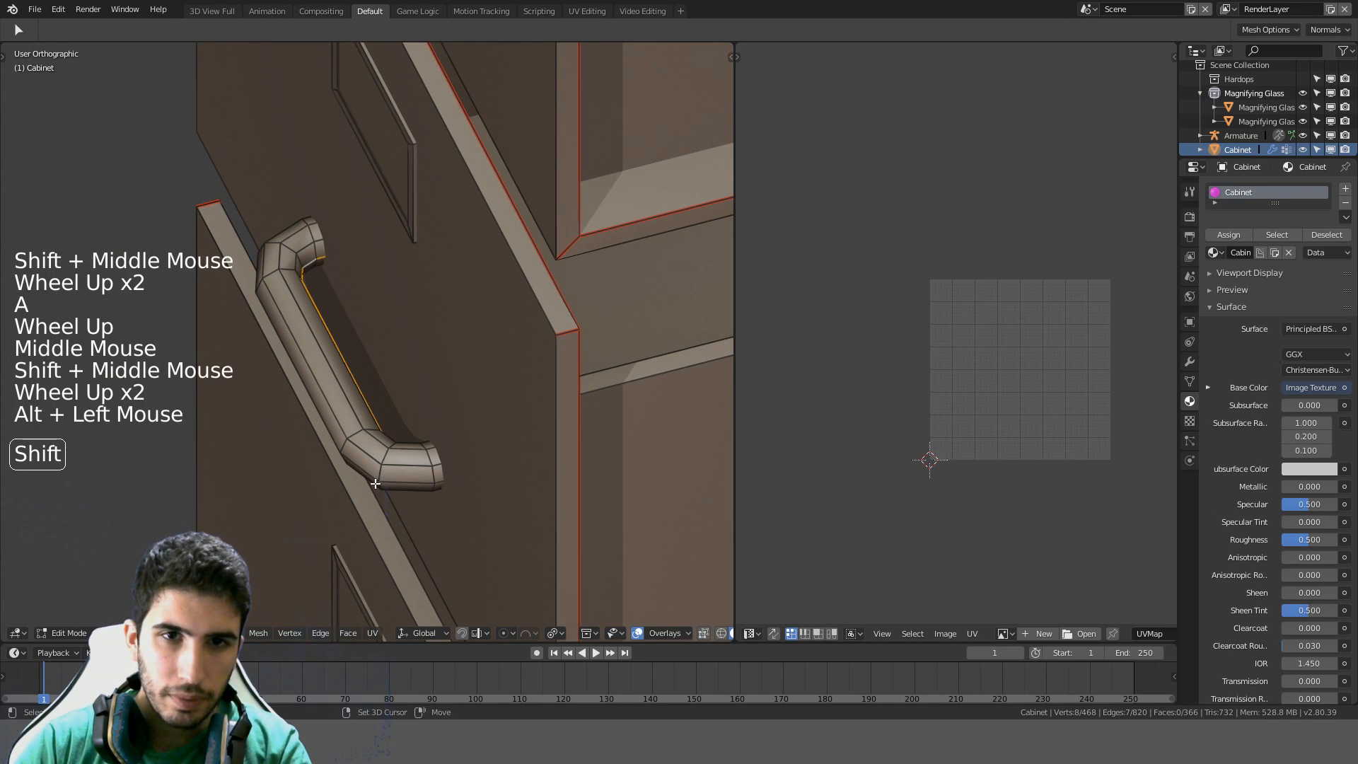
{"action": "middle_click_drag", "start_coordinate": [375, 484], "coordinate": [375, 311], "text": "shift"}
{"action": "left_click", "coordinate": [324, 417], "text": "alt+shift"}
Add the inner lengthwise edge loops of the remaining two handles and mark all four loops as seams
{"action": "scroll", "coordinate": [324, 415], "scroll_direction": "down", "scroll_amount": 5}
{"action": "scroll", "coordinate": [473, 182], "scroll_direction": "up", "scroll_amount": 3}
{"action": "middle_click_drag", "start_coordinate": [474, 182], "coordinate": [403, 320], "text": "shift"}
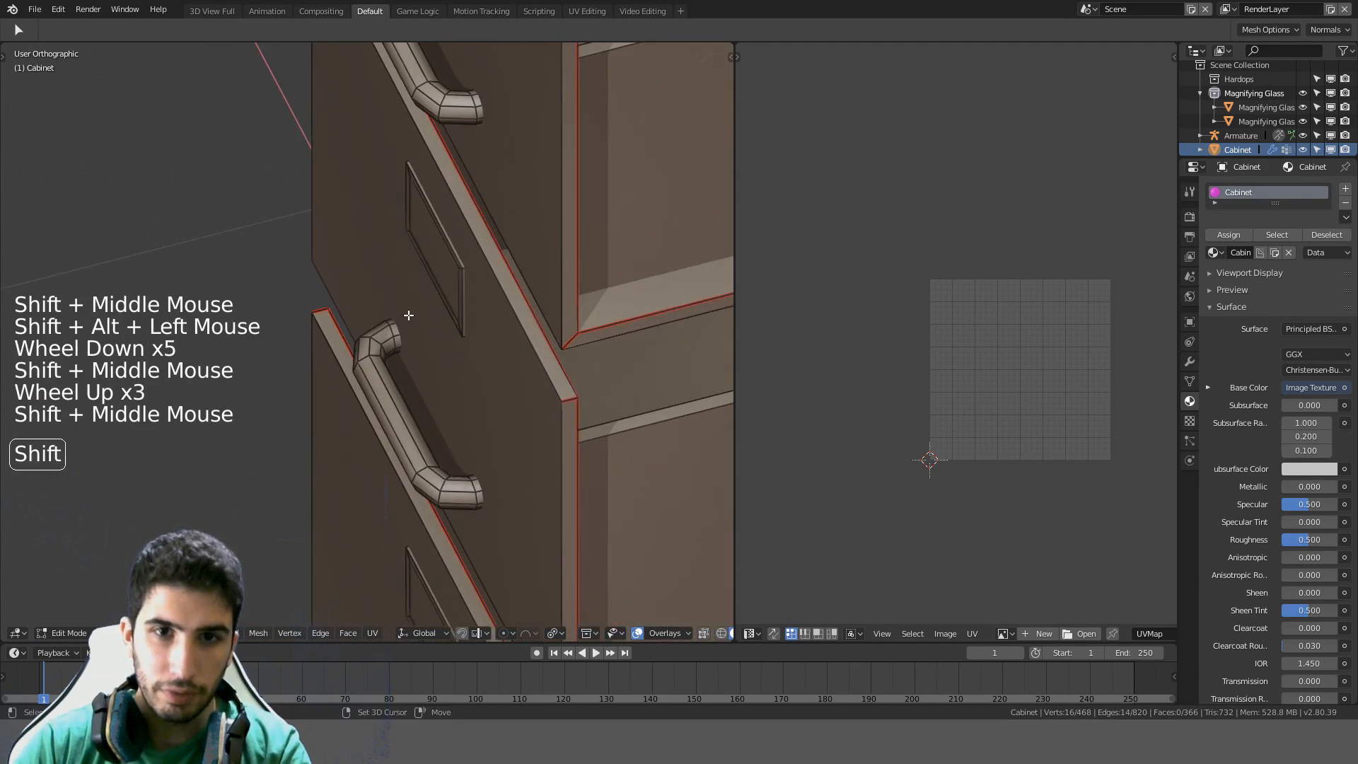
{"action": "scroll", "coordinate": [403, 354], "scroll_direction": "up", "scroll_amount": 2}
{"action": "left_click", "coordinate": [403, 356], "text": "alt+shift"}
{"action": "key", "text": "ctrl+z"}
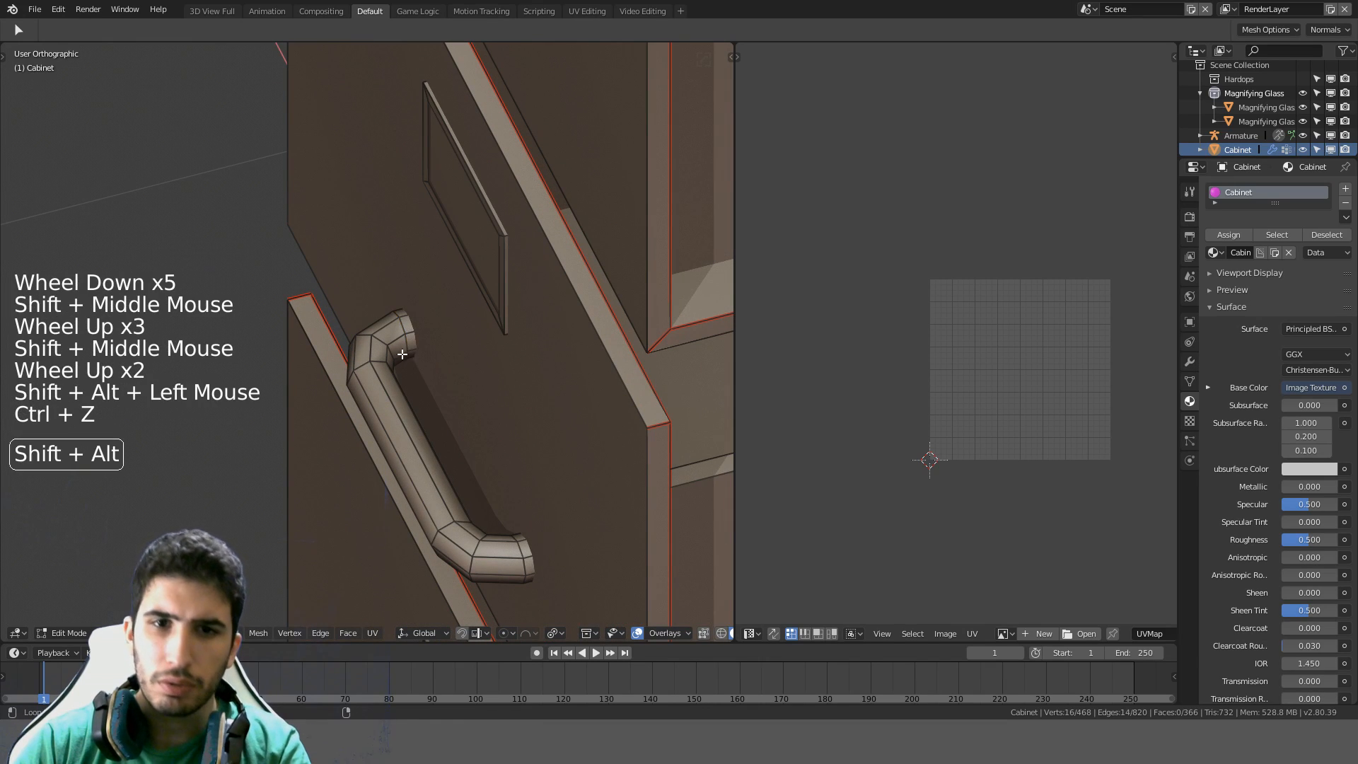
{"action": "left_click", "coordinate": [430, 306], "text": "alt+shift"}
{"action": "middle_click_drag", "start_coordinate": [435, 407], "coordinate": [442, 189], "text": "shift"}
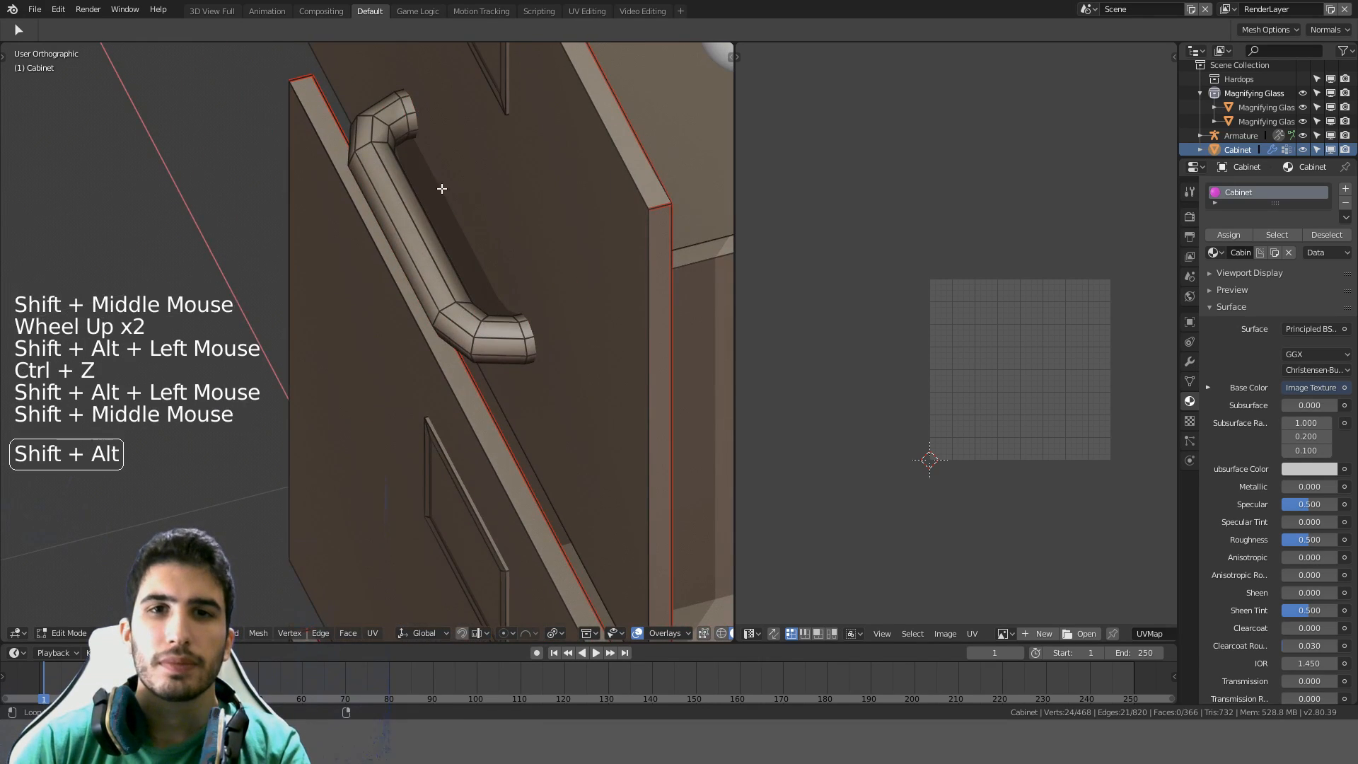
{"action": "left_click", "coordinate": [410, 134], "text": "alt+shift"}
{"action": "scroll", "coordinate": [414, 145], "scroll_direction": "down", "scroll_amount": 3}
{"action": "key", "text": "ctrl+e"}
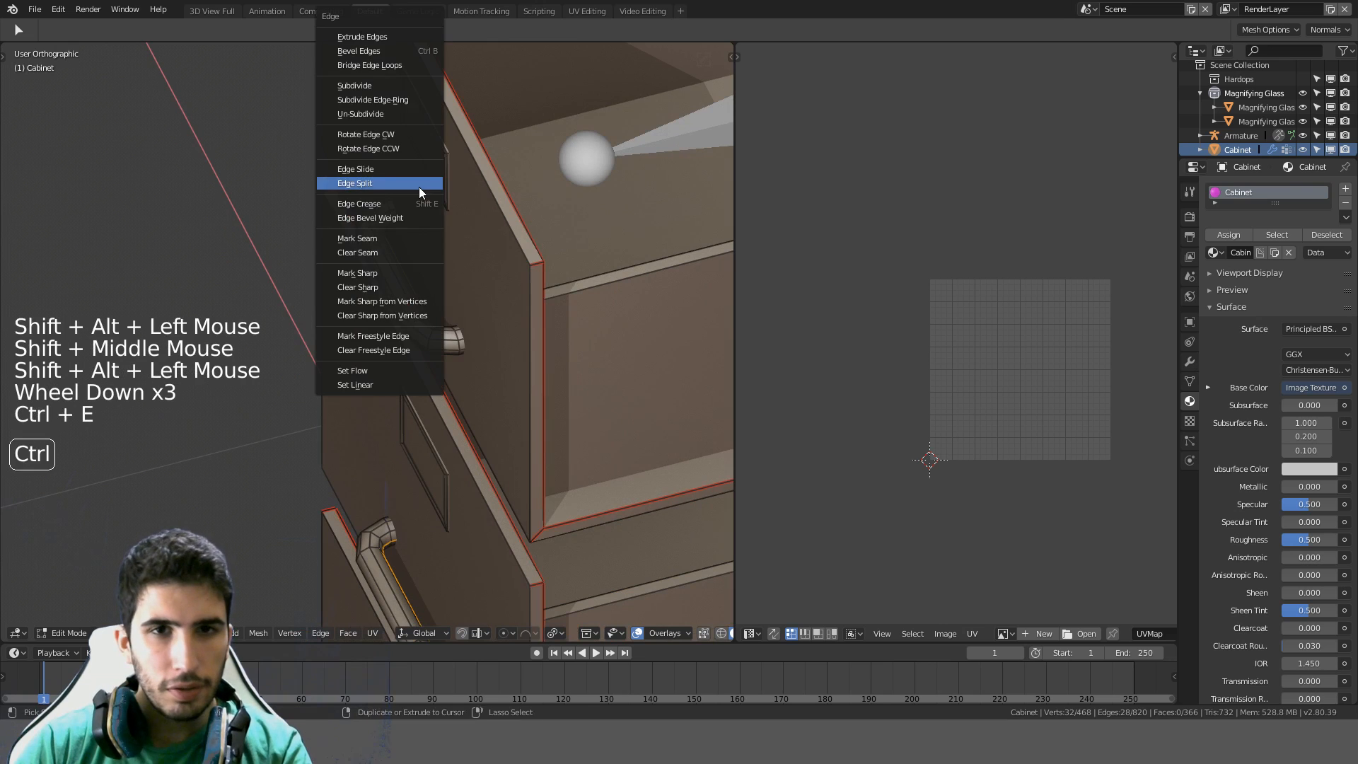
{"action": "left_click", "coordinate": [386, 237]}
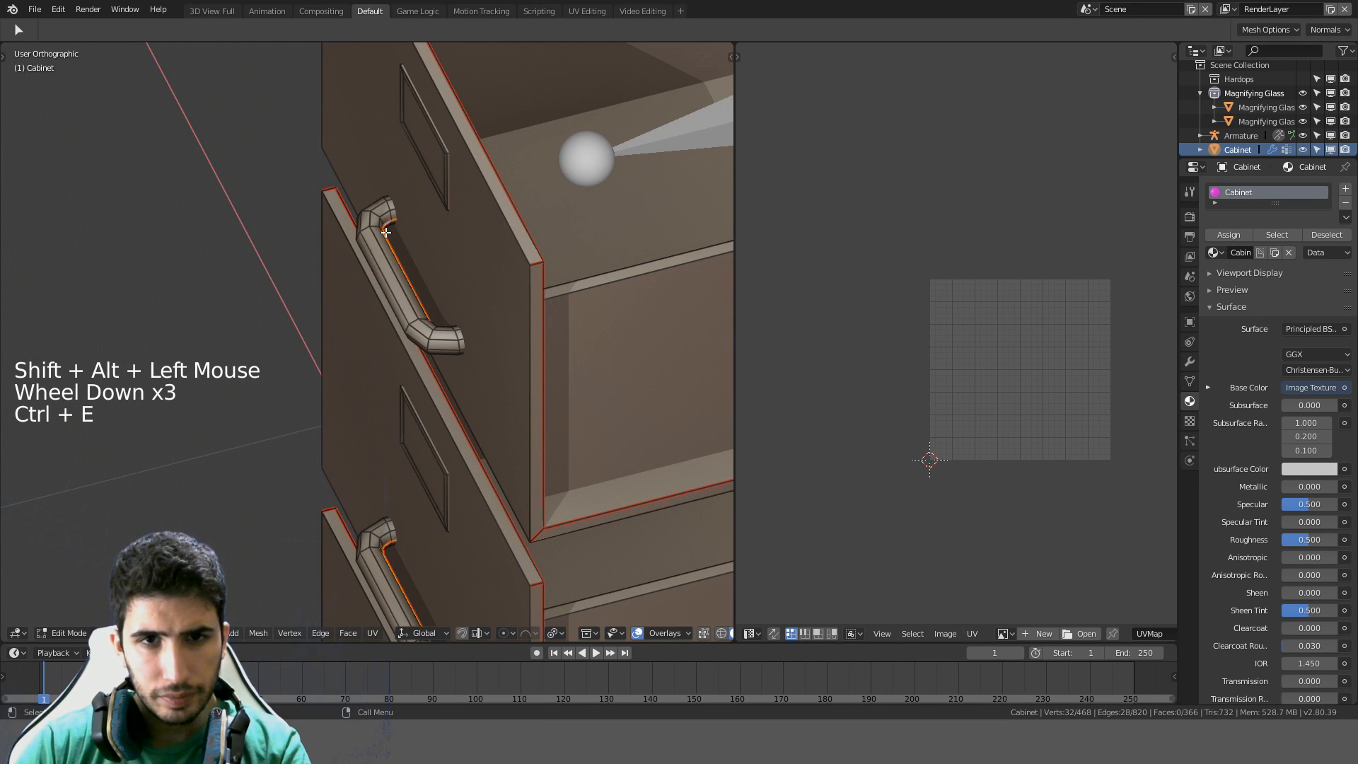
Unwrap the four linked handles, inspect their UV islands, and clear the selection
{"action": "key", "text": "ctrl+l"}
{"action": "key", "text": "u"}
{"action": "left_click", "coordinate": [427, 224]}
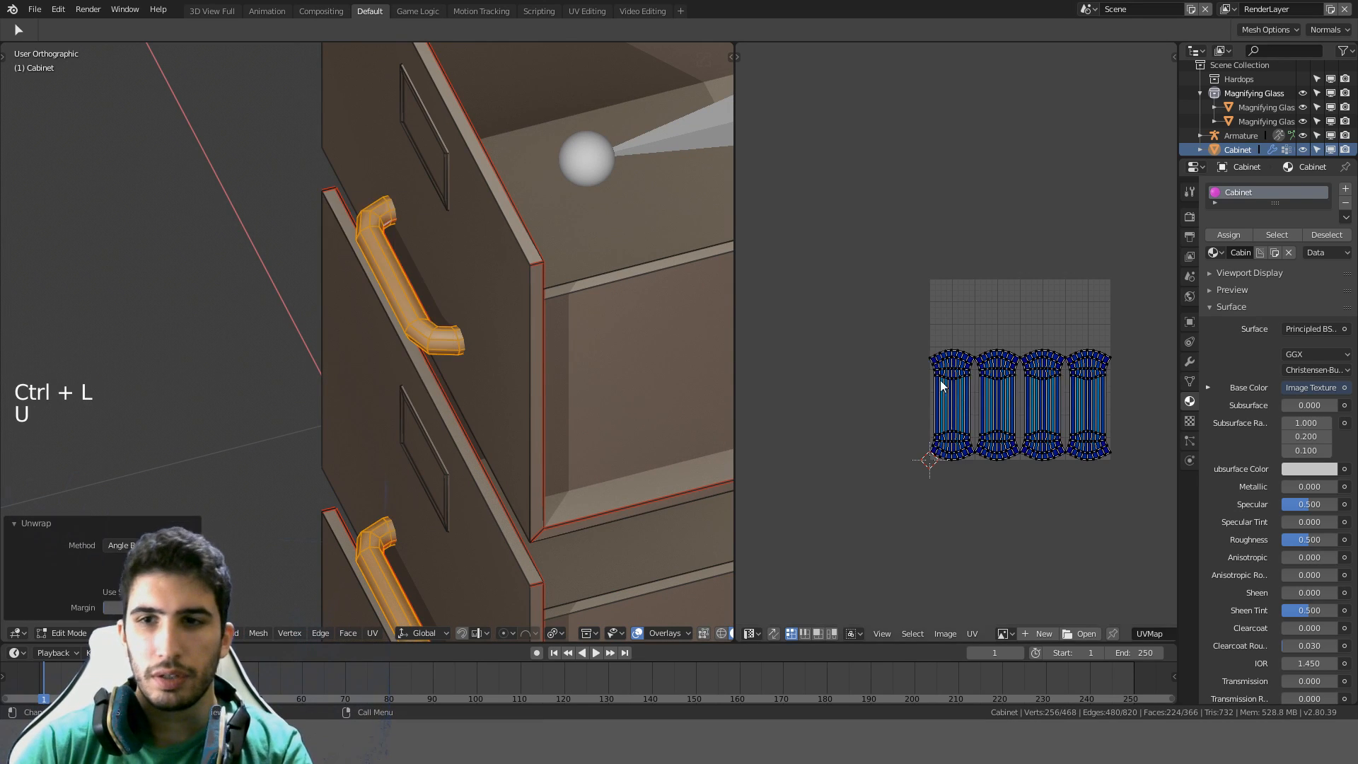
{"action": "scroll", "coordinate": [1004, 439], "scroll_direction": "up", "scroll_amount": 6}
{"action": "middle_click_drag", "start_coordinate": [1032, 481], "coordinate": [1047, 421], "text": "shift"}
{"action": "scroll", "coordinate": [1046, 421], "scroll_direction": "down", "scroll_amount": 1, "text": "shift"}
{"action": "scroll", "coordinate": [1014, 190], "scroll_direction": "down", "scroll_amount": 3}
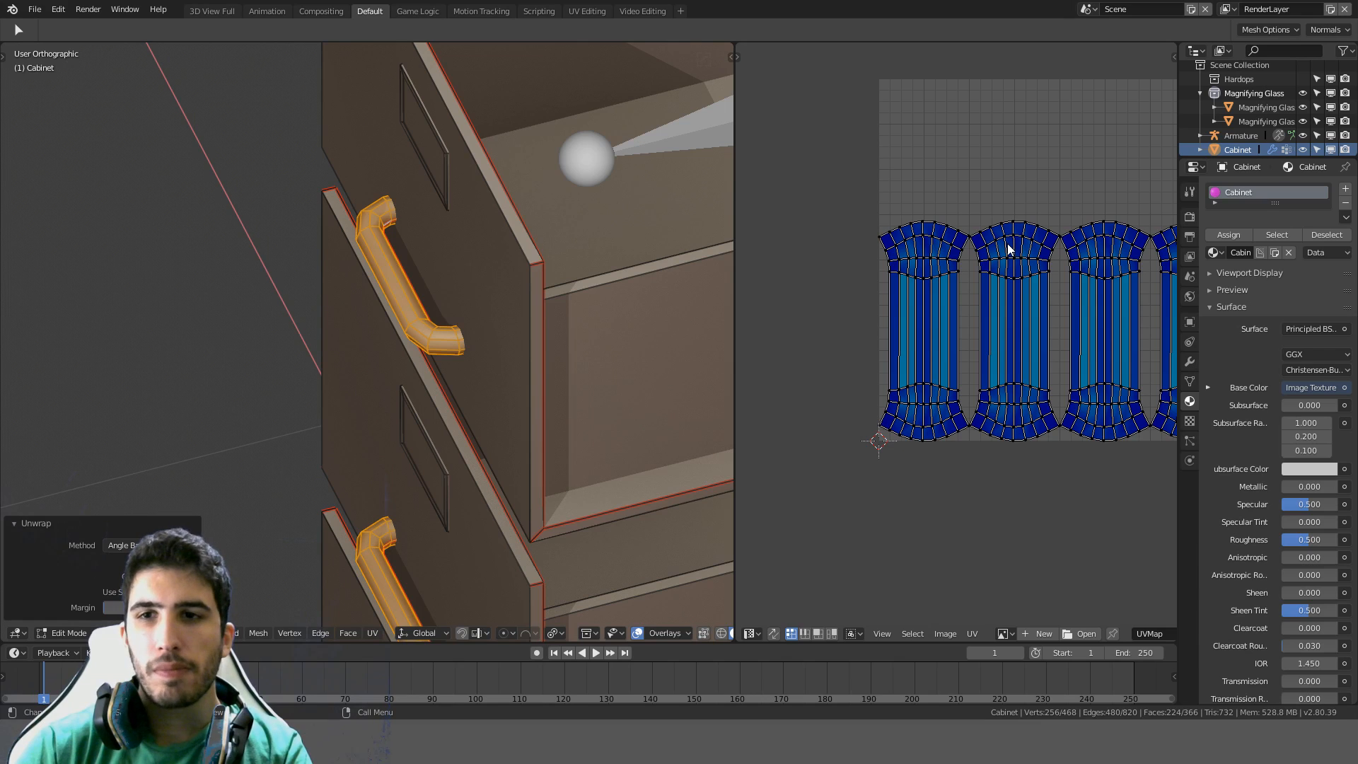
{"action": "key", "text": "a"}
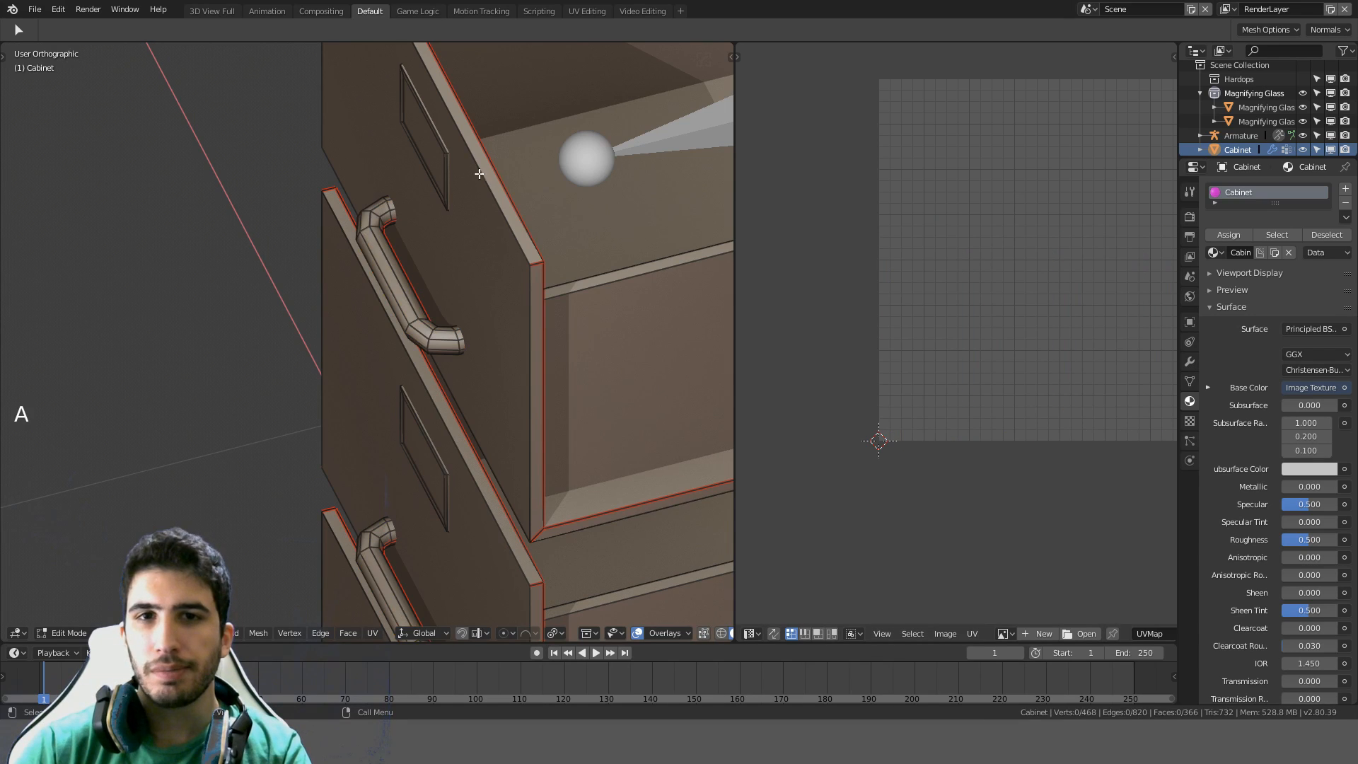
Try unwrapping the linked label frame on the drawer front without seams, and inspect its island's corner
{"action": "key", "text": "l"}
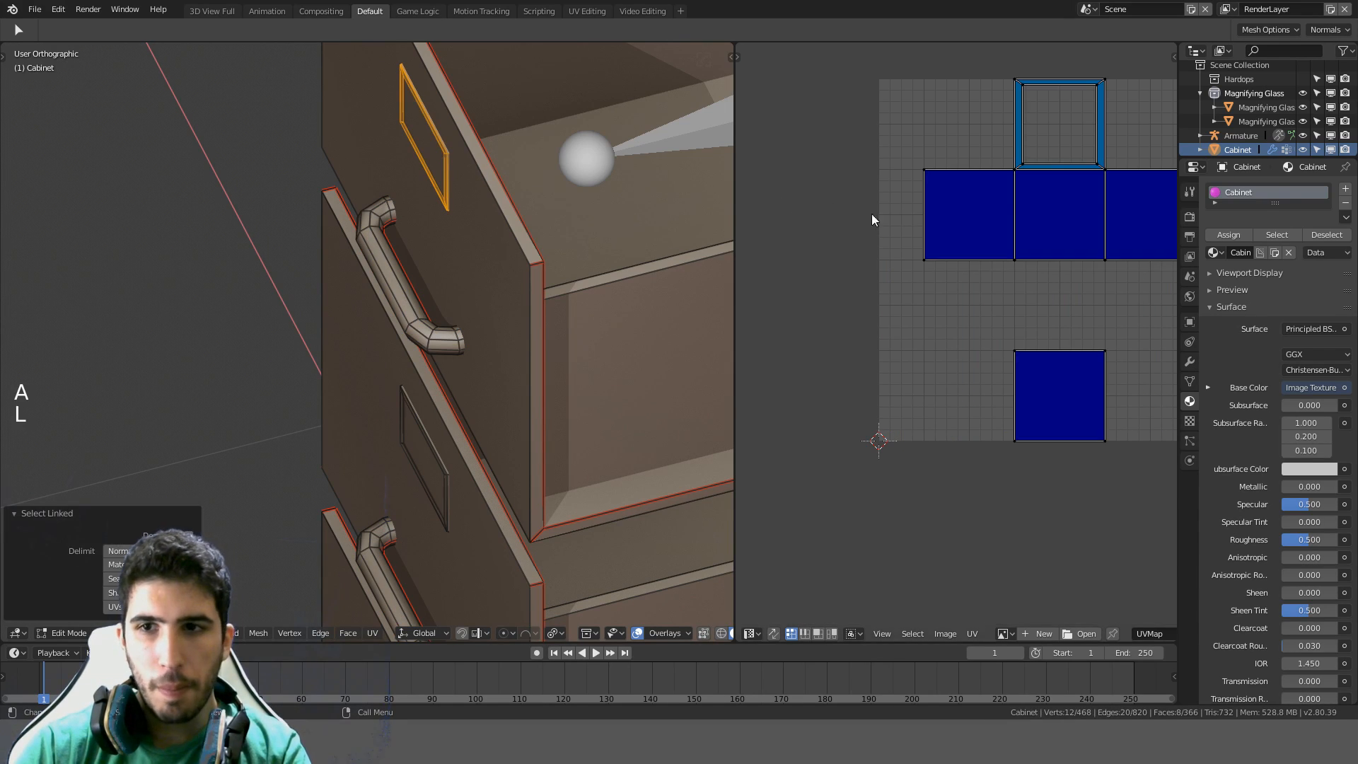
{"action": "key", "text": "u"}
{"action": "left_click", "coordinate": [410, 180]}
{"action": "scroll", "coordinate": [1075, 248], "scroll_direction": "down", "scroll_amount": 2}
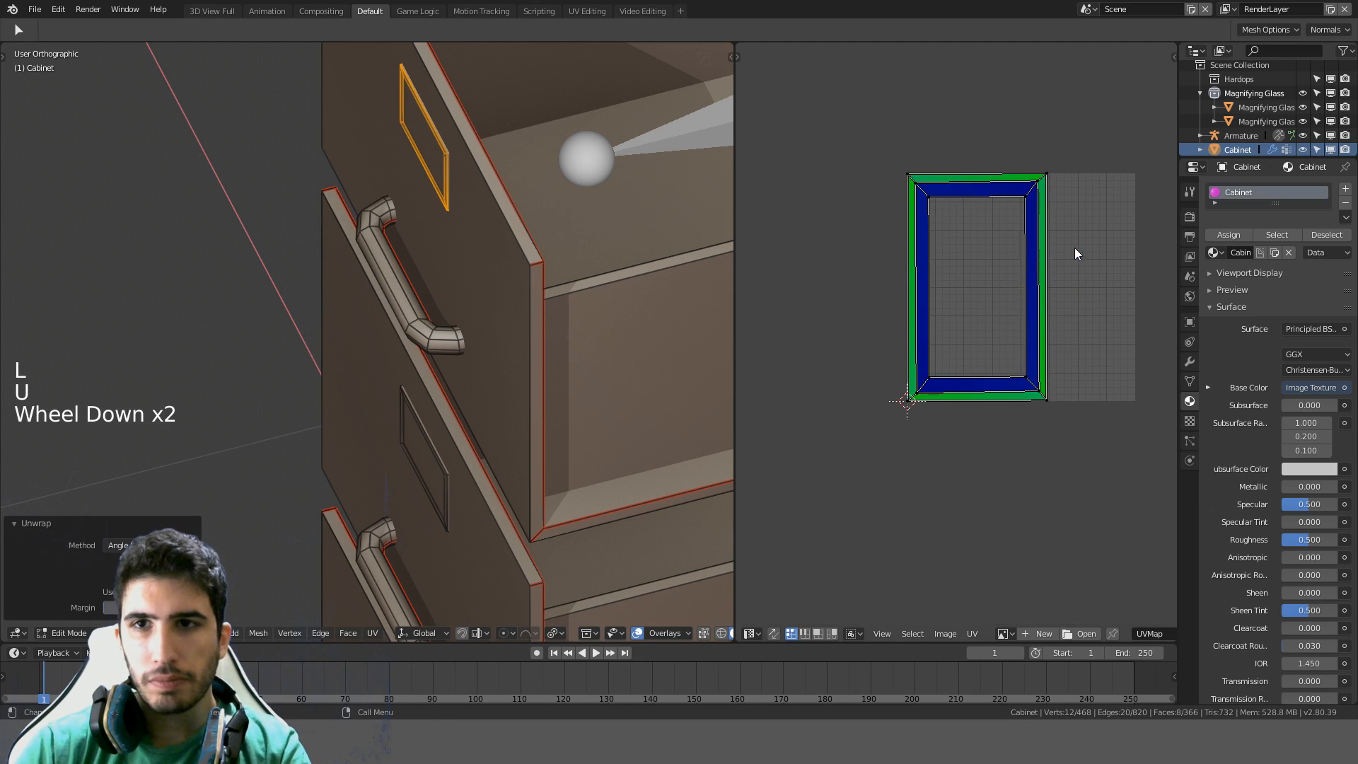
{"action": "middle_click_drag", "start_coordinate": [1075, 247], "coordinate": [967, 419], "text": "shift"}
{"action": "scroll", "coordinate": [1008, 308], "scroll_direction": "up", "scroll_amount": 5}
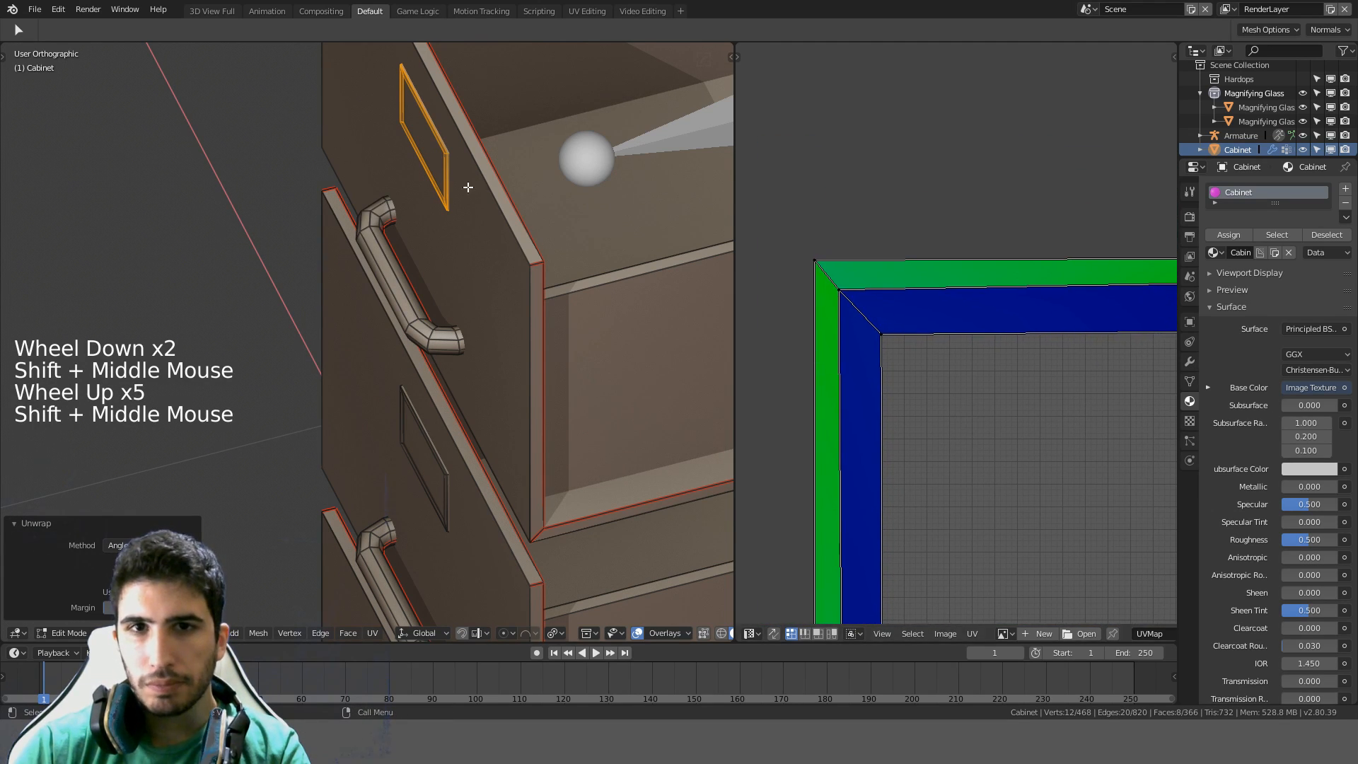
Mark seams on the four diagonal corner edges of the label frame's front face, and clear the selection
{"action": "middle_click_drag", "start_coordinate": [470, 188], "coordinate": [434, 303]}
{"action": "scroll", "coordinate": [521, 227], "scroll_direction": "up", "scroll_amount": 4}
{"action": "middle_click_drag", "start_coordinate": [522, 227], "coordinate": [351, 403], "text": "shift"}
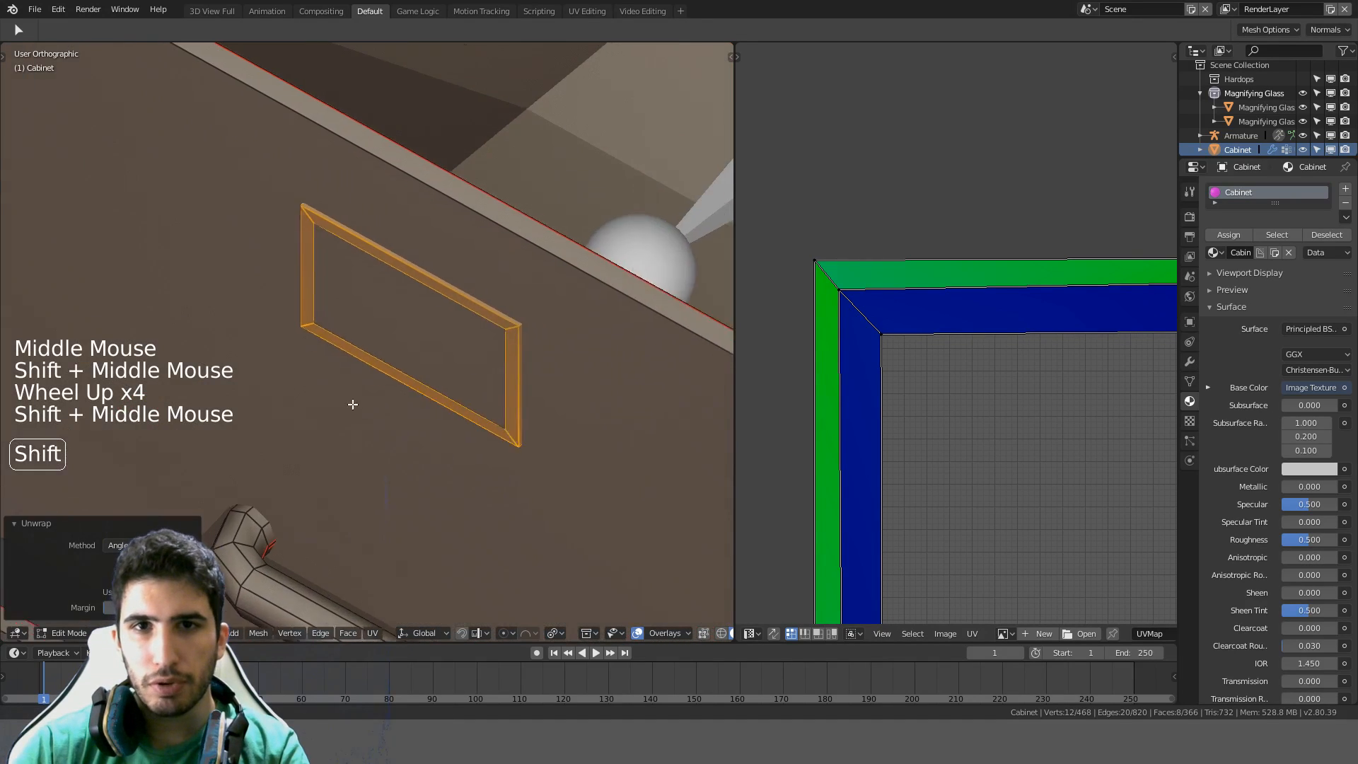
{"action": "scroll", "coordinate": [522, 340], "scroll_direction": "up", "scroll_amount": 3}
{"action": "key", "text": "a"}
{"action": "middle_click_drag", "start_coordinate": [594, 350], "coordinate": [511, 380], "text": "shift"}
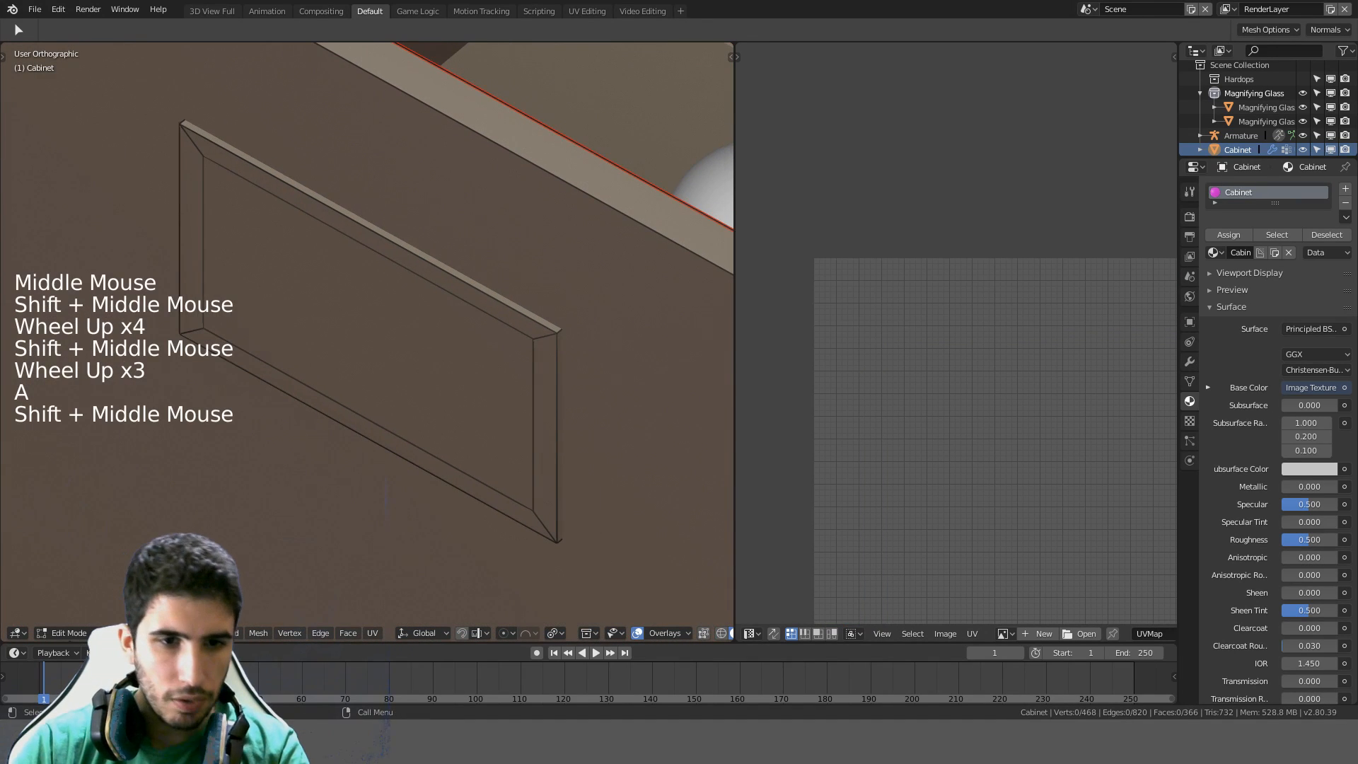
{"action": "left_click", "coordinate": [544, 339], "text": "ctrl+alt"}
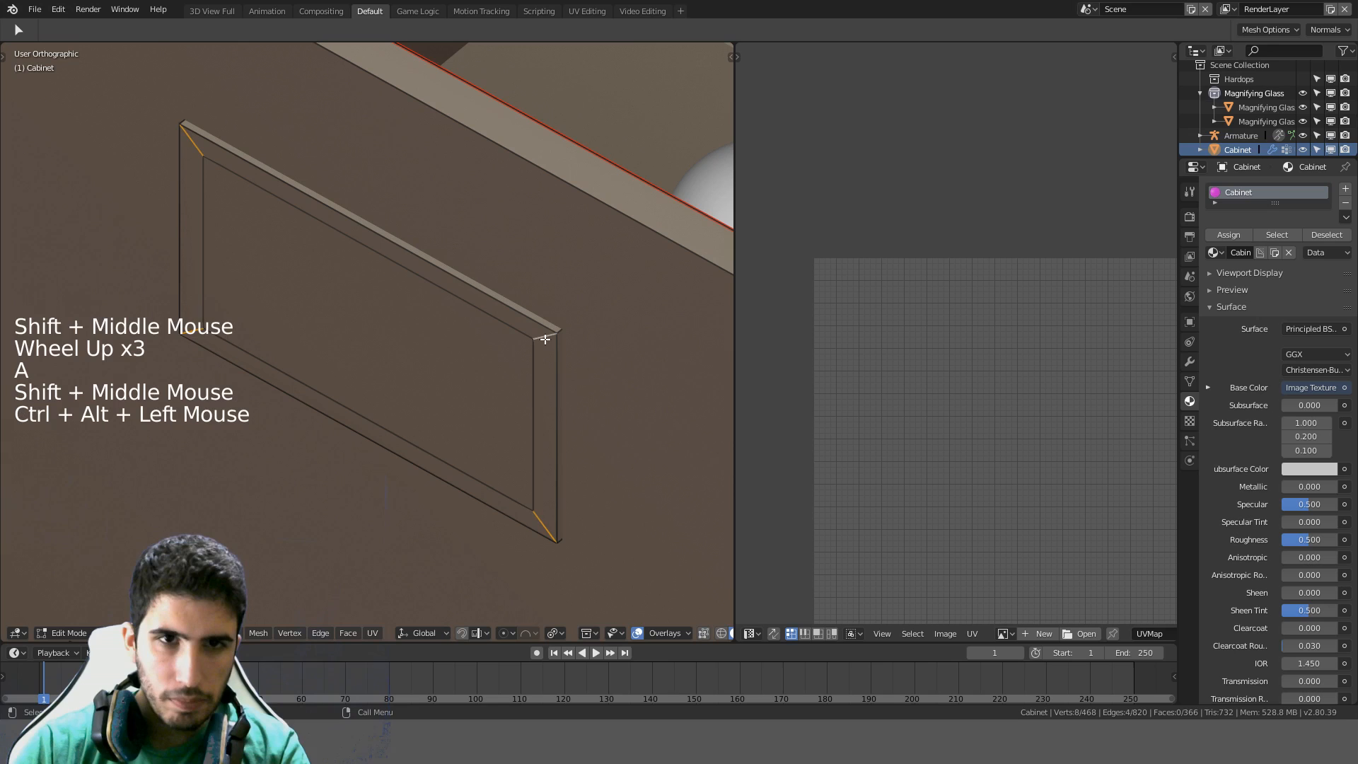
{"action": "key", "text": "ctrl+e"}
{"action": "left_click", "coordinate": [425, 372]}
{"action": "key", "text": "a"}
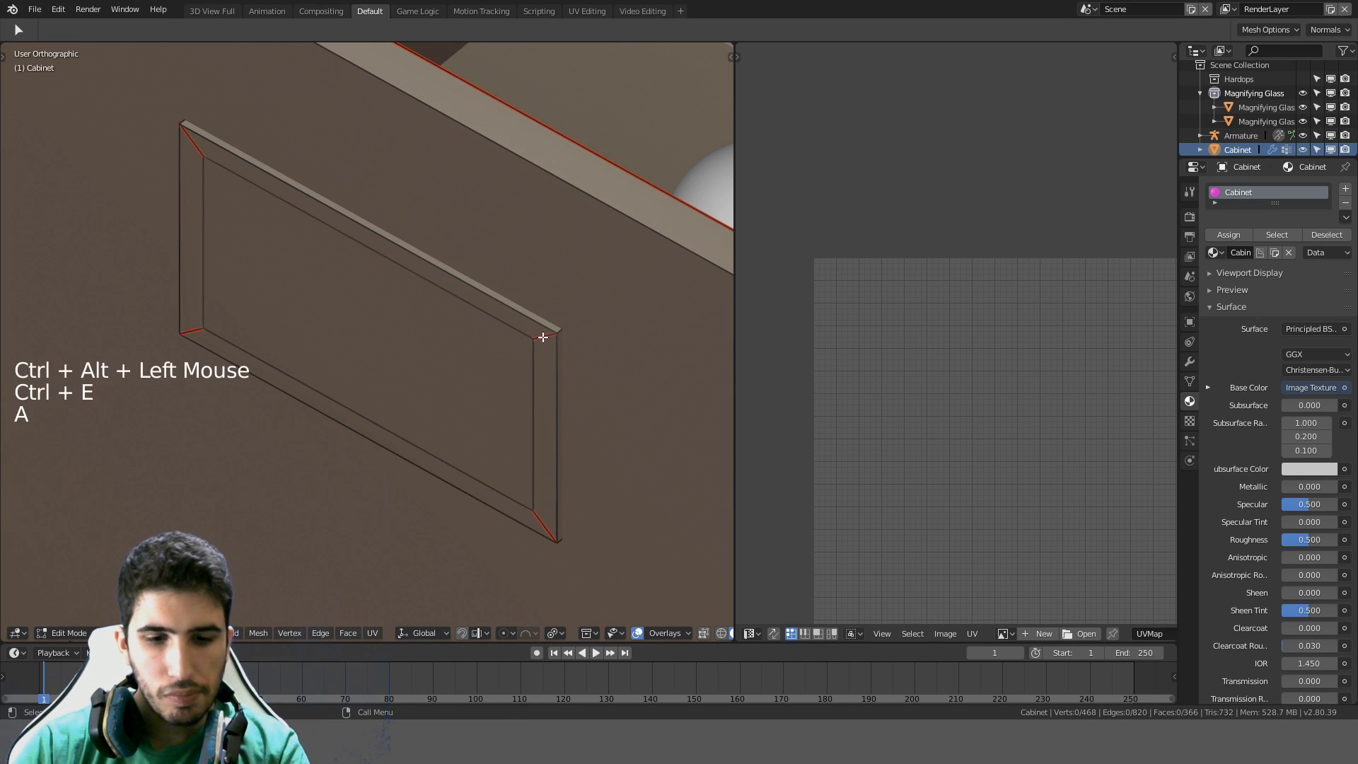
Unwrap the linked label frame again using the corner seams, and inspect how its island opens at the corners
{"action": "key", "text": "l"}
{"action": "key", "text": "u"}
{"action": "left_click", "coordinate": [541, 337]}
{"action": "scroll", "coordinate": [1018, 392], "scroll_direction": "down", "scroll_amount": 4}
{"action": "middle_click_drag", "start_coordinate": [1019, 392], "coordinate": [973, 384], "text": "shift"}
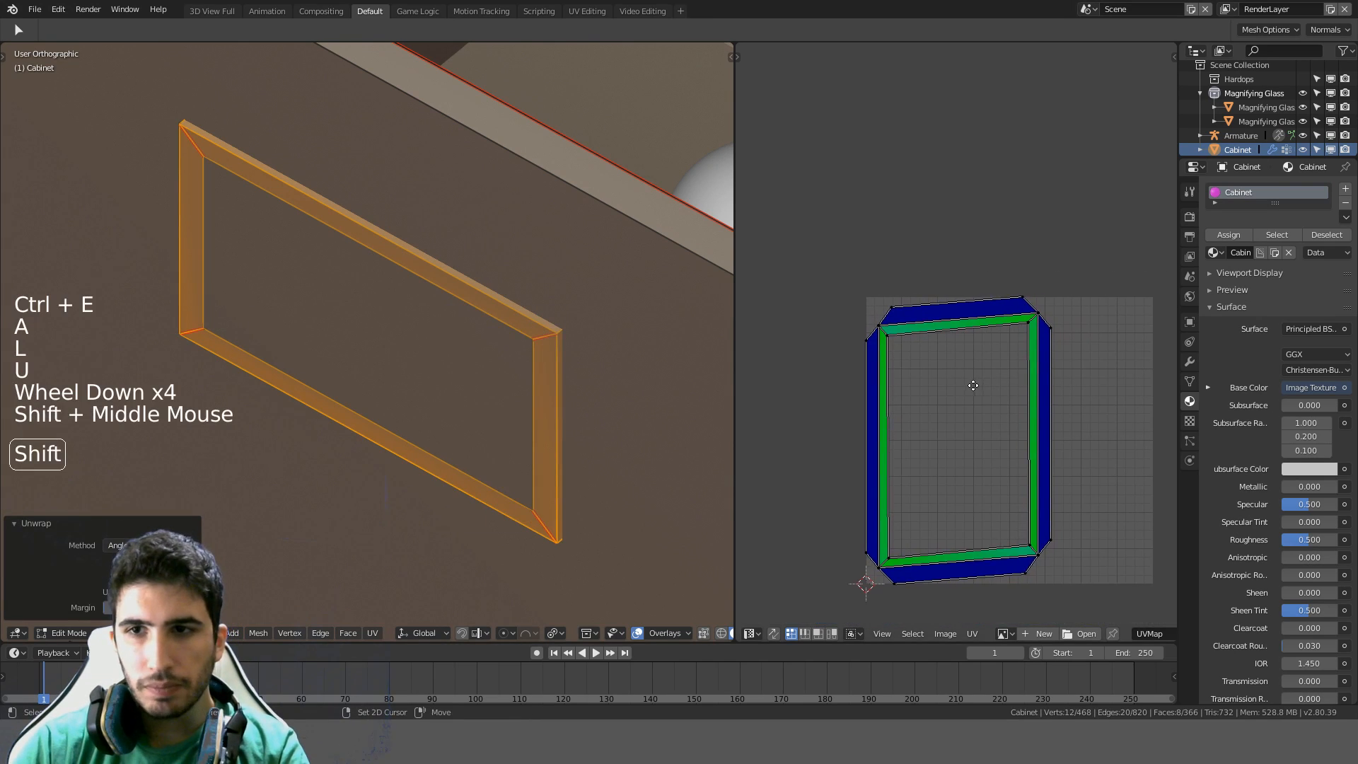
{"action": "scroll", "coordinate": [1004, 362], "scroll_direction": "up", "scroll_amount": 3}
{"action": "scroll", "coordinate": [480, 335], "scroll_direction": "down", "scroll_amount": 1}
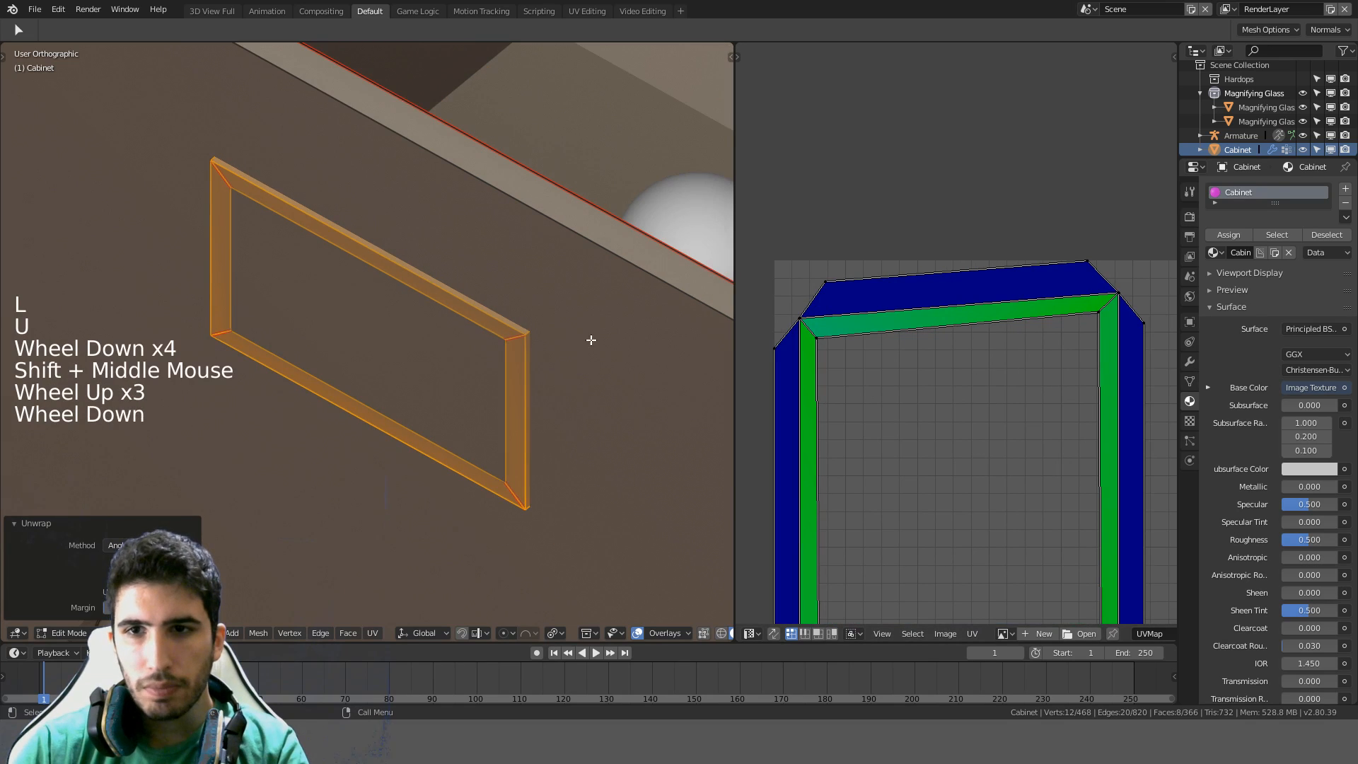
{"action": "scroll", "coordinate": [591, 340], "scroll_direction": "up", "scroll_amount": 1}
{"action": "scroll", "coordinate": [608, 342], "scroll_direction": "down", "scroll_amount": 1}
{"action": "scroll", "coordinate": [626, 344], "scroll_direction": "up", "scroll_amount": 2}
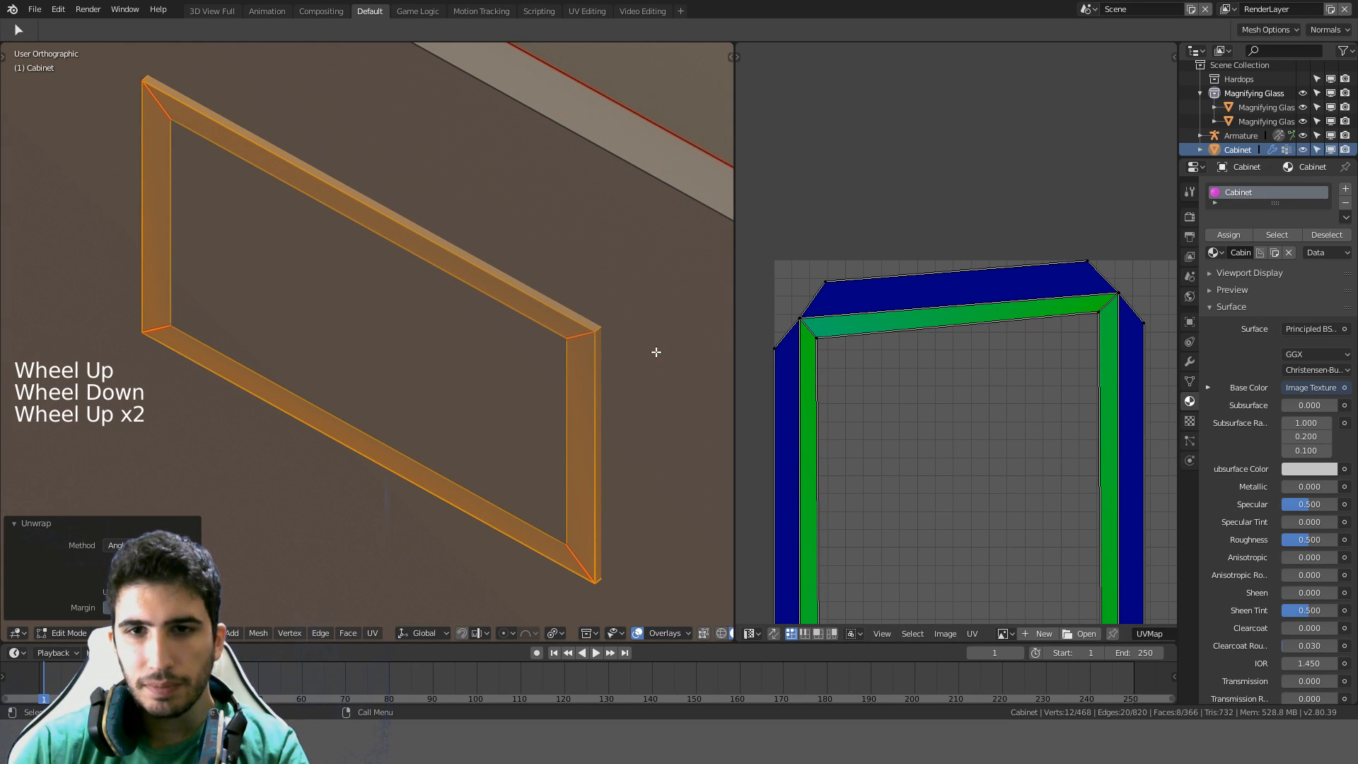
Mark a seam on the short side edge at the label frame's outer corner, and clear the selection
{"action": "key", "text": "alt+a"}
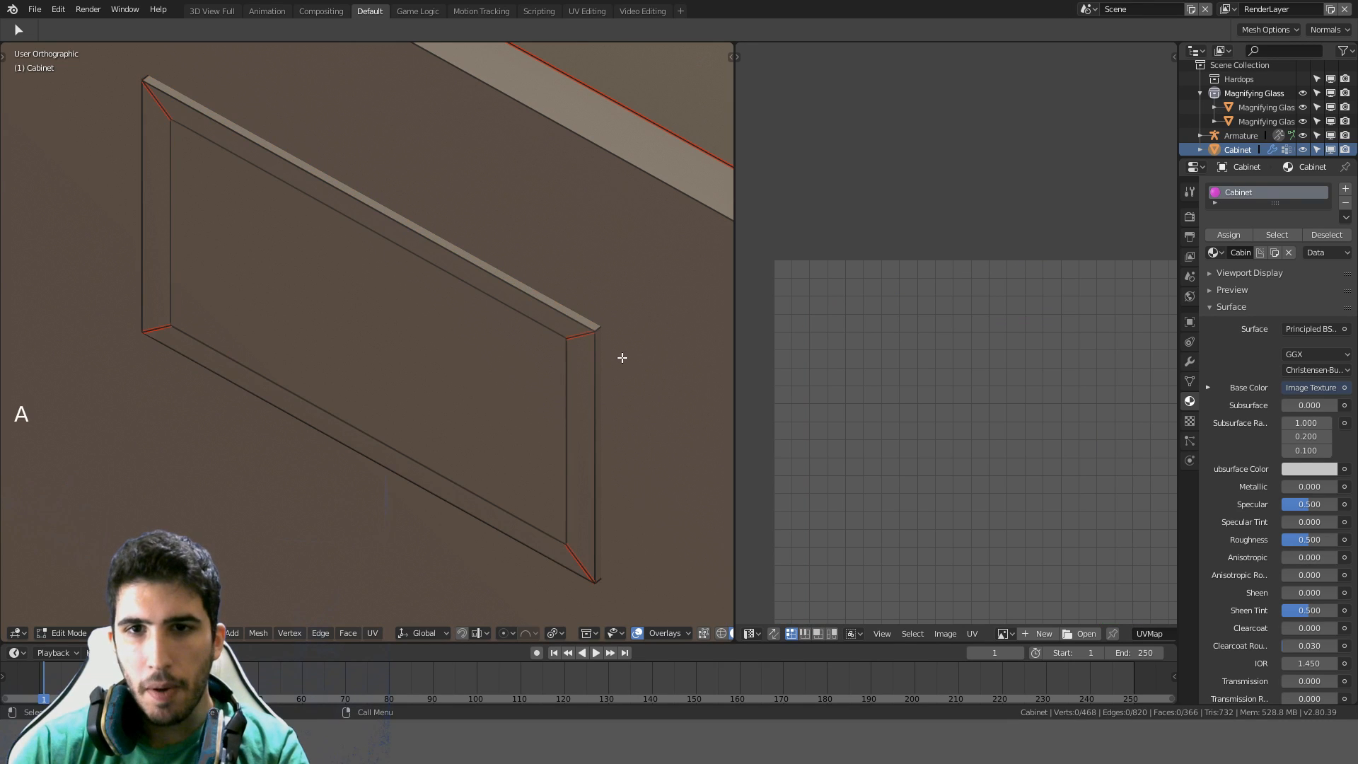
{"action": "key", "text": "ctrl+e"}
{"action": "key", "text": "a"}
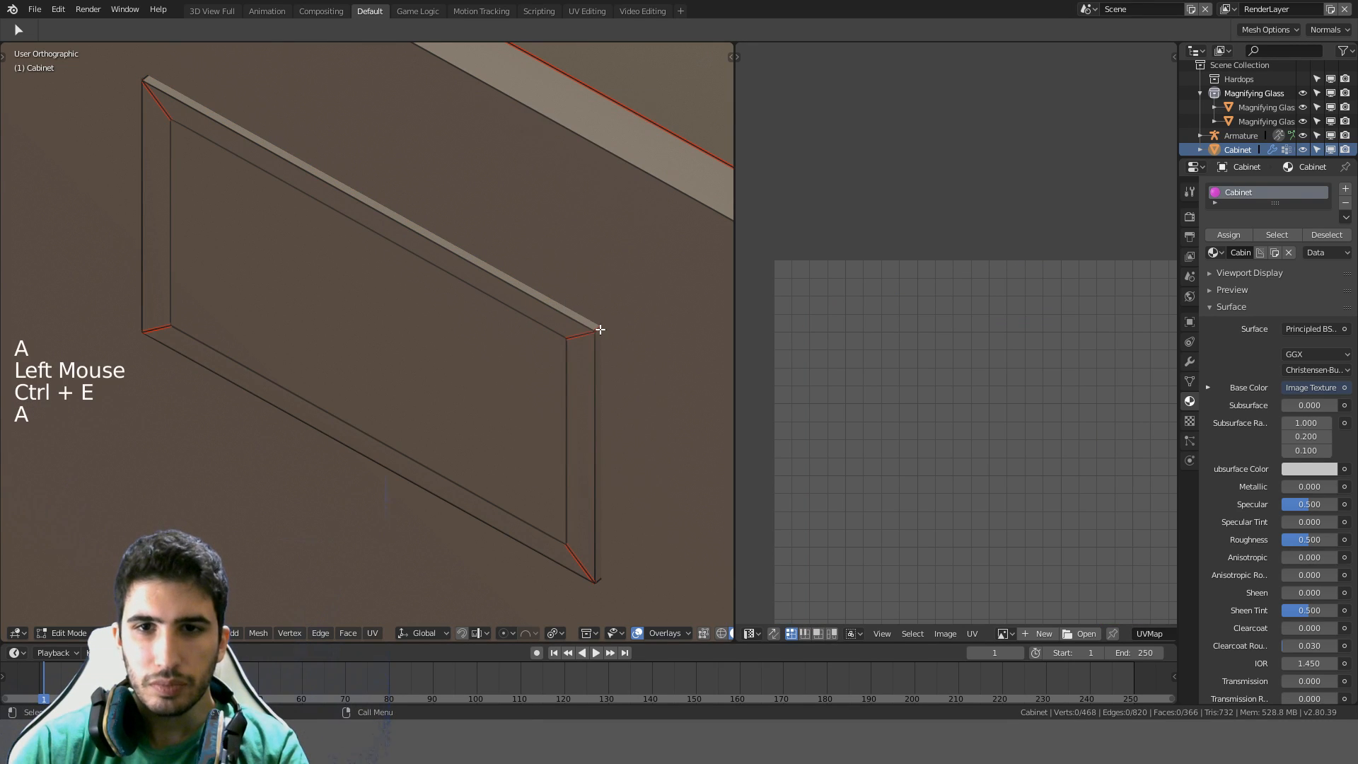
Unwrap the linked label frame with its added side seam, inspect the straightened strip island, and clear the selection
{"action": "key", "text": "l"}
{"action": "key", "text": "u"}
{"action": "scroll", "coordinate": [863, 393], "scroll_direction": "down", "scroll_amount": 3}
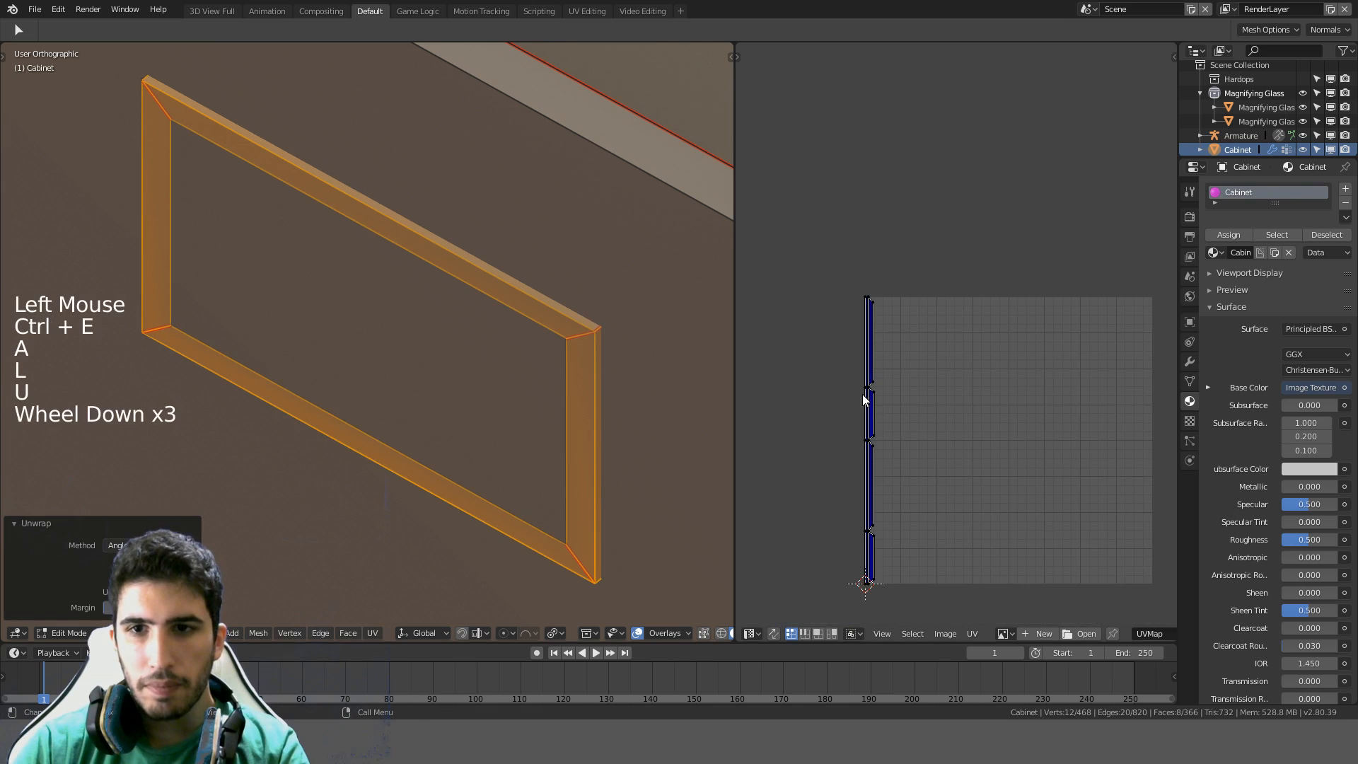
{"action": "middle_click_drag", "start_coordinate": [863, 393], "coordinate": [873, 348], "text": "shift"}
{"action": "scroll", "coordinate": [874, 420], "scroll_direction": "up", "scroll_amount": 4}
{"action": "middle_click_drag", "start_coordinate": [873, 420], "coordinate": [885, 352], "text": "shift"}
{"action": "scroll", "coordinate": [503, 382], "scroll_direction": "down", "scroll_amount": 8}
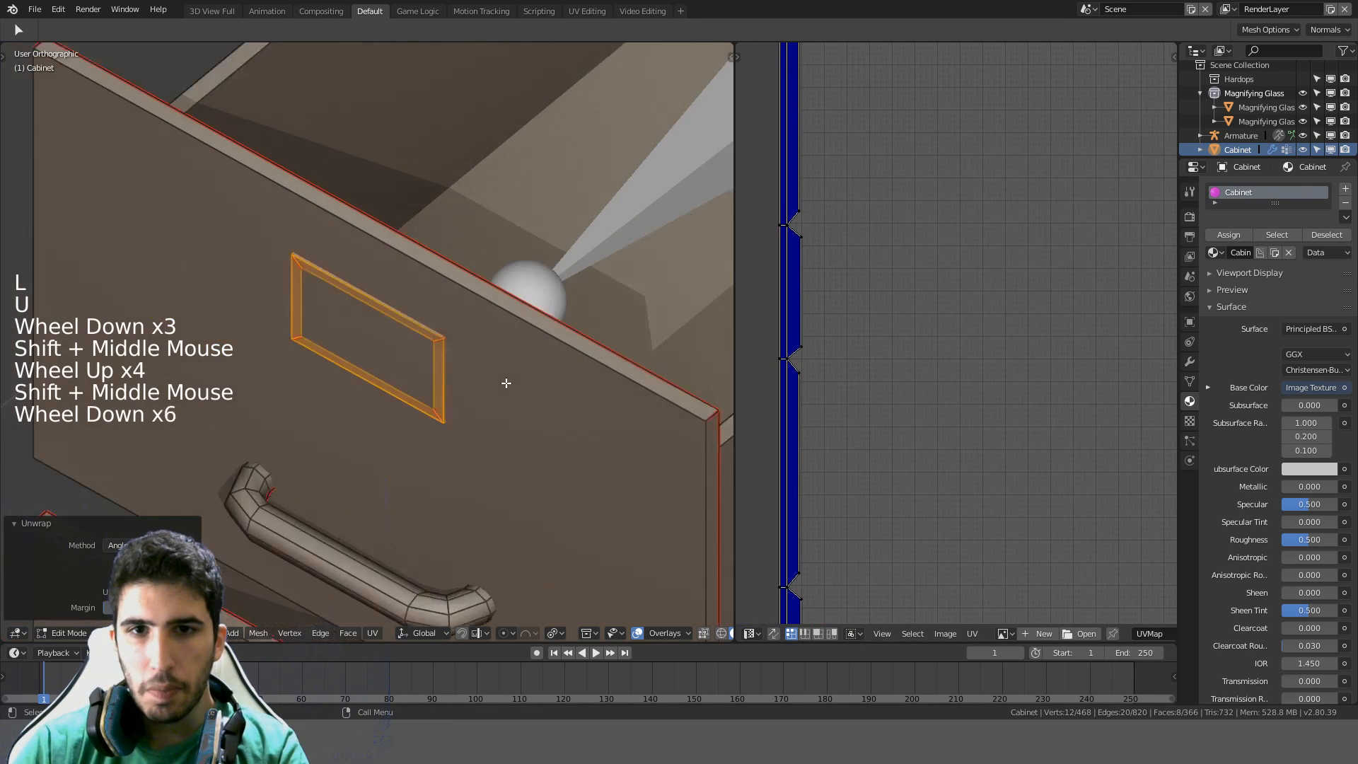
{"action": "key", "text": "a"}
Mark seams on the four diagonal corner edges and one short side corner edge of each of the other three label frames
{"action": "middle_click_drag", "start_coordinate": [503, 382], "coordinate": [550, 121], "text": "shift"}
{"action": "scroll", "coordinate": [540, 346], "scroll_direction": "up", "scroll_amount": 6}
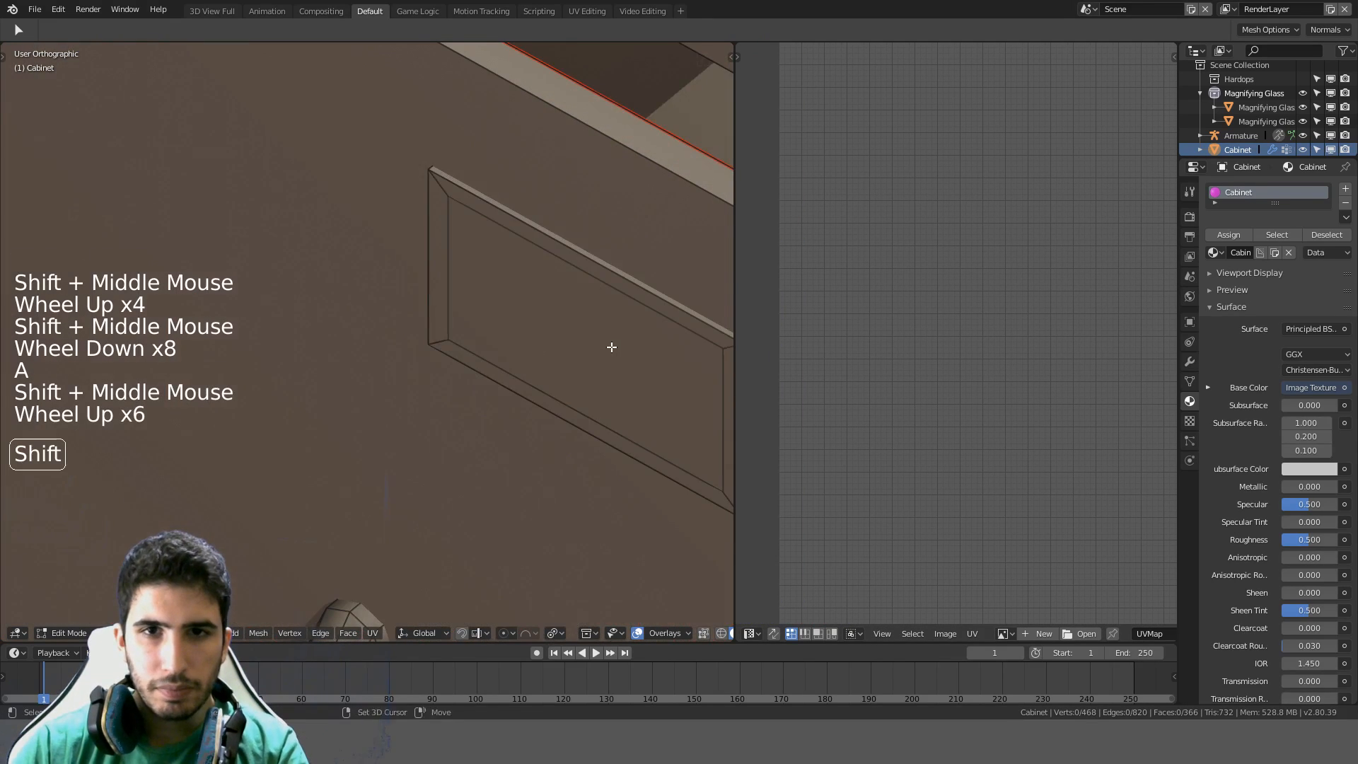
{"action": "middle_click_drag", "start_coordinate": [612, 345], "coordinate": [515, 339], "text": "shift"}
{"action": "left_click", "coordinate": [530, 338], "text": "ctrl+alt+shift"}
{"action": "left_click", "coordinate": [538, 330], "text": "shift"}
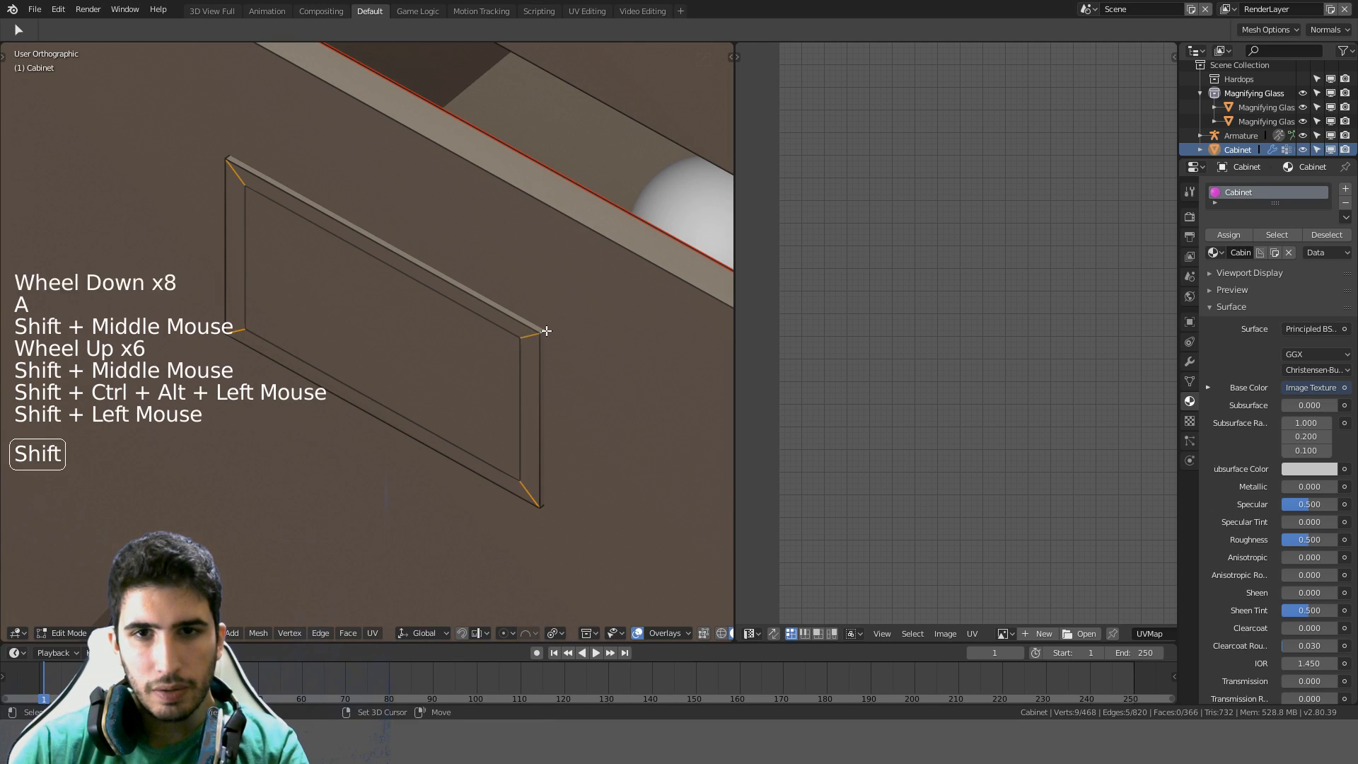
{"action": "middle_click_drag", "start_coordinate": [543, 464], "coordinate": [480, 332], "text": "shift"}
{"action": "middle_click_drag", "start_coordinate": [488, 396], "coordinate": [524, 245], "text": "shift"}
{"action": "left_click", "coordinate": [467, 327], "text": "ctrl+alt+shift"}
{"action": "left_click", "coordinate": [472, 316], "text": "shift"}
{"action": "middle_click_drag", "start_coordinate": [524, 425], "coordinate": [471, 251], "text": "shift"}
{"action": "middle_click_drag", "start_coordinate": [481, 396], "coordinate": [470, 252], "text": "shift"}
{"action": "scroll", "coordinate": [469, 252], "scroll_direction": "down", "scroll_amount": 3}
{"action": "middle_click_drag", "start_coordinate": [495, 318], "coordinate": [470, 307], "text": "shift"}
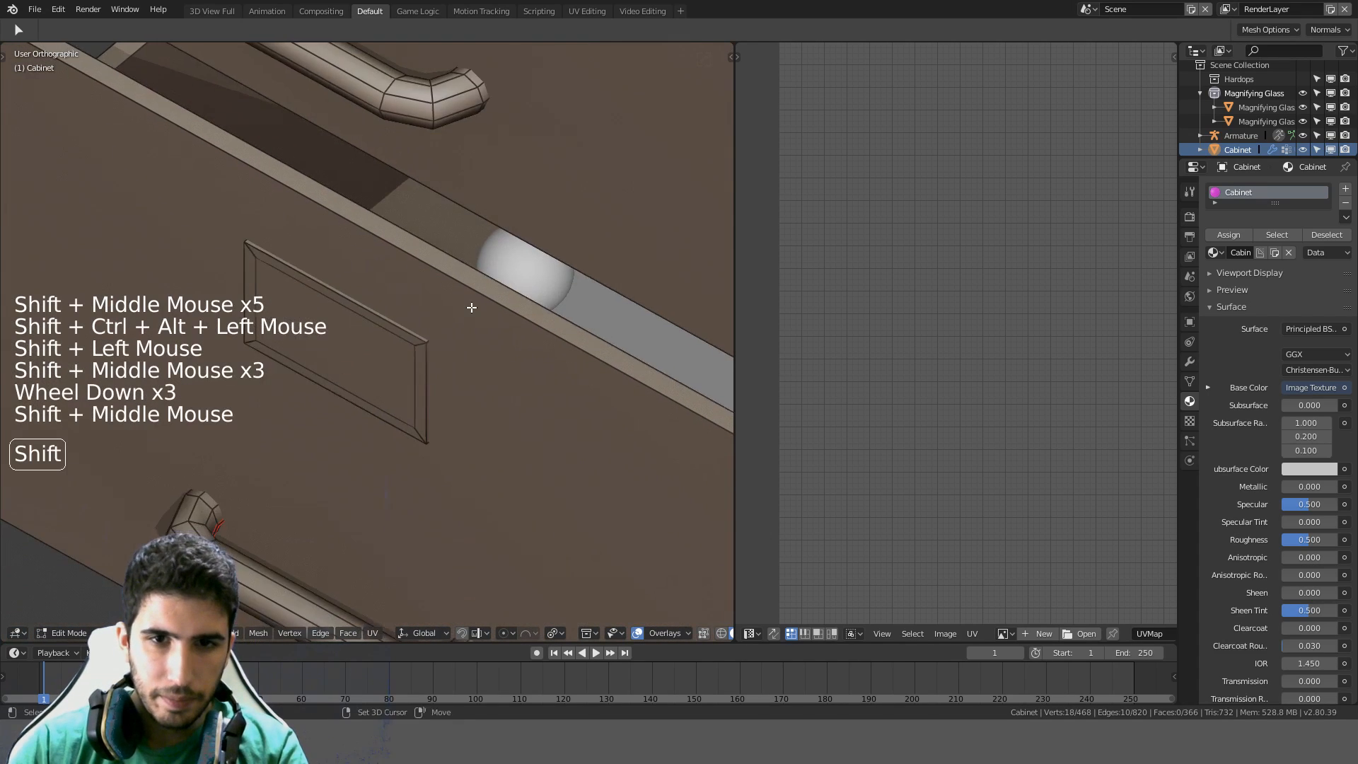
{"action": "scroll", "coordinate": [460, 368], "scroll_direction": "up", "scroll_amount": 3}
{"action": "left_click", "coordinate": [467, 345], "text": "ctrl+alt+shift"}
{"action": "left_click", "coordinate": [472, 339], "text": "shift"}
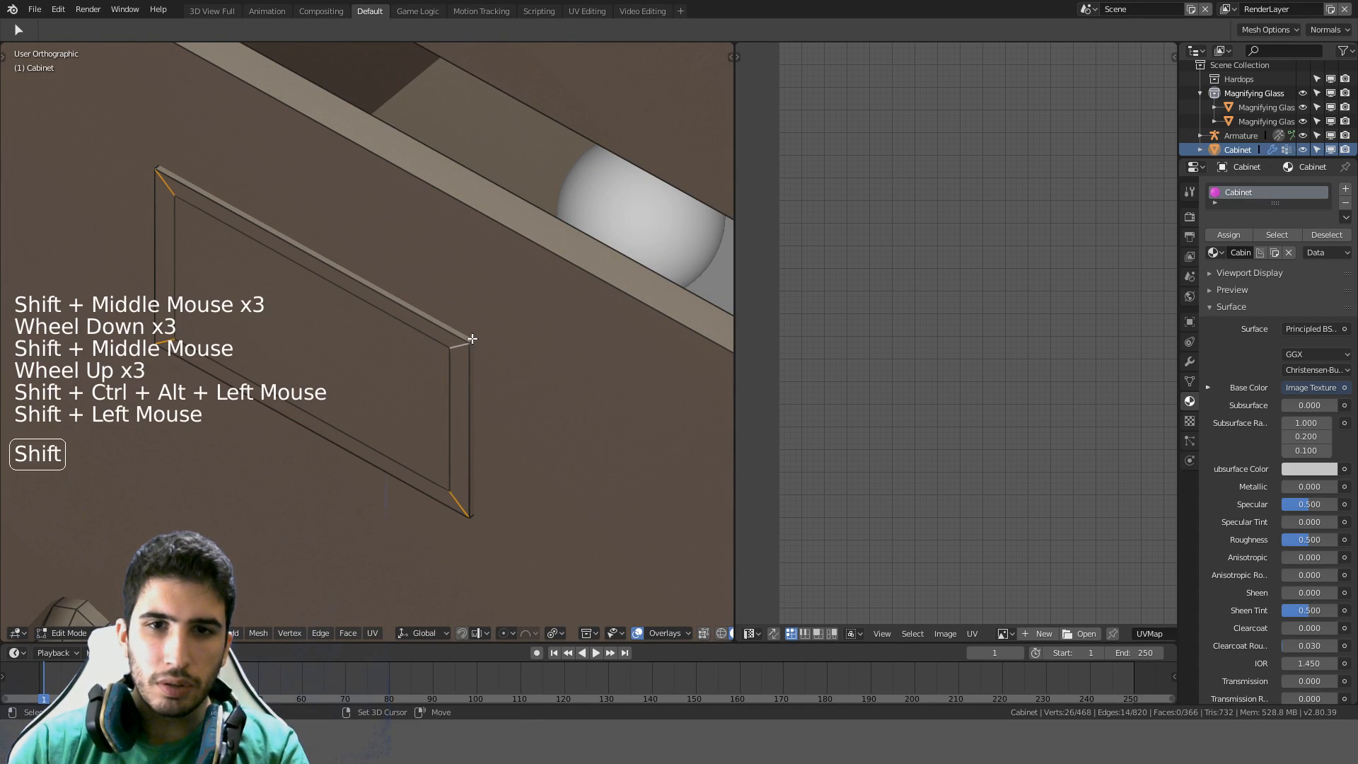
{"action": "key", "text": "ctrl+e"}
{"action": "left_click", "coordinate": [484, 329]}
{"action": "key", "text": "a"}
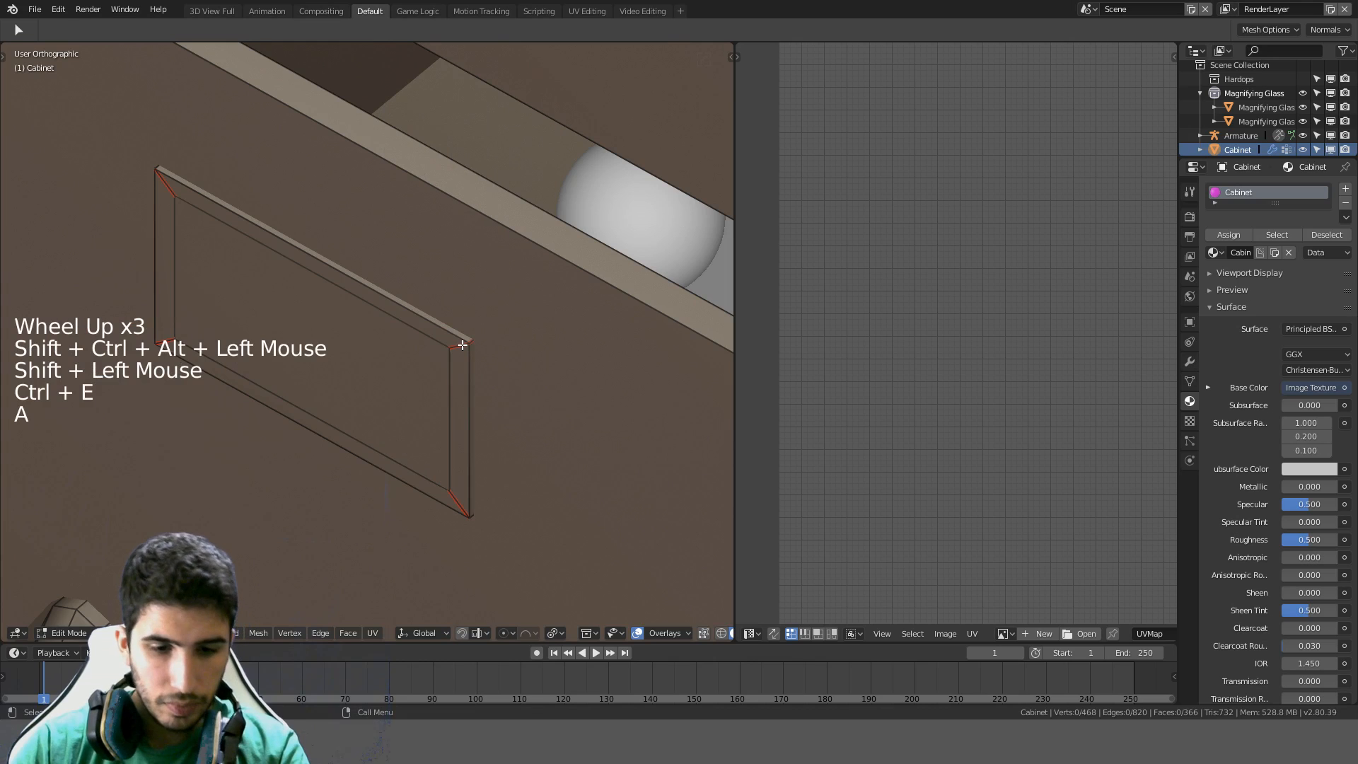
Unwrap all visible drawer parts together, and inspect the combined UV layout
{"action": "key", "text": "l"}
{"action": "scroll", "coordinate": [464, 342], "scroll_direction": "down", "scroll_amount": 12}
{"action": "key", "text": "a"}
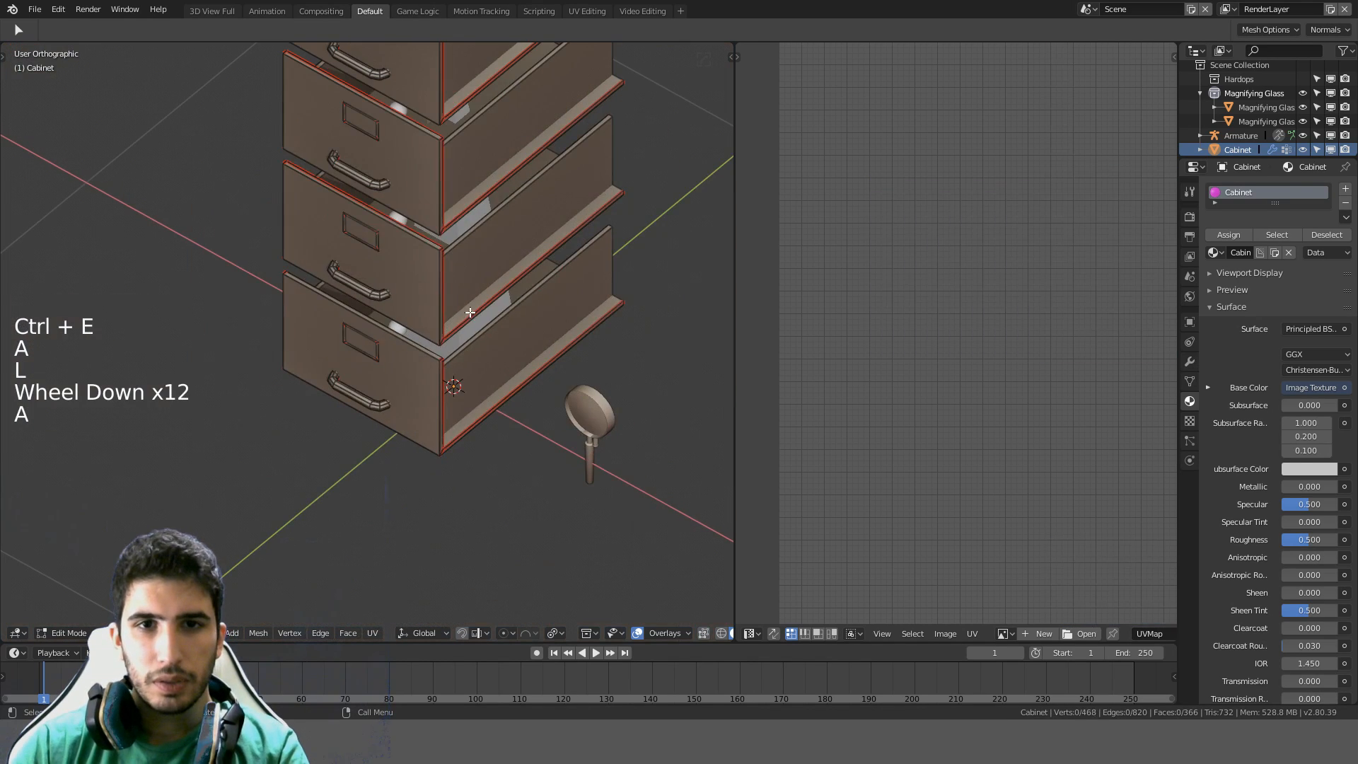
{"action": "key", "text": "a"}
{"action": "key", "text": "a"}
{"action": "key", "text": "u"}
{"action": "left_click", "coordinate": [489, 281]}
{"action": "scroll", "coordinate": [972, 351], "scroll_direction": "down", "scroll_amount": 4}
{"action": "middle_click_drag", "start_coordinate": [972, 351], "coordinate": [859, 230], "text": "shift"}
{"action": "scroll", "coordinate": [943, 290], "scroll_direction": "up", "scroll_amount": 8}
{"action": "scroll", "coordinate": [931, 303], "scroll_direction": "down", "scroll_amount": 7}
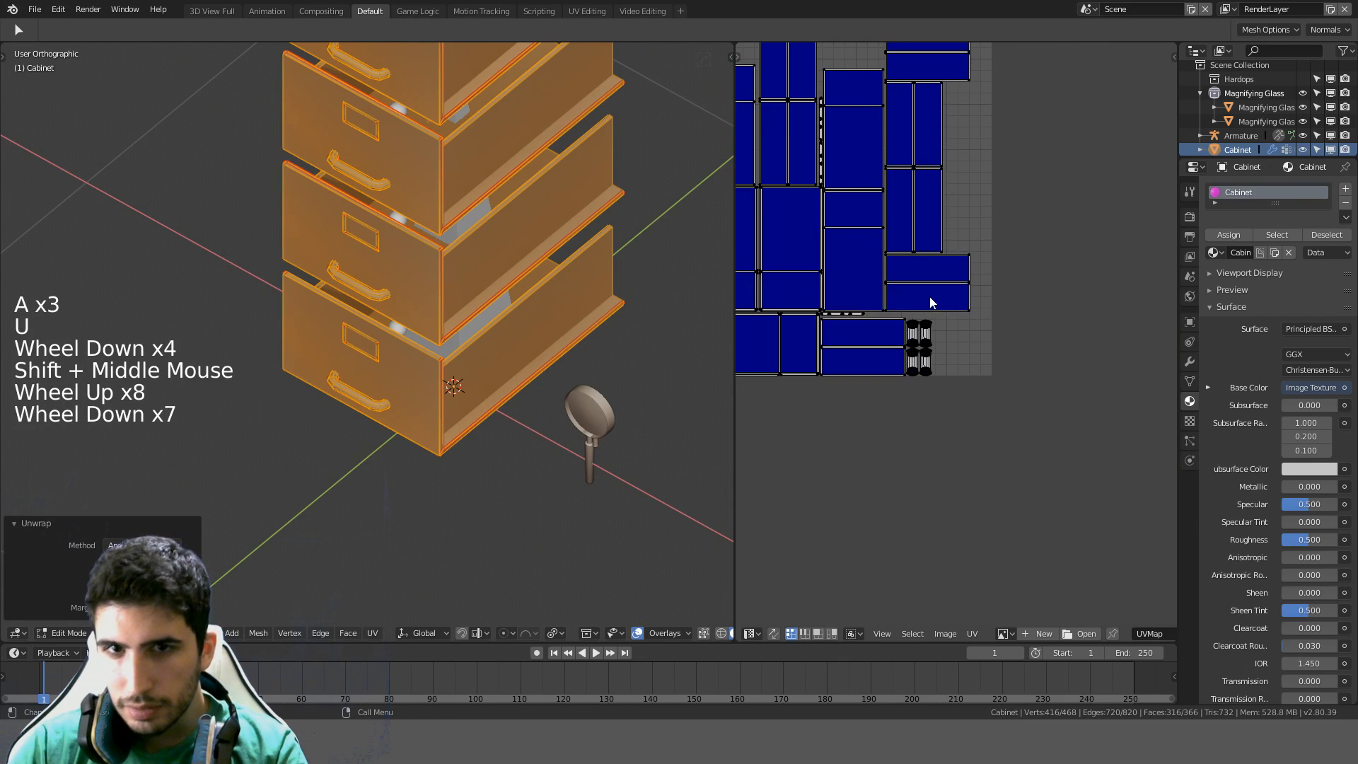
{"action": "middle_click_drag", "start_coordinate": [931, 303], "coordinate": [983, 467], "text": "shift"}
{"action": "scroll", "coordinate": [563, 282], "scroll_direction": "down", "scroll_amount": 4}
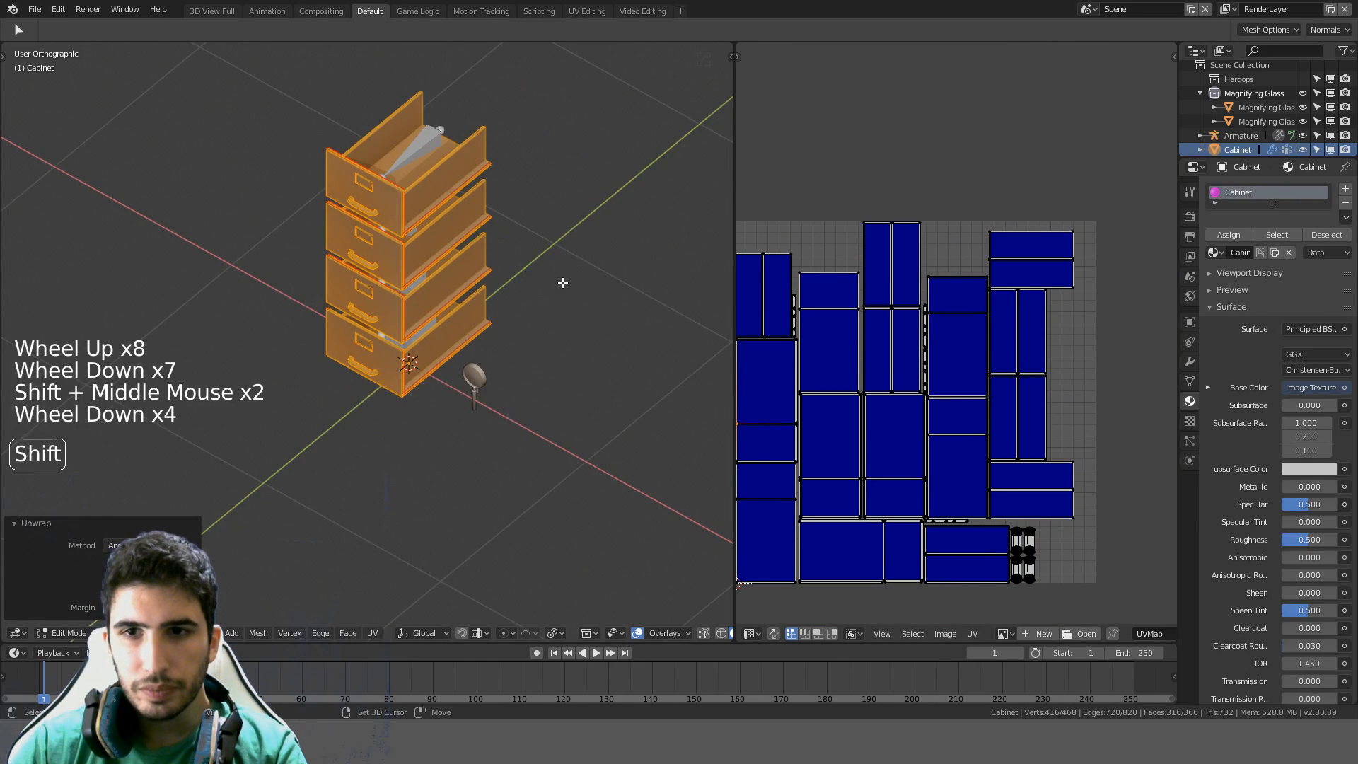
{"action": "middle_click_drag", "start_coordinate": [563, 282], "coordinate": [637, 344], "text": "shift"}
{"action": "scroll", "coordinate": [519, 345], "scroll_direction": "down", "scroll_amount": 1}
{"action": "middle_click_drag", "start_coordinate": [518, 344], "coordinate": [486, 364]}
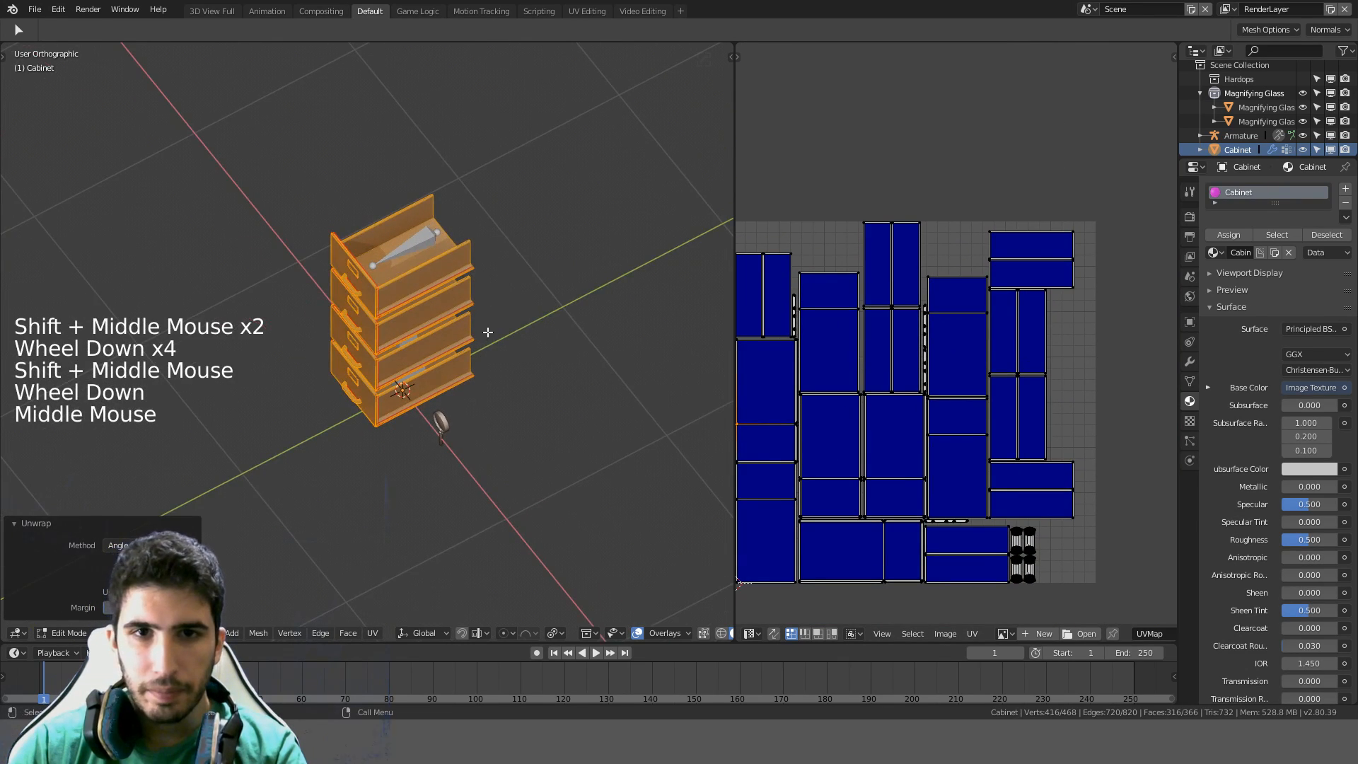
Reveal the hidden cabinet body and unwrap the entire mesh together
{"action": "key", "text": "a"}
{"action": "key", "text": "alt+h"}
{"action": "key", "text": "a"}
{"action": "key", "text": "a"}
{"action": "key", "text": "a"}
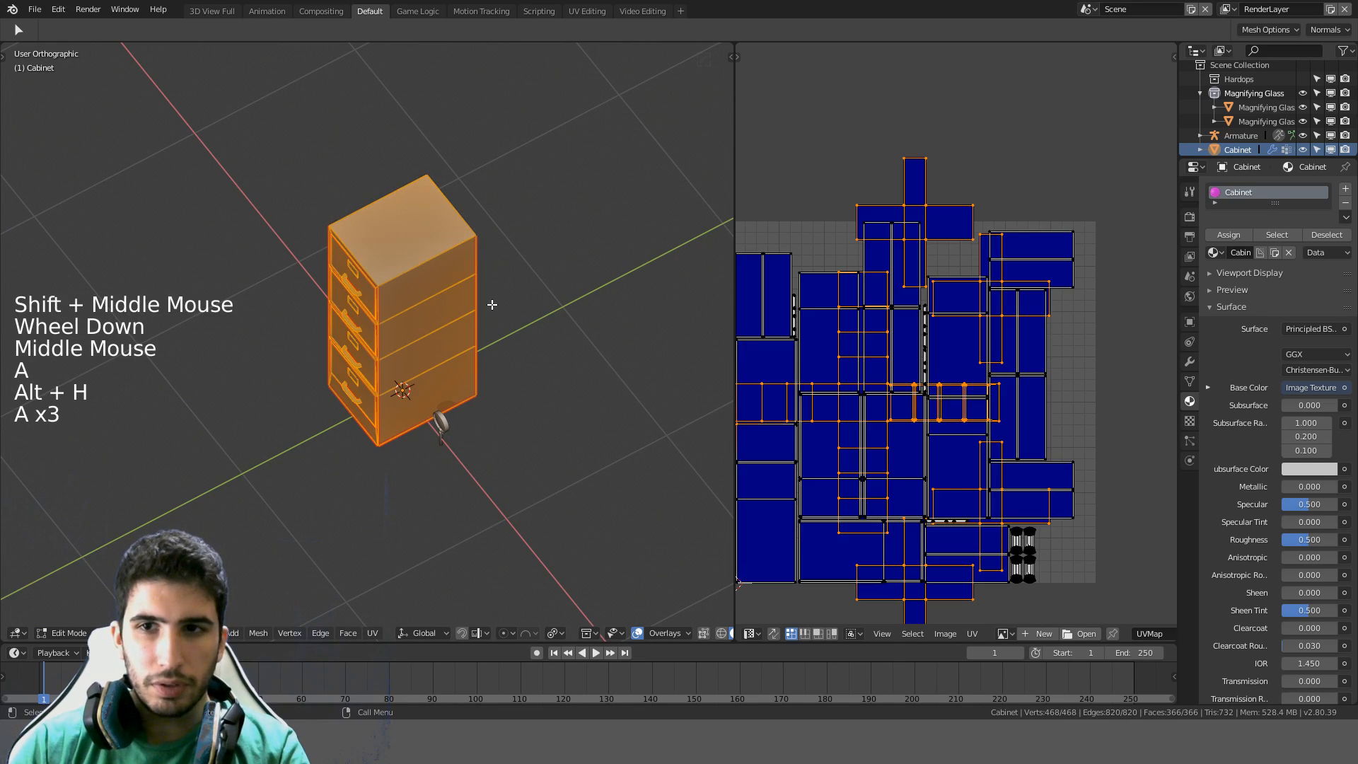
{"action": "key", "text": "u"}
{"action": "left_click", "coordinate": [505, 367]}
{"action": "scroll", "coordinate": [920, 424], "scroll_direction": "down", "scroll_amount": 3}
{"action": "key", "text": "a"}
{"action": "scroll", "coordinate": [954, 422], "scroll_direction": "up", "scroll_amount": 1}
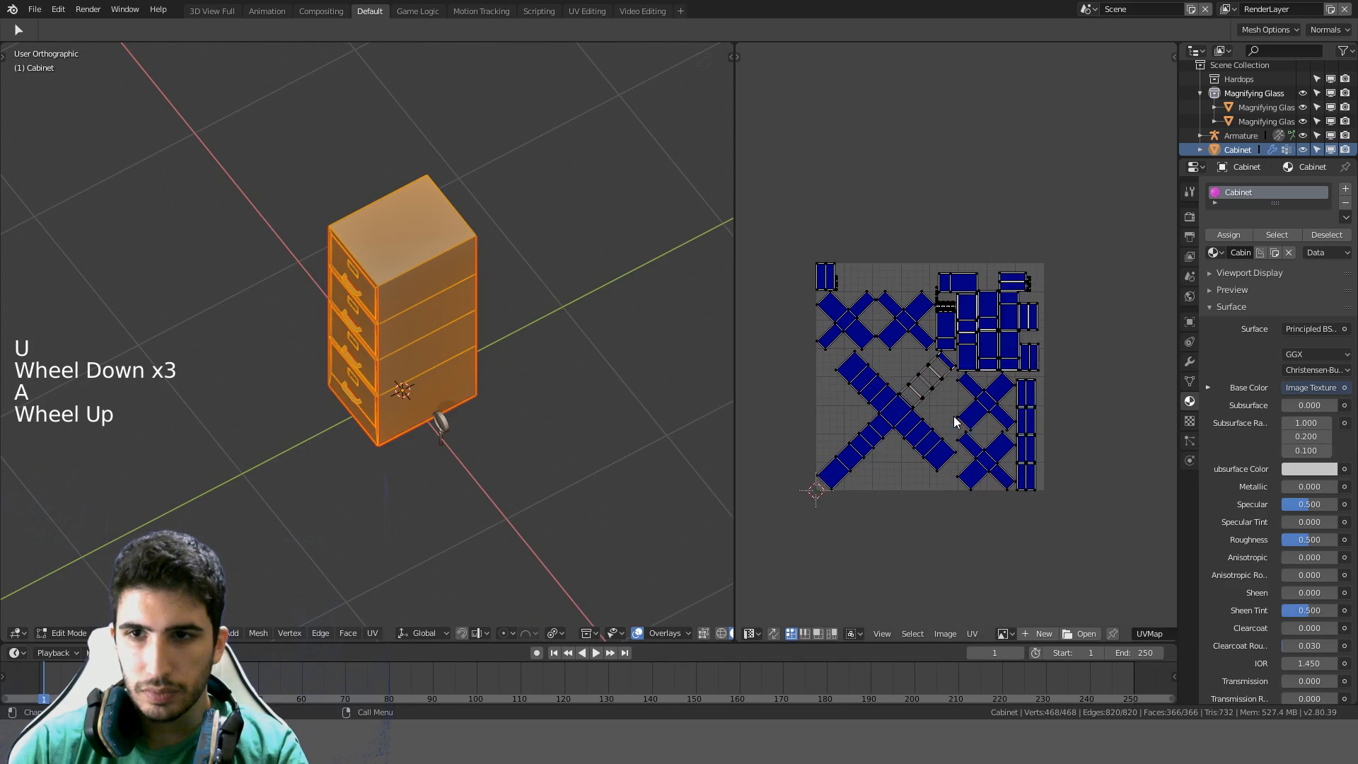
{"action": "scroll", "coordinate": [953, 417], "scroll_direction": "up", "scroll_amount": 2}
Isolate the linked cabinet body and view its diagonal UV islands
{"action": "key", "text": "a"}
{"action": "key", "text": "a"}
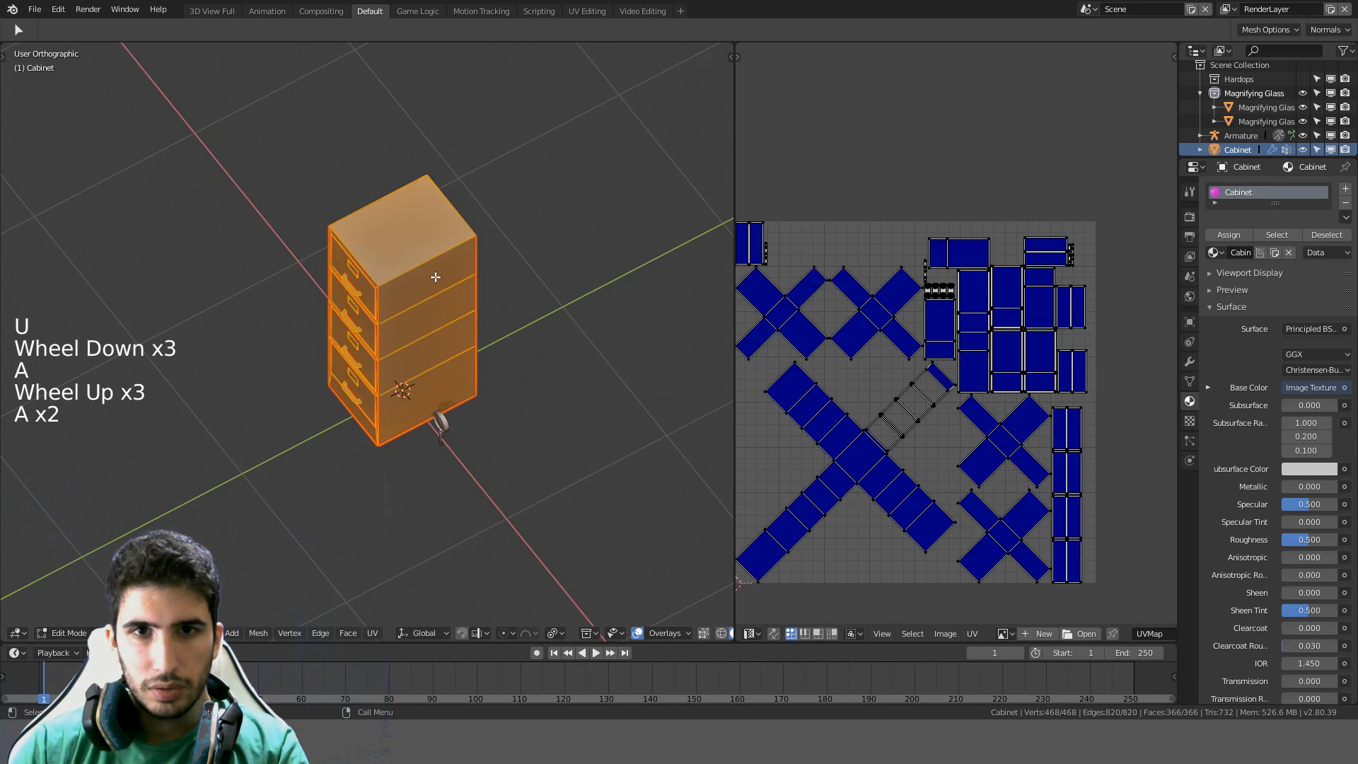
{"action": "key", "text": "a"}
{"action": "key", "text": "l"}
{"action": "key", "text": "a"}
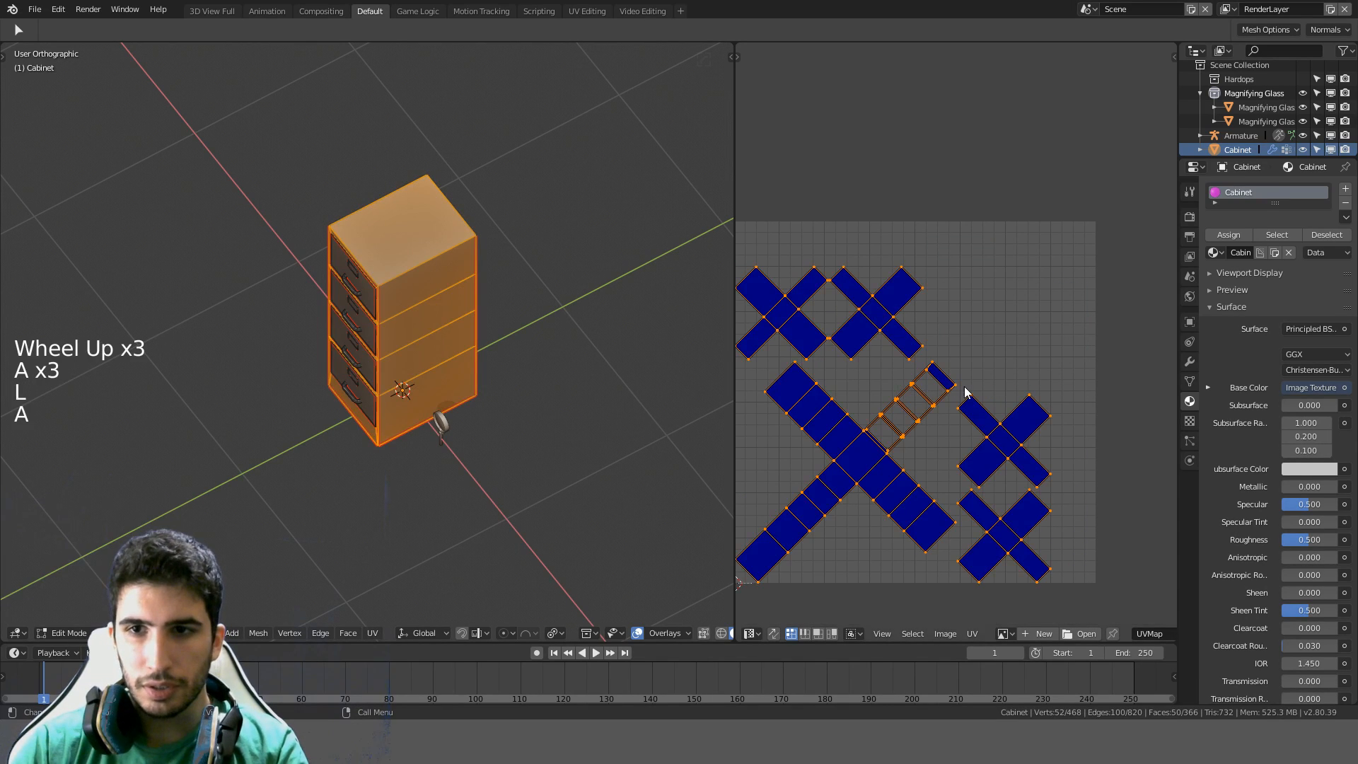
Select the whole mesh with all its UV islands, and pack the islands
{"action": "key", "text": "a"}
{"action": "key", "text": "a"}
{"action": "key", "text": "a"}
{"action": "key", "text": "a"}
{"action": "key", "text": "a"}
{"action": "key", "text": "a"}
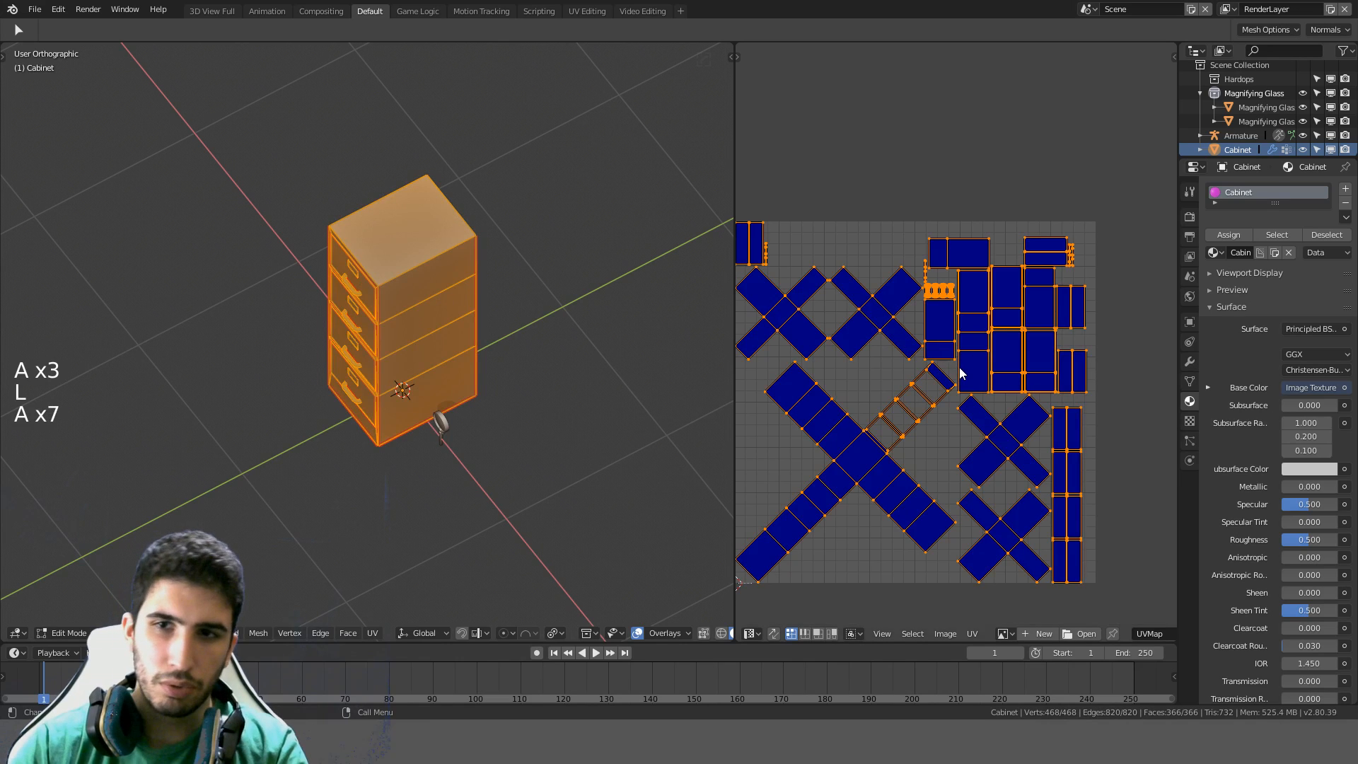
{"action": "key", "text": "a"}
{"action": "key", "text": "ctrl+p"}
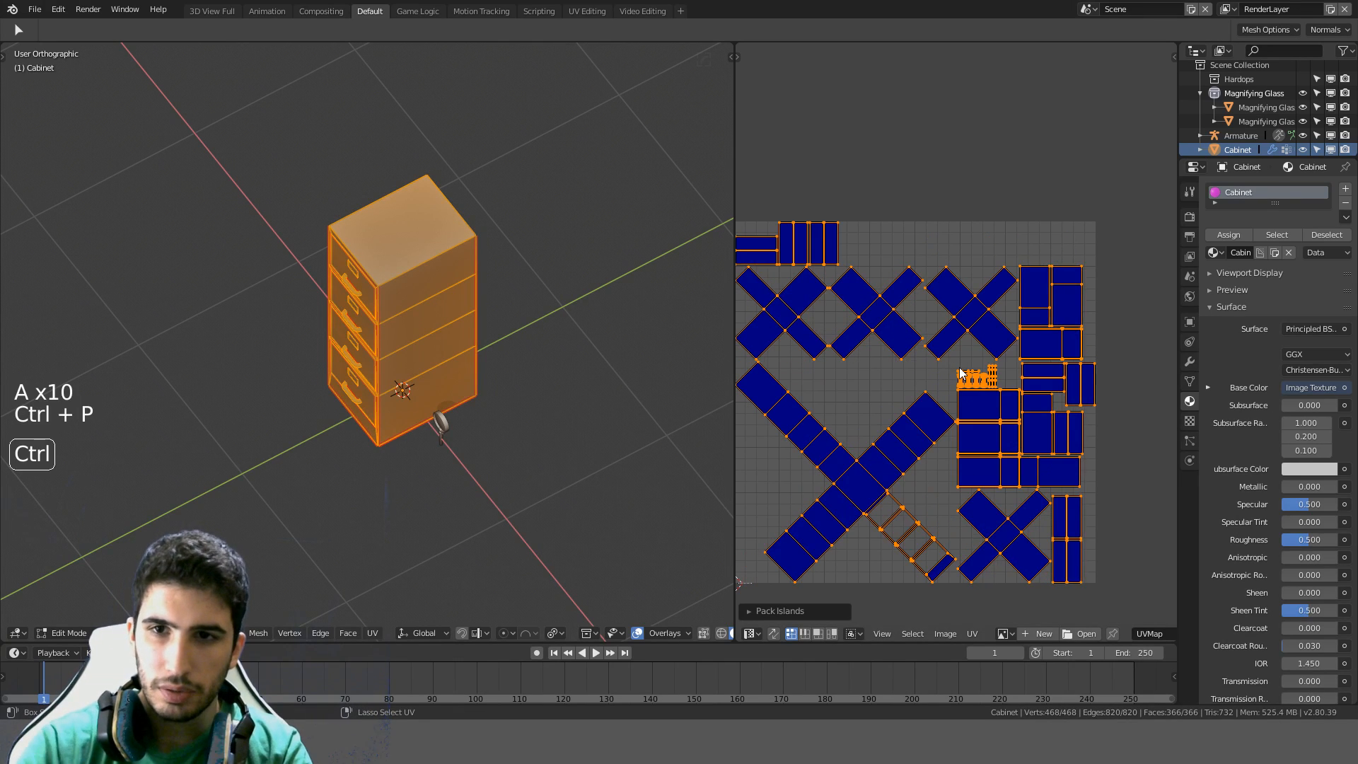
Isolate the linked cabinet body and rotate its diagonal UV islands by 45°
{"action": "middle_click_drag", "start_coordinate": [963, 375], "coordinate": [1017, 331], "text": "shift"}
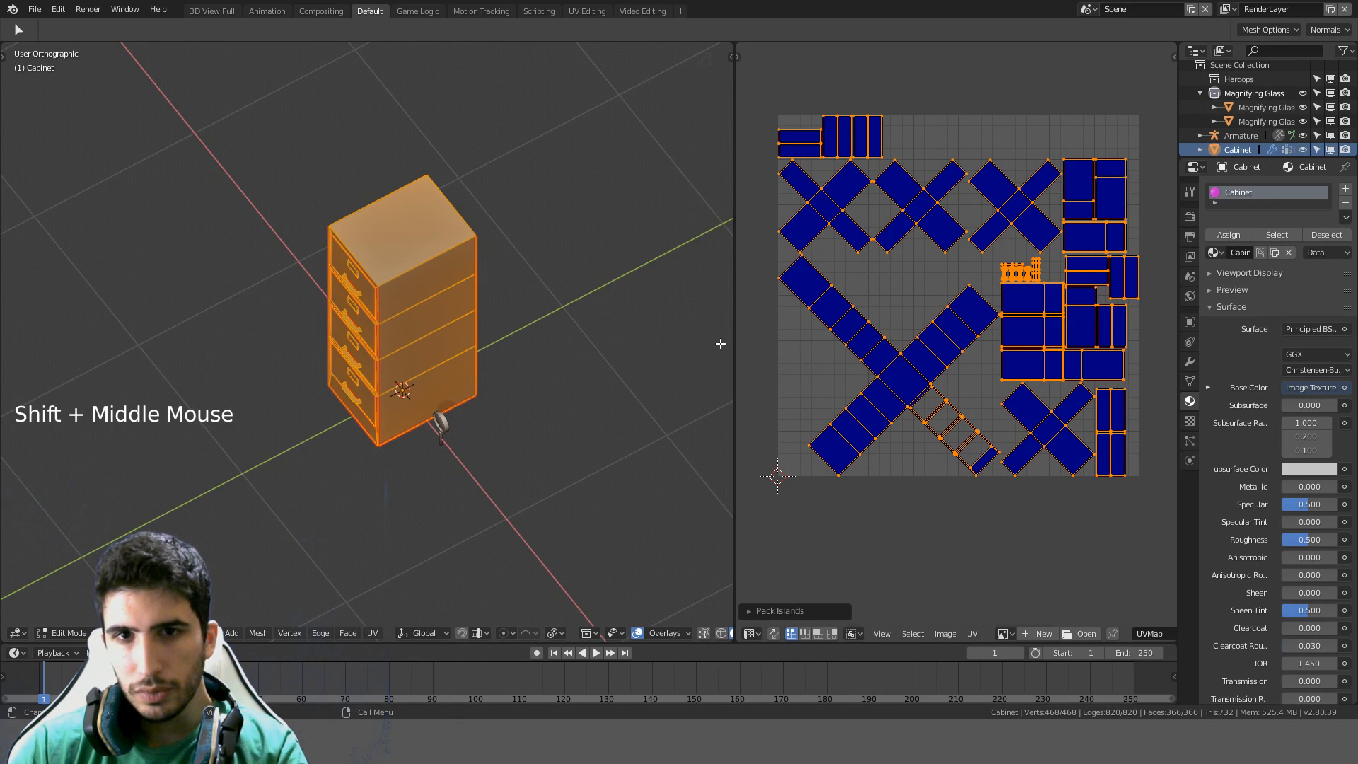
{"action": "key", "text": "a"}
{"action": "key", "text": "l"}
{"action": "key", "text": "a"}
{"action": "key", "text": "a"}
{"action": "key", "text": "a"}
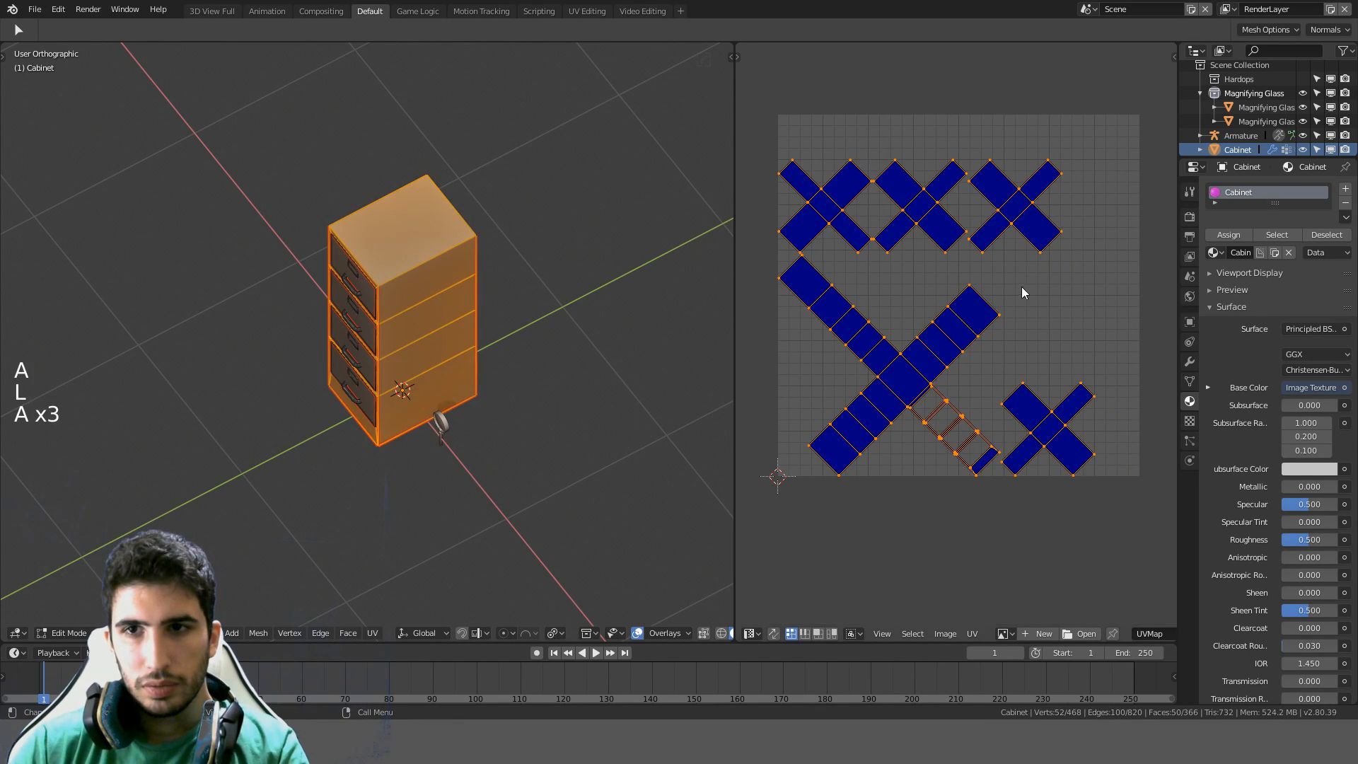
{"action": "type", "text": "r45"}
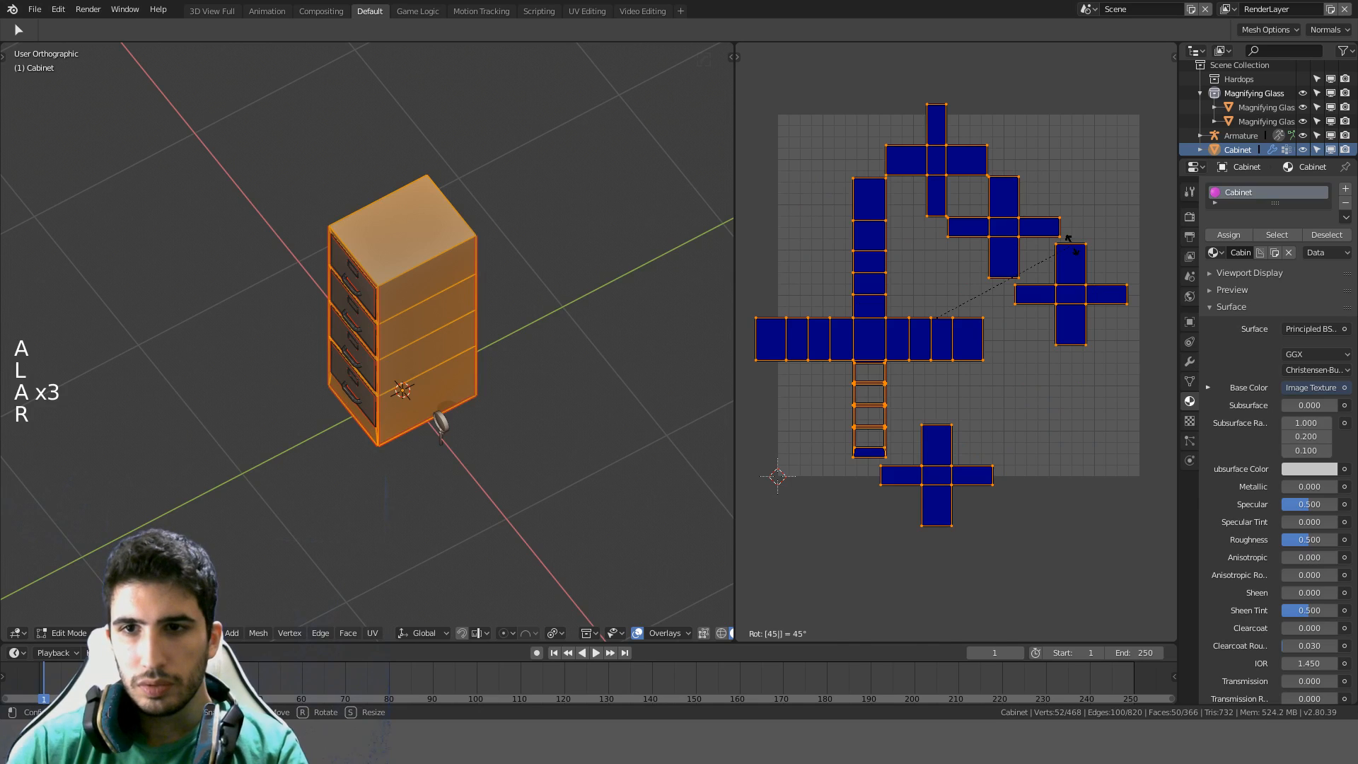
{"action": "key", "text": "Return"}
Reselect the whole mesh with all its UV islands, try Pack Islands, and undo the packing
{"action": "key", "text": "a"}
{"action": "key", "text": "a"}
{"action": "key", "text": "a"}
{"action": "key", "text": "a"}
{"action": "key", "text": "a"}
{"action": "key", "text": "a"}
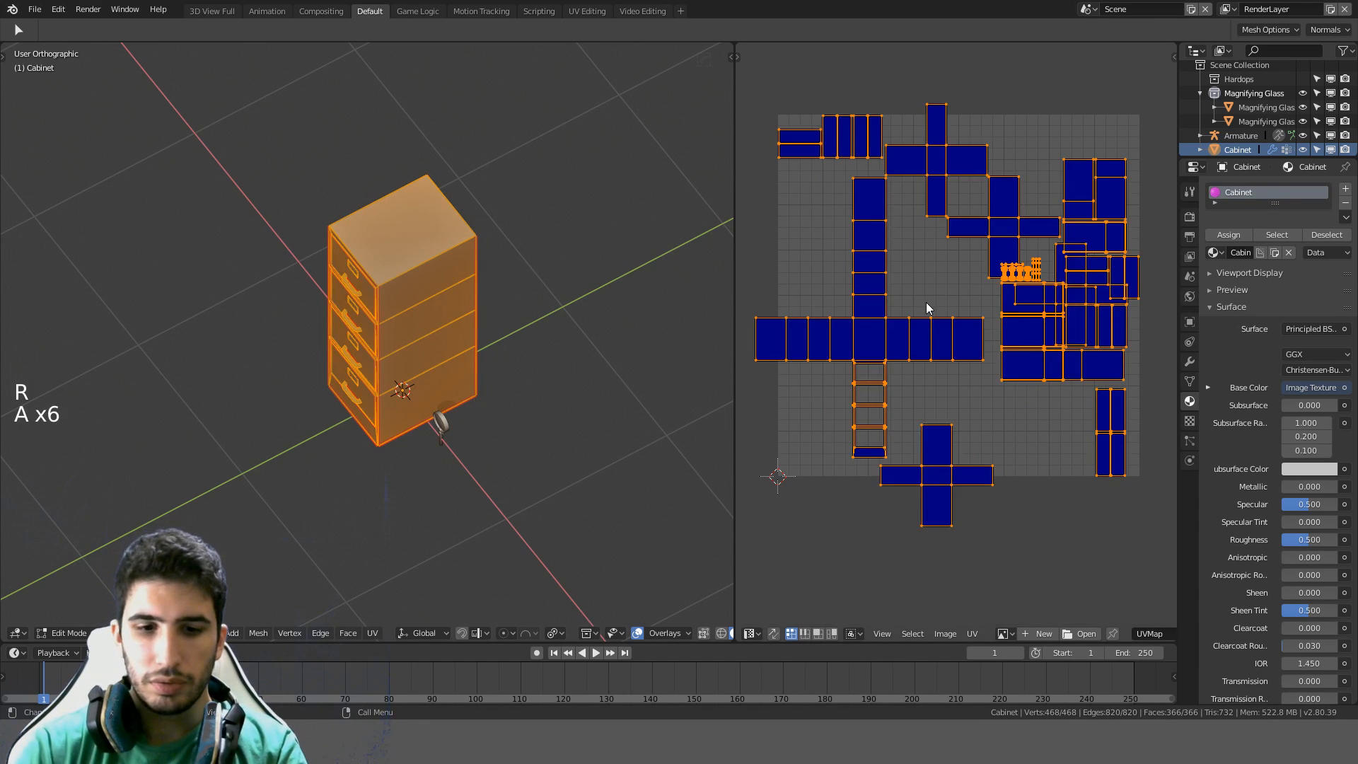
{"action": "key", "text": "ctrl+p"}
{"action": "key", "text": "ctrl+z"}
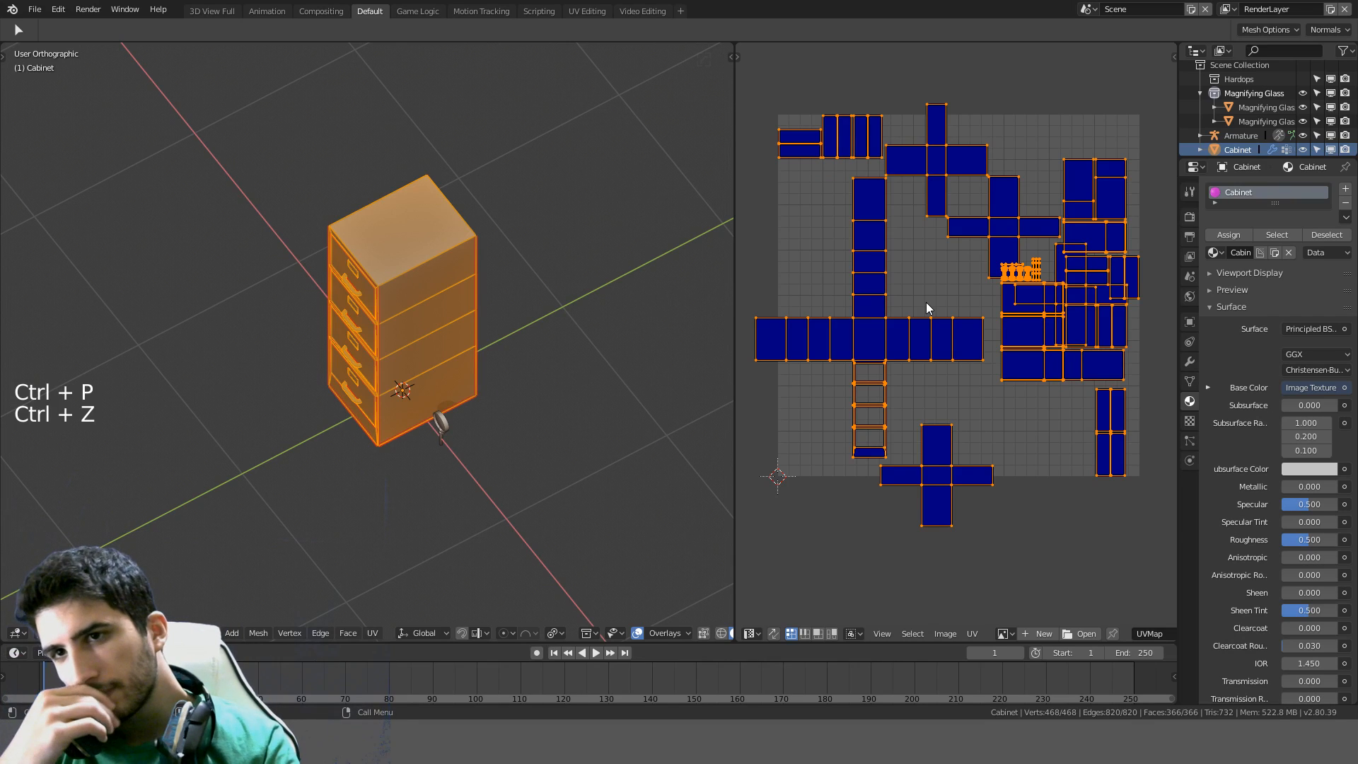
Show the UV editor's tools and widen the editor to make the UVPackmaster settings readable
{"action": "key", "text": "t"}
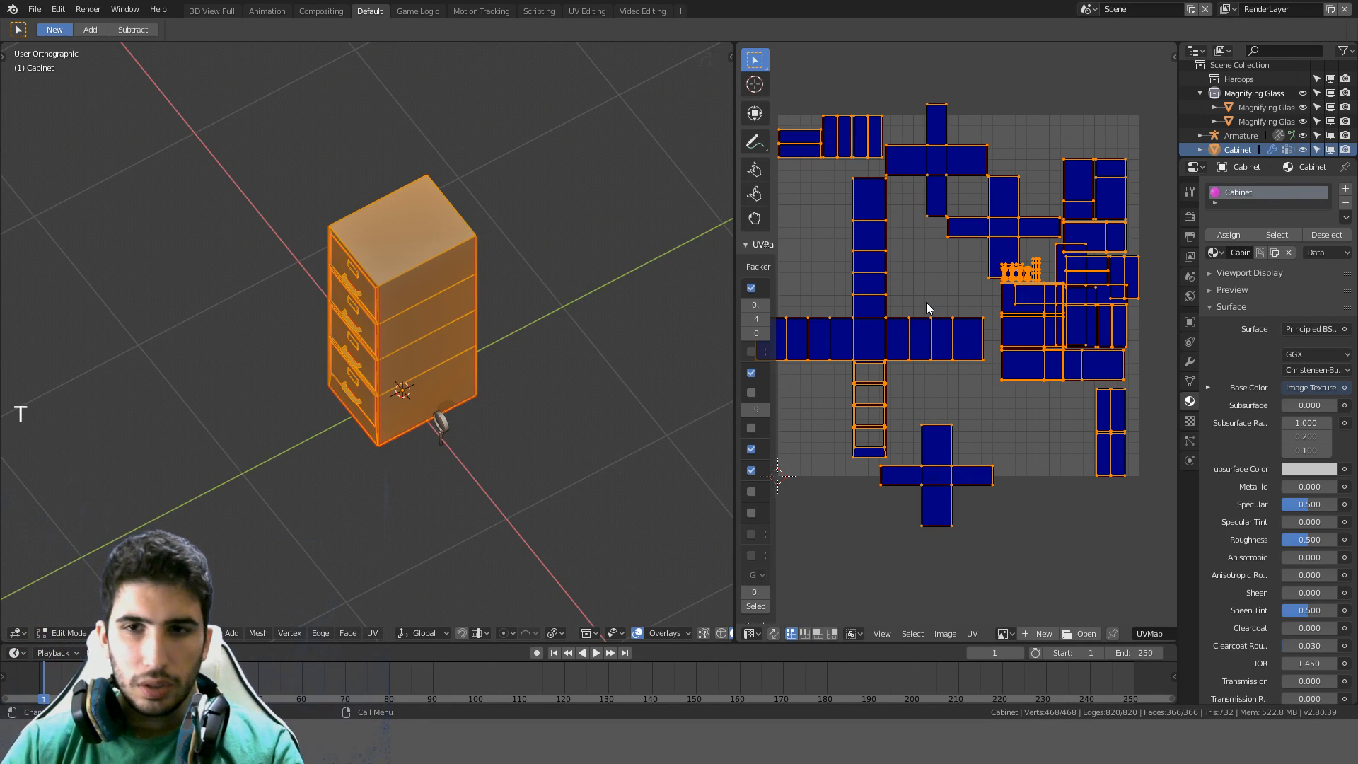
{"action": "left_click", "coordinate": [715, 297]}
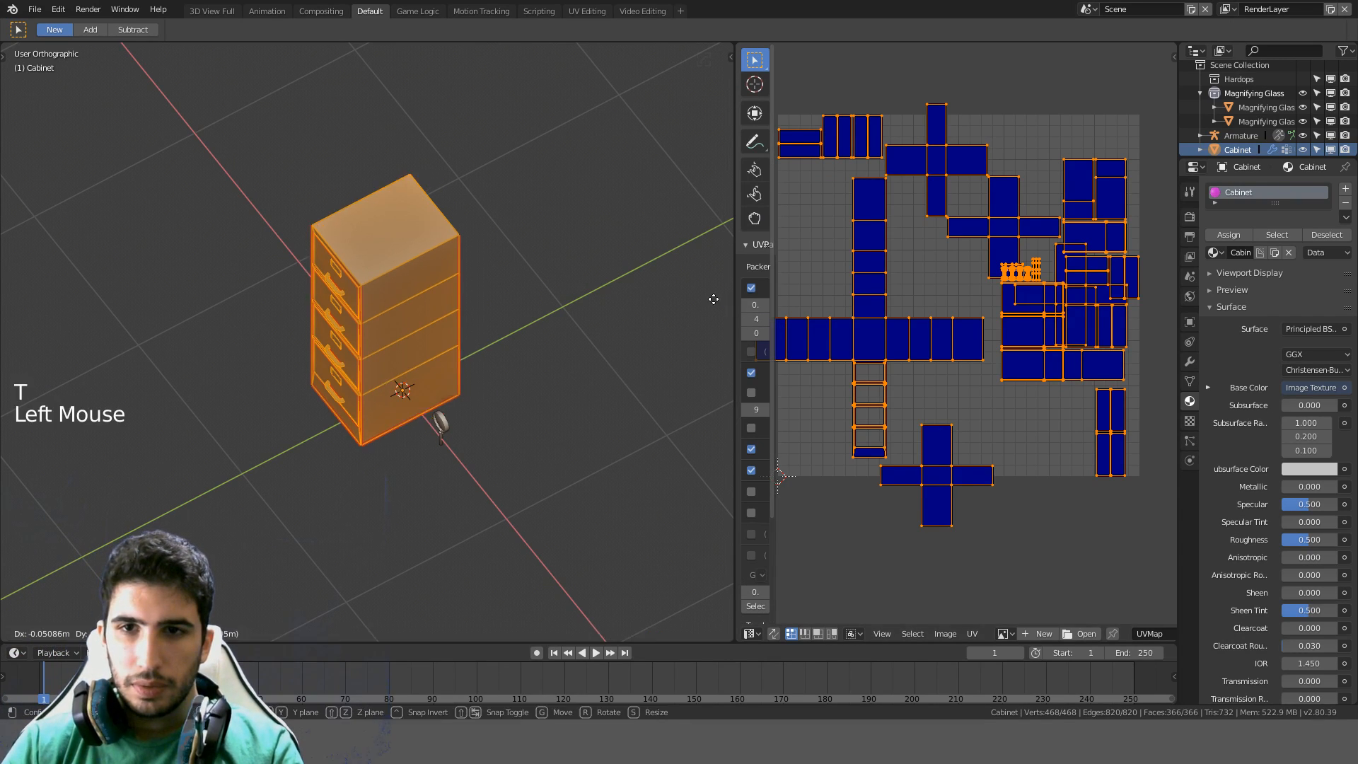
{"action": "key", "text": "ctrl+z"}
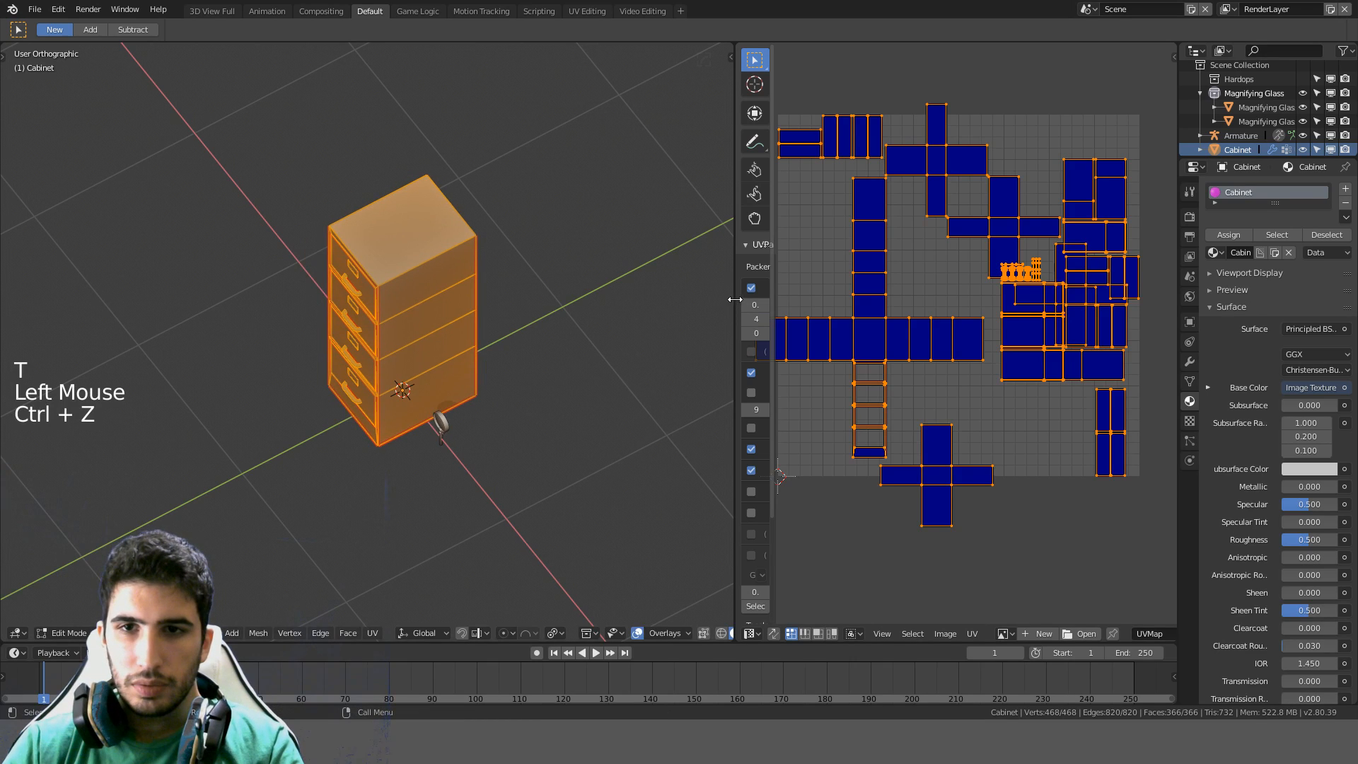
{"action": "left_click_drag", "start_coordinate": [734, 299], "coordinate": [613, 281]}
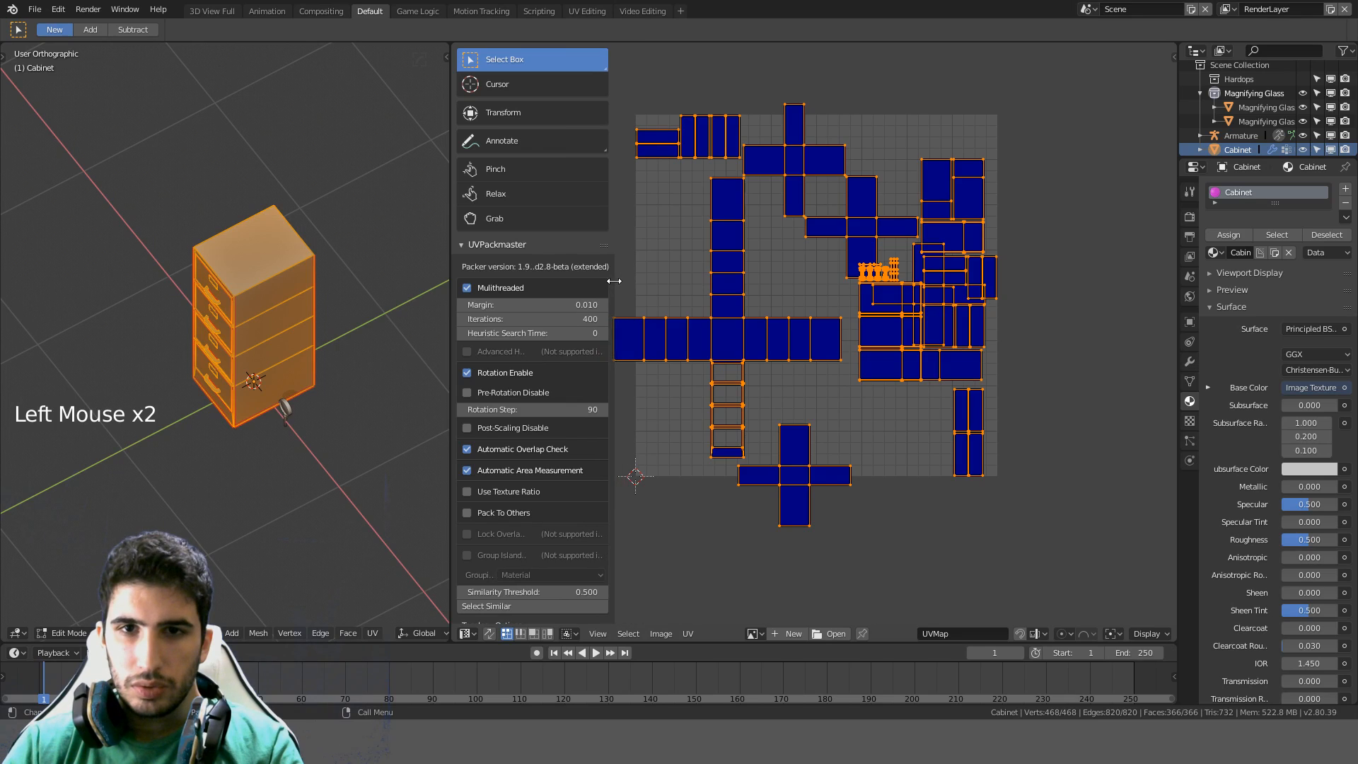
Disable rotation in UVPackmaster and pack all the cabinet's UV islands with it
{"action": "scroll", "coordinate": [580, 385], "scroll_direction": "down", "scroll_amount": 4}
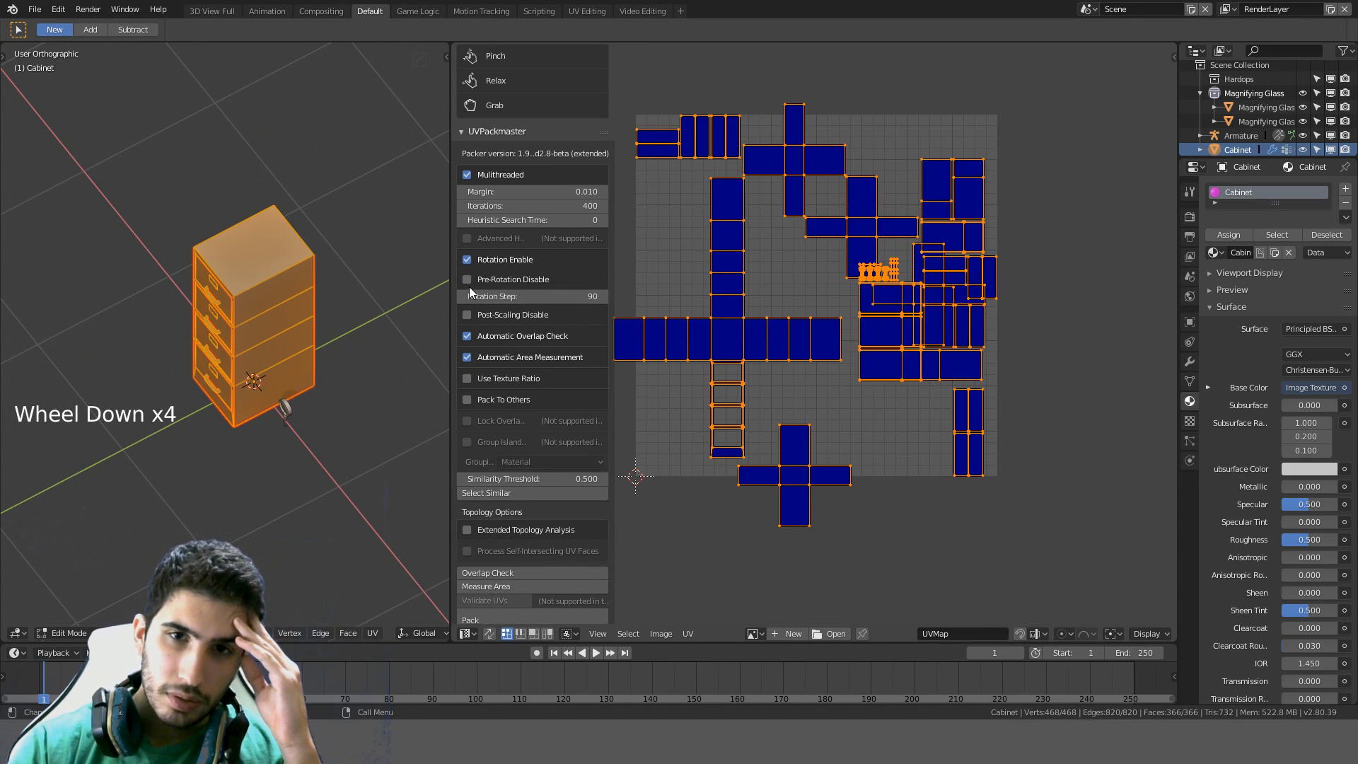
{"action": "left_click", "coordinate": [467, 261]}
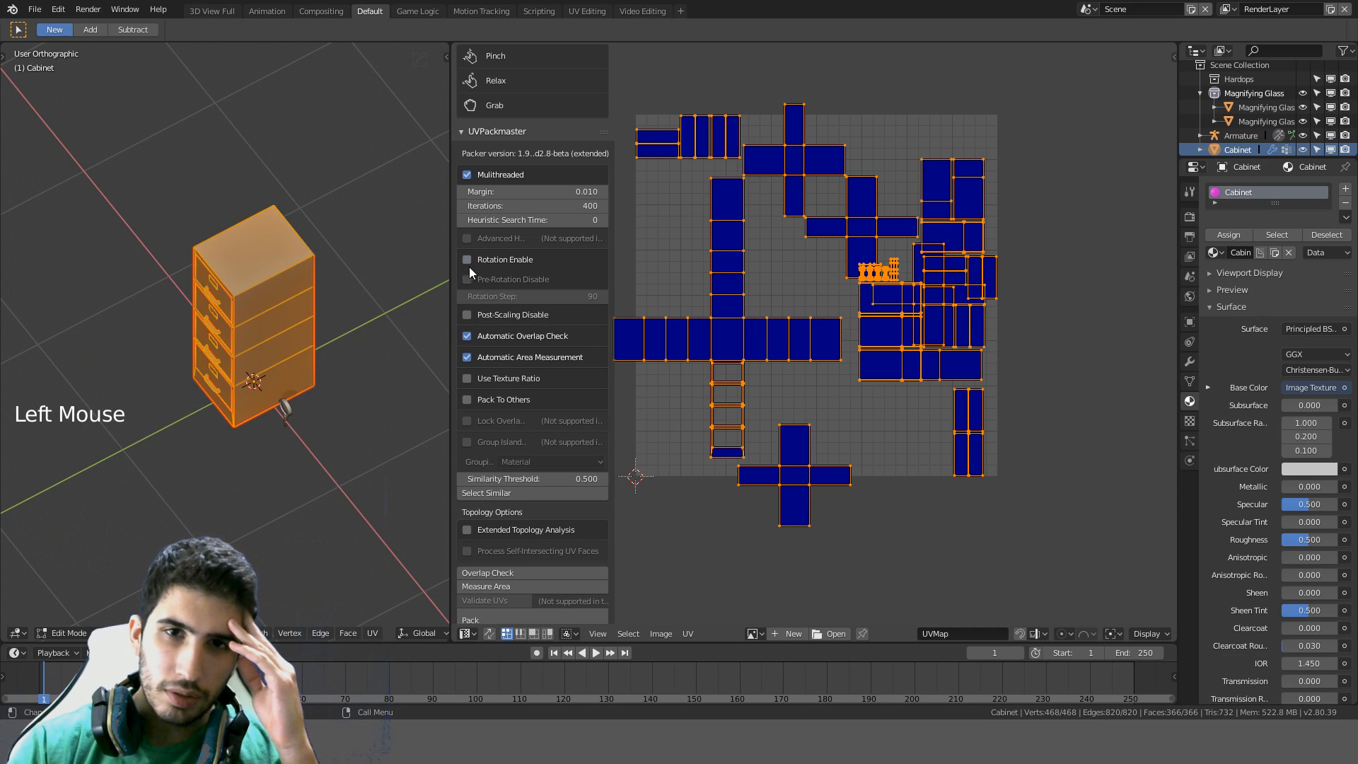
{"action": "scroll", "coordinate": [510, 368], "scroll_direction": "down", "scroll_amount": 7}
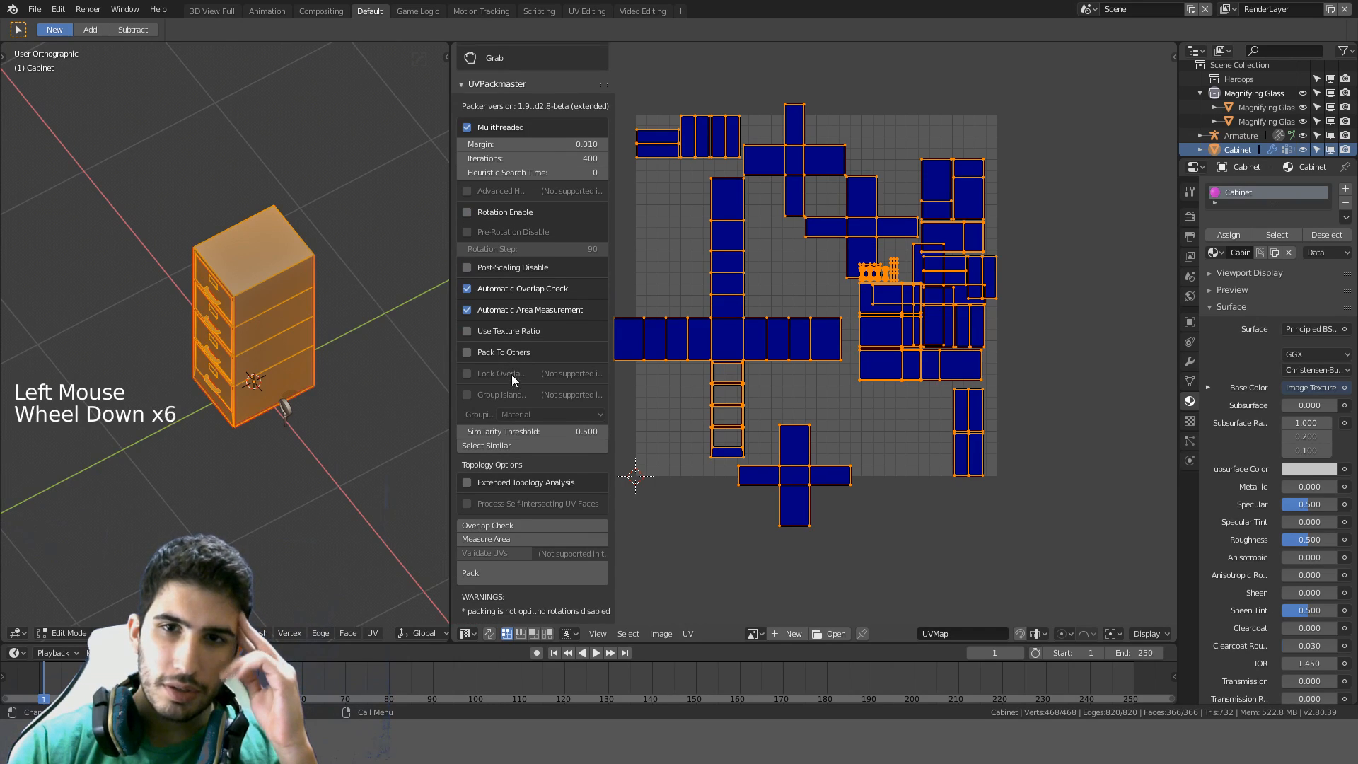
{"action": "left_click", "coordinate": [495, 583]}
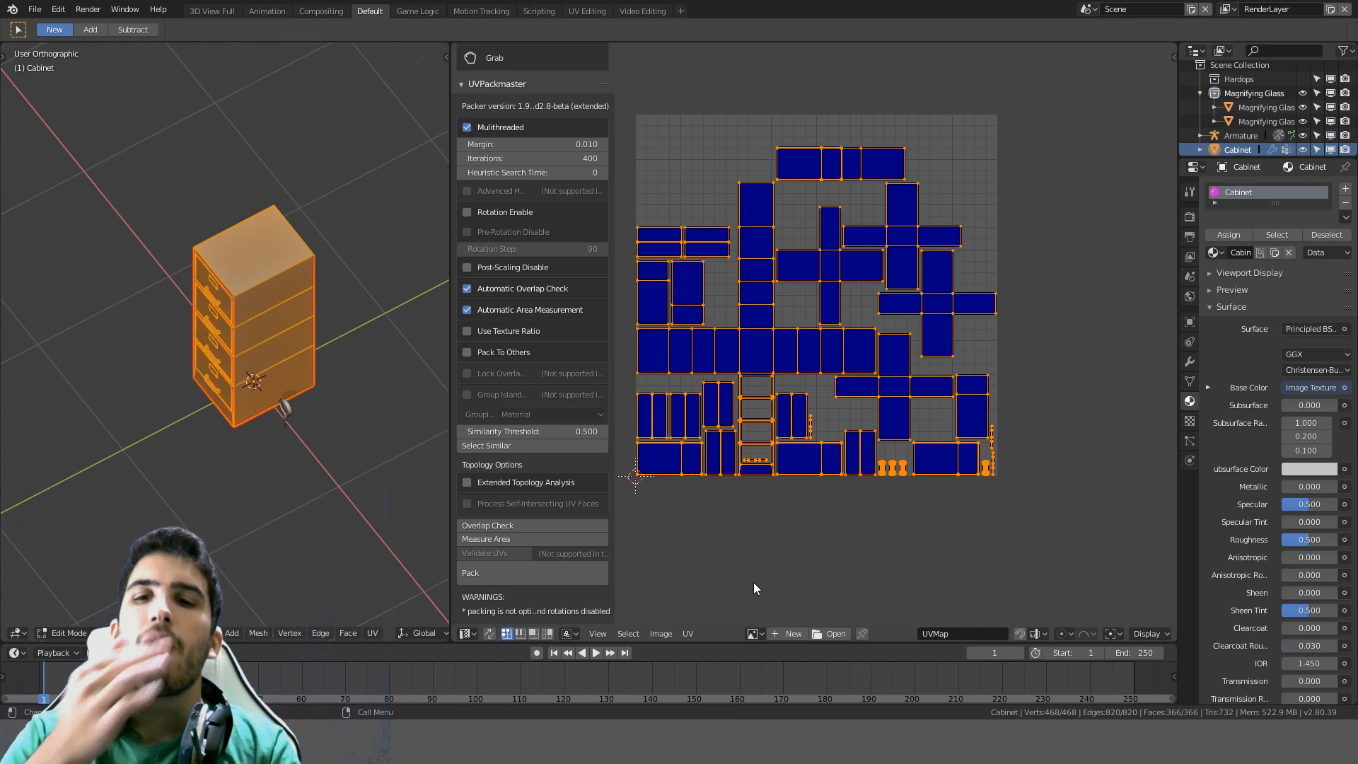
Examine the packed UV layout, checking the spacing and size of the small label frame and handle islands
{"action": "scroll", "coordinate": [927, 514], "scroll_direction": "up", "scroll_amount": 3}
{"action": "middle_click_drag", "start_coordinate": [926, 513], "coordinate": [888, 449], "text": "shift"}
{"action": "scroll", "coordinate": [940, 347], "scroll_direction": "up", "scroll_amount": 2}
{"action": "scroll", "coordinate": [940, 348], "scroll_direction": "up", "scroll_amount": 2}
{"action": "scroll", "coordinate": [885, 325], "scroll_direction": "up", "scroll_amount": 6}
{"action": "scroll", "coordinate": [897, 362], "scroll_direction": "down", "scroll_amount": 10}
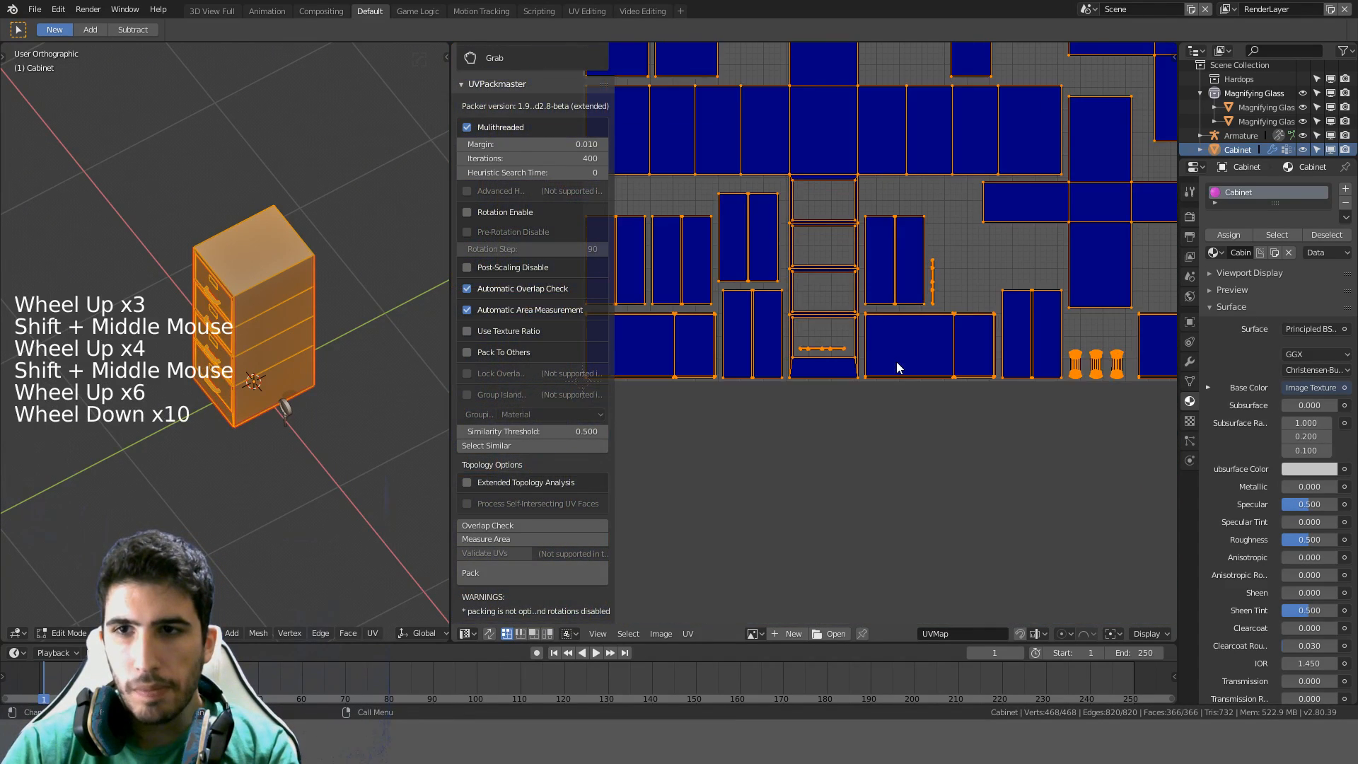
{"action": "middle_click_drag", "start_coordinate": [896, 362], "coordinate": [916, 488], "text": "shift"}
{"action": "scroll", "coordinate": [932, 389], "scroll_direction": "down", "scroll_amount": 5}
Average the scale of all UV islands and check the resulting layout
{"action": "key", "text": "ctrl+a"}
{"action": "scroll", "coordinate": [932, 387], "scroll_direction": "up", "scroll_amount": 3}
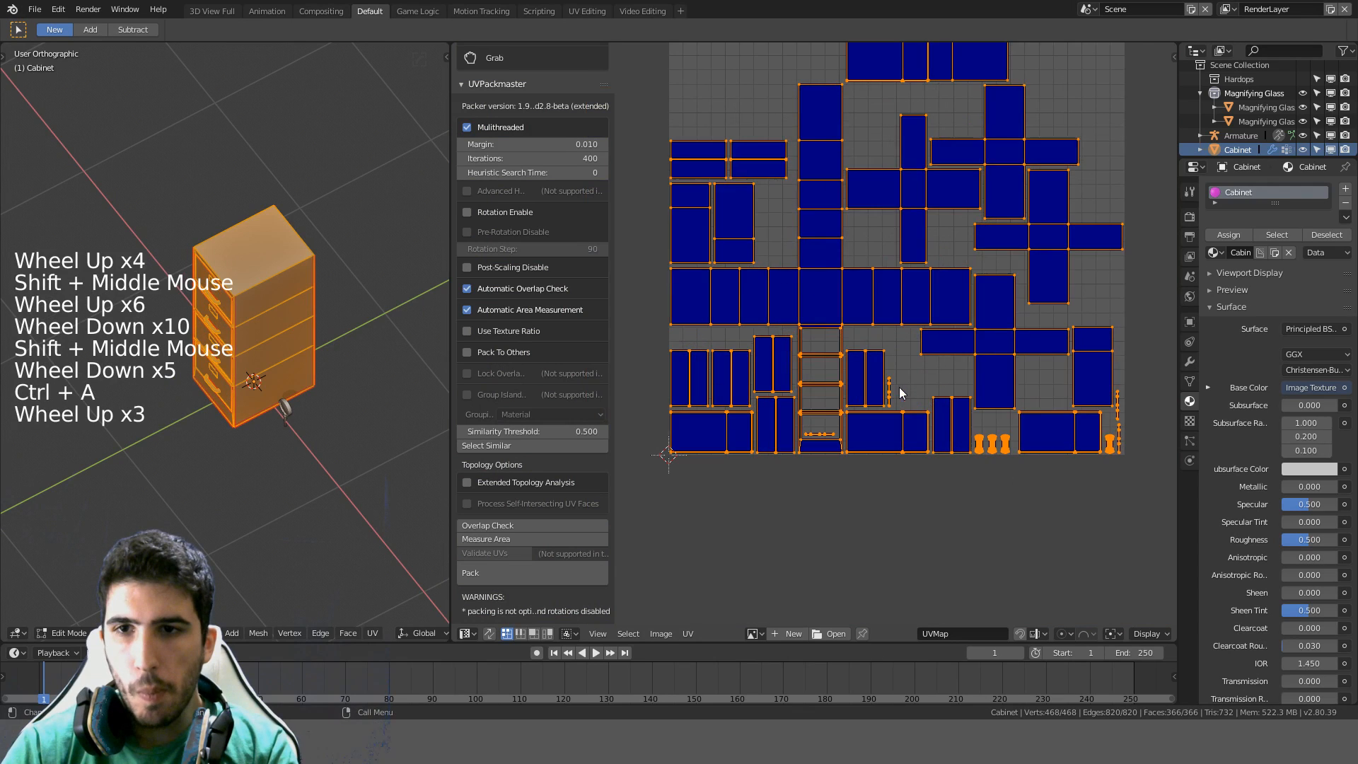
{"action": "middle_click_drag", "start_coordinate": [898, 387], "coordinate": [900, 467], "text": "shift"}
{"action": "scroll", "coordinate": [889, 417], "scroll_direction": "up", "scroll_amount": 4}
{"action": "scroll", "coordinate": [888, 423], "scroll_direction": "down", "scroll_amount": 4}
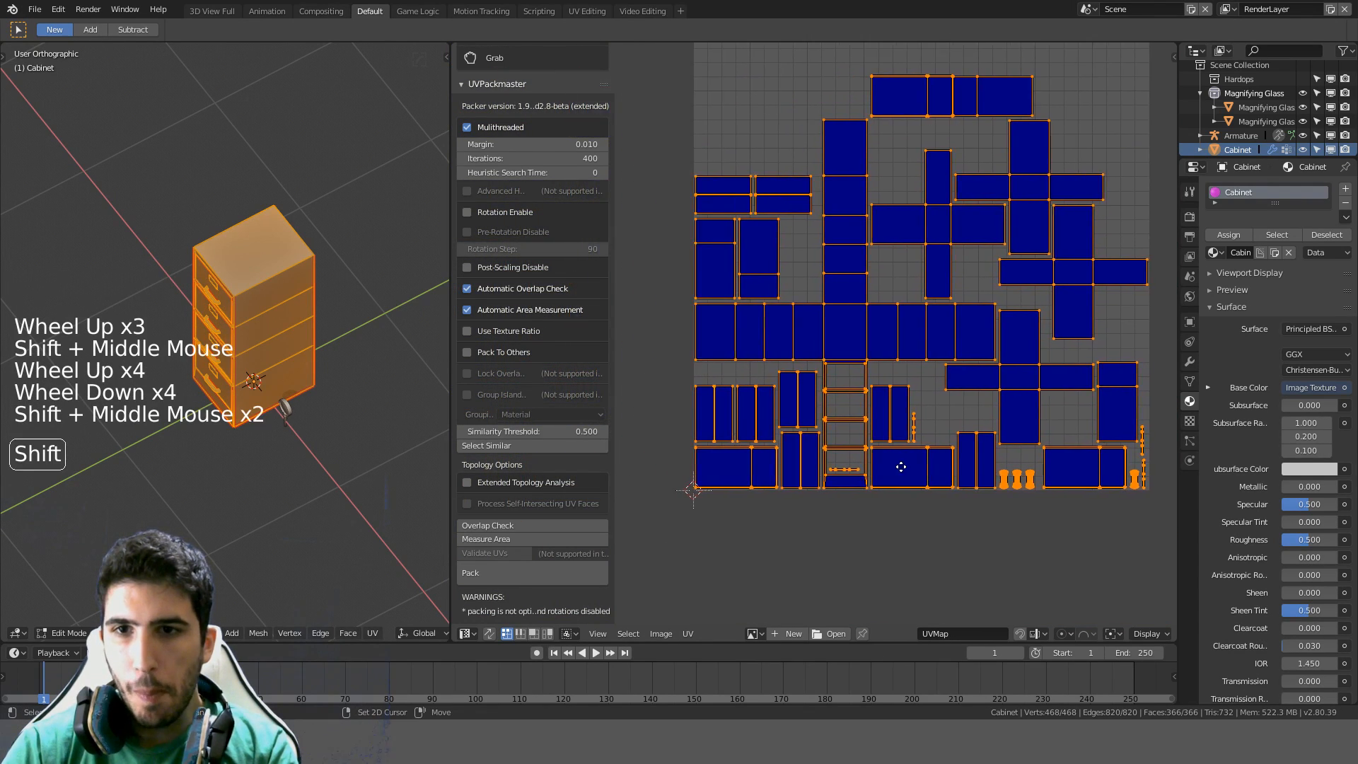
Clear the selection and select the cabinet body's linked geometry to inspect which UV islands belong to it
{"action": "scroll", "coordinate": [805, 422], "scroll_direction": "up", "scroll_amount": 1}
{"action": "middle_click_drag", "start_coordinate": [332, 404], "coordinate": [351, 389]}
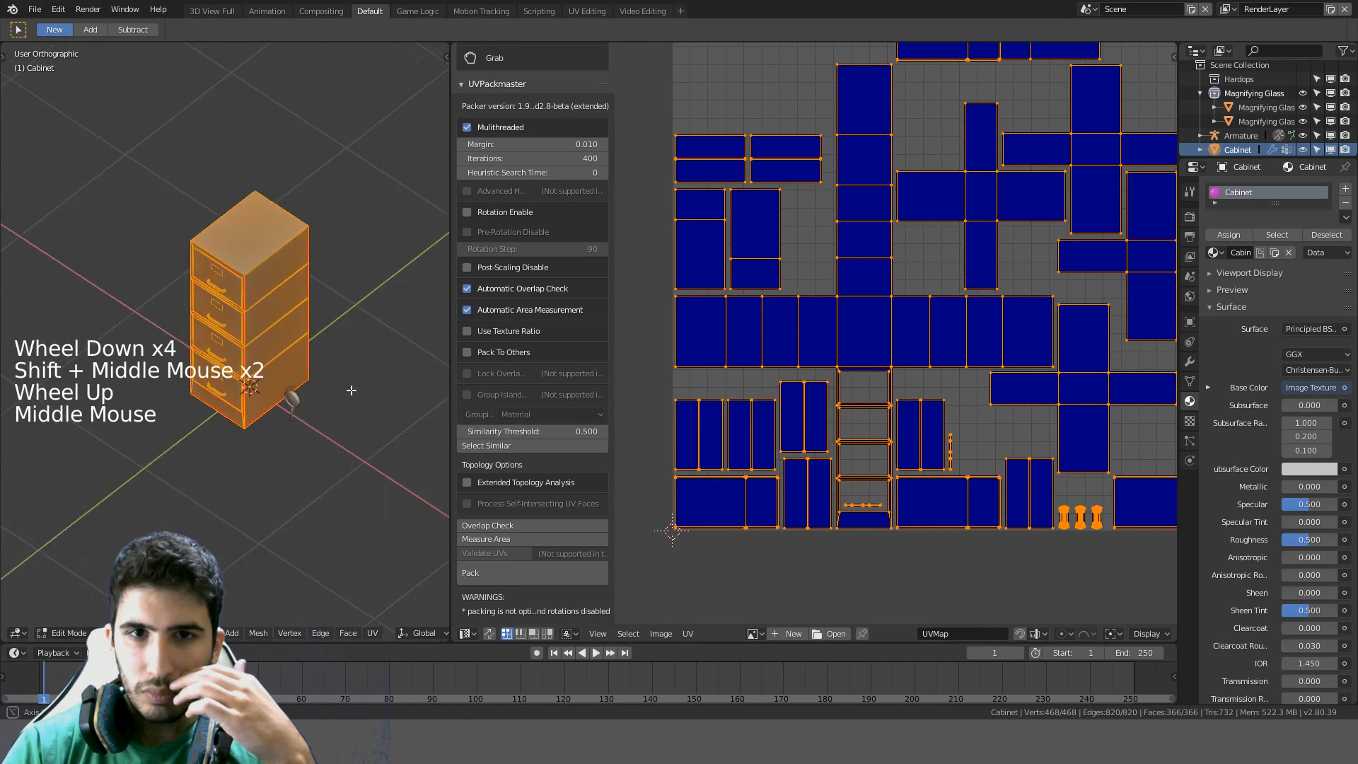
{"action": "scroll", "coordinate": [351, 389], "scroll_direction": "up", "scroll_amount": 3}
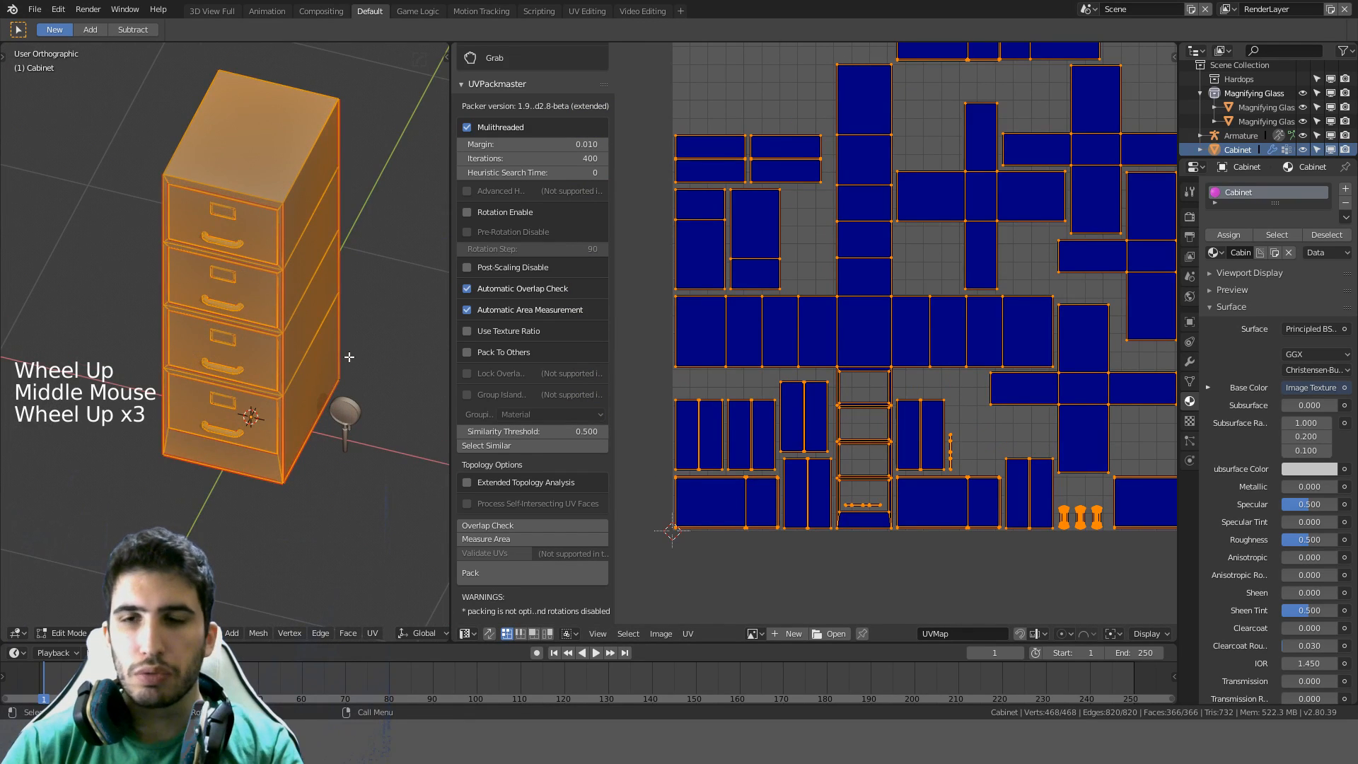
{"action": "middle_click_drag", "start_coordinate": [318, 248], "coordinate": [314, 365], "text": "shift"}
{"action": "key", "text": "a"}
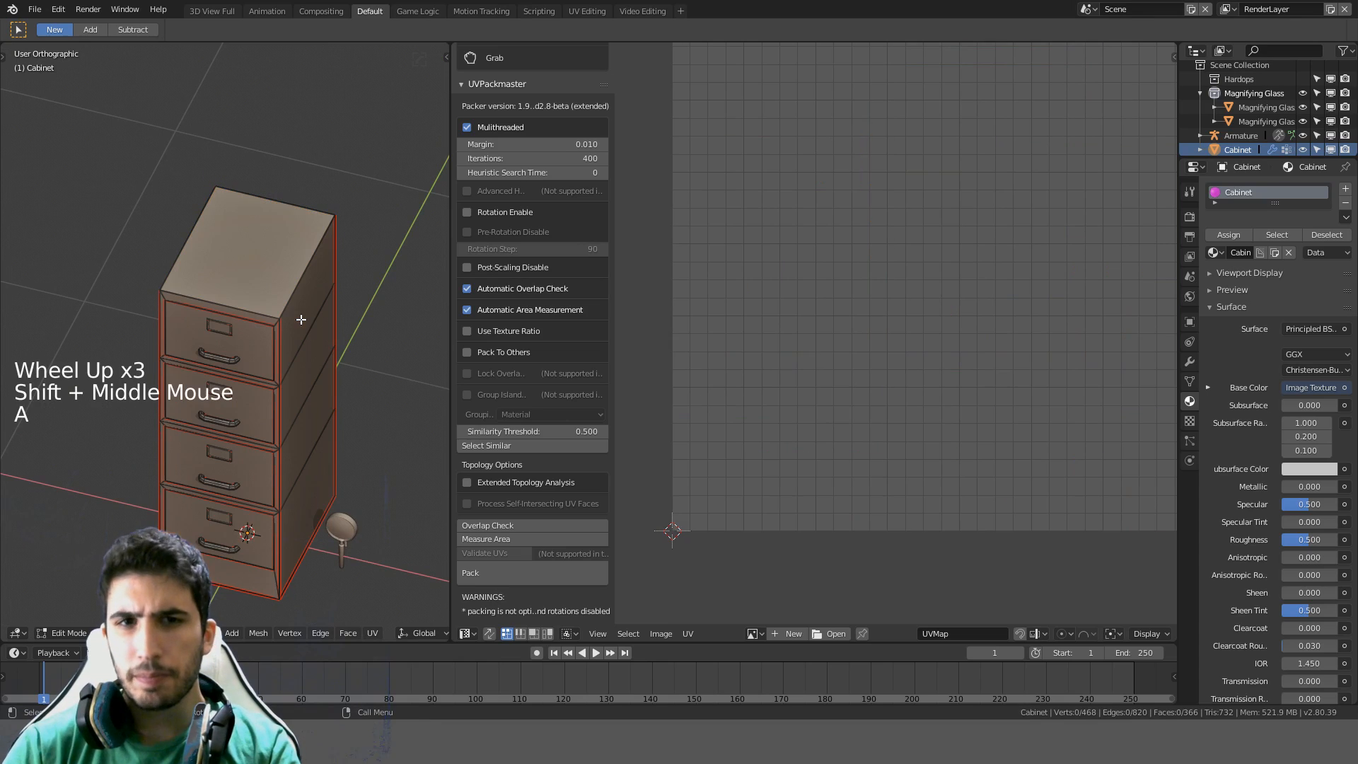
{"action": "key", "text": "l"}
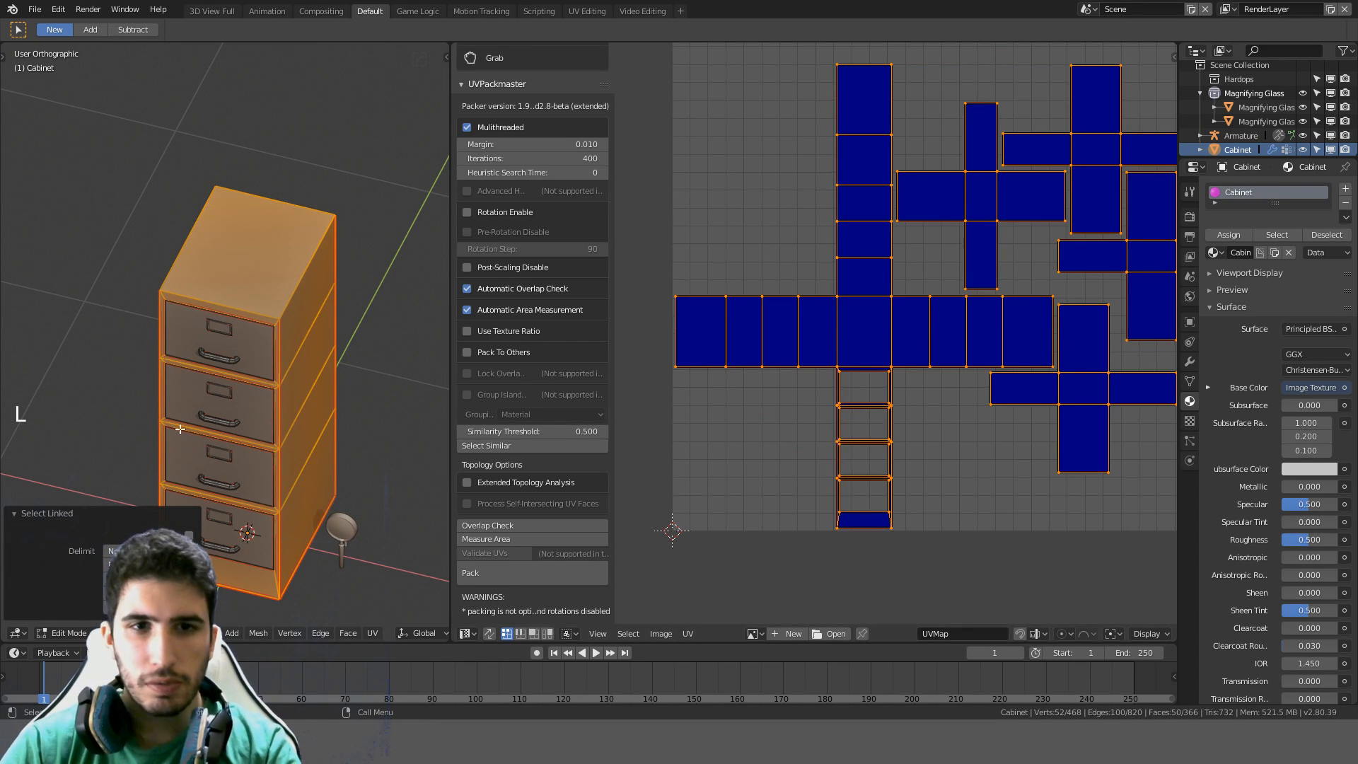
Select the front faces of the four drawers to check where their UVs sit in the layout
{"action": "left_click", "coordinate": [255, 380]}
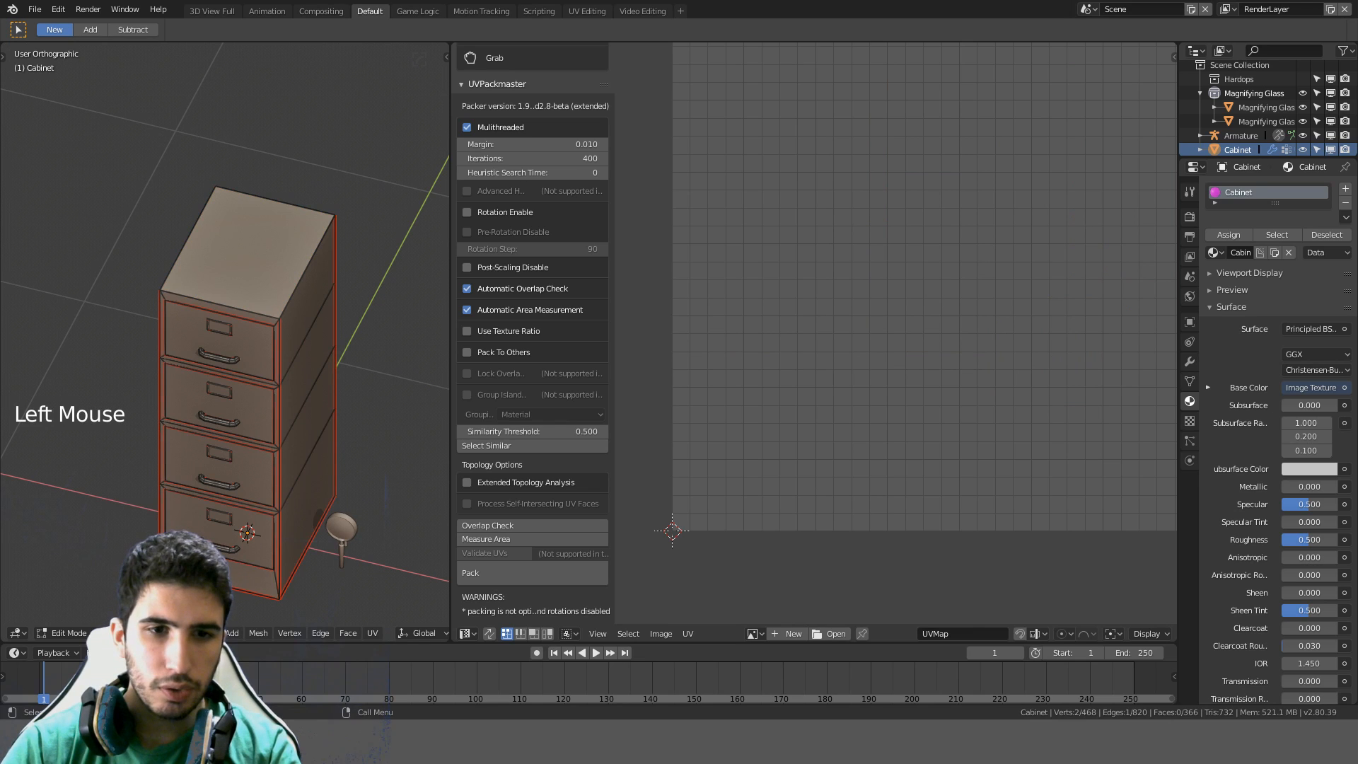
{"action": "left_click", "coordinate": [252, 363]}
{"action": "left_click", "coordinate": [252, 364]}
{"action": "left_click", "coordinate": [261, 407], "text": "shift"}
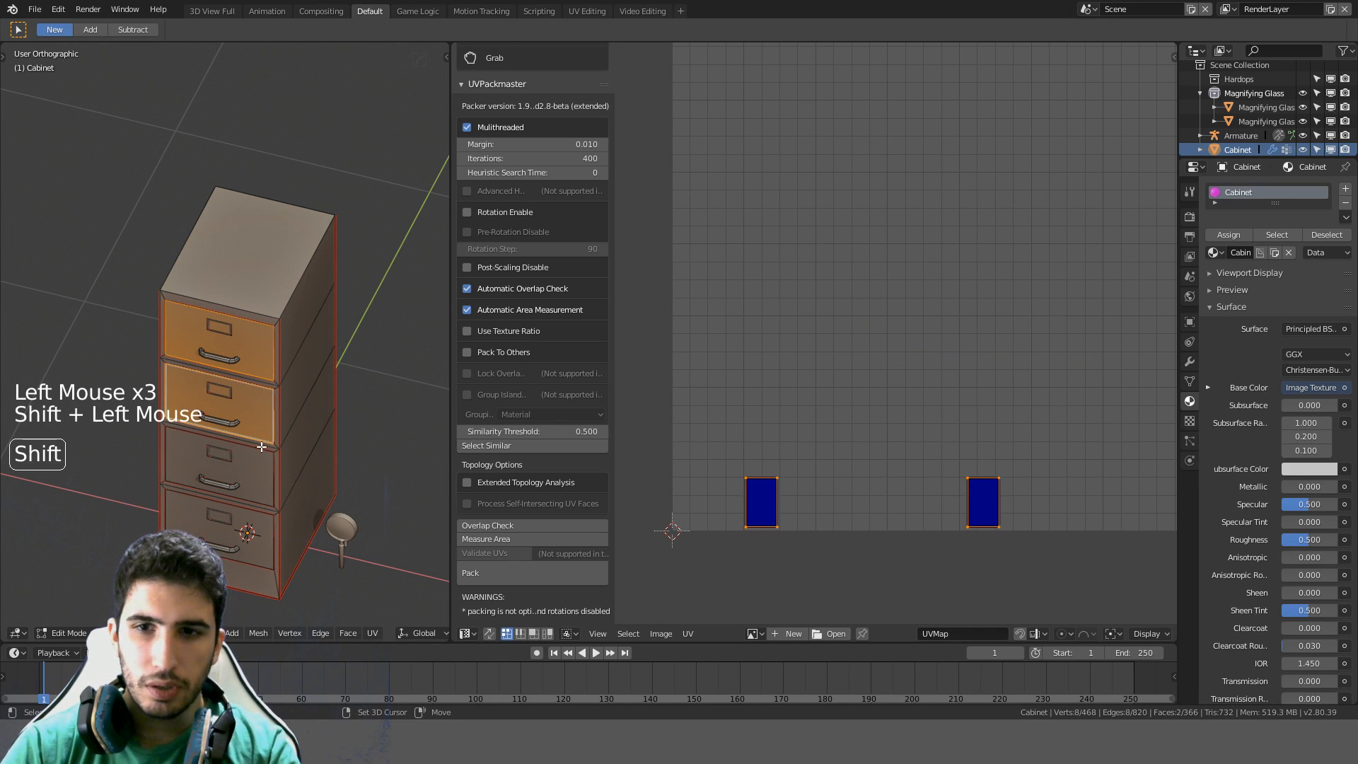
{"action": "left_click", "coordinate": [257, 482], "text": "shift"}
{"action": "left_click", "coordinate": [241, 530], "text": "shift"}
{"action": "scroll", "coordinate": [949, 294], "scroll_direction": "down", "scroll_amount": 4}
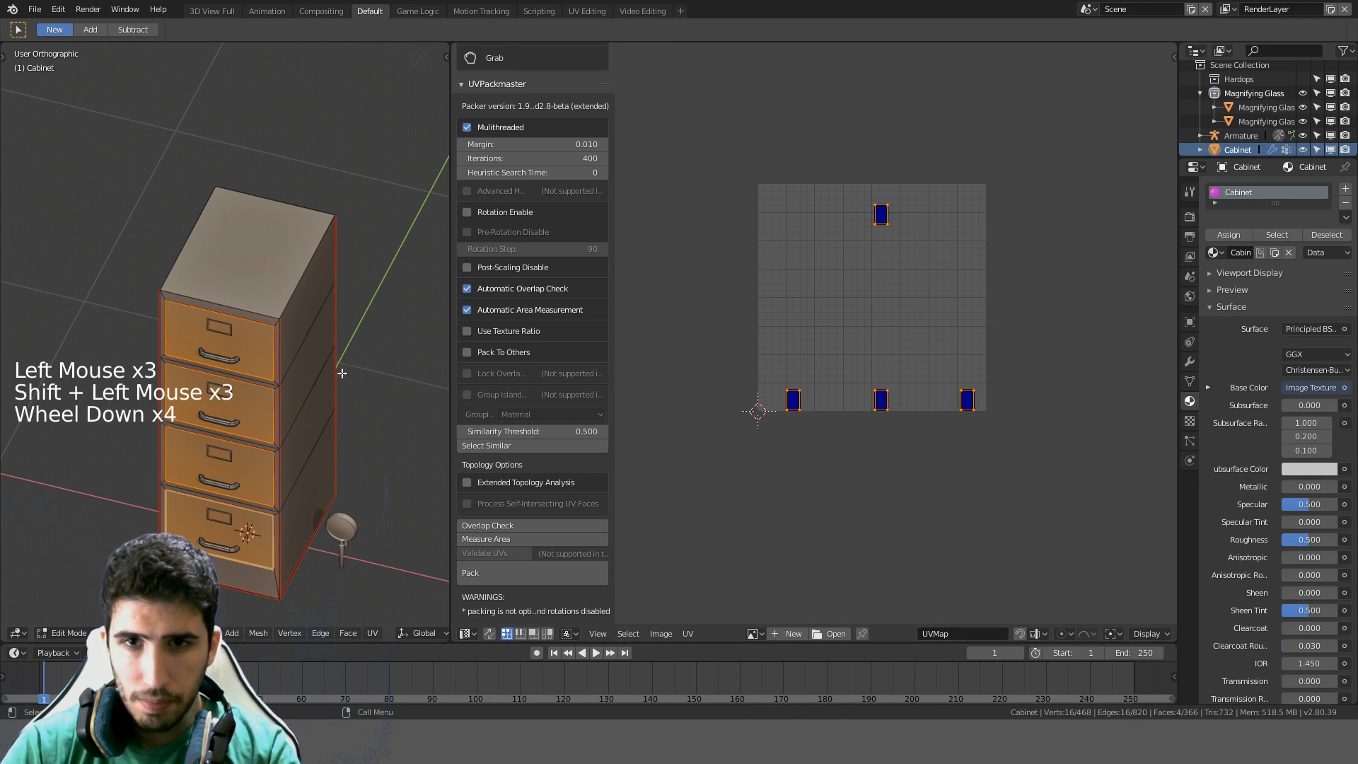
Select the entire cabinet mesh so that all its UV islands show in the UV editor
{"action": "key", "text": "a"}
{"action": "key", "text": "a"}
{"action": "key", "text": "a"}
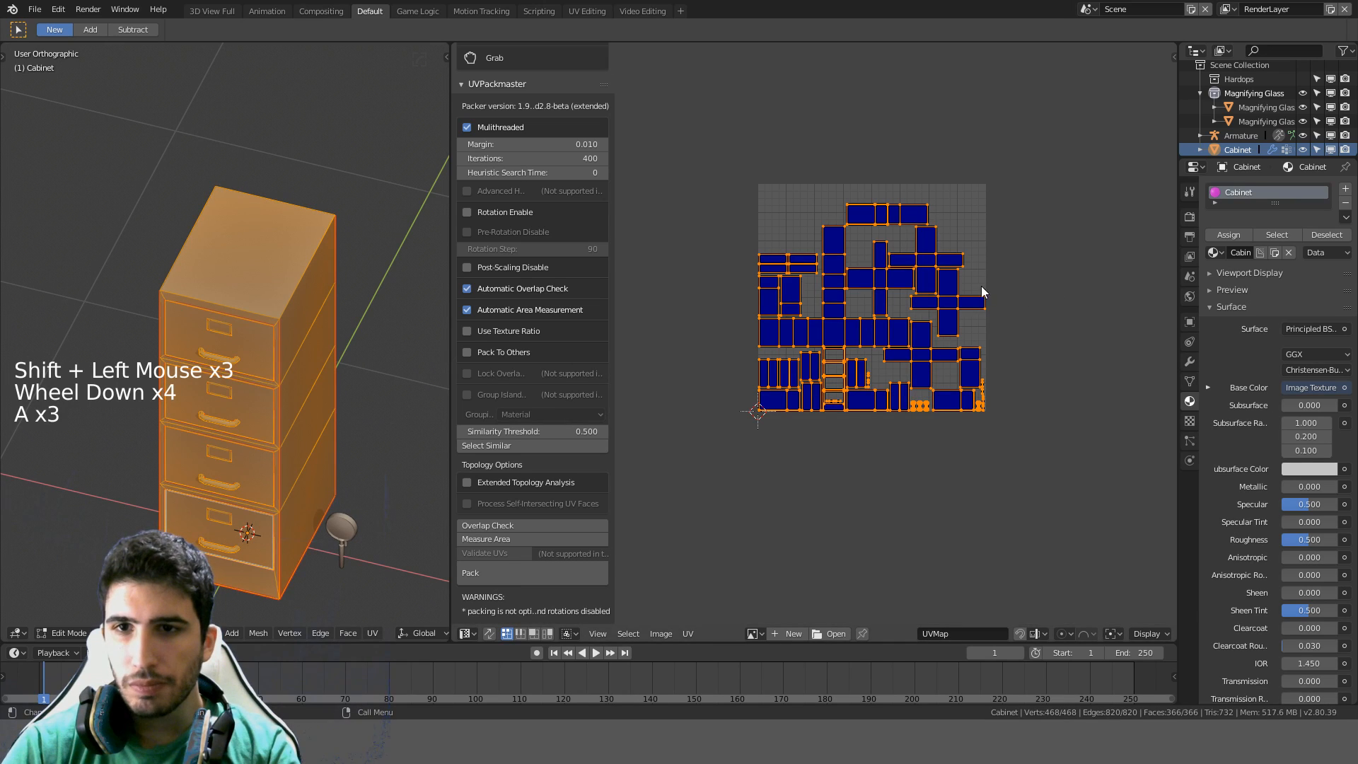
{"action": "scroll", "coordinate": [908, 287], "scroll_direction": "up", "scroll_amount": 2}
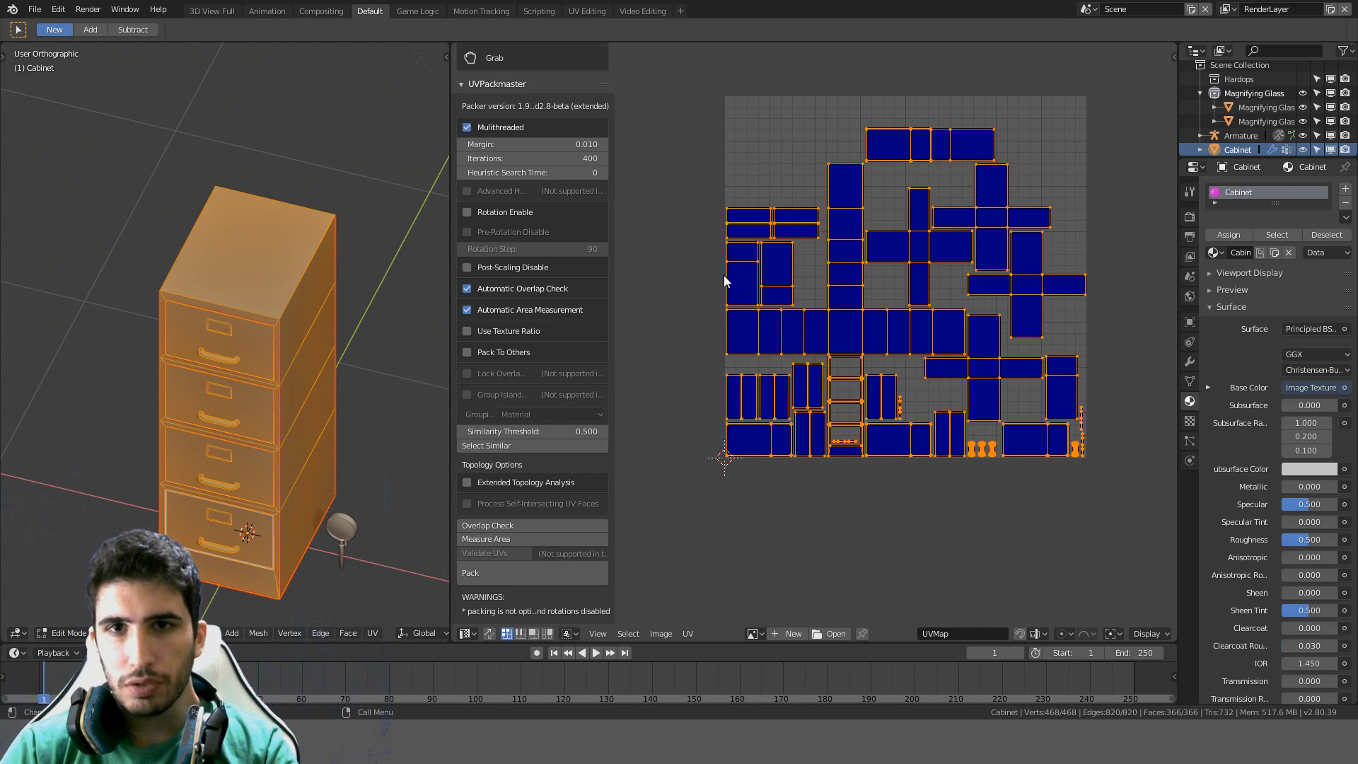
{"action": "scroll", "coordinate": [799, 231], "scroll_direction": "up", "scroll_amount": 2}
{"action": "scroll", "coordinate": [795, 230], "scroll_direction": "down", "scroll_amount": 2}
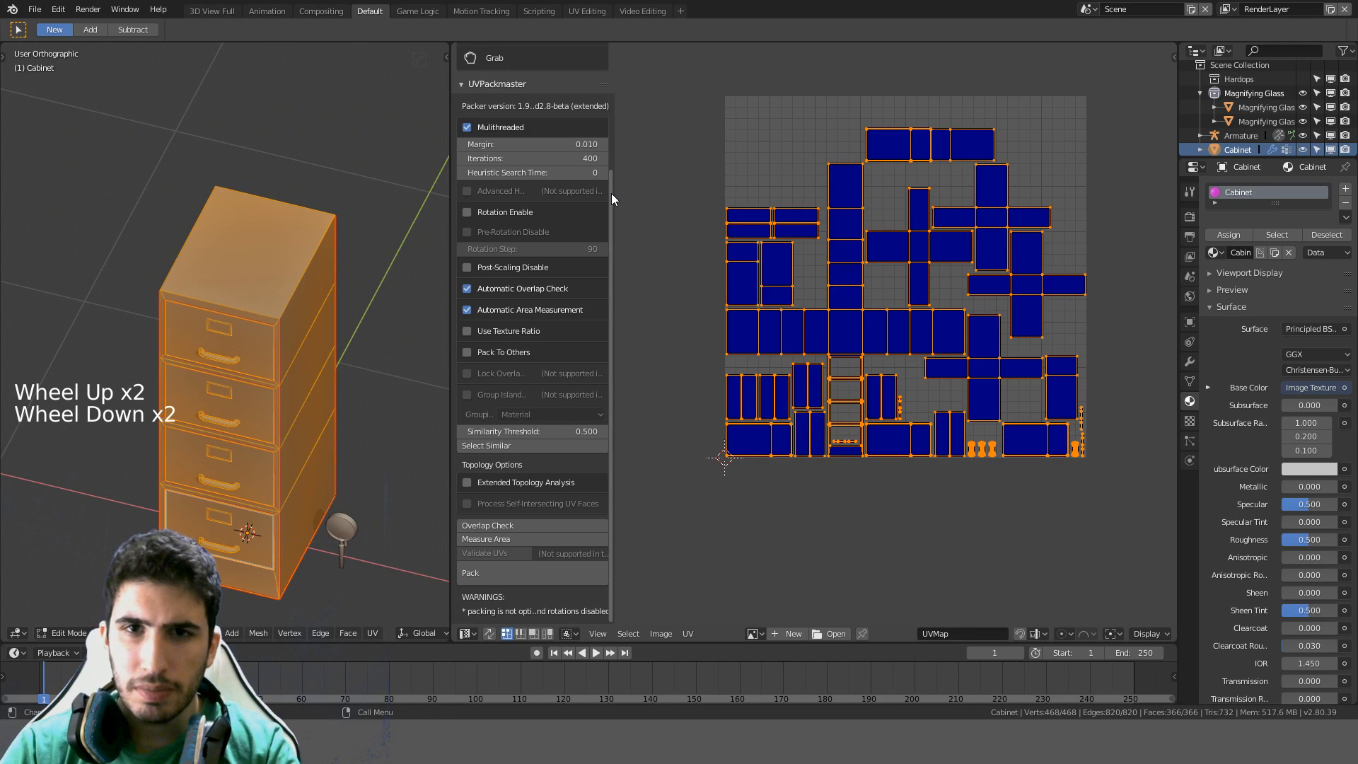
{"action": "middle_click_drag", "start_coordinate": [657, 188], "coordinate": [667, 275], "text": "shift"}
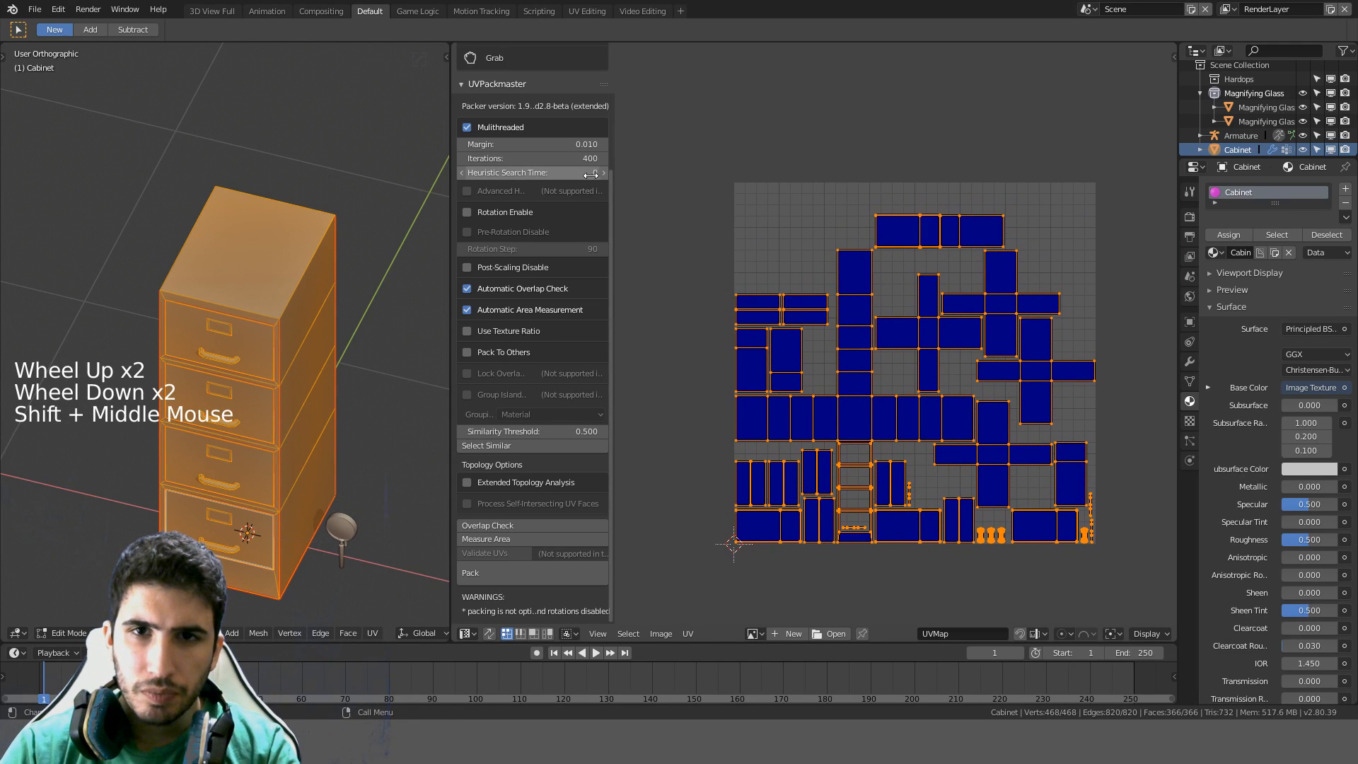
Try packing all islands with a heuristic search time of 5, and undo that packing
{"action": "left_click_drag", "start_coordinate": [591, 174], "coordinate": [612, 170]}
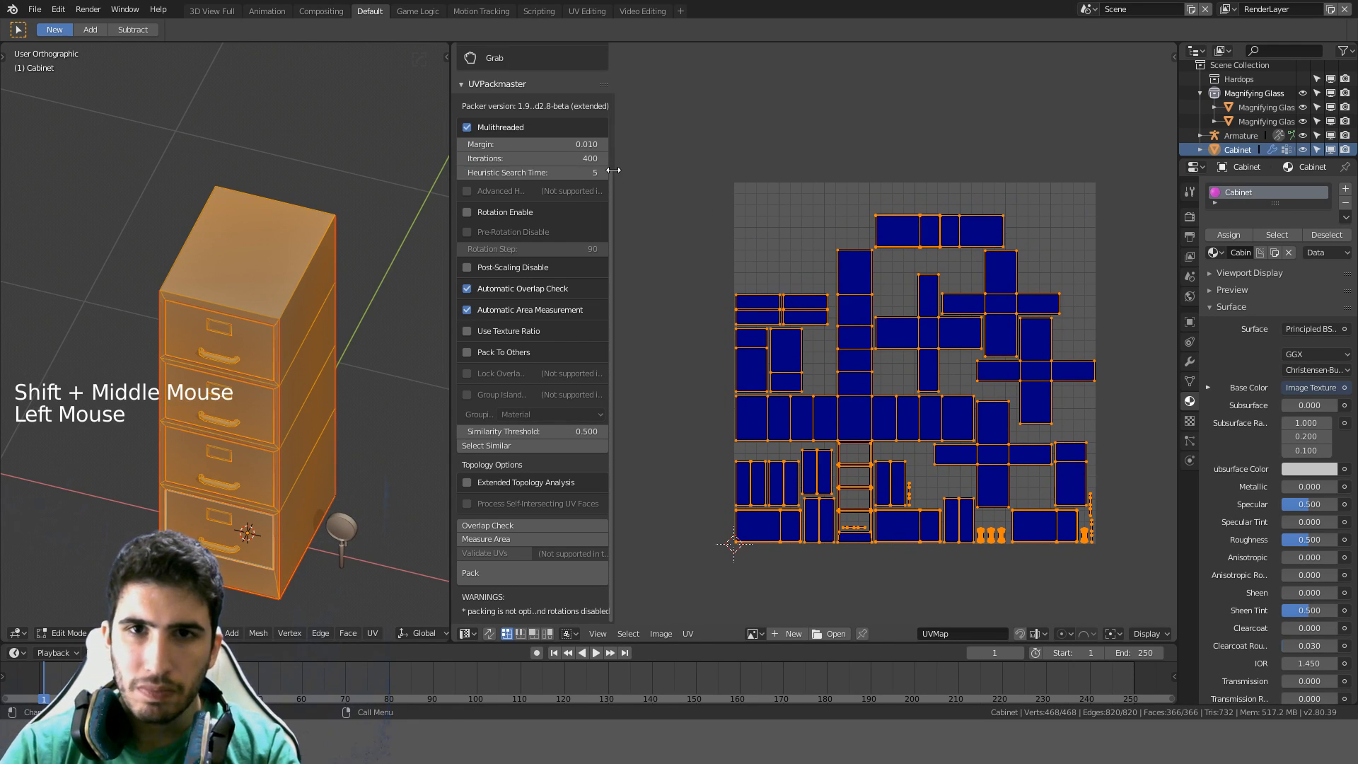
{"action": "scroll", "coordinate": [523, 509], "scroll_direction": "down", "scroll_amount": 3}
{"action": "left_click", "coordinate": [494, 571]}
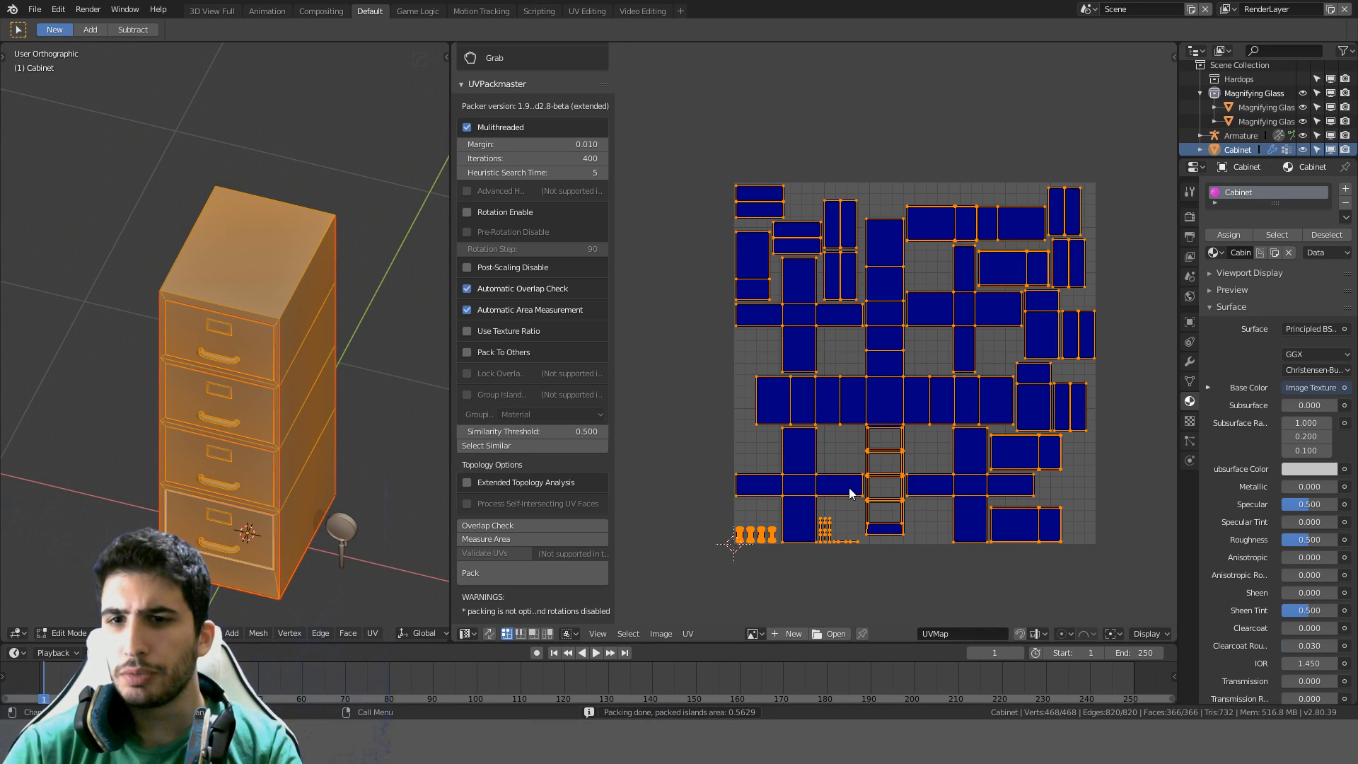
{"action": "key", "text": "ctrl+z"}
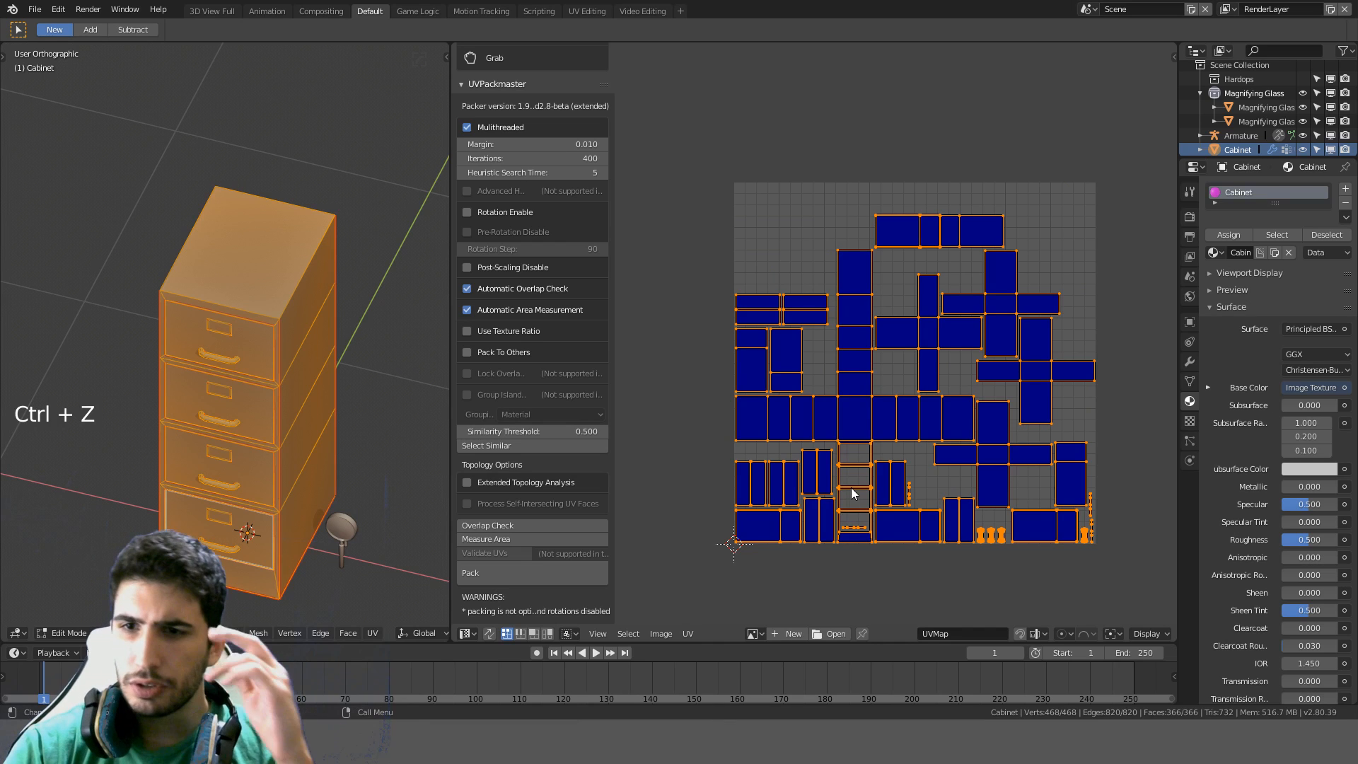
{"action": "middle_click_drag", "start_coordinate": [850, 487], "coordinate": [845, 463]}
{"action": "scroll", "coordinate": [837, 379], "scroll_direction": "up", "scroll_amount": 4}
{"action": "middle_click_drag", "start_coordinate": [905, 410], "coordinate": [628, 322]}
{"action": "scroll", "coordinate": [792, 433], "scroll_direction": "down", "scroll_amount": 4}
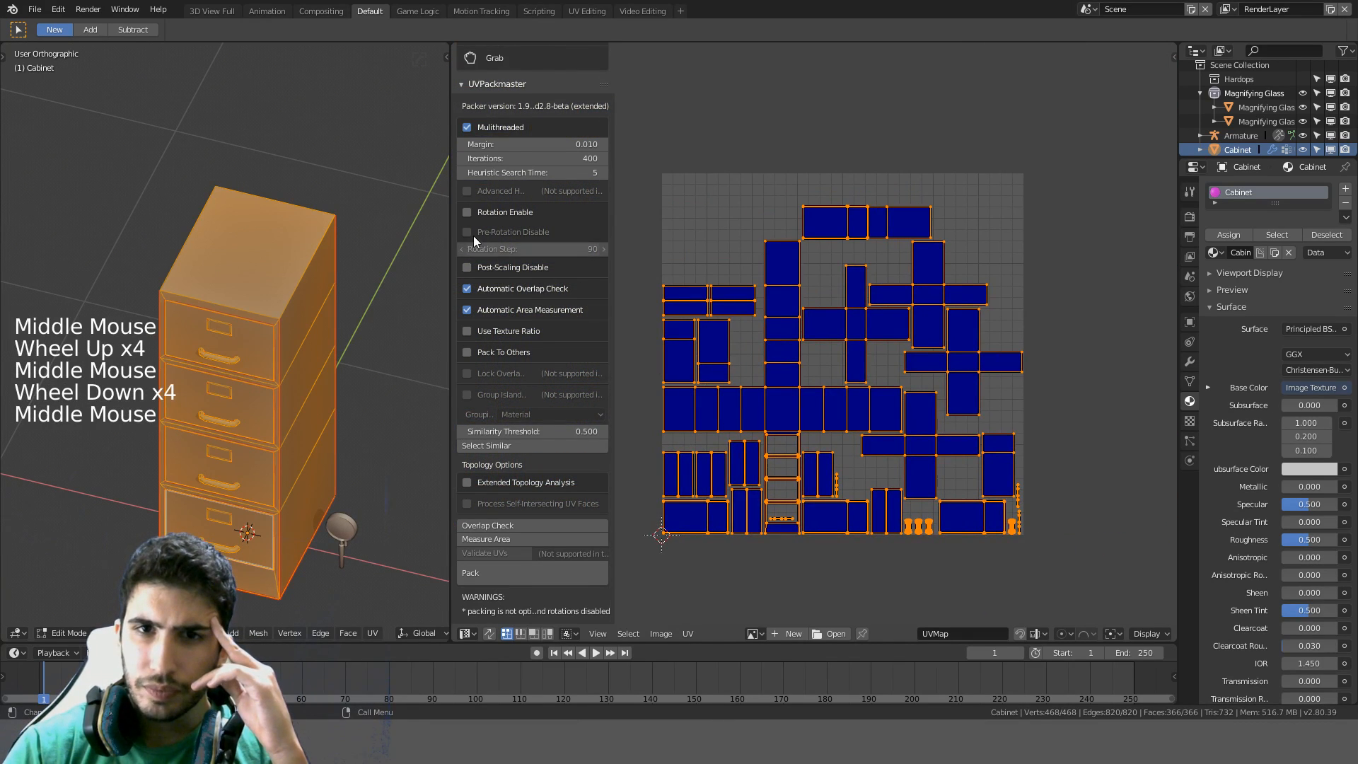
{"action": "left_click", "coordinate": [466, 187]}
{"action": "left_click", "coordinate": [468, 187]}
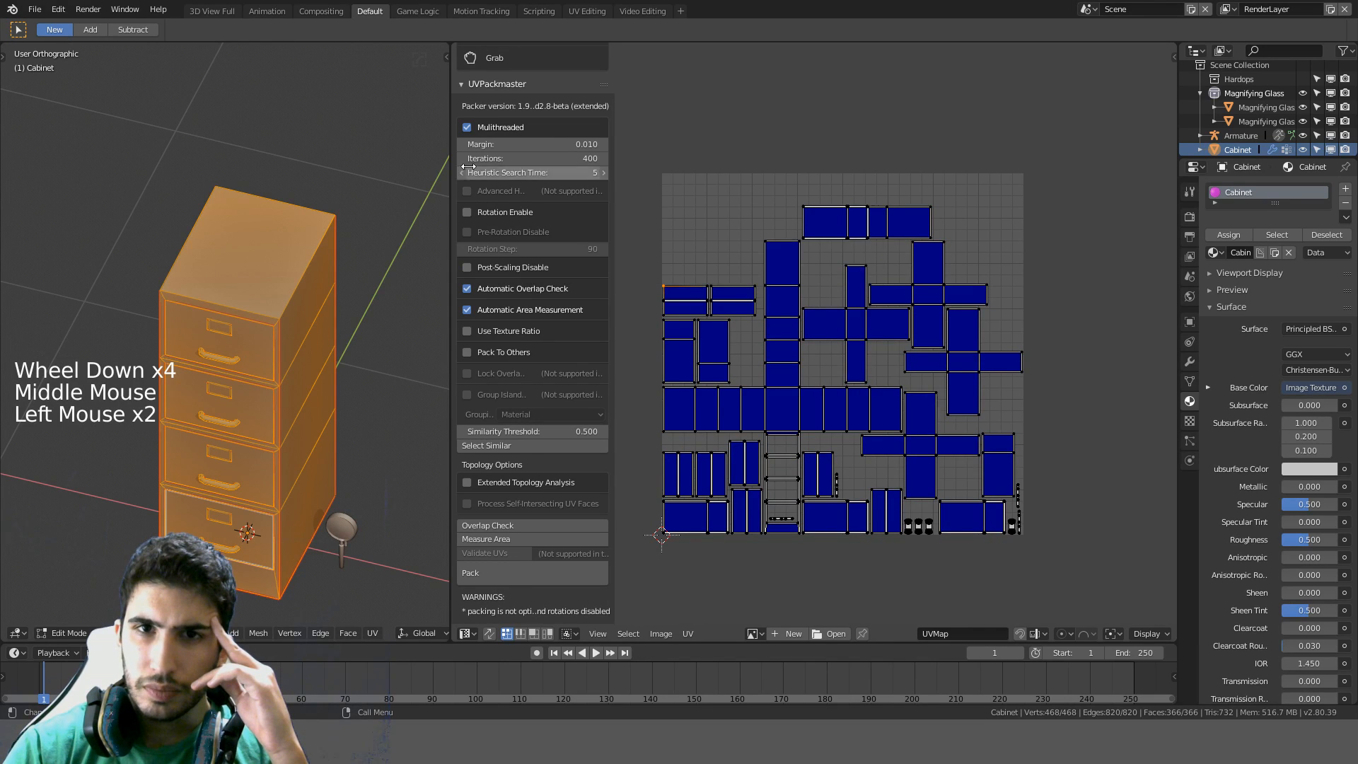
{"action": "left_click", "coordinate": [466, 129]}
{"action": "left_click", "coordinate": [466, 128]}
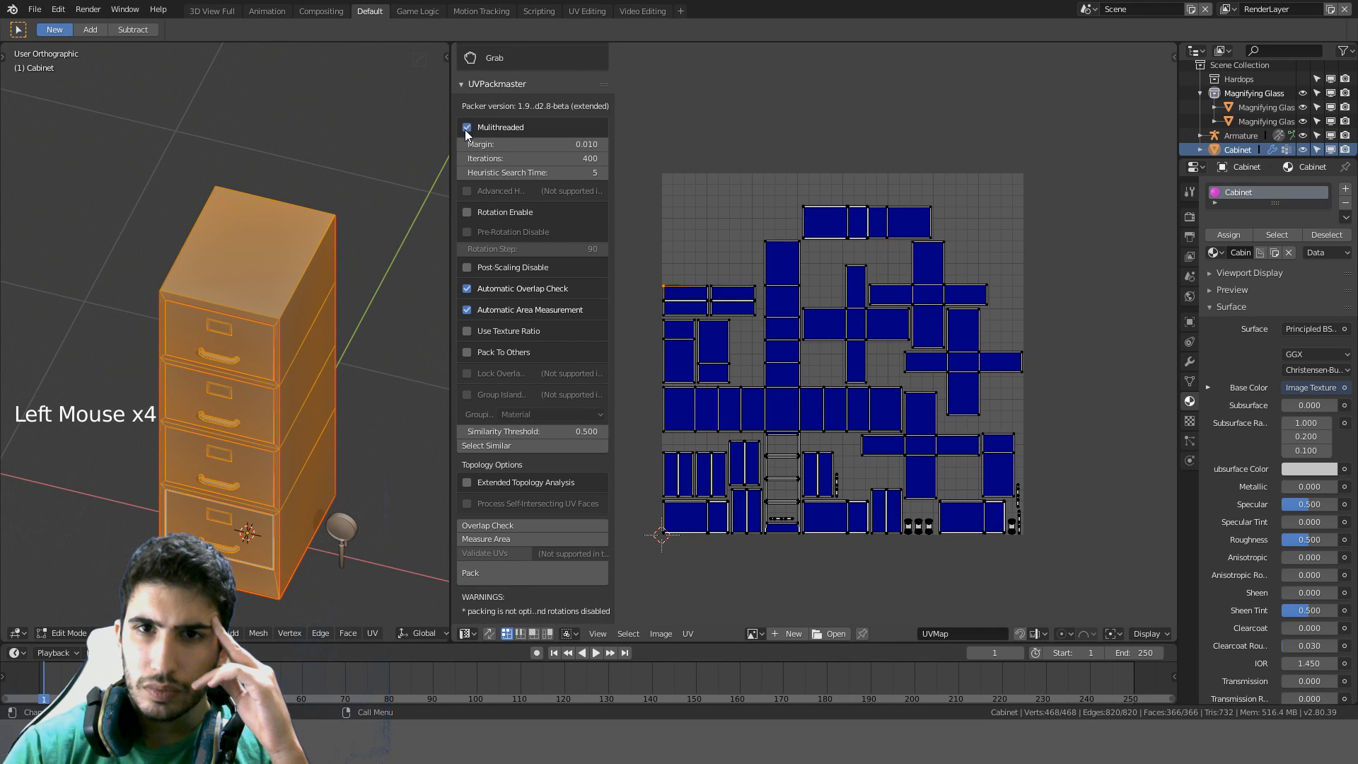
Set UVPackmaster's heuristic search time to 10 and try Select Similar on the islands
{"action": "left_click", "coordinate": [531, 173]}
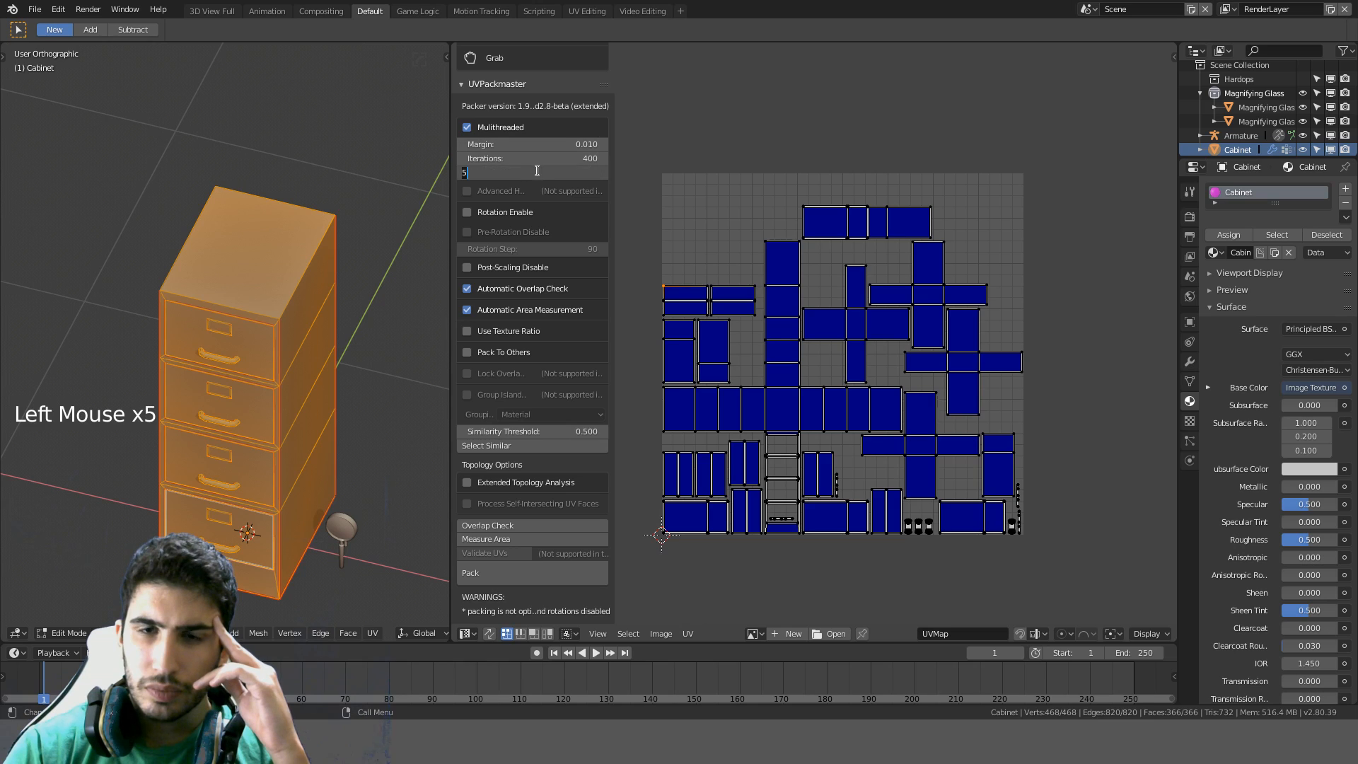
{"action": "type", "text": "10"}
{"action": "key", "text": "Return"}
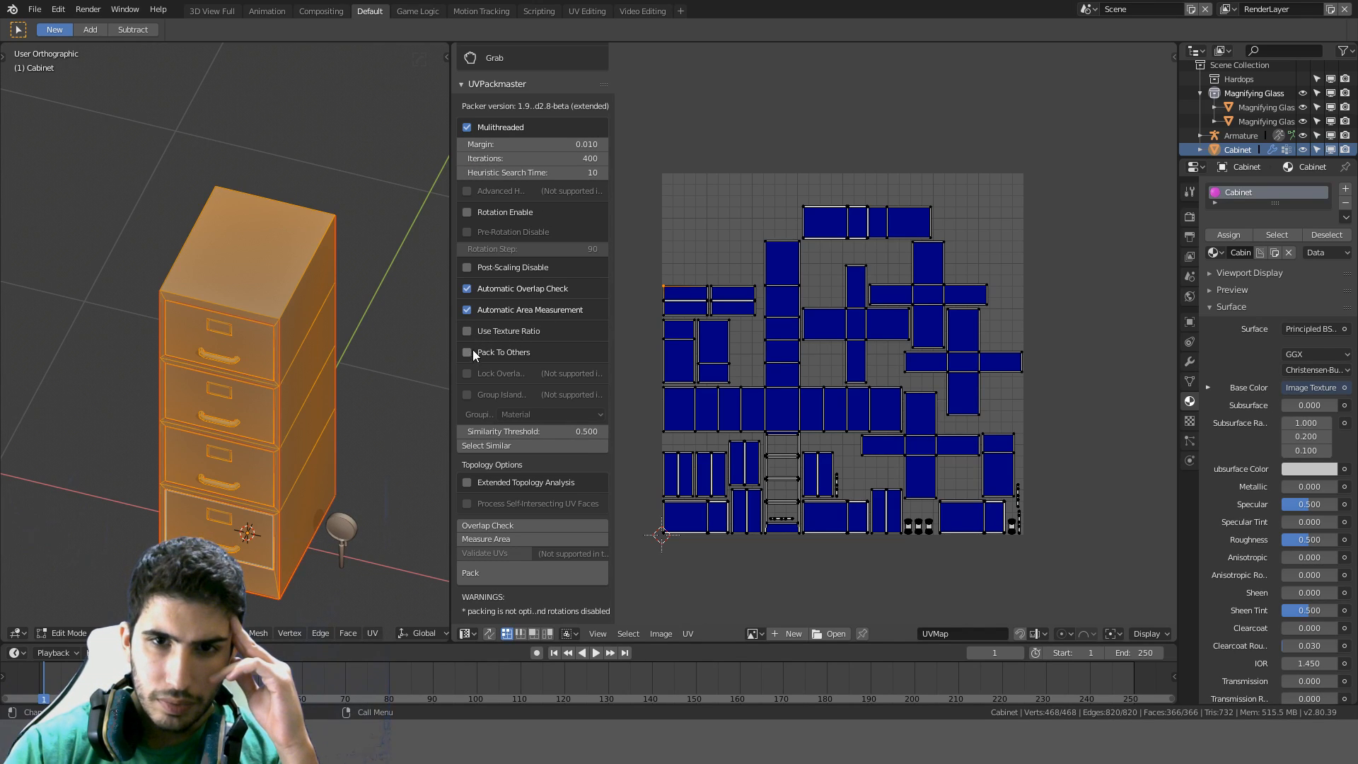
{"action": "scroll", "coordinate": [483, 396], "scroll_direction": "down", "scroll_amount": 2}
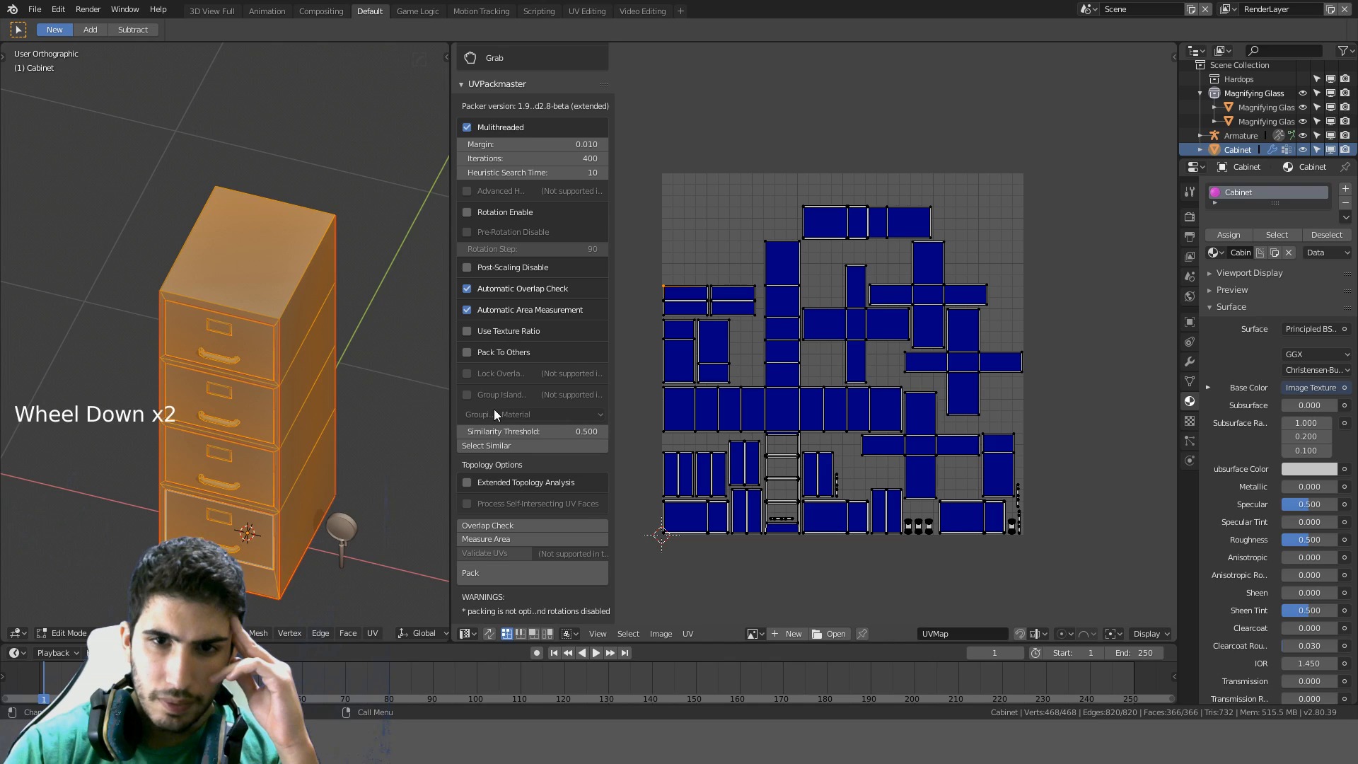
{"action": "left_click", "coordinate": [547, 447]}
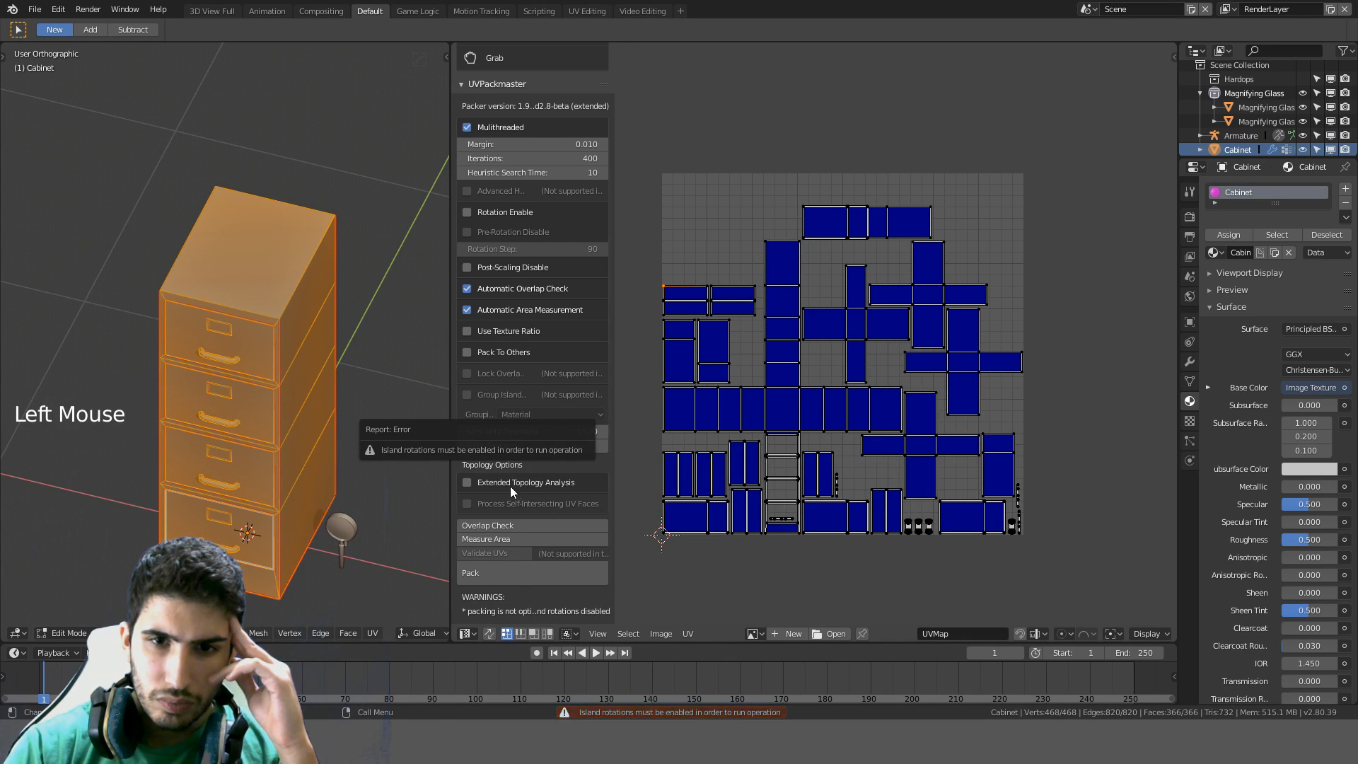
Enable Extended Topology Analysis and Process Self-Intersecting UV Faces for the packing
{"action": "left_click", "coordinate": [466, 484]}
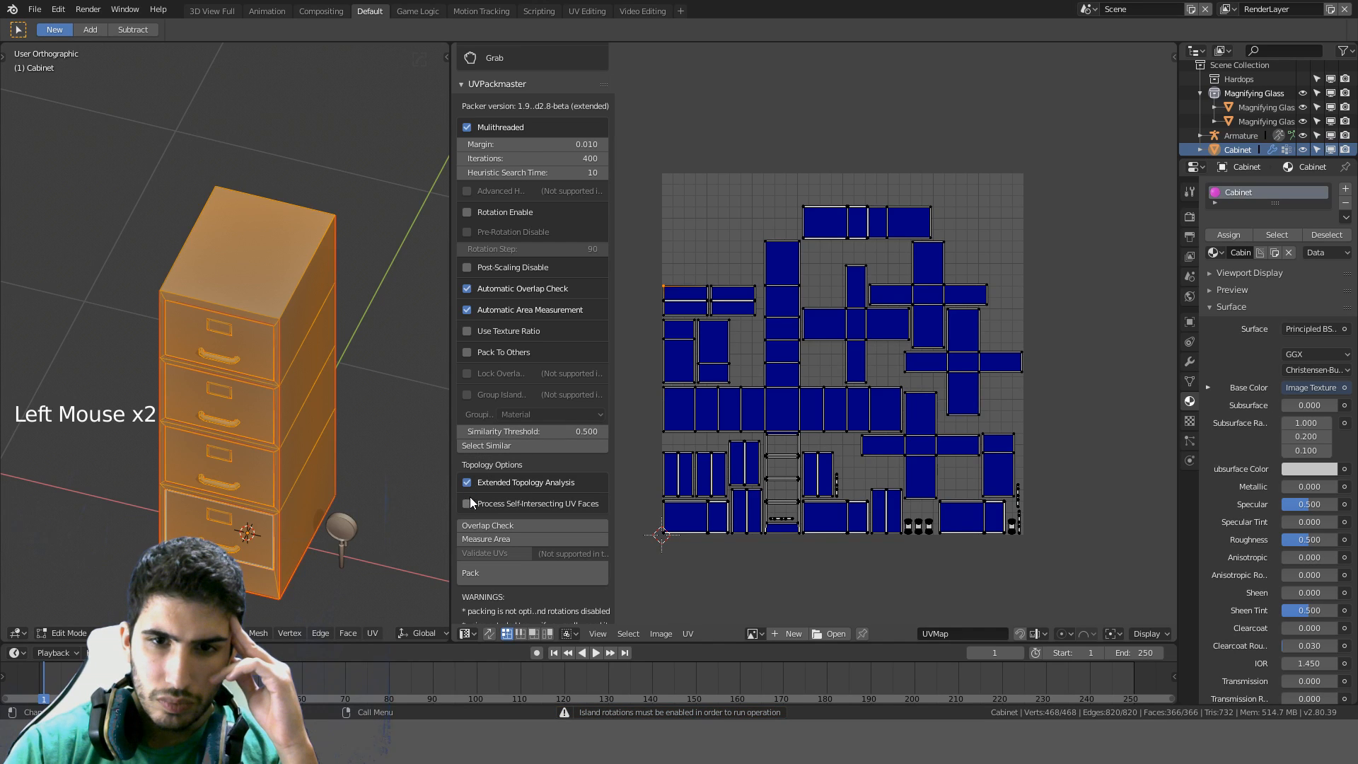
{"action": "scroll", "coordinate": [477, 503], "scroll_direction": "down", "scroll_amount": 2}
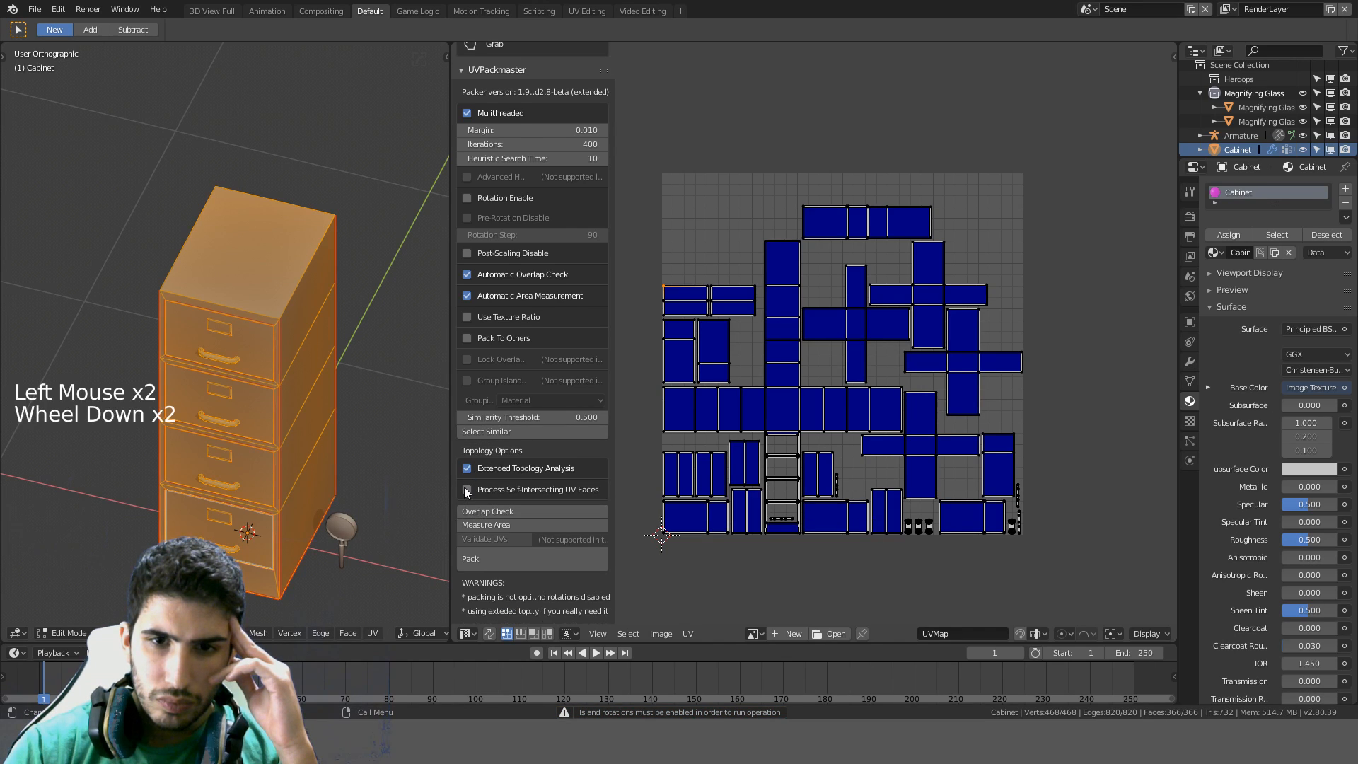
{"action": "left_click", "coordinate": [467, 489]}
{"action": "scroll", "coordinate": [485, 509], "scroll_direction": "down", "scroll_amount": 1}
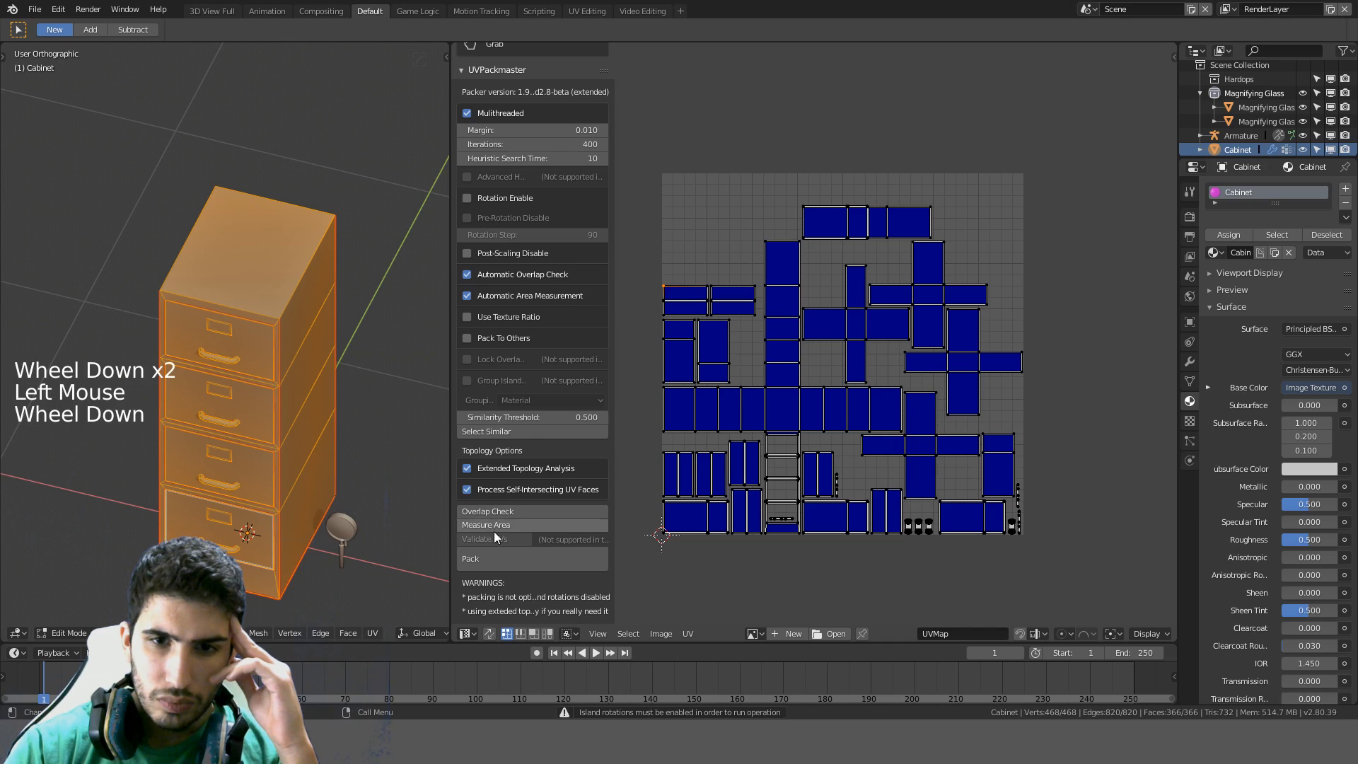
Reselect all the cabinet's UV islands and pack them with UVPackmaster
{"action": "left_click", "coordinate": [485, 560]}
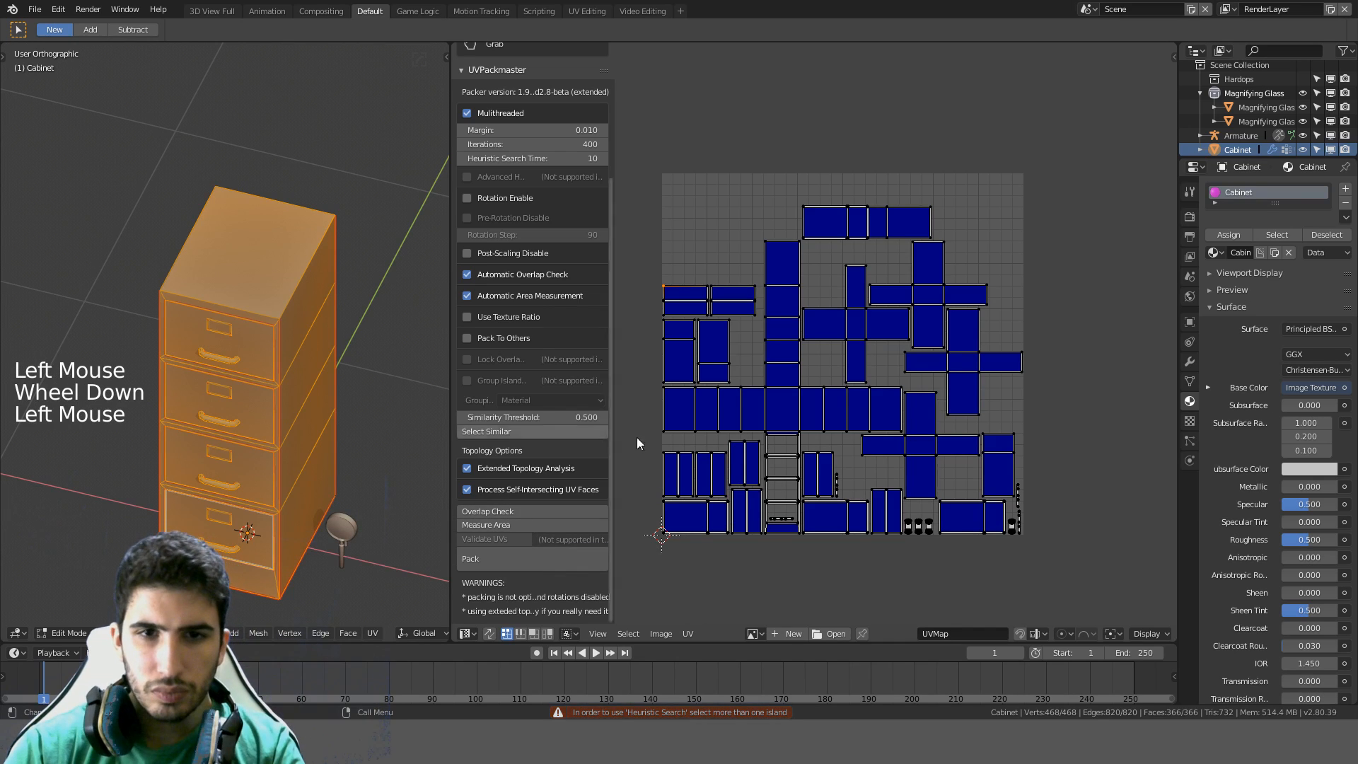
{"action": "key", "text": "a"}
{"action": "key", "text": "a"}
{"action": "left_click", "coordinate": [516, 555]}
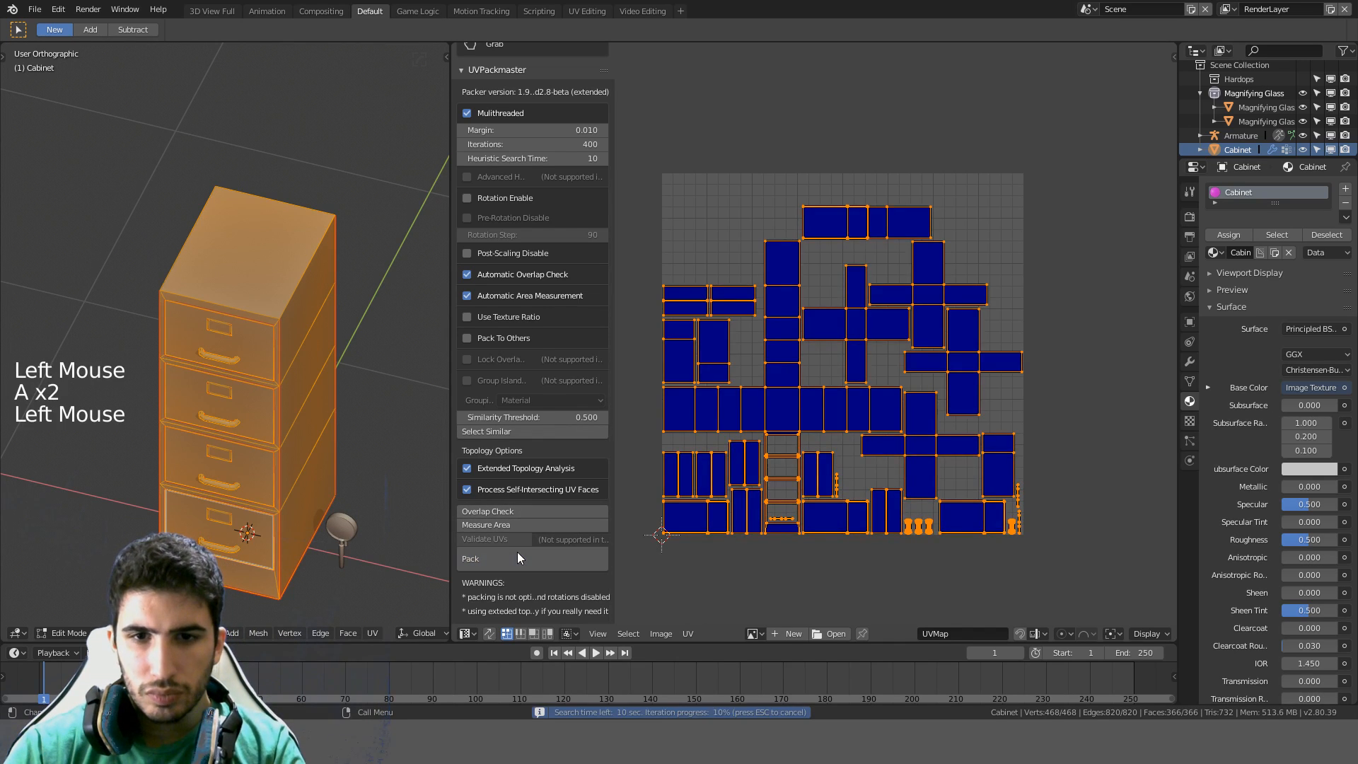
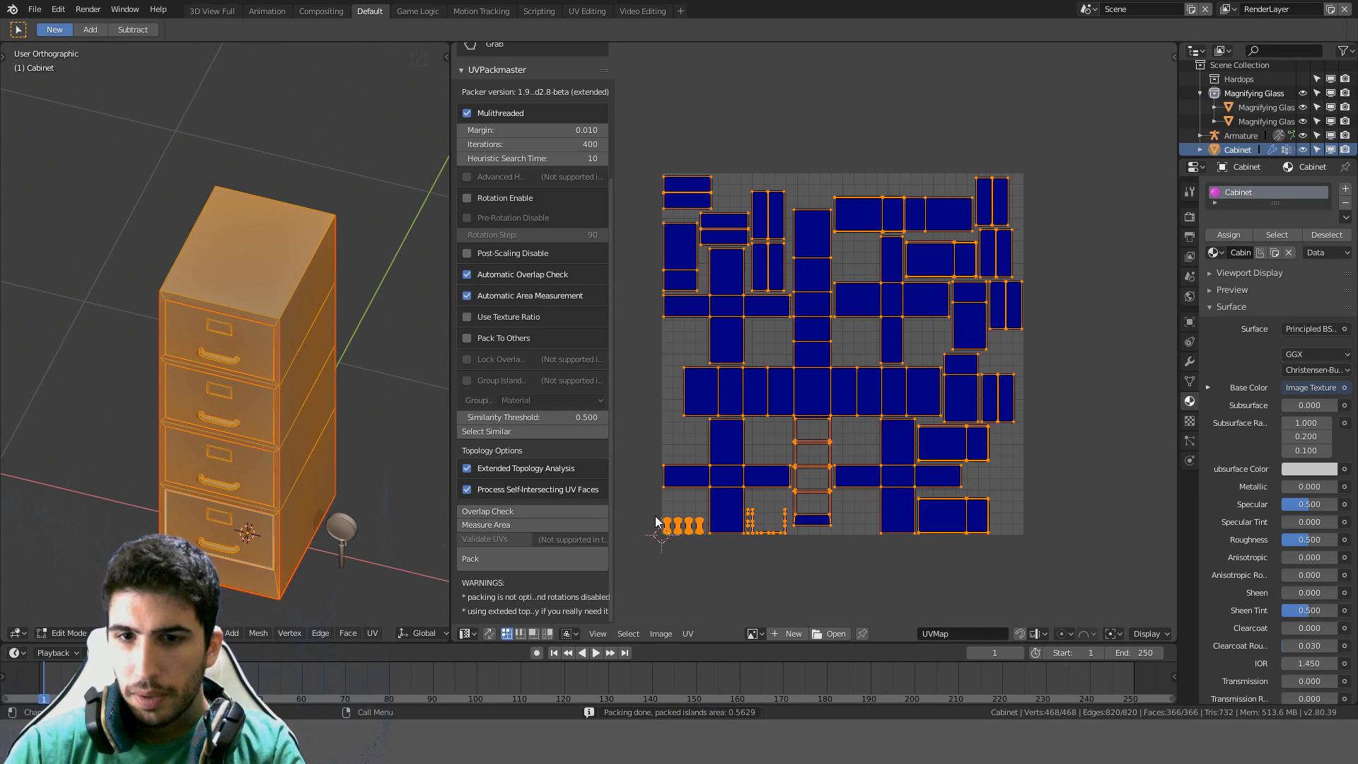
Disable Extended Topology Analysis, and save the file from Object Mode
{"action": "scroll", "coordinate": [574, 524], "scroll_direction": "down", "scroll_amount": 3}
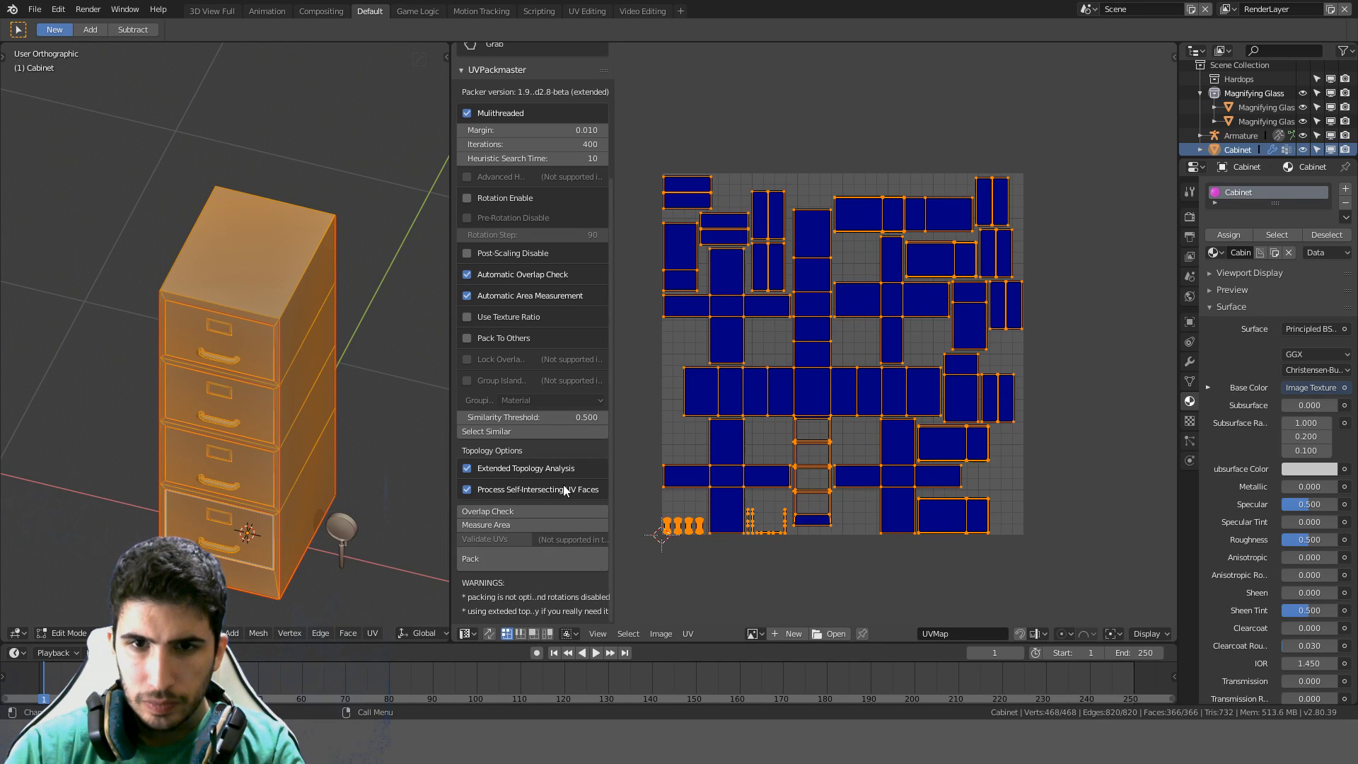
{"action": "left_click", "coordinate": [468, 469]}
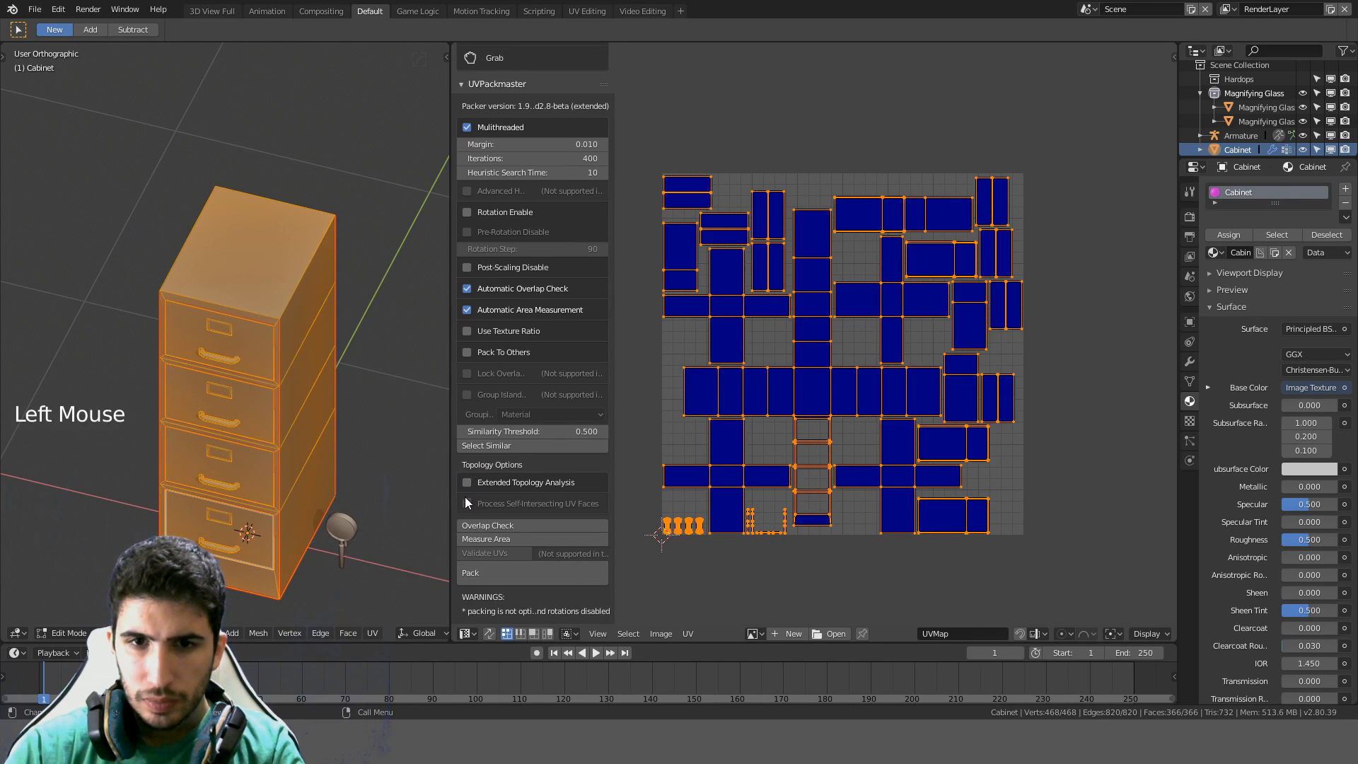
{"action": "scroll", "coordinate": [833, 437], "scroll_direction": "down", "scroll_amount": 4}
{"action": "scroll", "coordinate": [918, 403], "scroll_direction": "up", "scroll_amount": 4}
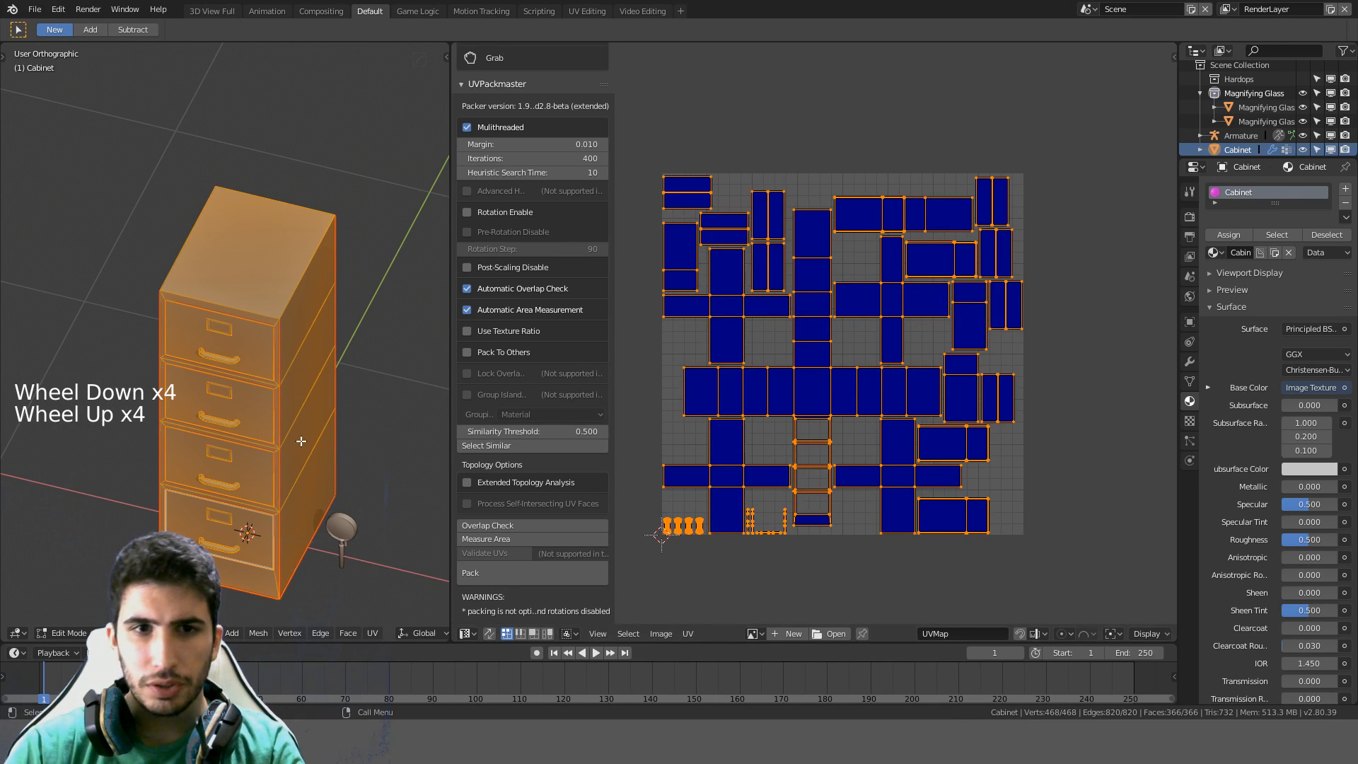
{"action": "key", "text": "Tab"}
{"action": "key", "text": "ctrl+s"}
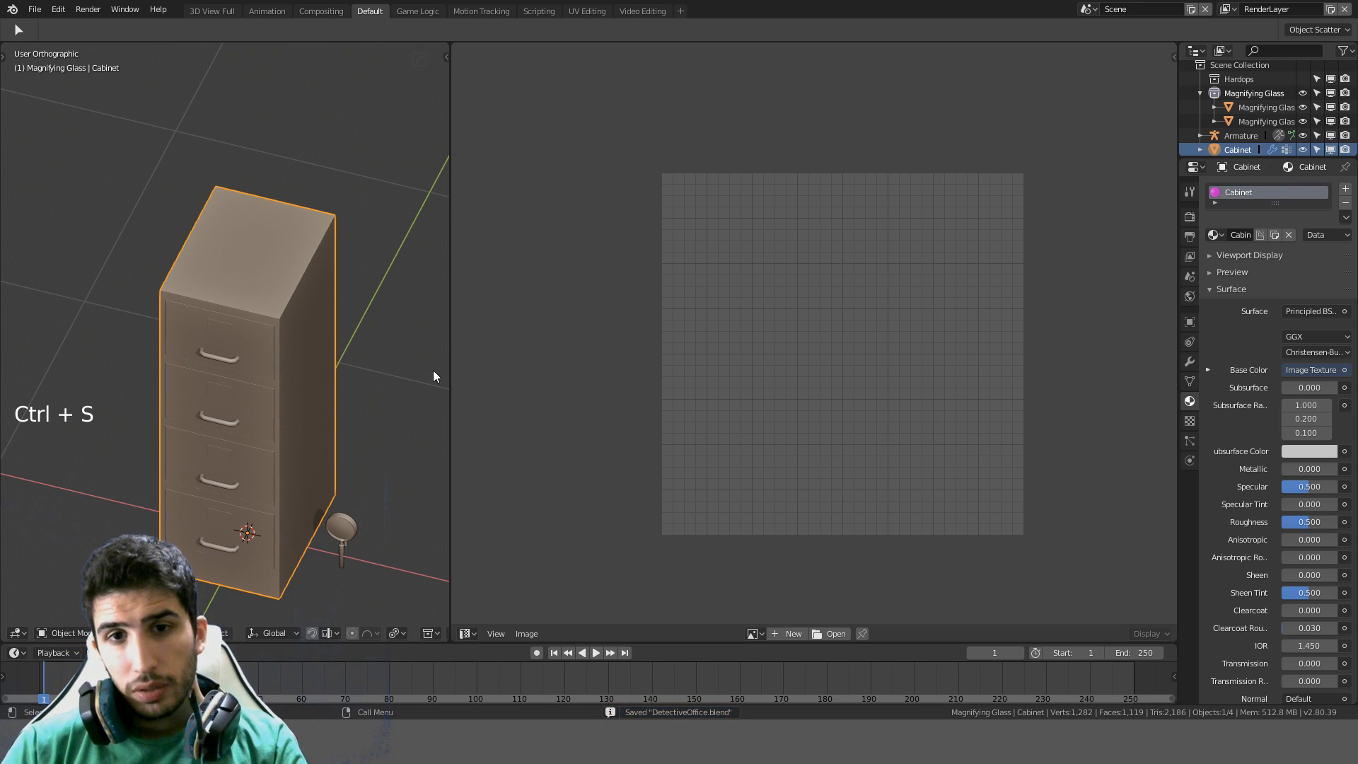
Widen the 3D viewport and view the whole cabinet from the front and at an angle
{"action": "left_click_drag", "start_coordinate": [450, 358], "coordinate": [800, 342]}
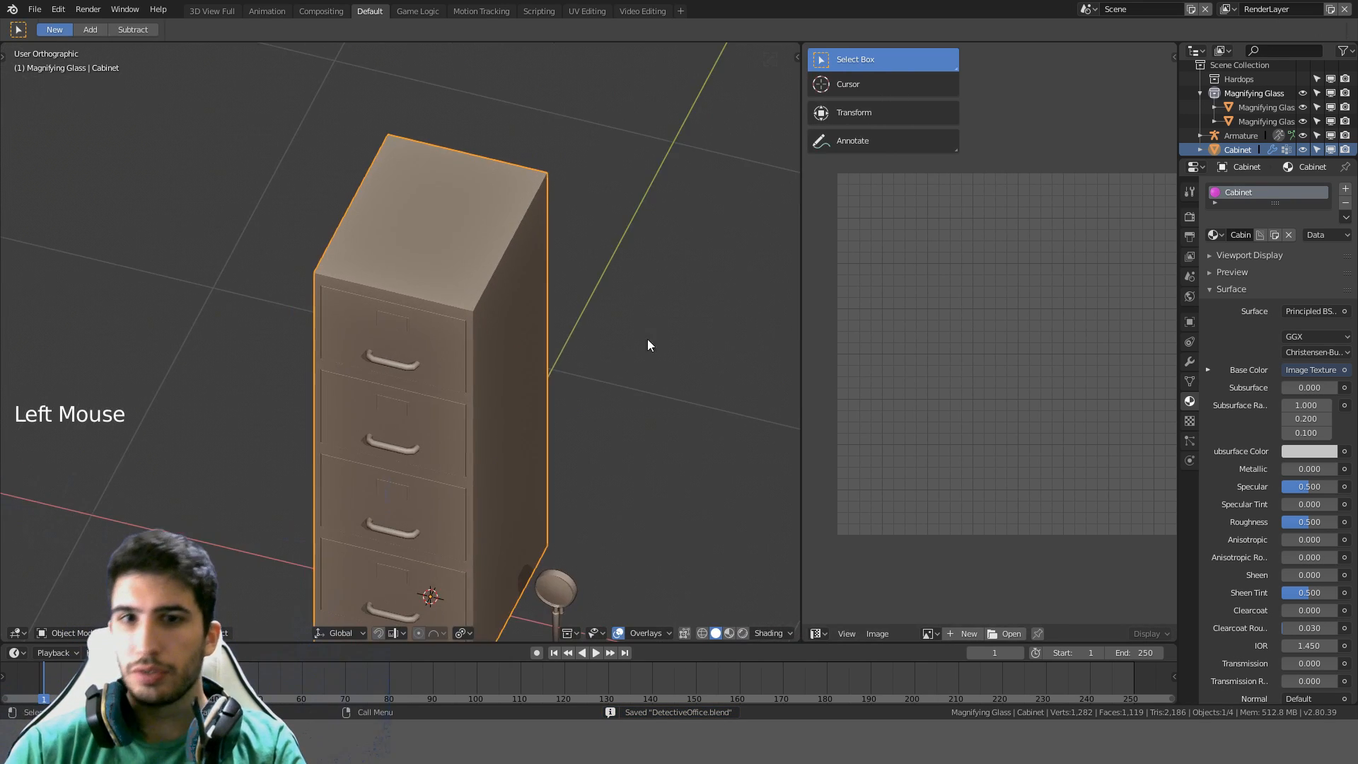
{"action": "scroll", "coordinate": [618, 395], "scroll_direction": "down", "scroll_amount": 4}
{"action": "middle_click_drag", "start_coordinate": [618, 394], "coordinate": [492, 295], "text": "shift"}
{"action": "key", "text": "KP_1"}
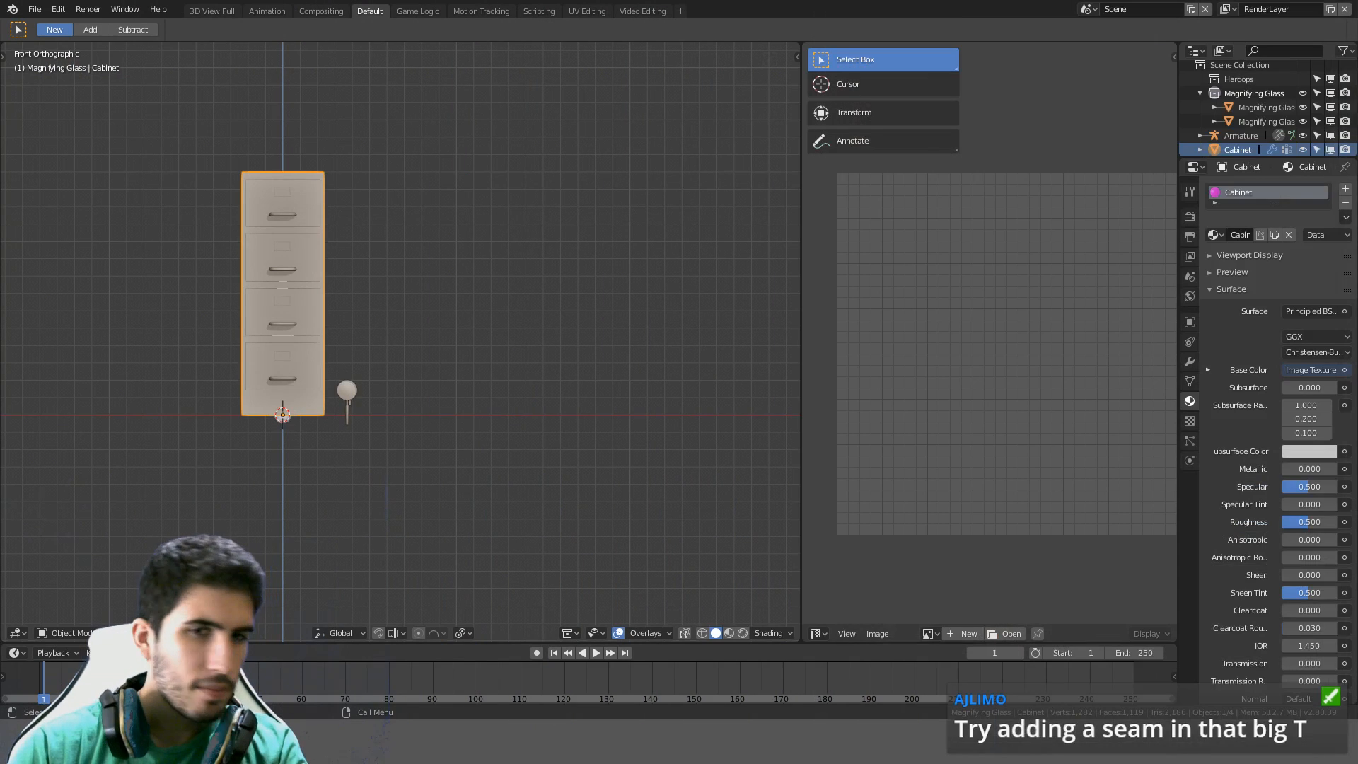
{"action": "middle_click_drag", "start_coordinate": [453, 269], "coordinate": [325, 180]}
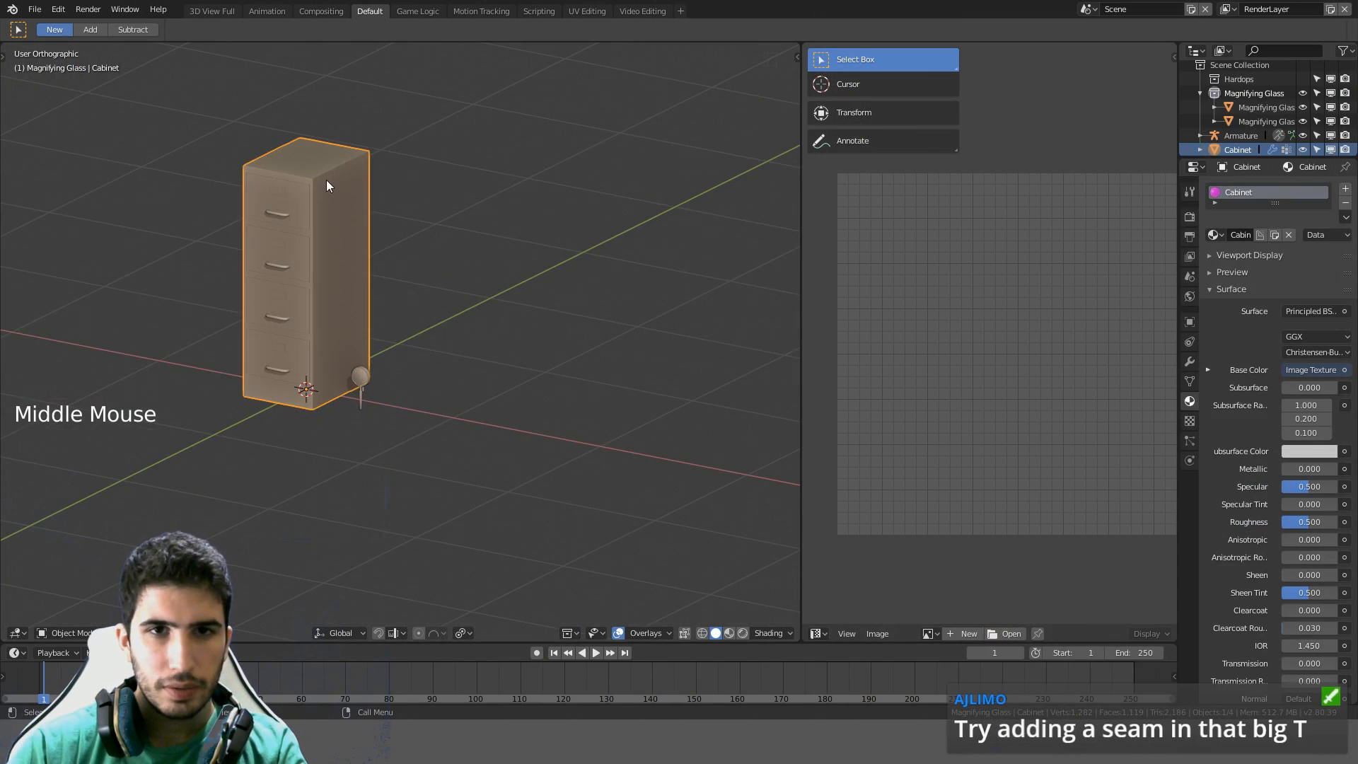
Return the cabinet to Edit Mode and hide the UV editor's tools for a close view of the large body island
{"action": "left_click", "coordinate": [325, 180]}
{"action": "key", "text": "Tab"}
{"action": "middle_click_drag", "start_coordinate": [920, 339], "coordinate": [970, 316], "text": "shift"}
{"action": "key", "text": "t"}
{"action": "scroll", "coordinate": [1027, 375], "scroll_direction": "up", "scroll_amount": 3}
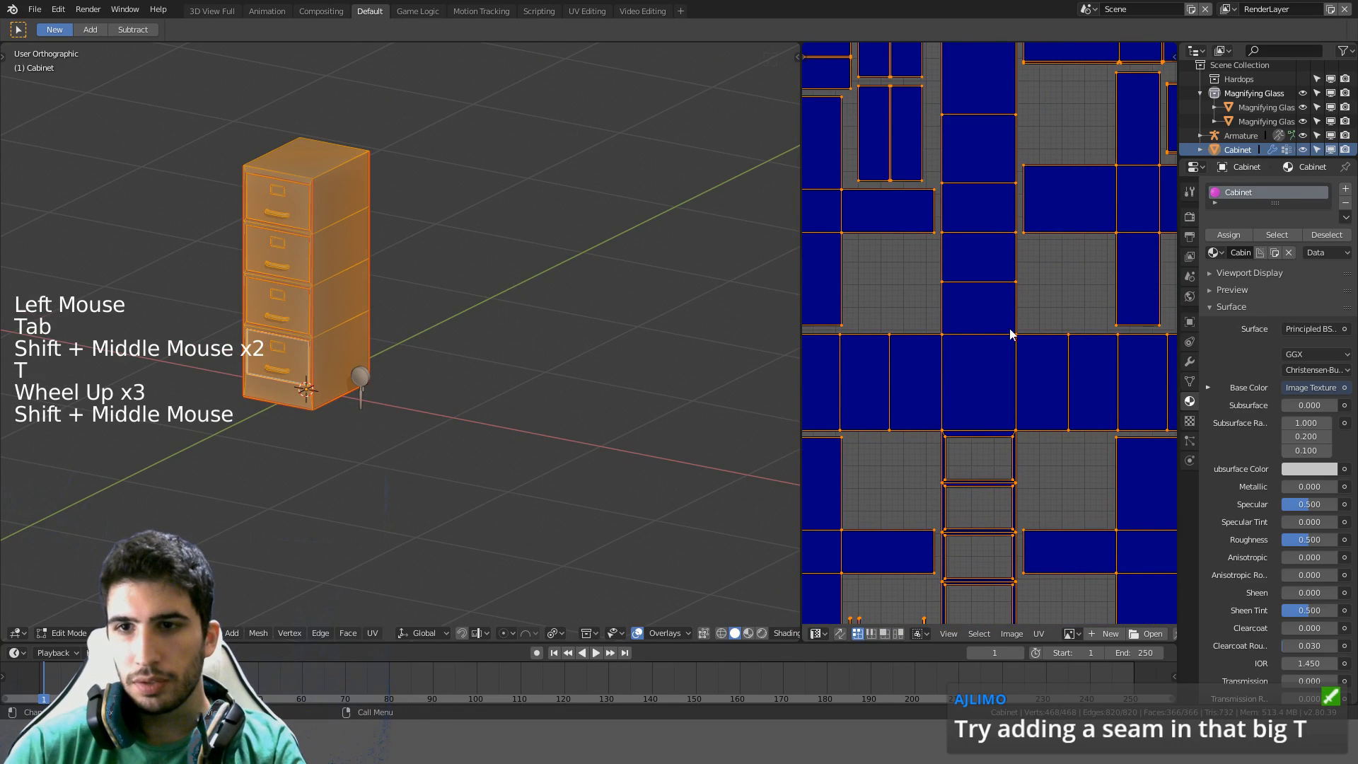
Switch UV selection to edges and select the edge joining the central vertical column to the wide horizontal strip of the body island
{"action": "middle_click_drag", "start_coordinate": [1019, 358], "coordinate": [981, 409], "text": "shift"}
{"action": "scroll", "coordinate": [982, 407], "scroll_direction": "down", "scroll_amount": 4}
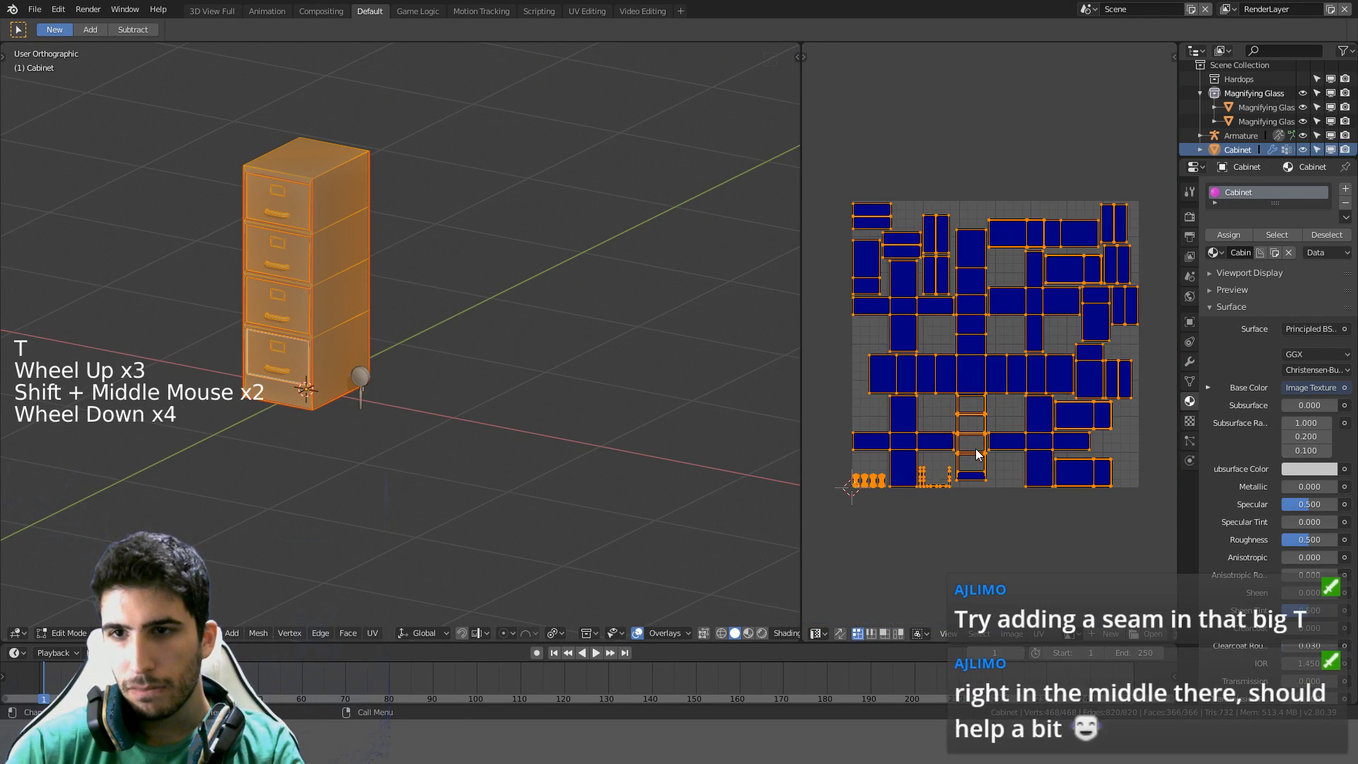
{"action": "scroll", "coordinate": [981, 406], "scroll_direction": "up", "scroll_amount": 2}
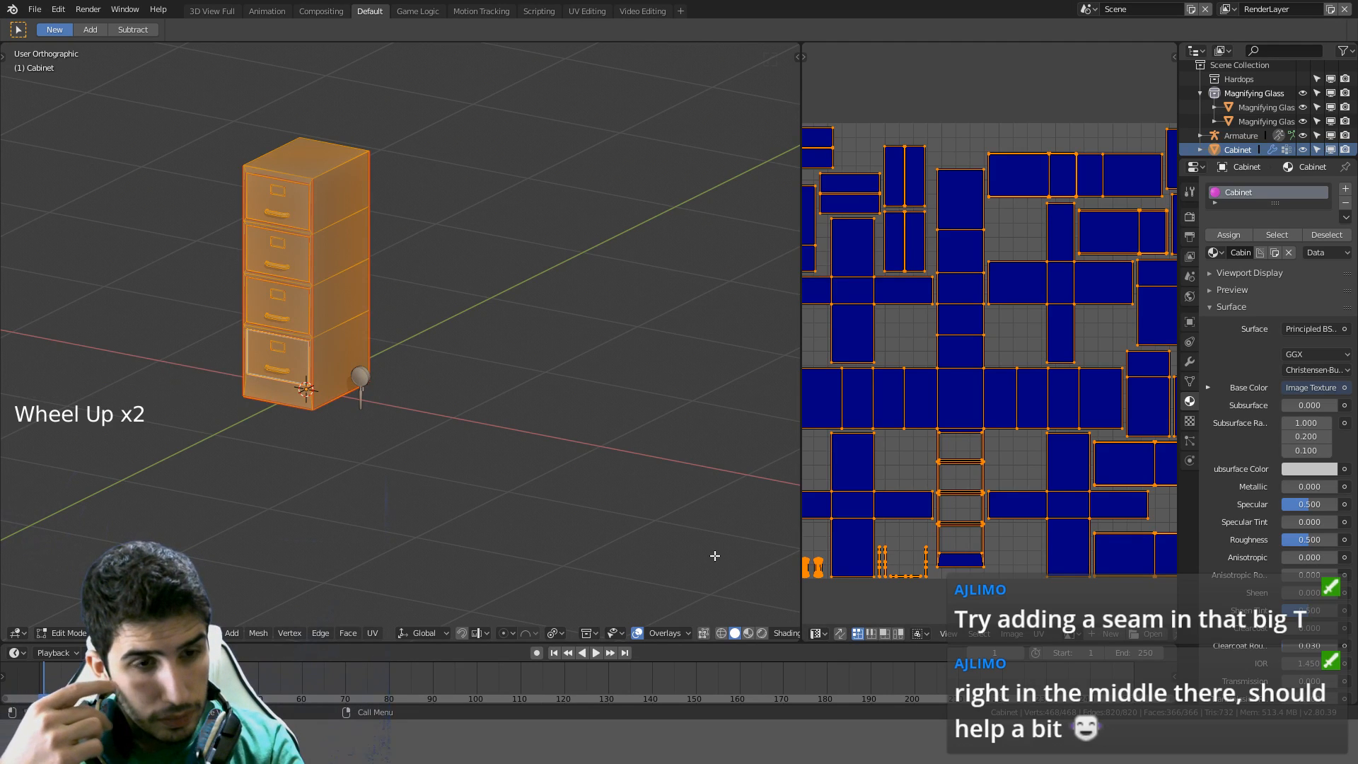
{"action": "scroll", "coordinate": [923, 472], "scroll_direction": "up", "scroll_amount": 1}
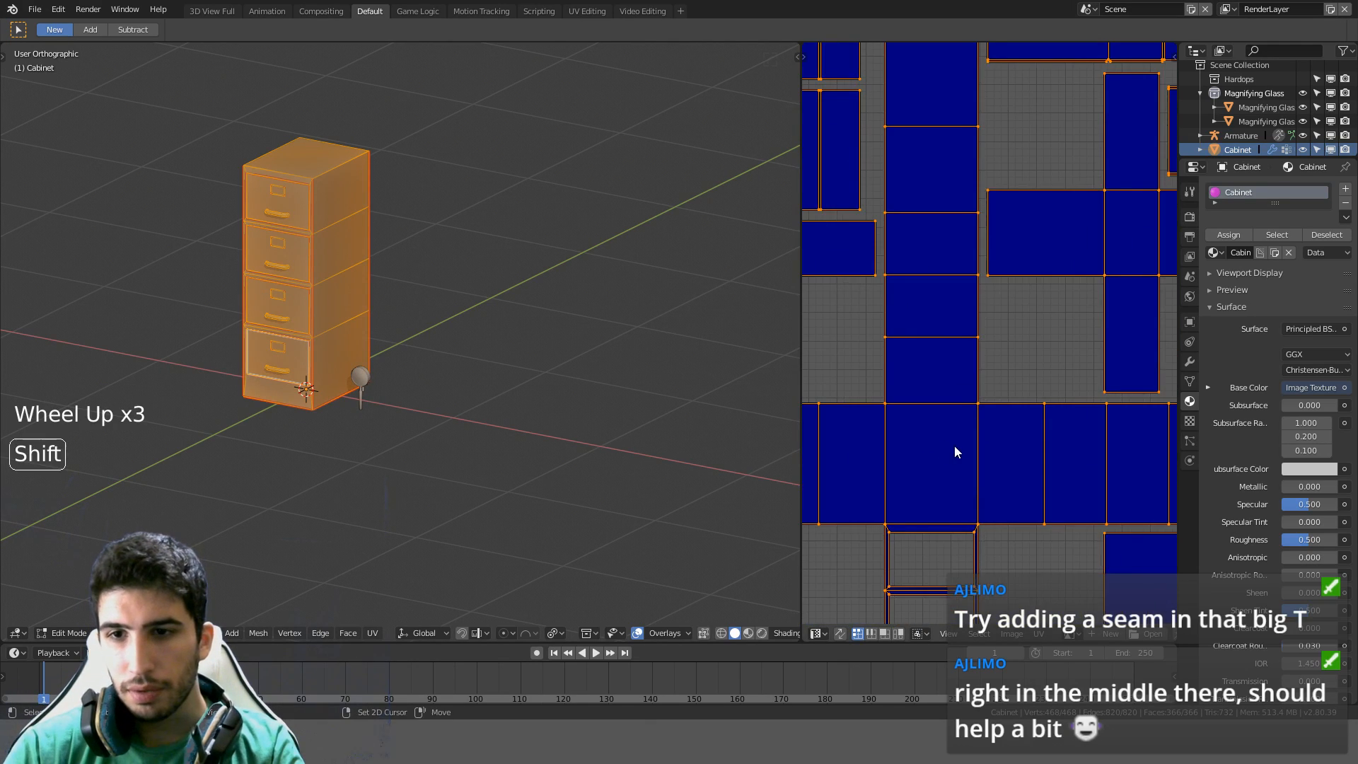
{"action": "middle_click_drag", "start_coordinate": [957, 451], "coordinate": [983, 453], "text": "shift"}
{"action": "left_click", "coordinate": [981, 424]}
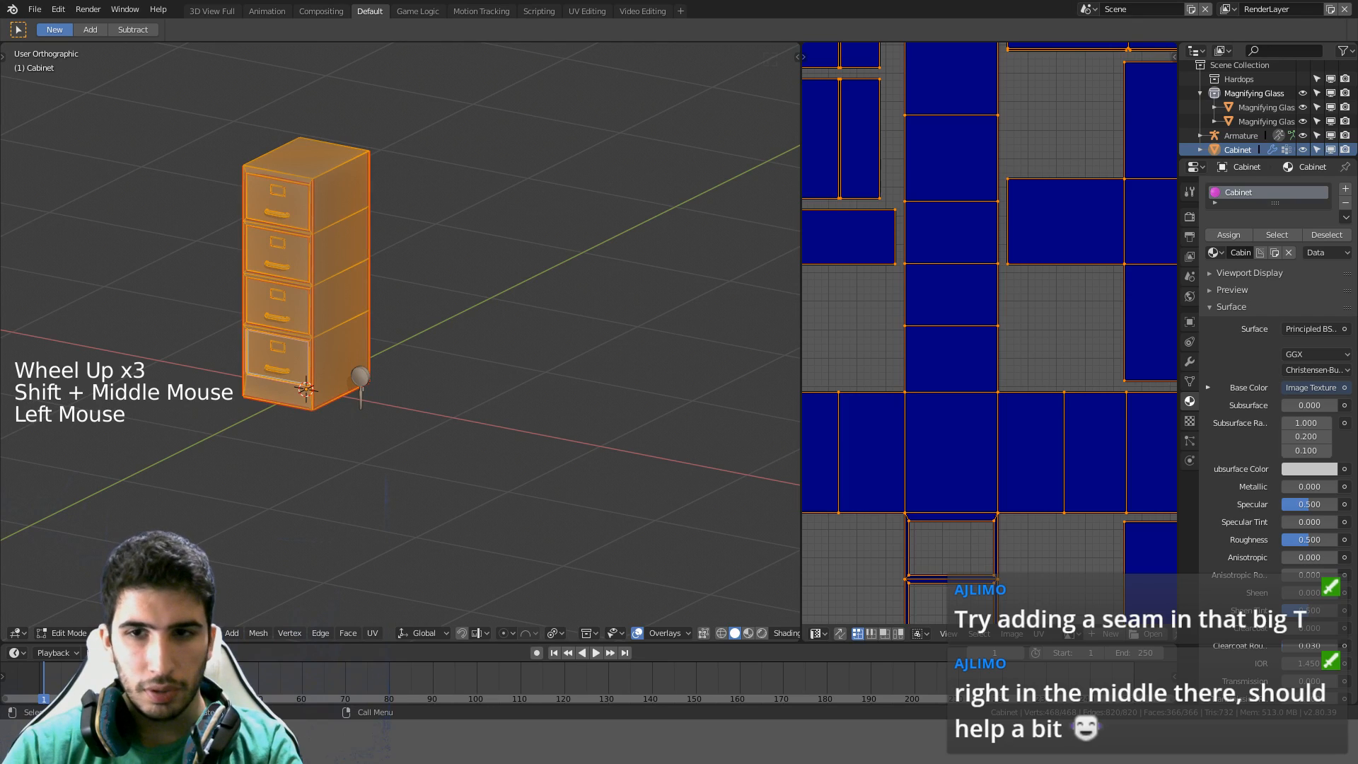
{"action": "left_click", "coordinate": [955, 400]}
{"action": "left_click", "coordinate": [957, 393]}
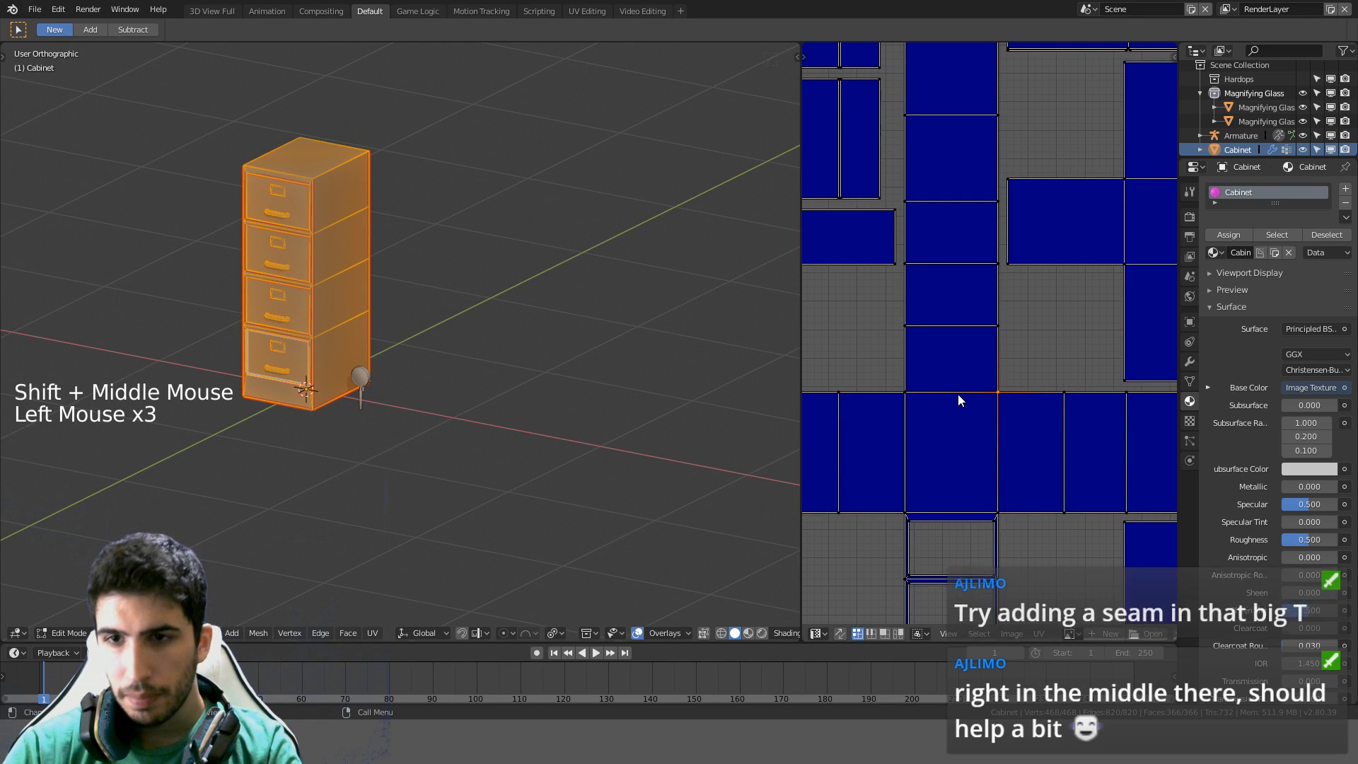
{"action": "left_click", "coordinate": [939, 397]}
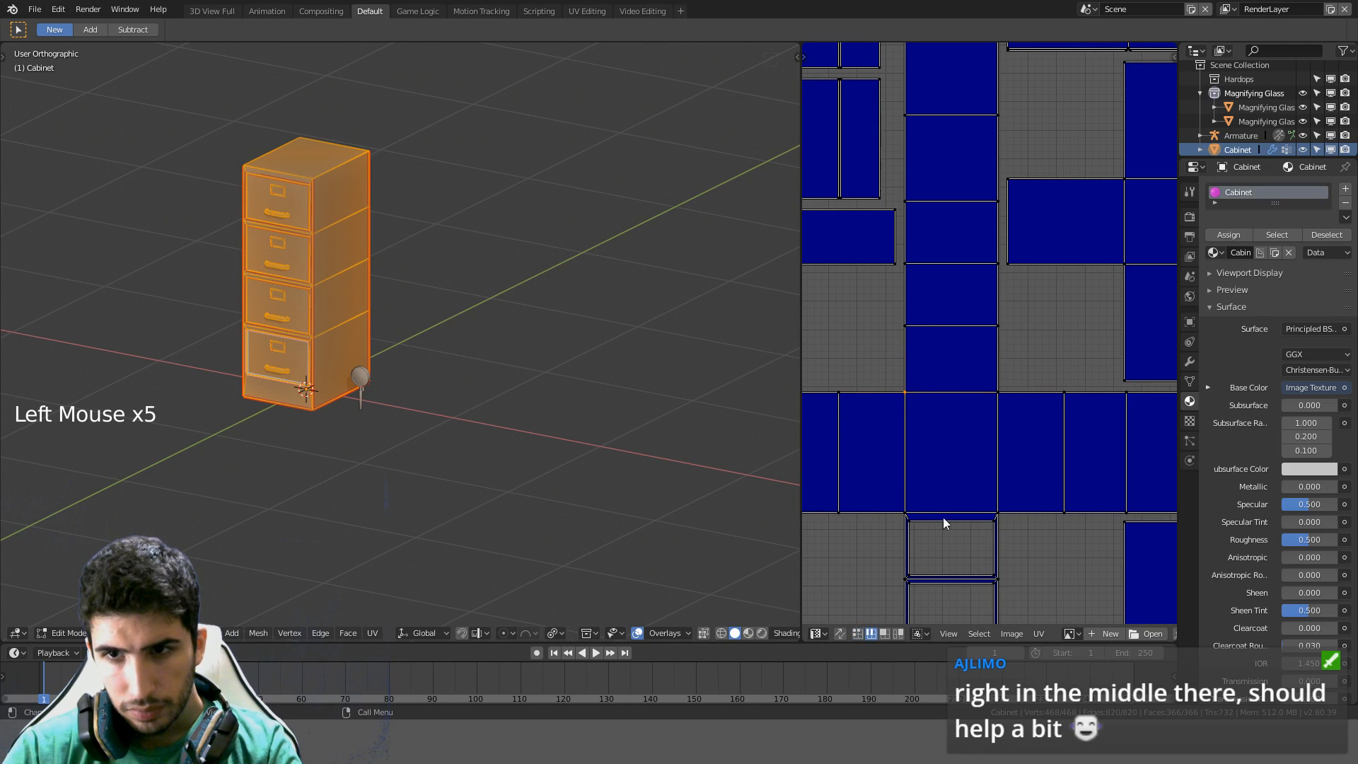
{"action": "scroll", "coordinate": [966, 401], "scroll_direction": "down", "scroll_amount": 2}
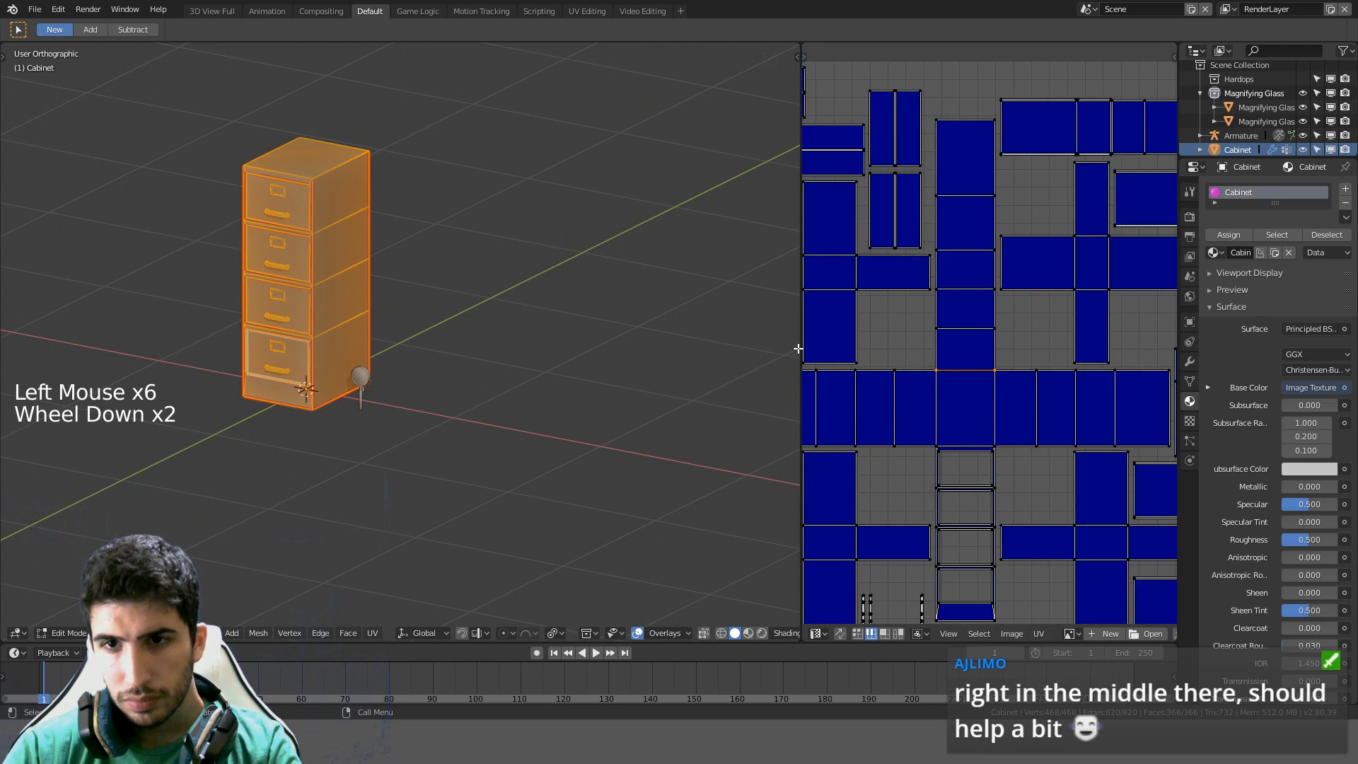
Widen the UV editor and examine how the large body island sits in the whole packed layout
{"action": "left_click_drag", "start_coordinate": [802, 351], "coordinate": [272, 350]}
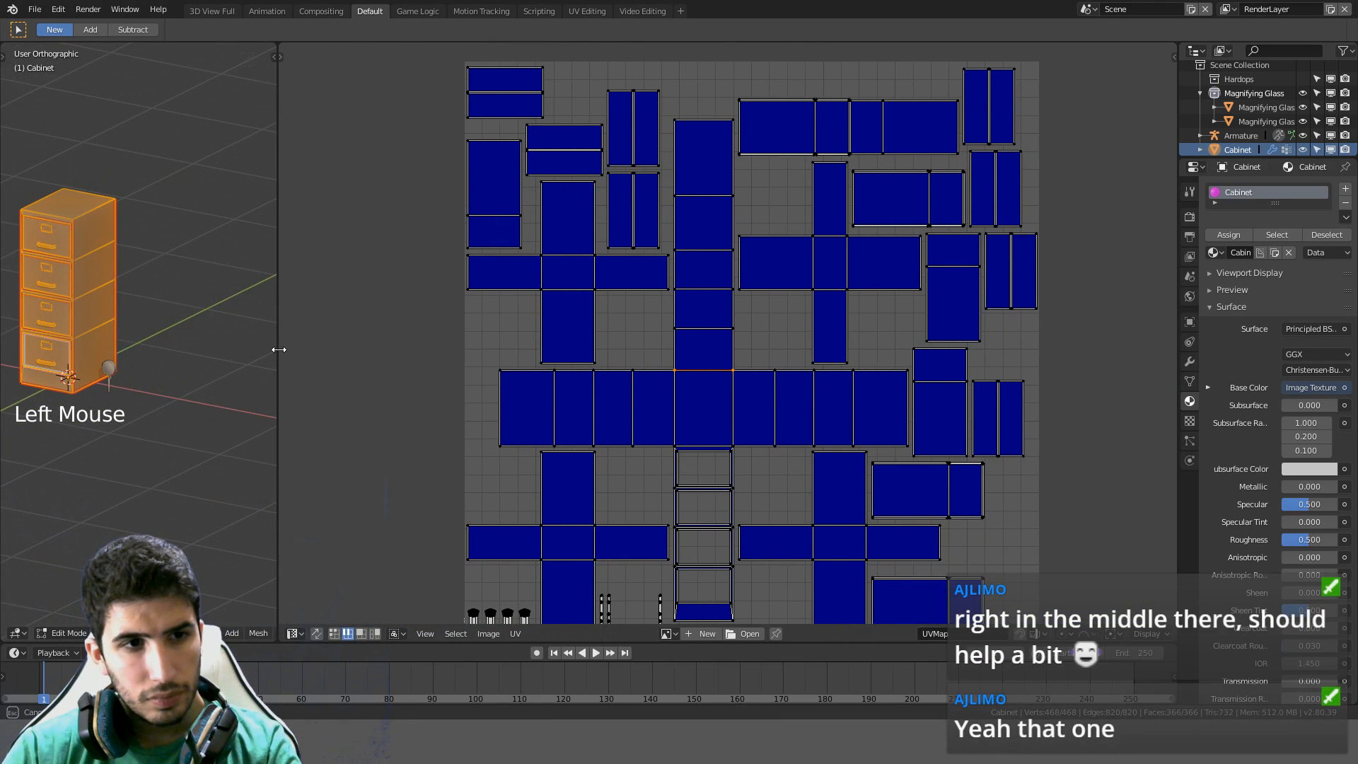
{"action": "scroll", "coordinate": [598, 421], "scroll_direction": "up", "scroll_amount": 3}
{"action": "middle_click_drag", "start_coordinate": [641, 423], "coordinate": [788, 419], "text": "shift"}
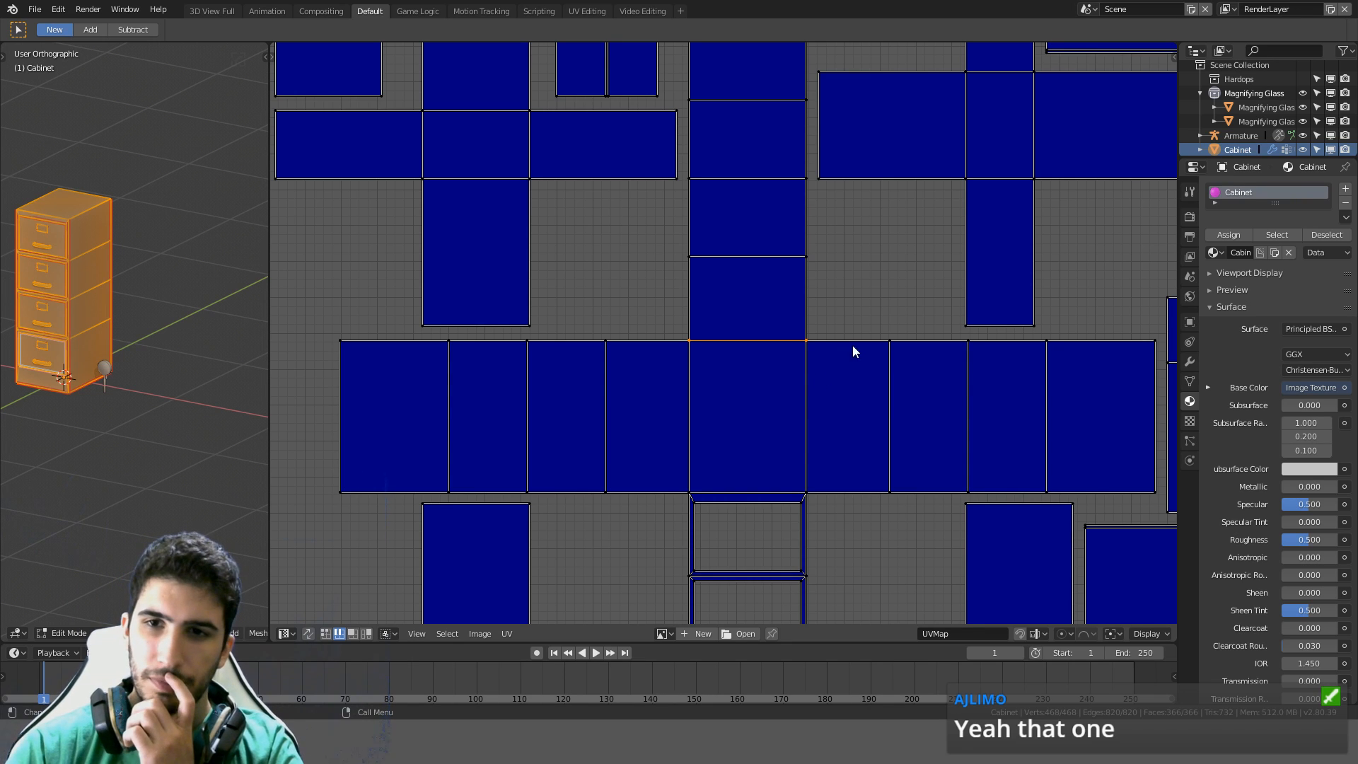
{"action": "scroll", "coordinate": [771, 400], "scroll_direction": "down", "scroll_amount": 4}
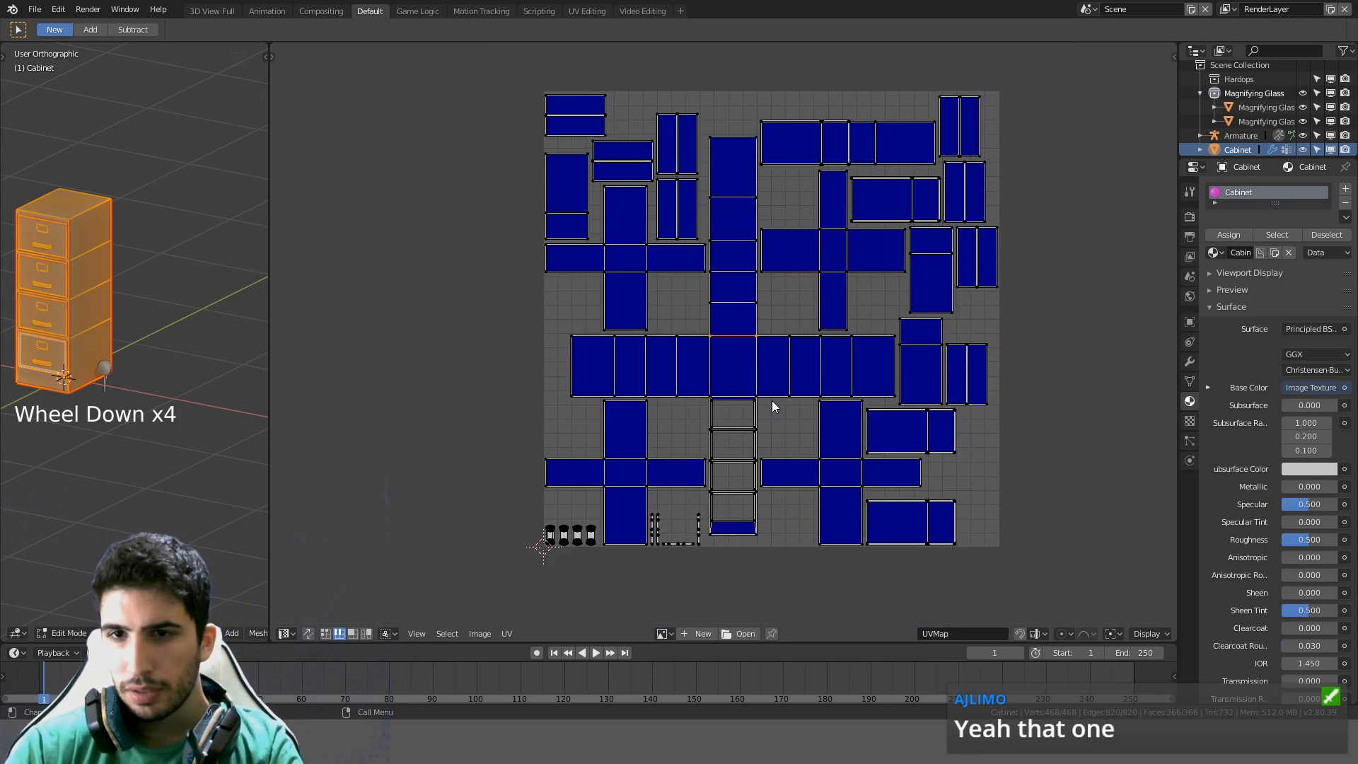
{"action": "scroll", "coordinate": [799, 368], "scroll_direction": "up", "scroll_amount": 1}
{"action": "middle_click_drag", "start_coordinate": [827, 329], "coordinate": [827, 365], "text": "shift"}
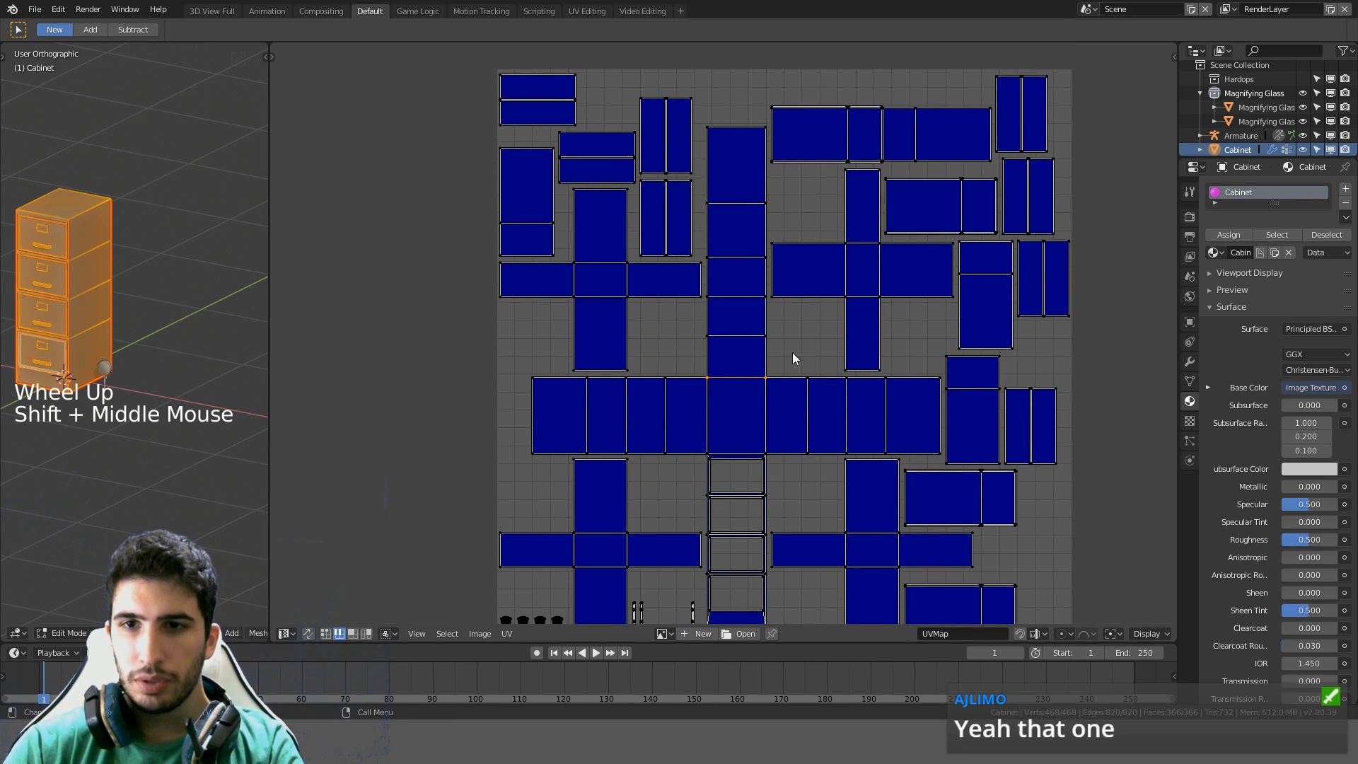
Deselect all UVs and select only the cross-shaped island beside the upper part of the body column
{"action": "key", "text": "a"}
{"action": "key", "text": "a"}
{"action": "key", "text": "a"}
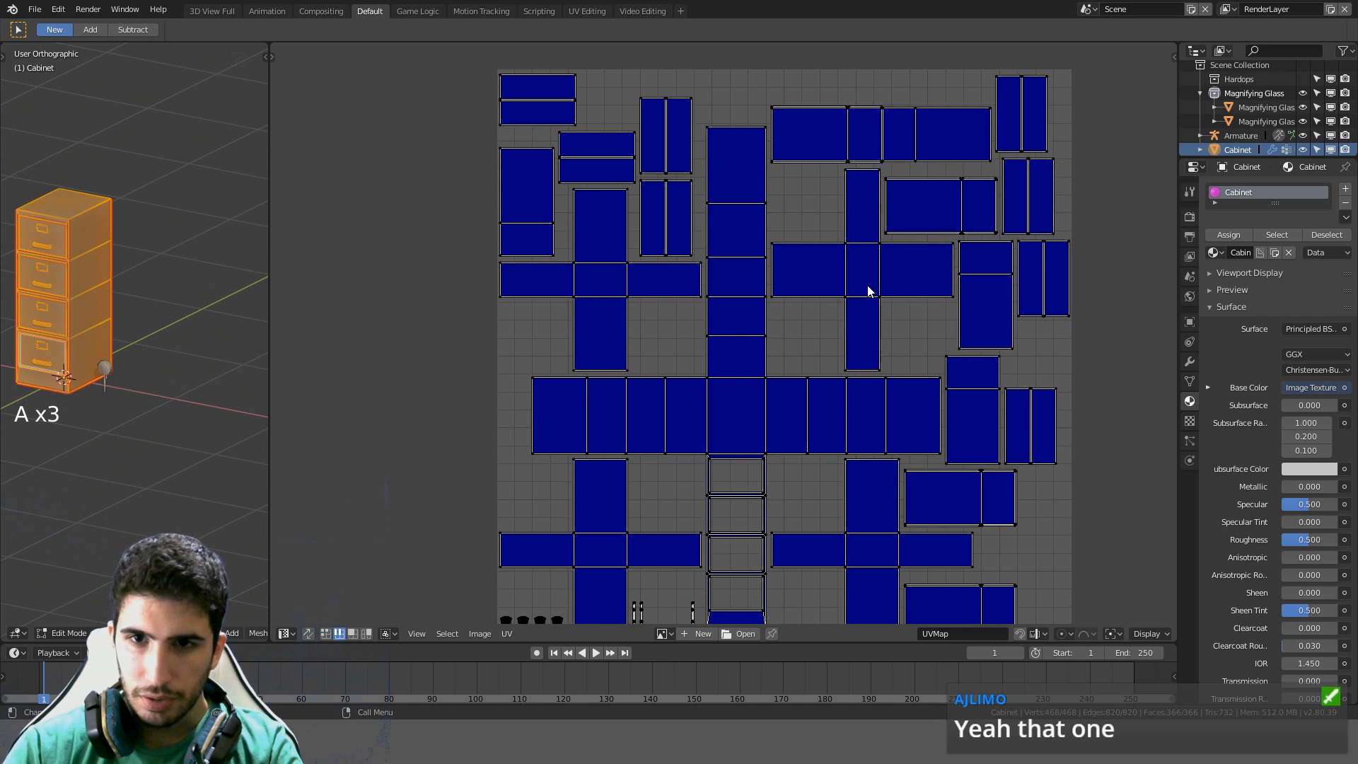
{"action": "key", "text": "l"}
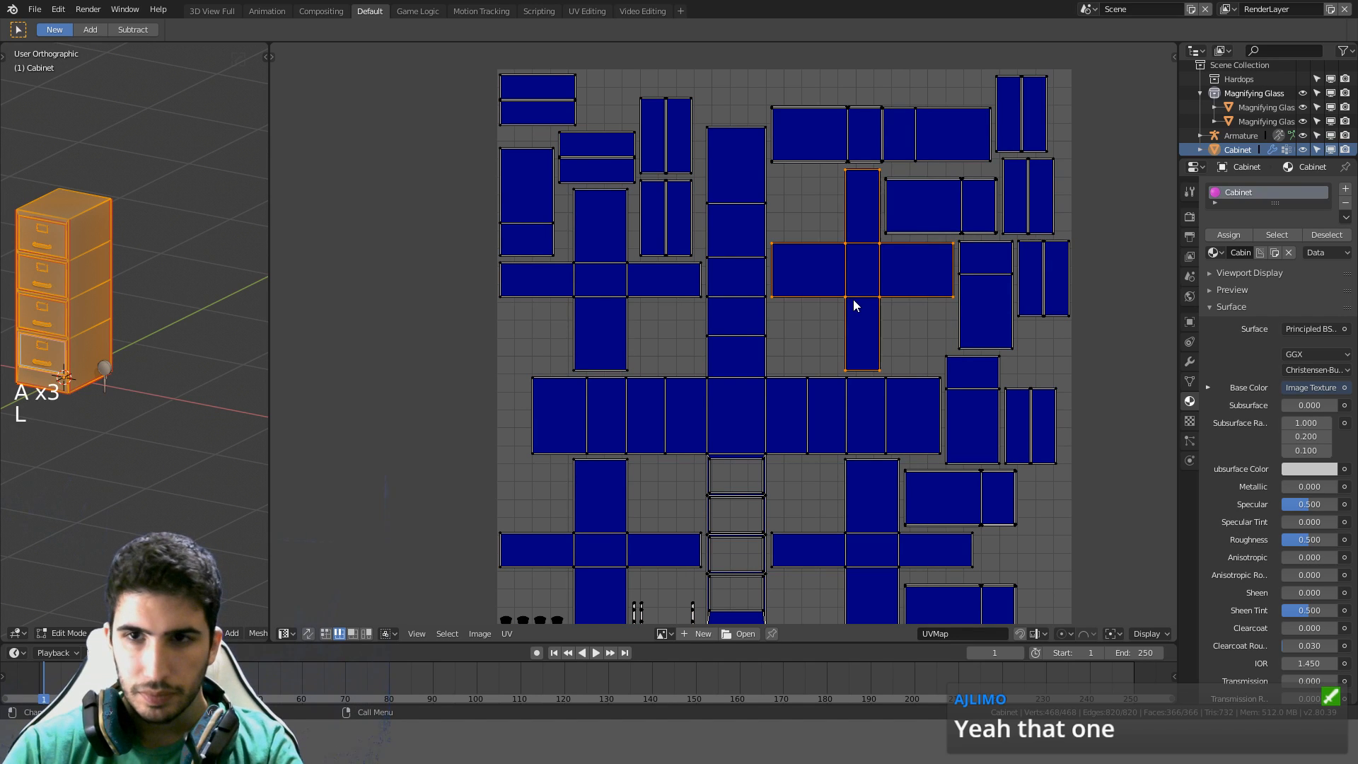
Create a new 2048 × 2048 px image with the Color Grid generated type behind the UV layout
{"action": "left_click", "coordinate": [696, 632]}
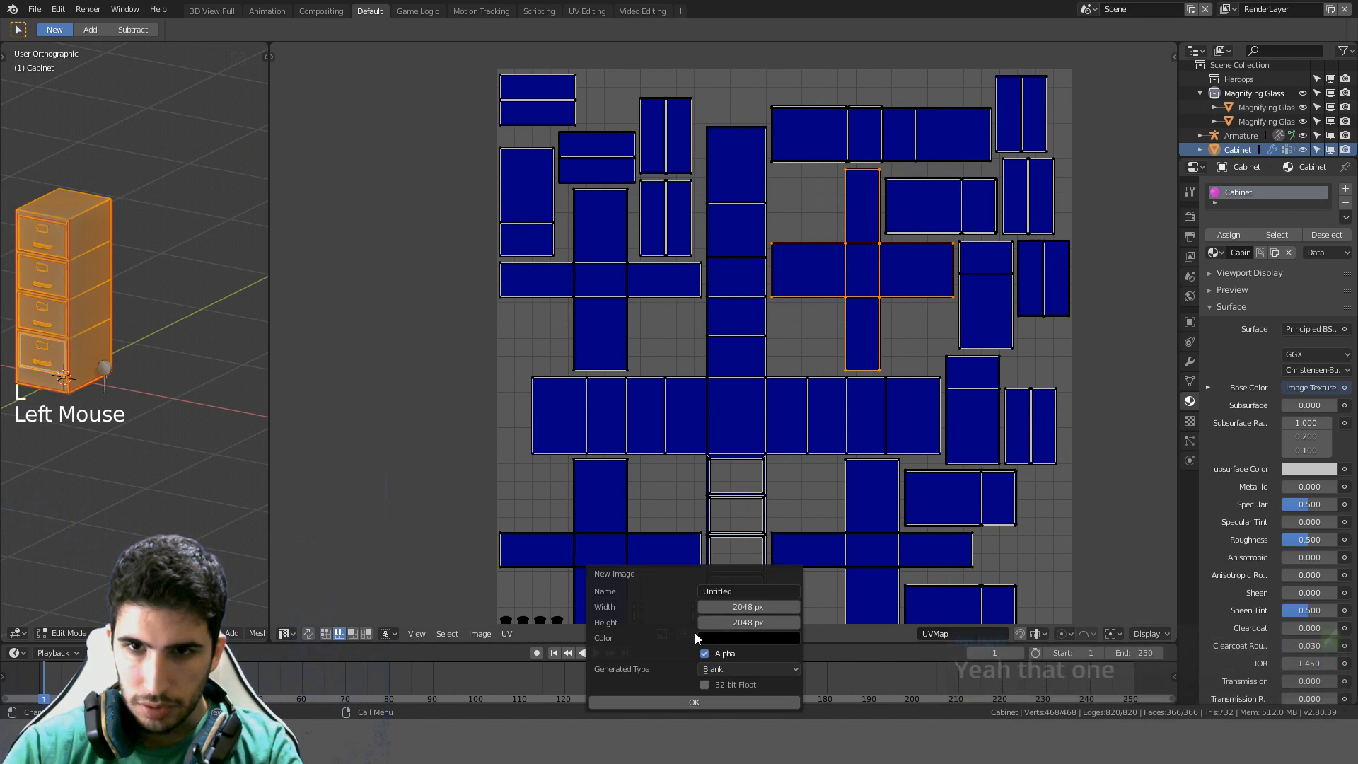
{"action": "left_click", "coordinate": [730, 670]}
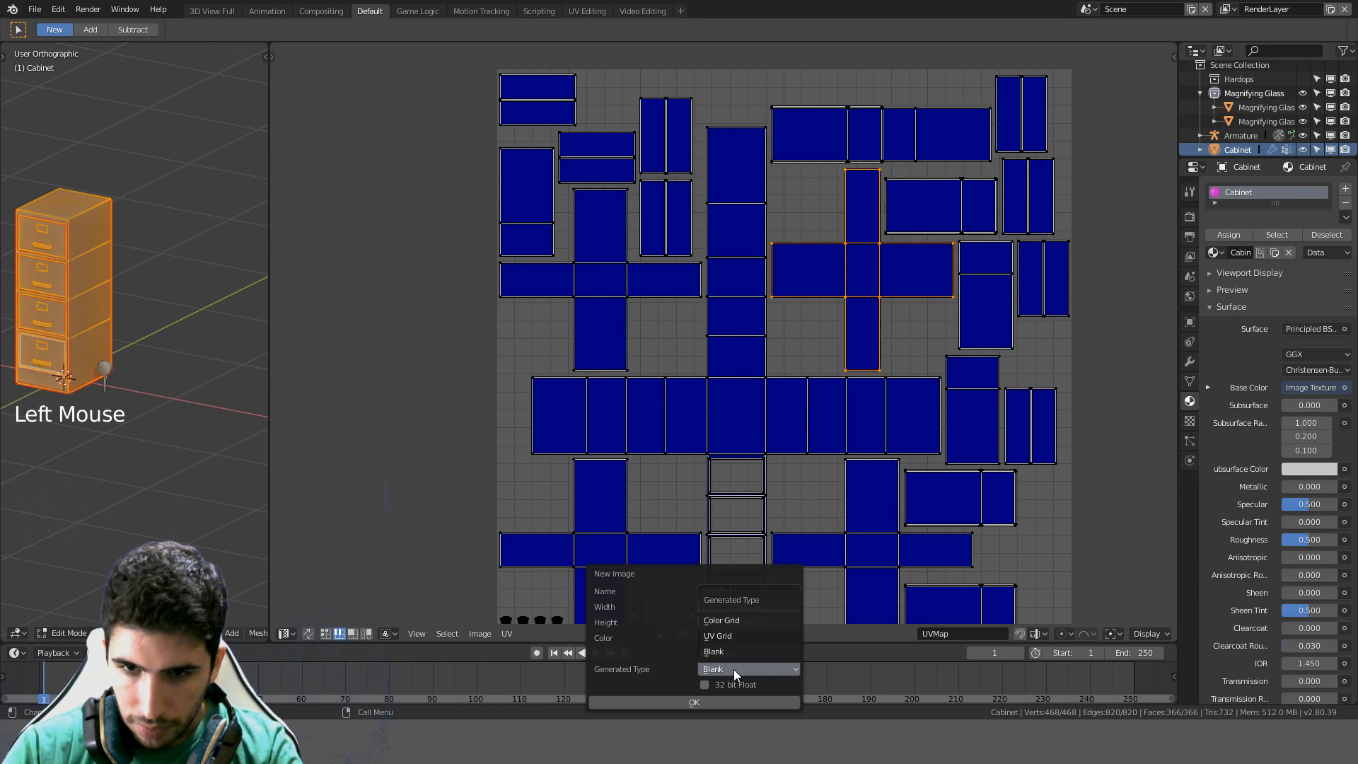
{"action": "left_click", "coordinate": [737, 637]}
{"action": "left_click", "coordinate": [723, 669]}
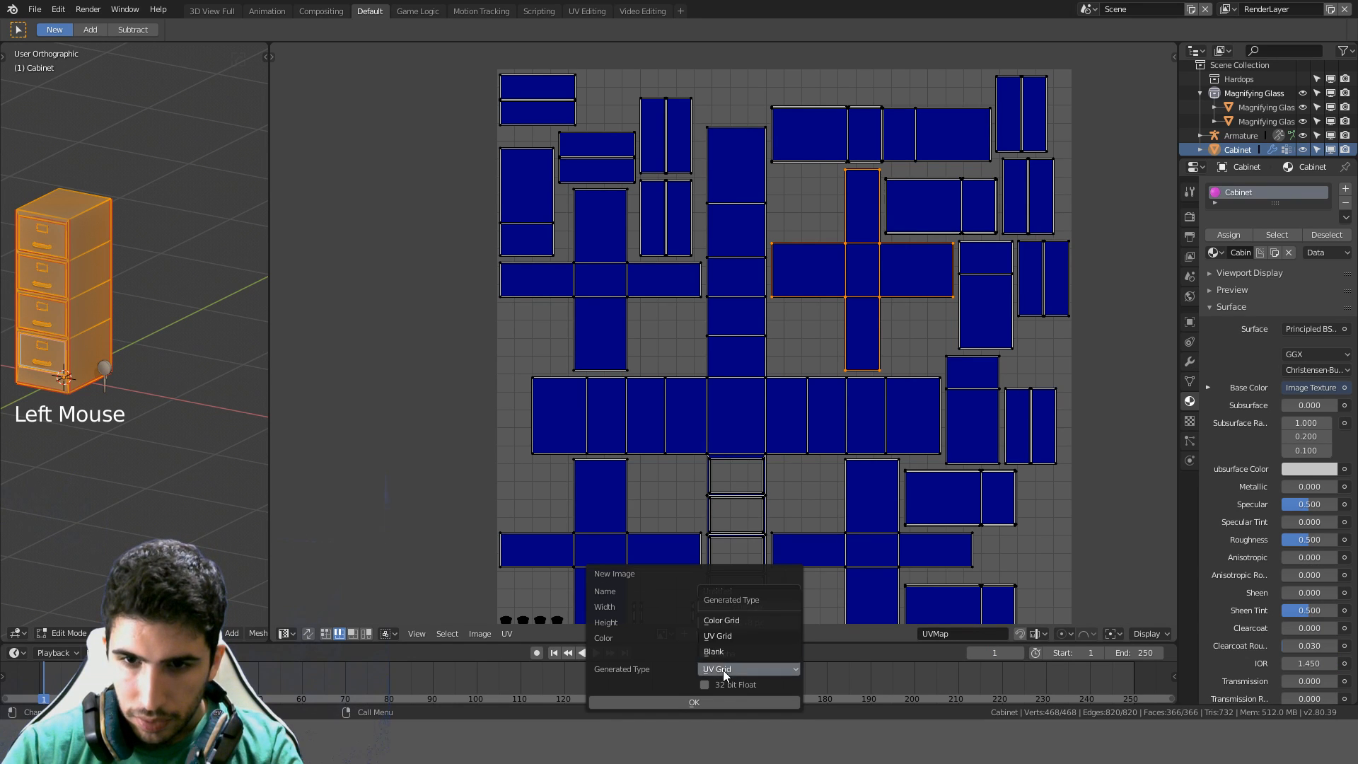
{"action": "left_click", "coordinate": [732, 622]}
{"action": "left_click", "coordinate": [698, 703]}
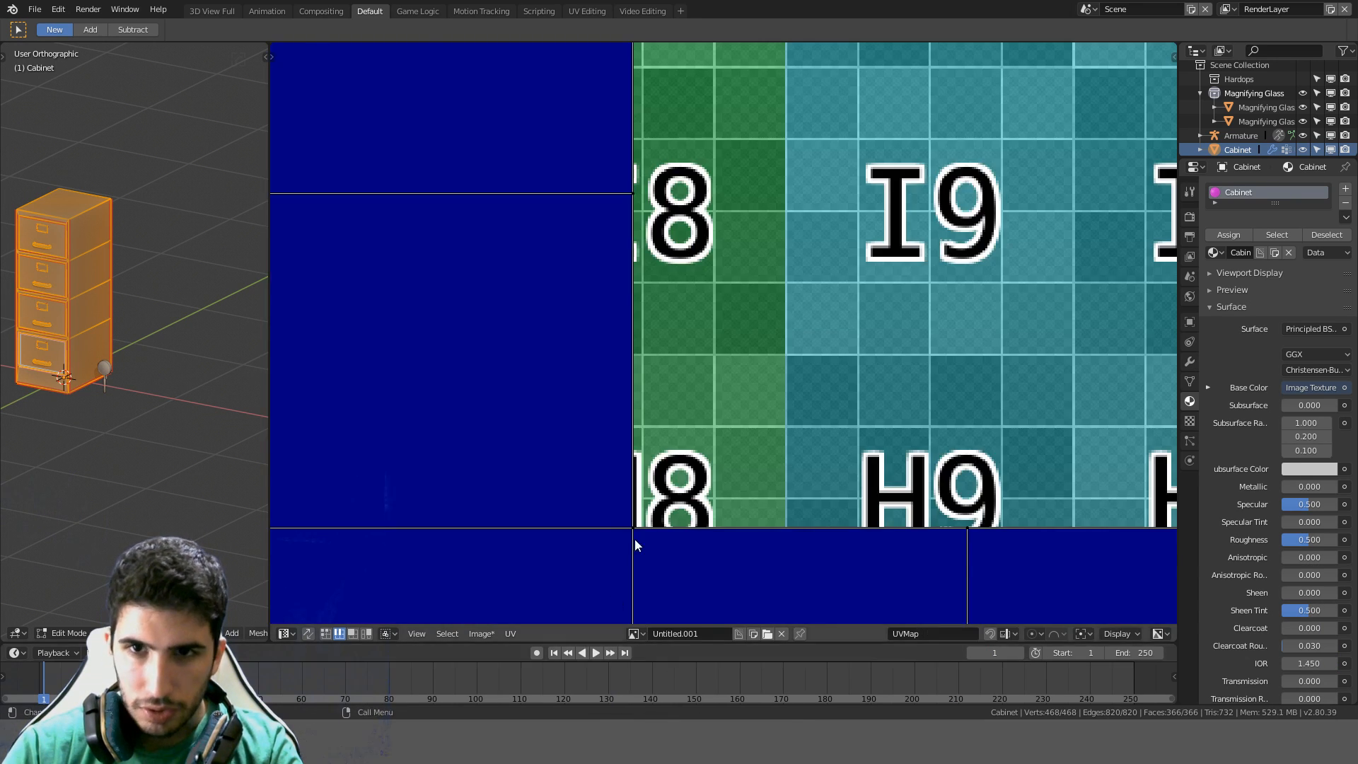
{"action": "scroll", "coordinate": [634, 537], "scroll_direction": "down", "scroll_amount": 11}
{"action": "middle_click_drag", "start_coordinate": [773, 447], "coordinate": [829, 507], "text": "shift"}
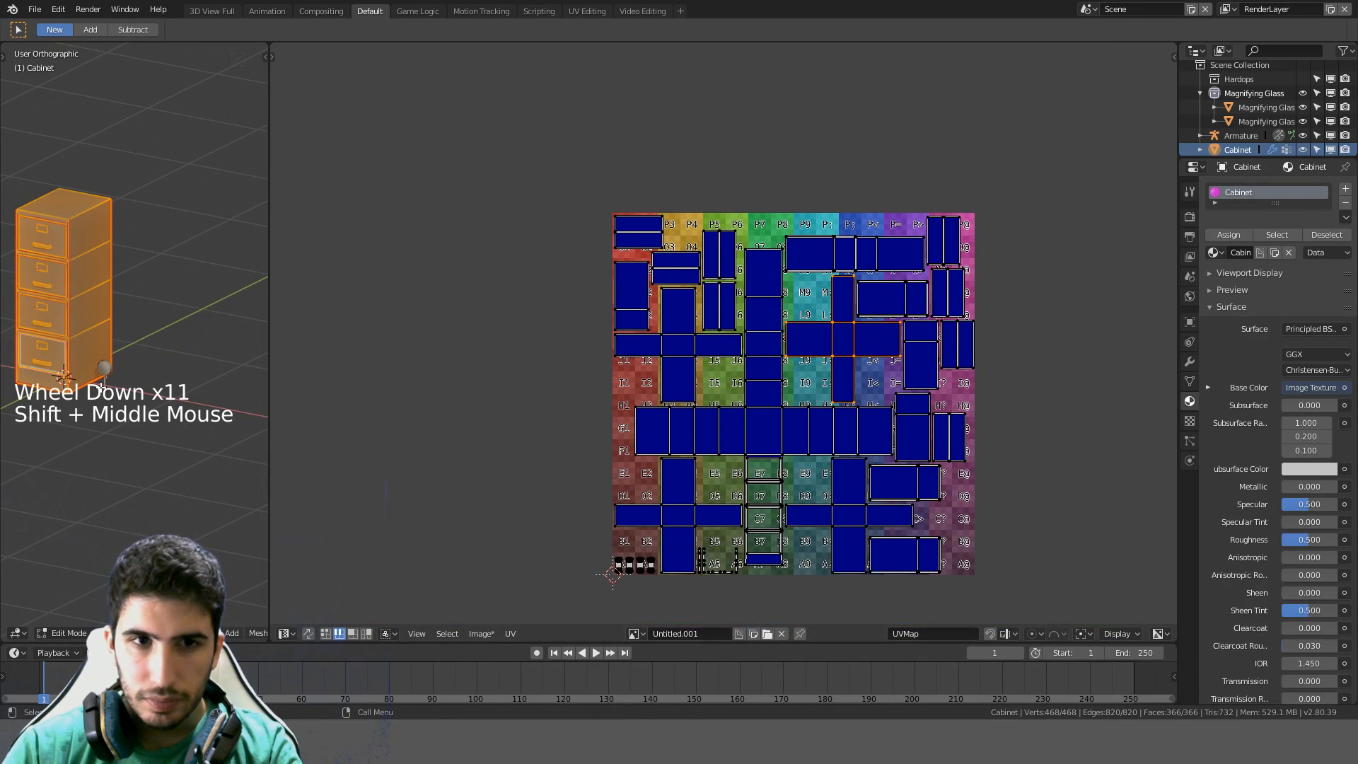
Switch the UV area to the Shader Editor and assign the image Untitled.001 to the cabinet material's Image Texture node
{"action": "middle_click_drag", "start_coordinate": [110, 392], "coordinate": [253, 419], "text": "shift"}
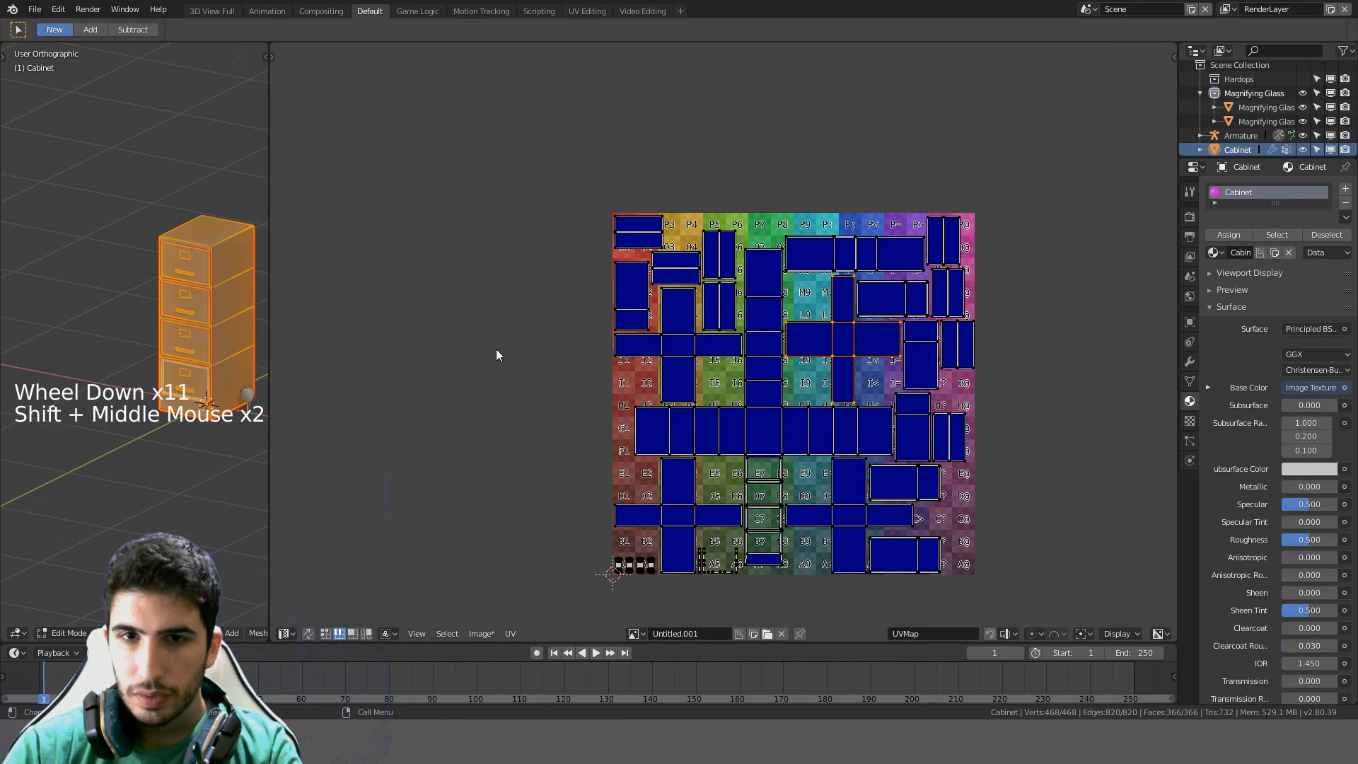
{"action": "key", "text": "shift+F3"}
{"action": "middle_click_drag", "start_coordinate": [527, 341], "coordinate": [567, 392]}
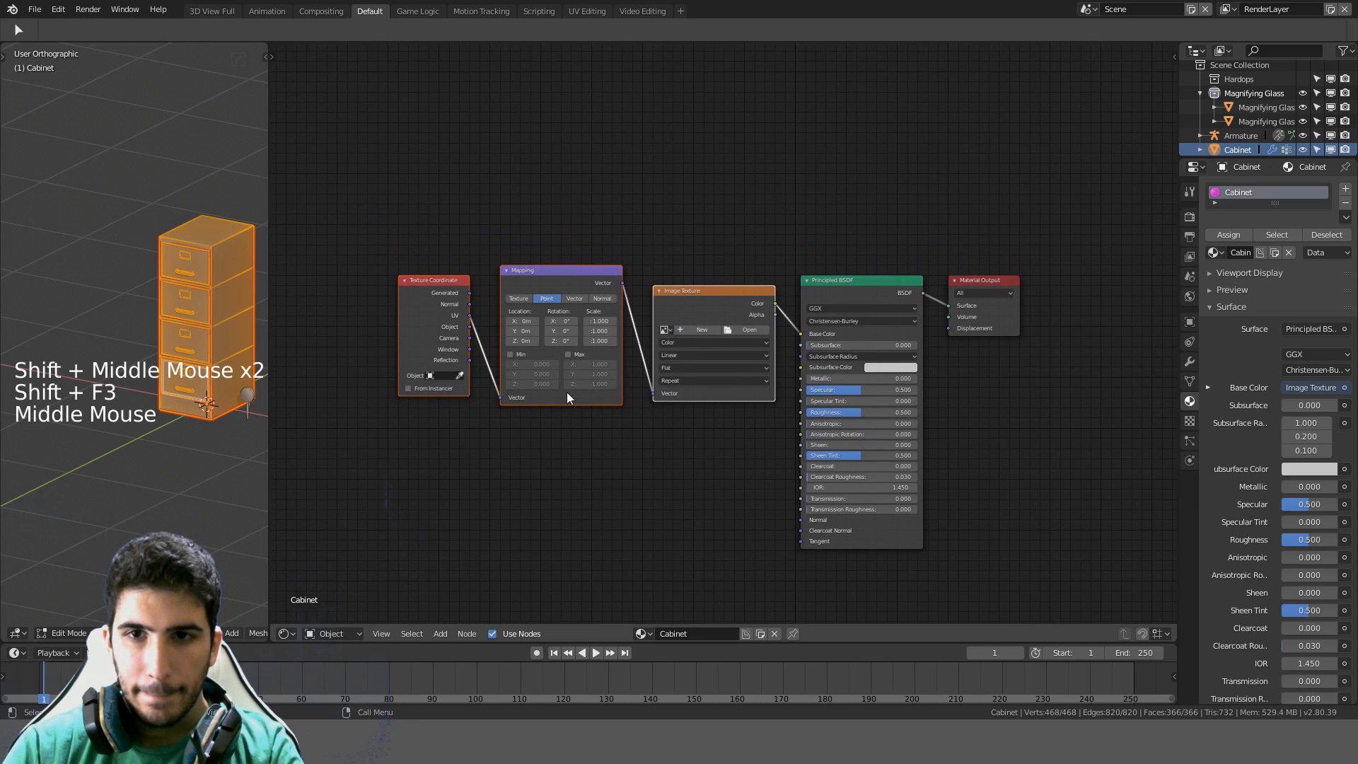
{"action": "scroll", "coordinate": [660, 338], "scroll_direction": "up", "scroll_amount": 3}
{"action": "left_click", "coordinate": [652, 331]}
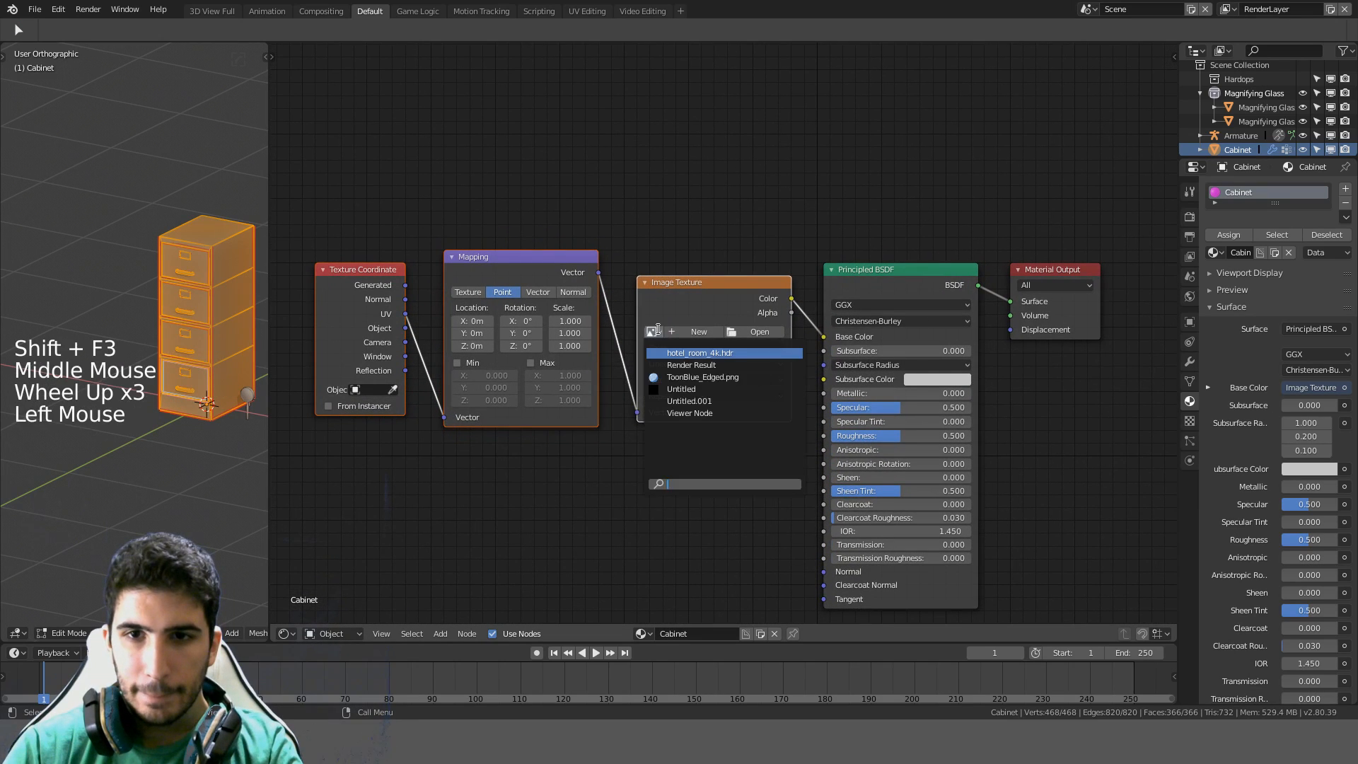
{"action": "left_click", "coordinate": [707, 401]}
Return the cabinet to Object Mode, show its material shading, and widen the 3D viewport to view the textured cabinet
{"action": "scroll", "coordinate": [177, 354], "scroll_direction": "up", "scroll_amount": 4}
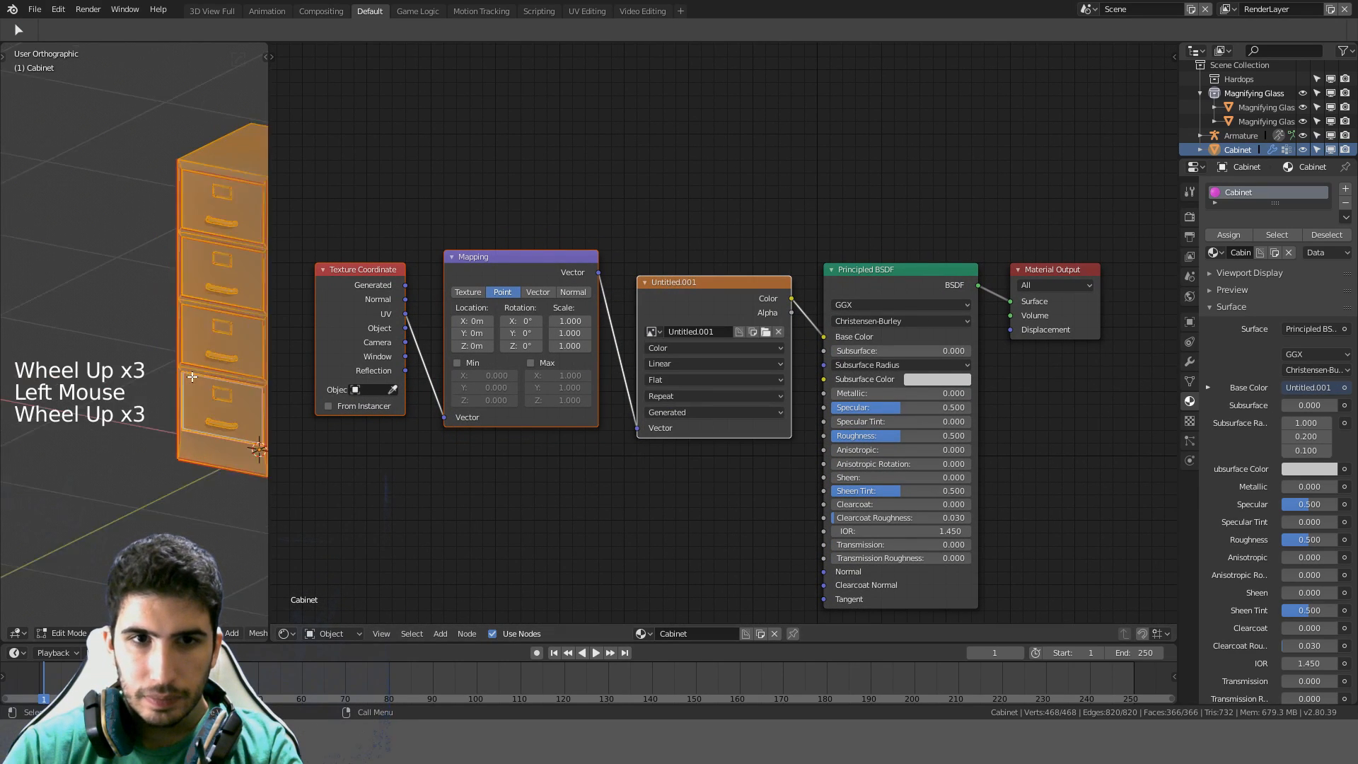
{"action": "middle_click_drag", "start_coordinate": [234, 332], "coordinate": [186, 420], "text": "shift"}
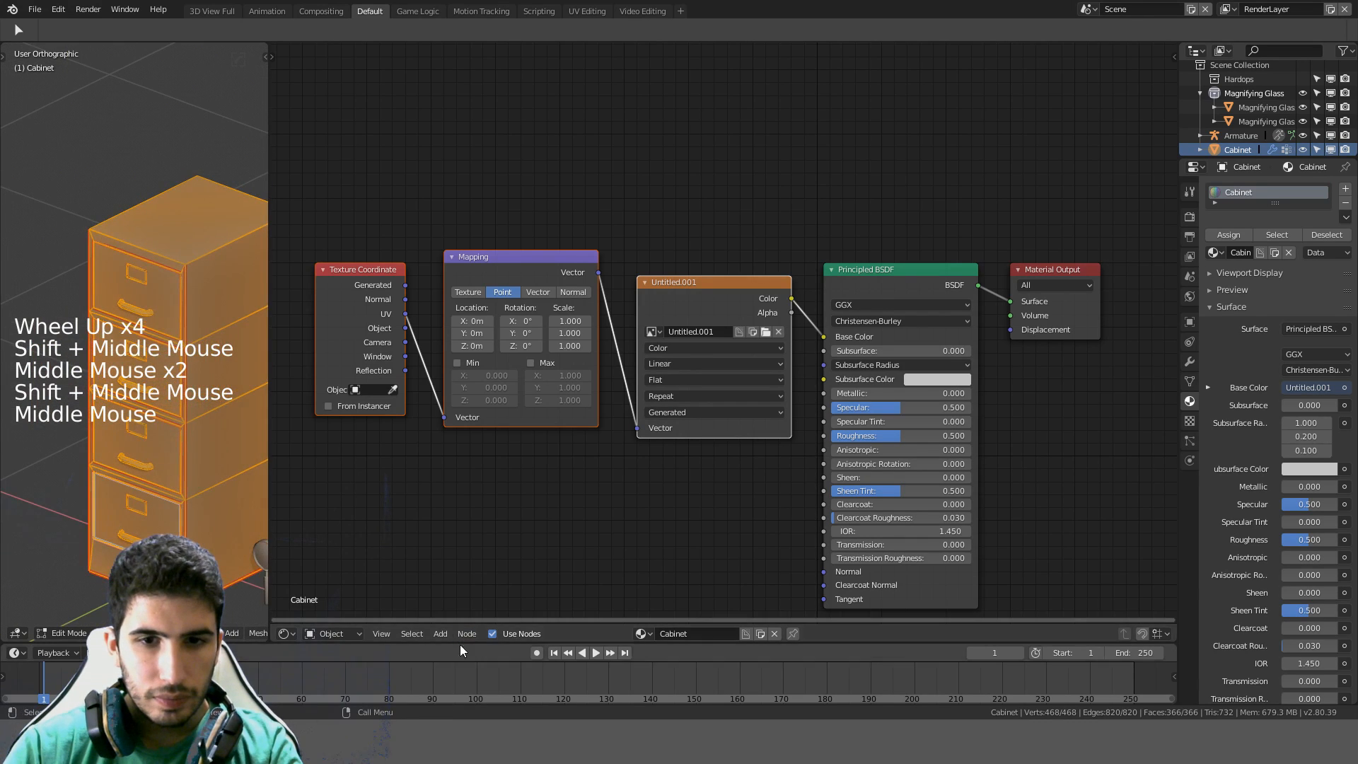
{"action": "key", "text": "Tab"}
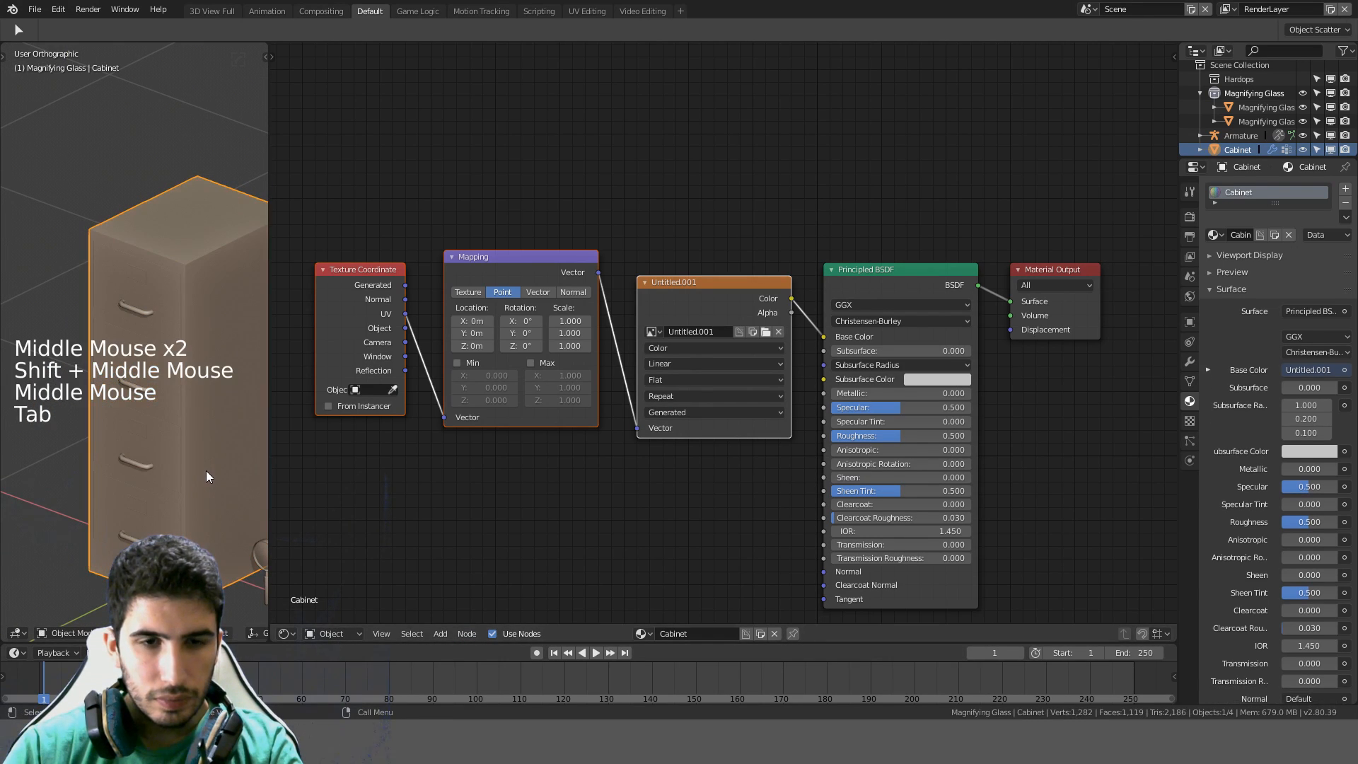
{"action": "key", "text": "z"}
{"action": "middle_click_drag", "start_coordinate": [209, 497], "coordinate": [200, 482], "text": "shift"}
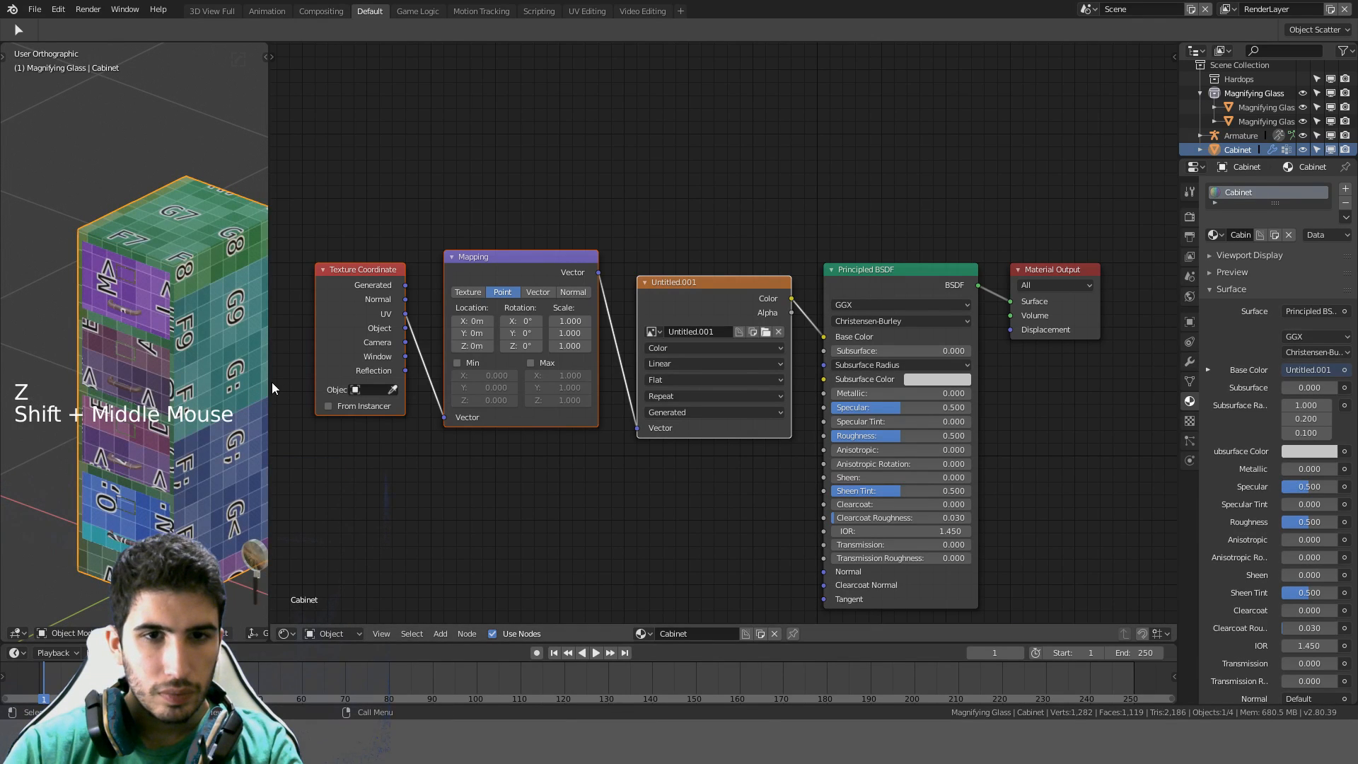
{"action": "left_click_drag", "start_coordinate": [270, 382], "coordinate": [638, 383]}
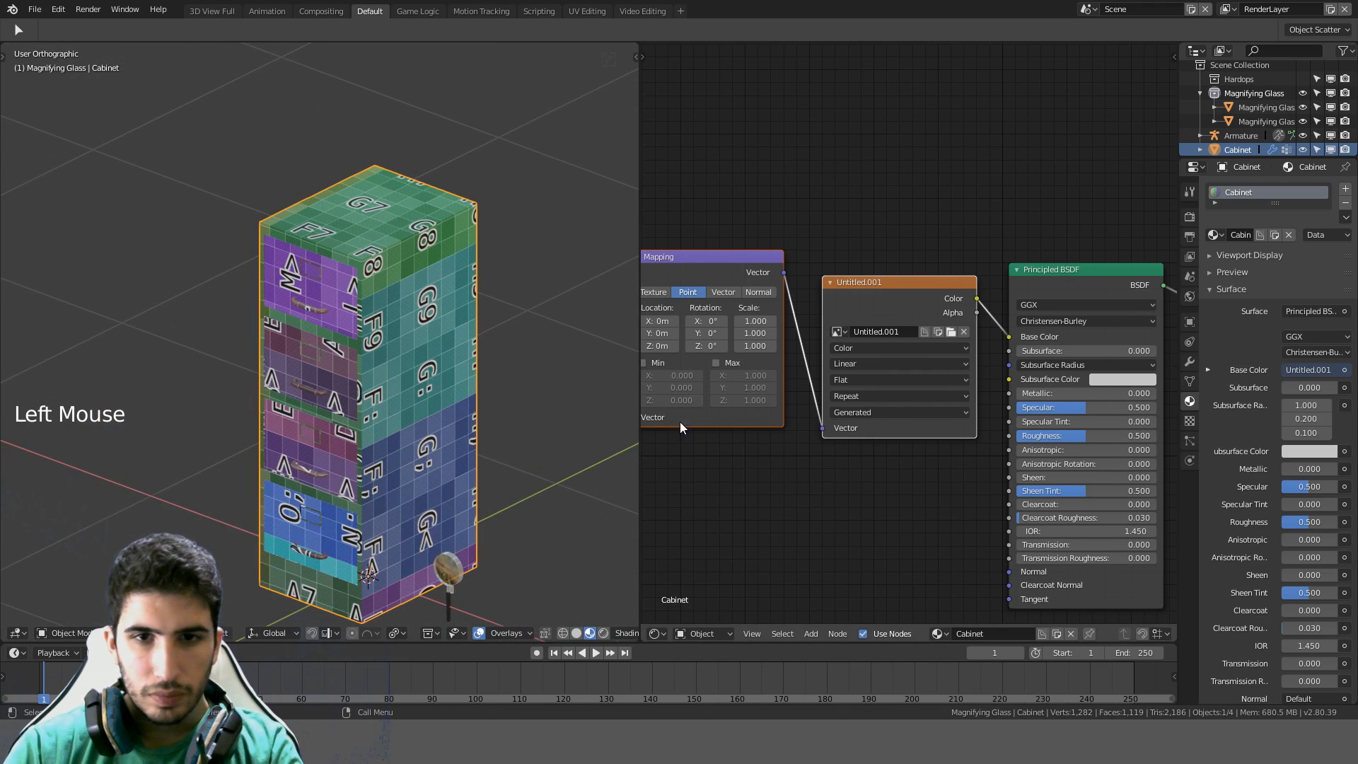
{"action": "middle_click_drag", "start_coordinate": [729, 520], "coordinate": [704, 448], "text": "shift"}
{"action": "scroll", "coordinate": [461, 440], "scroll_direction": "up", "scroll_amount": 2}
{"action": "middle_click_drag", "start_coordinate": [461, 439], "coordinate": [438, 355], "text": "shift"}
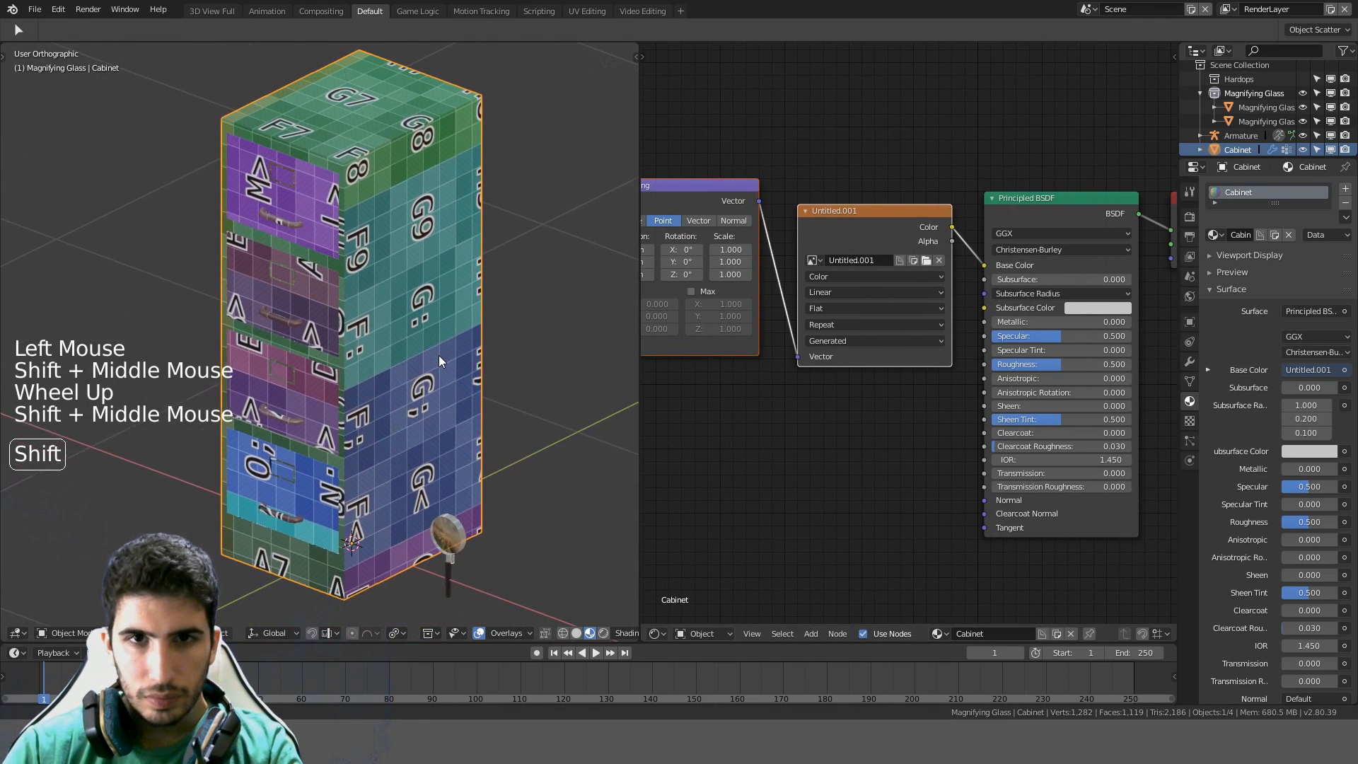
Switch the Shader Editor area back to the UV Editor and return the cabinet to Edit Mode
{"action": "left_click", "coordinate": [657, 633]}
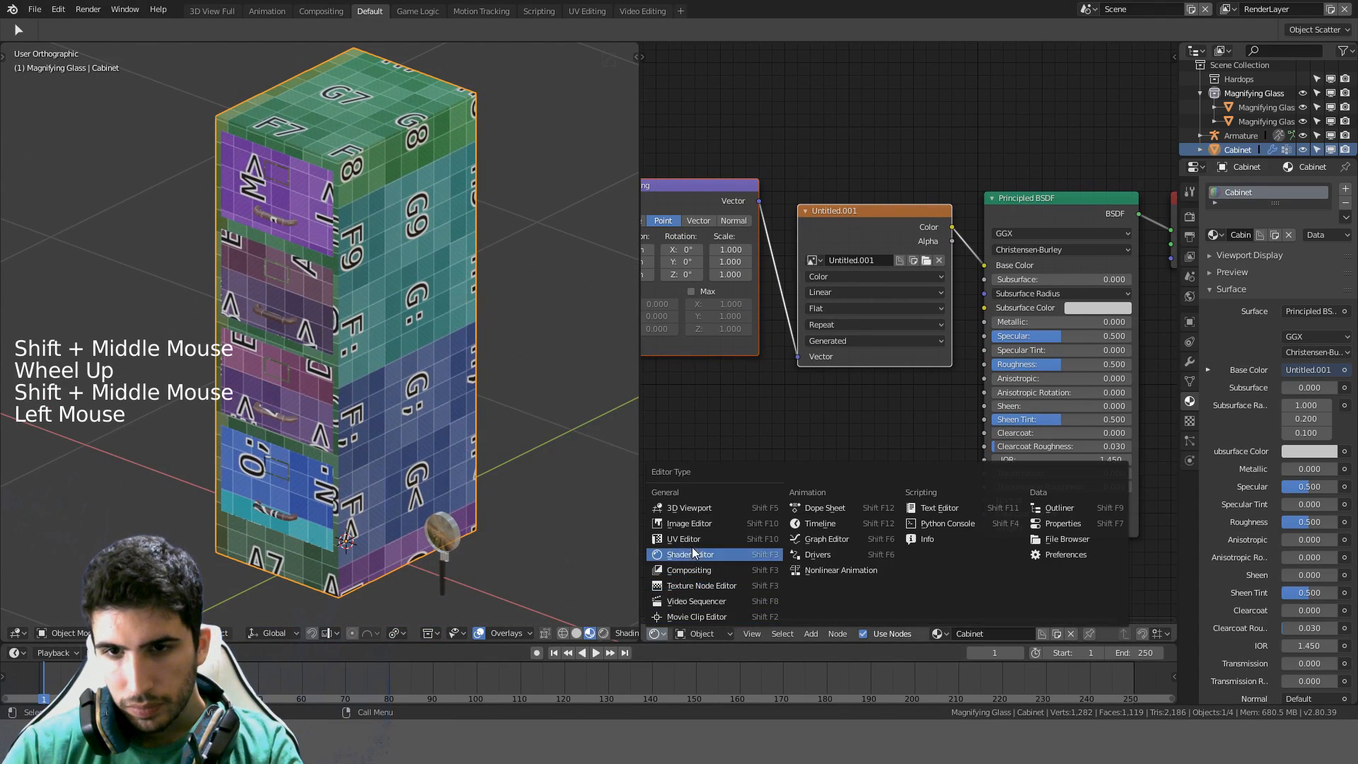
{"action": "left_click", "coordinate": [690, 523]}
{"action": "scroll", "coordinate": [872, 406], "scroll_direction": "down", "scroll_amount": 1}
{"action": "key", "text": "Tab"}
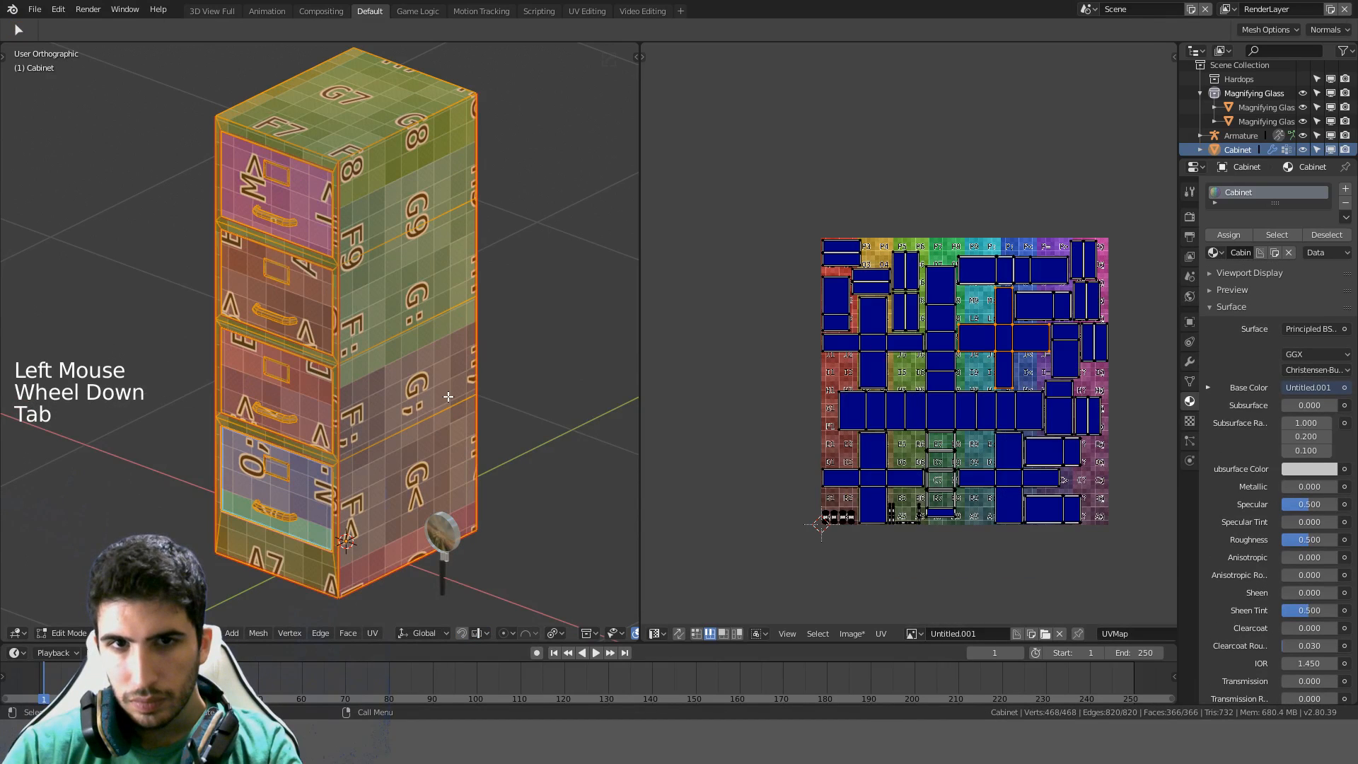
Mark a seam on the UV edge joining the body island's upper column to its wide horizontal strip
{"action": "scroll", "coordinate": [1017, 467], "scroll_direction": "up", "scroll_amount": 3}
{"action": "left_click", "coordinate": [971, 452]}
{"action": "key", "text": "ctrl+e"}
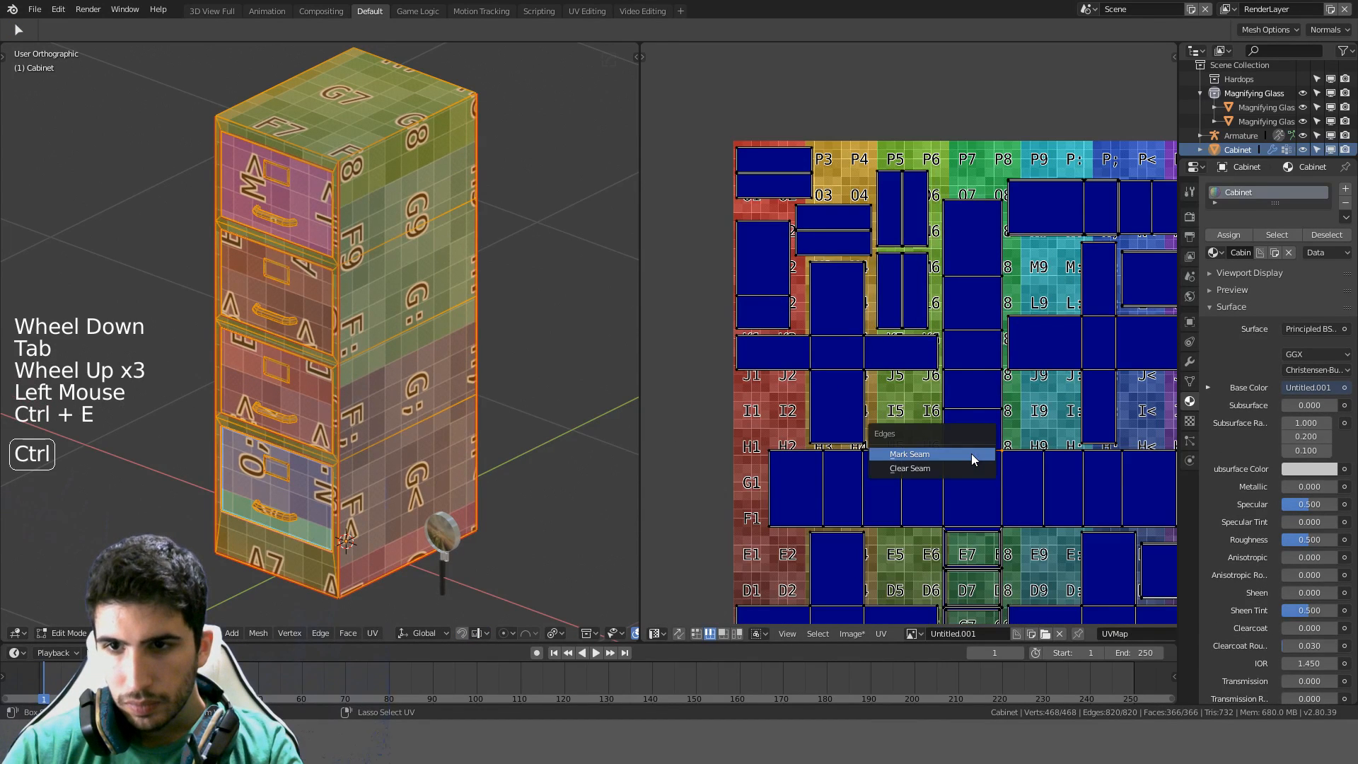
{"action": "left_click", "coordinate": [970, 453]}
Select only the cross-shaped island beside the body column and test-rotate it to find which cabinet faces it covers
{"action": "middle_click_drag", "start_coordinate": [966, 479], "coordinate": [800, 485], "text": "shift"}
{"action": "key", "text": "l"}
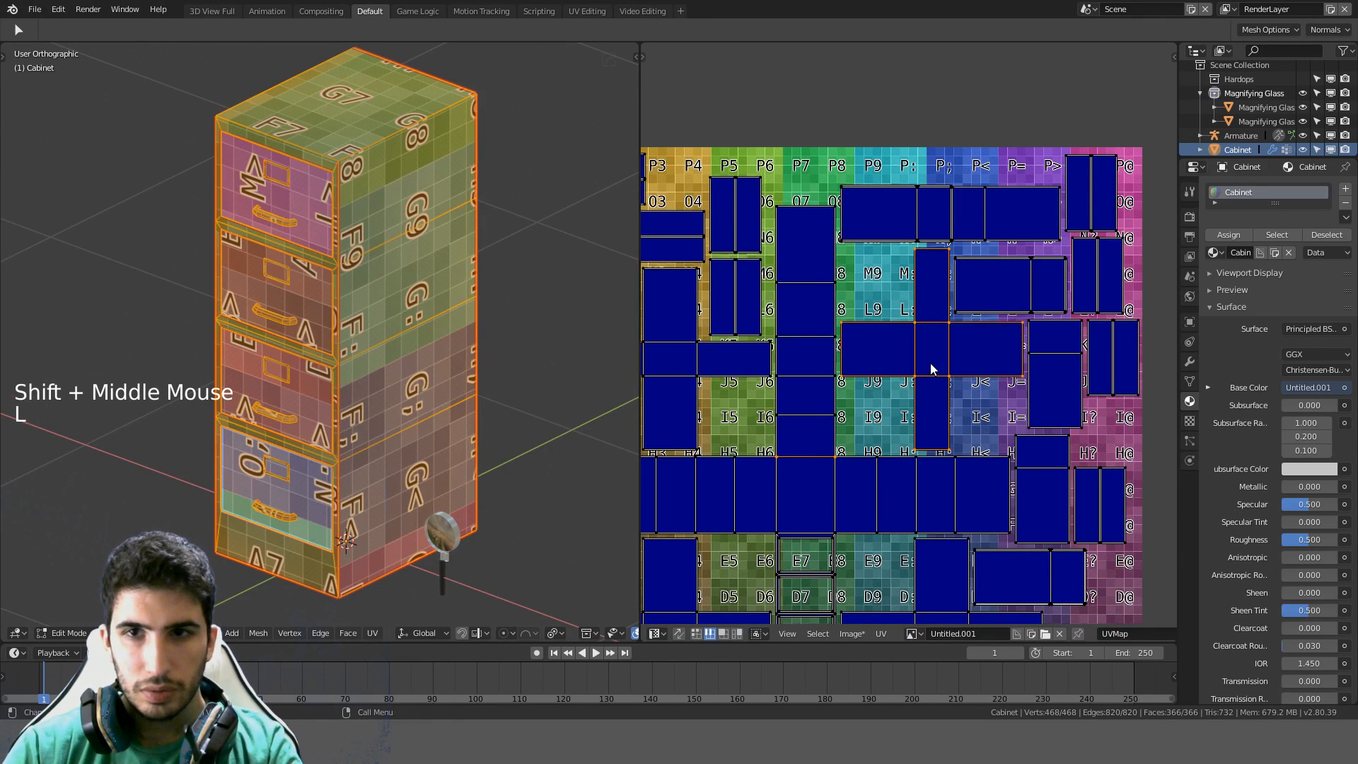
{"action": "key", "text": "r"}
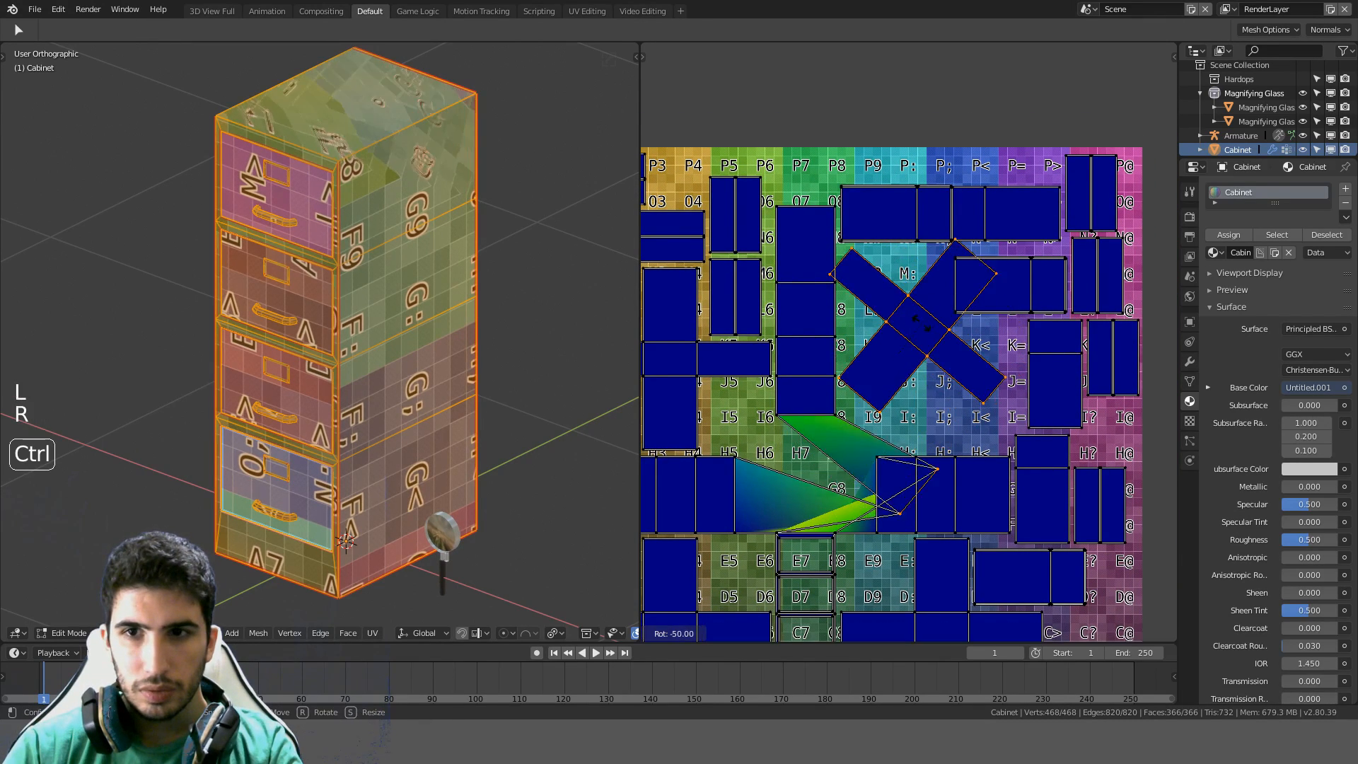
{"action": "right_click", "coordinate": [932, 346]}
{"action": "key", "text": "a"}
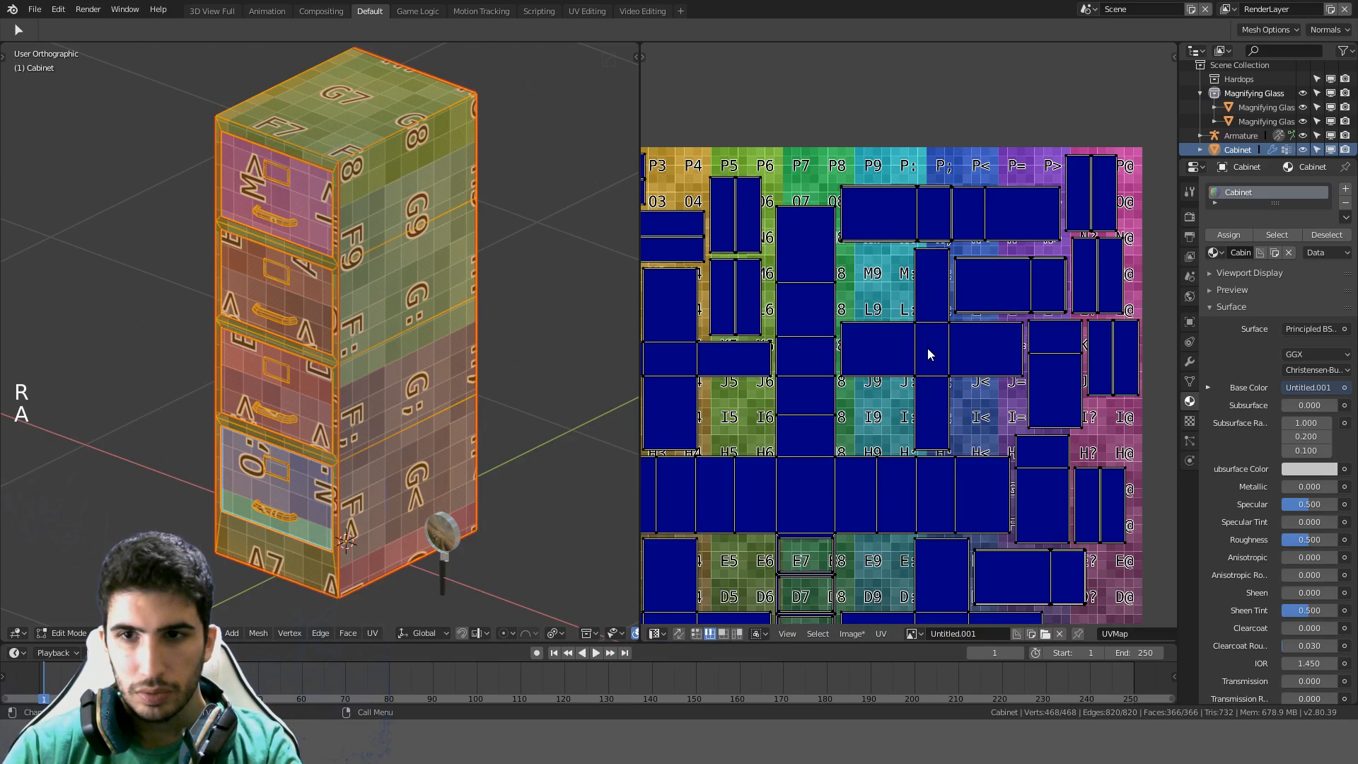
{"action": "key", "text": "l"}
{"action": "key", "text": "r"}
{"action": "right_click", "coordinate": [928, 300]}
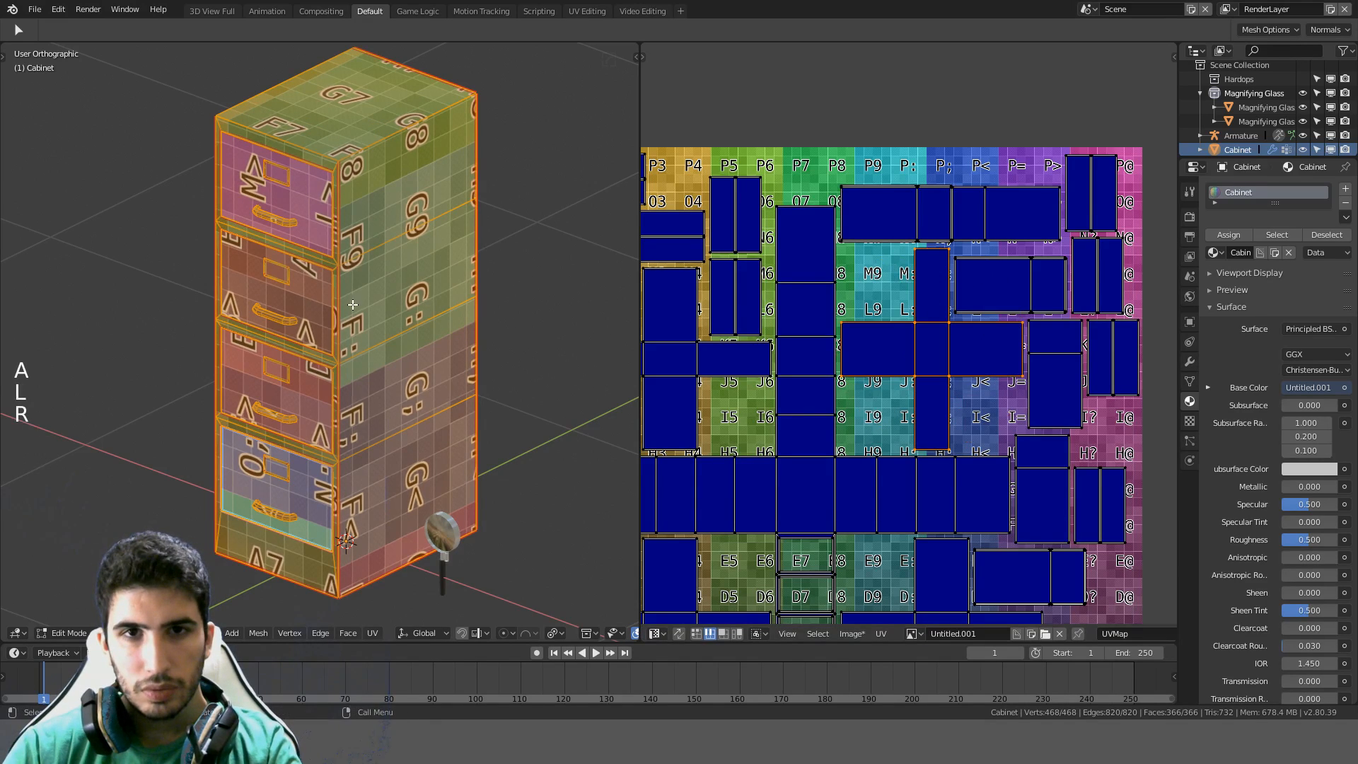
{"action": "middle_click_drag", "start_coordinate": [481, 297], "coordinate": [537, 311]}
{"action": "key", "text": "r"}
{"action": "right_click", "coordinate": [935, 332]}
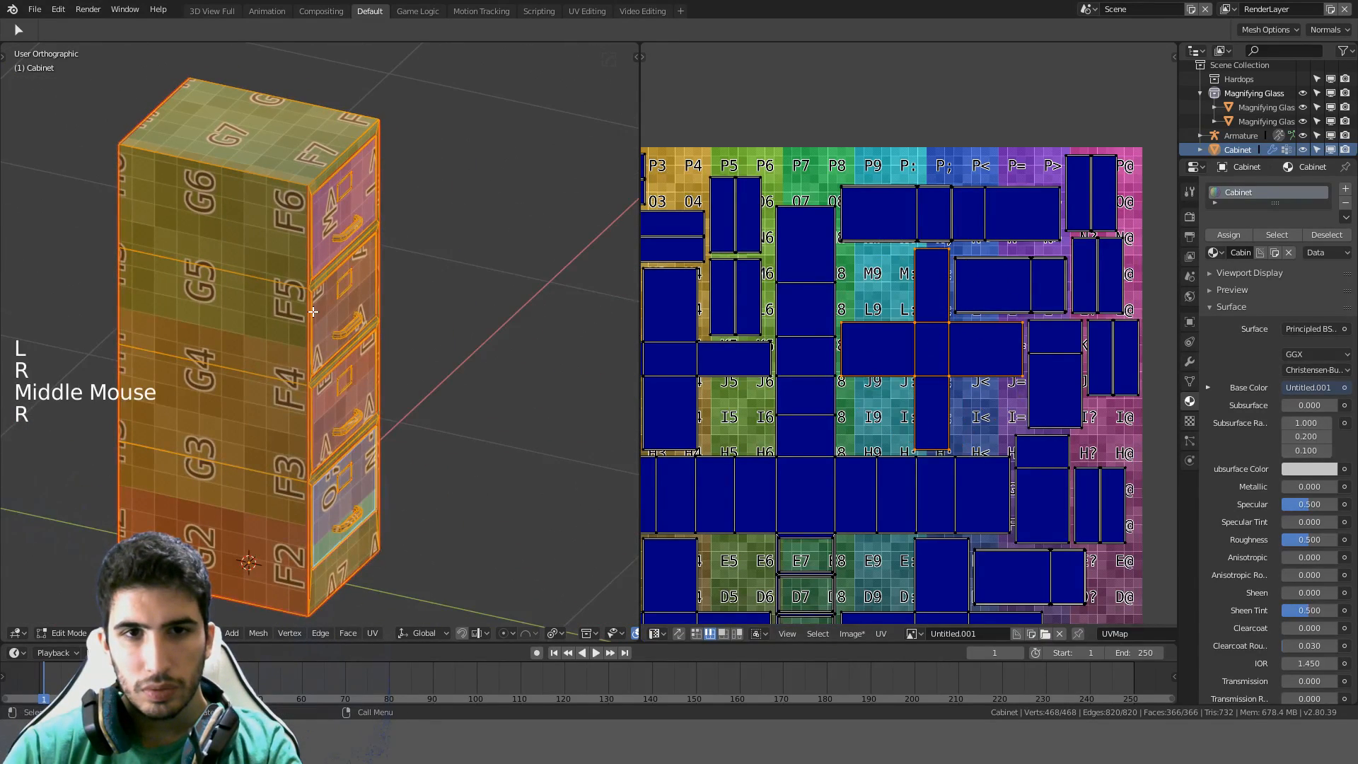
Orbit around the cabinet while test-rotating the cross-shaped island to check whether it maps the side, back or bottom faces
{"action": "middle_click_drag", "start_coordinate": [368, 304], "coordinate": [445, 303]}
{"action": "key", "text": "r"}
{"action": "right_click", "coordinate": [951, 307]}
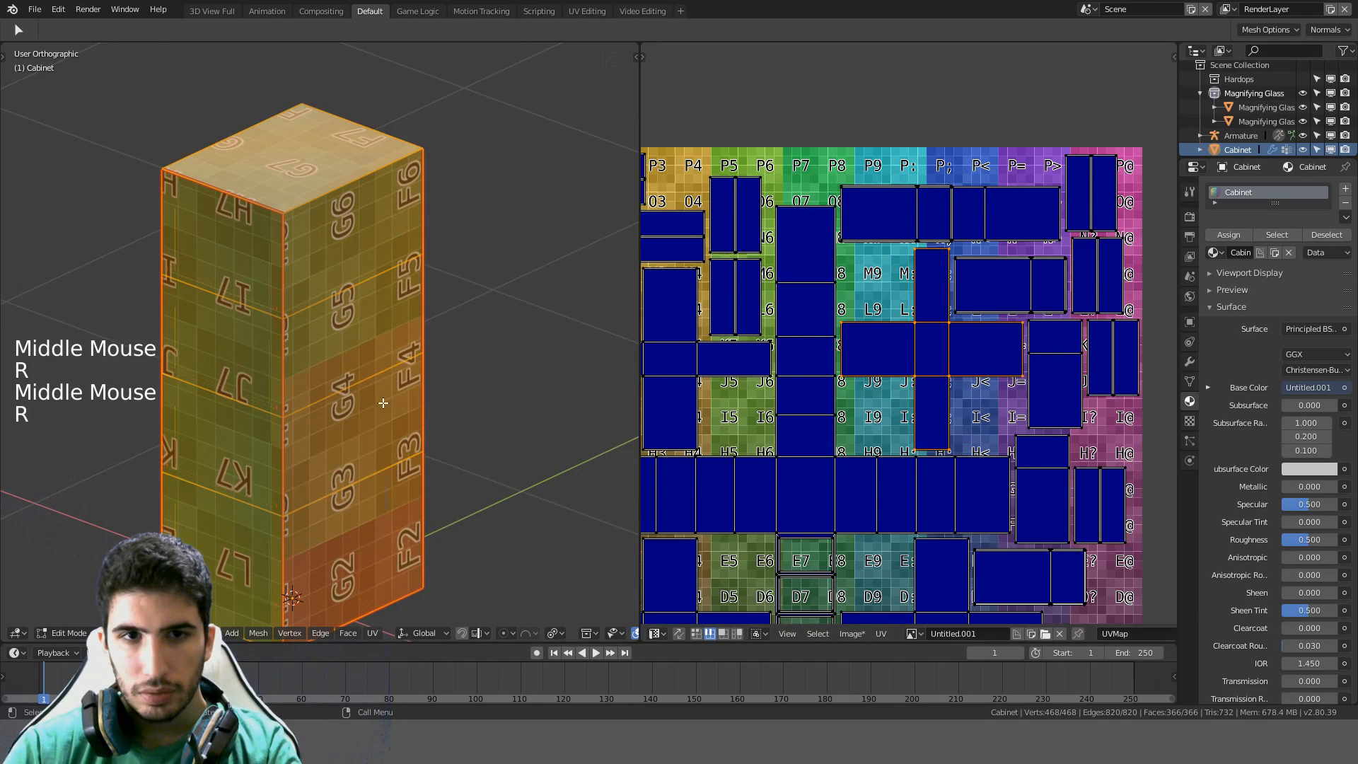
{"action": "middle_click_drag", "start_coordinate": [379, 394], "coordinate": [712, 344]}
{"action": "key", "text": "r"}
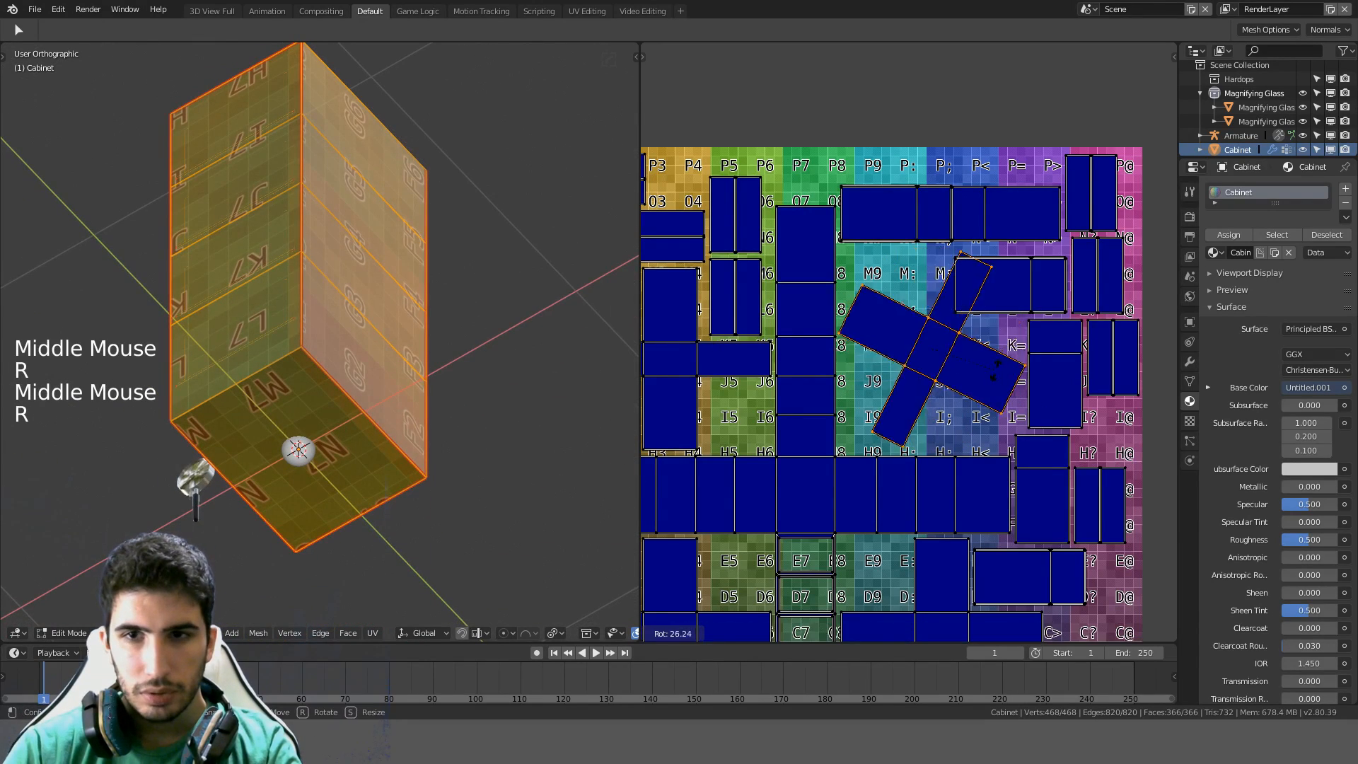
{"action": "right_click", "coordinate": [715, 379]}
Unwrap the whole cabinet again so the newly marked seam splits the body island
{"action": "scroll", "coordinate": [715, 379], "scroll_direction": "down", "scroll_amount": 3}
{"action": "middle_click_drag", "start_coordinate": [539, 394], "coordinate": [251, 480], "text": "shift"}
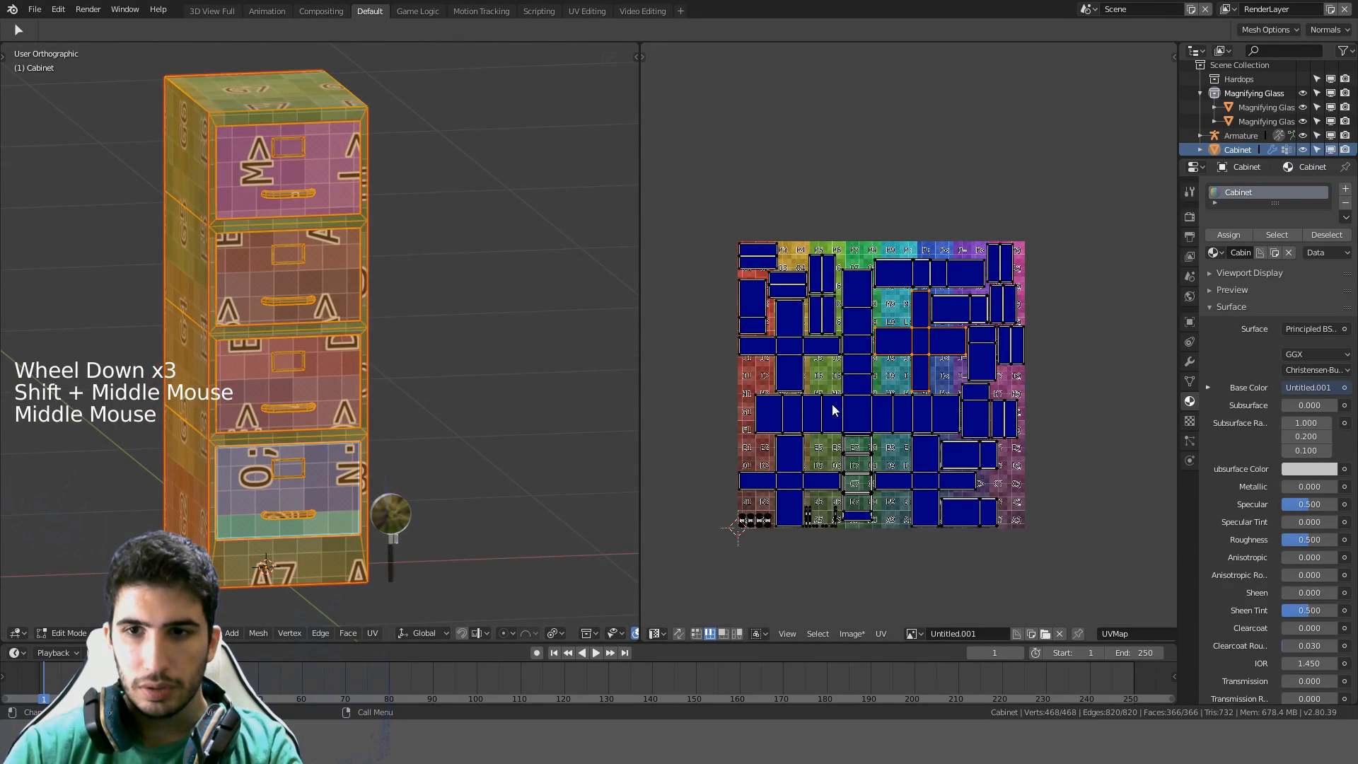
{"action": "scroll", "coordinate": [841, 405], "scroll_direction": "down", "scroll_amount": 2}
{"action": "scroll", "coordinate": [840, 405], "scroll_direction": "up", "scroll_amount": 5}
{"action": "scroll", "coordinate": [933, 399], "scroll_direction": "down", "scroll_amount": 2}
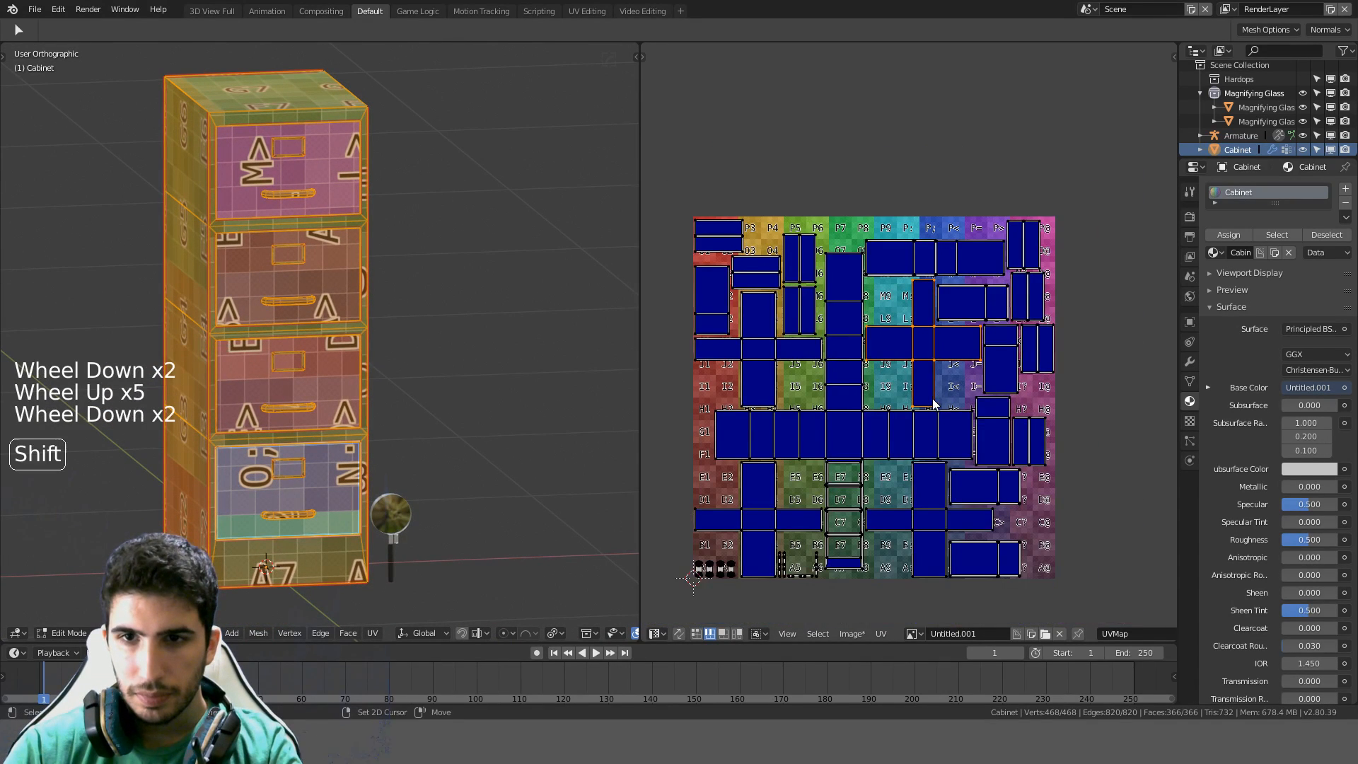
{"action": "middle_click_drag", "start_coordinate": [933, 400], "coordinate": [971, 346], "text": "shift"}
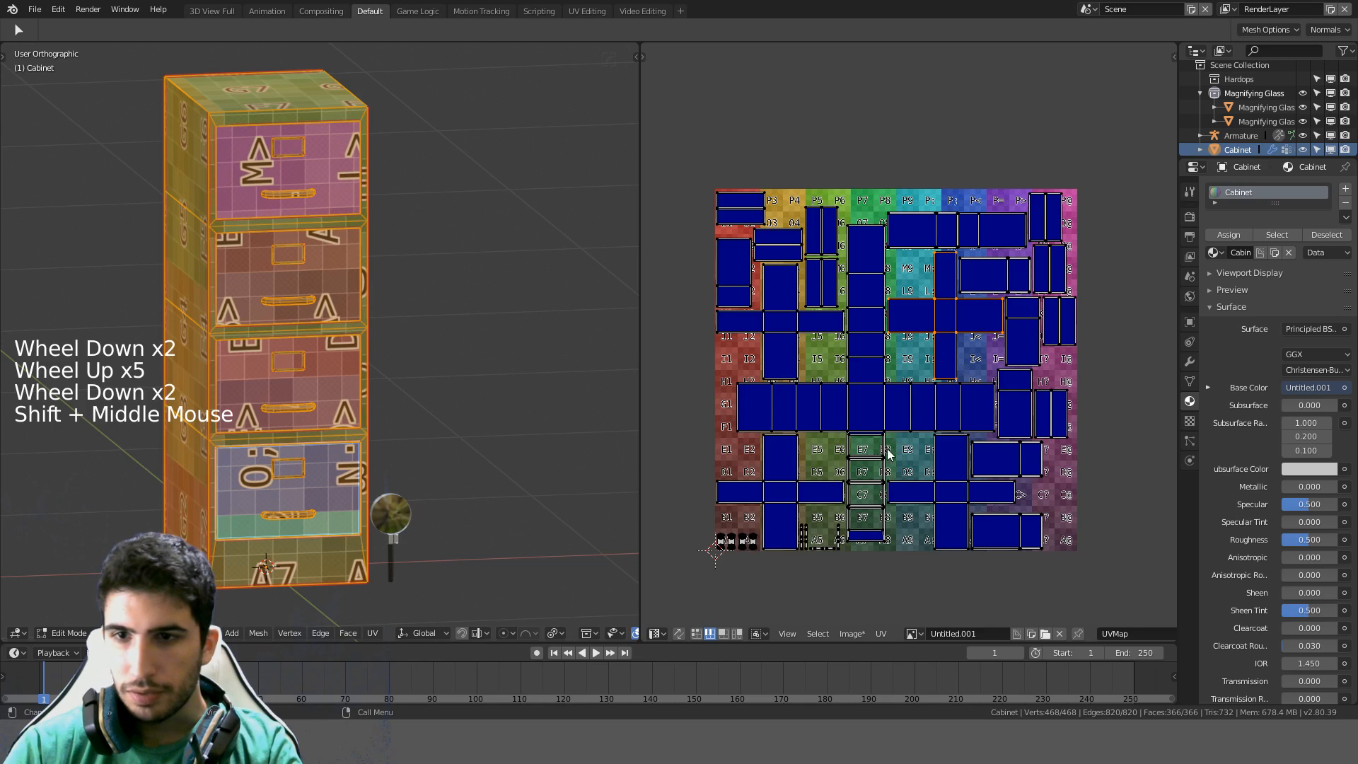
{"action": "scroll", "coordinate": [889, 455], "scroll_direction": "up", "scroll_amount": 2}
{"action": "scroll", "coordinate": [859, 461], "scroll_direction": "down", "scroll_amount": 2}
{"action": "key", "text": "a"}
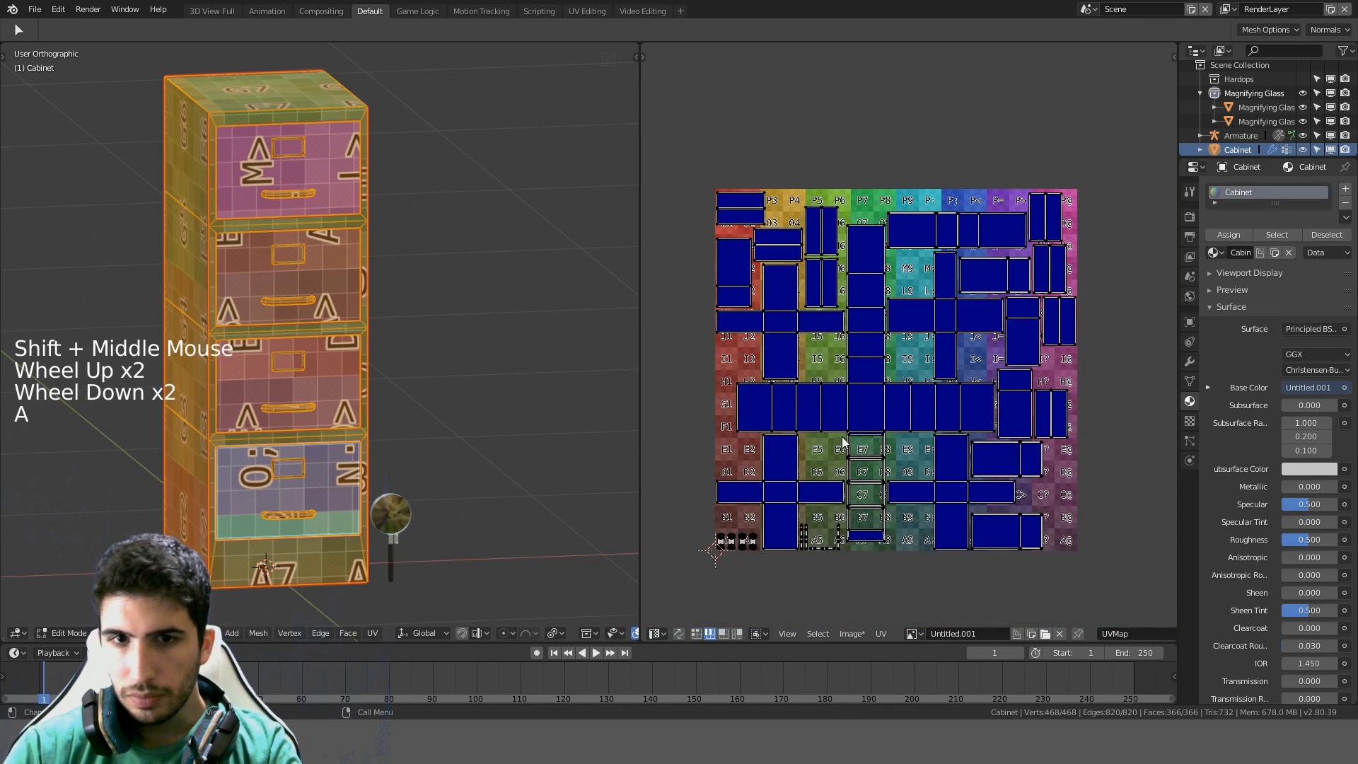
{"action": "key", "text": "u"}
{"action": "left_click", "coordinate": [396, 430]}
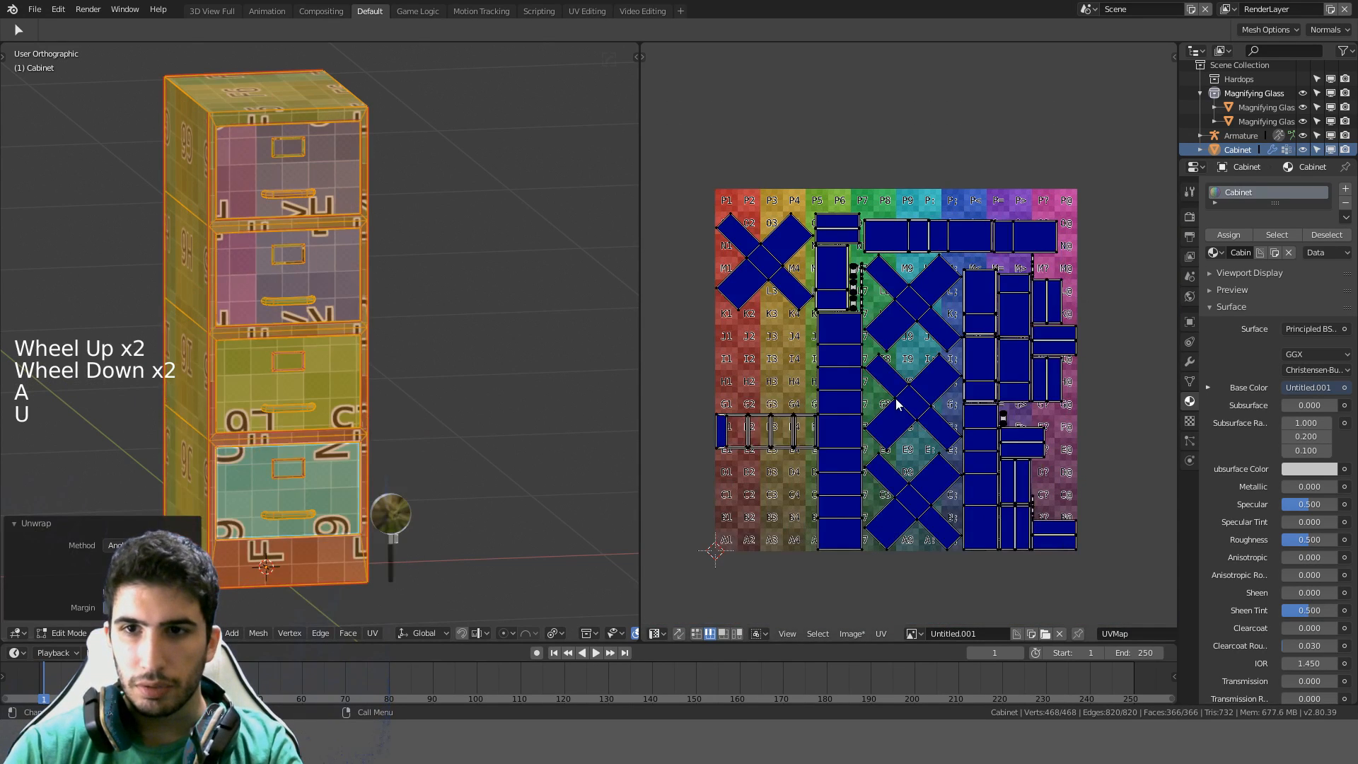
Mark seams on the UV edges joining an arm to the centre of the X-shaped islands
{"action": "scroll", "coordinate": [897, 401], "scroll_direction": "up", "scroll_amount": 2}
{"action": "middle_click_drag", "start_coordinate": [897, 401], "coordinate": [990, 411], "text": "shift"}
{"action": "scroll", "coordinate": [947, 368], "scroll_direction": "down", "scroll_amount": 2}
{"action": "scroll", "coordinate": [990, 410], "scroll_direction": "up", "scroll_amount": 1}
{"action": "scroll", "coordinate": [939, 442], "scroll_direction": "up", "scroll_amount": 1}
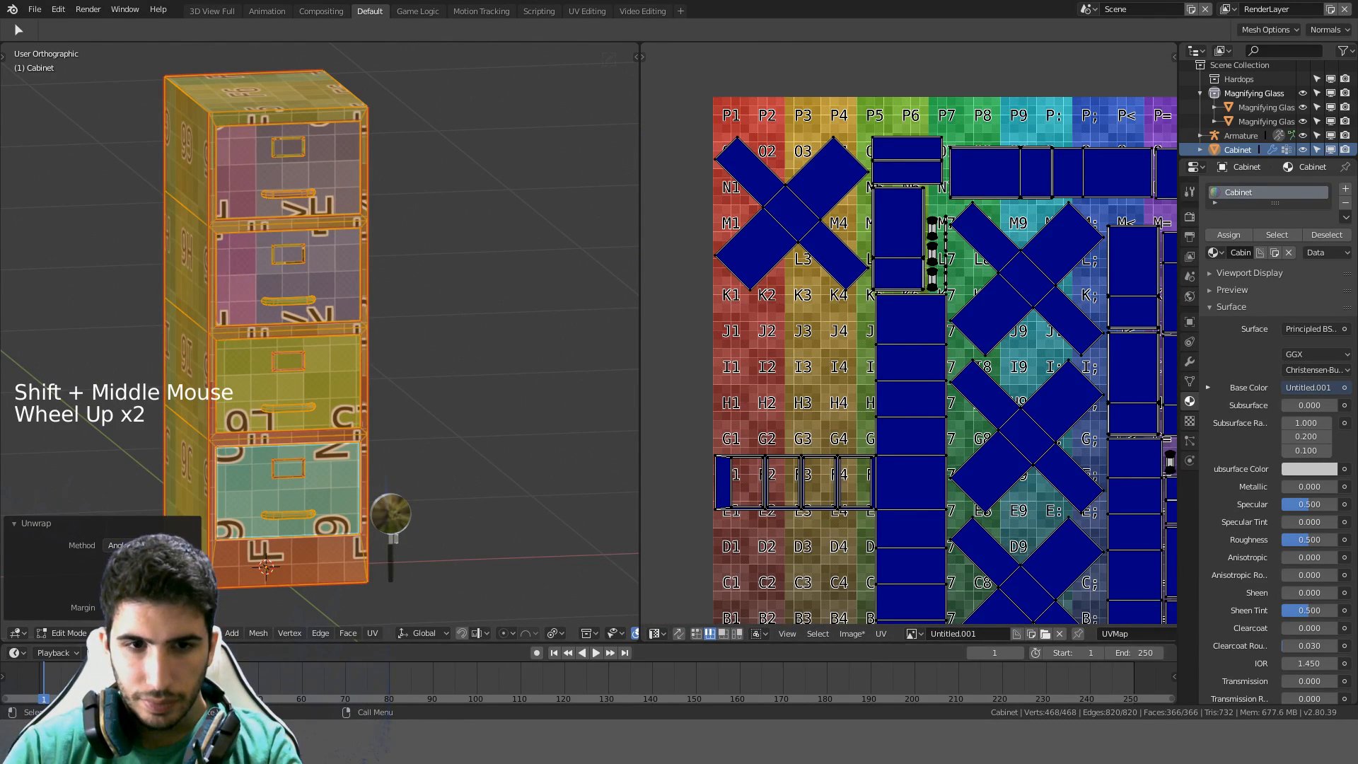
{"action": "middle_click_drag", "start_coordinate": [724, 265], "coordinate": [731, 228], "text": "shift"}
{"action": "left_click", "coordinate": [753, 219]}
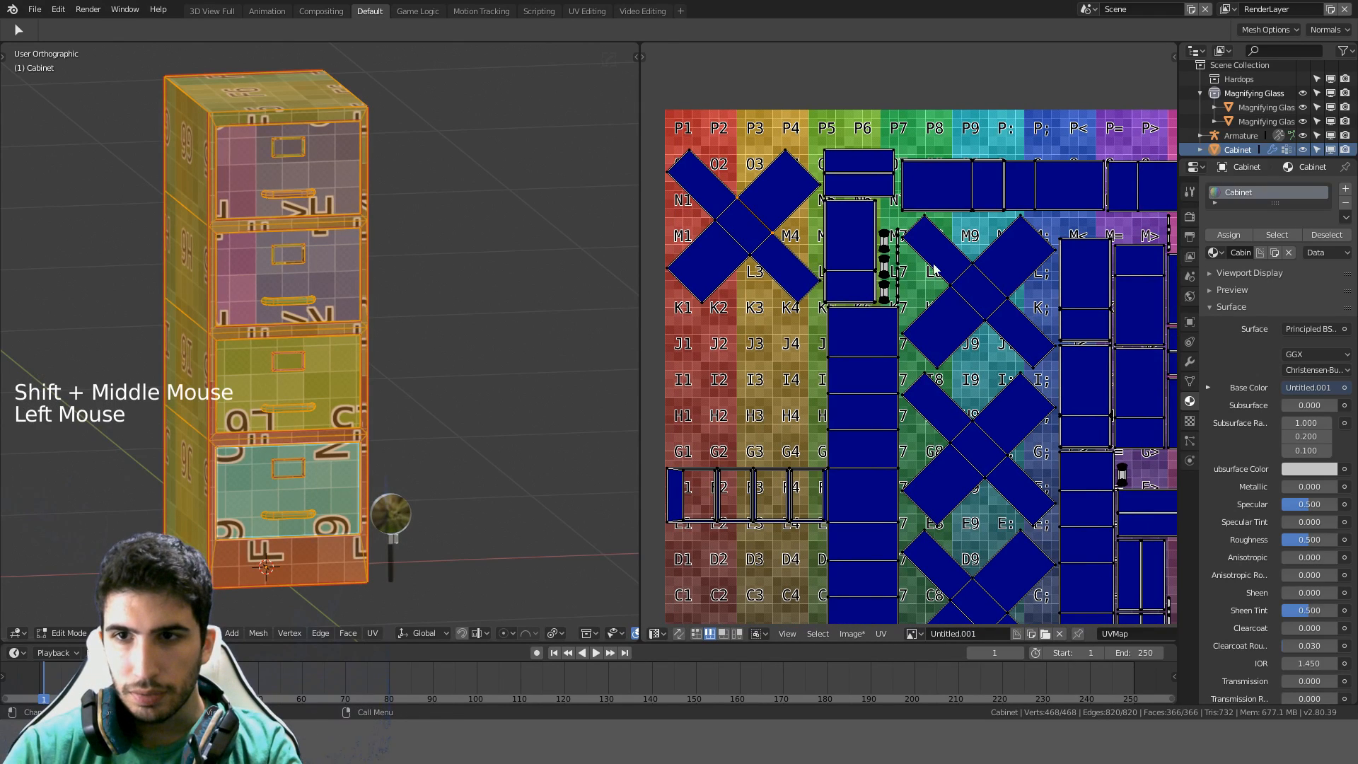
{"action": "left_click", "coordinate": [995, 284], "text": "shift"}
{"action": "middle_click_drag", "start_coordinate": [997, 450], "coordinate": [944, 410], "text": "shift"}
{"action": "left_click", "coordinate": [942, 412], "text": "shift"}
{"action": "scroll", "coordinate": [969, 362], "scroll_direction": "down", "scroll_amount": 3}
{"action": "middle_click_drag", "start_coordinate": [970, 361], "coordinate": [933, 450], "text": "shift"}
{"action": "scroll", "coordinate": [934, 450], "scroll_direction": "up", "scroll_amount": 2}
{"action": "key", "text": "ctrl+e"}
{"action": "left_click", "coordinate": [932, 448]}
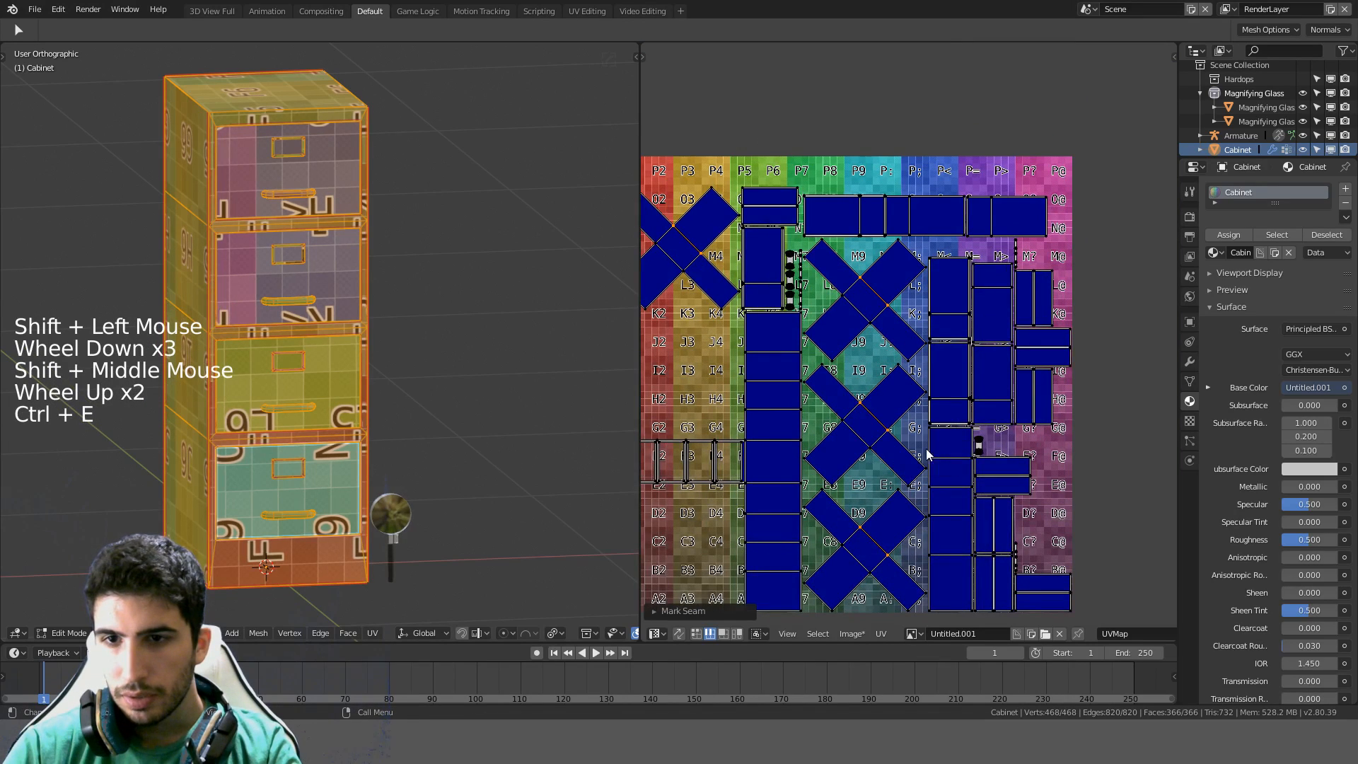
Unwrap the cabinet again to apply the seams marked on the X-shaped islands
{"action": "key", "text": "u"}
{"action": "left_click", "coordinate": [397, 403]}
{"action": "scroll", "coordinate": [834, 438], "scroll_direction": "down", "scroll_amount": 3}
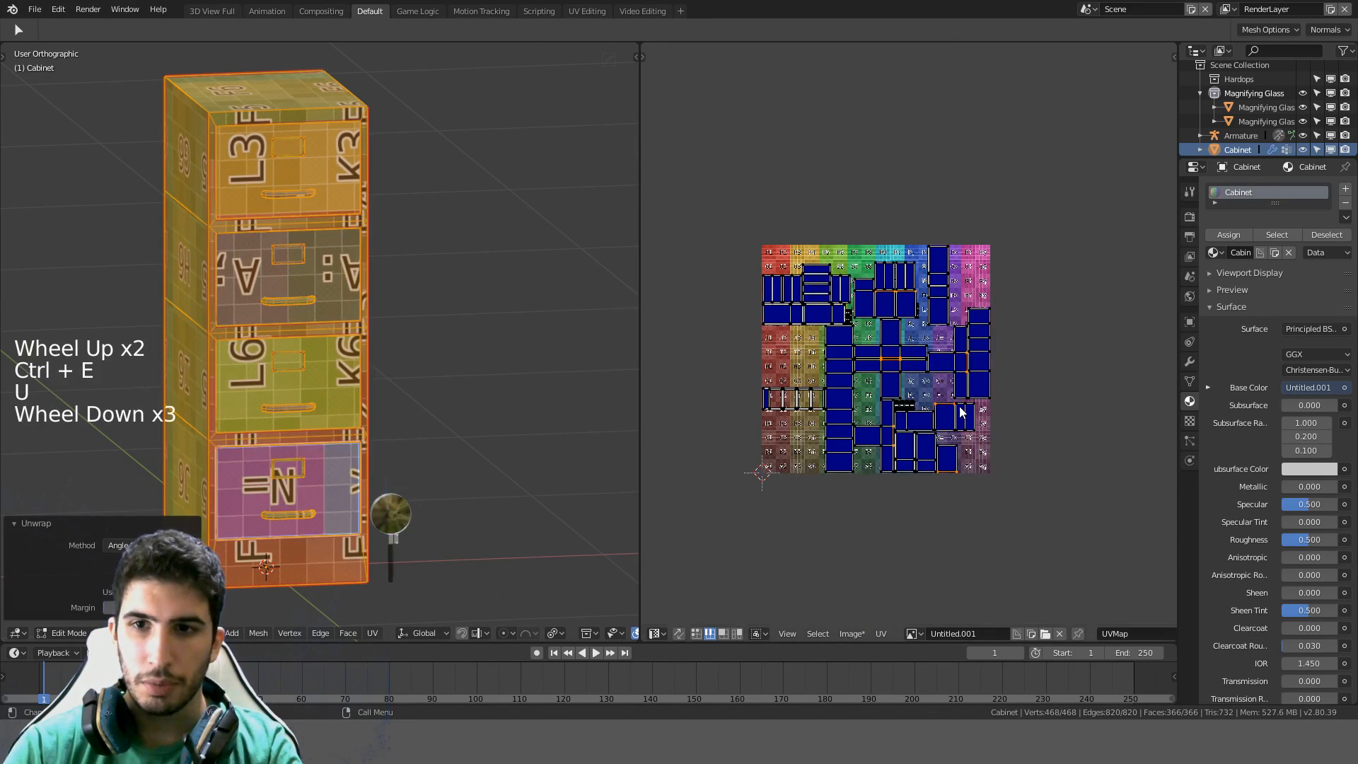
{"action": "middle_click_drag", "start_coordinate": [771, 467], "coordinate": [835, 435], "text": "shift"}
{"action": "scroll", "coordinate": [898, 385], "scroll_direction": "up", "scroll_amount": 3}
Select all UV islands and pack them with UVPackmaster, using the existing 0.010 margin and rotation left disabled
{"action": "key", "text": "a"}
{"action": "key", "text": "a"}
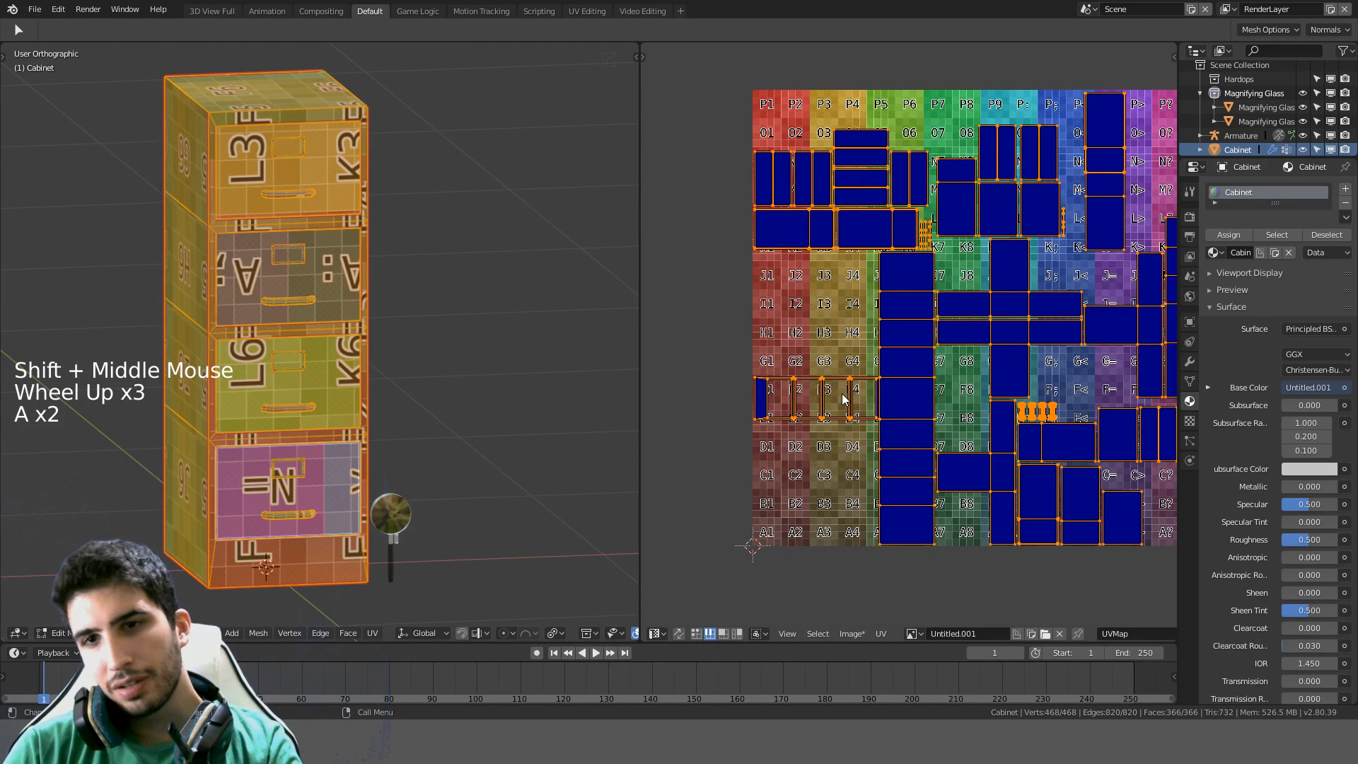
{"action": "key", "text": "t"}
{"action": "scroll", "coordinate": [713, 607], "scroll_direction": "down", "scroll_amount": 4}
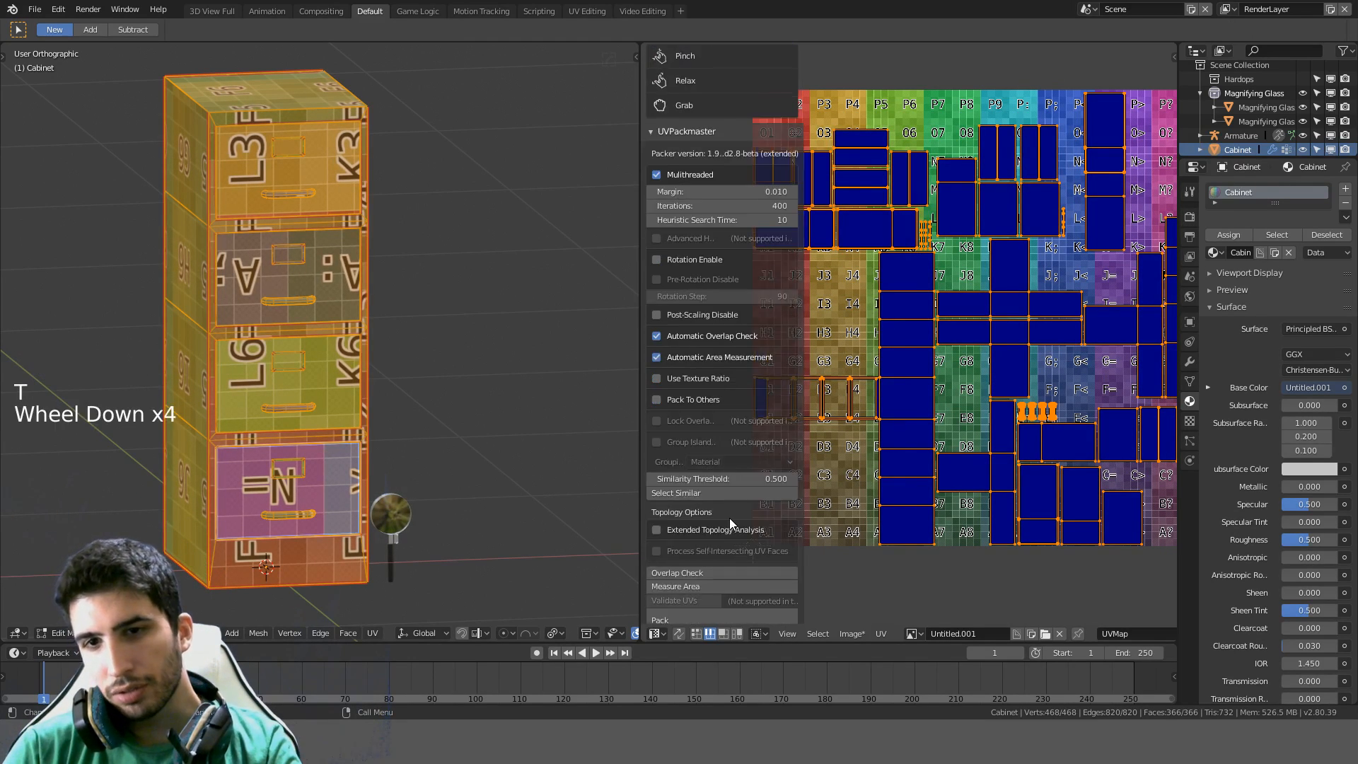
{"action": "scroll", "coordinate": [710, 596], "scroll_direction": "down", "scroll_amount": 3}
{"action": "left_click", "coordinate": [698, 582]}
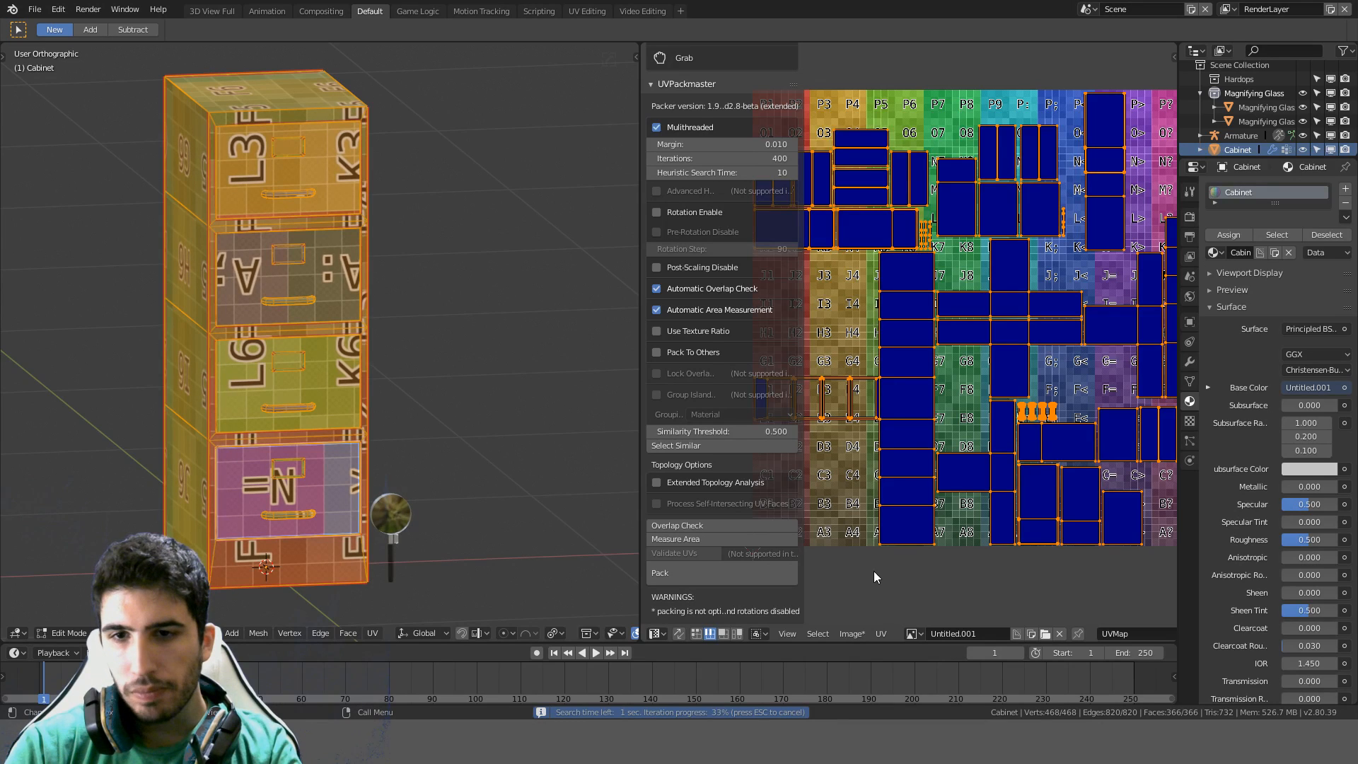
{"action": "left_click", "coordinate": [848, 585]}
{"action": "key", "text": "t"}
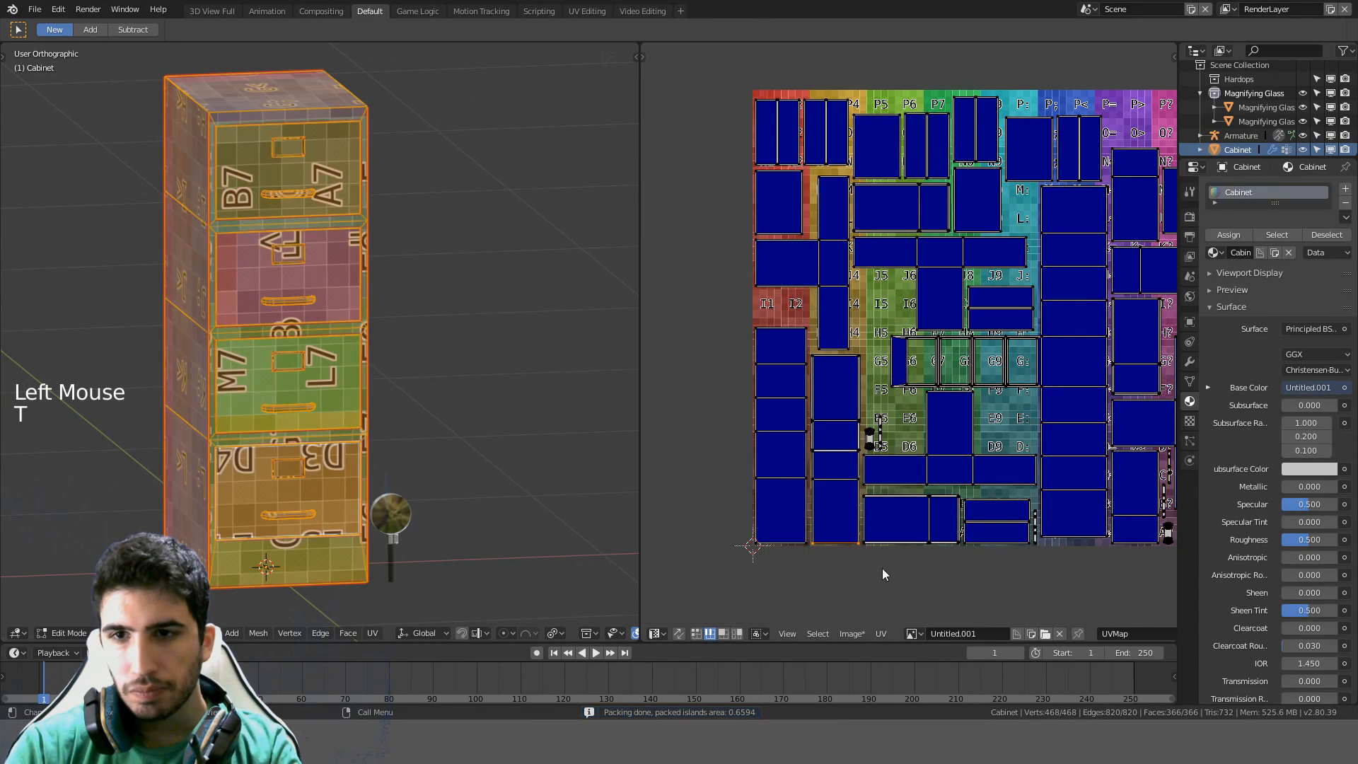
Examine the packed UV layout, checking the gaps between islands and the tiny strip and handle islands in the lower corner
{"action": "scroll", "coordinate": [952, 477], "scroll_direction": "down", "scroll_amount": 3}
{"action": "middle_click_drag", "start_coordinate": [953, 477], "coordinate": [913, 531]}
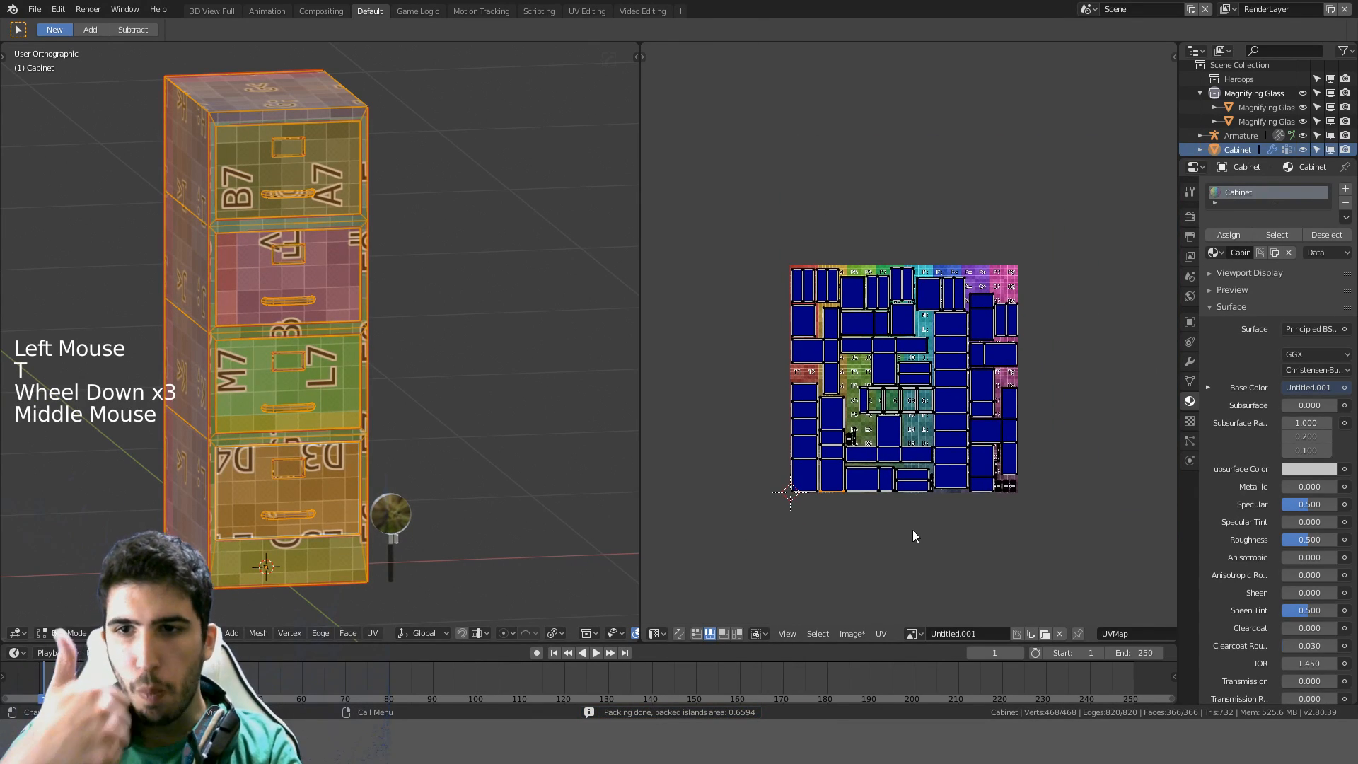
{"action": "scroll", "coordinate": [913, 529], "scroll_direction": "up", "scroll_amount": 6}
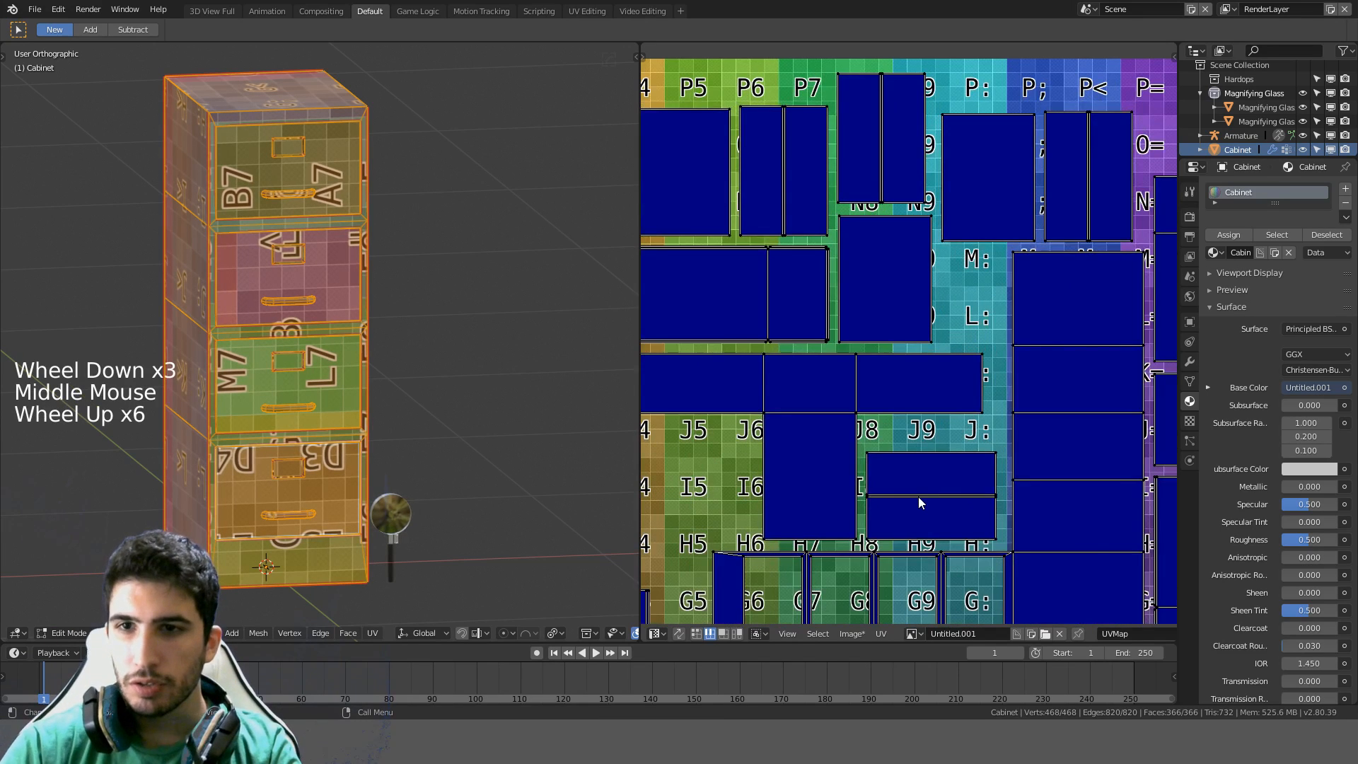
{"action": "scroll", "coordinate": [918, 497], "scroll_direction": "down", "scroll_amount": 3}
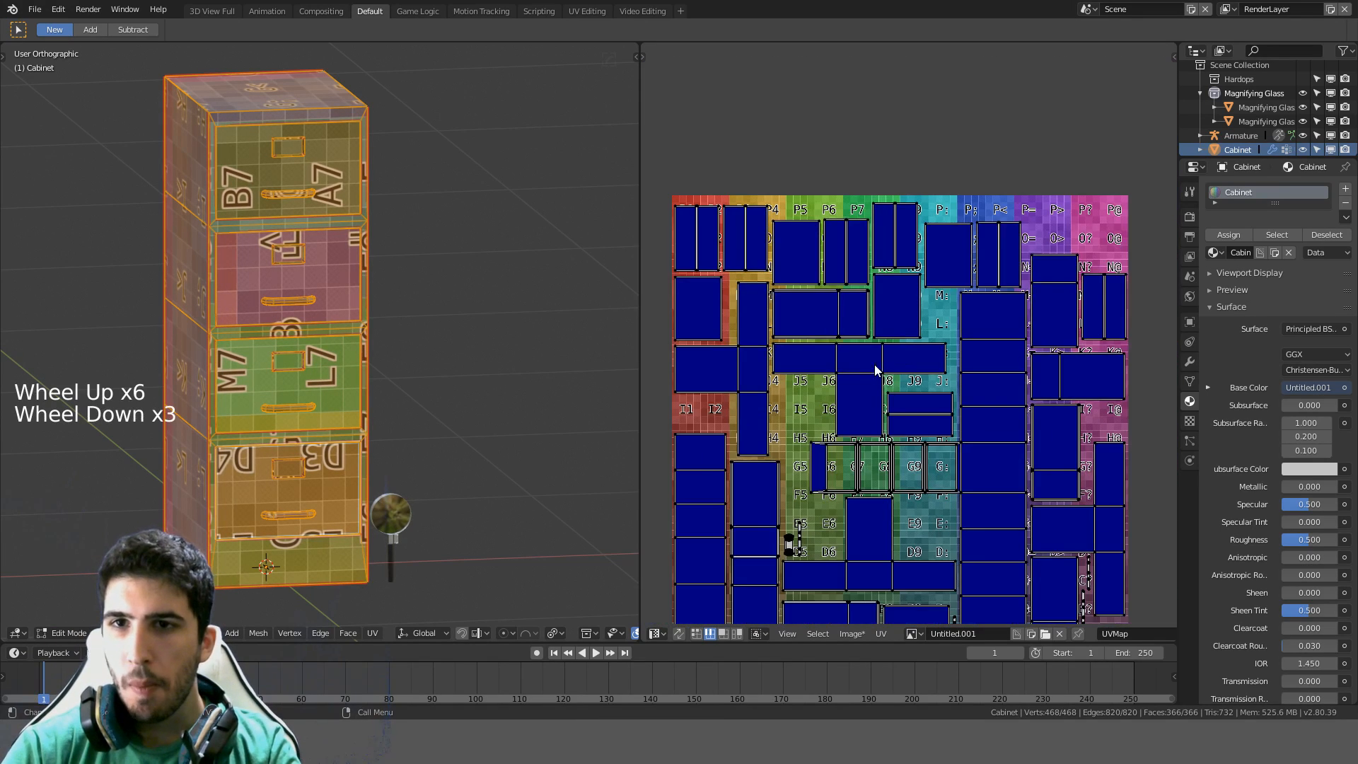
{"action": "middle_click_drag", "start_coordinate": [906, 375], "coordinate": [877, 240]}
{"action": "scroll", "coordinate": [1026, 407], "scroll_direction": "up", "scroll_amount": 4}
{"action": "middle_click_drag", "start_coordinate": [1027, 406], "coordinate": [858, 291]}
{"action": "scroll", "coordinate": [1070, 387], "scroll_direction": "up", "scroll_amount": 3}
{"action": "scroll", "coordinate": [1011, 432], "scroll_direction": "up", "scroll_amount": 3}
{"action": "middle_click_drag", "start_coordinate": [1069, 387], "coordinate": [1012, 304]}
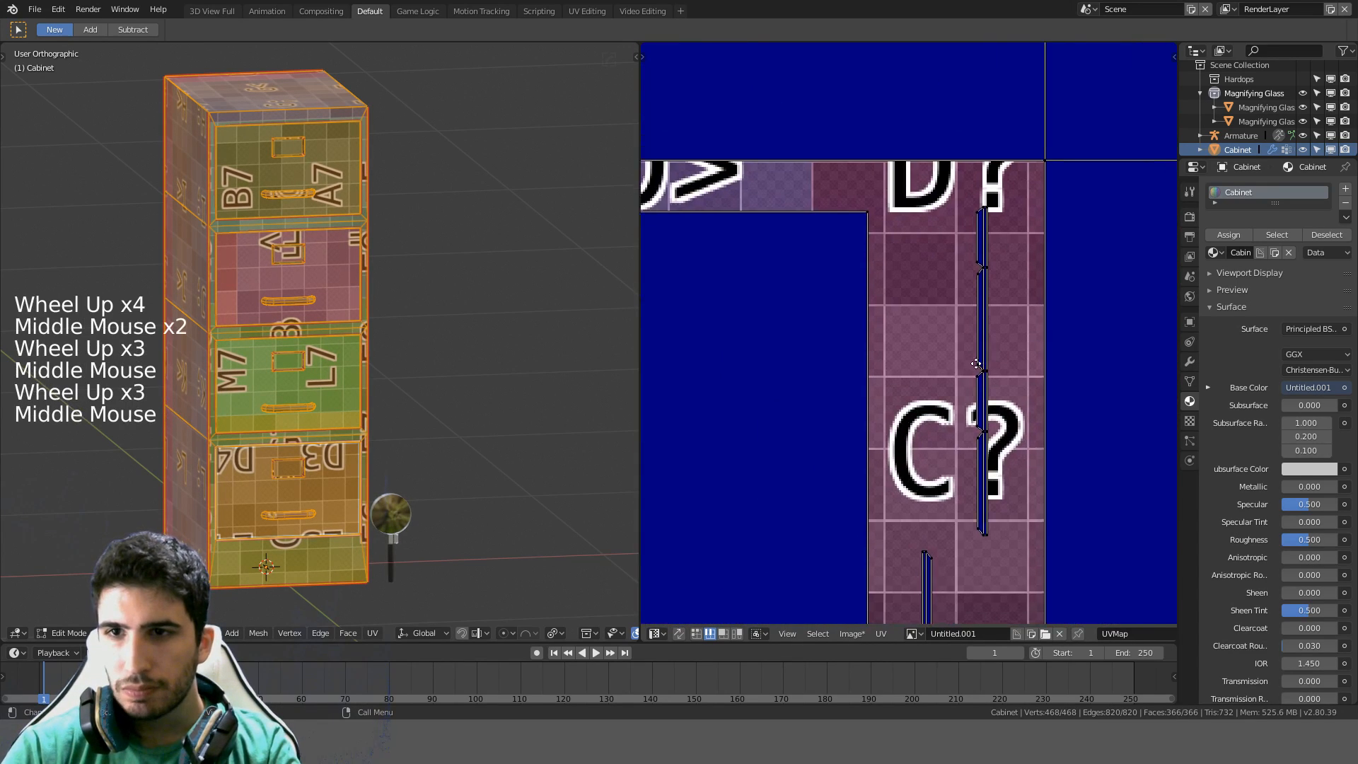
{"action": "scroll", "coordinate": [1012, 304], "scroll_direction": "up", "scroll_amount": 3}
{"action": "scroll", "coordinate": [978, 305], "scroll_direction": "down", "scroll_amount": 6}
{"action": "middle_click_drag", "start_coordinate": [955, 393], "coordinate": [983, 345]}
{"action": "scroll", "coordinate": [1015, 216], "scroll_direction": "down", "scroll_amount": 2}
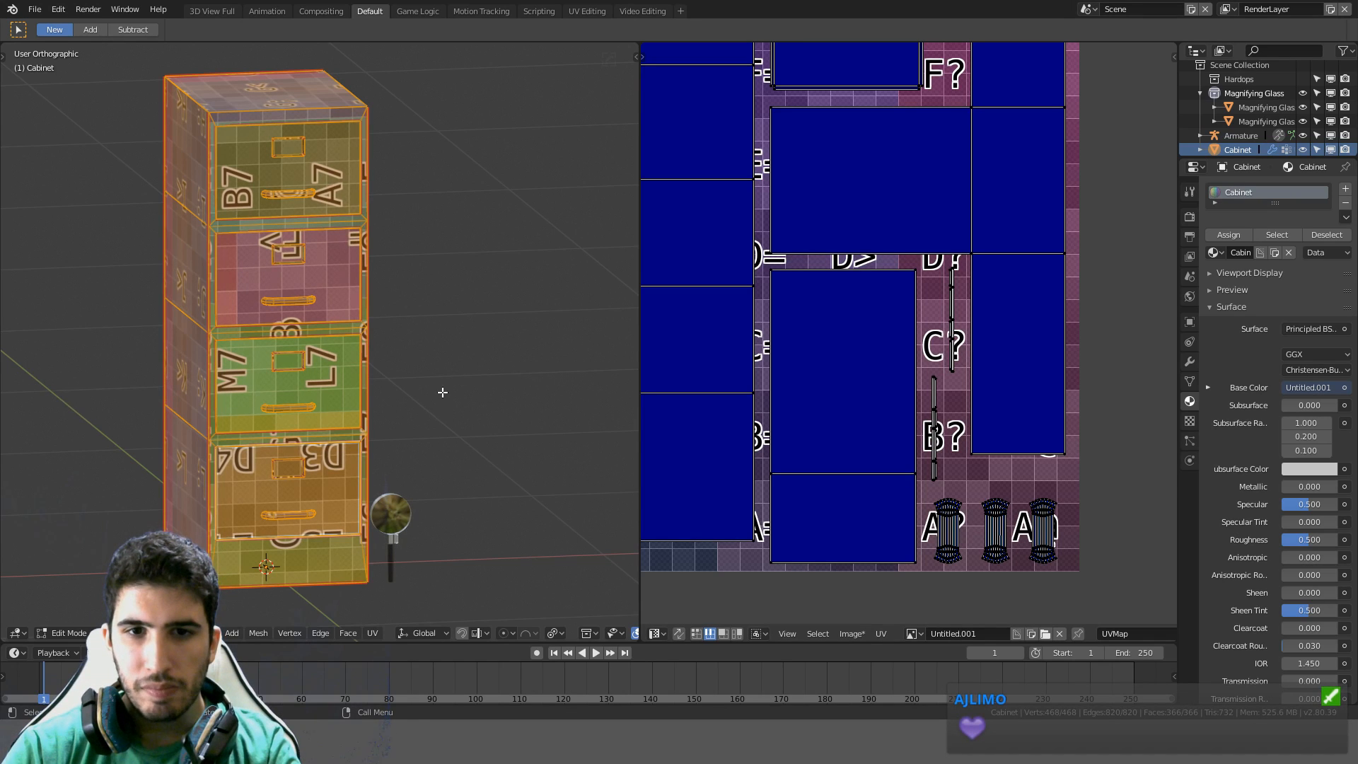
Return the cabinet to Object Mode and switch the UV Editor area to the Shader Editor
{"action": "middle_click_drag", "start_coordinate": [443, 391], "coordinate": [506, 430], "text": "shift"}
{"action": "key", "text": "Tab"}
{"action": "scroll", "coordinate": [495, 431], "scroll_direction": "down", "scroll_amount": 4}
{"action": "scroll", "coordinate": [533, 429], "scroll_direction": "up", "scroll_amount": 2}
{"action": "scroll", "coordinate": [1006, 271], "scroll_direction": "down", "scroll_amount": 3}
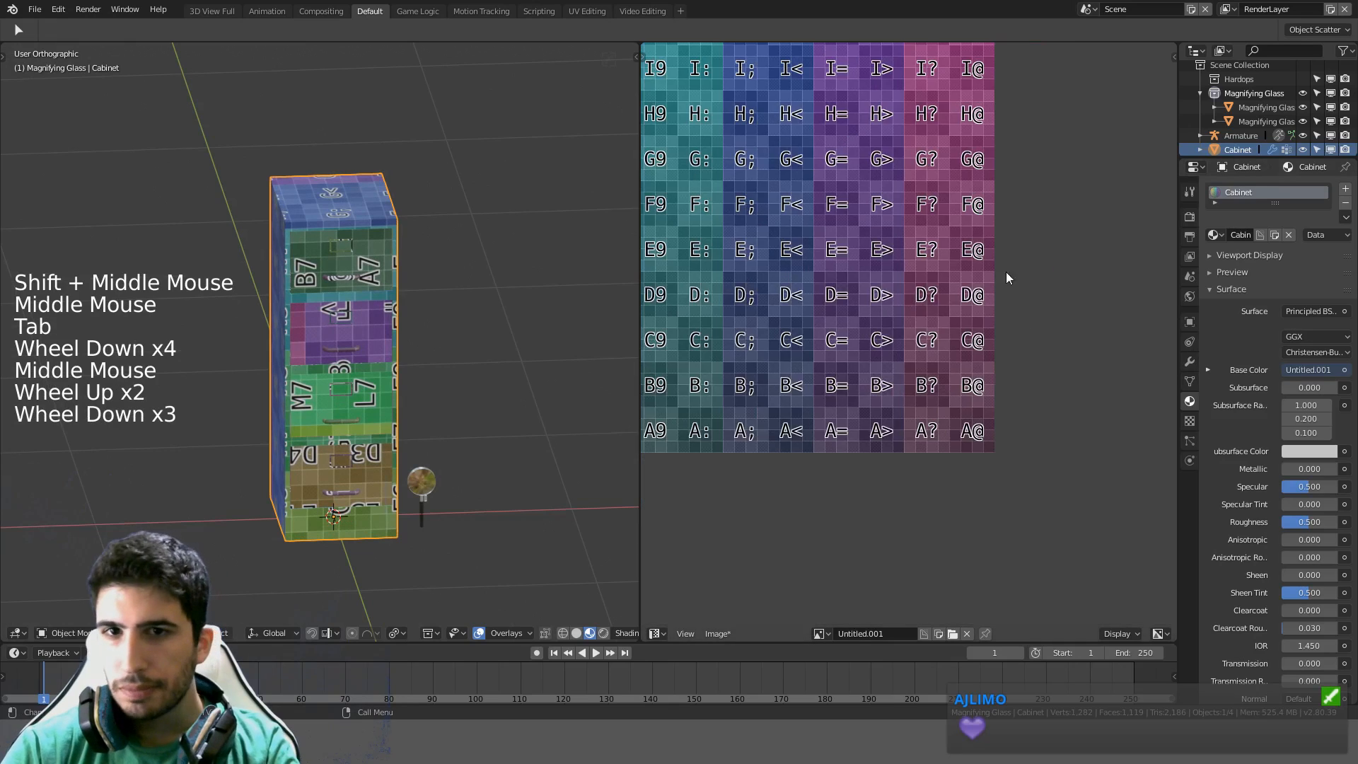
{"action": "scroll", "coordinate": [1006, 271], "scroll_direction": "down", "scroll_amount": 1}
{"action": "middle_click_drag", "start_coordinate": [1006, 272], "coordinate": [939, 326]}
{"action": "key", "text": "shift+F3"}
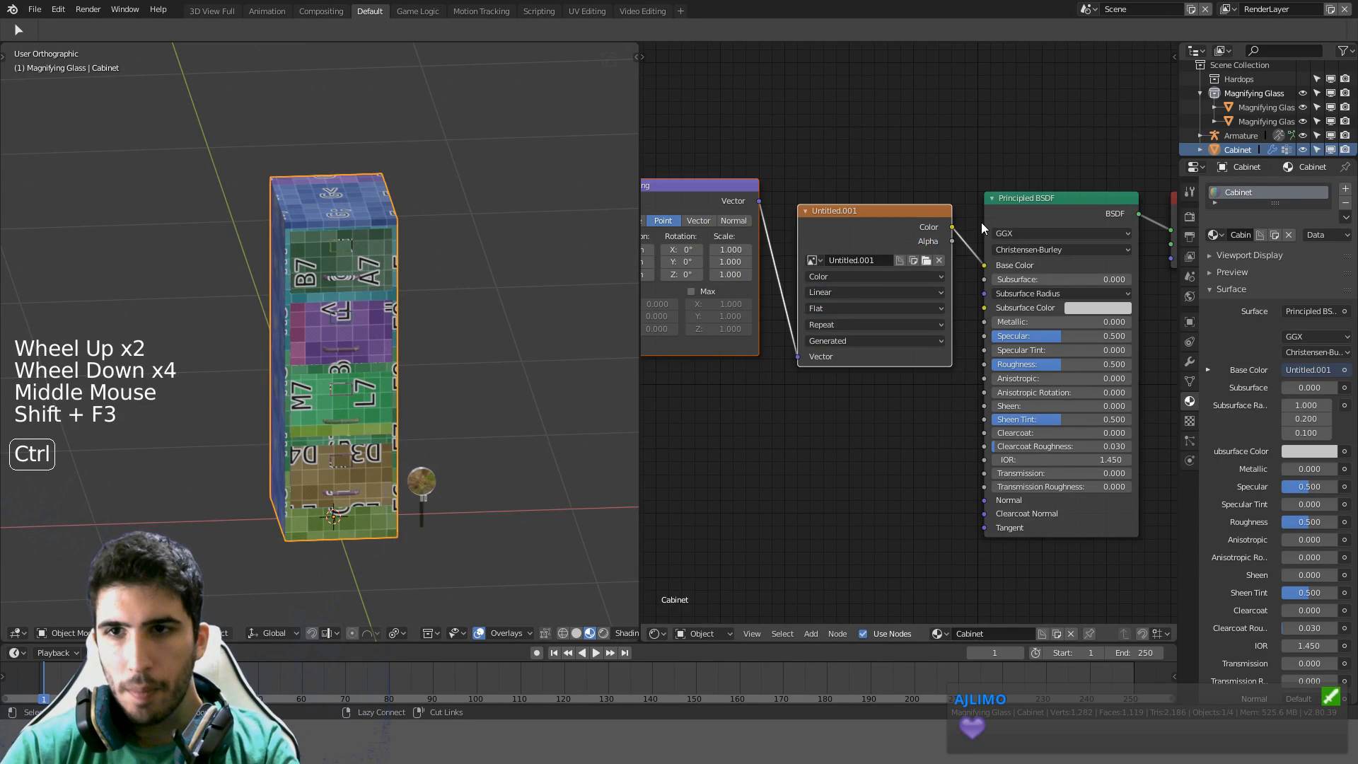
Cut the link between the image texture's Color output and the Principled BSDF Base Color, and reconnect it
{"action": "left_click_drag", "start_coordinate": [981, 222], "coordinate": [966, 345], "text": "ctrl"}
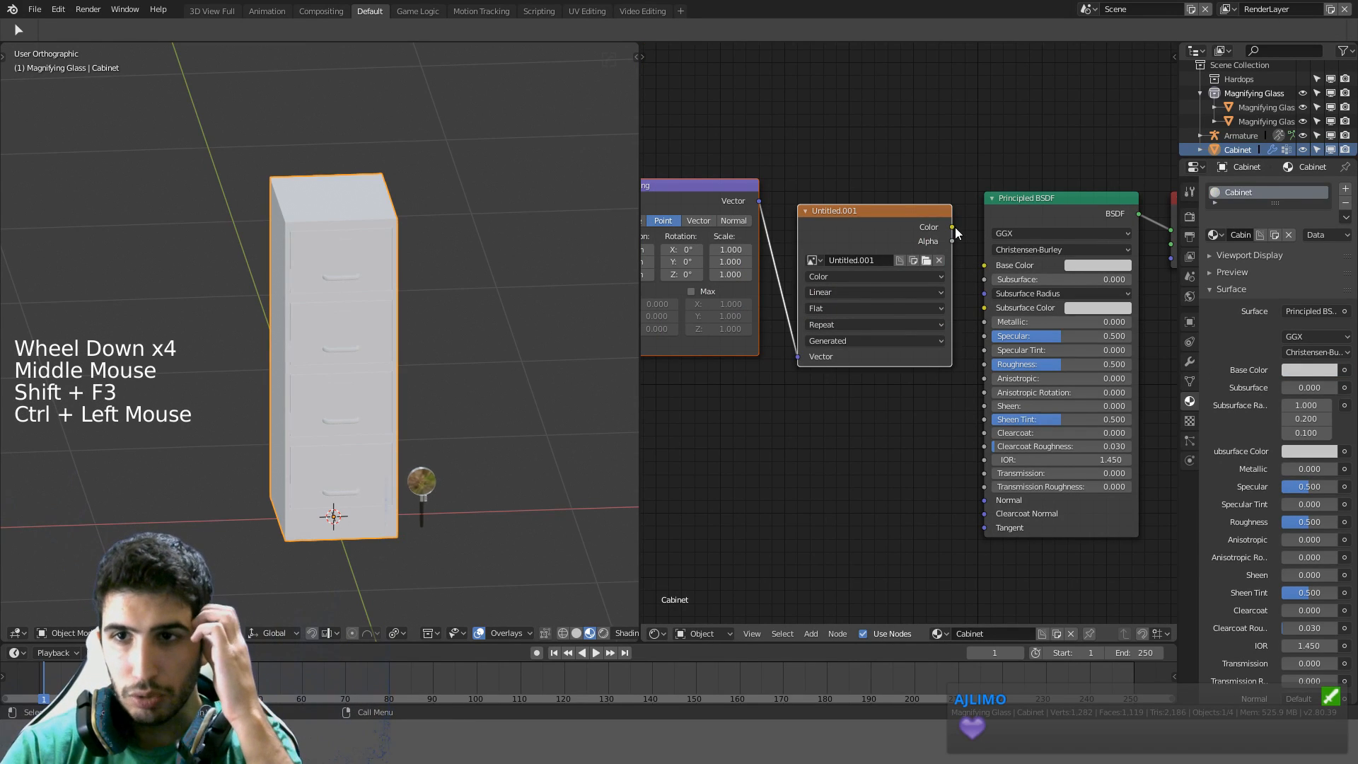
{"action": "left_click_drag", "start_coordinate": [952, 227], "coordinate": [985, 265]}
{"action": "scroll", "coordinate": [897, 257], "scroll_direction": "up", "scroll_amount": 2}
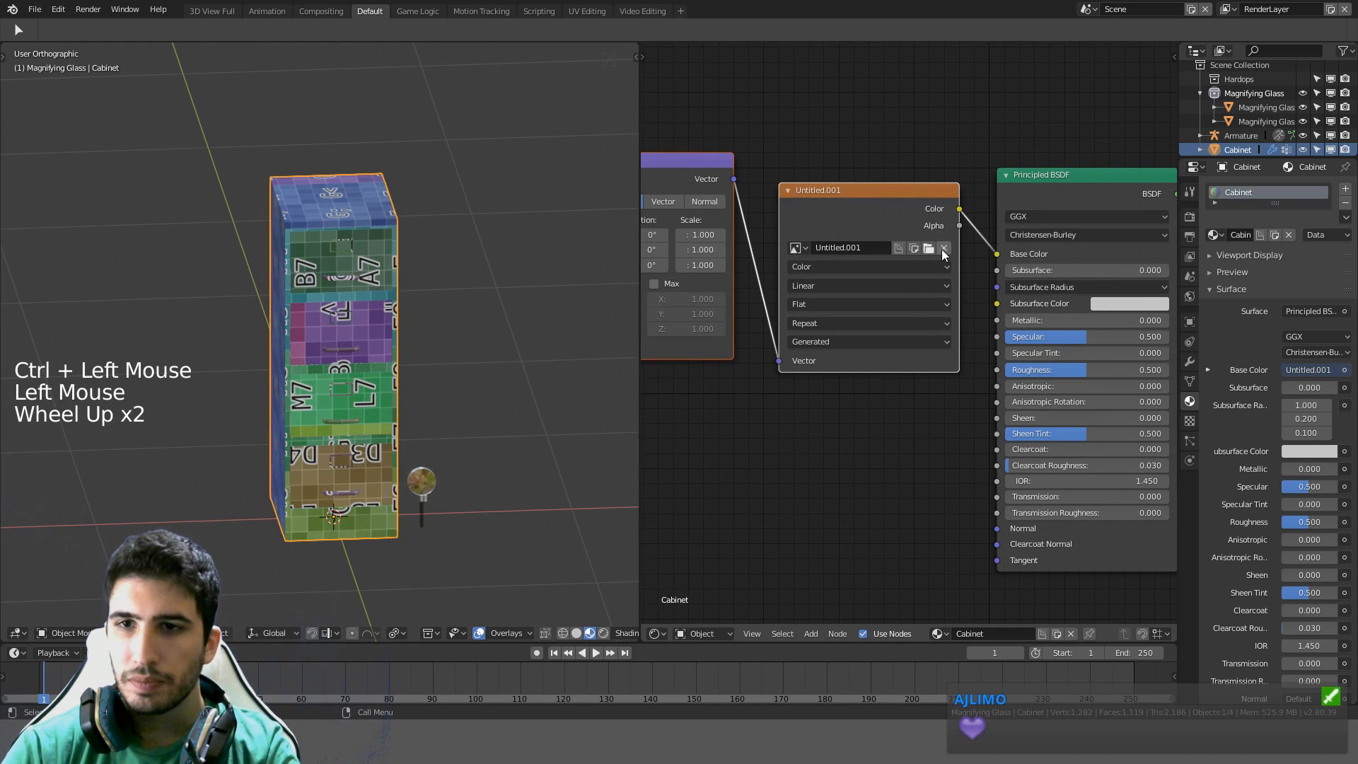
Clear the color grid from the image texture node and browse for a replacement in the Textures folder, shown as thumbnails
{"action": "left_click", "coordinate": [943, 248]}
{"action": "left_click", "coordinate": [927, 249]}
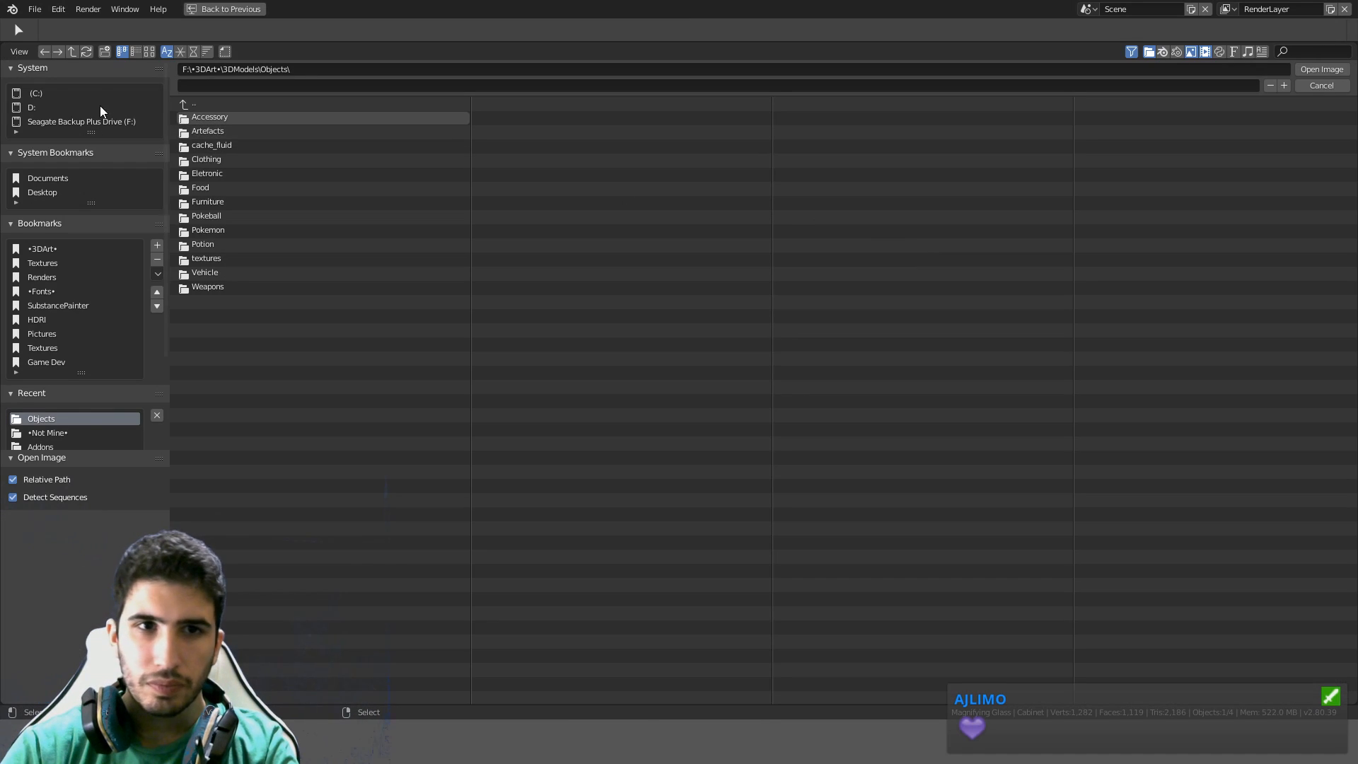
{"action": "left_click", "coordinate": [48, 264]}
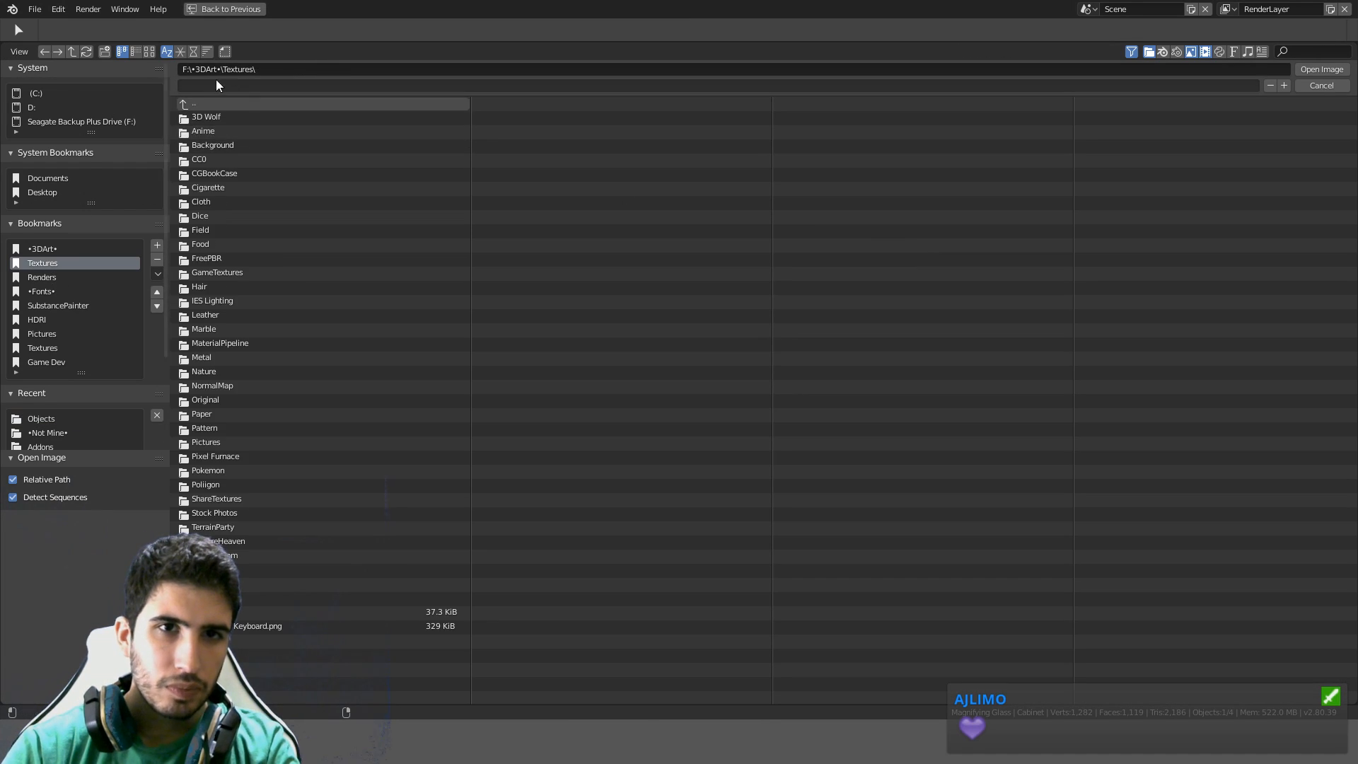
{"action": "left_click", "coordinate": [145, 53]}
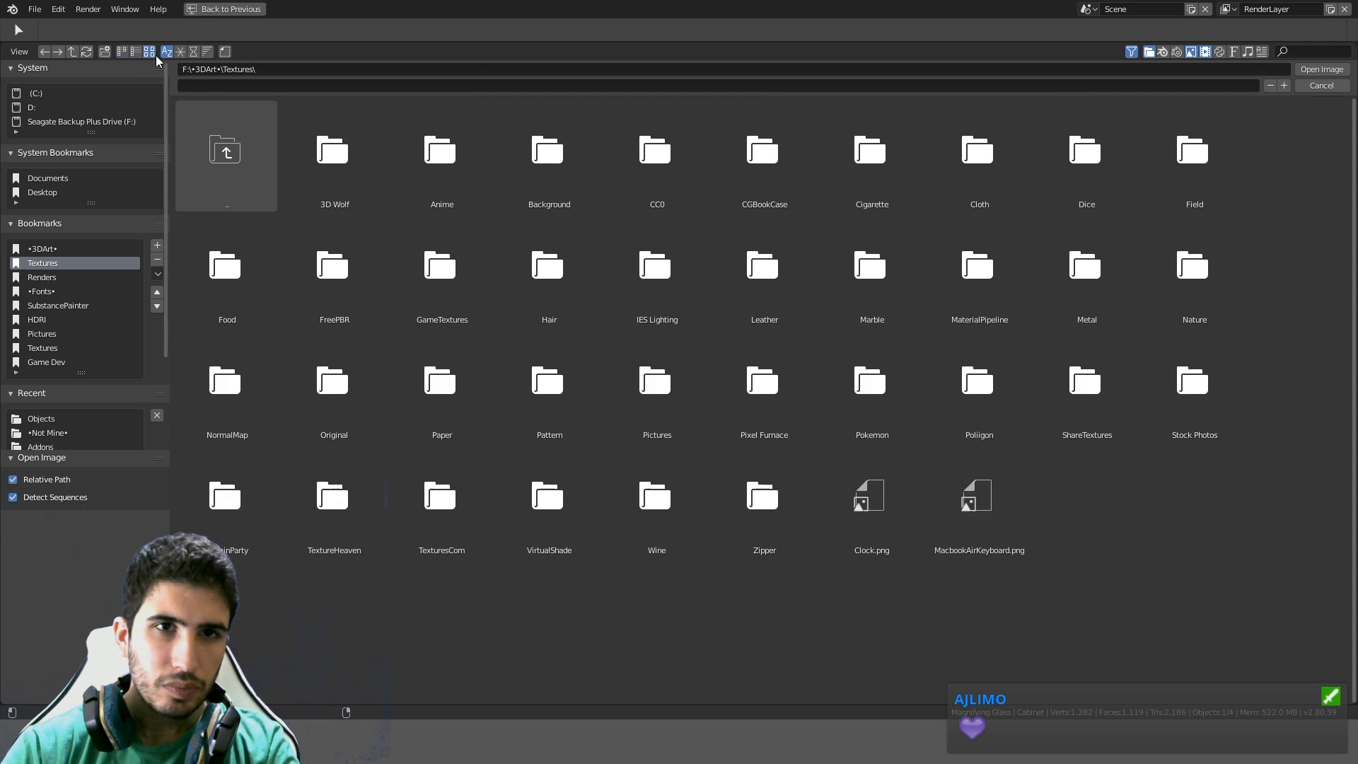
Look through the 3D Wolf texture folder and its Imperfection subfolder for a suitable image, ending back in the Textures folder
{"action": "left_click", "coordinate": [357, 166]}
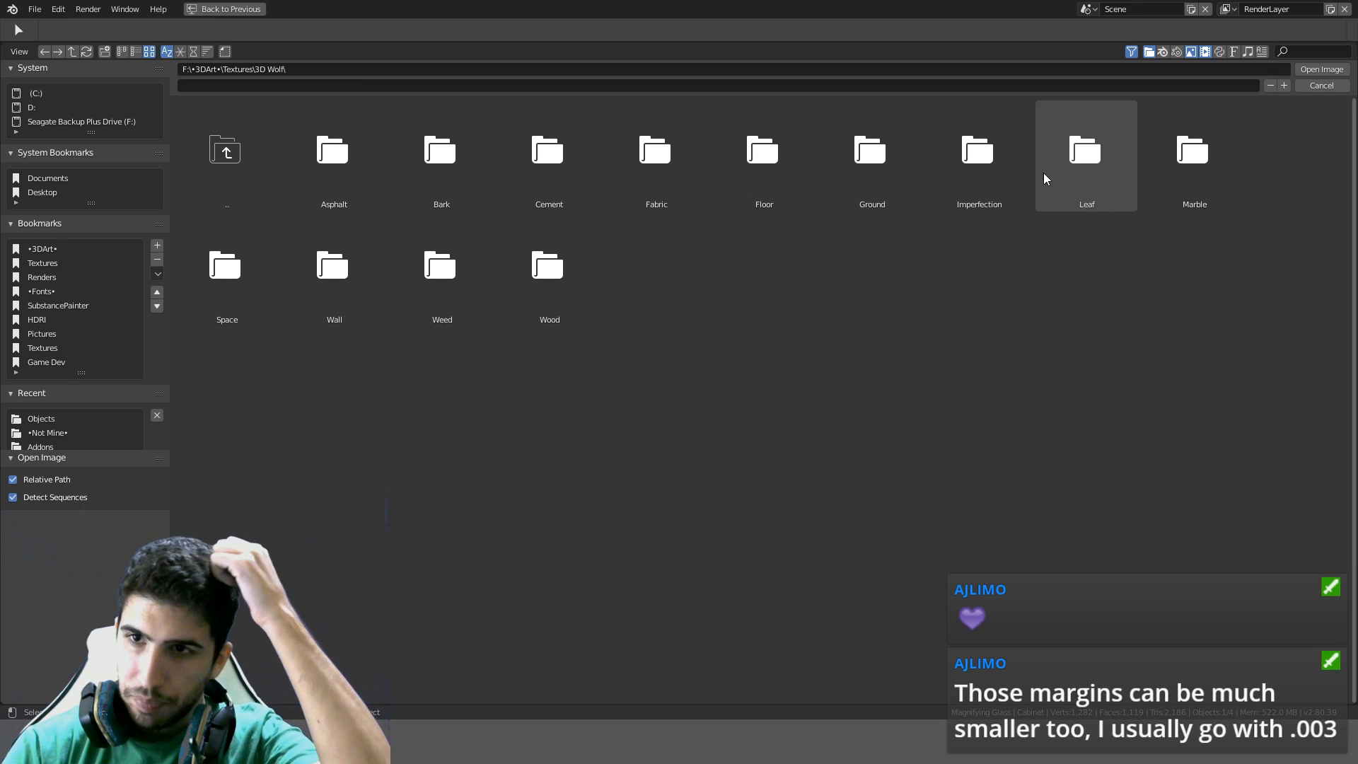
{"action": "left_click", "coordinate": [987, 170]}
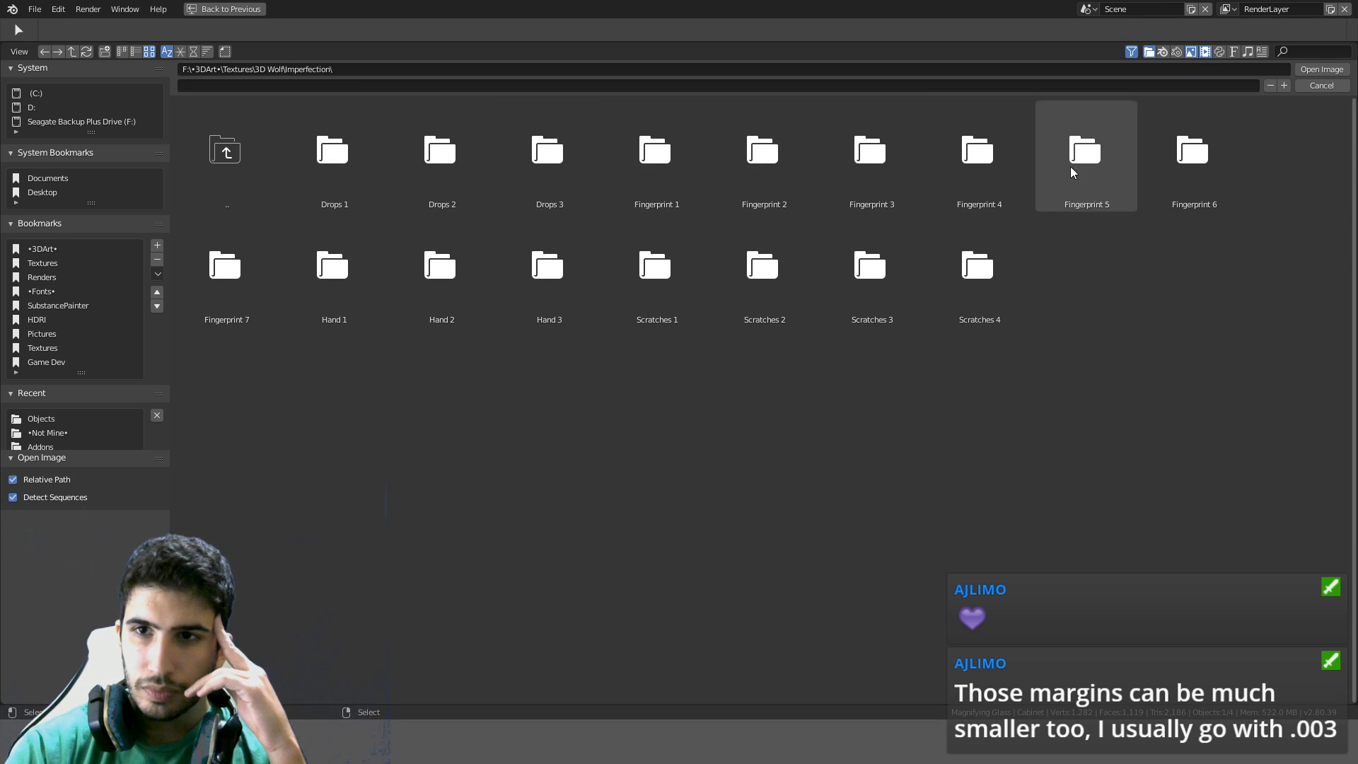
{"action": "left_click", "coordinate": [236, 165]}
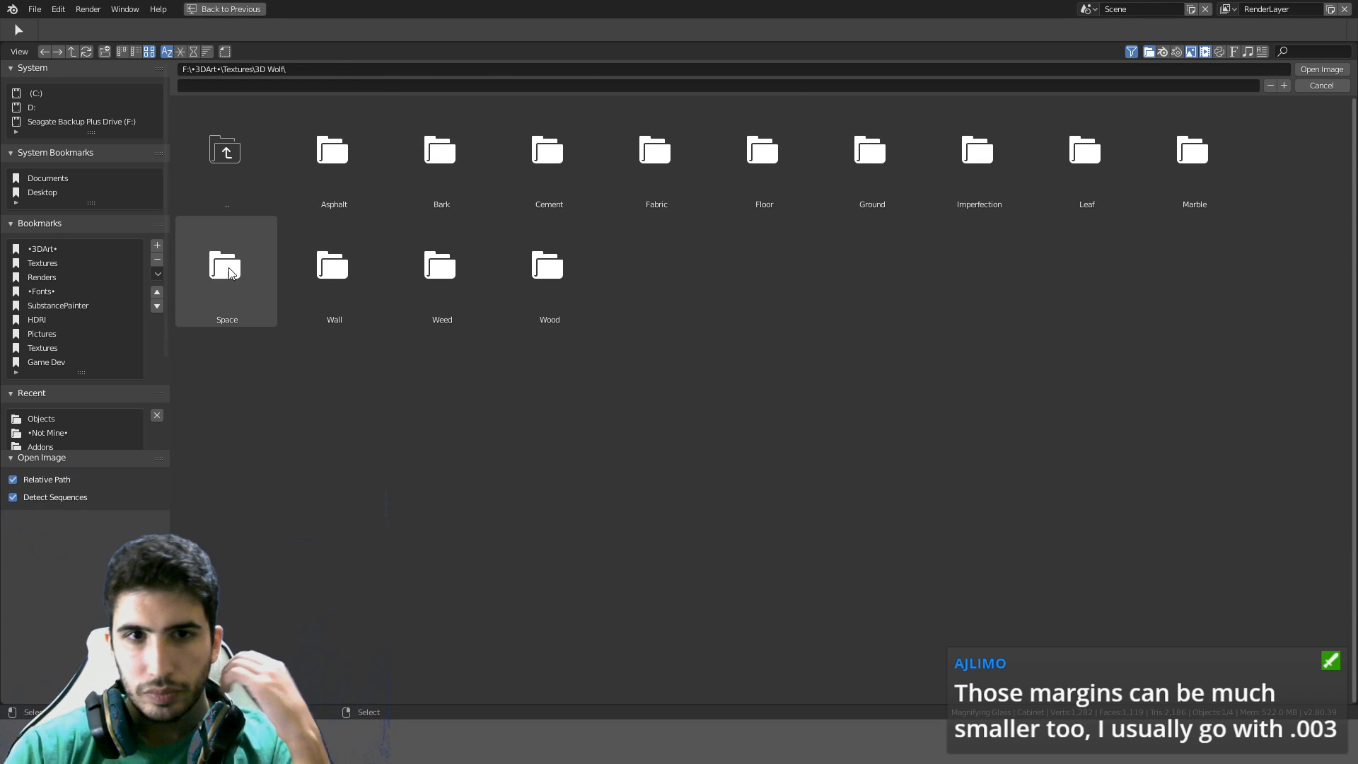
{"action": "left_click", "coordinate": [228, 168]}
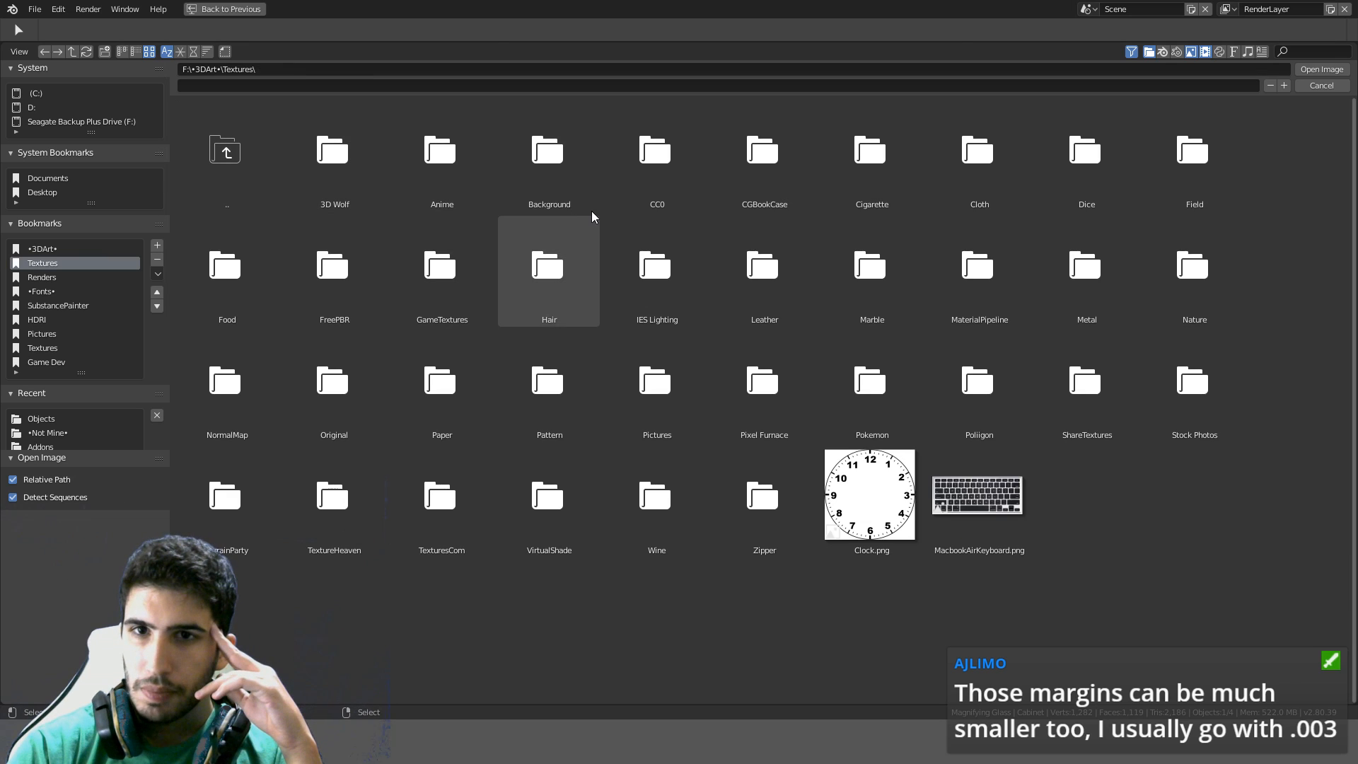
Examine the CC0 texture folder, including Metal Panel 005_SD and Metal Panel 004_SD, and return to the Textures folder
{"action": "left_click", "coordinate": [634, 167]}
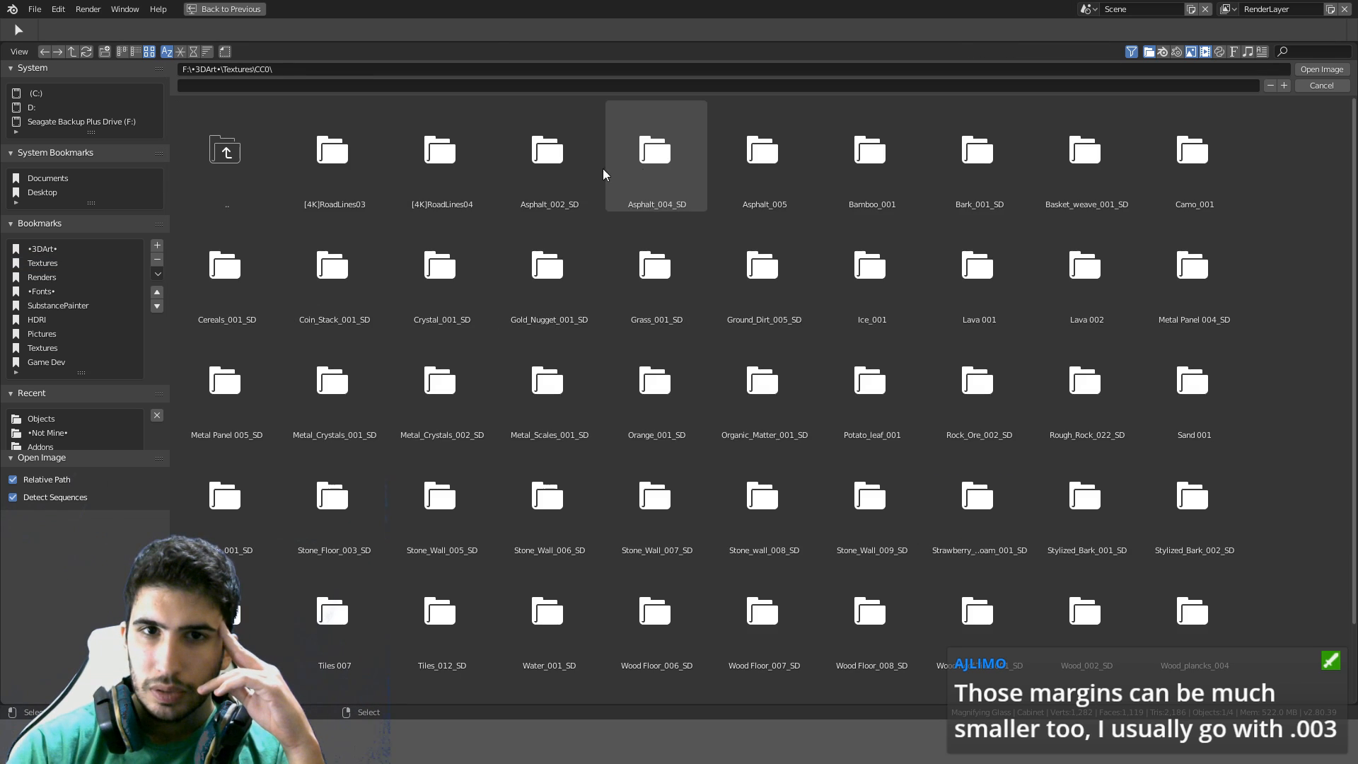
{"action": "scroll", "coordinate": [353, 198], "scroll_direction": "down", "scroll_amount": 3}
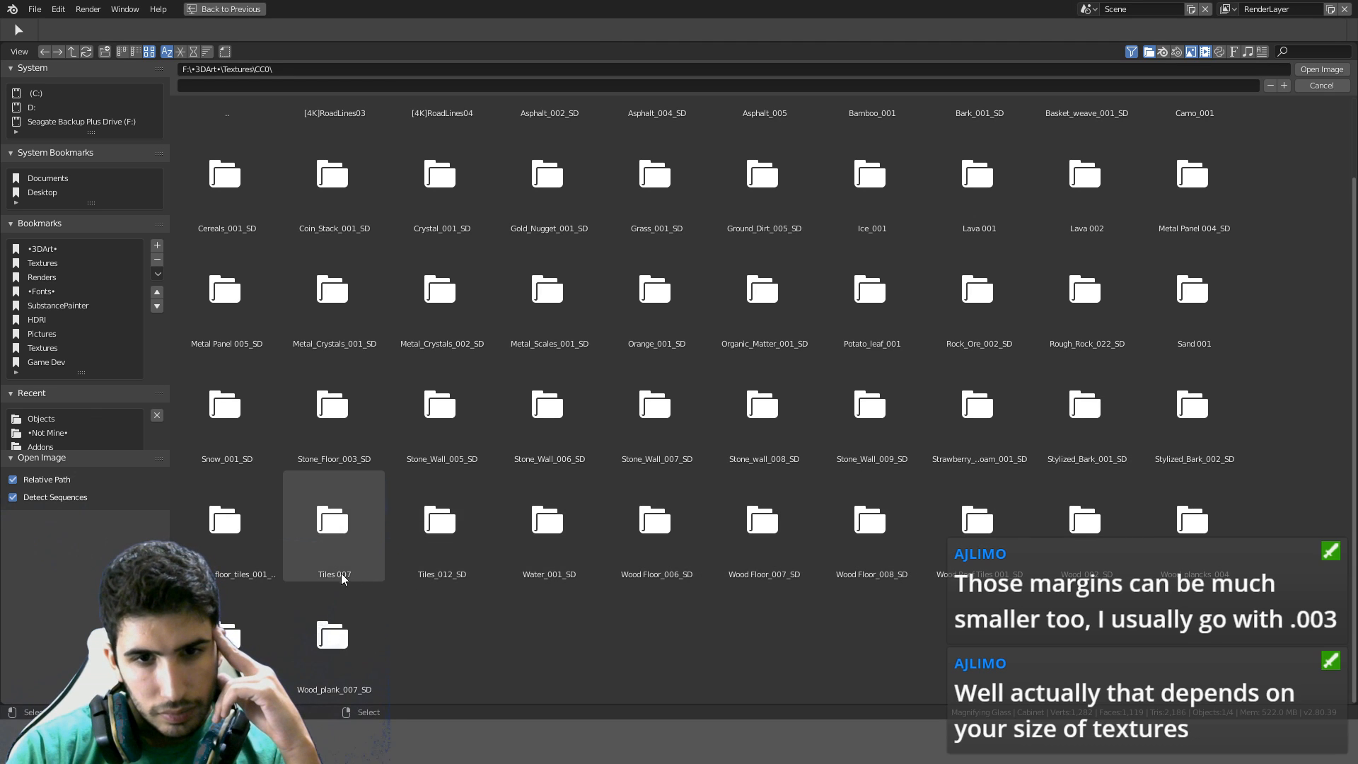
{"action": "scroll", "coordinate": [269, 551], "scroll_direction": "up", "scroll_amount": 2}
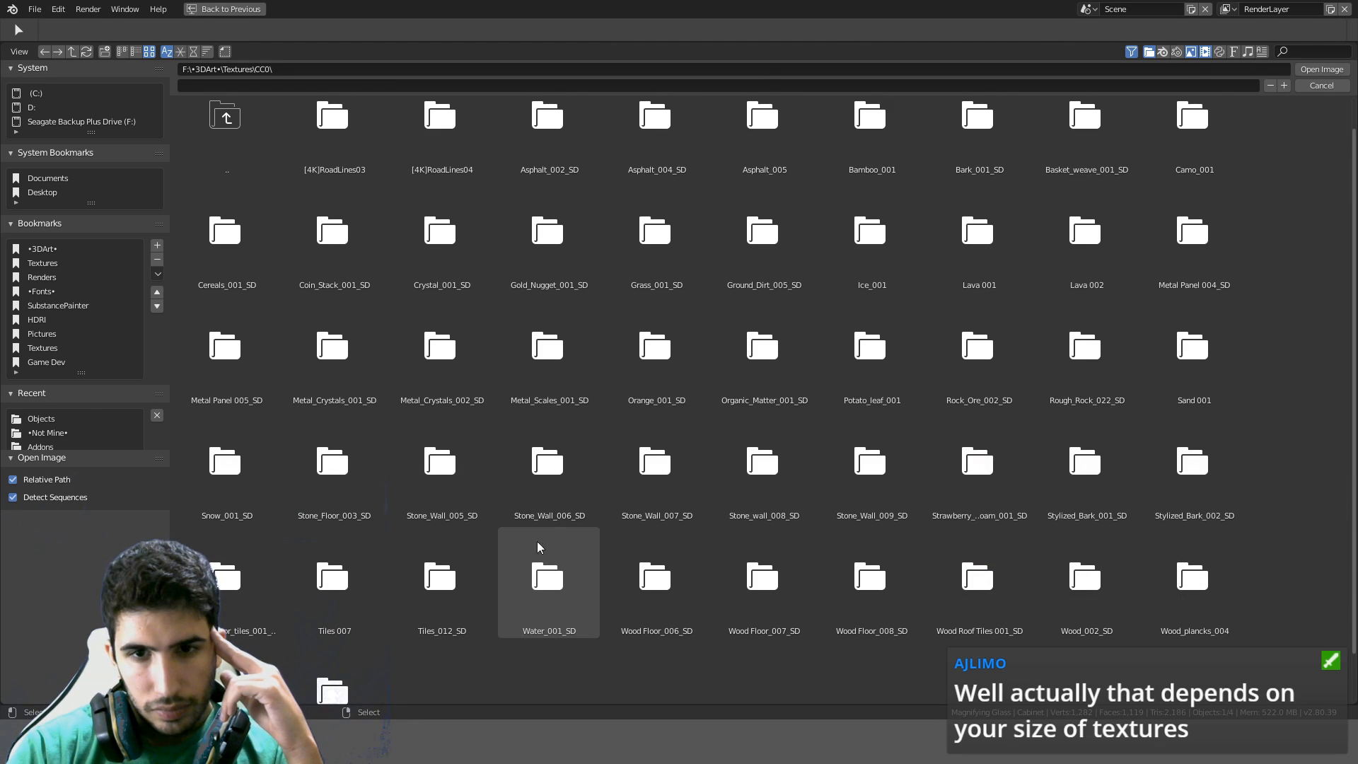
{"action": "scroll", "coordinate": [1204, 417], "scroll_direction": "up", "scroll_amount": 1}
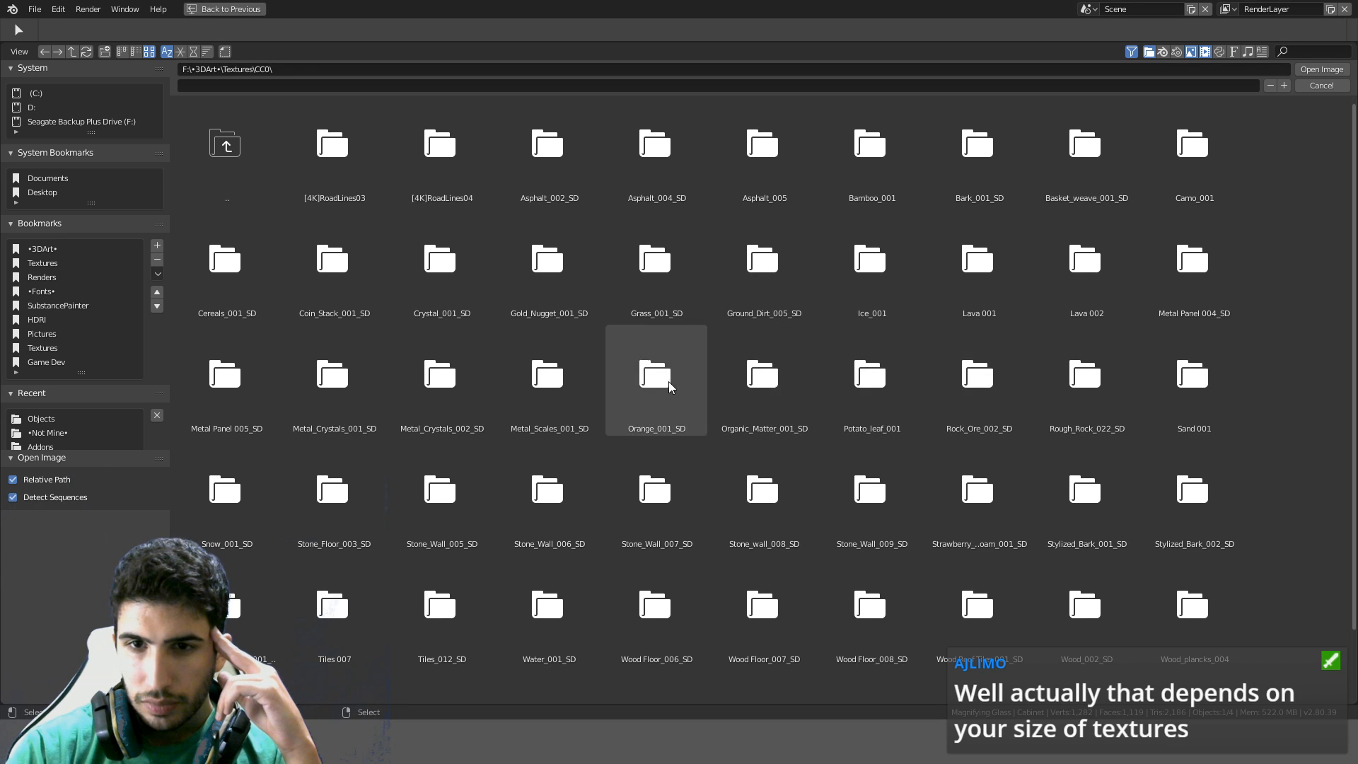
{"action": "scroll", "coordinate": [515, 383], "scroll_direction": "up", "scroll_amount": 1}
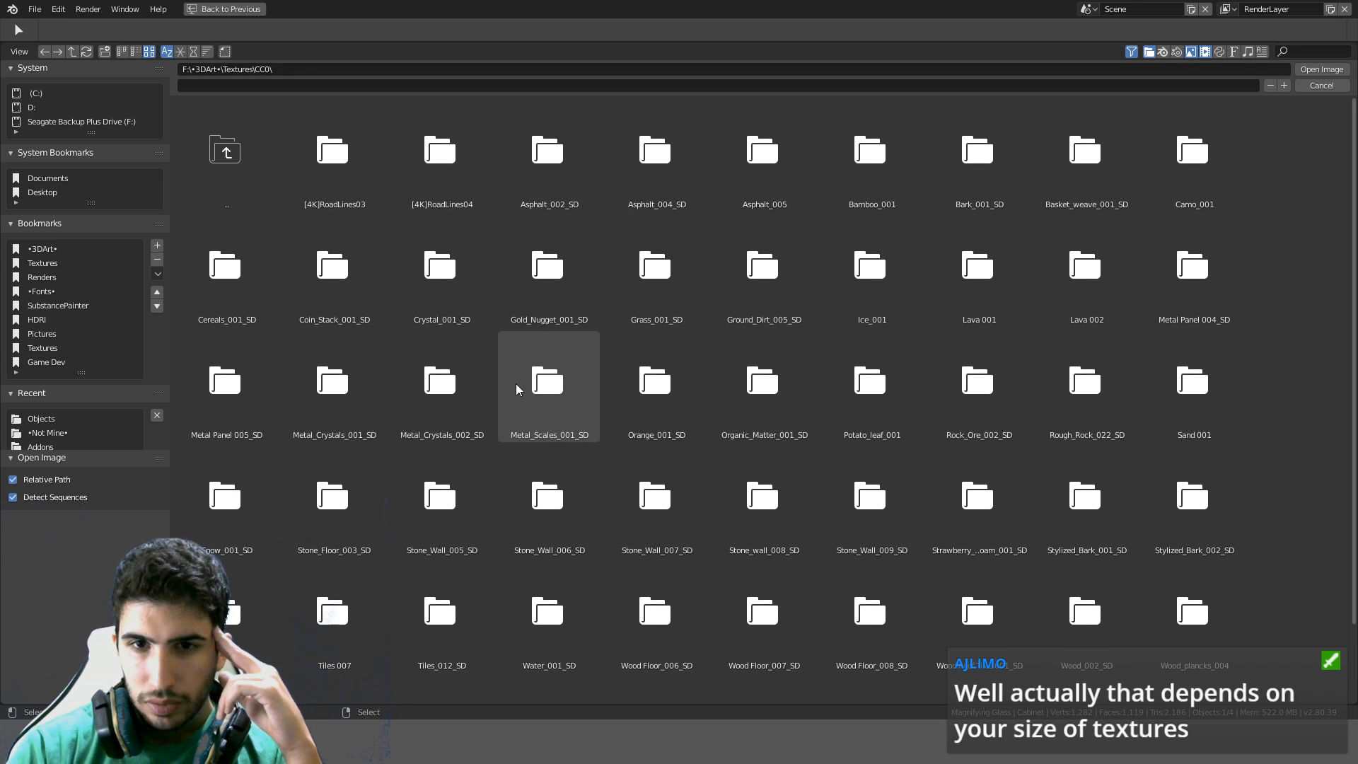
{"action": "left_click", "coordinate": [250, 400]}
{"action": "left_click", "coordinate": [226, 152]}
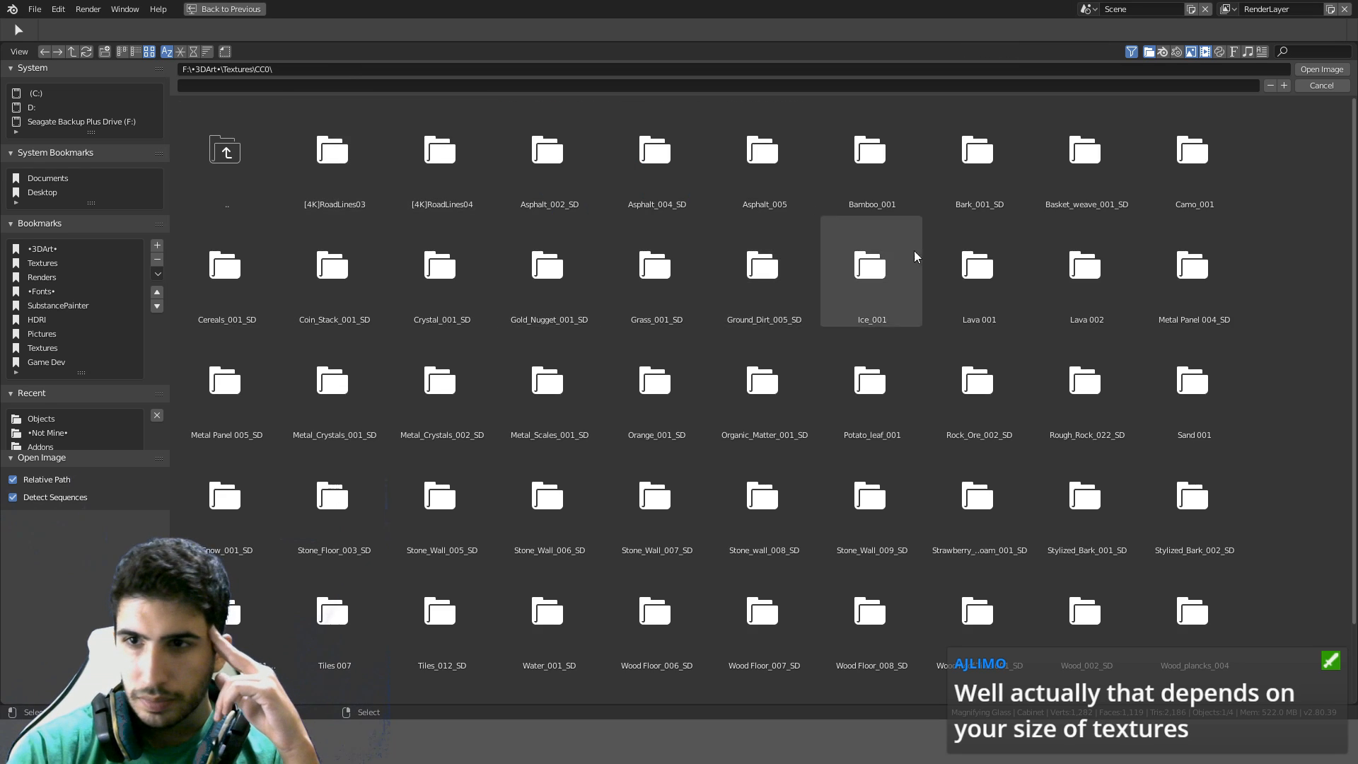
{"action": "left_click", "coordinate": [1195, 275]}
{"action": "left_click", "coordinate": [218, 178]}
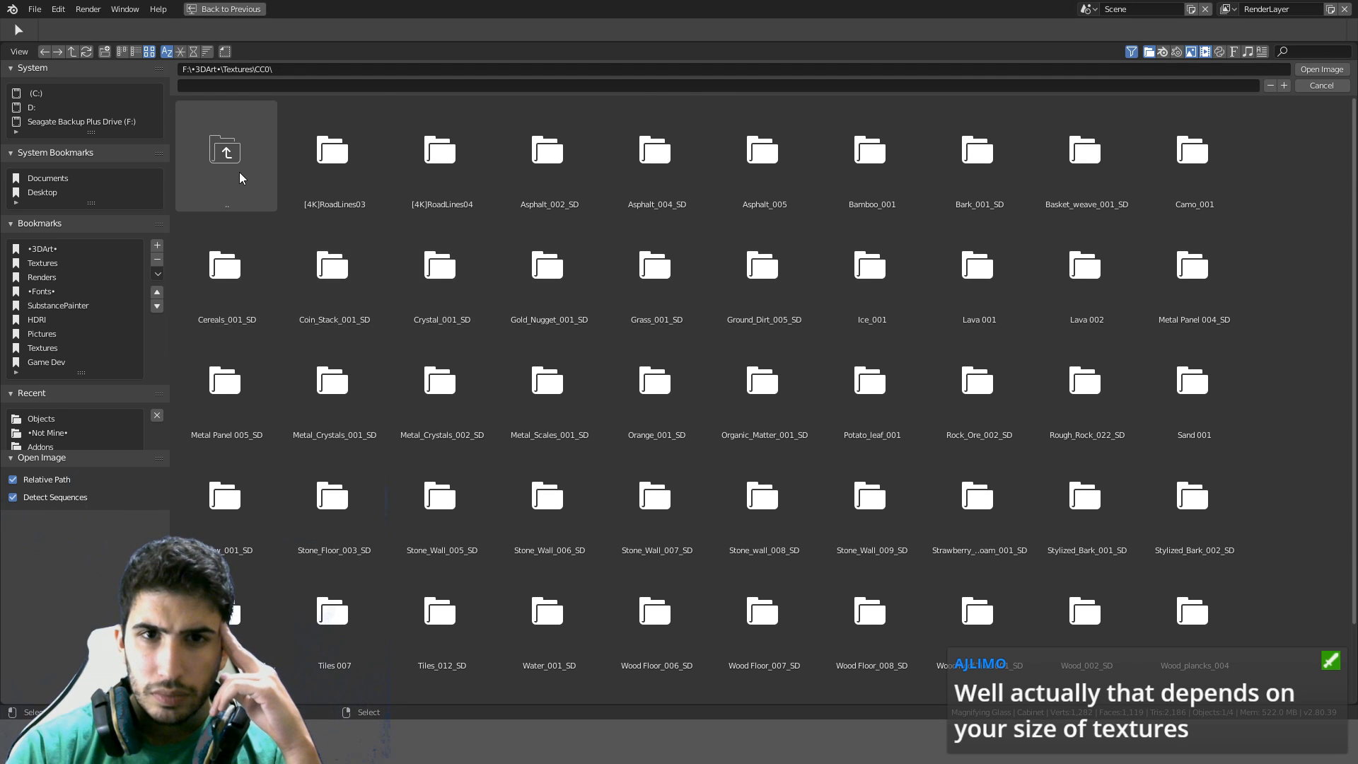
{"action": "left_click", "coordinate": [258, 159]}
Check the CGBookCase, FreePBR and GameTextures folders for a usable texture, ending back in the Textures folder
{"action": "left_click", "coordinate": [782, 168]}
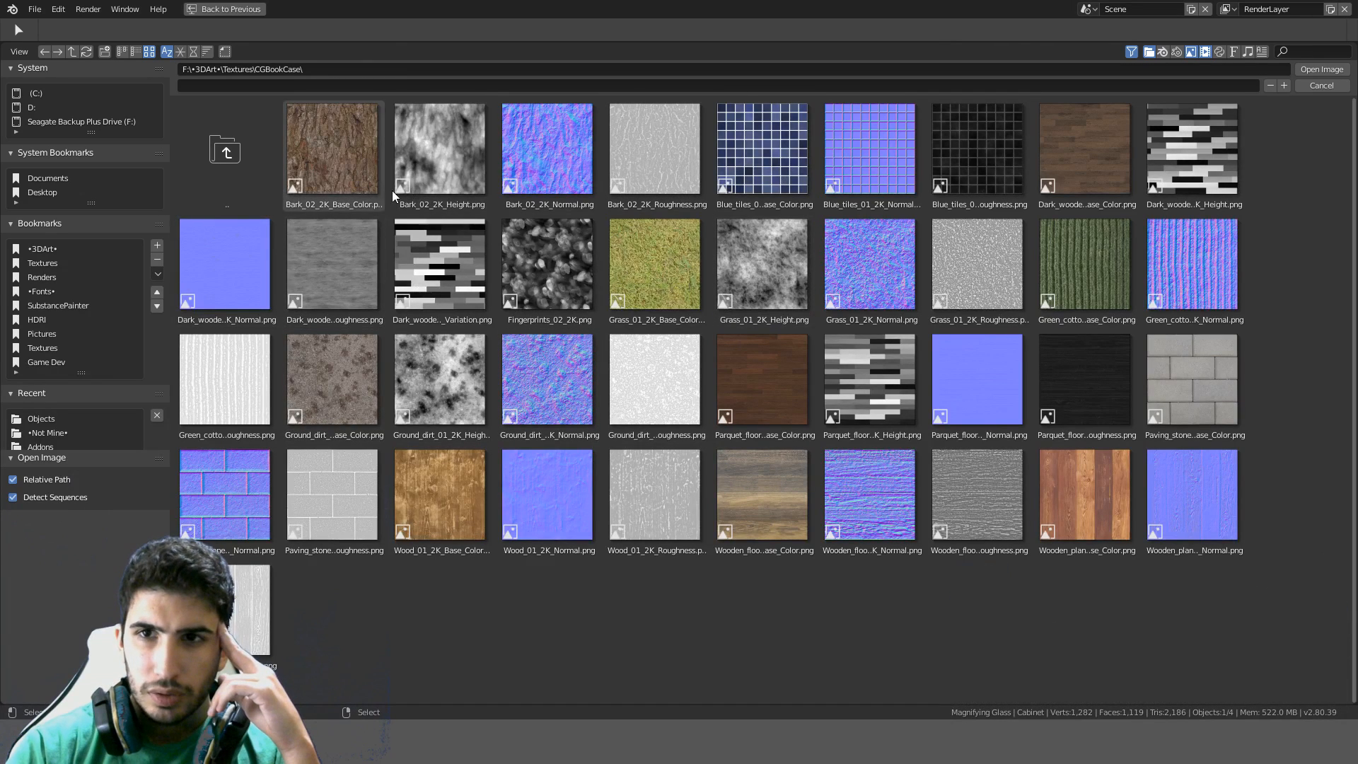
{"action": "left_click", "coordinate": [254, 166]}
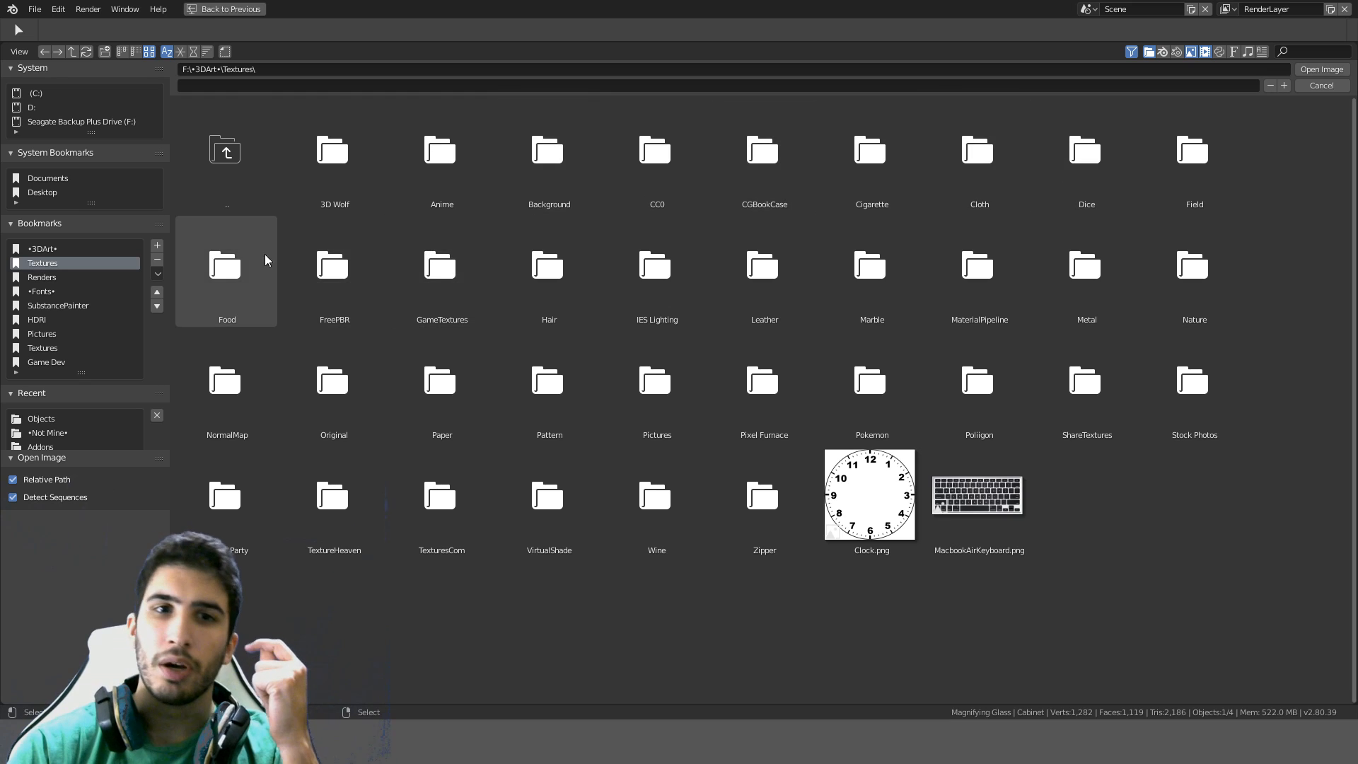
{"action": "left_click", "coordinate": [326, 270]}
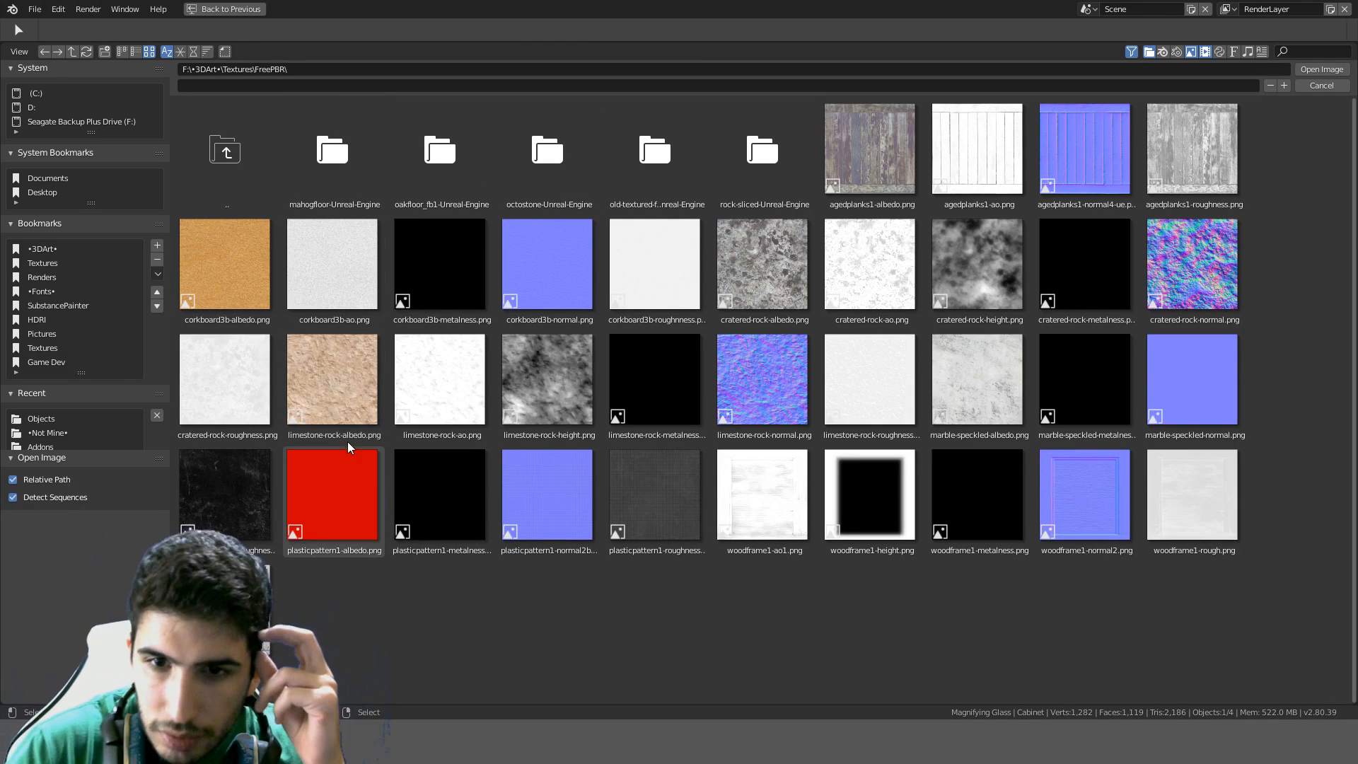
{"action": "left_click", "coordinate": [210, 149]}
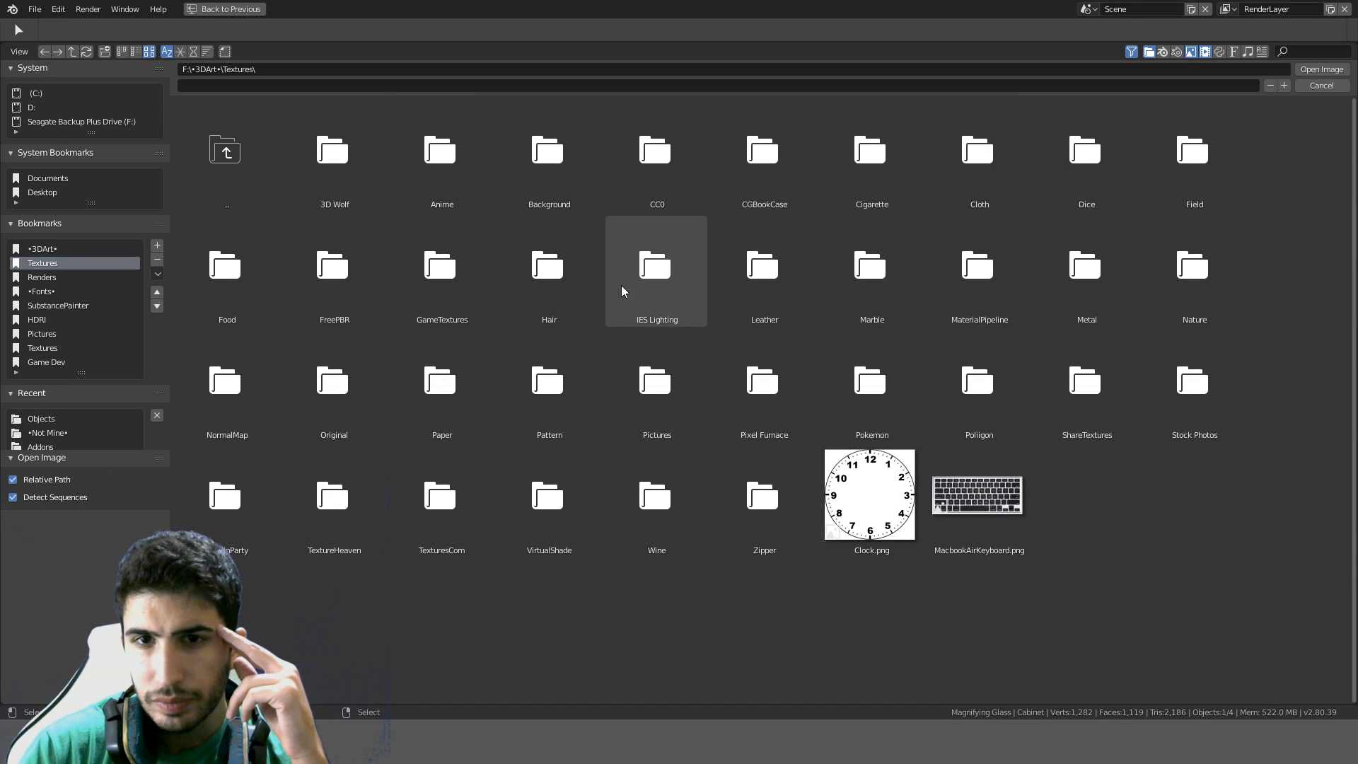
{"action": "left_click", "coordinate": [464, 285]}
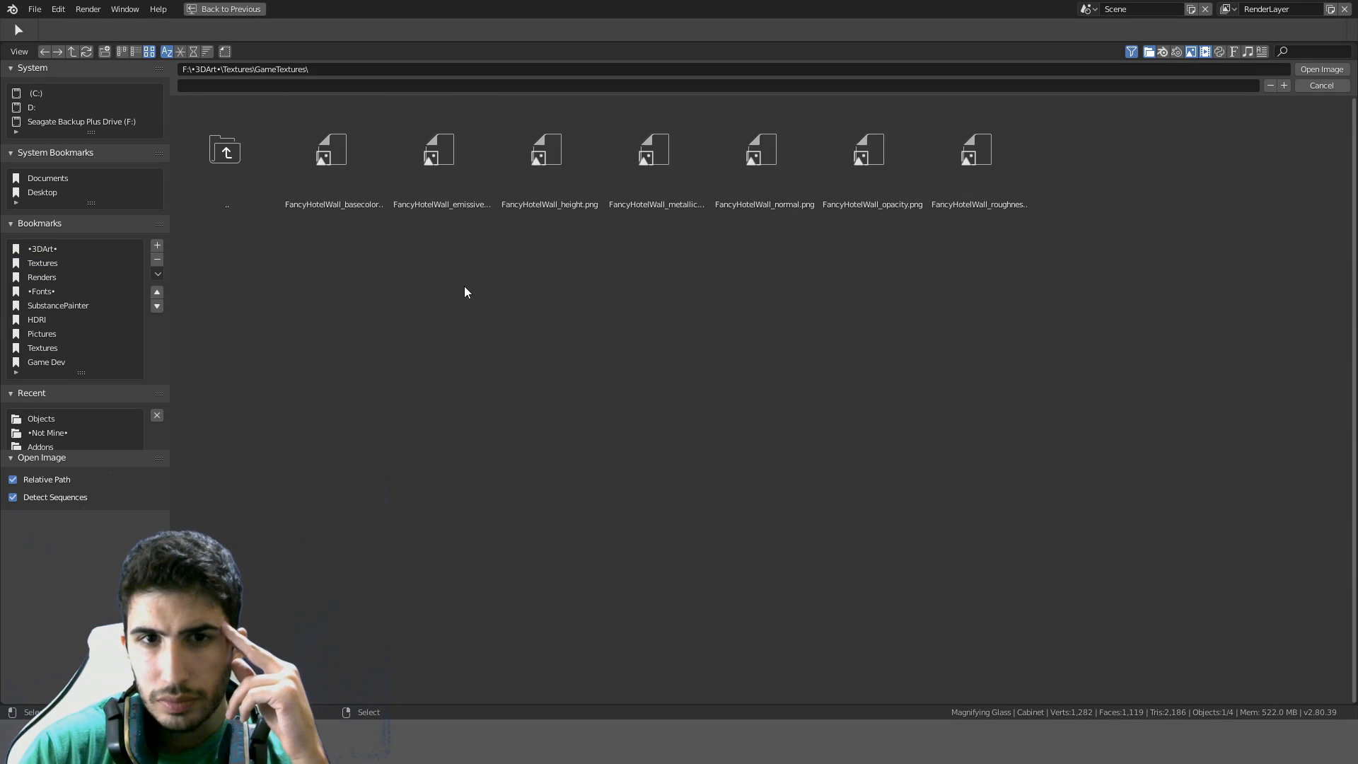
{"action": "left_click", "coordinate": [248, 189]}
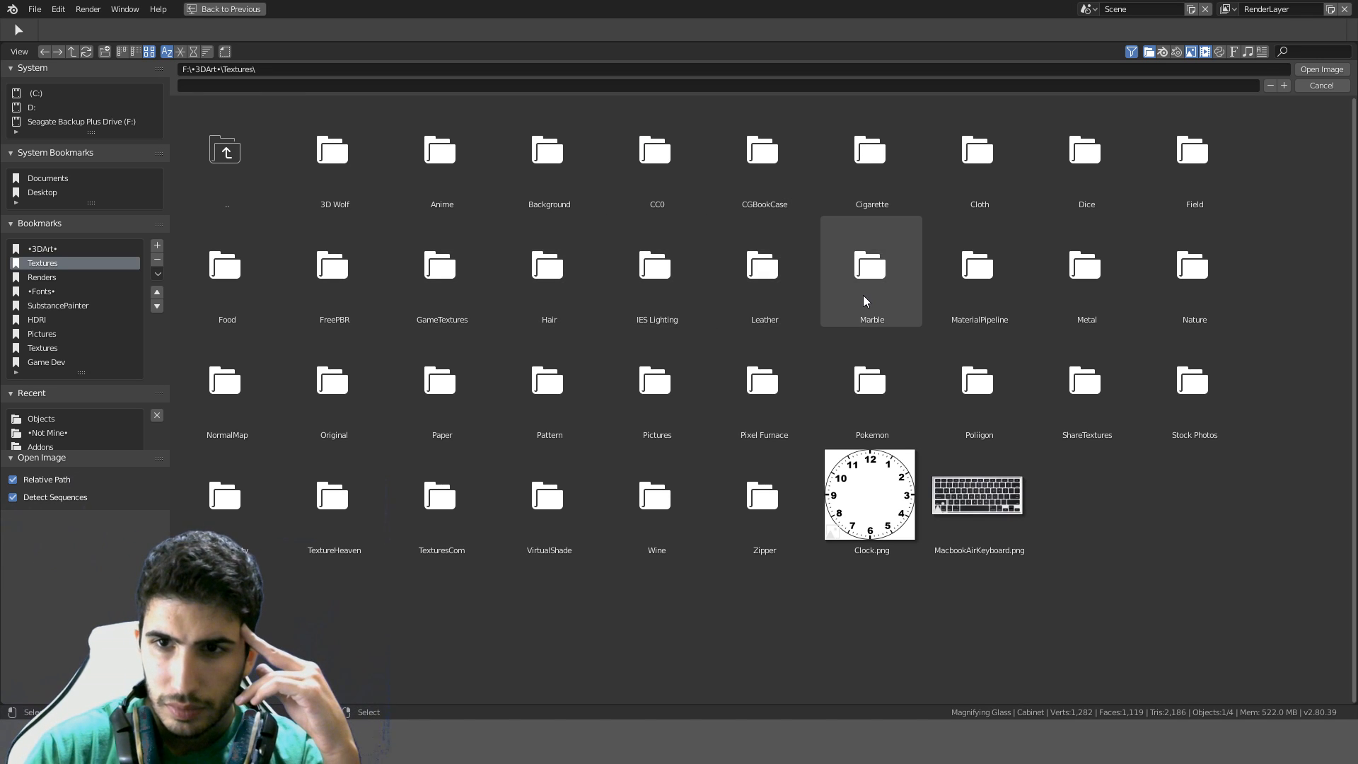
Load RedPaintedMetal_DIF.png from MaterialPipeline\Metal\RedPaintedMetal\2k into the cabinet's image texture node
{"action": "left_click", "coordinate": [949, 295]}
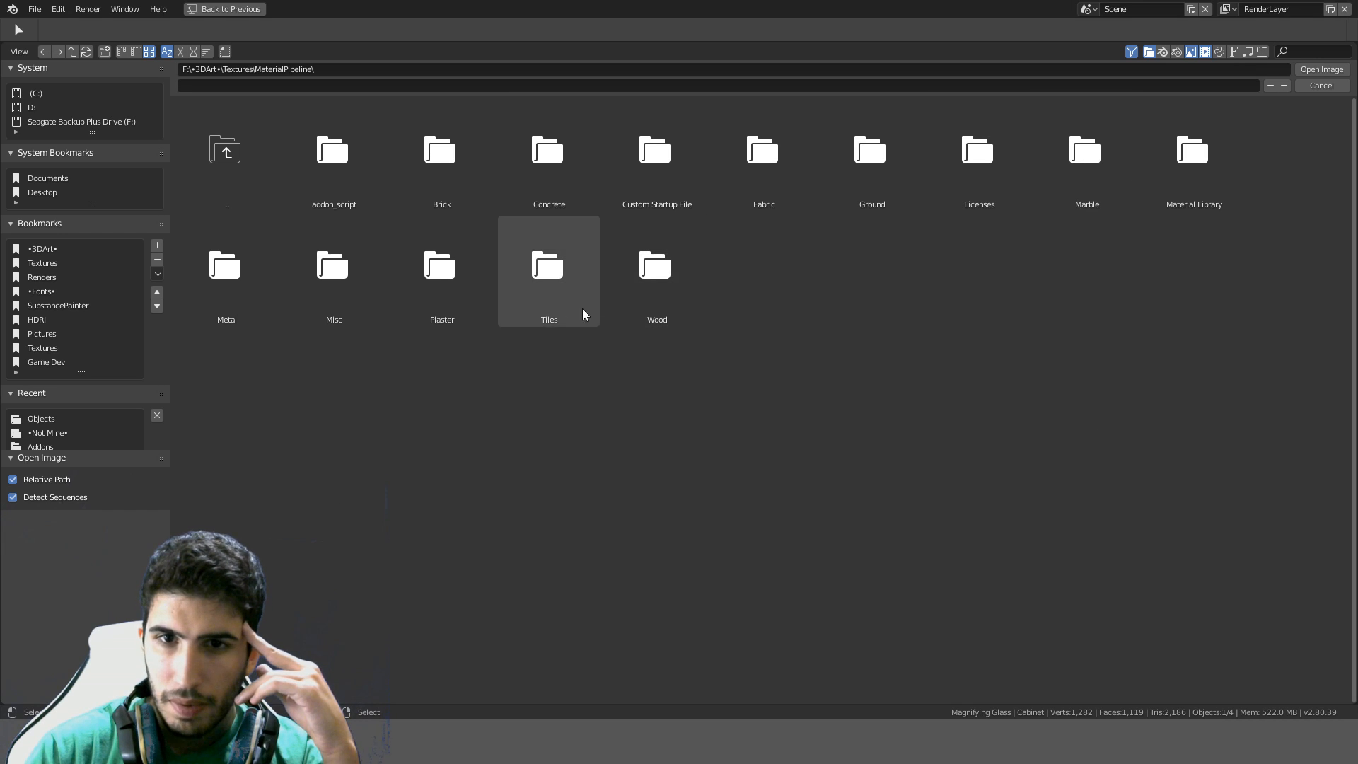
{"action": "left_click", "coordinate": [225, 282]}
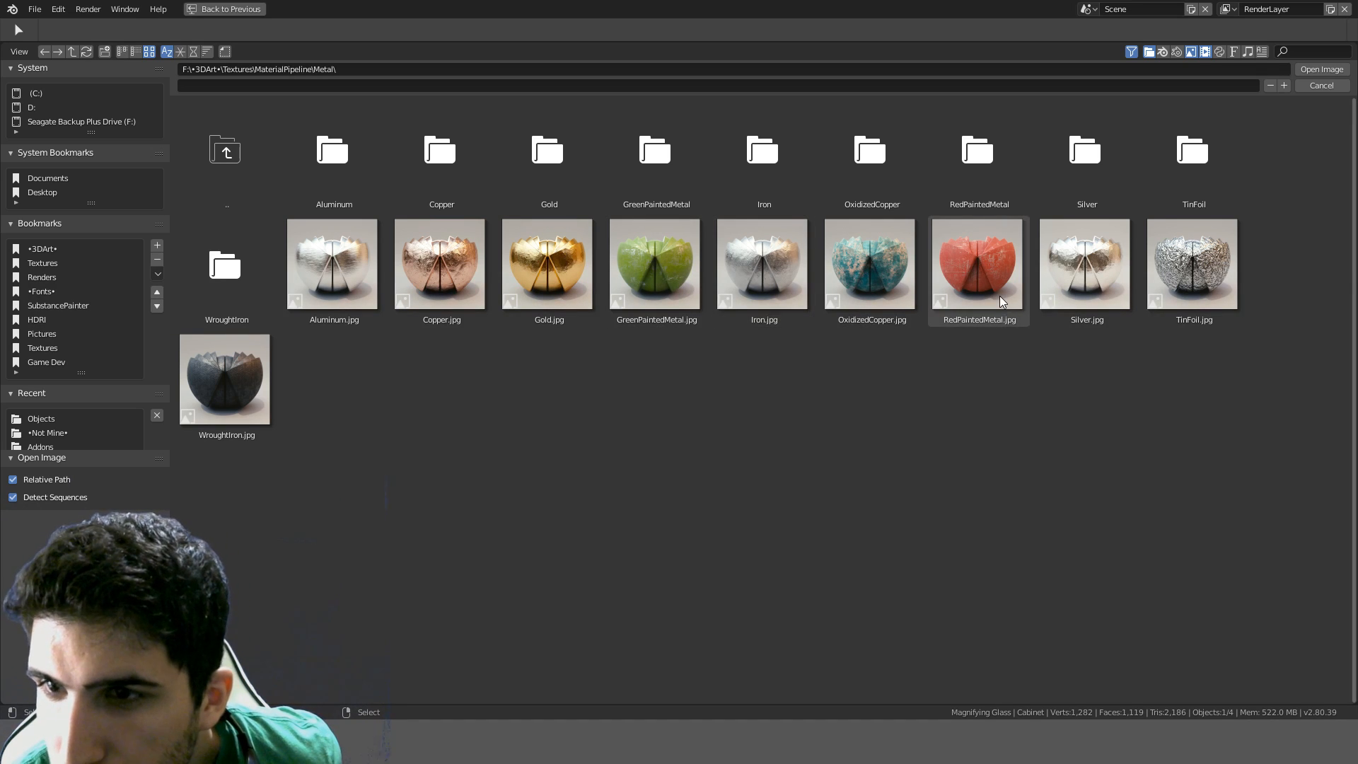
{"action": "double_click", "coordinate": [953, 168]}
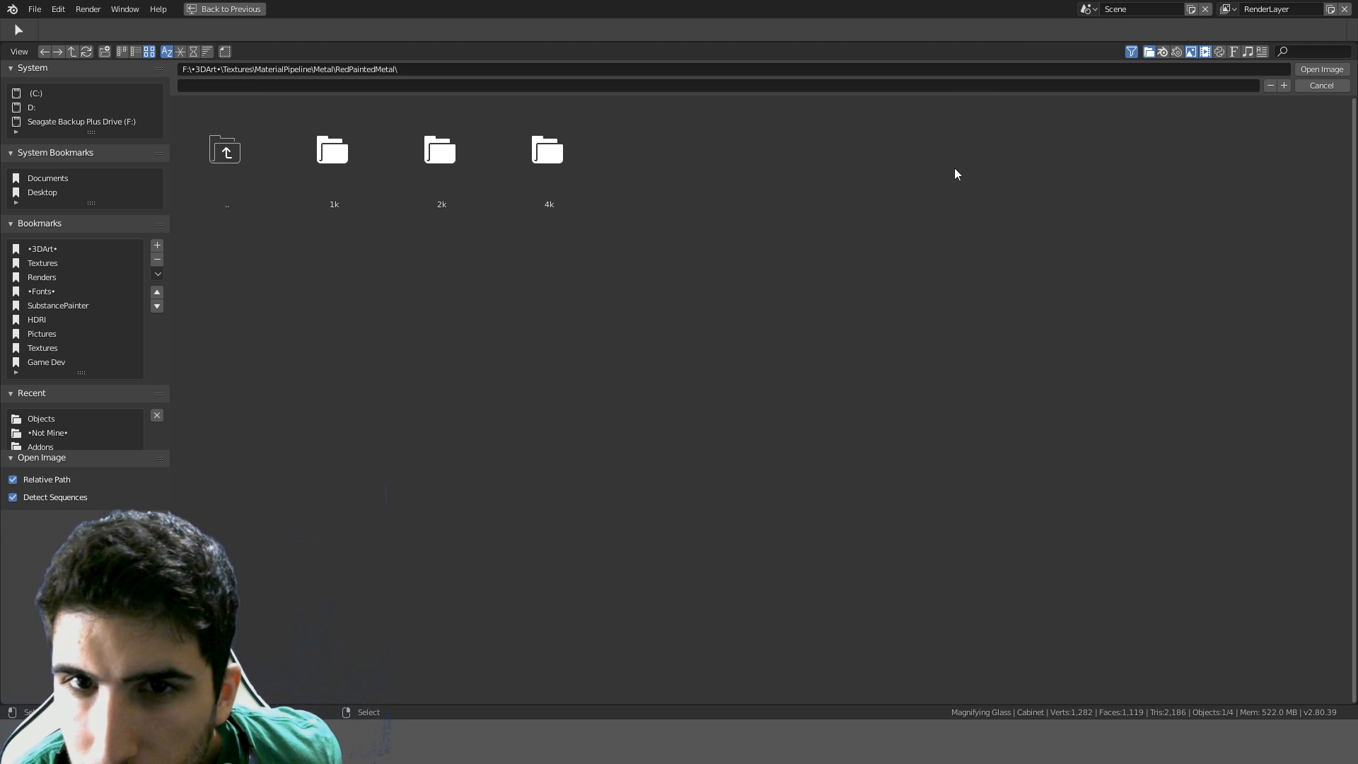
{"action": "double_click", "coordinate": [443, 172]}
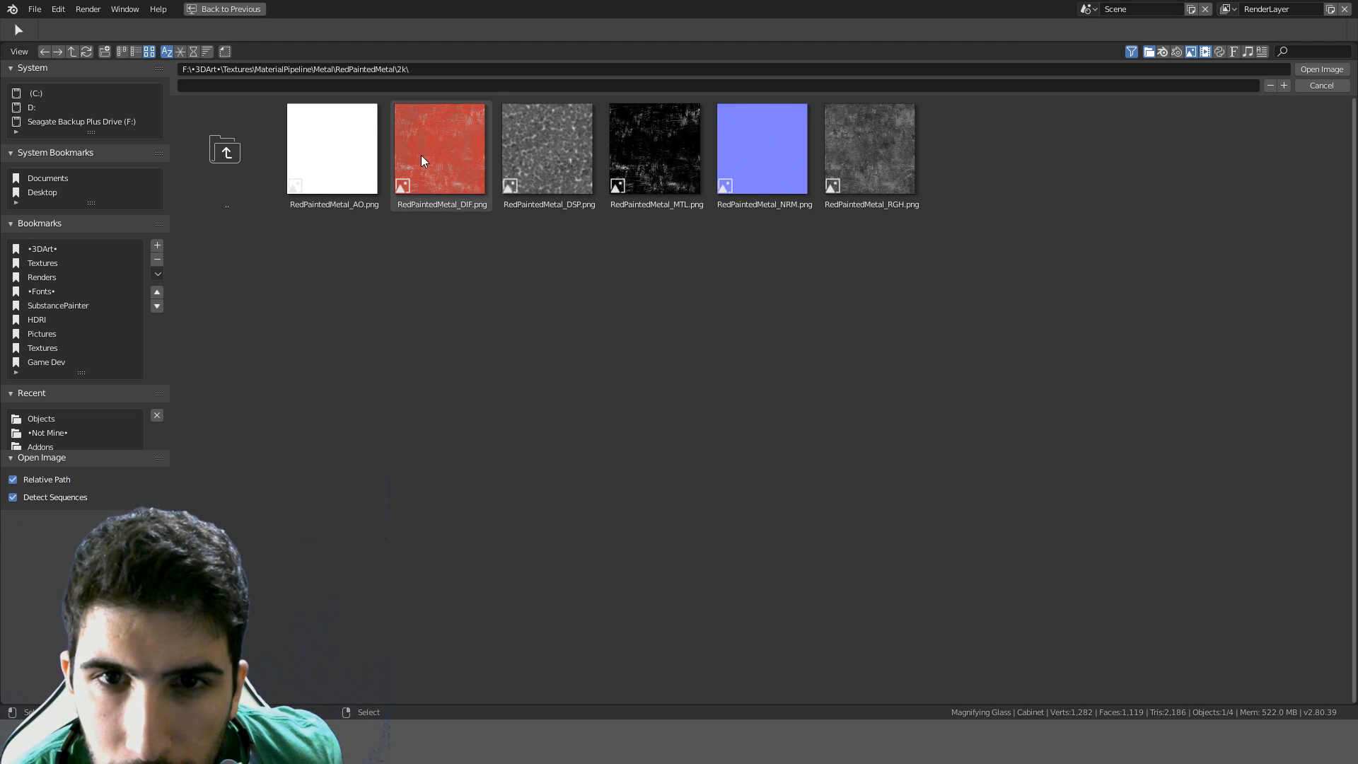
{"action": "left_click", "coordinate": [448, 153]}
{"action": "double_click", "coordinate": [447, 152]}
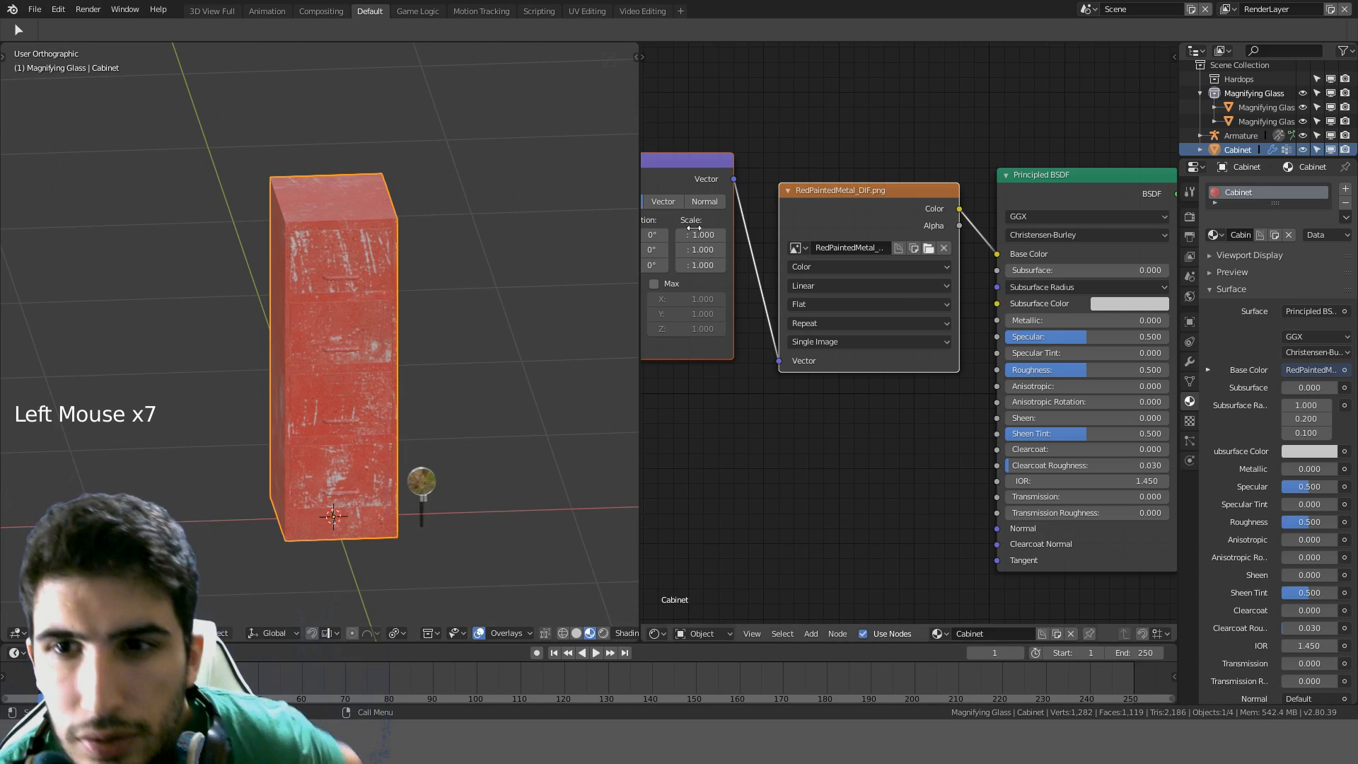
Set the Mapping node's X and Y scale to 2.000 and check the texture on the cabinet
{"action": "middle_click_drag", "start_coordinate": [382, 322], "coordinate": [438, 305]}
{"action": "scroll", "coordinate": [397, 364], "scroll_direction": "up", "scroll_amount": 3}
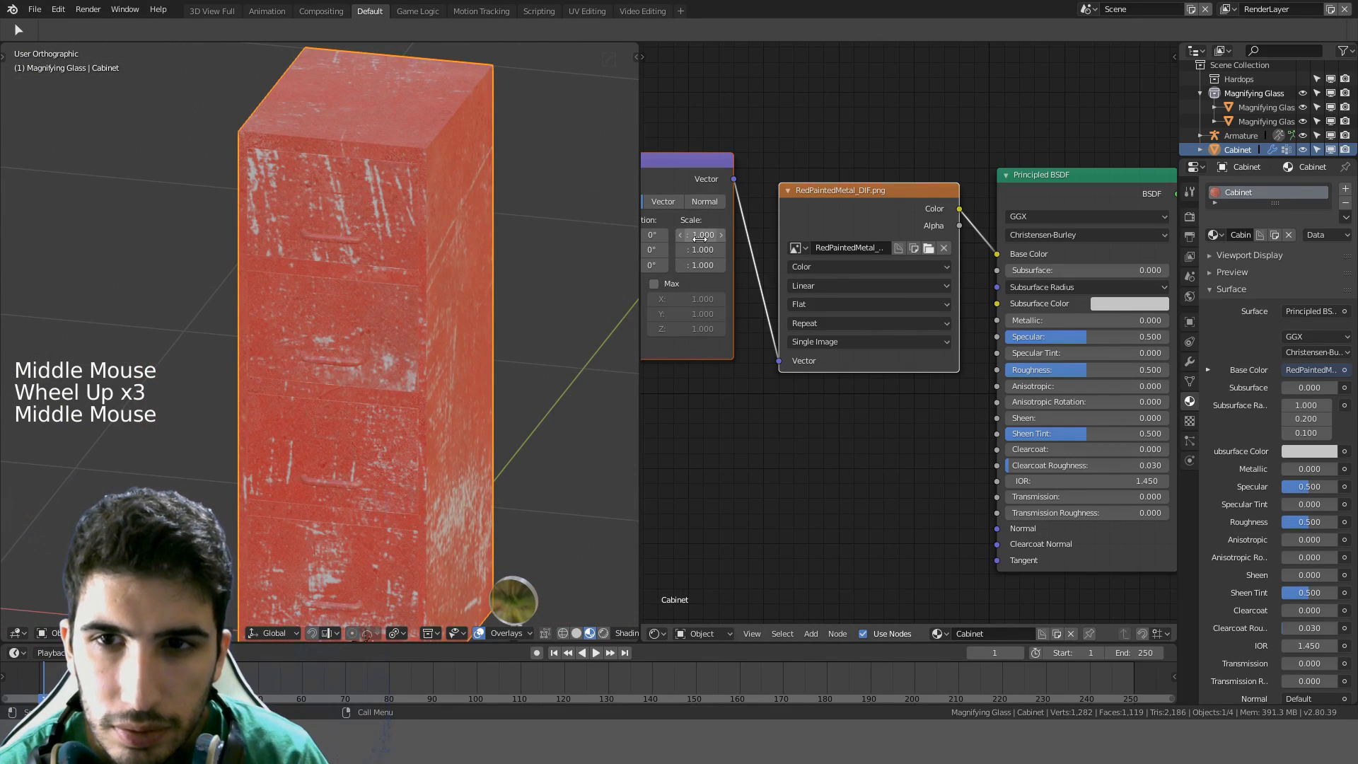
{"action": "left_click_drag", "start_coordinate": [699, 239], "coordinate": [699, 242]}
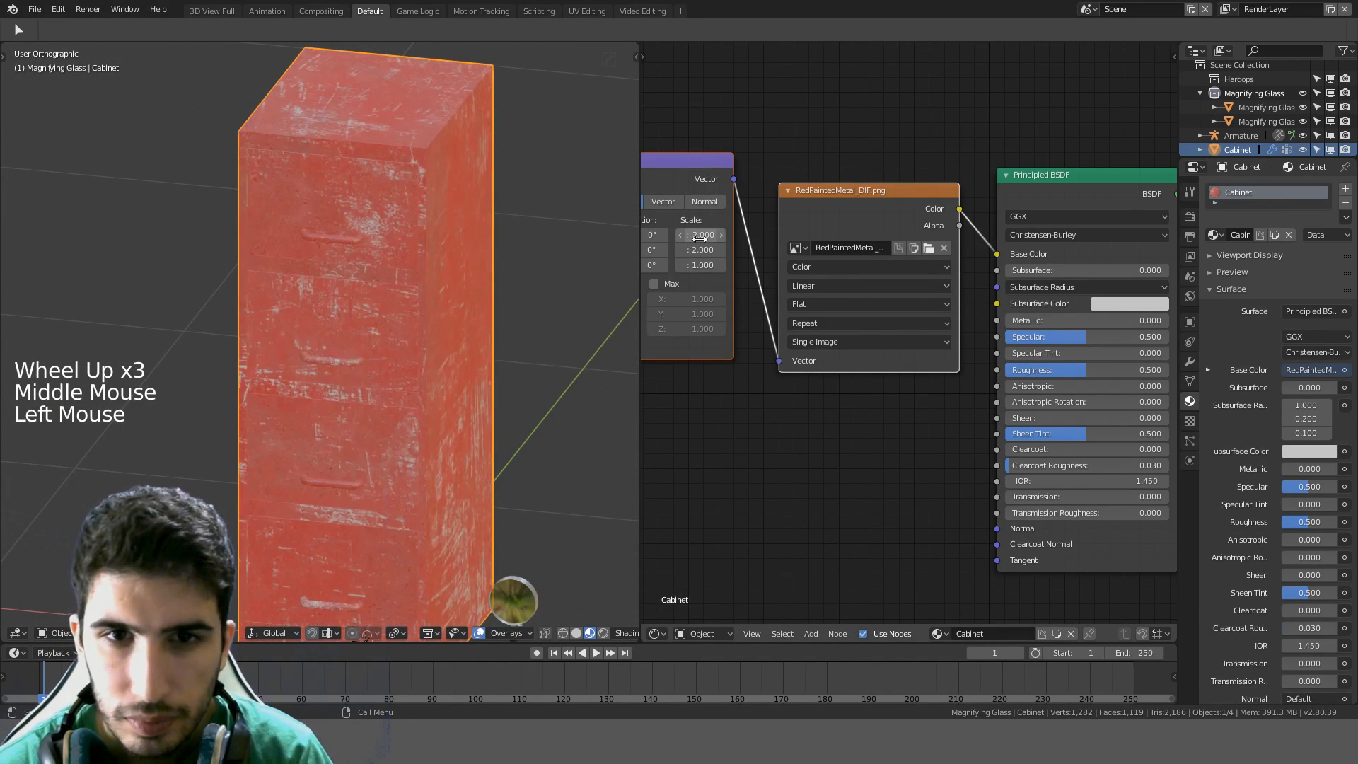
{"action": "left_click", "coordinate": [541, 298]}
{"action": "middle_click_drag", "start_coordinate": [541, 298], "coordinate": [630, 279]}
{"action": "scroll", "coordinate": [583, 233], "scroll_direction": "down", "scroll_amount": 1}
{"action": "scroll", "coordinate": [542, 297], "scroll_direction": "down", "scroll_amount": 2}
{"action": "scroll", "coordinate": [970, 184], "scroll_direction": "down", "scroll_amount": 2}
{"action": "scroll", "coordinate": [970, 184], "scroll_direction": "down", "scroll_amount": 5}
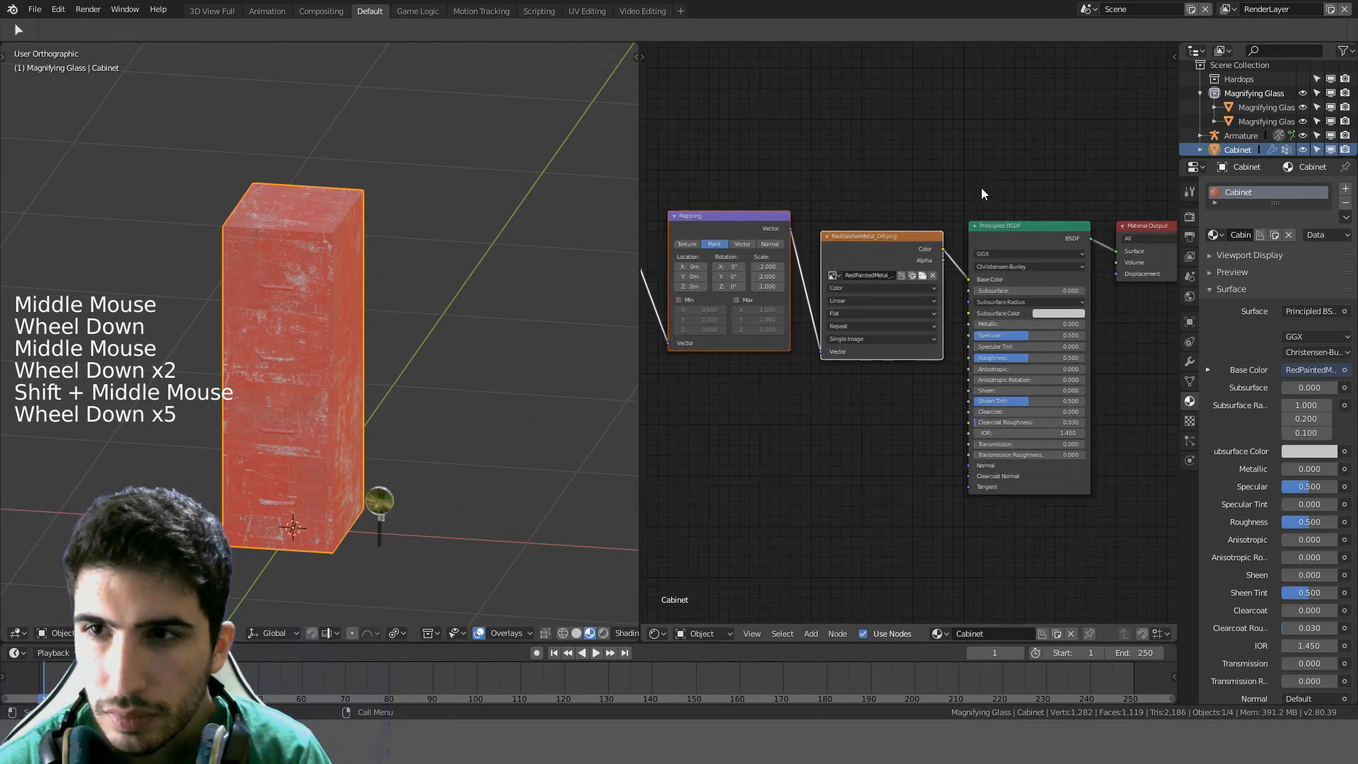
Move the Principled BSDF and Material Output nodes away from the image texture node to make room between them
{"action": "middle_click_drag", "start_coordinate": [981, 188], "coordinate": [894, 215]}
{"action": "left_click", "coordinate": [986, 268]}
{"action": "left_click", "coordinate": [927, 272], "text": "shift"}
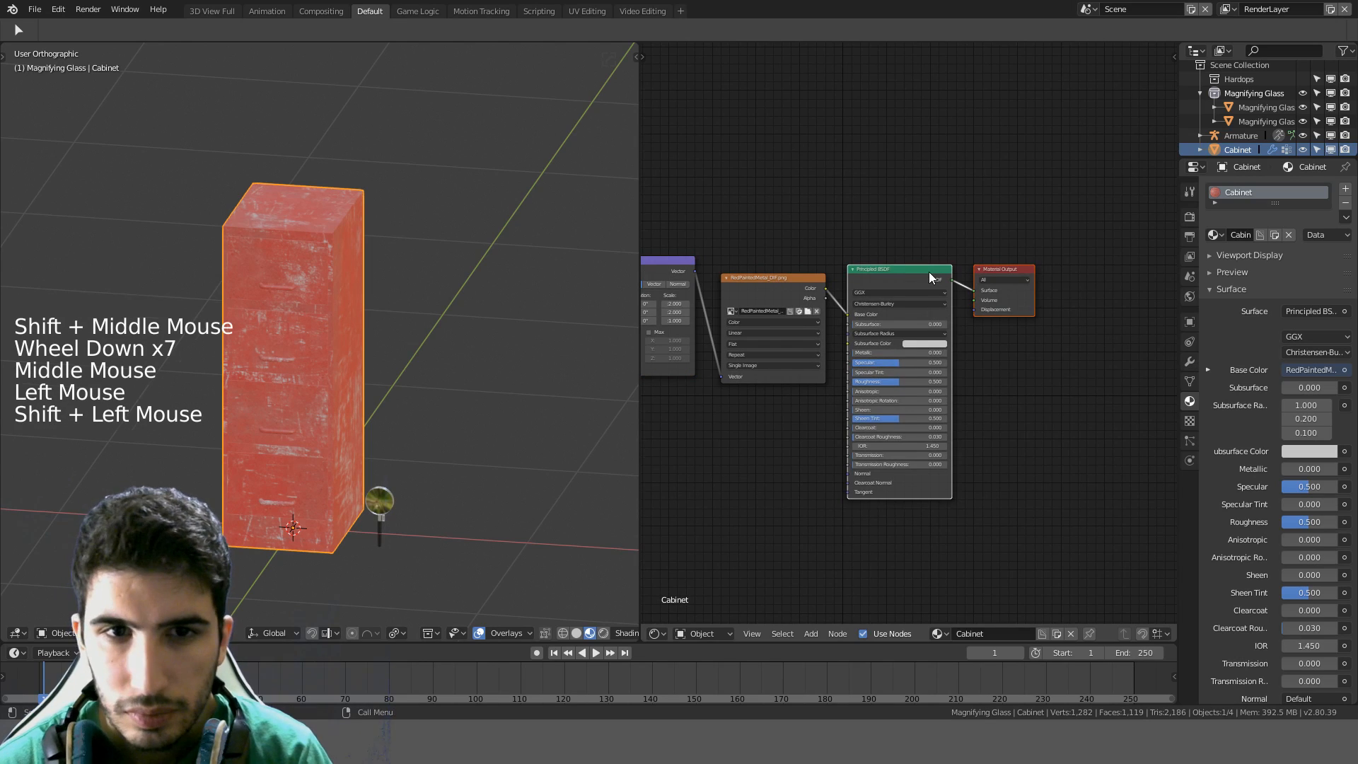
{"action": "key", "text": "g"}
{"action": "scroll", "coordinate": [910, 256], "scroll_direction": "up", "scroll_amount": 5}
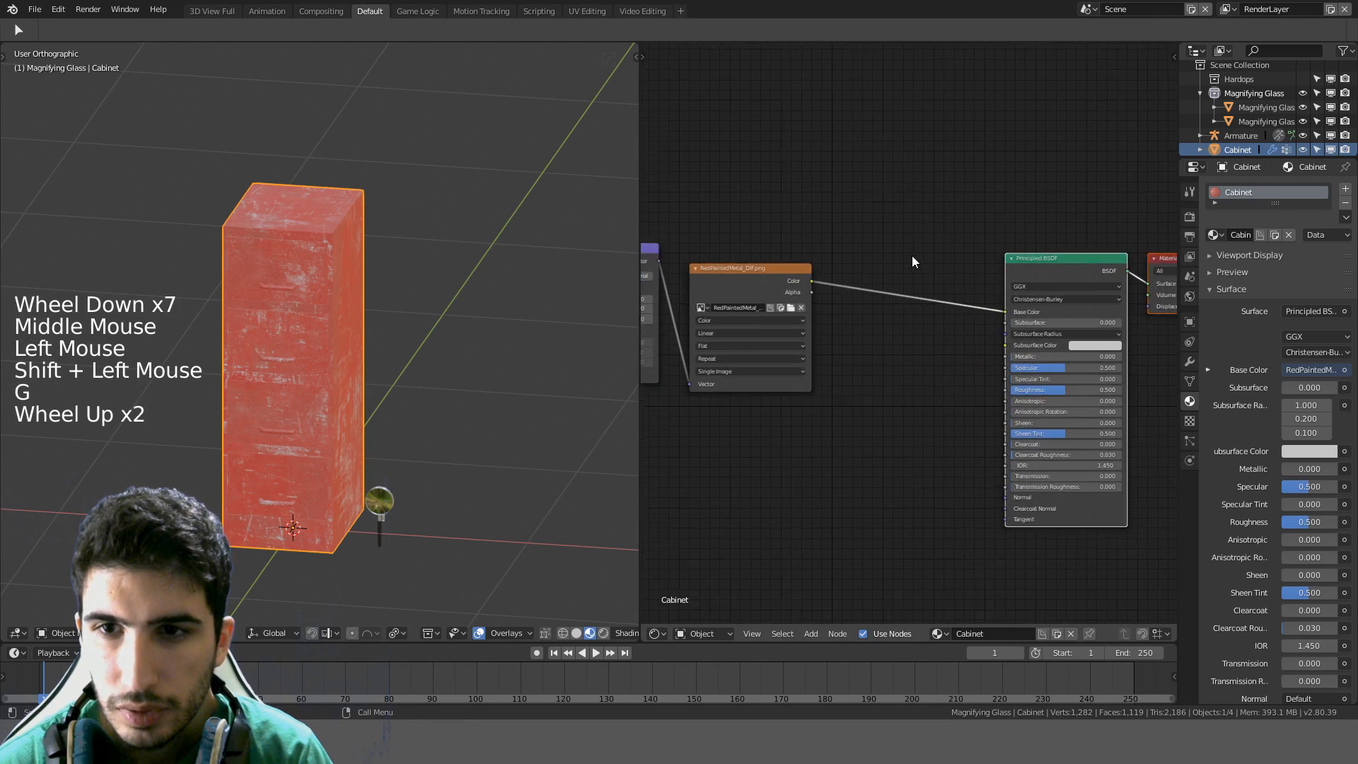
Duplicate the RedPaintedMetal_DIF.png node with its Mapping link kept and place the copy directly below the original
{"action": "left_click", "coordinate": [804, 240]}
{"action": "middle_click_drag", "start_coordinate": [805, 240], "coordinate": [892, 207], "text": "shift"}
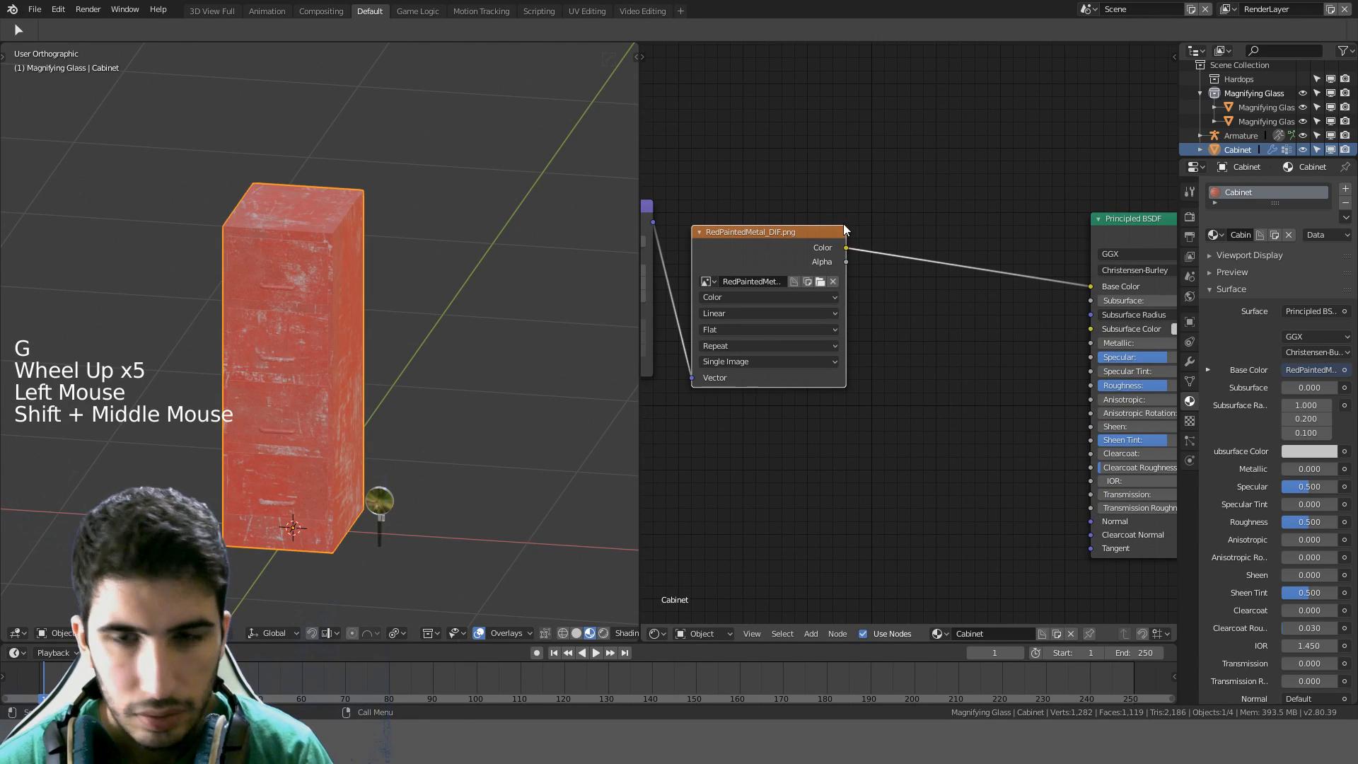
{"action": "key", "text": "alt+d"}
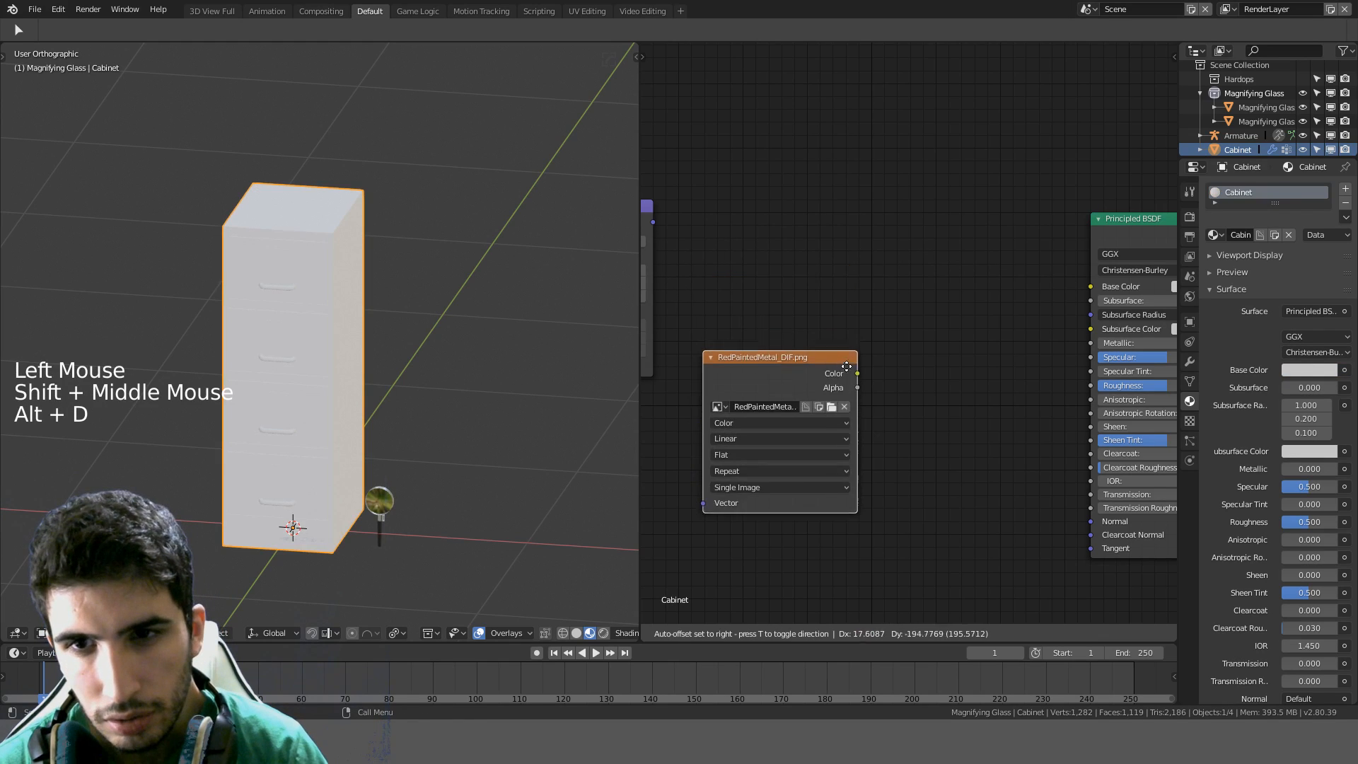
{"action": "key", "text": "ctrl+z"}
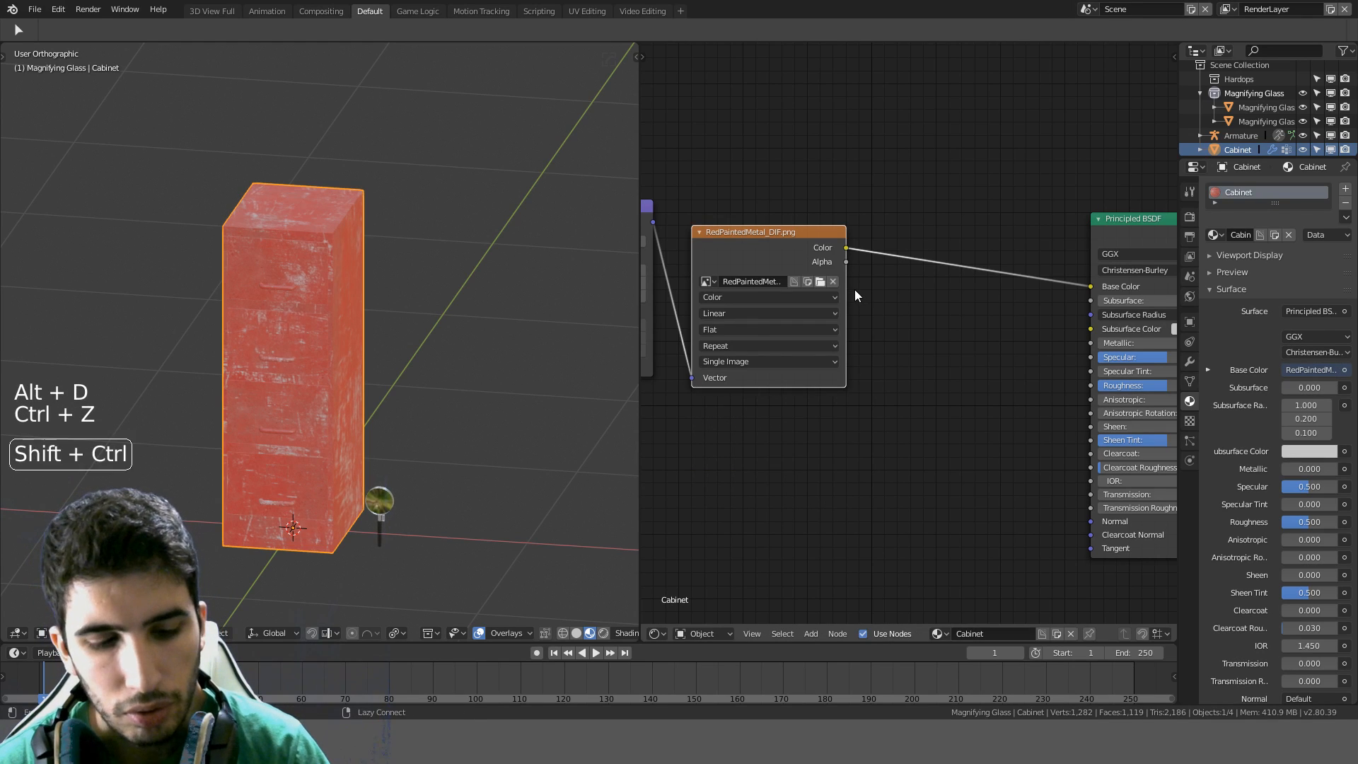
{"action": "key", "text": "ctrl+shift+d"}
{"action": "left_click", "coordinate": [856, 459]}
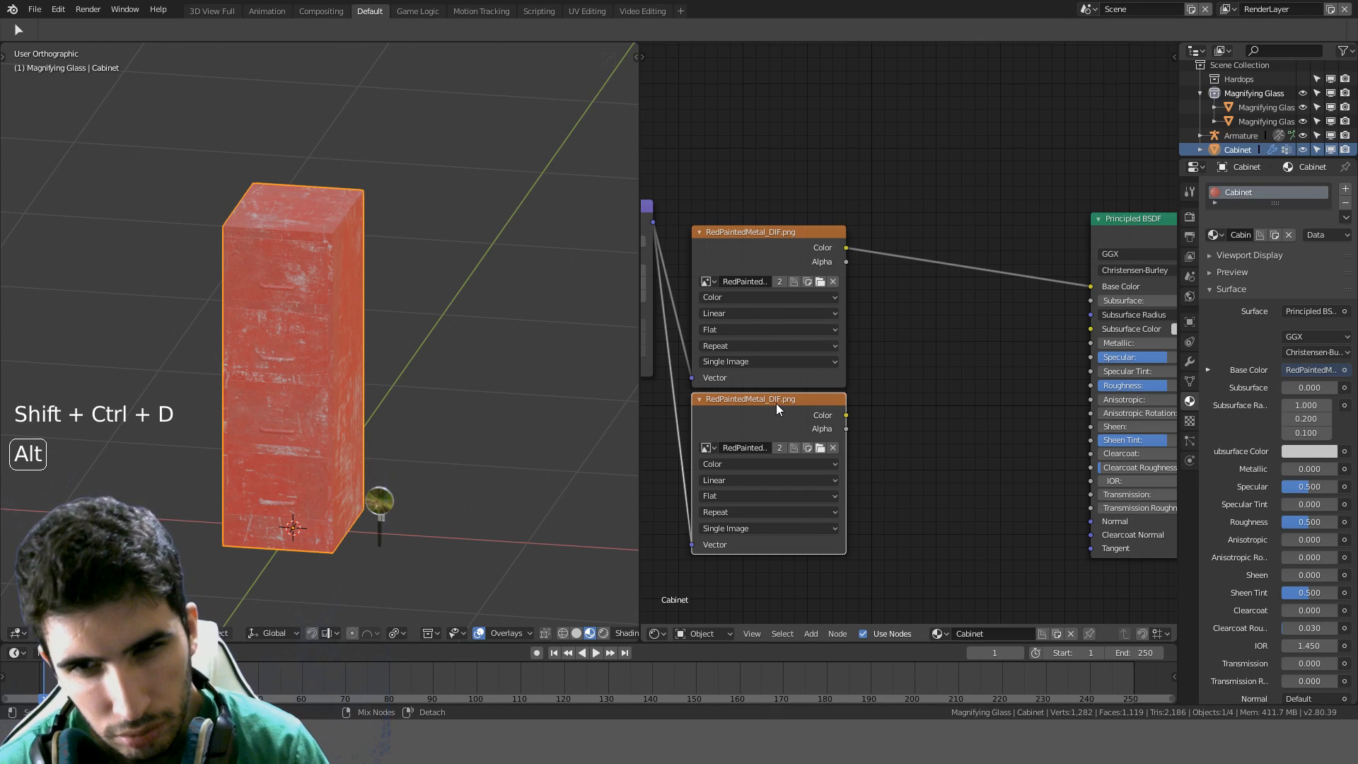
Combine both image textures through a Mix node into Base Color and load RedPaintedMetal_AO.png in the lower one
{"action": "right_click_drag", "start_coordinate": [774, 406], "coordinate": [772, 252], "text": "alt"}
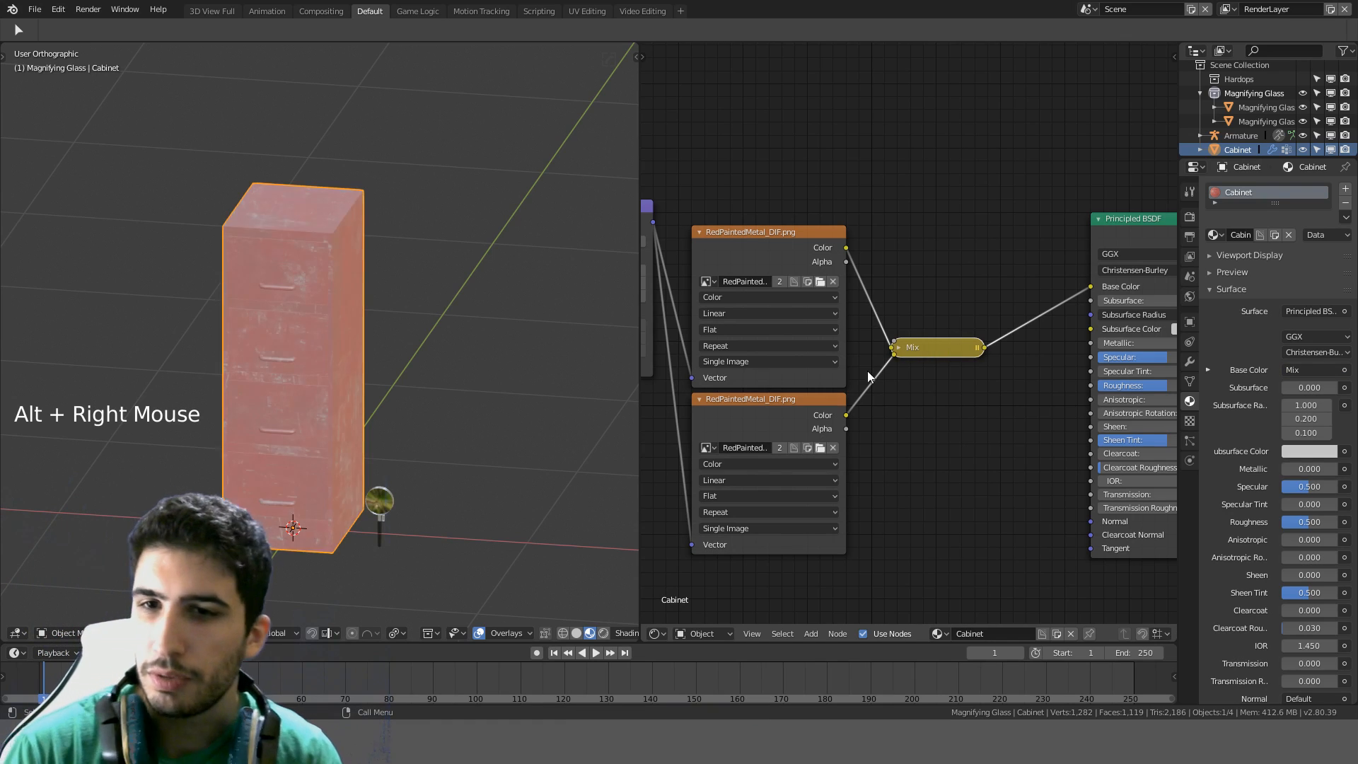
{"action": "left_click", "coordinate": [819, 447]}
{"action": "left_click", "coordinate": [290, 117]}
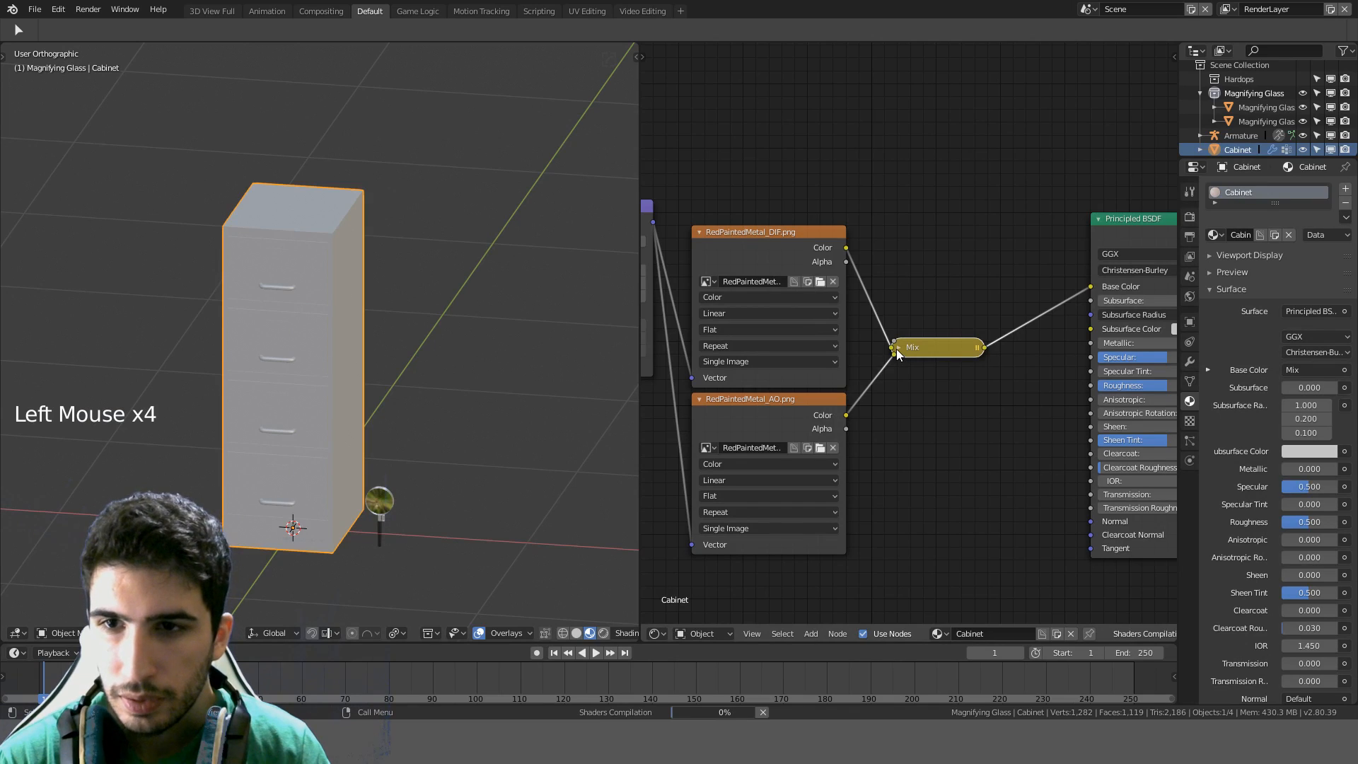
Expand the Mix node, then place RedPaintedMetal_AO.png above the diffuse texture so it feeds Color1 and the diffuse feeds Color2
{"action": "left_click", "coordinate": [899, 348]}
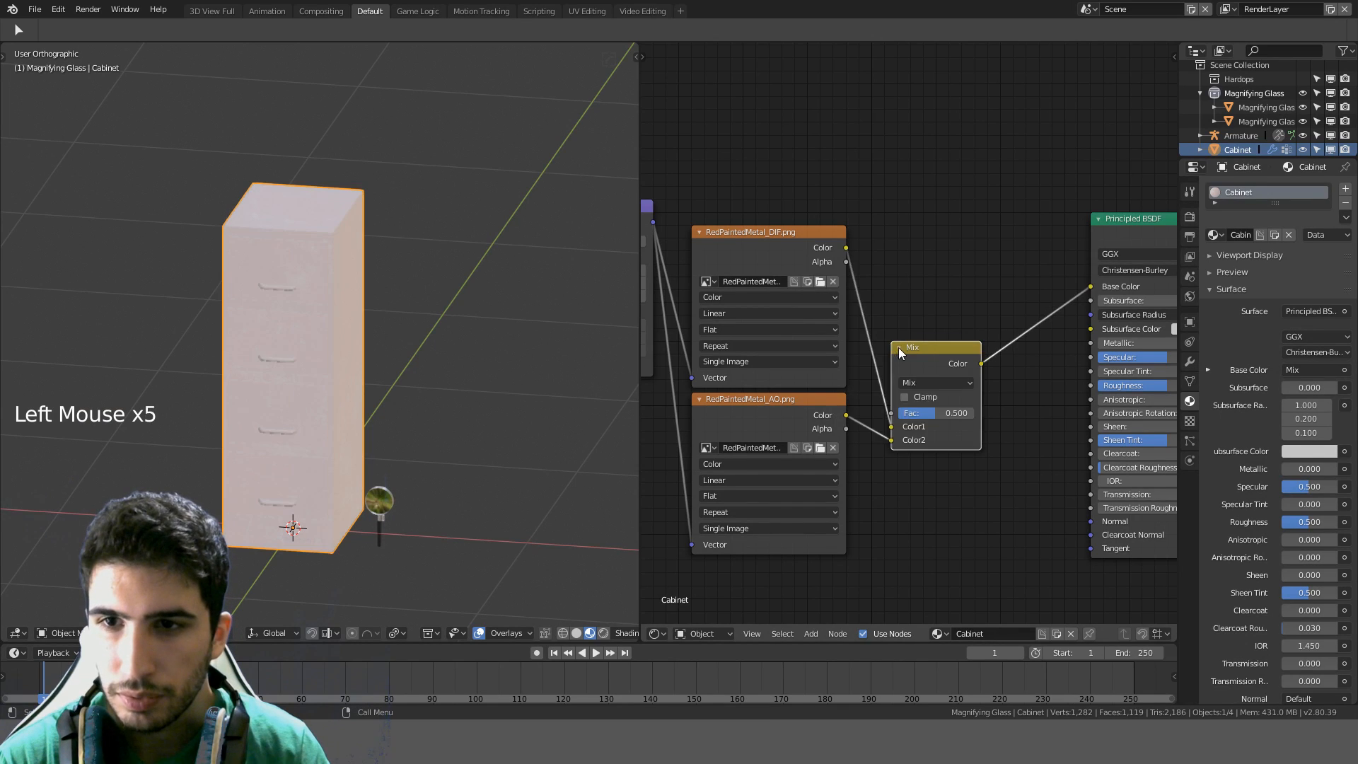
{"action": "left_click", "coordinate": [899, 348]}
{"action": "left_click", "coordinate": [898, 348]}
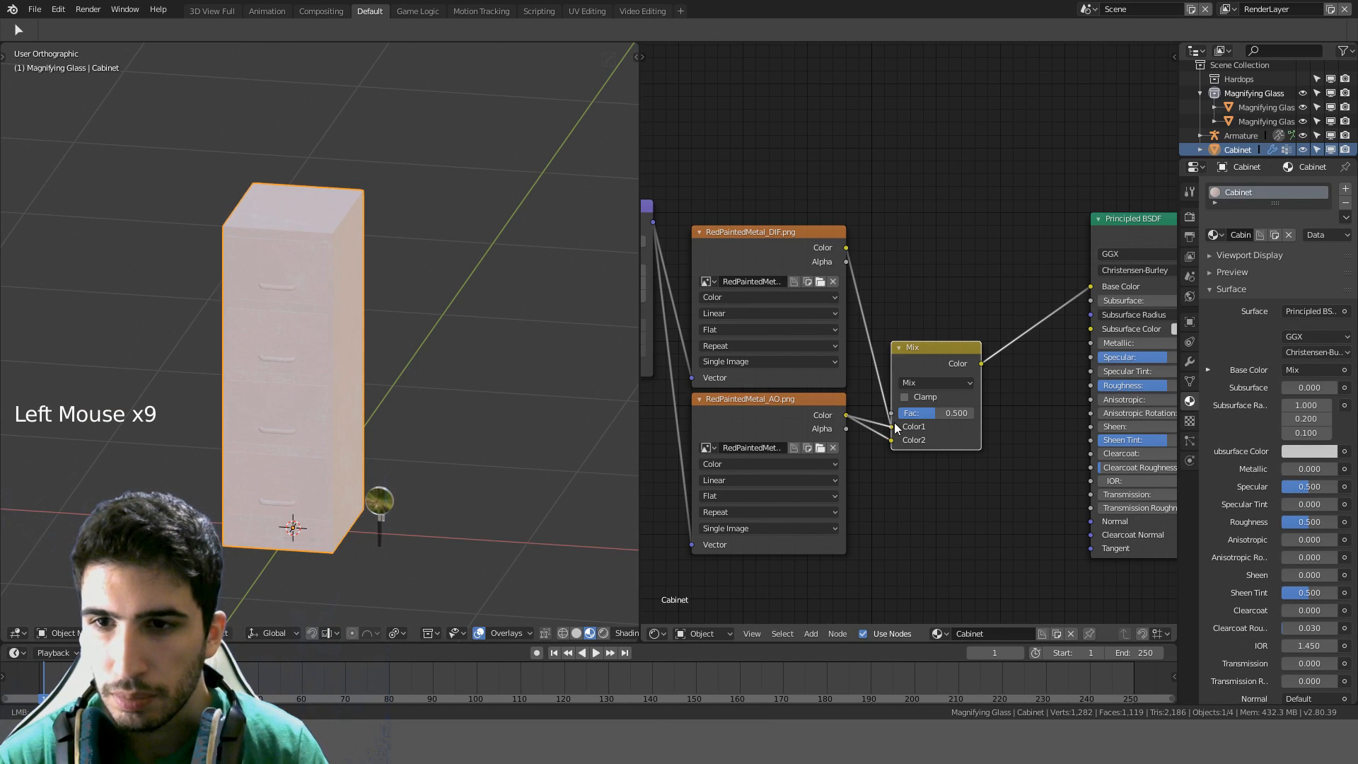
{"action": "left_click_drag", "start_coordinate": [894, 428], "coordinate": [866, 305]}
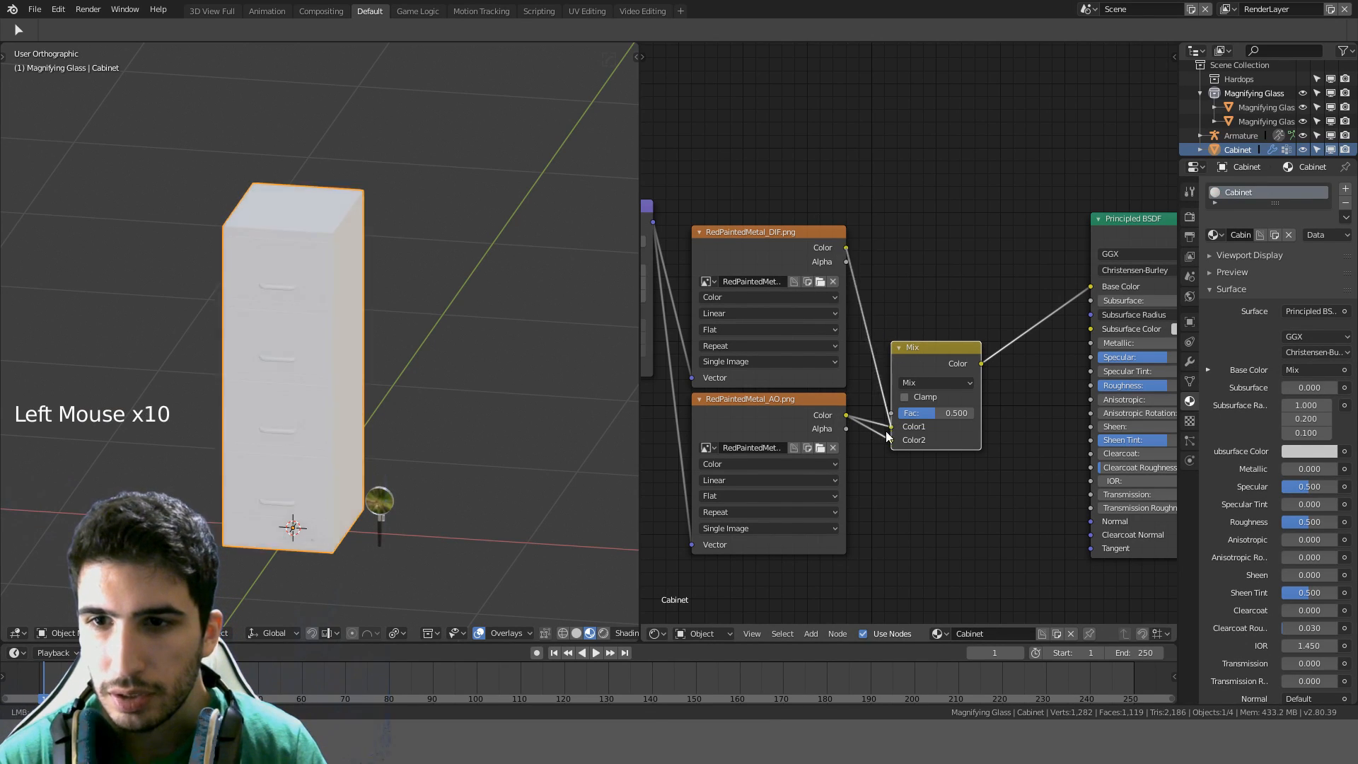
{"action": "left_click_drag", "start_coordinate": [782, 402], "coordinate": [781, 74]}
{"action": "left_click", "coordinate": [924, 260]}
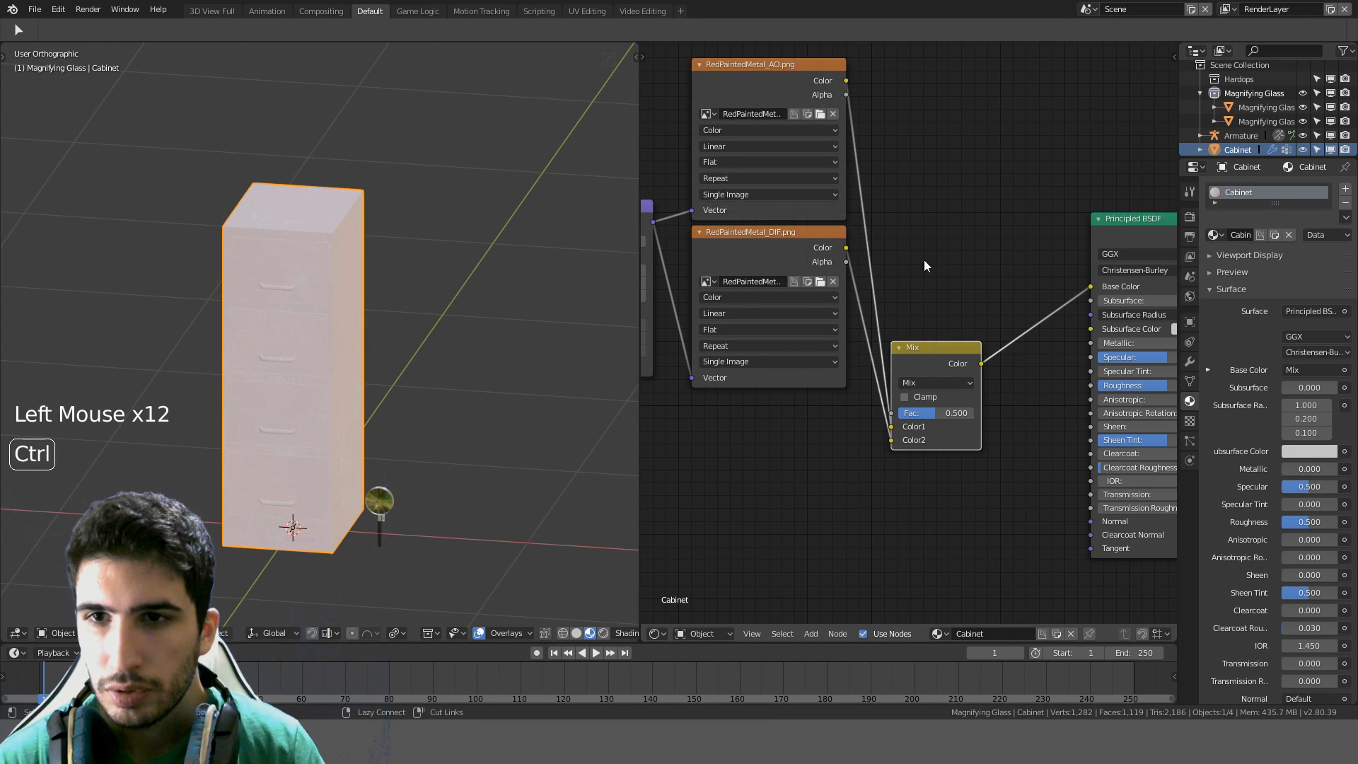
{"action": "key", "text": "g"}
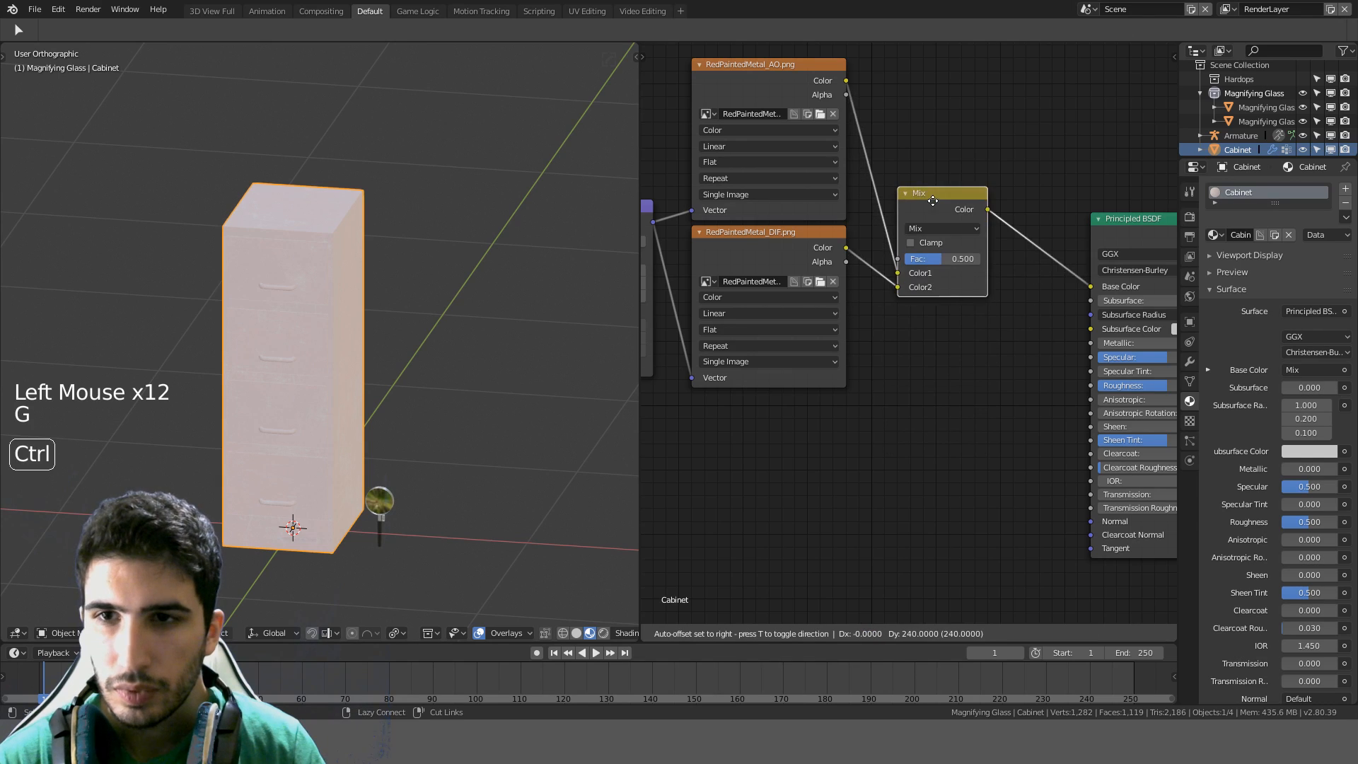
{"action": "left_click", "coordinate": [921, 154]}
Set the Mix node's blend type to Multiply with a factor of 1.000 and check the cabinet's surface up close
{"action": "left_click", "coordinate": [924, 177]}
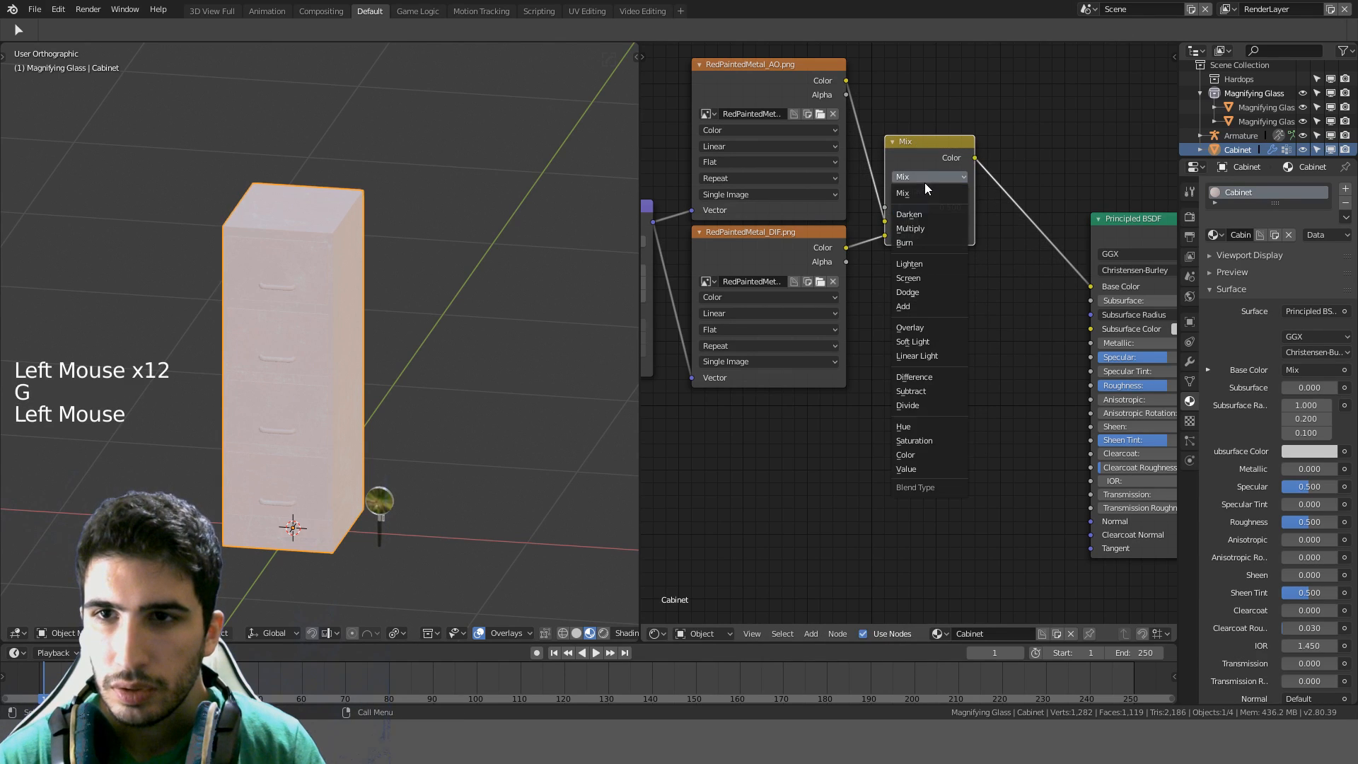
{"action": "left_click", "coordinate": [923, 229]}
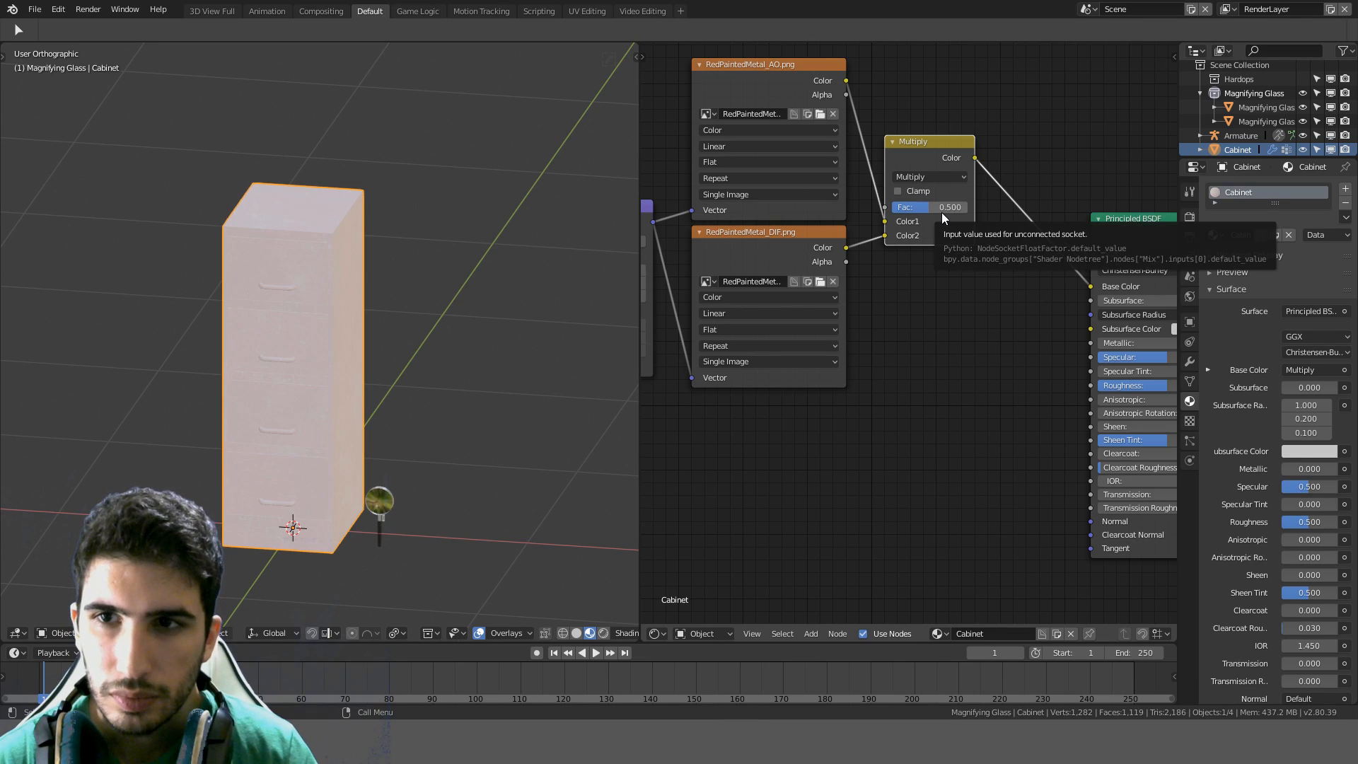
{"action": "left_click_drag", "start_coordinate": [944, 212], "coordinate": [966, 212]}
{"action": "scroll", "coordinate": [428, 304], "scroll_direction": "up", "scroll_amount": 6}
{"action": "middle_click_drag", "start_coordinate": [428, 304], "coordinate": [474, 464], "text": "shift"}
{"action": "scroll", "coordinate": [520, 399], "scroll_direction": "up", "scroll_amount": 6}
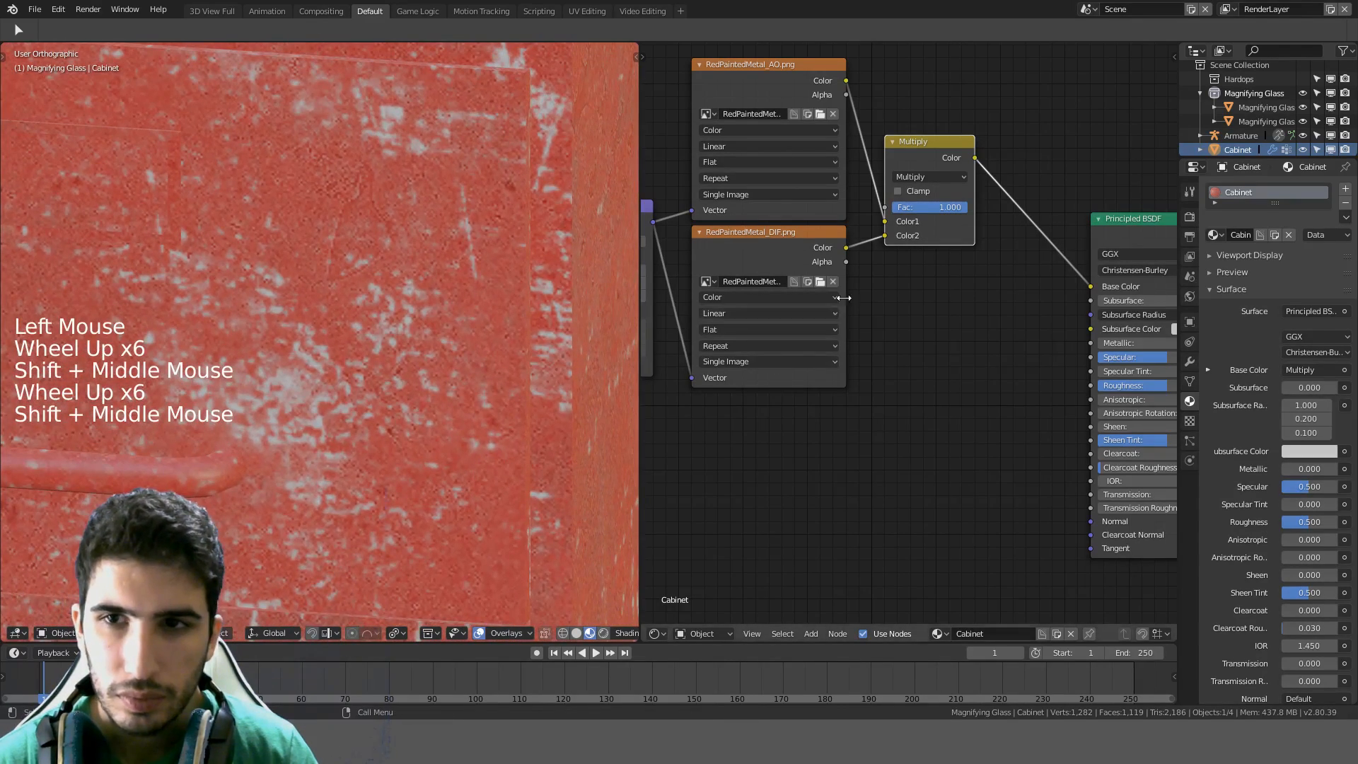
Swap the Multiply inputs so the diffuse texture feeds Color1 and the AO texture feeds Color2, and inspect the cabinet
{"action": "left_click_drag", "start_coordinate": [847, 247], "coordinate": [885, 221]}
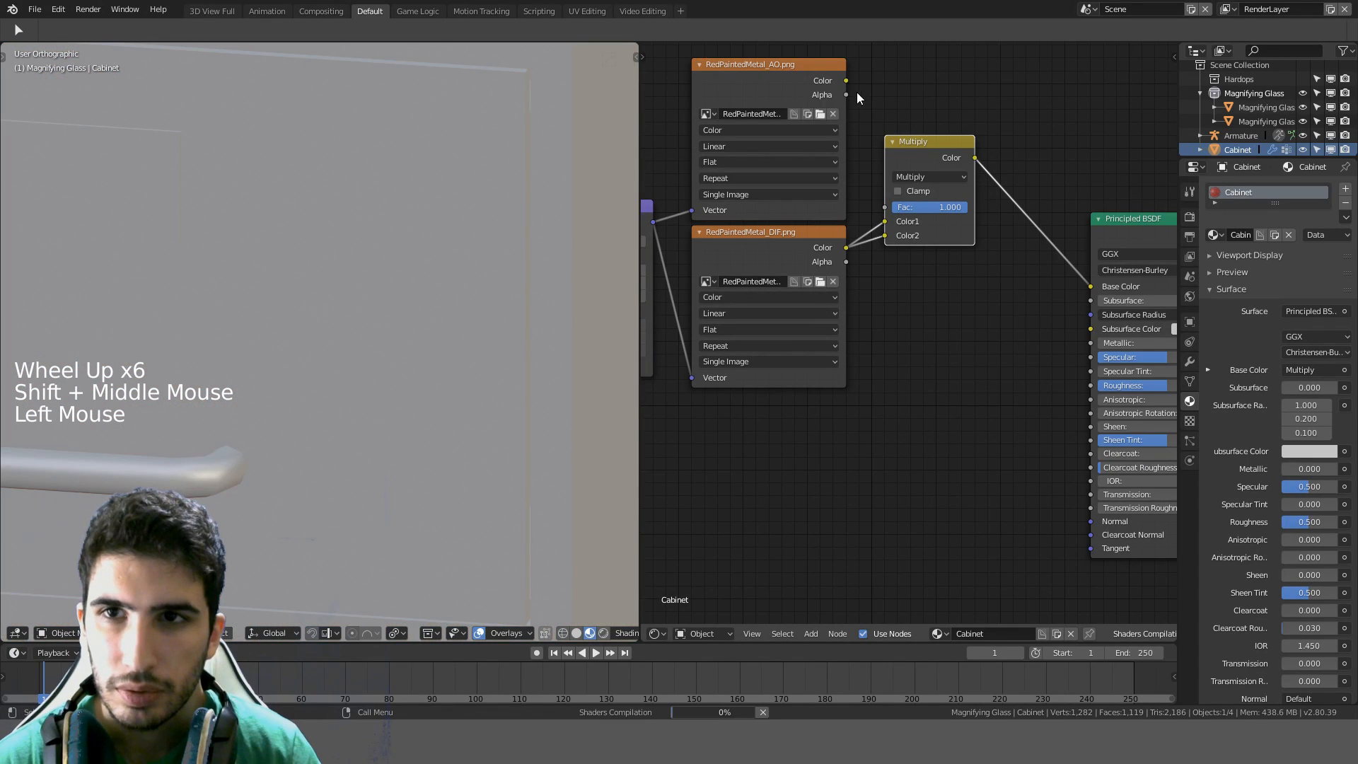
{"action": "left_click_drag", "start_coordinate": [846, 80], "coordinate": [885, 239]}
{"action": "scroll", "coordinate": [500, 335], "scroll_direction": "down", "scroll_amount": 7}
{"action": "middle_click_drag", "start_coordinate": [500, 336], "coordinate": [401, 325]}
{"action": "scroll", "coordinate": [474, 312], "scroll_direction": "up", "scroll_amount": 4}
{"action": "scroll", "coordinate": [400, 324], "scroll_direction": "up", "scroll_amount": 2}
{"action": "scroll", "coordinate": [508, 401], "scroll_direction": "up", "scroll_amount": 6}
{"action": "middle_click_drag", "start_coordinate": [482, 281], "coordinate": [495, 396], "text": "shift"}
{"action": "scroll", "coordinate": [509, 407], "scroll_direction": "down", "scroll_amount": 13}
Try varying the Multiply factor to compare the AO effect on the cabinet's drawers
{"action": "left_click_drag", "start_coordinate": [962, 211], "coordinate": [902, 208]}
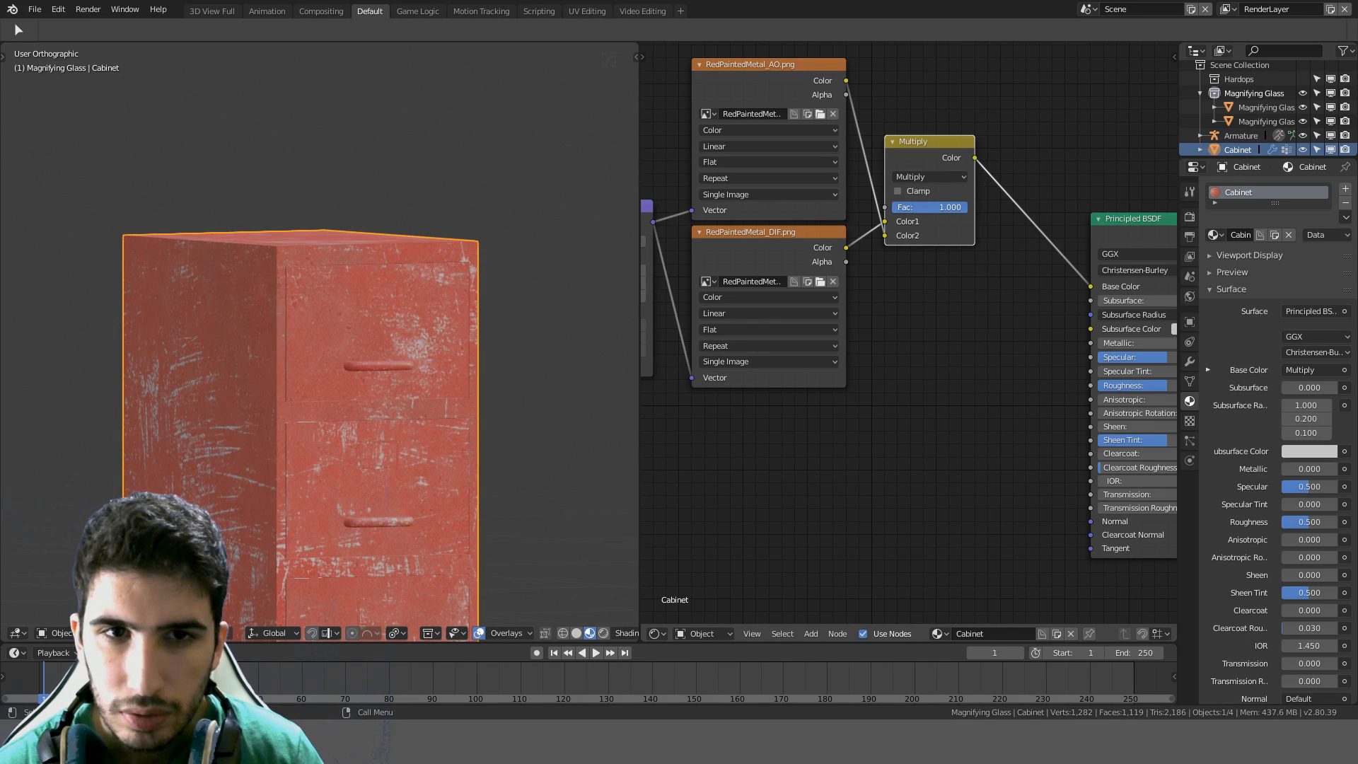
{"action": "scroll", "coordinate": [405, 354], "scroll_direction": "down", "scroll_amount": 3}
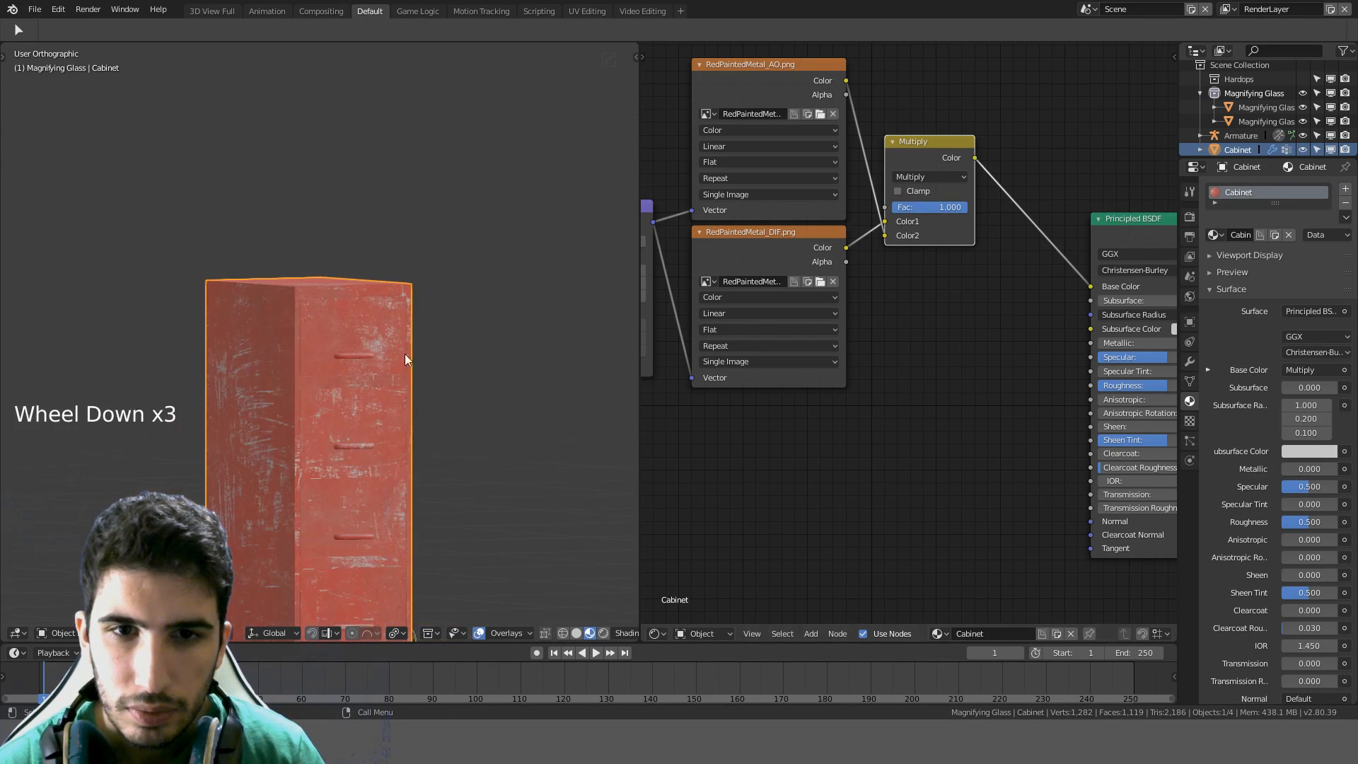
{"action": "middle_click_drag", "start_coordinate": [405, 353], "coordinate": [425, 297], "text": "shift"}
{"action": "middle_click_drag", "start_coordinate": [424, 297], "coordinate": [401, 239]}
{"action": "scroll", "coordinate": [408, 261], "scroll_direction": "up", "scroll_amount": 3}
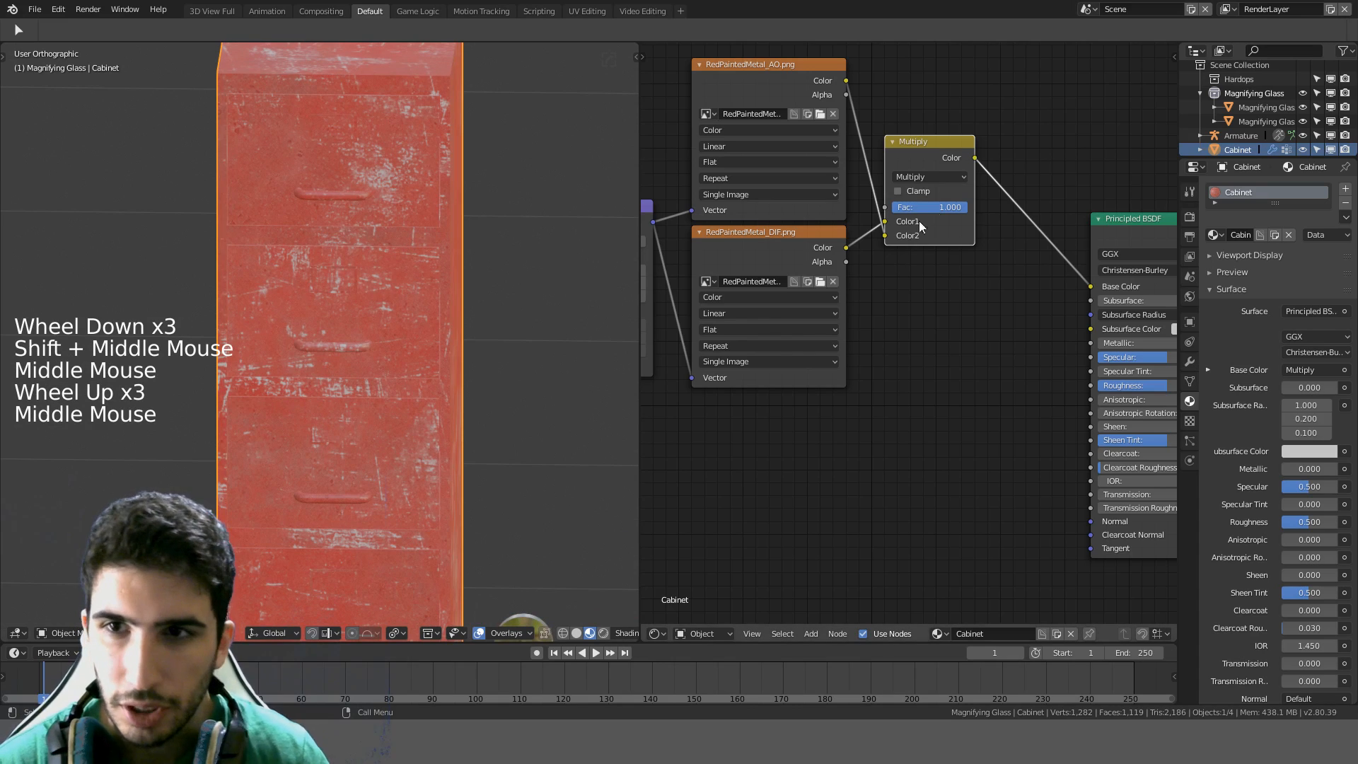
{"action": "left_click_drag", "start_coordinate": [948, 207], "coordinate": [935, 208]}
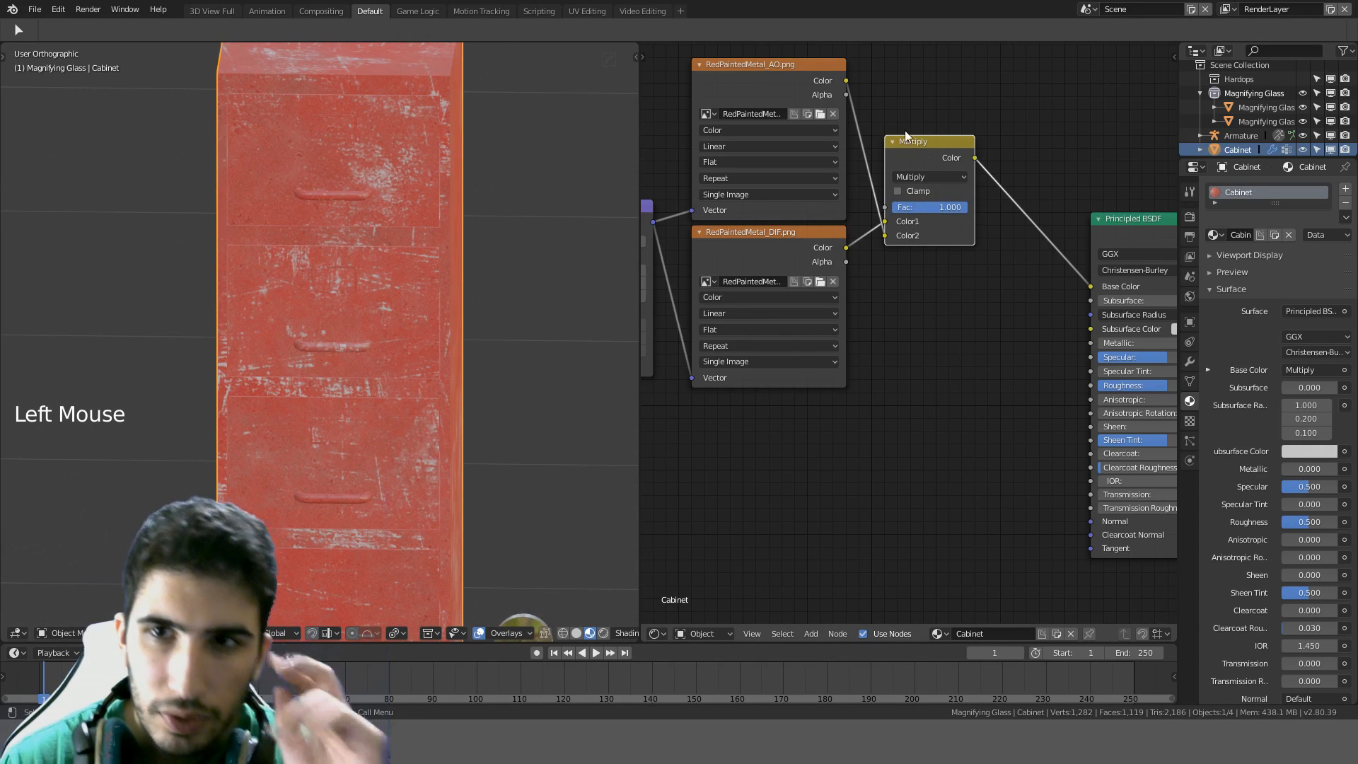
Preview the RedPaintedMetal_AO.png texture alone on the cabinet and examine it from another angle
{"action": "scroll", "coordinate": [801, 113], "scroll_direction": "down", "scroll_amount": 2}
{"action": "left_click", "coordinate": [800, 112], "text": "ctrl+shift"}
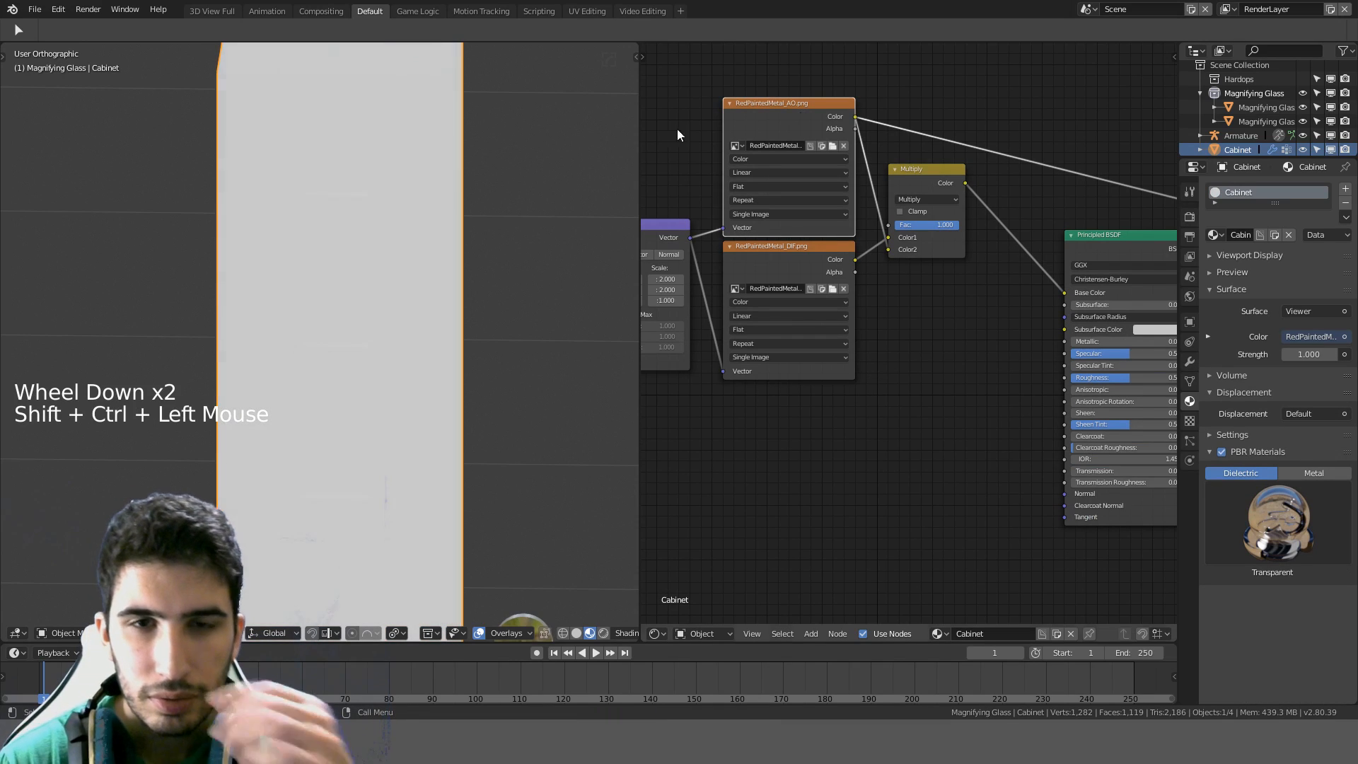
{"action": "middle_click_drag", "start_coordinate": [425, 205], "coordinate": [252, 303]}
{"action": "scroll", "coordinate": [317, 286], "scroll_direction": "up", "scroll_amount": 4}
{"action": "scroll", "coordinate": [325, 283], "scroll_direction": "down", "scroll_amount": 6}
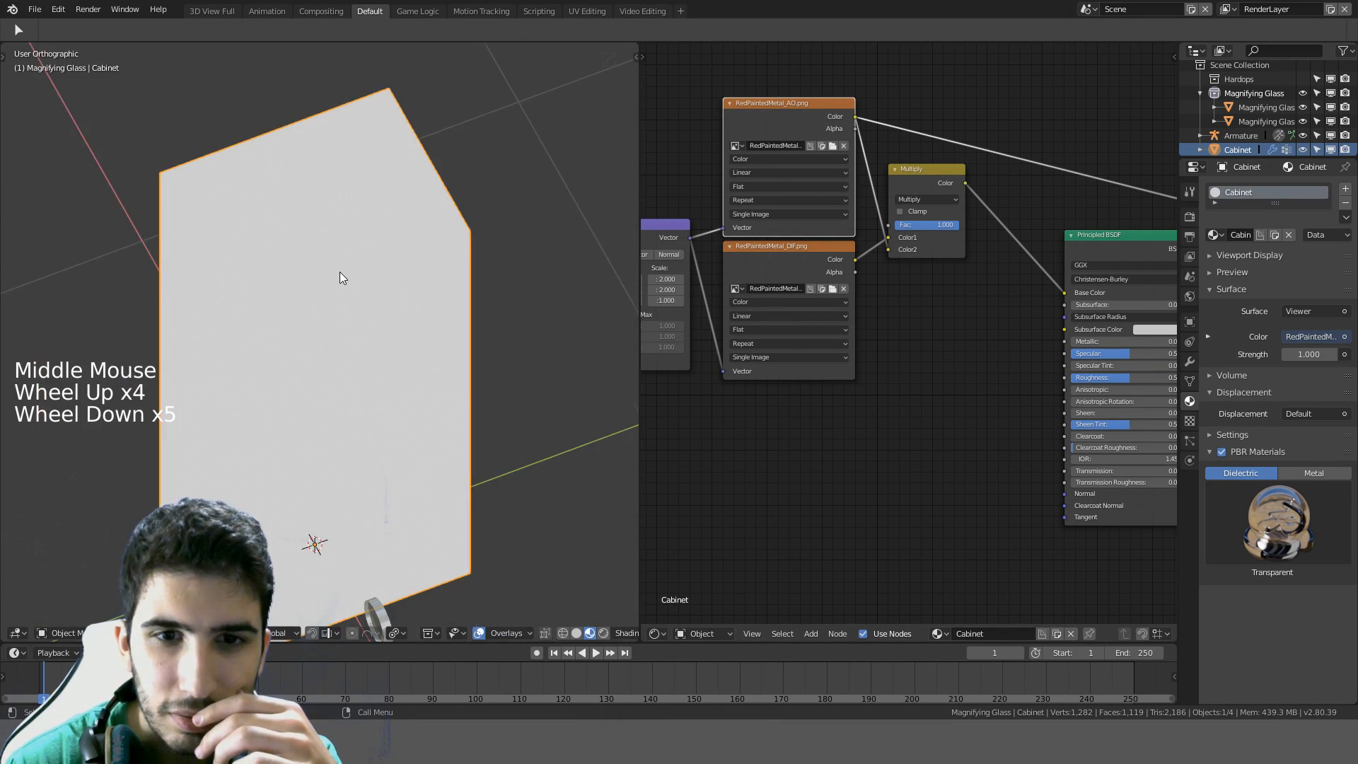
Delete the AO texture and Multiply nodes and link RedPaintedMetal_DIF.png directly to the Principled BSDF Base Color
{"action": "left_click", "coordinate": [812, 116]}
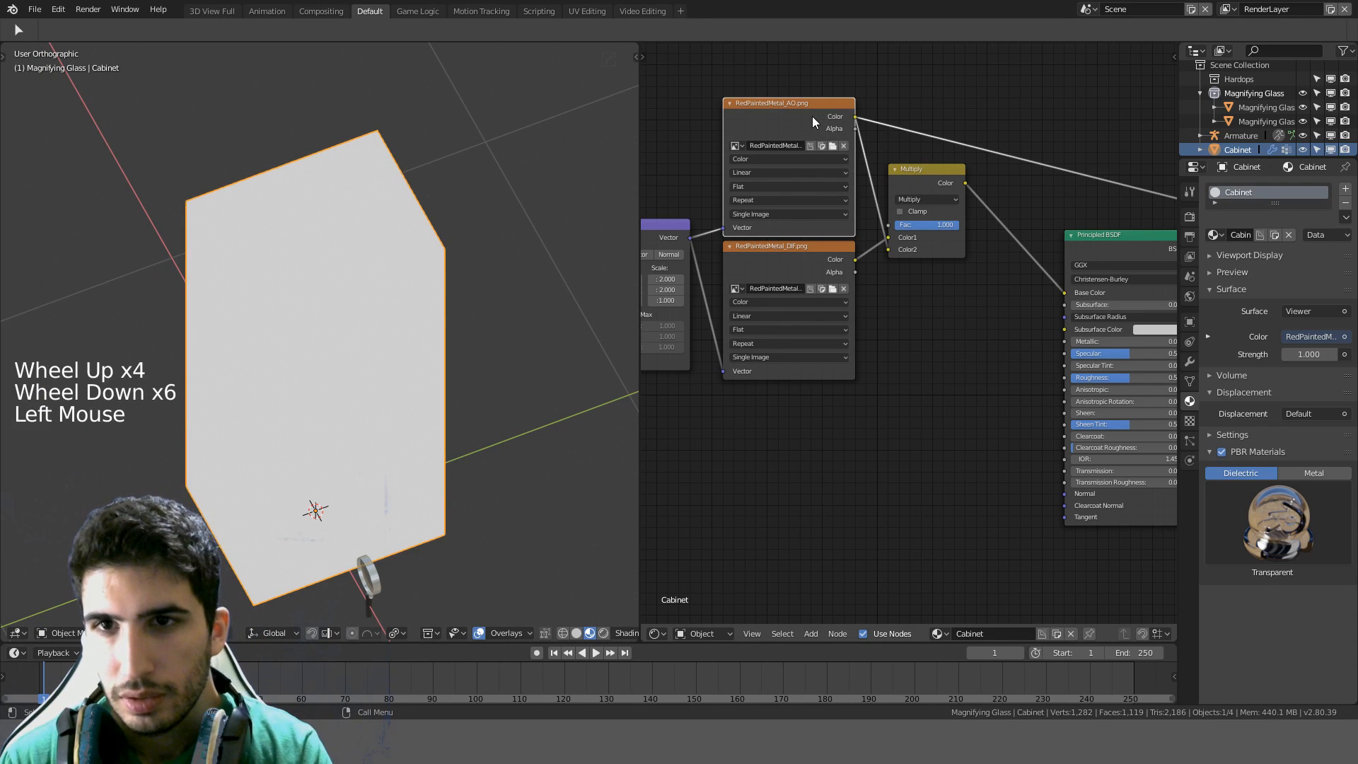
{"action": "key", "text": "Delete"}
{"action": "left_click", "coordinate": [905, 180]}
{"action": "key", "text": "Delete"}
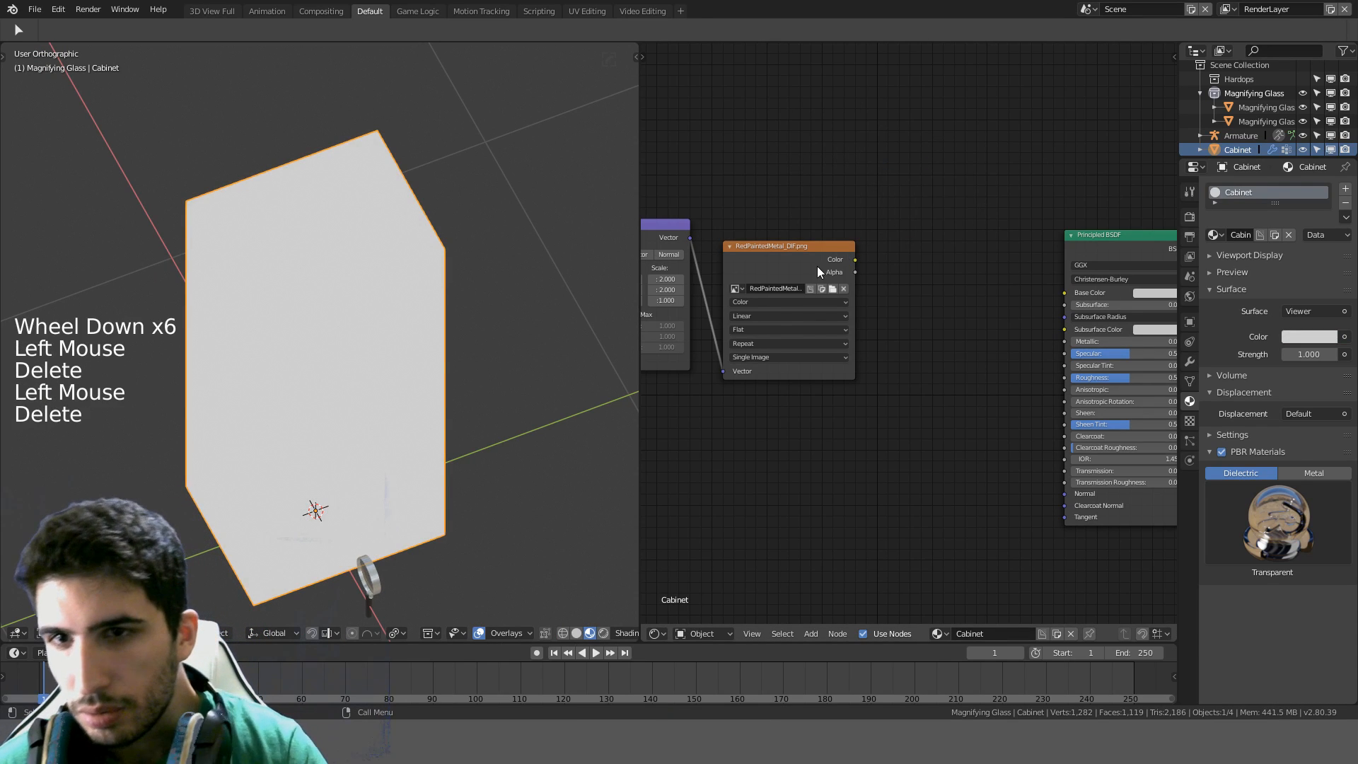
{"action": "right_click_drag", "start_coordinate": [812, 268], "coordinate": [1061, 240], "text": "ctrl"}
Duplicate the RedPaintedMetal_DIF.png node with its Mapping link kept and place the copy right beneath it
{"action": "scroll", "coordinate": [915, 251], "scroll_direction": "down", "scroll_amount": 7}
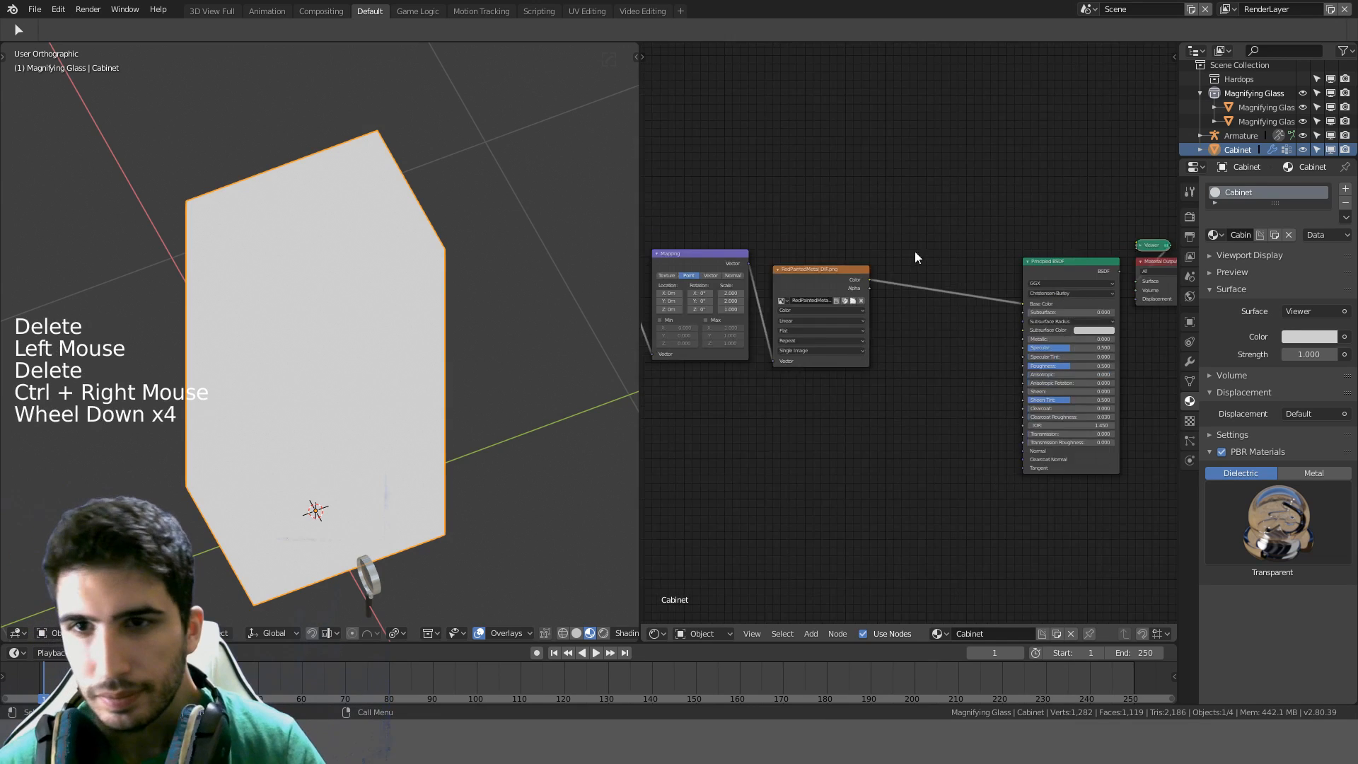
{"action": "left_click", "coordinate": [870, 221]}
{"action": "middle_click_drag", "start_coordinate": [869, 221], "coordinate": [884, 183], "text": "shift"}
{"action": "key", "text": "shift+ctrl+d"}
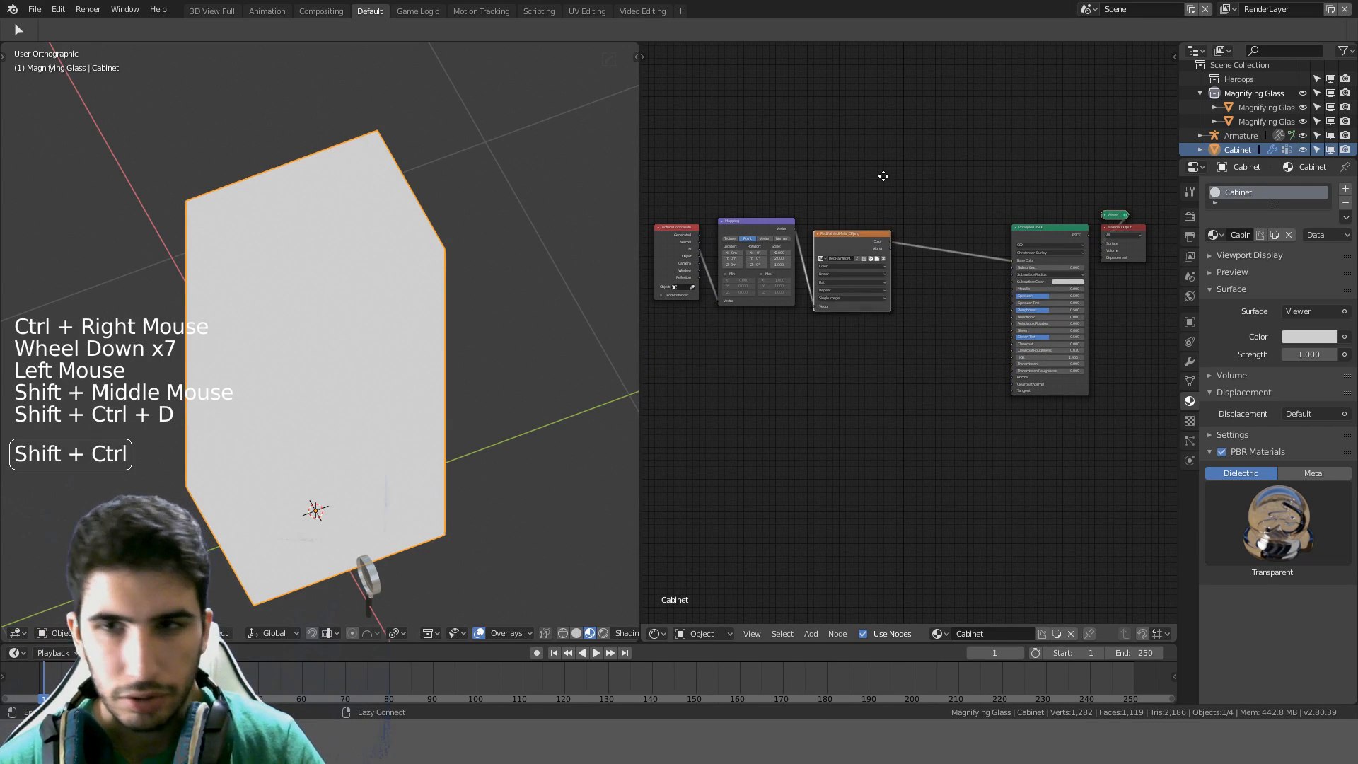
{"action": "left_click", "coordinate": [881, 265]}
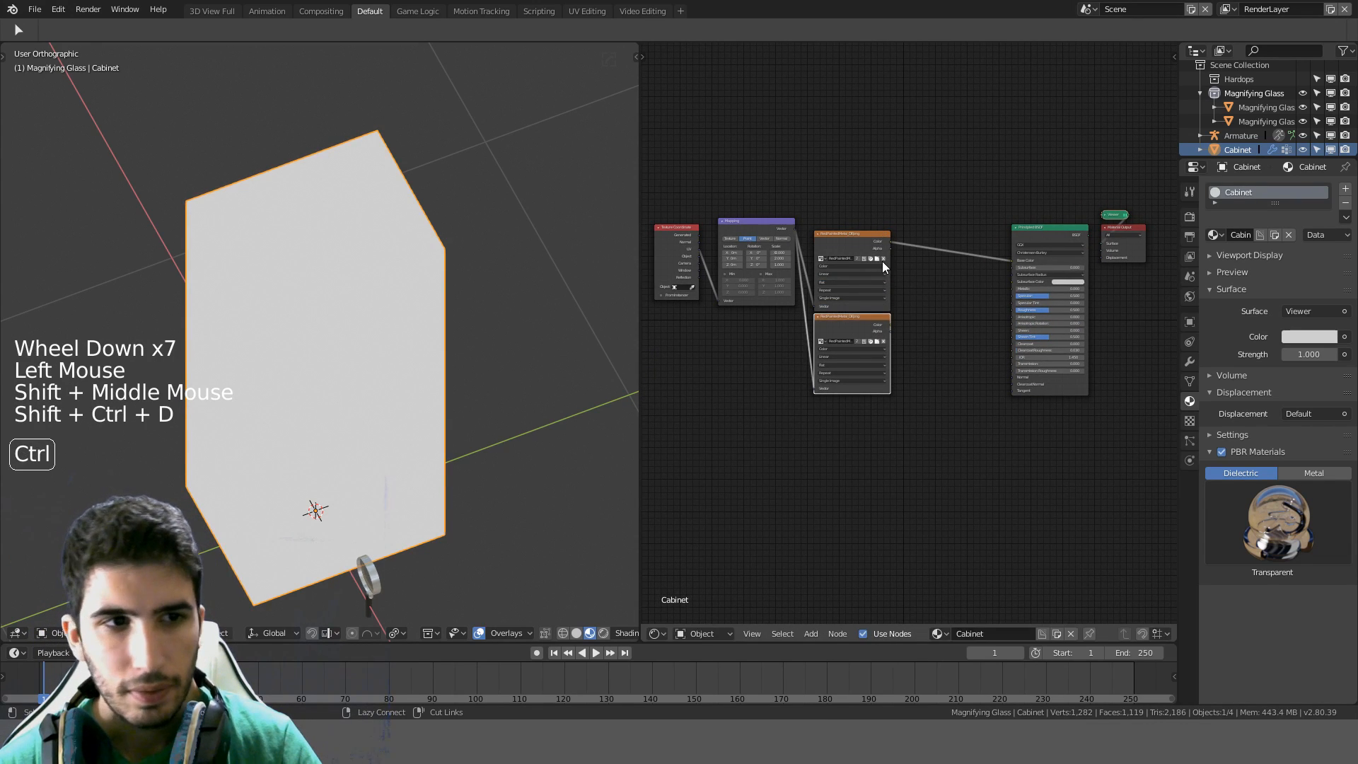
Load RedPaintedMetal_MTL.png into the duplicated texture node and set its color space to Non-Color Data
{"action": "scroll", "coordinate": [911, 290], "scroll_direction": "up", "scroll_amount": 9}
{"action": "left_click", "coordinate": [846, 349]}
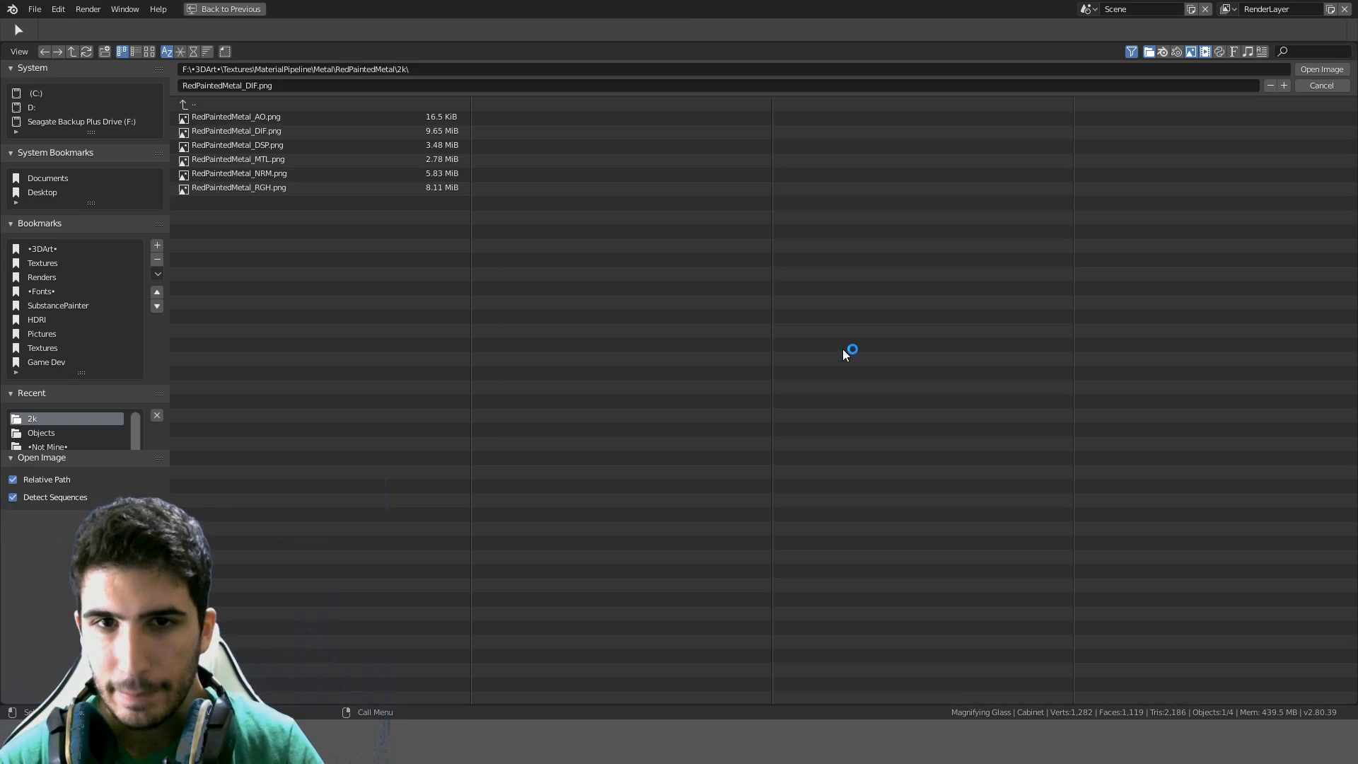
{"action": "left_click", "coordinate": [294, 157]}
{"action": "double_click", "coordinate": [294, 157]}
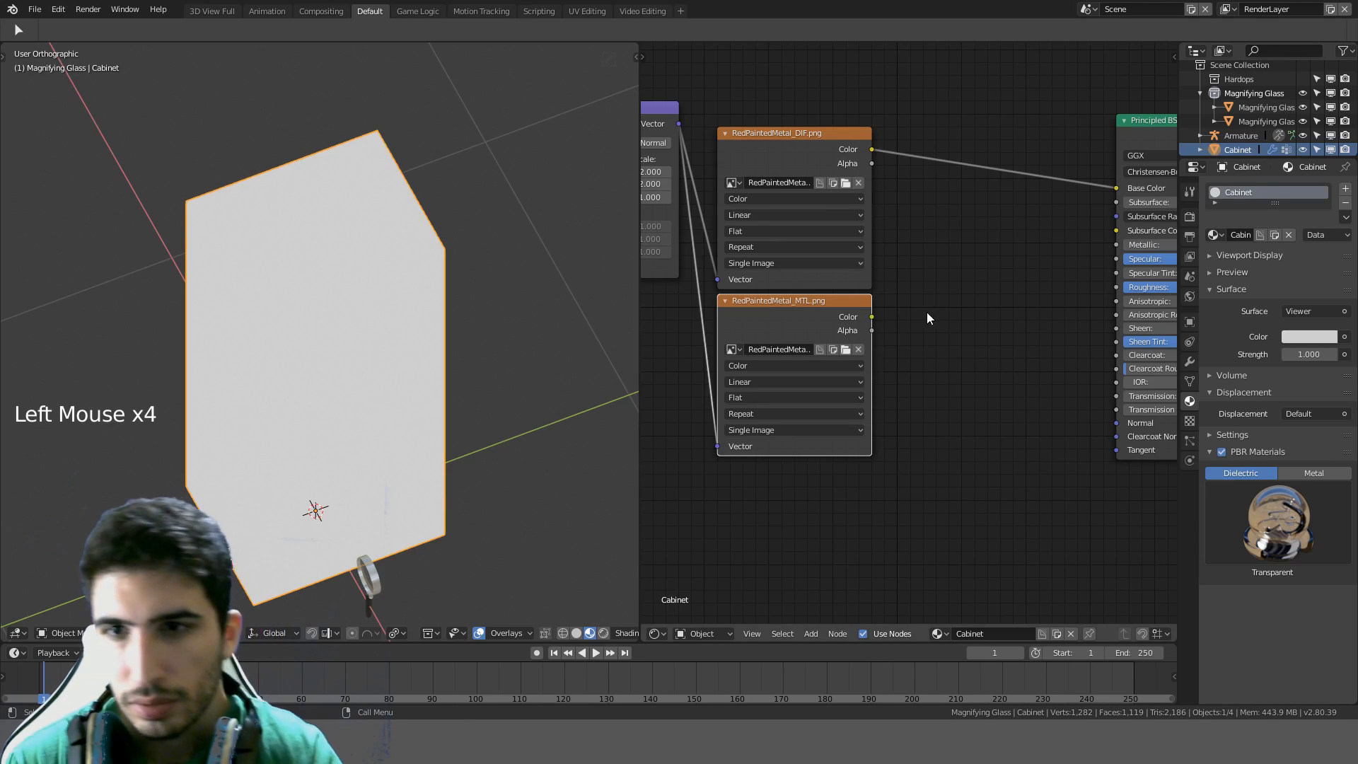
{"action": "middle_click_drag", "start_coordinate": [926, 312], "coordinate": [893, 312]}
{"action": "left_click_drag", "start_coordinate": [763, 362], "coordinate": [738, 337]}
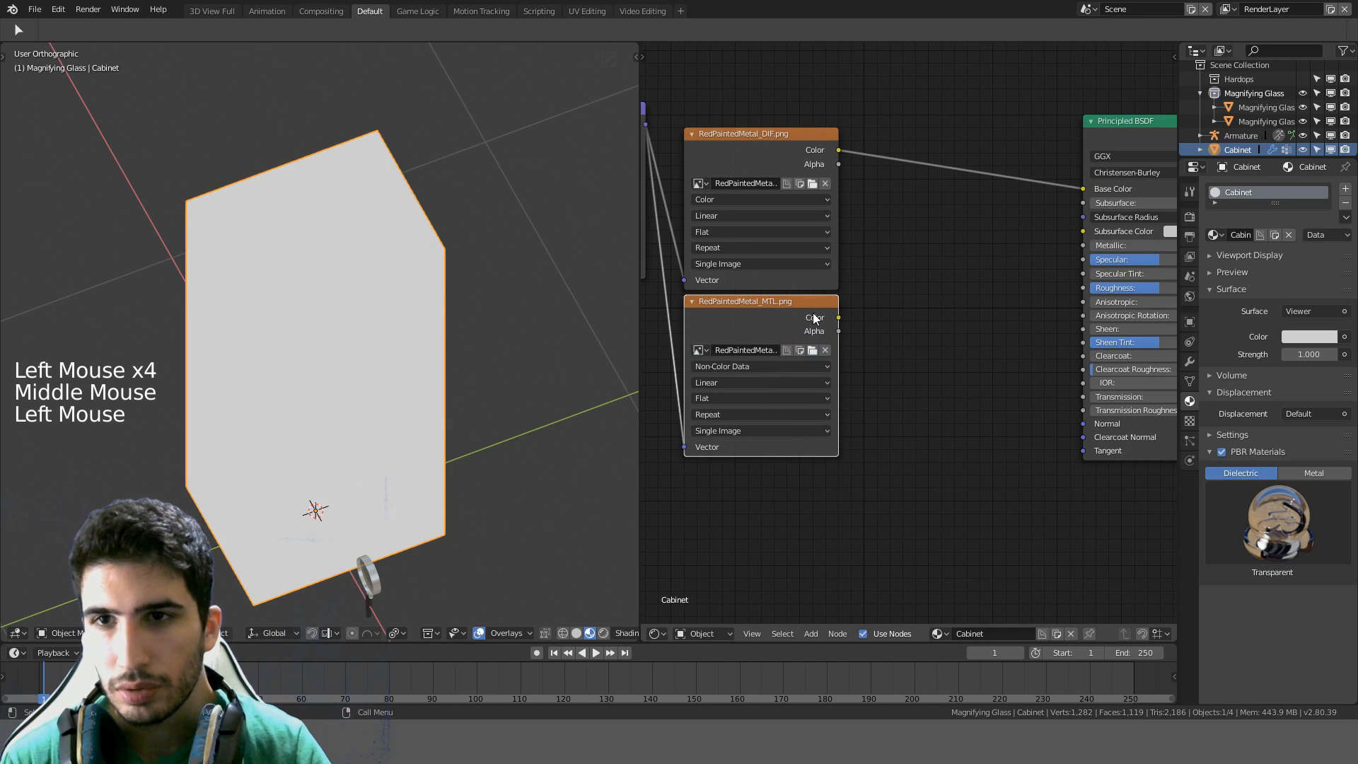
Preview the Principled BSDF on the cabinet again and link the RedPaintedMetal_MTL.png Color output to Metallic
{"action": "scroll", "coordinate": [910, 278], "scroll_direction": "down", "scroll_amount": 9}
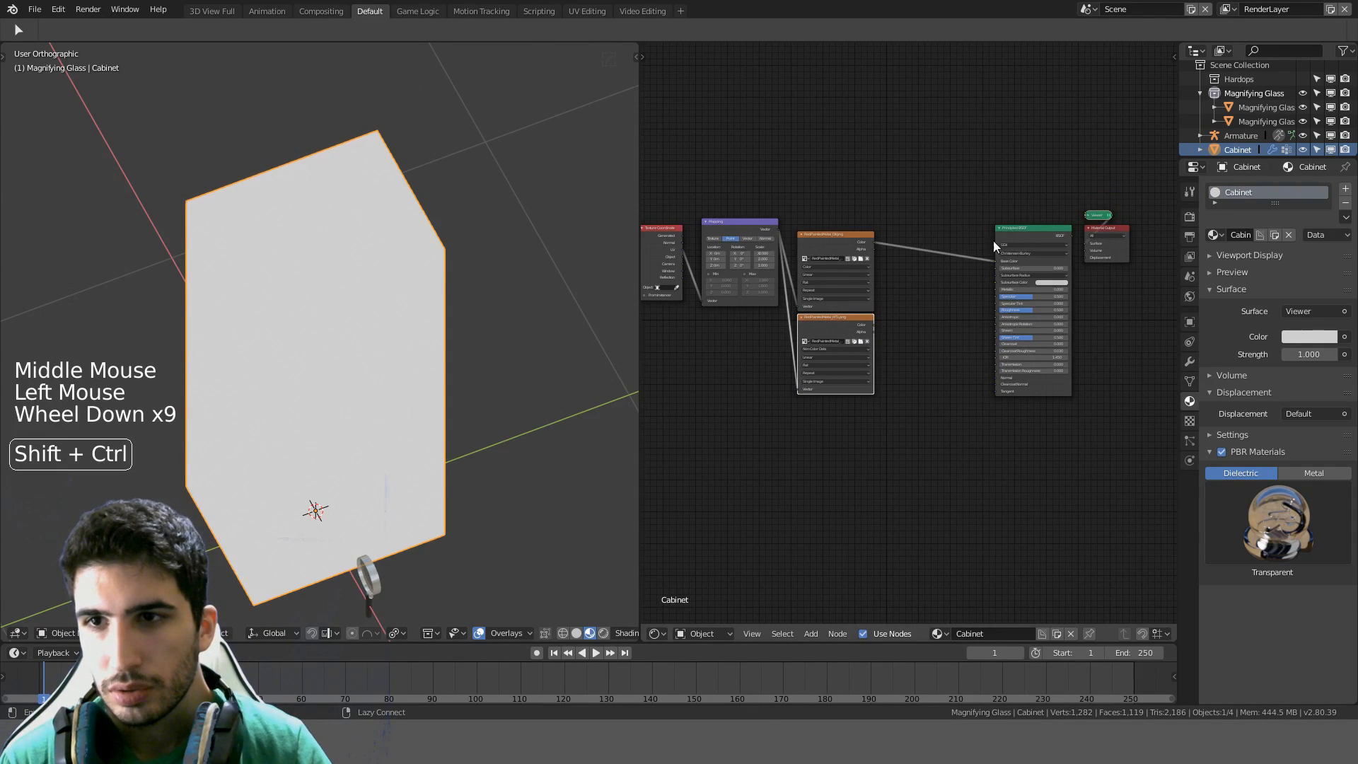
{"action": "left_click", "coordinate": [996, 241], "text": "ctrl+shift"}
{"action": "scroll", "coordinate": [915, 294], "scroll_direction": "up", "scroll_amount": 4}
{"action": "middle_click_drag", "start_coordinate": [915, 294], "coordinate": [839, 294]}
{"action": "scroll", "coordinate": [786, 322], "scroll_direction": "up", "scroll_amount": 3}
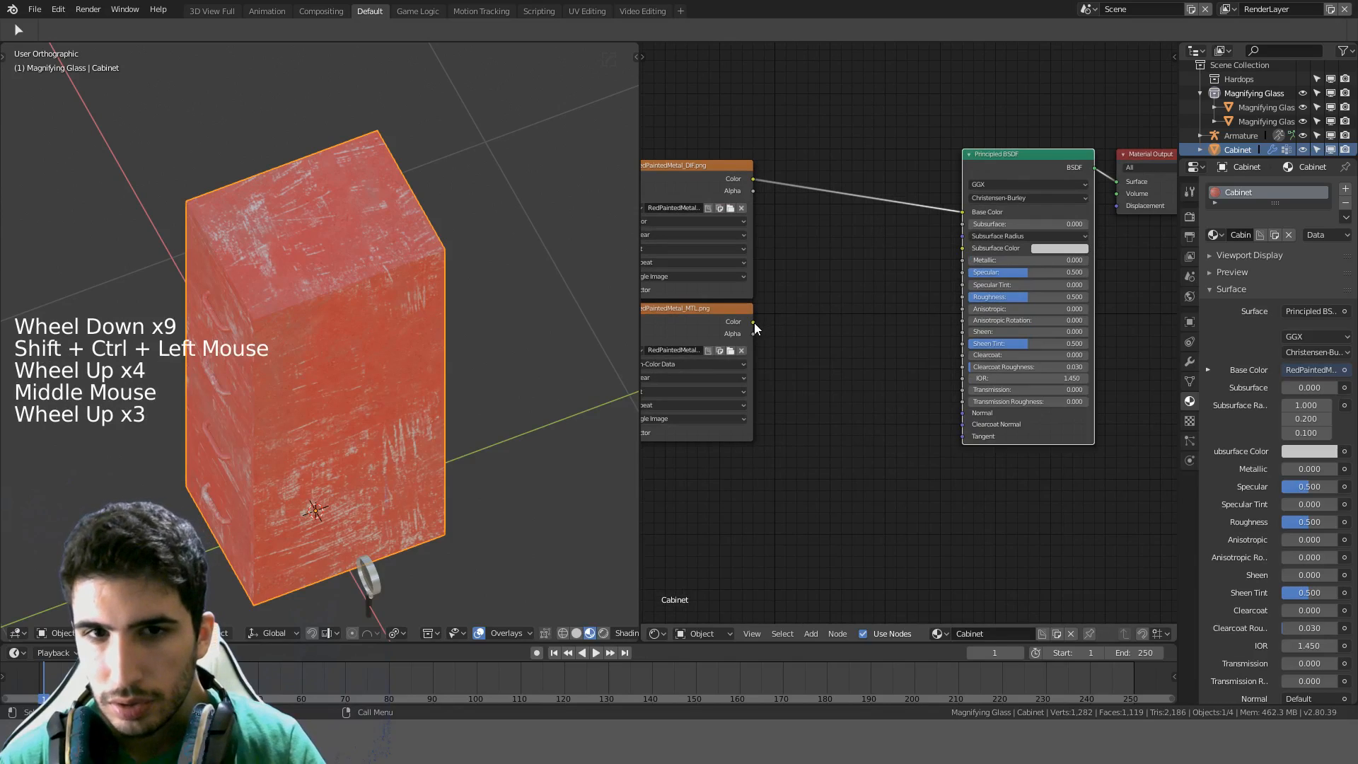
{"action": "mouse_move", "coordinate": [754, 322]}
{"action": "left_mouse_down"}
{"action": "mouse_move", "coordinate": [907, 291]}
{"action": "mouse_move", "coordinate": [960, 297]}
{"action": "mouse_move", "coordinate": [962, 258]}
{"action": "left_mouse_up"}
Duplicate the metallic texture node below itself with RedPaintedMetal_RGH.png loaded and link its Color output to Roughness
{"action": "middle_click_drag", "start_coordinate": [701, 323], "coordinate": [833, 269], "text": "shift"}
{"action": "left_click", "coordinate": [833, 269]}
{"action": "key", "text": "ctrl+shift+d"}
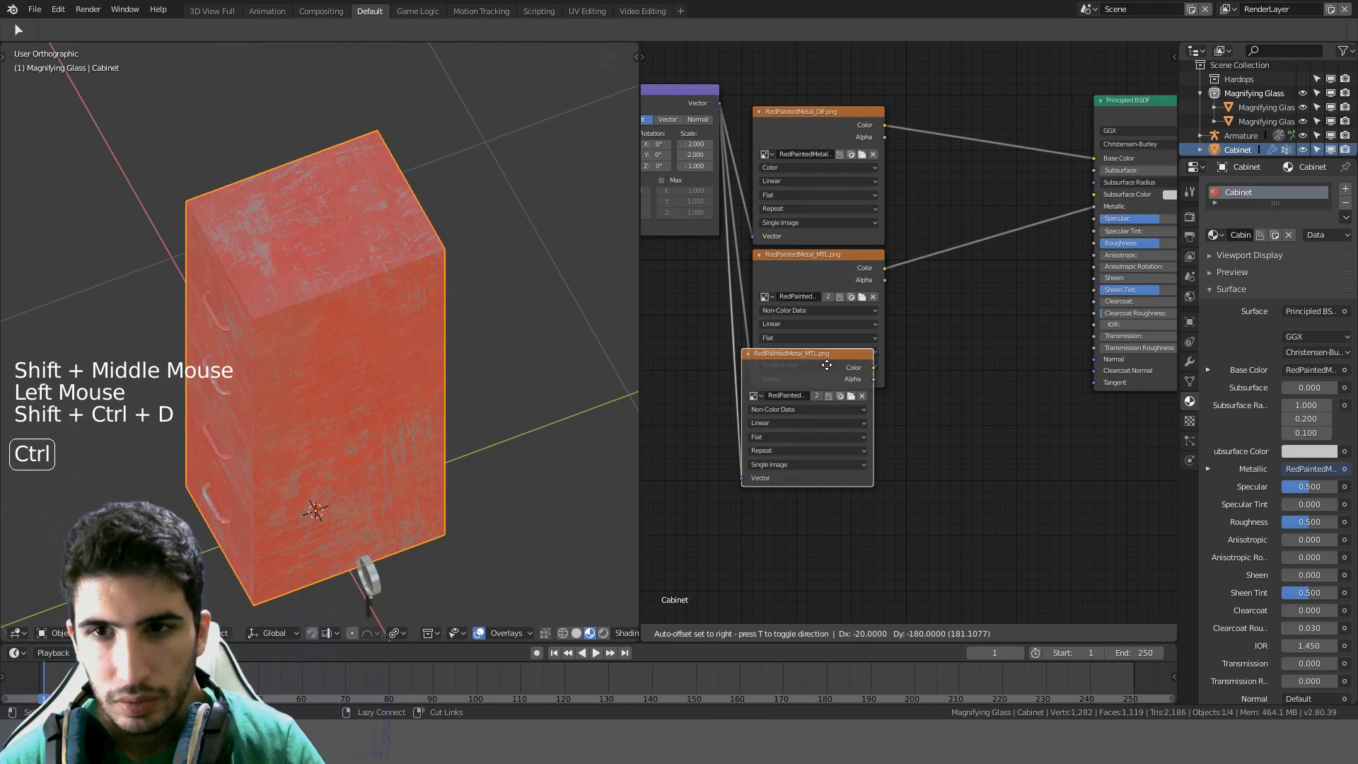
{"action": "left_click", "coordinate": [835, 410]}
{"action": "left_click", "coordinate": [861, 440]}
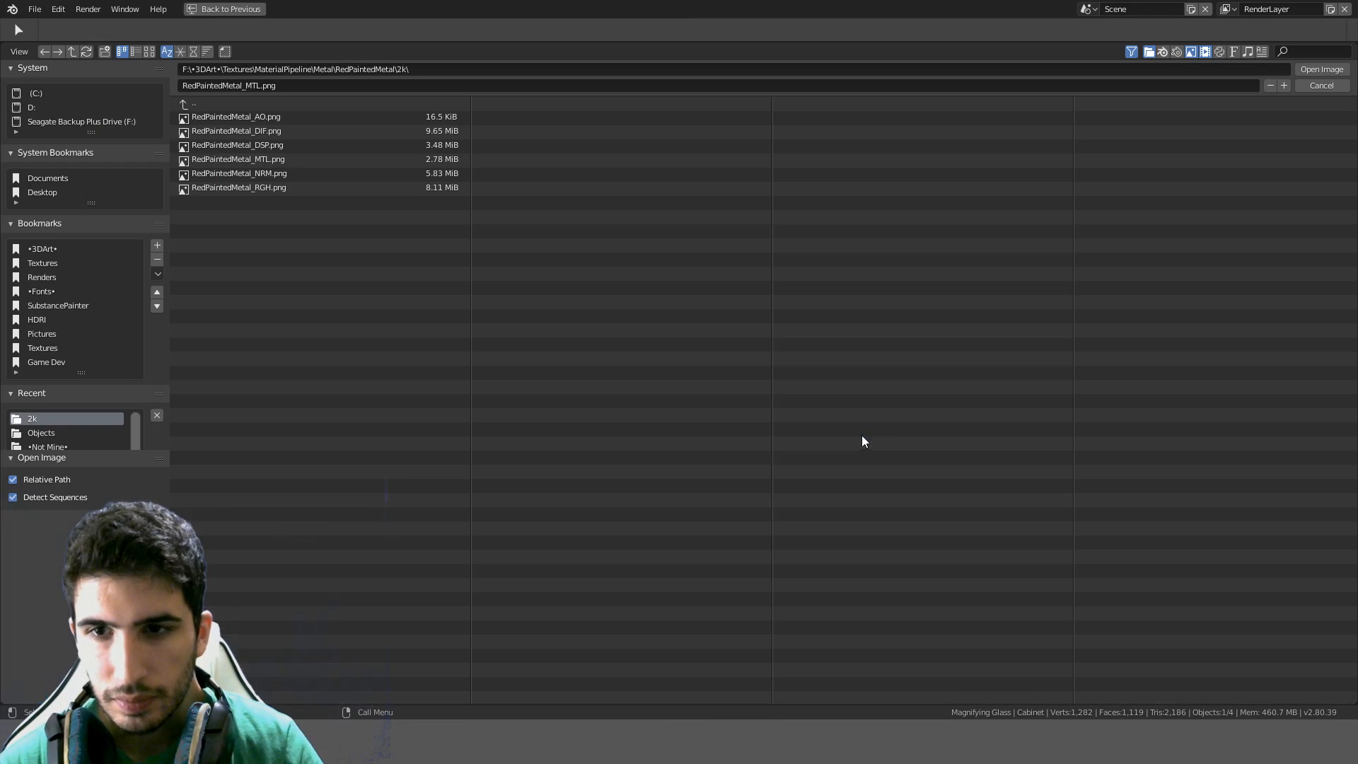
{"action": "double_click", "coordinate": [290, 186]}
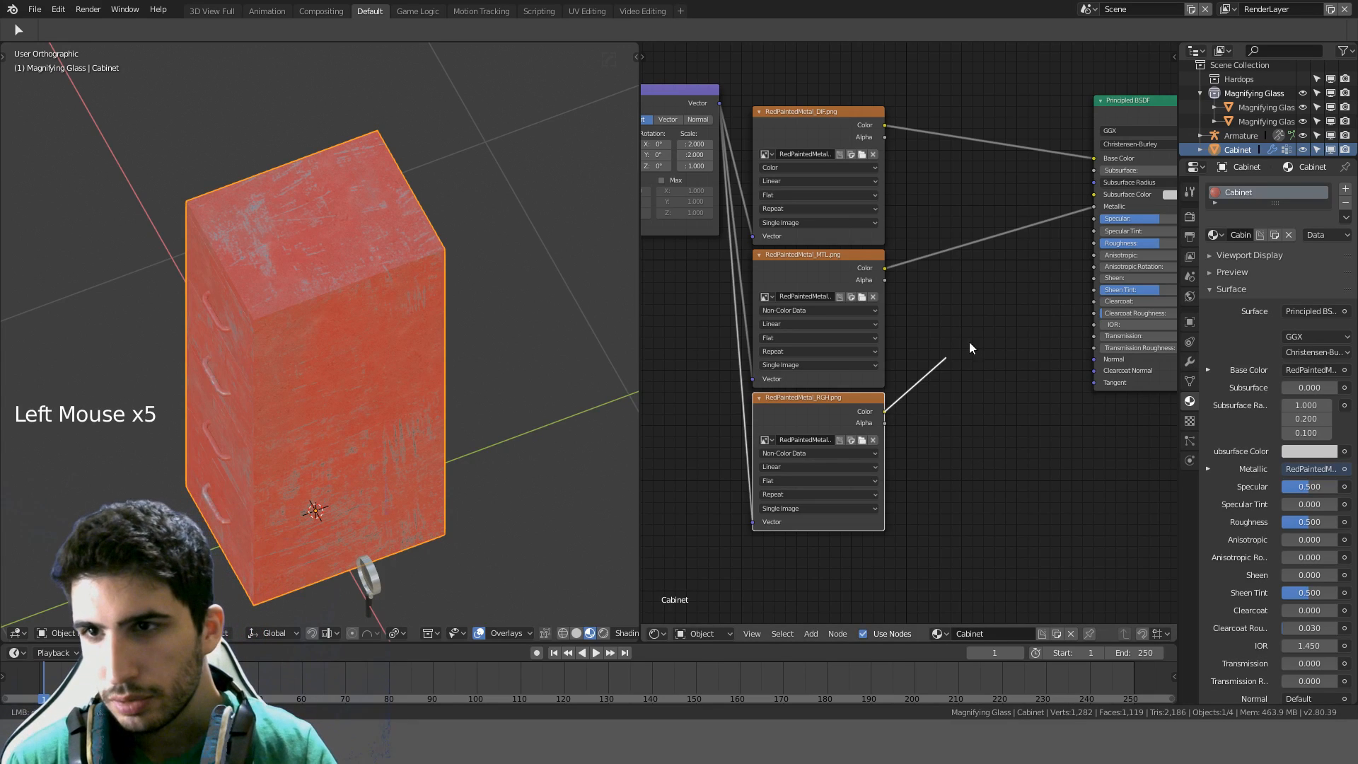
{"action": "left_click_drag", "start_coordinate": [1068, 243], "coordinate": [1093, 248]}
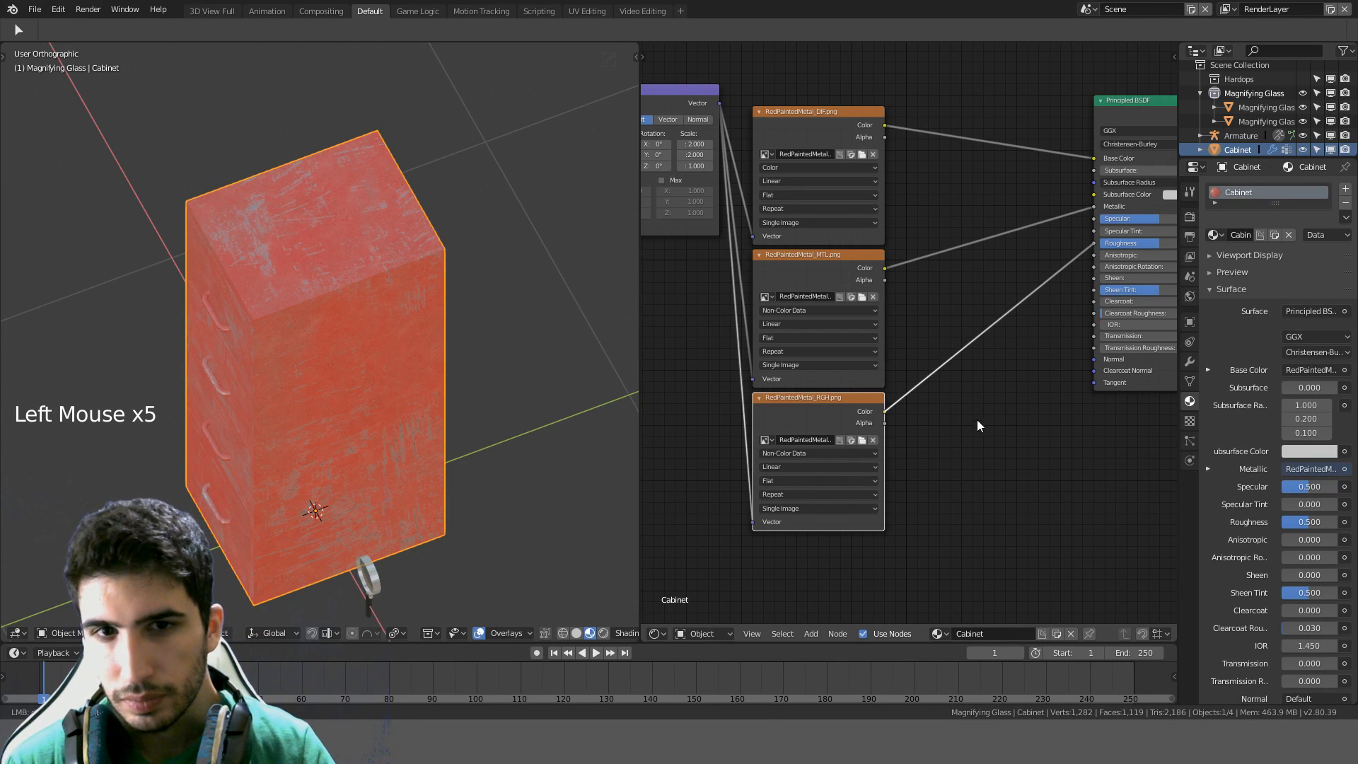
Duplicate the roughness texture node with its Mapping link, place it below, and load RedPaintedMetal_NRM.png in the copy
{"action": "middle_click_drag", "start_coordinate": [978, 425], "coordinate": [997, 252], "text": "shift"}
{"action": "key", "text": "ctrl+shift+d"}
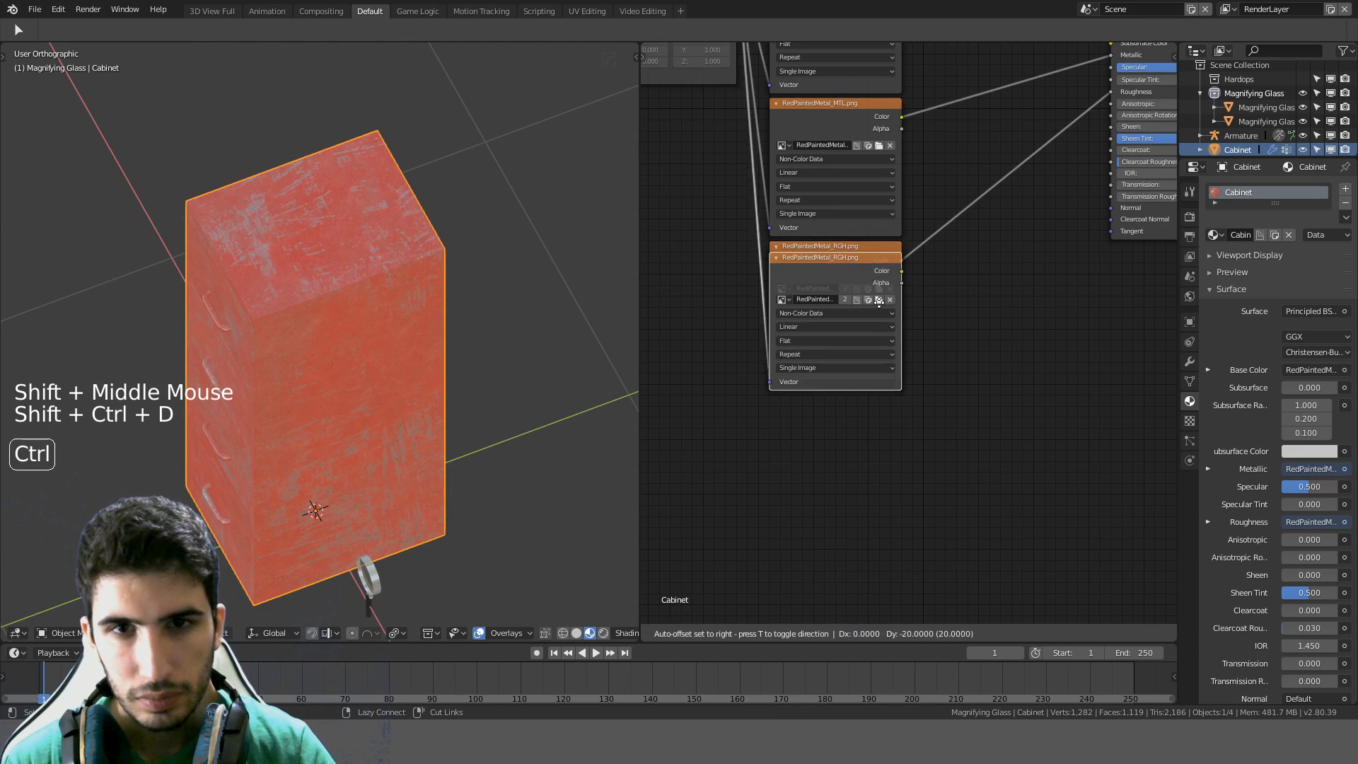
{"action": "left_click", "coordinate": [875, 408]}
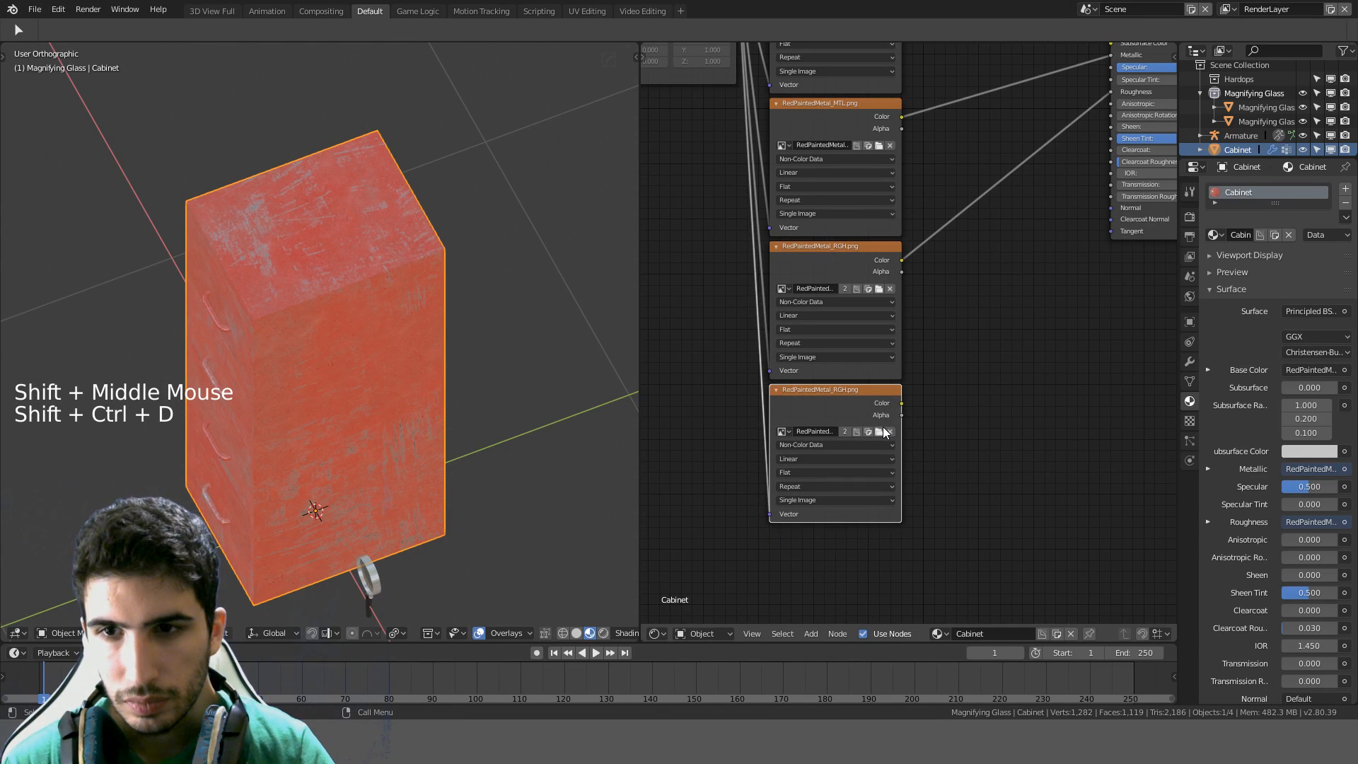
{"action": "left_click", "coordinate": [879, 432]}
{"action": "left_click", "coordinate": [273, 173]}
{"action": "double_click", "coordinate": [274, 173]}
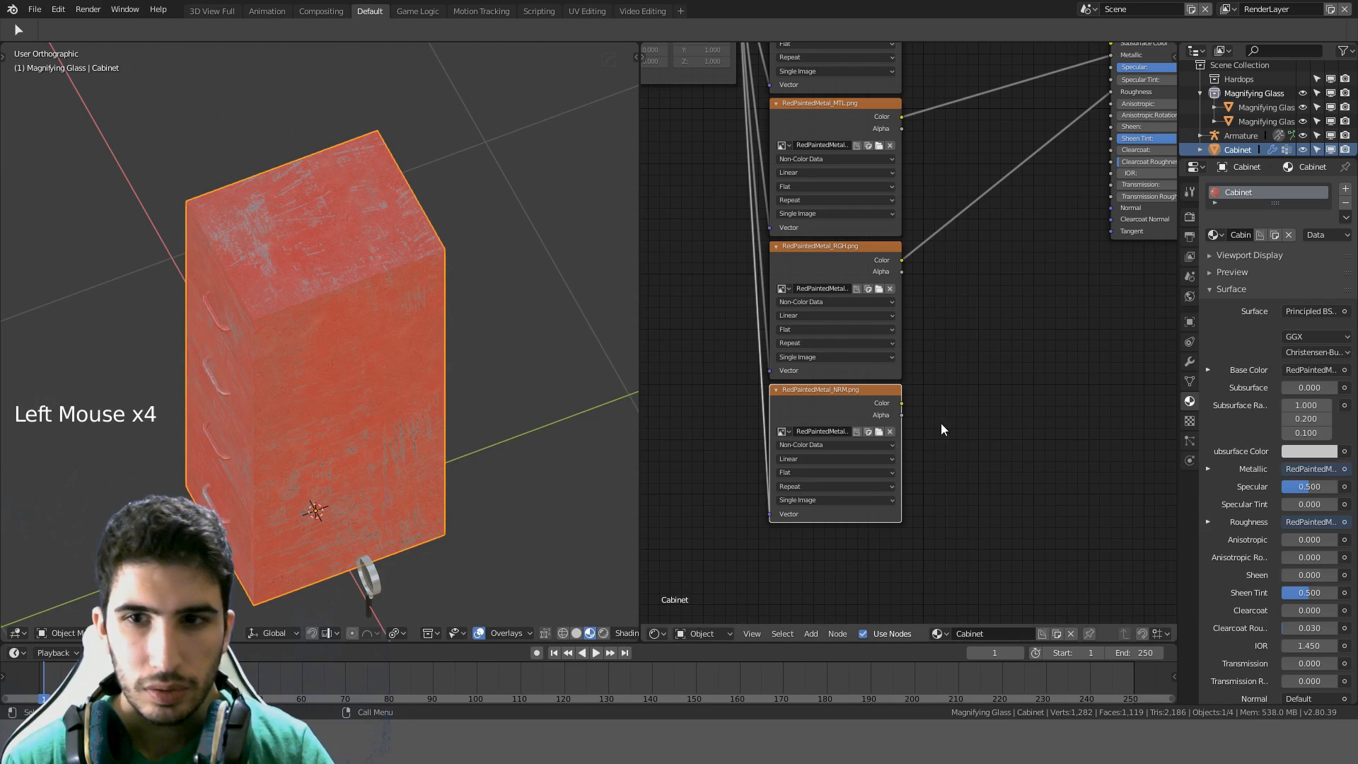
Add a Normal Map node beside the RedPaintedMetal_NRM.png texture and link the texture's Color output into it
{"action": "middle_click_drag", "start_coordinate": [942, 427], "coordinate": [889, 406], "text": "shift"}
{"action": "key", "text": "shift+a"}
{"action": "type", "text": "norm"}
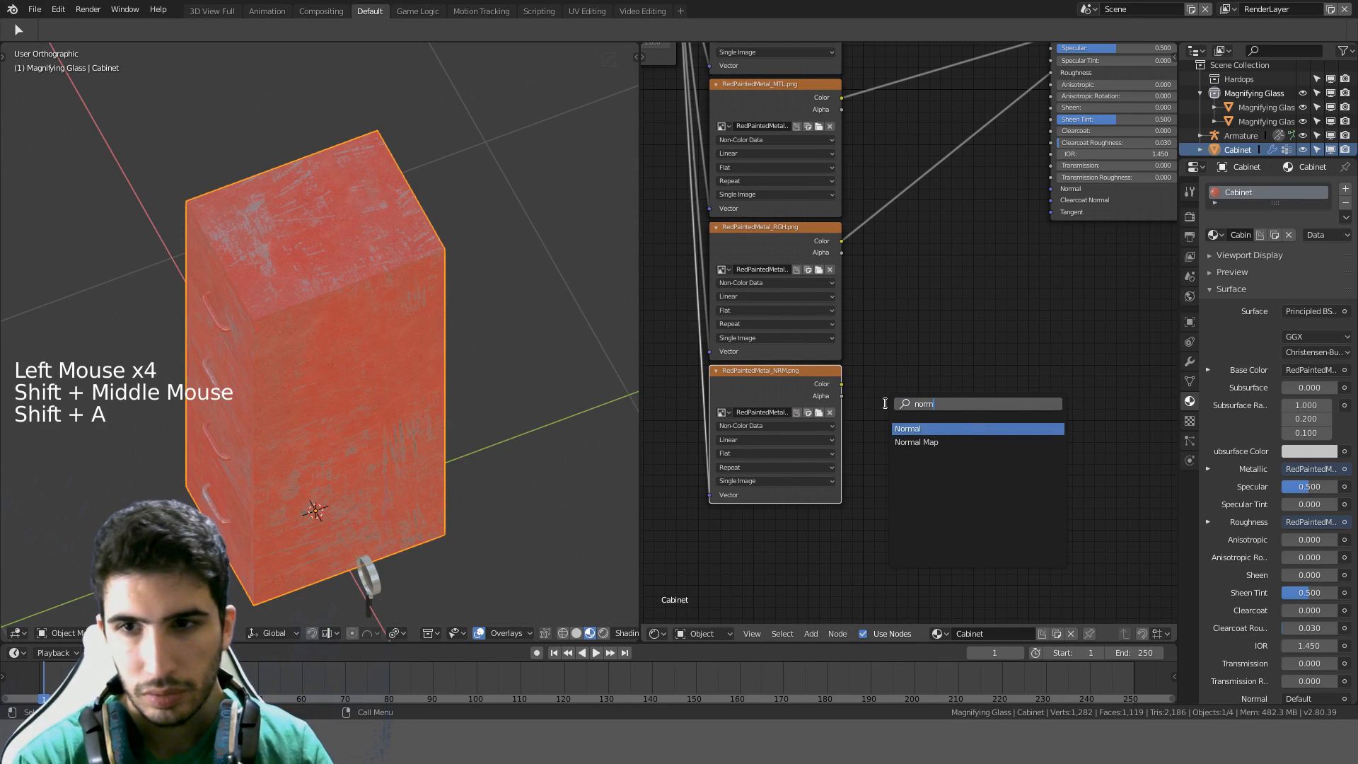
{"action": "key", "text": "Down"}
{"action": "key", "text": "Return"}
{"action": "left_click", "coordinate": [873, 314], "text": "ctrl"}
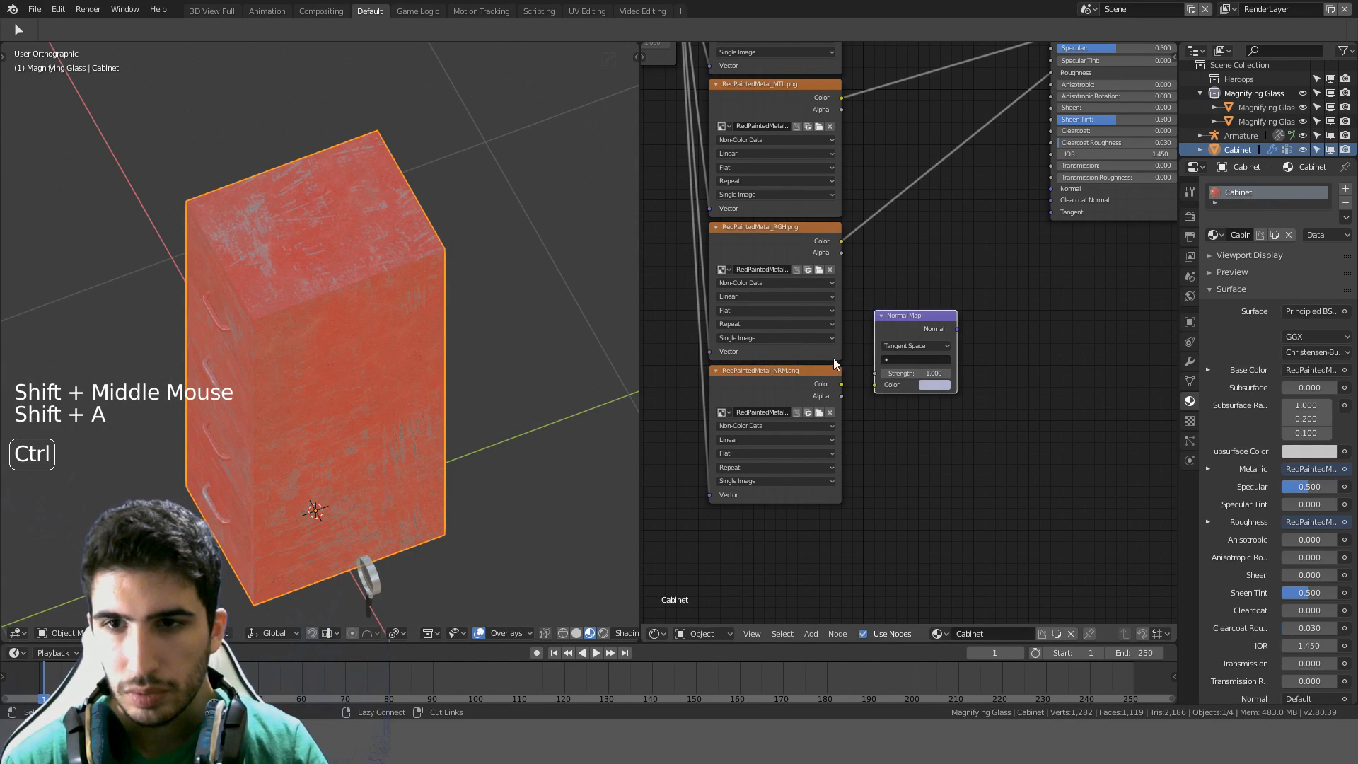
{"action": "right_click_drag", "start_coordinate": [833, 362], "coordinate": [901, 324], "text": "ctrl"}
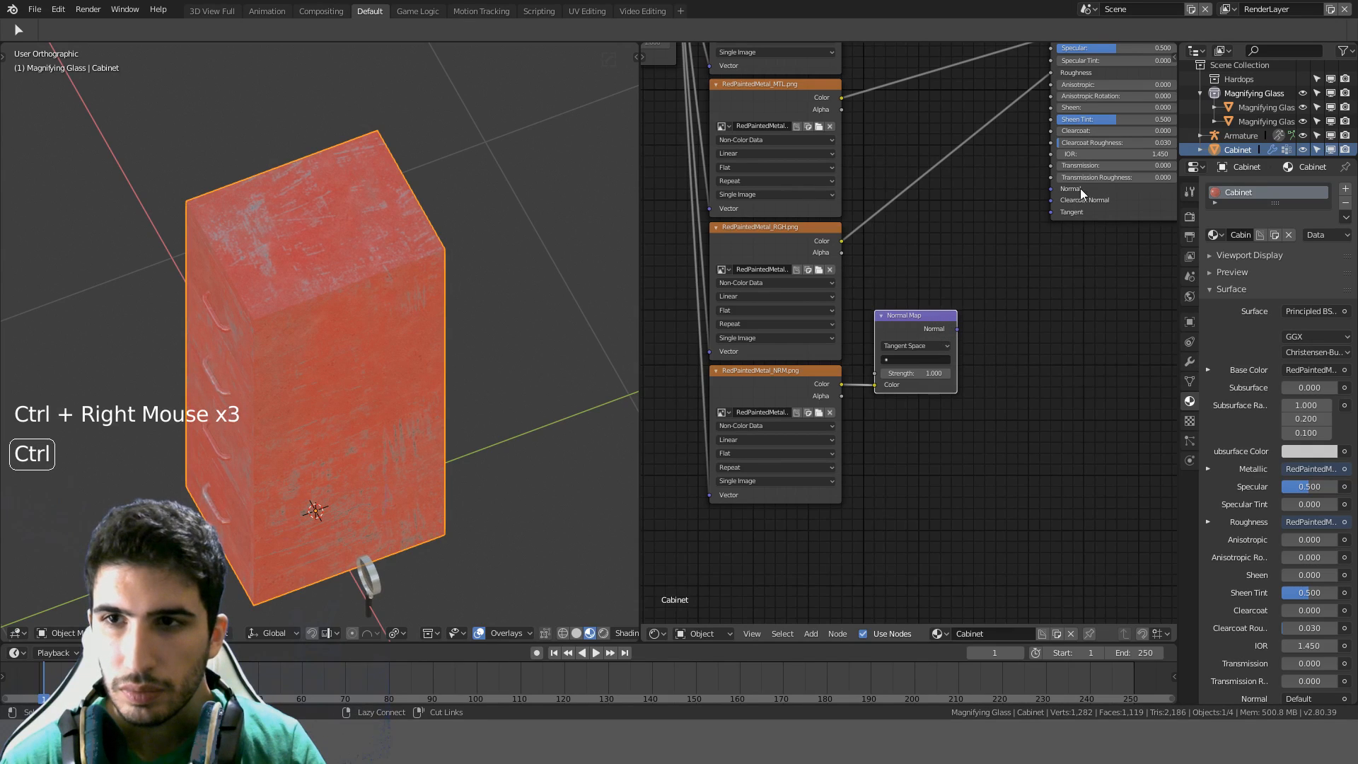
Link the Normal Map node's Normal output to the Principled BSDF's Normal input and set its strength to 0.5
{"action": "right_click_drag", "start_coordinate": [1080, 192], "coordinate": [1080, 193], "text": "ctrl"}
{"action": "middle_click_drag", "start_coordinate": [389, 351], "coordinate": [469, 442]}
{"action": "scroll", "coordinate": [462, 278], "scroll_direction": "up", "scroll_amount": 3}
{"action": "scroll", "coordinate": [478, 279], "scroll_direction": "up", "scroll_amount": 5}
{"action": "middle_click_drag", "start_coordinate": [479, 279], "coordinate": [579, 385], "text": "shift"}
{"action": "scroll", "coordinate": [424, 373], "scroll_direction": "up", "scroll_amount": 1}
{"action": "scroll", "coordinate": [435, 346], "scroll_direction": "down", "scroll_amount": 2}
{"action": "left_click", "coordinate": [925, 374]}
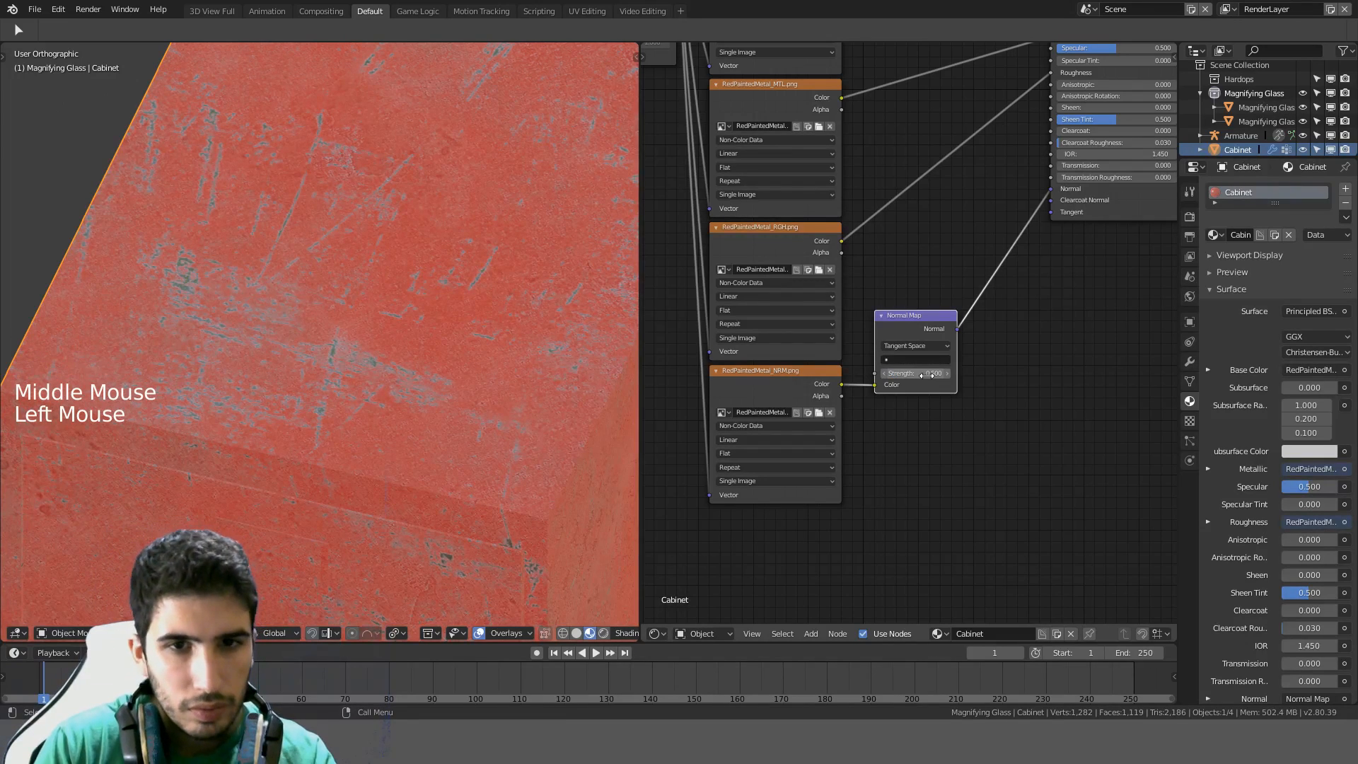
Preview the RedPaintedMetal_NRM.png texture and the Normal Map output on the cabinet, examining its surfaces
{"action": "left_click", "coordinate": [795, 392], "text": "ctrl+shift"}
{"action": "scroll", "coordinate": [402, 411], "scroll_direction": "down", "scroll_amount": 6}
{"action": "middle_click_drag", "start_coordinate": [401, 411], "coordinate": [427, 396]}
{"action": "scroll", "coordinate": [506, 293], "scroll_direction": "up", "scroll_amount": 5}
{"action": "scroll", "coordinate": [447, 398], "scroll_direction": "up", "scroll_amount": 3}
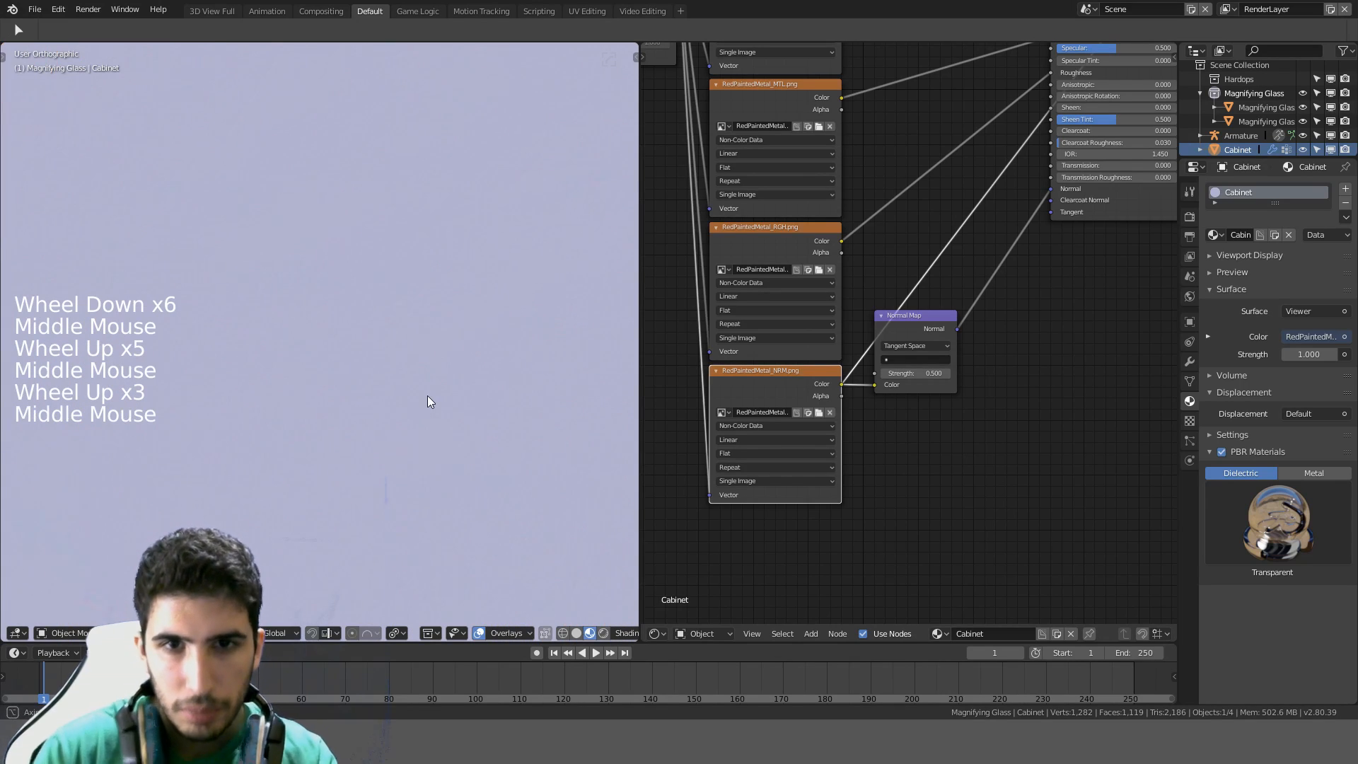
{"action": "scroll", "coordinate": [421, 437], "scroll_direction": "down", "scroll_amount": 2}
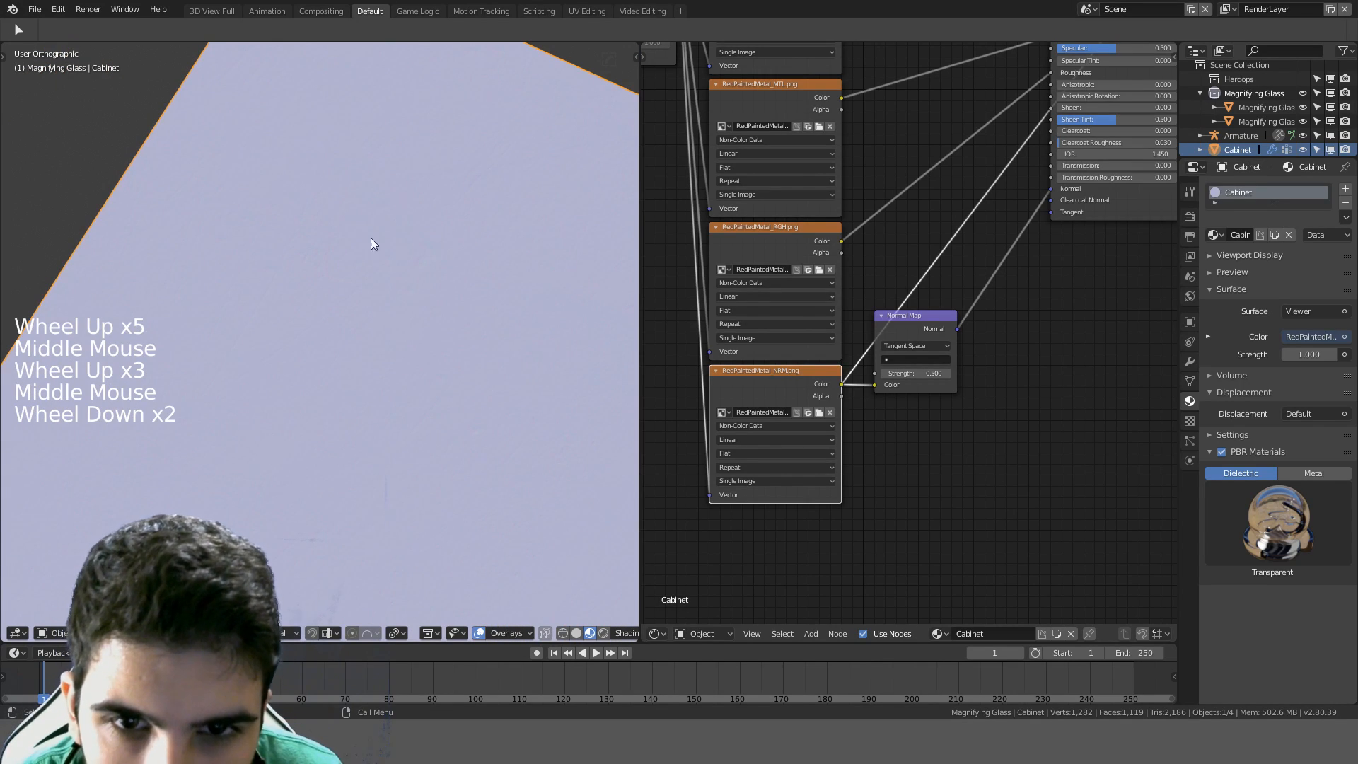
{"action": "left_click", "coordinate": [918, 324], "text": "ctrl+shift"}
{"action": "middle_click_drag", "start_coordinate": [410, 347], "coordinate": [406, 345]}
{"action": "scroll", "coordinate": [395, 262], "scroll_direction": "down", "scroll_amount": 2}
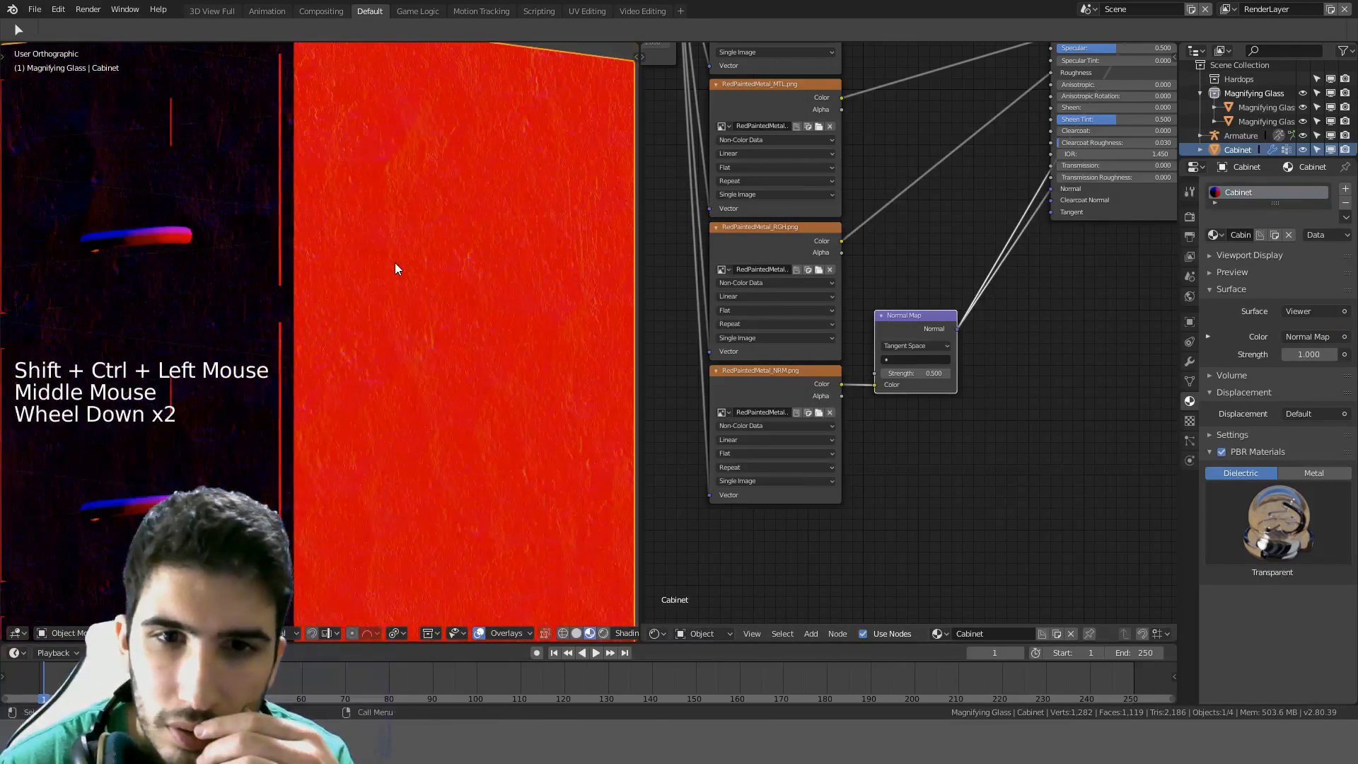
{"action": "middle_click_drag", "start_coordinate": [395, 261], "coordinate": [478, 305]}
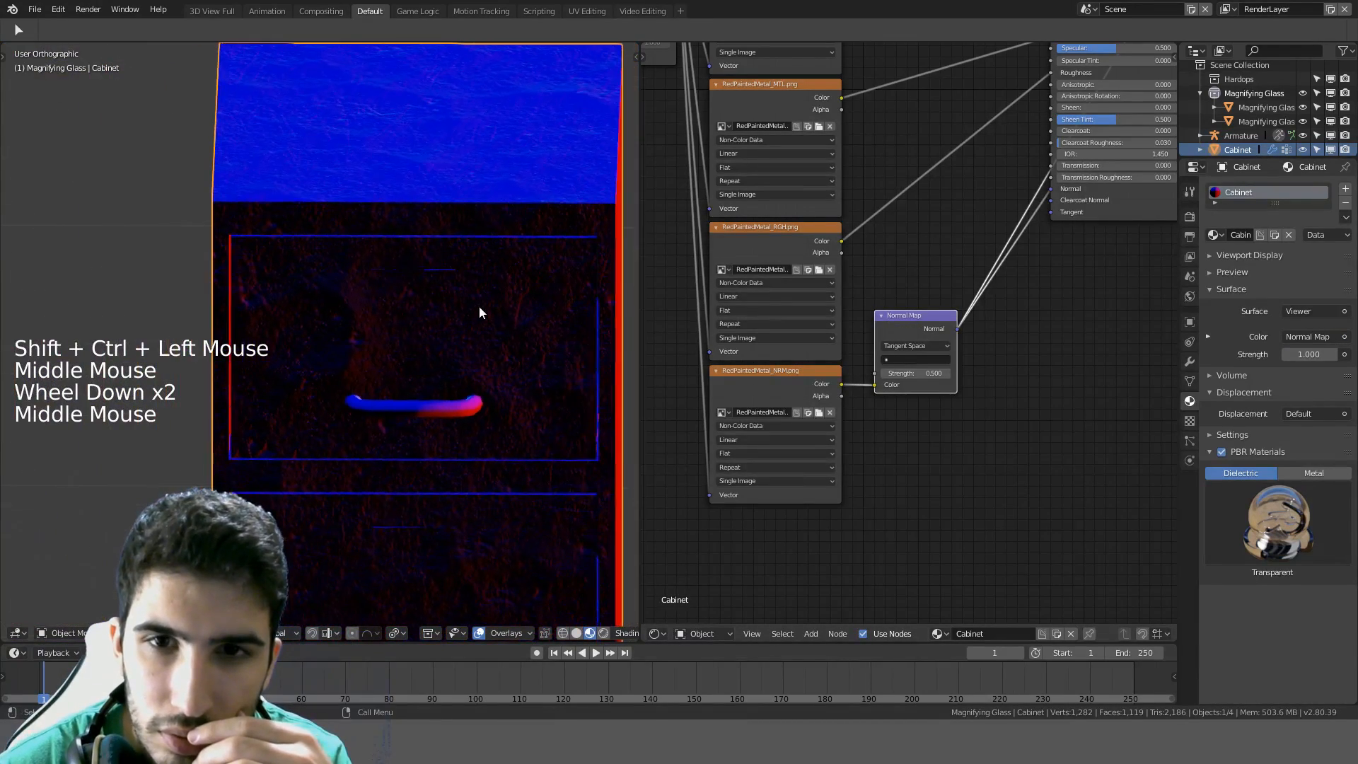
Try a Normal Map strength of 5 and inspect the effect on the cabinet's front and side
{"action": "left_click", "coordinate": [910, 374]}
{"action": "type", "text": "5"}
{"action": "key", "text": "Return"}
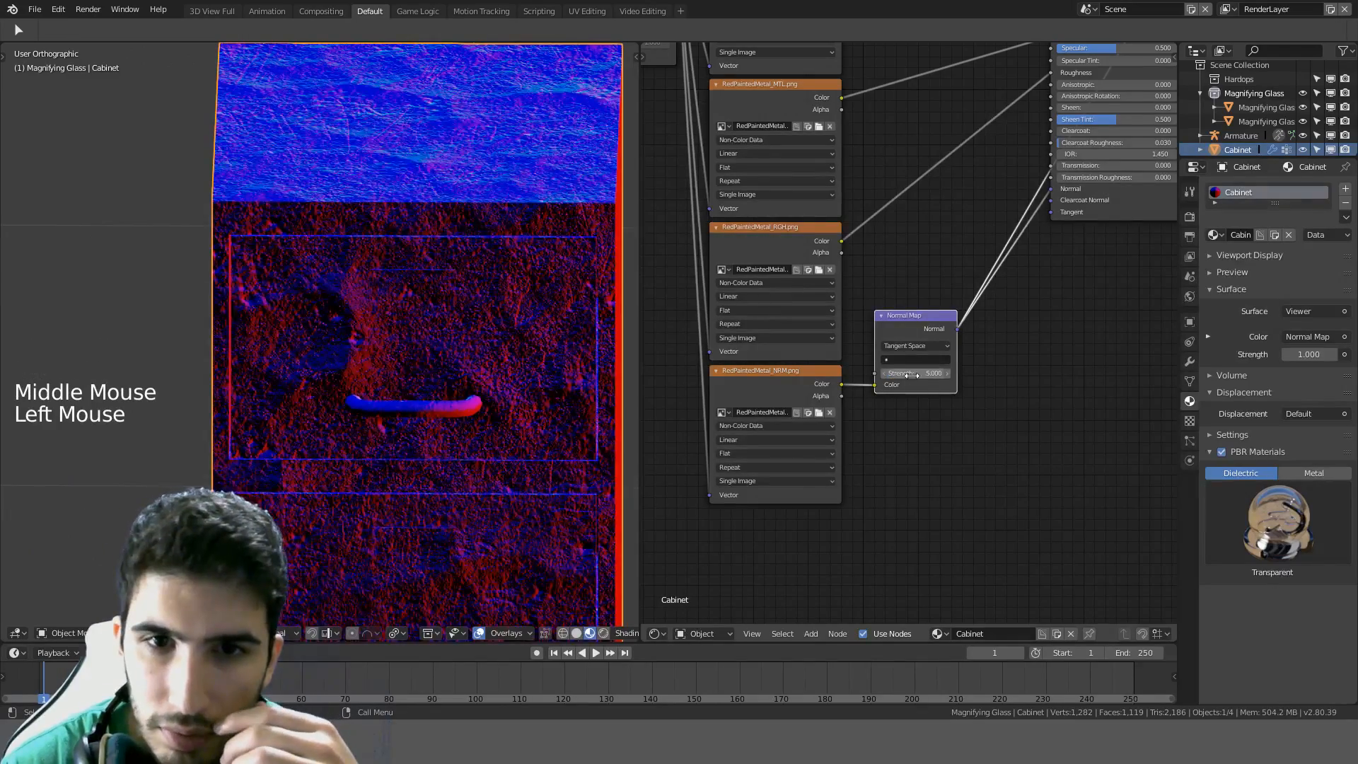
{"action": "scroll", "coordinate": [492, 341], "scroll_direction": "down", "scroll_amount": 4}
{"action": "middle_click_drag", "start_coordinate": [492, 341], "coordinate": [403, 305]}
{"action": "scroll", "coordinate": [473, 380], "scroll_direction": "up", "scroll_amount": 3}
{"action": "scroll", "coordinate": [409, 311], "scroll_direction": "down", "scroll_amount": 3}
{"action": "scroll", "coordinate": [902, 332], "scroll_direction": "down", "scroll_amount": 4}
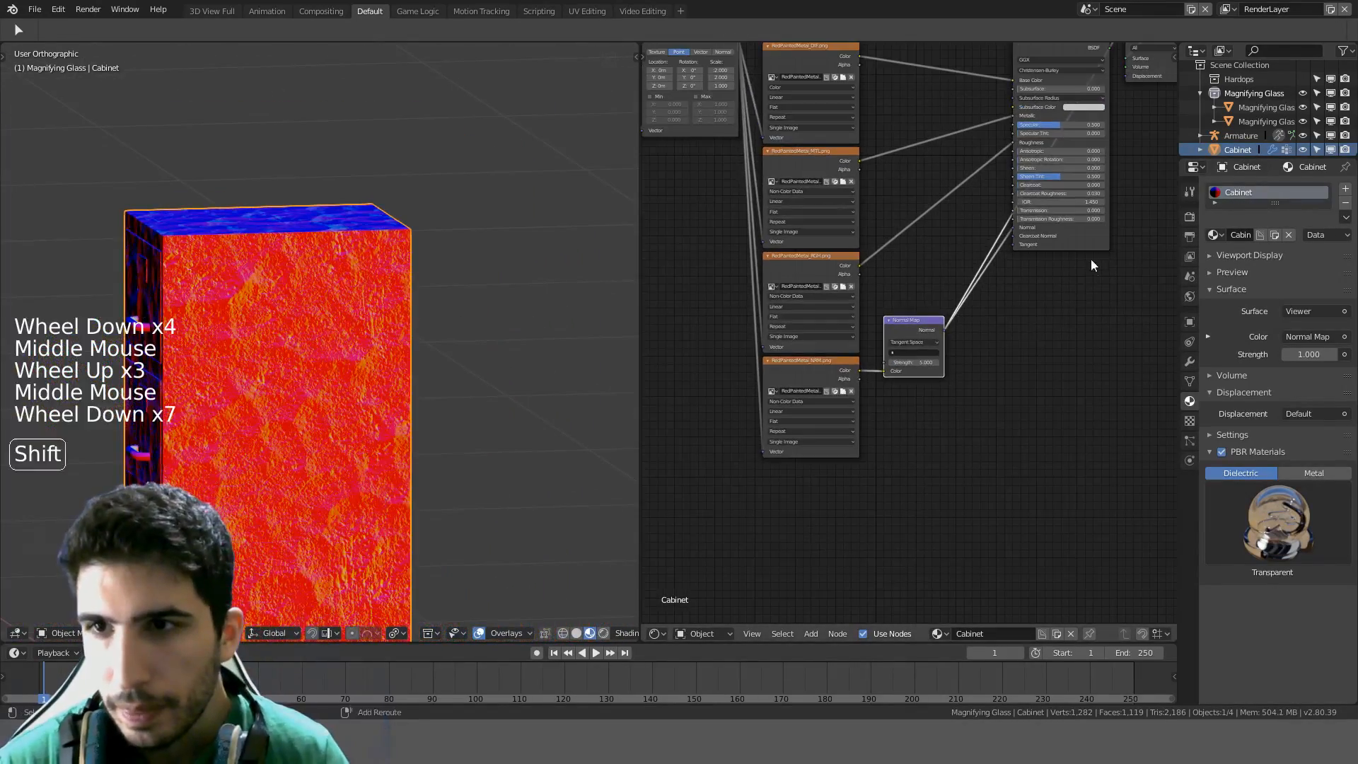
Preview the Principled BSDF on the cabinet again and inspect its bumps around the drawer handles and edges
{"action": "left_click", "coordinate": [1074, 240], "text": "ctrl+shift"}
{"action": "middle_click_drag", "start_coordinate": [248, 374], "coordinate": [372, 363]}
{"action": "scroll", "coordinate": [372, 363], "scroll_direction": "up", "scroll_amount": 6}
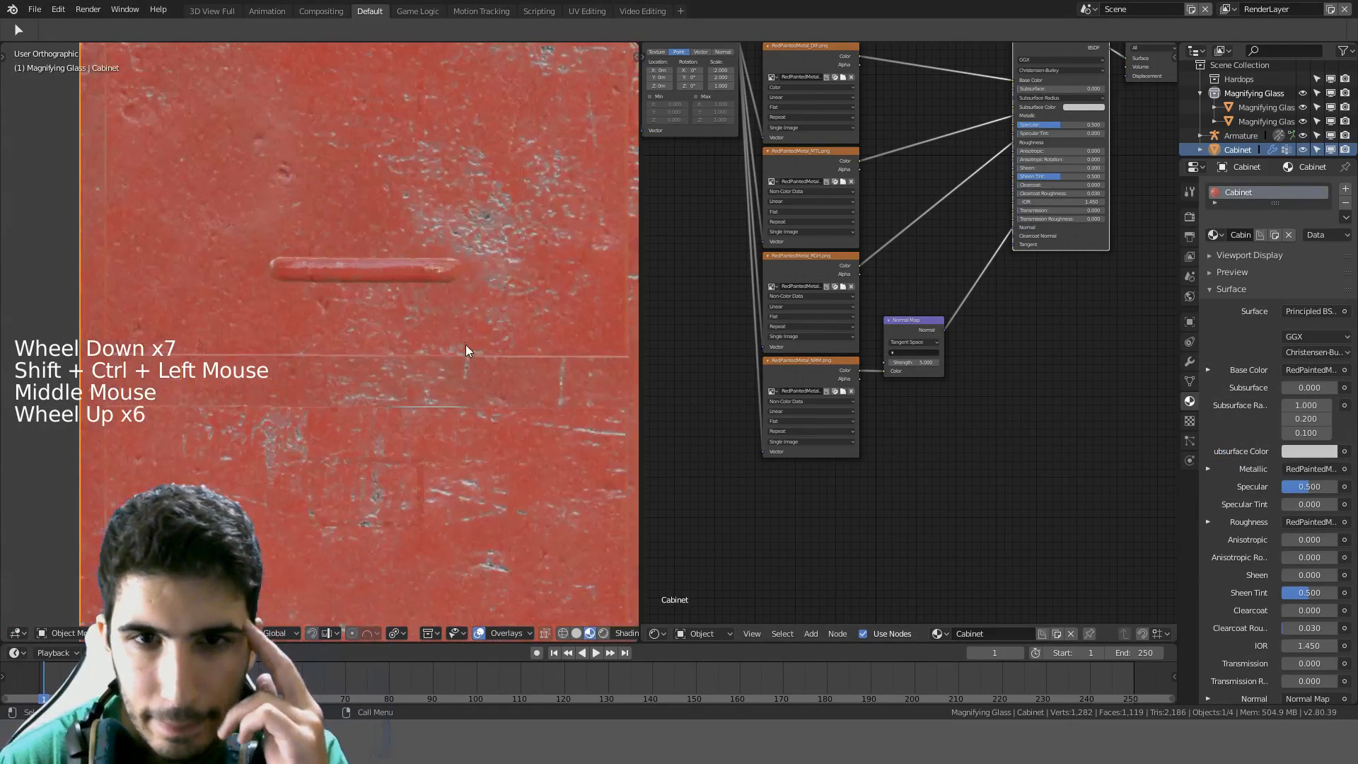
{"action": "middle_click_drag", "start_coordinate": [465, 345], "coordinate": [667, 407]}
{"action": "scroll", "coordinate": [423, 367], "scroll_direction": "down", "scroll_amount": 2}
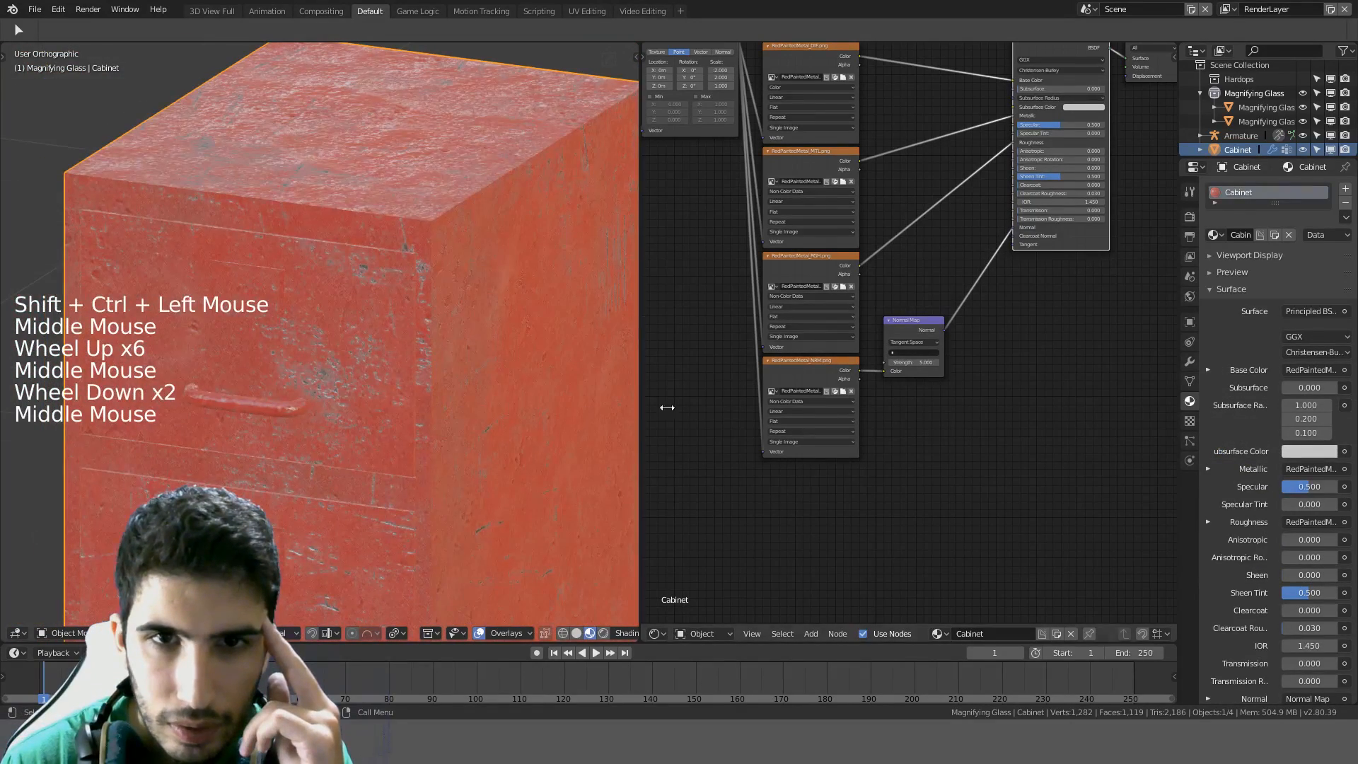
Try a Normal Map strength of 1, set it to 2 instead, and check the whole cabinet
{"action": "left_click", "coordinate": [897, 363]}
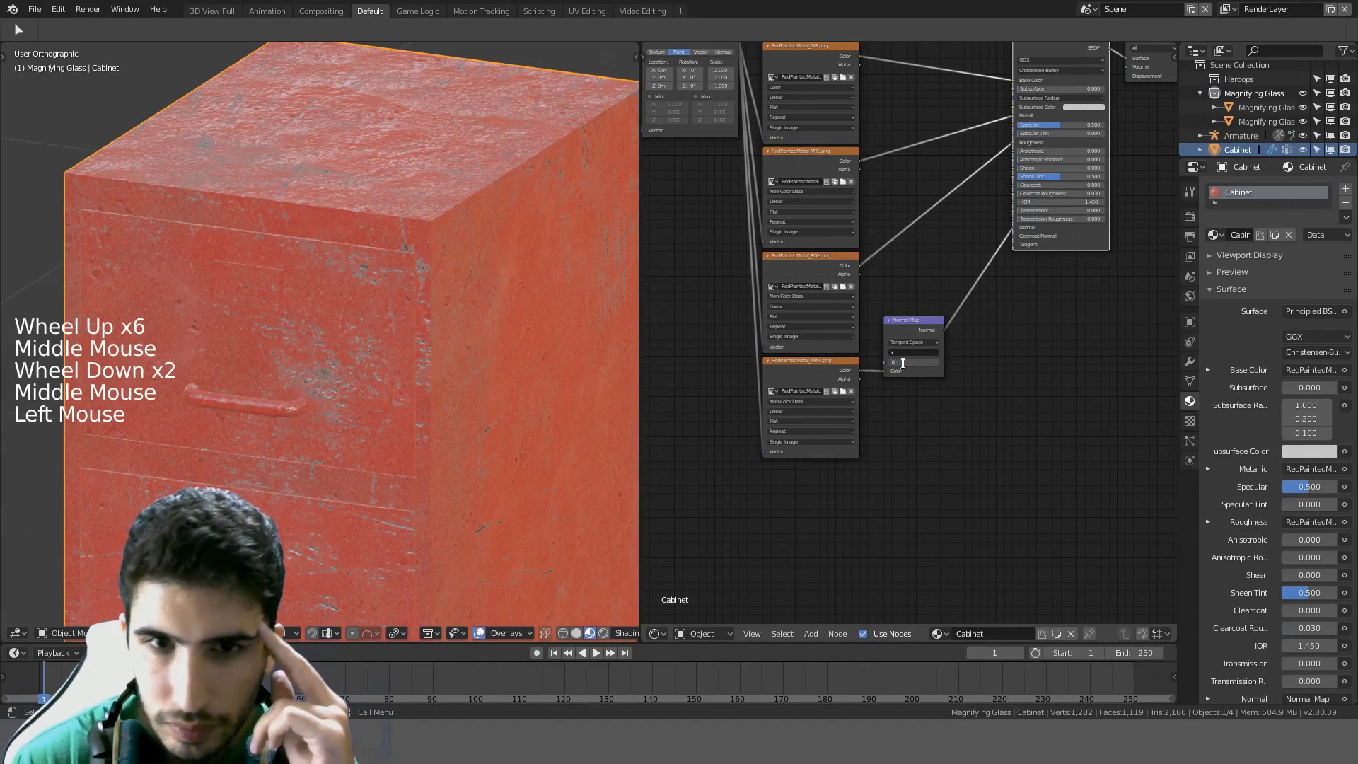
{"action": "type", "text": "1"}
{"action": "key", "text": "Return"}
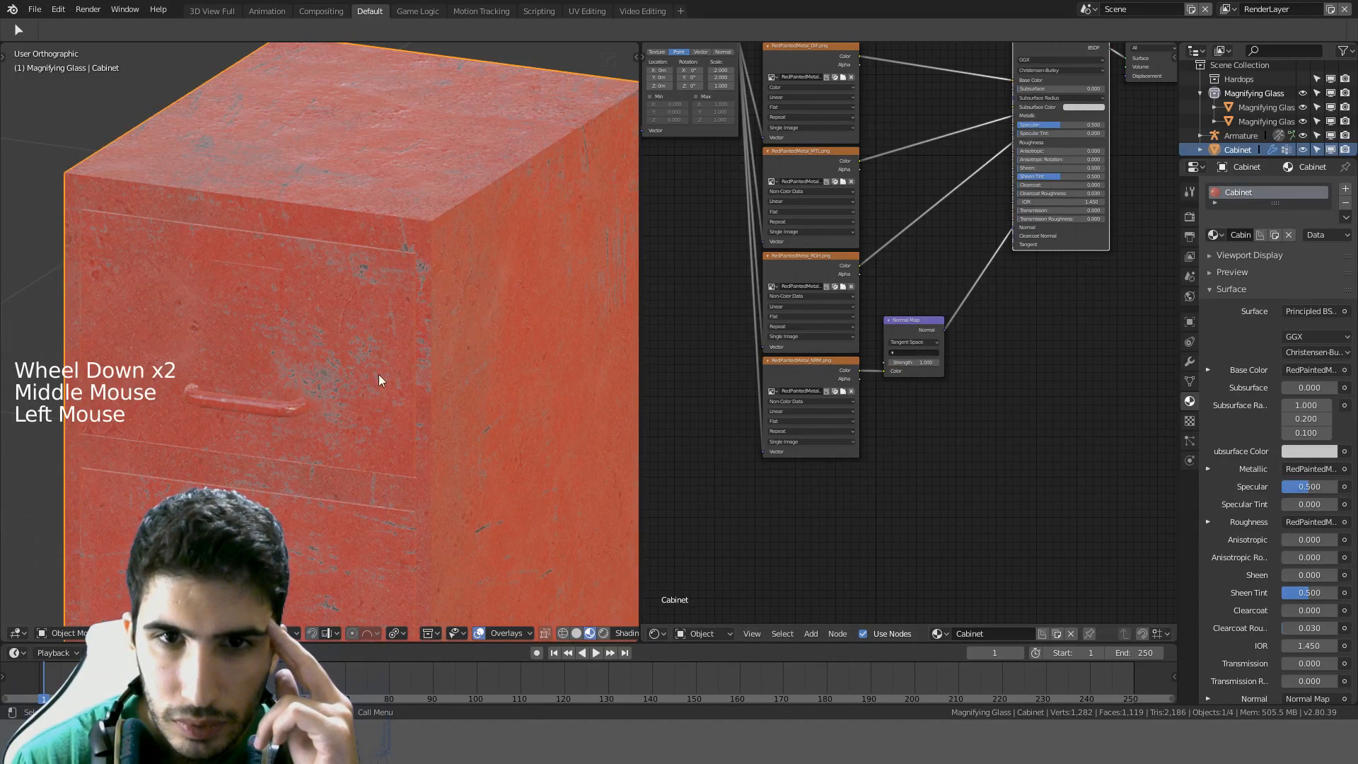
{"action": "double_click", "coordinate": [919, 360]}
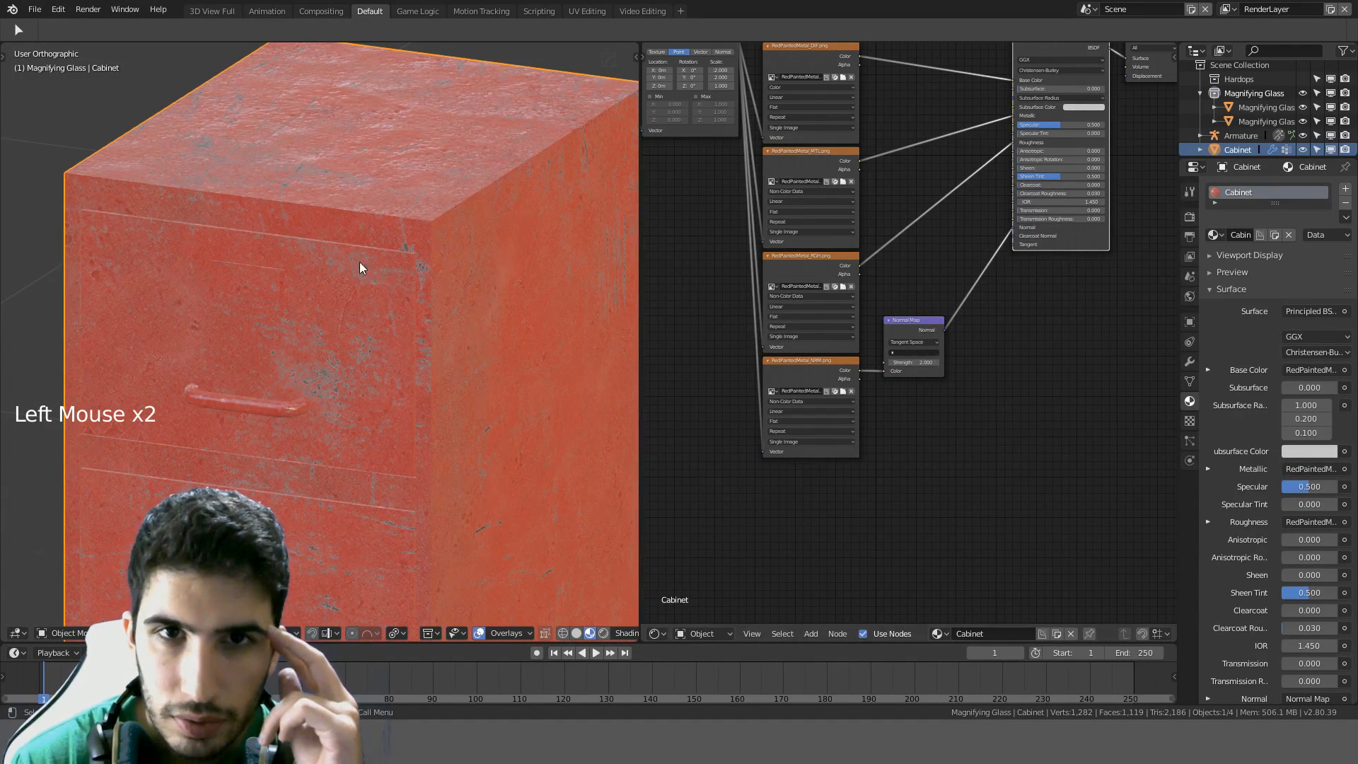
{"action": "scroll", "coordinate": [360, 261], "scroll_direction": "down", "scroll_amount": 3}
{"action": "mouse_move", "coordinate": [359, 261]}
{"action": "middle_mouse_down"}
{"action": "mouse_move", "coordinate": [457, 264]}
{"action": "mouse_move", "coordinate": [488, 316]}
{"action": "mouse_move", "coordinate": [424, 246]}
{"action": "mouse_move", "coordinate": [532, 294]}
{"action": "mouse_move", "coordinate": [464, 256]}
{"action": "mouse_move", "coordinate": [358, 266]}
{"action": "middle_mouse_up"}
{"action": "scroll", "coordinate": [425, 245], "scroll_direction": "down", "scroll_amount": 4}
{"action": "scroll", "coordinate": [452, 363], "scroll_direction": "down", "scroll_amount": 4}
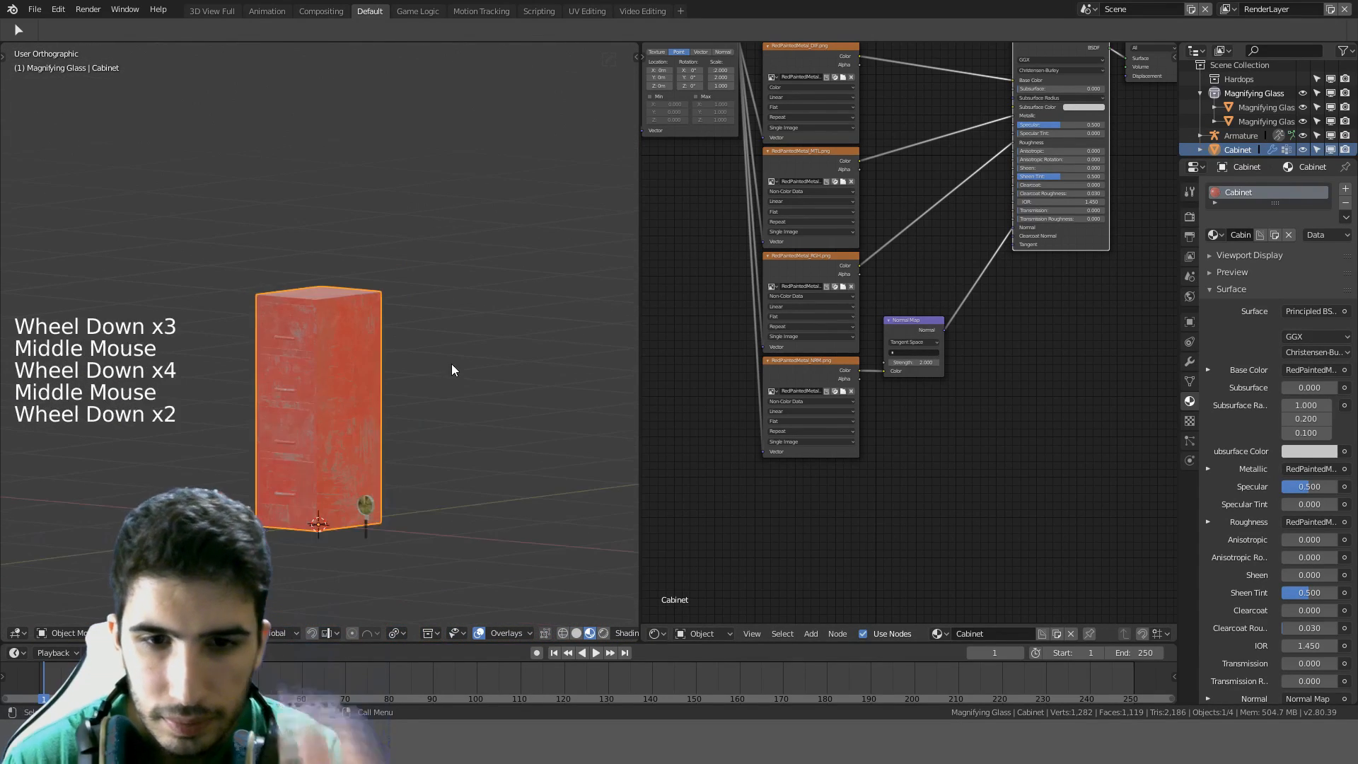
{"action": "middle_click_drag", "start_coordinate": [451, 364], "coordinate": [523, 363]}
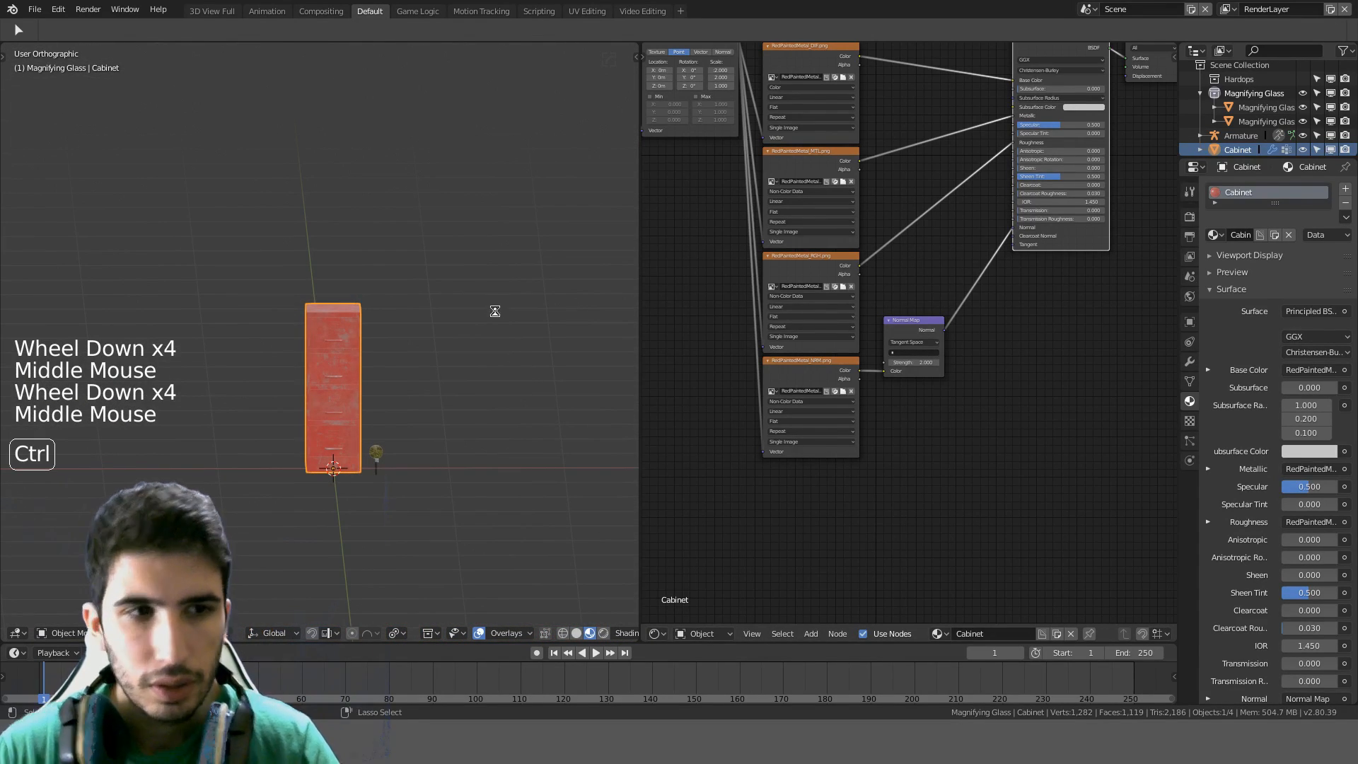
Save the file and widen the 3D viewport against the node editor
{"action": "key", "text": "ctrl+s"}
{"action": "scroll", "coordinate": [494, 309], "scroll_direction": "up", "scroll_amount": 2}
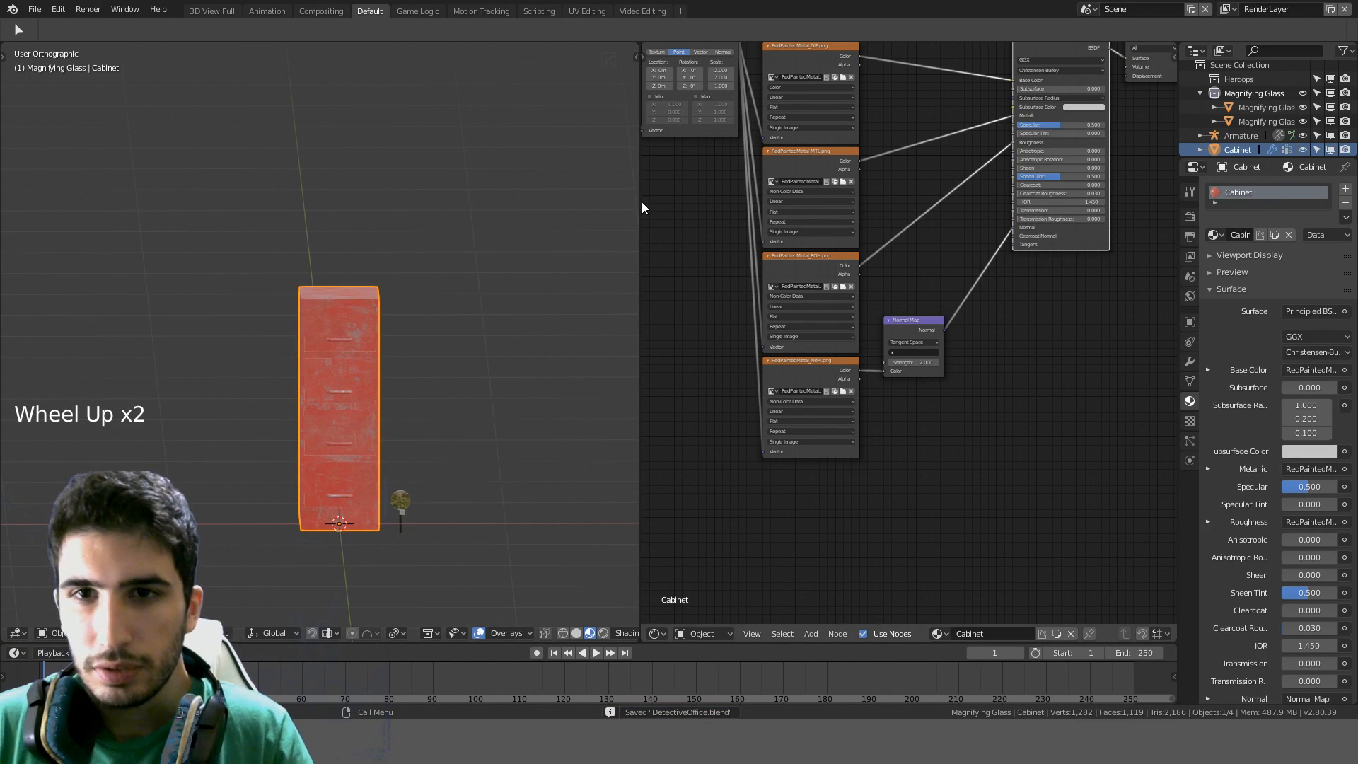
{"action": "left_click_drag", "start_coordinate": [639, 205], "coordinate": [877, 220]}
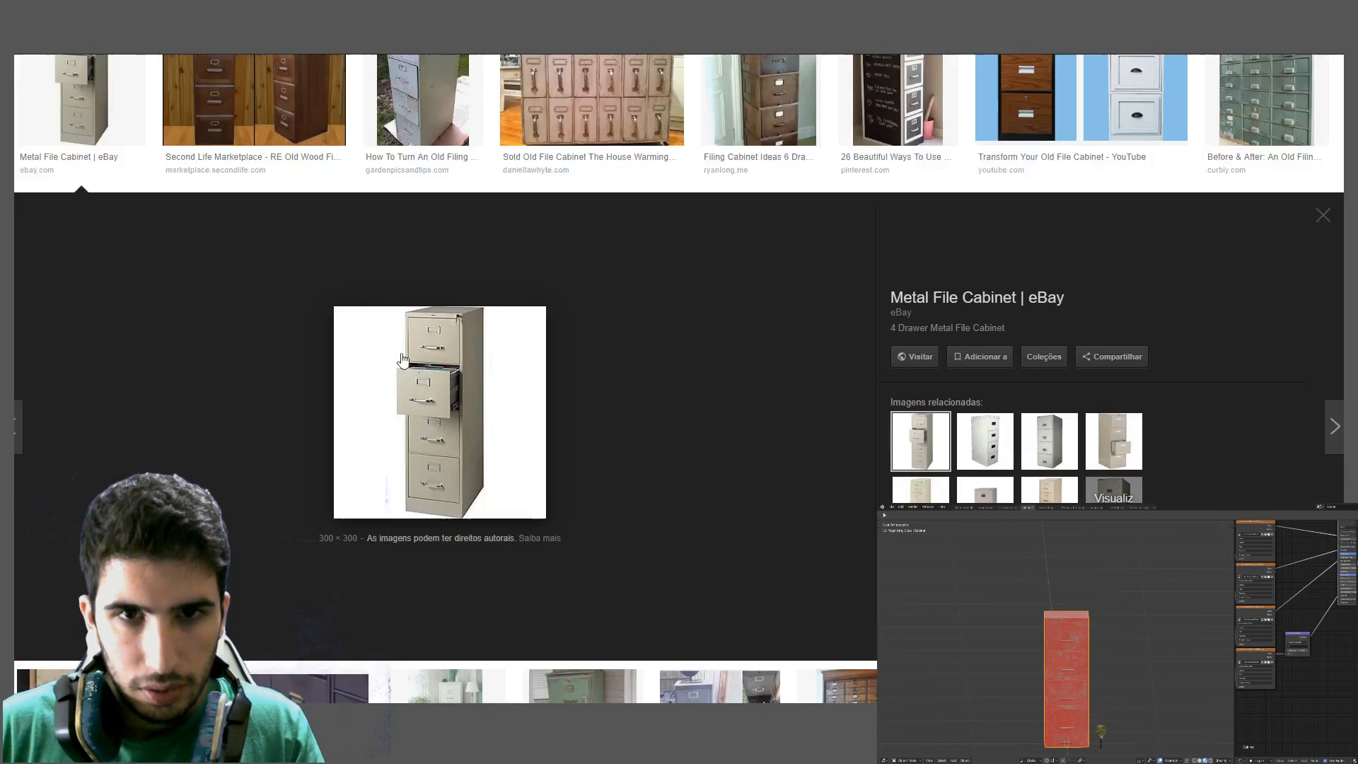
Switch to the browser and search Google Images for "paper file classified"
{"action": "scroll", "coordinate": [403, 362], "scroll_direction": "up", "scroll_amount": 5}
{"action": "left_click_drag", "start_coordinate": [237, 78], "coordinate": [73, 74]}
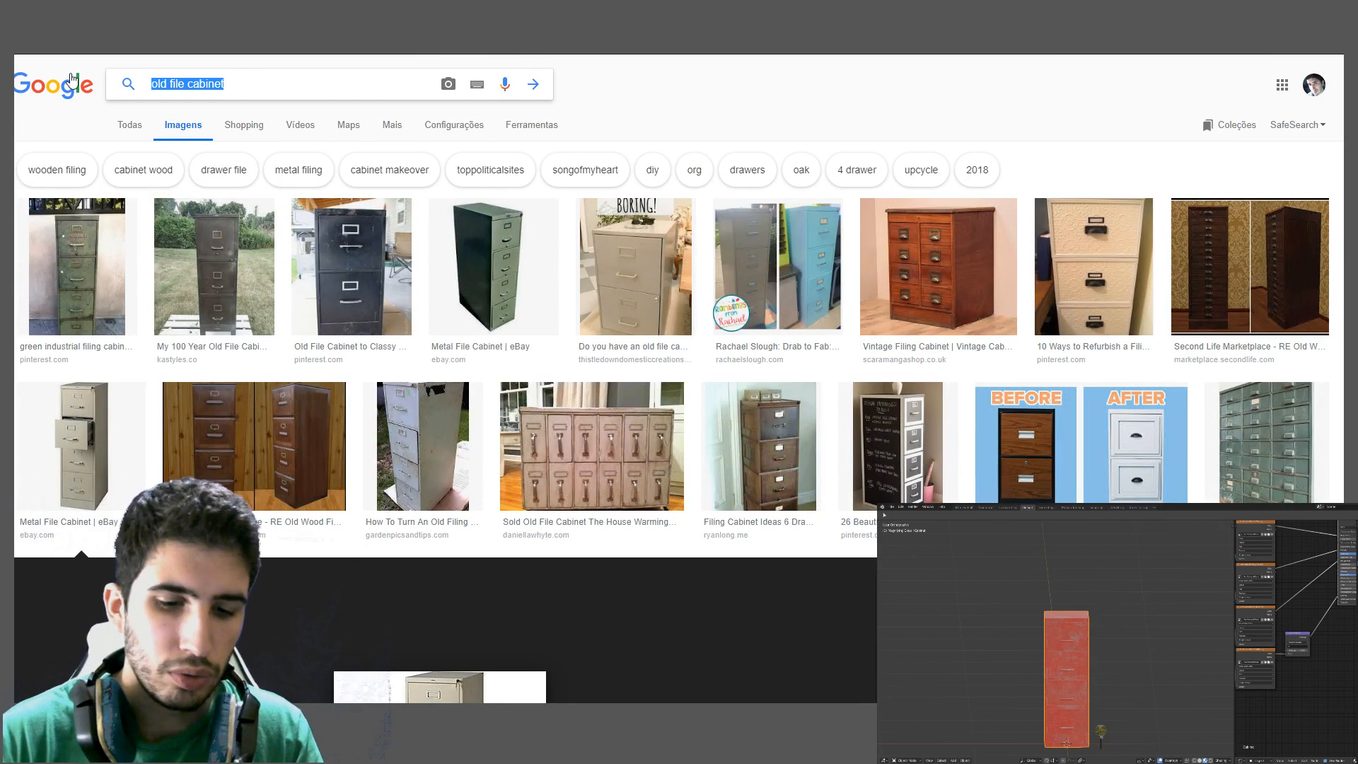
{"action": "type", "text": "paper file"}
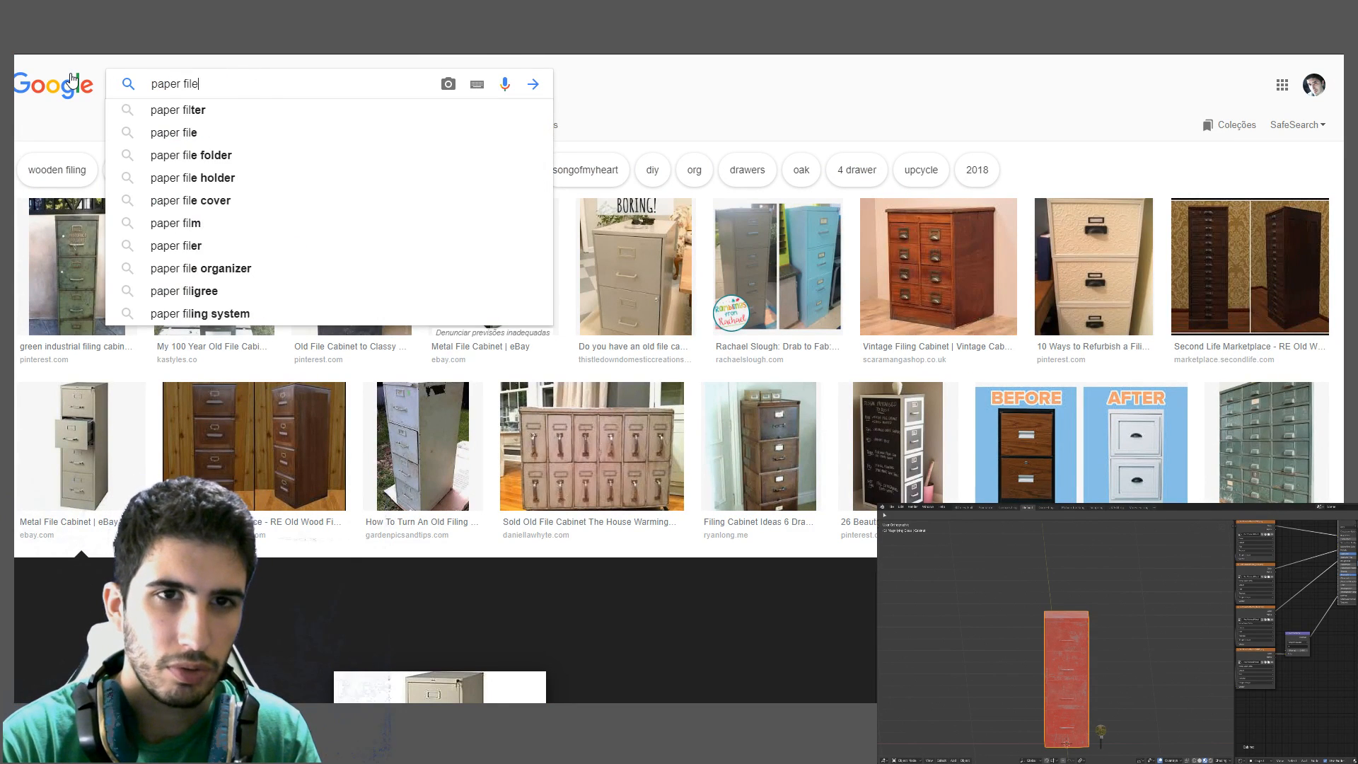
{"action": "type", "text": " classi"}
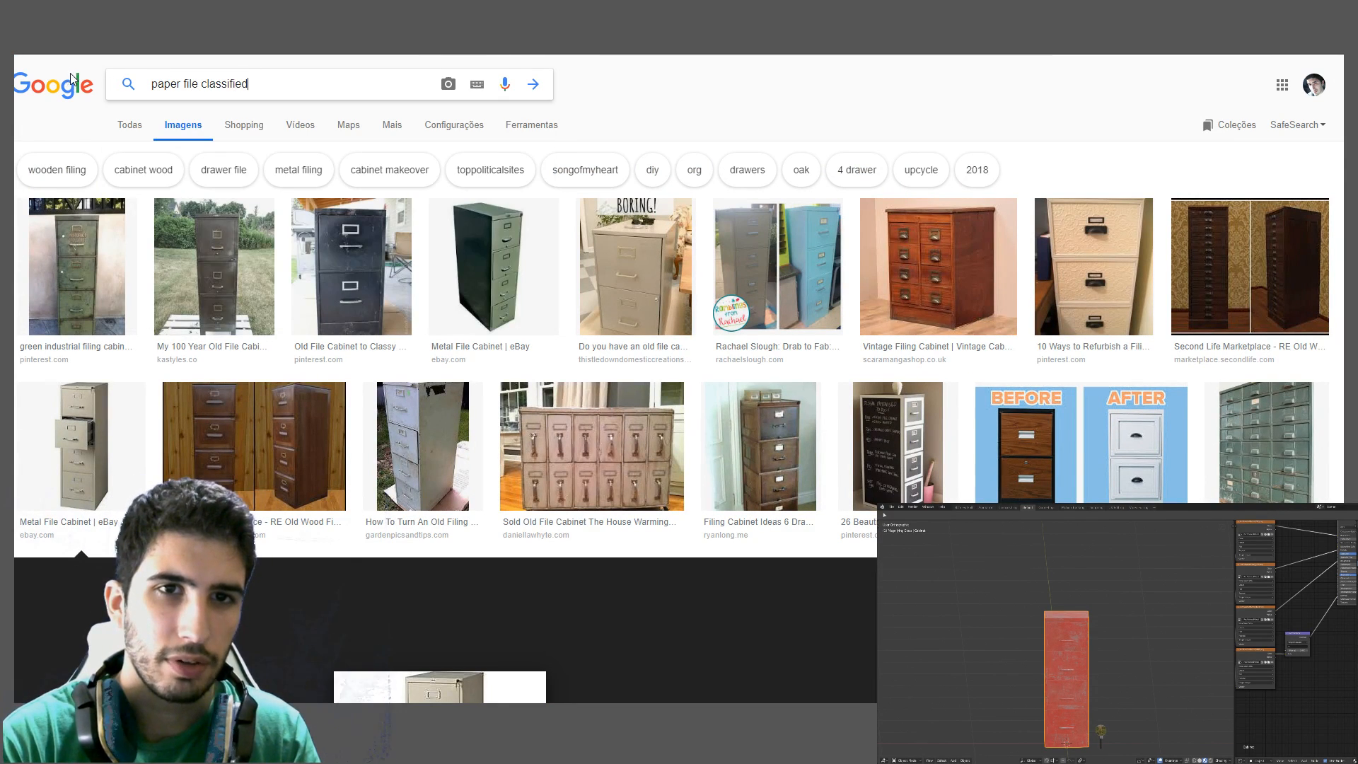
{"action": "type", "text": "fied"}
{"action": "key", "text": "Return"}
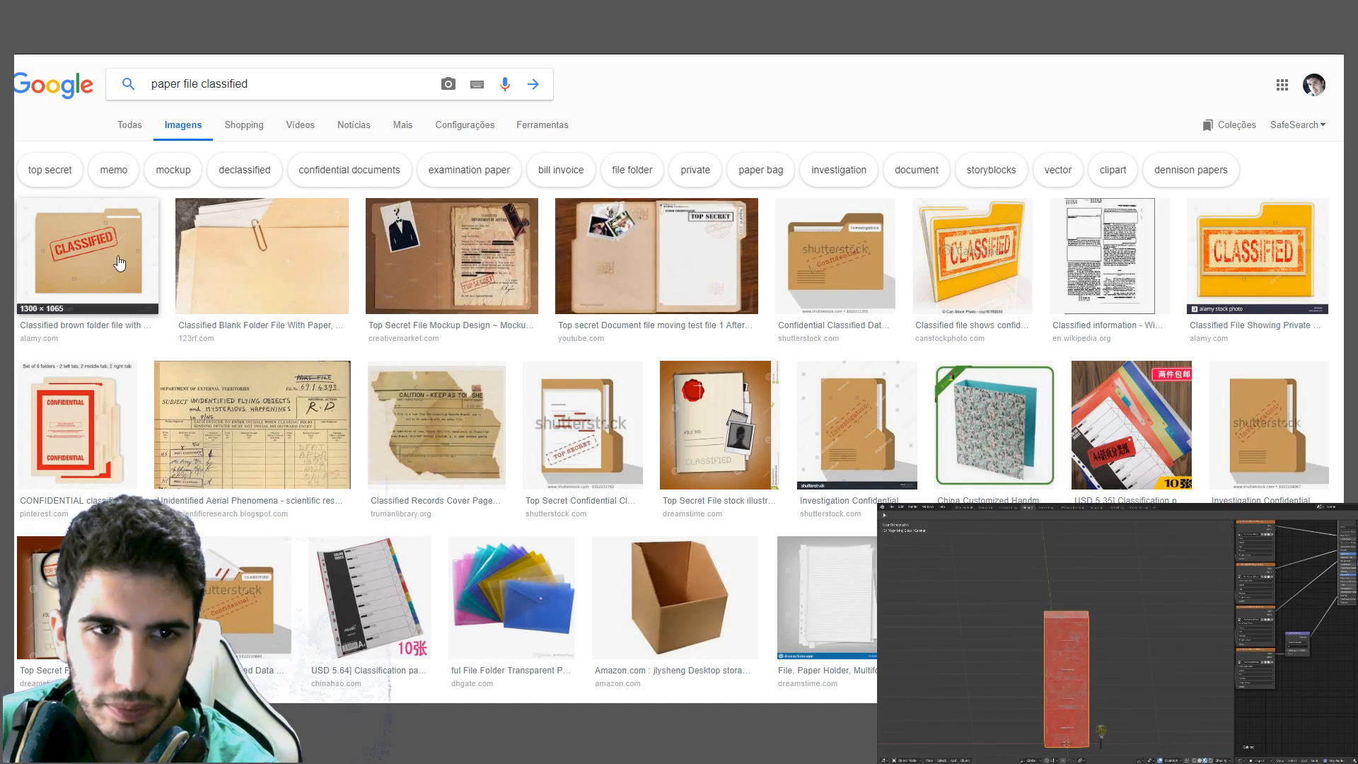
Examine the Top Secret file mockup, the classified brown folder and its related folder image as references
{"action": "left_click", "coordinate": [486, 242]}
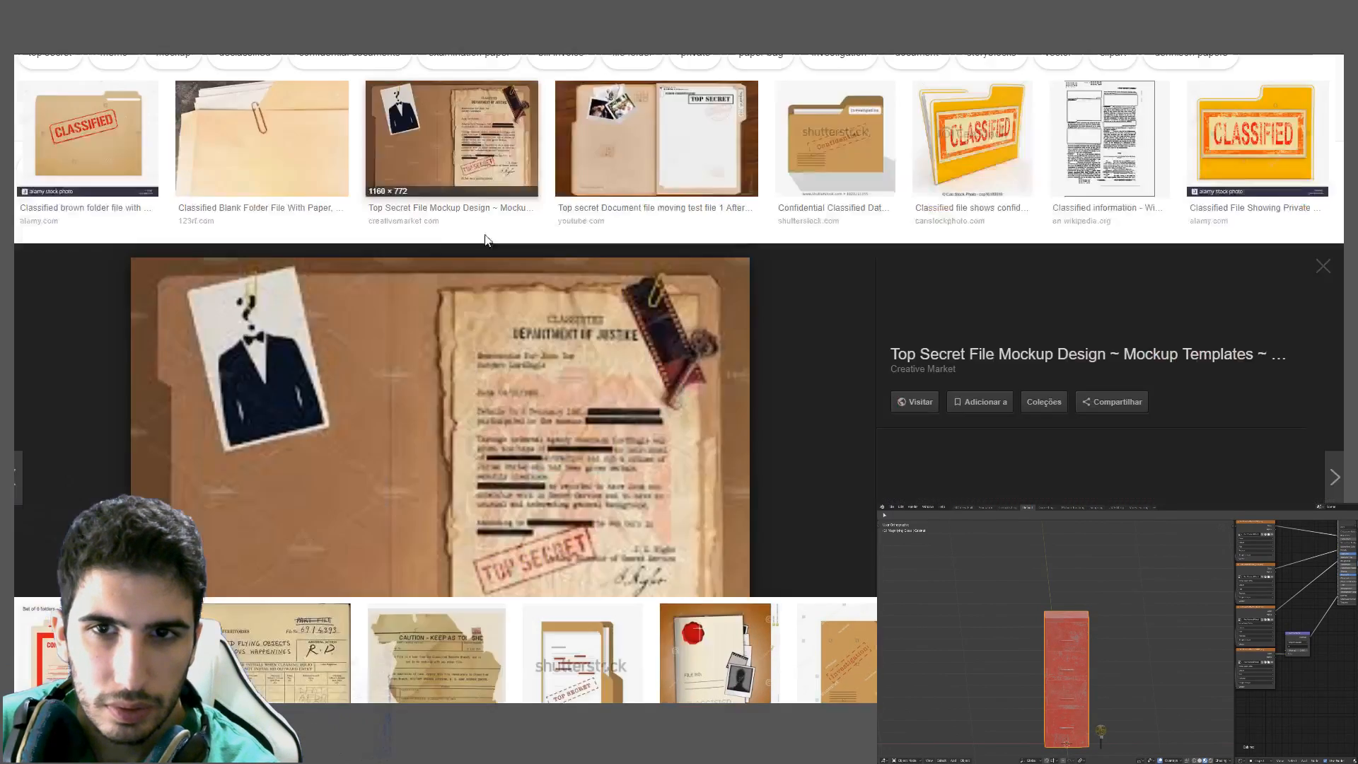
{"action": "scroll", "coordinate": [401, 271], "scroll_direction": "up", "scroll_amount": 2}
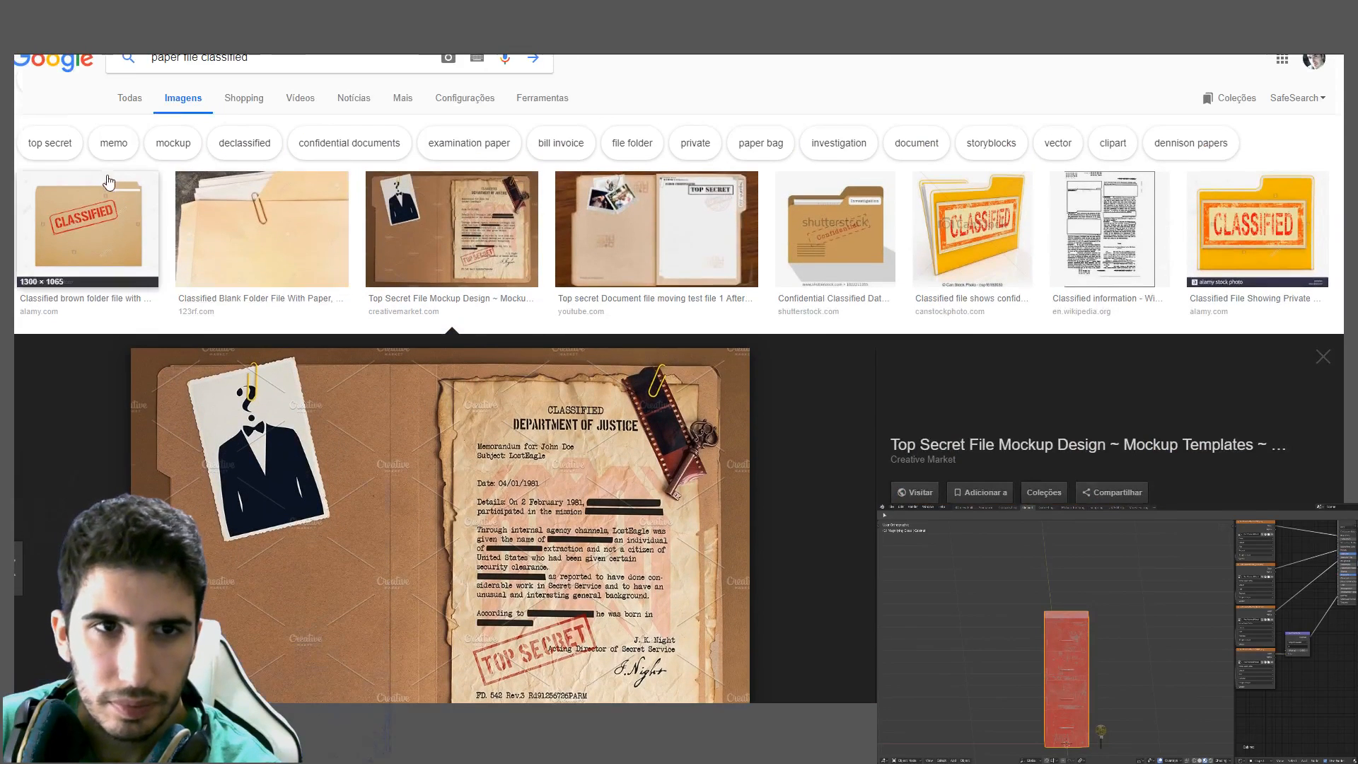
{"action": "left_click", "coordinate": [92, 208]}
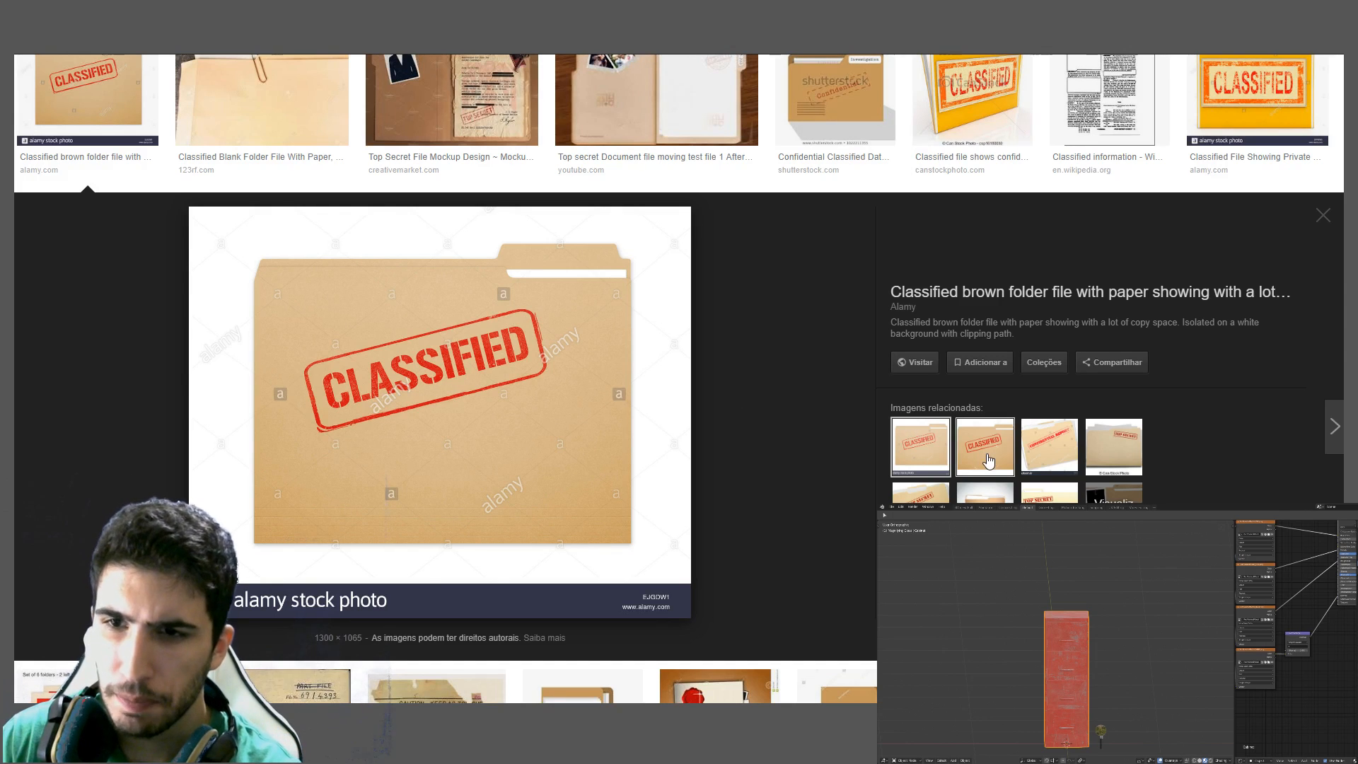
{"action": "left_click", "coordinate": [987, 454]}
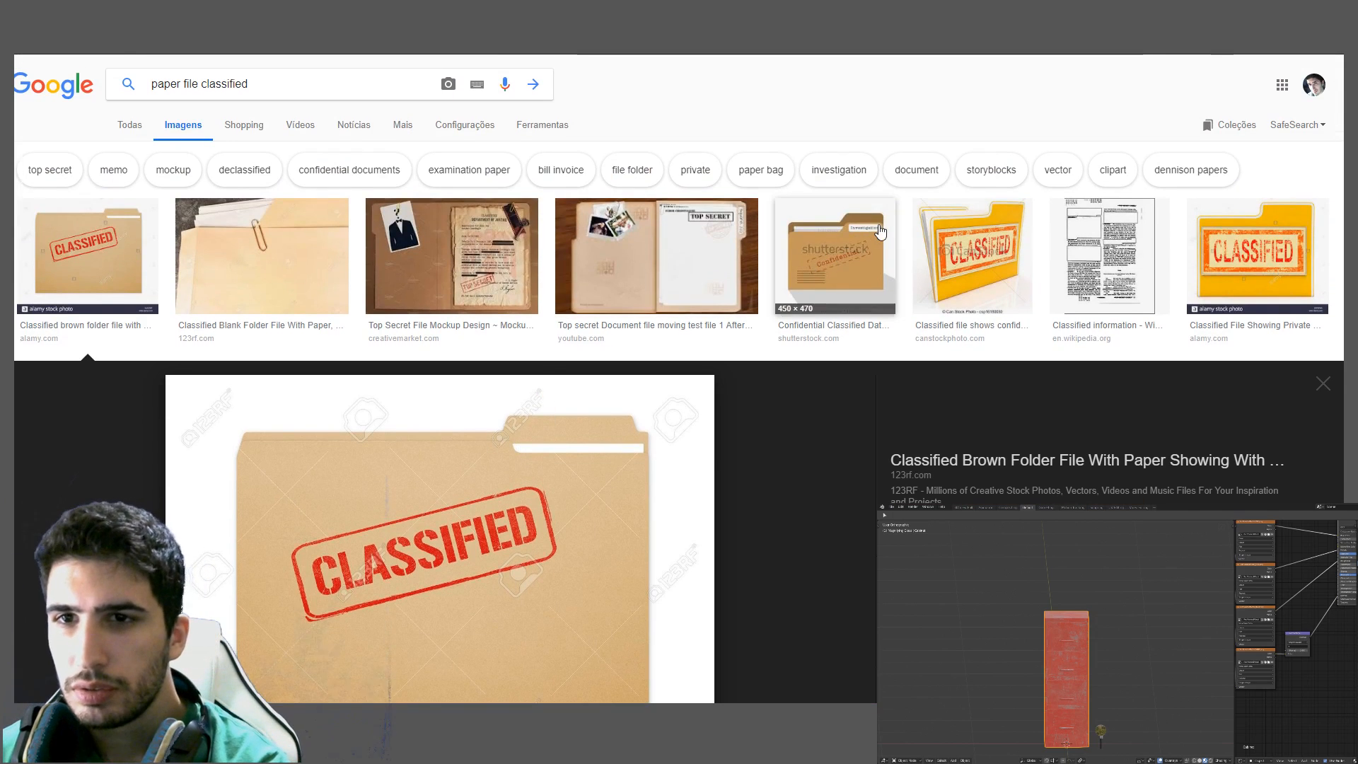
Examine the Confidential folder illustration and its related Top Secret manila folder, and browse further image results
{"action": "left_click", "coordinate": [835, 102]}
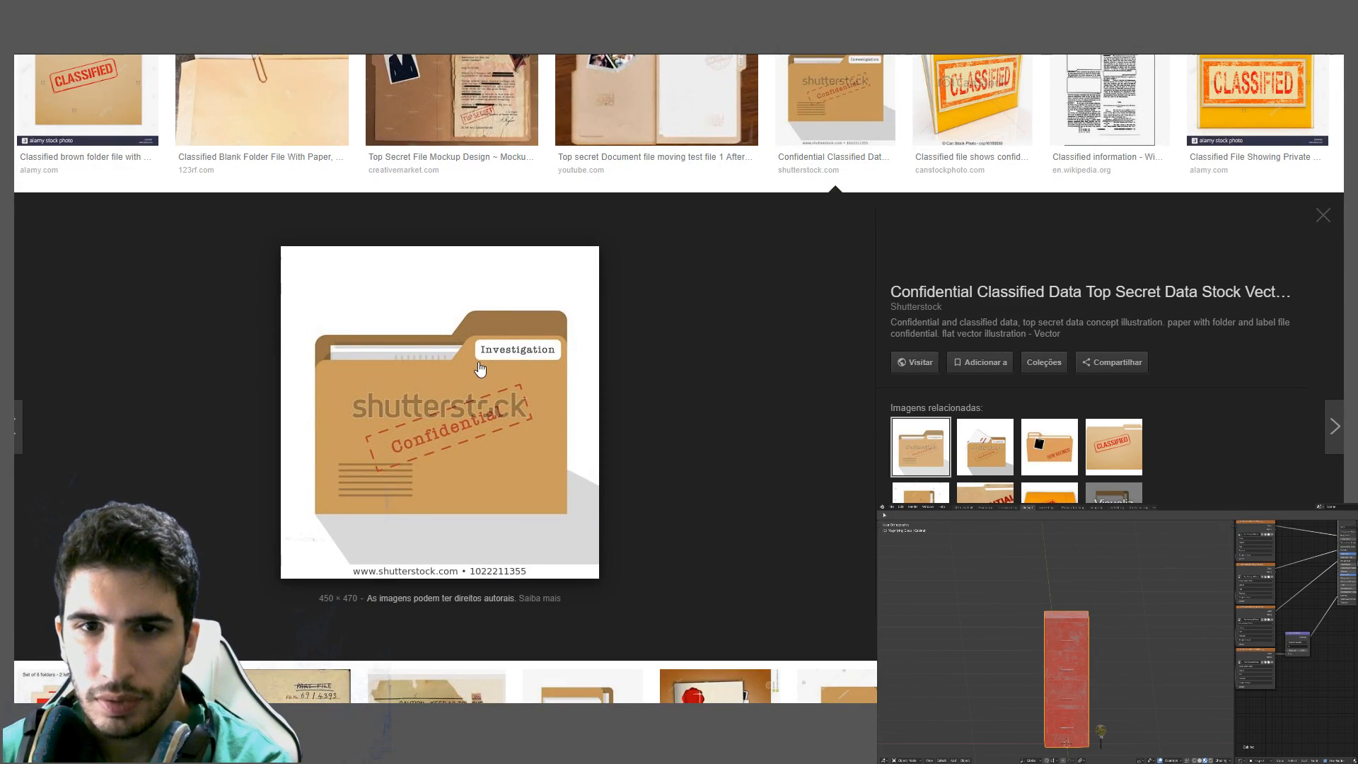
{"action": "scroll", "coordinate": [658, 303], "scroll_direction": "down", "scroll_amount": 2}
{"action": "left_click", "coordinate": [1050, 294]}
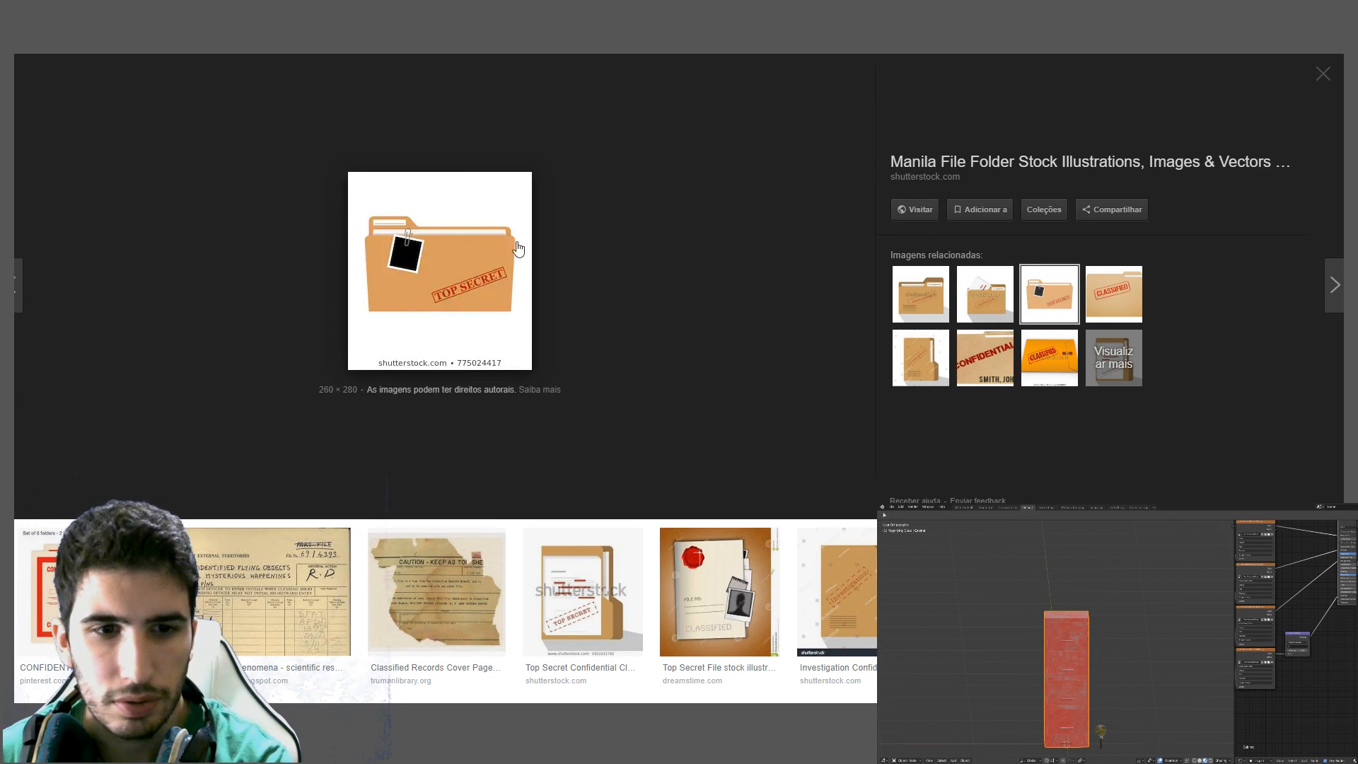
{"action": "scroll", "coordinate": [616, 291], "scroll_direction": "down", "scroll_amount": 4}
{"action": "scroll", "coordinate": [712, 300], "scroll_direction": "down", "scroll_amount": 2}
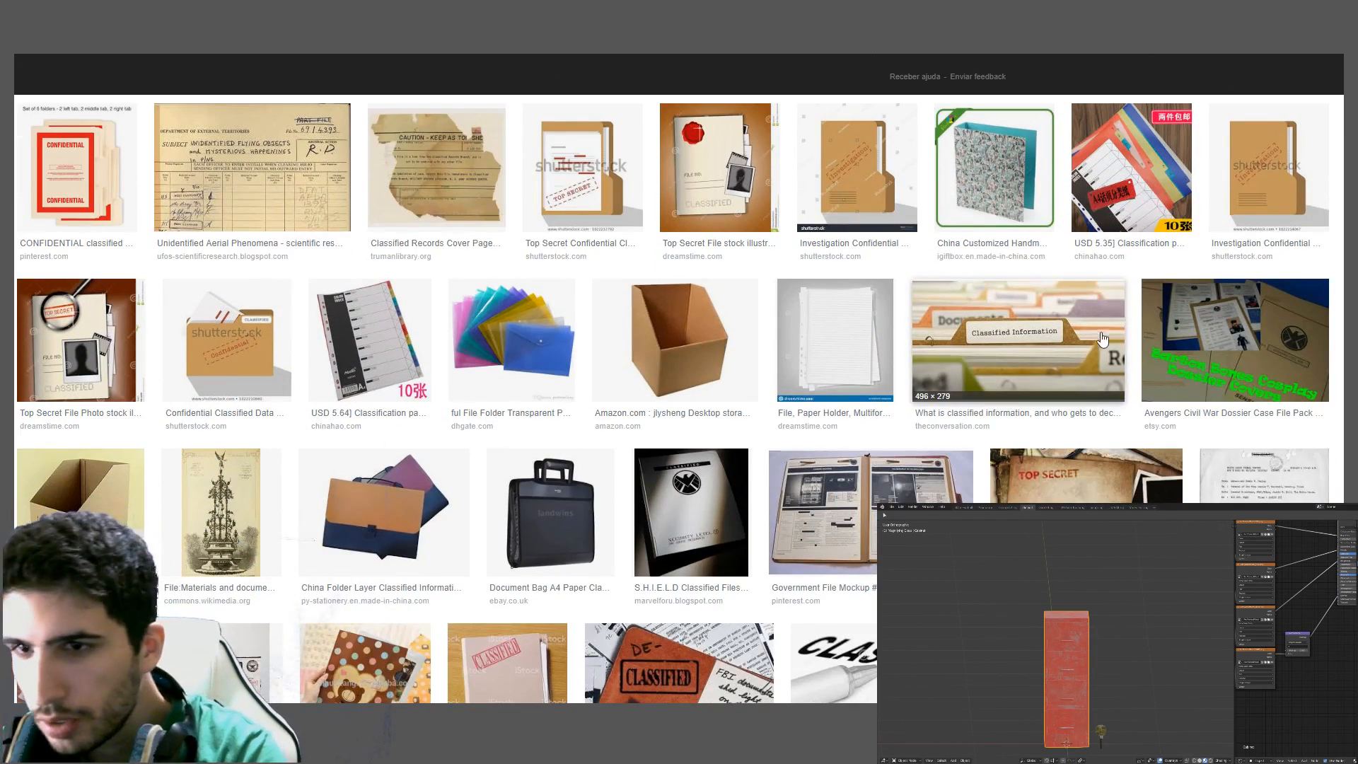
{"action": "scroll", "coordinate": [1102, 338], "scroll_direction": "down", "scroll_amount": 2}
{"action": "scroll", "coordinate": [728, 306], "scroll_direction": "up", "scroll_amount": 10}
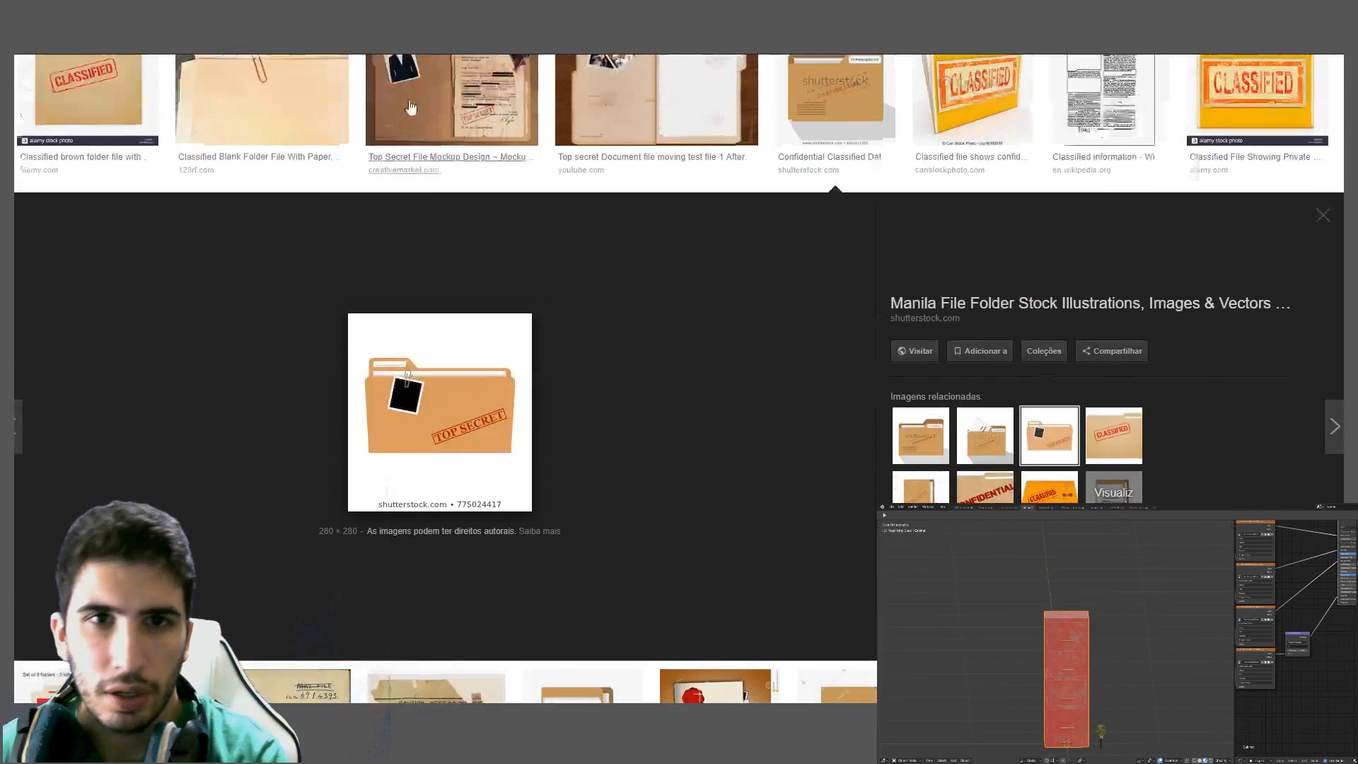
Search images for "paper file classified IRL" and examine the Marking Classified Information and Pendaflex manila folder results
{"action": "scroll", "coordinate": [411, 107], "scroll_direction": "up", "scroll_amount": 3}
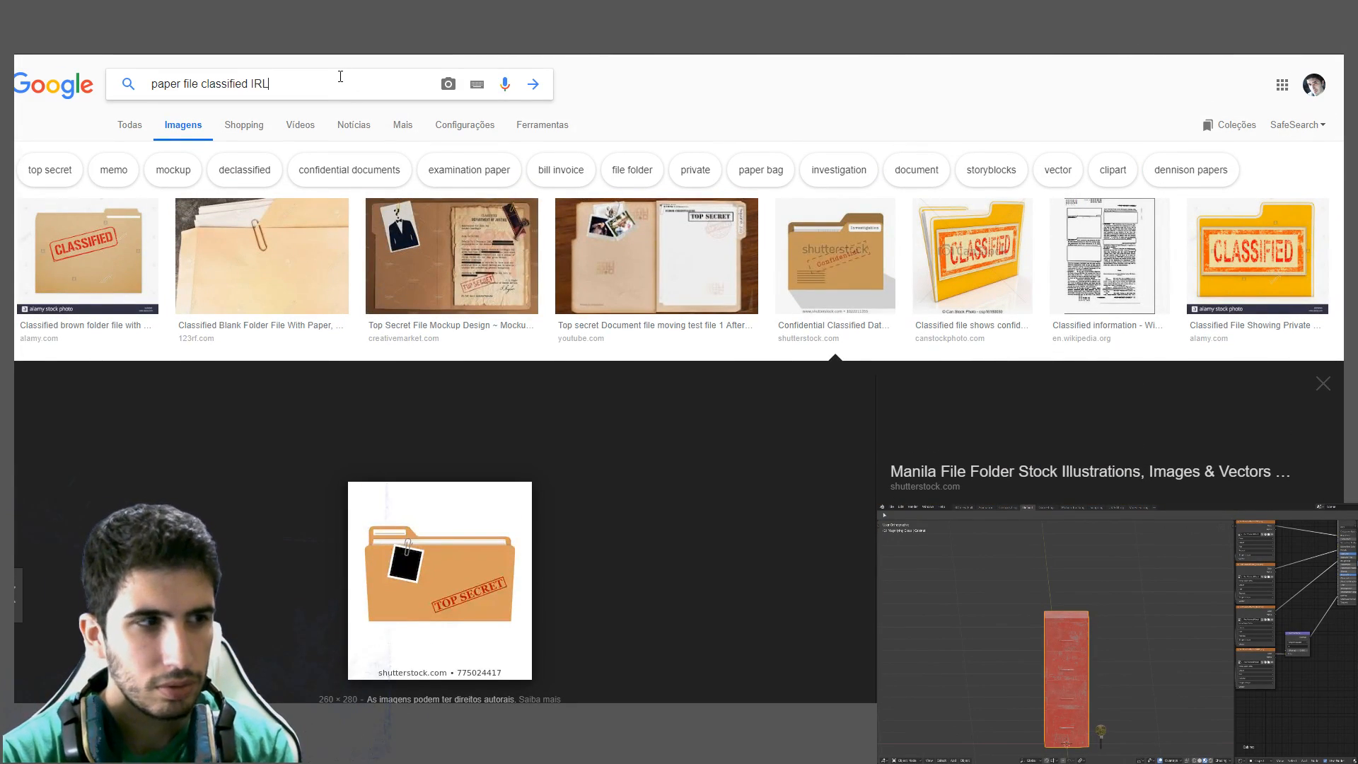
{"action": "key", "text": "Return"}
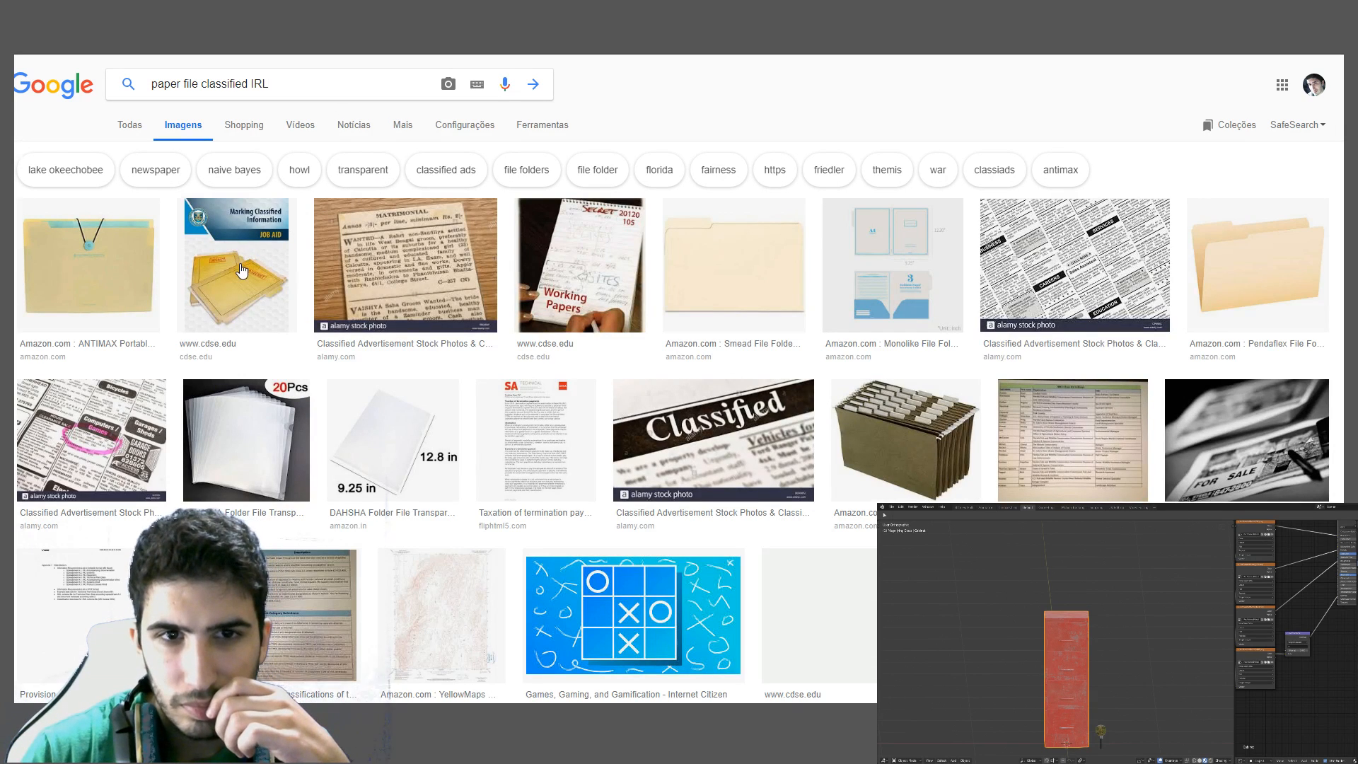
{"action": "left_click", "coordinate": [241, 271]}
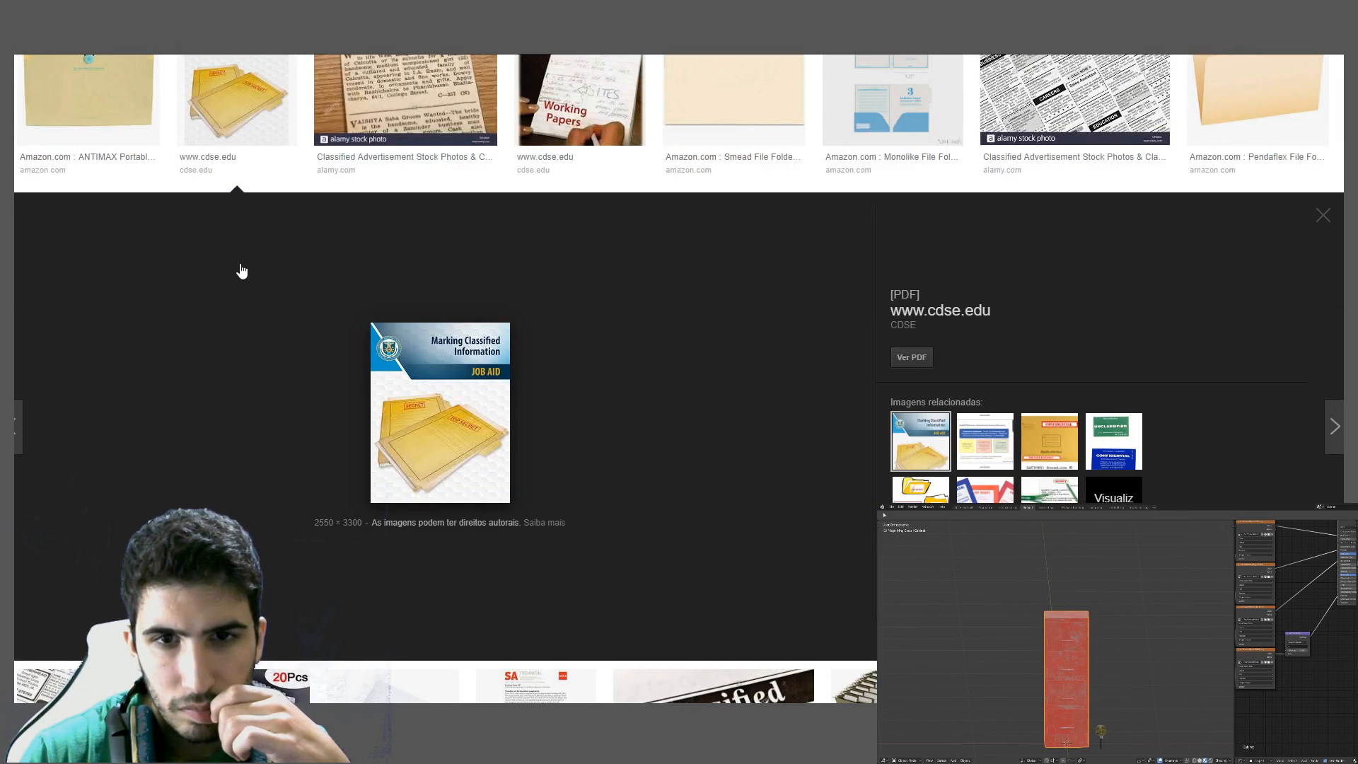
{"action": "scroll", "coordinate": [770, 364], "scroll_direction": "up", "scroll_amount": 5}
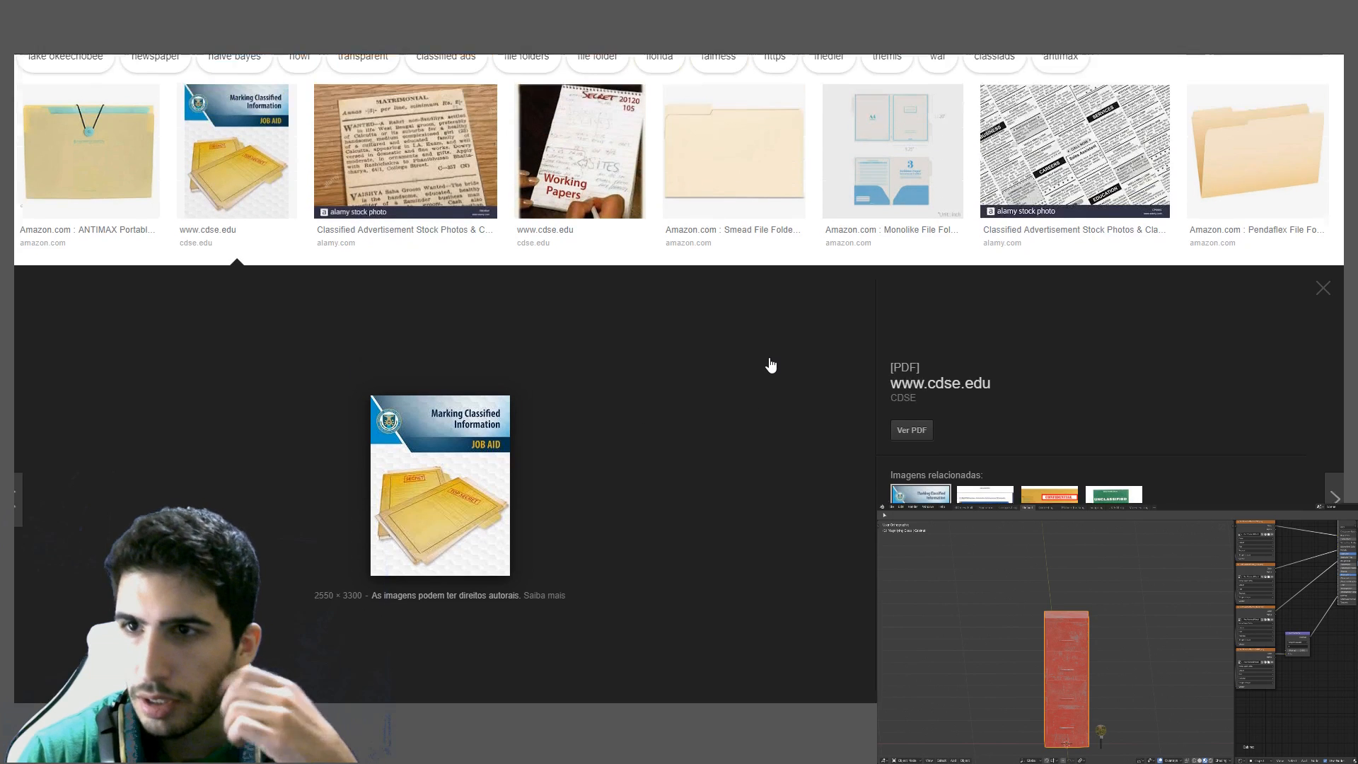
{"action": "left_click", "coordinate": [1256, 241]}
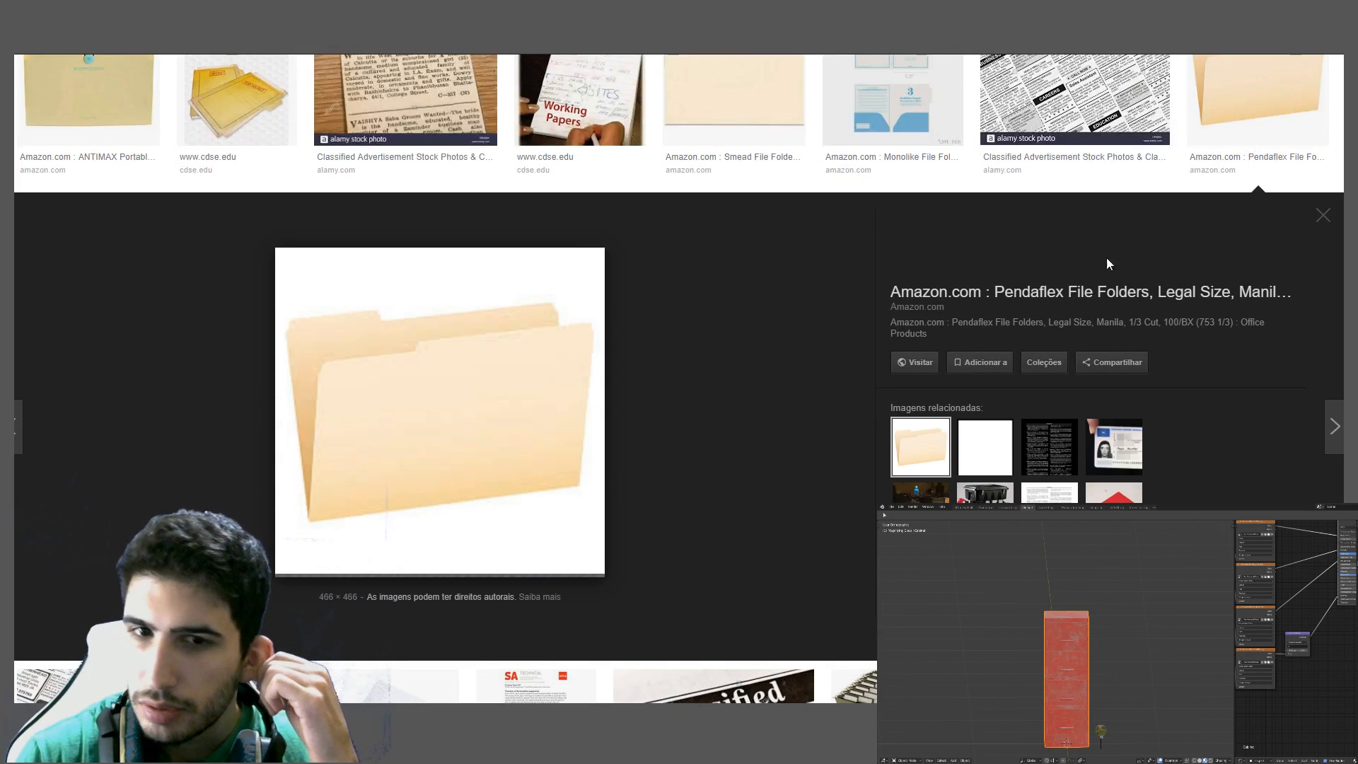
{"action": "scroll", "coordinate": [763, 338], "scroll_direction": "down", "scroll_amount": 4}
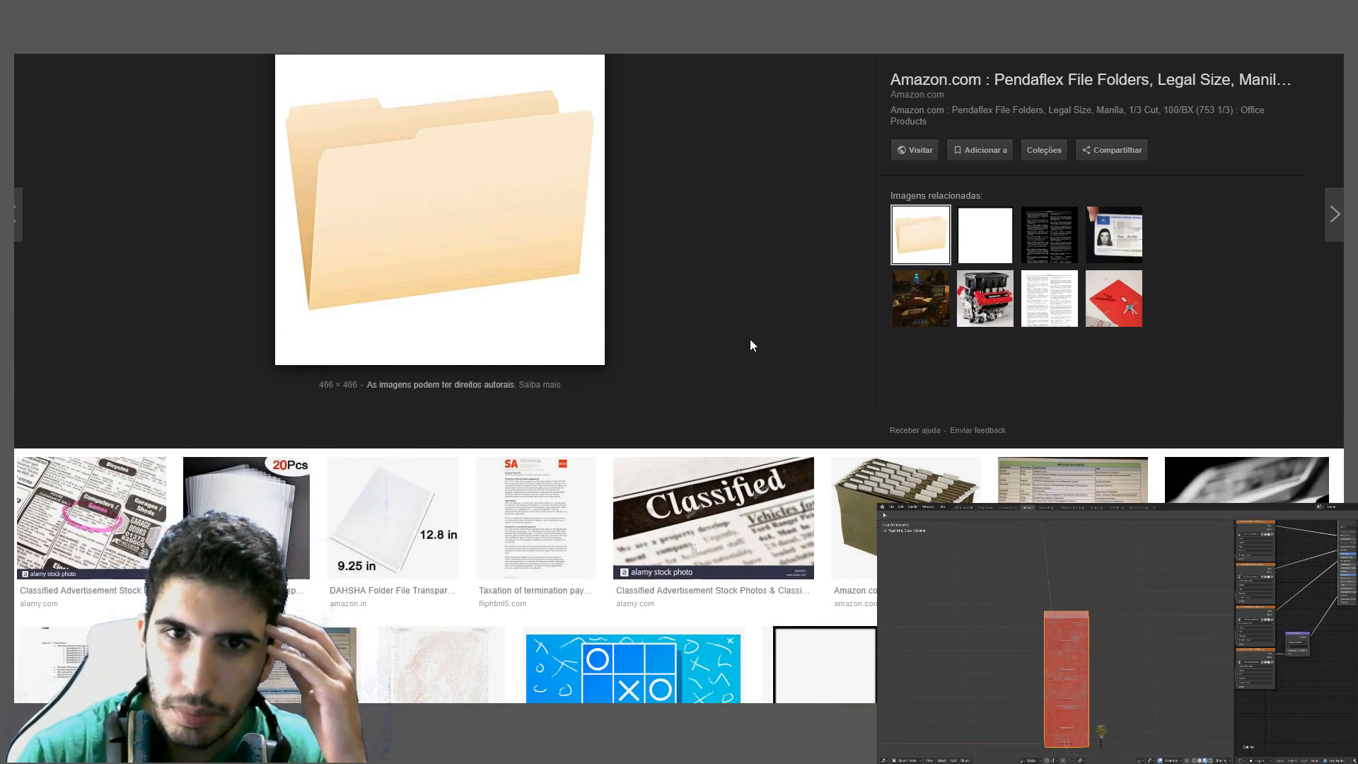
{"action": "scroll", "coordinate": [750, 338], "scroll_direction": "up", "scroll_amount": 2}
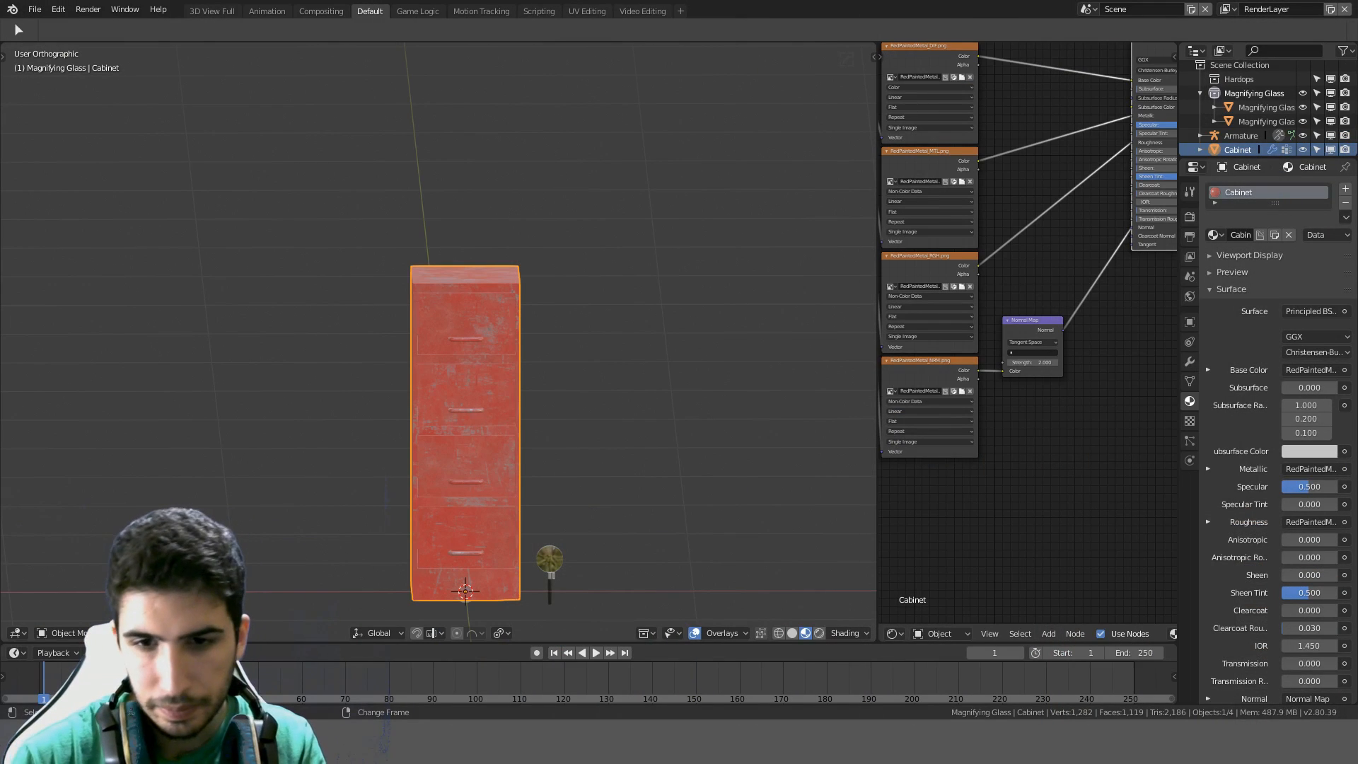
Switch to a wireframe front view and add the cabinet's armature to the selected cabinet
{"action": "middle_click_drag", "start_coordinate": [587, 340], "coordinate": [622, 375]}
{"action": "scroll", "coordinate": [604, 353], "scroll_direction": "down", "scroll_amount": 4}
{"action": "key", "text": "shift+c"}
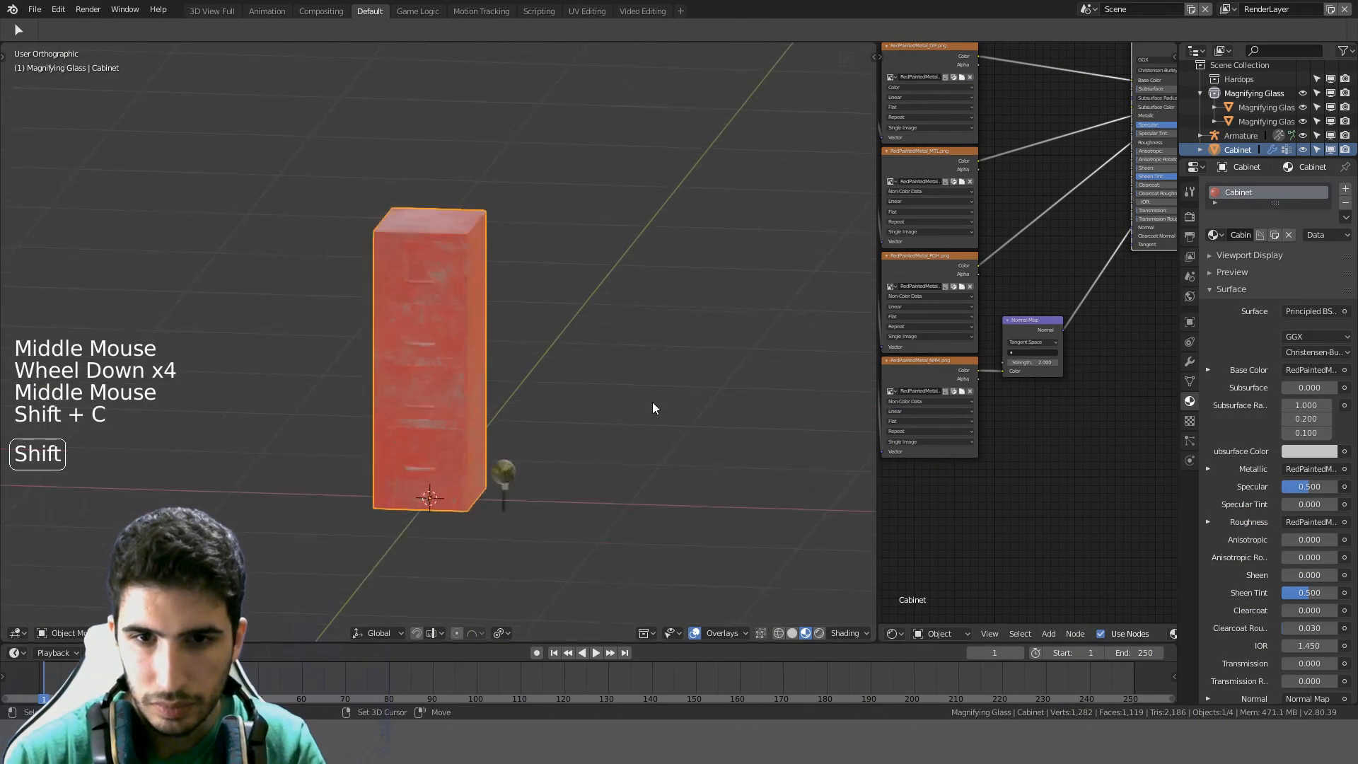
{"action": "key", "text": "KP_1"}
{"action": "scroll", "coordinate": [652, 402], "scroll_direction": "down", "scroll_amount": 3}
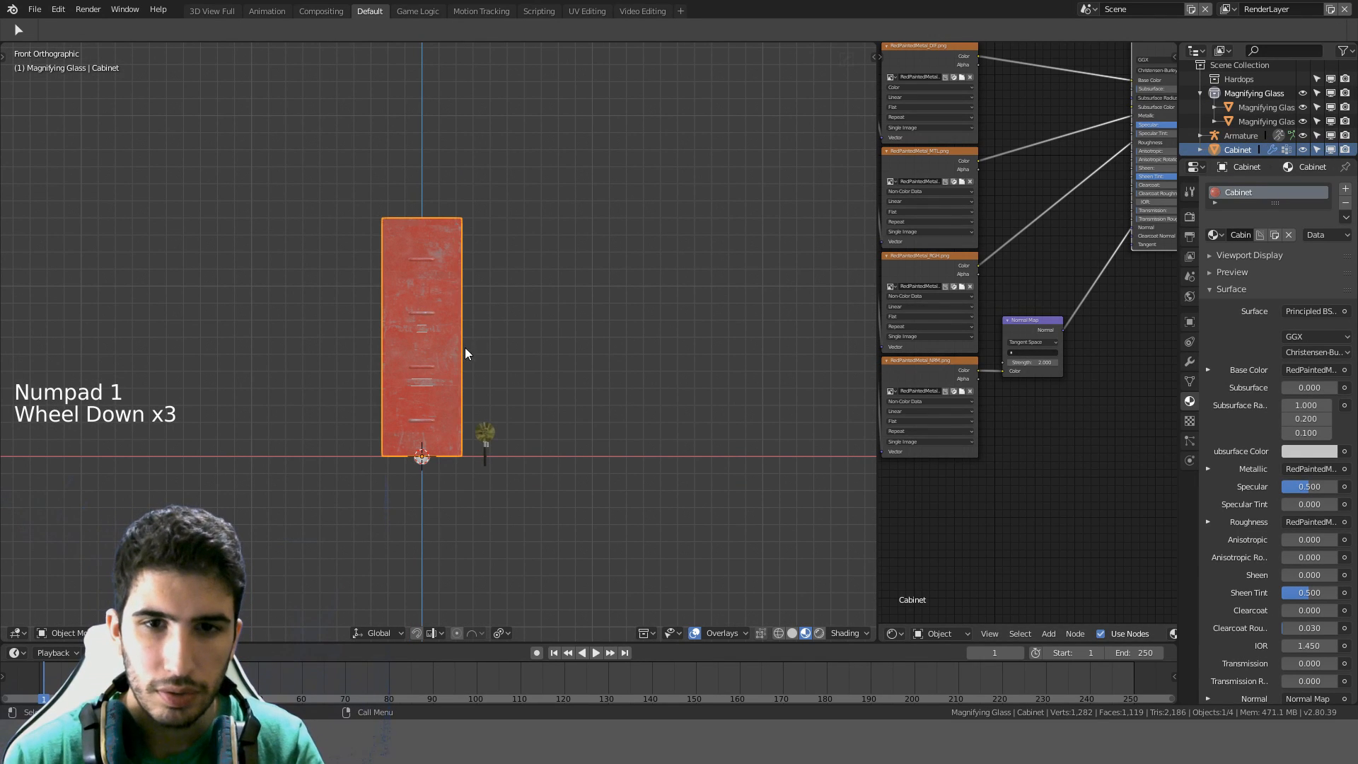
{"action": "key", "text": "z"}
{"action": "left_click", "coordinate": [426, 442], "text": "shift"}
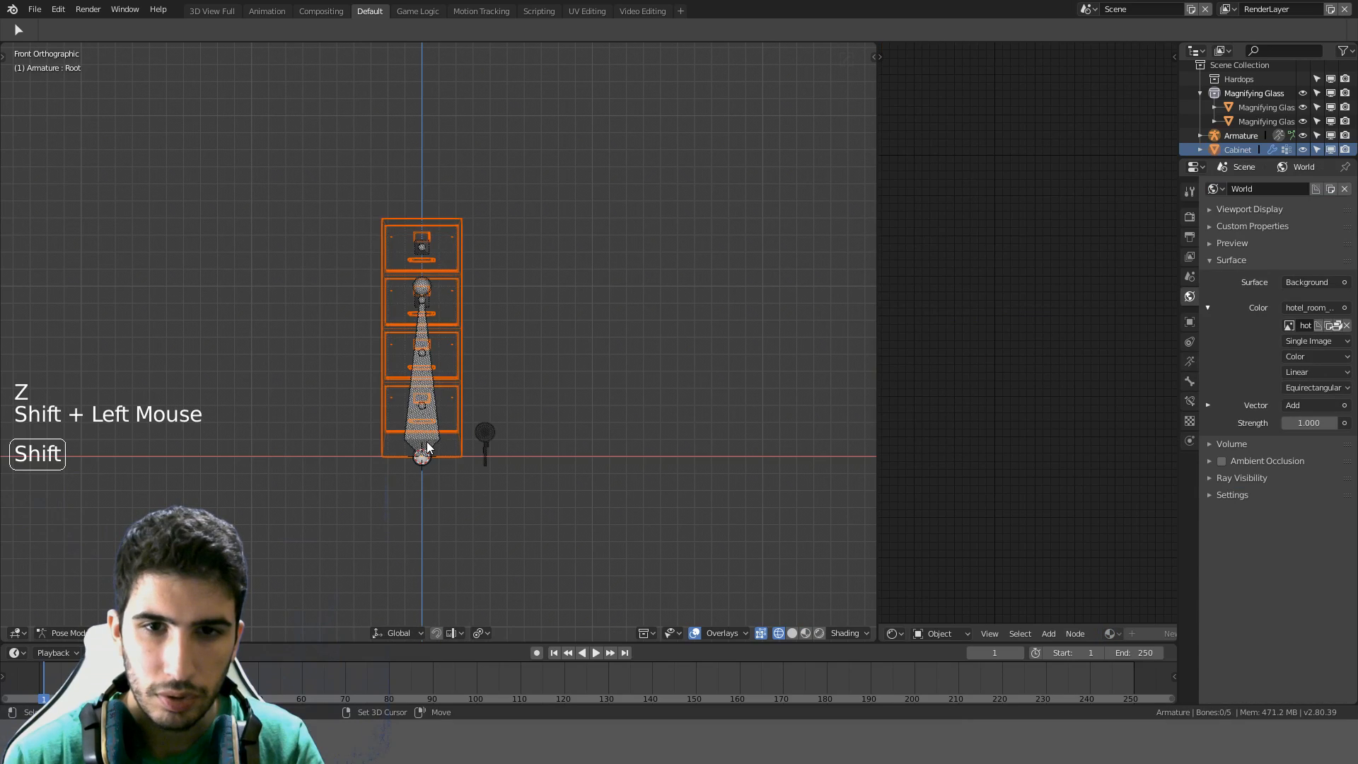
Select the root bone and a drawer bone while checking Pose and Edit Mode, and return the armature to Object Mode
{"action": "scroll", "coordinate": [420, 461], "scroll_direction": "up", "scroll_amount": 5}
{"action": "key", "text": "g"}
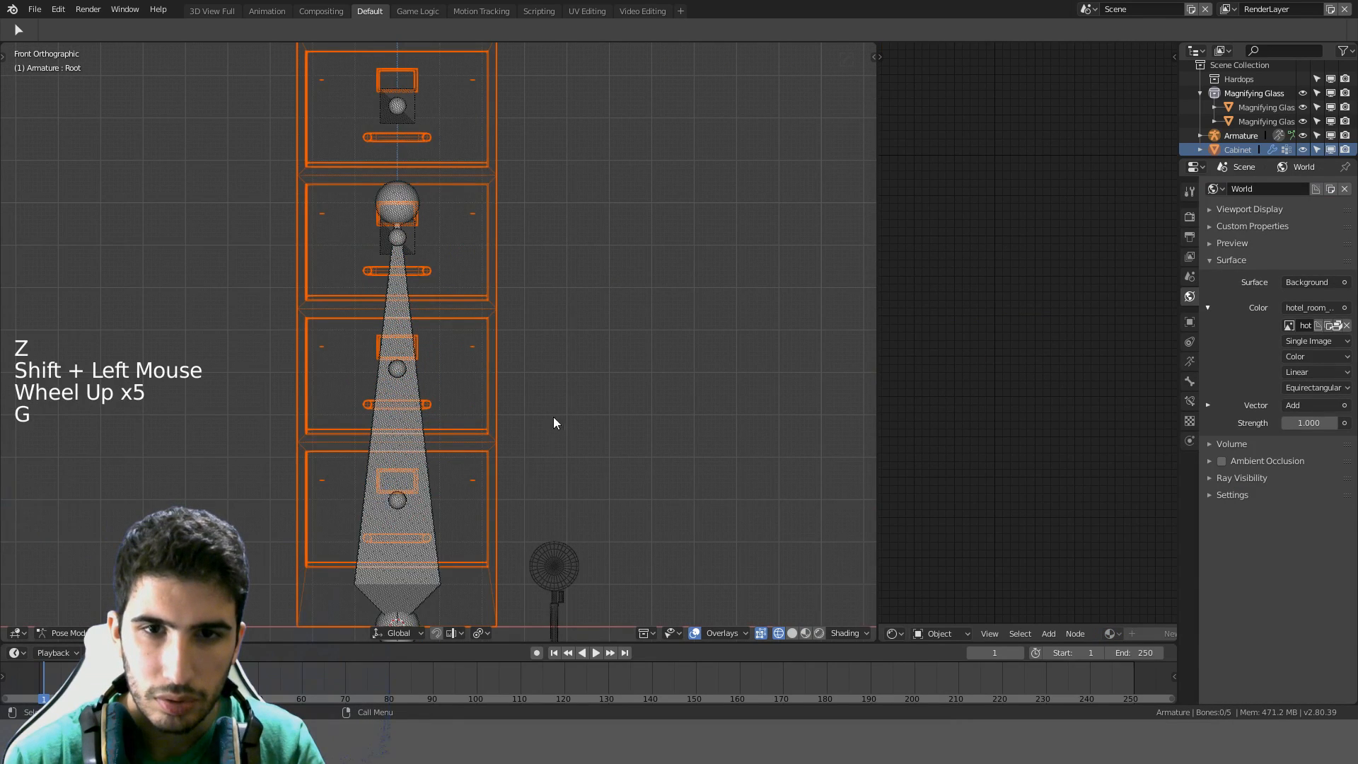
{"action": "left_click", "coordinate": [417, 389]}
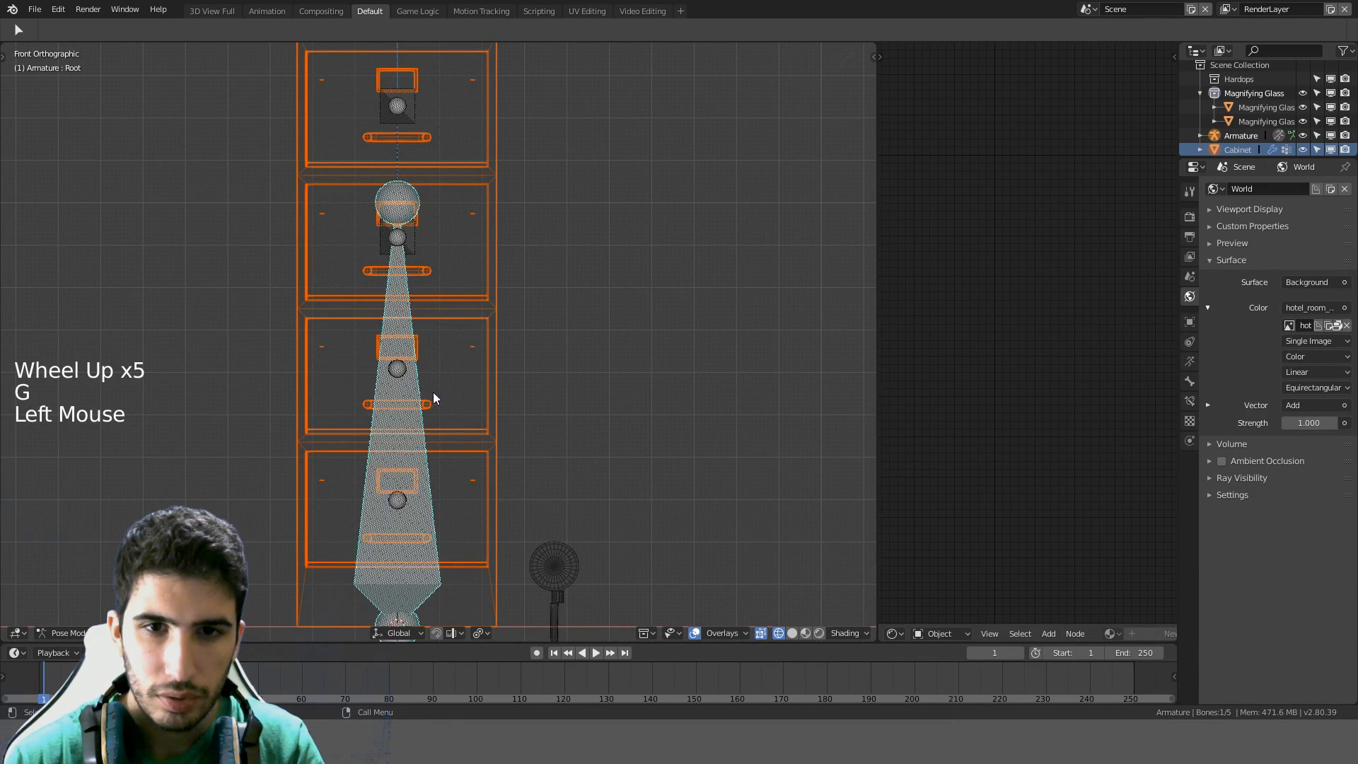
{"action": "left_click", "coordinate": [61, 633]}
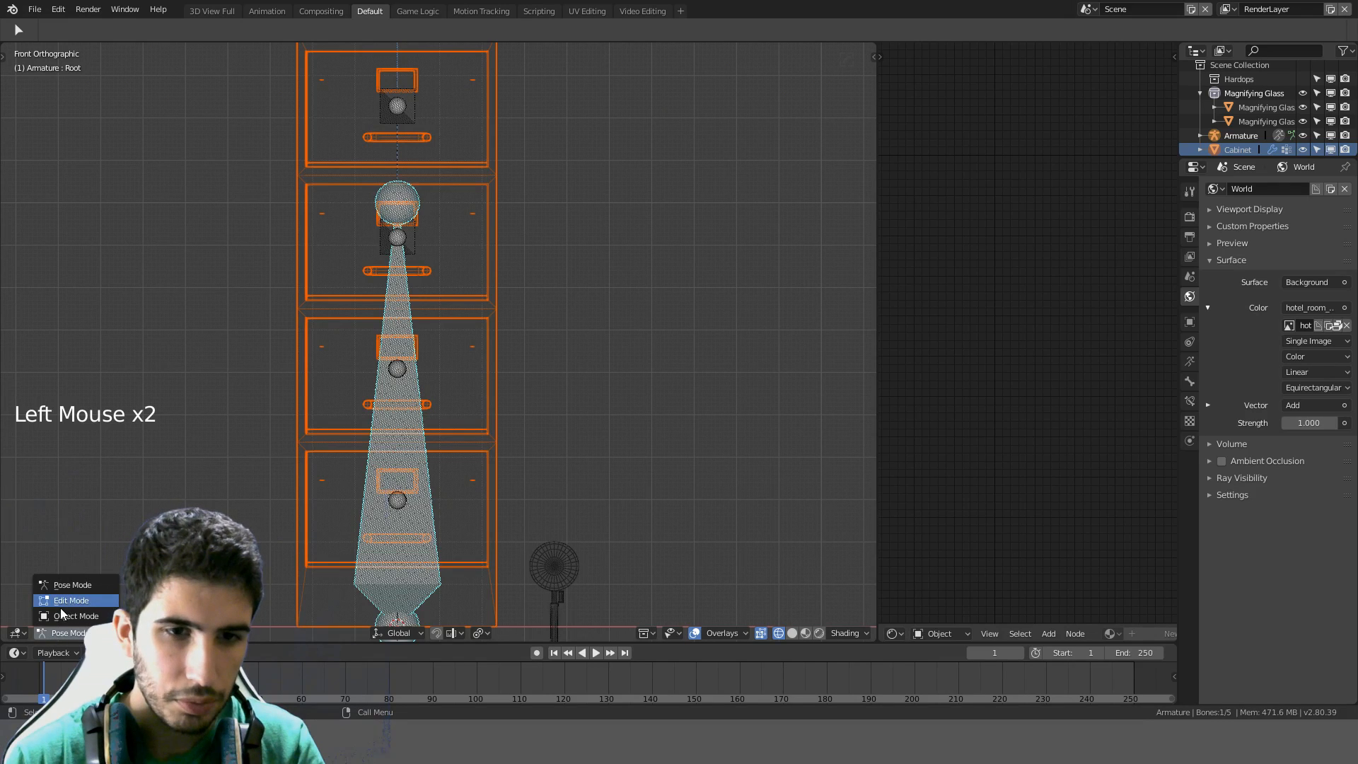
{"action": "left_click", "coordinate": [61, 606]}
{"action": "key", "text": "g"}
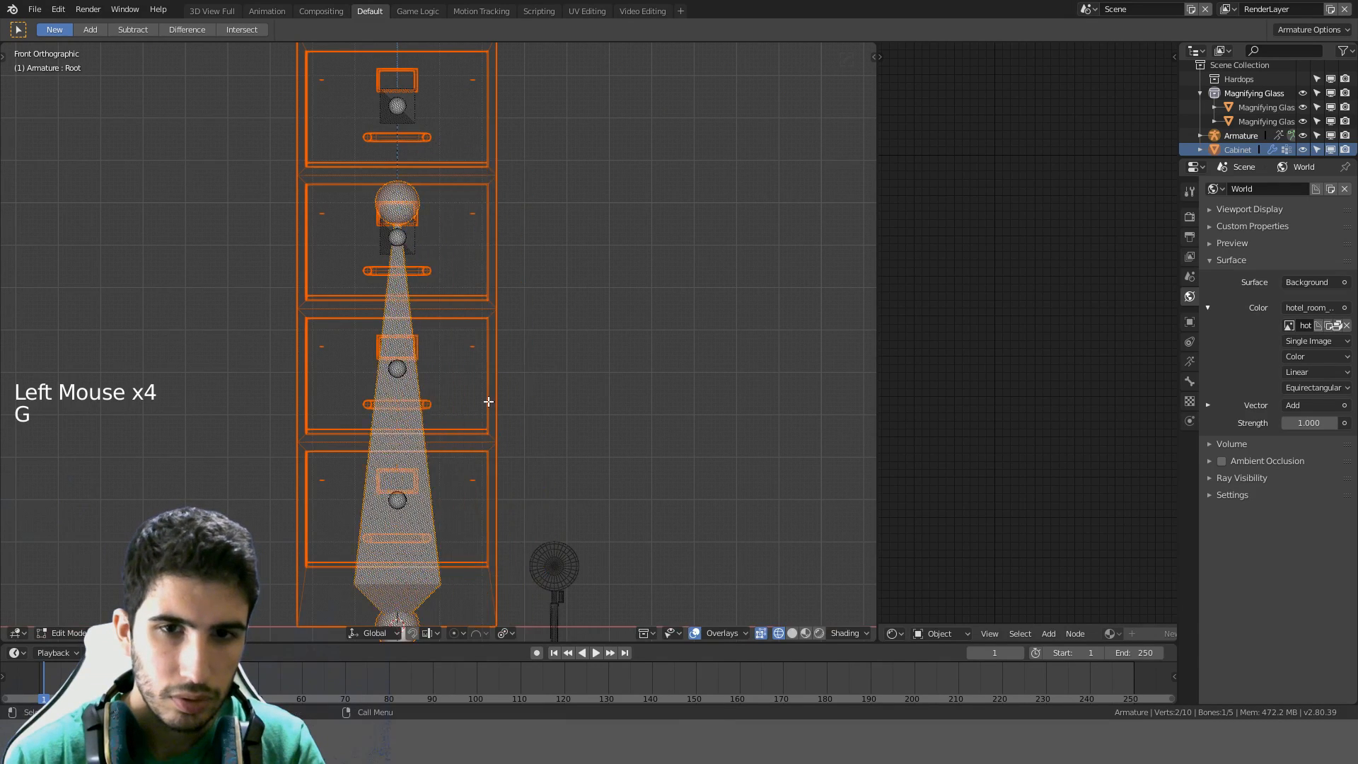
{"action": "scroll", "coordinate": [491, 400], "scroll_direction": "down", "scroll_amount": 3}
{"action": "middle_click_drag", "start_coordinate": [491, 401], "coordinate": [442, 283]}
{"action": "left_click", "coordinate": [442, 282]}
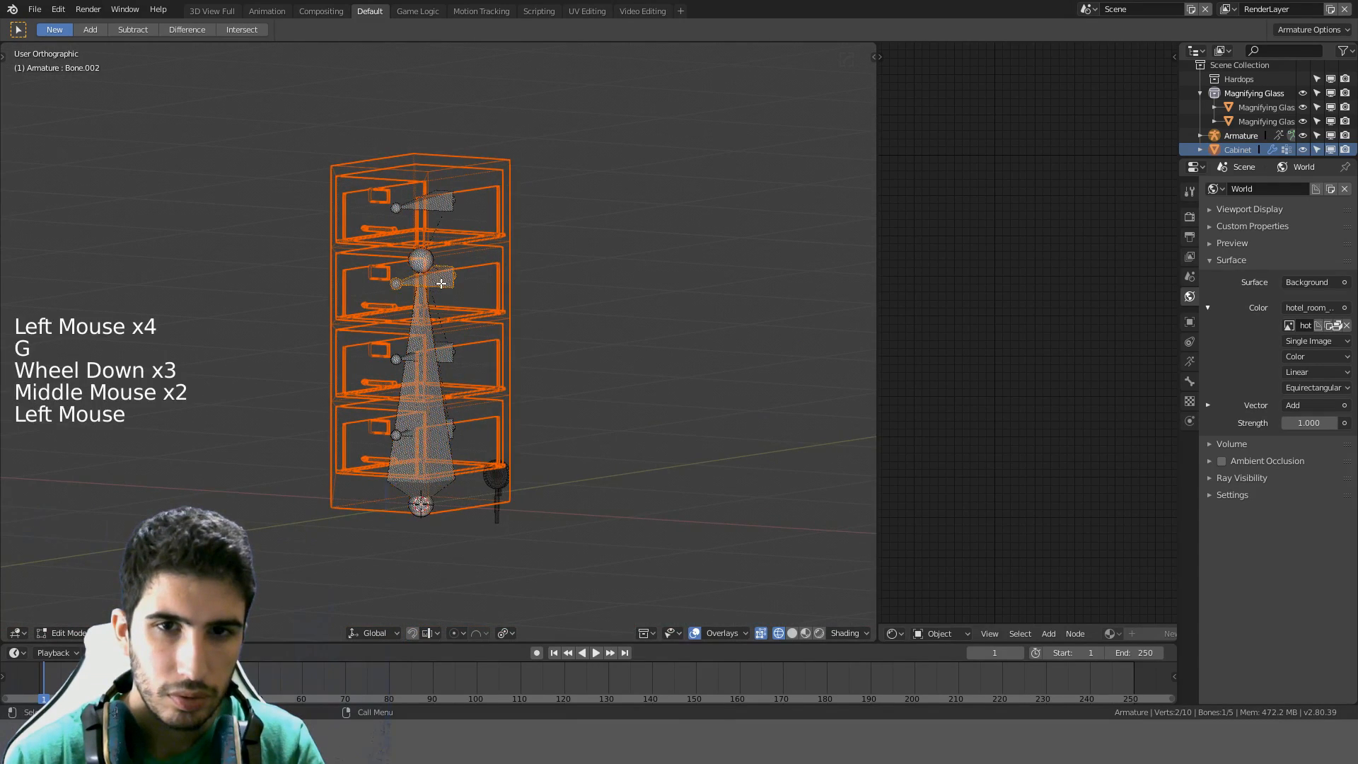
{"action": "left_click", "coordinate": [70, 634]}
{"action": "left_click", "coordinate": [79, 618]}
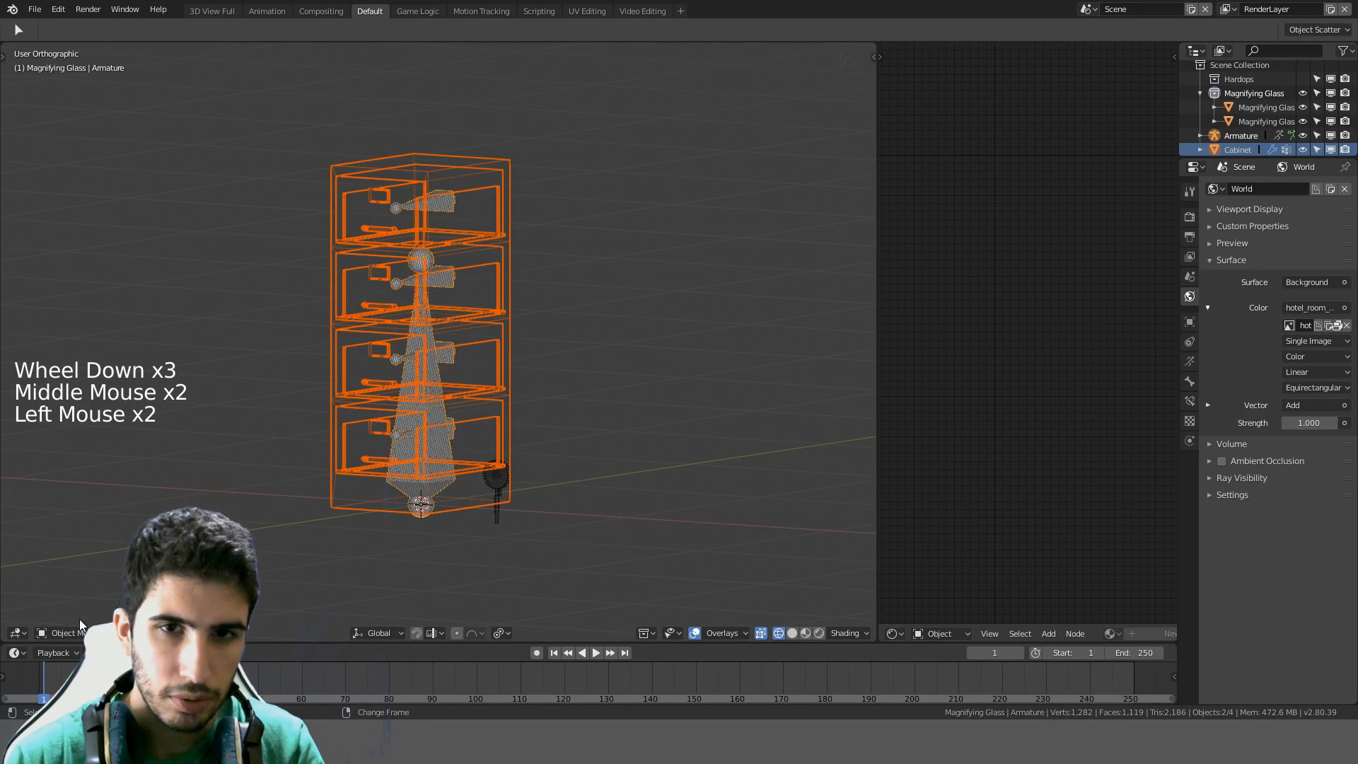
Move the selected cabinet and its armature into a new collection named Cabinet
{"action": "middle_click_drag", "start_coordinate": [468, 339], "coordinate": [540, 330]}
{"action": "key", "text": "m"}
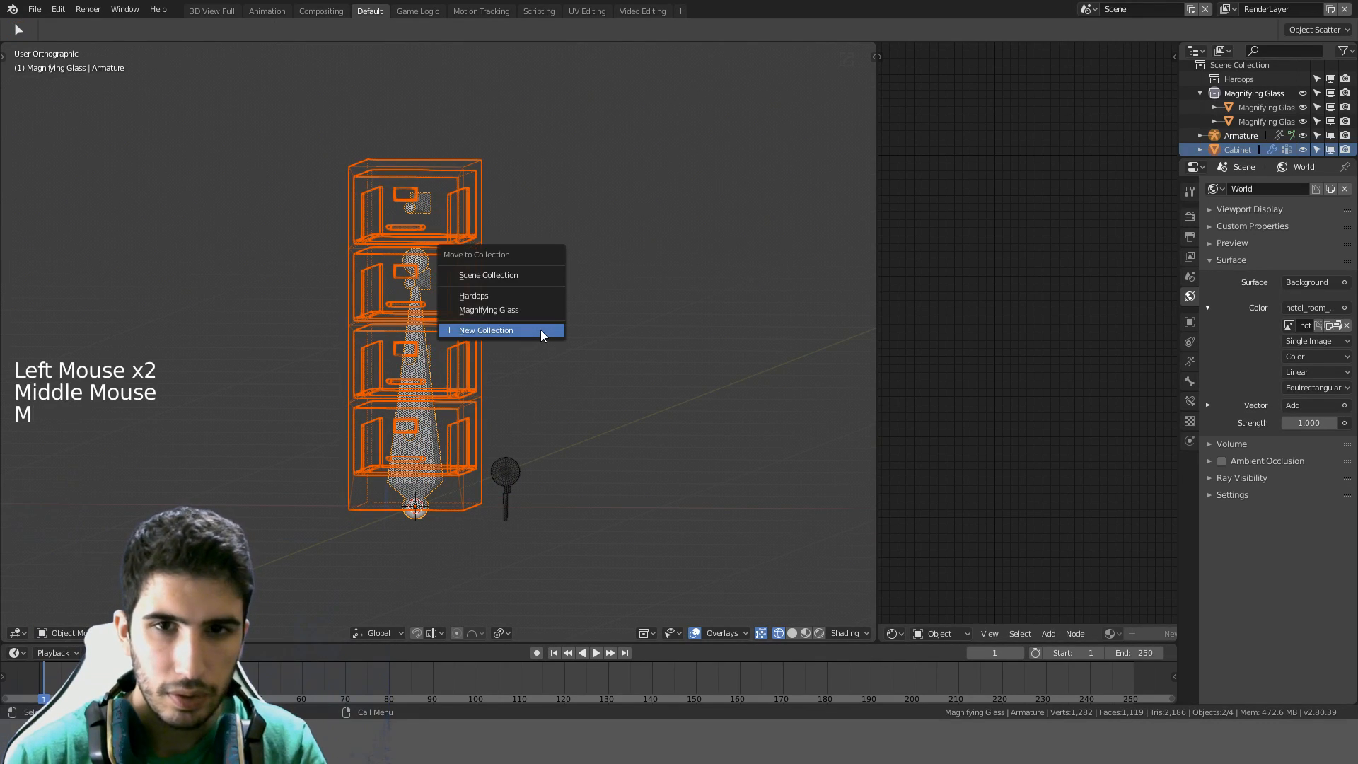
{"action": "left_click", "coordinate": [540, 330]}
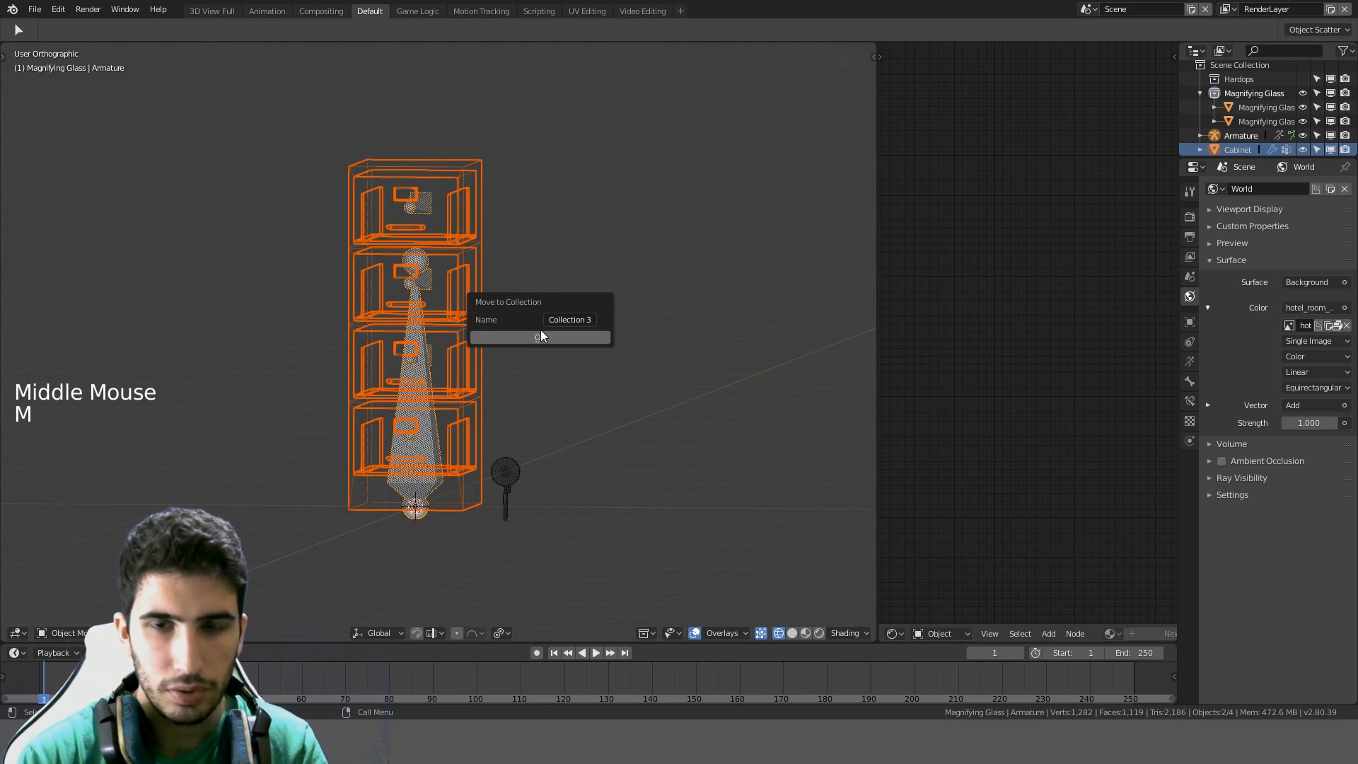
{"action": "left_click", "coordinate": [564, 320]}
{"action": "type", "text": "Ca"}
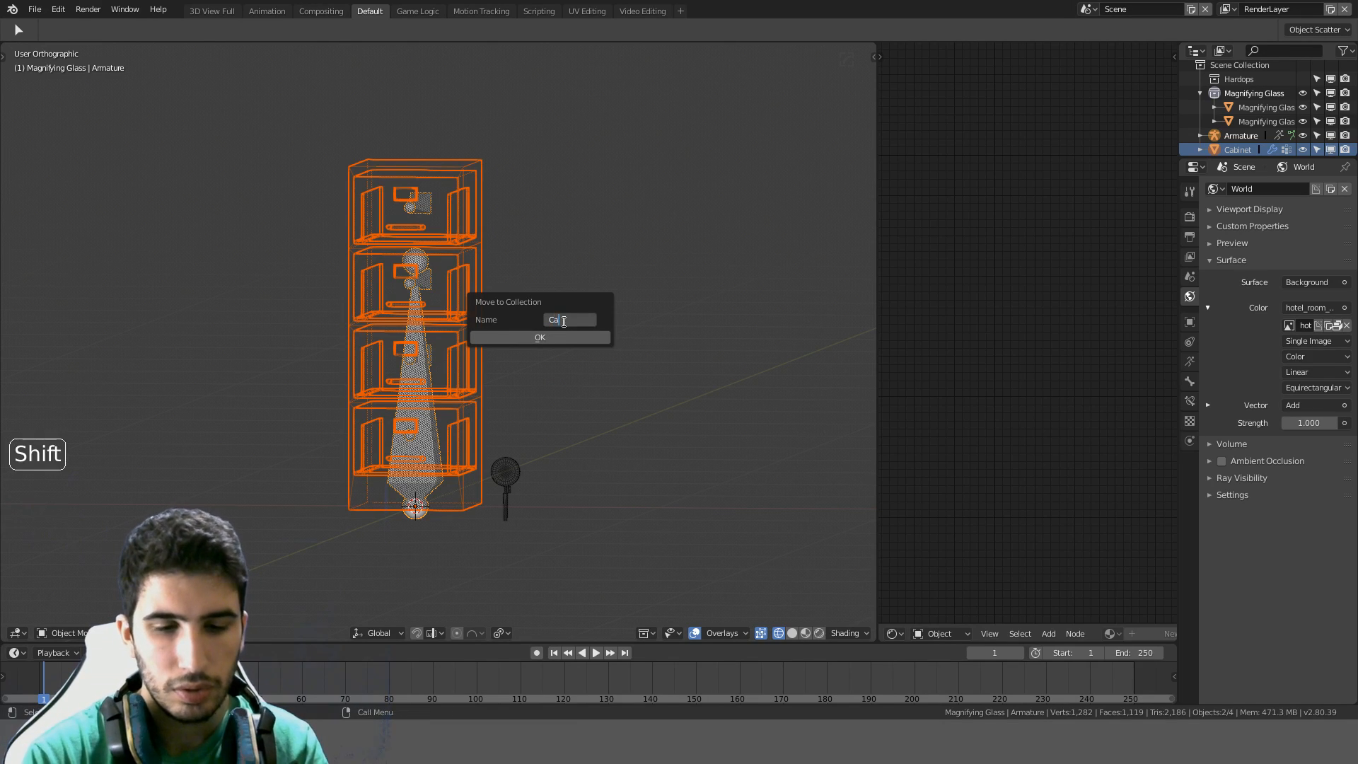
{"action": "type", "text": "binet"}
{"action": "key", "text": "Return"}
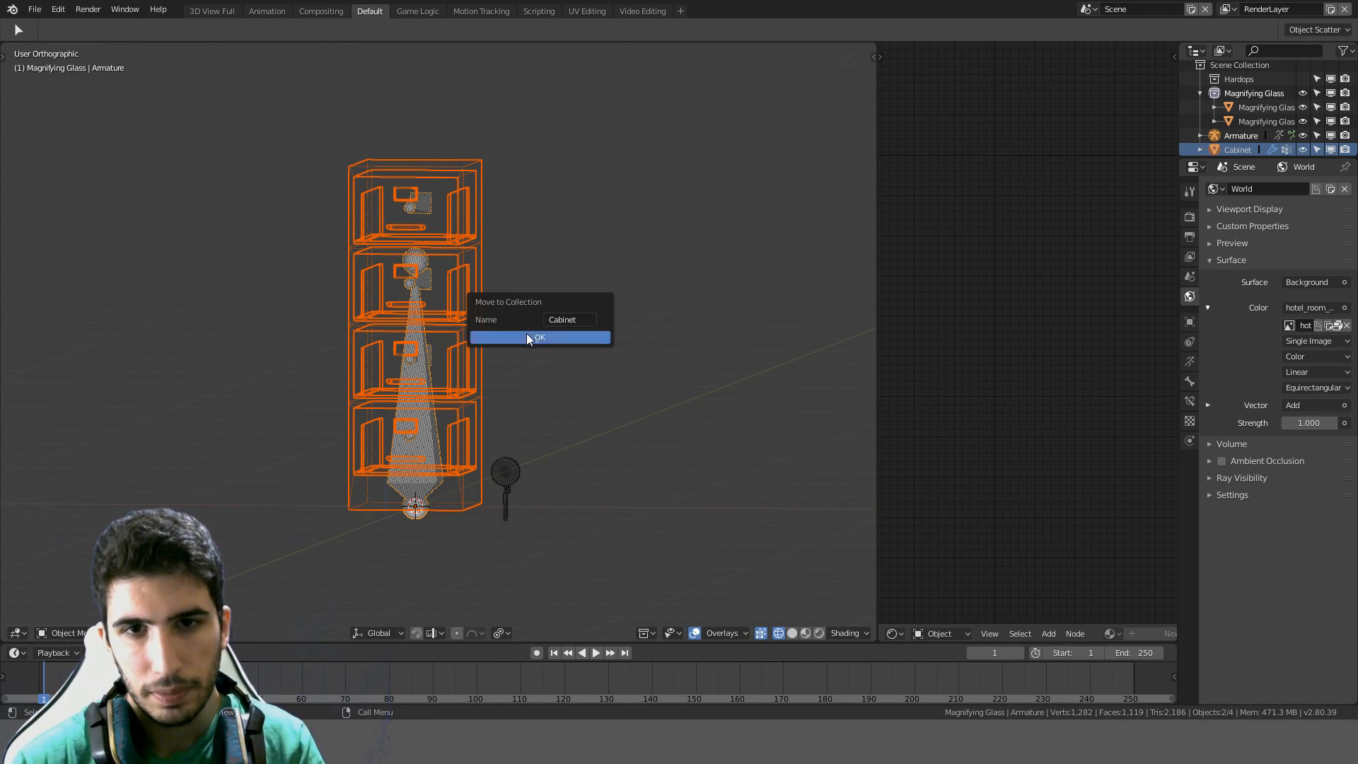
{"action": "left_click", "coordinate": [529, 337]}
Deselect all objects and switch the viewport to solid shading
{"action": "middle_click_drag", "start_coordinate": [548, 323], "coordinate": [533, 348]}
{"action": "key", "text": "a"}
{"action": "key", "text": "Tab"}
{"action": "key", "text": "Tab"}
{"action": "key", "text": "a"}
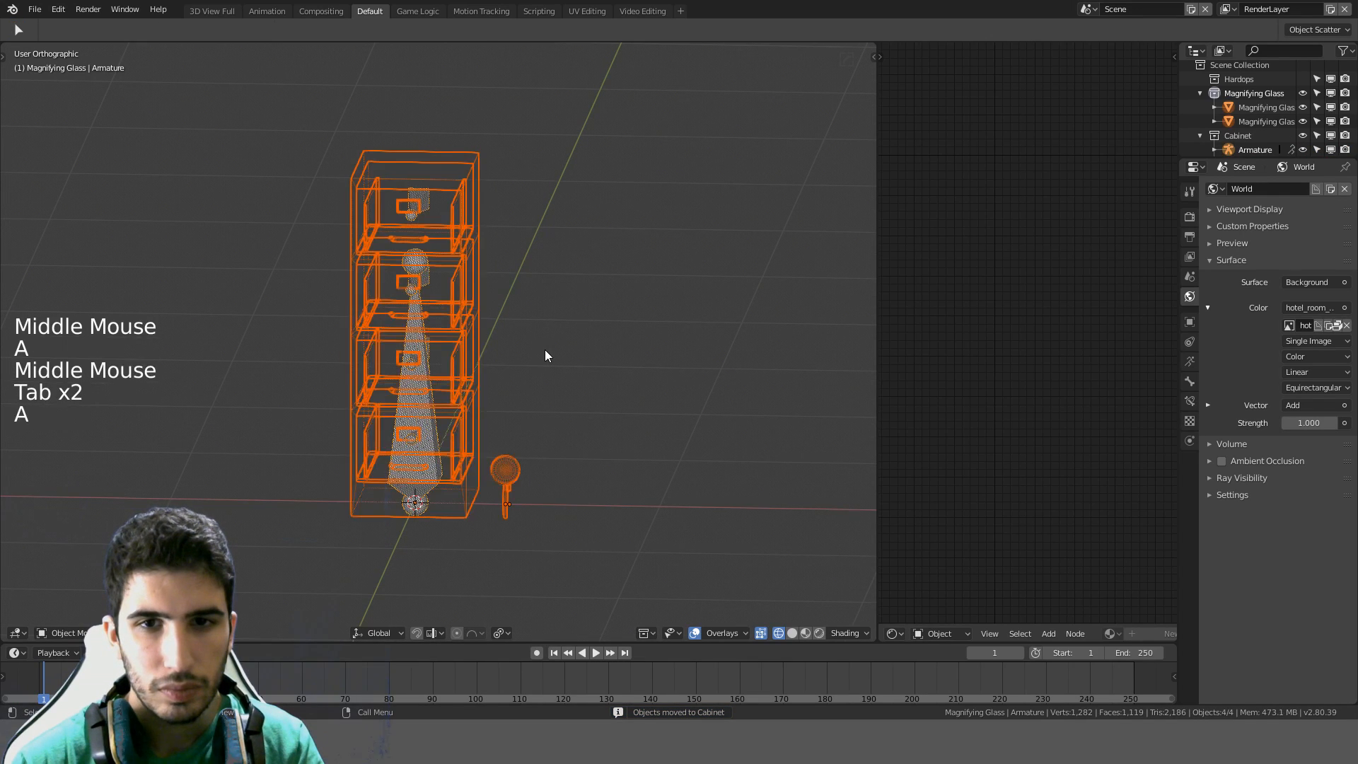
{"action": "key", "text": "a"}
{"action": "key", "text": "z"}
{"action": "left_click", "coordinate": [659, 350]}
{"action": "mouse_move", "coordinate": [664, 347]}
{"action": "middle_mouse_down"}
{"action": "mouse_move", "coordinate": [623, 338]}
{"action": "mouse_move", "coordinate": [655, 366]}
{"action": "middle_mouse_up"}
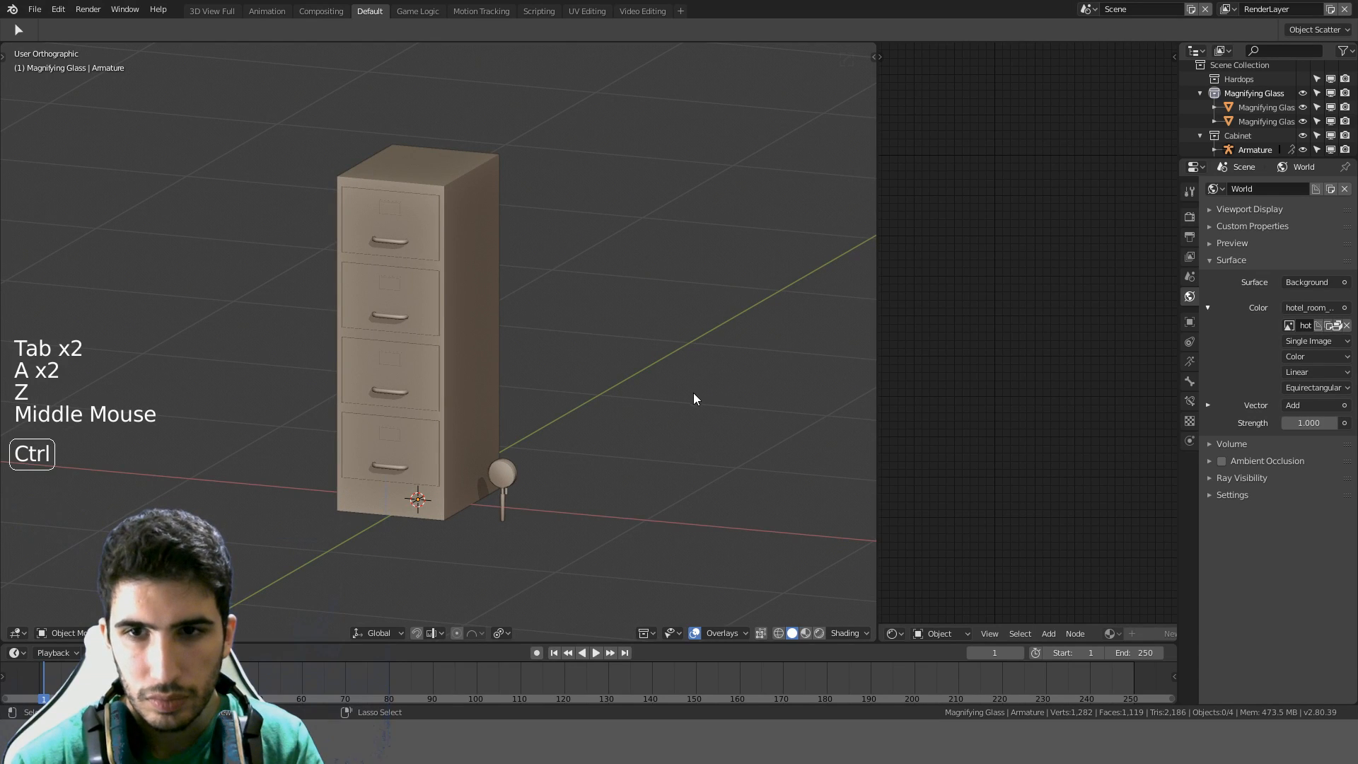
Save the DetectiveOffice.blend file
{"action": "key", "text": "ctrl+q"}
{"action": "middle_click_drag", "start_coordinate": [727, 405], "coordinate": [659, 370]}
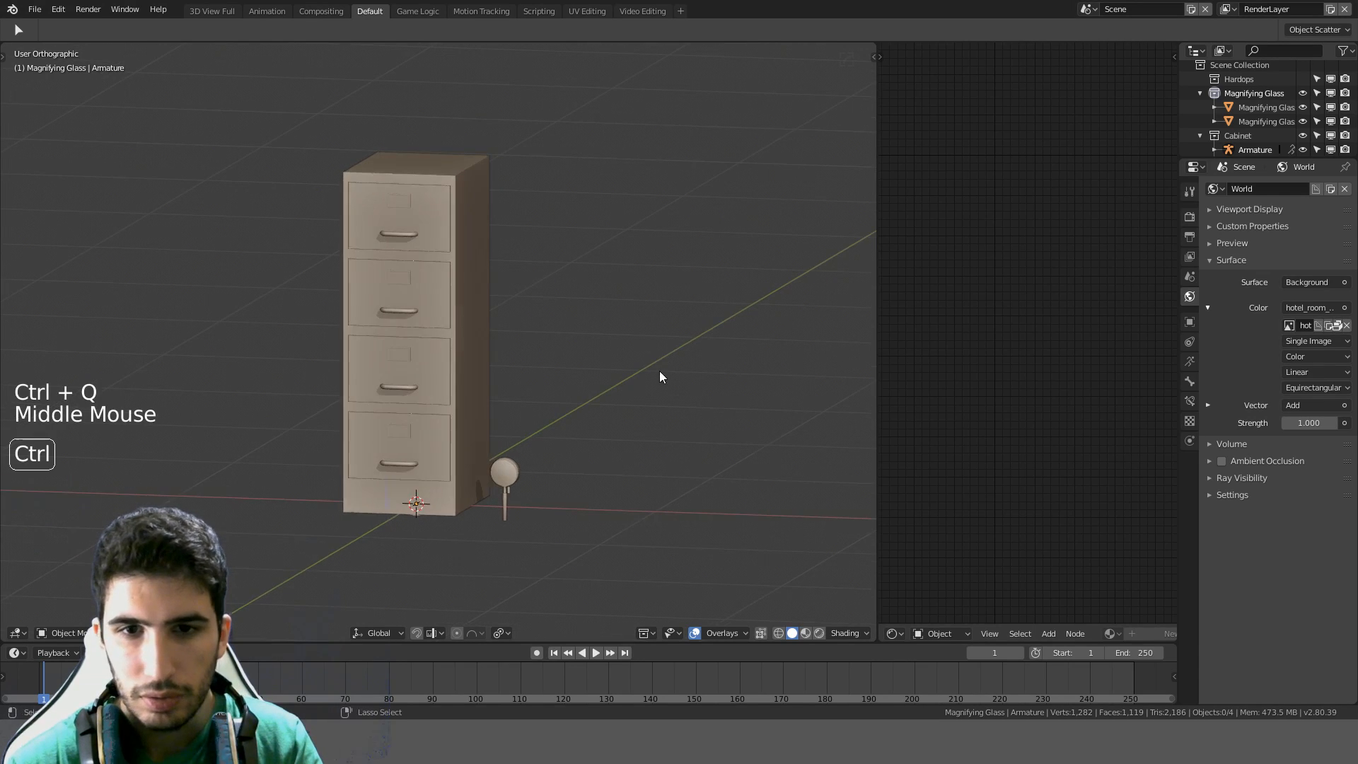
{"action": "key", "text": "ctrl+s"}
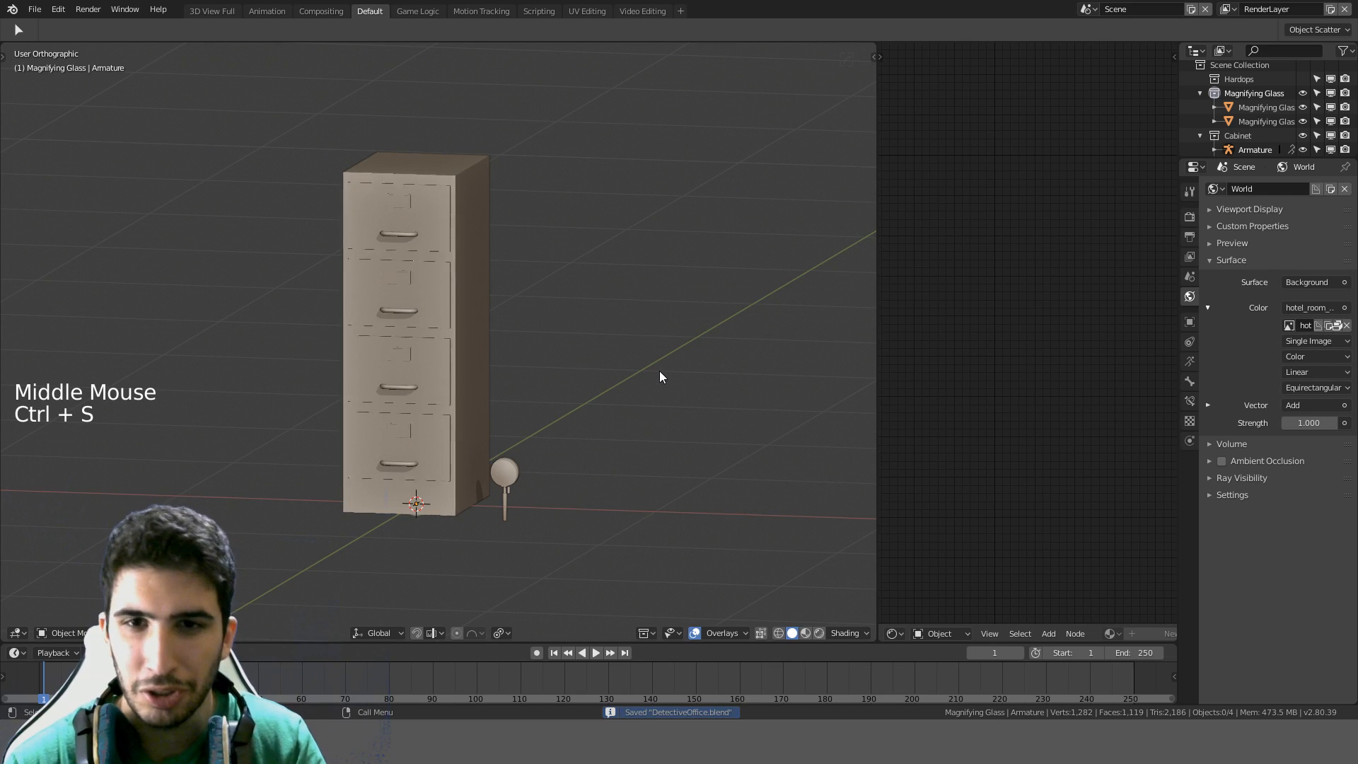
{"action": "middle_click_drag", "start_coordinate": [659, 371], "coordinate": [712, 382]}
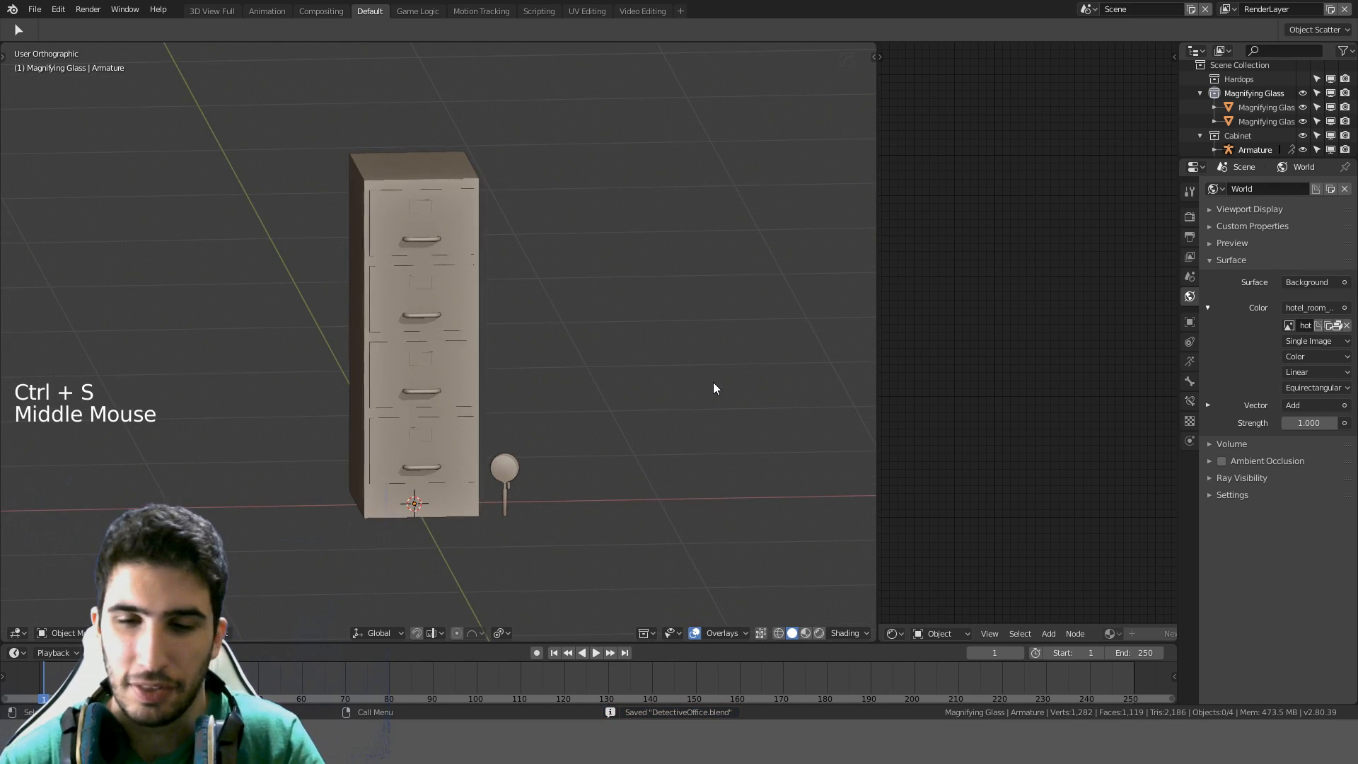
Add a 2 m mesh plane in front view and move it along the ground to the left of the cabinet with snapping
{"action": "key", "text": "KP_1"}
{"action": "scroll", "coordinate": [580, 370], "scroll_direction": "down", "scroll_amount": 3}
{"action": "key", "text": "shift+a"}
{"action": "mouse_move", "coordinate": [563, 362]}
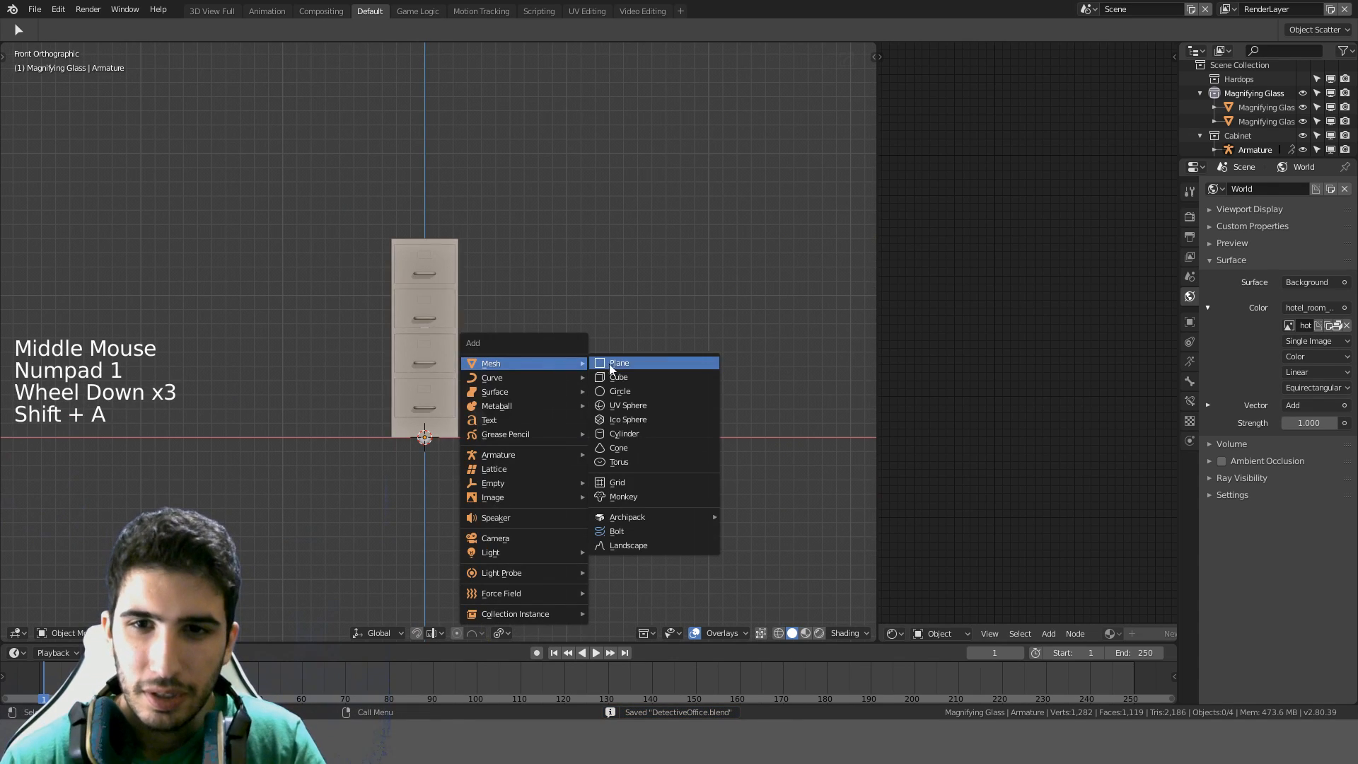
{"action": "left_click", "coordinate": [626, 364]}
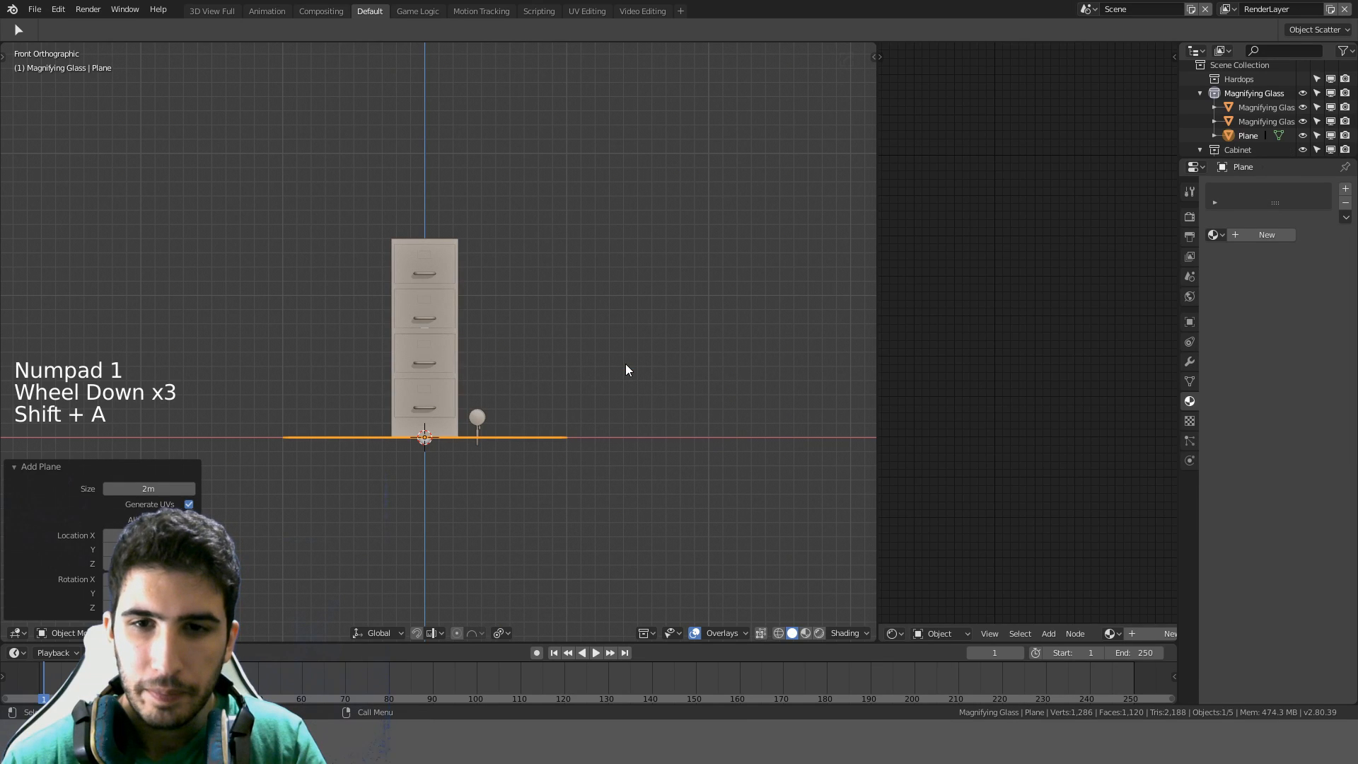
{"action": "key", "text": "g"}
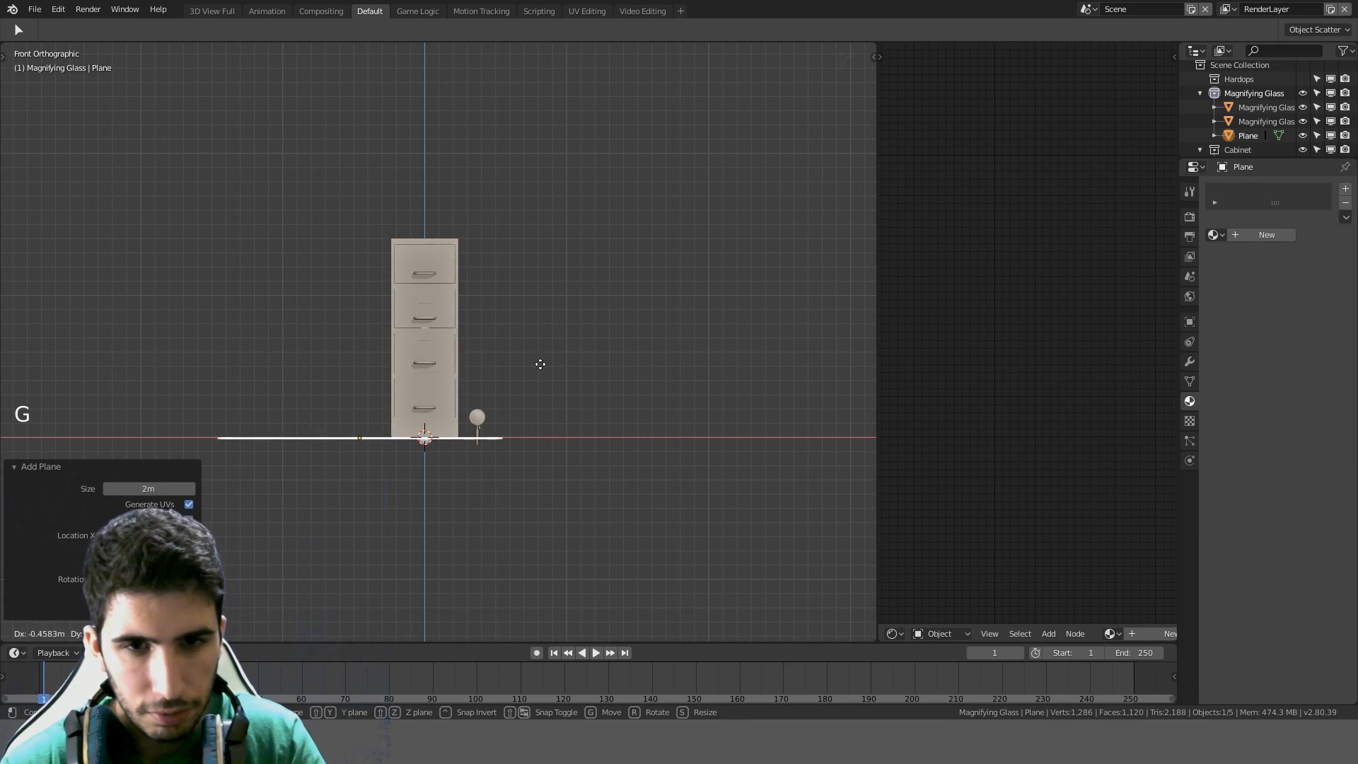
{"action": "left_click", "coordinate": [434, 364], "text": "ctrl"}
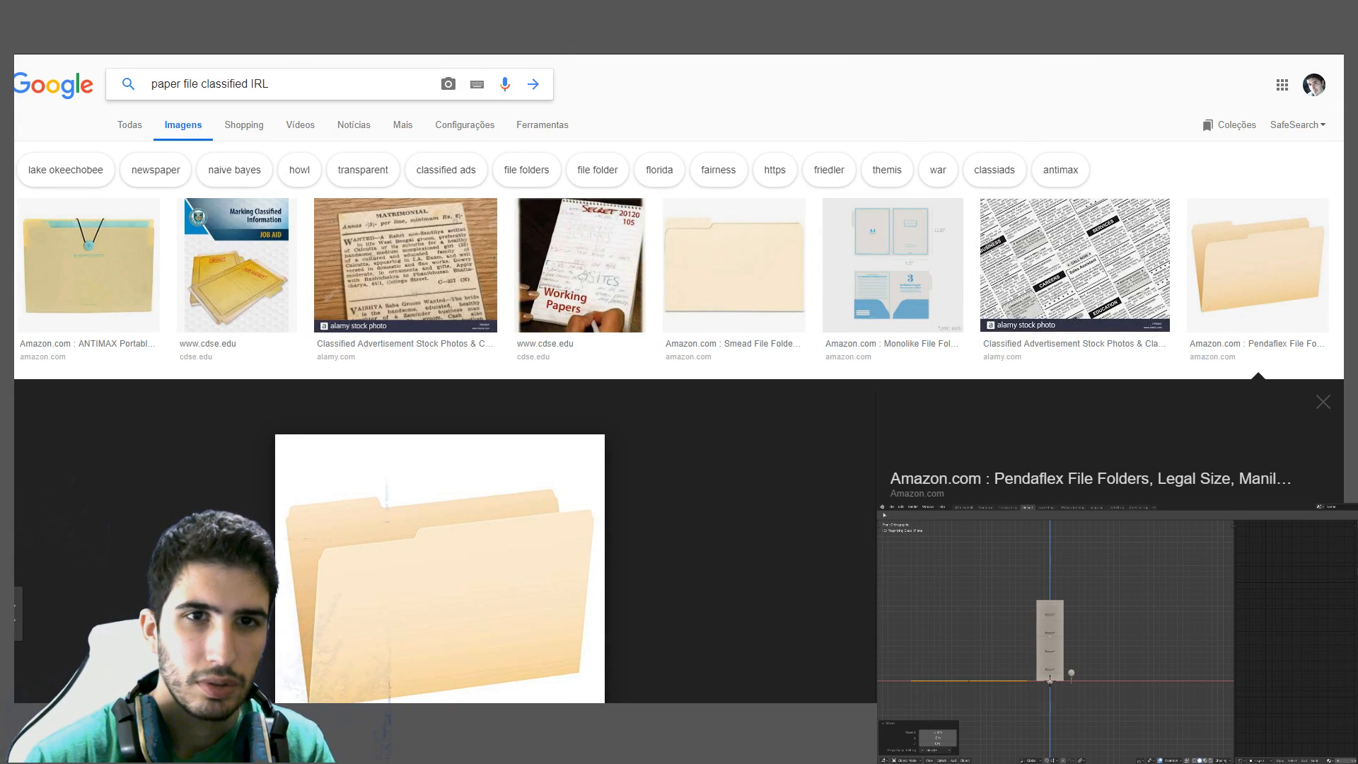
Switch to the browser and search images for "paper file classified mesurements"
{"action": "mouse_move", "coordinate": [269, 83]}
{"action": "left_mouse_down"}
{"action": "mouse_move", "coordinate": [127, 85]}
{"action": "mouse_move", "coordinate": [245, 84]}
{"action": "left_mouse_up"}
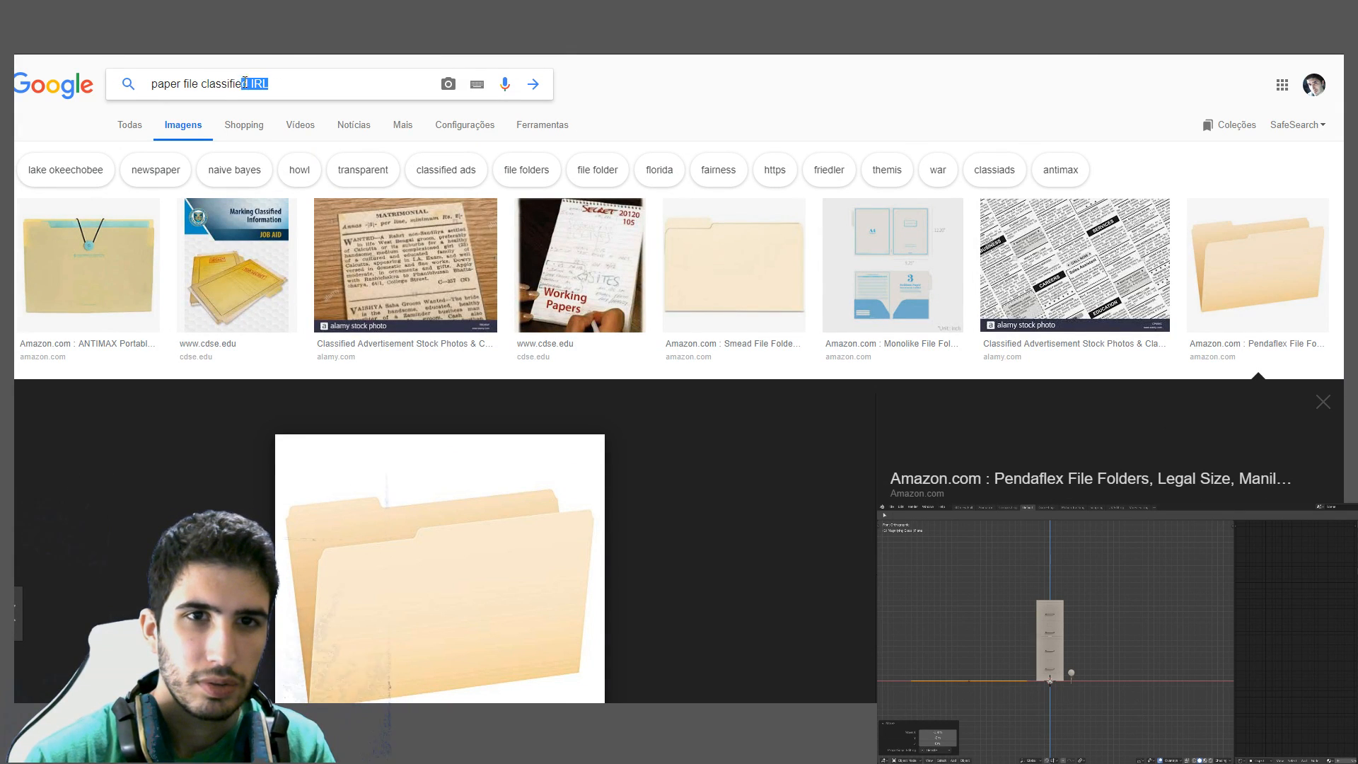
{"action": "double_click", "coordinate": [260, 83]}
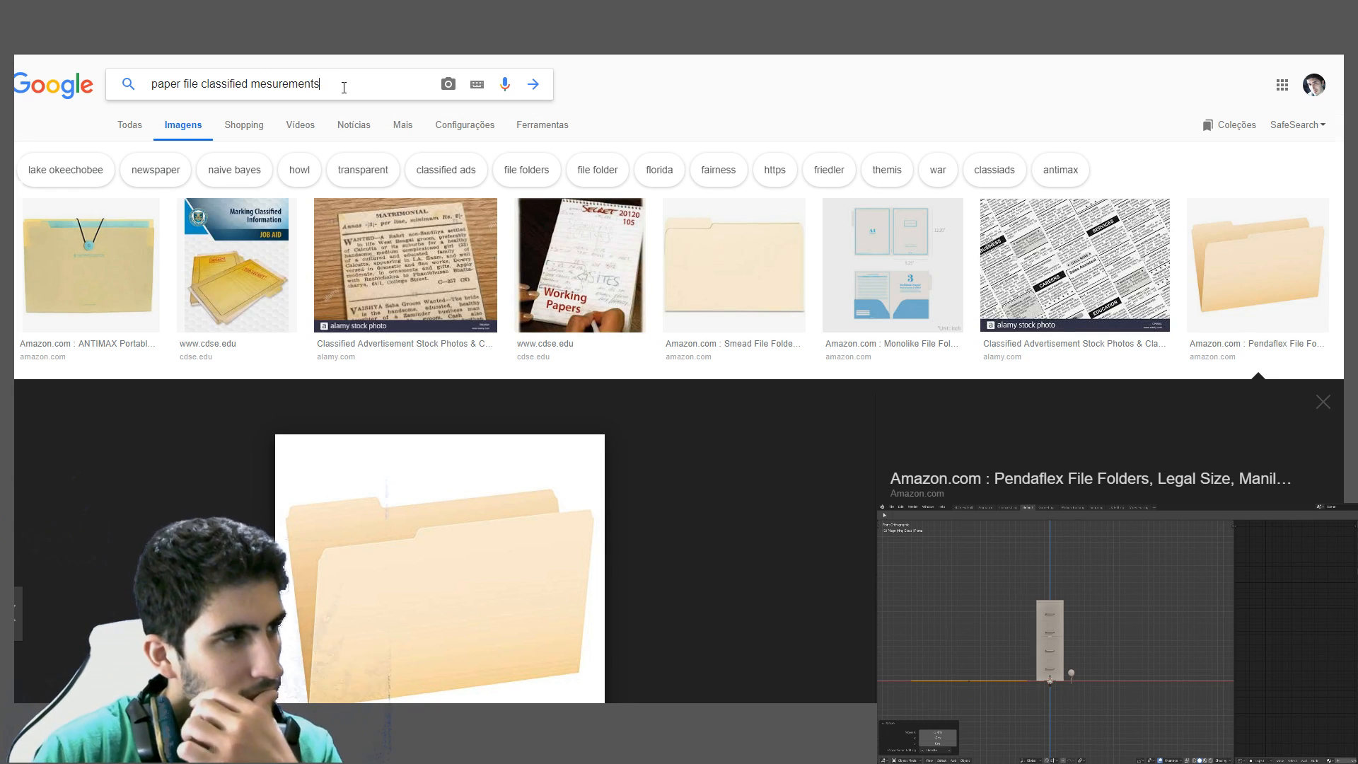
{"action": "type", "text": "mesurements"}
{"action": "key", "text": "Return"}
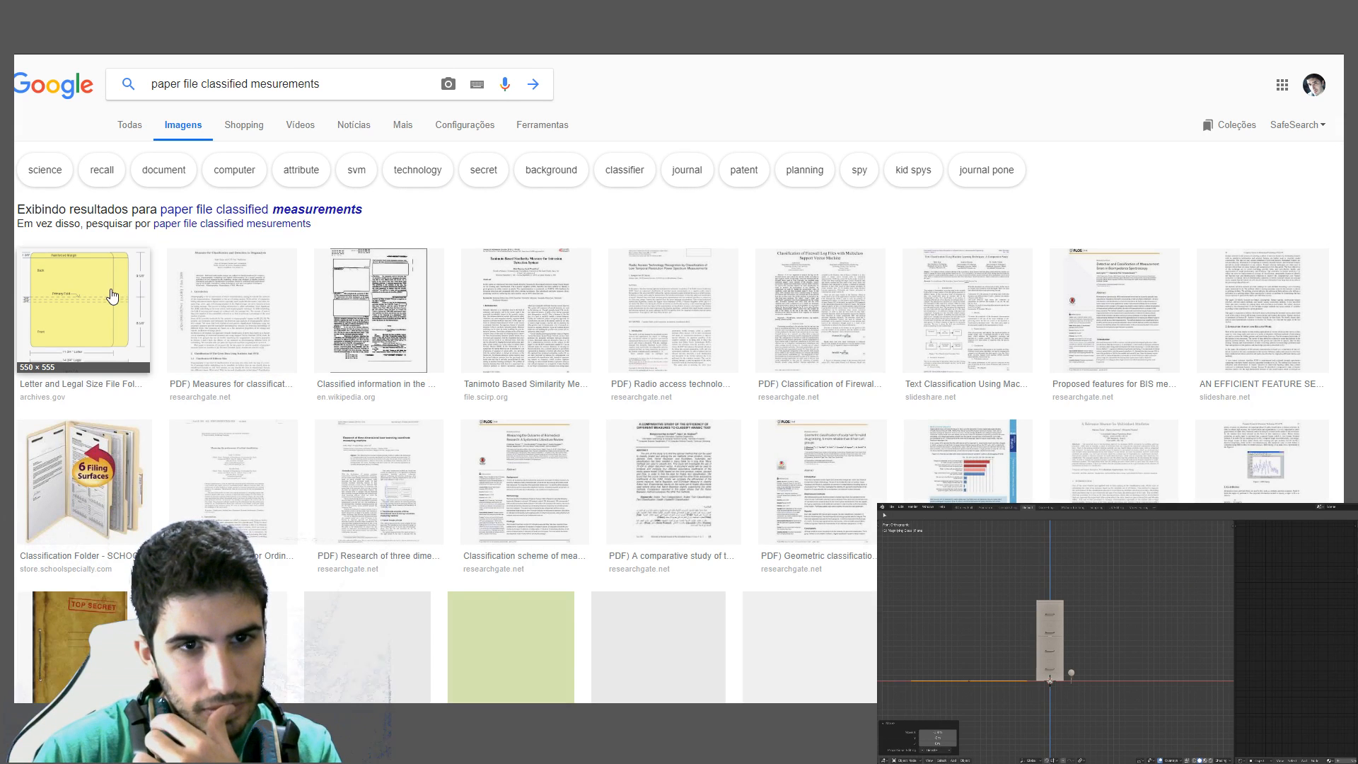
Examine the Letter and Legal Size File Folders dimensions, the related file jacket, envelope and service folder images, and further search results
{"action": "left_click", "coordinate": [173, 285]}
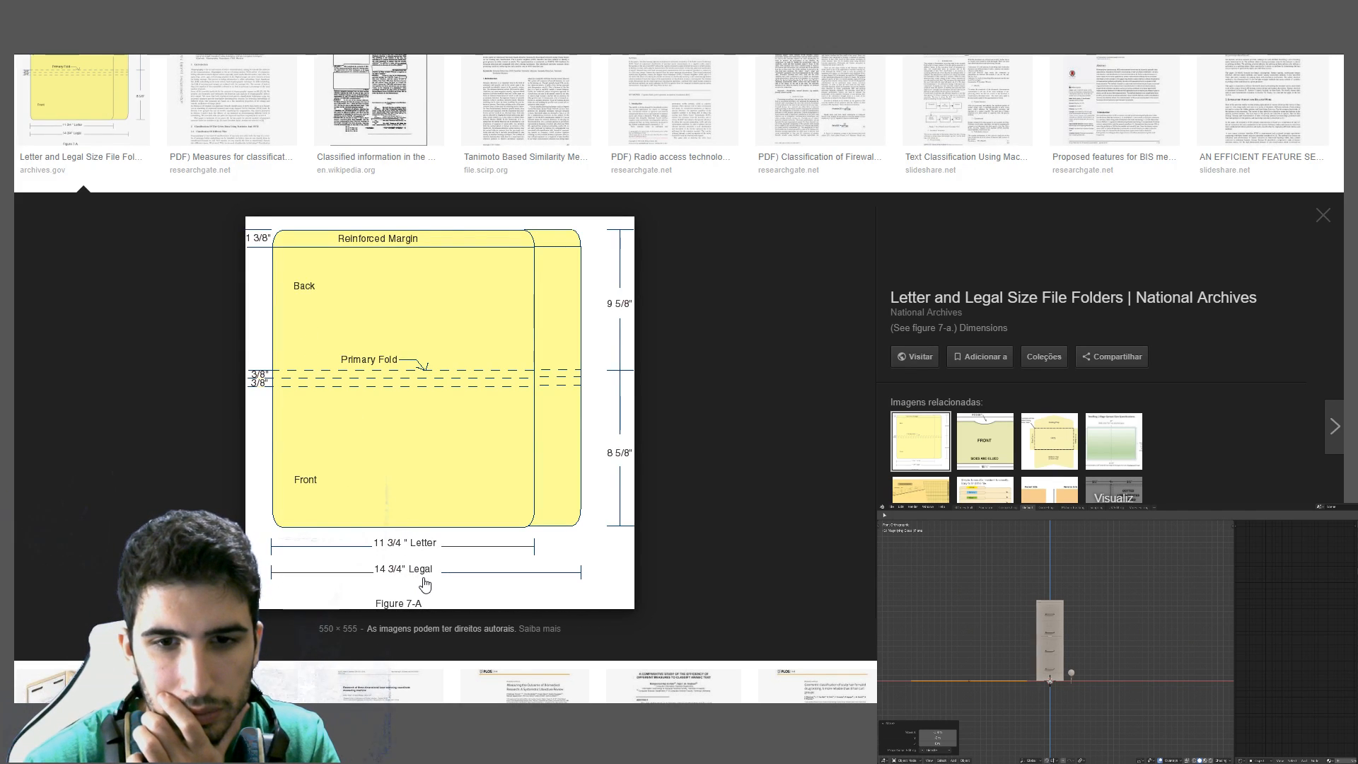
{"action": "scroll", "coordinate": [438, 582], "scroll_direction": "up", "scroll_amount": 1}
{"action": "scroll", "coordinate": [698, 507], "scroll_direction": "down", "scroll_amount": 3}
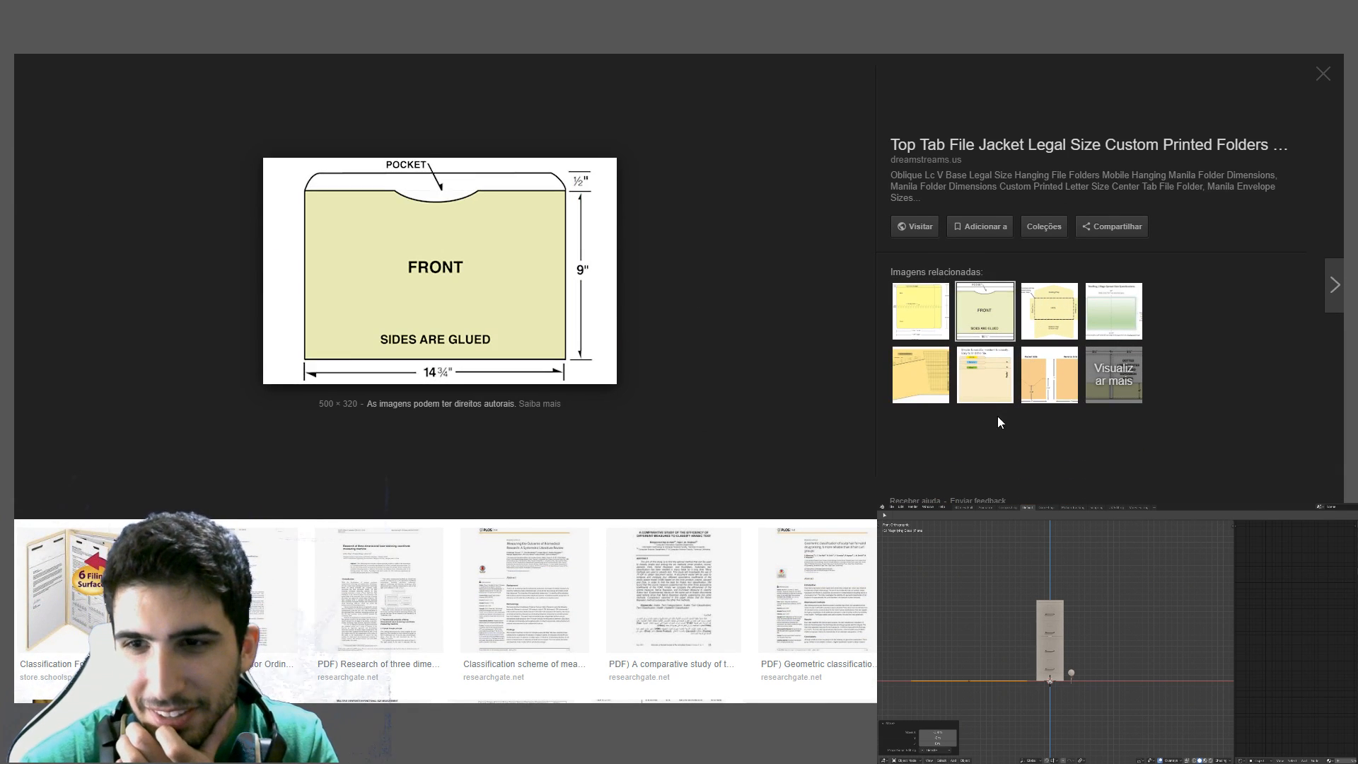
{"action": "left_click", "coordinate": [1042, 393]}
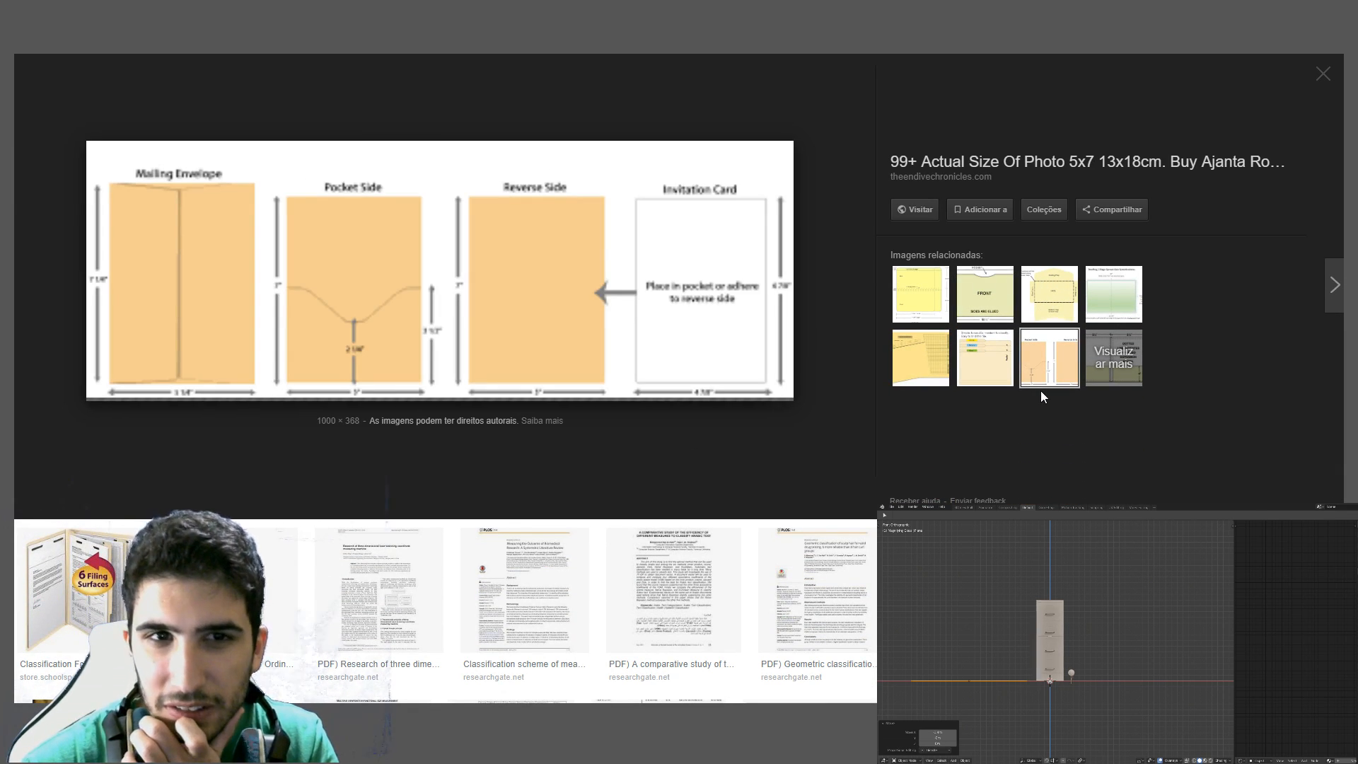
{"action": "left_click", "coordinate": [925, 369]}
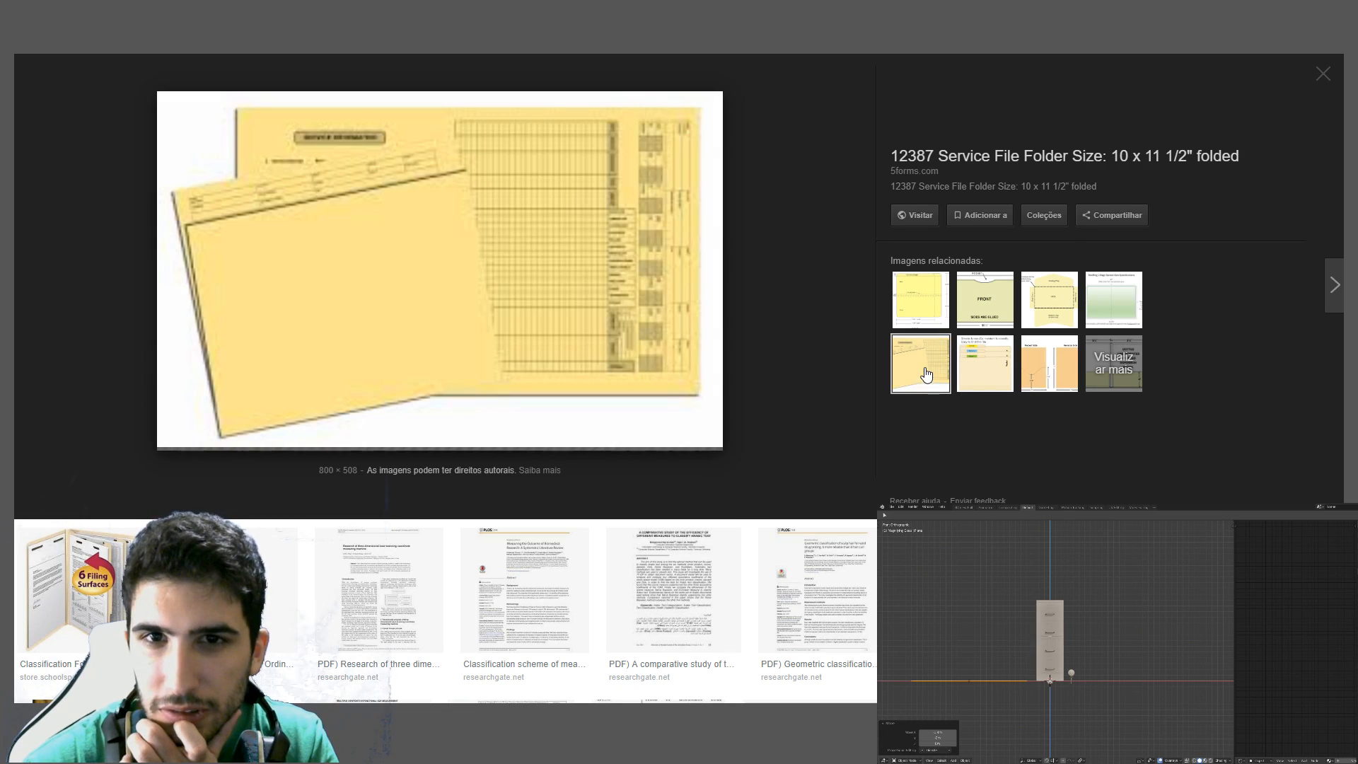
{"action": "scroll", "coordinate": [1073, 389], "scroll_direction": "down", "scroll_amount": 6}
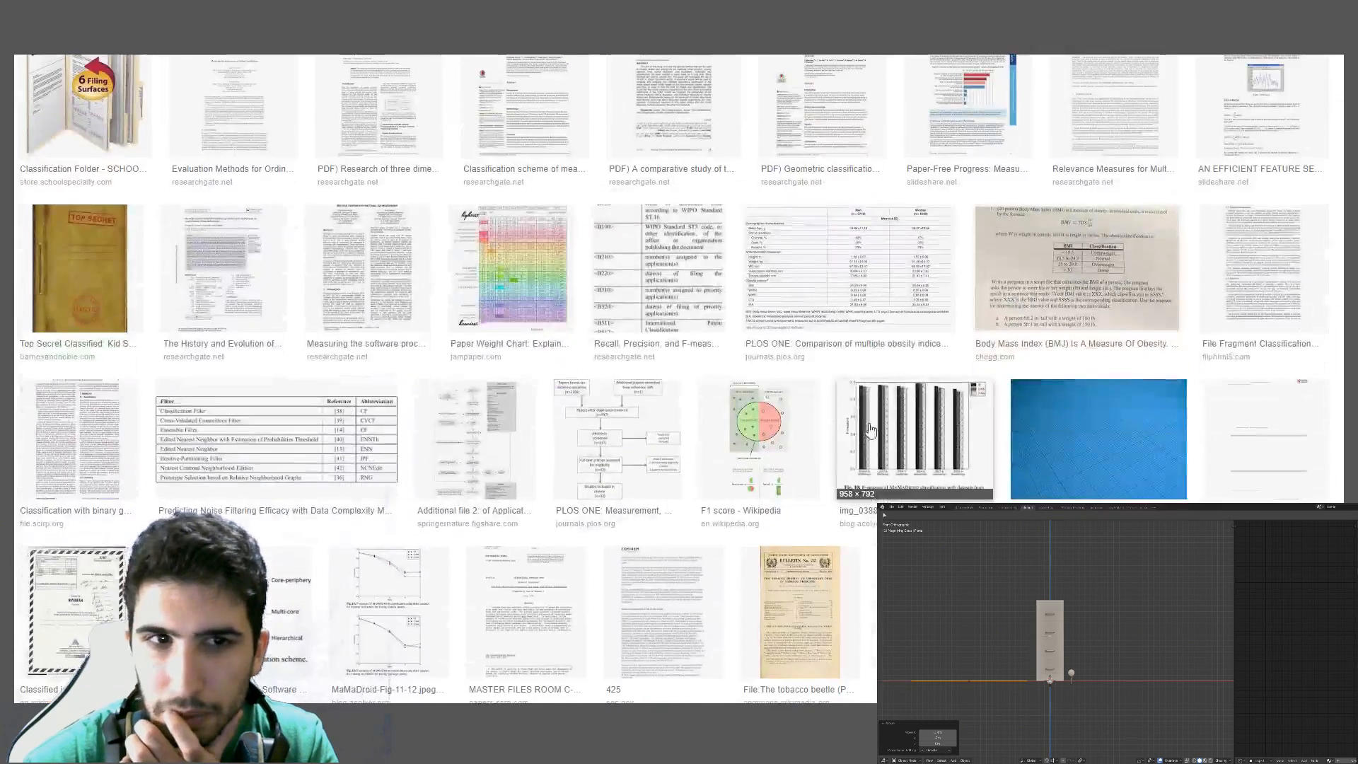
{"action": "scroll", "coordinate": [871, 430], "scroll_direction": "down", "scroll_amount": 9}
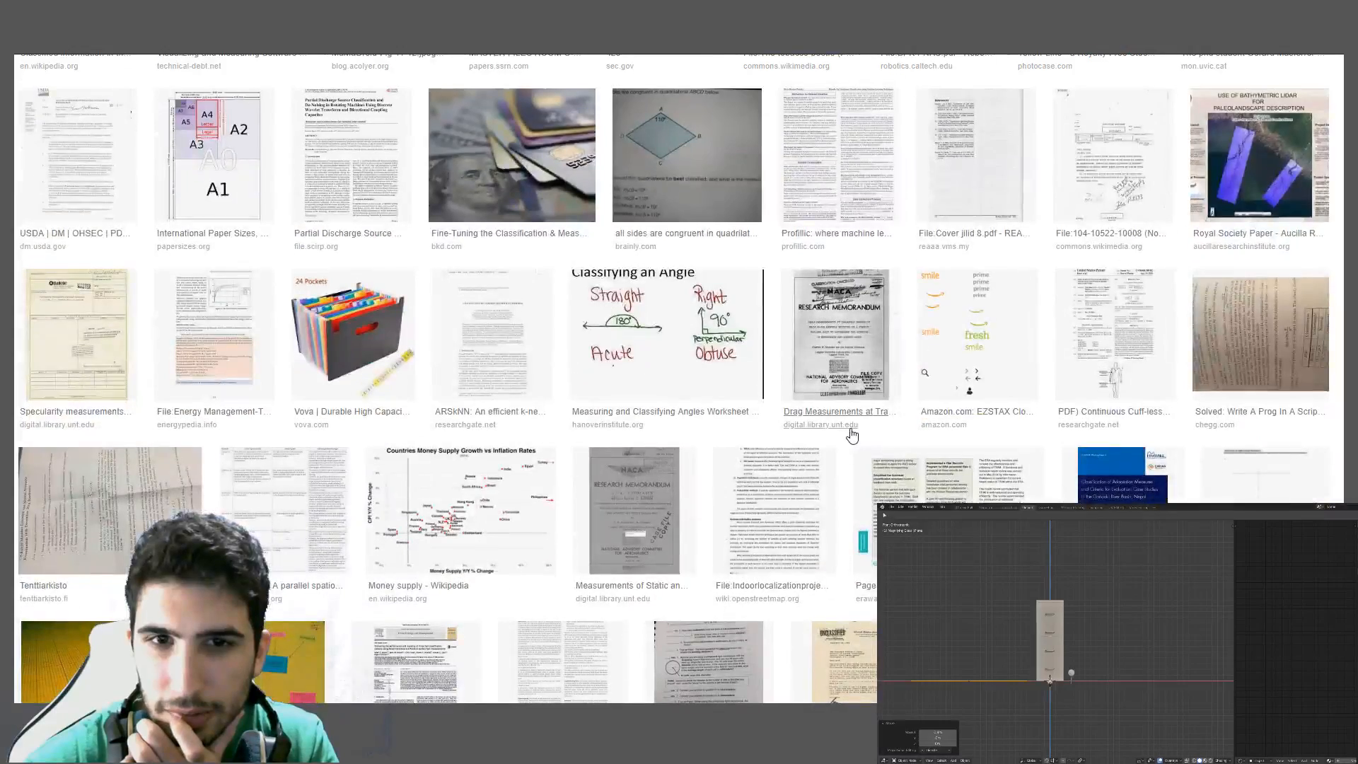
{"action": "scroll", "coordinate": [869, 449], "scroll_direction": "down", "scroll_amount": 4}
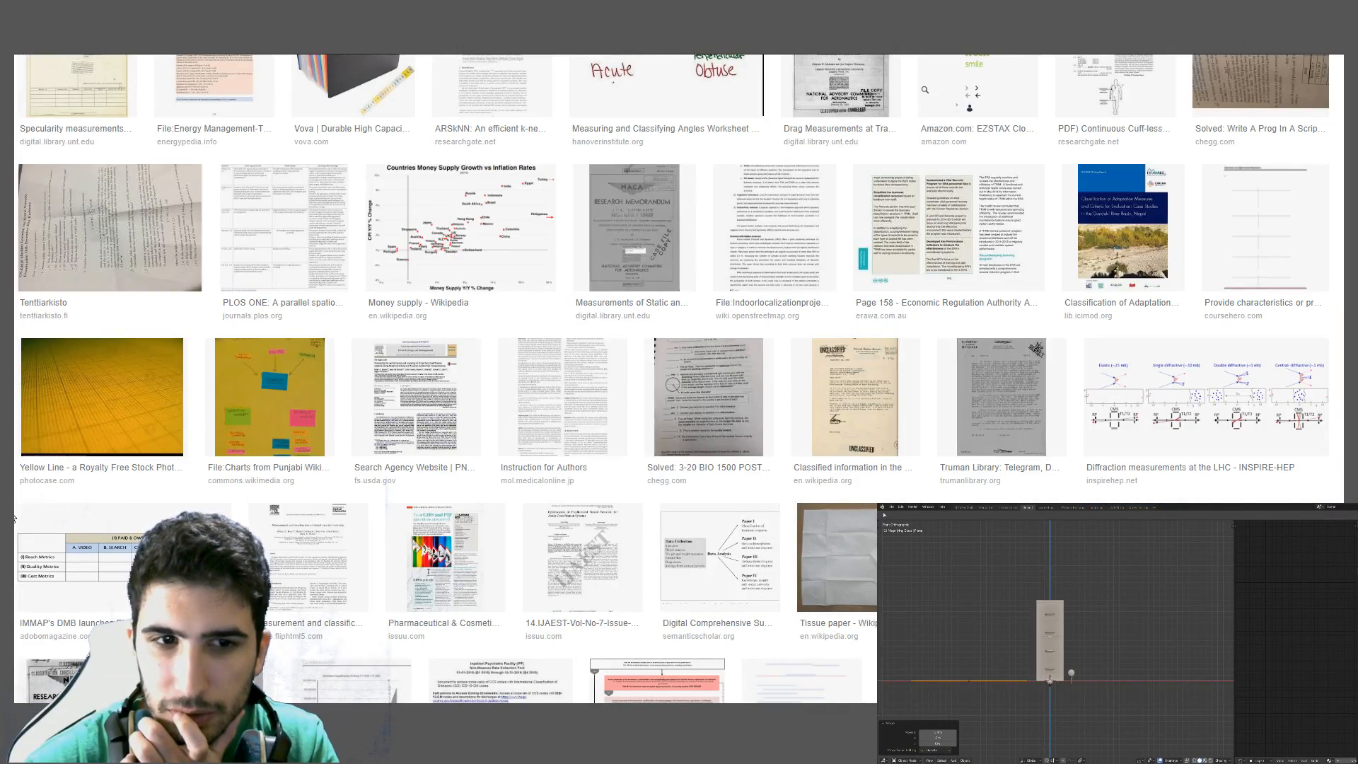
{"action": "key", "text": "Home"}
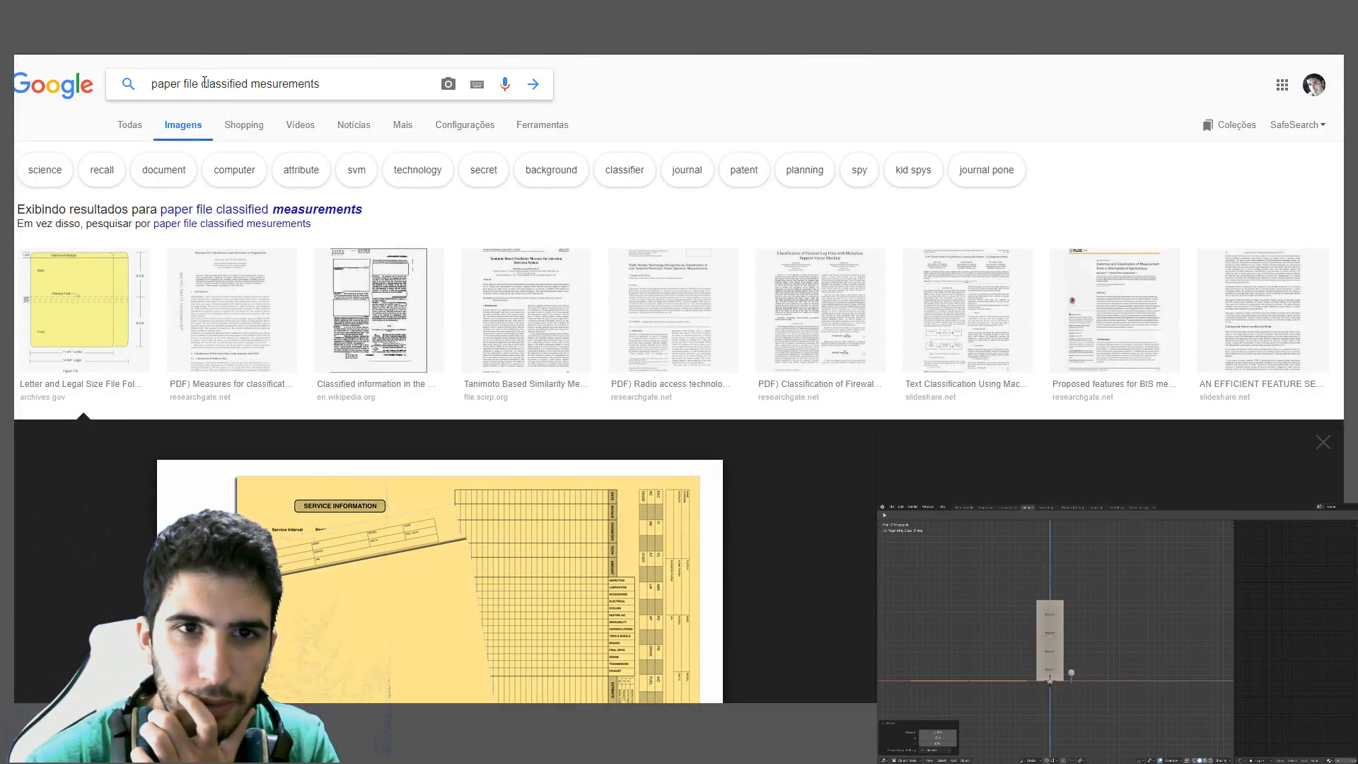
Shorten the image search to "paper file mesurements" and run it
{"action": "left_click_drag", "start_coordinate": [205, 83], "coordinate": [244, 83]}
{"action": "key", "text": "BackSpace"}
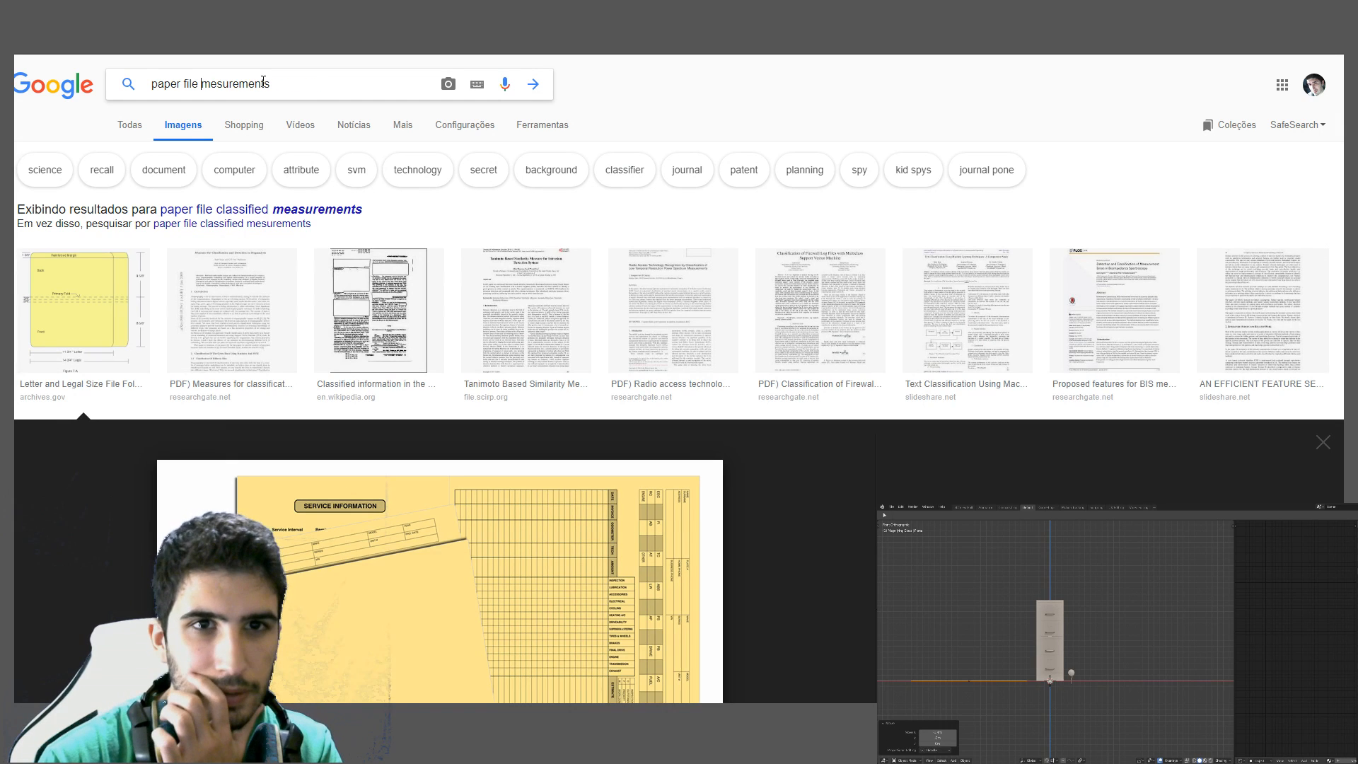
{"action": "key", "text": "Return"}
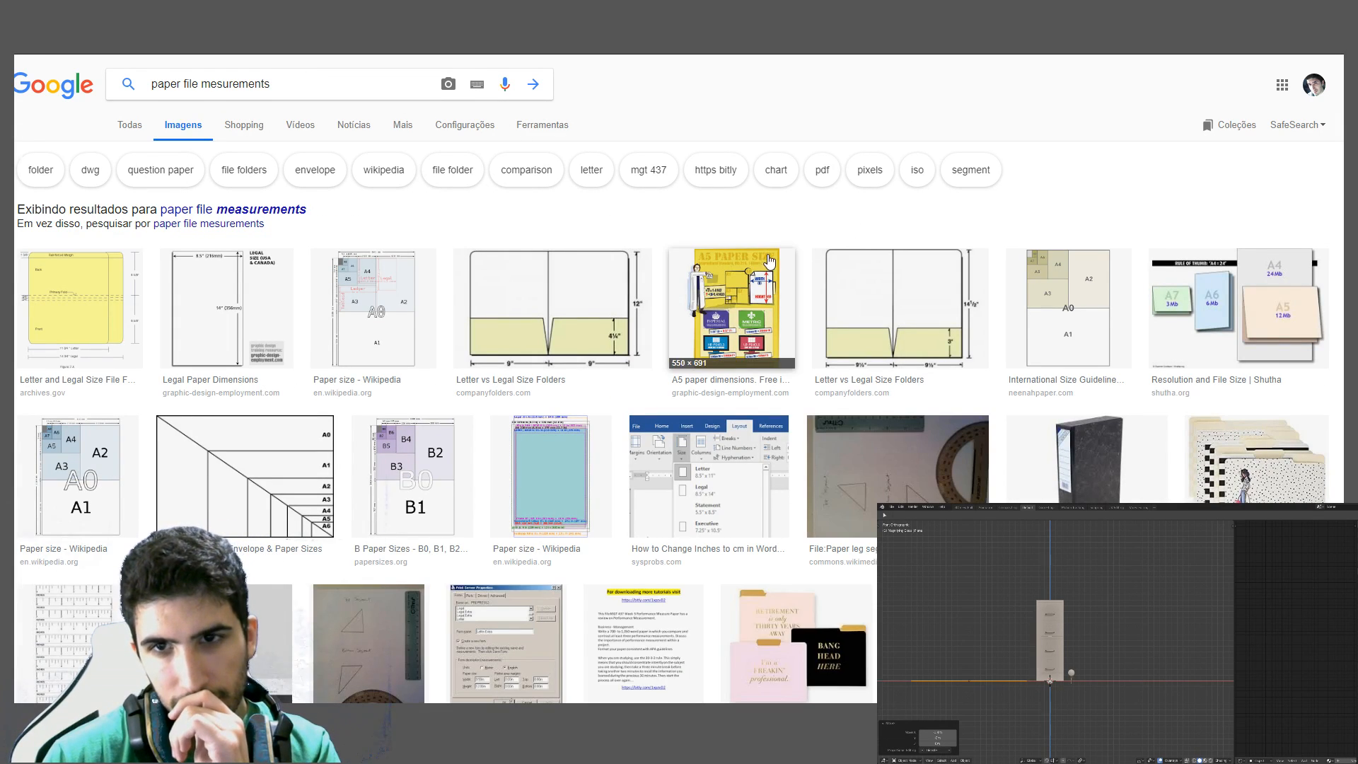
Look through the paper file measurement images and examine the dimensions of the Letter and Legal Size File Folders drawing
{"action": "scroll", "coordinate": [769, 261], "scroll_direction": "down", "scroll_amount": 2}
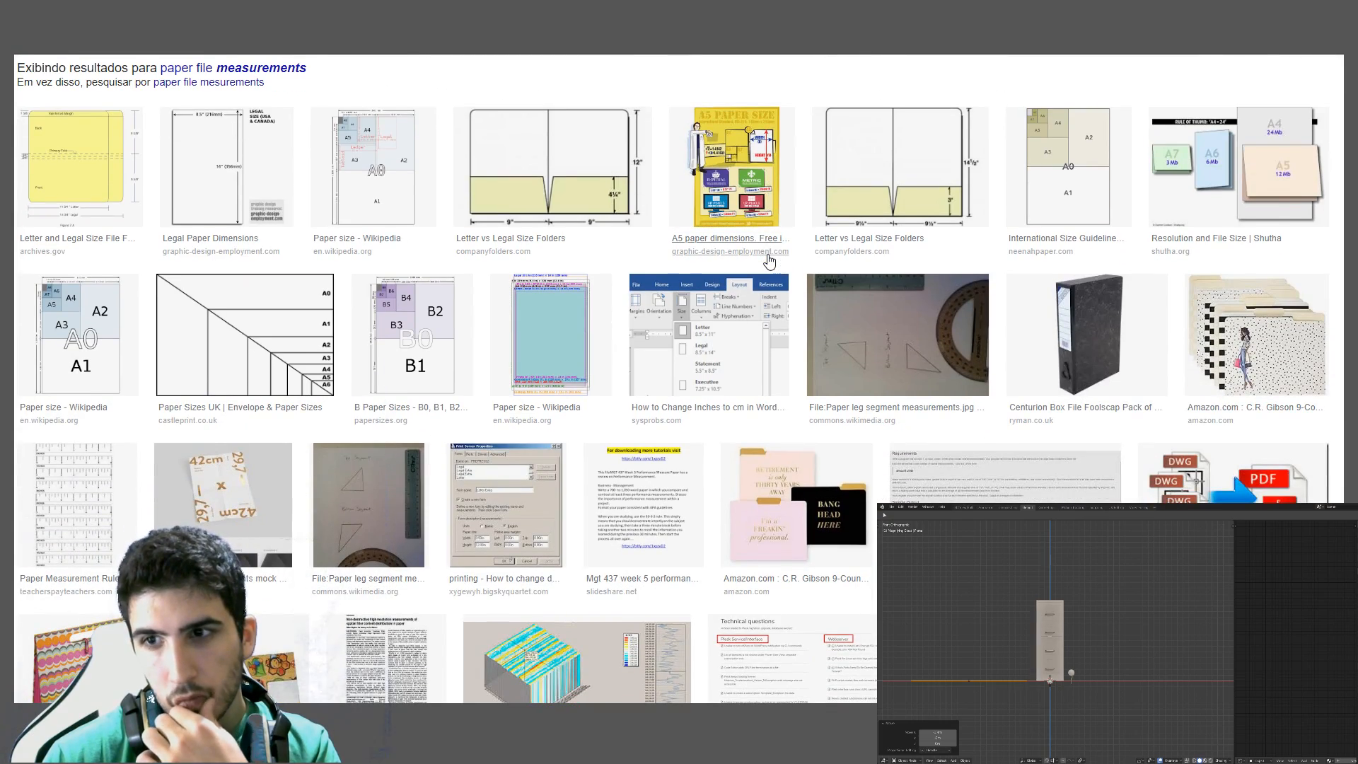
{"action": "scroll", "coordinate": [768, 261], "scroll_direction": "down", "scroll_amount": 3}
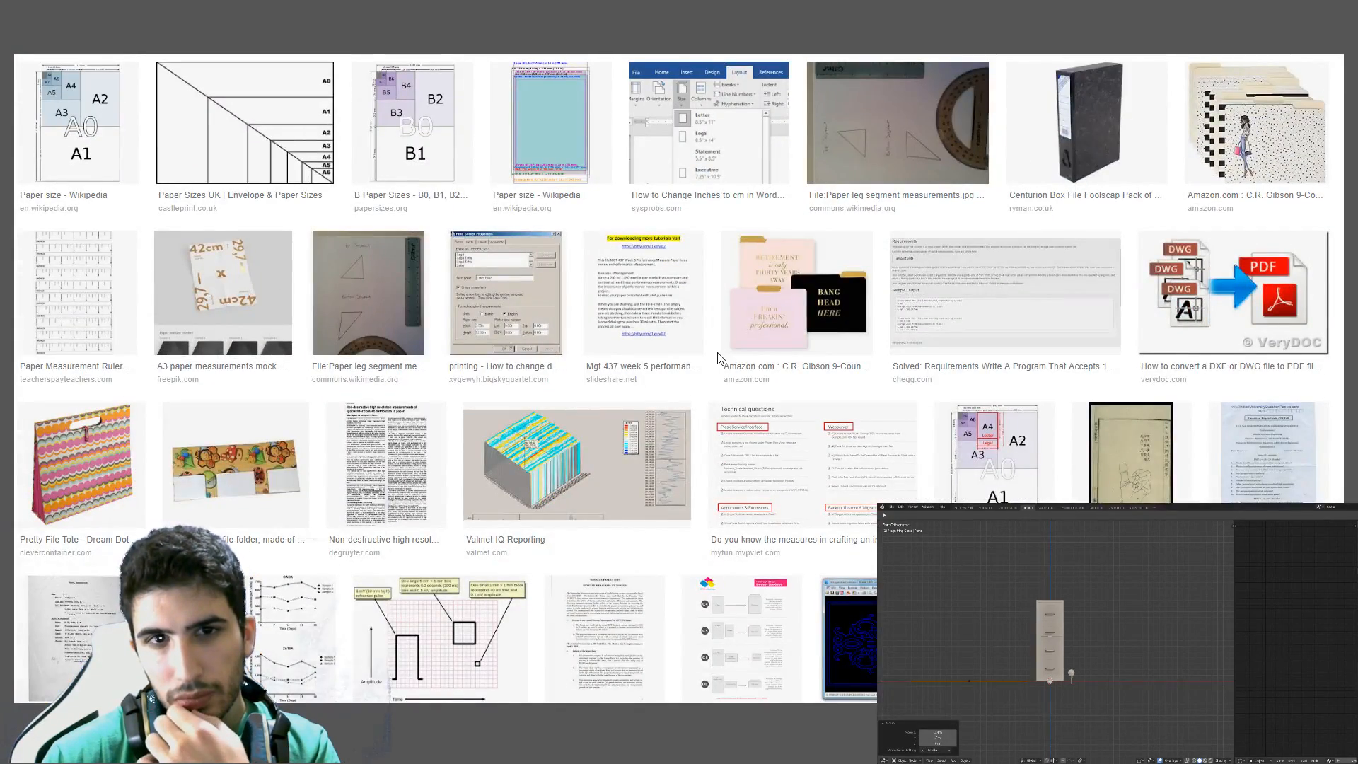
{"action": "scroll", "coordinate": [719, 360], "scroll_direction": "down", "scroll_amount": 6}
{"action": "scroll", "coordinate": [719, 360], "scroll_direction": "down", "scroll_amount": 3}
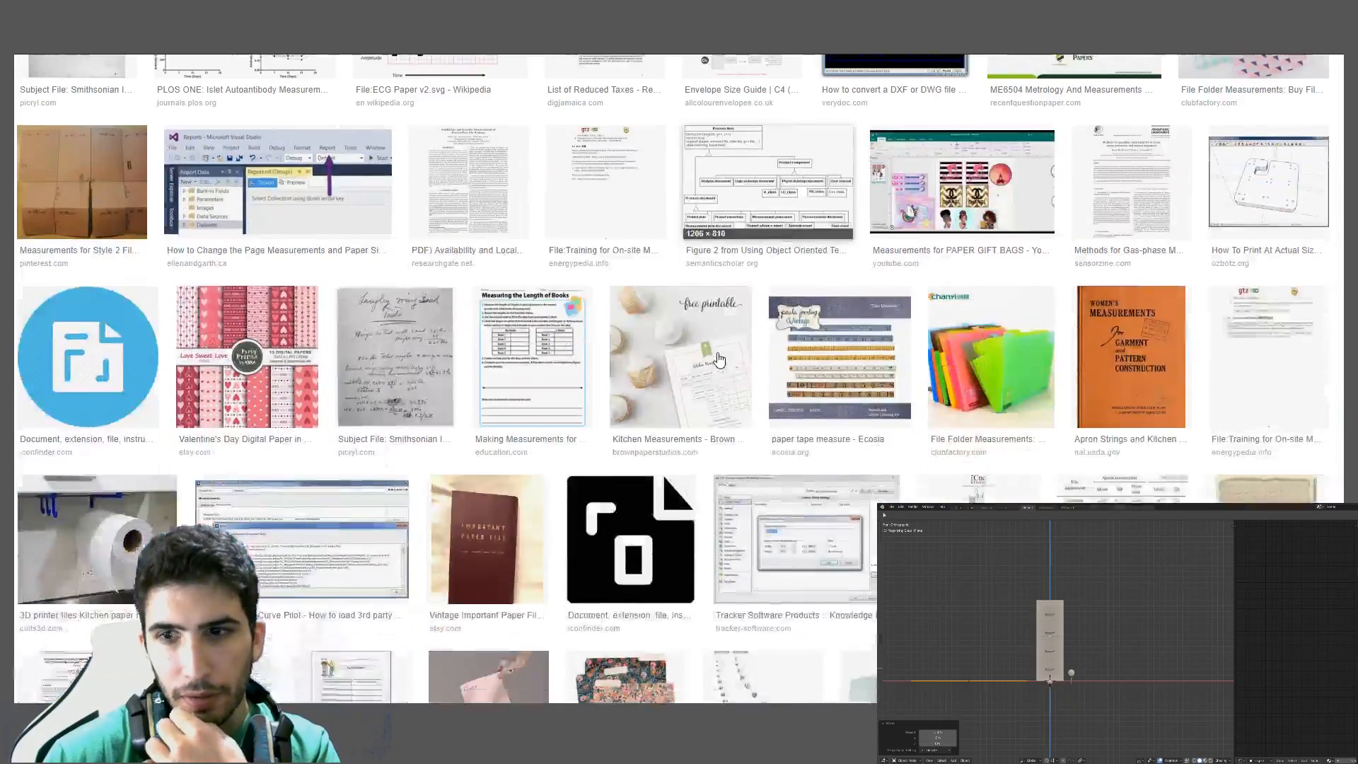
{"action": "scroll", "coordinate": [596, 340], "scroll_direction": "up", "scroll_amount": 10}
{"action": "scroll", "coordinate": [596, 341], "scroll_direction": "up", "scroll_amount": 4}
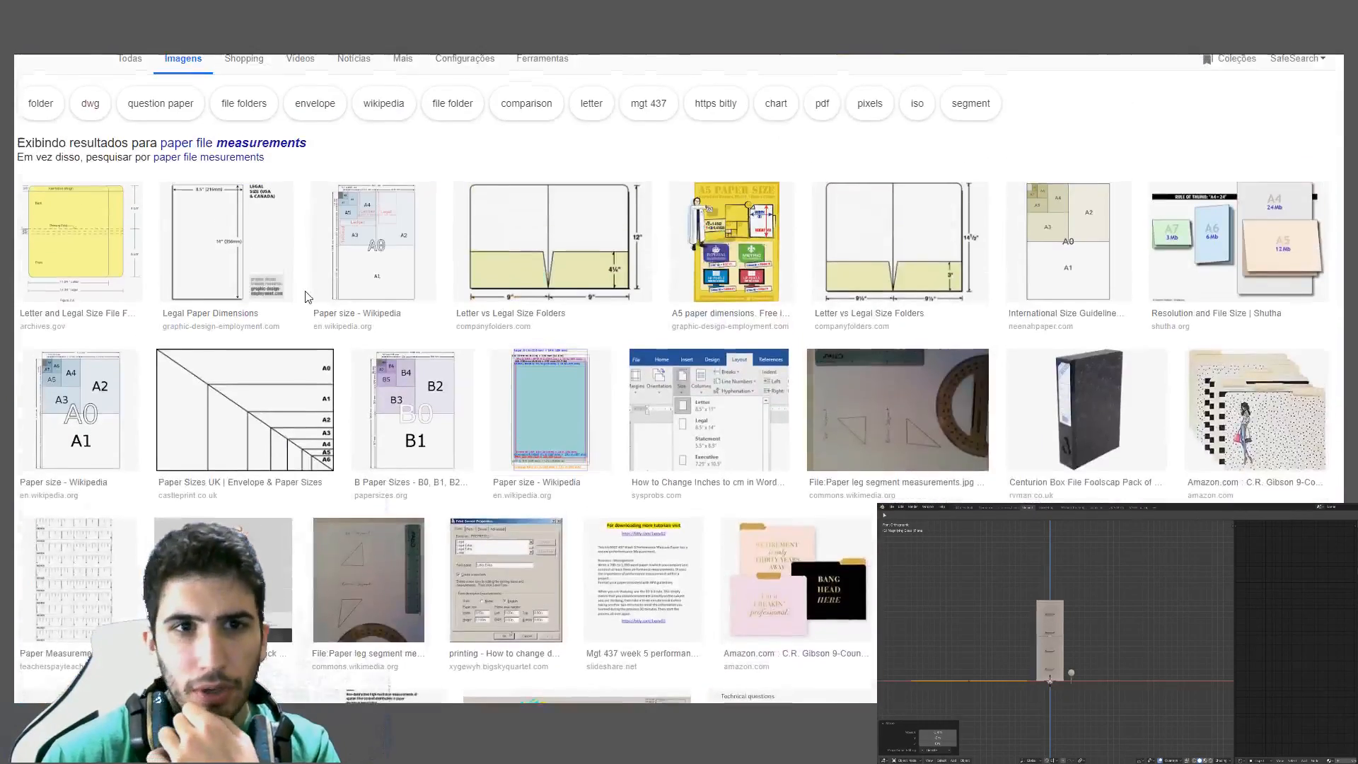
{"action": "left_click", "coordinate": [89, 297]}
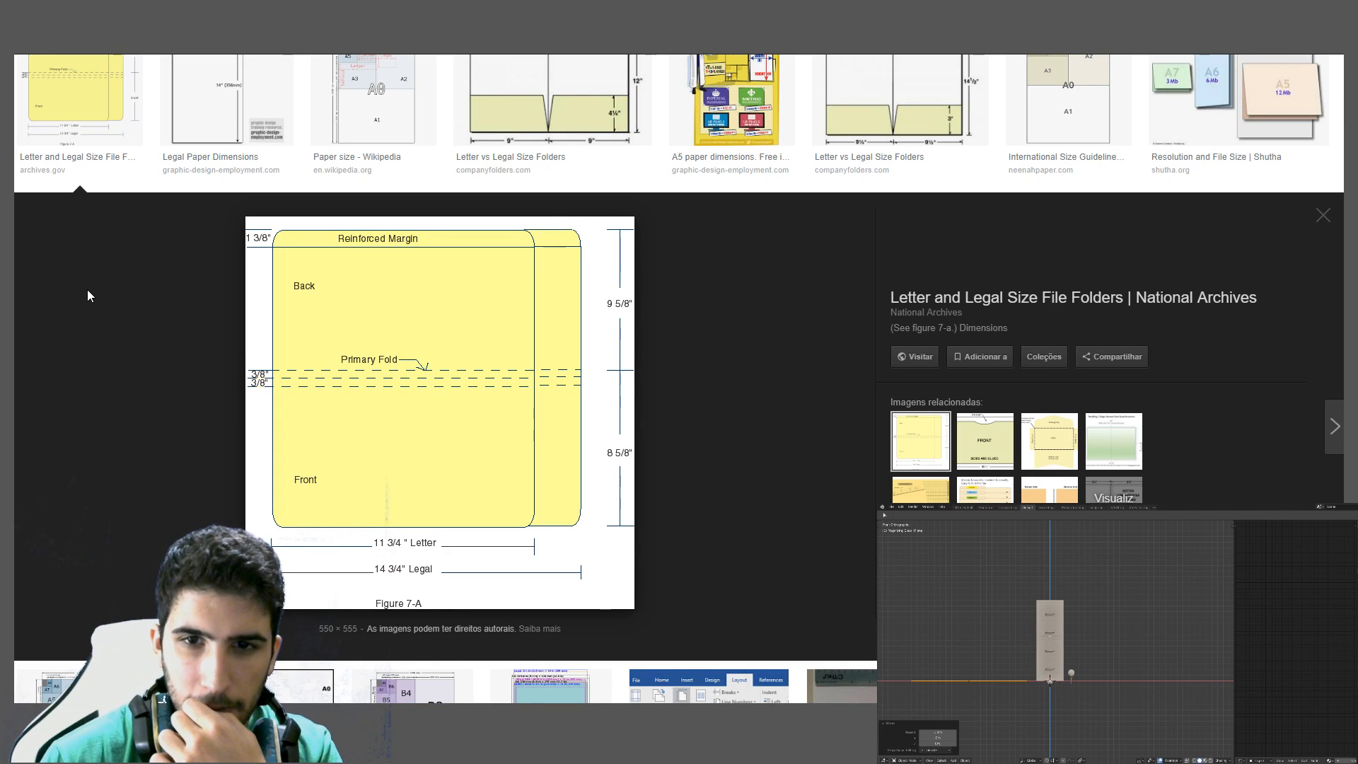
{"action": "left_click", "coordinate": [632, 318]}
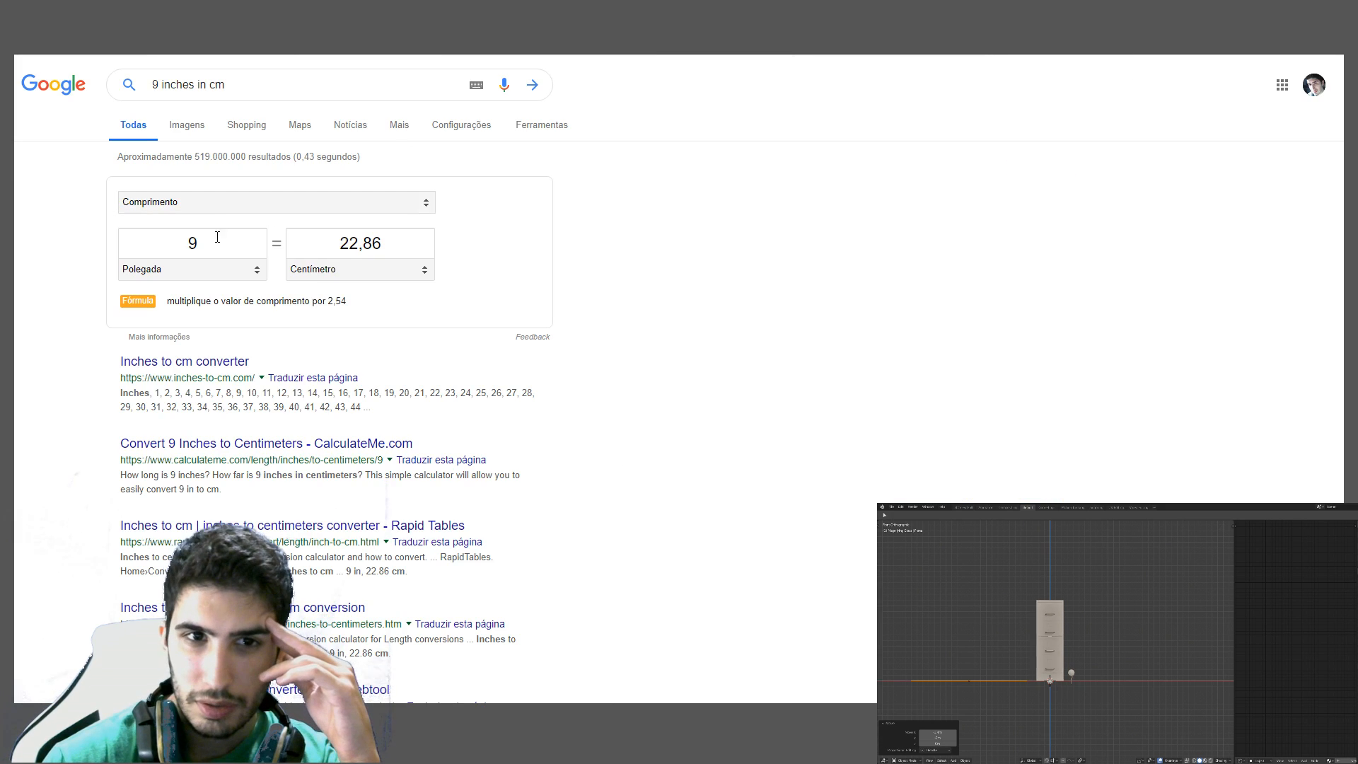
Convert 14 inches to centimetres in the search page's unit converter and switch back to Blender
{"action": "left_click_drag", "start_coordinate": [217, 237], "coordinate": [176, 245]}
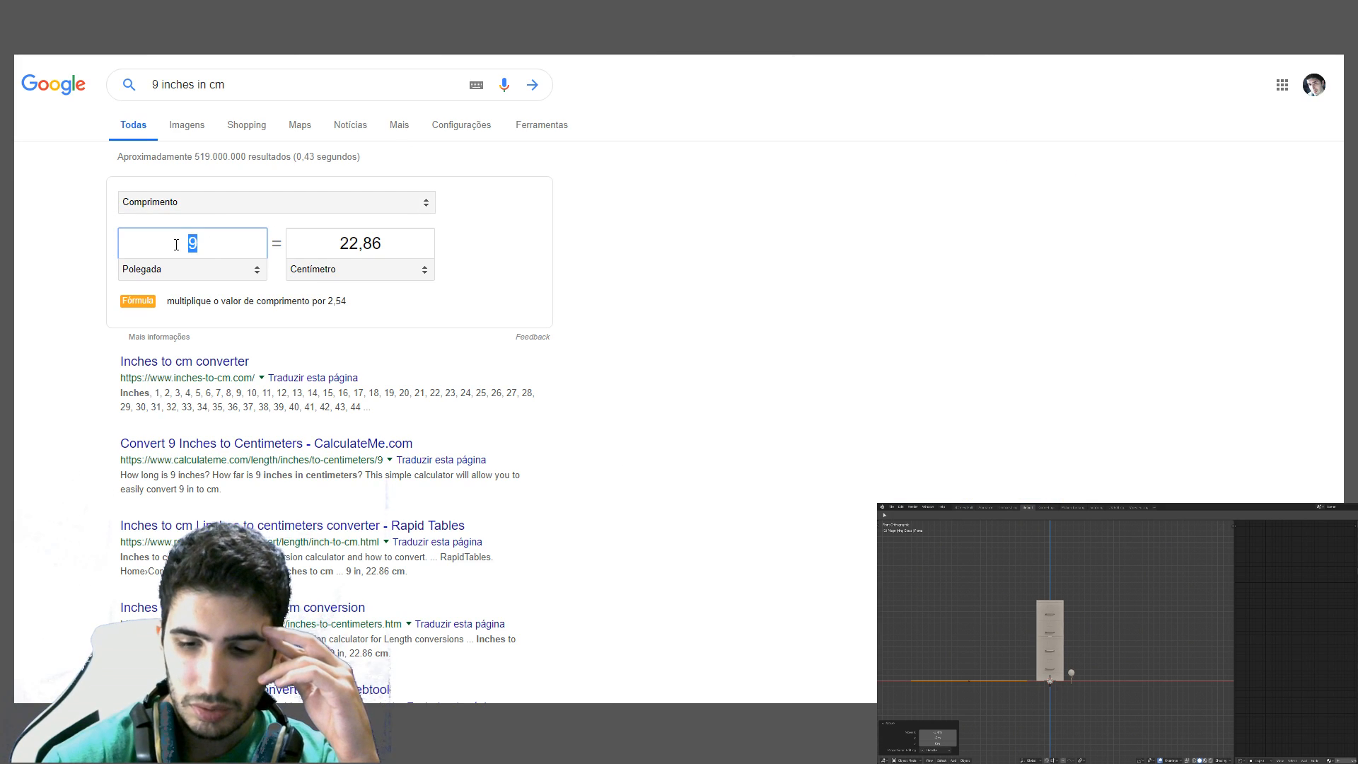
{"action": "type", "text": "14"}
{"action": "left_click", "coordinate": [497, 244]}
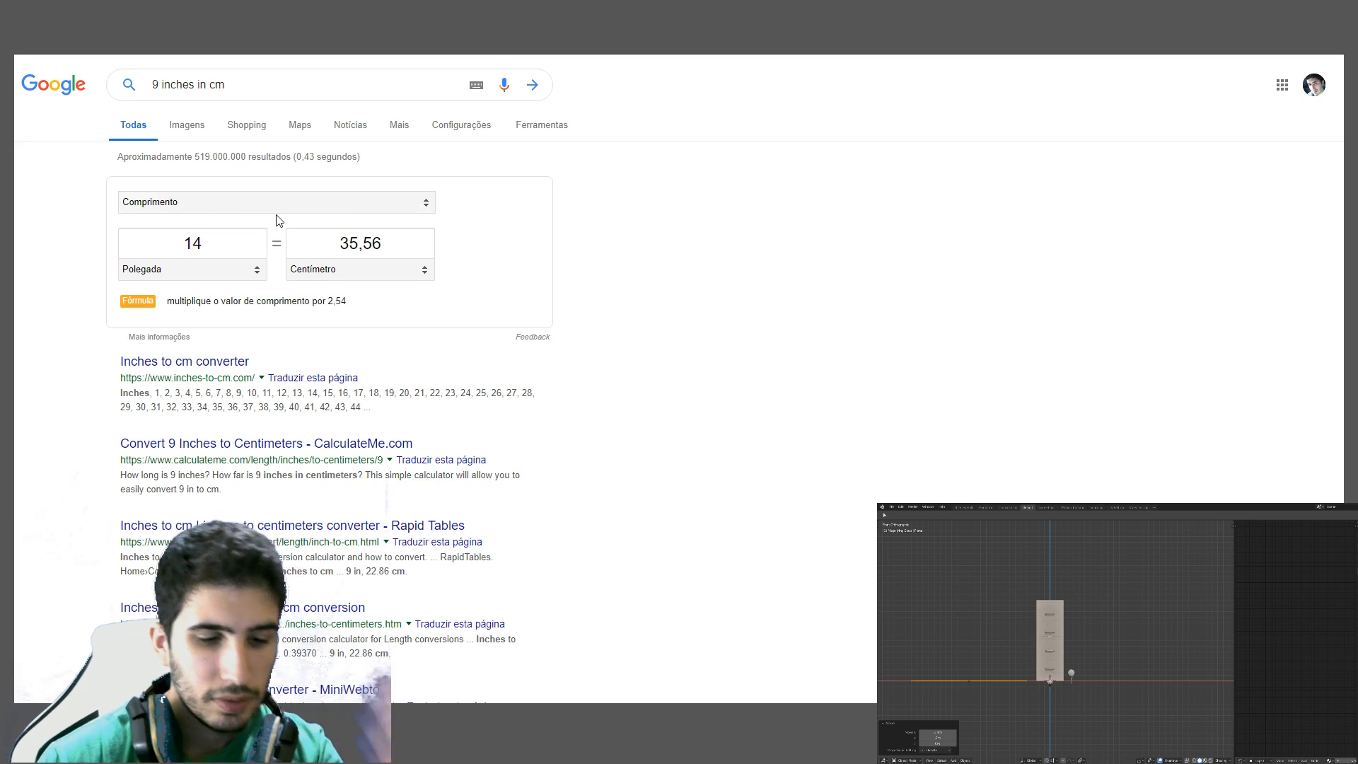
{"action": "left_click", "coordinate": [227, 229]}
{"action": "key", "text": "ctrl+z"}
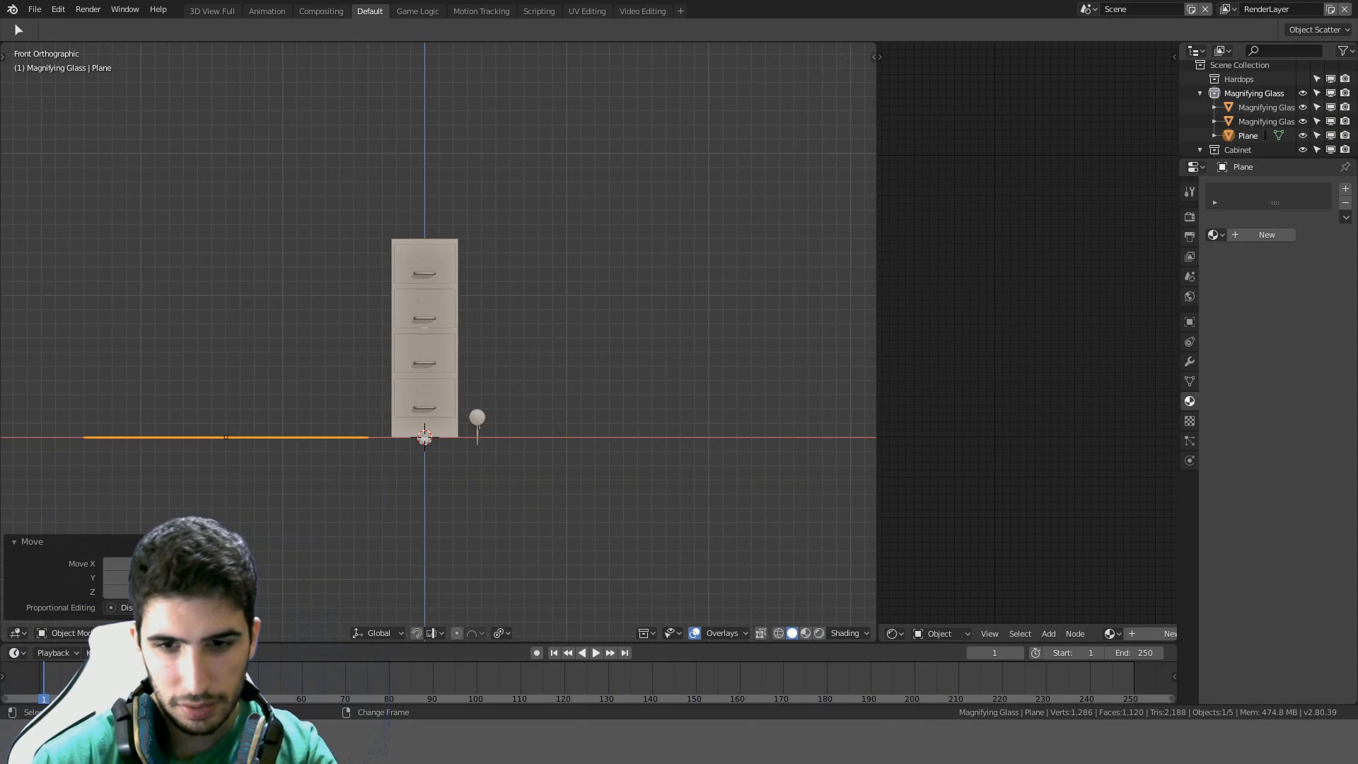
Set the plane's dimensions to 0.23 m in Y and 0.36 m in X to match the folder measurements
{"action": "middle_click_drag", "start_coordinate": [552, 564], "coordinate": [561, 522]}
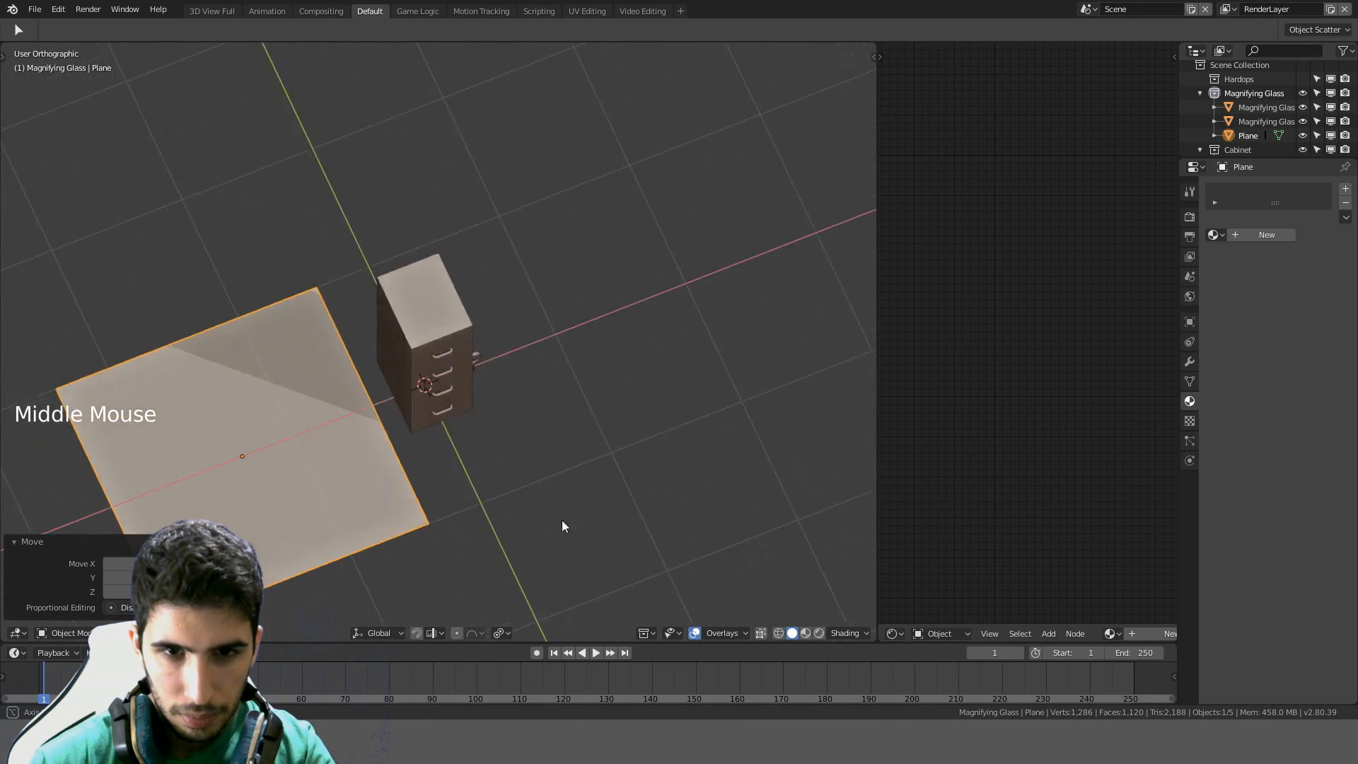
{"action": "scroll", "coordinate": [840, 370], "scroll_direction": "down", "scroll_amount": 3}
{"action": "key", "text": "n"}
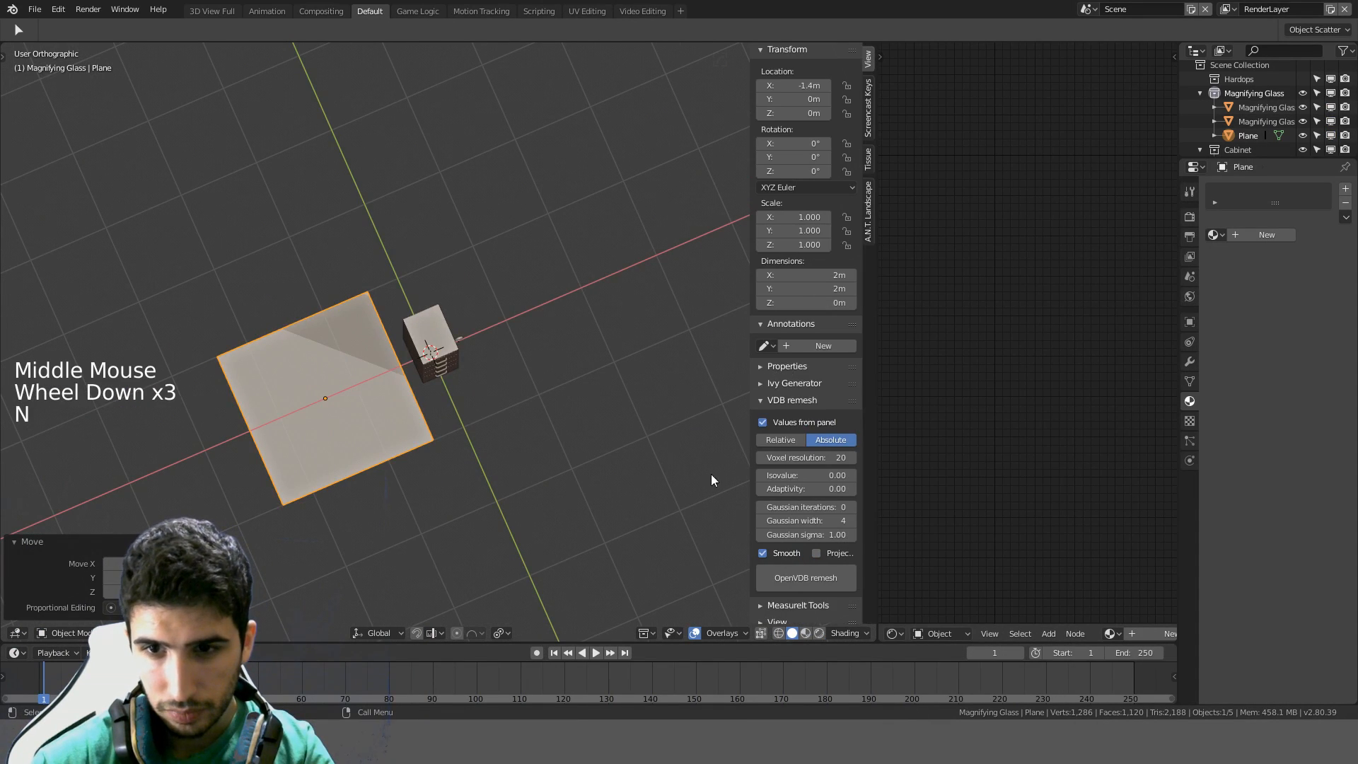
{"action": "middle_click_drag", "start_coordinate": [711, 474], "coordinate": [744, 426]}
{"action": "scroll", "coordinate": [806, 368], "scroll_direction": "down", "scroll_amount": 6}
{"action": "scroll", "coordinate": [812, 330], "scroll_direction": "up", "scroll_amount": 3}
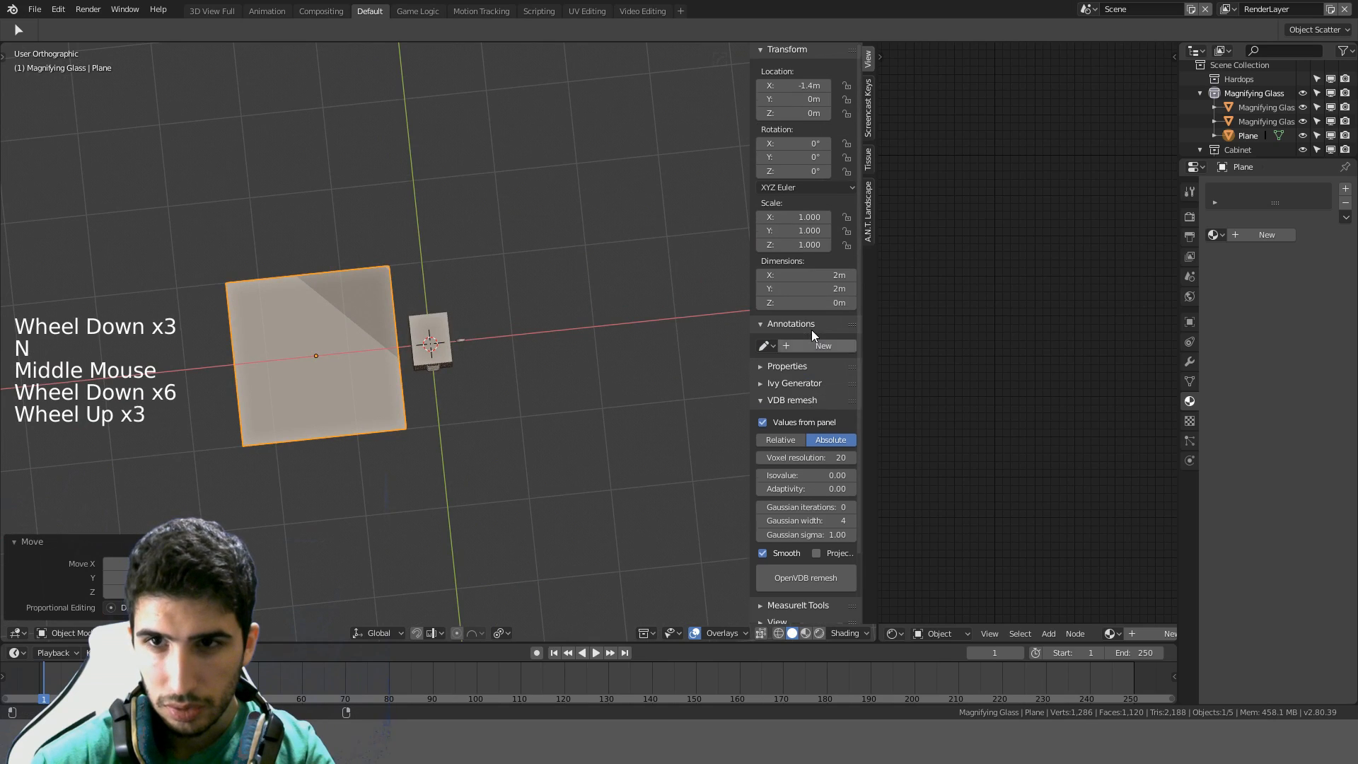
{"action": "scroll", "coordinate": [812, 330], "scroll_direction": "up", "scroll_amount": 1}
{"action": "left_click", "coordinate": [818, 291]}
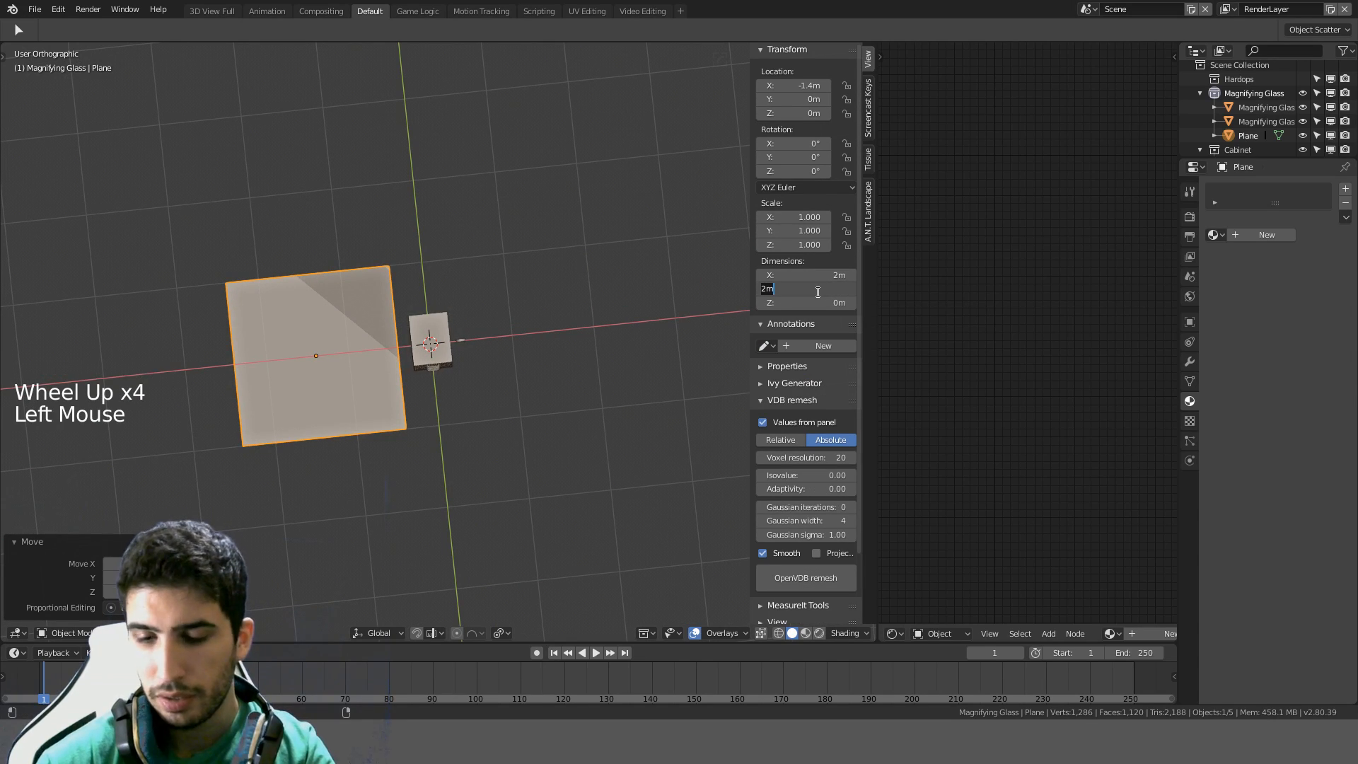
{"action": "type", "text": "0.23"}
{"action": "key", "text": "Return"}
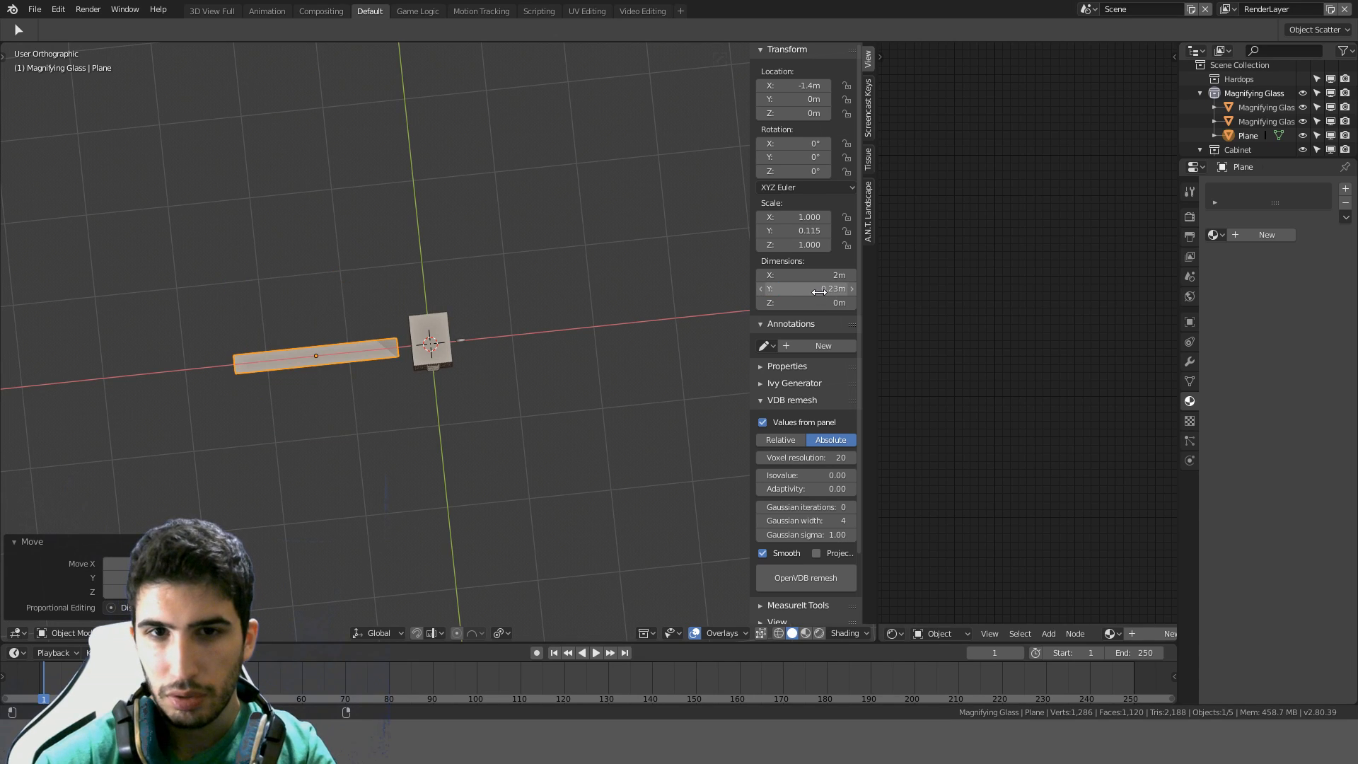
{"action": "left_click", "coordinate": [830, 275]}
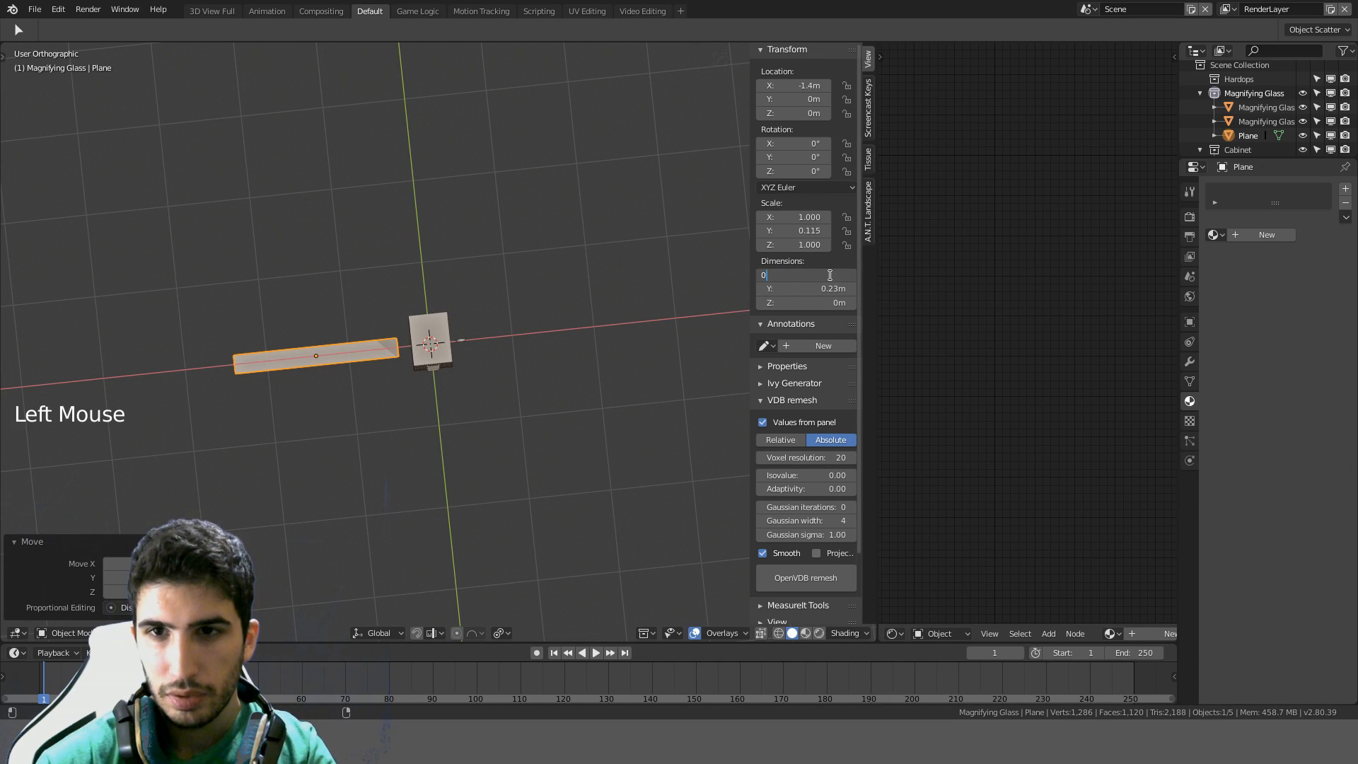
{"action": "type", "text": "0.36"}
{"action": "key", "text": "Return"}
Examine the size and proportions of the resized folder plane up close in top view
{"action": "scroll", "coordinate": [413, 390], "scroll_direction": "up", "scroll_amount": 8}
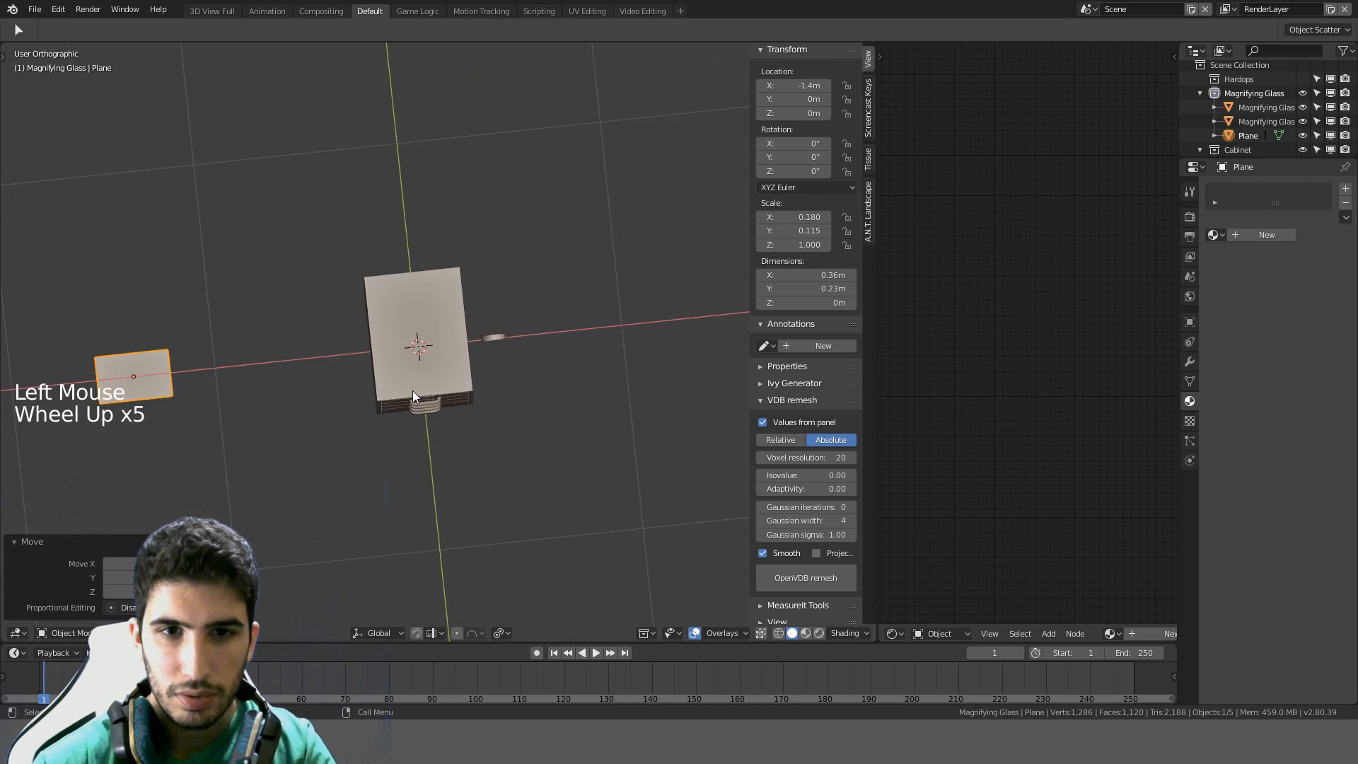
{"action": "middle_click_drag", "start_coordinate": [413, 390], "coordinate": [524, 310], "text": "shift"}
{"action": "key", "text": "KP_7"}
{"action": "scroll", "coordinate": [513, 344], "scroll_direction": "up", "scroll_amount": 7}
{"action": "scroll", "coordinate": [439, 252], "scroll_direction": "down", "scroll_amount": 3}
{"action": "key", "text": "n"}
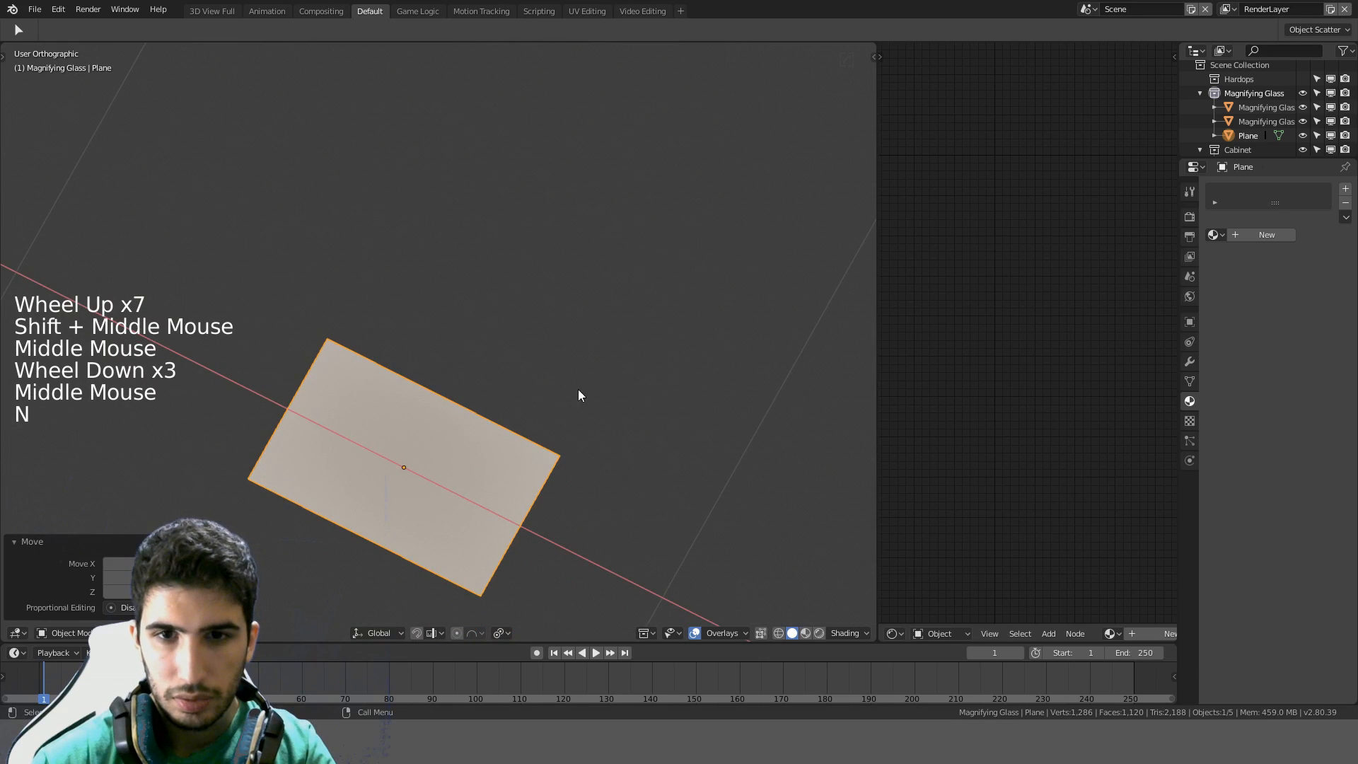
{"action": "middle_click_drag", "start_coordinate": [578, 393], "coordinate": [673, 434]}
{"action": "key", "text": "KP_7"}
{"action": "scroll", "coordinate": [607, 392], "scroll_direction": "up", "scroll_amount": 4}
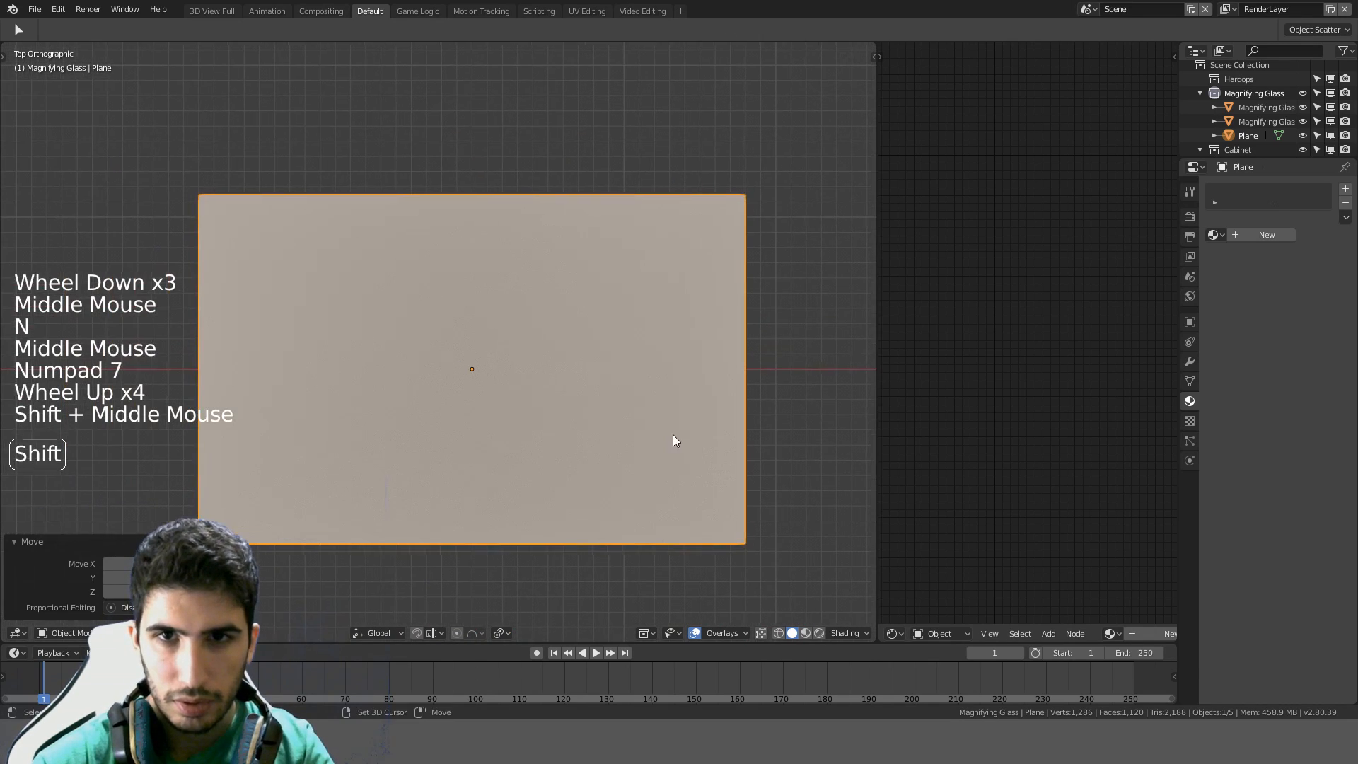
{"action": "scroll", "coordinate": [617, 430], "scroll_direction": "down", "scroll_amount": 2}
{"action": "scroll", "coordinate": [608, 413], "scroll_direction": "up", "scroll_amount": 3}
{"action": "scroll", "coordinate": [608, 414], "scroll_direction": "down", "scroll_amount": 3}
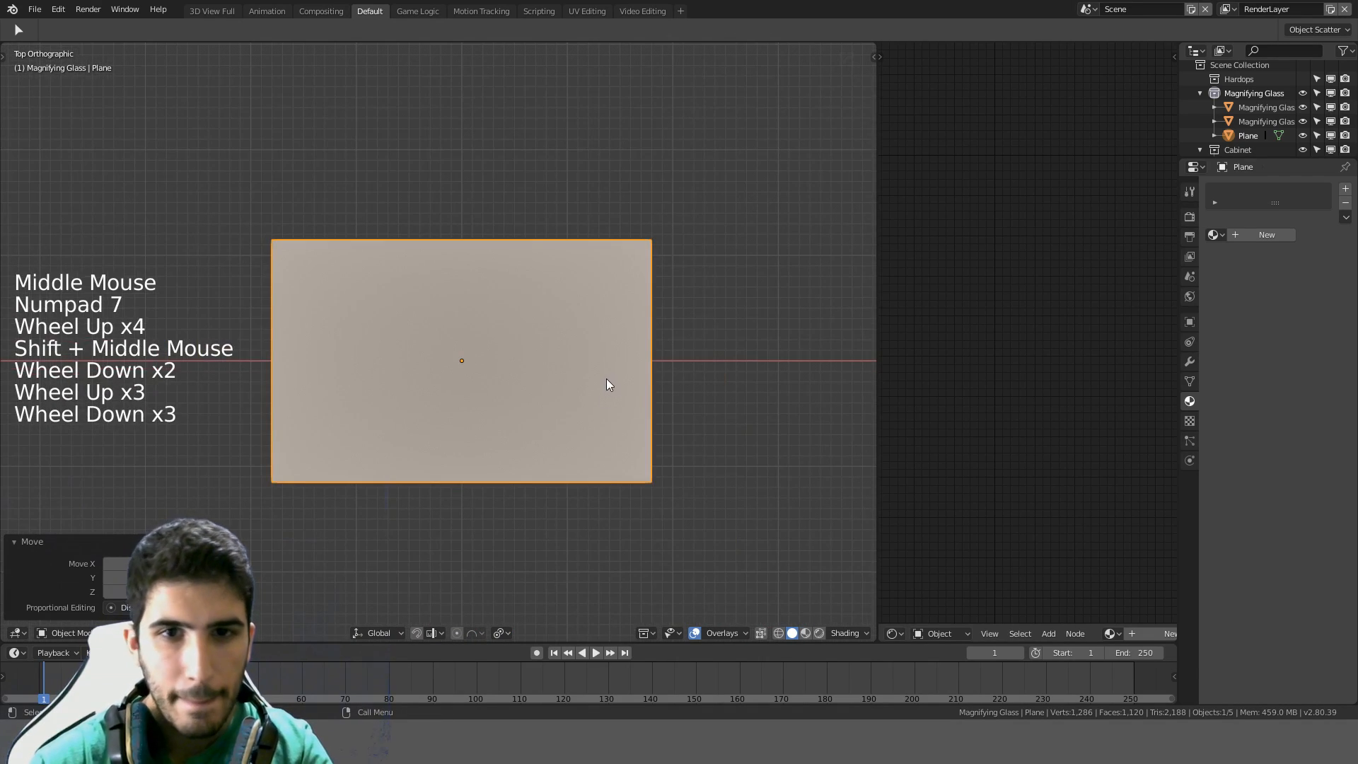
{"action": "middle_click_drag", "start_coordinate": [605, 381], "coordinate": [576, 430], "text": "shift"}
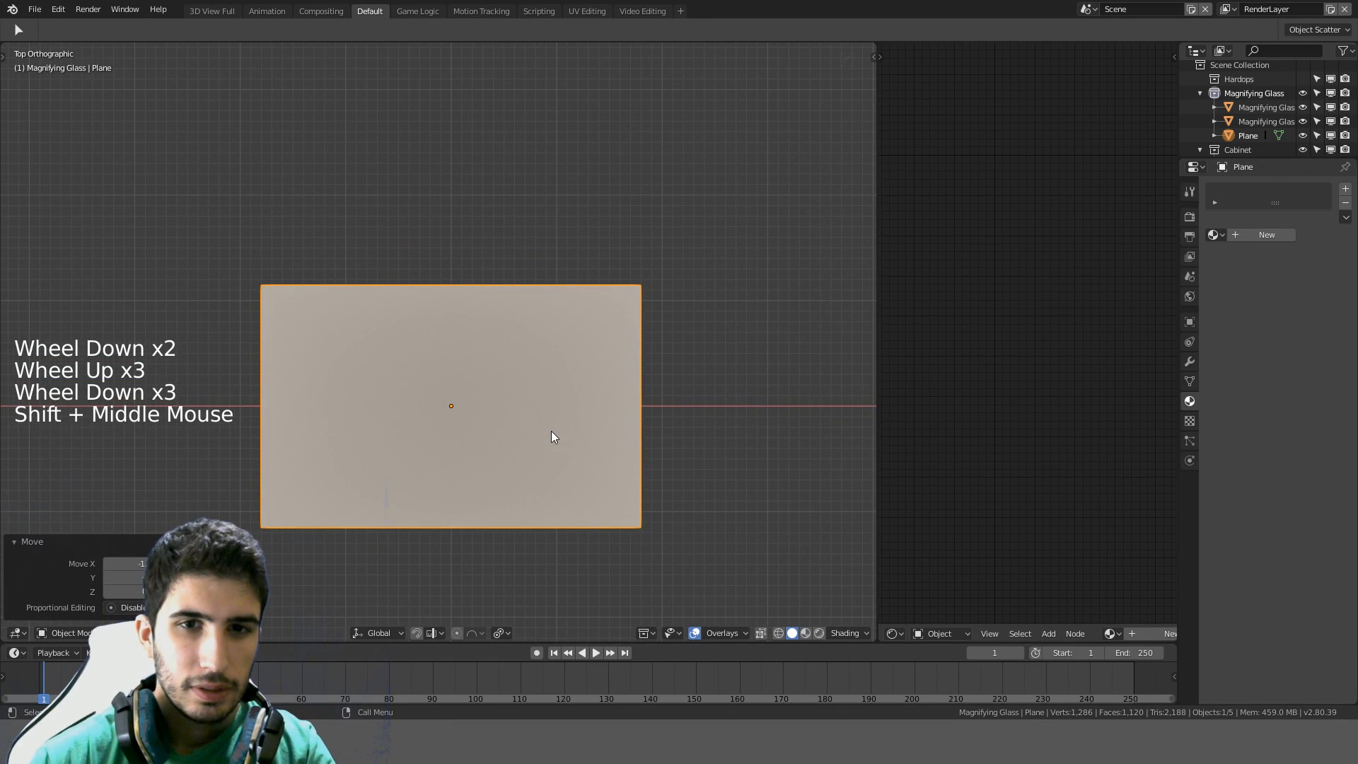
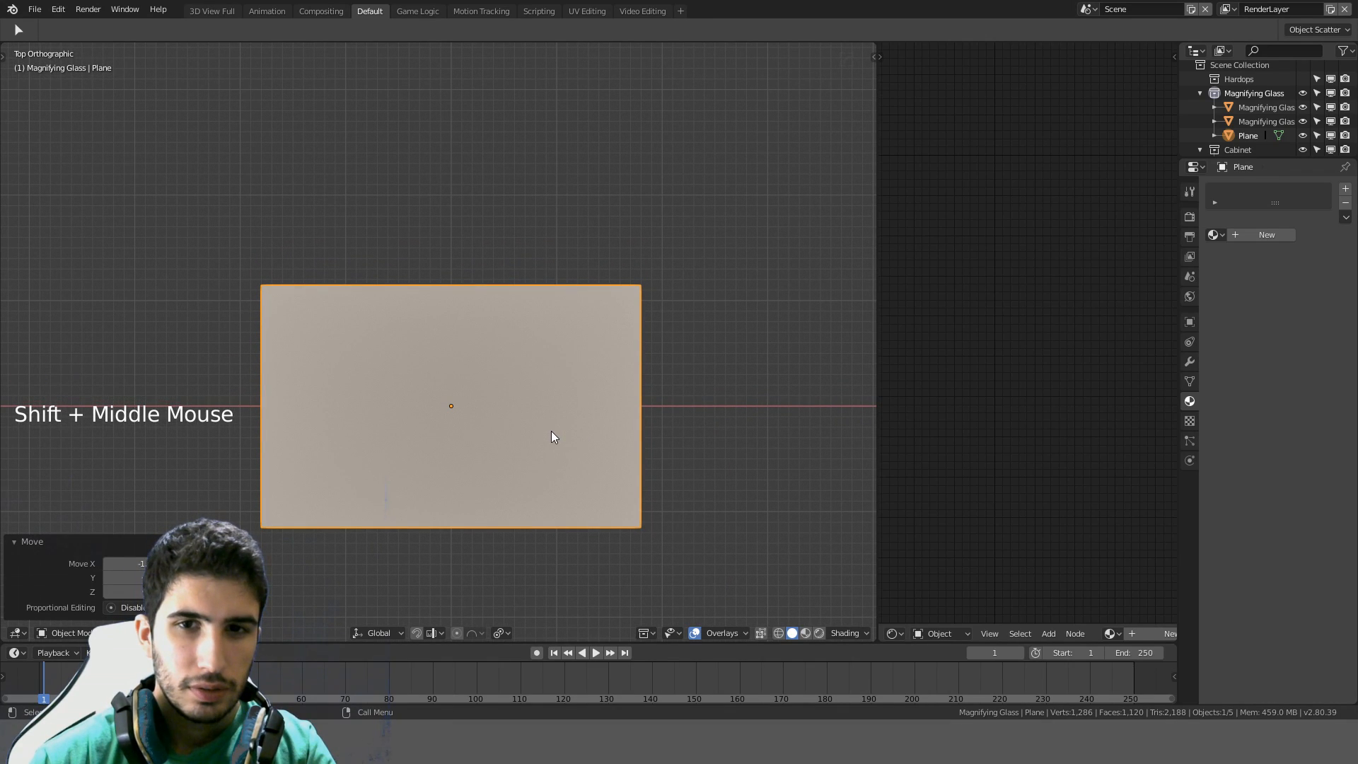
Add two evenly spaced vertical loop cuts across the rectangular plane, dividing it into three equal sections
{"action": "key", "text": "Tab"}
{"action": "scroll", "coordinate": [324, 297], "scroll_direction": "up", "scroll_amount": 2}
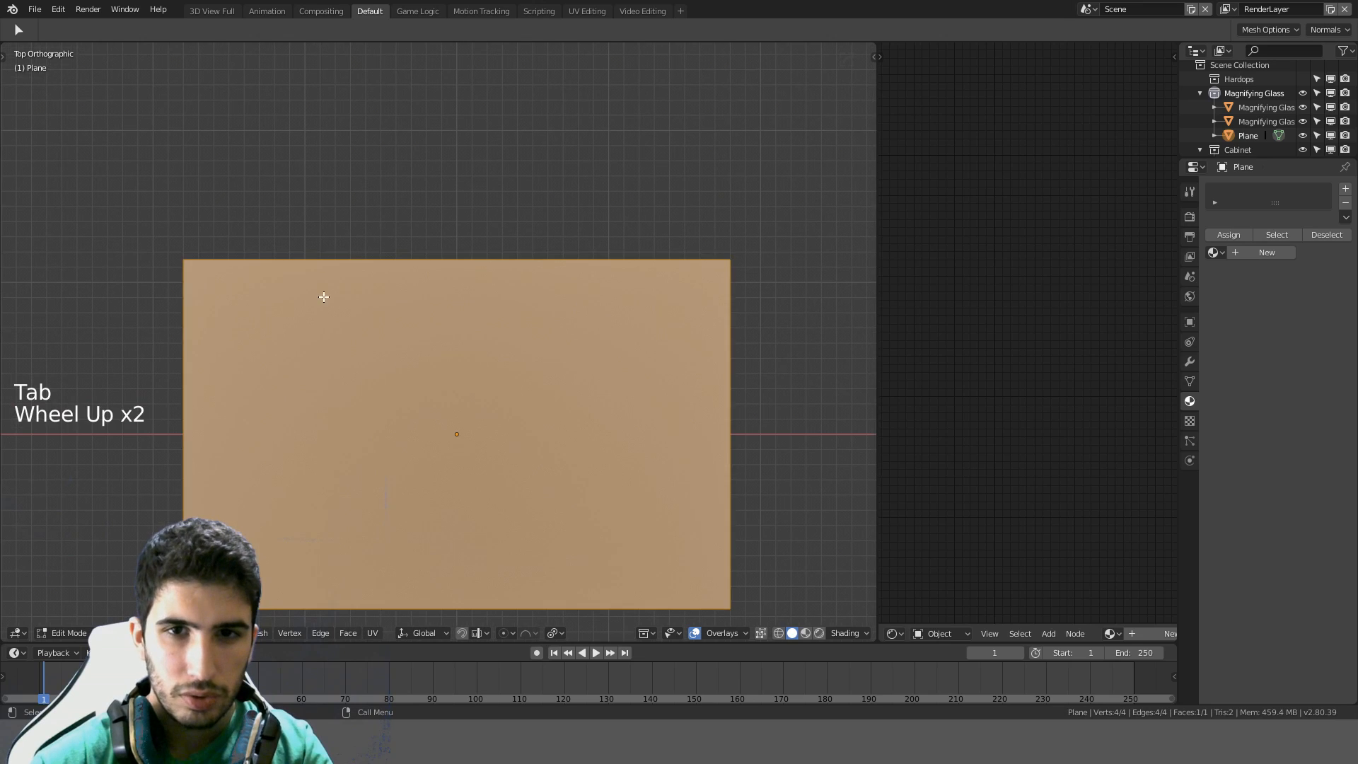
{"action": "key", "text": "a"}
{"action": "key", "text": "a"}
{"action": "key", "text": "a"}
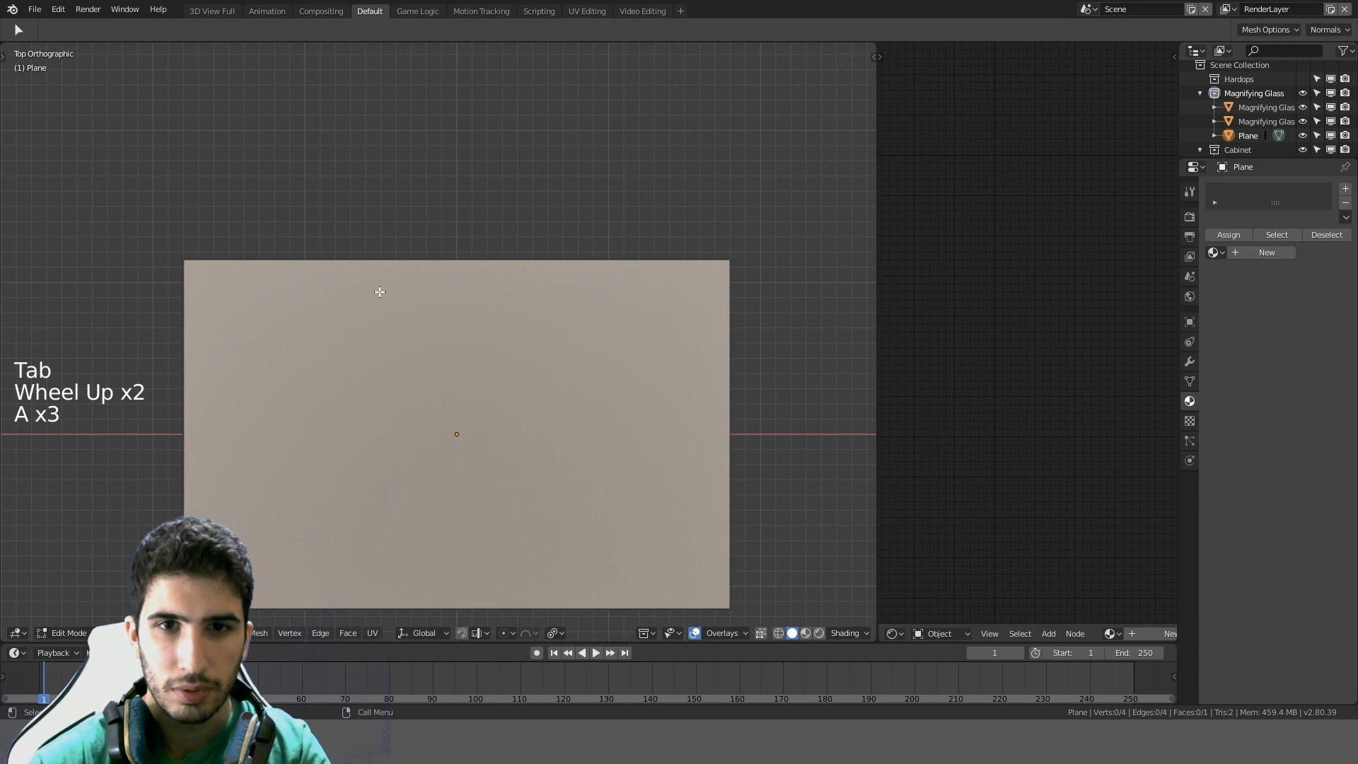
{"action": "key", "text": "ctrl+r"}
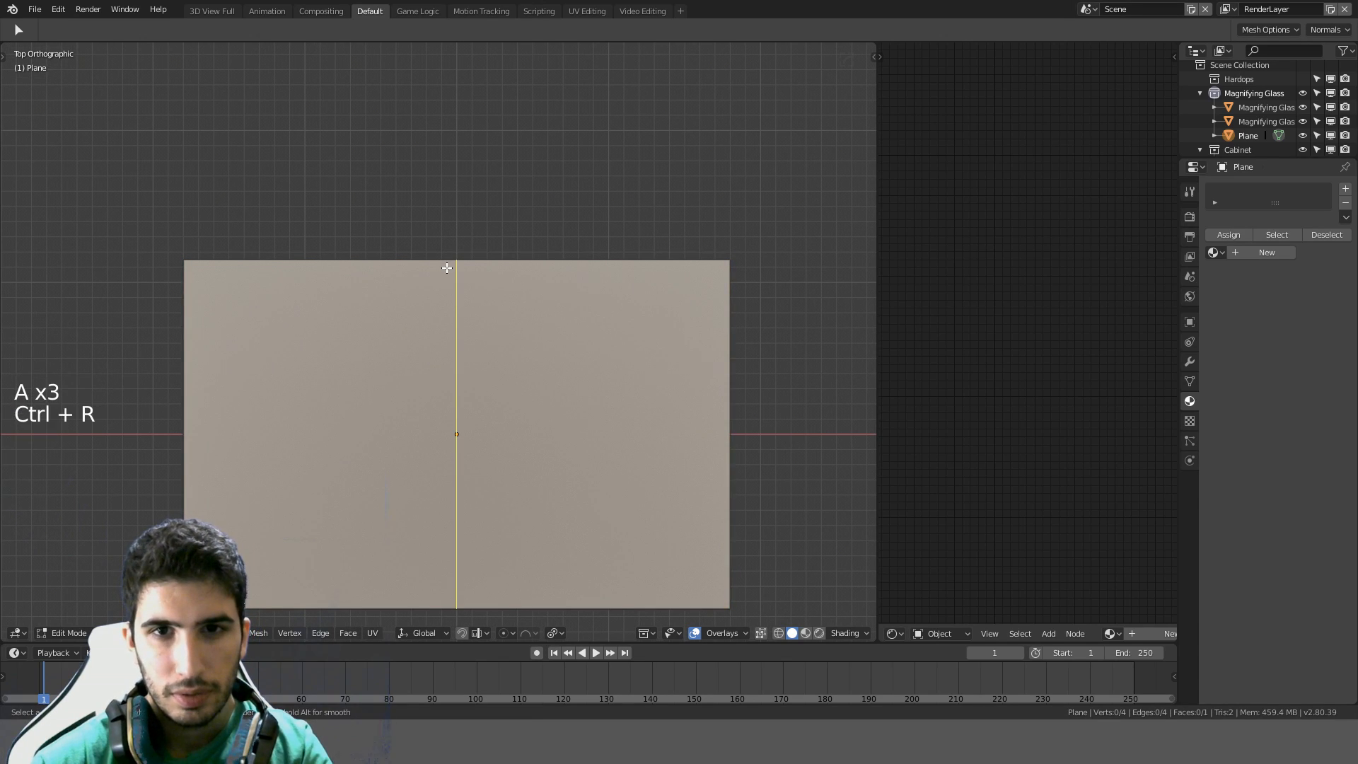
{"action": "scroll", "coordinate": [447, 267], "scroll_direction": "up", "scroll_amount": 1}
{"action": "left_click", "coordinate": [446, 267]}
{"action": "right_click", "coordinate": [431, 285]}
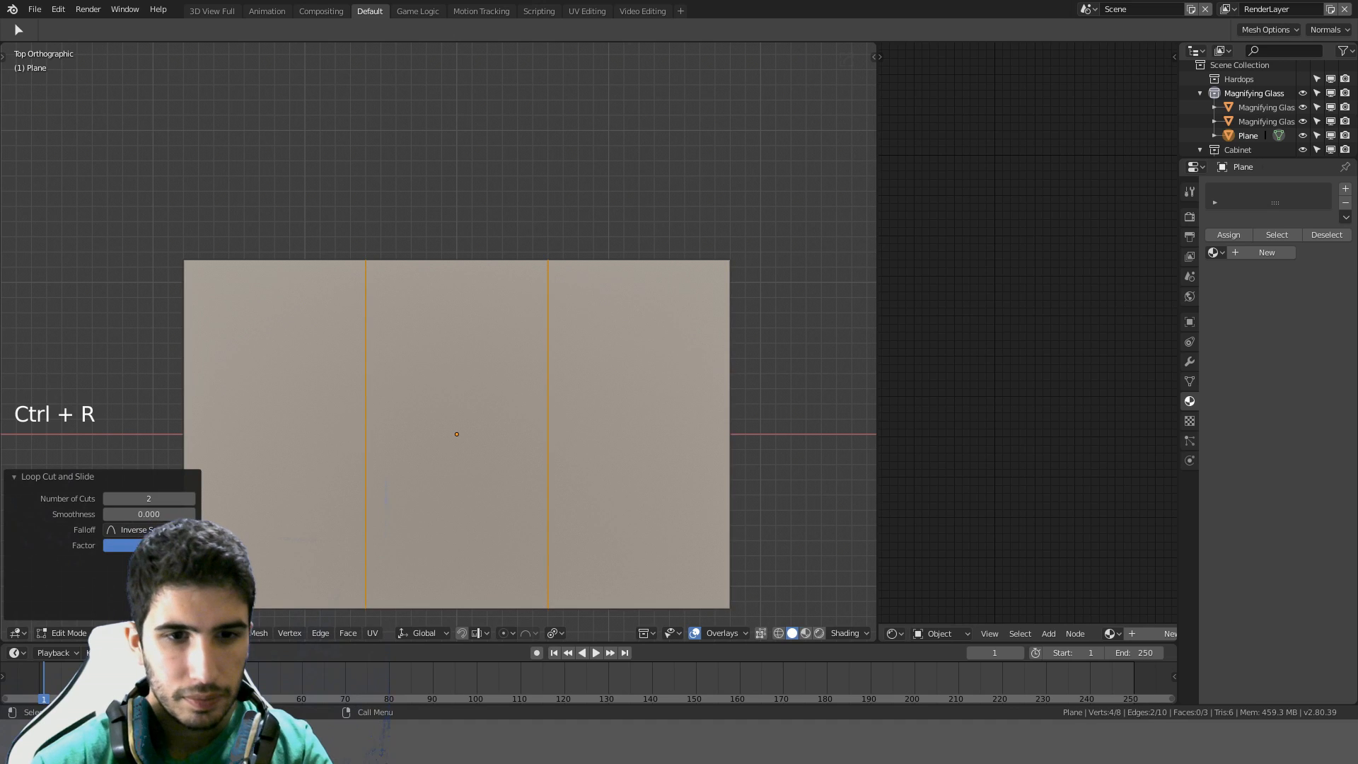
Extrude the upper edge of the plane's left third outward by 0.02 m along Y to form a tab
{"action": "left_click", "coordinate": [285, 260]}
{"action": "left_click", "coordinate": [285, 260]}
{"action": "key", "text": "e"}
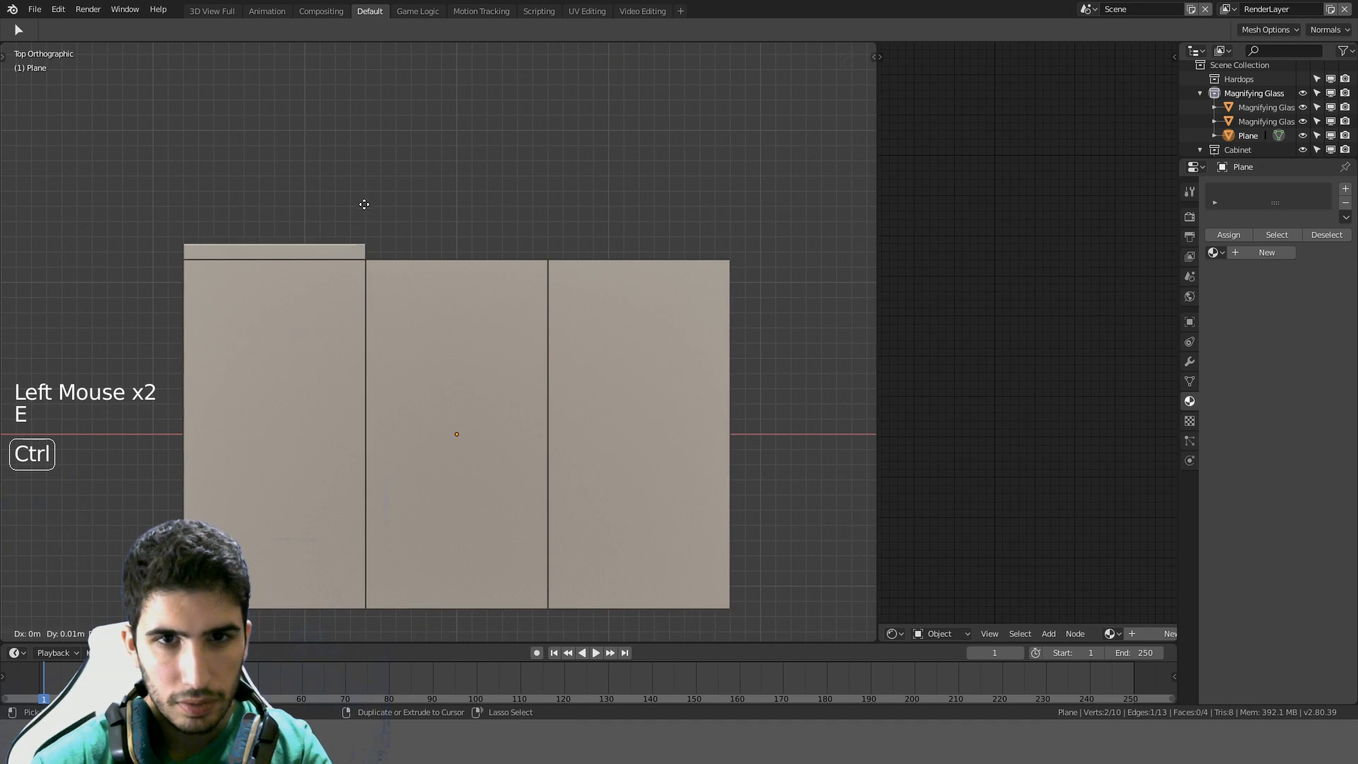
{"action": "left_click", "coordinate": [364, 195], "text": "ctrl"}
{"action": "middle_click_drag", "start_coordinate": [364, 195], "coordinate": [401, 239], "text": "shift"}
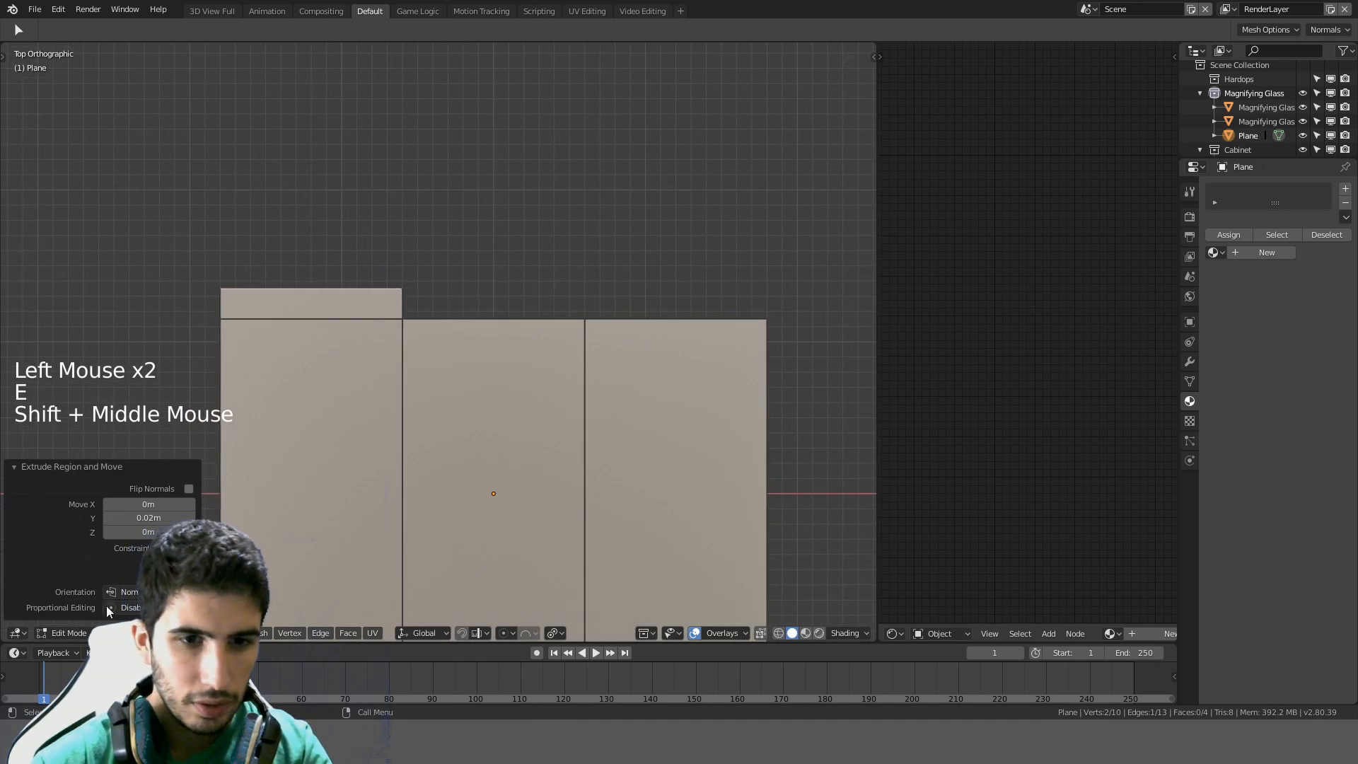
Apply the plane's rotation and scale in Object Mode
{"action": "left_click", "coordinate": [521, 299]}
{"action": "key", "text": "Tab"}
{"action": "key", "text": "ctrl+a"}
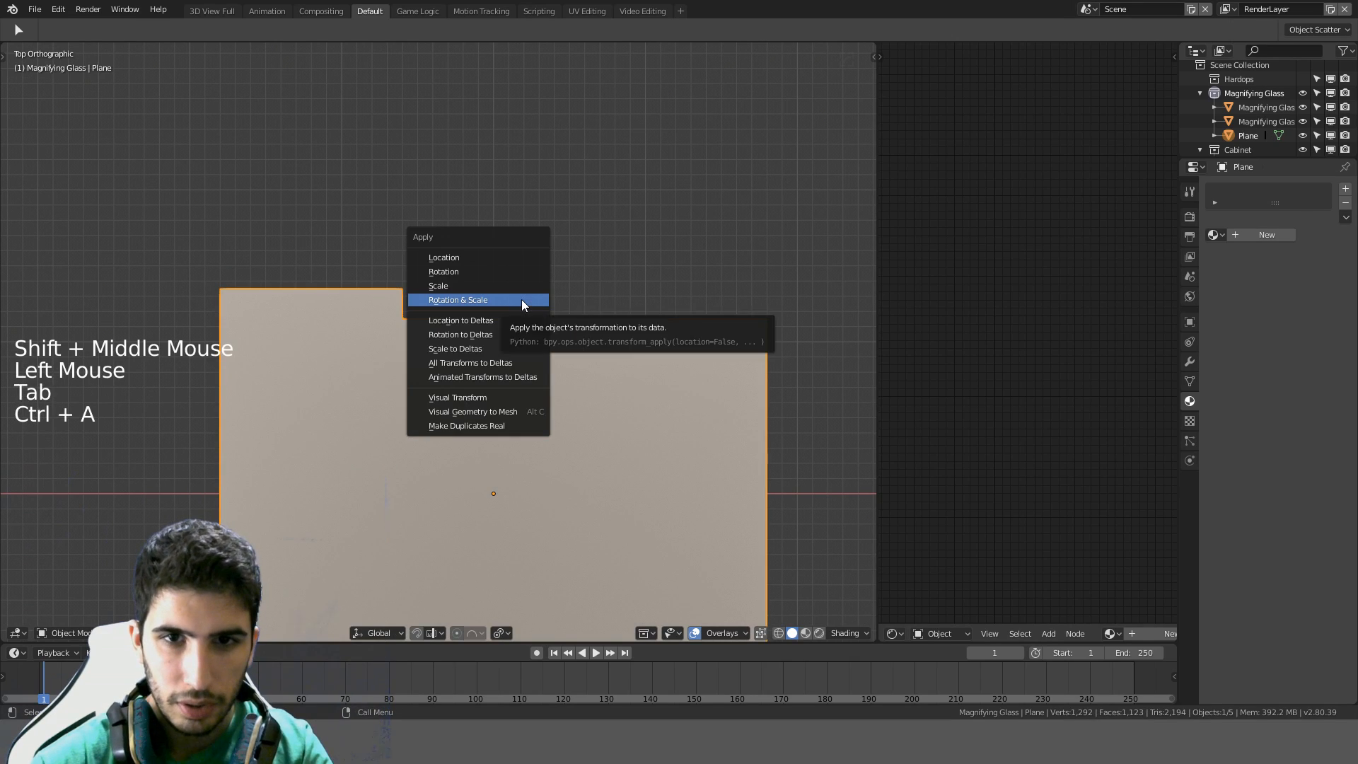
{"action": "left_click", "coordinate": [521, 299]}
Bevel the tab's two upper corner vertices as vertex-only, with 2 segments and a 0.01 offset
{"action": "key", "text": "Tab"}
{"action": "left_click", "coordinate": [303, 288]}
{"action": "left_click", "coordinate": [215, 286], "text": "shift"}
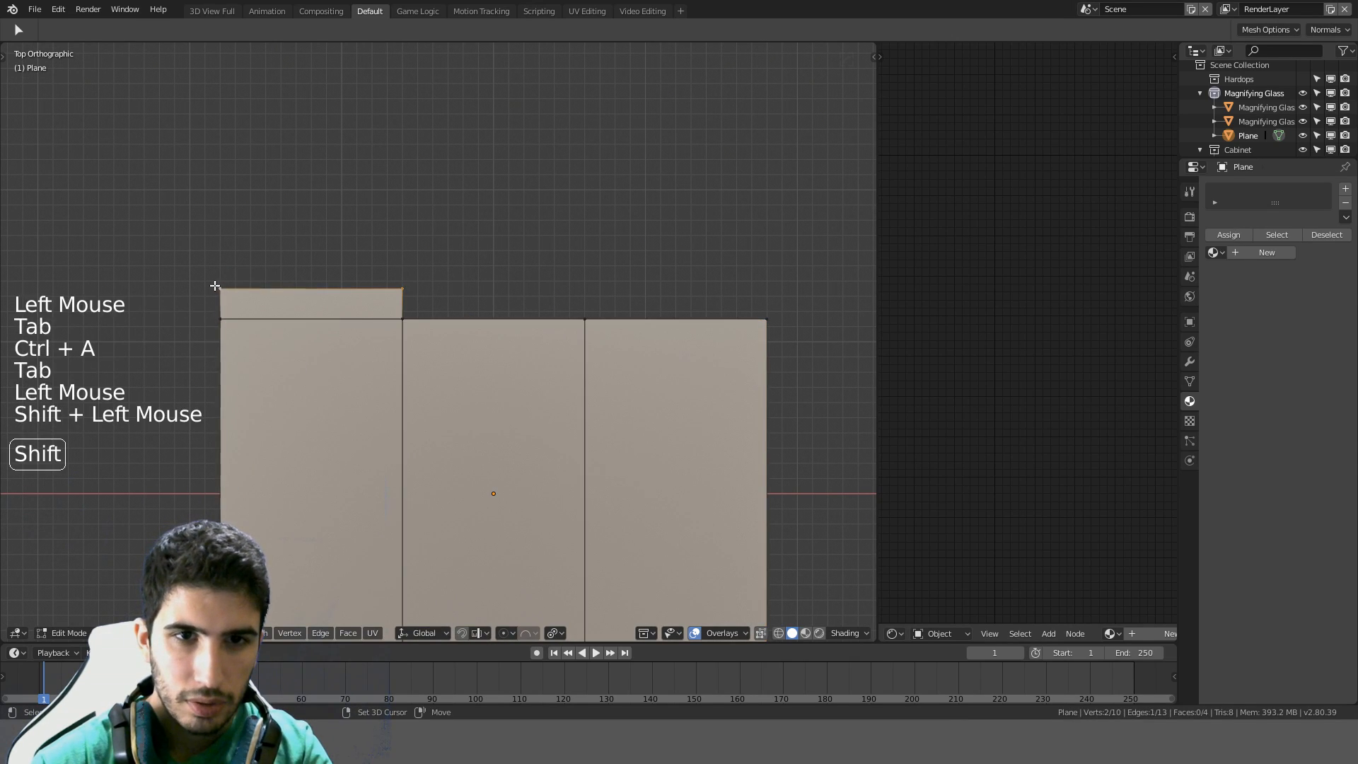
{"action": "key", "text": "ctrl+b"}
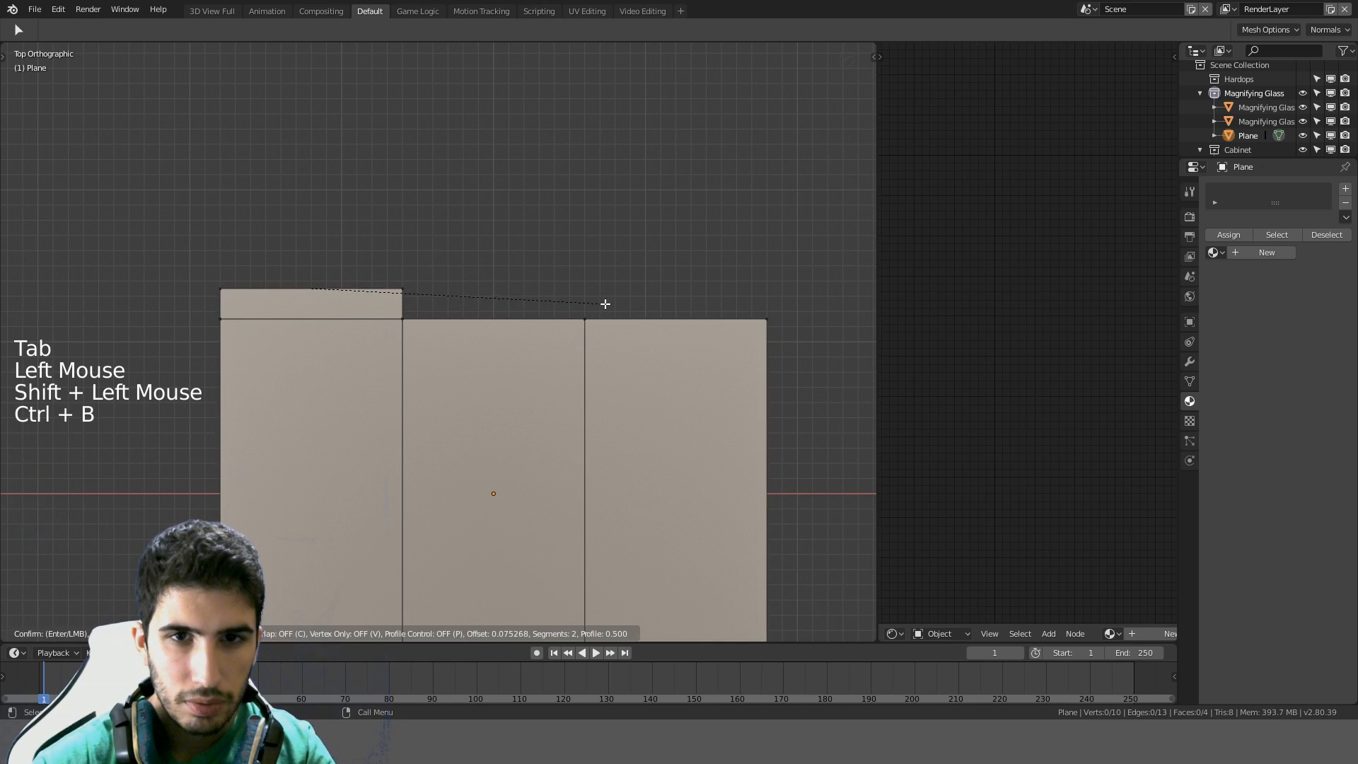
{"action": "key", "text": "v"}
{"action": "scroll", "coordinate": [567, 297], "scroll_direction": "down", "scroll_amount": 1}
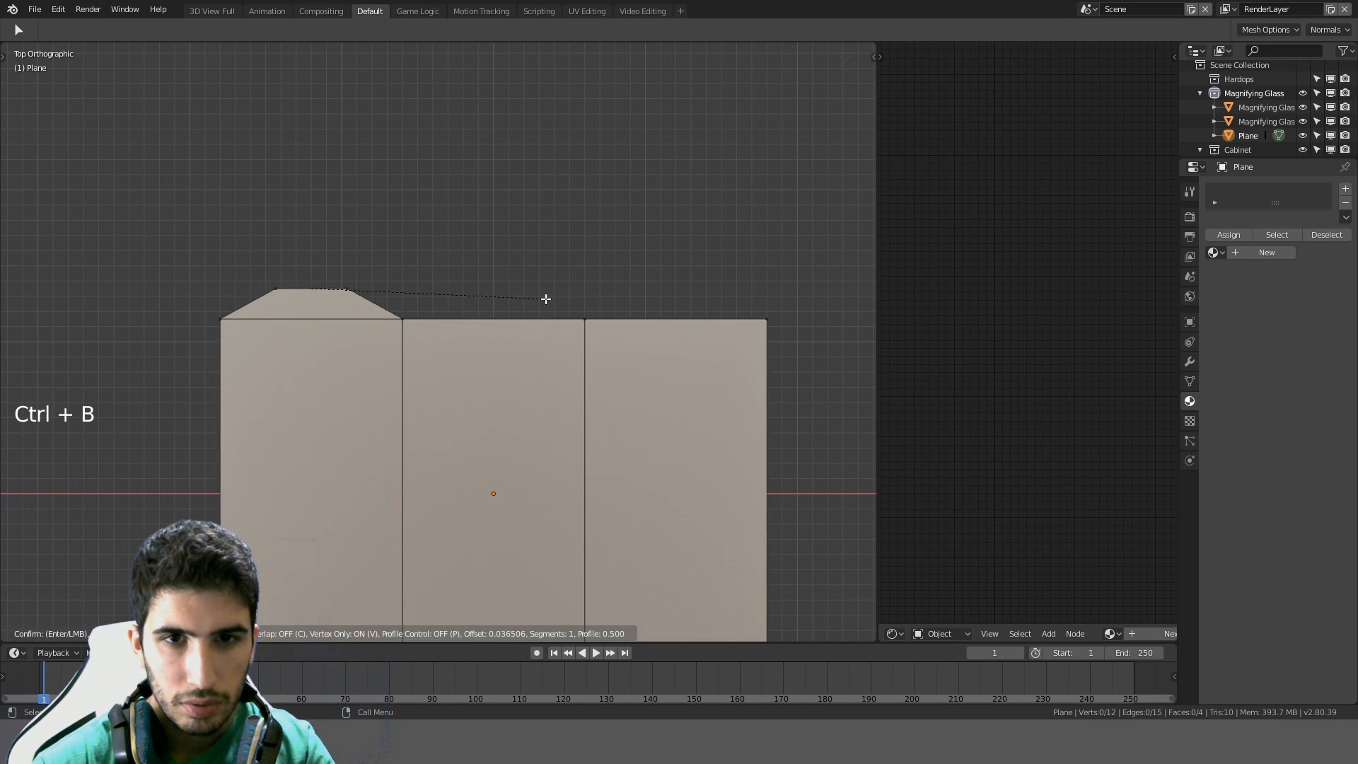
{"action": "scroll", "coordinate": [528, 300], "scroll_direction": "up", "scroll_amount": 1}
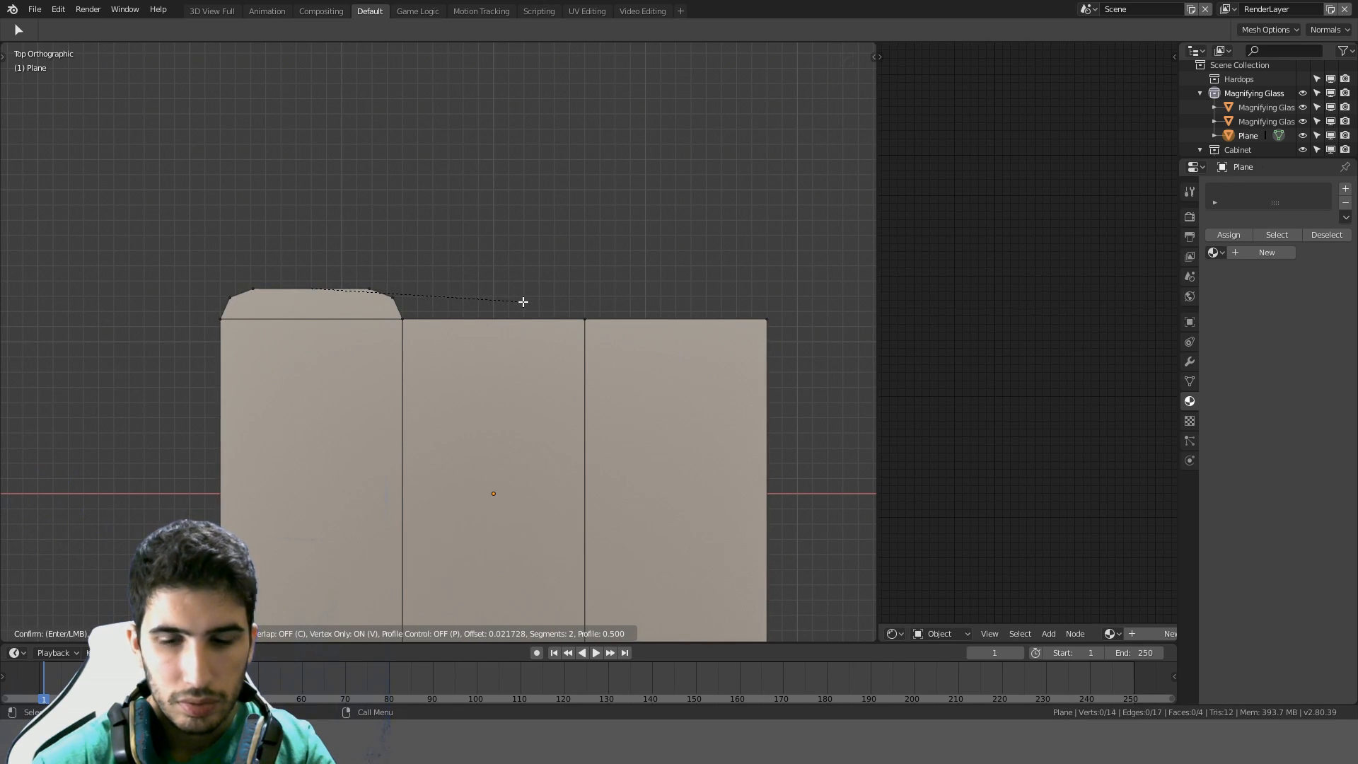
{"action": "type", "text": "0.01"}
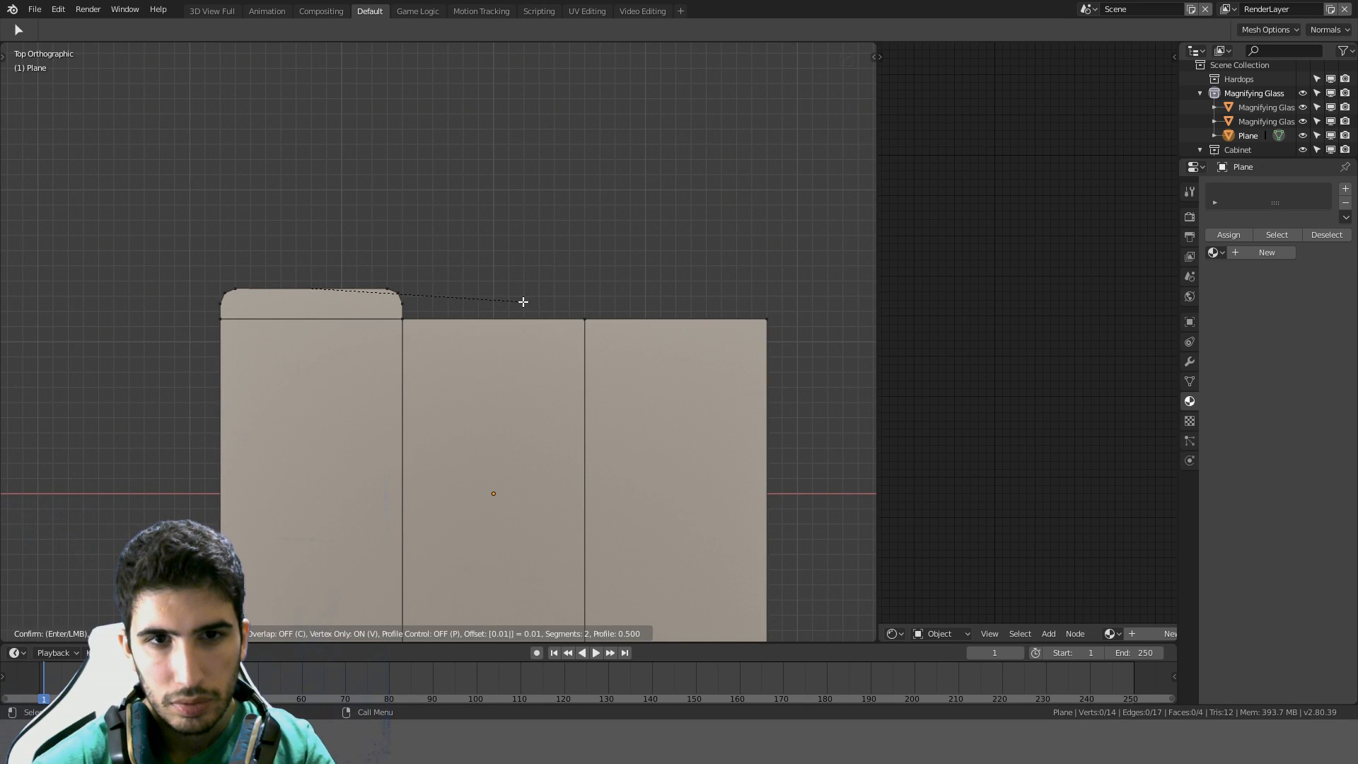
{"action": "left_click", "coordinate": [523, 301]}
Select all the vertices of the tab's rounded upper outline in wireframe and move them down 0.008 m along Y
{"action": "scroll", "coordinate": [418, 306], "scroll_direction": "up", "scroll_amount": 3}
{"action": "scroll", "coordinate": [418, 306], "scroll_direction": "down", "scroll_amount": 1}
{"action": "middle_click_drag", "start_coordinate": [418, 306], "coordinate": [564, 302], "text": "shift"}
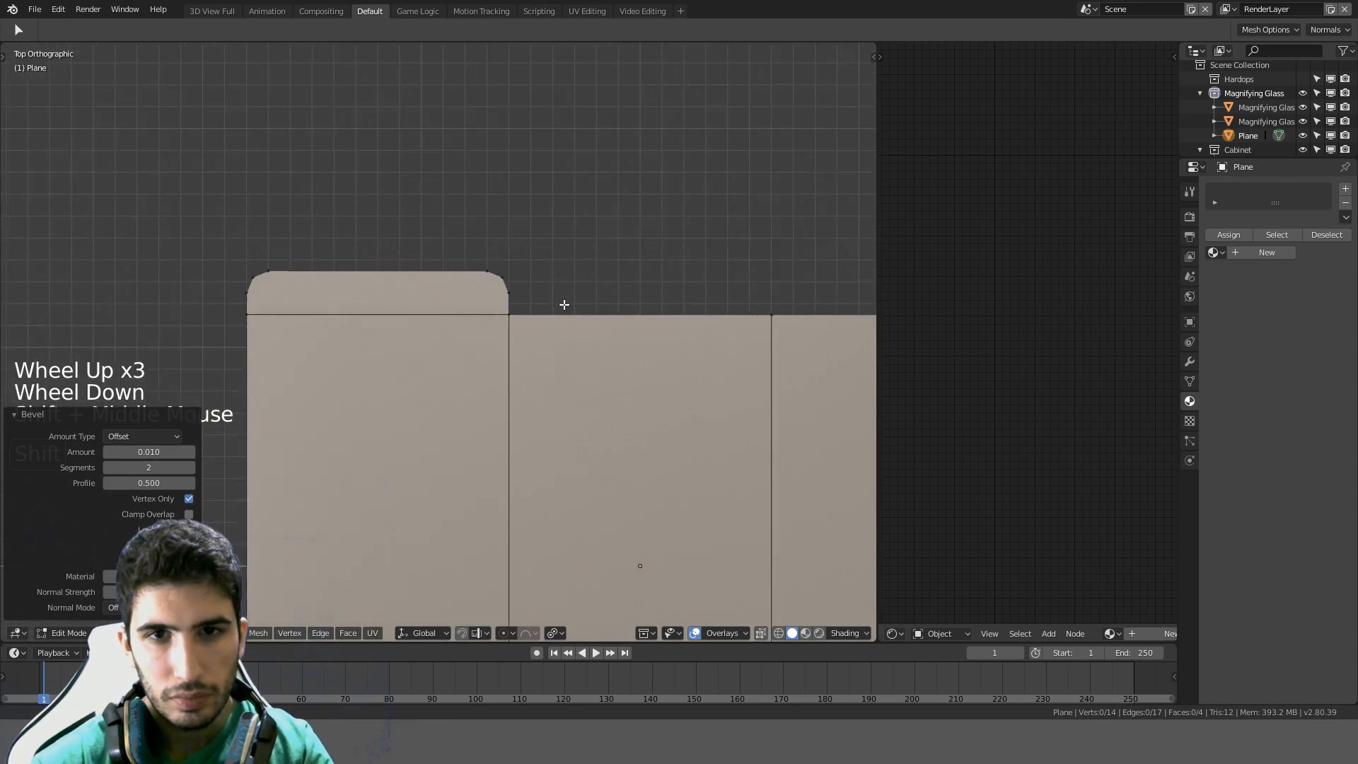
{"action": "scroll", "coordinate": [561, 268], "scroll_direction": "up", "scroll_amount": 1}
{"action": "key", "text": "z"}
{"action": "left_click", "coordinate": [345, 265]}
{"action": "key", "text": "c"}
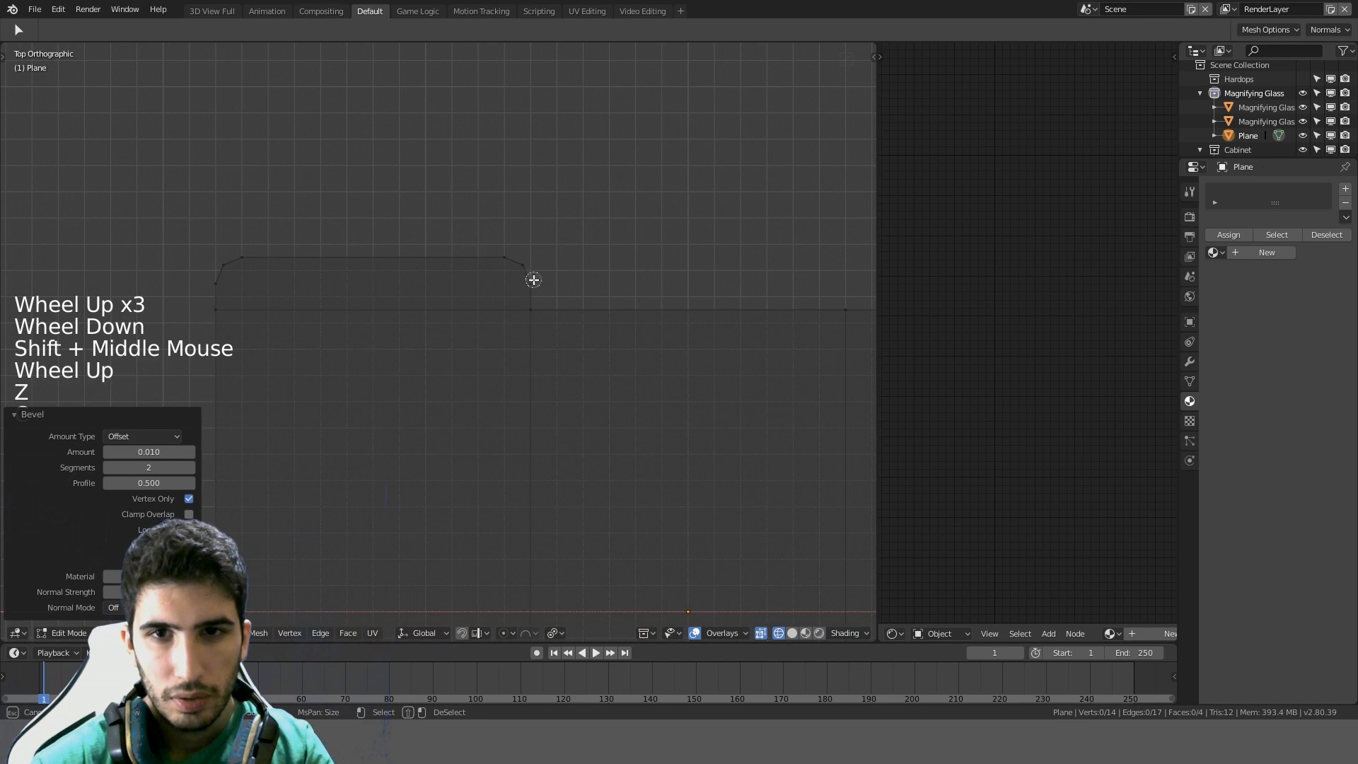
{"action": "left_click", "coordinate": [532, 278]}
{"action": "left_click_drag", "start_coordinate": [532, 278], "coordinate": [219, 263]}
{"action": "right_click", "coordinate": [218, 264]}
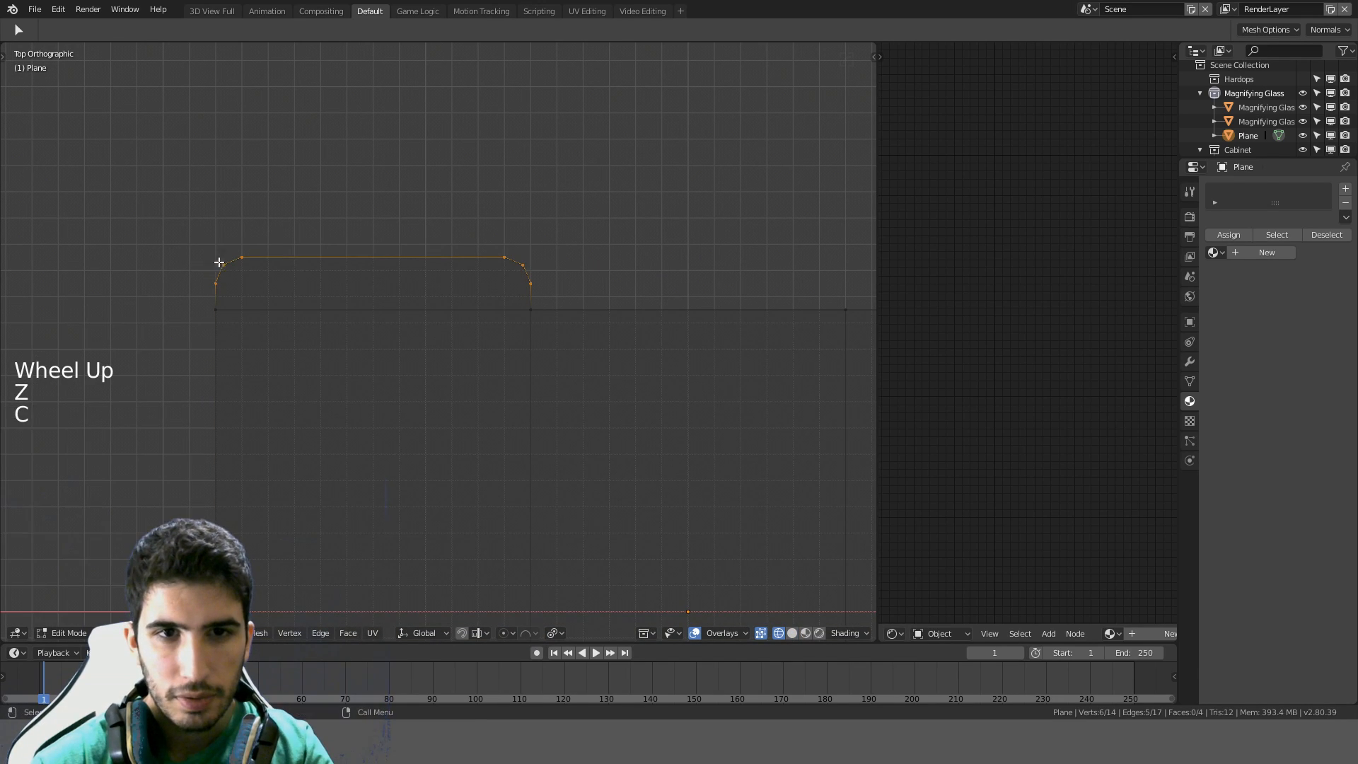
{"action": "key", "text": "g"}
{"action": "key", "text": "y"}
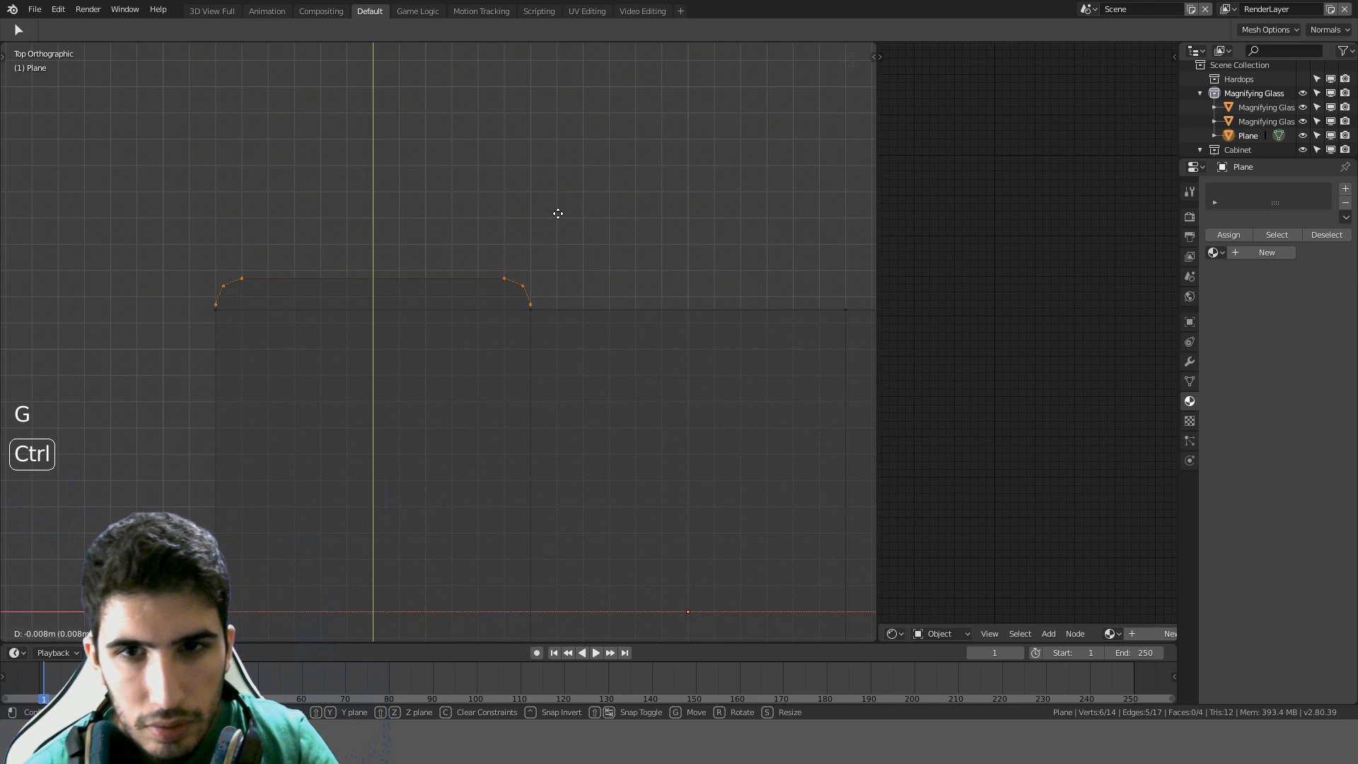
{"action": "left_click", "coordinate": [558, 214]}
Merge the lowest bevel vertex on the tab's right side into the base corner vertex with At Last
{"action": "scroll", "coordinate": [574, 273], "scroll_direction": "up", "scroll_amount": 4}
{"action": "left_click", "coordinate": [628, 266]}
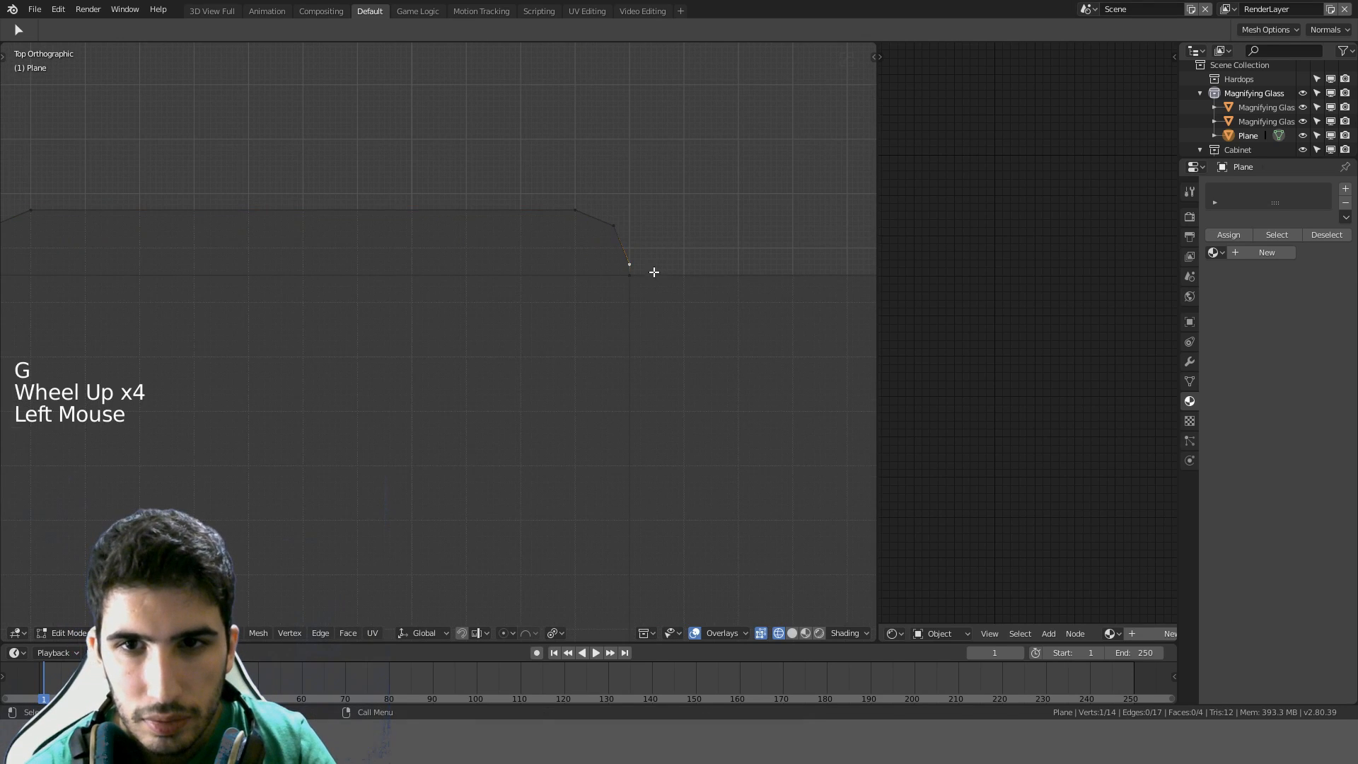
{"action": "left_click", "coordinate": [637, 276], "text": "shift"}
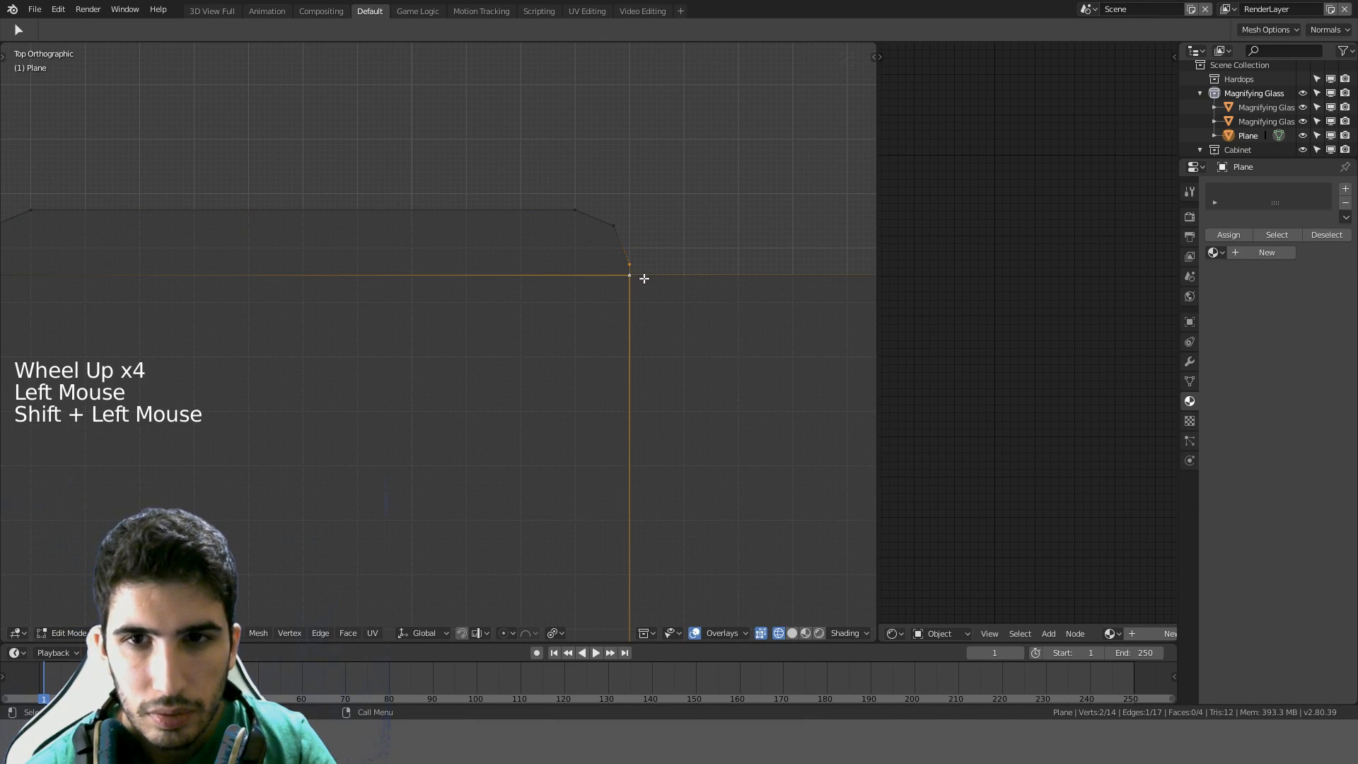
{"action": "key", "text": "alt+m"}
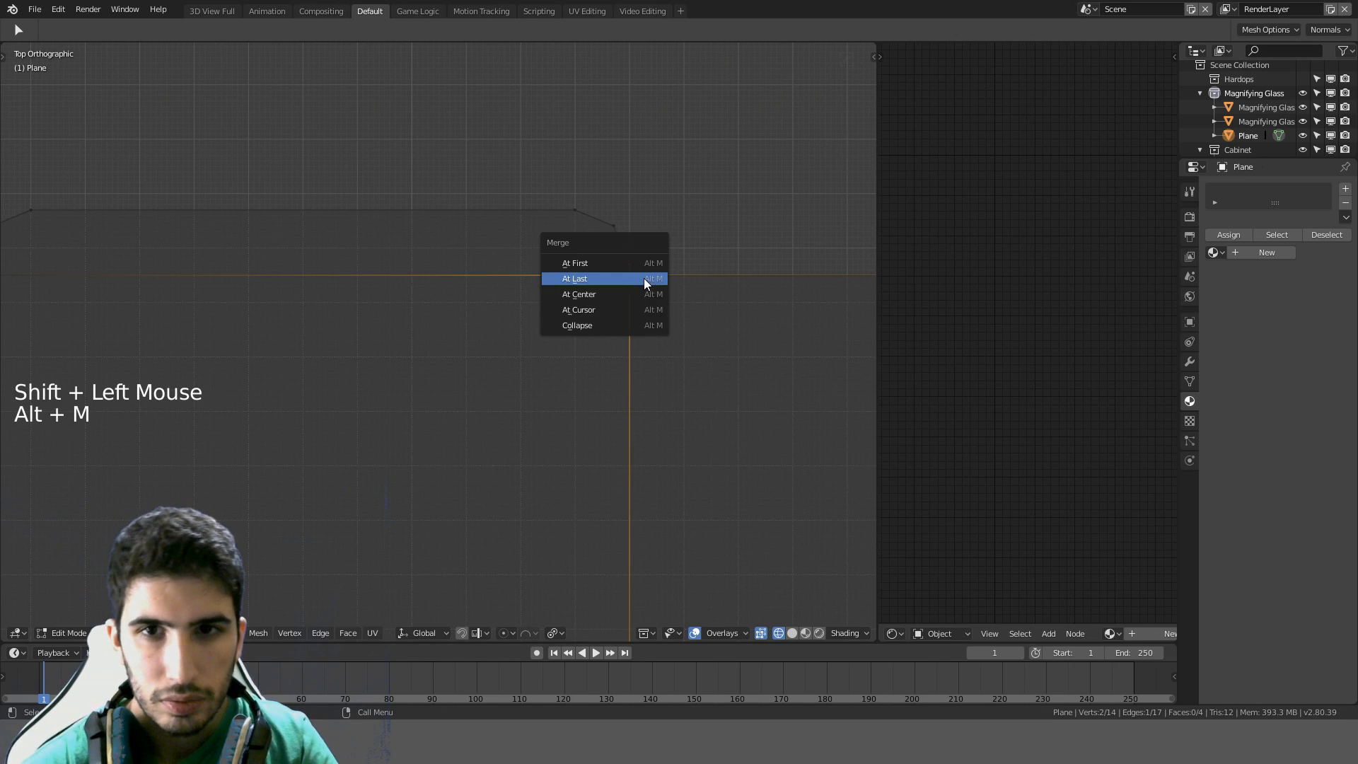
{"action": "left_click", "coordinate": [643, 278]}
Merge the lowest bevel vertex on the tab's left side into the plane's corner vertex with At Last
{"action": "middle_click_drag", "start_coordinate": [127, 268], "coordinate": [285, 257], "text": "shift"}
{"action": "left_click", "coordinate": [134, 256]}
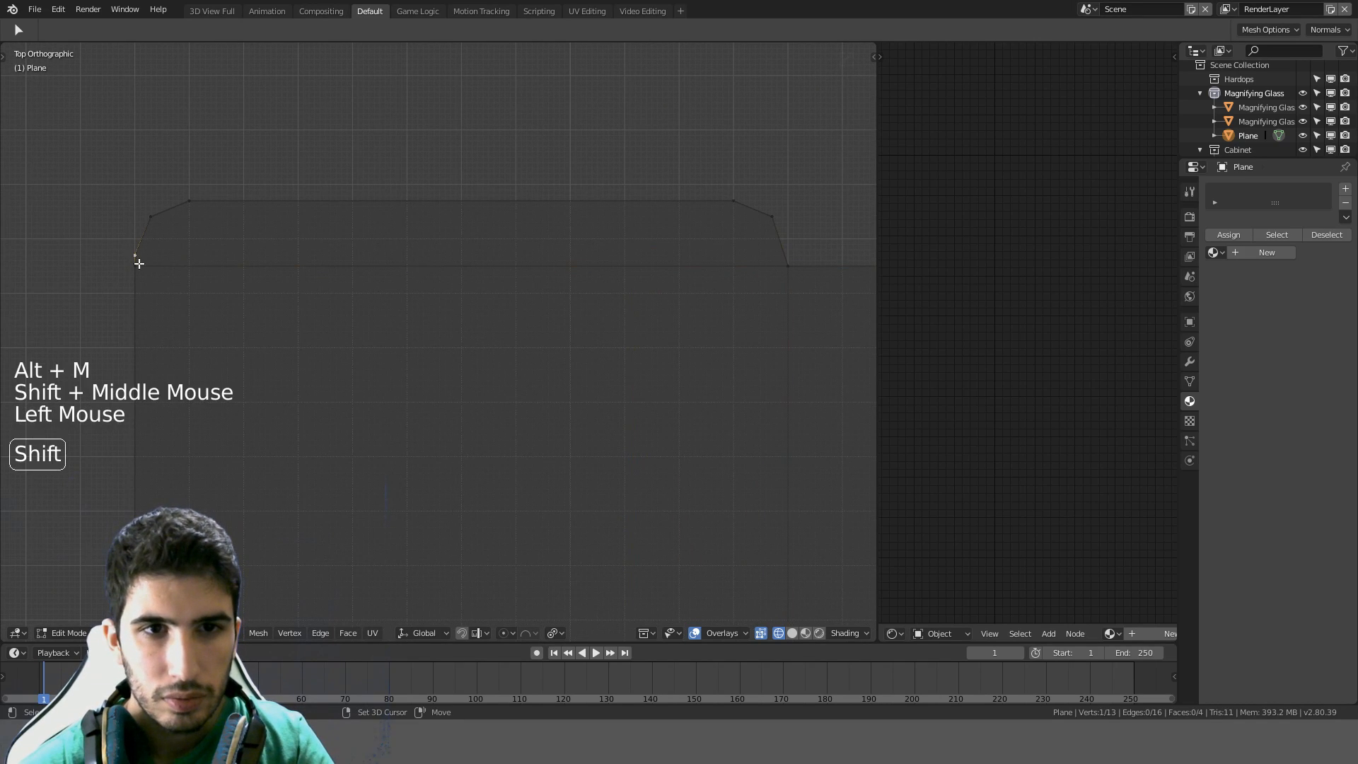
{"action": "left_click", "coordinate": [145, 264], "text": "shift"}
{"action": "key", "text": "alt+m"}
{"action": "left_click", "coordinate": [143, 263]}
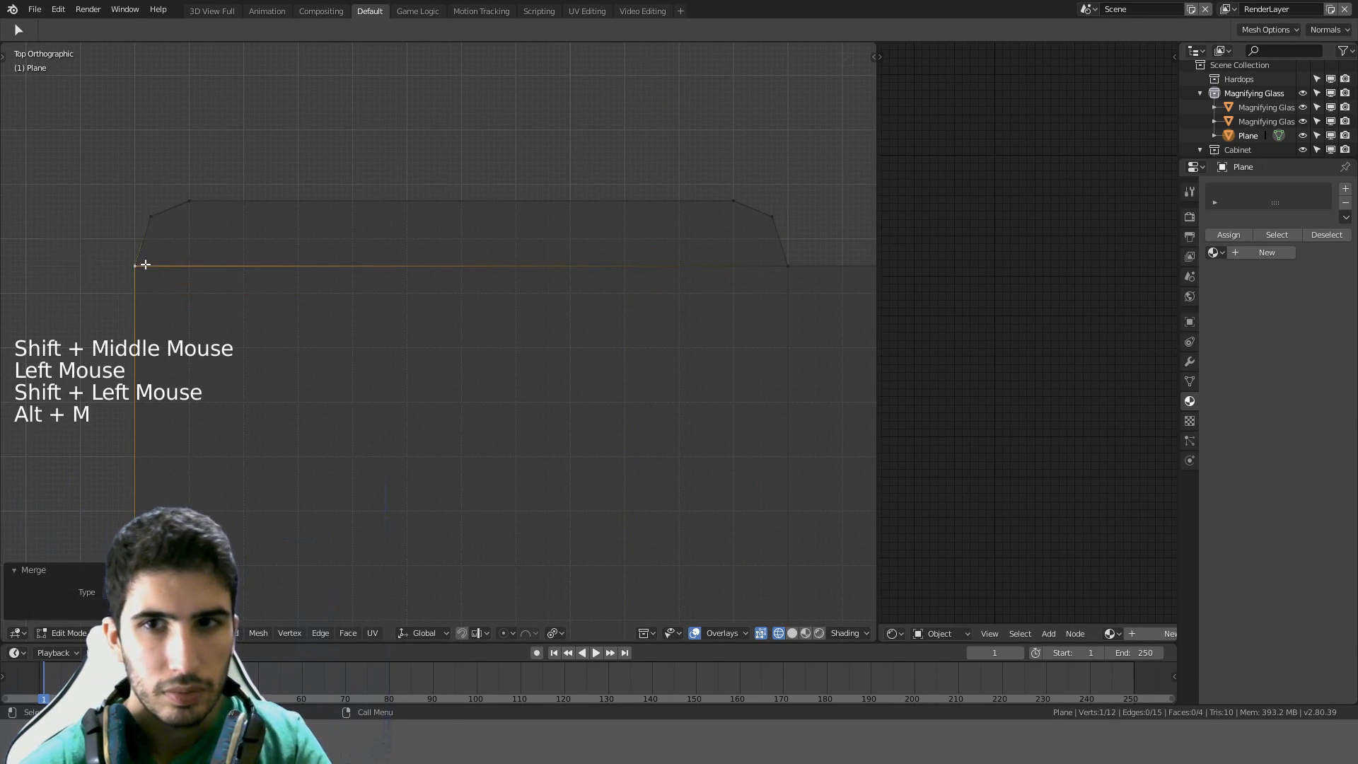
Return to solid shading and dissolve the vertical edge dividing the plane's middle and right sections
{"action": "scroll", "coordinate": [469, 320], "scroll_direction": "down", "scroll_amount": 6}
{"action": "scroll", "coordinate": [468, 320], "scroll_direction": "down", "scroll_amount": 1}
{"action": "key", "text": "z"}
{"action": "middle_click_drag", "start_coordinate": [468, 320], "coordinate": [308, 254], "text": "shift"}
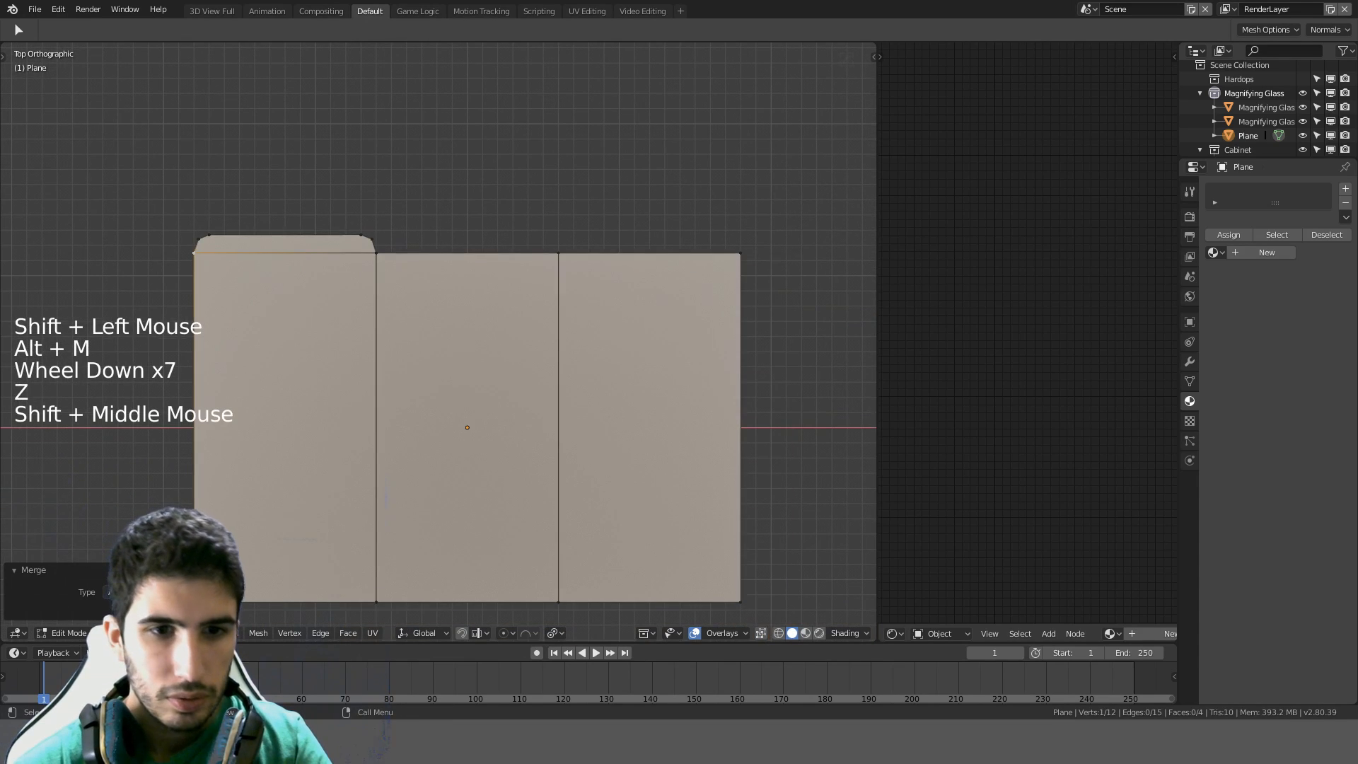
{"action": "left_click", "coordinate": [627, 406]}
{"action": "left_click", "coordinate": [566, 388]}
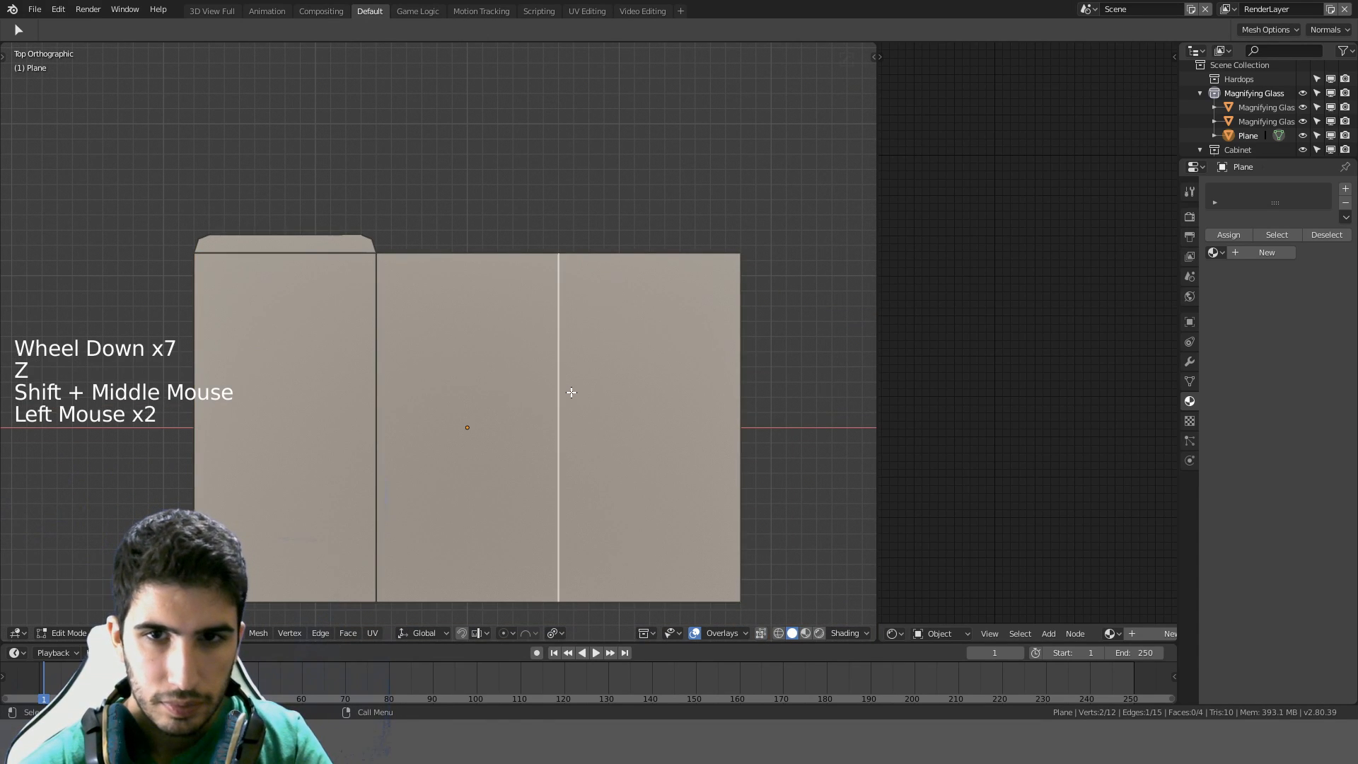
{"action": "key", "text": "ctrl+x"}
Connect the middle bevel vertices on both sides of the tab with an edge and return to Object Mode
{"action": "middle_click_drag", "start_coordinate": [384, 324], "coordinate": [506, 382], "text": "shift"}
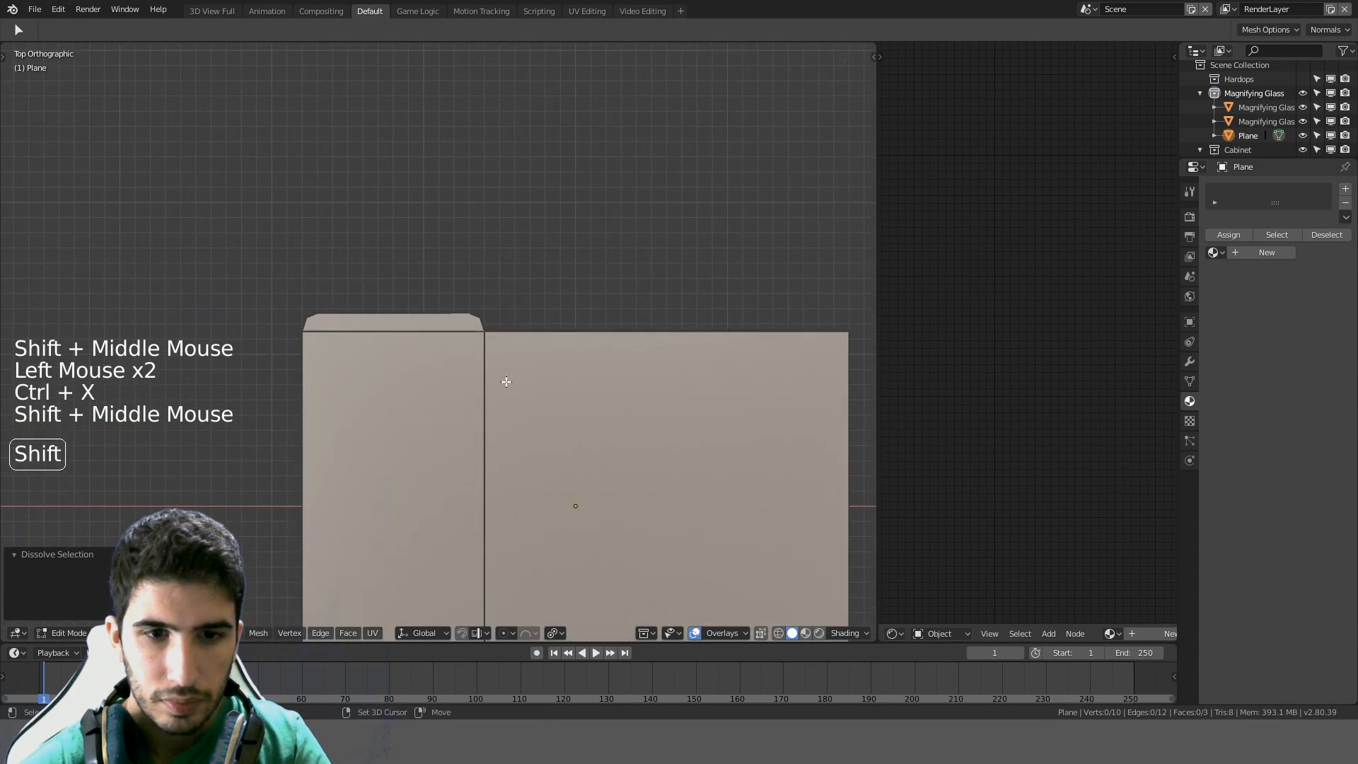
{"action": "left_click", "coordinate": [464, 330]}
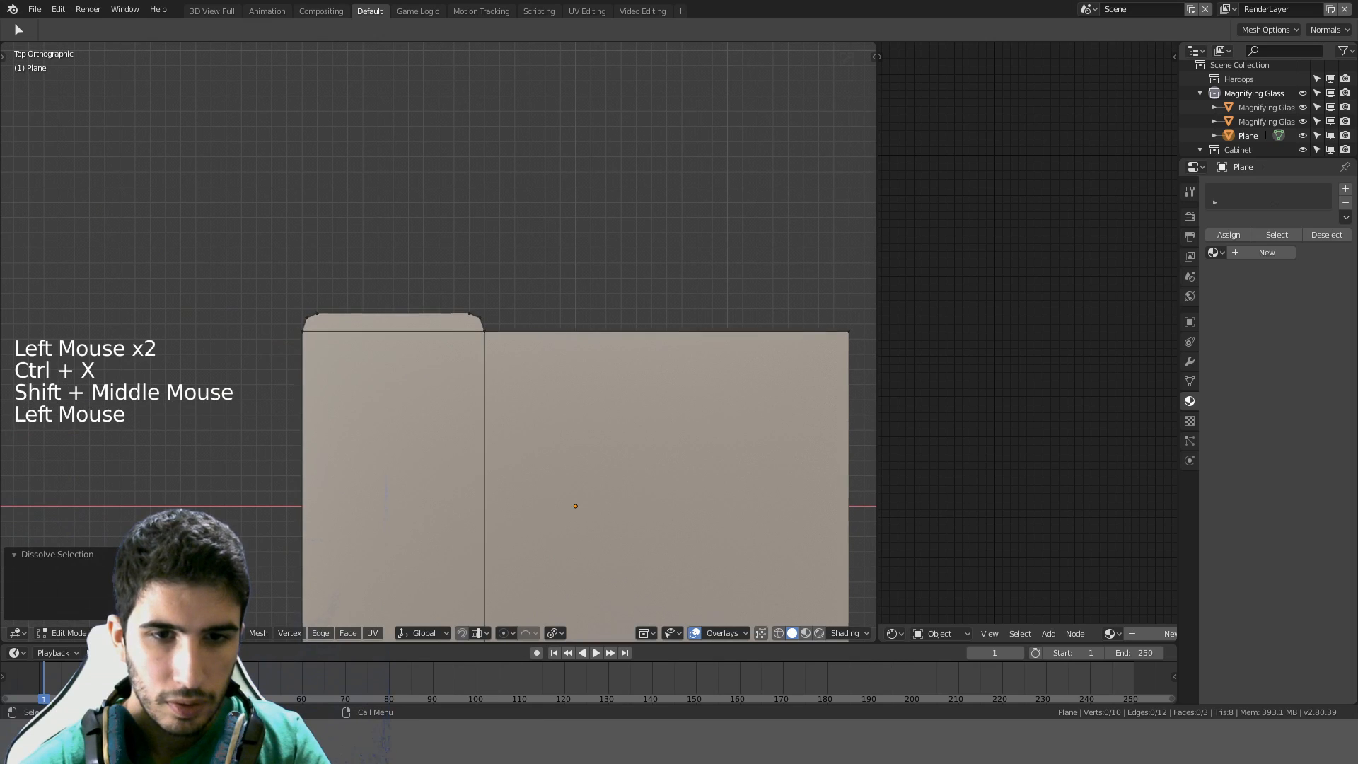
{"action": "scroll", "coordinate": [463, 328], "scroll_direction": "up", "scroll_amount": 3}
{"action": "left_click", "coordinate": [511, 300]}
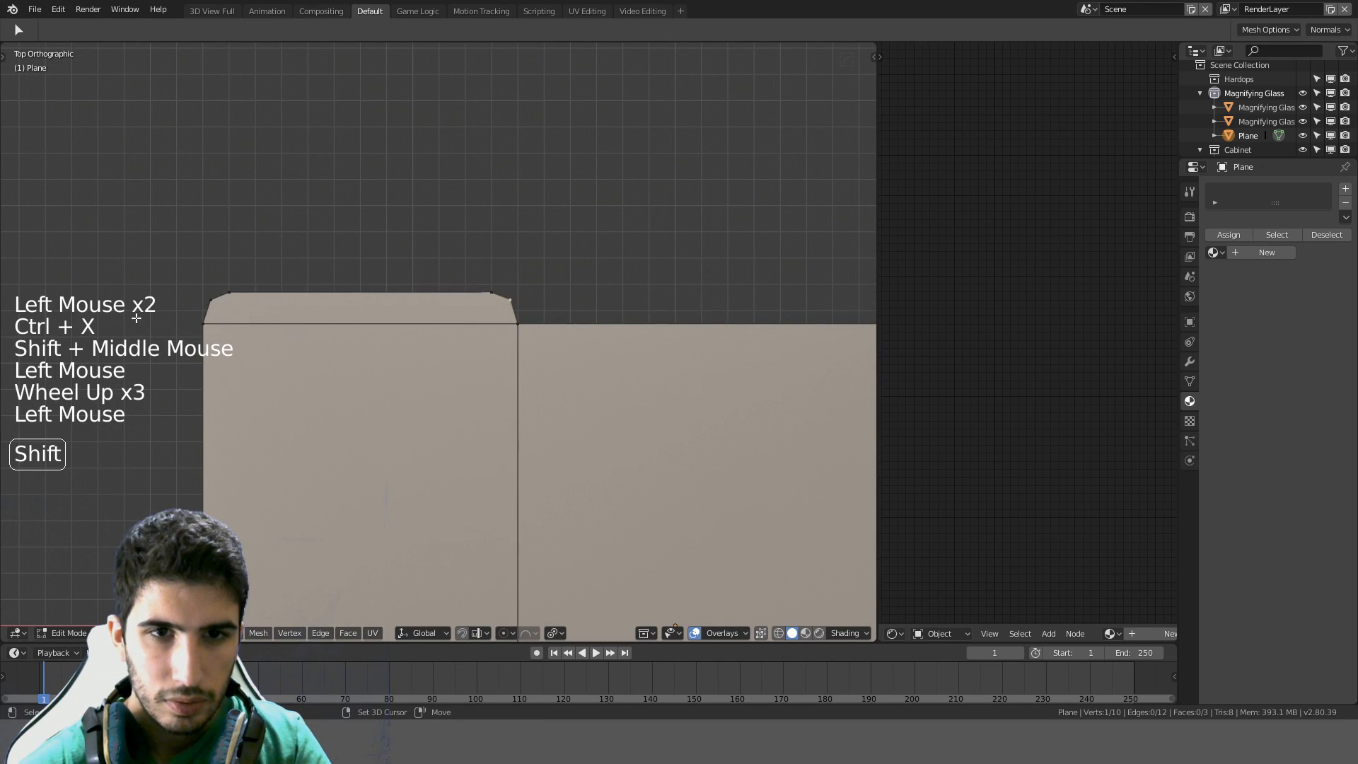
{"action": "left_click", "coordinate": [212, 301], "text": "shift"}
{"action": "key", "text": "j"}
{"action": "scroll", "coordinate": [452, 276], "scroll_direction": "down", "scroll_amount": 5}
{"action": "key", "text": "Tab"}
{"action": "scroll", "coordinate": [524, 288], "scroll_direction": "down", "scroll_amount": 4}
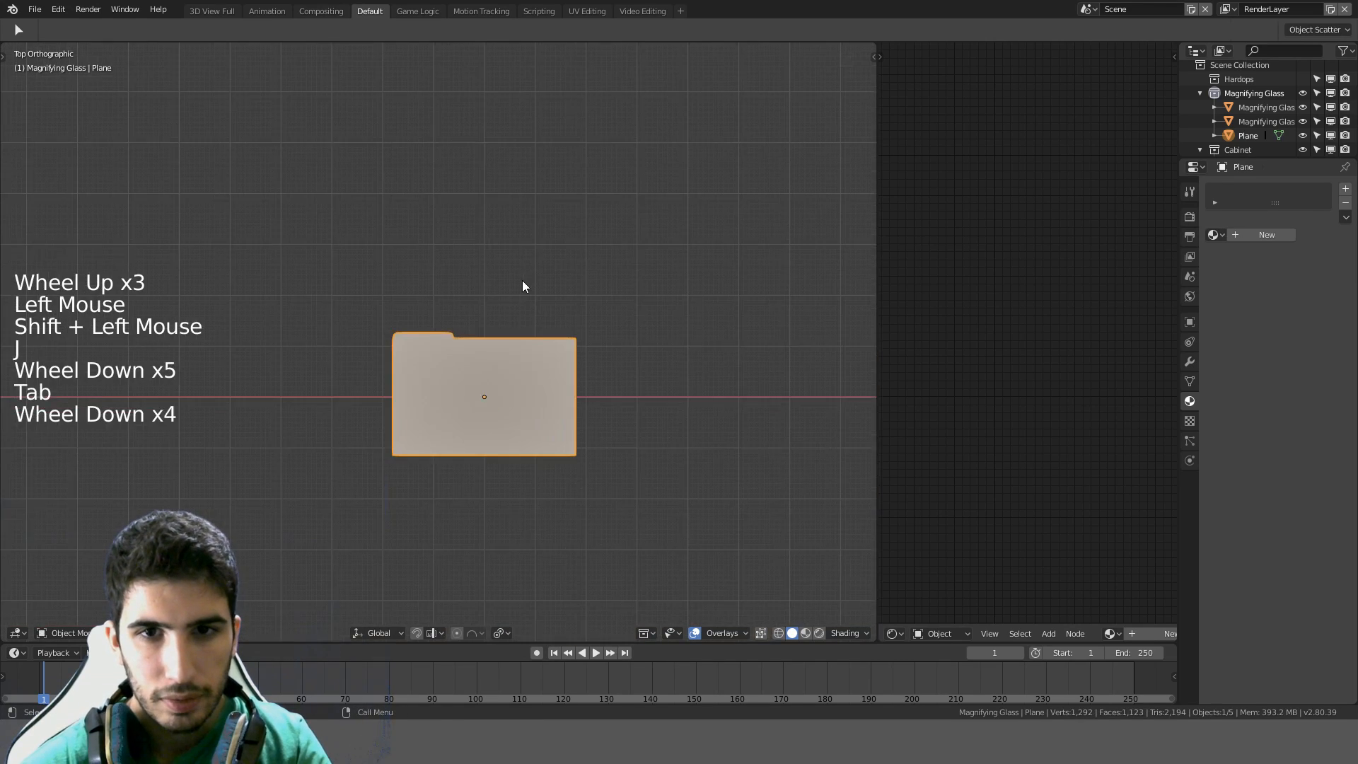
Duplicate the folder-shaped plane in front view and place the copy a short distance straight above the original
{"action": "middle_click_drag", "start_coordinate": [524, 288], "coordinate": [577, 266]}
{"action": "key", "text": "KP_7"}
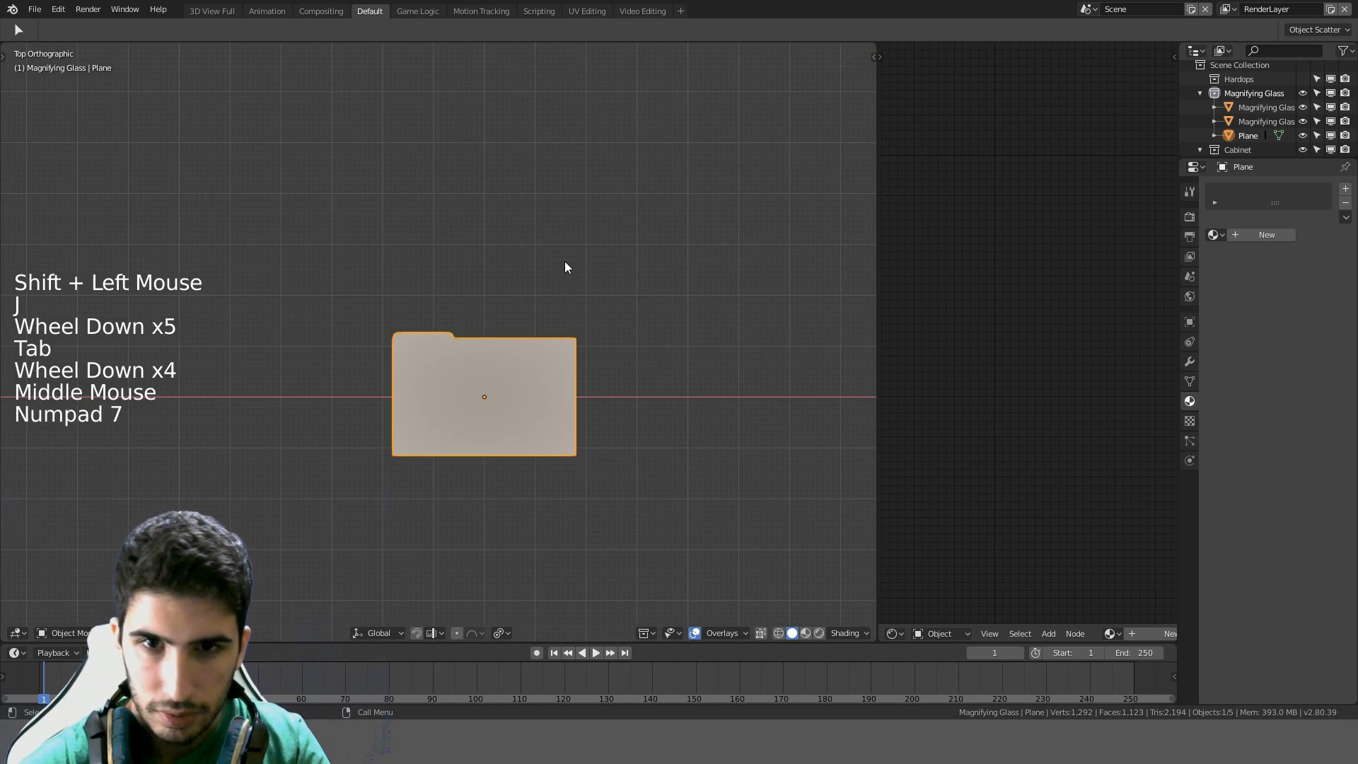
{"action": "scroll", "coordinate": [565, 261], "scroll_direction": "up", "scroll_amount": 4}
{"action": "key", "text": "Tab"}
{"action": "middle_click_drag", "start_coordinate": [580, 330], "coordinate": [567, 251], "text": "shift"}
{"action": "key", "text": "a"}
{"action": "key", "text": "a"}
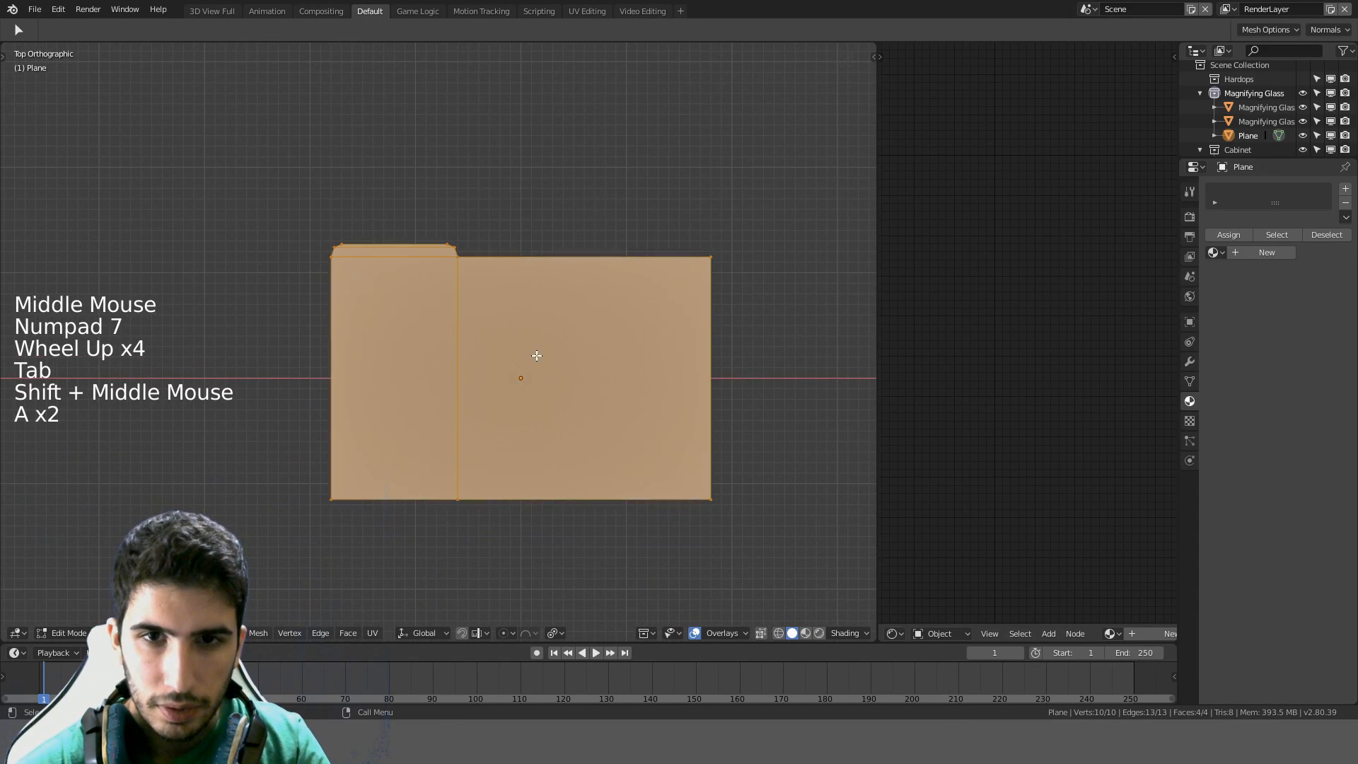
{"action": "key", "text": "KP_7"}
{"action": "key", "text": "KP_1"}
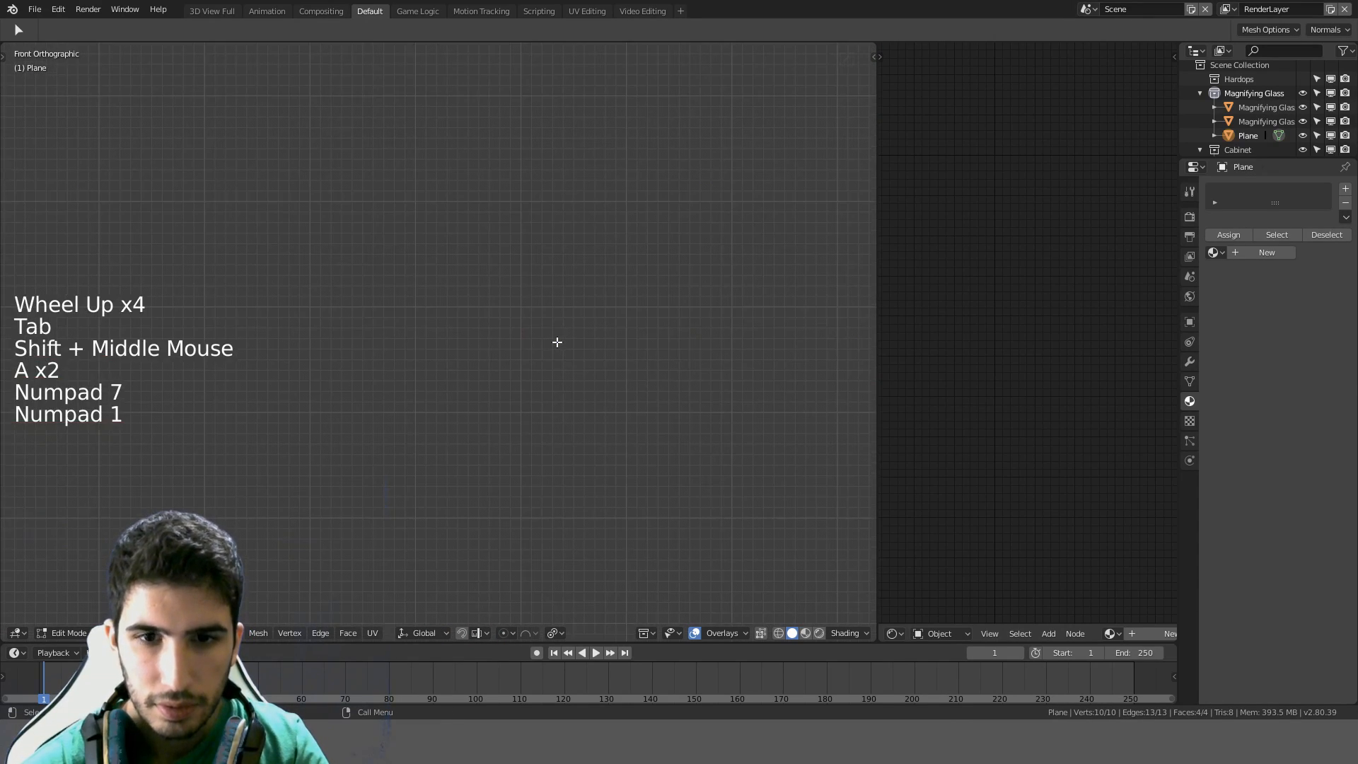
{"action": "scroll", "coordinate": [755, 315], "scroll_direction": "down", "scroll_amount": 6}
{"action": "middle_click_drag", "start_coordinate": [754, 315], "coordinate": [646, 178], "text": "shift"}
{"action": "scroll", "coordinate": [618, 270], "scroll_direction": "up", "scroll_amount": 7}
{"action": "key", "text": "Tab"}
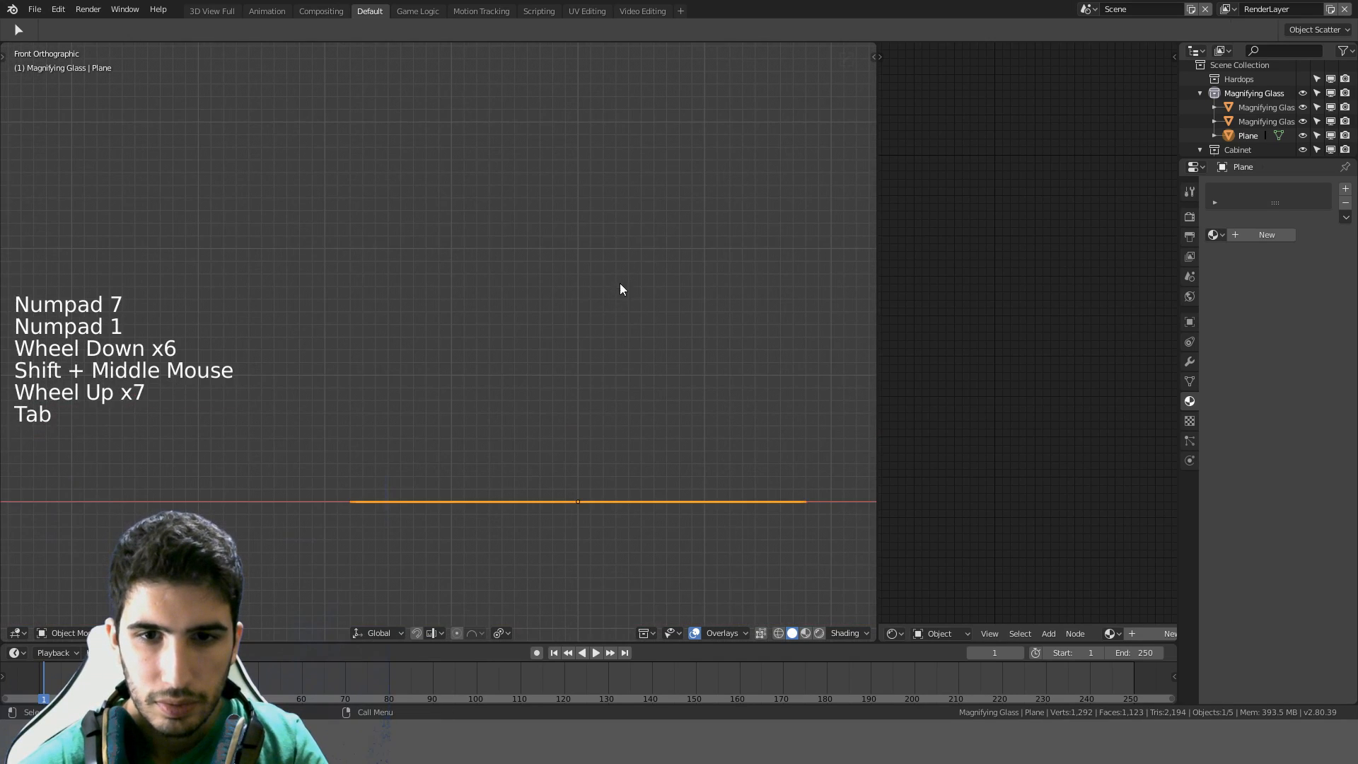
{"action": "middle_click_drag", "start_coordinate": [621, 287], "coordinate": [594, 304], "text": "shift"}
{"action": "key", "text": "shift+d"}
{"action": "left_click", "coordinate": [593, 292], "text": "ctrl"}
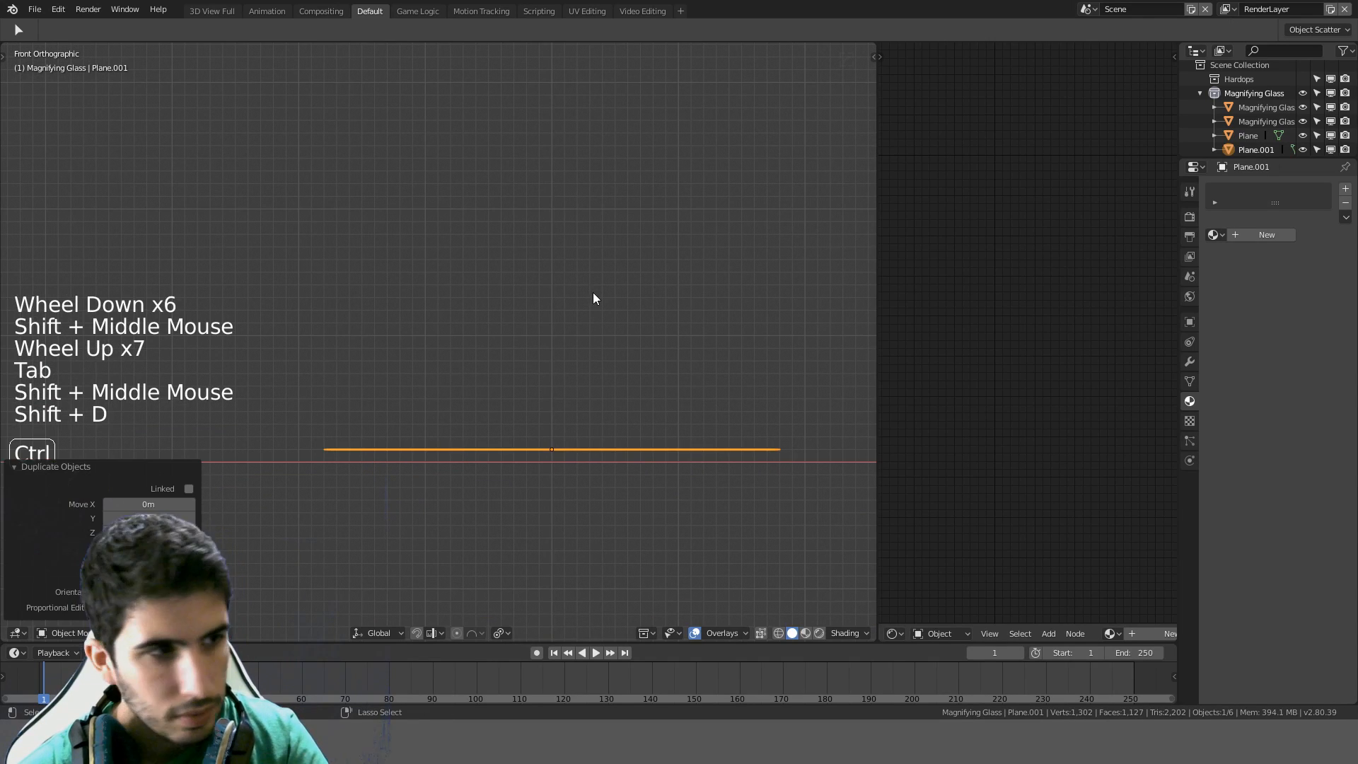
Join the empty node editor area into the 3D viewport and orbit to view the two folder sheets
{"action": "middle_click_drag", "start_coordinate": [551, 298], "coordinate": [849, 106]}
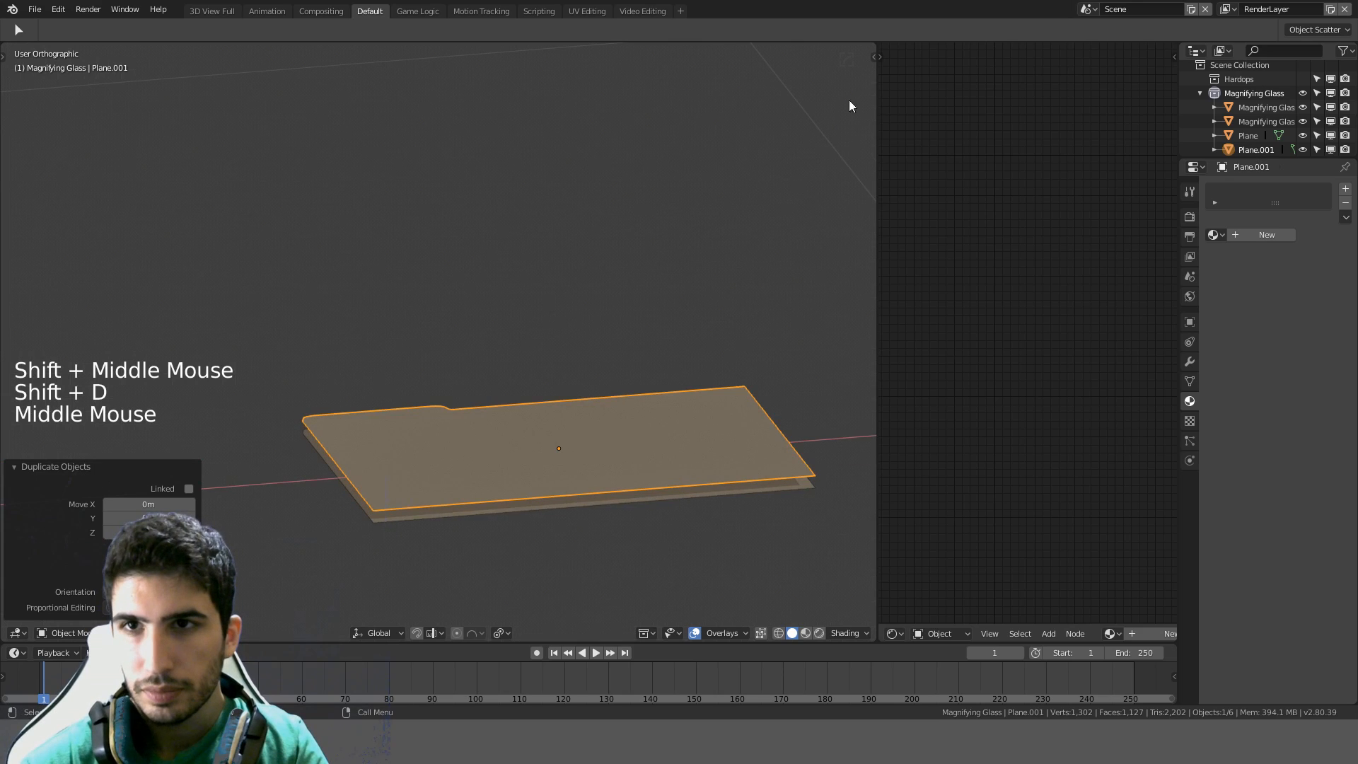
{"action": "left_click", "coordinate": [874, 45]}
{"action": "left_click_drag", "start_coordinate": [874, 45], "coordinate": [786, 164]}
{"action": "middle_click_drag", "start_coordinate": [786, 164], "coordinate": [711, 308]}
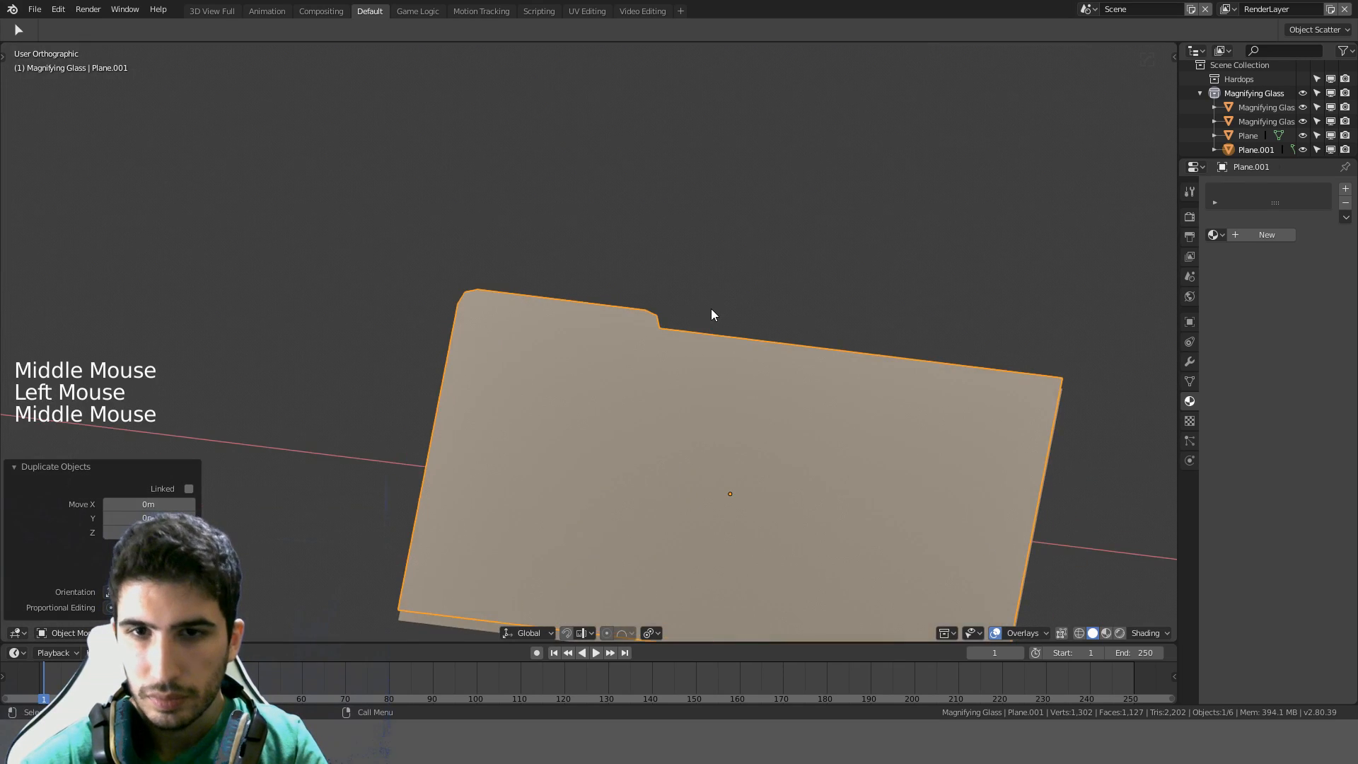
In top-view wireframe, select the six tab vertices of the upper sheet and separate them into their own object
{"action": "key", "text": "KP_7"}
{"action": "key", "text": "Tab"}
{"action": "key", "text": "z"}
{"action": "middle_click_drag", "start_coordinate": [608, 297], "coordinate": [640, 242], "text": "shift"}
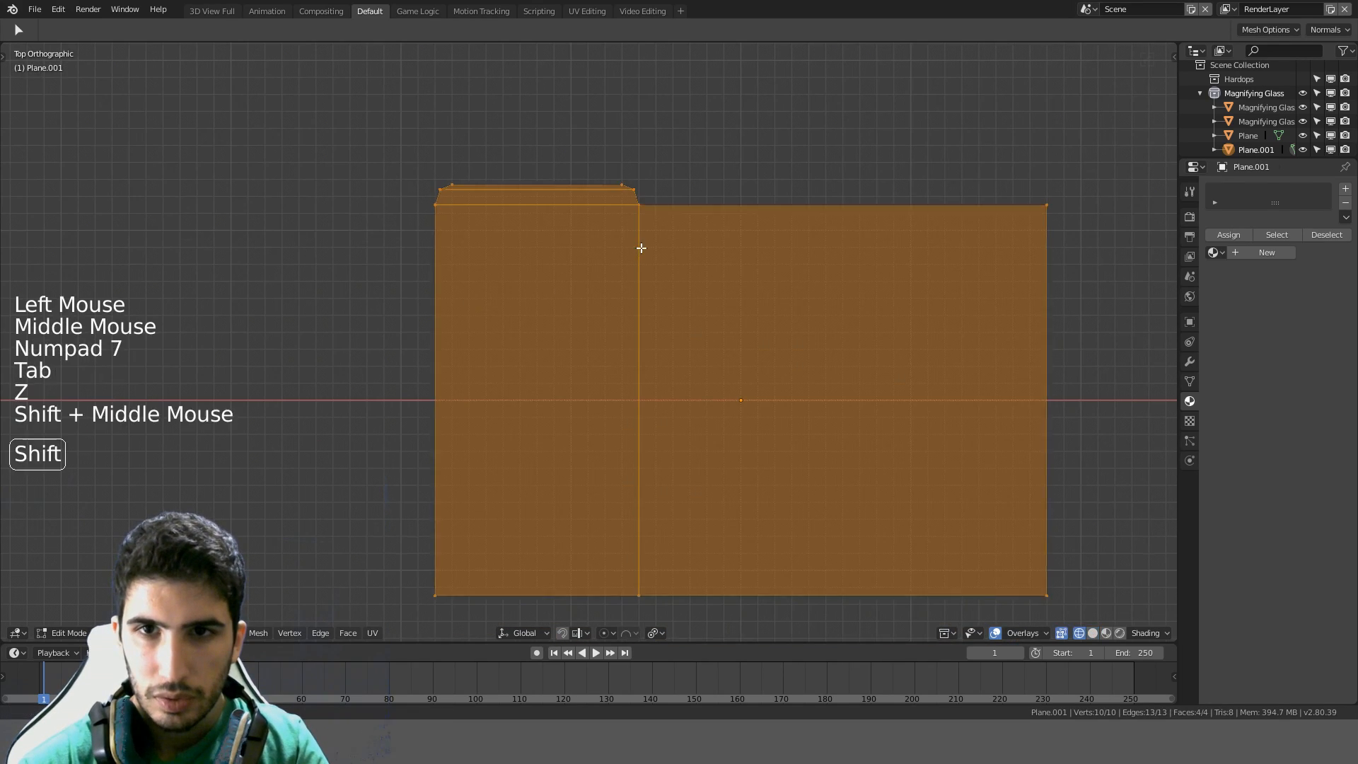
{"action": "scroll", "coordinate": [631, 365], "scroll_direction": "up", "scroll_amount": 5}
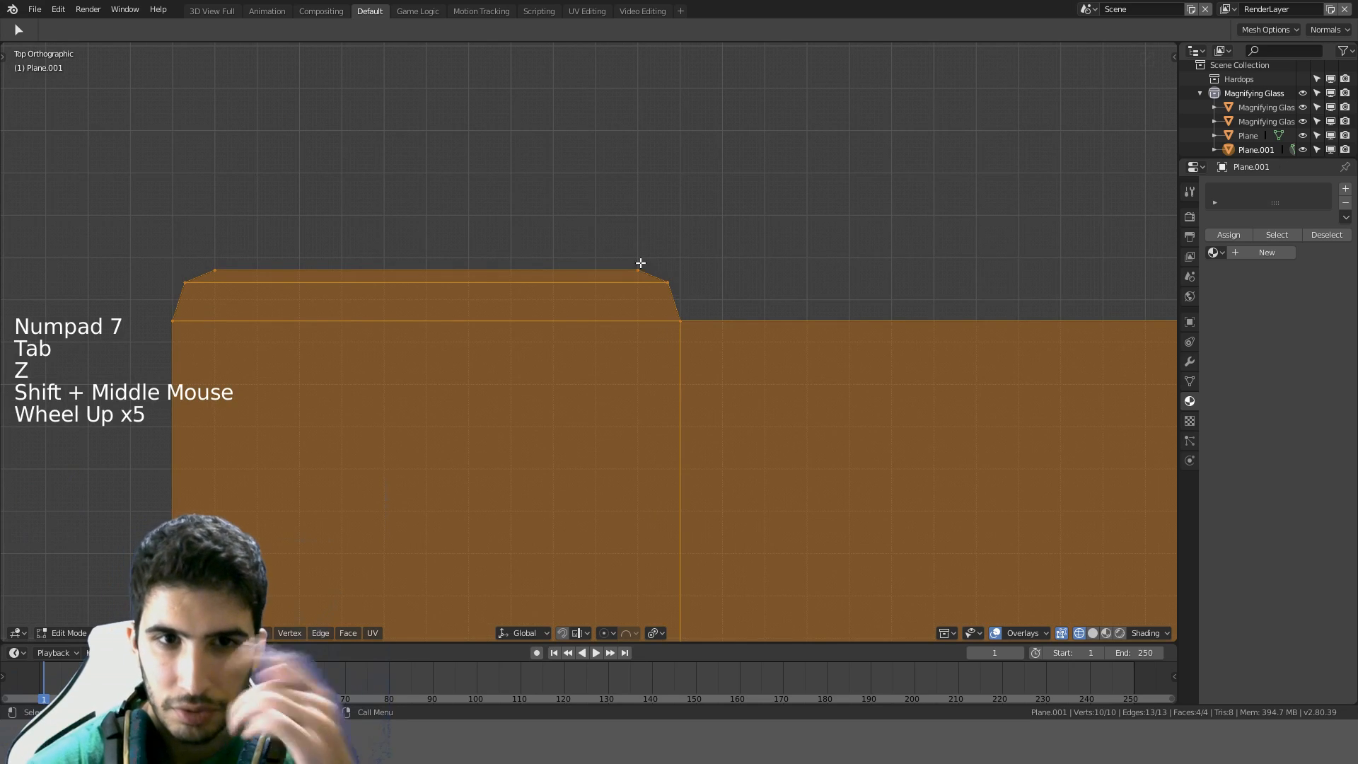
{"action": "key", "text": "a"}
{"action": "key", "text": "c"}
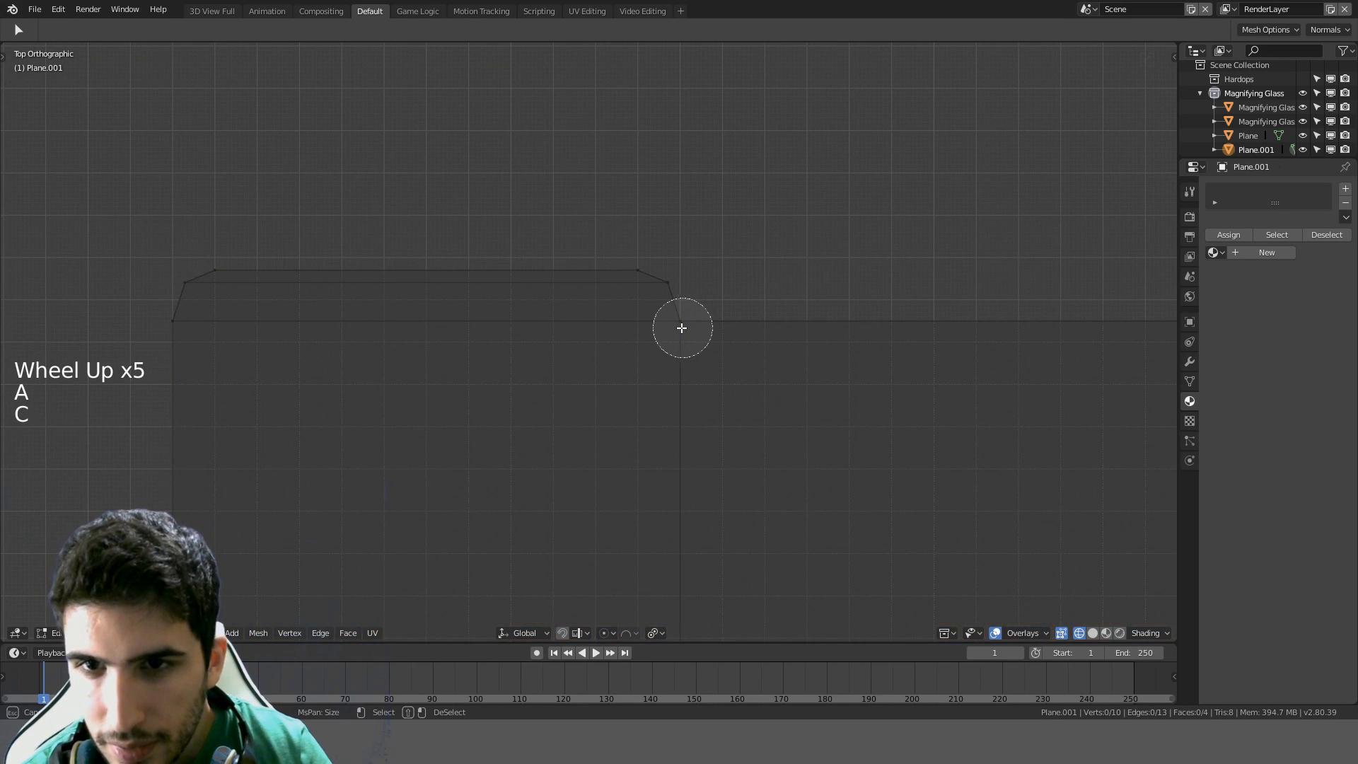
{"action": "mouse_move", "coordinate": [678, 322]}
{"action": "left_mouse_down"}
{"action": "mouse_move", "coordinate": [661, 299]}
{"action": "mouse_move", "coordinate": [424, 279]}
{"action": "mouse_move", "coordinate": [158, 309]}
{"action": "mouse_move", "coordinate": [163, 323]}
{"action": "left_mouse_up"}
{"action": "right_click", "coordinate": [163, 323]}
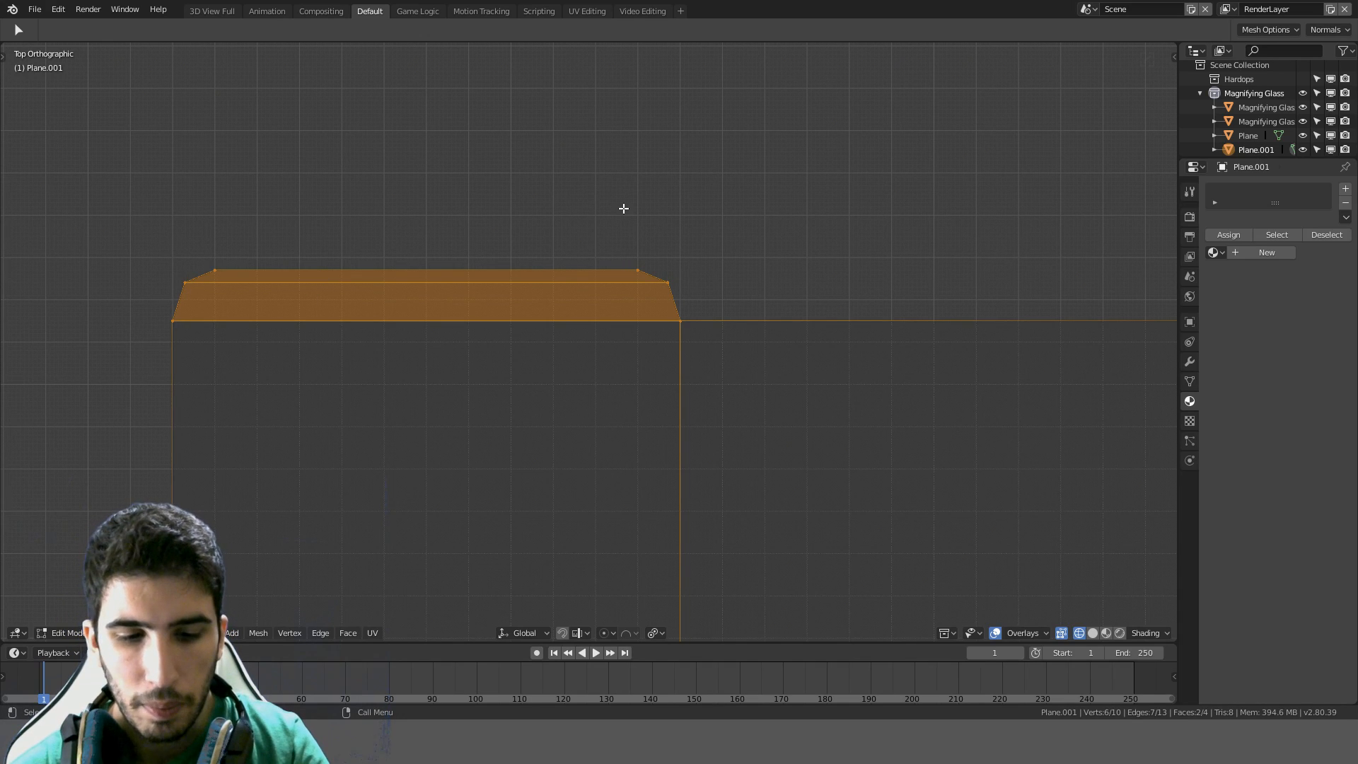
{"action": "key", "text": "p"}
{"action": "left_click", "coordinate": [623, 206]}
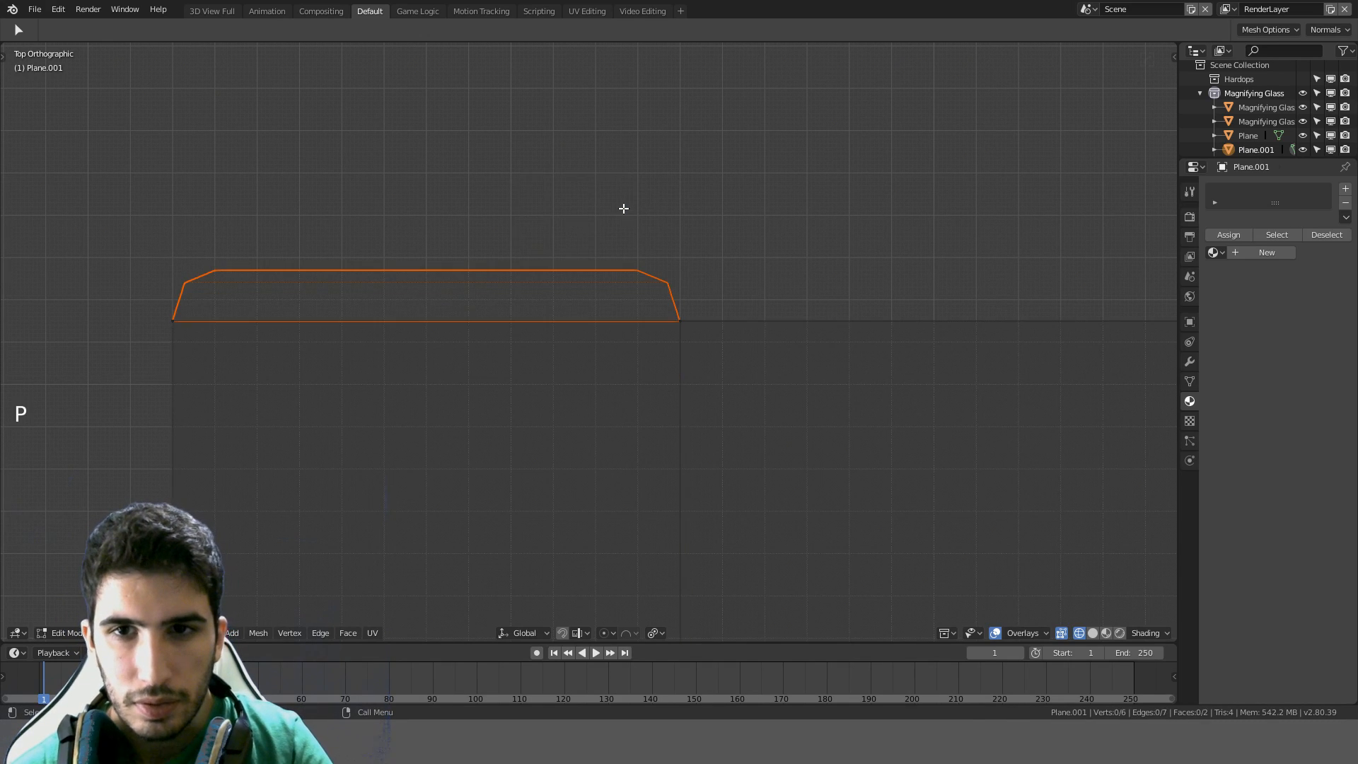
Return to Object Mode, select the separated tab and flip it by scaling it -1 along the Y axis
{"action": "key", "text": "Tab"}
{"action": "left_click", "coordinate": [673, 300]}
{"action": "key", "text": "s"}
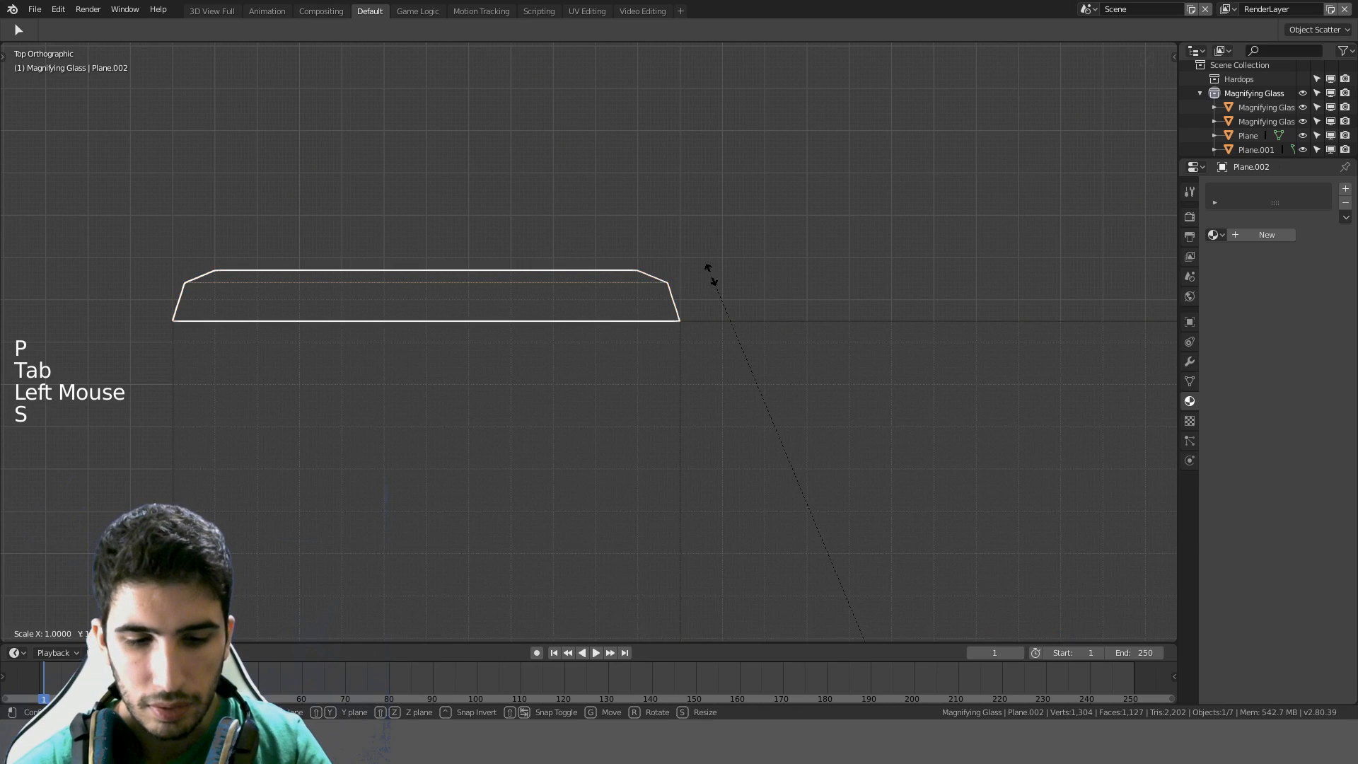
{"action": "left_click", "coordinate": [711, 275]}
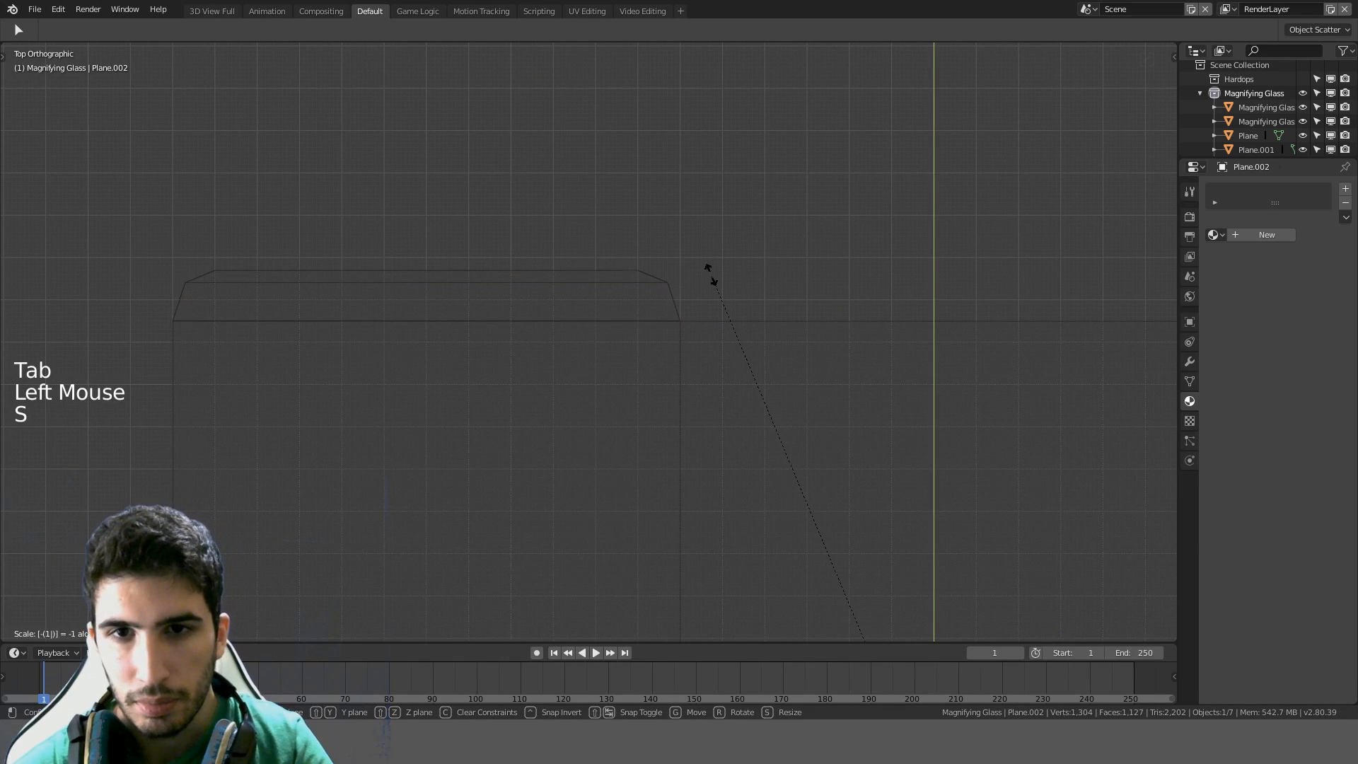
{"action": "scroll", "coordinate": [711, 280], "scroll_direction": "down", "scroll_amount": 10}
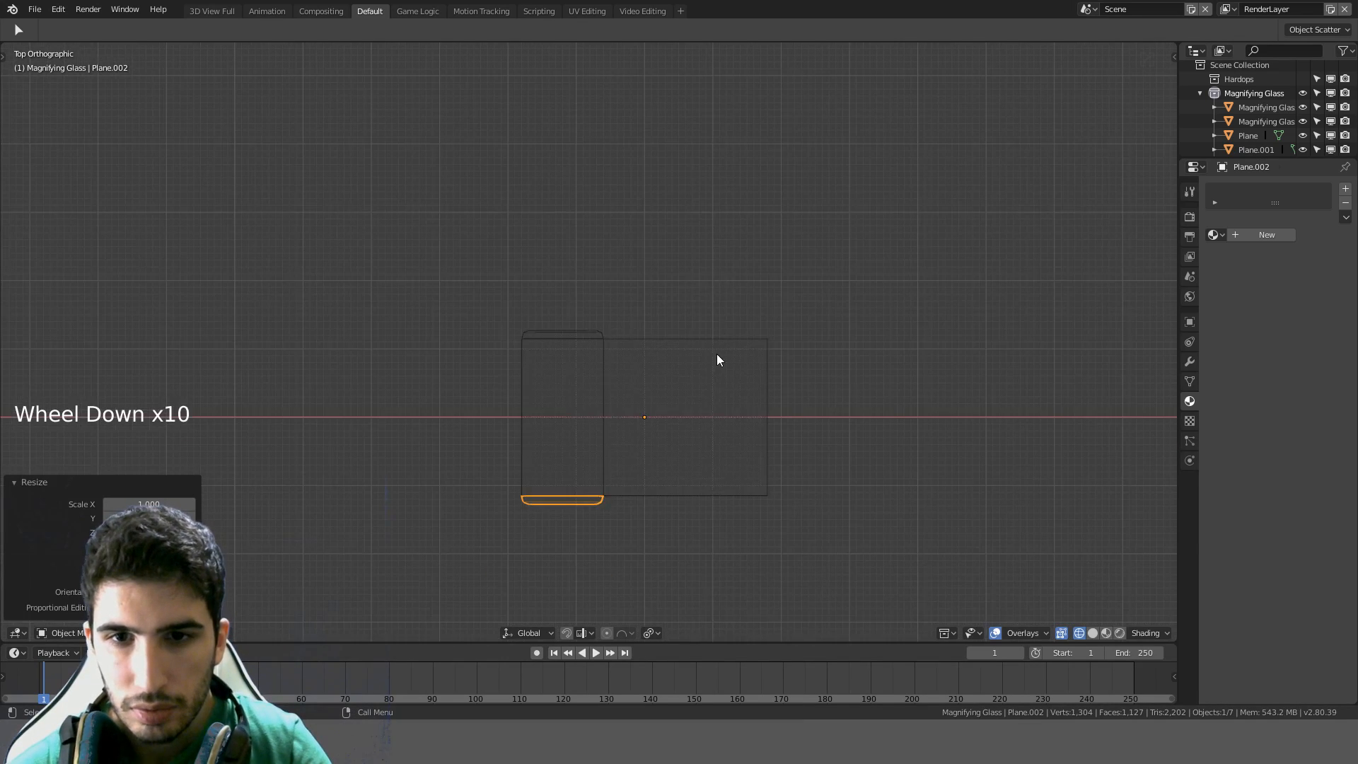
Move the flipped tab along the Y axis until its longest edge lines up with the sheet's upper edge
{"action": "scroll", "coordinate": [708, 419], "scroll_direction": "up", "scroll_amount": 4}
{"action": "key", "text": "g"}
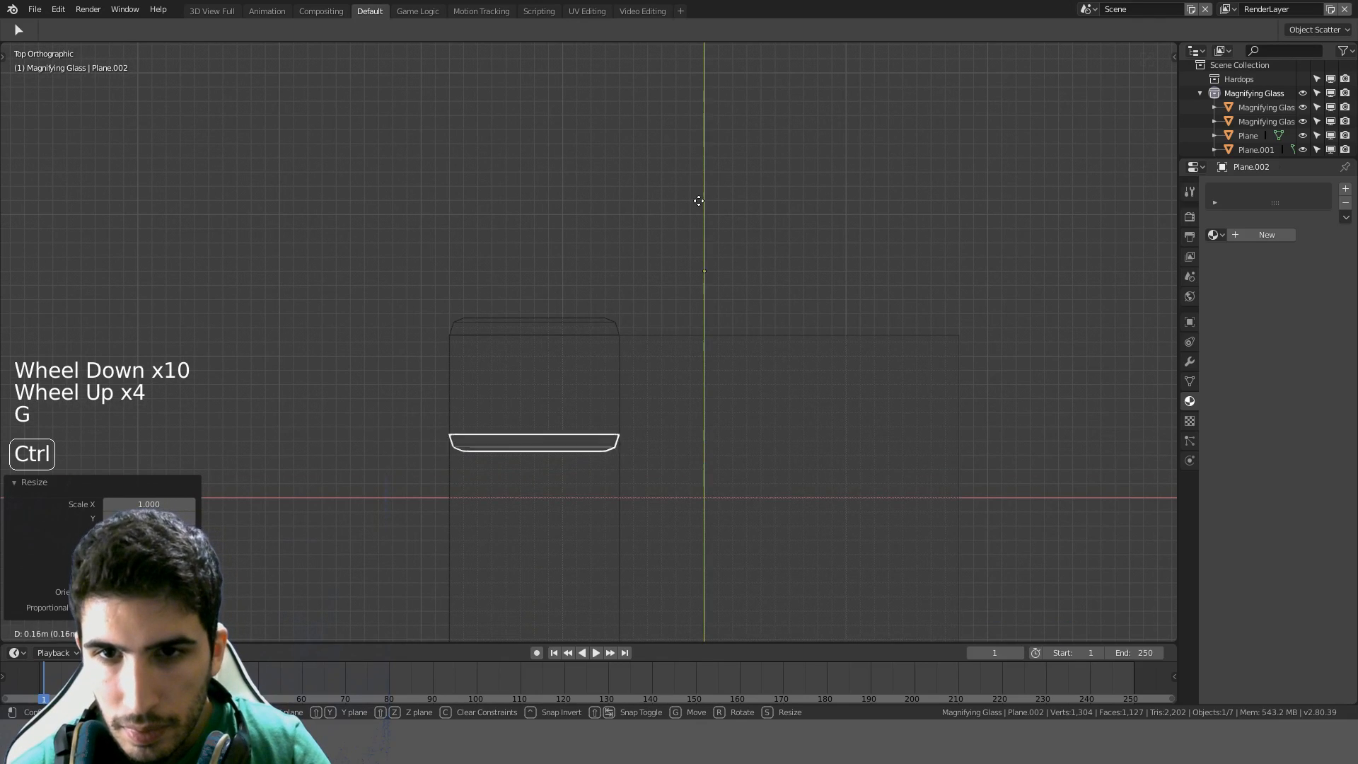
{"action": "left_click", "coordinate": [703, 58]}
{"action": "scroll", "coordinate": [723, 244], "scroll_direction": "up", "scroll_amount": 7}
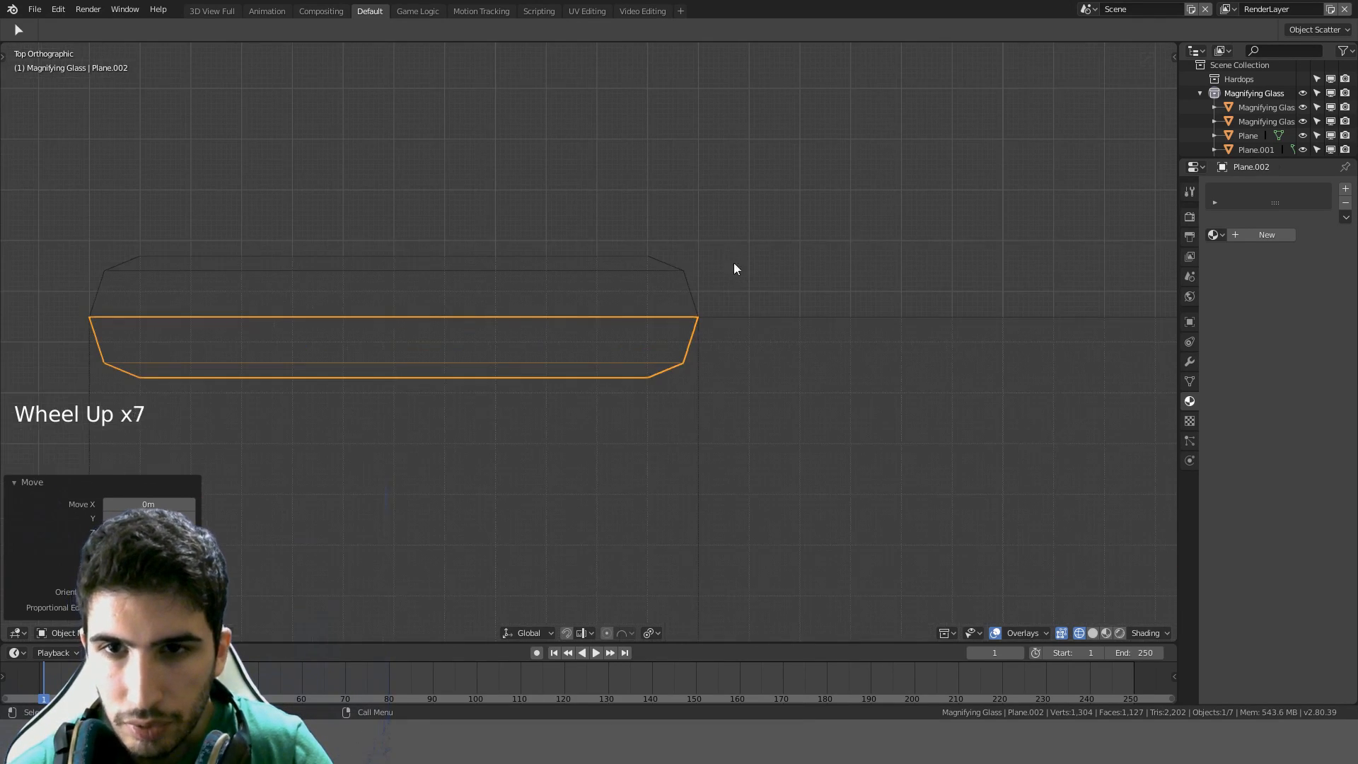
{"action": "left_click", "coordinate": [767, 320], "text": "shift"}
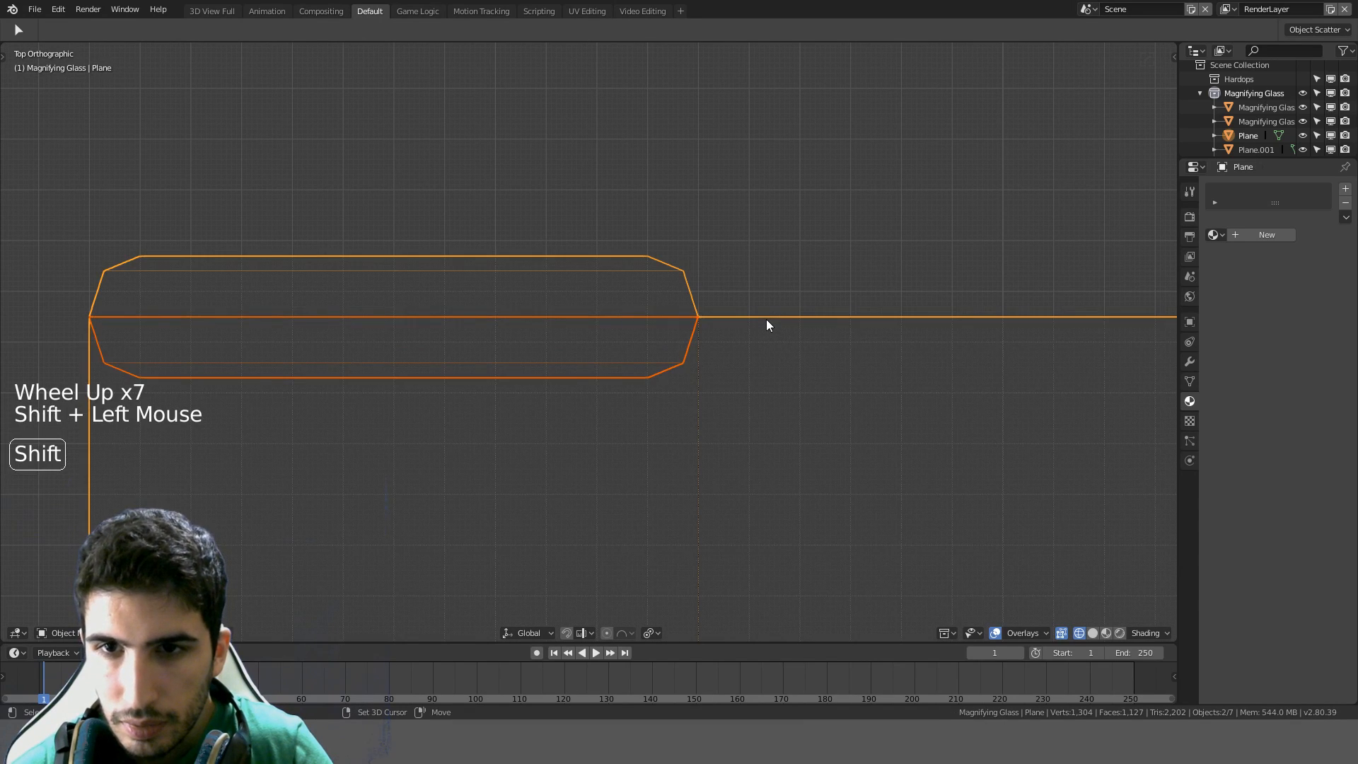
{"action": "scroll", "coordinate": [766, 320], "scroll_direction": "down", "scroll_amount": 2}
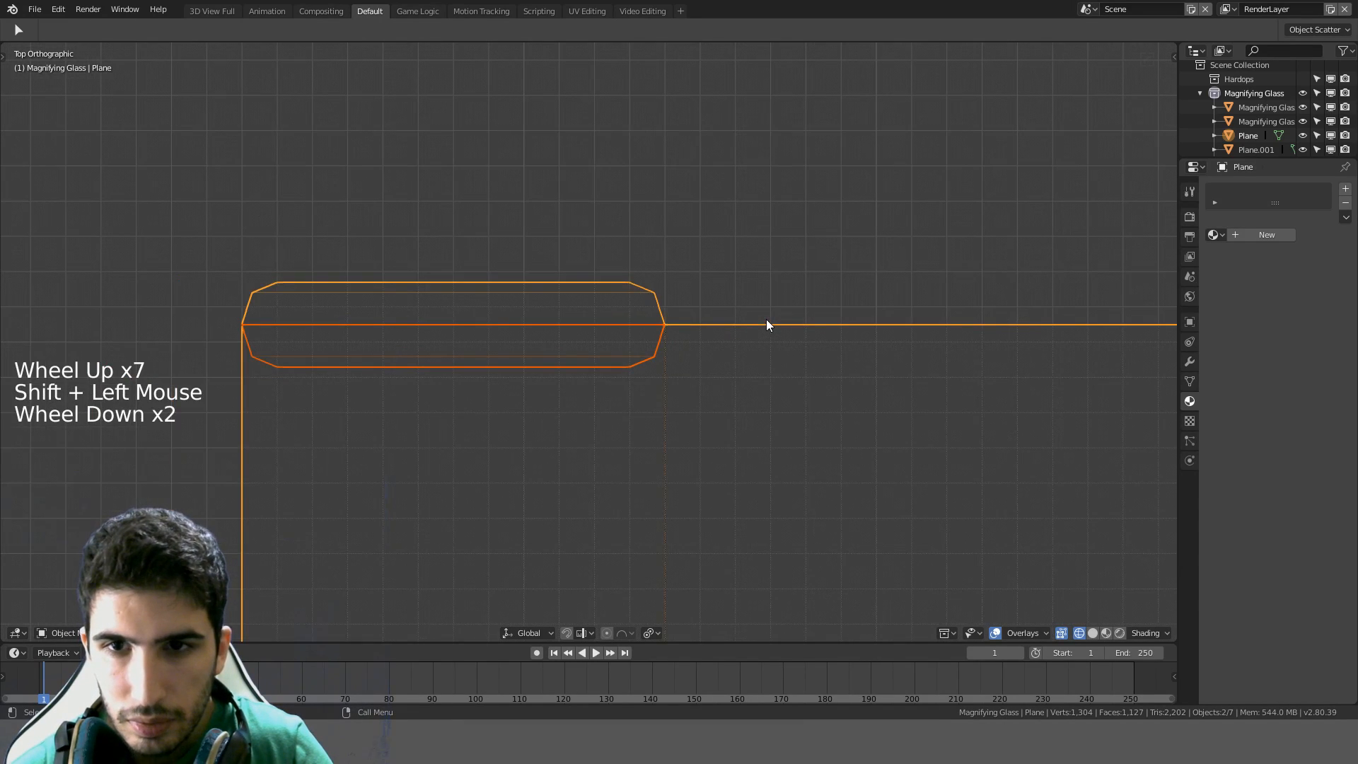
{"action": "key", "text": "ctrl+z"}
{"action": "left_click", "coordinate": [661, 371], "text": "shift"}
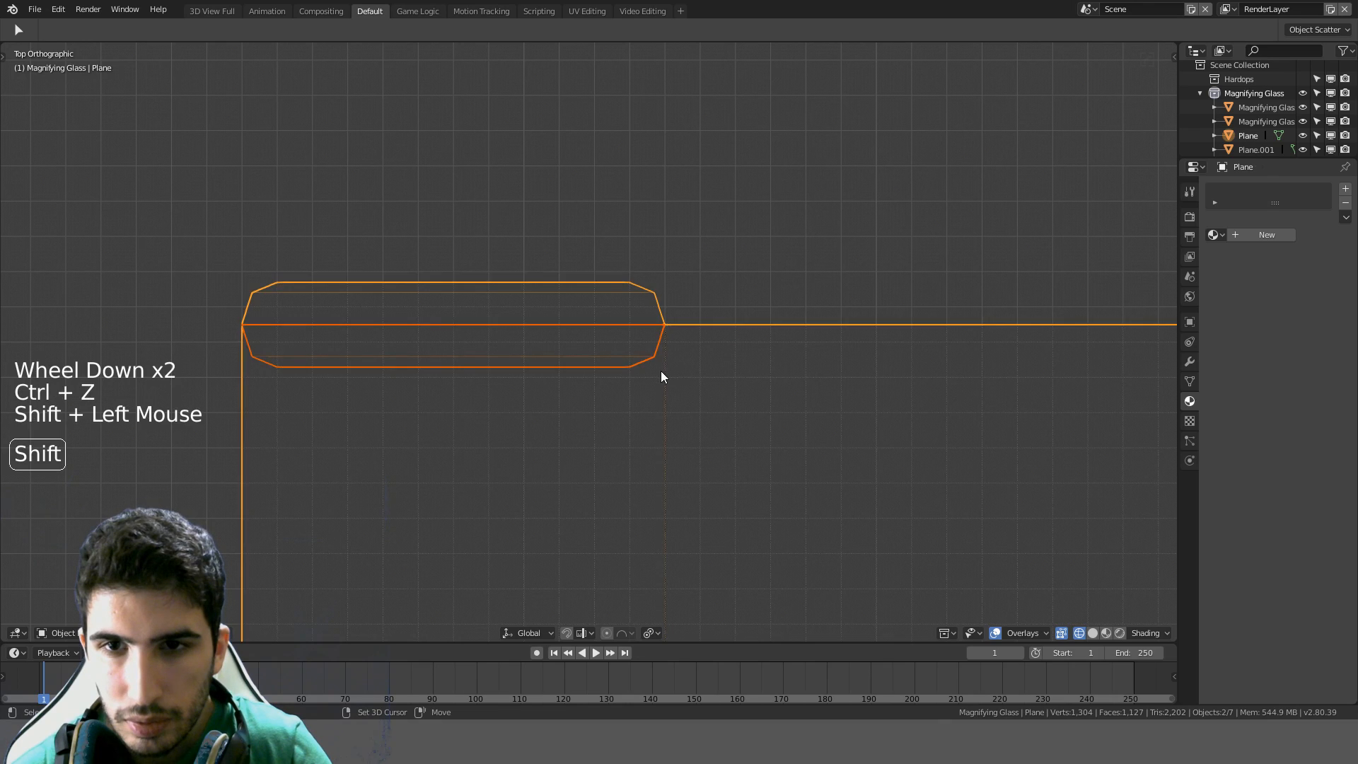
{"action": "middle_click_drag", "start_coordinate": [662, 371], "coordinate": [837, 249]}
{"action": "key", "text": "ctrl+z"}
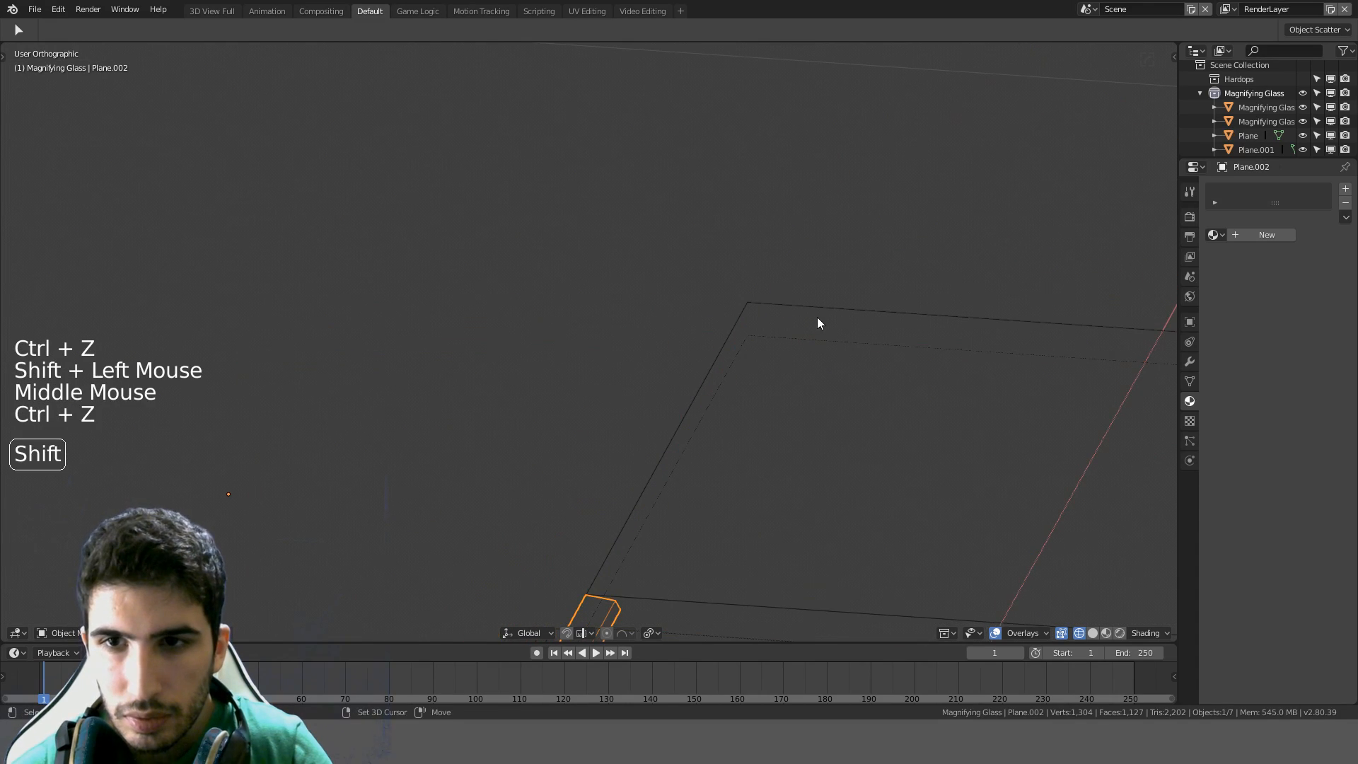
Add the upper sheet to the tab selection and, in top-view Edit Mode, cut the tab's outline into it with Knife Project
{"action": "left_click", "coordinate": [819, 319], "text": "shift"}
{"action": "key", "text": "KP_7"}
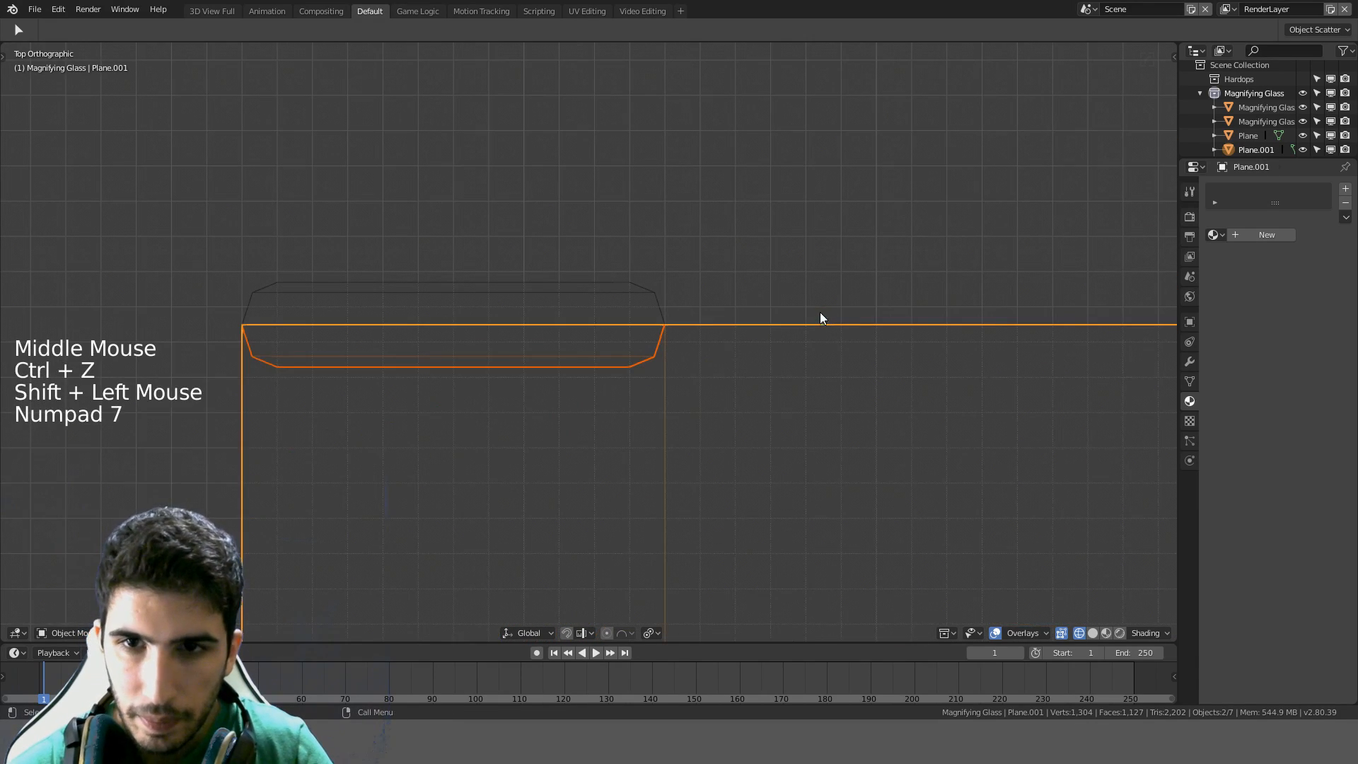
{"action": "key", "text": "Tab"}
{"action": "key", "text": "a"}
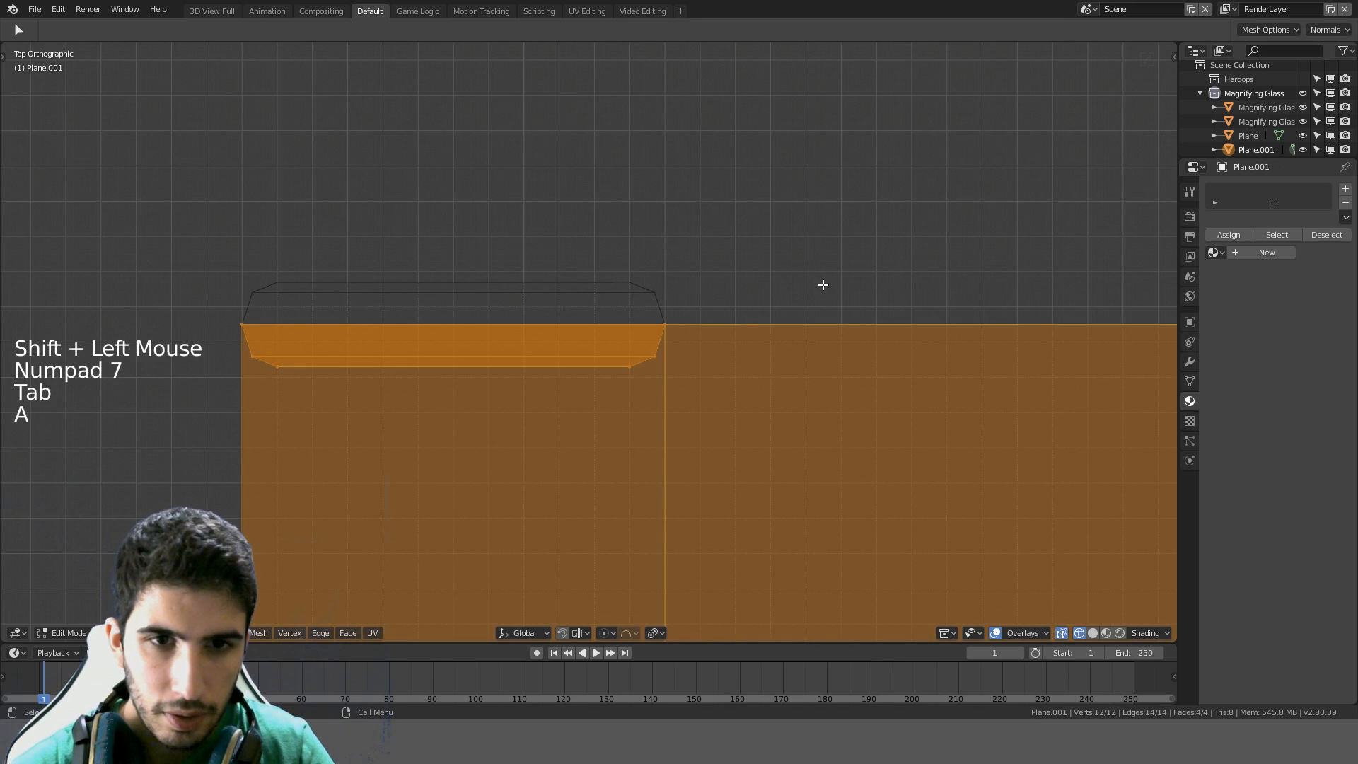
{"action": "key", "text": "space"}
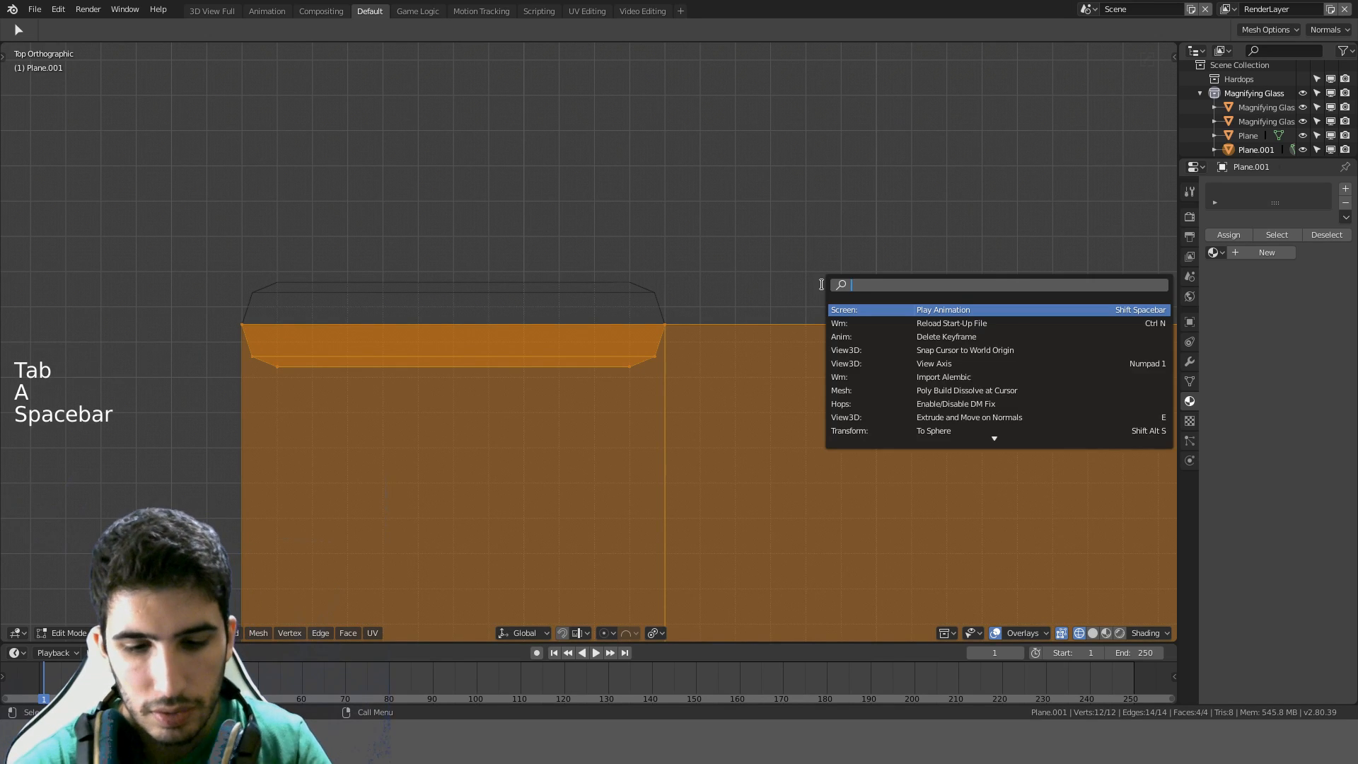
{"action": "type", "text": "proj"}
{"action": "key", "text": "BackSpace"}
{"action": "key", "text": "BackSpace"}
{"action": "key", "text": "BackSpace"}
{"action": "key", "text": "BackSpace"}
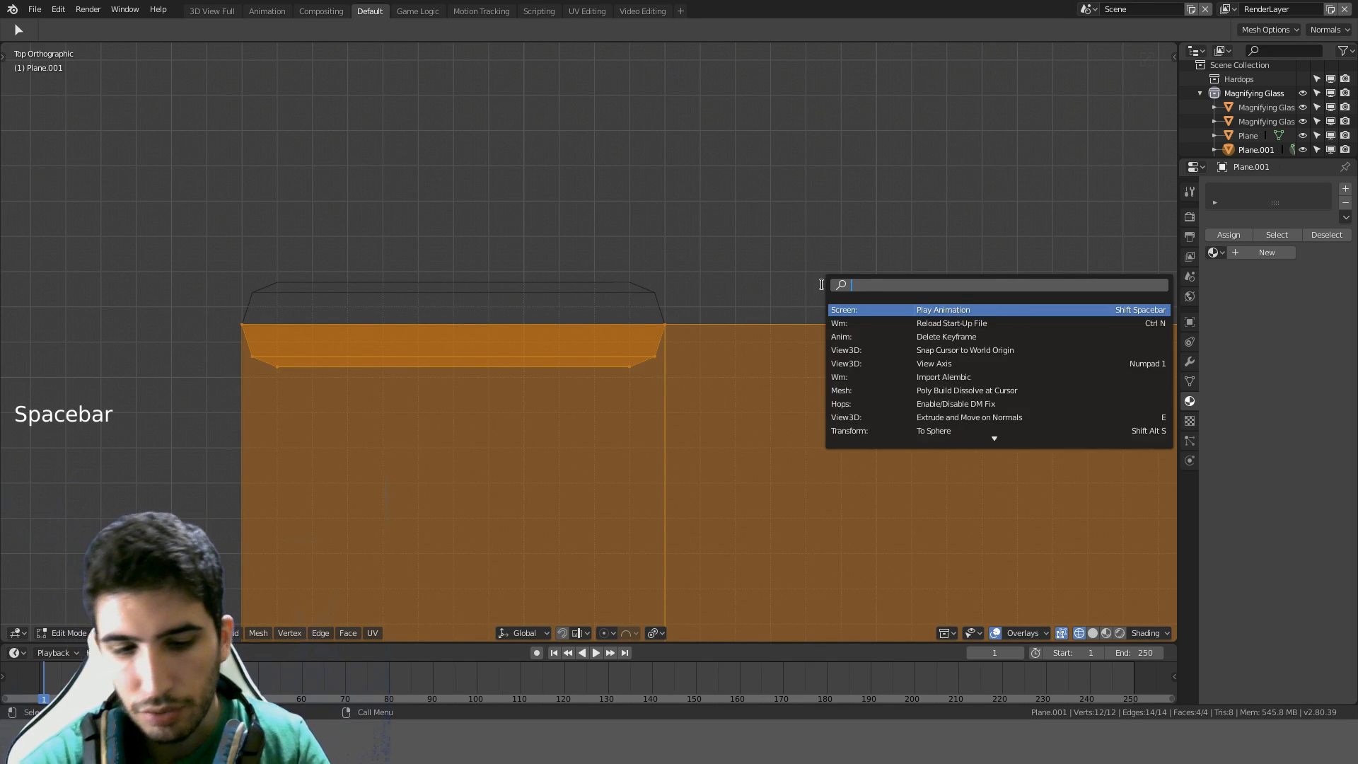
{"action": "type", "text": "kn"}
{"action": "key", "text": "Down"}
{"action": "key", "text": "Down"}
{"action": "key", "text": "Return"}
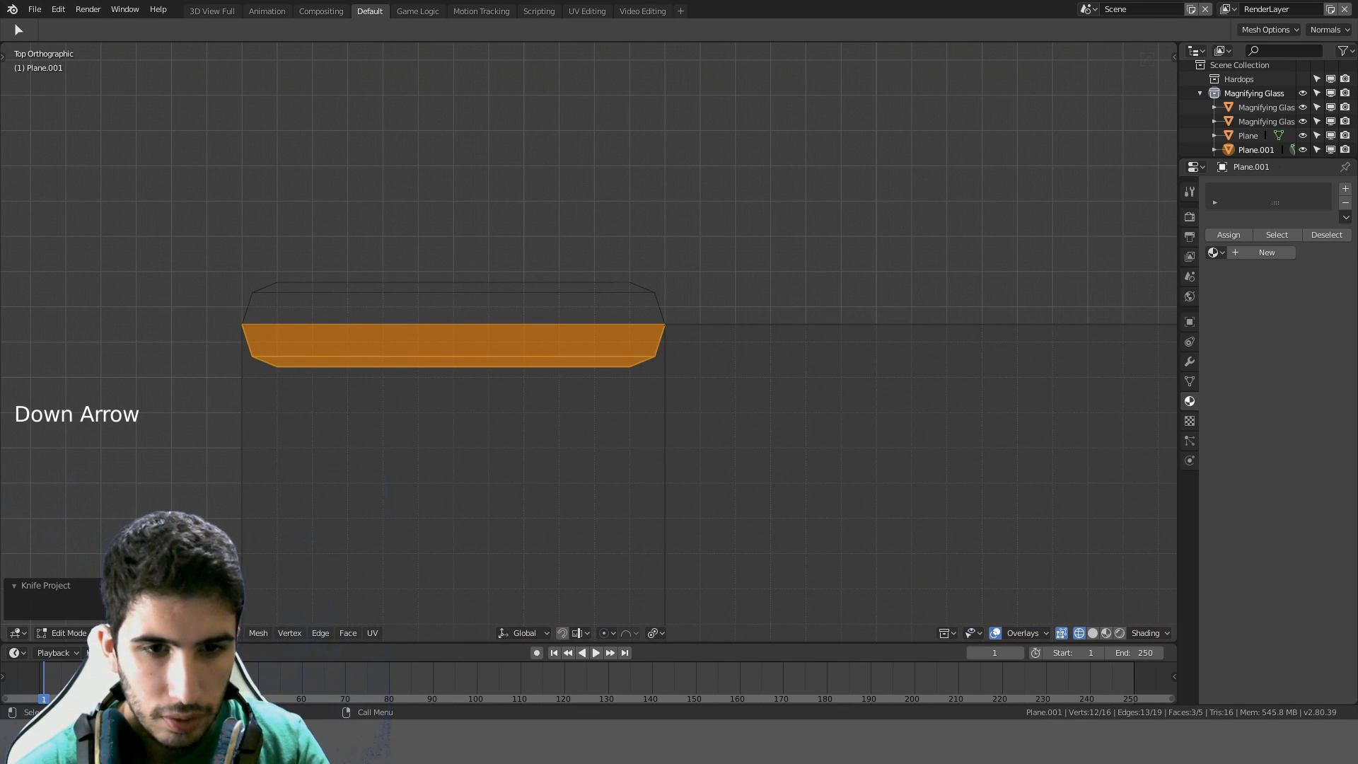
Delete the faces inside the projected tab outline to leave a notch in the upper sheet
{"action": "left_click", "coordinate": [589, 425]}
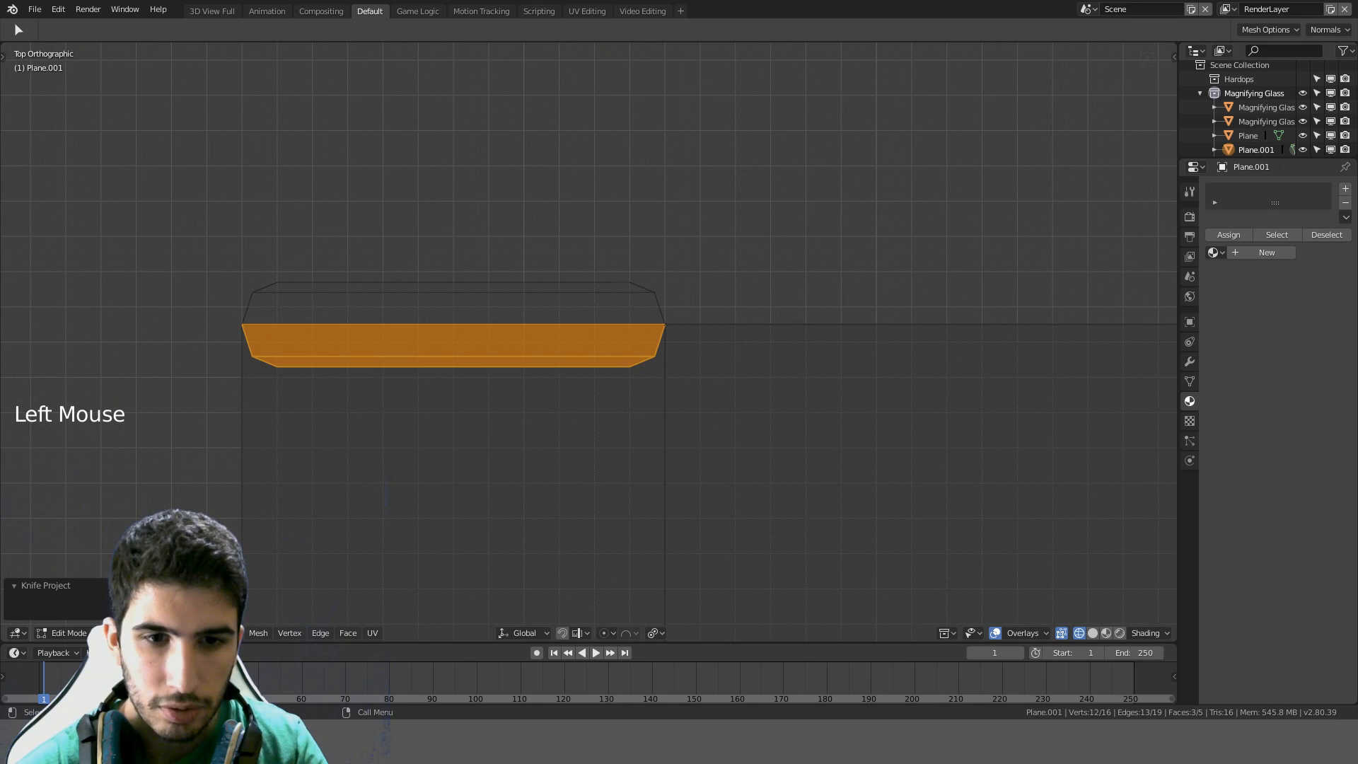
{"action": "key", "text": "Delete"}
{"action": "left_click", "coordinate": [716, 275]}
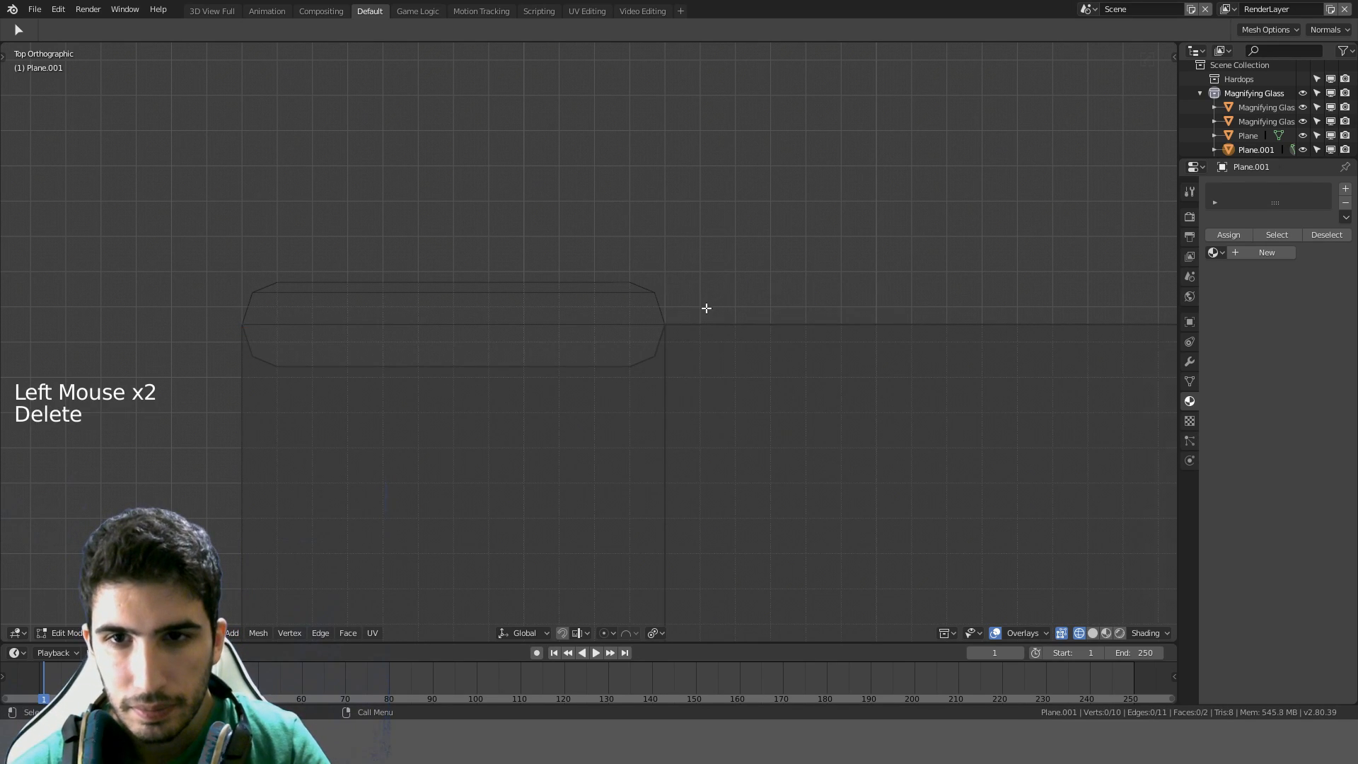
Return to Object Mode, select the notched upper sheet and display it in solid shading
{"action": "key", "text": "Tab"}
{"action": "left_click", "coordinate": [649, 338]}
{"action": "left_click", "coordinate": [625, 363]}
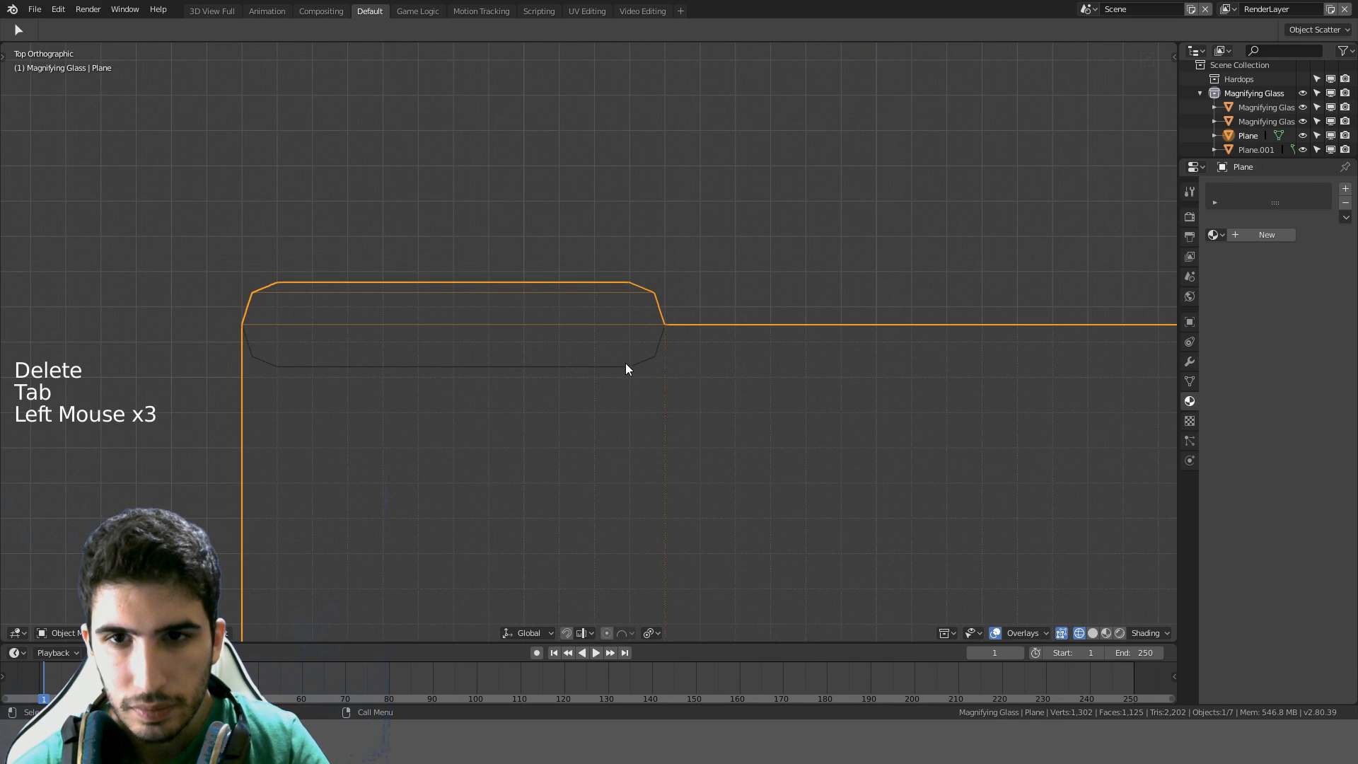
{"action": "left_click", "coordinate": [630, 363]}
{"action": "left_click", "coordinate": [630, 364]}
{"action": "left_click", "coordinate": [631, 365]}
{"action": "key", "text": "z"}
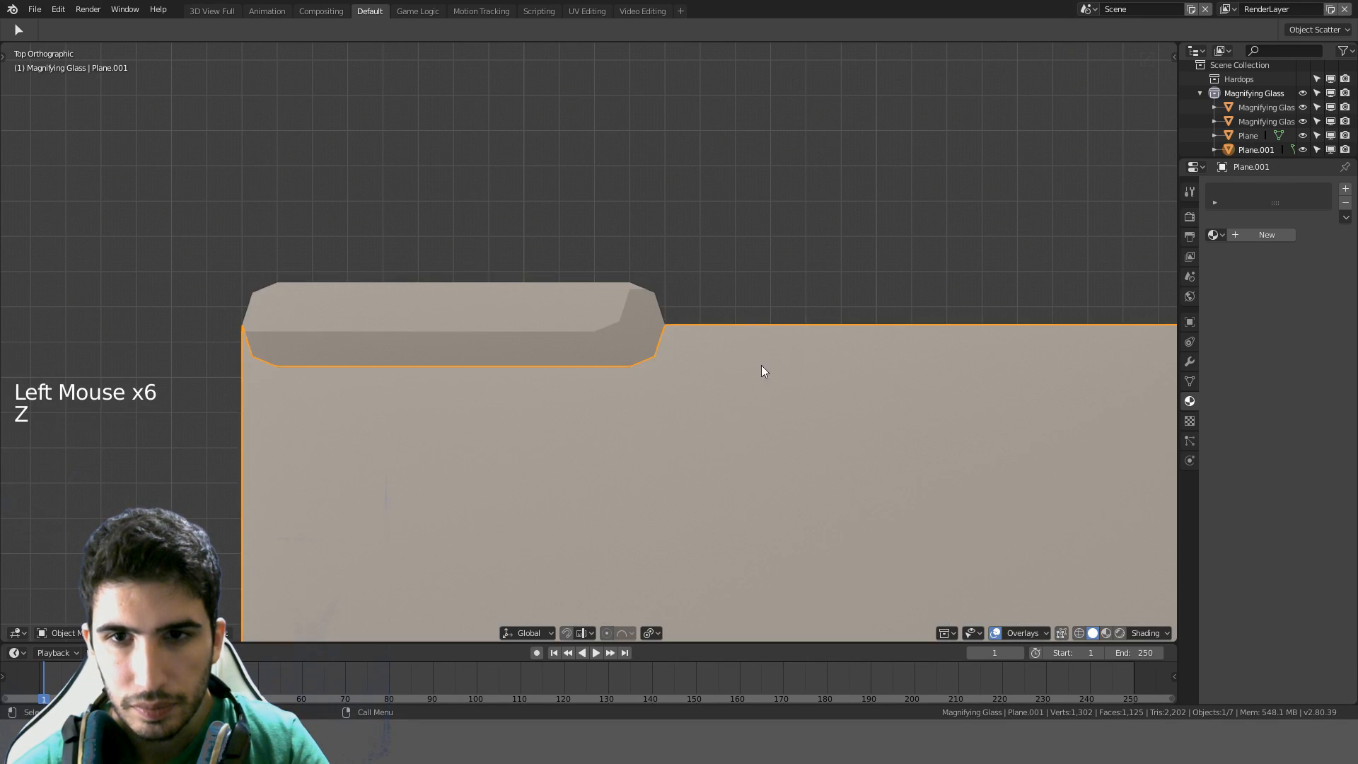
{"action": "mouse_move", "coordinate": [761, 365]}
{"action": "middle_mouse_down"}
{"action": "mouse_move", "coordinate": [541, 350]}
{"action": "mouse_move", "coordinate": [653, 321]}
{"action": "mouse_move", "coordinate": [667, 256]}
{"action": "mouse_move", "coordinate": [724, 306]}
{"action": "mouse_move", "coordinate": [613, 321]}
{"action": "mouse_move", "coordinate": [609, 367]}
{"action": "mouse_move", "coordinate": [664, 324]}
{"action": "mouse_move", "coordinate": [661, 308]}
{"action": "middle_mouse_up"}
In Edit Mode, select the face below the notch, triangulate it and convert the triangles back to quads
{"action": "key", "text": "KP_7"}
{"action": "key", "text": "Tab"}
{"action": "scroll", "coordinate": [608, 363], "scroll_direction": "down", "scroll_amount": 4}
{"action": "left_click", "coordinate": [666, 389]}
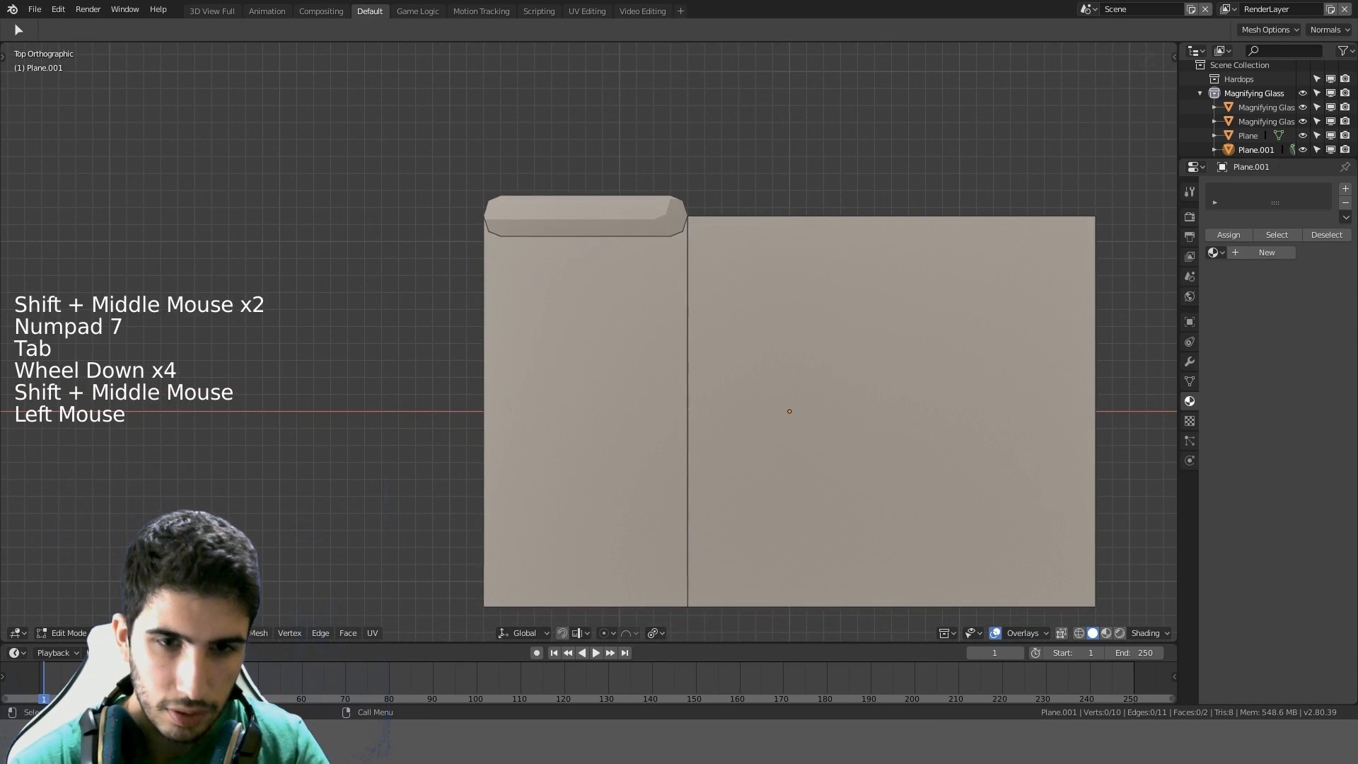
{"action": "left_click", "coordinate": [666, 388]}
{"action": "key", "text": "ctrl+t"}
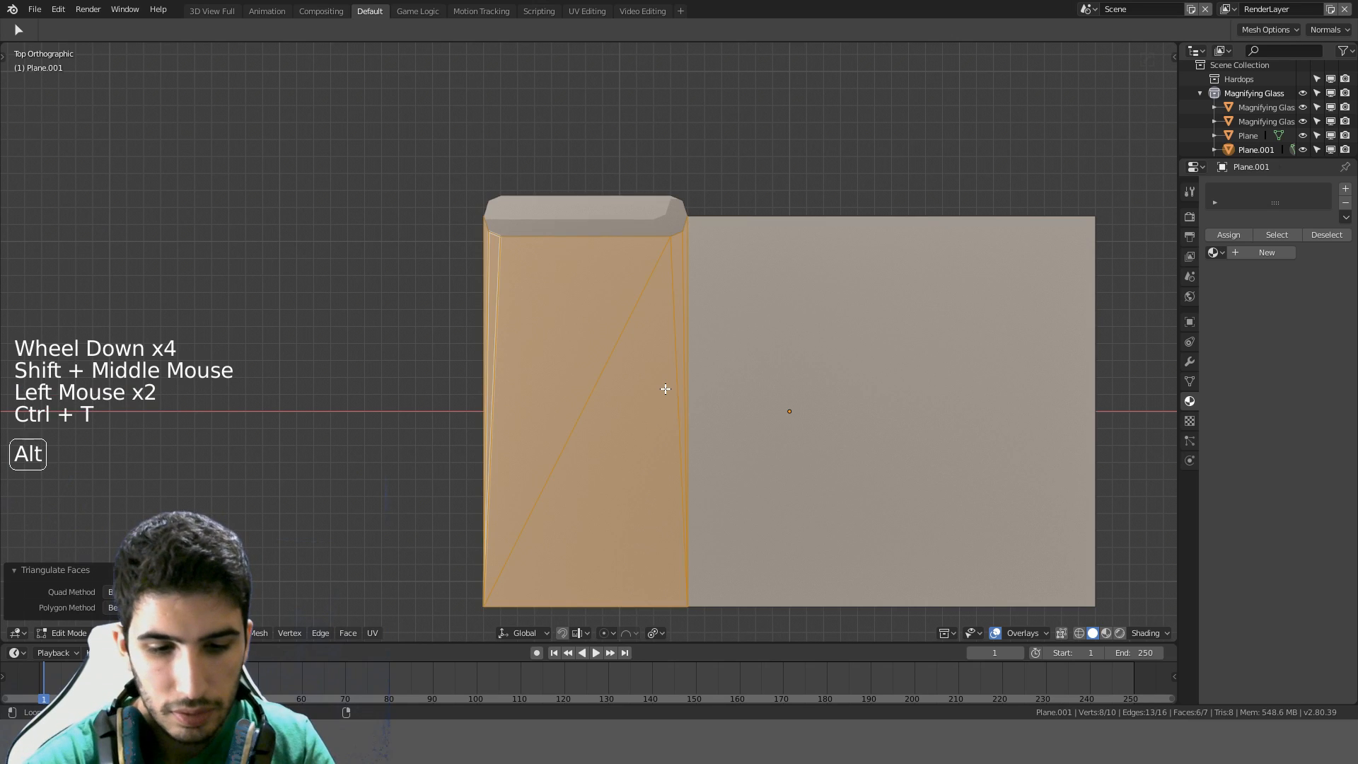
{"action": "key", "text": "alt+j"}
Clear the selection and examine the edges around the notch and along the narrow section from an angled view
{"action": "key", "text": "z"}
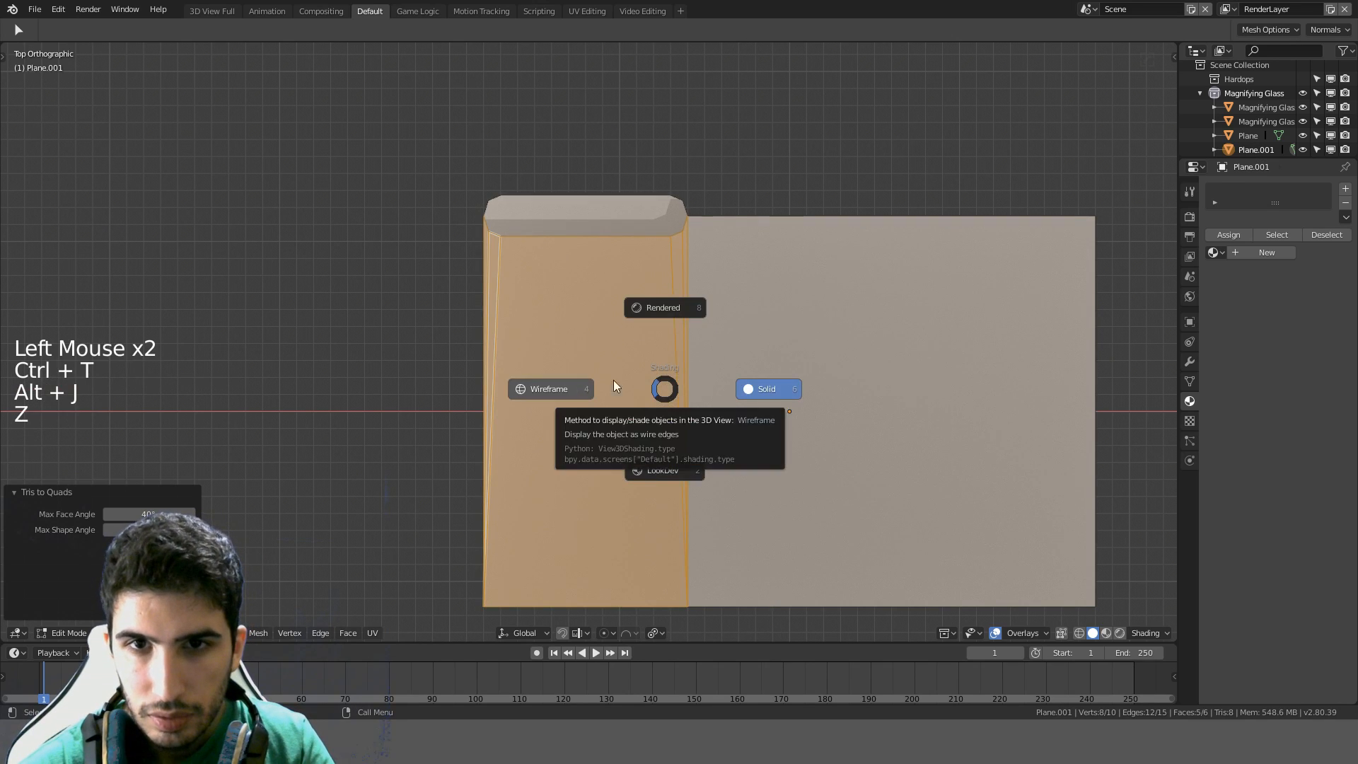
{"action": "key", "text": "Tab"}
{"action": "middle_click_drag", "start_coordinate": [693, 371], "coordinate": [755, 361]}
{"action": "key", "text": "Tab"}
{"action": "key", "text": "a"}
{"action": "scroll", "coordinate": [679, 346], "scroll_direction": "up", "scroll_amount": 3}
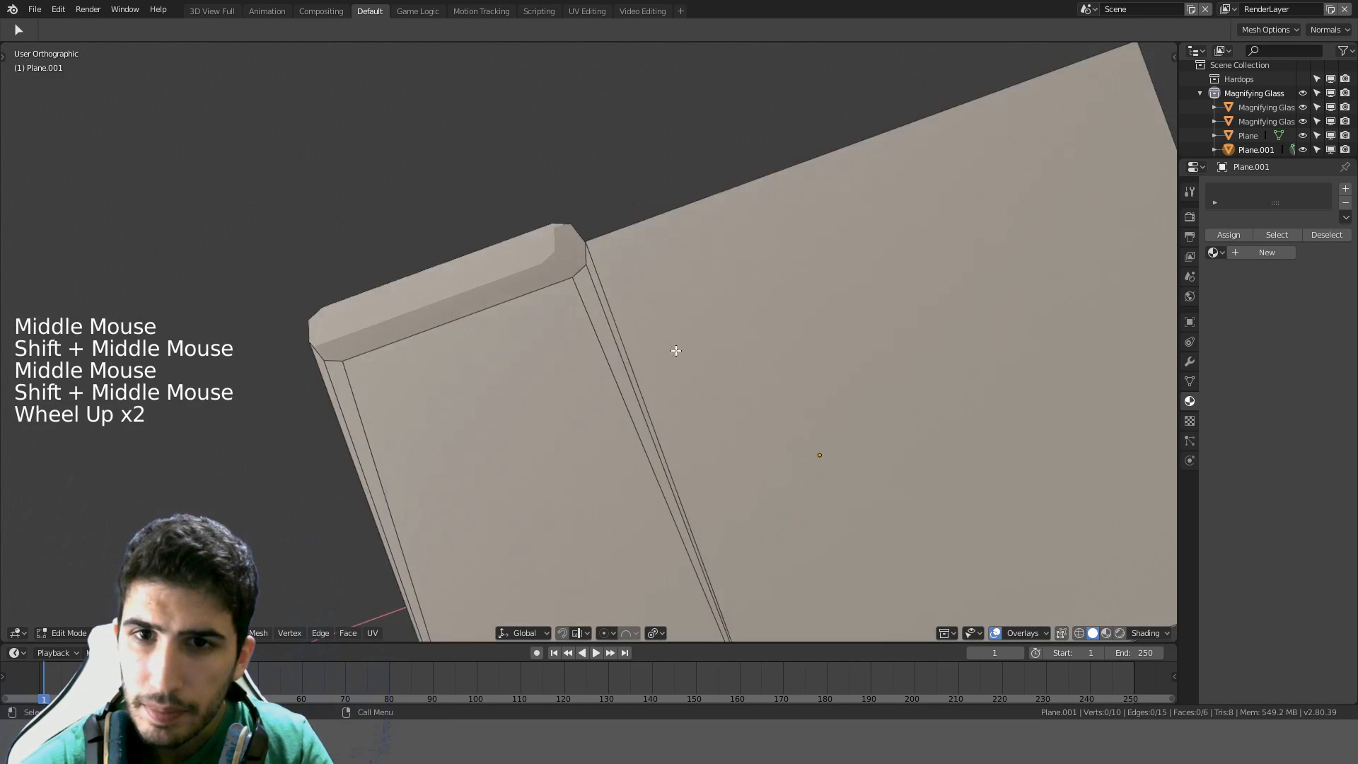
{"action": "scroll", "coordinate": [622, 294], "scroll_direction": "down", "scroll_amount": 3}
{"action": "middle_click_drag", "start_coordinate": [609, 290], "coordinate": [567, 353], "text": "shift"}
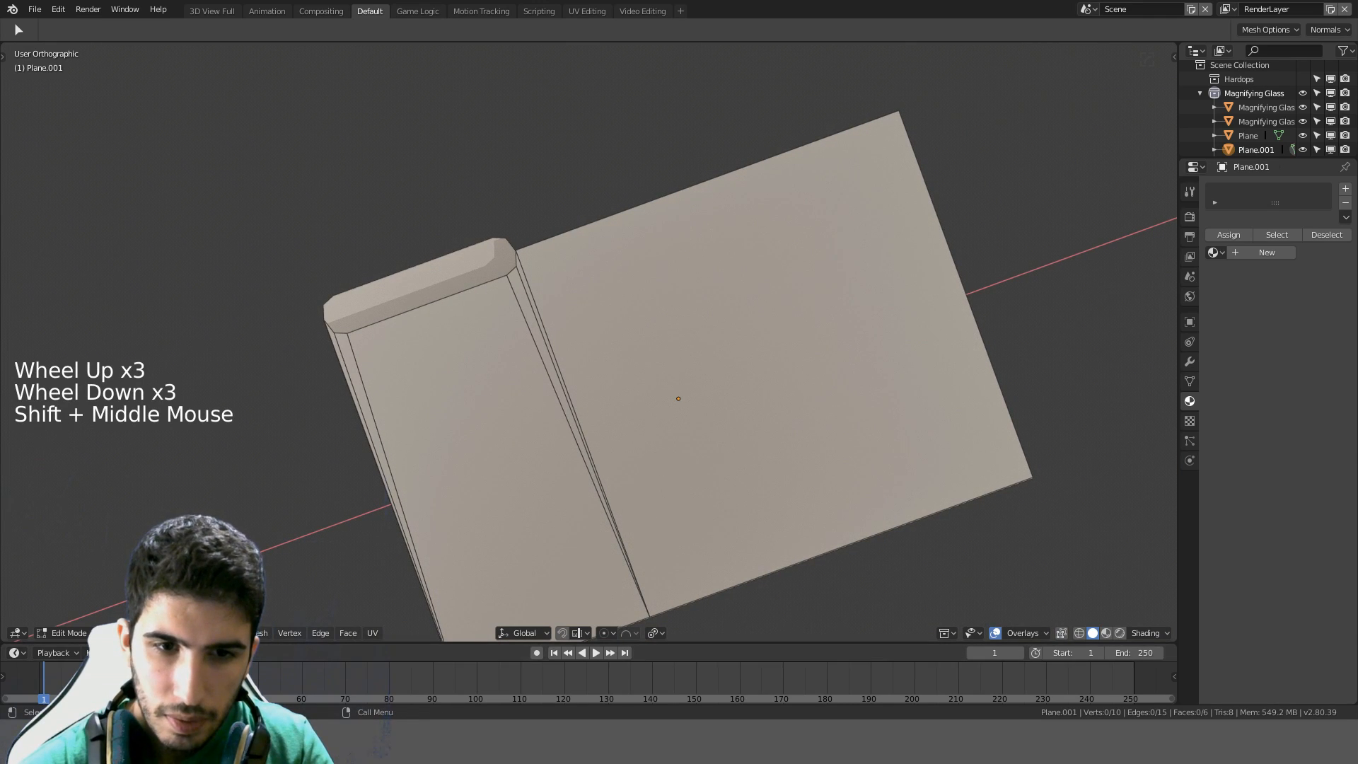
Try to dissolve the long edge dividing the notched section from the large section of the sheet
{"action": "left_click", "coordinate": [199, 633]}
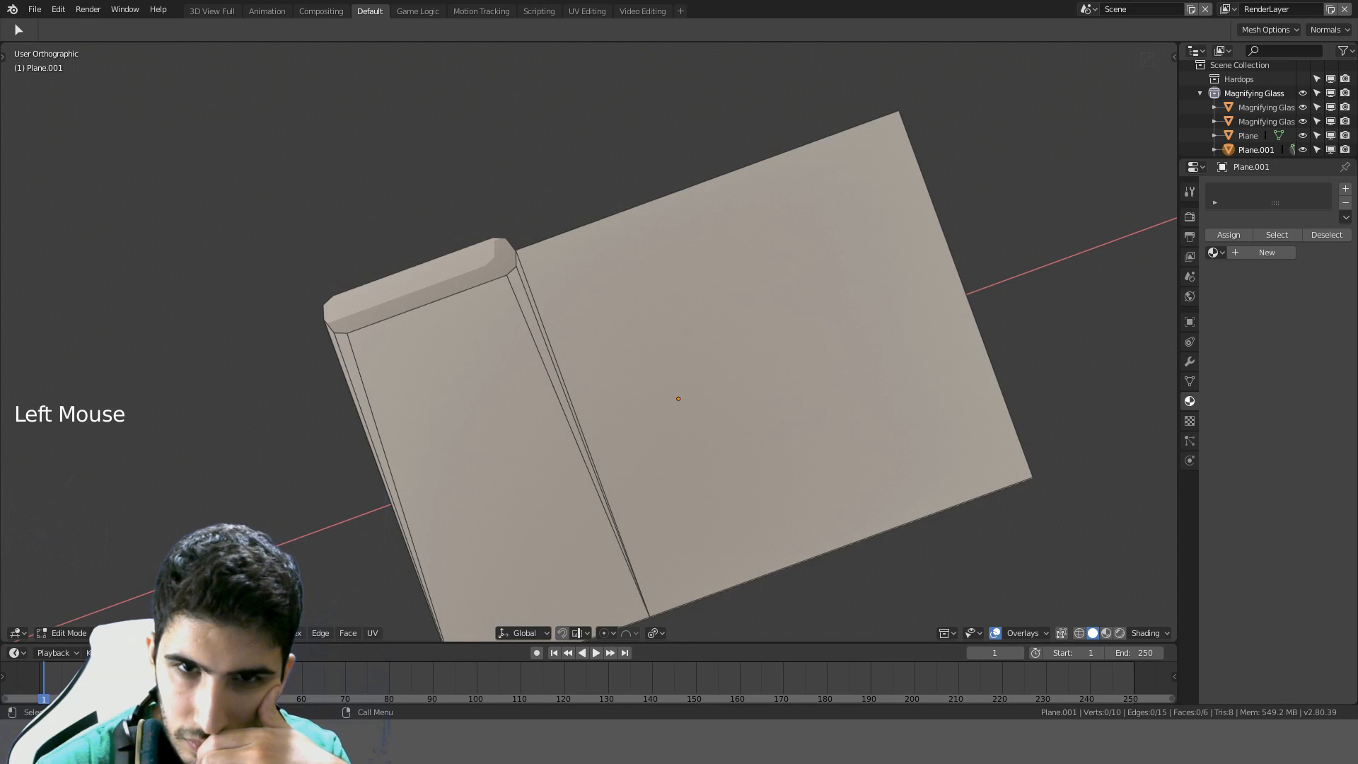
{"action": "left_click", "coordinate": [457, 493]}
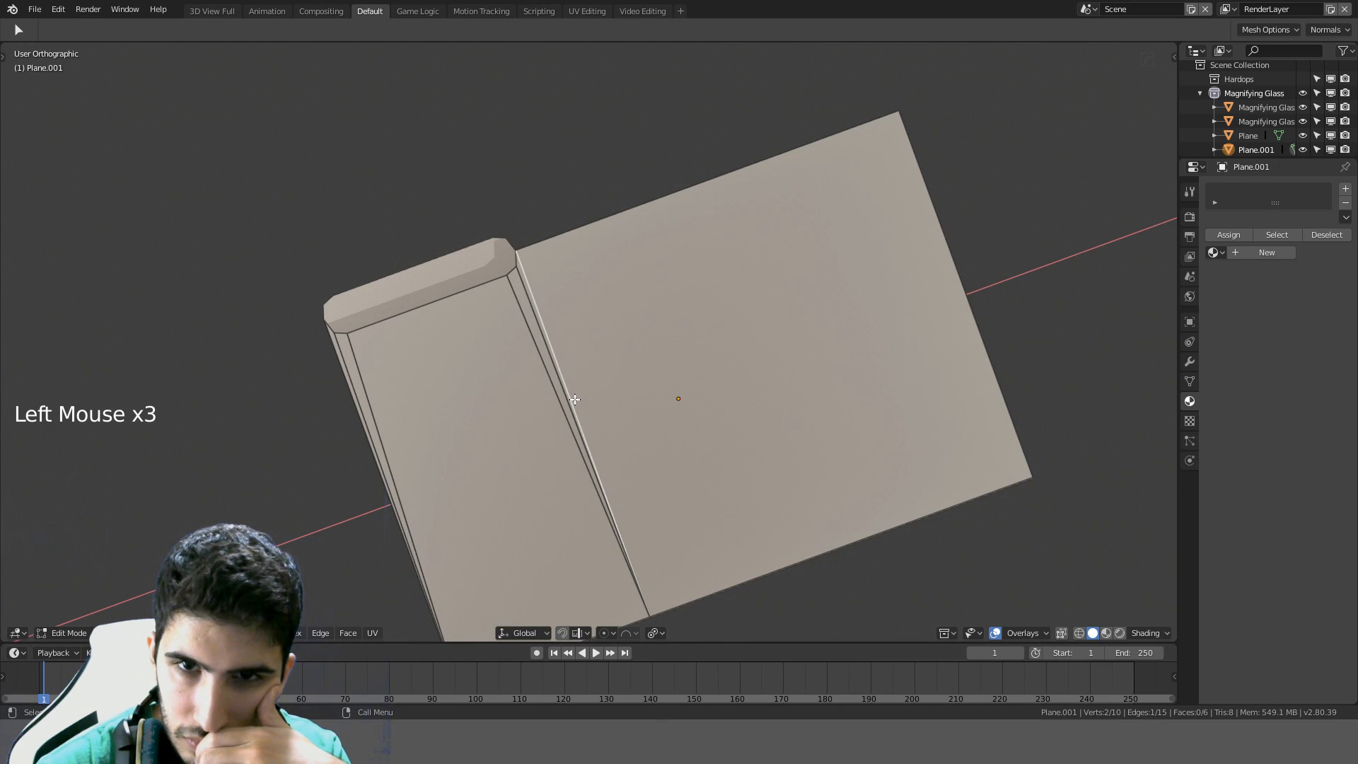
{"action": "key", "text": "ctrl+x"}
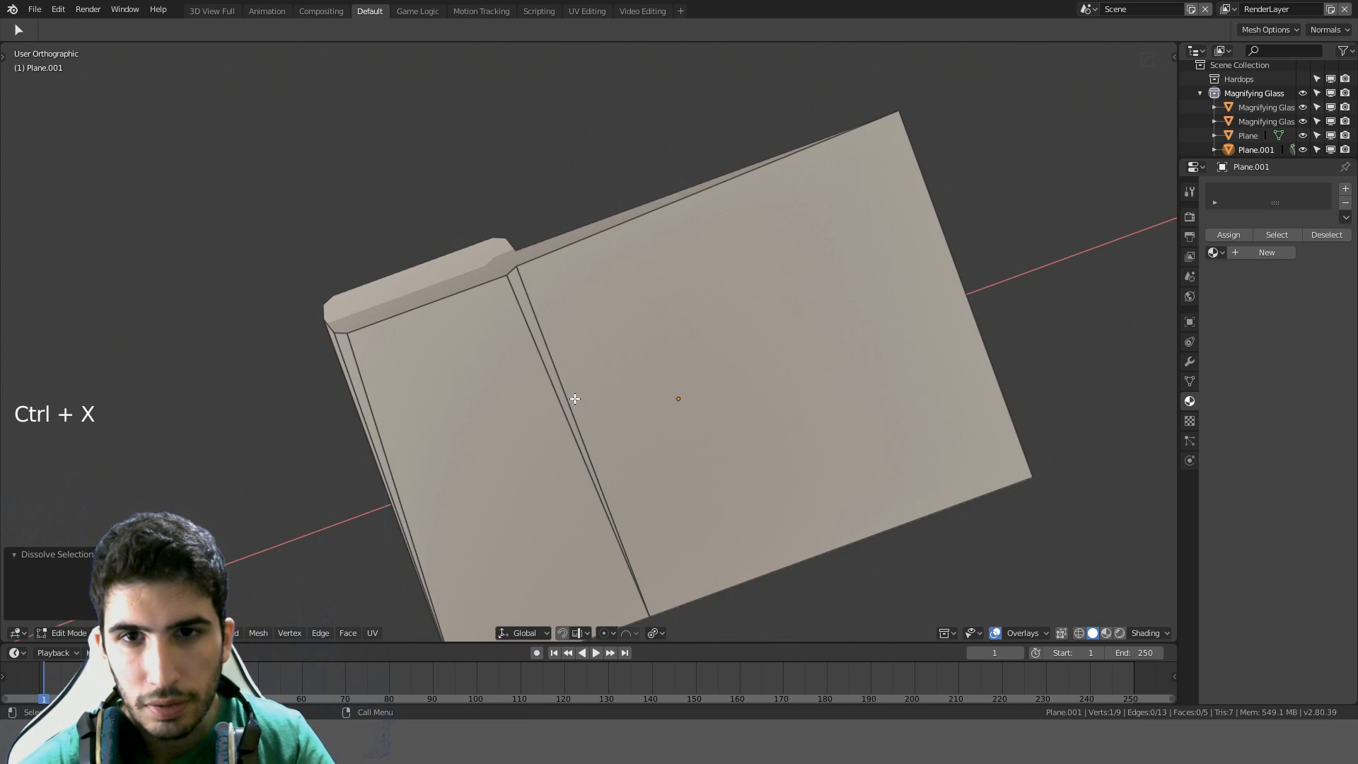
{"action": "key", "text": "ctrl+z"}
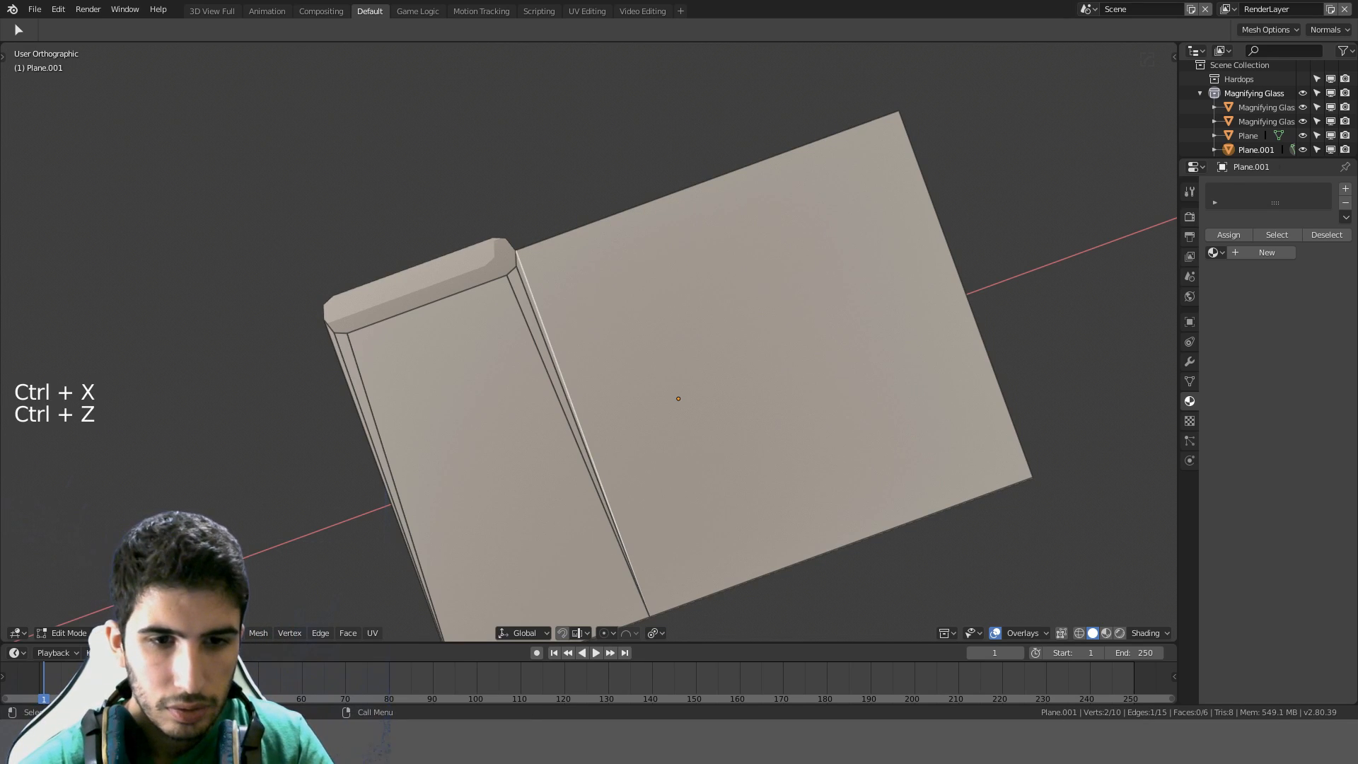
Select the vertices beside the notch and the large section's far lower corner, and connect them with an edge across the large face
{"action": "left_click", "coordinate": [518, 298]}
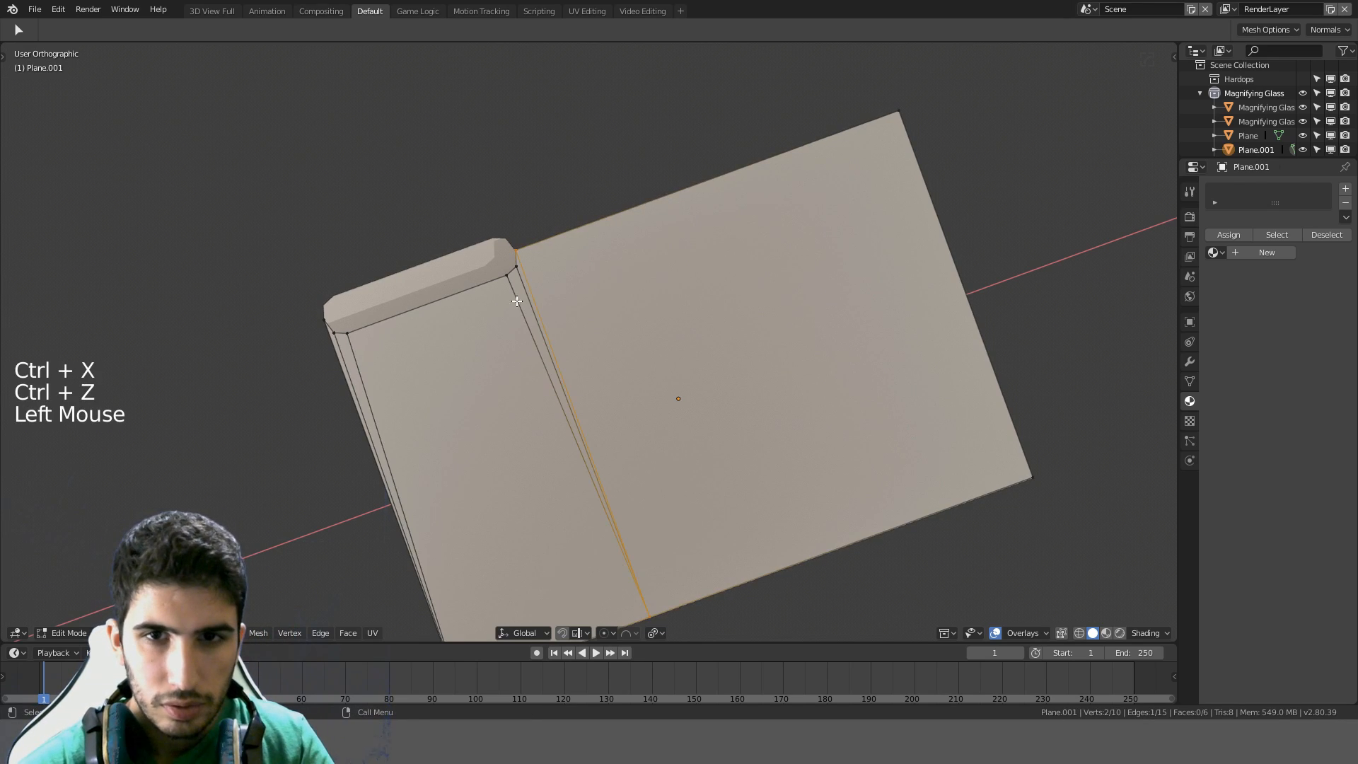
{"action": "left_click", "coordinate": [514, 286]}
{"action": "left_click", "coordinate": [515, 266], "text": "shift"}
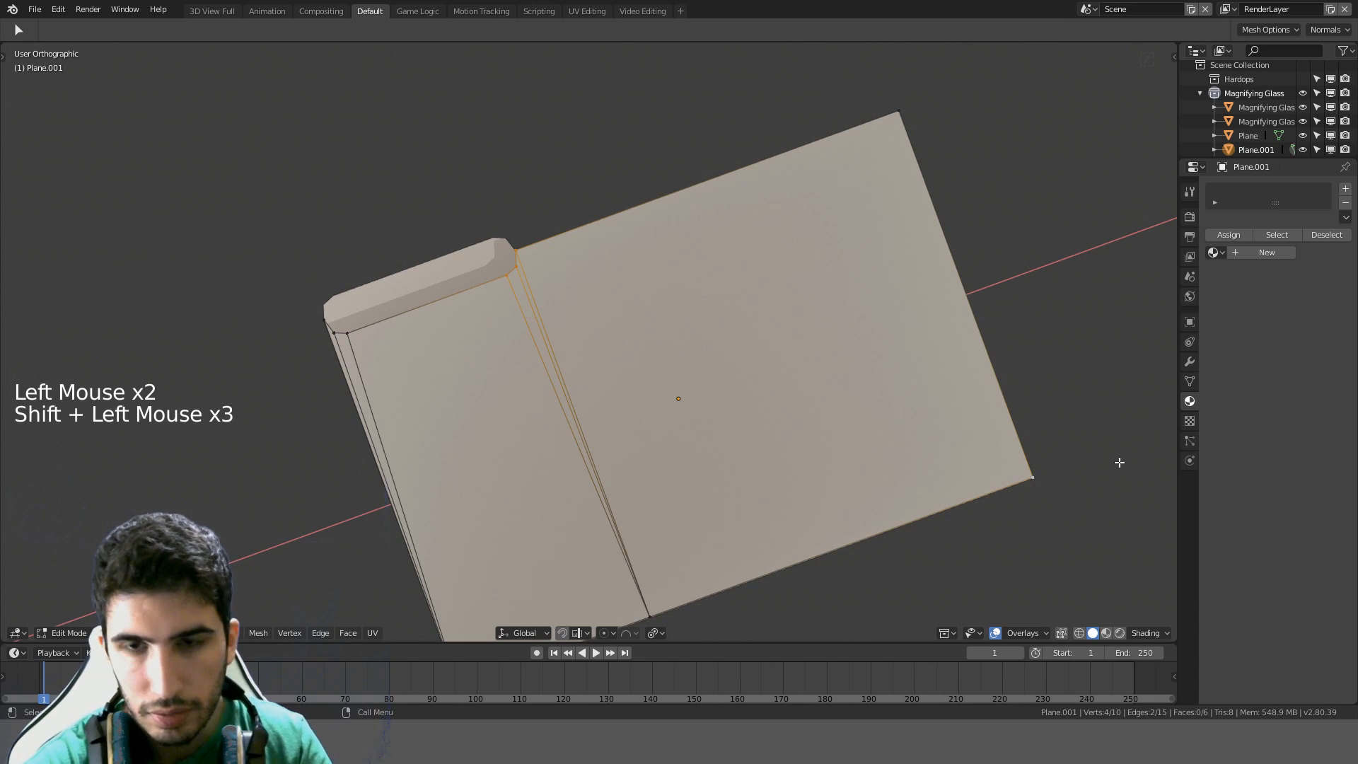
{"action": "key", "text": "j"}
{"action": "scroll", "coordinate": [540, 232], "scroll_direction": "up", "scroll_amount": 4}
{"action": "scroll", "coordinate": [470, 203], "scroll_direction": "down", "scroll_amount": 1}
{"action": "scroll", "coordinate": [470, 203], "scroll_direction": "up", "scroll_amount": 1}
{"action": "scroll", "coordinate": [469, 203], "scroll_direction": "down", "scroll_amount": 1}
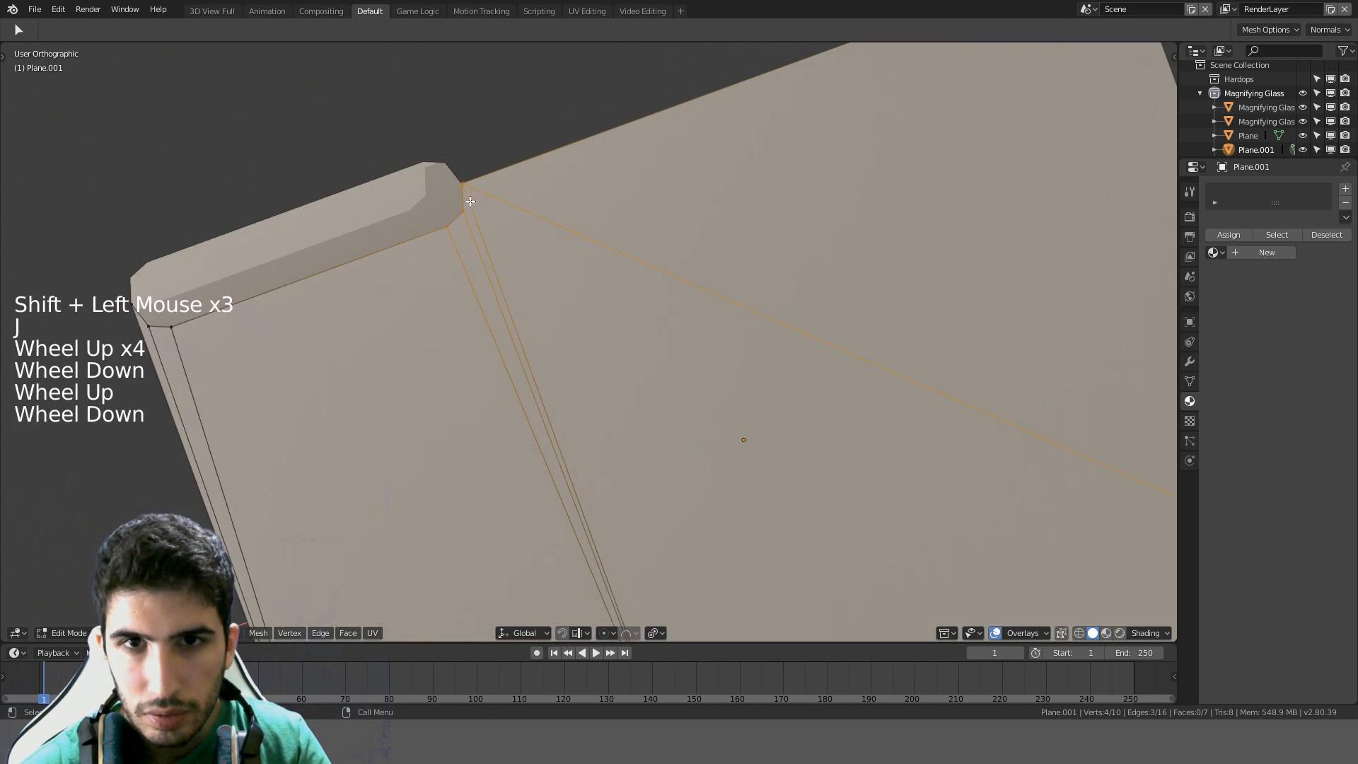
Connect each of the two remaining corner vertices of the notch to the large section's far lower corner with edges
{"action": "left_click", "coordinate": [467, 205]}
{"action": "middle_click_drag", "start_coordinate": [730, 399], "coordinate": [703, 363], "text": "shift"}
{"action": "scroll", "coordinate": [703, 363], "scroll_direction": "down", "scroll_amount": 2}
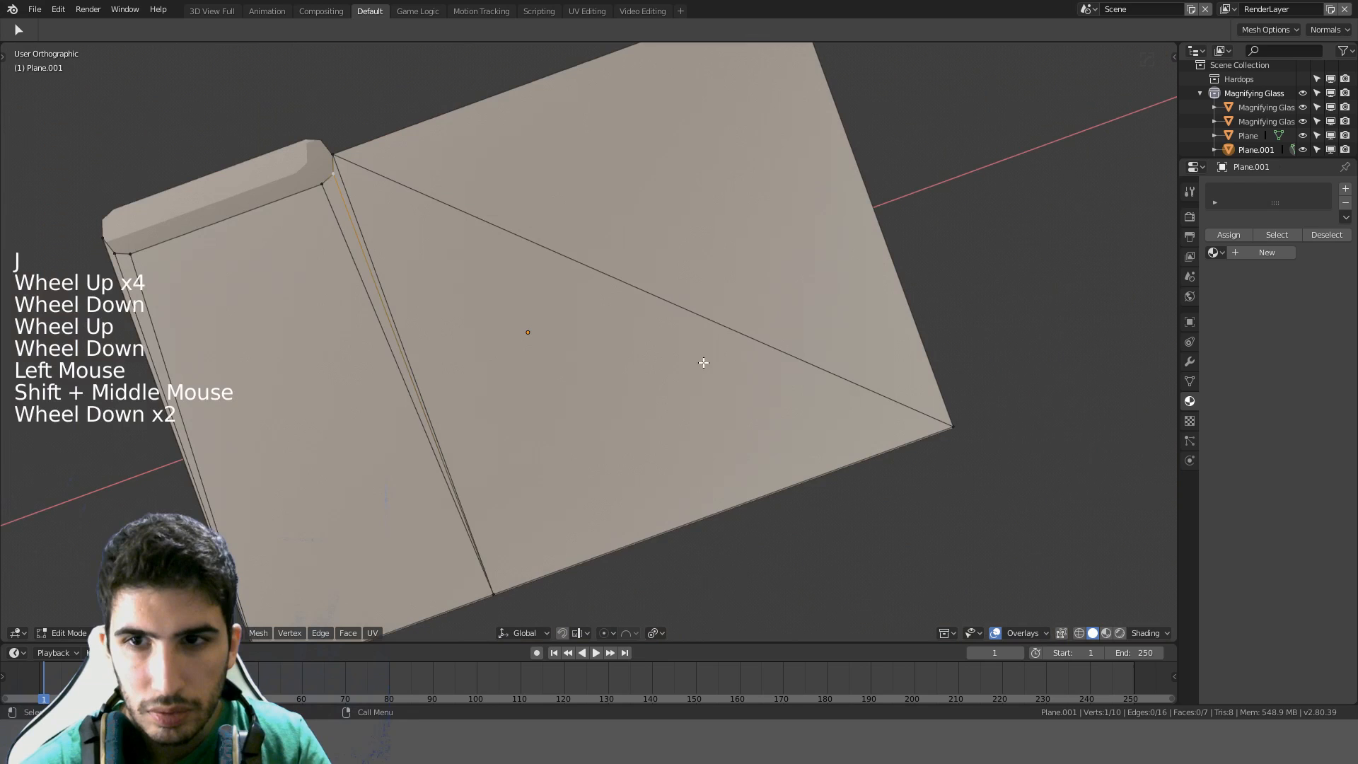
{"action": "left_click", "coordinate": [964, 427], "text": "shift"}
{"action": "key", "text": "j"}
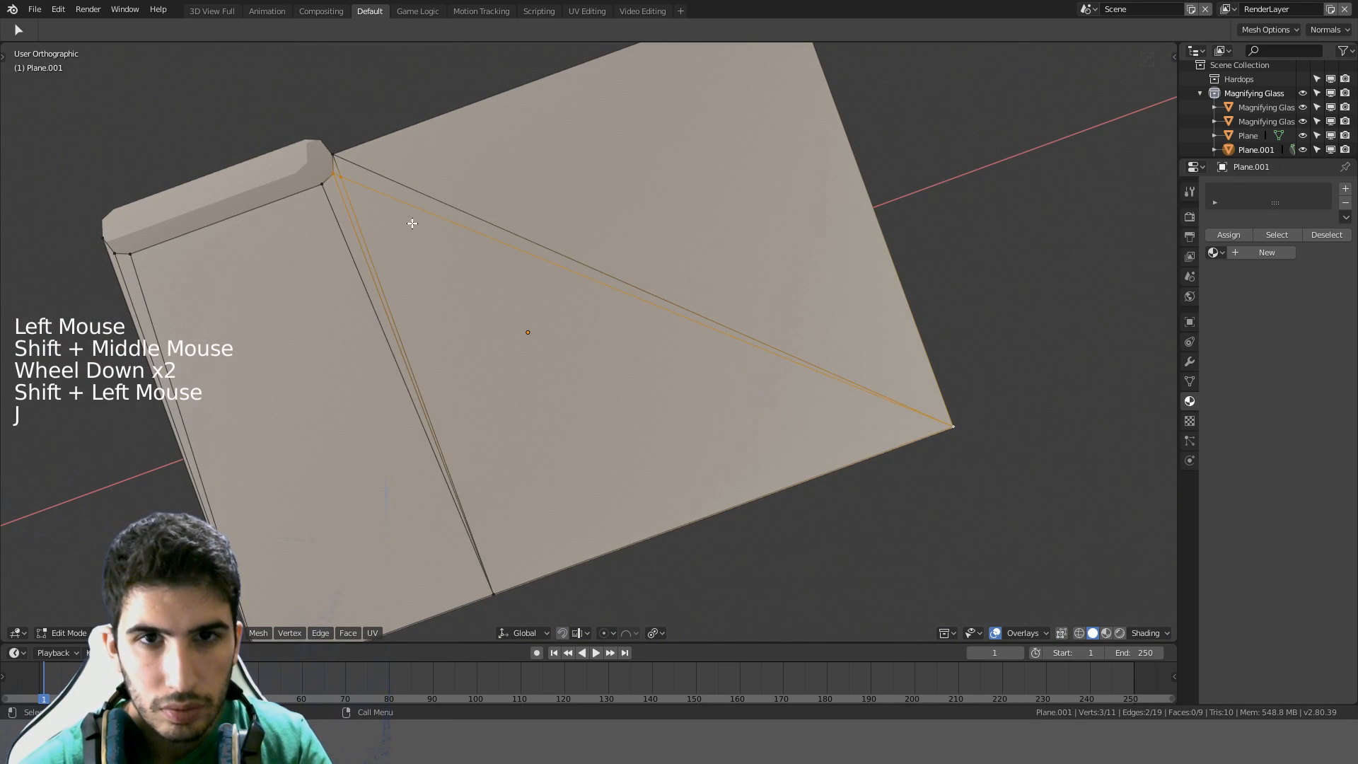
{"action": "left_click", "coordinate": [326, 188]}
{"action": "left_click", "coordinate": [955, 424], "text": "shift"}
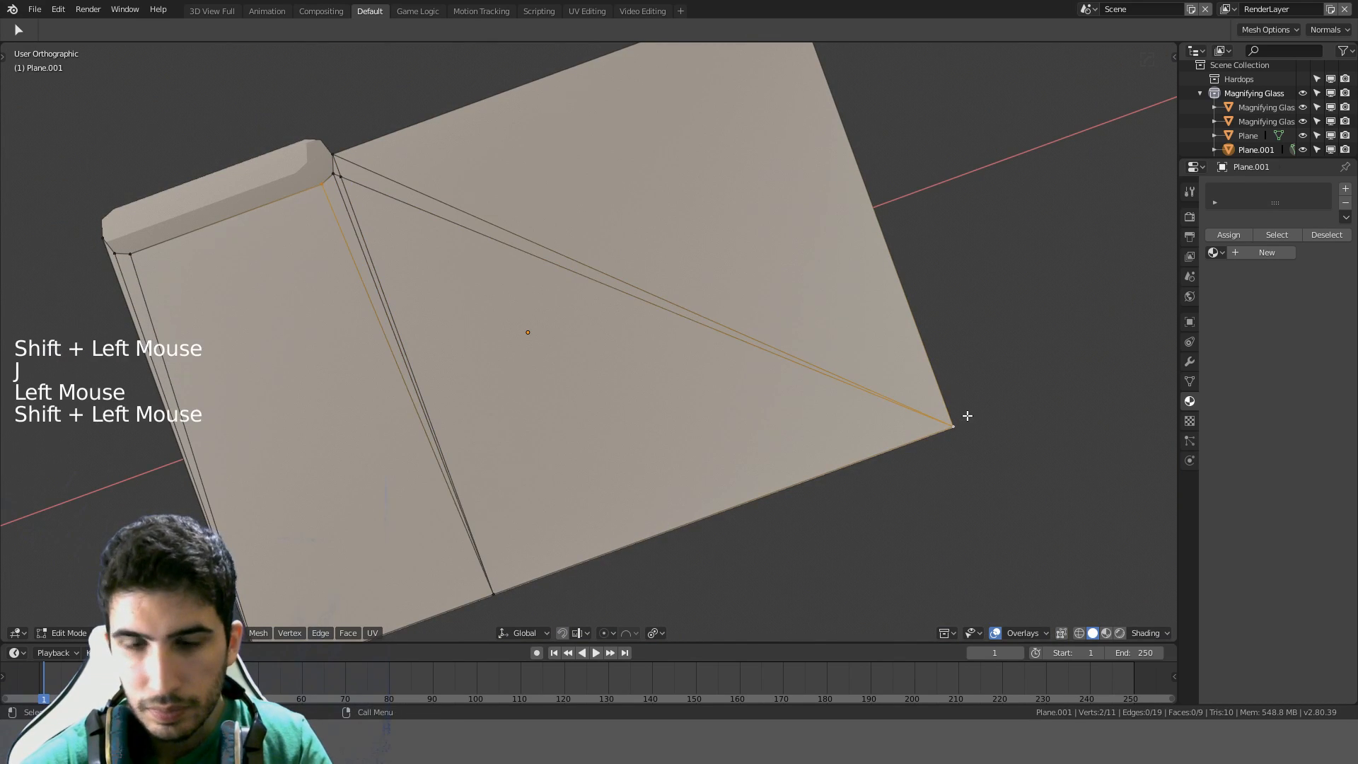
{"action": "key", "text": "j"}
Select the long edges running from the notch to the front sheet's lower edge, dissolve them and return to Object Mode
{"action": "left_click", "coordinate": [132, 633]}
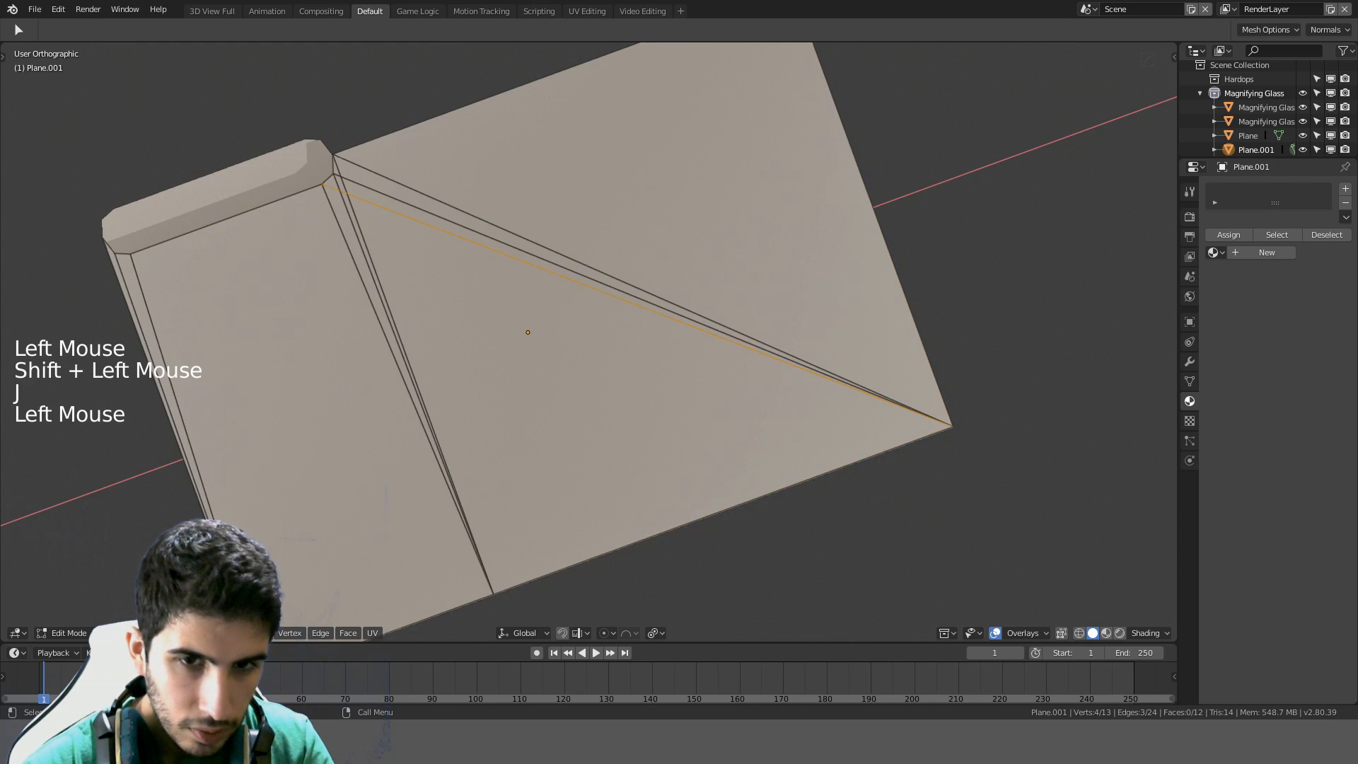
{"action": "left_click", "coordinate": [384, 354], "text": "alt"}
{"action": "left_click", "coordinate": [384, 351], "text": "alt+shift"}
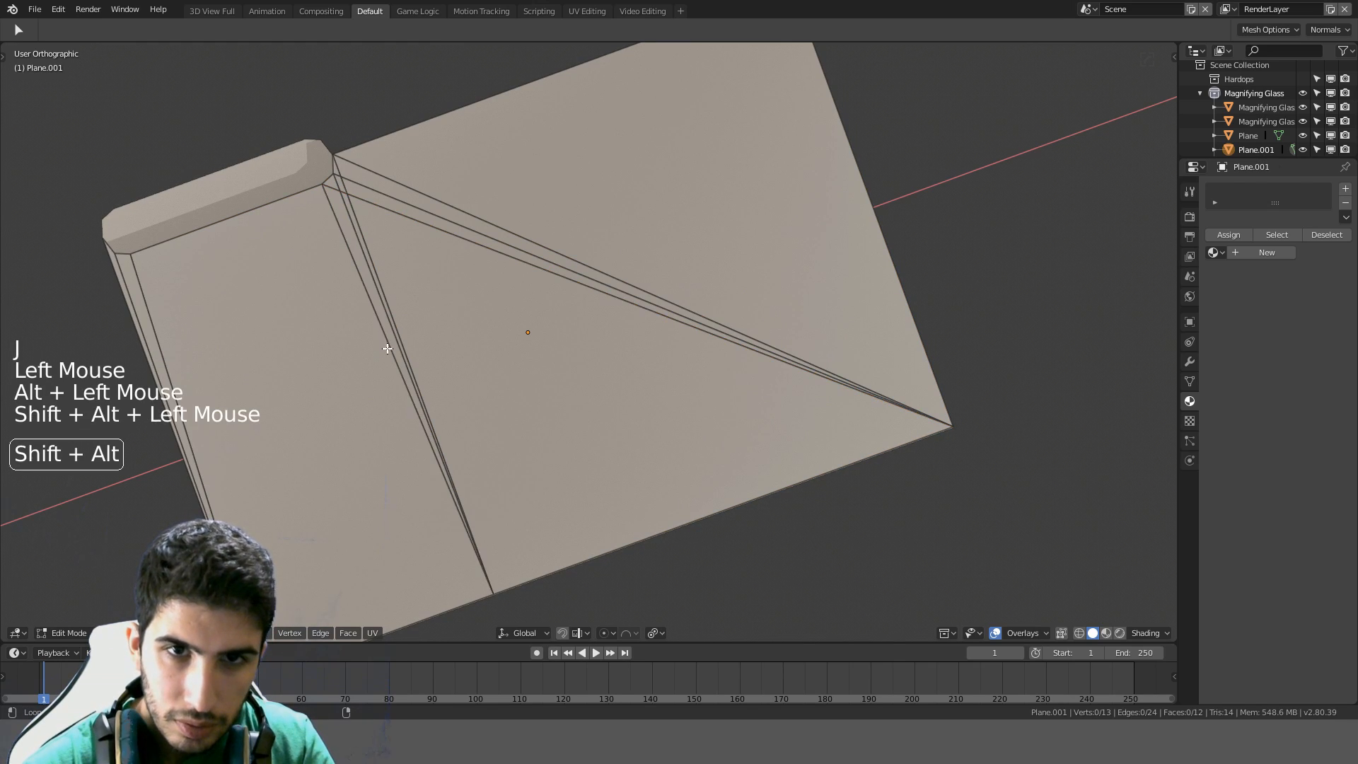
{"action": "left_click", "coordinate": [383, 349]}
{"action": "left_click", "coordinate": [395, 333], "text": "alt+shift"}
{"action": "left_click", "coordinate": [398, 329], "text": "alt+shift"}
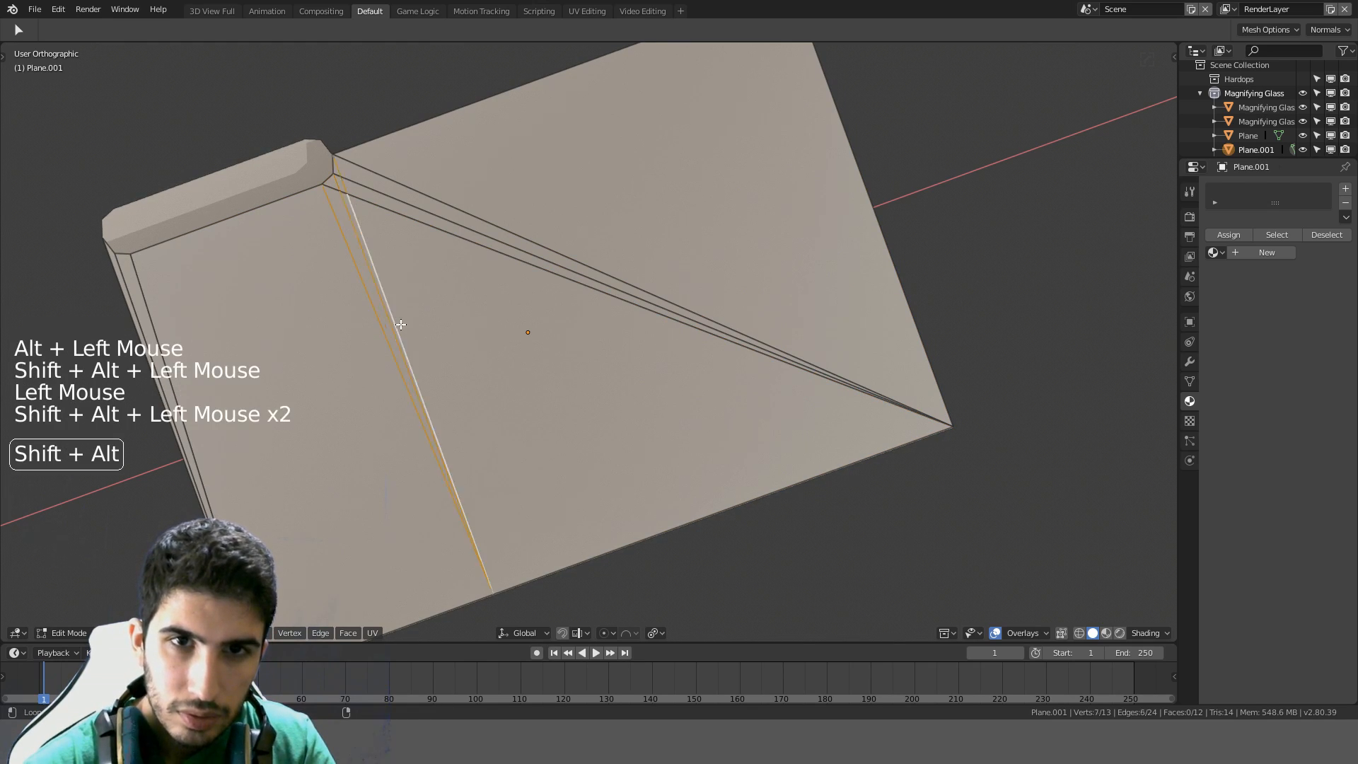
{"action": "key", "text": "ctrl+x"}
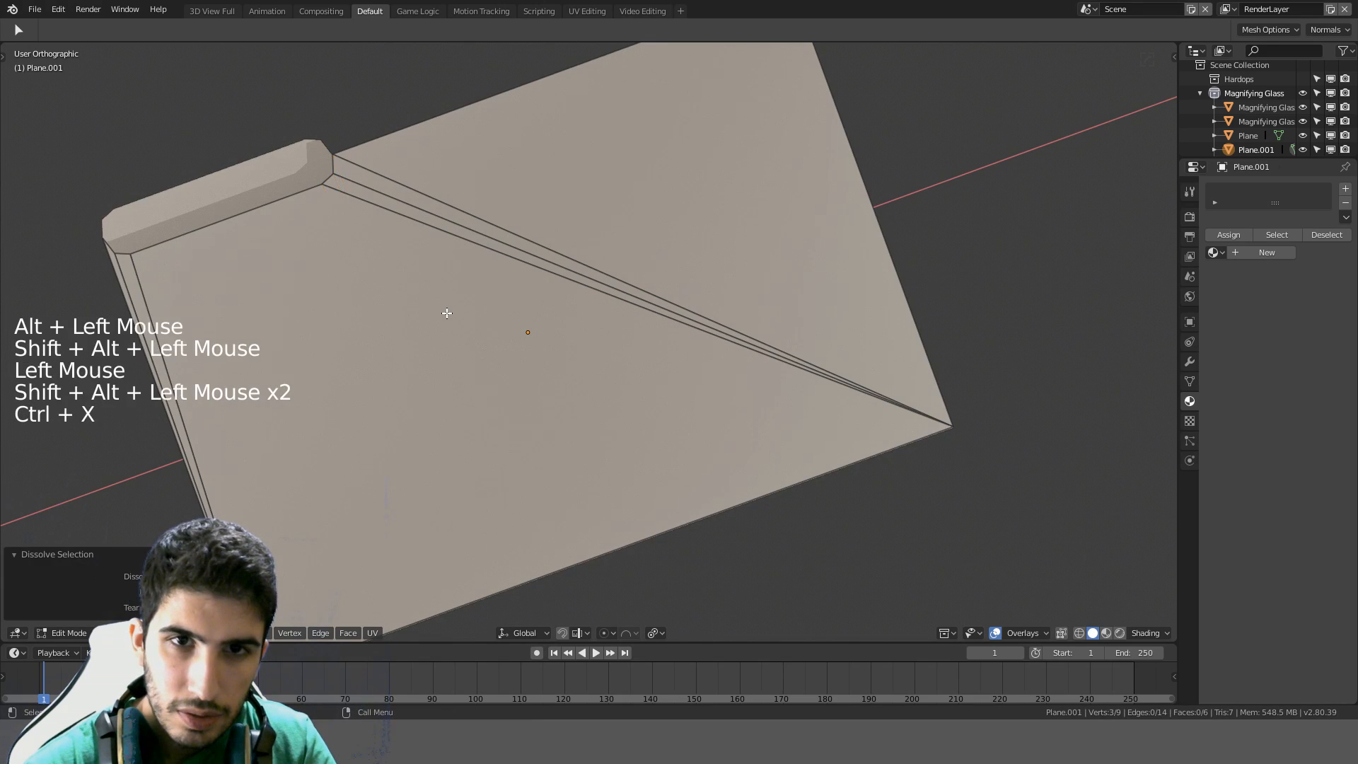
{"action": "scroll", "coordinate": [452, 332], "scroll_direction": "down", "scroll_amount": 3}
{"action": "key", "text": "Tab"}
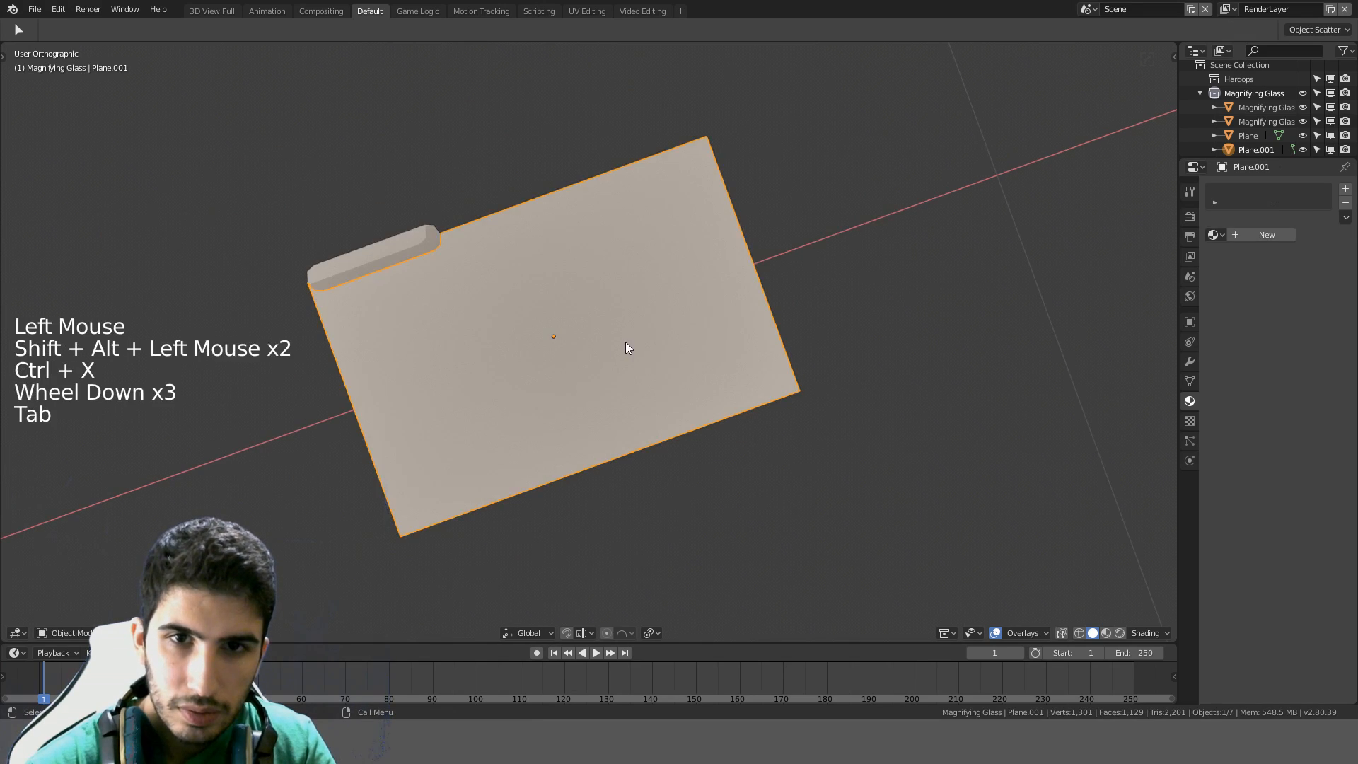
Compare the front sheet's topology with the tabbed back sheet's in wireframe, and hide the front sheet
{"action": "key", "text": "Tab"}
{"action": "middle_click_drag", "start_coordinate": [627, 349], "coordinate": [488, 323]}
{"action": "key", "text": "Tab"}
{"action": "left_click", "coordinate": [422, 259]}
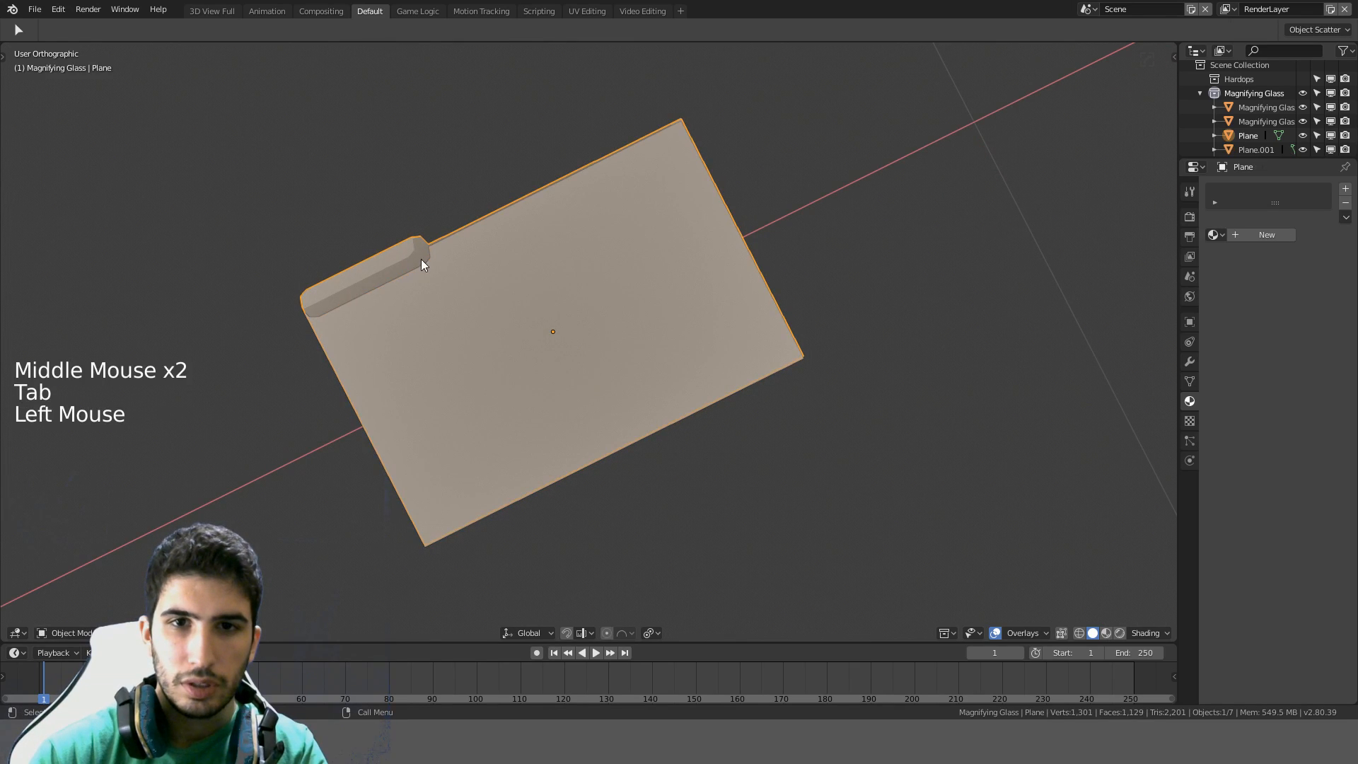
{"action": "key", "text": "Tab"}
{"action": "key", "text": "z"}
{"action": "middle_click_drag", "start_coordinate": [324, 310], "coordinate": [522, 188]}
{"action": "key", "text": "Tab"}
{"action": "left_click", "coordinate": [496, 235]}
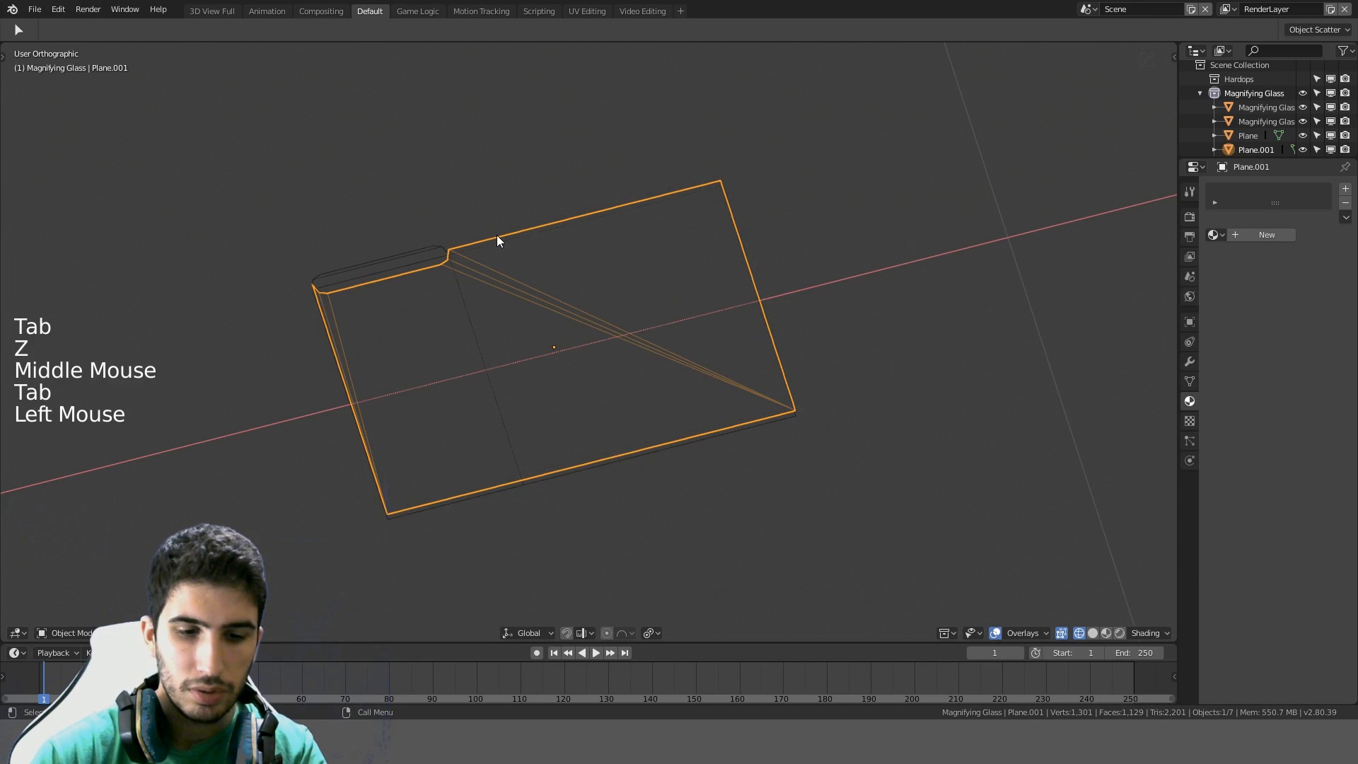
{"action": "key", "text": "h"}
In Edit Mode on the back sheet, dissolve the vertical edge running from the tab's inner corner to the lower edge
{"action": "key", "text": "z"}
{"action": "key", "text": "z"}
{"action": "key", "text": "z"}
{"action": "mouse_move", "coordinate": [529, 239]}
{"action": "middle_mouse_down"}
{"action": "mouse_move", "coordinate": [489, 273]}
{"action": "mouse_move", "coordinate": [497, 194]}
{"action": "mouse_move", "coordinate": [658, 379]}
{"action": "middle_mouse_up"}
{"action": "left_click", "coordinate": [495, 274]}
{"action": "key", "text": "Tab"}
{"action": "key", "text": "KP_7"}
{"action": "scroll", "coordinate": [498, 273], "scroll_direction": "up", "scroll_amount": 4}
{"action": "key", "text": "z"}
{"action": "key", "text": "a"}
{"action": "middle_click_drag", "start_coordinate": [552, 324], "coordinate": [524, 330], "text": "shift"}
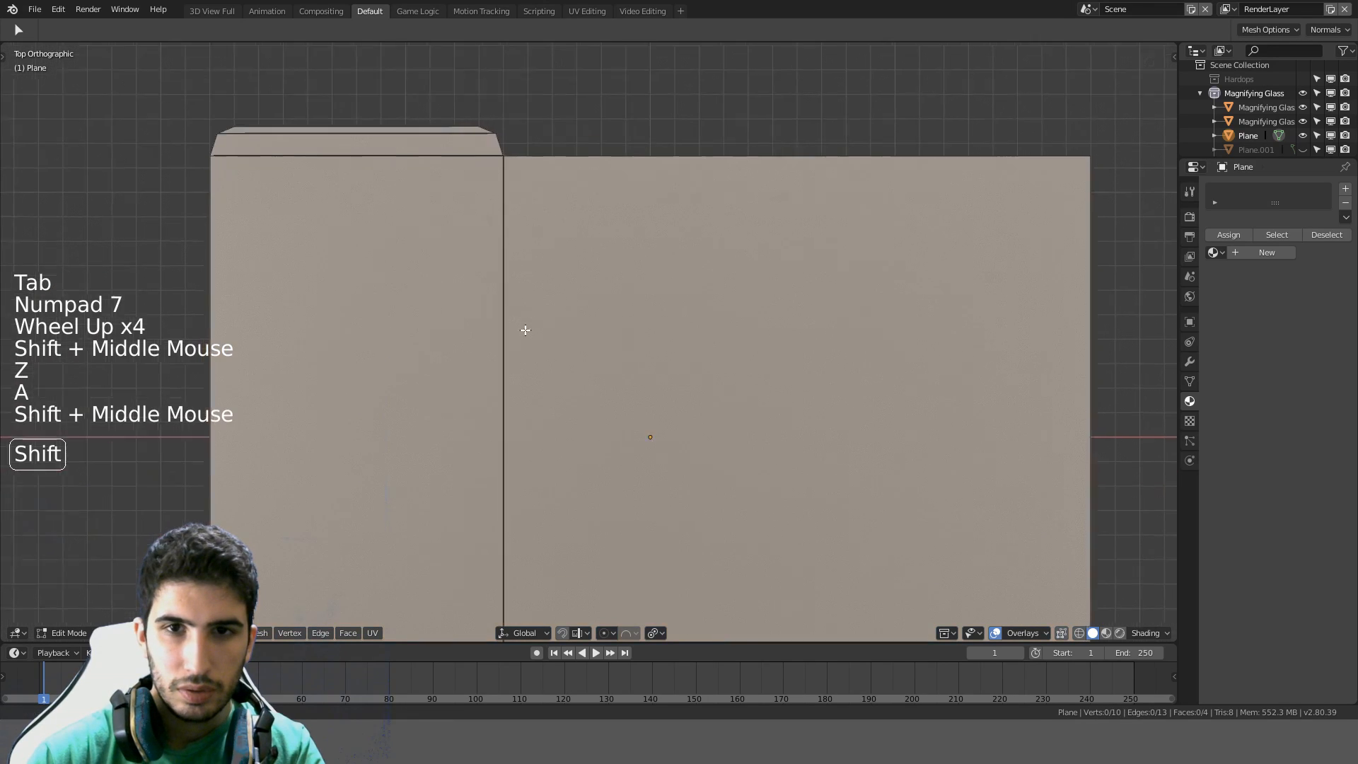
{"action": "scroll", "coordinate": [527, 327], "scroll_direction": "down", "scroll_amount": 4}
{"action": "left_click", "coordinate": [130, 633]}
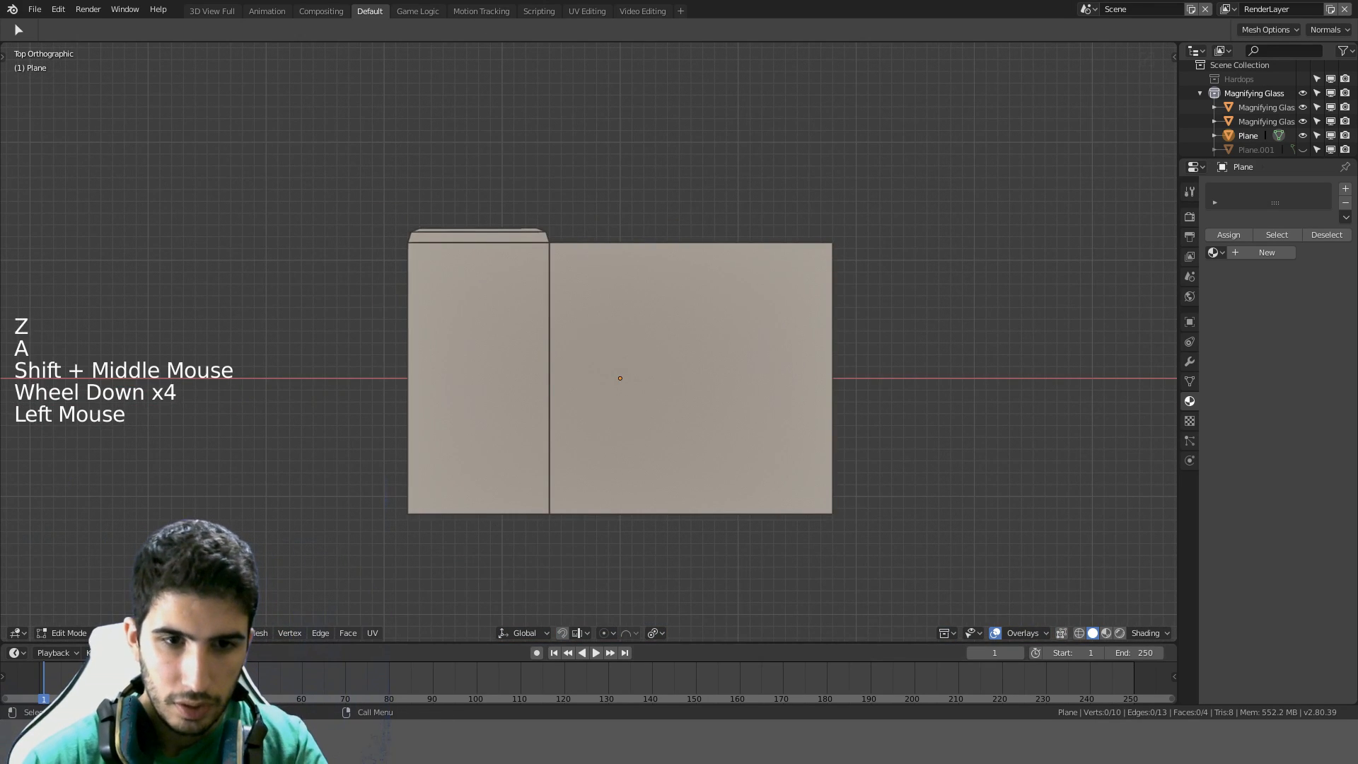
{"action": "left_click", "coordinate": [548, 403]}
{"action": "key", "text": "ctrl+x"}
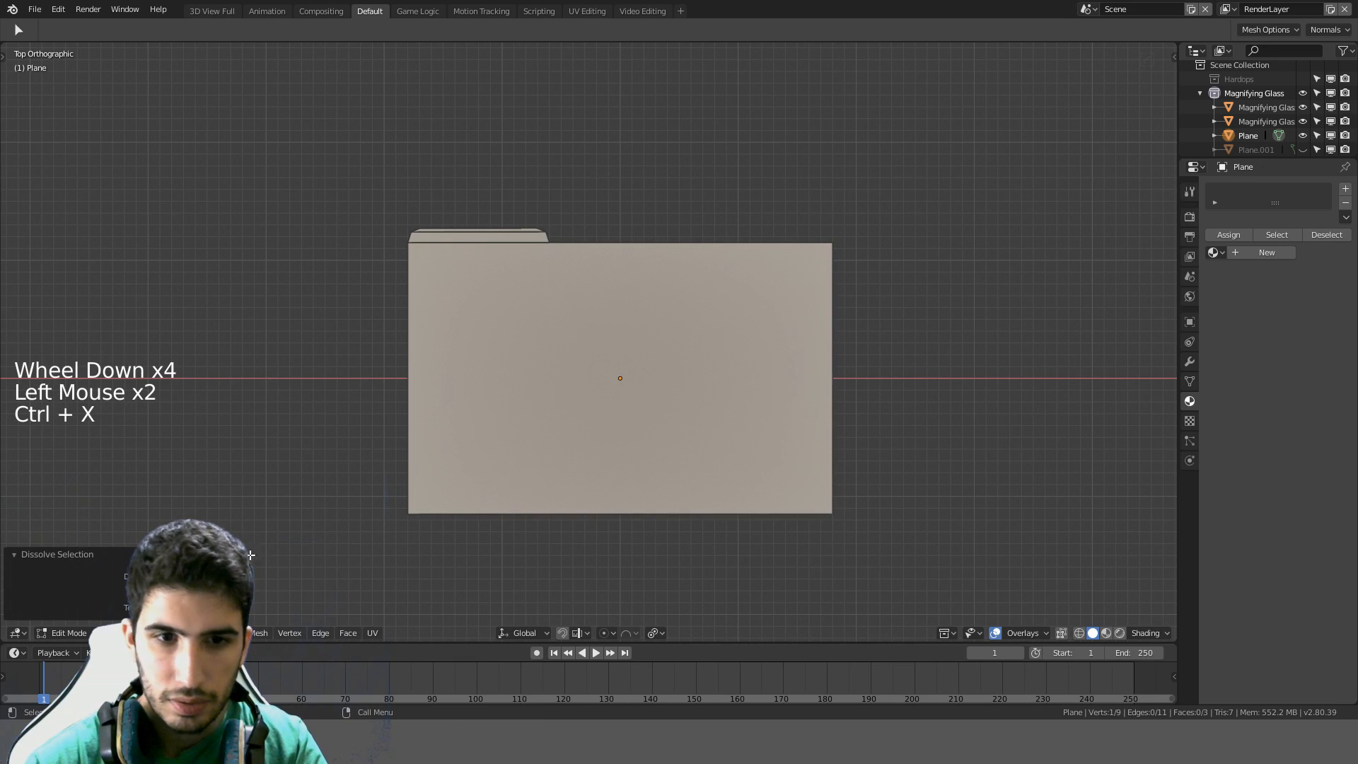
Connect the back sheet's lower corner on the tab side to the tab's inner corner with a diagonal edge, and return to Object Mode
{"action": "left_click", "coordinate": [116, 633]}
{"action": "left_click", "coordinate": [408, 518]}
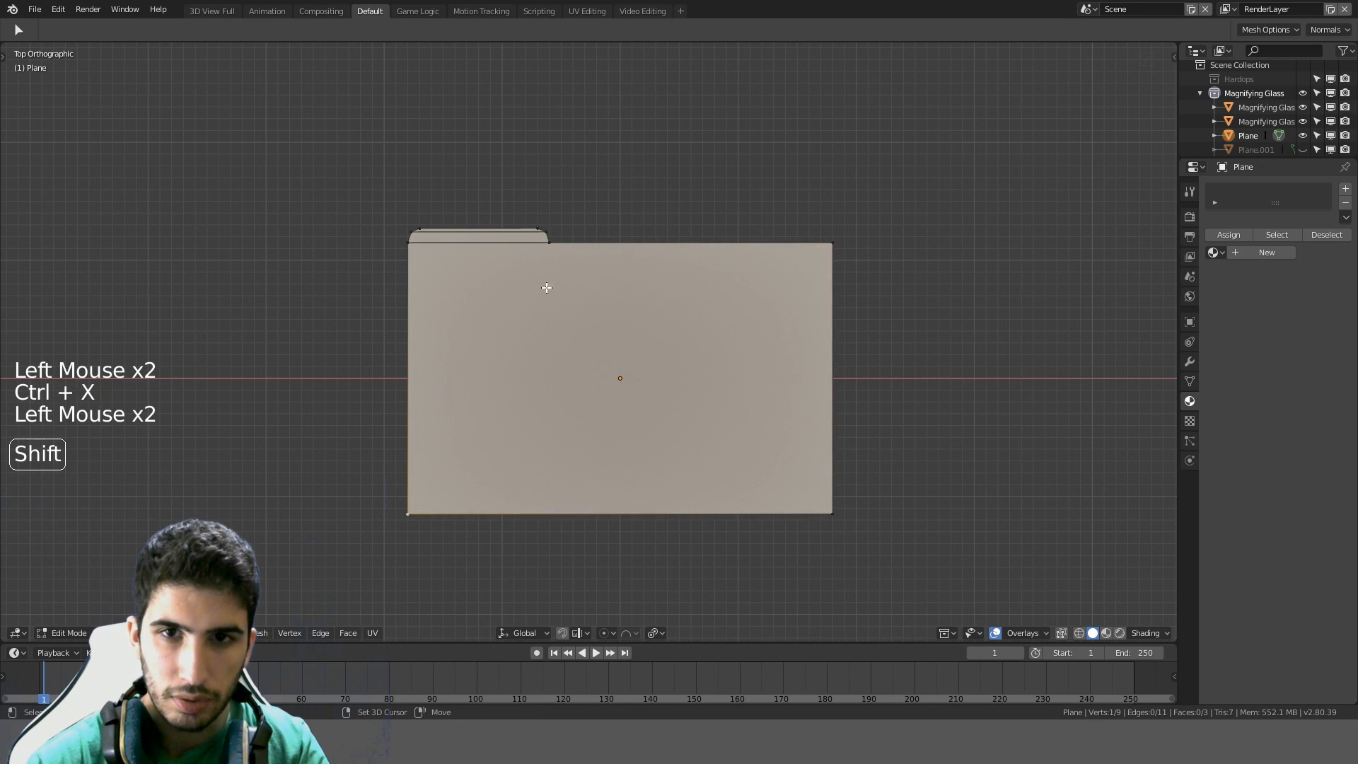
{"action": "left_click", "coordinate": [549, 242], "text": "shift"}
{"action": "key", "text": "j"}
{"action": "scroll", "coordinate": [574, 249], "scroll_direction": "up", "scroll_amount": 2}
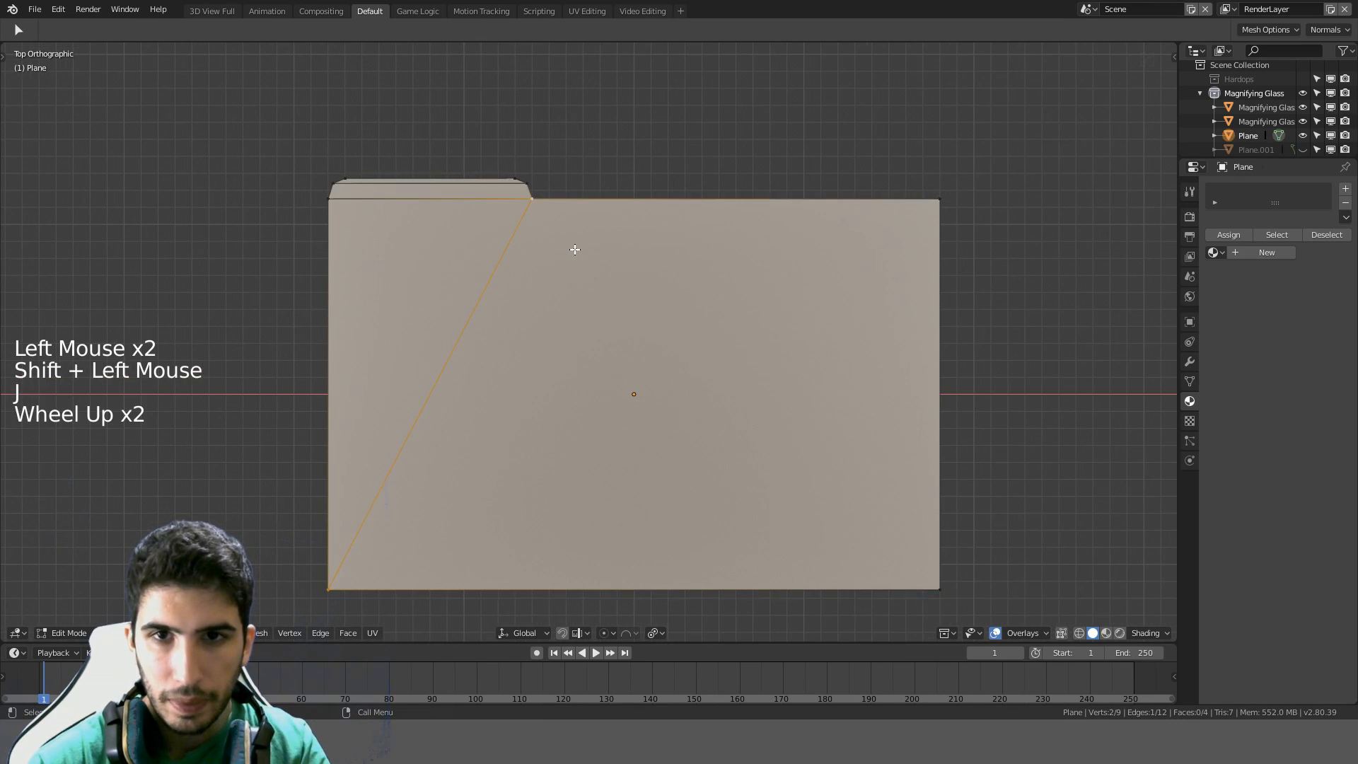
{"action": "key", "text": "a"}
{"action": "scroll", "coordinate": [575, 249], "scroll_direction": "down", "scroll_amount": 2}
{"action": "key", "text": "Tab"}
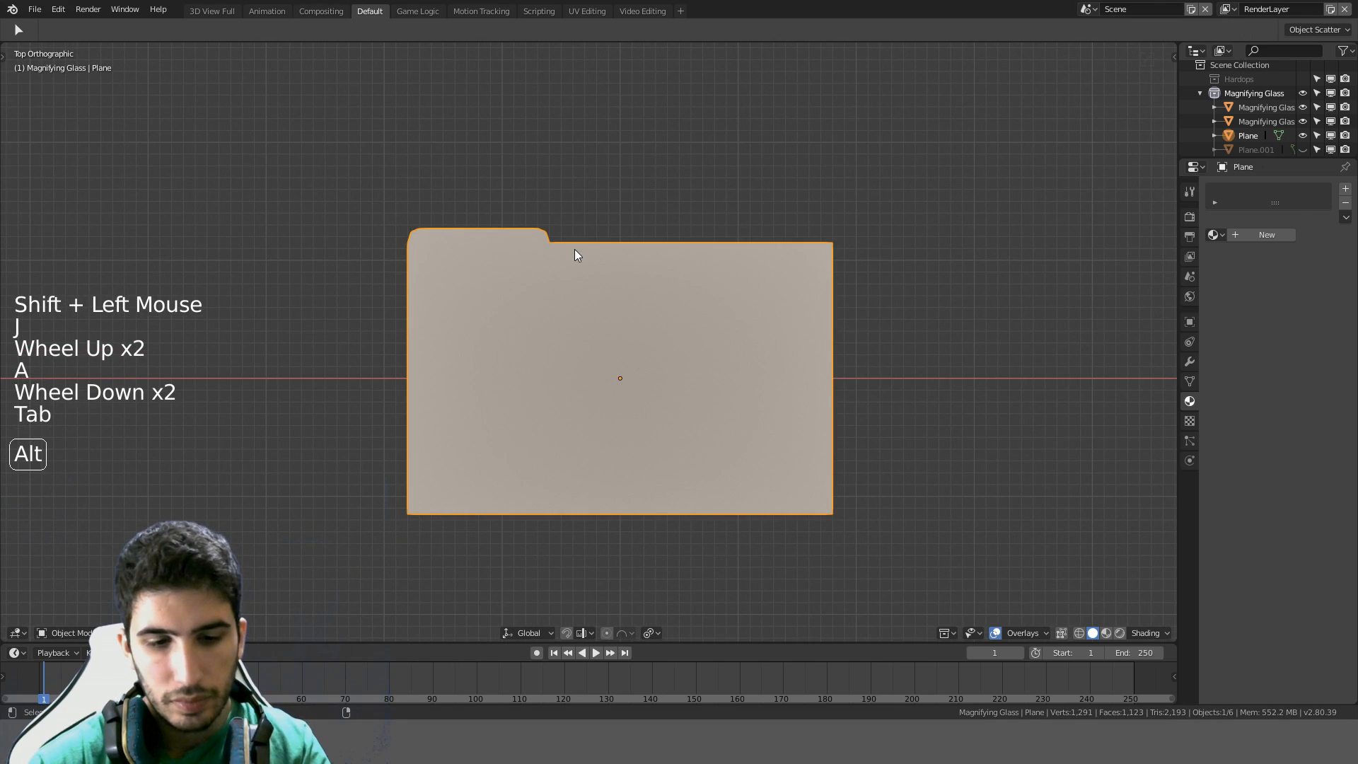
{"action": "key", "text": "alt+j"}
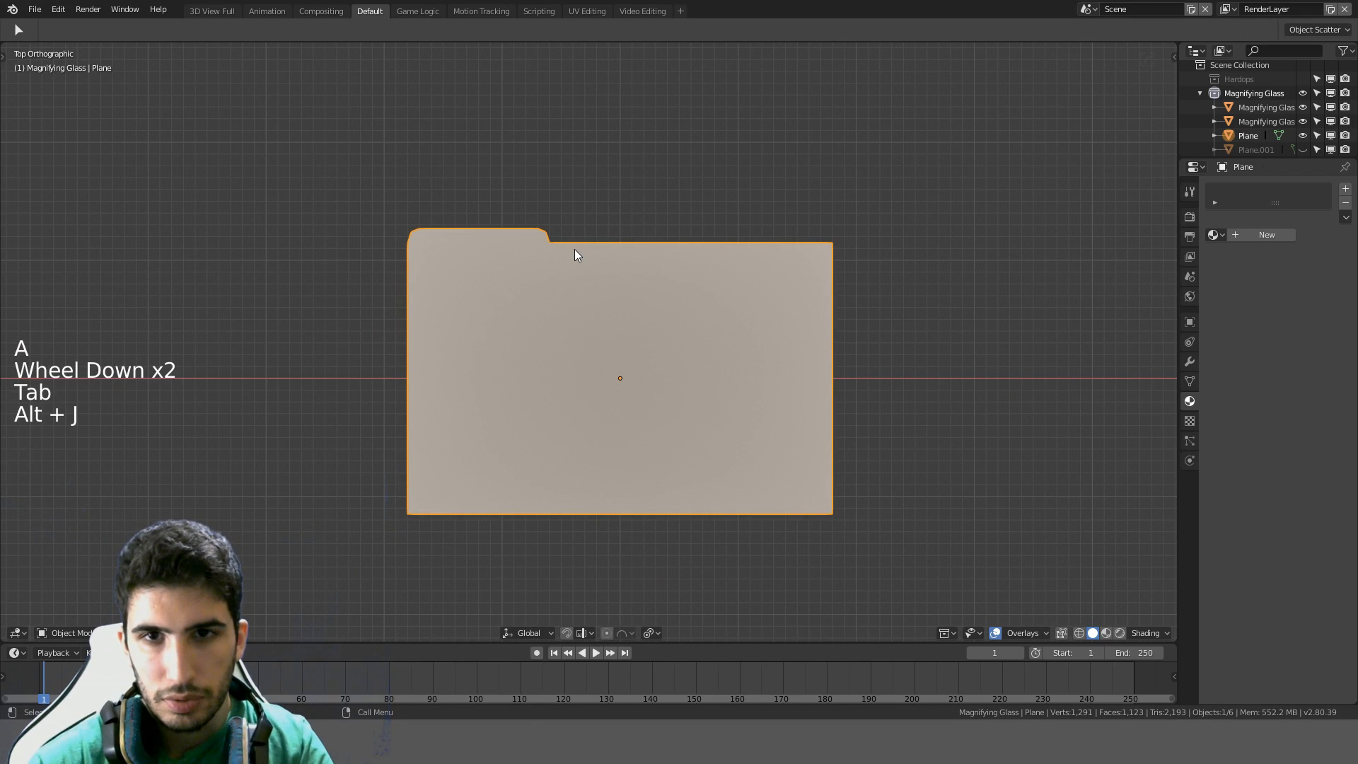
{"action": "key", "text": "ctrl+z"}
{"action": "key", "text": "Tab"}
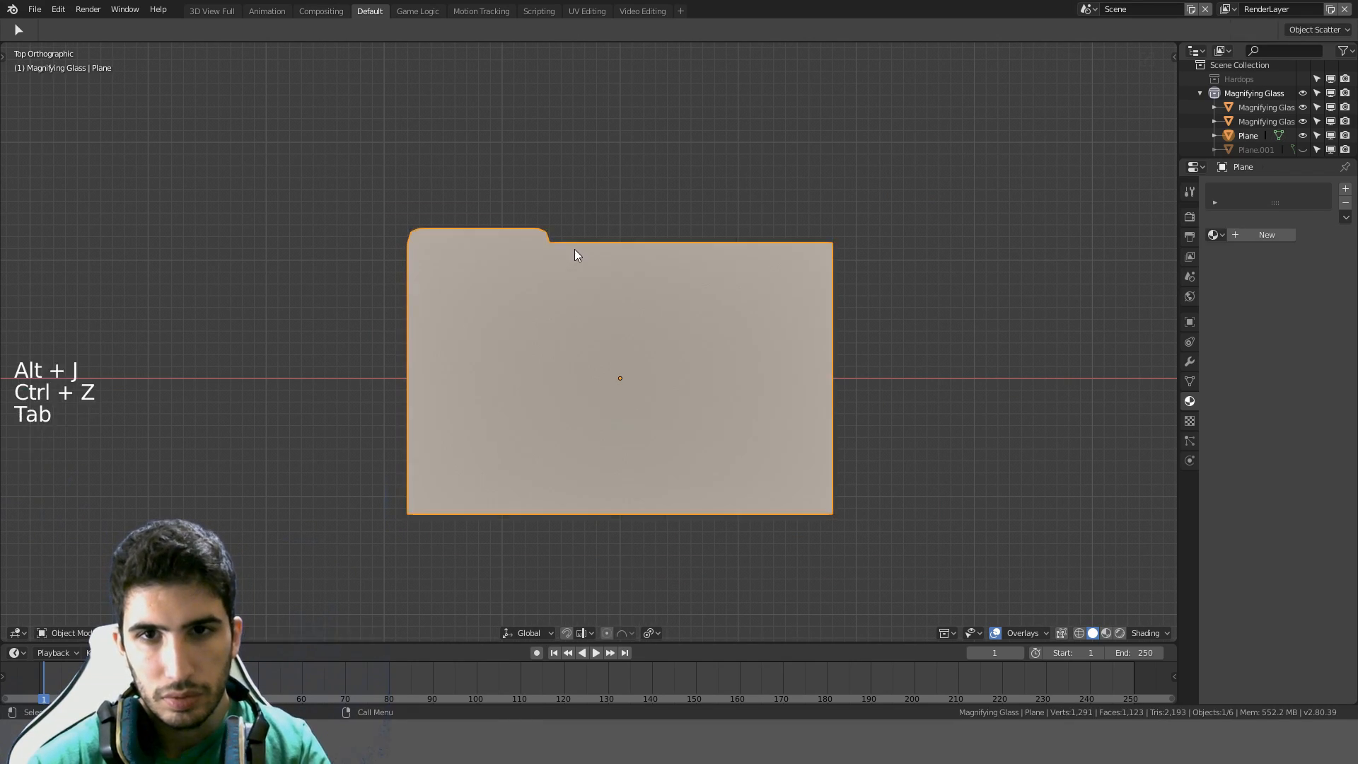
Reveal the hidden front sheet and join it with the tabbed back sheet into one object
{"action": "key", "text": "alt+h"}
{"action": "middle_click_drag", "start_coordinate": [575, 249], "coordinate": [764, 189]}
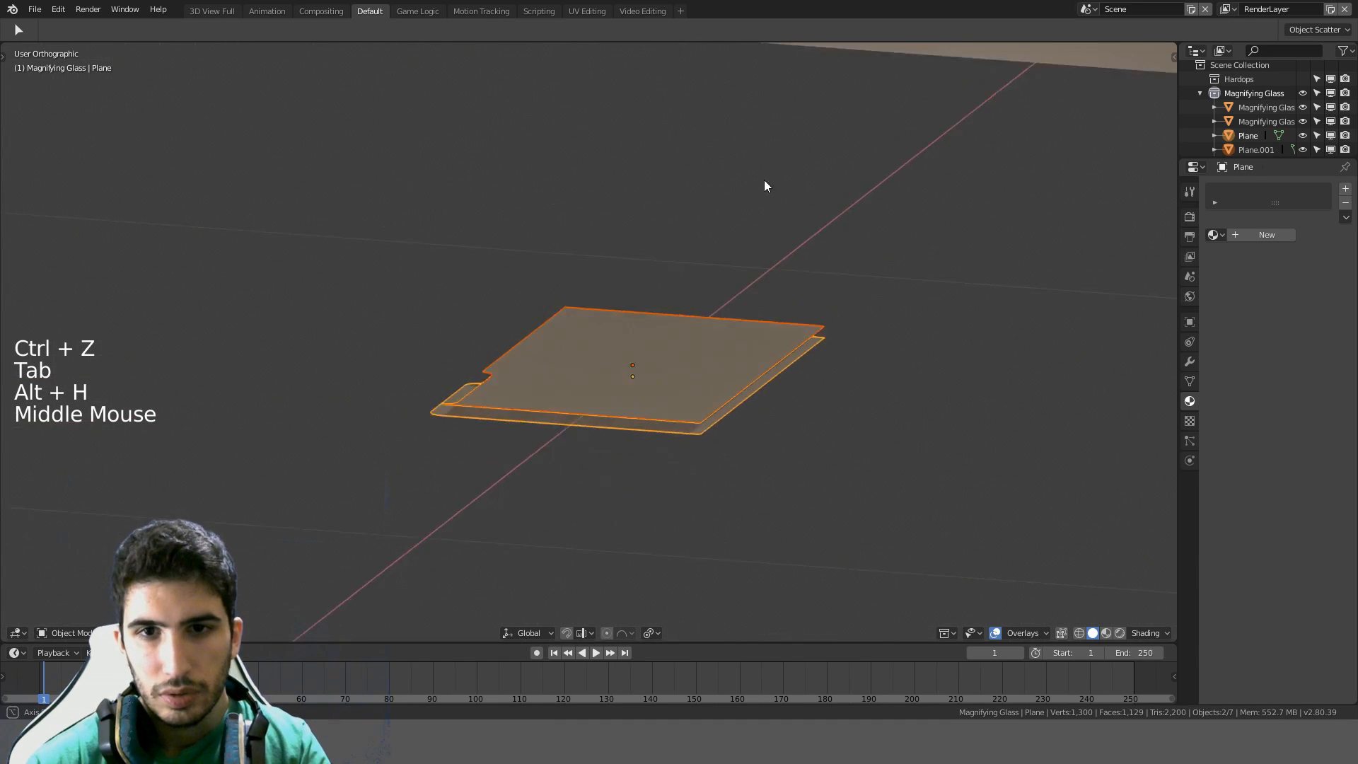
{"action": "scroll", "coordinate": [729, 332], "scroll_direction": "up", "scroll_amount": 2}
{"action": "left_click", "coordinate": [741, 354]}
{"action": "left_click", "coordinate": [764, 464], "text": "shift"}
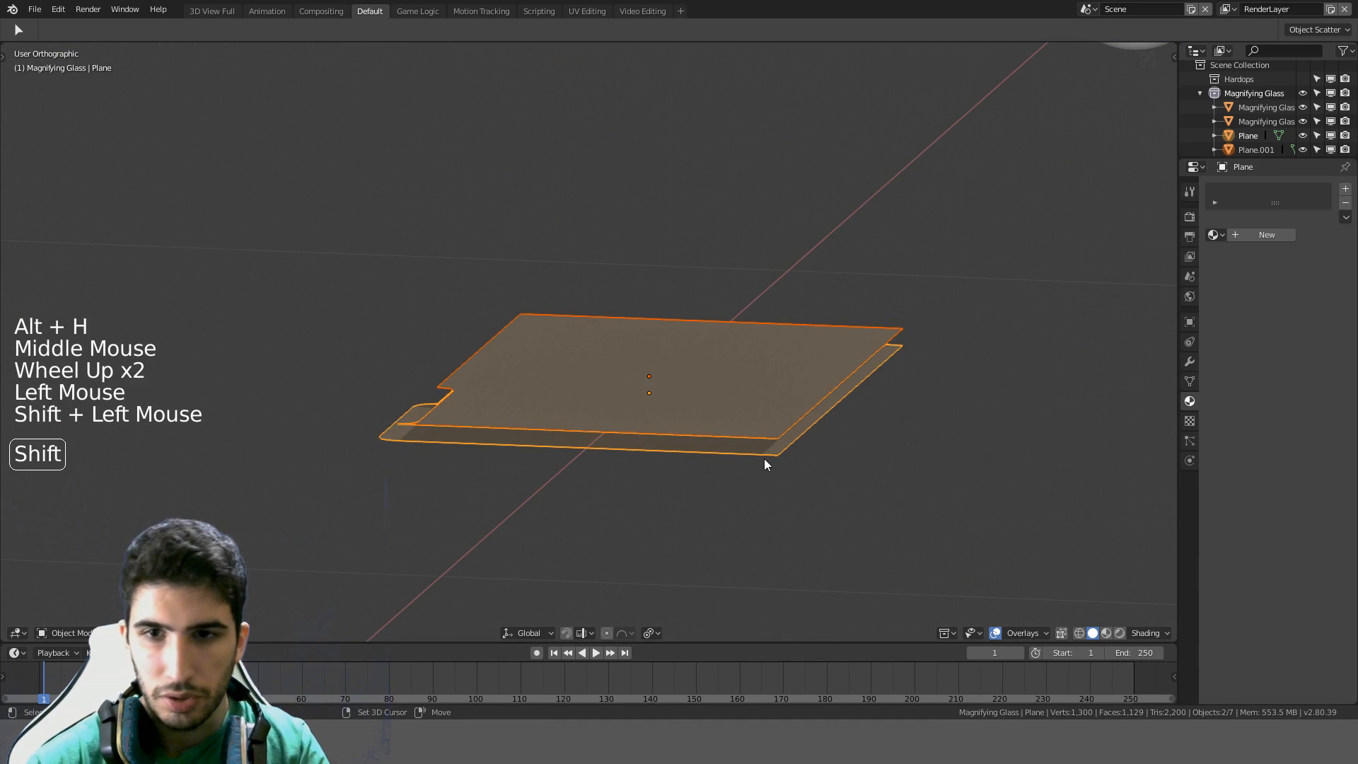
{"action": "key", "text": "ctrl+j"}
In Edit Mode, select the whole upper sheet and lower it along Z to sit just above the tabbed sheet
{"action": "key", "text": "Tab"}
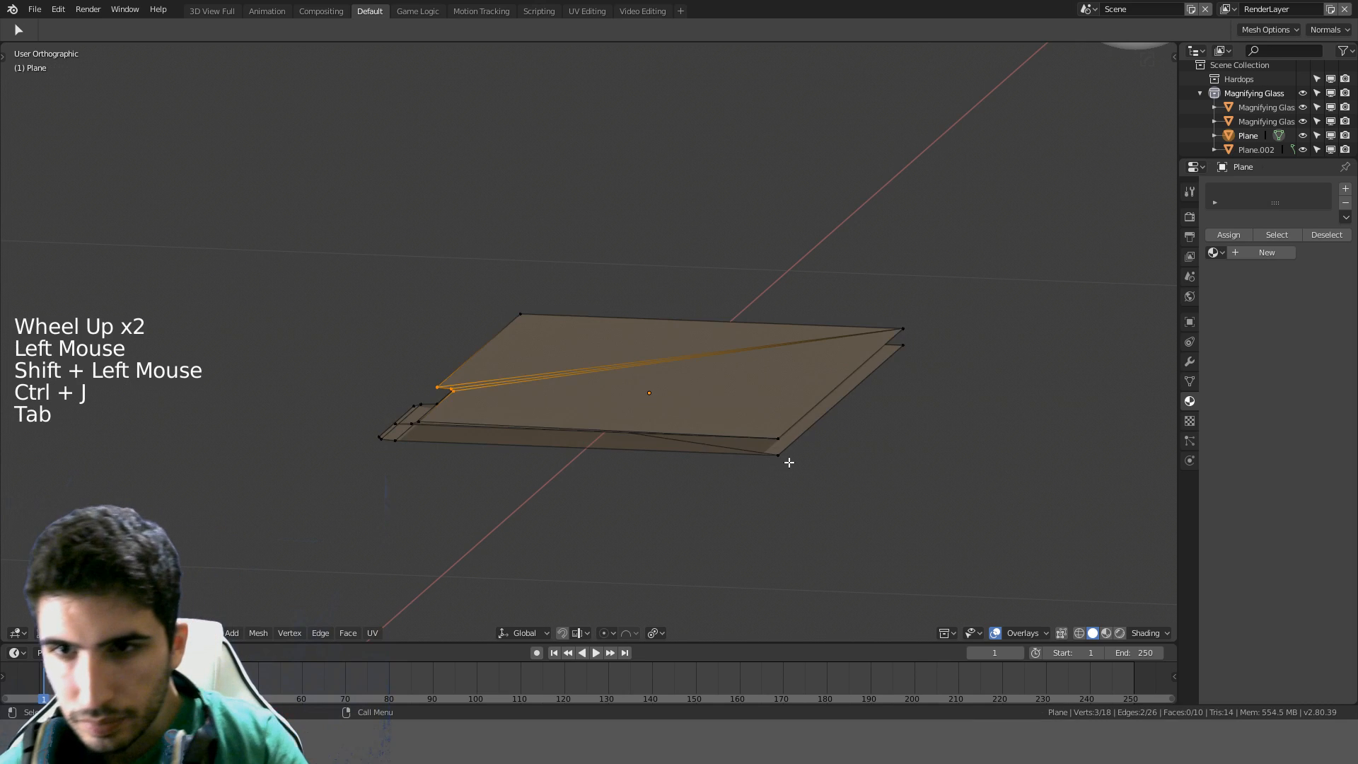
{"action": "scroll", "coordinate": [796, 461], "scroll_direction": "up", "scroll_amount": 2}
{"action": "key", "text": "KP_1"}
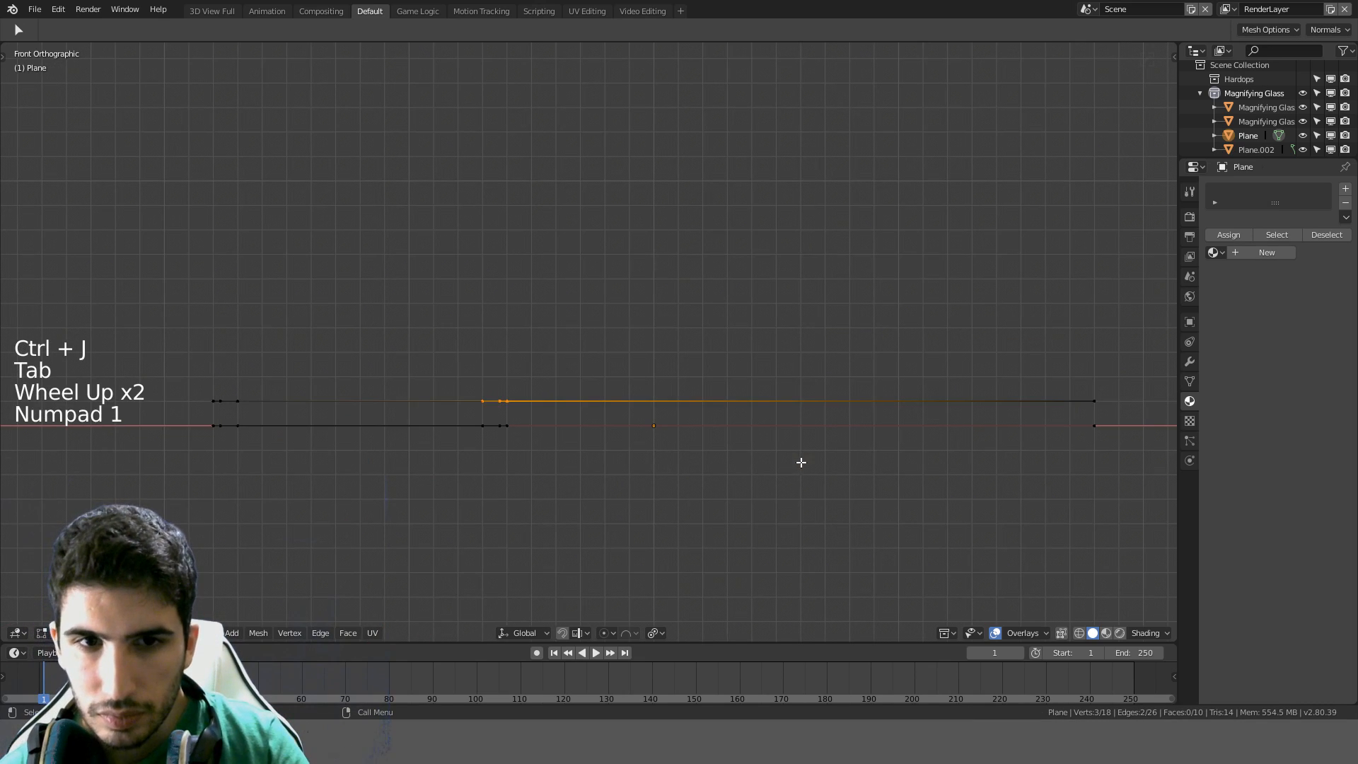
{"action": "key", "text": "a"}
{"action": "key", "text": "l"}
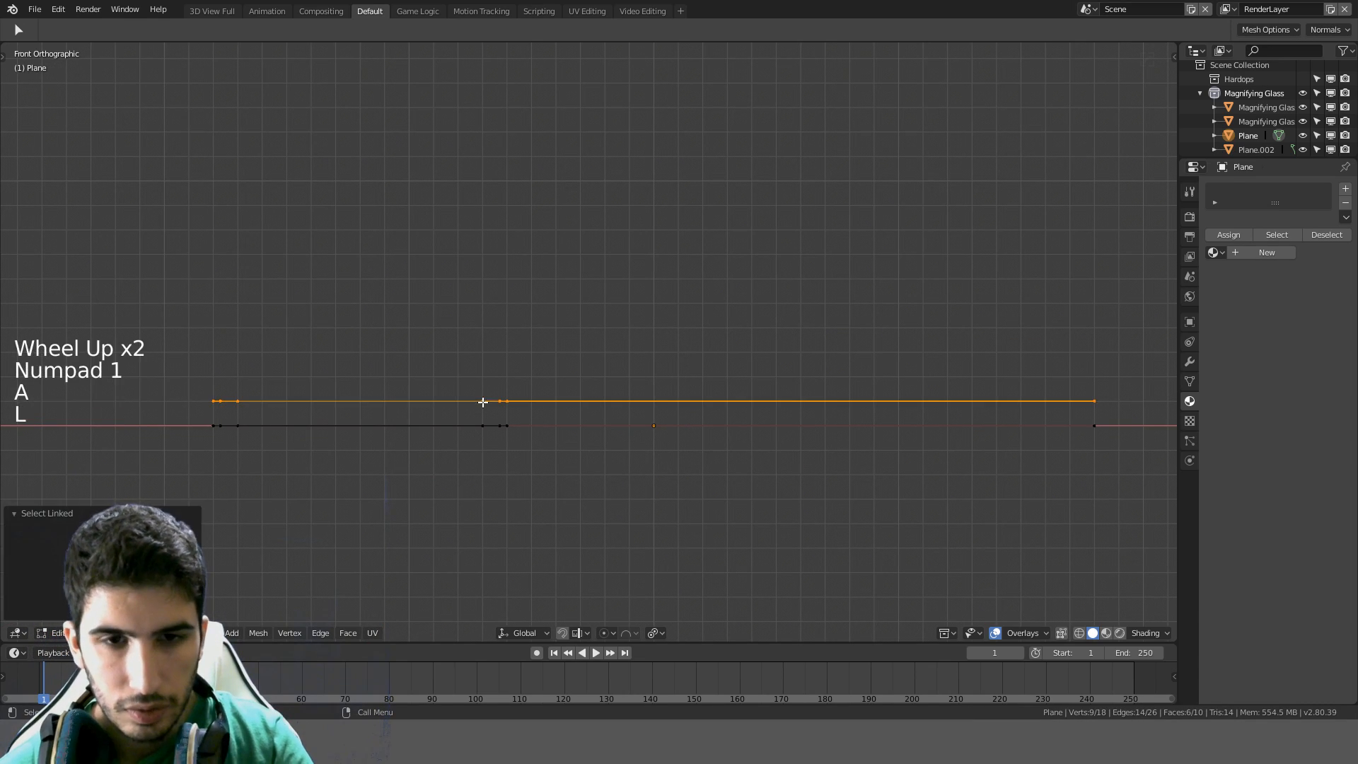
{"action": "key", "text": "g"}
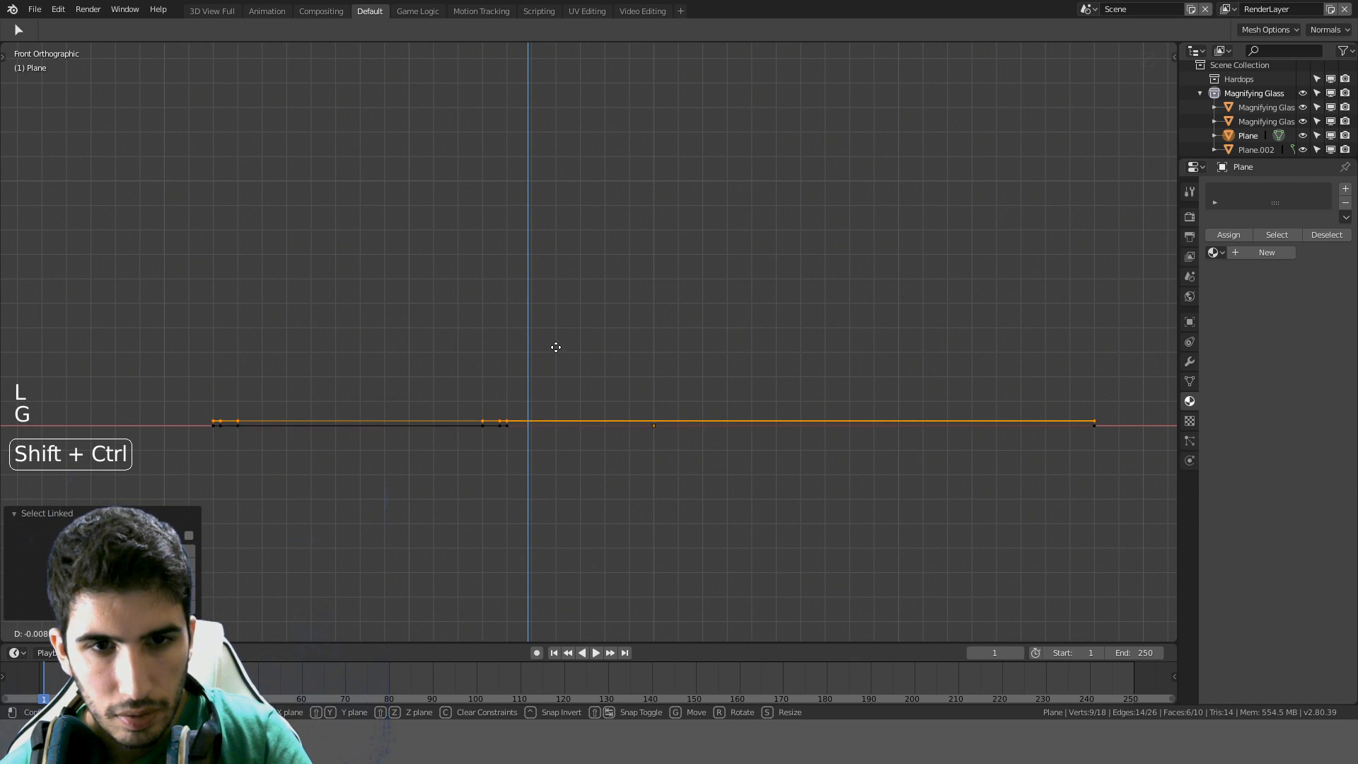
{"action": "left_click", "coordinate": [555, 347]}
Select the two stacked corner vertices of the sheets and fill a narrow face between them along the long edge opposite the tab
{"action": "middle_click_drag", "start_coordinate": [554, 406], "coordinate": [591, 263]}
{"action": "scroll", "coordinate": [614, 426], "scroll_direction": "up", "scroll_amount": 2}
{"action": "scroll", "coordinate": [643, 469], "scroll_direction": "down", "scroll_amount": 1}
{"action": "key", "text": "a"}
{"action": "scroll", "coordinate": [506, 358], "scroll_direction": "up", "scroll_amount": 2}
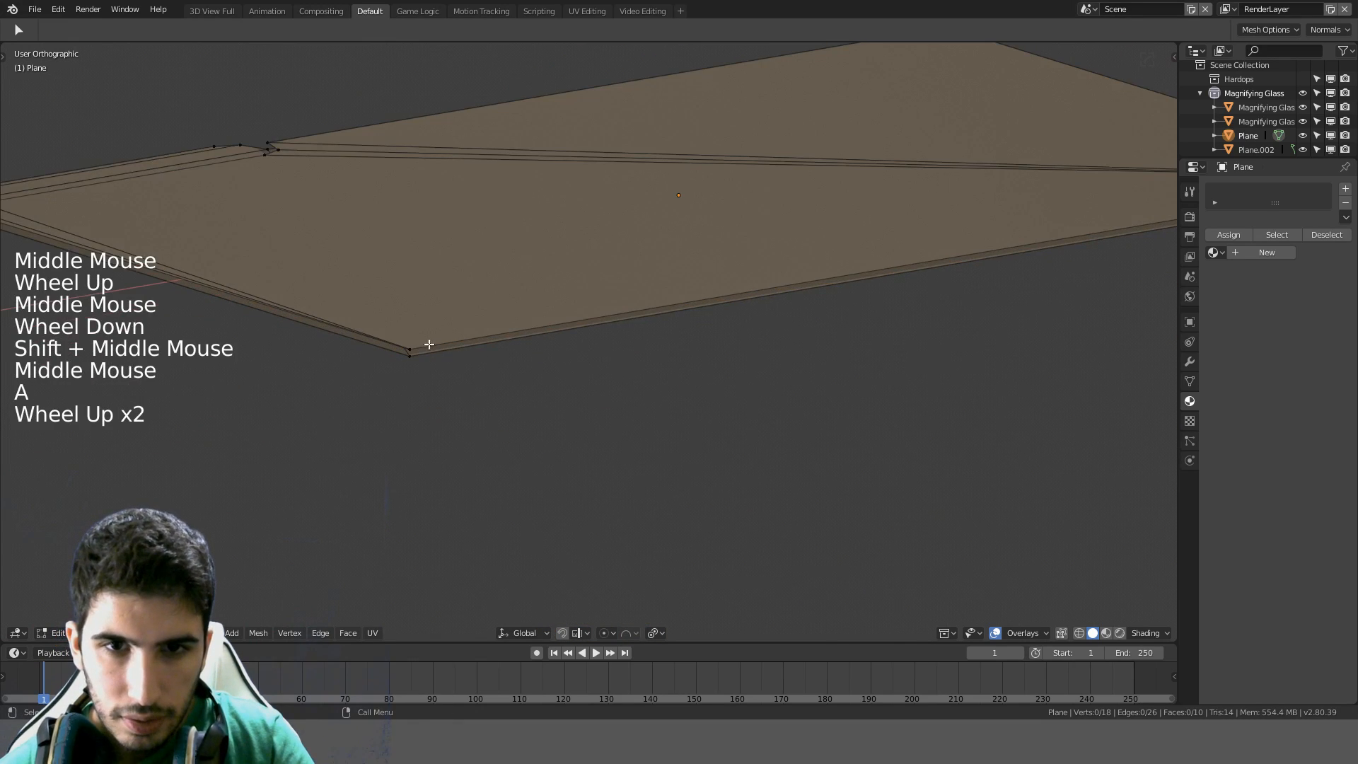
{"action": "middle_click_drag", "start_coordinate": [429, 343], "coordinate": [635, 369], "text": "shift"}
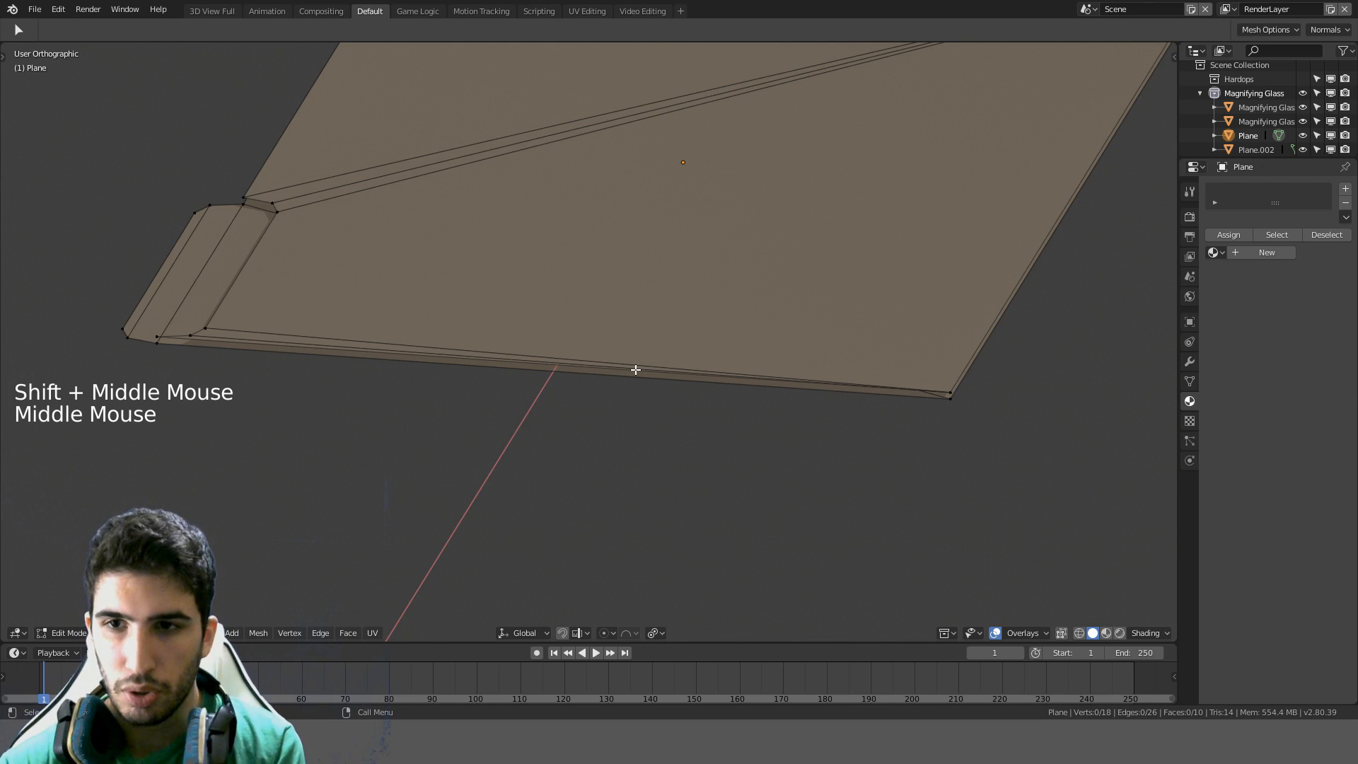
{"action": "middle_click_drag", "start_coordinate": [755, 375], "coordinate": [757, 418]}
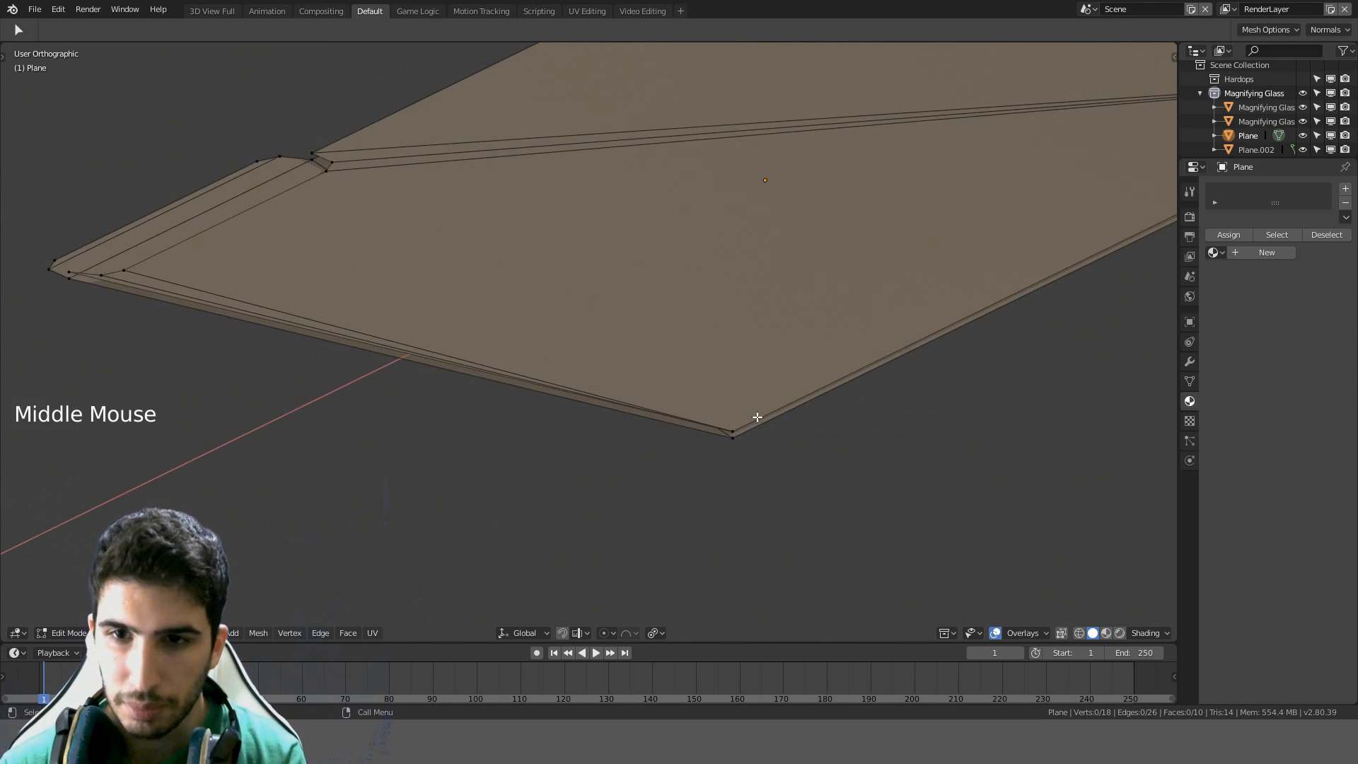
{"action": "left_click", "coordinate": [736, 434]}
{"action": "left_click", "coordinate": [734, 437], "text": "shift"}
{"action": "key", "text": "f"}
{"action": "key", "text": "f"}
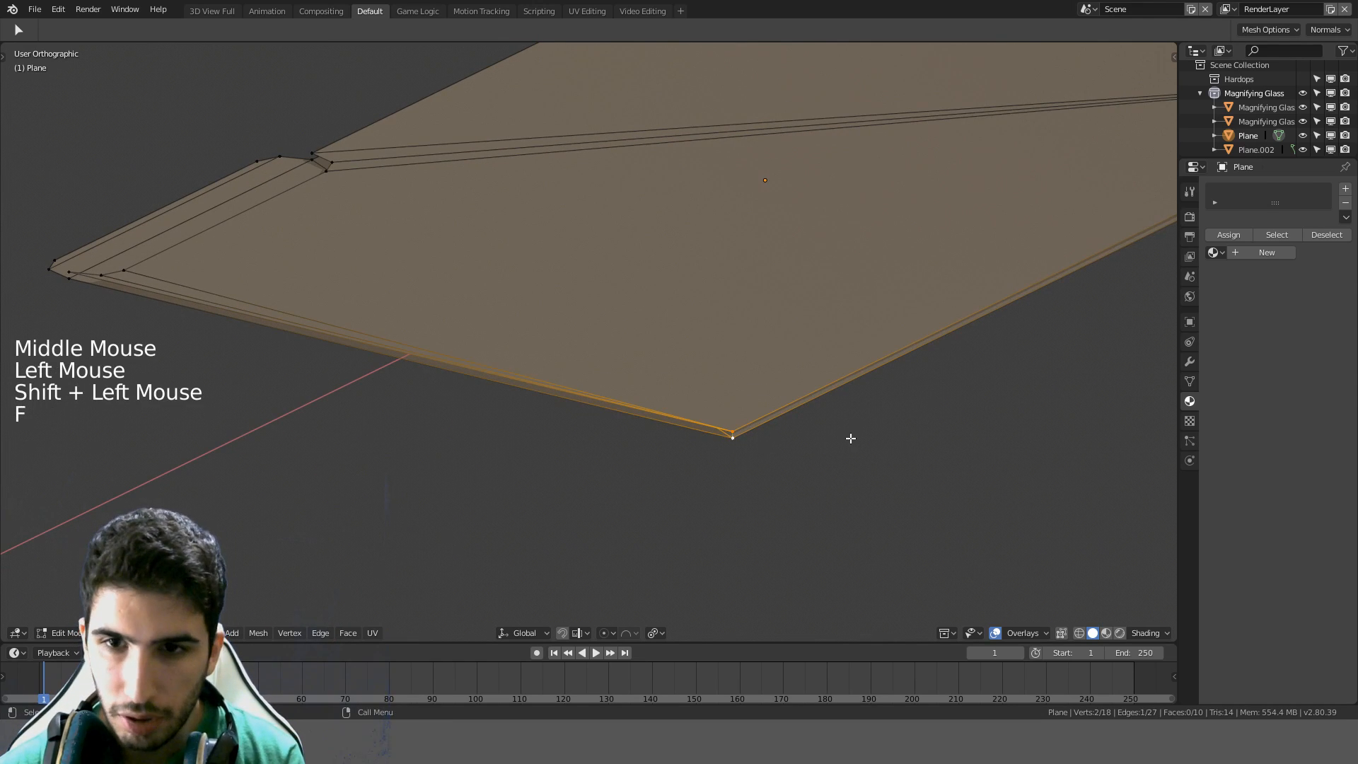
Examine the closed long edge and the gap between the folder's sheets from several angles, in Object and Edit Mode
{"action": "middle_click_drag", "start_coordinate": [852, 440], "coordinate": [773, 444]}
{"action": "scroll", "coordinate": [773, 444], "scroll_direction": "down", "scroll_amount": 2}
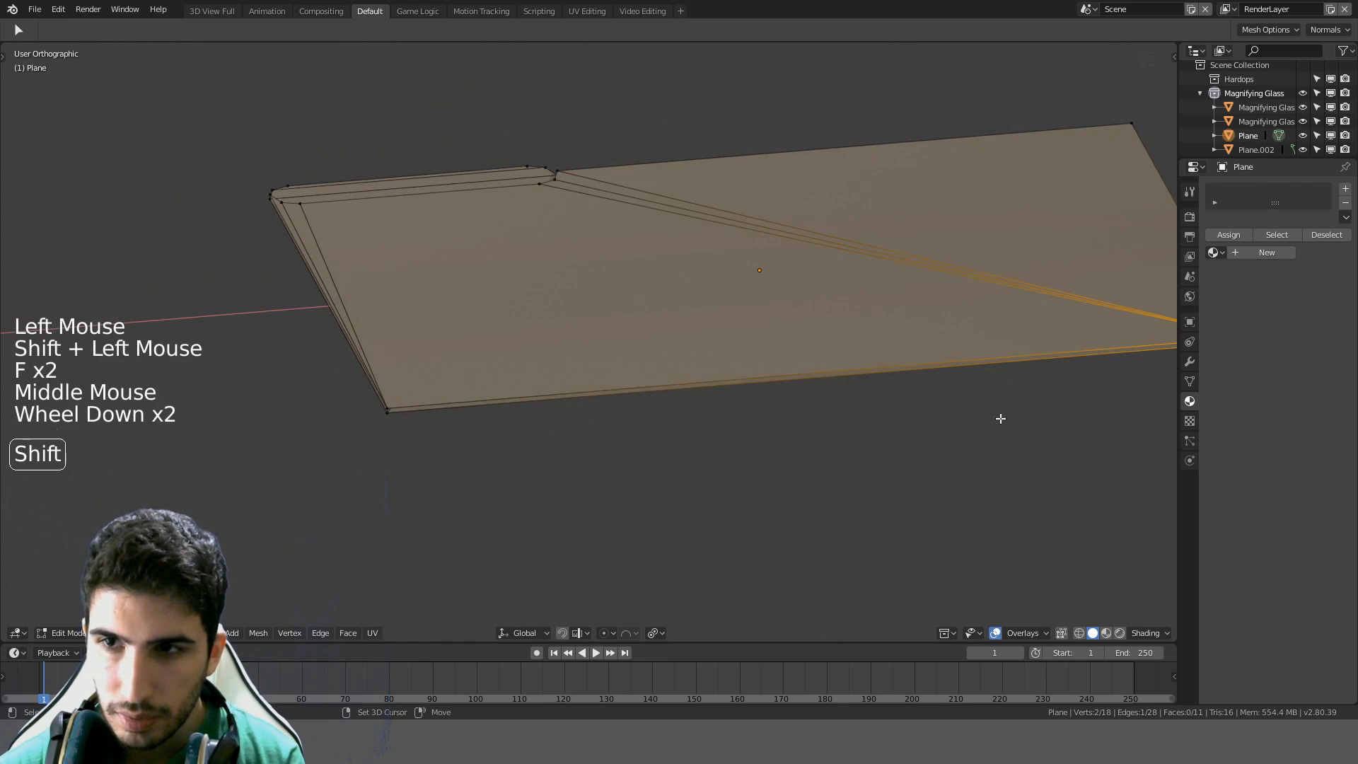
{"action": "middle_click_drag", "start_coordinate": [1000, 418], "coordinate": [983, 403], "text": "shift"}
{"action": "middle_click_drag", "start_coordinate": [983, 403], "coordinate": [887, 365]}
{"action": "key", "text": "Tab"}
{"action": "key", "text": "Tab"}
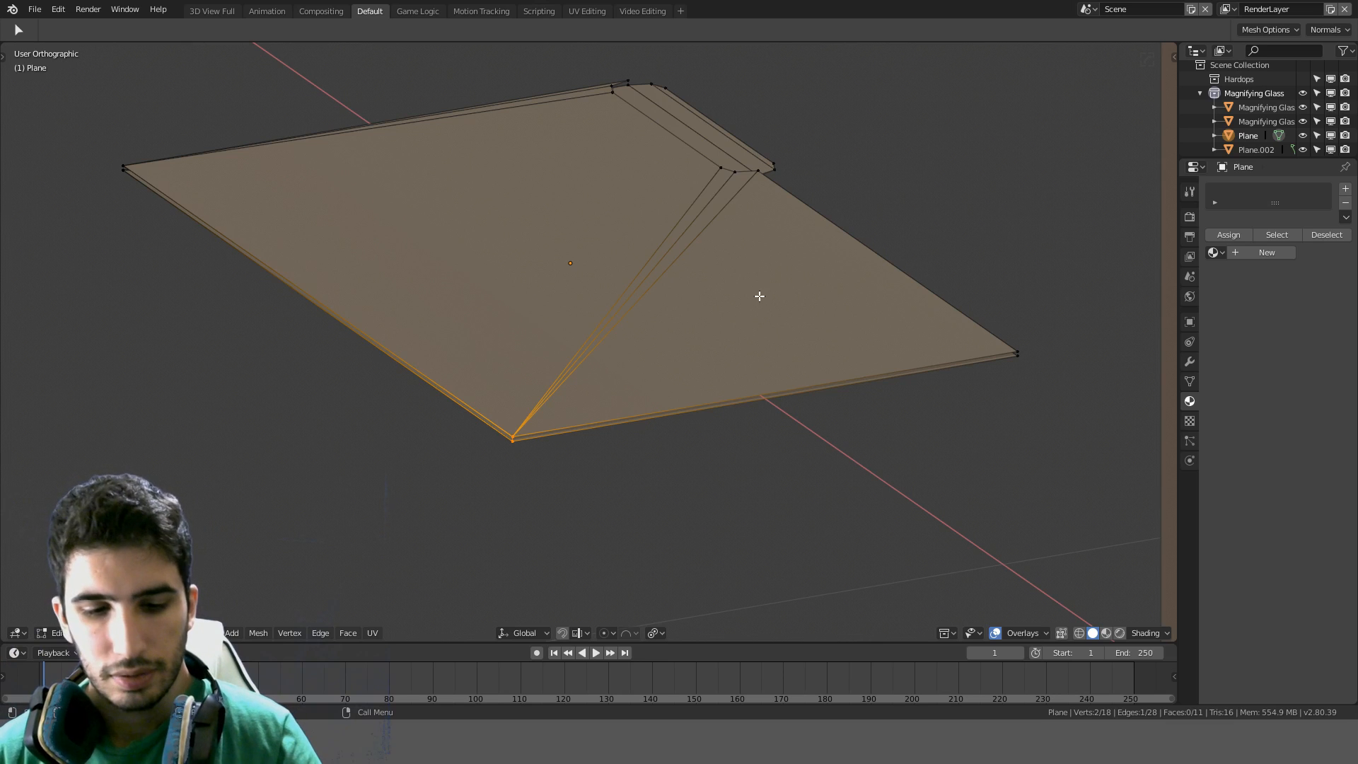
{"action": "key", "text": "Tab"}
{"action": "middle_click_drag", "start_coordinate": [708, 301], "coordinate": [753, 296]}
{"action": "scroll", "coordinate": [358, 328], "scroll_direction": "down", "scroll_amount": 3}
{"action": "key", "text": "Tab"}
{"action": "scroll", "coordinate": [795, 306], "scroll_direction": "up", "scroll_amount": 4}
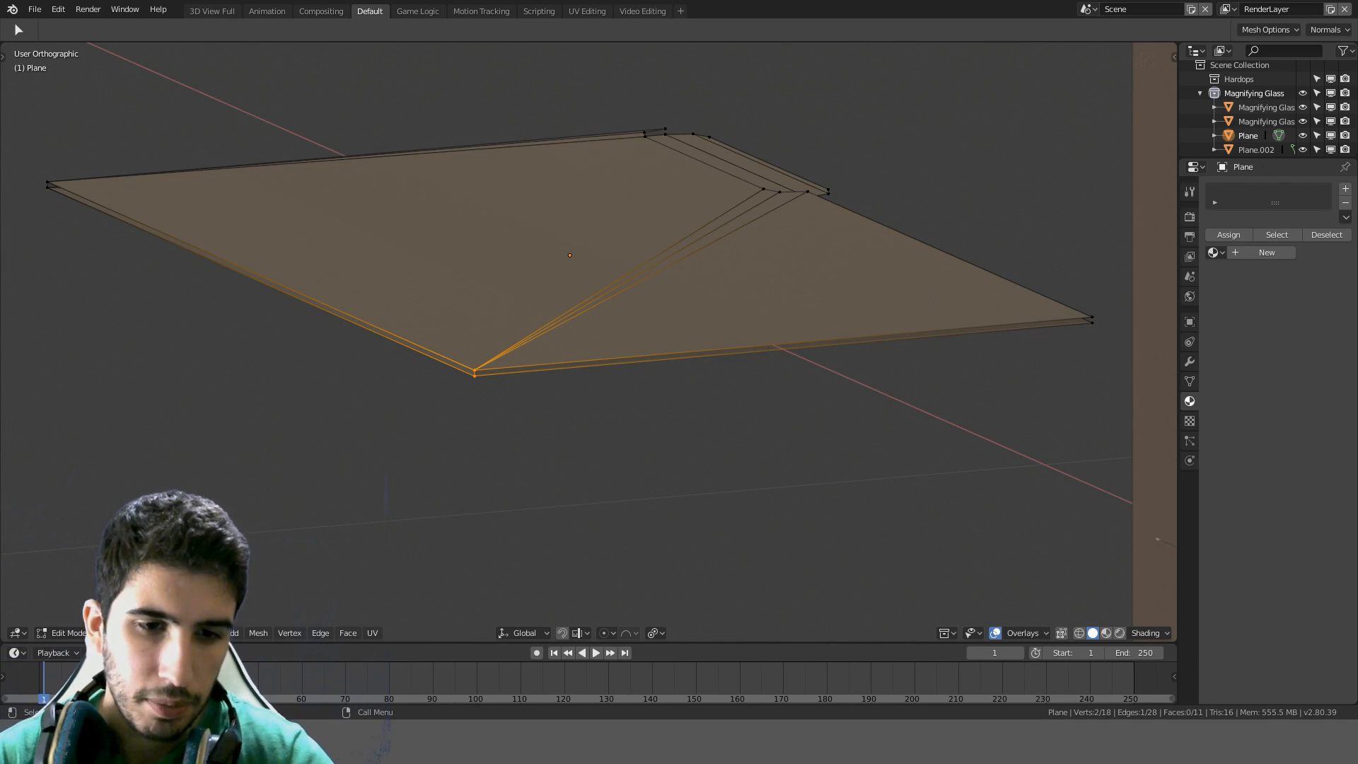
Select the folder's entire mesh and recalculate its normals
{"action": "key", "text": "a"}
{"action": "key", "text": "a"}
{"action": "key", "text": "shift+n"}
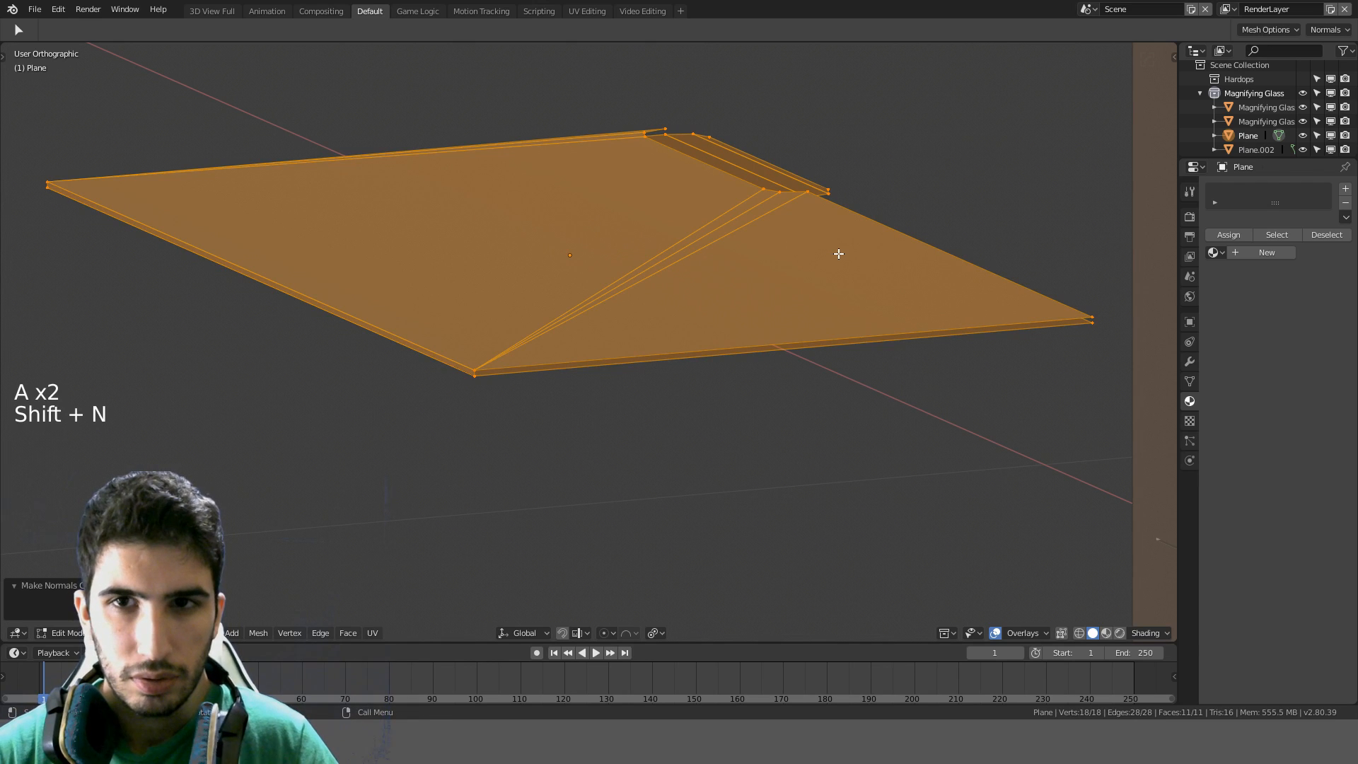
Check the folder's shading and wireframe from front, side and angled views, ending in Object Mode
{"action": "key", "text": "Tab"}
{"action": "middle_click_drag", "start_coordinate": [873, 236], "coordinate": [846, 210]}
{"action": "key", "text": "Tab"}
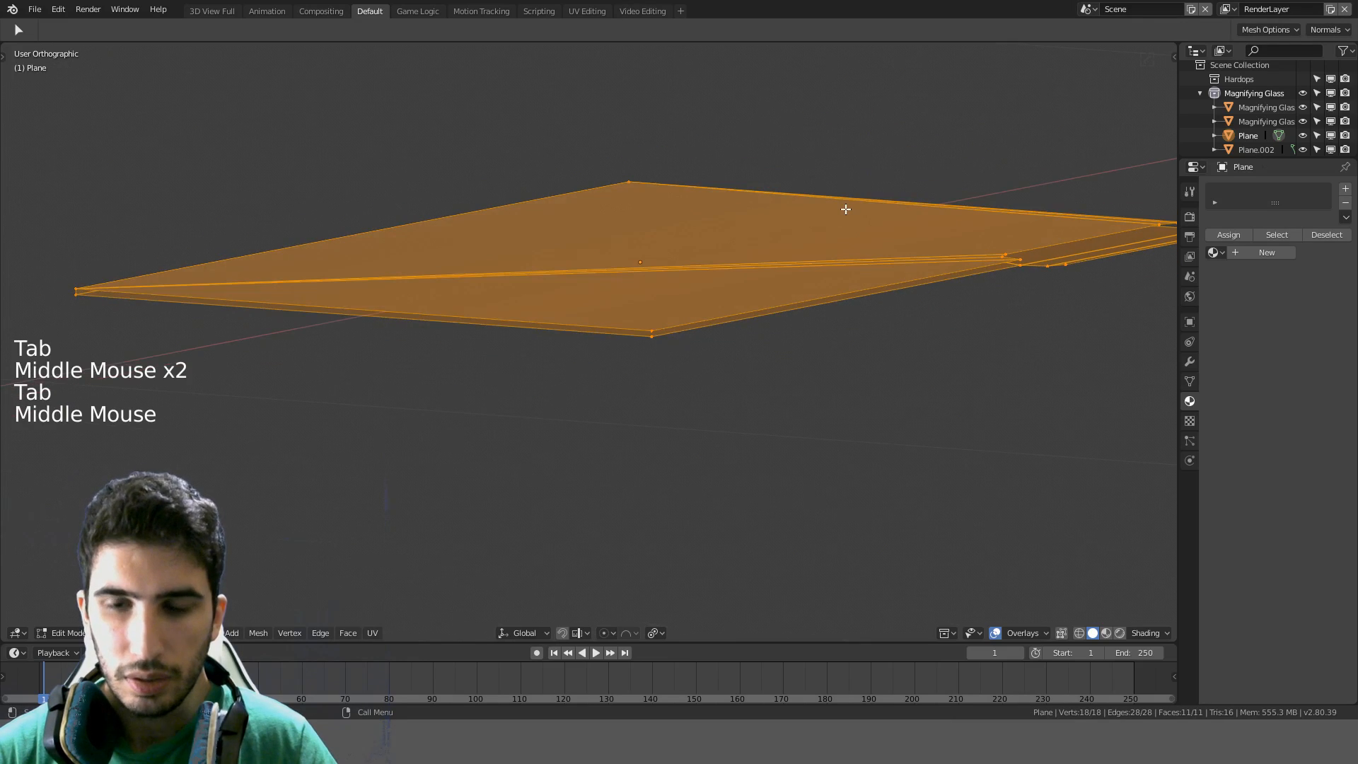
{"action": "key", "text": "KP_1"}
{"action": "key", "text": "KP_3"}
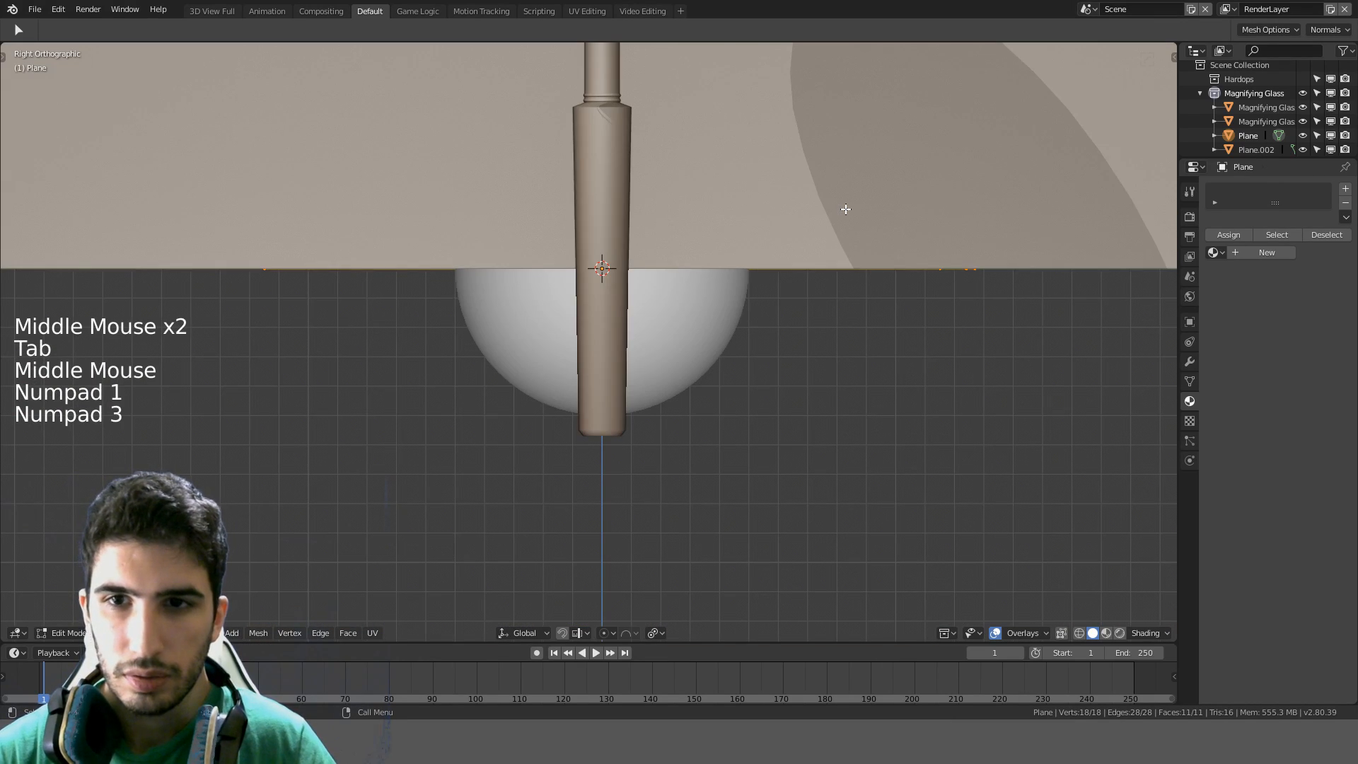
{"action": "key", "text": "z"}
{"action": "scroll", "coordinate": [716, 227], "scroll_direction": "down", "scroll_amount": 2}
{"action": "middle_click_drag", "start_coordinate": [715, 227], "coordinate": [848, 256]}
{"action": "key", "text": "Tab"}
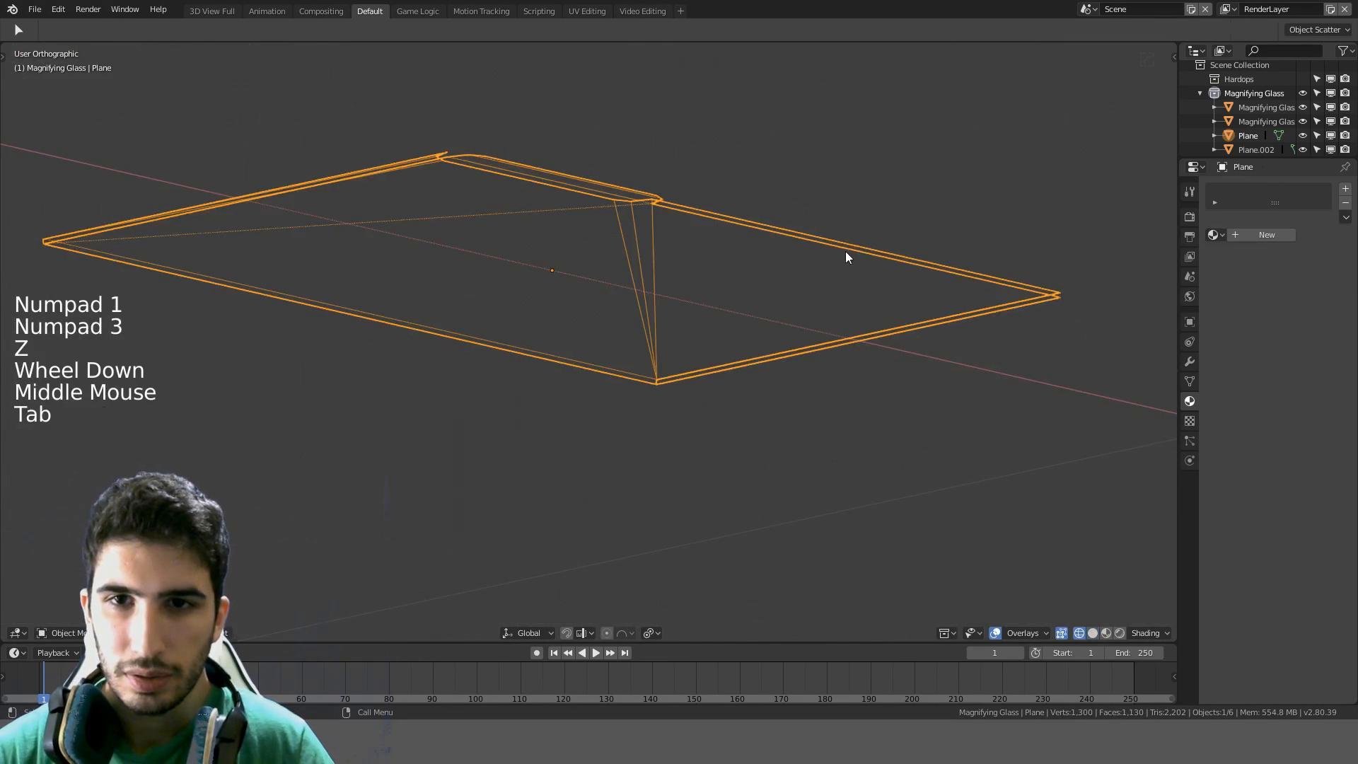
Isolate the folder by hiding all other objects and open its mesh in Edit Mode with solid shading from the side
{"action": "key", "text": "shift+h"}
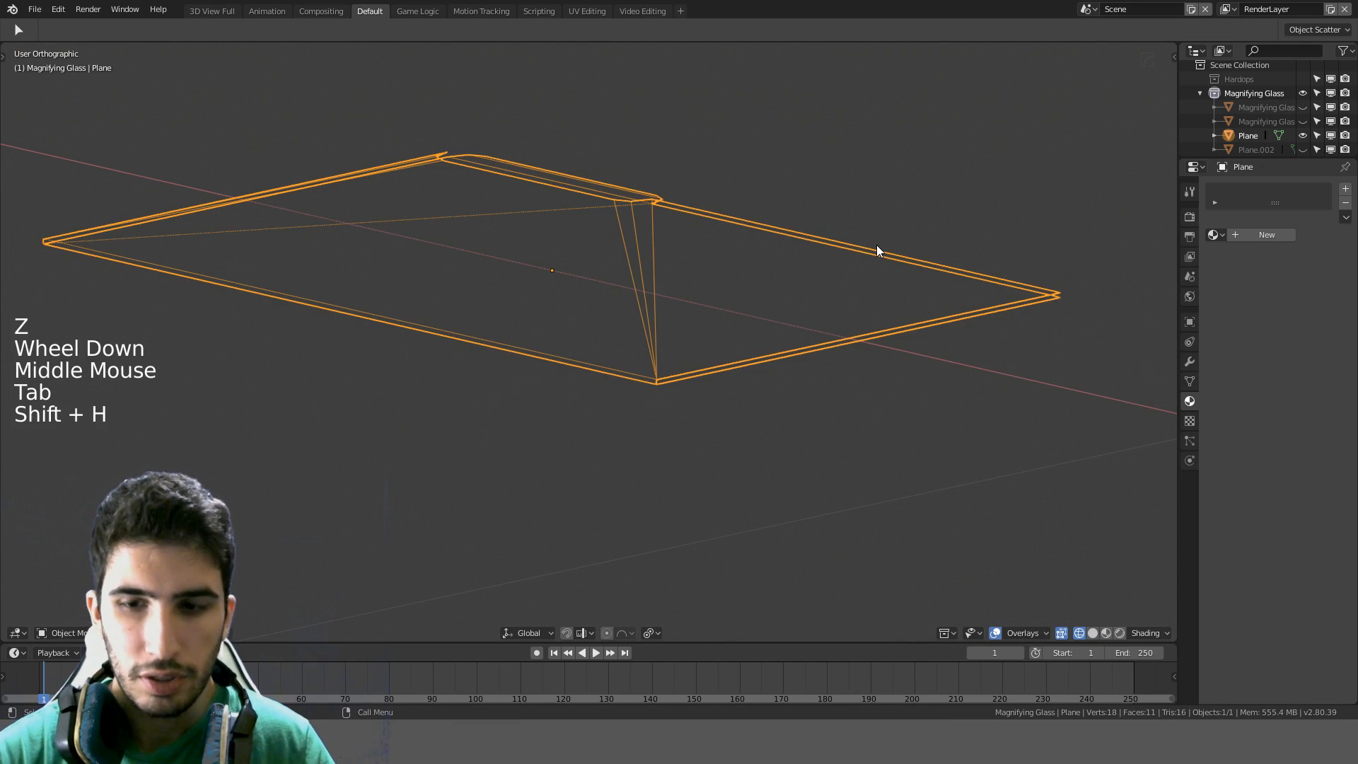
{"action": "key", "text": "KP_3"}
{"action": "key", "text": "z"}
{"action": "key", "text": "Tab"}
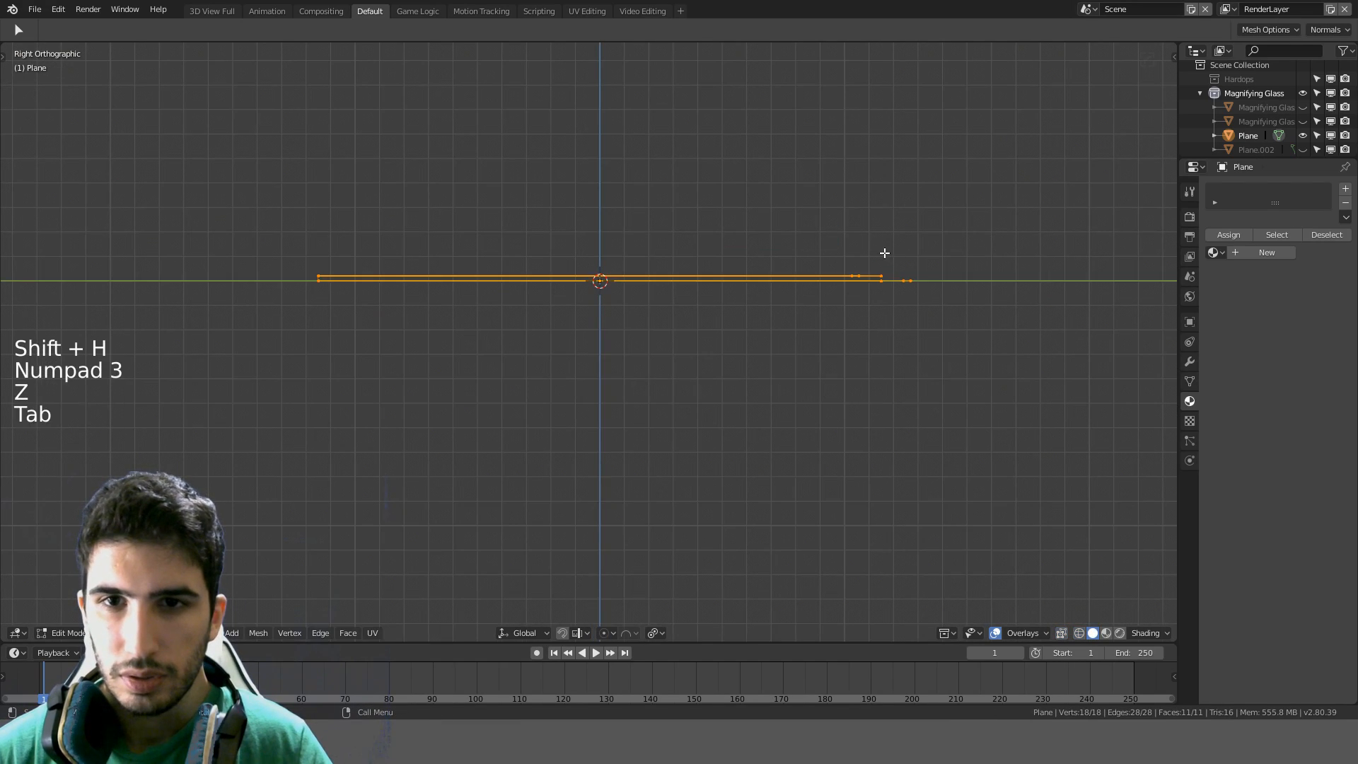
Duplicate the folder's entire mesh in place and scale the copy to 0.8 along Z so it fits between the outer sheets
{"action": "mouse_move", "coordinate": [882, 255]}
{"action": "middle_mouse_down"}
{"action": "mouse_move", "coordinate": [619, 379]}
{"action": "mouse_move", "coordinate": [862, 386]}
{"action": "mouse_move", "coordinate": [830, 316]}
{"action": "middle_mouse_up"}
{"action": "scroll", "coordinate": [879, 266], "scroll_direction": "up", "scroll_amount": 3}
{"action": "key", "text": "KP_3"}
{"action": "scroll", "coordinate": [694, 363], "scroll_direction": "up", "scroll_amount": 2}
{"action": "scroll", "coordinate": [830, 316], "scroll_direction": "up", "scroll_amount": 3}
{"action": "key", "text": "shift+d"}
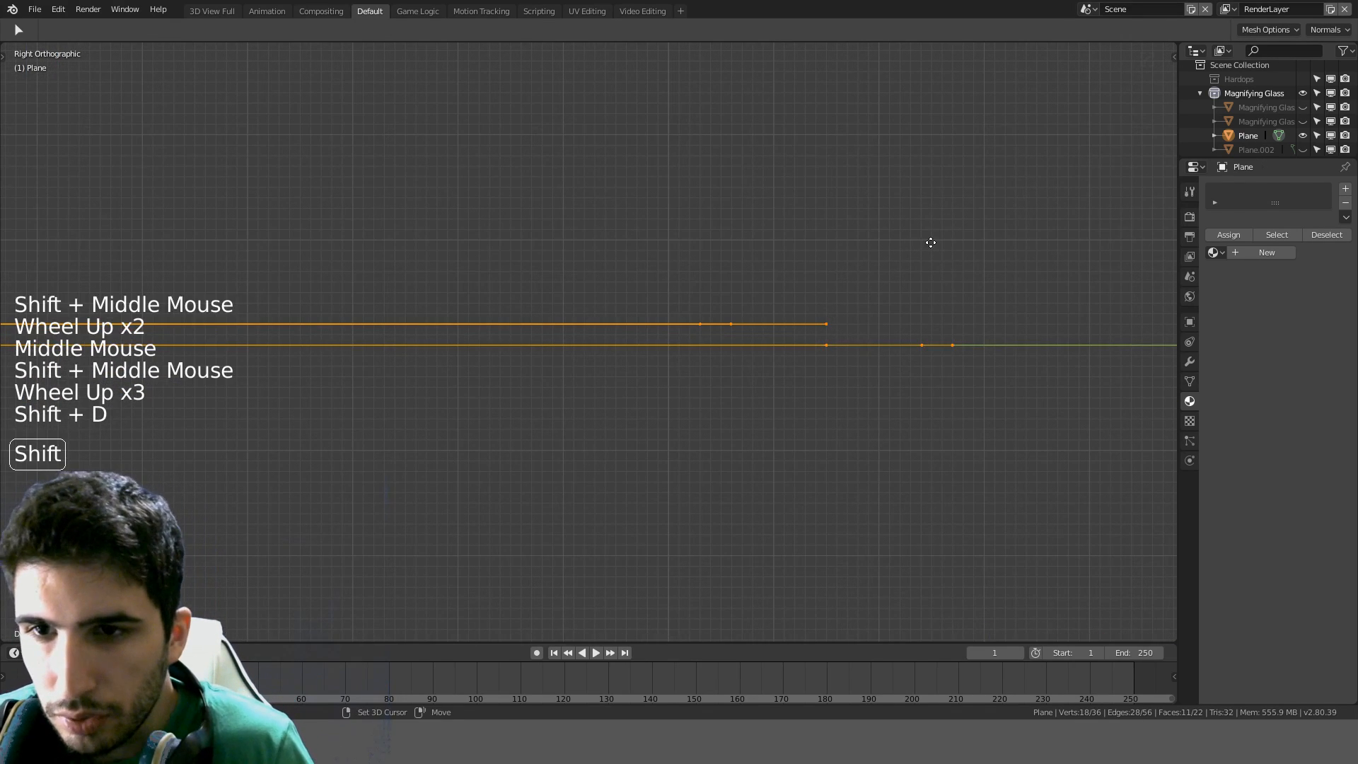
{"action": "key", "text": "s"}
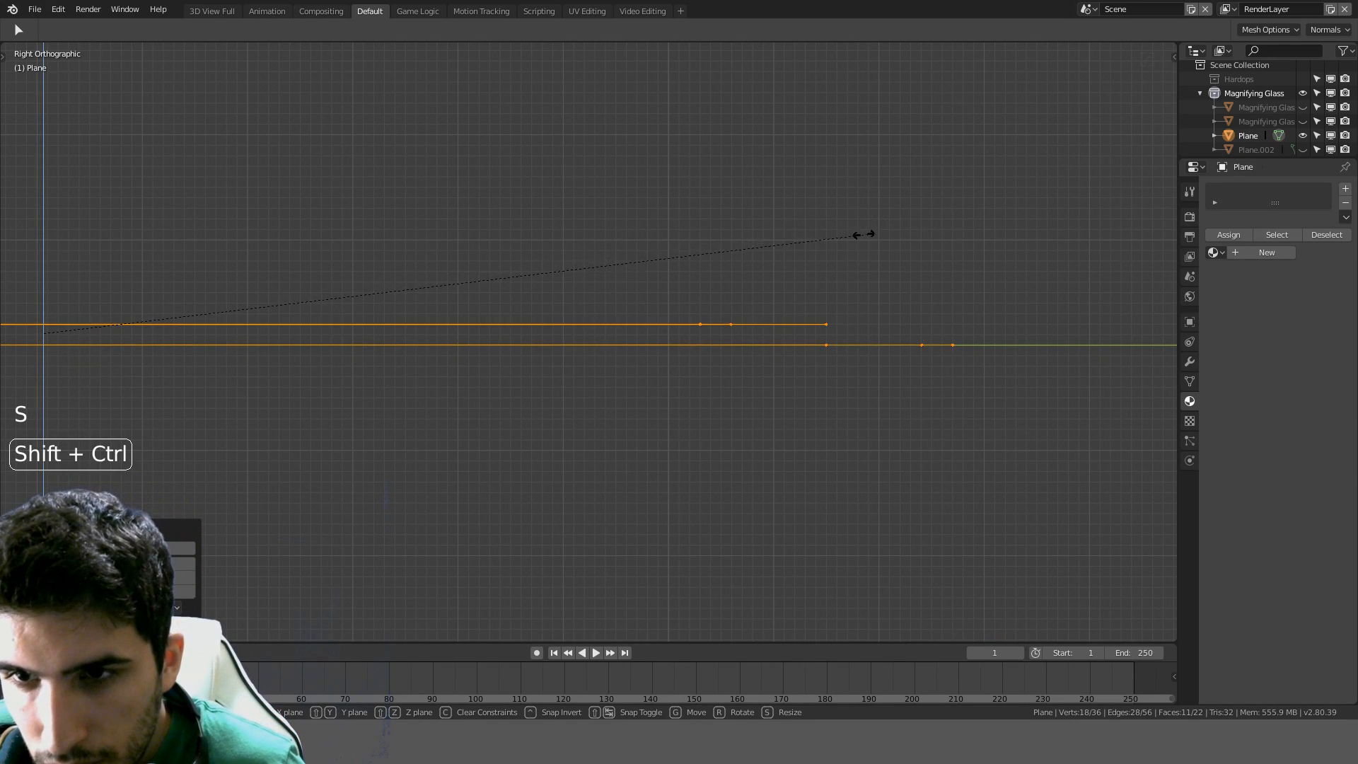
{"action": "left_click", "coordinate": [640, 267]}
Move the duplicated mesh slightly along Y so its closed edge sits just inside the folder's outer closed edge
{"action": "scroll", "coordinate": [628, 316], "scroll_direction": "down", "scroll_amount": 4}
{"action": "middle_click_drag", "start_coordinate": [628, 315], "coordinate": [442, 352], "text": "shift"}
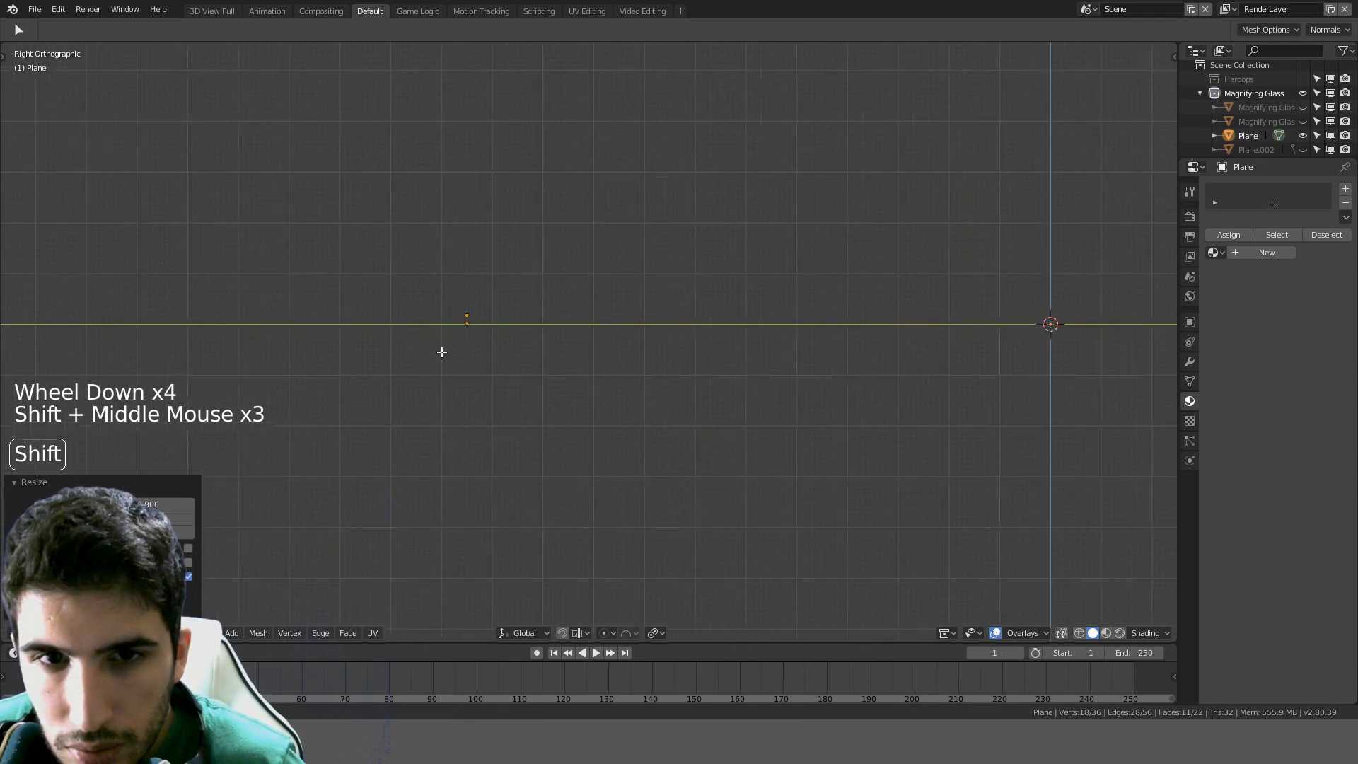
{"action": "scroll", "coordinate": [579, 354], "scroll_direction": "up", "scroll_amount": 8}
{"action": "middle_click_drag", "start_coordinate": [391, 300], "coordinate": [622, 358], "text": "shift"}
{"action": "scroll", "coordinate": [402, 304], "scroll_direction": "up", "scroll_amount": 7}
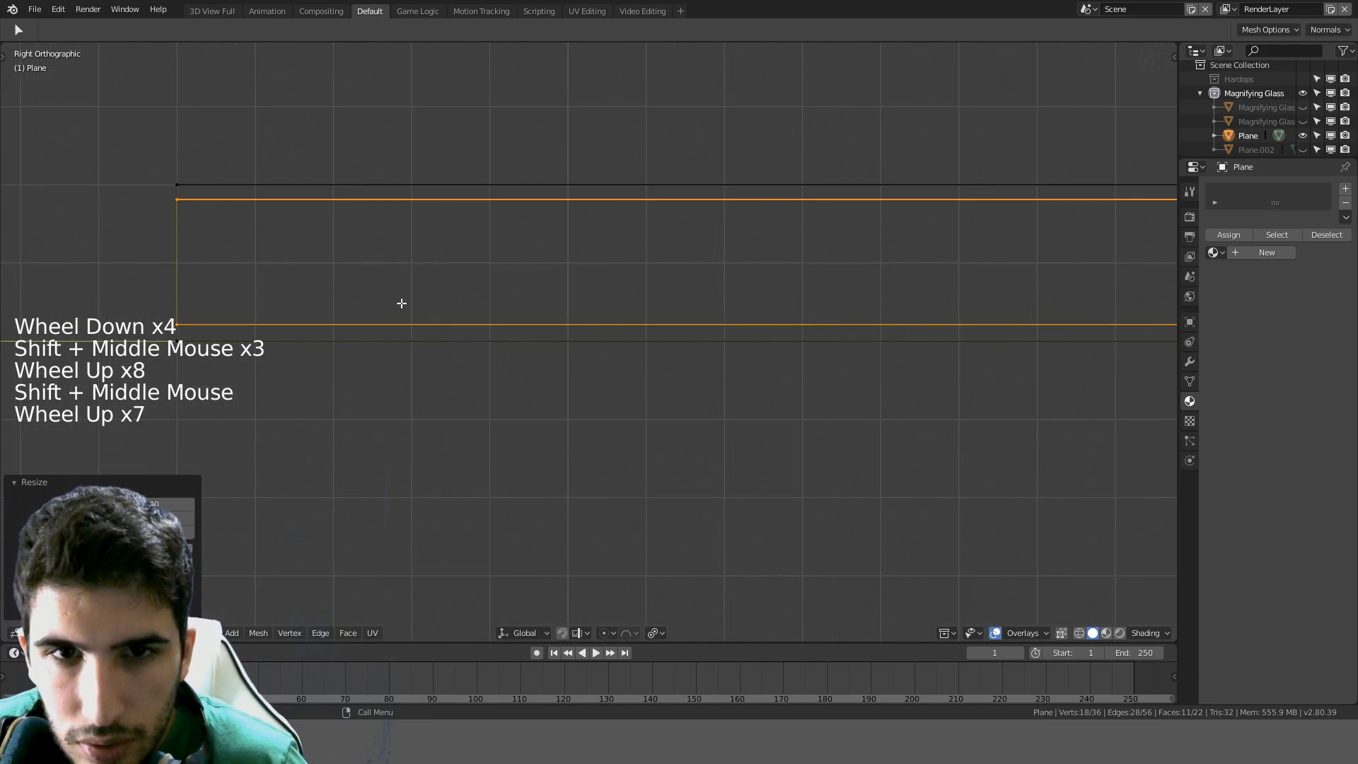
{"action": "middle_click_drag", "start_coordinate": [371, 281], "coordinate": [587, 340], "text": "shift"}
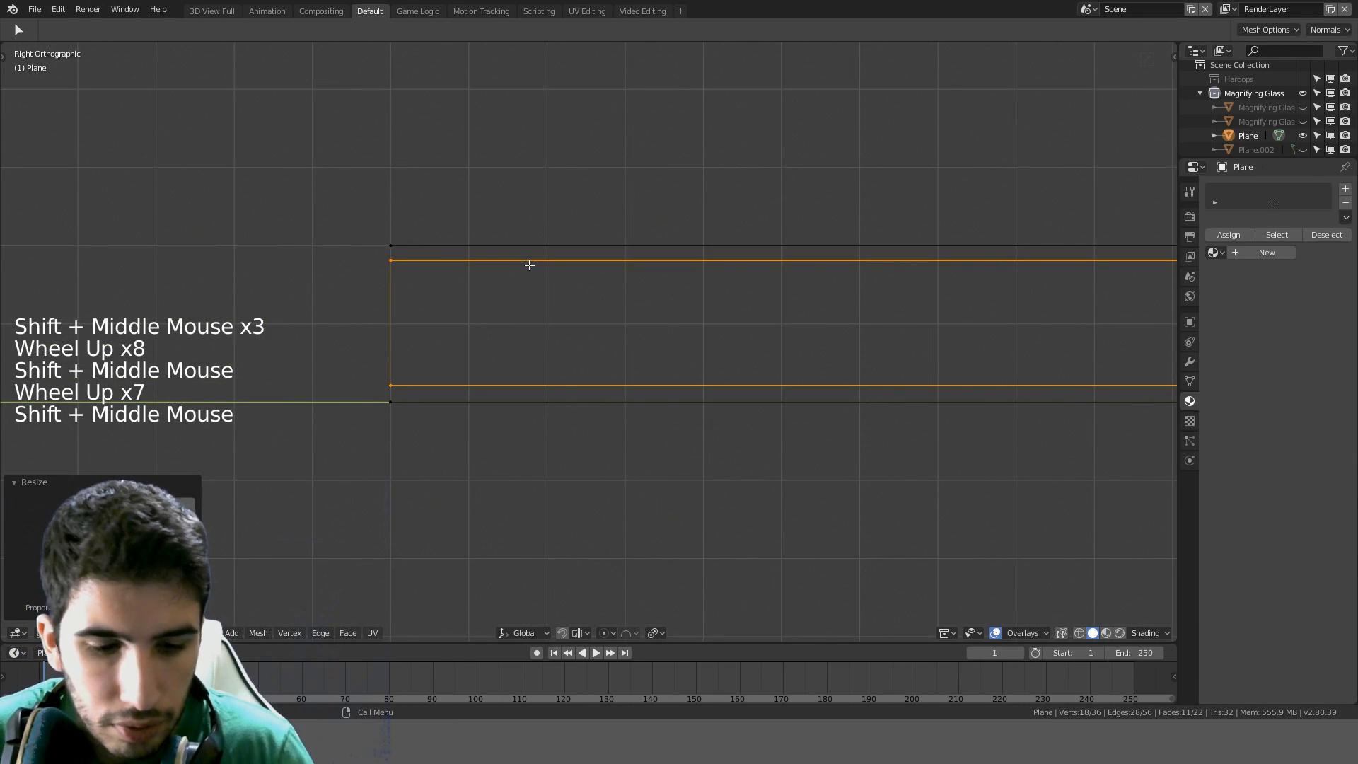
{"action": "key", "text": "g"}
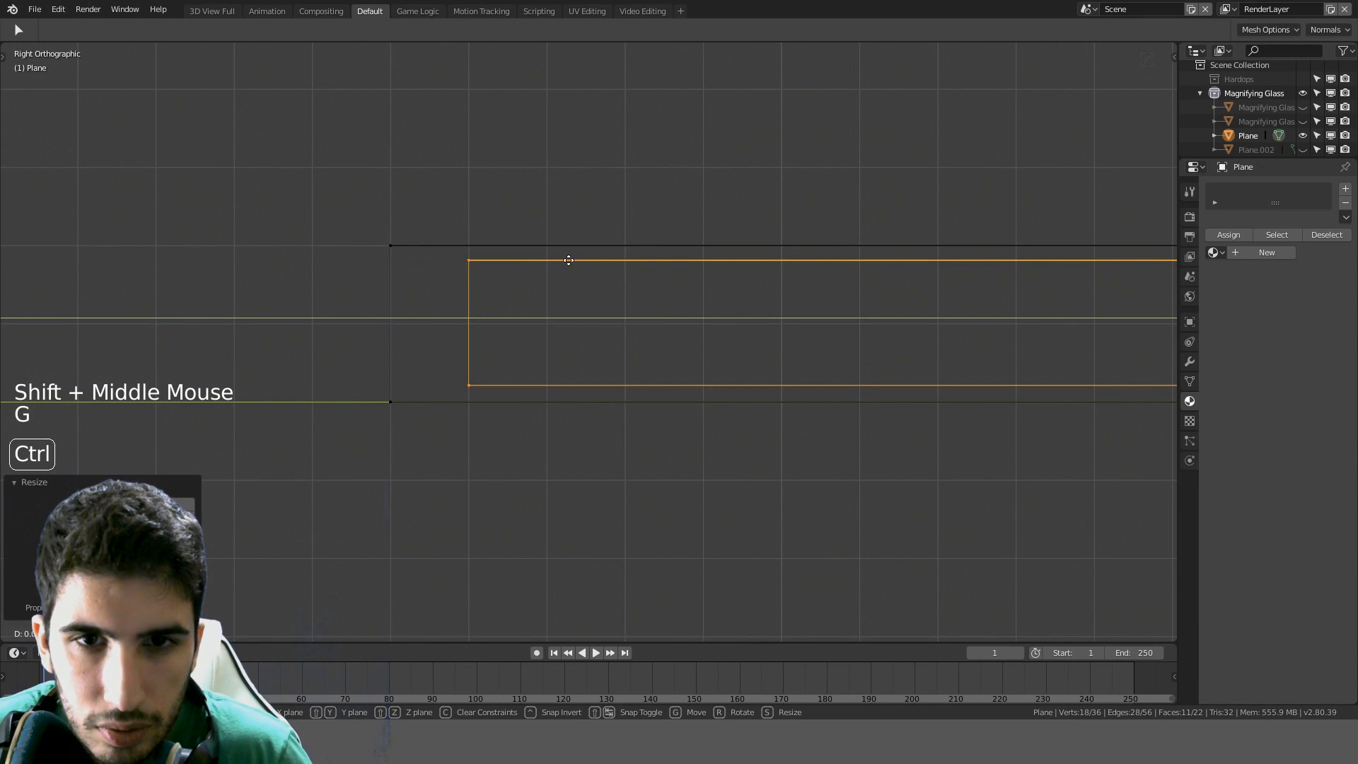
{"action": "left_click", "coordinate": [660, 257]}
{"action": "scroll", "coordinate": [659, 255], "scroll_direction": "down", "scroll_amount": 14}
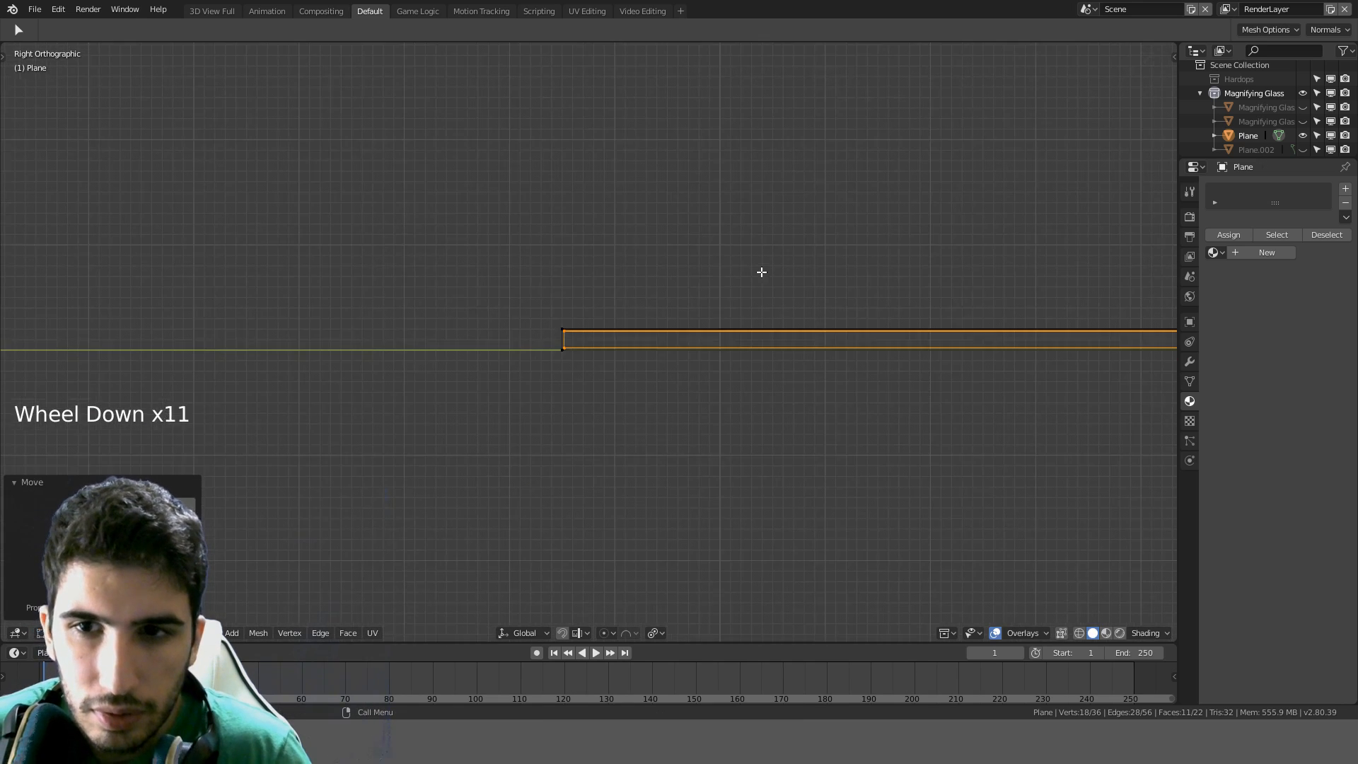
Recalculate the duplicated inner mesh's normals, trying both inside and outside orientation, and return to Object Mode
{"action": "mouse_move", "coordinate": [761, 273]}
{"action": "middle_mouse_down"}
{"action": "mouse_move", "coordinate": [775, 281]}
{"action": "mouse_move", "coordinate": [664, 300]}
{"action": "mouse_move", "coordinate": [800, 414]}
{"action": "mouse_move", "coordinate": [798, 444]}
{"action": "mouse_move", "coordinate": [795, 370]}
{"action": "mouse_move", "coordinate": [837, 364]}
{"action": "mouse_move", "coordinate": [891, 394]}
{"action": "mouse_move", "coordinate": [918, 388]}
{"action": "middle_mouse_up"}
{"action": "scroll", "coordinate": [733, 300], "scroll_direction": "down", "scroll_amount": 6}
{"action": "key", "text": "ctrl+shift+n"}
{"action": "key", "text": "shift+n"}
{"action": "key", "text": "Tab"}
{"action": "key", "text": "Tab"}
{"action": "key", "text": "Tab"}
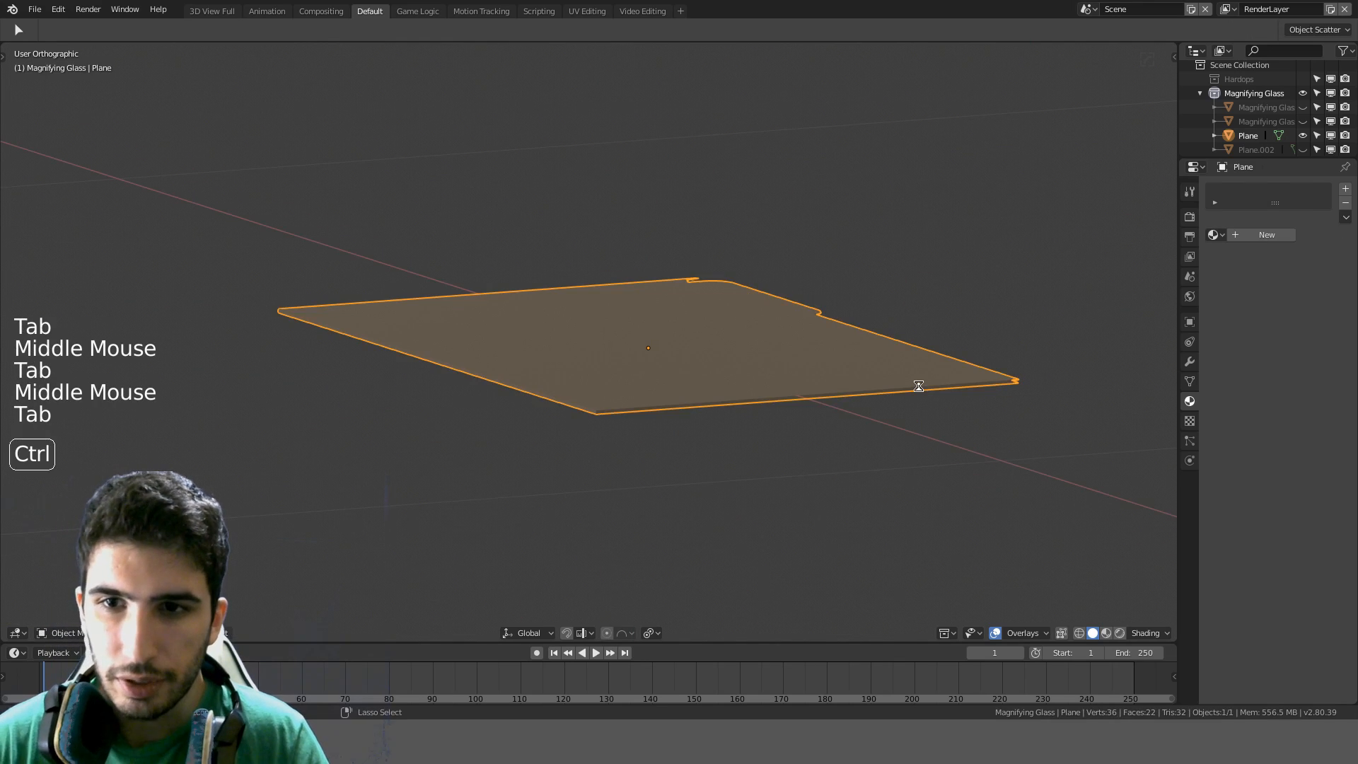
Save the scene and rename the folder object as File
{"action": "key", "text": "ctrl+s"}
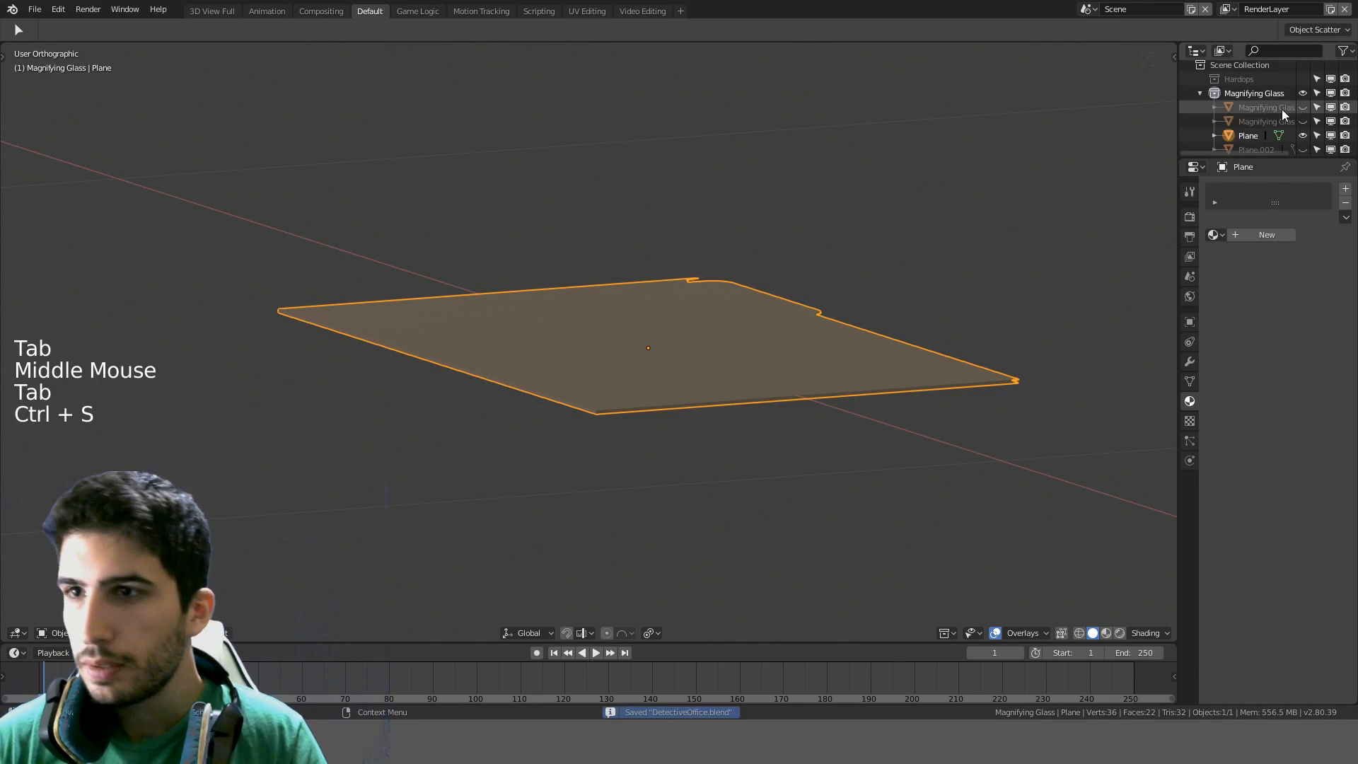
{"action": "triple_click", "coordinate": [1255, 136]}
{"action": "type", "text": "File"}
{"action": "key", "text": "Return"}
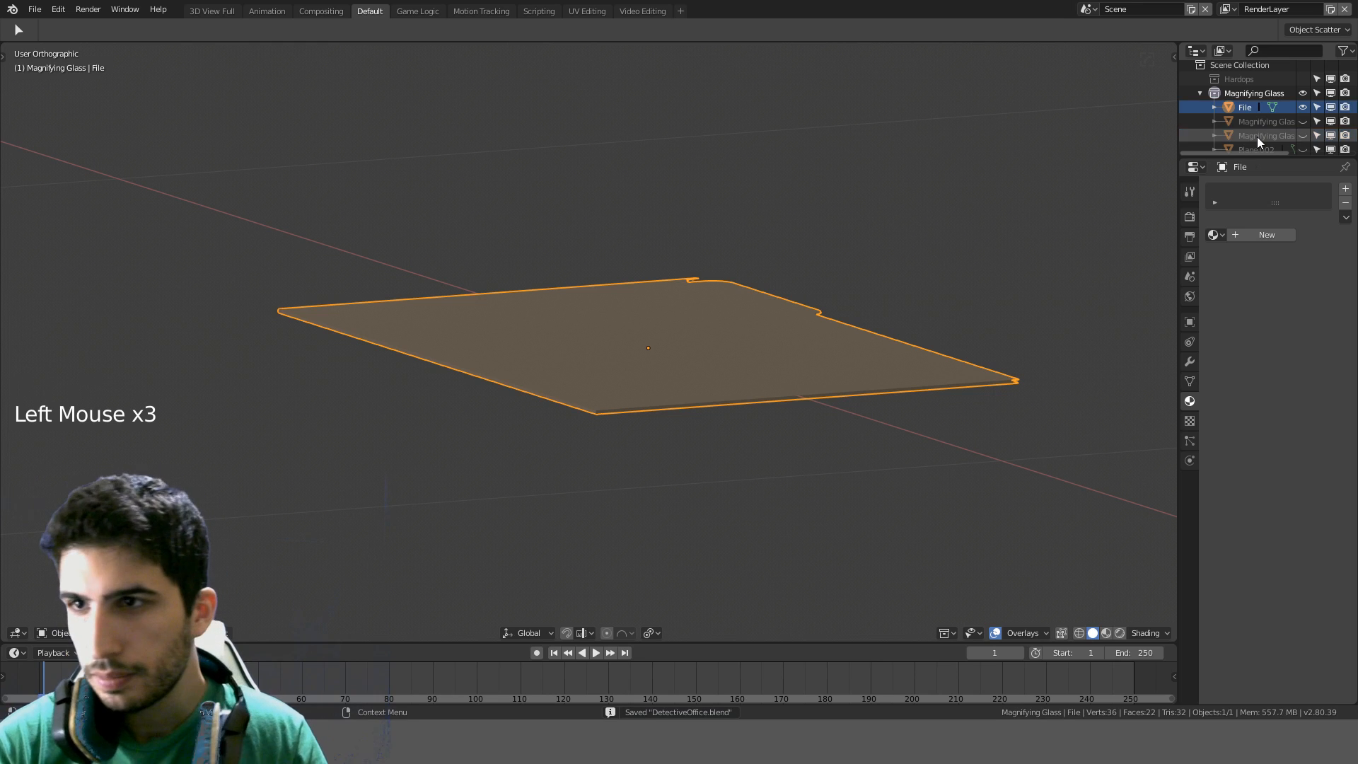
Reset the 3D cursor to the world origin and snap the folder object to it
{"action": "middle_click_drag", "start_coordinate": [835, 255], "coordinate": [584, 294]}
{"action": "scroll", "coordinate": [770, 431], "scroll_direction": "up", "scroll_amount": 3}
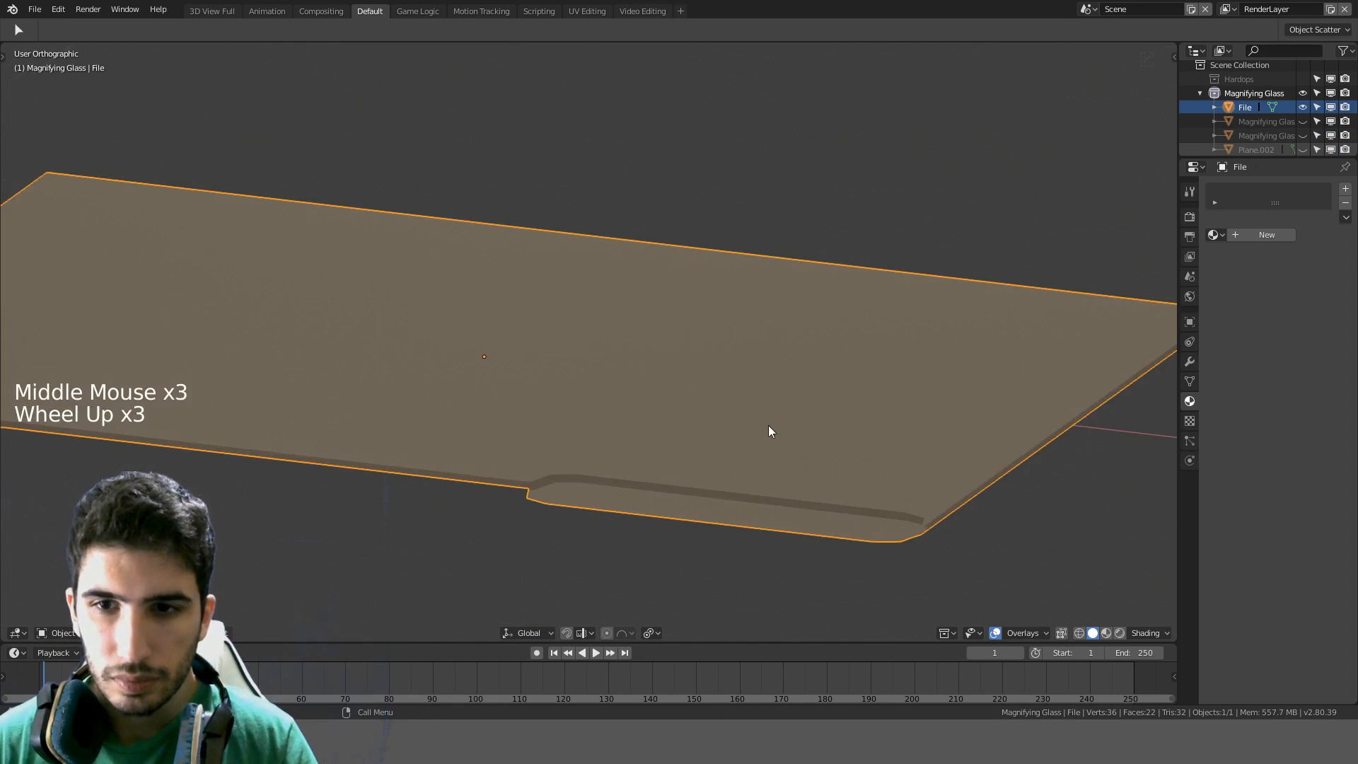
{"action": "middle_click_drag", "start_coordinate": [770, 431], "coordinate": [761, 367], "text": "shift"}
{"action": "middle_click_drag", "start_coordinate": [760, 368], "coordinate": [683, 331]}
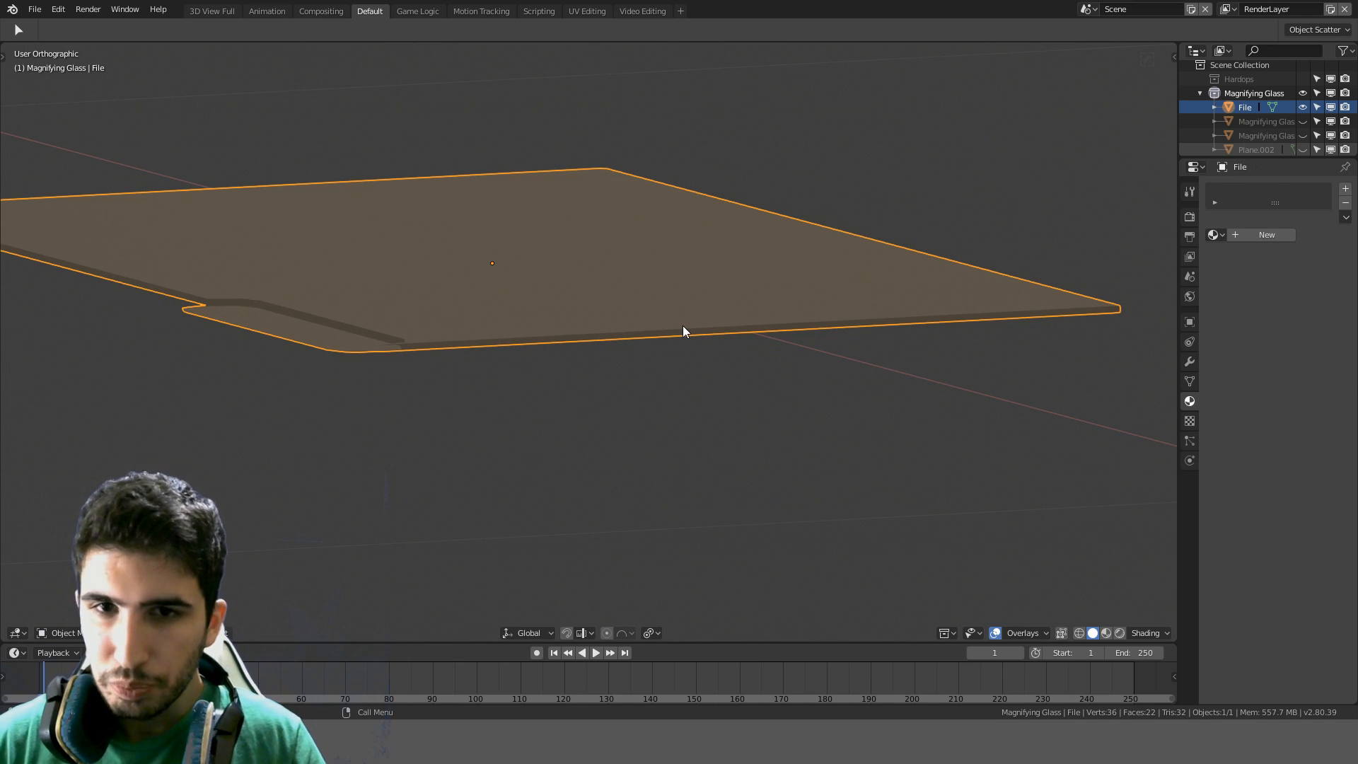
{"action": "scroll", "coordinate": [683, 331], "scroll_direction": "down", "scroll_amount": 7}
{"action": "key", "text": "shift+c"}
{"action": "scroll", "coordinate": [718, 266], "scroll_direction": "down", "scroll_amount": 3}
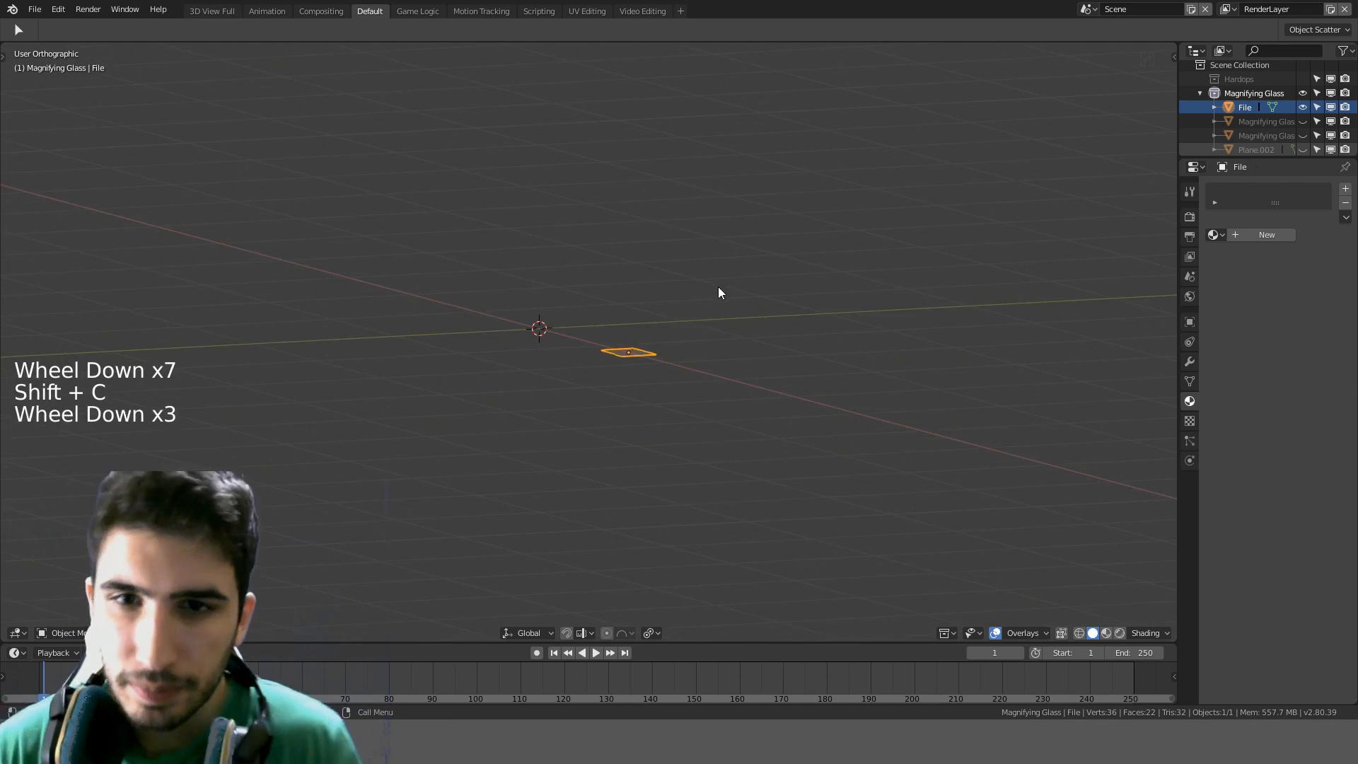
{"action": "middle_click_drag", "start_coordinate": [719, 291], "coordinate": [540, 403]}
{"action": "key", "text": "shift+s"}
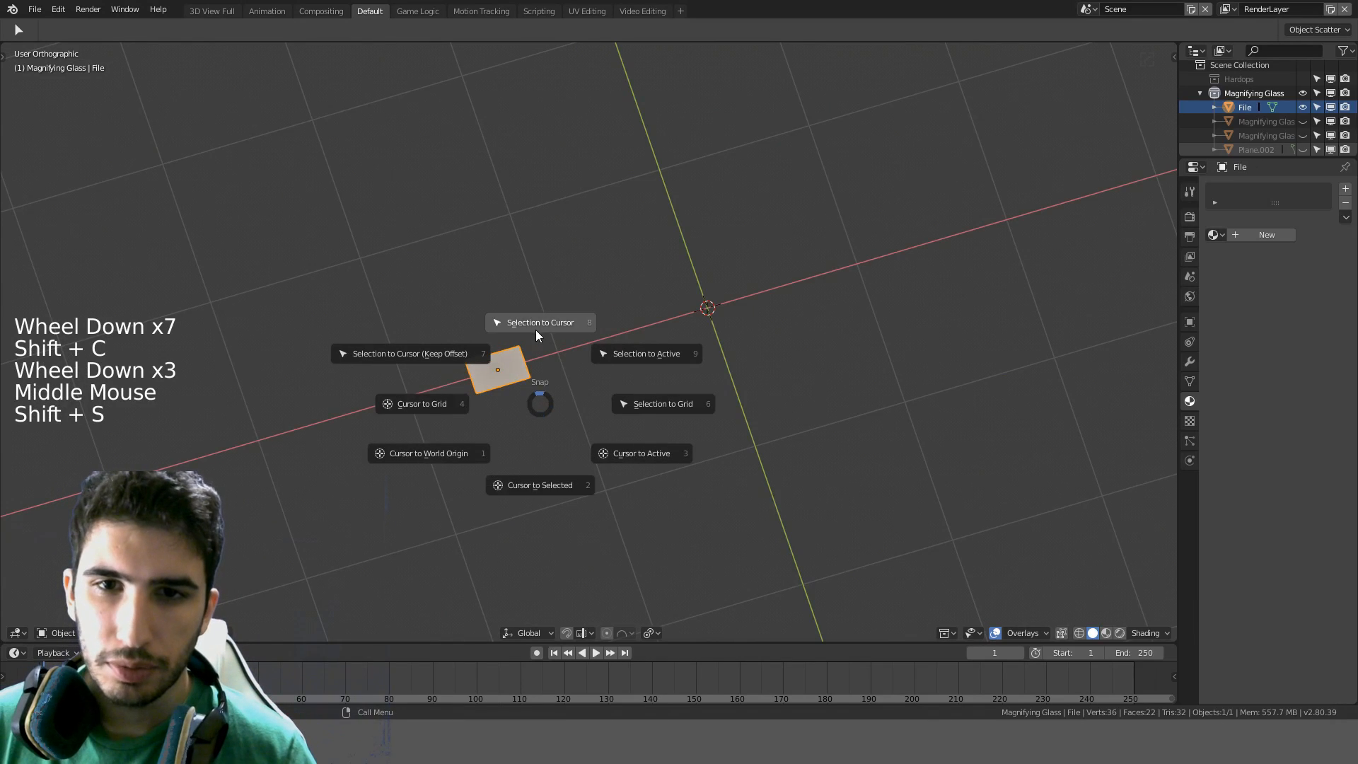
Examine the folder's placement at the world origin from front, top and angled views
{"action": "middle_click_drag", "start_coordinate": [703, 318], "coordinate": [679, 310]}
{"action": "scroll", "coordinate": [843, 384], "scroll_direction": "up", "scroll_amount": 4}
{"action": "middle_click_drag", "start_coordinate": [842, 384], "coordinate": [573, 311], "text": "shift"}
{"action": "middle_click_drag", "start_coordinate": [573, 311], "coordinate": [843, 413]}
{"action": "key", "text": "KP_1"}
{"action": "scroll", "coordinate": [590, 262], "scroll_direction": "up", "scroll_amount": 10}
{"action": "scroll", "coordinate": [715, 367], "scroll_direction": "up", "scroll_amount": 1}
{"action": "scroll", "coordinate": [753, 376], "scroll_direction": "down", "scroll_amount": 3}
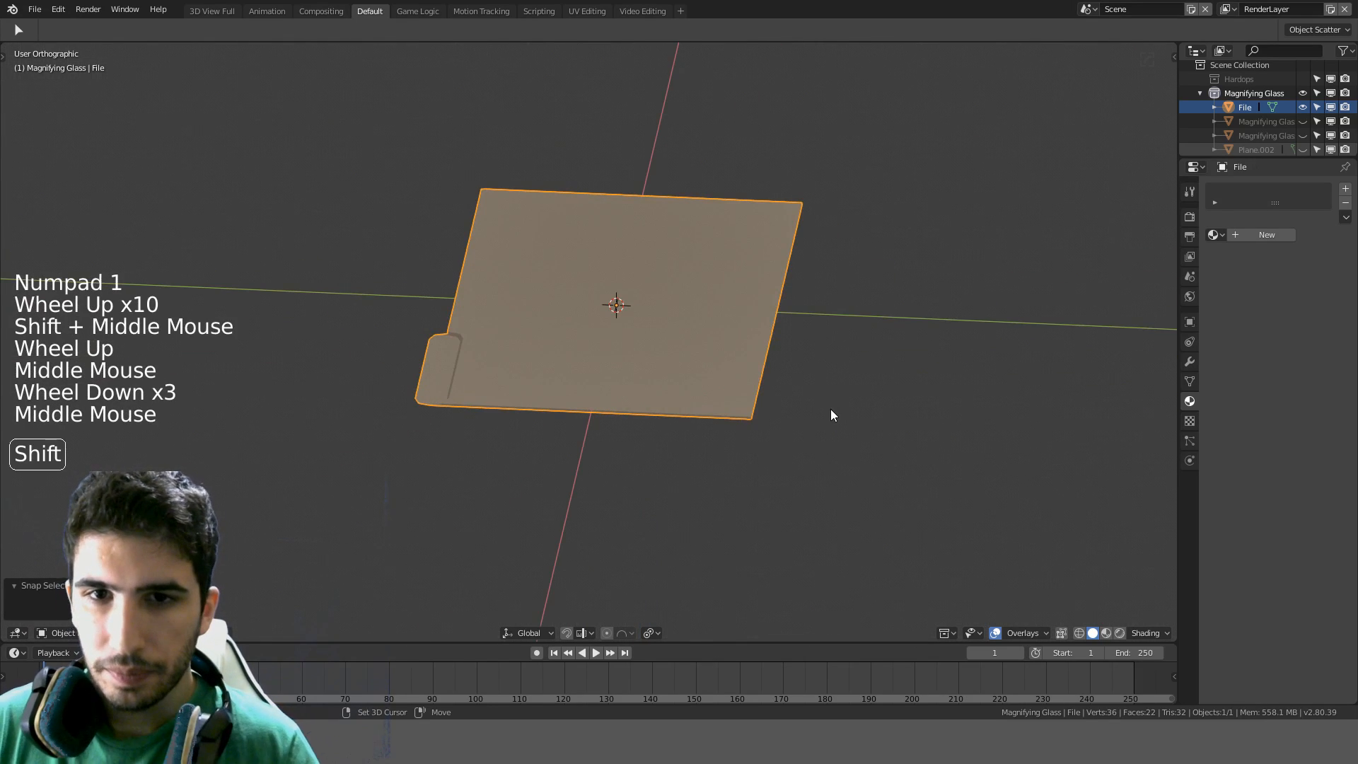
Add a single-bone armature at the folder's centre and scale it down until the bone is shorter than the folder
{"action": "key", "text": "shift+a"}
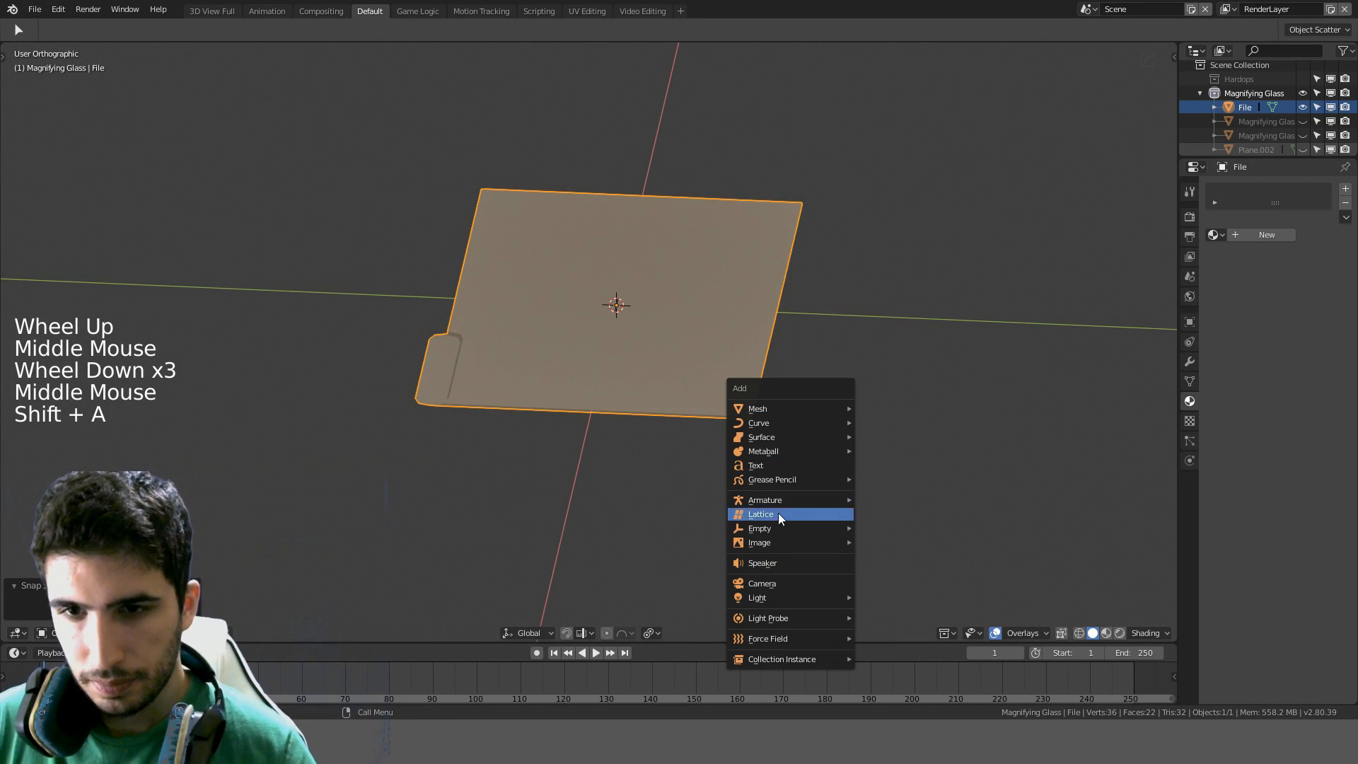
{"action": "mouse_move", "coordinate": [783, 495]}
{"action": "left_click", "coordinate": [880, 495]}
{"action": "scroll", "coordinate": [837, 362], "scroll_direction": "down", "scroll_amount": 3}
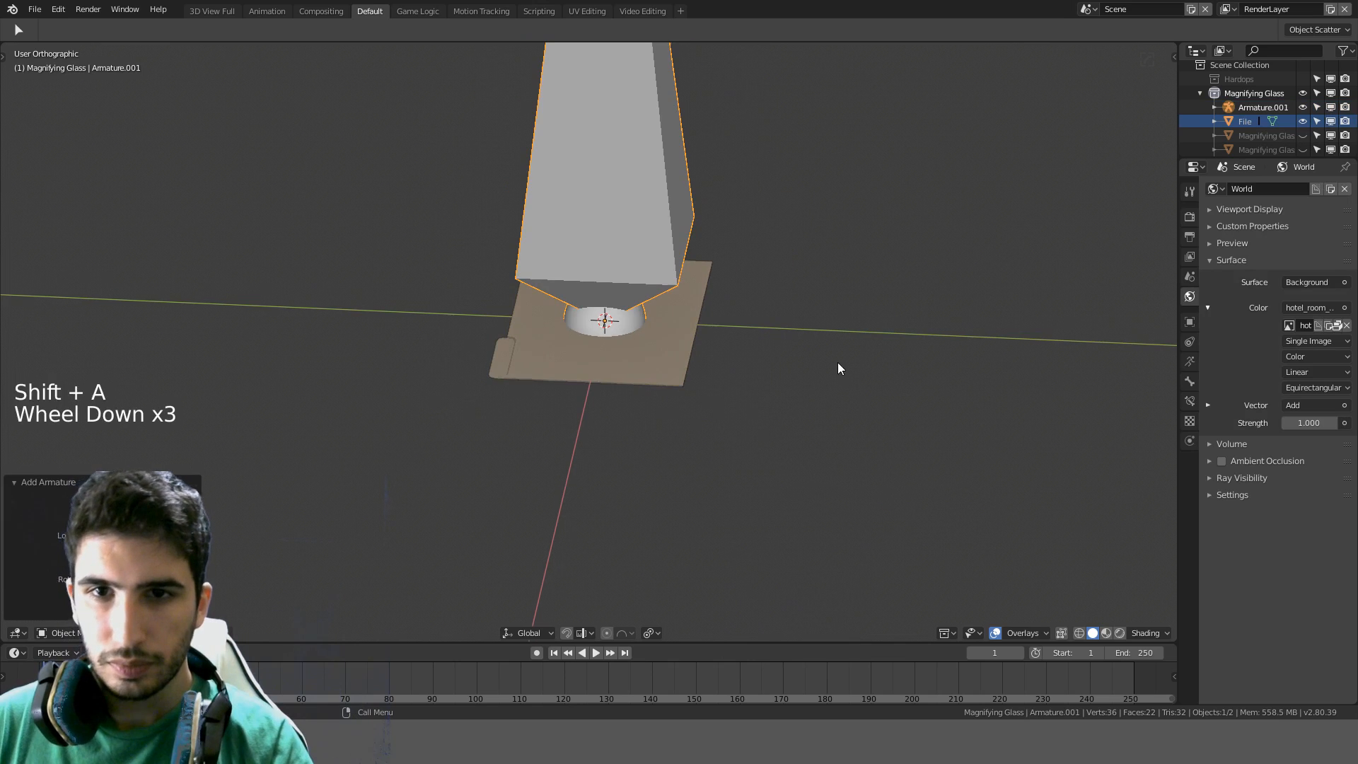
{"action": "key", "text": "s"}
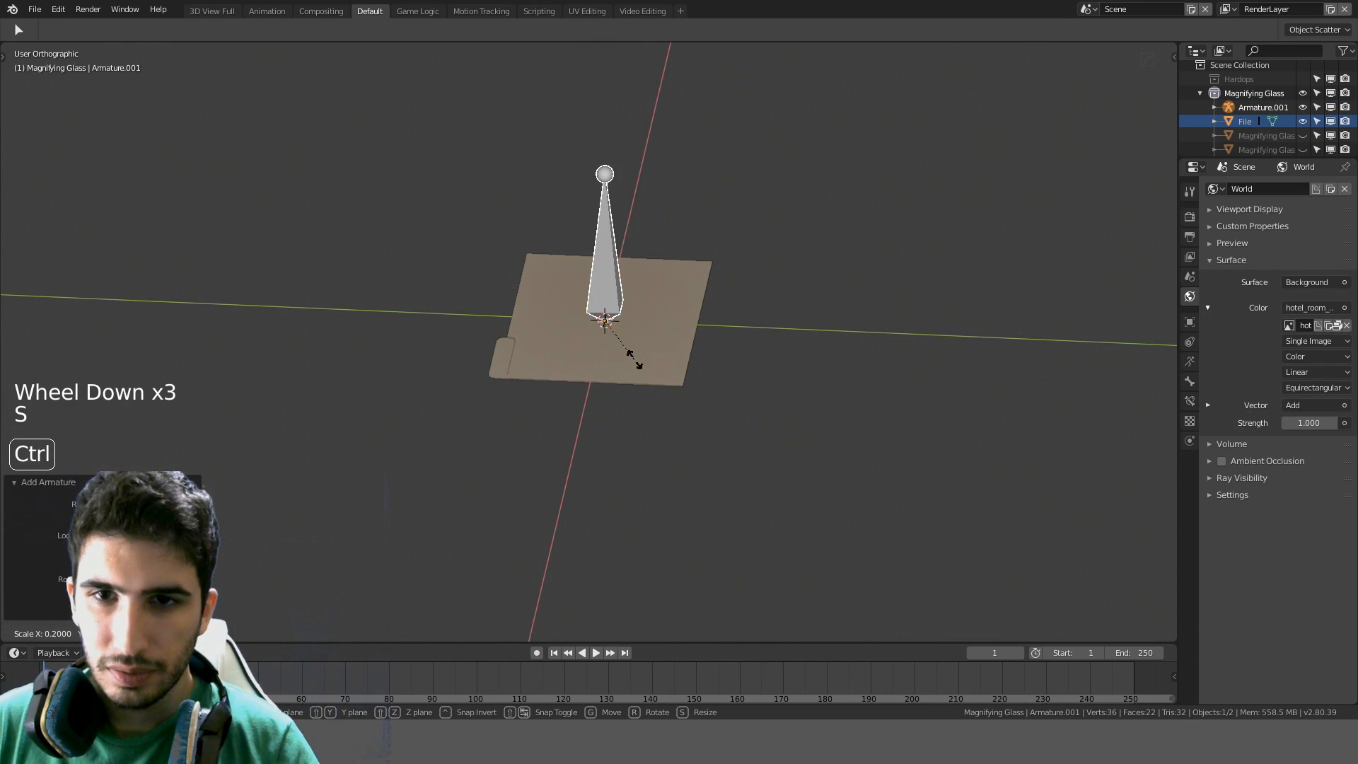
{"action": "left_click", "coordinate": [624, 326]}
{"action": "key", "text": "KP_1"}
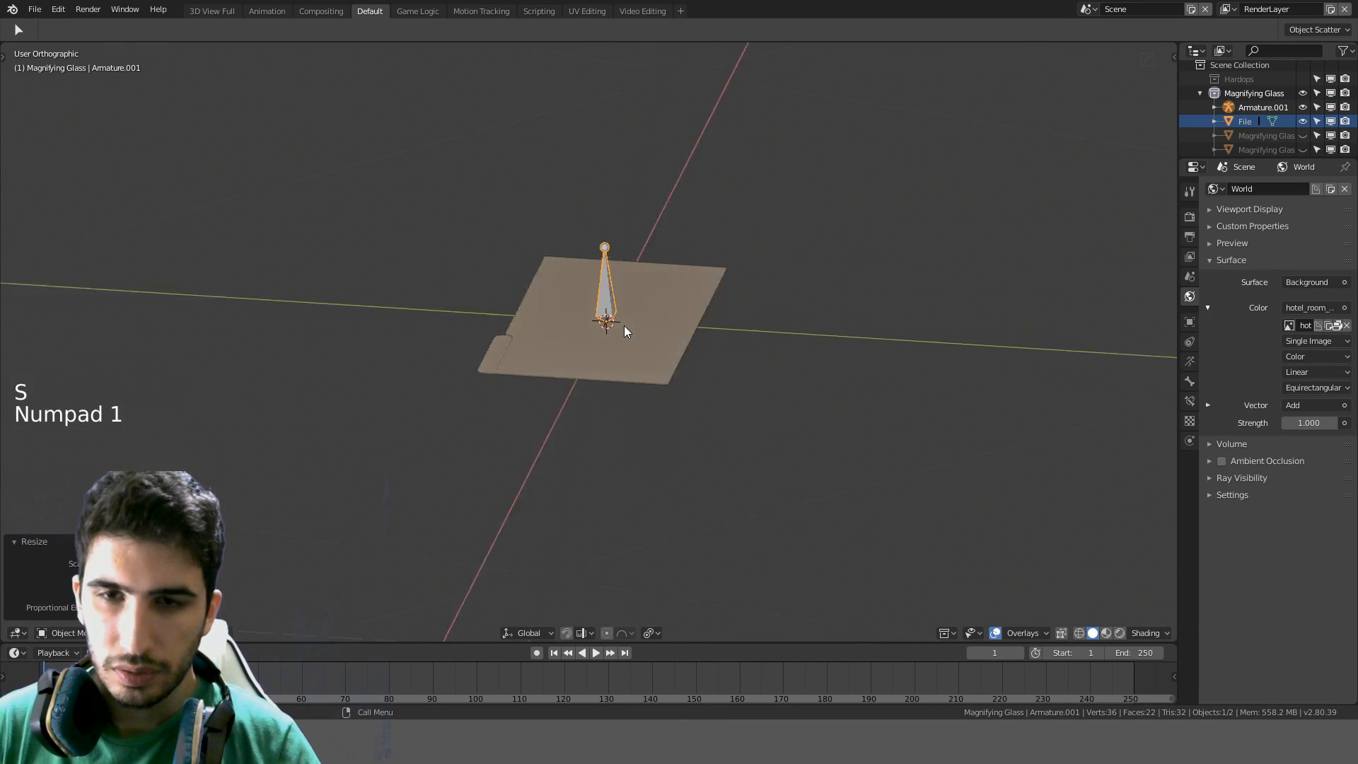
Select the folder object and apply its transforms
{"action": "scroll", "coordinate": [623, 326], "scroll_direction": "down", "scroll_amount": 1}
{"action": "middle_click_drag", "start_coordinate": [623, 325], "coordinate": [672, 341]}
{"action": "left_click", "coordinate": [672, 340]}
{"action": "key", "text": "ctrl+a"}
{"action": "left_click", "coordinate": [673, 336]}
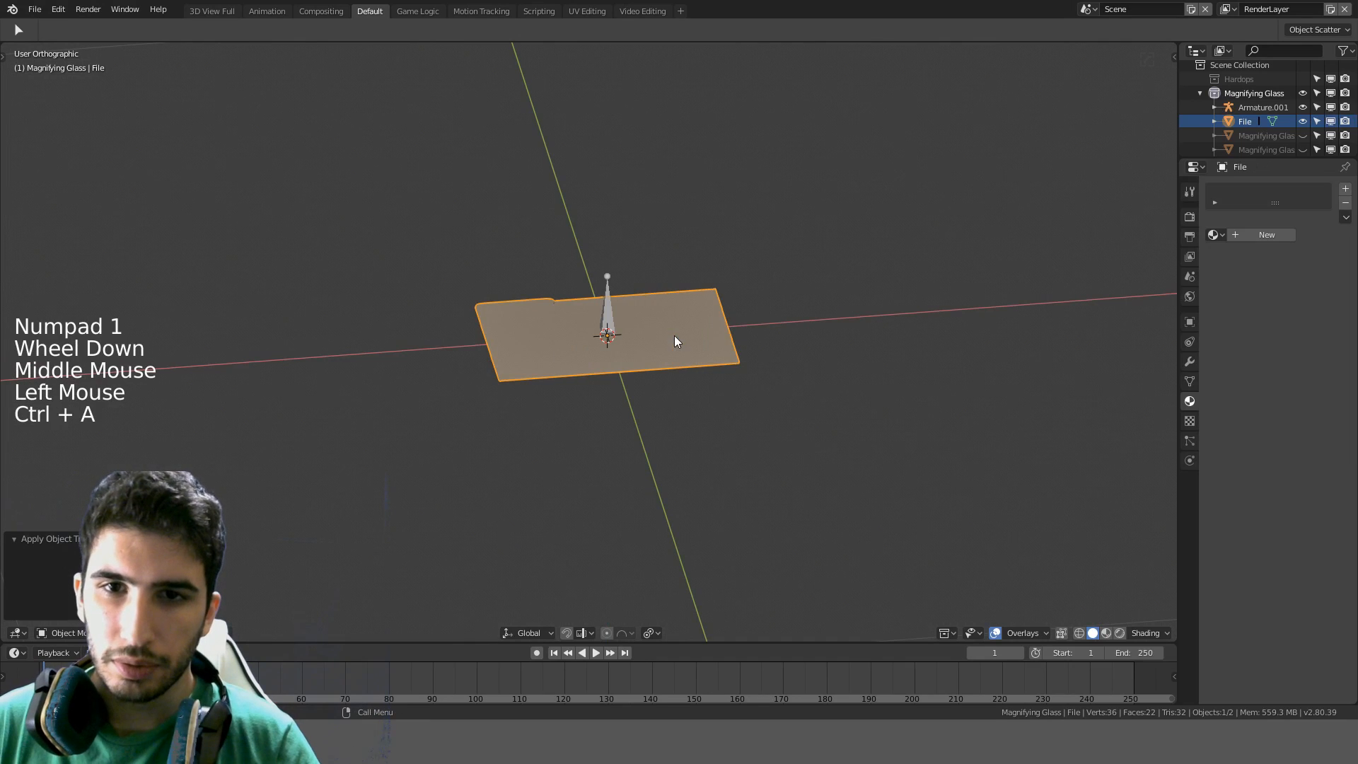
Rotate the armature 90° about X so the bone lies flat and points toward the folder's tabbed edge
{"action": "left_click", "coordinate": [613, 316]}
{"action": "key", "text": "KP_7"}
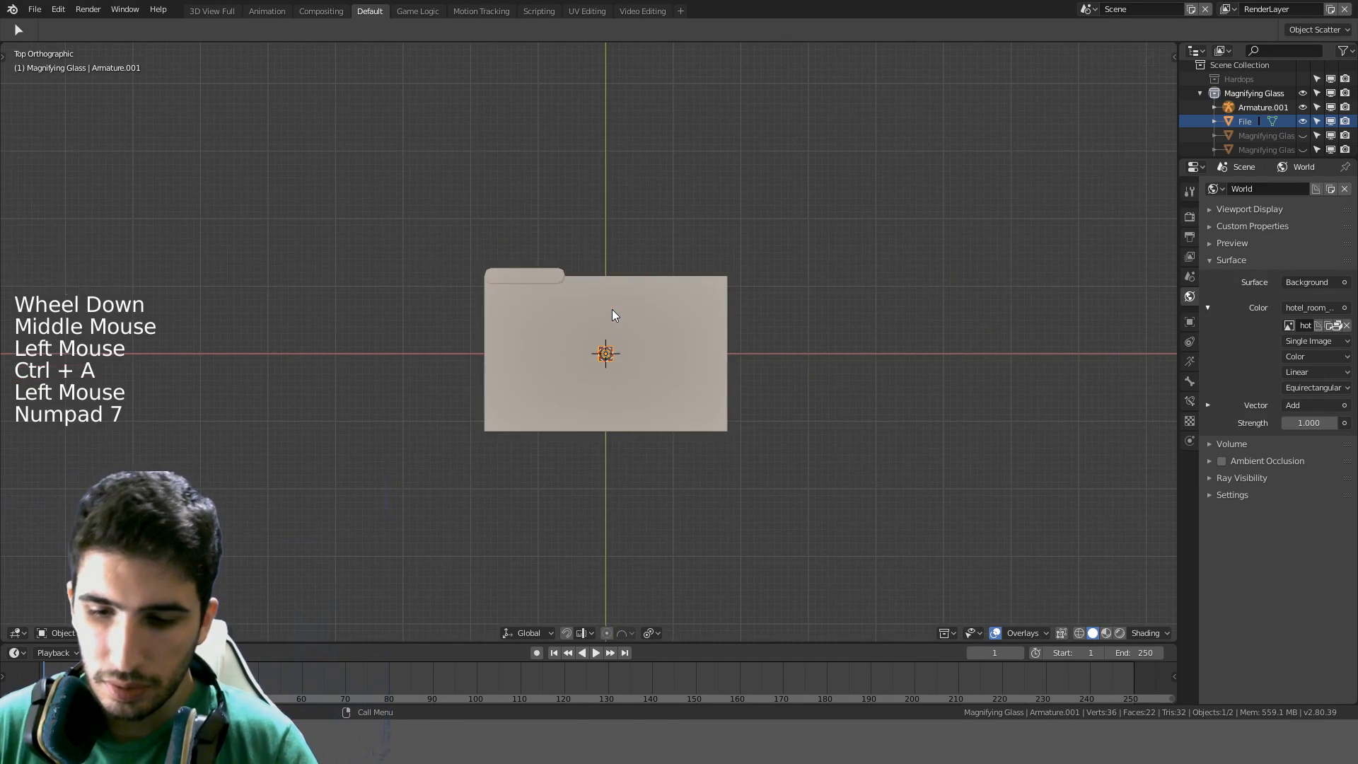
{"action": "key", "text": "r"}
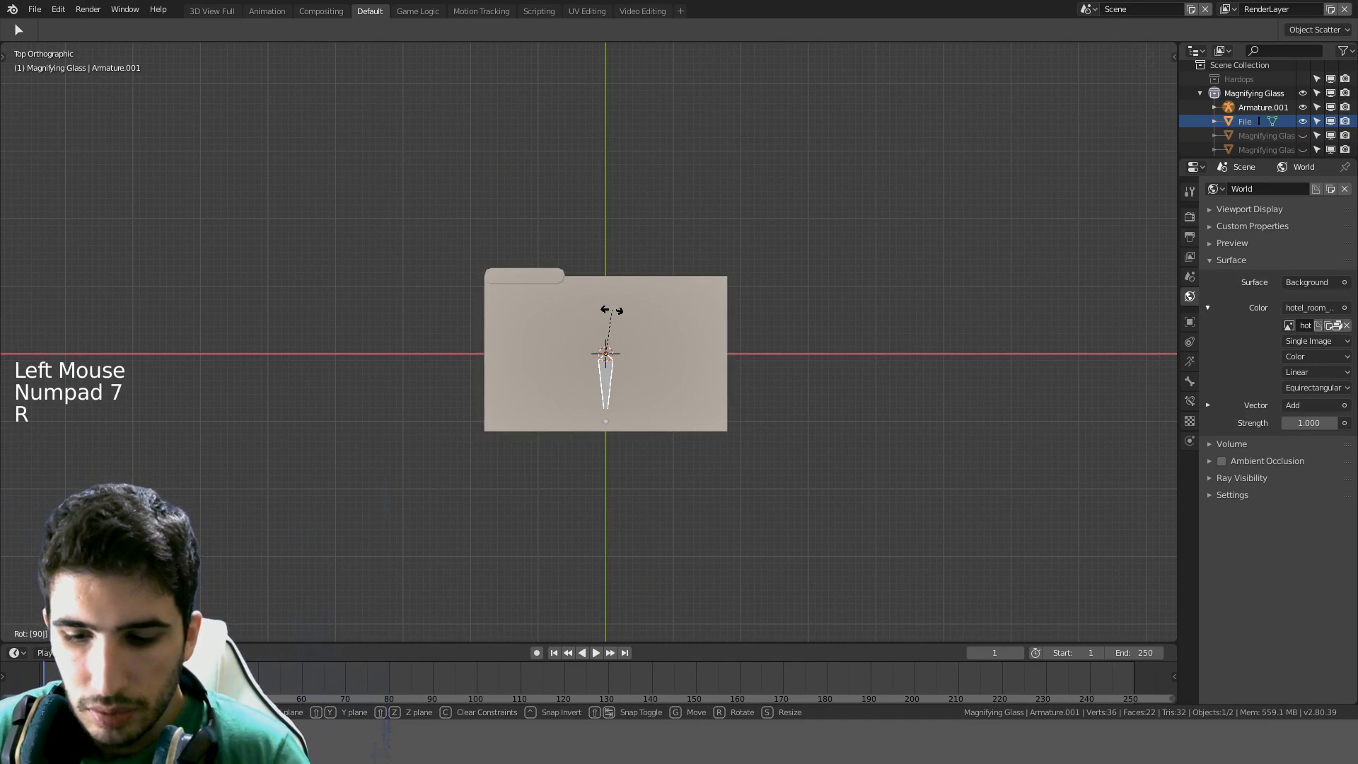
{"action": "left_click", "coordinate": [612, 308]}
{"action": "scroll", "coordinate": [679, 280], "scroll_direction": "up", "scroll_amount": 4}
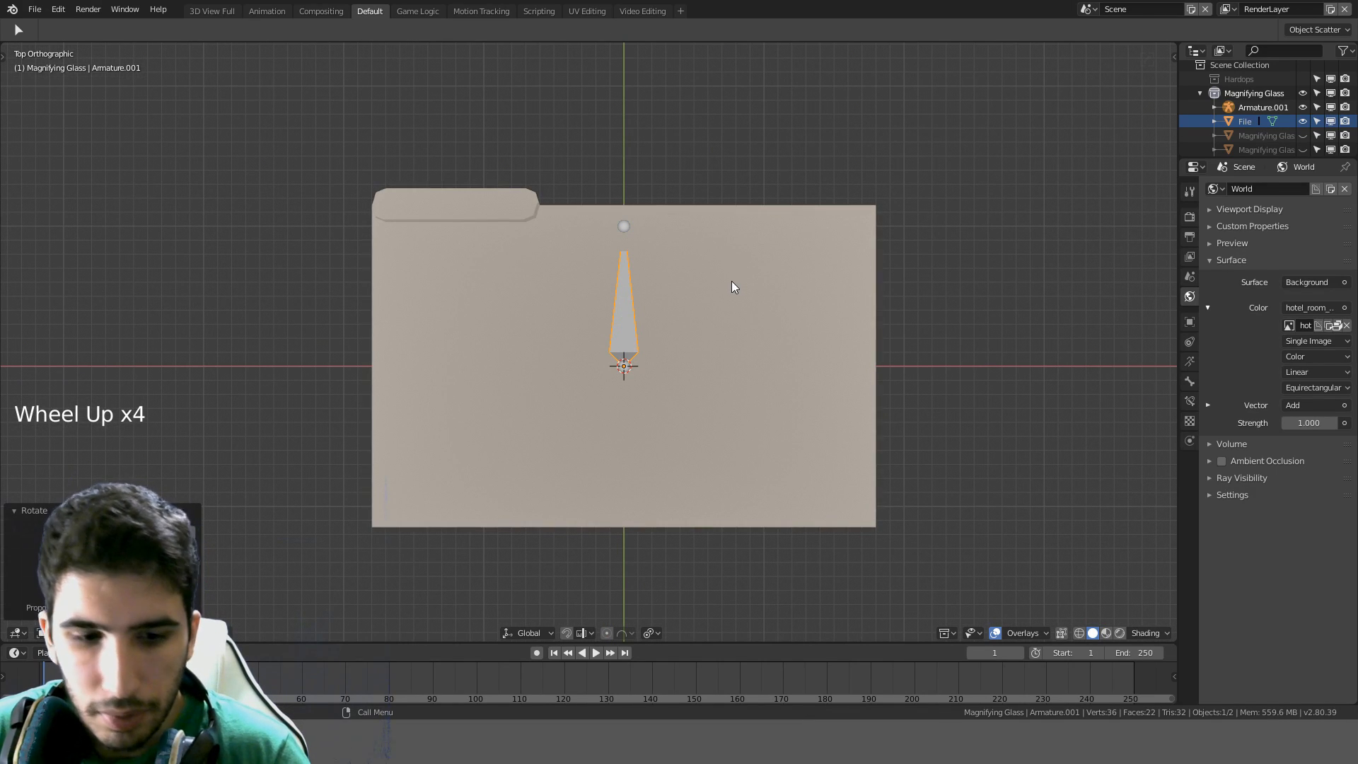
Try enlarging the armature to about double its size and moving it, and undo the scaling
{"action": "key", "text": "g"}
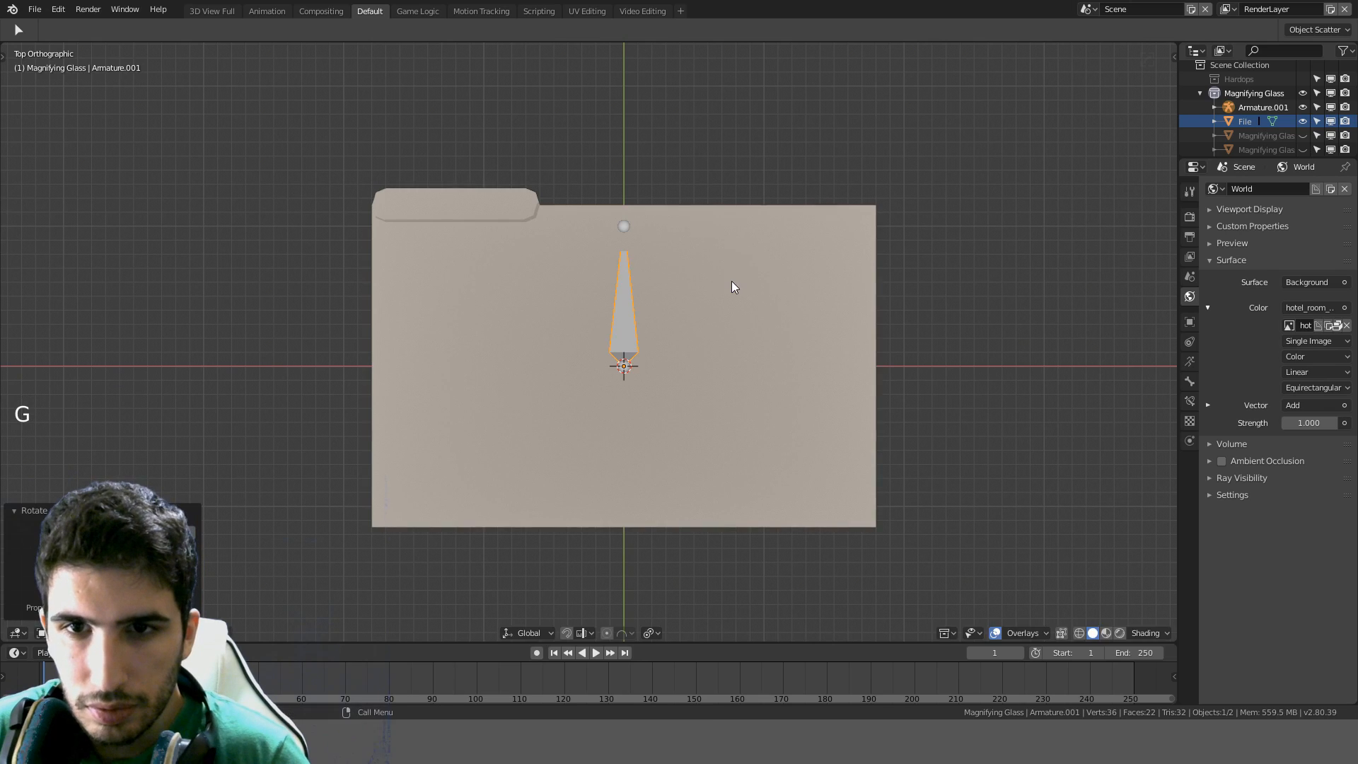
{"action": "key", "text": "s"}
{"action": "key", "text": "g"}
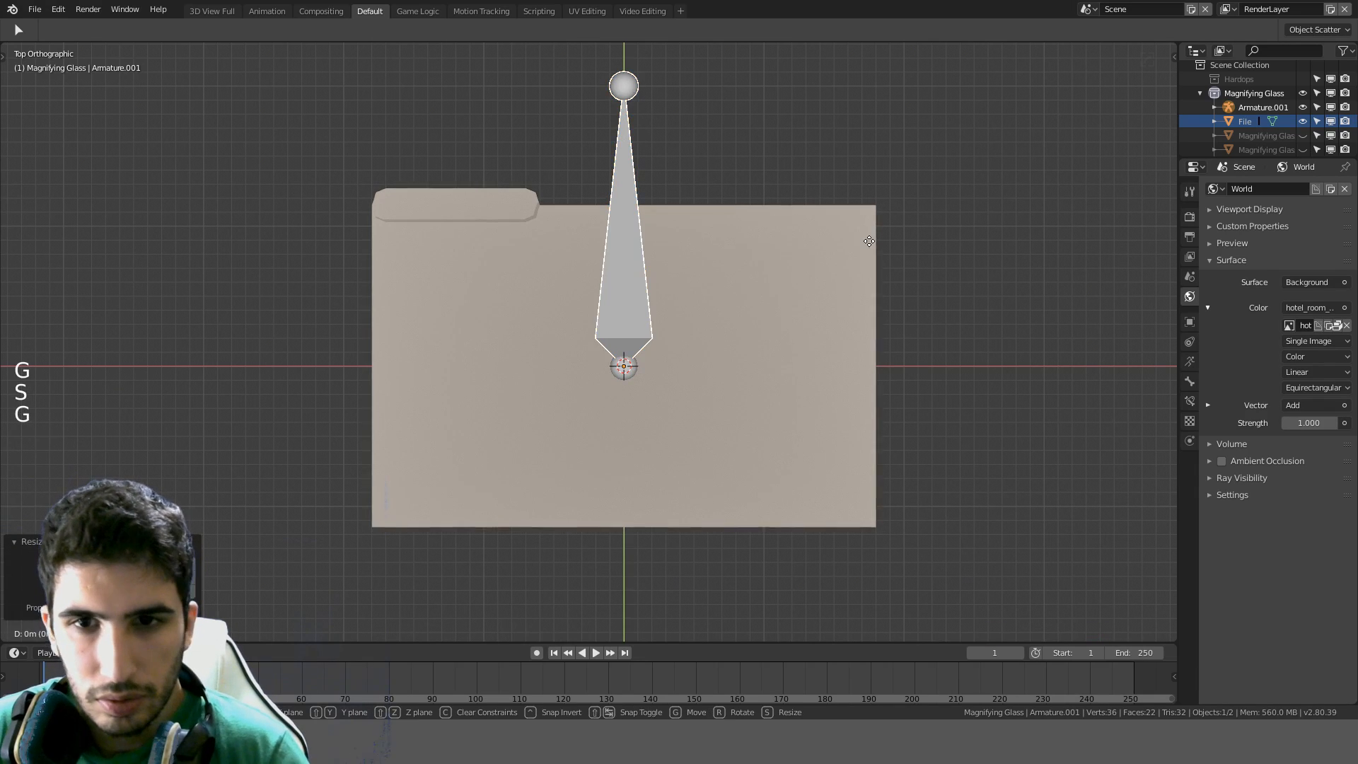
{"action": "right_click", "coordinate": [856, 386]}
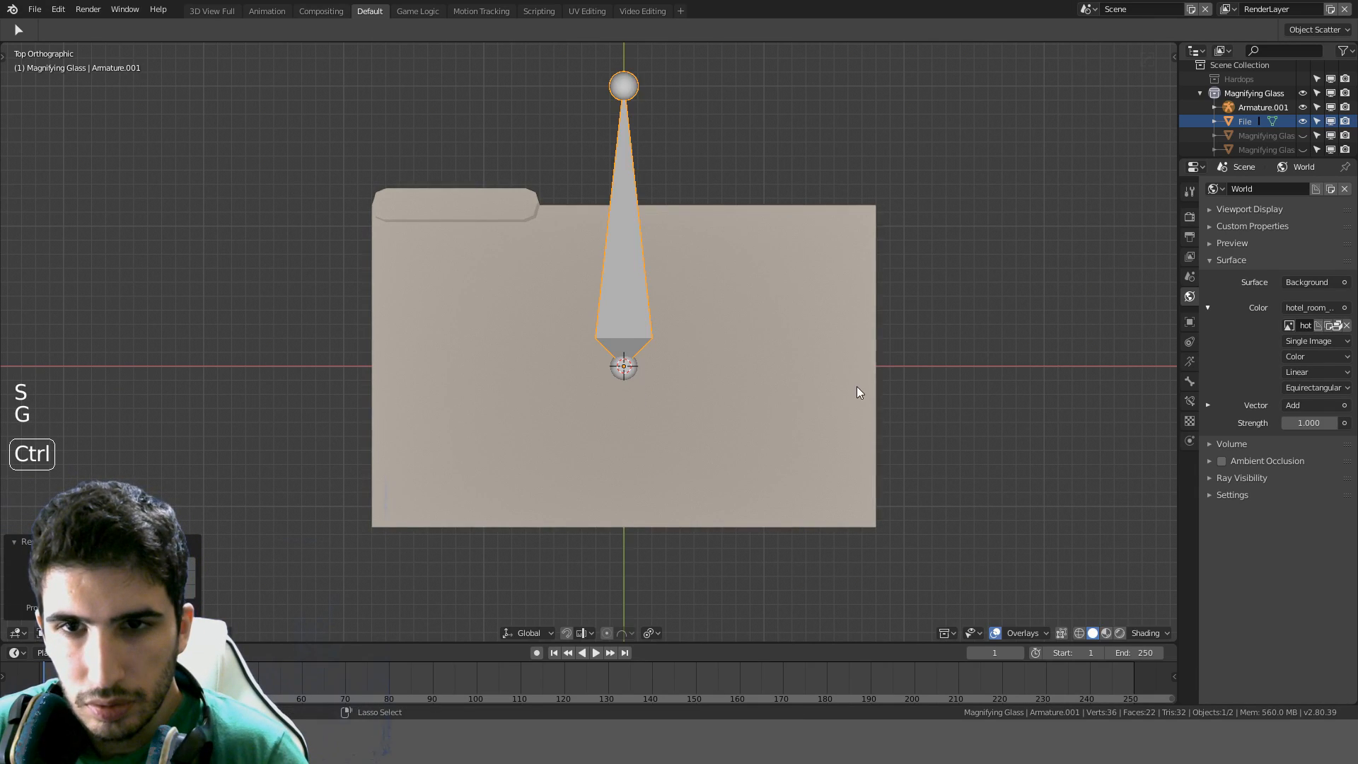
{"action": "key", "text": "ctrl+z"}
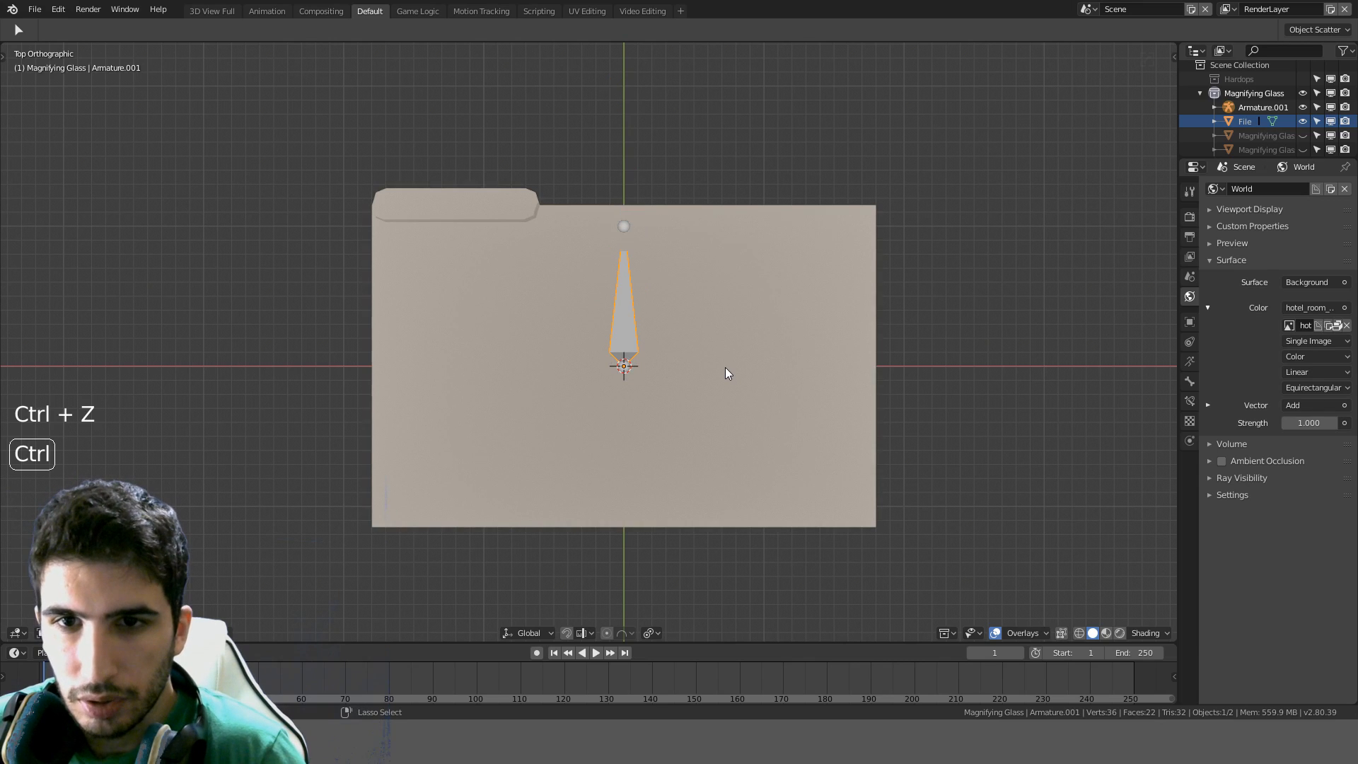
Try rotating the armature by -90° in the top view so the bone points along the folder's long direction
{"action": "middle_click_drag", "start_coordinate": [727, 365], "coordinate": [815, 260]}
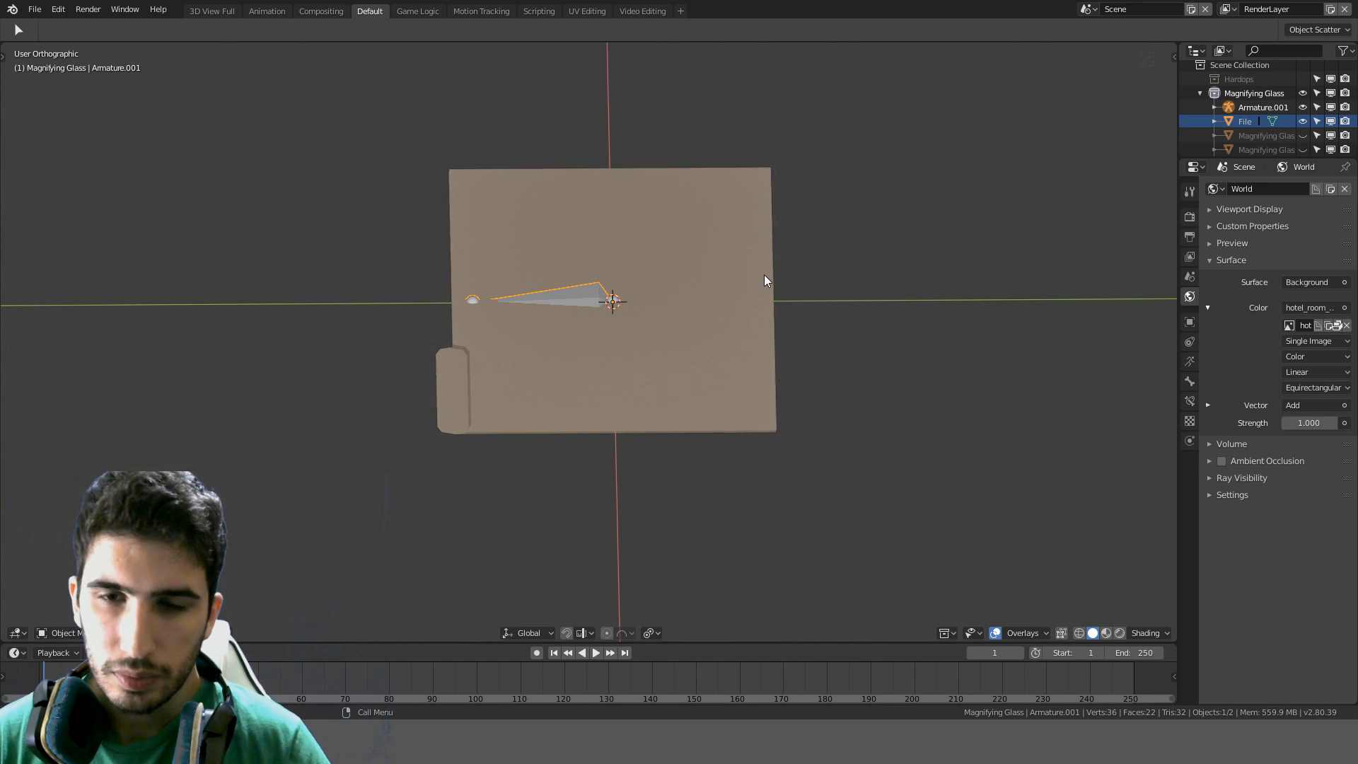
{"action": "middle_click_drag", "start_coordinate": [765, 275], "coordinate": [724, 284]}
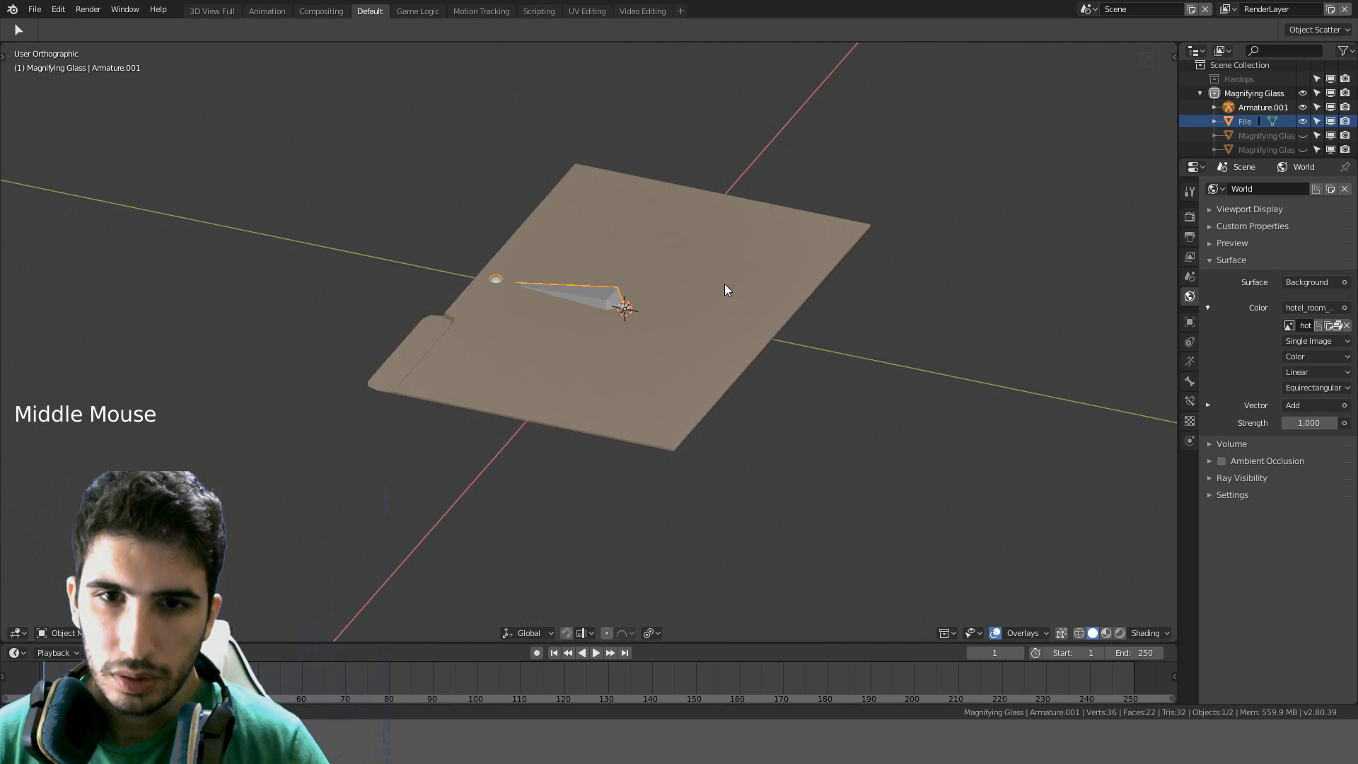
{"action": "key", "text": "KP_7"}
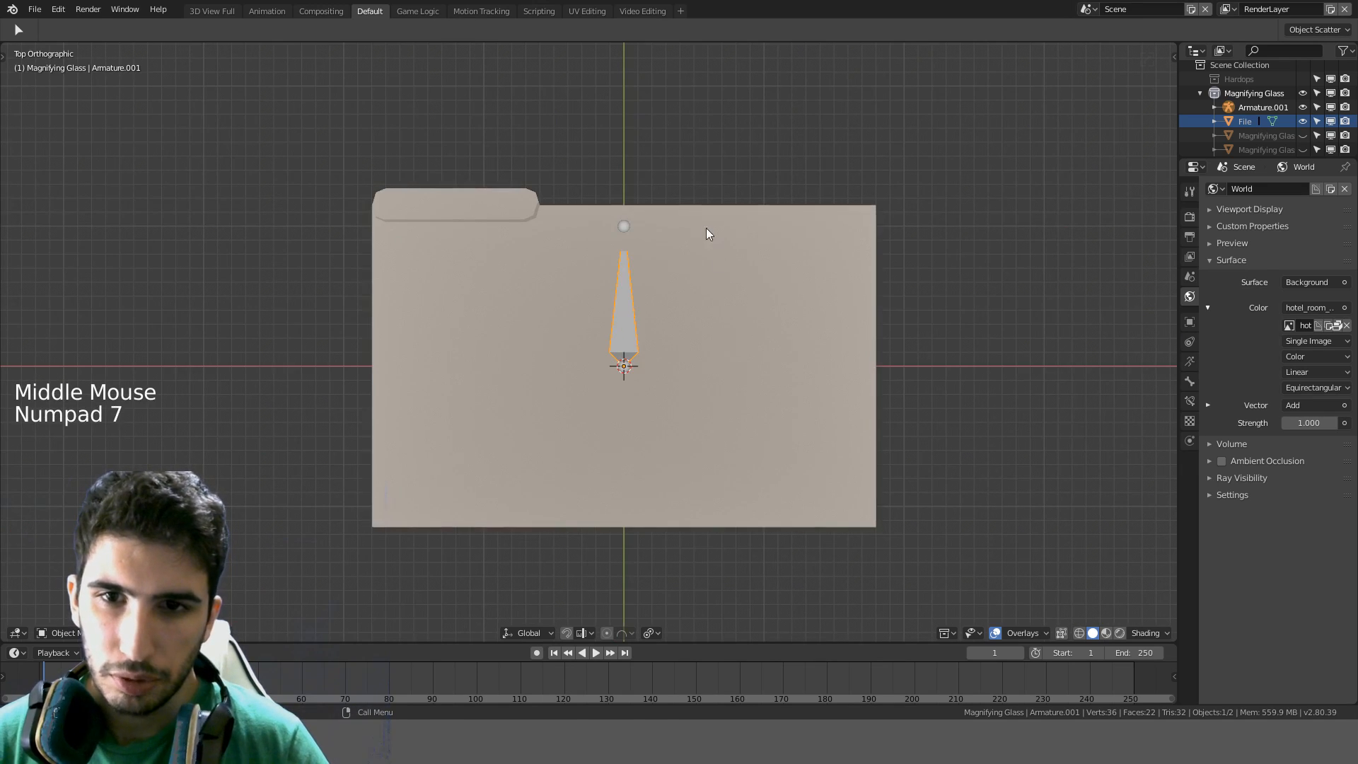
{"action": "key", "text": "r"}
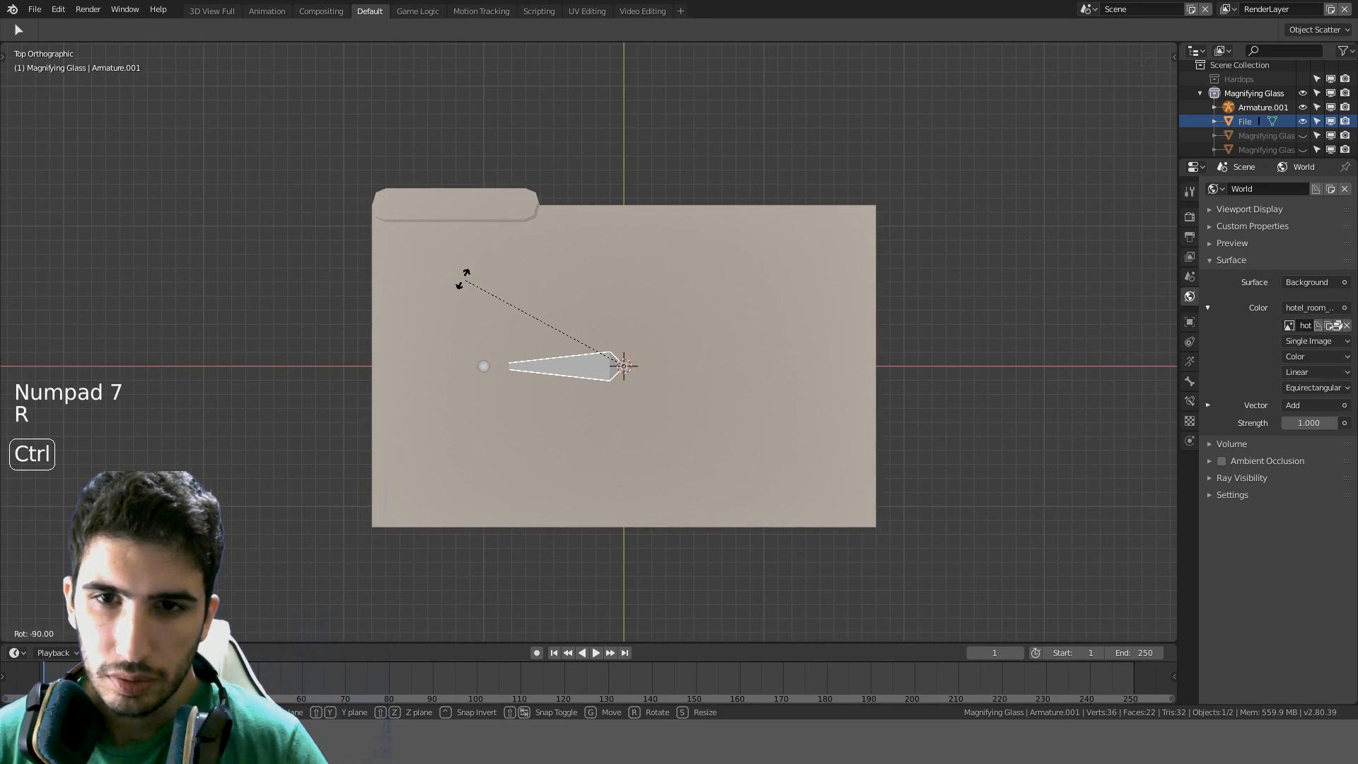
{"action": "right_click", "coordinate": [463, 278]}
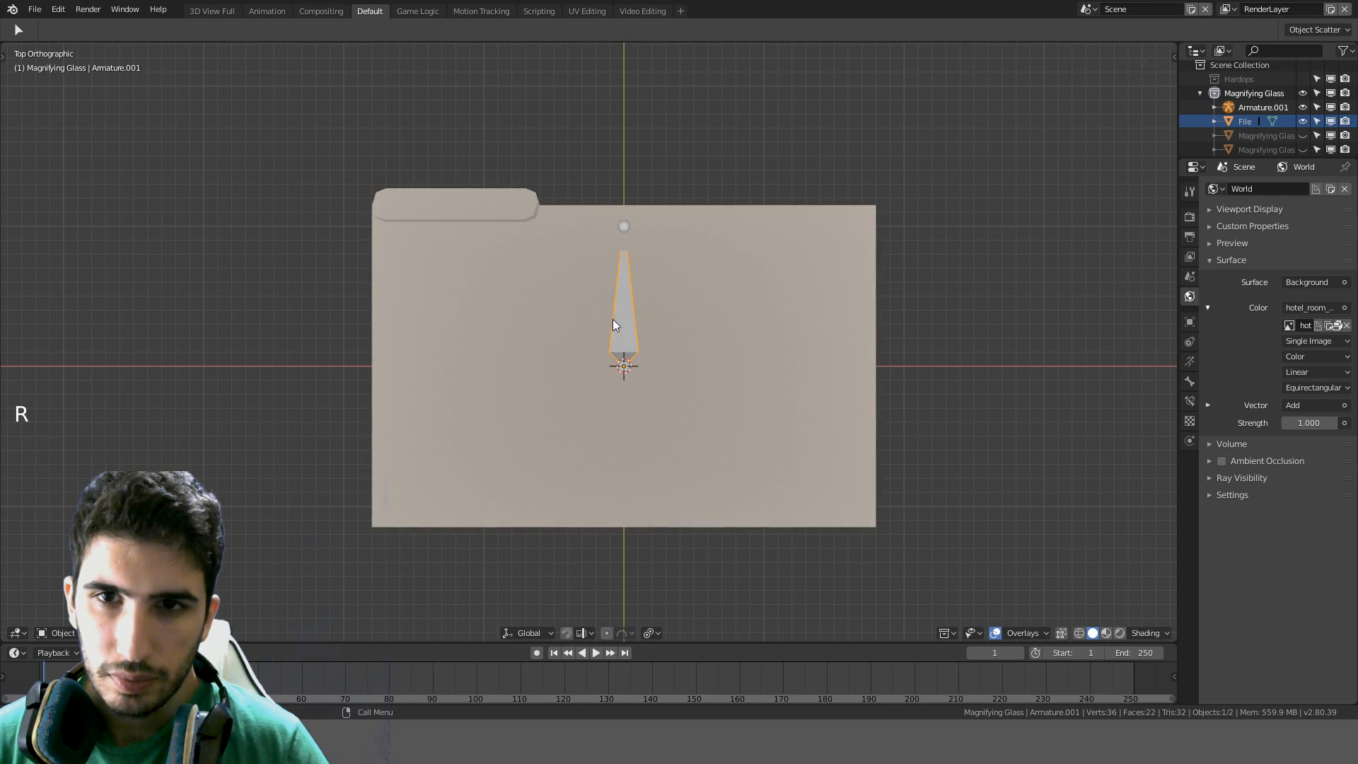
{"action": "middle_click_drag", "start_coordinate": [614, 322], "coordinate": [757, 217]}
{"action": "scroll", "coordinate": [762, 211], "scroll_direction": "up", "scroll_amount": 2}
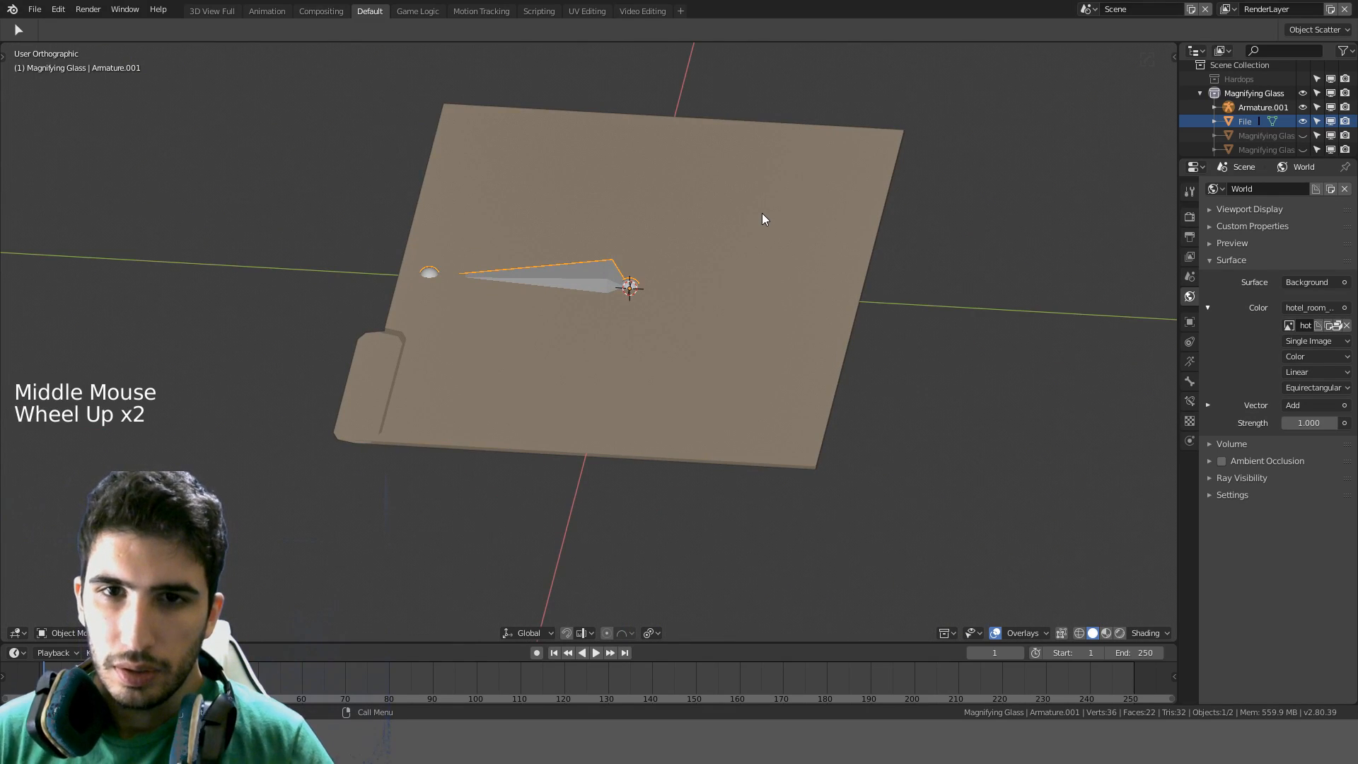
Enter Edit Mode on the armature, select the whole bone and check its alignment from the front, right and top views
{"action": "key", "text": "Tab"}
{"action": "key", "text": "a"}
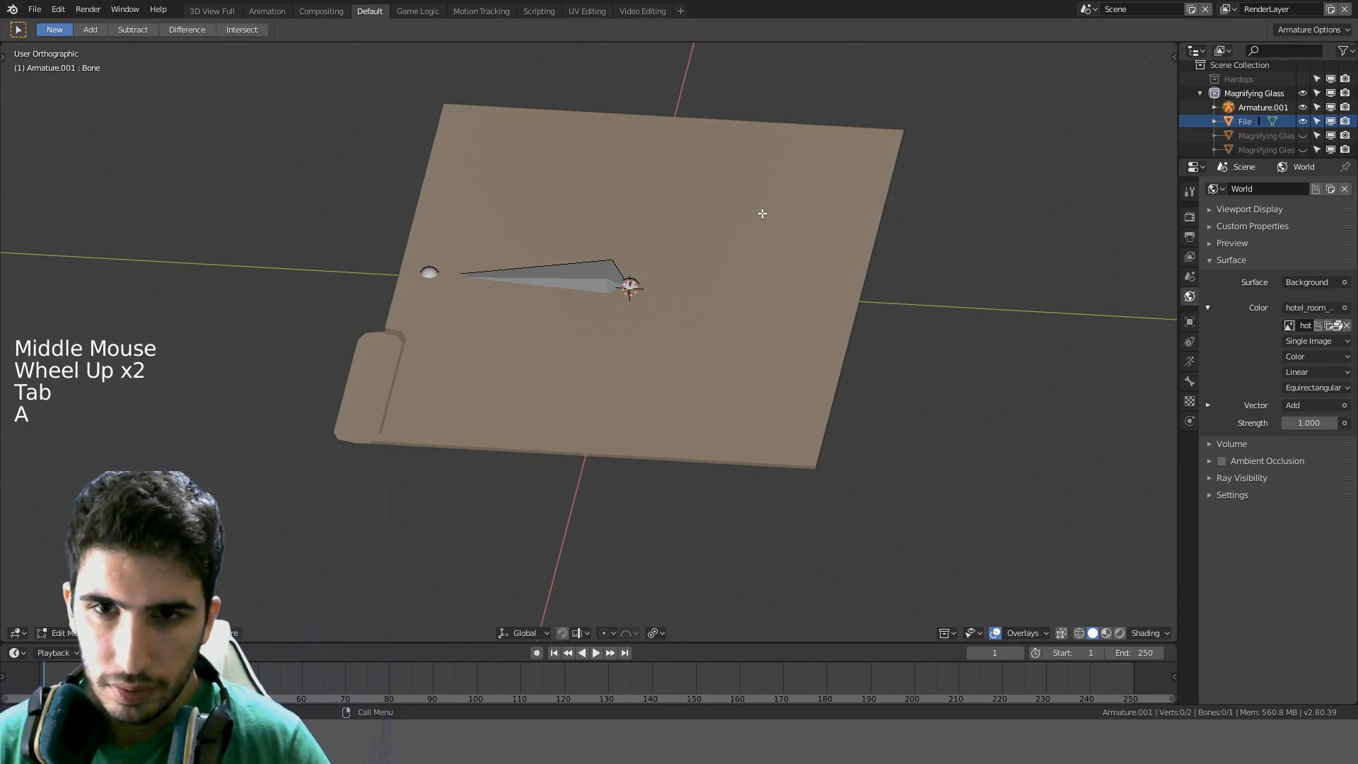
{"action": "key", "text": "a"}
{"action": "key", "text": "KP_1"}
{"action": "key", "text": "KP_3"}
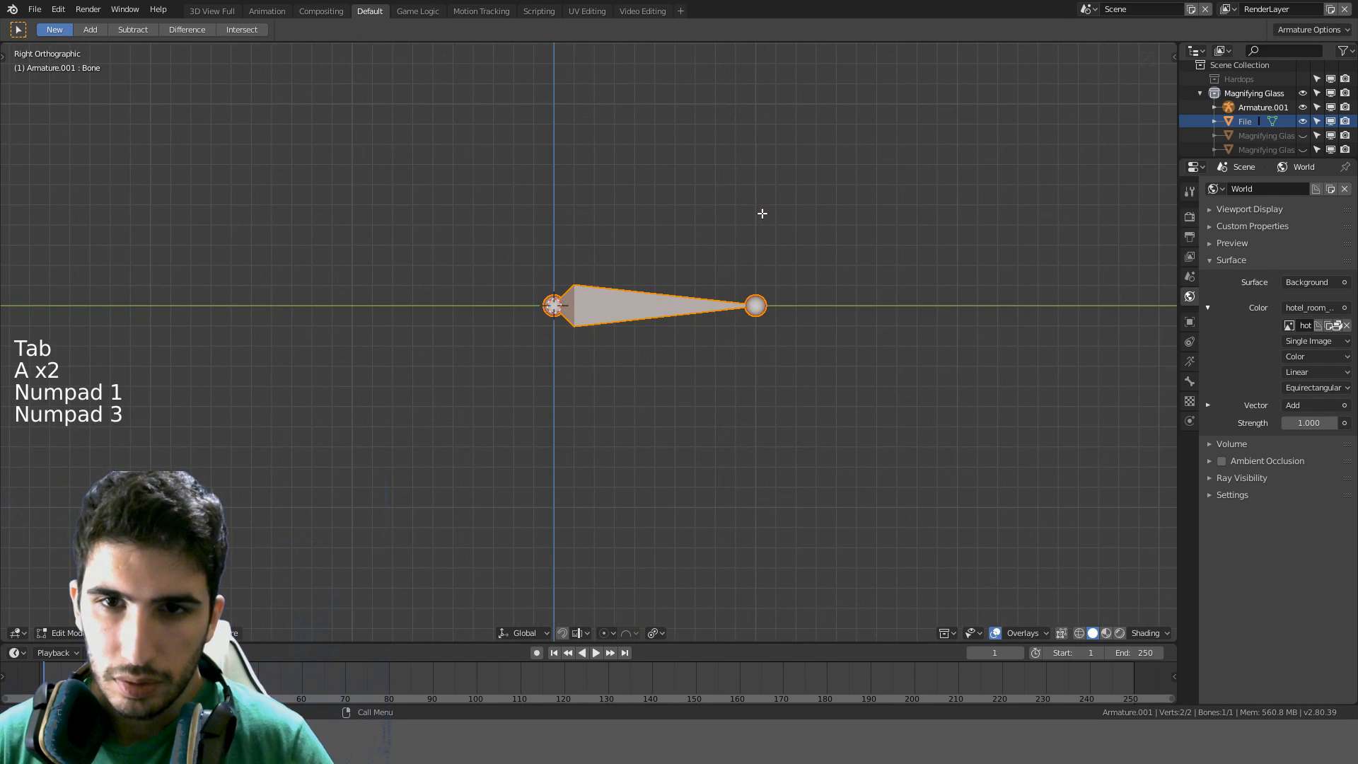
{"action": "middle_click_drag", "start_coordinate": [762, 213], "coordinate": [956, 268]}
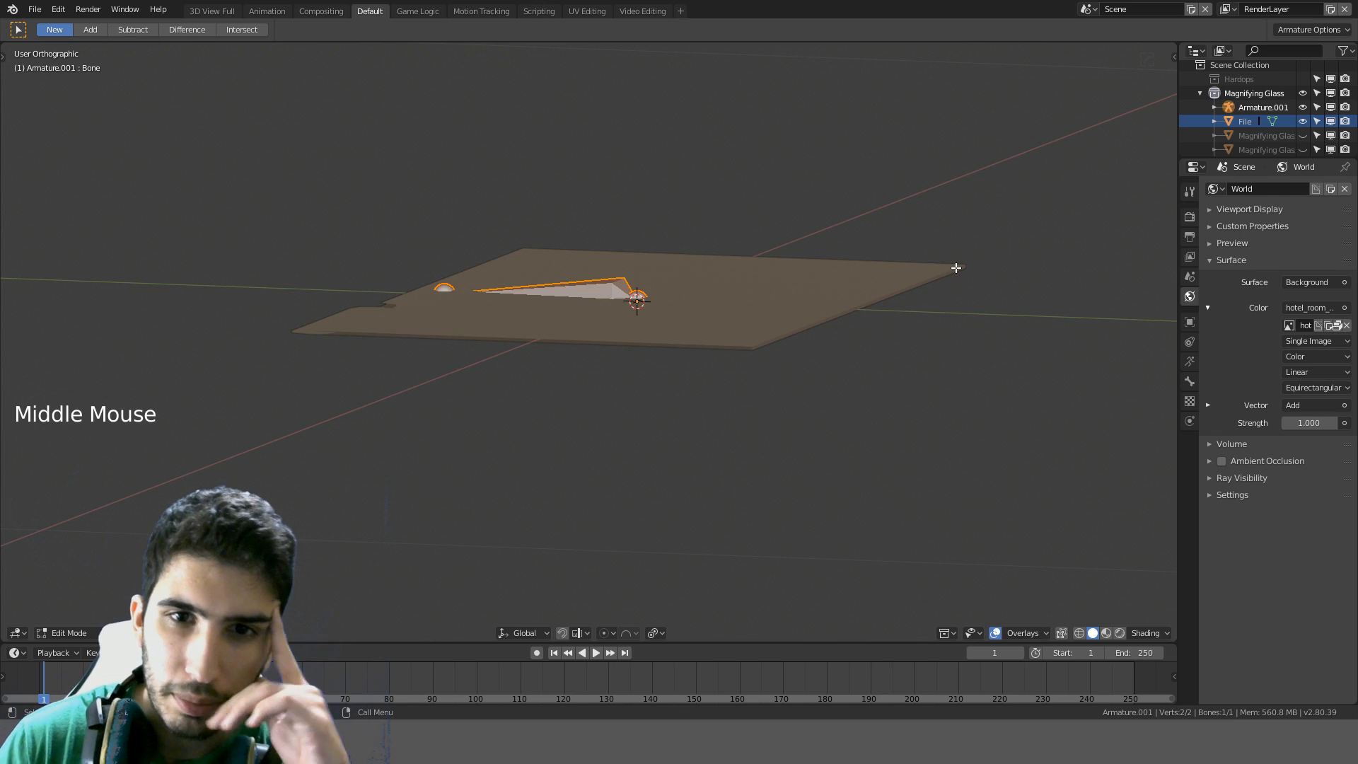
{"action": "key", "text": "KP_1"}
{"action": "key", "text": "KP_3"}
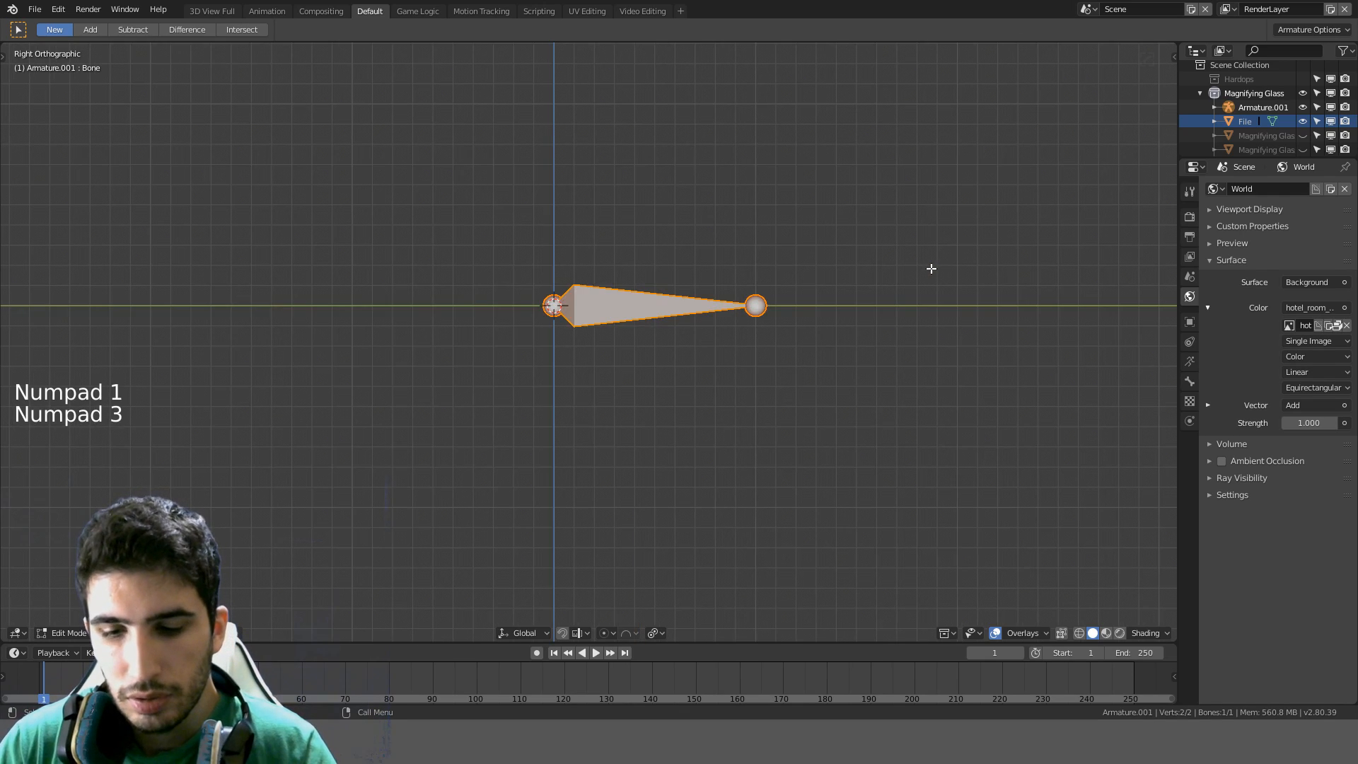
{"action": "key", "text": "KP_7"}
{"action": "middle_click_drag", "start_coordinate": [932, 269], "coordinate": [834, 212]}
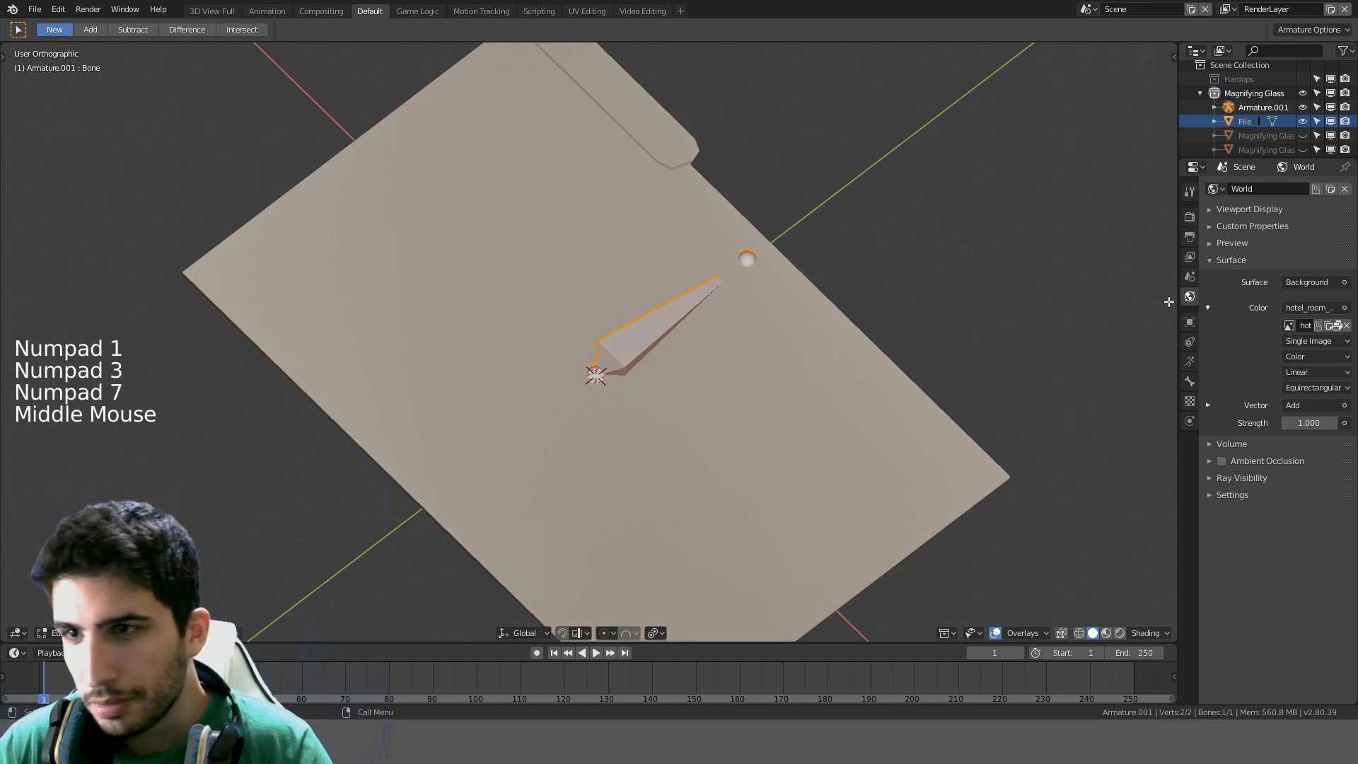
Set the armature's bone display to Stick and show the viewport in wireframe
{"action": "key", "text": "Tab"}
{"action": "left_click", "coordinate": [1191, 361]}
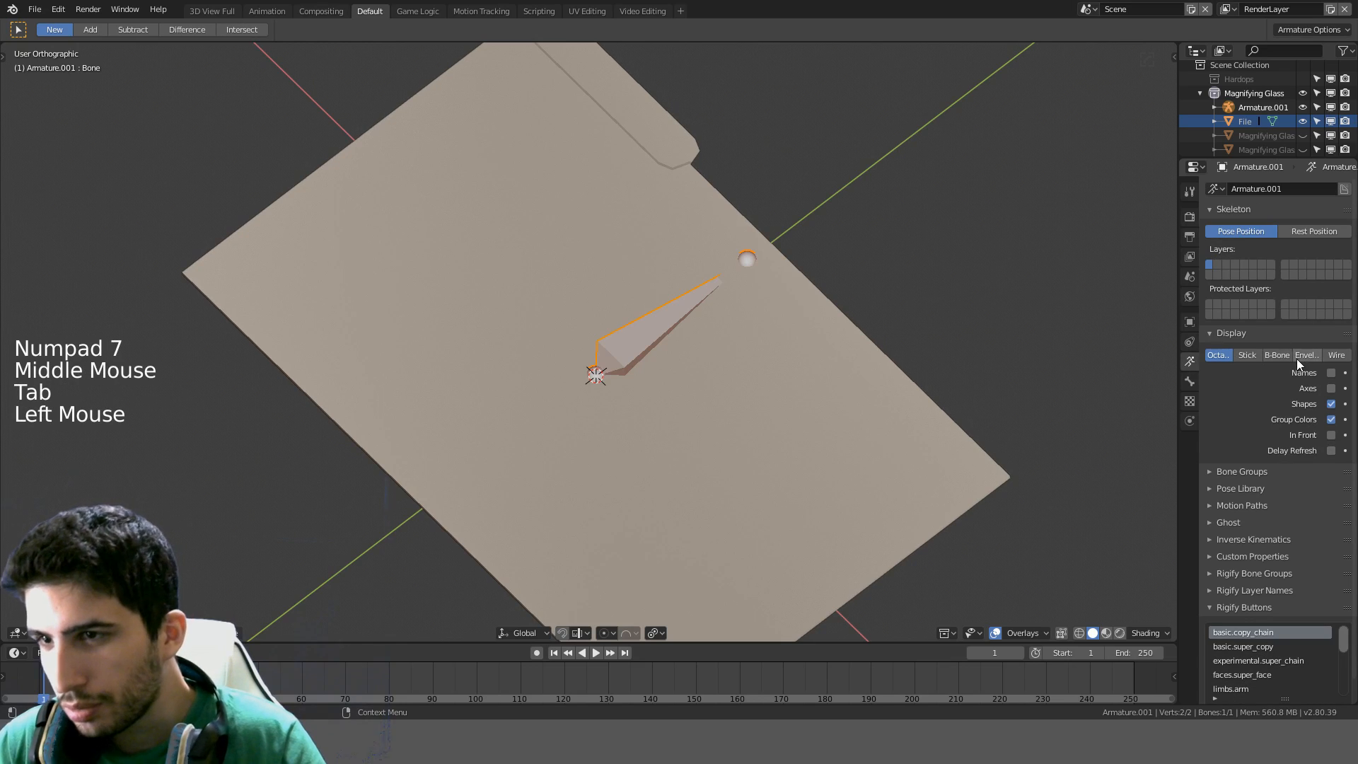
{"action": "left_click", "coordinate": [1306, 355]}
{"action": "left_click", "coordinate": [1287, 355]}
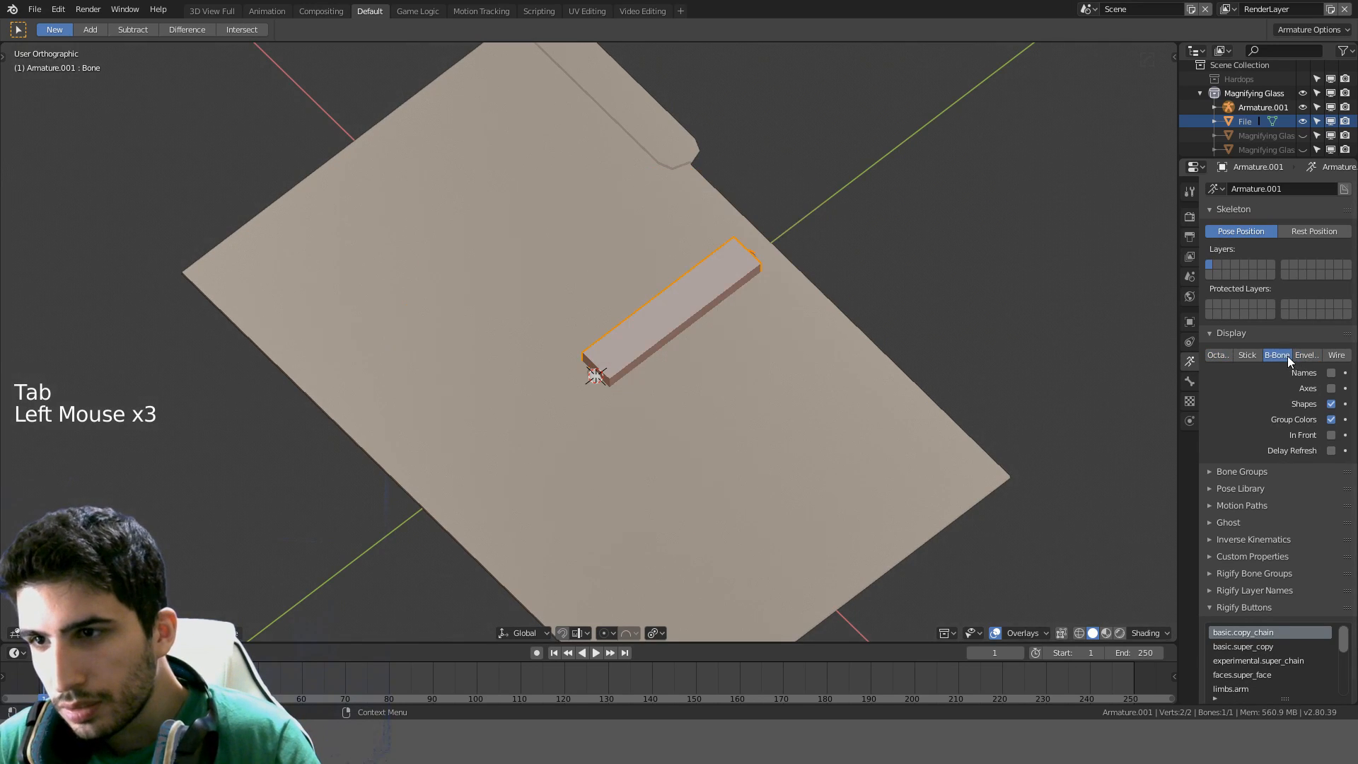
{"action": "left_click", "coordinate": [1238, 355]}
{"action": "middle_click_drag", "start_coordinate": [1026, 361], "coordinate": [915, 379]}
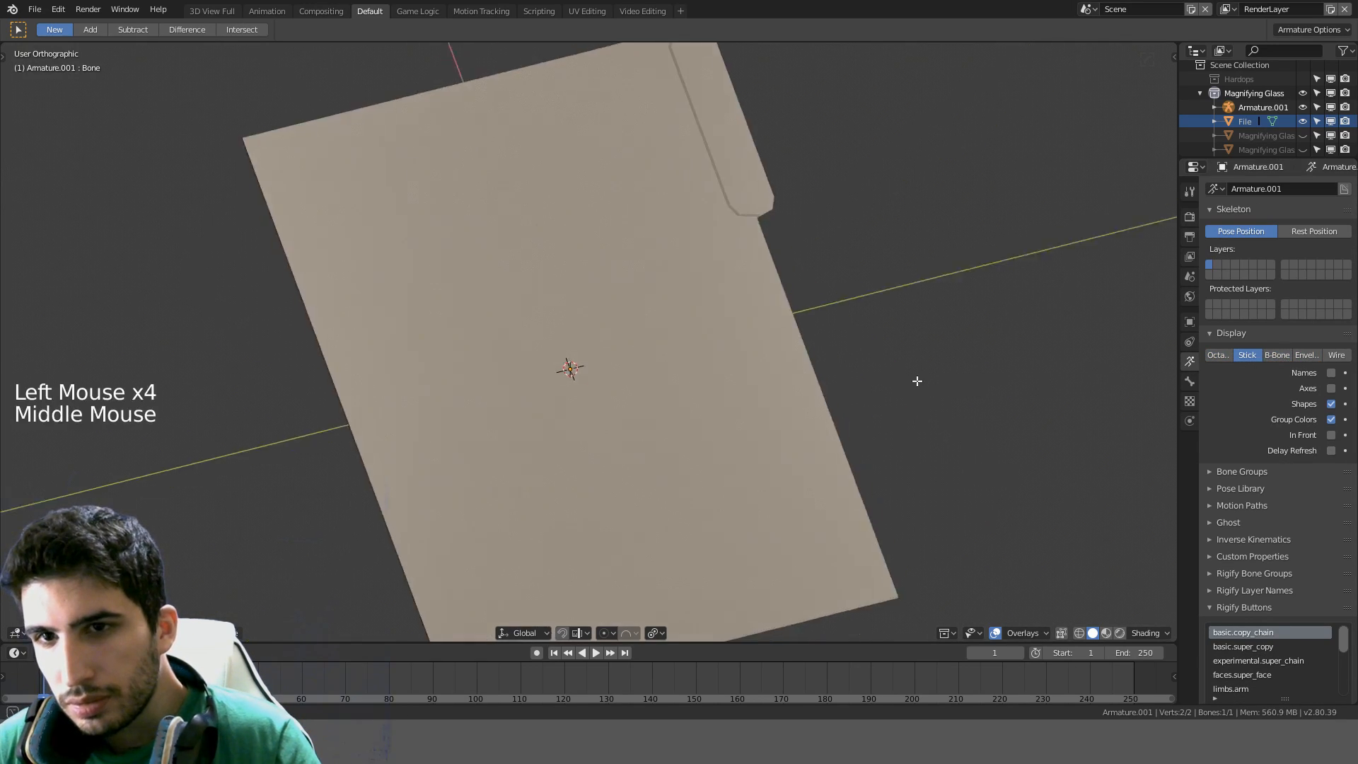
{"action": "key", "text": "z"}
{"action": "mouse_move", "coordinate": [746, 370]}
{"action": "middle_mouse_down"}
{"action": "mouse_move", "coordinate": [788, 347]}
{"action": "mouse_move", "coordinate": [782, 302]}
{"action": "mouse_move", "coordinate": [757, 283]}
{"action": "middle_mouse_up"}
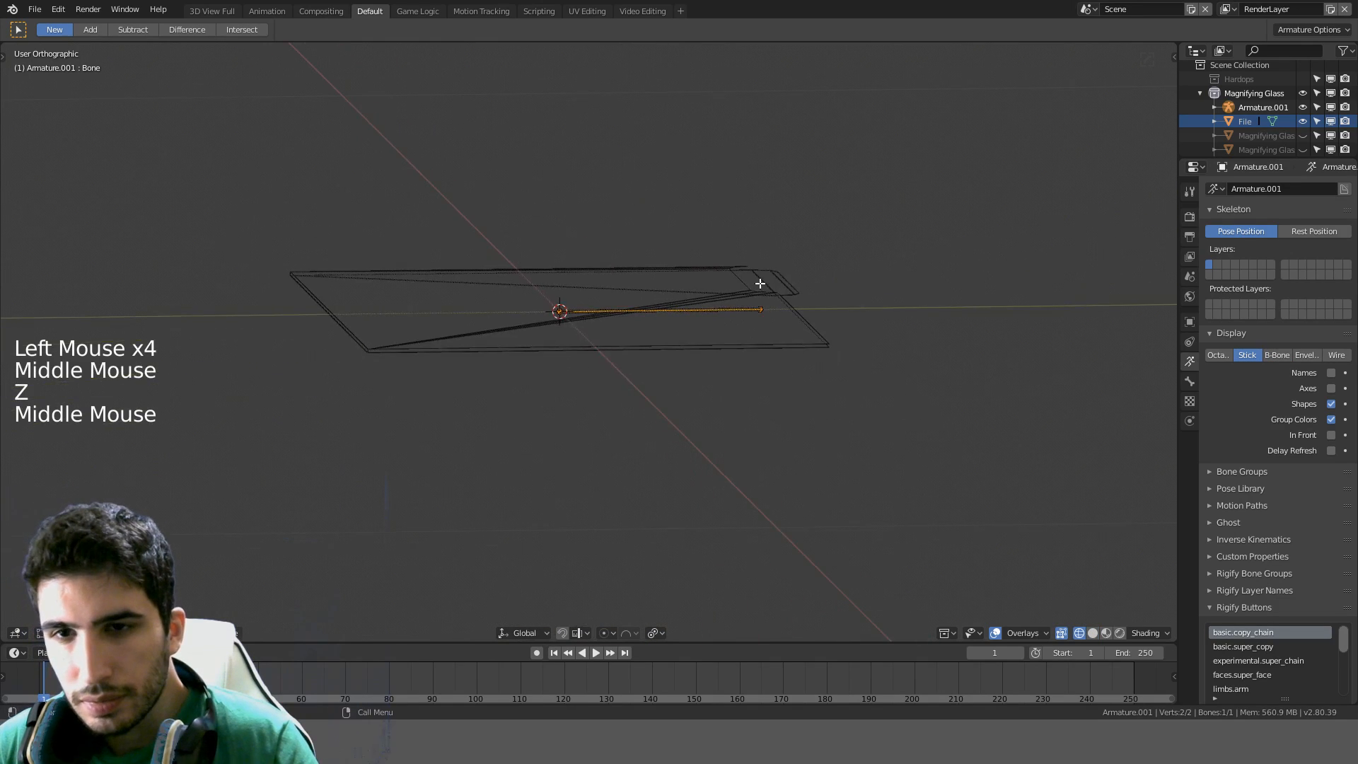
Rotate the bone by 90° in the top view so it lies along the X axis, toward the folder's tab side
{"action": "scroll", "coordinate": [760, 283], "scroll_direction": "up", "scroll_amount": 3}
{"action": "key", "text": "KP_7"}
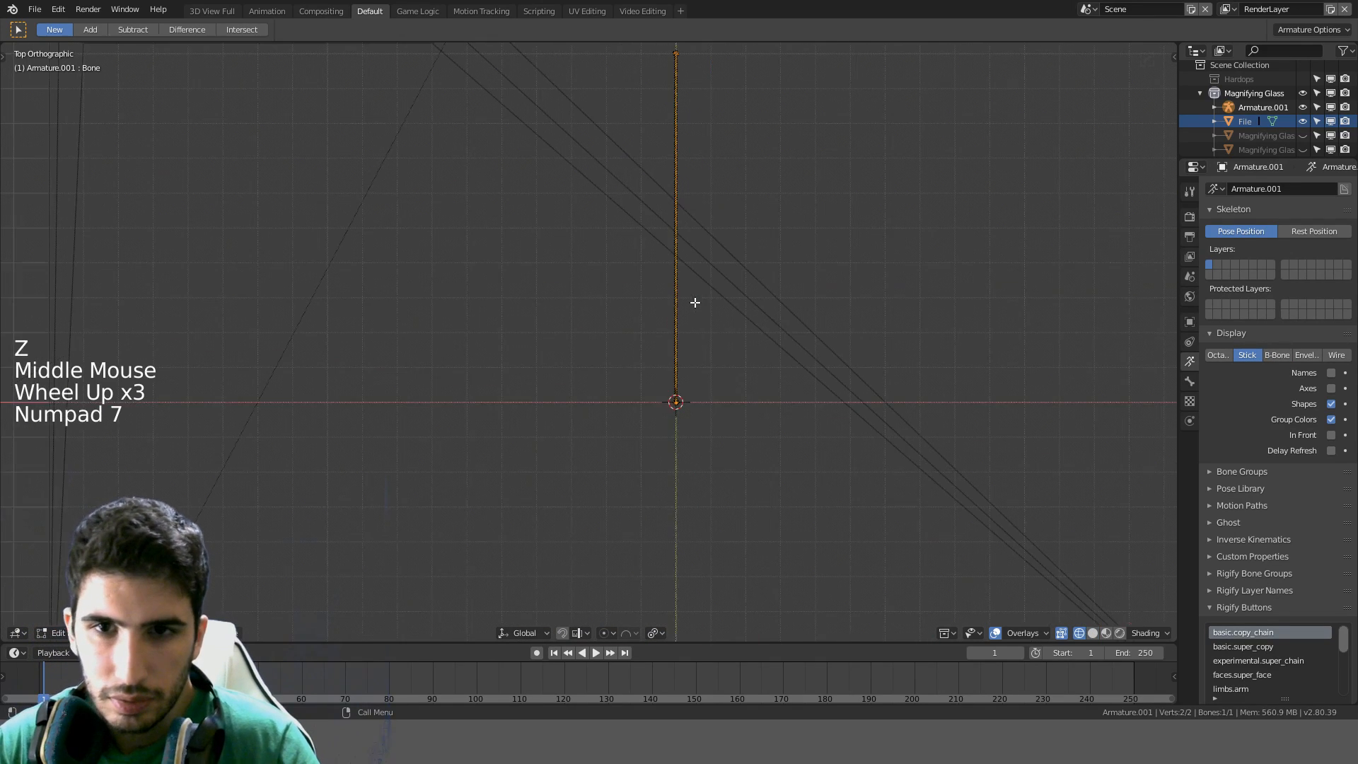
{"action": "scroll", "coordinate": [695, 302], "scroll_direction": "down", "scroll_amount": 5}
{"action": "key", "text": "r"}
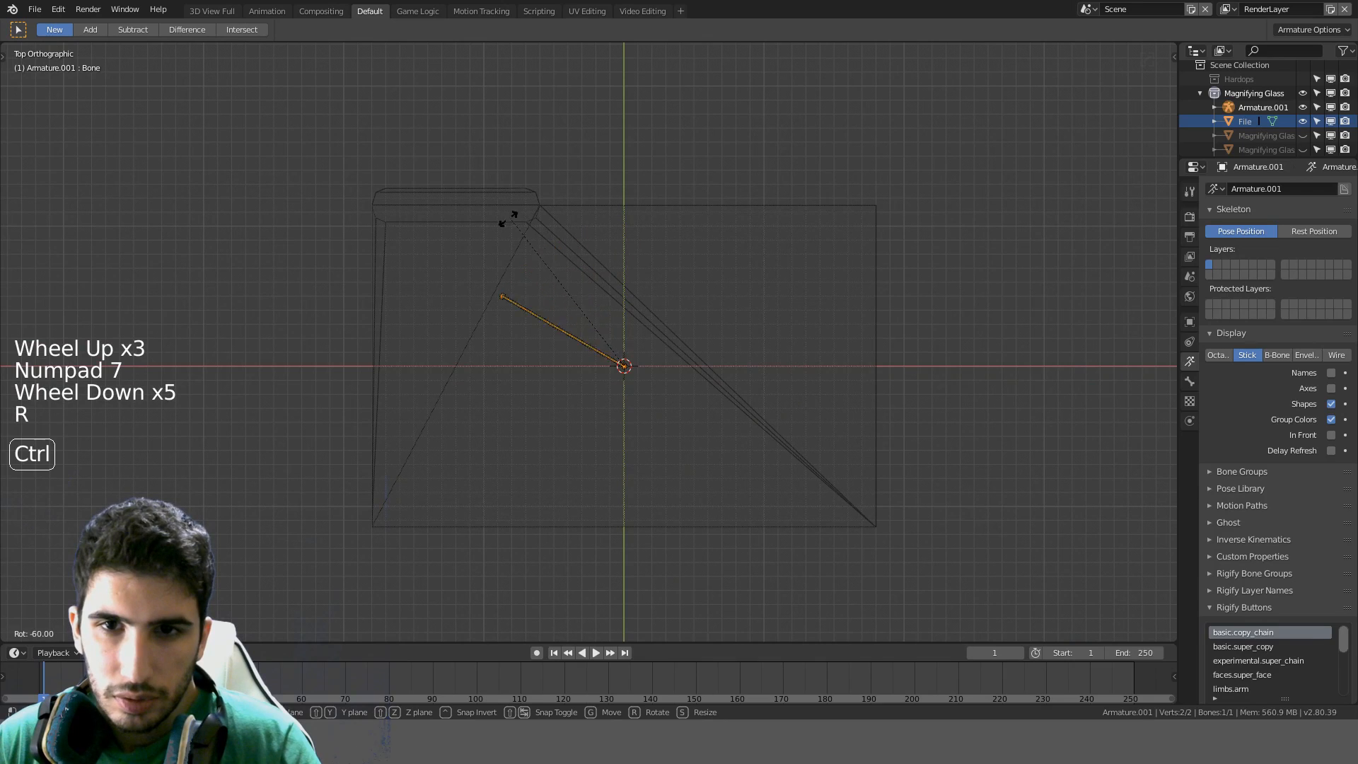
{"action": "left_click", "coordinate": [404, 277]}
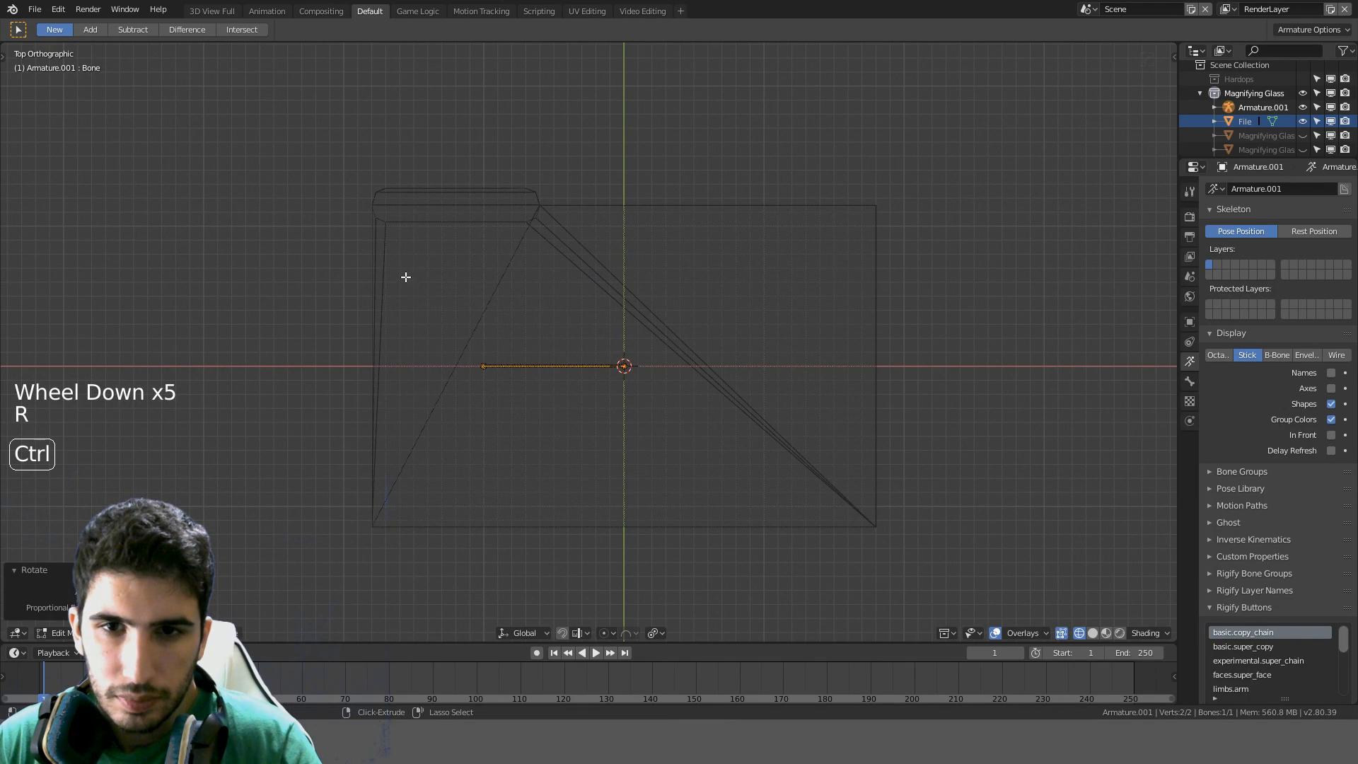
Lengthen the bone to about 2.6 times and centre it just outside the long folder edge opposite the tab
{"action": "key", "text": "s"}
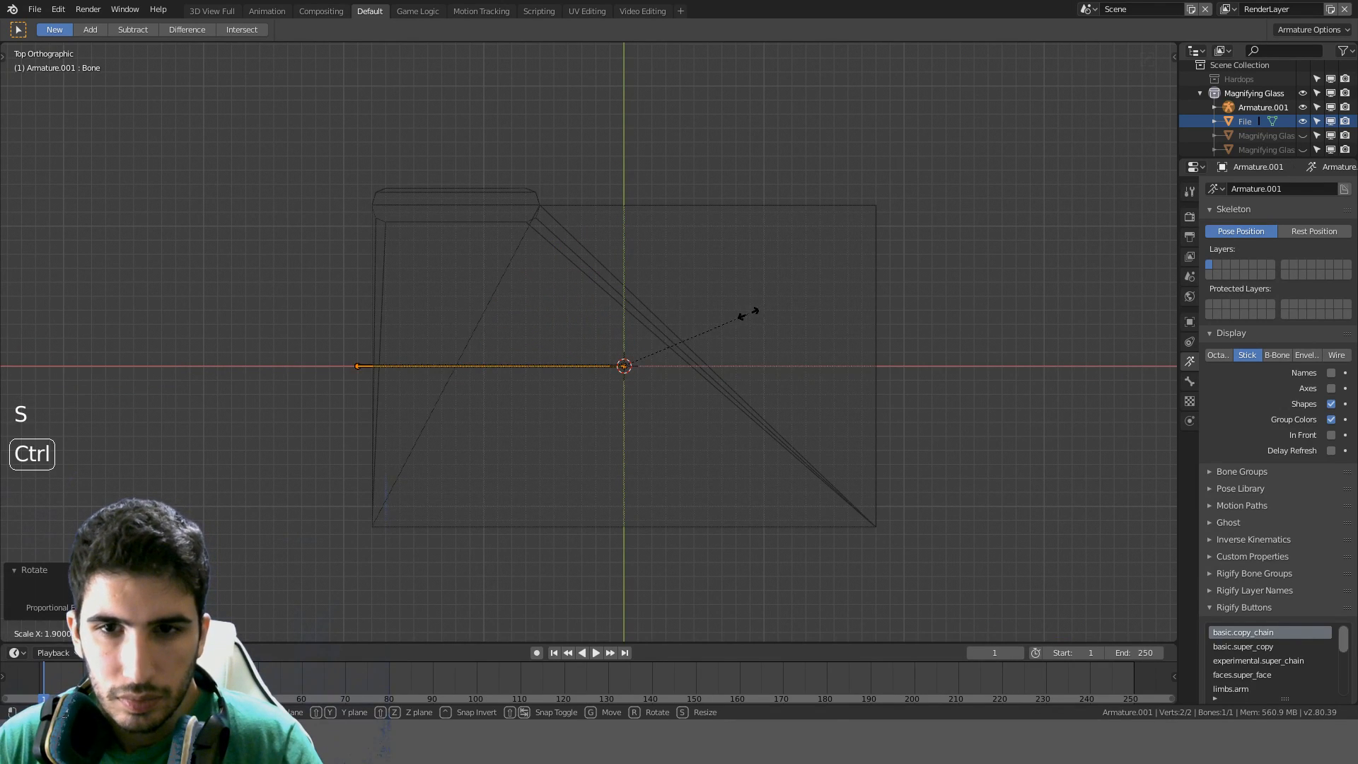
{"action": "left_click", "coordinate": [796, 313]}
{"action": "key", "text": "g"}
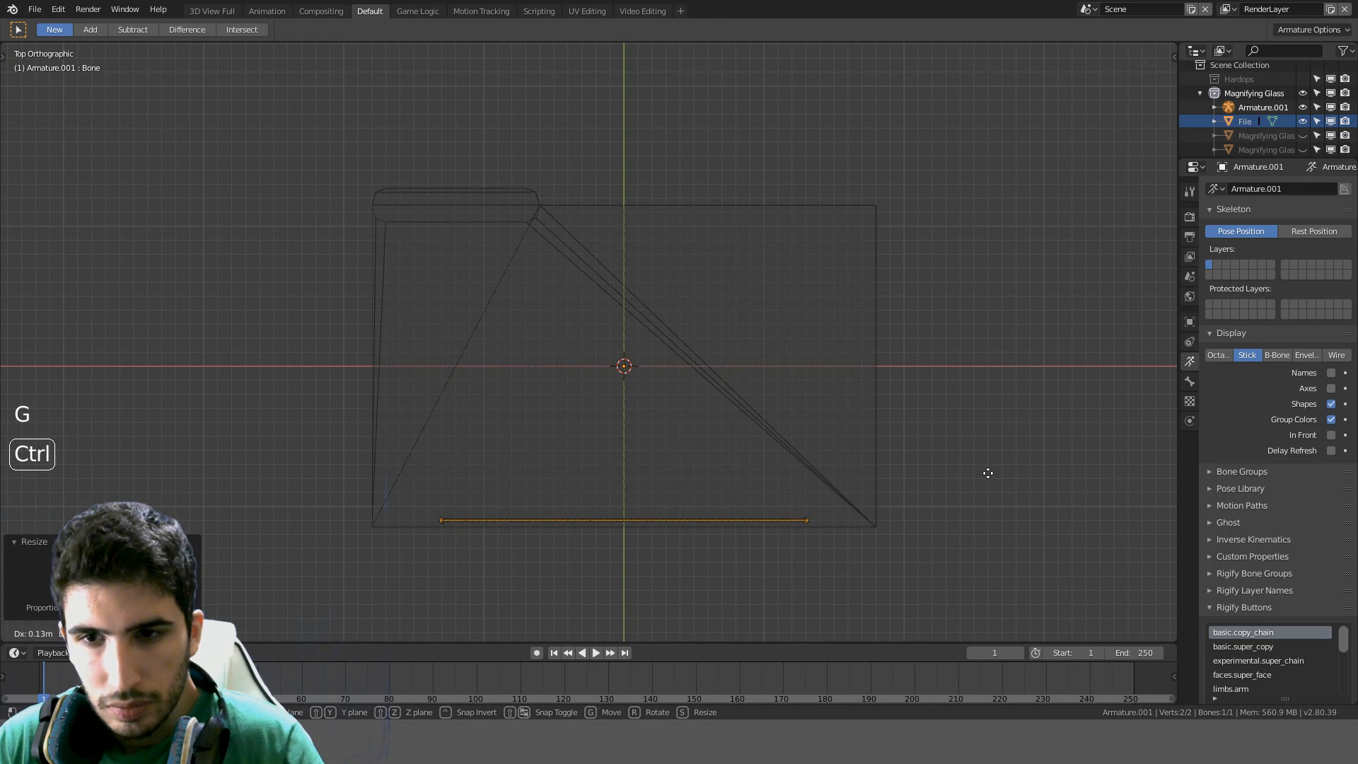
{"action": "left_click", "coordinate": [987, 475]}
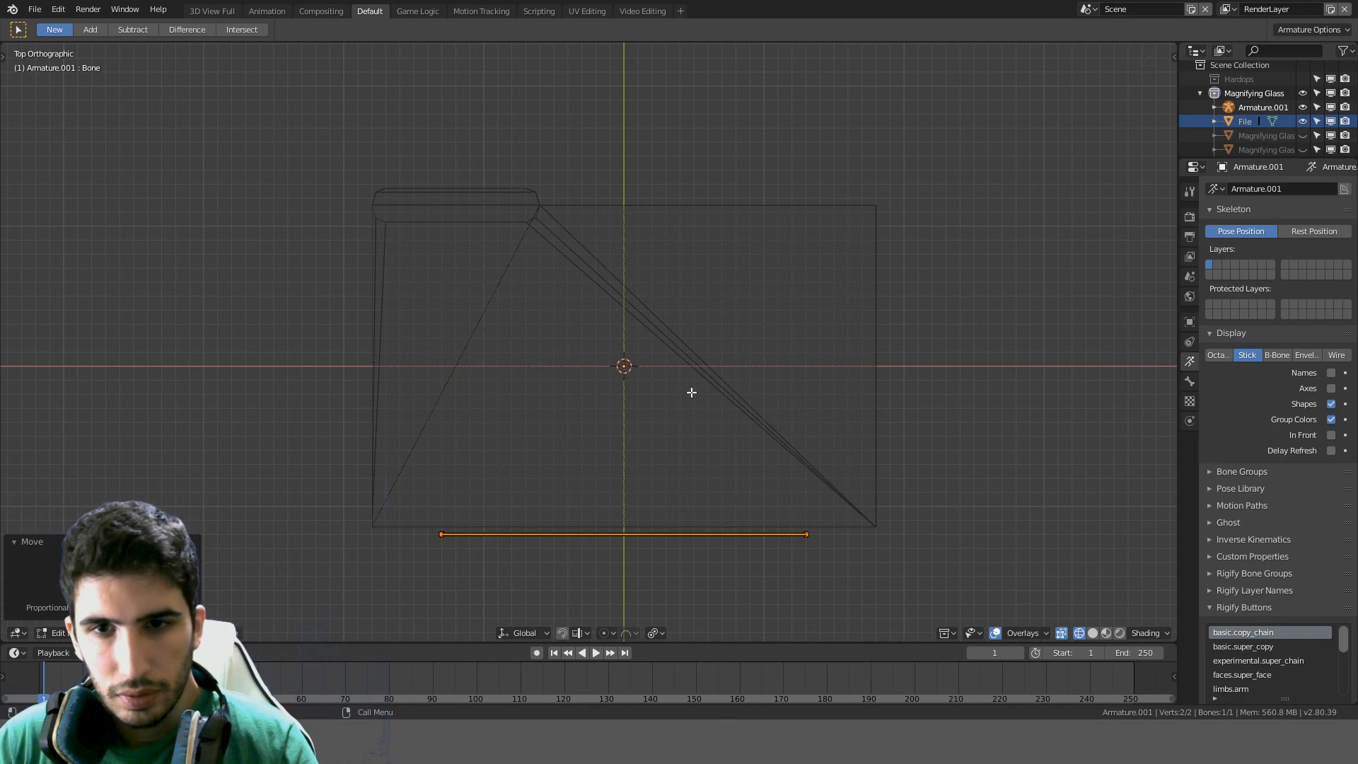
Duplicate the edge bone onto the folder's X axis and rotate the copy 90° to run across the folder
{"action": "key", "text": "shift"}
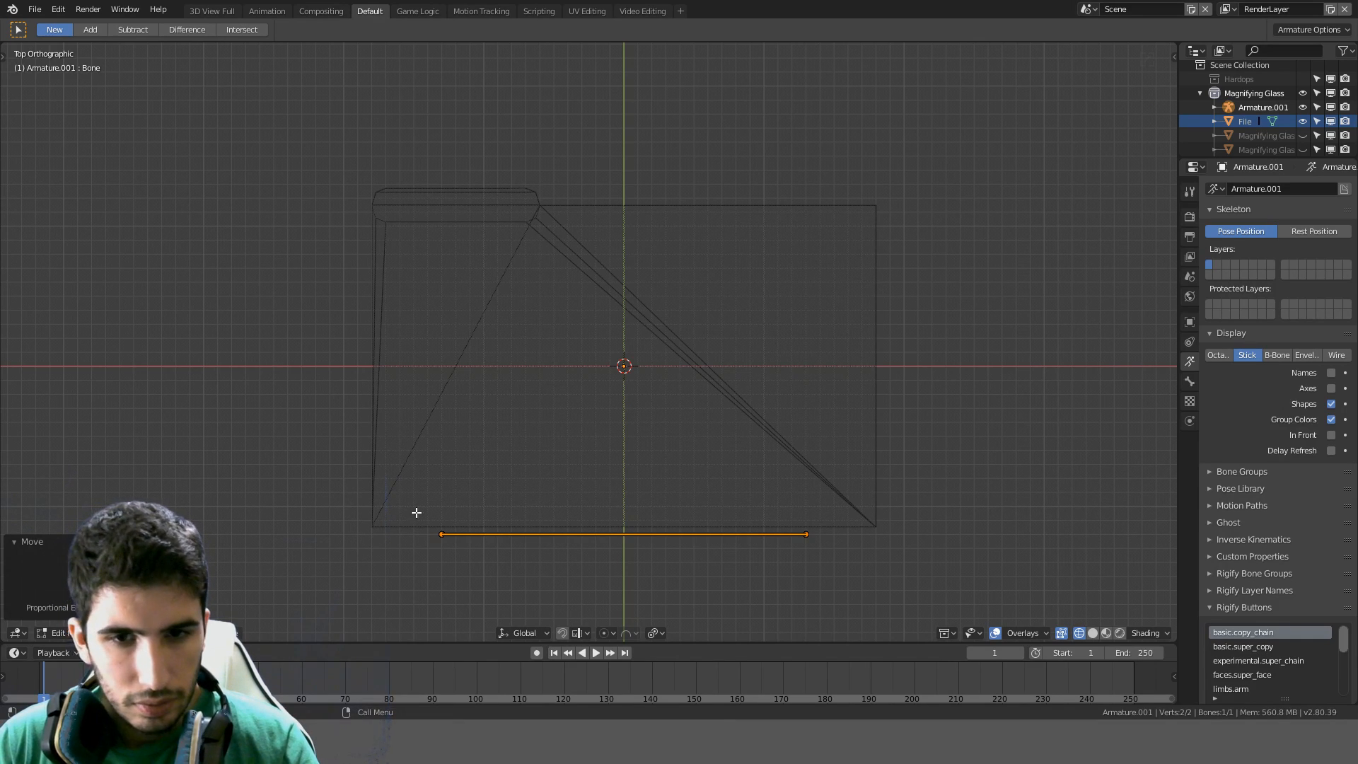
{"action": "key", "text": "shift+d"}
{"action": "key", "text": "r"}
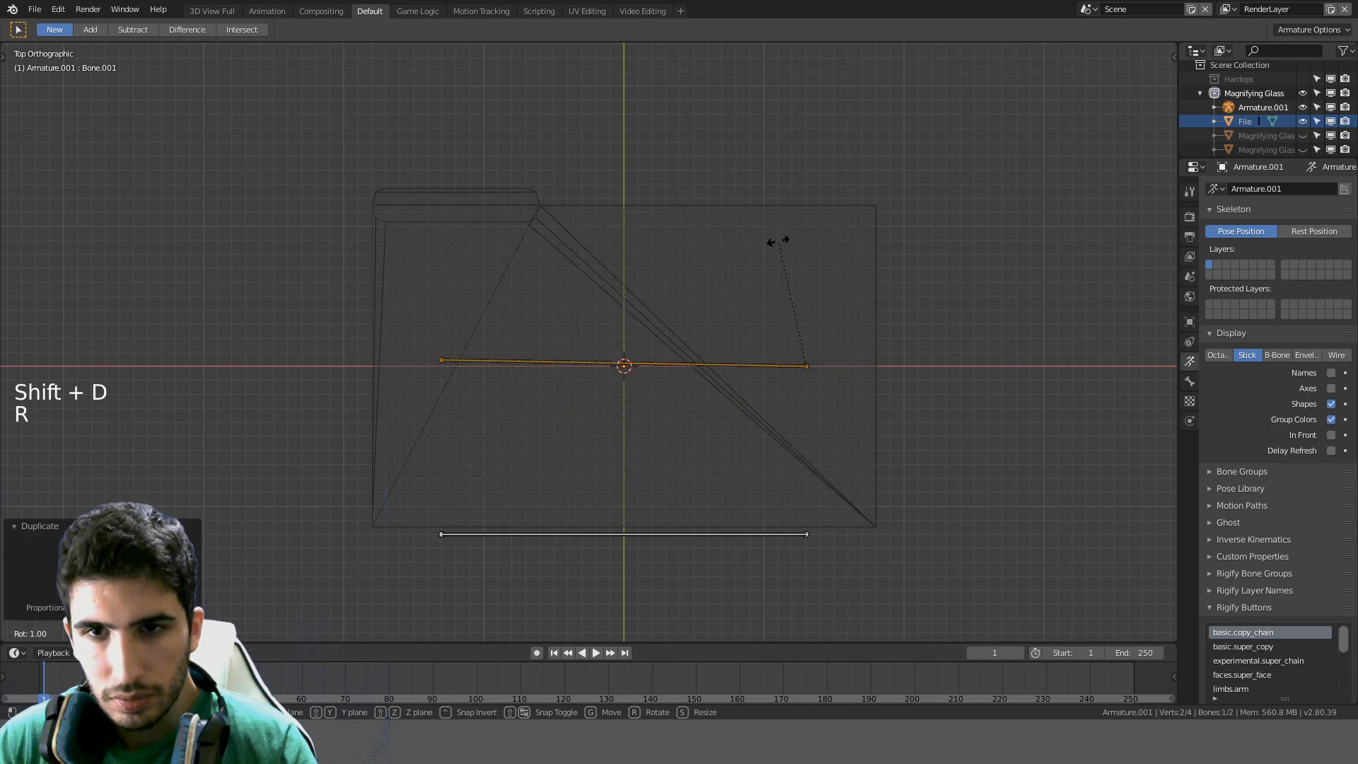
{"action": "key", "text": "ctrl"}
{"action": "type", "text": "r90"}
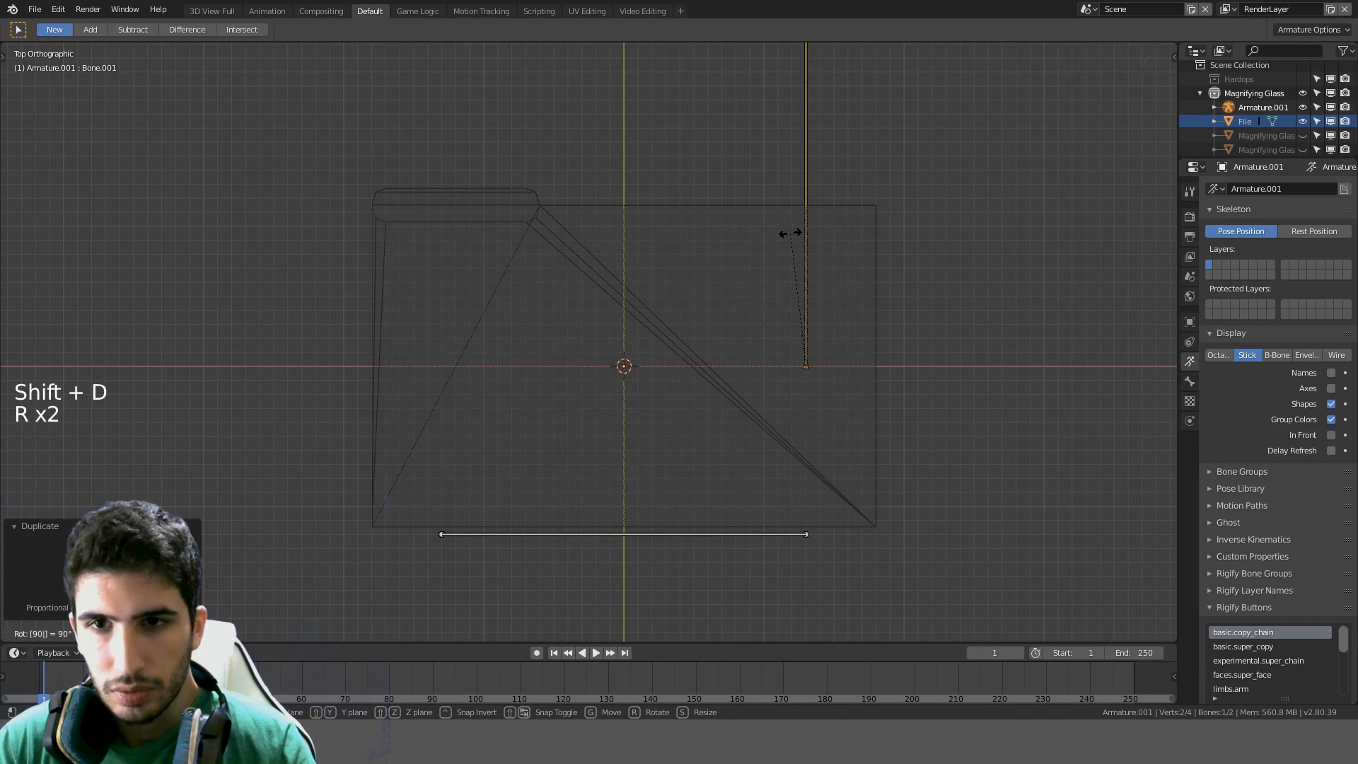
{"action": "key", "text": "Return"}
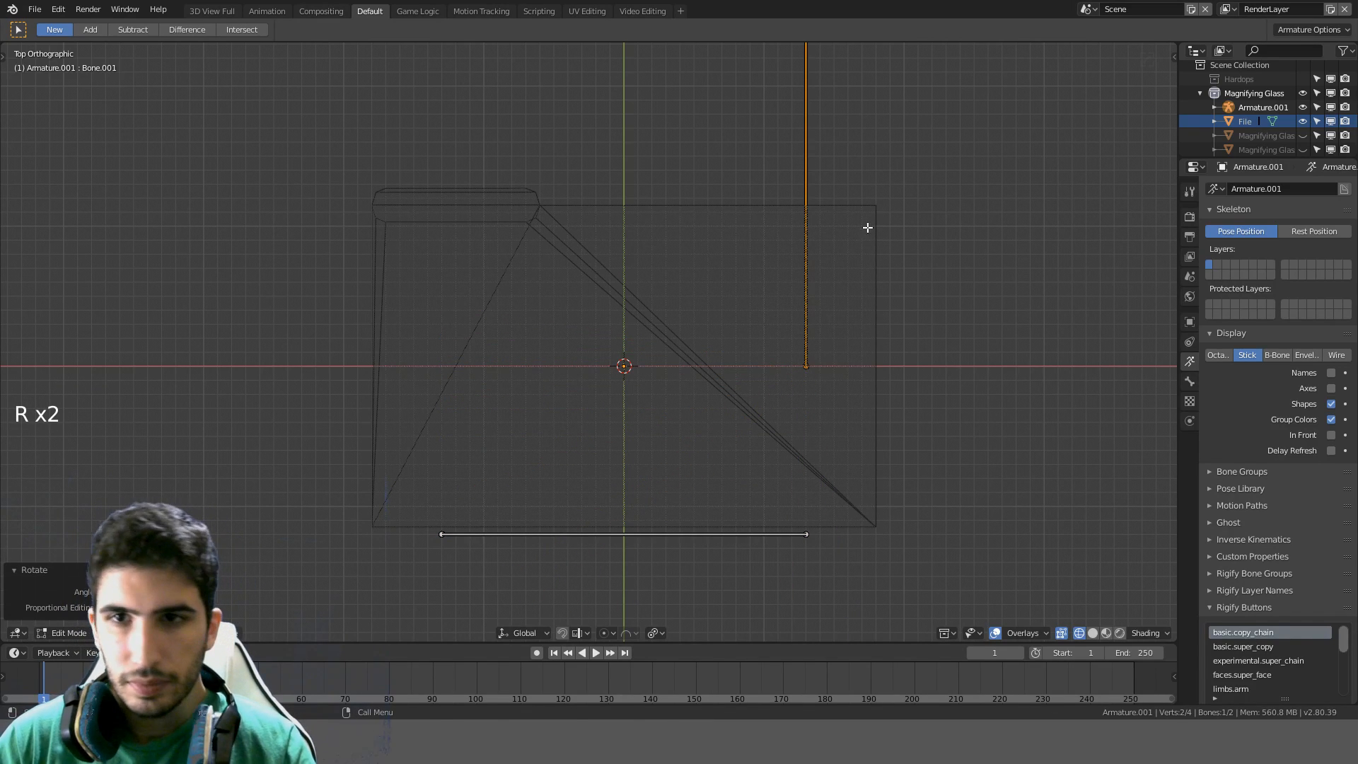
Scale the crosswise bone to 0.8 and centre it on the Y axis, starting at the edge opposite the tab
{"action": "key", "text": "g"}
{"action": "key", "text": "ctrl"}
{"action": "left_click", "coordinate": [741, 374]}
{"action": "key", "text": "s"}
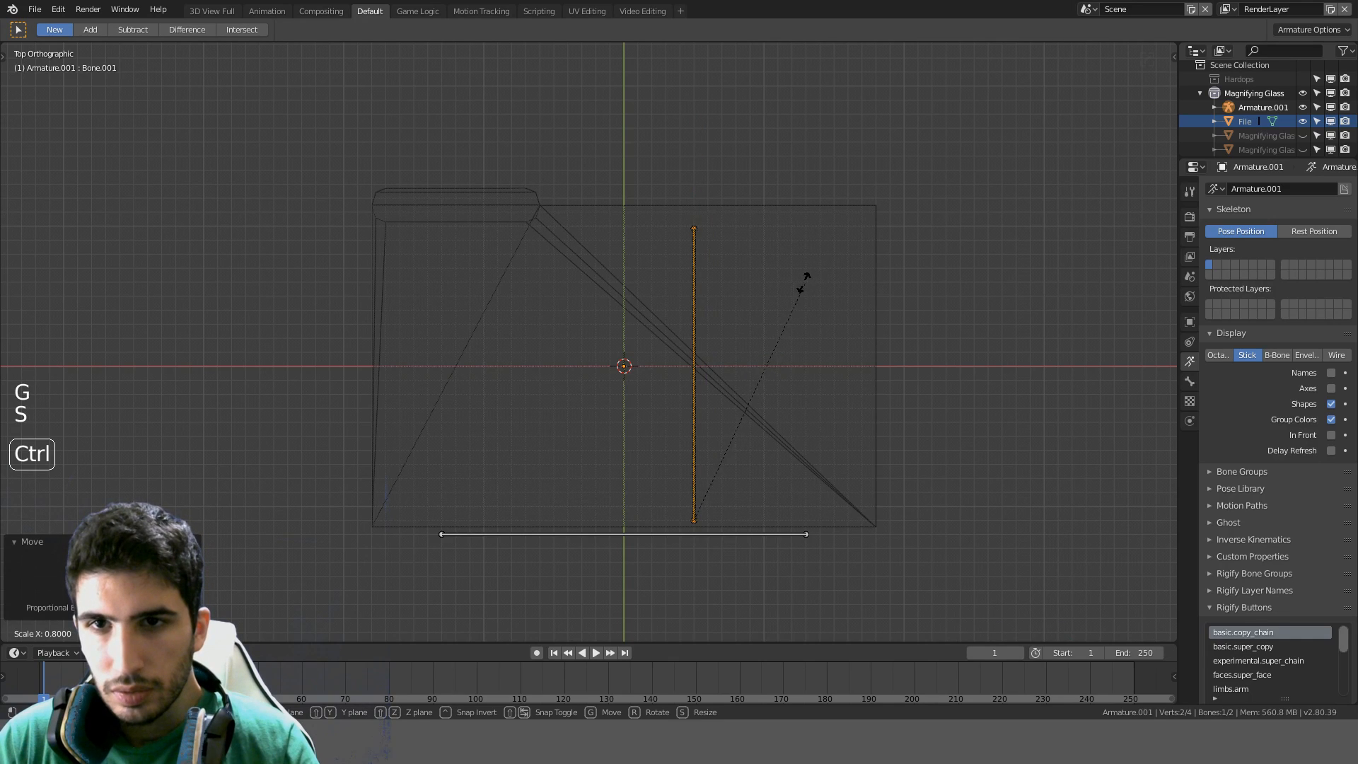
{"action": "left_click", "coordinate": [797, 283]}
{"action": "key", "text": "g"}
{"action": "key", "text": "ctrl"}
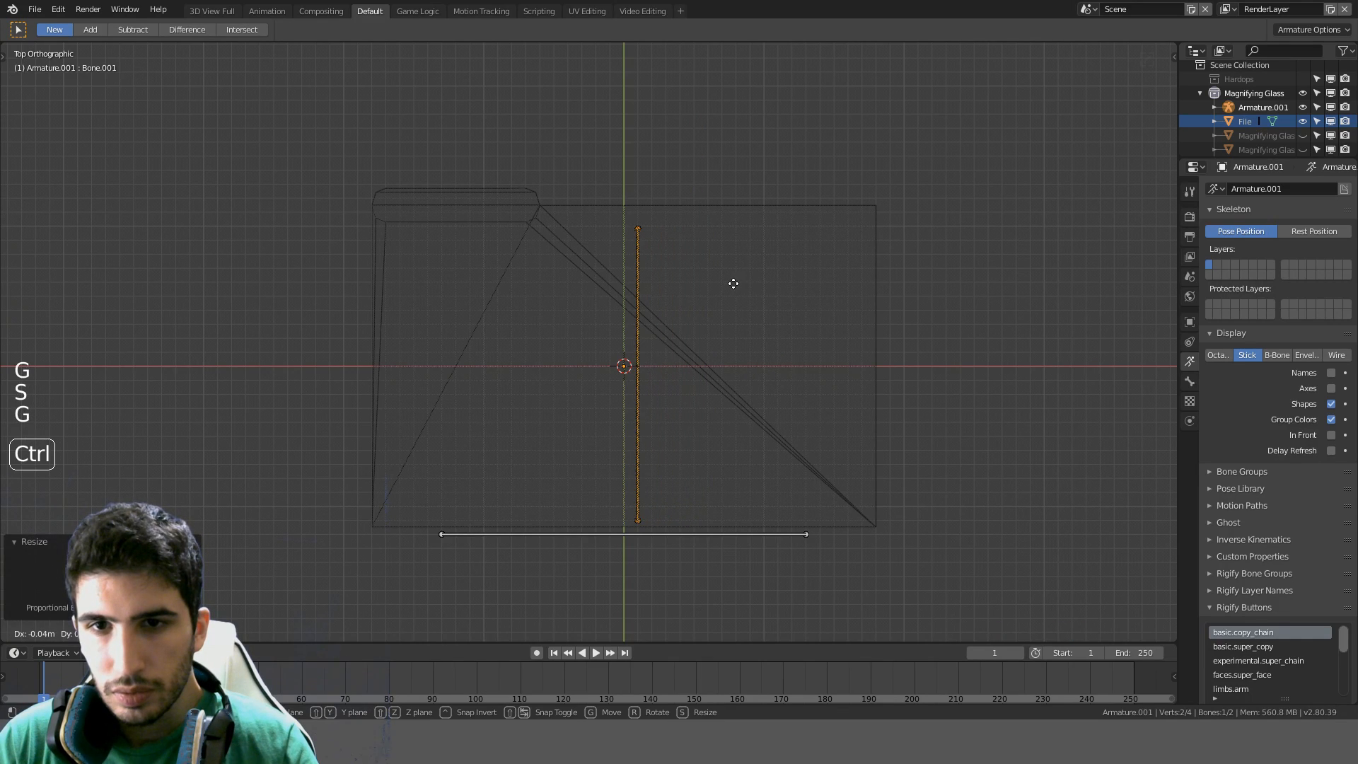
{"action": "left_click", "coordinate": [726, 283]}
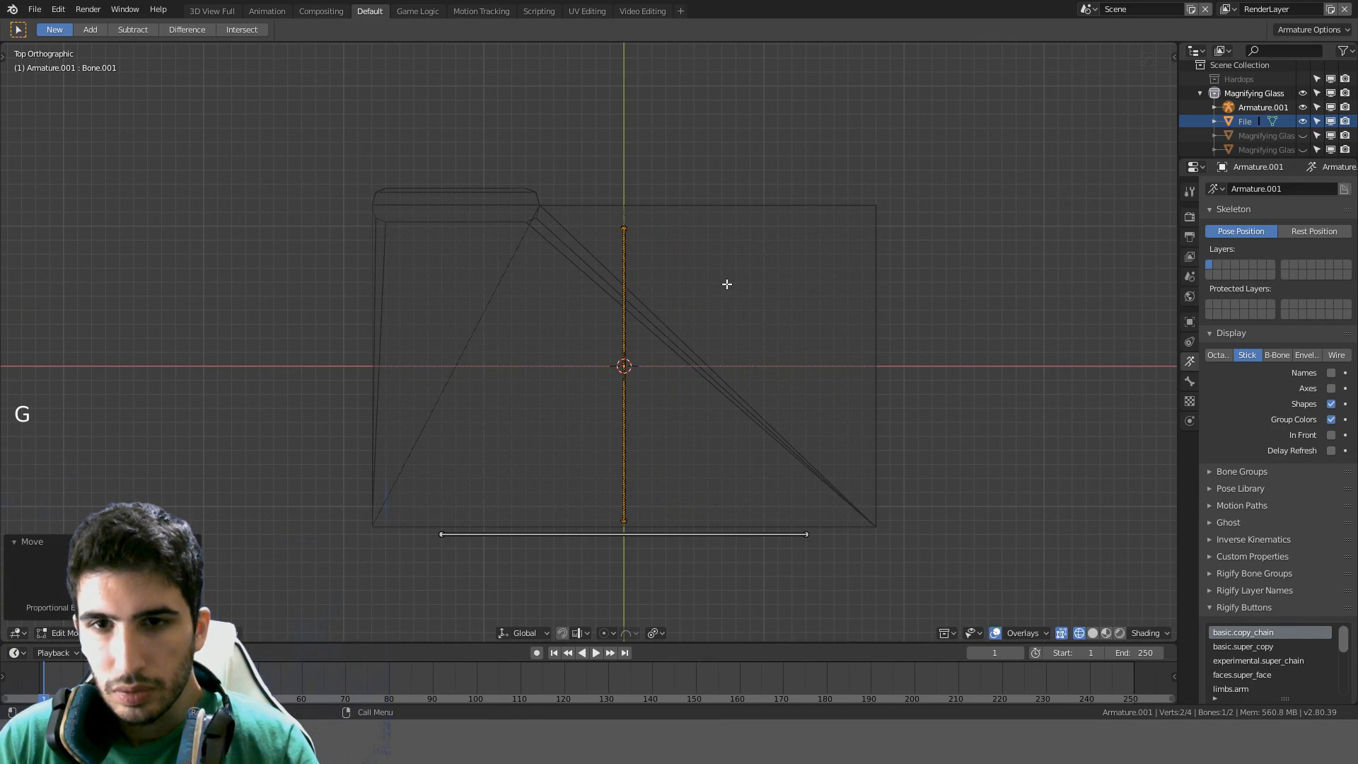
Duplicate the crosswise bone and offset the two parallel bones evenly on either side of the folder's centre line
{"action": "key", "text": "shift+d"}
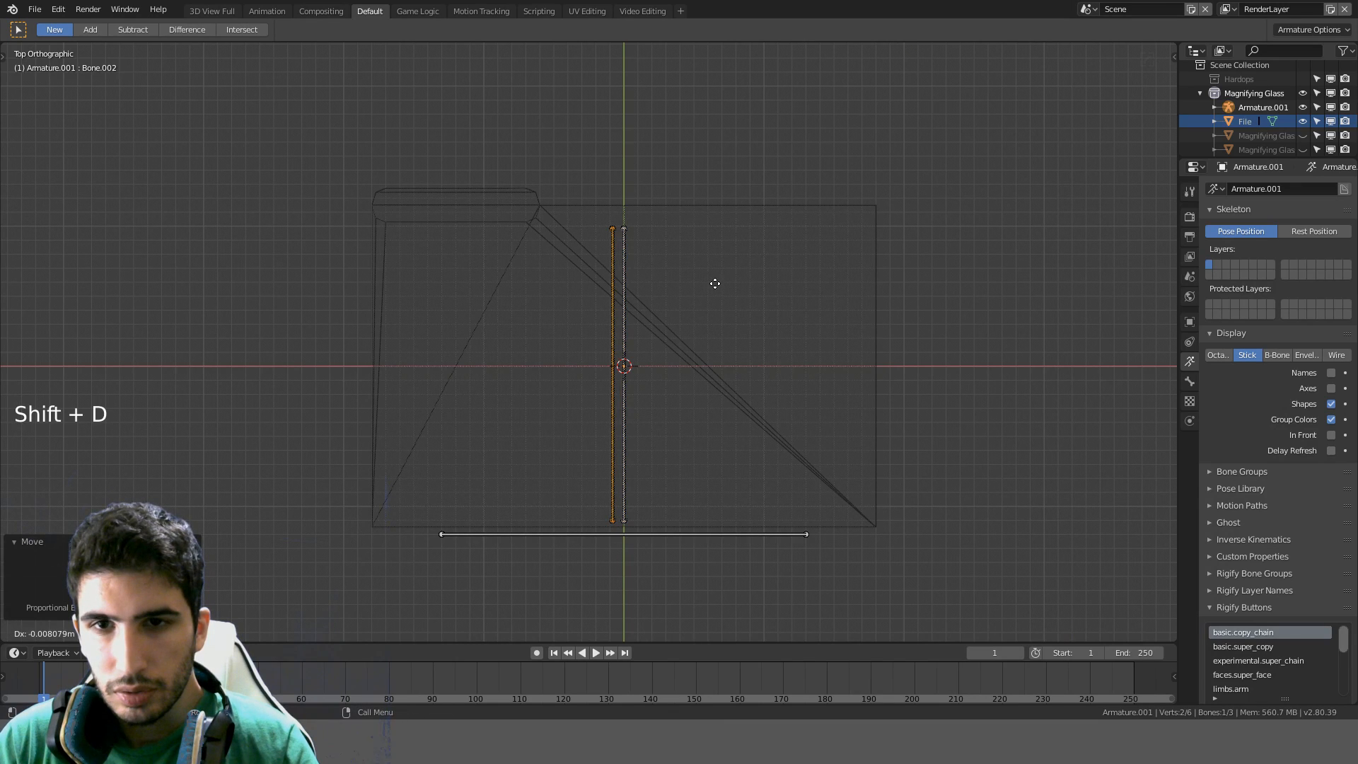
{"action": "key", "text": "ctrl"}
{"action": "left_click", "coordinate": [621, 297]}
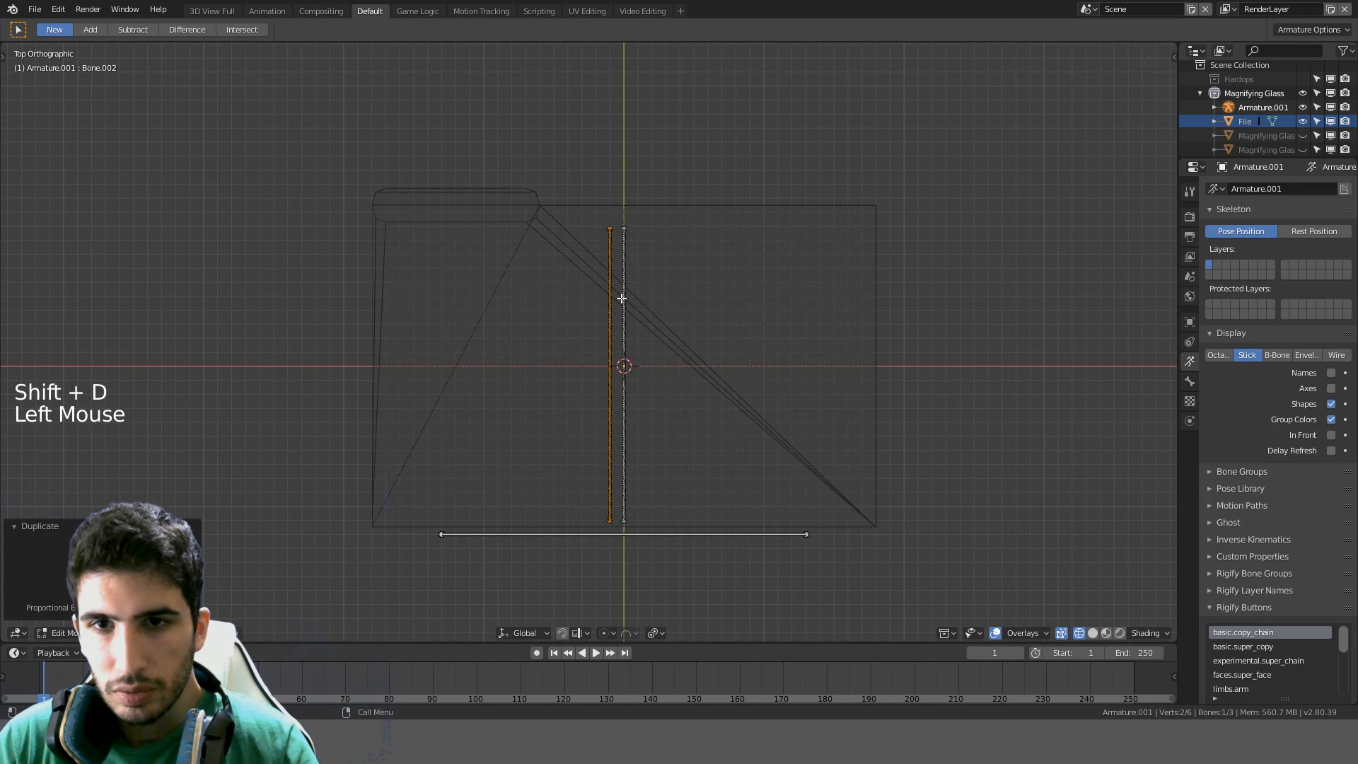
{"action": "key", "text": "g"}
{"action": "left_click", "coordinate": [660, 288]}
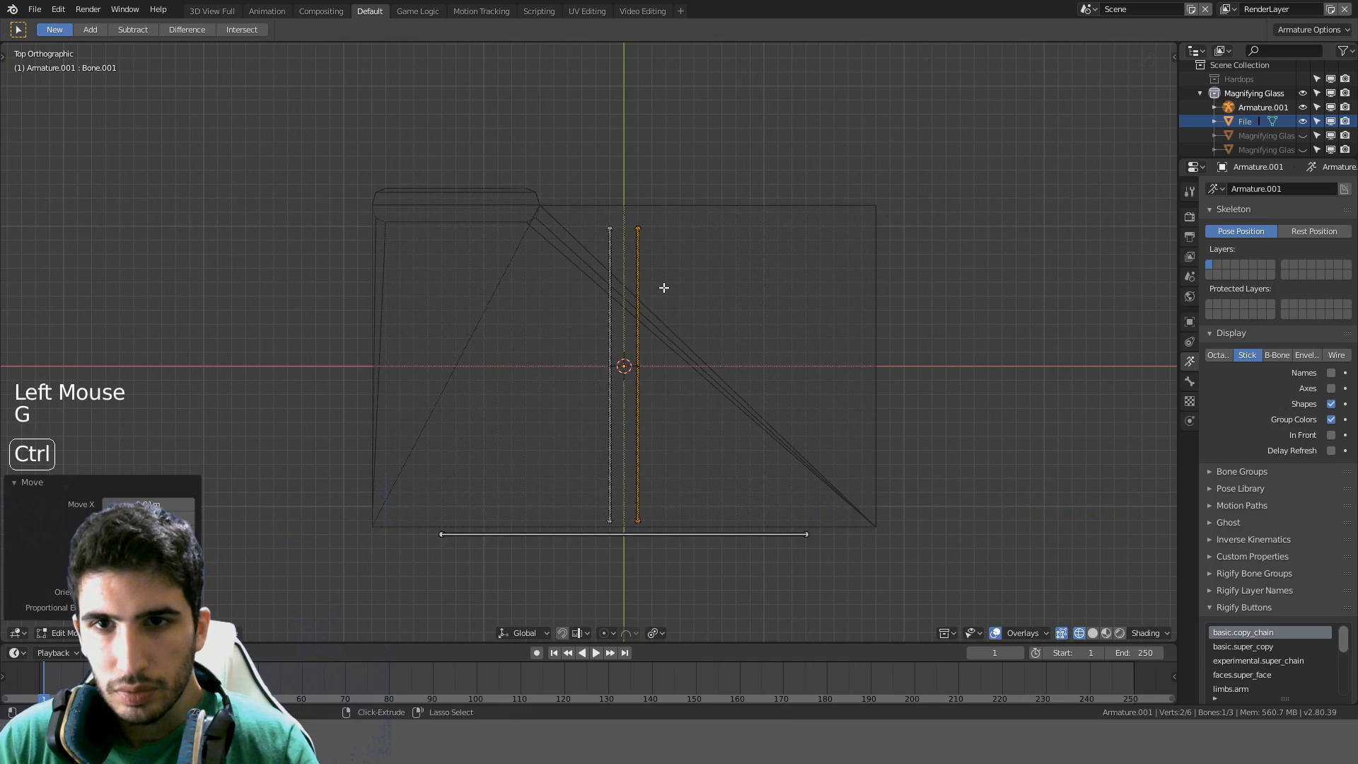
Parent the folder object to the armature using Armature Deform With Empty Groups
{"action": "middle_click_drag", "start_coordinate": [660, 288], "coordinate": [730, 233]}
{"action": "key", "text": "Tab"}
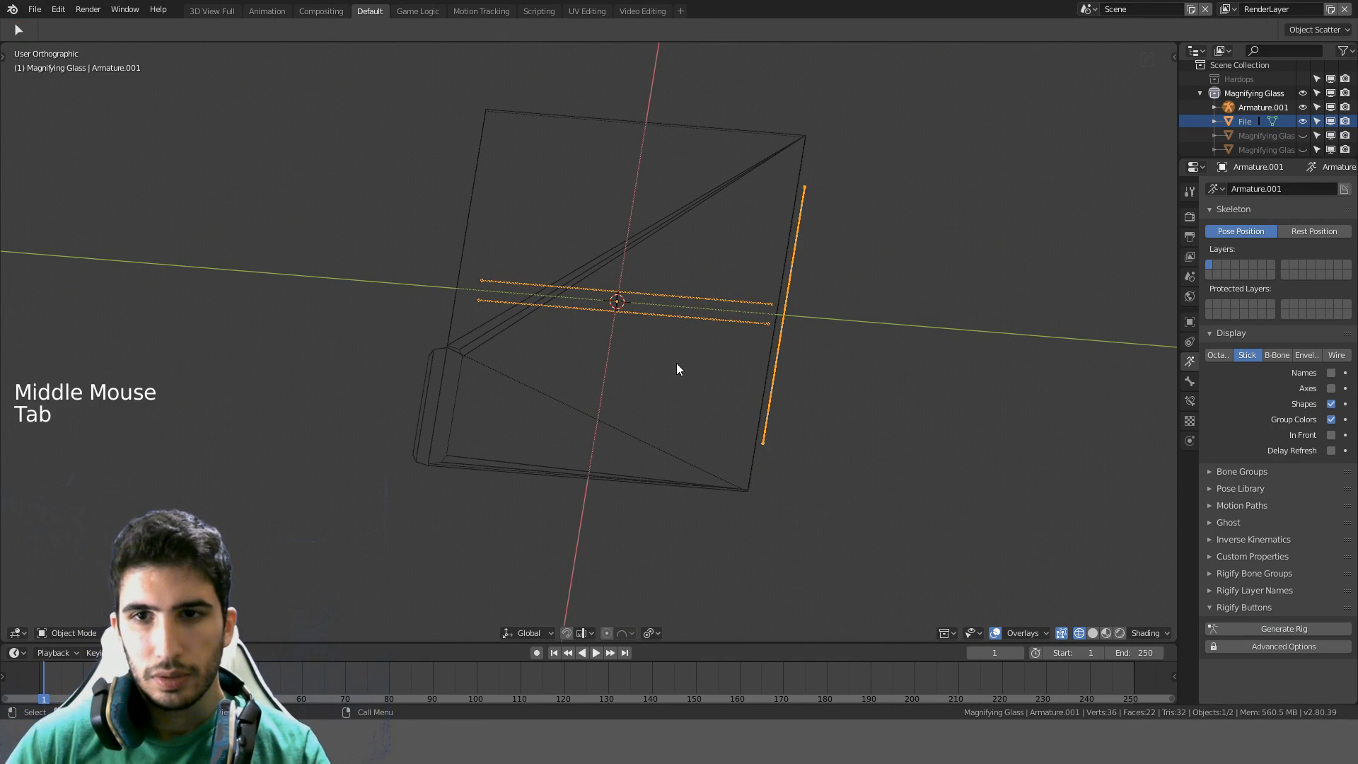
{"action": "left_click", "coordinate": [722, 400]}
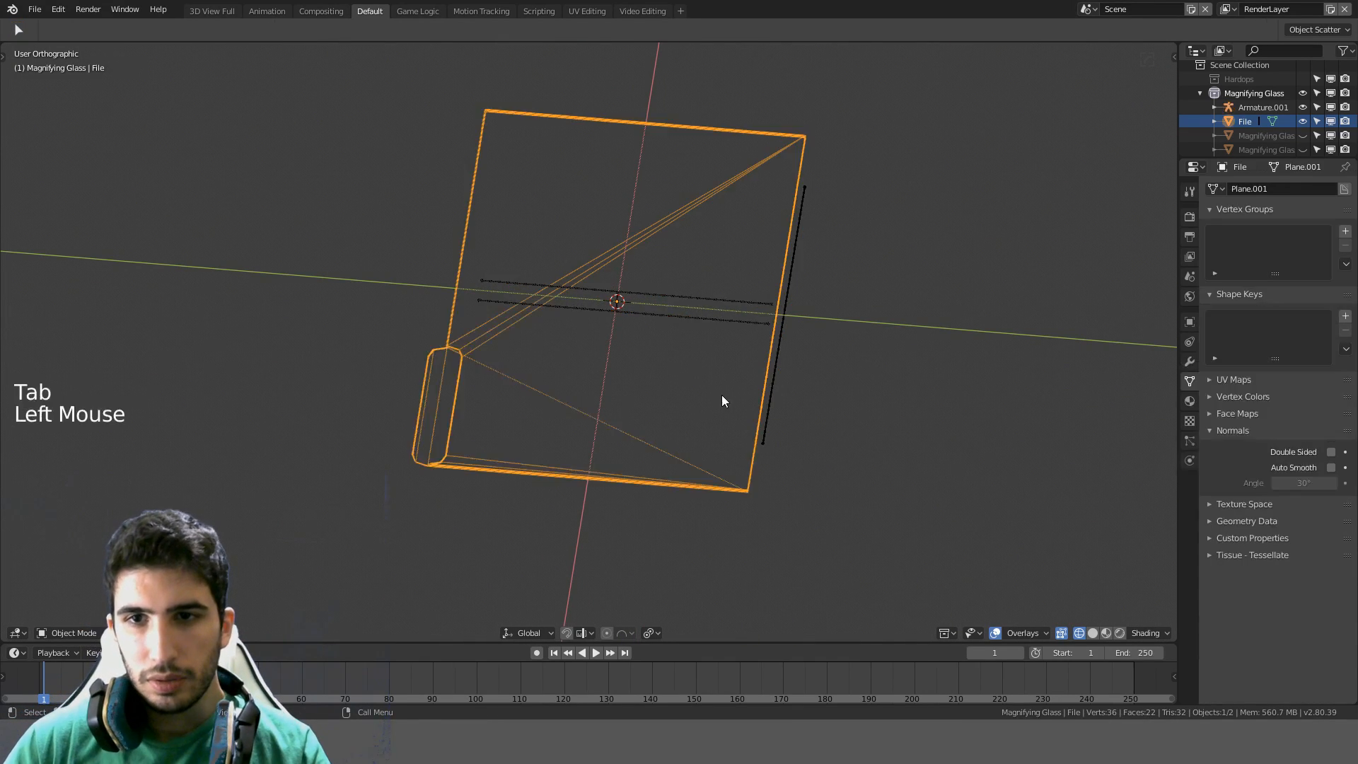
{"action": "left_click", "coordinate": [780, 342], "text": "shift"}
{"action": "key", "text": "ctrl+p"}
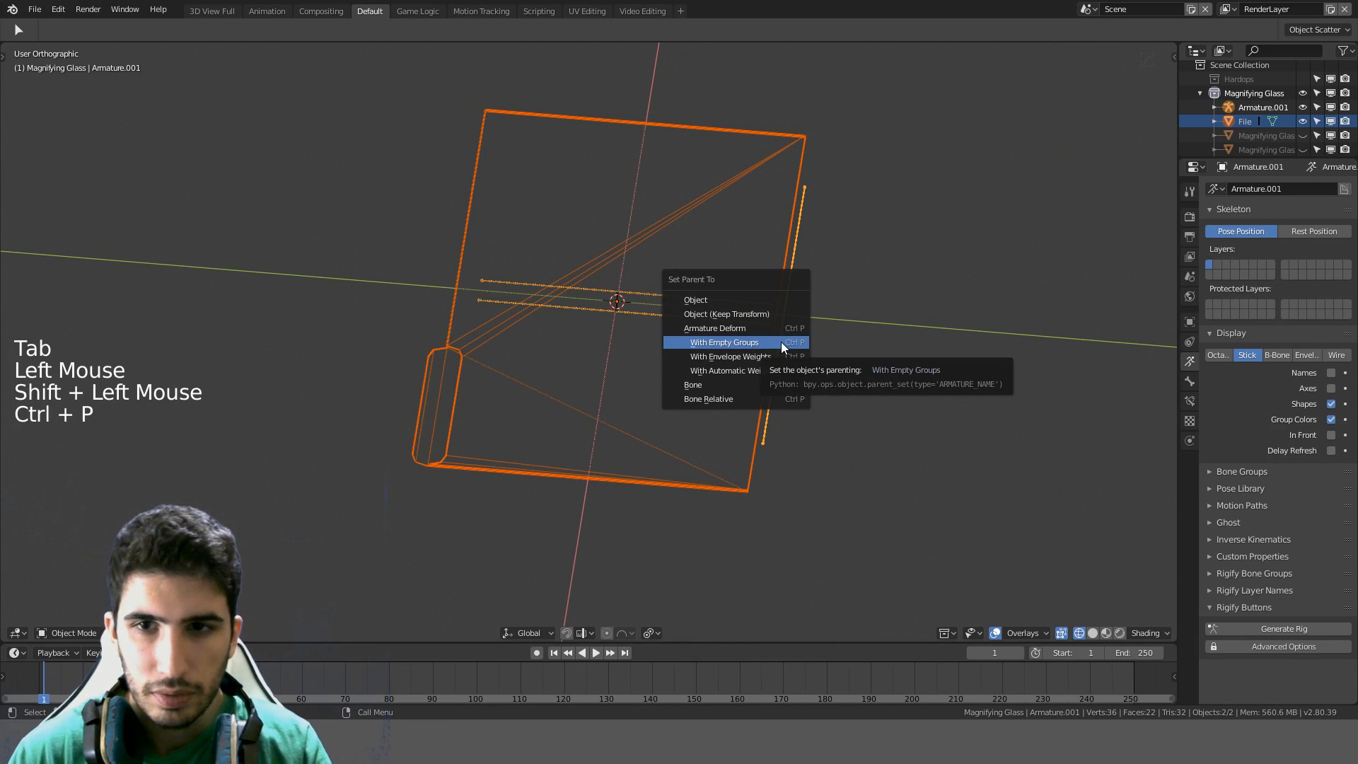
{"action": "left_click", "coordinate": [781, 341]}
{"action": "mouse_move", "coordinate": [794, 285]}
{"action": "middle_mouse_down"}
{"action": "mouse_move", "coordinate": [773, 254]}
{"action": "mouse_move", "coordinate": [800, 294]}
{"action": "middle_mouse_up"}
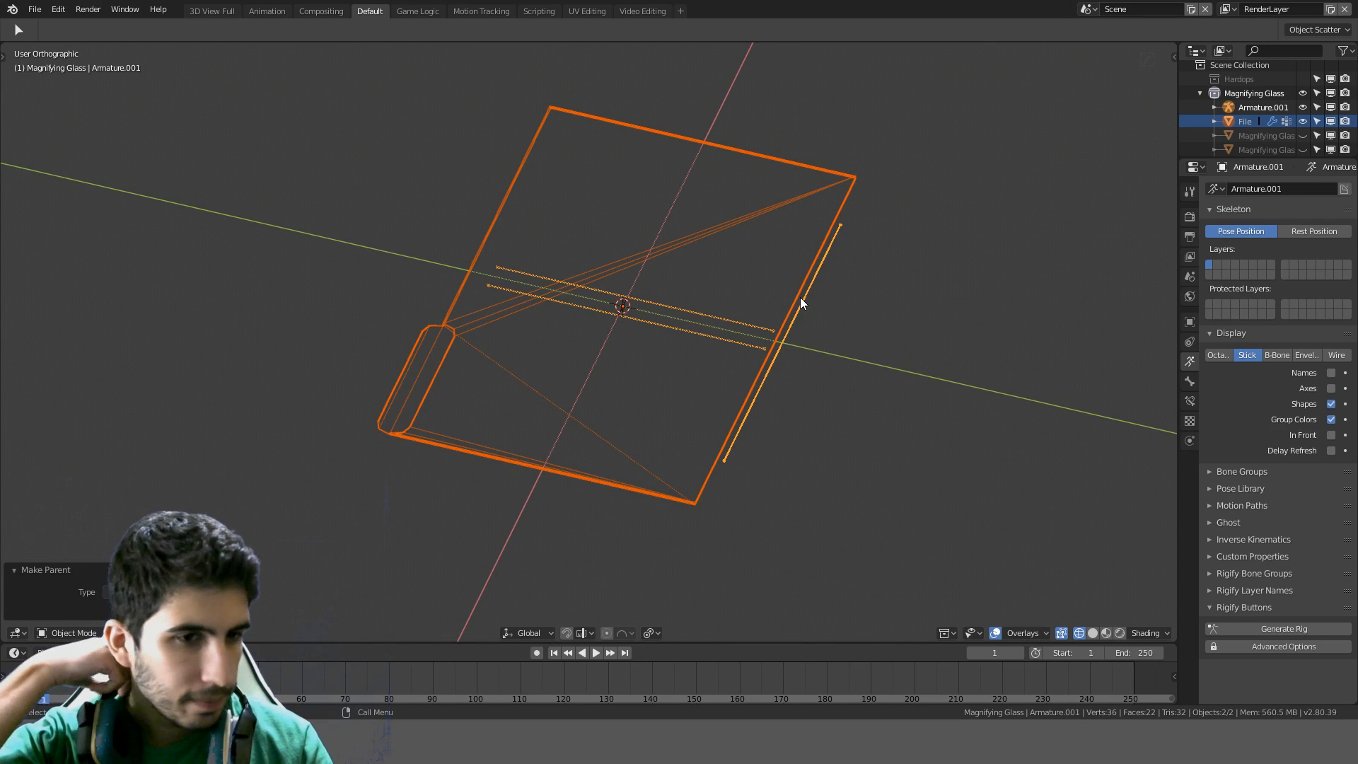
Return the viewport to solid shading, select the armature and rename its active bone Root
{"action": "key", "text": "Tab"}
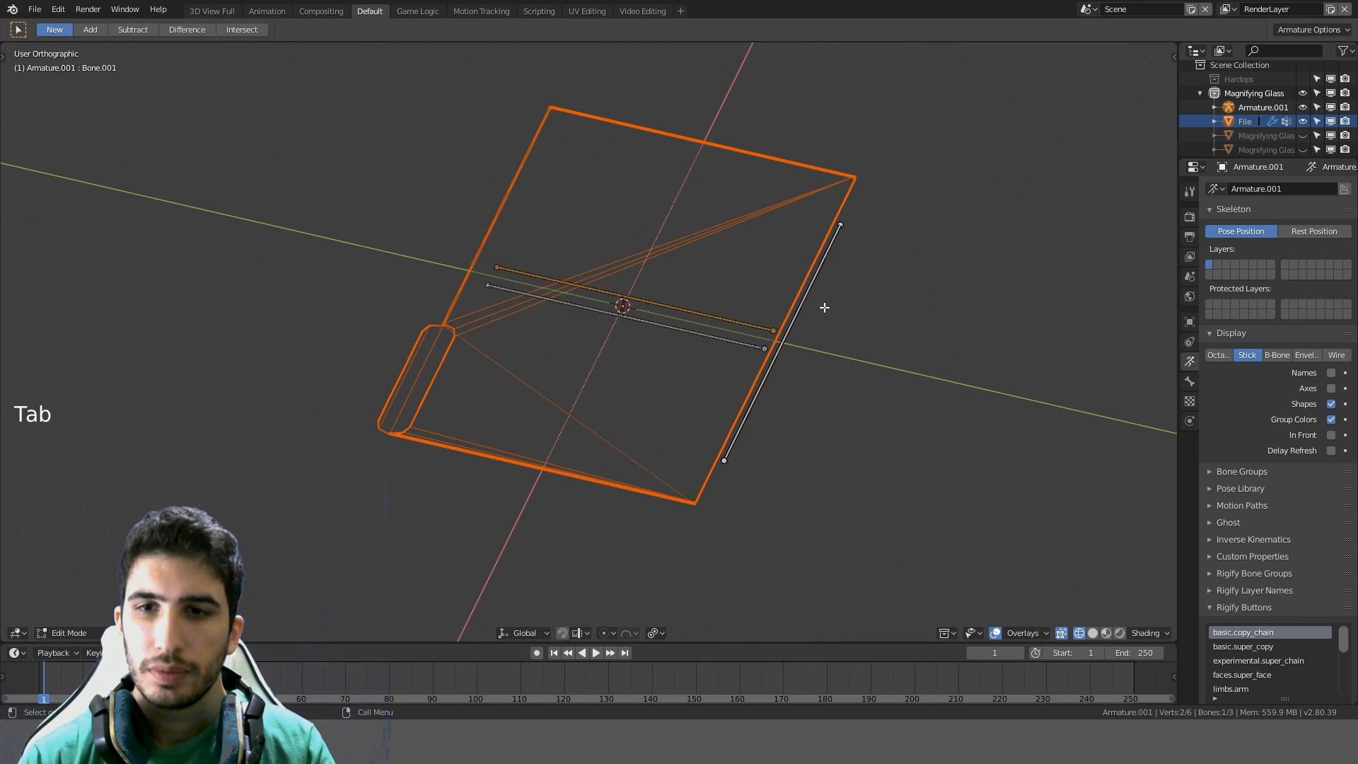
{"action": "mouse_move", "coordinate": [825, 308]}
{"action": "middle_mouse_down"}
{"action": "mouse_move", "coordinate": [779, 294]}
{"action": "mouse_move", "coordinate": [727, 304]}
{"action": "mouse_move", "coordinate": [782, 292]}
{"action": "mouse_move", "coordinate": [807, 374]}
{"action": "middle_mouse_up"}
{"action": "key", "text": "z"}
{"action": "key", "text": "z"}
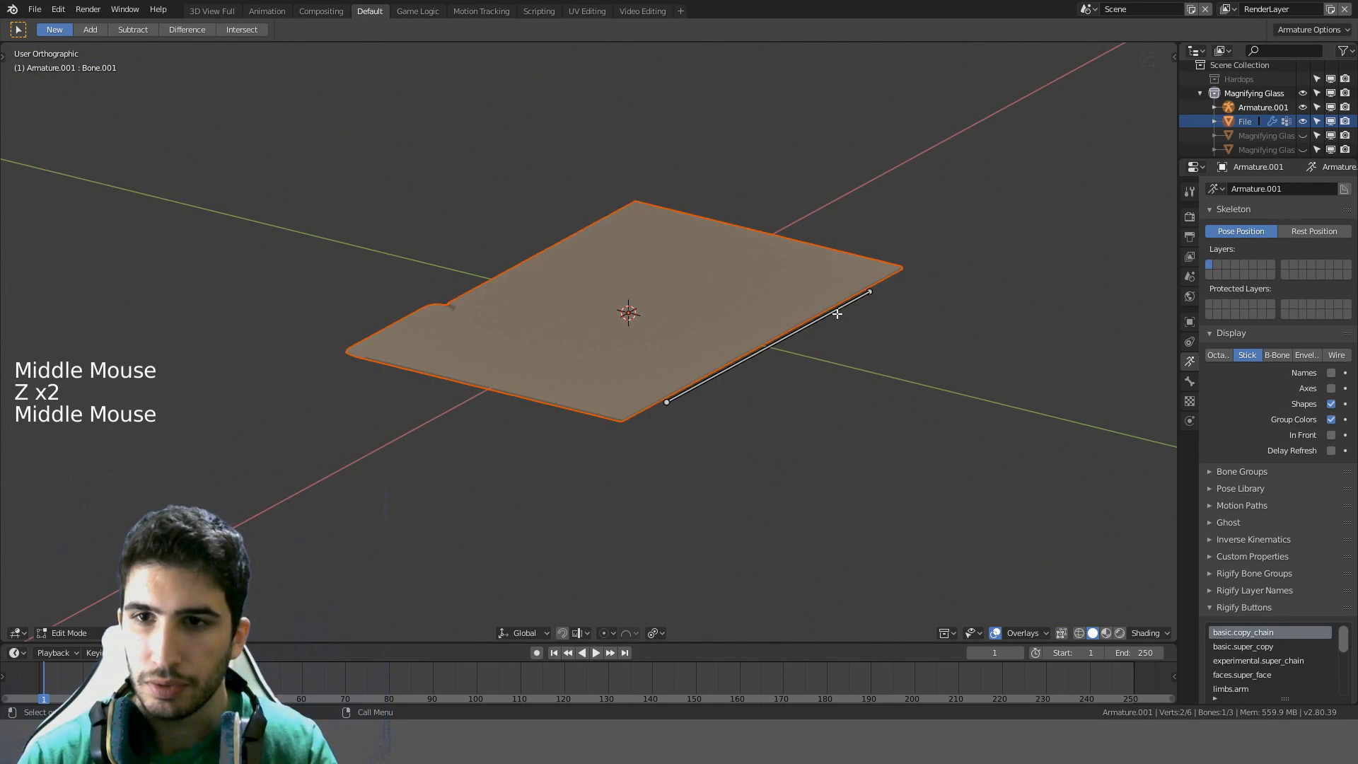
{"action": "key", "text": "Tab"}
{"action": "left_click", "coordinate": [834, 312]}
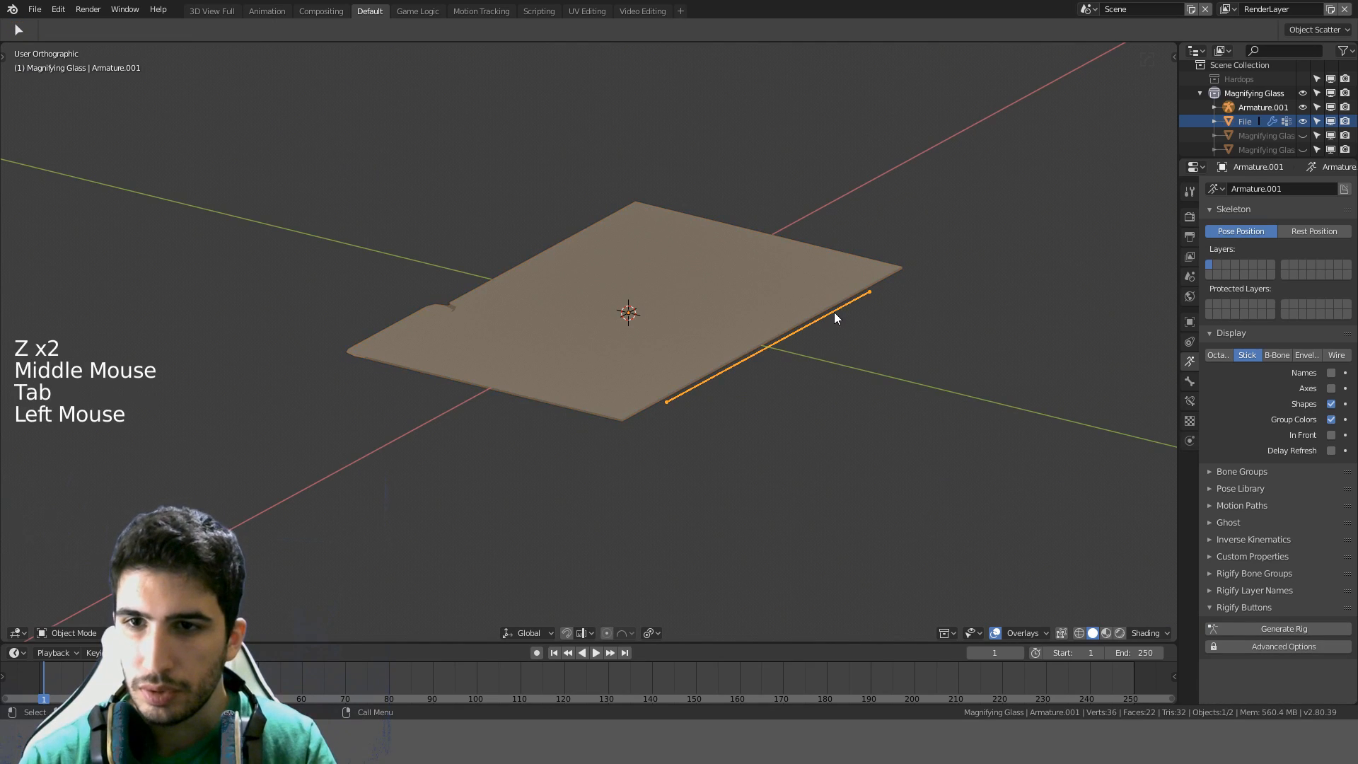
{"action": "left_click", "coordinate": [1190, 381]}
{"action": "left_click", "coordinate": [1267, 190]}
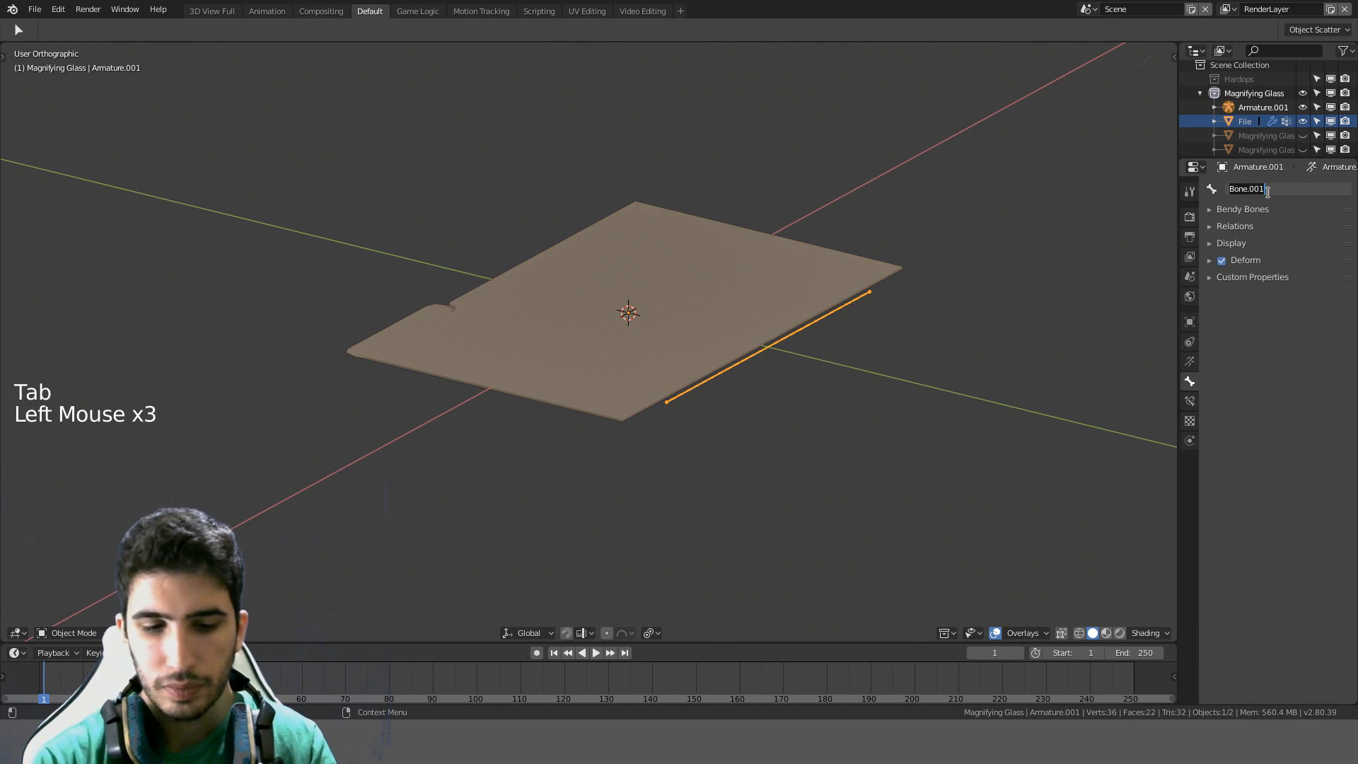
{"action": "type", "text": "Root"}
Show the scene in wireframe and select the folder object
{"action": "key", "text": "z"}
{"action": "key", "text": "z"}
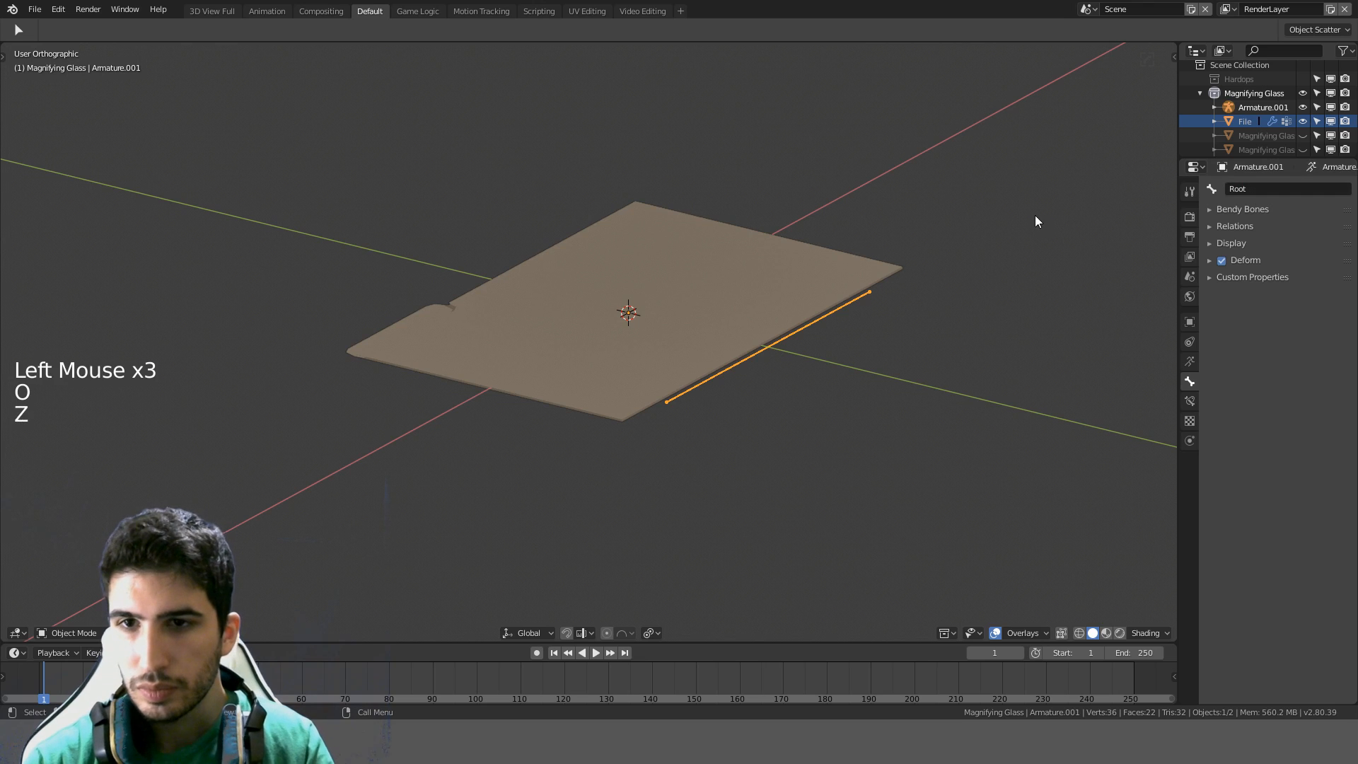
{"action": "left_click", "coordinate": [692, 316]}
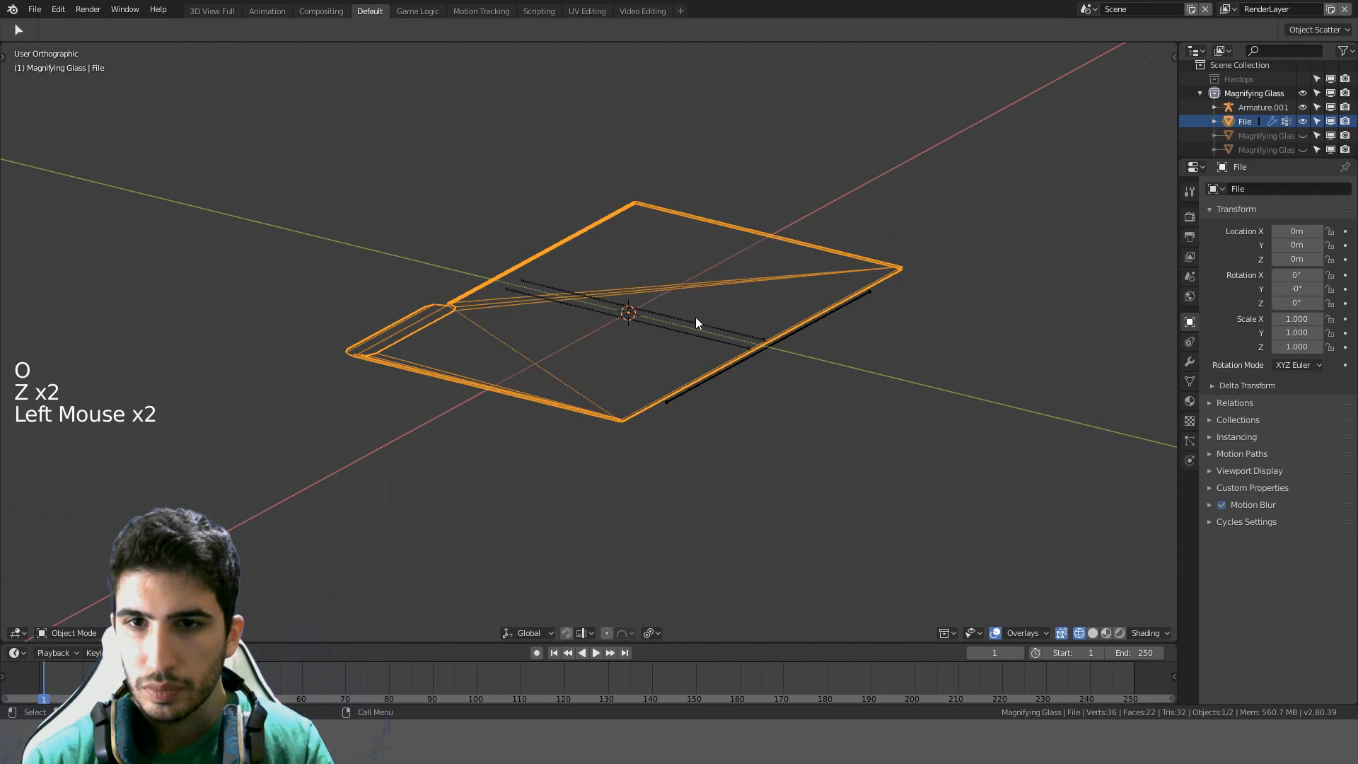
Undo the earlier rename of the armature's active bone to Root
{"action": "left_click", "coordinate": [696, 324]}
{"action": "left_click", "coordinate": [700, 326]}
{"action": "left_click", "coordinate": [705, 325]}
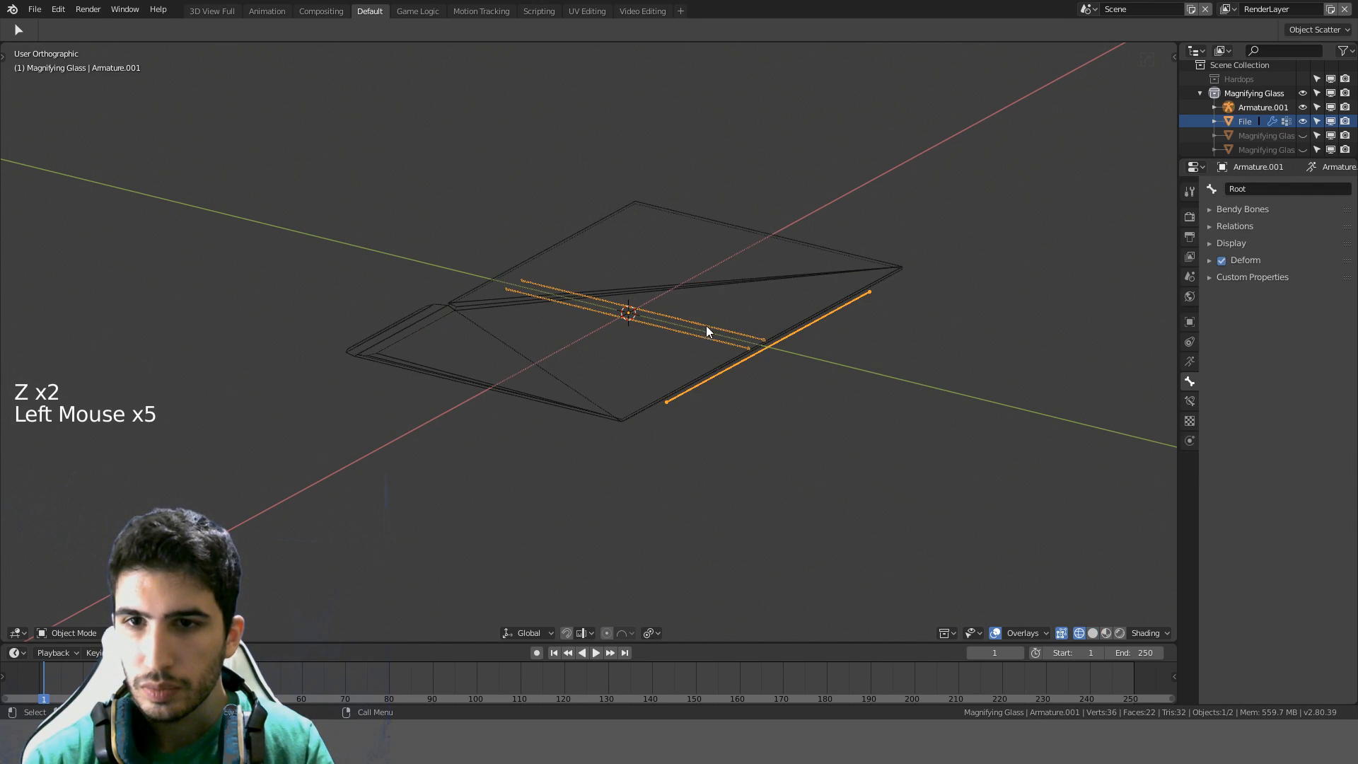
{"action": "key", "text": "ctrl+z"}
{"action": "key", "text": "ctrl+z"}
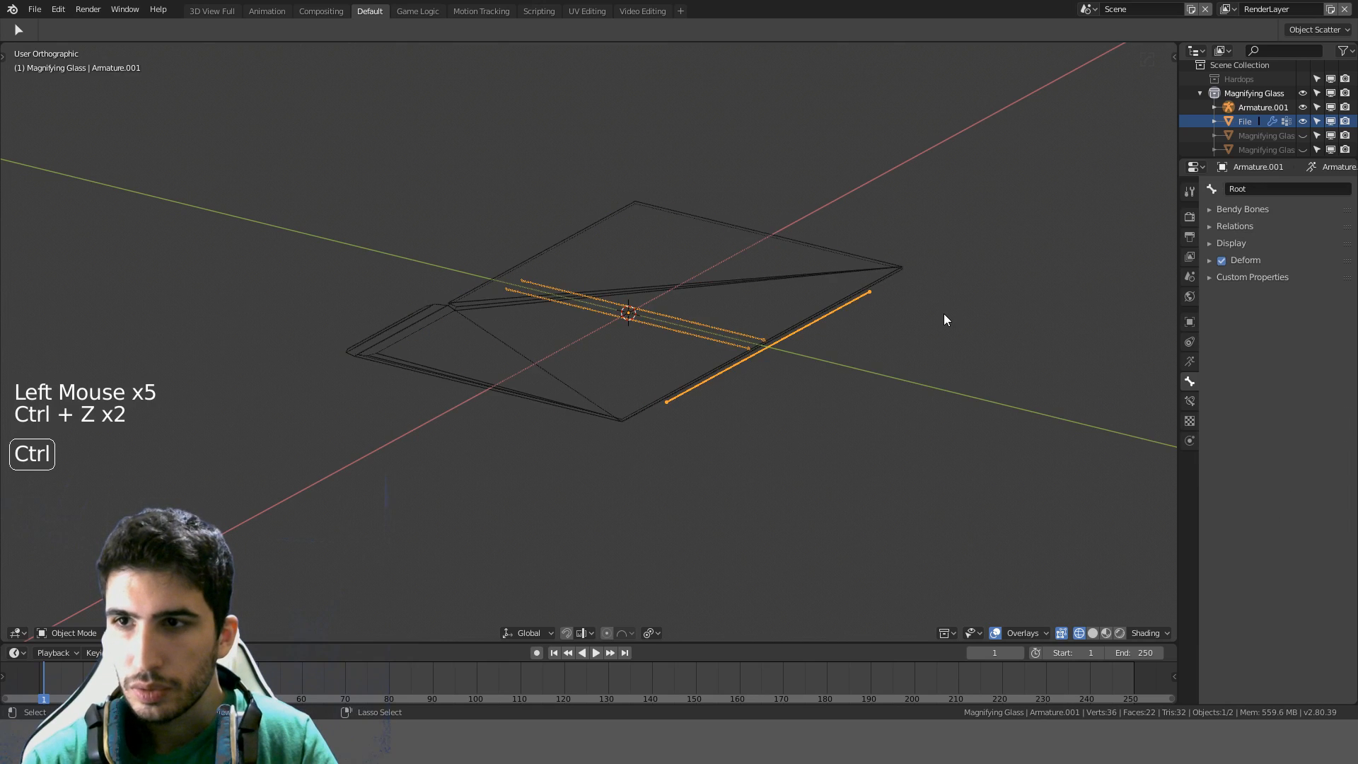
{"action": "key", "text": "ctrl+z"}
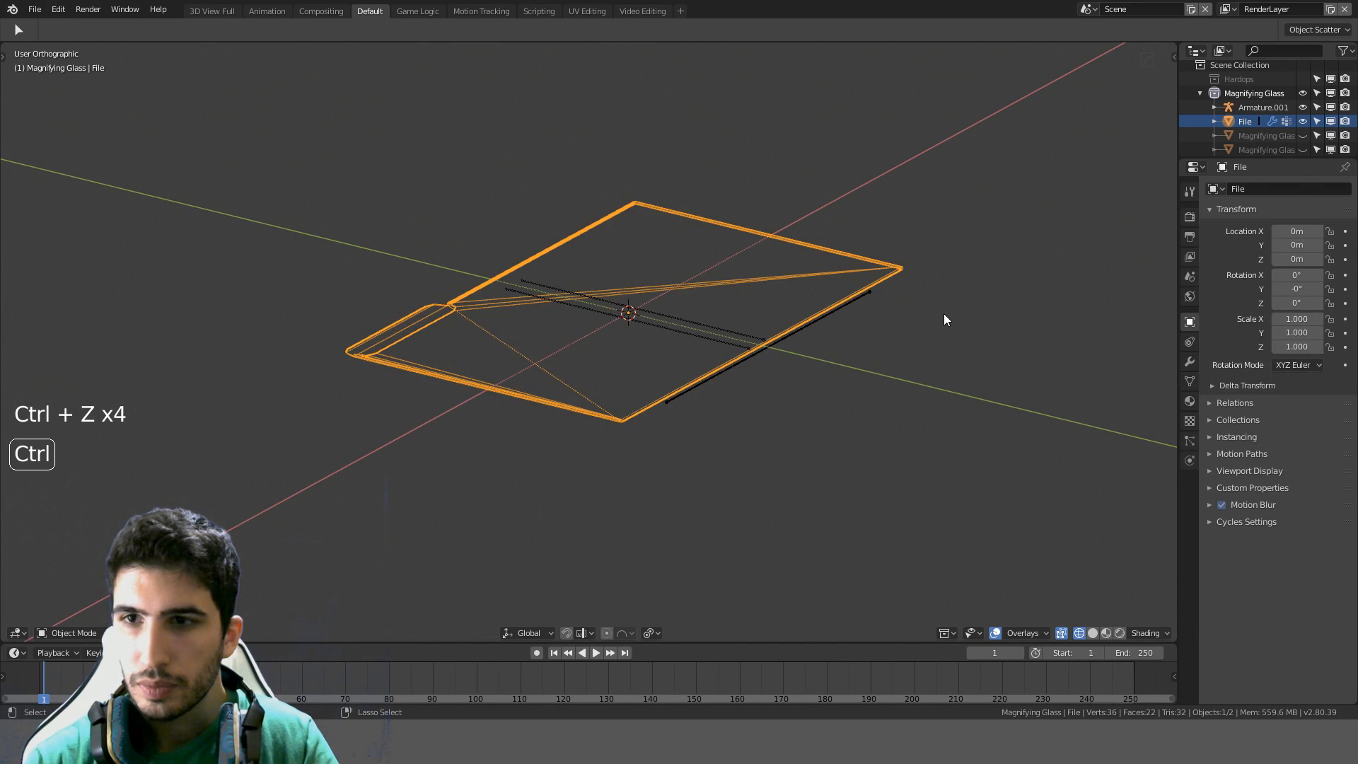
{"action": "key", "text": "ctrl+z"}
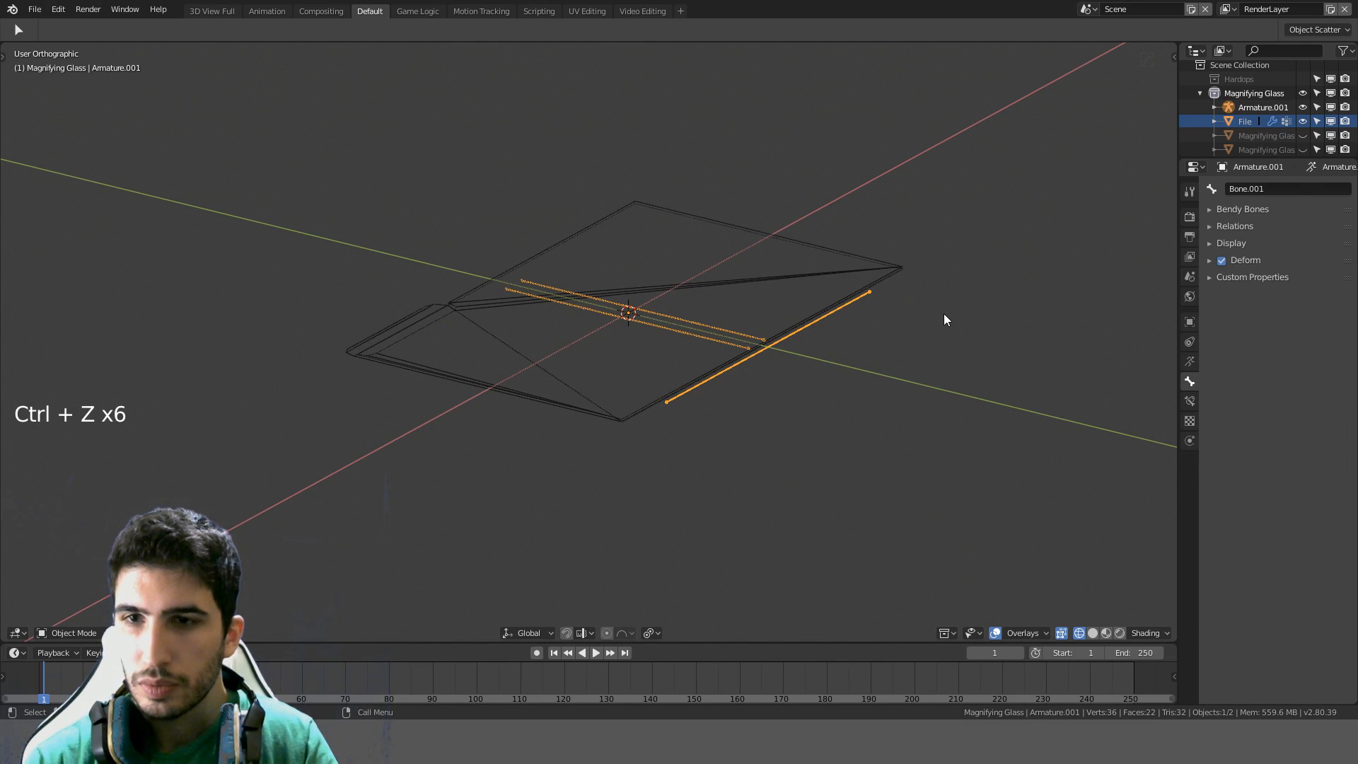
Rename the bone along the folder's edge Root and the two parallel bones Front and Back
{"action": "key", "text": "Tab"}
{"action": "left_click", "coordinate": [797, 342]}
{"action": "double_click", "coordinate": [1268, 190]}
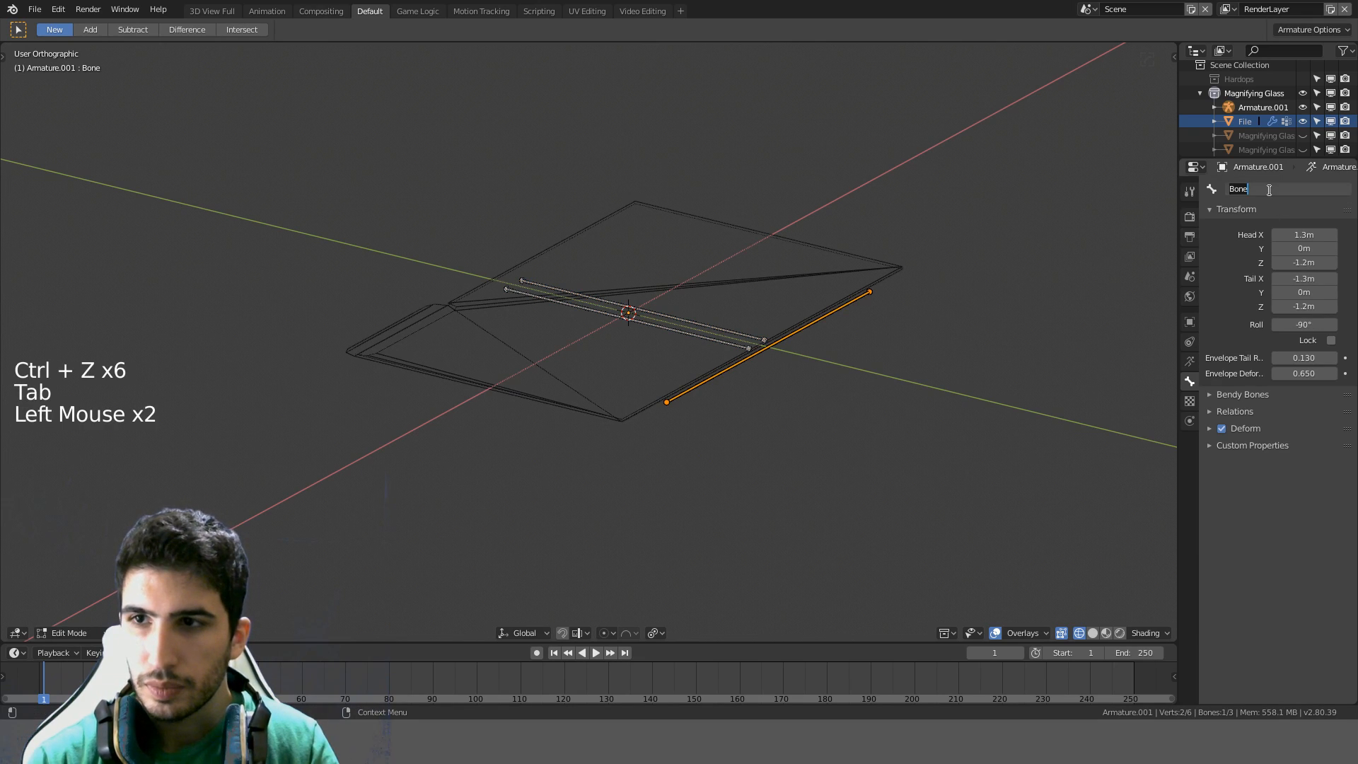
{"action": "type", "text": "Root"}
{"action": "key", "text": "Return"}
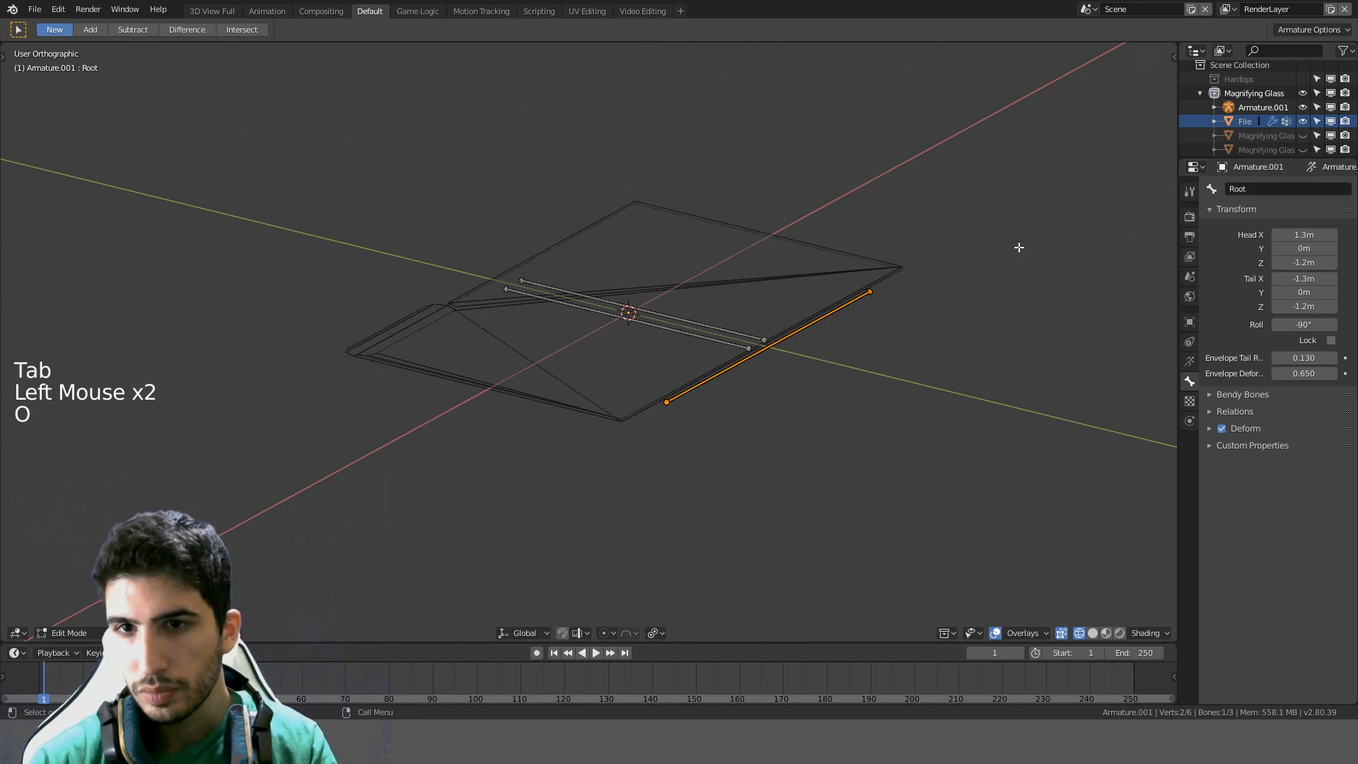
{"action": "left_click", "coordinate": [714, 319]}
{"action": "middle_click_drag", "start_coordinate": [758, 320], "coordinate": [793, 360]}
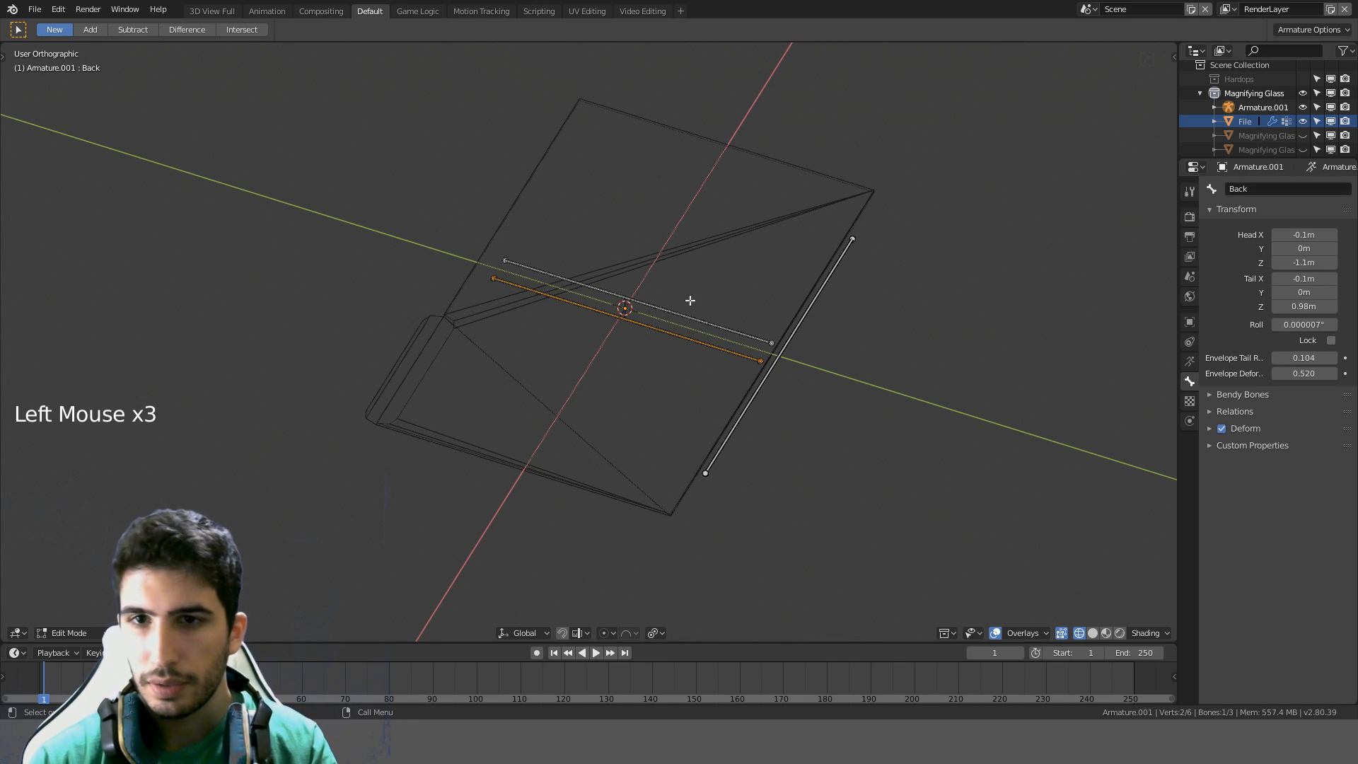
{"action": "key", "text": "Tab"}
{"action": "left_click", "coordinate": [781, 209]}
{"action": "key", "text": "Tab"}
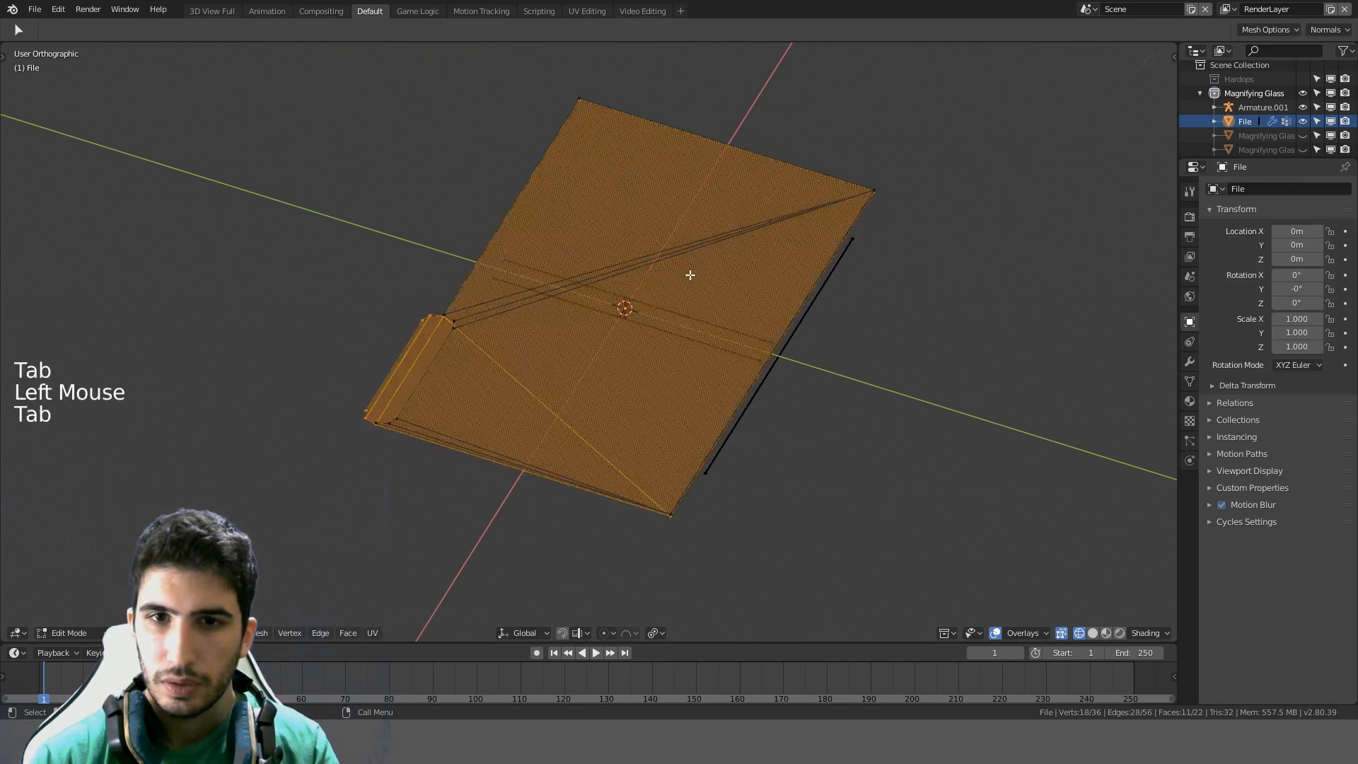
{"action": "mouse_move", "coordinate": [688, 273]}
{"action": "middle_mouse_down"}
{"action": "mouse_move", "coordinate": [717, 225]}
{"action": "mouse_move", "coordinate": [734, 266]}
{"action": "middle_mouse_up"}
{"action": "key", "text": "z"}
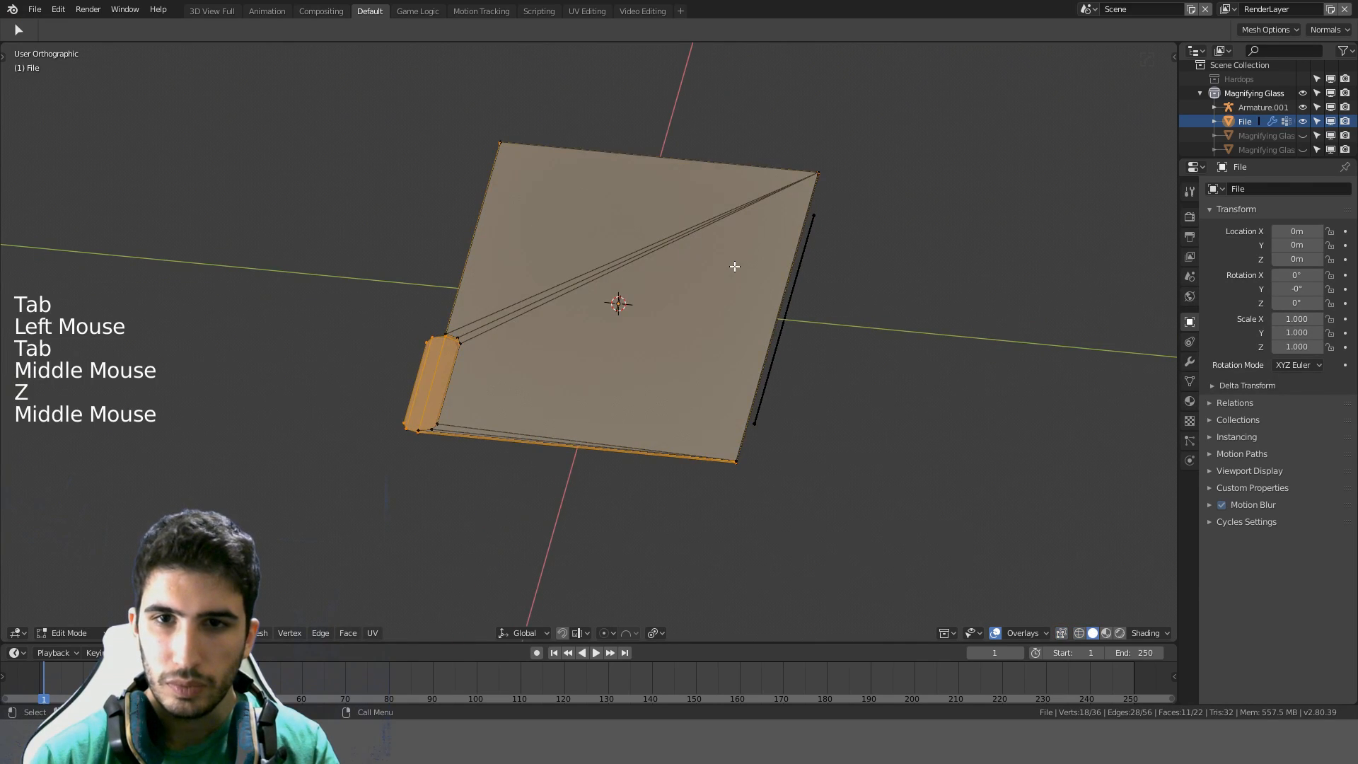
Parent the Front and Back bones to the Root bone with Keep Offset, working in wireframe
{"action": "key", "text": "Tab"}
{"action": "left_click", "coordinate": [795, 285]}
{"action": "key", "text": "Tab"}
{"action": "key", "text": "z"}
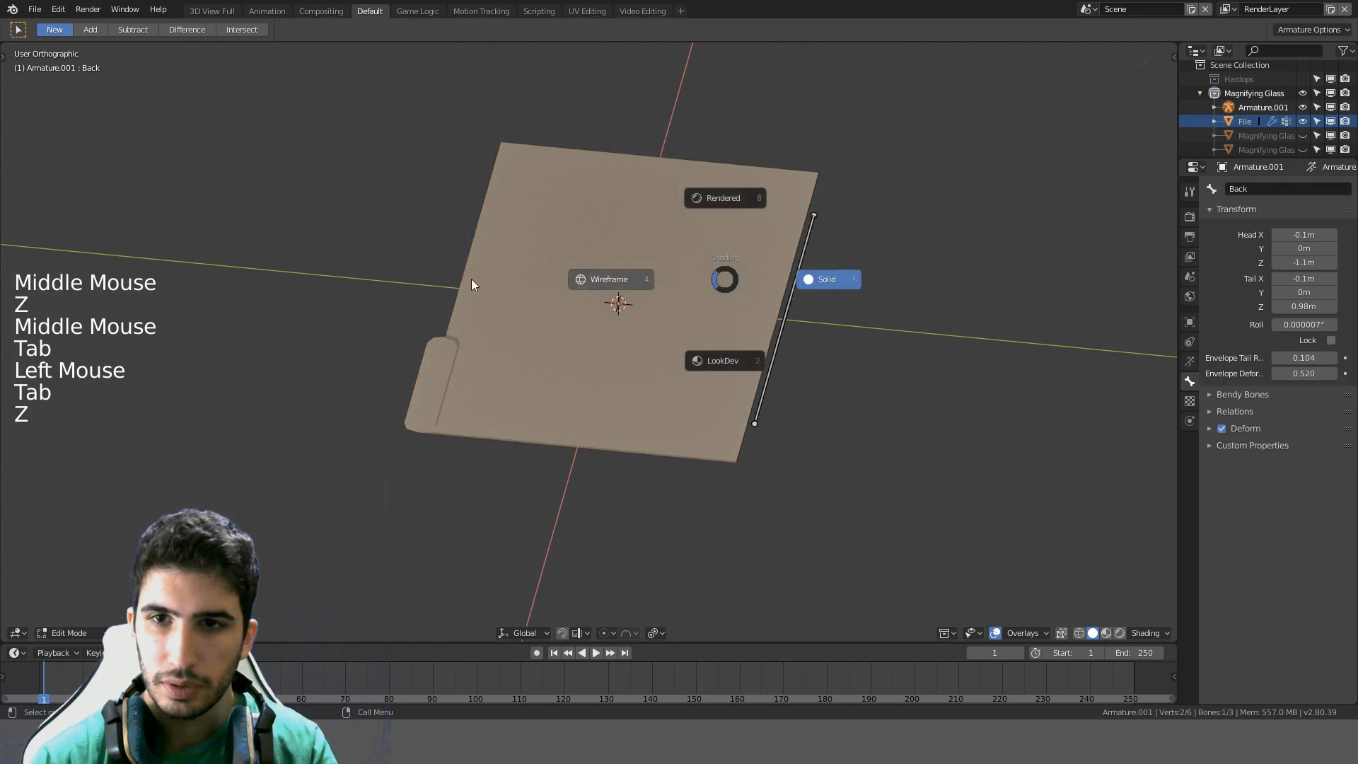
{"action": "left_click", "coordinate": [743, 296]}
{"action": "left_click", "coordinate": [732, 324], "text": "shift"}
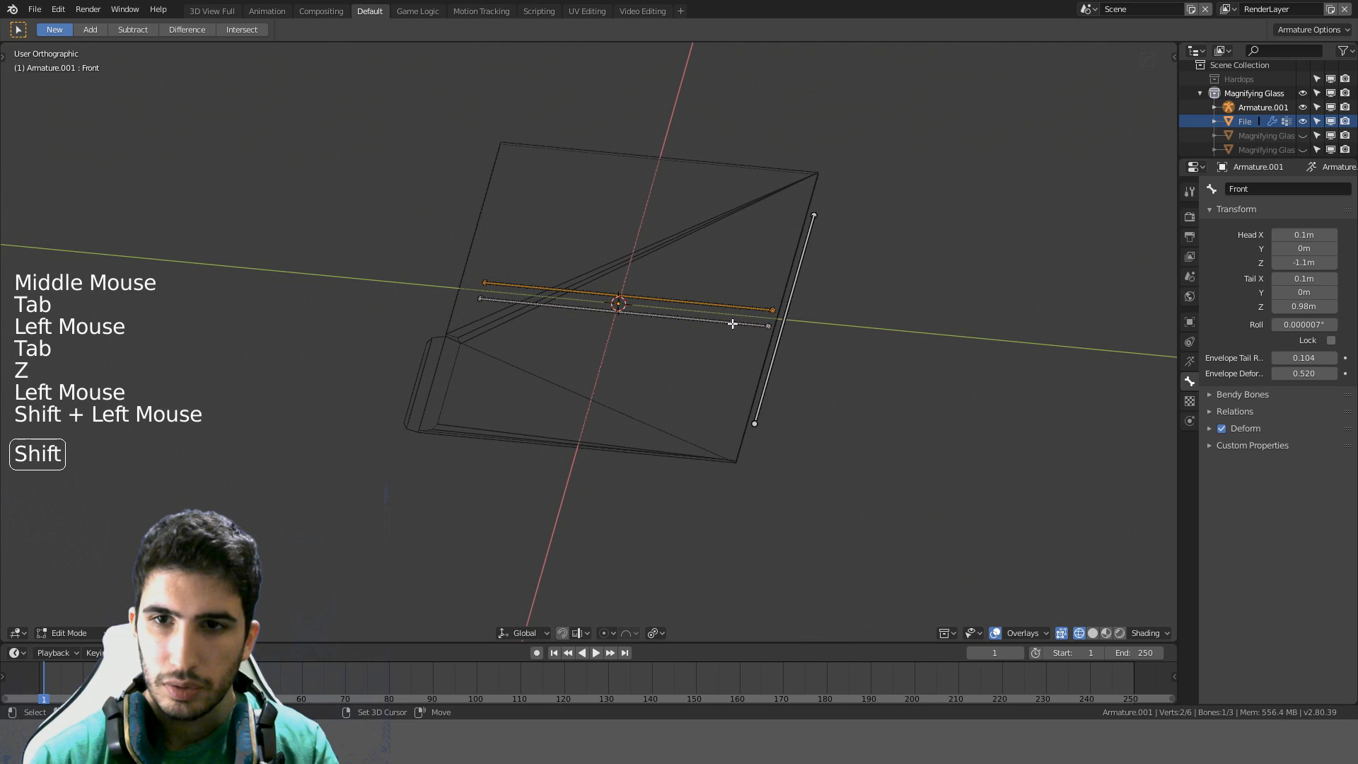
{"action": "key", "text": "ctrl+p"}
{"action": "left_click", "coordinate": [792, 311]}
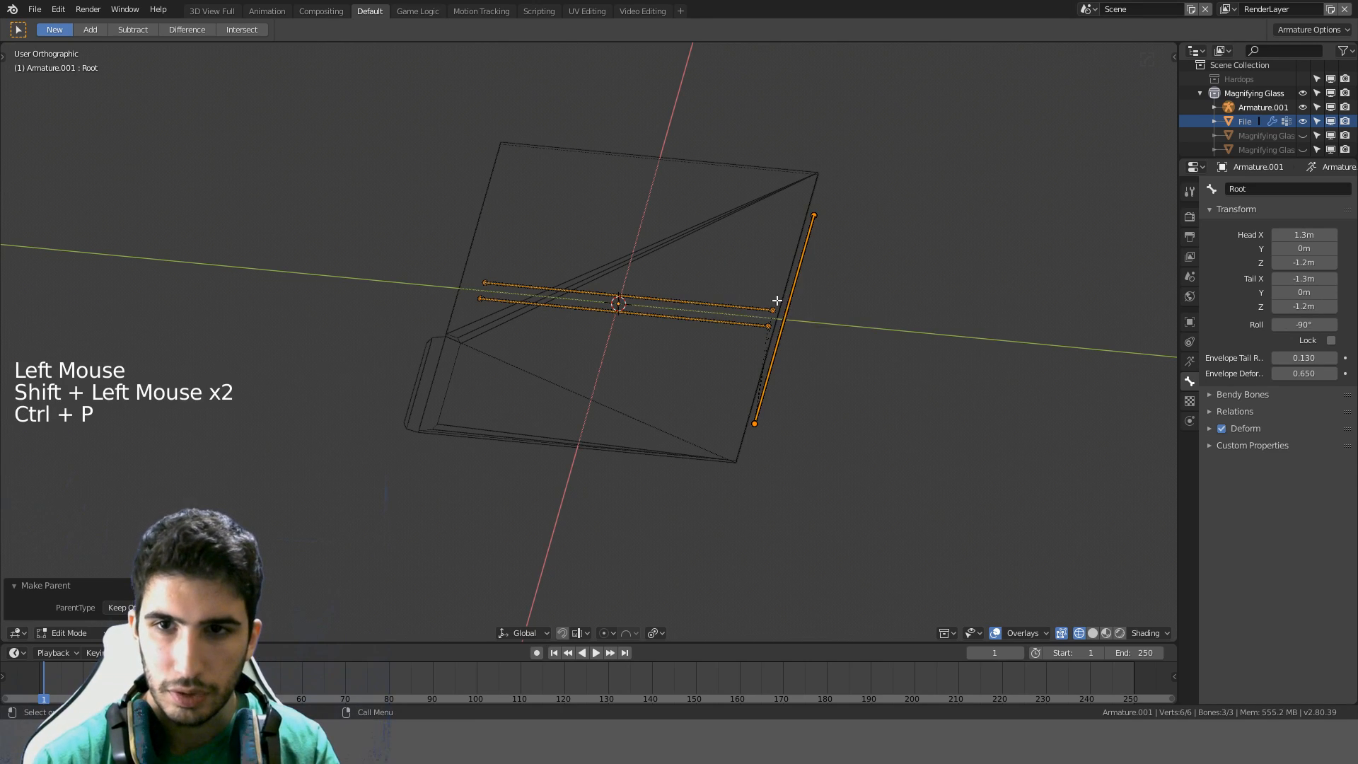
Open the folder mesh for editing in solid shading and clear its vertex selection
{"action": "middle_click_drag", "start_coordinate": [785, 305], "coordinate": [712, 242]}
{"action": "key", "text": "Tab"}
{"action": "left_click", "coordinate": [669, 236]}
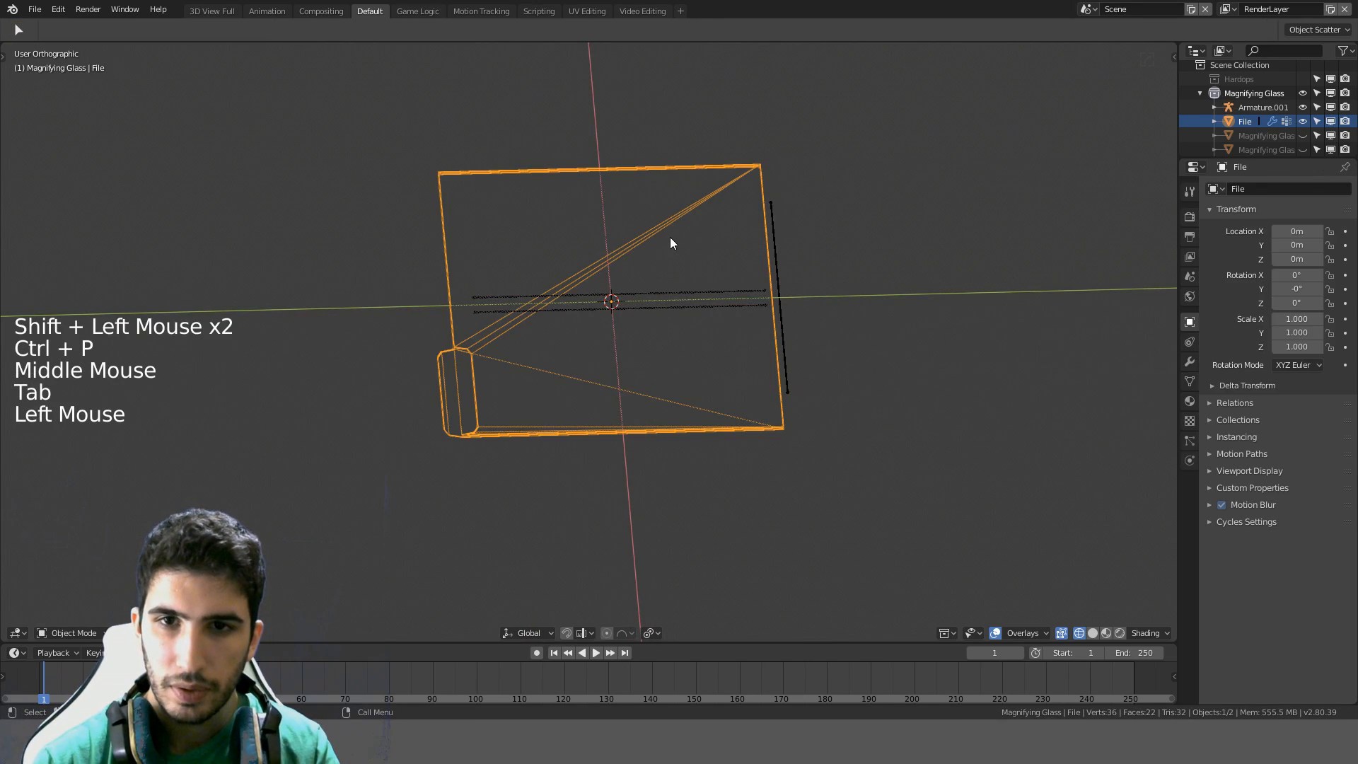
{"action": "key", "text": "Tab"}
{"action": "key", "text": "z"}
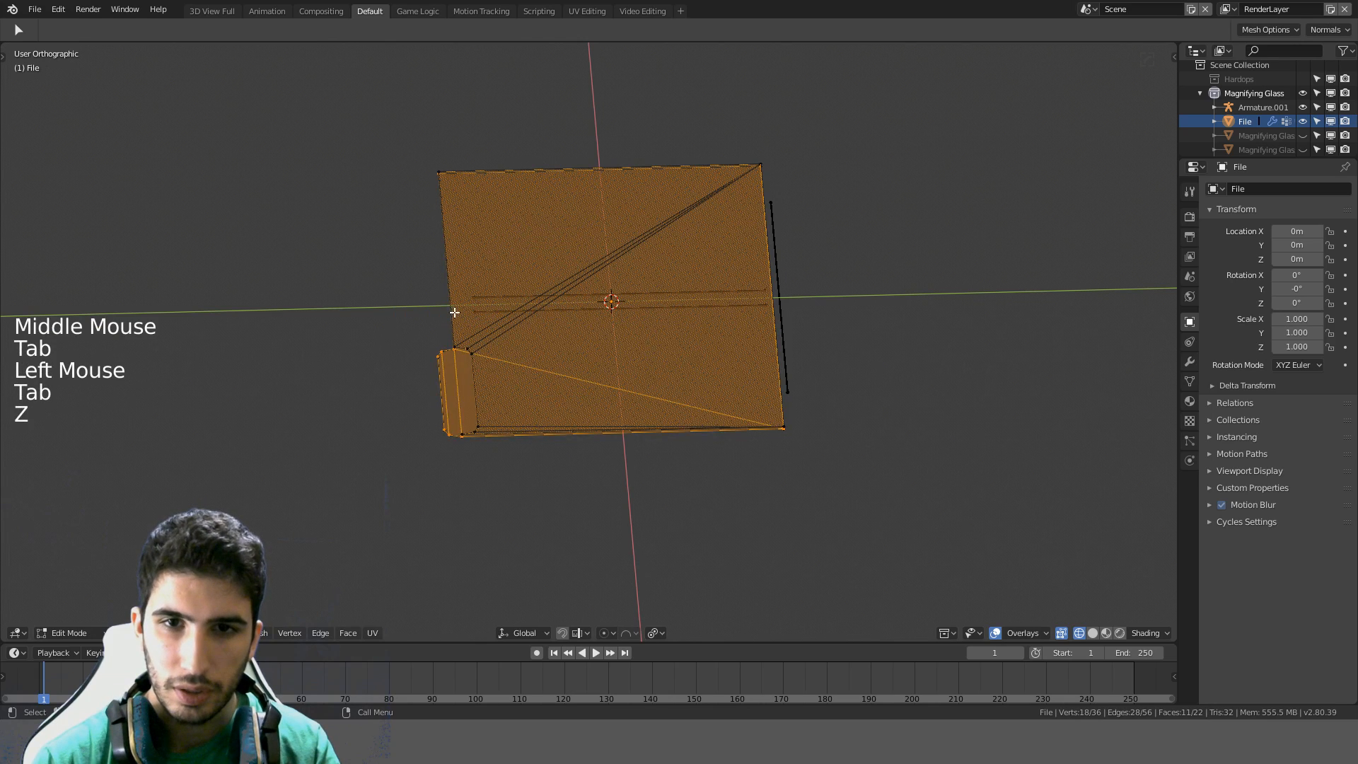
{"action": "key", "text": "z"}
{"action": "middle_click_drag", "start_coordinate": [454, 312], "coordinate": [99, 614]}
{"action": "key", "text": "a"}
{"action": "scroll", "coordinate": [99, 614], "scroll_direction": "up", "scroll_amount": 2}
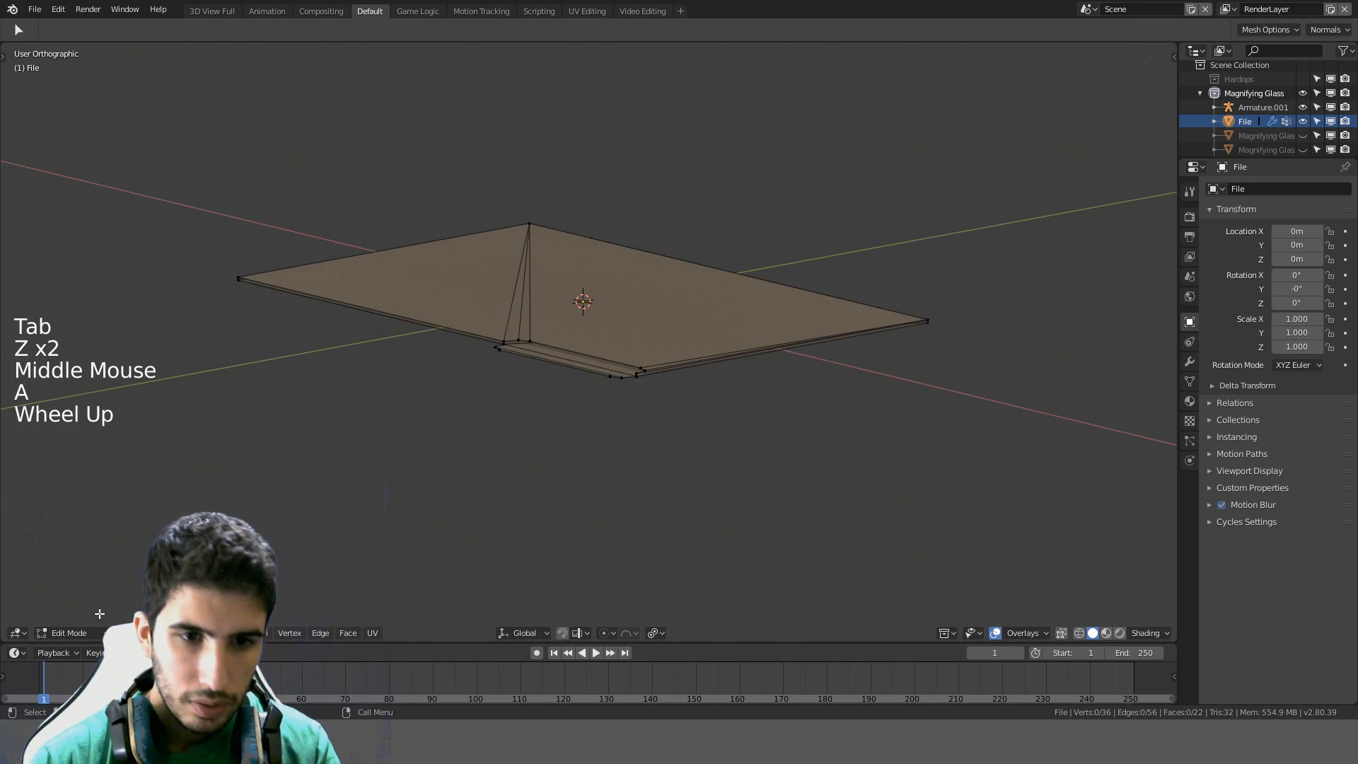
{"action": "scroll", "coordinate": [434, 428], "scroll_direction": "up", "scroll_amount": 7}
Select all vertices of the folder panel without the tab, including its outer corners
{"action": "left_click", "coordinate": [351, 335], "text": "alt"}
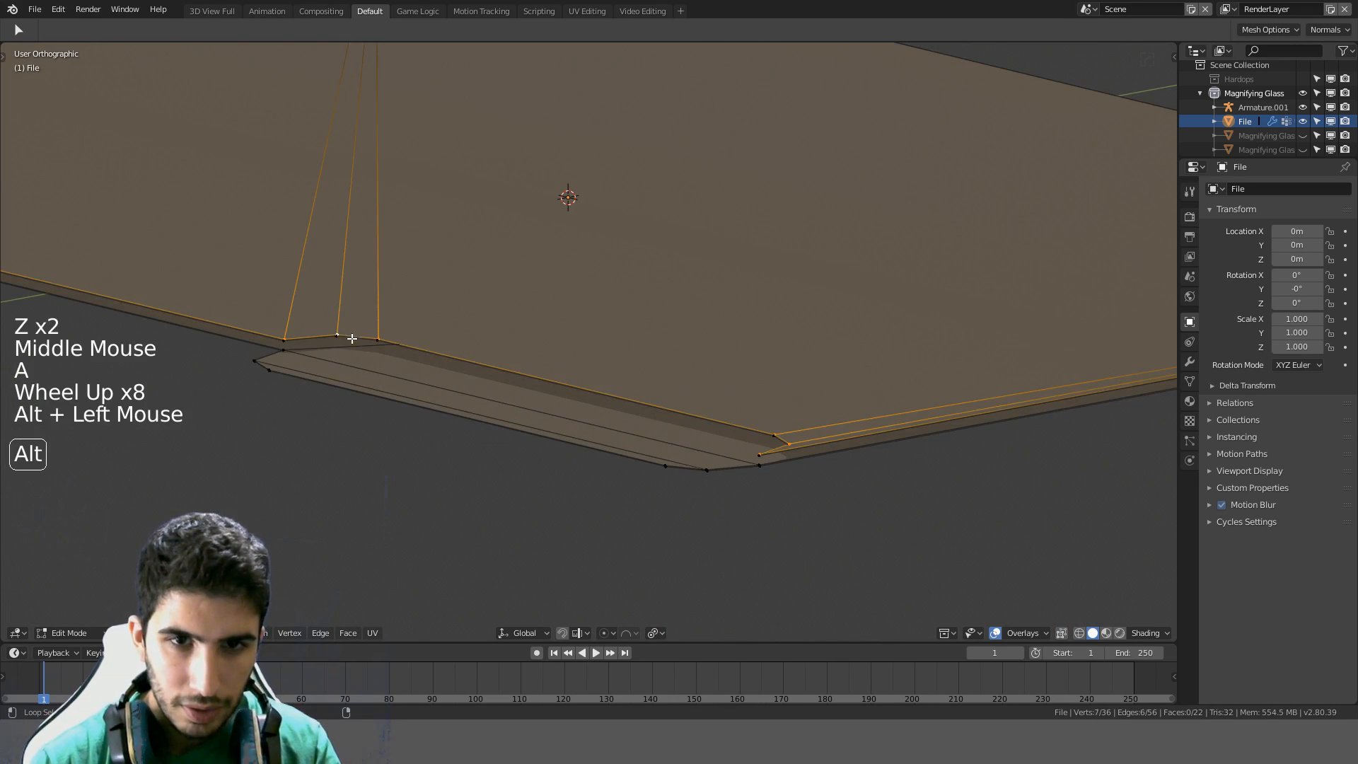
{"action": "left_click", "coordinate": [352, 341], "text": "alt+shift"}
{"action": "scroll", "coordinate": [893, 309], "scroll_direction": "down", "scroll_amount": 4}
{"action": "middle_click_drag", "start_coordinate": [893, 309], "coordinate": [799, 417]}
{"action": "left_click", "coordinate": [862, 481], "text": "shift"}
{"action": "middle_click_drag", "start_coordinate": [291, 282], "coordinate": [553, 312], "text": "shift"}
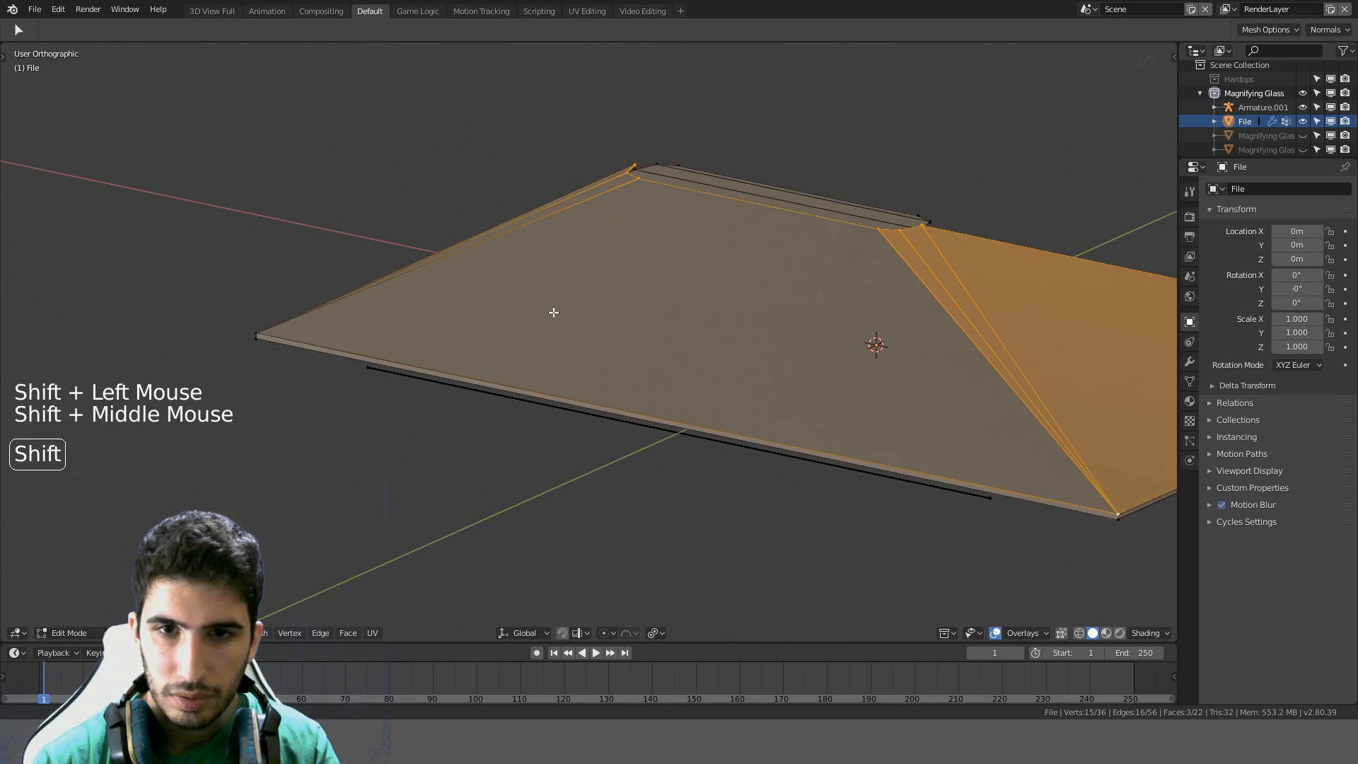
{"action": "left_click", "coordinate": [259, 330], "text": "shift"}
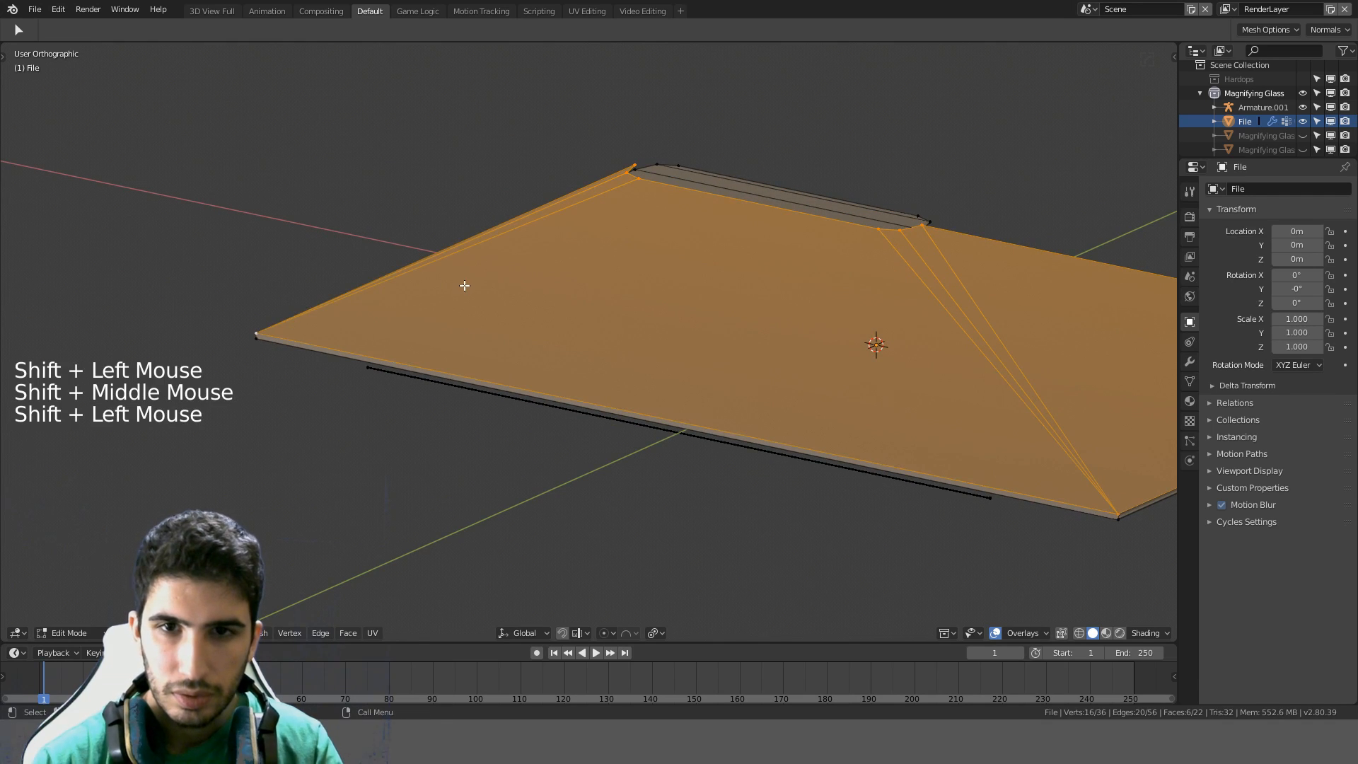
{"action": "key", "text": "ctrl+z"}
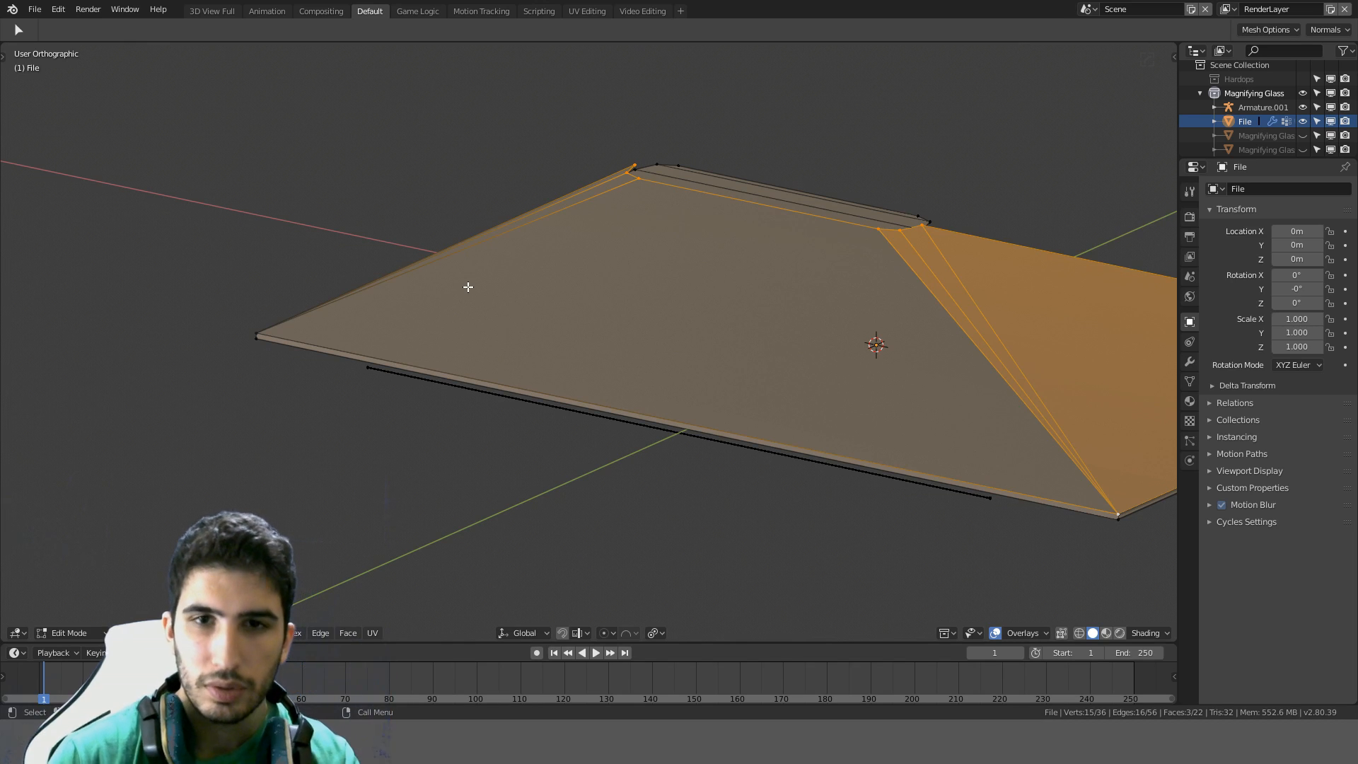
{"action": "left_click", "coordinate": [275, 323], "text": "shift"}
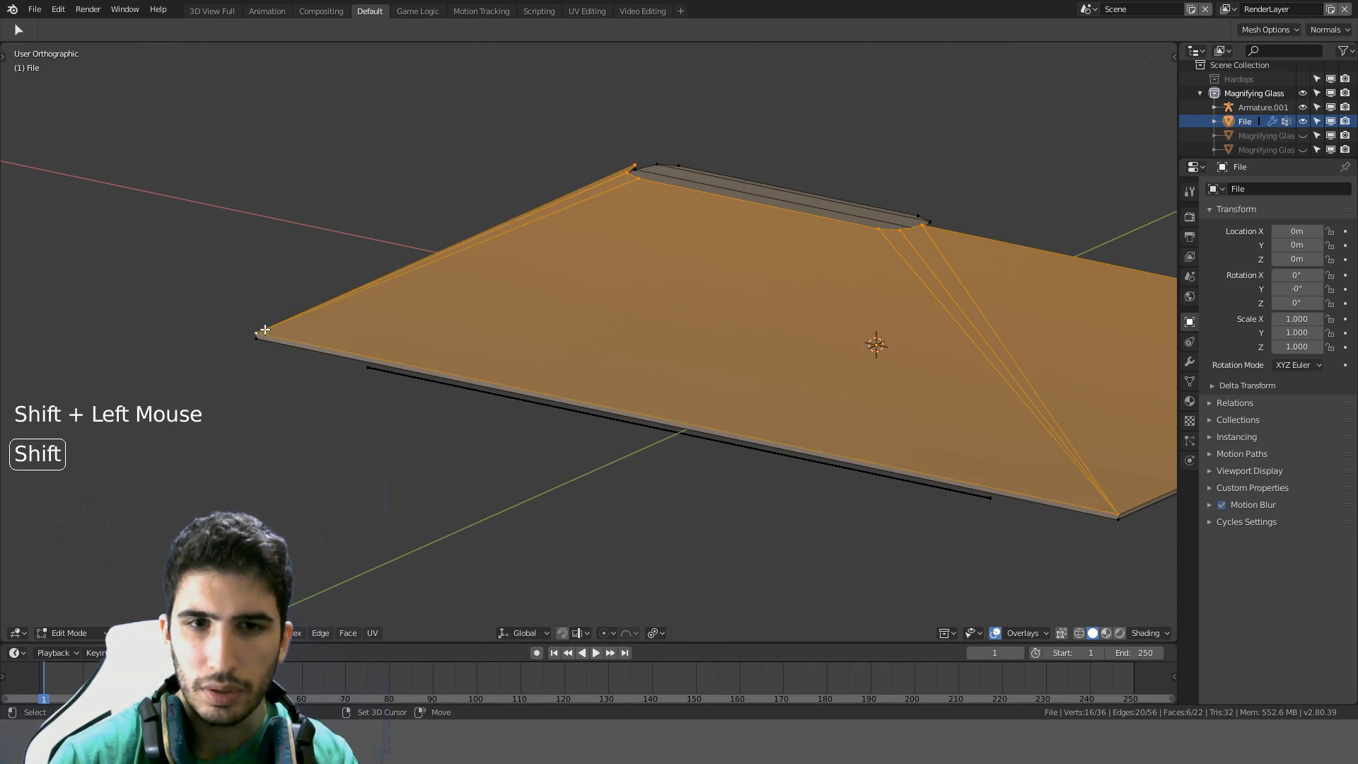
Assign the selected panel vertices to the Front vertex group
{"action": "scroll", "coordinate": [276, 324], "scroll_direction": "down", "scroll_amount": 2}
{"action": "middle_click_drag", "start_coordinate": [275, 324], "coordinate": [603, 244]}
{"action": "middle_click_drag", "start_coordinate": [598, 305], "coordinate": [580, 269]}
{"action": "left_click", "coordinate": [1189, 381]}
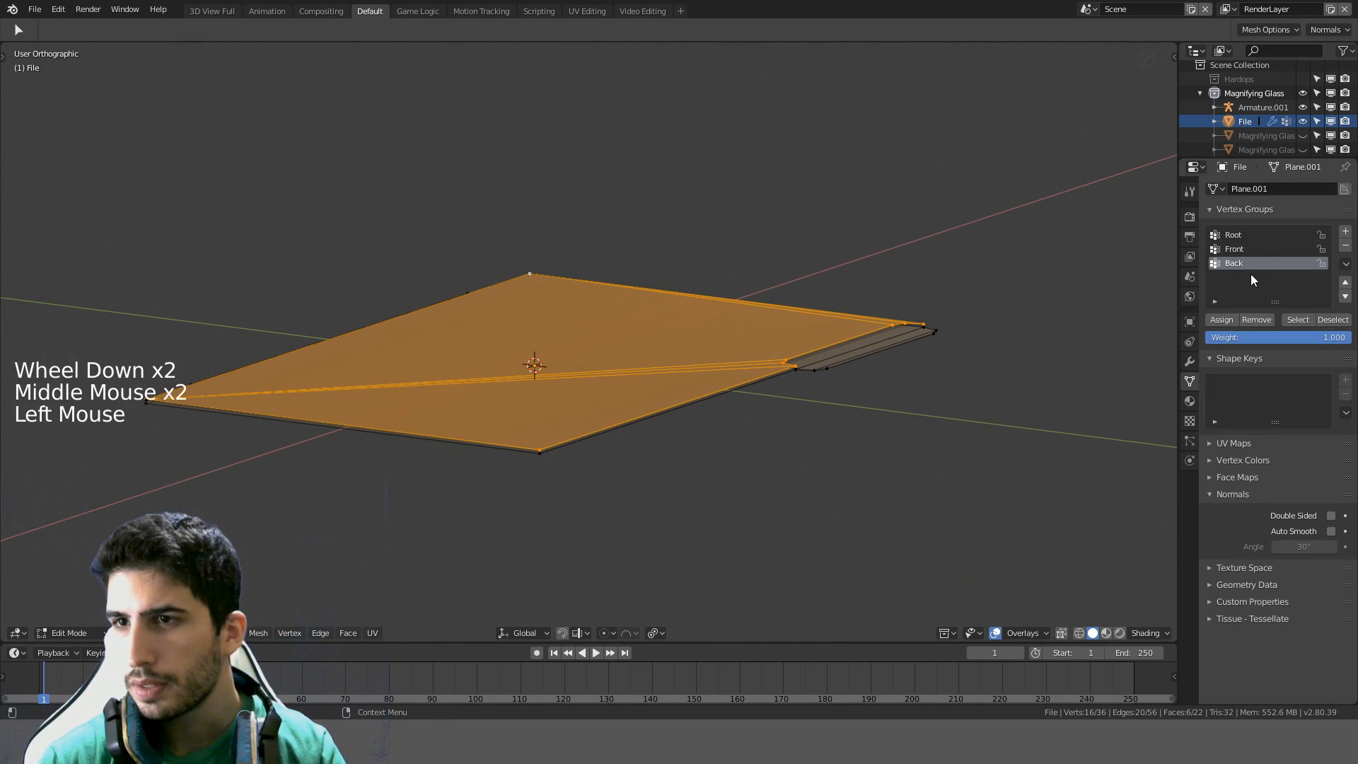
{"action": "left_click", "coordinate": [1249, 250]}
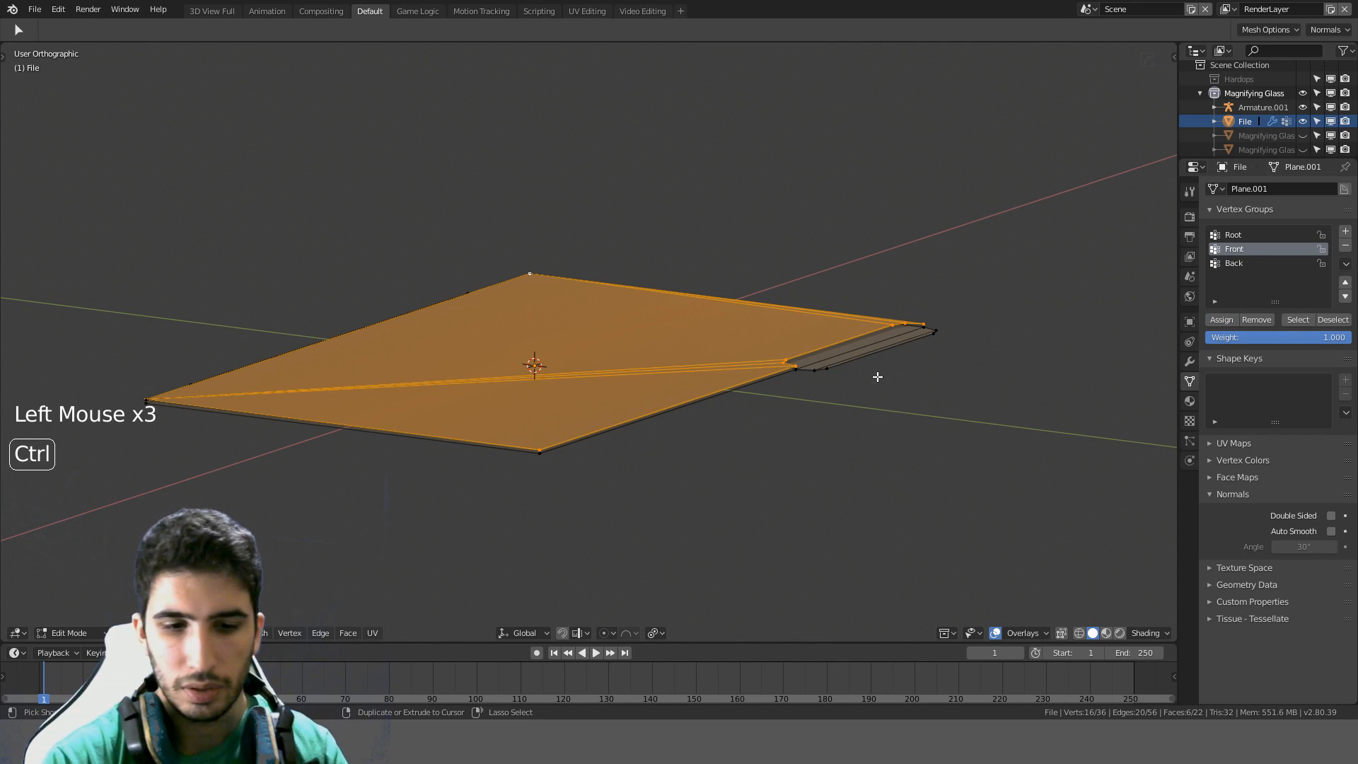
Invert the vertex selection, assign it to the Back vertex group and leave mesh editing
{"action": "key", "text": "ctrl+i"}
{"action": "left_click", "coordinate": [1239, 263]}
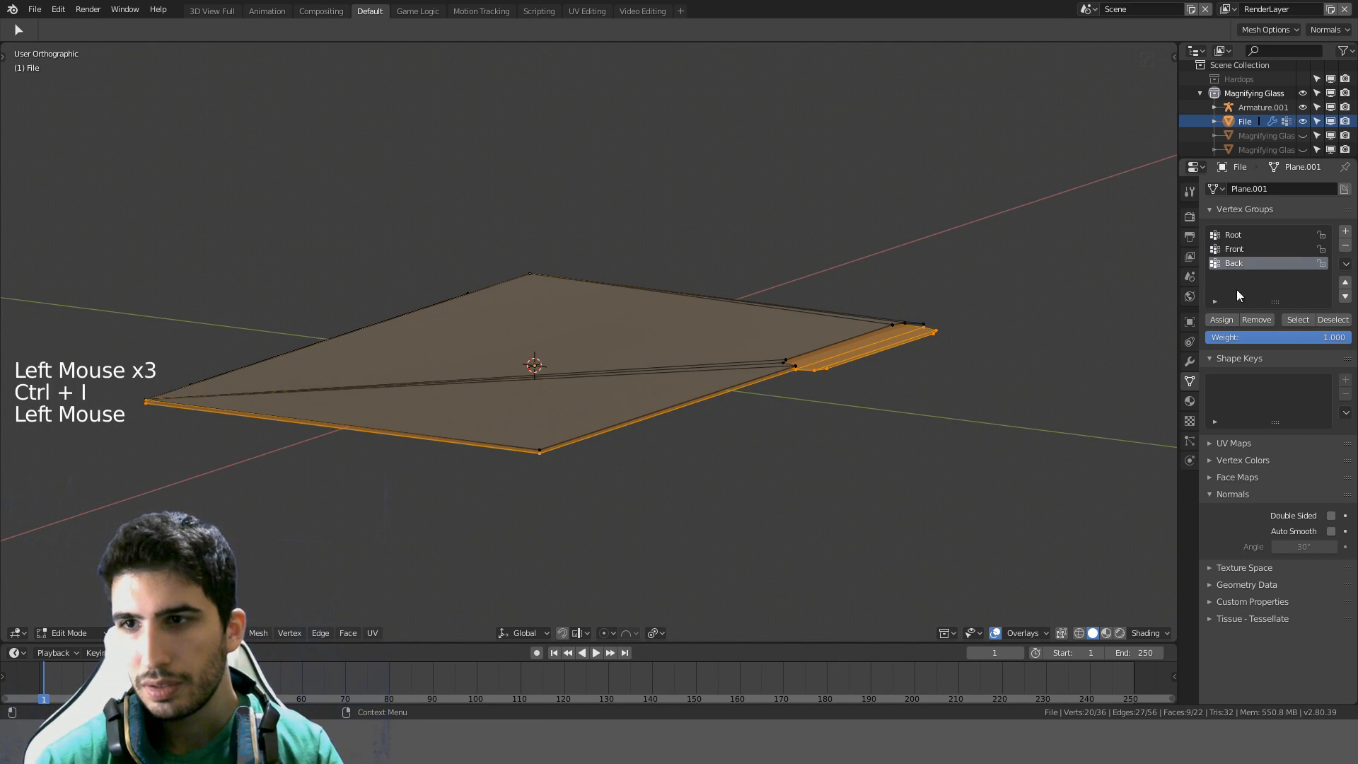
{"action": "left_click", "coordinate": [1229, 319]}
{"action": "middle_click_drag", "start_coordinate": [919, 354], "coordinate": [833, 366]}
{"action": "key", "text": "Tab"}
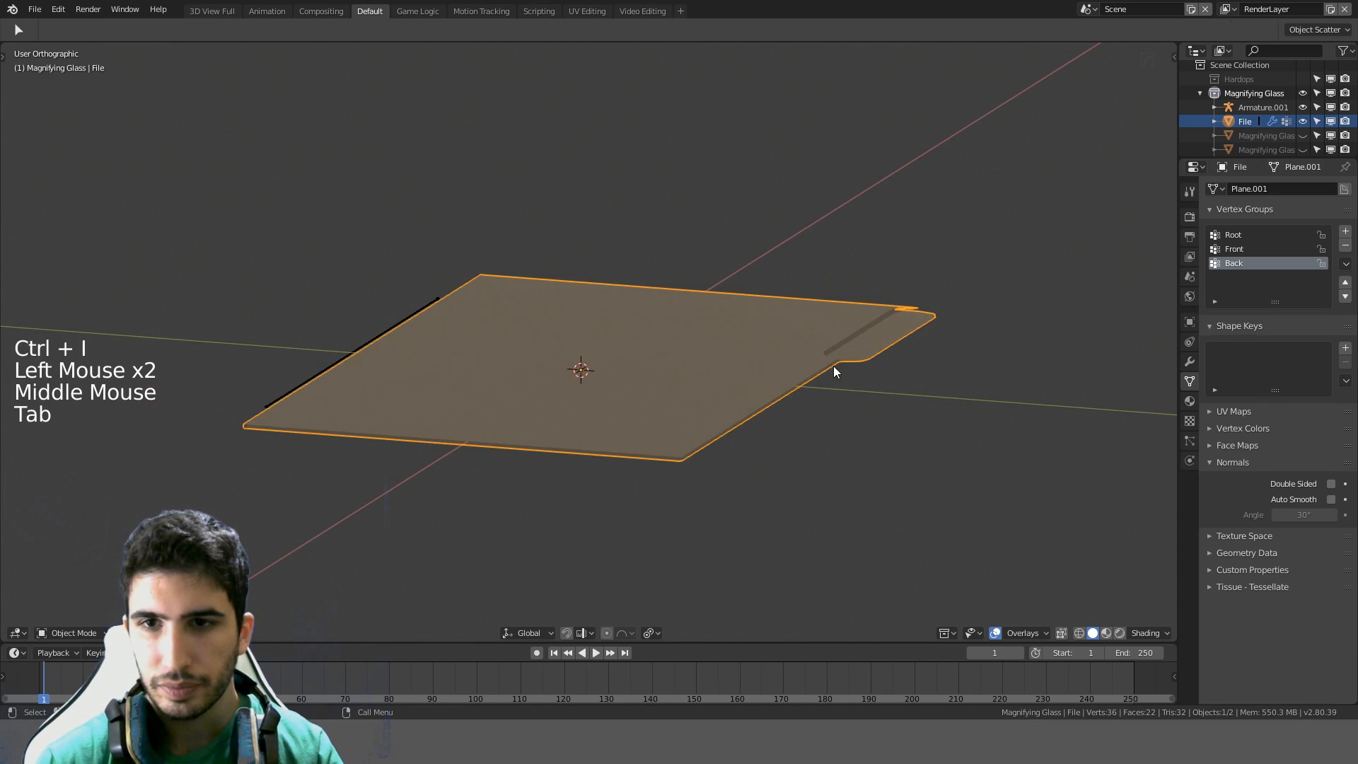
Put the armature in Pose Mode and try moving the folder with its bones
{"action": "left_click", "coordinate": [286, 389]}
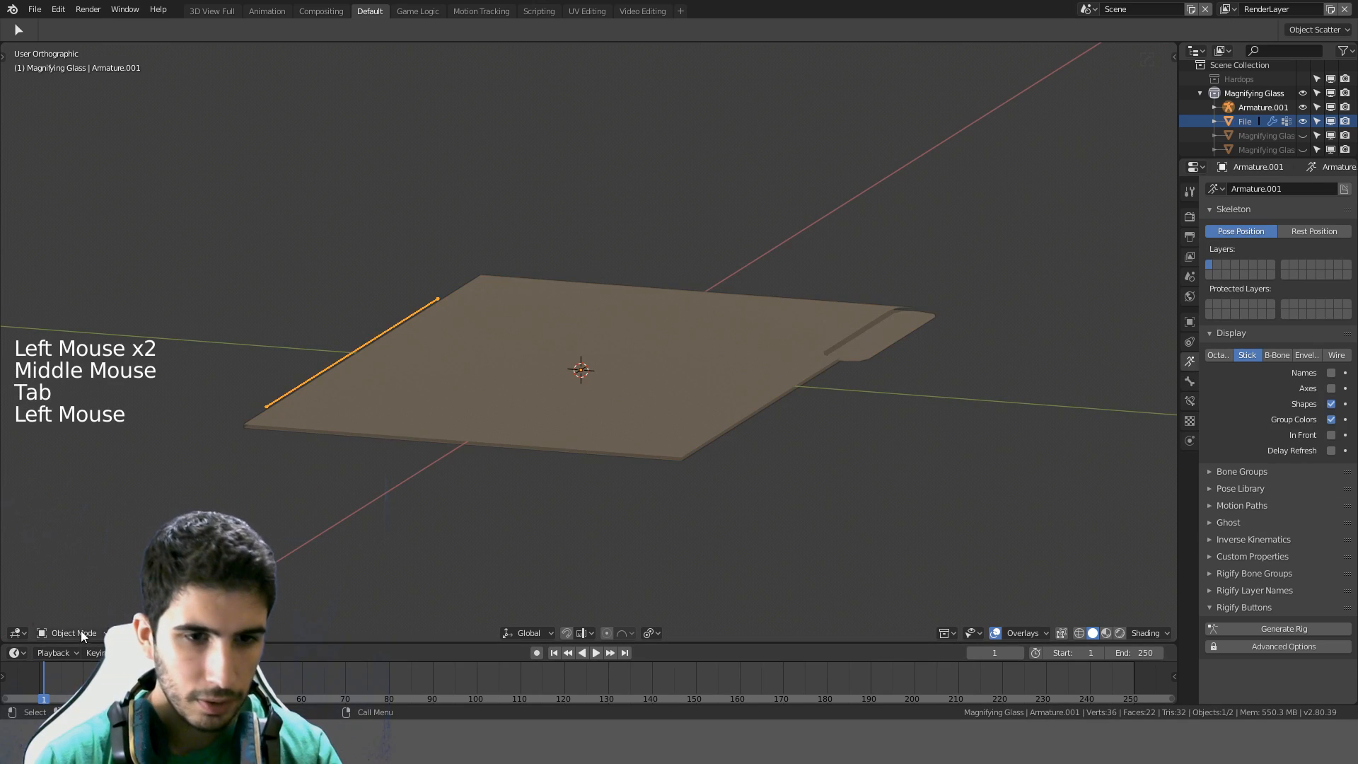
{"action": "left_click", "coordinate": [87, 587]}
{"action": "key", "text": "g"}
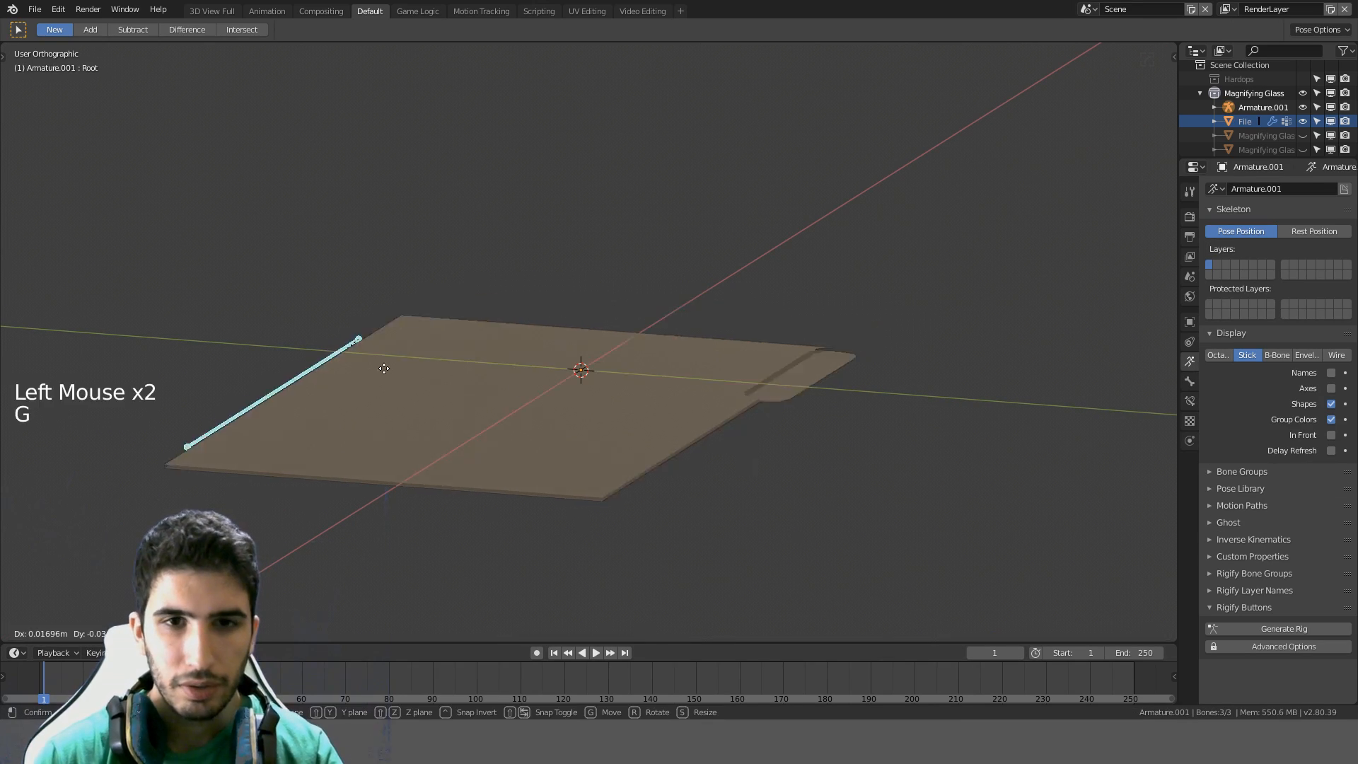
{"action": "left_click", "coordinate": [629, 289]}
Show the scene in wireframe and enable In Front display for the armature
{"action": "key", "text": "KP_1"}
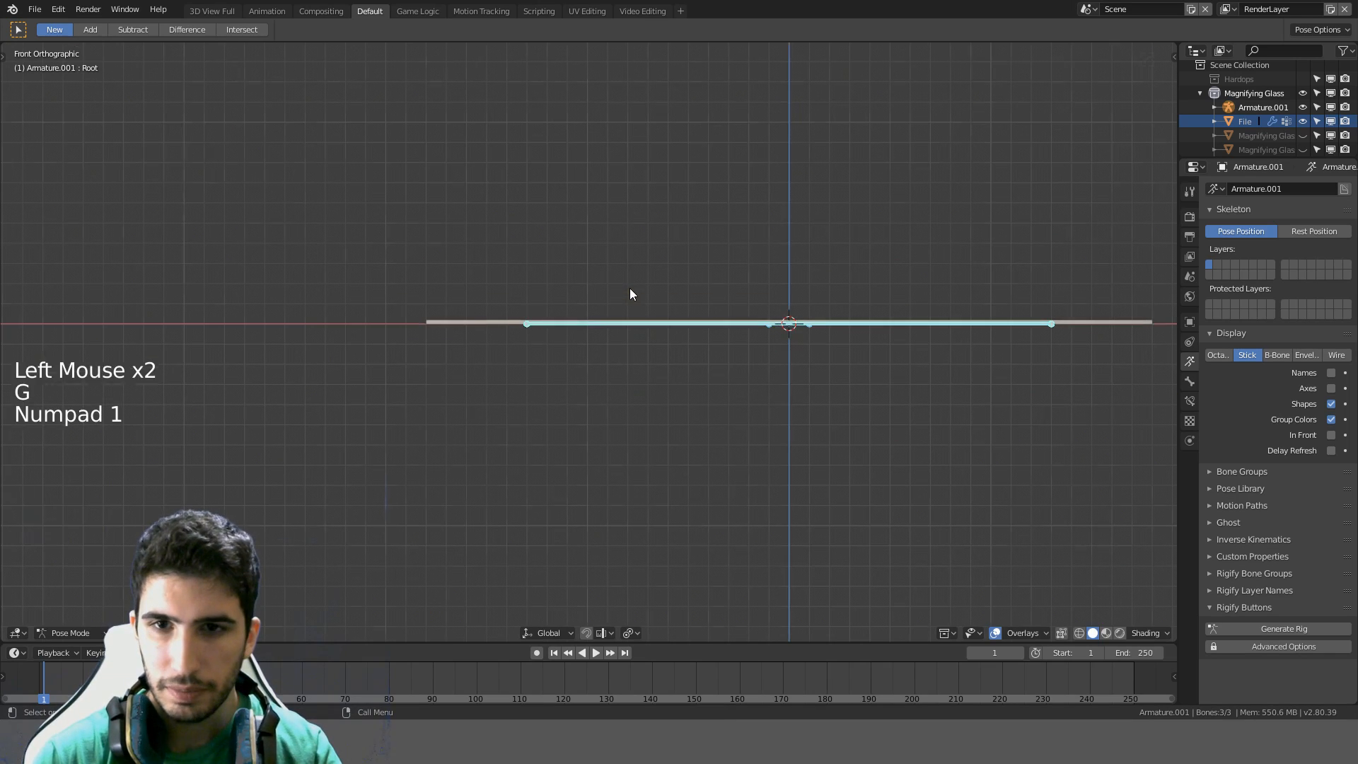
{"action": "middle_click_drag", "start_coordinate": [591, 294], "coordinate": [643, 324]}
{"action": "key", "text": "z"}
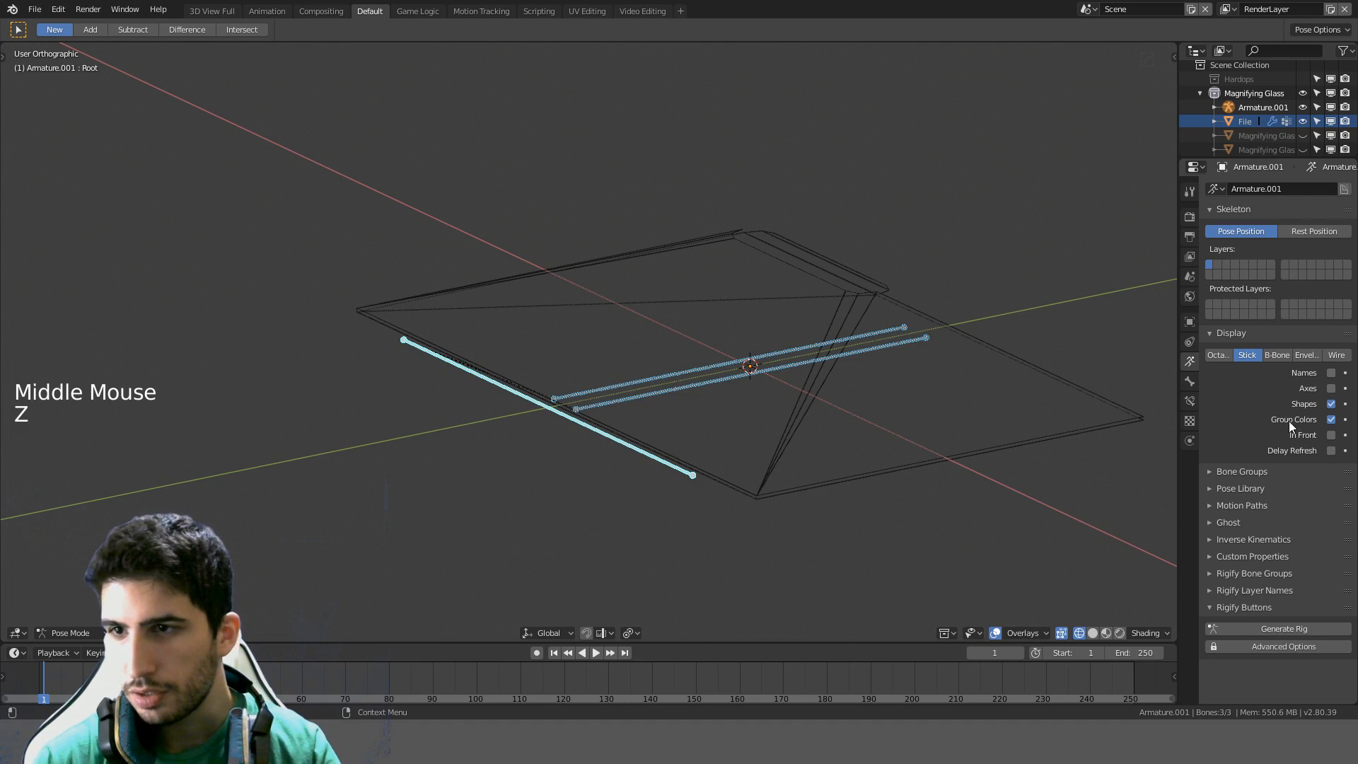
{"action": "left_click", "coordinate": [1330, 435]}
Select only the Front bone in Pose Mode and return the viewport to solid shading
{"action": "left_click", "coordinate": [892, 360]}
{"action": "left_click", "coordinate": [890, 345]}
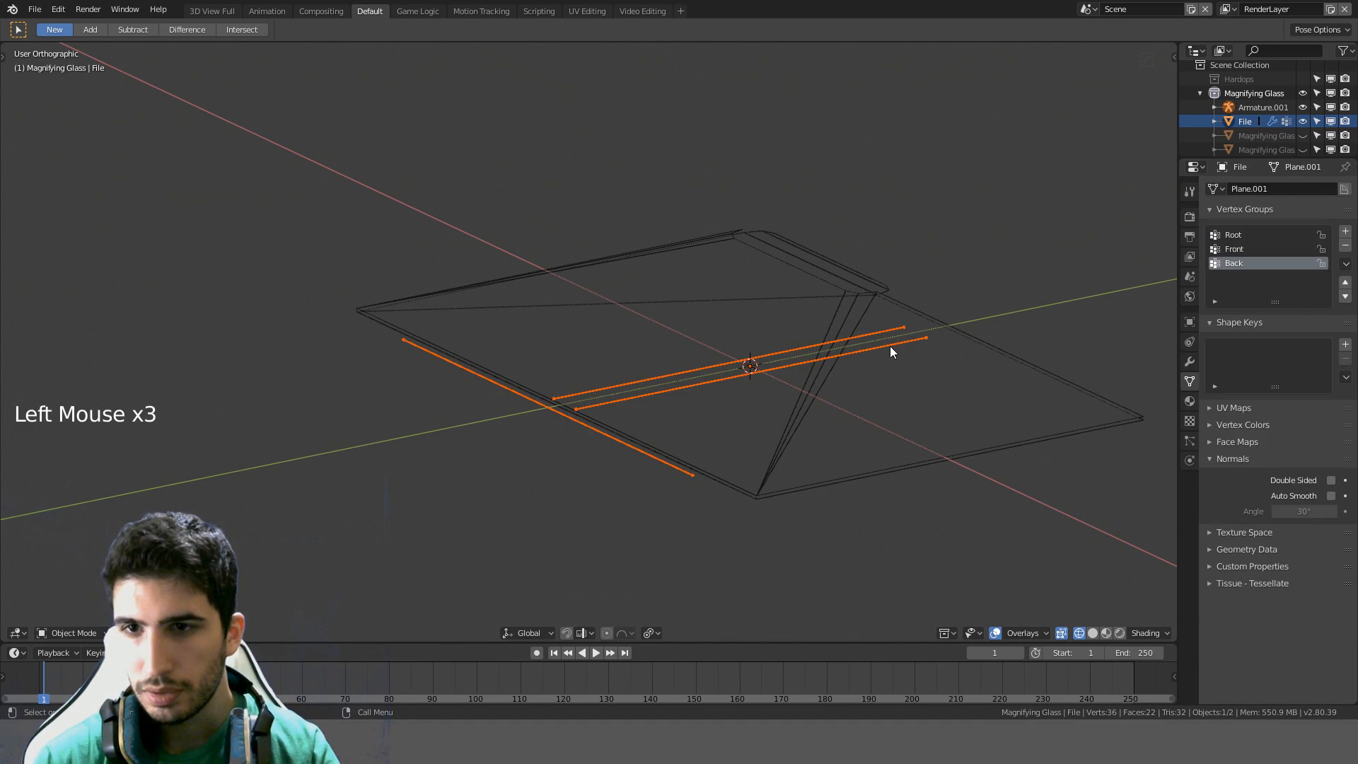
{"action": "middle_click_drag", "start_coordinate": [935, 347], "coordinate": [796, 412]}
{"action": "left_click", "coordinate": [809, 405]}
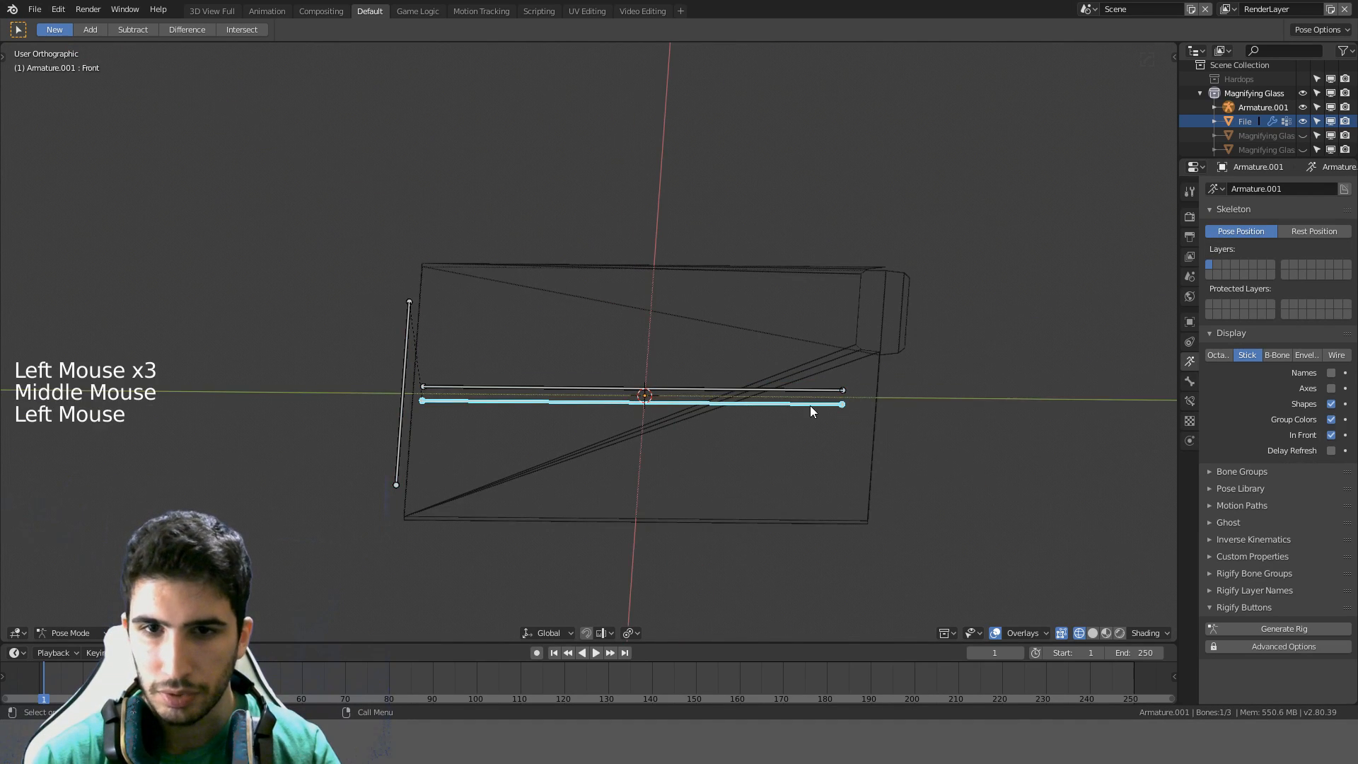
{"action": "key", "text": "z"}
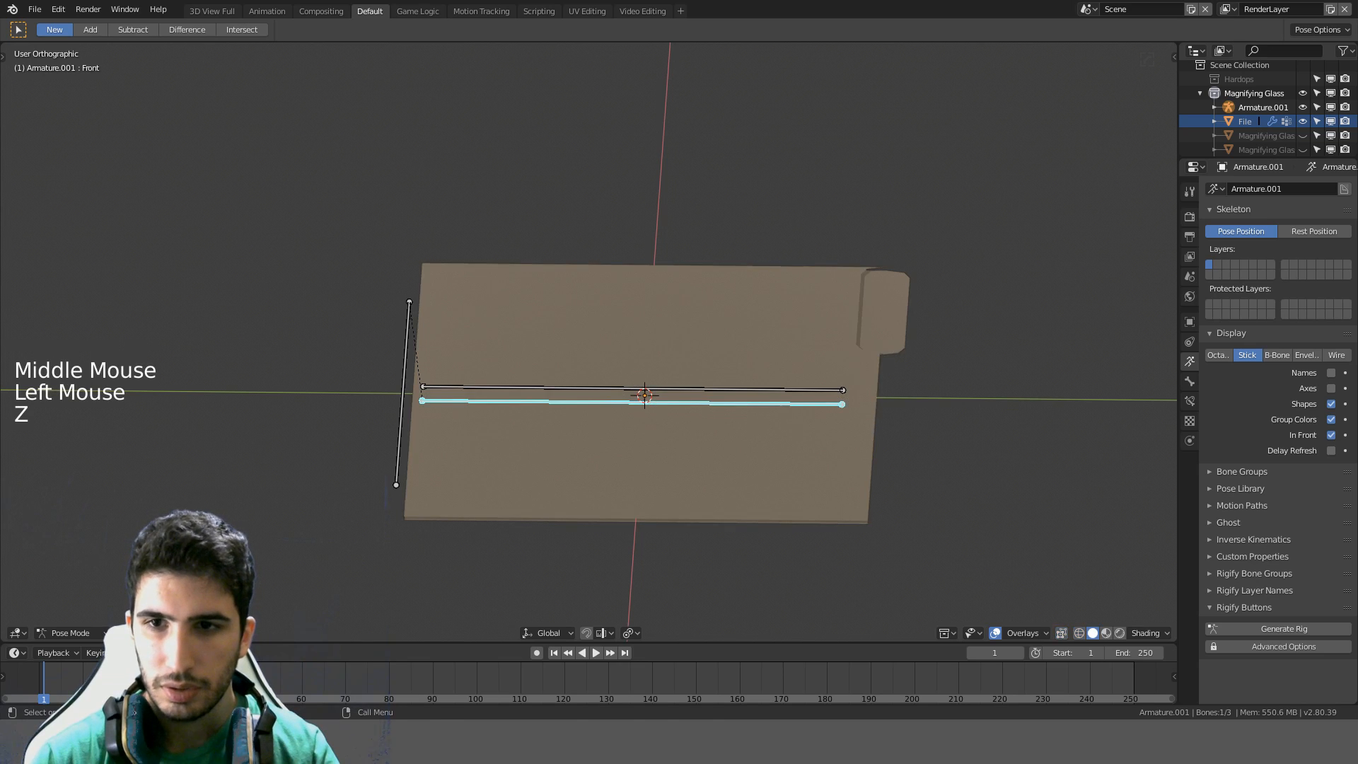
Try rotating the Front bone by about -140° in the right side view, inspect the fold, and undo the rotation
{"action": "key", "text": "r"}
{"action": "key", "text": "KP_3"}
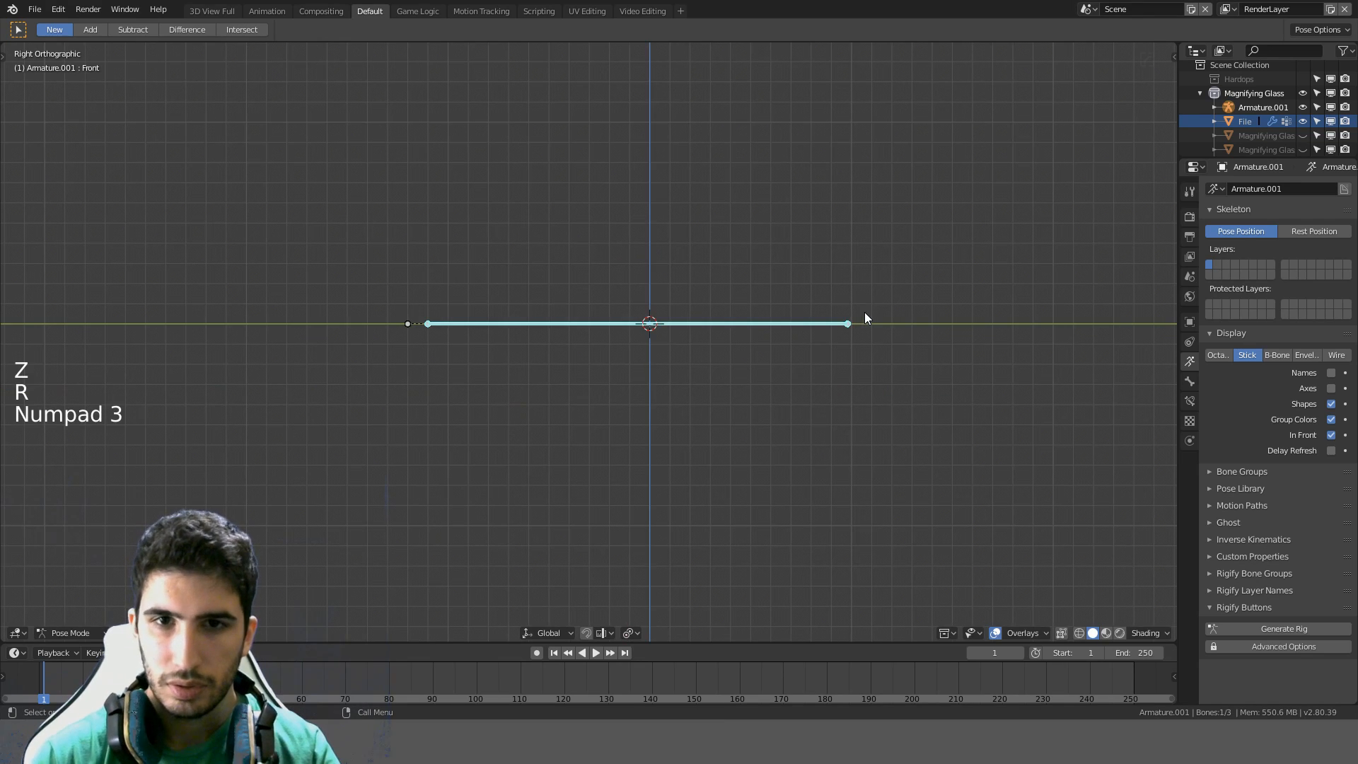
{"action": "key", "text": "r"}
{"action": "key", "text": "ctrl"}
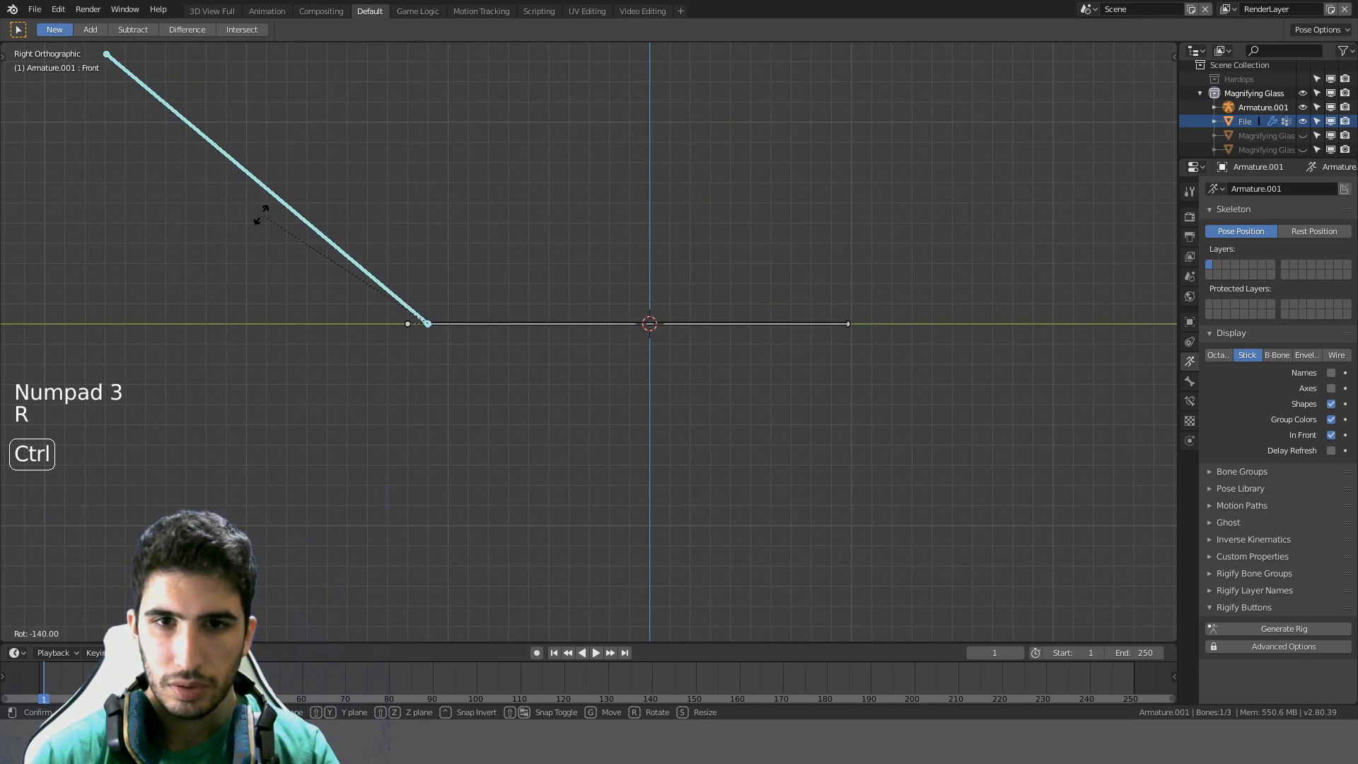
{"action": "left_click", "coordinate": [262, 212]}
{"action": "middle_click_drag", "start_coordinate": [500, 214], "coordinate": [582, 220]}
{"action": "key", "text": "z"}
{"action": "middle_click_drag", "start_coordinate": [813, 219], "coordinate": [781, 229]}
{"action": "scroll", "coordinate": [779, 232], "scroll_direction": "up", "scroll_amount": 4}
{"action": "middle_click_drag", "start_coordinate": [652, 288], "coordinate": [848, 190], "text": "shift"}
{"action": "key", "text": "ctrl+z"}
Try rotating the Front bone about a global axis, cancel it and inspect the folder's hinge edge
{"action": "key", "text": "r"}
{"action": "key", "text": "r"}
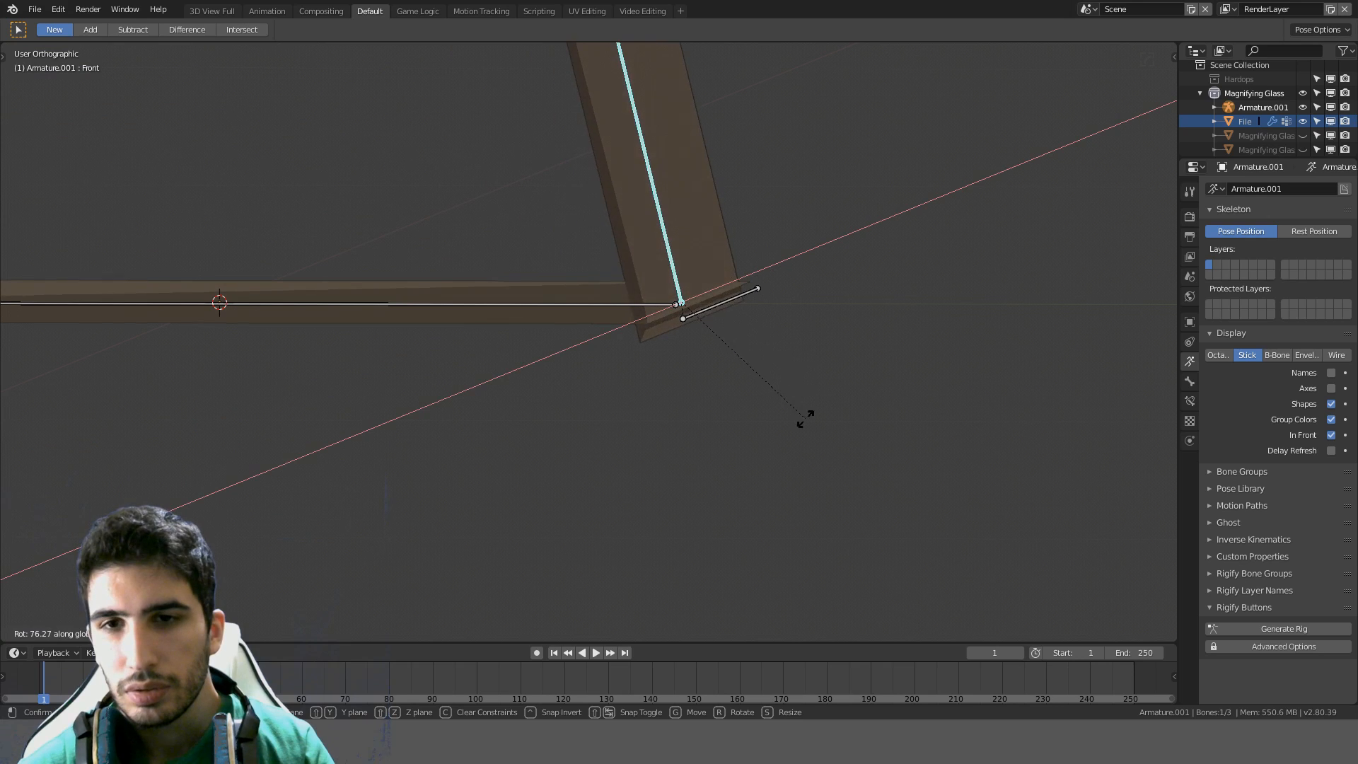
{"action": "right_click", "coordinate": [741, 230]}
{"action": "middle_click_drag", "start_coordinate": [769, 221], "coordinate": [778, 311]}
{"action": "middle_click_drag", "start_coordinate": [671, 283], "coordinate": [671, 242]}
{"action": "middle_click_drag", "start_coordinate": [596, 396], "coordinate": [640, 393]}
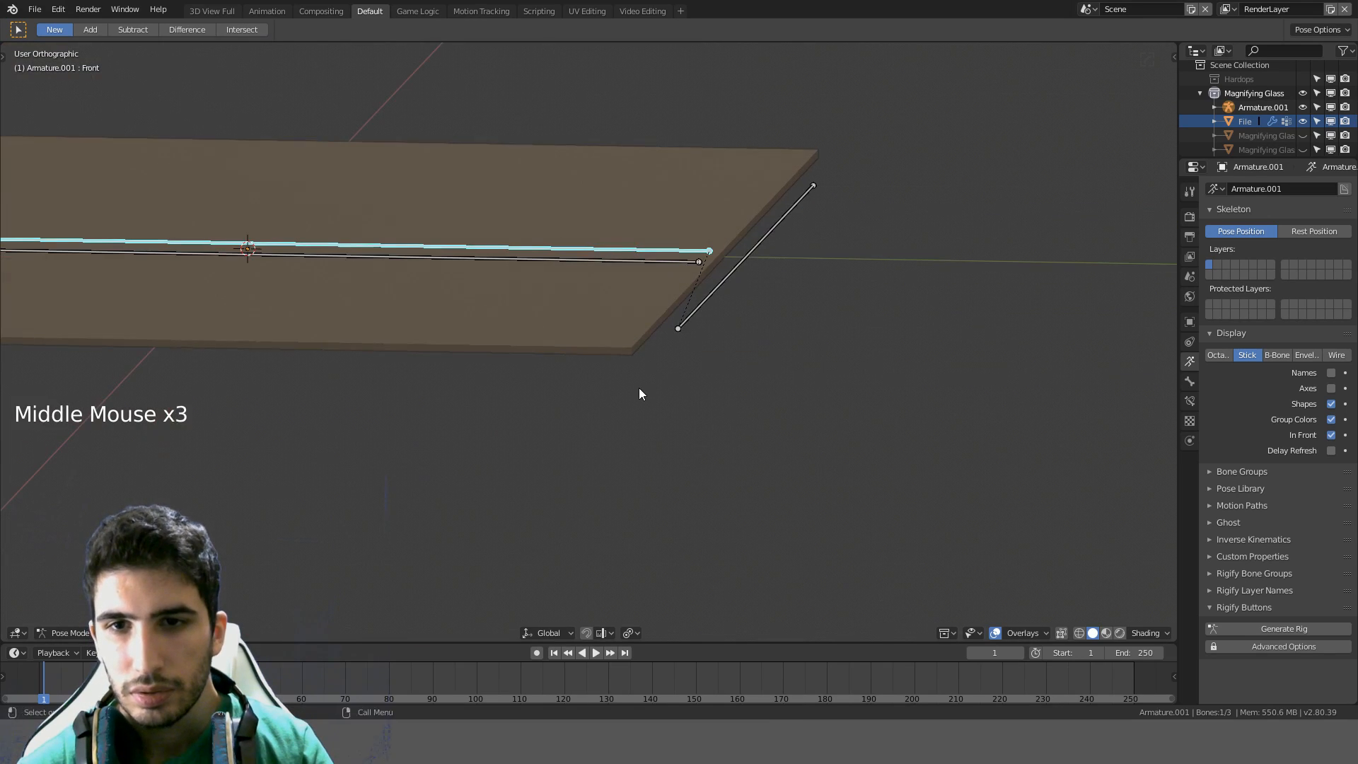
Try rotating the Back bone about the global X axis and cancel the rotation
{"action": "left_click", "coordinate": [658, 260]}
{"action": "key", "text": "r"}
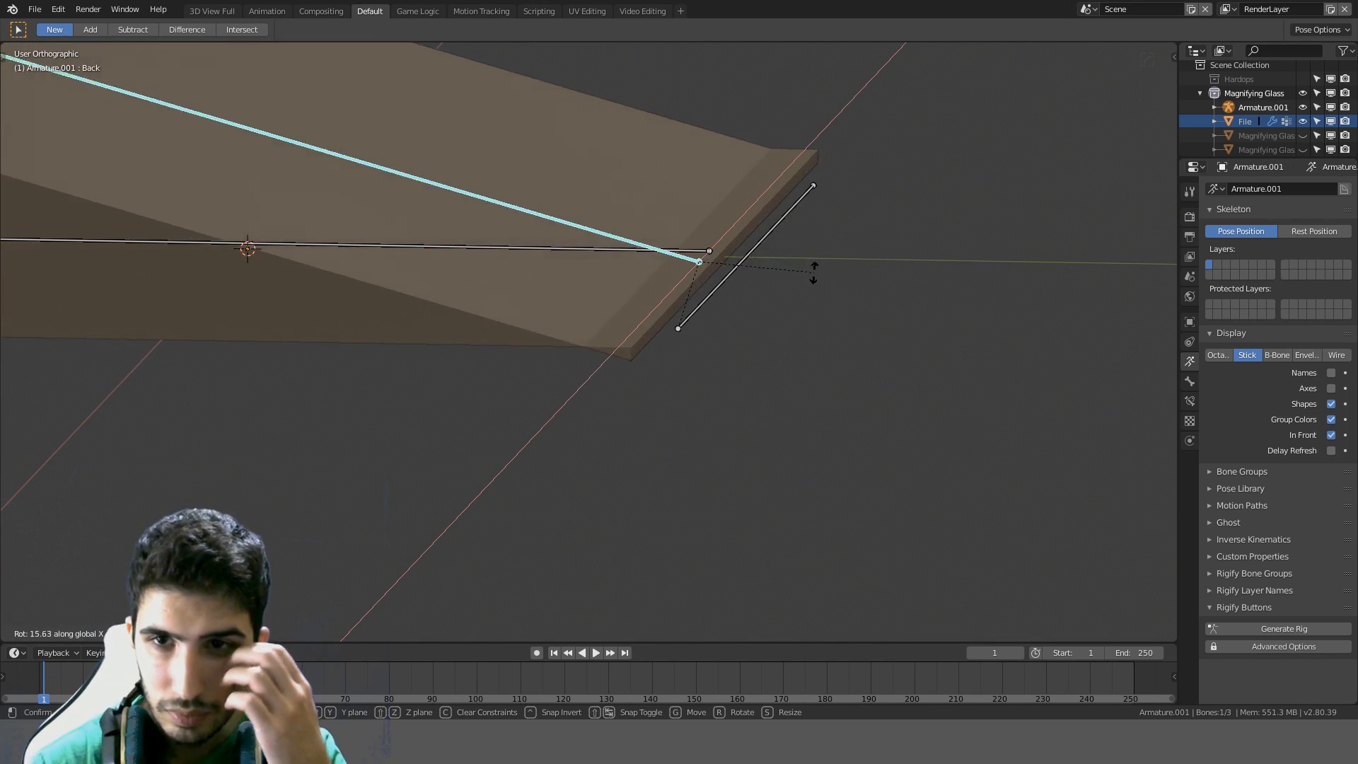
{"action": "right_click", "coordinate": [818, 309]}
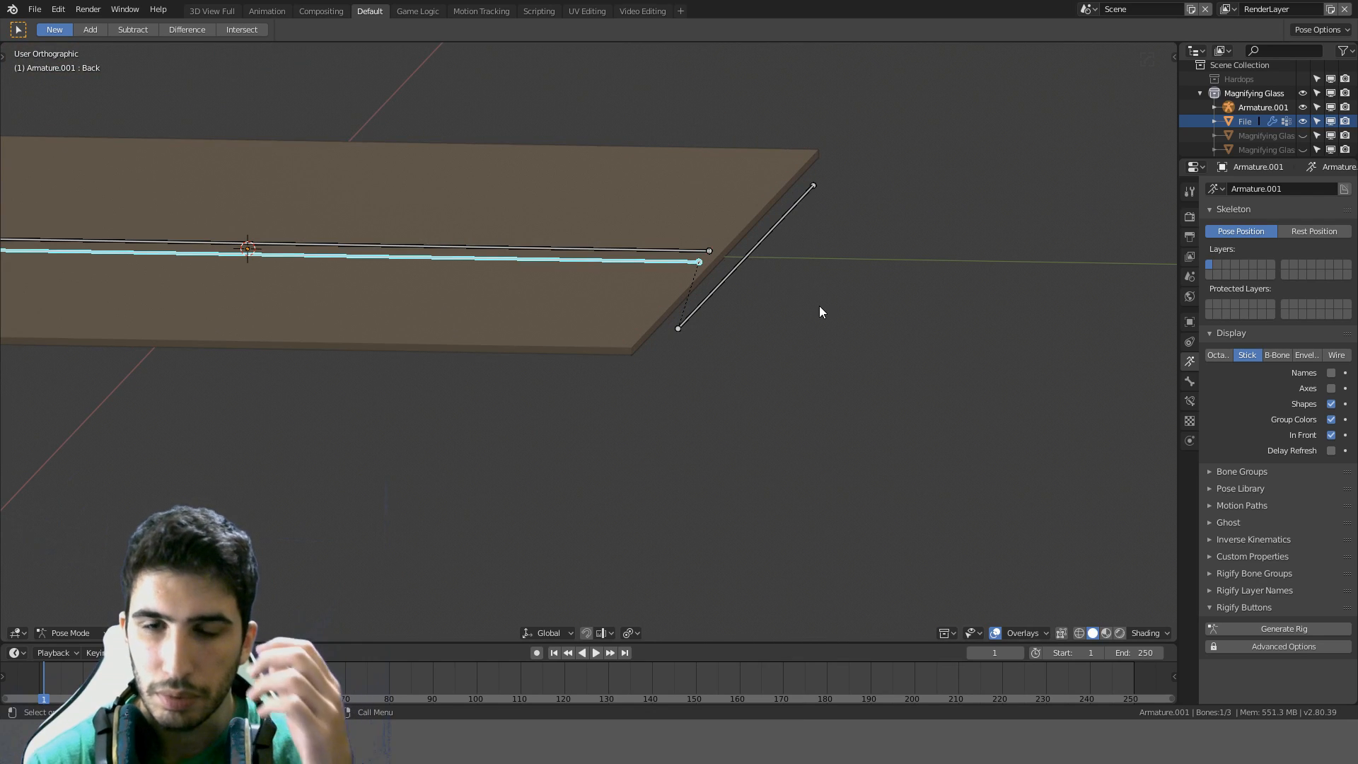
Remove all vertices along the folder mesh's hinge edge from the Back and Front vertex groups, selecting them in wireframe
{"action": "left_click", "coordinate": [677, 240]}
{"action": "key", "text": "Tab"}
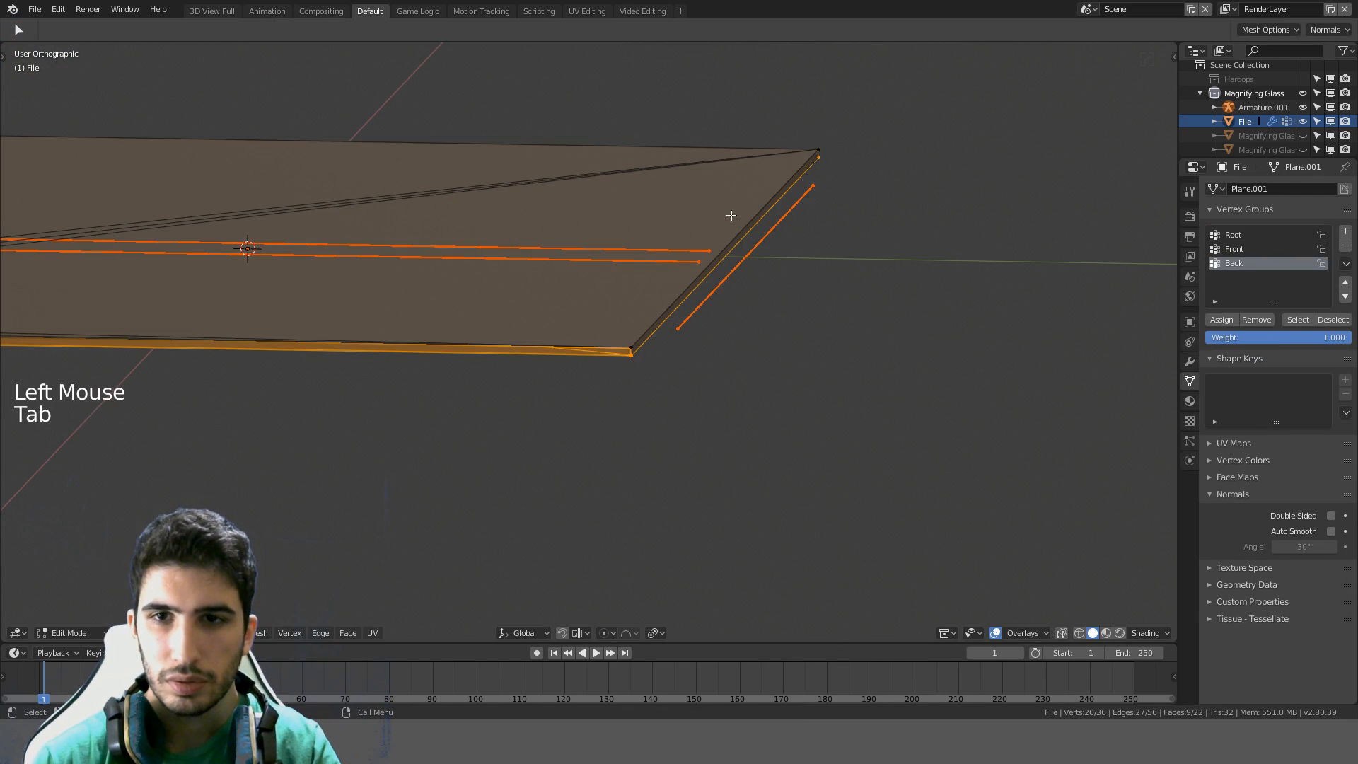
{"action": "middle_click_drag", "start_coordinate": [728, 212], "coordinate": [737, 247]}
{"action": "key", "text": "a"}
{"action": "left_click", "coordinate": [625, 397]}
{"action": "middle_click_drag", "start_coordinate": [625, 398], "coordinate": [825, 246]}
{"action": "scroll", "coordinate": [825, 246], "scroll_direction": "down", "scroll_amount": 3}
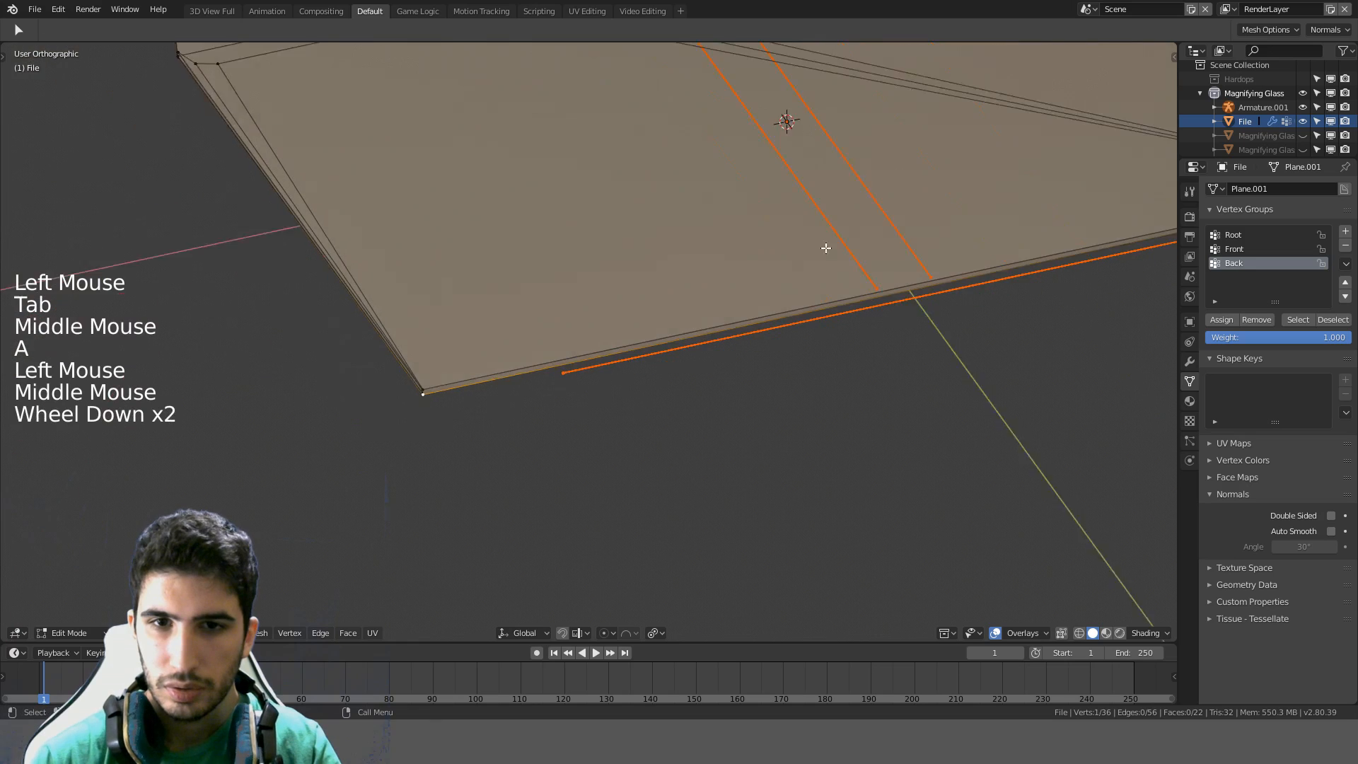
{"action": "key", "text": "z"}
{"action": "mouse_move", "coordinate": [722, 317]}
{"action": "middle_mouse_down"}
{"action": "mouse_move", "coordinate": [637, 358]}
{"action": "mouse_move", "coordinate": [694, 333]}
{"action": "middle_mouse_up"}
{"action": "scroll", "coordinate": [776, 170], "scroll_direction": "down", "scroll_amount": 3}
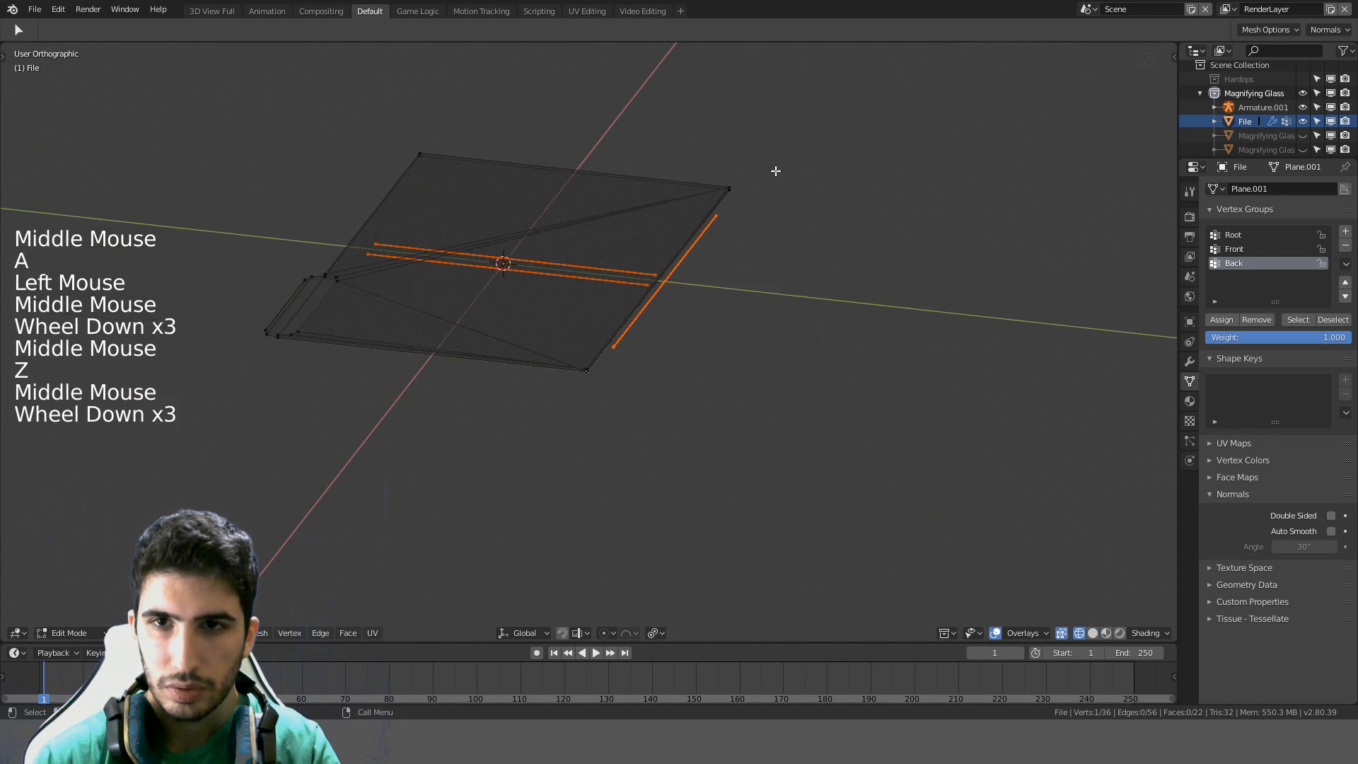
{"action": "key", "text": "c"}
{"action": "left_click_drag", "start_coordinate": [657, 315], "coordinate": [581, 400]}
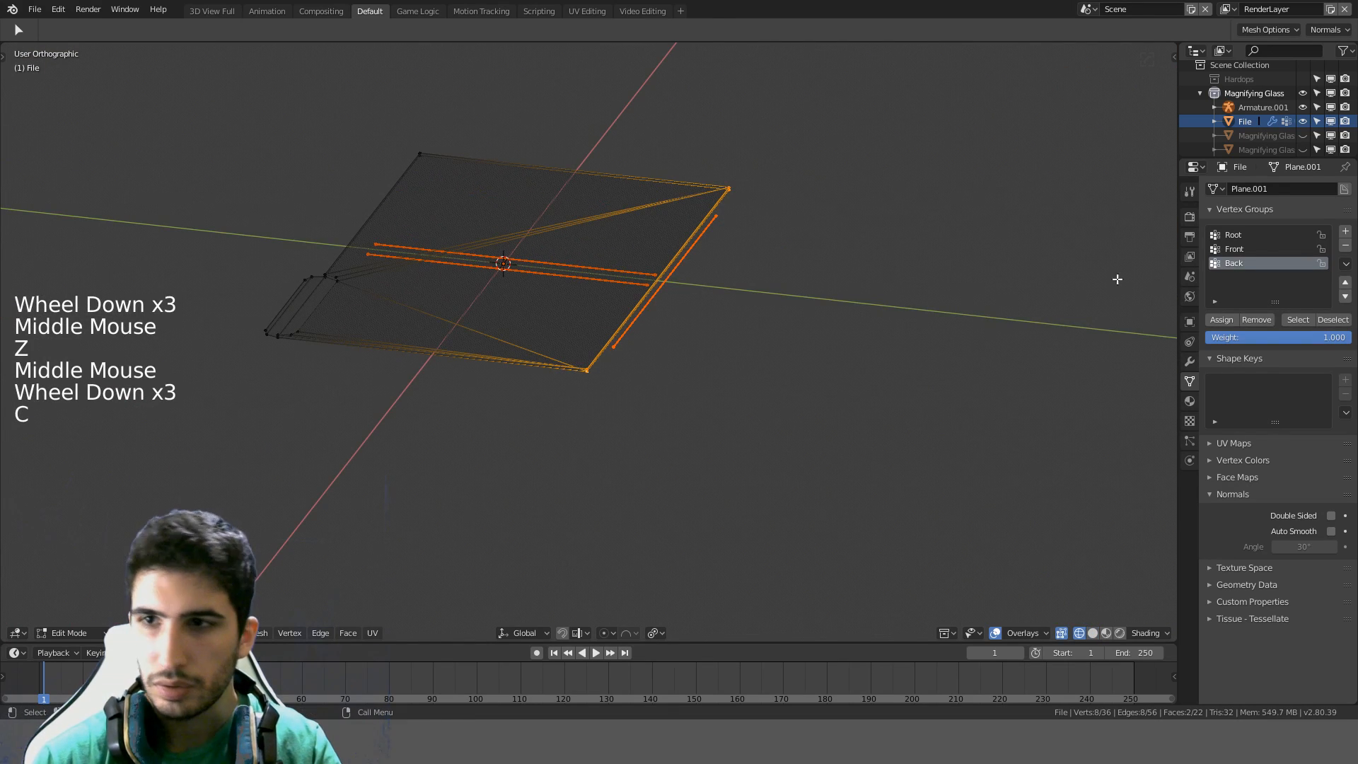
{"action": "left_click", "coordinate": [1259, 321]}
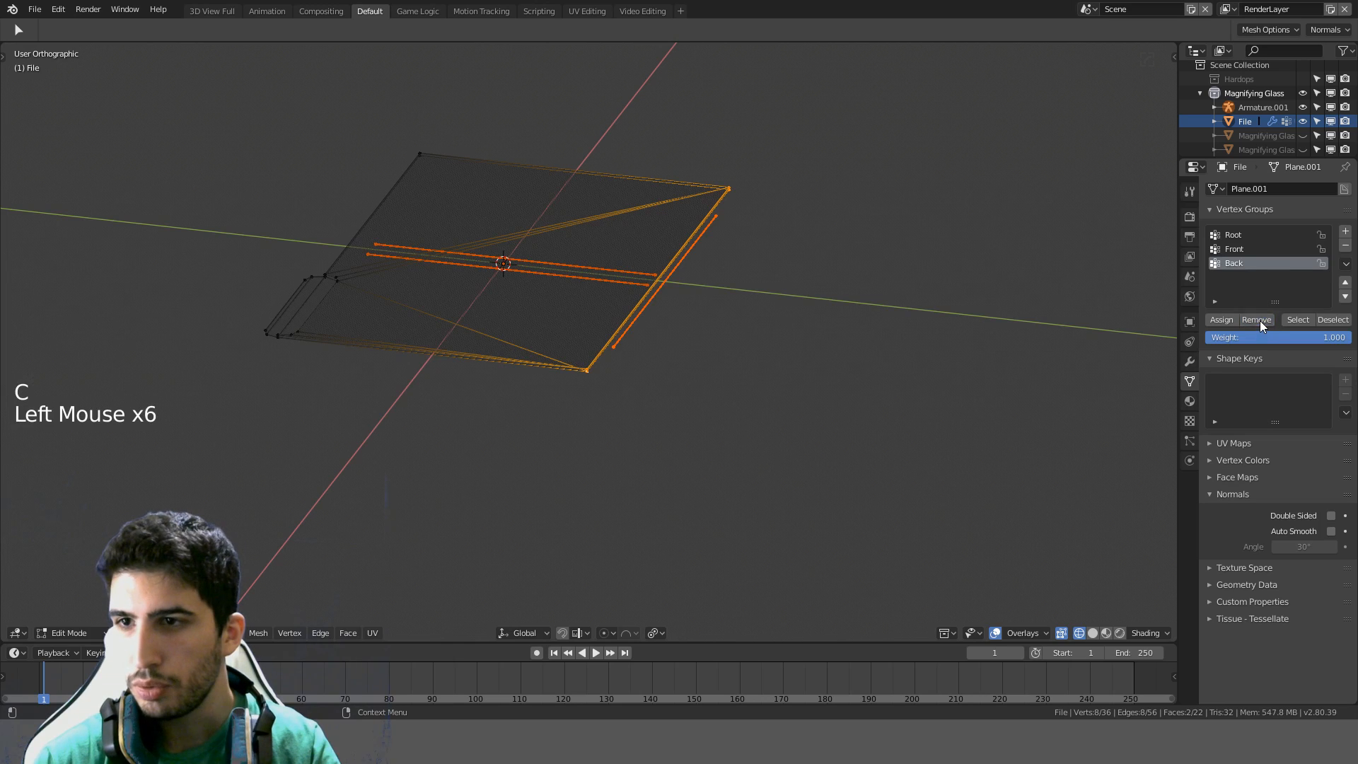
{"action": "left_click", "coordinate": [1240, 250]}
{"action": "left_click", "coordinate": [1249, 319]}
{"action": "left_click", "coordinate": [1249, 319]}
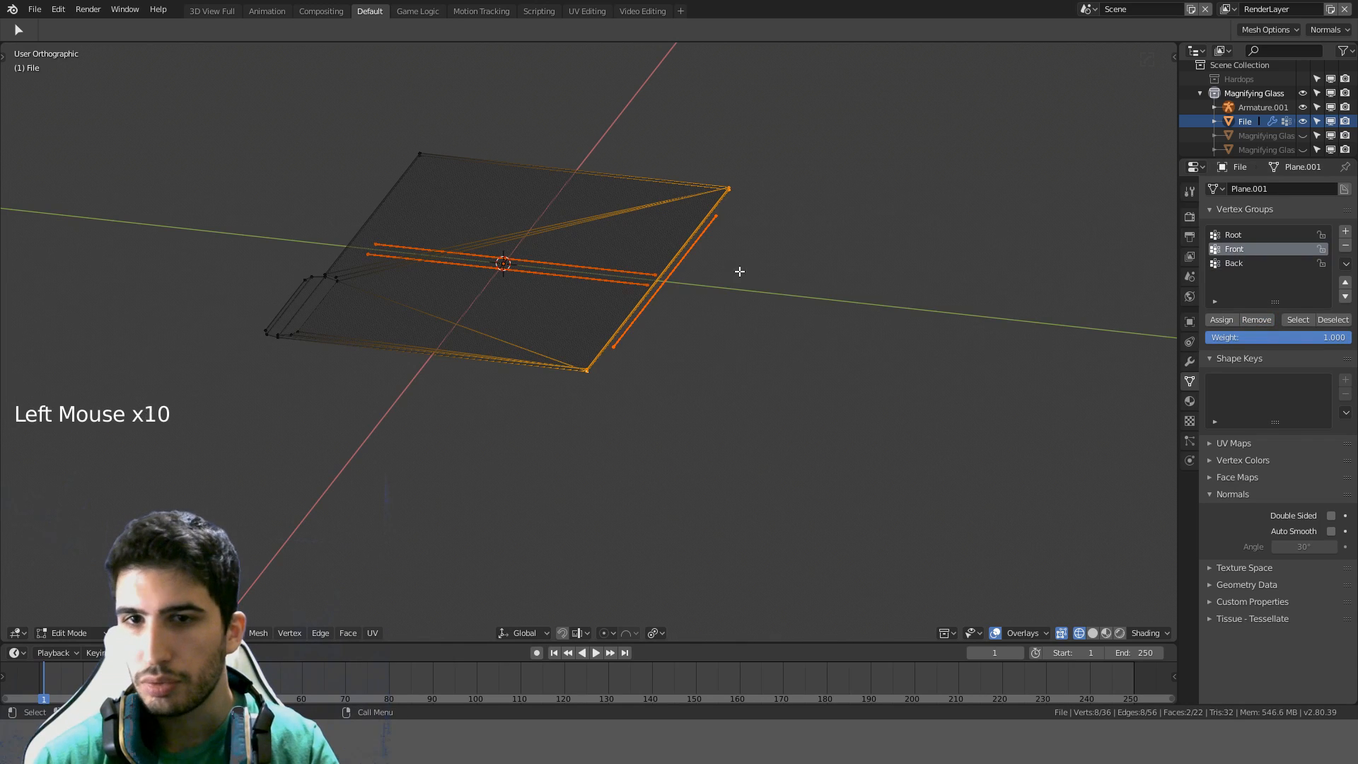
Return to solid shading, leave mesh editing and rotate the Back bone by 90° about the global X axis
{"action": "key", "text": "z"}
{"action": "key", "text": "Tab"}
{"action": "left_click", "coordinate": [642, 275]}
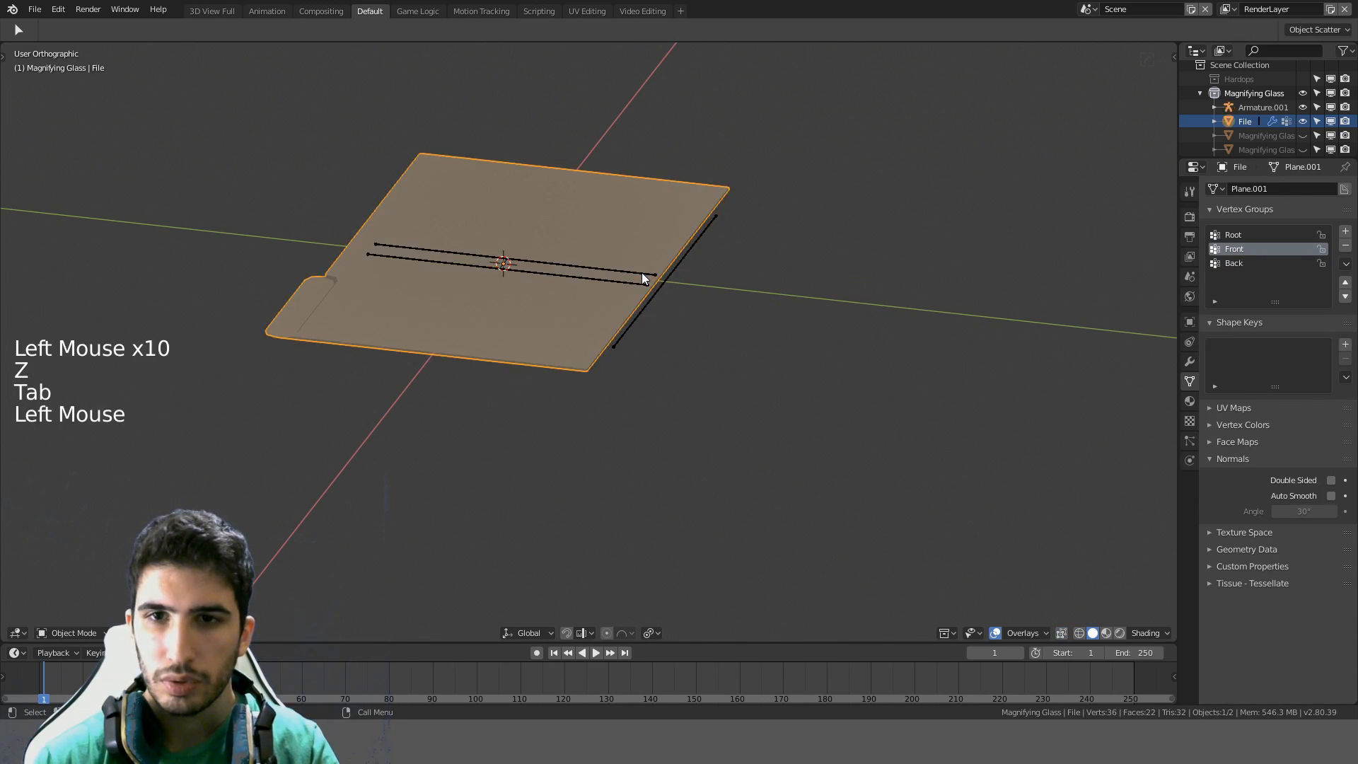
{"action": "left_click", "coordinate": [641, 276]}
{"action": "key", "text": "r"}
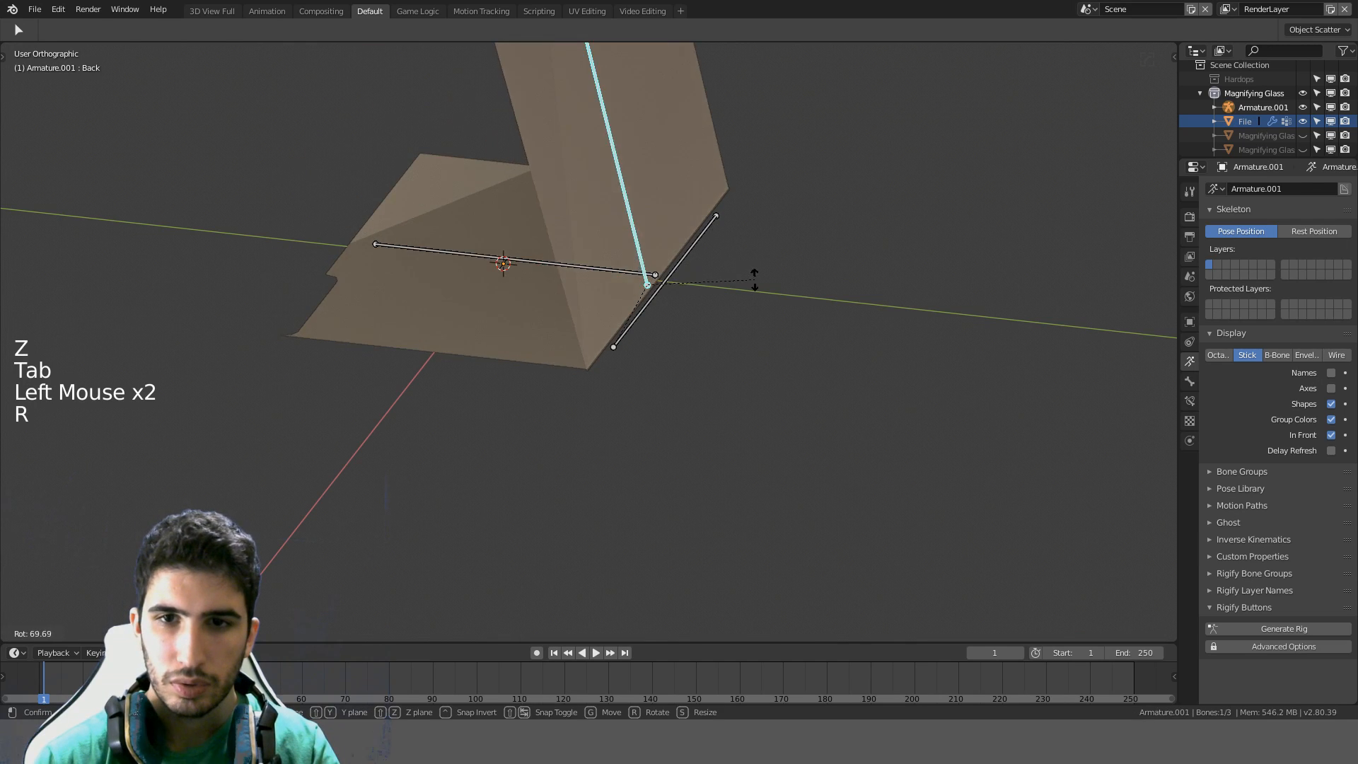
{"action": "middle_click_drag", "start_coordinate": [765, 151], "coordinate": [771, 127]}
{"action": "type", "text": "r90"}
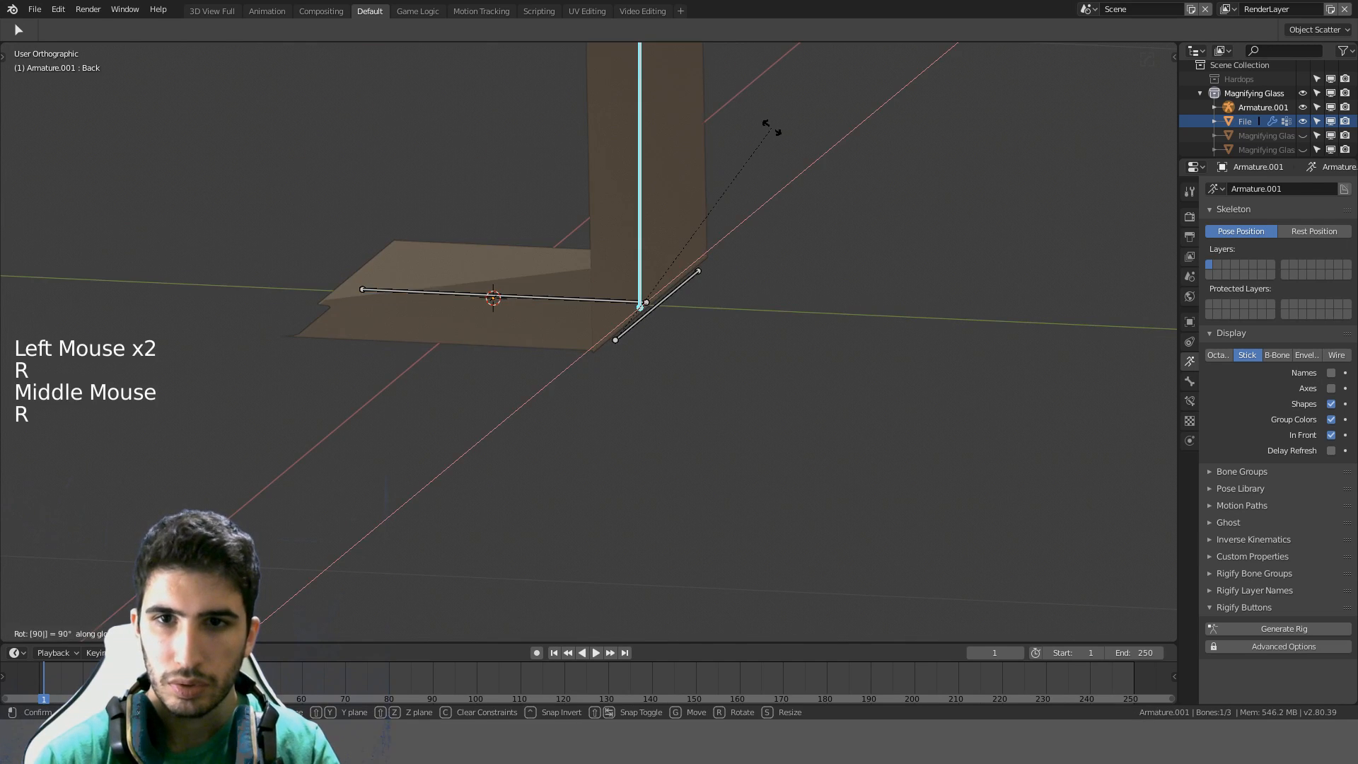
{"action": "key", "text": "Return"}
Try moving the Back bone near the folder's hinge and cancel each move
{"action": "scroll", "coordinate": [783, 142], "scroll_direction": "up", "scroll_amount": 6}
{"action": "scroll", "coordinate": [787, 202], "scroll_direction": "up", "scroll_amount": 2}
{"action": "middle_click_drag", "start_coordinate": [786, 202], "coordinate": [718, 265], "text": "shift"}
{"action": "key", "text": "g"}
{"action": "right_click", "coordinate": [713, 221]}
{"action": "key", "text": "g"}
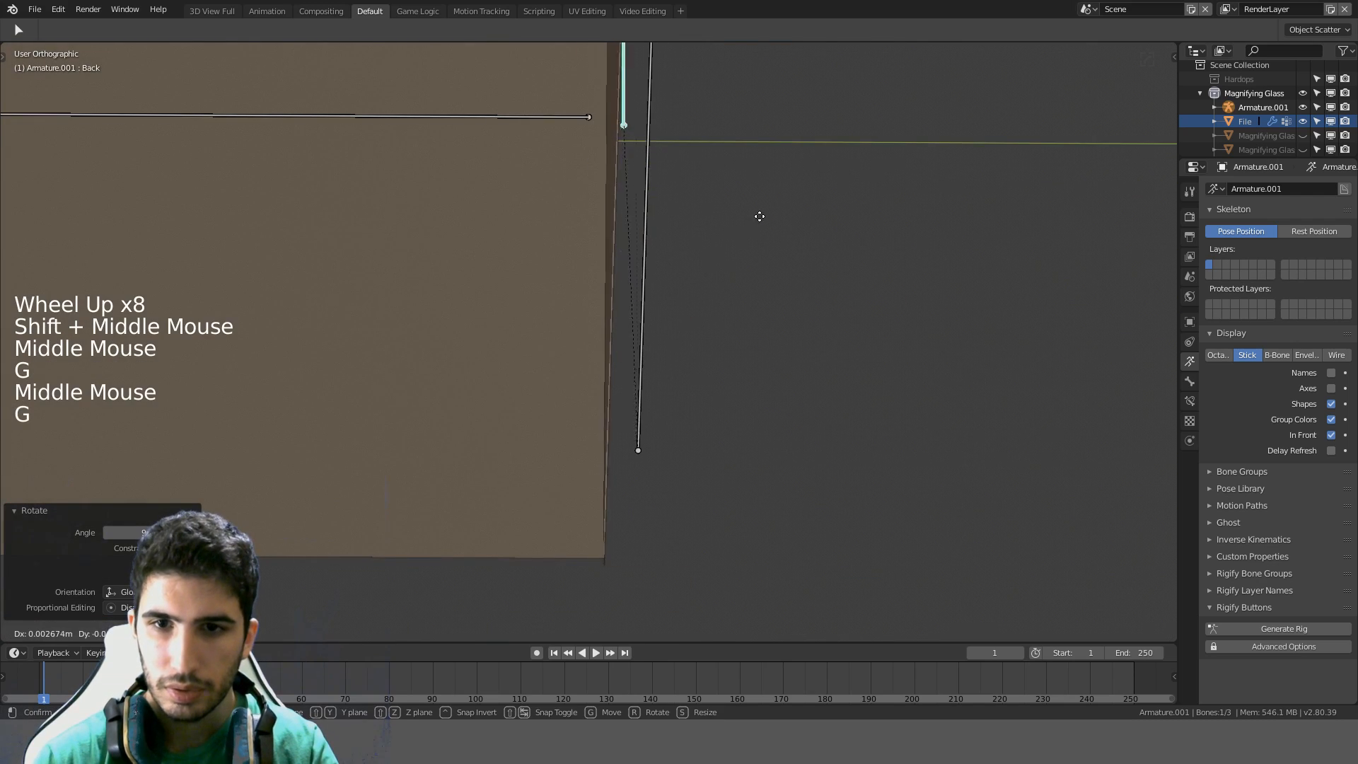
{"action": "right_click", "coordinate": [770, 212]}
Try rotating the Back bone further about the X axis, cancel it and undo the 90° rotation
{"action": "middle_click_drag", "start_coordinate": [881, 173], "coordinate": [788, 210]}
{"action": "key", "text": "r"}
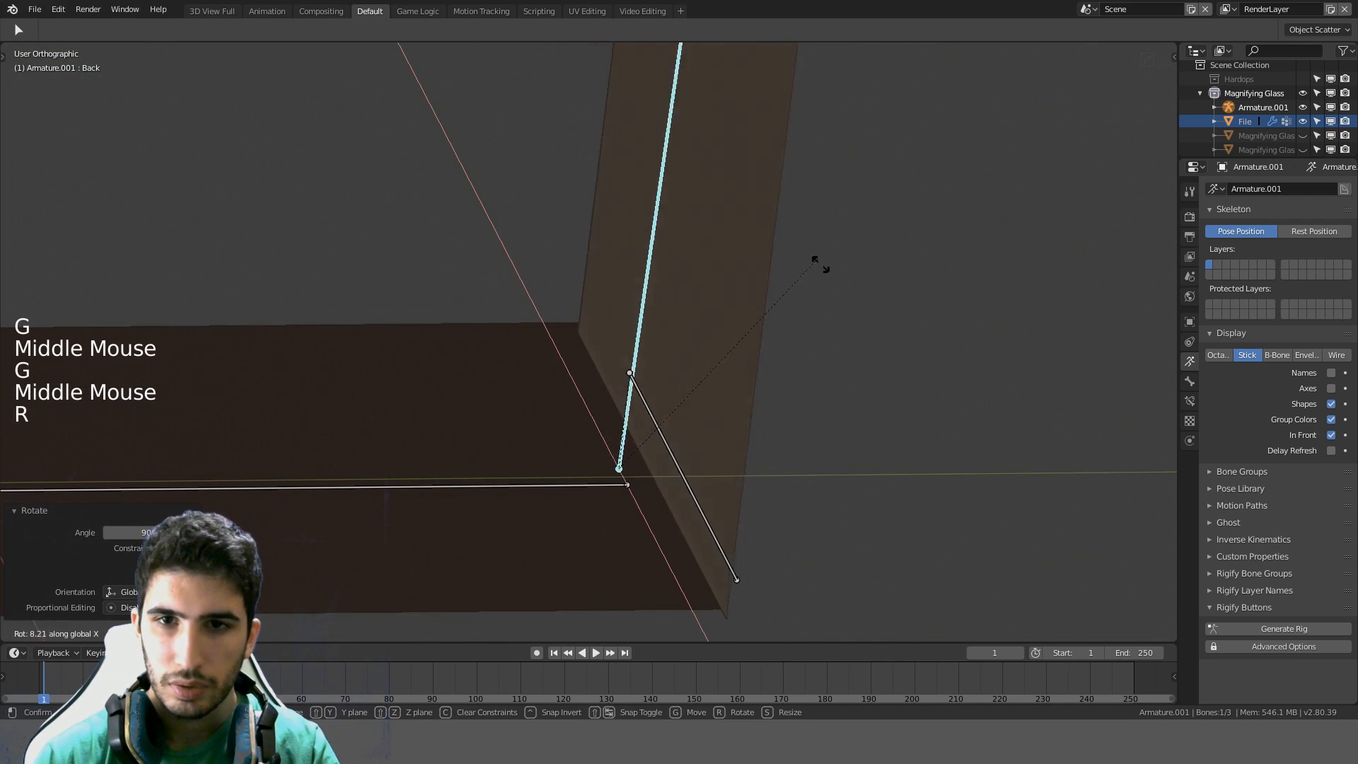
{"action": "key", "text": "x"}
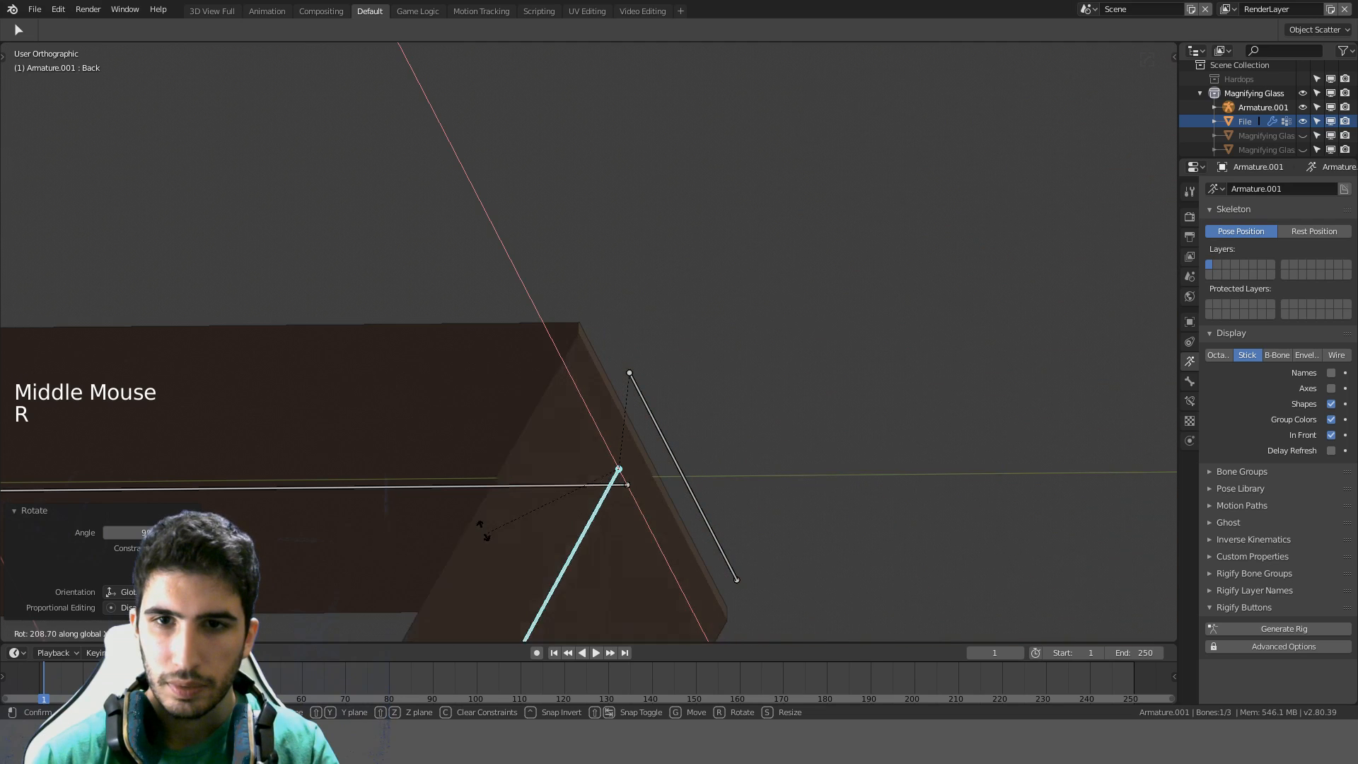
{"action": "left_click", "coordinate": [661, 311]}
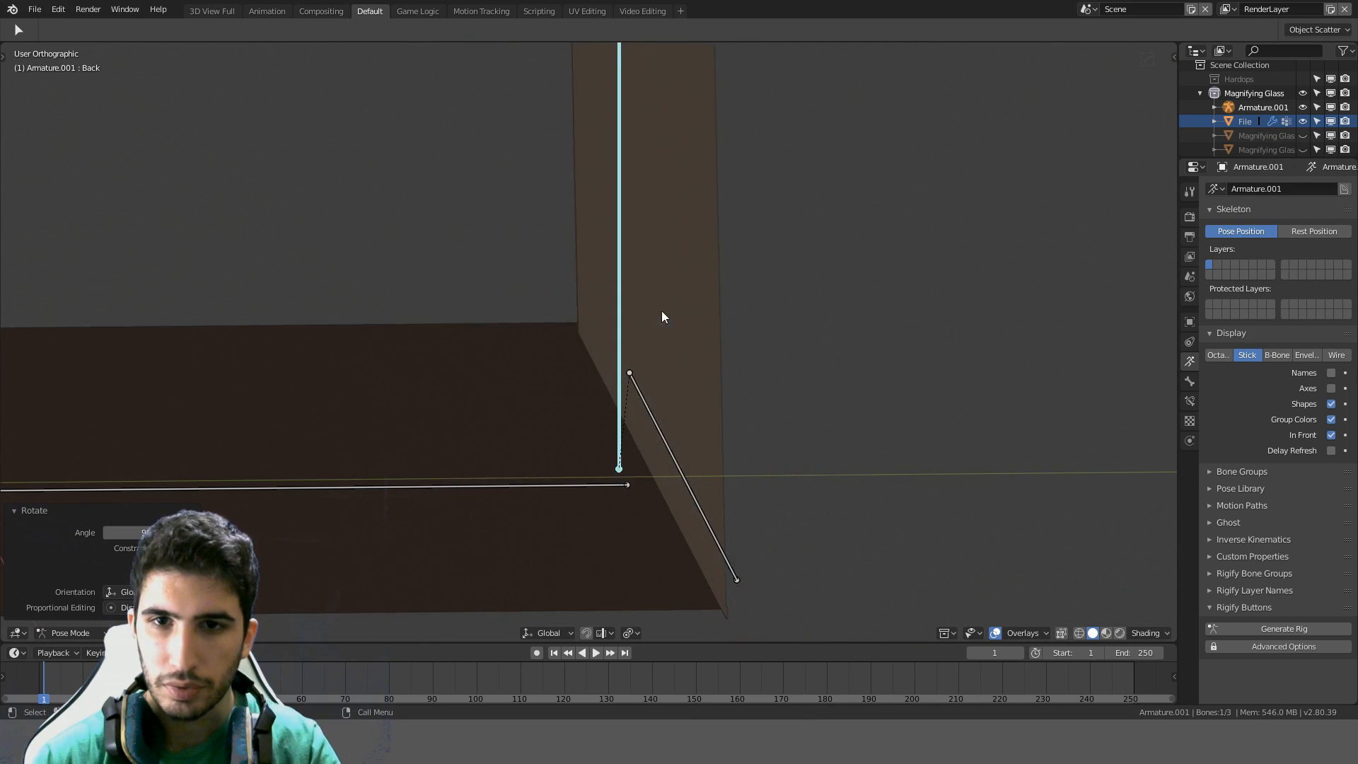
{"action": "middle_click_drag", "start_coordinate": [660, 312], "coordinate": [696, 338]}
{"action": "key", "text": "ctrl+z"}
{"action": "key", "text": "ctrl+z"}
{"action": "key", "text": "ctrl+shift+z"}
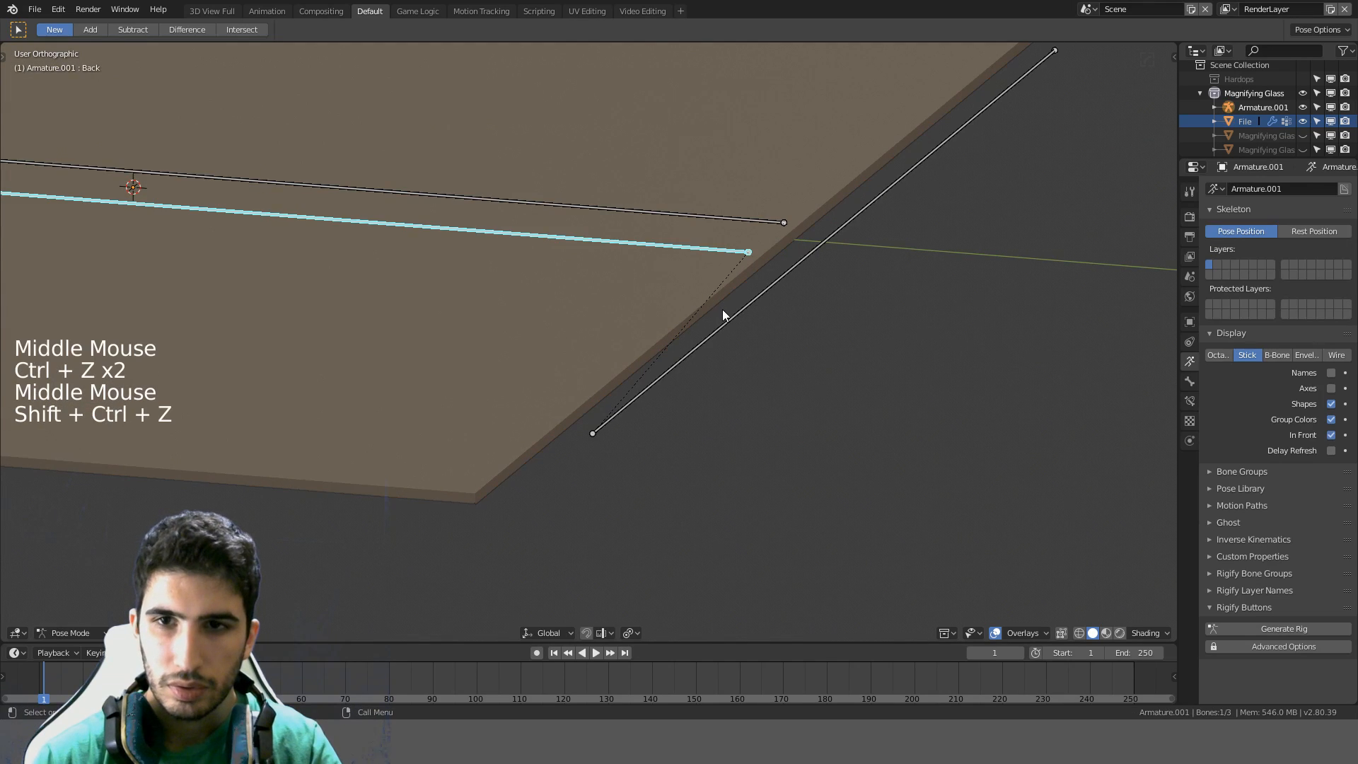
Try rotating the Front bone and the Back bone in turn about the global X axis, cancelling both rotations
{"action": "left_click", "coordinate": [740, 219]}
{"action": "key", "text": "r"}
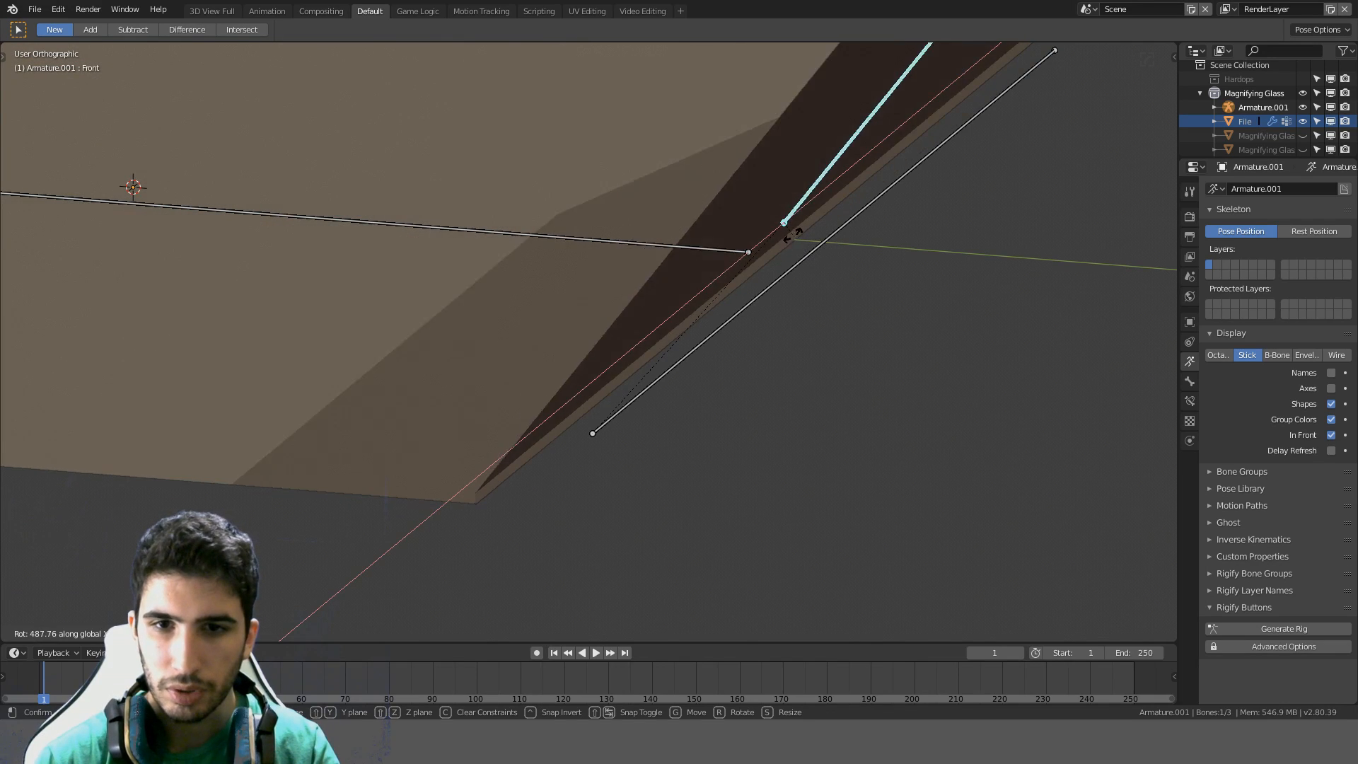
{"action": "right_click", "coordinate": [726, 254]}
{"action": "left_click", "coordinate": [724, 252]}
{"action": "key", "text": "r"}
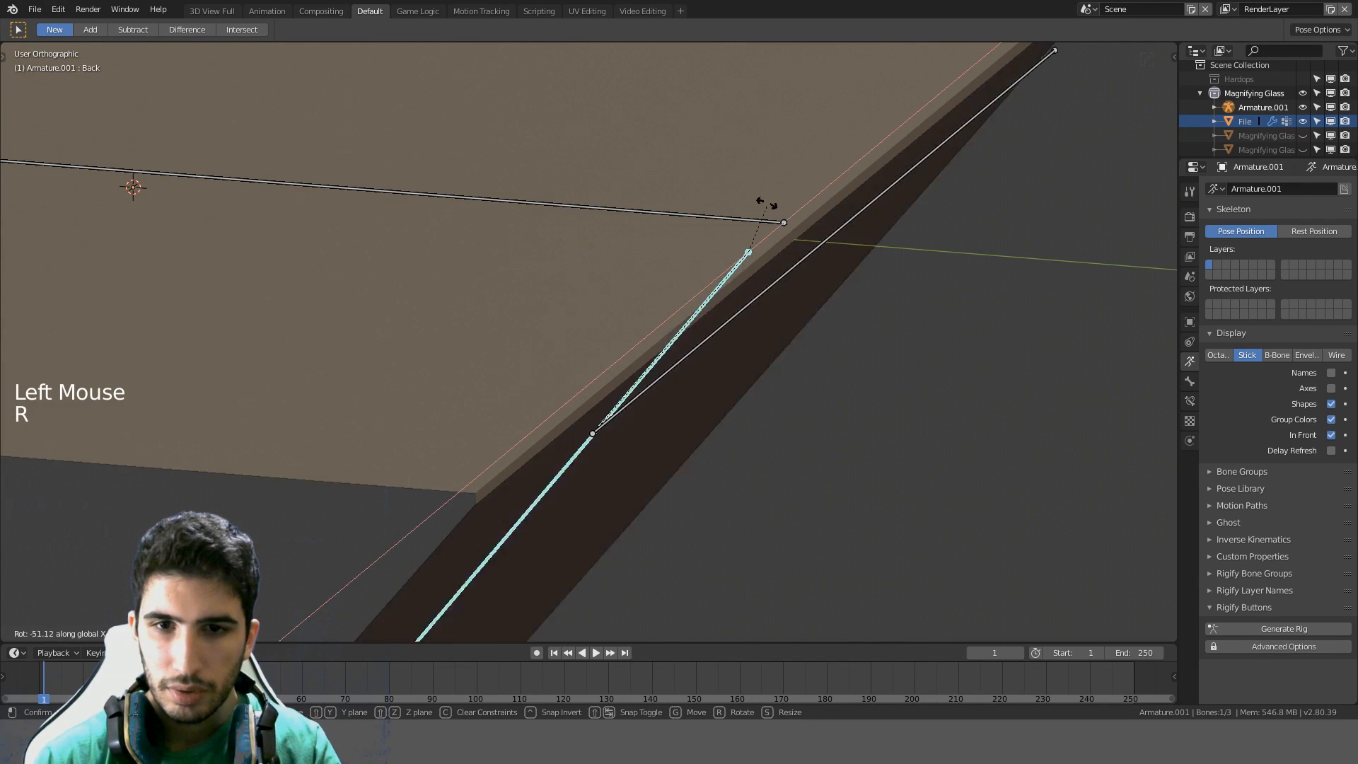
{"action": "right_click", "coordinate": [783, 230]}
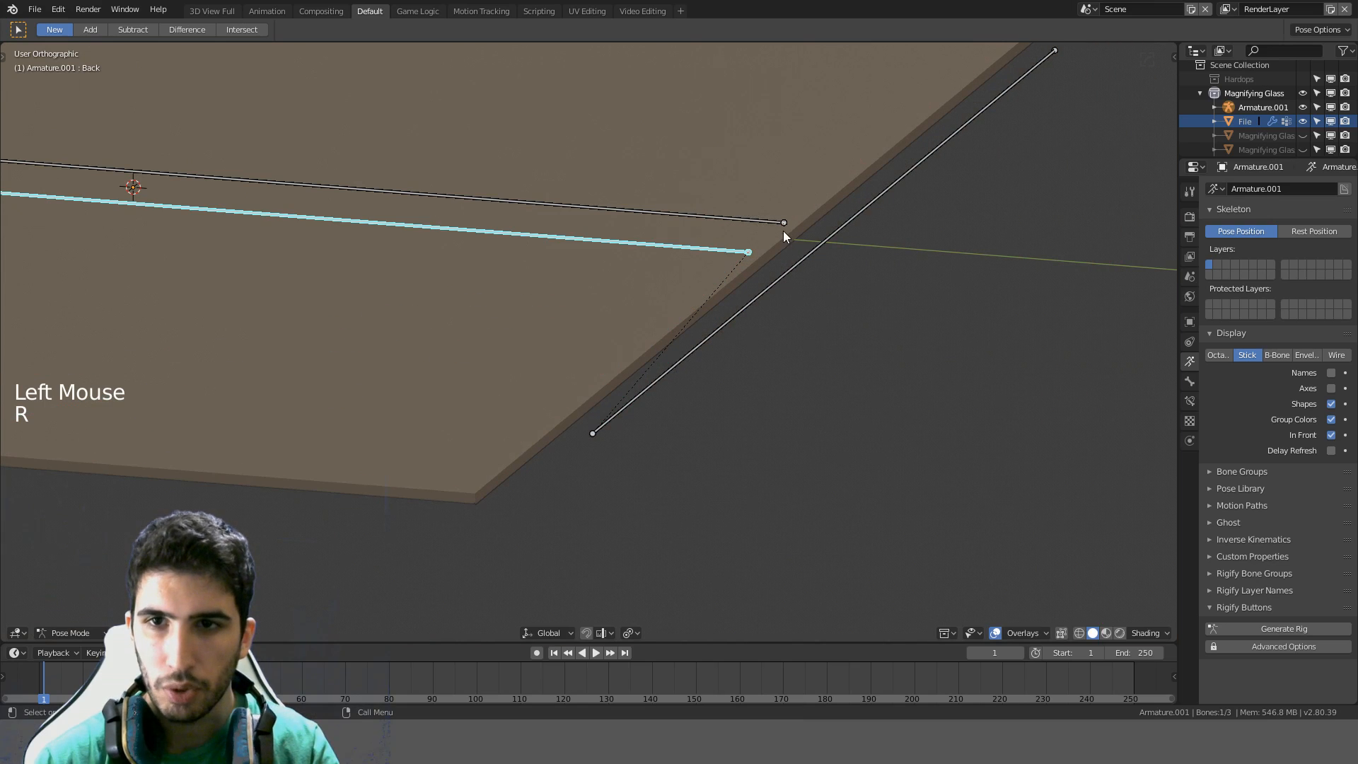
Assign the upper hinge-edge vertices of the folder mesh to the Front vertex group, selecting them in the wireframe right side view
{"action": "key", "text": "Tab"}
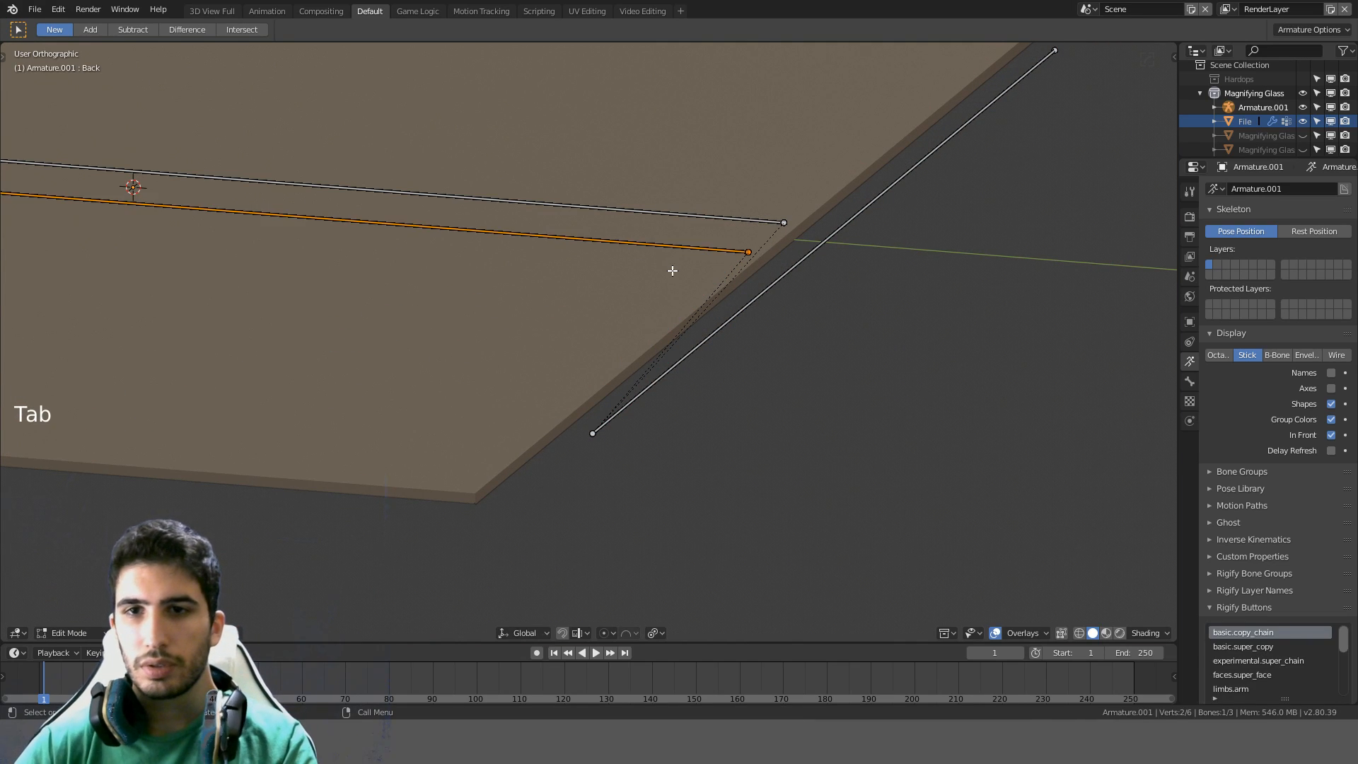
{"action": "key", "text": "Tab"}
{"action": "left_click", "coordinate": [620, 297]}
{"action": "key", "text": "Tab"}
{"action": "key", "text": "a"}
{"action": "left_click", "coordinate": [490, 475]}
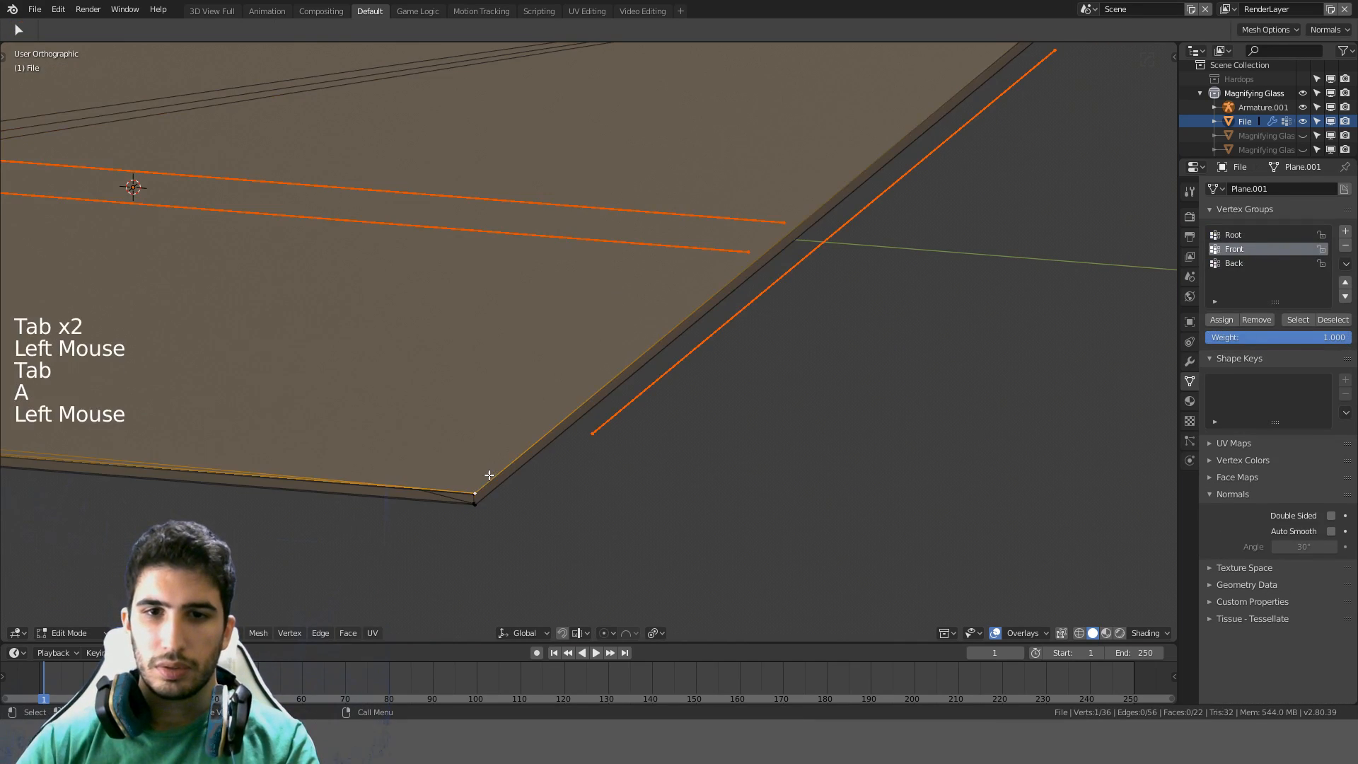
{"action": "key", "text": "z"}
{"action": "scroll", "coordinate": [443, 454], "scroll_direction": "down", "scroll_amount": 2}
{"action": "middle_click_drag", "start_coordinate": [443, 454], "coordinate": [558, 373]}
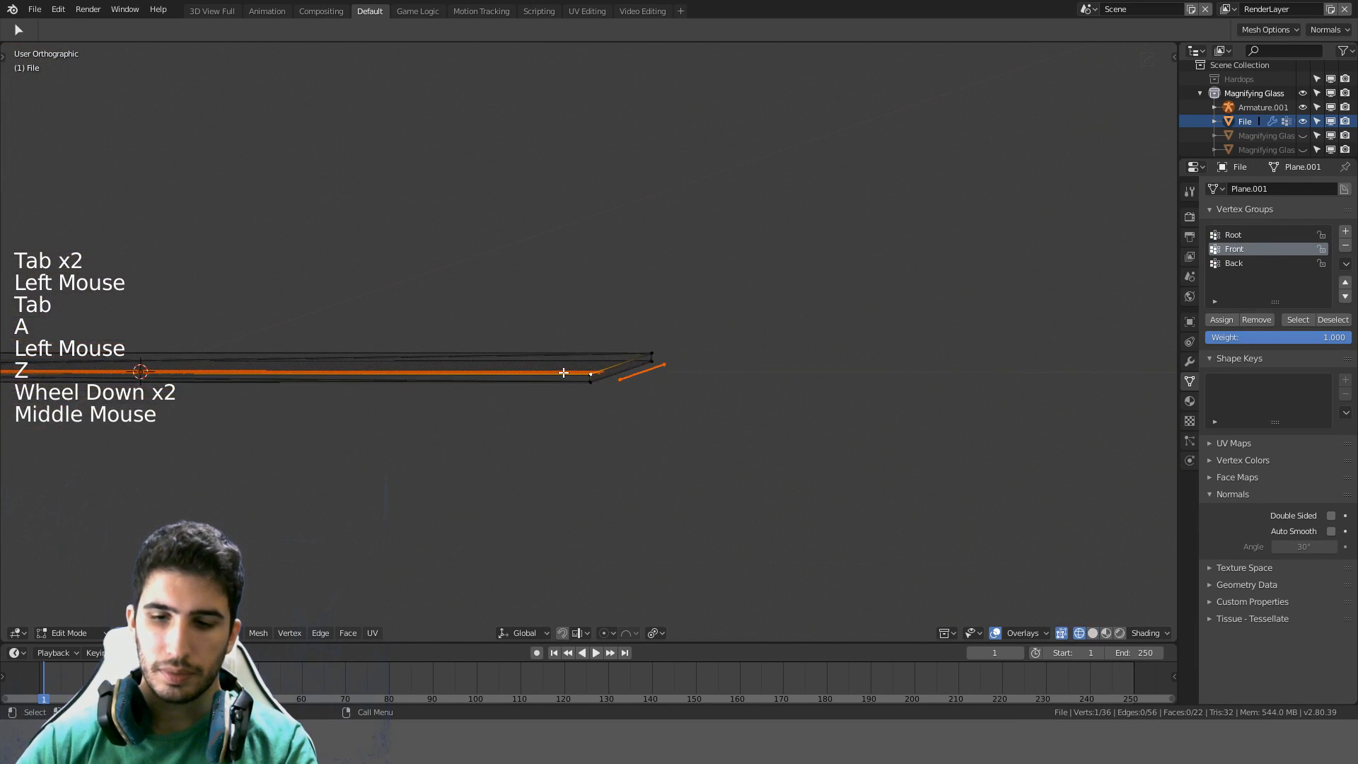
{"action": "key", "text": "KP_1"}
{"action": "key", "text": "KP_3"}
{"action": "scroll", "coordinate": [572, 372], "scroll_direction": "up", "scroll_amount": 8}
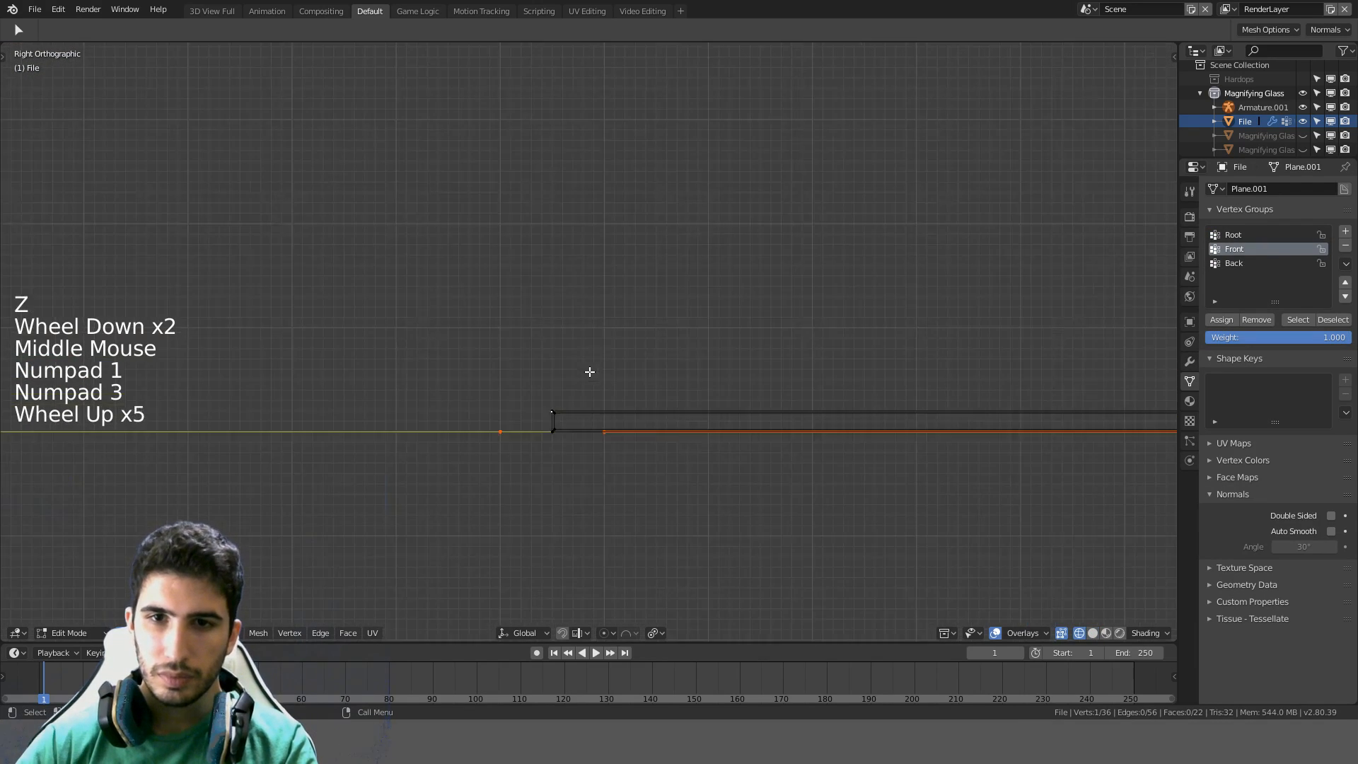
{"action": "key", "text": "c"}
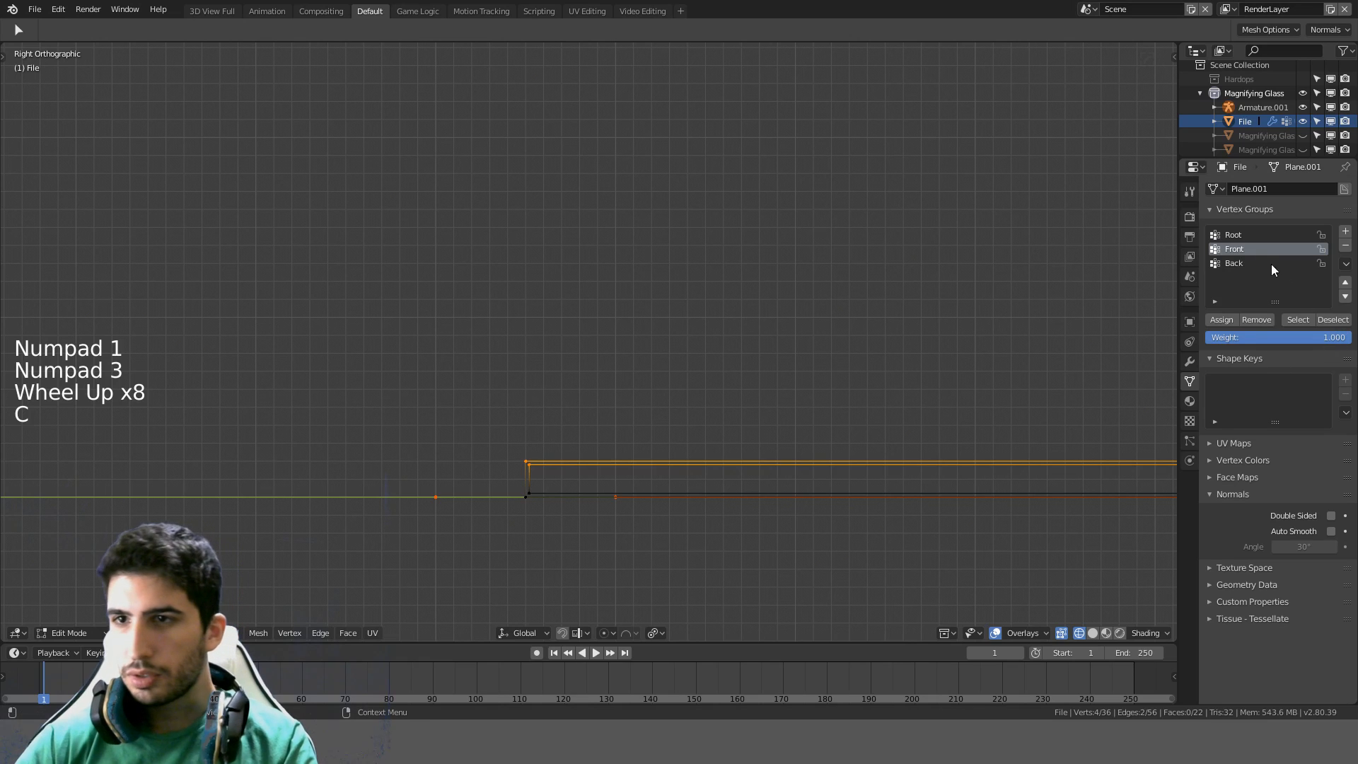
{"action": "left_click", "coordinate": [1219, 315]}
{"action": "scroll", "coordinate": [885, 394], "scroll_direction": "down", "scroll_amount": 4}
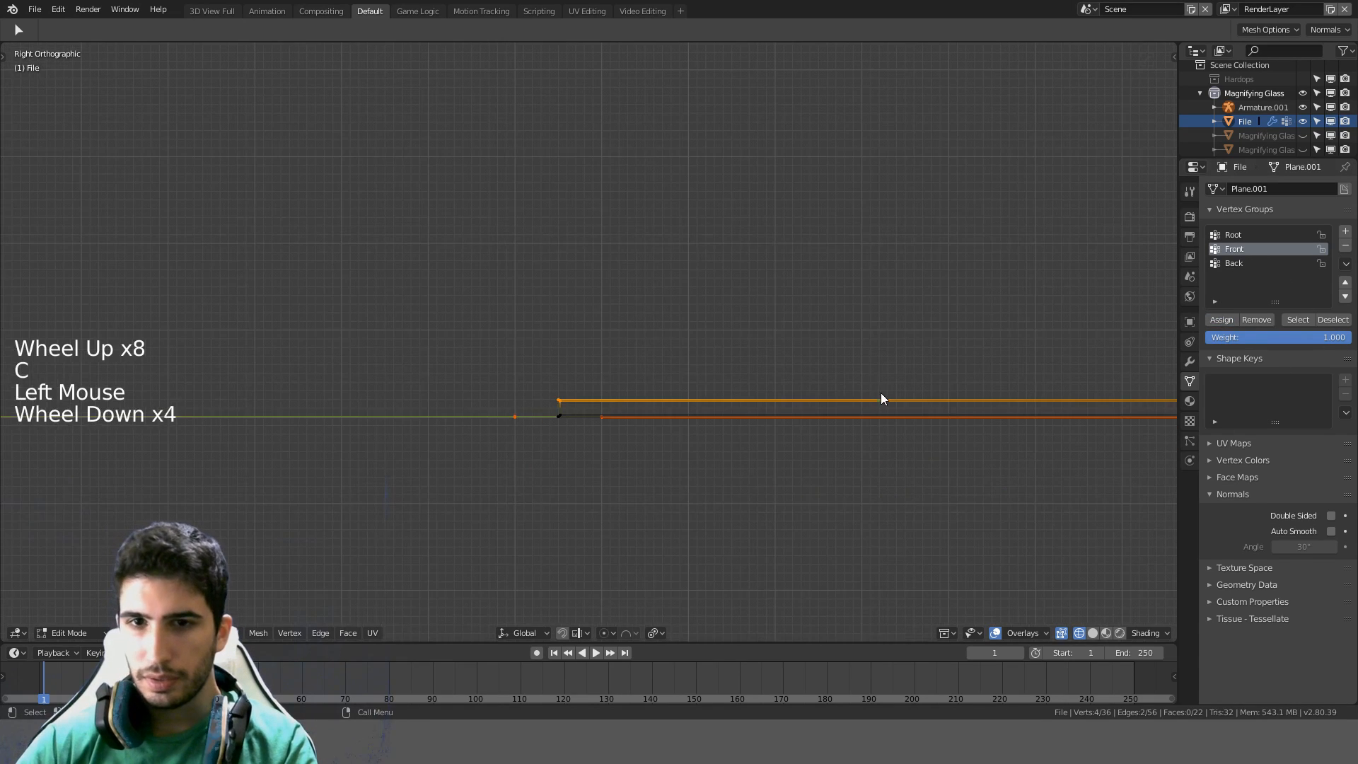
Leave mesh editing, select the Front bone and try rotating it about the global X axis in wireframe
{"action": "key", "text": "Tab"}
{"action": "middle_click_drag", "start_coordinate": [880, 392], "coordinate": [890, 415]}
{"action": "scroll", "coordinate": [886, 488], "scroll_direction": "down", "scroll_amount": 3}
{"action": "left_click", "coordinate": [892, 498]}
{"action": "left_click", "coordinate": [918, 502]}
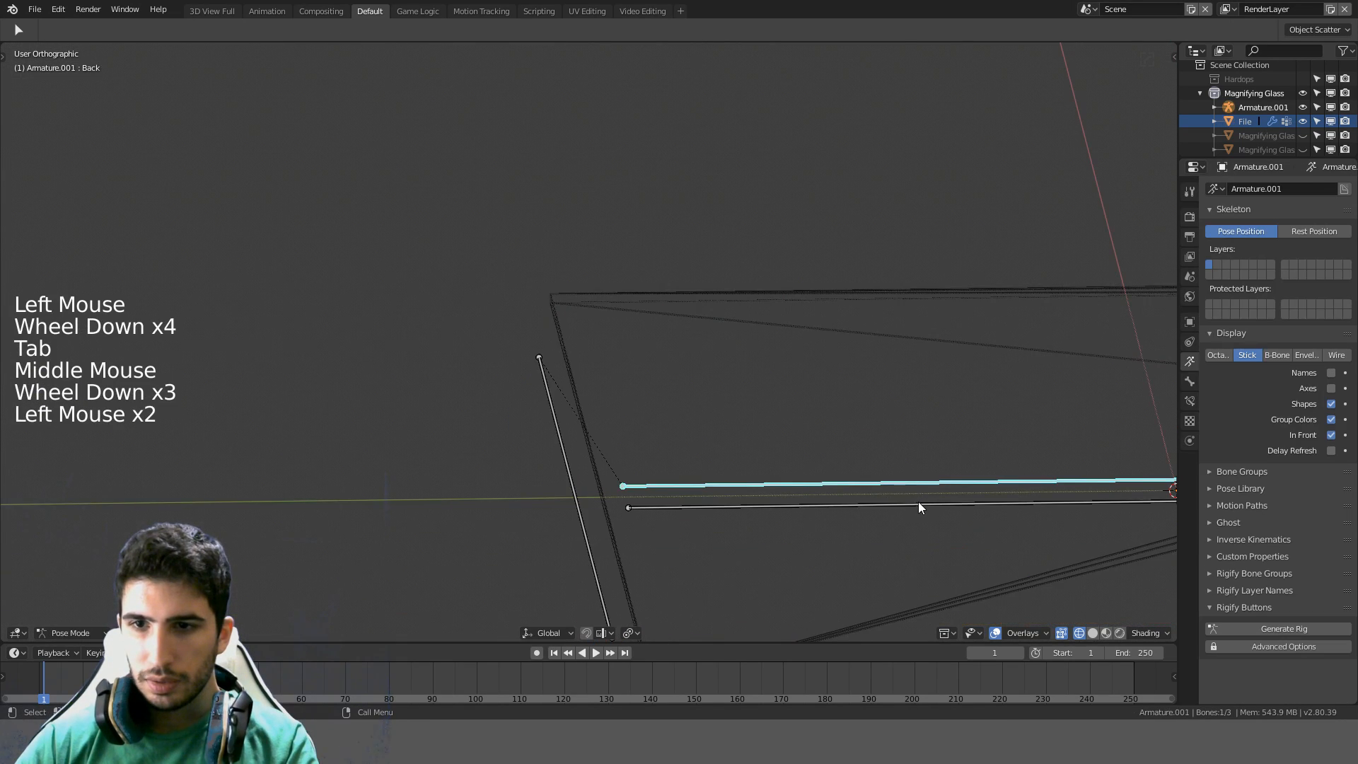
{"action": "mouse_move", "coordinate": [918, 502]}
{"action": "middle_mouse_down", "text": "shift"}
{"action": "mouse_move", "coordinate": [855, 385]}
{"action": "mouse_move", "coordinate": [817, 367]}
{"action": "mouse_move", "coordinate": [871, 351]}
{"action": "middle_mouse_up", "text": "shift"}
{"action": "left_click", "coordinate": [815, 389]}
{"action": "left_click", "coordinate": [821, 388]}
{"action": "left_click", "coordinate": [826, 382]}
{"action": "left_click", "coordinate": [827, 381]}
{"action": "key", "text": "r"}
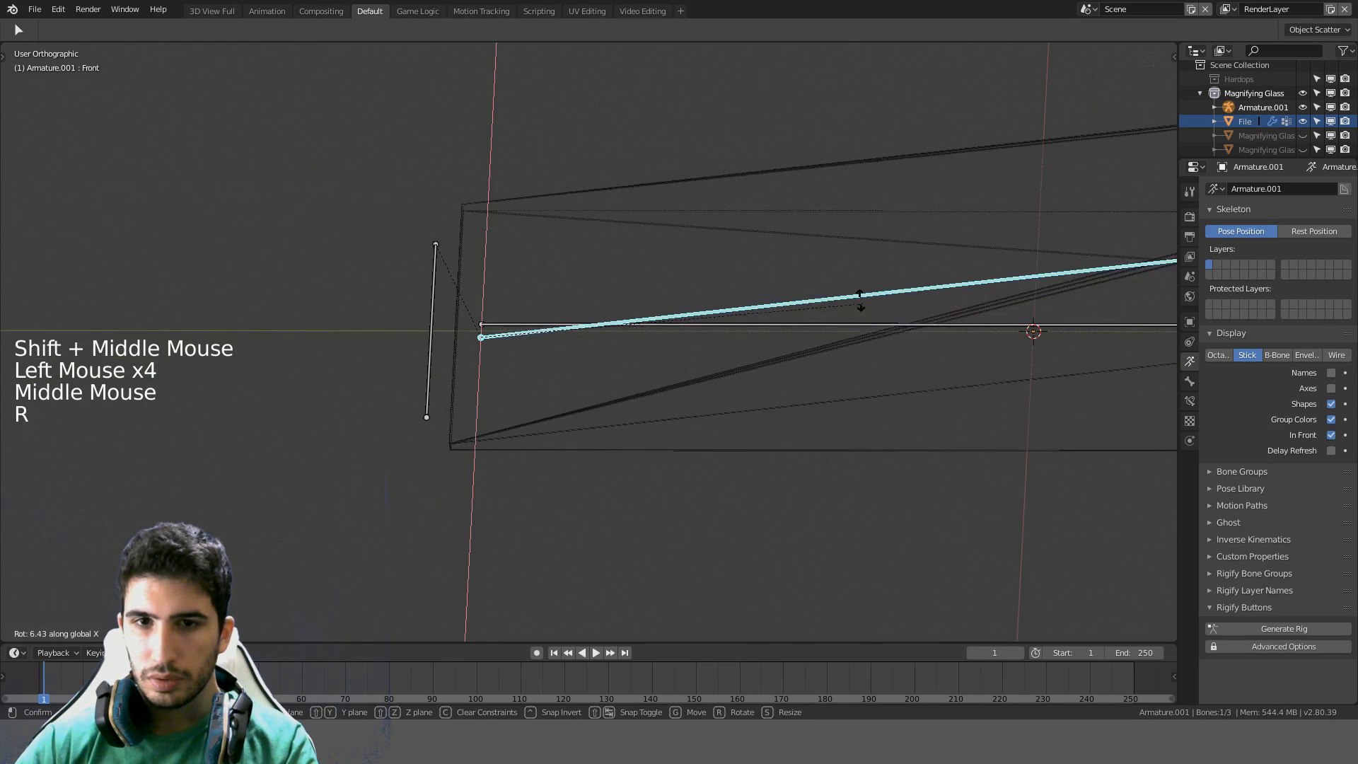
{"action": "right_click", "coordinate": [764, 265]}
Return to solid shading, test the Front bone's rotation about the global X axis and cancel it
{"action": "key", "text": "z"}
{"action": "left_click", "coordinate": [845, 265]}
{"action": "mouse_move", "coordinate": [846, 262]}
{"action": "middle_mouse_down"}
{"action": "mouse_move", "coordinate": [839, 227]}
{"action": "mouse_move", "coordinate": [840, 239]}
{"action": "middle_mouse_up"}
{"action": "key", "text": "r"}
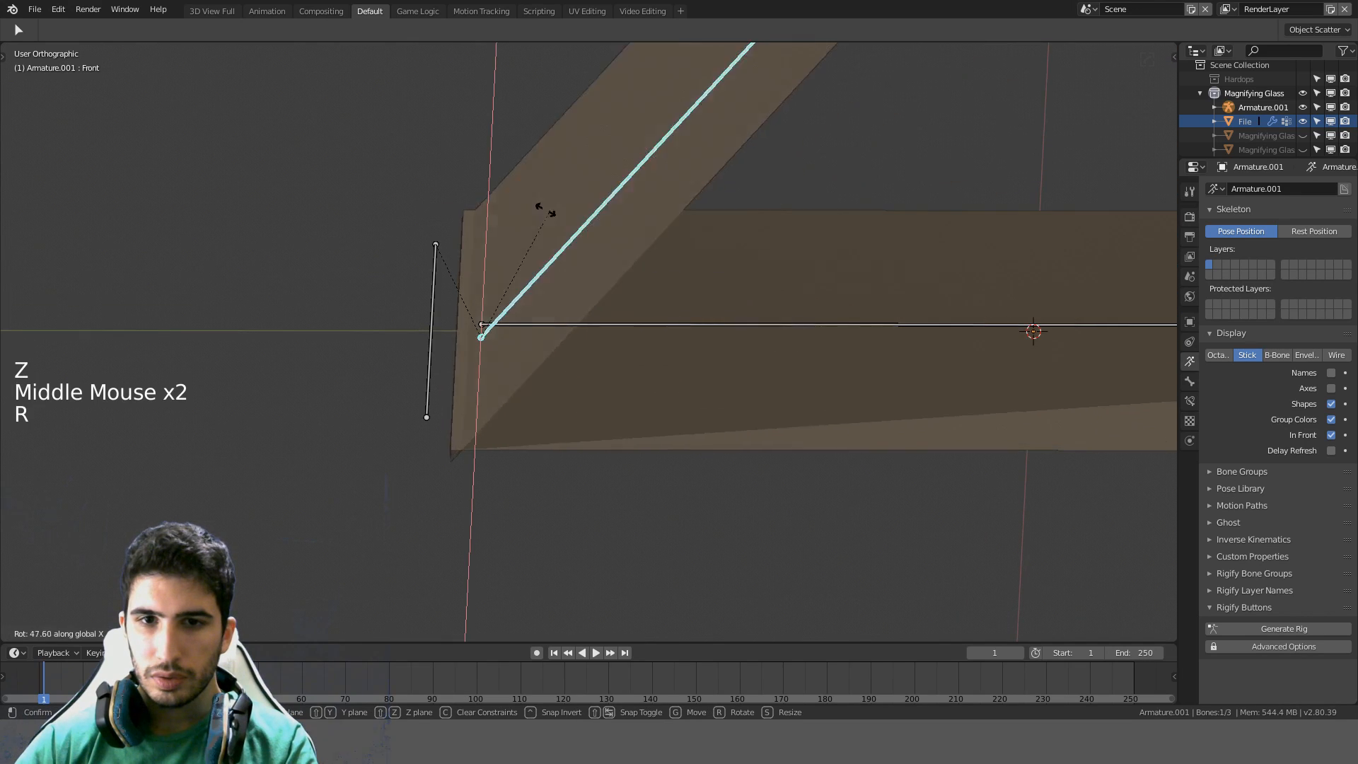
{"action": "right_click", "coordinate": [512, 245]}
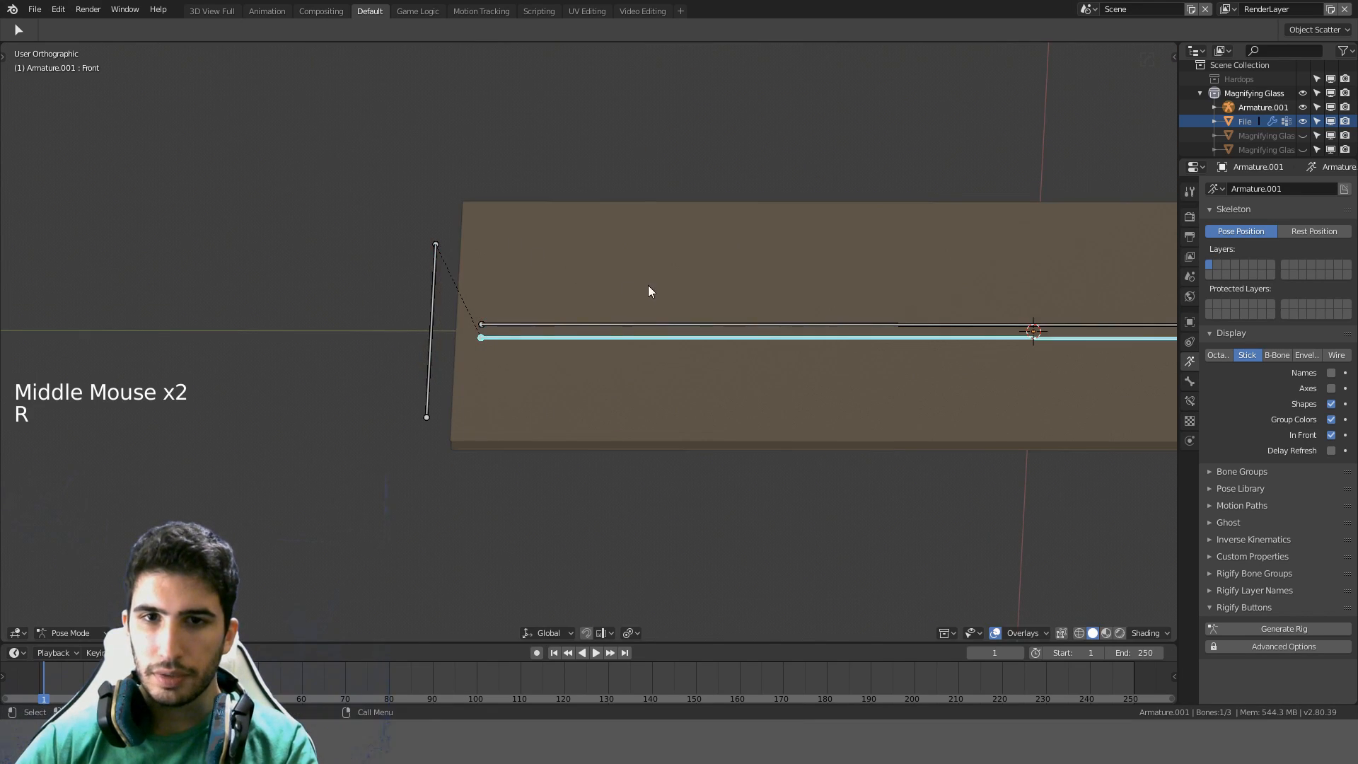
Examine how the bones line up with the folder's hinge edge in wireframe from the right side
{"action": "middle_click_drag", "start_coordinate": [649, 290], "coordinate": [660, 310]}
{"action": "scroll", "coordinate": [800, 375], "scroll_direction": "down", "scroll_amount": 2}
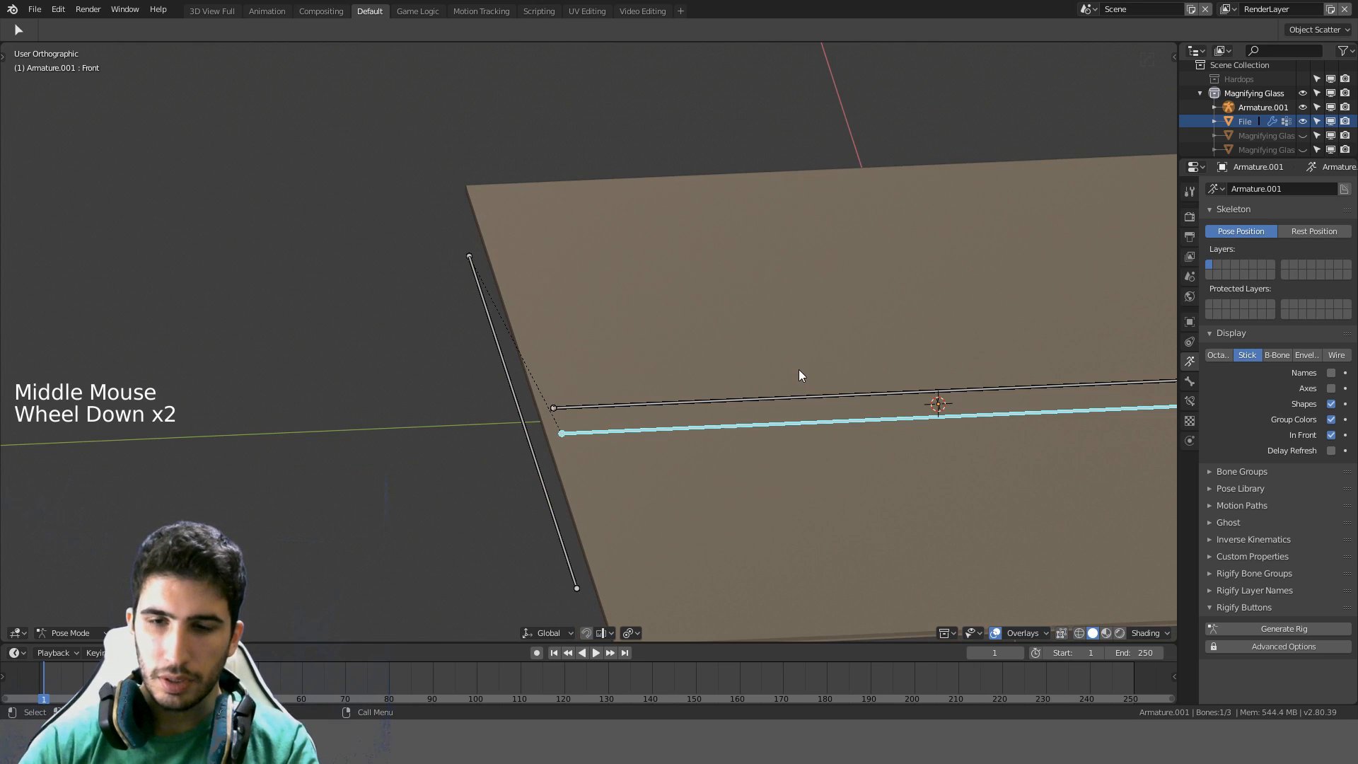
{"action": "key", "text": "KP_1"}
{"action": "key", "text": "KP_3"}
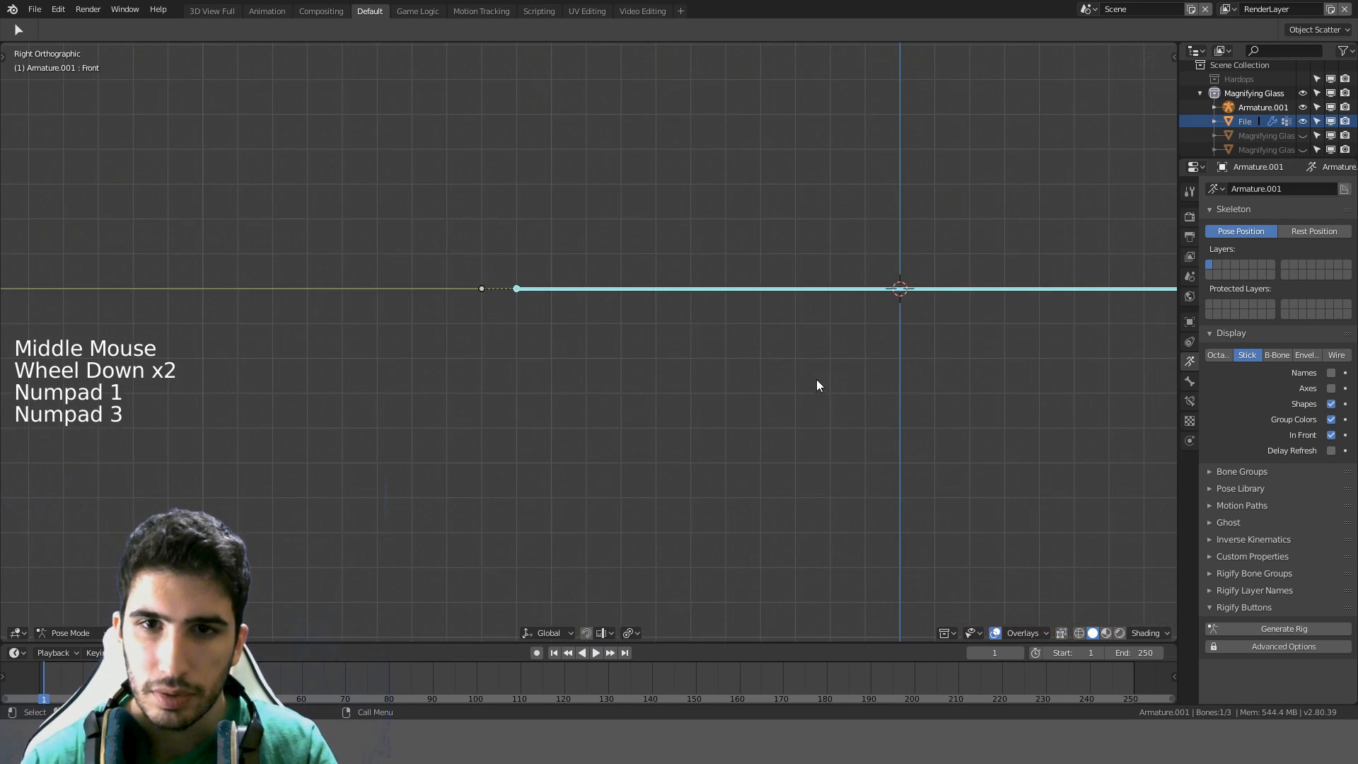
{"action": "key", "text": "z"}
{"action": "scroll", "coordinate": [634, 336], "scroll_direction": "up", "scroll_amount": 1}
{"action": "middle_click_drag", "start_coordinate": [592, 323], "coordinate": [544, 440], "text": "shift"}
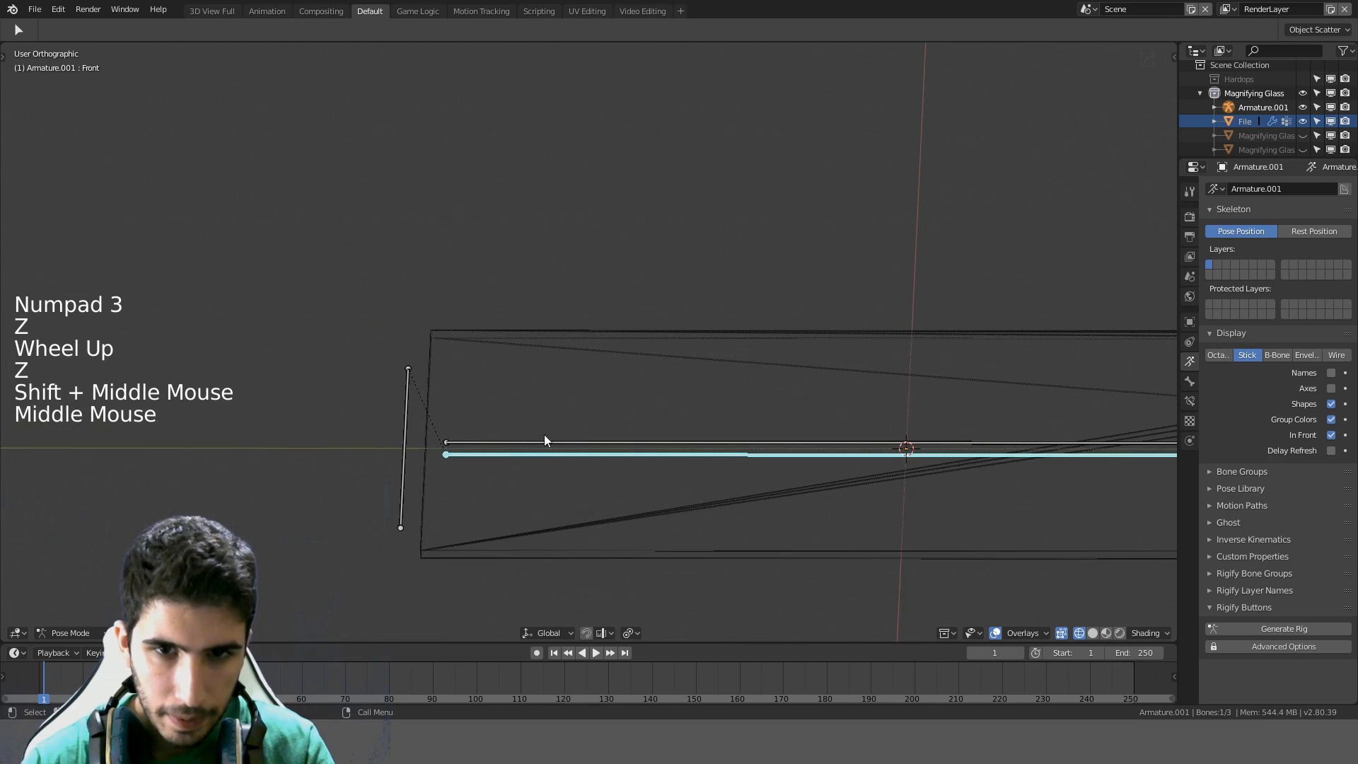
Enter armature editing and raise the Front bone about 0.002 m along Z to the folder's upper face
{"action": "left_click", "coordinate": [67, 633]}
{"action": "left_click", "coordinate": [70, 597]}
{"action": "key", "text": "KP_1"}
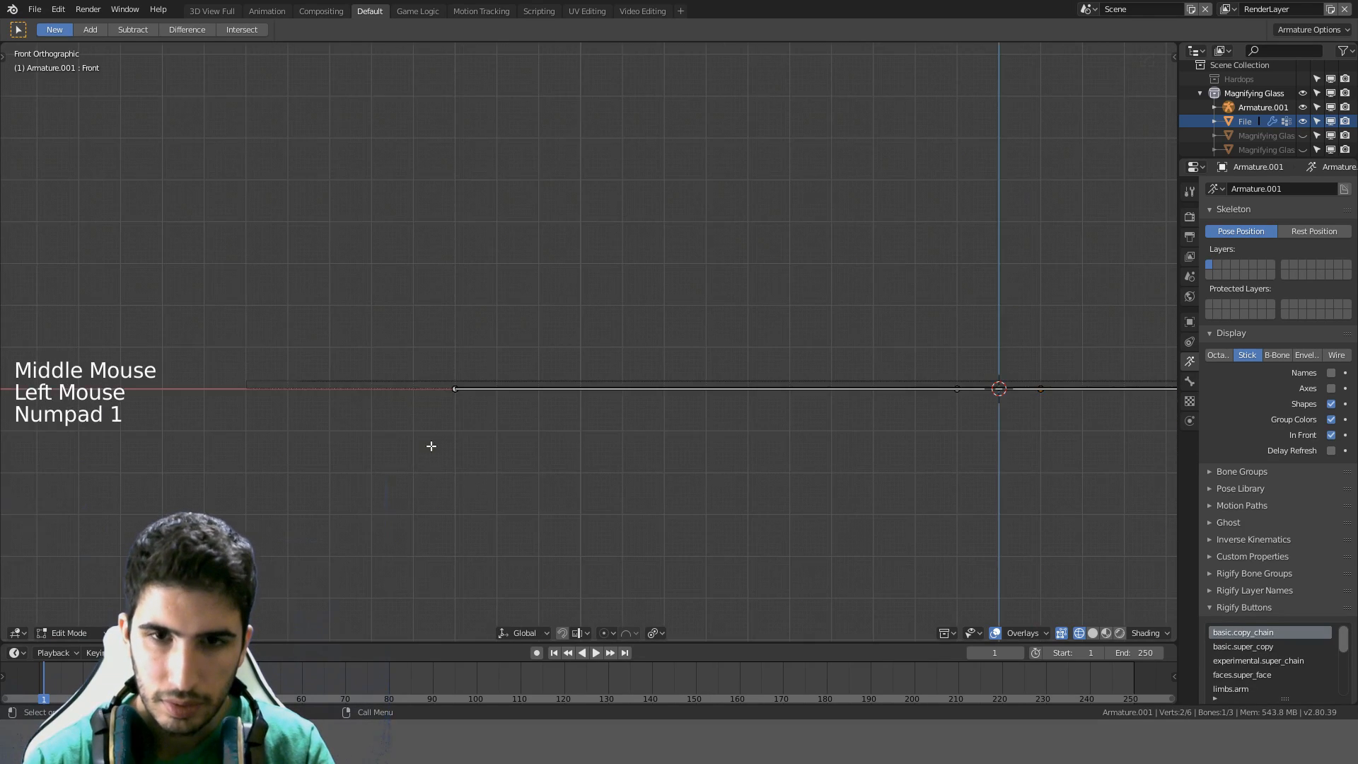
{"action": "key", "text": "KP_3"}
{"action": "scroll", "coordinate": [686, 415], "scroll_direction": "up", "scroll_amount": 3}
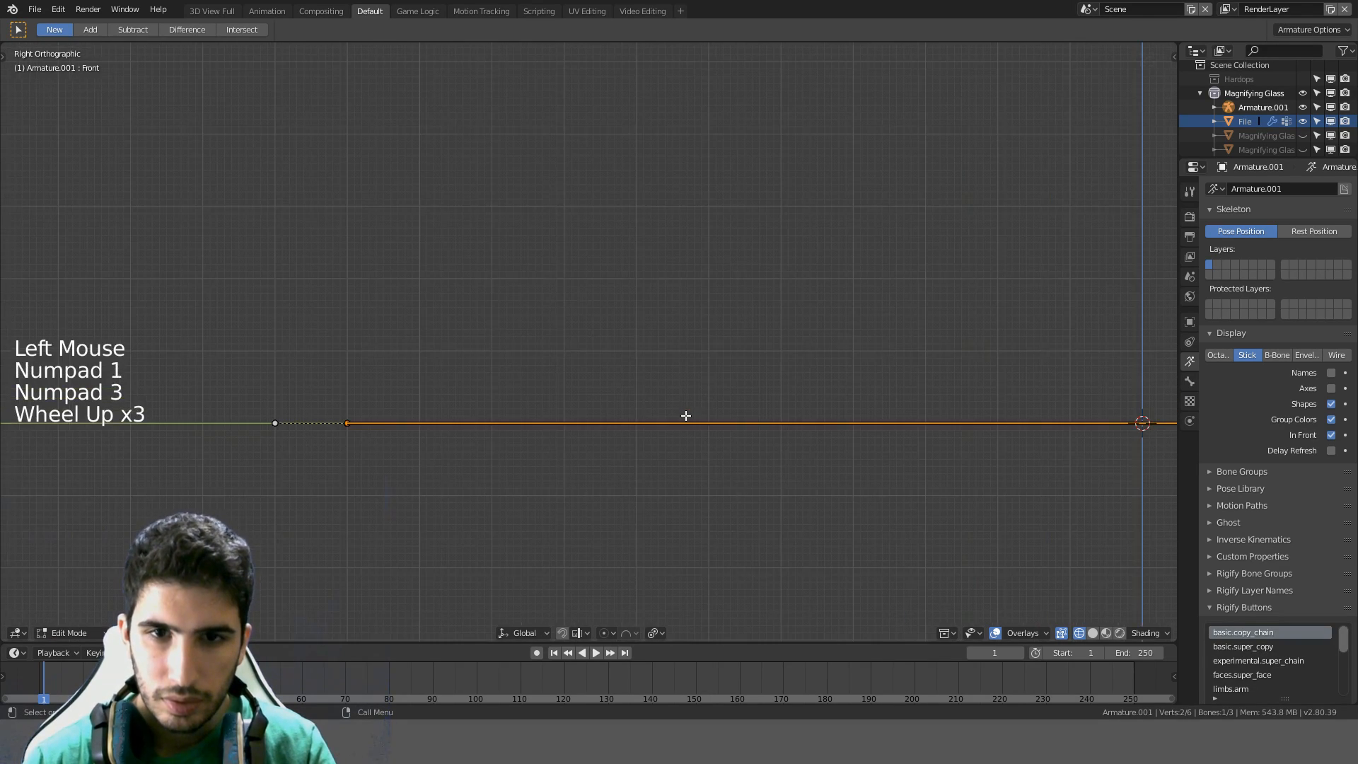
{"action": "key", "text": "z"}
{"action": "middle_click_drag", "start_coordinate": [787, 425], "coordinate": [655, 484], "text": "shift"}
{"action": "key", "text": "KP_3"}
{"action": "scroll", "coordinate": [412, 518], "scroll_direction": "up", "scroll_amount": 3}
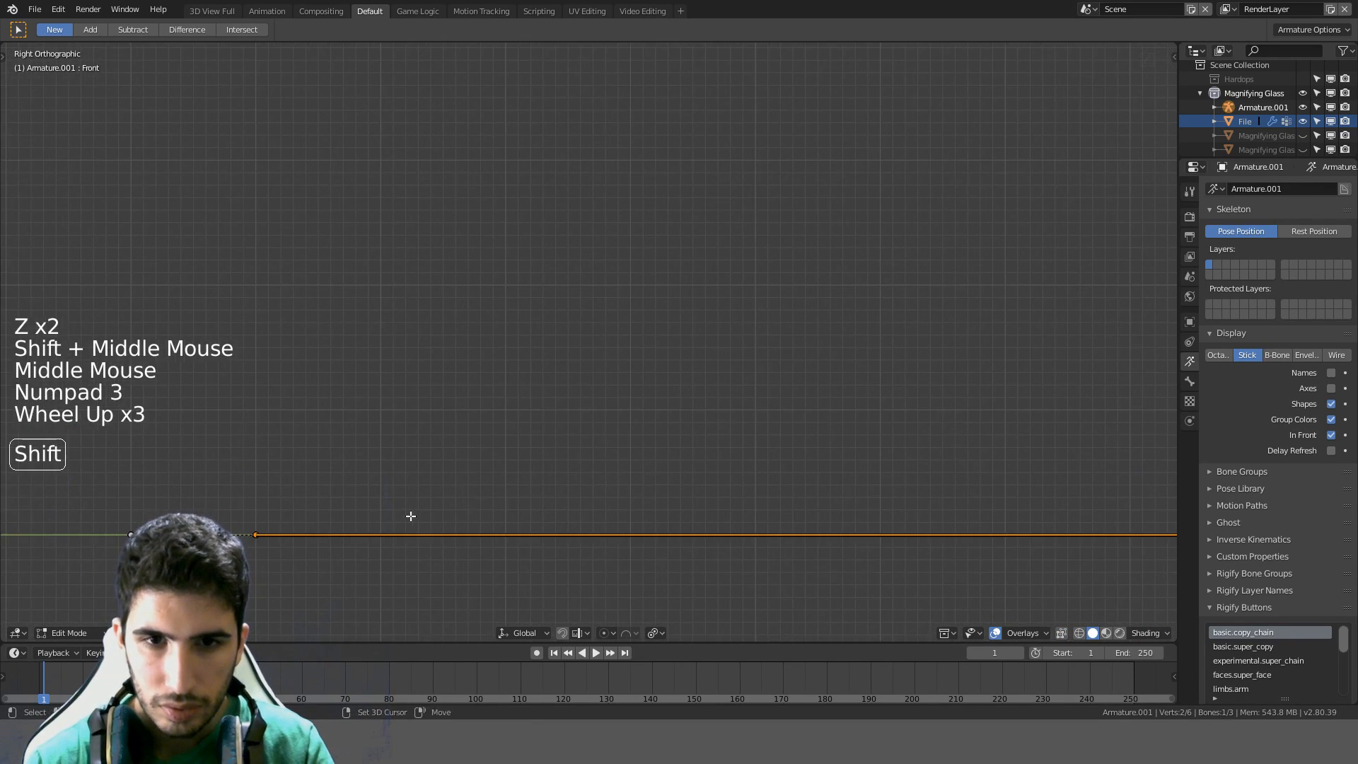
{"action": "scroll", "coordinate": [639, 364], "scroll_direction": "up", "scroll_amount": 4}
{"action": "middle_click_drag", "start_coordinate": [412, 518], "coordinate": [650, 363], "text": "shift"}
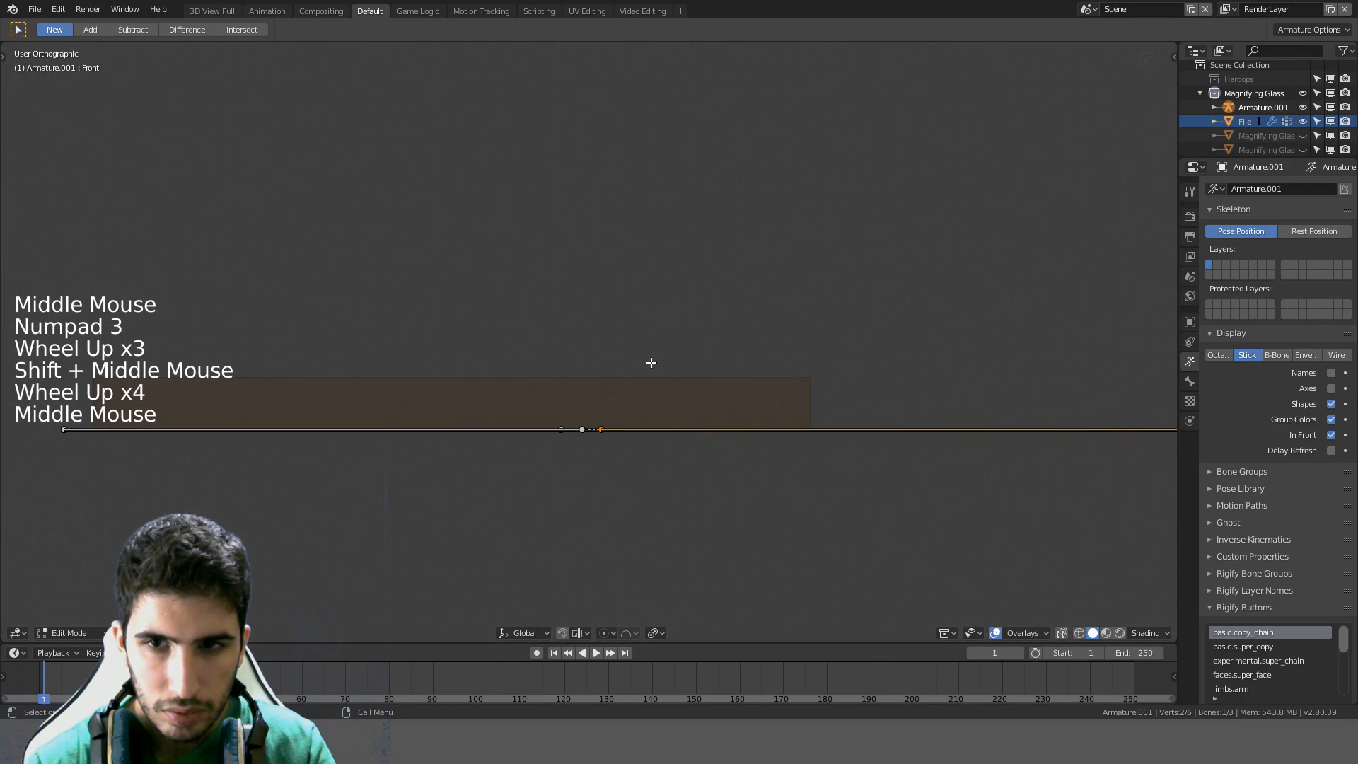
{"action": "key", "text": "g"}
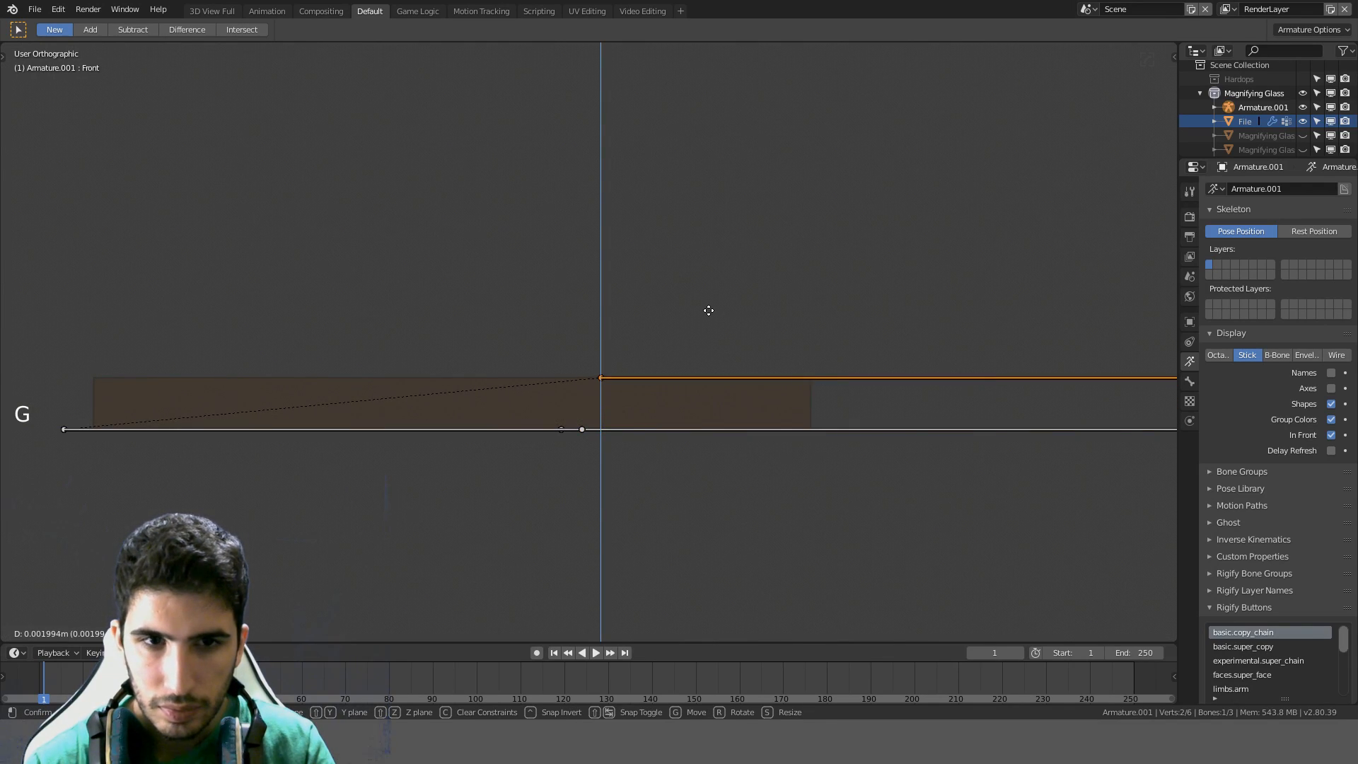
{"action": "left_click", "coordinate": [709, 310]}
Move the Front bone about 0.01 m backward along Y so its base lines up with the Root bone
{"action": "scroll", "coordinate": [709, 311], "scroll_direction": "down", "scroll_amount": 3}
{"action": "middle_click_drag", "start_coordinate": [709, 316], "coordinate": [778, 345], "text": "shift"}
{"action": "key", "text": "KP_3"}
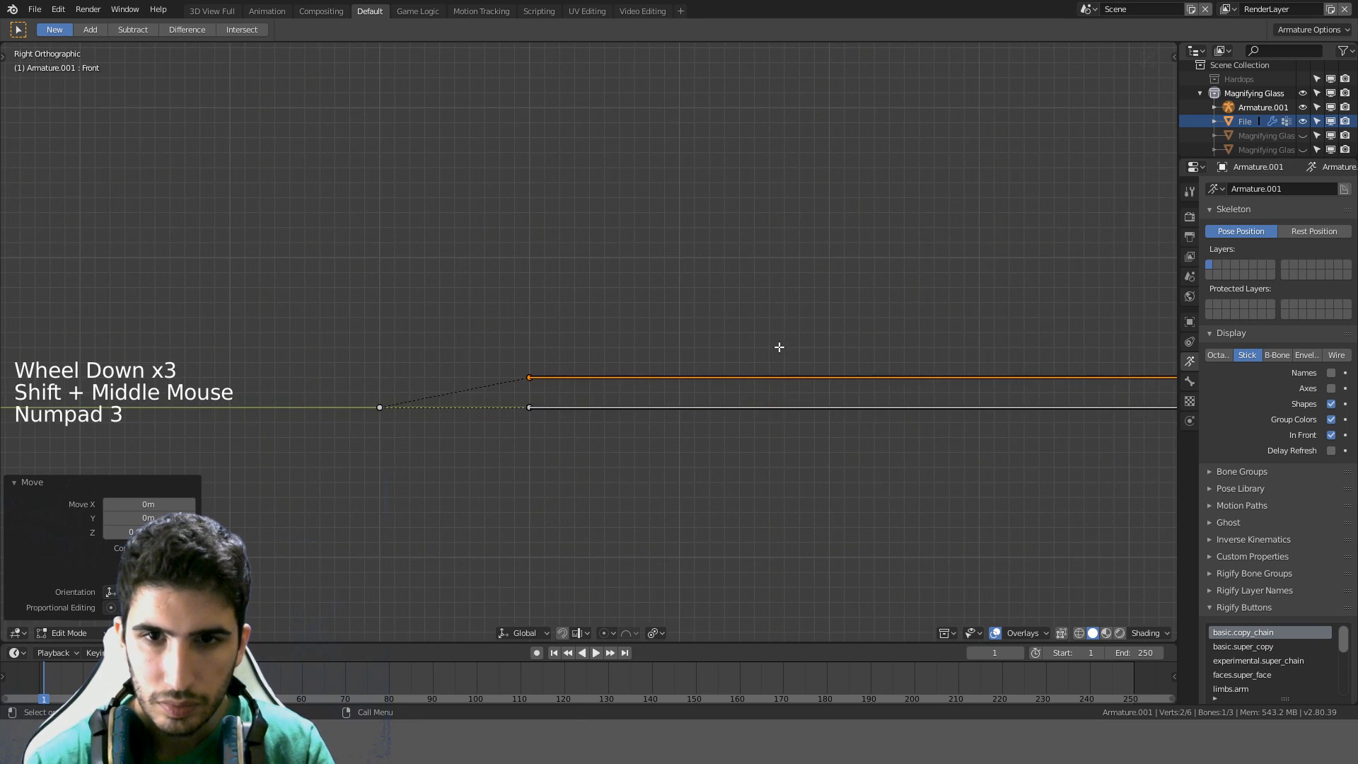
{"action": "key", "text": "g"}
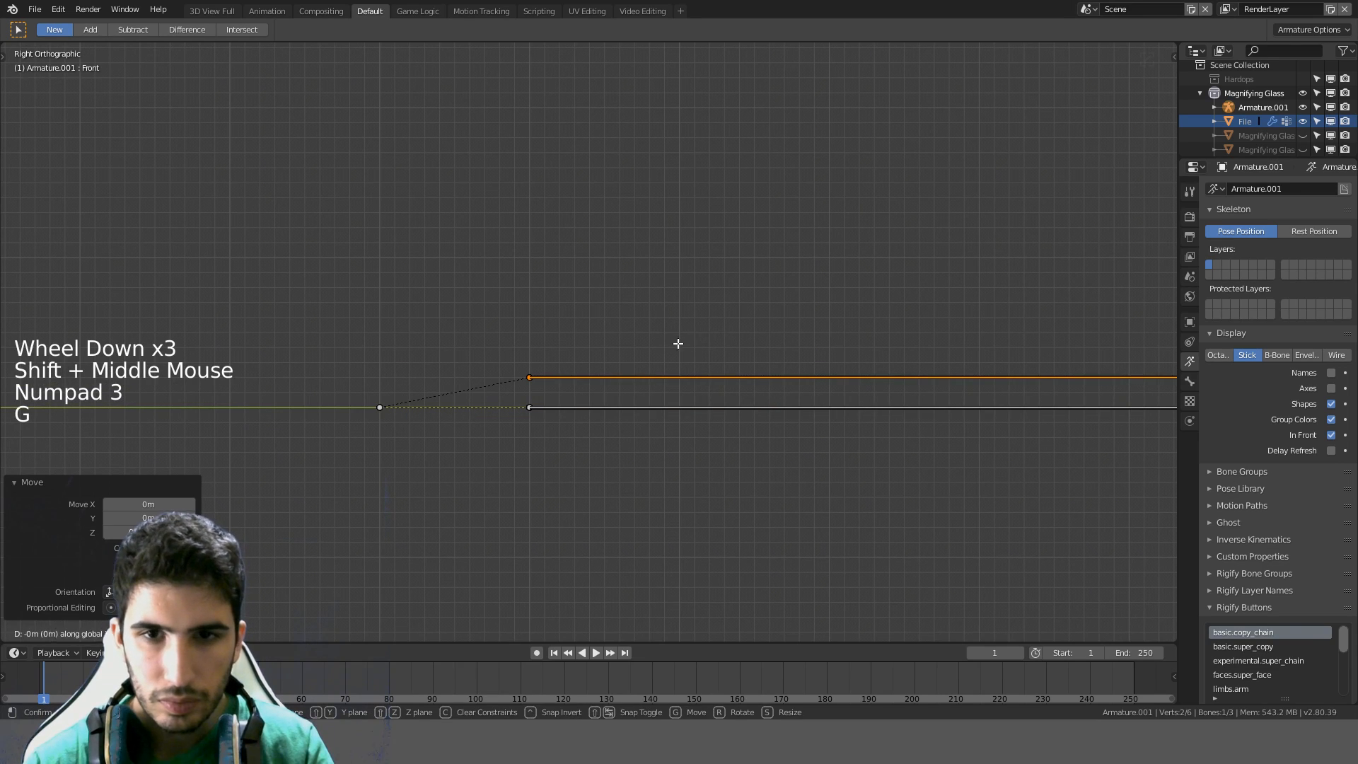
{"action": "key", "text": "g"}
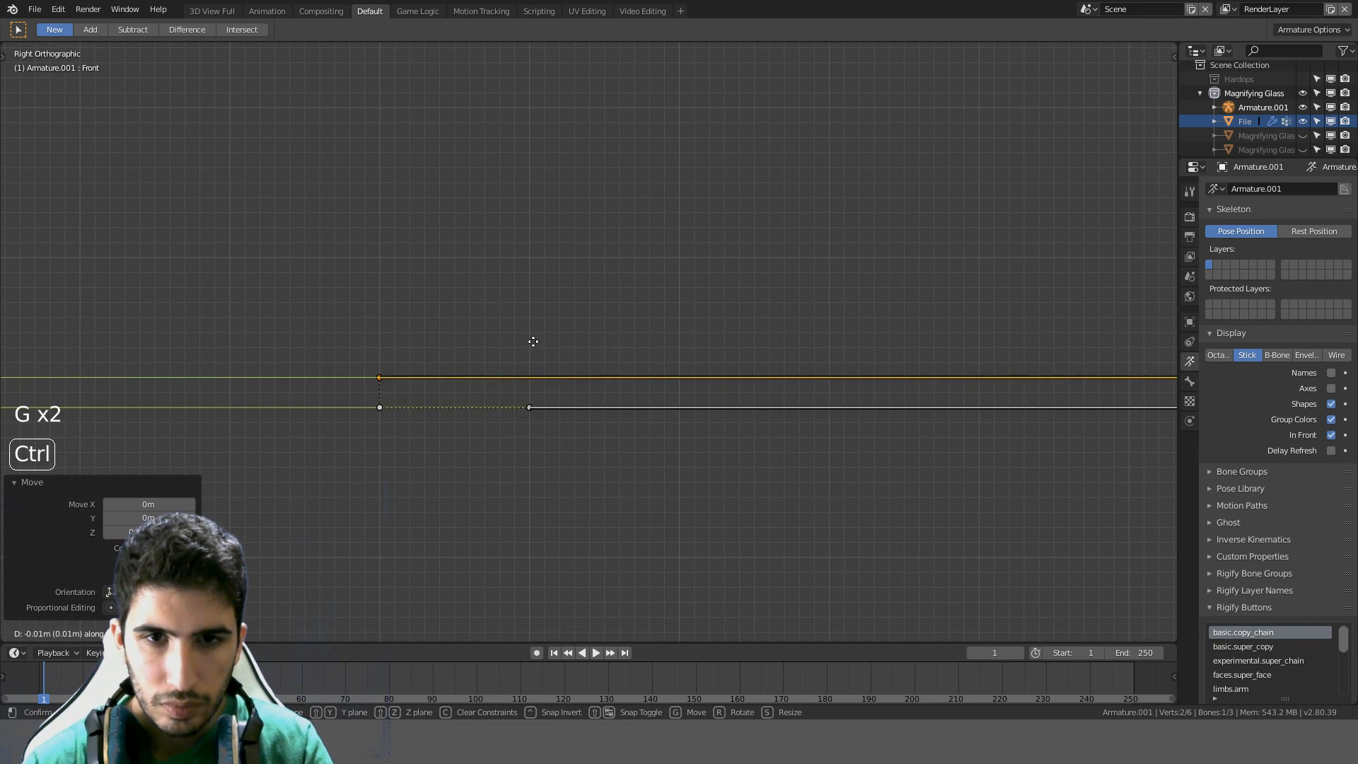
{"action": "middle_click_drag", "start_coordinate": [533, 342], "coordinate": [719, 375]}
Shift the Front bone along Y in top view so its base sits on the folder's hinge edge
{"action": "key", "text": "KP_3"}
{"action": "key", "text": "KP_6"}
{"action": "scroll", "coordinate": [556, 372], "scroll_direction": "down", "scroll_amount": 3}
{"action": "scroll", "coordinate": [555, 372], "scroll_direction": "up", "scroll_amount": 1}
{"action": "key", "text": "KP_7"}
{"action": "scroll", "coordinate": [719, 375], "scroll_direction": "down", "scroll_amount": 7}
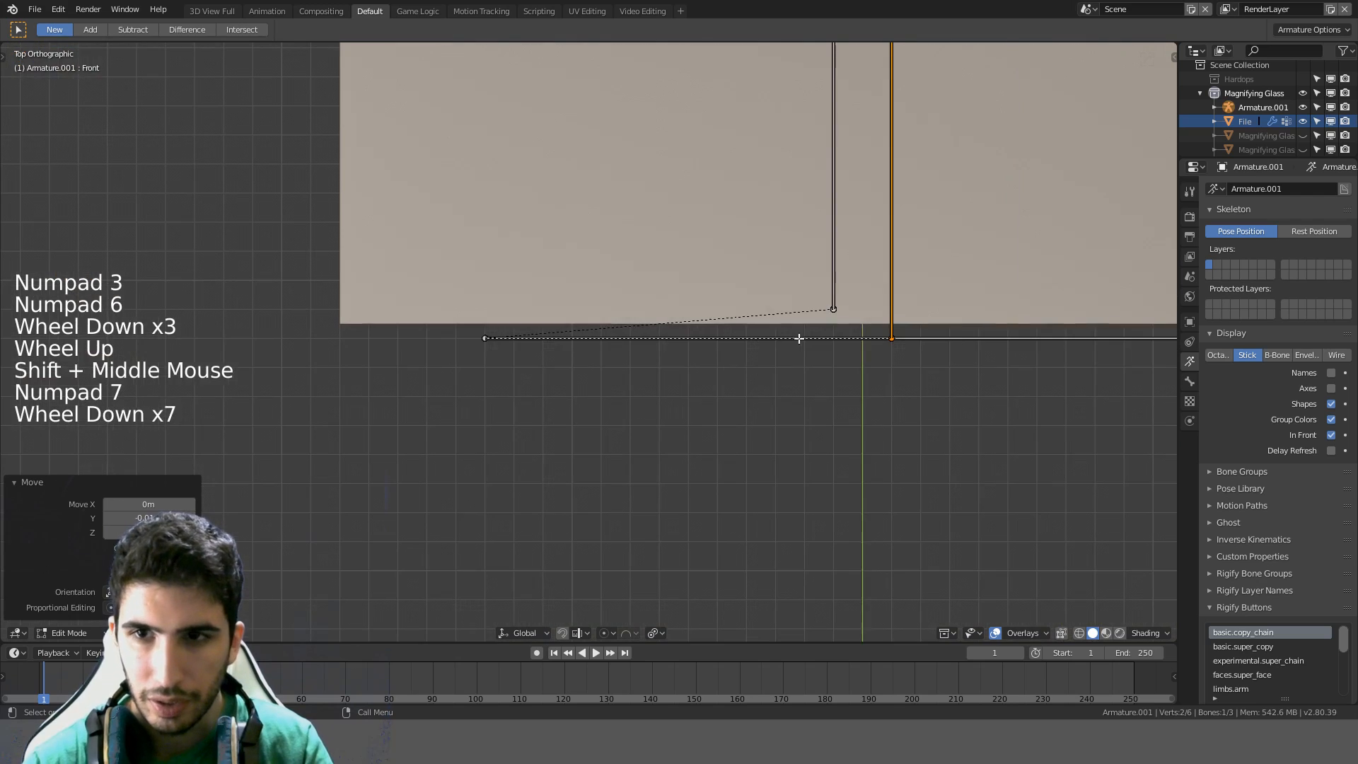
{"action": "middle_click_drag", "start_coordinate": [799, 338], "coordinate": [681, 394], "text": "shift"}
{"action": "scroll", "coordinate": [681, 394], "scroll_direction": "up", "scroll_amount": 7}
{"action": "middle_click_drag", "start_coordinate": [613, 443], "coordinate": [791, 330], "text": "shift"}
{"action": "scroll", "coordinate": [791, 330], "scroll_direction": "up", "scroll_amount": 4}
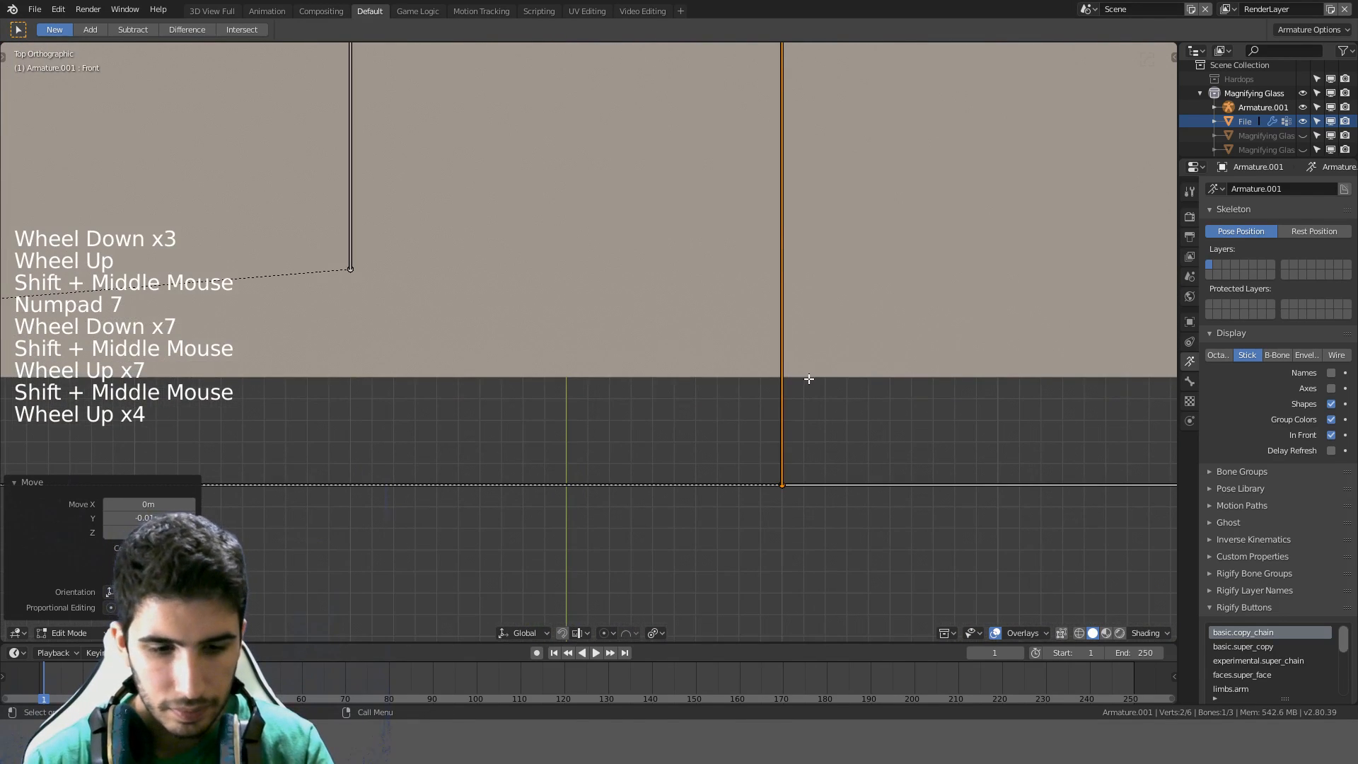
{"action": "key", "text": "g"}
{"action": "left_click", "coordinate": [818, 265], "text": "ctrl"}
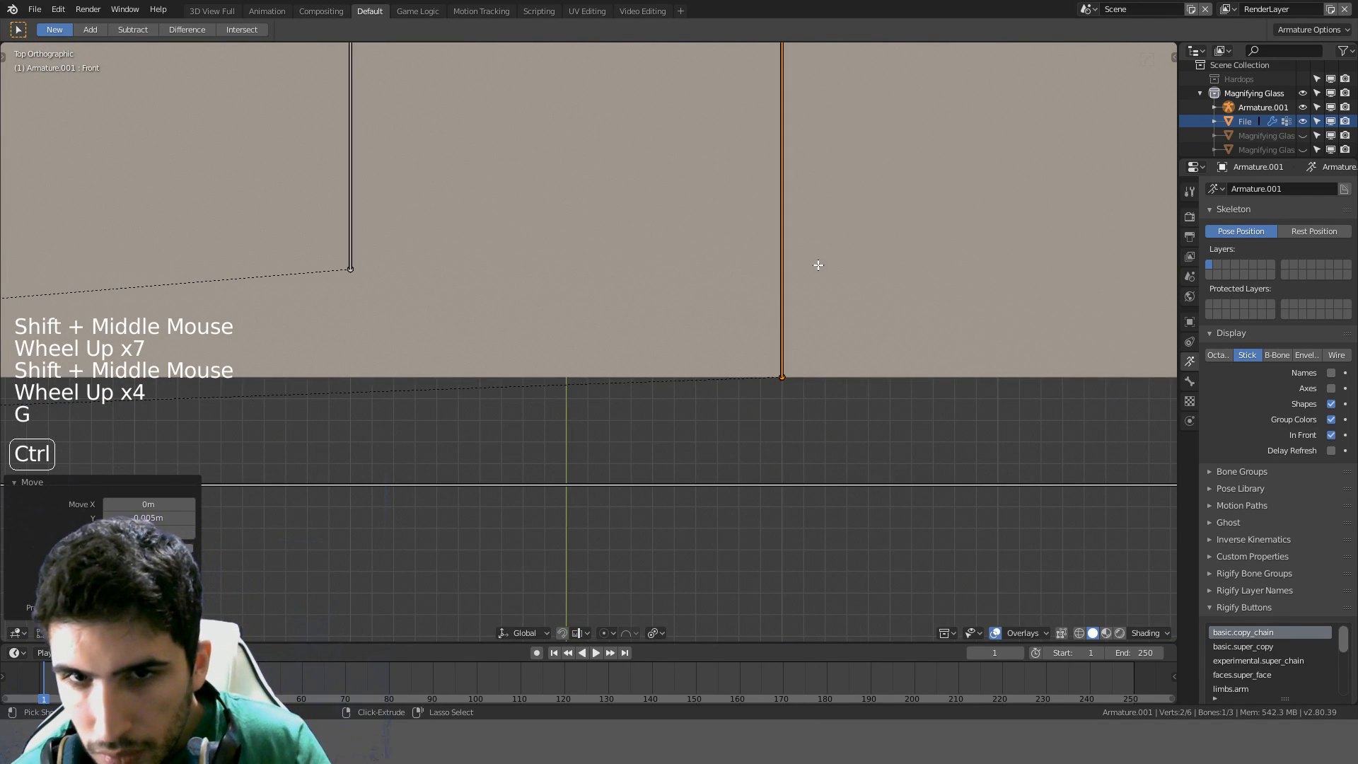
Move the Back bone along Y so its base also sits on the folder's hinge edge
{"action": "left_click", "coordinate": [349, 225]}
{"action": "key", "text": "g"}
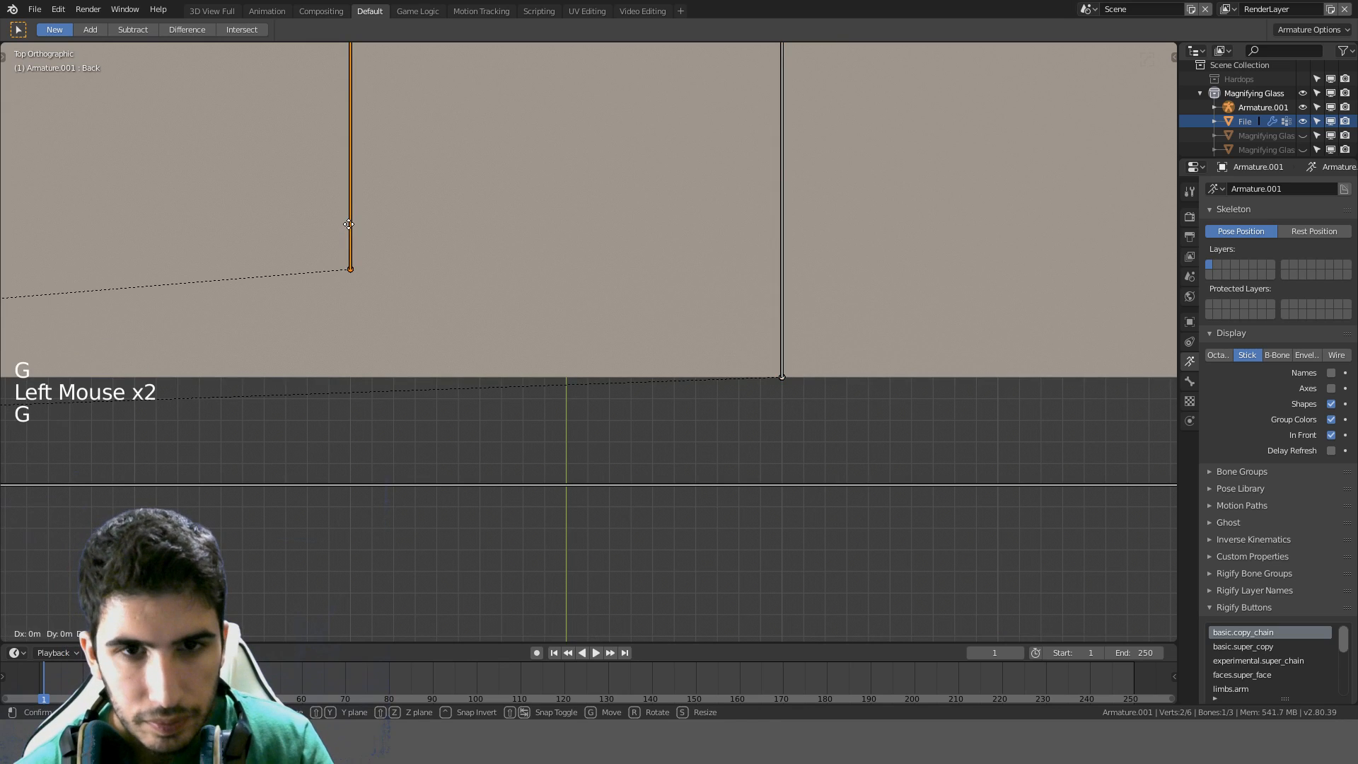
{"action": "left_click", "coordinate": [330, 322]}
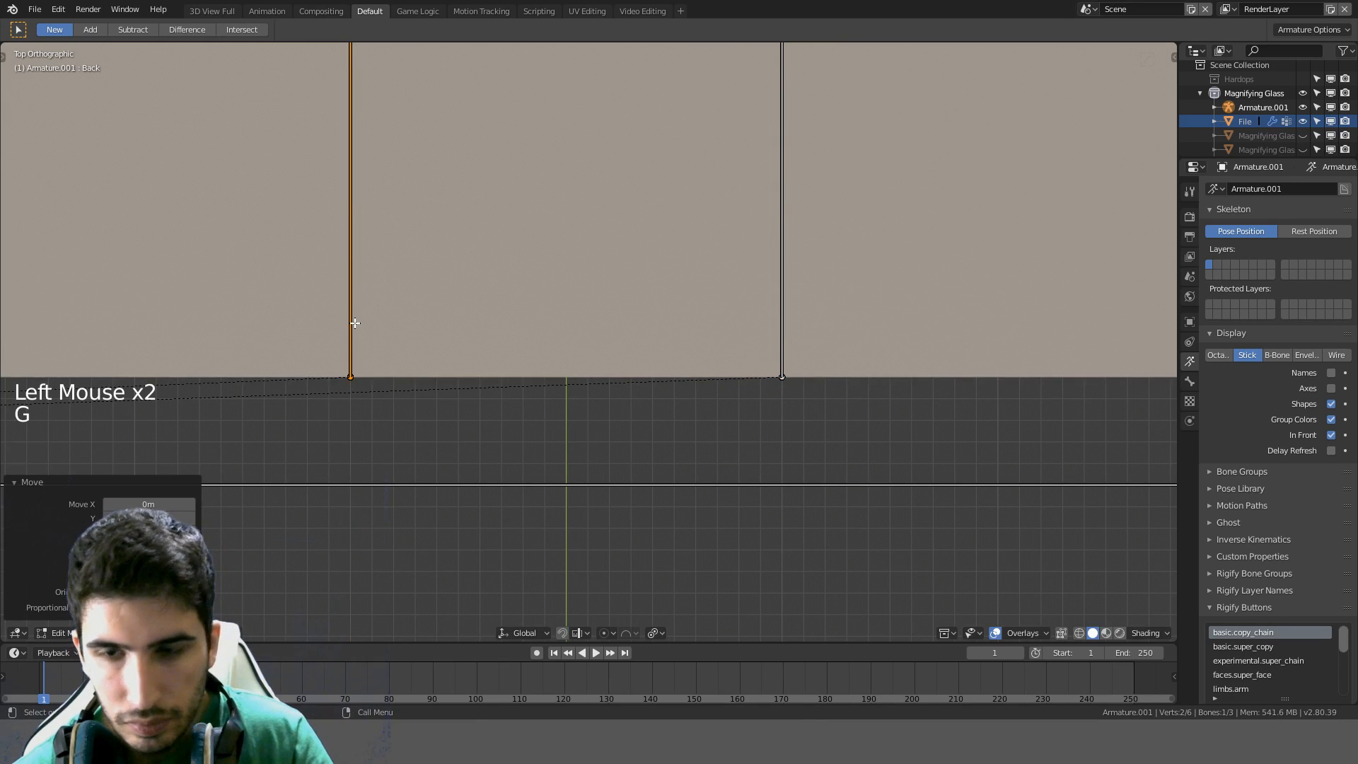
Switch to Pose Mode, test the Front bone's rotation about the global X axis and cancel it
{"action": "key", "text": "KP_3"}
{"action": "middle_click_drag", "start_coordinate": [365, 327], "coordinate": [506, 354]}
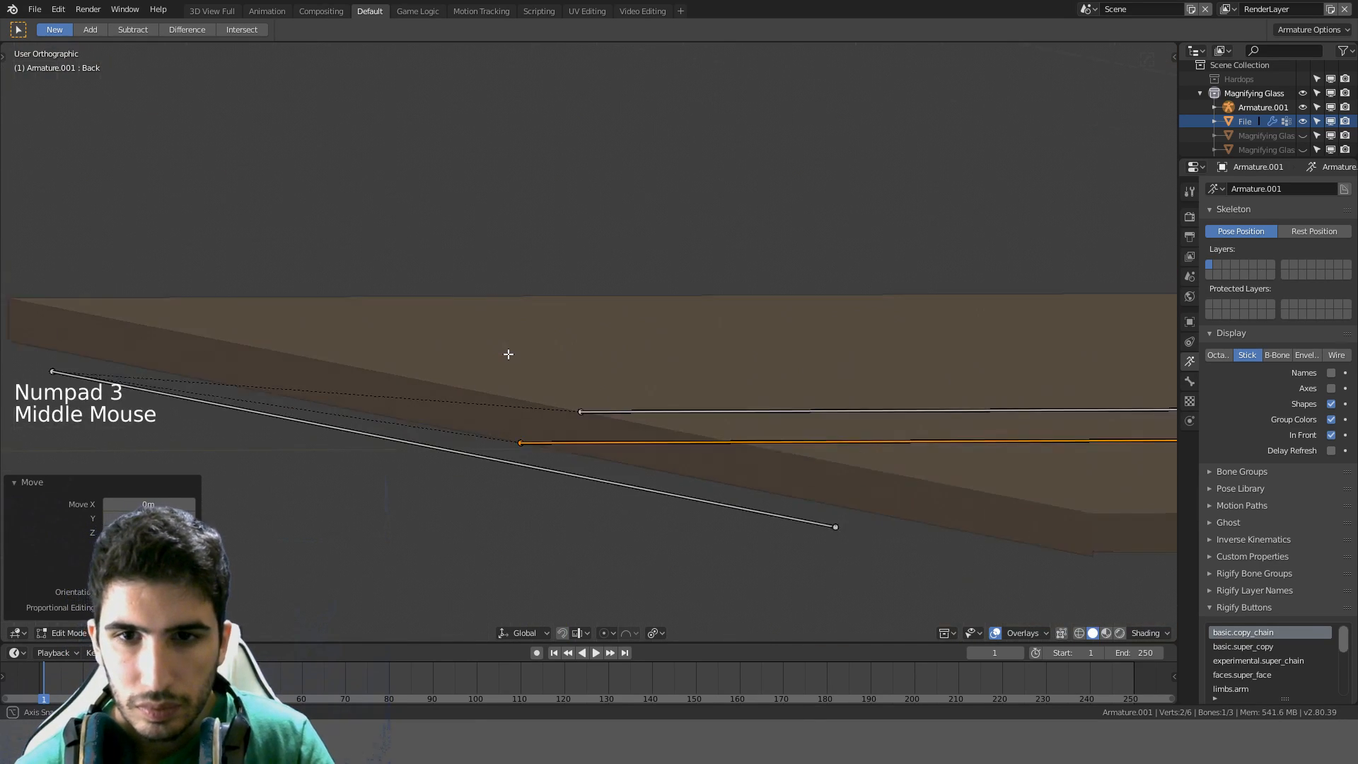
{"action": "scroll", "coordinate": [594, 379], "scroll_direction": "down", "scroll_amount": 4}
{"action": "middle_click_drag", "start_coordinate": [594, 379], "coordinate": [580, 417]}
{"action": "scroll", "coordinate": [675, 412], "scroll_direction": "down", "scroll_amount": 4}
{"action": "scroll", "coordinate": [676, 412], "scroll_direction": "down", "scroll_amount": 3}
{"action": "left_click", "coordinate": [85, 632]}
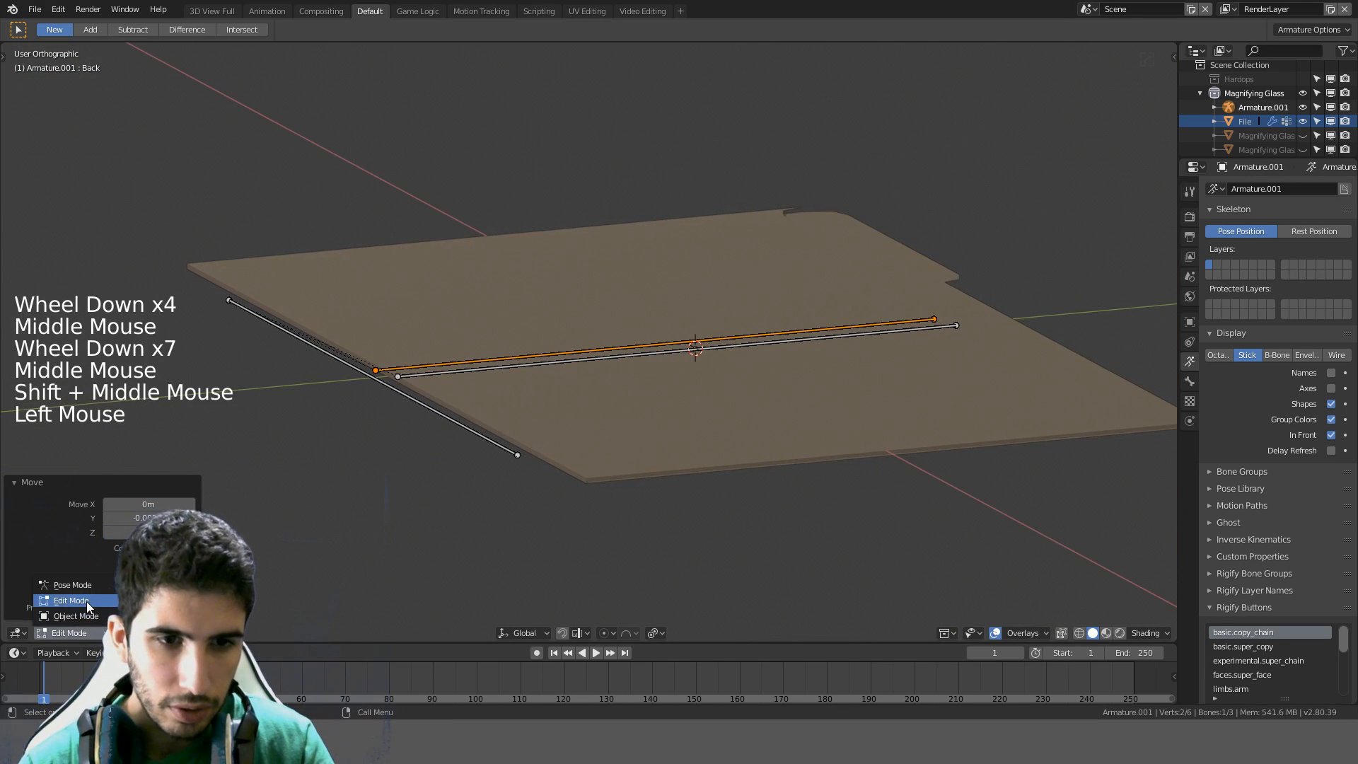
{"action": "left_click", "coordinate": [73, 585]}
{"action": "left_click", "coordinate": [512, 364]}
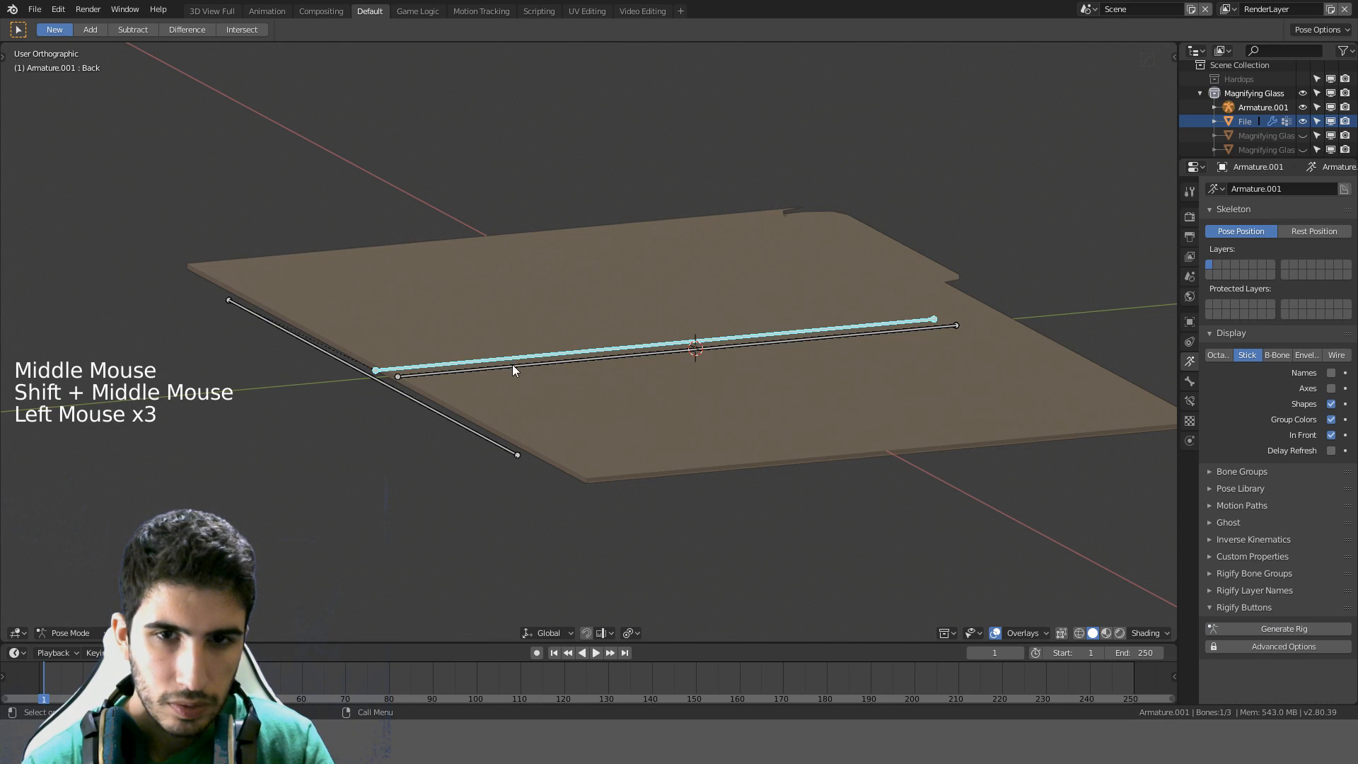
{"action": "key", "text": "r"}
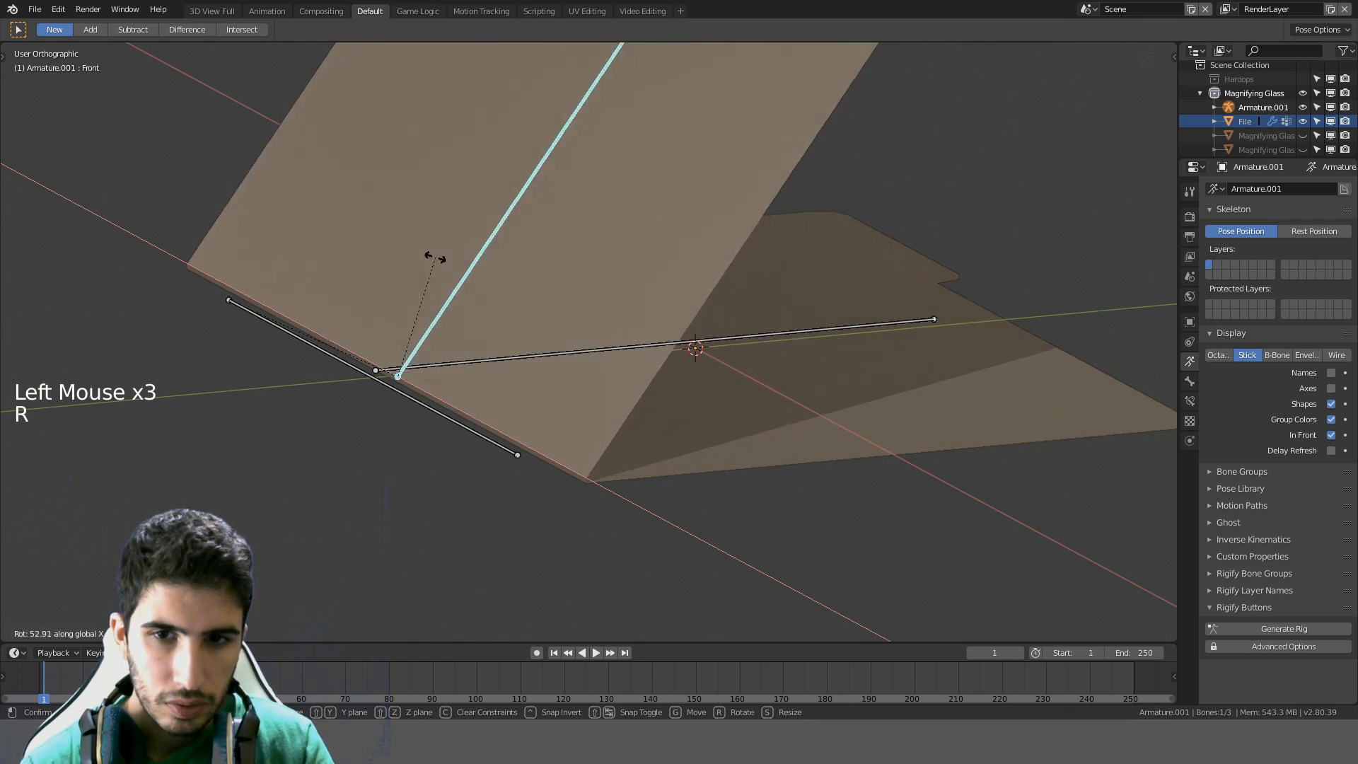
{"action": "right_click", "coordinate": [266, 406]}
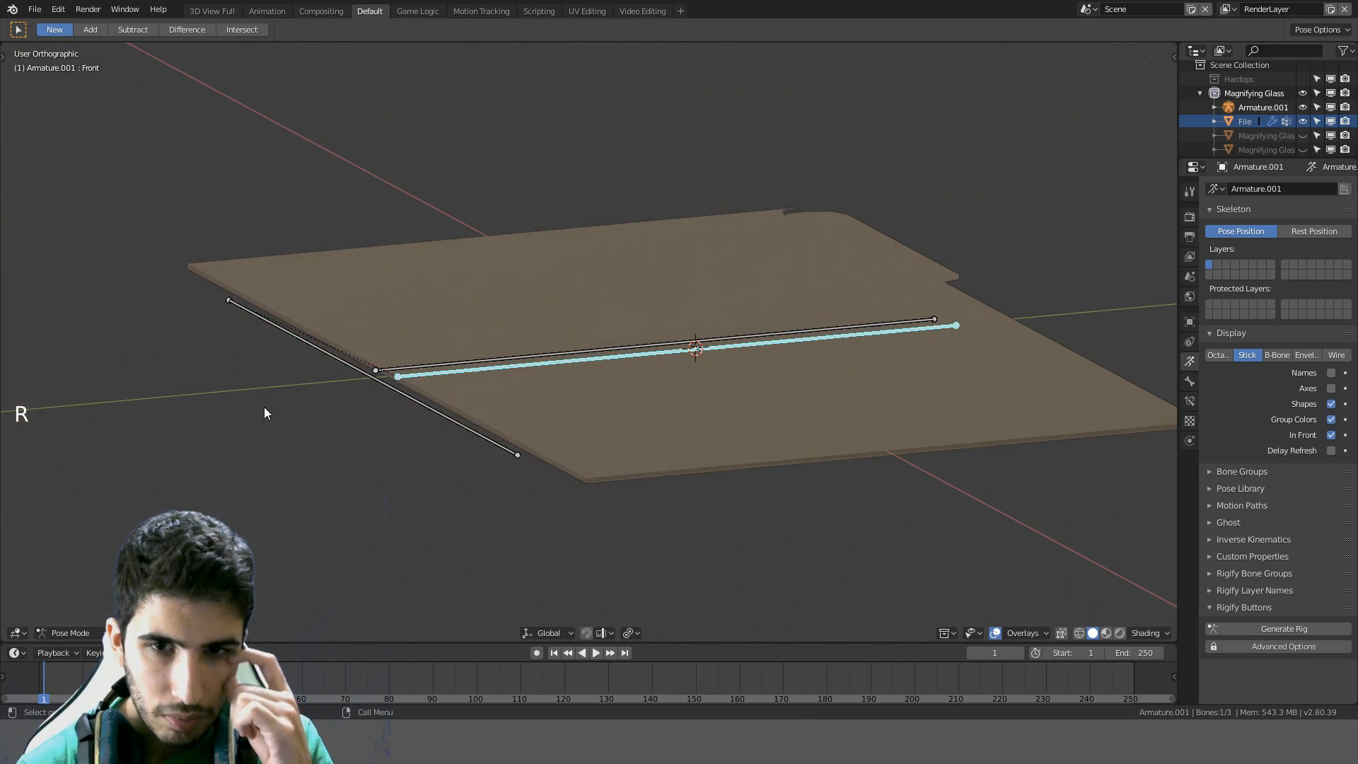
Try swinging the Front bone fully open about the global X axis, inspect the hinge up close, and undo the rotation
{"action": "middle_click_drag", "start_coordinate": [571, 258], "coordinate": [630, 265]}
{"action": "key", "text": "r"}
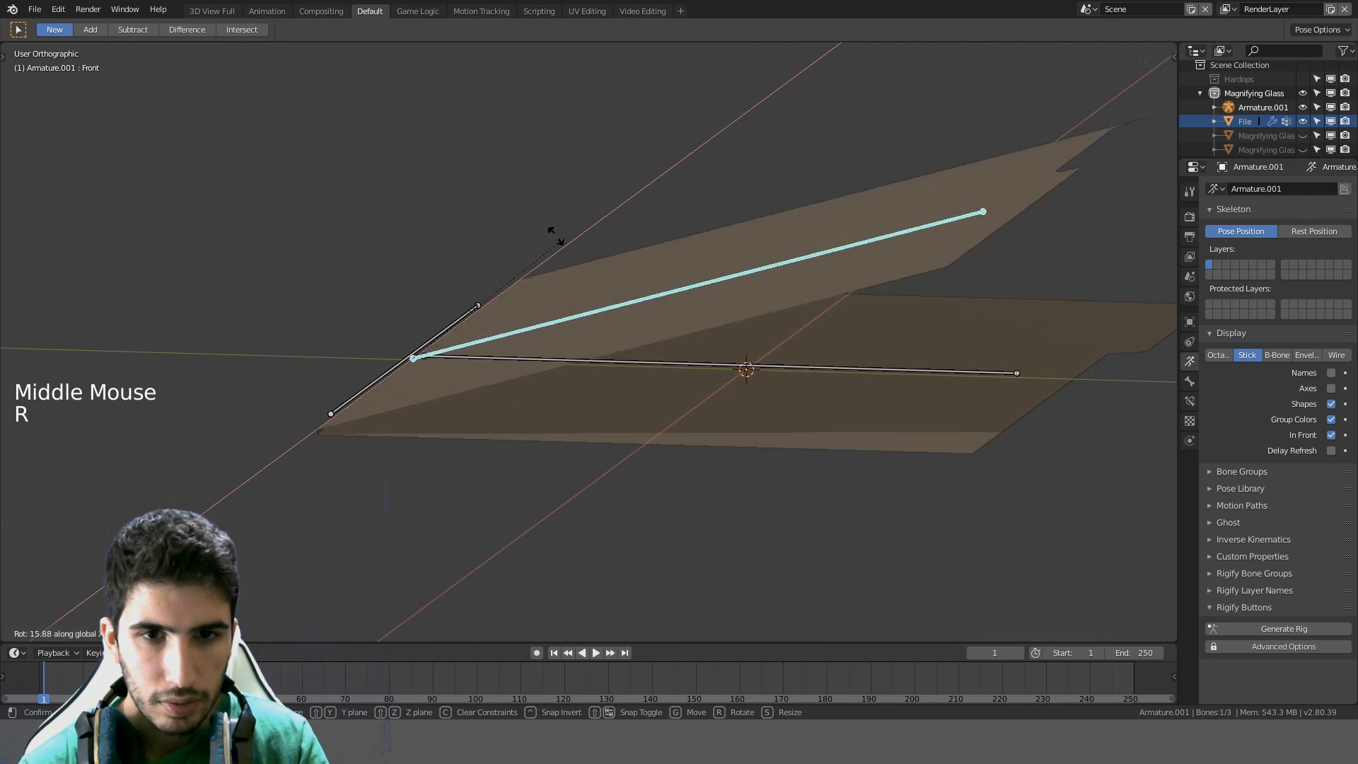
{"action": "left_click", "coordinate": [232, 442]}
{"action": "middle_click_drag", "start_coordinate": [231, 442], "coordinate": [530, 301]}
{"action": "scroll", "coordinate": [407, 307], "scroll_direction": "up", "scroll_amount": 6}
{"action": "middle_click_drag", "start_coordinate": [531, 300], "coordinate": [554, 318]}
{"action": "key", "text": "g"}
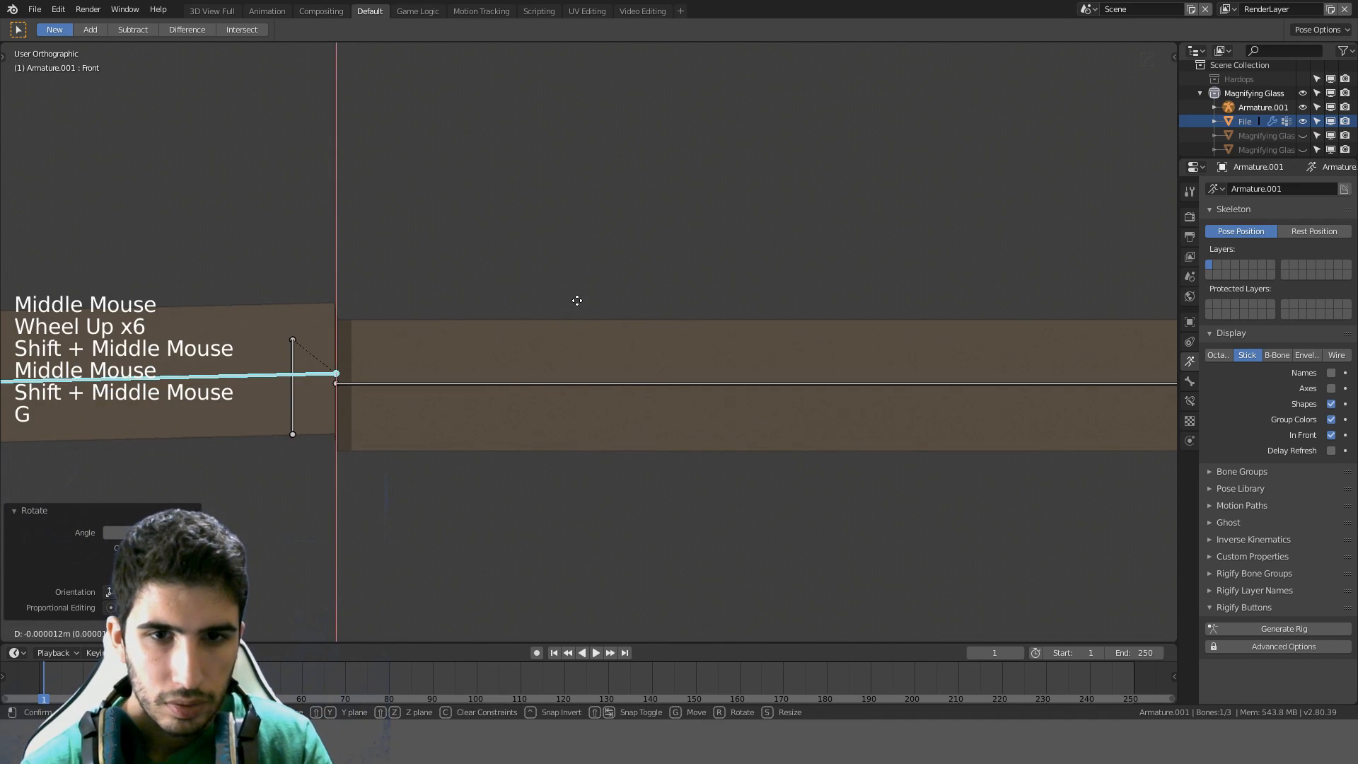
{"action": "key", "text": "g"}
{"action": "left_click", "coordinate": [549, 299]}
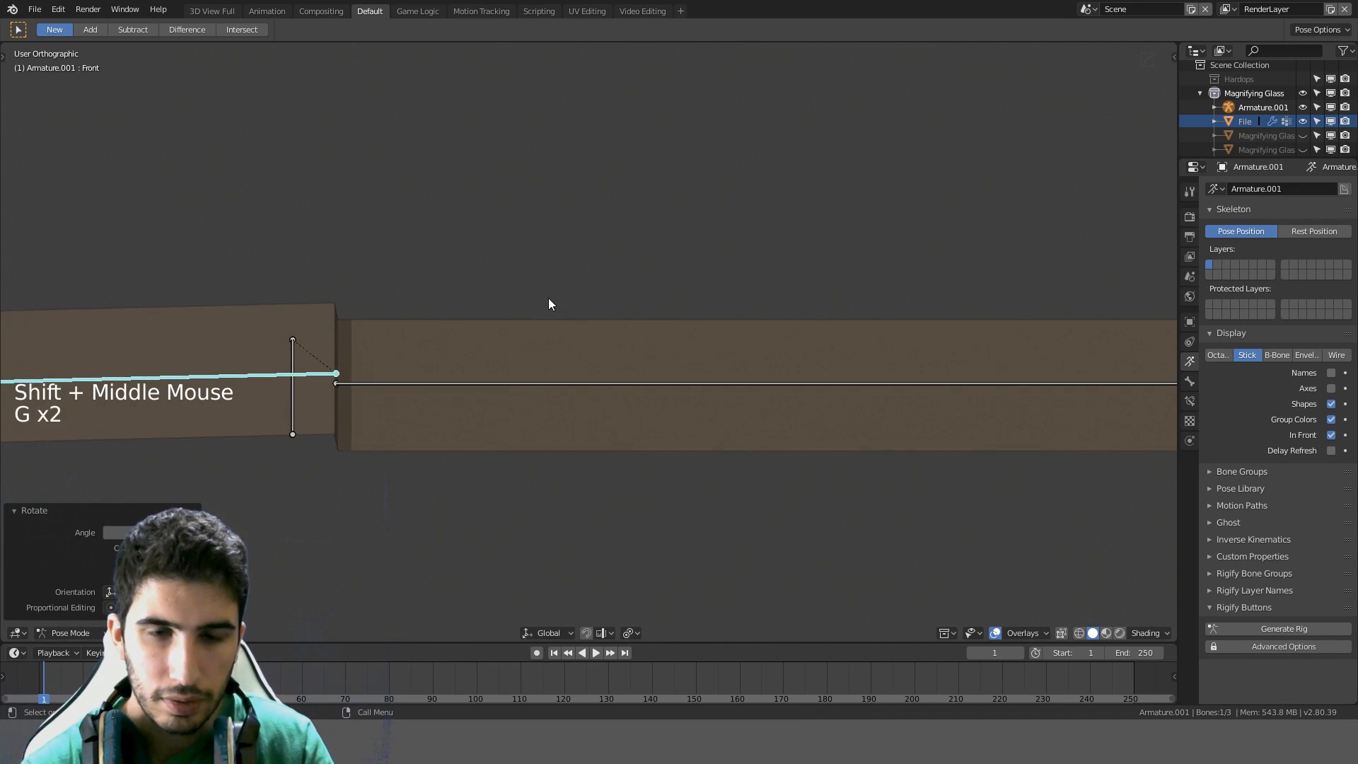
{"action": "key", "text": "ctrl+z"}
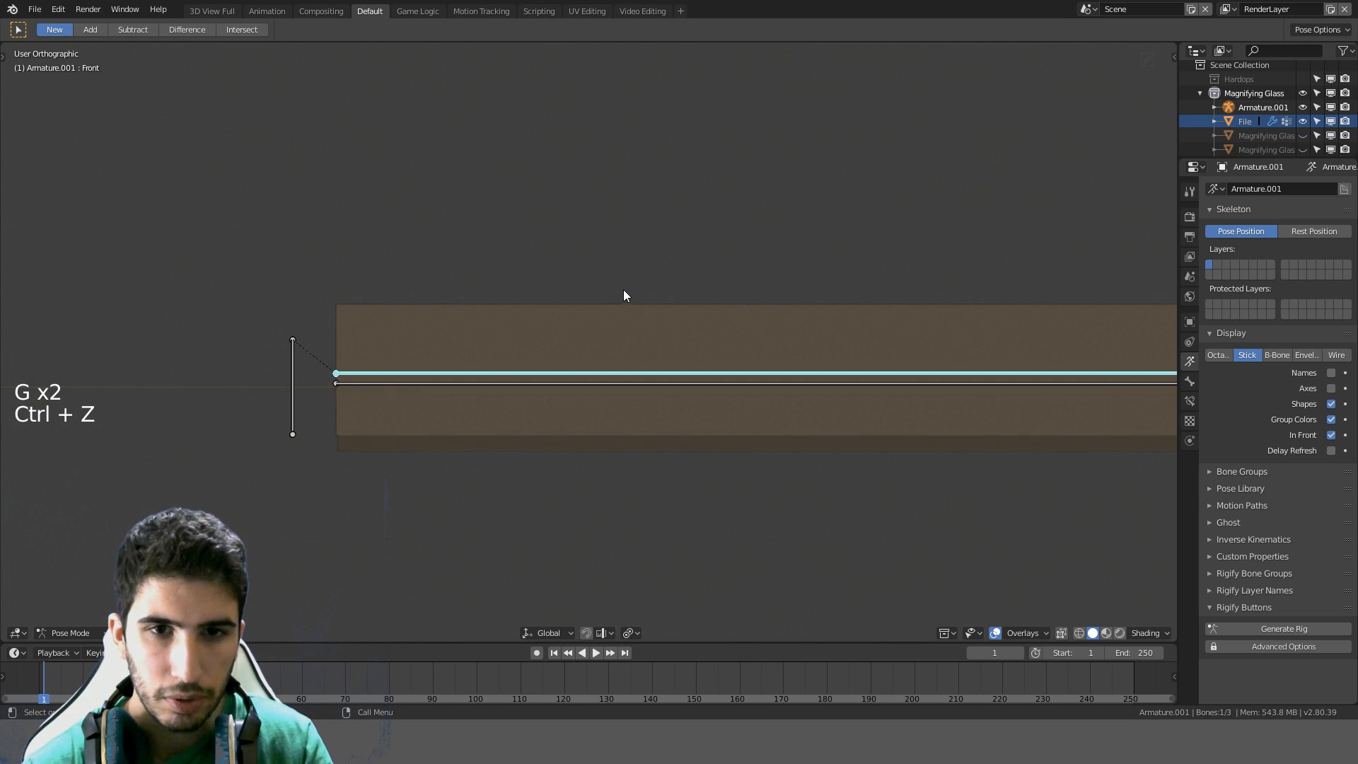
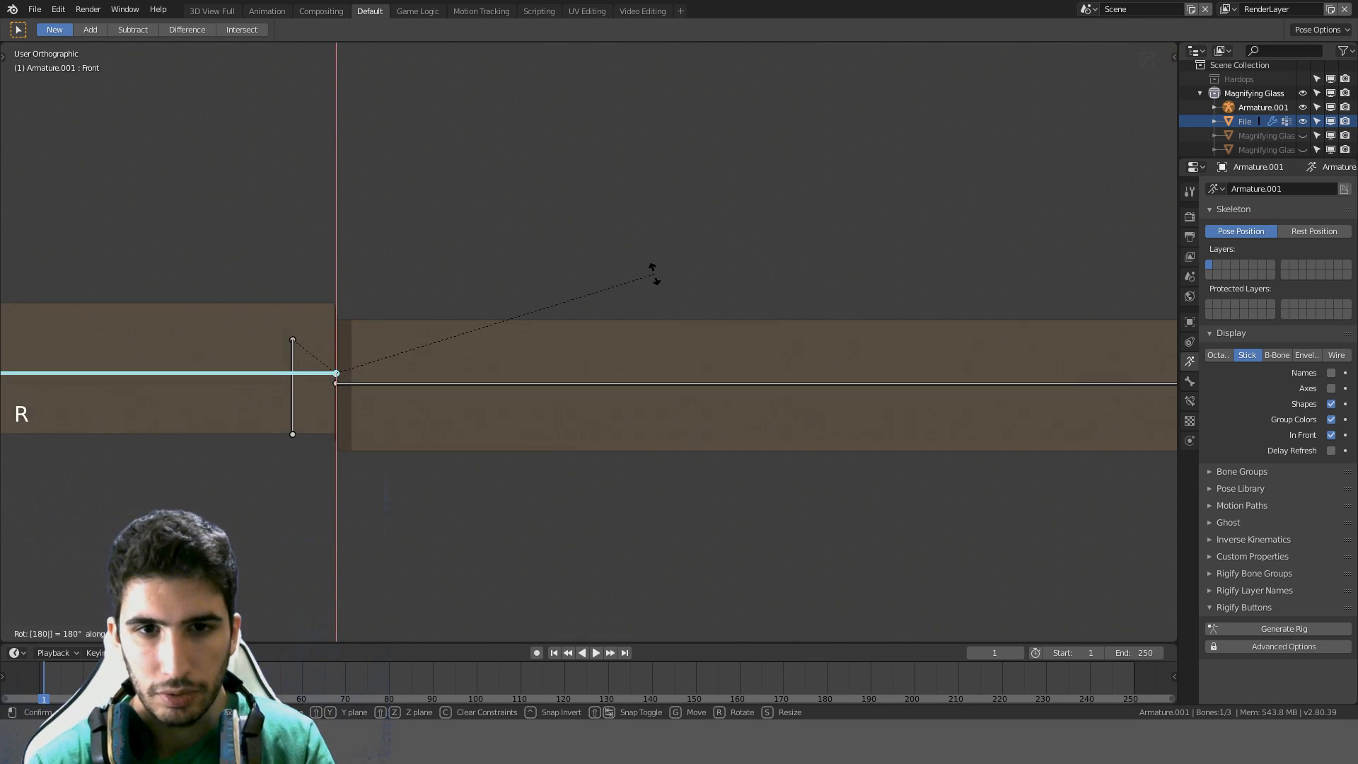
Try rotating the Front bone 180° about the global X axis and shifting it in right side view, and undo both changes
{"action": "left_click", "coordinate": [655, 280]}
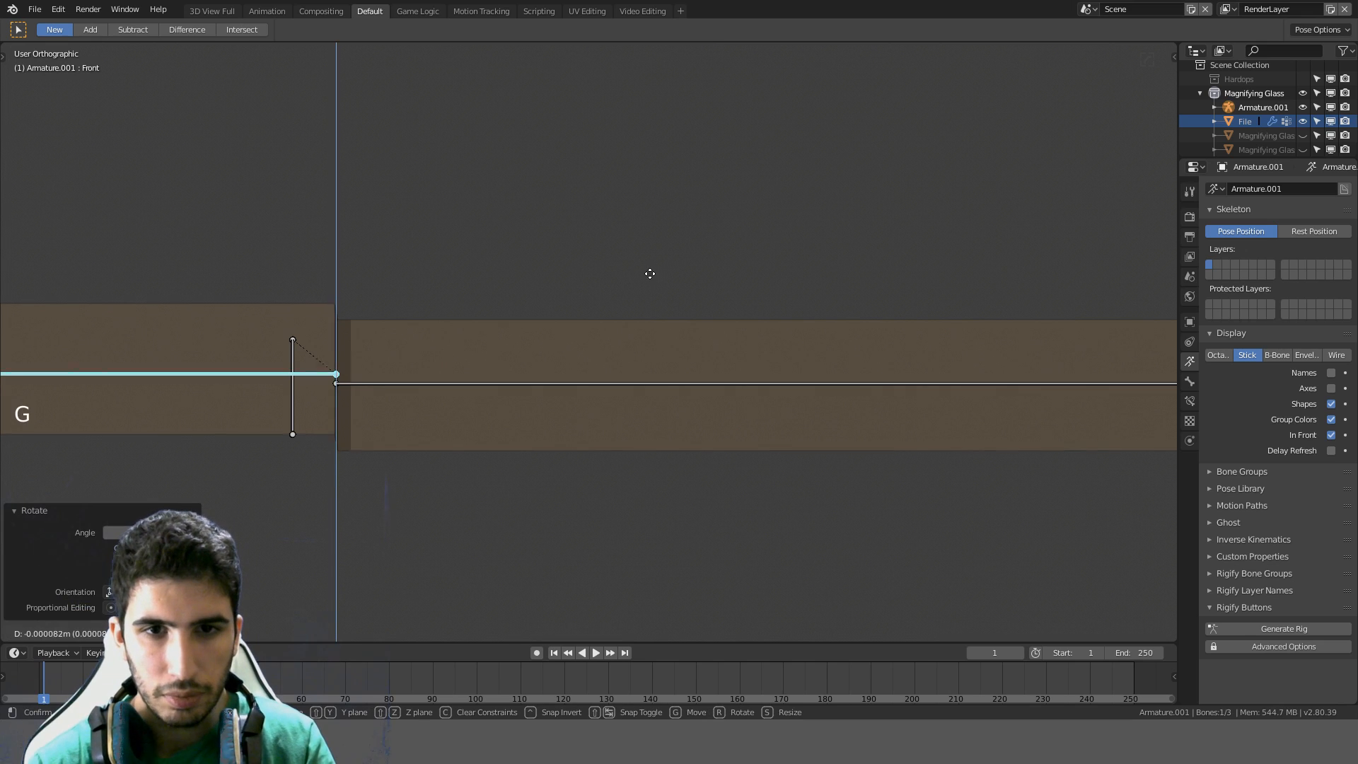
{"action": "right_click", "coordinate": [645, 290]}
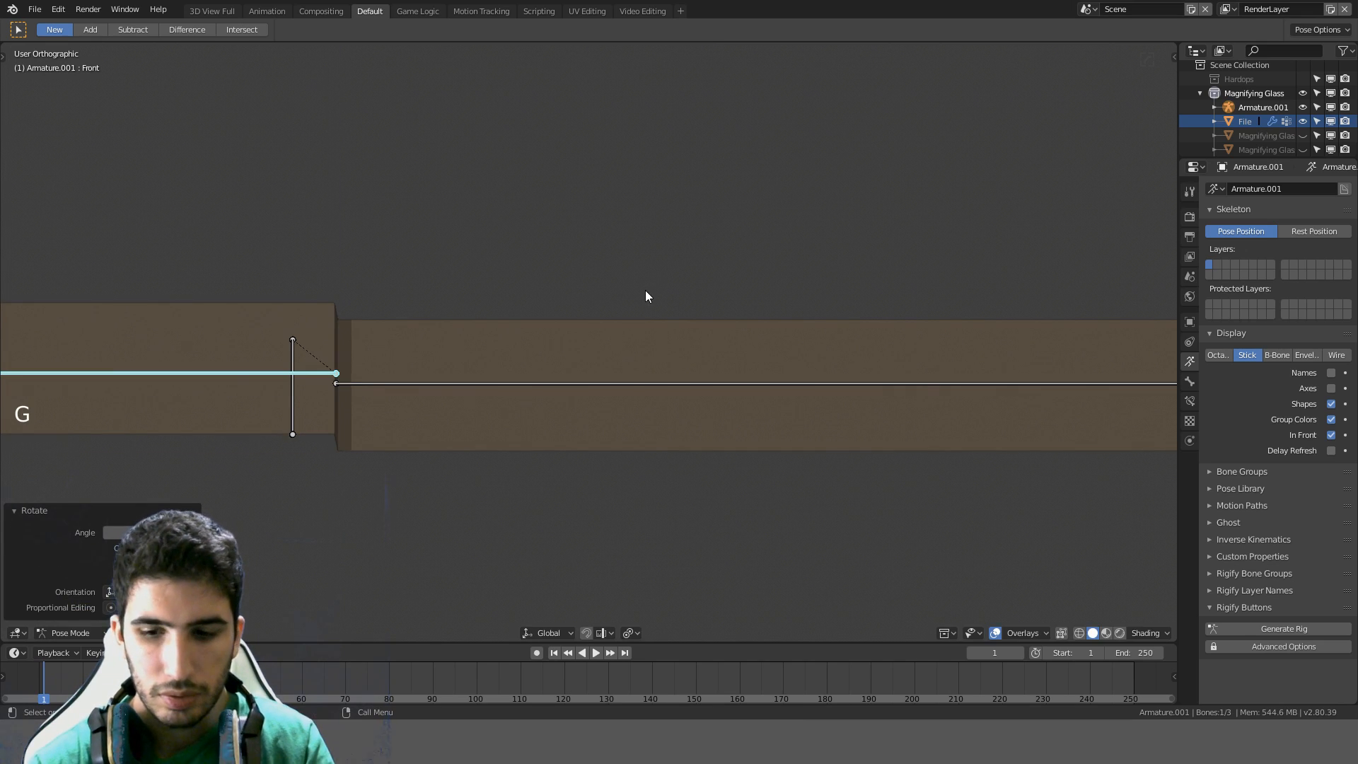
{"action": "key", "text": "KP_1"}
{"action": "key", "text": "KP_3"}
{"action": "key", "text": "g"}
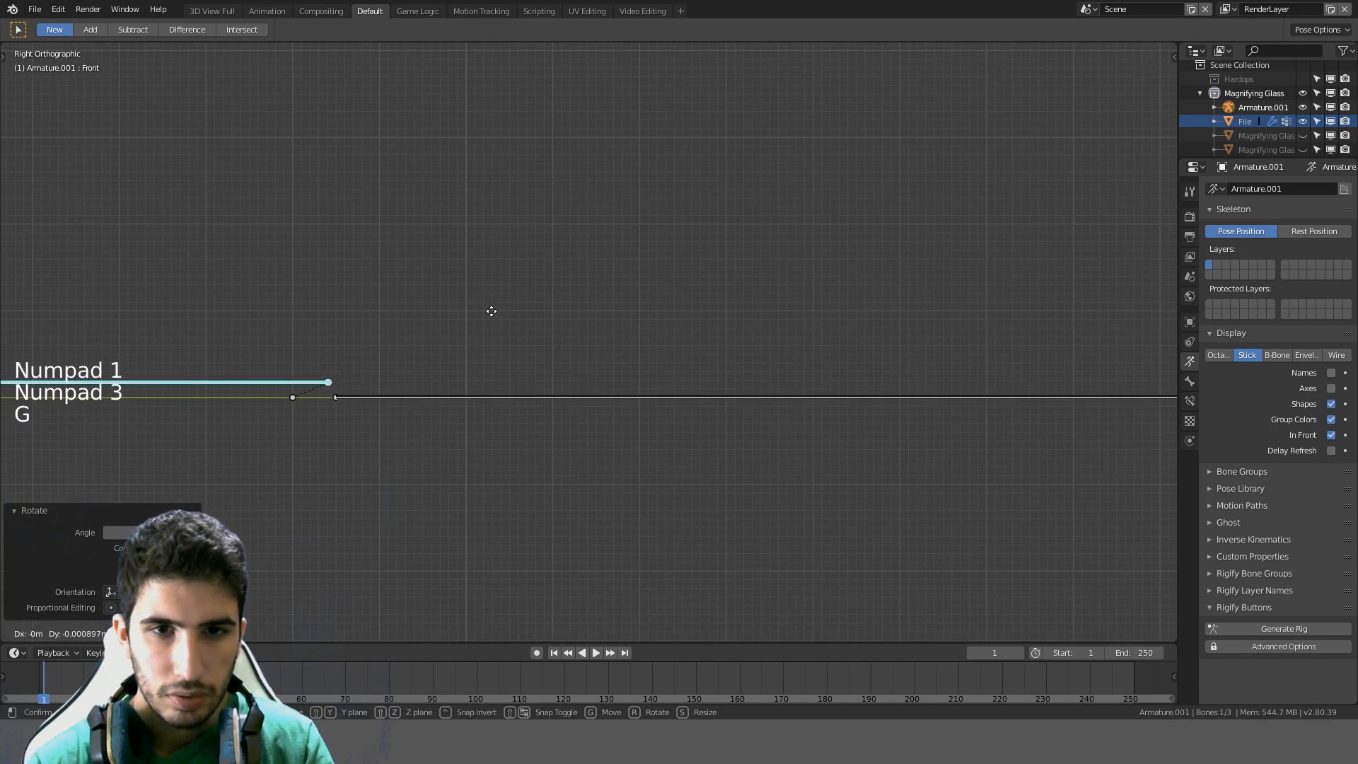
{"action": "left_click", "coordinate": [454, 323]}
{"action": "middle_click_drag", "start_coordinate": [453, 324], "coordinate": [361, 451]}
{"action": "scroll", "coordinate": [547, 342], "scroll_direction": "down", "scroll_amount": 7}
{"action": "scroll", "coordinate": [749, 343], "scroll_direction": "down", "scroll_amount": 5}
{"action": "key", "text": "ctrl+z"}
{"action": "key", "text": "ctrl+z"}
Return to Object Mode, select the folder mesh and start editing it
{"action": "key", "text": "Tab"}
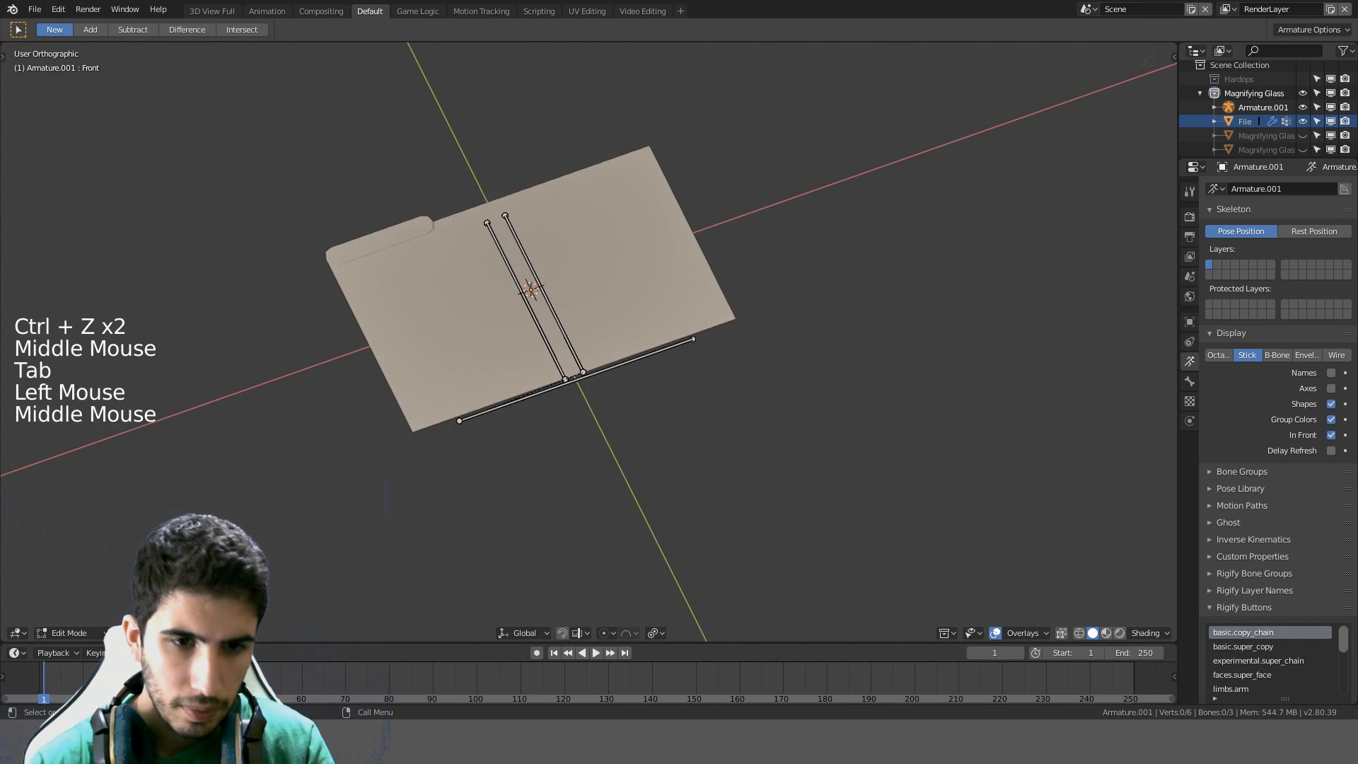
{"action": "left_click", "coordinate": [69, 633]}
{"action": "left_click", "coordinate": [63, 616]}
{"action": "left_click", "coordinate": [407, 331]}
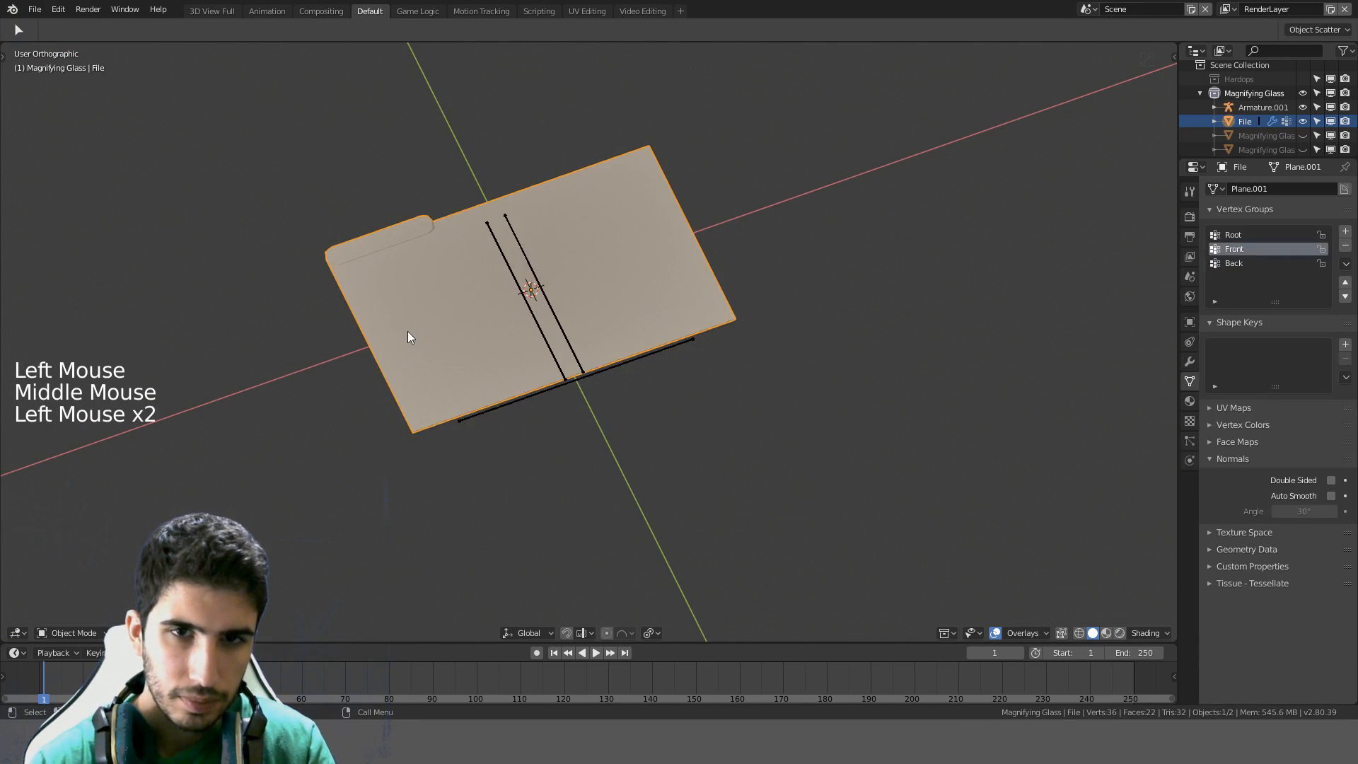
{"action": "key", "text": "Tab"}
Select the two stacked vertices at the outer corner of the folder's tab, using wireframe and circle select
{"action": "mouse_move", "coordinate": [407, 331]}
{"action": "middle_mouse_down"}
{"action": "mouse_move", "coordinate": [409, 306]}
{"action": "mouse_move", "coordinate": [414, 332]}
{"action": "middle_mouse_up"}
{"action": "middle_click_drag", "start_coordinate": [413, 333], "coordinate": [419, 357], "text": "shift"}
{"action": "scroll", "coordinate": [625, 252], "scroll_direction": "up", "scroll_amount": 9}
{"action": "middle_click_drag", "start_coordinate": [624, 252], "coordinate": [517, 440], "text": "shift"}
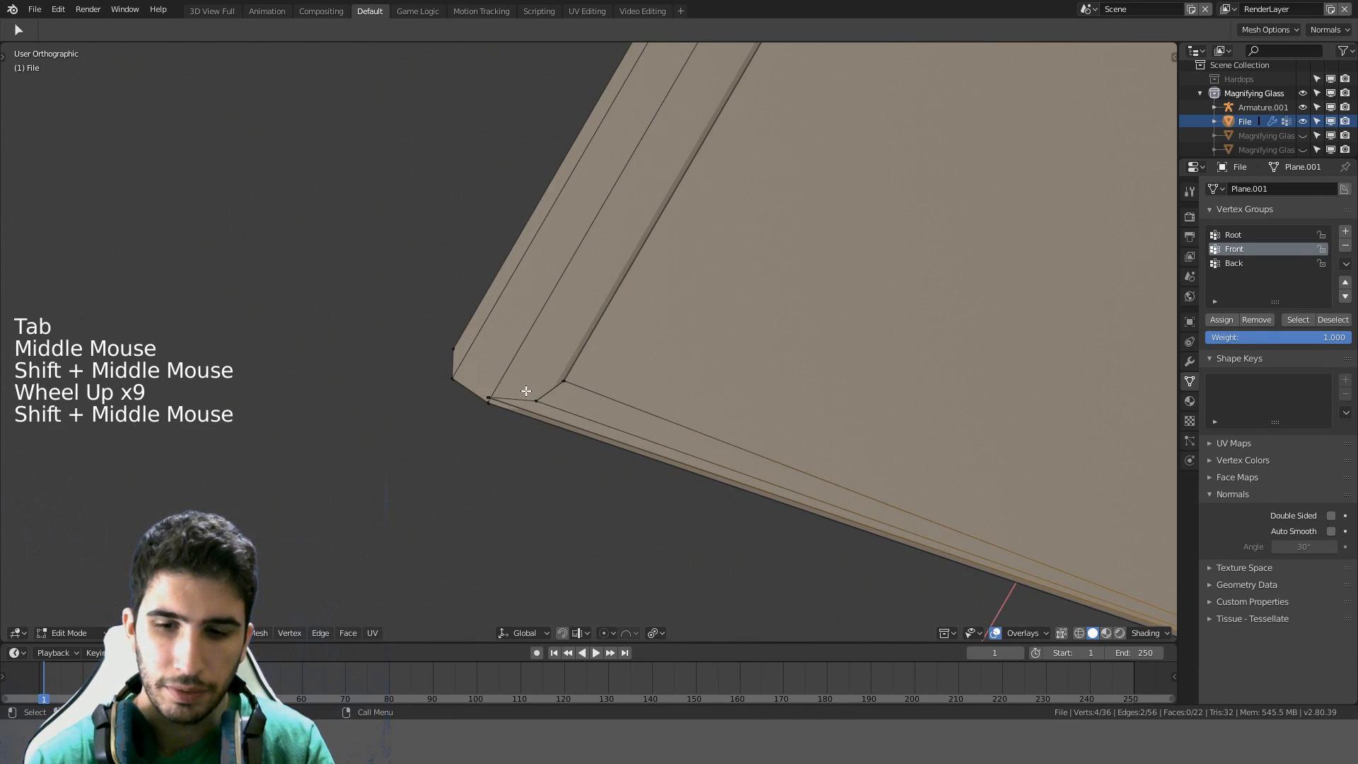
{"action": "key", "text": "KP_7"}
{"action": "middle_click_drag", "start_coordinate": [524, 388], "coordinate": [539, 405], "text": "shift"}
{"action": "scroll", "coordinate": [540, 412], "scroll_direction": "up", "scroll_amount": 3}
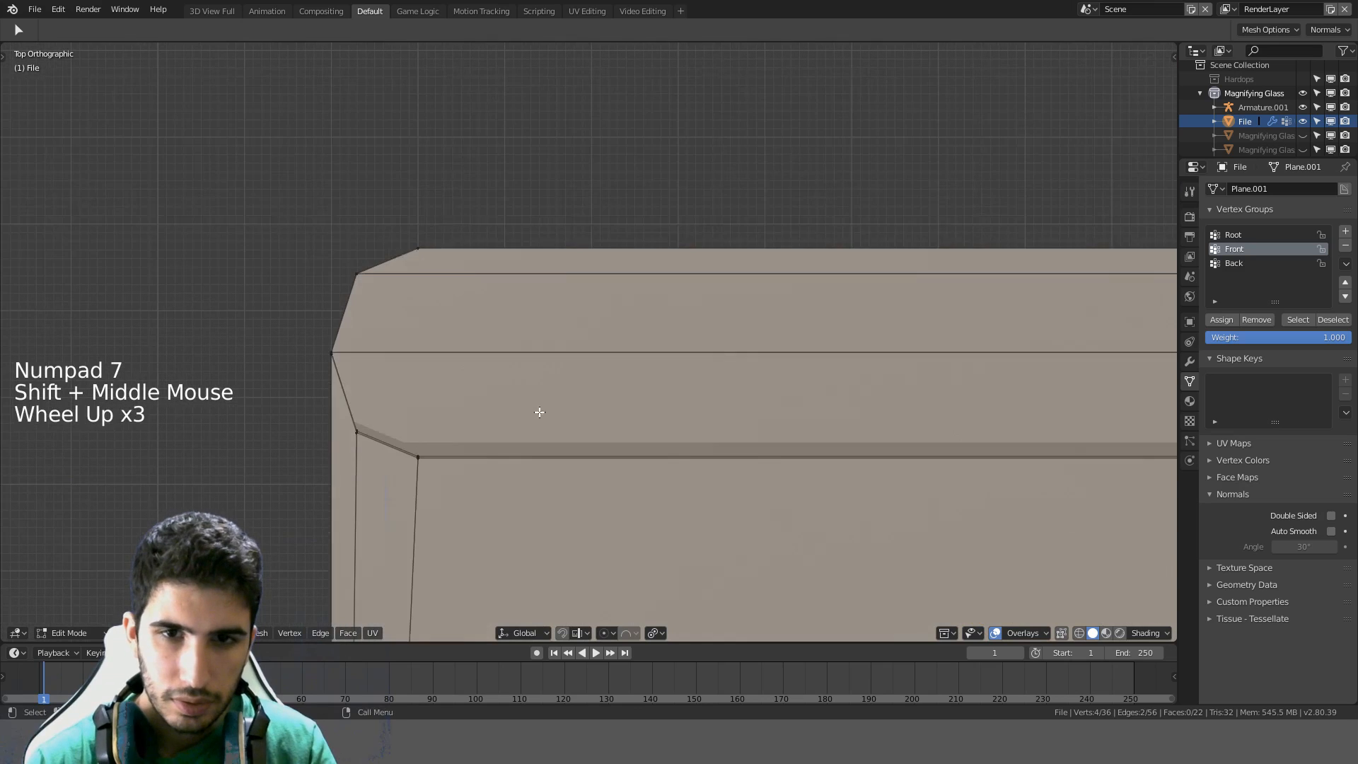
{"action": "left_click", "coordinate": [324, 361]}
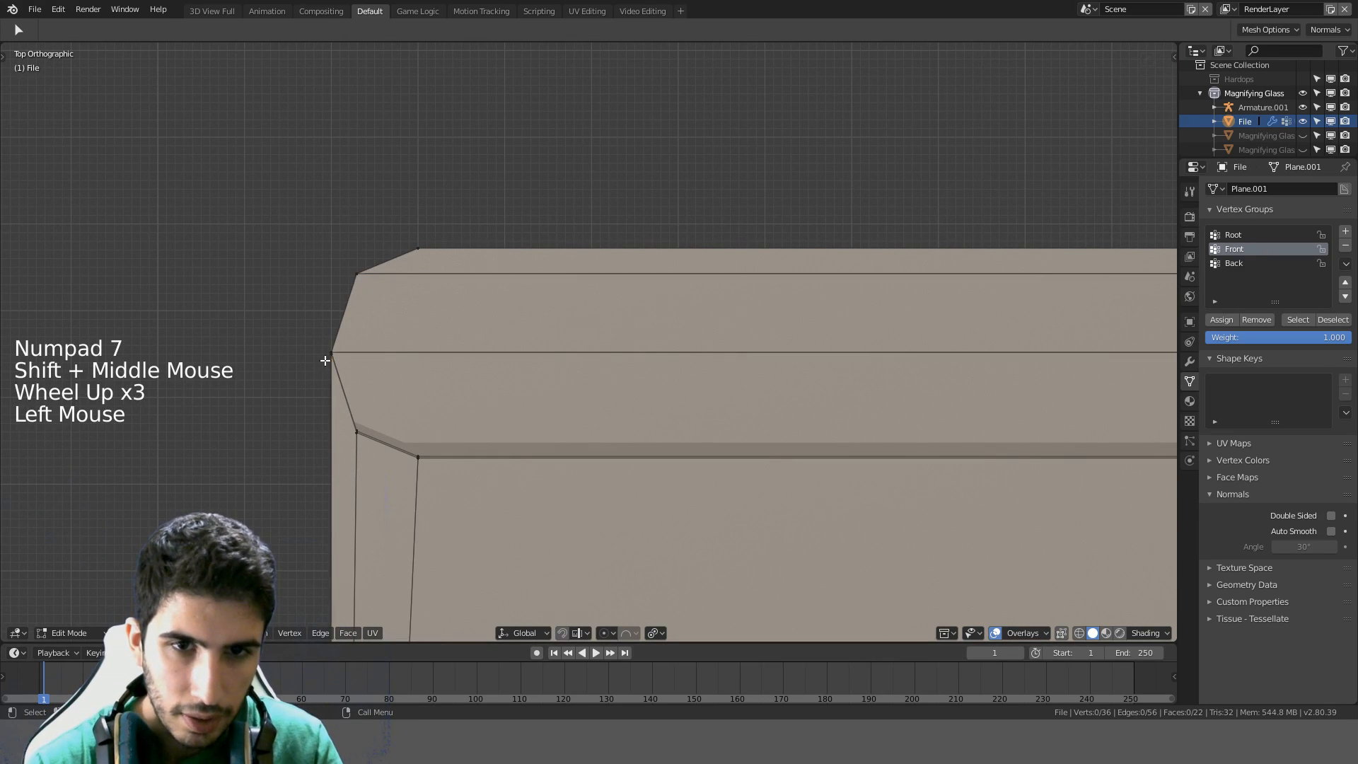
{"action": "scroll", "coordinate": [375, 353], "scroll_direction": "up", "scroll_amount": 2}
{"action": "key", "text": "z"}
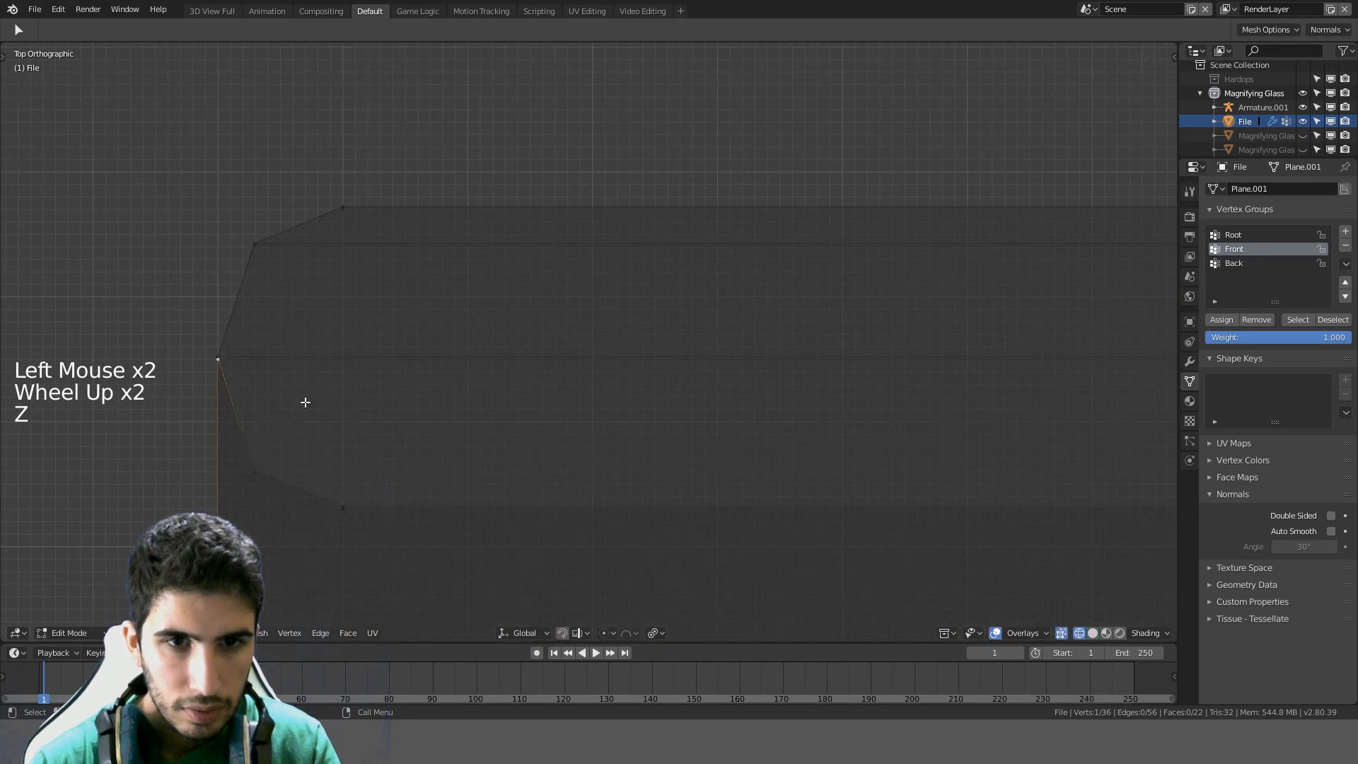
{"action": "middle_click_drag", "start_coordinate": [302, 399], "coordinate": [453, 210]}
{"action": "key", "text": "a"}
{"action": "key", "text": "c"}
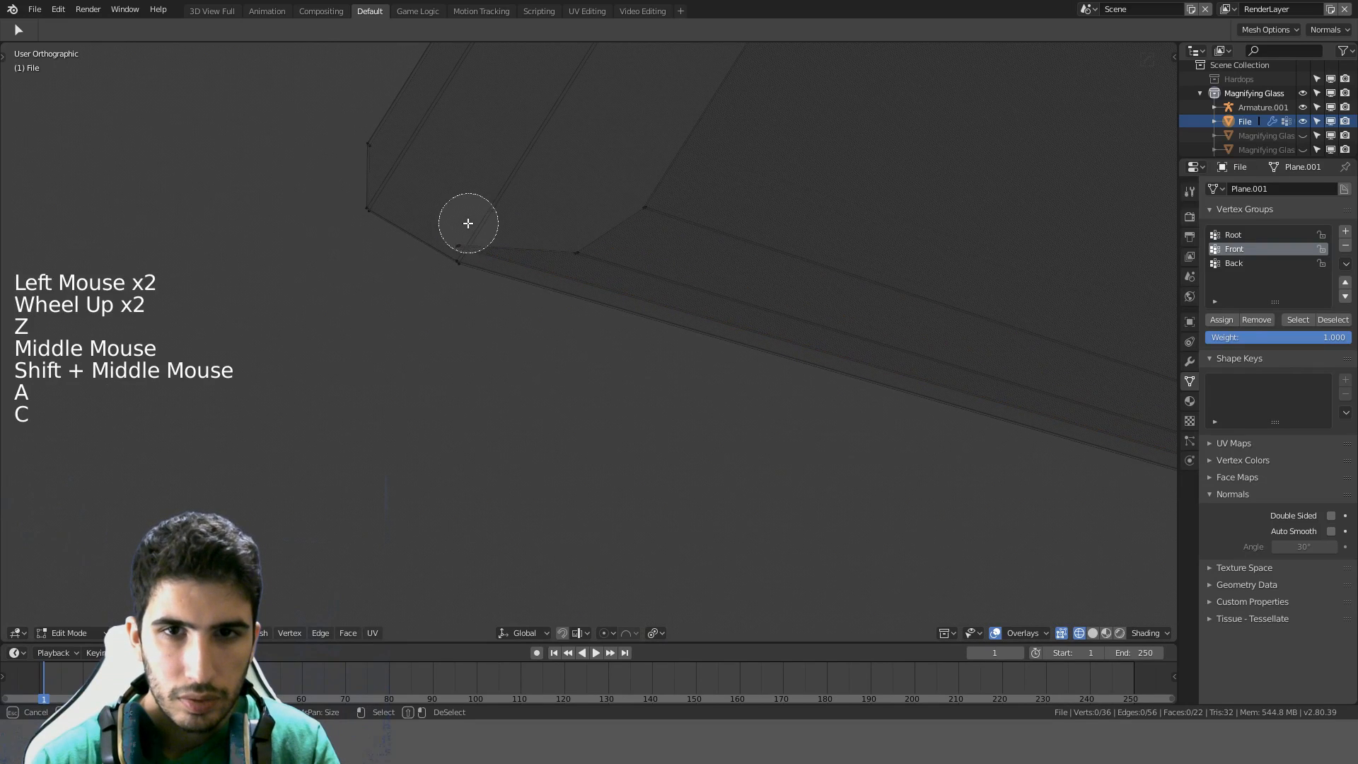
{"action": "key", "text": "KP_7"}
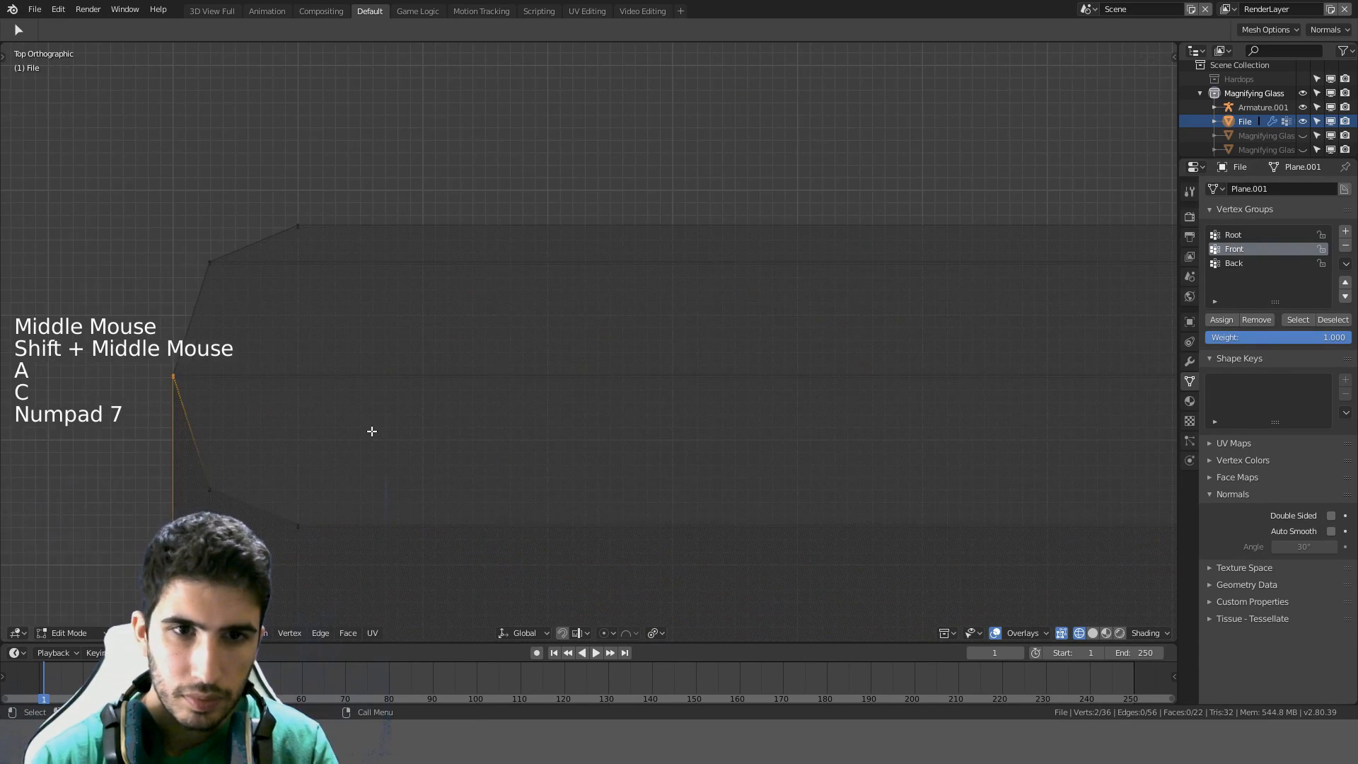
Move the two selected tab-corner vertices about 0.012 m in the negative Y direction in top view
{"action": "middle_click_drag", "start_coordinate": [372, 431], "coordinate": [476, 368], "text": "shift"}
{"action": "key", "text": "z"}
{"action": "key", "text": "g"}
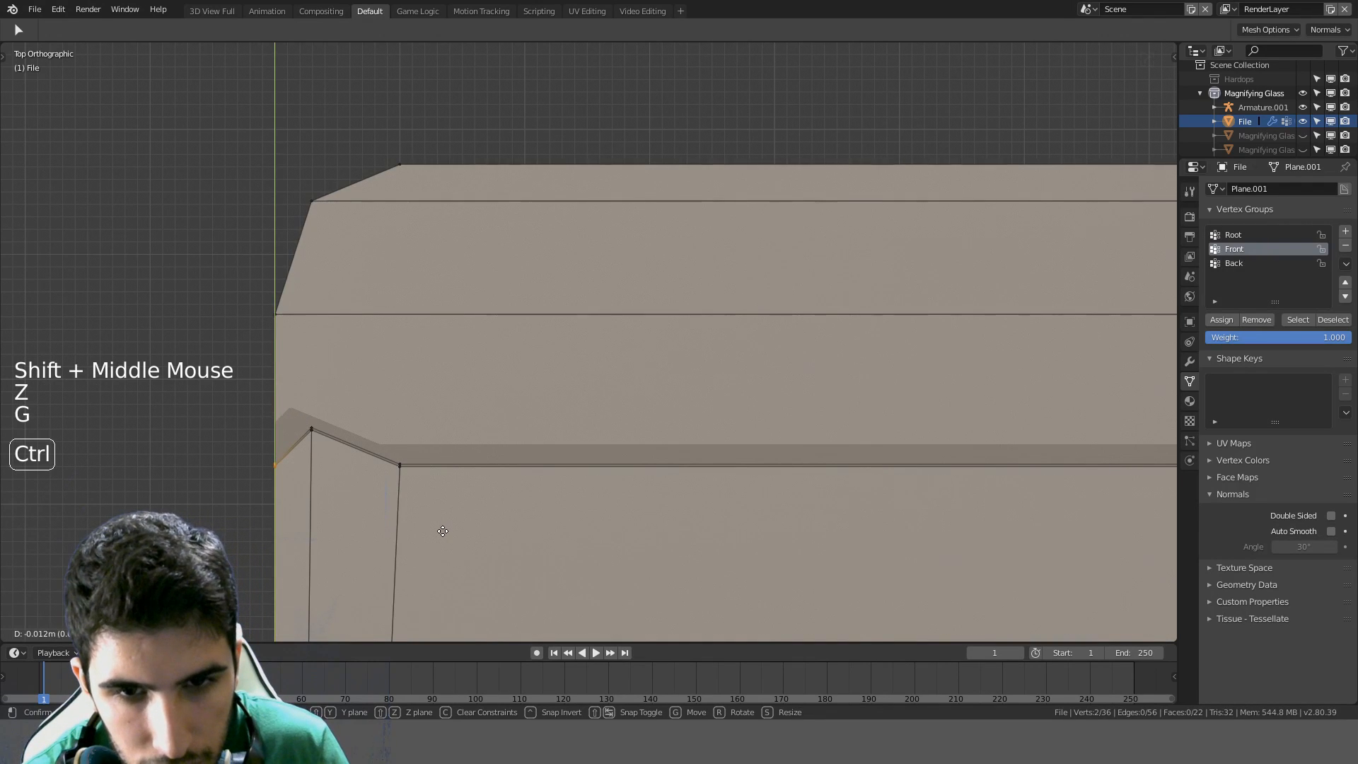
{"action": "left_click", "coordinate": [443, 531]}
Dissolve the leftover edges running down the cover from the tab's outer corner, including the short corner edge and the hidden one
{"action": "scroll", "coordinate": [333, 455], "scroll_direction": "down", "scroll_amount": 6}
{"action": "middle_click_drag", "start_coordinate": [333, 454], "coordinate": [354, 234], "text": "shift"}
{"action": "left_click", "coordinate": [428, 79]}
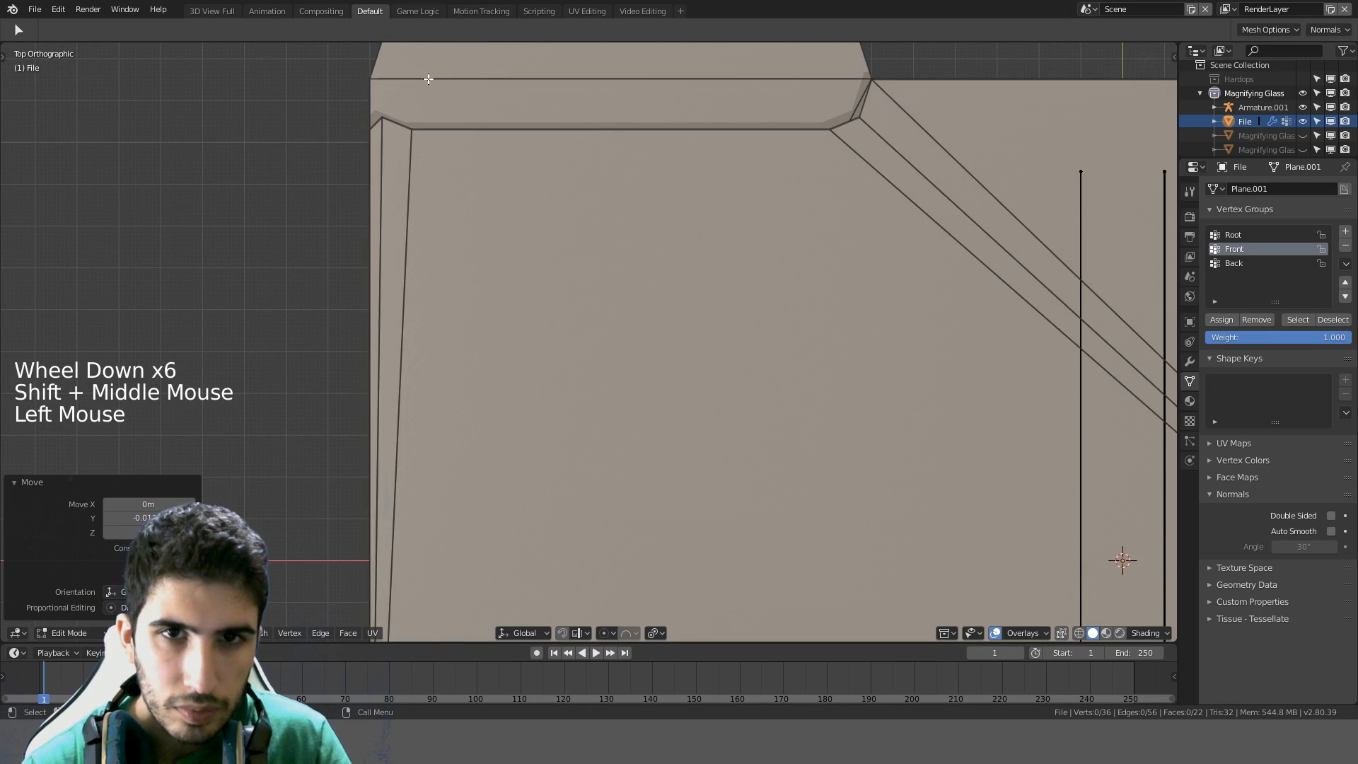
{"action": "left_click", "coordinate": [384, 167], "text": "alt"}
{"action": "key", "text": "ctrl+x"}
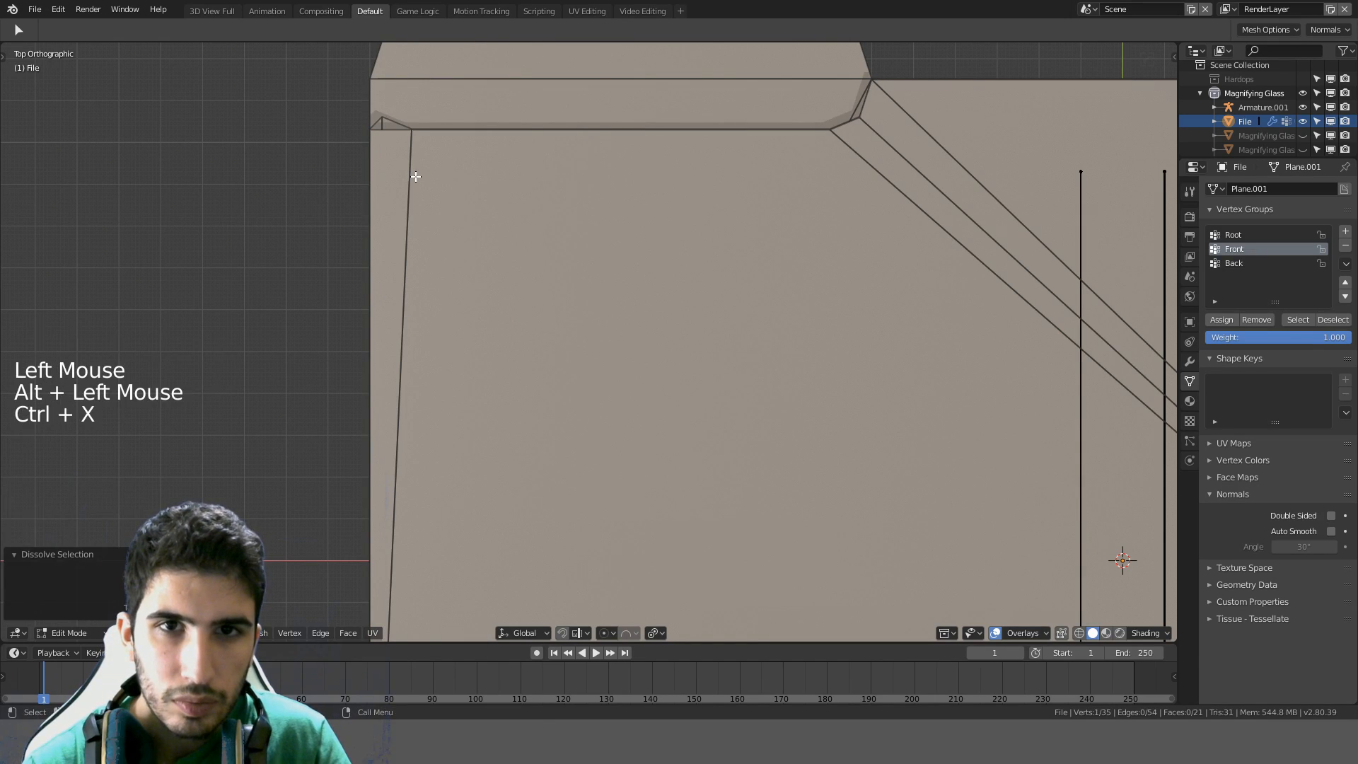
{"action": "left_click", "coordinate": [415, 178], "text": "alt"}
{"action": "key", "text": "ctrl+x"}
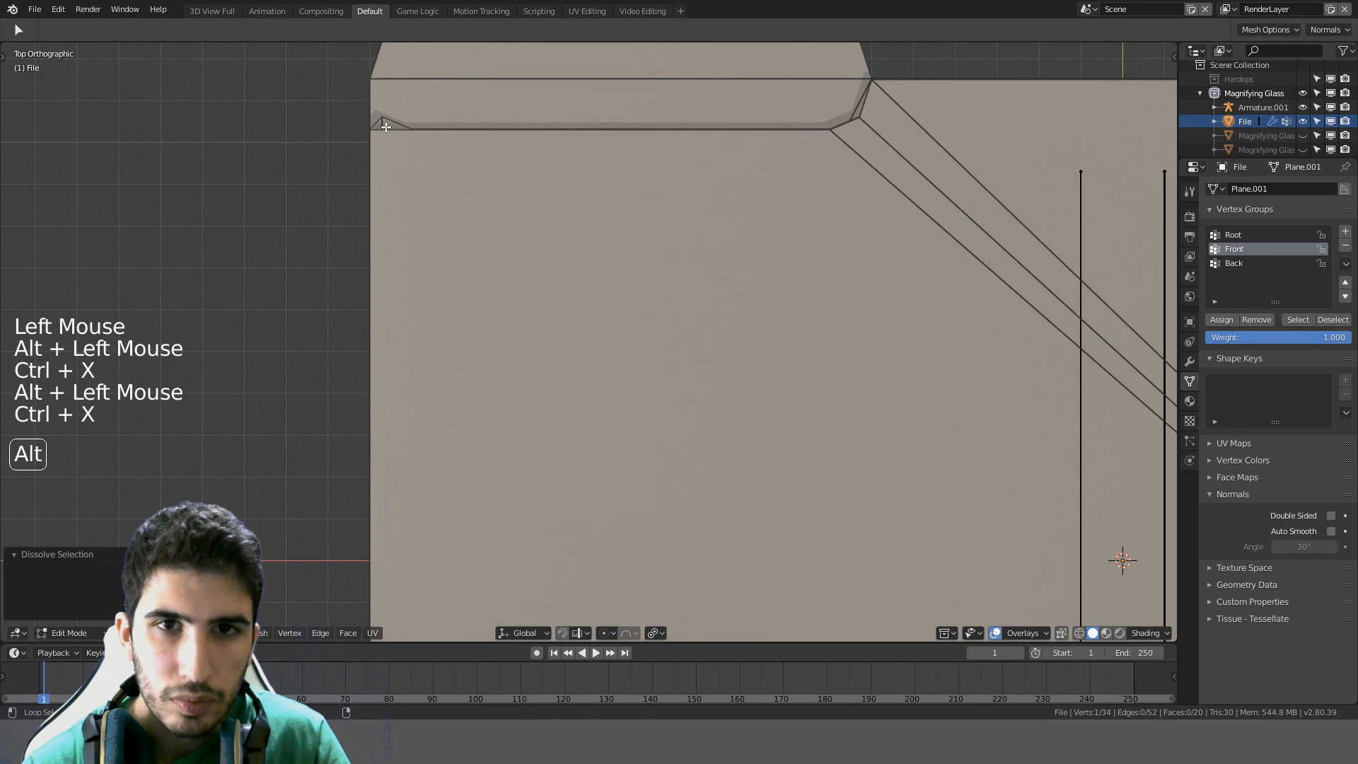
{"action": "left_click", "coordinate": [386, 125], "text": "alt"}
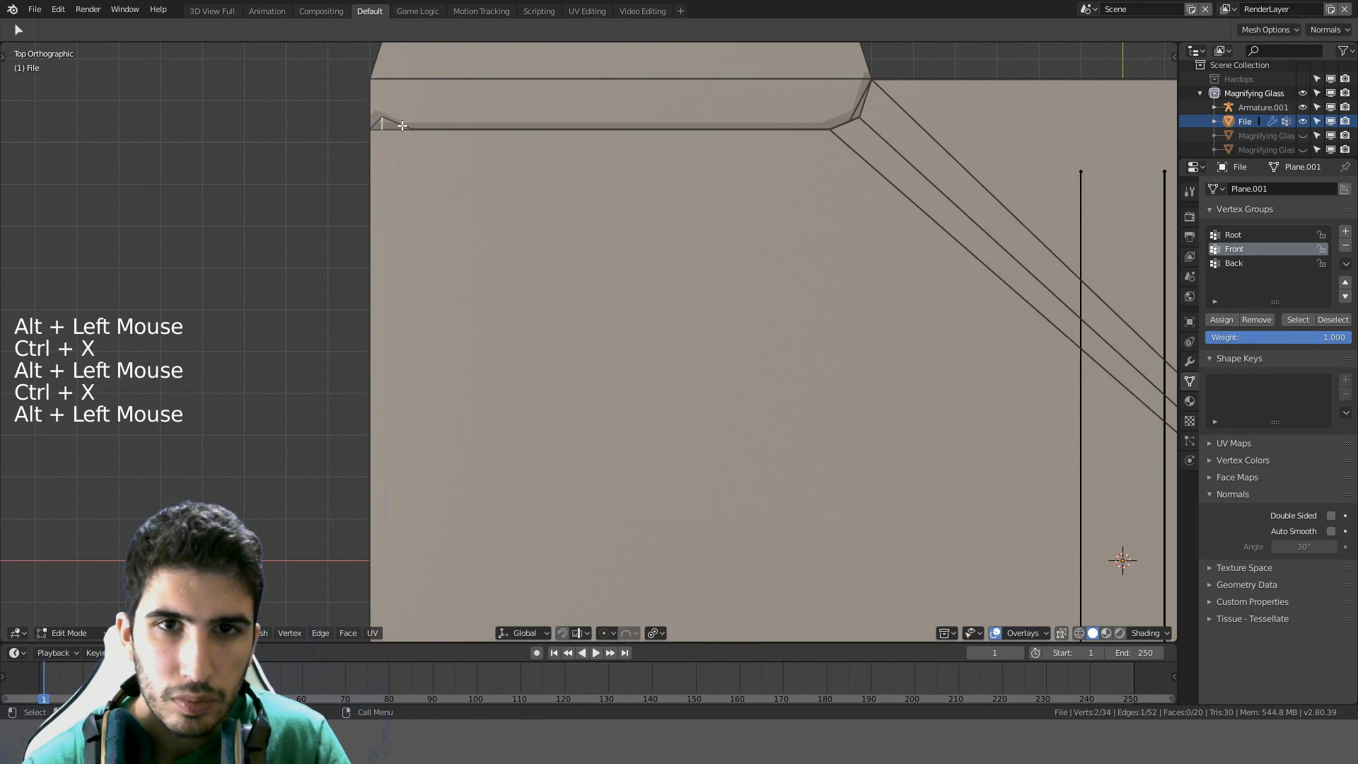
{"action": "key", "text": "ctrl+x"}
{"action": "key", "text": "z"}
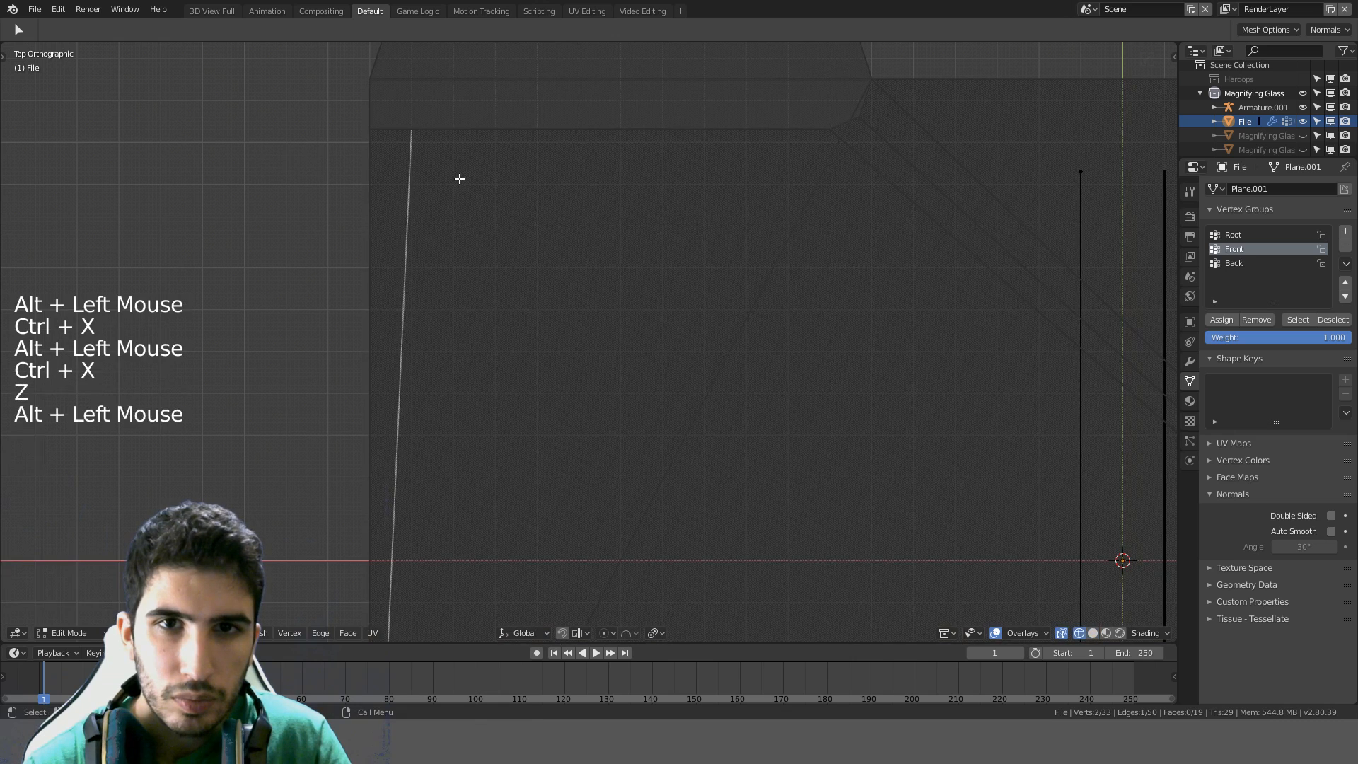
{"action": "key", "text": "ctrl+x"}
{"action": "key", "text": "z"}
Leave mesh editing, select the folder's armature and put it in Pose Mode
{"action": "mouse_move", "coordinate": [495, 186]}
{"action": "middle_mouse_down"}
{"action": "mouse_move", "coordinate": [618, 162]}
{"action": "mouse_move", "coordinate": [630, 182]}
{"action": "mouse_move", "coordinate": [736, 115]}
{"action": "mouse_move", "coordinate": [761, 151]}
{"action": "mouse_move", "coordinate": [731, 212]}
{"action": "mouse_move", "coordinate": [750, 318]}
{"action": "middle_mouse_up"}
{"action": "scroll", "coordinate": [618, 162], "scroll_direction": "down", "scroll_amount": 1}
{"action": "key", "text": "Tab"}
{"action": "key", "text": "Tab"}
{"action": "middle_click_drag", "start_coordinate": [750, 318], "coordinate": [78, 589]}
{"action": "key", "text": "Tab"}
{"action": "scroll", "coordinate": [658, 328], "scroll_direction": "down", "scroll_amount": 2}
{"action": "left_click", "coordinate": [464, 410]}
{"action": "left_click", "coordinate": [464, 410]}
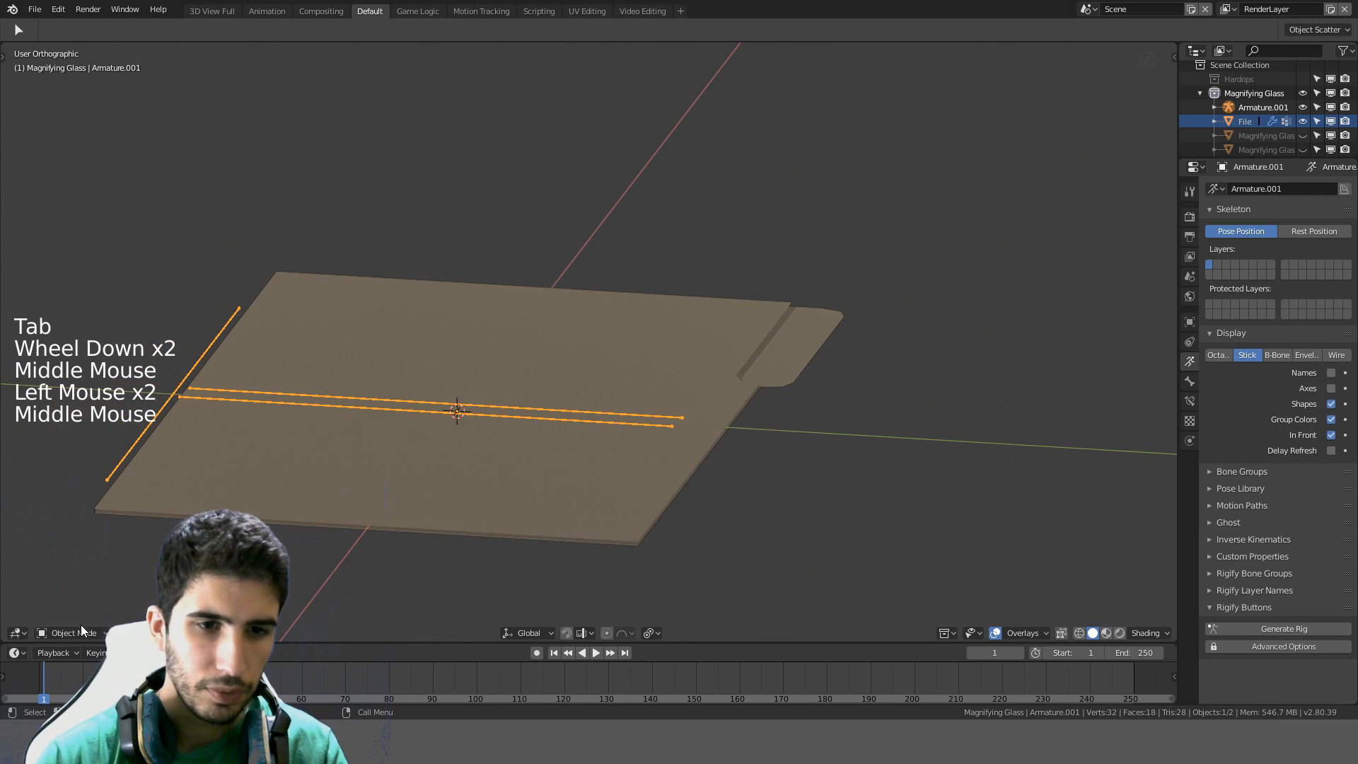
{"action": "left_click", "coordinate": [81, 629]}
{"action": "left_click", "coordinate": [84, 593]}
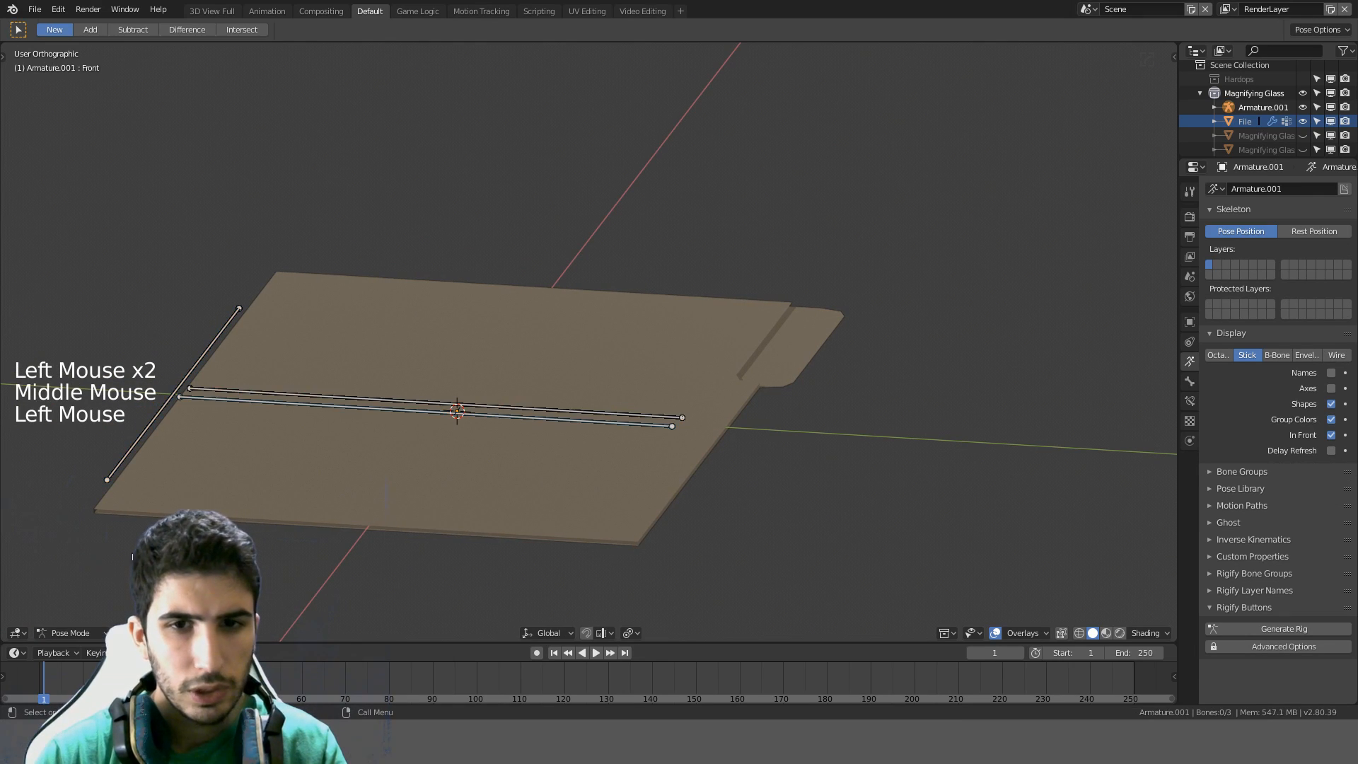
Try swinging the Front bone open about the global X axis
{"action": "middle_click_drag", "start_coordinate": [544, 413], "coordinate": [646, 374]}
{"action": "key", "text": "r"}
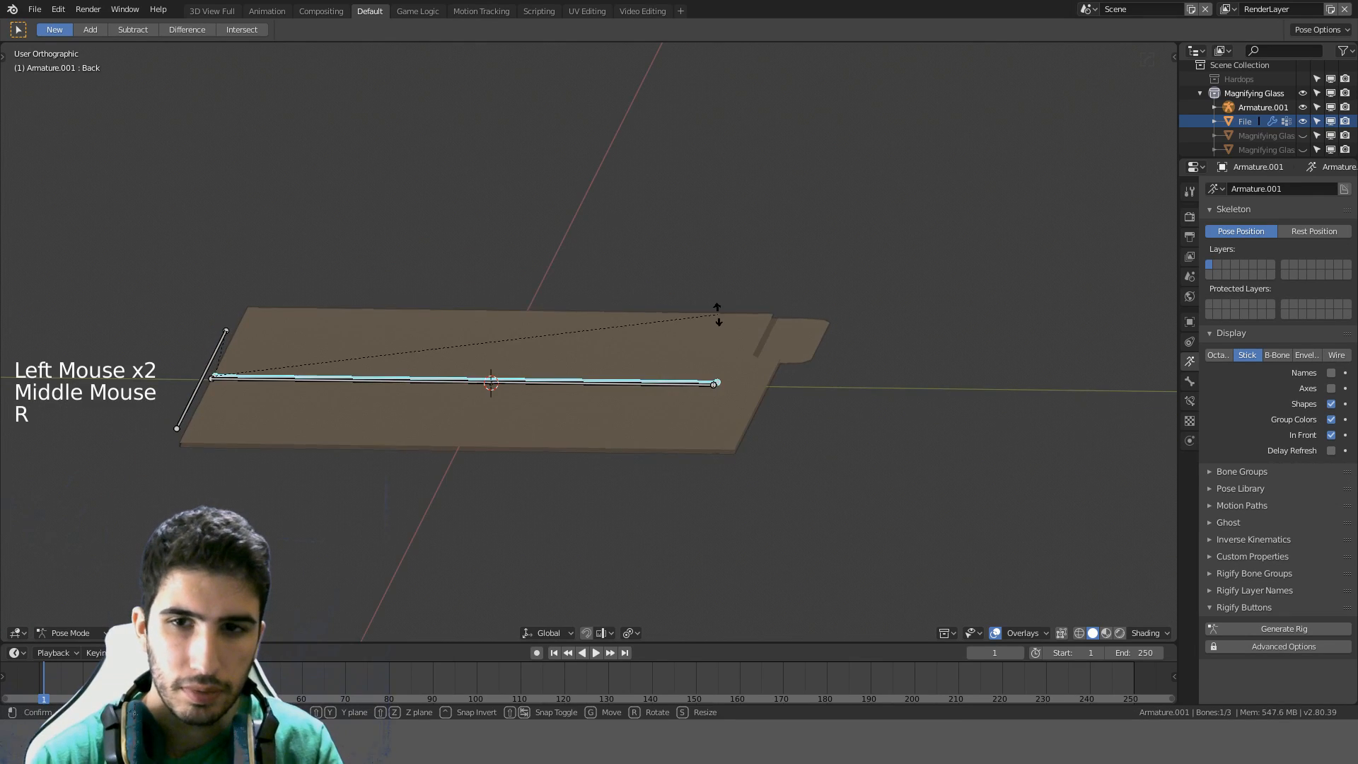
{"action": "left_click", "coordinate": [676, 390]}
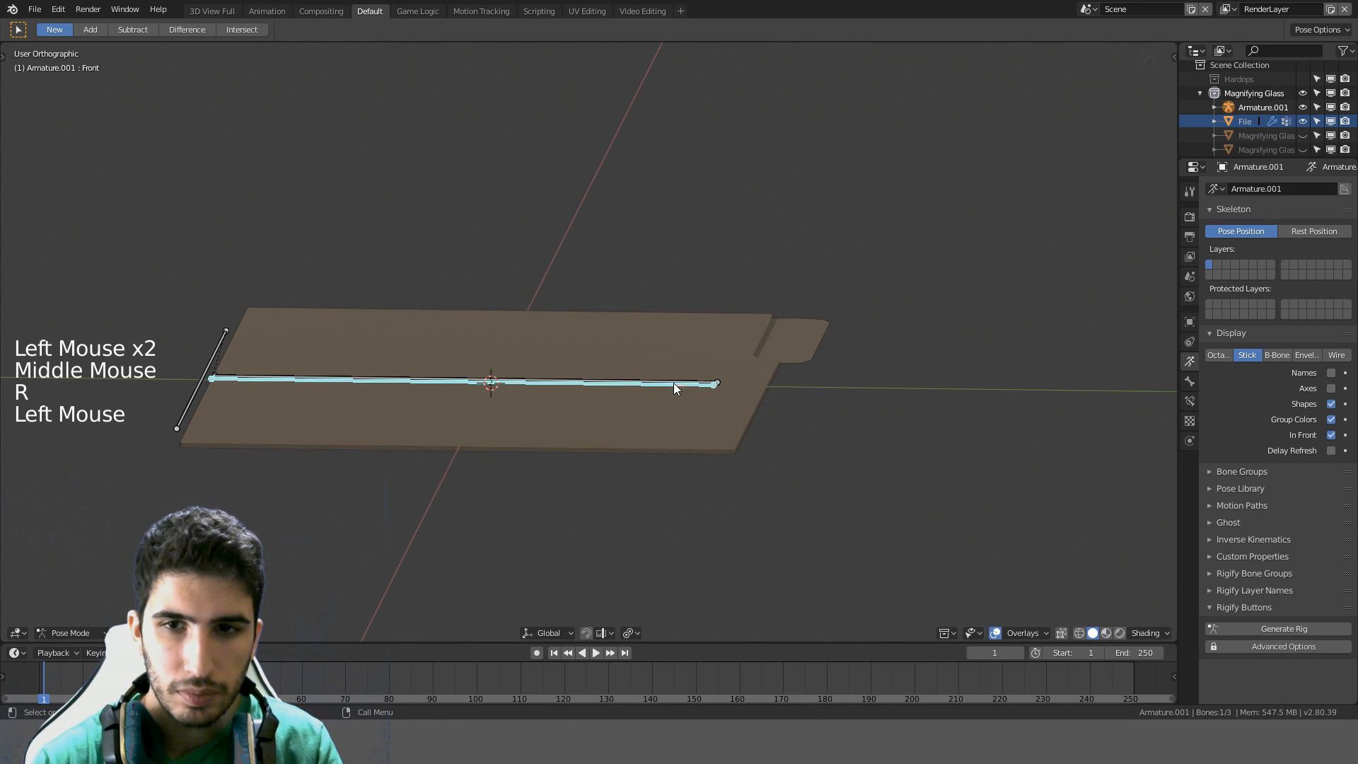
{"action": "key", "text": "r"}
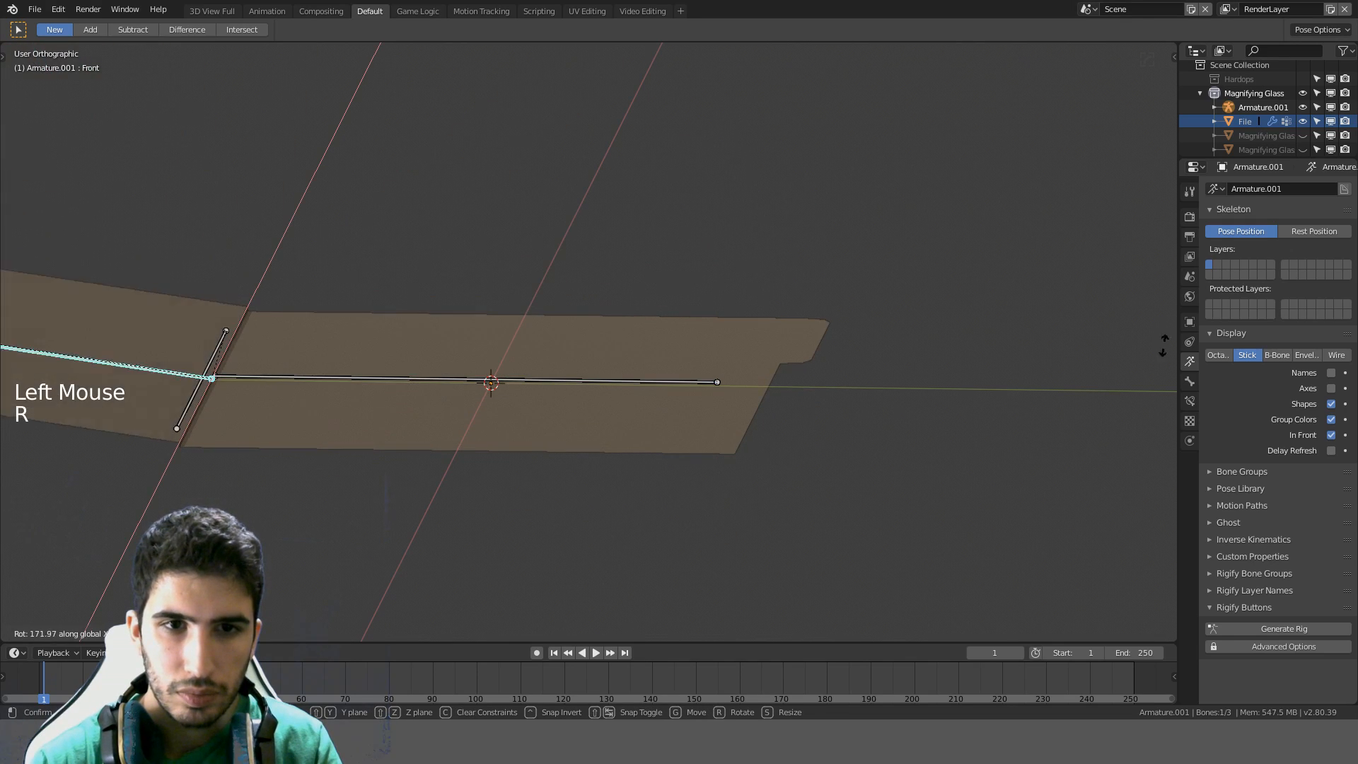
Leave posing, save the file and return the armature to Object Mode
{"action": "key", "text": "Tab"}
{"action": "scroll", "coordinate": [561, 388], "scroll_direction": "down", "scroll_amount": 4}
{"action": "middle_click_drag", "start_coordinate": [561, 389], "coordinate": [751, 412]}
{"action": "key", "text": "a"}
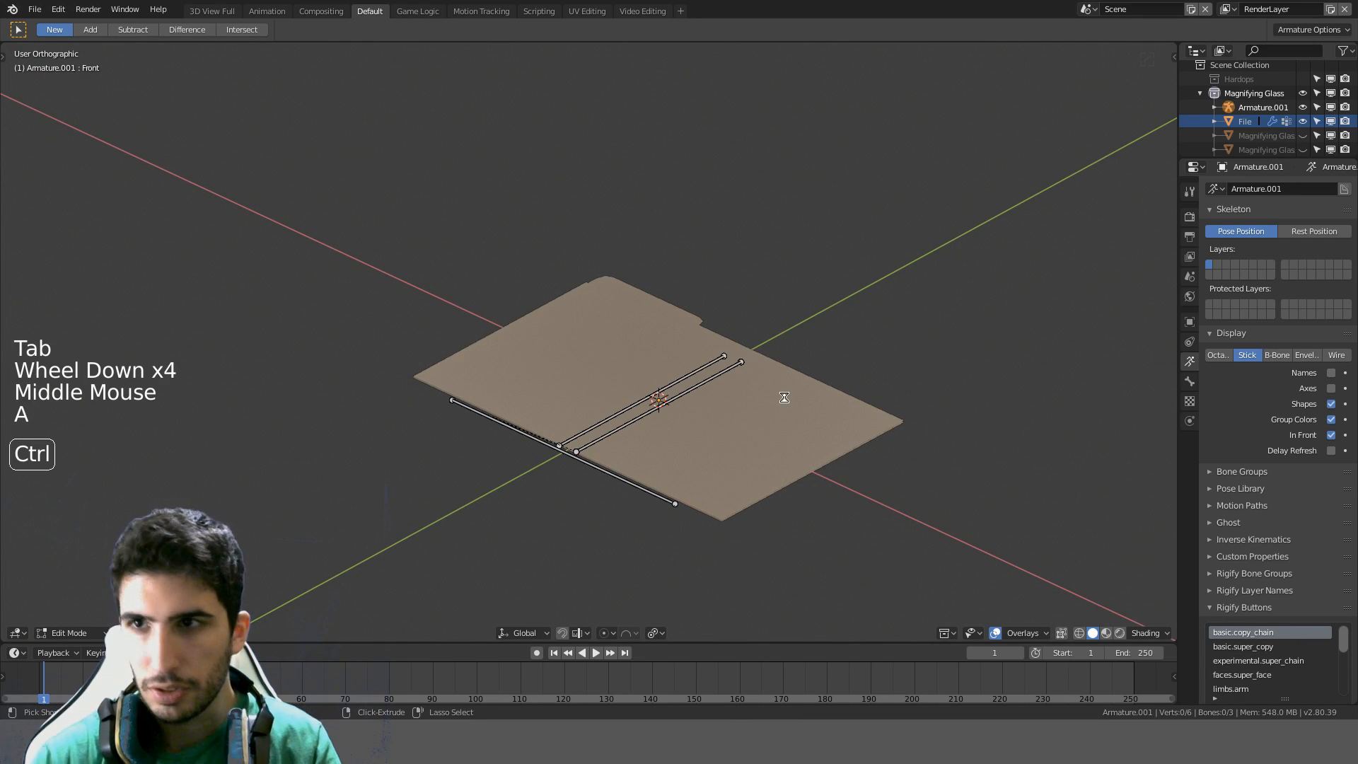
{"action": "key", "text": "ctrl+s"}
{"action": "left_click", "coordinate": [70, 632]}
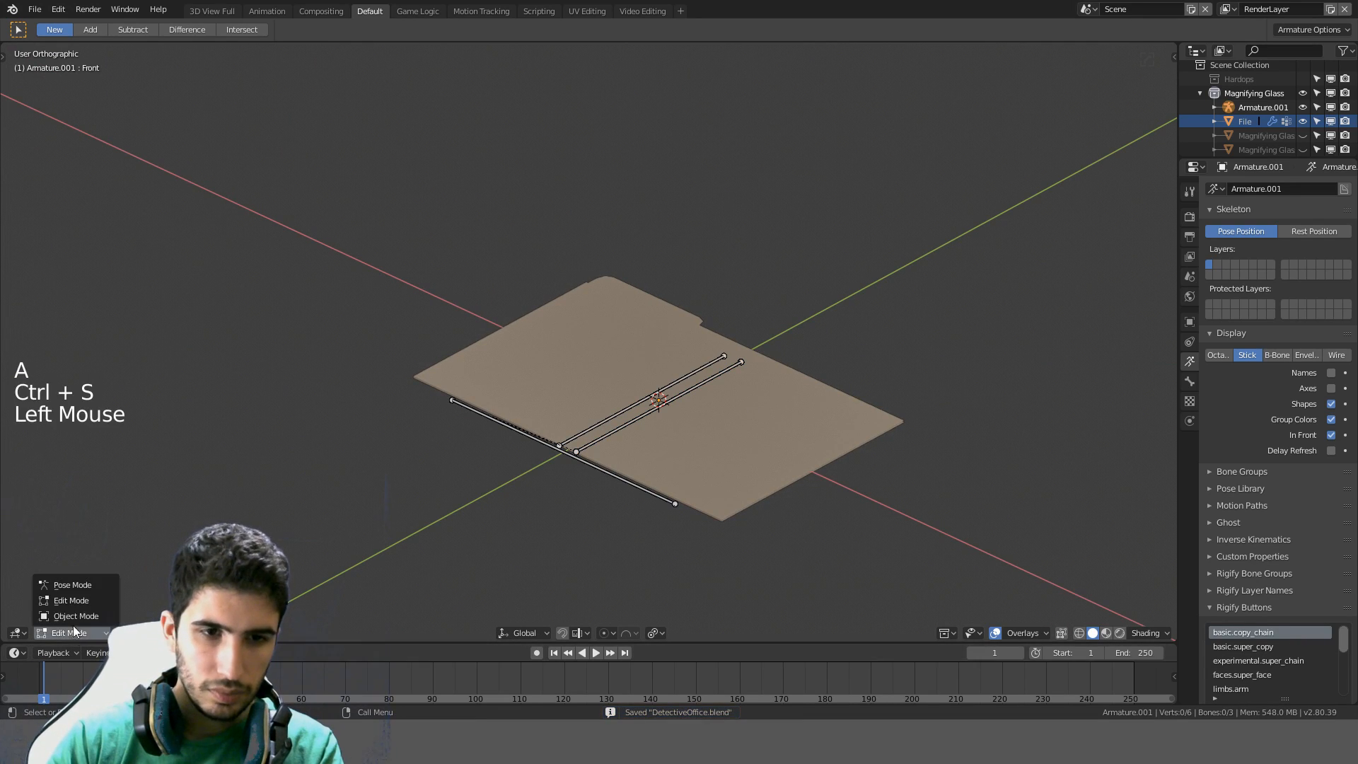
{"action": "left_click", "coordinate": [56, 580]}
Select the folder mesh and its armature and move both into a new collection named File
{"action": "scroll", "coordinate": [767, 464], "scroll_direction": "down", "scroll_amount": 3}
{"action": "middle_click_drag", "start_coordinate": [767, 464], "coordinate": [690, 430]}
{"action": "key", "text": "a"}
{"action": "key", "text": "a"}
{"action": "key", "text": "a"}
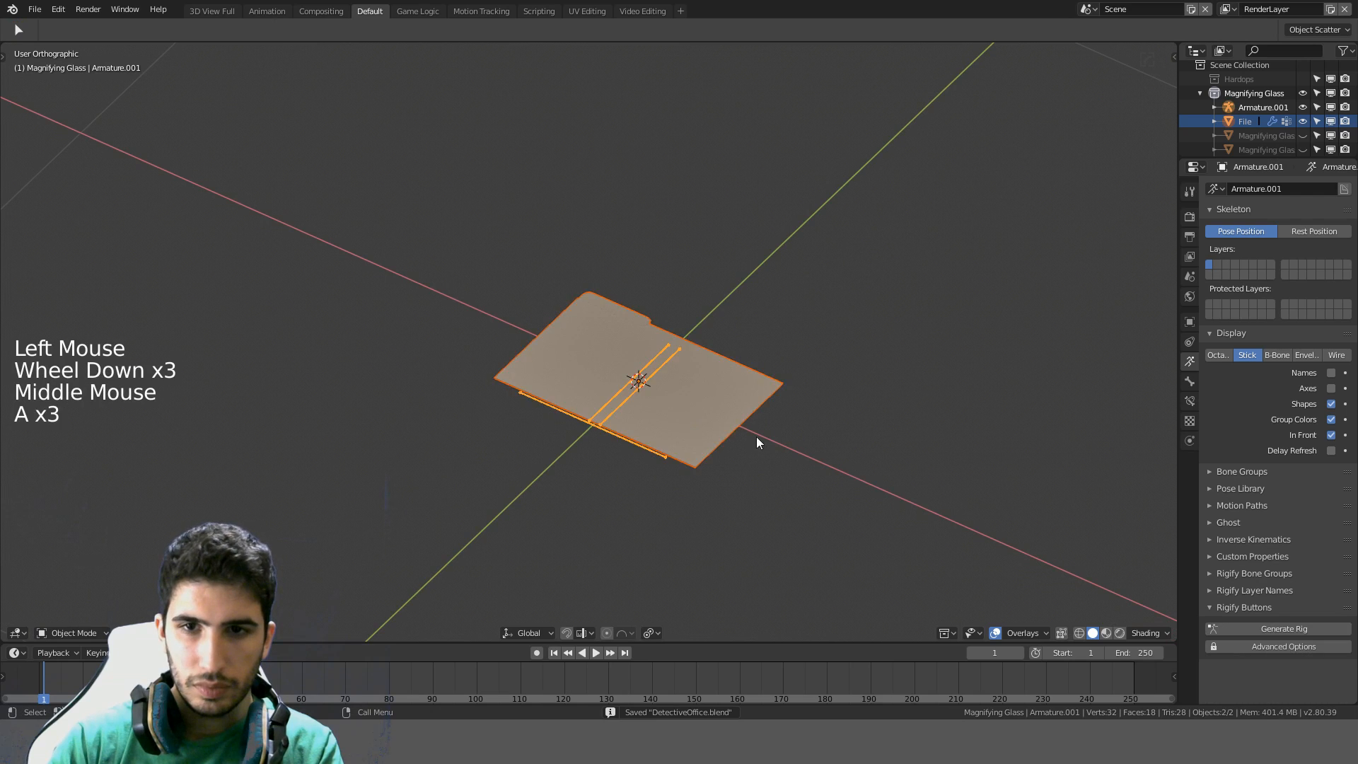
{"action": "scroll", "coordinate": [755, 436], "scroll_direction": "down", "scroll_amount": 6}
{"action": "middle_click_drag", "start_coordinate": [806, 474], "coordinate": [664, 544], "text": "shift"}
{"action": "key", "text": "m"}
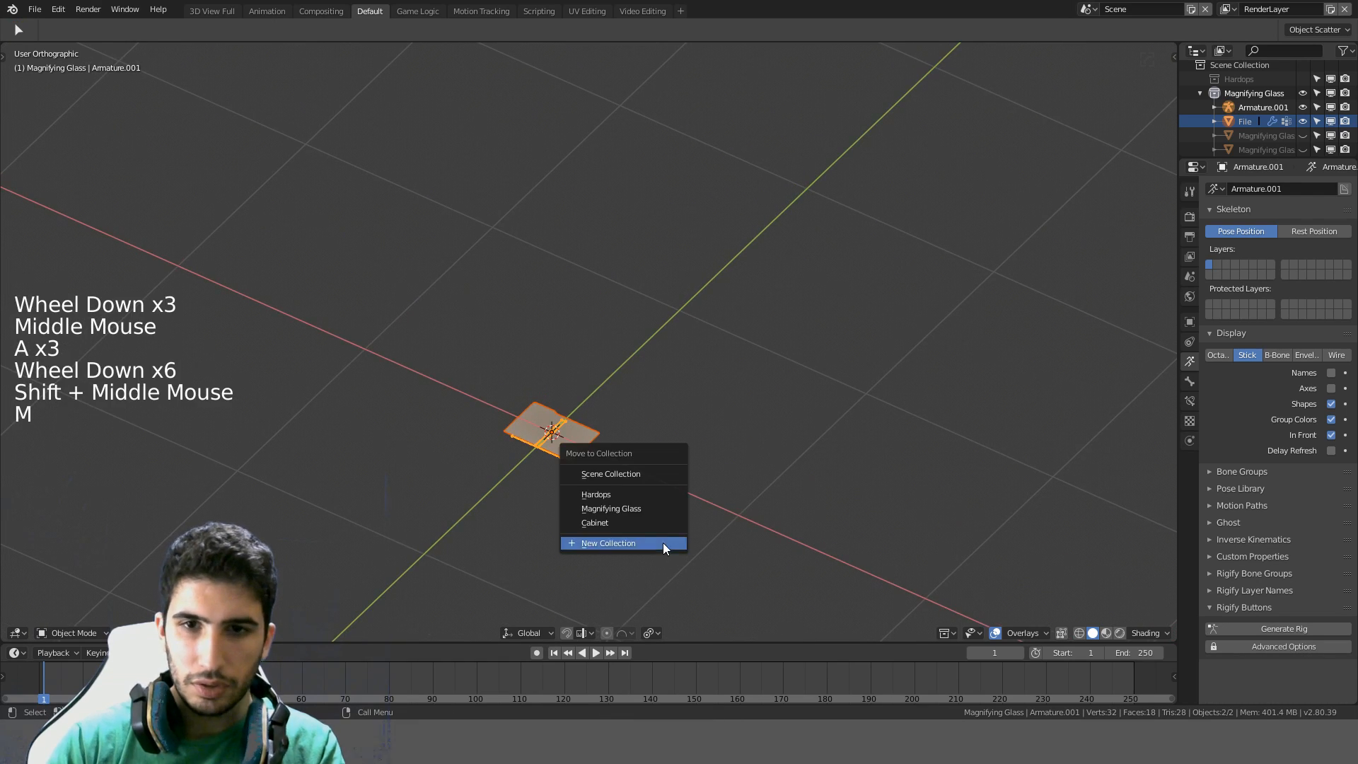
{"action": "left_click", "coordinate": [618, 545]}
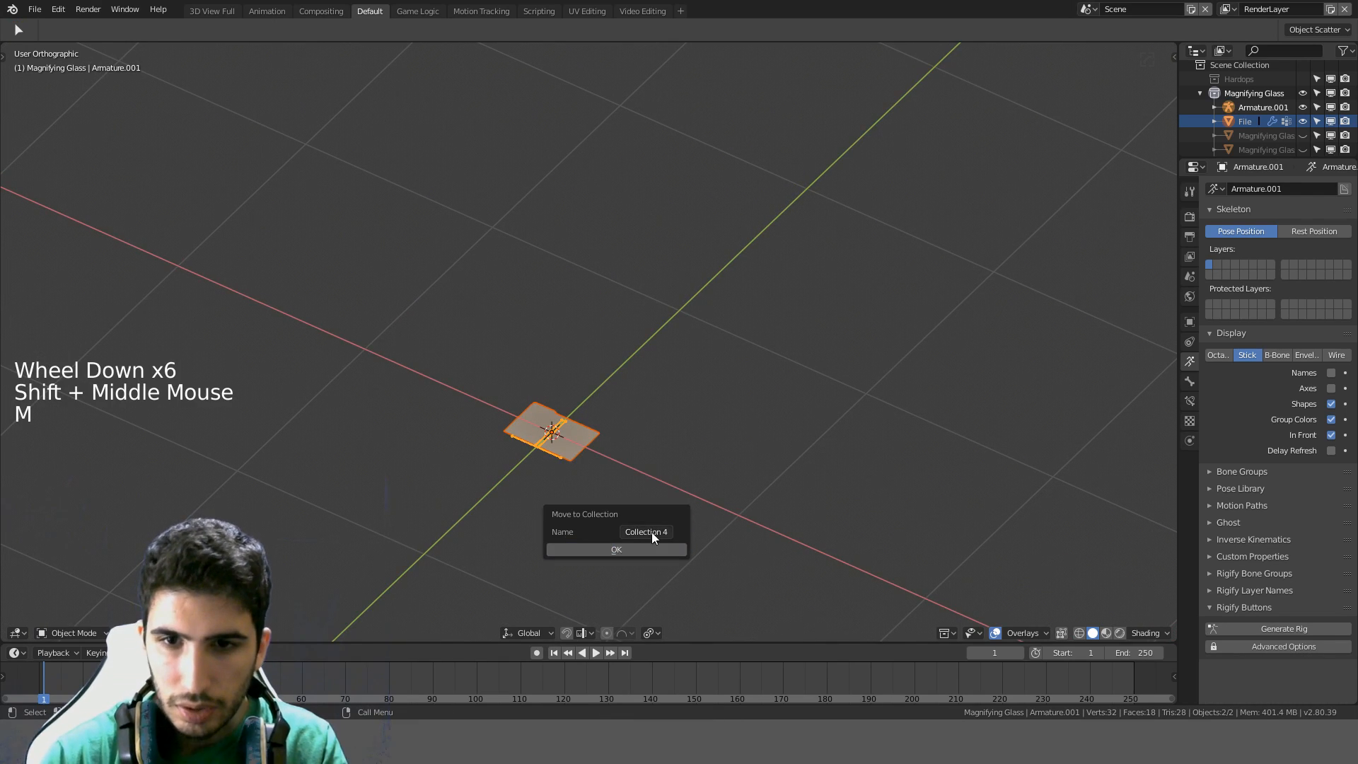
{"action": "type", "text": "File"}
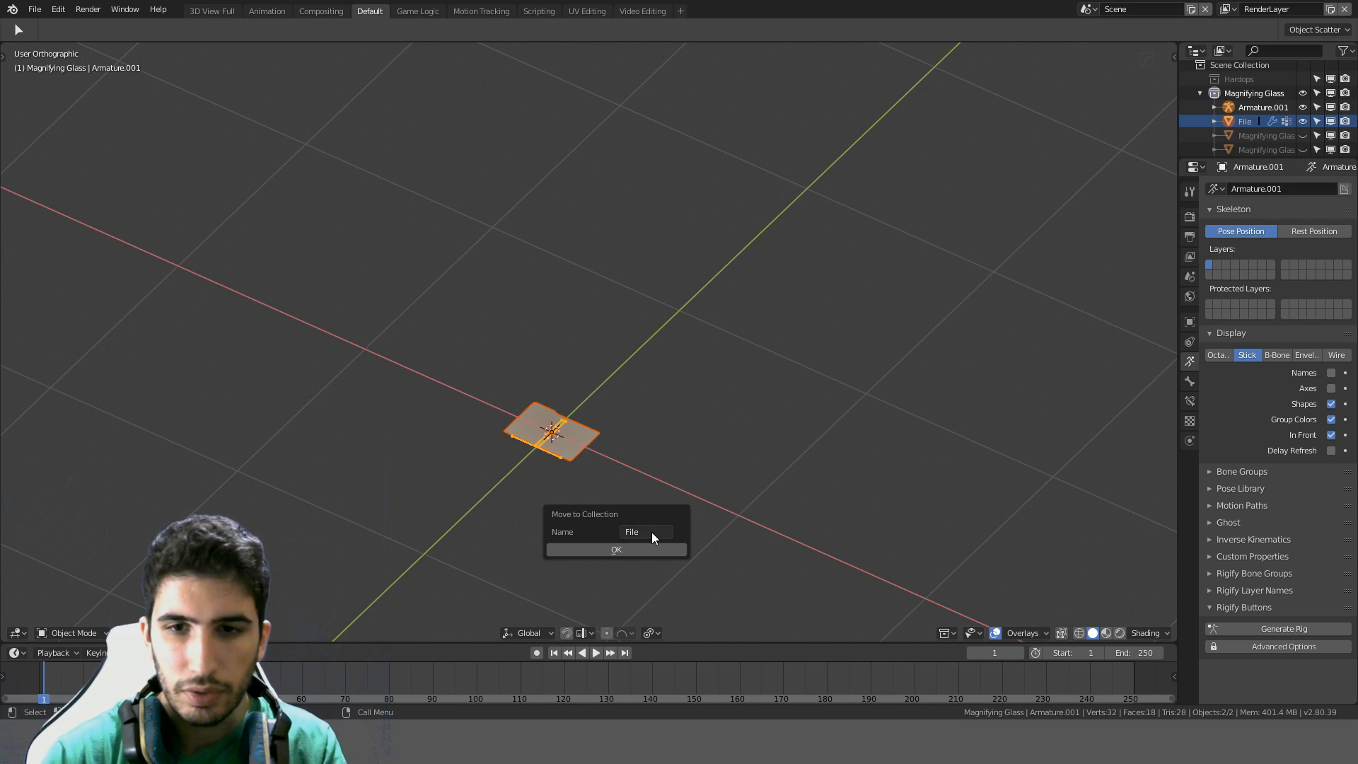
{"action": "left_click", "coordinate": [628, 546]}
Move the folder and its armature along negative X, clear of the world origin, and deselect everything
{"action": "key", "text": "KP_7"}
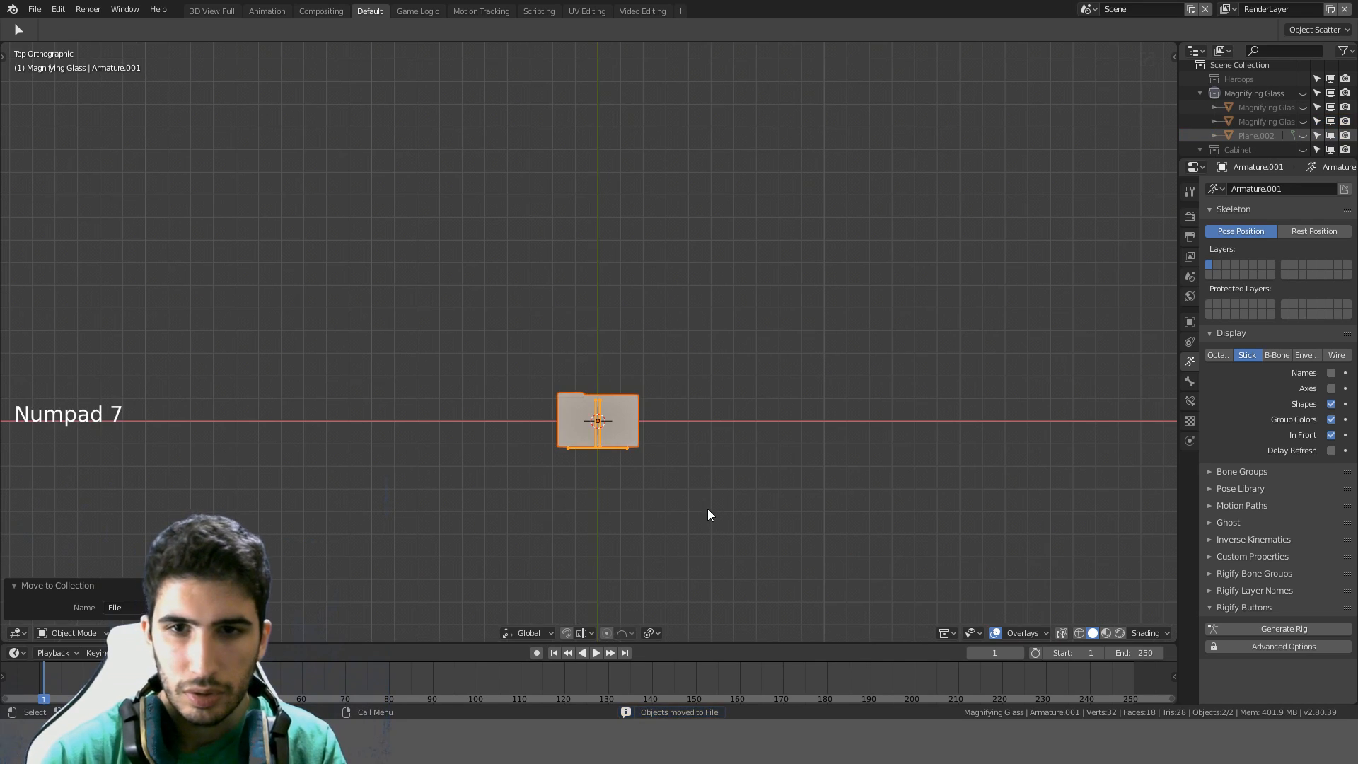
{"action": "key", "text": "g"}
{"action": "left_click", "coordinate": [389, 508]}
{"action": "scroll", "coordinate": [647, 417], "scroll_direction": "down", "scroll_amount": 4}
{"action": "key", "text": "a"}
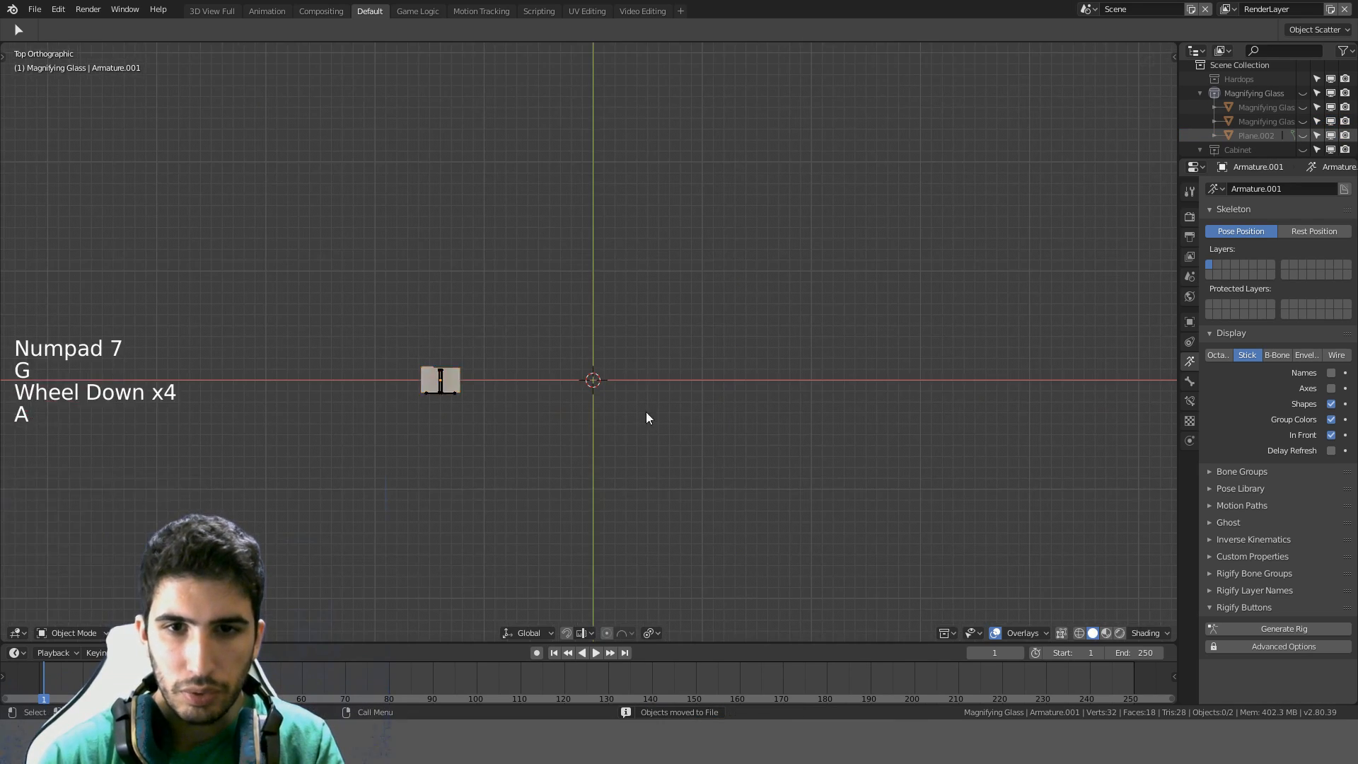
Unhide all hidden objects and select the filing cabinet's armature in wireframe
{"action": "key", "text": "alt+h"}
{"action": "middle_click_drag", "start_coordinate": [678, 375], "coordinate": [691, 322]}
{"action": "scroll", "coordinate": [643, 314], "scroll_direction": "up", "scroll_amount": 5}
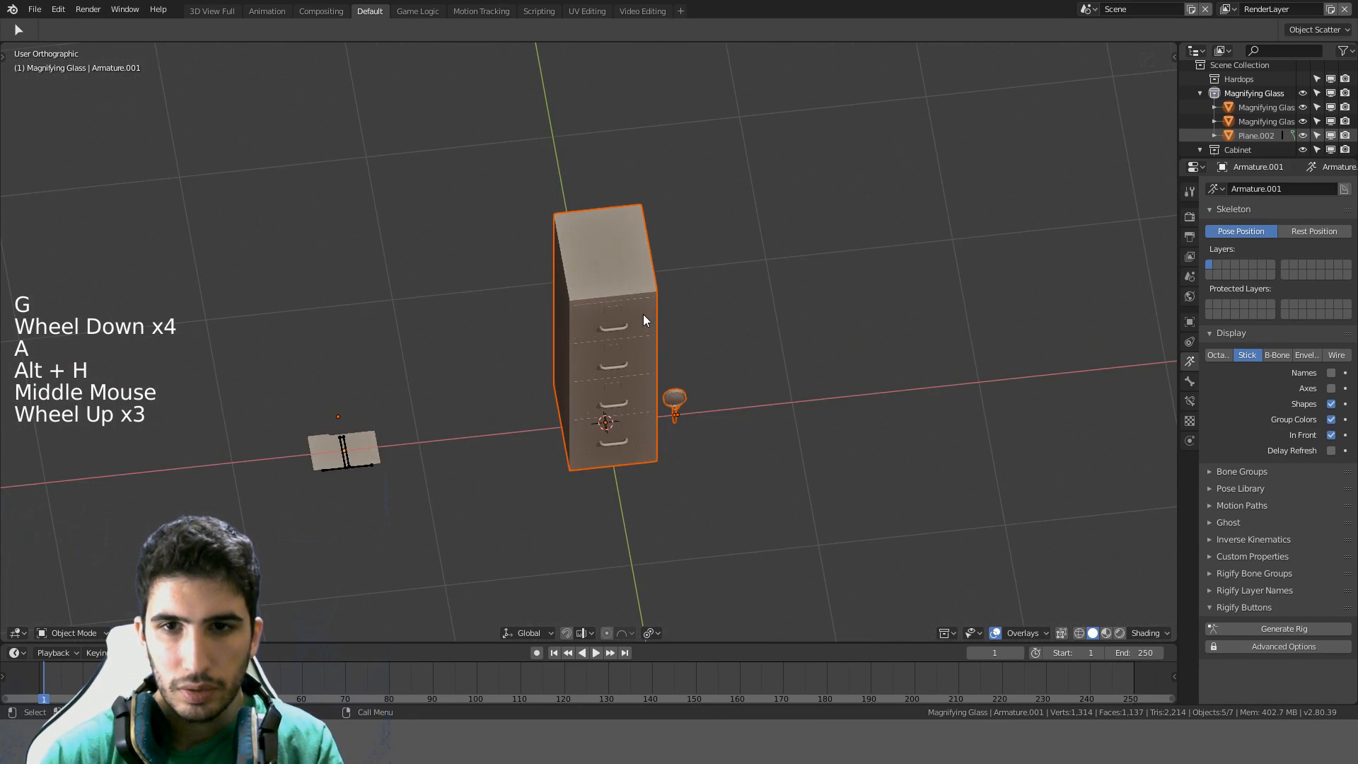
{"action": "middle_click_drag", "start_coordinate": [619, 346], "coordinate": [652, 355]}
{"action": "key", "text": "z"}
{"action": "left_click", "coordinate": [631, 403]}
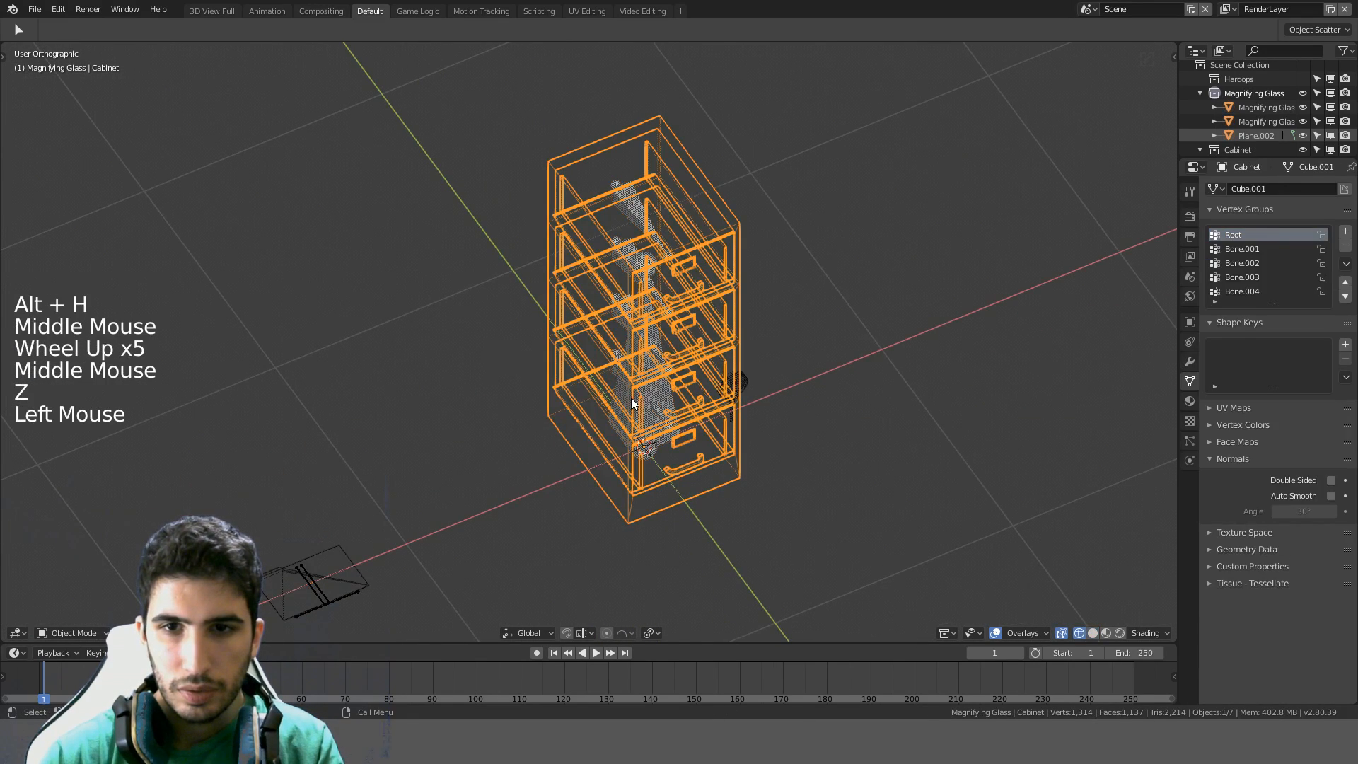
{"action": "left_click", "coordinate": [637, 225]}
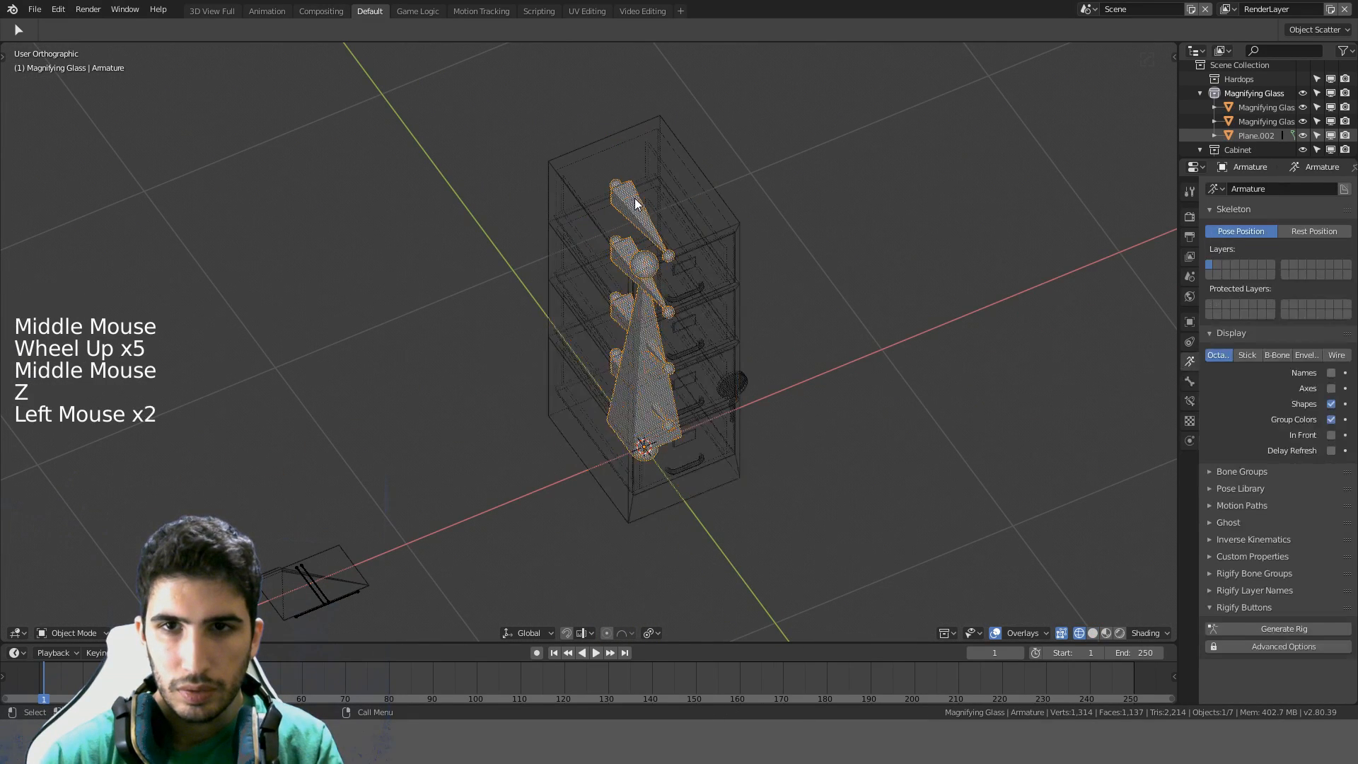
In Pose Mode, move the top drawer's bone 0.5 m along negative global Y and return to solid shading
{"action": "left_click", "coordinate": [83, 624]}
{"action": "left_click", "coordinate": [83, 629]}
{"action": "left_click", "coordinate": [85, 581]}
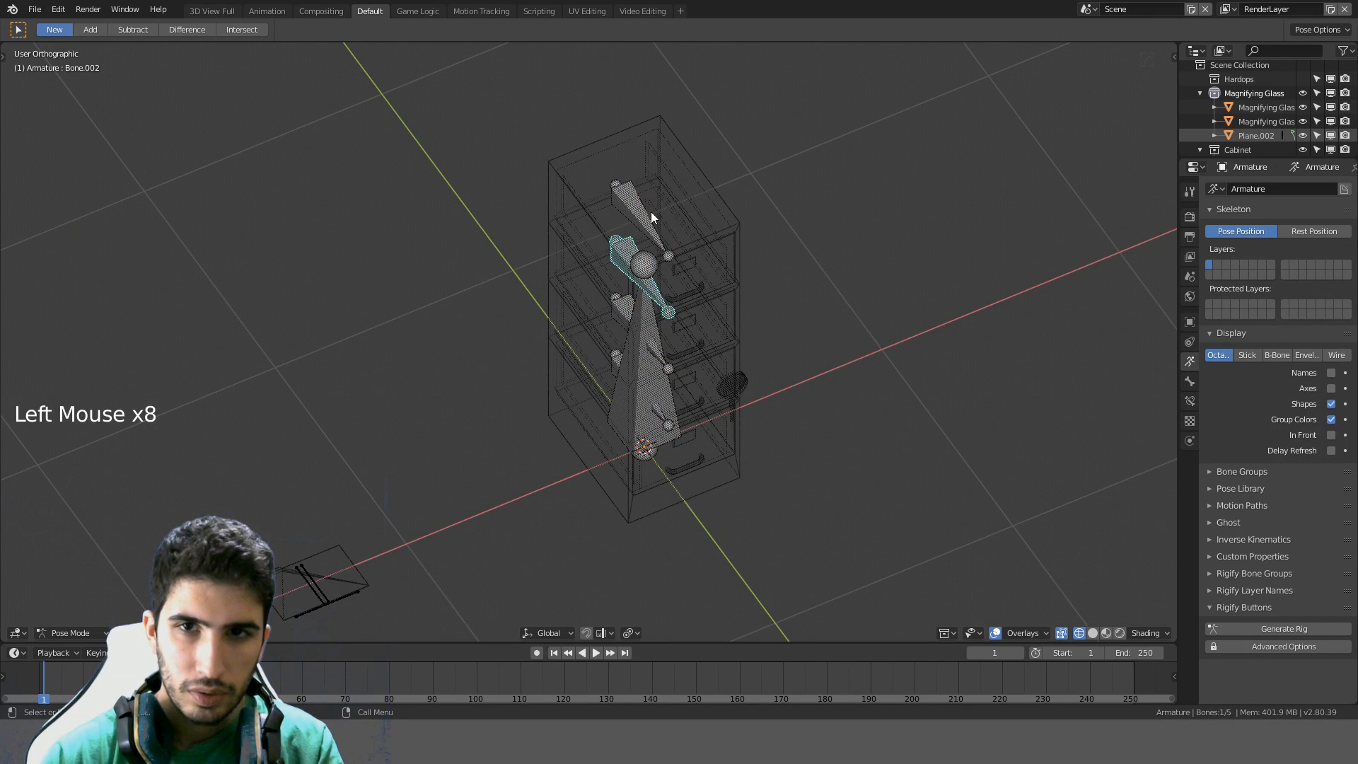
{"action": "key", "text": "KP_7"}
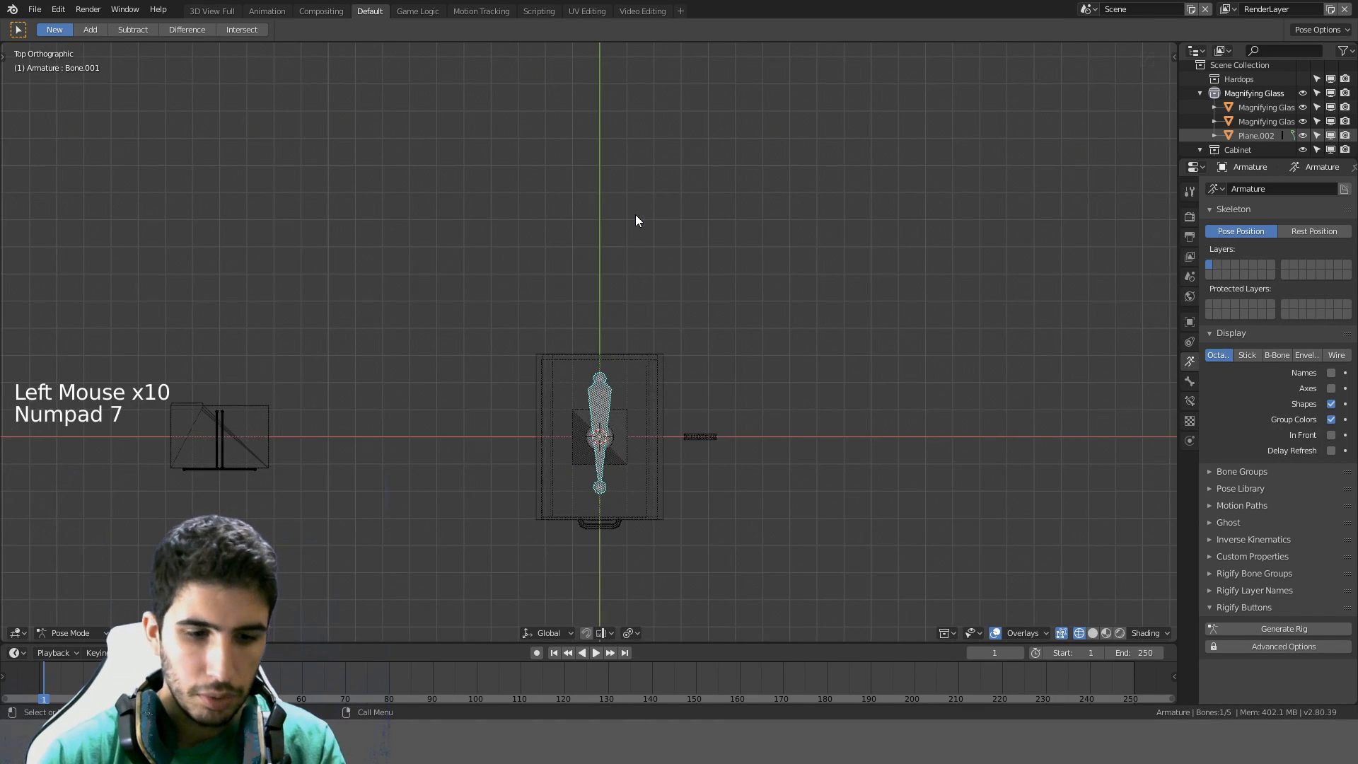
{"action": "key", "text": "g"}
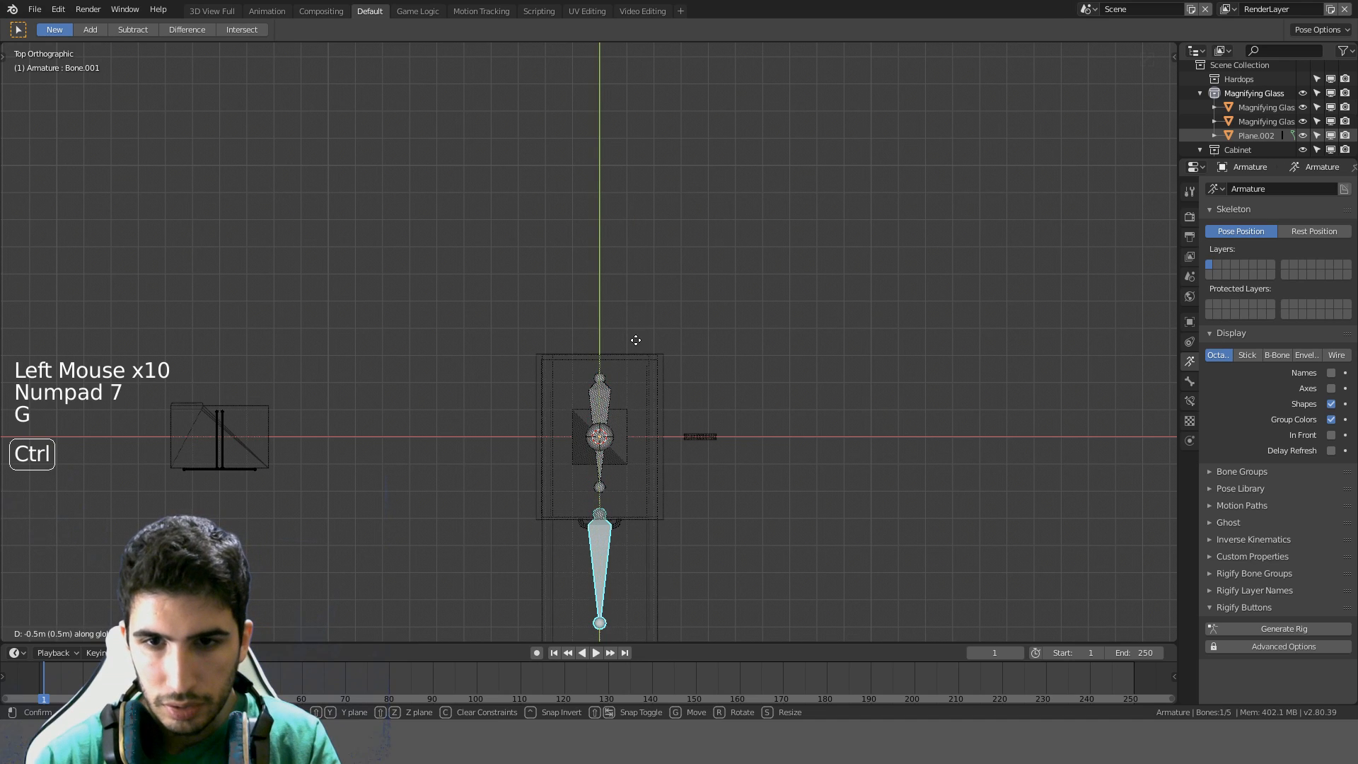
{"action": "left_click", "coordinate": [636, 340]}
{"action": "middle_click_drag", "start_coordinate": [600, 520], "coordinate": [688, 423]}
{"action": "key", "text": "z"}
{"action": "mouse_move", "coordinate": [788, 397]}
{"action": "middle_mouse_down"}
{"action": "mouse_move", "coordinate": [816, 368]}
{"action": "mouse_move", "coordinate": [754, 379]}
{"action": "middle_mouse_up"}
Select the folder's armature in Object Mode and rotate it 90° in right side view
{"action": "left_click", "coordinate": [375, 537]}
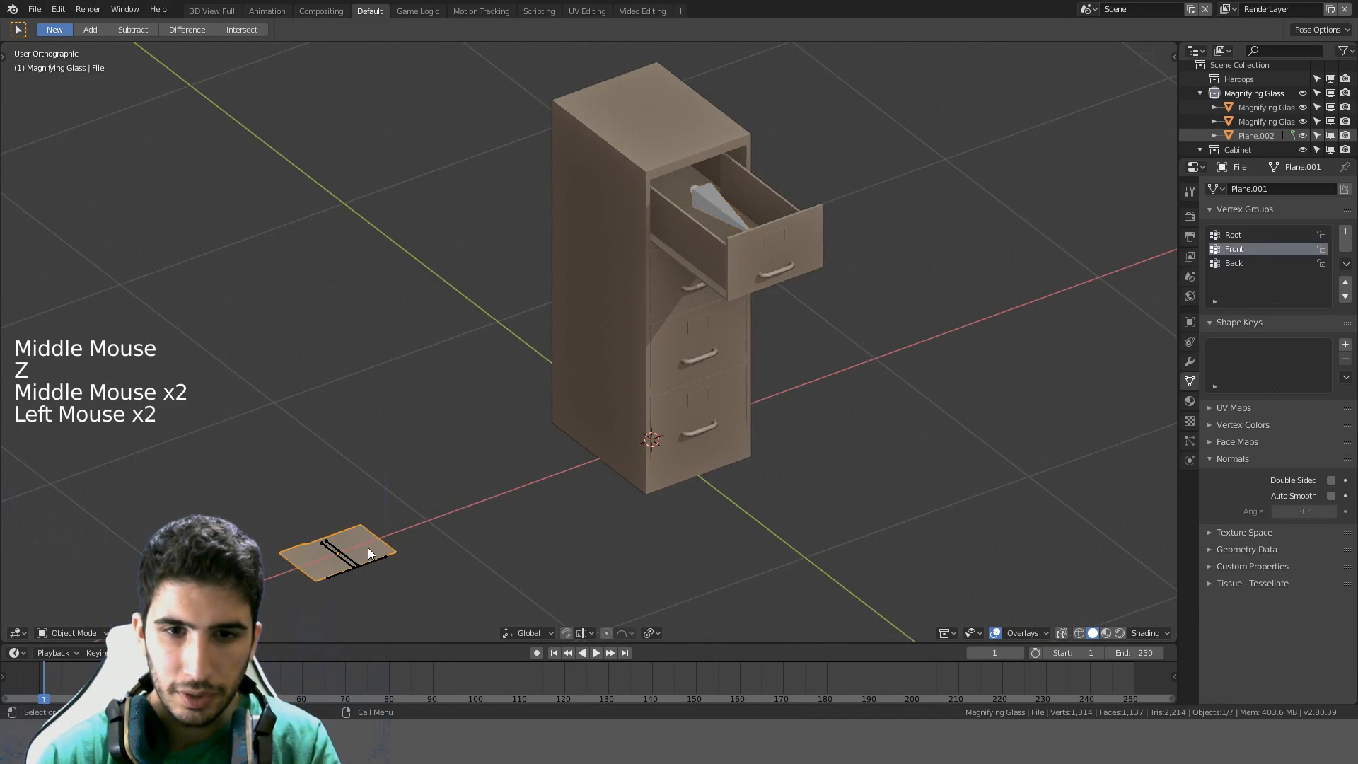
{"action": "left_click", "coordinate": [361, 563]}
{"action": "key", "text": "g"}
{"action": "key", "text": "Escape"}
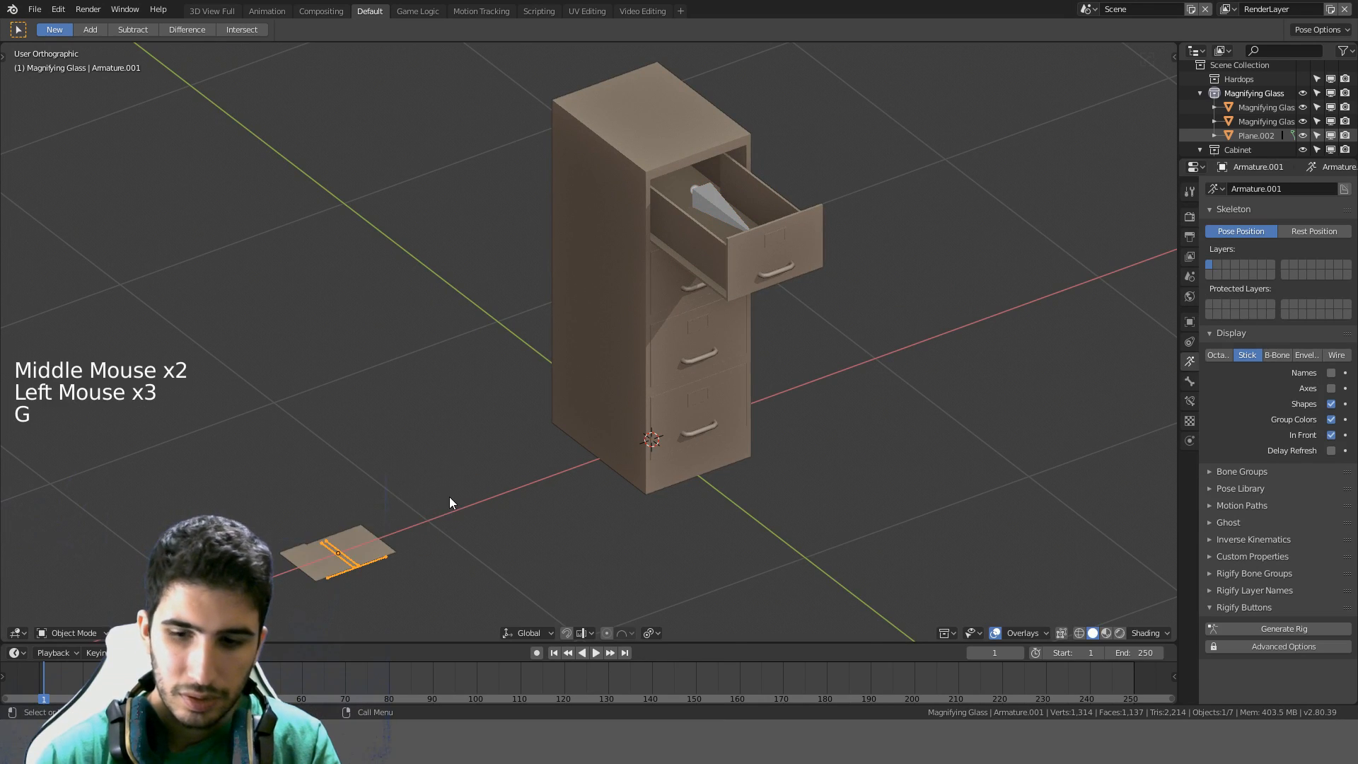
{"action": "key", "text": "KP_1"}
{"action": "key", "text": "KP_3"}
{"action": "type", "text": "r"}
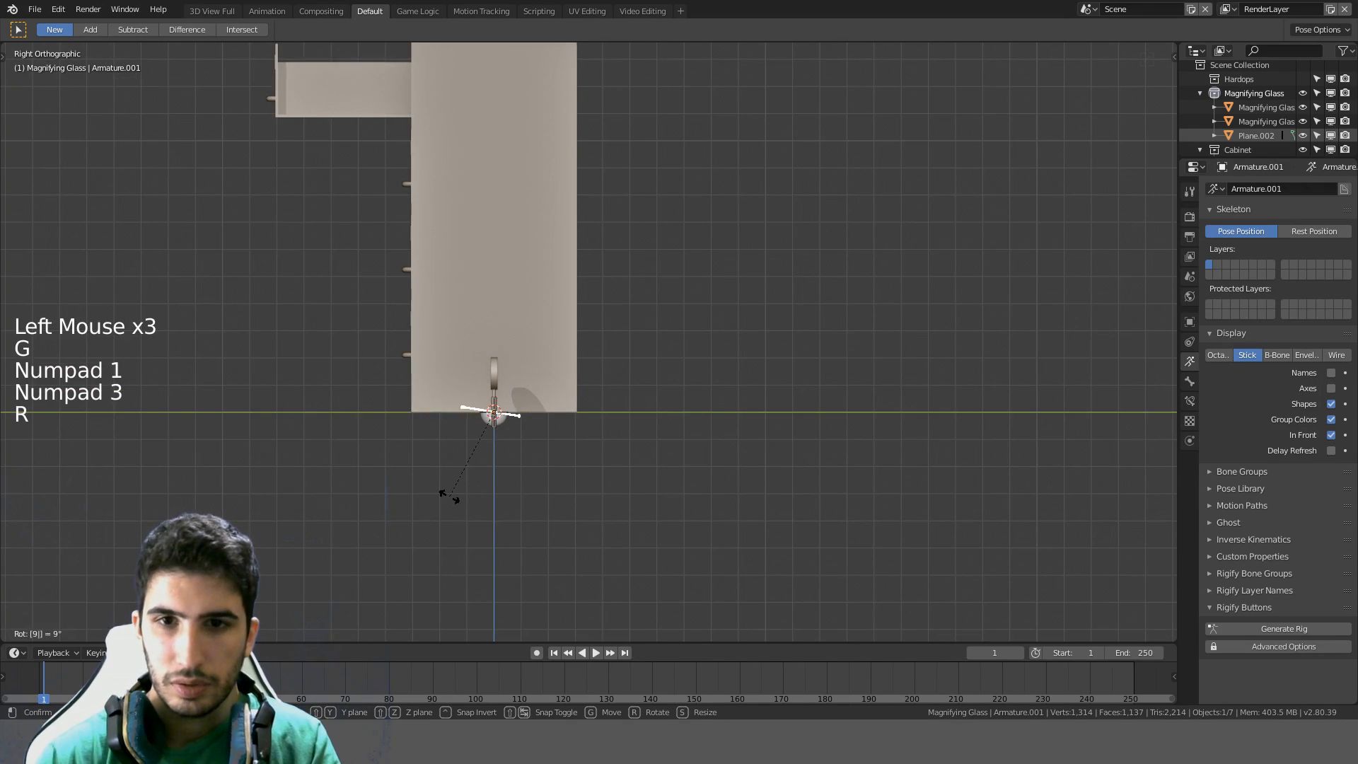
{"action": "type", "text": "90"}
{"action": "left_click", "coordinate": [449, 496]}
Move the upright folder armature to the height of the open top drawer, just behind the drawer's front panel
{"action": "scroll", "coordinate": [487, 416], "scroll_direction": "down", "scroll_amount": 4}
{"action": "middle_click_drag", "start_coordinate": [487, 416], "coordinate": [587, 498], "text": "shift"}
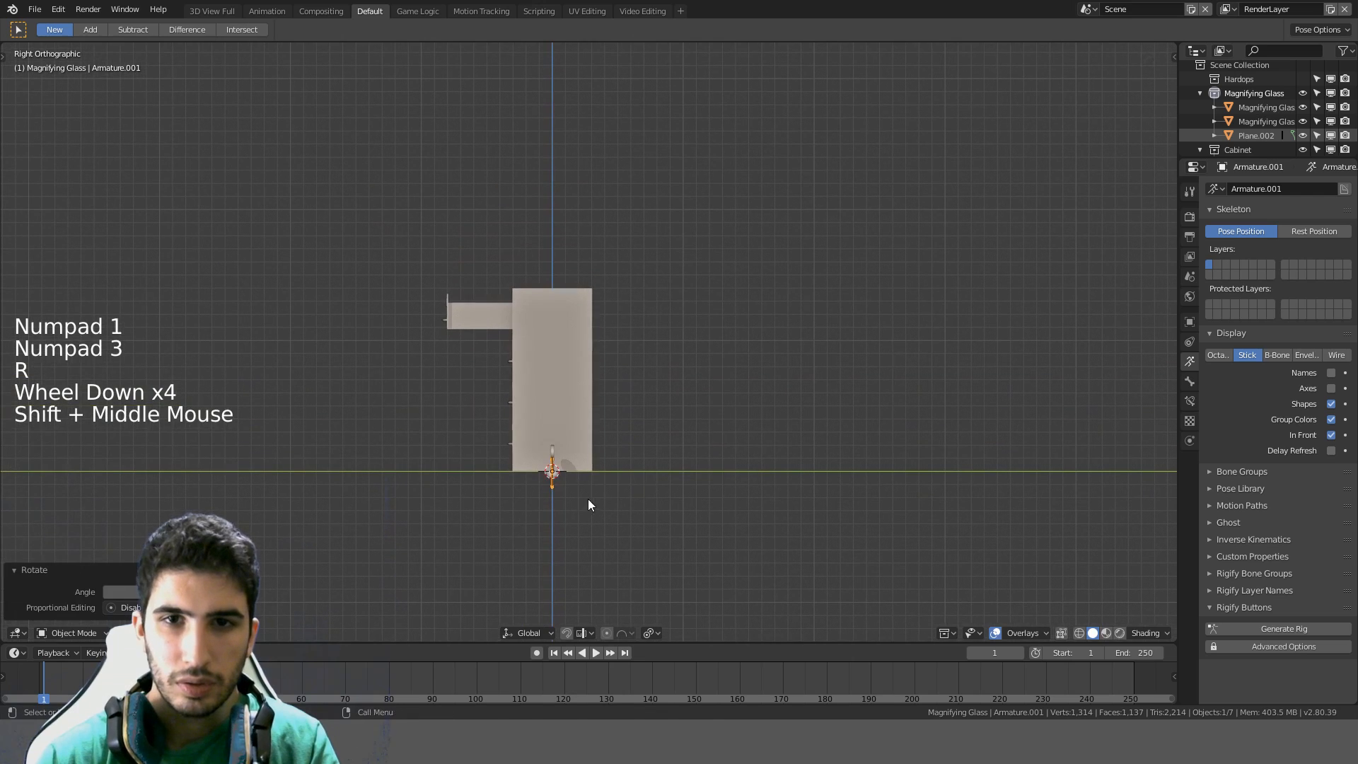
{"action": "key", "text": "g"}
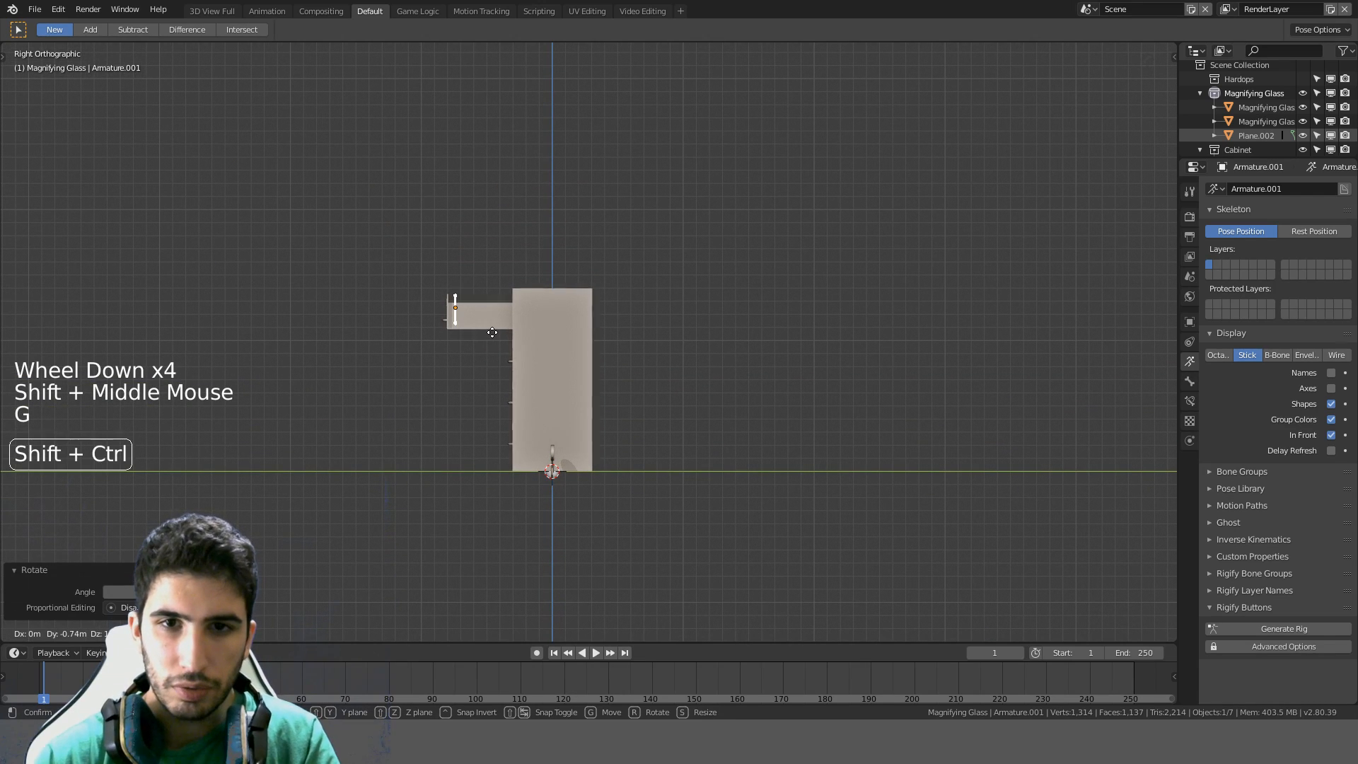
{"action": "left_click", "coordinate": [458, 362]}
Move the folder armature 1.38 m along X into the open top drawer in top view
{"action": "key", "text": "KP_7"}
{"action": "scroll", "coordinate": [458, 363], "scroll_direction": "up", "scroll_amount": 3}
{"action": "middle_click_drag", "start_coordinate": [588, 496], "coordinate": [652, 344], "text": "shift"}
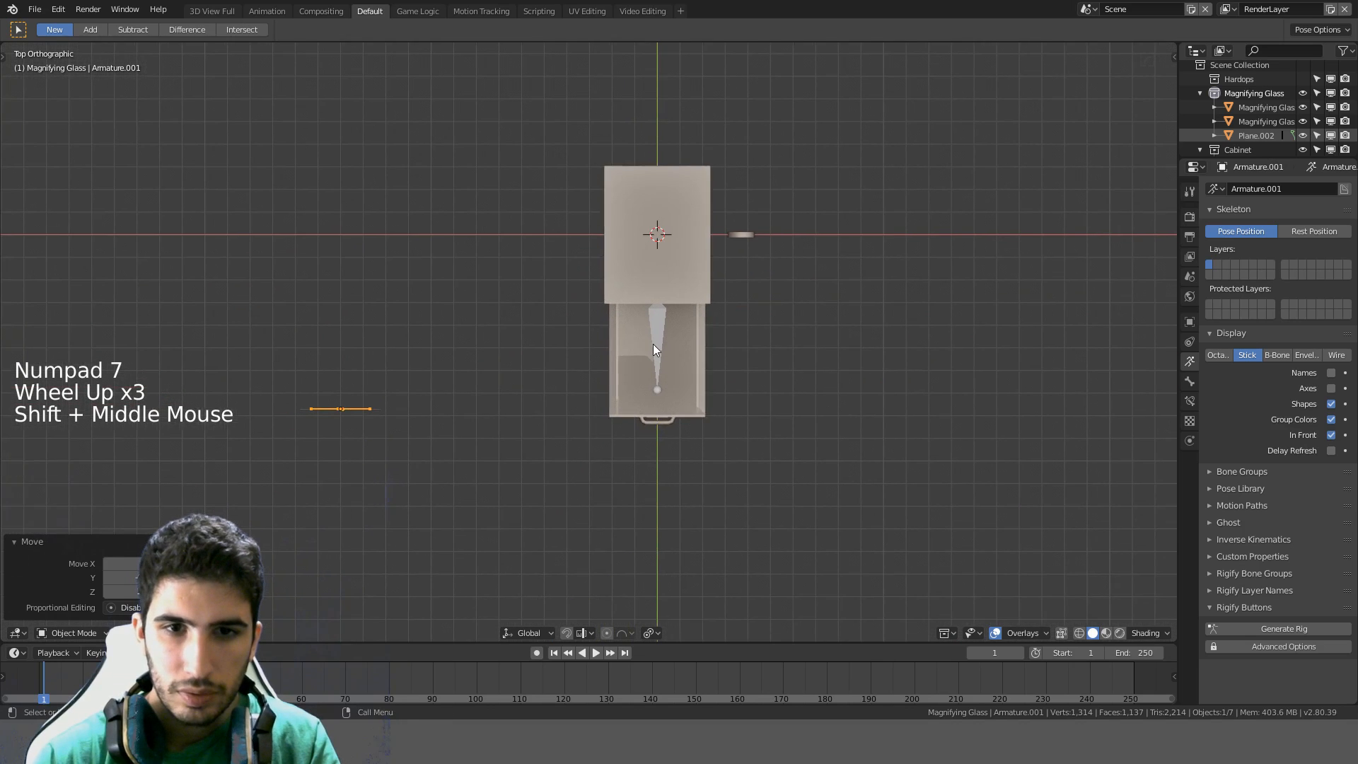
{"action": "scroll", "coordinate": [652, 343], "scroll_direction": "up", "scroll_amount": 3}
{"action": "key", "text": "g"}
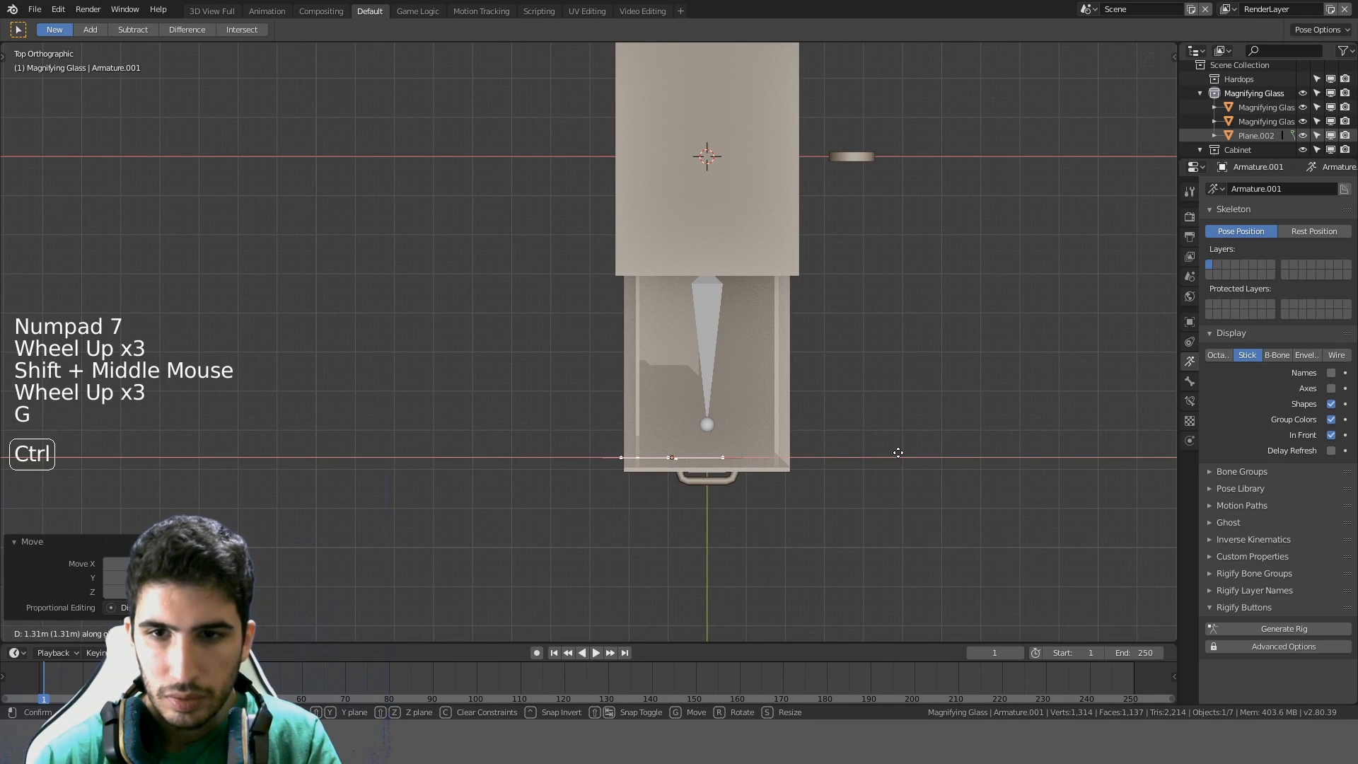
{"action": "left_click", "coordinate": [924, 457]}
Fine-tune the folder armature along X so it sits centred across the width of the drawer
{"action": "scroll", "coordinate": [915, 465], "scroll_direction": "up", "scroll_amount": 4}
{"action": "middle_click_drag", "start_coordinate": [915, 465], "coordinate": [734, 312], "text": "shift"}
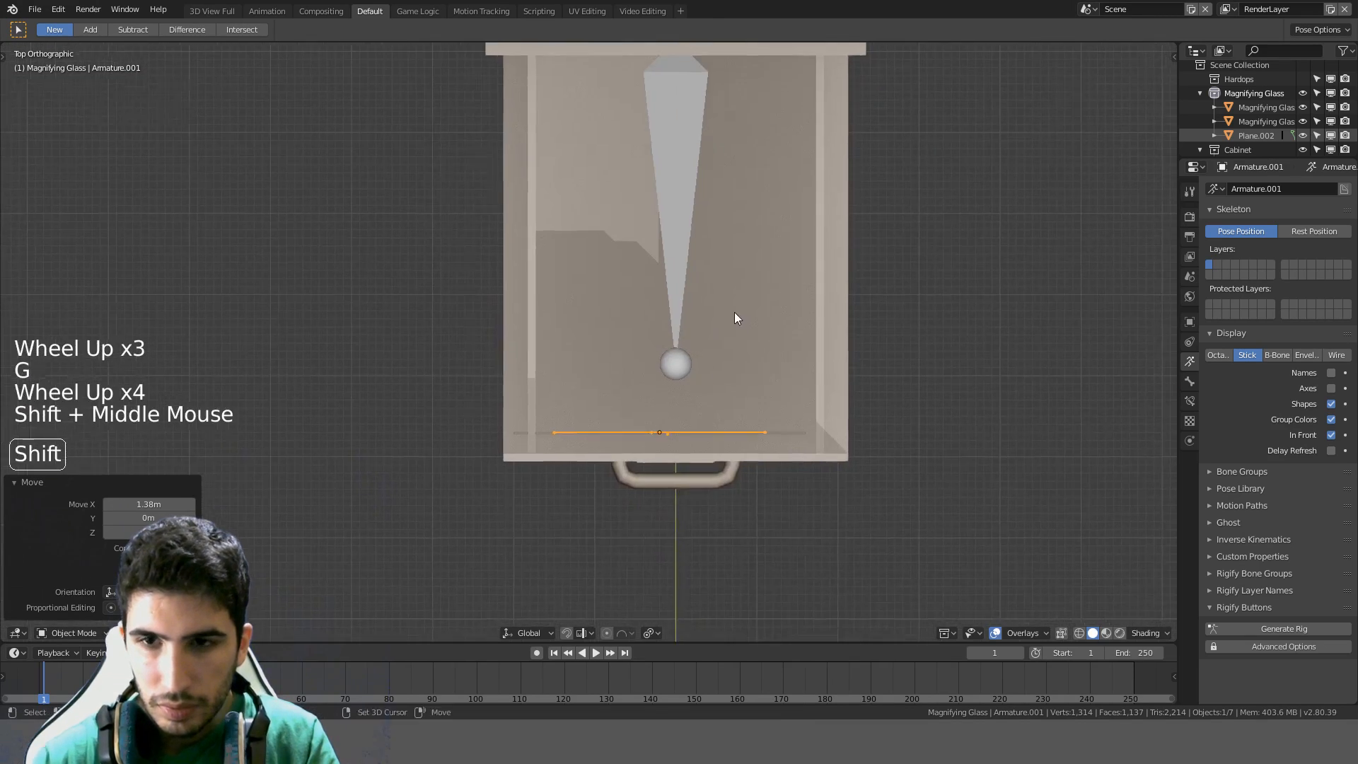
{"action": "scroll", "coordinate": [735, 312], "scroll_direction": "up", "scroll_amount": 3}
{"action": "middle_click_drag", "start_coordinate": [870, 433], "coordinate": [822, 404], "text": "shift"}
{"action": "key", "text": "g"}
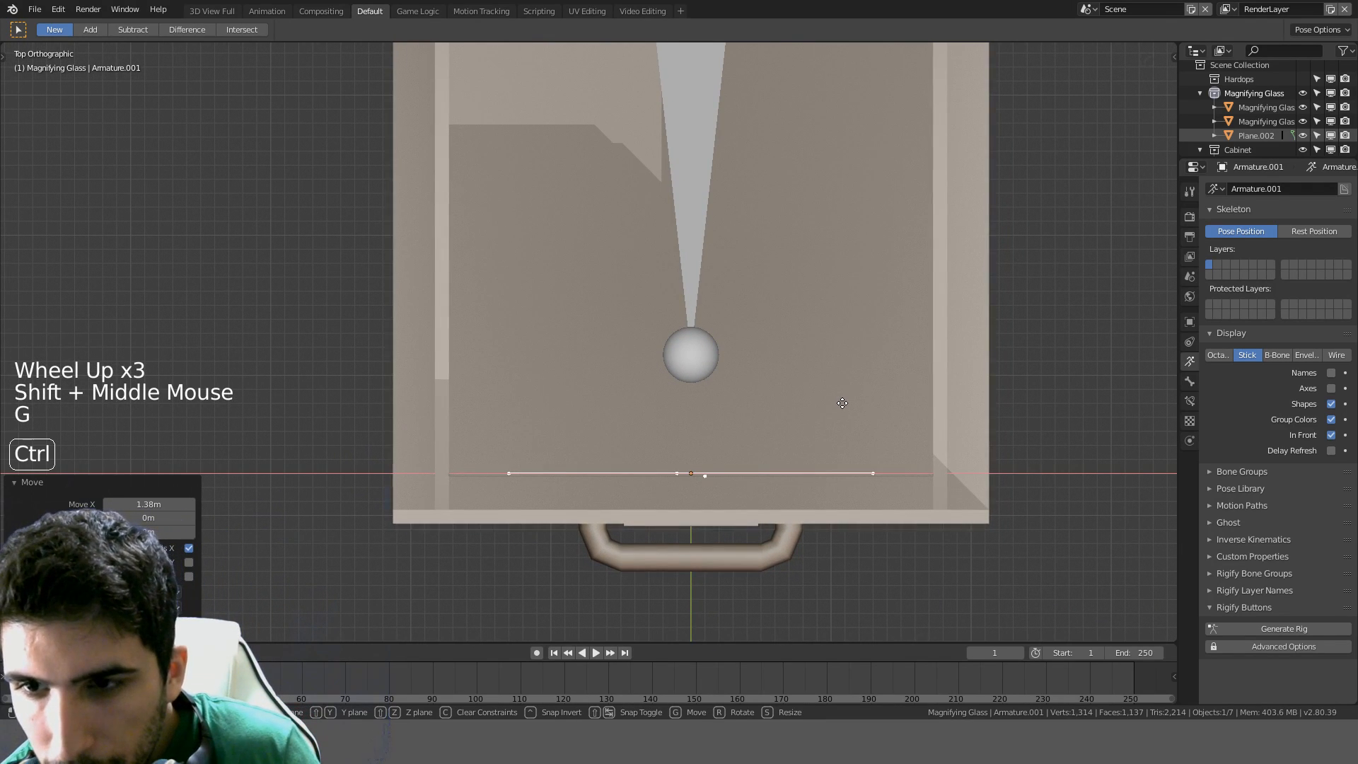
{"action": "left_click", "coordinate": [845, 404]}
View the open drawer from an angle and select the cabinet mesh
{"action": "middle_click_drag", "start_coordinate": [847, 404], "coordinate": [884, 469]}
{"action": "scroll", "coordinate": [794, 400], "scroll_direction": "down", "scroll_amount": 4}
{"action": "left_click", "coordinate": [774, 387]}
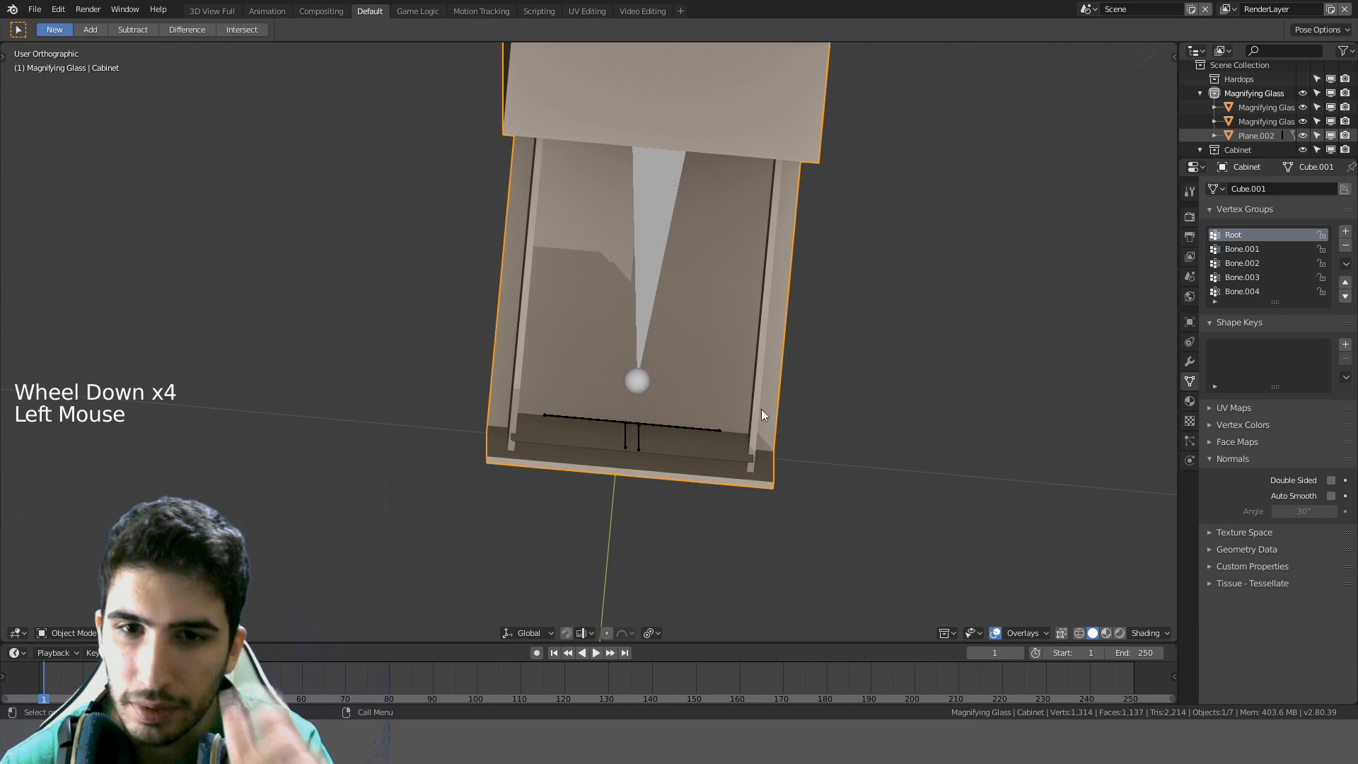
{"action": "middle_click_drag", "start_coordinate": [787, 400], "coordinate": [793, 469]}
{"action": "scroll", "coordinate": [794, 306], "scroll_direction": "down", "scroll_amount": 3}
{"action": "key", "text": "Tab"}
{"action": "key", "text": "Tab"}
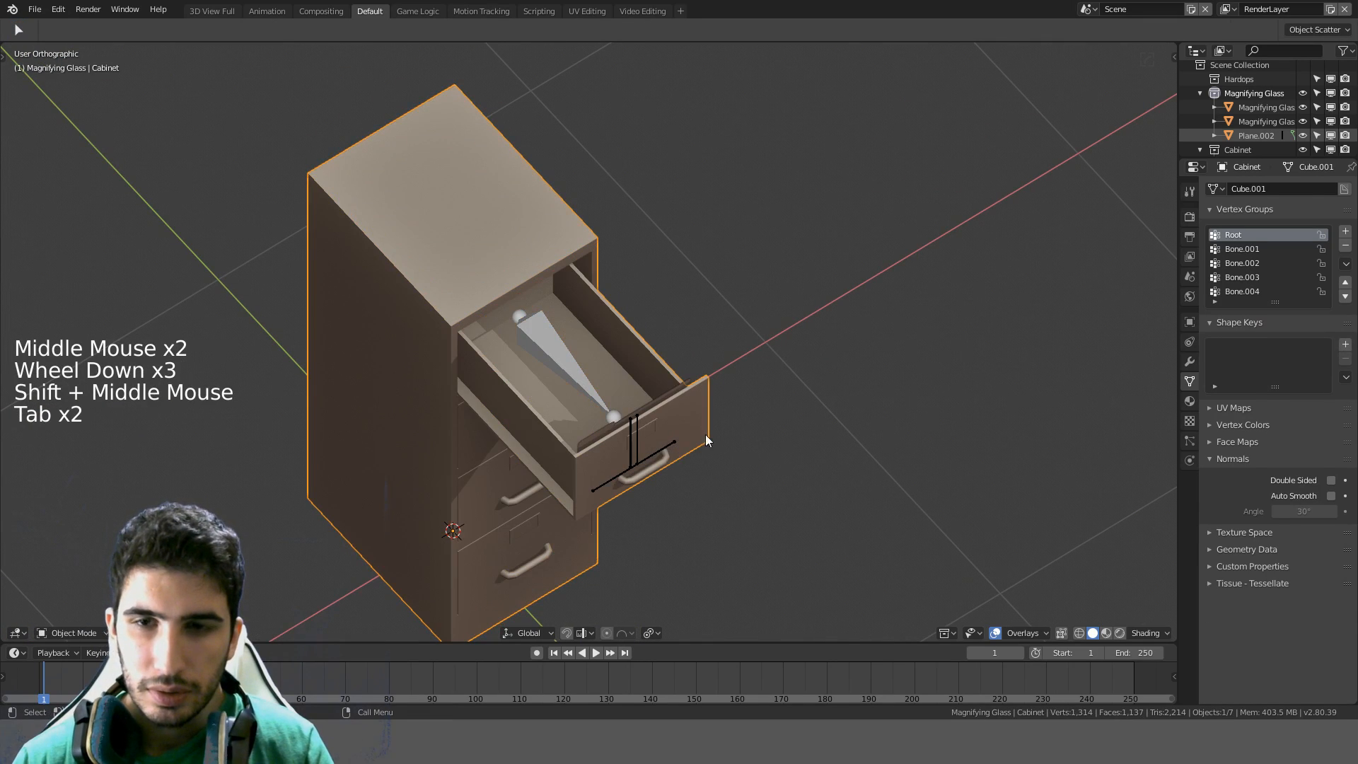
{"action": "key", "text": "Tab"}
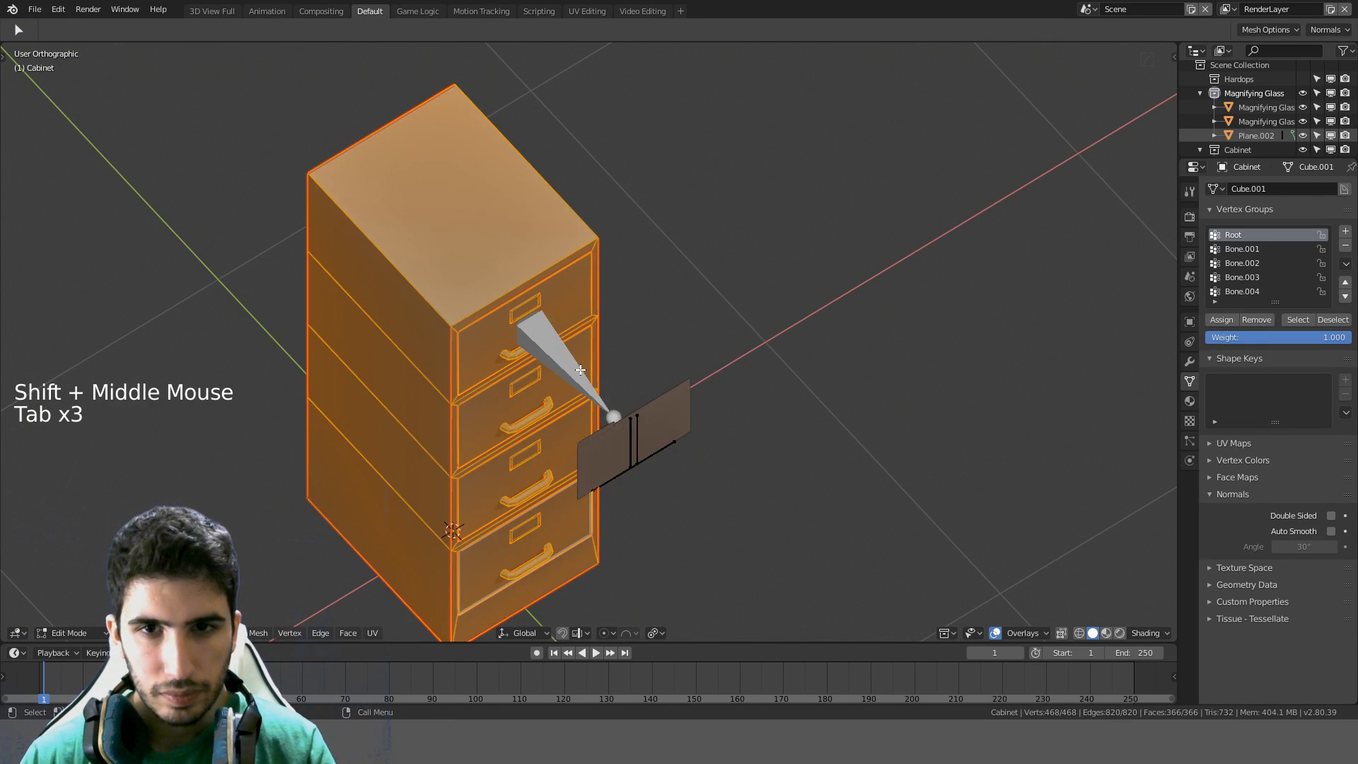
{"action": "key", "text": "Tab"}
Select all bones of the cabinet armature and clear their user transforms to close the top drawer
{"action": "left_click", "coordinate": [558, 365]}
{"action": "key", "text": "a"}
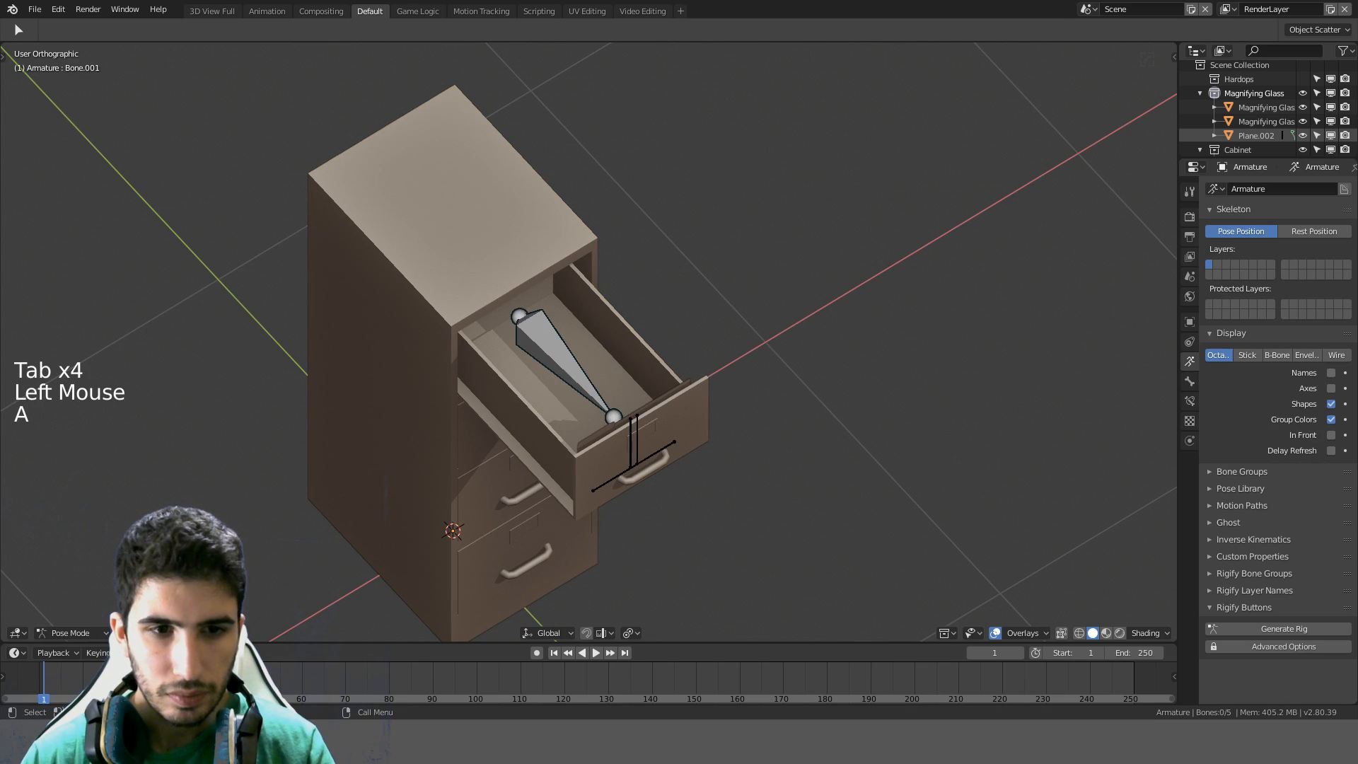
{"action": "right_click", "coordinate": [256, 552]}
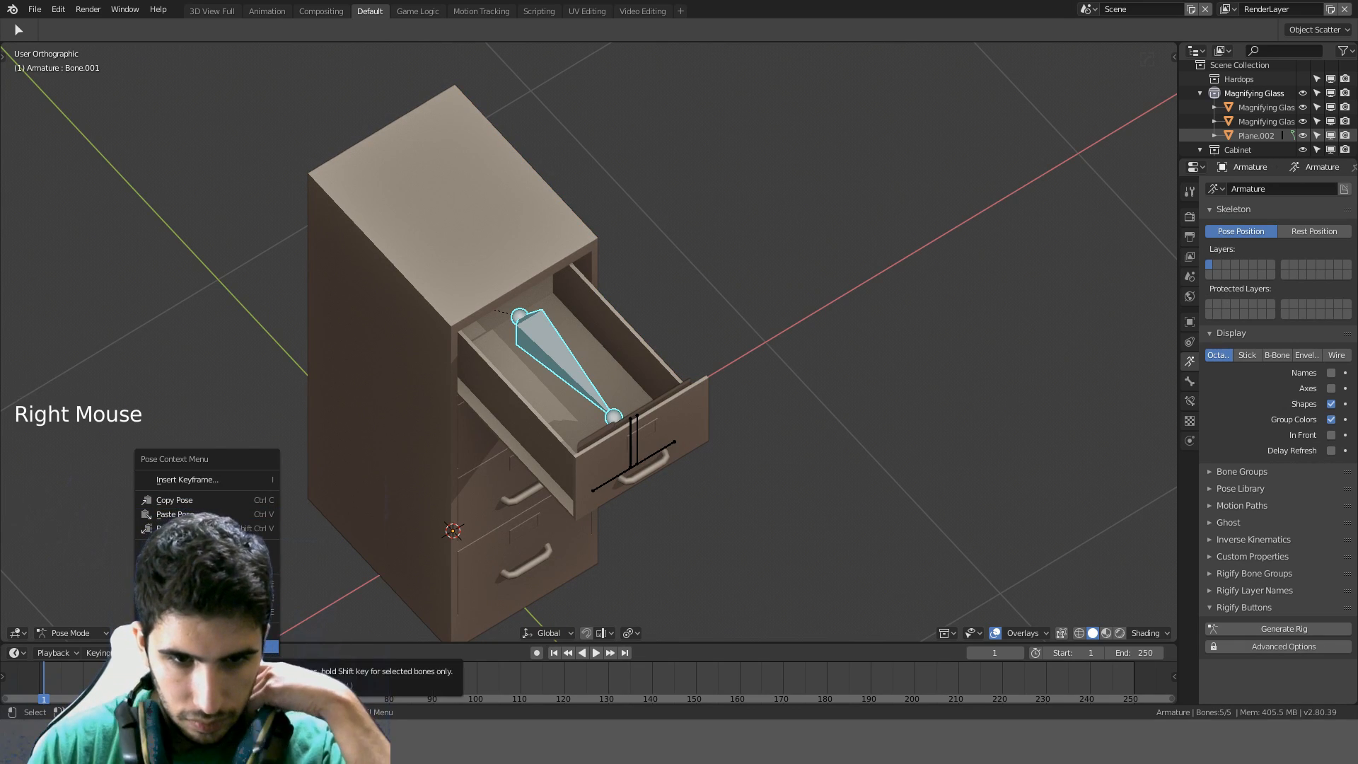
{"action": "left_click", "coordinate": [262, 640]}
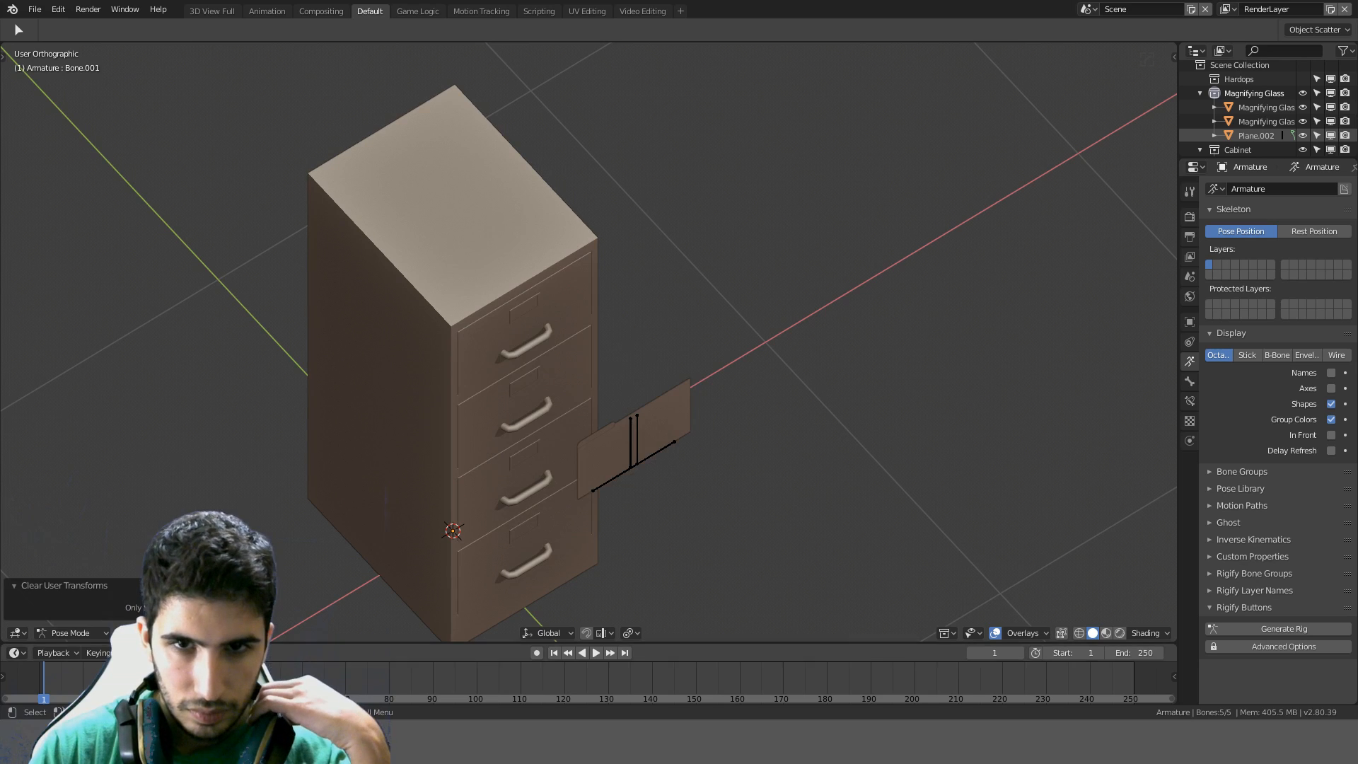
Enter Edit Mode on the cabinet mesh and hide its outer shell so the drawers are exposed
{"action": "left_click", "coordinate": [552, 315]}
{"action": "left_click", "coordinate": [552, 315]}
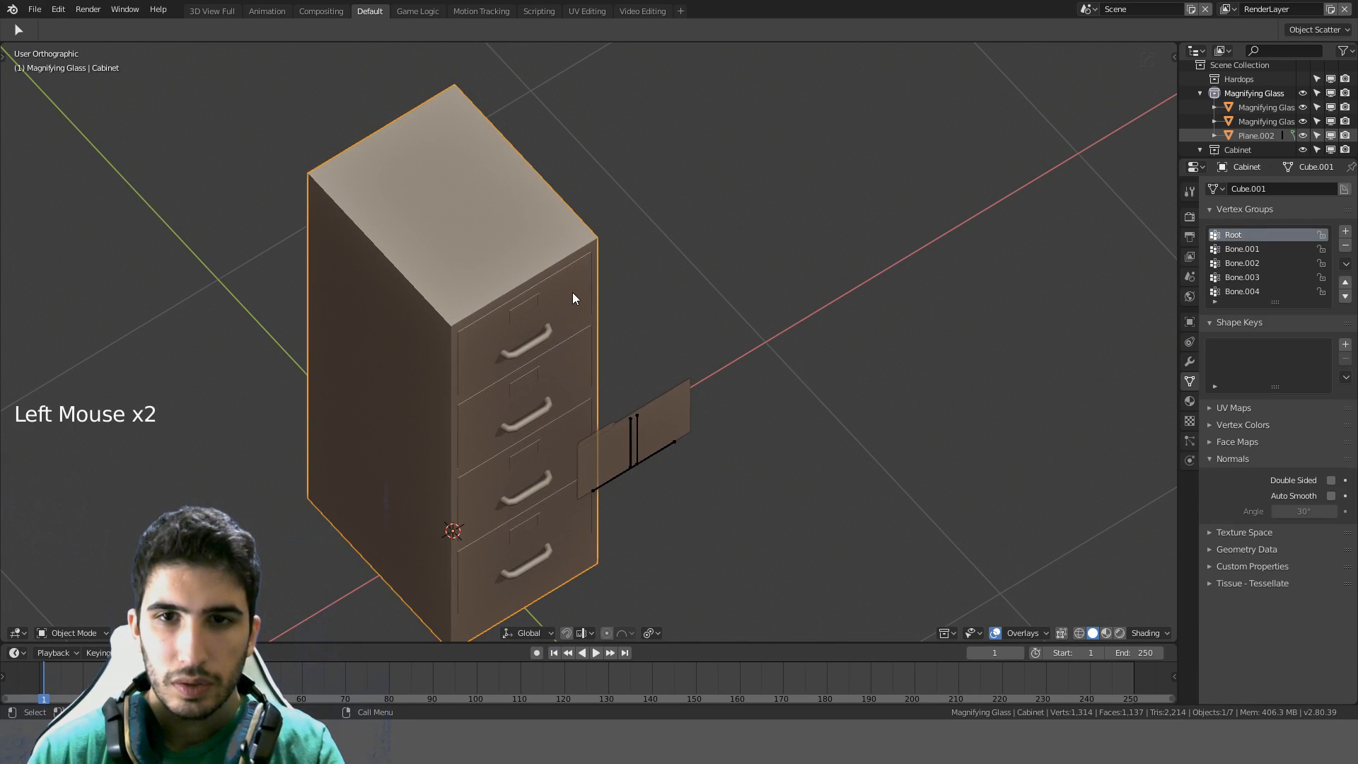
{"action": "key", "text": "Tab"}
{"action": "key", "text": "alt+a"}
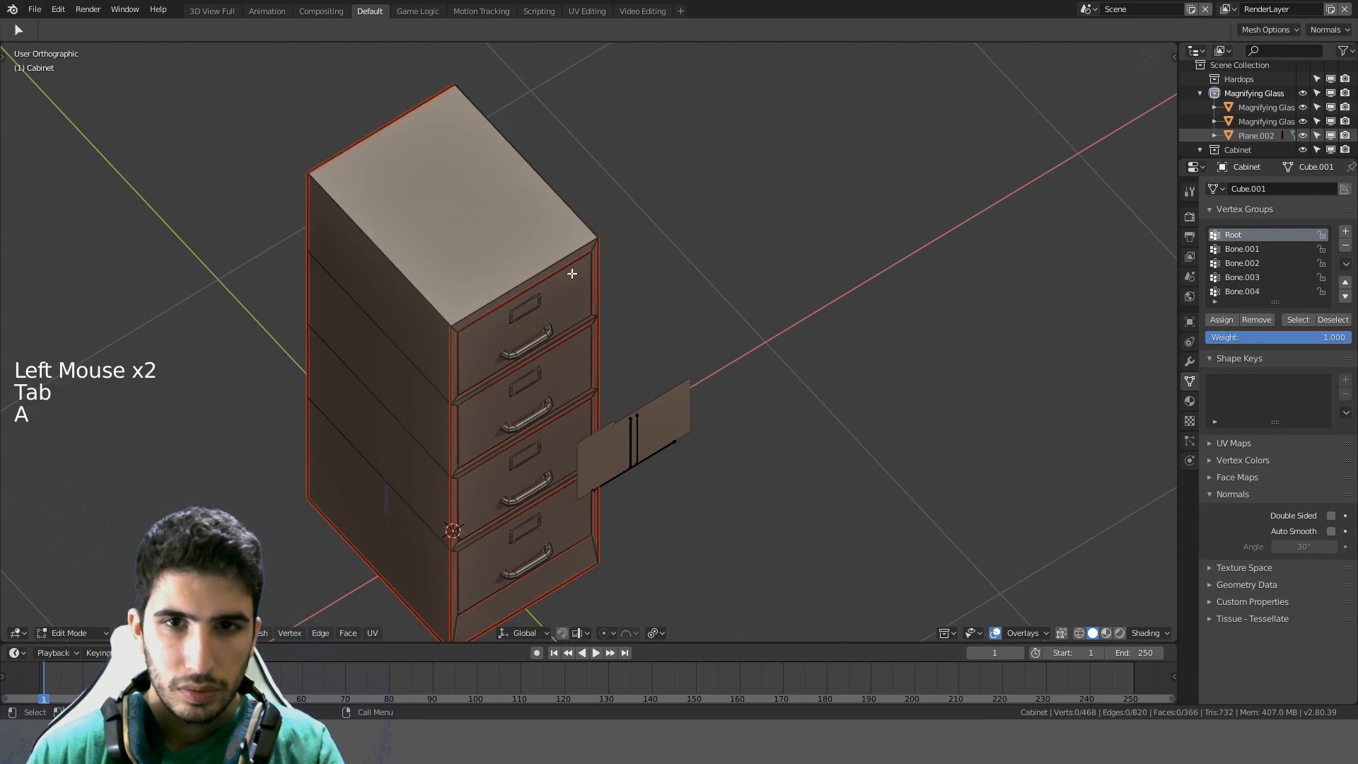
{"action": "key", "text": "l"}
{"action": "key", "text": "h"}
{"action": "middle_click_drag", "start_coordinate": [560, 255], "coordinate": [412, 447]}
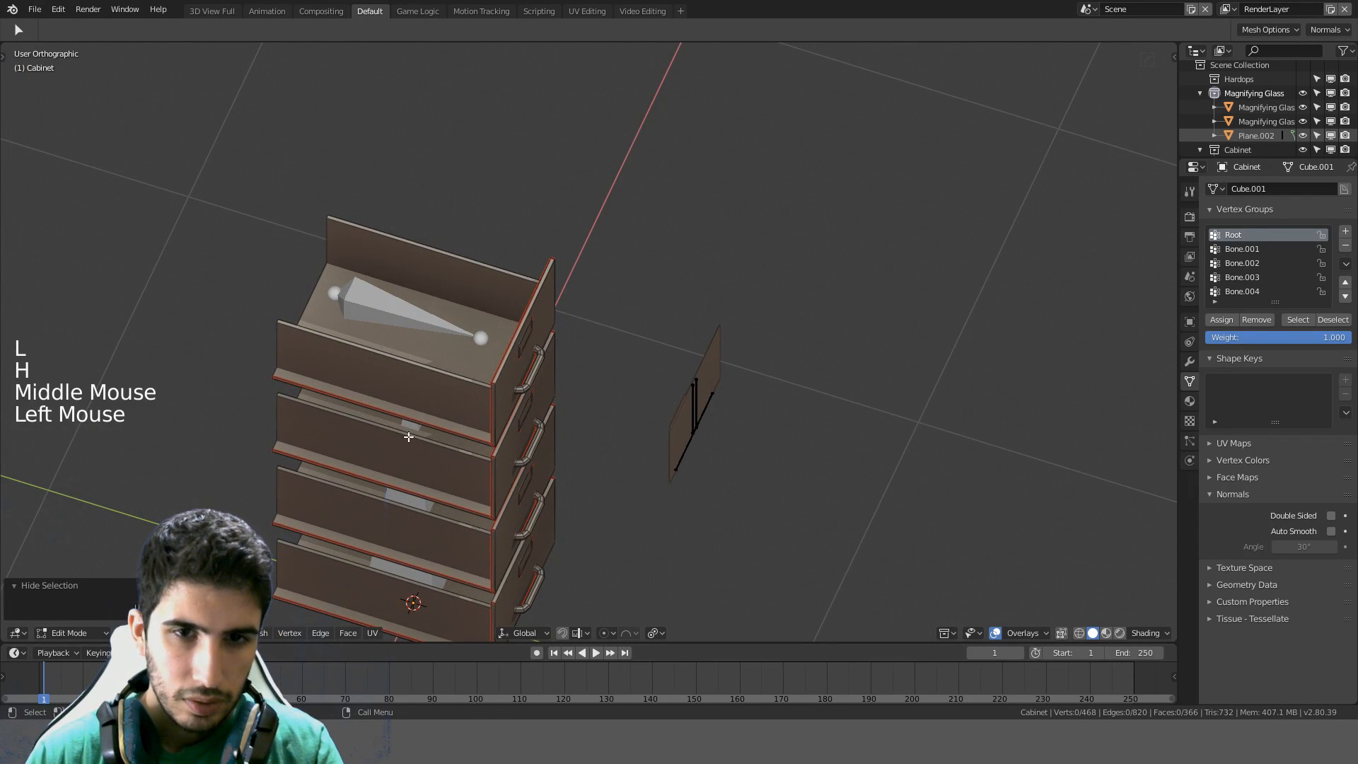
Select the negative-X side panels of all four drawers and move them about 0.01 m outward along X
{"action": "left_click", "coordinate": [425, 399]}
{"action": "key", "text": "a"}
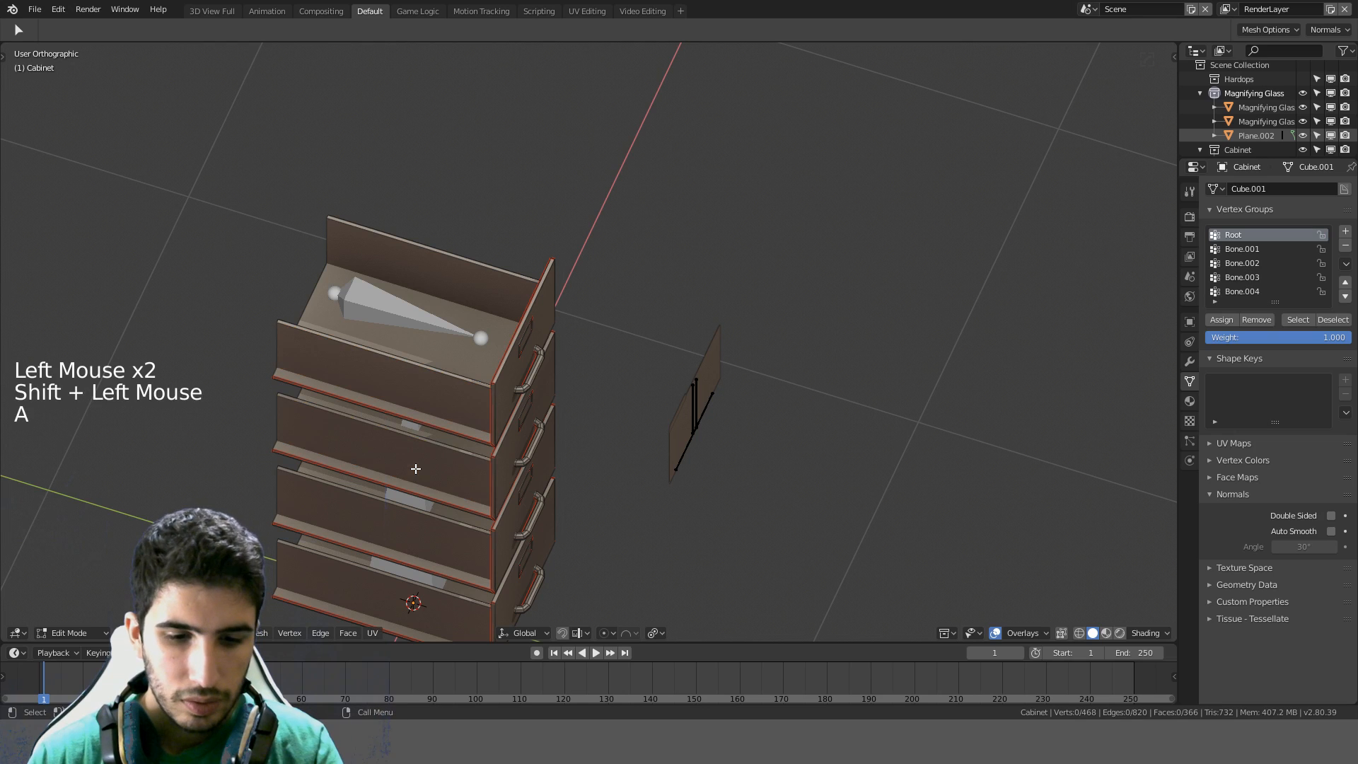
{"action": "key", "text": "l"}
{"action": "key", "text": "l"}
{"action": "key", "text": "l"}
{"action": "key", "text": "l"}
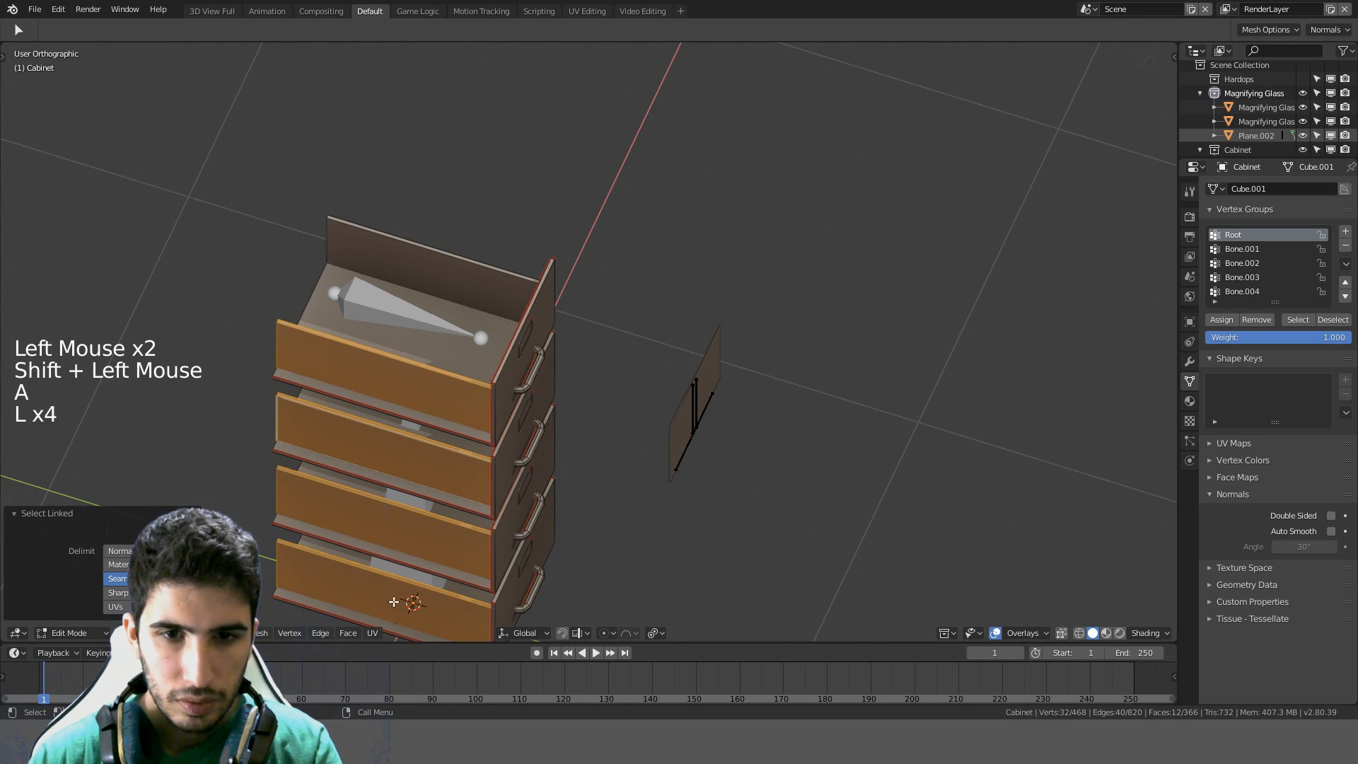
{"action": "key", "text": "KP_7"}
{"action": "middle_click_drag", "start_coordinate": [532, 162], "coordinate": [736, 387], "text": "shift"}
{"action": "scroll", "coordinate": [545, 362], "scroll_direction": "up", "scroll_amount": 7}
{"action": "key", "text": "g"}
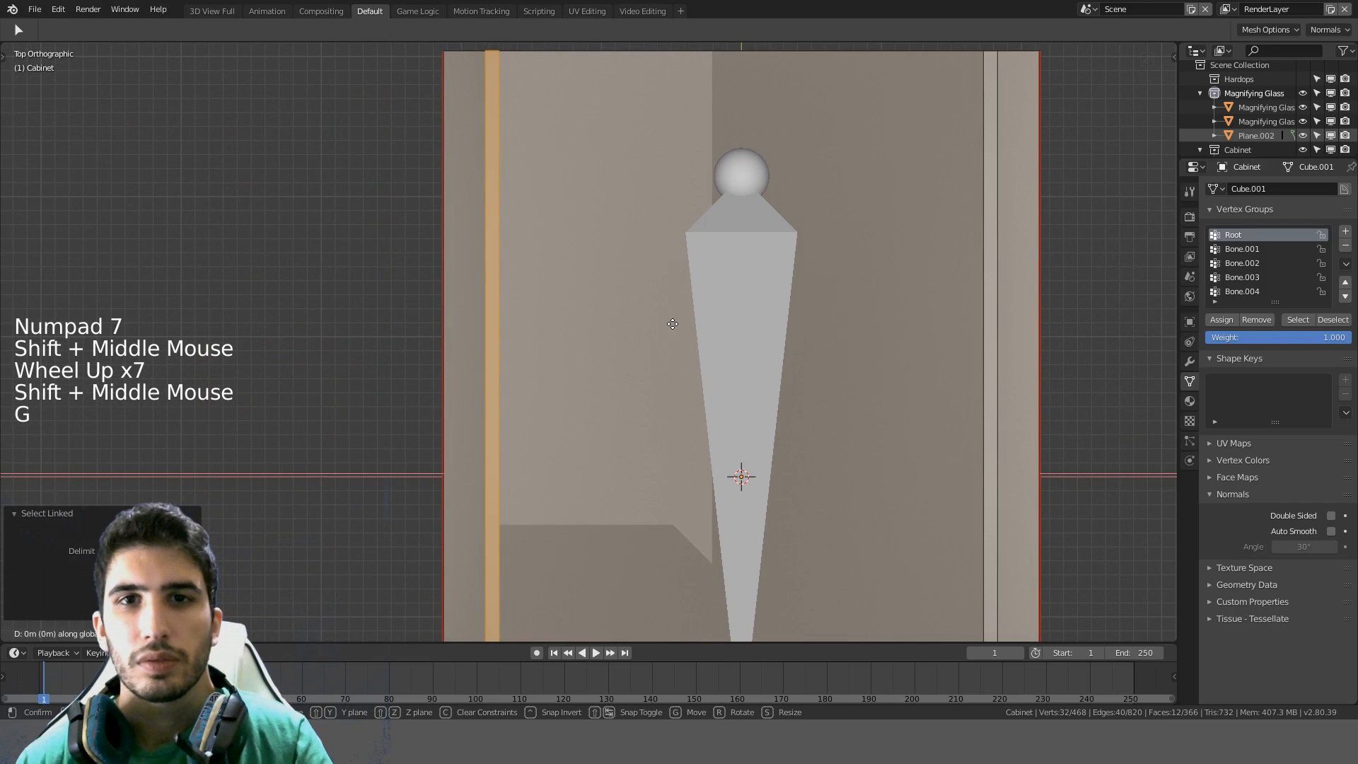
{"action": "key", "text": "ctrl"}
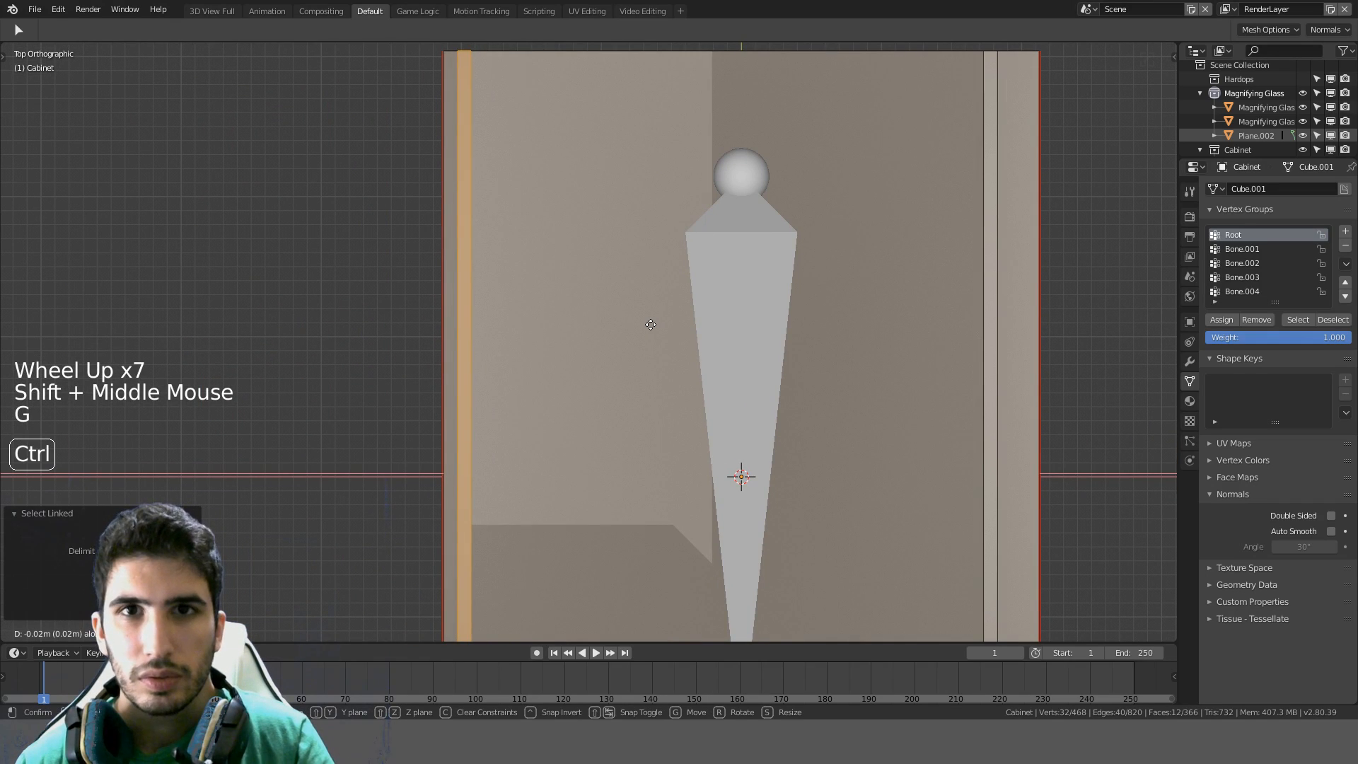
{"action": "left_click", "coordinate": [654, 322]}
Select the positive-X side panels of all four drawers and move them 0.01 m outward along X
{"action": "scroll", "coordinate": [768, 375], "scroll_direction": "down", "scroll_amount": 3}
{"action": "middle_click_drag", "start_coordinate": [768, 375], "coordinate": [649, 318], "text": "shift"}
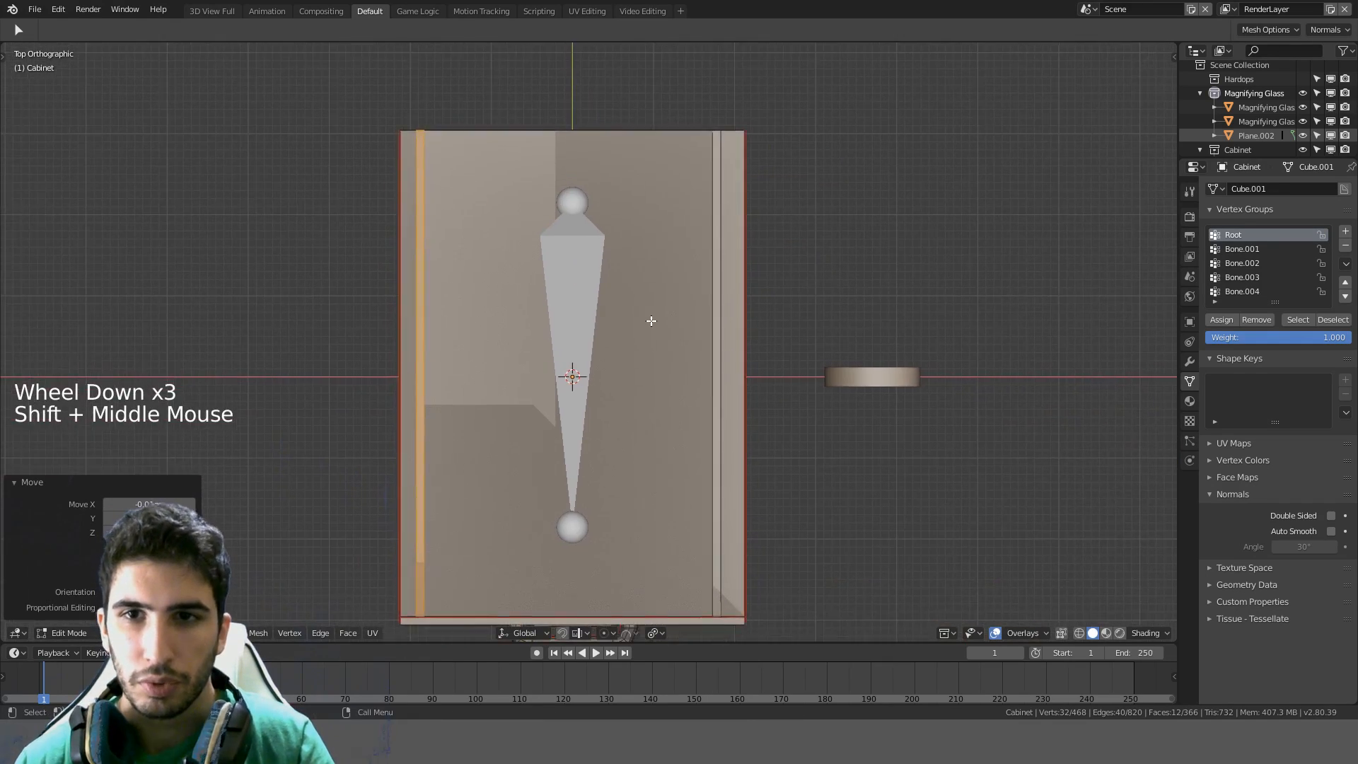
{"action": "key", "text": "a"}
{"action": "key", "text": "z"}
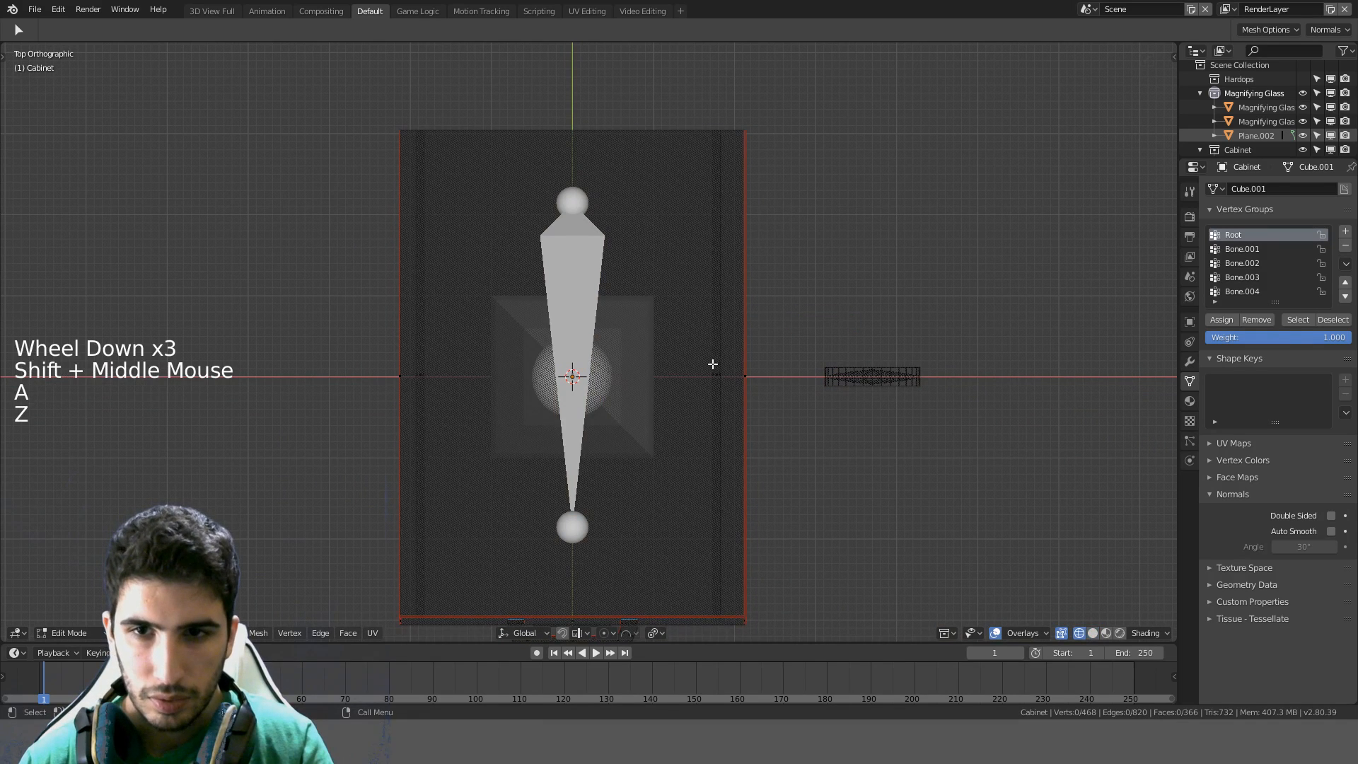
{"action": "key", "text": "l"}
{"action": "key", "text": "l"}
{"action": "key", "text": "l"}
{"action": "key", "text": "l"}
{"action": "key", "text": "l"}
{"action": "key", "text": "l"}
{"action": "key", "text": "l"}
{"action": "key", "text": "l"}
{"action": "key", "text": "l"}
{"action": "key", "text": "l"}
{"action": "key", "text": "l"}
{"action": "key", "text": "l"}
{"action": "key", "text": "l"}
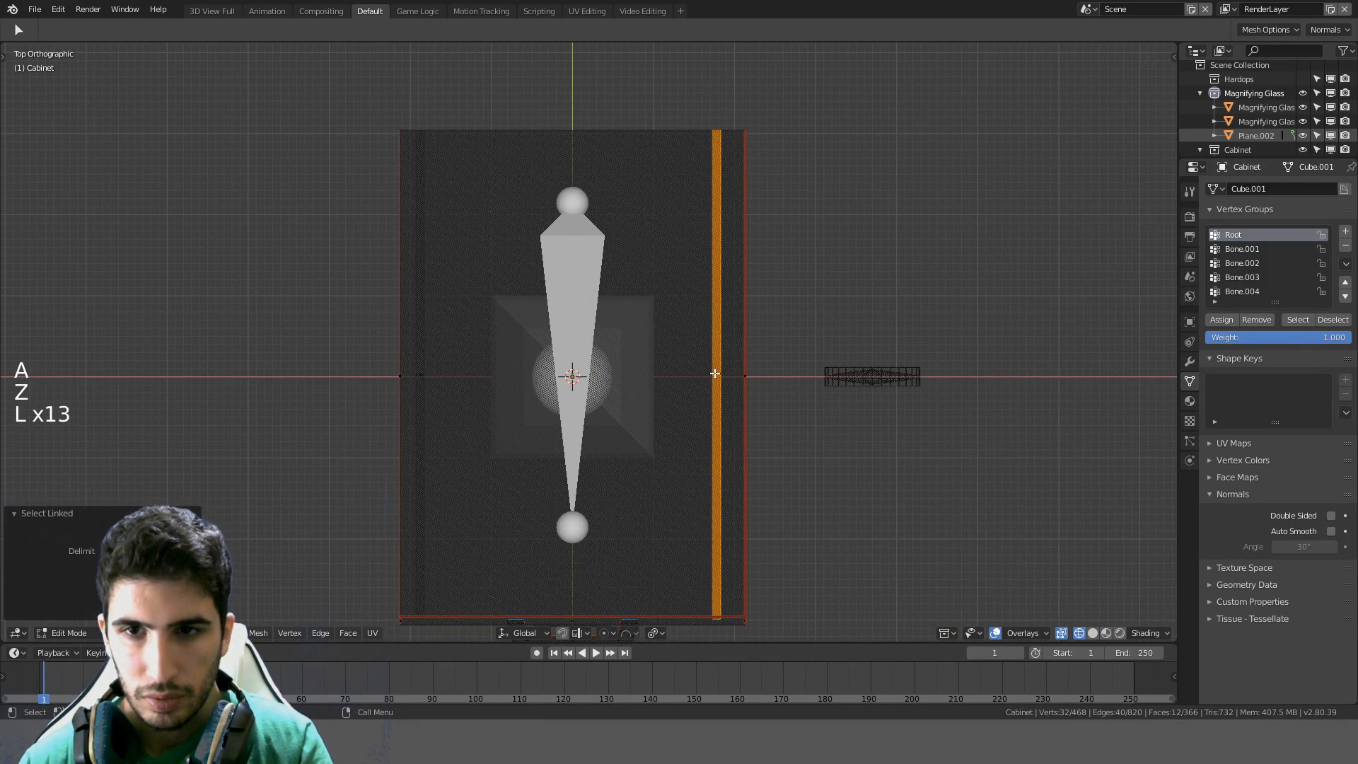
{"action": "key", "text": "z"}
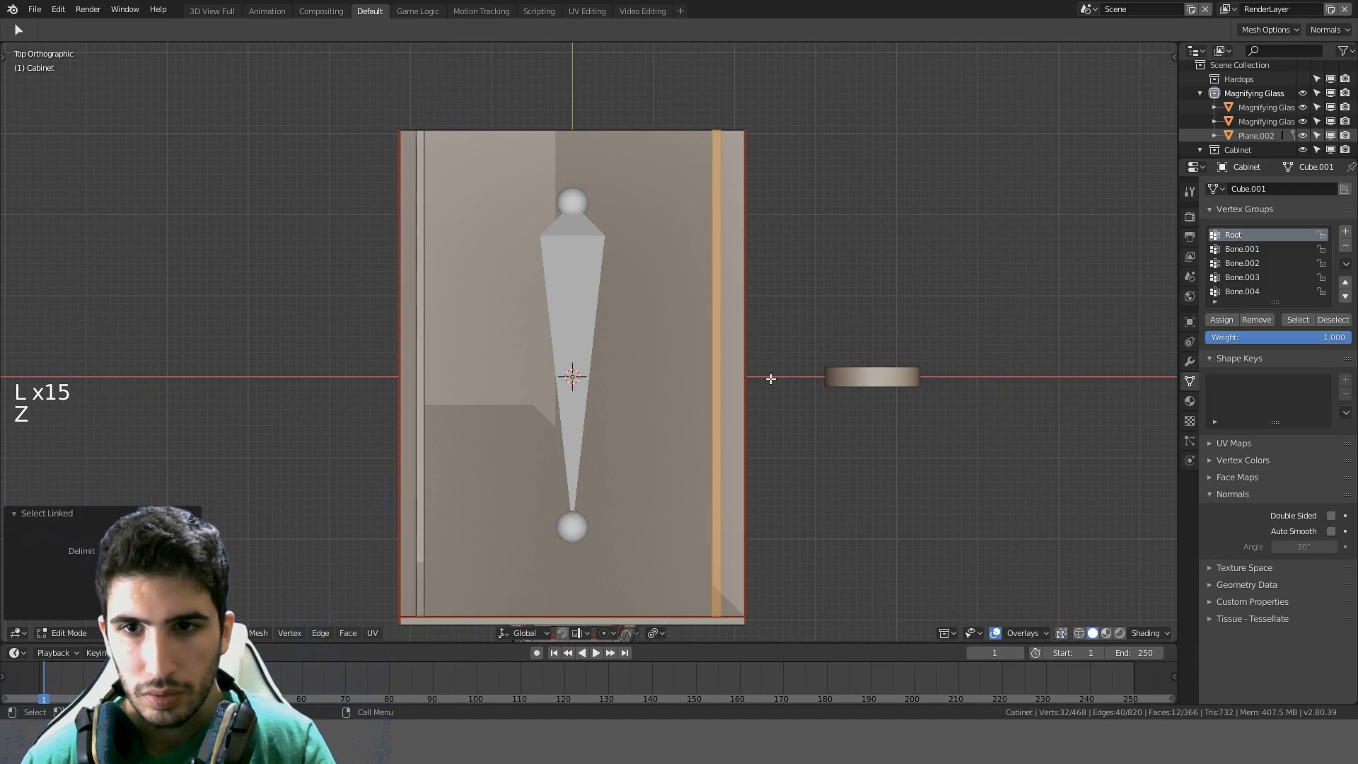
{"action": "key", "text": "g"}
{"action": "left_click", "coordinate": [779, 379]}
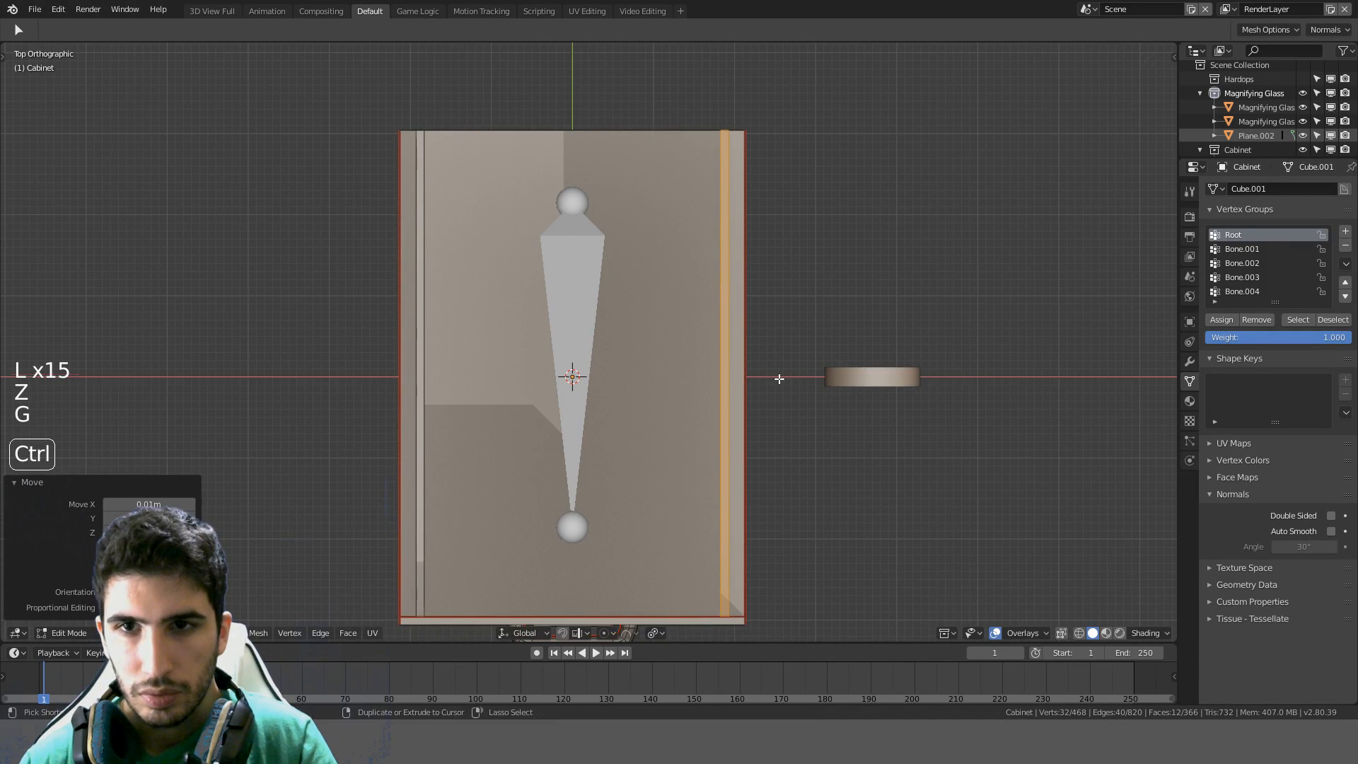
{"action": "middle_click_drag", "start_coordinate": [779, 379], "coordinate": [733, 189]}
{"action": "scroll", "coordinate": [707, 297], "scroll_direction": "down", "scroll_amount": 4}
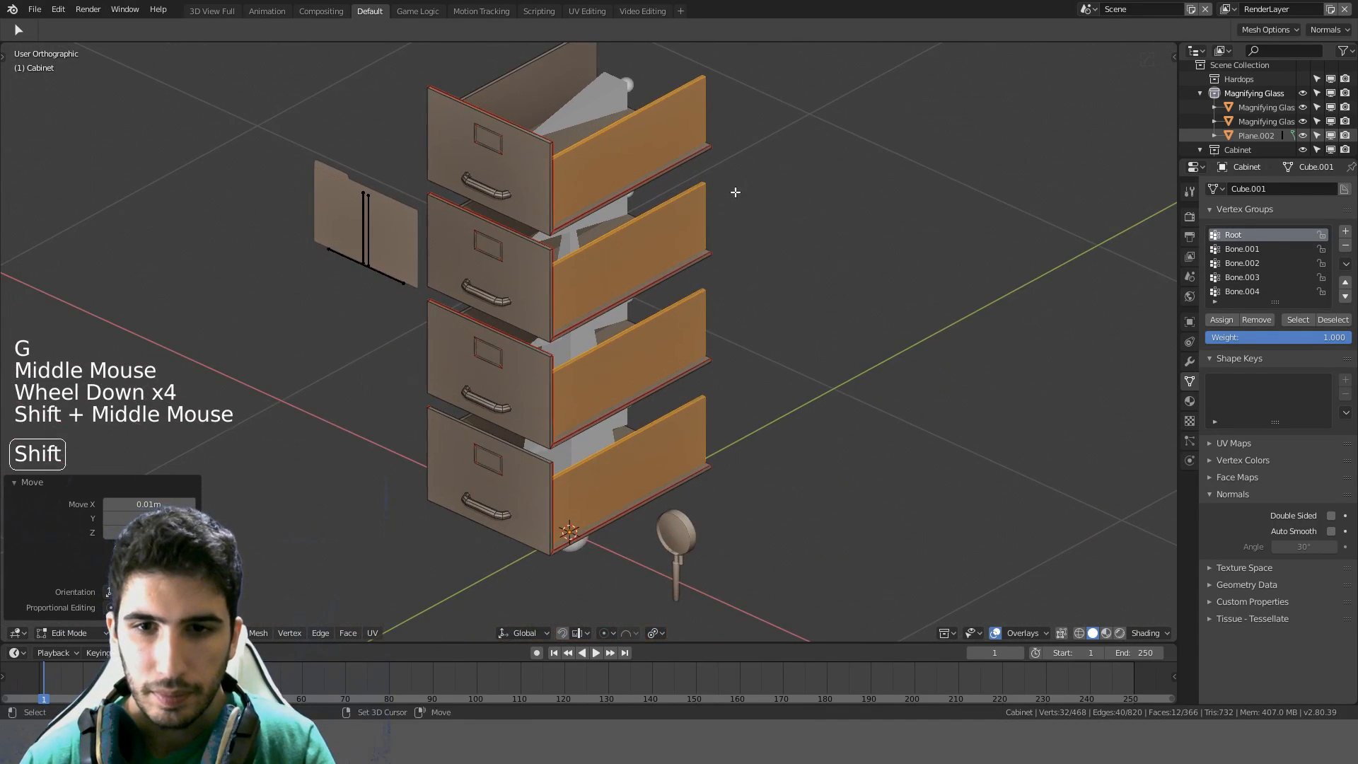
{"action": "key", "text": "Tab"}
{"action": "key", "text": "Tab"}
{"action": "key", "text": "a"}
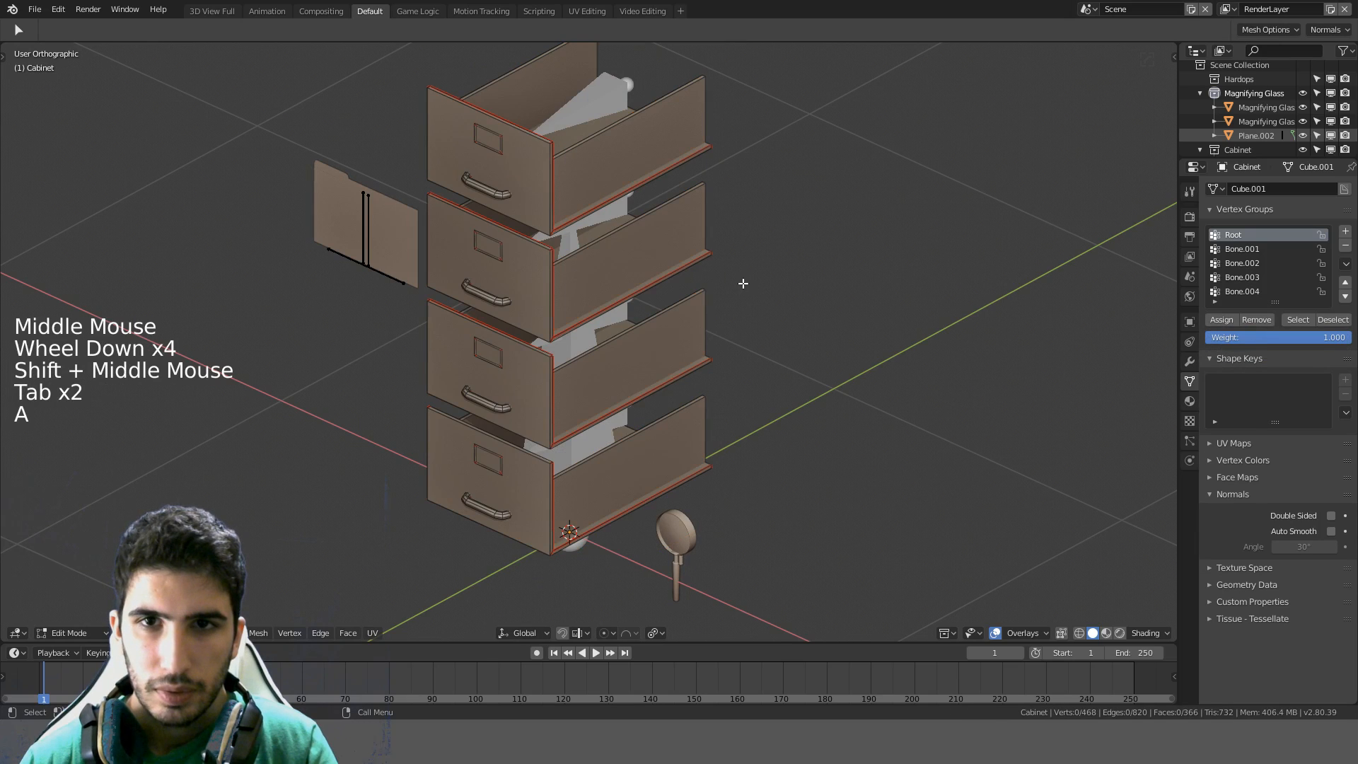
Select the folder mesh together with the cabinet mesh and open both in Edit Mode
{"action": "key", "text": "Tab"}
{"action": "left_click", "coordinate": [400, 241]}
{"action": "key", "text": "Tab"}
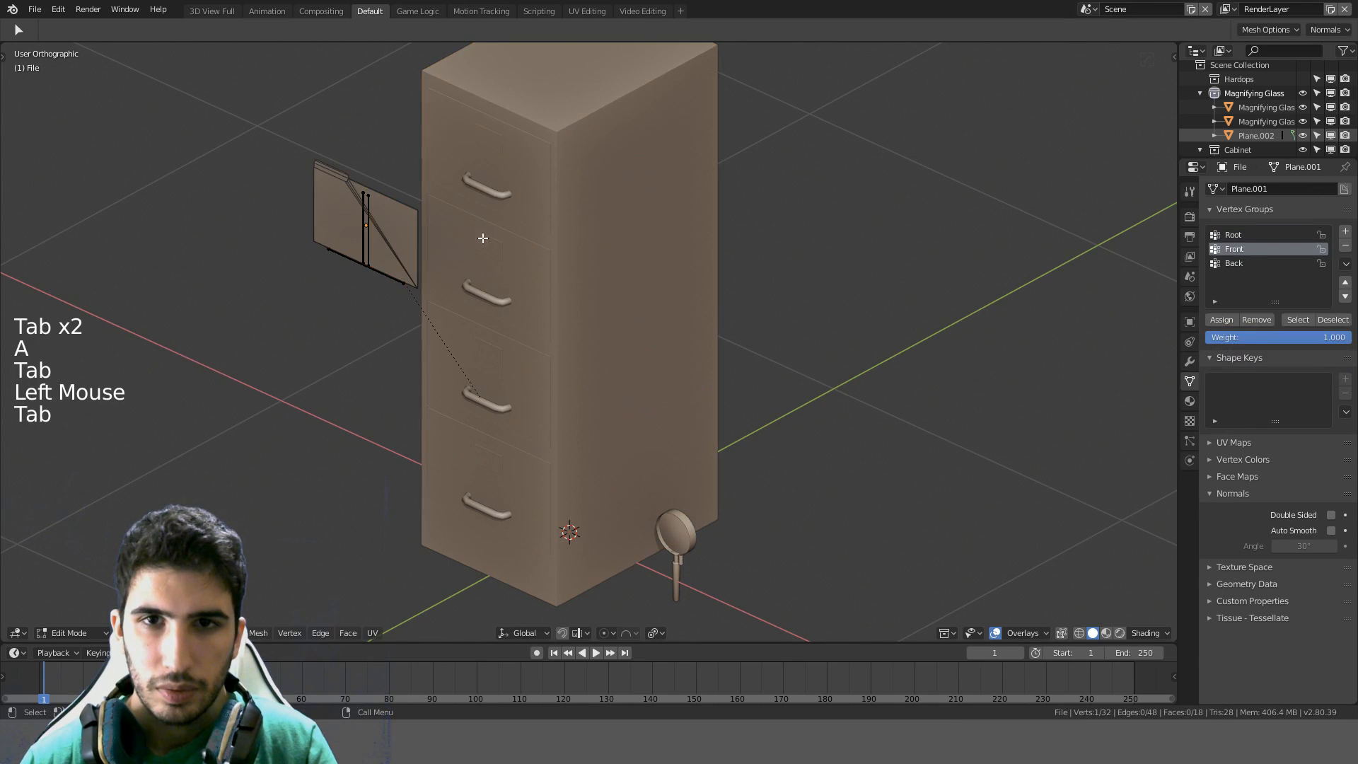
{"action": "key", "text": "Tab"}
{"action": "left_click", "coordinate": [586, 224], "text": "shift"}
{"action": "key", "text": "Tab"}
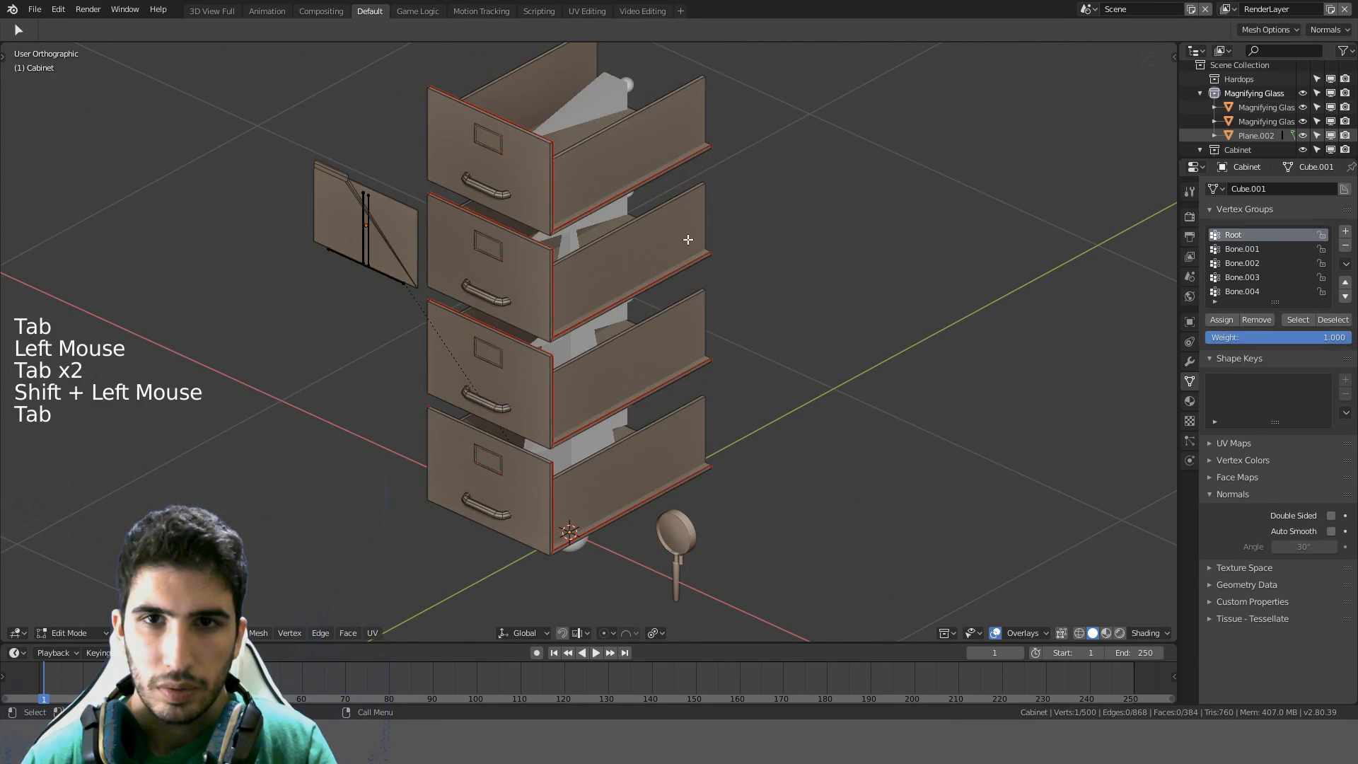
Try to move all of the folder's geometry along Y to just behind the drawer front in top view
{"action": "middle_click_drag", "start_coordinate": [586, 224], "coordinate": [551, 299]}
{"action": "key", "text": "l"}
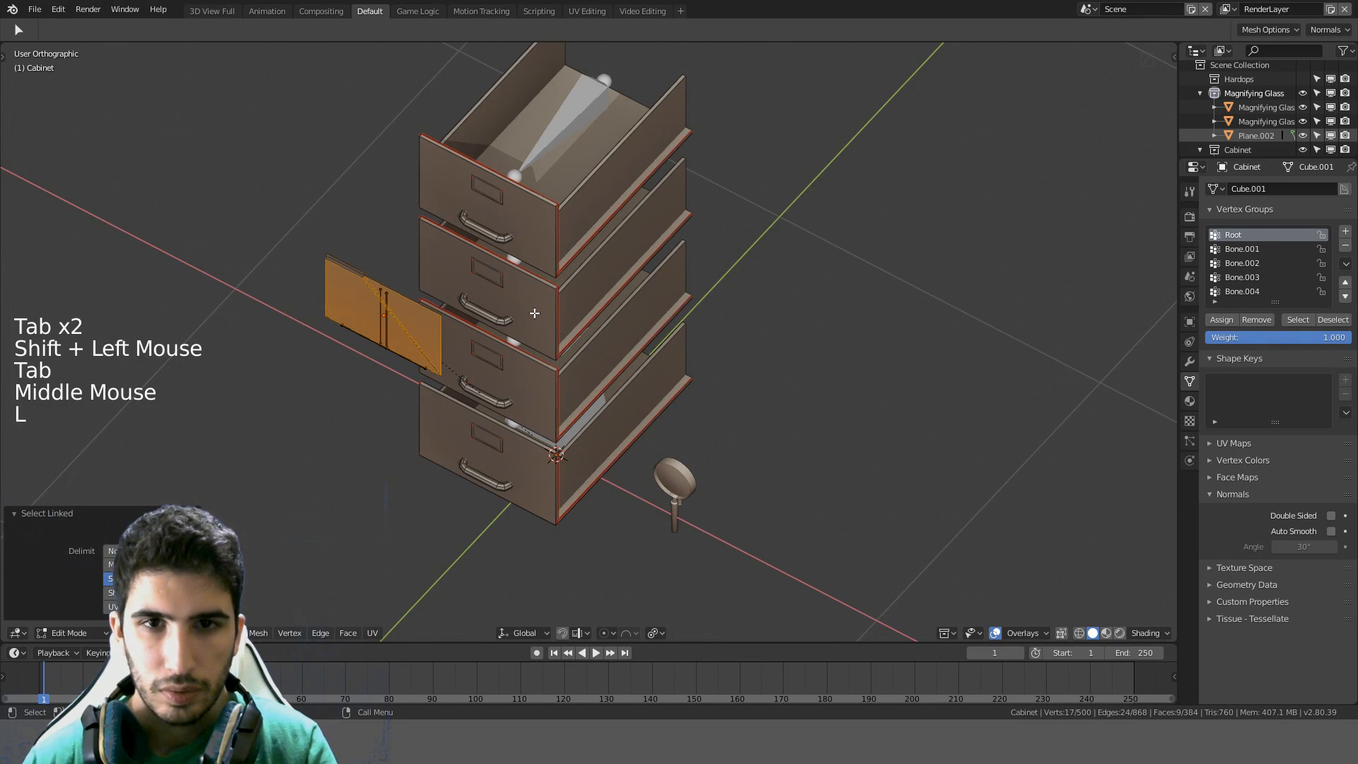
{"action": "key", "text": "KP_7"}
{"action": "key", "text": "g"}
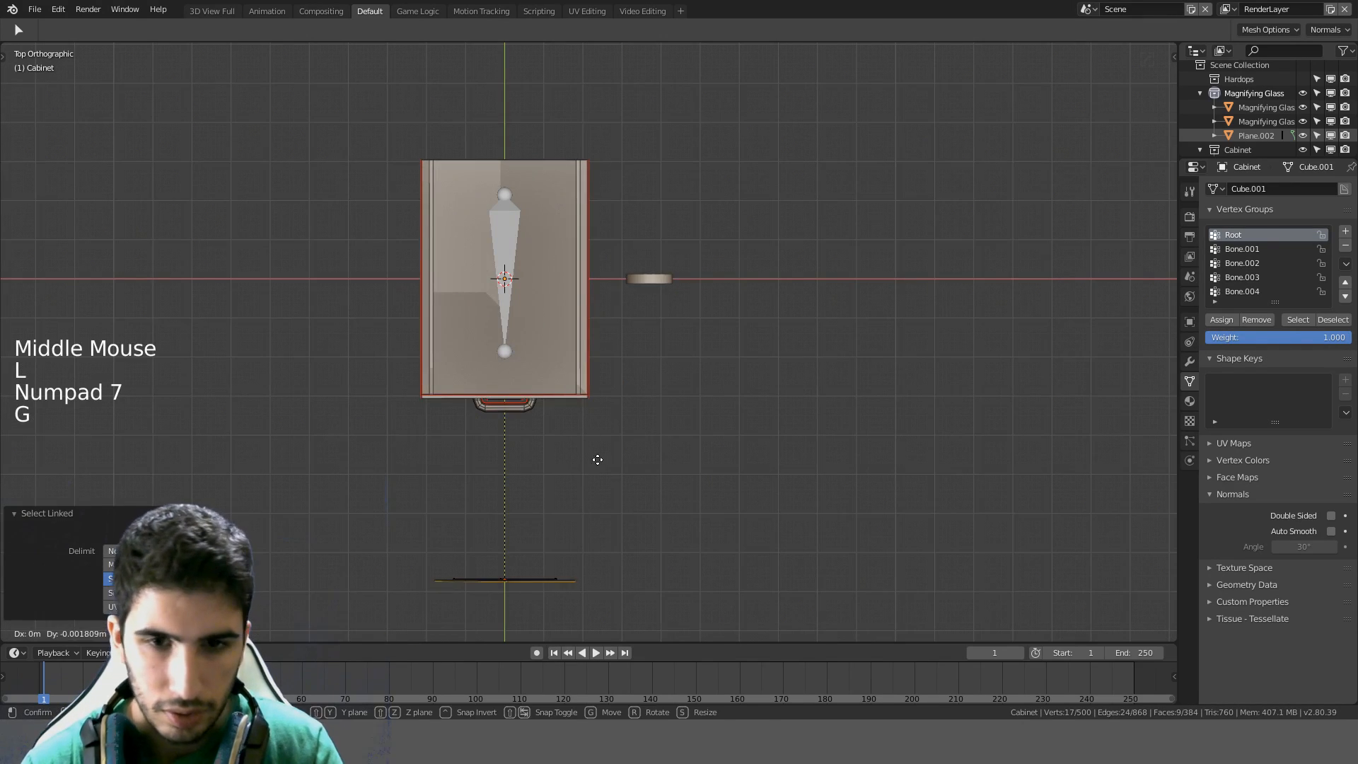
{"action": "key", "text": "y"}
{"action": "right_click", "coordinate": [595, 444]}
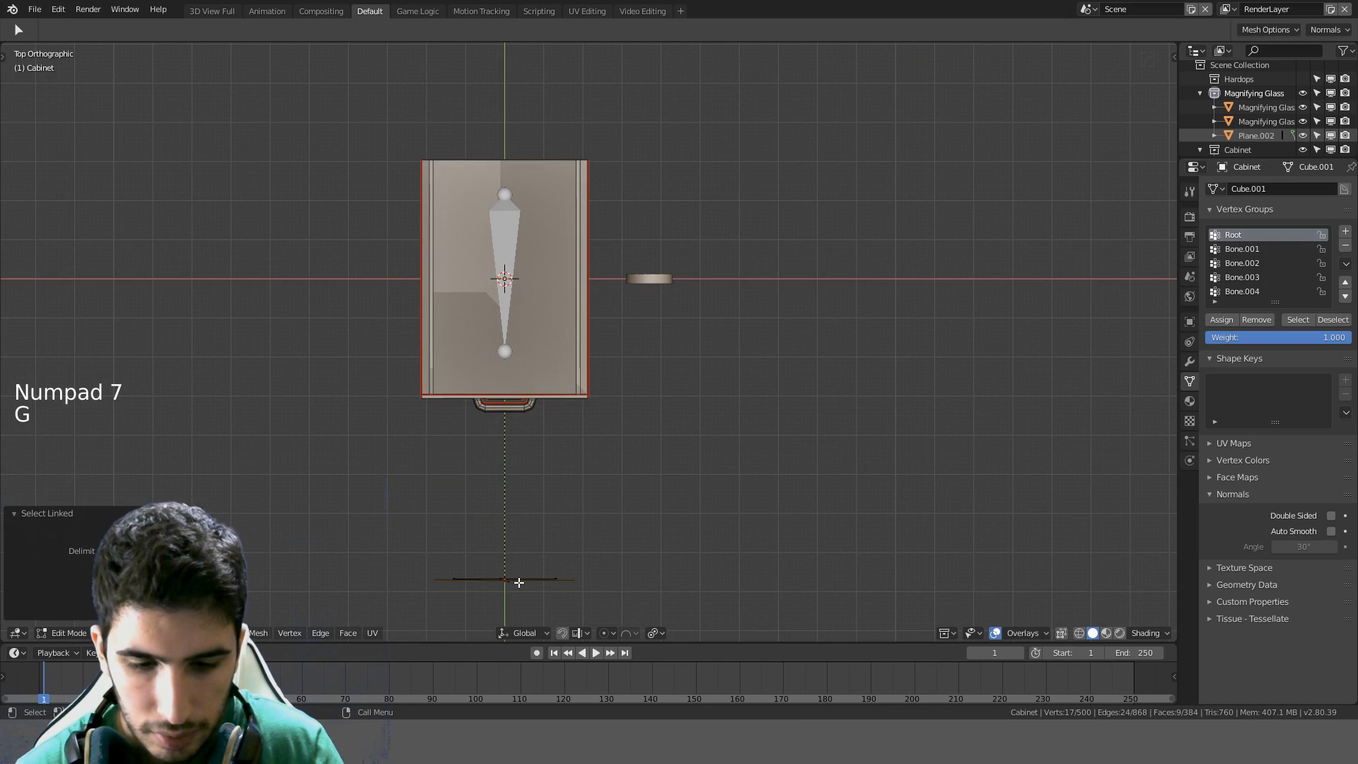
{"action": "key", "text": "z"}
{"action": "key", "text": "c"}
{"action": "left_click_drag", "start_coordinate": [585, 570], "coordinate": [431, 564]}
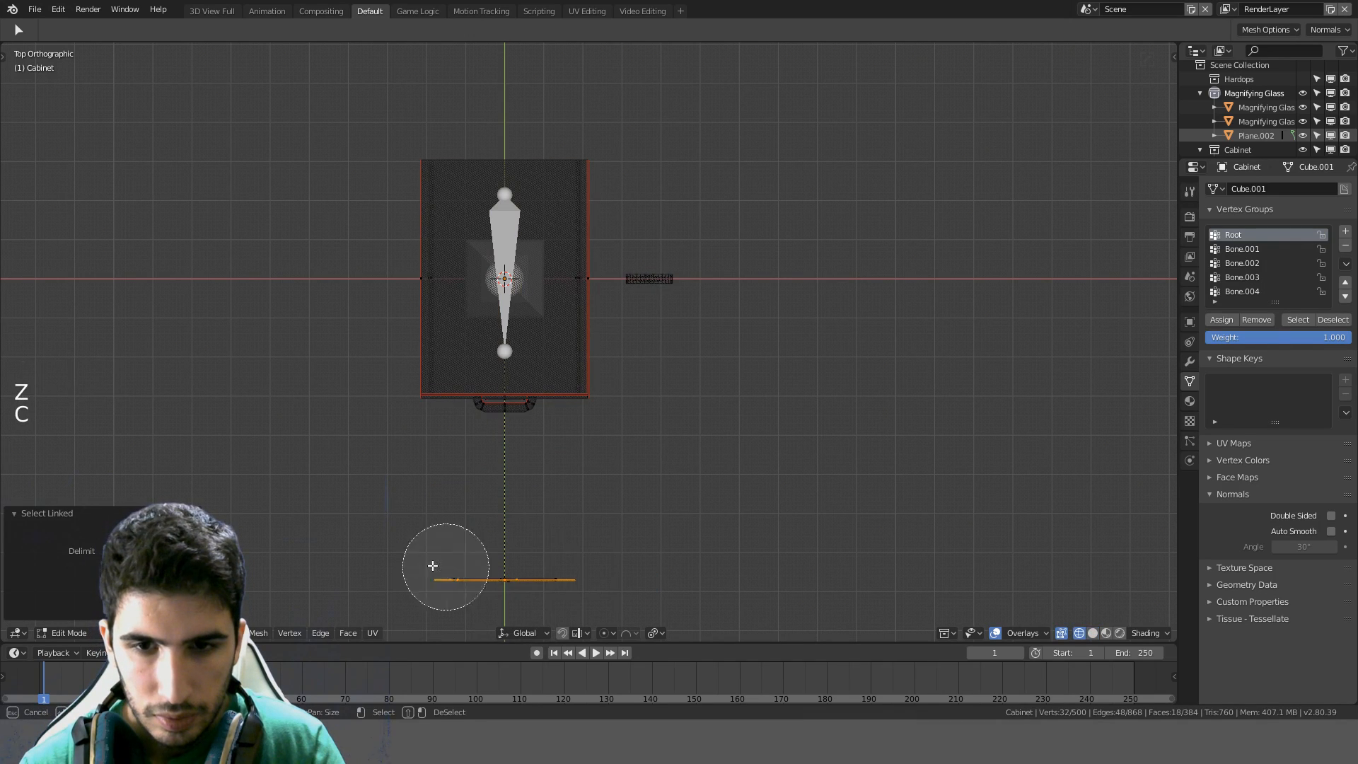
{"action": "right_click", "coordinate": [501, 527]}
{"action": "key", "text": "z"}
{"action": "key", "text": "g"}
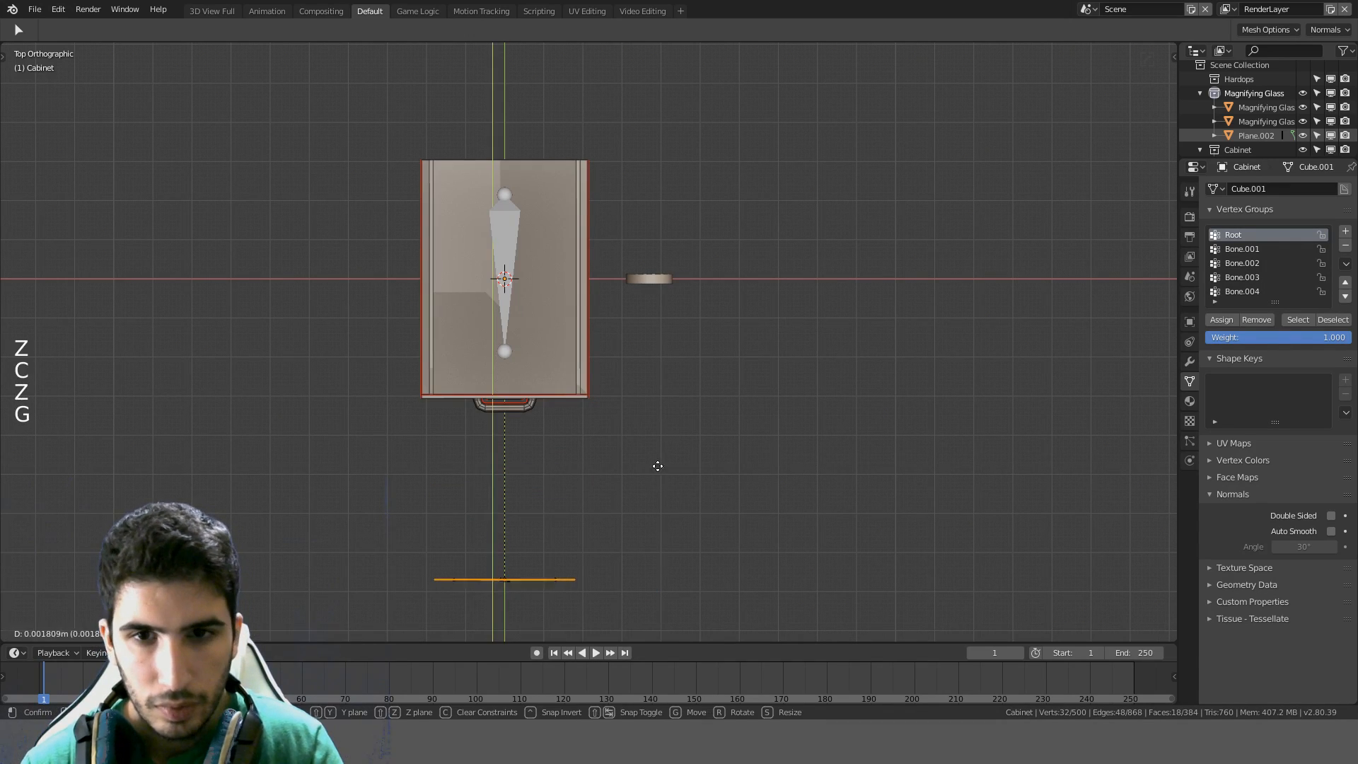
{"action": "left_click", "coordinate": [645, 283]}
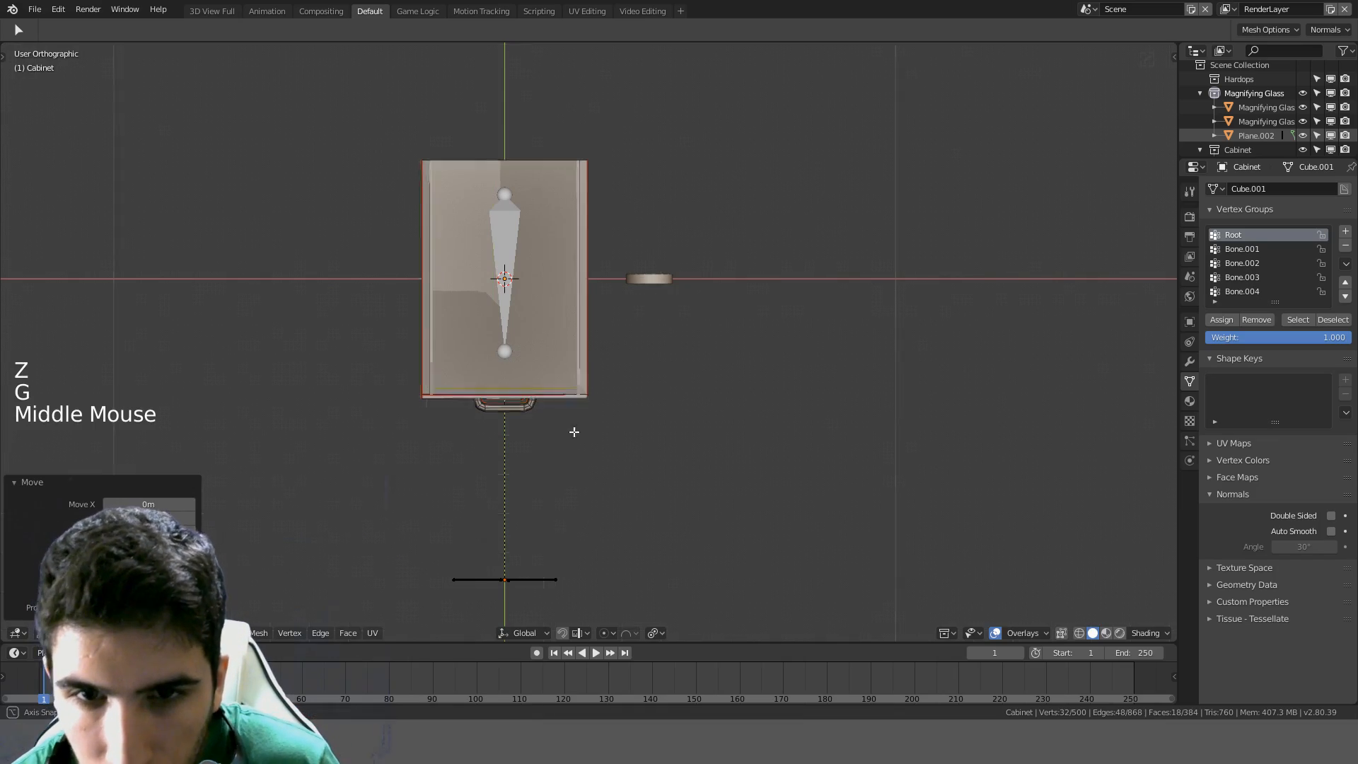
Check the folder's fit in the top drawer, undo the move along Y, and leave Edit Mode
{"action": "middle_click_drag", "start_coordinate": [573, 427], "coordinate": [448, 363]}
{"action": "scroll", "coordinate": [558, 249], "scroll_direction": "up", "scroll_amount": 4}
{"action": "middle_click_drag", "start_coordinate": [558, 249], "coordinate": [538, 334], "text": "shift"}
{"action": "scroll", "coordinate": [482, 333], "scroll_direction": "down", "scroll_amount": 4}
{"action": "key", "text": "ctrl+z"}
{"action": "key", "text": "Tab"}
Select the folder armature and rotate it 90° in right view so the folder lies flat
{"action": "scroll", "coordinate": [557, 356], "scroll_direction": "down", "scroll_amount": 2}
{"action": "key", "text": "a"}
{"action": "left_click", "coordinate": [468, 328]}
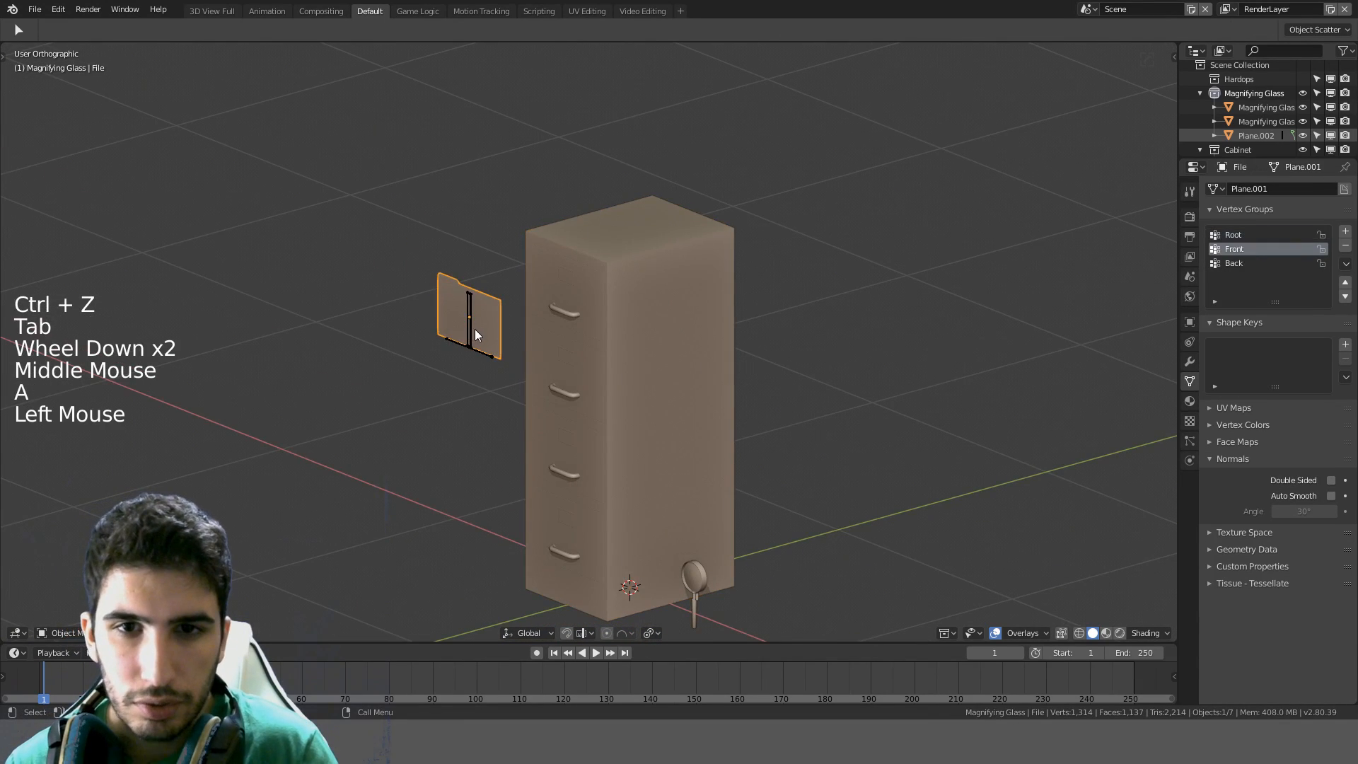
{"action": "left_click", "coordinate": [474, 328]}
{"action": "key", "text": "KP_3"}
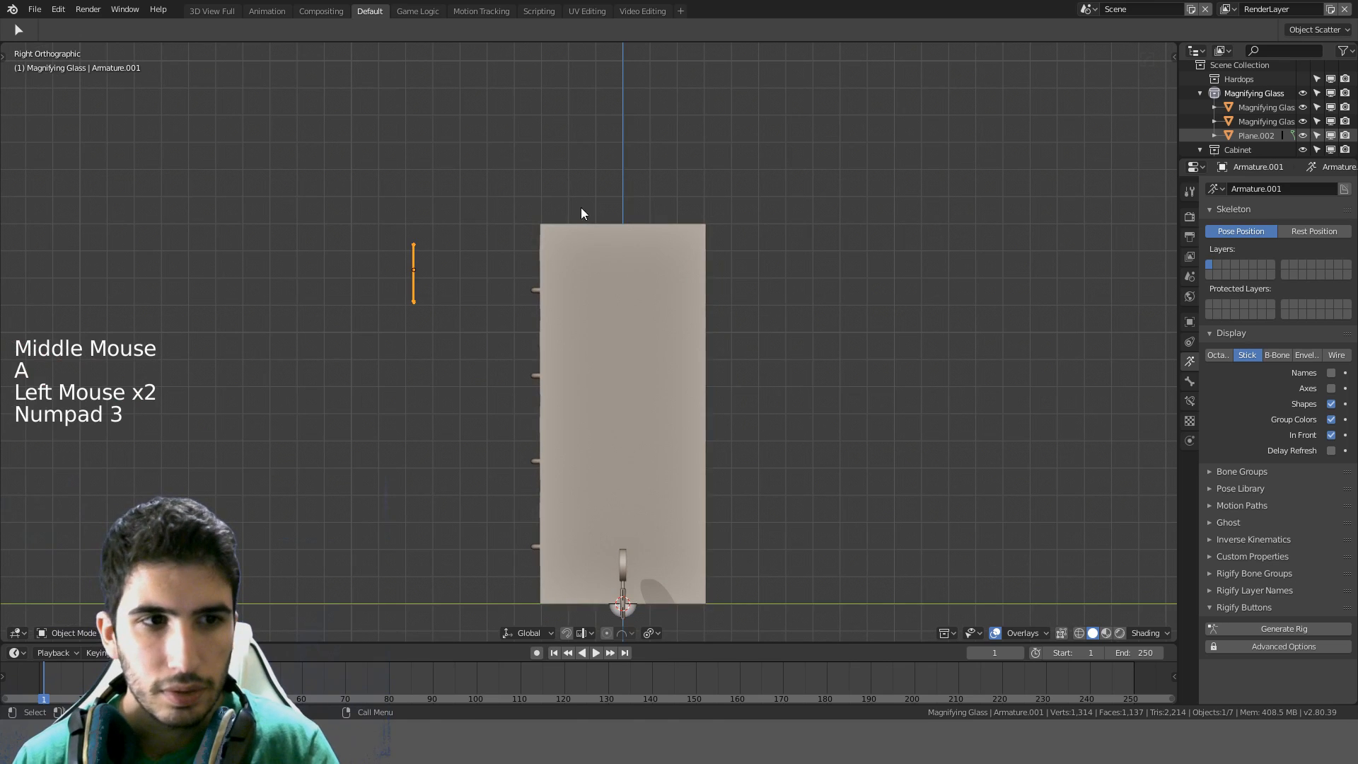
{"action": "key", "text": "r"}
{"action": "key", "text": "r"}
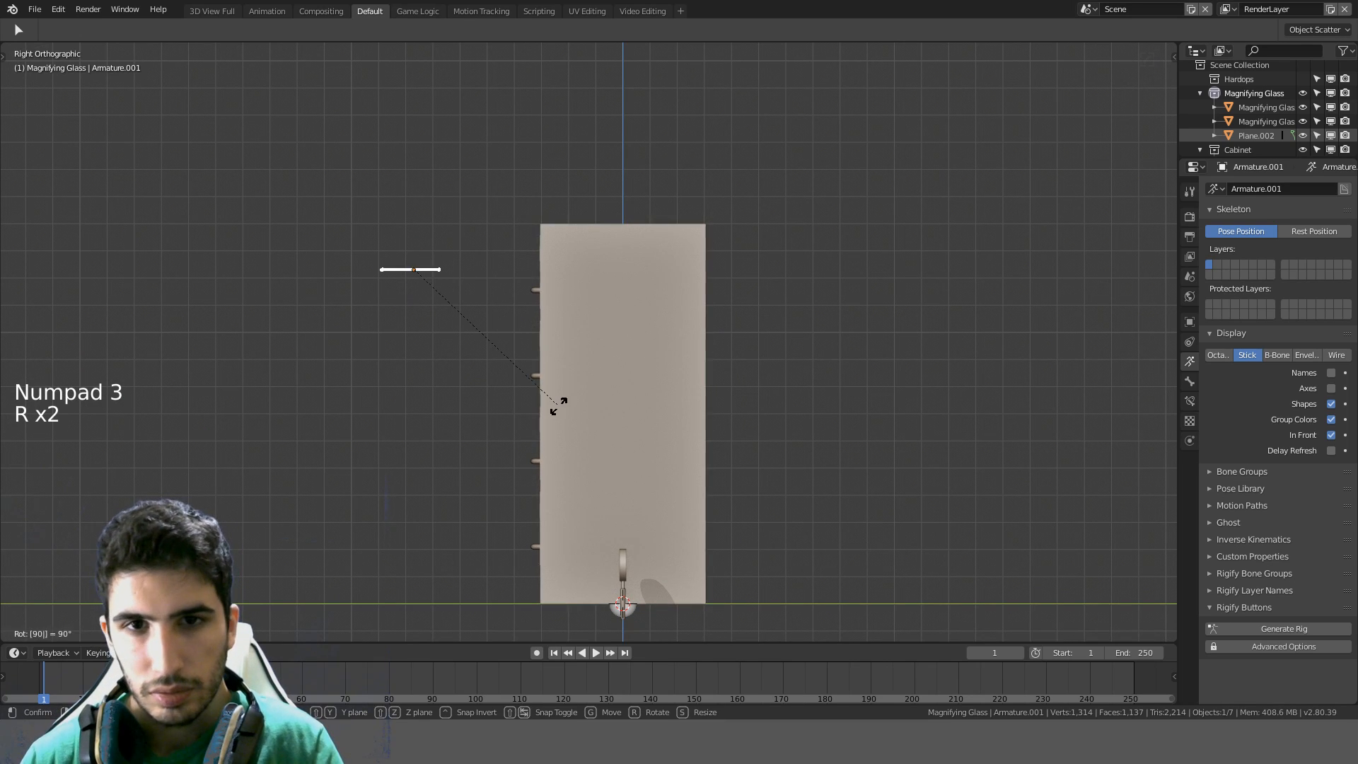
{"action": "left_click", "coordinate": [558, 406]}
Move the flat folder armature over the cabinet and lower it onto the cabinet's top surface
{"action": "key", "text": "g"}
{"action": "left_click", "coordinate": [662, 309]}
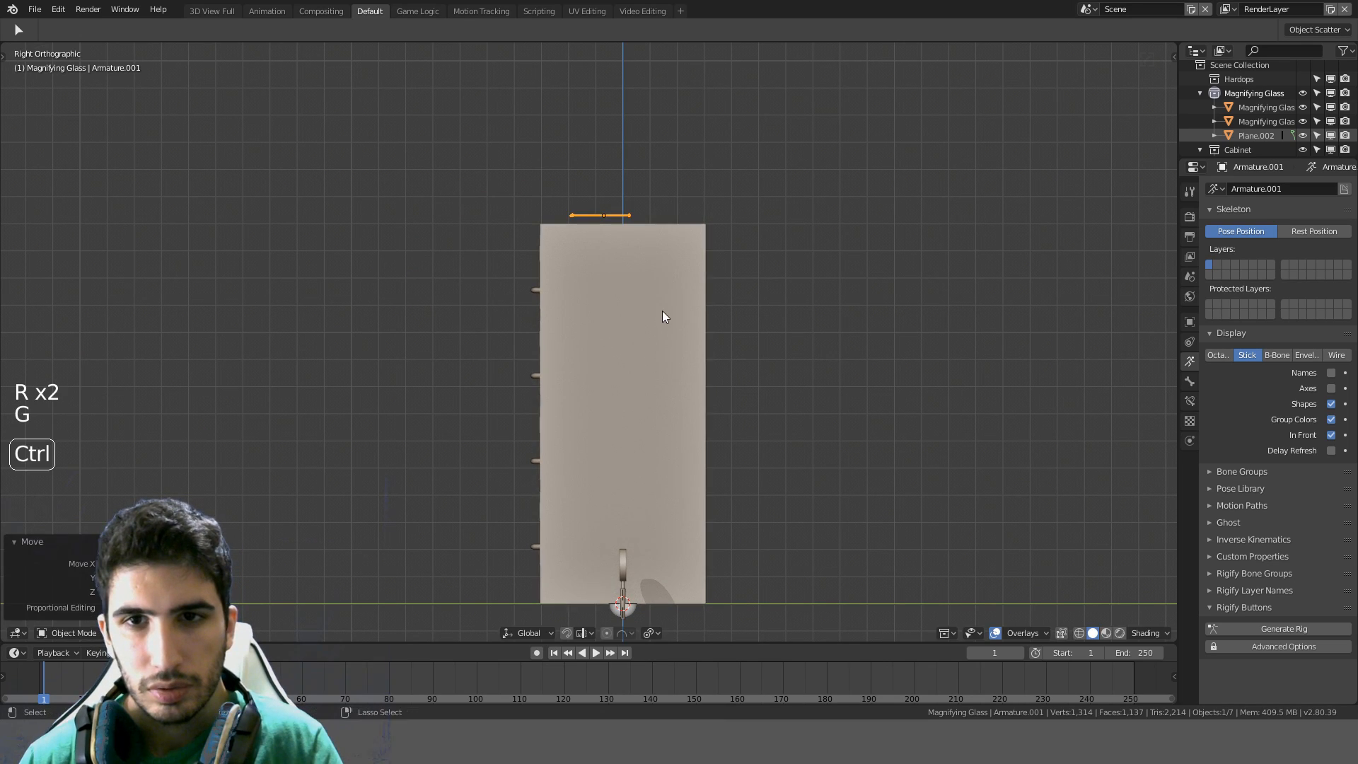
{"action": "scroll", "coordinate": [702, 239], "scroll_direction": "up", "scroll_amount": 3}
{"action": "middle_click_drag", "start_coordinate": [703, 240], "coordinate": [686, 381], "text": "shift"}
{"action": "scroll", "coordinate": [689, 218], "scroll_direction": "up", "scroll_amount": 4}
{"action": "key", "text": "g"}
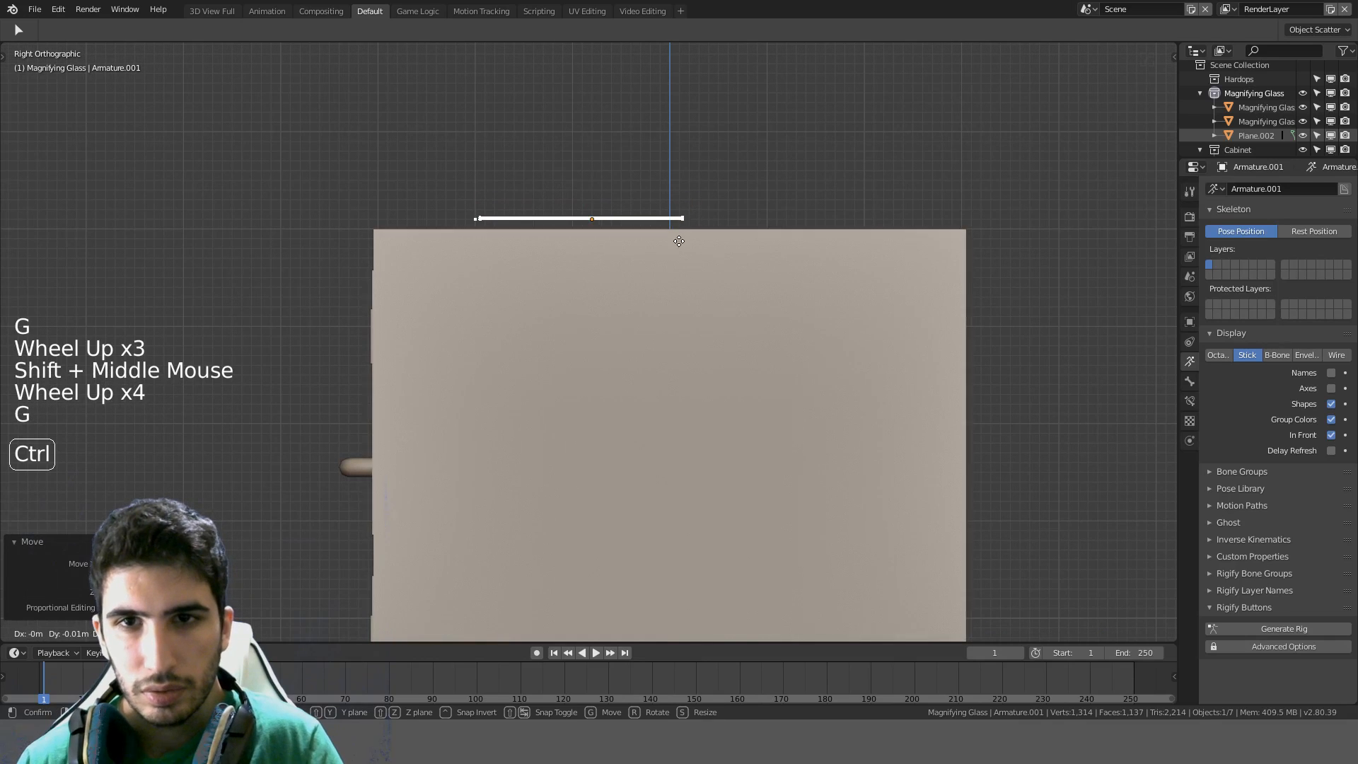
{"action": "left_click", "coordinate": [679, 250]}
Check the folder's placement on the cabinet's top surface in top view and at an angle, with everything deselected
{"action": "key", "text": "KP_7"}
{"action": "scroll", "coordinate": [689, 245], "scroll_direction": "down", "scroll_amount": 5}
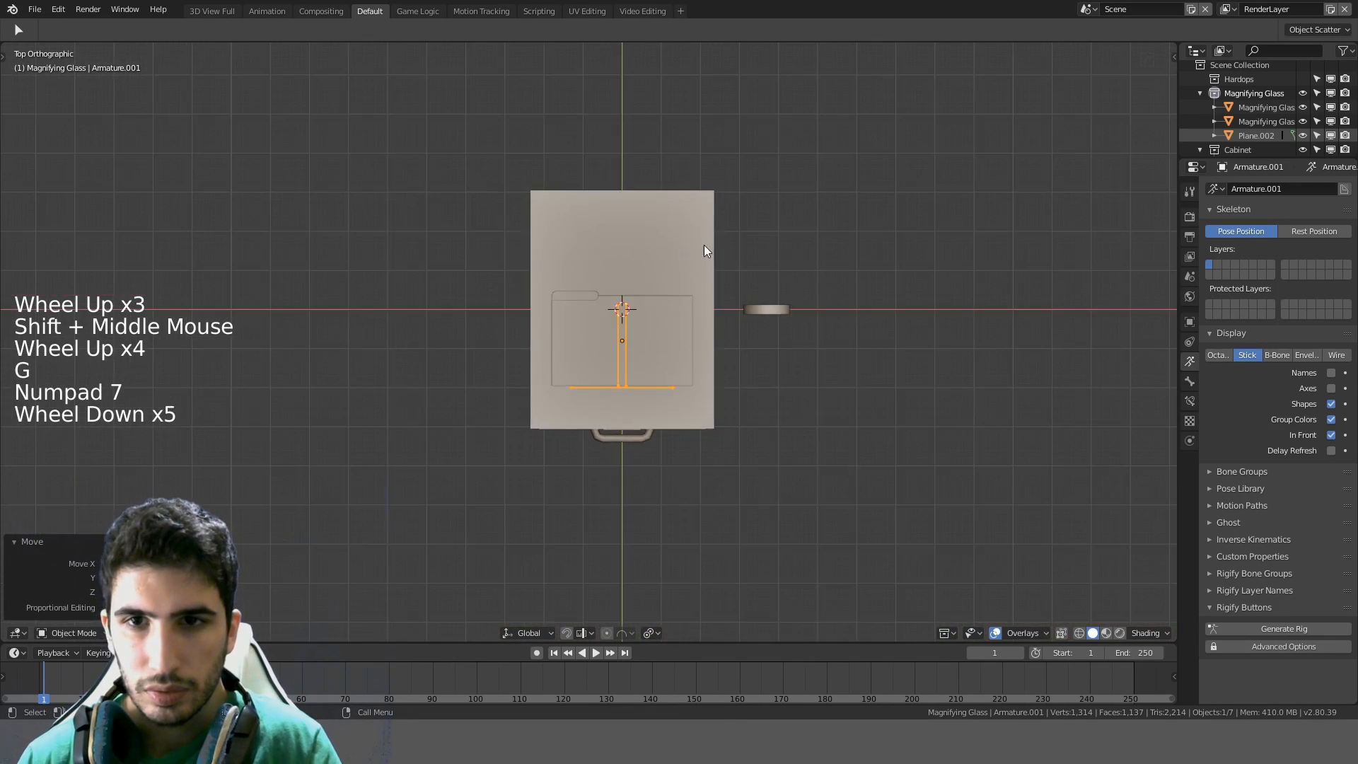
{"action": "scroll", "coordinate": [743, 265], "scroll_direction": "up", "scroll_amount": 2}
{"action": "key", "text": "a"}
{"action": "middle_click_drag", "start_coordinate": [748, 269], "coordinate": [837, 189]}
{"action": "scroll", "coordinate": [841, 185], "scroll_direction": "up", "scroll_amount": 3}
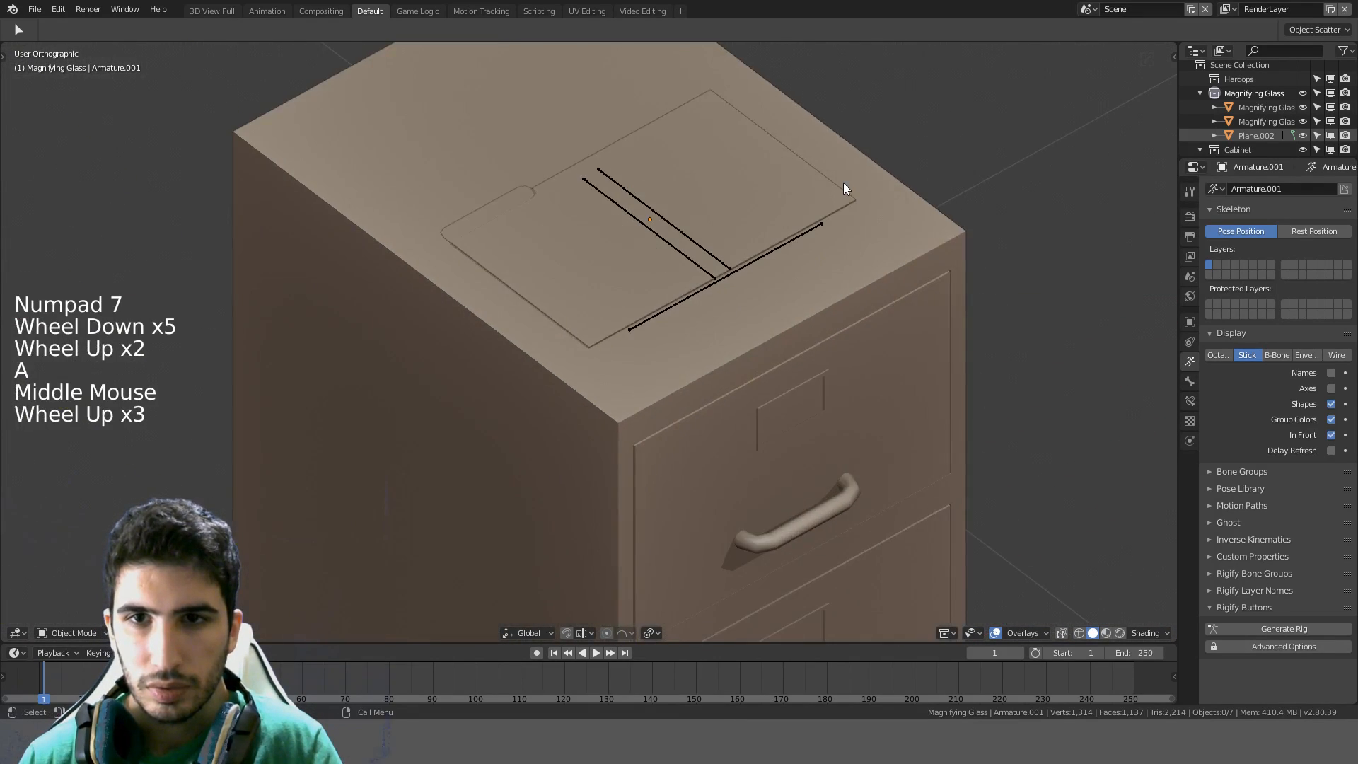
{"action": "scroll", "coordinate": [844, 182], "scroll_direction": "down", "scroll_amount": 3}
Switch the viewport to LookDev shading with the folder mesh on the cabinet selected, and save the file
{"action": "key", "text": "z"}
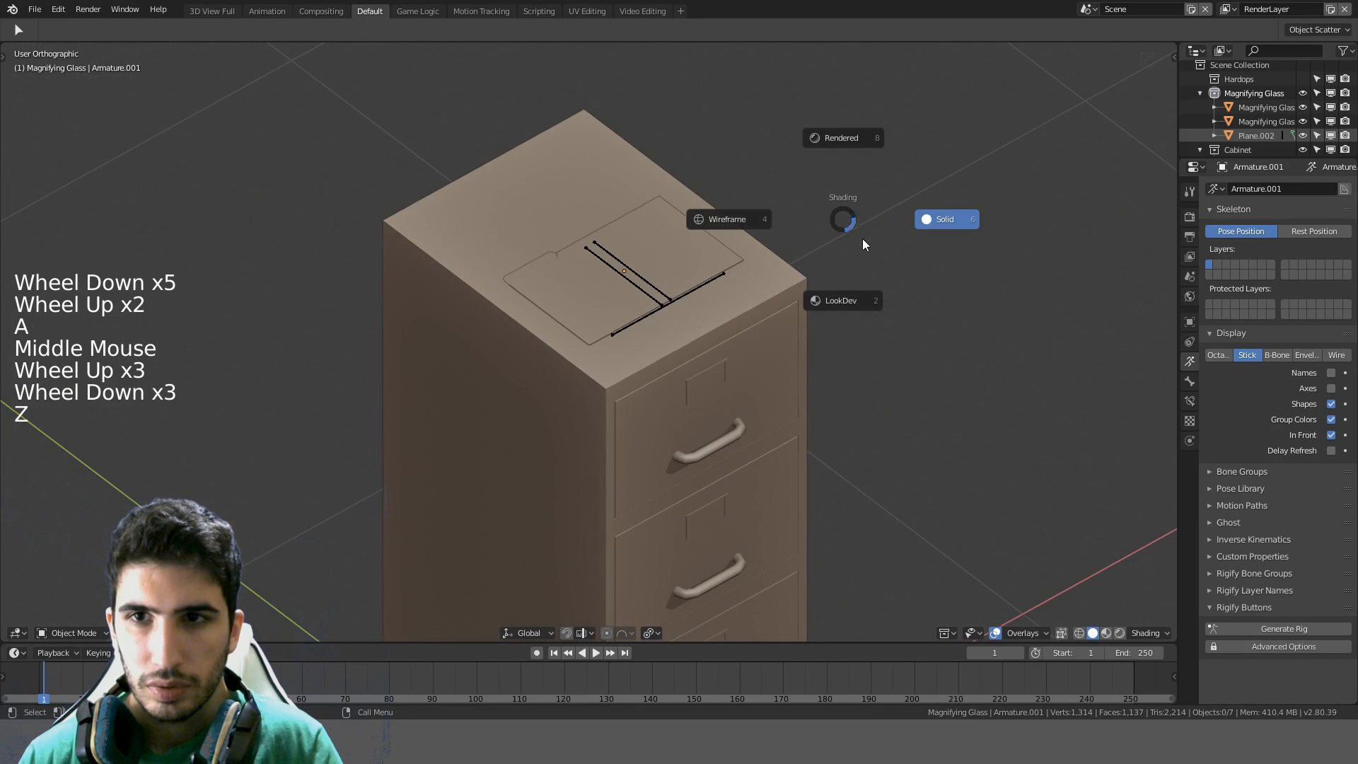
{"action": "left_click", "coordinate": [842, 297]}
{"action": "mouse_move", "coordinate": [739, 279]}
{"action": "middle_mouse_down"}
{"action": "mouse_move", "coordinate": [818, 268]}
{"action": "mouse_move", "coordinate": [877, 297]}
{"action": "mouse_move", "coordinate": [668, 286]}
{"action": "middle_mouse_up"}
{"action": "left_click", "coordinate": [545, 238]}
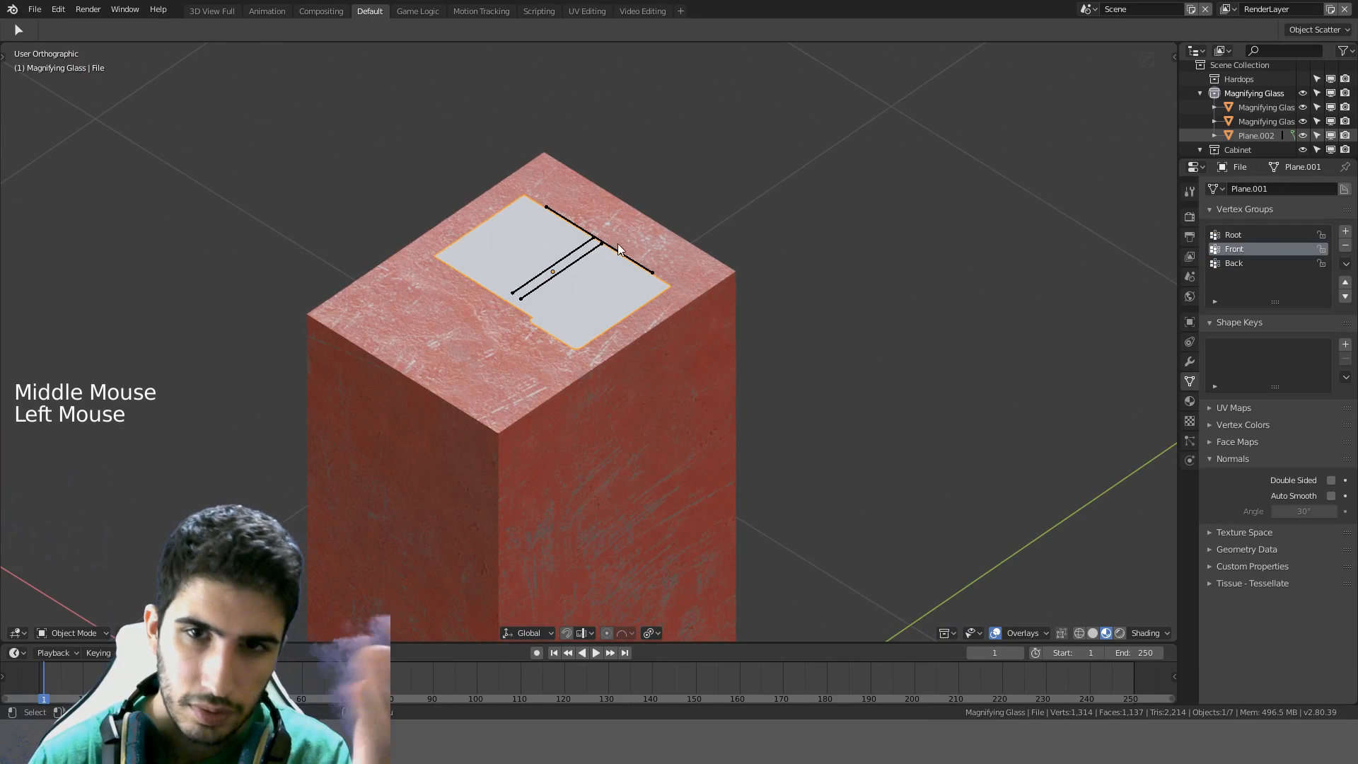
{"action": "middle_click_drag", "start_coordinate": [788, 354], "coordinate": [752, 354]}
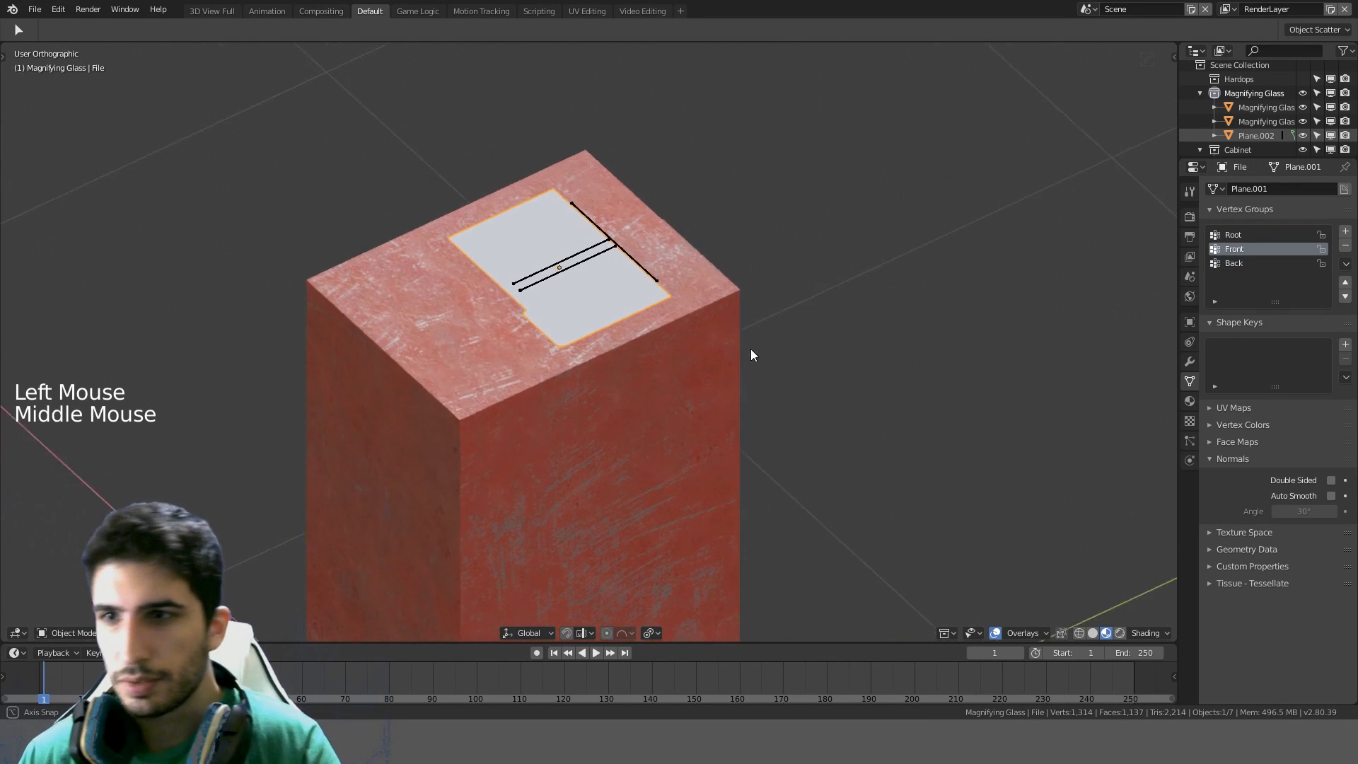
{"action": "key", "text": "ctrl+s"}
Select the magnifying glass beside the cabinet and examine its frame, lens and handle, as well as its scale against the cabinet
{"action": "scroll", "coordinate": [808, 391], "scroll_direction": "down", "scroll_amount": 3}
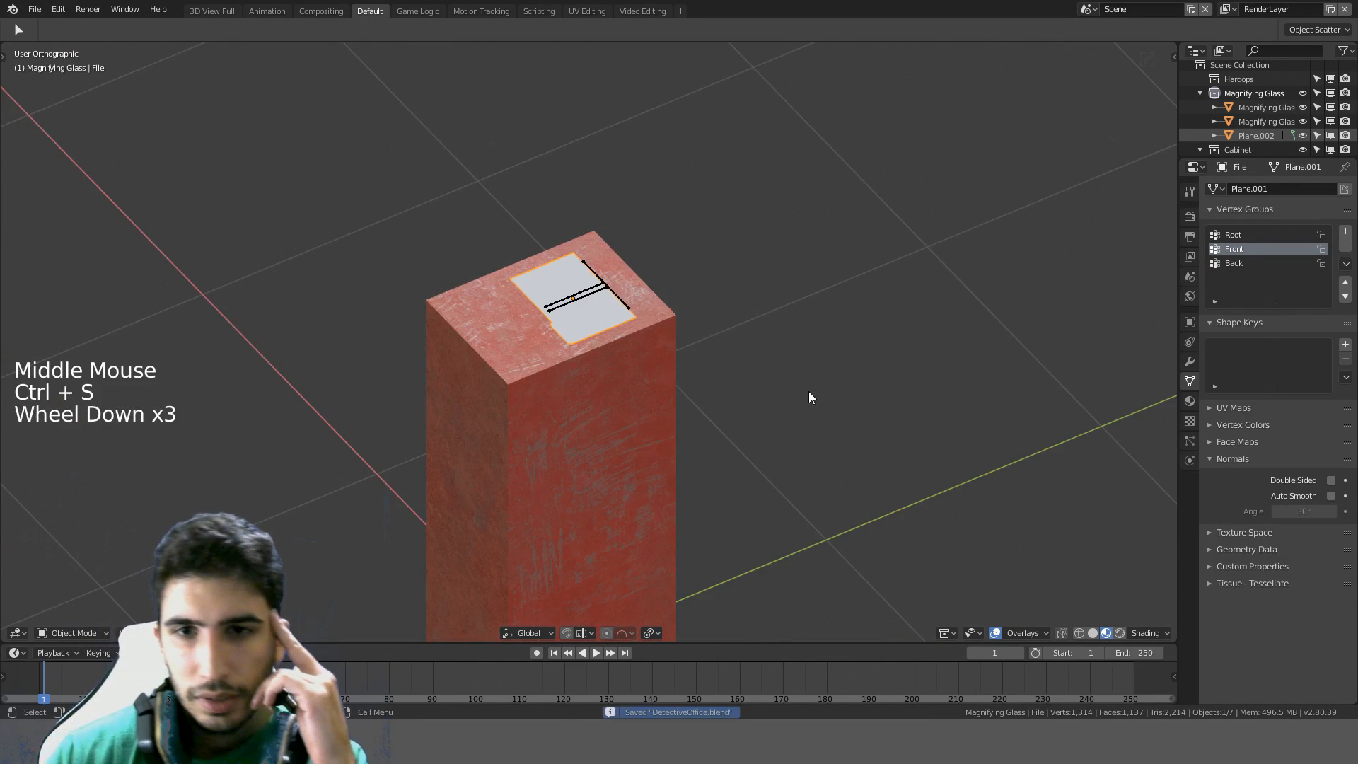
{"action": "middle_click_drag", "start_coordinate": [808, 392], "coordinate": [643, 536]}
{"action": "scroll", "coordinate": [574, 363], "scroll_direction": "down", "scroll_amount": 4}
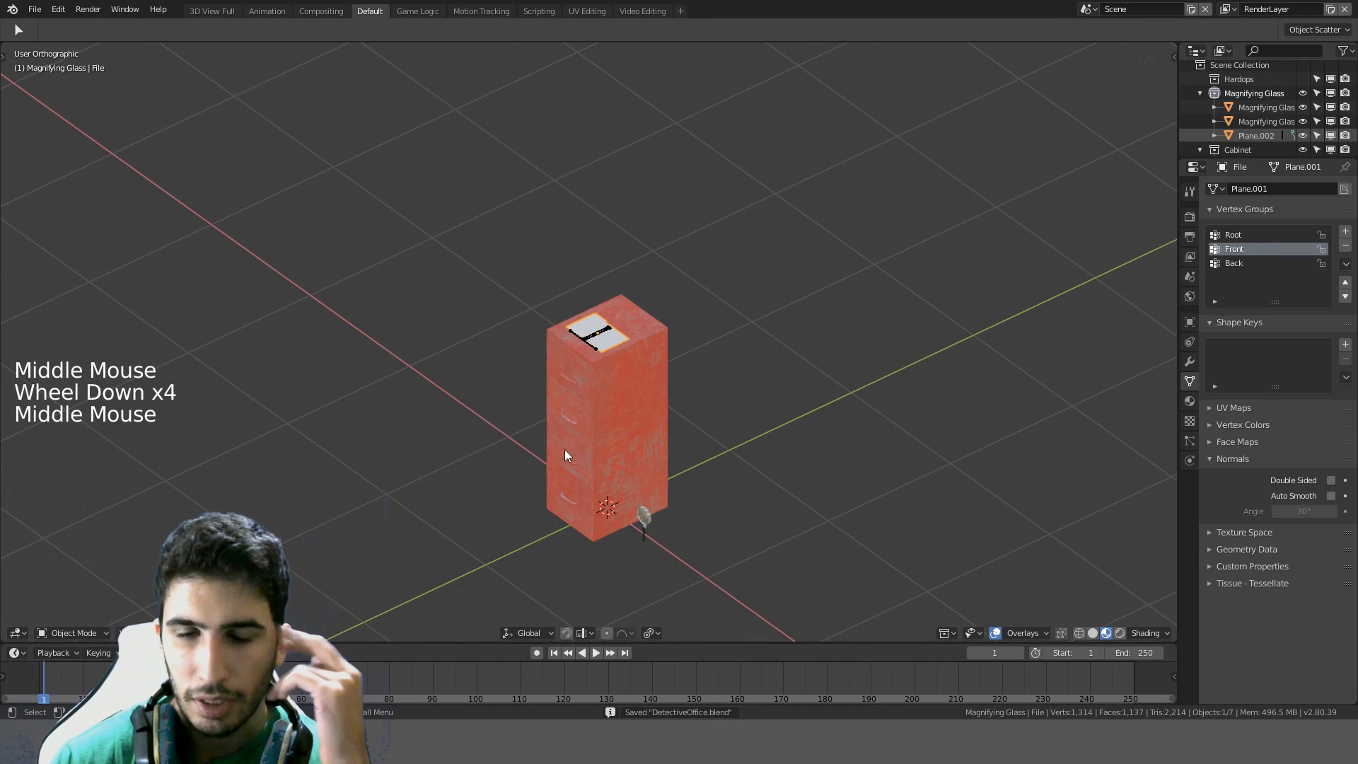
{"action": "scroll", "coordinate": [747, 470], "scroll_direction": "up", "scroll_amount": 3}
{"action": "middle_click_drag", "start_coordinate": [754, 488], "coordinate": [706, 248], "text": "shift"}
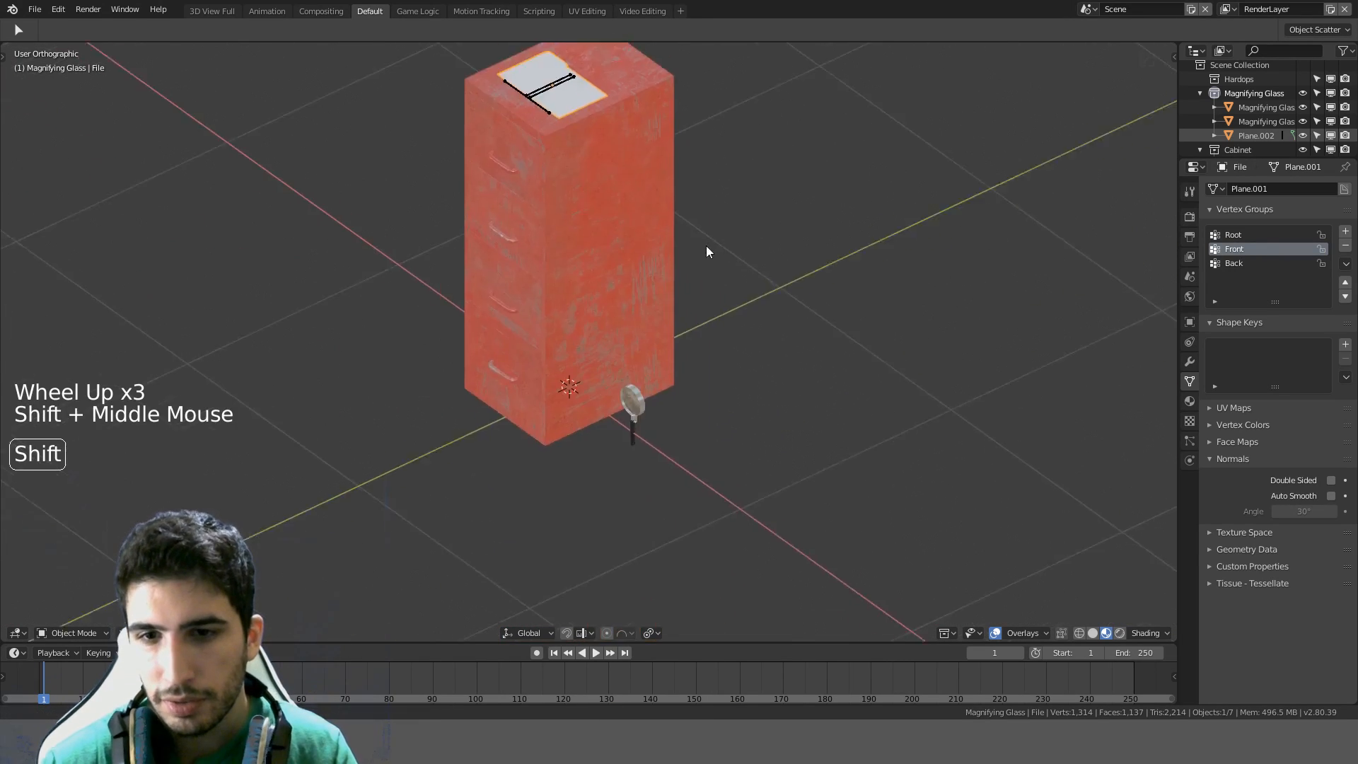
{"action": "scroll", "coordinate": [711, 237], "scroll_direction": "up", "scroll_amount": 9}
{"action": "middle_click_drag", "start_coordinate": [834, 450], "coordinate": [764, 223], "text": "shift"}
{"action": "left_click", "coordinate": [565, 434]}
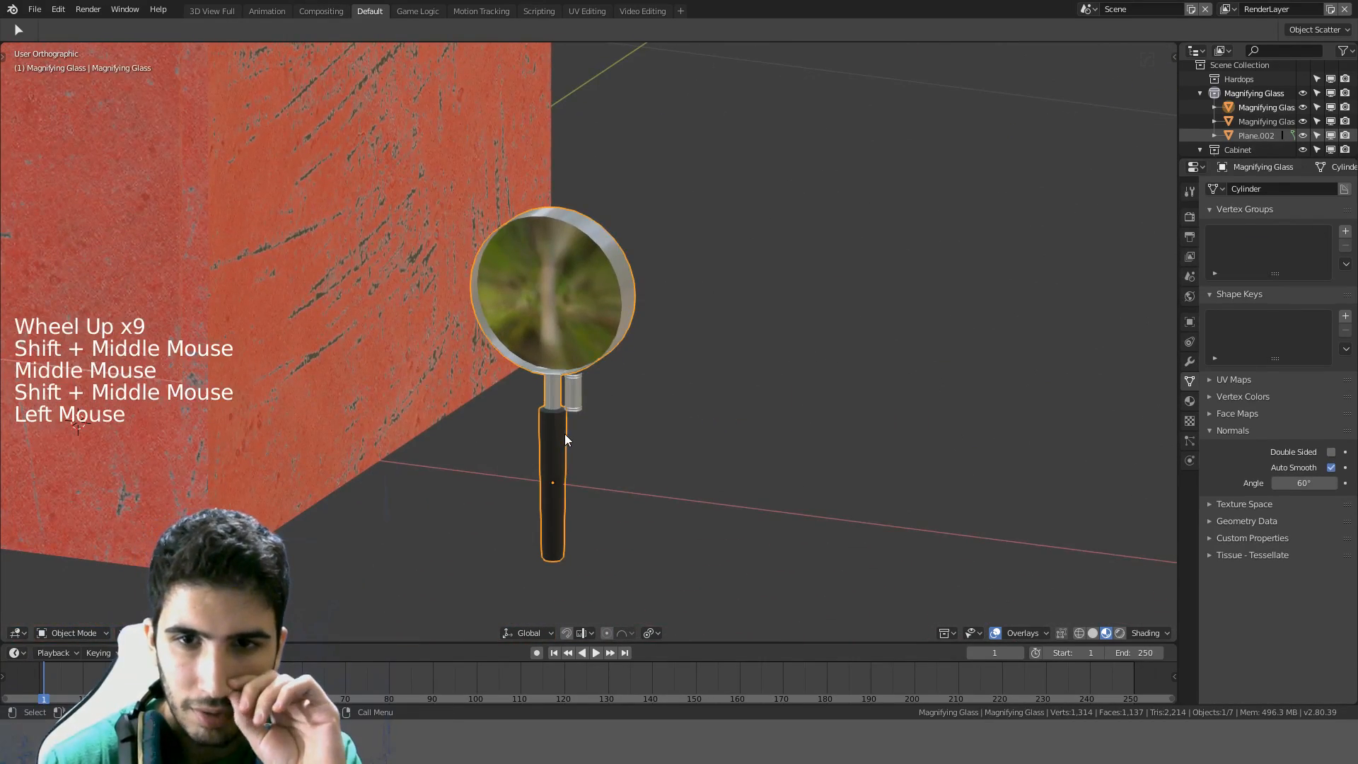
{"action": "middle_click_drag", "start_coordinate": [640, 311], "coordinate": [763, 194]}
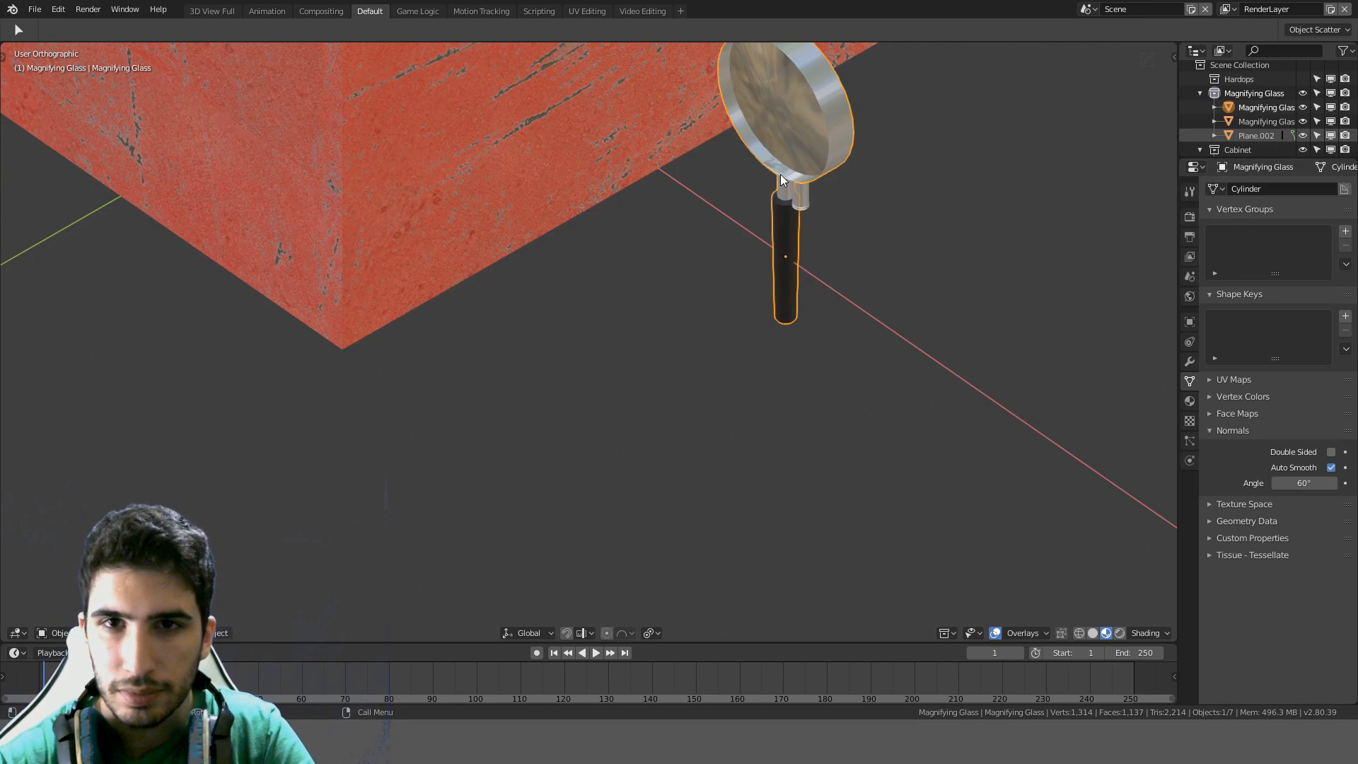
{"action": "scroll", "coordinate": [779, 174], "scroll_direction": "down", "scroll_amount": 12}
{"action": "middle_click_drag", "start_coordinate": [630, 249], "coordinate": [674, 292]}
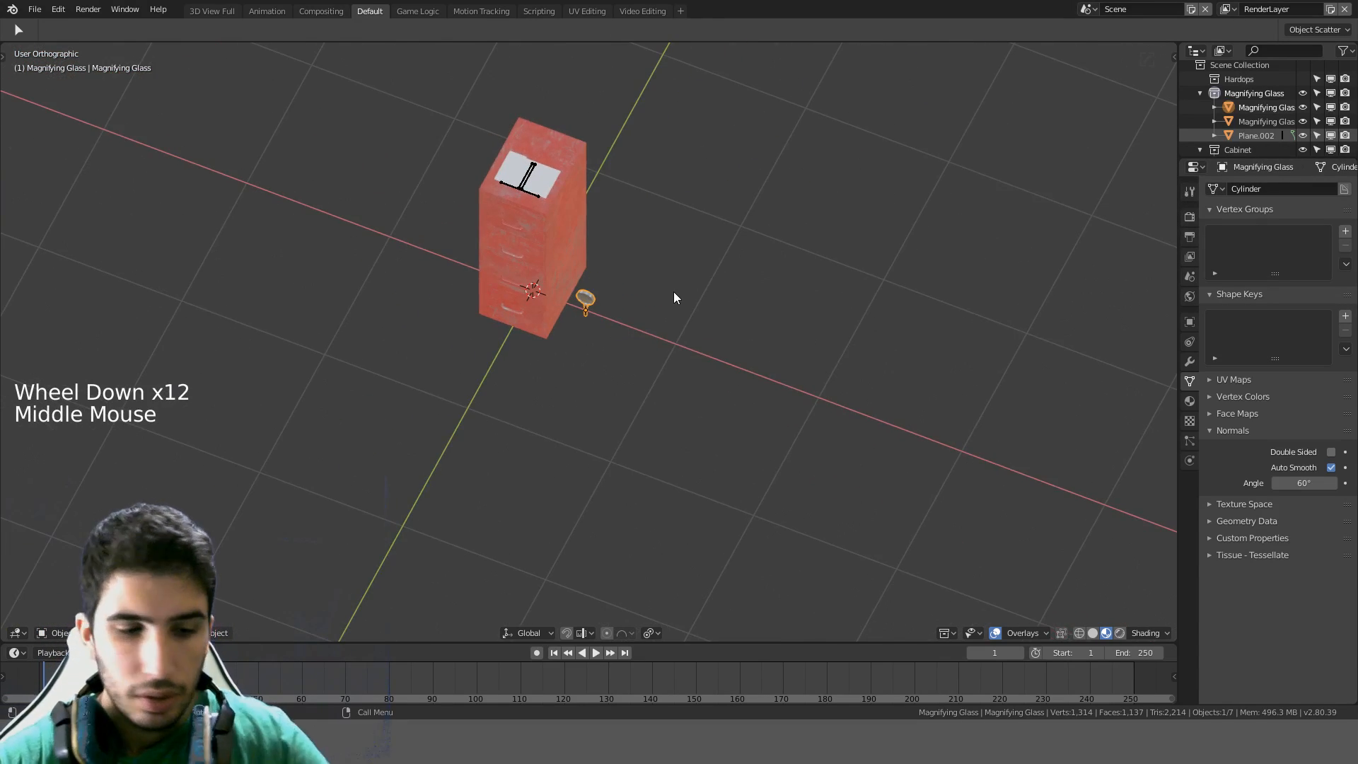
{"action": "key", "text": "Tab"}
{"action": "key", "text": "a"}
{"action": "key", "text": "a"}
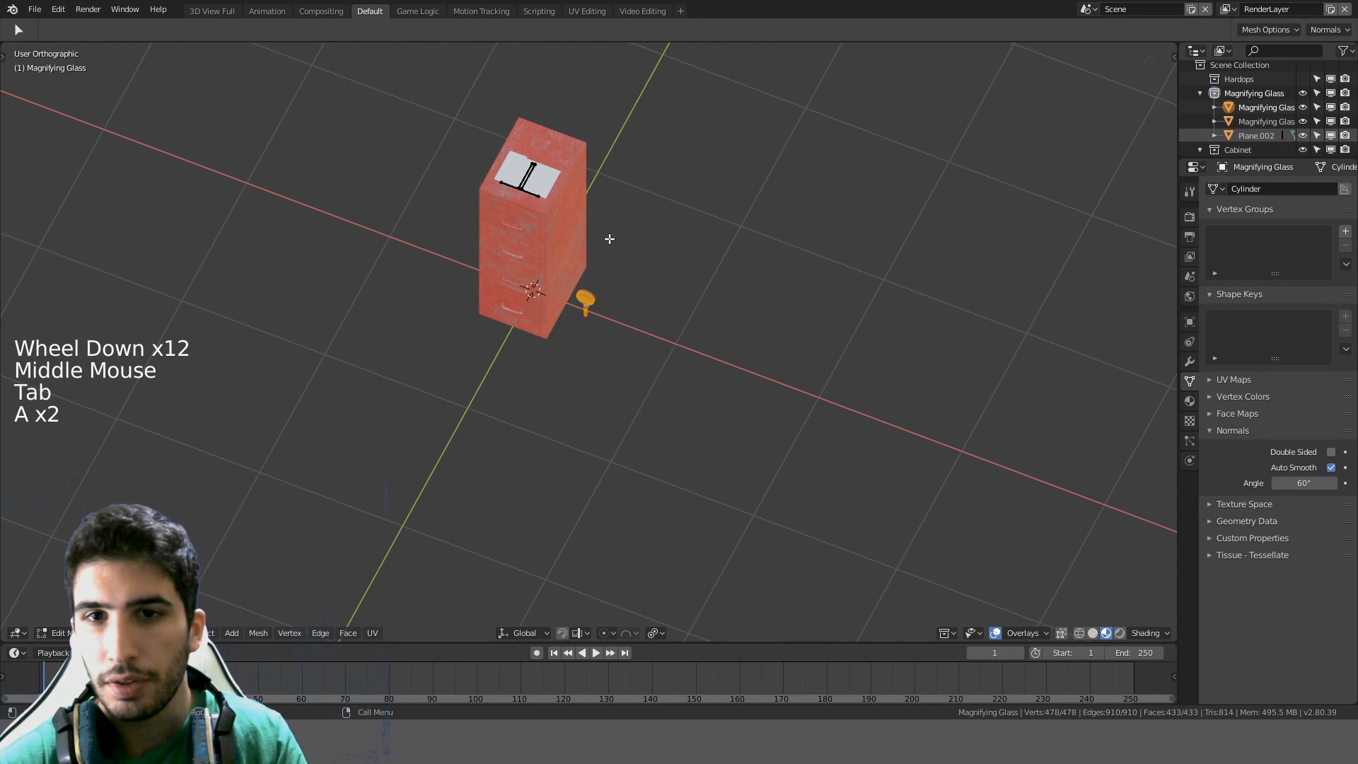
{"action": "key", "text": "a"}
{"action": "middle_click_drag", "start_coordinate": [646, 179], "coordinate": [661, 306], "text": "shift"}
{"action": "key", "text": "Tab"}
Review the cabinet, folder and magnifying glass together from the front, and select the folder mesh on the cabinet
{"action": "scroll", "coordinate": [614, 353], "scroll_direction": "up", "scroll_amount": 4}
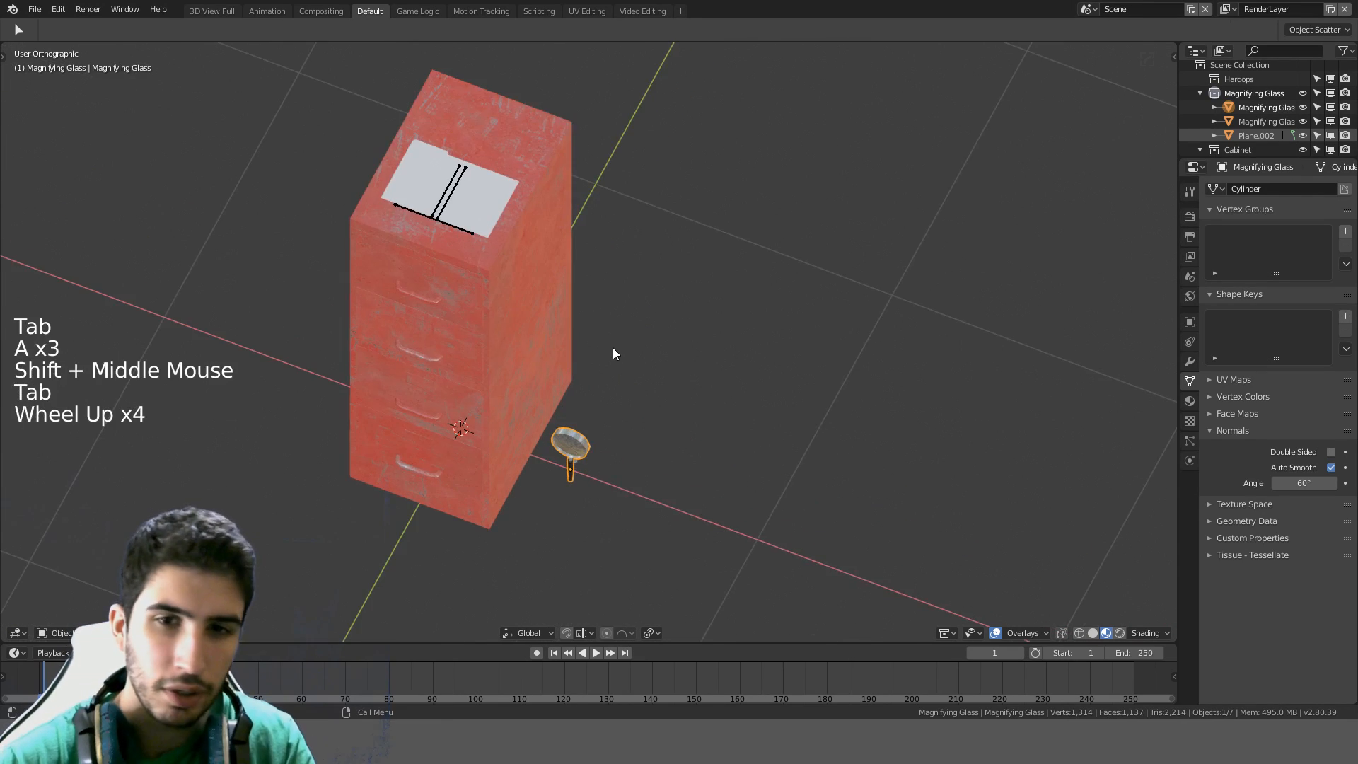
{"action": "scroll", "coordinate": [612, 346], "scroll_direction": "up", "scroll_amount": 3}
{"action": "middle_click_drag", "start_coordinate": [576, 324], "coordinate": [403, 184]}
{"action": "scroll", "coordinate": [499, 235], "scroll_direction": "down", "scroll_amount": 4}
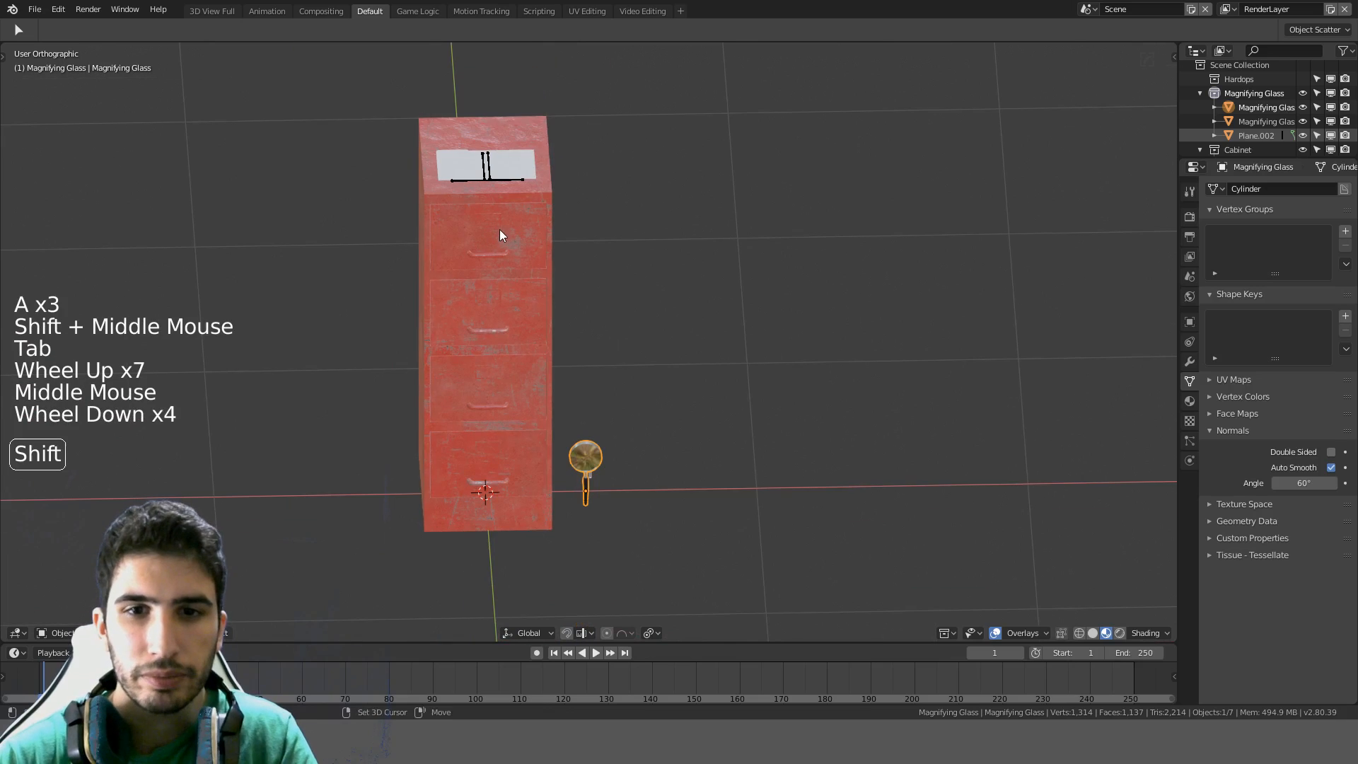
{"action": "middle_click_drag", "start_coordinate": [499, 234], "coordinate": [497, 294], "text": "shift"}
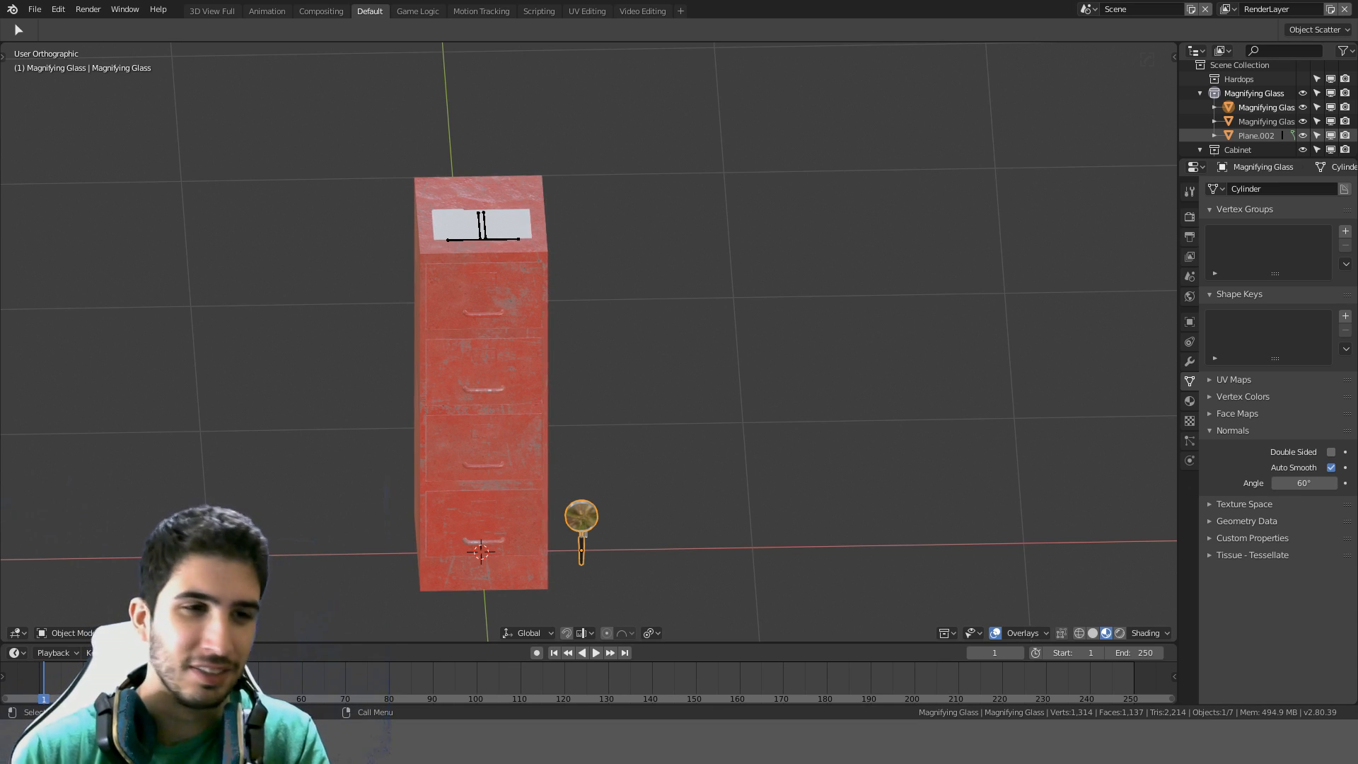
{"action": "left_click", "coordinate": [488, 225]}
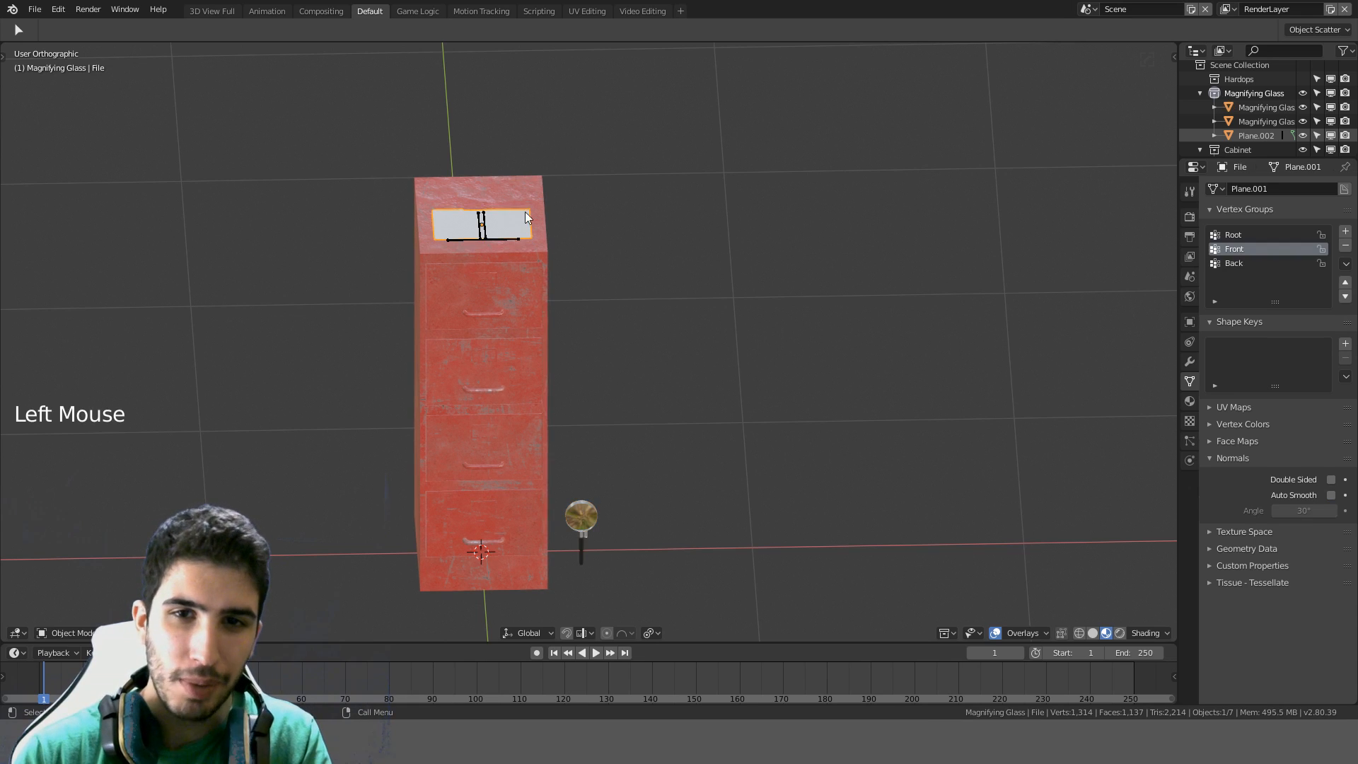